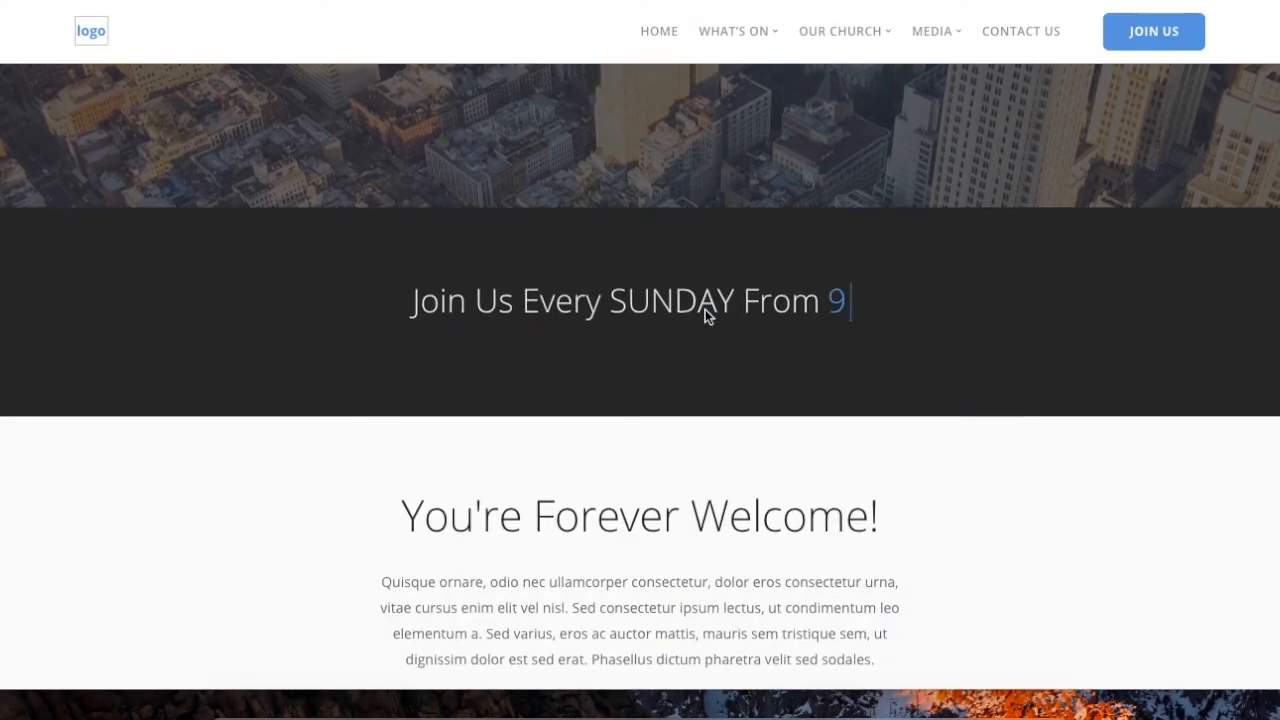
# Step: Type the service times 1130am, 4pm., 6. and 9am. while scrolling the homepage
pyautogui.scroll(-2, 705, 310)
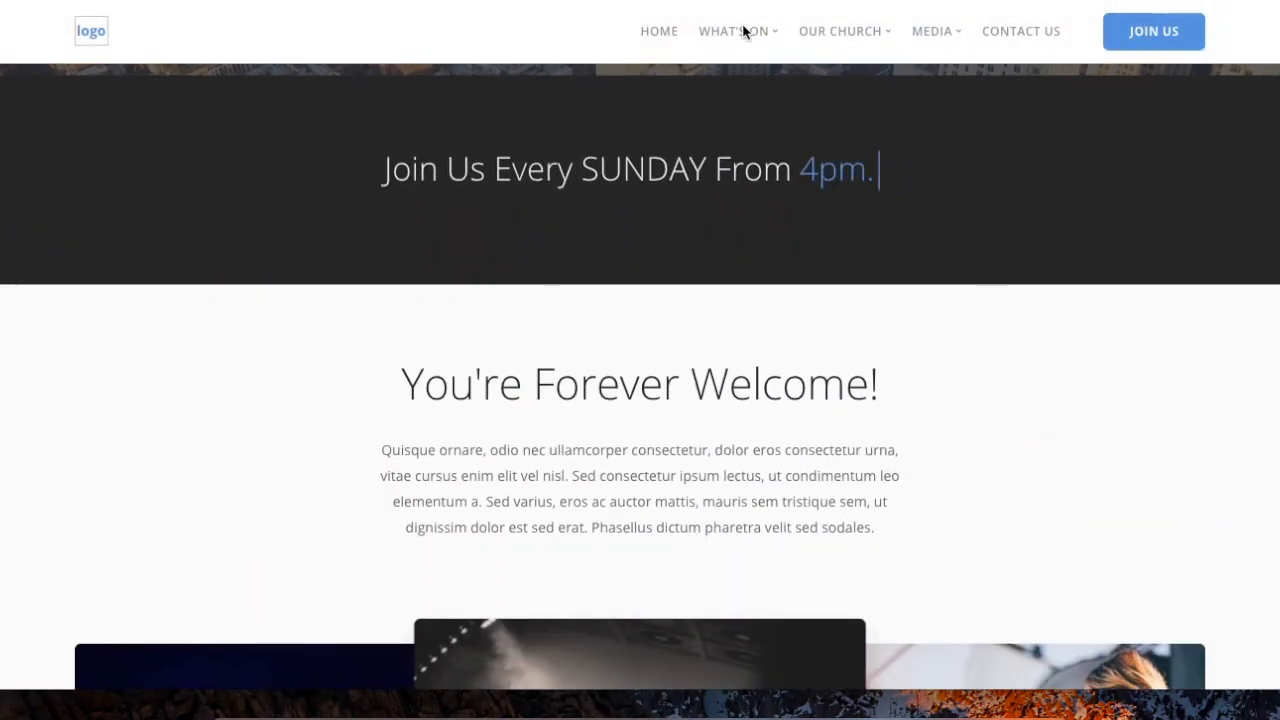
pyautogui.moveTo(744, 40)
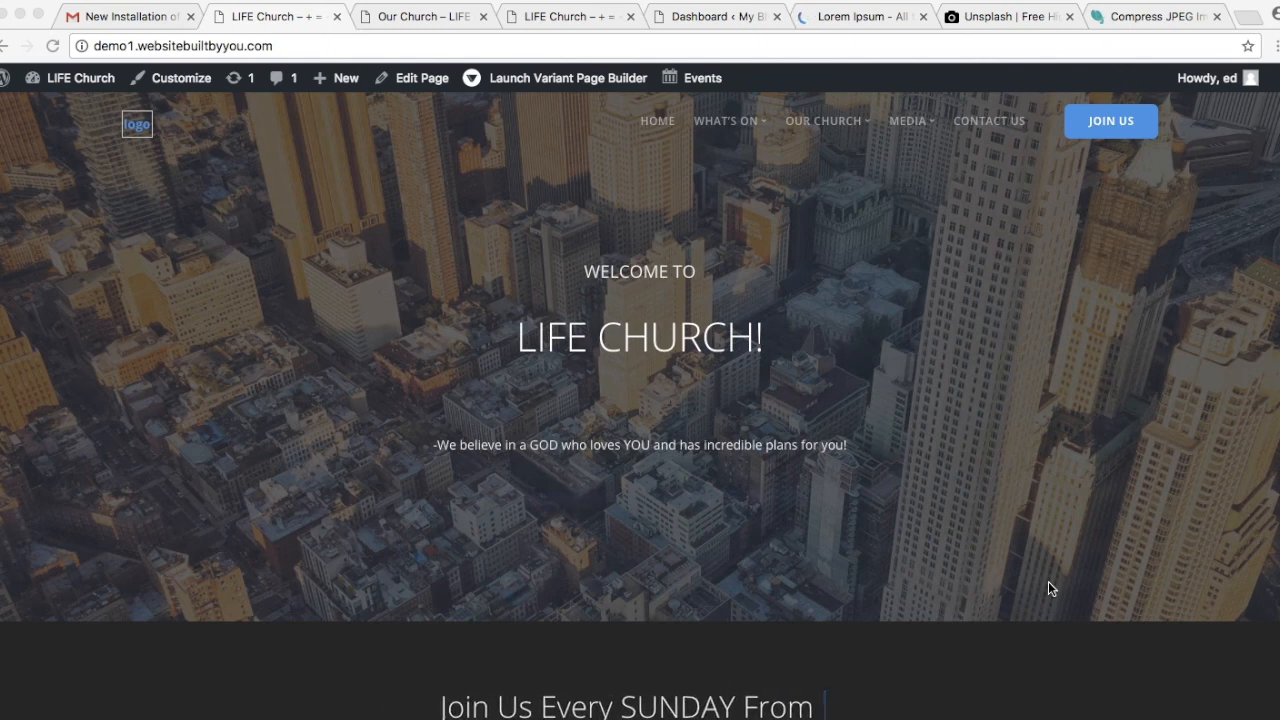
pyautogui.press('BackSpace')
pyautogui.press('BackSpace')
pyautogui.press('BackSpace')
pyautogui.press('BackSpace')
pyautogui.write('1130am')
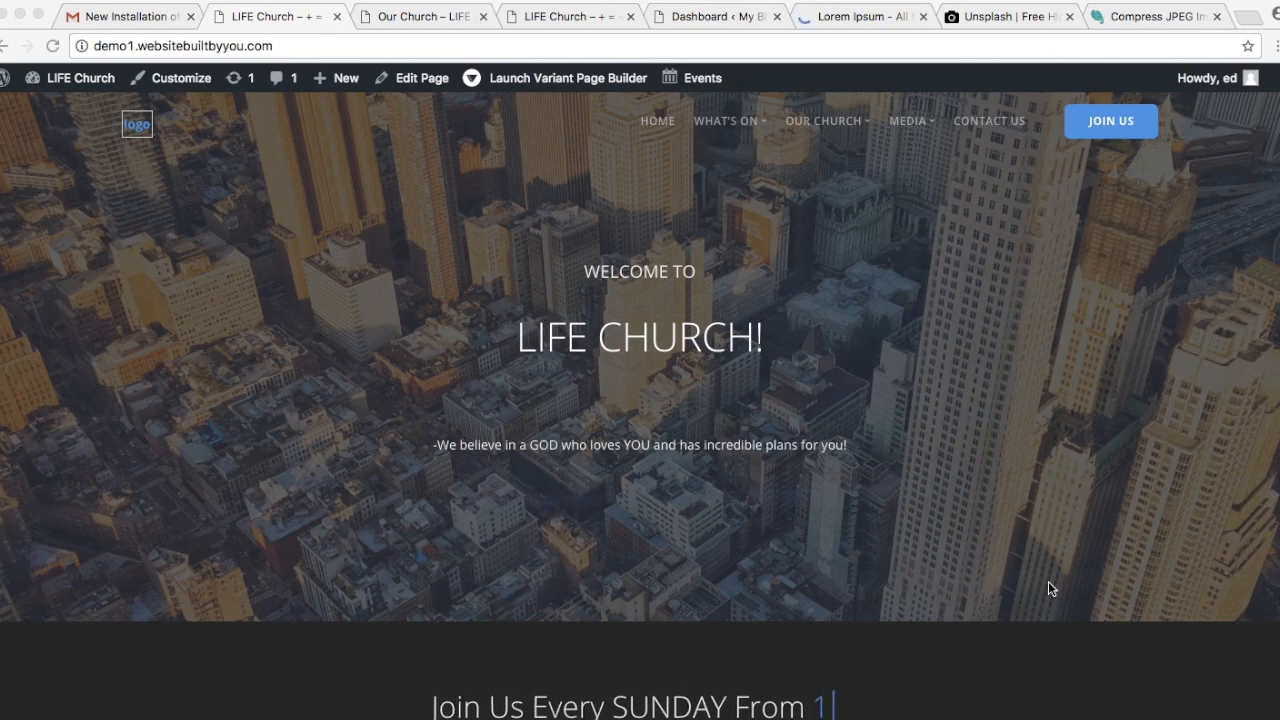
pyautogui.press('BackSpace')
pyautogui.press('BackSpace')
pyautogui.press('BackSpace')
pyautogui.press('BackSpace')
pyautogui.press('BackSpace')
pyautogui.press('BackSpace')
pyautogui.write('4pm.')
pyautogui.press('BackSpace')
pyautogui.press('BackSpace')
pyautogui.press('BackSpace')
pyautogui.press('BackSpace')
pyautogui.scroll(-1, 932, 520)
pyautogui.write('6.')
pyautogui.scroll(-3, 932, 520)
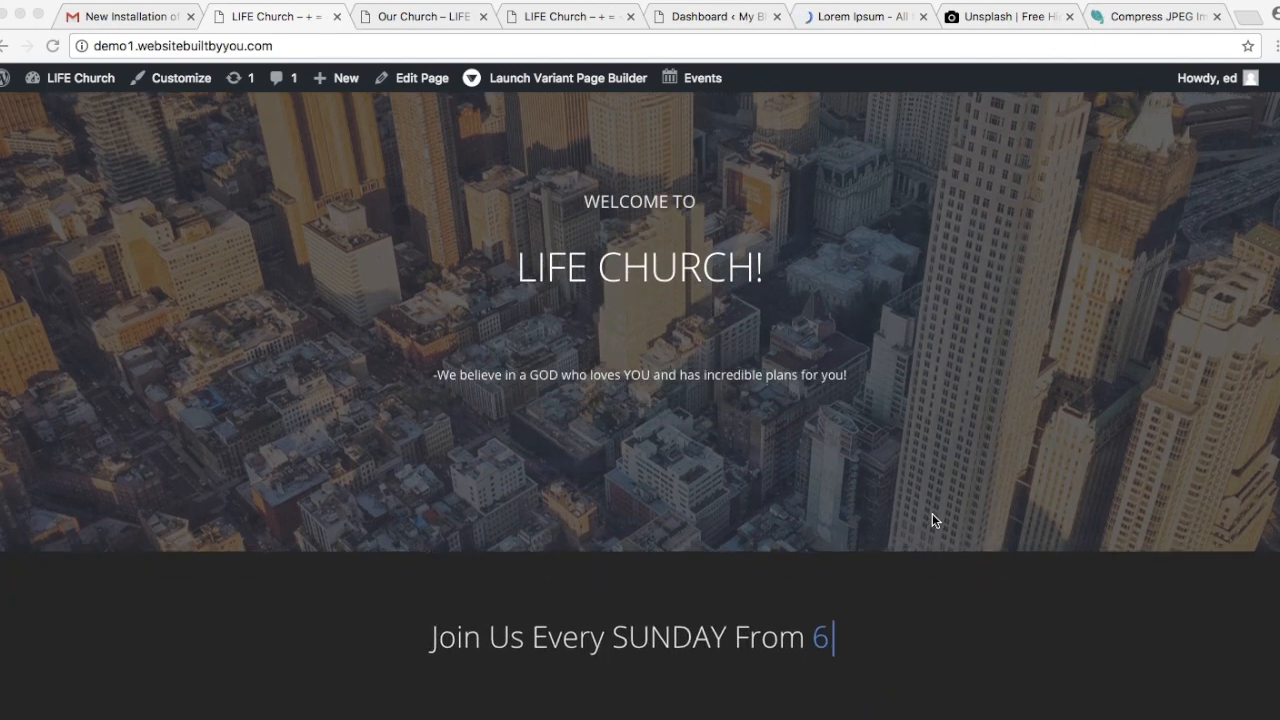
pyautogui.press('BackSpace')
pyautogui.press('BackSpace')
pyautogui.write('9am.')
pyautogui.press('BackSpace')
pyautogui.press('BackSpace')
pyautogui.press('BackSpace')
pyautogui.press('BackSpace')
pyautogui.write('1130am.')
pyautogui.press('BackSpace')
pyautogui.press('BackSpace')
pyautogui.press('BackSpace')
pyautogui.press('BackSpace')
pyautogui.press('BackSpace')
pyautogui.press('BackSpace')
pyautogui.press('BackSpace')
pyautogui.write('4pm.')
pyautogui.press('BackSpace')
pyautogui.press('BackSpace')
pyautogui.press('BackSpace')
pyautogui.press('BackSpace')
pyautogui.write('6.')
pyautogui.press('BackSpace')
pyautogui.press('BackSpace')
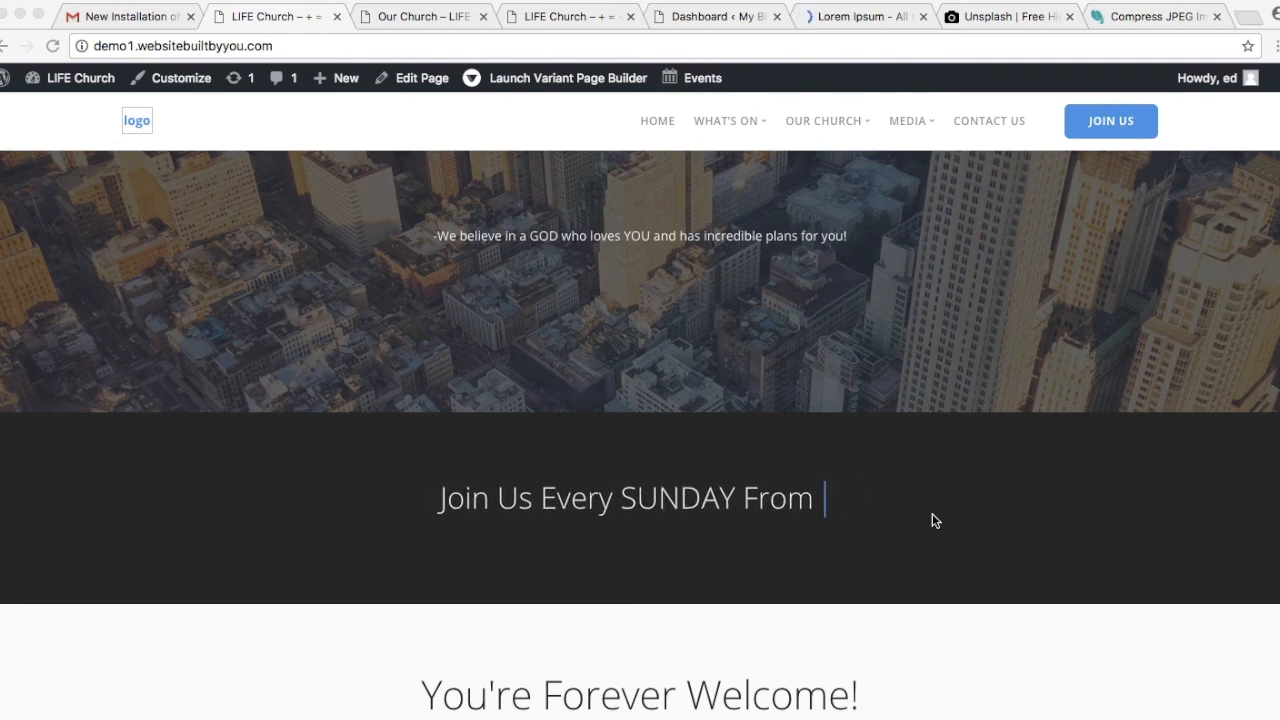
# Step: Scroll past the welcome text and three photos to the circular Our Church, Life Groups, Fun For All Ages images
pyautogui.scroll(-3, 932, 520)
pyautogui.scroll(-3, 932, 516)
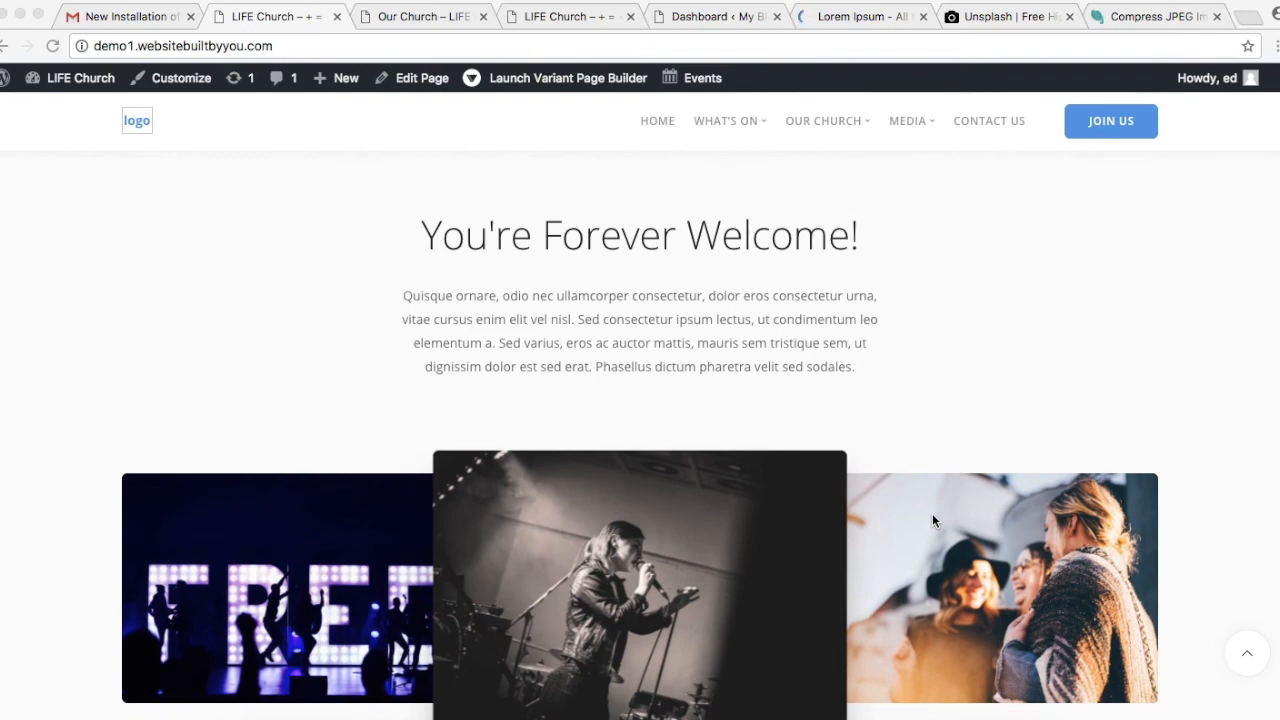
pyautogui.scroll(-1, 932, 514)
pyautogui.scroll(1, 932, 514)
pyautogui.scroll(-1, 932, 513)
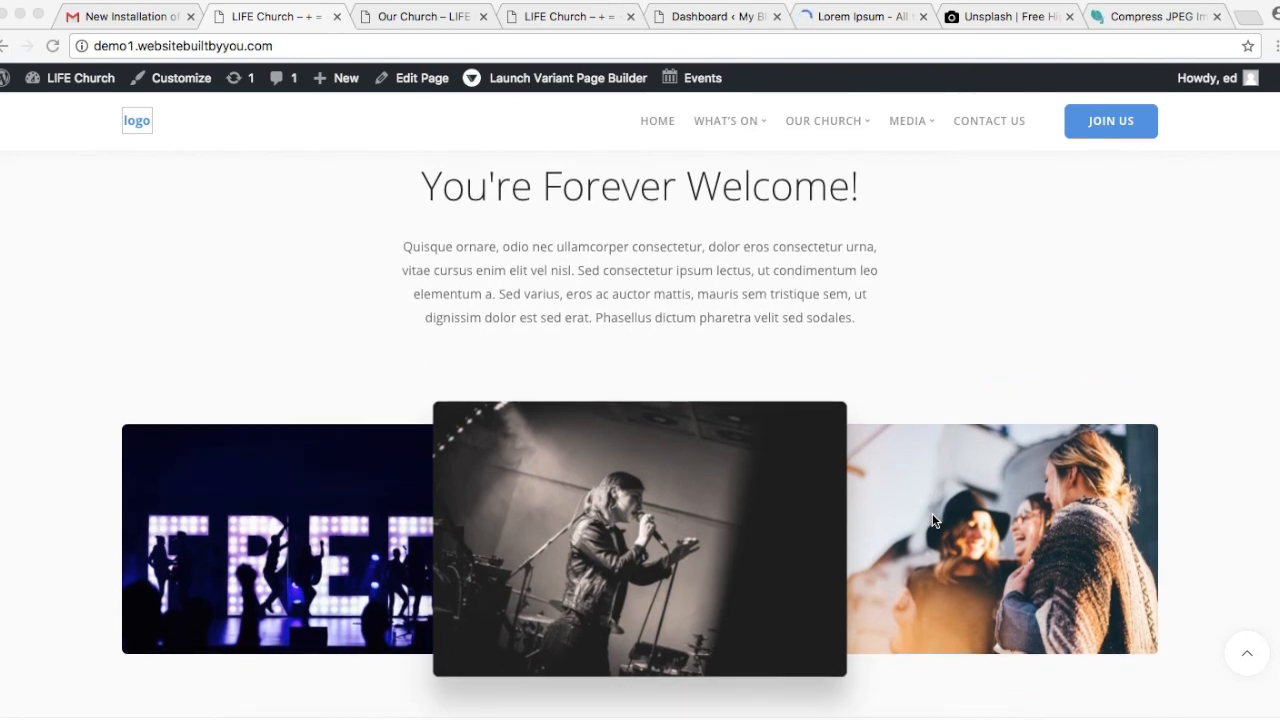
pyautogui.scroll(-3, 932, 514)
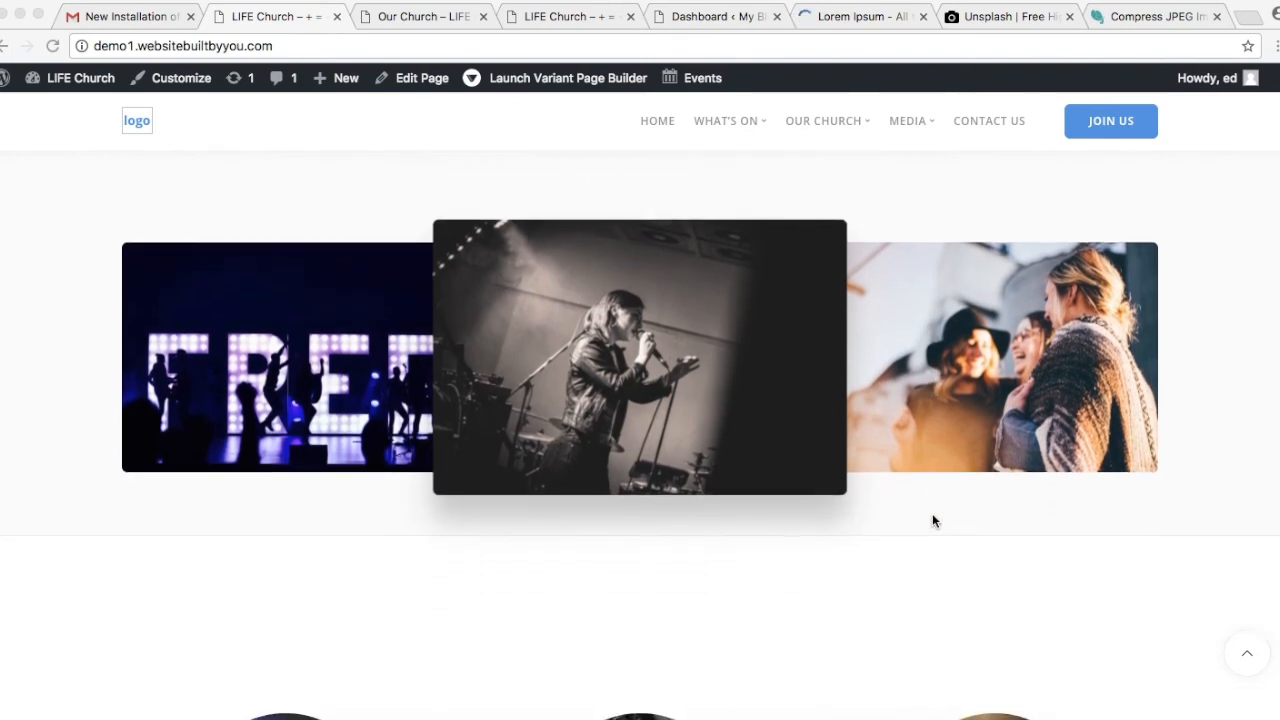
pyautogui.scroll(-1, 932, 521)
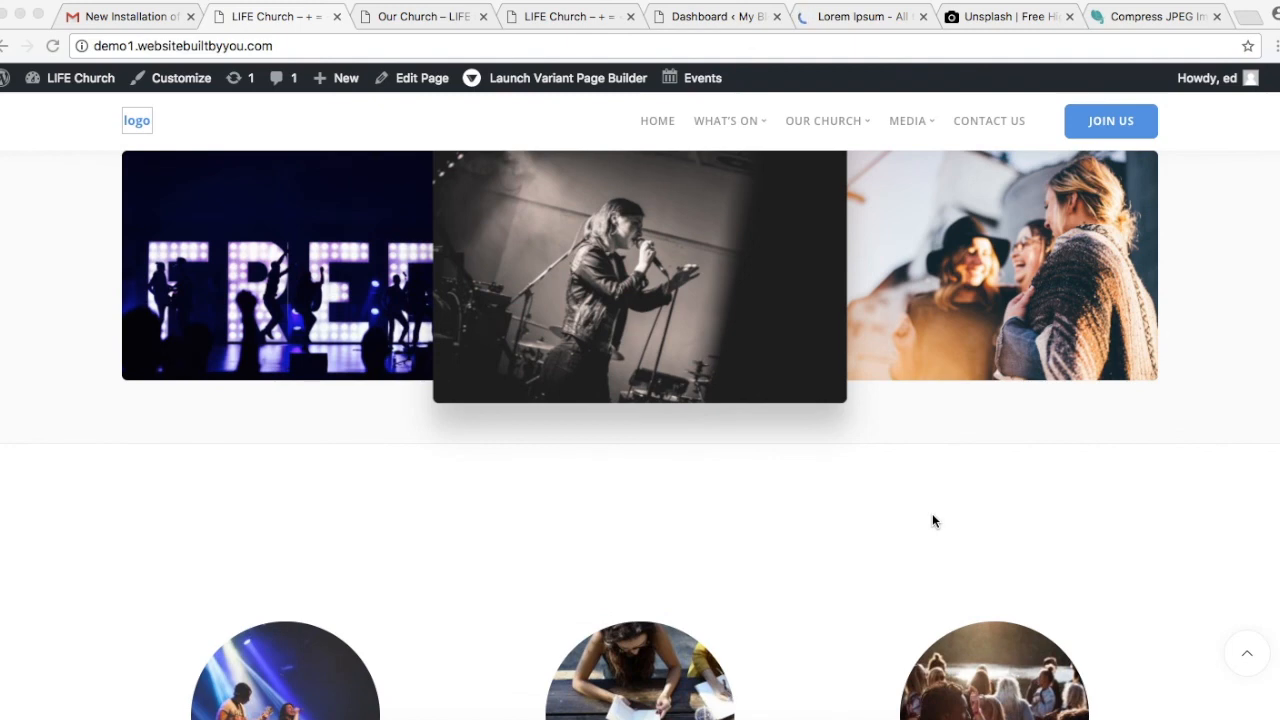
pyautogui.scroll(-4, 932, 514)
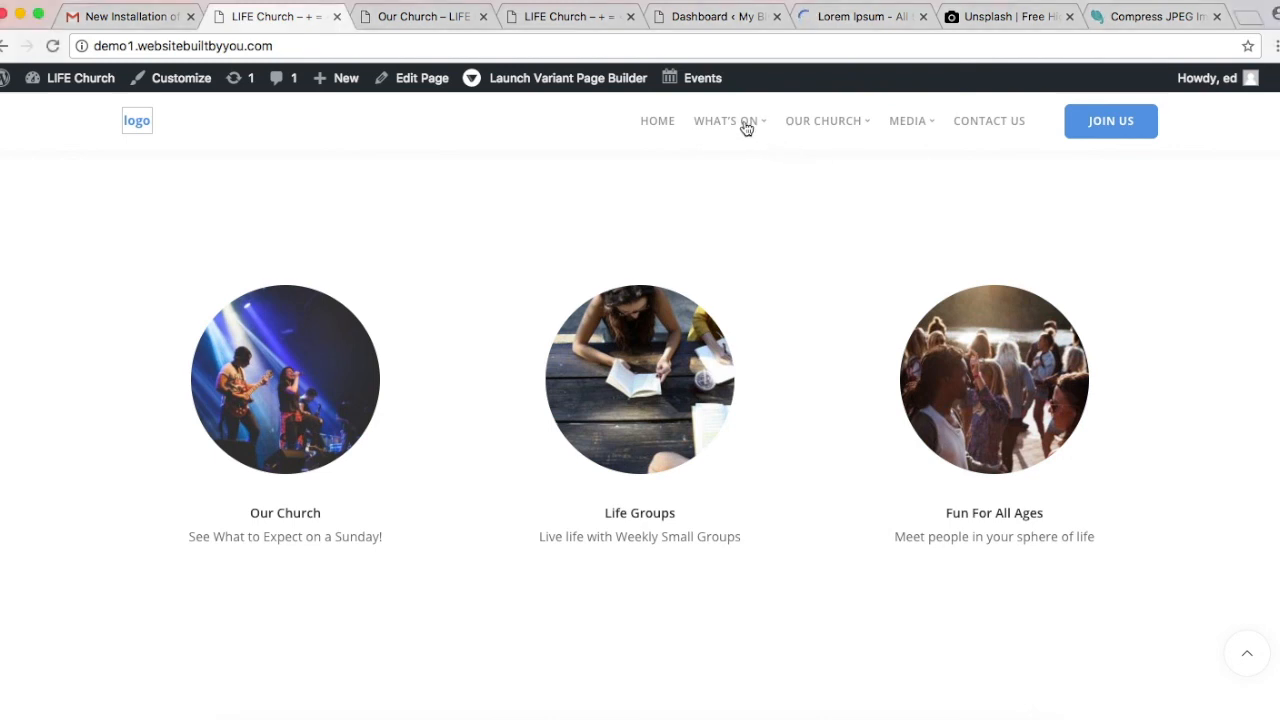
# Step: Check the What's On menu, then scroll through My Story and the map and back up
pyautogui.moveTo(748, 124)
pyautogui.moveTo(766, 170)
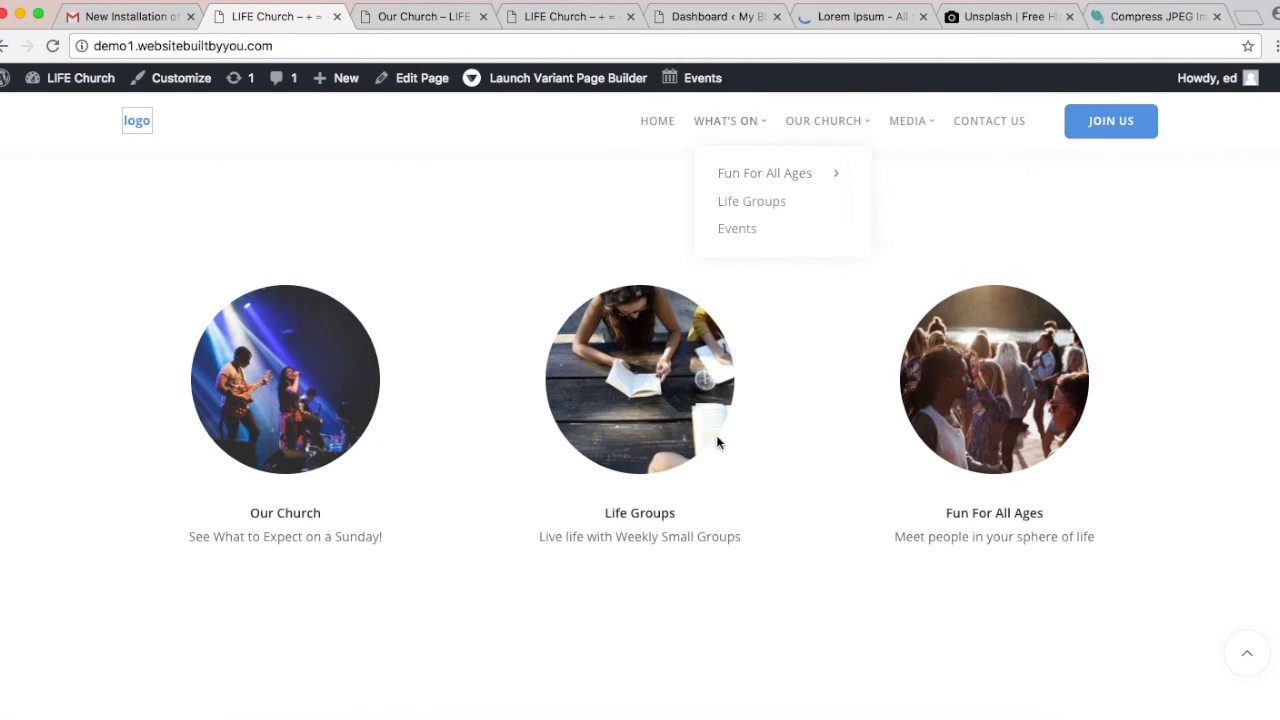
pyautogui.scroll(-5, 716, 441)
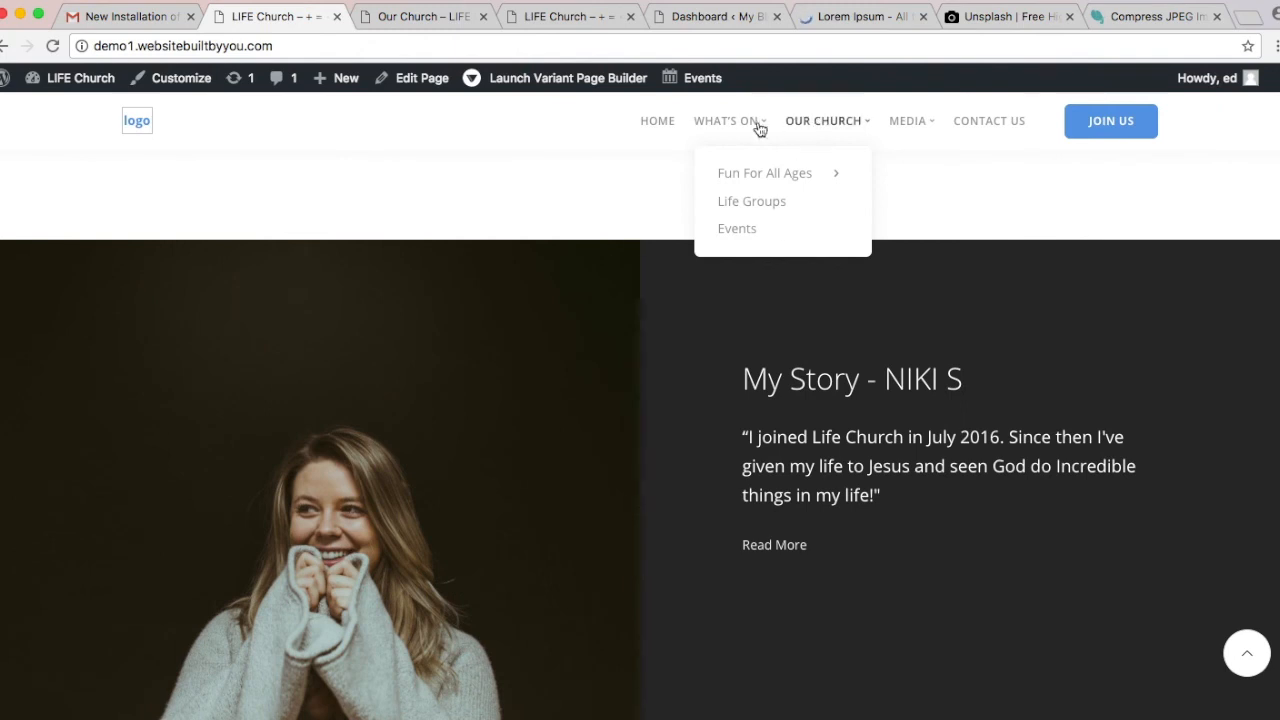
pyautogui.scroll(-2, 947, 322)
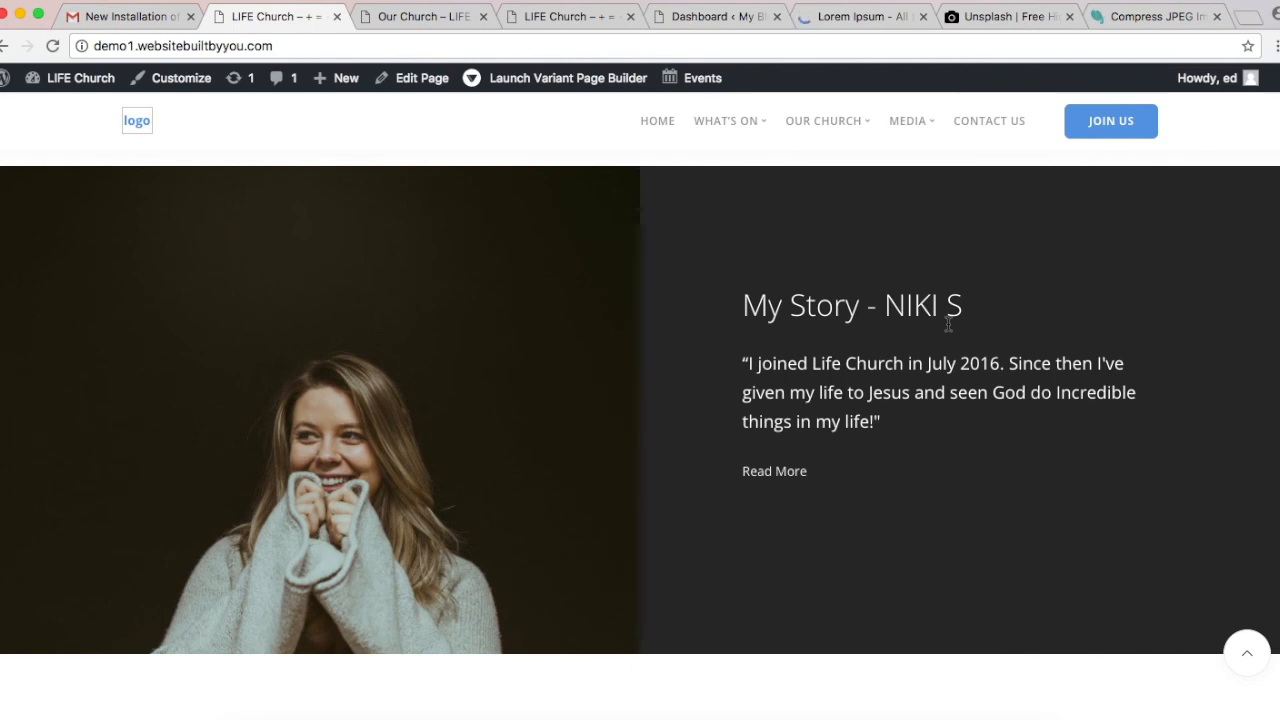
pyautogui.scroll(-10, 948, 325)
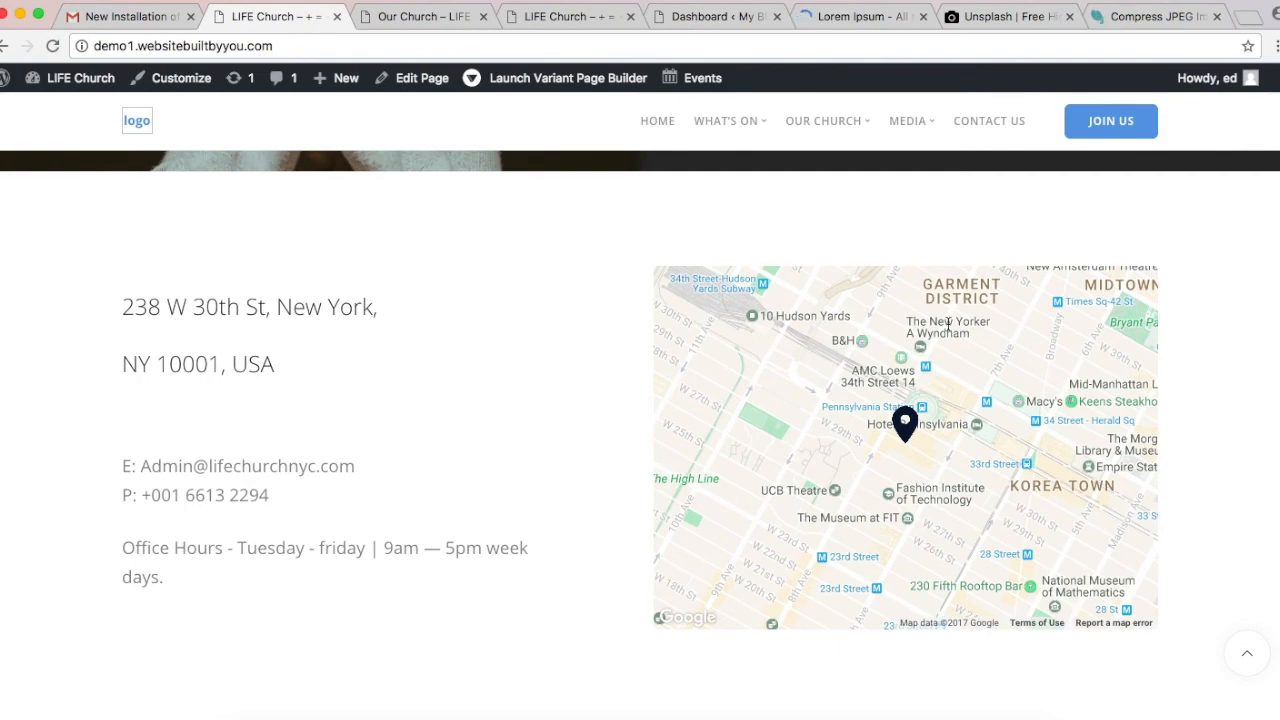
pyautogui.scroll(10, 948, 325)
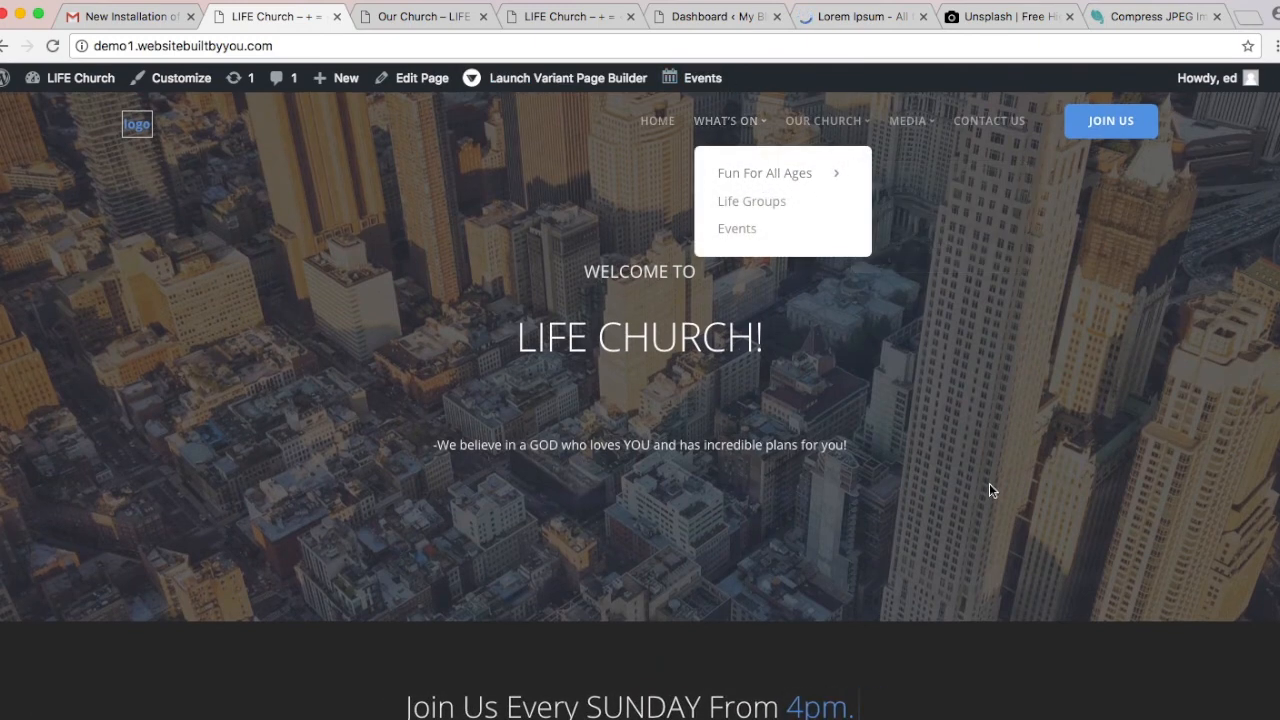
pyautogui.scroll(-1, 785, 168)
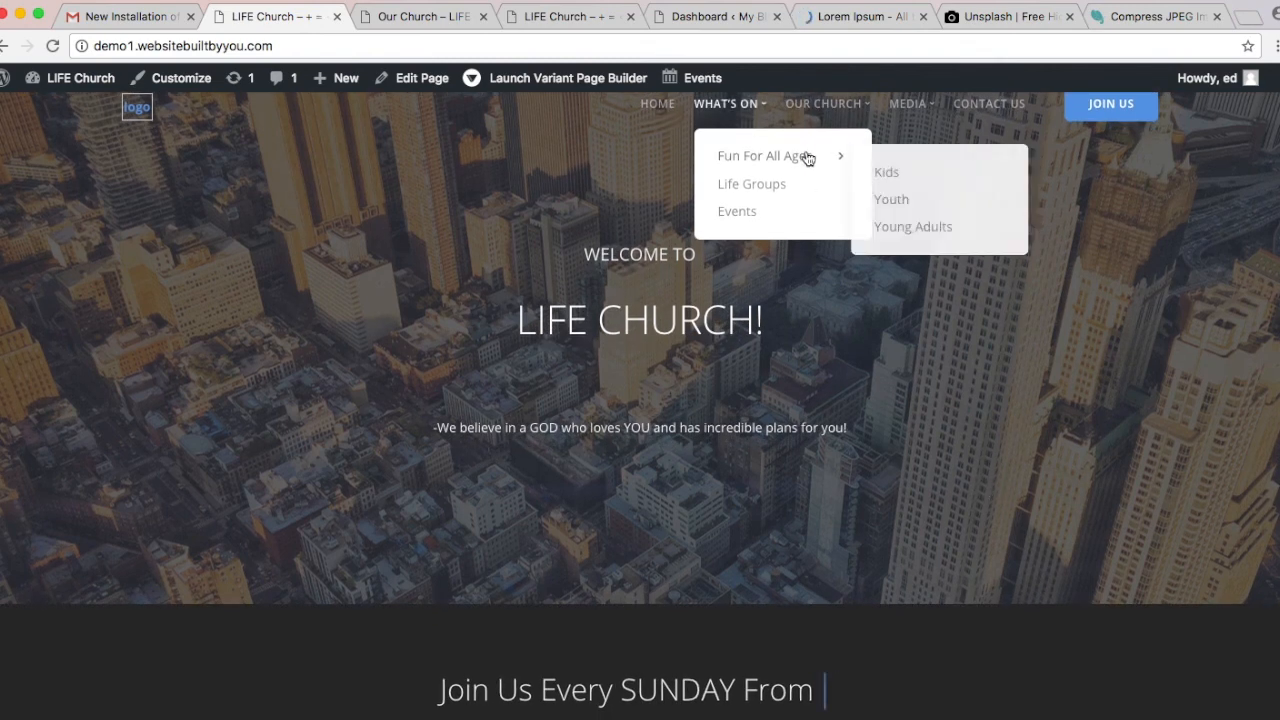
pyautogui.scroll(1, 650, 520)
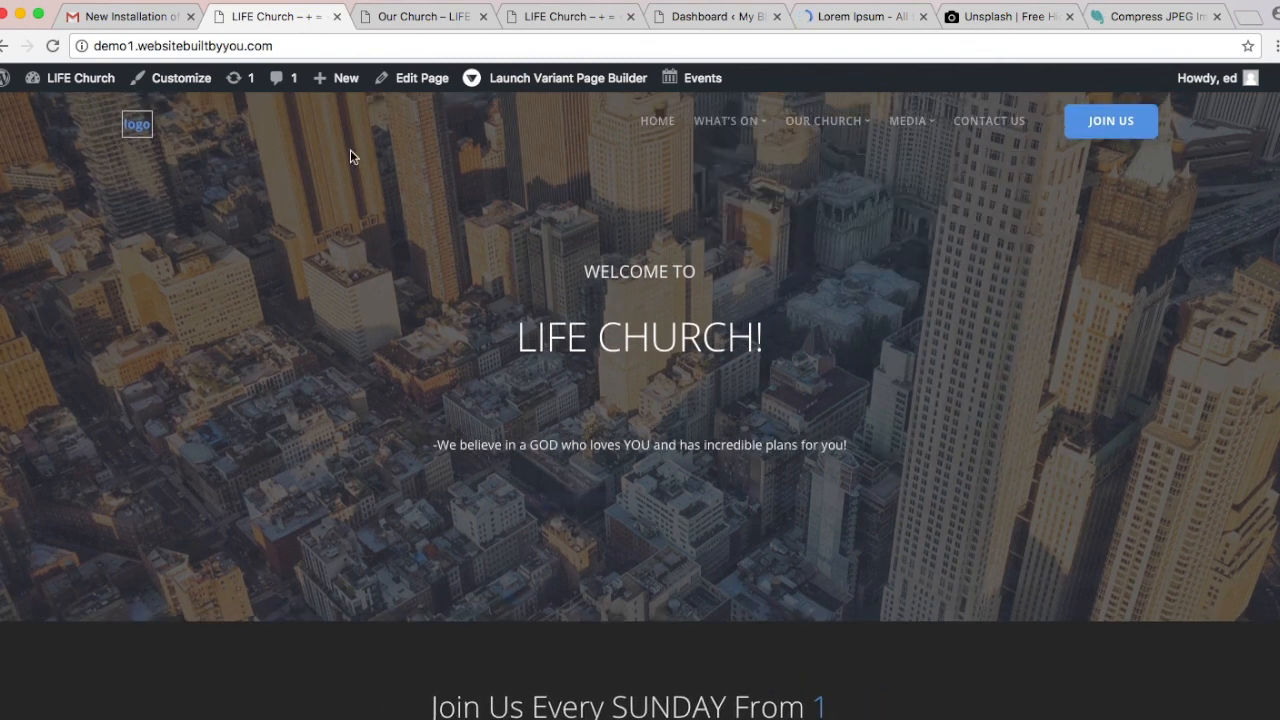
# Step: Switch to the Our Church tab and scroll down to the Started in 2009 timeline and back
pyautogui.click(426, 22)
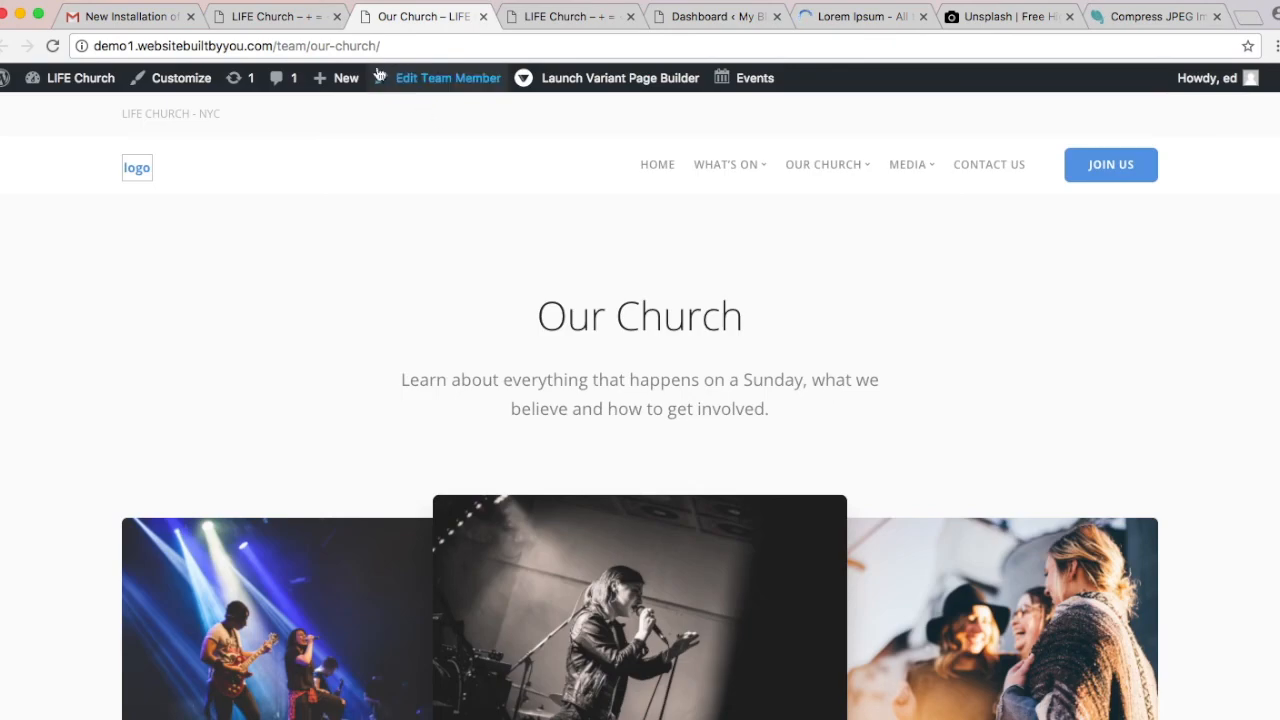
pyautogui.scroll(-3, 602, 289)
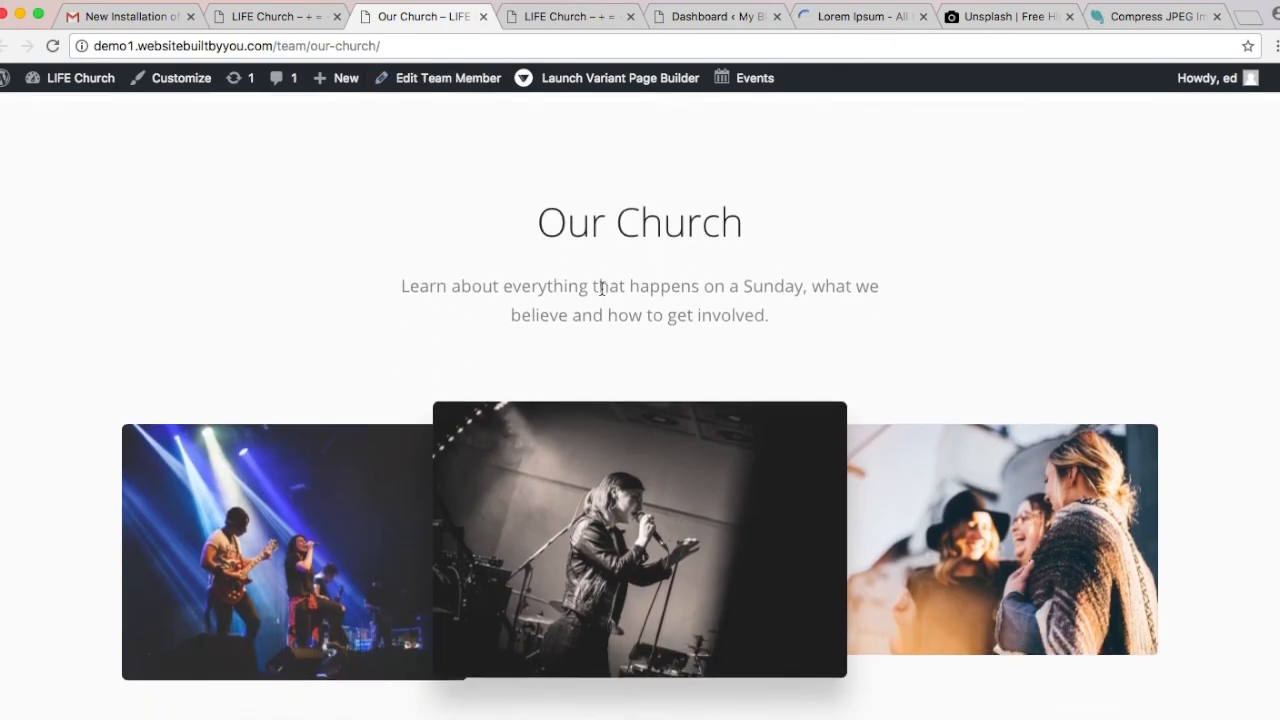
pyautogui.scroll(-5, 602, 289)
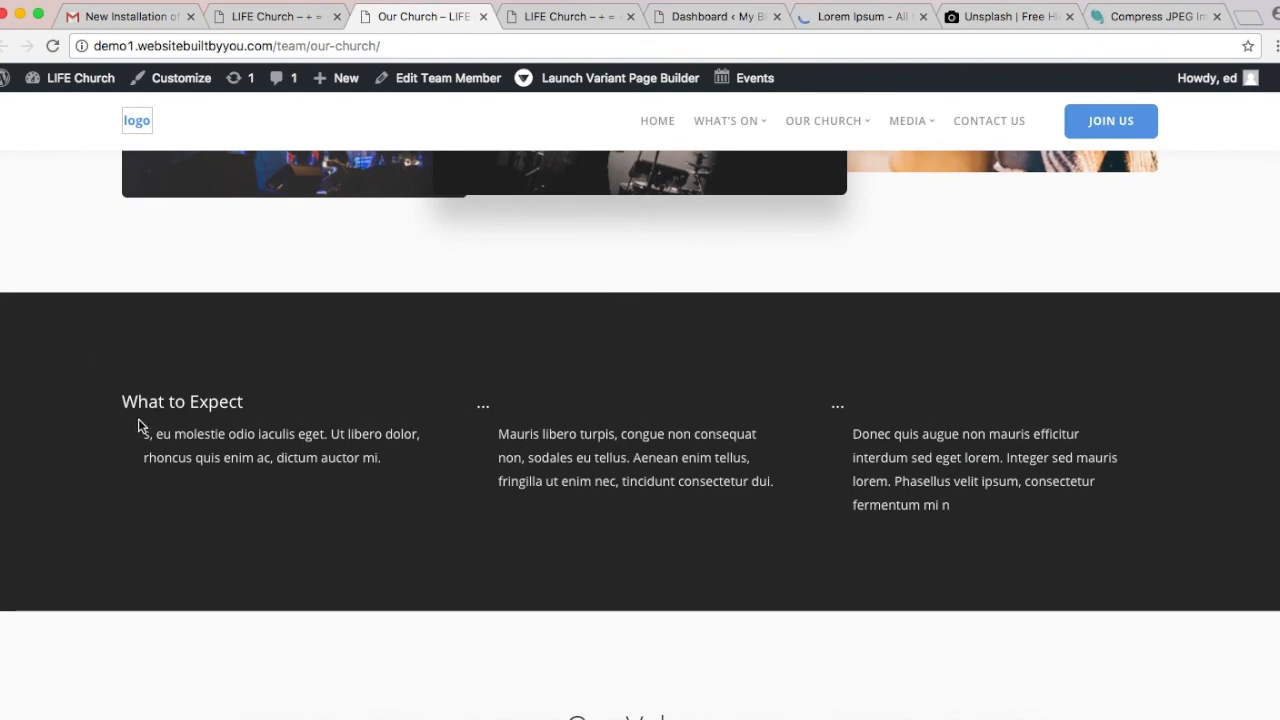
pyautogui.scroll(-4, 160, 414)
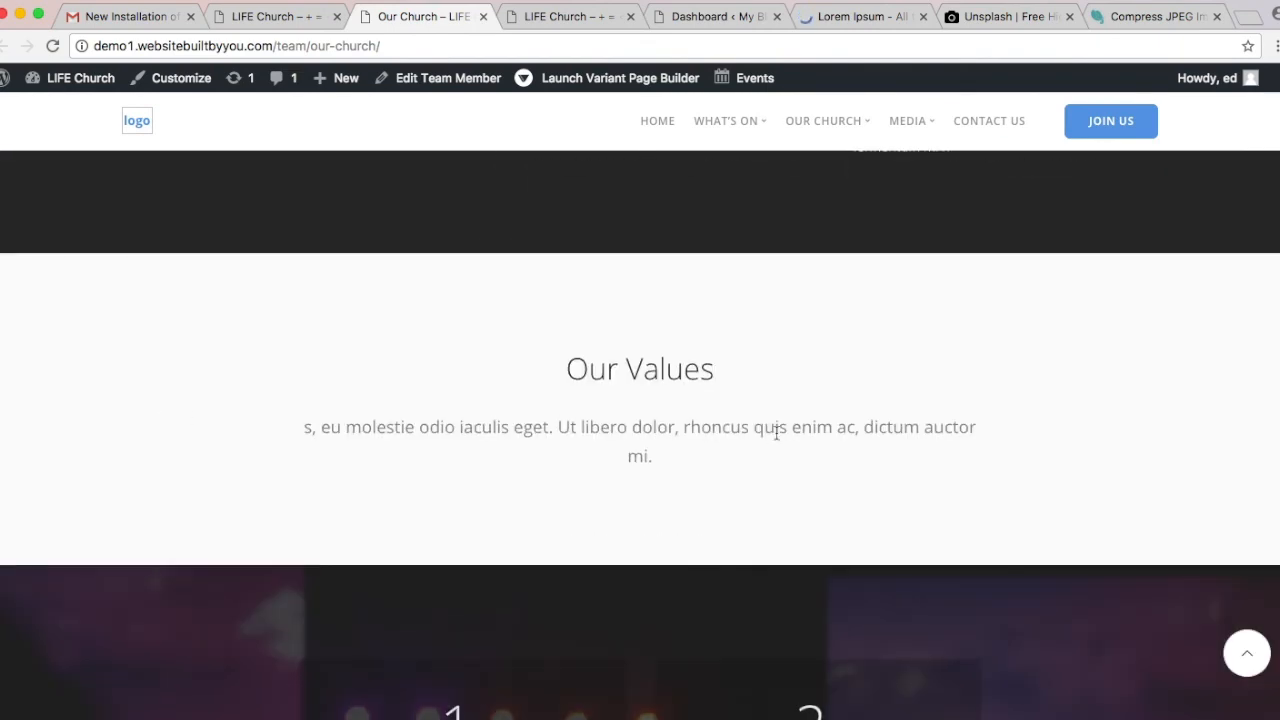
pyautogui.scroll(-12, 774, 428)
pyautogui.scroll(1, 776, 432)
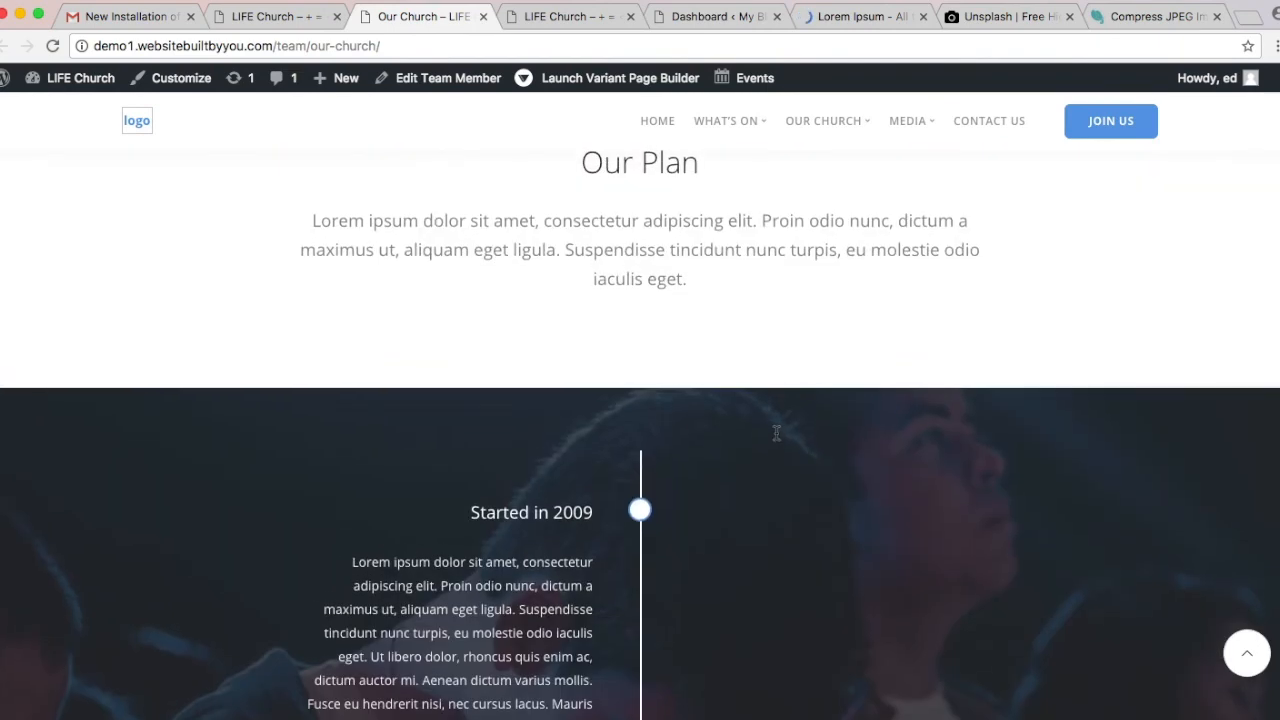
pyautogui.scroll(-2, 776, 432)
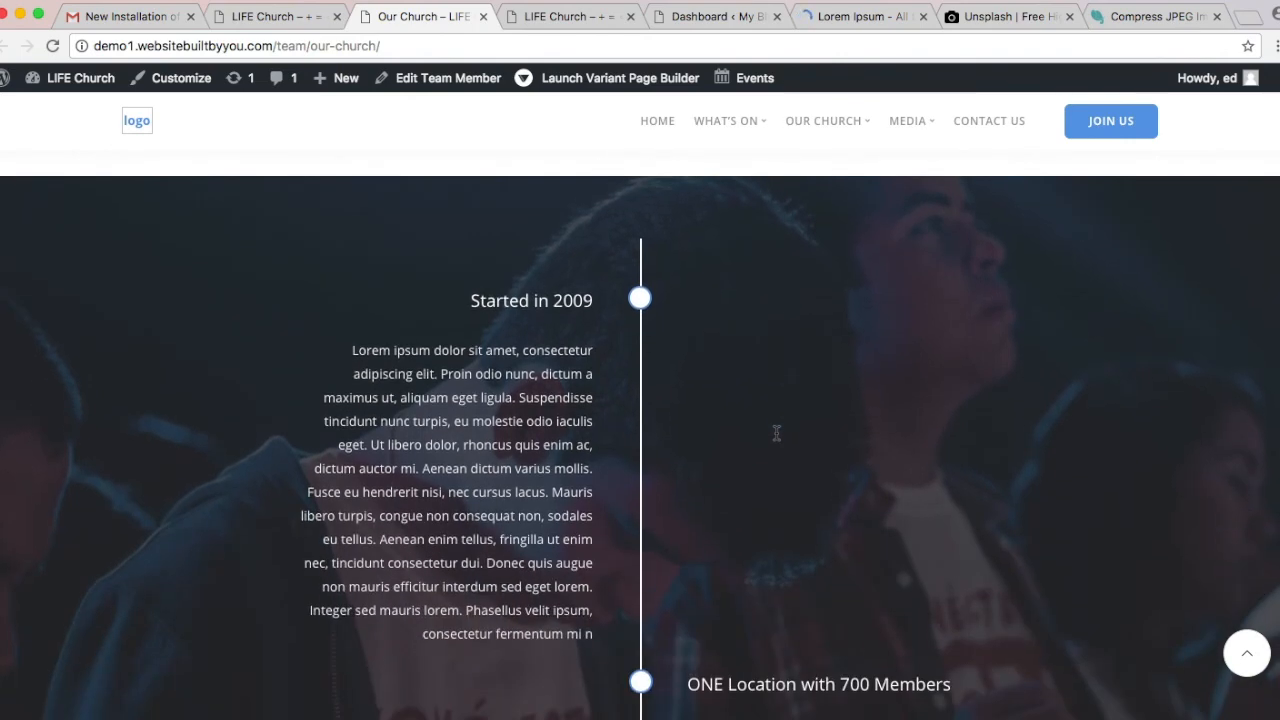
pyautogui.scroll(-7, 776, 432)
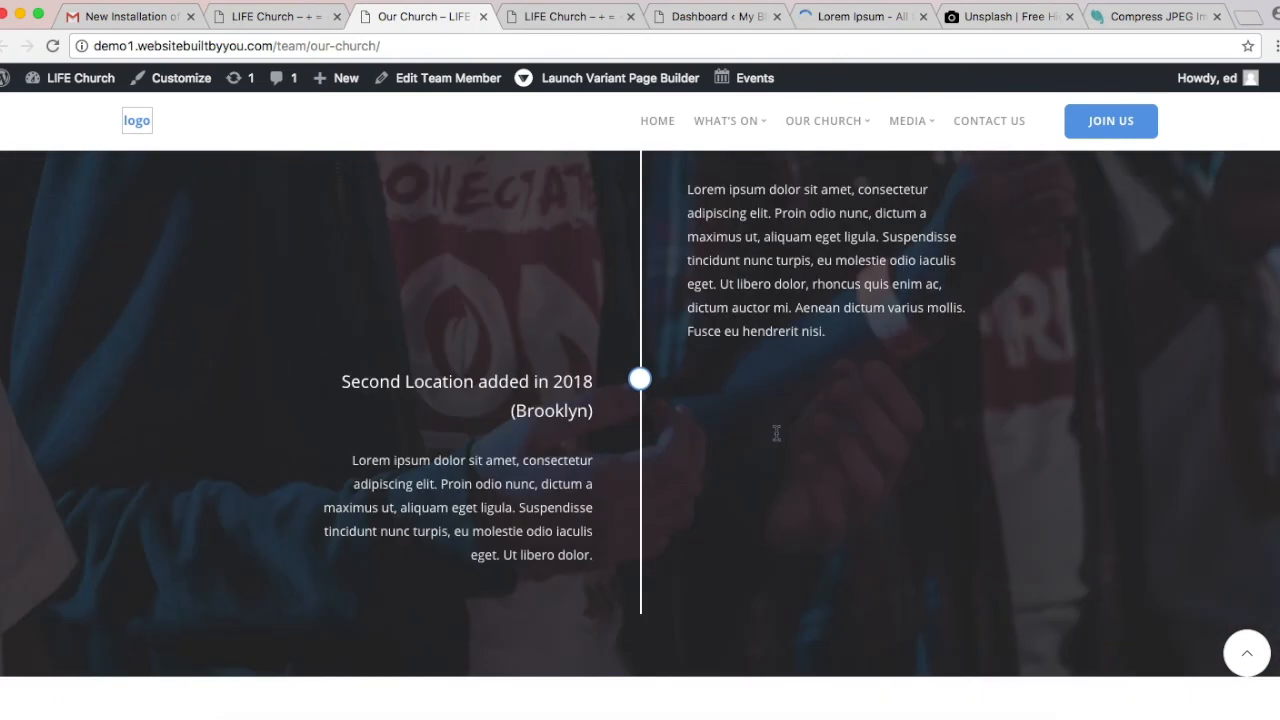
pyautogui.scroll(9, 776, 432)
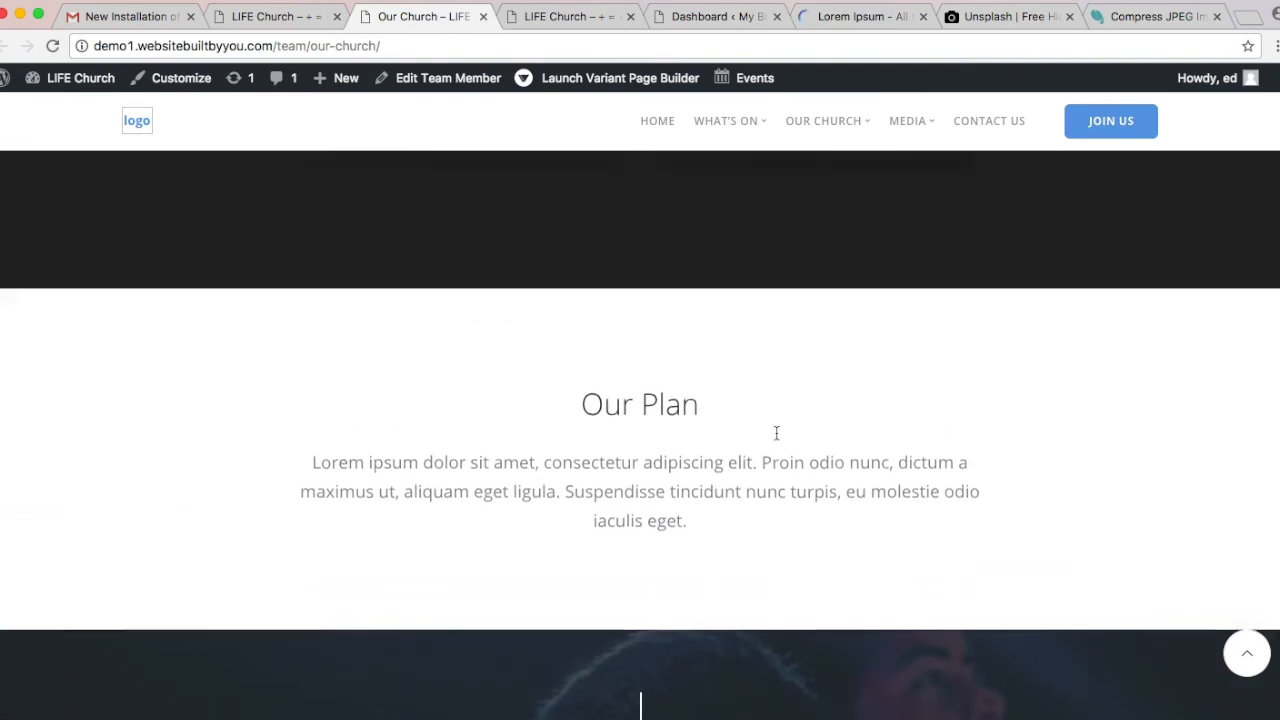
pyautogui.scroll(10, 776, 432)
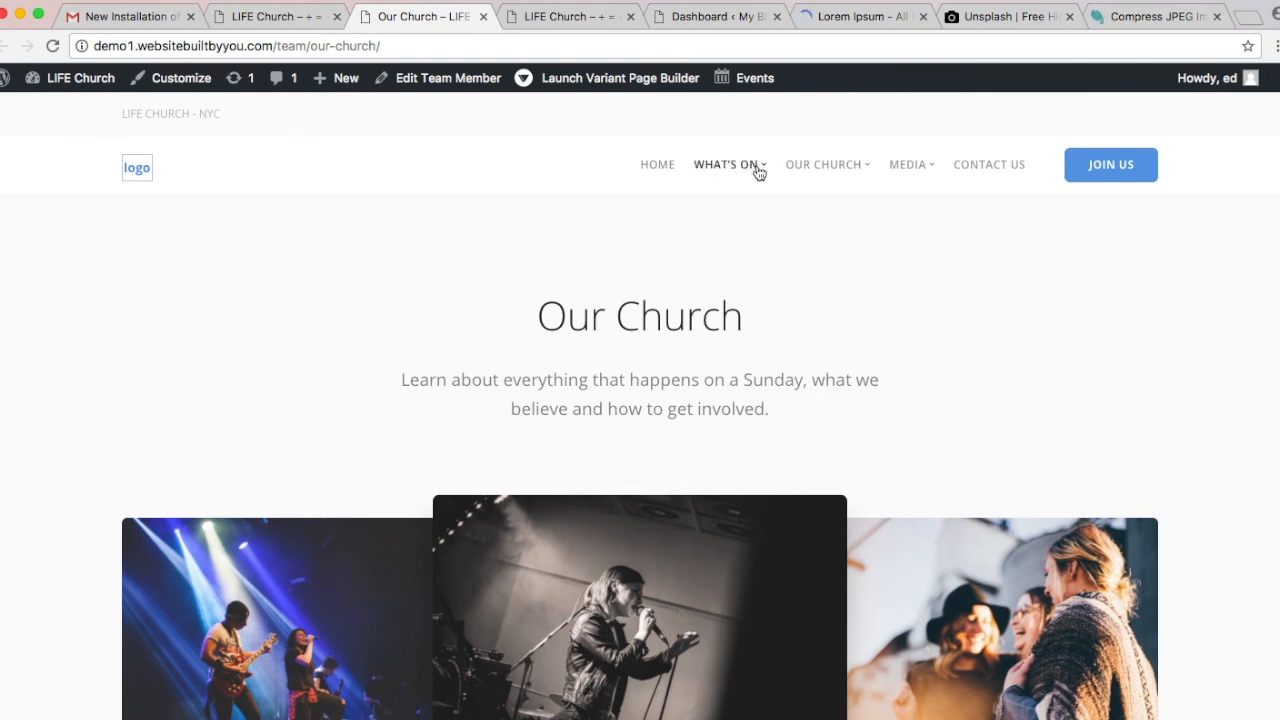
# Step: Open the Events calendar page from the menu and scroll through it
pyautogui.moveTo(759, 173)
pyautogui.click(749, 278)
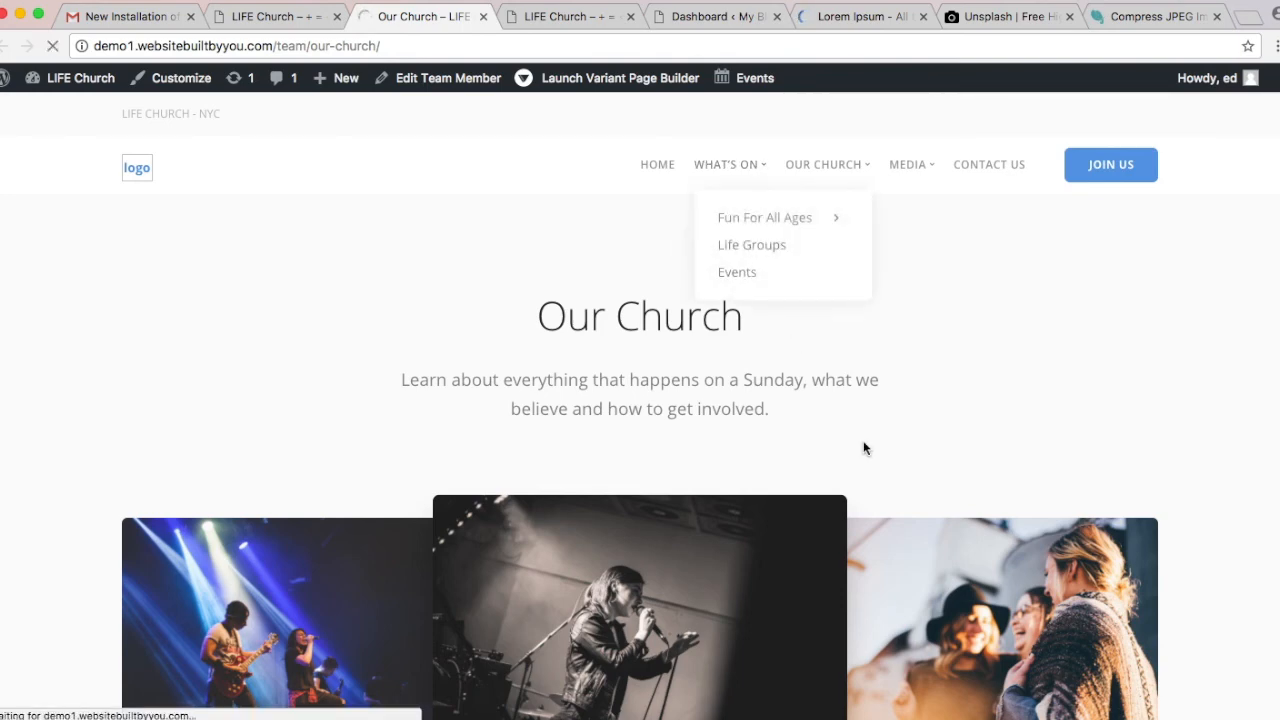
pyautogui.scroll(-4, 865, 448)
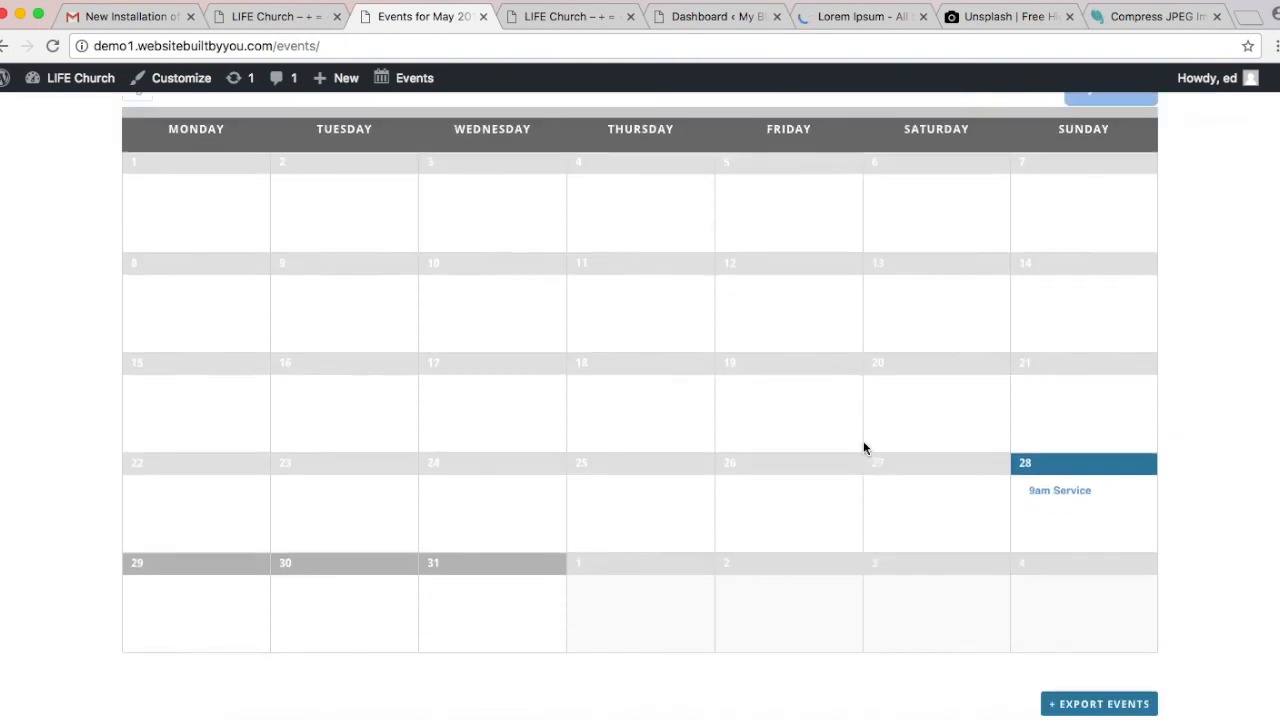
pyautogui.scroll(-1, 865, 448)
pyautogui.scroll(-2, 683, 530)
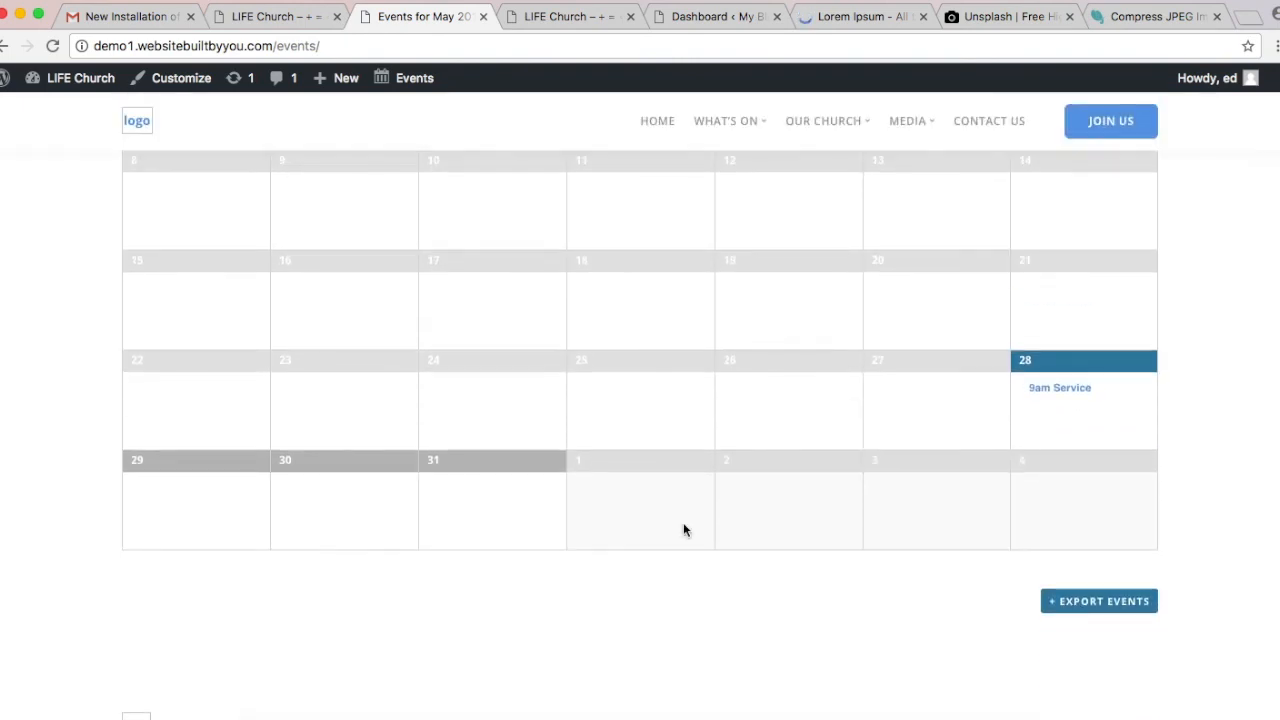
pyautogui.scroll(8, 683, 528)
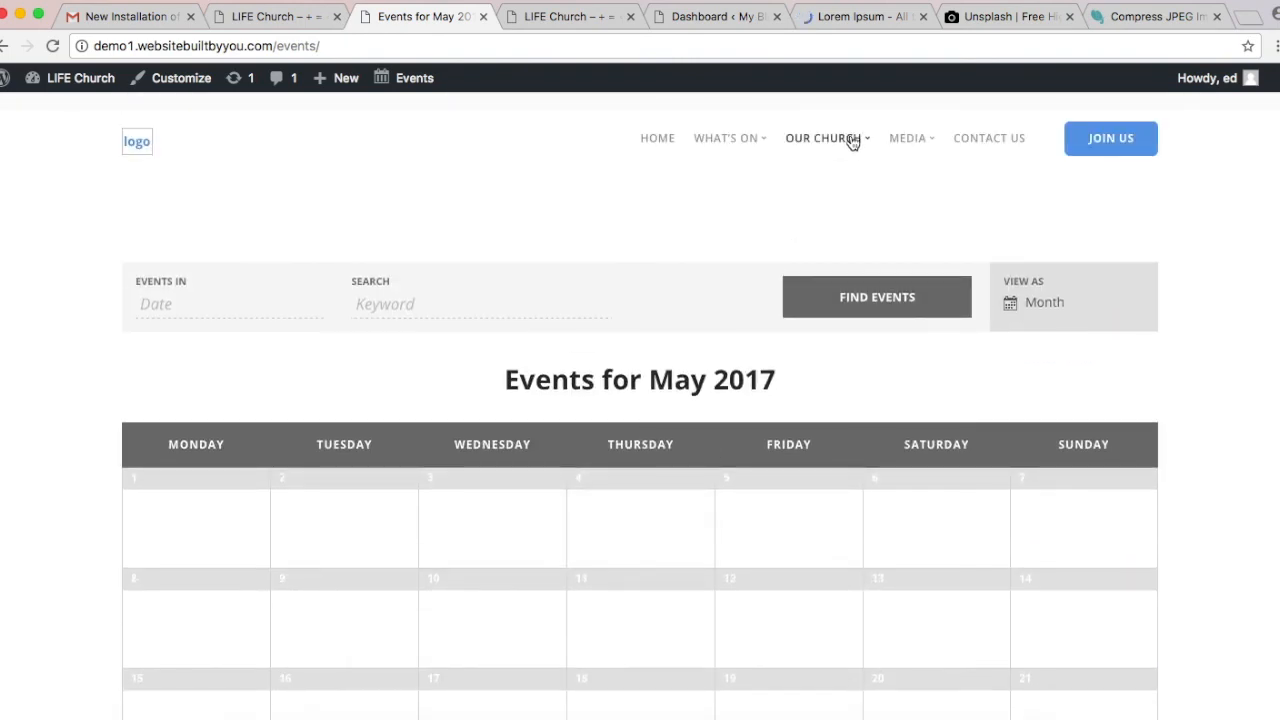
# Step: Open the Staff Members page and scroll through the team bios and photos
pyautogui.moveTo(852, 141)
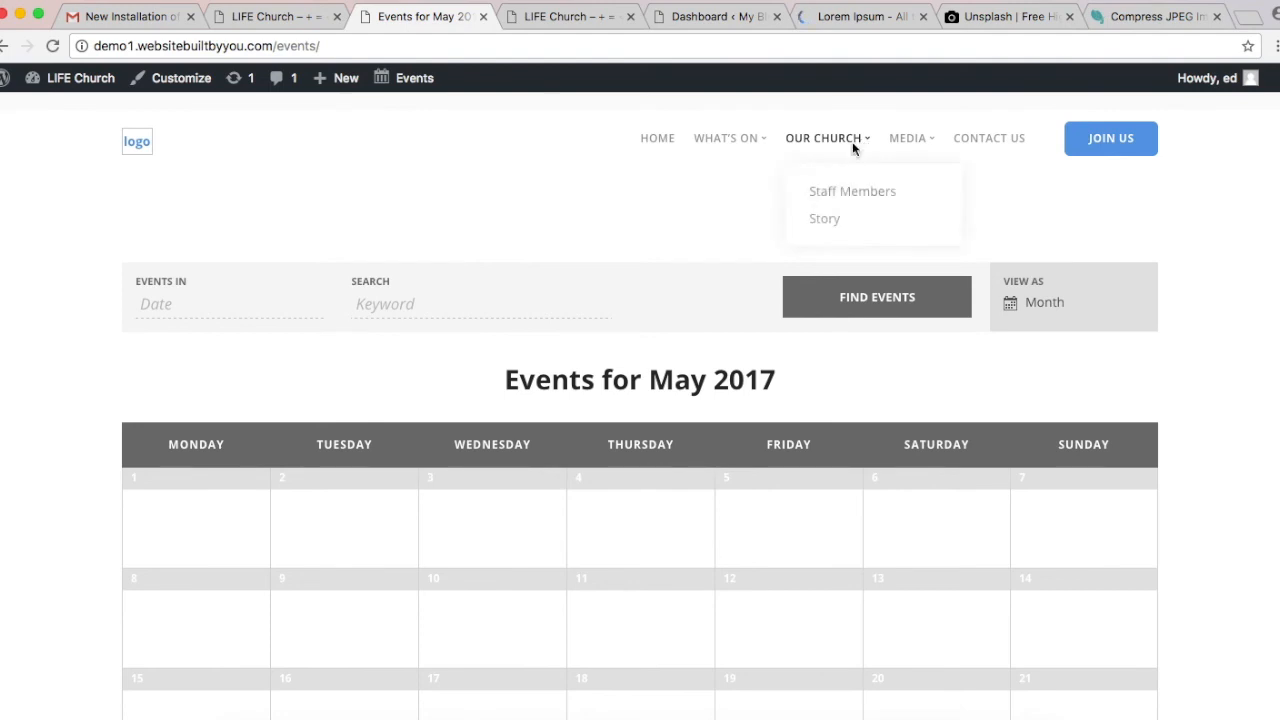
pyautogui.click(847, 201)
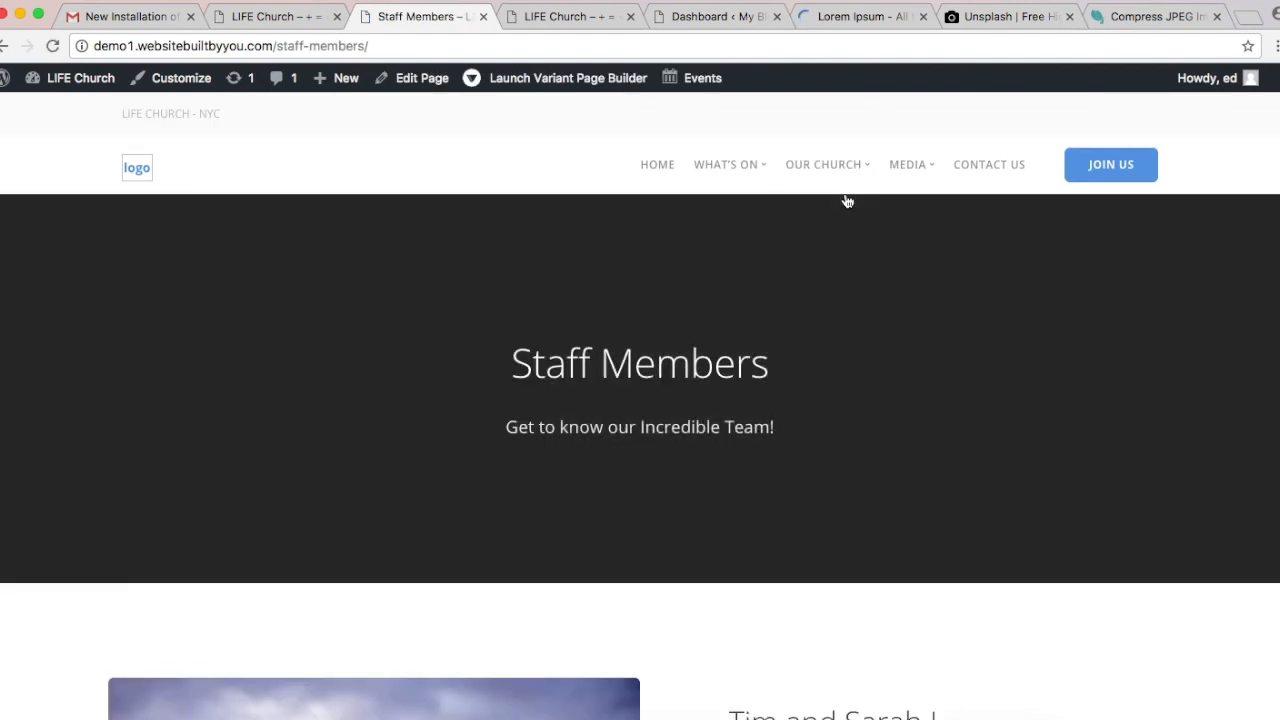
pyautogui.scroll(-10, 847, 201)
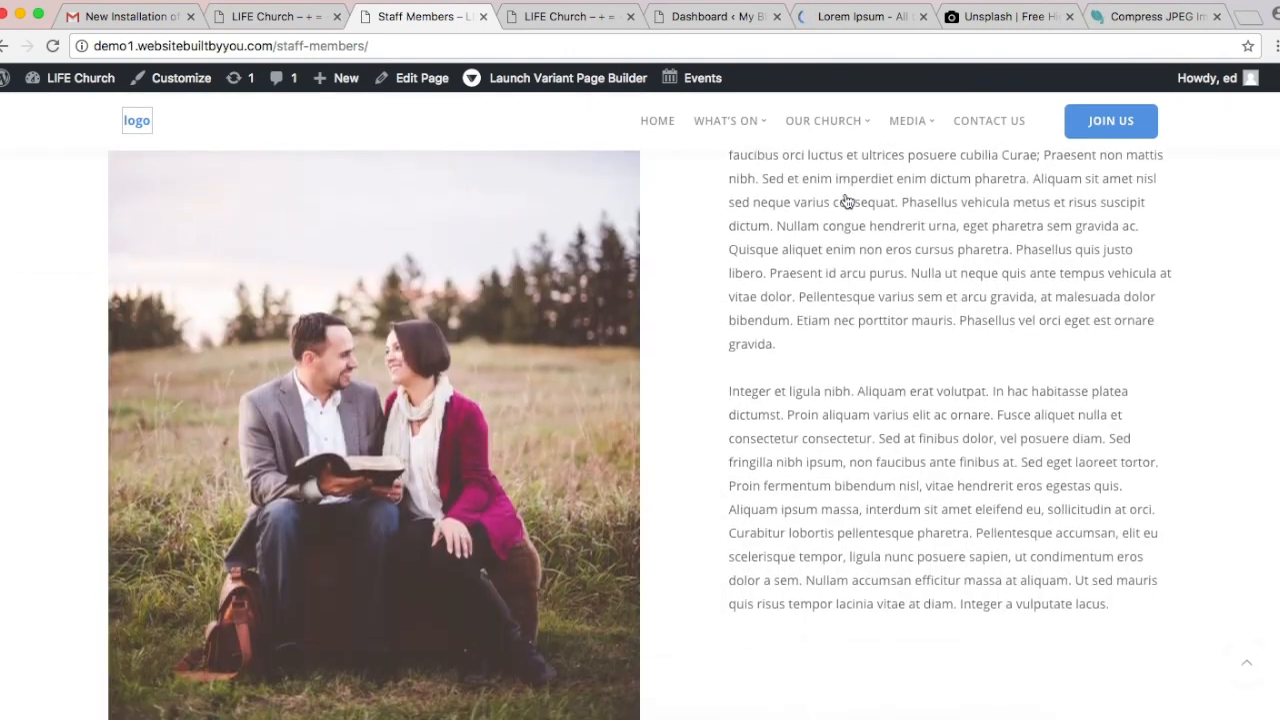
pyautogui.scroll(-15, 847, 201)
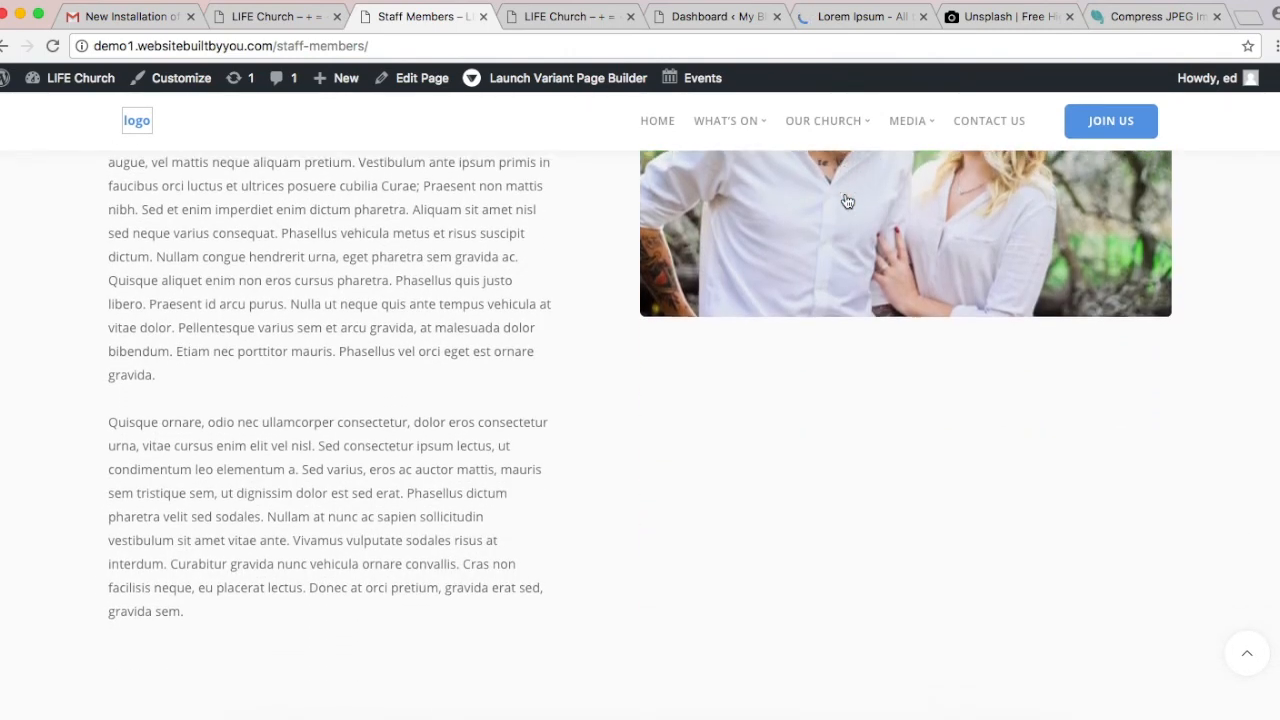
pyautogui.scroll(-8, 847, 201)
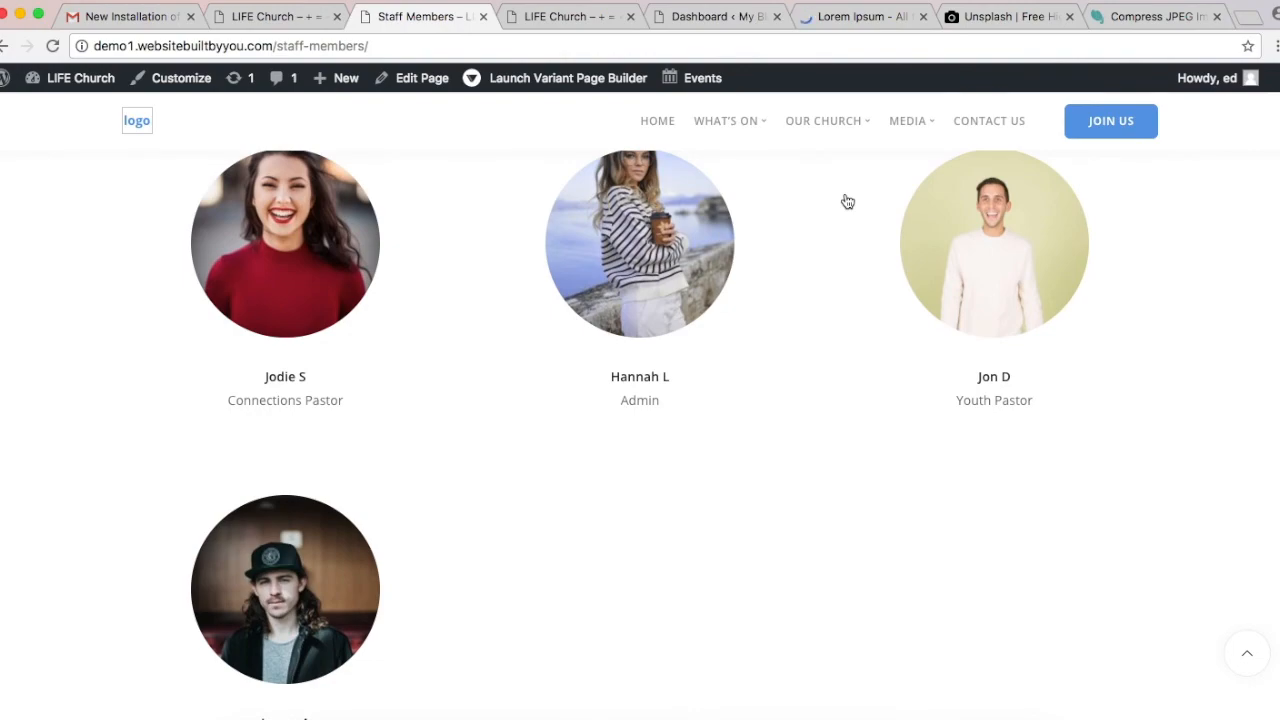
pyautogui.scroll(10, 847, 201)
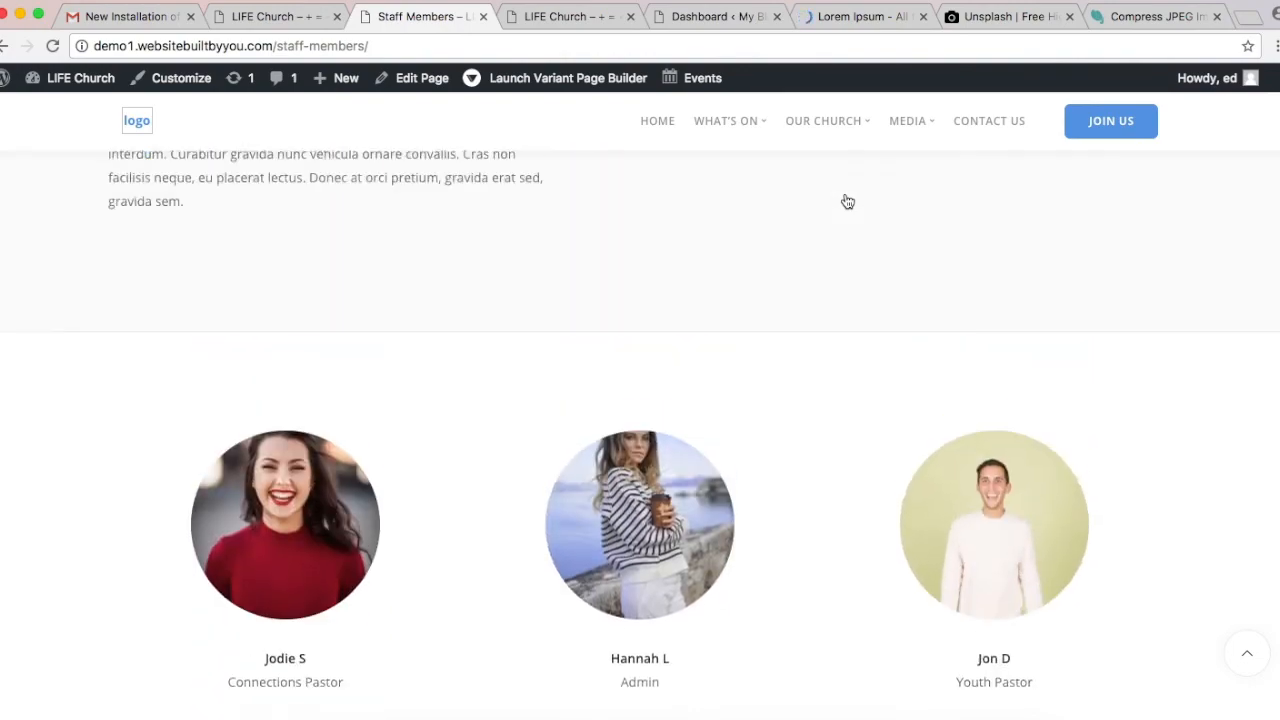
pyautogui.scroll(12, 847, 201)
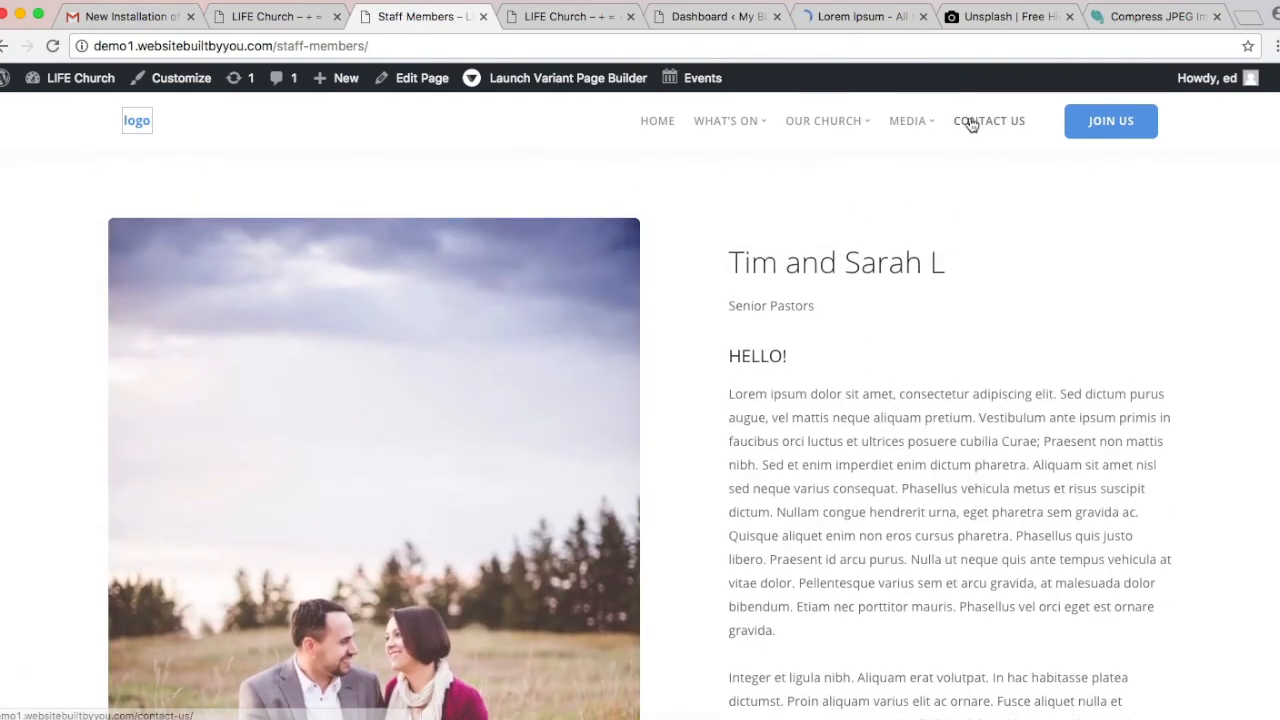
pyautogui.scroll(3, 993, 132)
# Step: Open Join Us and scroll through the Sunday welcome, coffee voucher, travel info and map
pyautogui.click(1068, 124)
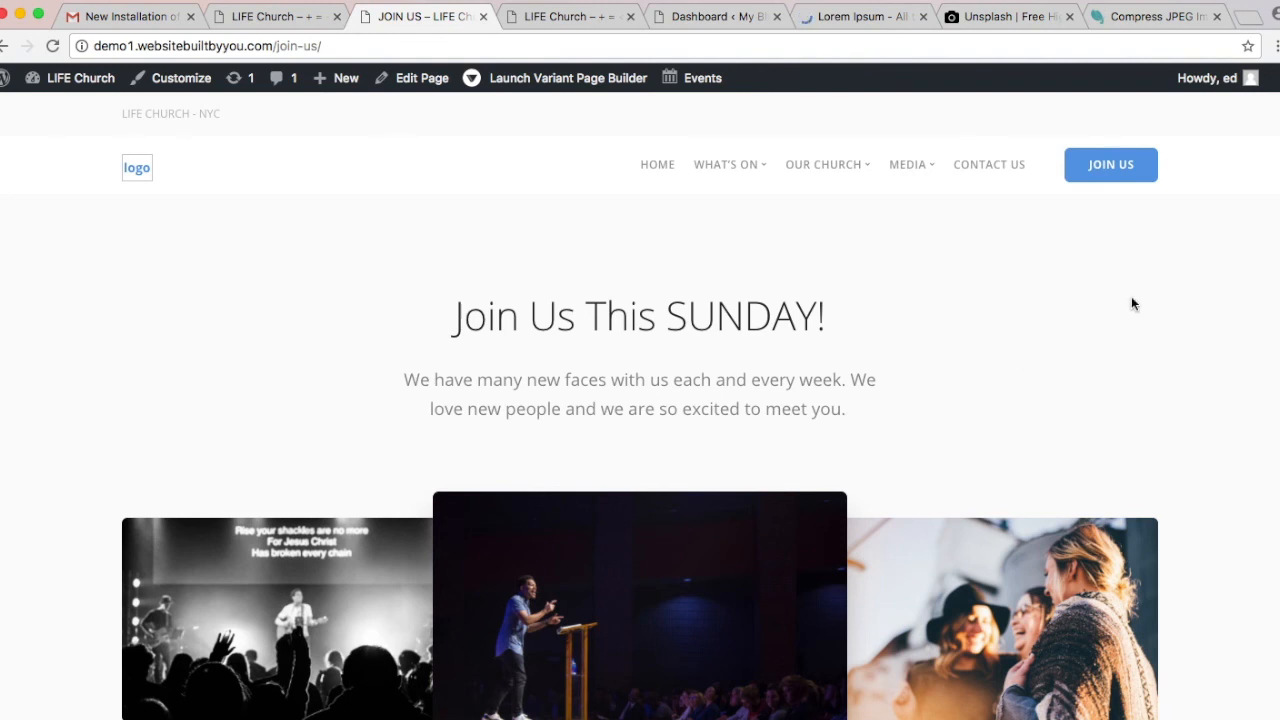
pyautogui.scroll(-5, 1132, 298)
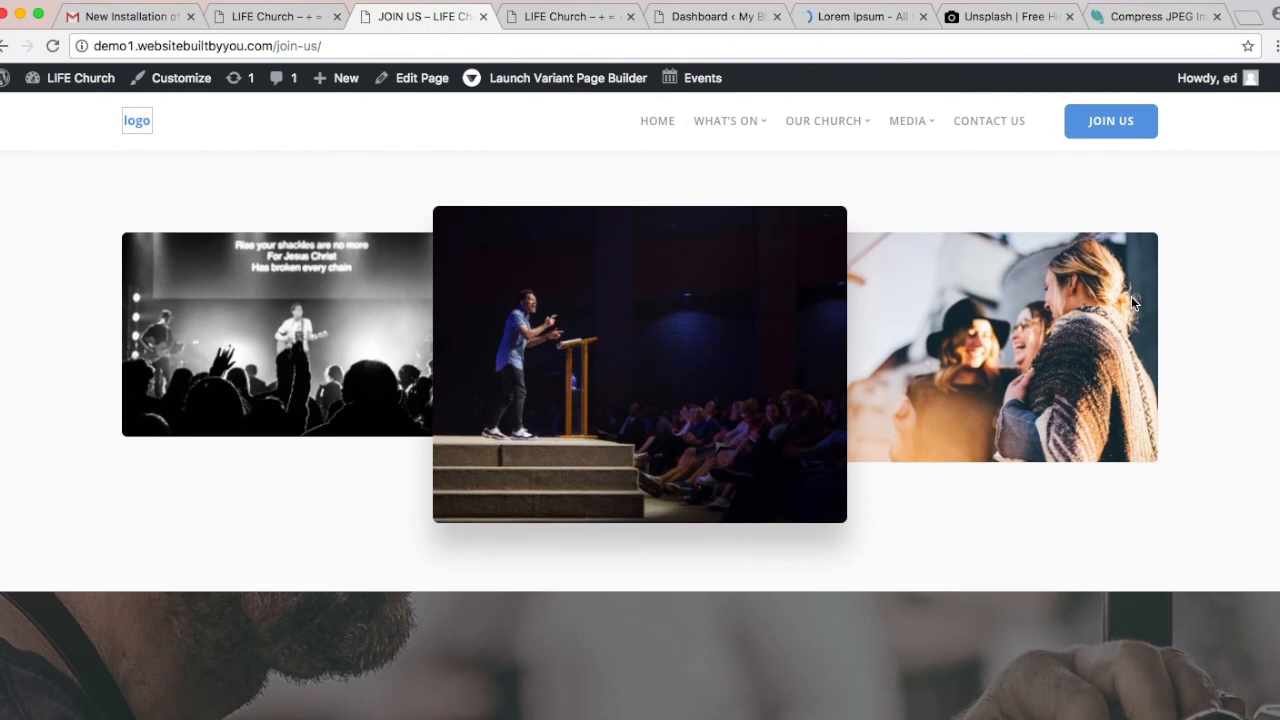
pyautogui.scroll(-3, 1132, 298)
pyautogui.scroll(-4, 1131, 298)
pyautogui.scroll(-3, 1131, 298)
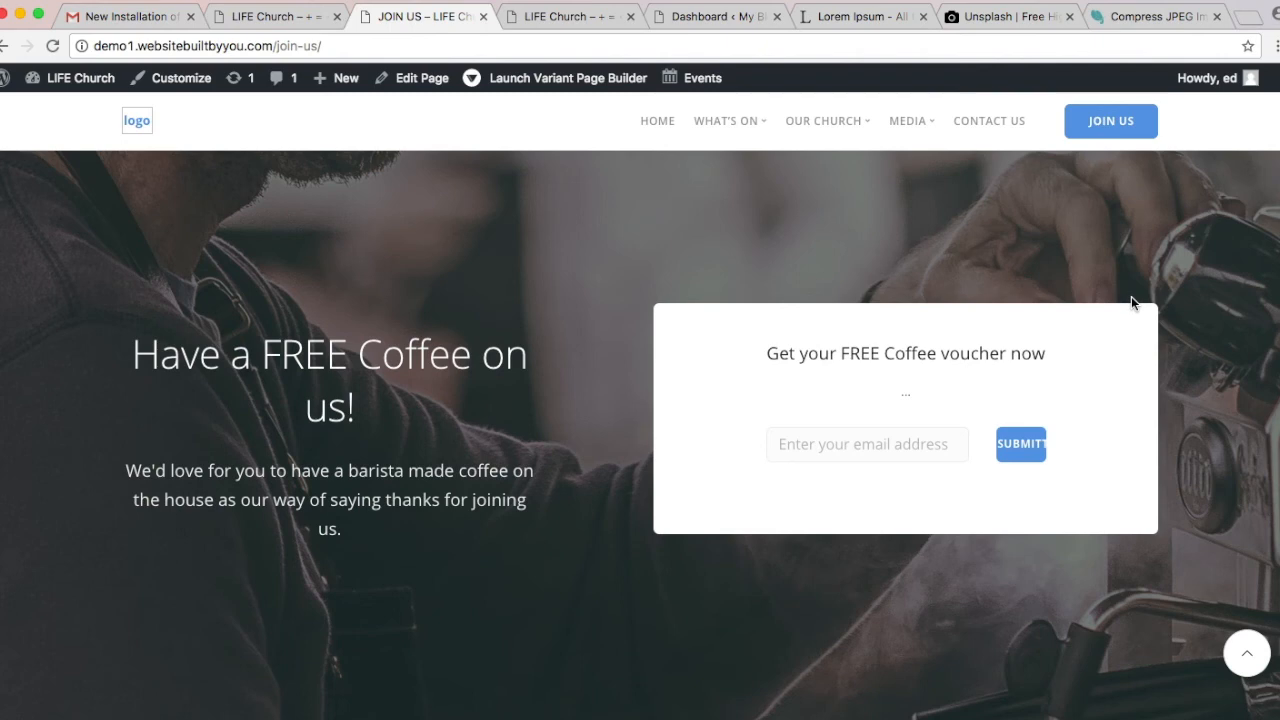
pyautogui.scroll(-3, 1131, 296)
pyautogui.scroll(2, 1131, 296)
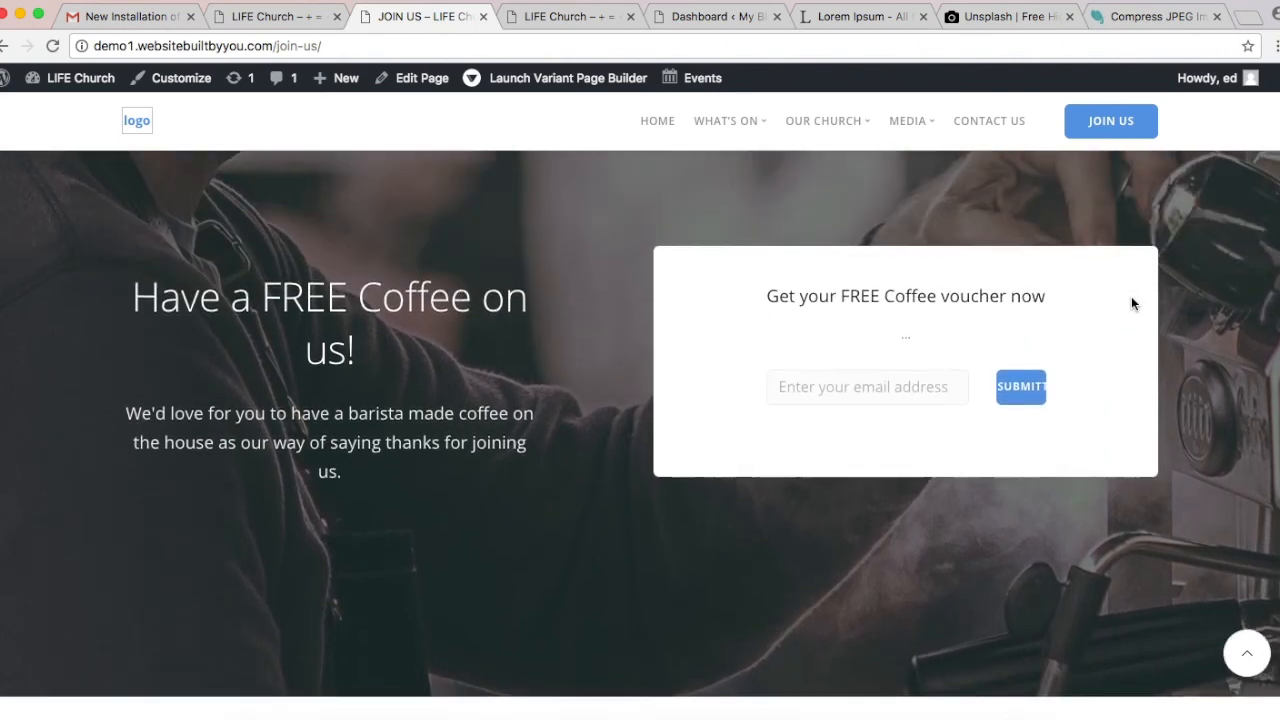
pyautogui.scroll(-5, 1133, 303)
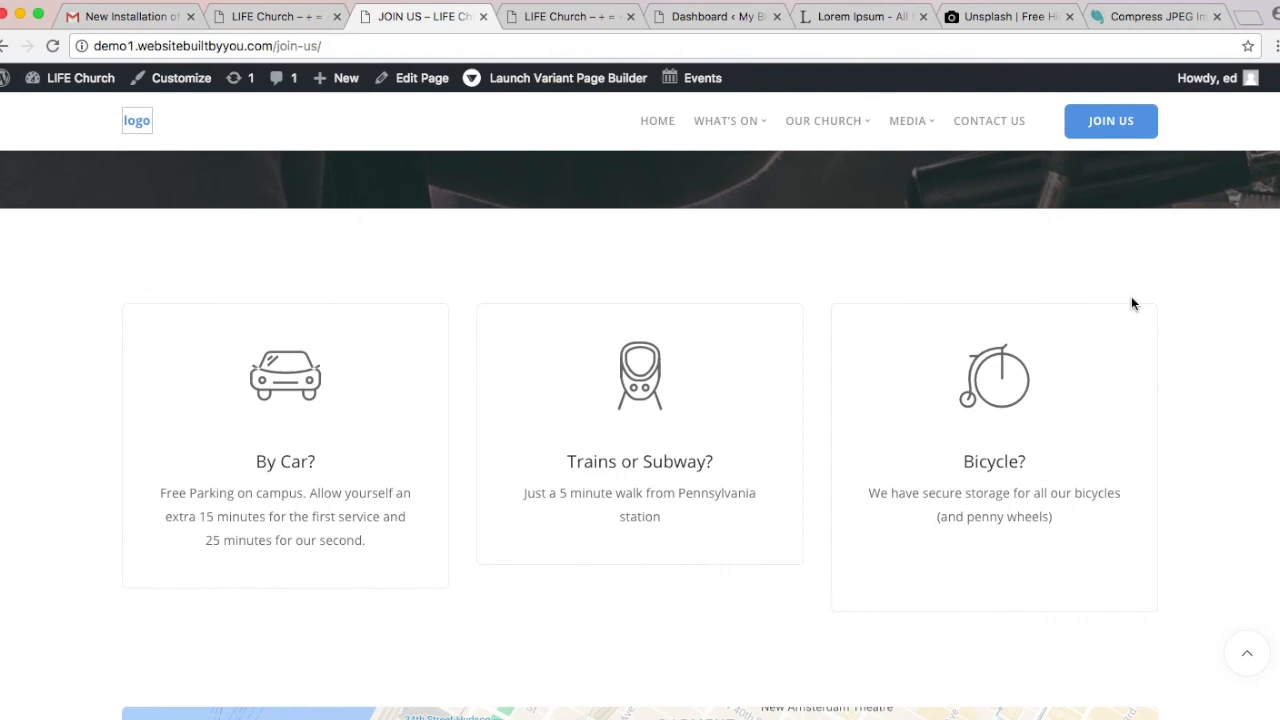
pyautogui.scroll(-2, 1133, 303)
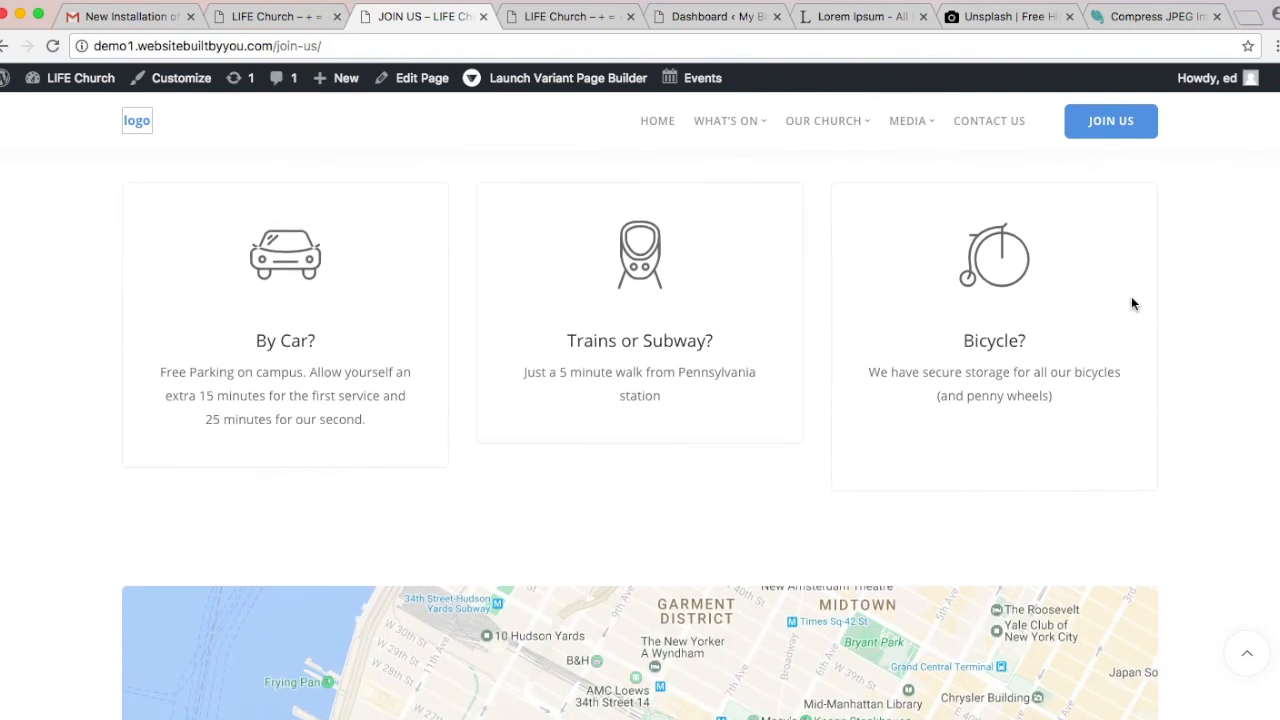
pyautogui.scroll(-5, 1133, 303)
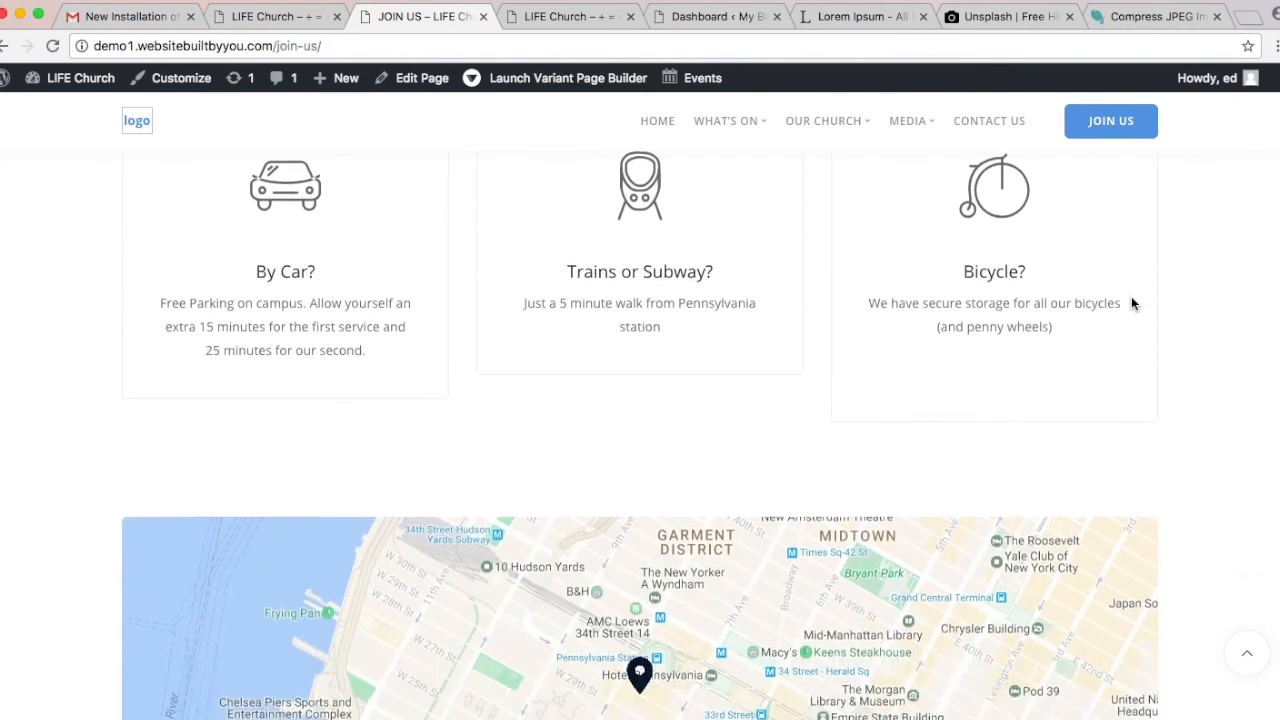
pyautogui.scroll(-1, 1133, 303)
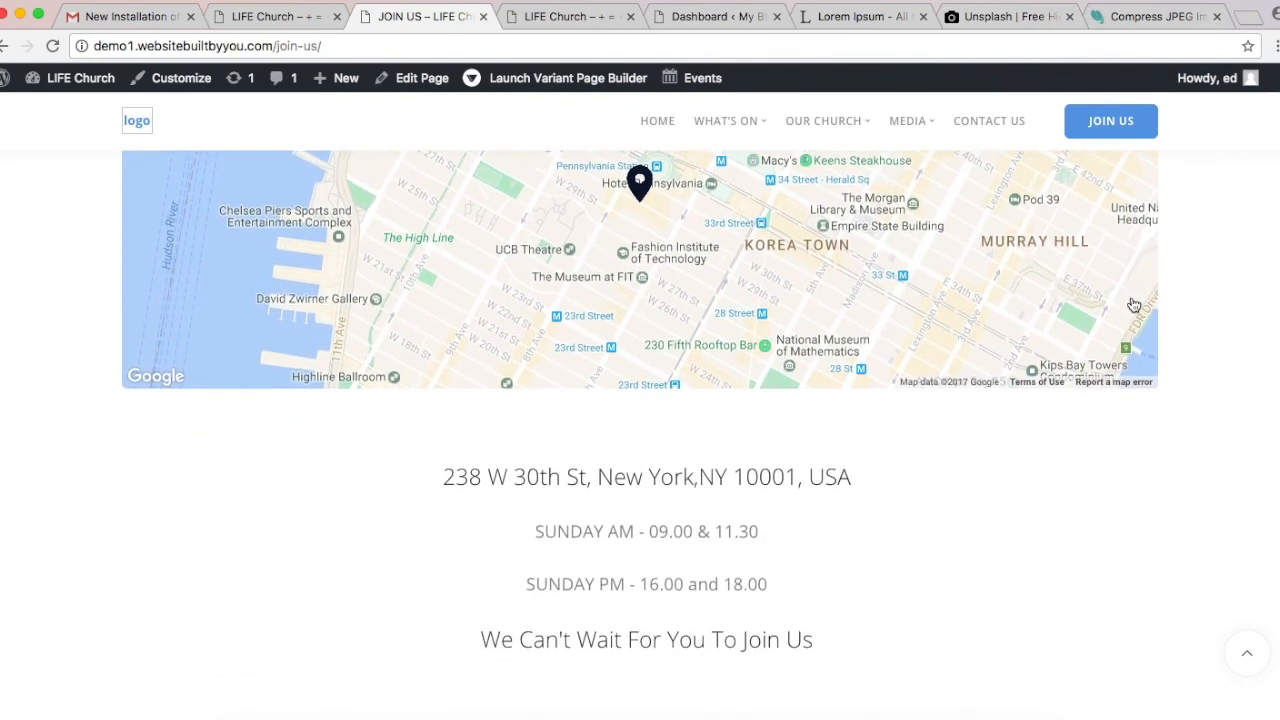
pyautogui.scroll(-10, 1133, 303)
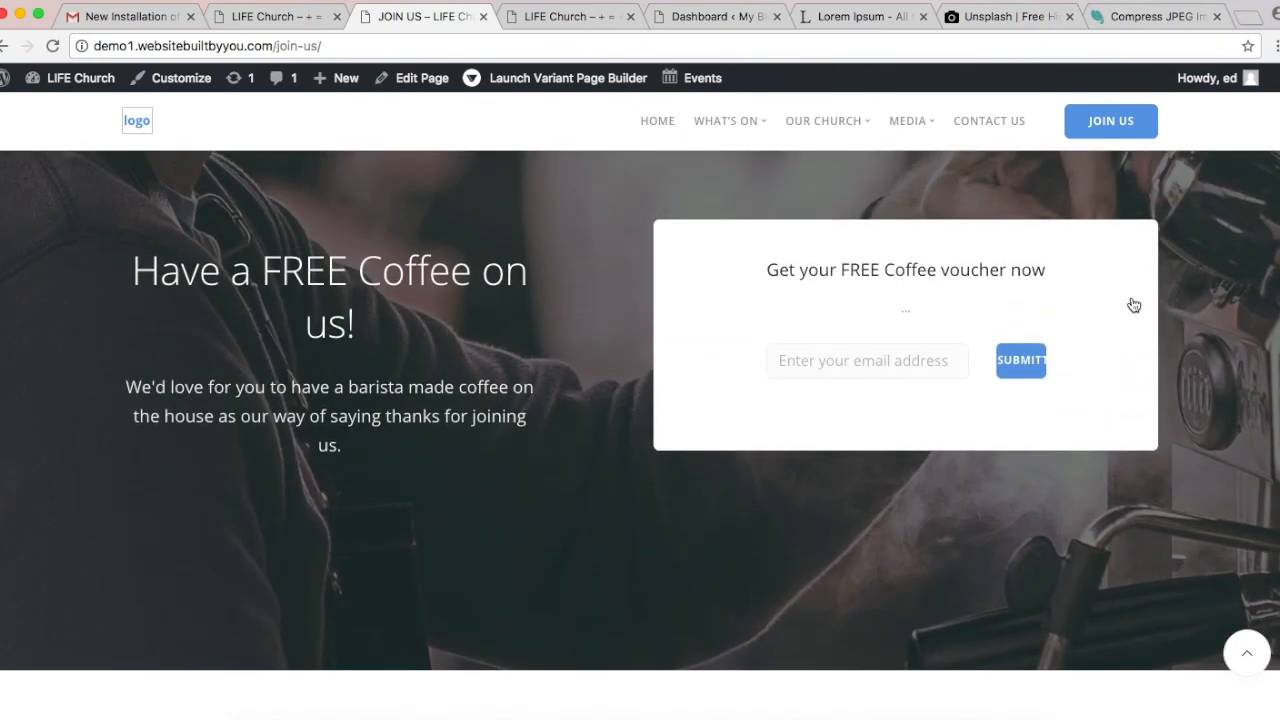
pyautogui.scroll(15, 1133, 304)
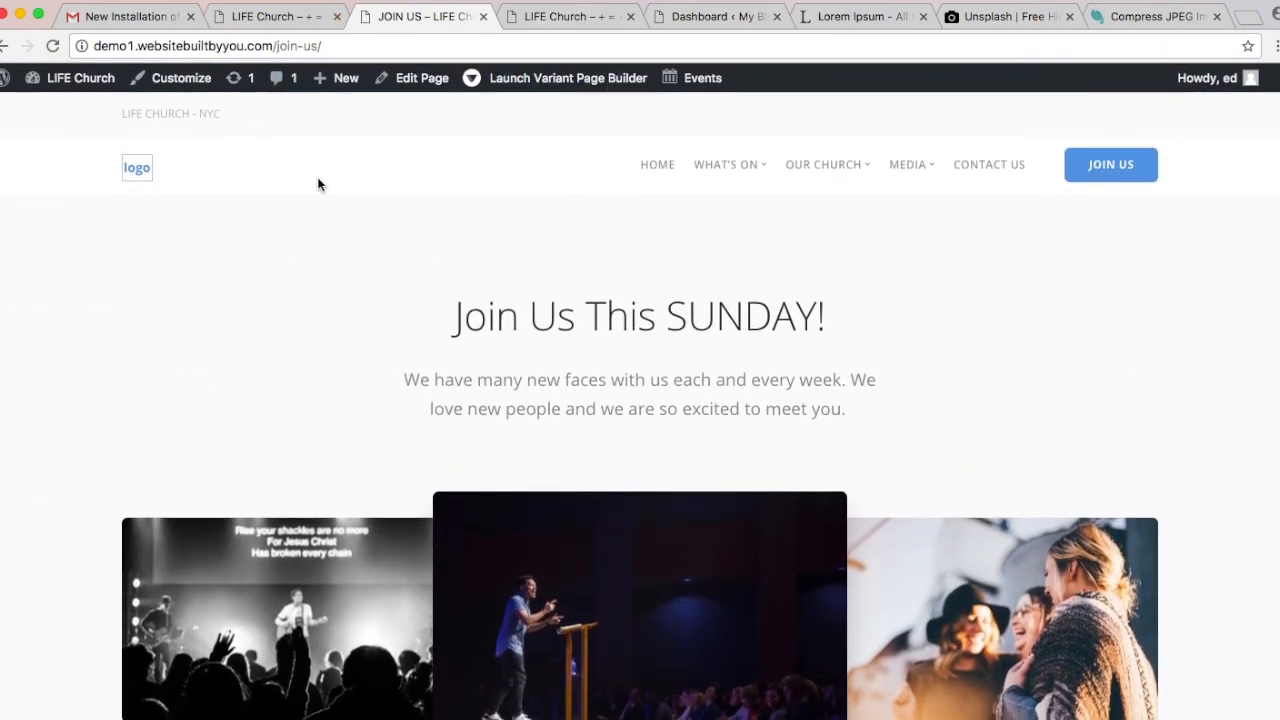
# Step: Return to the church site's home page and scroll down
pyautogui.click(663, 170)
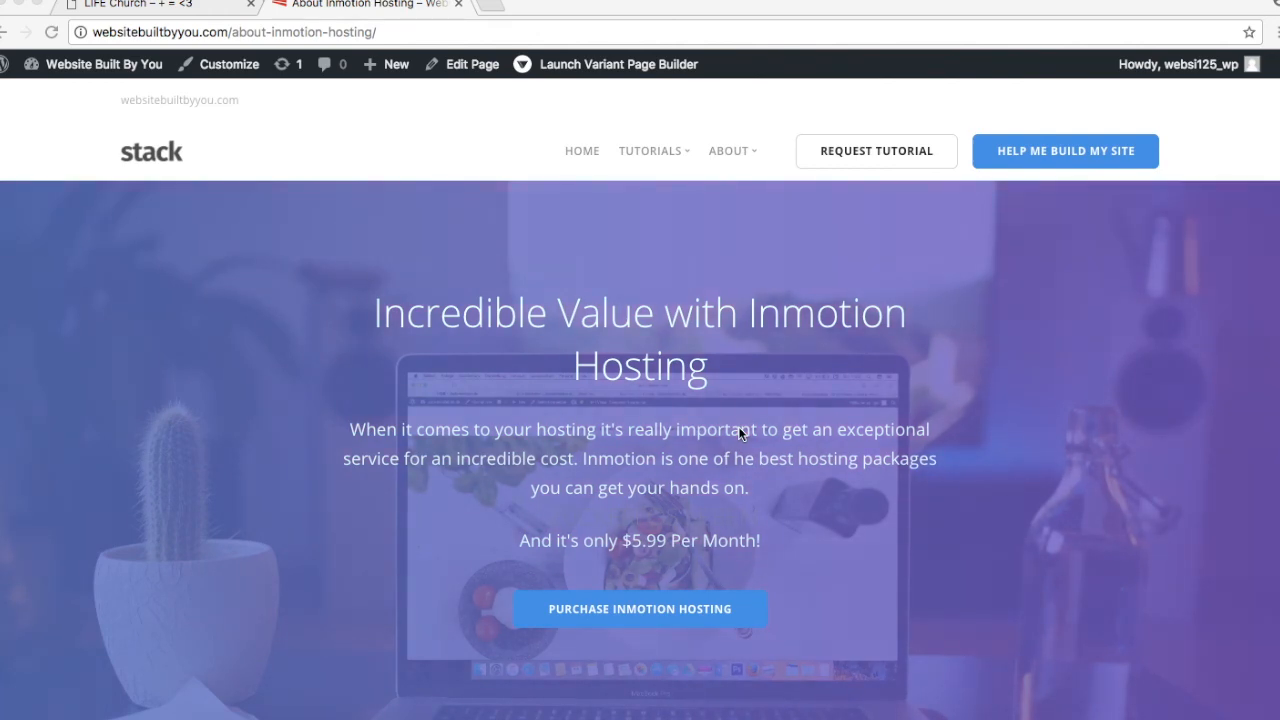
pyautogui.scroll(-5, 738, 426)
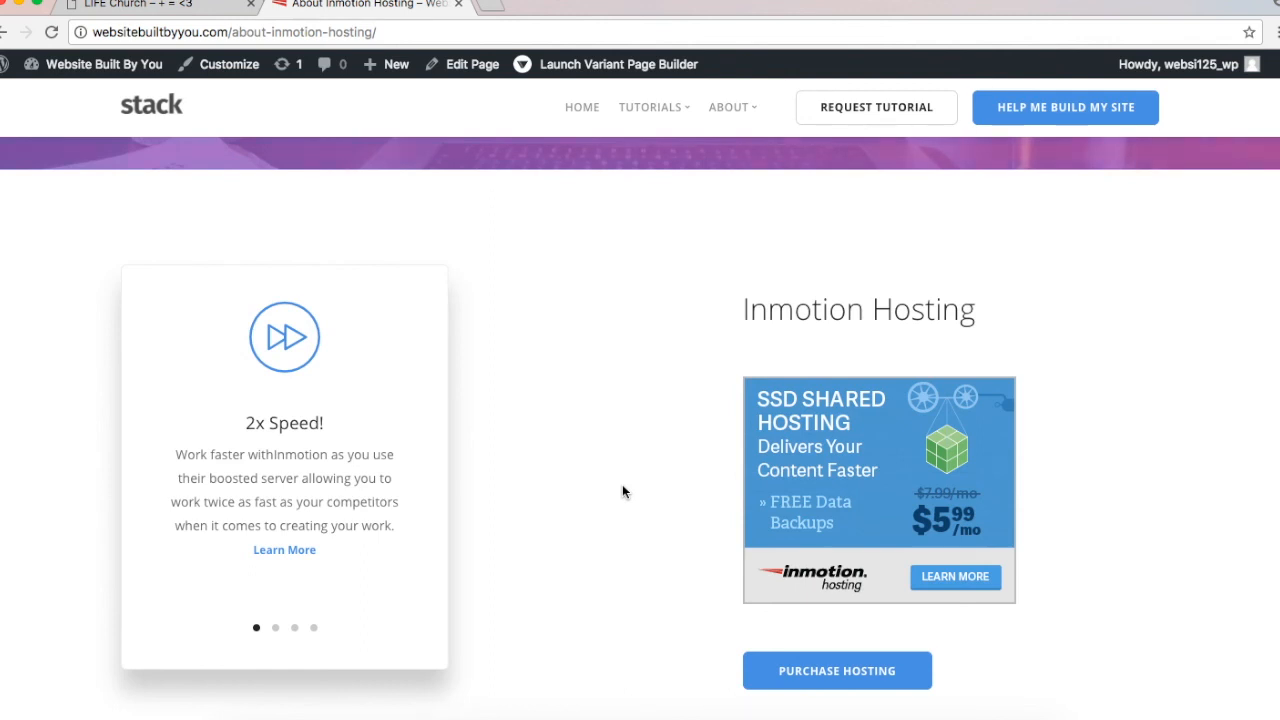
# Step: Step the carousel through the Free Domain Name!, 99.9% Upkeep and Save 25% off Power Plan slides
pyautogui.click(277, 628)
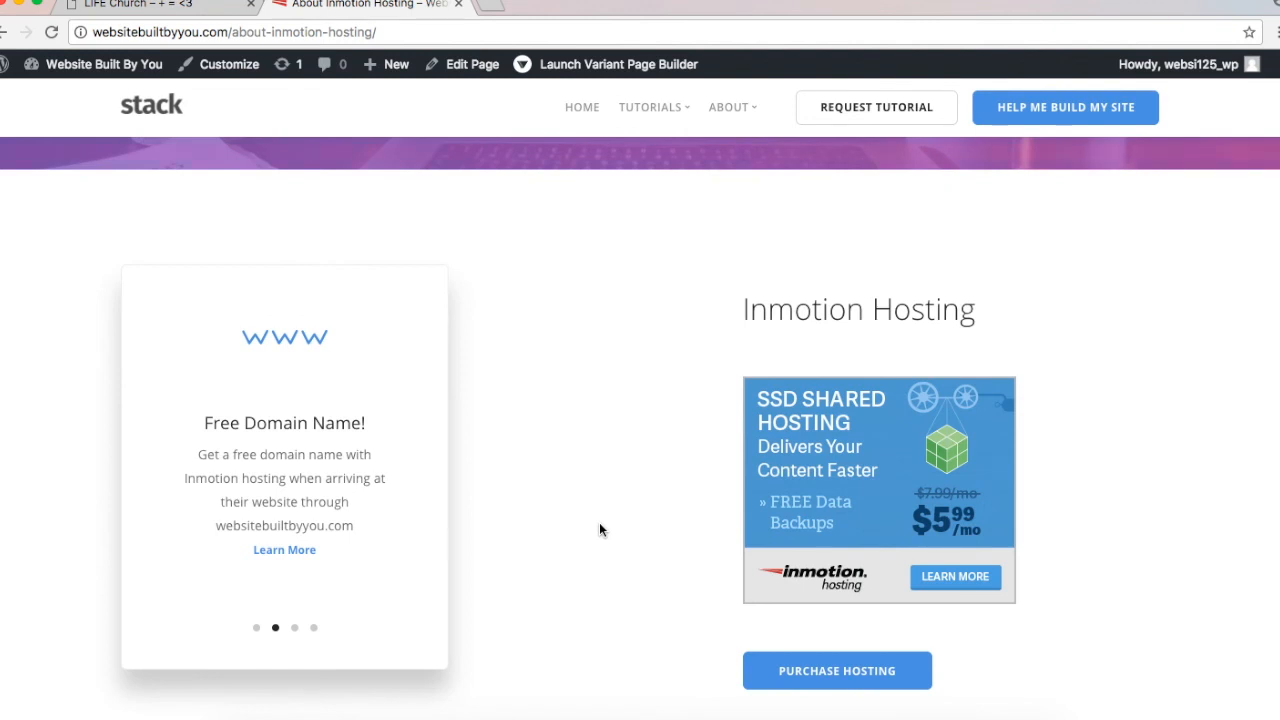
pyautogui.click(296, 630)
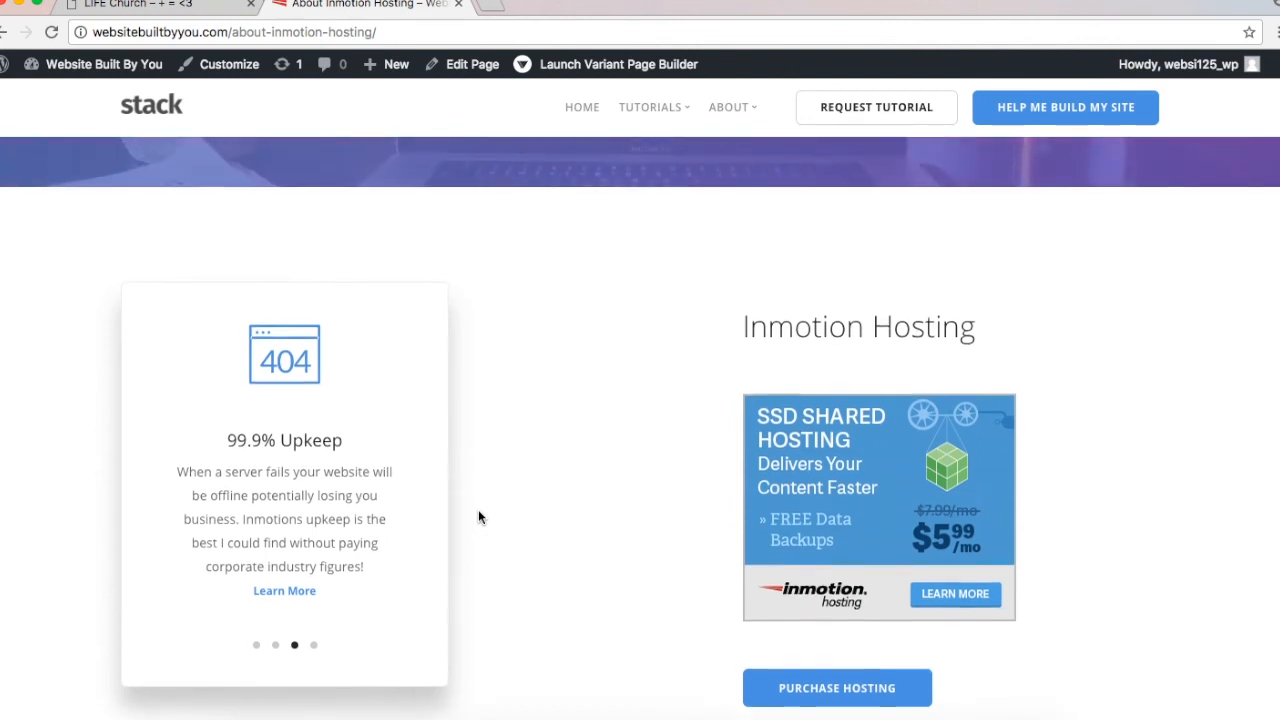
pyautogui.scroll(-2, 478, 517)
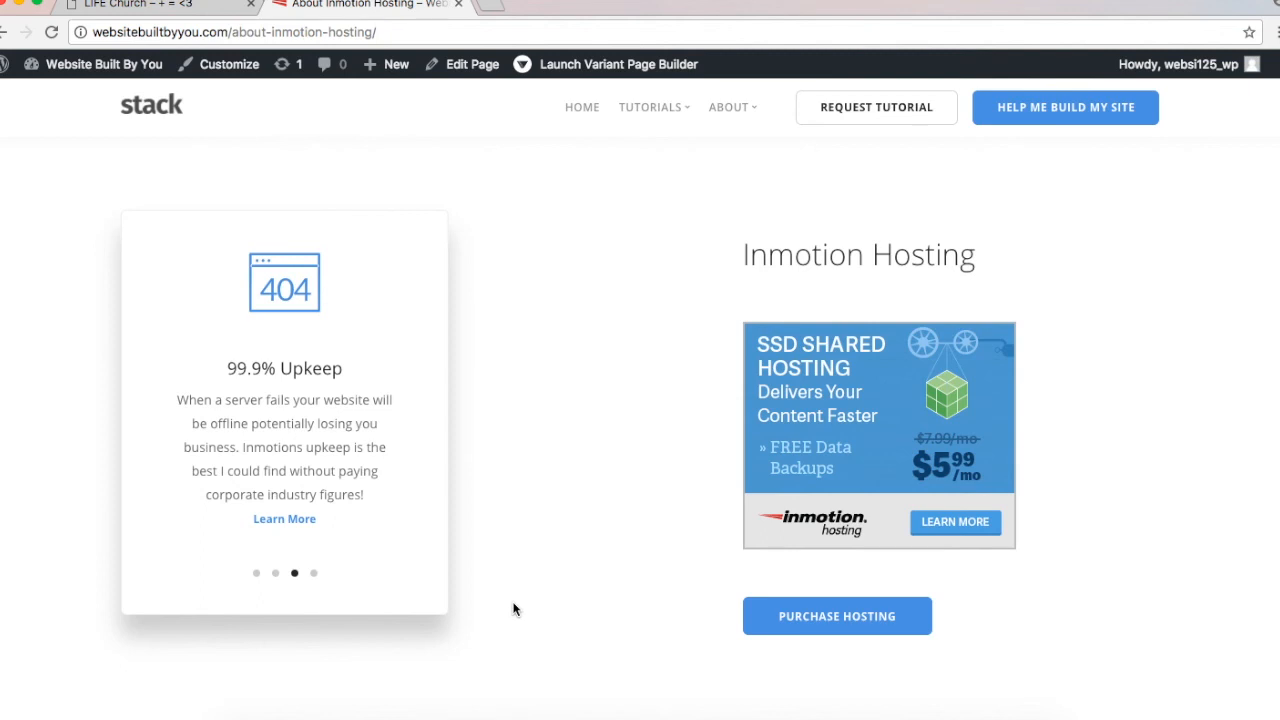
pyautogui.click(313, 573)
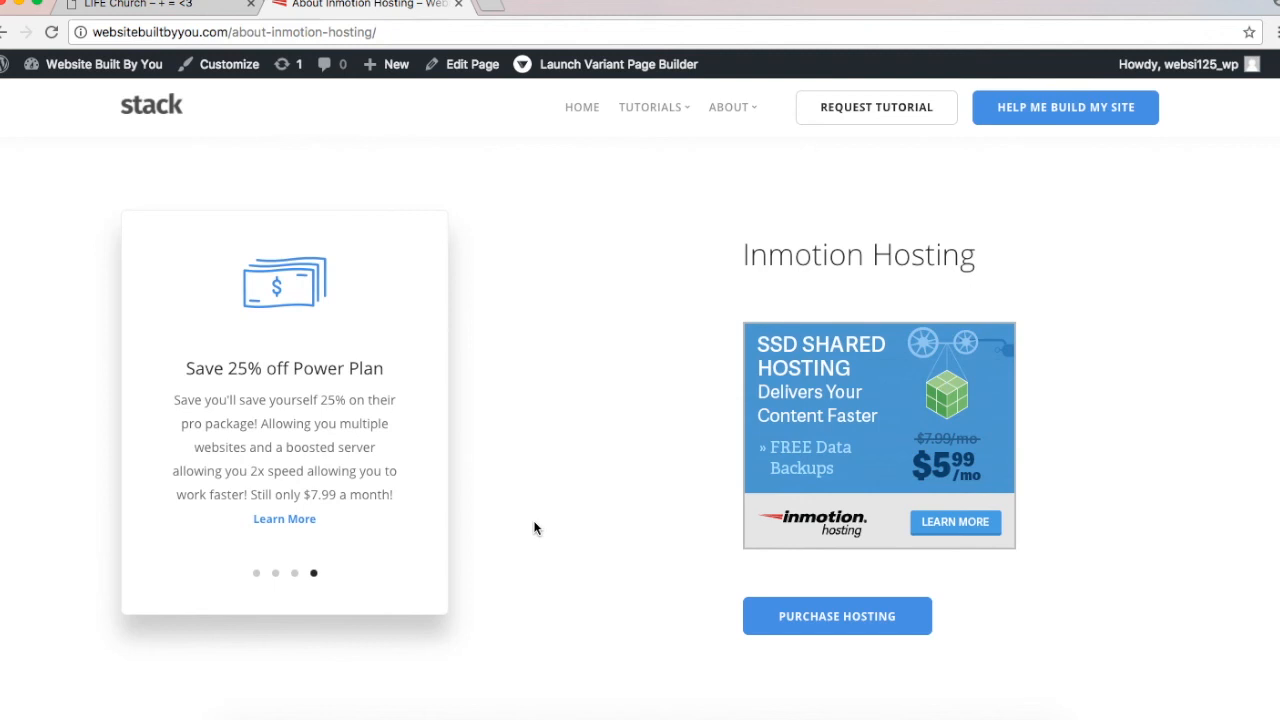
pyautogui.scroll(5, 534, 528)
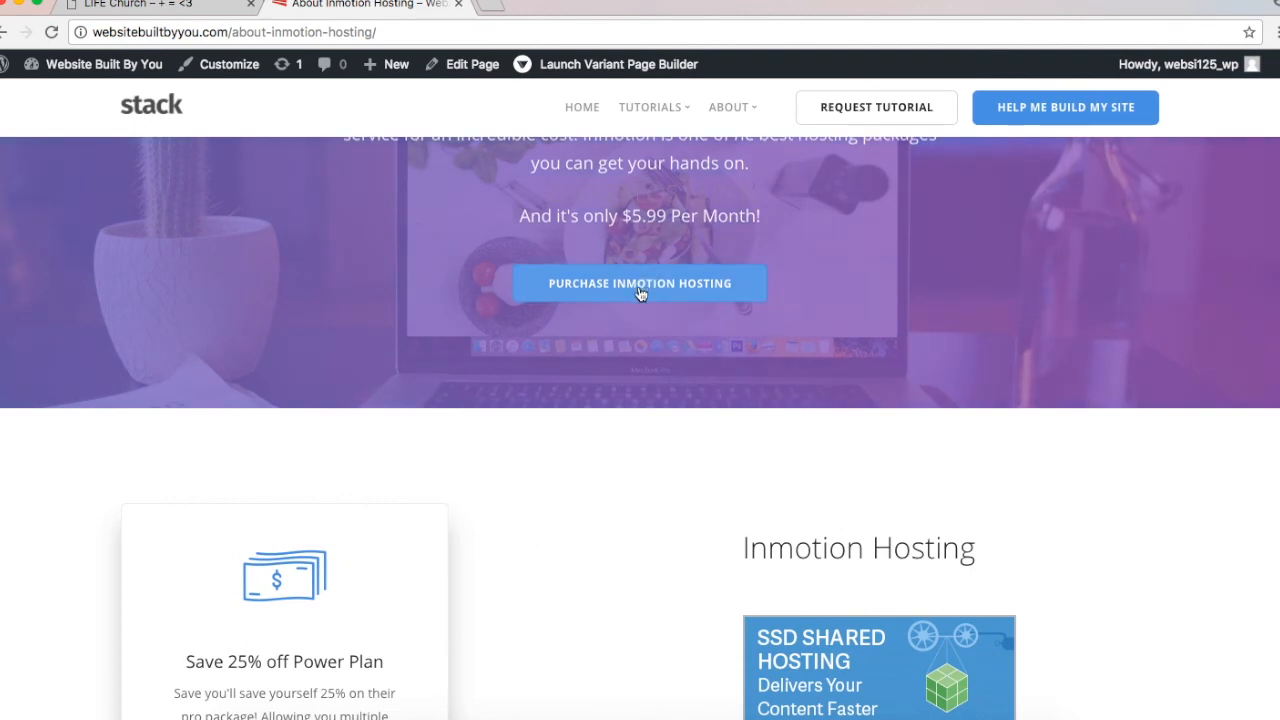
pyautogui.scroll(-4, 600, 500)
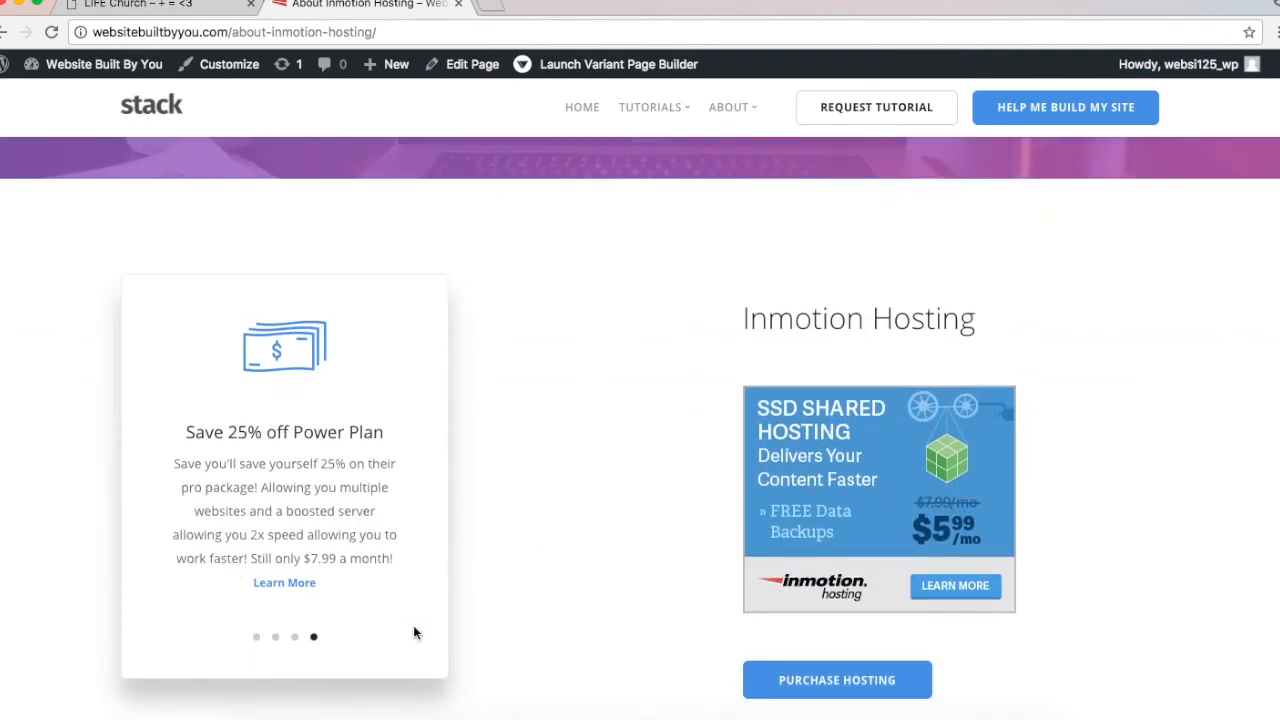
pyautogui.scroll(3, 495, 218)
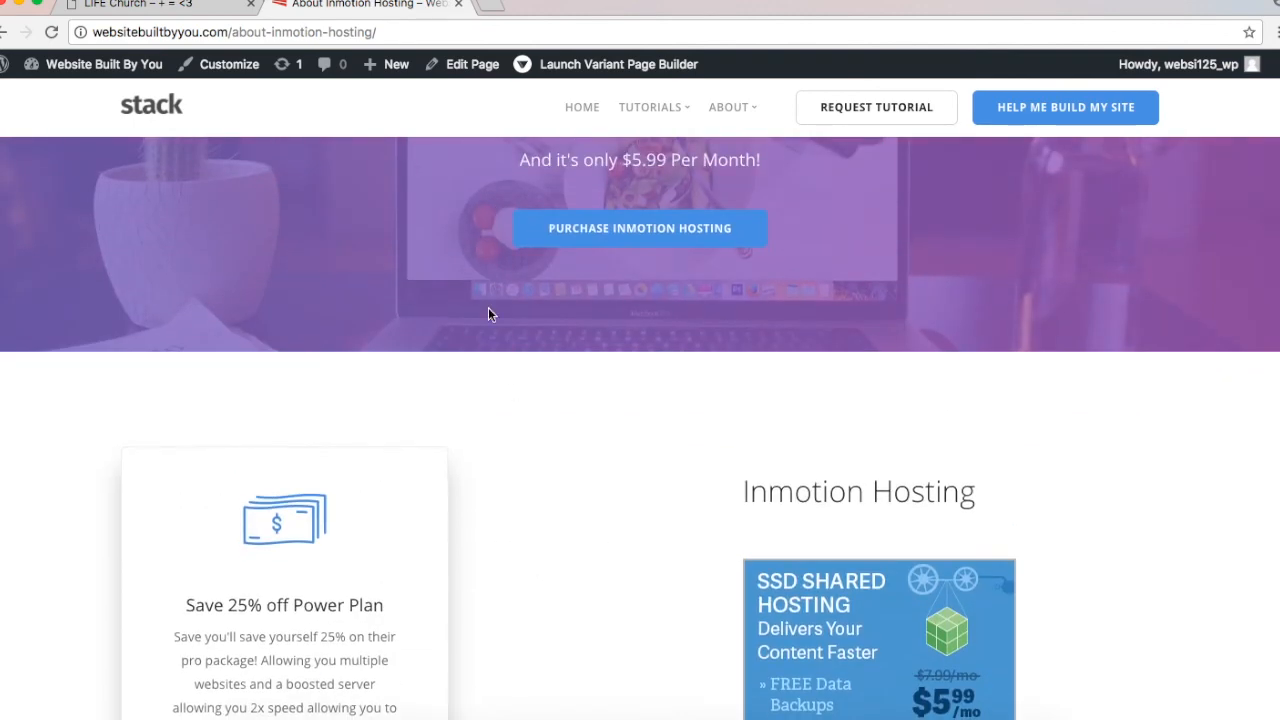
# Step: Open InMotion Hosting's WordPress Hosting page and scroll to the Launch, Power and Pro plans
pyautogui.click(618, 220)
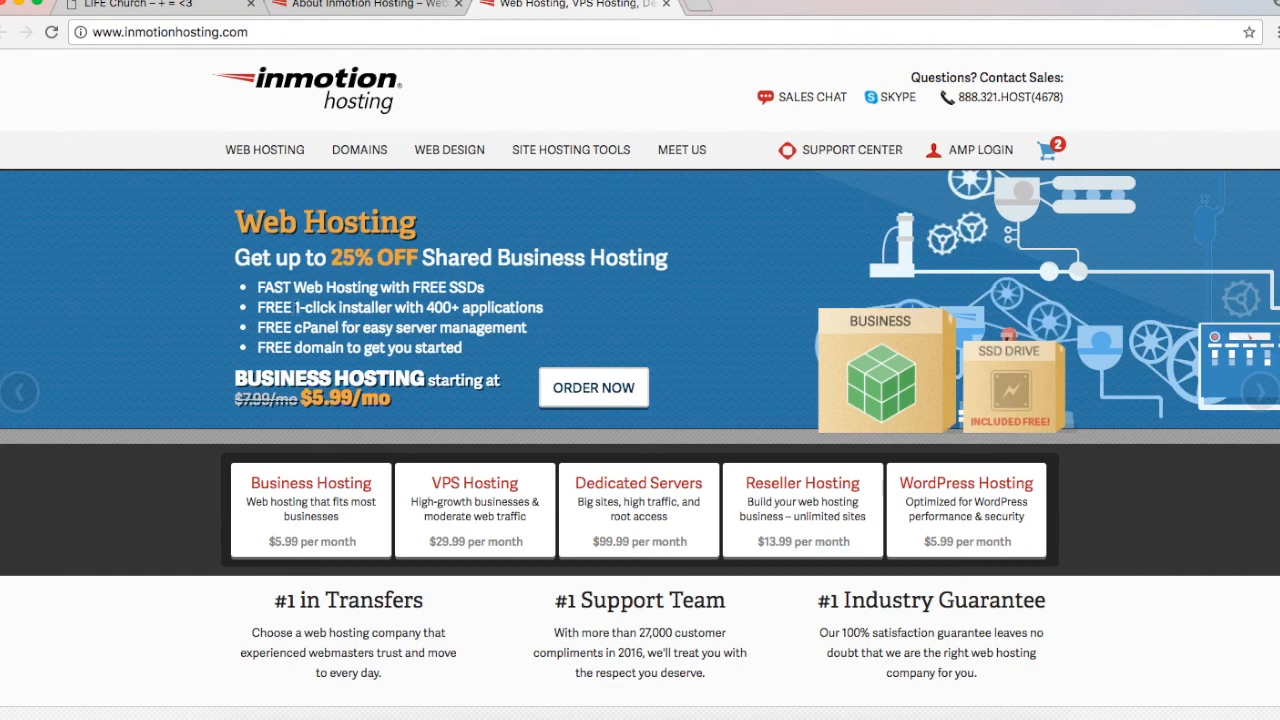
pyautogui.moveTo(264, 149)
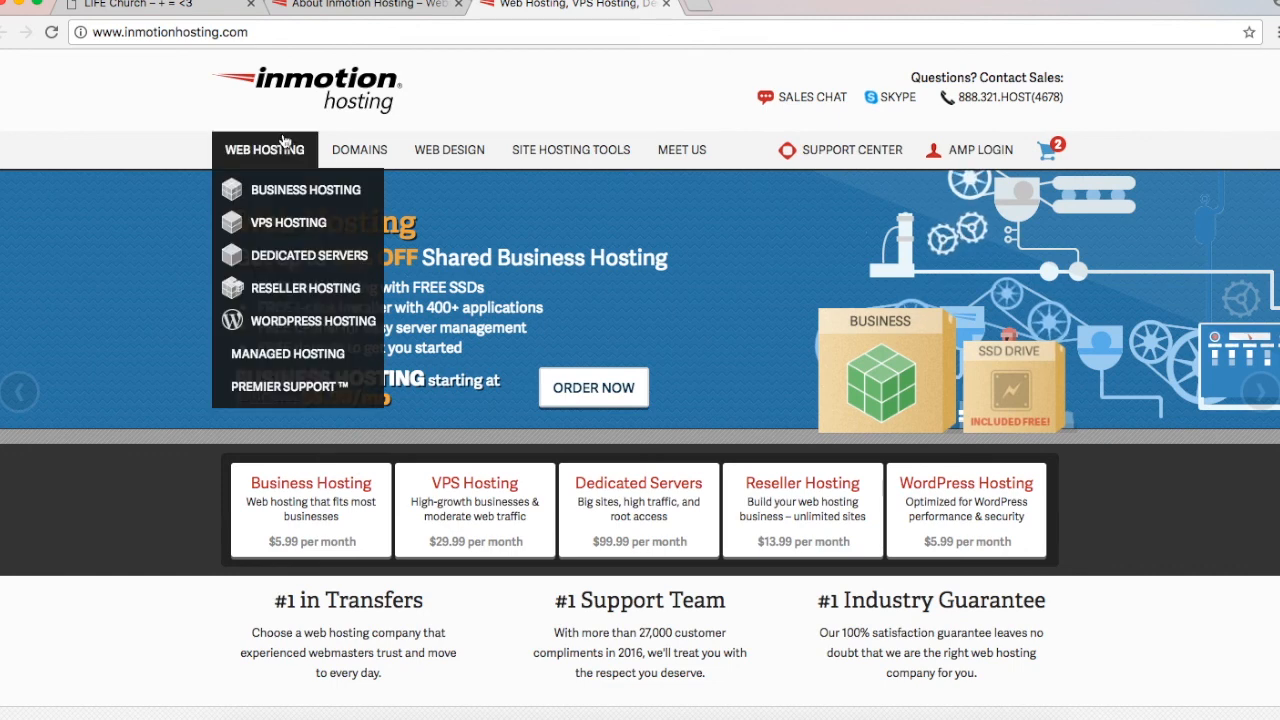
pyautogui.click(282, 323)
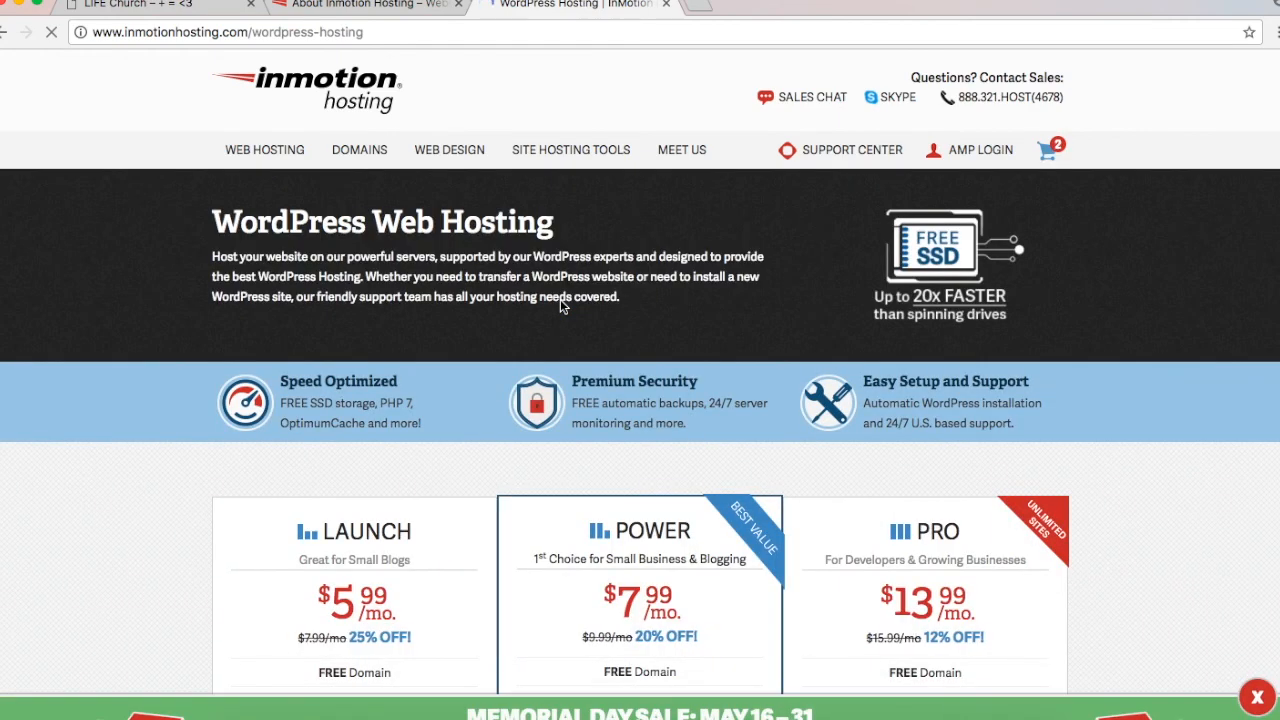
pyautogui.scroll(-5, 560, 303)
pyautogui.scroll(-1, 561, 305)
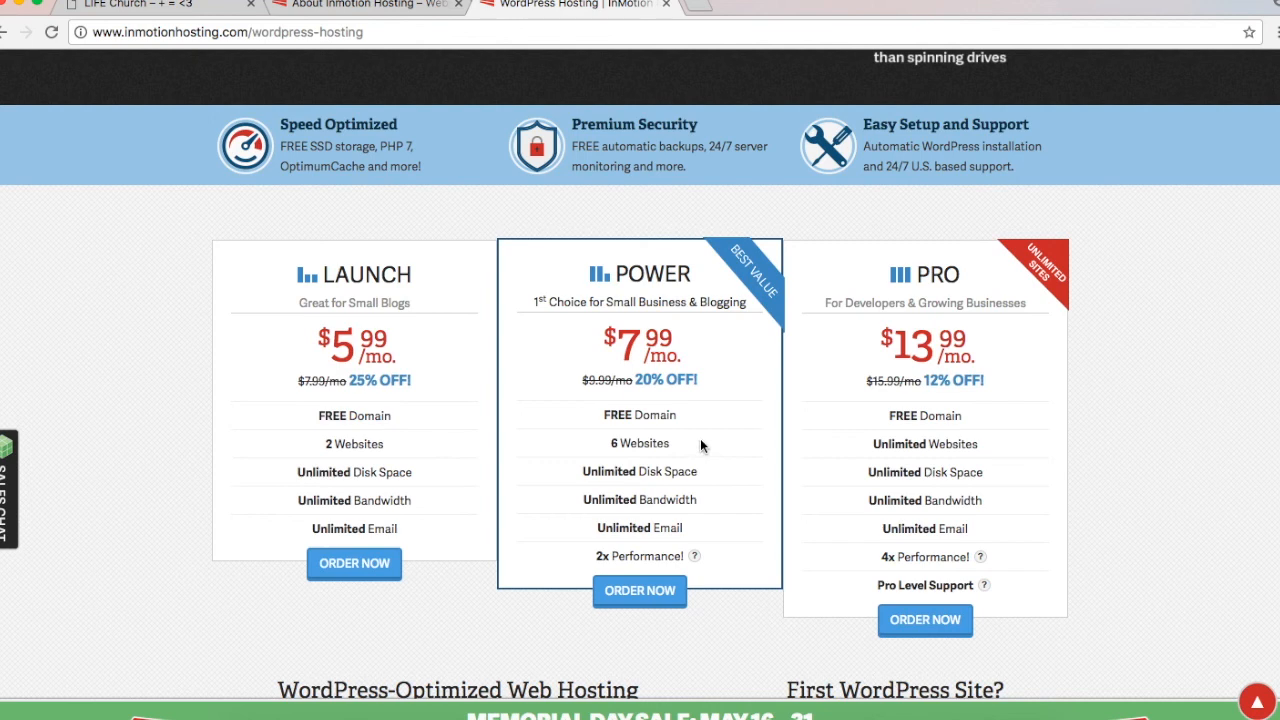
pyautogui.scroll(-1, 699, 440)
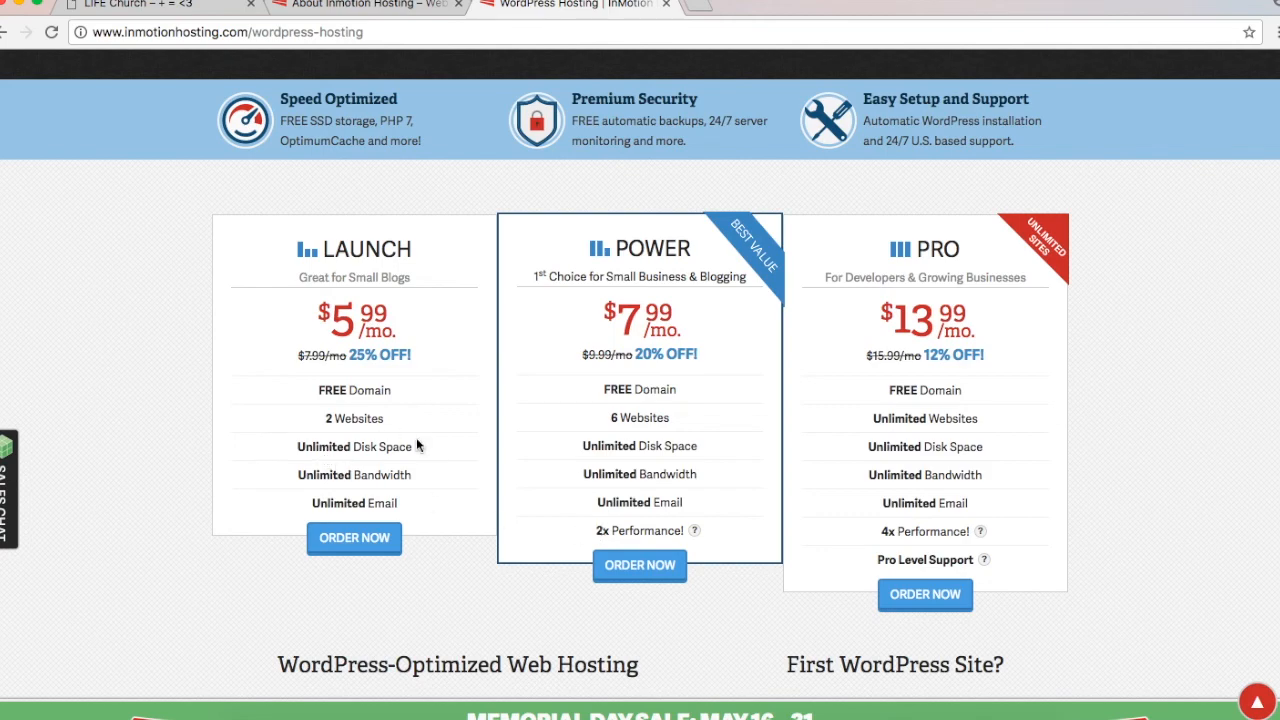
pyautogui.scroll(-1, 417, 442)
# Step: Order Launch on a 1 Year term, then empty the cart and confirm
pyautogui.scroll(3, 417, 444)
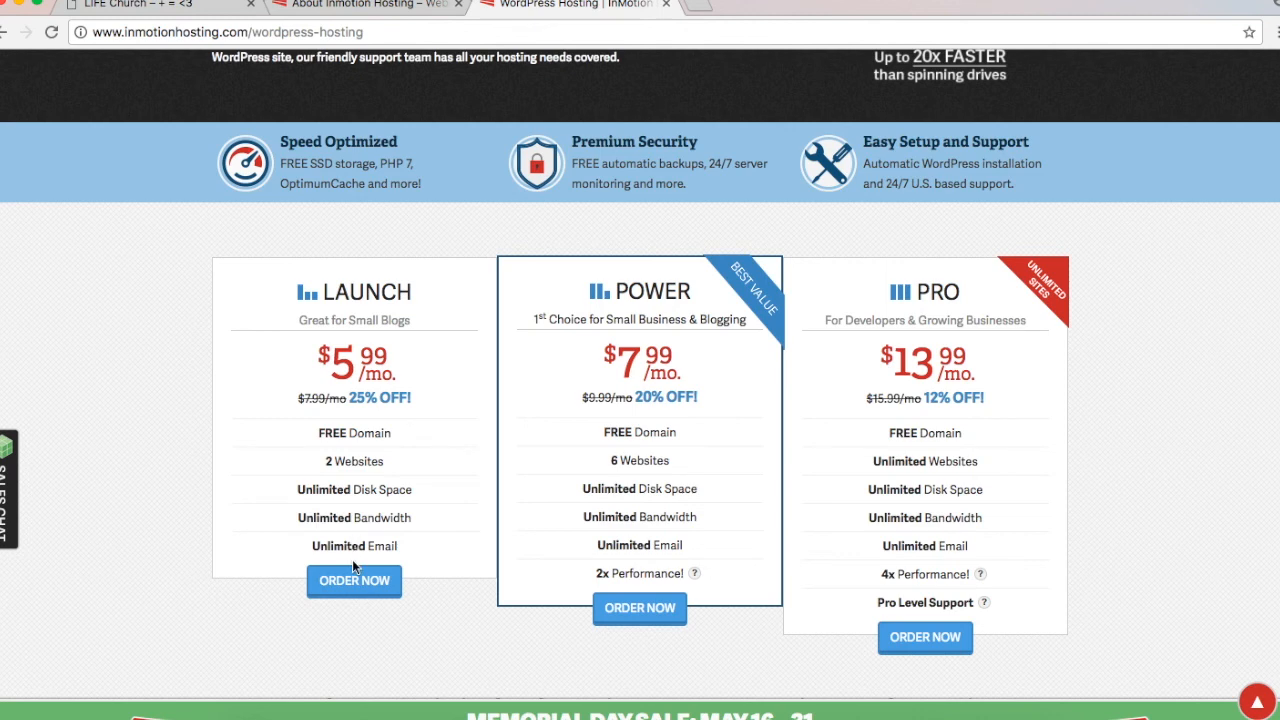
pyautogui.moveTo(352, 578)
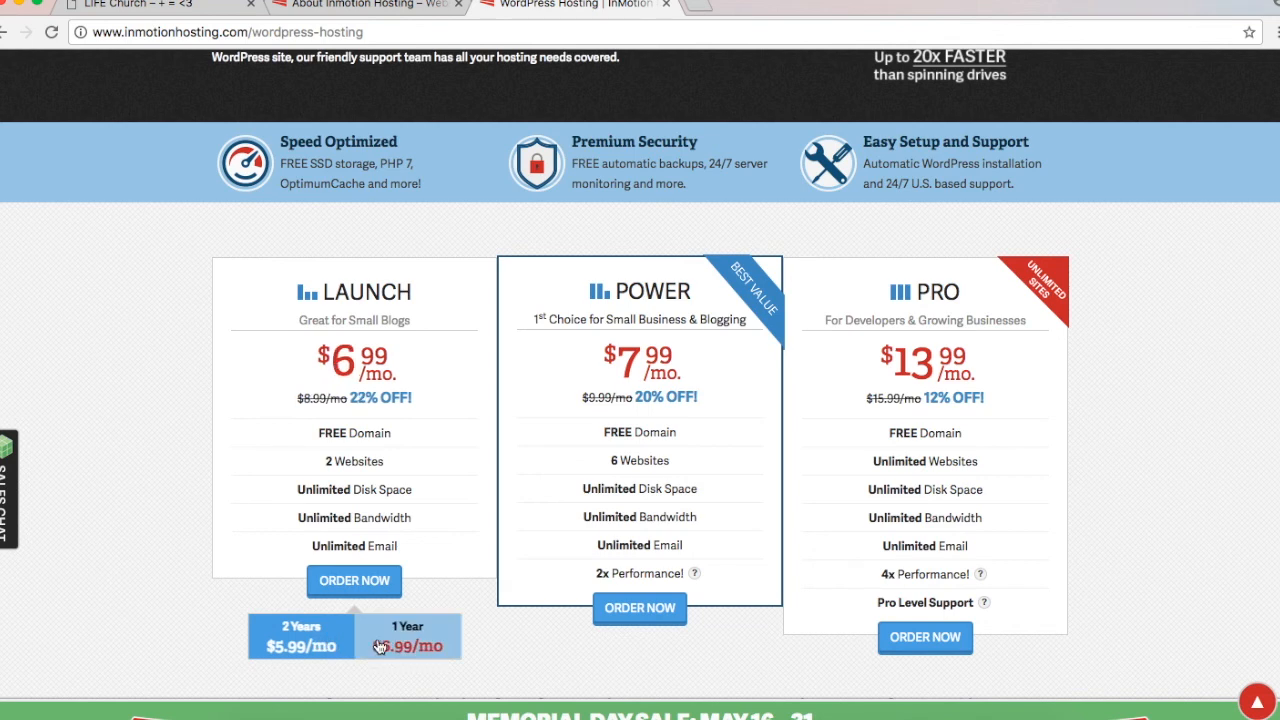
pyautogui.click(380, 647)
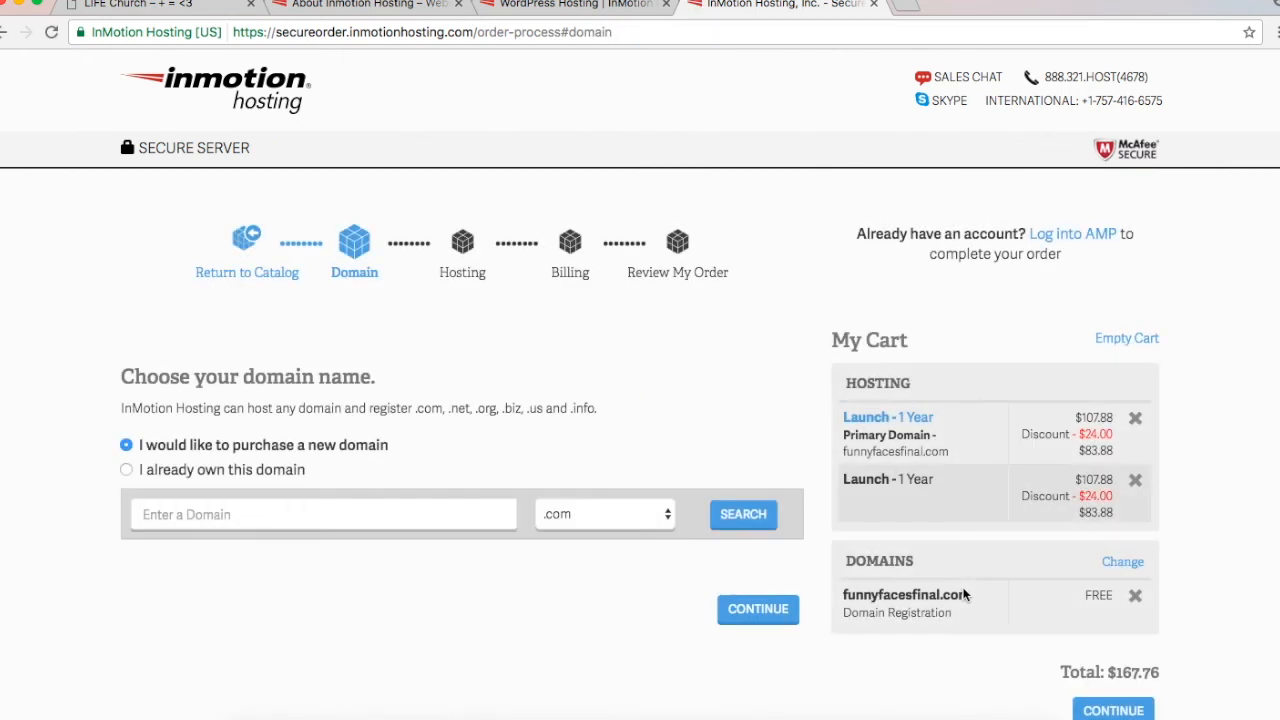
pyautogui.click(1127, 338)
pyautogui.click(649, 510)
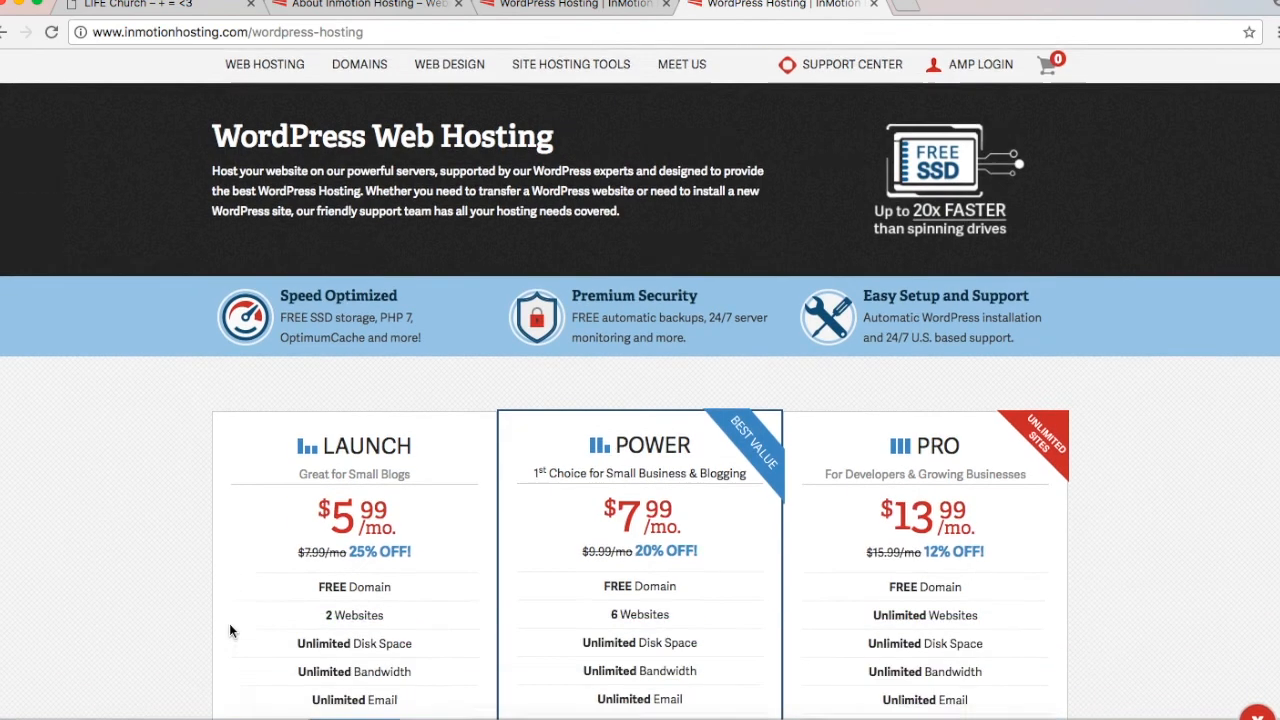
pyautogui.scroll(-3, 229, 623)
# Step: Choose Launch 1 Year, add free websiteforfuntimes.com to the cart, and remove domain privacy
pyautogui.moveTo(354, 529)
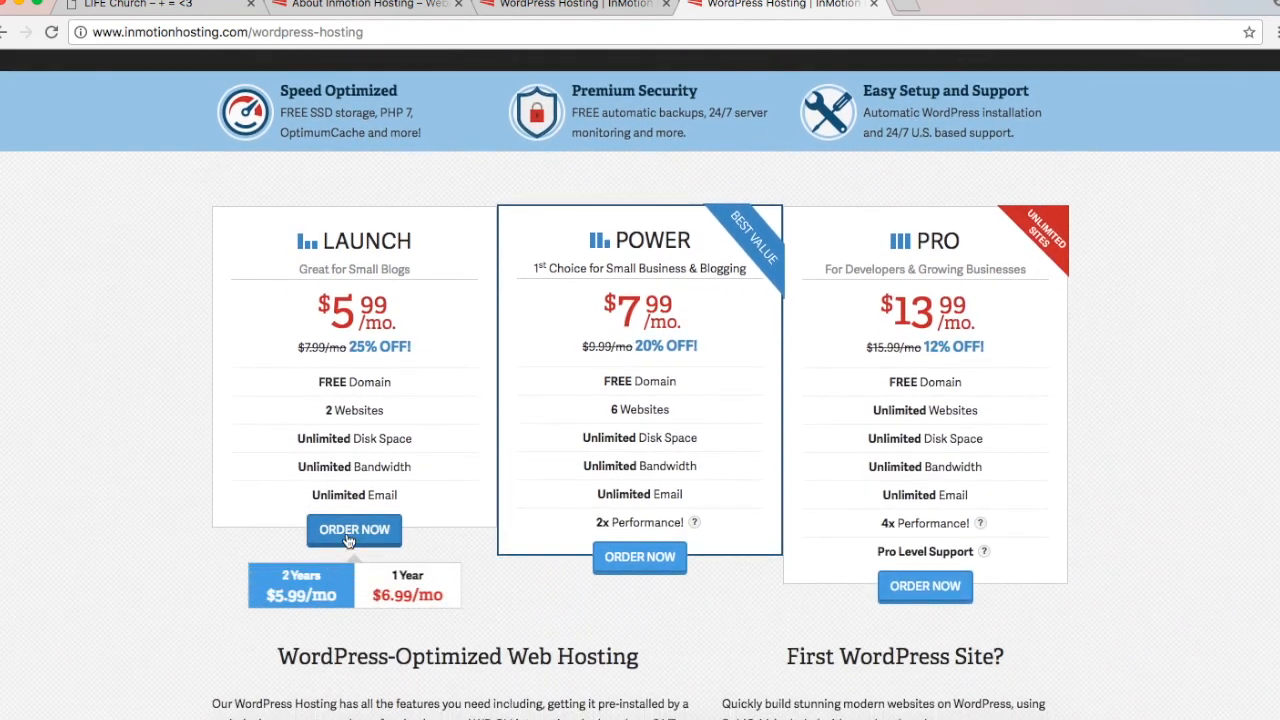
pyautogui.click(378, 578)
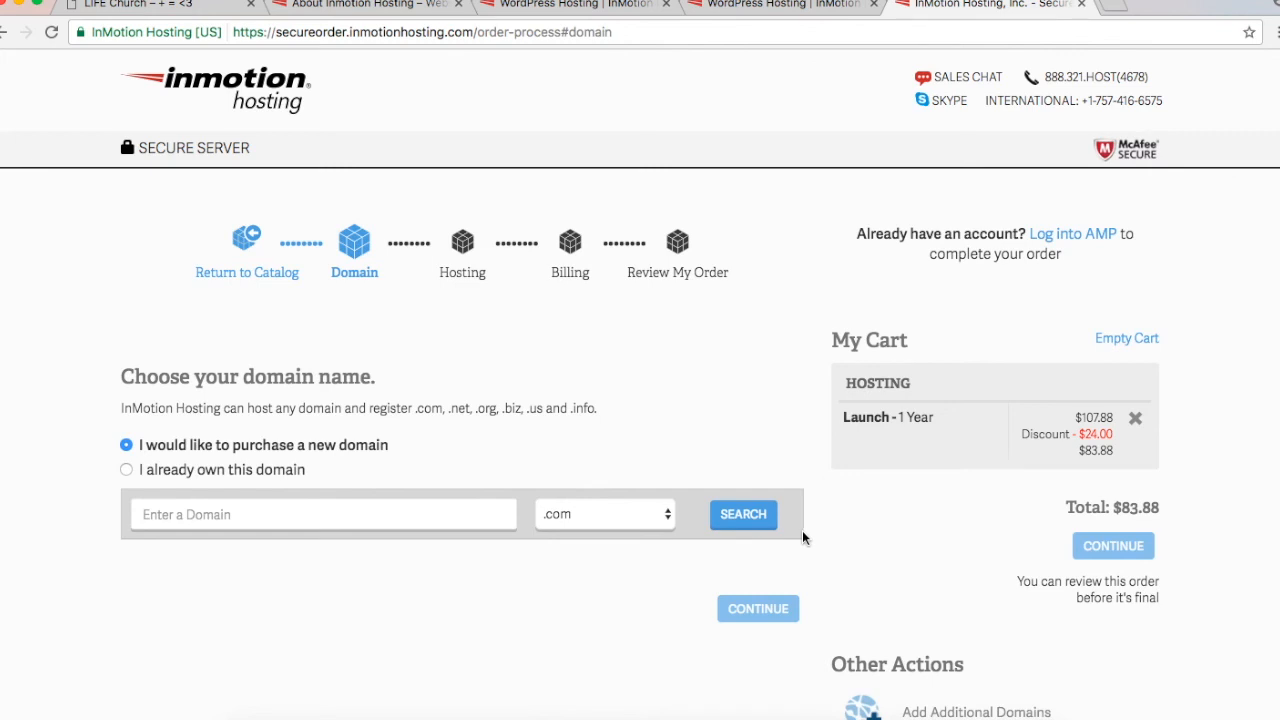
pyautogui.click(308, 513)
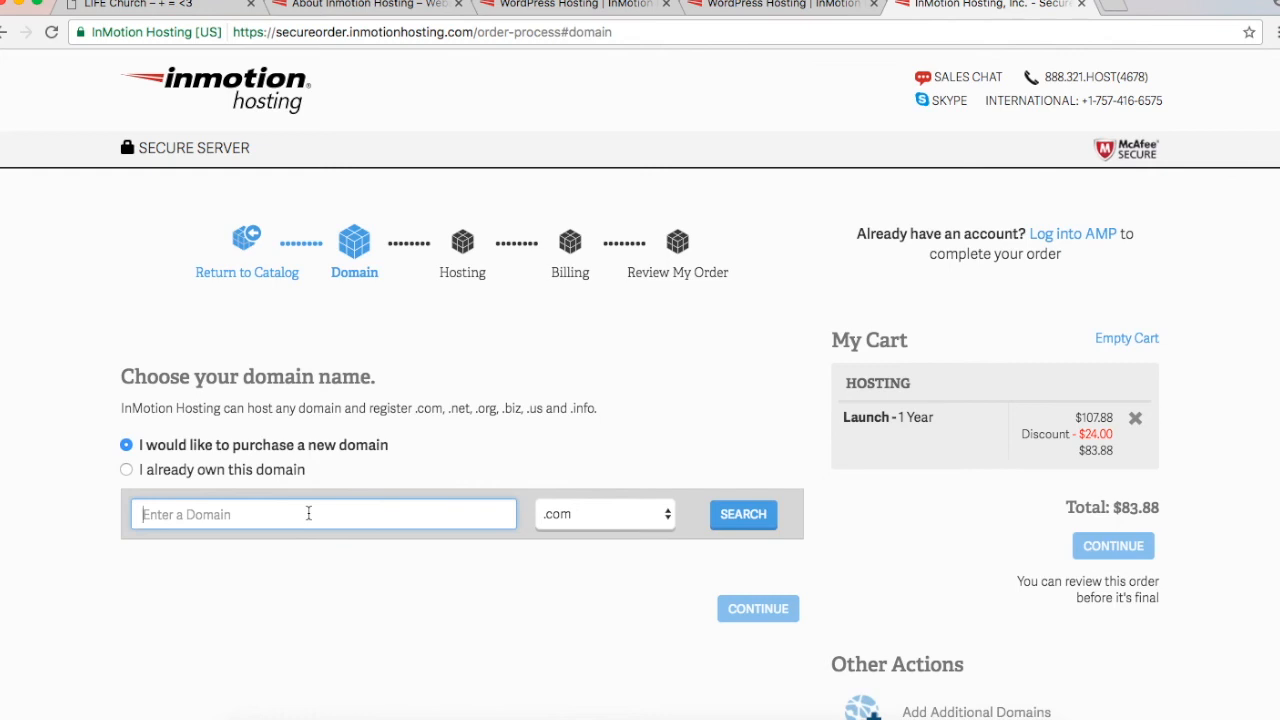
pyautogui.write('Websiteforfuntimes')
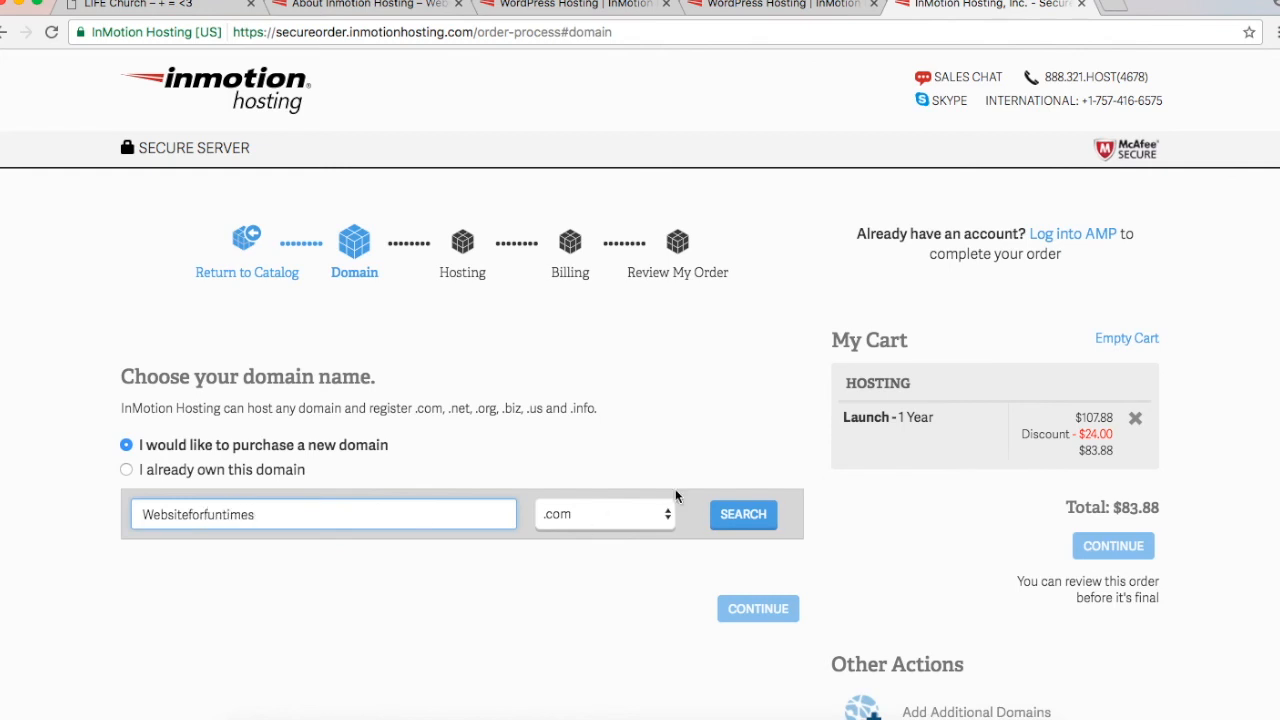
pyautogui.click(750, 516)
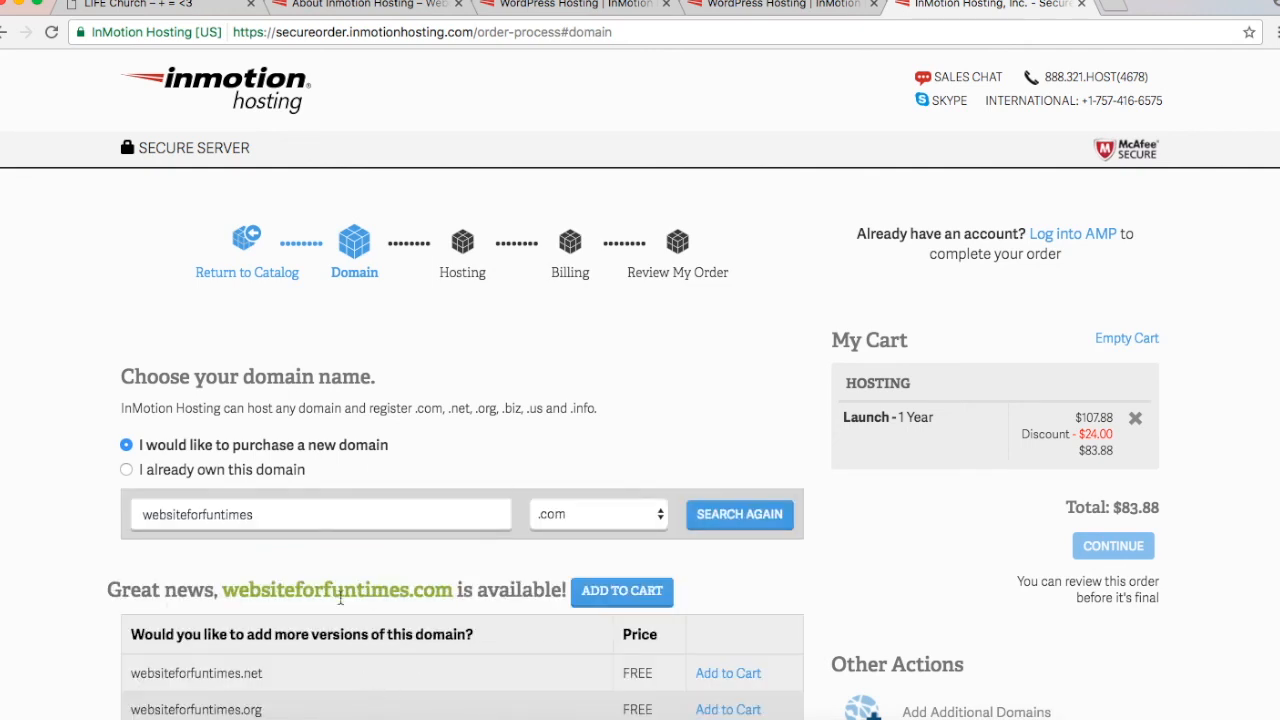
pyautogui.click(617, 591)
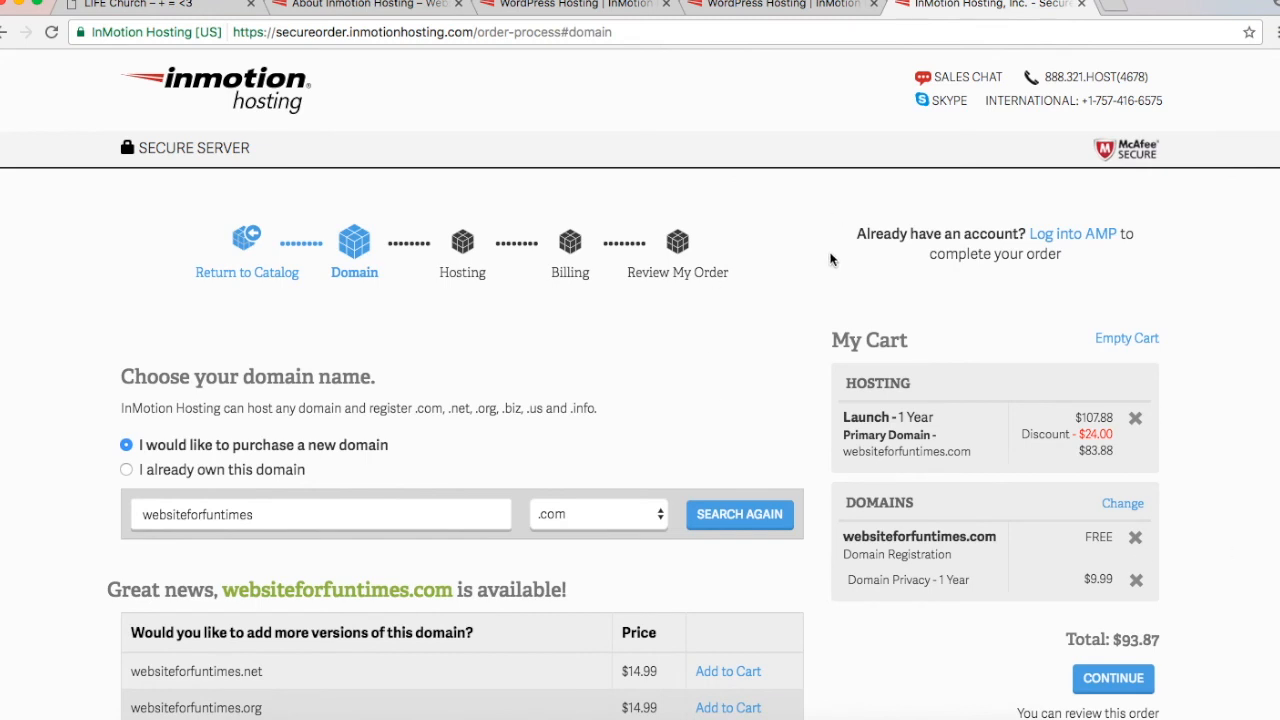
pyautogui.scroll(-5, 830, 260)
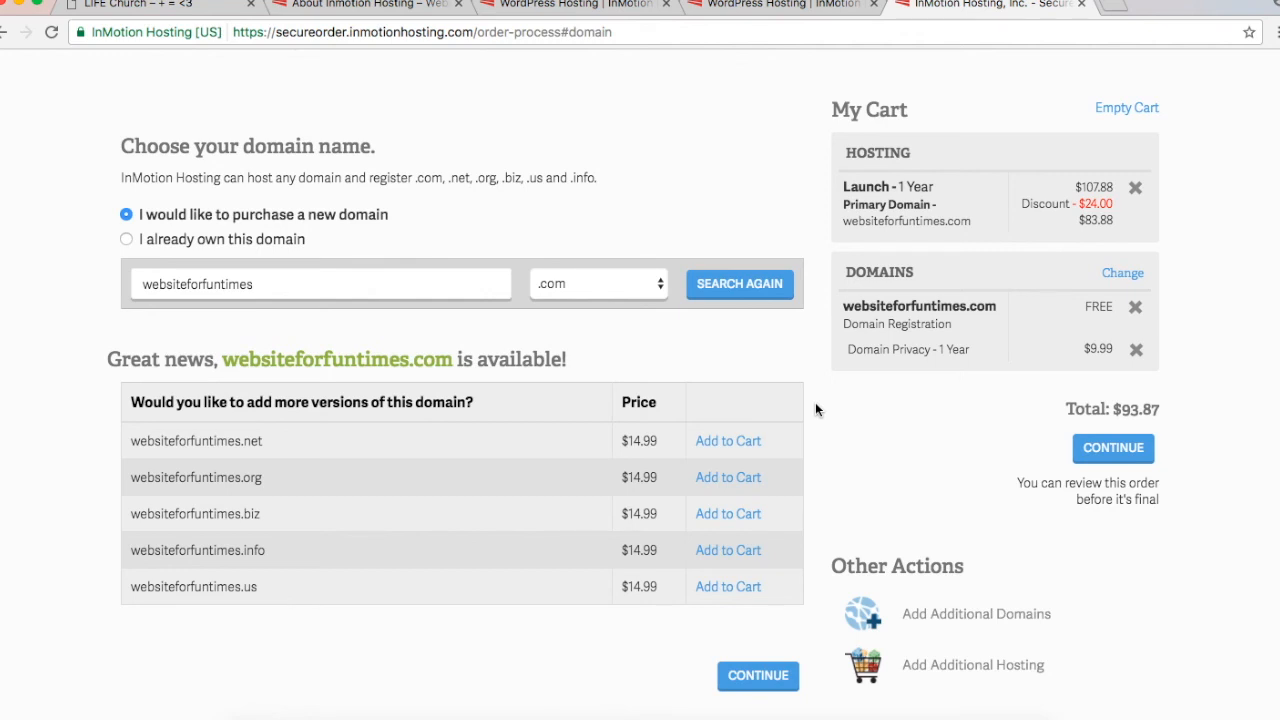
pyautogui.click(1136, 353)
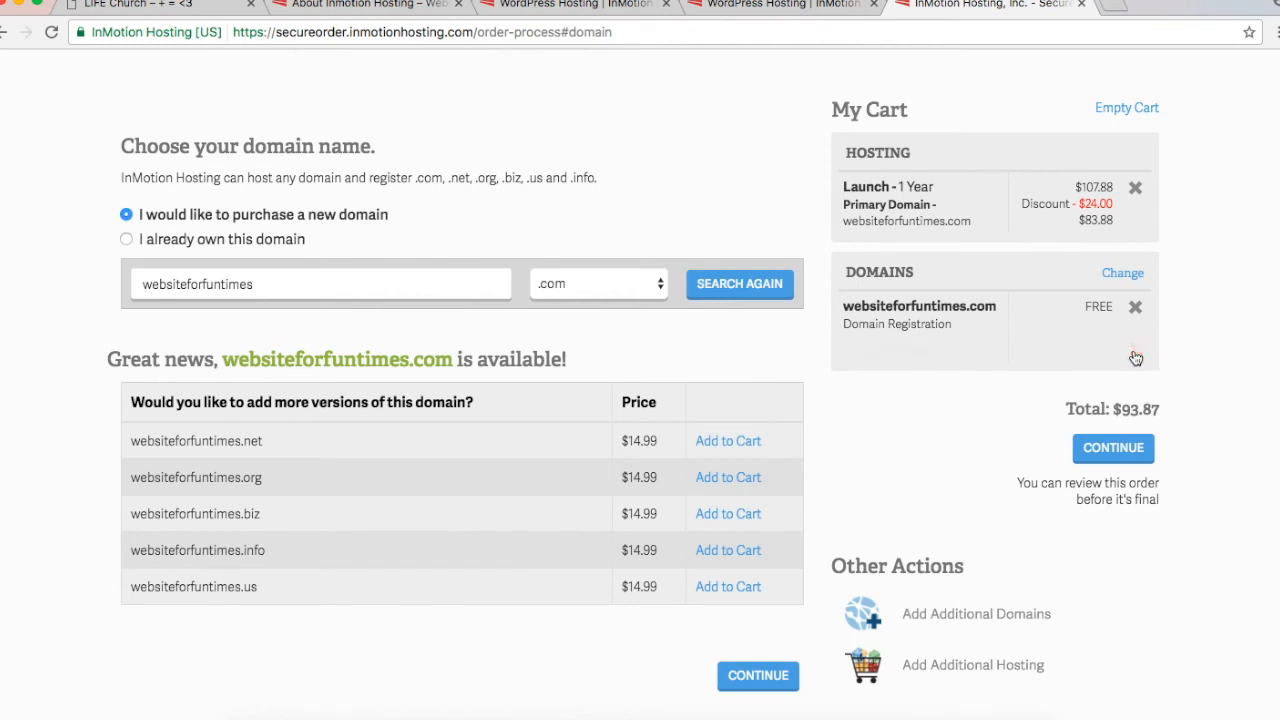
# Step: Continue past the cart, leaving domain privacy at 'No, Thanks', to reach the Hosting step
pyautogui.click(1130, 423)
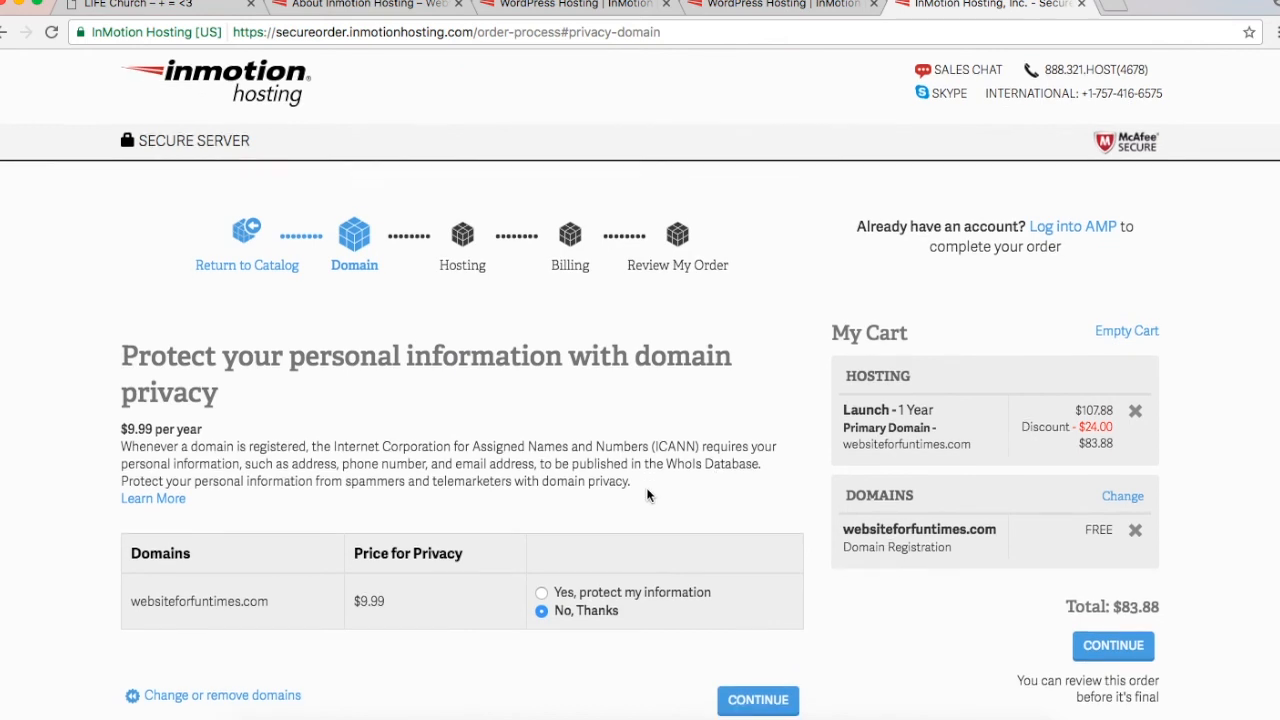
pyautogui.scroll(-4, 648, 494)
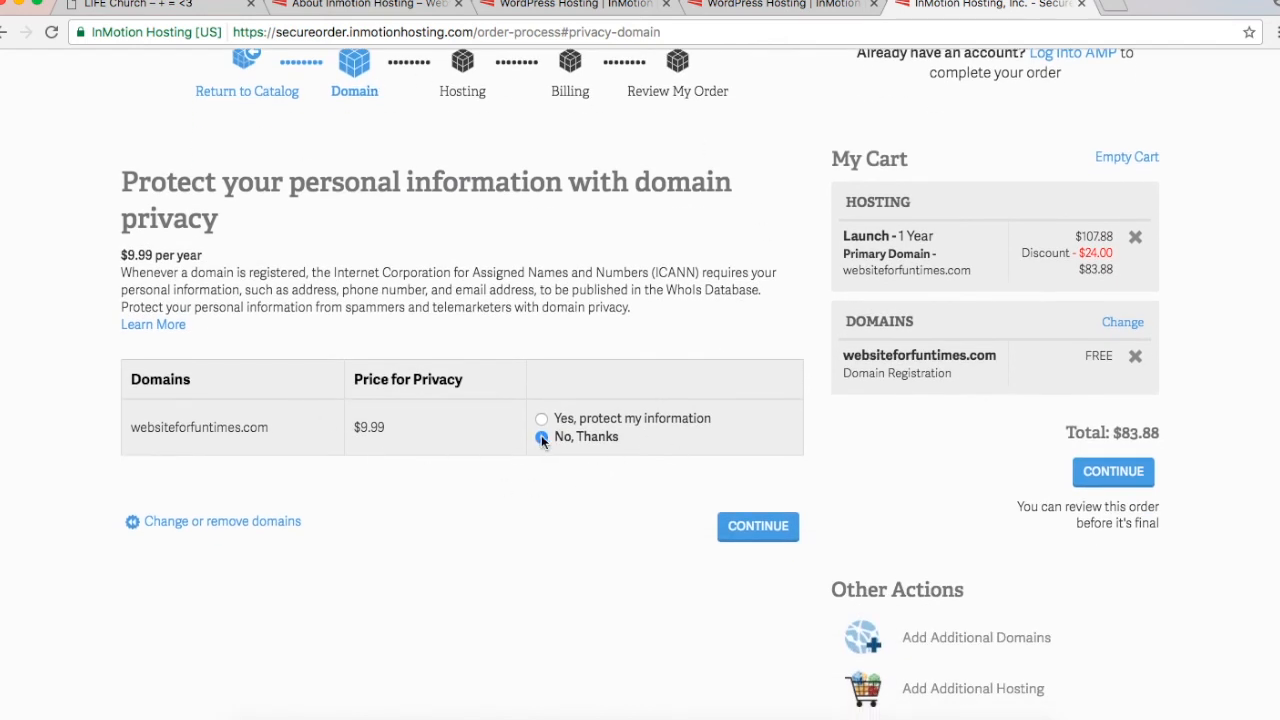
pyautogui.click(751, 531)
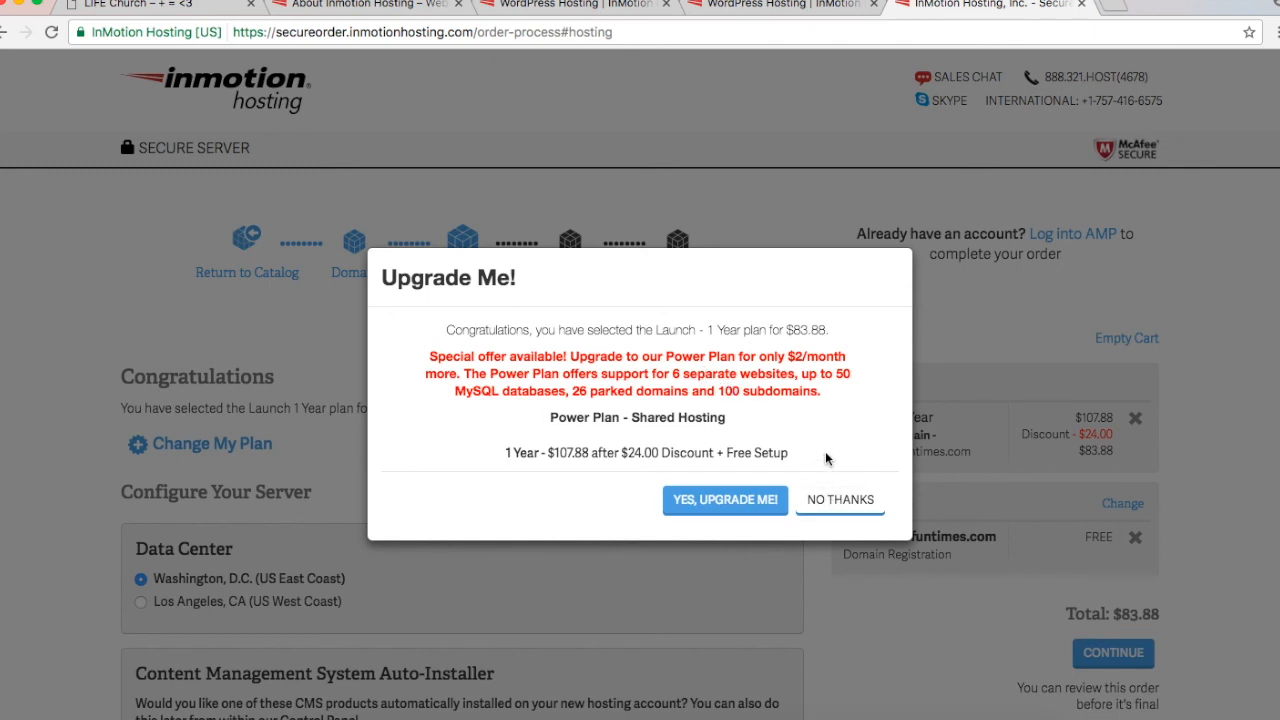
# Step: Decline the $107.88/year Power Plan upgrade and select Install WordPress under the auto-installer
pyautogui.click(835, 499)
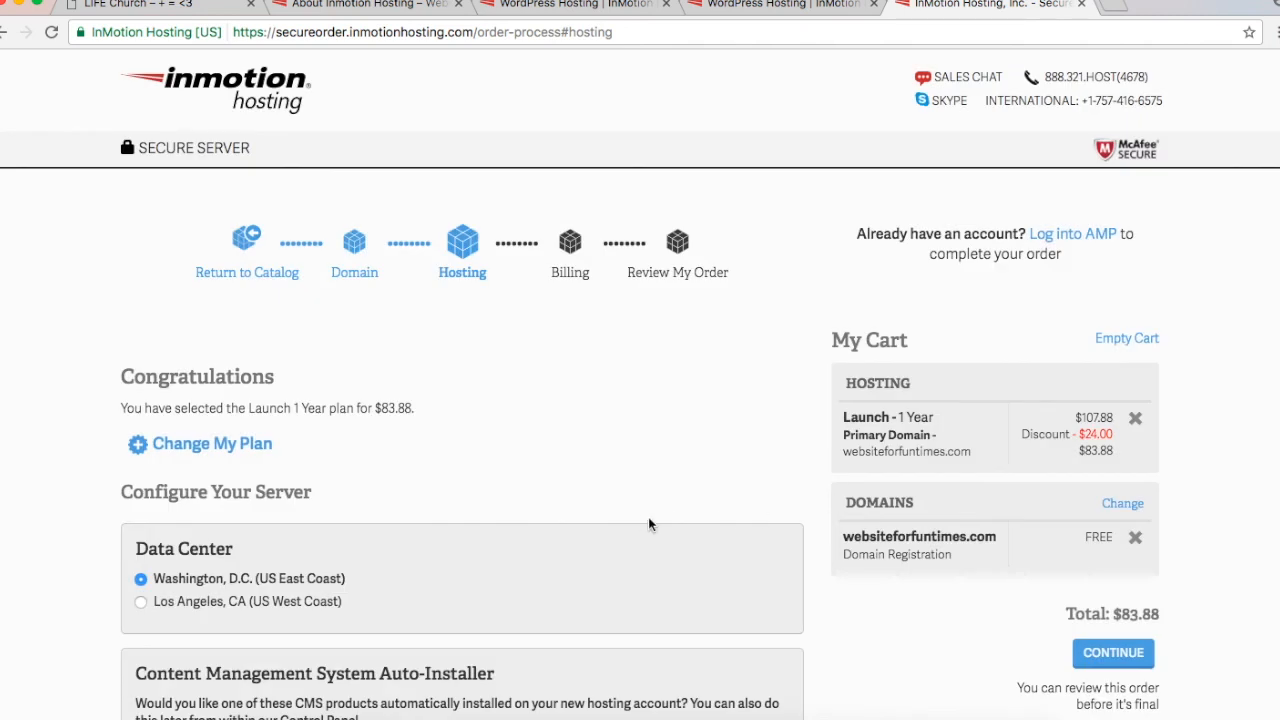
pyautogui.scroll(-3, 649, 523)
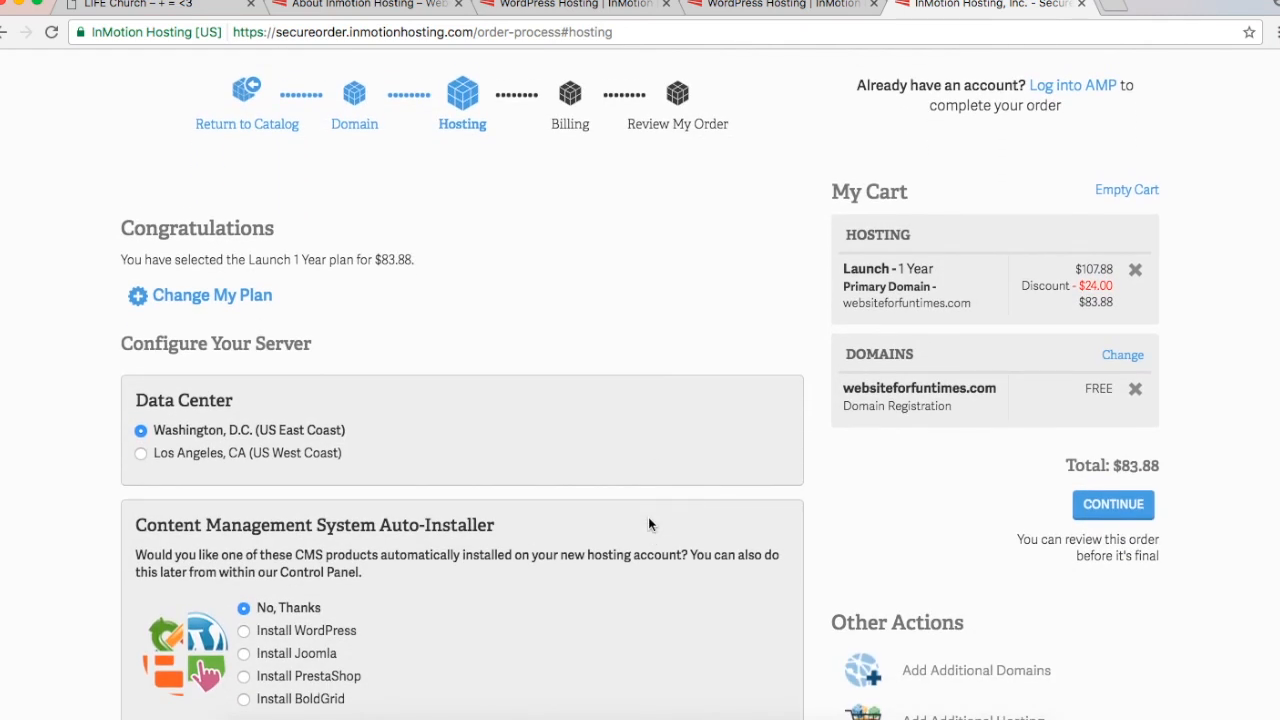
pyautogui.scroll(-2, 648, 523)
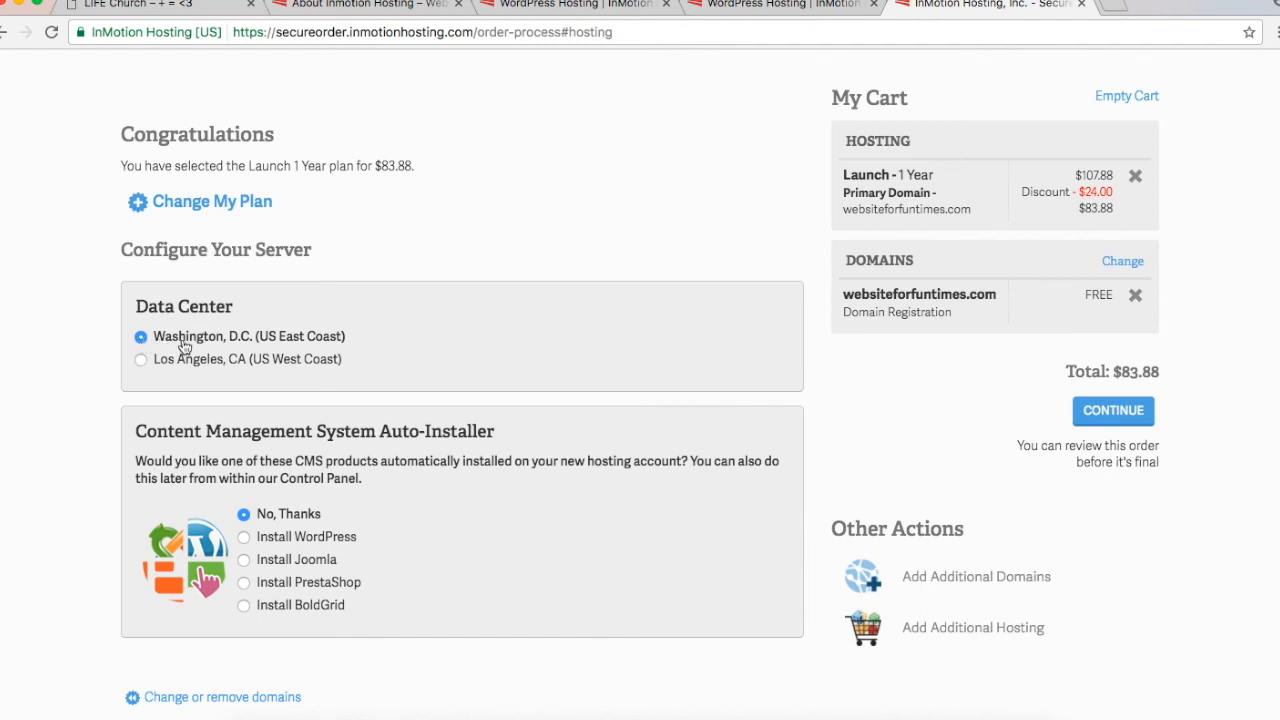
pyautogui.scroll(-2, 455, 478)
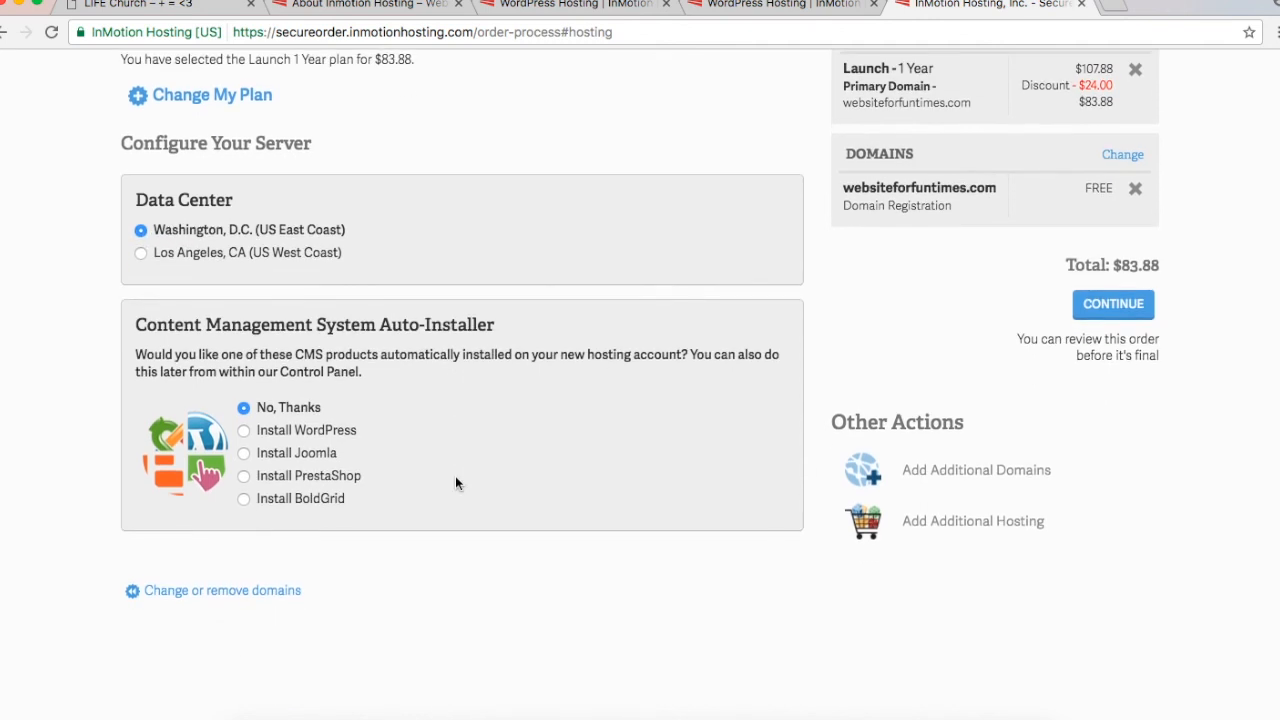
pyautogui.click(335, 431)
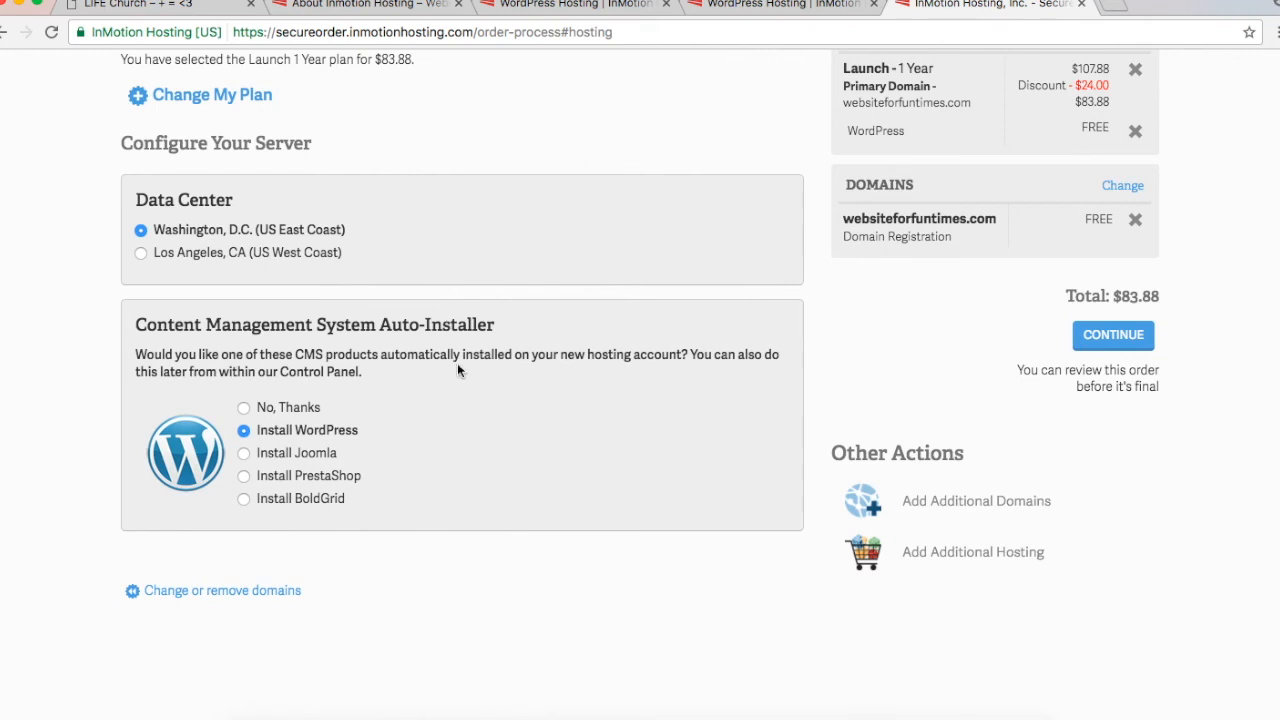
pyautogui.scroll(3, 1247, 325)
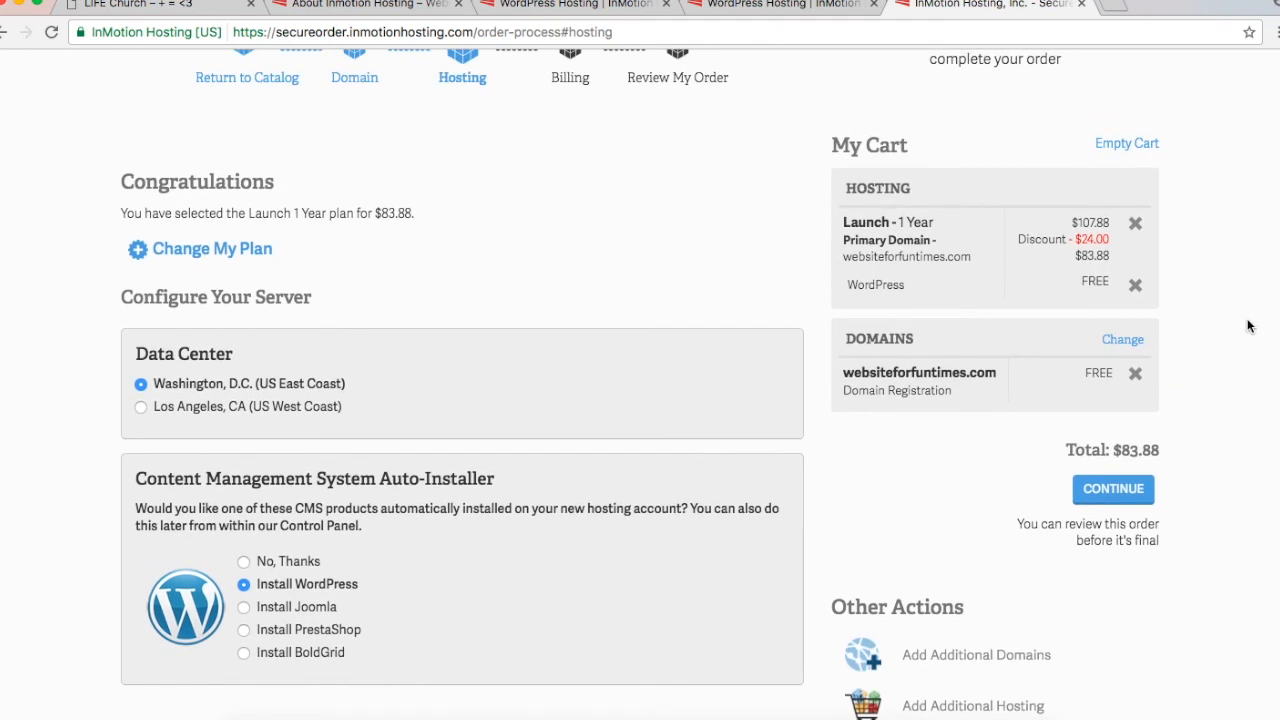
# Step: Continue to billing as a new customer and start entering the e-mail address
pyautogui.click(1118, 502)
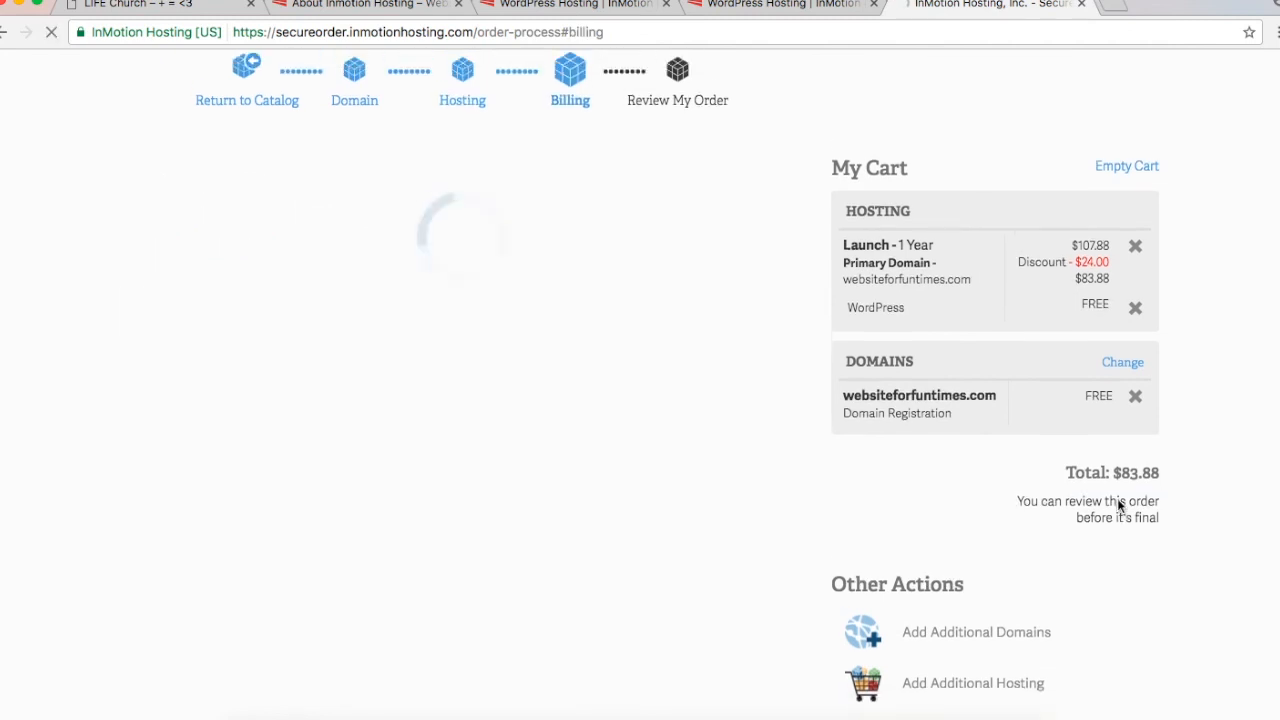
pyautogui.scroll(-5, 252, 430)
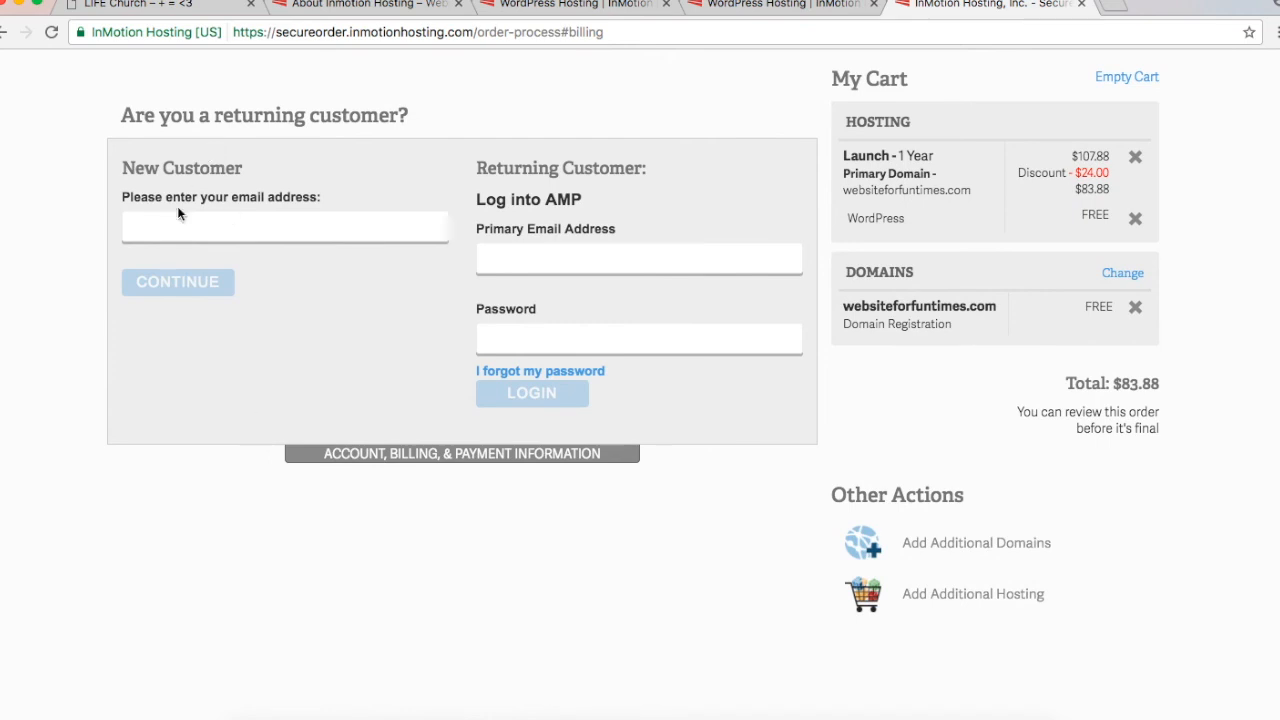
pyautogui.click(328, 227)
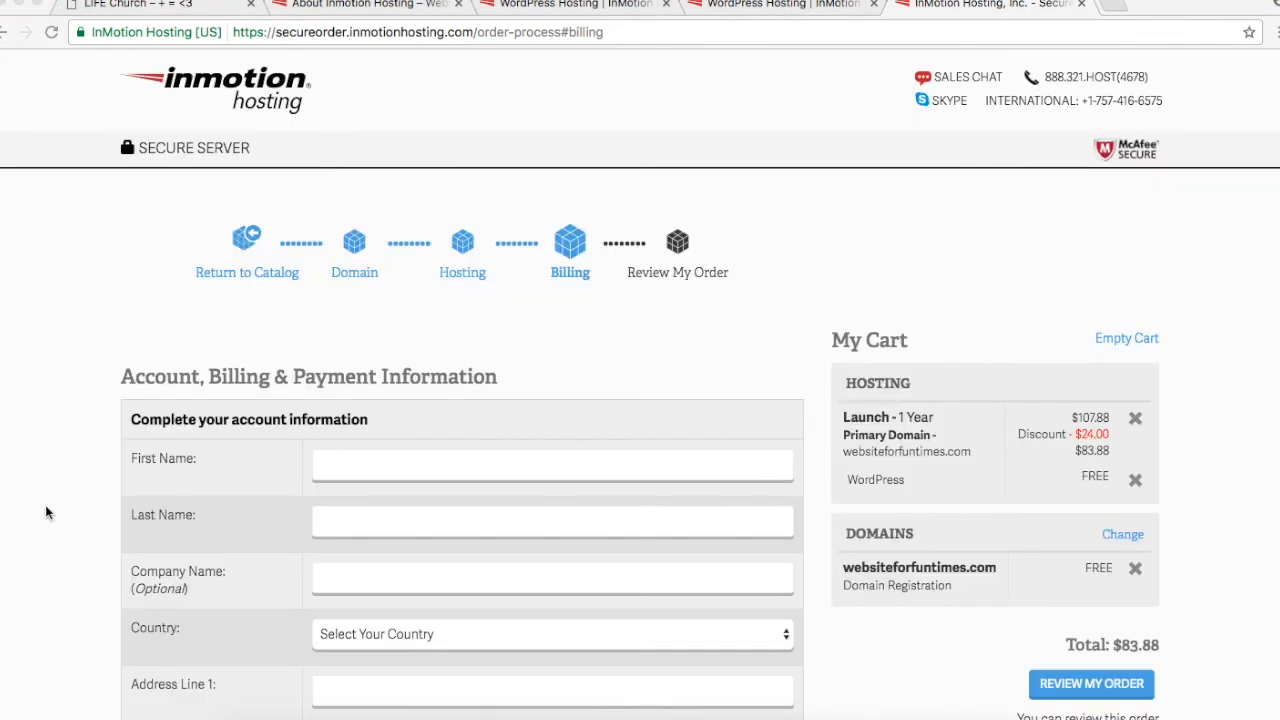
# Step: Fill in the e-mail confirmation and enter 'websitebultbyyou.com' as the referral source
pyautogui.scroll(-3, 45, 505)
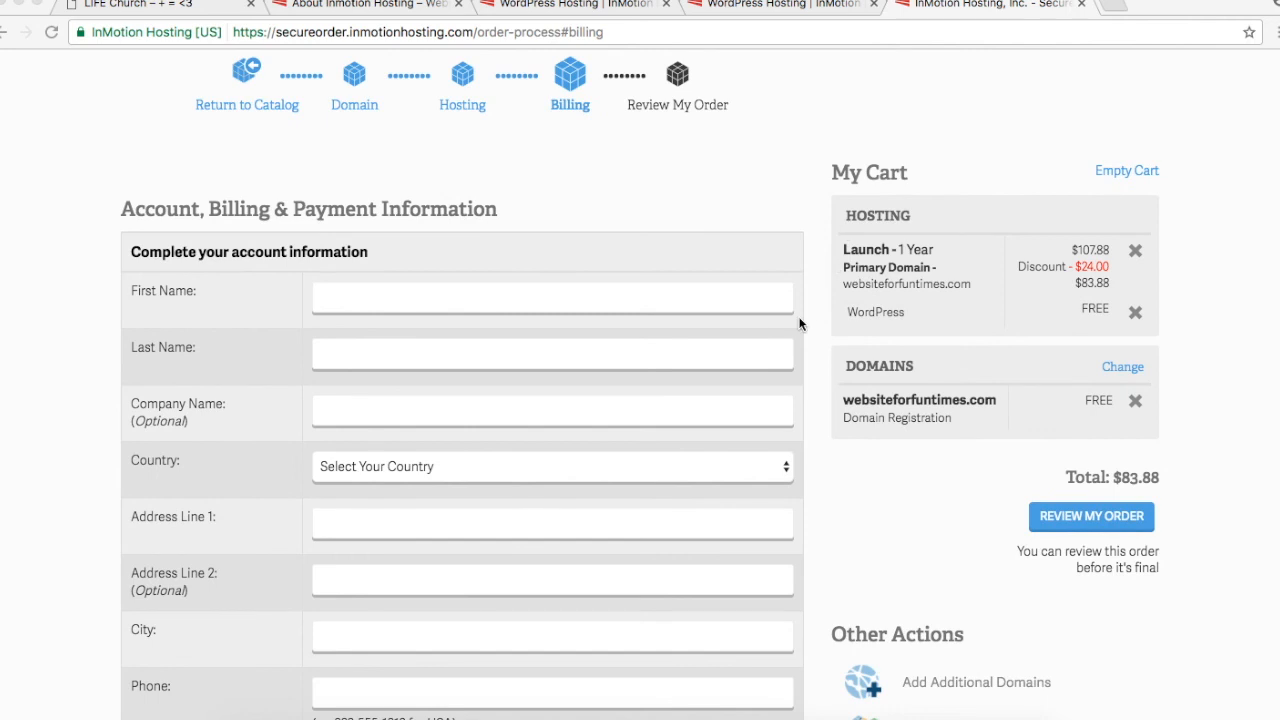
pyautogui.scroll(-1, 799, 323)
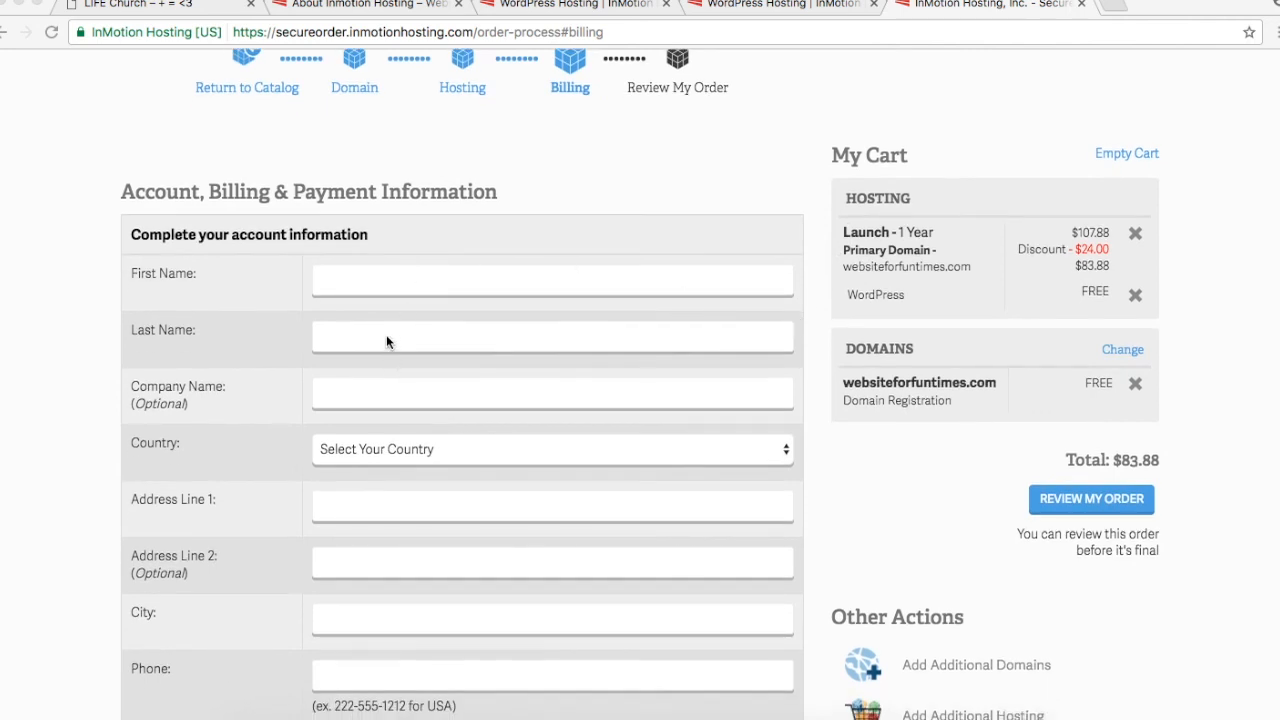
pyautogui.scroll(-5, 387, 341)
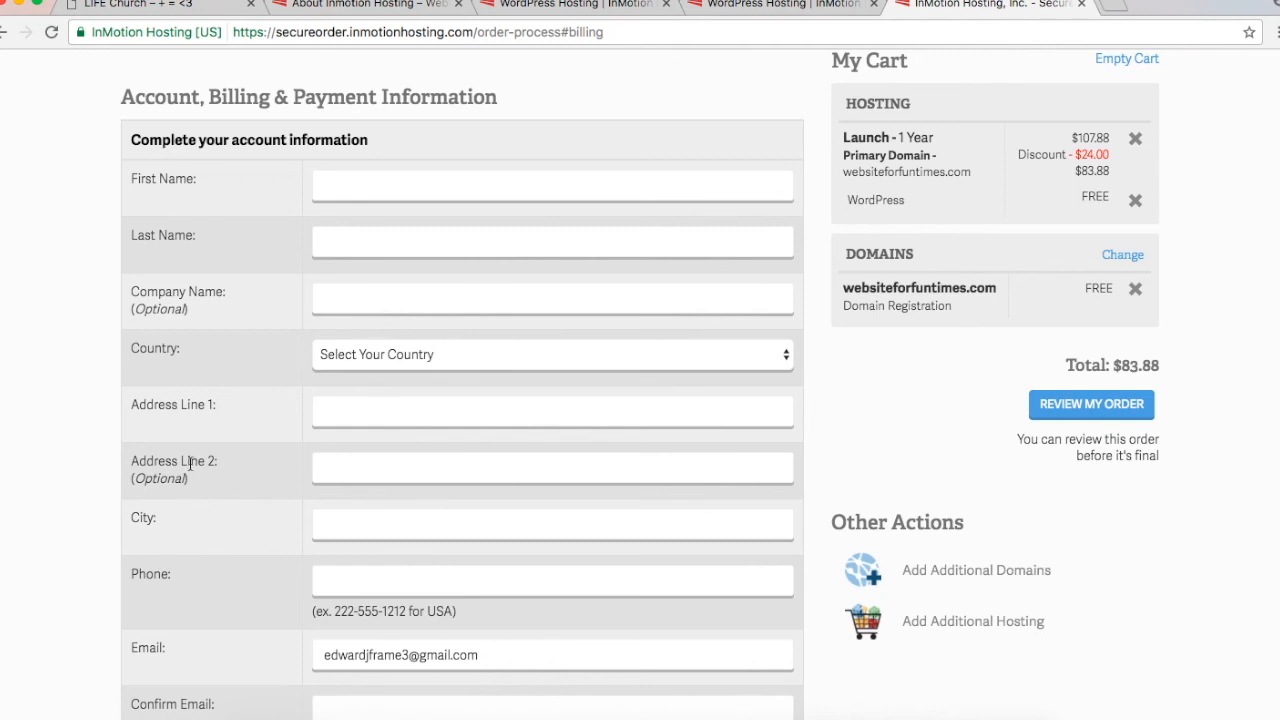
pyautogui.scroll(-1, 190, 463)
pyautogui.scroll(-3, 190, 463)
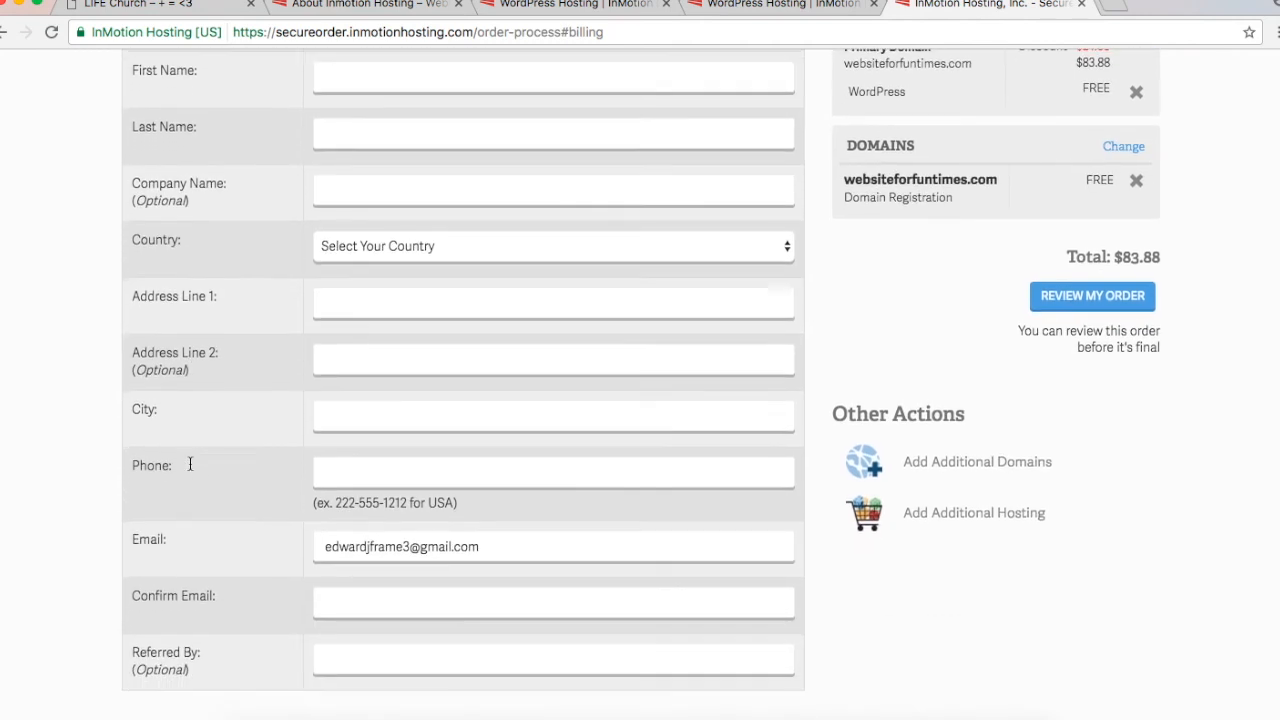
pyautogui.scroll(-5, 190, 463)
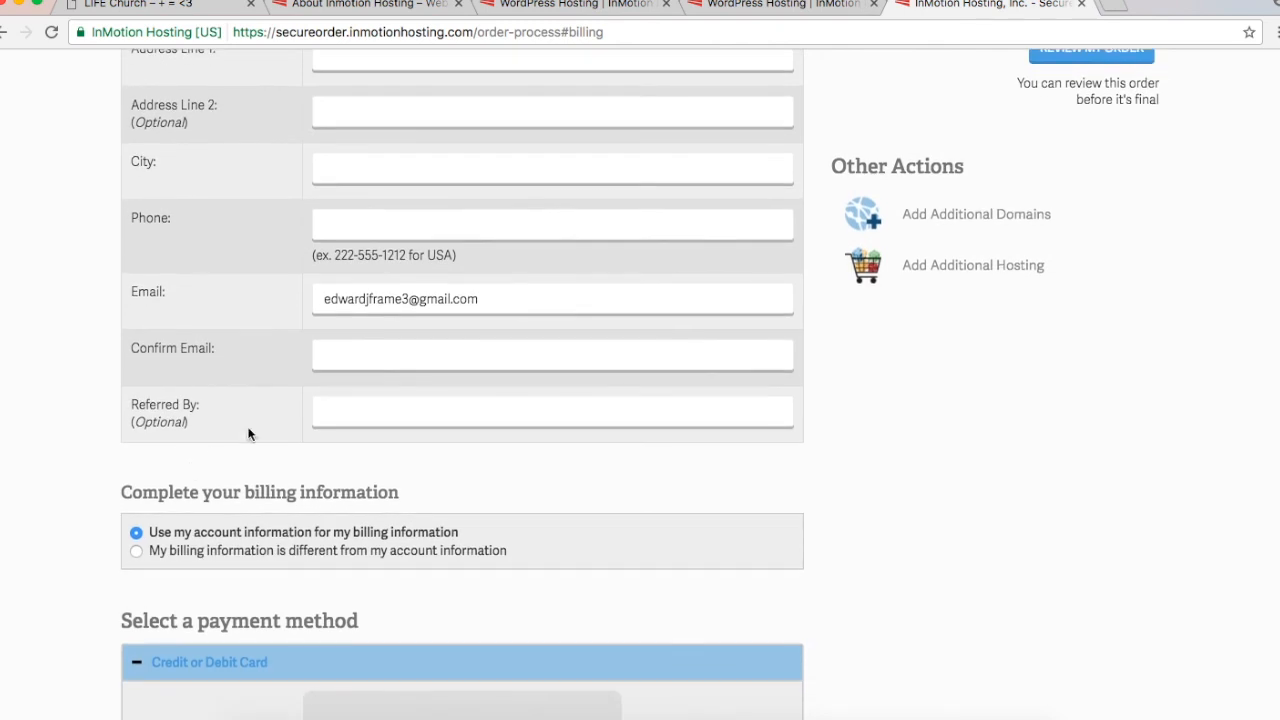
pyautogui.click(433, 357)
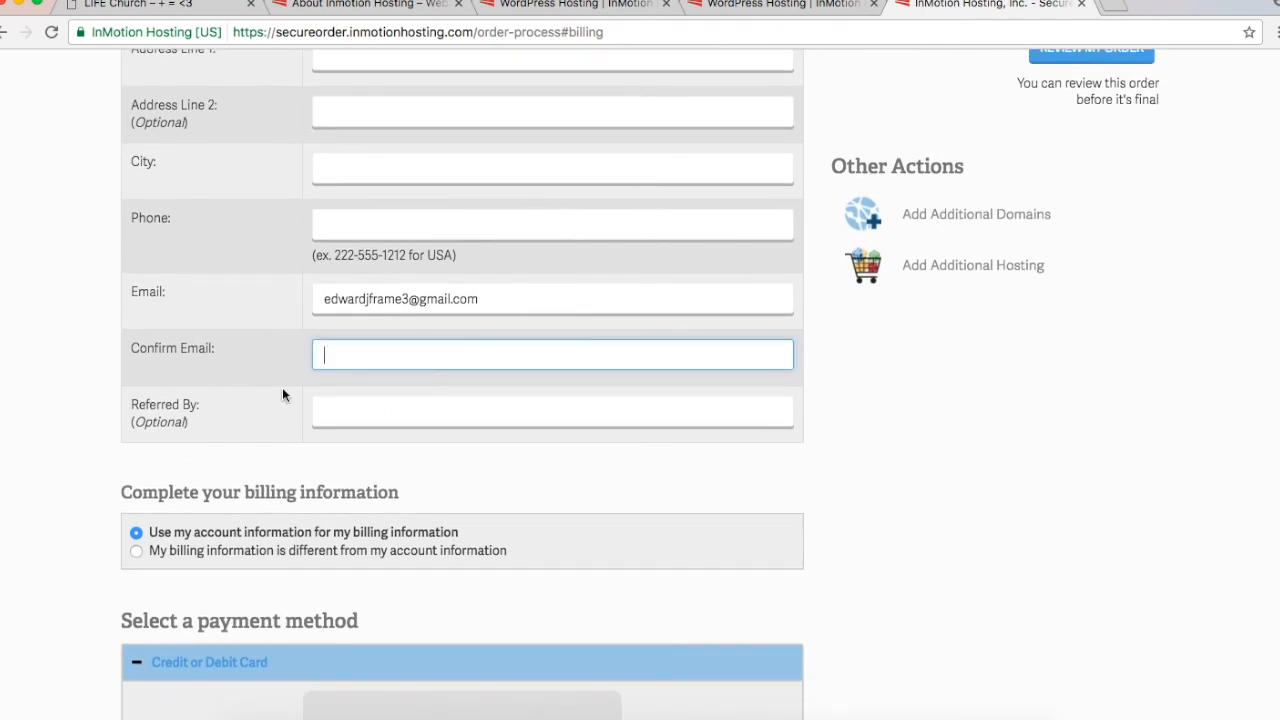
pyautogui.click(353, 415)
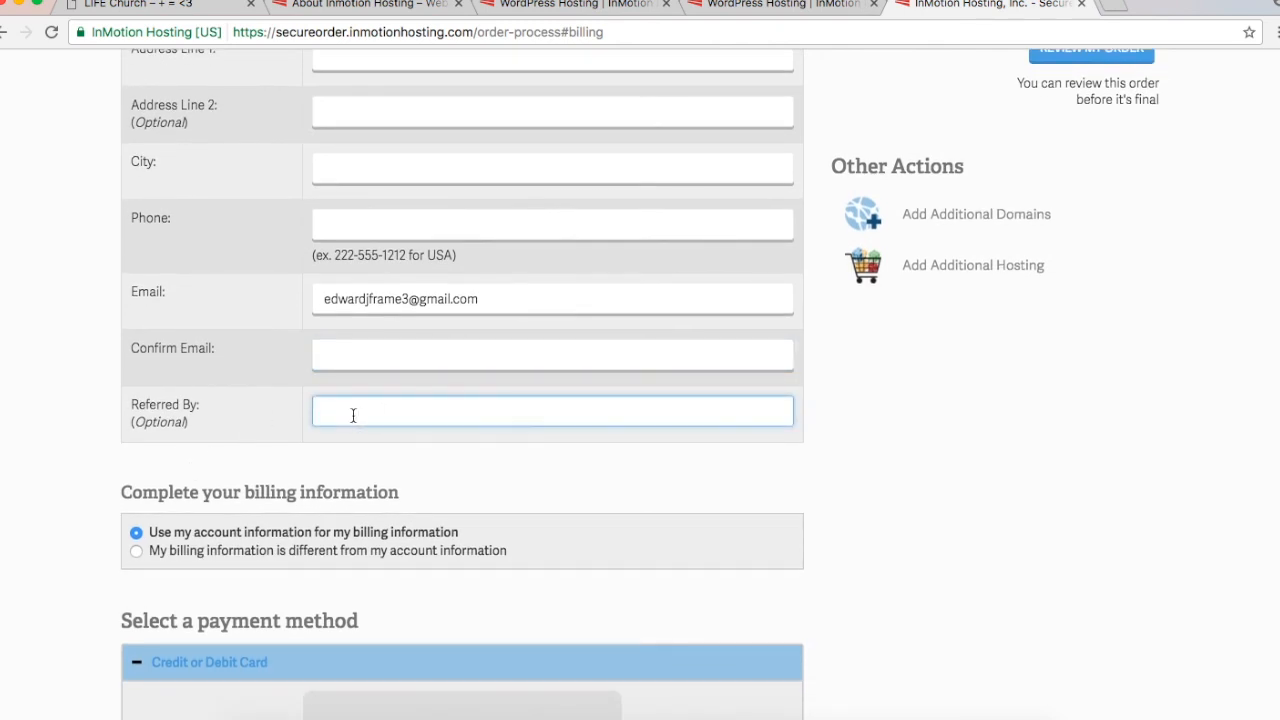
pyautogui.write('websitebultbyyou.com')
# Step: Scroll down to the order review showing the Launch plan and $83.88 due
pyautogui.scroll(-5, 172, 508)
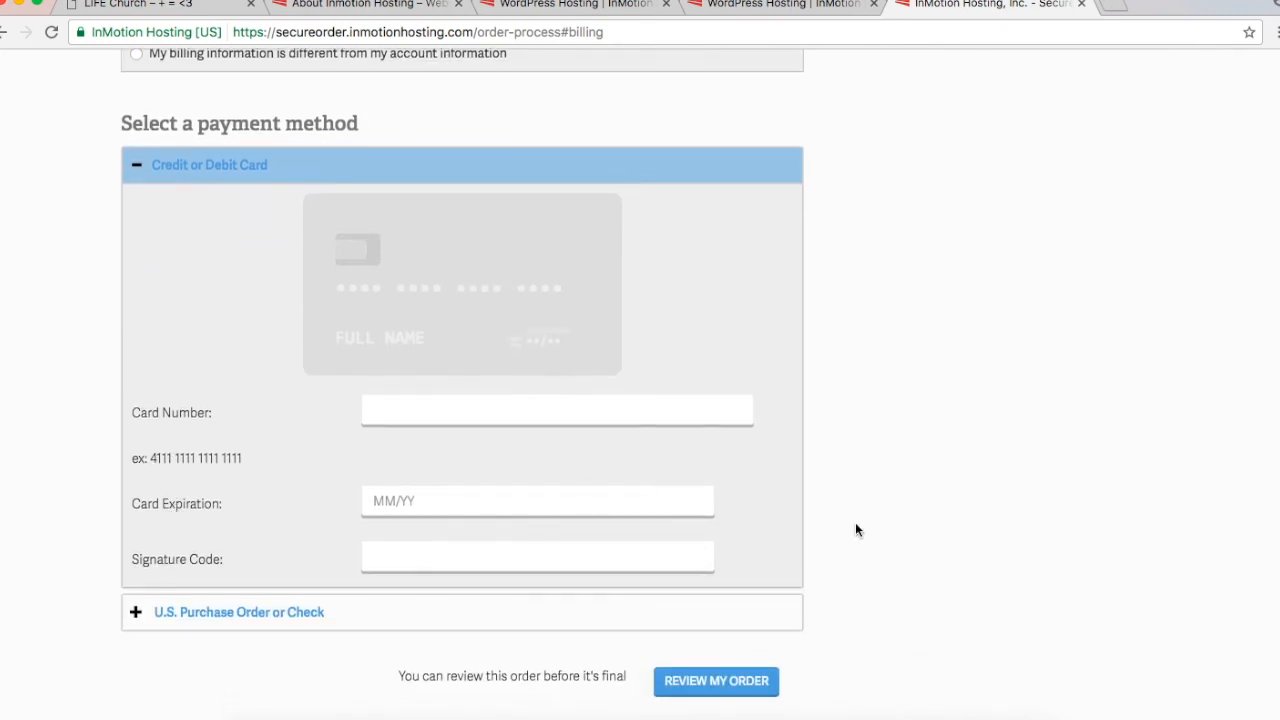
pyautogui.scroll(-2, 855, 525)
pyautogui.scroll(10, 855, 524)
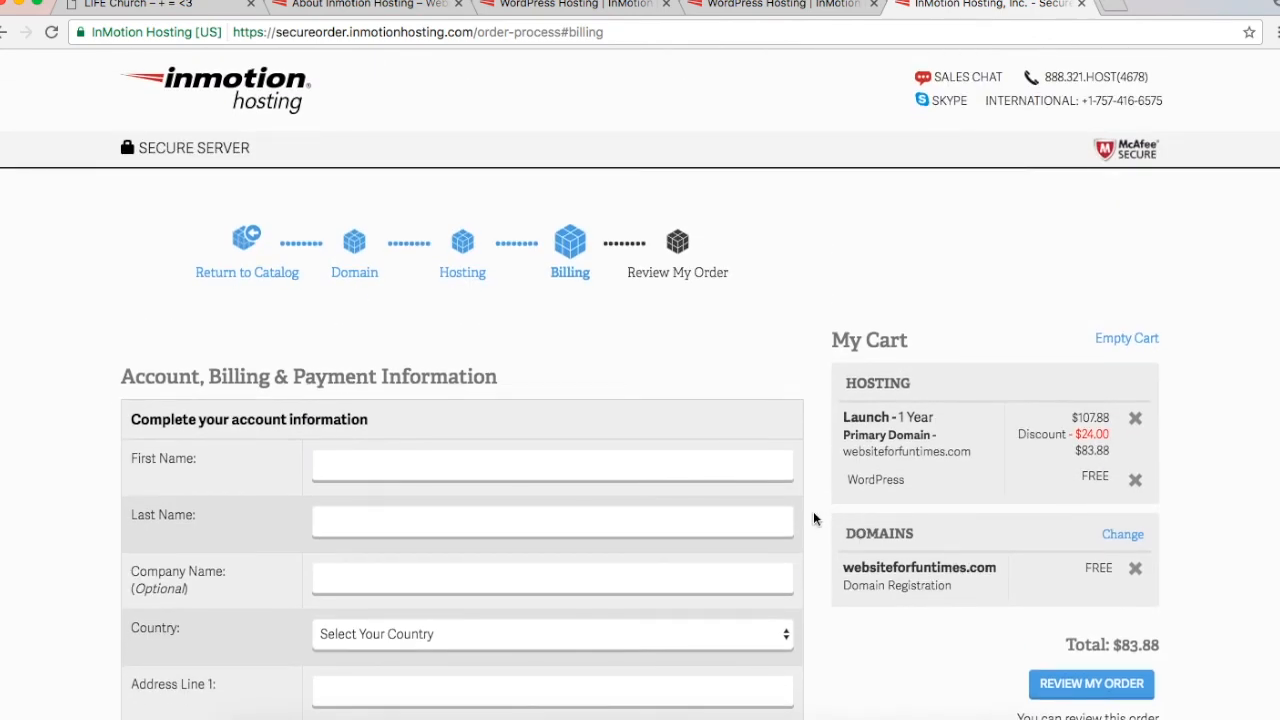
pyautogui.scroll(-10, 813, 518)
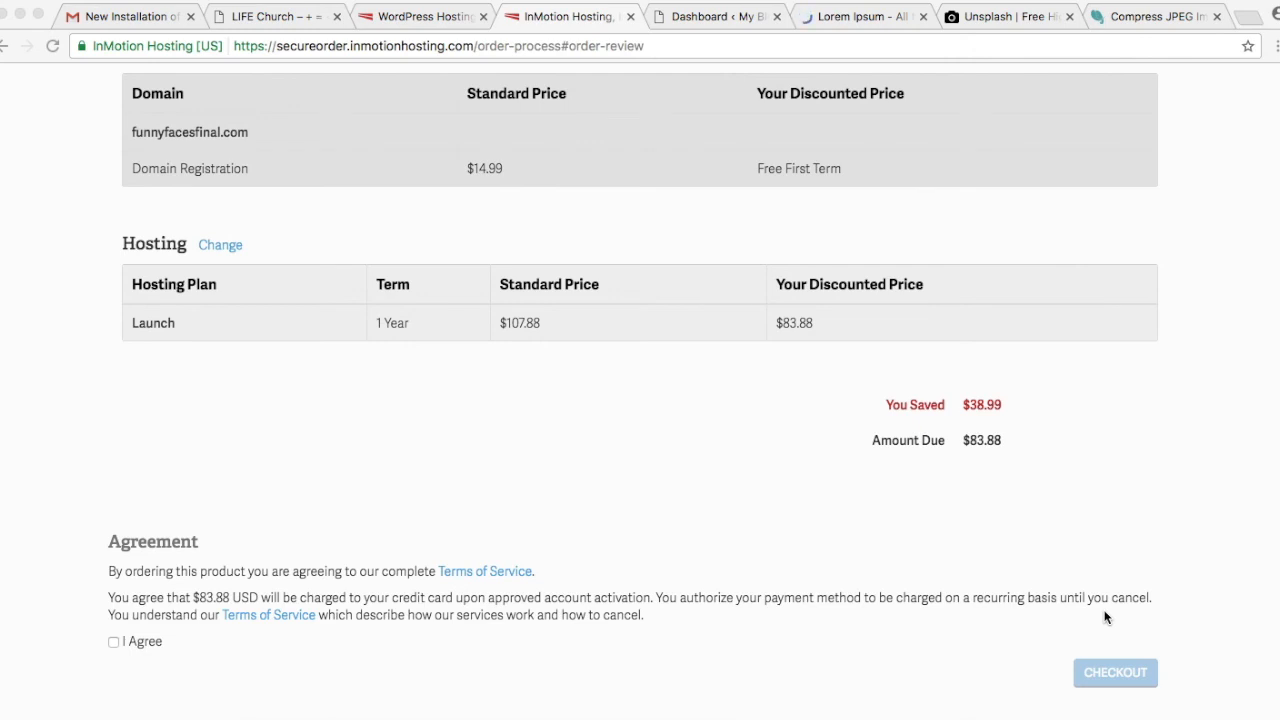
# Step: Tick I Agree to accept the hosting terms of service
pyautogui.click(113, 642)
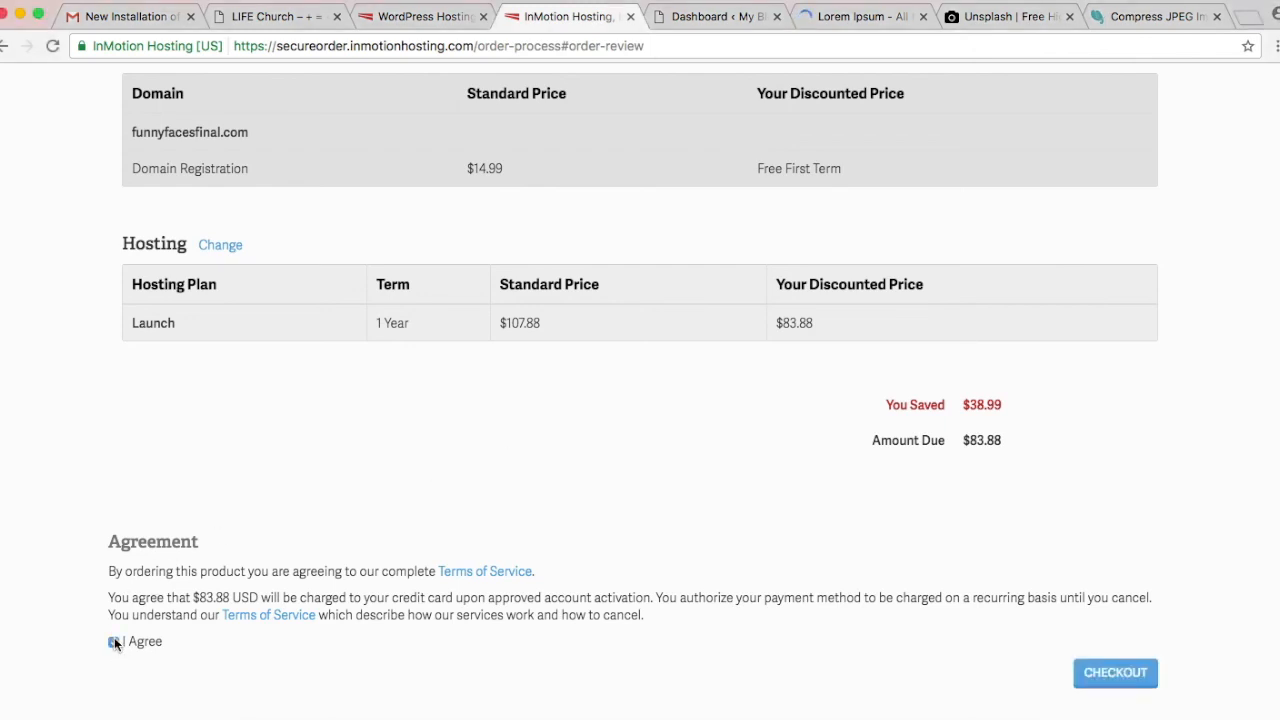
pyautogui.scroll(-1, 558, 503)
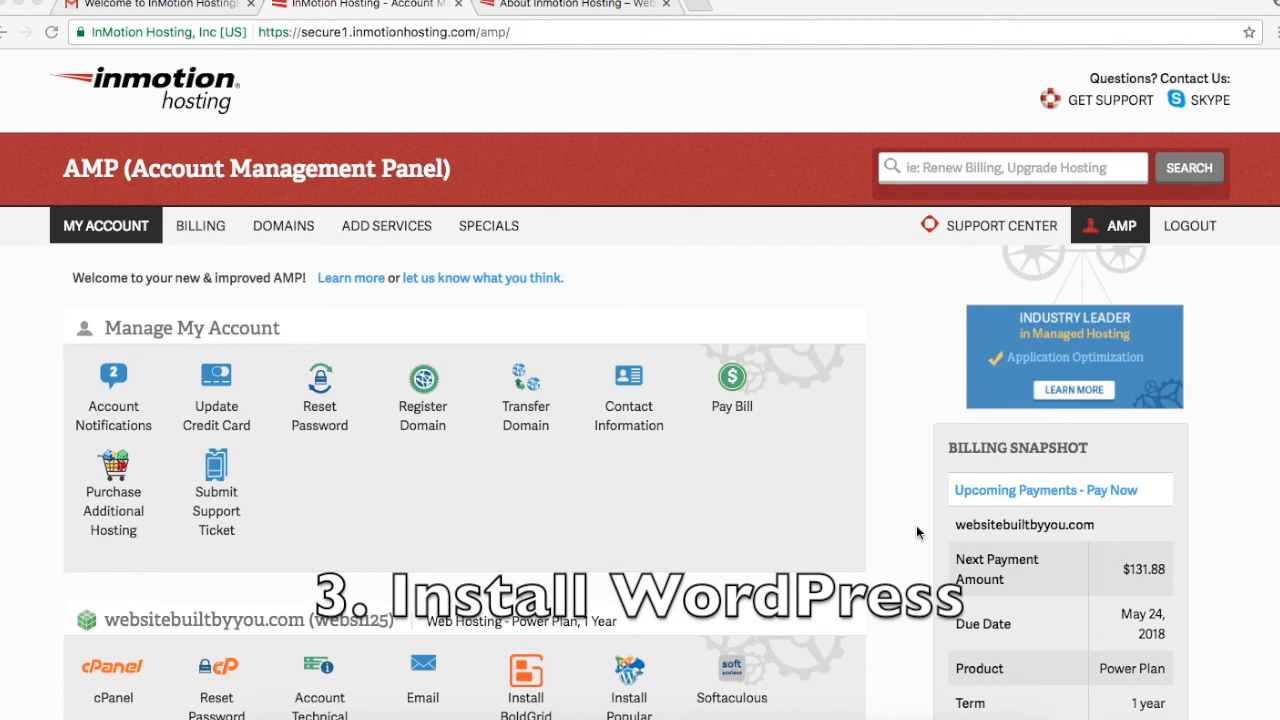
pyautogui.click(590, 4)
pyautogui.scroll(2, 664, 491)
pyautogui.scroll(-2, 664, 491)
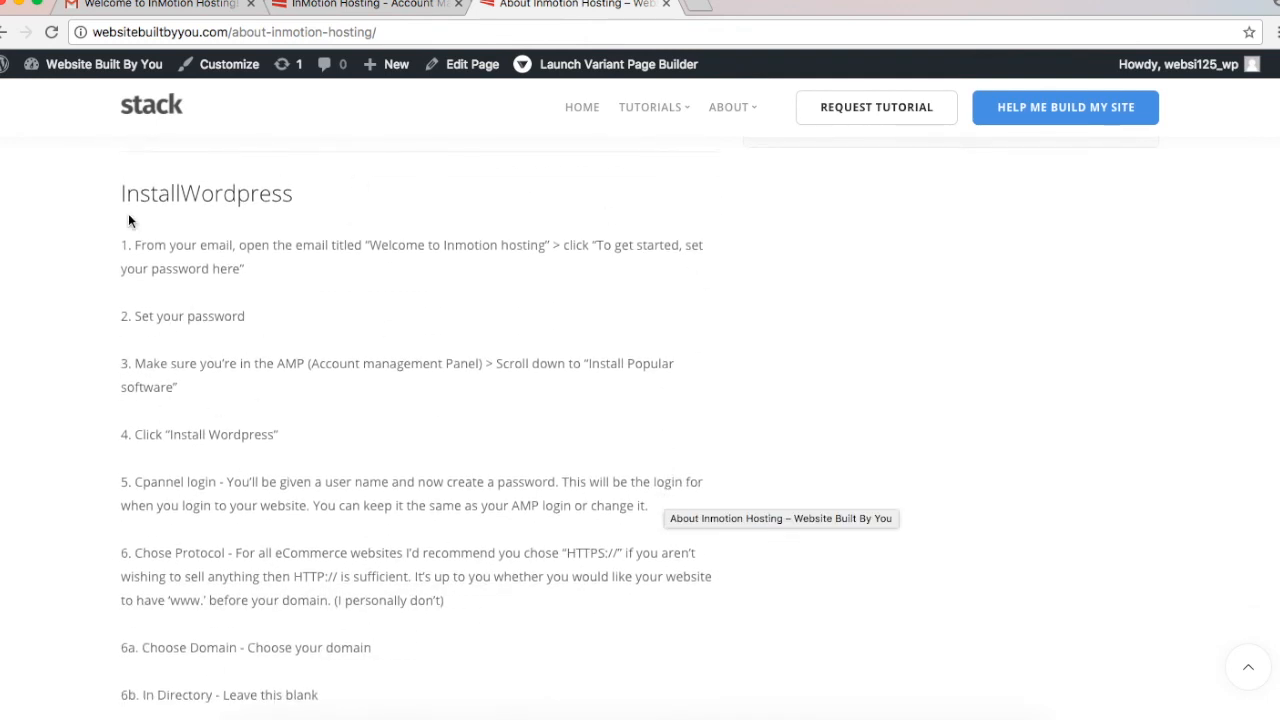
pyautogui.moveTo(134, 246); pyautogui.dragTo(476, 257)
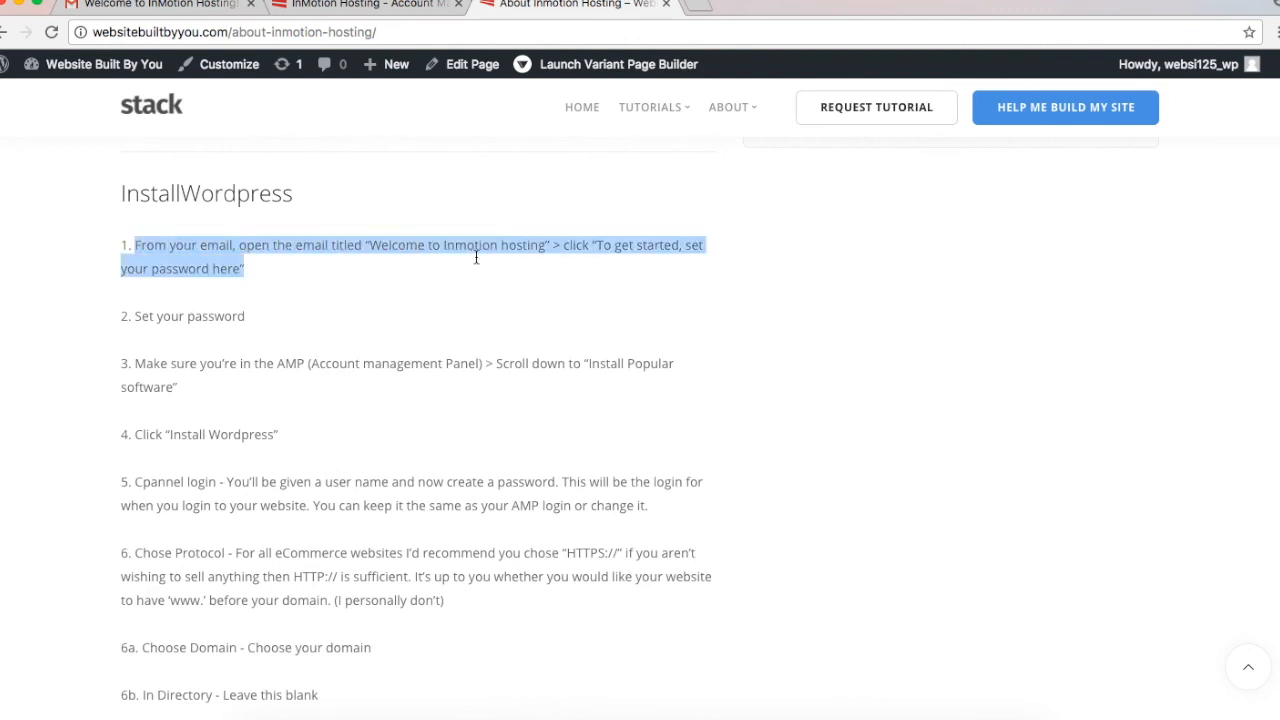
pyautogui.click(476, 257)
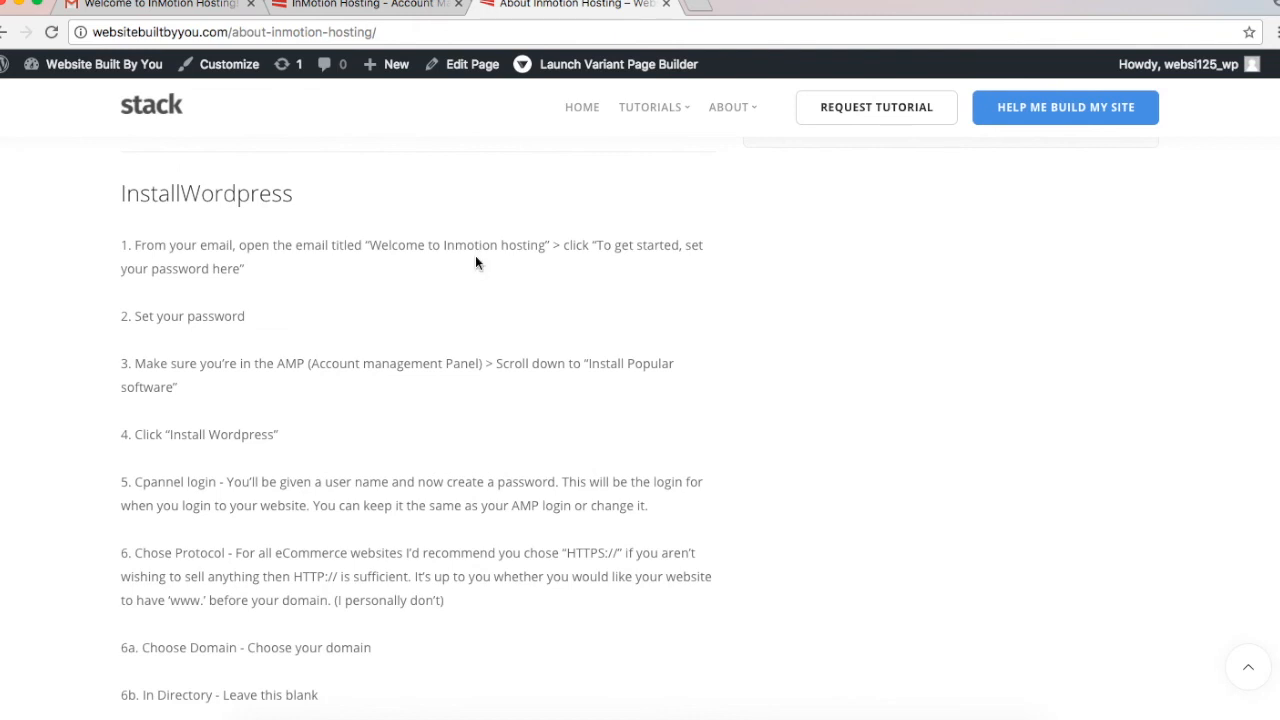
pyautogui.click(330, 5)
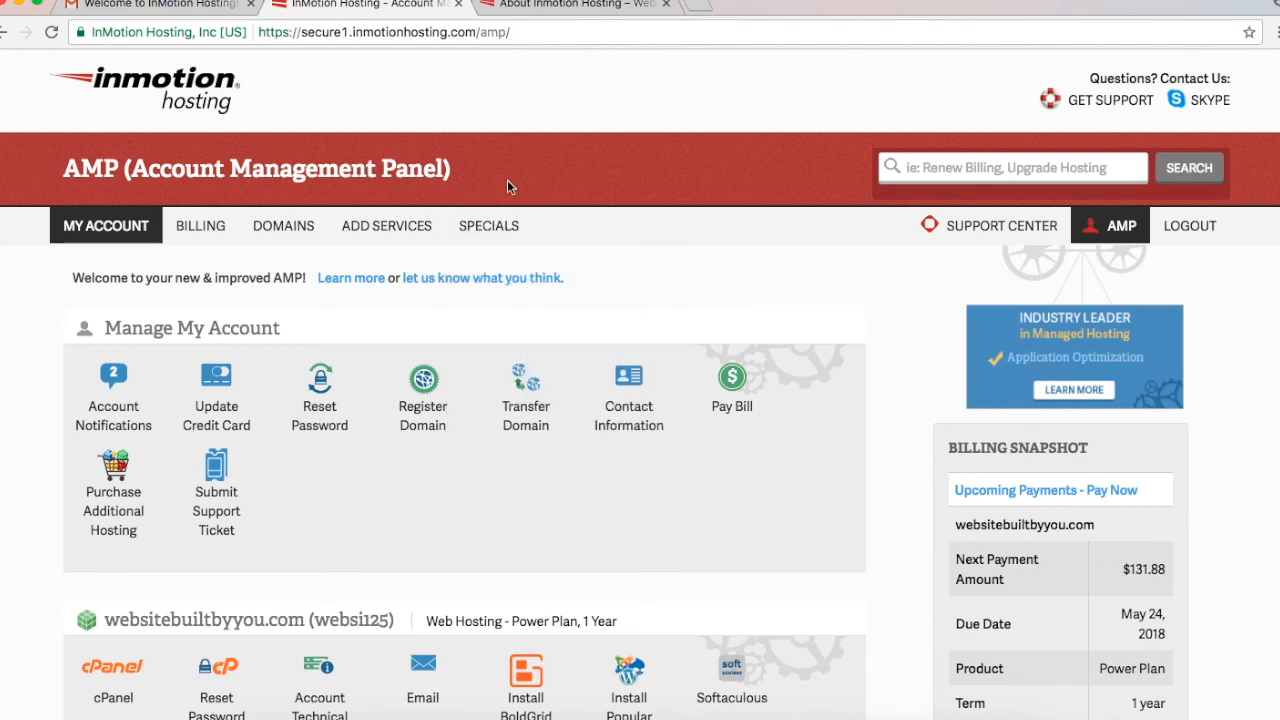
# Step: Choose WordPress under Install Popular Software and log in to cPanel to reach Softaculous
pyautogui.scroll(-5, 782, 315)
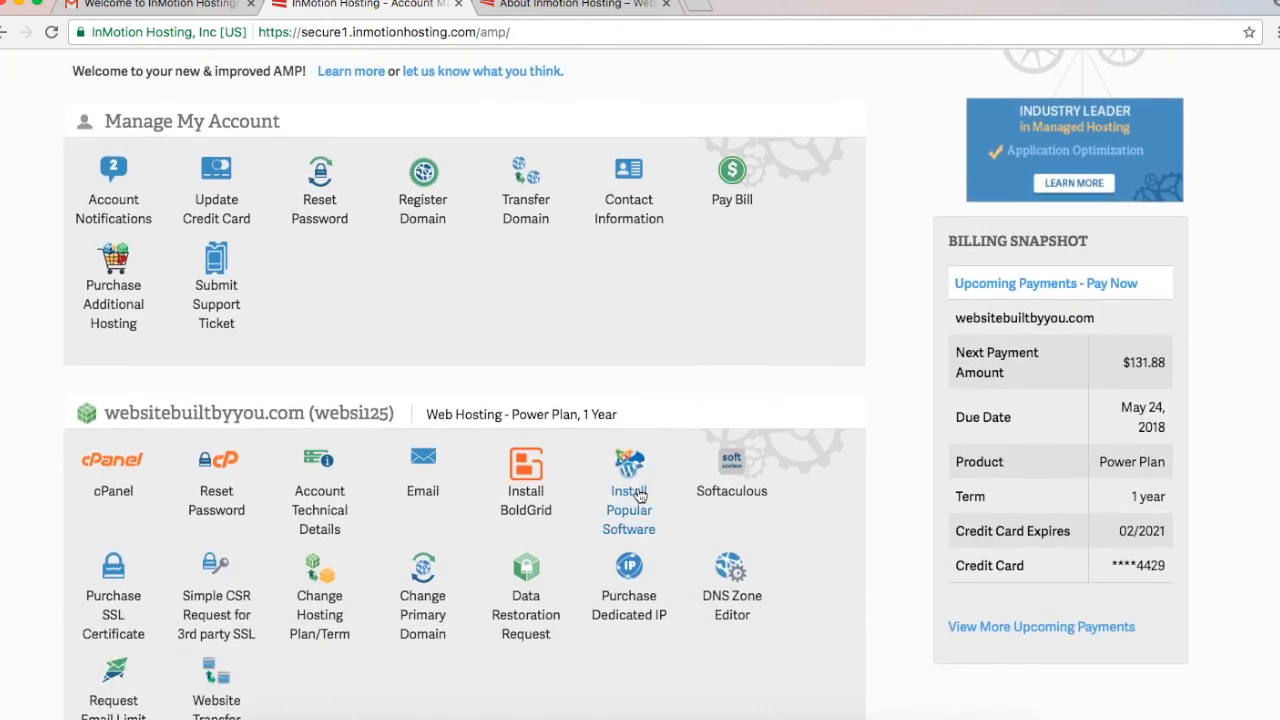
pyautogui.click(640, 495)
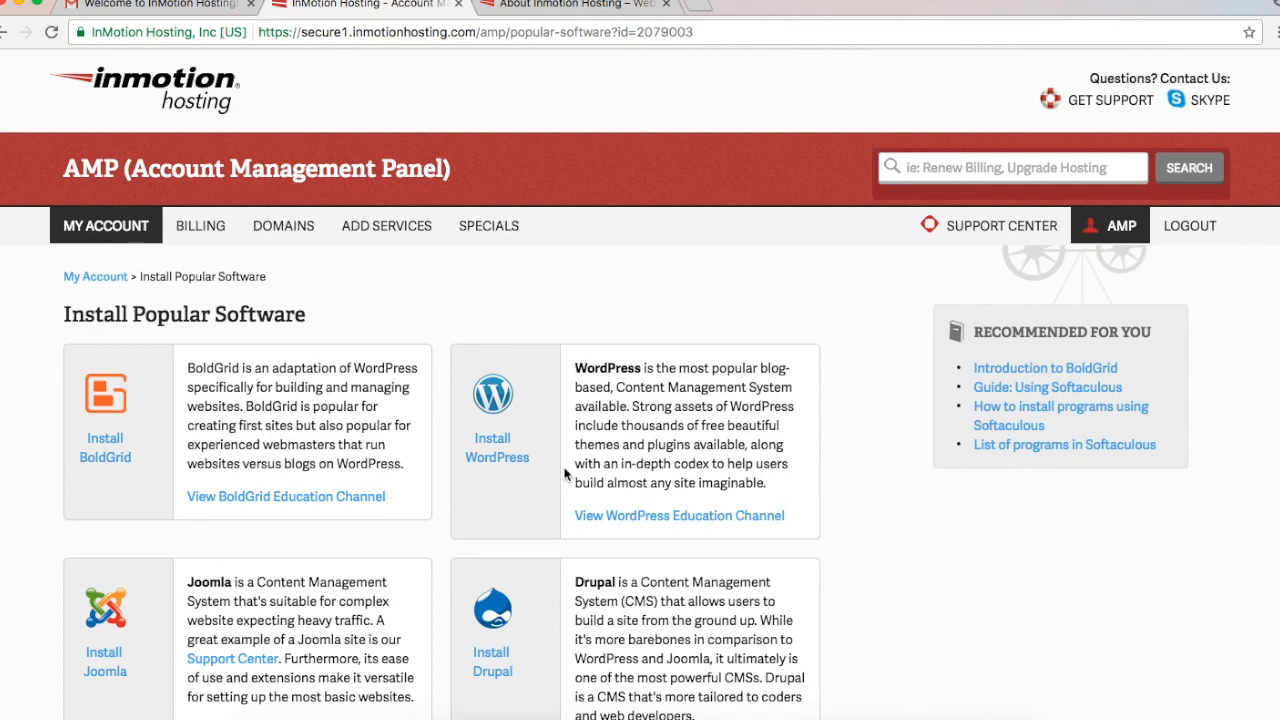
pyautogui.click(482, 453)
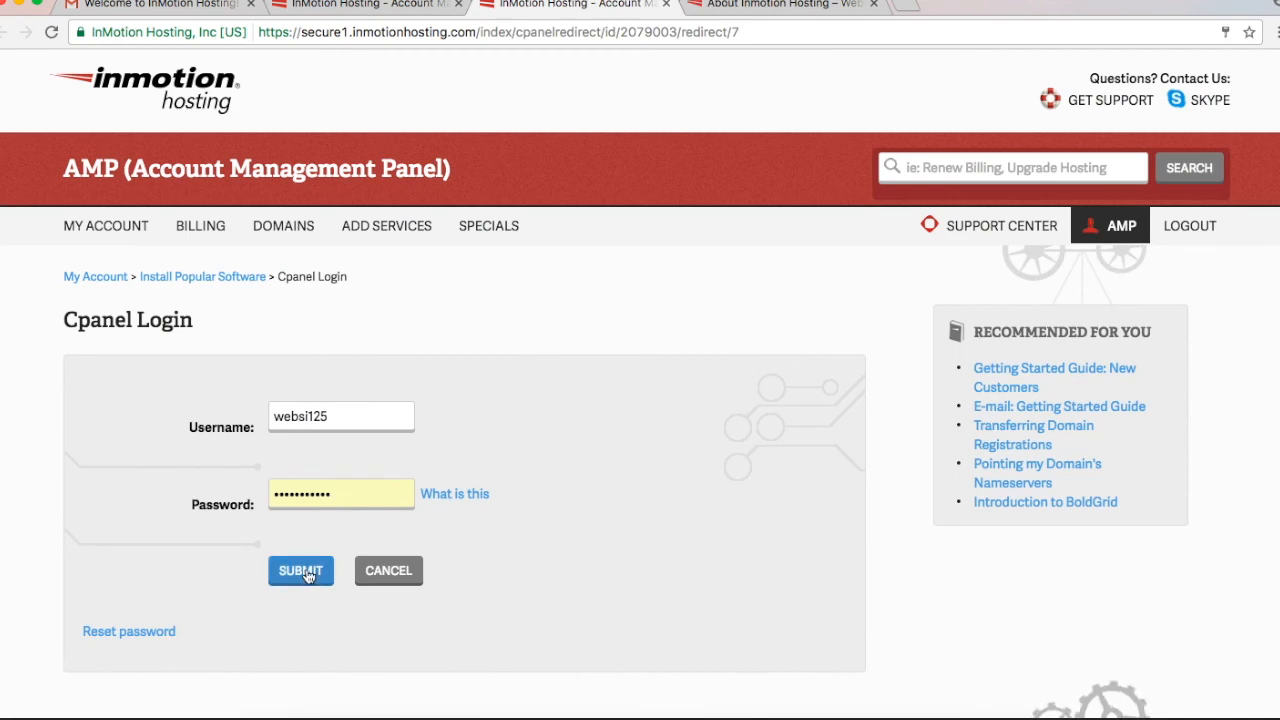
pyautogui.click(305, 575)
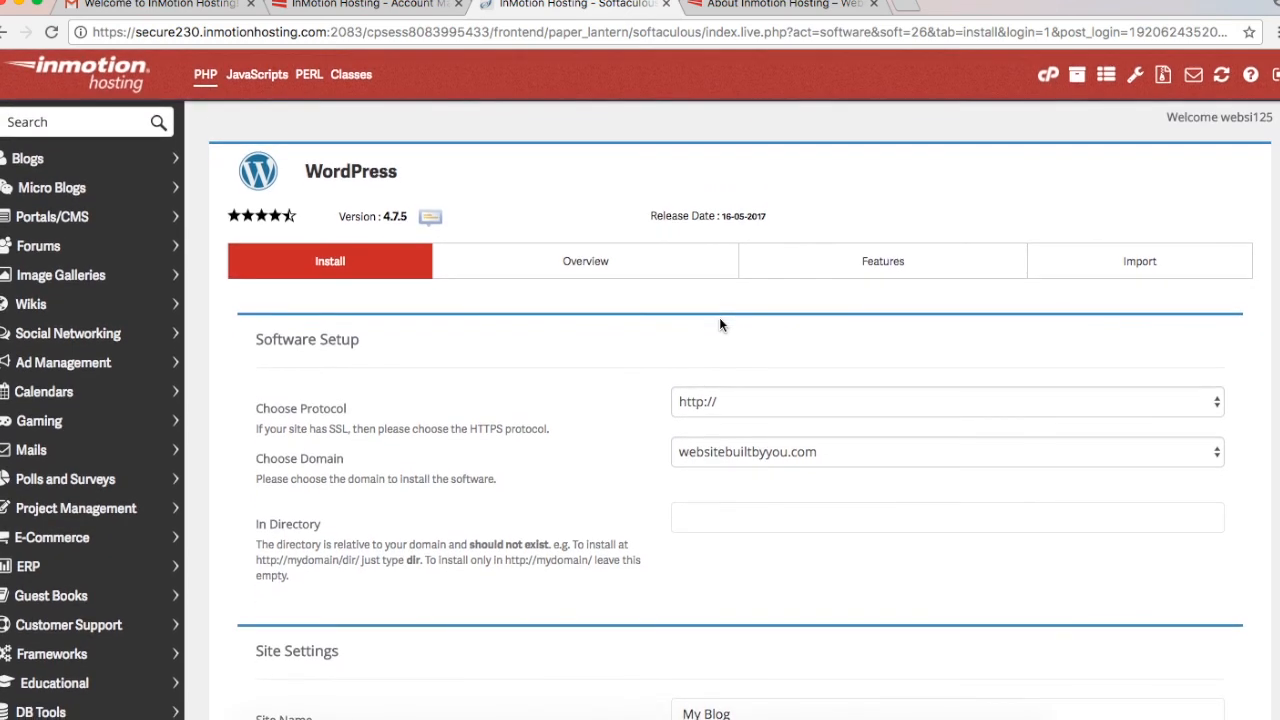
pyautogui.click(750, 403)
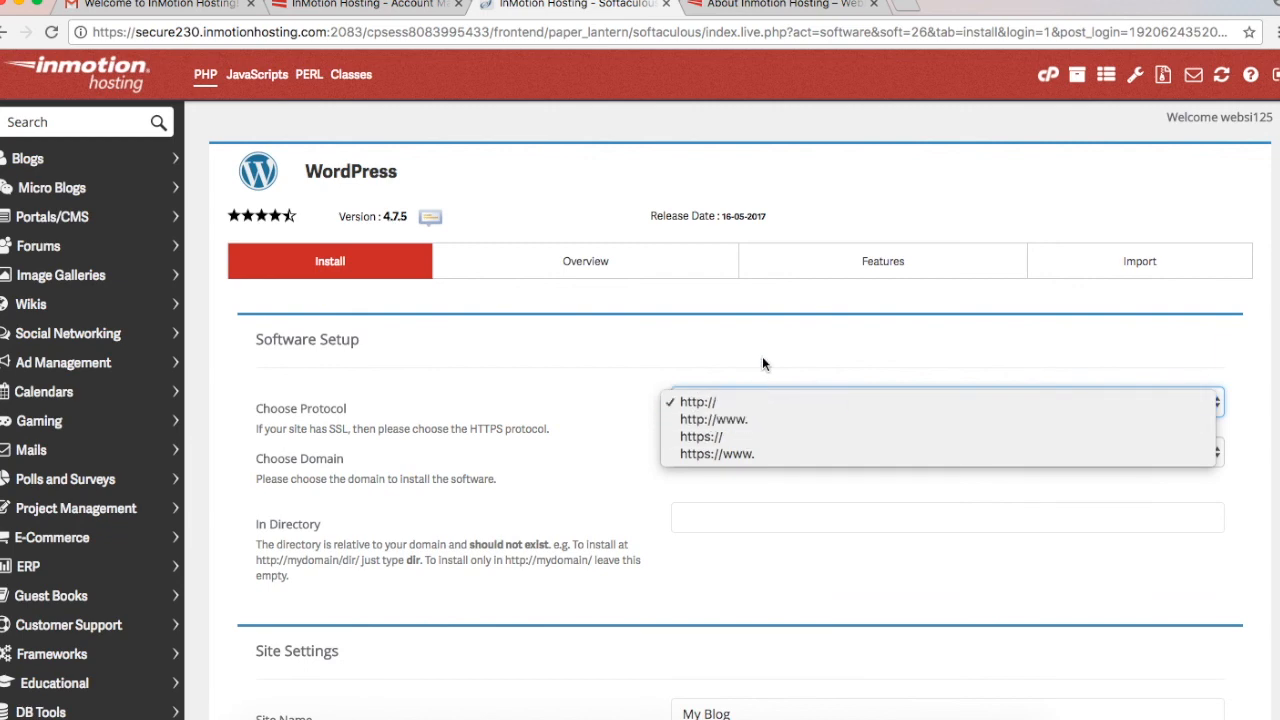
pyautogui.click(757, 402)
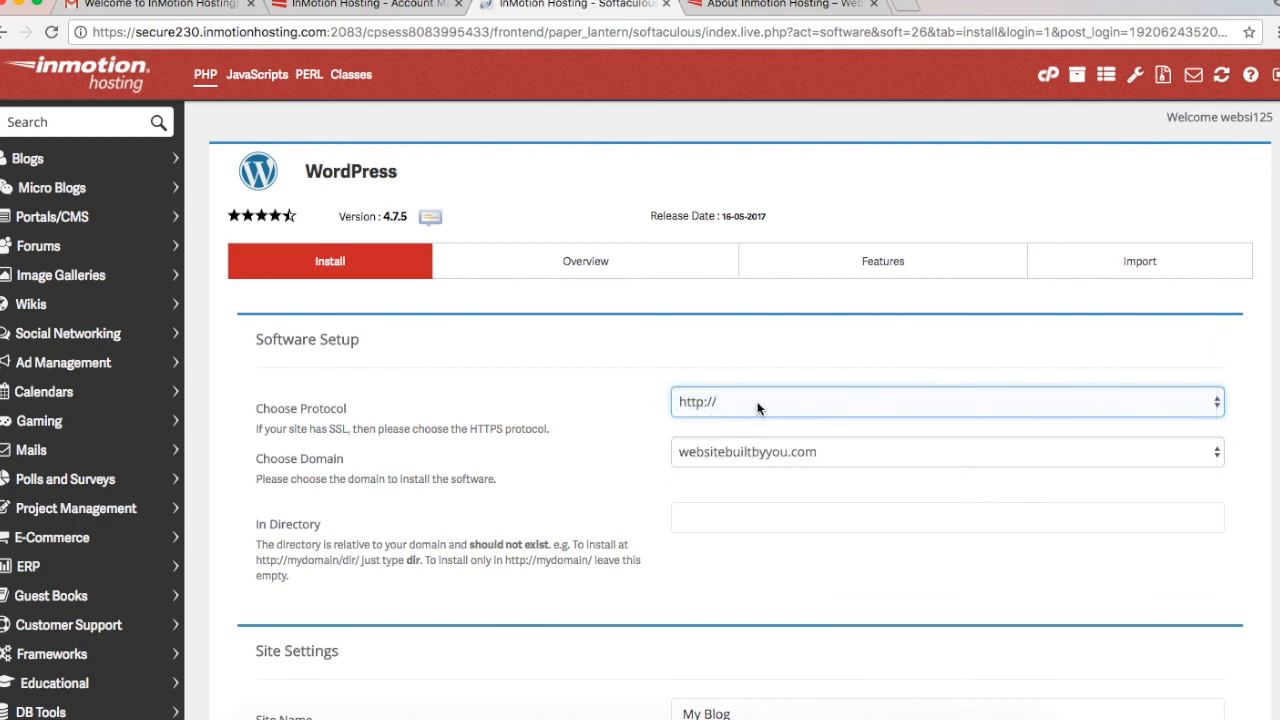
pyautogui.click(804, 460)
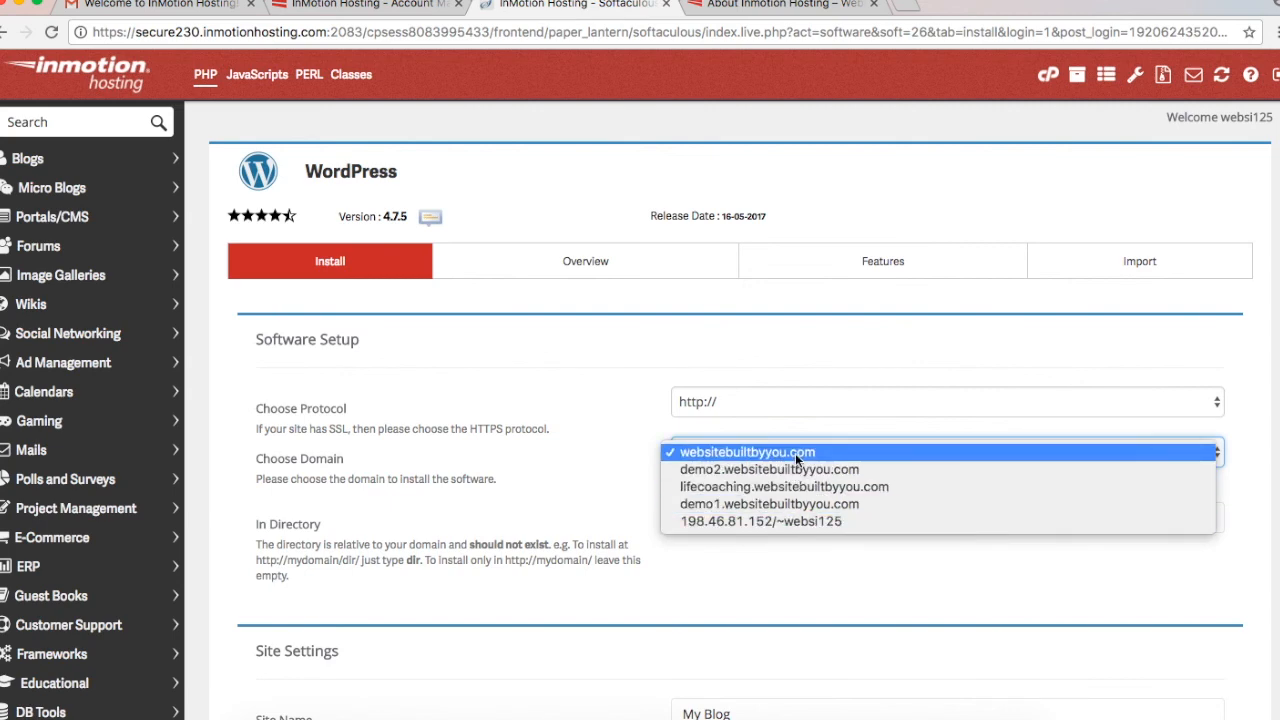
pyautogui.click(795, 453)
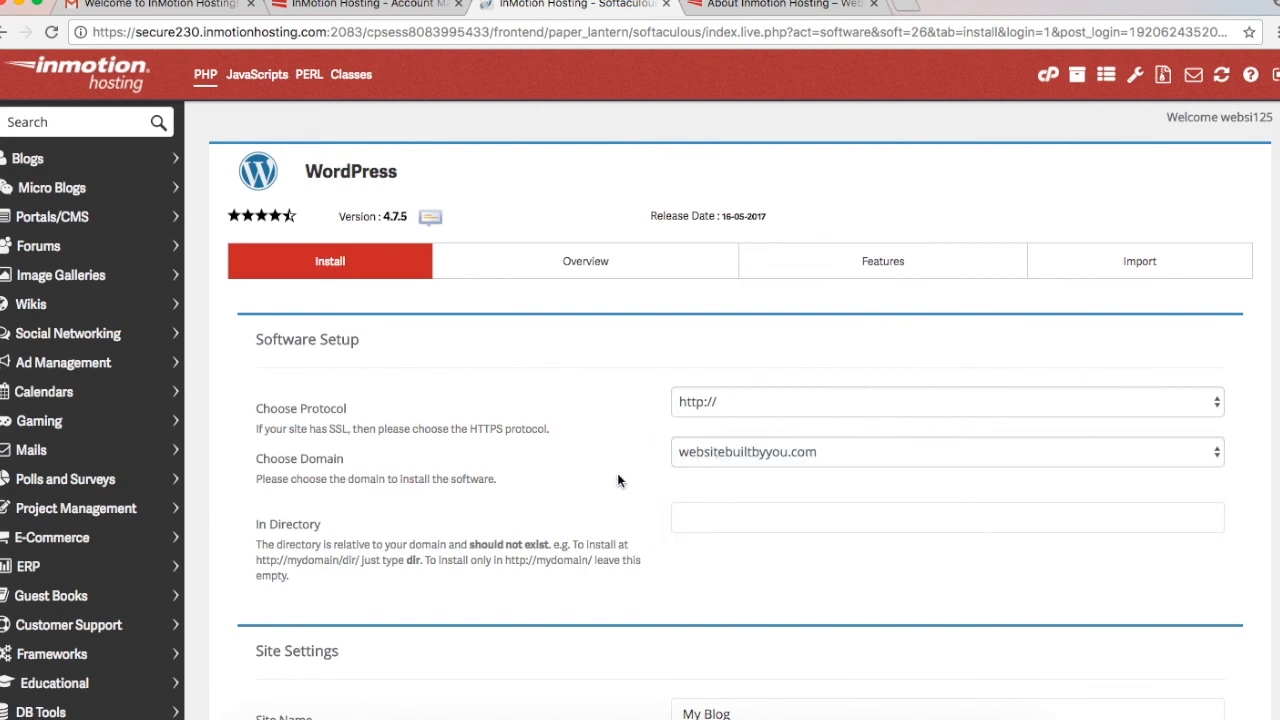
pyautogui.scroll(-2, 603, 476)
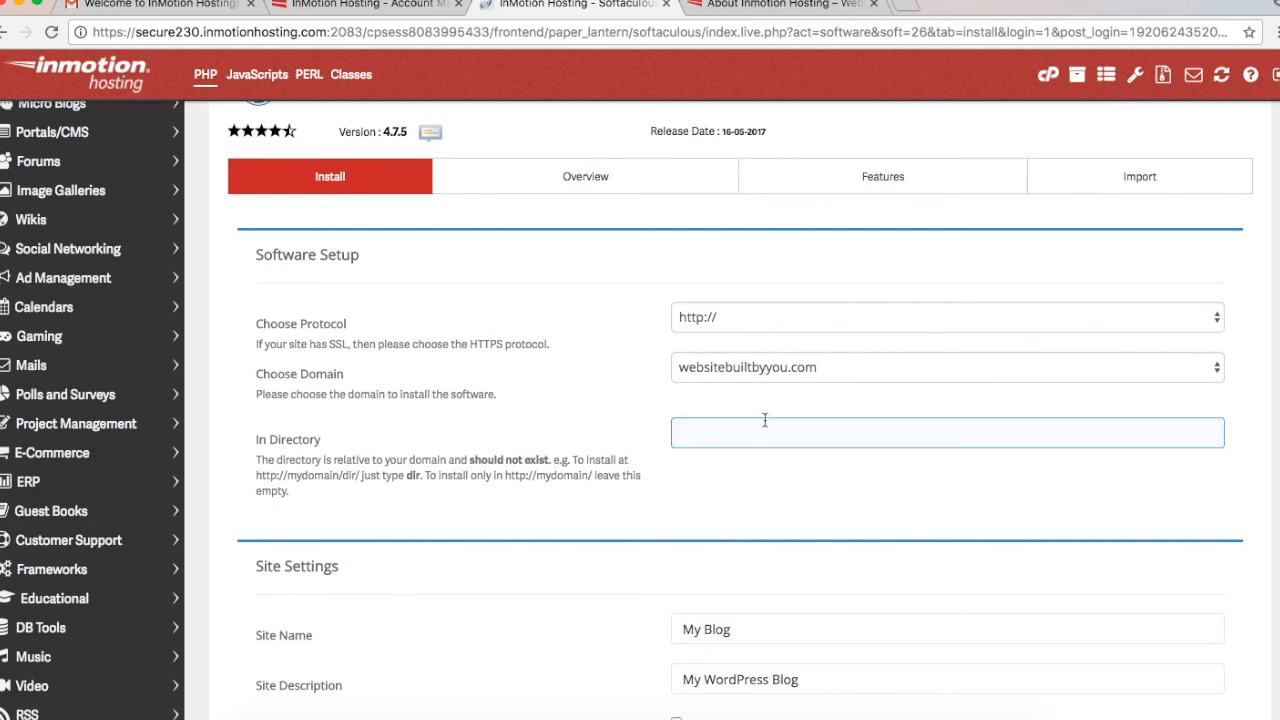
# Step: Set the Site Name to 'Website Built by You'
pyautogui.scroll(-2, 568, 578)
pyautogui.scroll(-5, 567, 577)
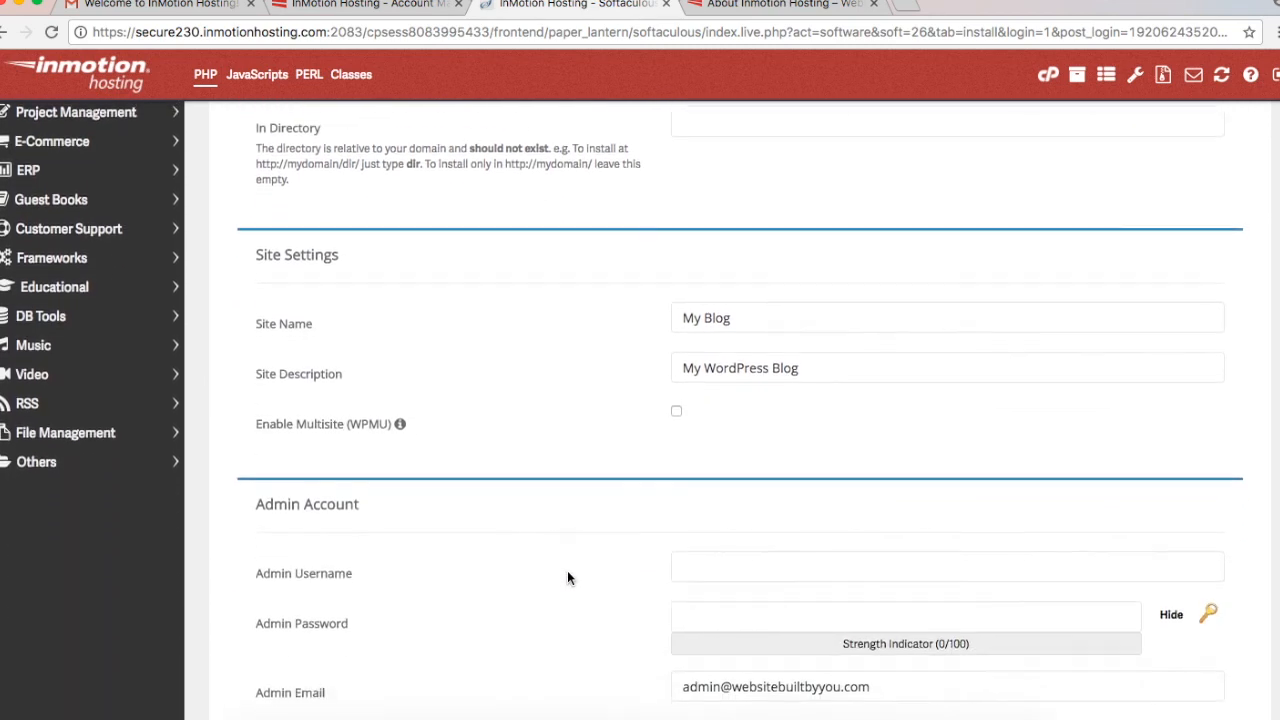
pyautogui.click(745, 310)
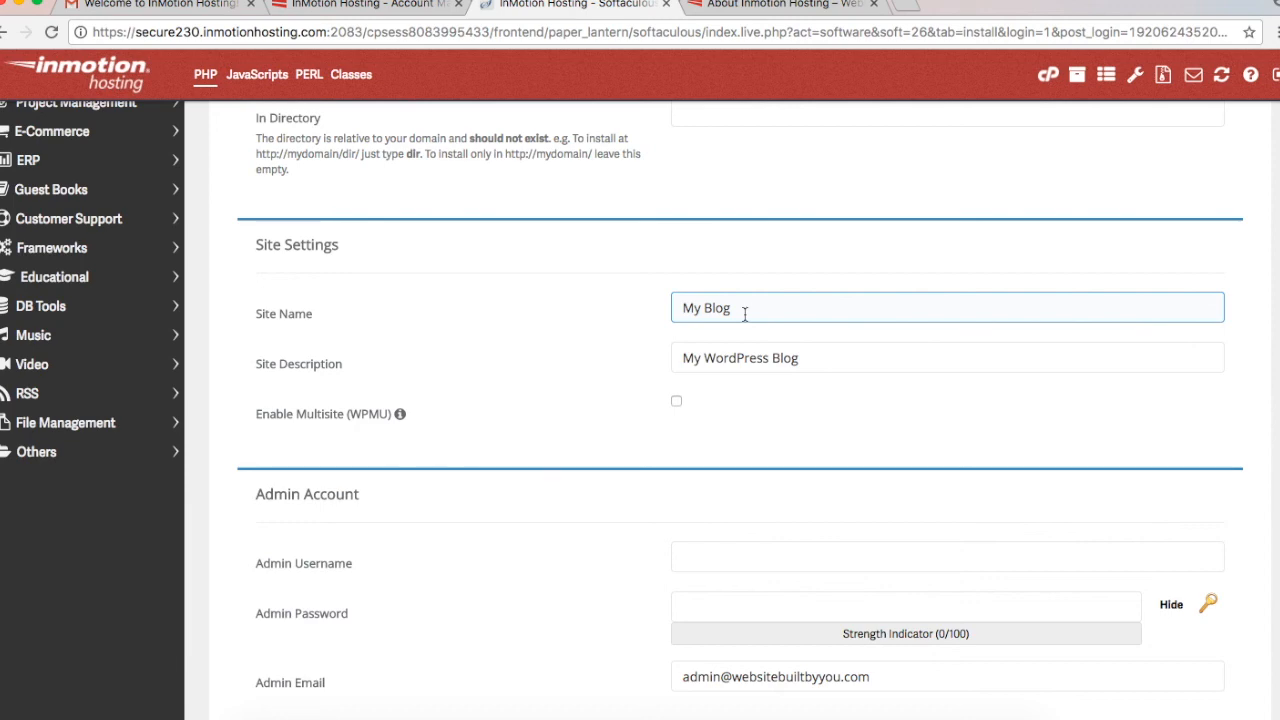
pyautogui.tripleClick(745, 311)
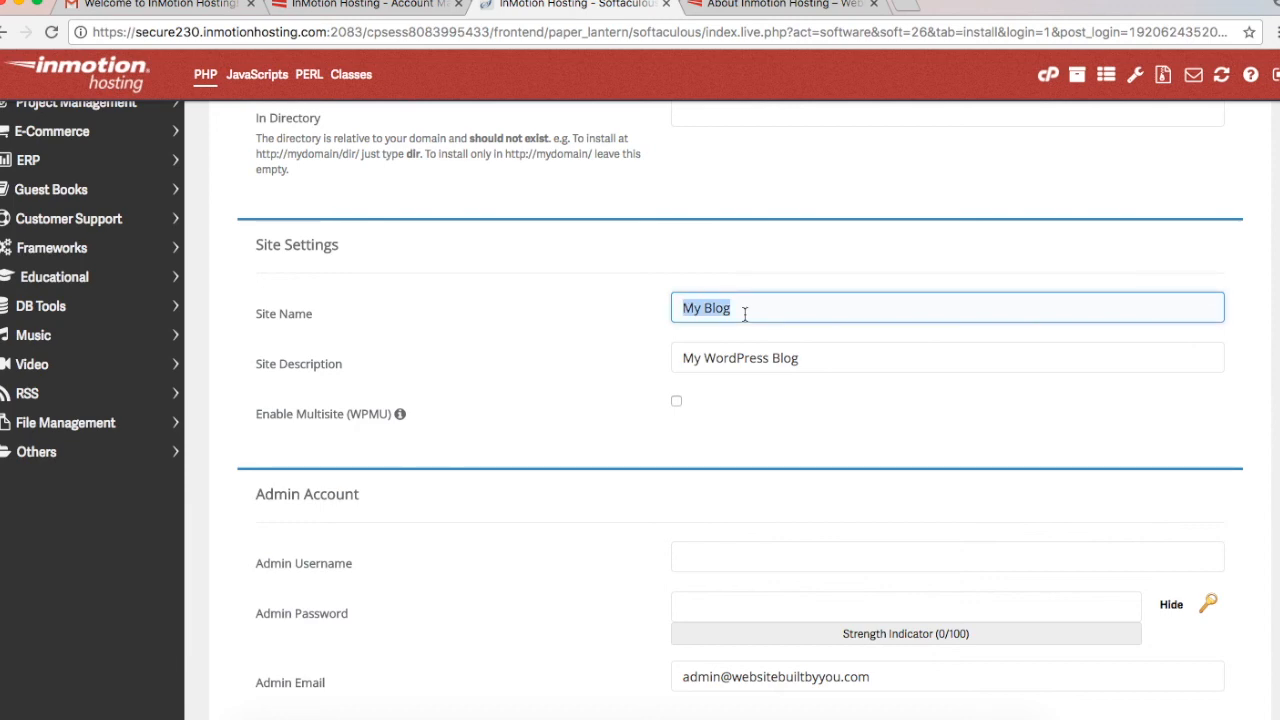
pyautogui.write('Webs')
pyautogui.press('BackSpace')
pyautogui.write('site Built by')
pyautogui.write('you')
pyautogui.press('BackSpace')
pyautogui.press('BackSpace')
pyautogui.press('BackSpace')
pyautogui.write('You')
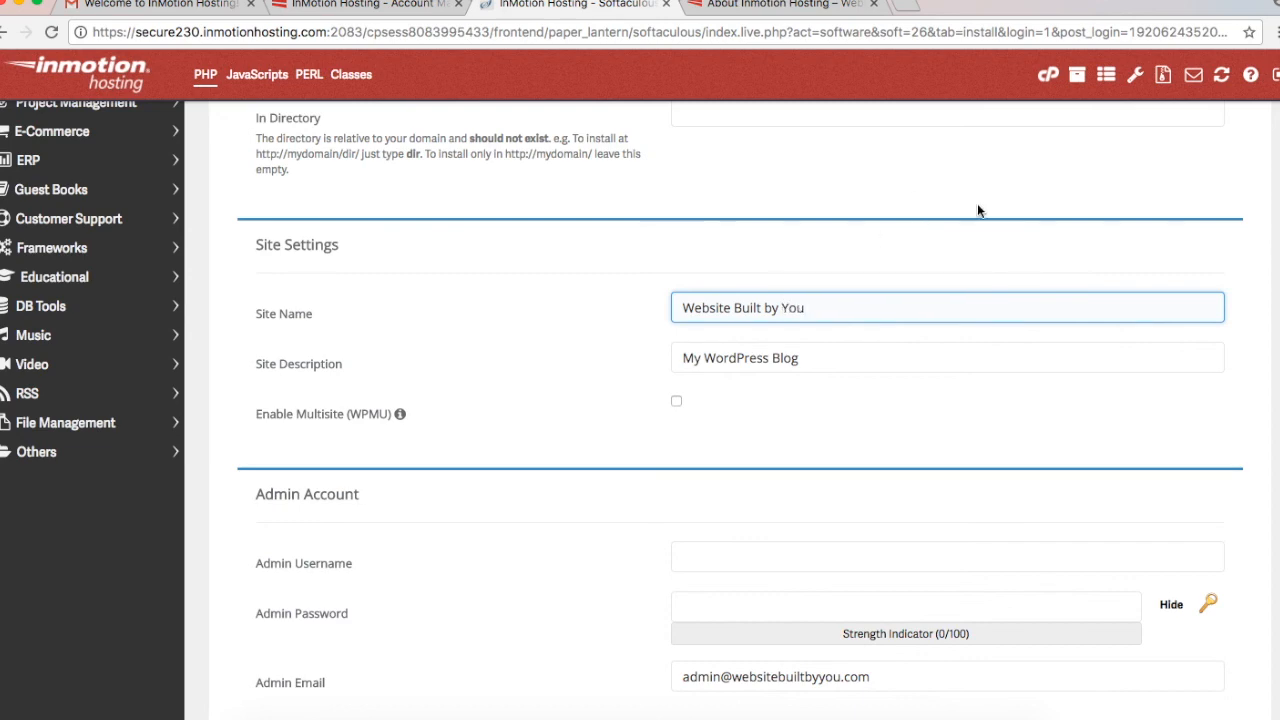
# Step: Set the Site Description to 'Creating amazing websites'
pyautogui.tripleClick(835, 352)
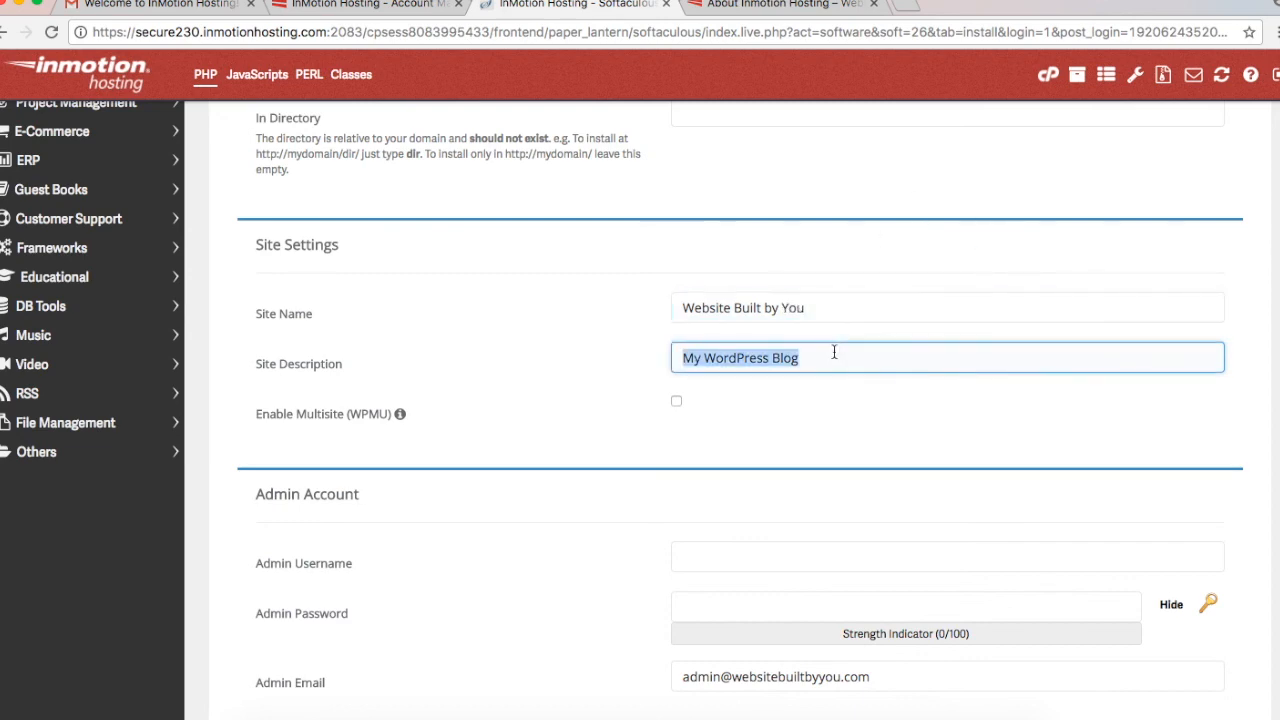
pyautogui.write('Creating a')
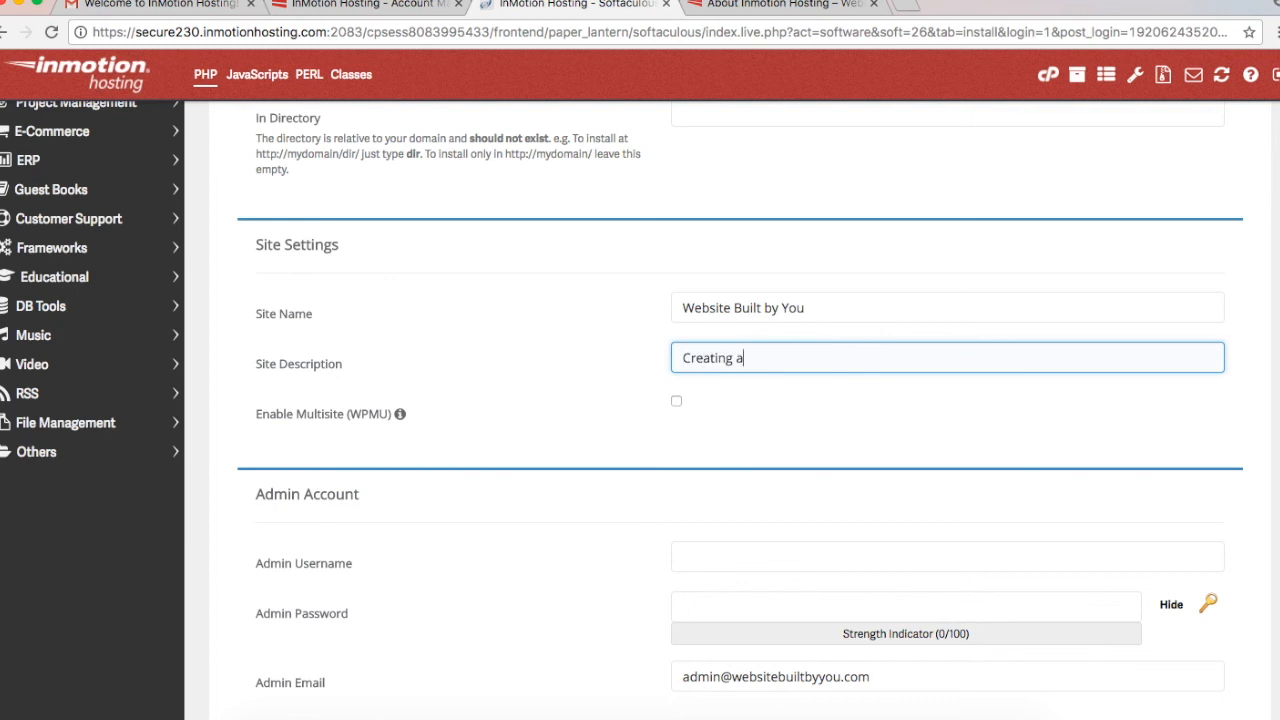
pyautogui.write('mazing websites')
pyautogui.click(1087, 415)
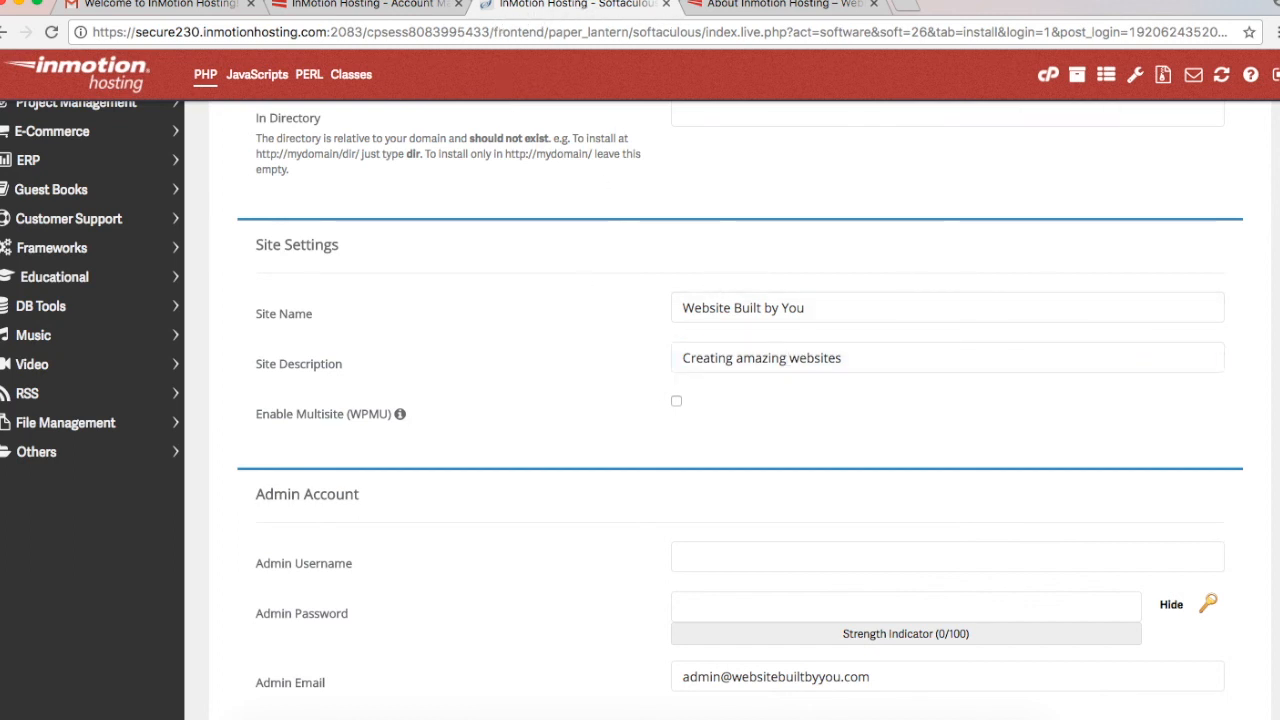
pyautogui.click(705, 364)
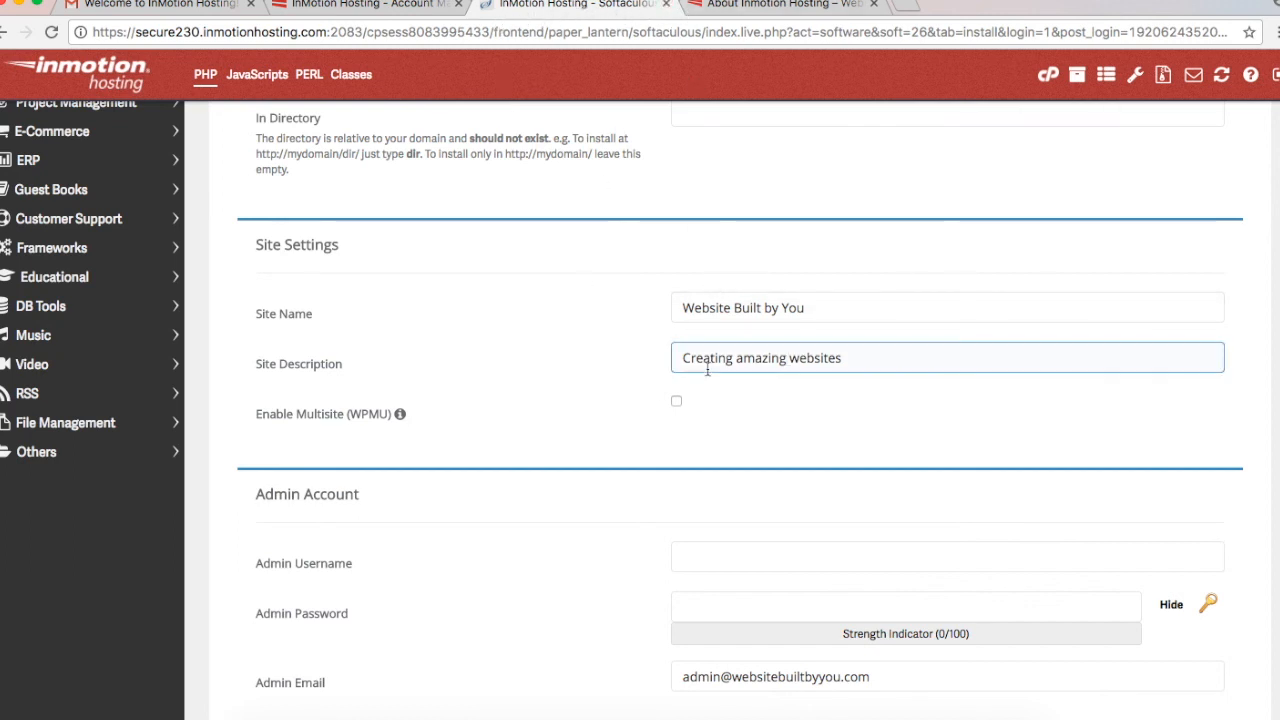
pyautogui.scroll(-2, 707, 369)
pyautogui.scroll(-4, 707, 369)
# Step: Enter the admin username and a hidden admin password
pyautogui.click(785, 300)
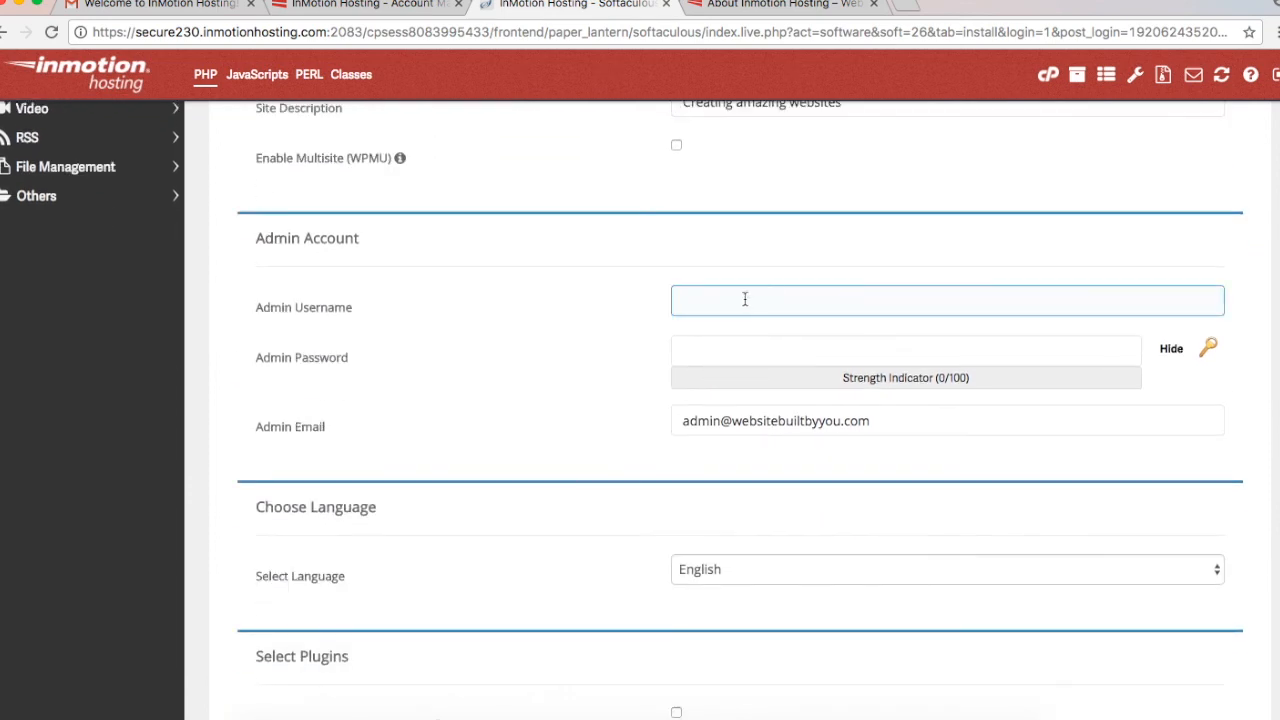
pyautogui.click(728, 355)
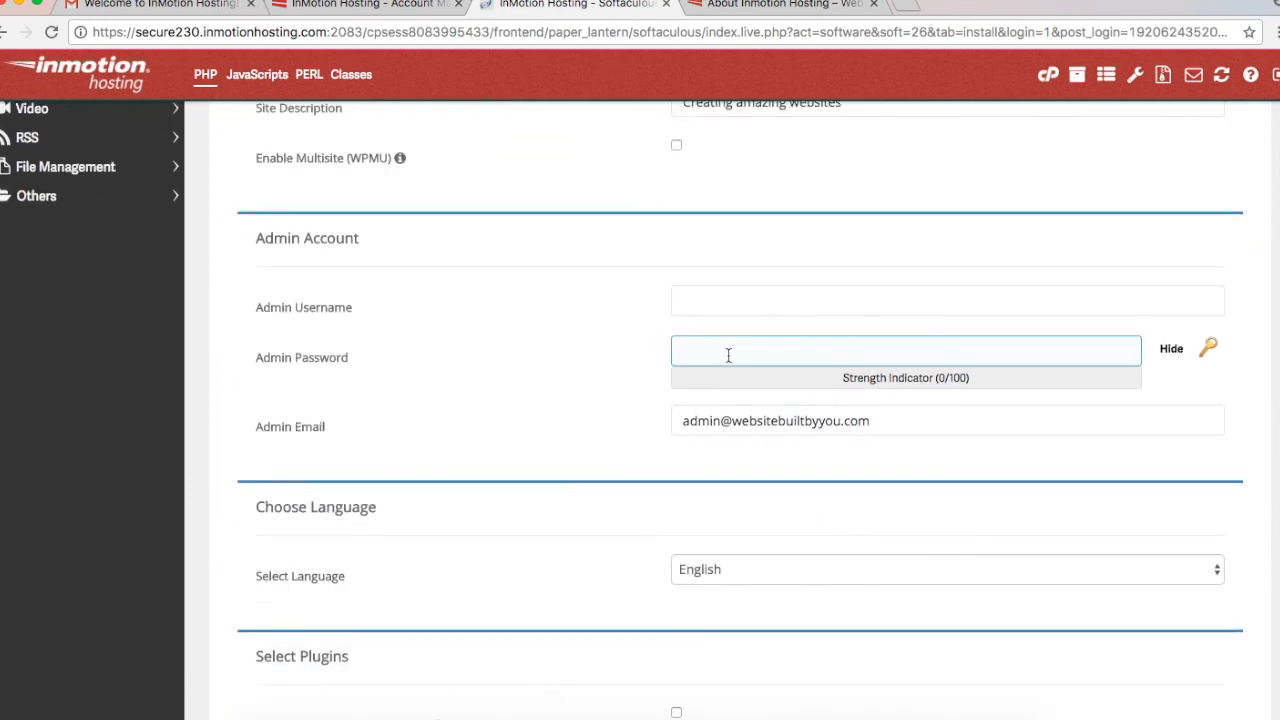
pyautogui.click(591, 374)
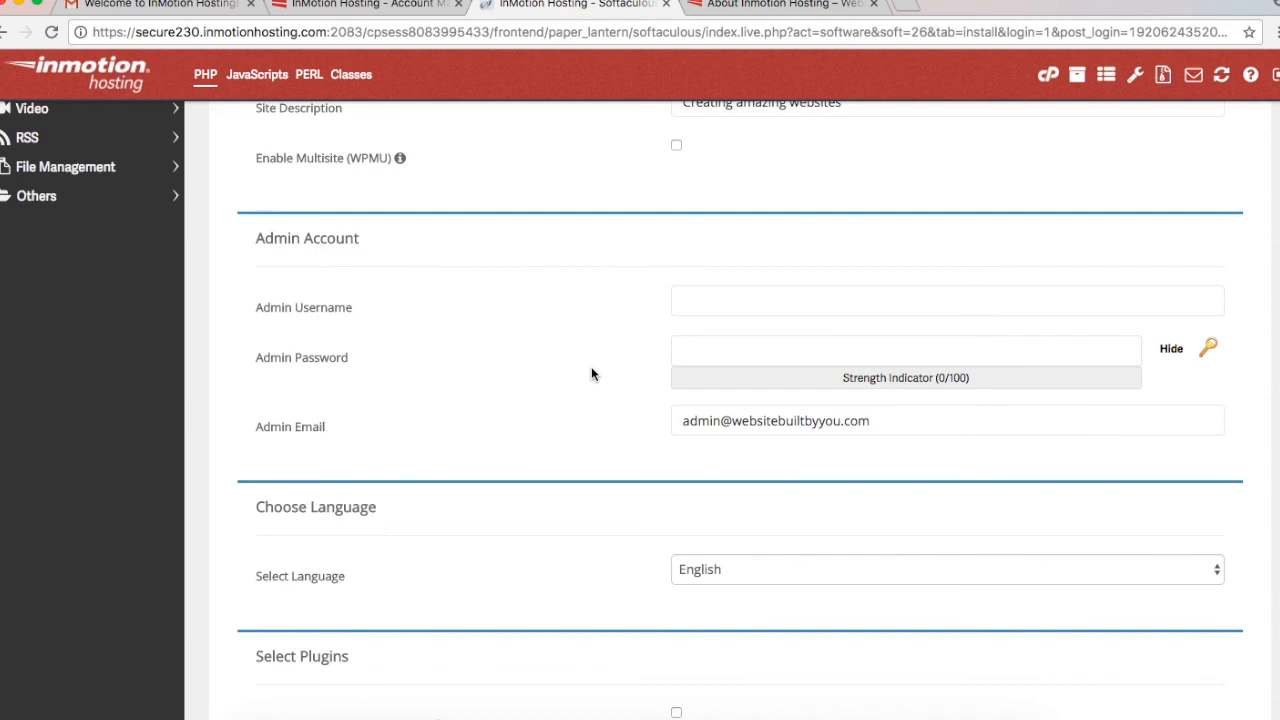
pyautogui.scroll(-1, 591, 374)
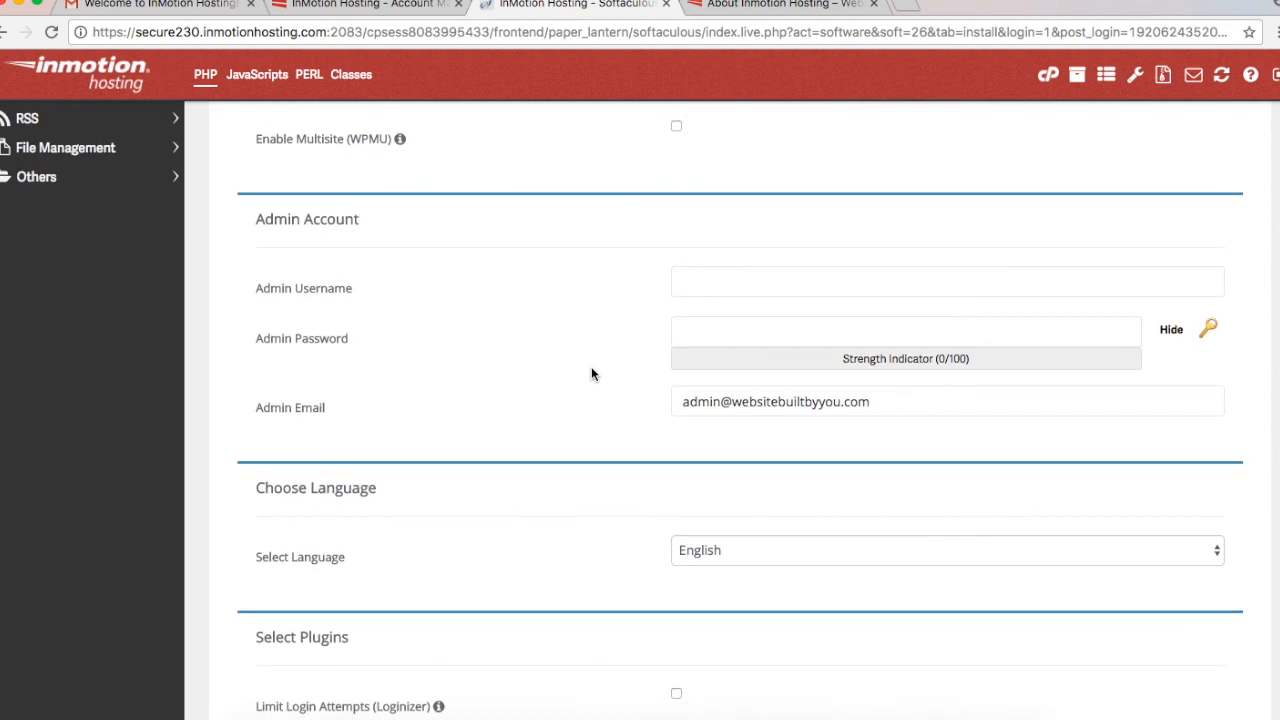
pyautogui.scroll(-3, 591, 372)
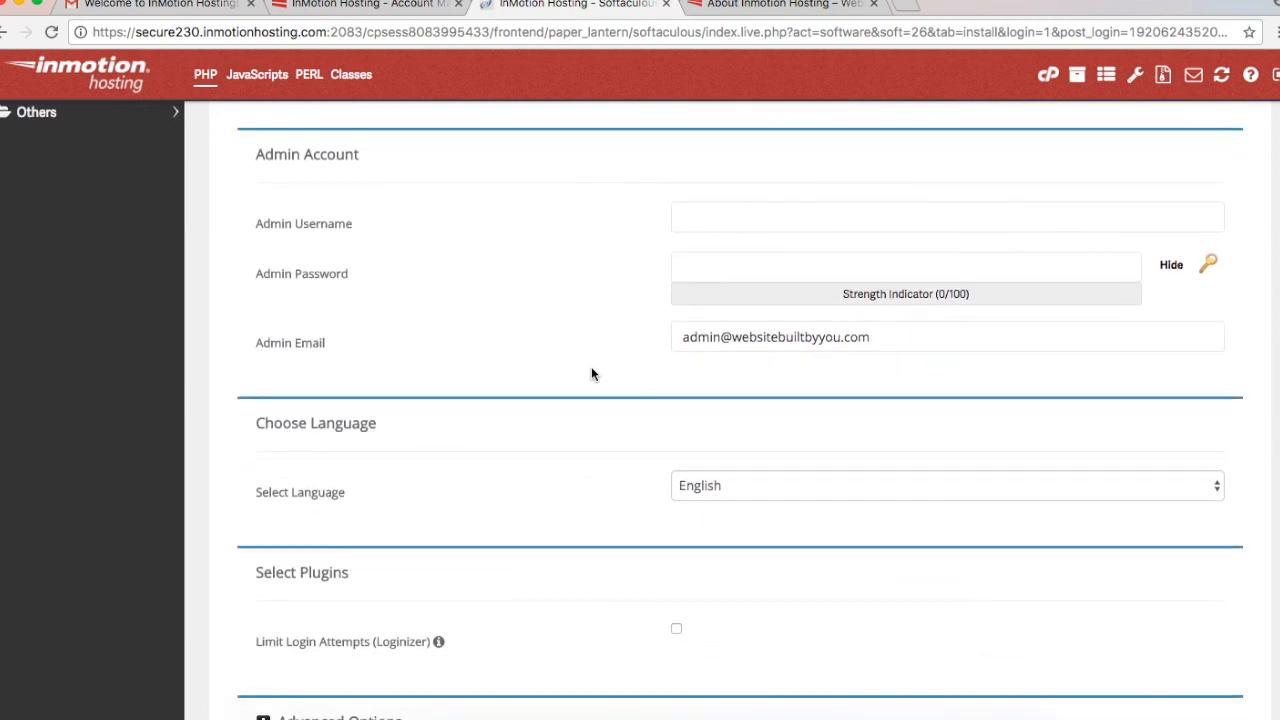
pyautogui.click(1169, 268)
pyautogui.click(1060, 264)
pyautogui.click(1031, 220)
pyautogui.write('ed')
pyautogui.press('Tab')
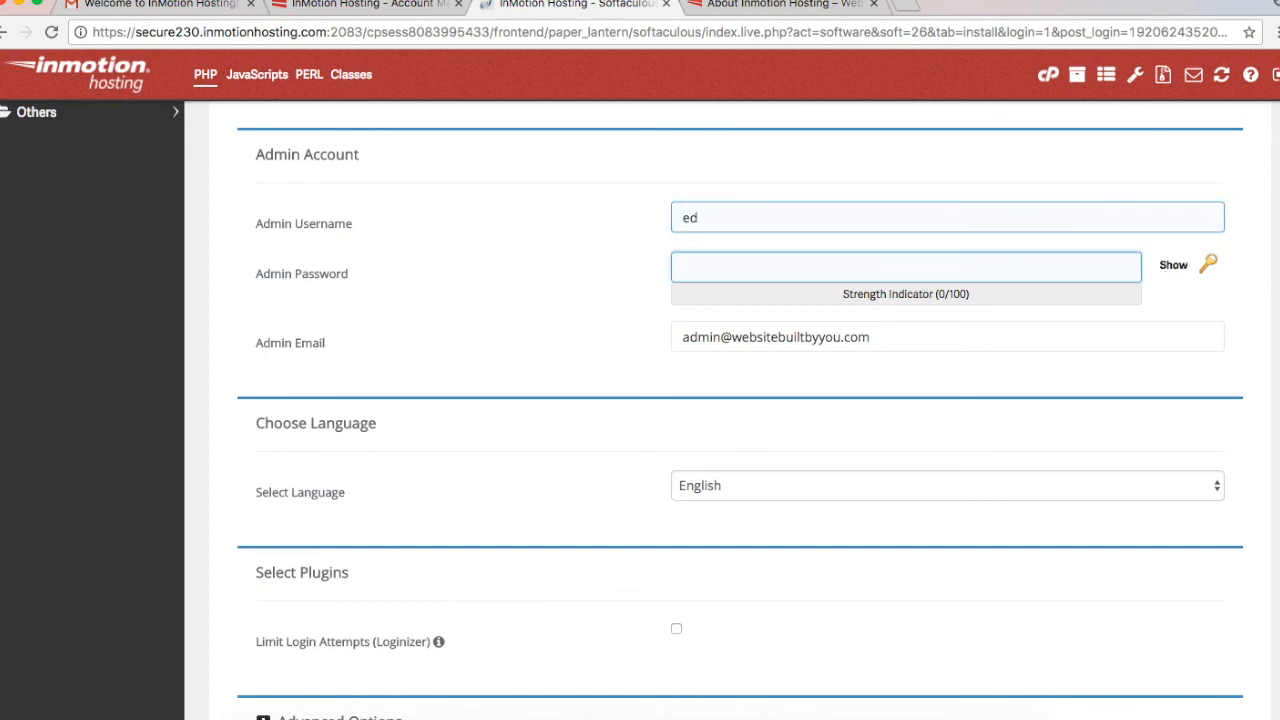
pyautogui.write('•••••••••••')
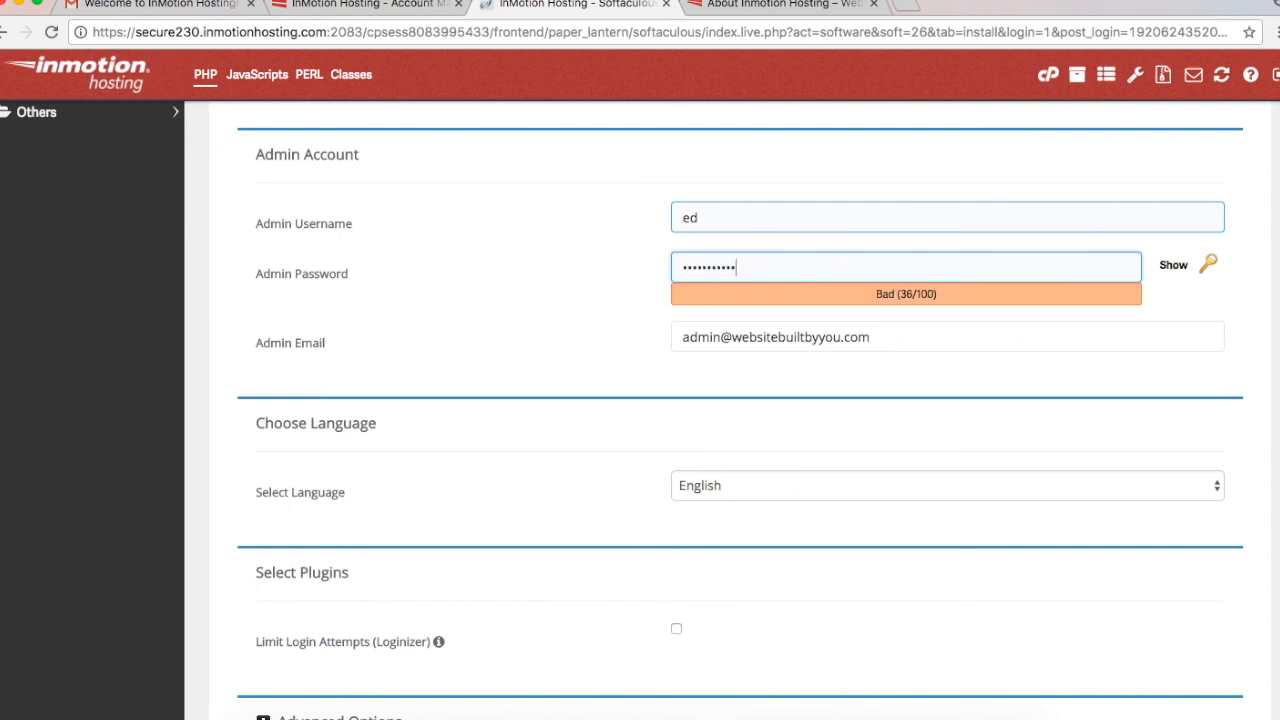
pyautogui.click(604, 350)
# Step: Replace the part of the admin e-mail before the @ with the owner's name
pyautogui.click(859, 330)
pyautogui.press('super+a')
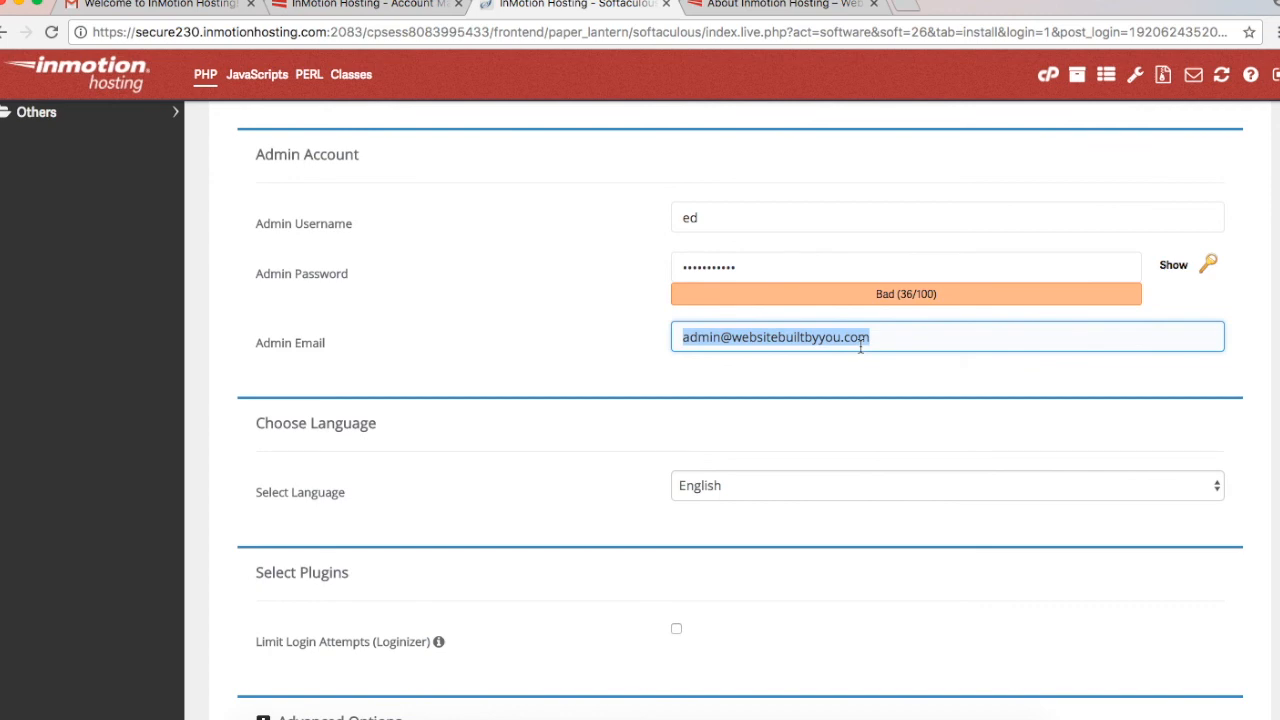
pyautogui.click(550, 330)
pyautogui.click(711, 341)
pyautogui.moveTo(720, 337); pyautogui.dragTo(600, 340)
pyautogui.write('ed')
pyautogui.click(600, 345)
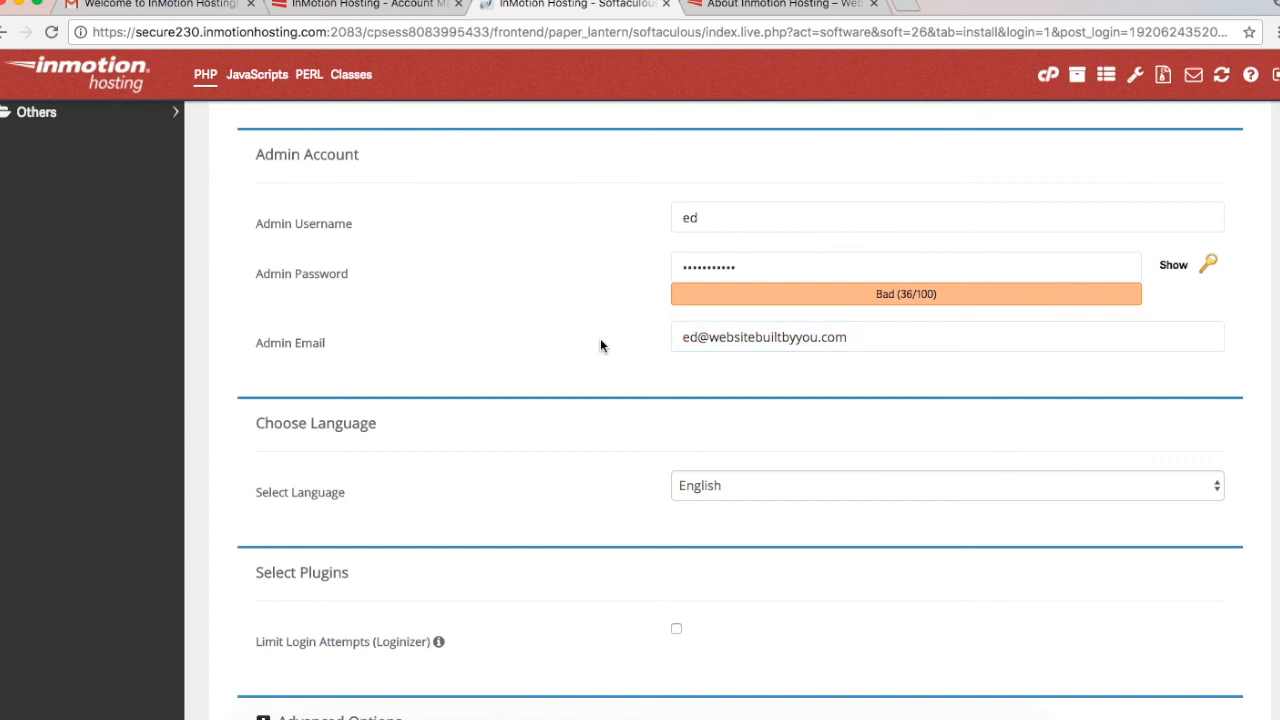
# Step: Leave the Limit Login Attempts (Loginizer) plugin unticked and move to the installation-details e-mail field
pyautogui.scroll(-4, 600, 345)
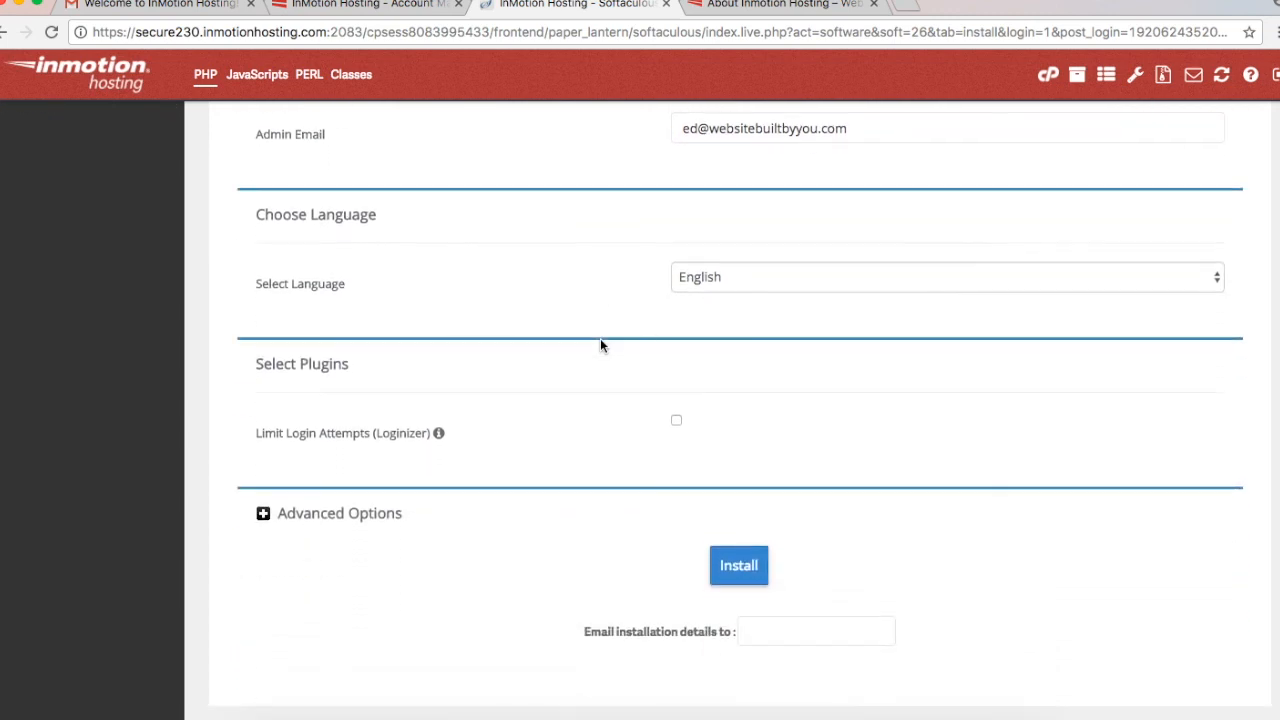
pyautogui.moveTo(448, 443)
pyautogui.click(676, 421)
pyautogui.click(676, 421)
pyautogui.scroll(-1, 772, 529)
pyautogui.click(790, 575)
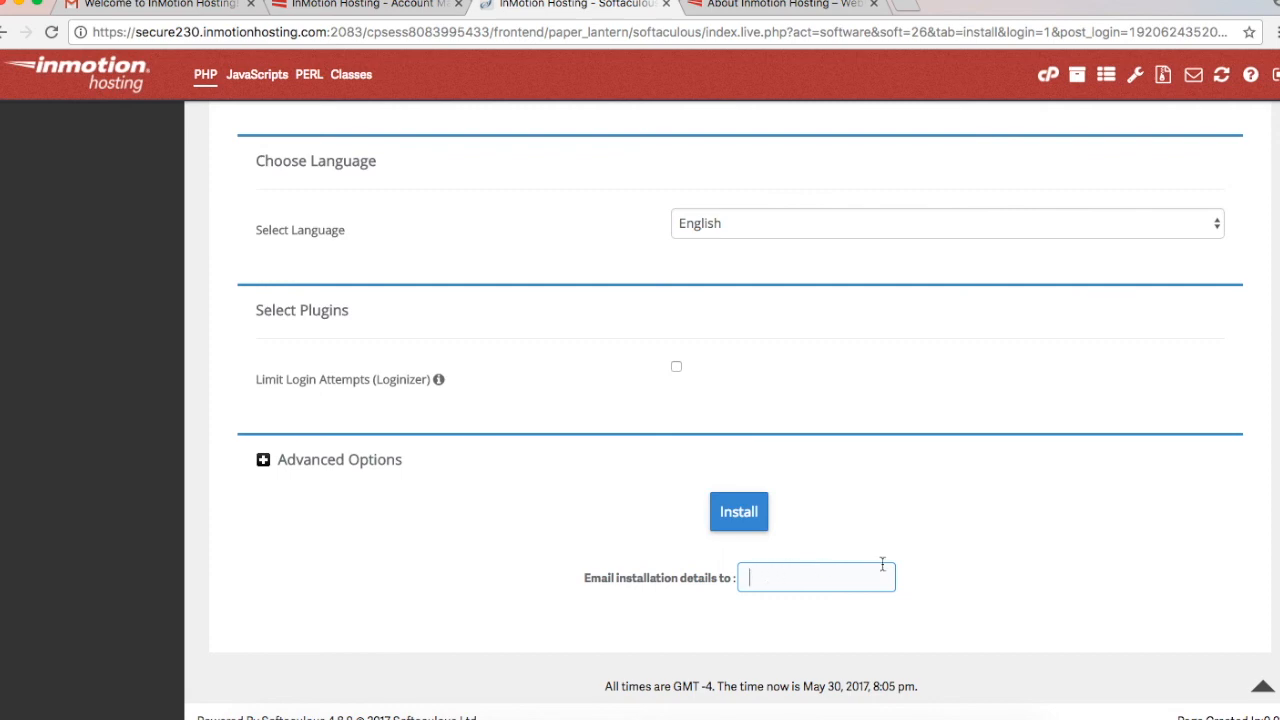
# Step: Expand Advanced Options, keep Backup Location on Default, and submit the WordPress install
pyautogui.click(361, 459)
pyautogui.scroll(-2, 361, 461)
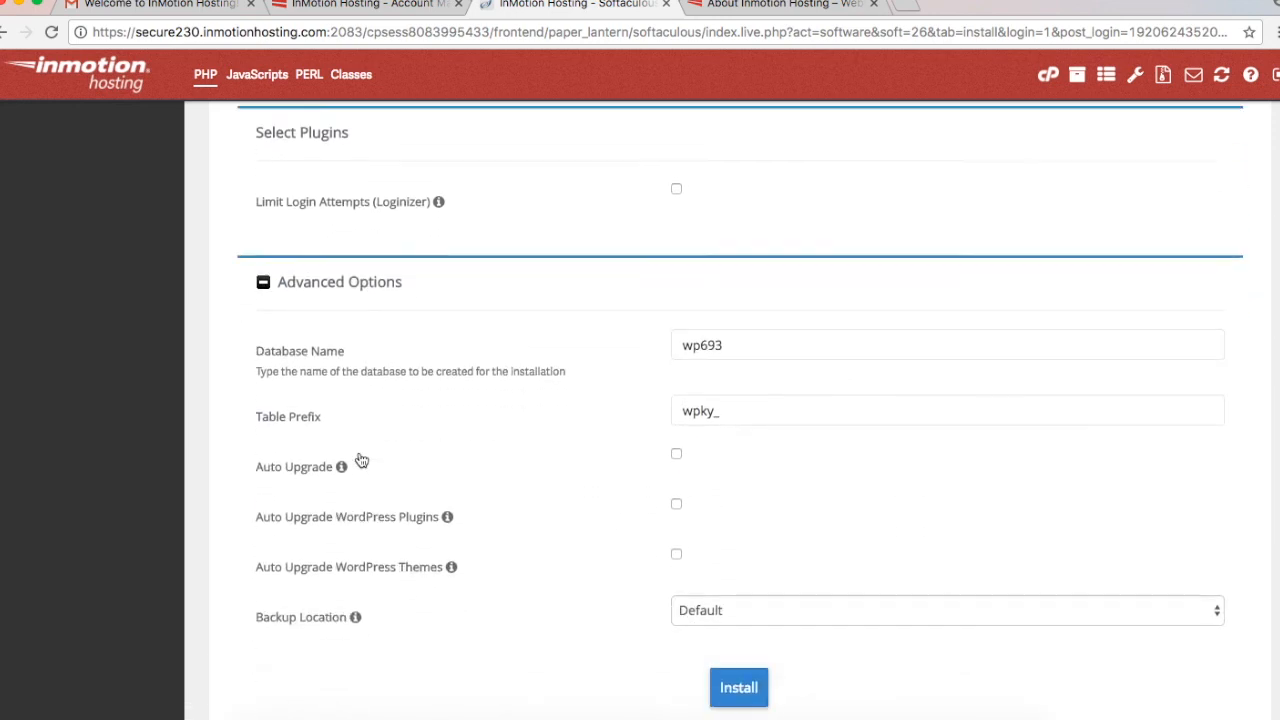
pyautogui.scroll(-2, 361, 459)
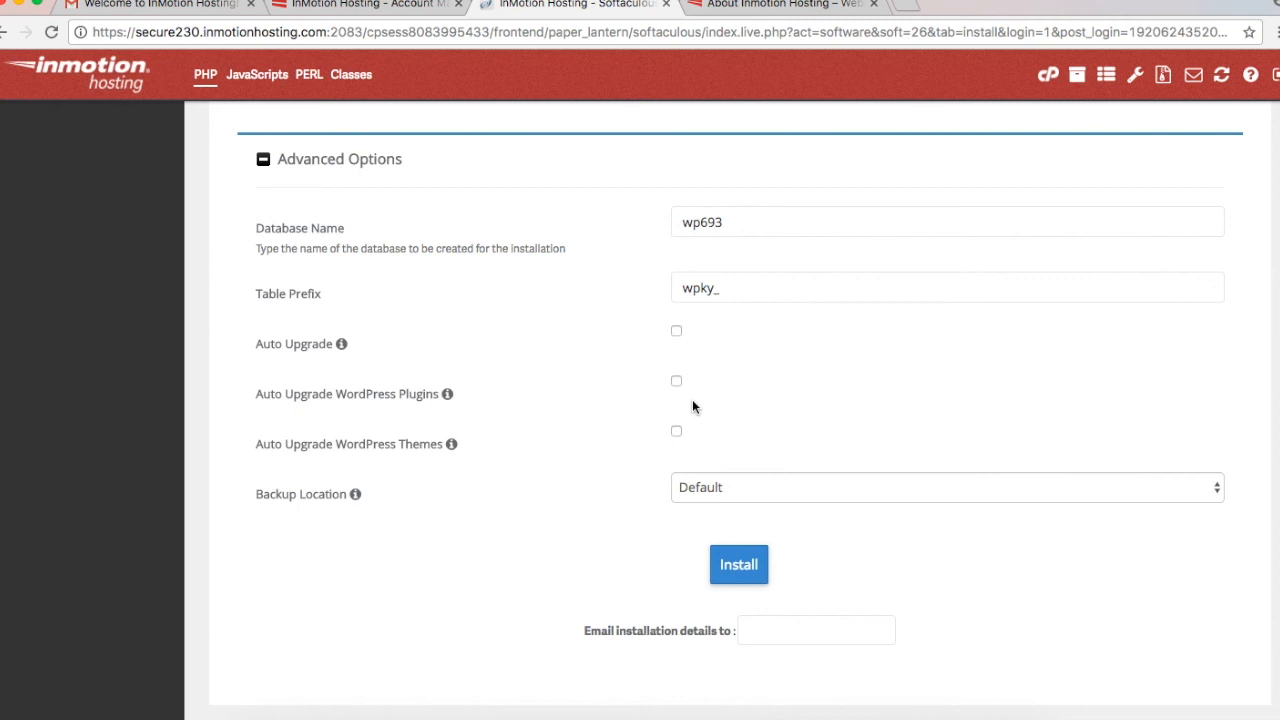
pyautogui.click(759, 492)
pyautogui.click(759, 490)
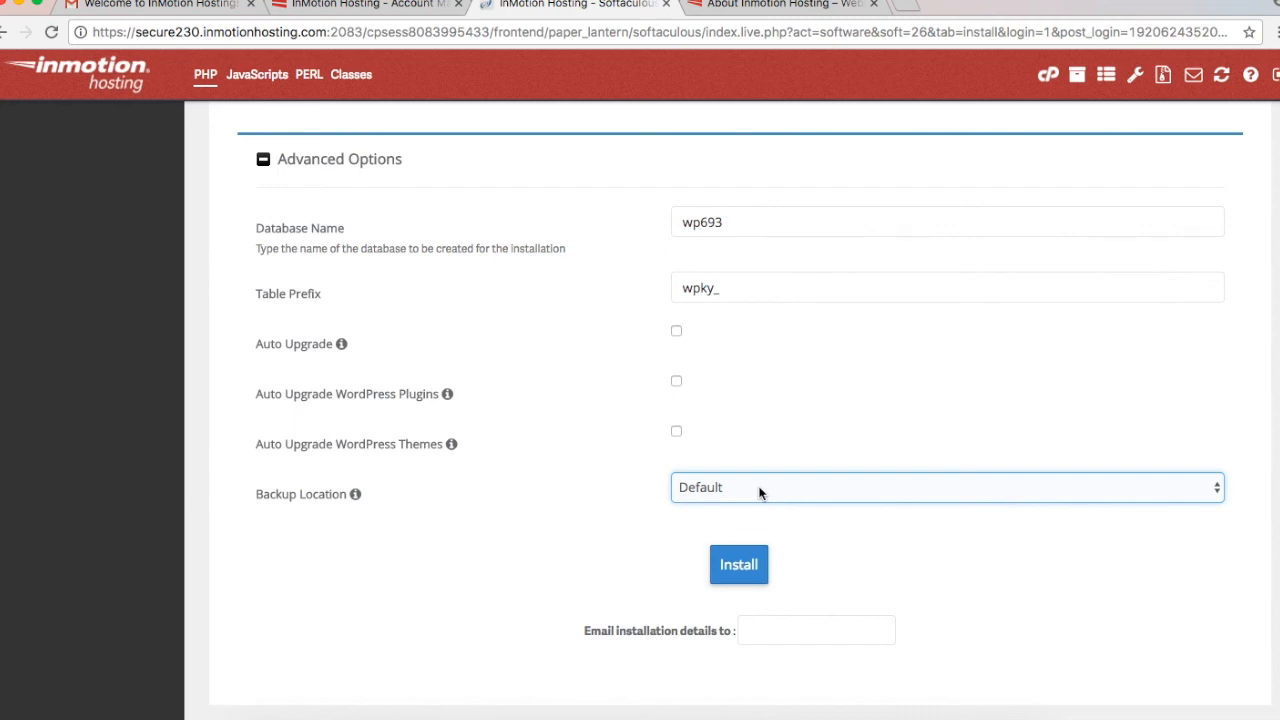
pyautogui.scroll(6, 746, 541)
pyautogui.scroll(-6, 745, 543)
pyautogui.click(739, 583)
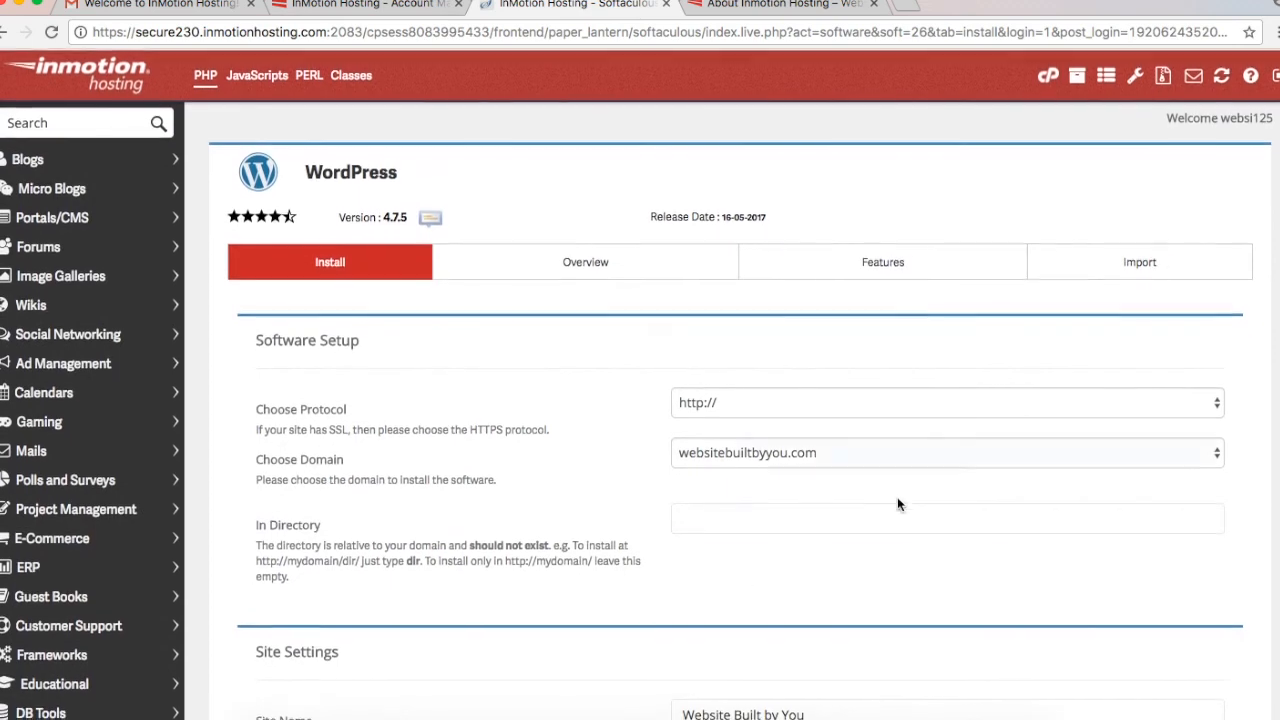
# Step: Install WordPress on demo1.websitebuiltbyyou.com, accepting the weak-password warning
pyautogui.scroll(-6, 893, 435)
pyautogui.scroll(5, 893, 524)
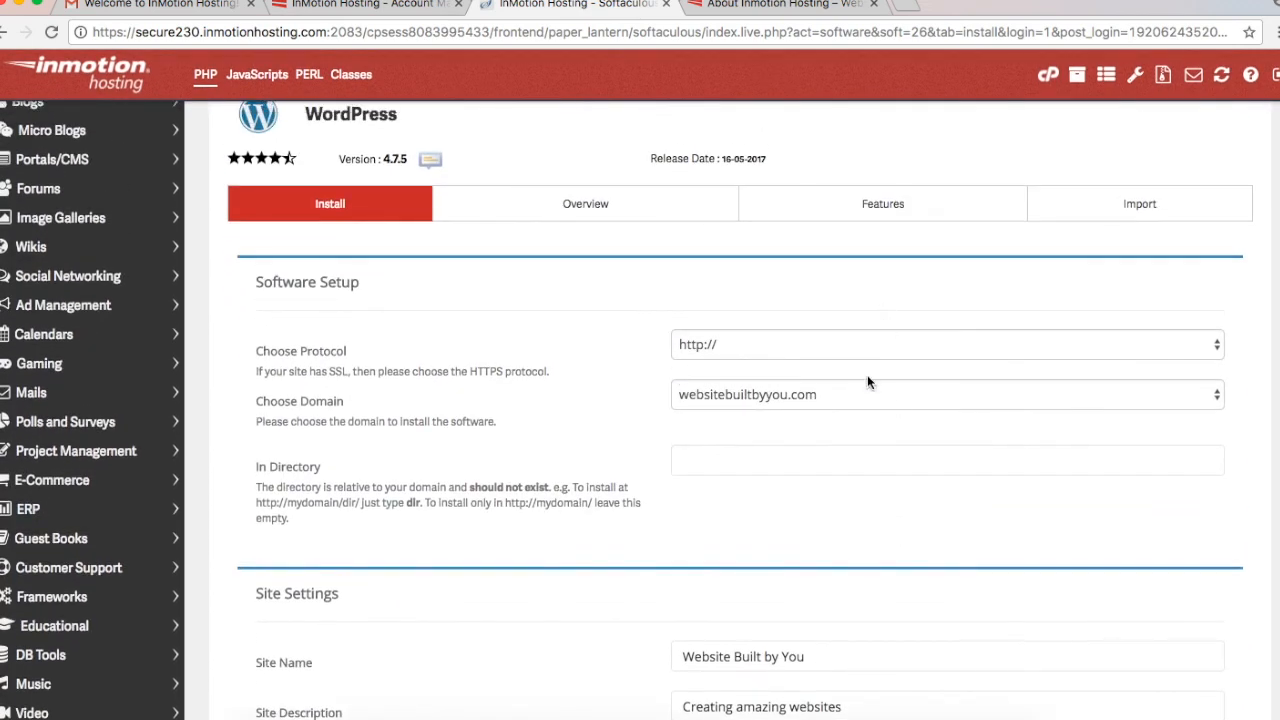
pyautogui.click(865, 394)
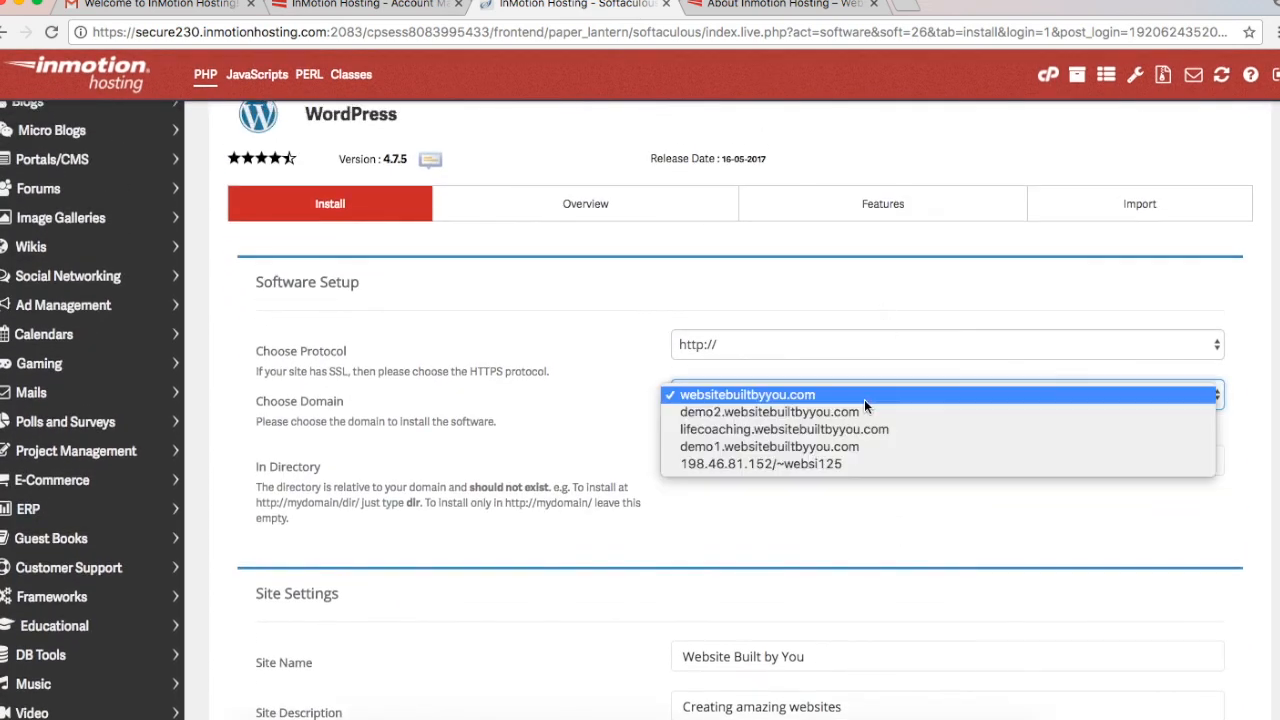
pyautogui.click(830, 447)
pyautogui.scroll(-10, 806, 585)
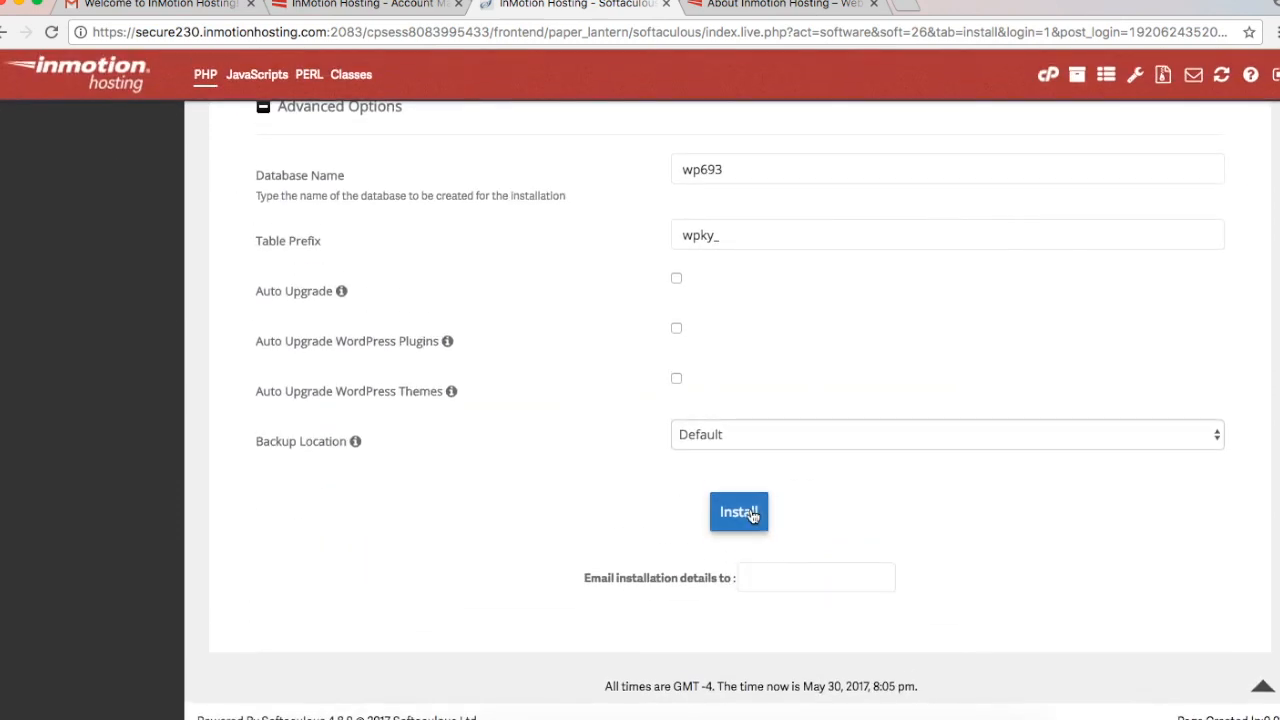
pyautogui.click(752, 515)
pyautogui.click(813, 141)
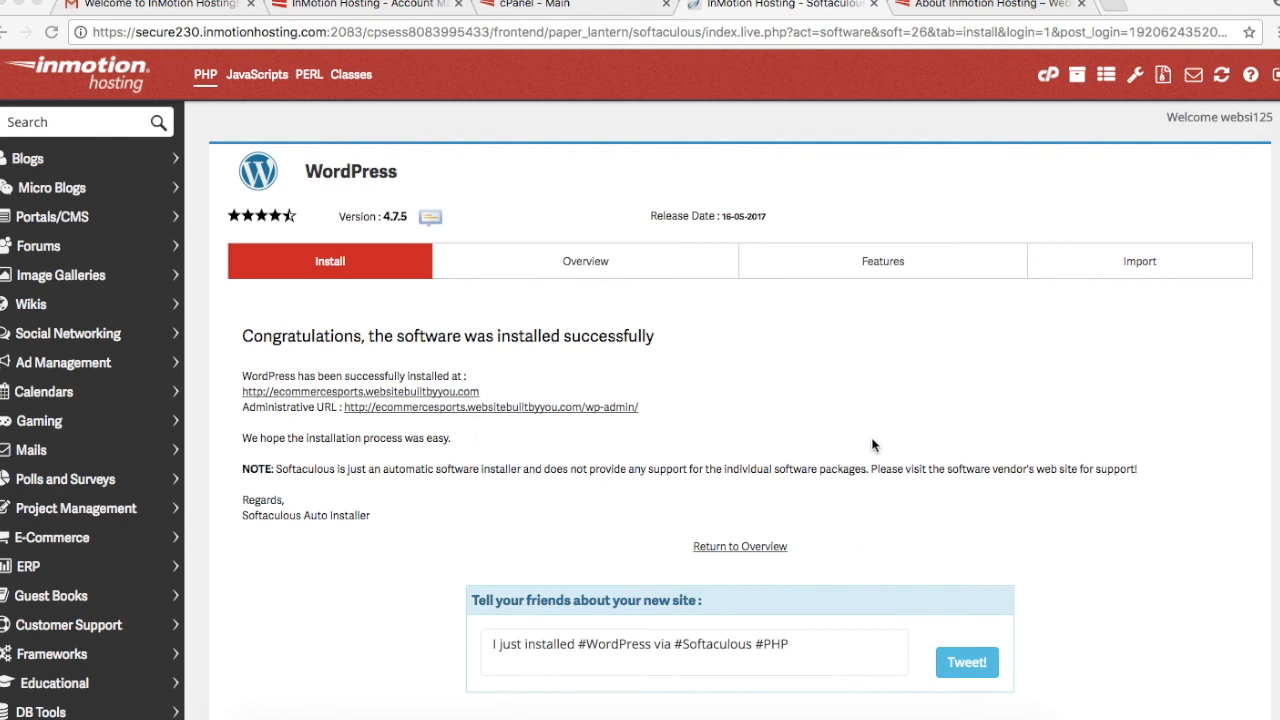
# Step: Follow the Administrative URL on the Softaculous success page to the new site's WordPress admin
pyautogui.scroll(-1, 862, 445)
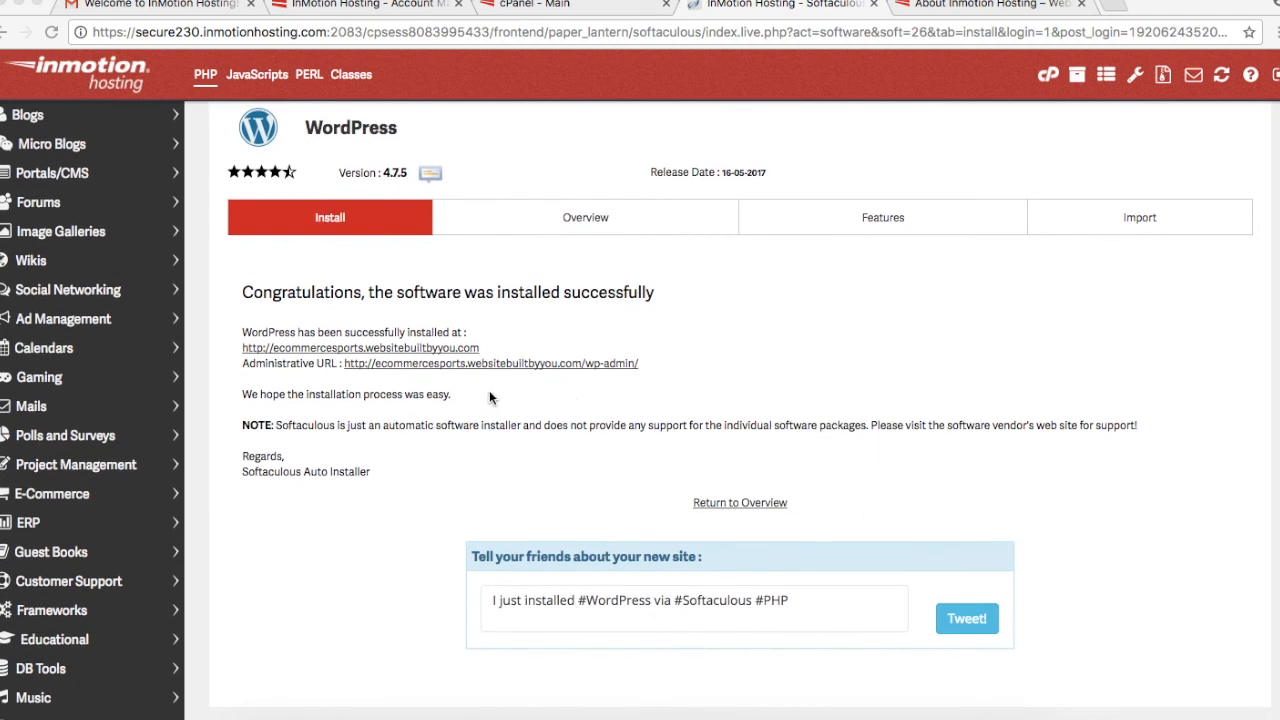
pyautogui.click(566, 366)
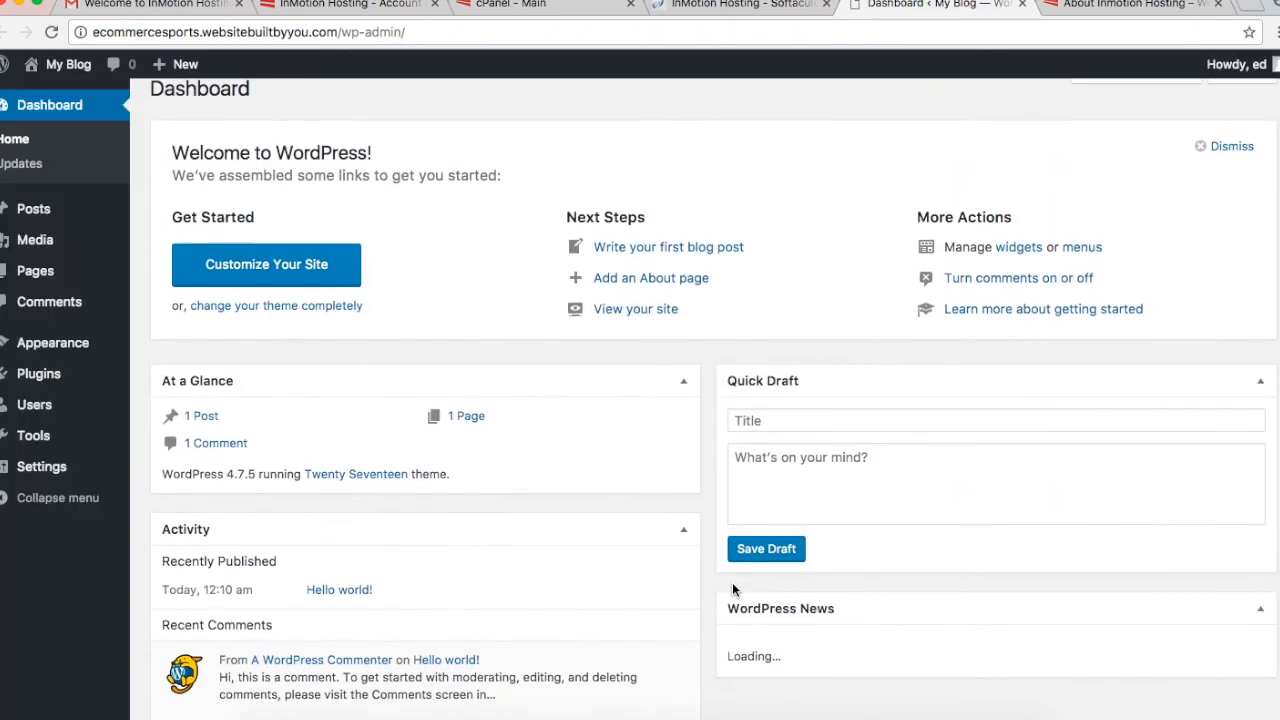
pyautogui.scroll(-2, 732, 590)
pyautogui.scroll(-1, 732, 590)
pyautogui.scroll(3, 732, 590)
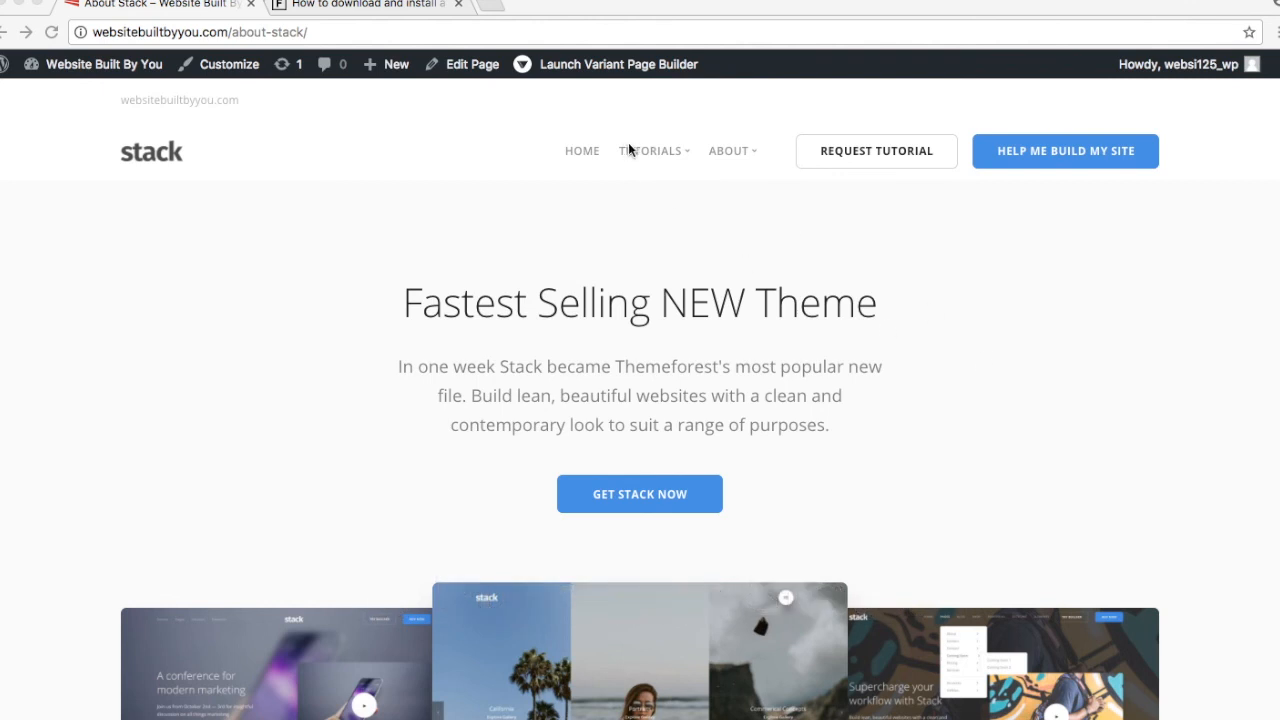
pyautogui.click(753, 158)
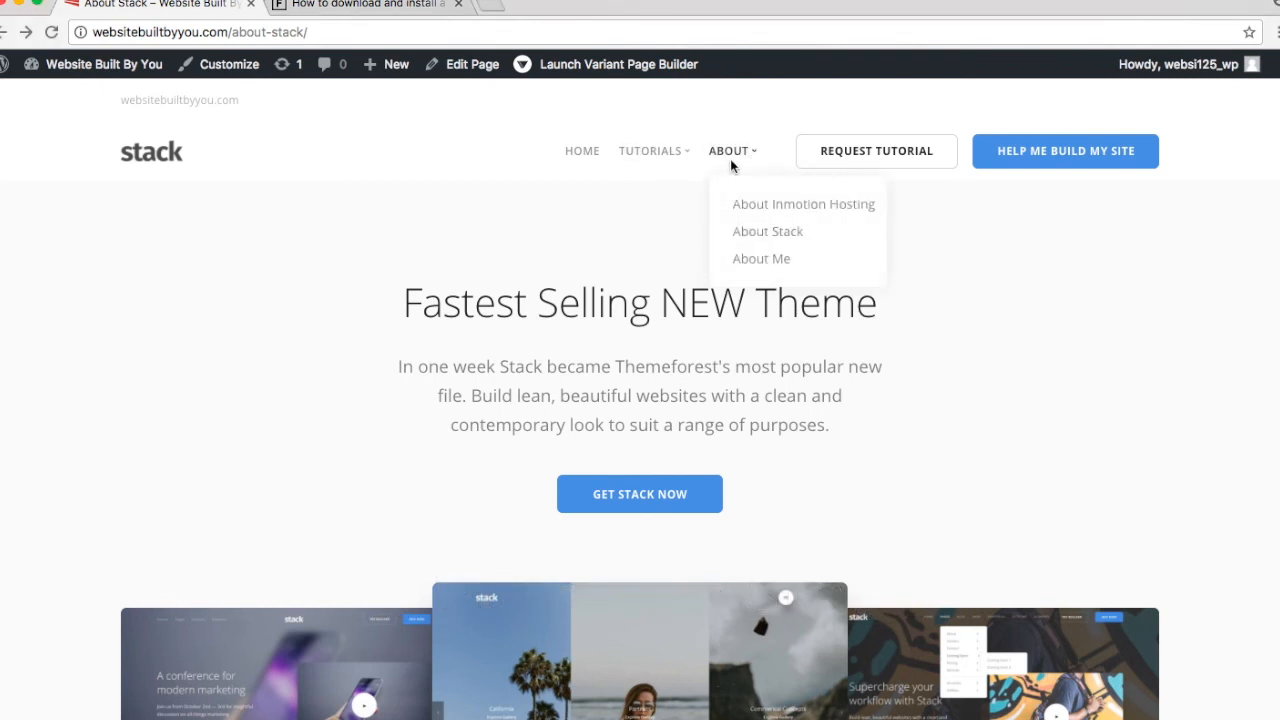
pyautogui.click(730, 157)
pyautogui.scroll(-5, 893, 502)
pyautogui.scroll(-5, 893, 502)
pyautogui.scroll(2, 893, 502)
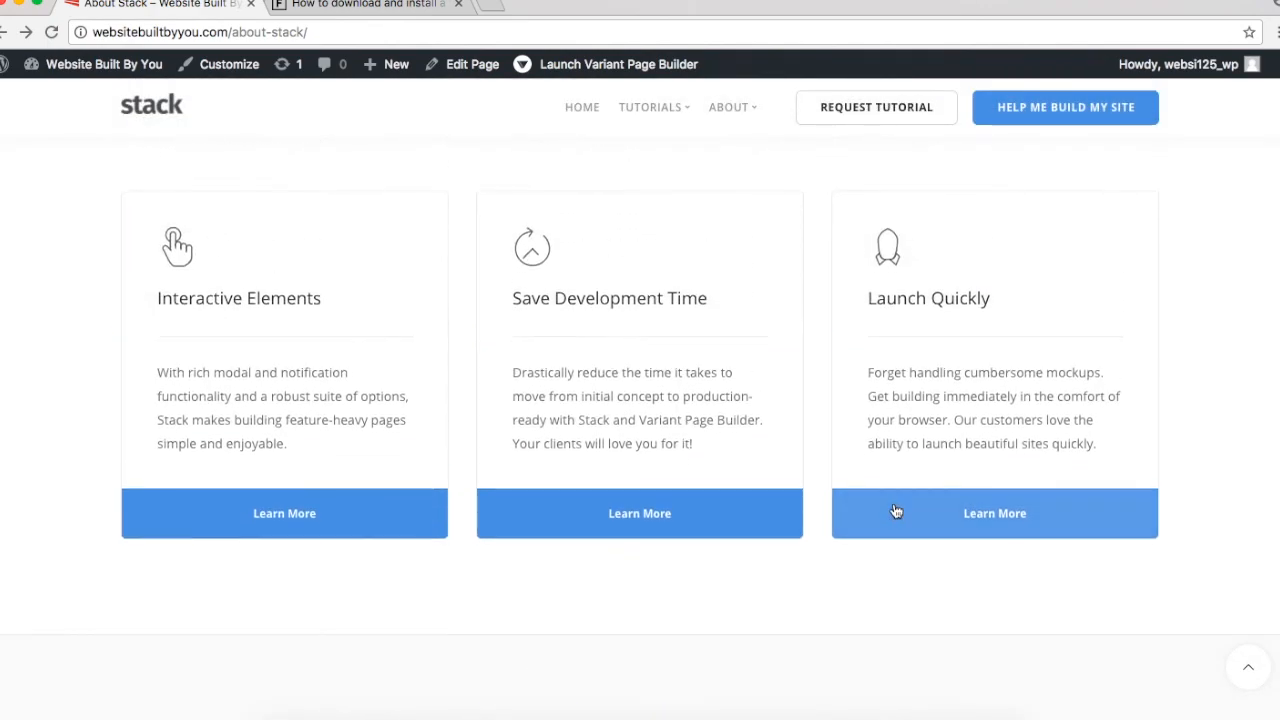
pyautogui.scroll(-10, 896, 512)
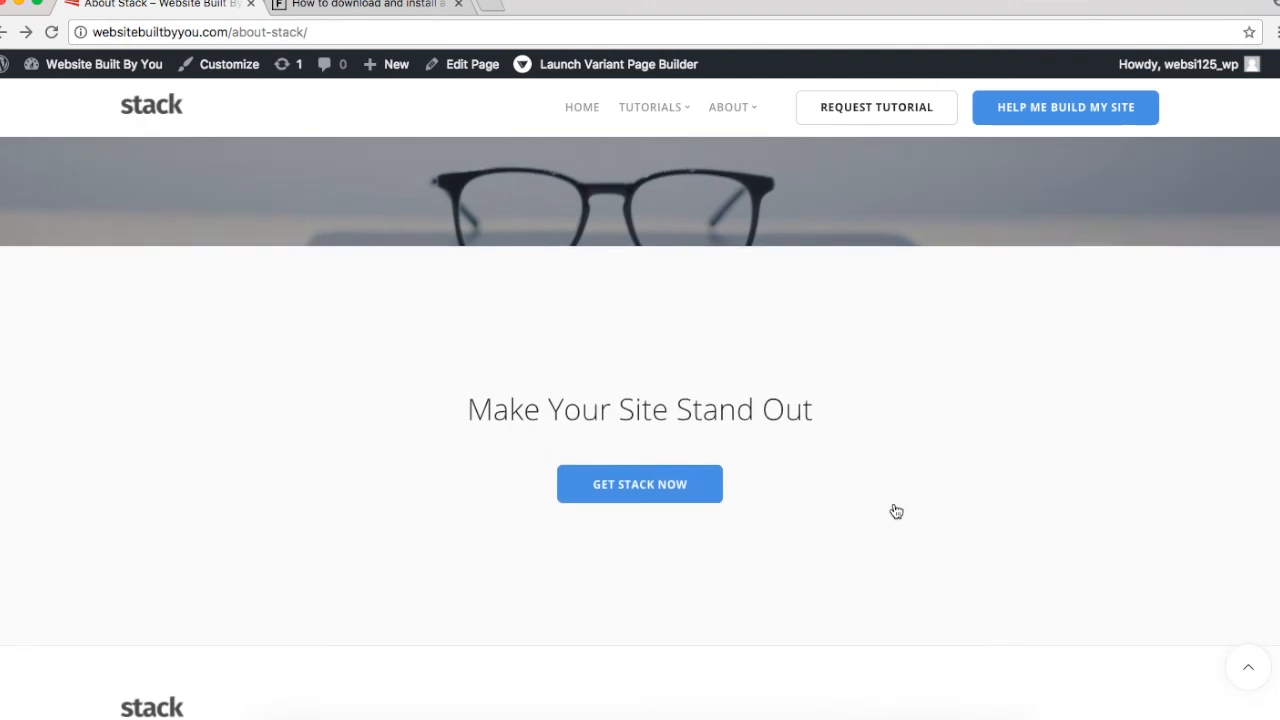
pyautogui.scroll(5, 896, 512)
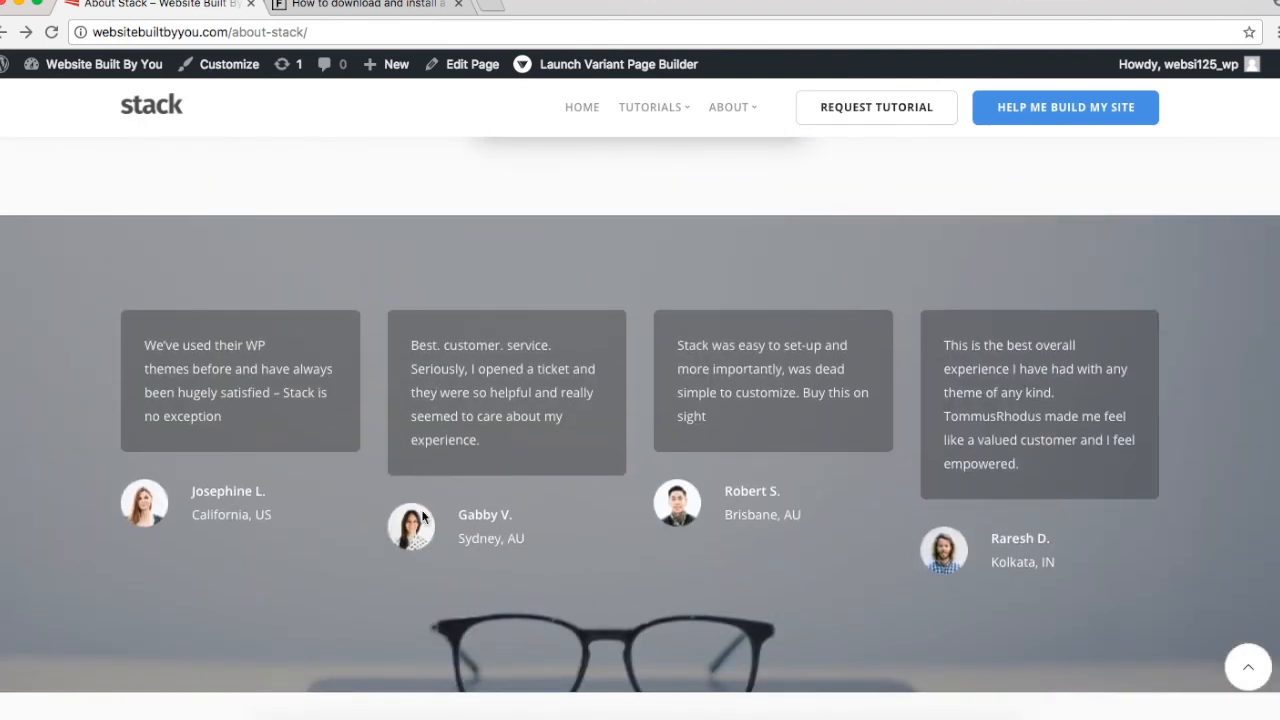
pyautogui.scroll(15, 422, 516)
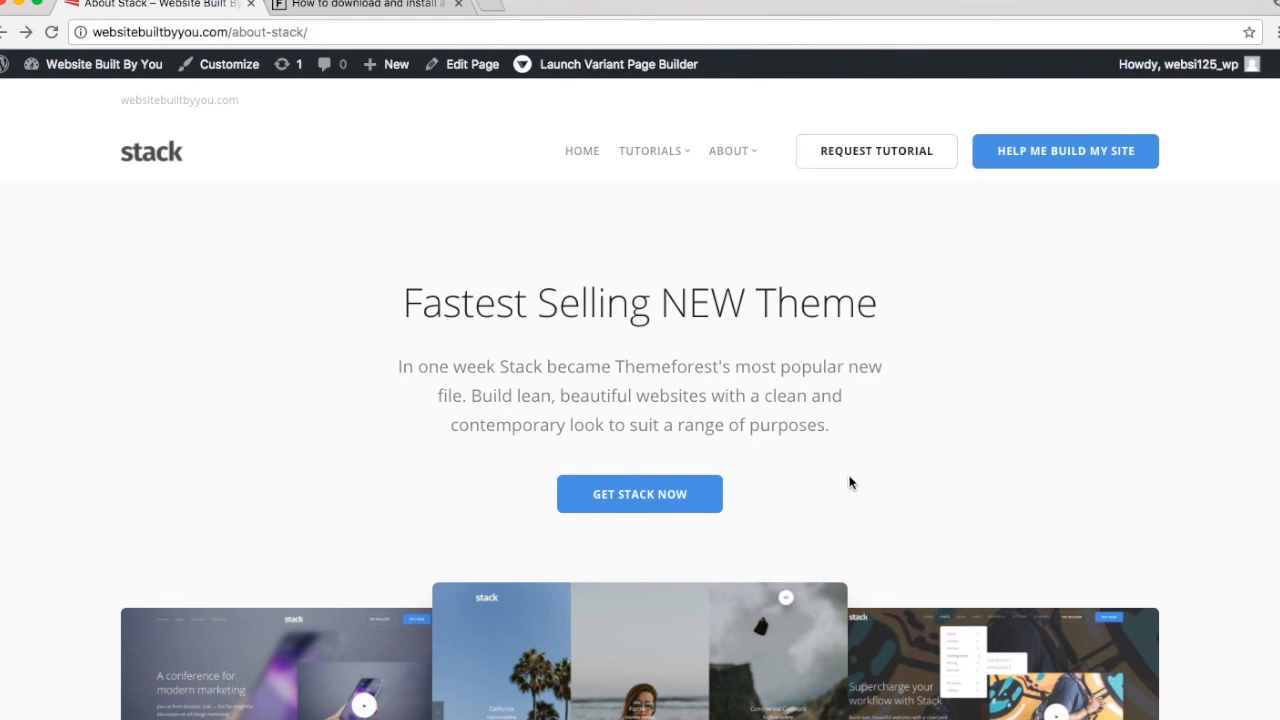
pyautogui.scroll(-2, 851, 480)
# Step: Go to the Stack theme on ThemeForest and buy it, reaching checkout with a $70.80 total
pyautogui.click(649, 396)
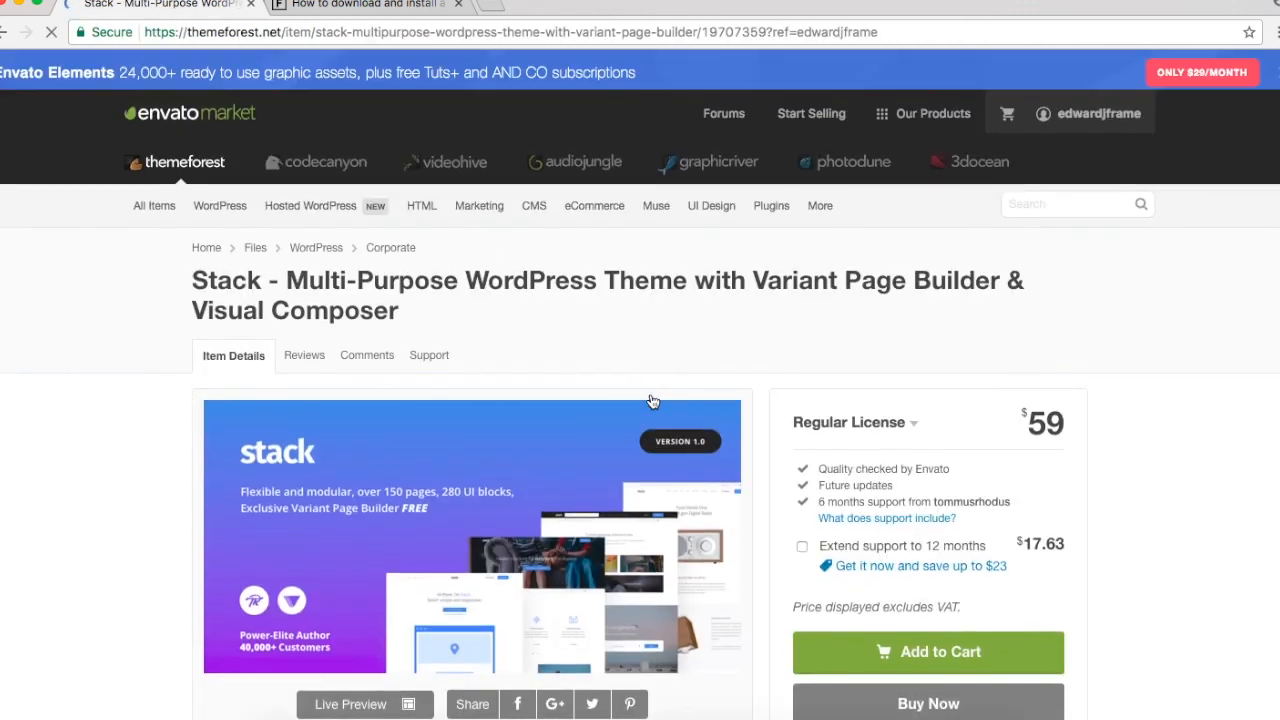
pyautogui.scroll(-1, 651, 401)
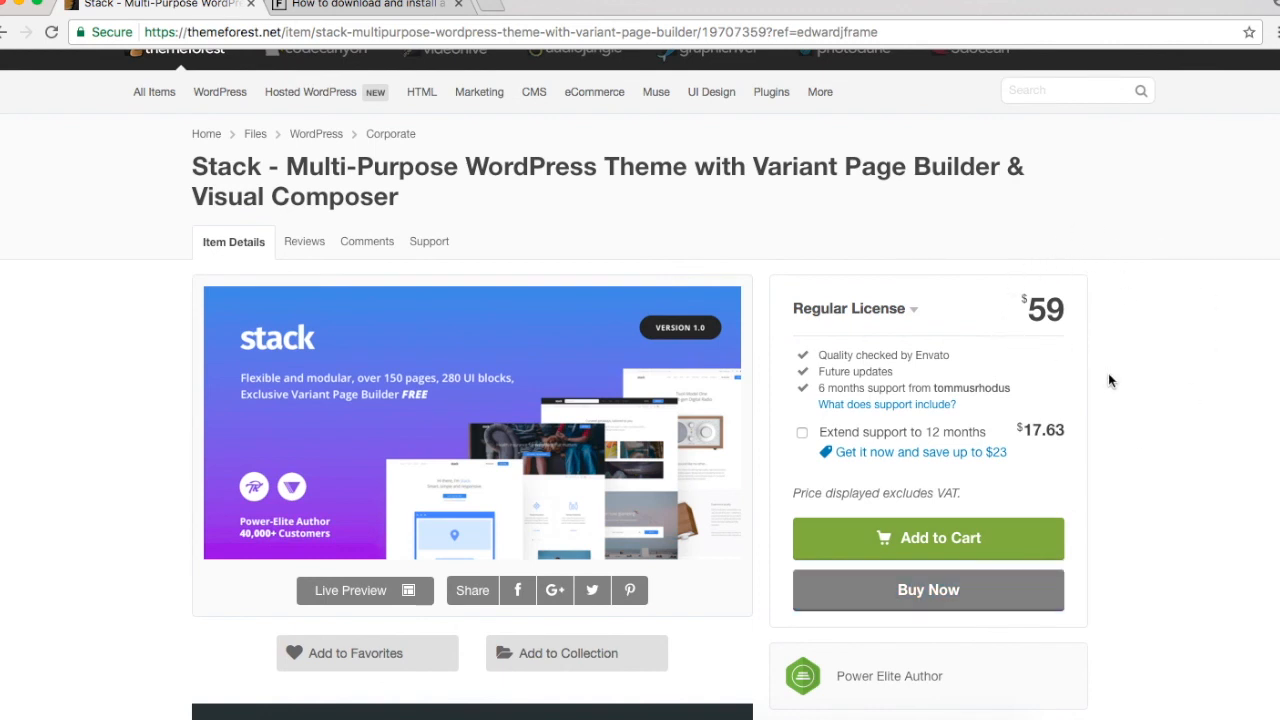
pyautogui.click(1022, 585)
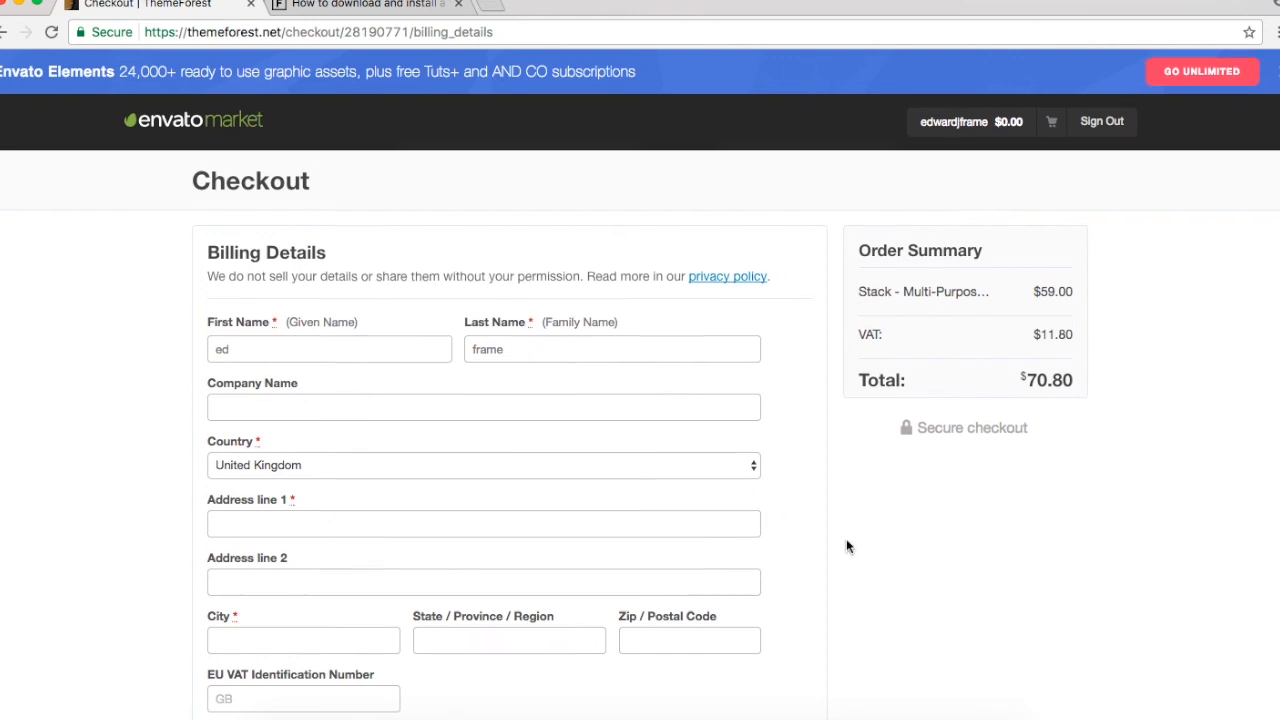
pyautogui.scroll(-4, 846, 545)
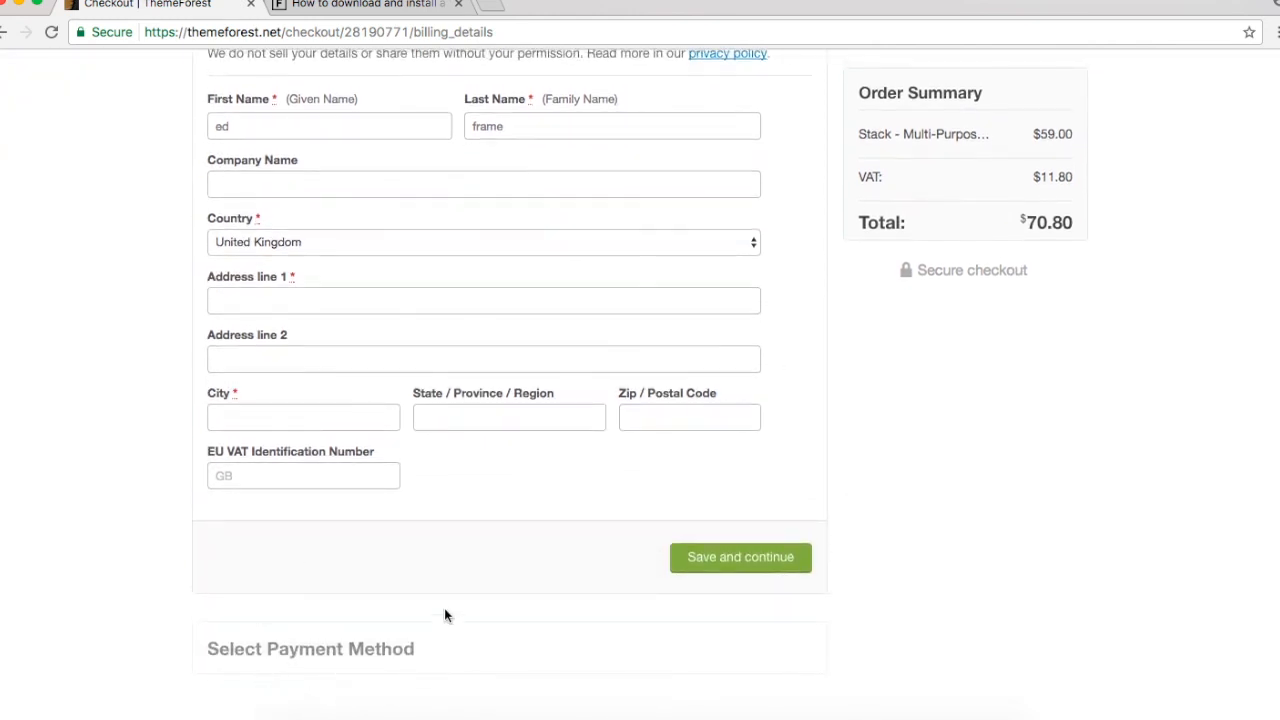
pyautogui.scroll(4, 920, 433)
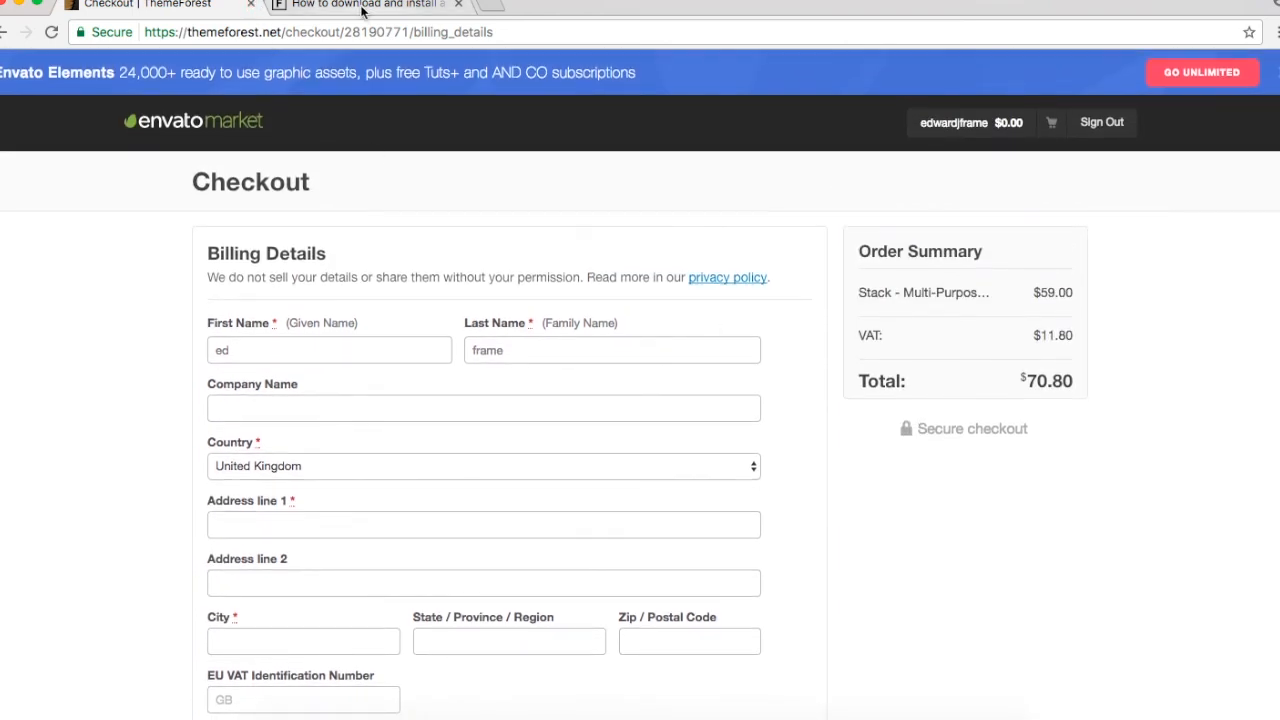
pyautogui.click(310, 12)
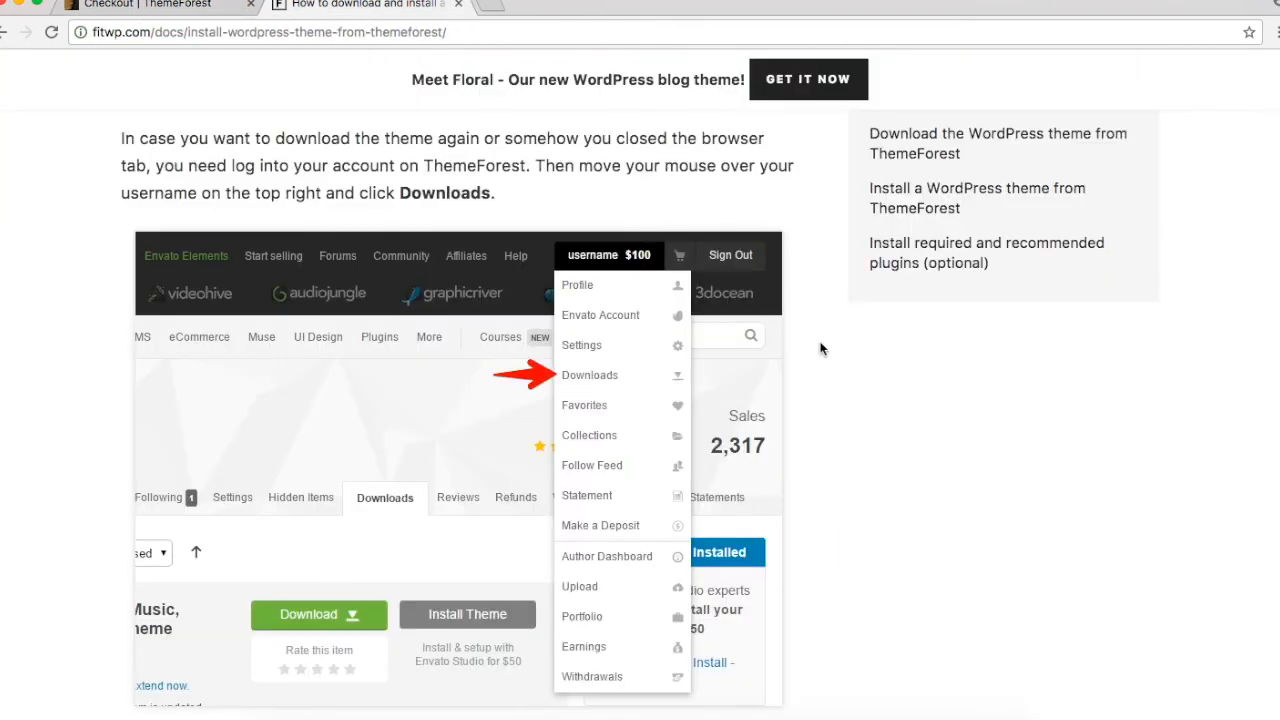
pyautogui.scroll(-6, 592, 394)
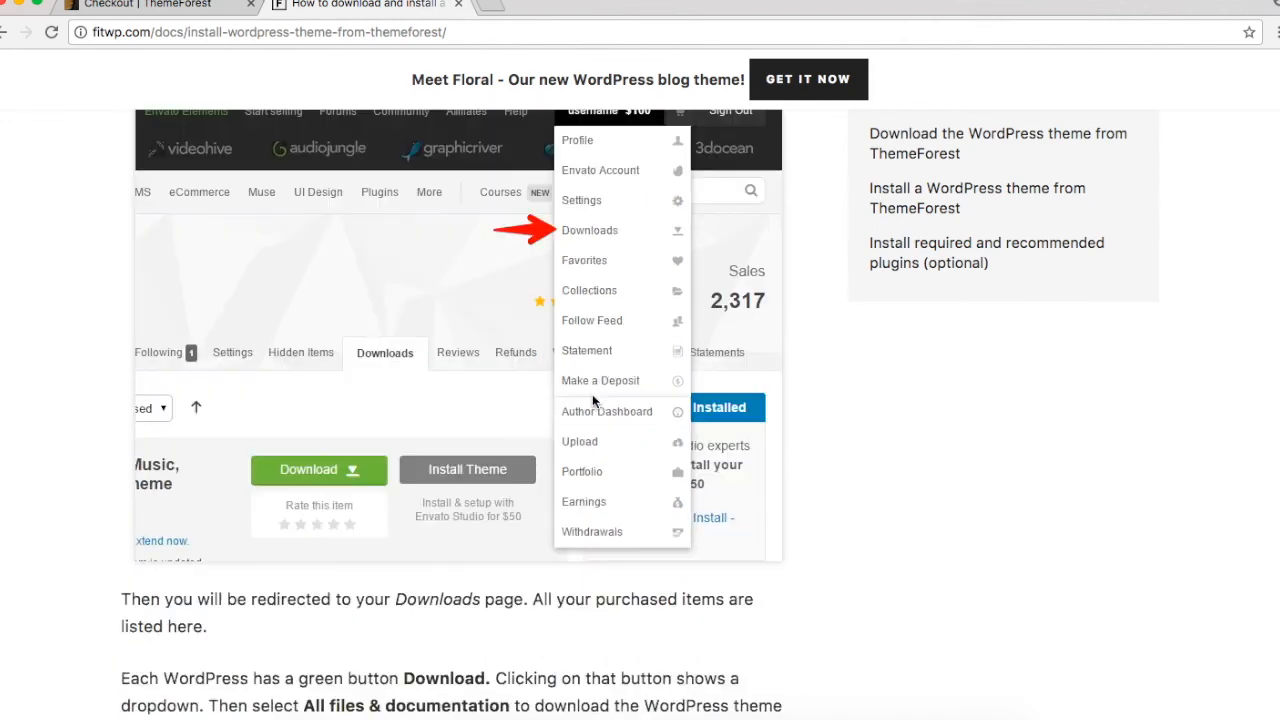
pyautogui.scroll(-1, 592, 397)
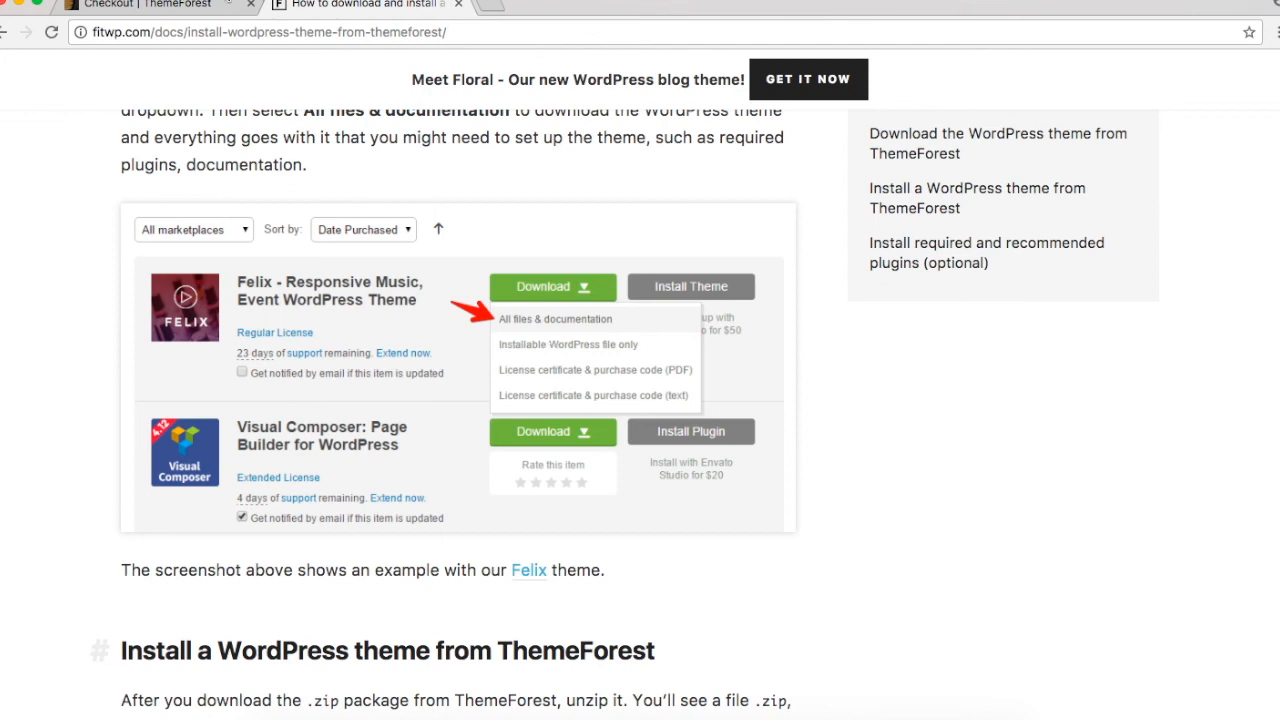
pyautogui.click(209, 7)
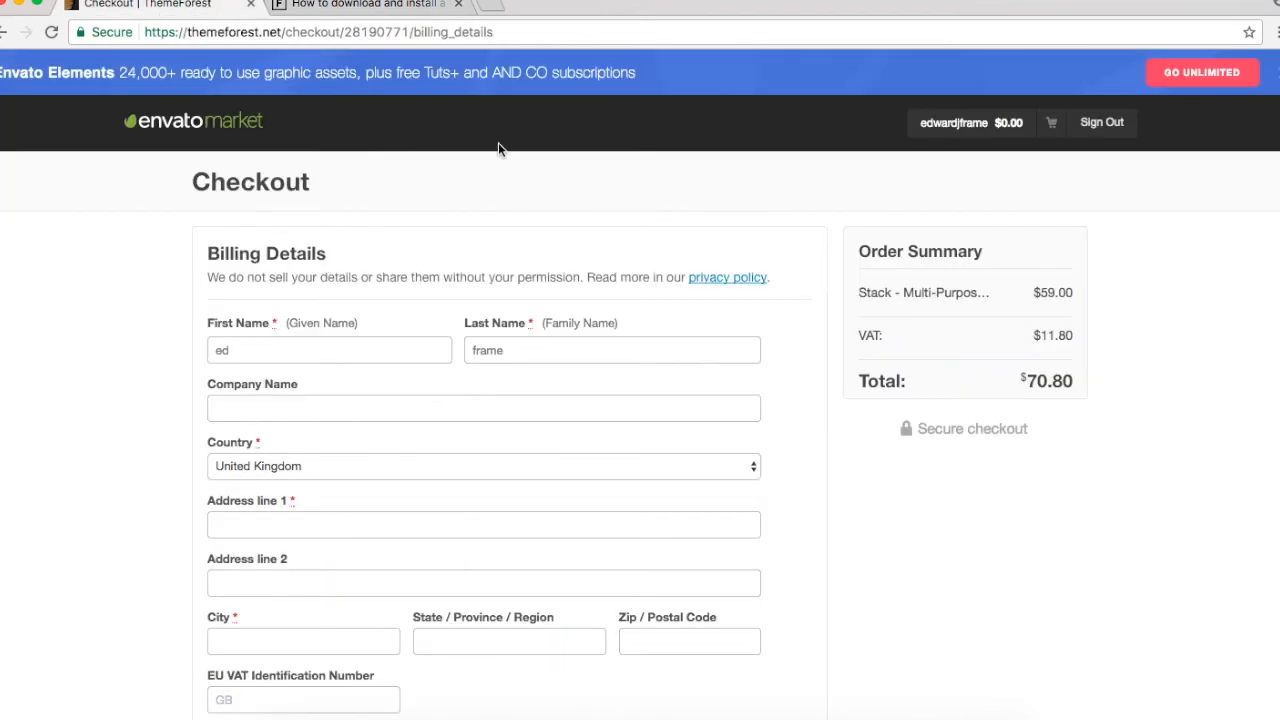
# Step: Switch to the 'How to download and install' guide tab
pyautogui.click(406, 5)
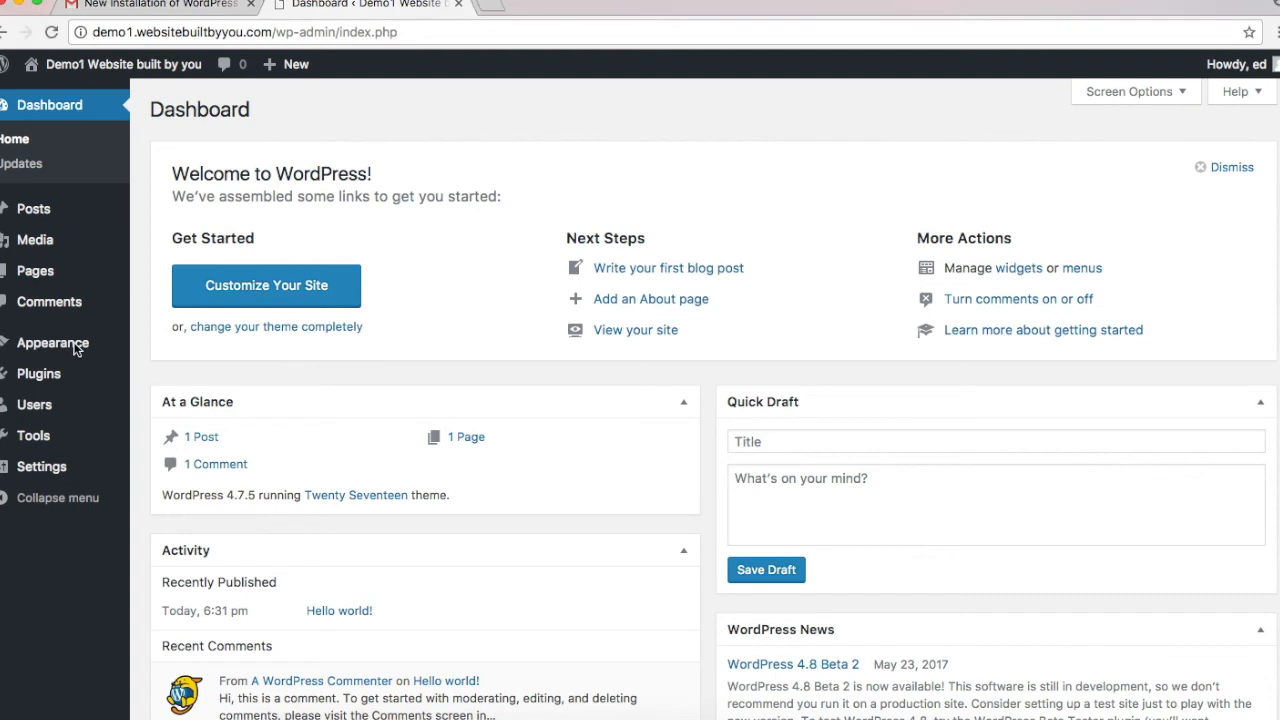
# Step: Choose stackWPTheme.zip from the v1.0.8 folder in Appearance > Themes > Add New > Upload Theme
pyautogui.moveTo(62, 348)
pyautogui.click(168, 345)
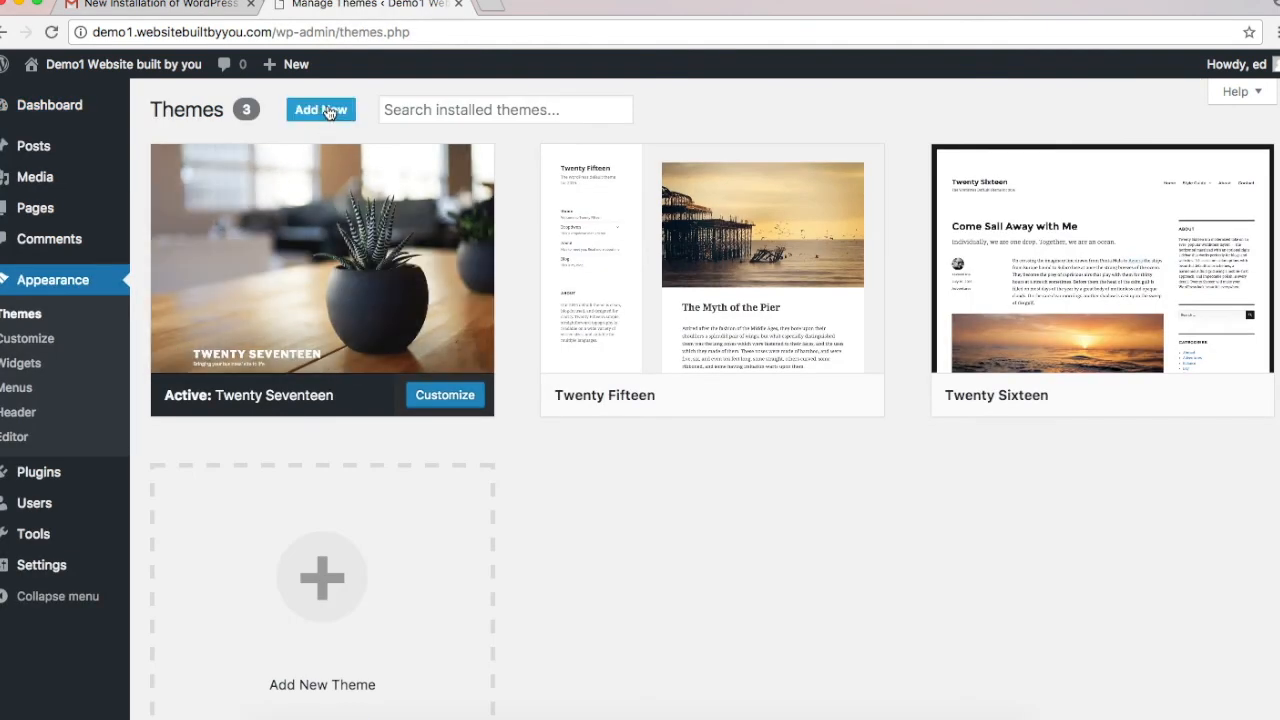
pyautogui.click(326, 110)
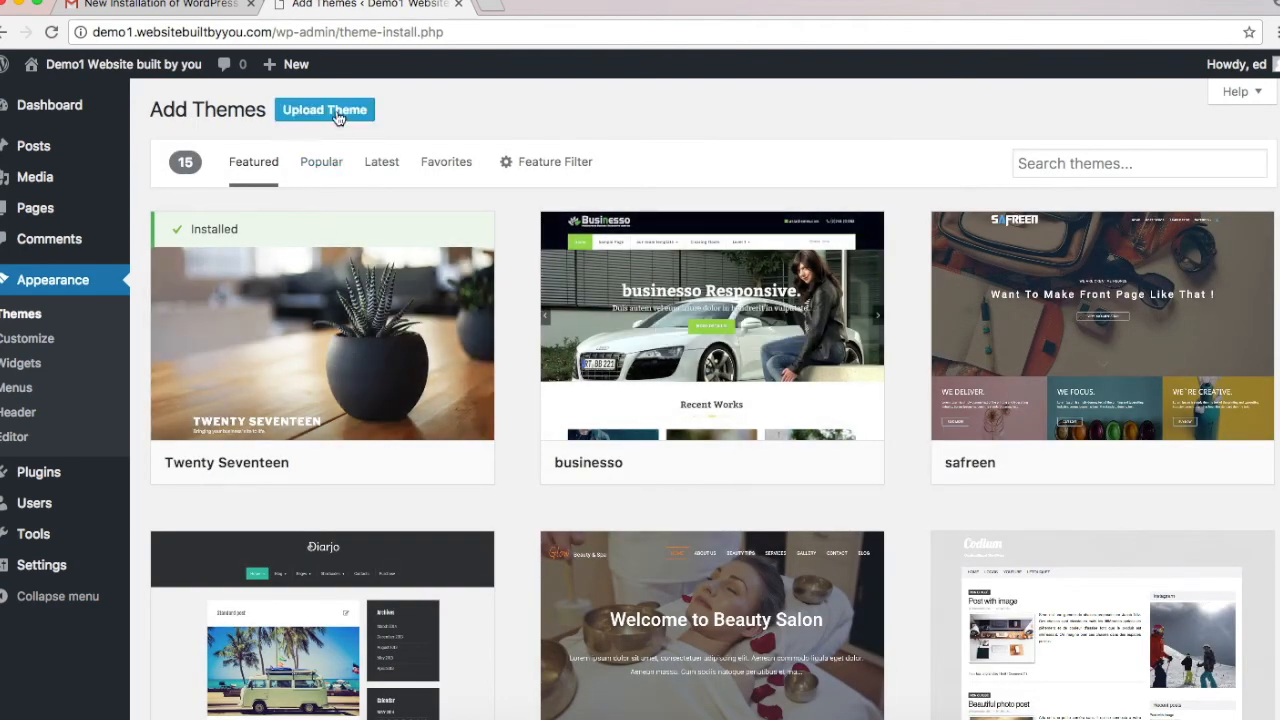
pyautogui.click(338, 114)
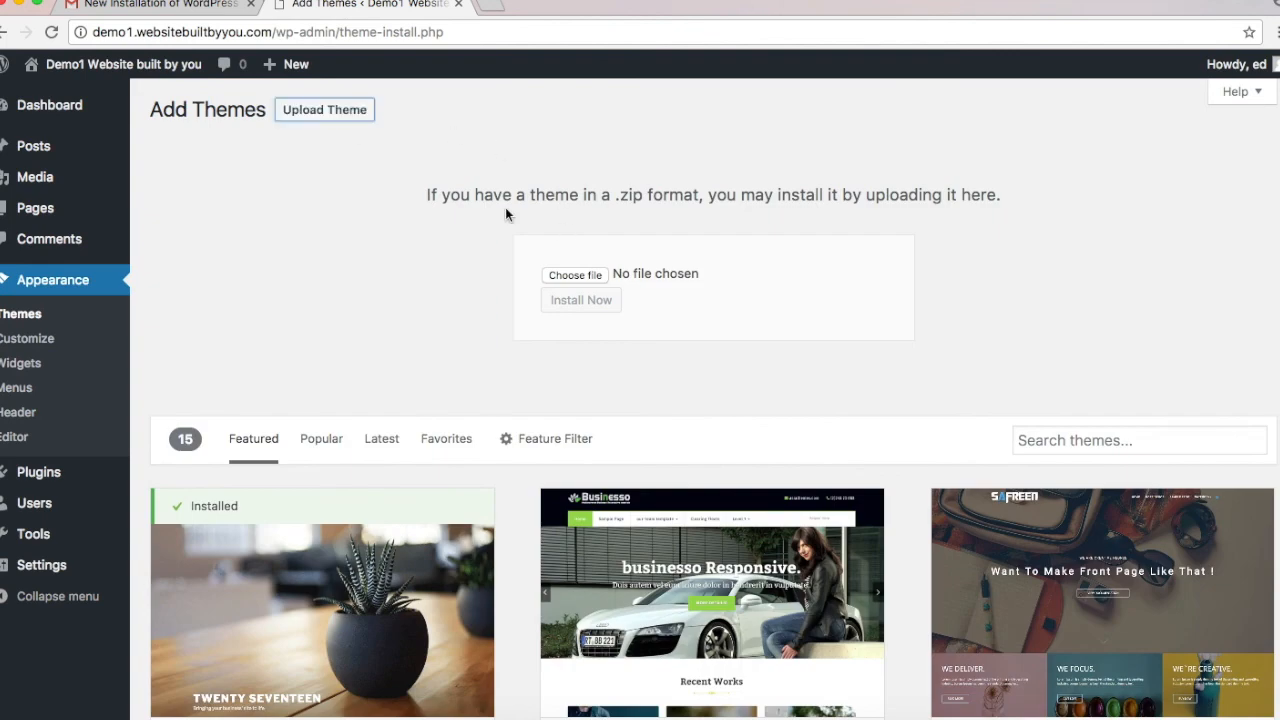
pyautogui.click(575, 275)
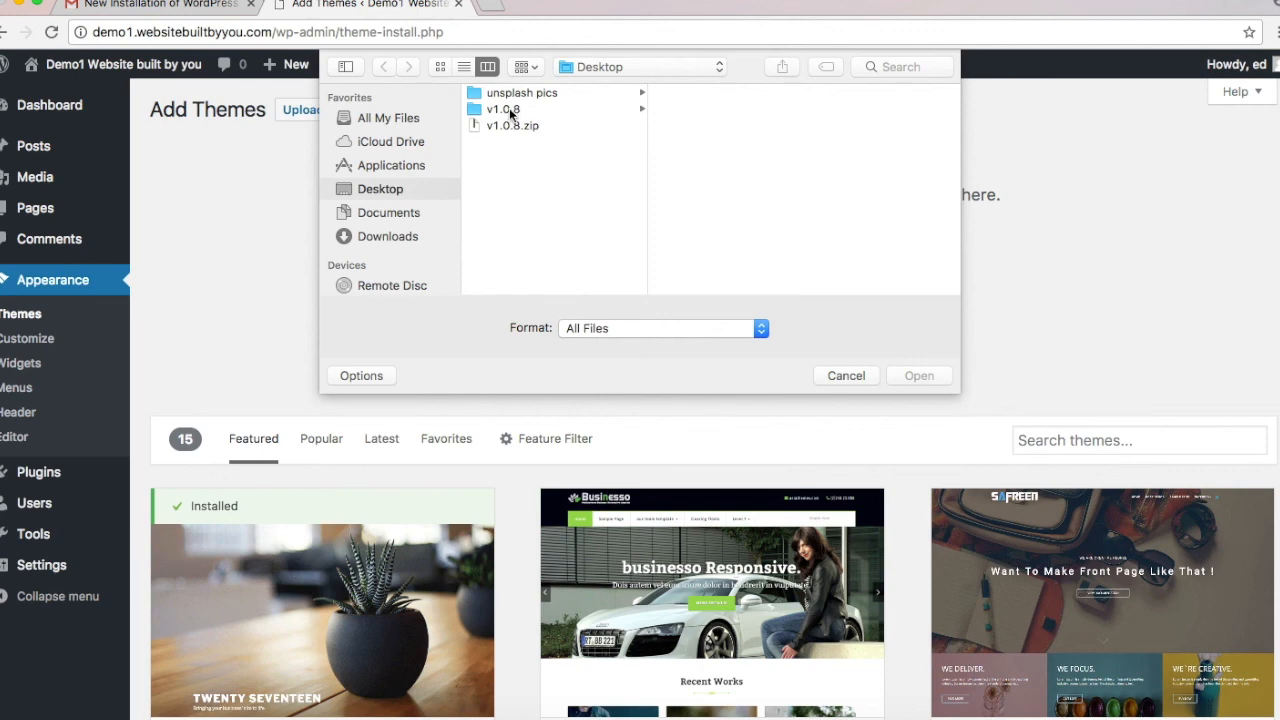
pyautogui.click(505, 110)
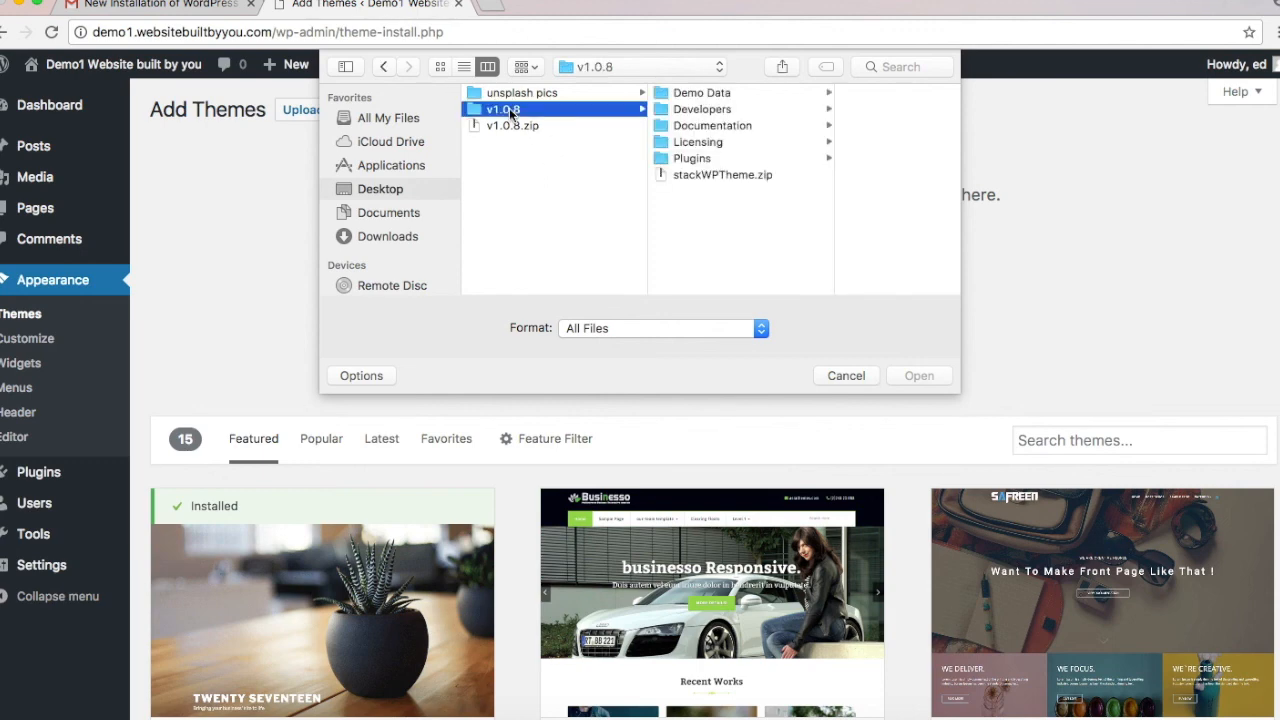
pyautogui.click(722, 174)
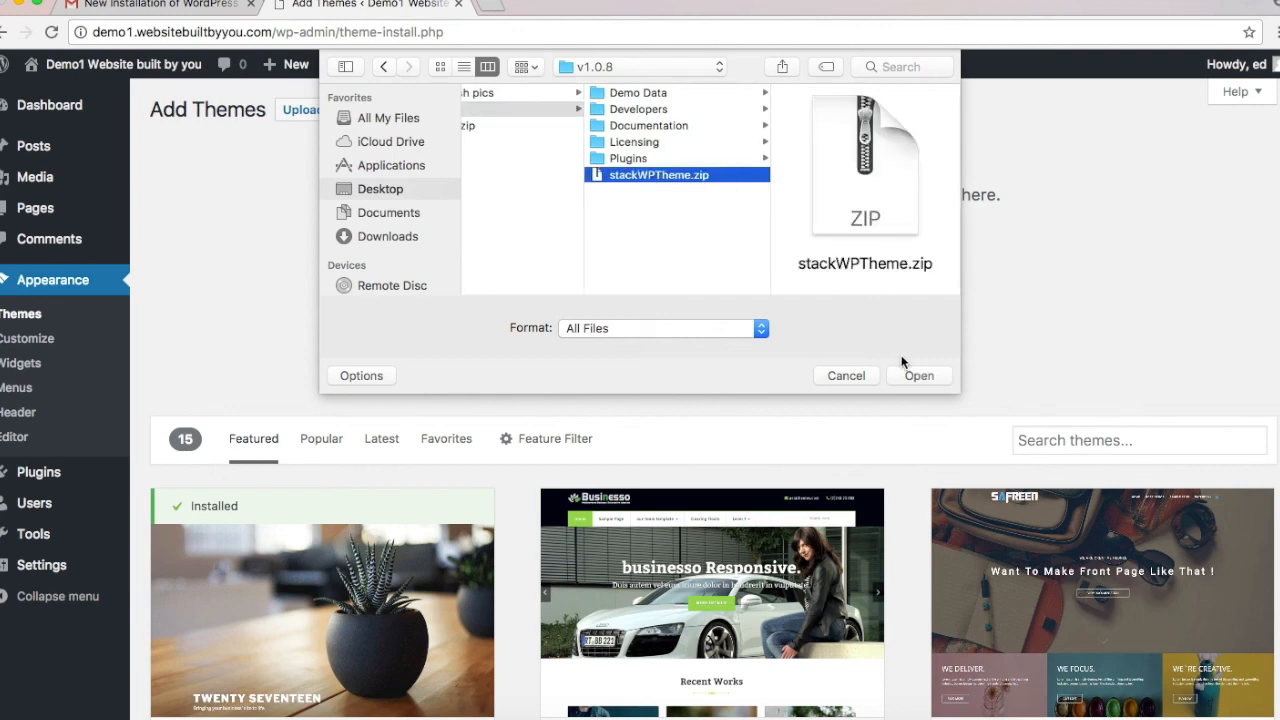
pyautogui.click(918, 377)
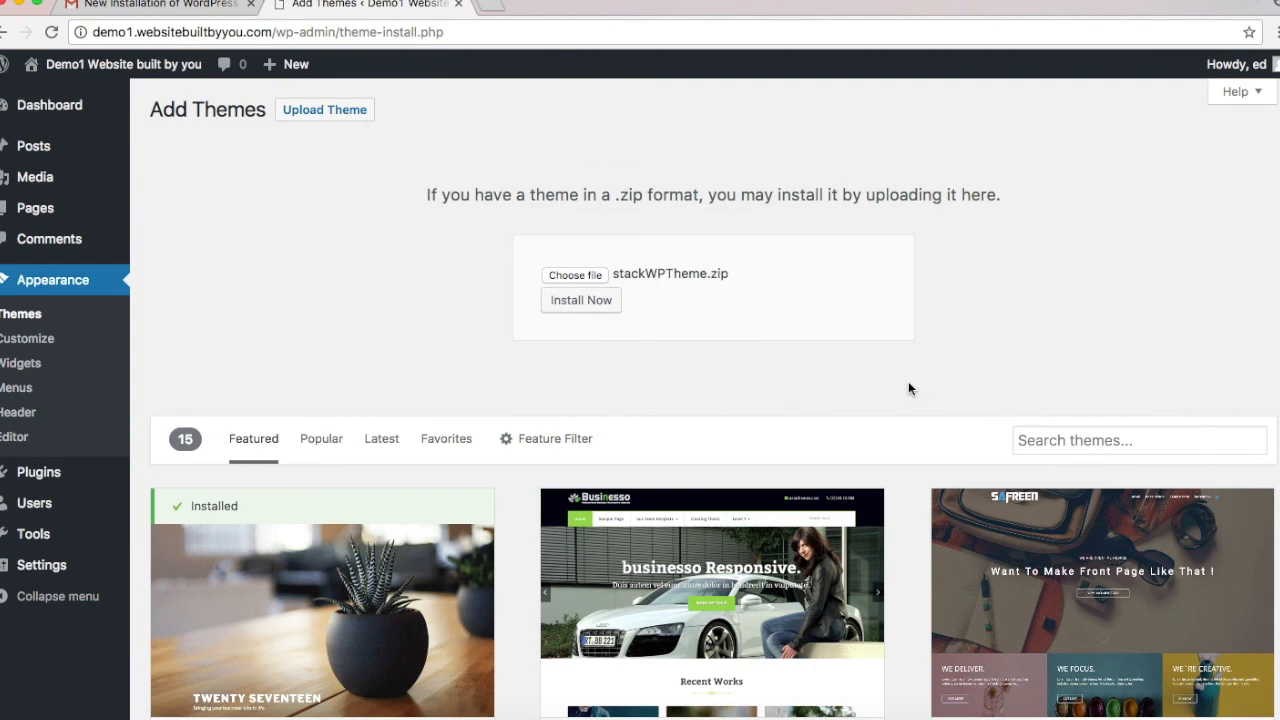
# Step: Install the uploaded Stack theme and activate it
pyautogui.click(581, 302)
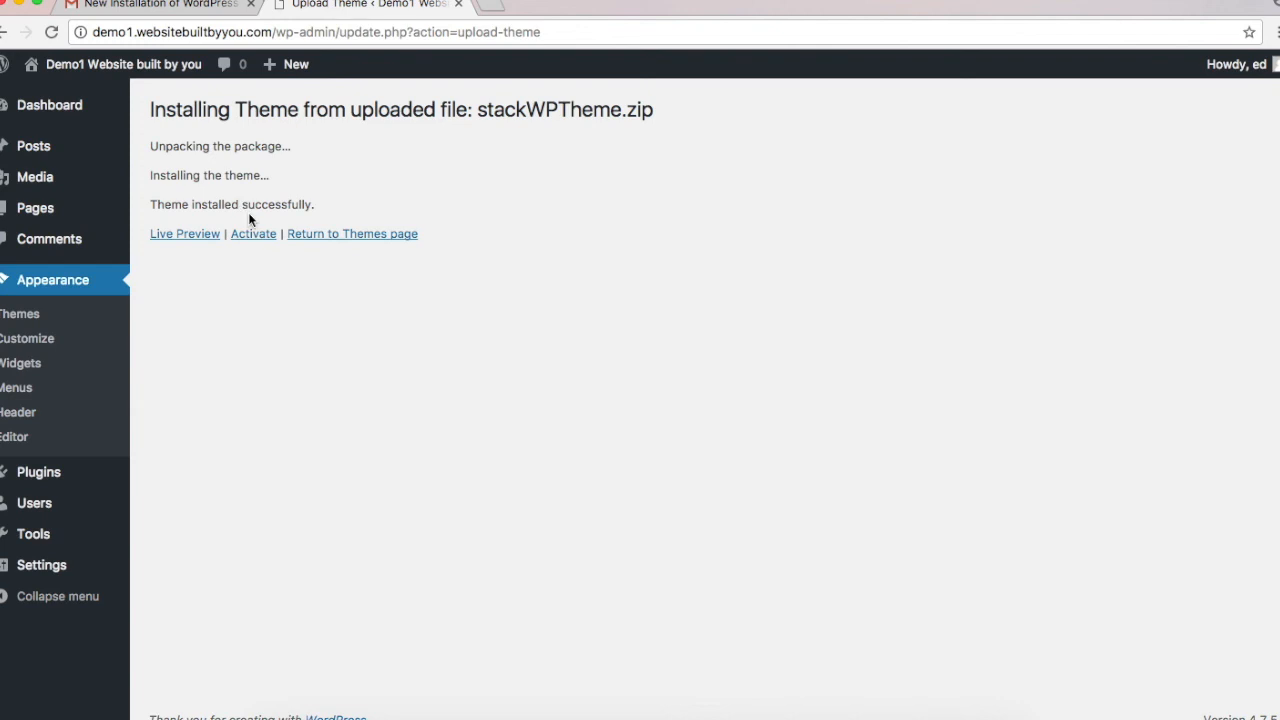
pyautogui.click(258, 236)
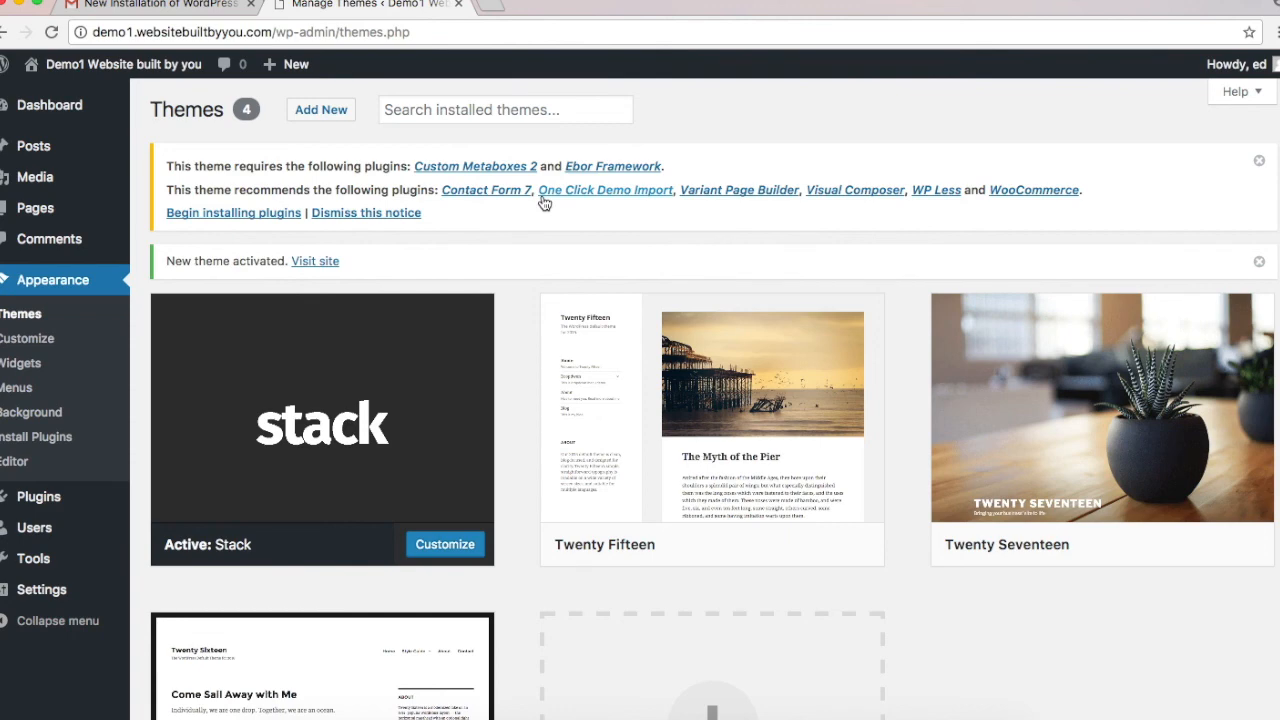
# Step: Bulk-install all listed theme plugins except Visual Composer from the Install Required Plugins page
pyautogui.click(206, 216)
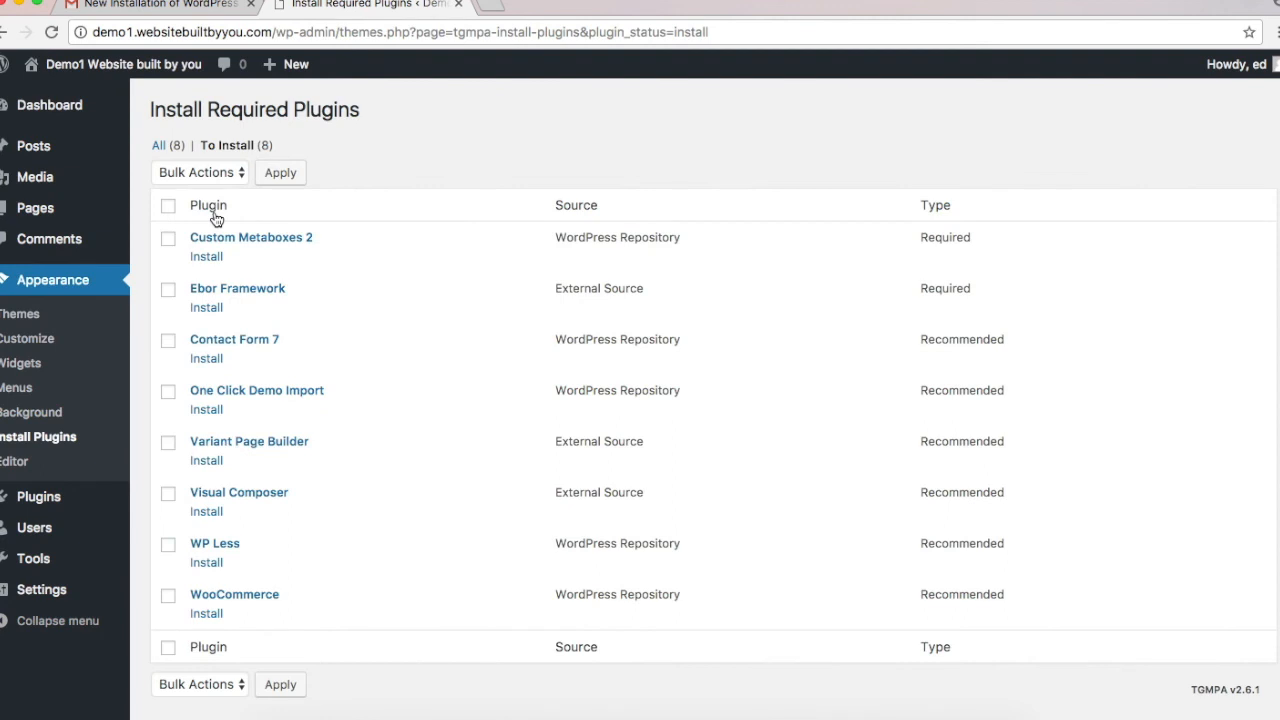
pyautogui.scroll(-1, 605, 374)
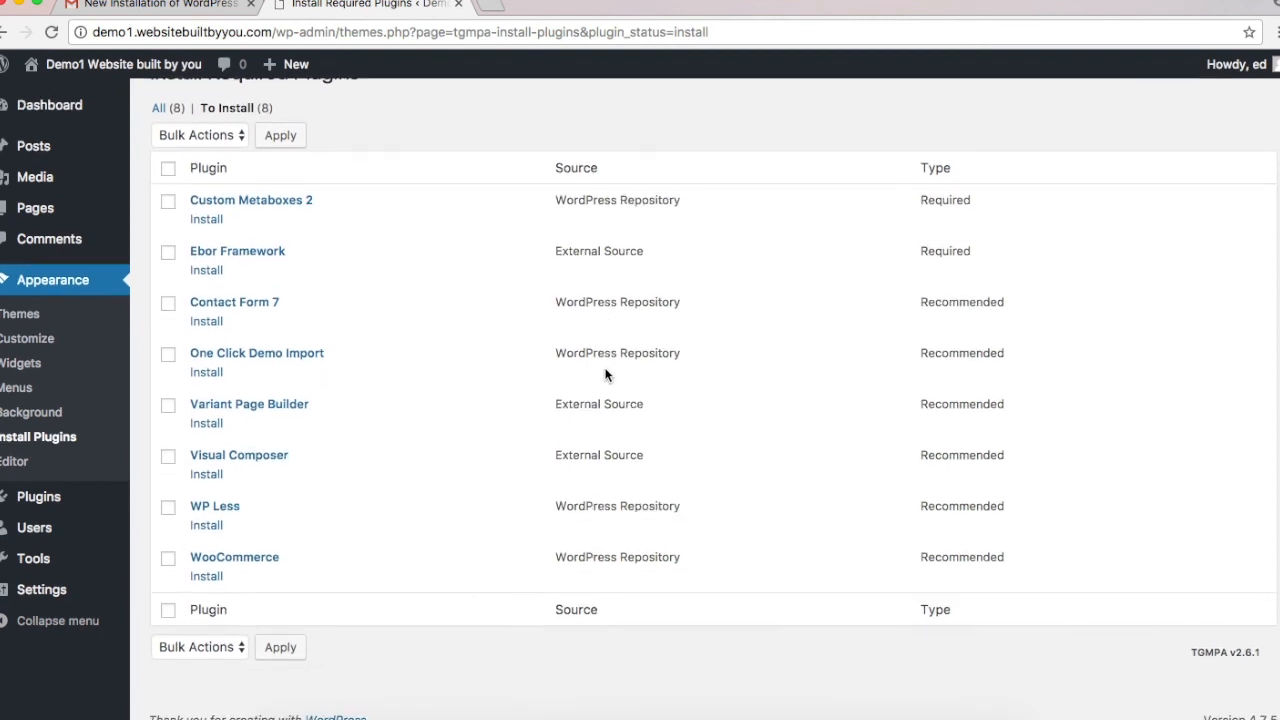
pyautogui.click(167, 169)
pyautogui.click(167, 460)
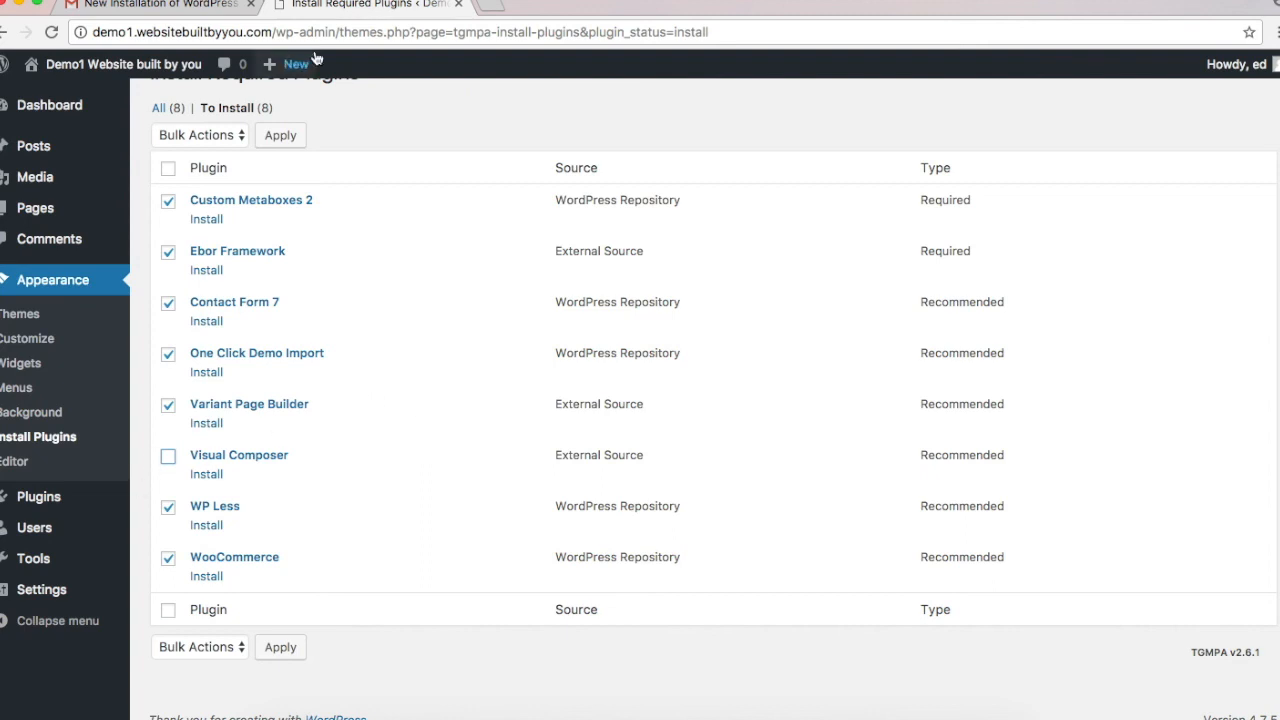
pyautogui.click(281, 136)
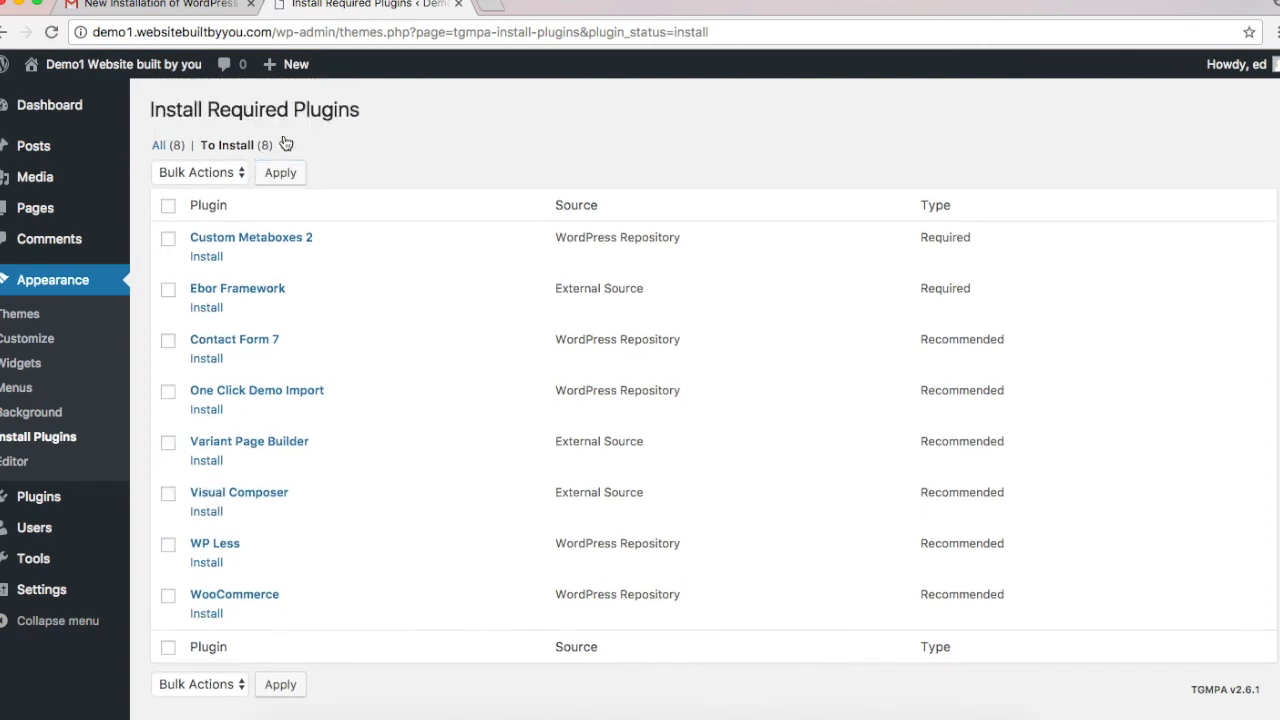
pyautogui.click(225, 170)
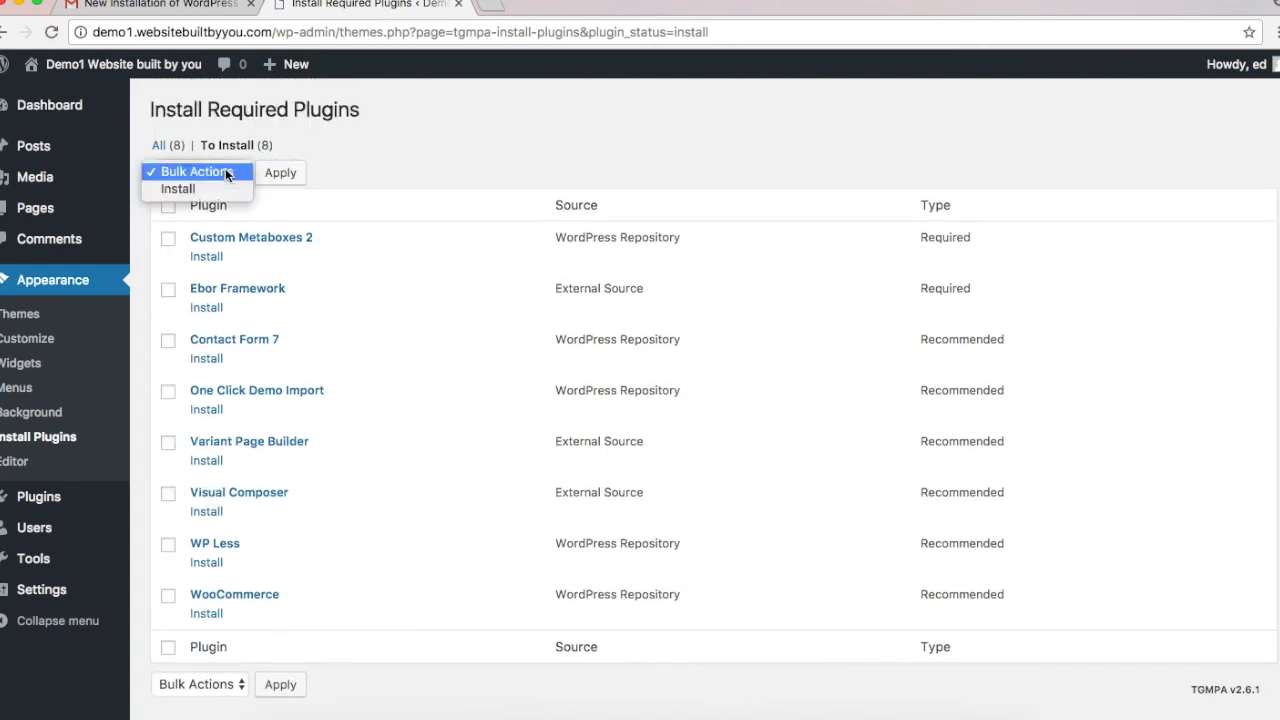
pyautogui.click(490, 153)
pyautogui.click(168, 208)
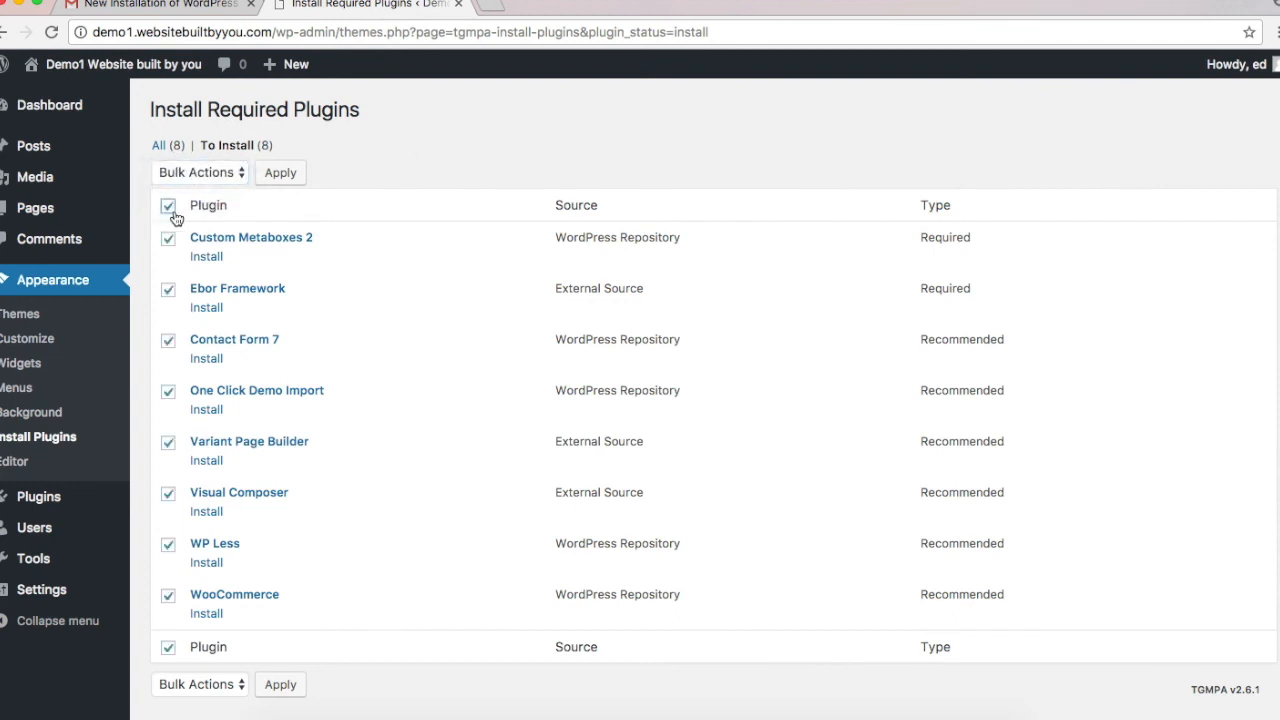
pyautogui.click(168, 496)
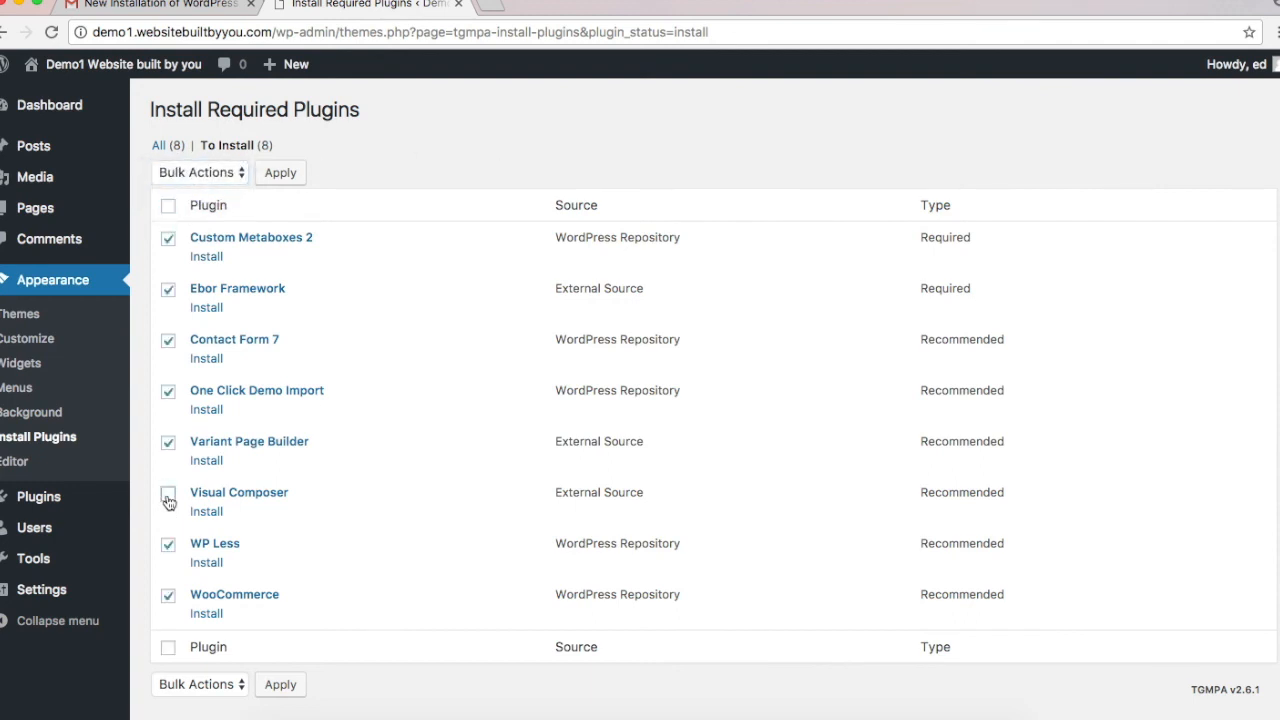
pyautogui.click(226, 176)
pyautogui.click(220, 190)
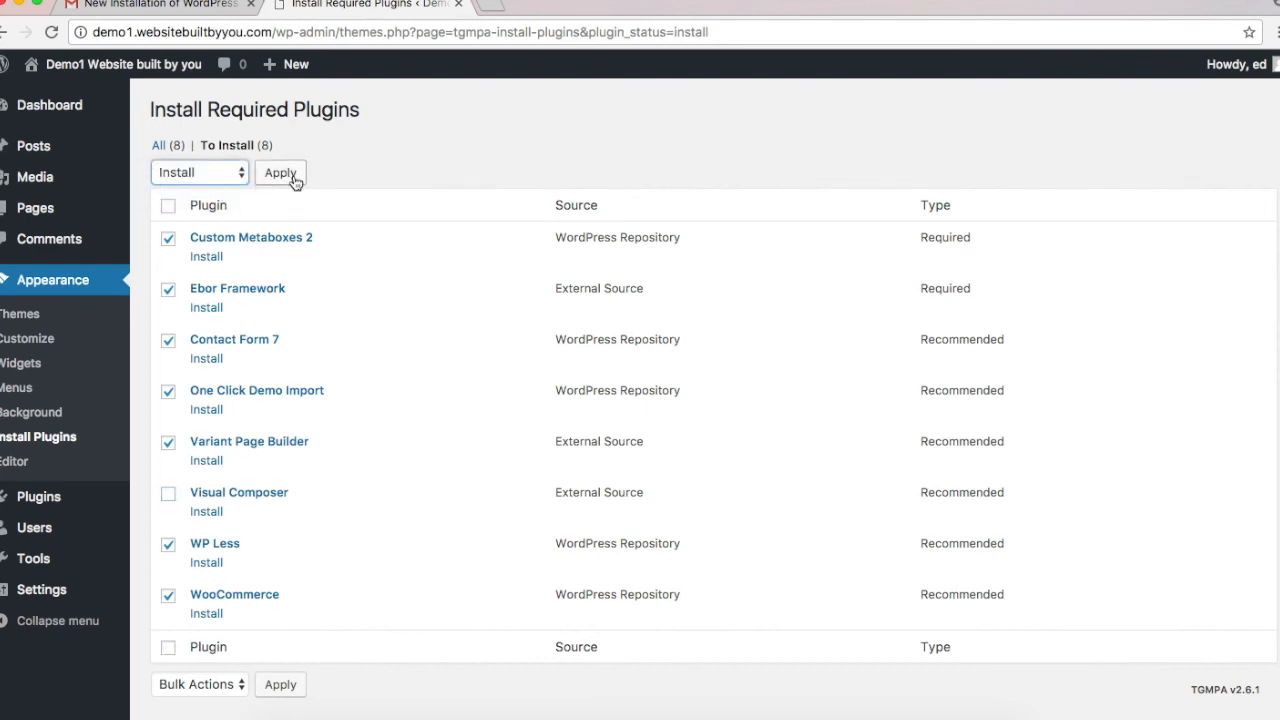
pyautogui.click(281, 174)
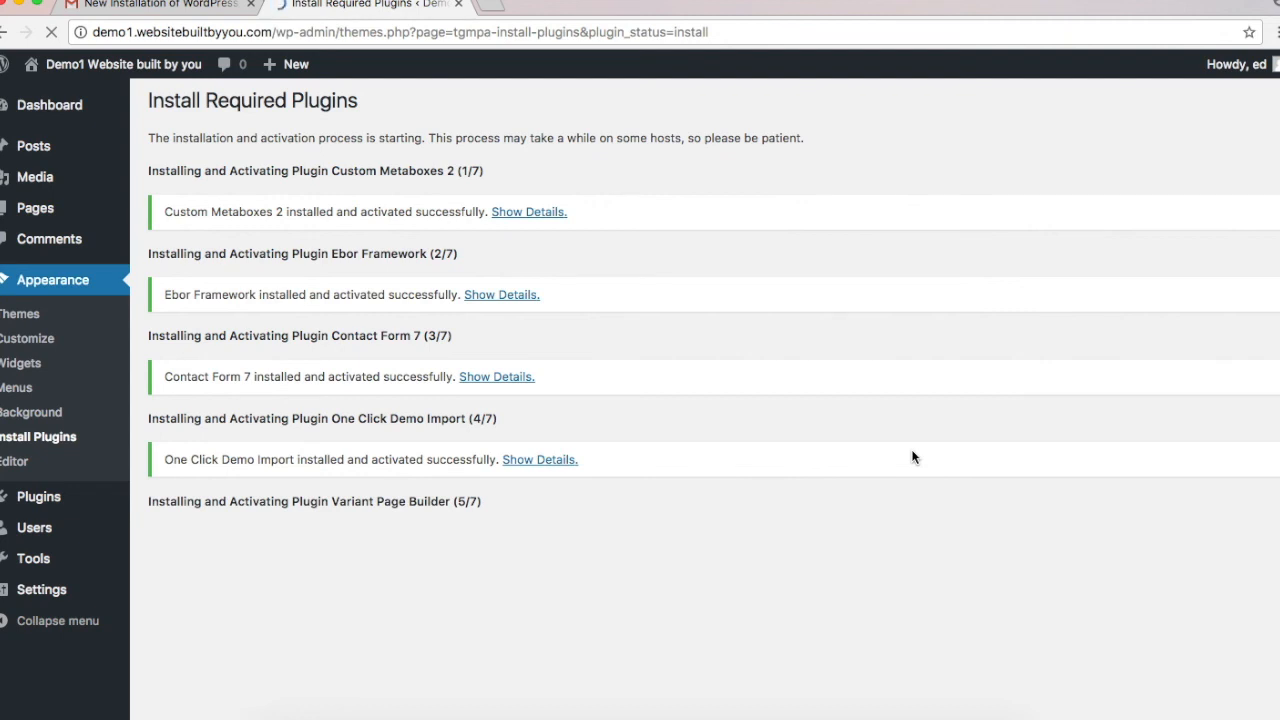
# Step: Let the seven plugins finish installing, then return to the Required Plugins Installer
pyautogui.scroll(-1, 857, 551)
pyautogui.scroll(2, 752, 629)
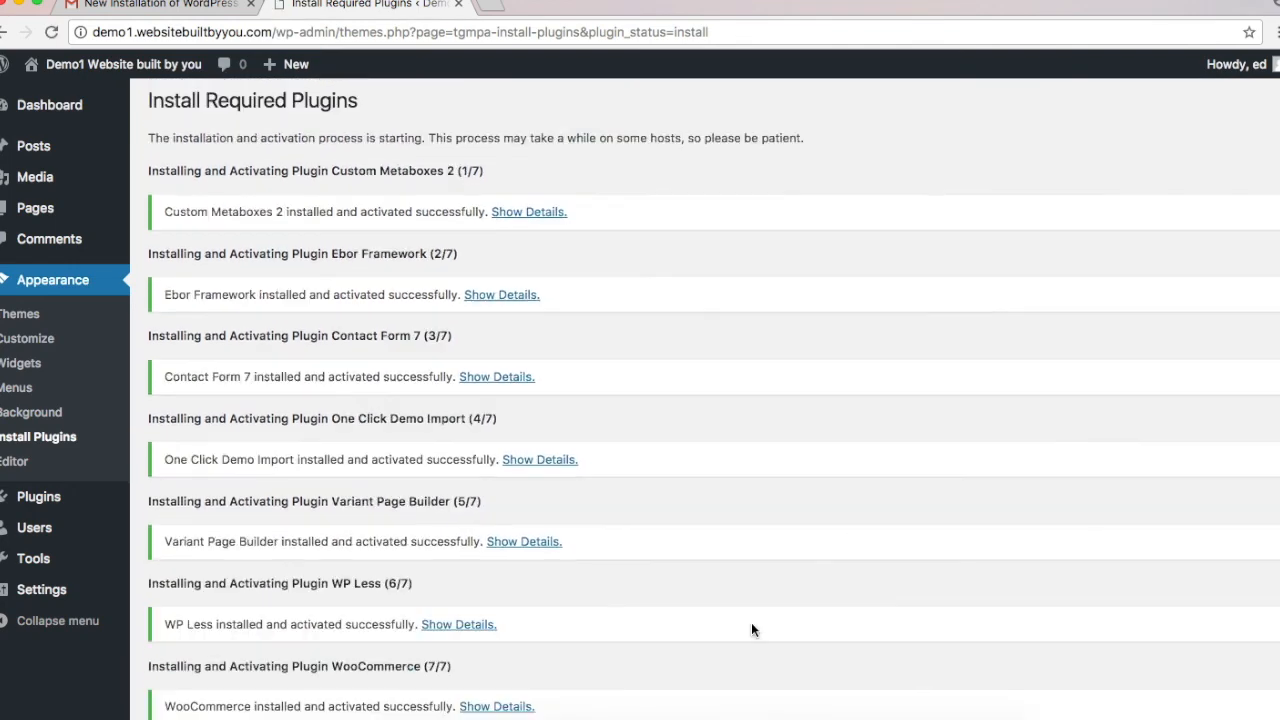
pyautogui.scroll(-3, 751, 629)
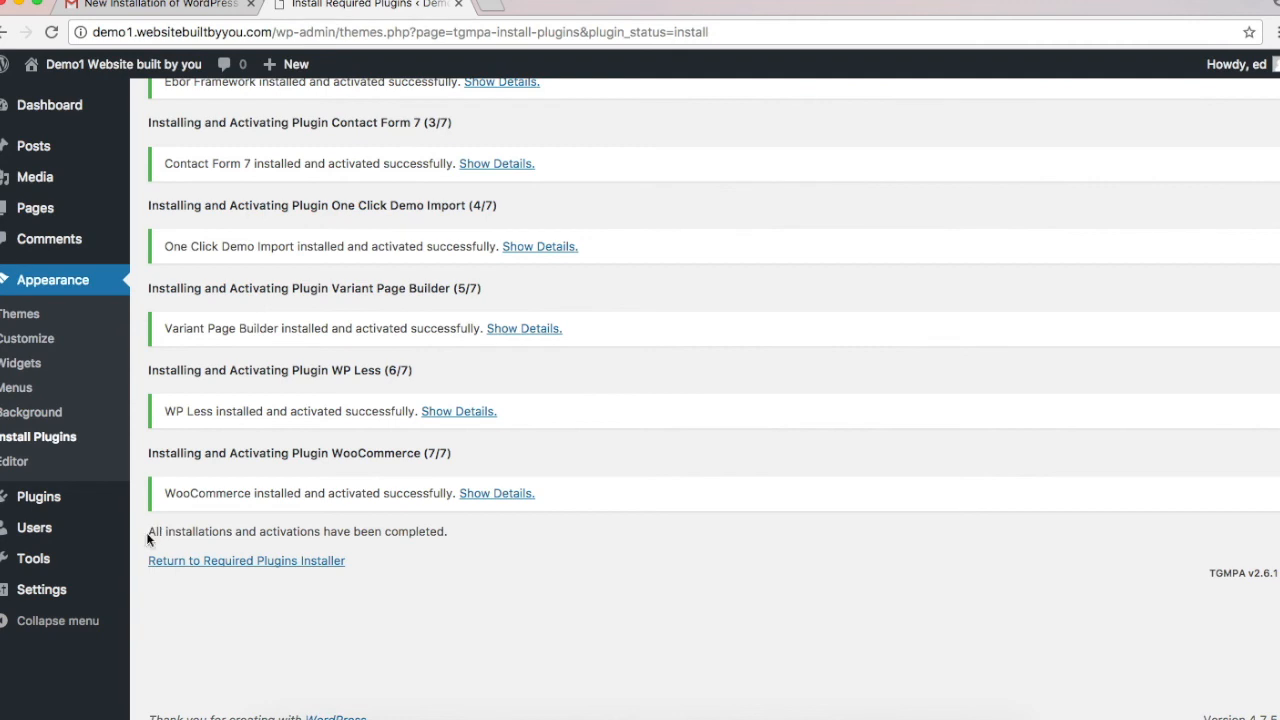
pyautogui.moveTo(149, 534); pyautogui.dragTo(485, 531)
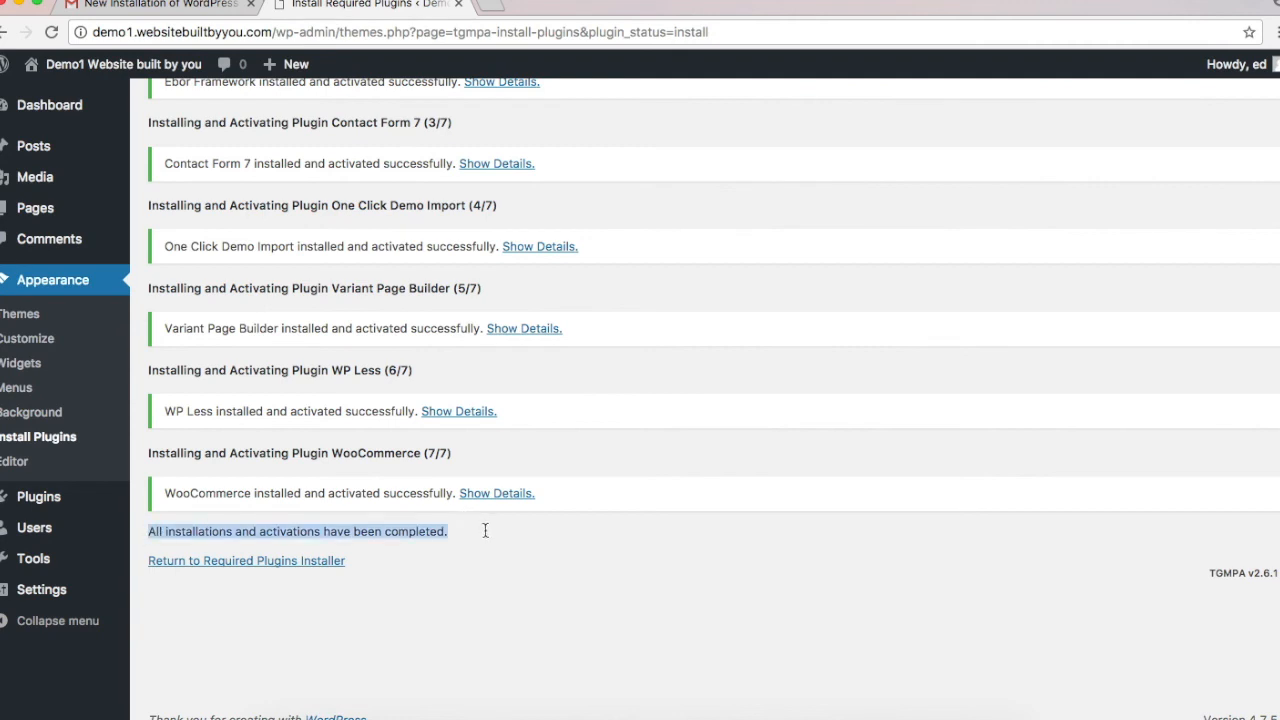
pyautogui.click(485, 531)
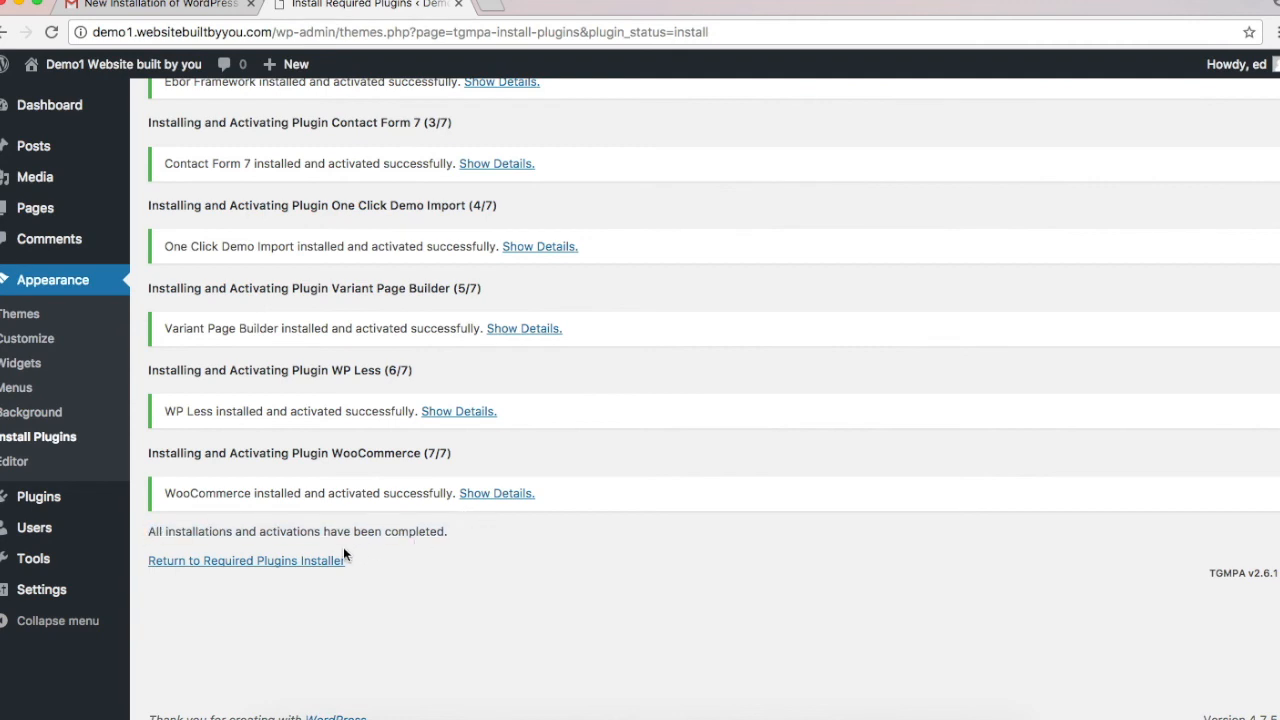
pyautogui.click(288, 562)
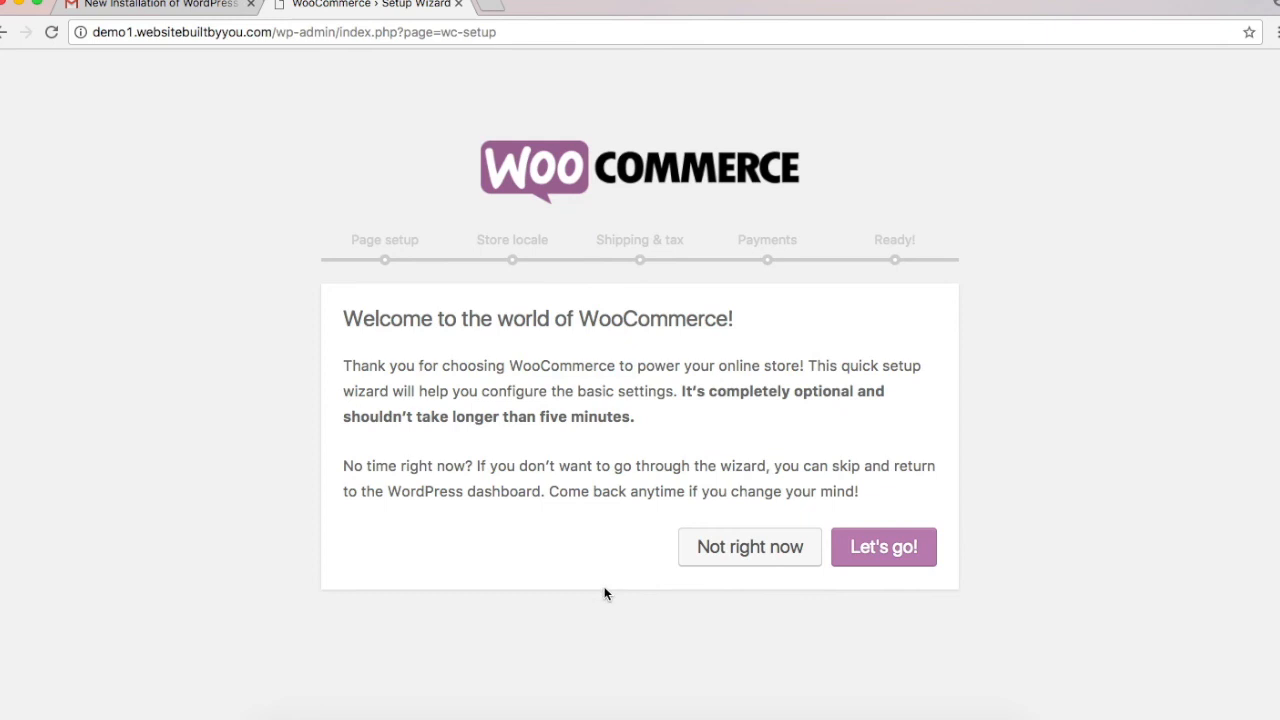
# Step: Skip the WooCommerce setup wizard with Not right now and Skip setup
pyautogui.click(805, 545)
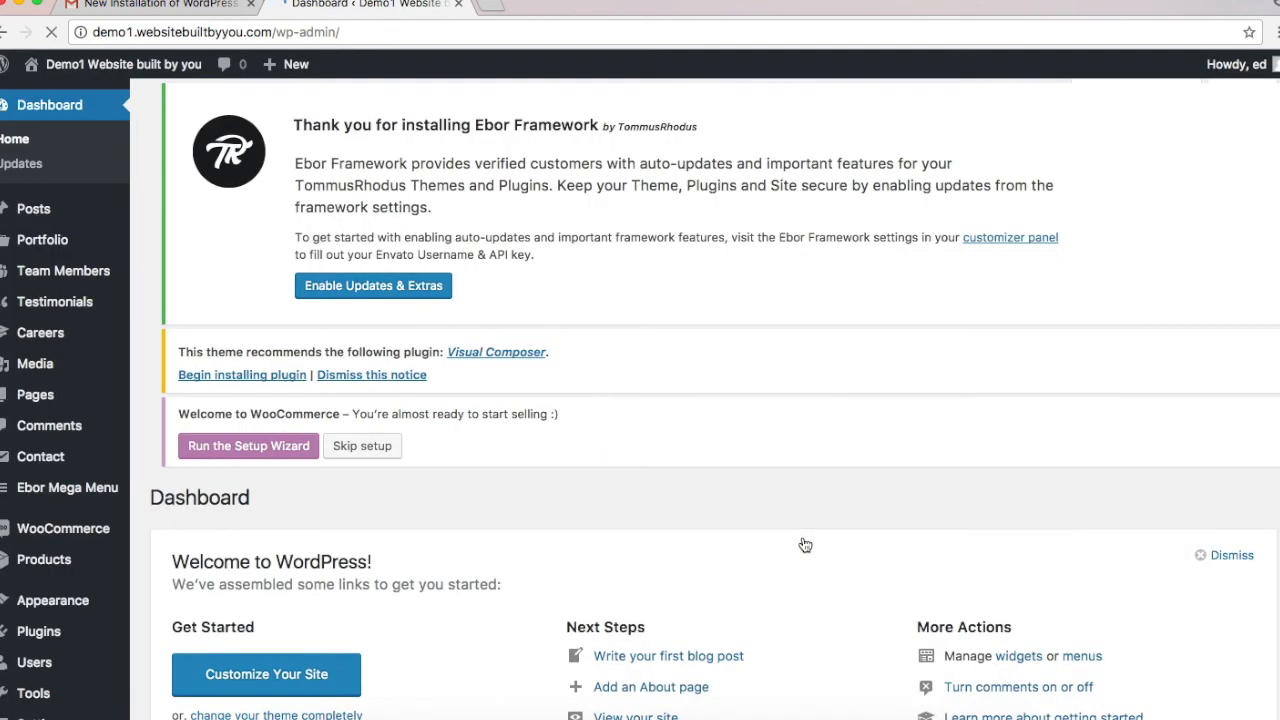
pyautogui.click(348, 490)
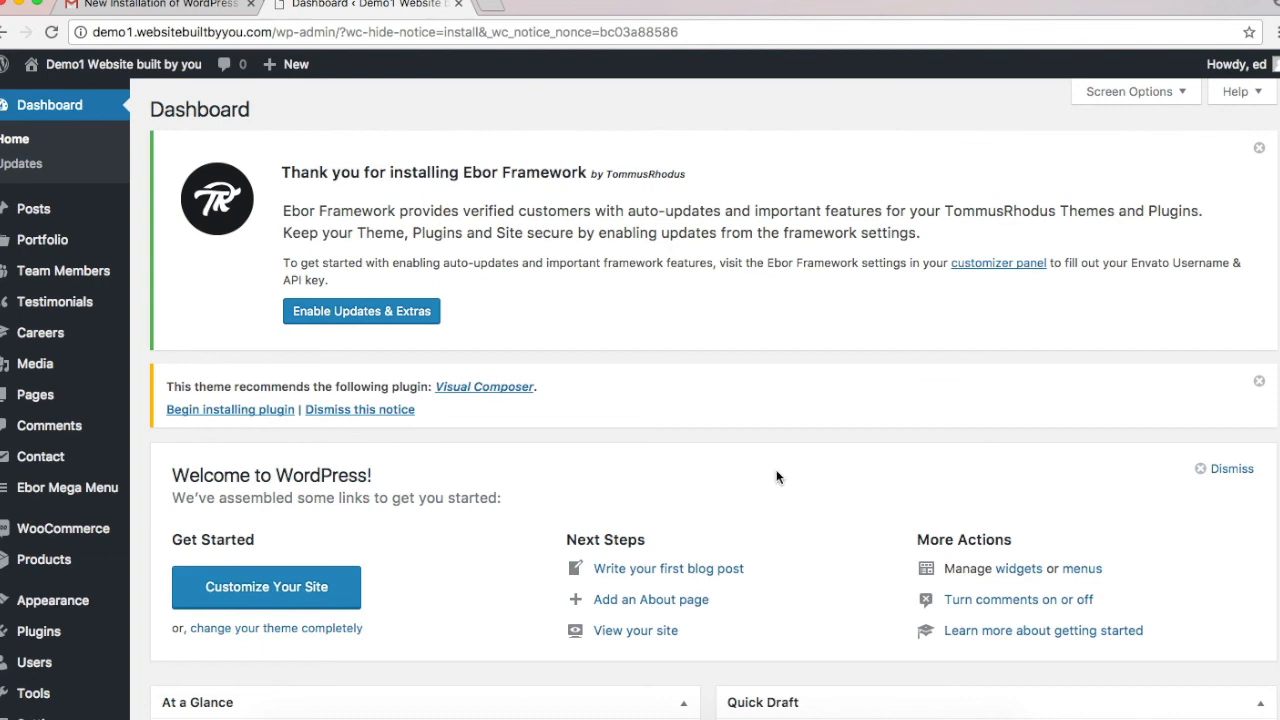
pyautogui.scroll(-3, 777, 477)
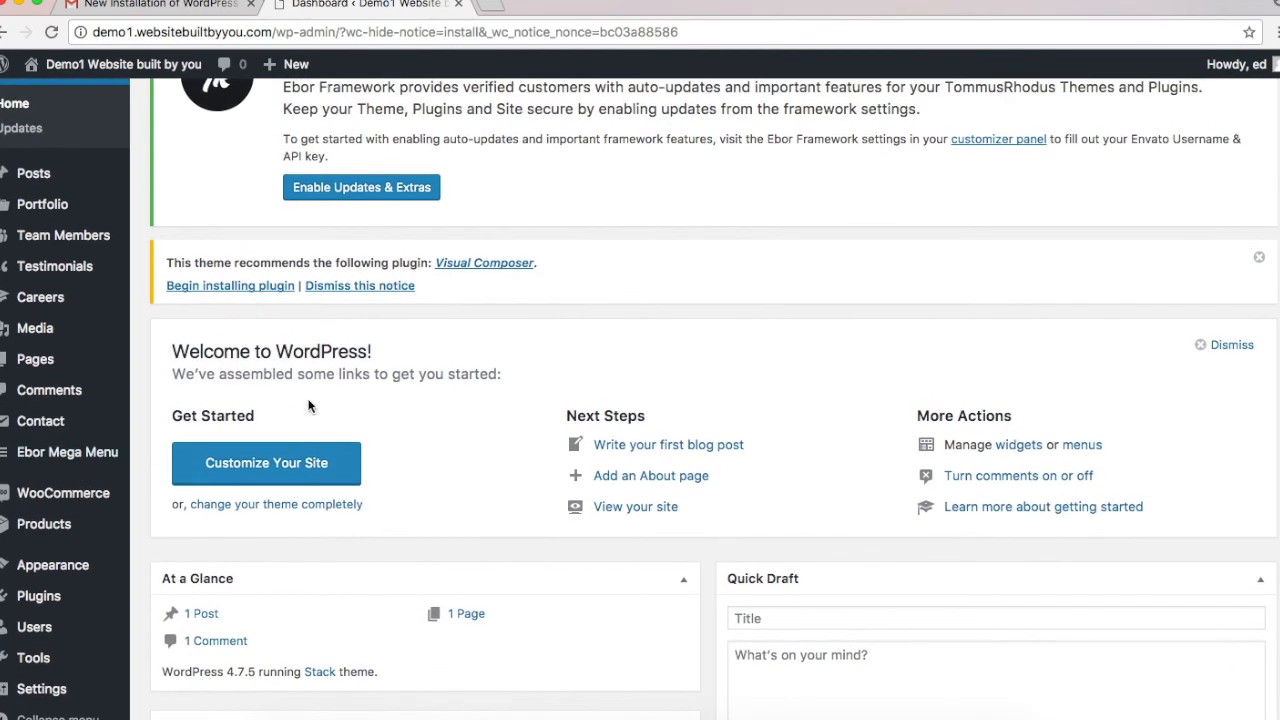
pyautogui.scroll(2, 572, 350)
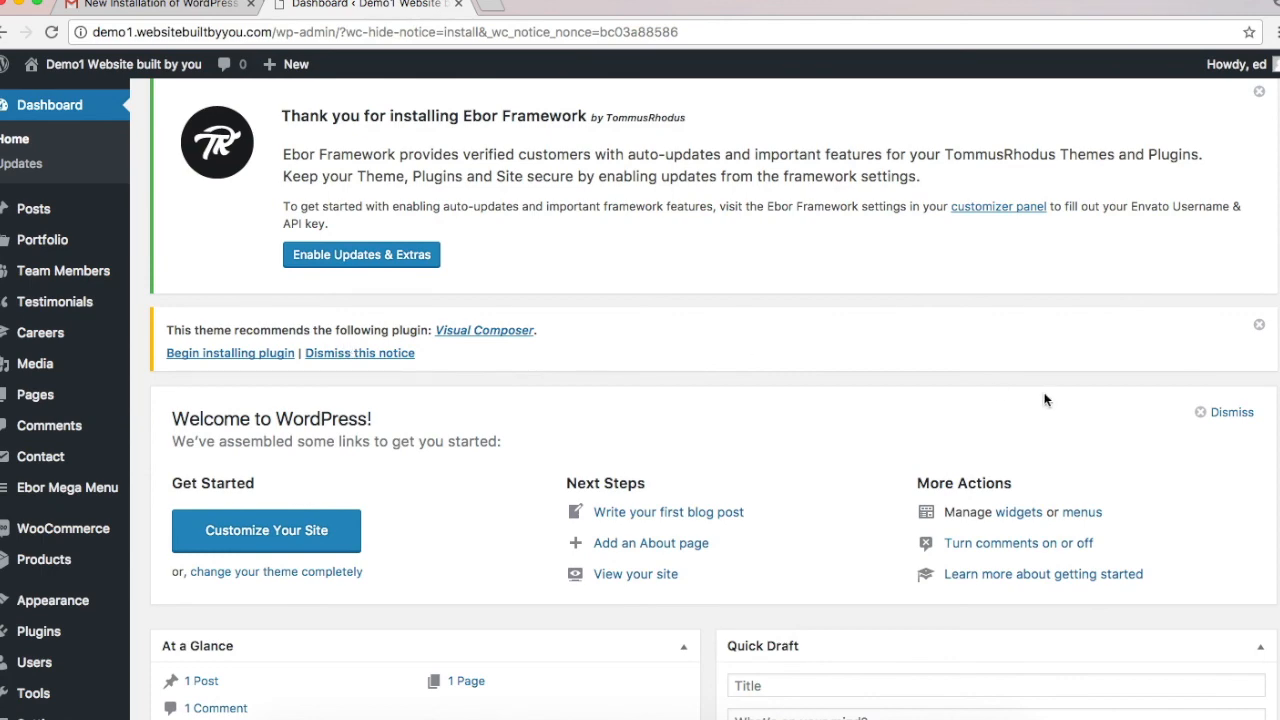
# Step: Dismiss the Visual Composer and Ebor Framework notices on the dashboard
pyautogui.click(1260, 330)
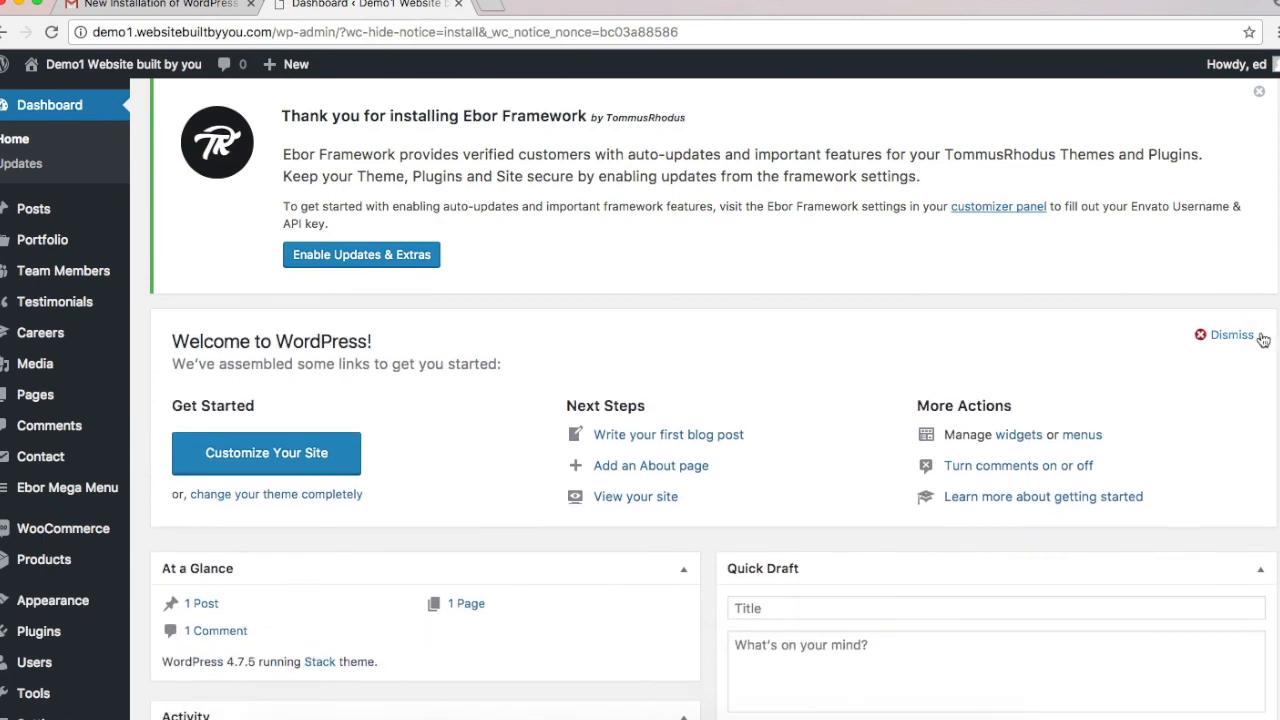
pyautogui.scroll(2, 1261, 334)
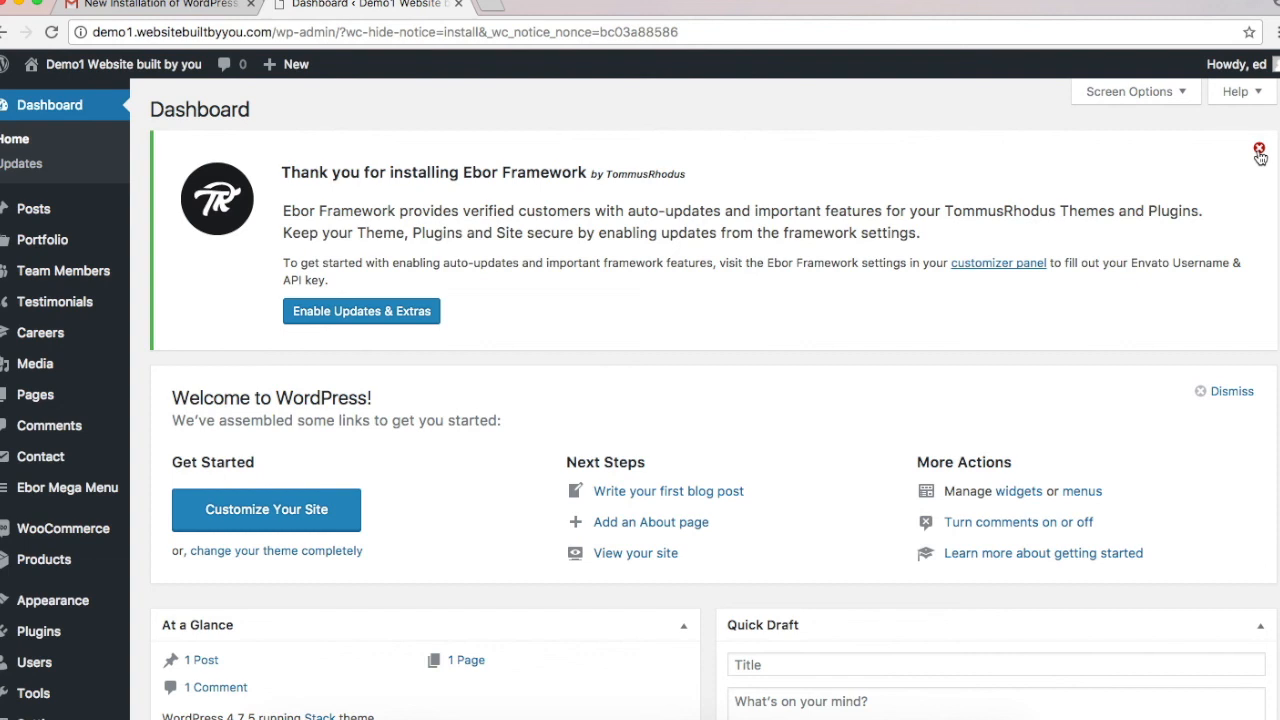
pyautogui.click(1259, 149)
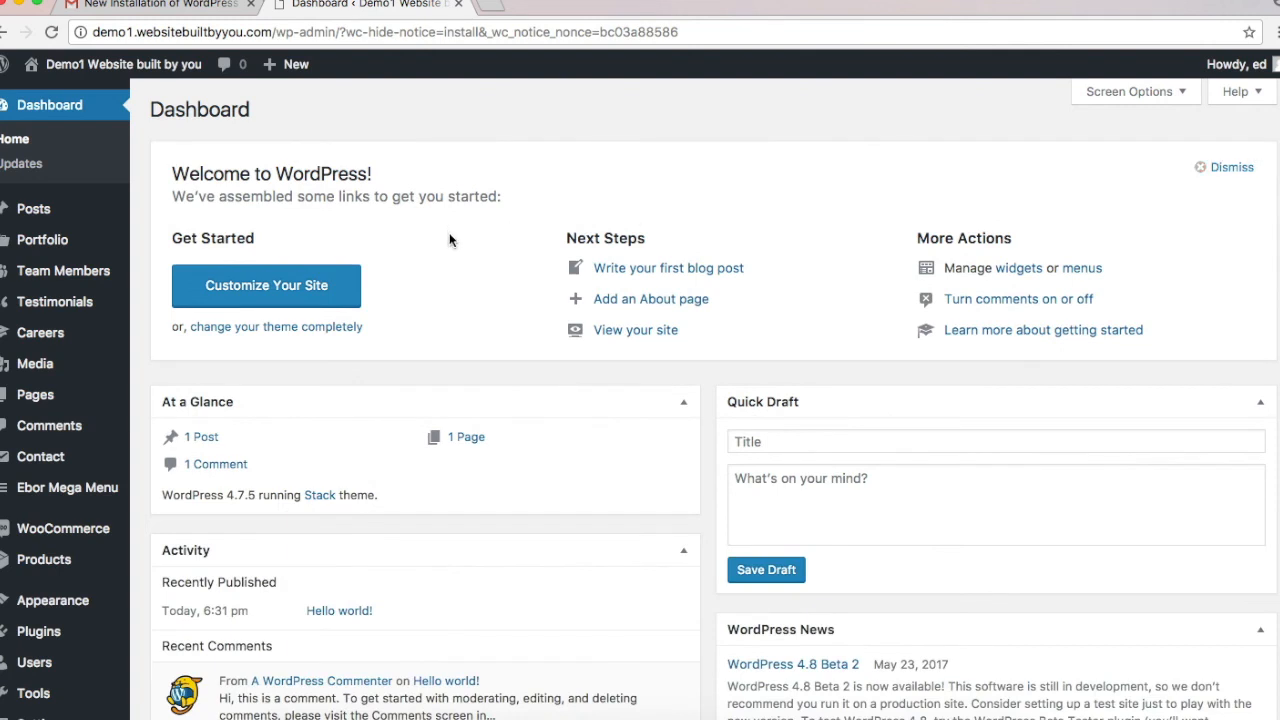
pyautogui.scroll(-5, 449, 240)
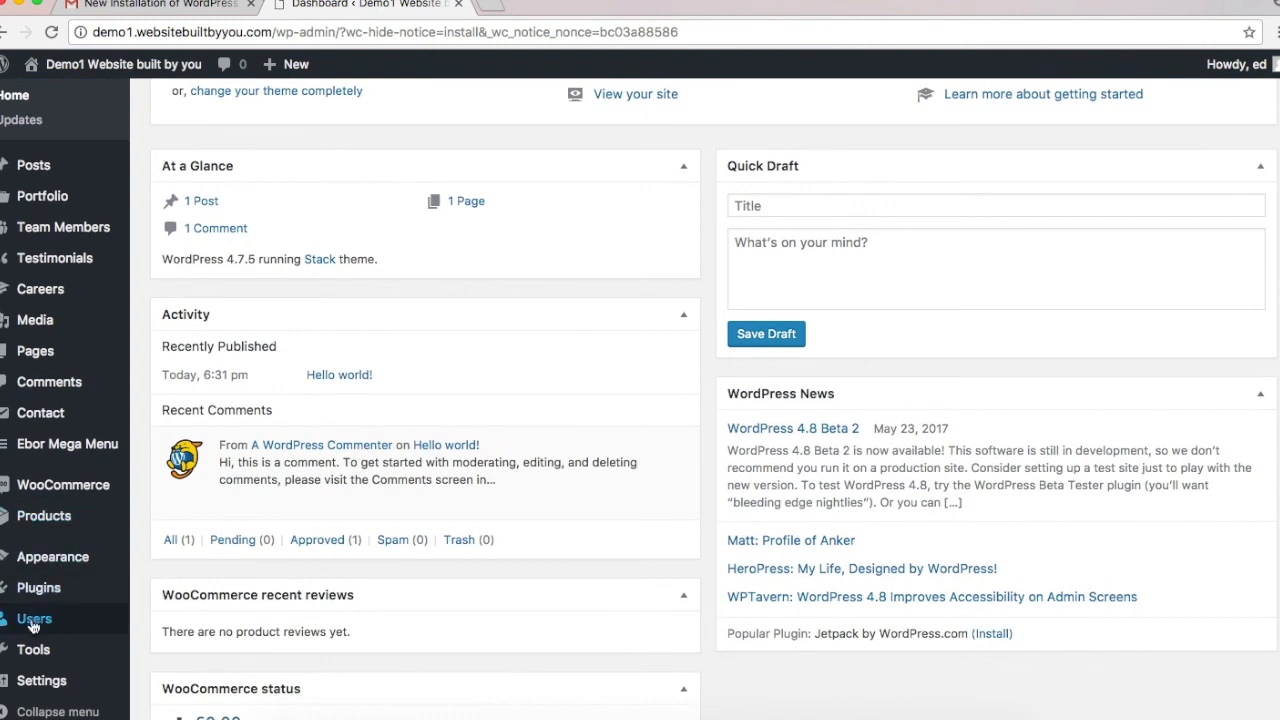
pyautogui.moveTo(37, 598)
pyautogui.click(155, 592)
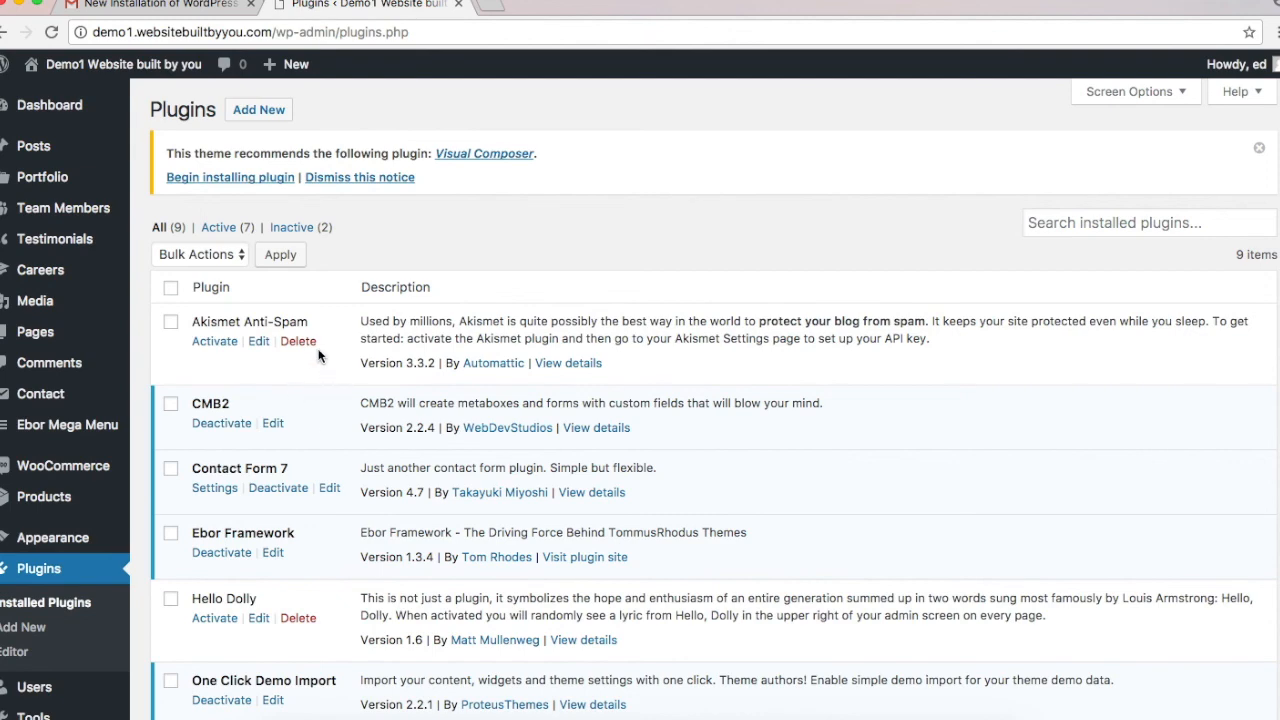
pyautogui.scroll(-1, 375, 451)
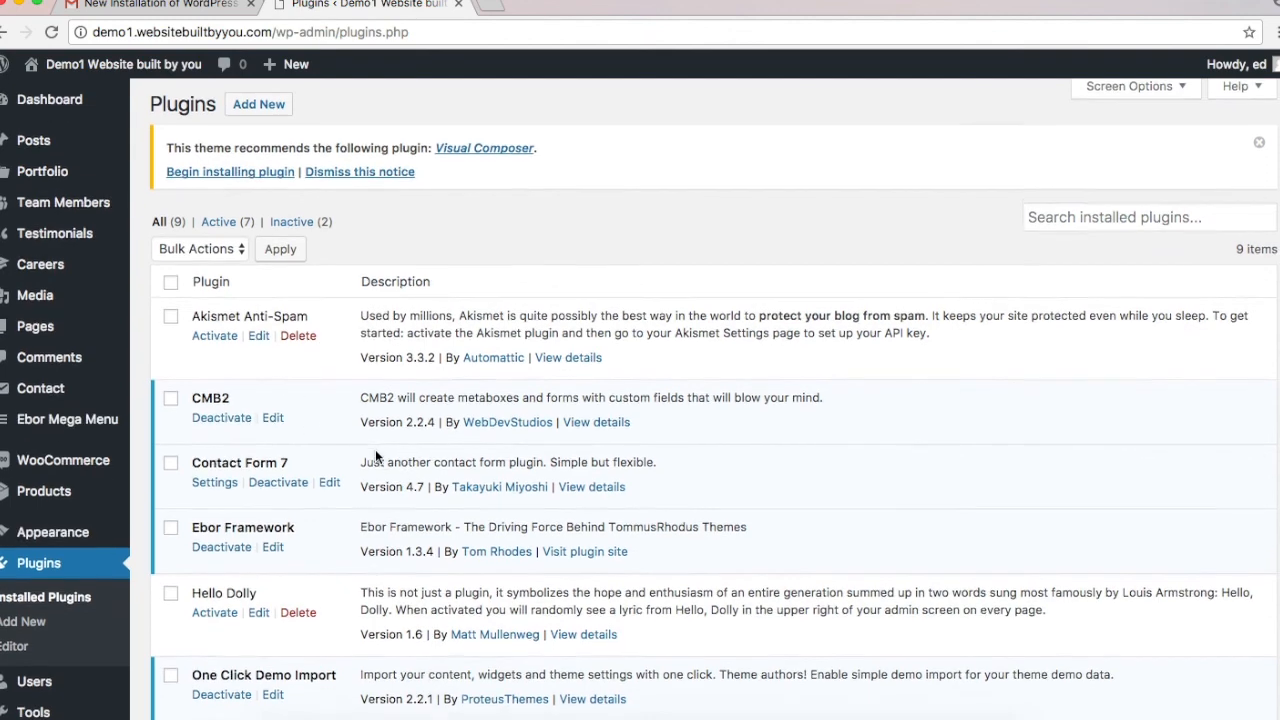
pyautogui.scroll(-5, 375, 455)
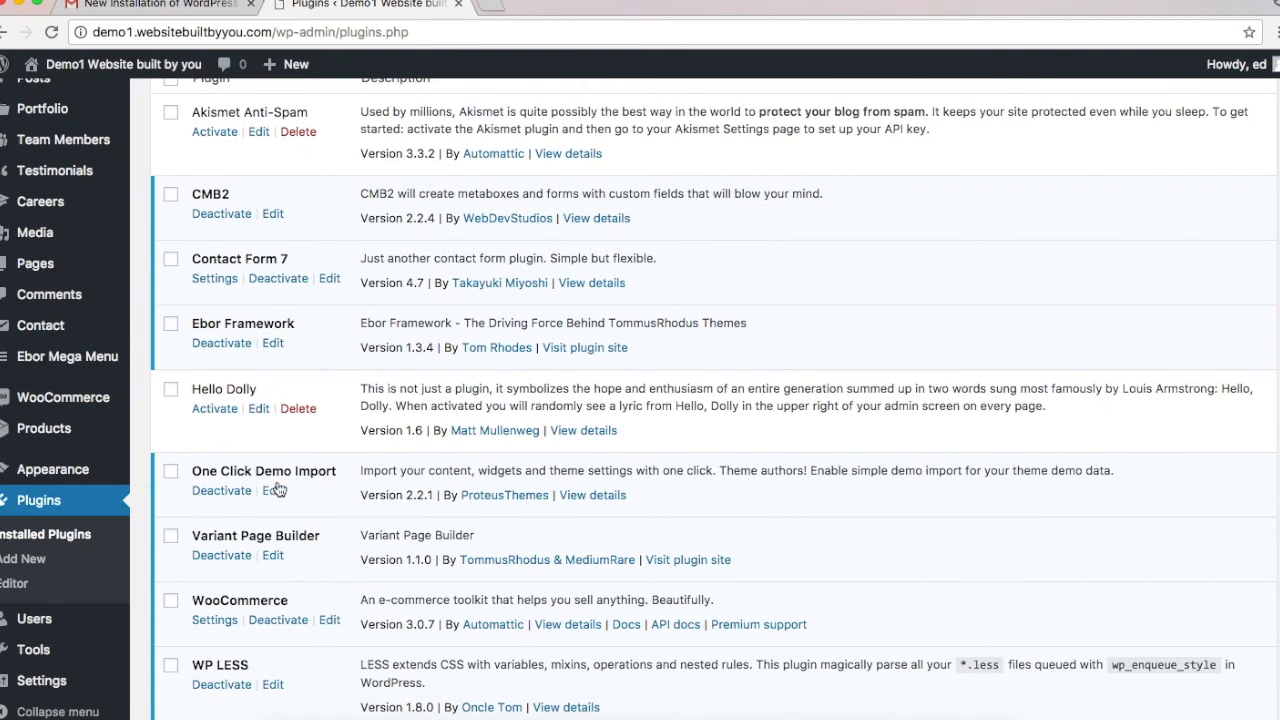
pyautogui.scroll(-2, 252, 697)
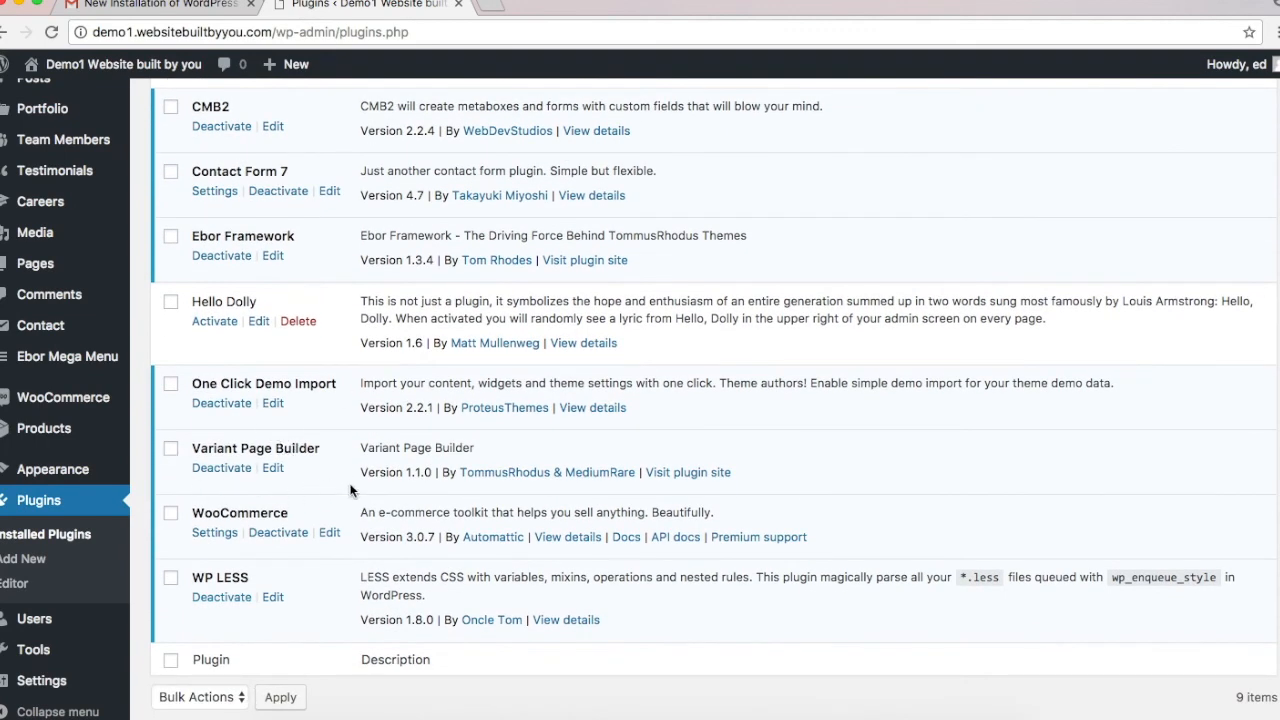
pyautogui.scroll(4, 350, 490)
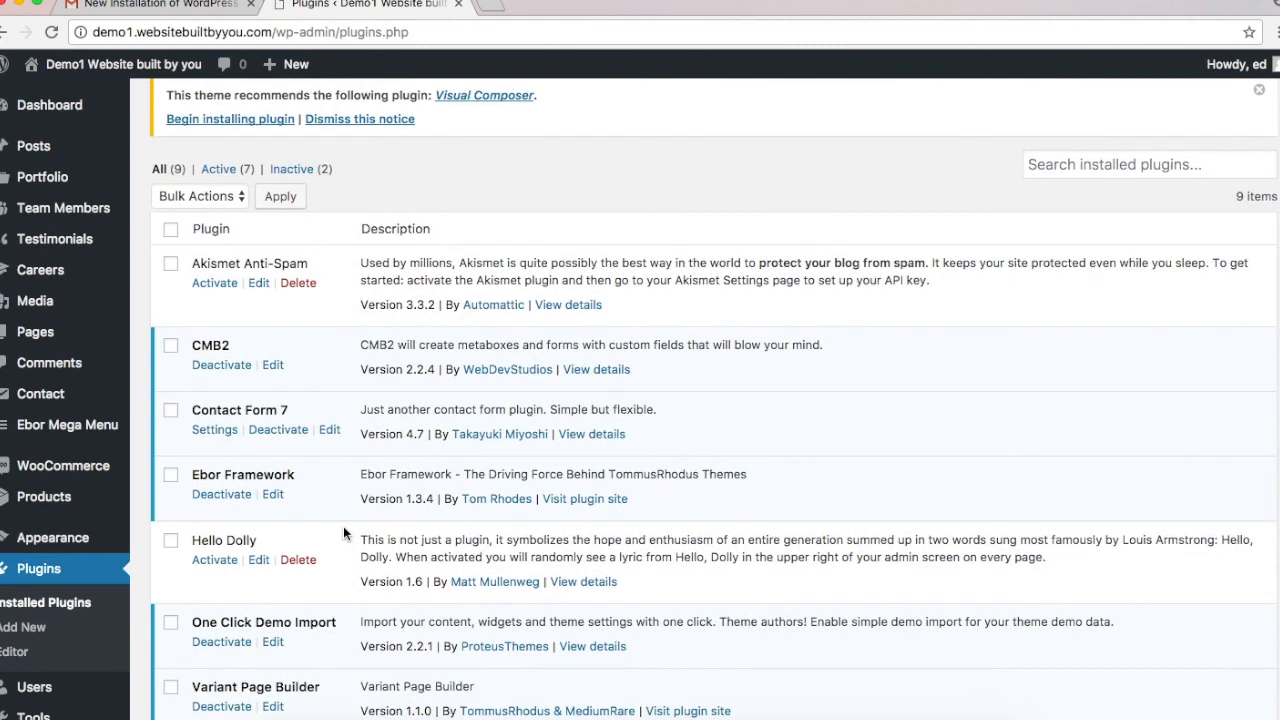
pyautogui.scroll(2, 343, 526)
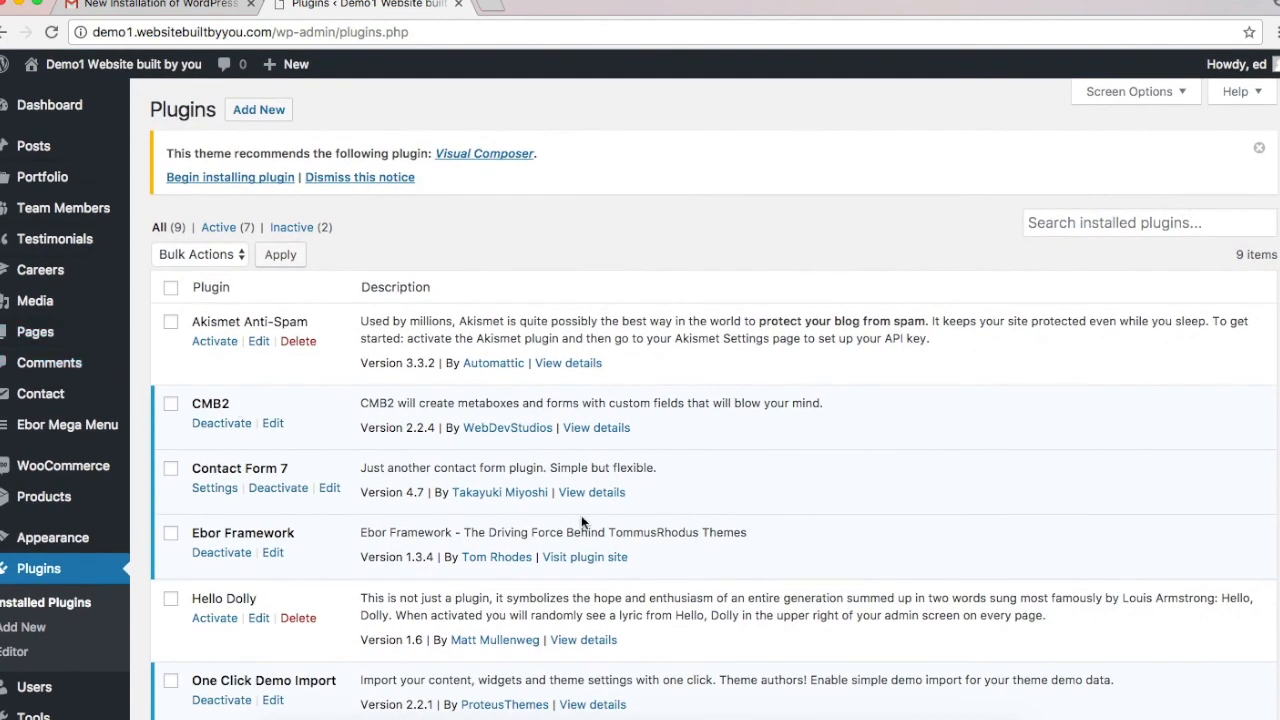
pyautogui.moveTo(22, 543)
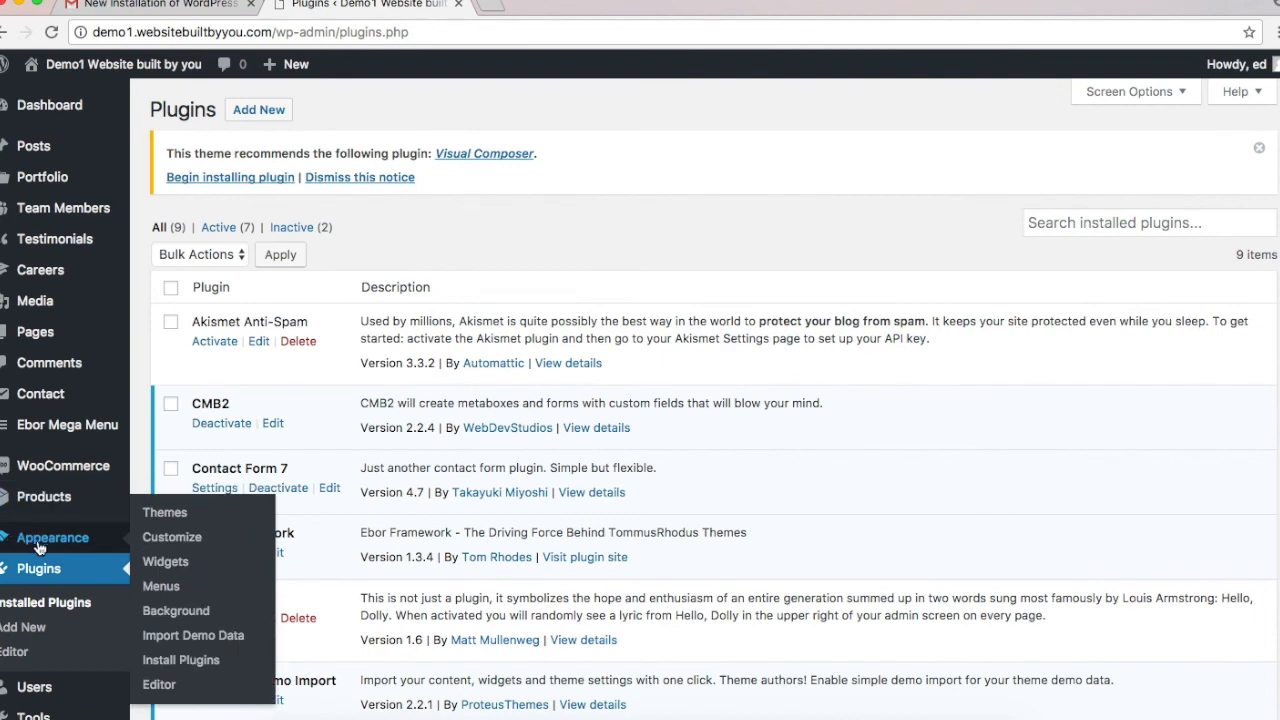
# Step: Import the Stack + Variant Demo Data from Appearance > Import Demo Data
pyautogui.click(217, 640)
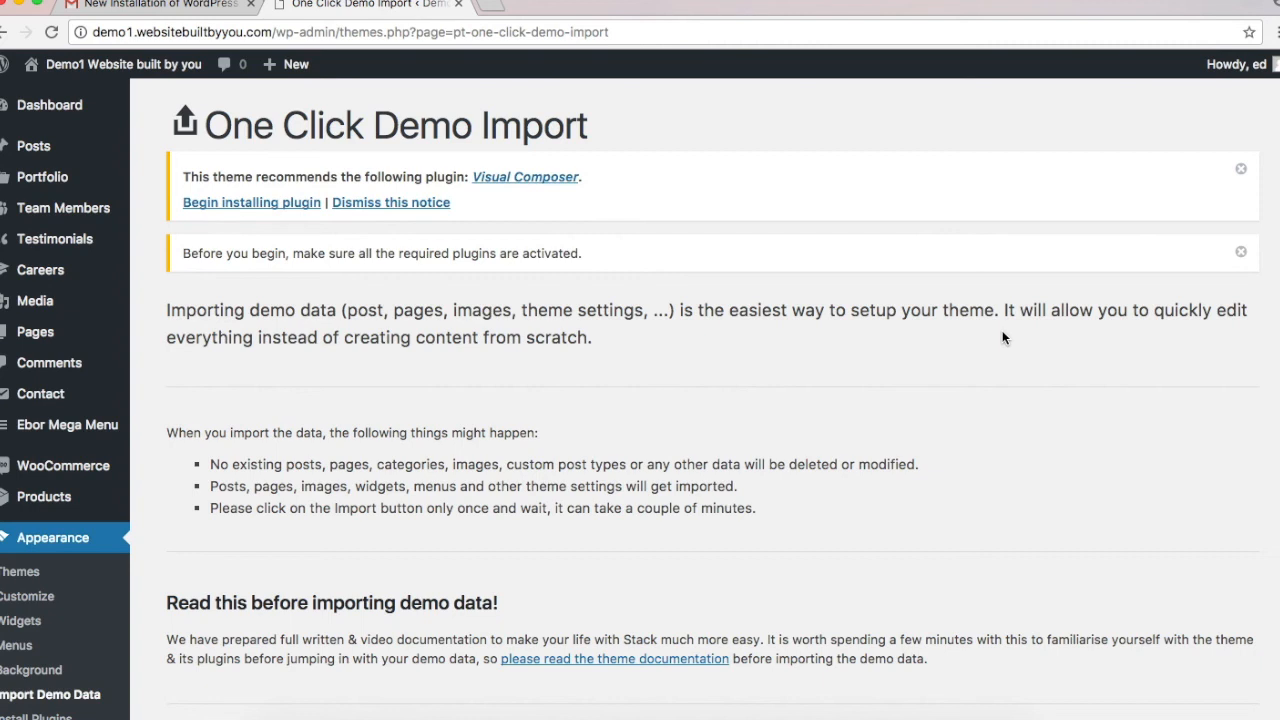
pyautogui.scroll(-5, 1002, 337)
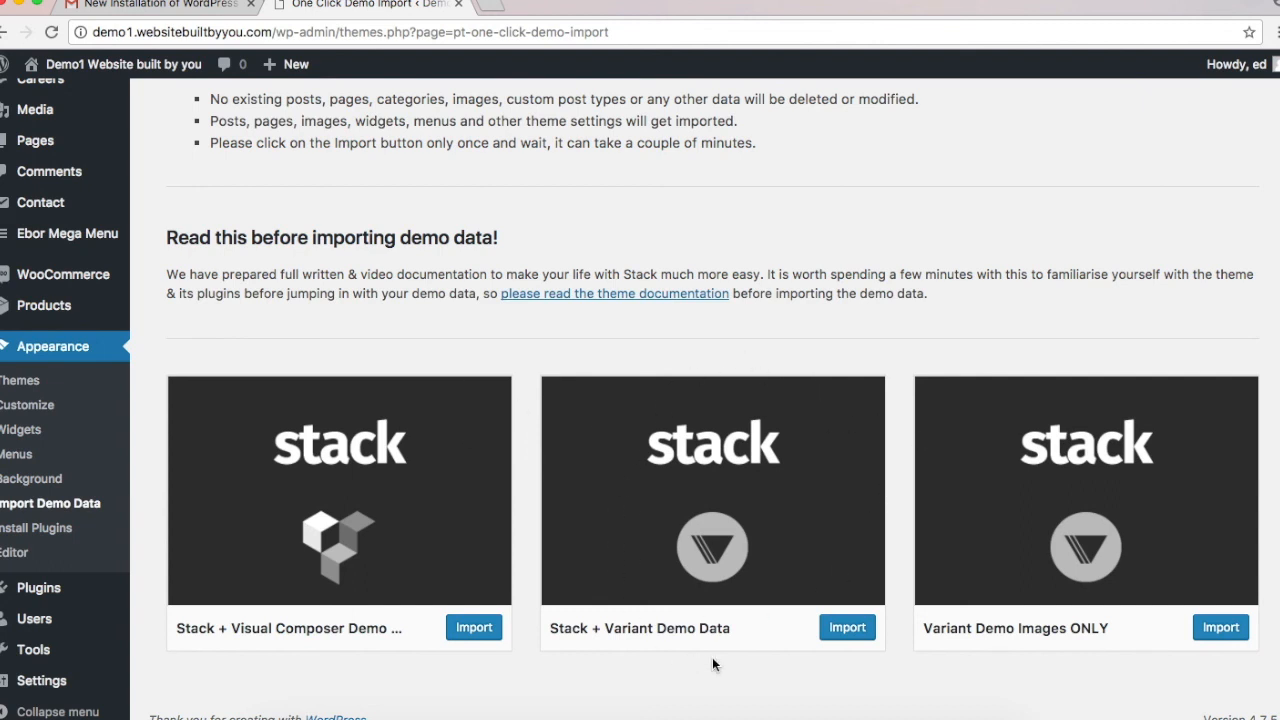
pyautogui.click(848, 627)
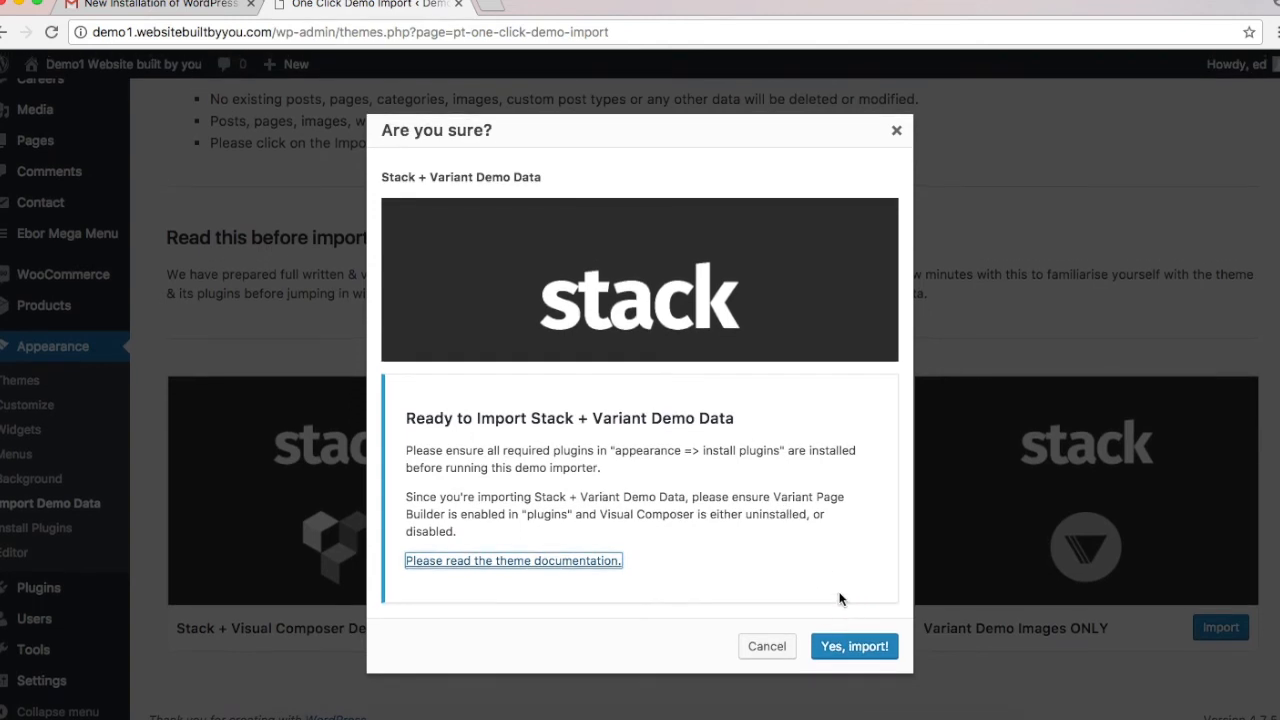
pyautogui.click(846, 648)
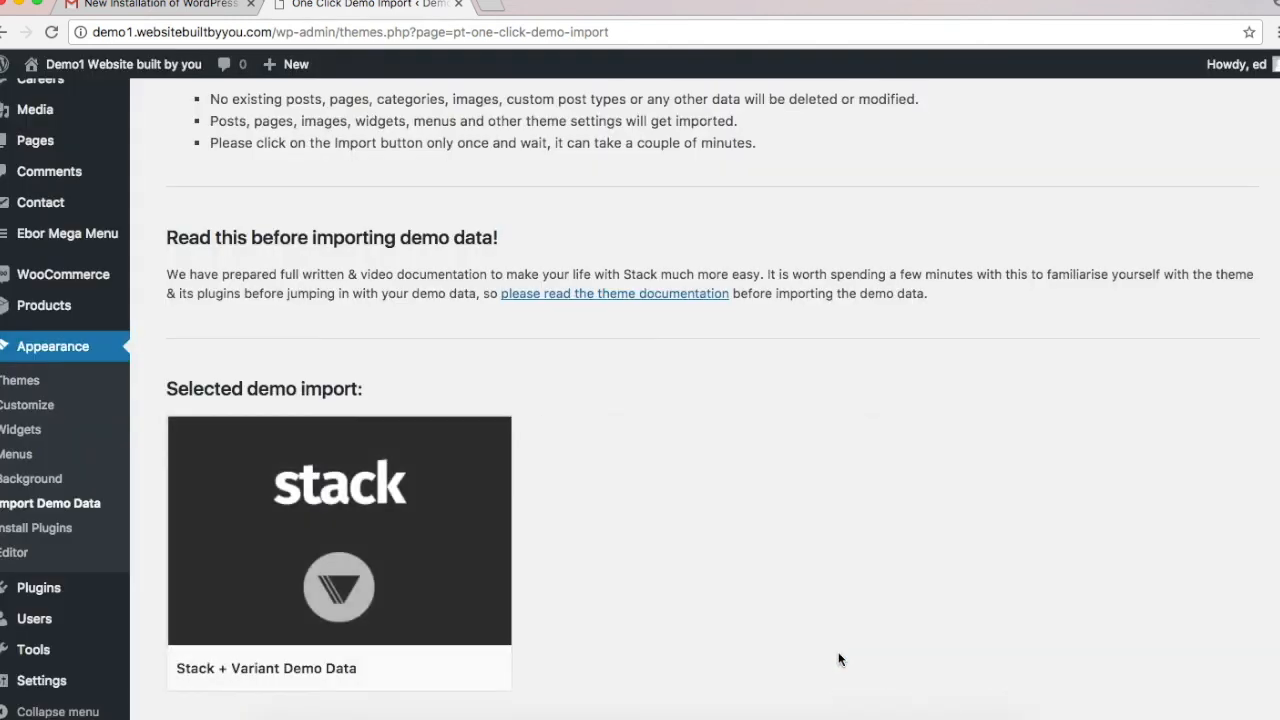
pyautogui.scroll(-2, 840, 659)
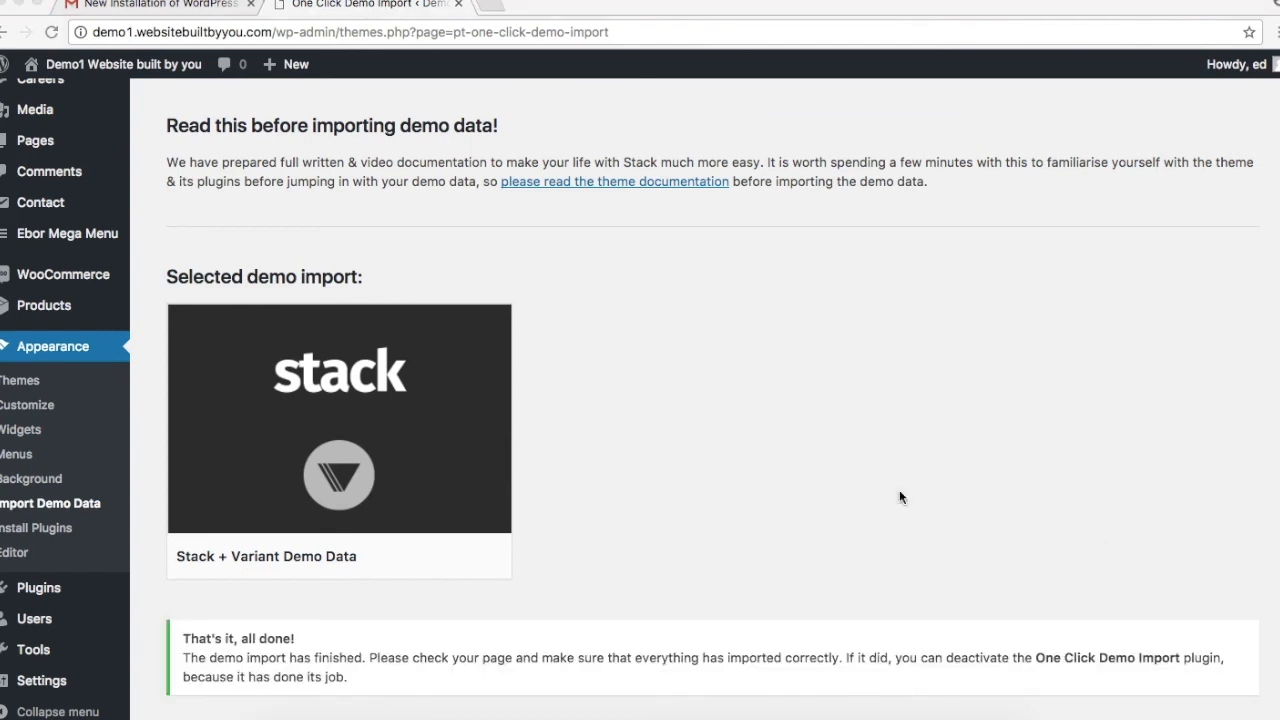
pyautogui.scroll(5, 899, 497)
pyautogui.scroll(3, 899, 497)
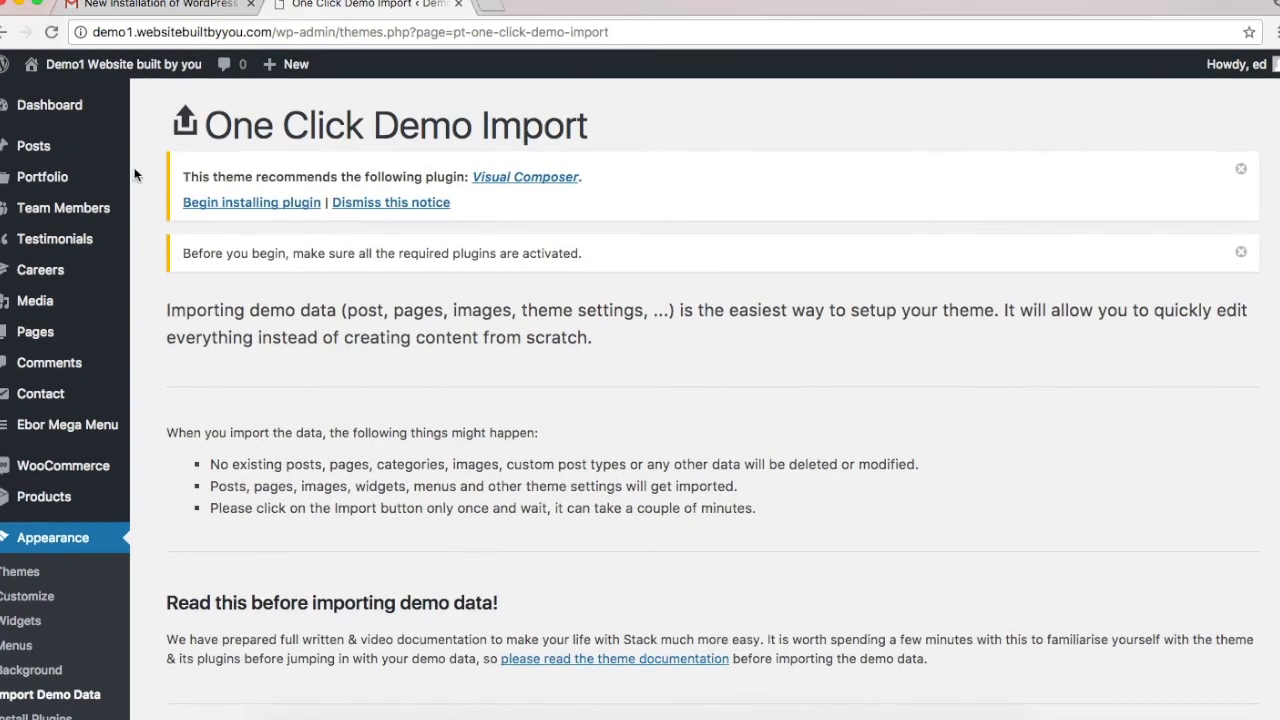
# Step: Review the imported pages in the Pages list
pyautogui.moveTo(66, 109)
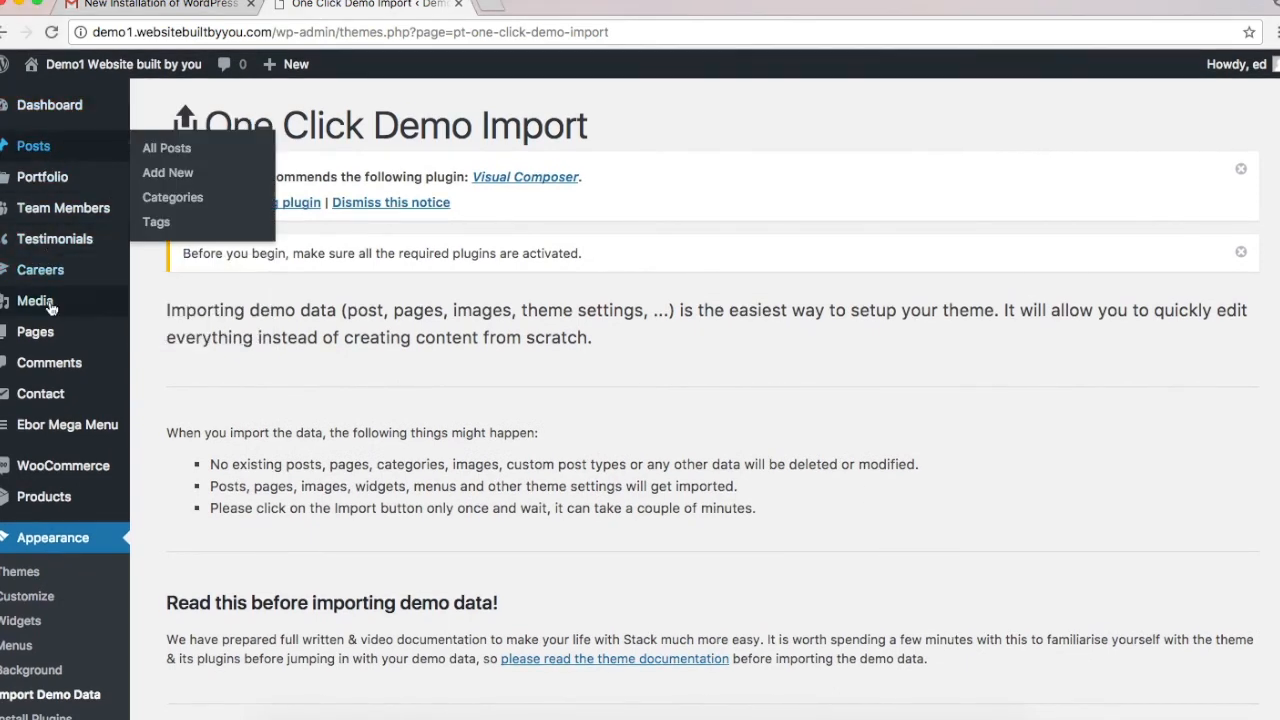
pyautogui.click(64, 335)
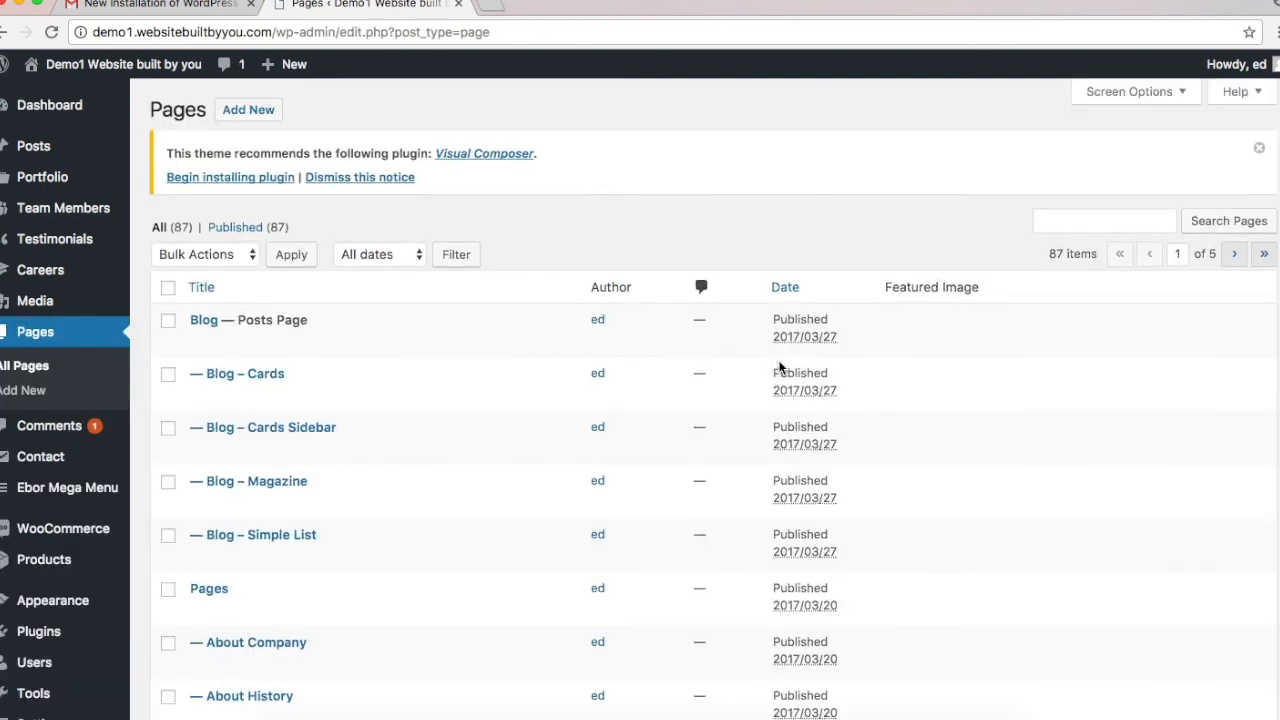
pyautogui.scroll(-10, 588, 578)
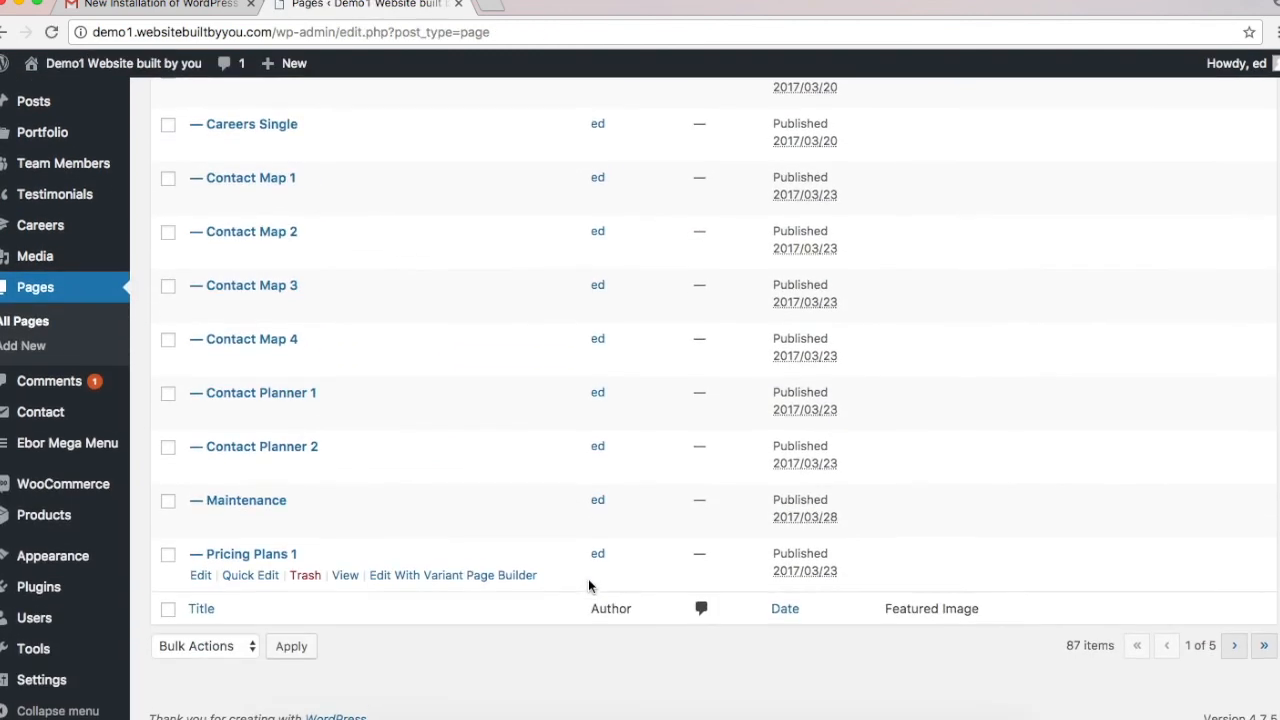
pyautogui.scroll(10, 591, 586)
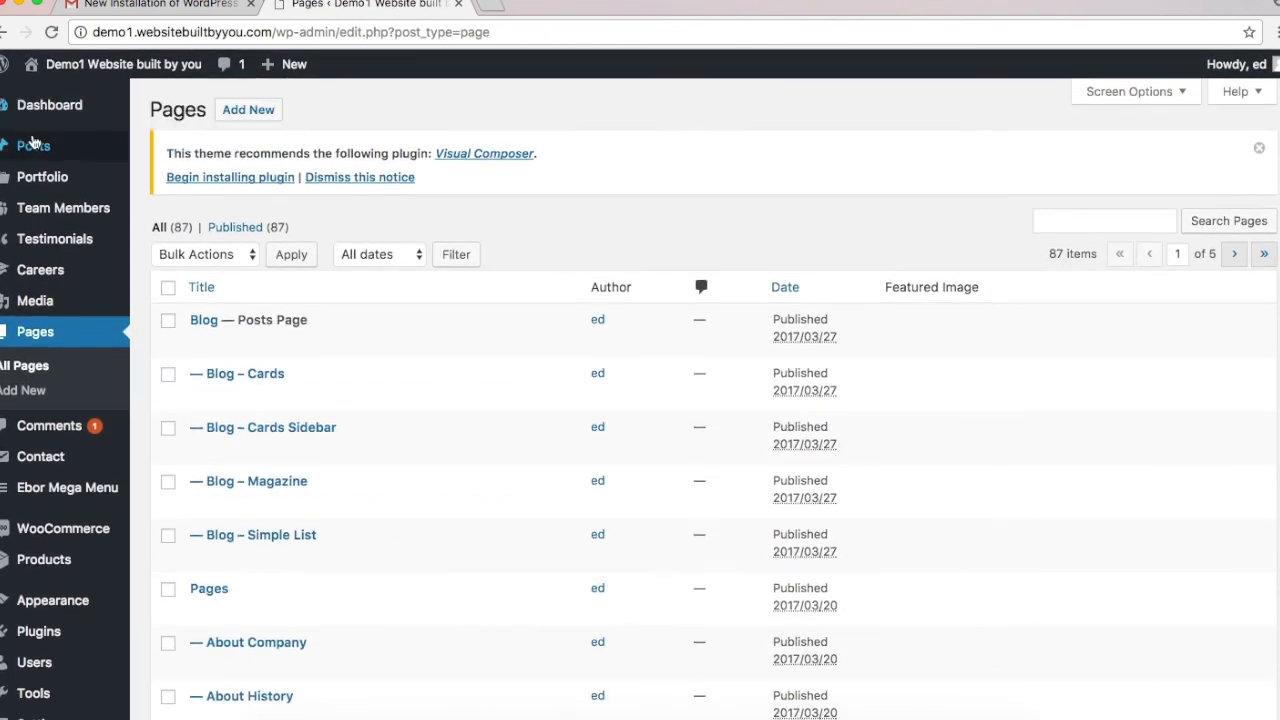
# Step: Switch to the My Blog site's dashboard at demo2
pyautogui.click(60, 108)
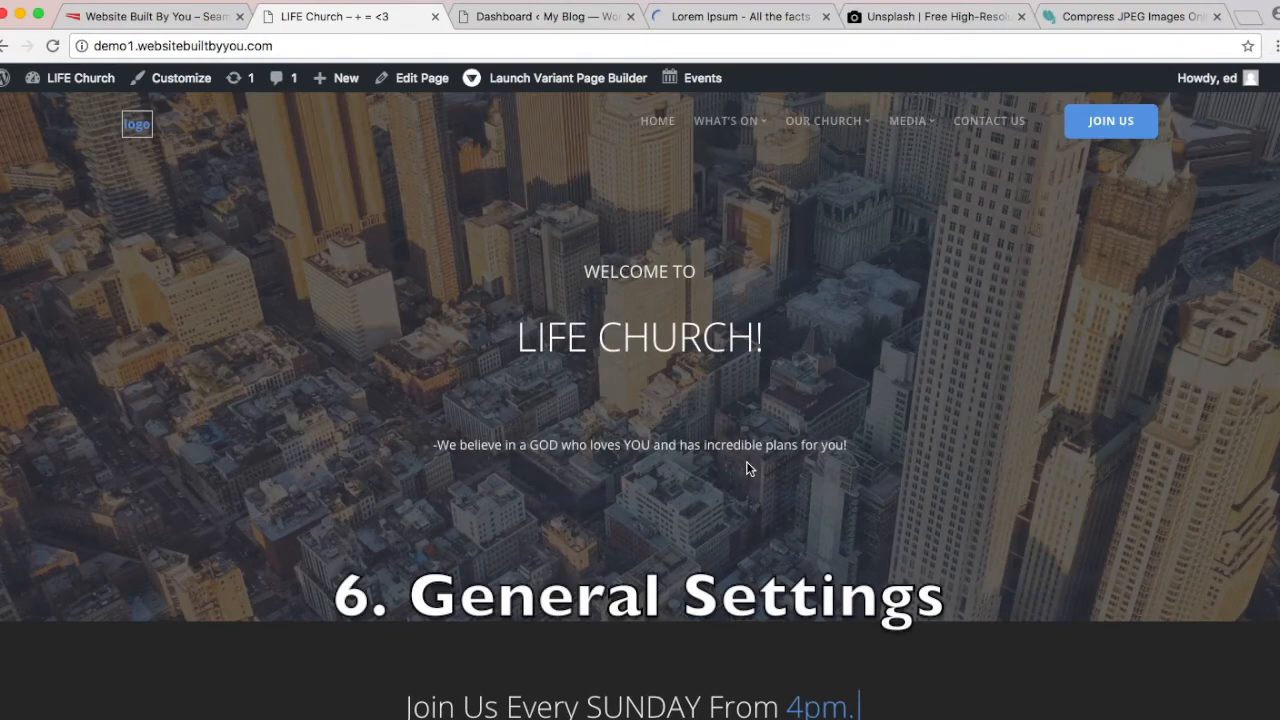
pyautogui.scroll(-6, 746, 461)
pyautogui.scroll(-10, 746, 462)
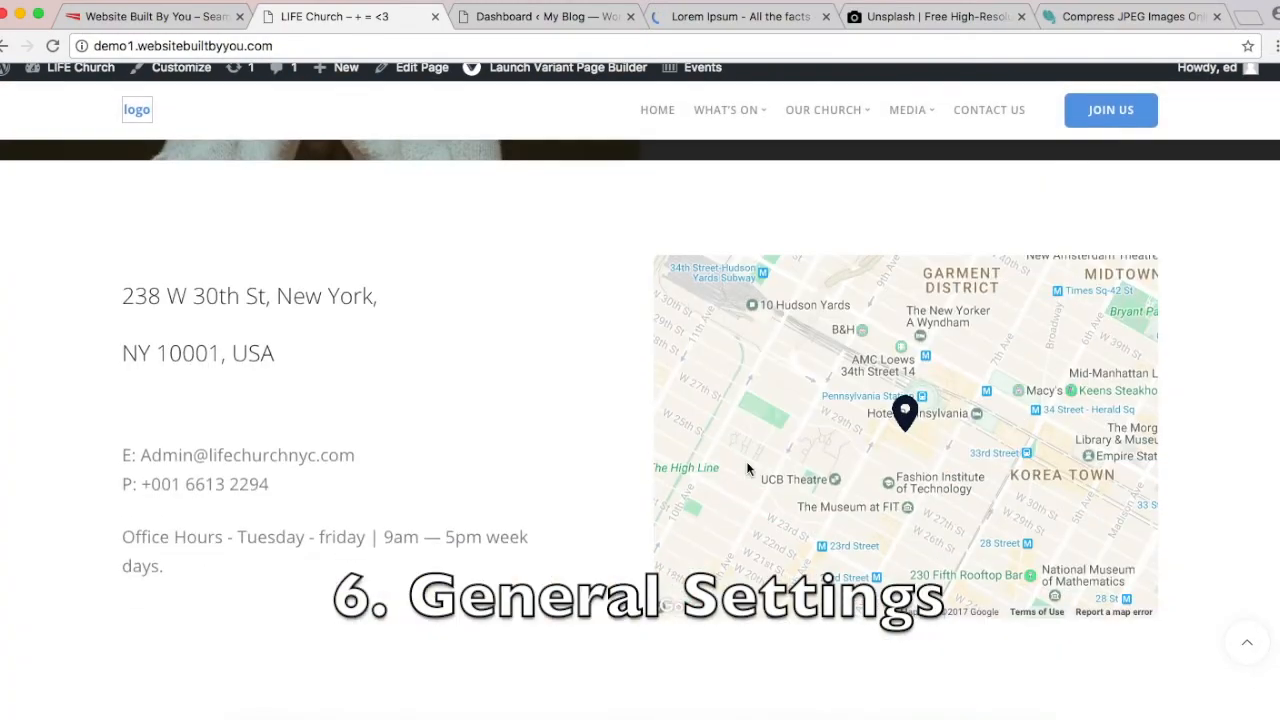
pyautogui.click(549, 17)
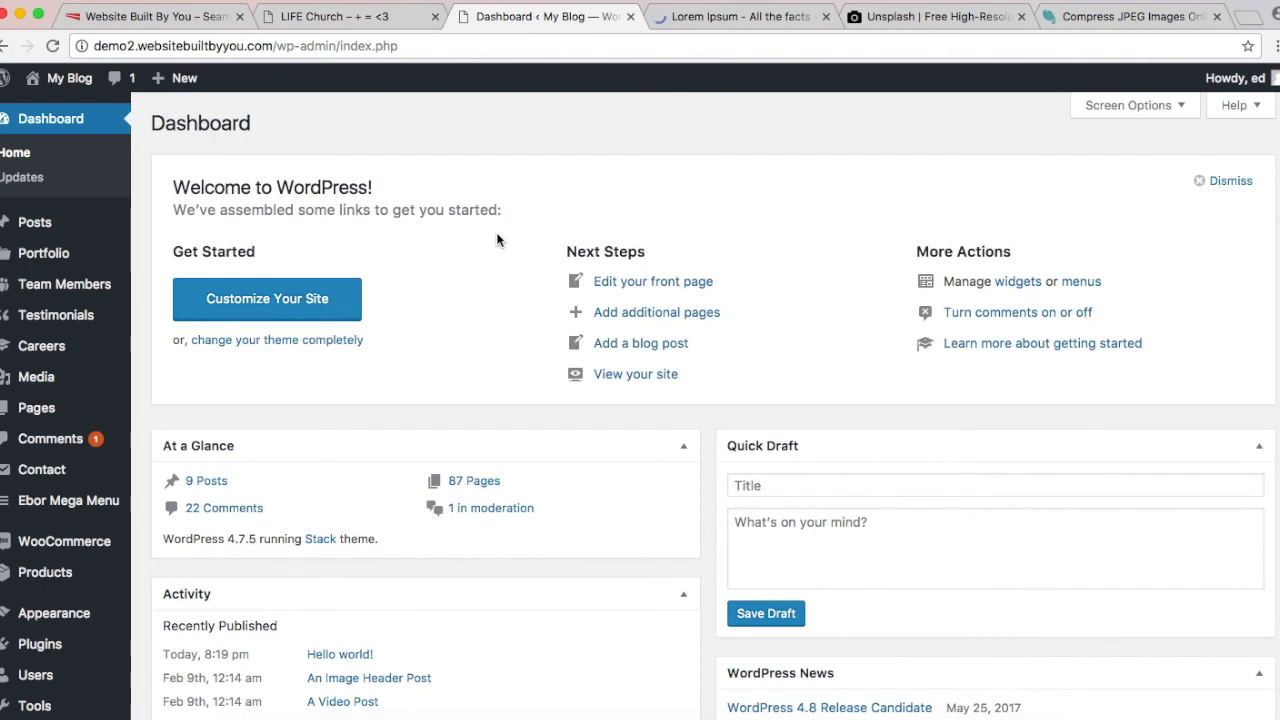
pyautogui.scroll(-3, 497, 239)
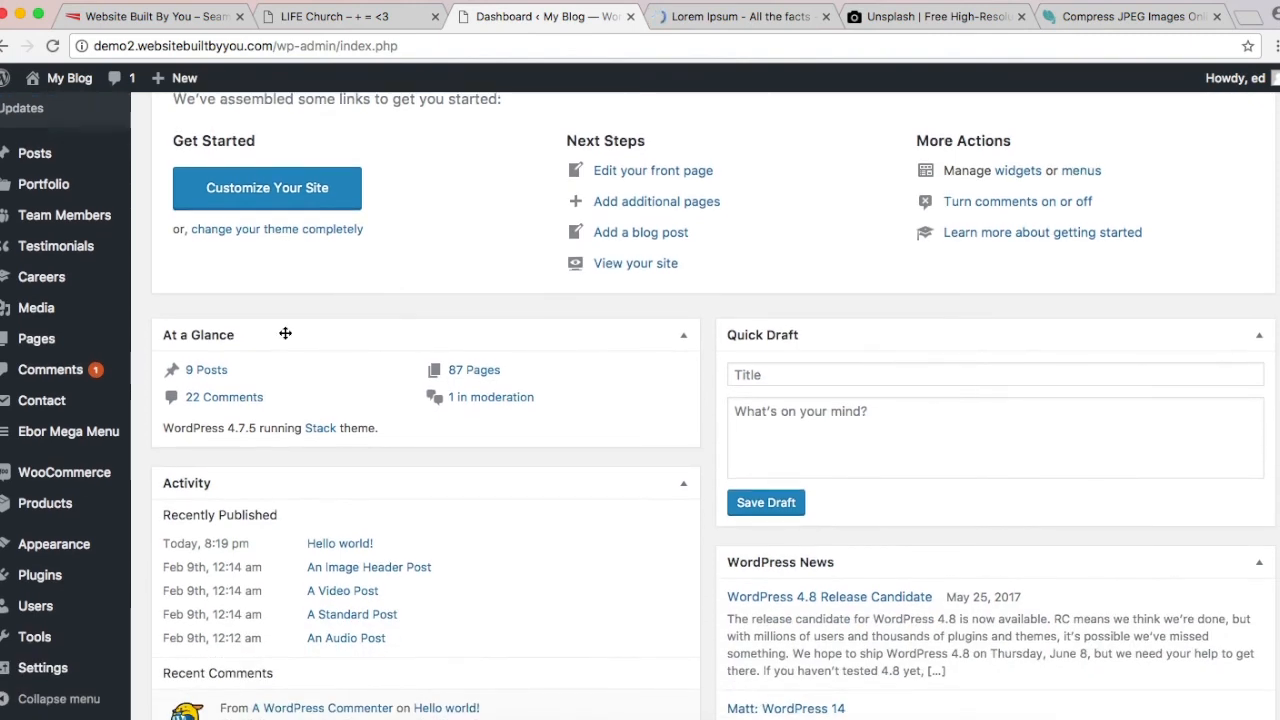
# Step: Go to Settings > General in the My Blog admin sidebar
pyautogui.moveTo(85, 670)
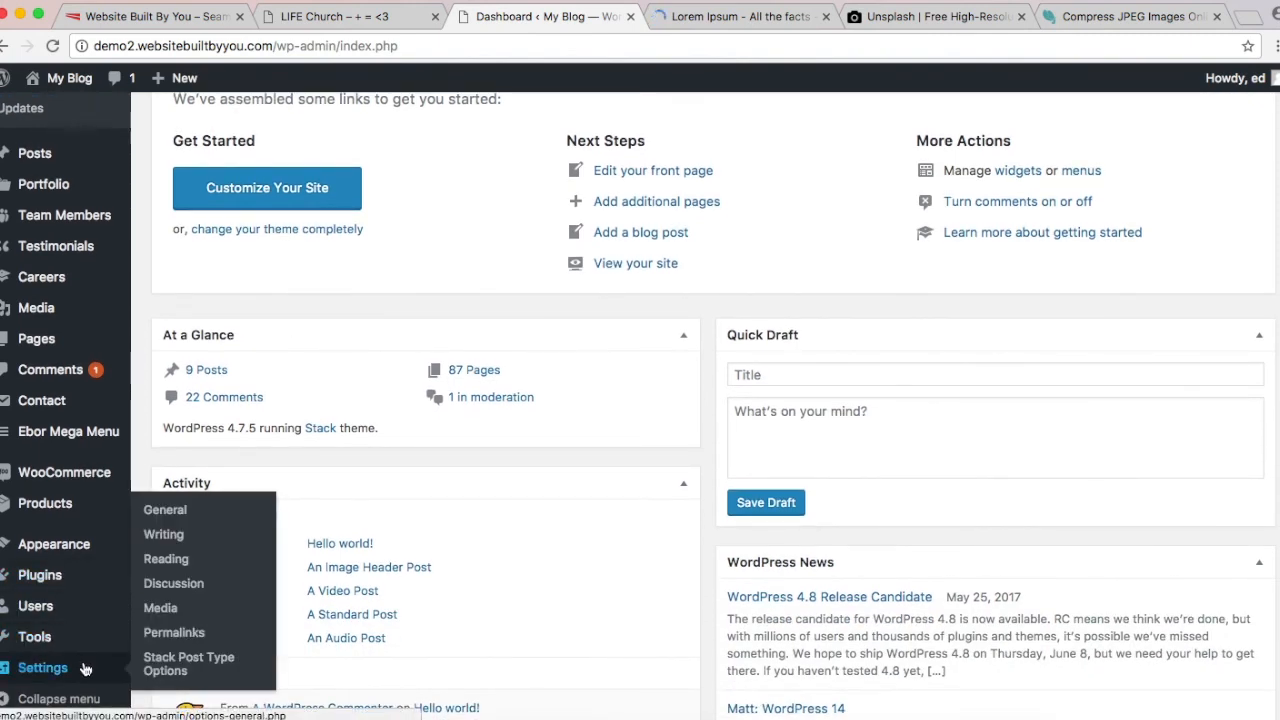
pyautogui.click(165, 511)
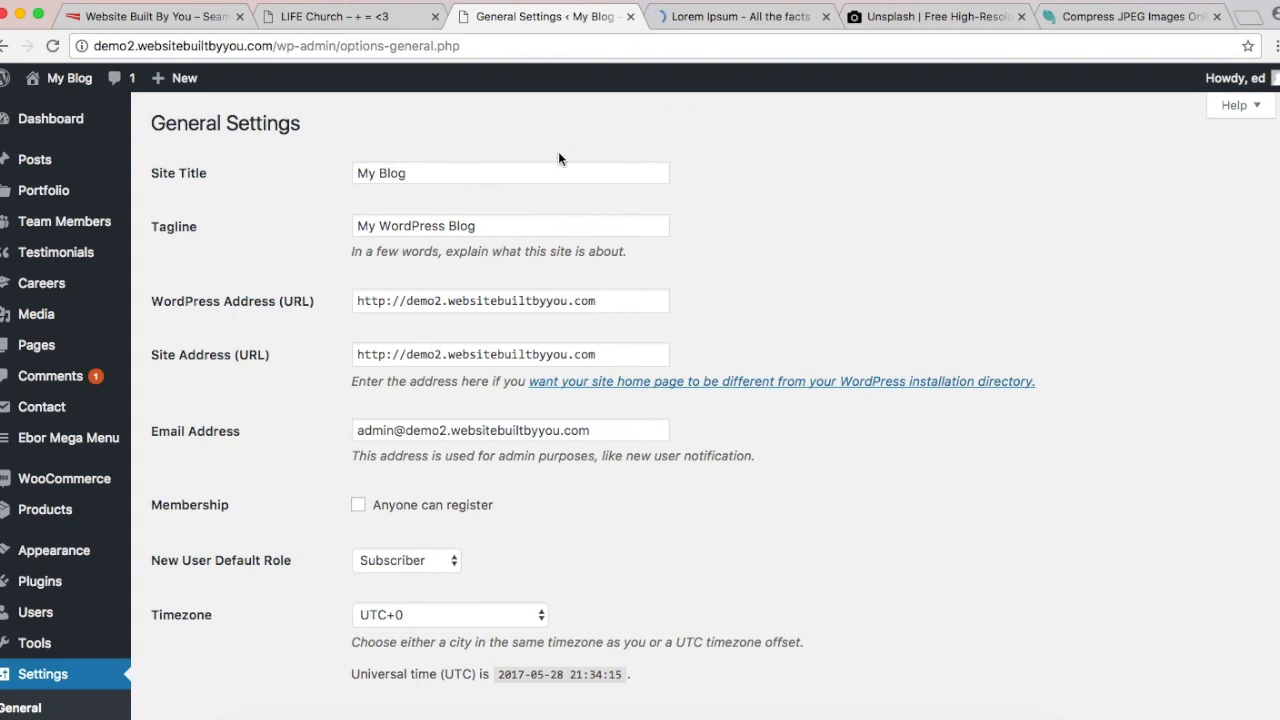
pyautogui.doubleClick(522, 173)
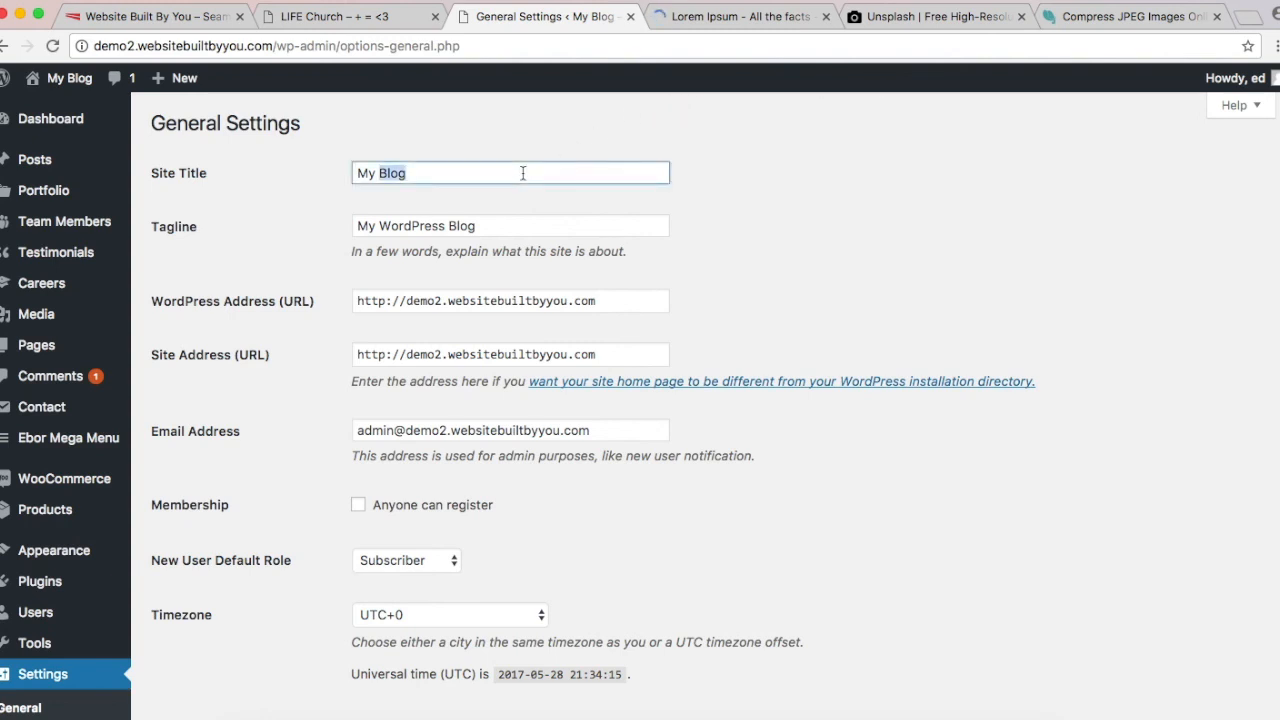
pyautogui.tripleClick(522, 173)
pyautogui.write('L')
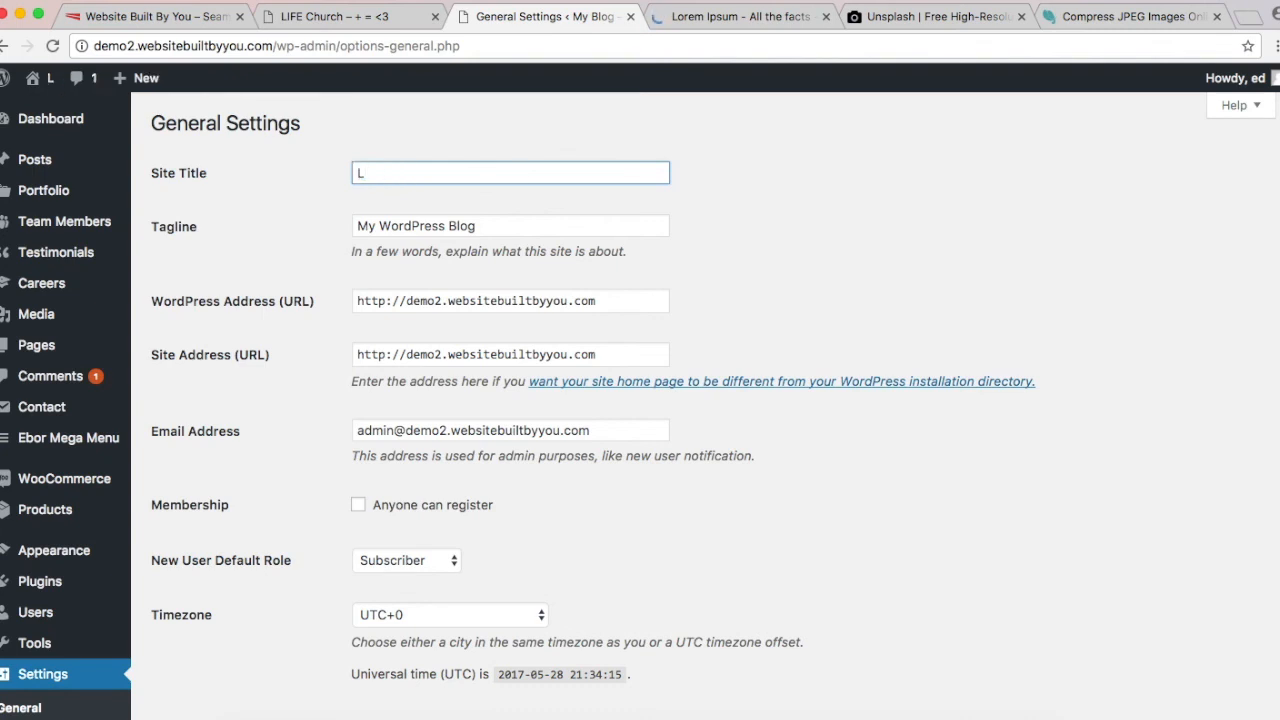
pyautogui.write('ife Church')
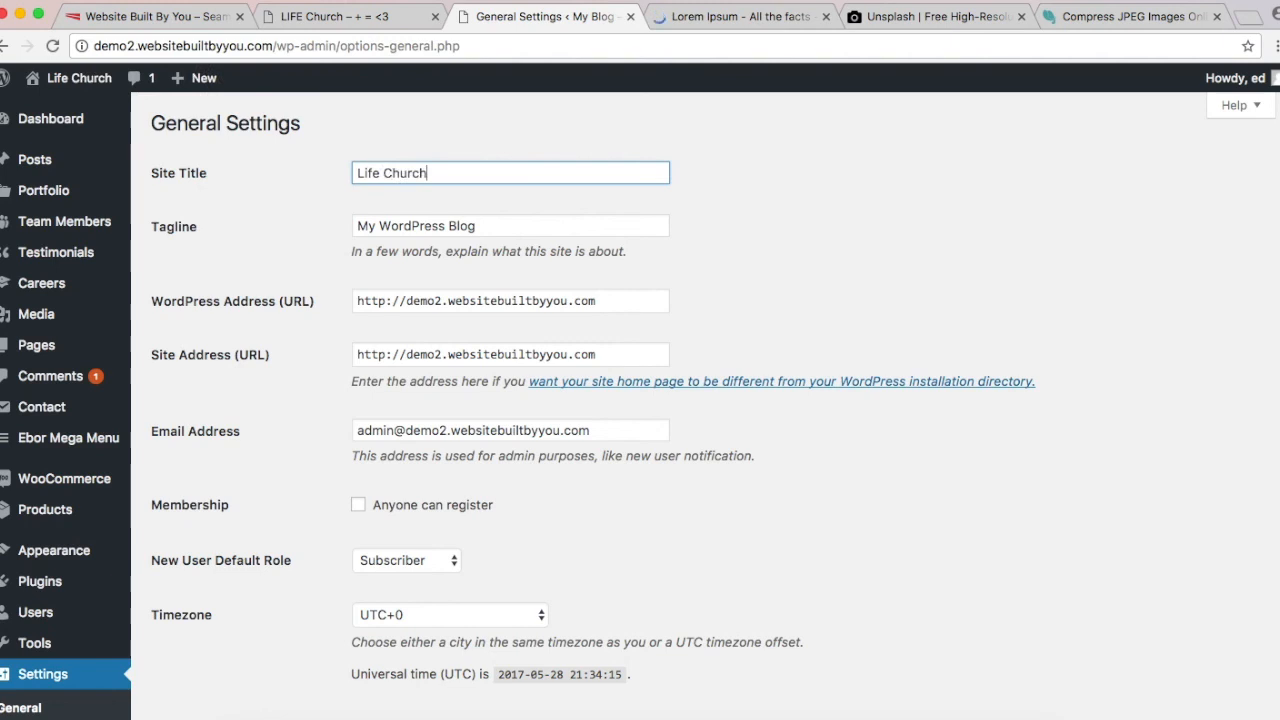
pyautogui.tripleClick(508, 229)
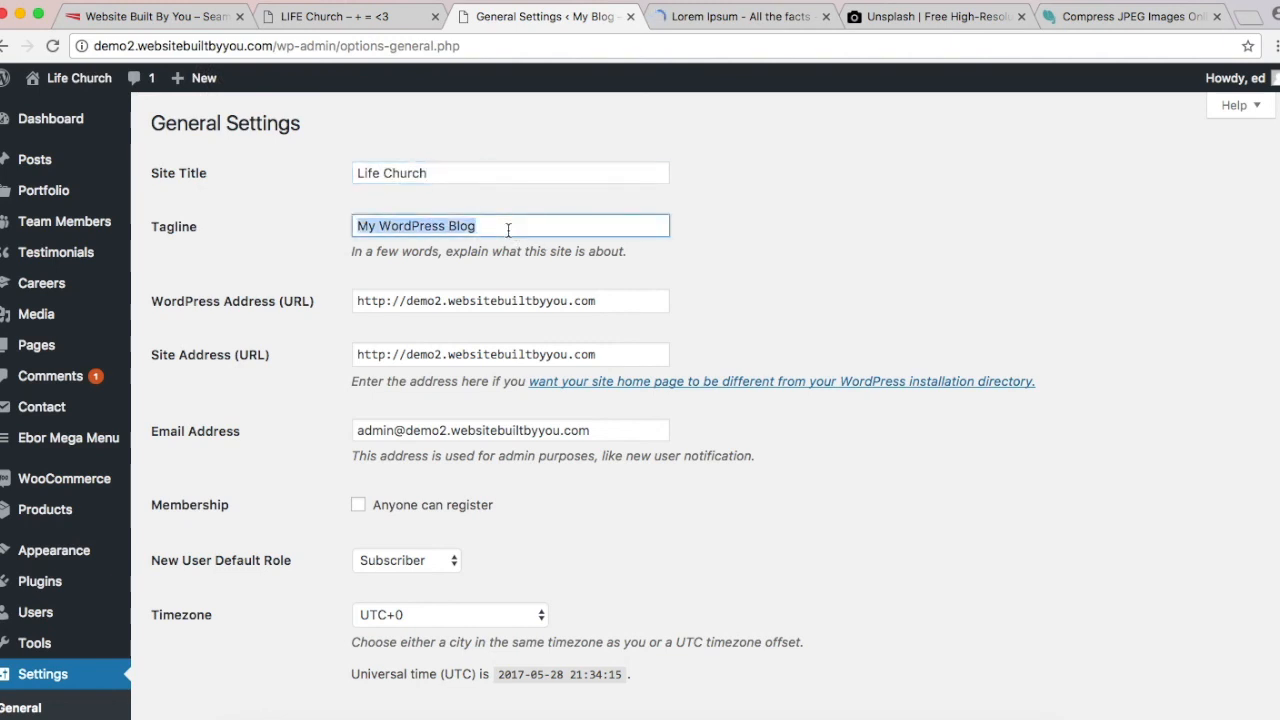
pyautogui.press('BackSpace')
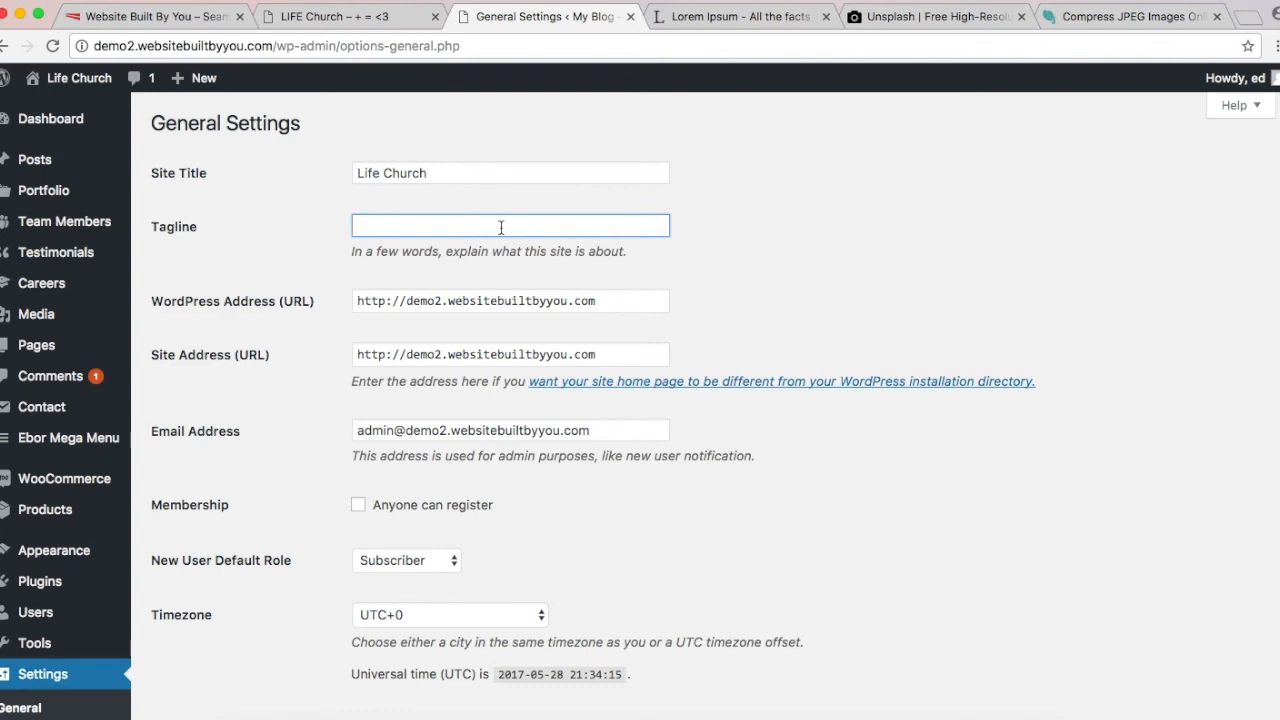
pyautogui.write('Welcome')
pyautogui.click(811, 257)
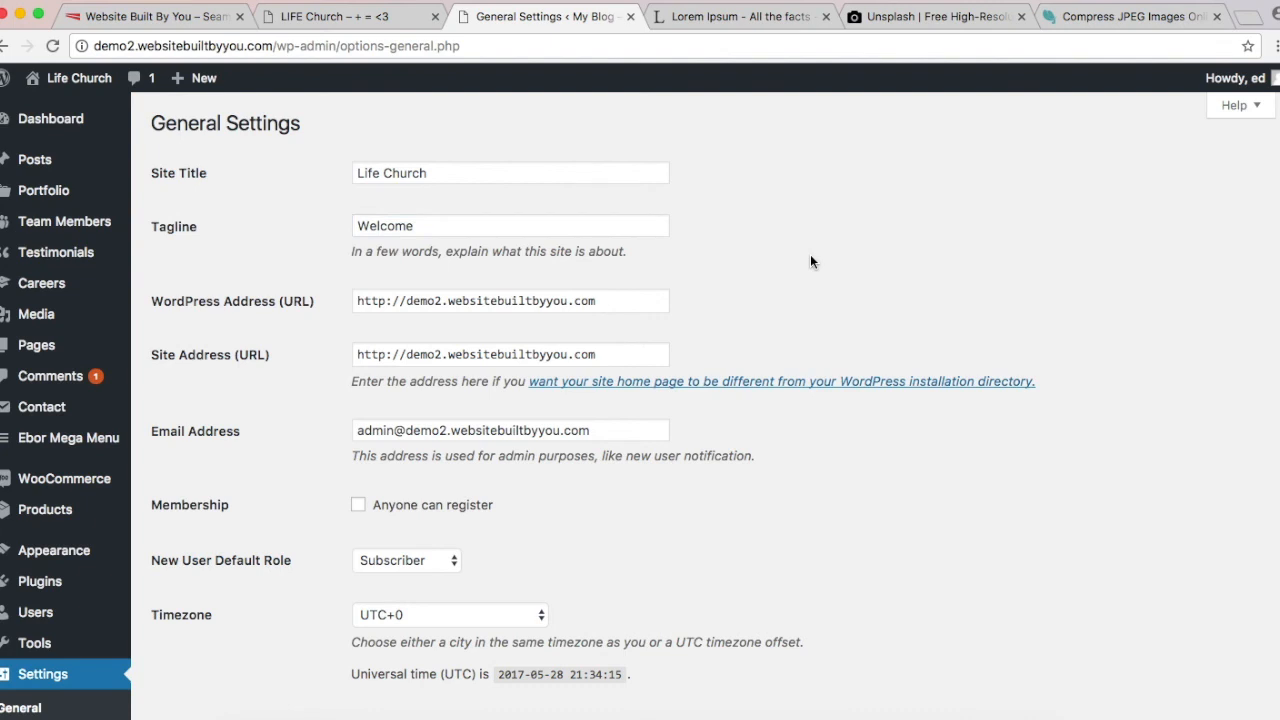
pyautogui.scroll(-5, 810, 262)
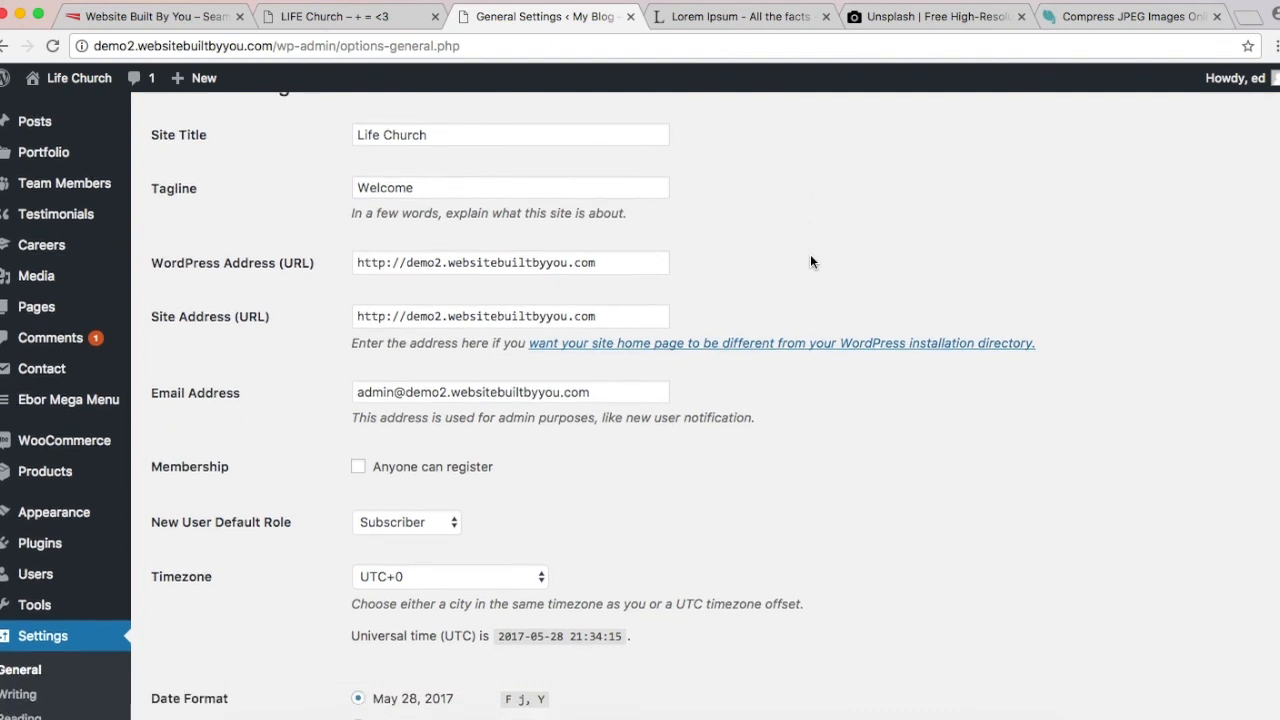
pyautogui.scroll(-3, 608, 305)
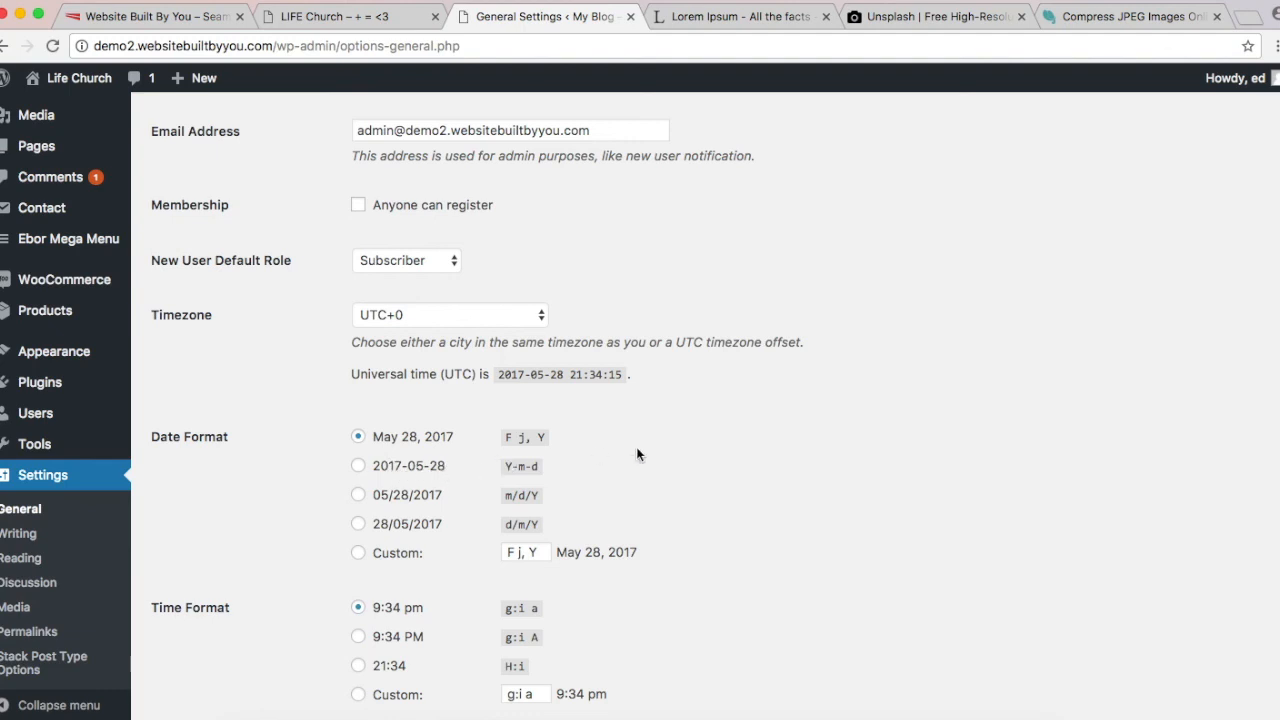
pyautogui.scroll(-1, 637, 455)
pyautogui.click(479, 281)
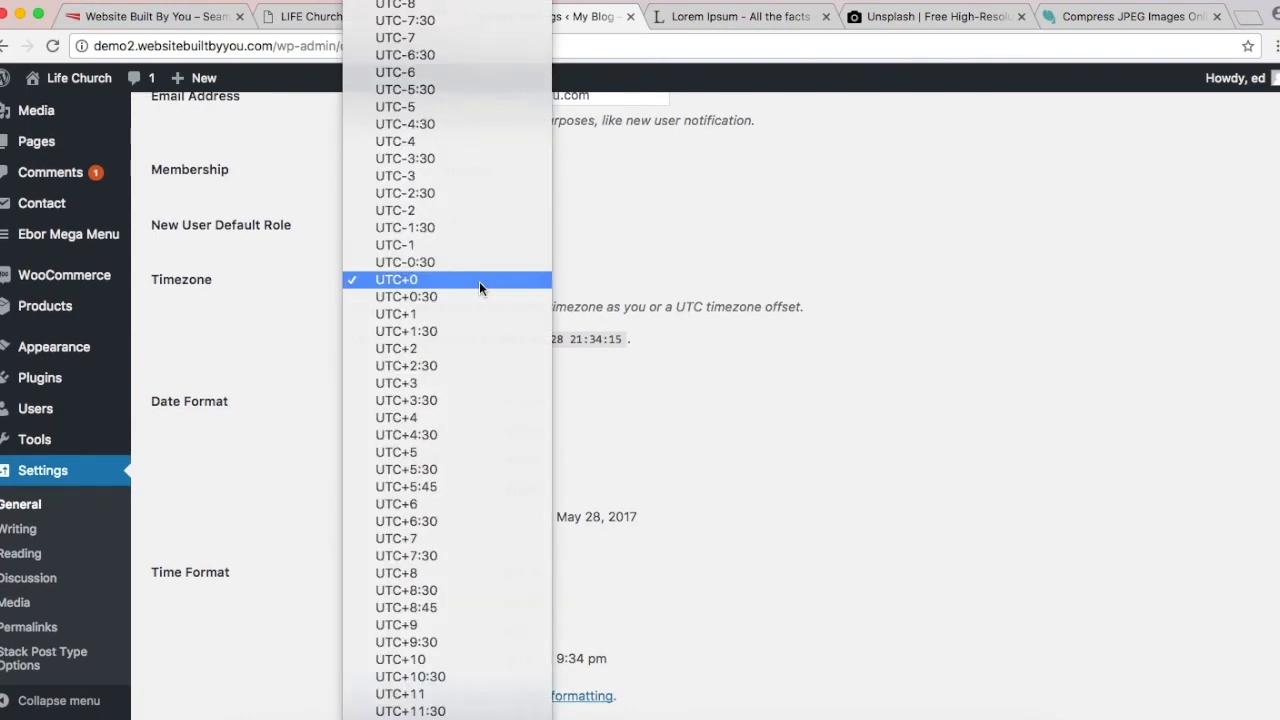
pyautogui.click(479, 281)
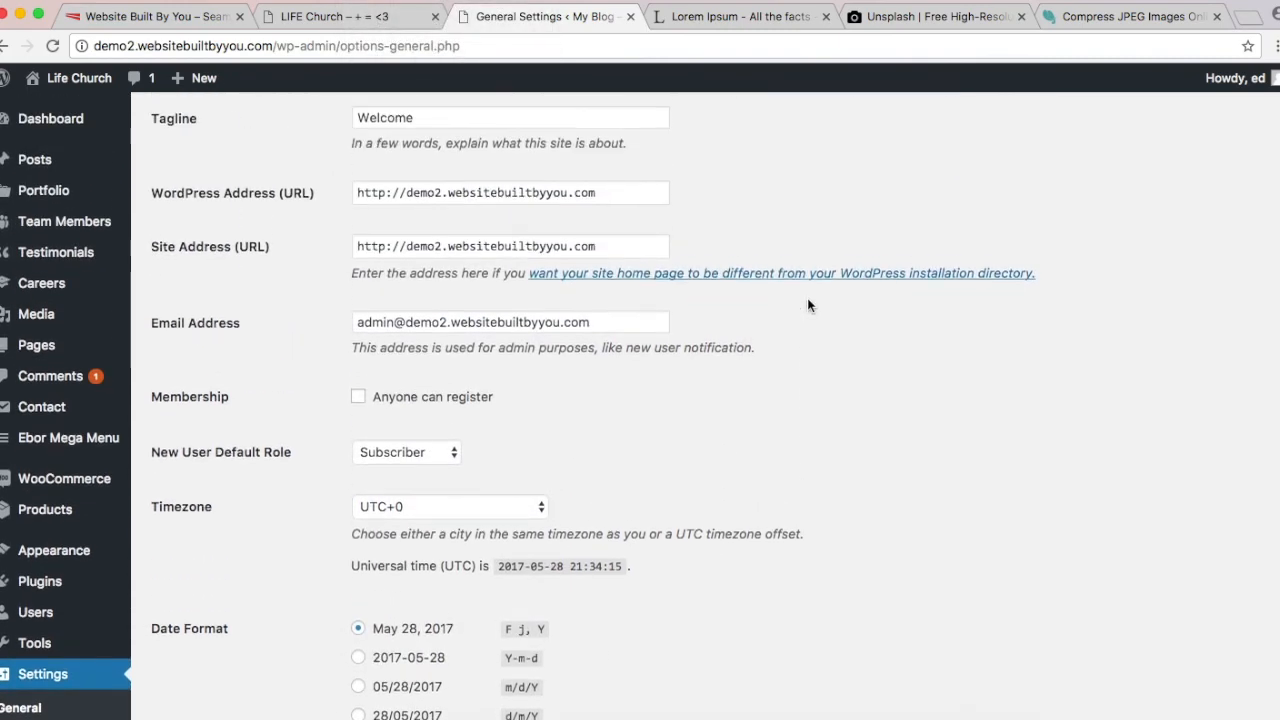
pyautogui.scroll(-1, 72, 690)
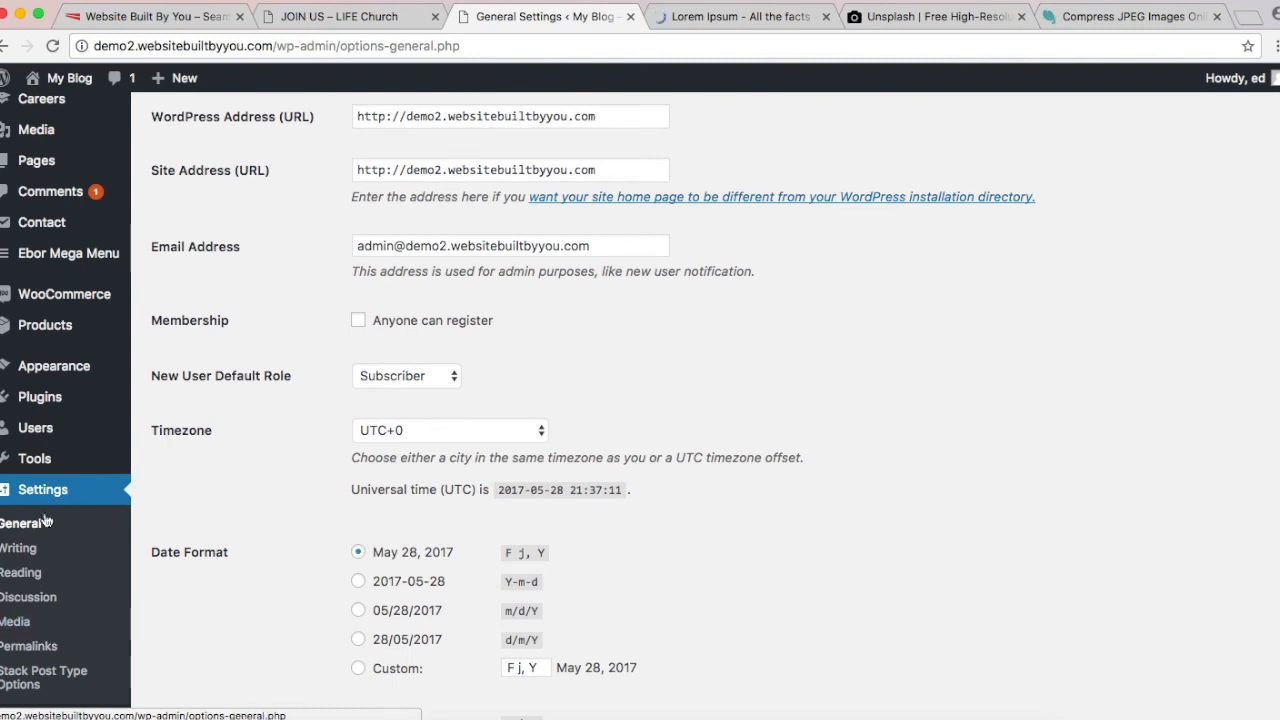
# Step: Choose the Post name permalink structure, then switch to the LIFE Church Join Us tab
pyautogui.click(30, 648)
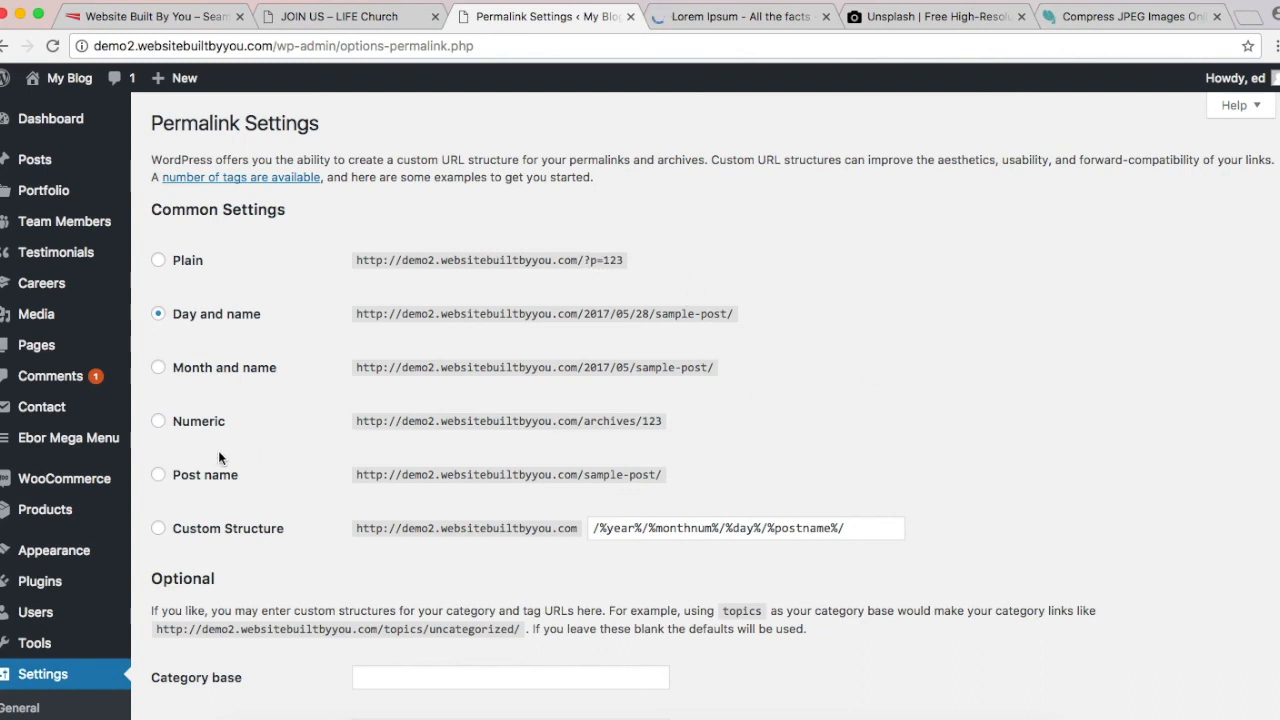
pyautogui.click(186, 484)
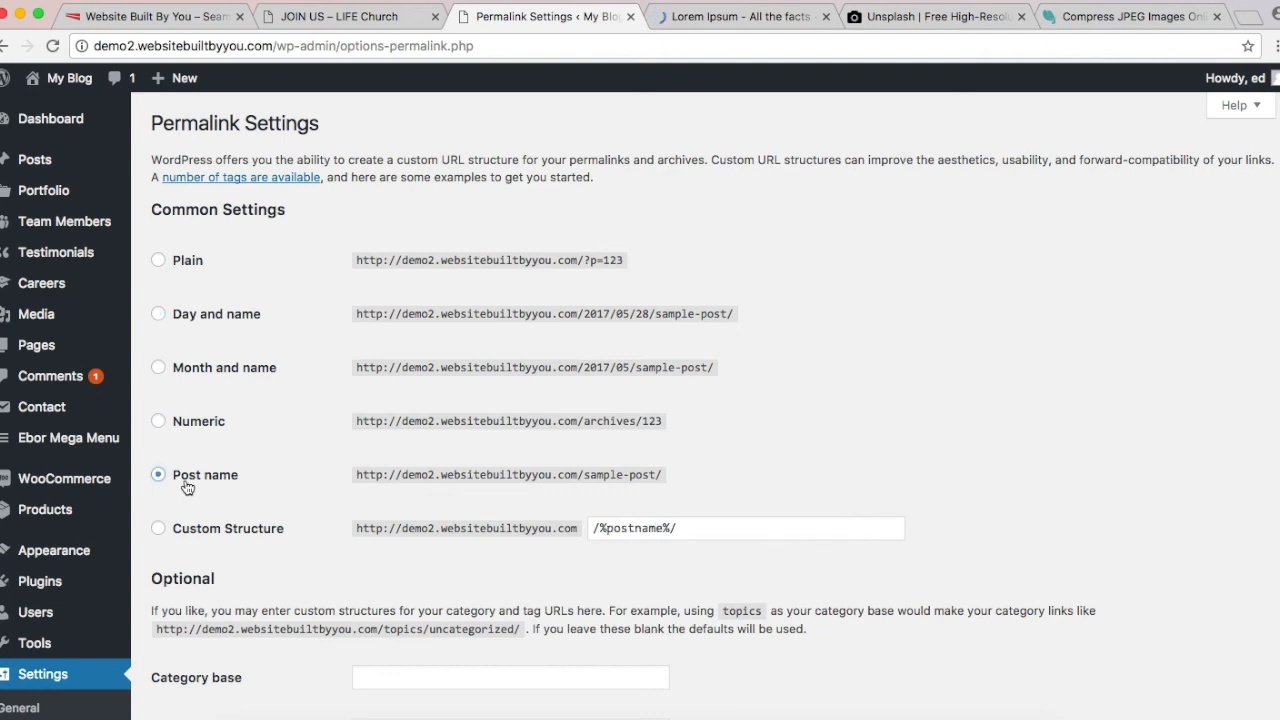
pyautogui.click(384, 18)
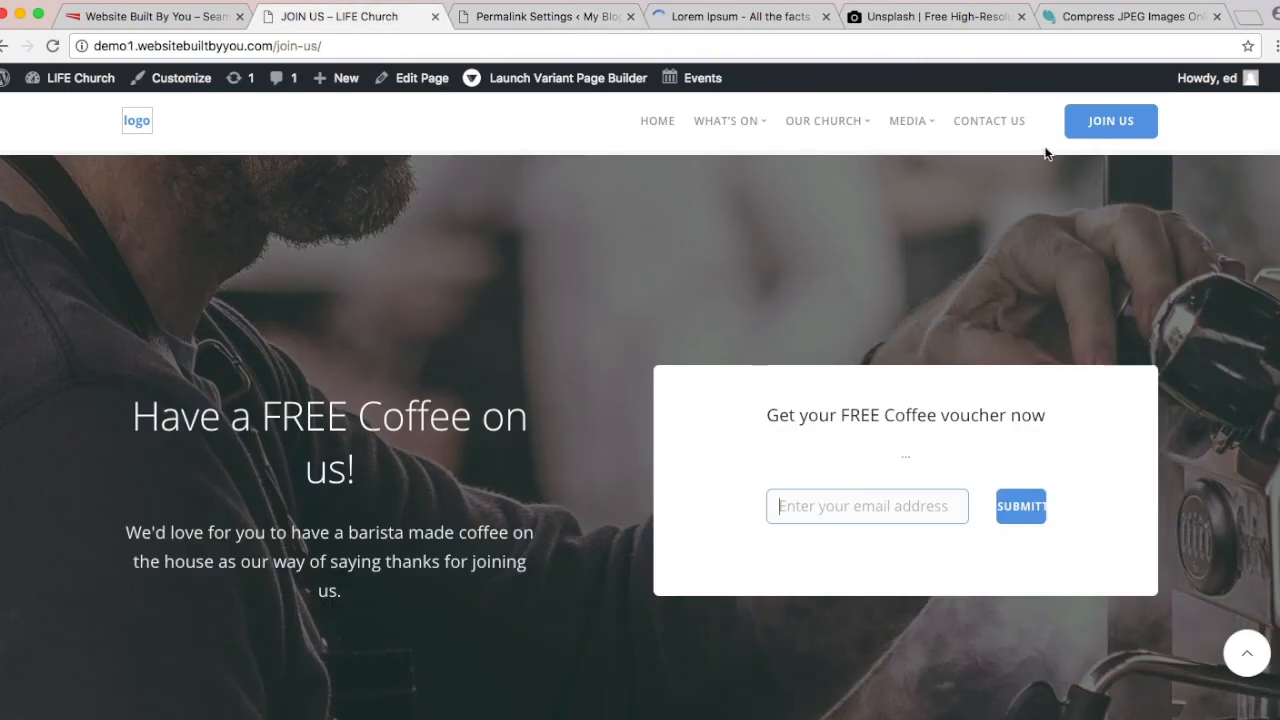
# Step: Scroll the Join Us page to the top and return to Permalink Settings showing Post name
pyautogui.scroll(3, 648, 515)
pyautogui.scroll(5, 648, 515)
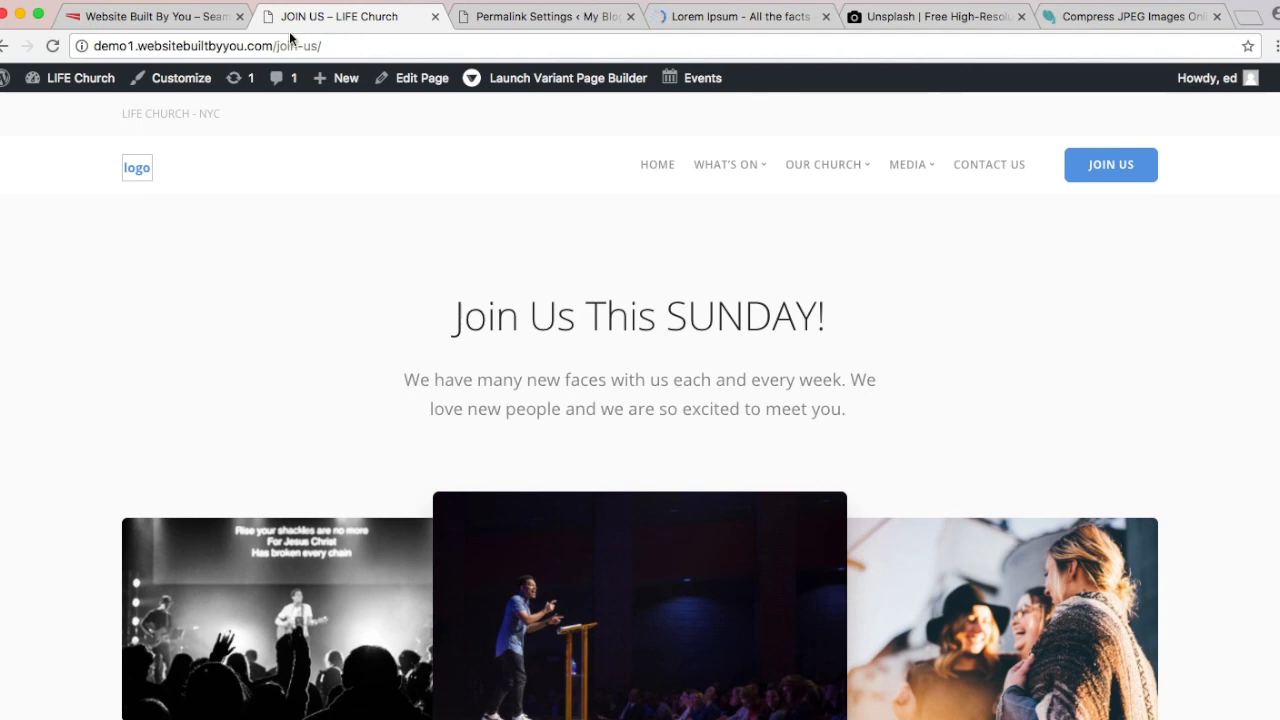
pyautogui.click(514, 18)
pyautogui.scroll(-3, 411, 531)
pyautogui.scroll(1, 411, 531)
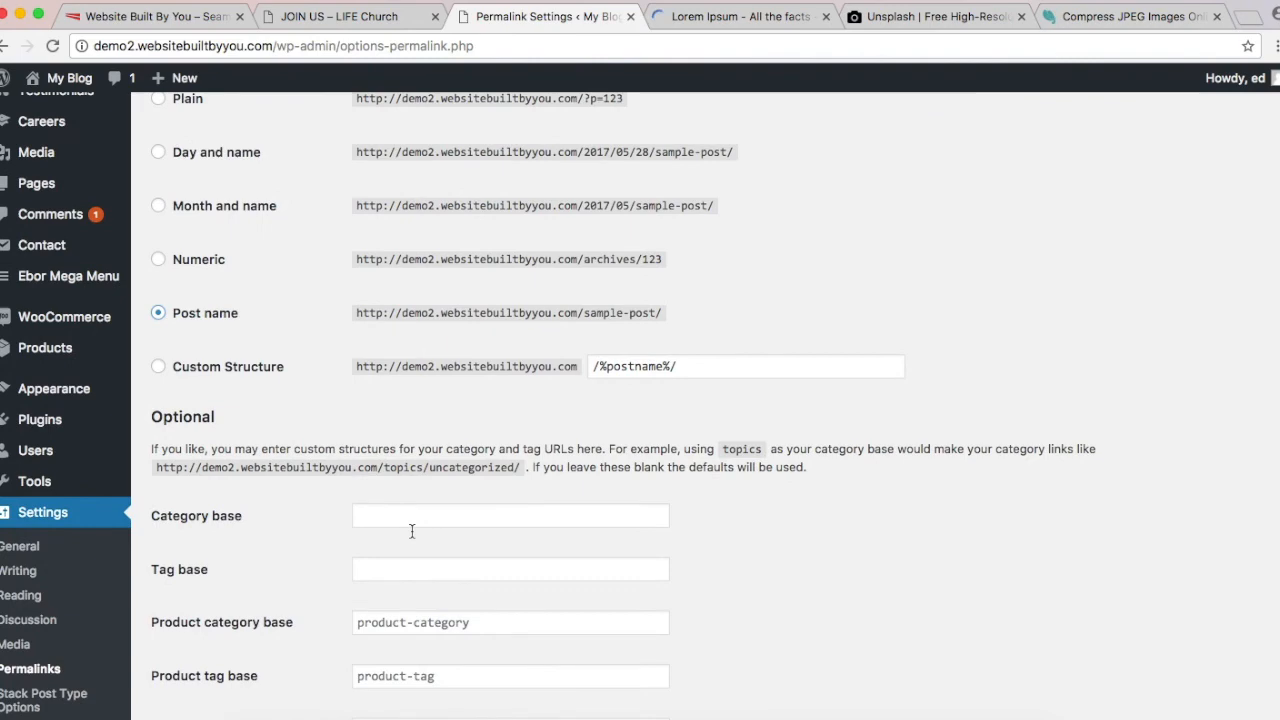
# Step: Save the Post name permalink structure and go back to the LIFE Church Join Us page
pyautogui.scroll(-5, 411, 531)
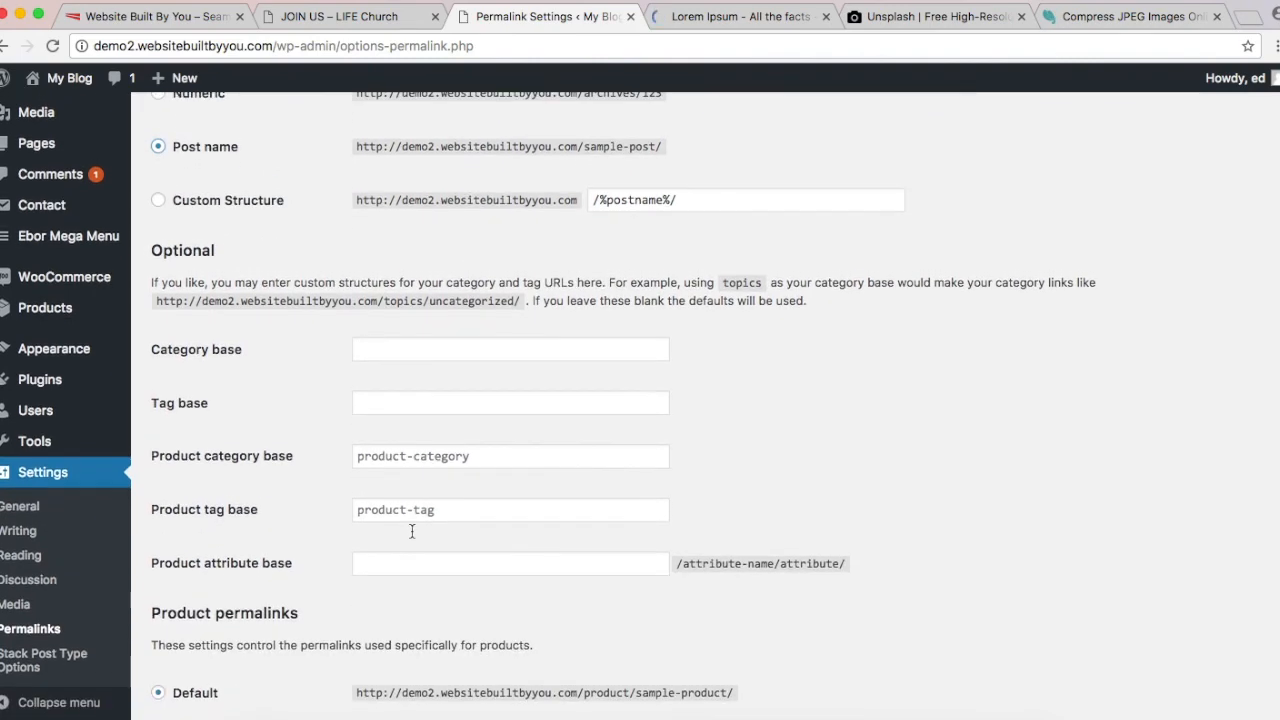
pyautogui.scroll(-4, 411, 531)
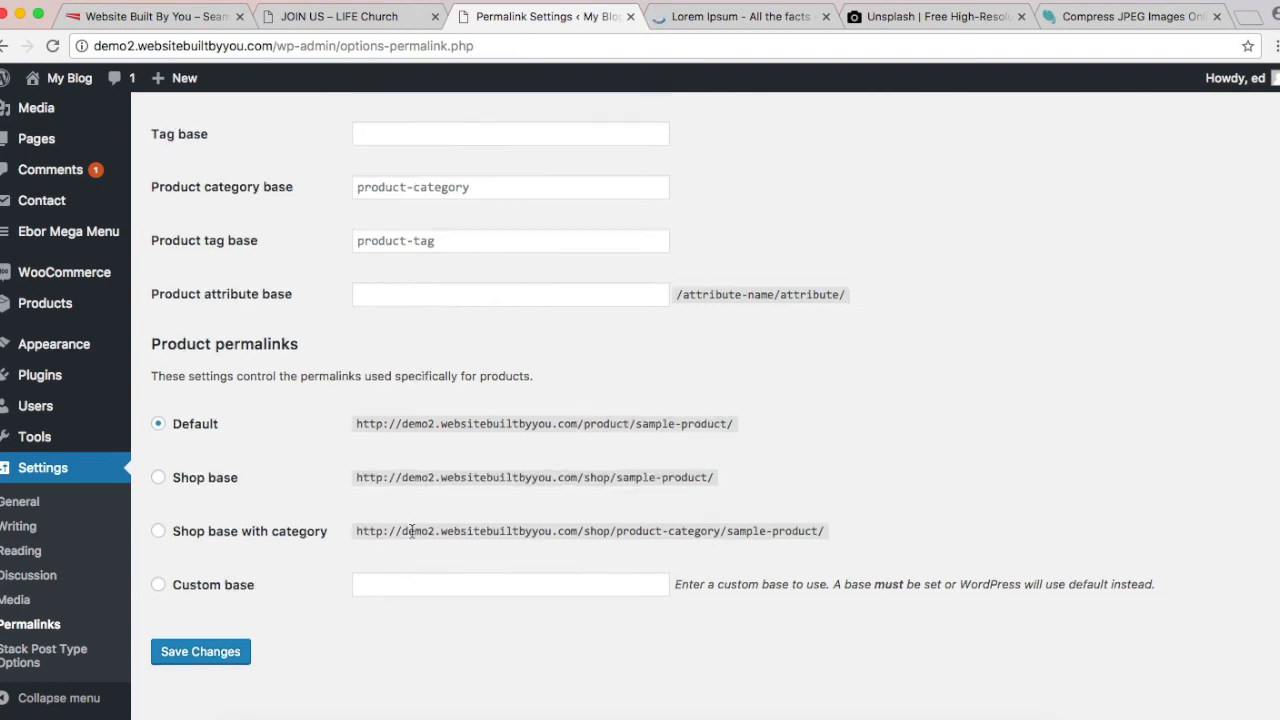
pyautogui.scroll(-2, 411, 531)
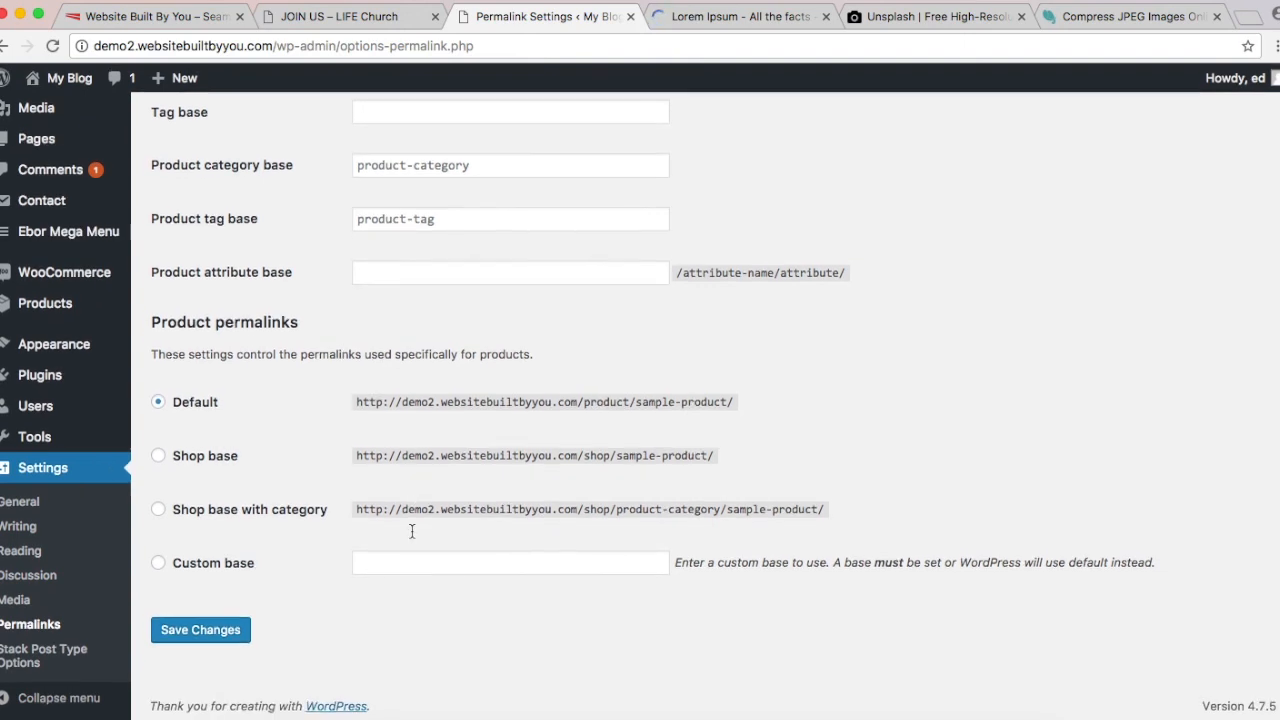
pyautogui.click(208, 632)
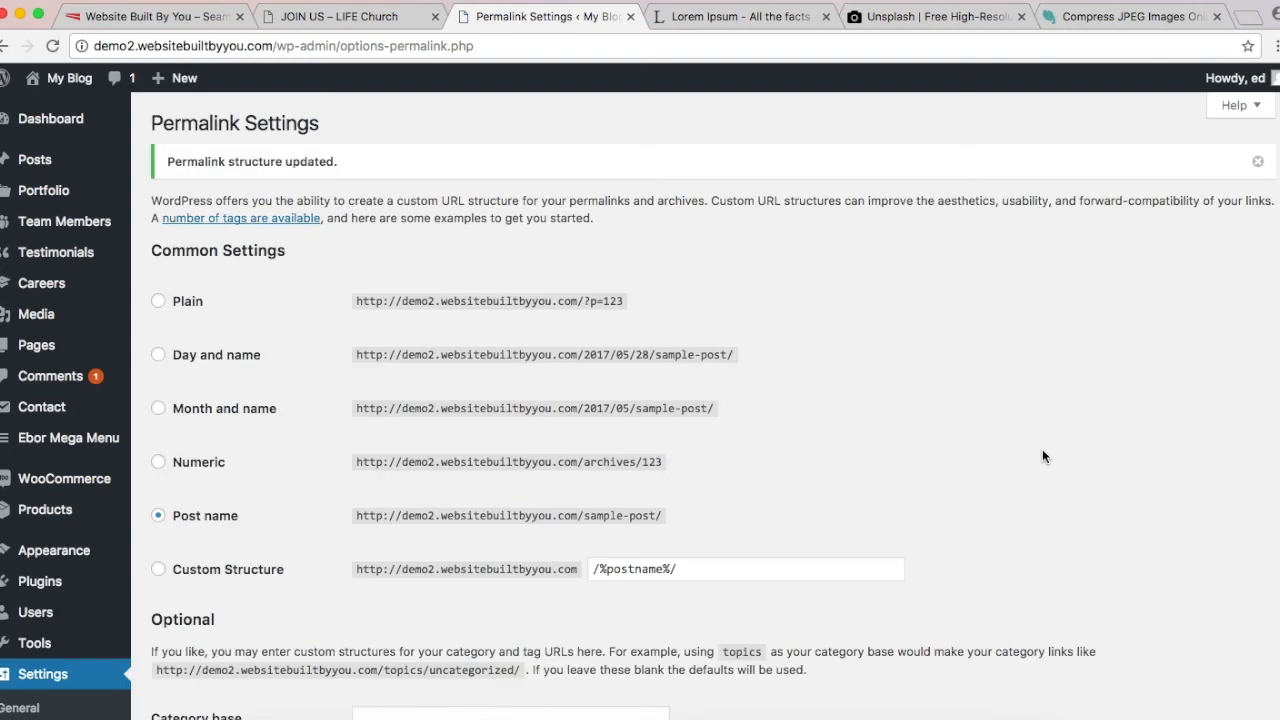
pyautogui.click(360, 19)
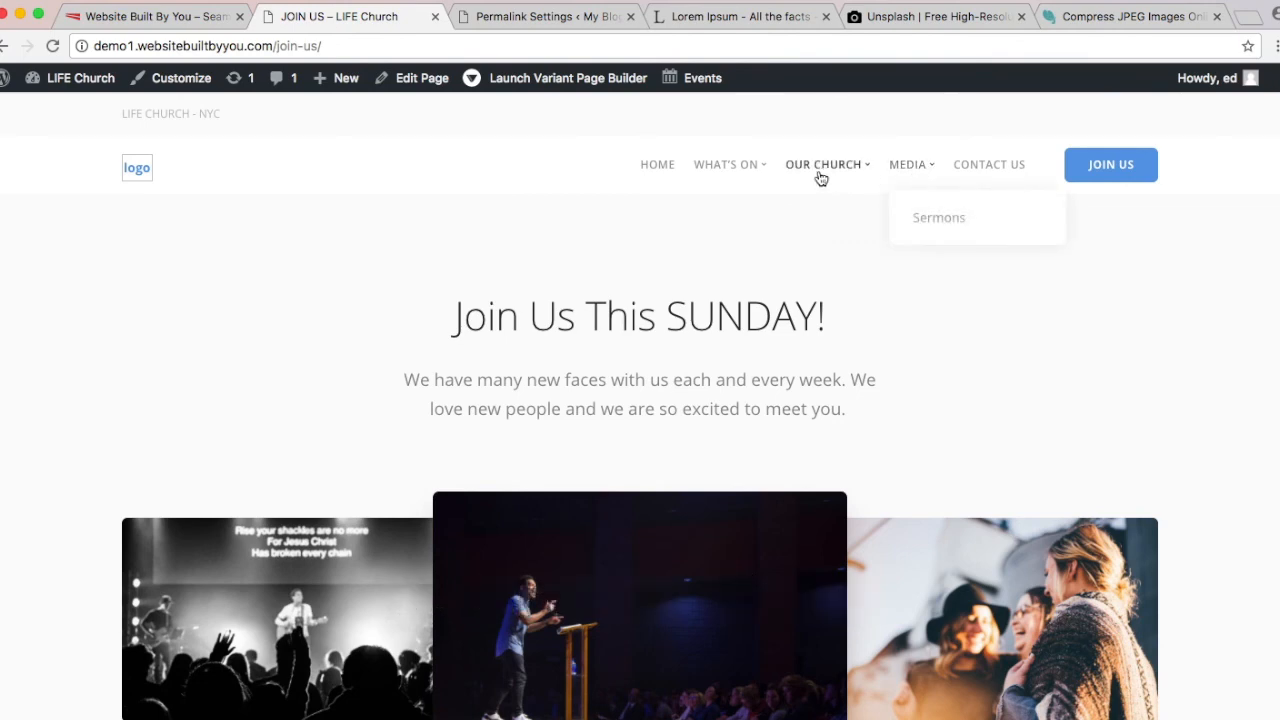
# Step: Browse the Staff Members page from the OUR CHURCH menu
pyautogui.moveTo(820, 178)
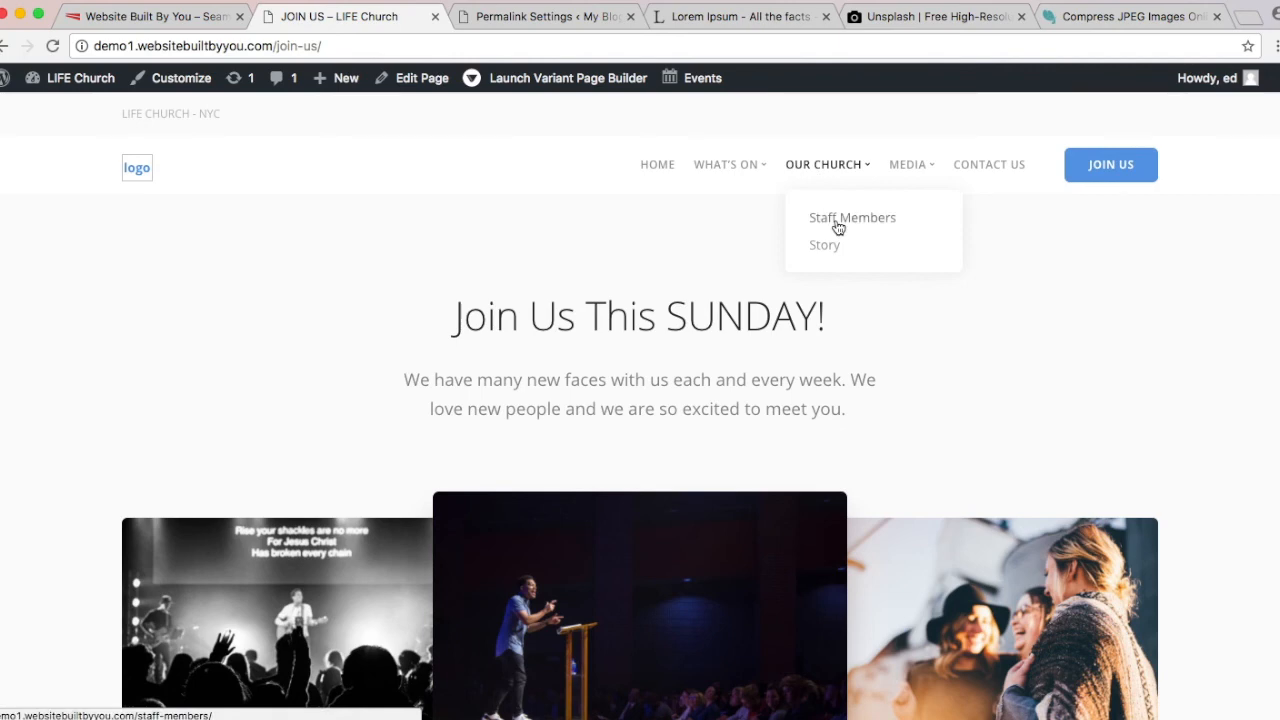
pyautogui.click(838, 222)
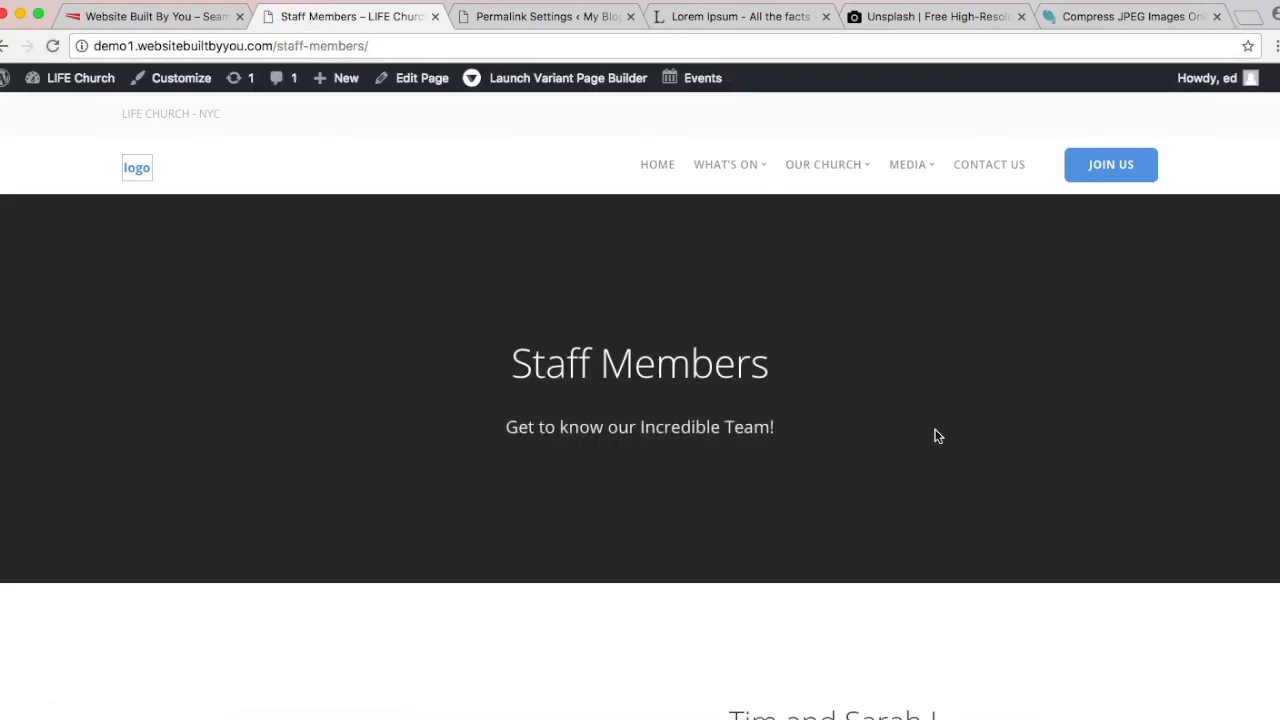
pyautogui.scroll(-10, 937, 436)
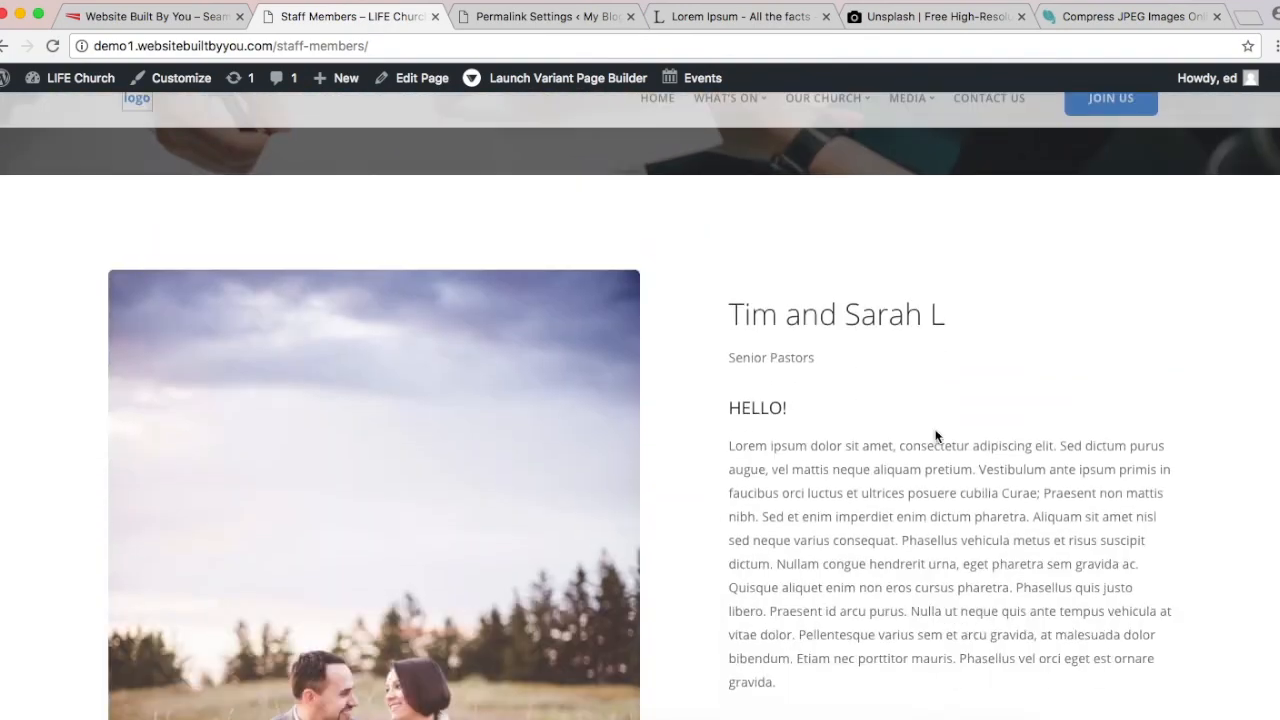
pyautogui.scroll(-5, 937, 436)
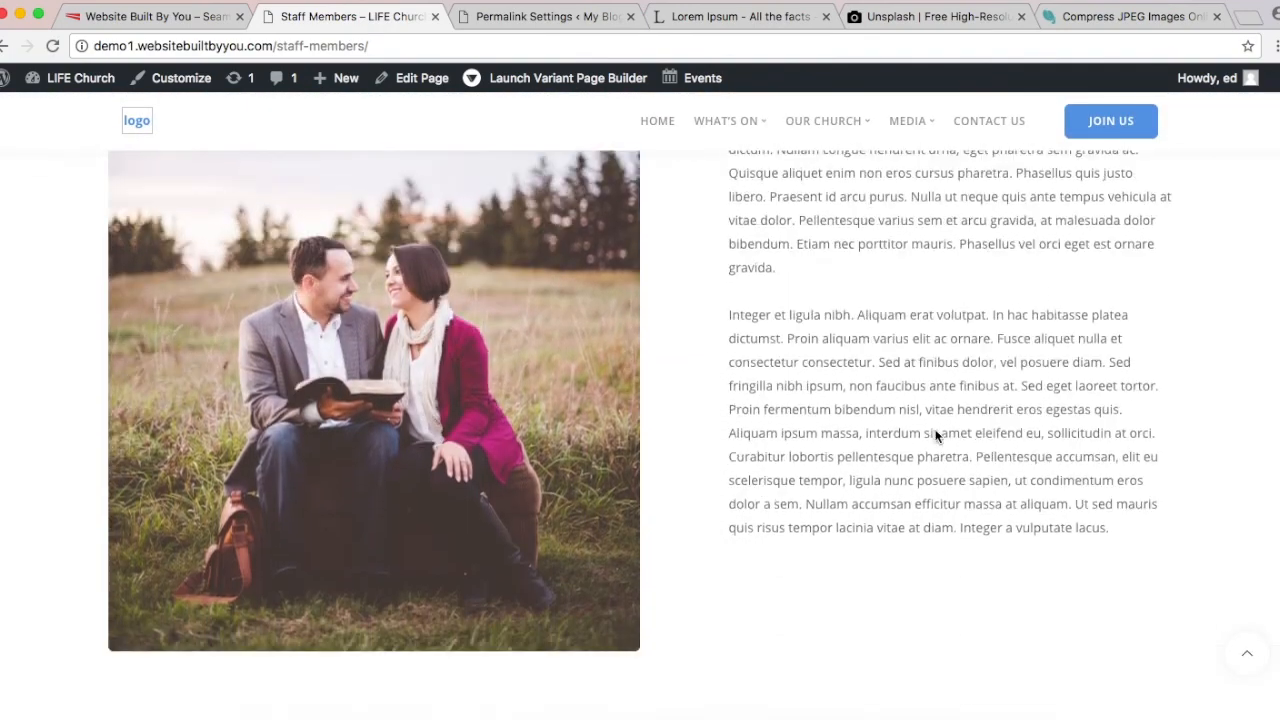
pyautogui.scroll(10, 937, 436)
pyautogui.scroll(3, 937, 436)
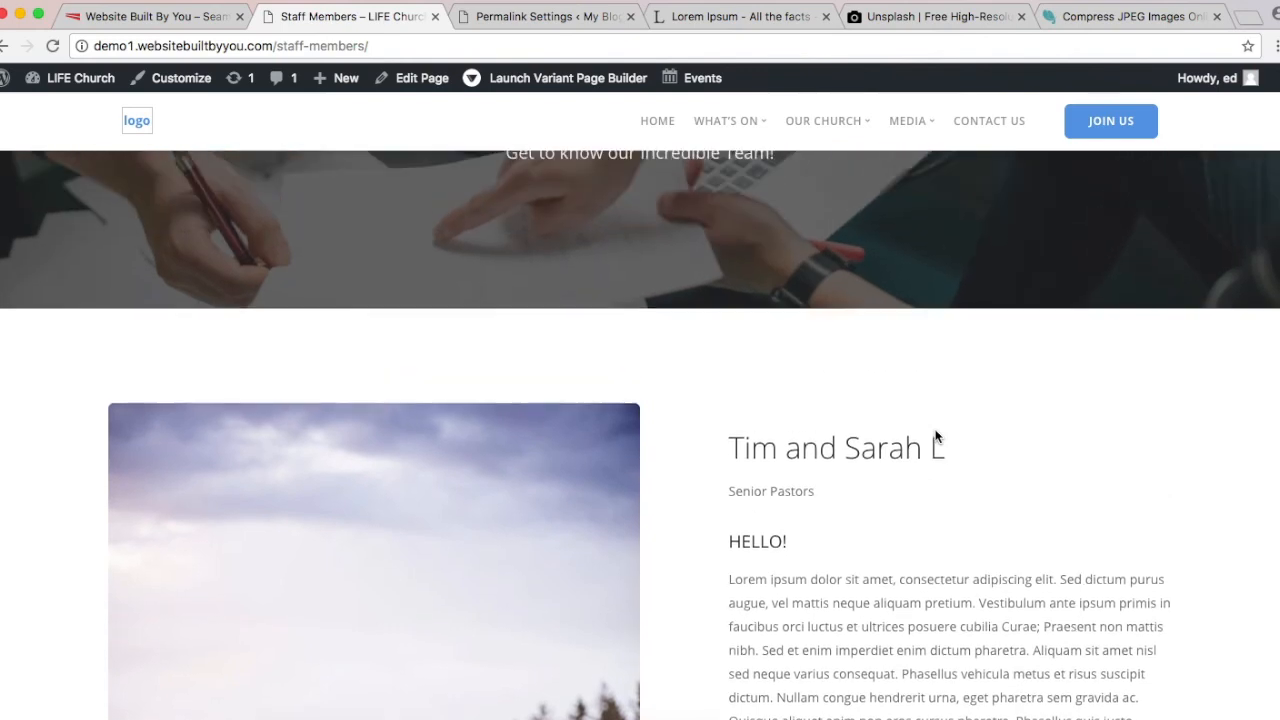
pyautogui.scroll(-3, 937, 436)
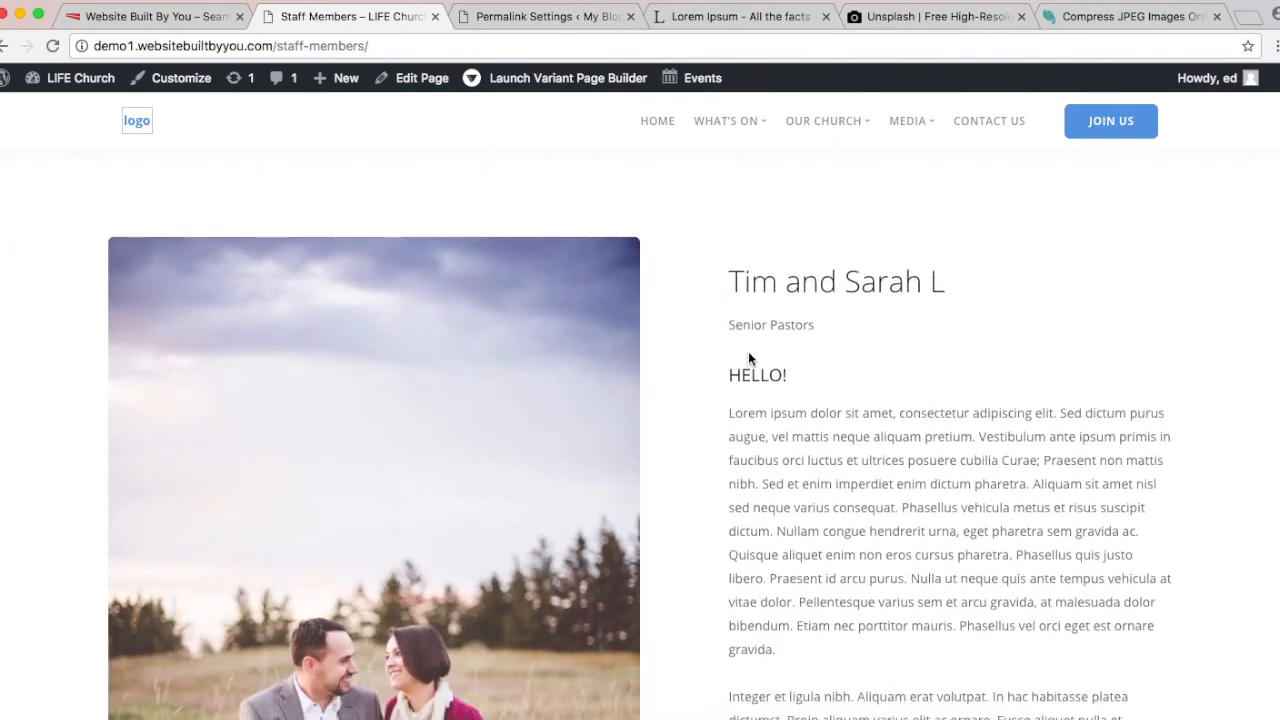
pyautogui.scroll(-10, 848, 391)
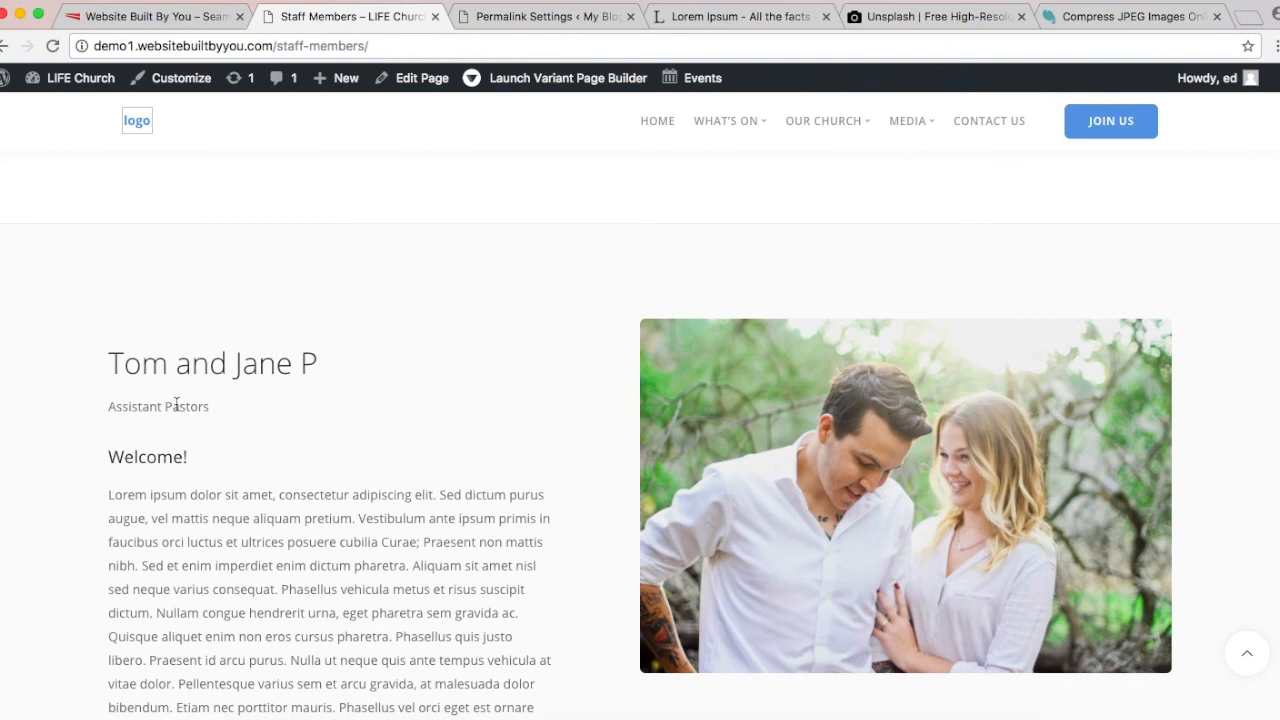
pyautogui.scroll(-4, 457, 520)
pyautogui.scroll(7, 457, 523)
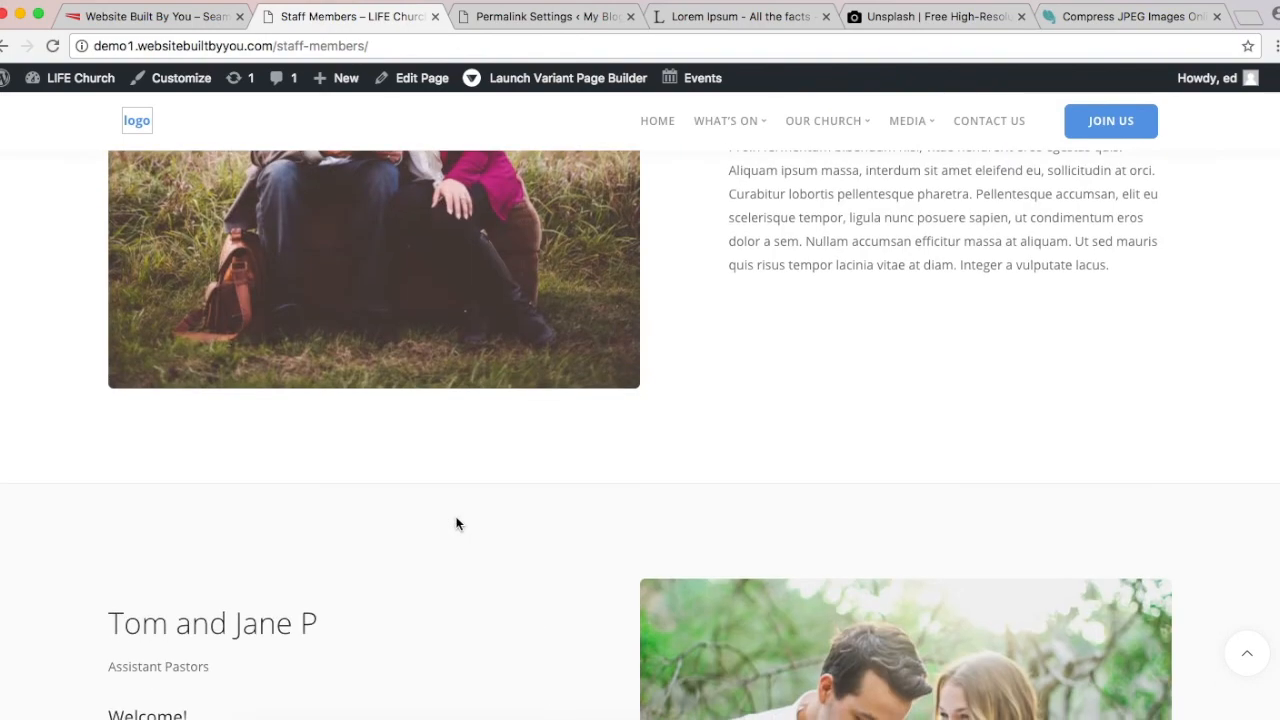
pyautogui.scroll(-15, 457, 523)
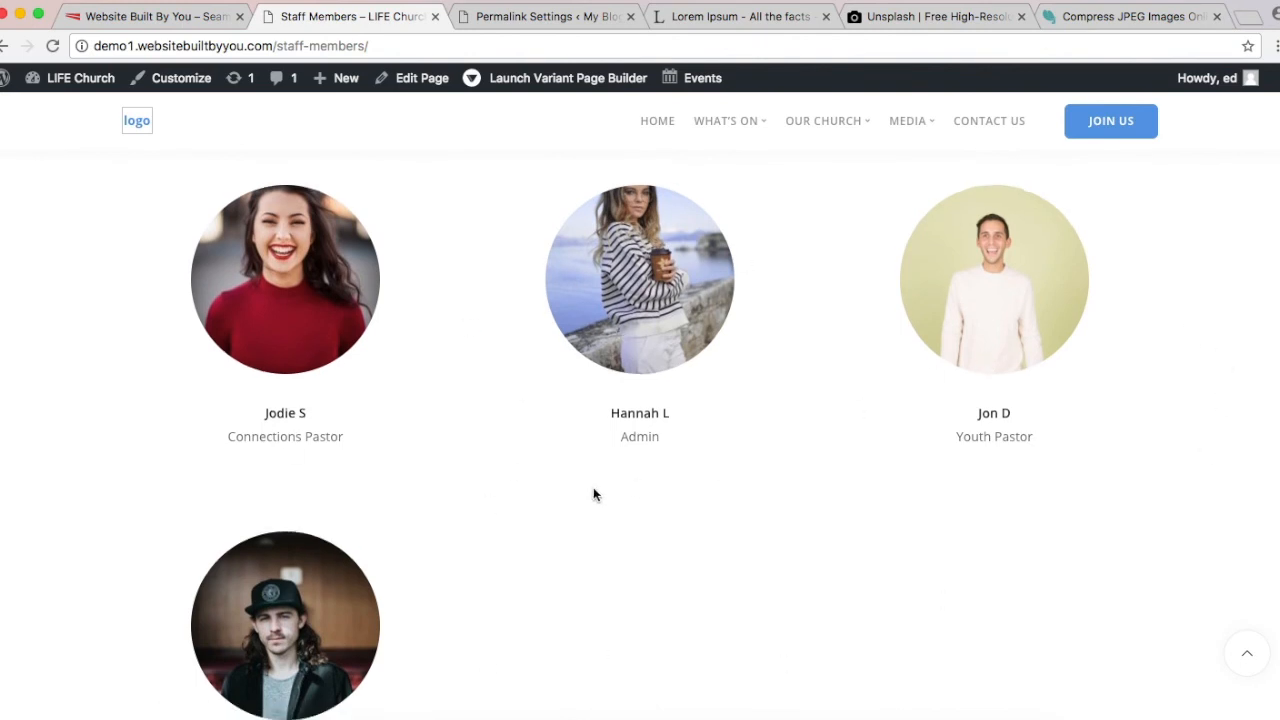
pyautogui.scroll(-3, 593, 487)
pyautogui.scroll(5, 594, 494)
# Step: View the connections pastor's team page, then return to Permalink Settings in the admin
pyautogui.click(287, 375)
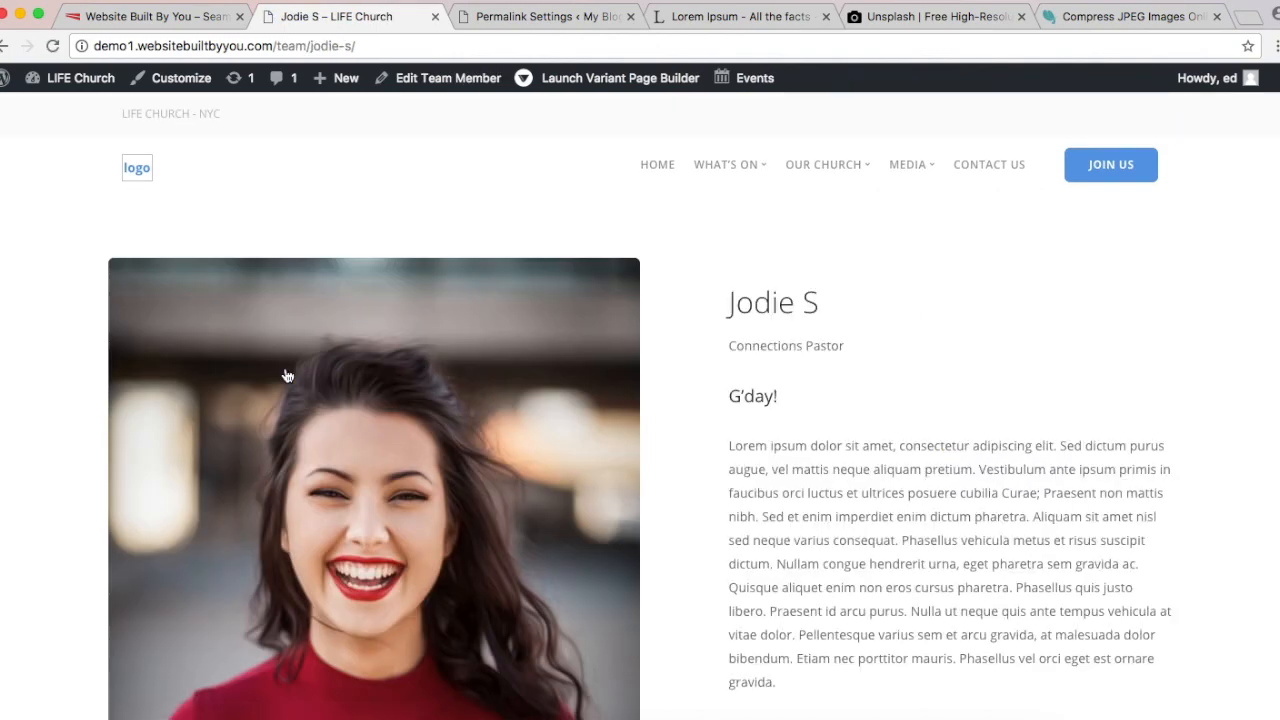
pyautogui.scroll(-5, 811, 340)
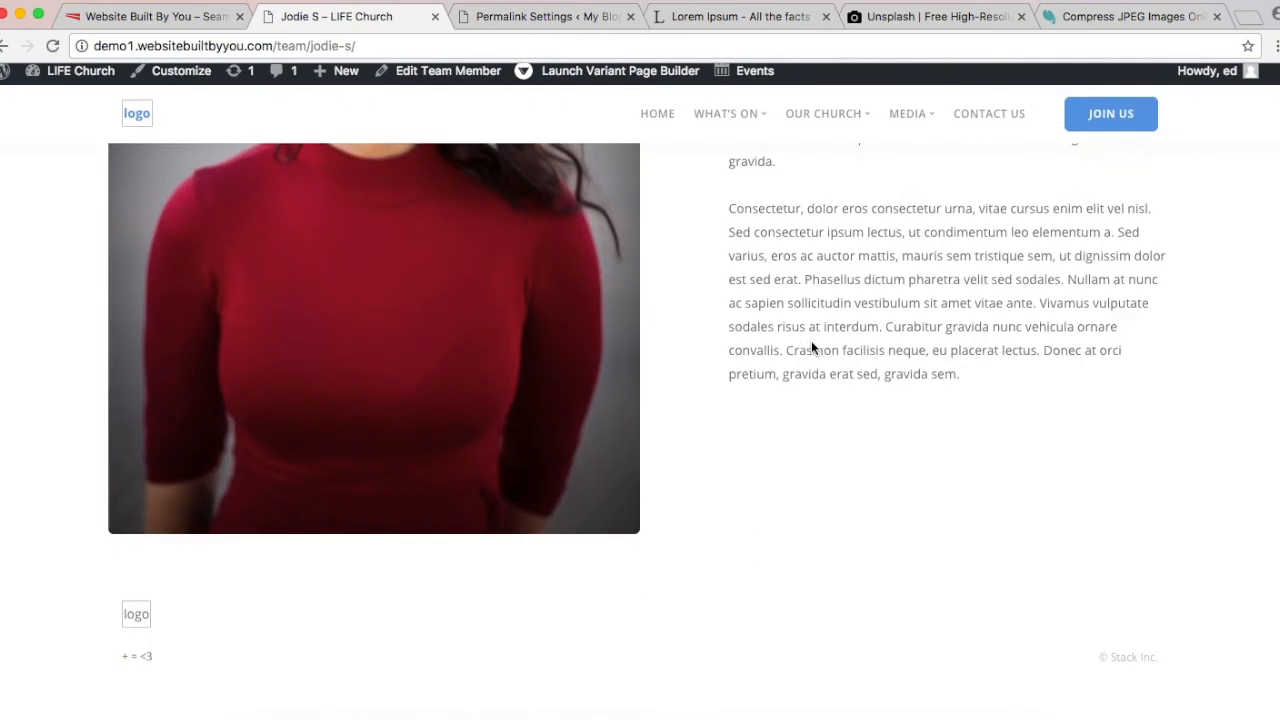
pyautogui.scroll(6, 811, 342)
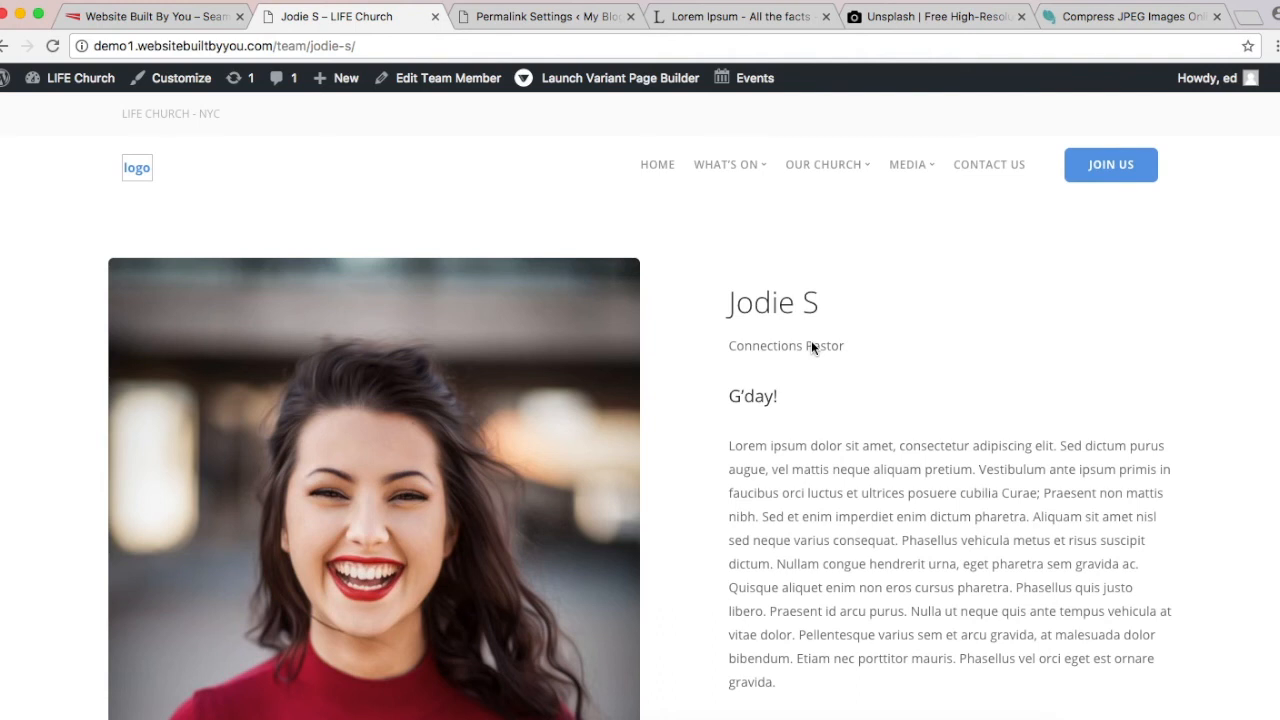
pyautogui.click(548, 24)
# Step: Open the admin Team Members list with its six published members and photos
pyautogui.moveTo(70, 172)
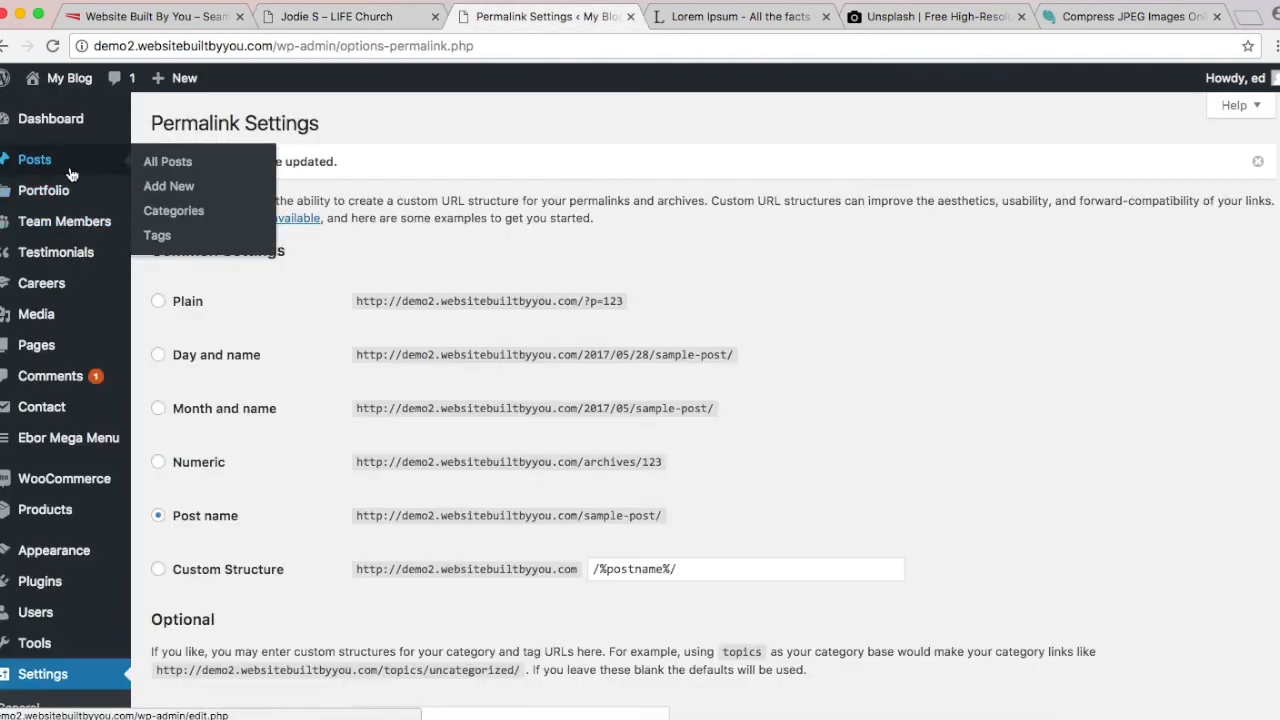
pyautogui.moveTo(62, 238)
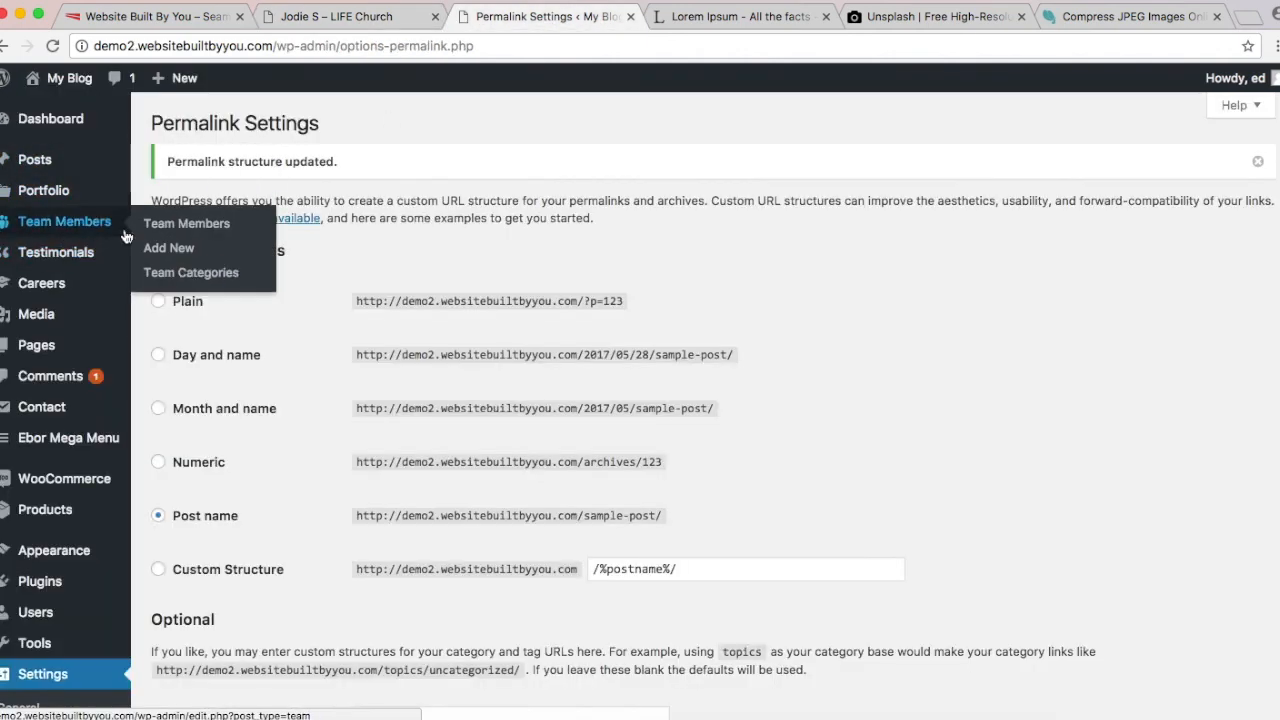
pyautogui.click(186, 223)
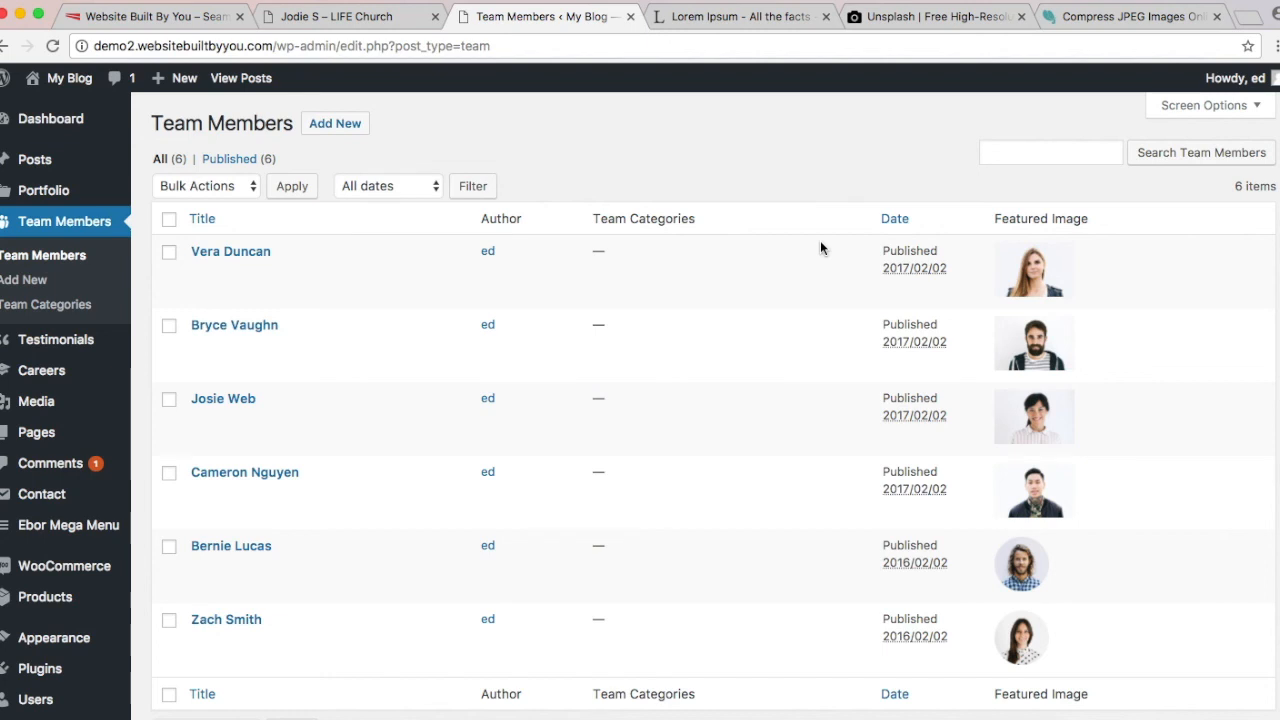
pyautogui.scroll(-3, 471, 411)
pyautogui.scroll(3, 471, 411)
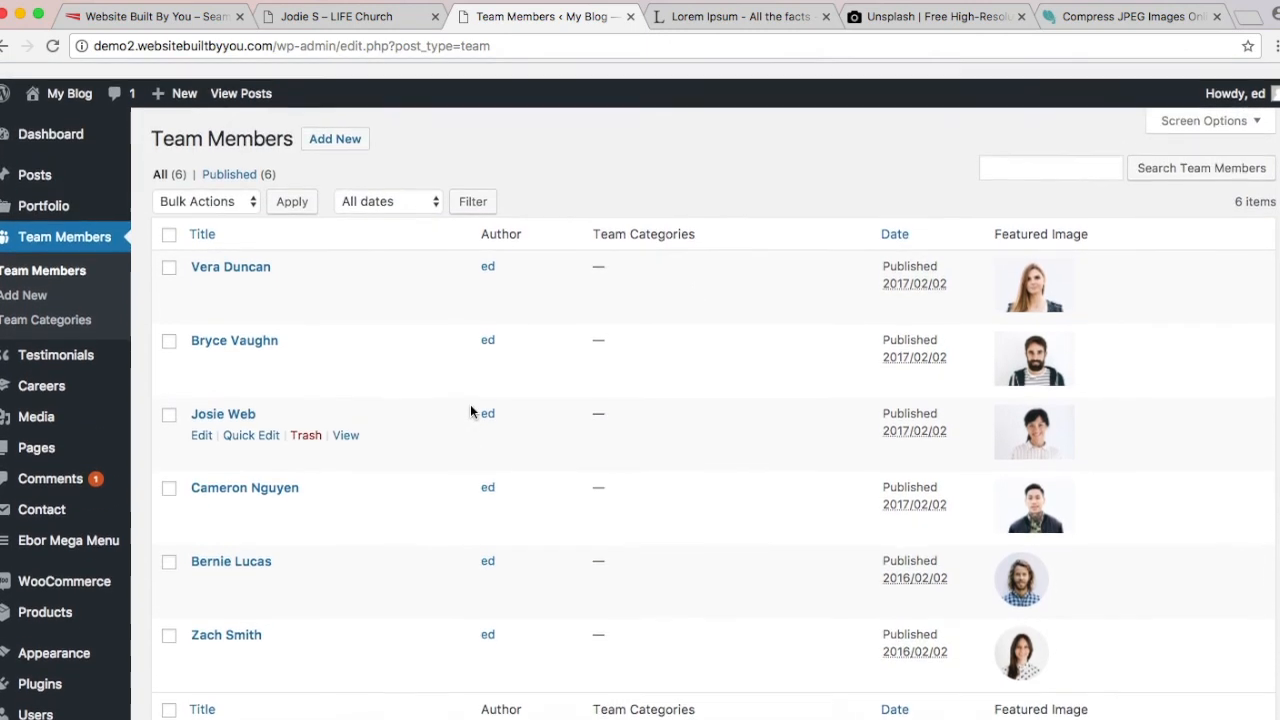
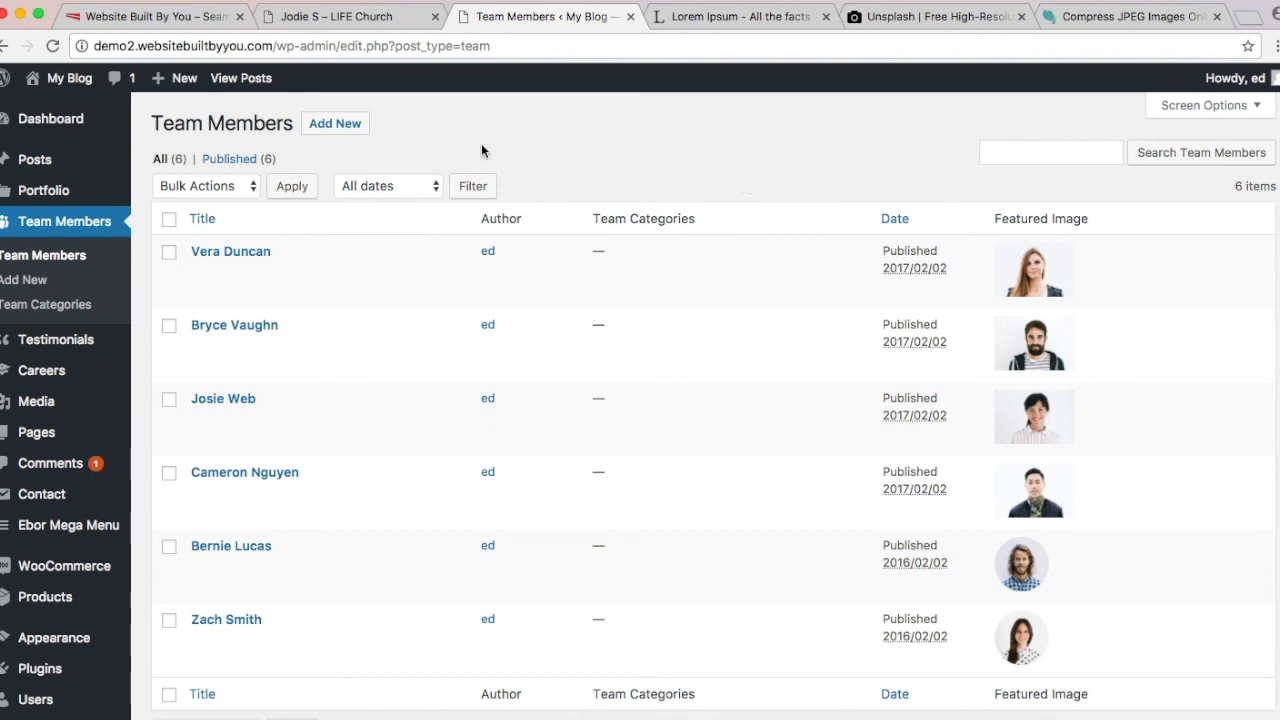
# Step: Bulk-trash all six existing team members, then go to the Team Categories screen
pyautogui.click(169, 218)
pyautogui.click(212, 187)
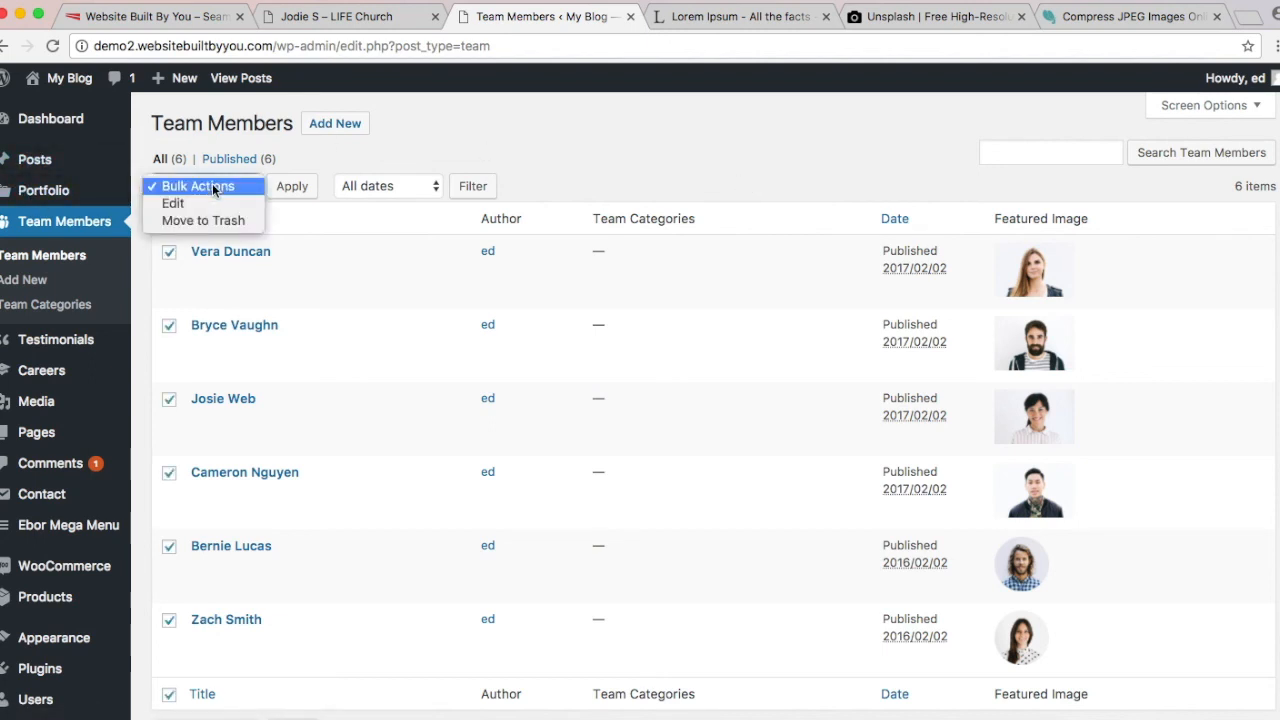
pyautogui.click(471, 143)
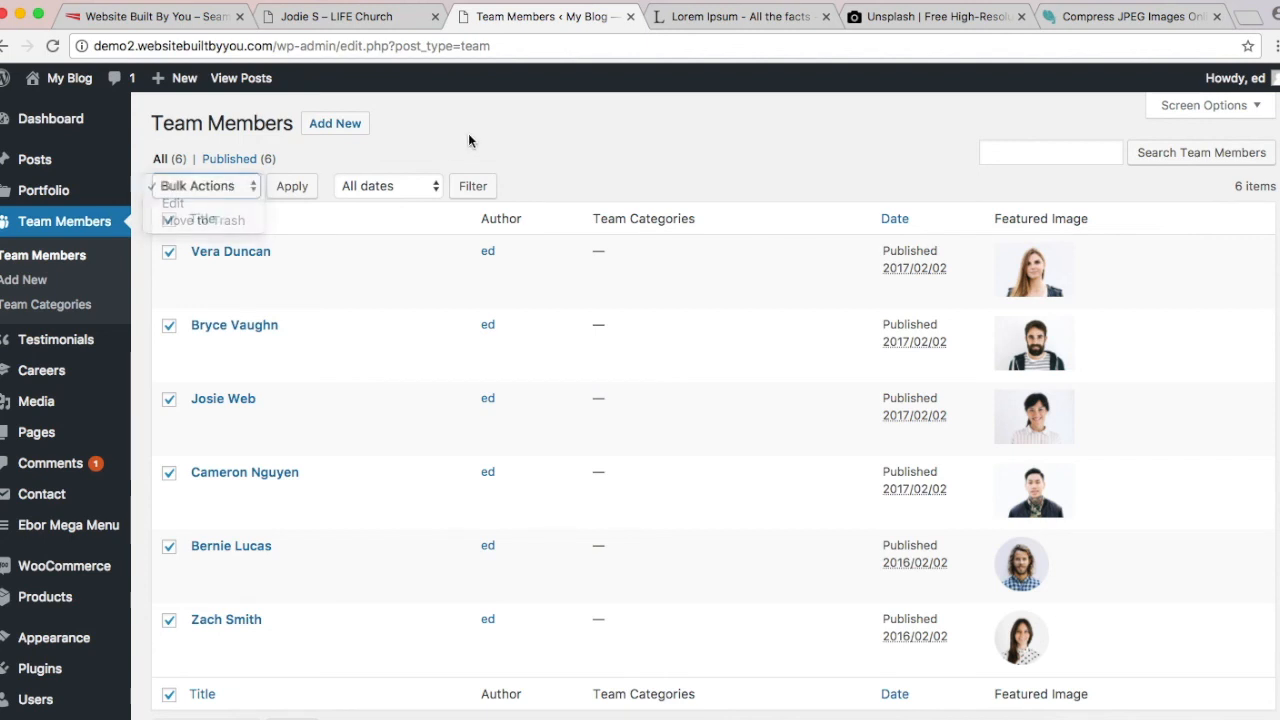
pyautogui.click(215, 186)
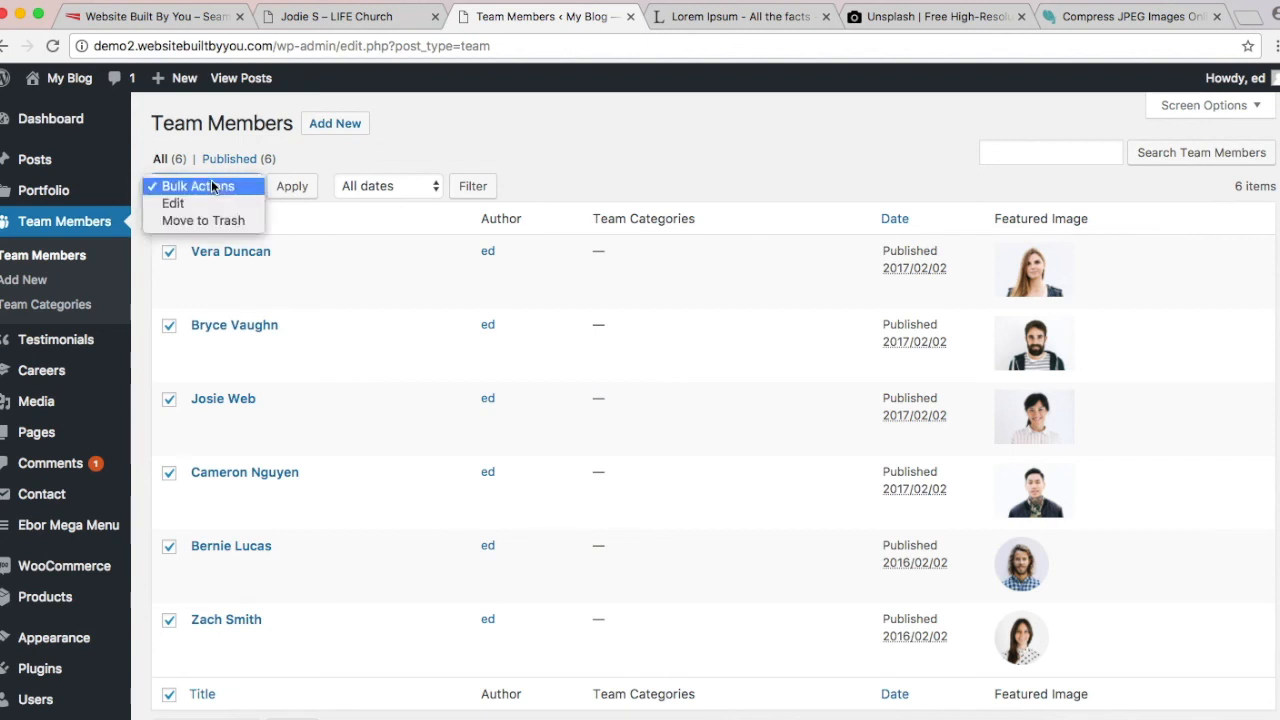
pyautogui.click(240, 220)
pyautogui.click(293, 187)
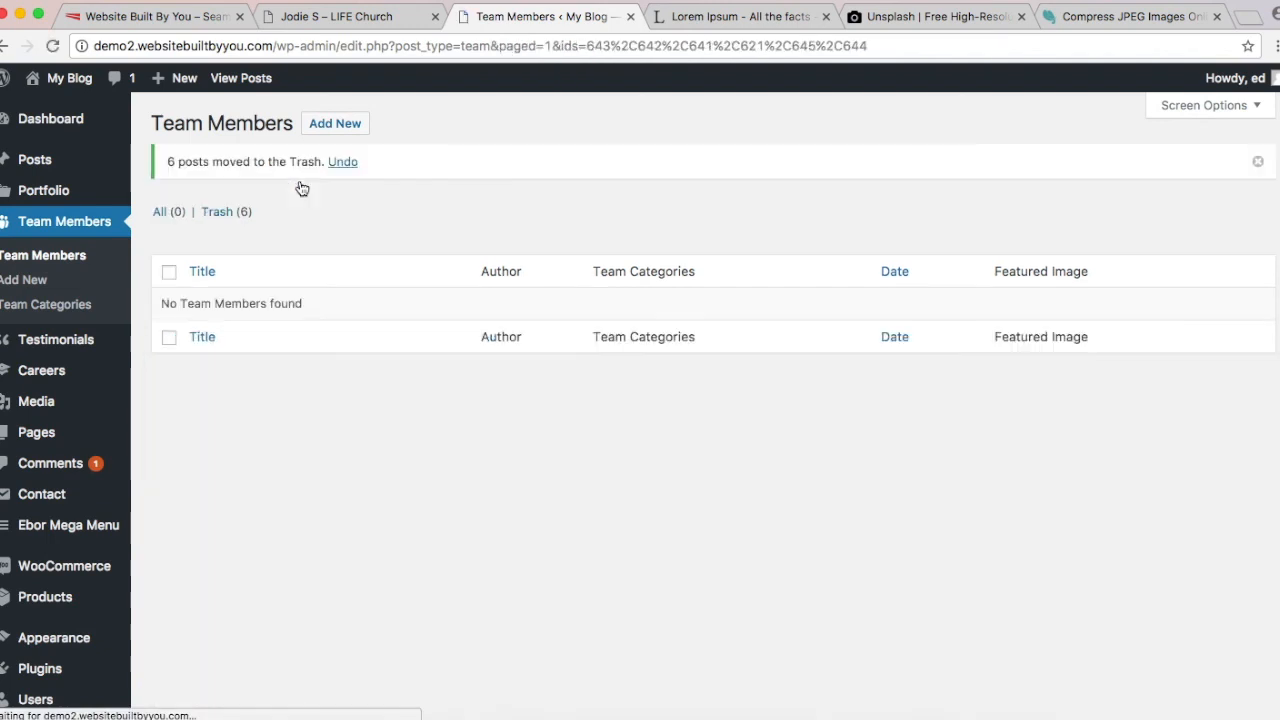
pyautogui.click(55, 308)
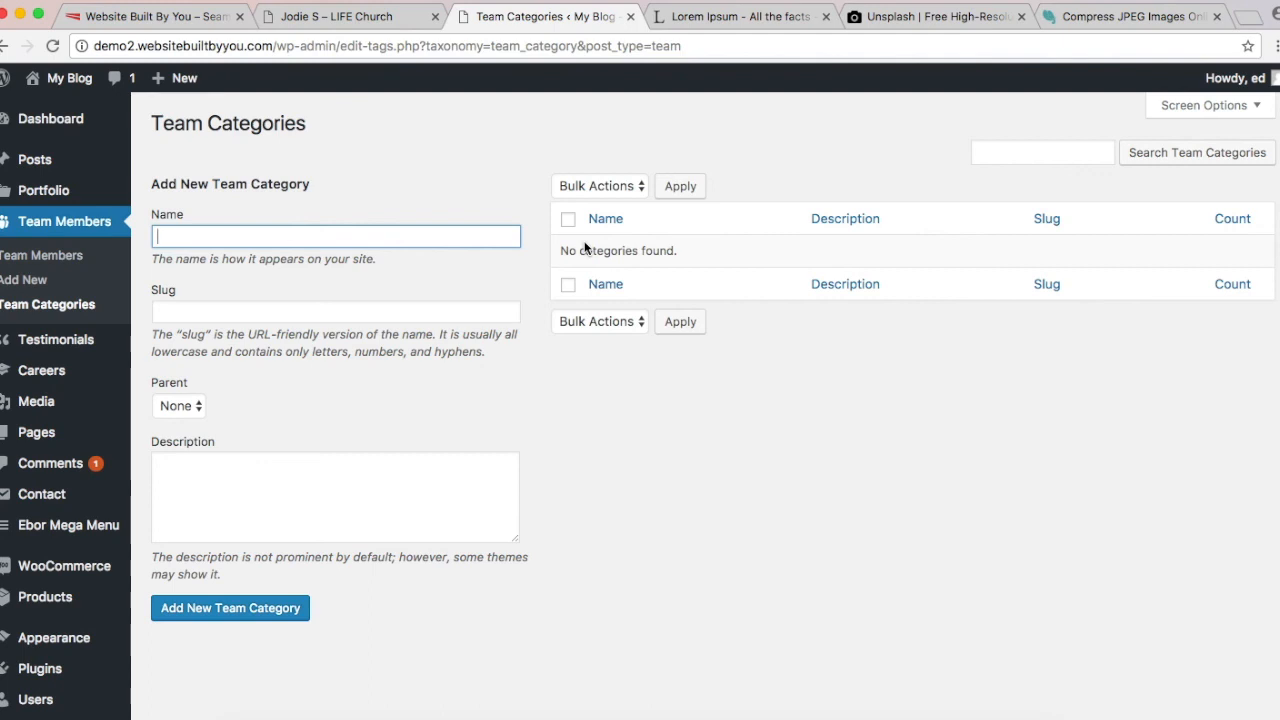
pyautogui.click(319, 19)
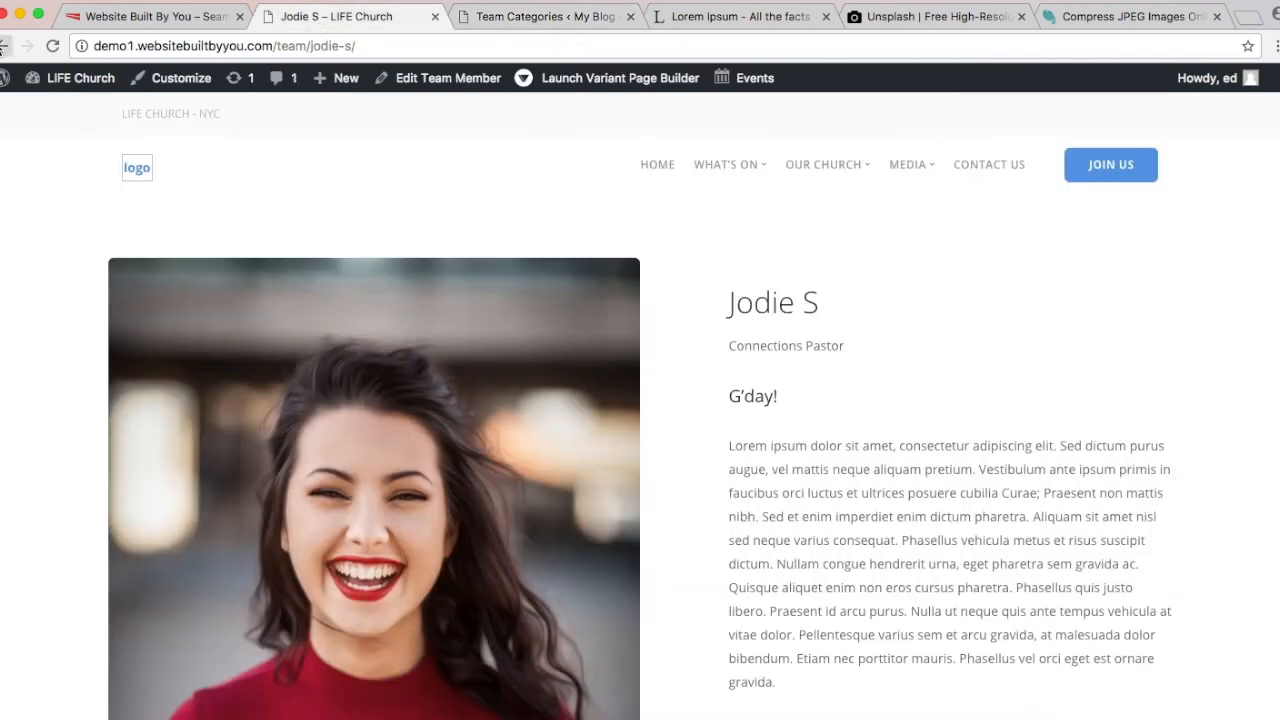
pyautogui.click(4, 46)
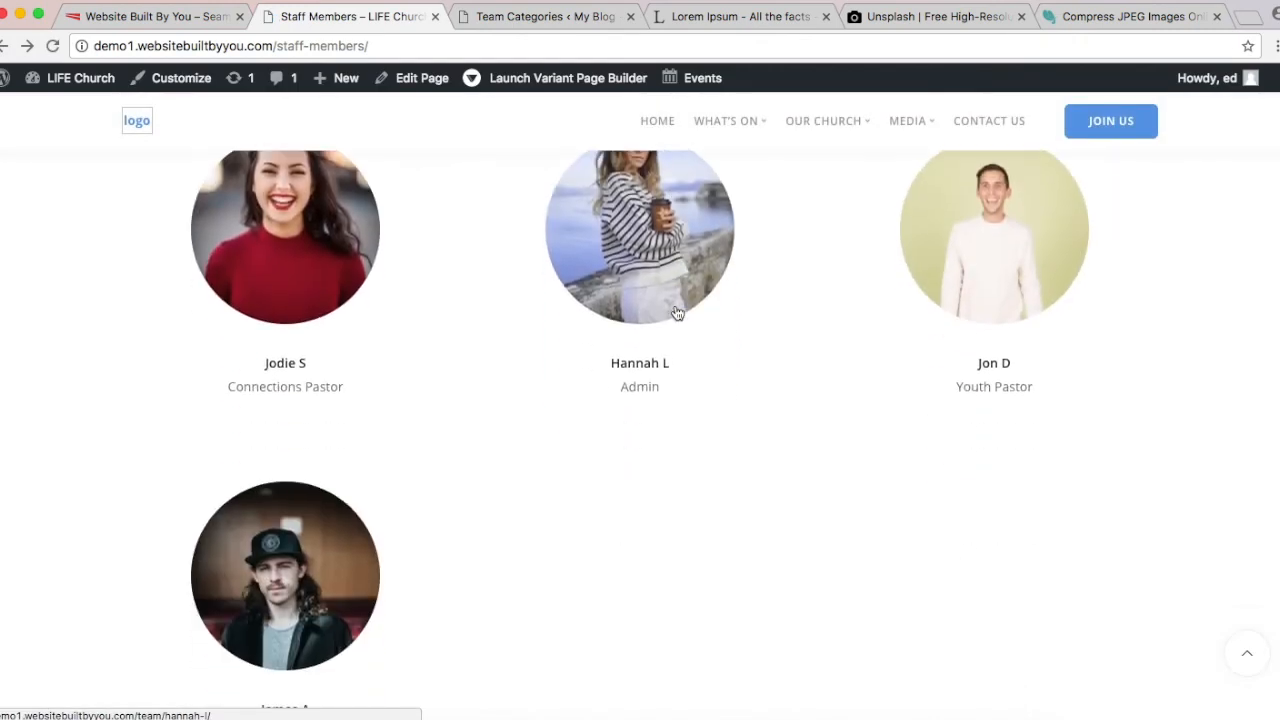
pyautogui.scroll(1, 434, 512)
pyautogui.scroll(-1, 434, 513)
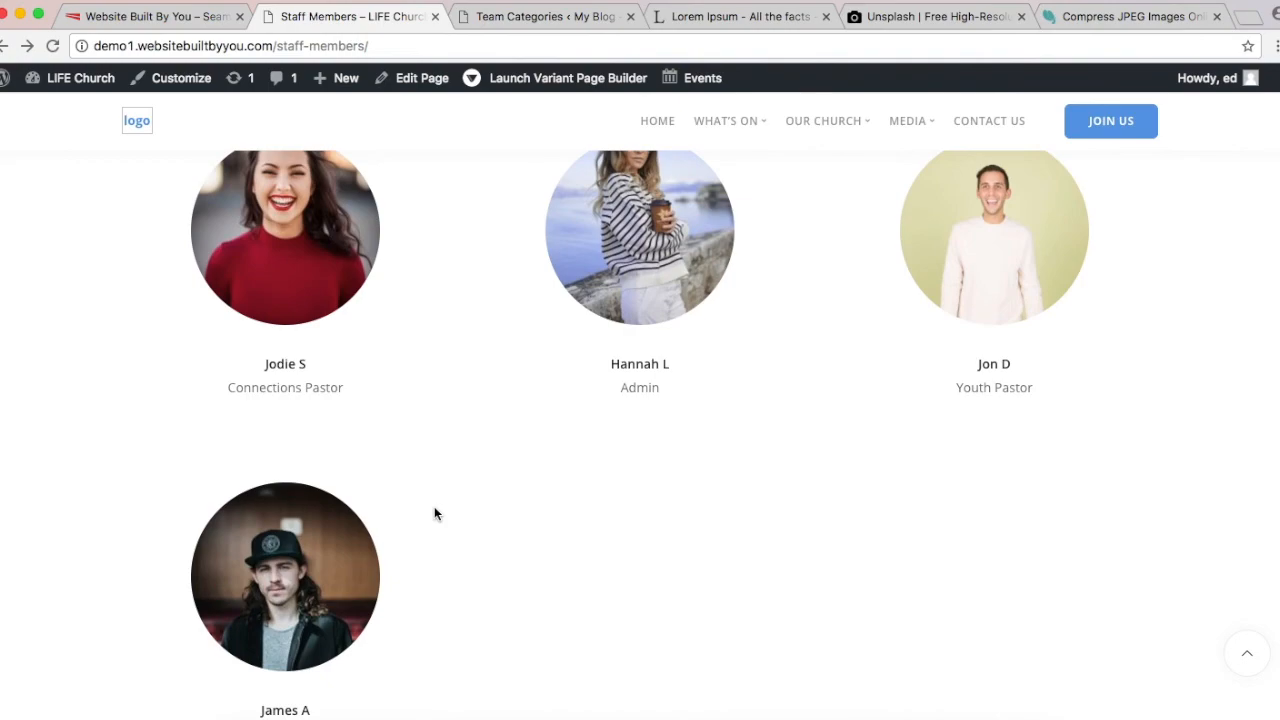
pyautogui.scroll(10, 434, 513)
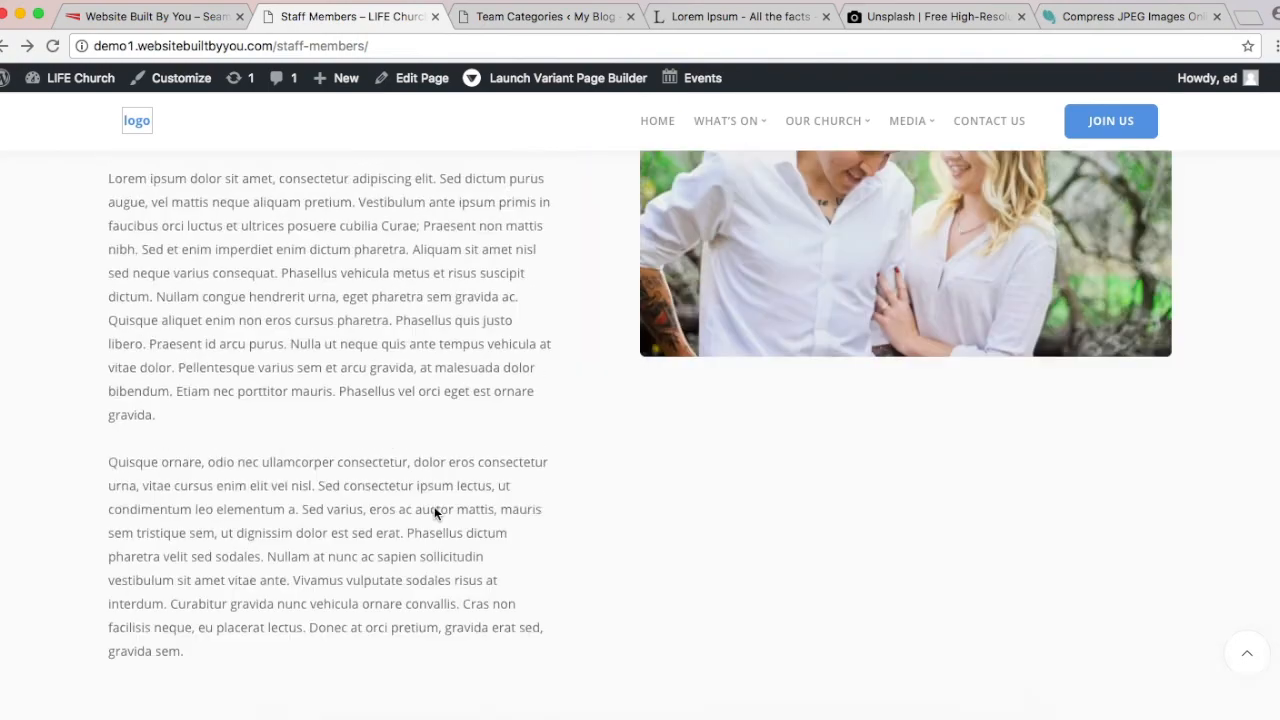
pyautogui.scroll(5, 434, 513)
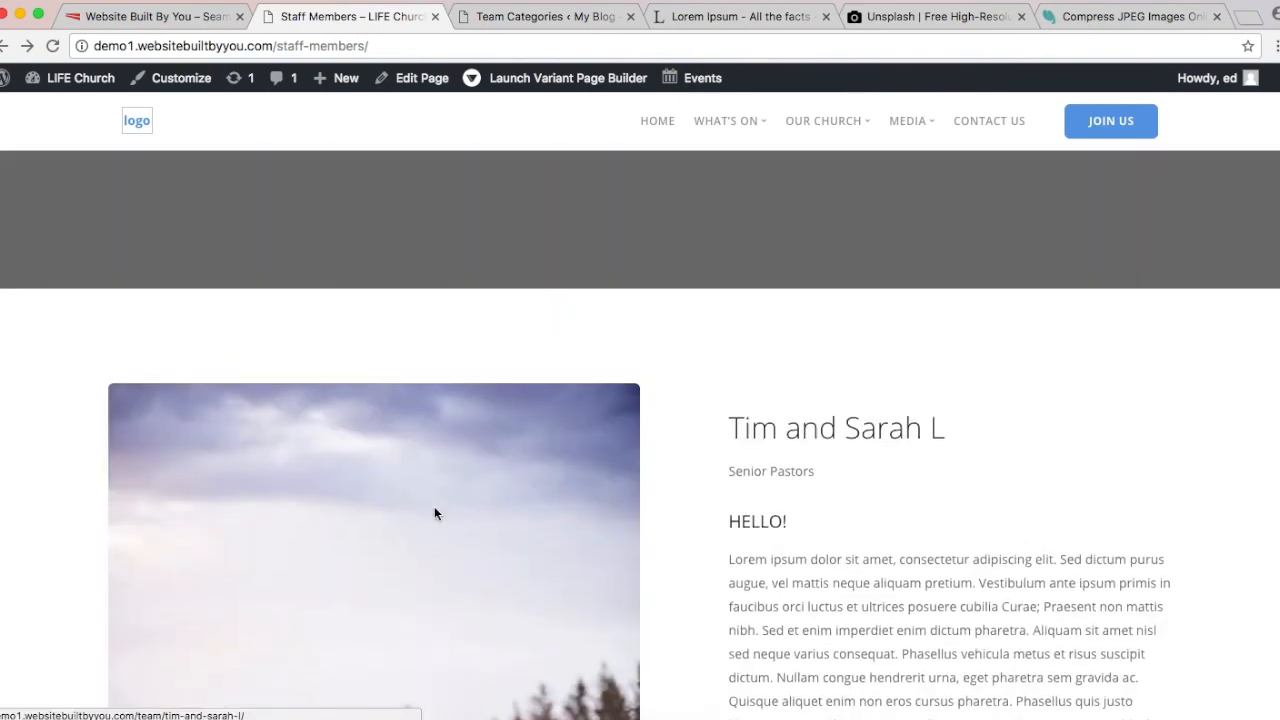
pyautogui.scroll(-6, 434, 513)
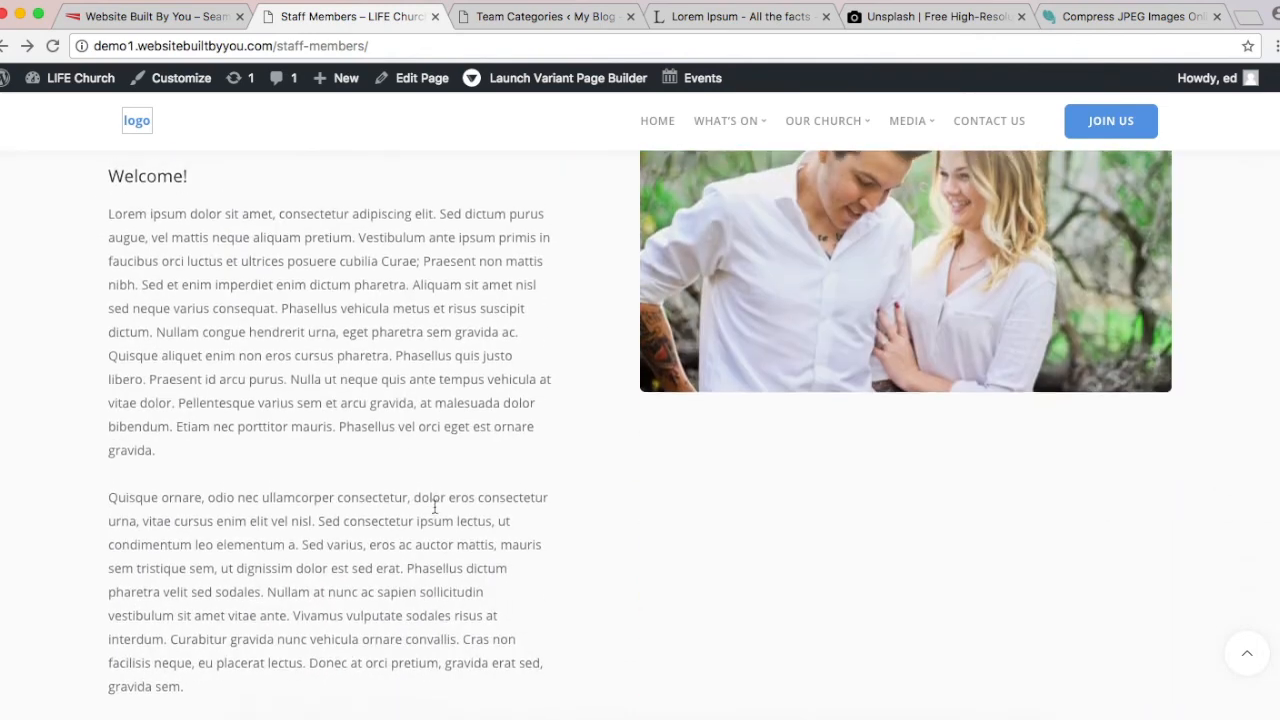
pyautogui.click(565, 18)
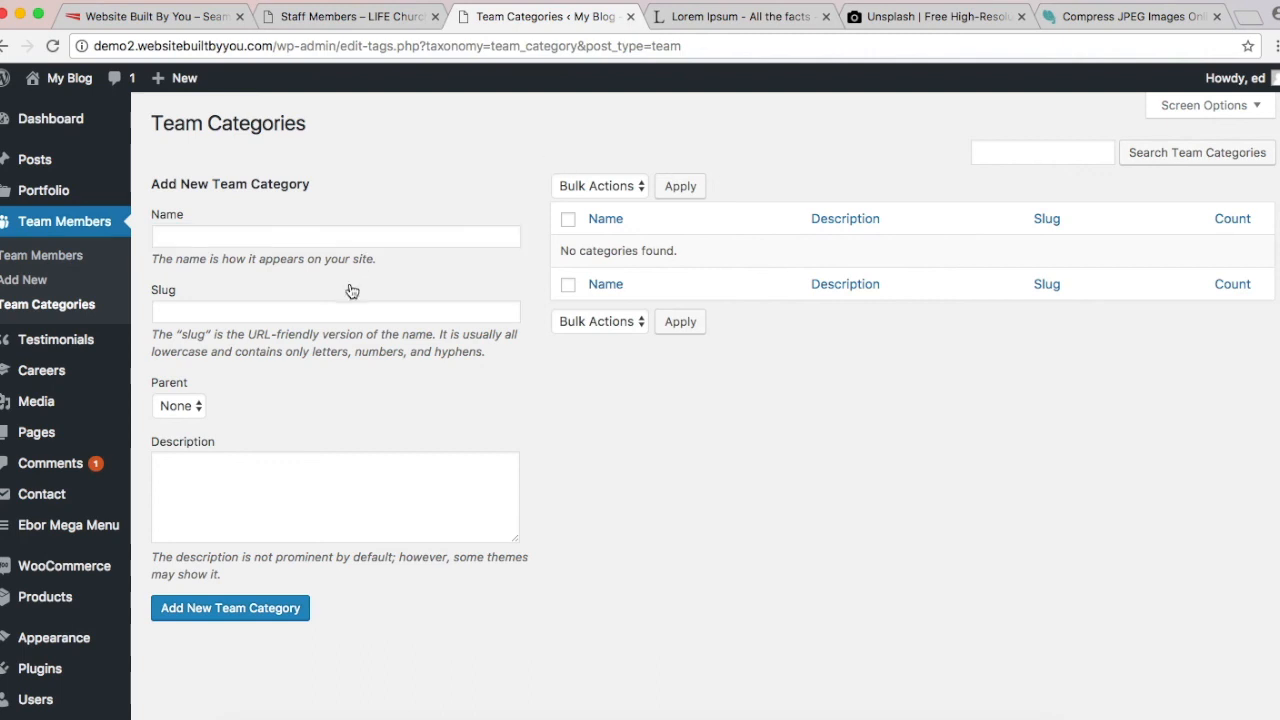
# Step: Add the Staff Member team category and a Senior Pastors category beneath it
pyautogui.write('Sta')
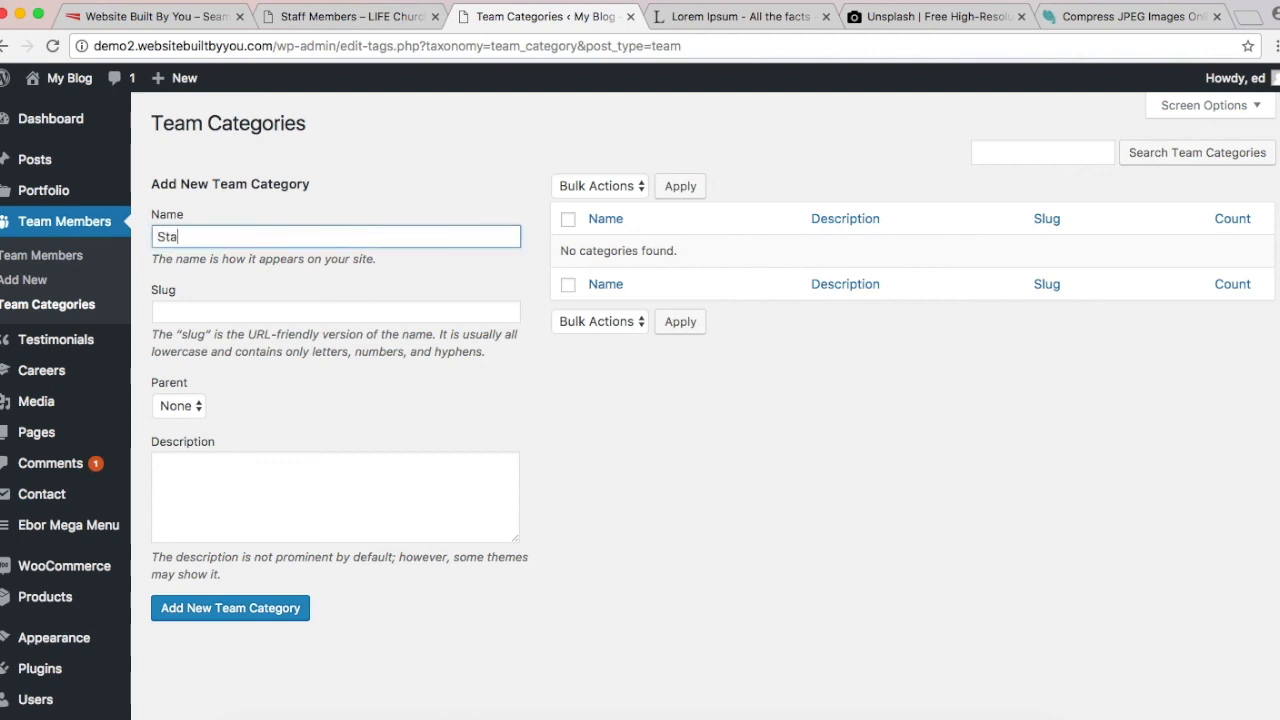
pyautogui.write('ff Member')
pyautogui.click(260, 617)
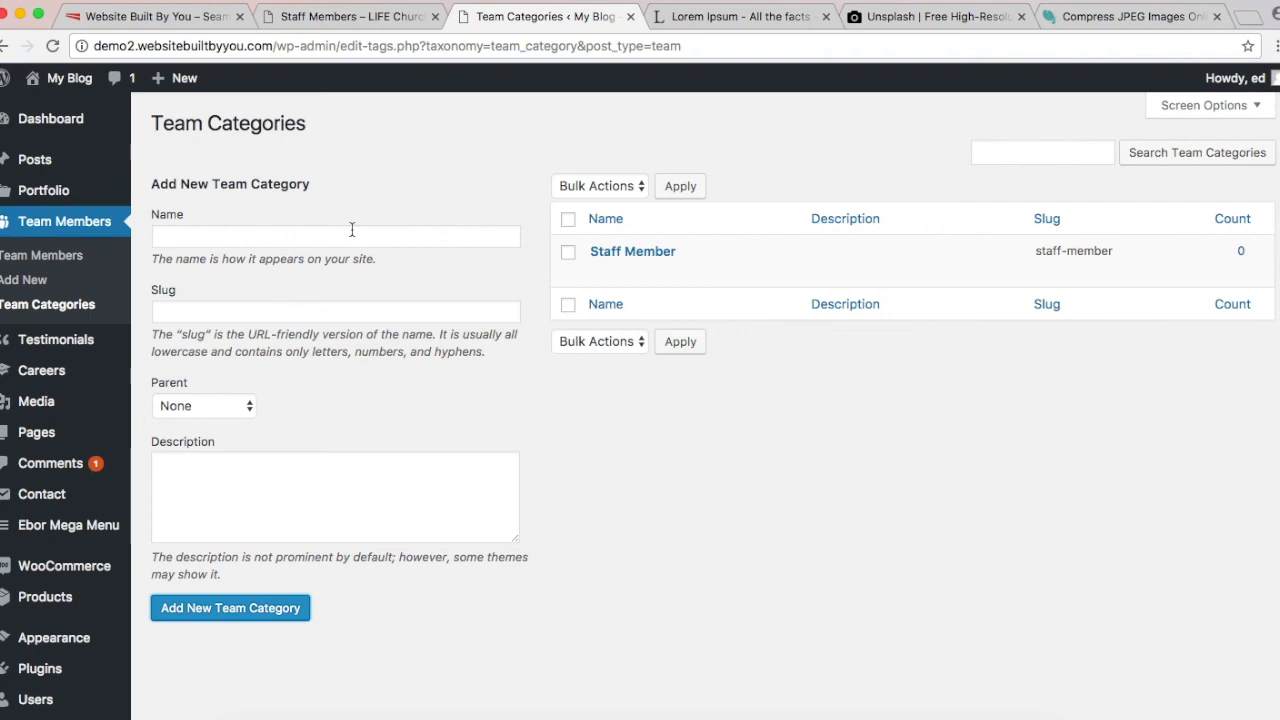
pyautogui.click(432, 234)
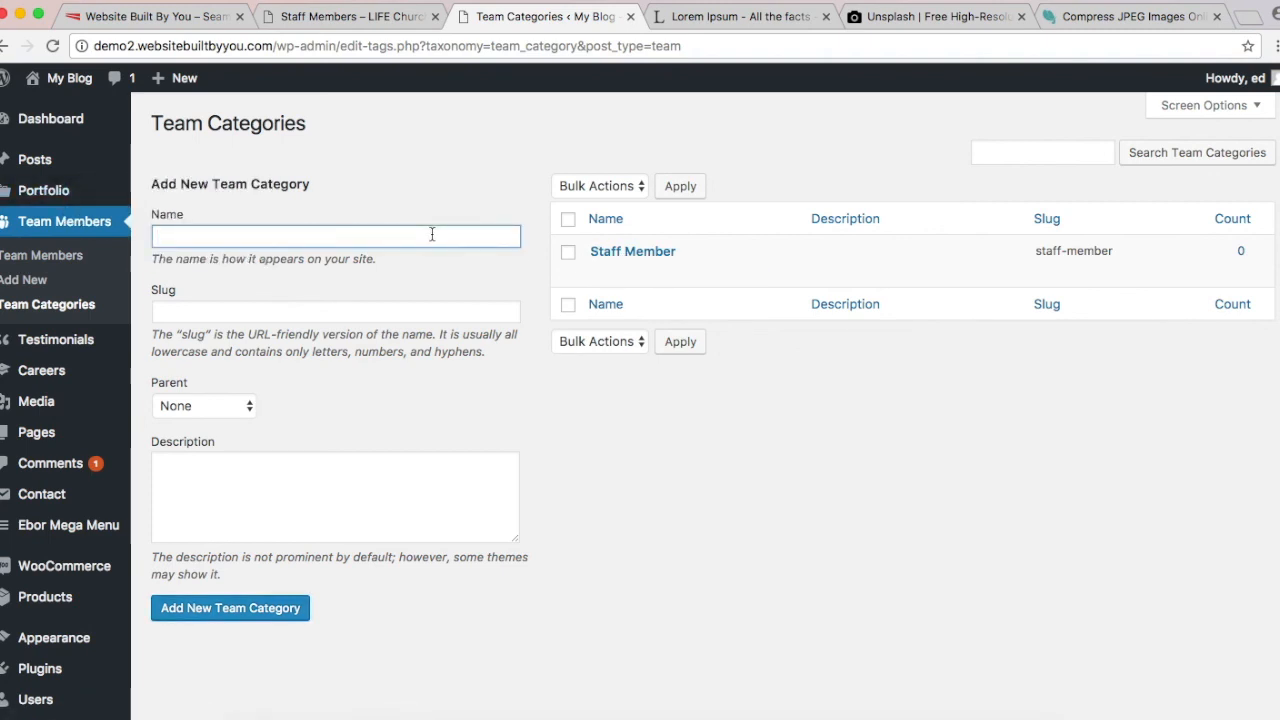
pyautogui.write('Senior Pastors')
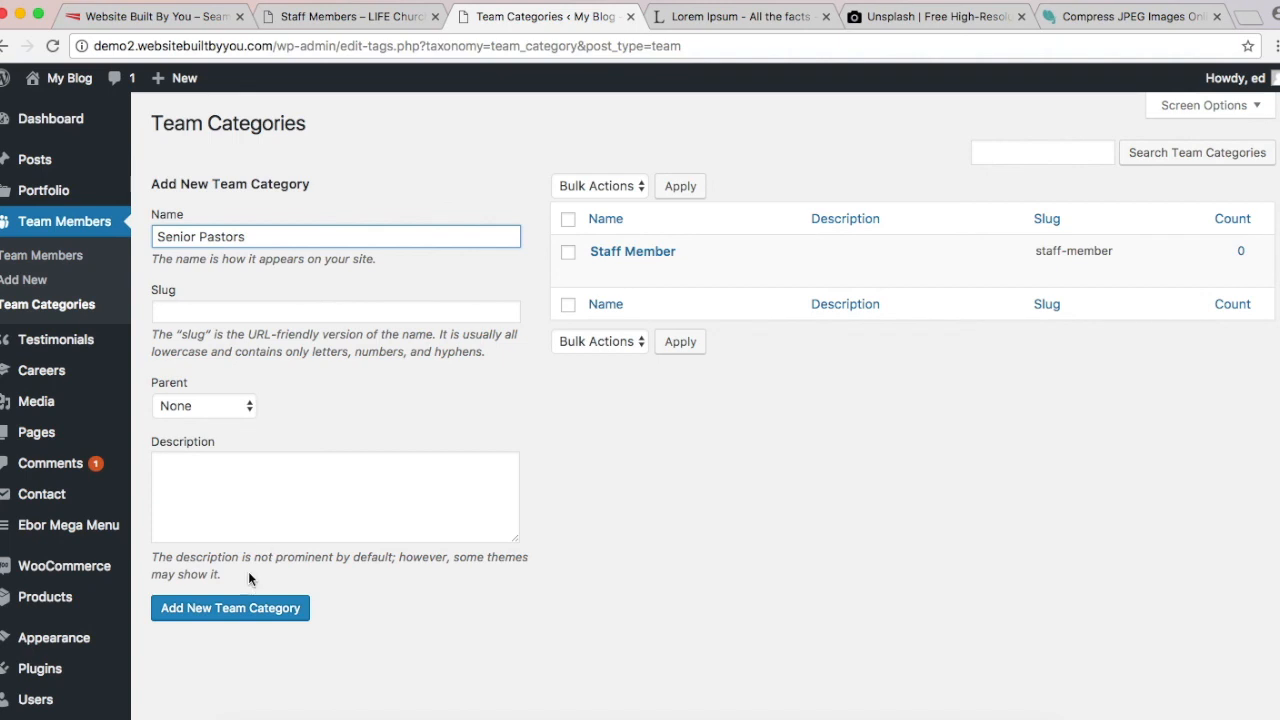
pyautogui.click(220, 408)
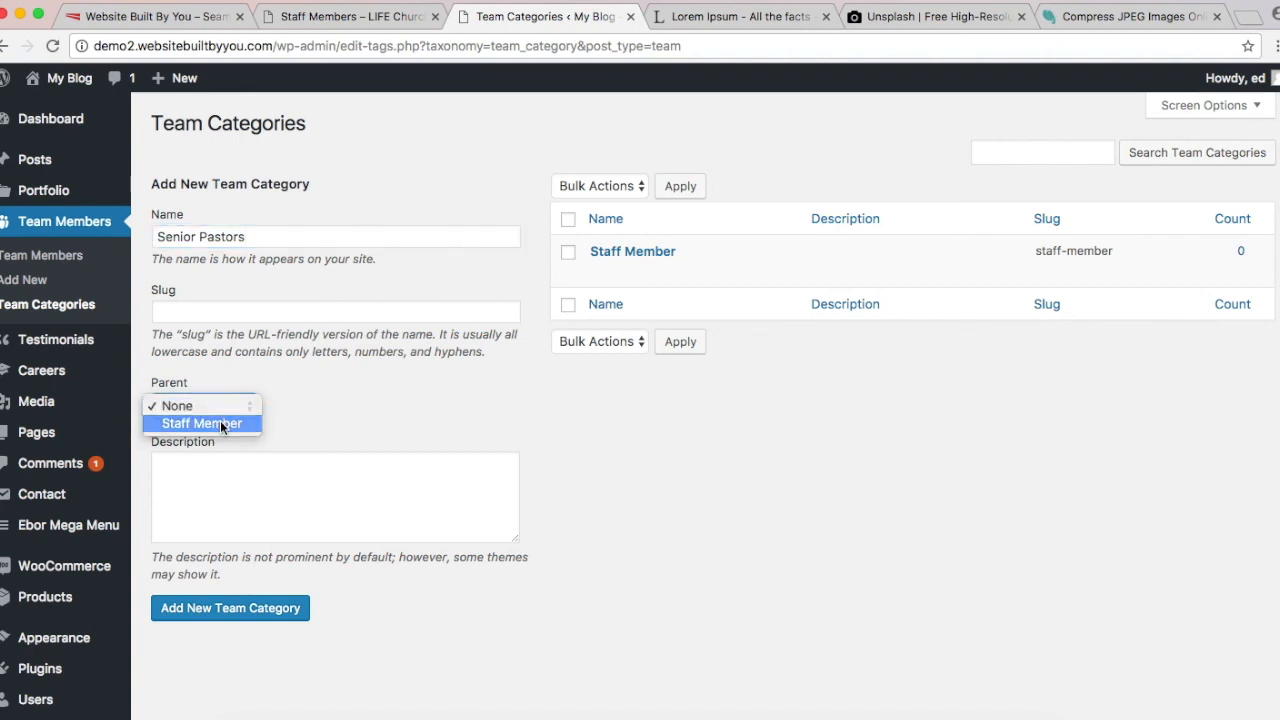
pyautogui.click(220, 420)
pyautogui.click(248, 612)
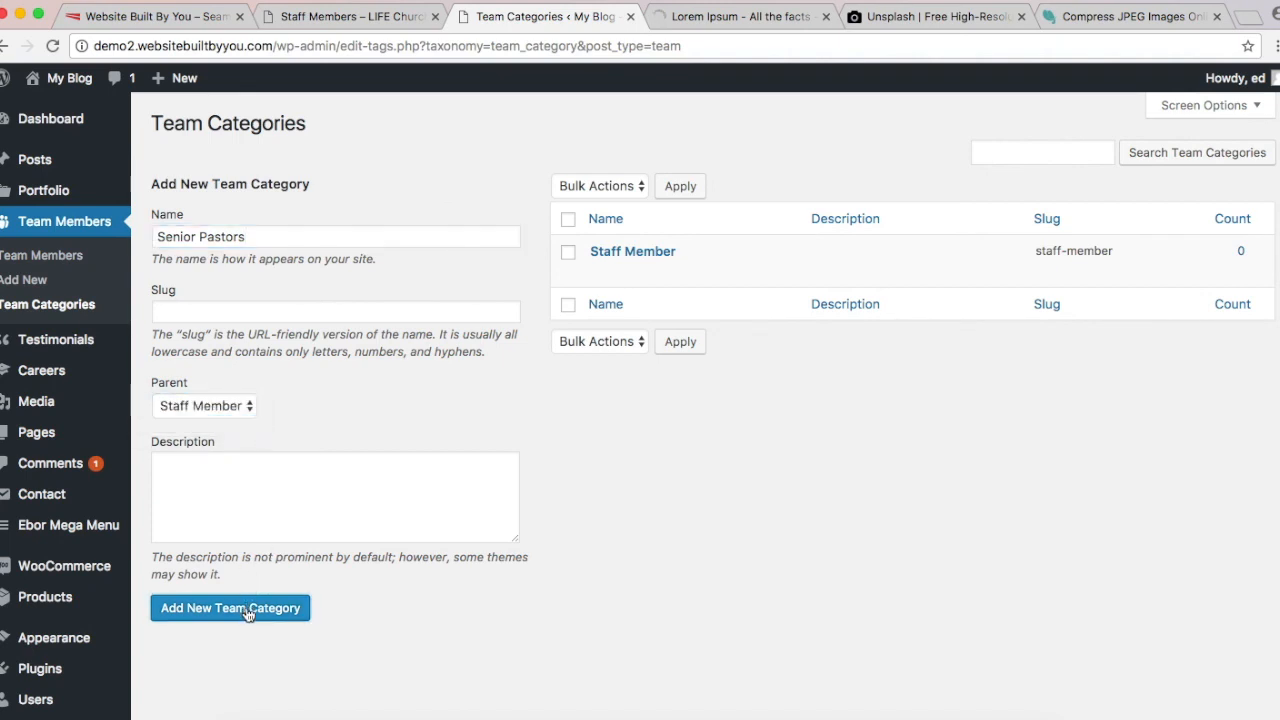
# Step: Add Assistant pastors and General Staff as subcategories of Staff Member
pyautogui.write('Assistan')
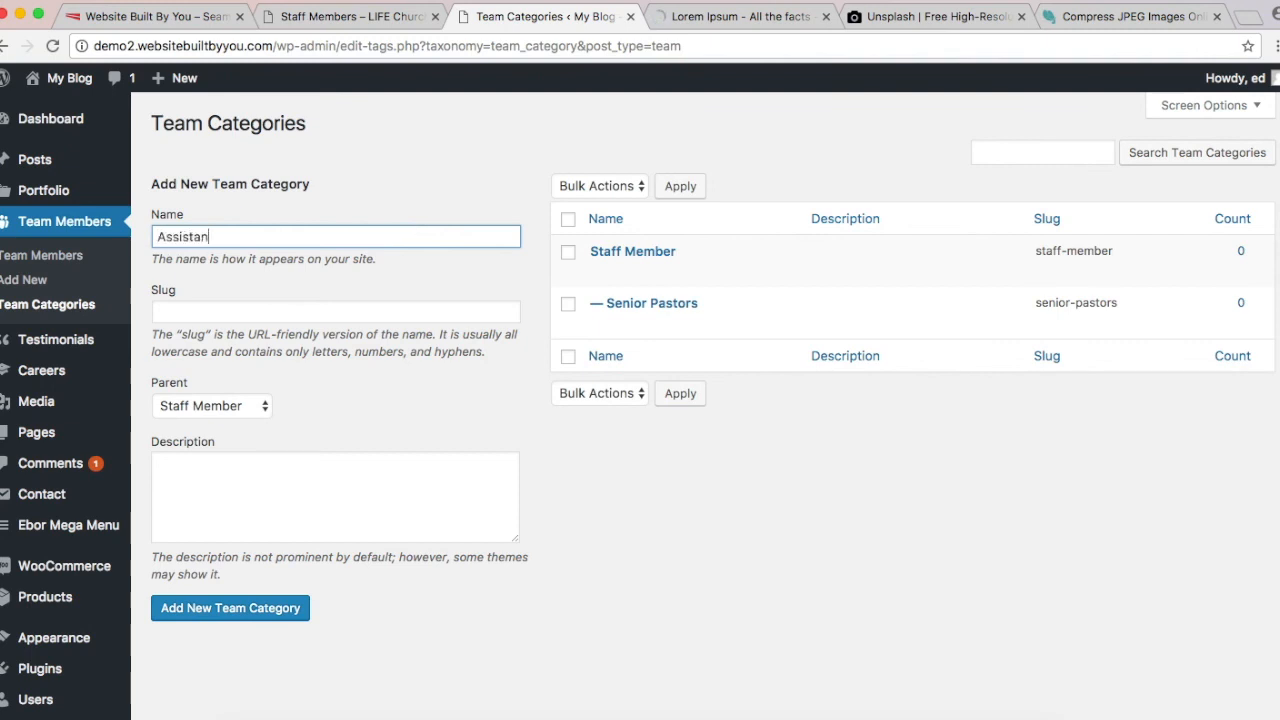
pyautogui.write('t pastors')
pyautogui.click(207, 610)
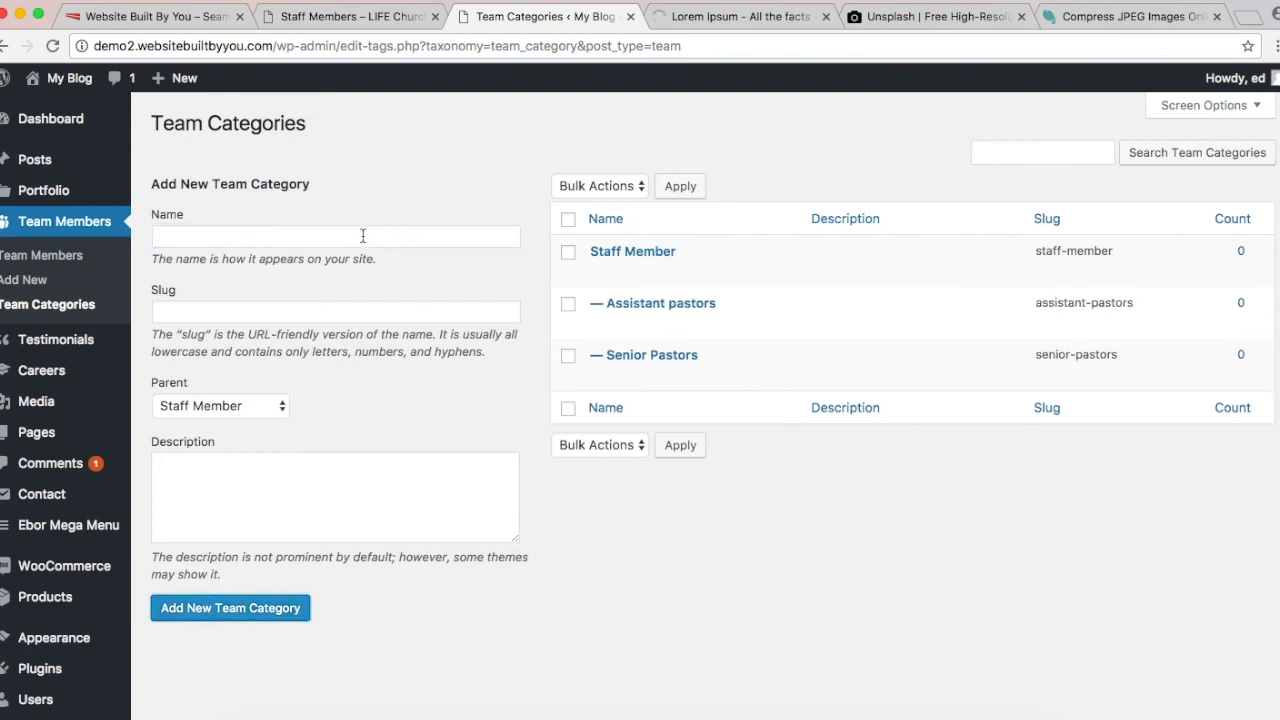
pyautogui.write('gen')
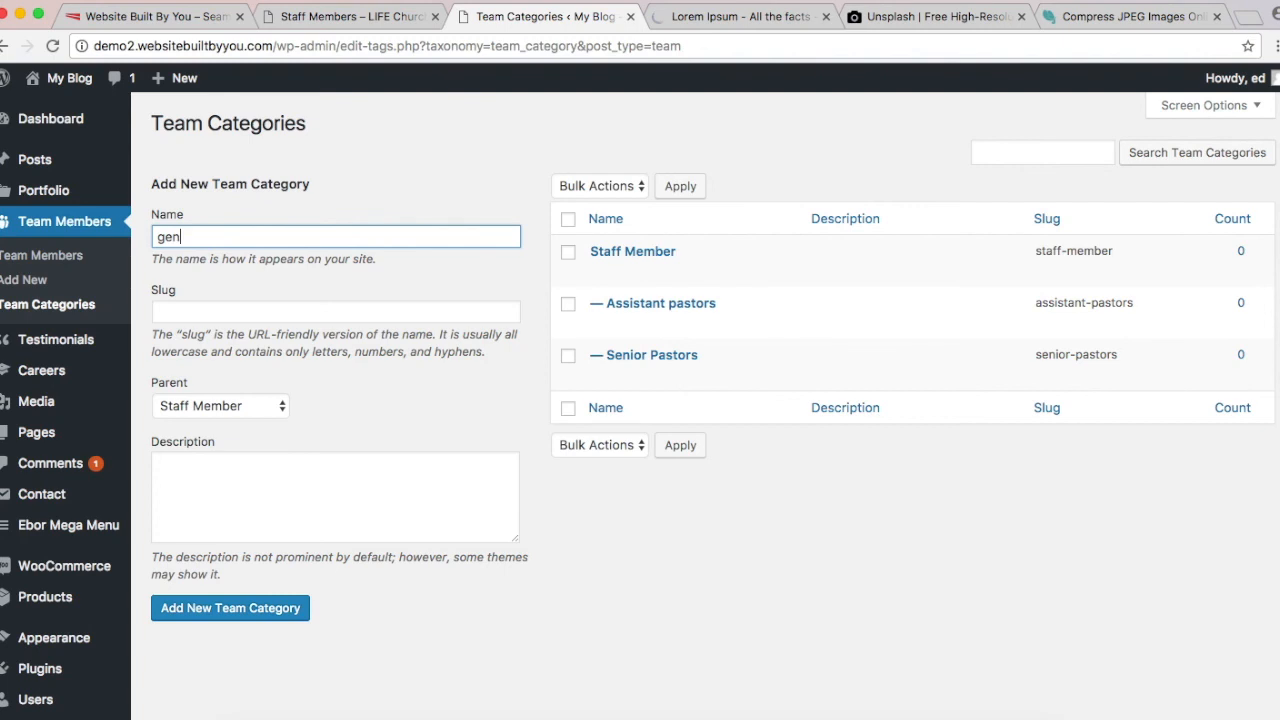
pyautogui.write('eral Staff')
pyautogui.click(163, 237)
pyautogui.press('BackSpace')
pyautogui.write('G')
pyautogui.click(245, 612)
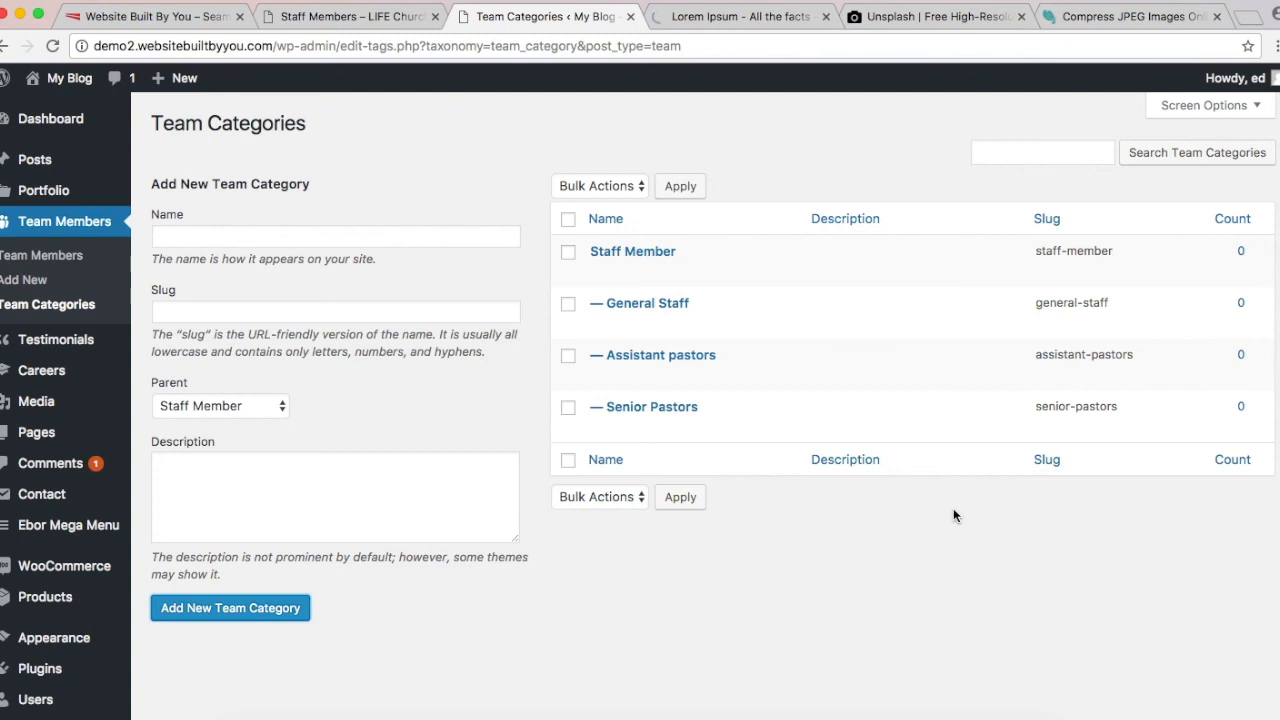
pyautogui.click(340, 237)
pyautogui.write('yout')
pyautogui.press('BackSpace')
pyautogui.press('BackSpace')
pyautogui.press('BackSpace')
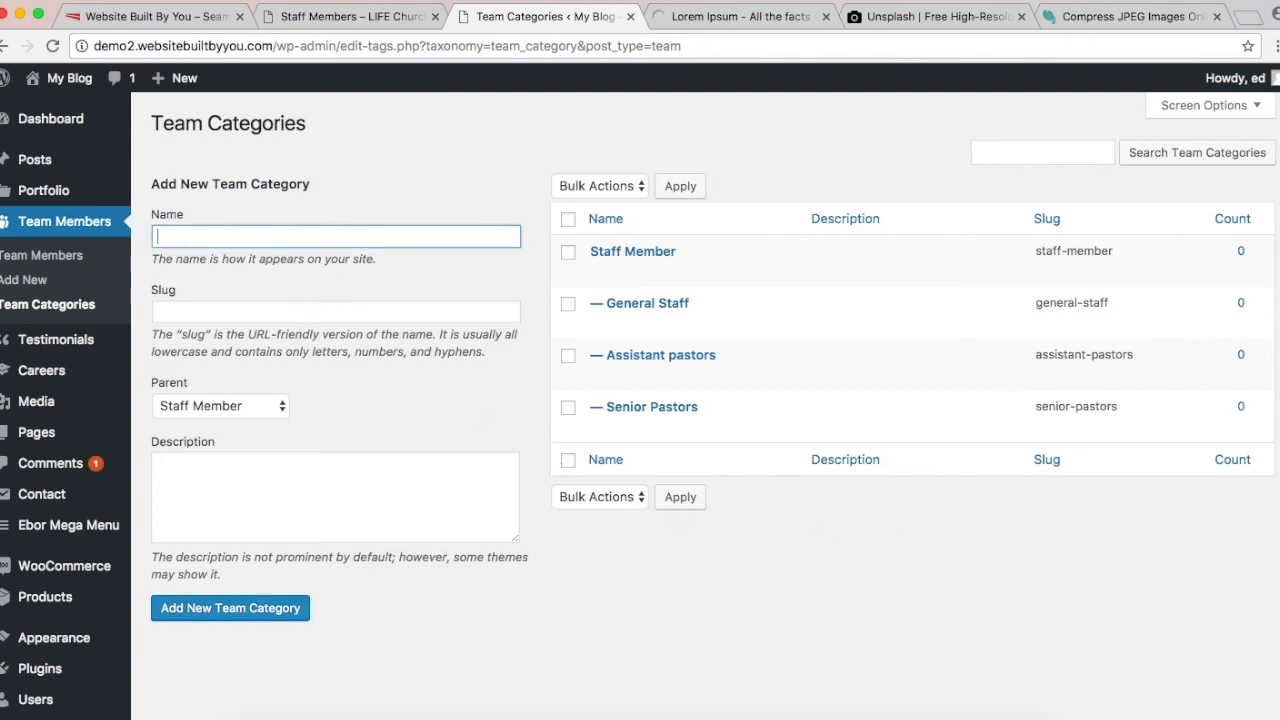
pyautogui.click(15, 257)
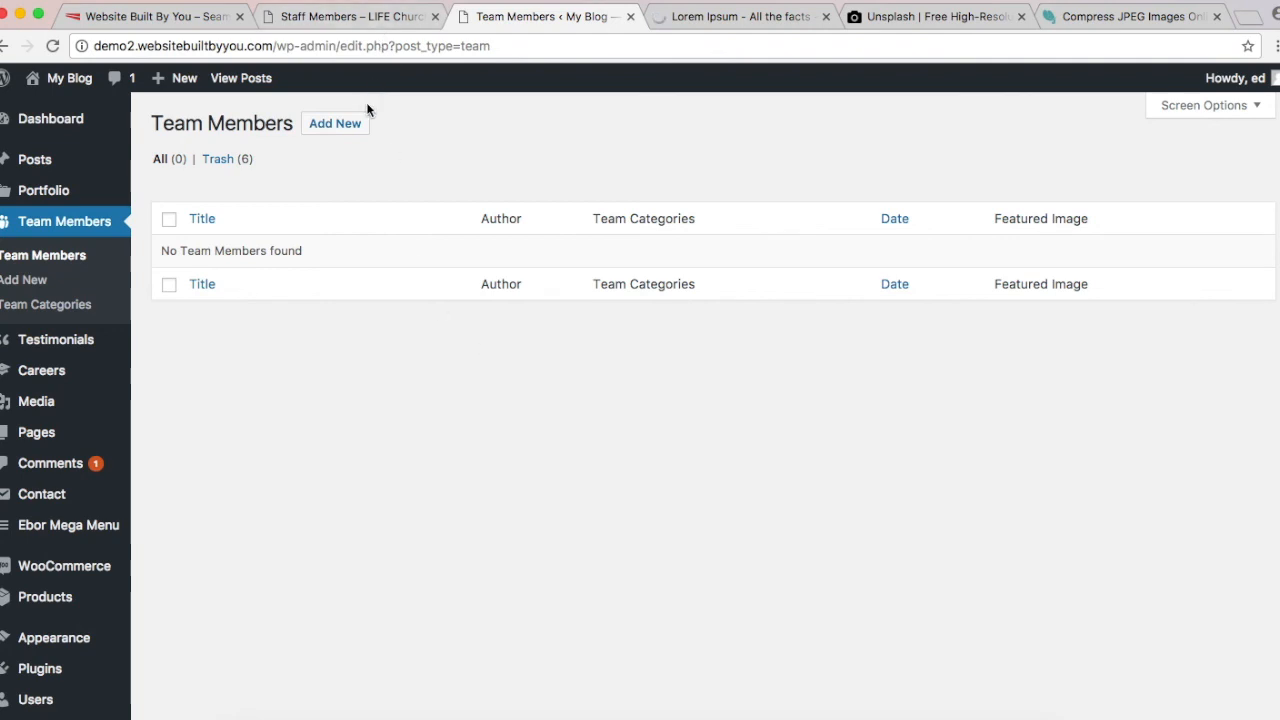
# Step: Start a new team member titled with the first couple's names copied from the live Staff Members page
pyautogui.click(355, 125)
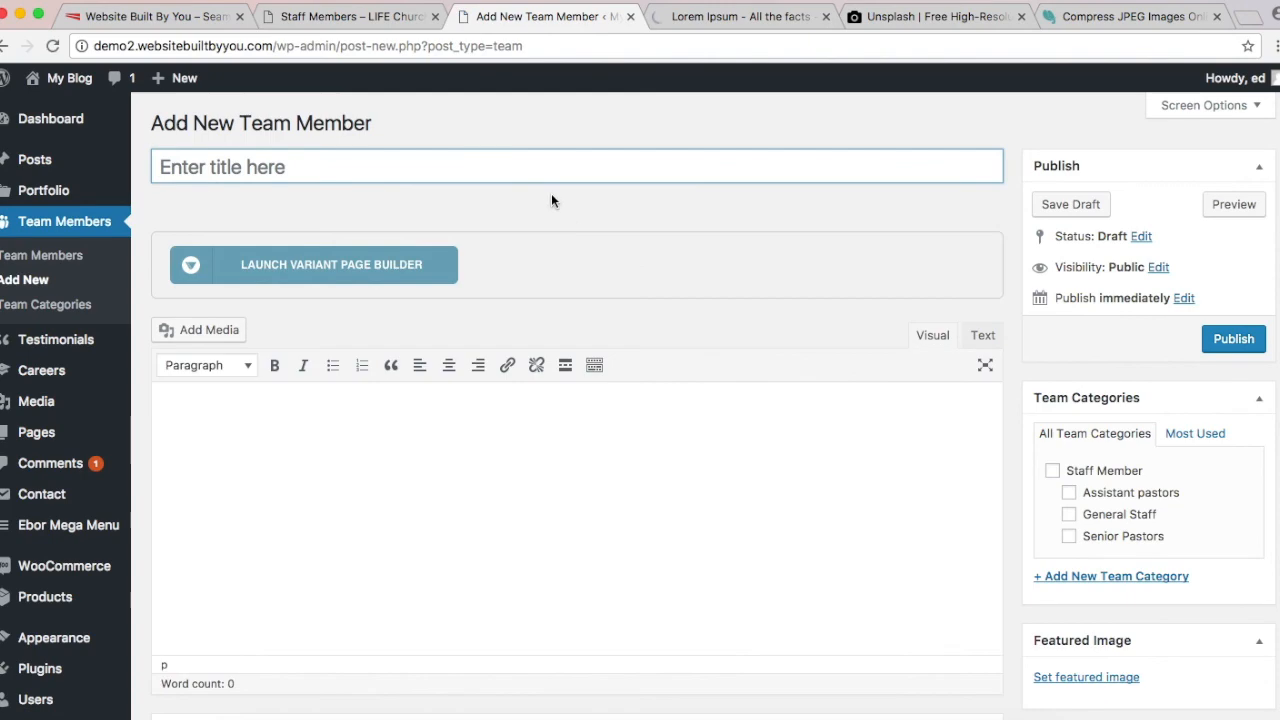
pyautogui.click(372, 18)
pyautogui.scroll(15, 425, 312)
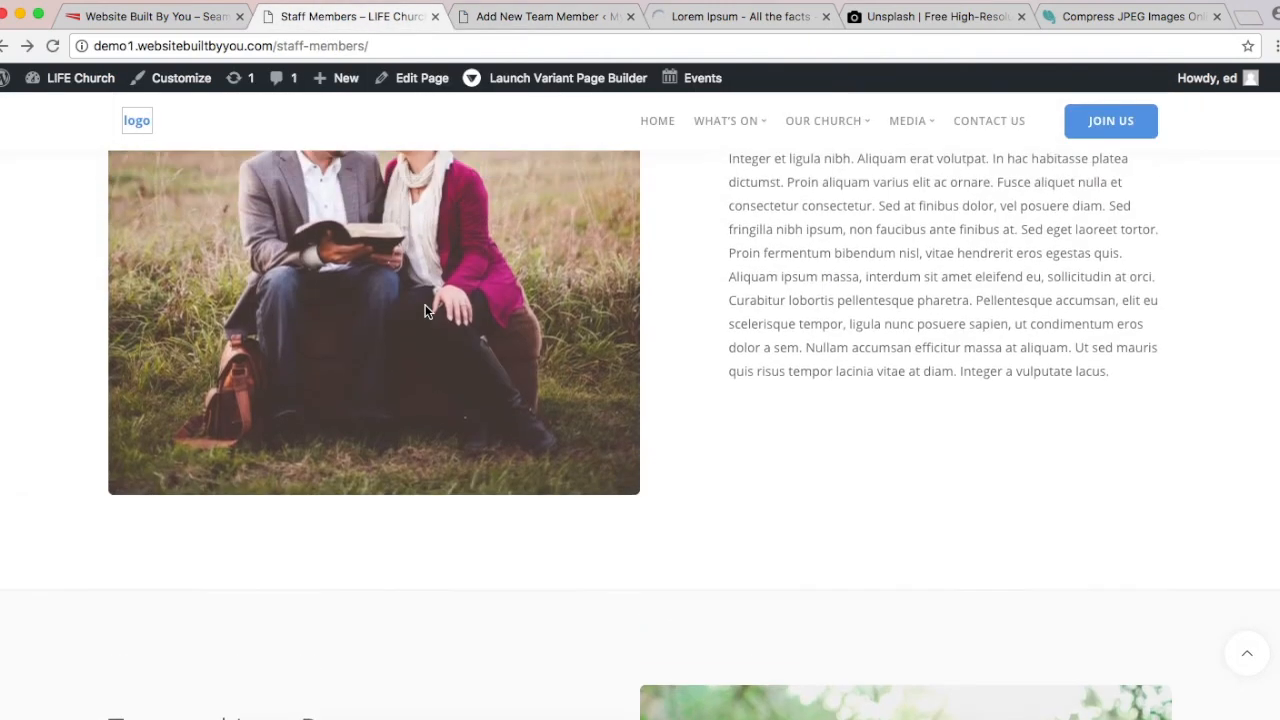
pyautogui.scroll(-4, 425, 312)
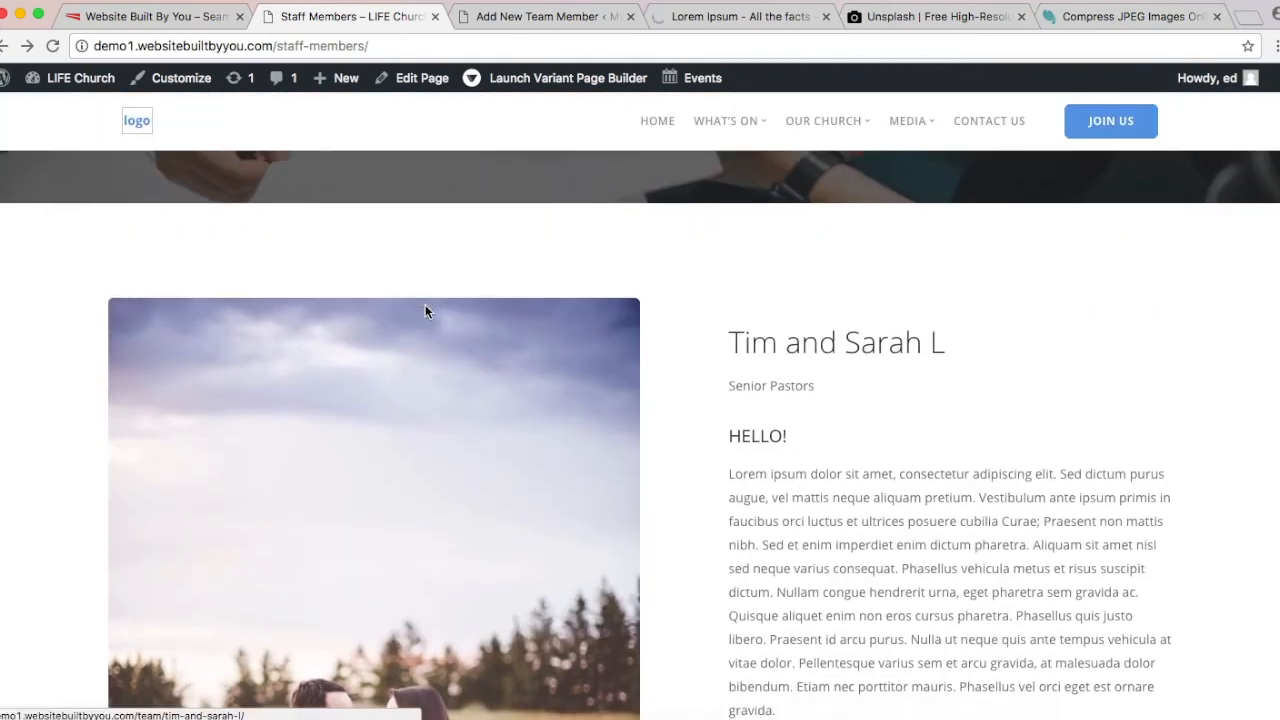
pyautogui.moveTo(730, 338); pyautogui.dragTo(1025, 336)
pyautogui.press('super+c')
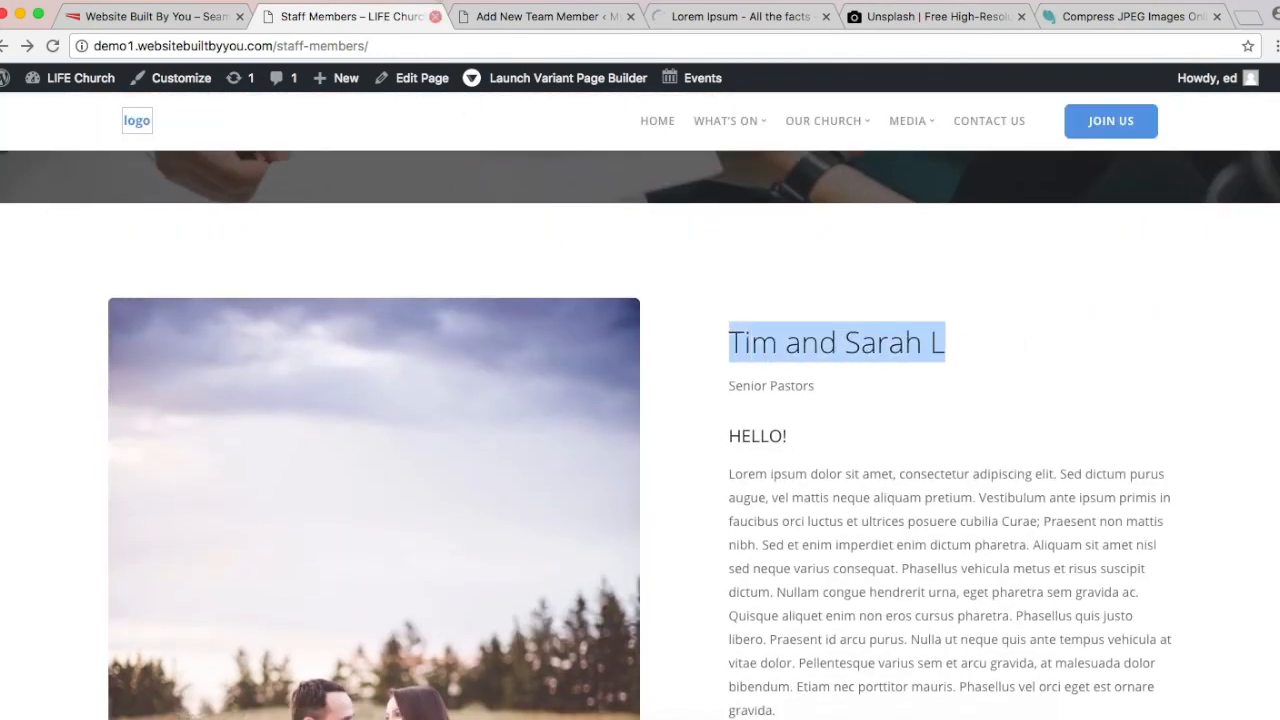
pyautogui.click(521, 19)
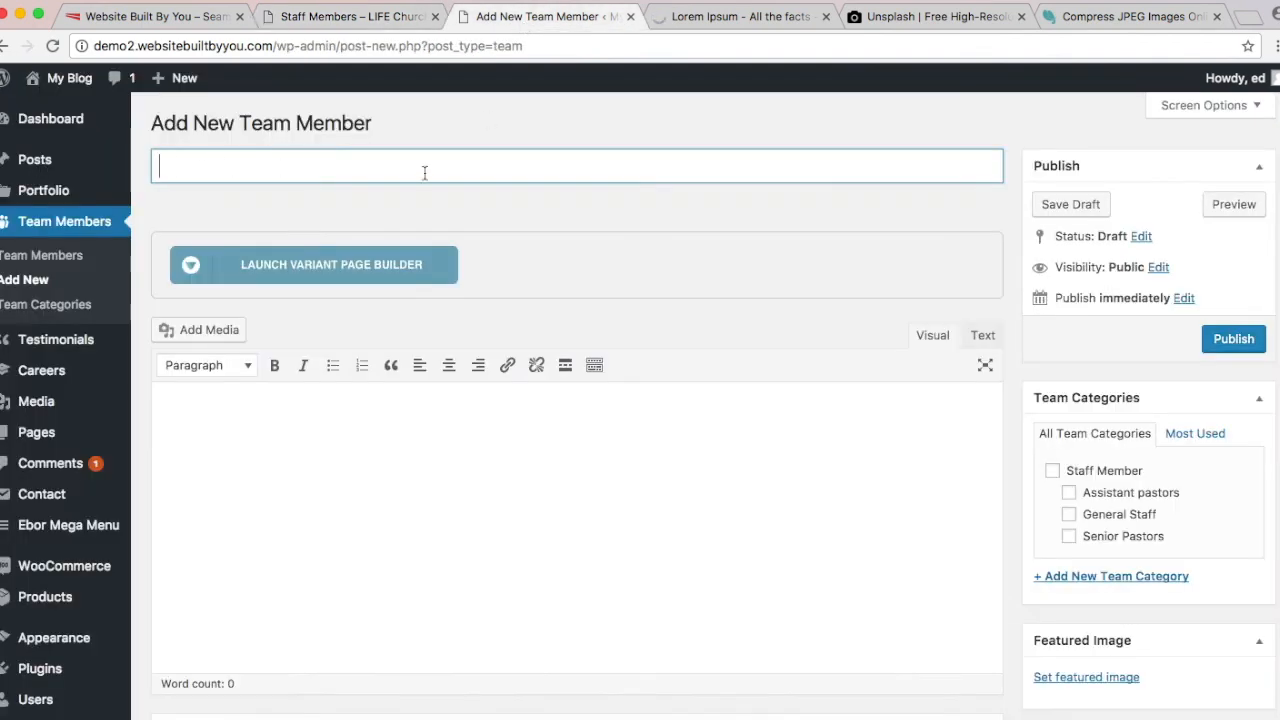
pyautogui.press('super+v')
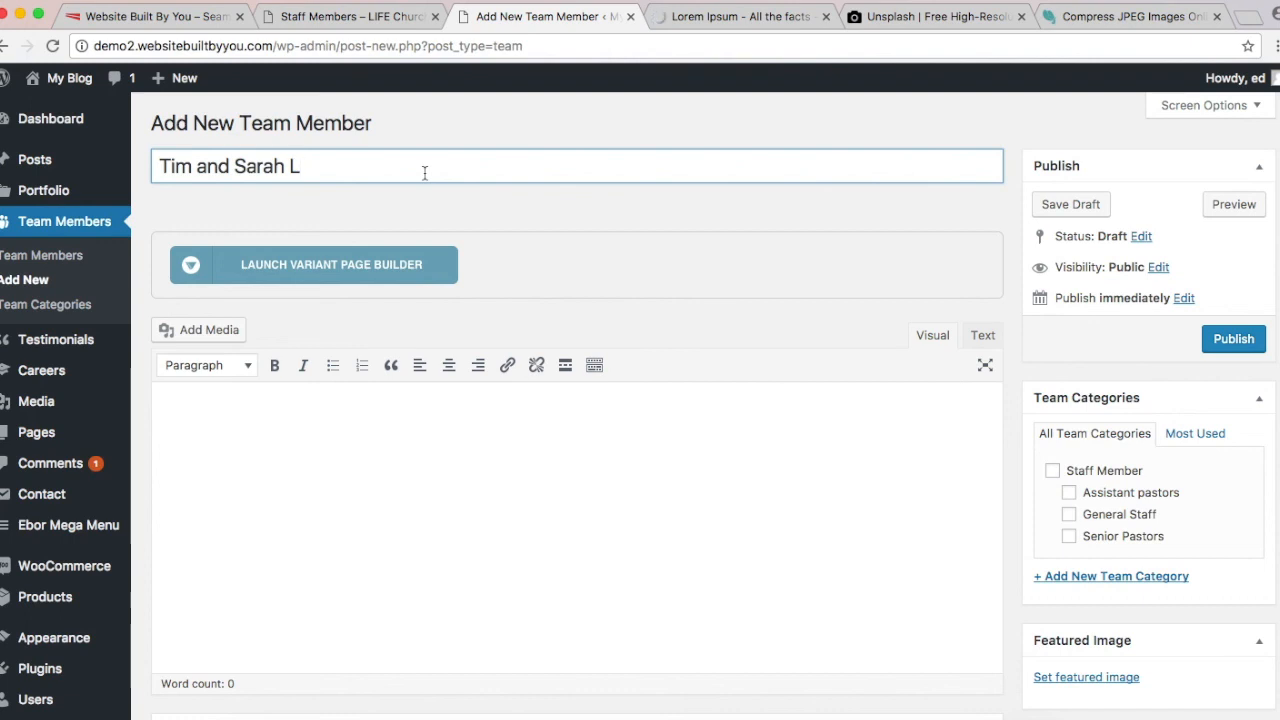
# Step: File the member under Senior Pastors and enter the job title 'Senior Pastors'
pyautogui.scroll(-2, 424, 173)
pyautogui.scroll(2, 424, 173)
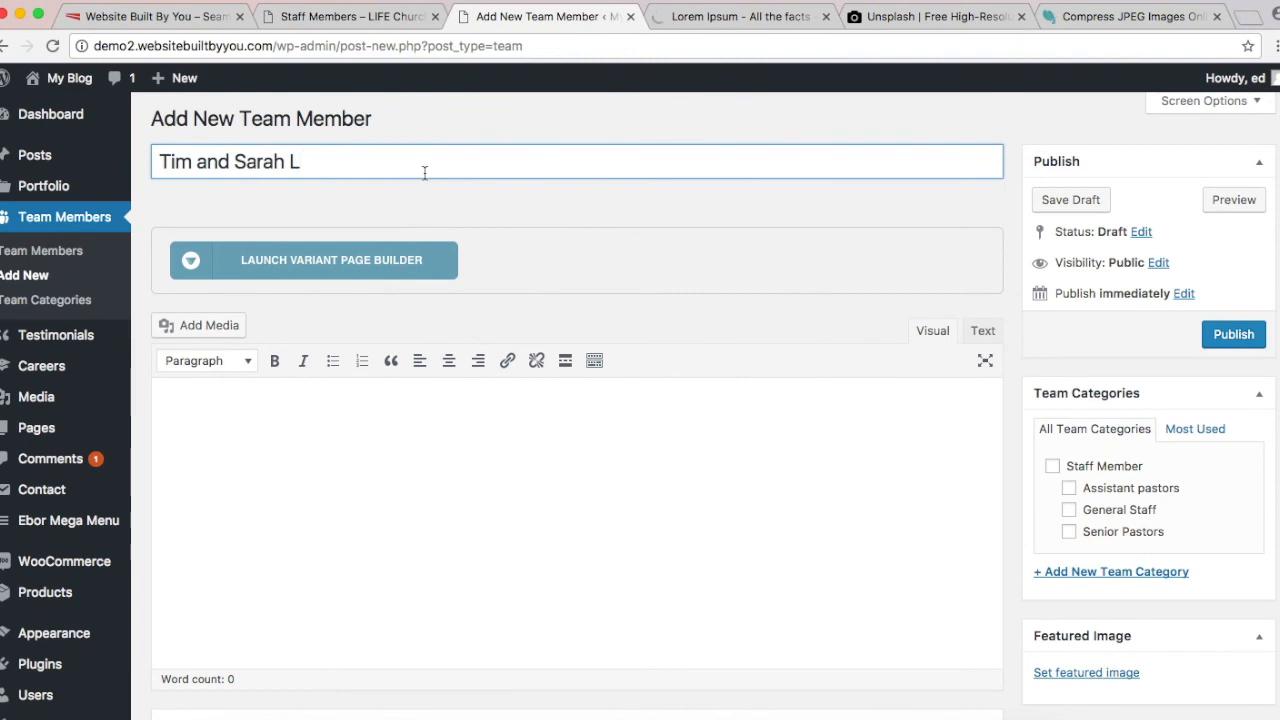
pyautogui.scroll(-1, 424, 173)
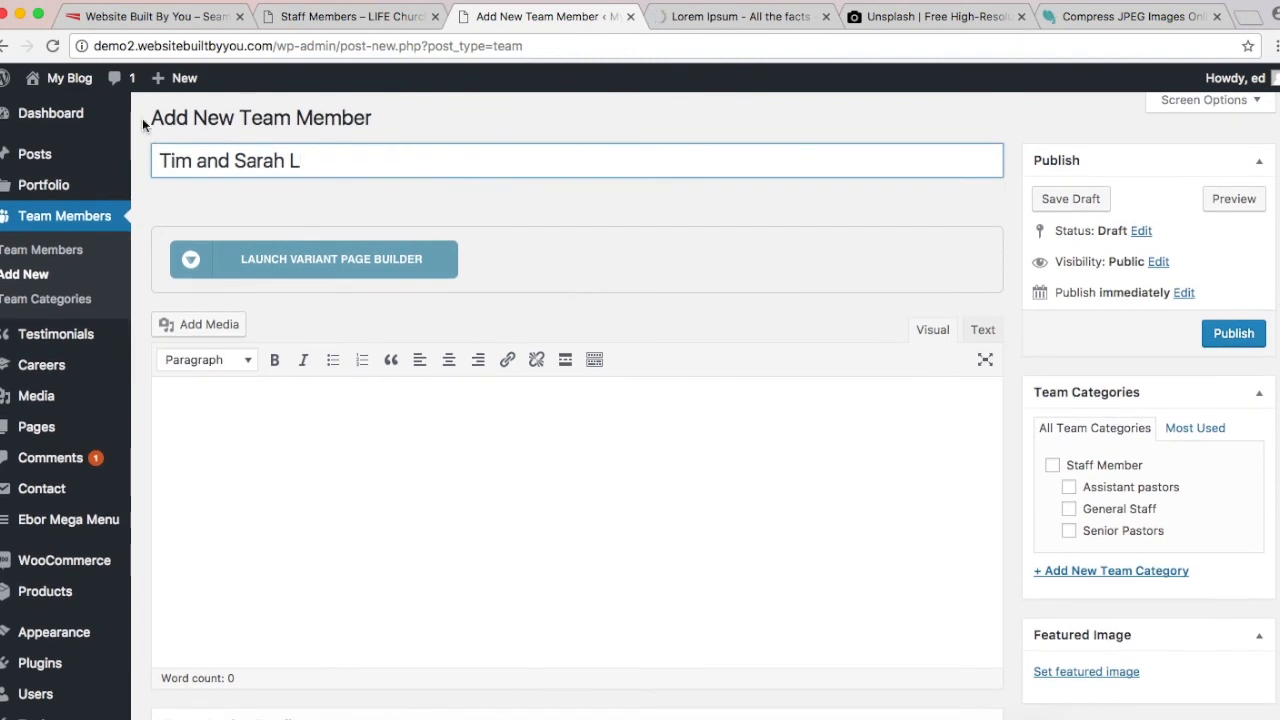
pyautogui.click(1069, 532)
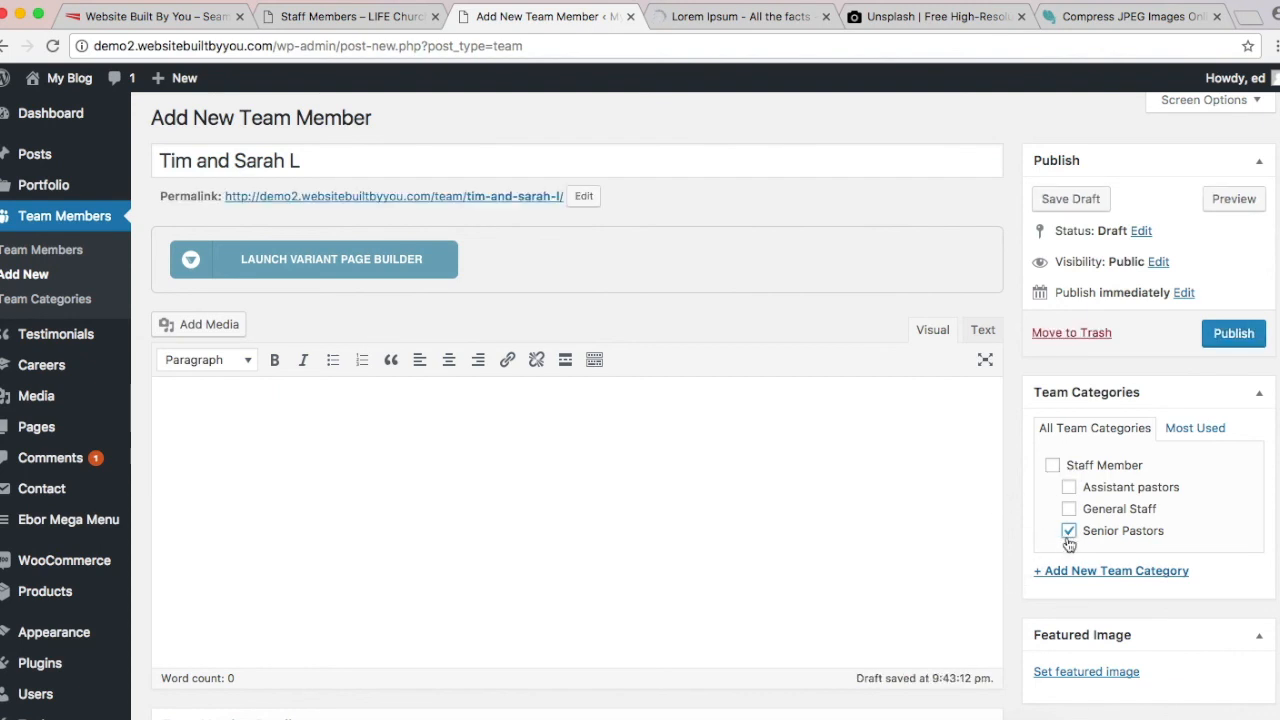
pyautogui.scroll(-5, 855, 586)
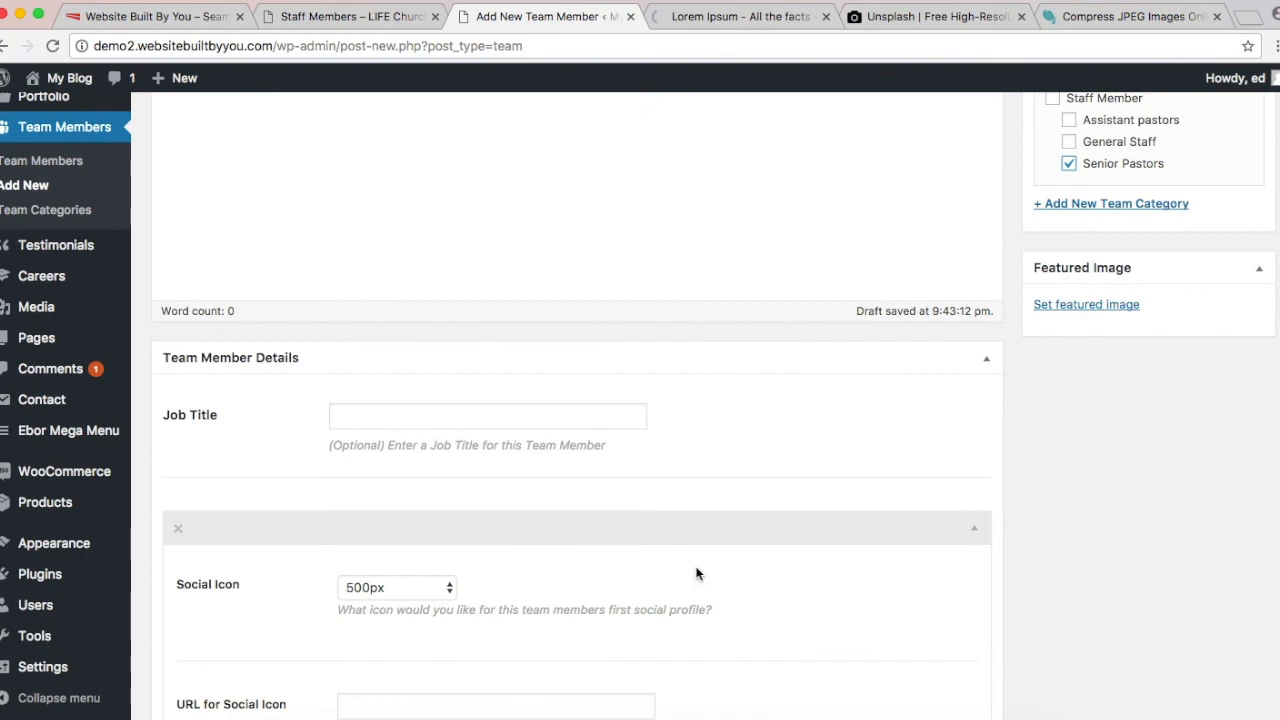
pyautogui.click(419, 404)
pyautogui.write('Senior')
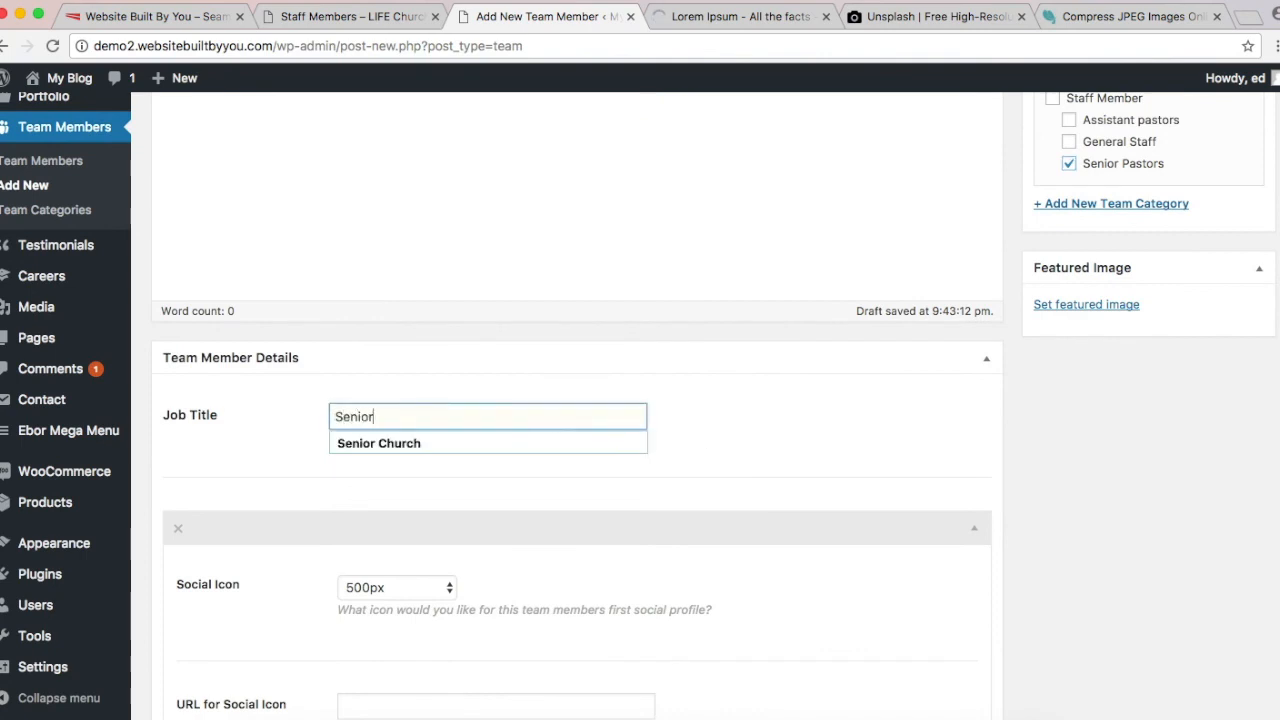
pyautogui.write(' Pastors')
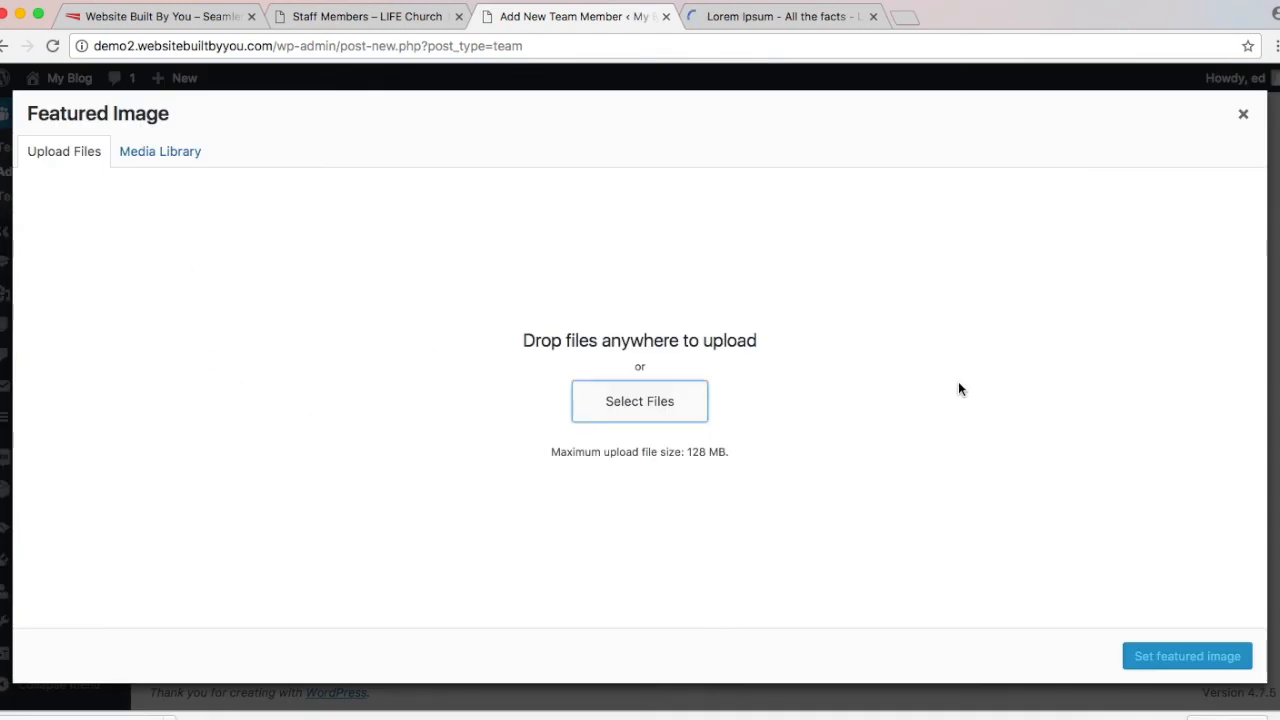
# Step: Upload every photo from the Desktop's church Unplash folder to the media library
pyautogui.click(672, 406)
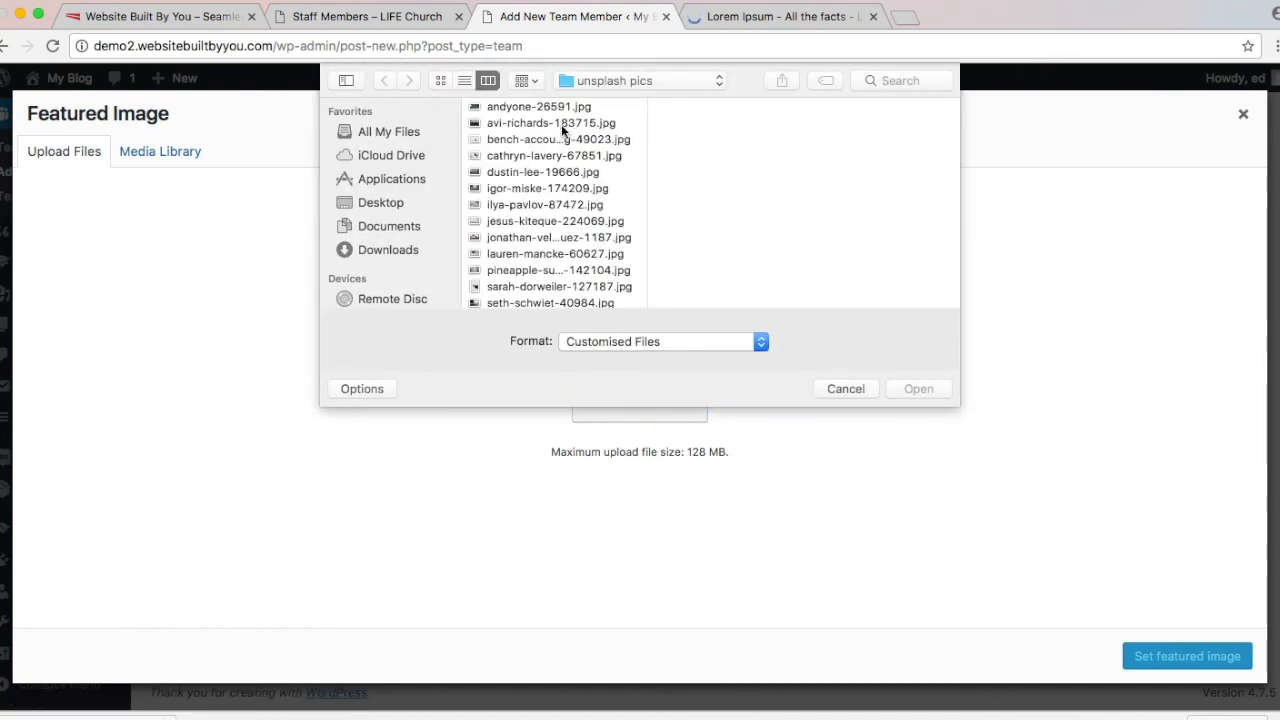
pyautogui.click(401, 198)
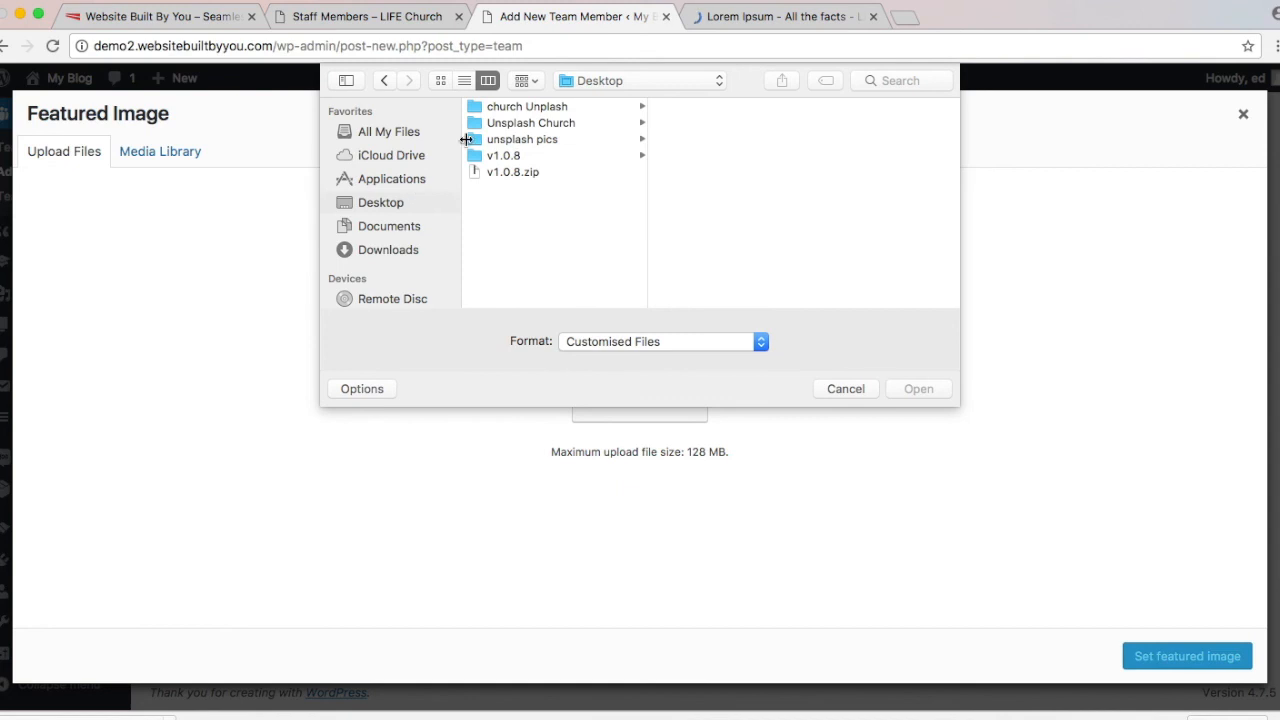
pyautogui.click(537, 139)
pyautogui.scroll(-3, 768, 149)
pyautogui.scroll(3, 768, 149)
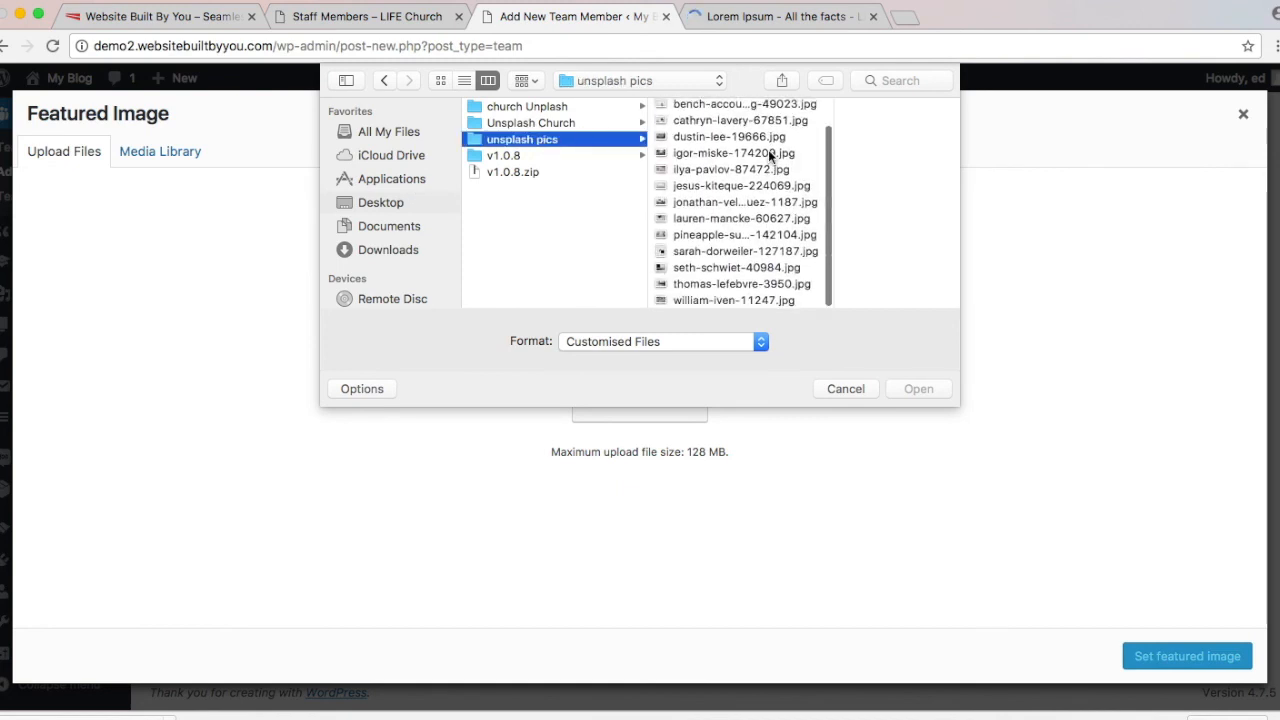
pyautogui.click(600, 122)
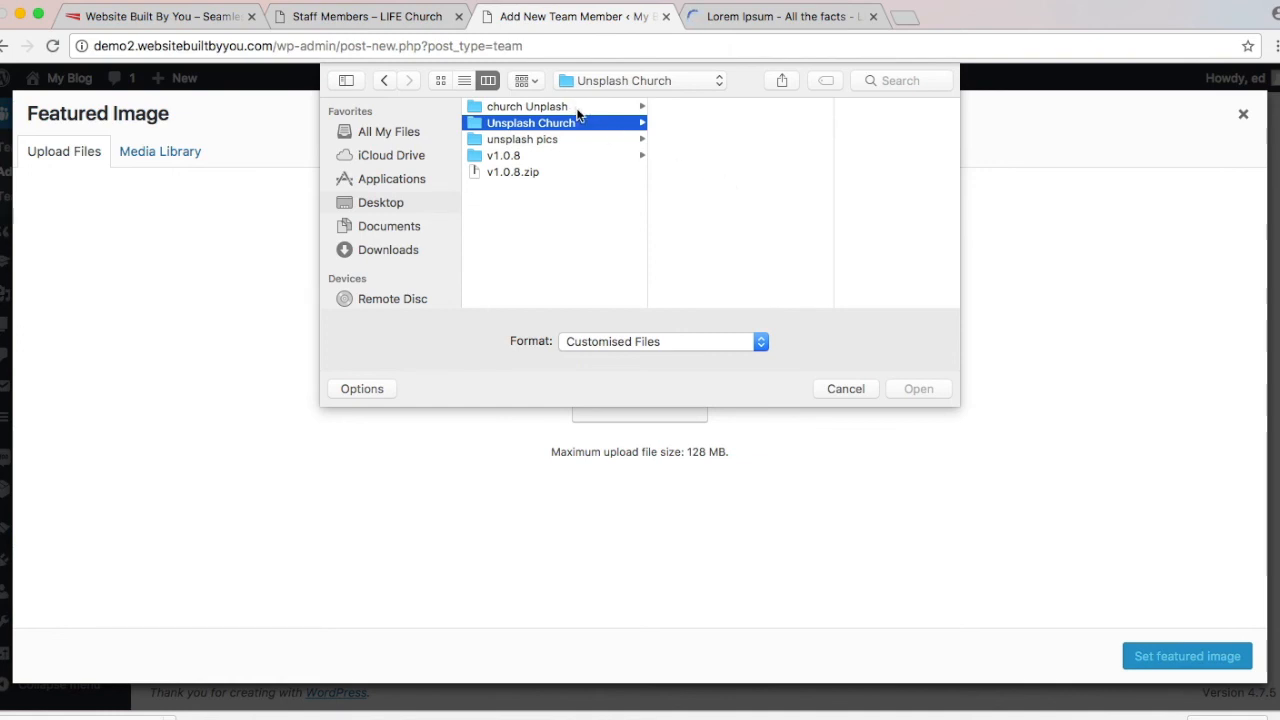
pyautogui.click(577, 108)
pyautogui.scroll(-5, 829, 195)
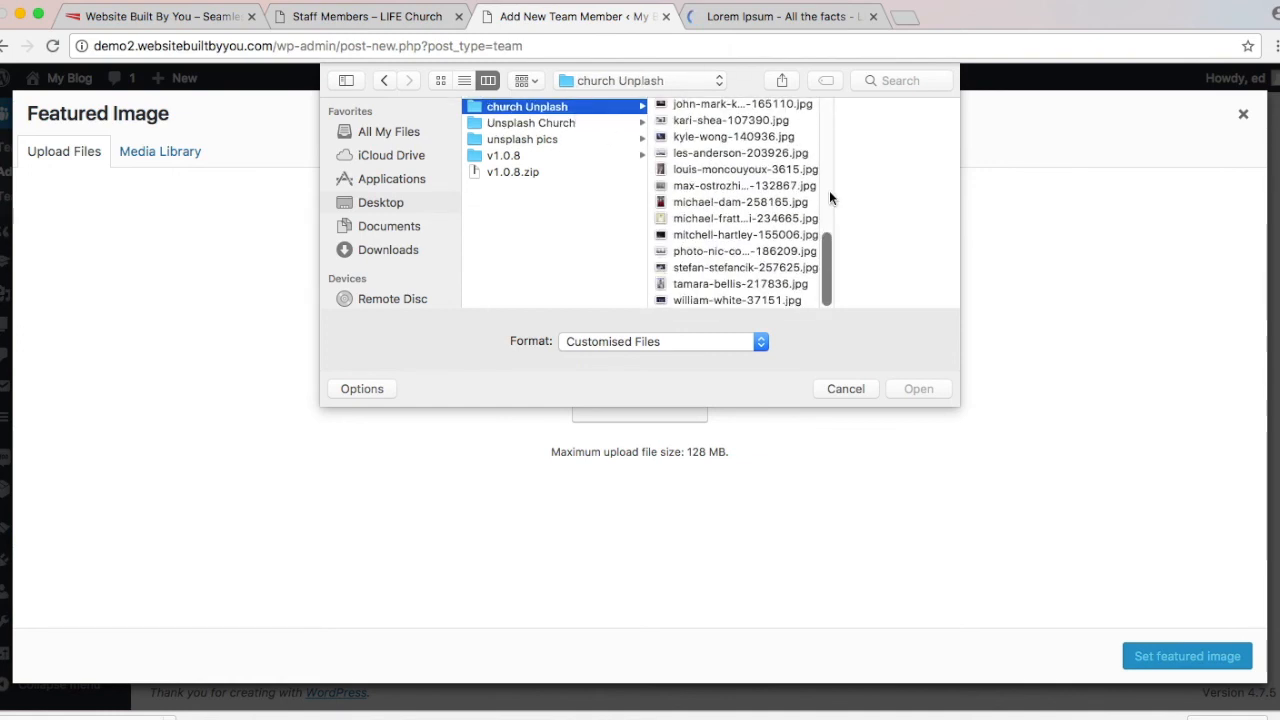
pyautogui.click(740, 186)
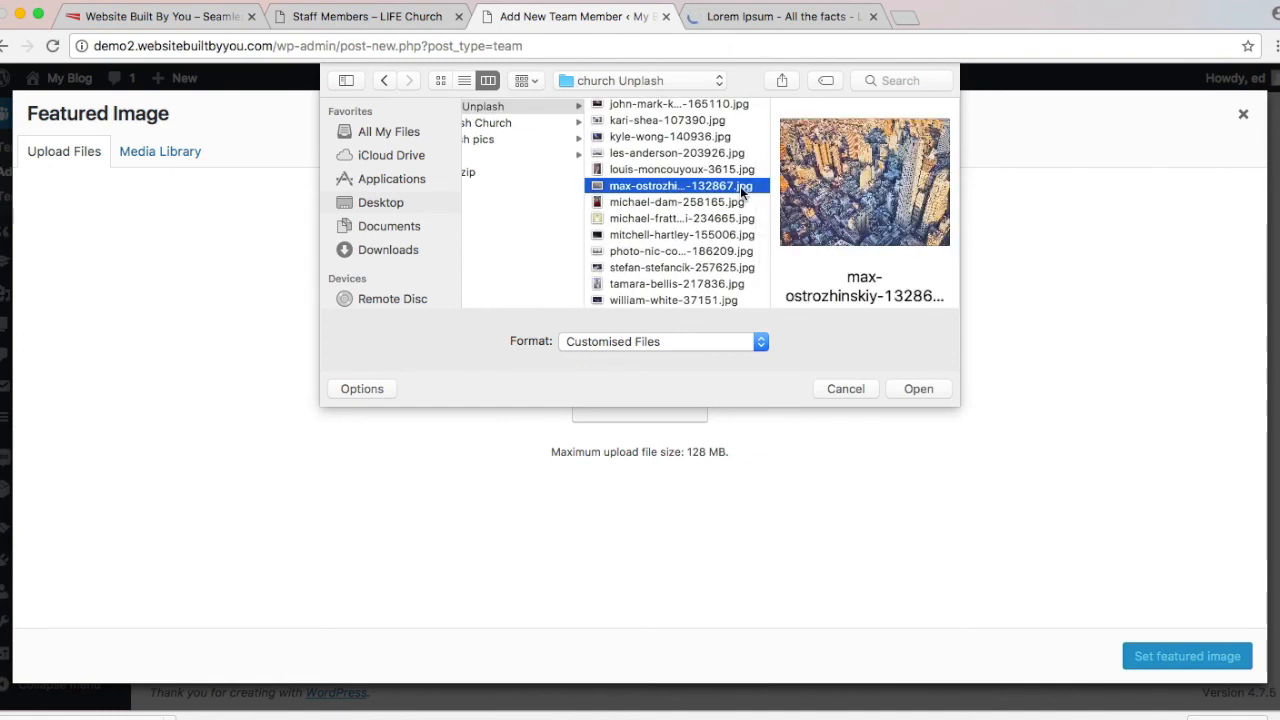
pyautogui.press('super+a')
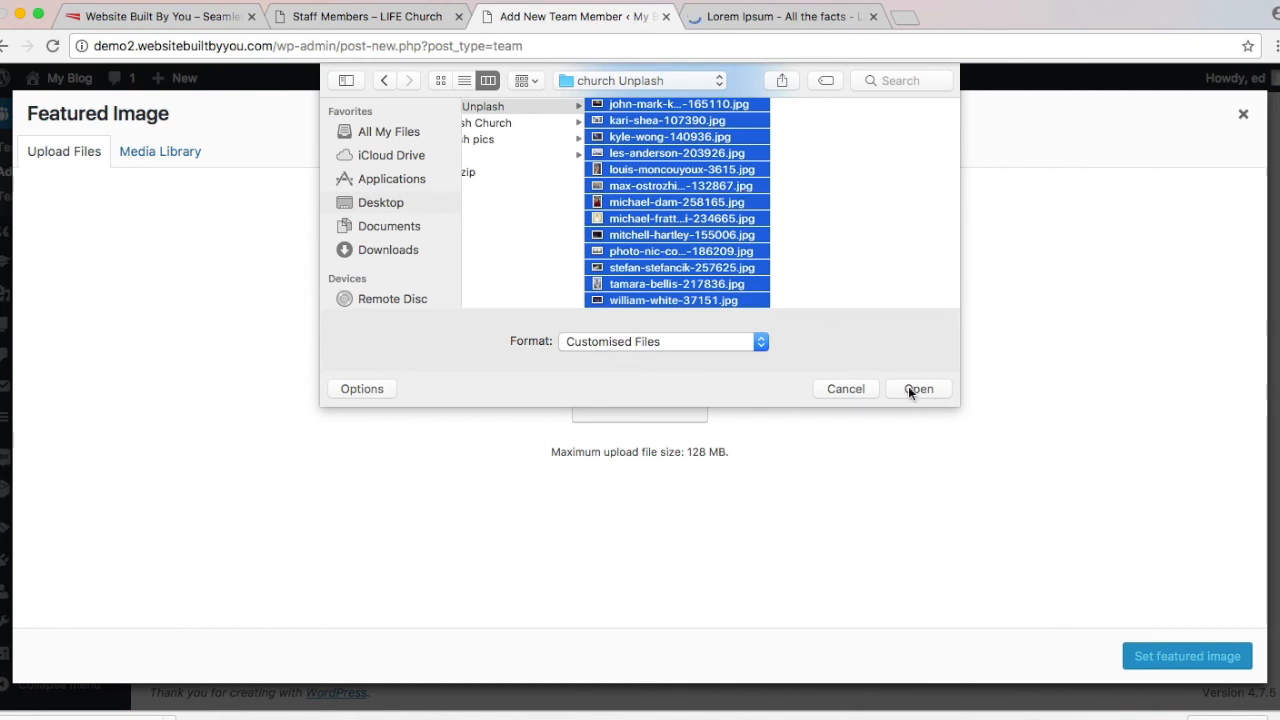
pyautogui.click(916, 389)
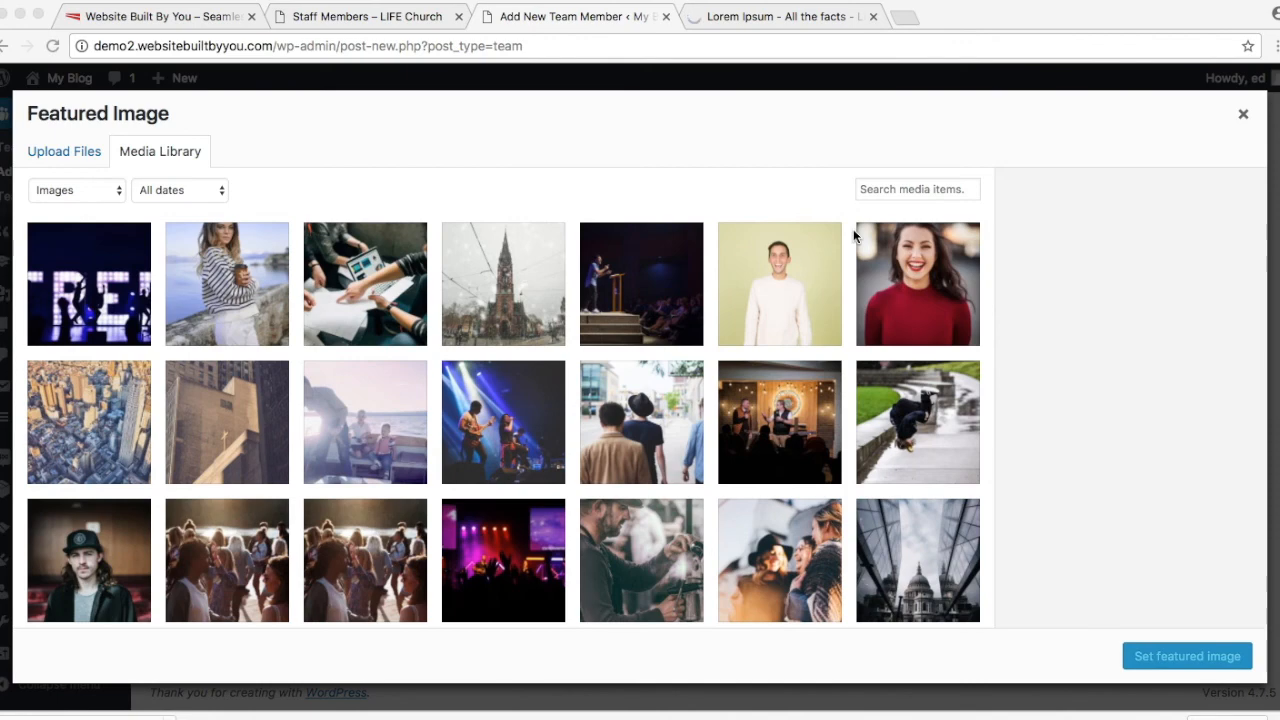
# Step: Set the couple-in-a-field photo ben-white-152182.jpg as the featured image
pyautogui.scroll(-10, 854, 235)
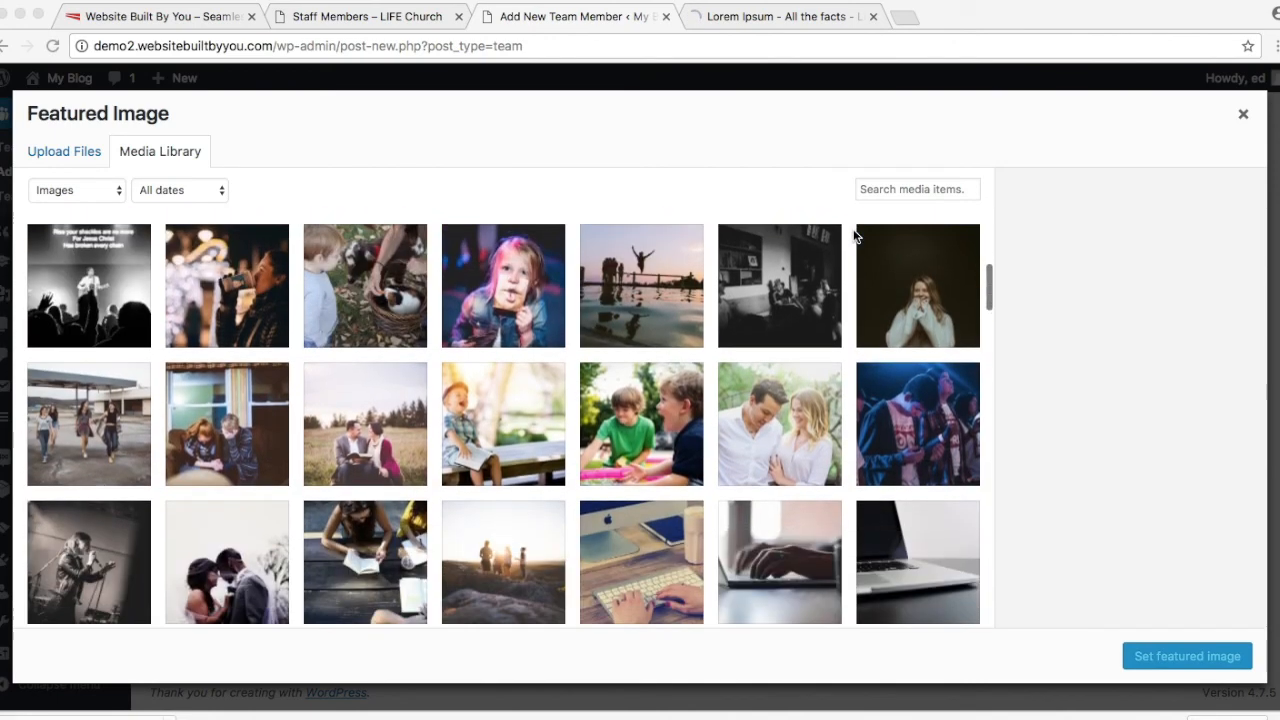
pyautogui.scroll(-2, 854, 235)
pyautogui.scroll(10, 854, 235)
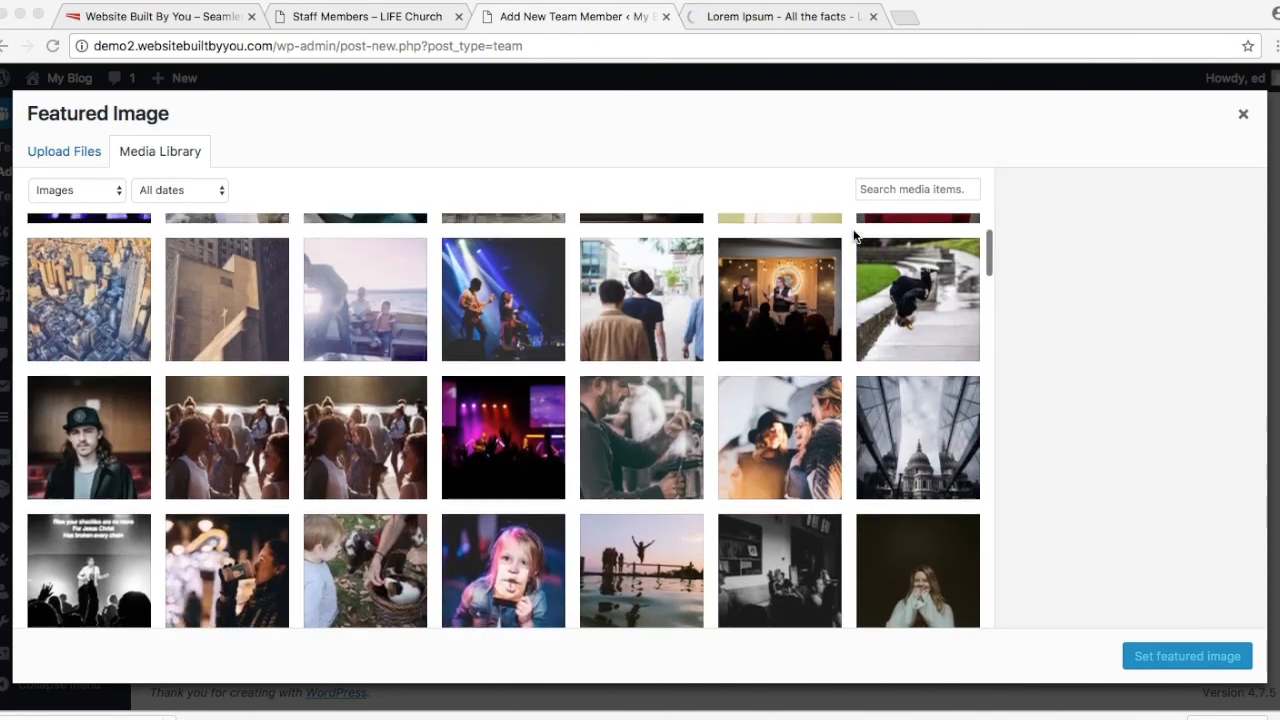
pyautogui.scroll(-4, 854, 235)
pyautogui.scroll(-1, 855, 236)
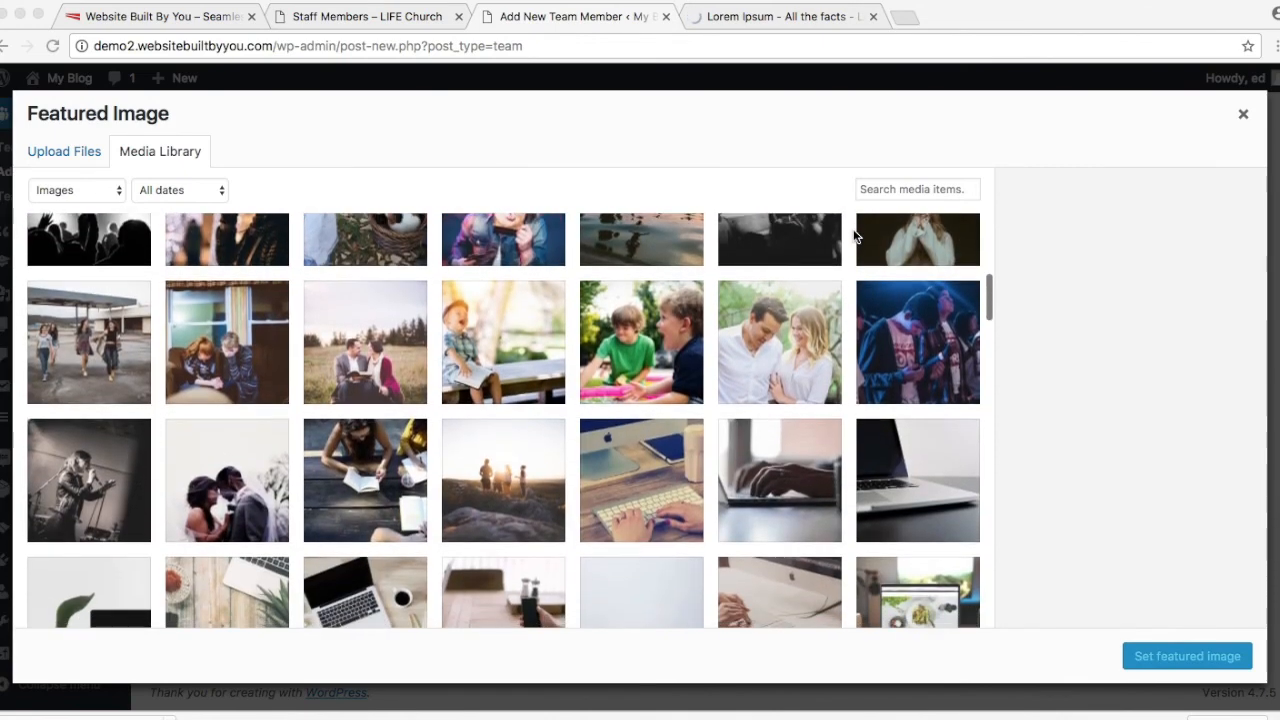
pyautogui.click(392, 358)
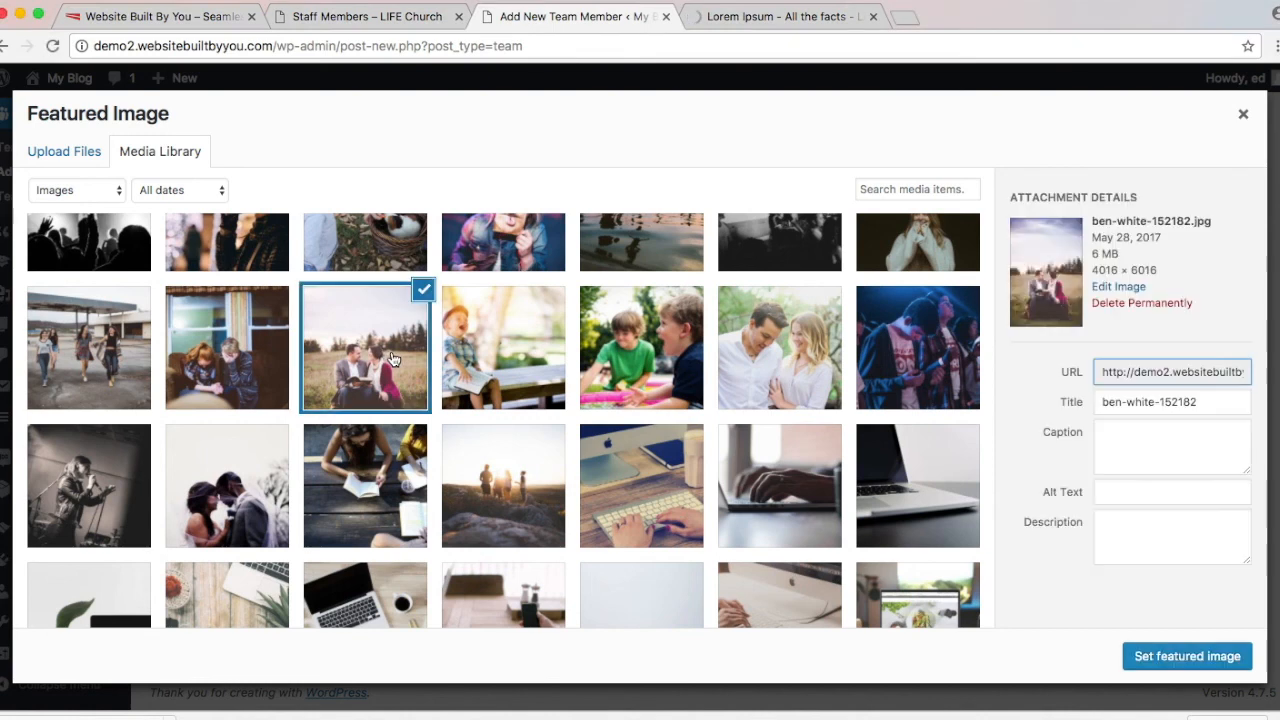
pyautogui.click(1165, 657)
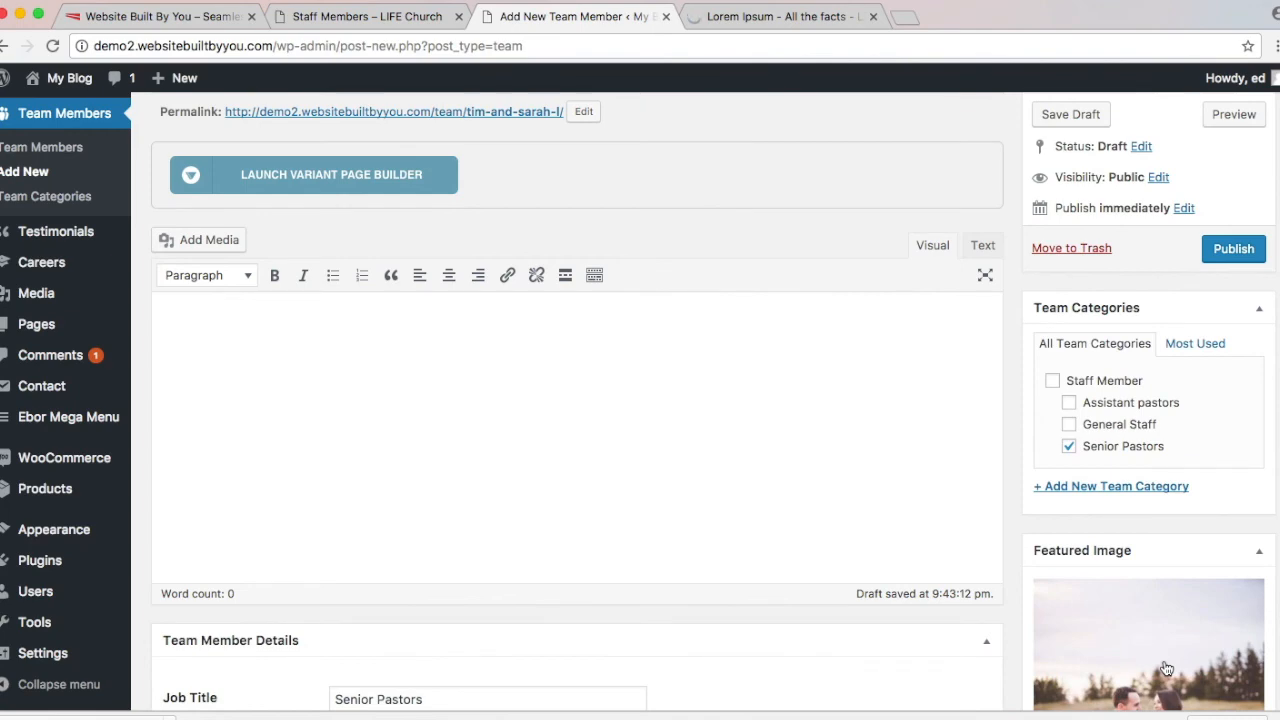
# Step: Paste a Lorem ipsum paragraph as the bio and add a 'HELLO!' line above it
pyautogui.scroll(-5, 1165, 668)
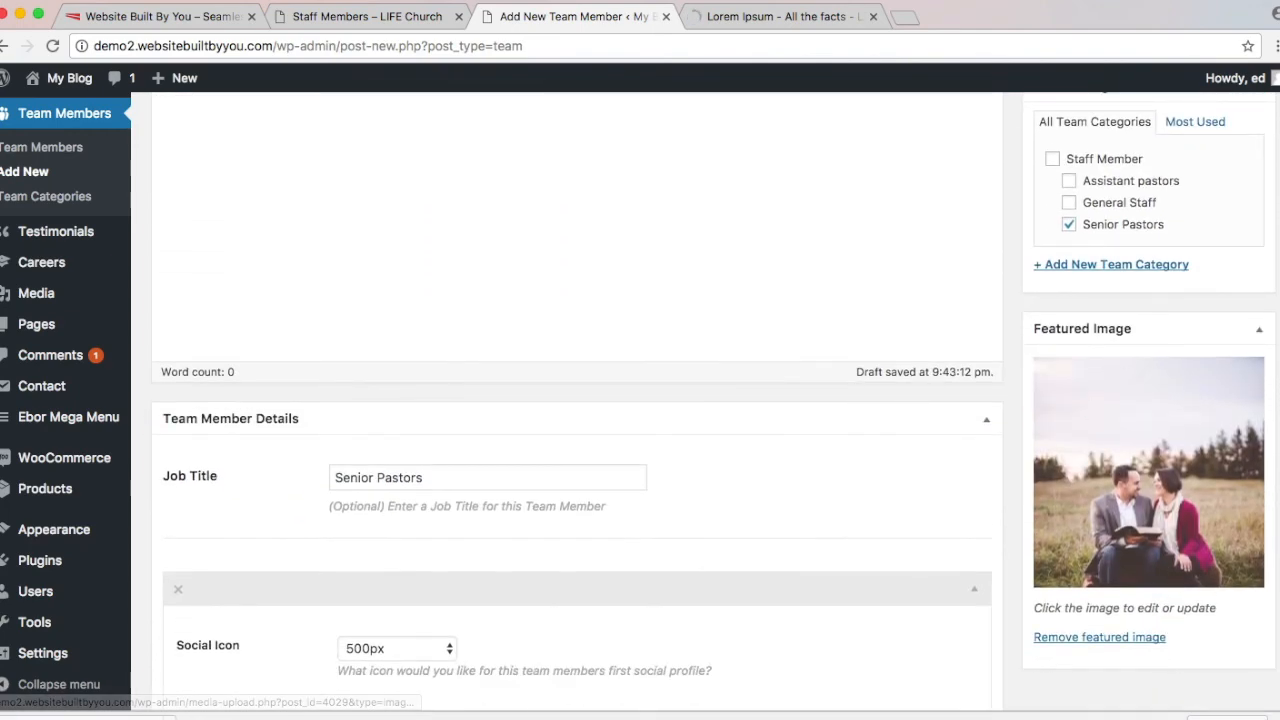
pyautogui.scroll(6, 611, 263)
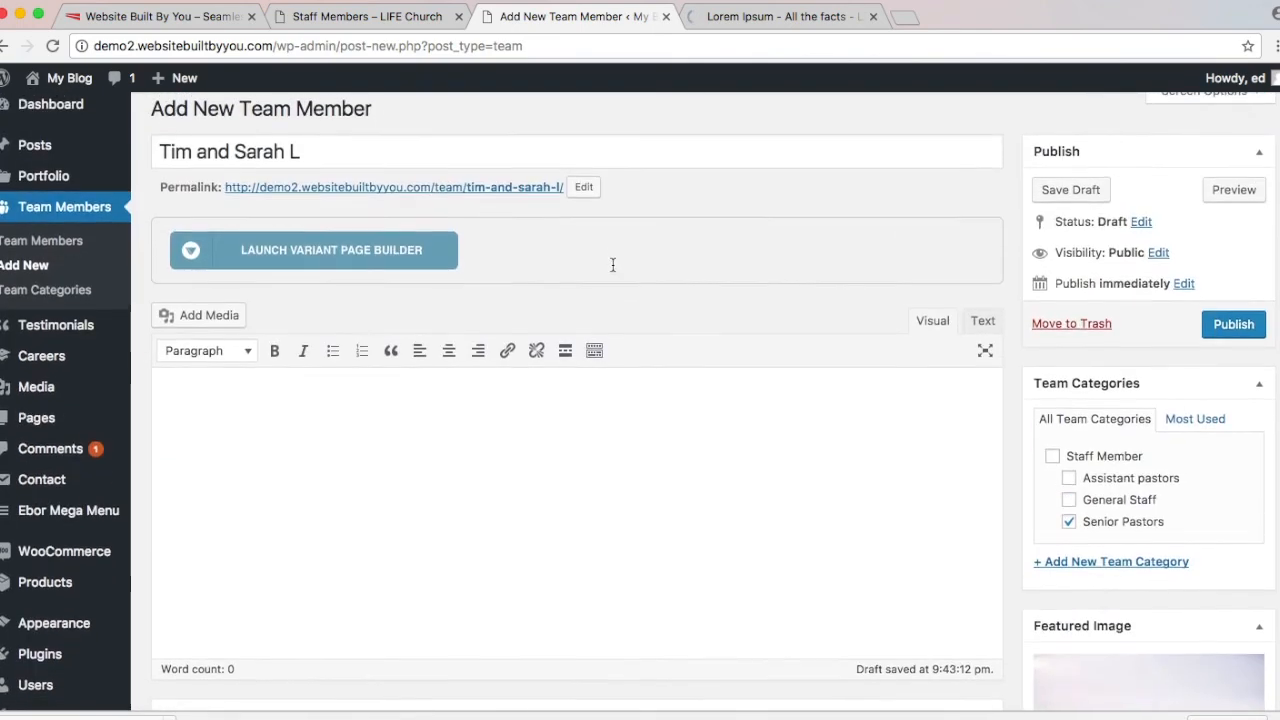
pyautogui.scroll(-2, 613, 265)
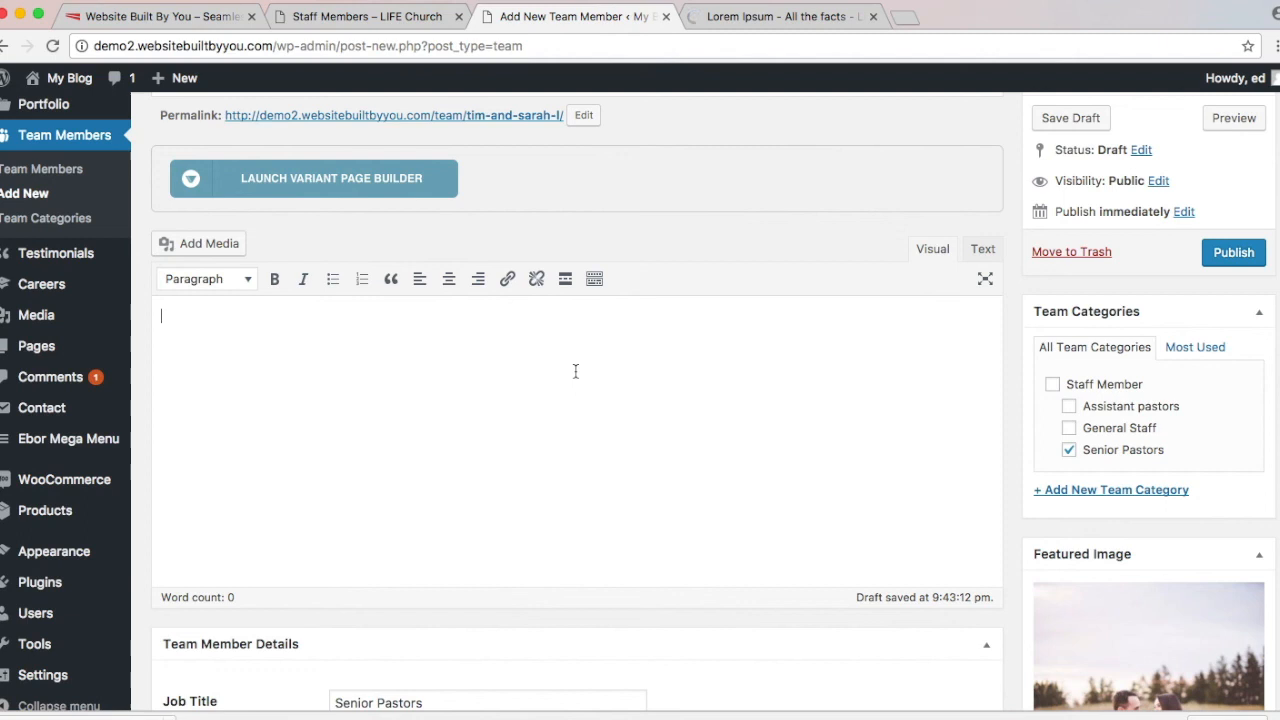
pyautogui.click(575, 371)
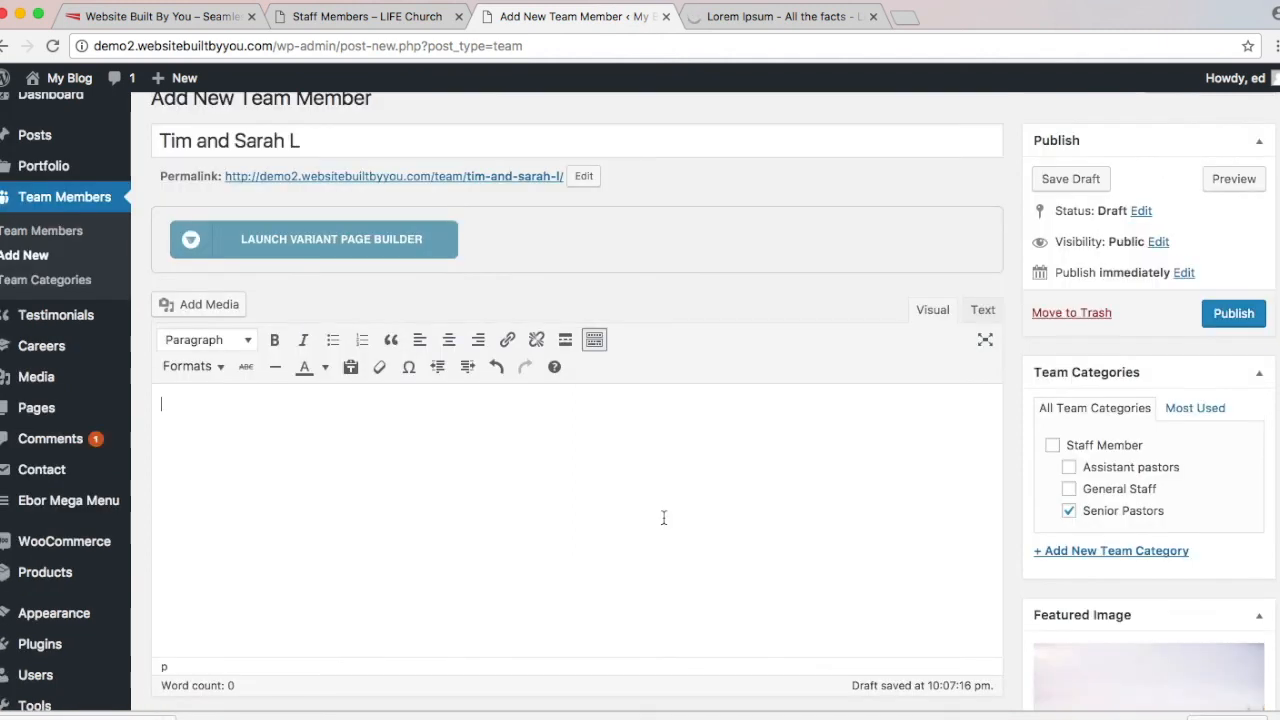
pyautogui.write('Lorem ipsum dolor sit amet, consectetur adipiscing elit. Etiam facilisis libero id ipsum faucibus, eget congue nunc interdum. Nam maximus ante sed egestas elementum. Aenean luctus, lorem quis dignissim malesuada, dui turpis vestibulum sapien, vitae faucibus lacus purus eget nunc. Morbi vel elementum leo. Cras placerat turpis a libero cursus, vitae ornare ligula malesuada. Vestibulum blandit sem nec felis accumsan, at facilisis ipsum luctus. Suspendisse leo erat, viverra tristique leo eget, rhoncus luctus sem.')
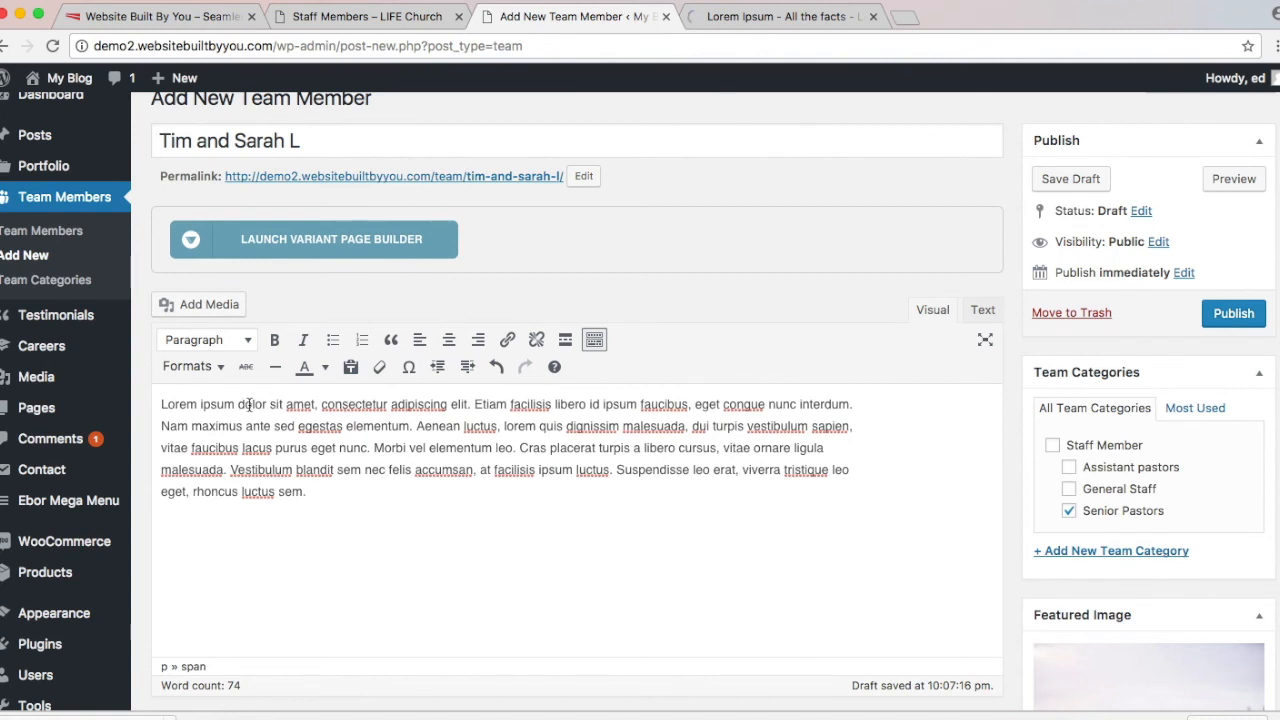
pyautogui.click(161, 404)
pyautogui.press('Return')
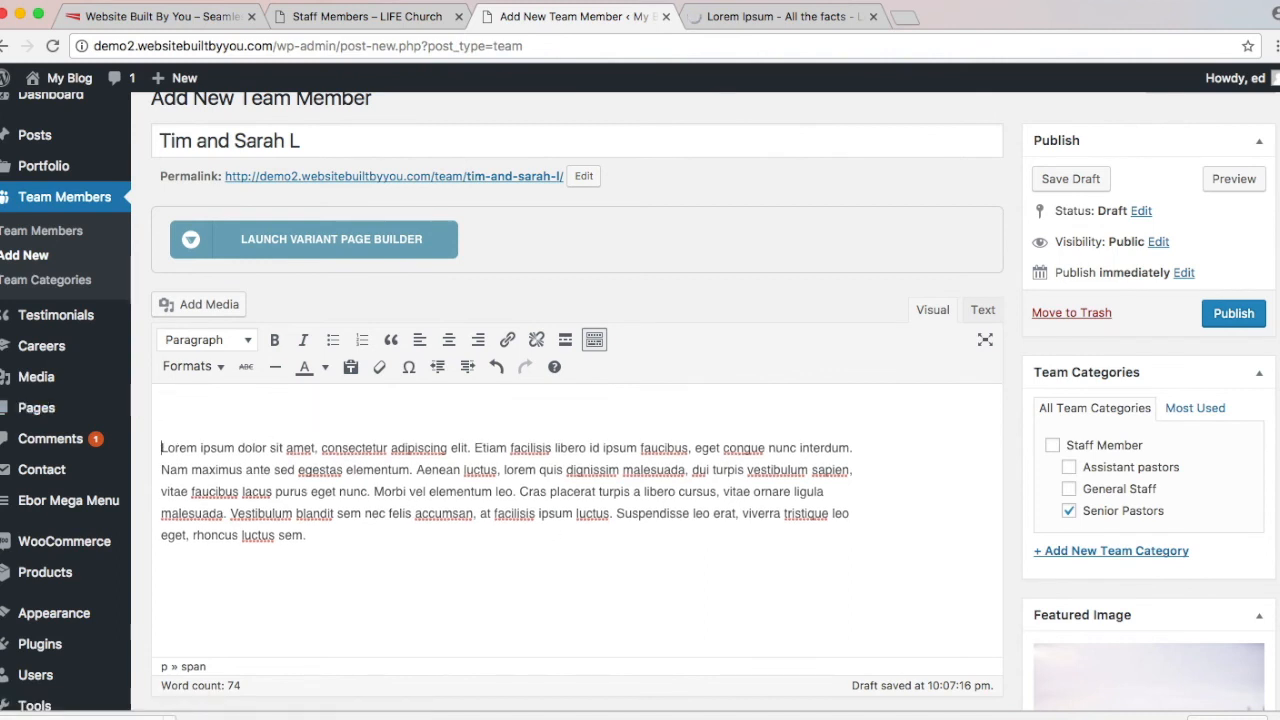
pyautogui.write('HELLO!')
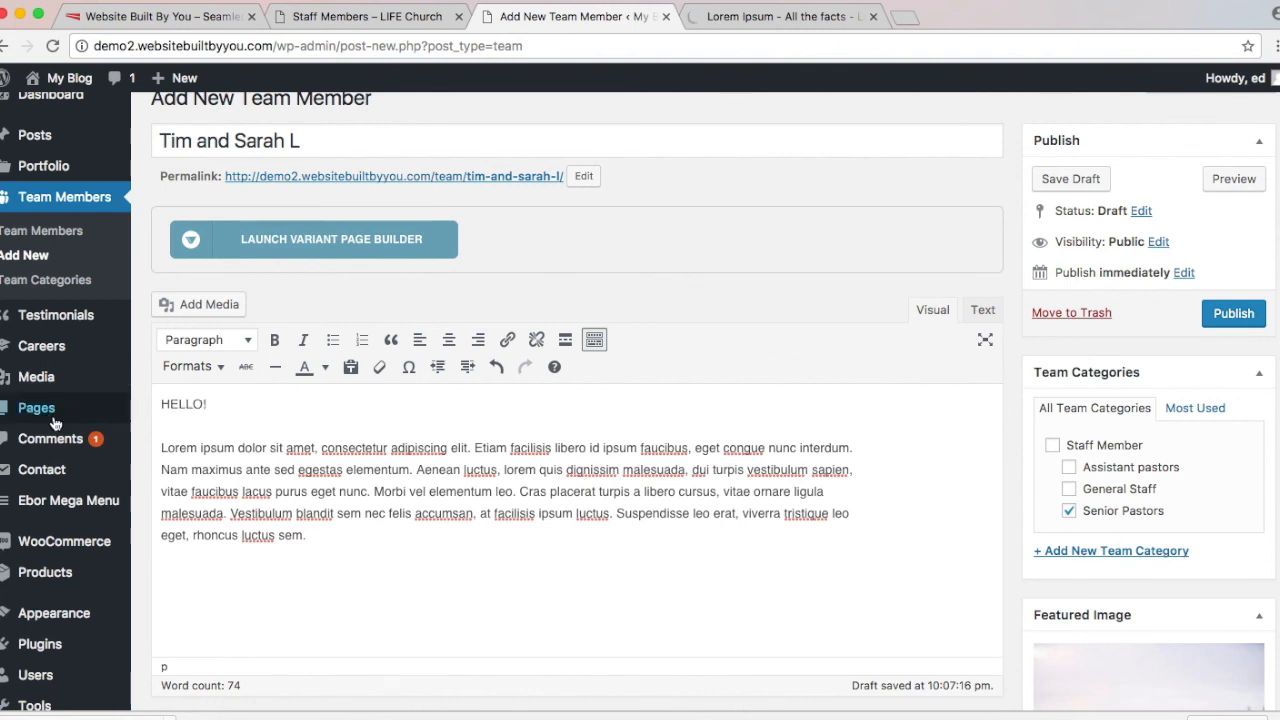
# Step: Format 'HELLO!' as Heading 3, keeping the Lorem ipsum text as a Paragraph
pyautogui.doubleClick(177, 403)
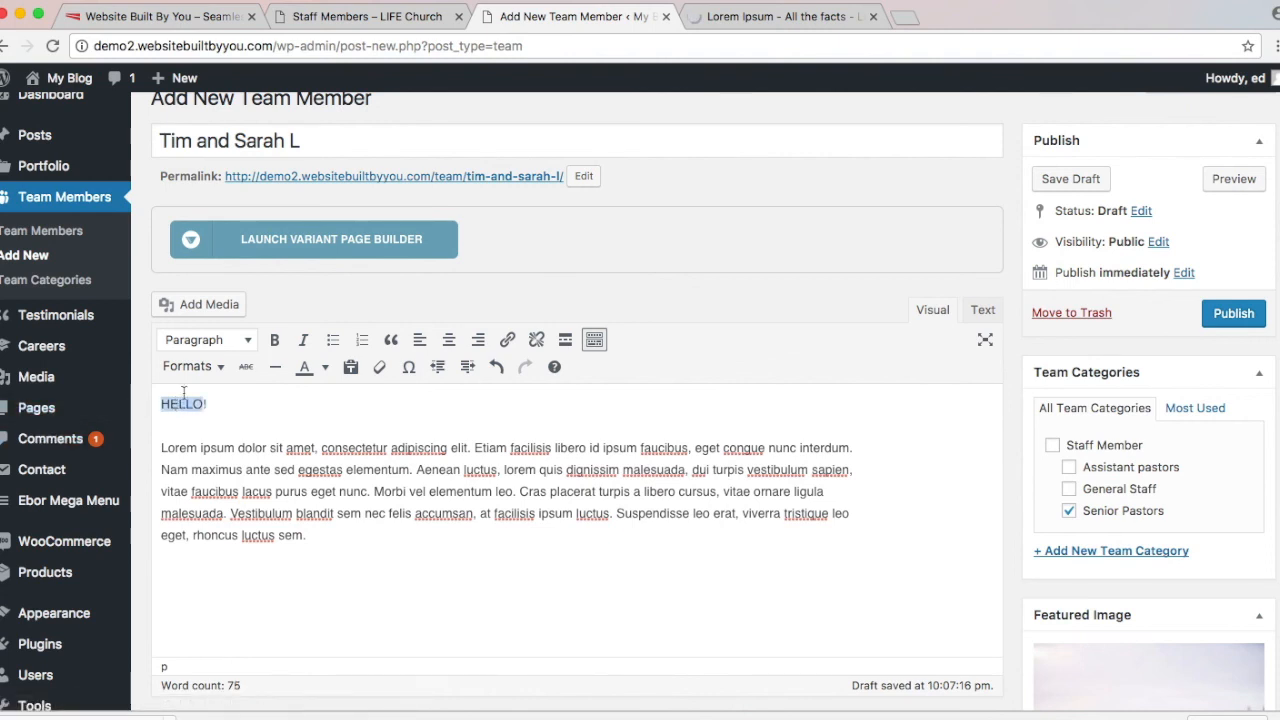
pyautogui.click(240, 340)
pyautogui.click(244, 466)
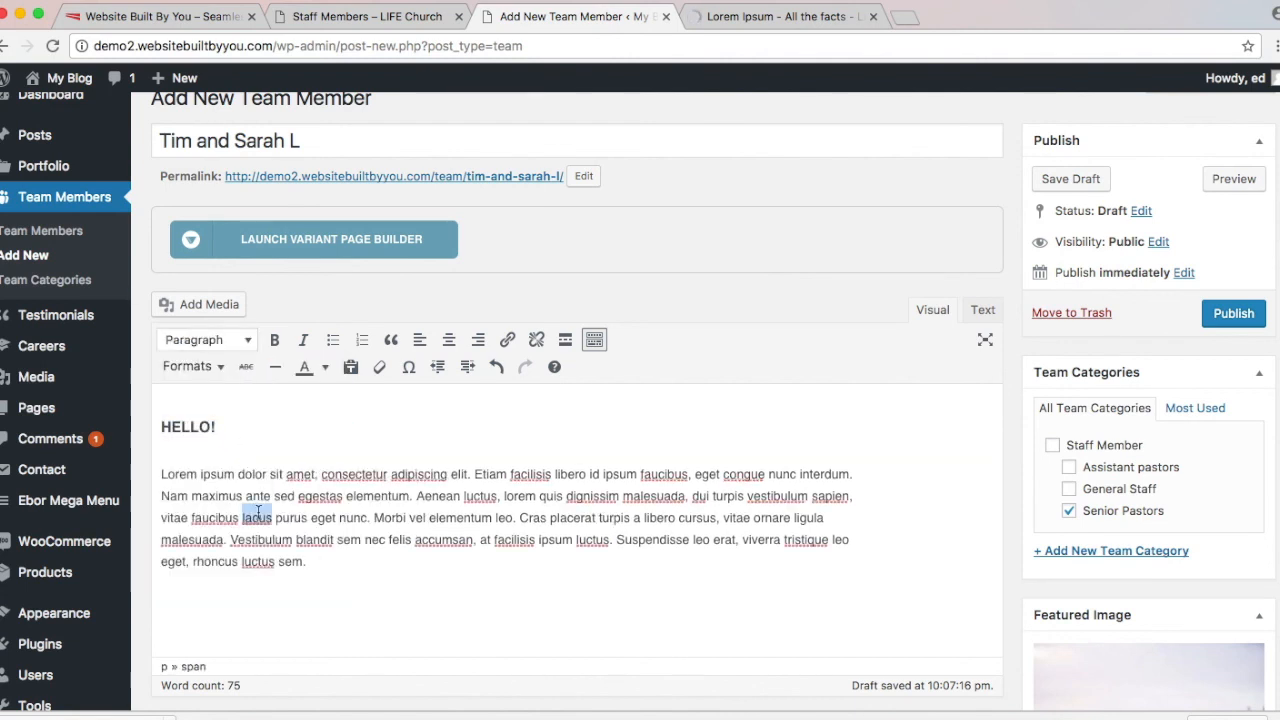
pyautogui.tripleClick(258, 511)
pyautogui.click(214, 341)
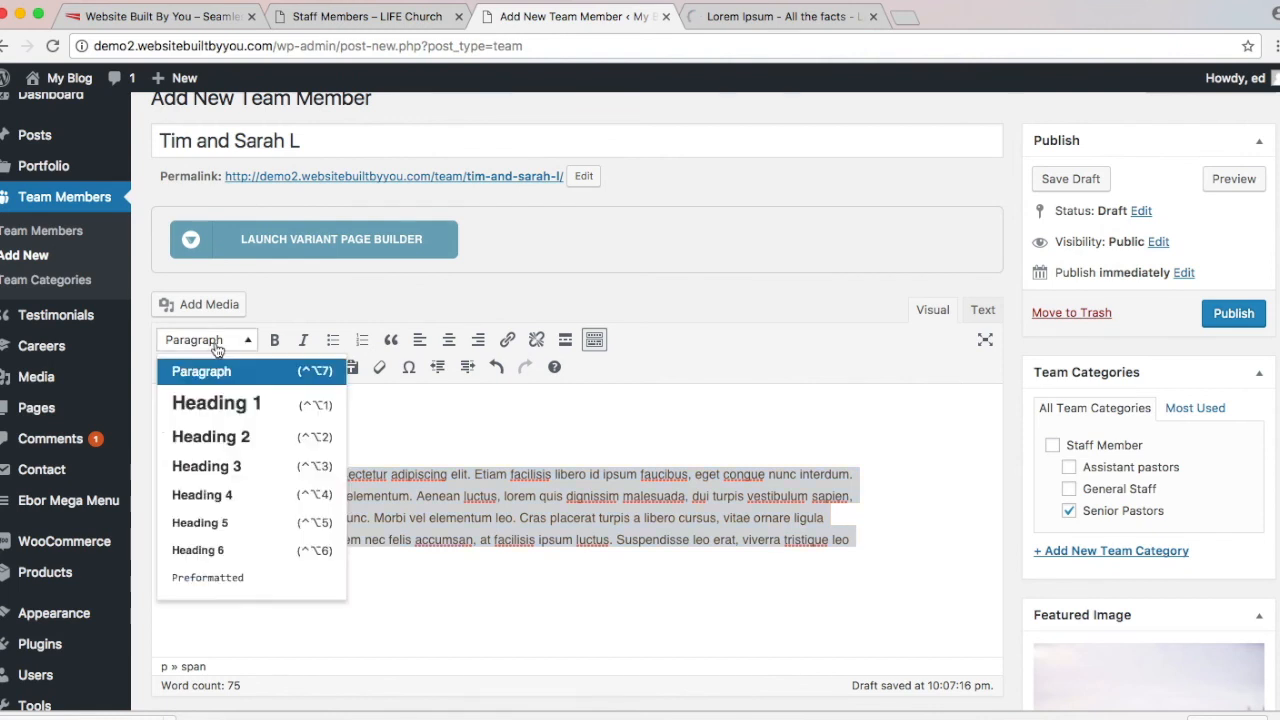
pyautogui.click(218, 346)
pyautogui.click(732, 461)
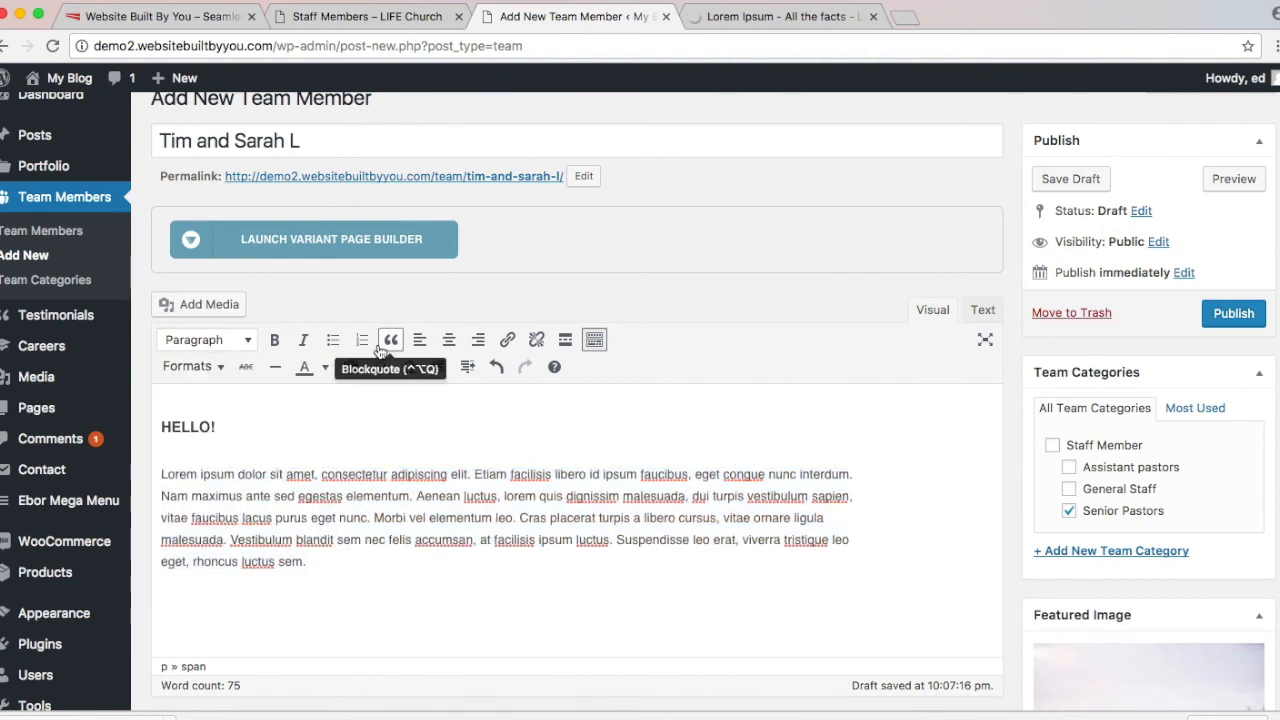
pyautogui.tripleClick(231, 418)
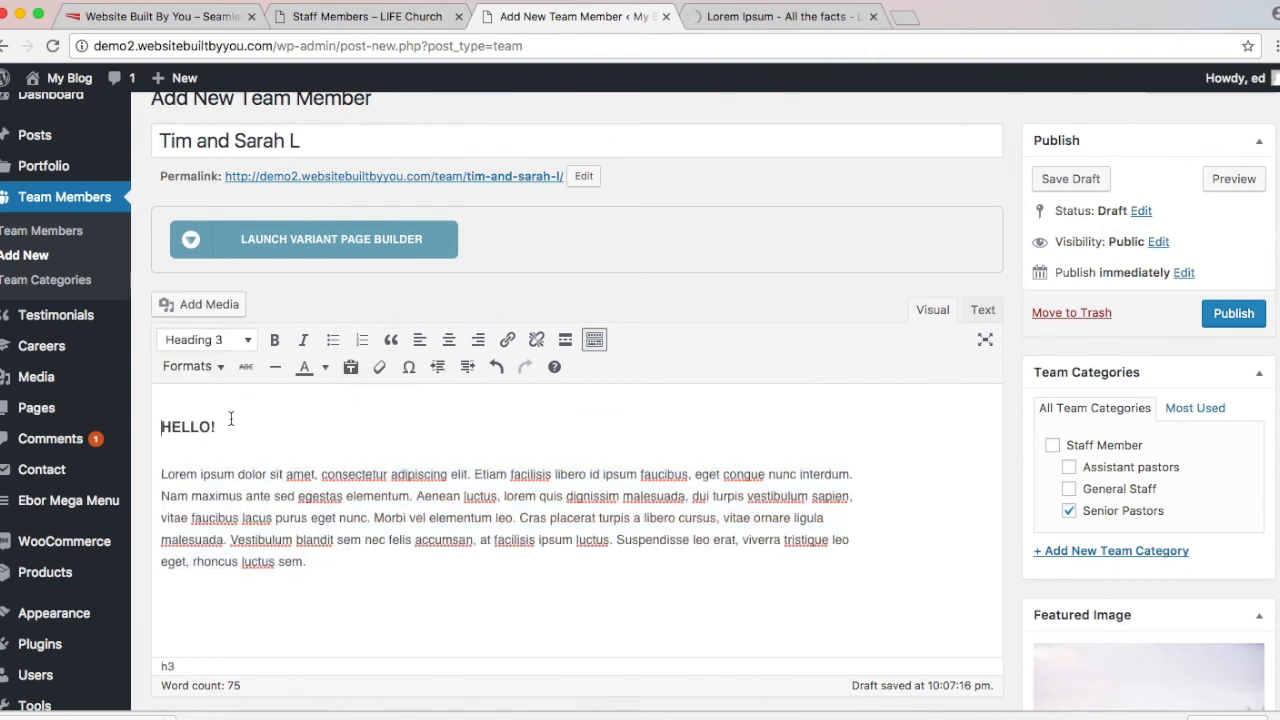
pyautogui.click(232, 349)
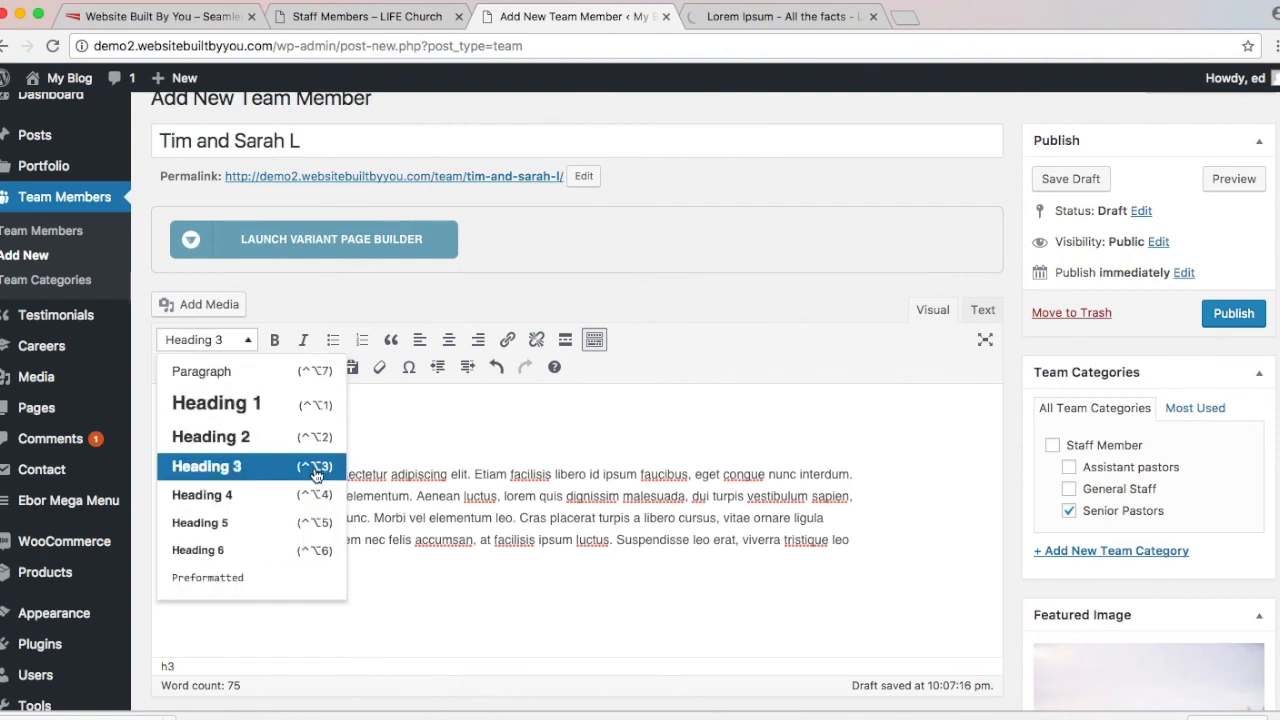
pyautogui.click(481, 474)
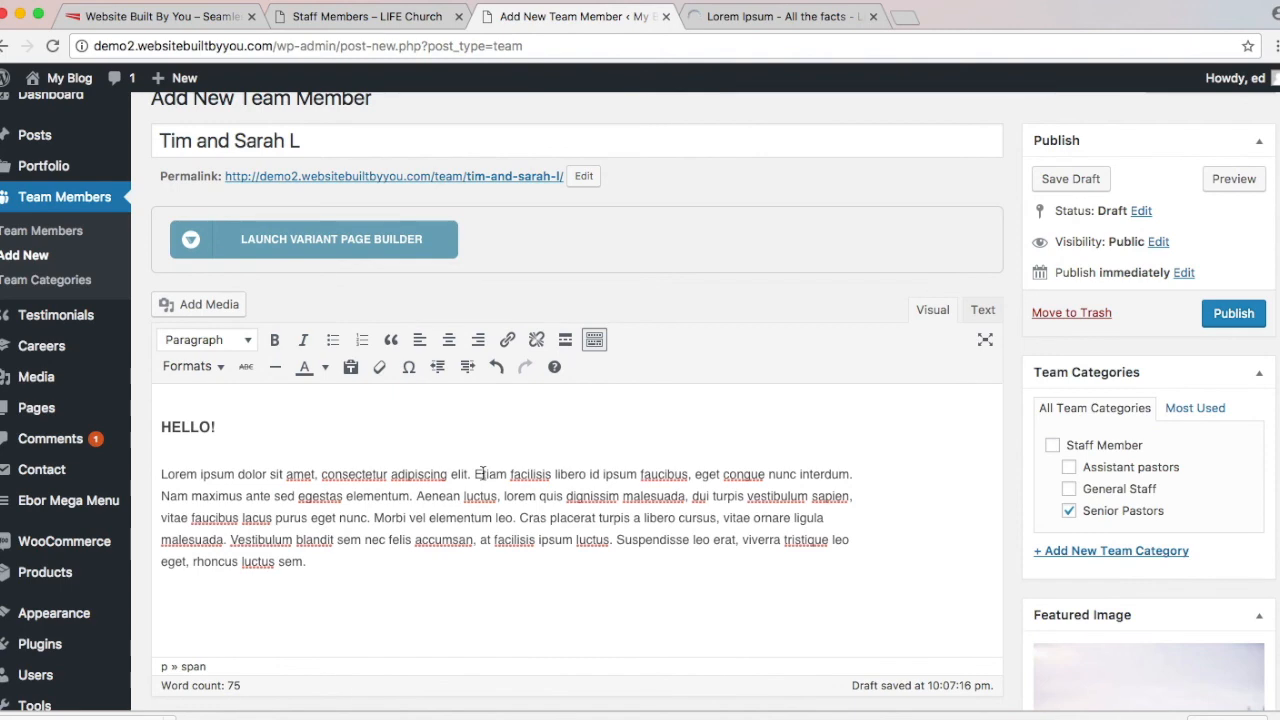
pyautogui.scroll(-1, 481, 474)
pyautogui.scroll(2, 481, 474)
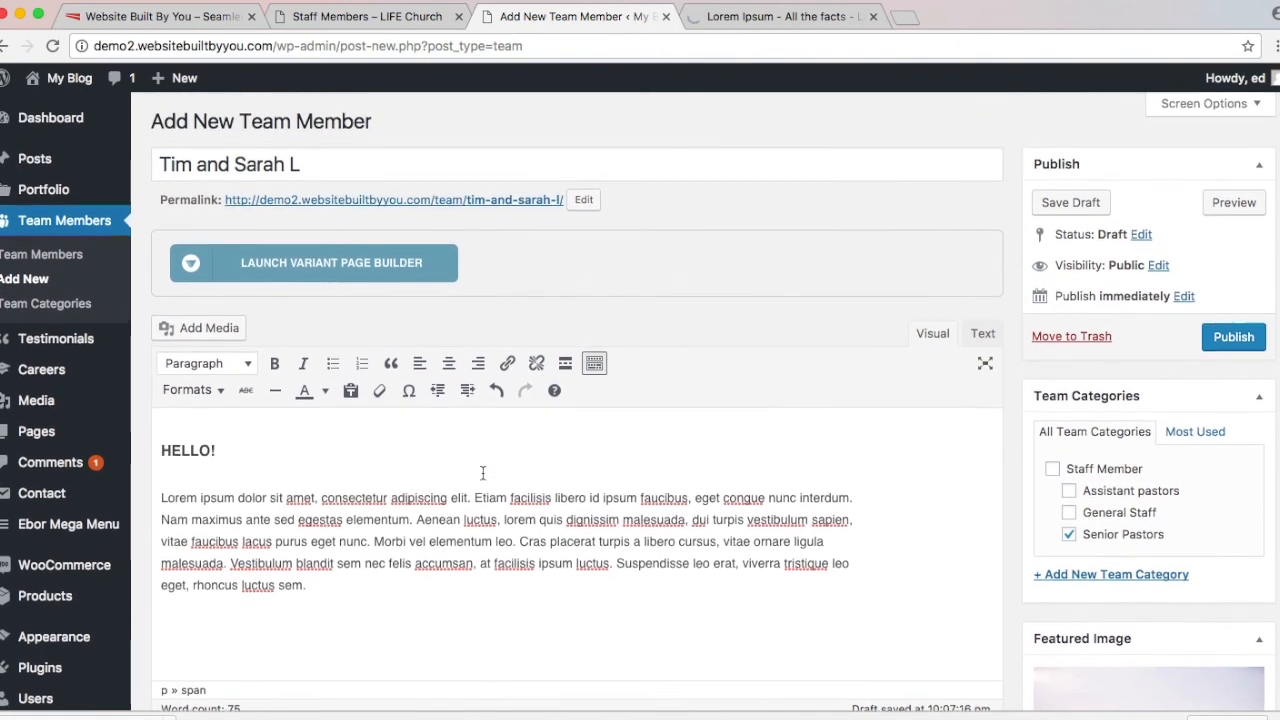
# Step: Review the Team Member Details, publish the first couple's entry, and begin a blank new team member
pyautogui.scroll(-1, 482, 473)
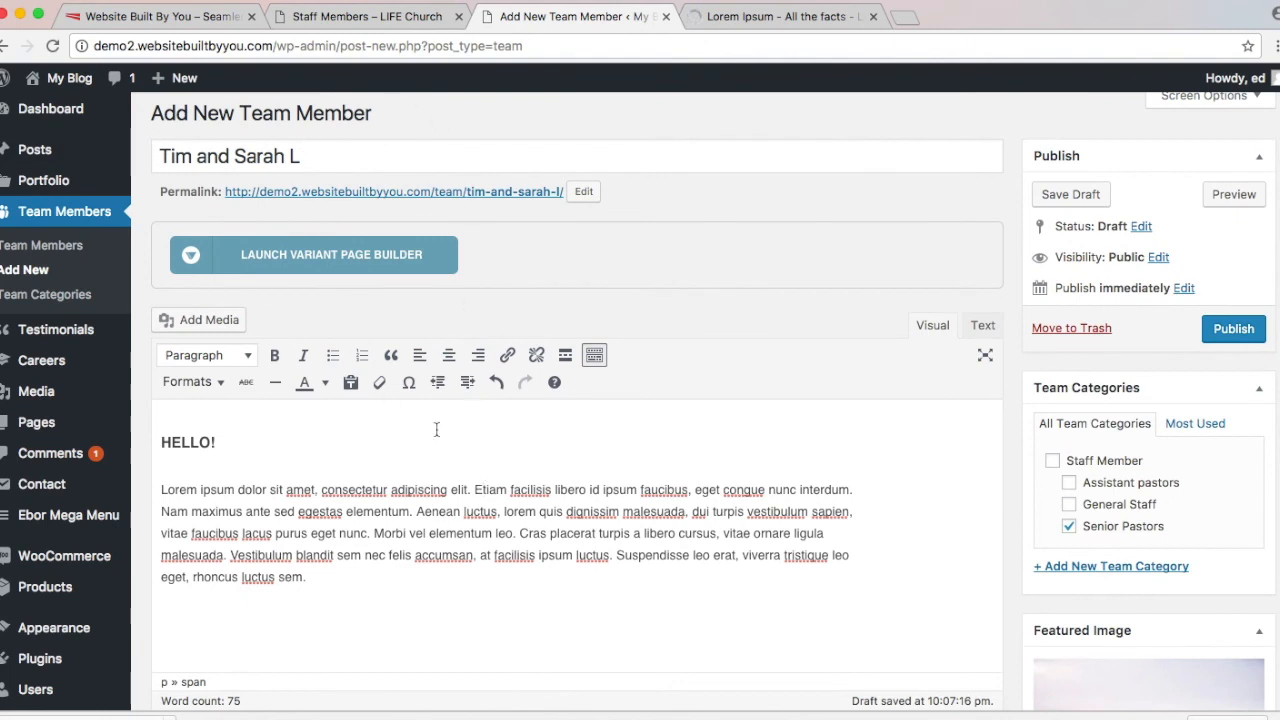
pyautogui.scroll(-5, 436, 429)
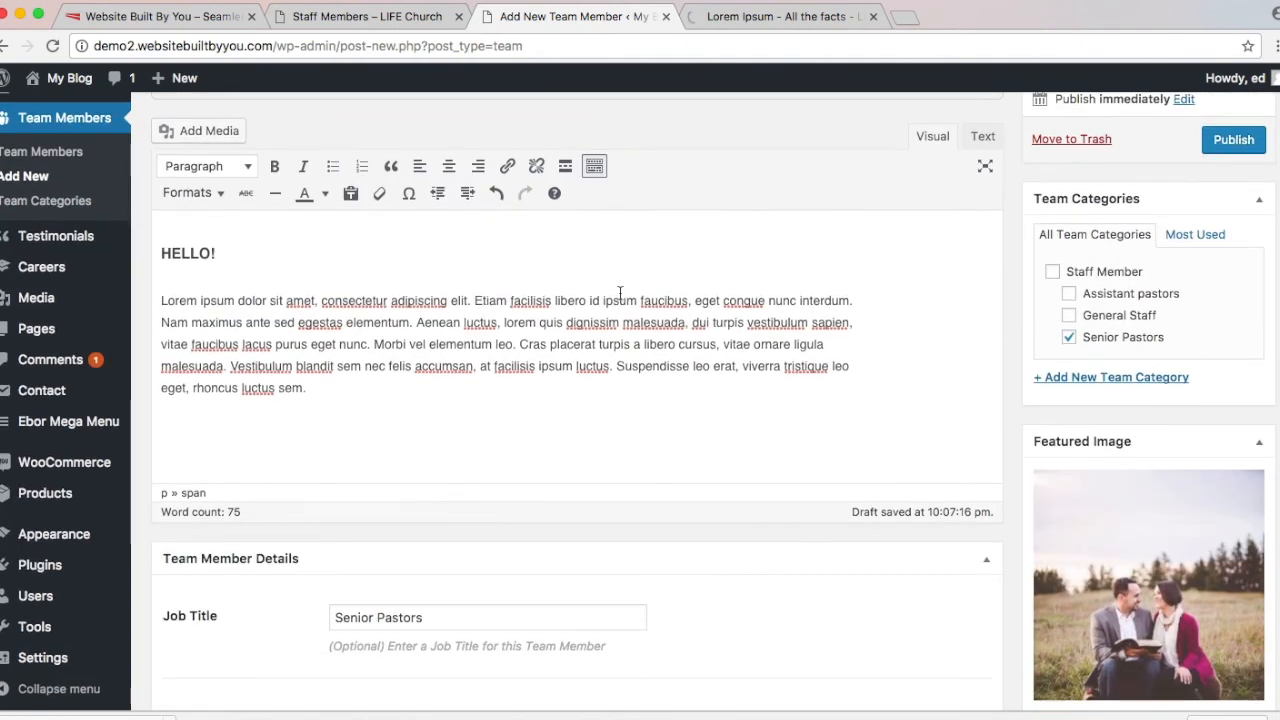
pyautogui.scroll(-5, 620, 293)
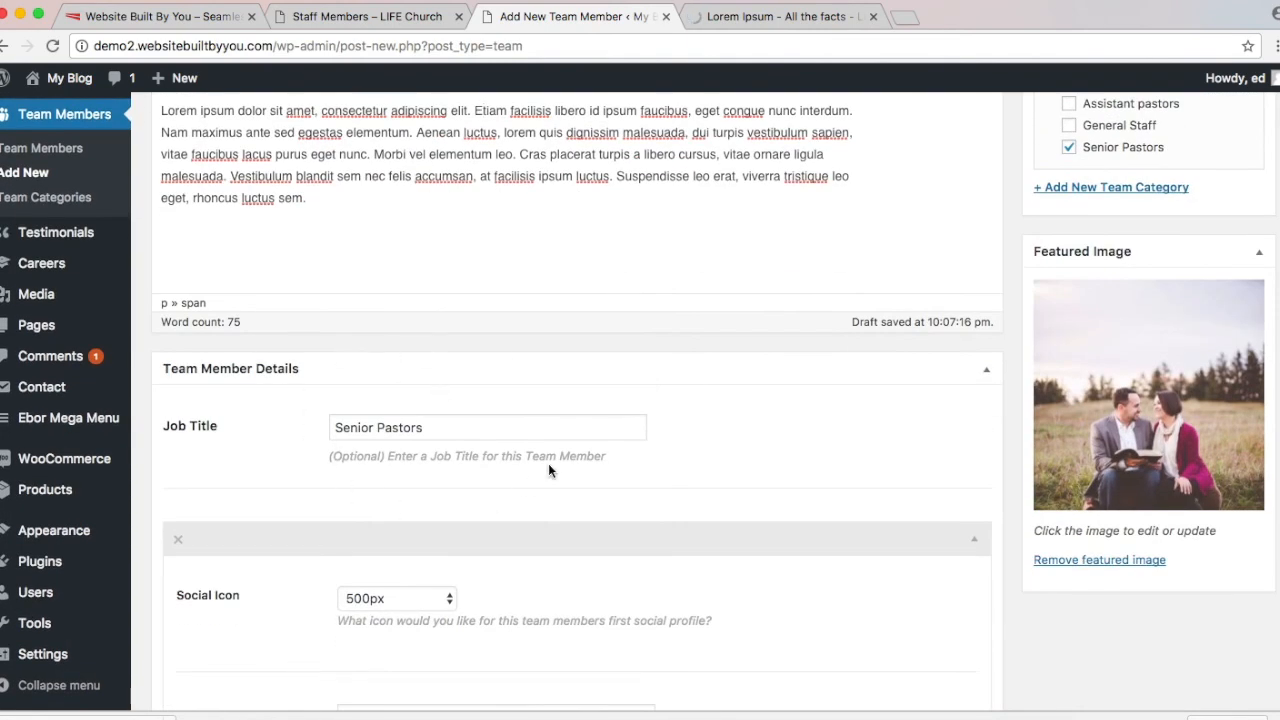
pyautogui.scroll(5, 1206, 355)
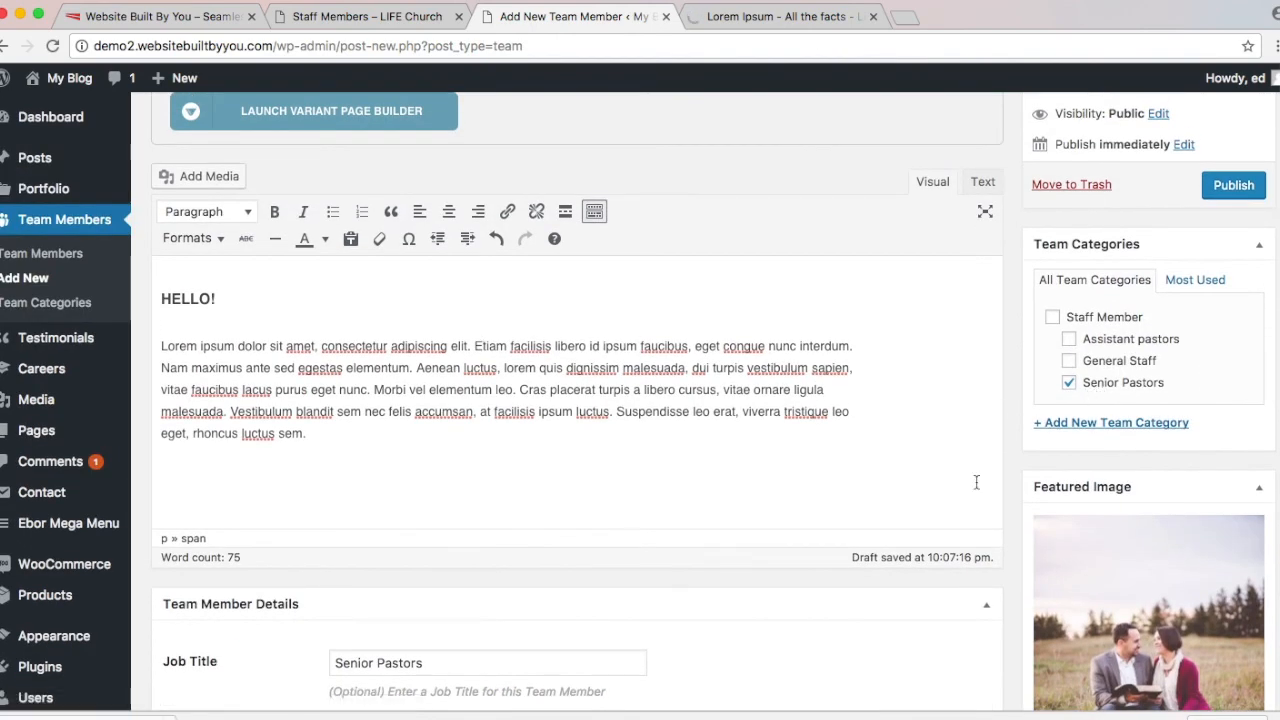
pyautogui.scroll(-7, 978, 489)
pyautogui.scroll(-4, 978, 489)
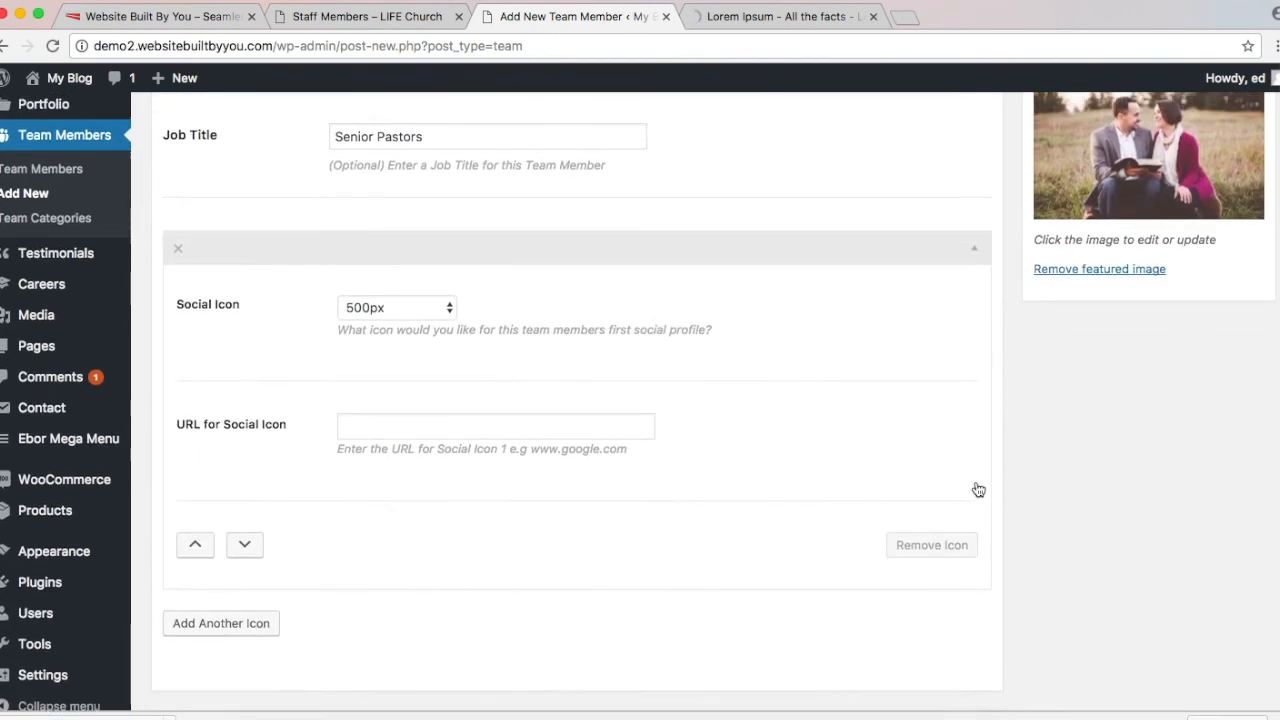
pyautogui.scroll(1, 978, 489)
pyautogui.scroll(1, 978, 489)
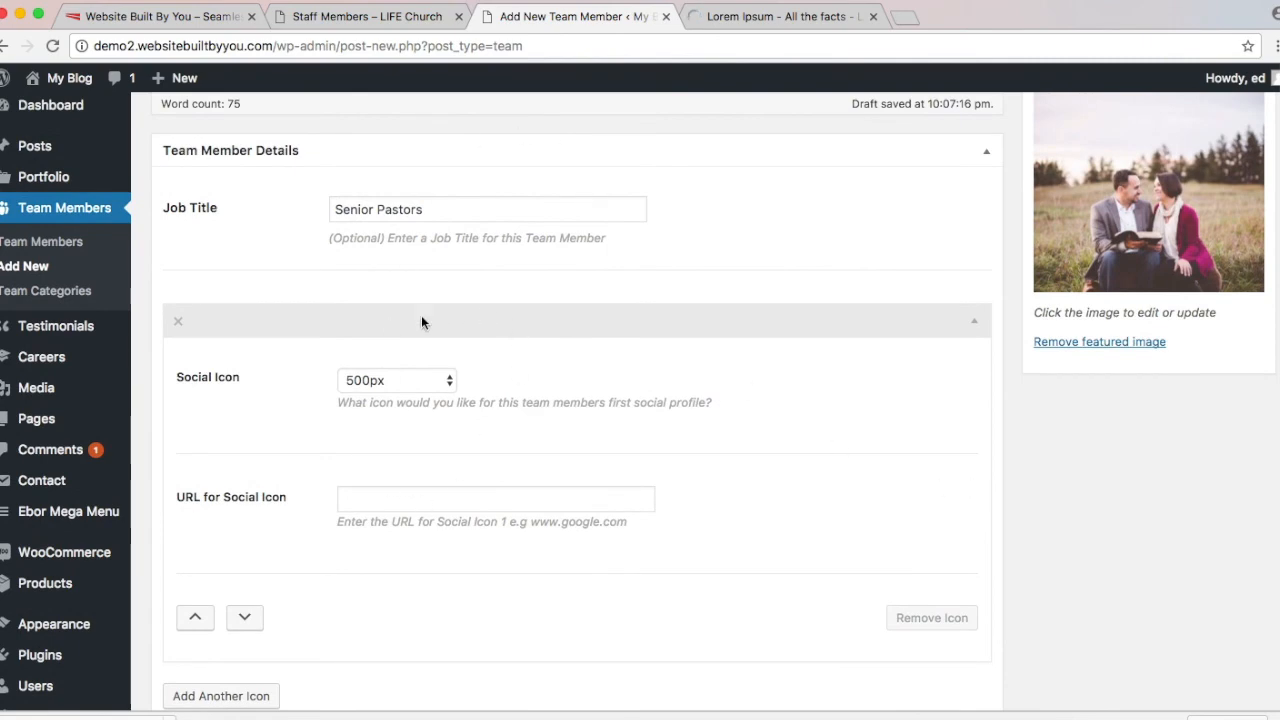
pyautogui.scroll(1, 658, 446)
pyautogui.scroll(-1, 658, 446)
pyautogui.scroll(10, 658, 446)
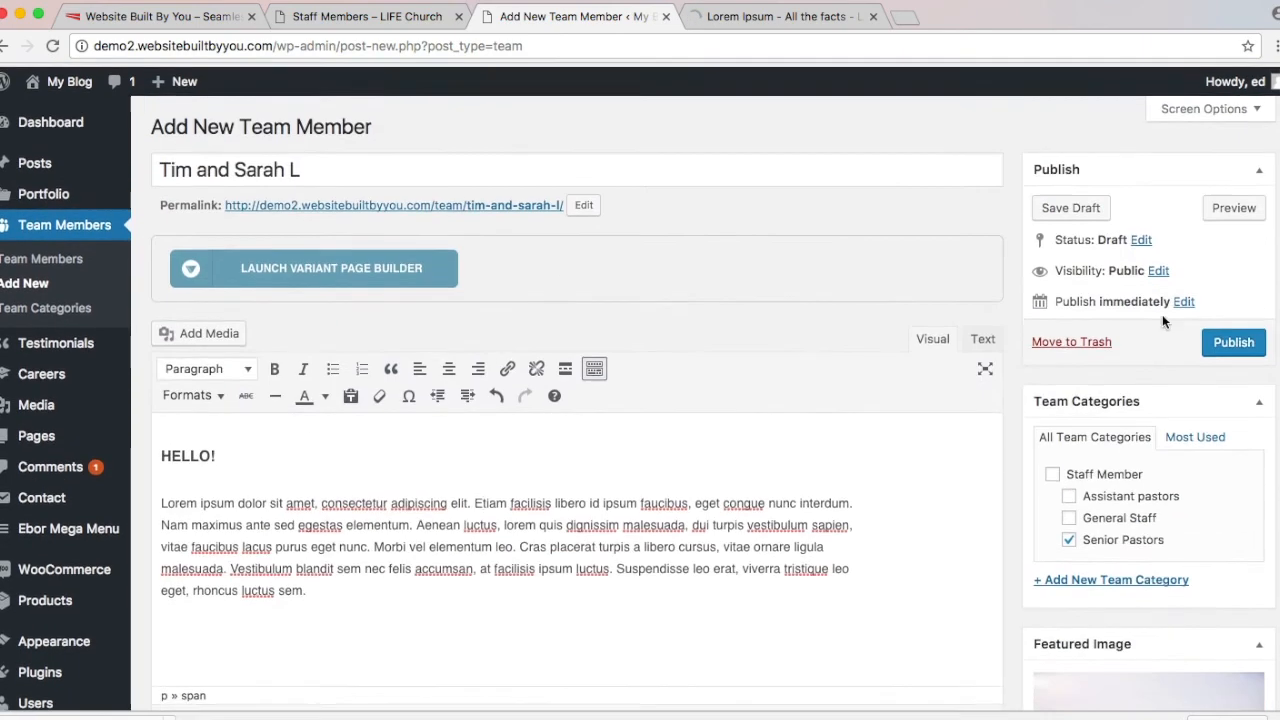
pyautogui.click(1218, 338)
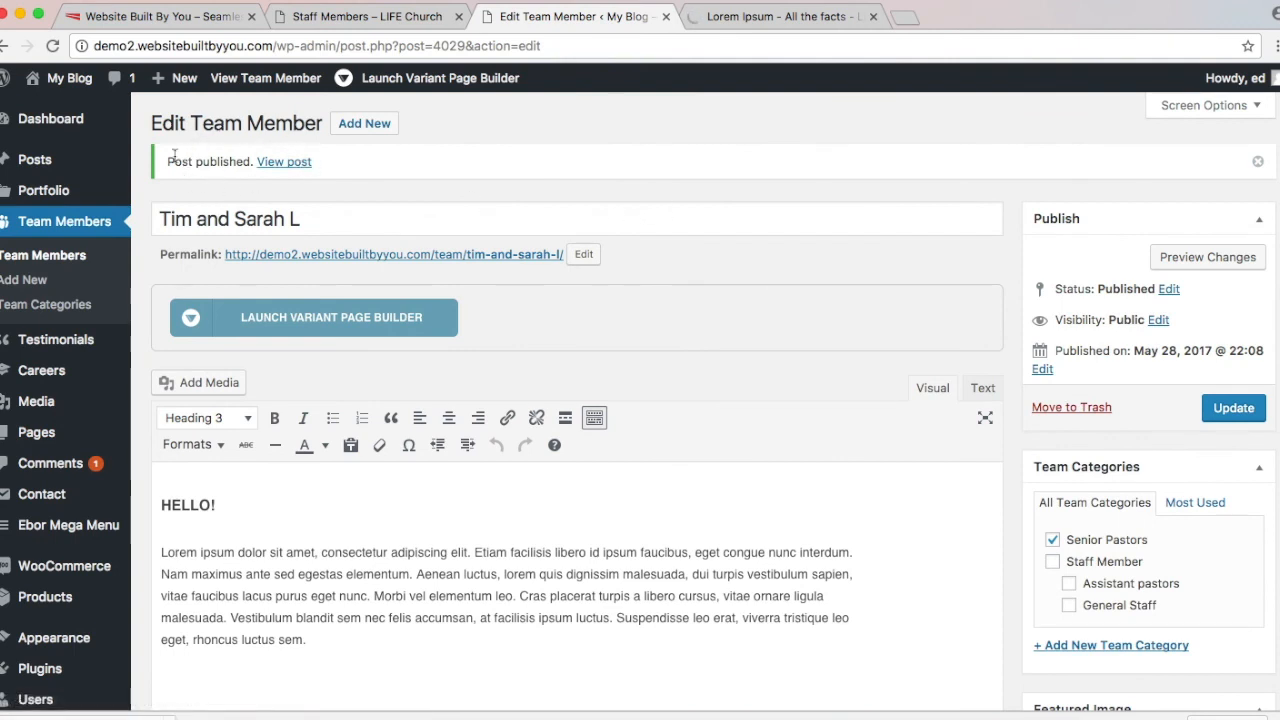
pyautogui.click(376, 125)
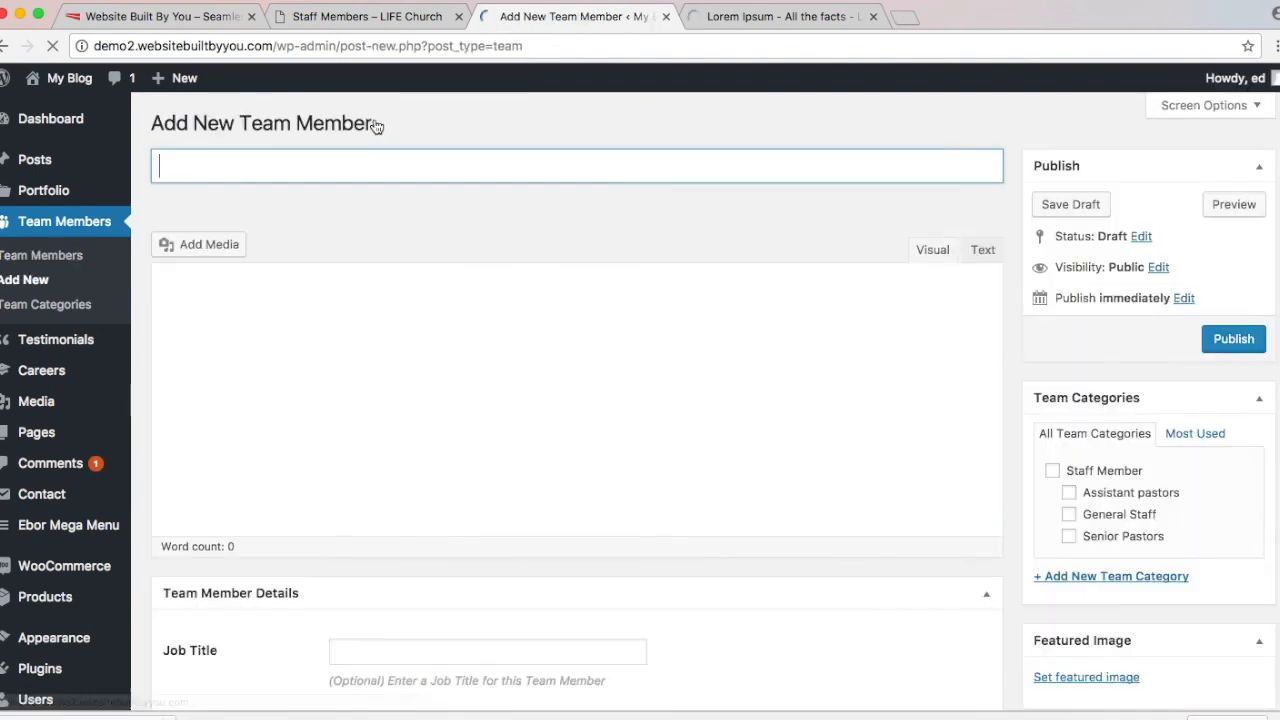
# Step: Copy the second couple's names from the live Staff Members page into the new member's title
pyautogui.click(379, 28)
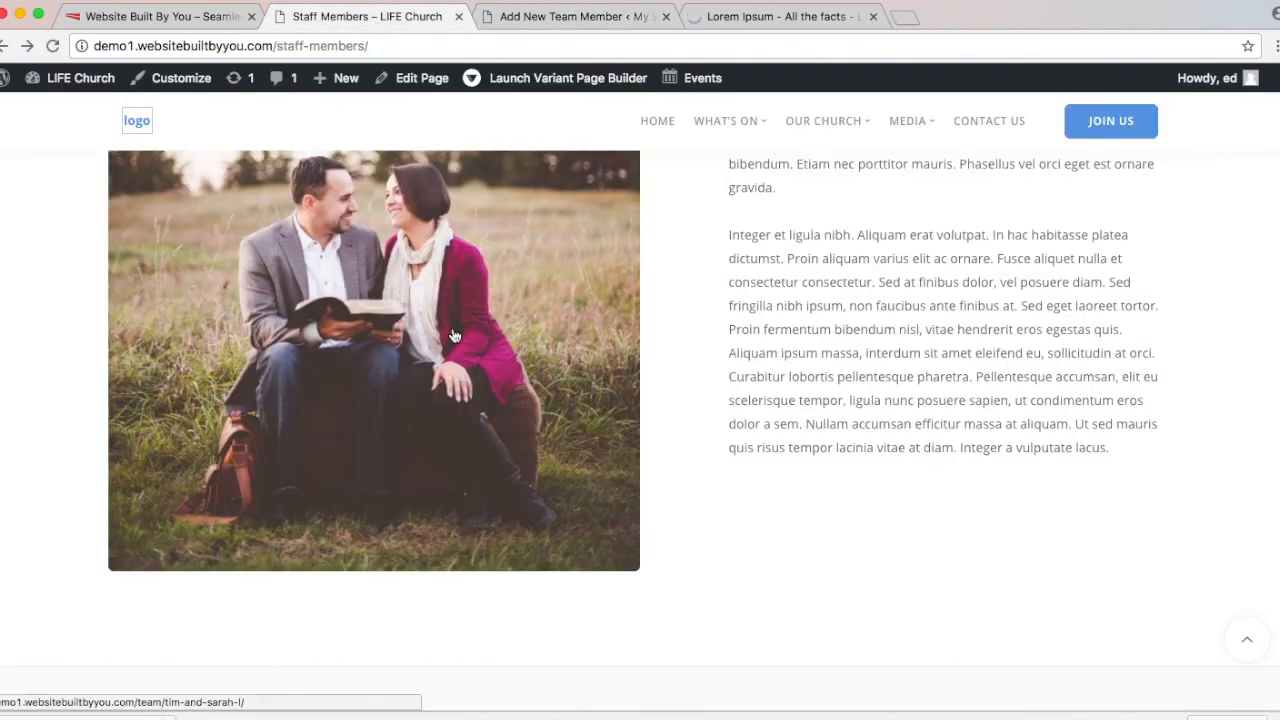
pyautogui.scroll(-5, 451, 336)
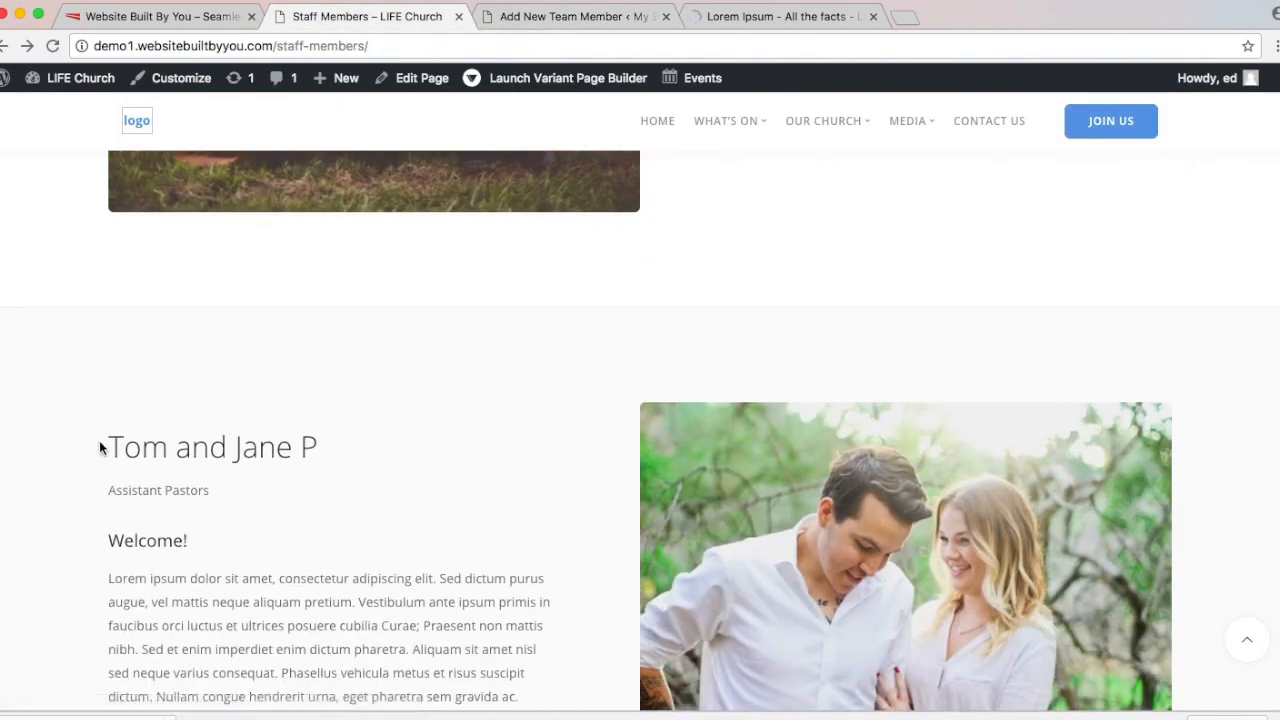
pyautogui.moveTo(99, 440); pyautogui.dragTo(469, 442)
pyautogui.hotkey('ctrl', 'c')
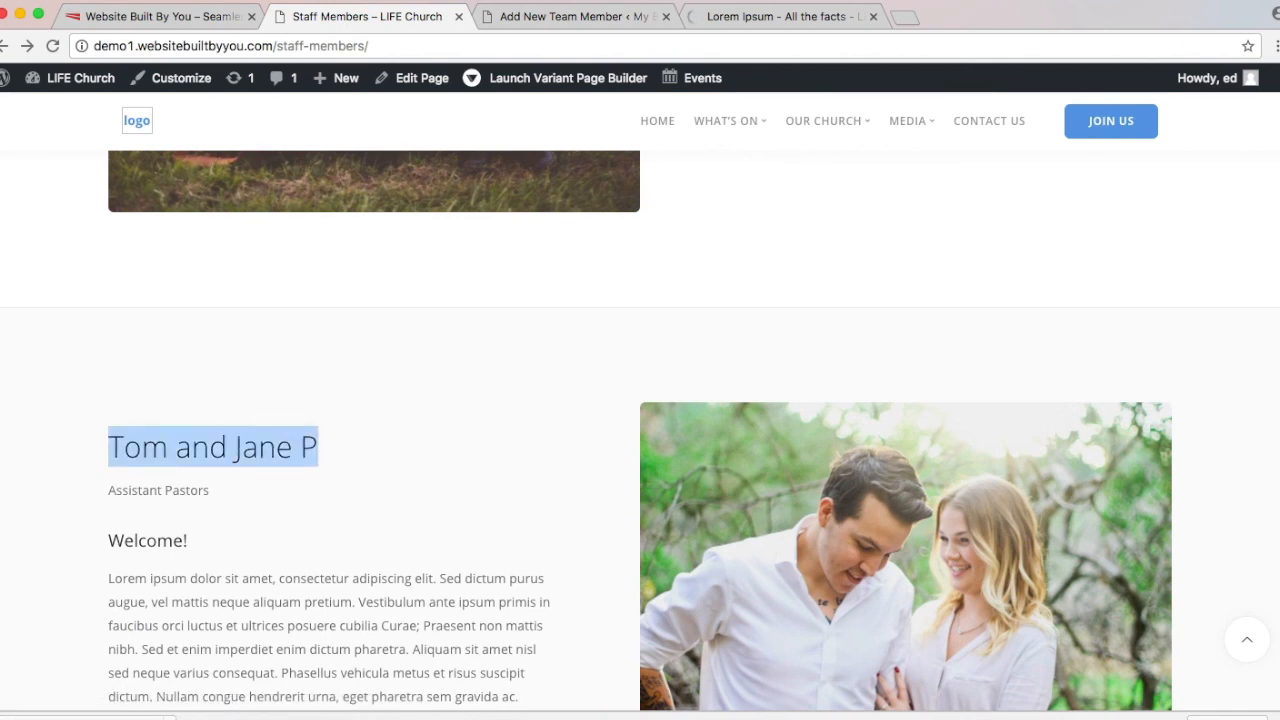
pyautogui.click(591, 17)
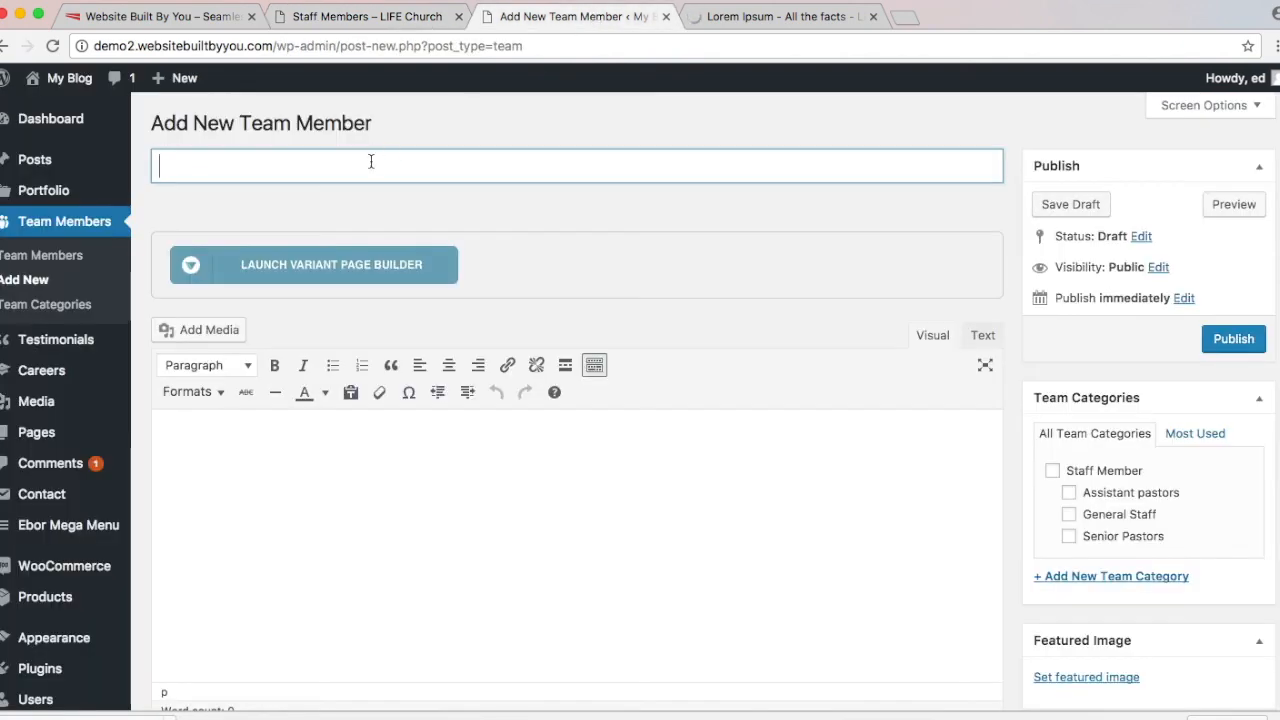
pyautogui.hotkey('ctrl', 'v')
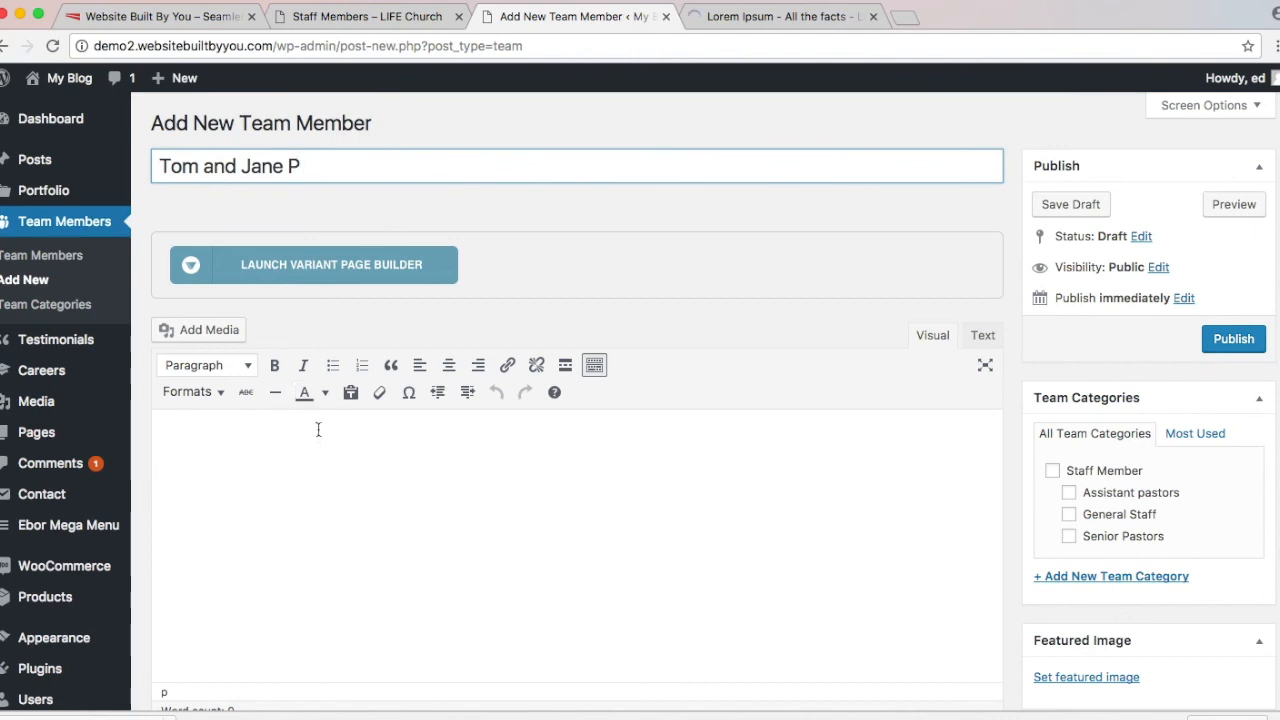
# Step: Paste the 'Welcome!' greeting and bio from the live page, making 'Welcome!' a Heading 3
pyautogui.click(367, 17)
pyautogui.scroll(-2, 338, 659)
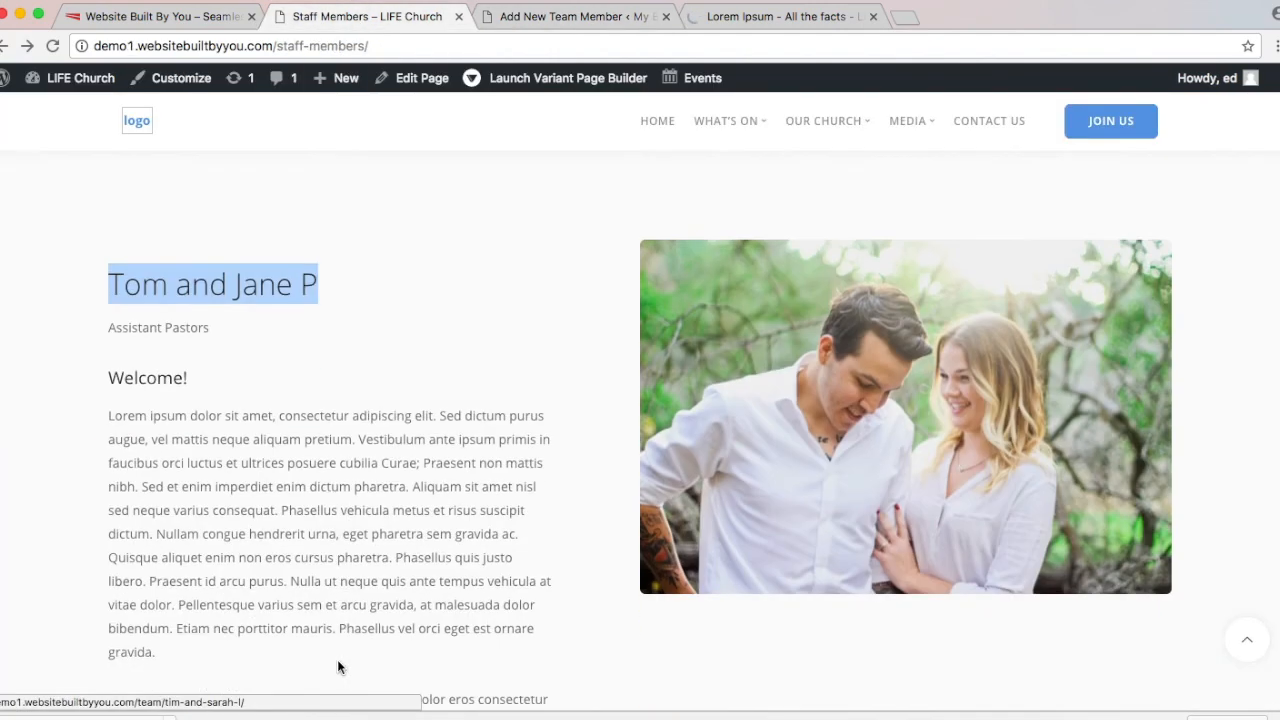
pyautogui.moveTo(106, 377); pyautogui.dragTo(432, 614)
pyautogui.press('super+c')
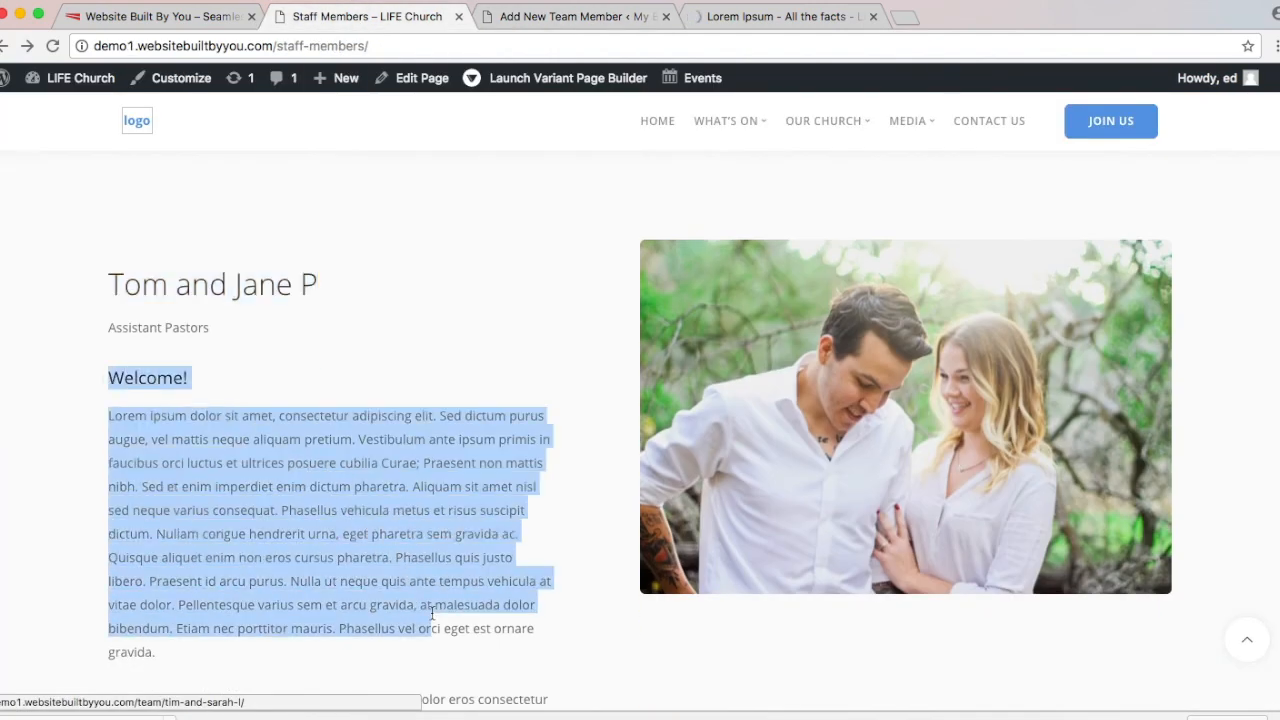
pyautogui.click(570, 17)
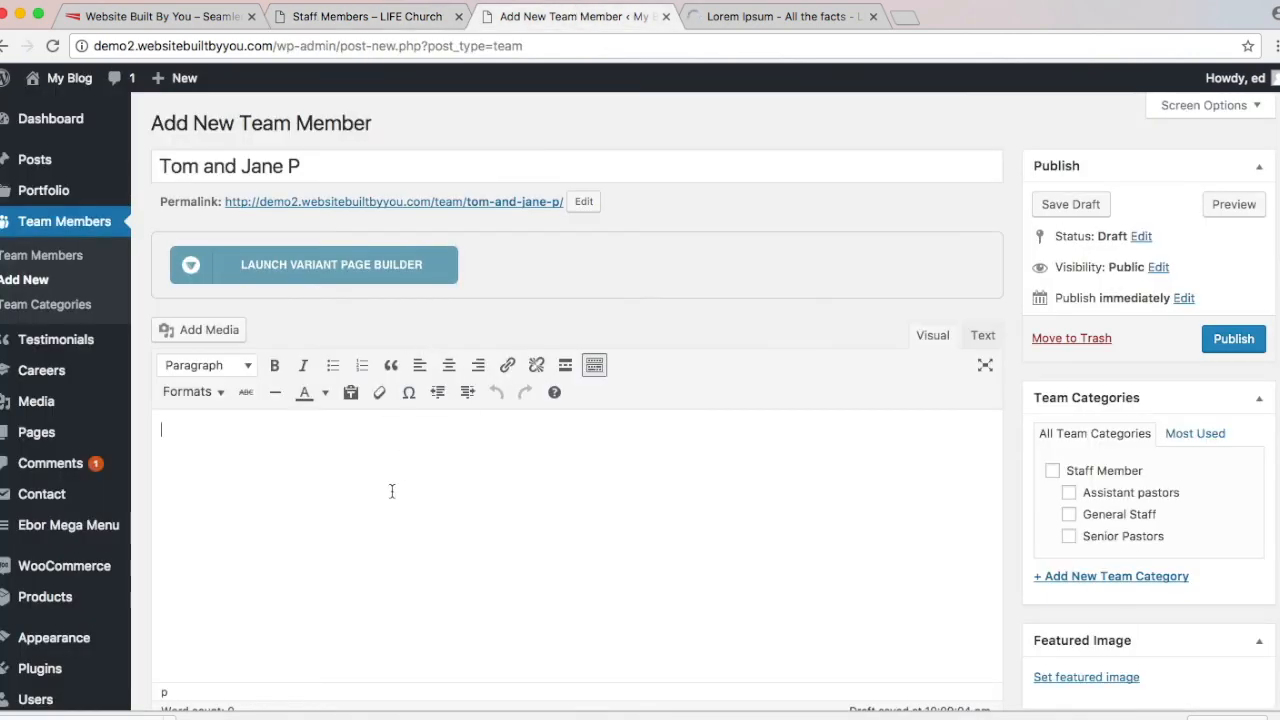
pyautogui.press('super+v')
pyautogui.click(206, 438)
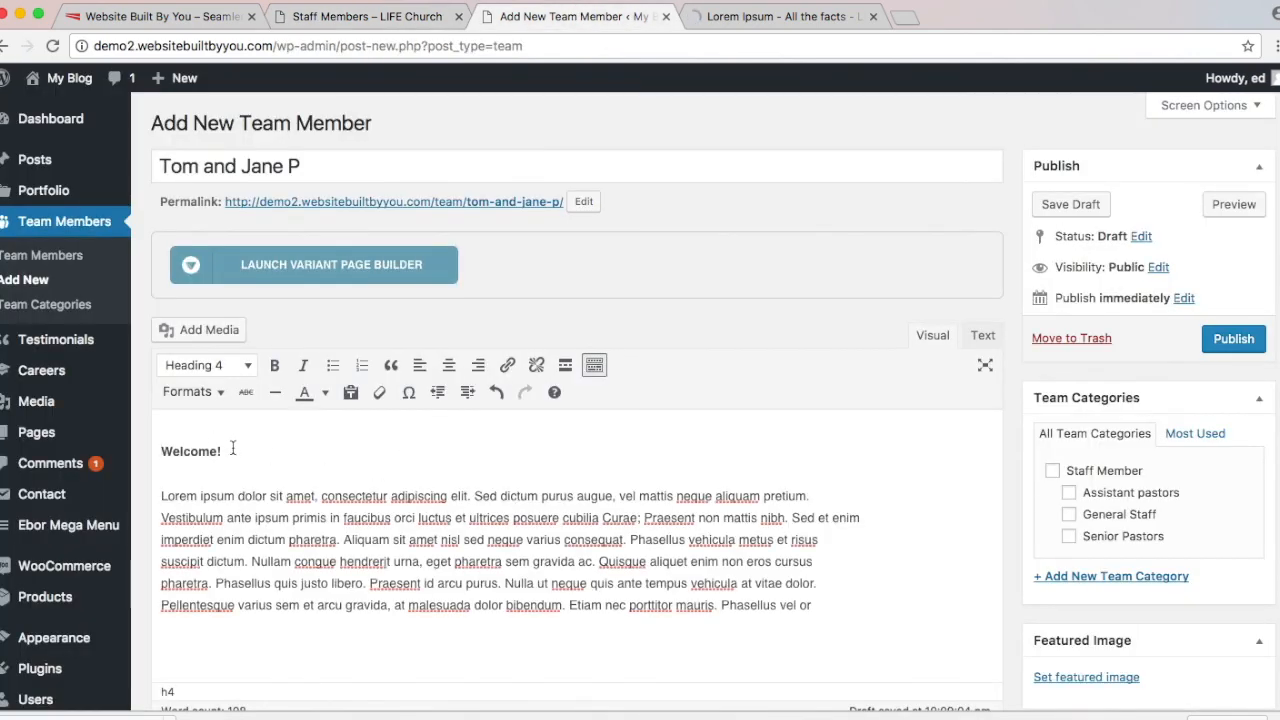
pyautogui.moveTo(232, 449); pyautogui.dragTo(158, 420)
pyautogui.click(206, 365)
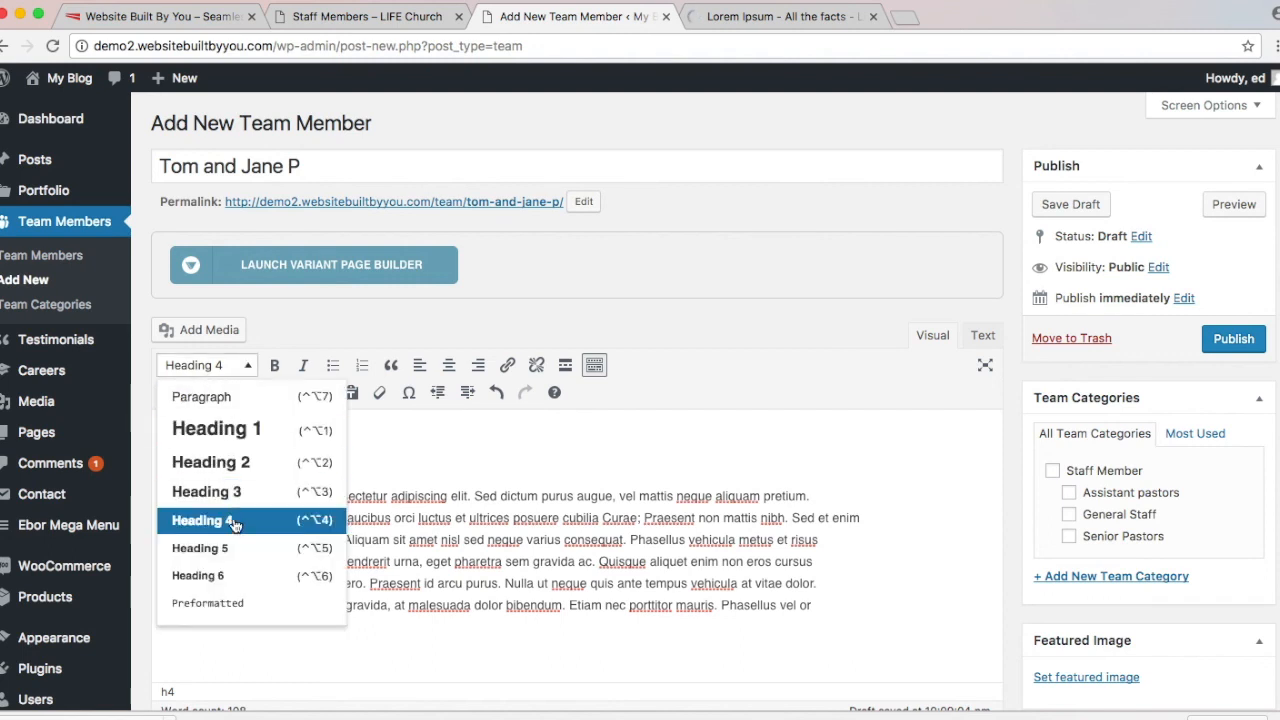
pyautogui.click(206, 491)
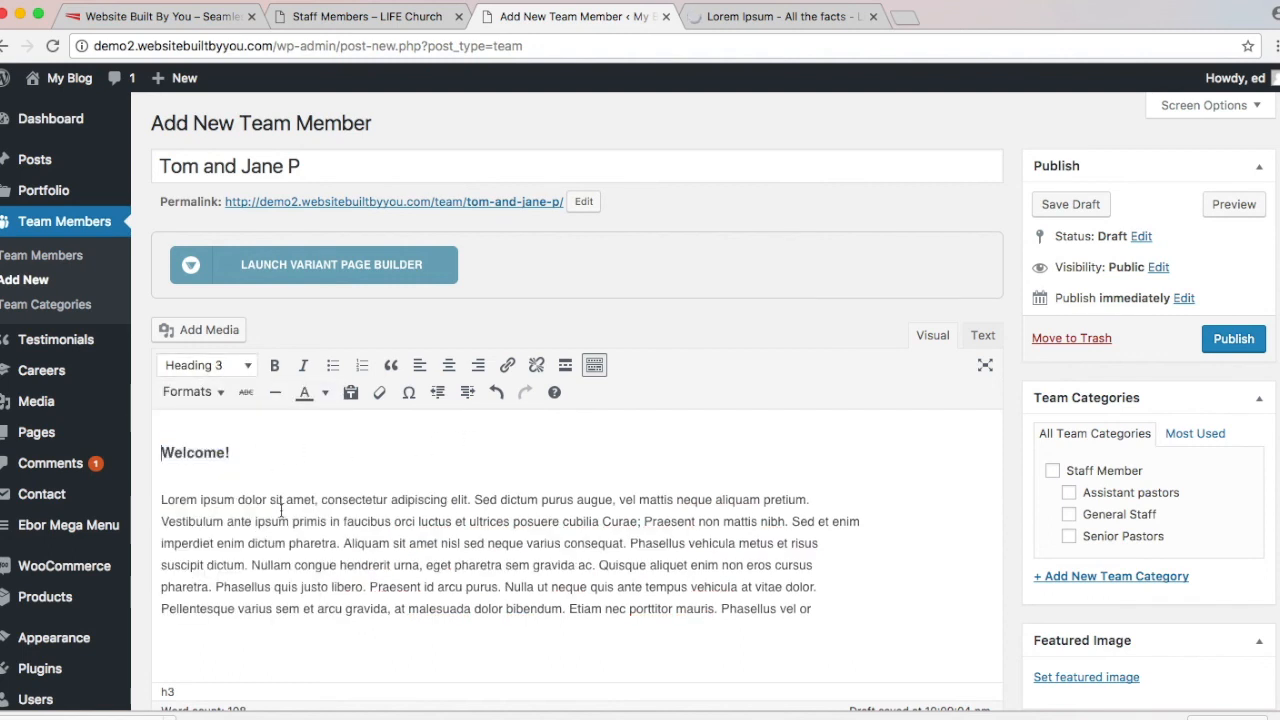
pyautogui.click(240, 506)
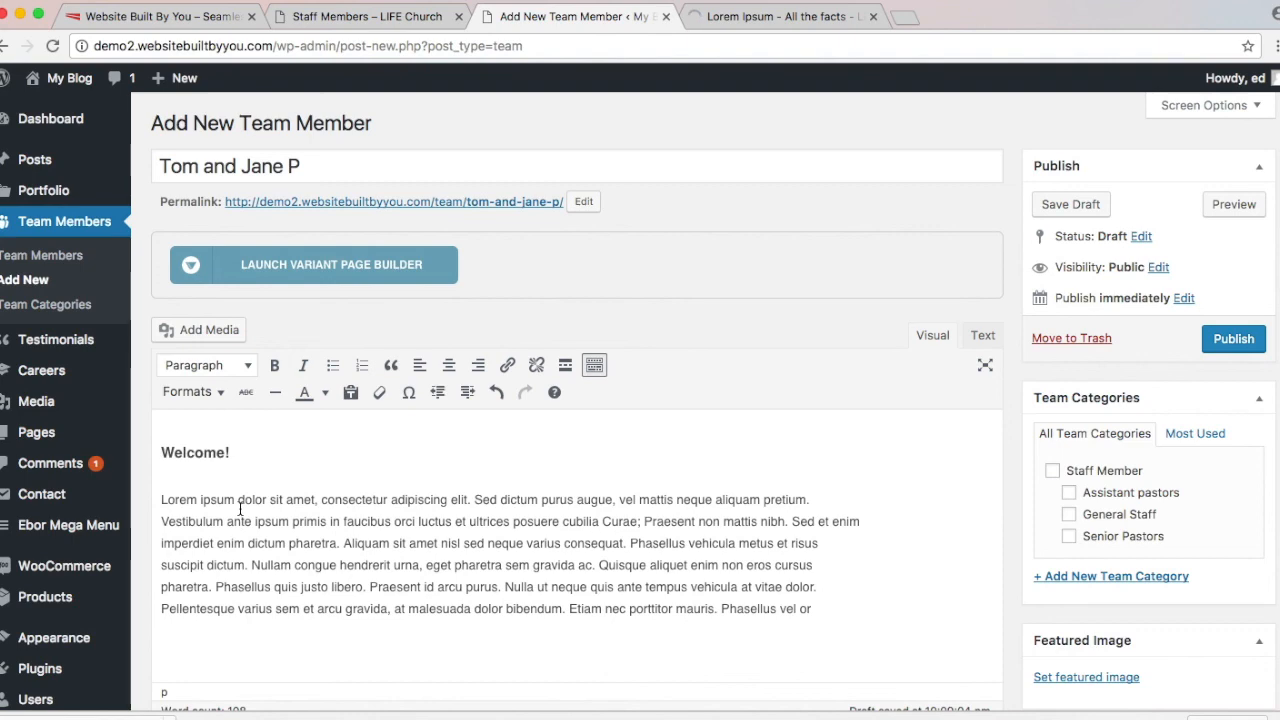
# Step: File the member under Assistant pastors with the job title 'Assistant Pastors'
pyautogui.scroll(-2, 240, 510)
pyautogui.scroll(2, 240, 510)
pyautogui.scroll(-2, 1191, 646)
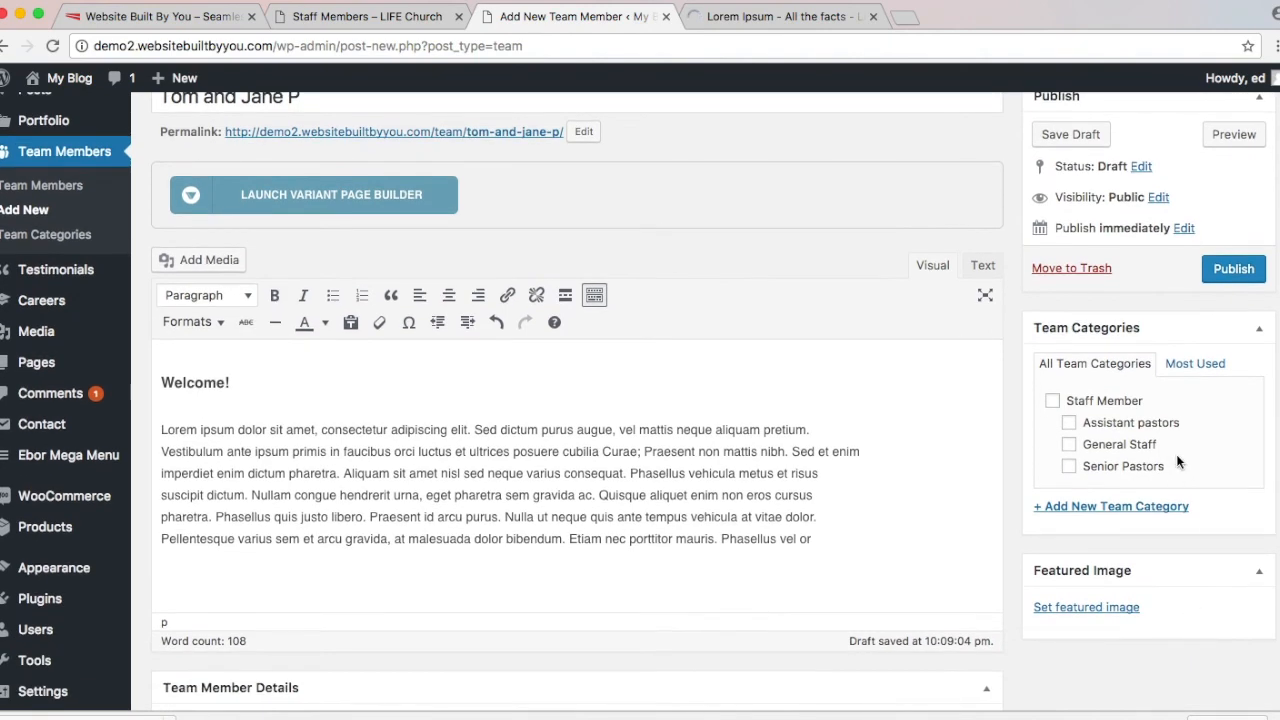
pyautogui.click(1157, 423)
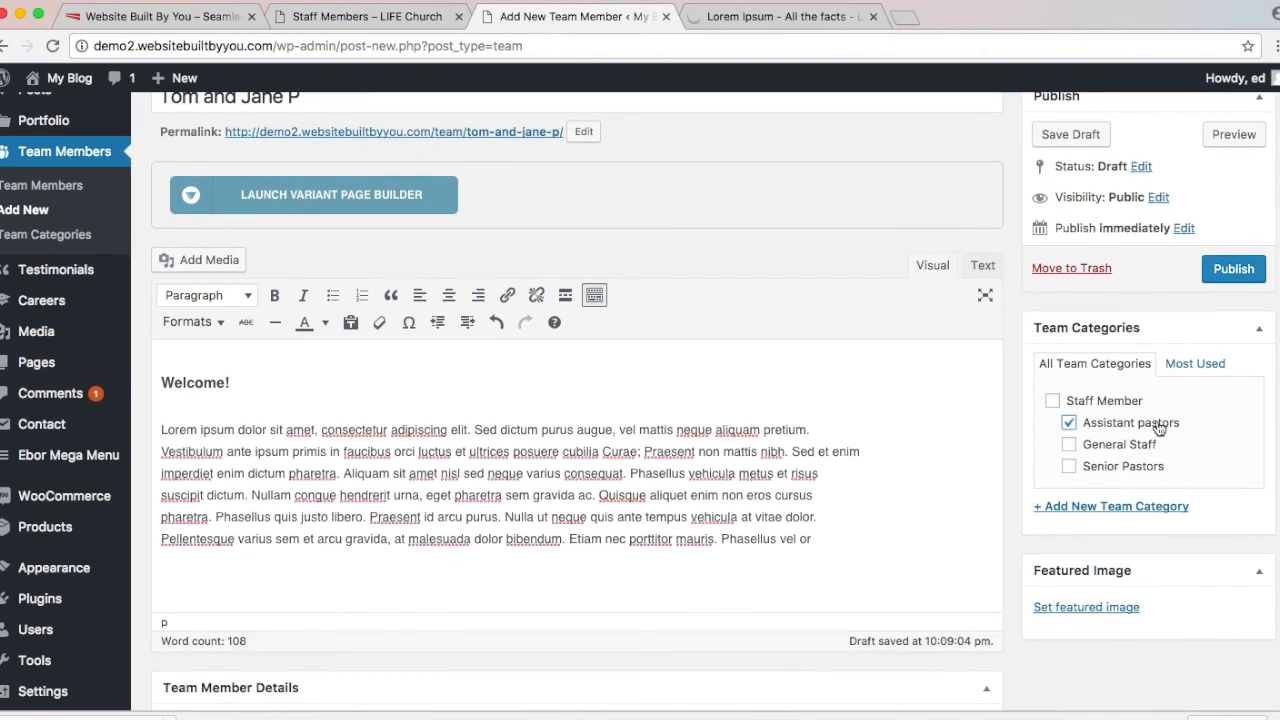
pyautogui.scroll(-4, 427, 533)
pyautogui.click(403, 424)
pyautogui.write('A')
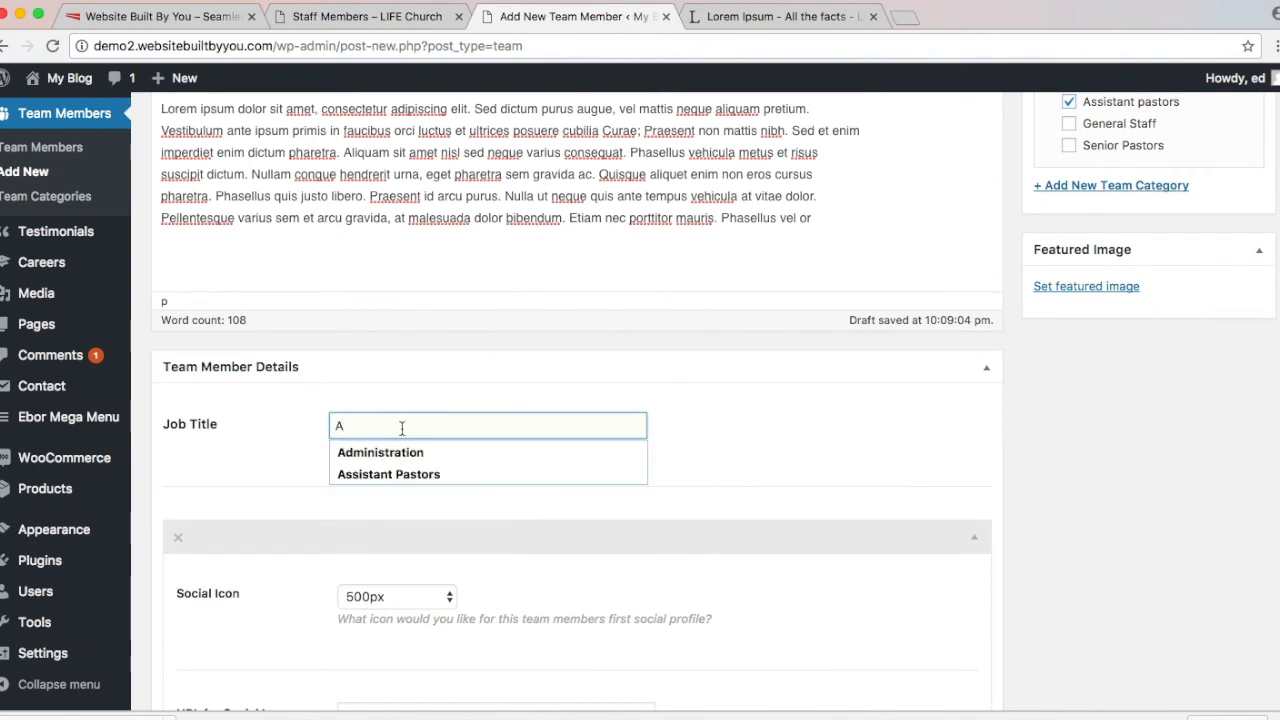
pyautogui.click(399, 474)
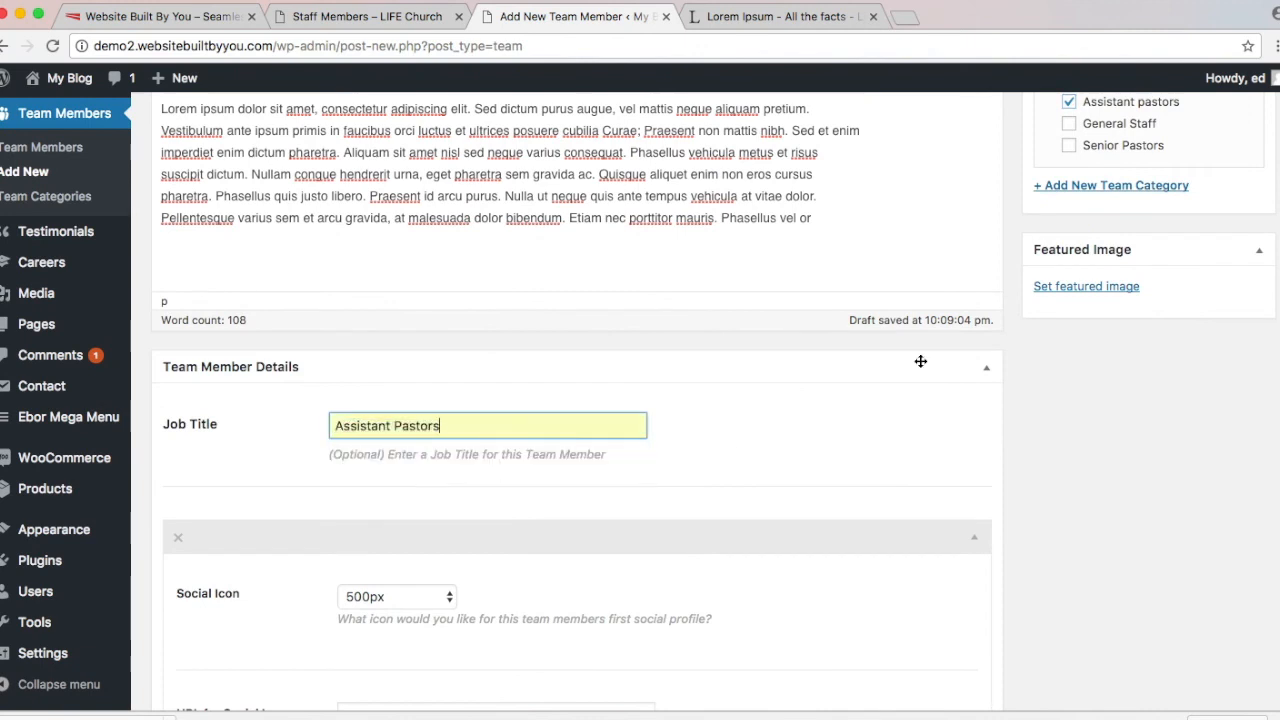
# Step: Feature the couple photo annette-sousa-183660.jpg and publish the team member
pyautogui.click(1097, 289)
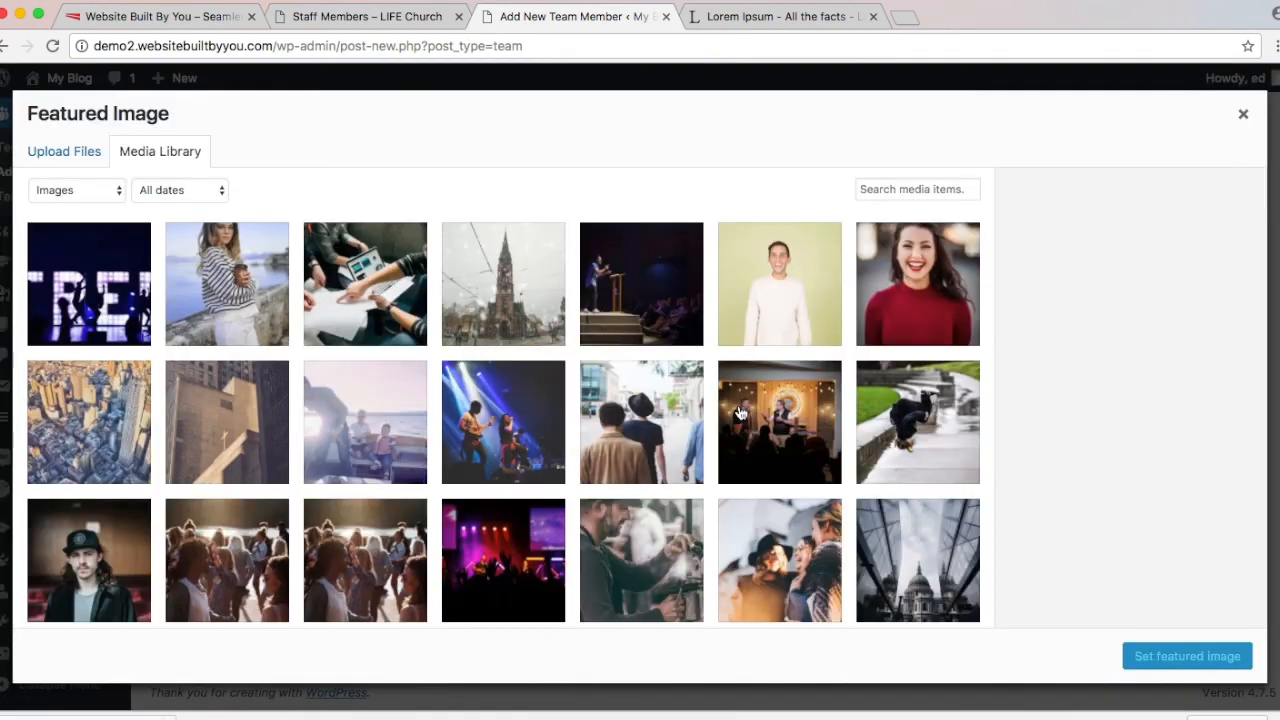
pyautogui.scroll(-10, 760, 410)
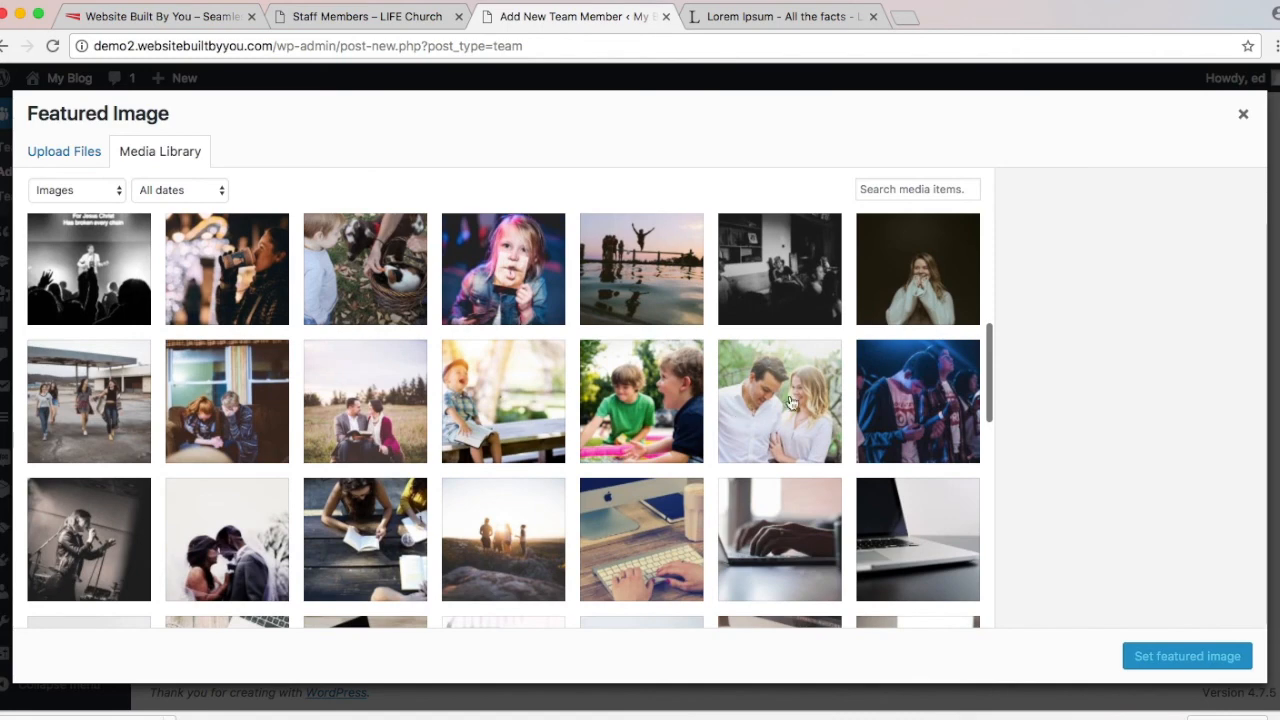
pyautogui.click(790, 401)
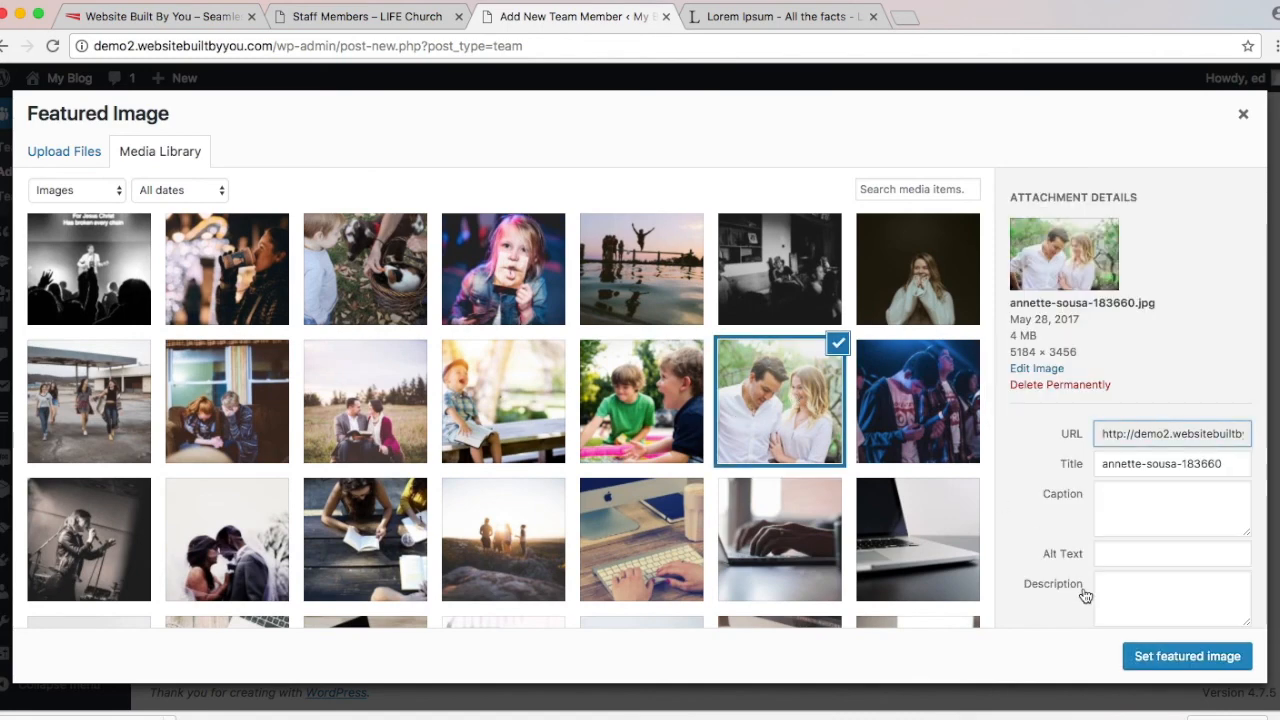
pyautogui.click(1188, 660)
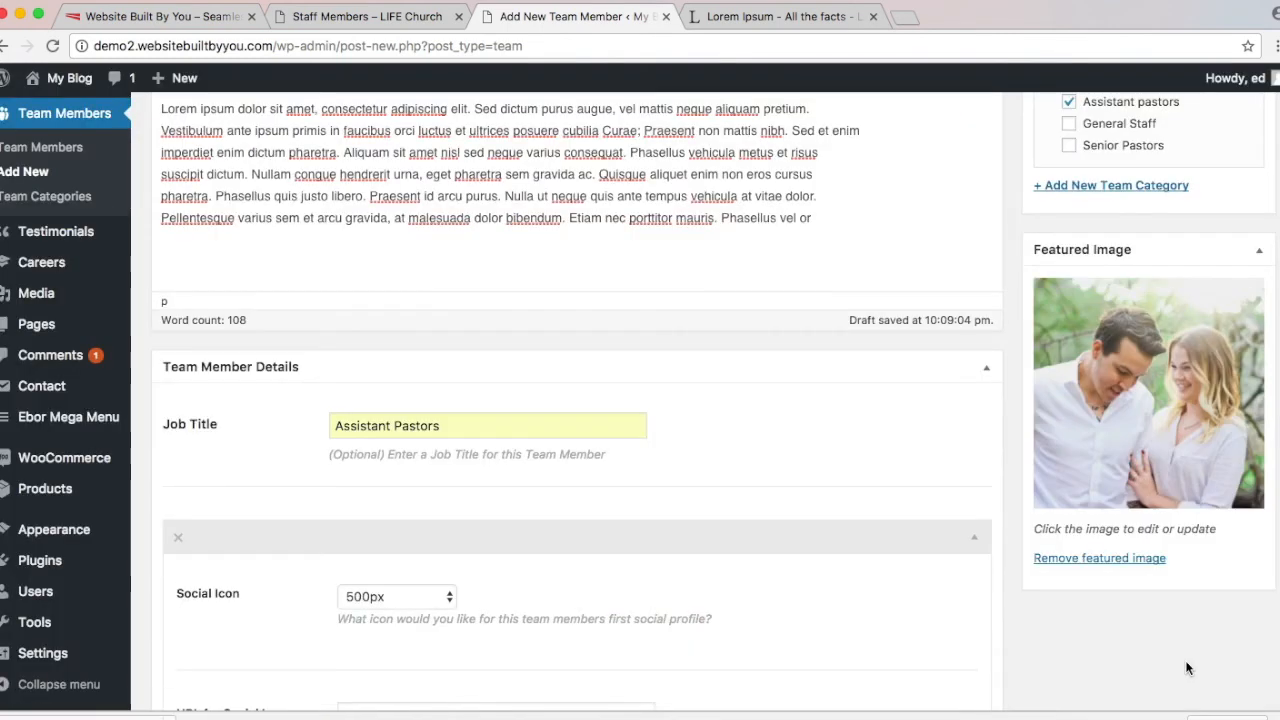
pyautogui.scroll(5, 1185, 667)
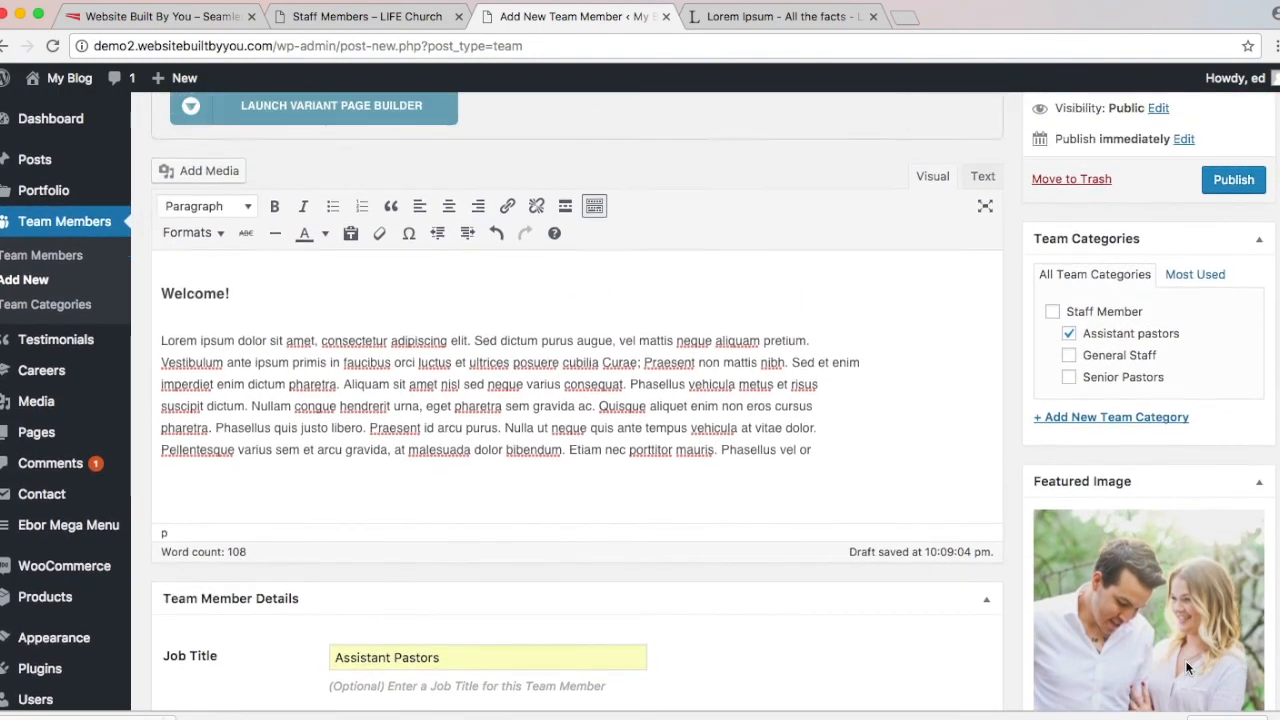
pyautogui.scroll(1, 1216, 355)
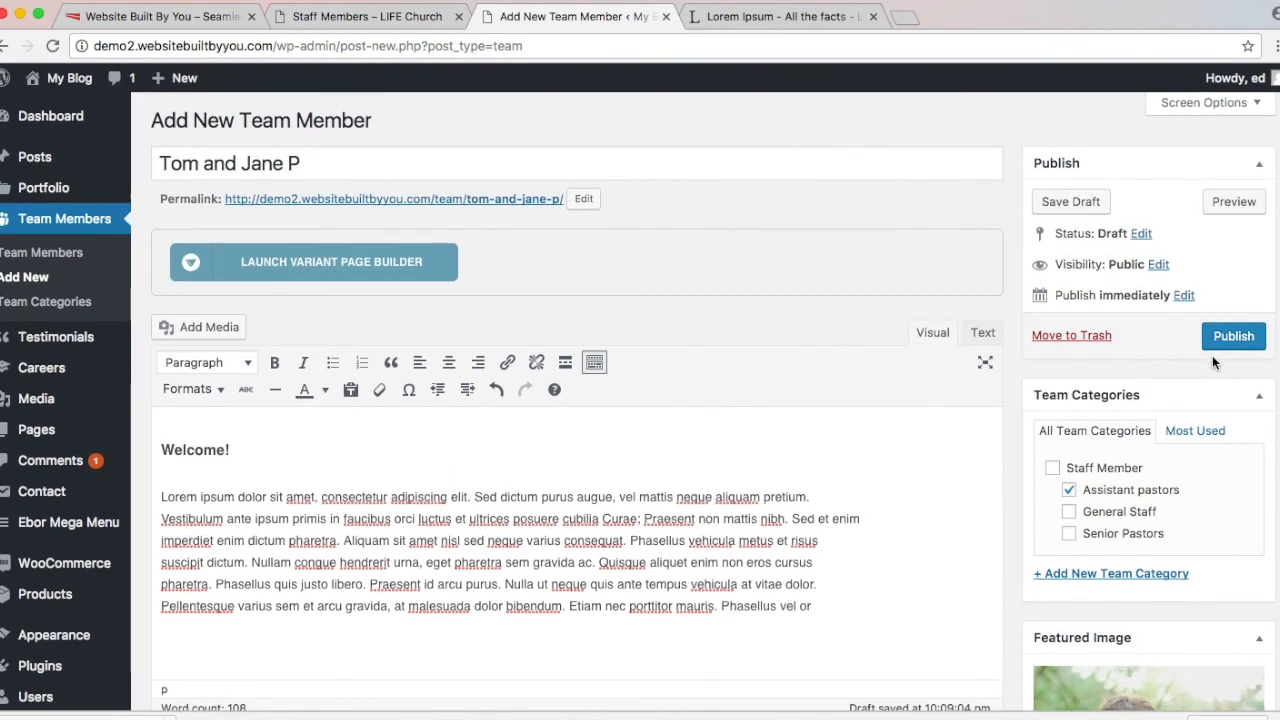
pyautogui.click(1255, 335)
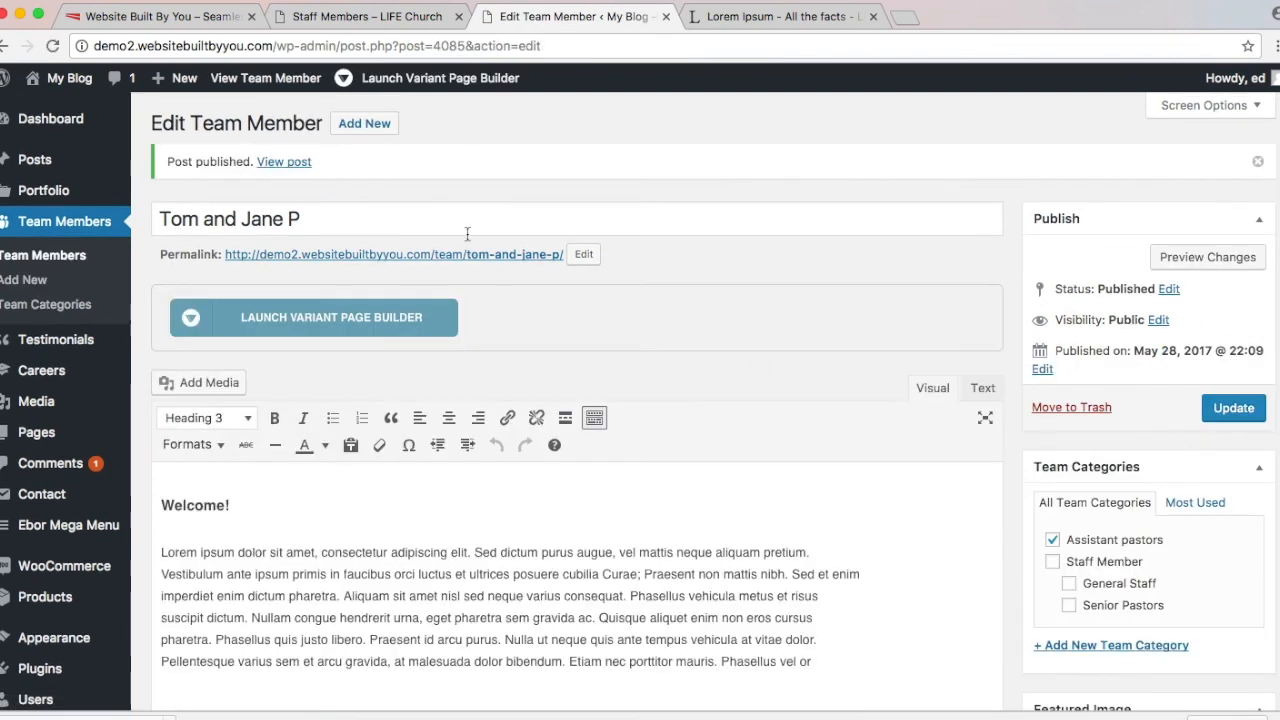
# Step: Start a new team member titled with the Connections Pastor's name copied from their profile page
pyautogui.click(386, 128)
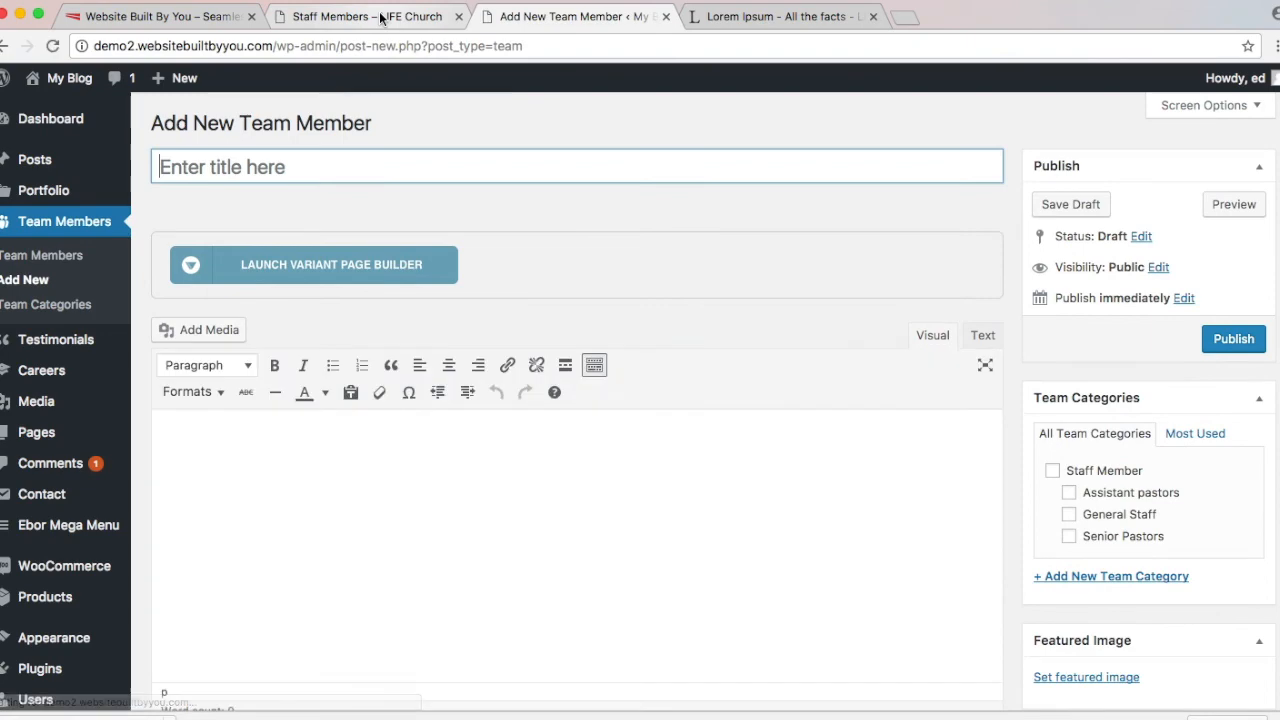
pyautogui.click(380, 18)
pyautogui.scroll(-9, 500, 390)
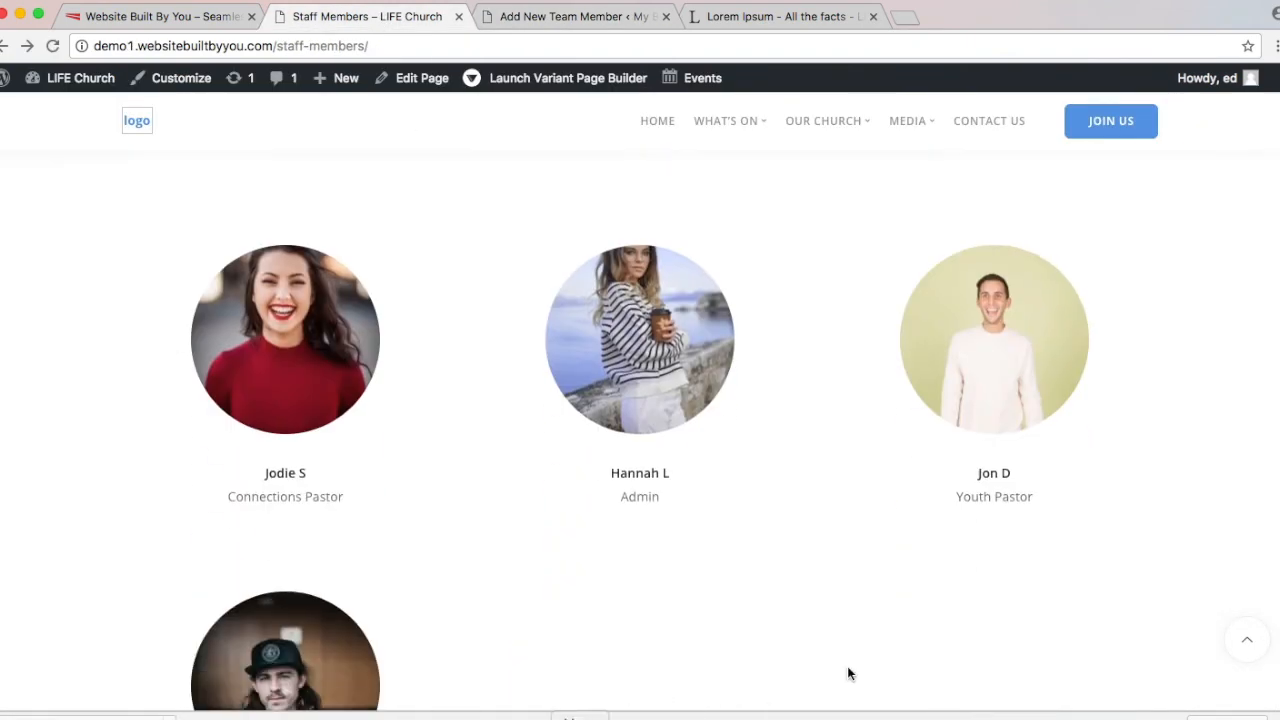
pyautogui.click(300, 289)
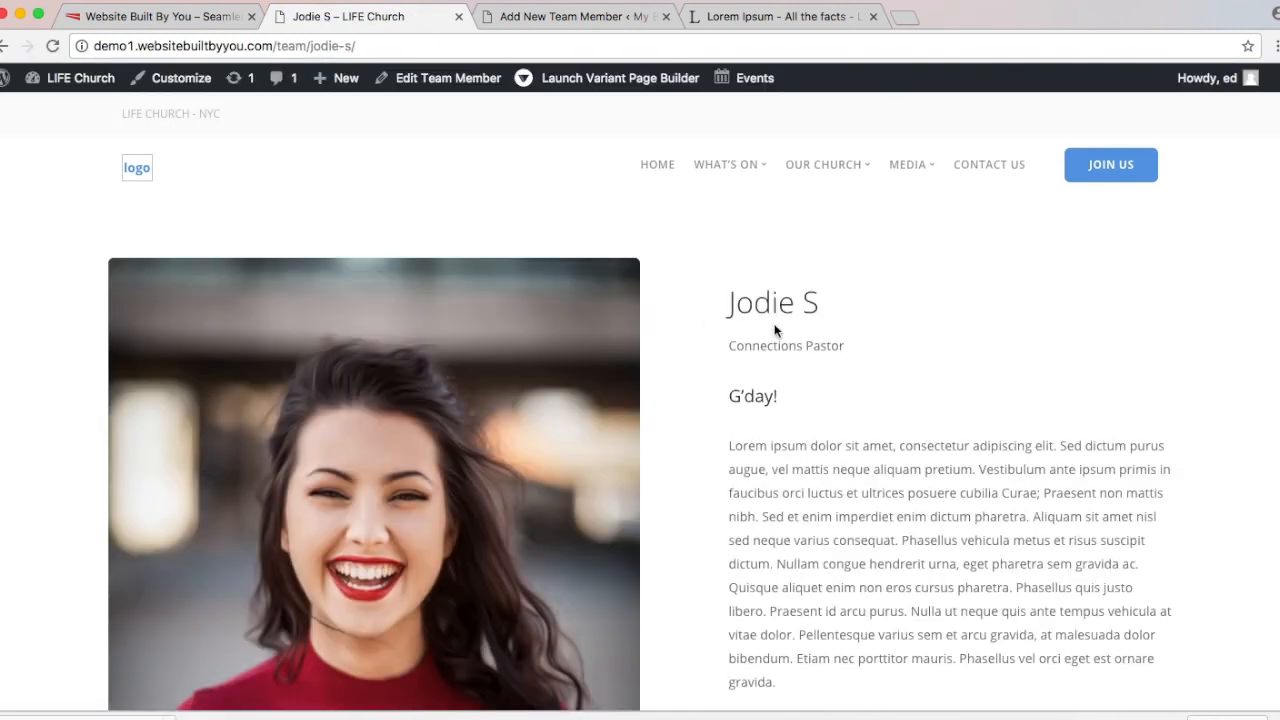
pyautogui.tripleClick(768, 300)
pyautogui.press('super+c')
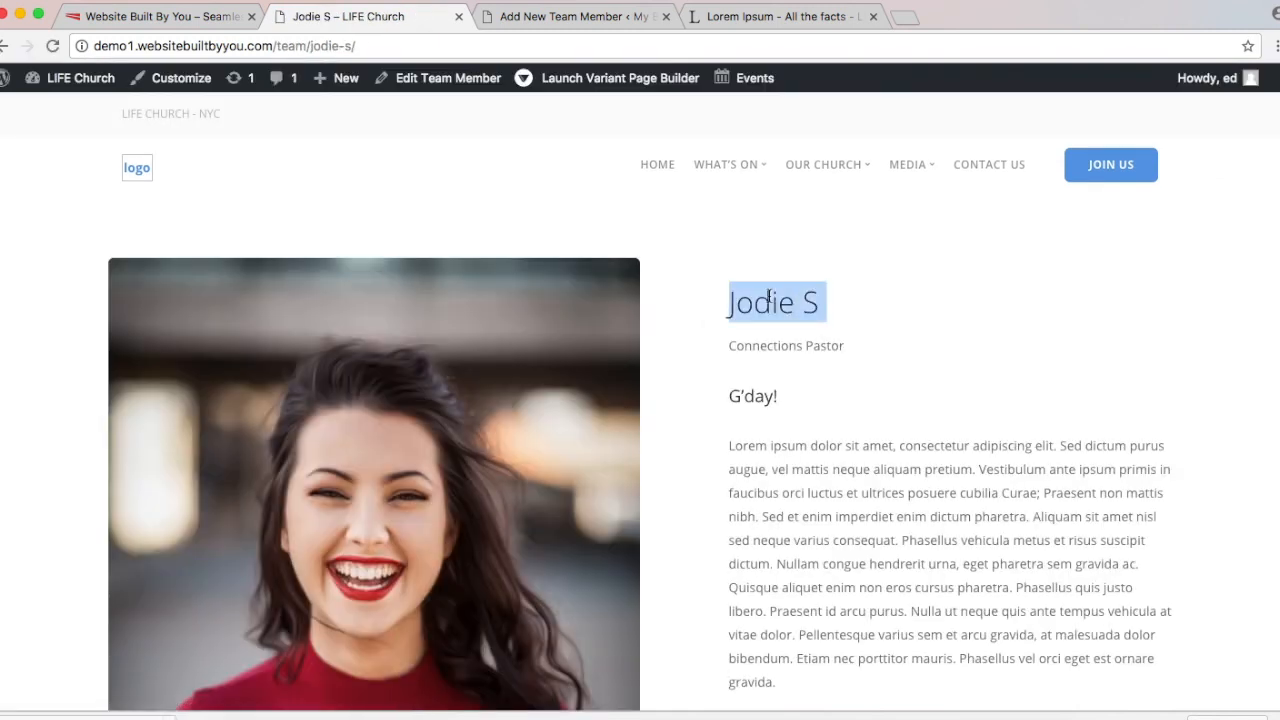
pyautogui.click(568, 18)
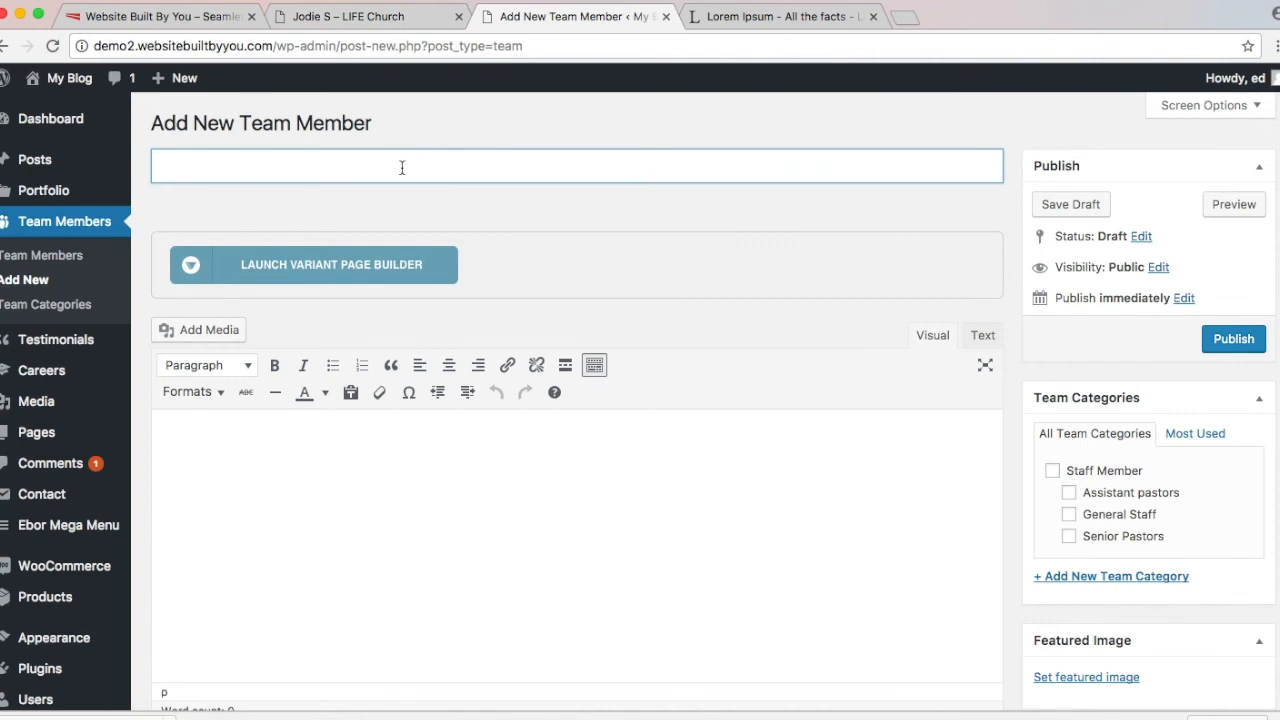
pyautogui.press('super+v')
# Step: Copy the 'G'day!' greeting and bio paragraph from the profile into the new member's body
pyautogui.click(358, 16)
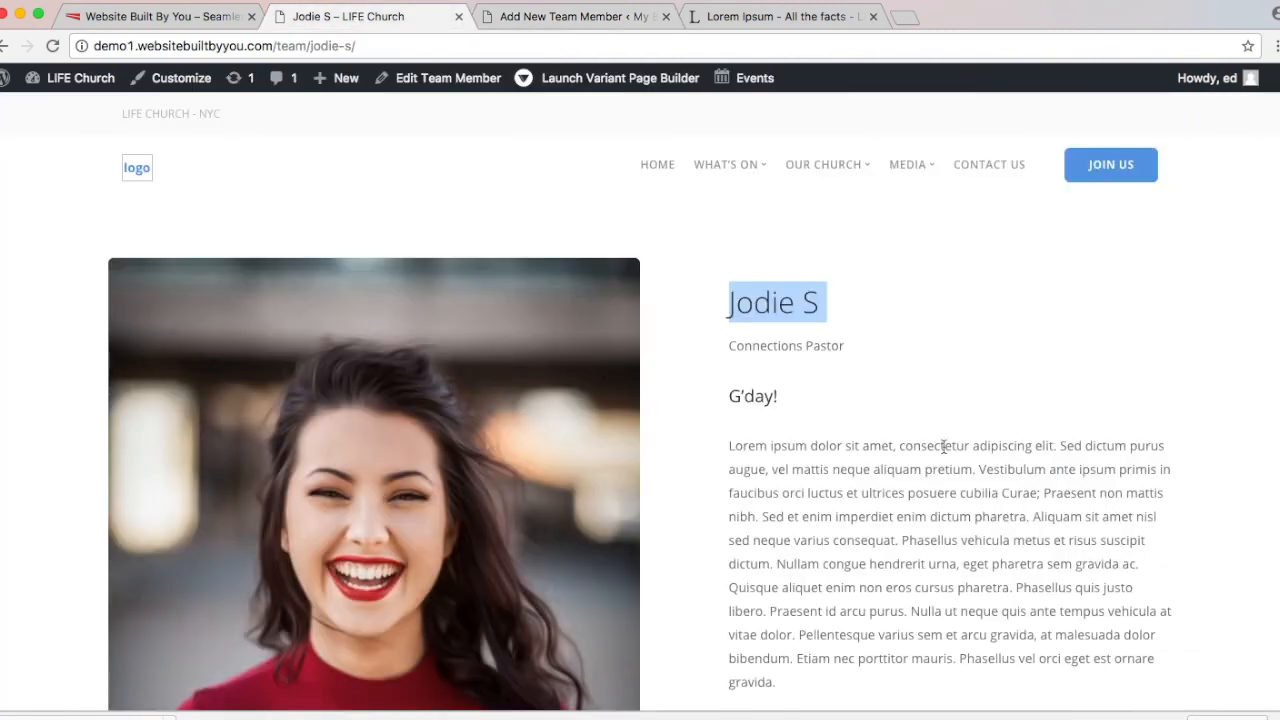
pyautogui.moveTo(722, 396); pyautogui.dragTo(944, 612)
pyautogui.press('super+c')
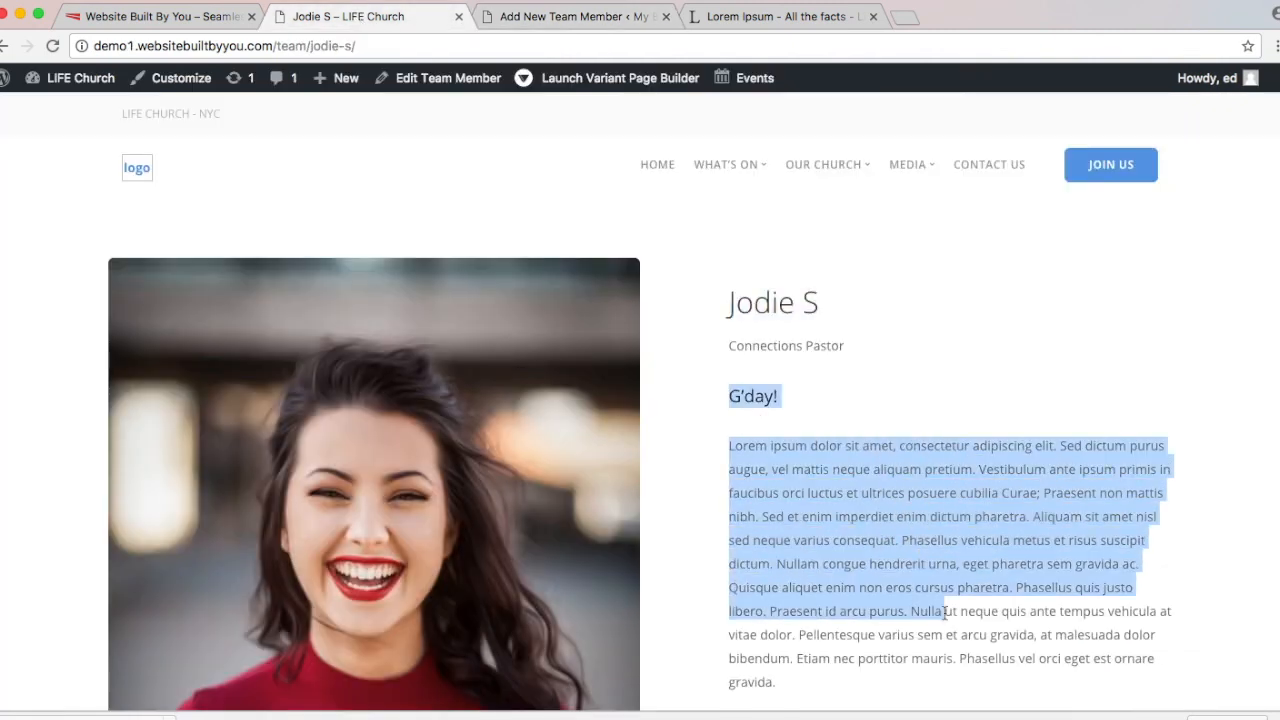
pyautogui.click(529, 18)
pyautogui.click(447, 598)
# Step: Paste the G'day! greeting and Lorem ipsum bio, then format the G'day! line as Heading 3
pyautogui.press('super+v')
pyautogui.scroll(-3, 447, 598)
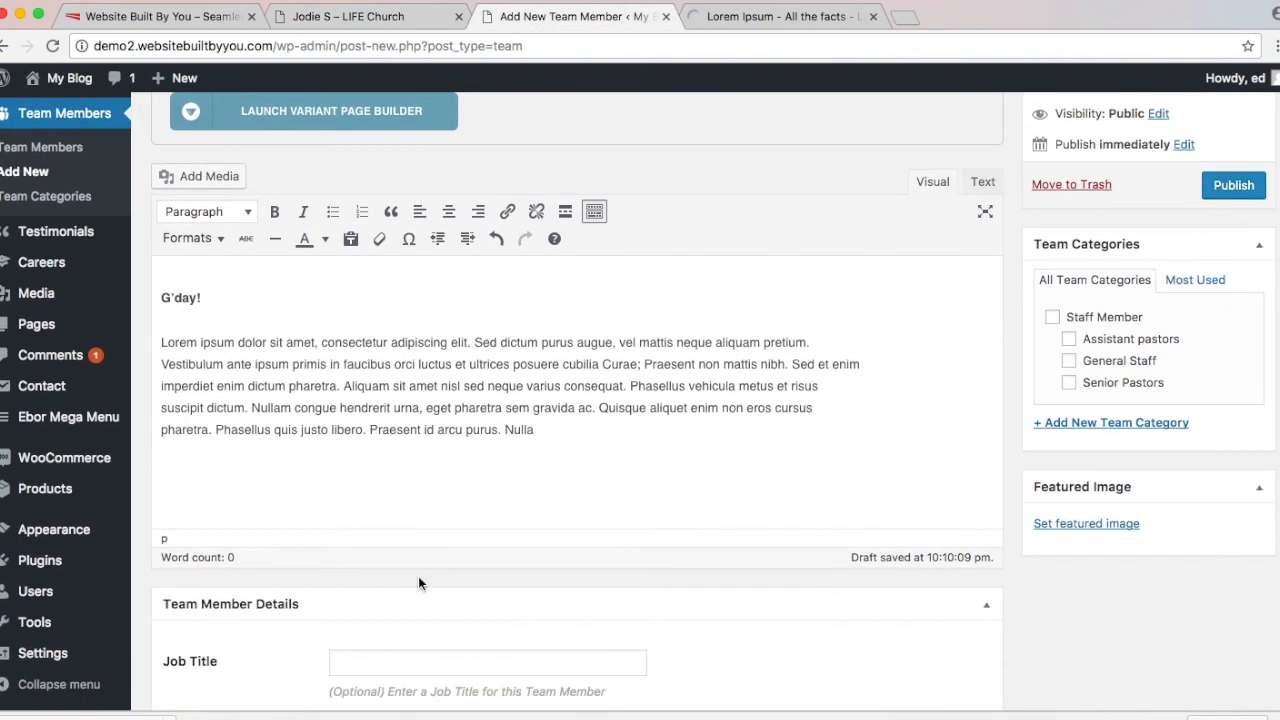
pyautogui.moveTo(225, 285); pyautogui.dragTo(145, 237)
pyautogui.click(208, 212)
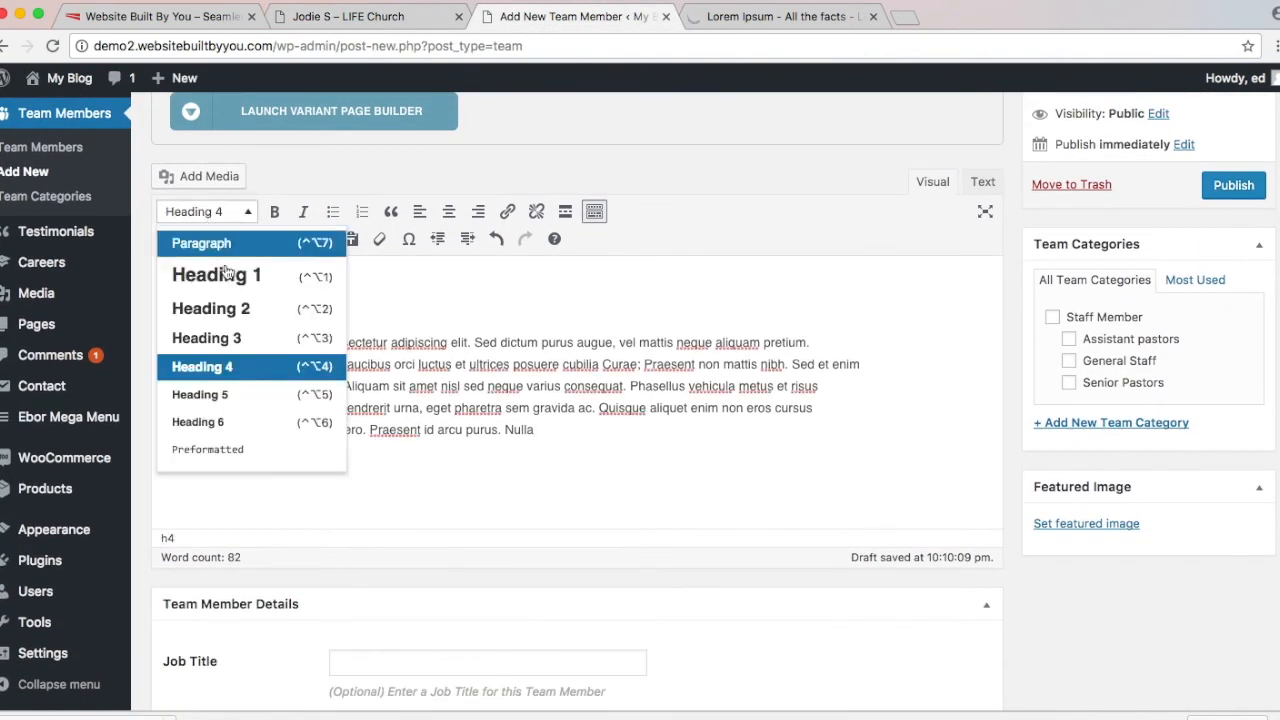
pyautogui.click(225, 335)
pyautogui.click(368, 490)
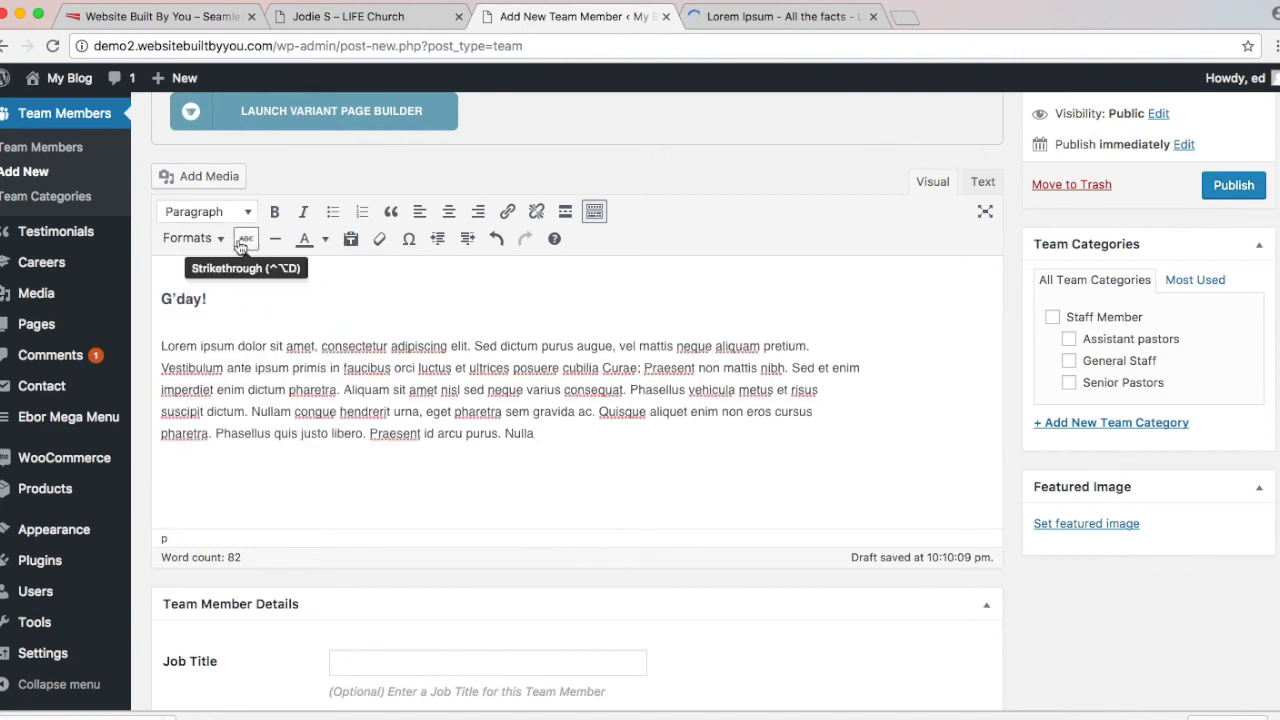
pyautogui.tripleClick(193, 291)
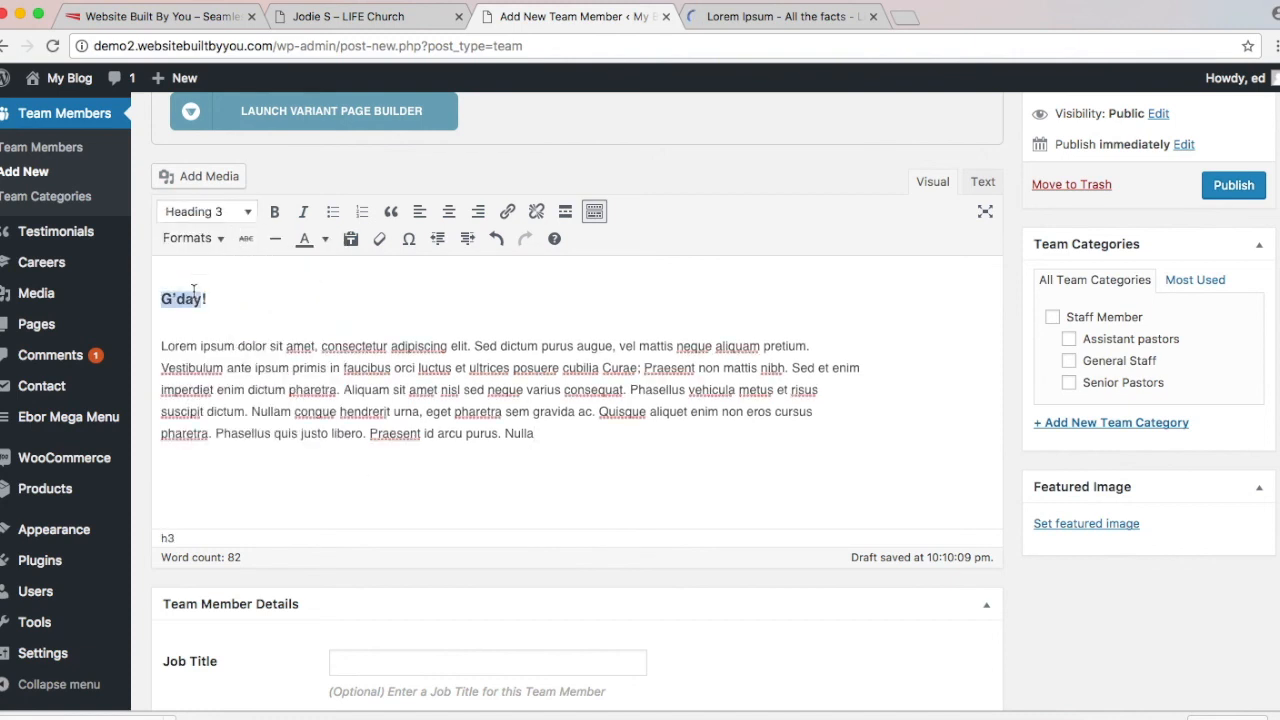
pyautogui.click(183, 212)
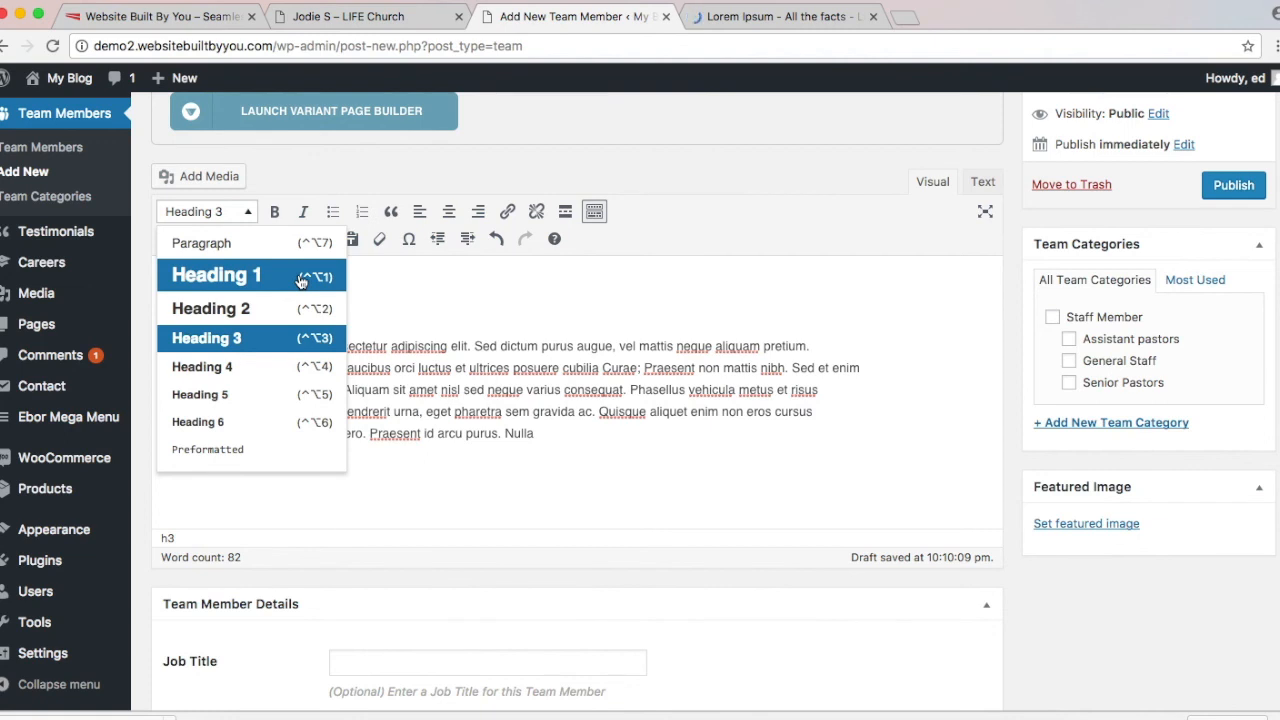
pyautogui.click(293, 340)
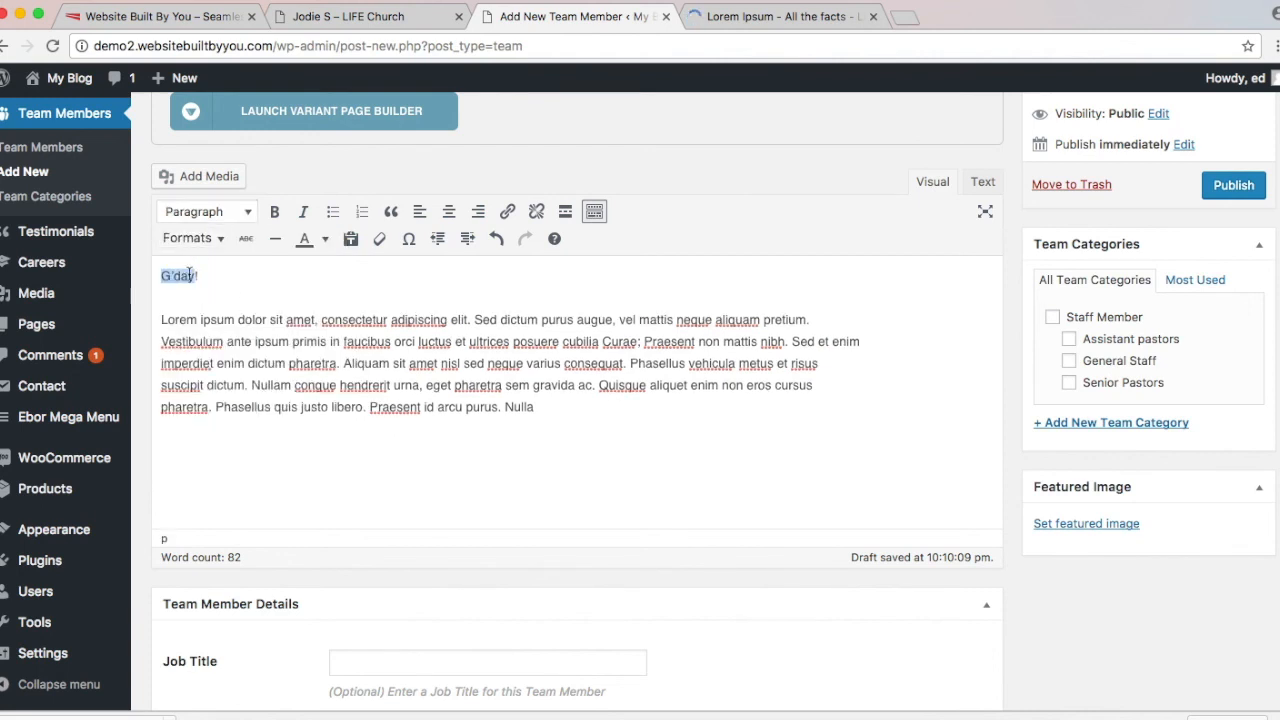
pyautogui.click(220, 212)
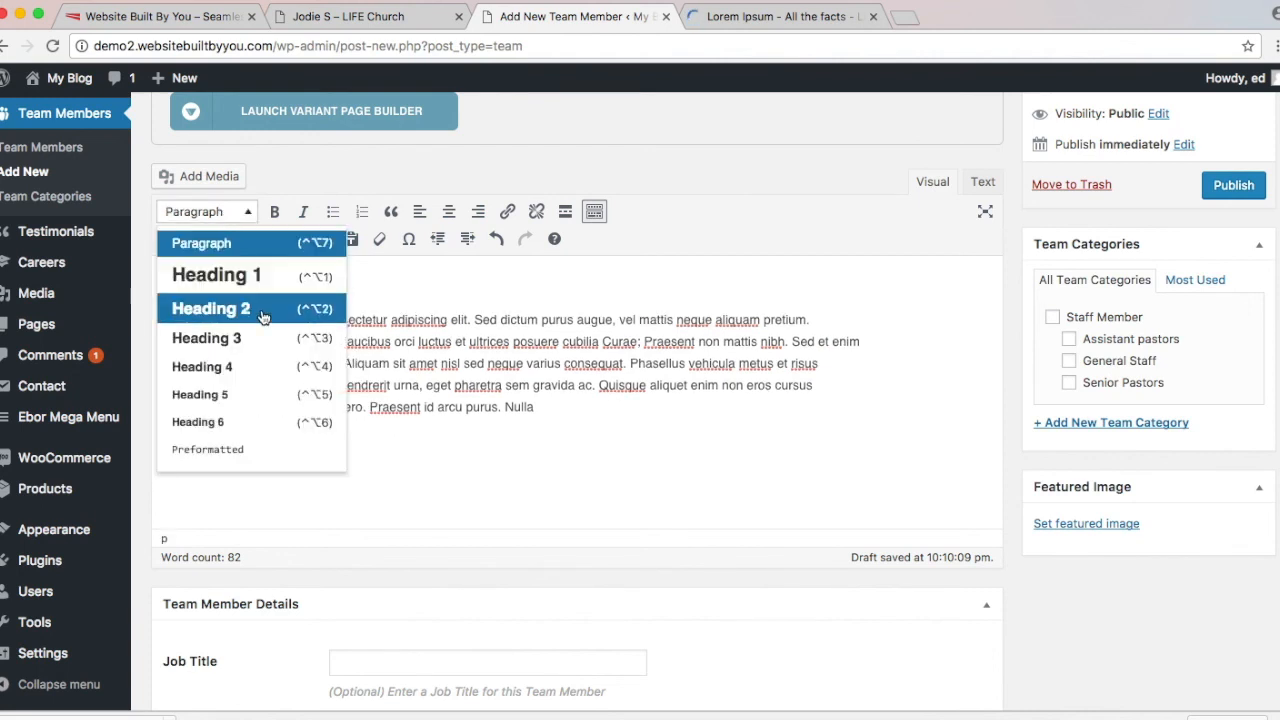
pyautogui.click(258, 349)
pyautogui.click(415, 292)
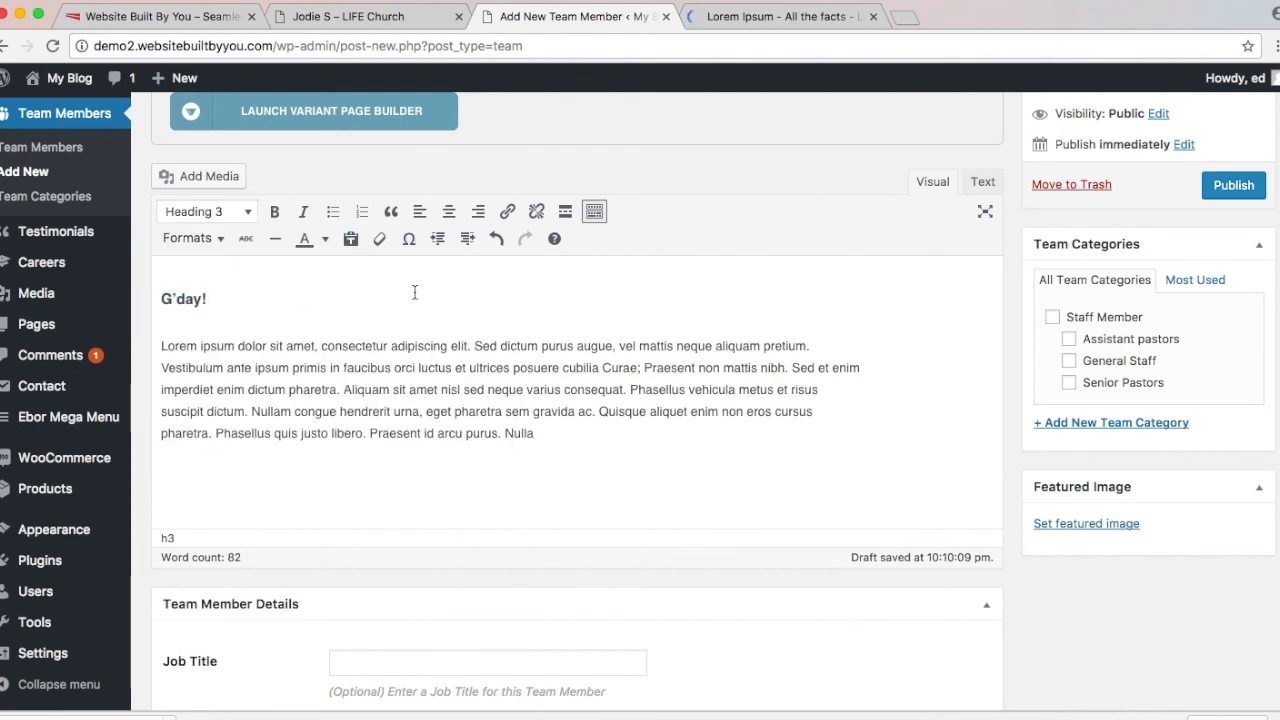
pyautogui.scroll(-5, 415, 292)
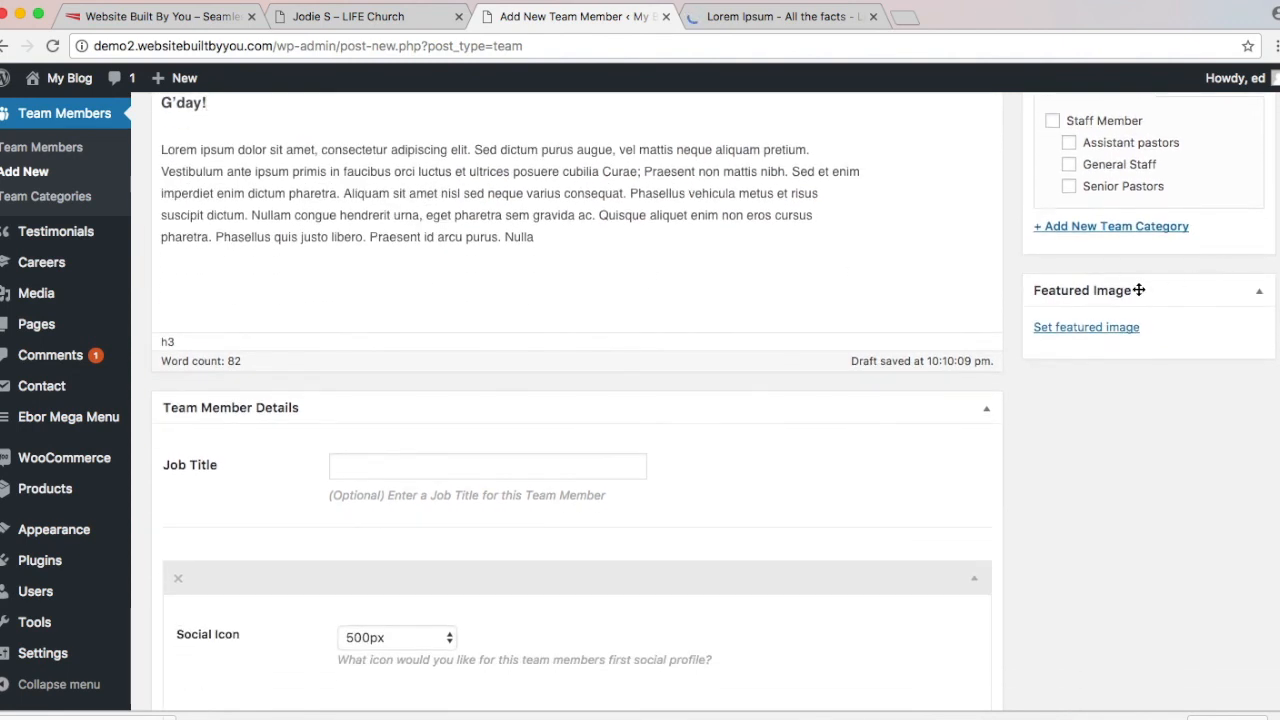
# Step: Set the red-sweater portrait michael-dam-258165.jpg as the featured image
pyautogui.click(1120, 327)
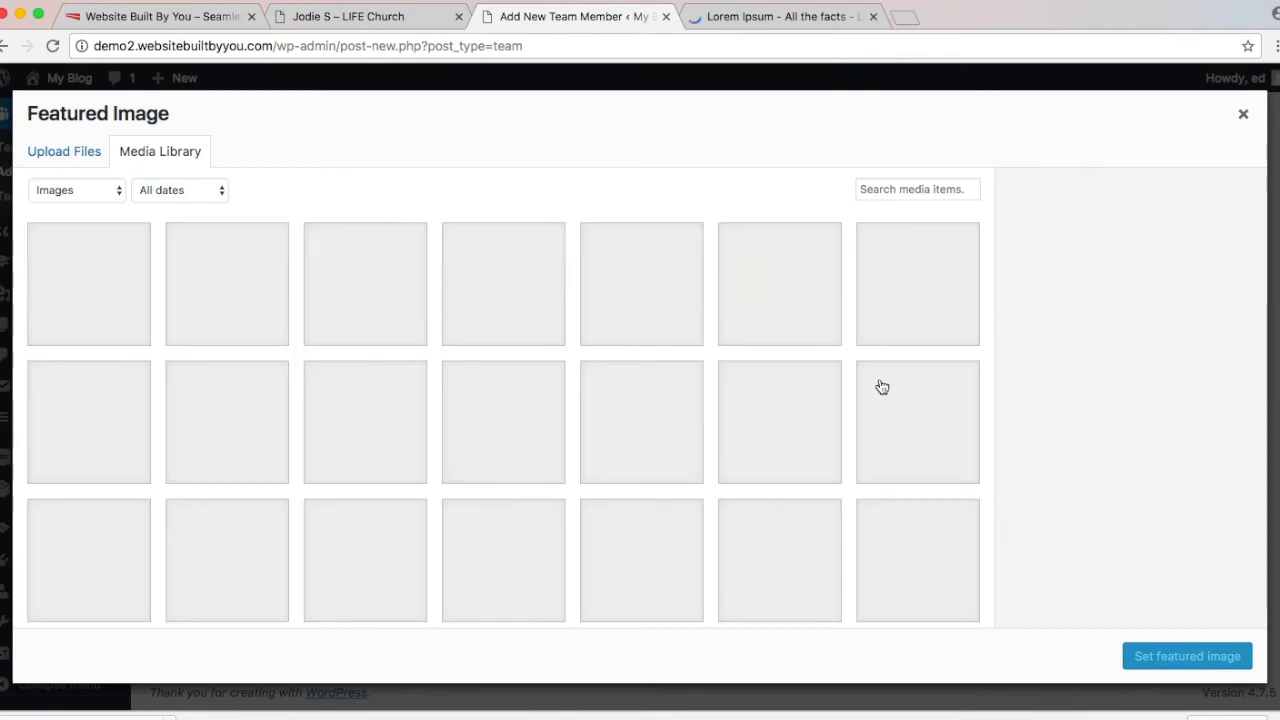
pyautogui.click(903, 280)
pyautogui.click(1248, 653)
# Step: Fill the Job Title with the 'connections Pastor' suggestion
pyautogui.click(471, 460)
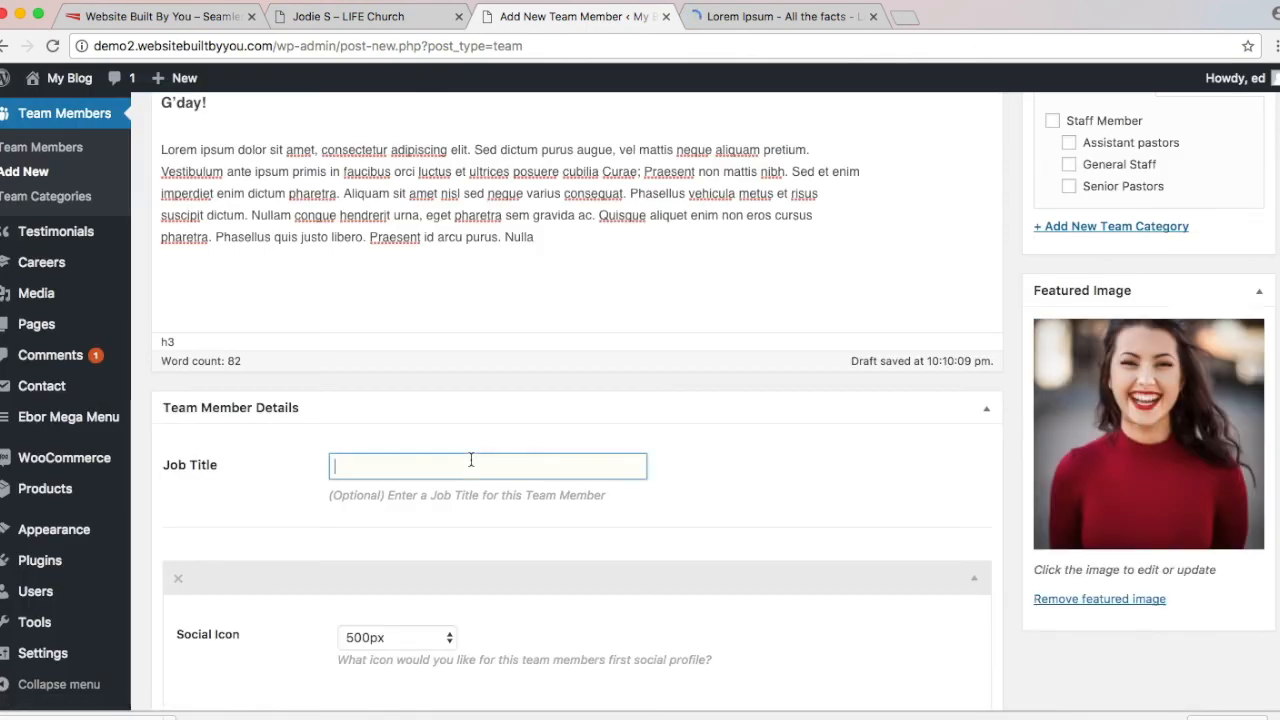
pyautogui.write('Conn')
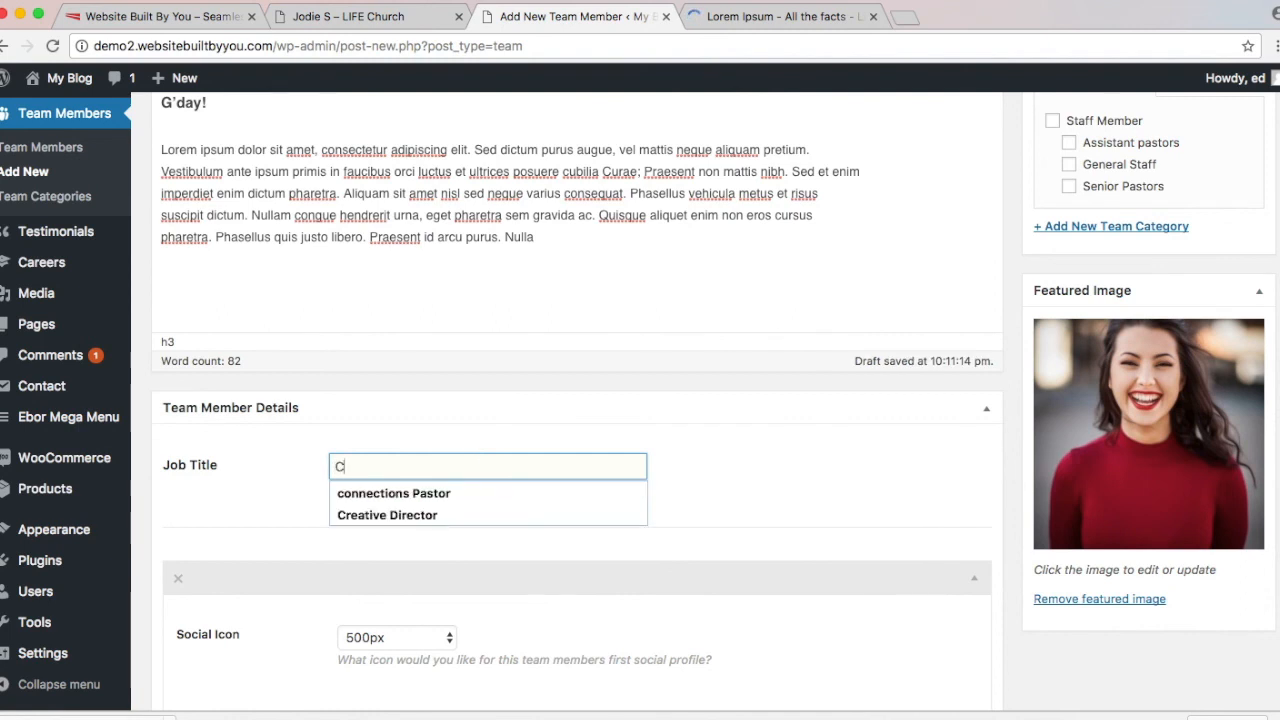
pyautogui.click(418, 490)
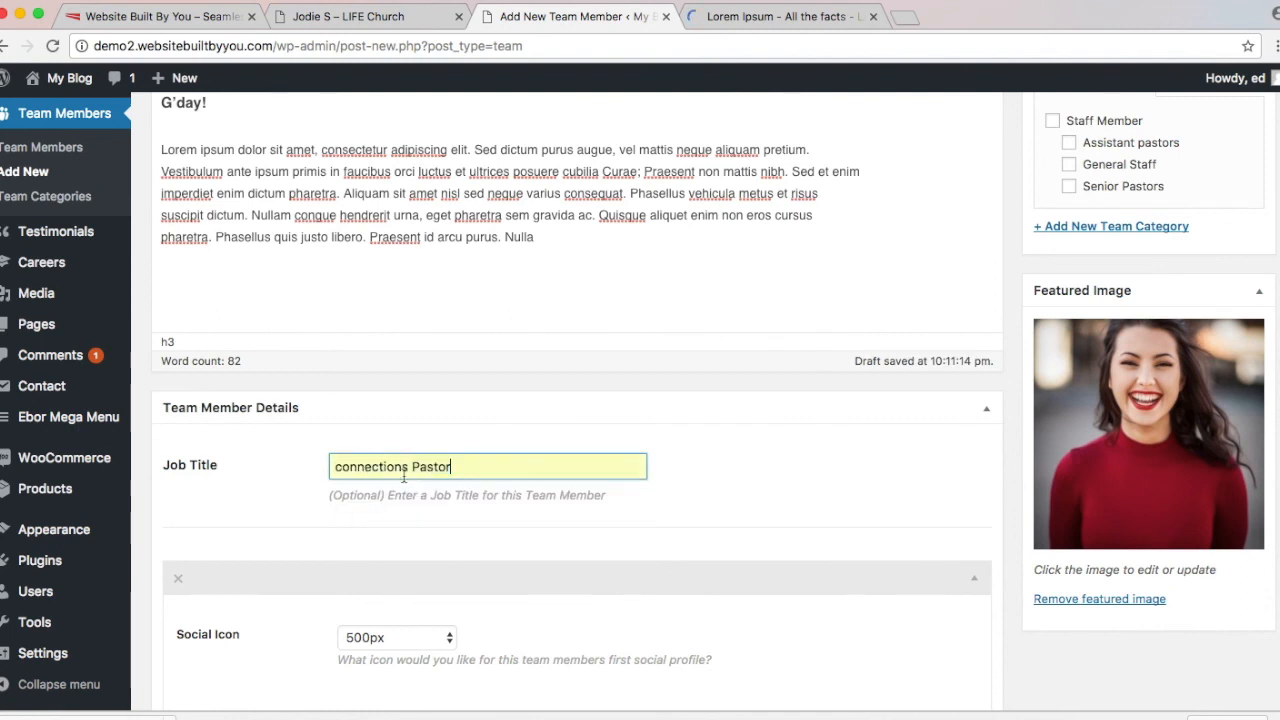
pyautogui.scroll(3, 958, 362)
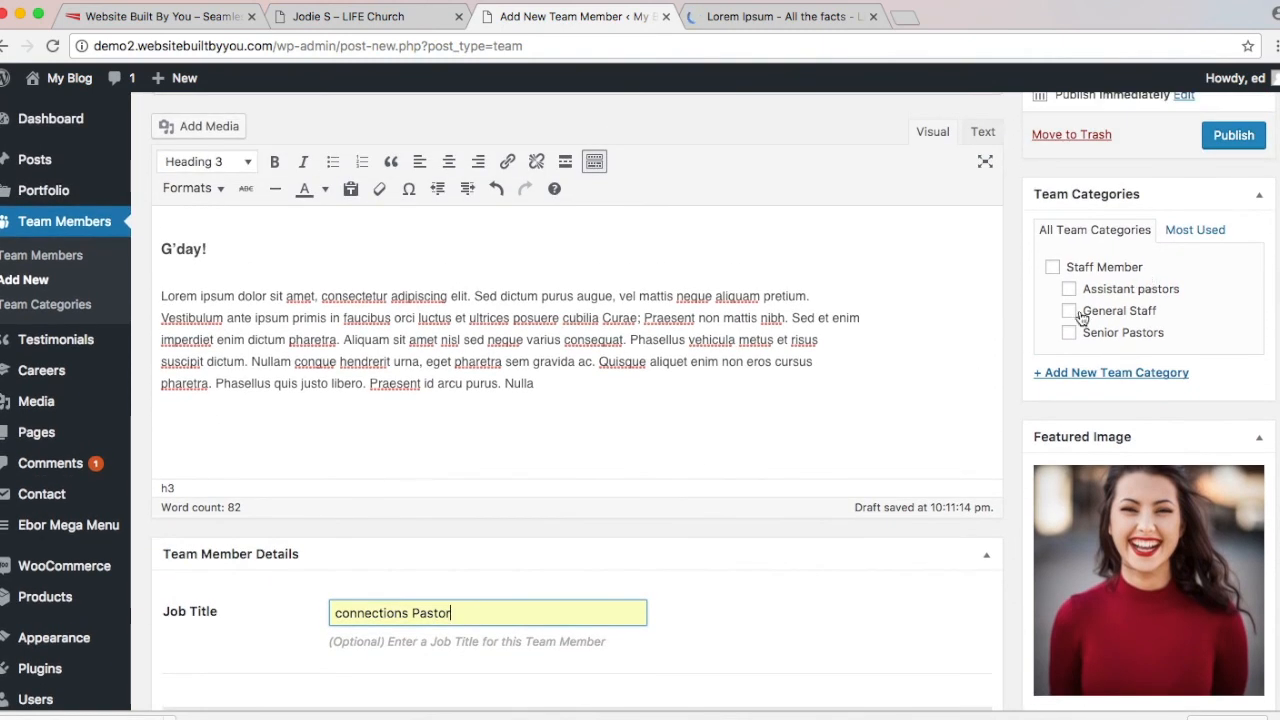
# Step: Tick General Staff under Team Categories and publish the team member
pyautogui.click(1070, 311)
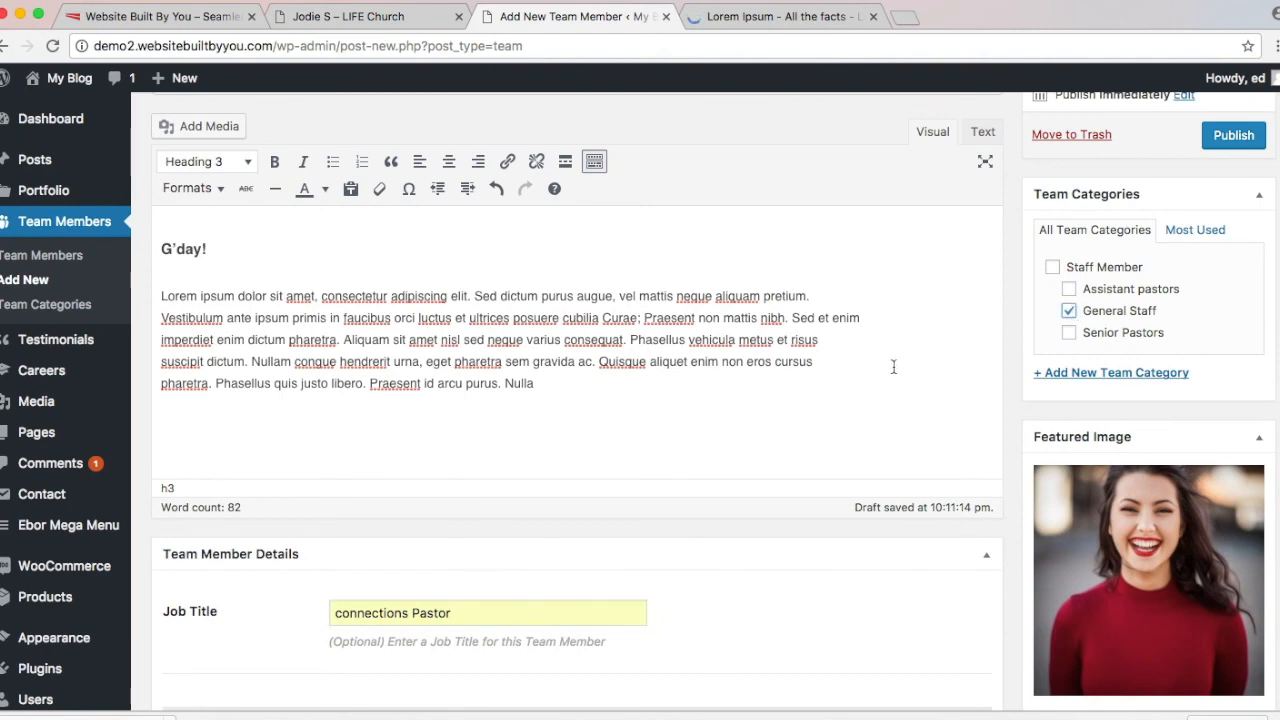
pyautogui.scroll(4, 938, 196)
pyautogui.scroll(-2, 945, 192)
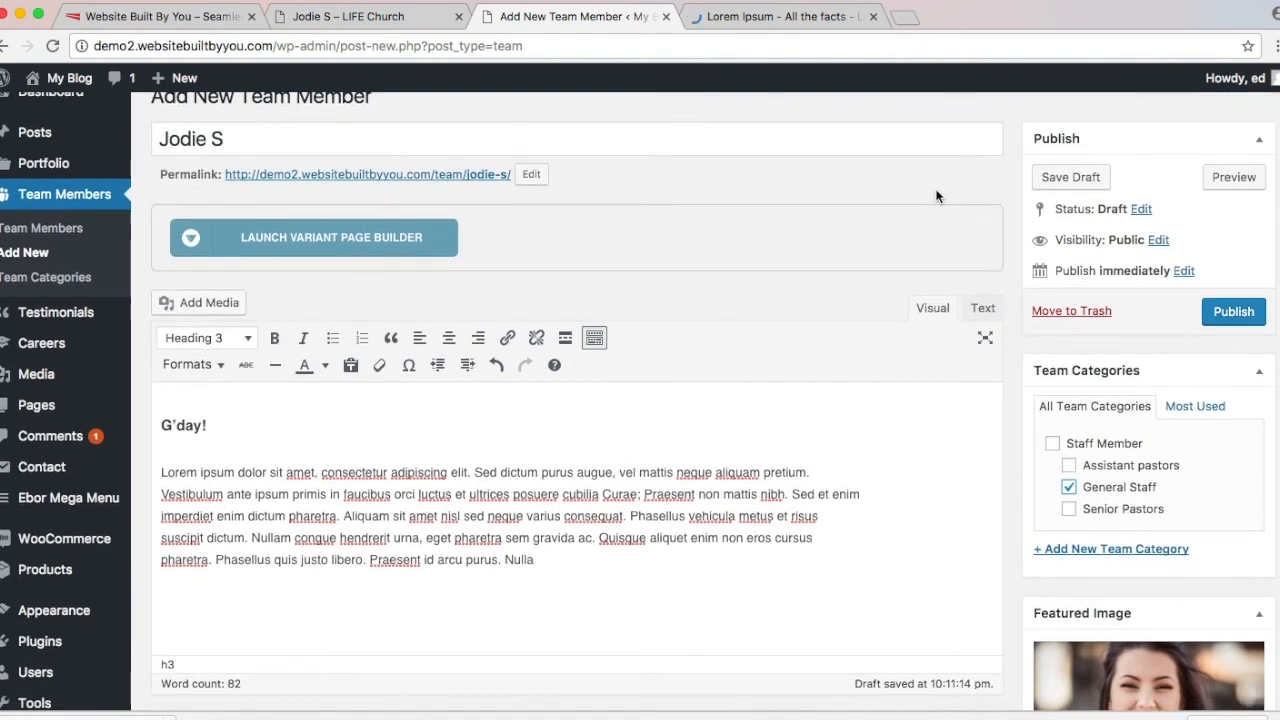
pyautogui.scroll(1, 957, 190)
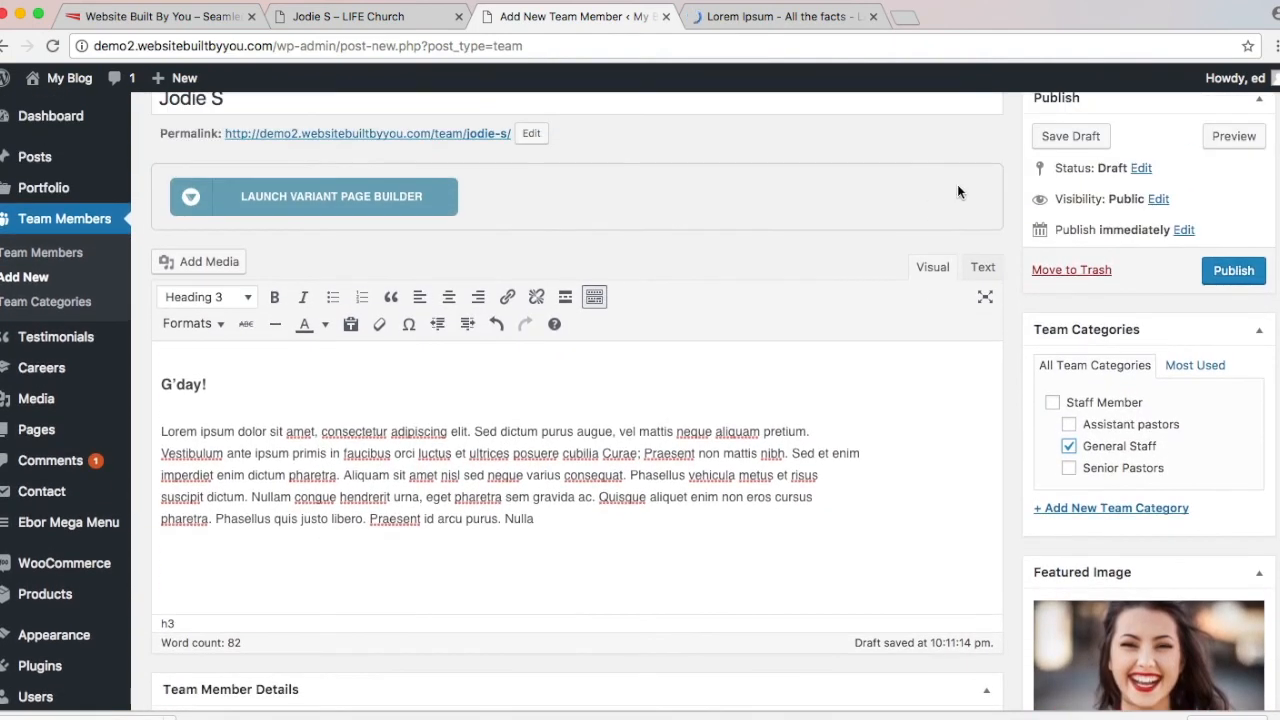
pyautogui.click(1228, 270)
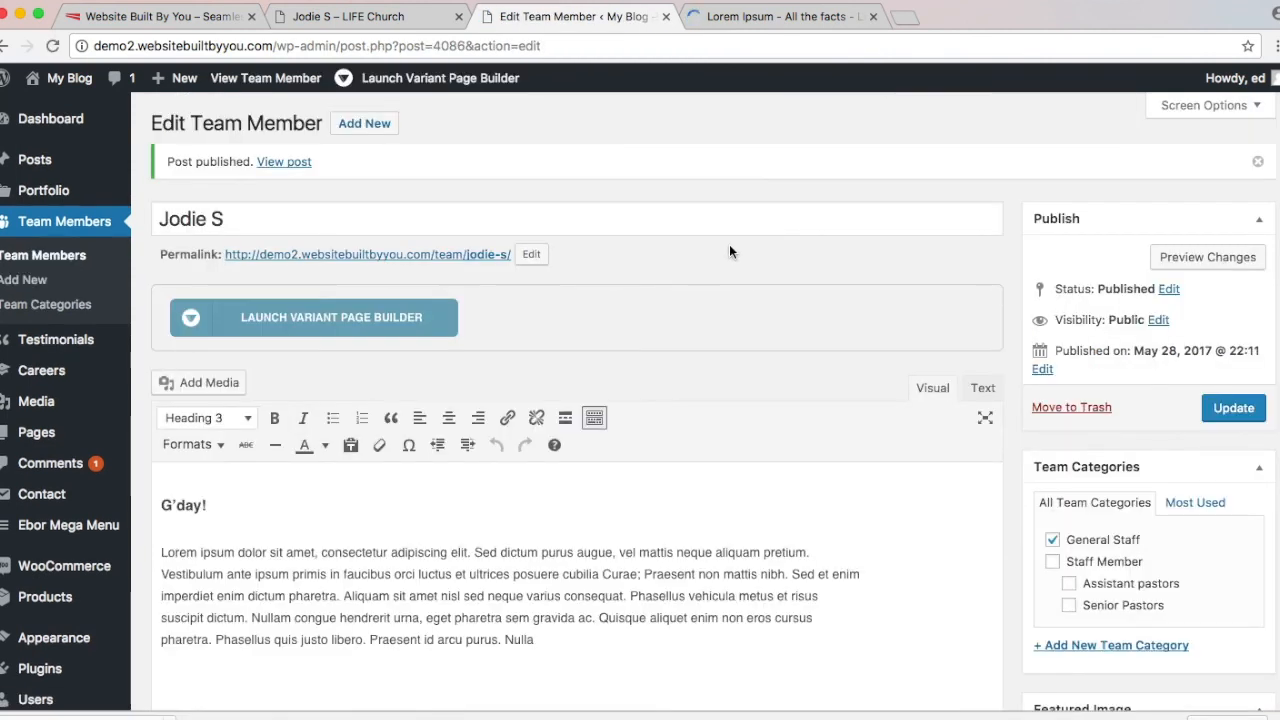
pyautogui.click(420, 16)
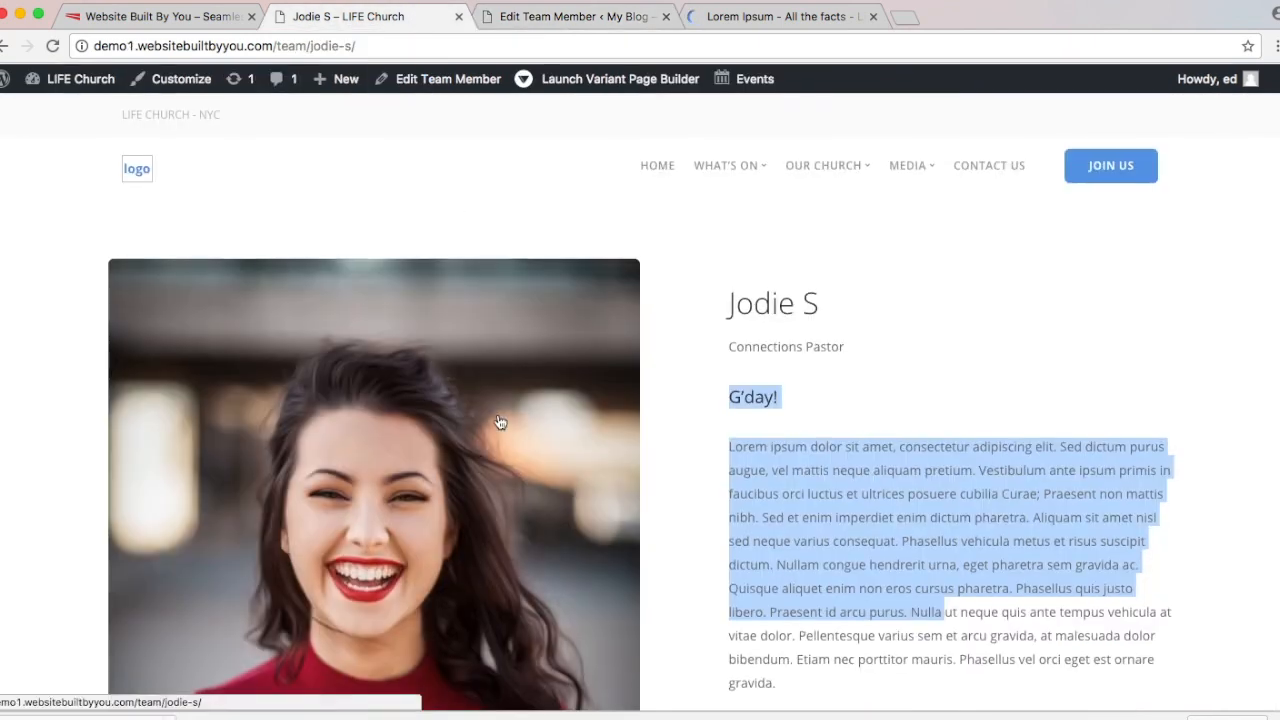
pyautogui.click(5, 47)
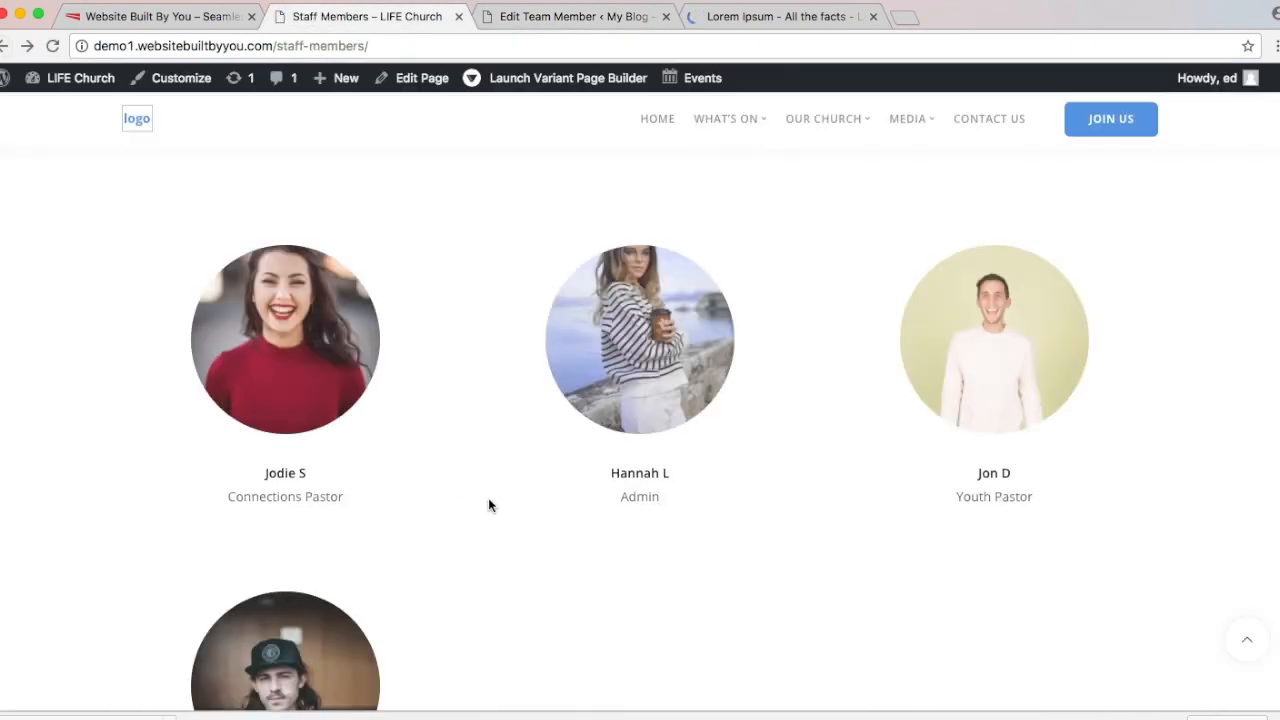
pyautogui.scroll(-3, 489, 505)
pyautogui.scroll(-5, 489, 505)
pyautogui.scroll(7, 488, 505)
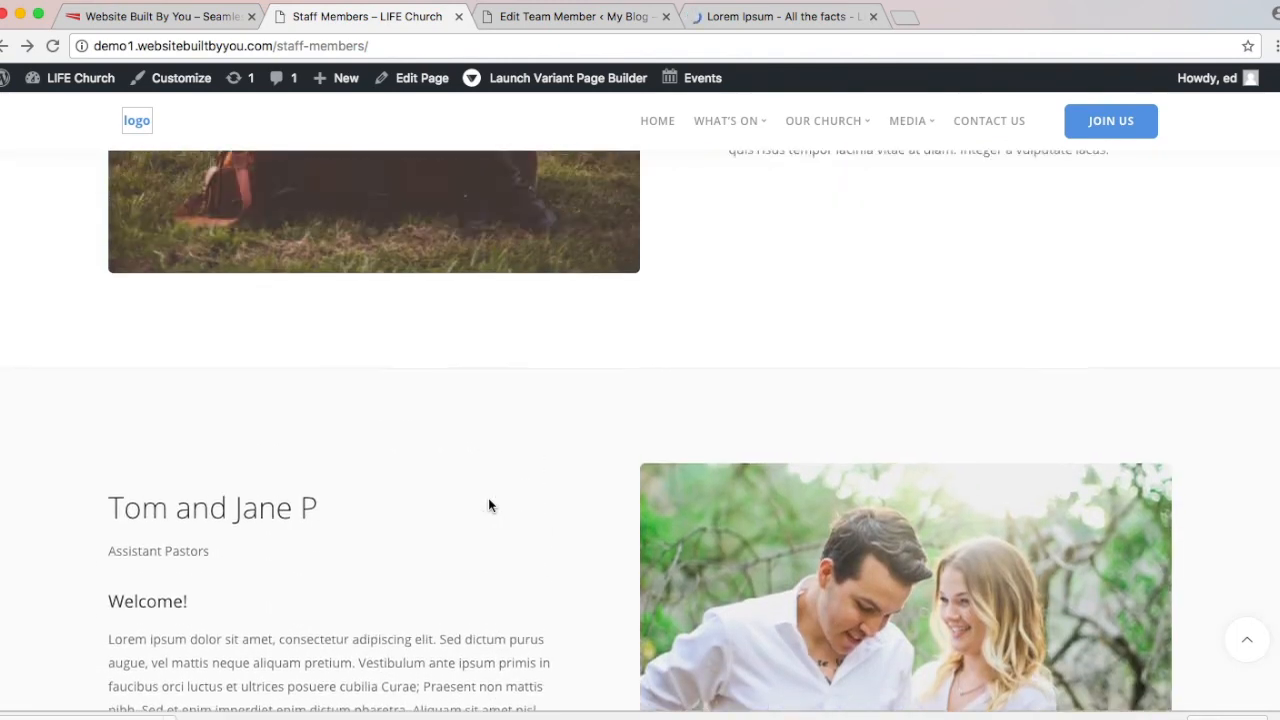
pyautogui.scroll(1, 490, 506)
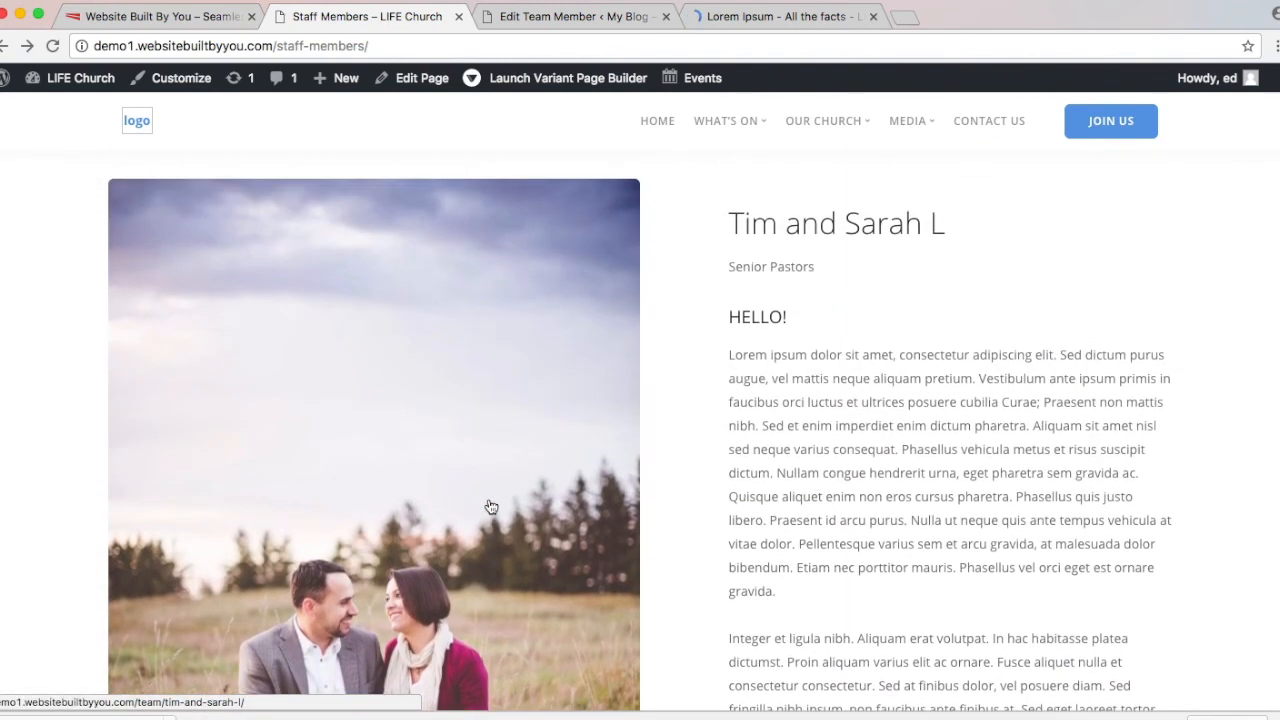
pyautogui.scroll(2, 490, 506)
pyautogui.scroll(-4, 487, 506)
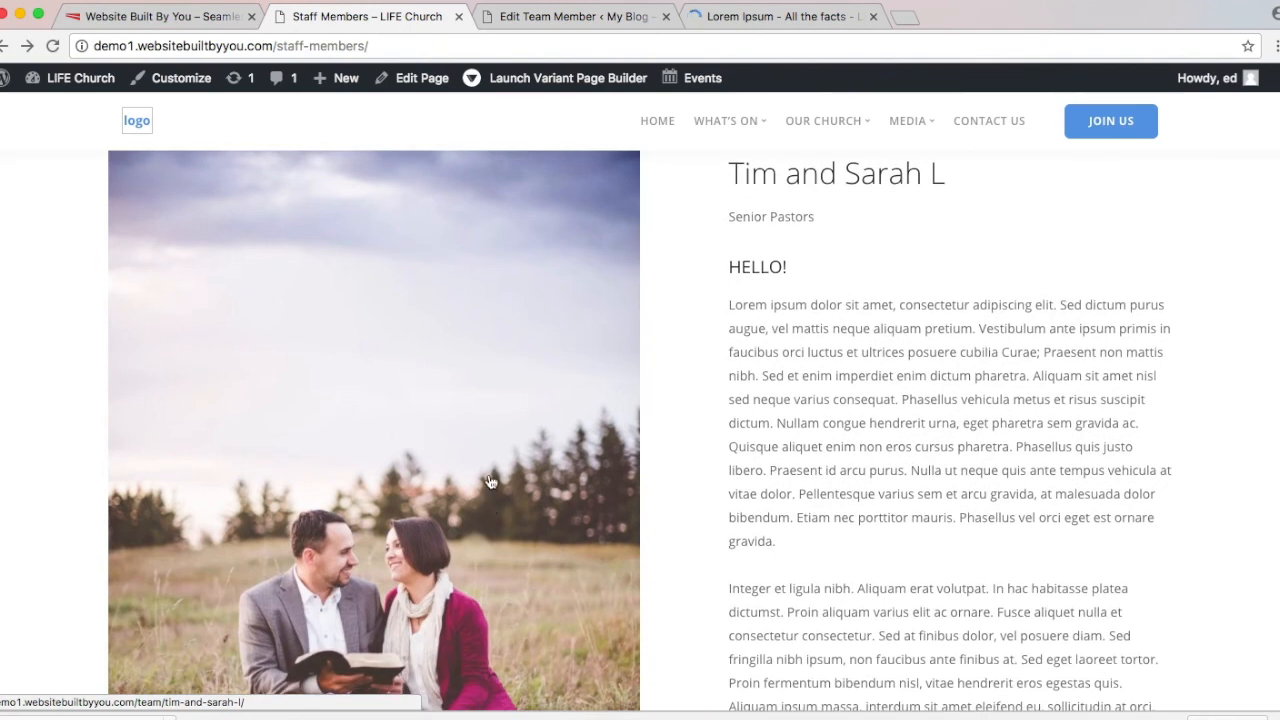
pyautogui.click(606, 14)
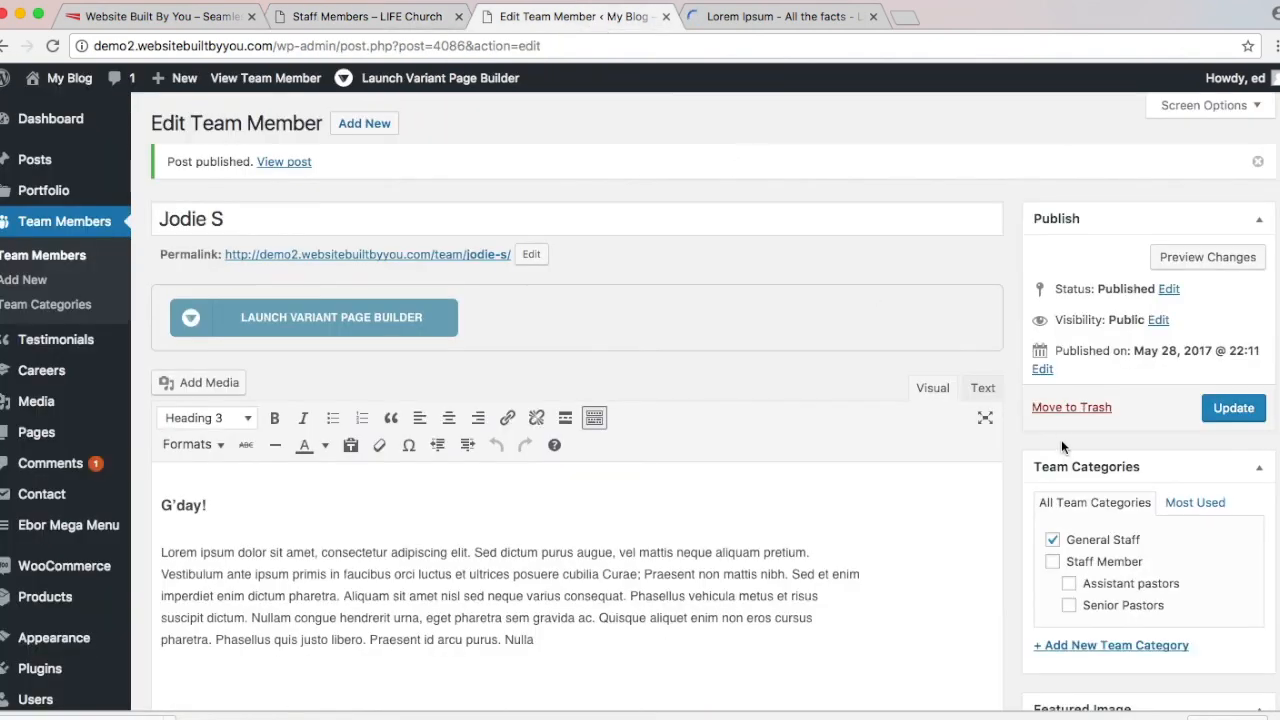
# Step: Add a new team category 'Media Director' with parent Staff Member
pyautogui.scroll(-1, 1061, 445)
pyautogui.click(1110, 576)
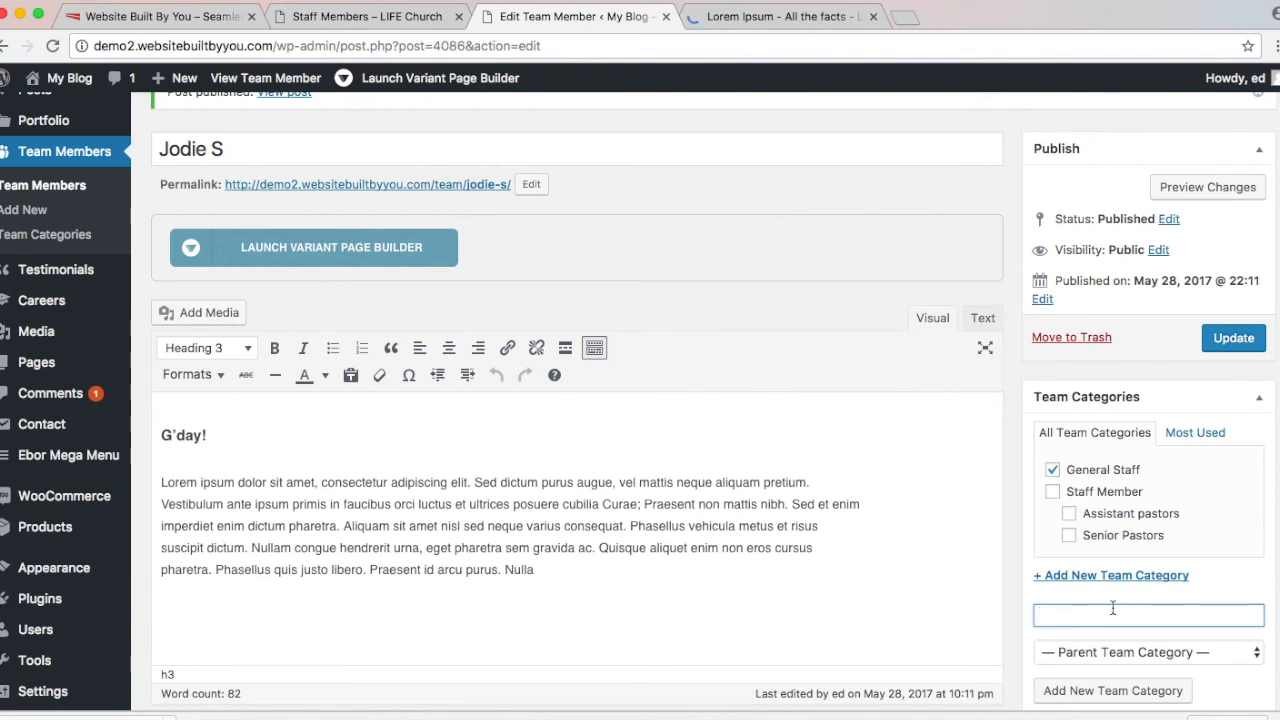
pyautogui.write('Media Director')
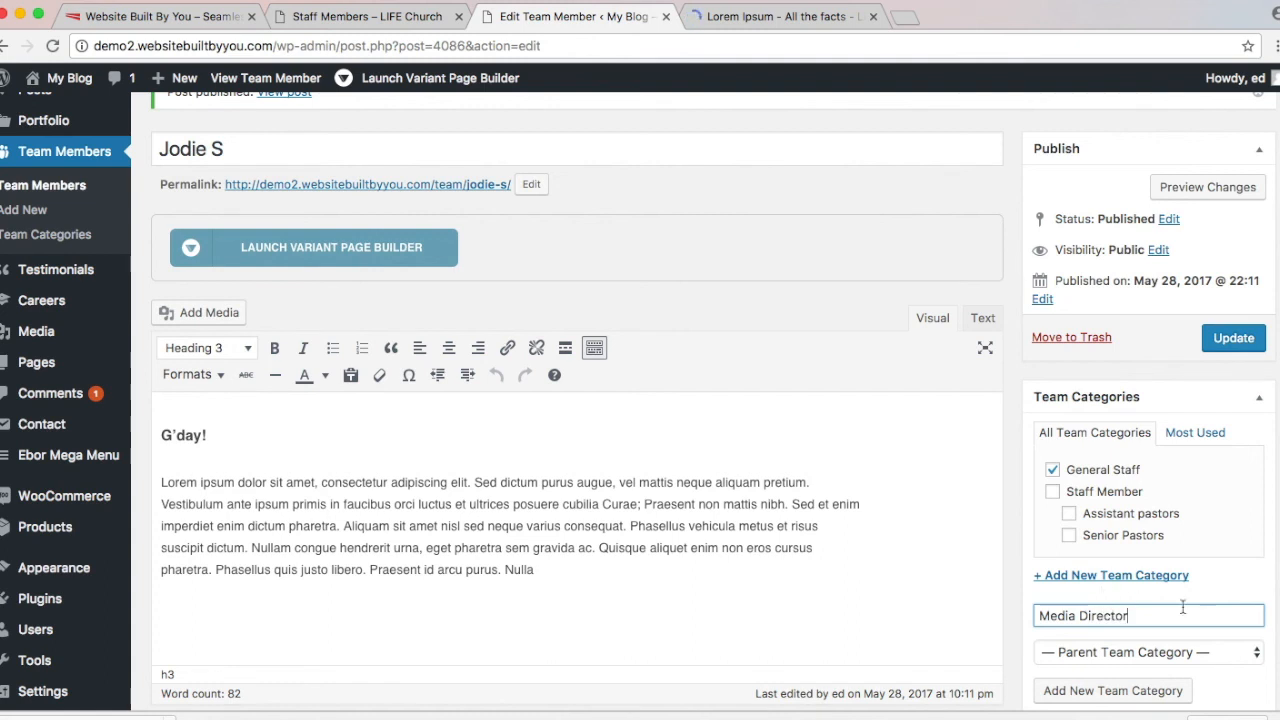
pyautogui.click(1178, 651)
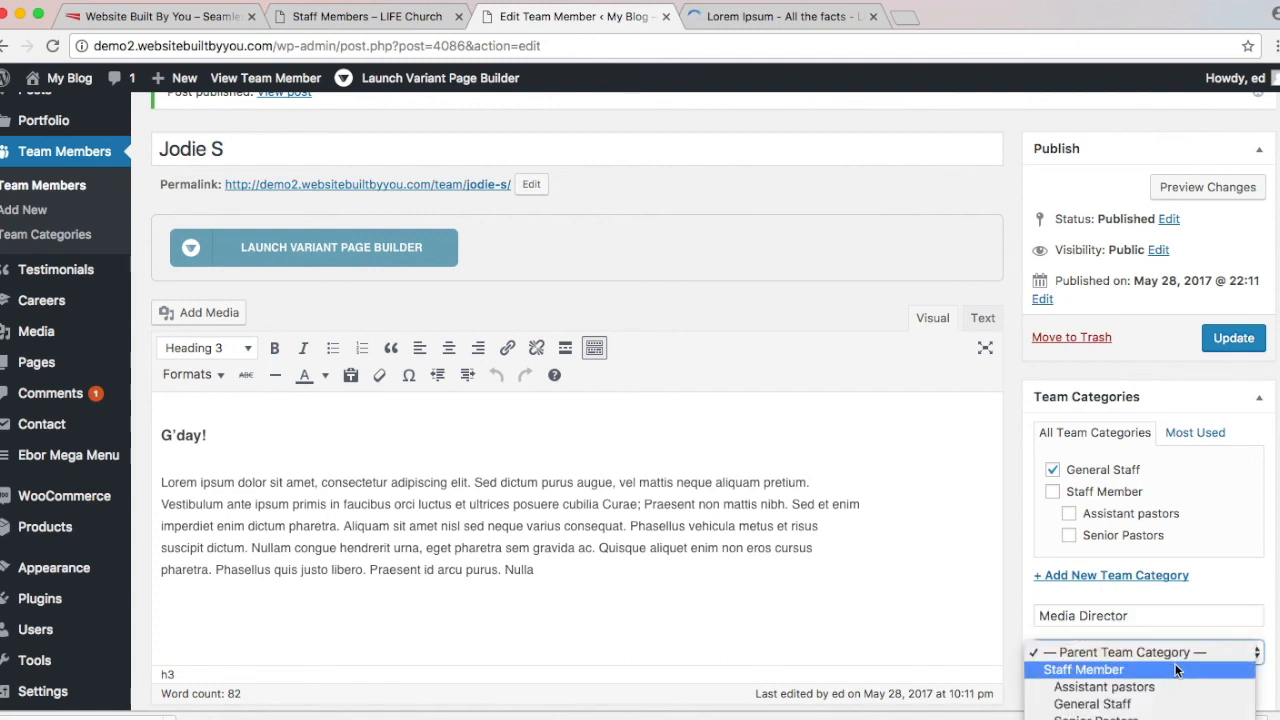
pyautogui.click(1178, 669)
pyautogui.scroll(-2, 1180, 623)
pyautogui.click(1153, 597)
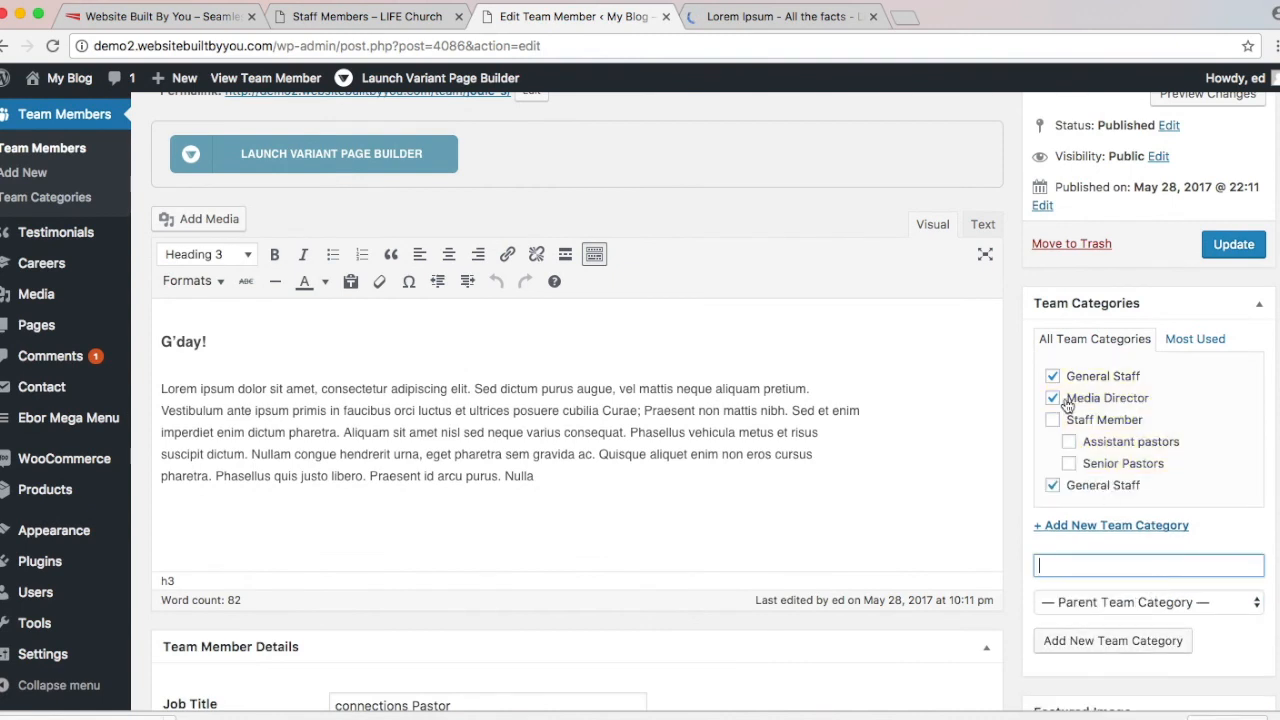
pyautogui.click(1053, 378)
pyautogui.click(1053, 484)
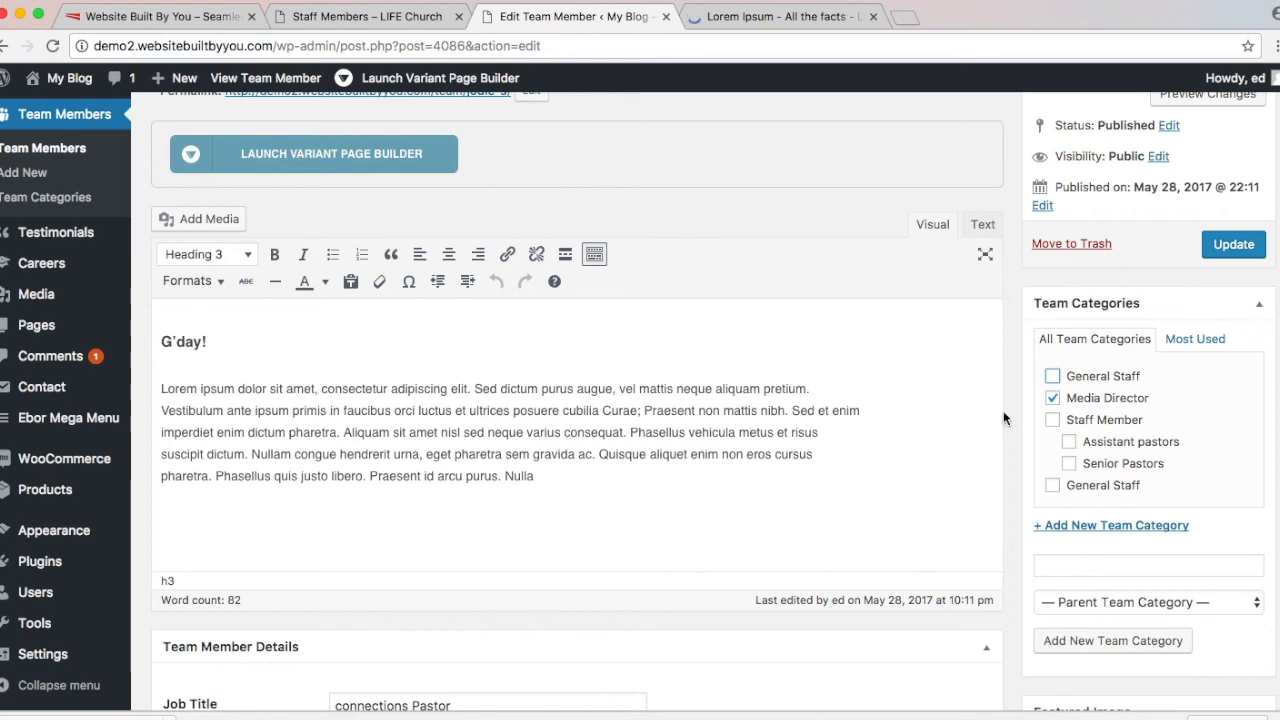
pyautogui.scroll(3, 780, 400)
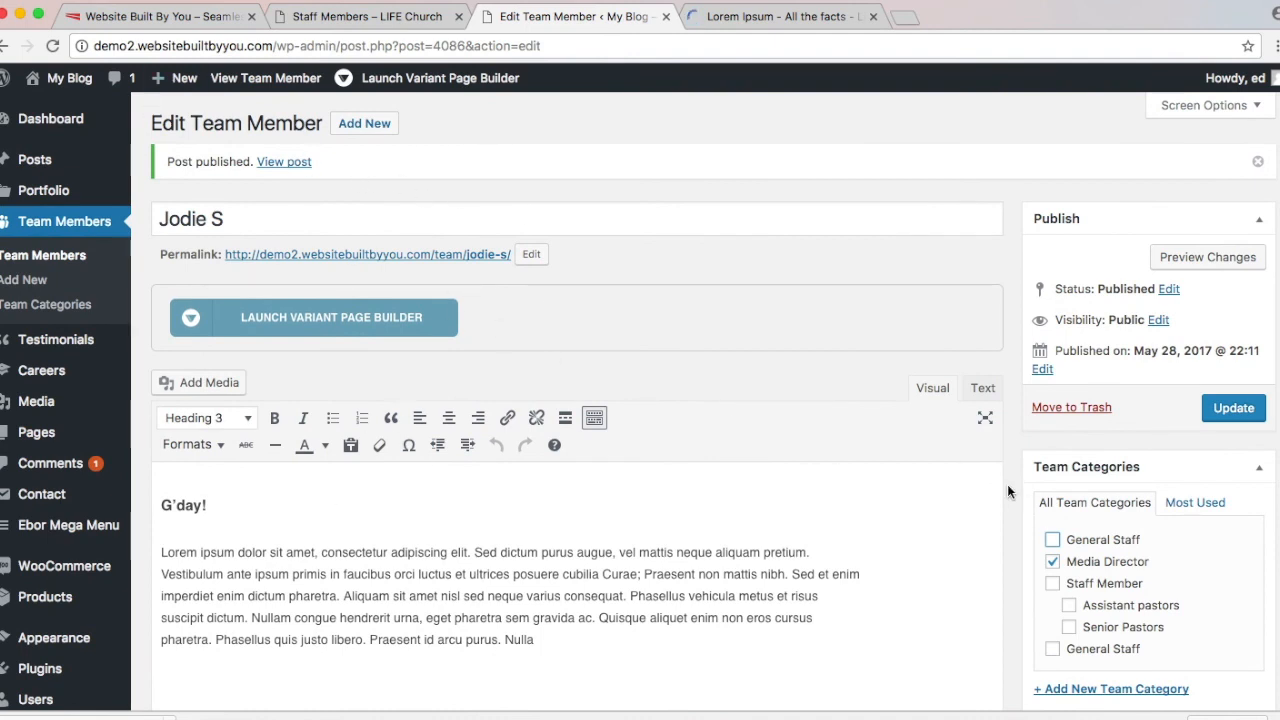
pyautogui.scroll(-1, 1008, 490)
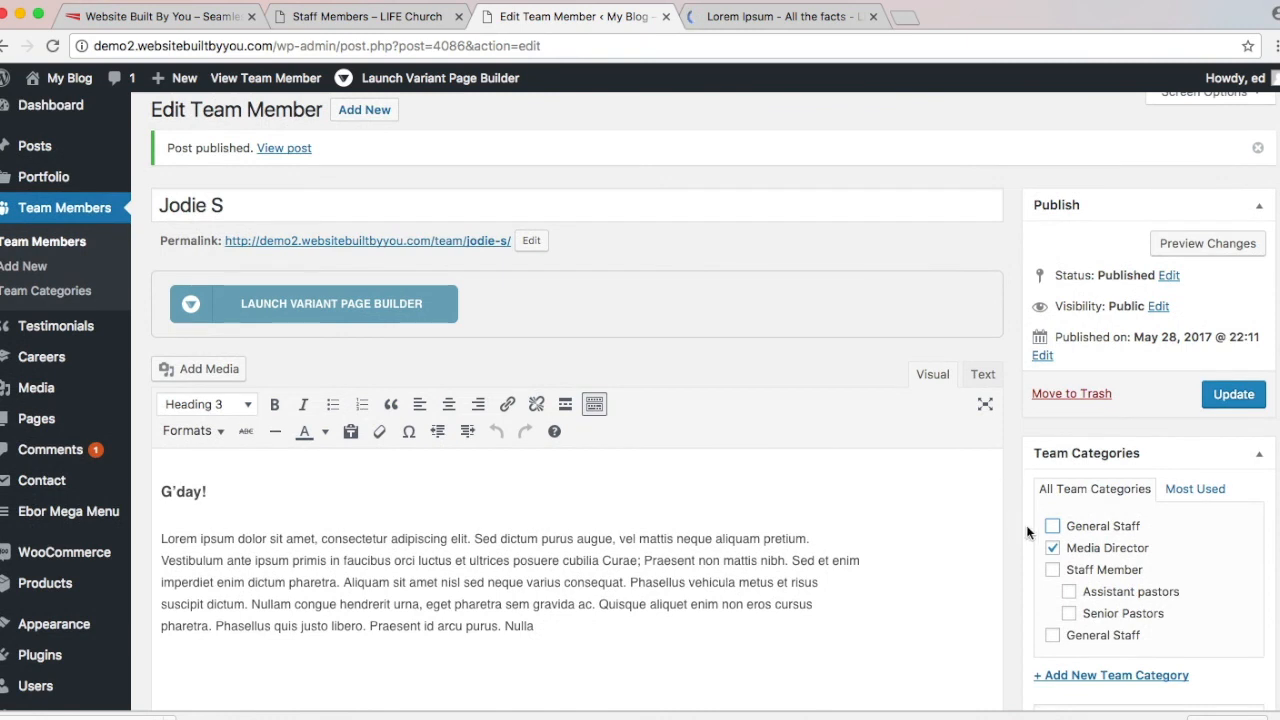
pyautogui.click(1054, 549)
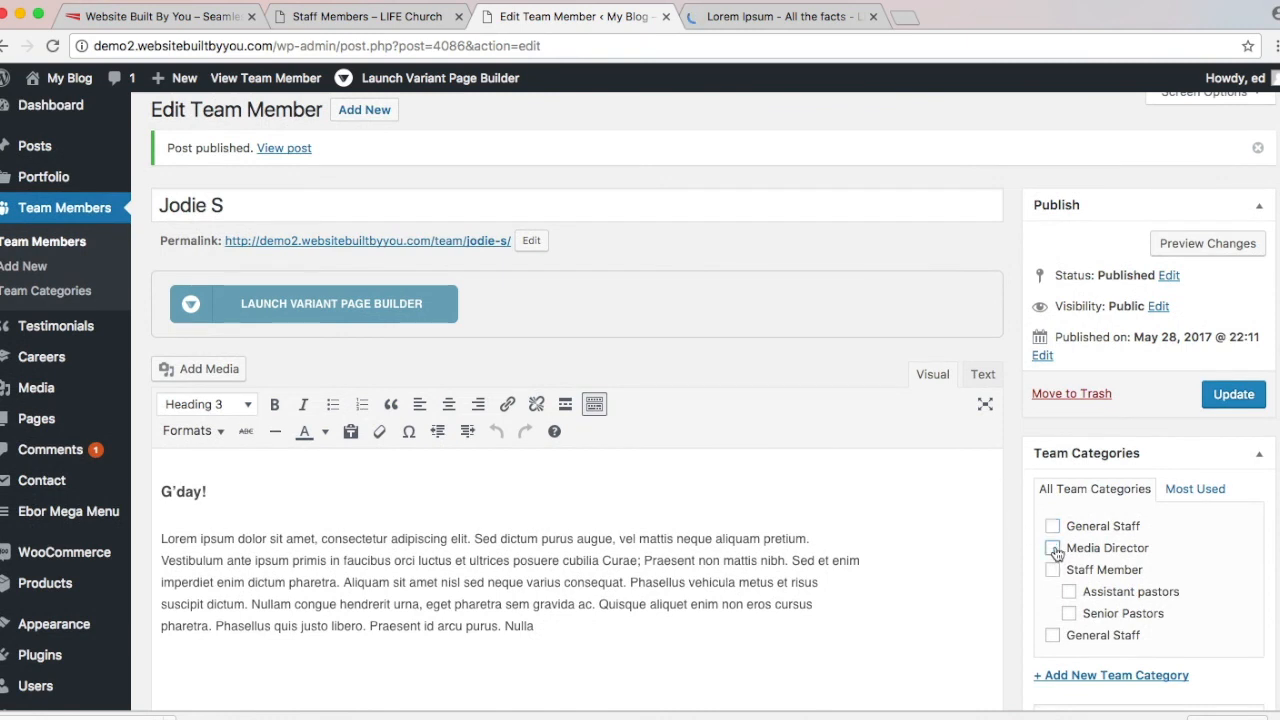
pyautogui.click(1051, 638)
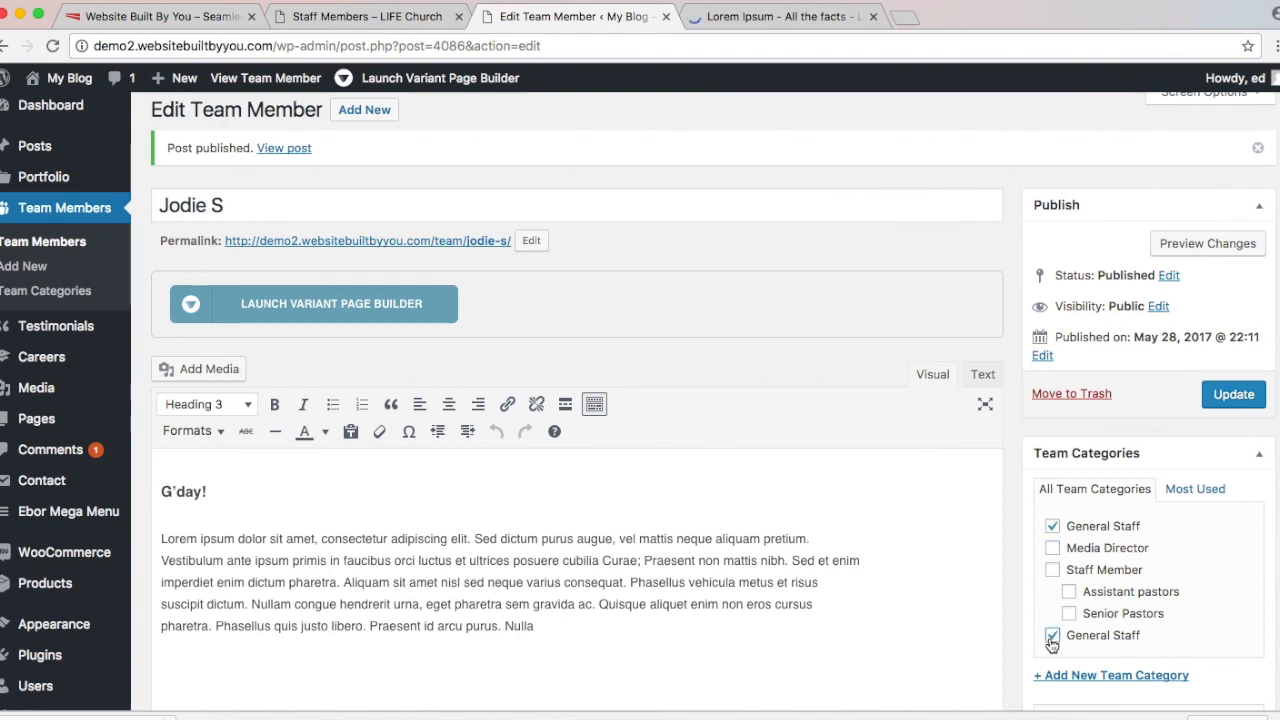
pyautogui.scroll(-1, 1051, 641)
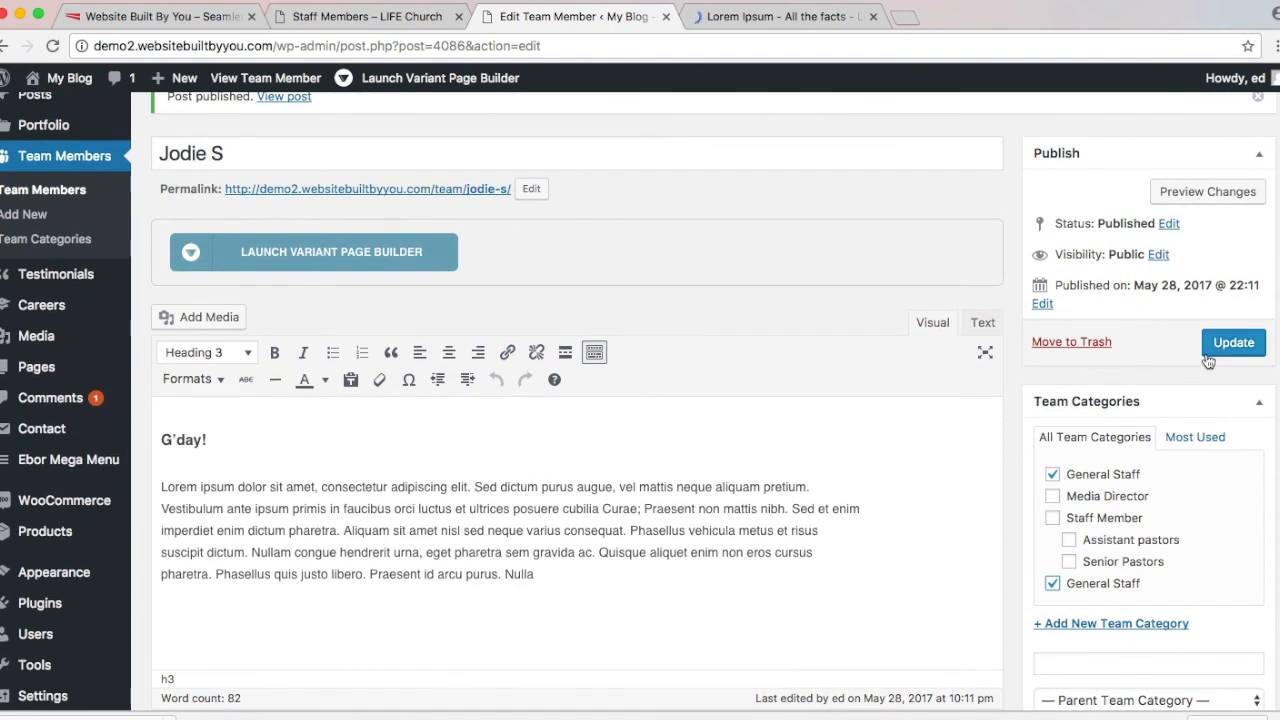
pyautogui.click(1233, 343)
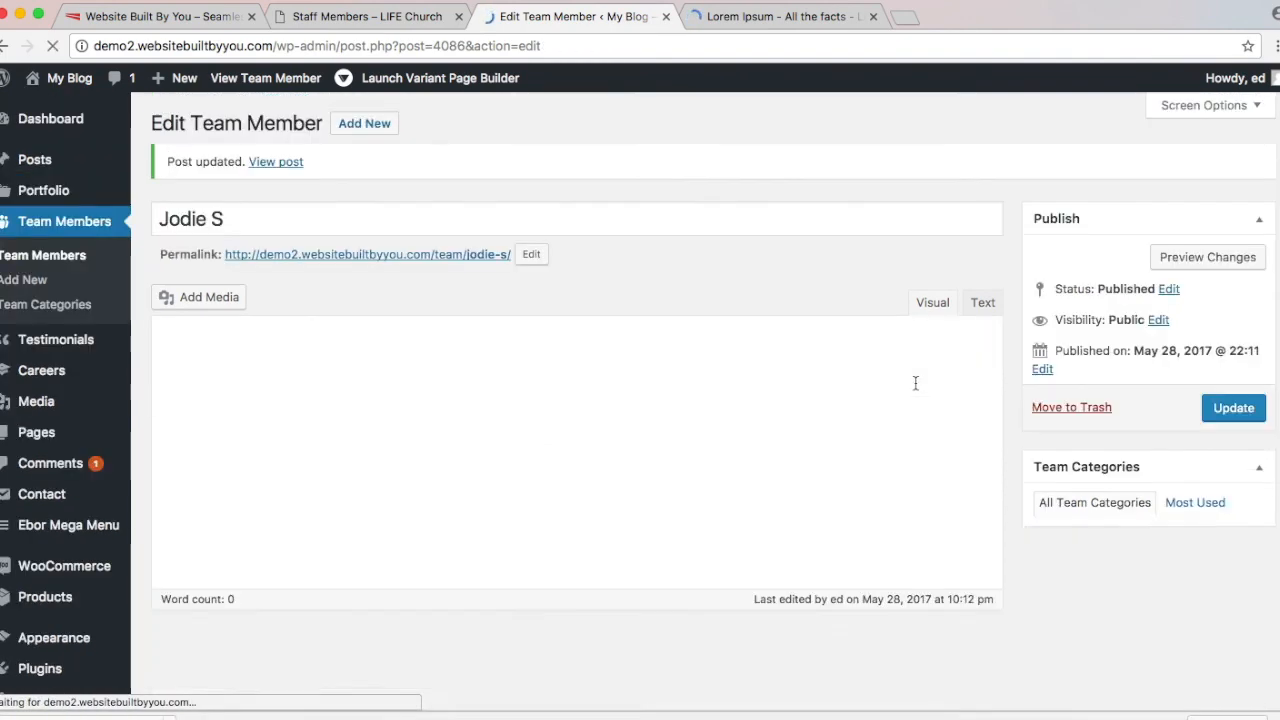
pyautogui.click(377, 14)
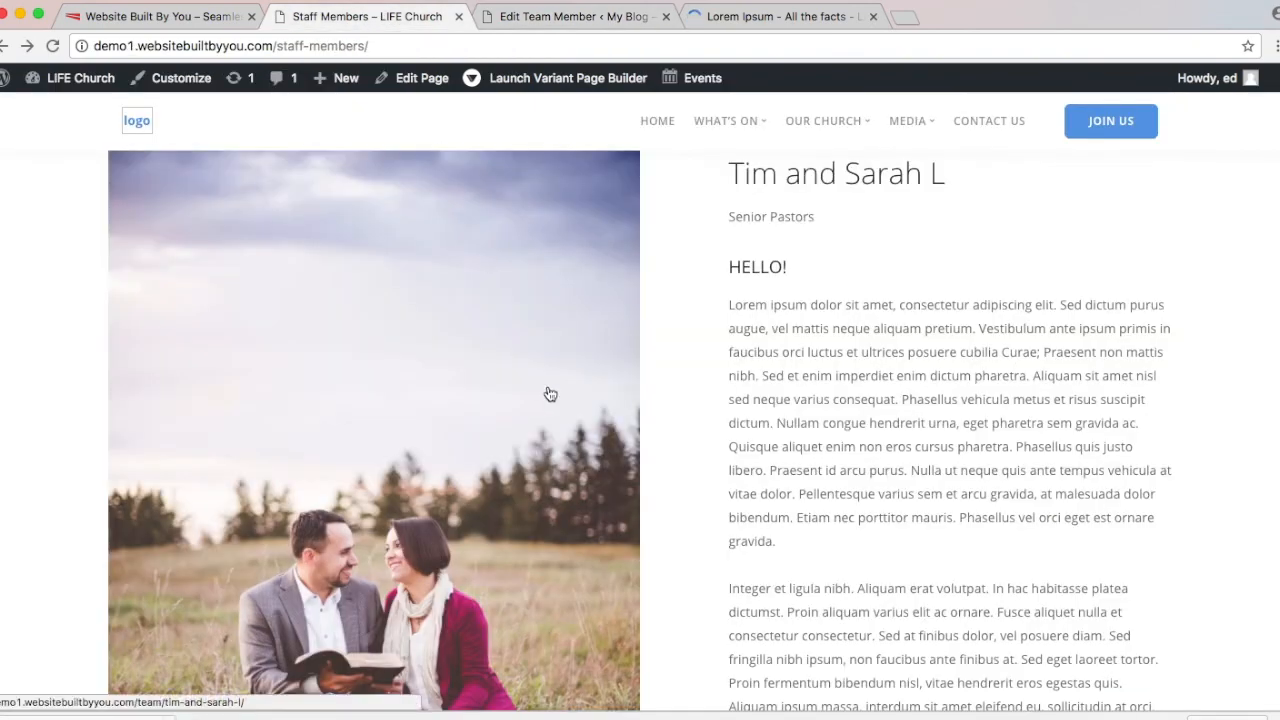
pyautogui.scroll(-15, 142, 402)
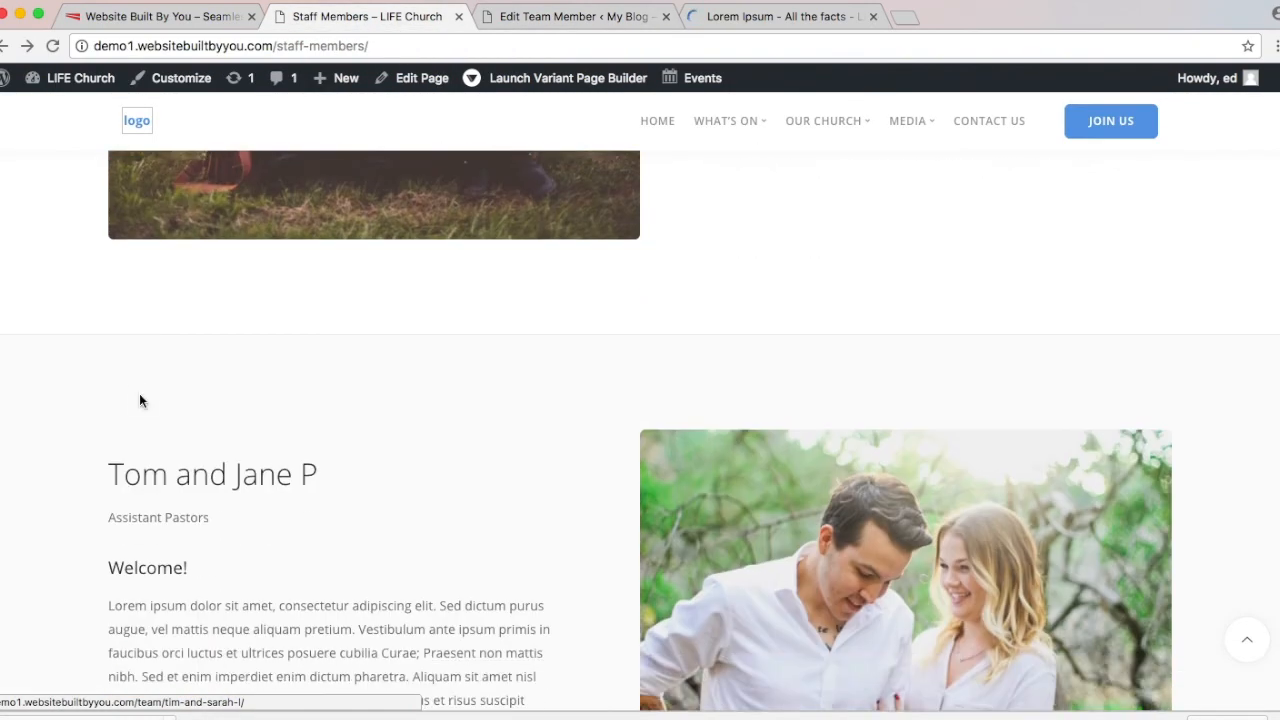
pyautogui.scroll(-5, 139, 393)
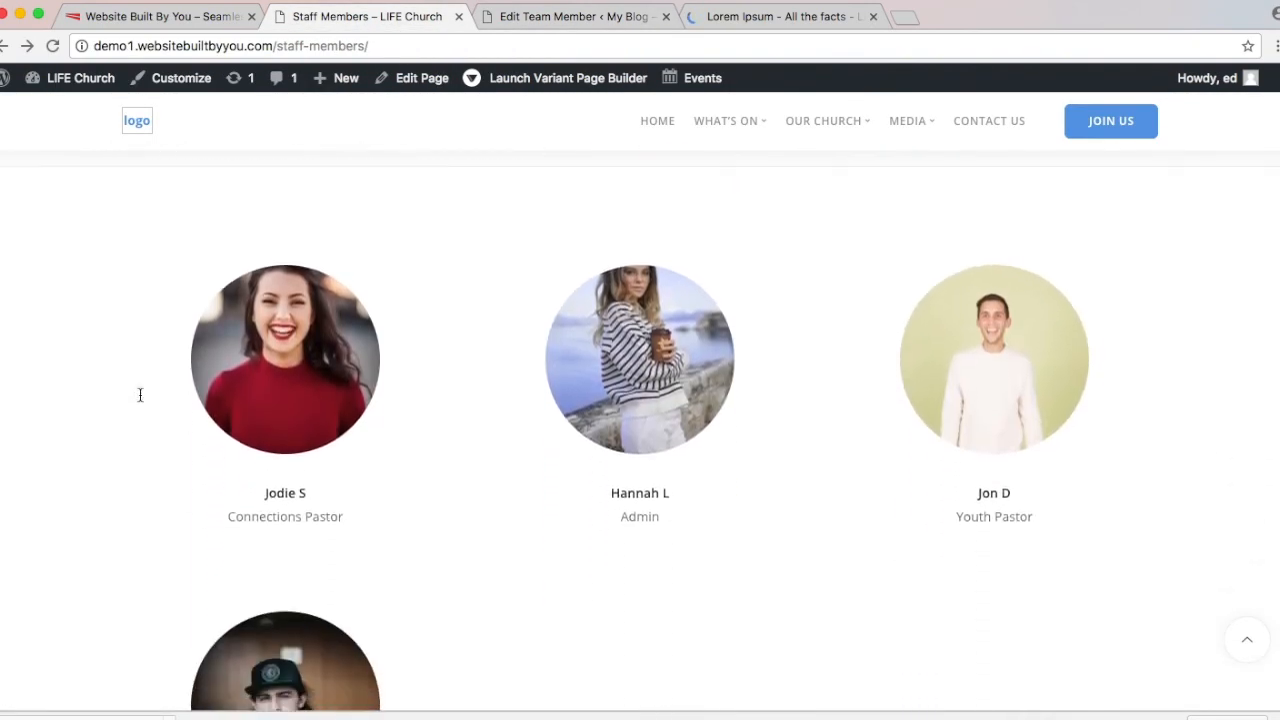
pyautogui.scroll(2, 140, 395)
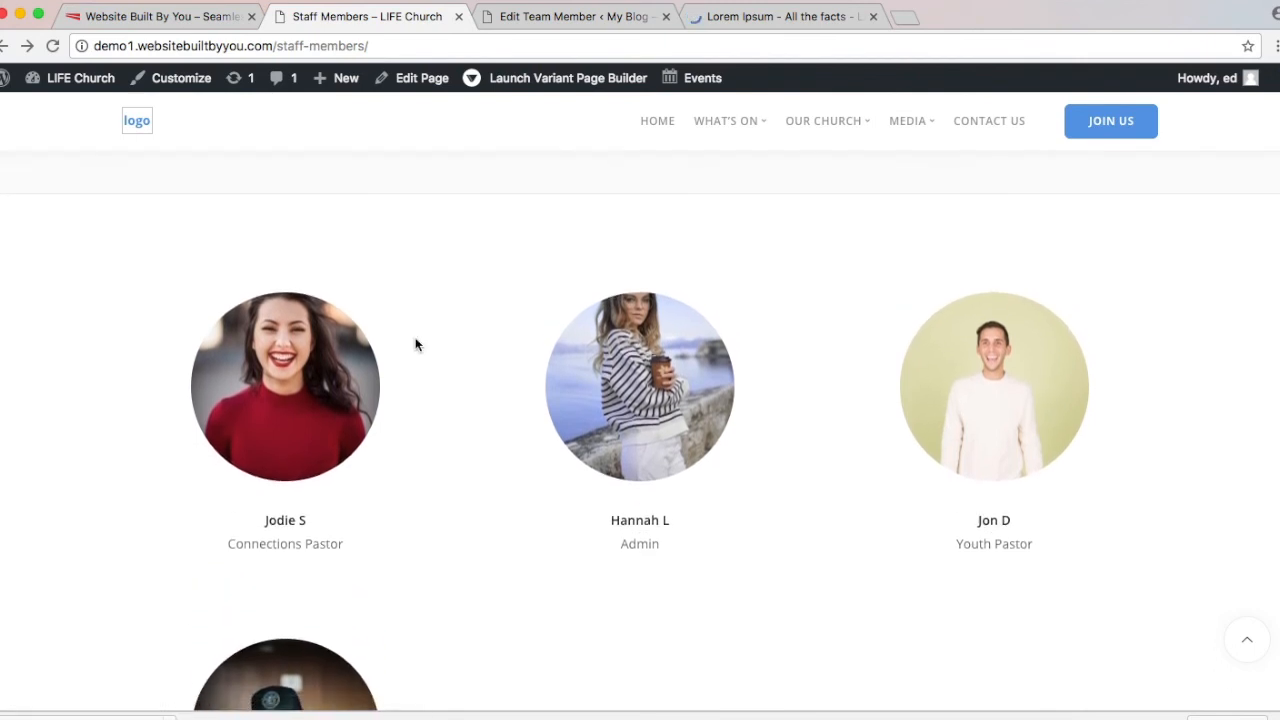
pyautogui.click(583, 18)
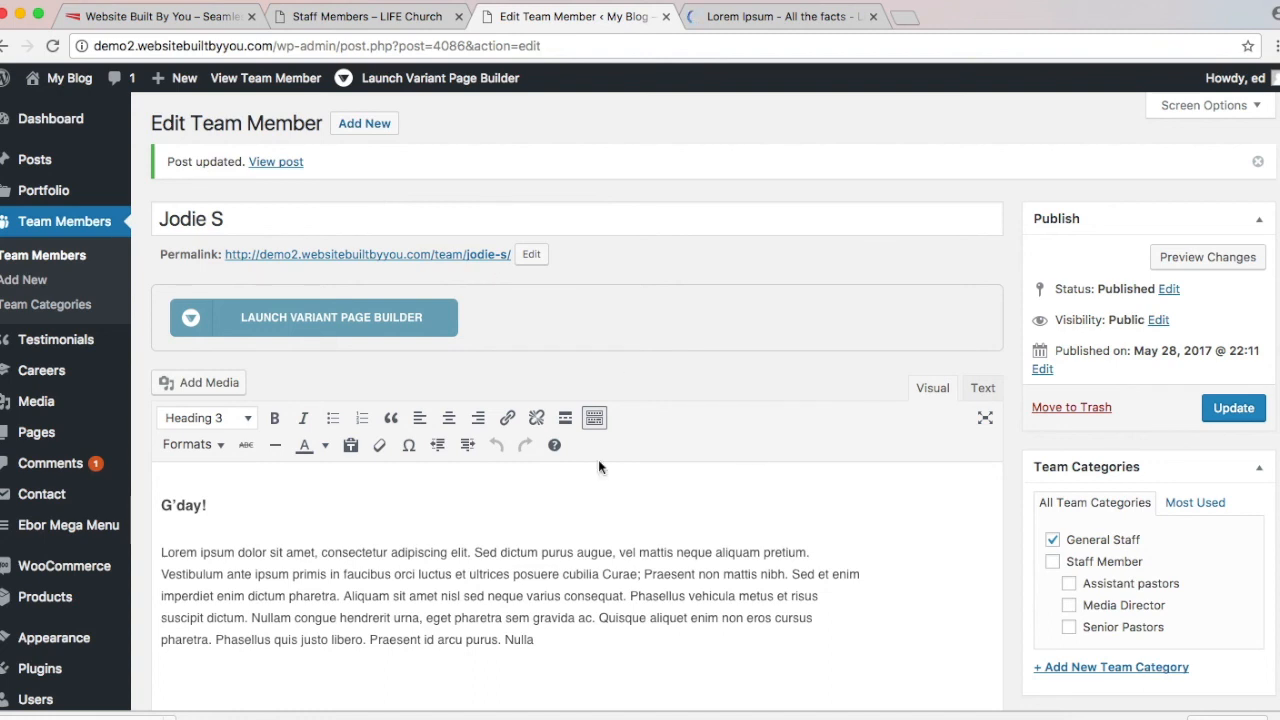
# Step: Start a new blank team member and assign it to General Staff
pyautogui.click(363, 124)
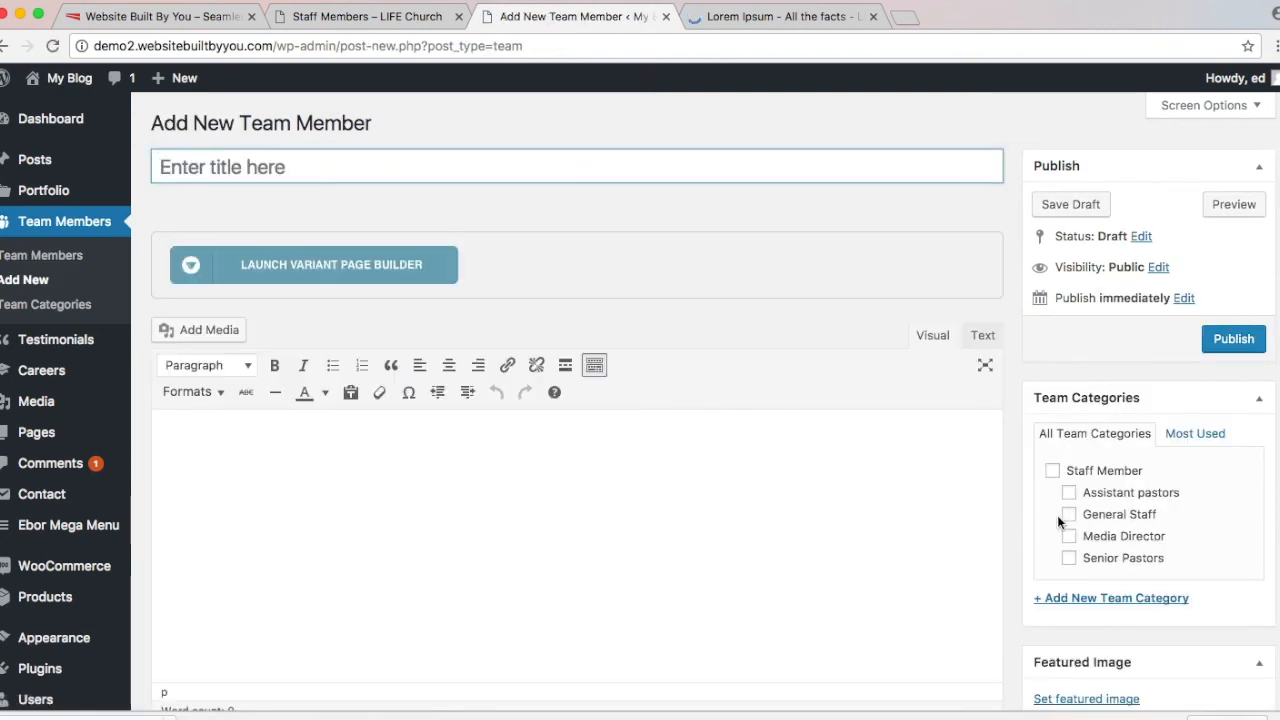
pyautogui.click(1069, 515)
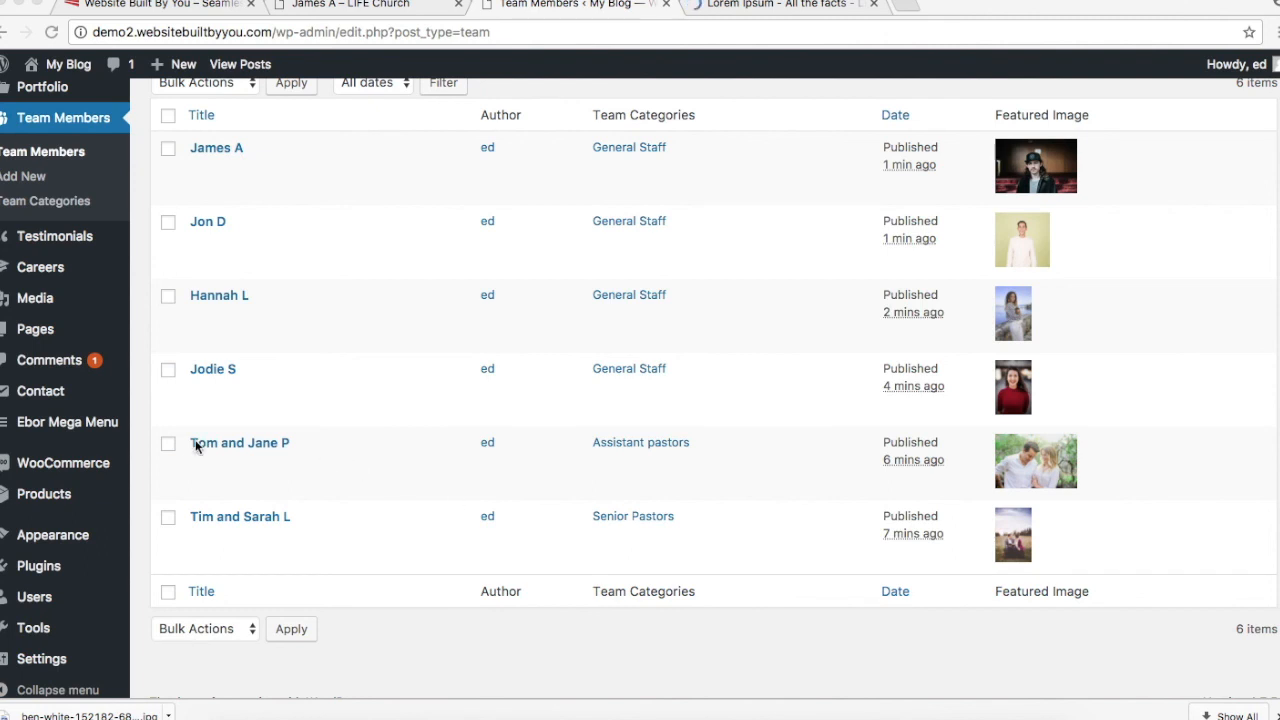
pyautogui.moveTo(35, 340)
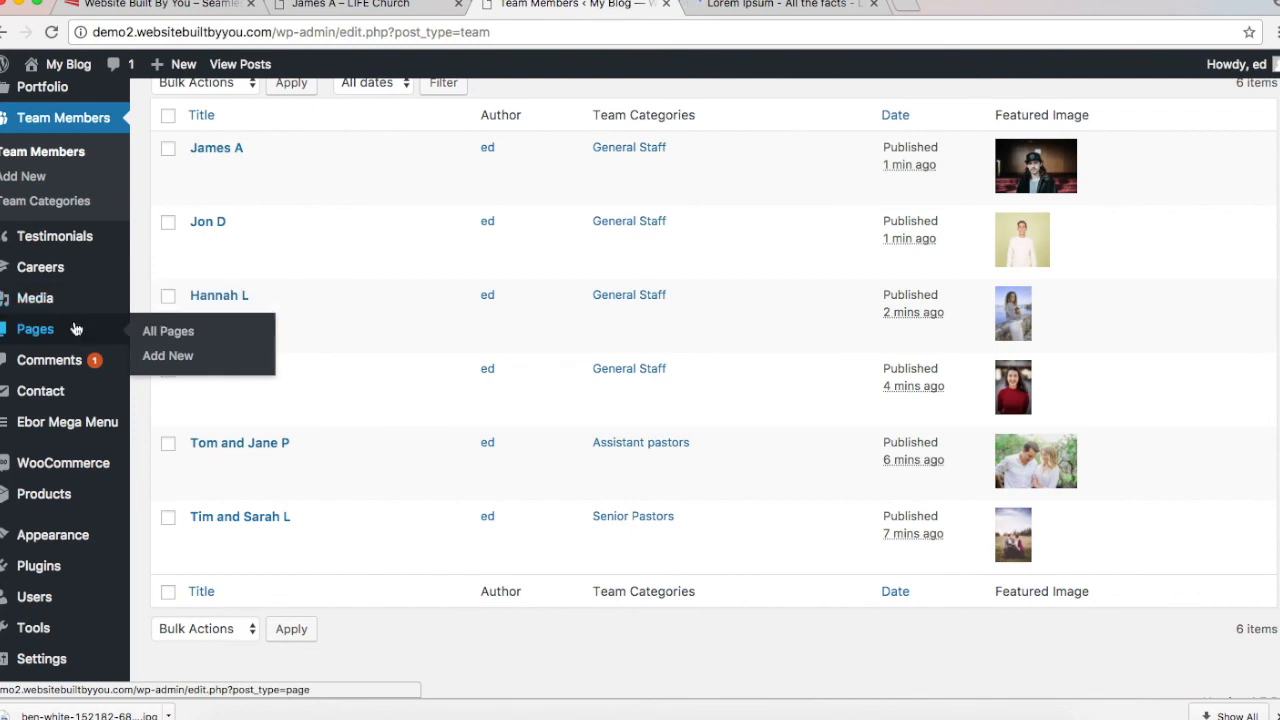
# Step: In All Pages, select every listed page and bulk-move them to Trash
pyautogui.click(168, 332)
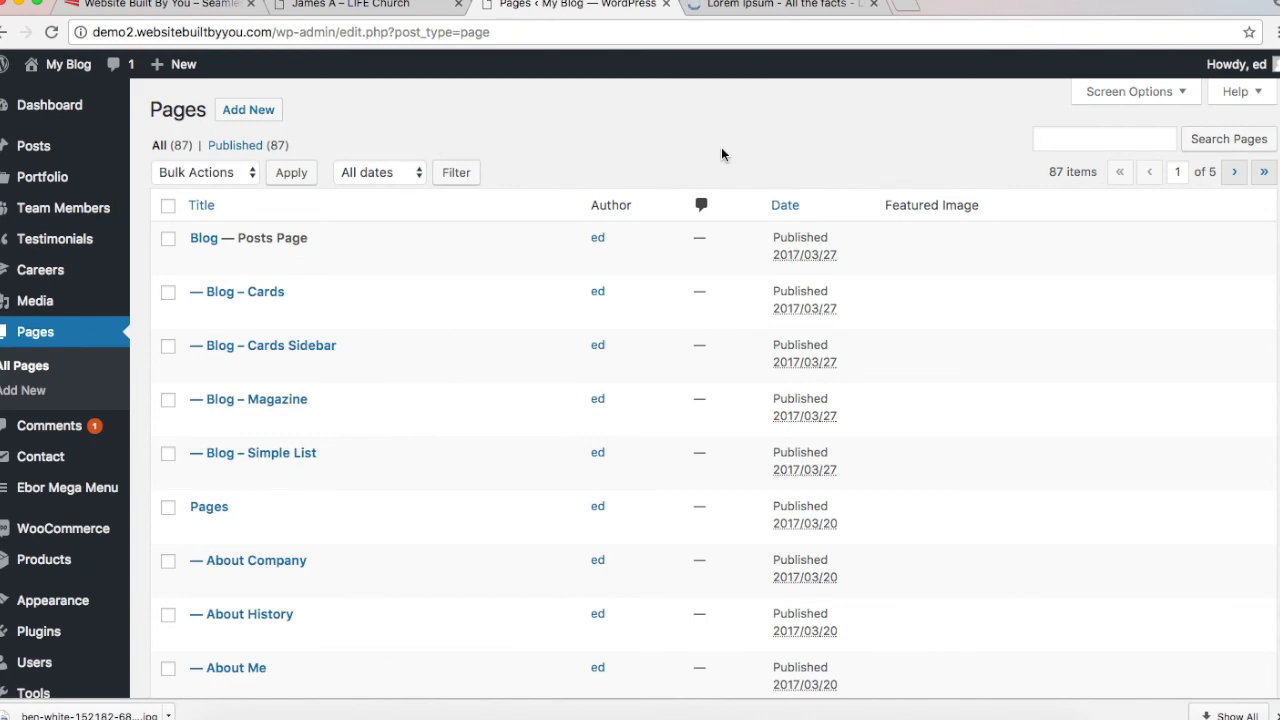
pyautogui.scroll(-8, 722, 154)
pyautogui.scroll(2, 722, 154)
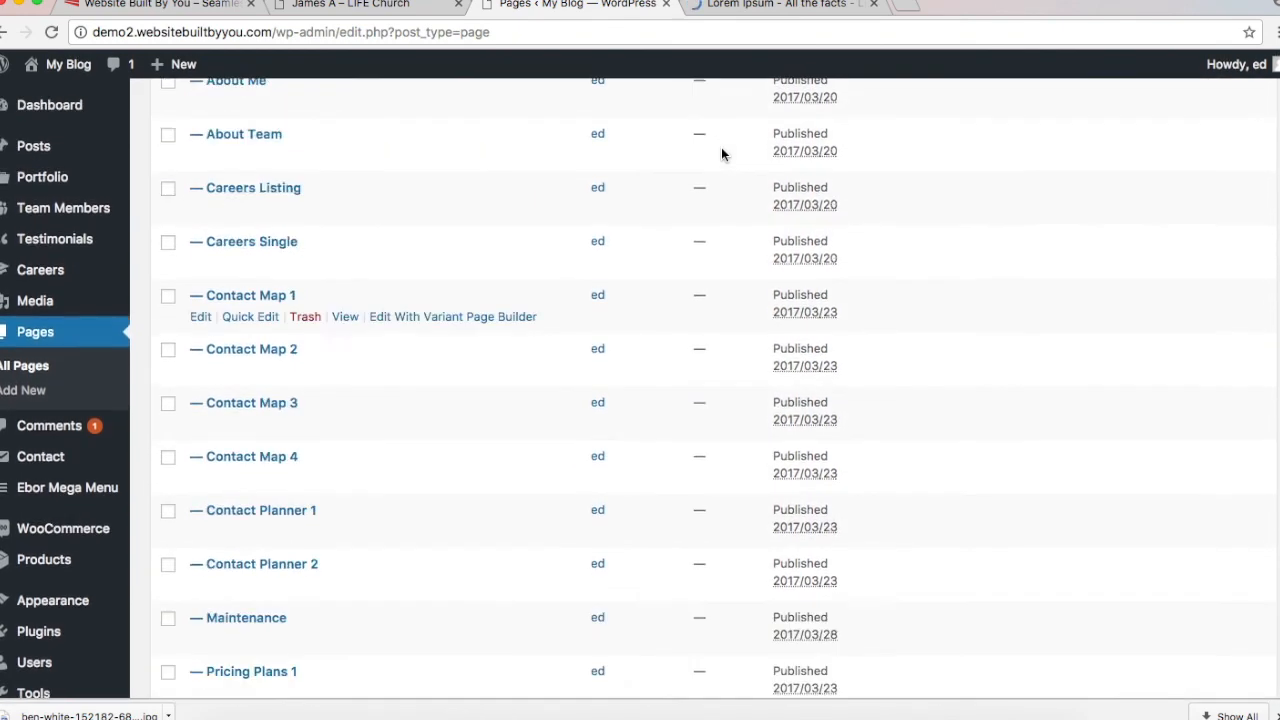
pyautogui.scroll(6, 722, 151)
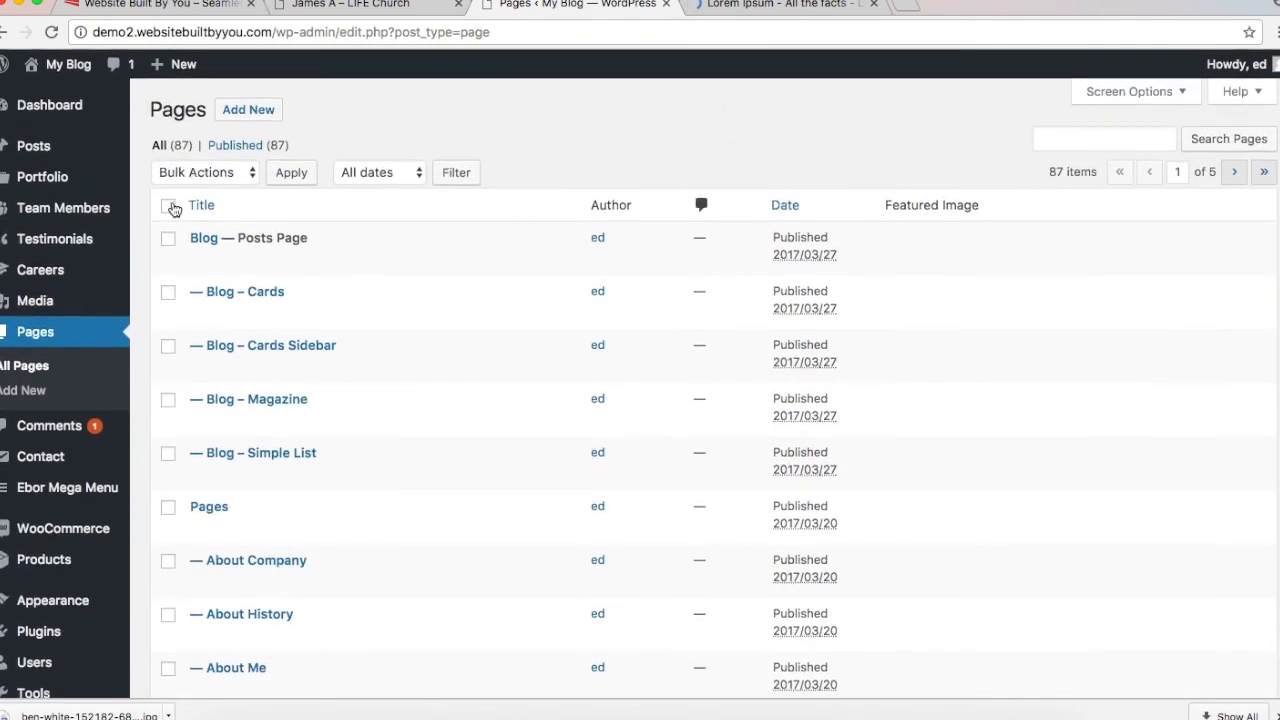
pyautogui.click(170, 206)
pyautogui.click(209, 172)
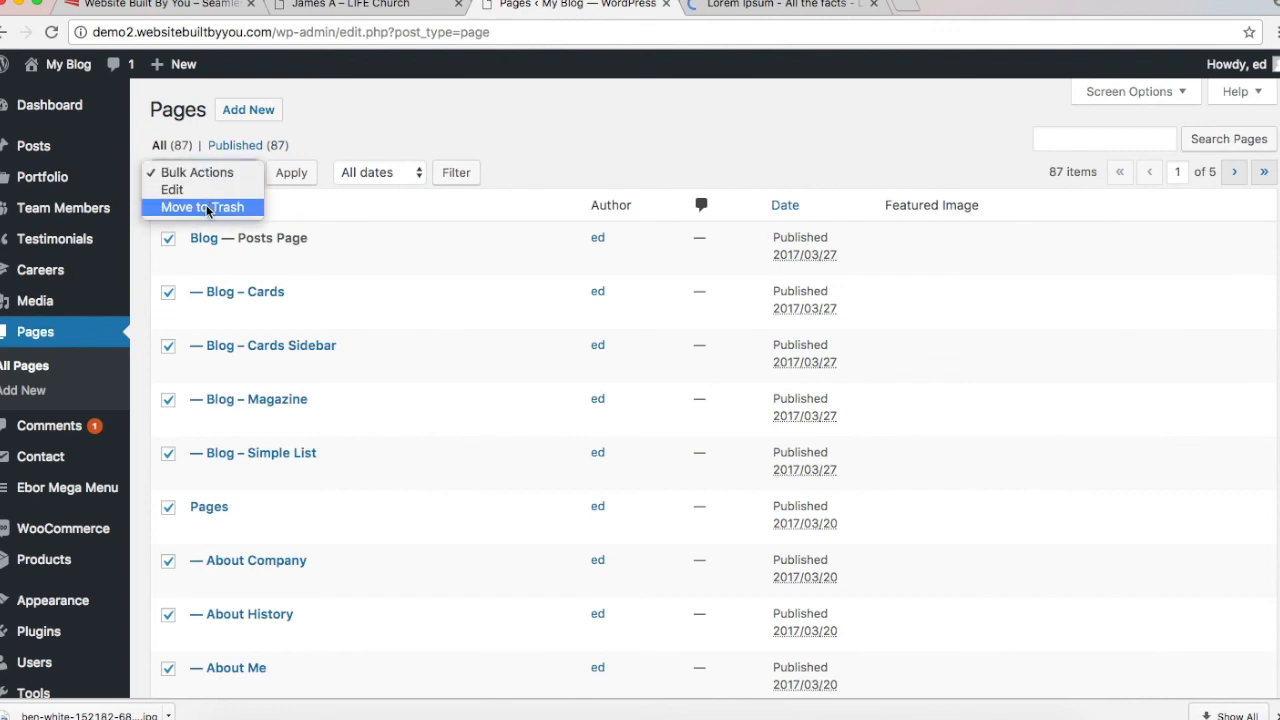
pyautogui.click(203, 208)
pyautogui.click(292, 178)
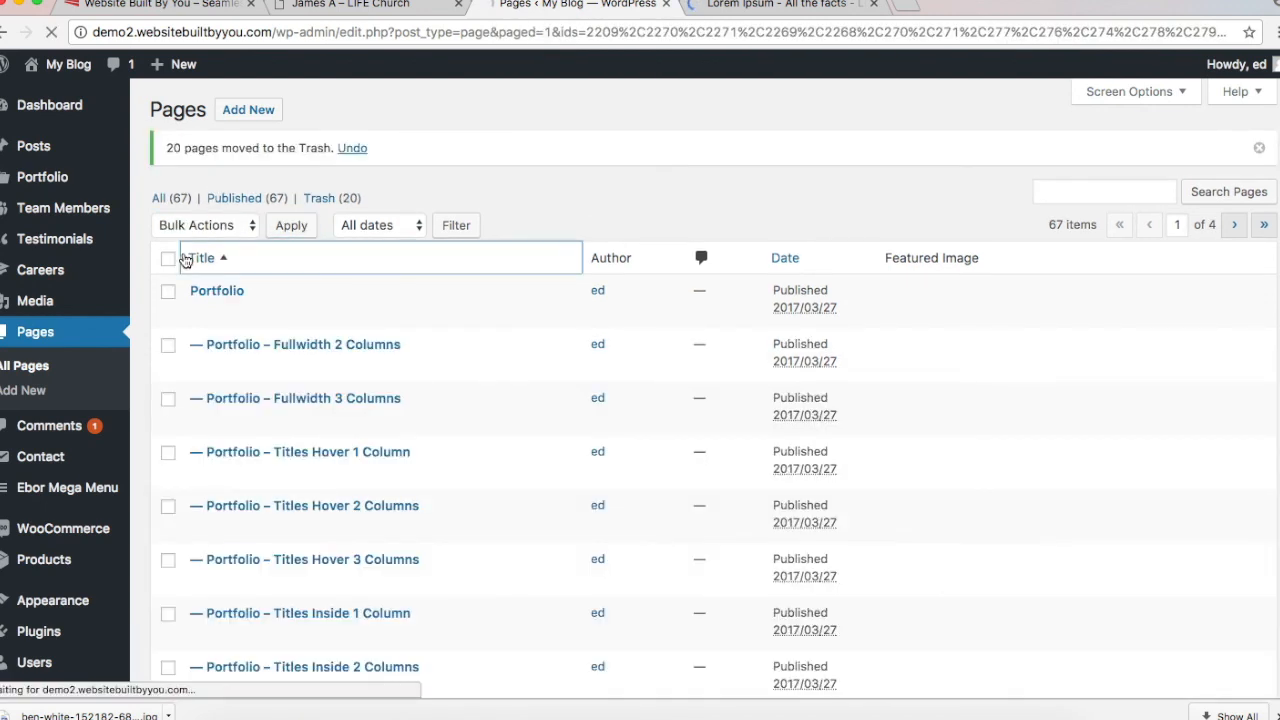
# Step: Bulk-trash the next two batches of pages the same way
pyautogui.click(178, 257)
pyautogui.click(168, 206)
pyautogui.click(213, 174)
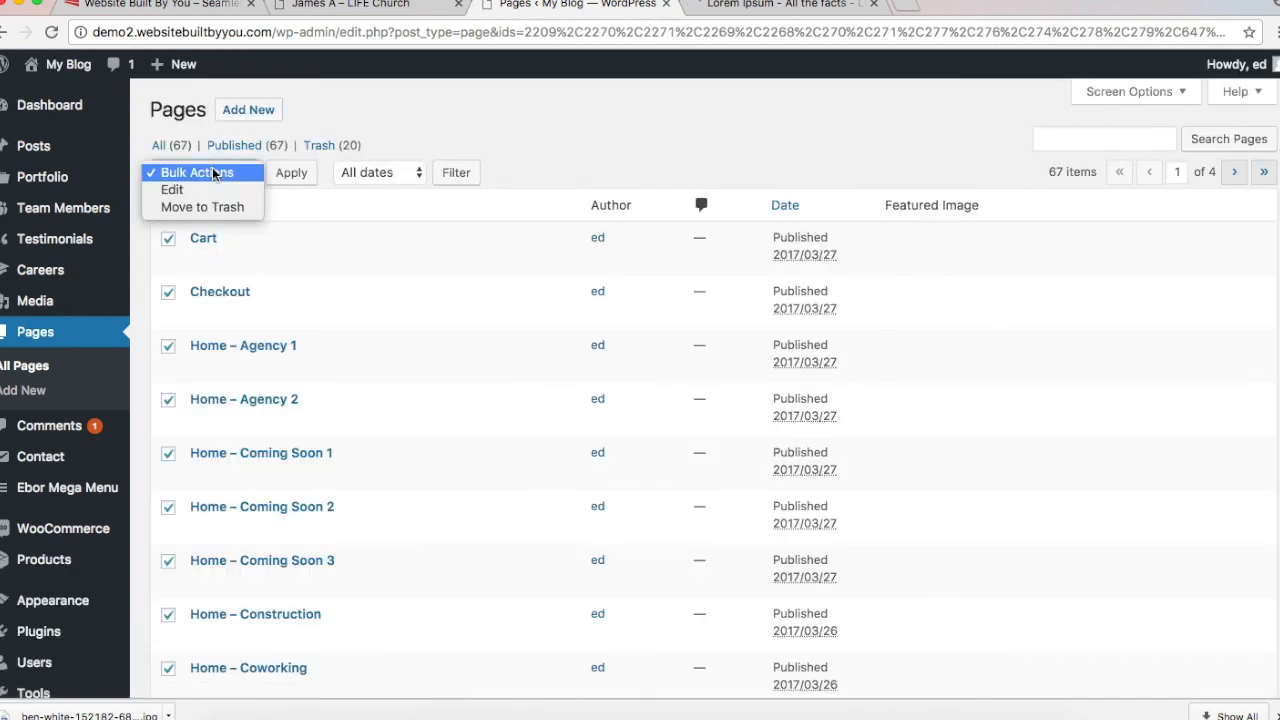
pyautogui.click(200, 207)
pyautogui.click(291, 185)
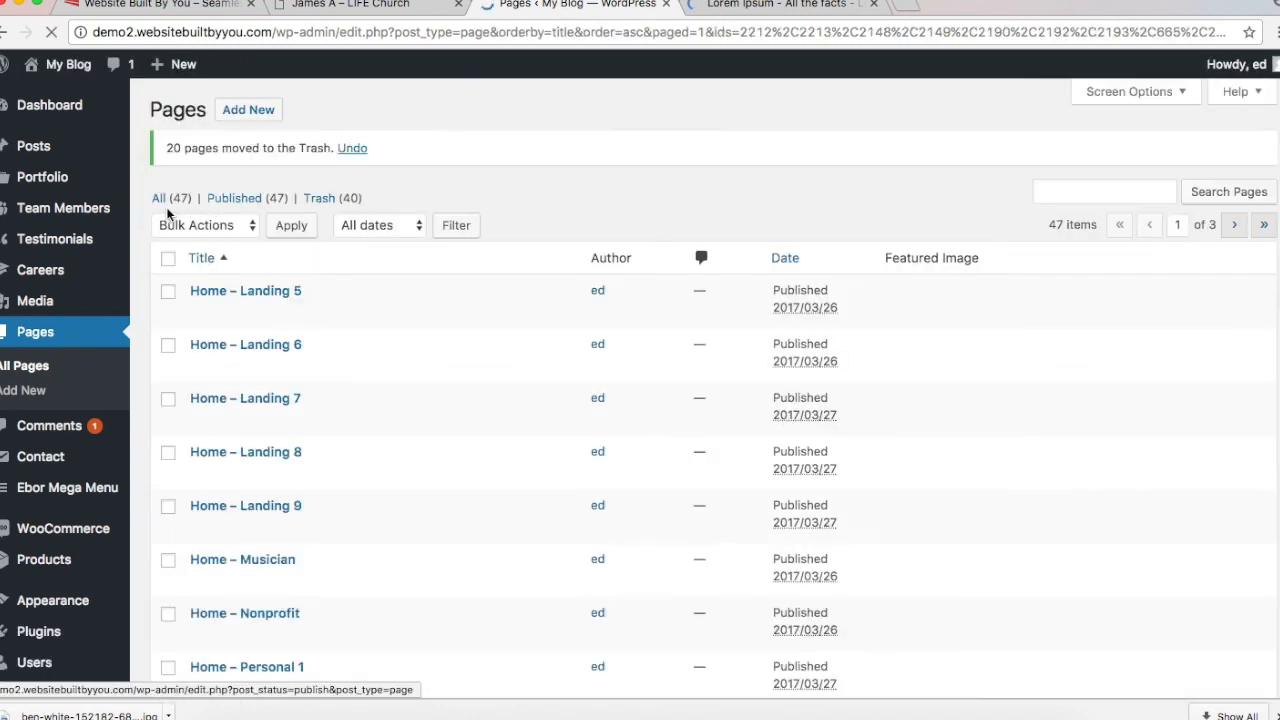
pyautogui.click(168, 258)
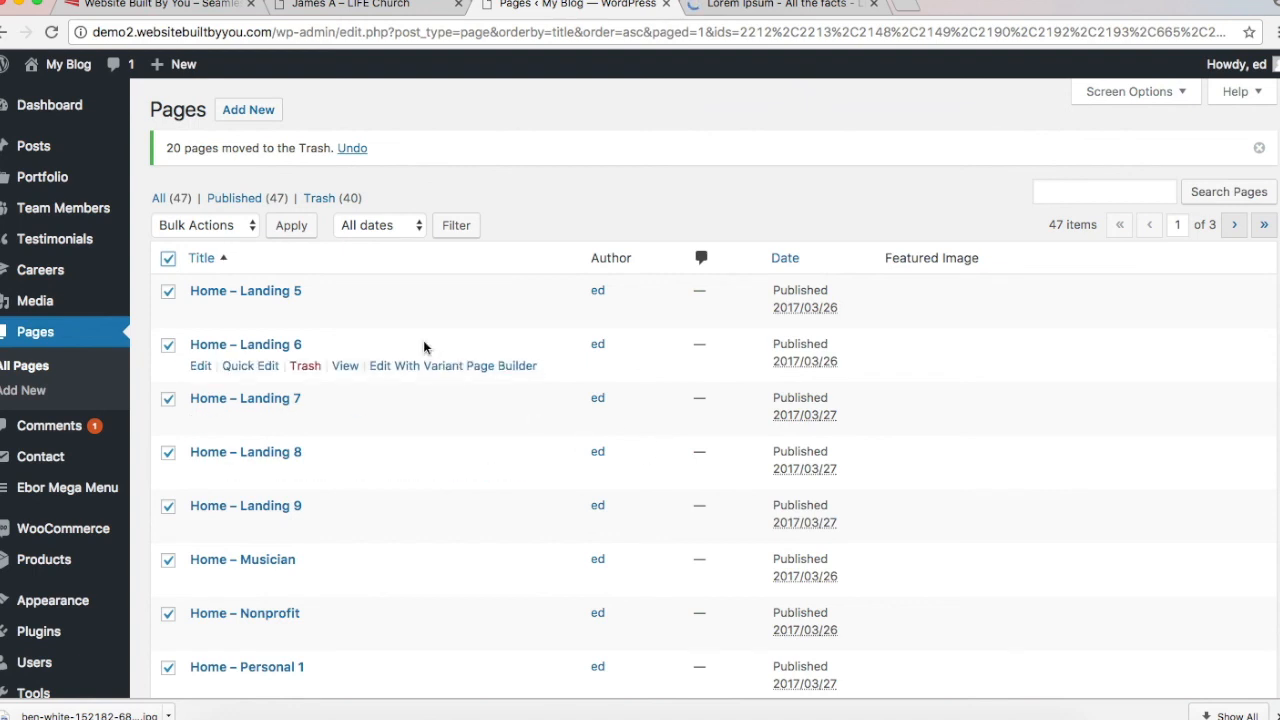
pyautogui.click(250, 225)
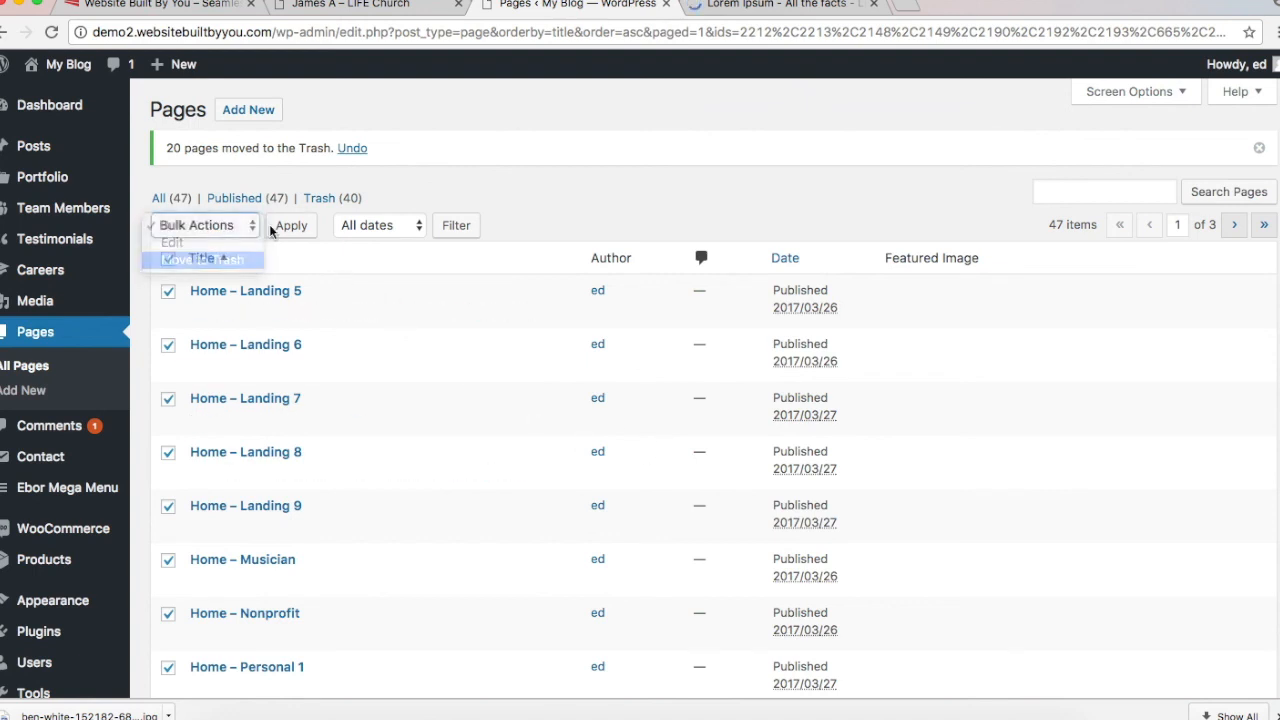
pyautogui.click(202, 259)
pyautogui.click(291, 225)
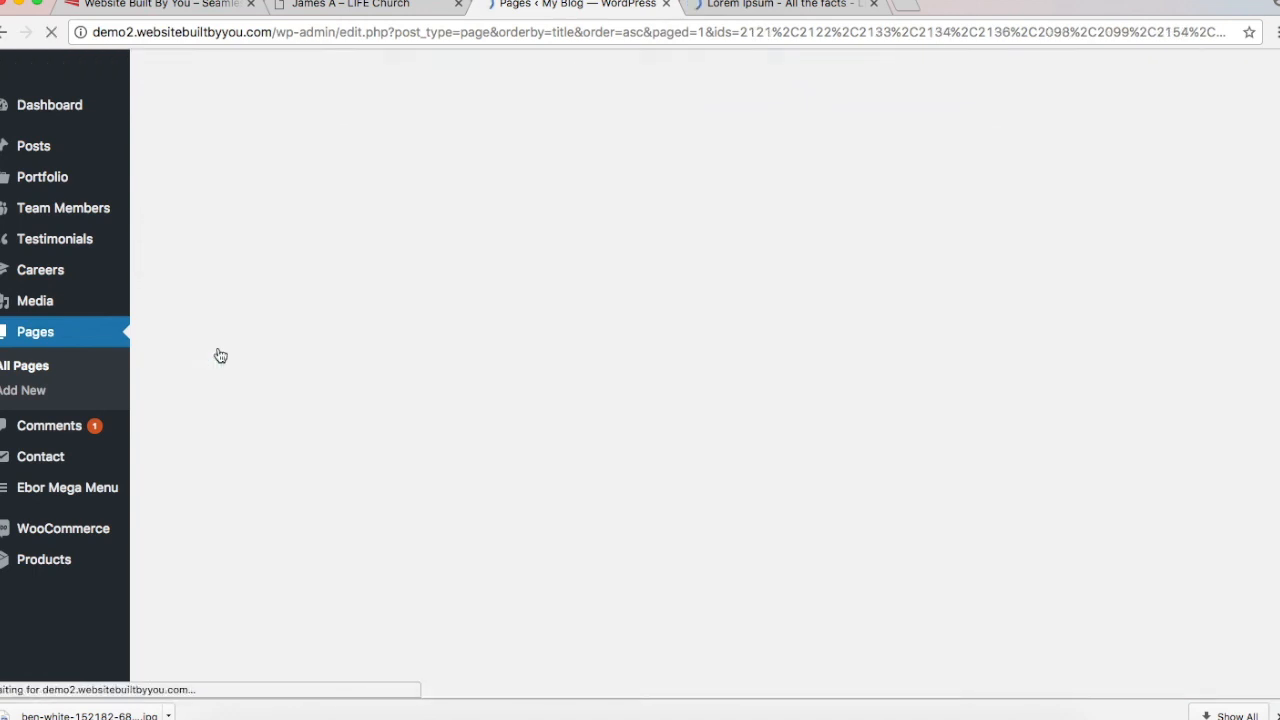
# Step: Bulk-trash the last batch, leaving the Pages list empty with 87 items in Trash
pyautogui.click(168, 258)
pyautogui.click(196, 232)
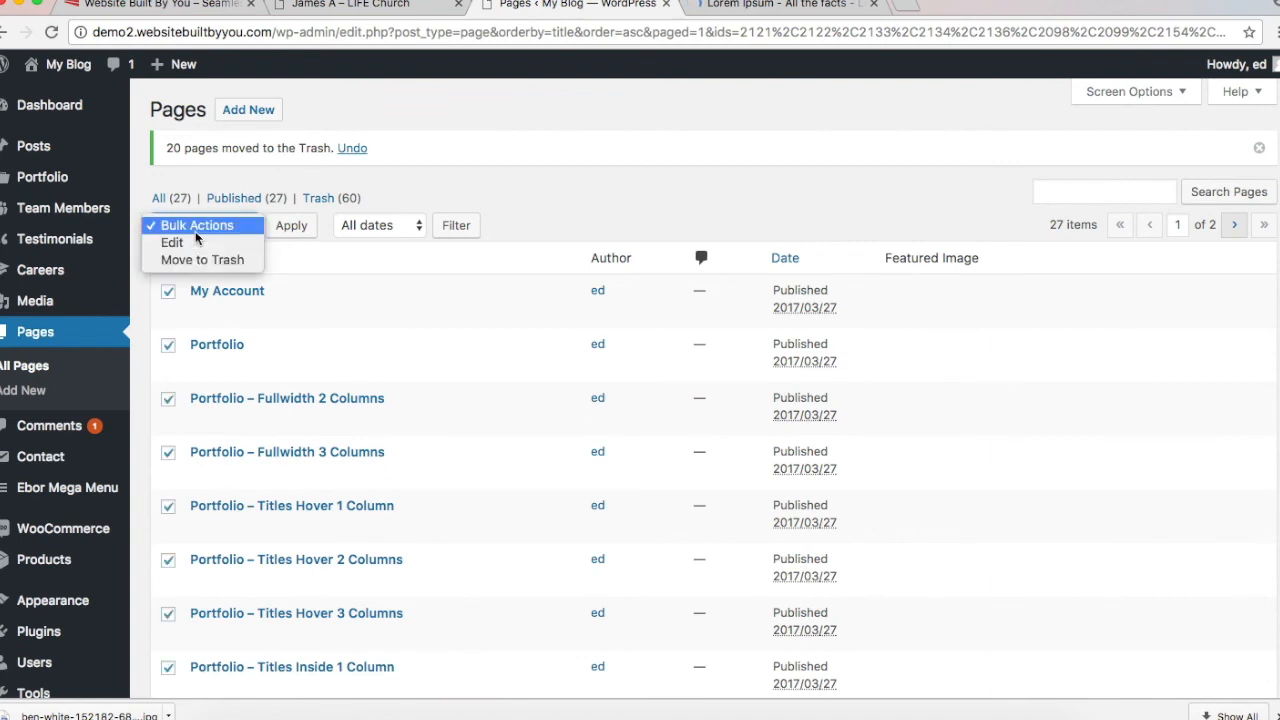
pyautogui.click(426, 198)
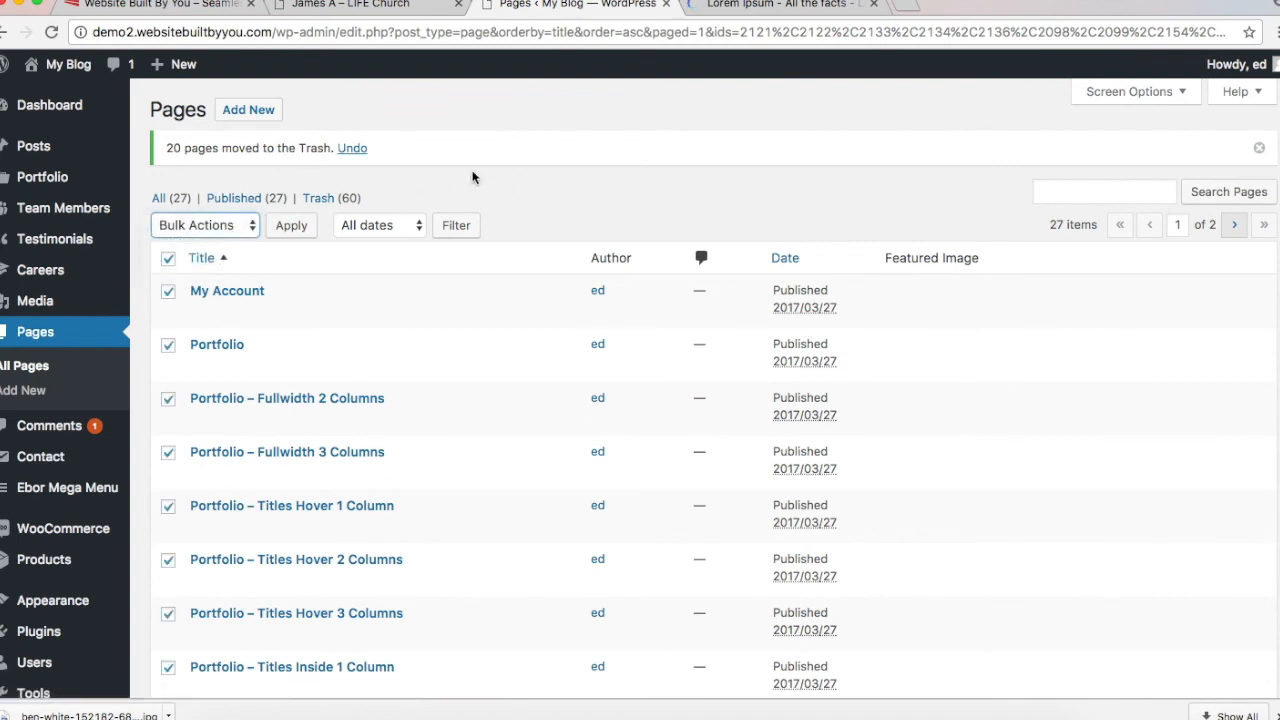
pyautogui.click(220, 228)
pyautogui.click(230, 259)
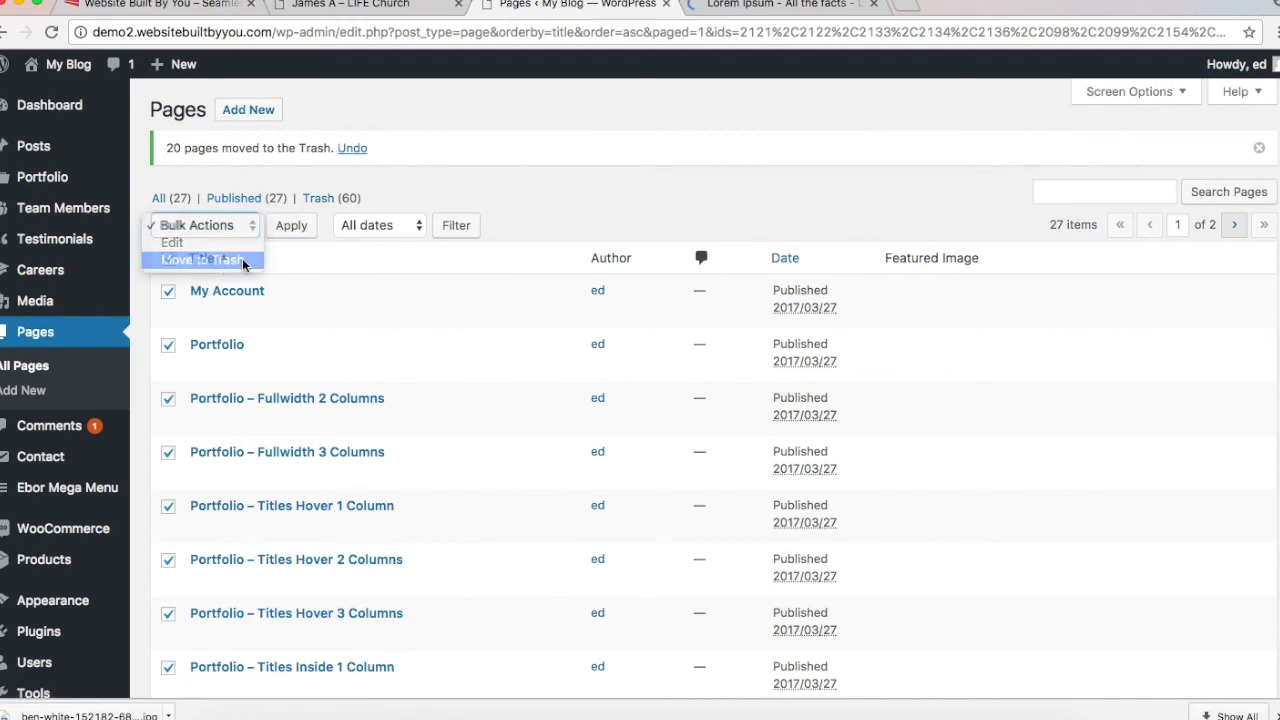
pyautogui.click(291, 225)
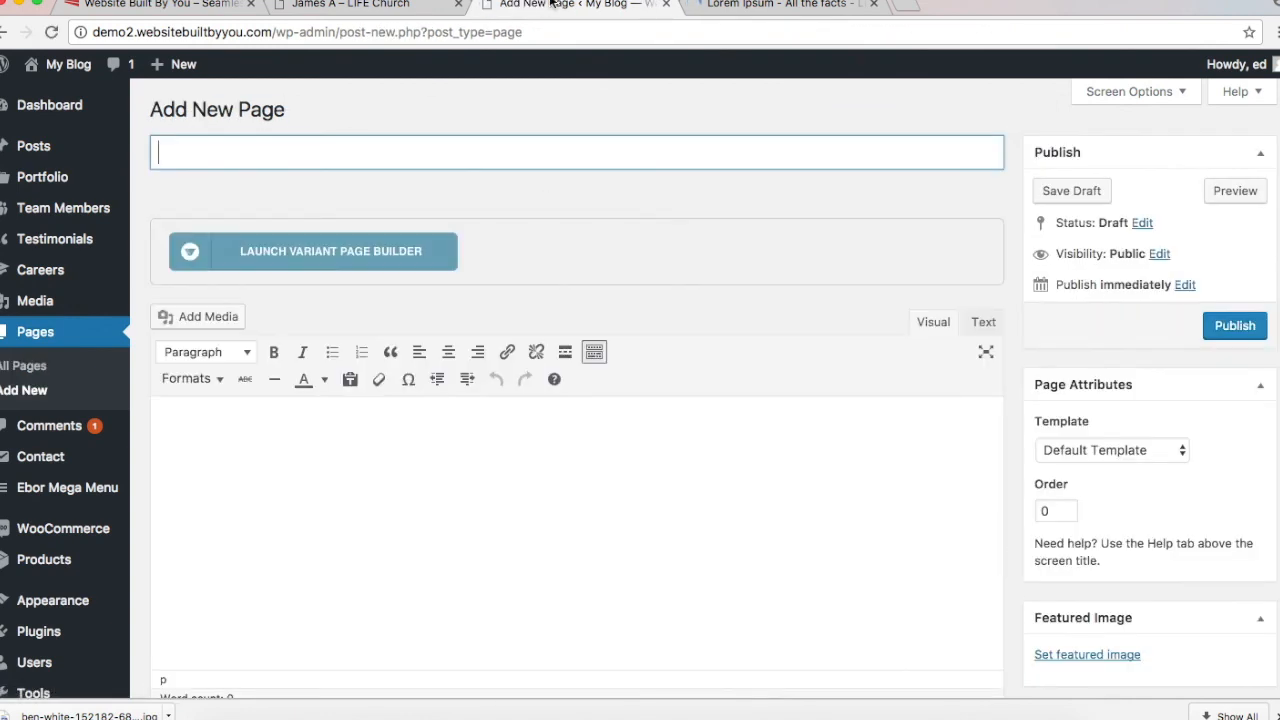
# Step: Title the new page 'Staff Members', fixing the misspelling via a spelling suggestion
pyautogui.click(355, 5)
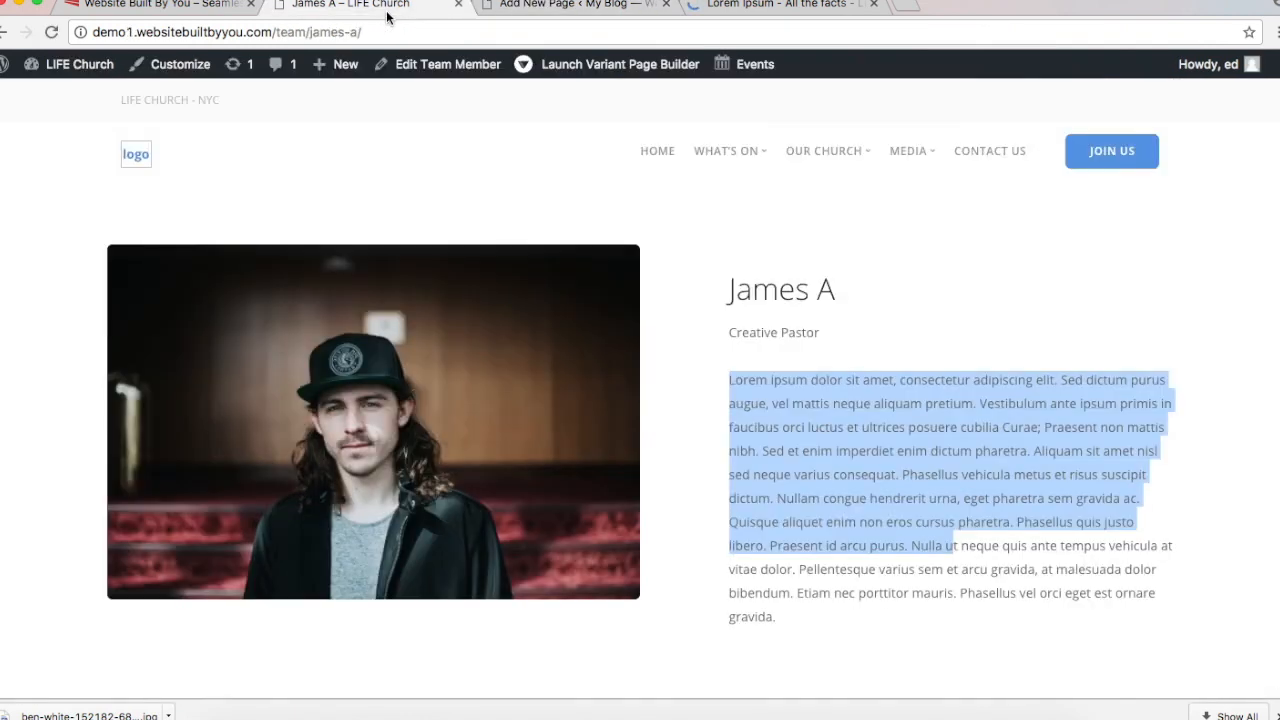
pyautogui.moveTo(864, 160)
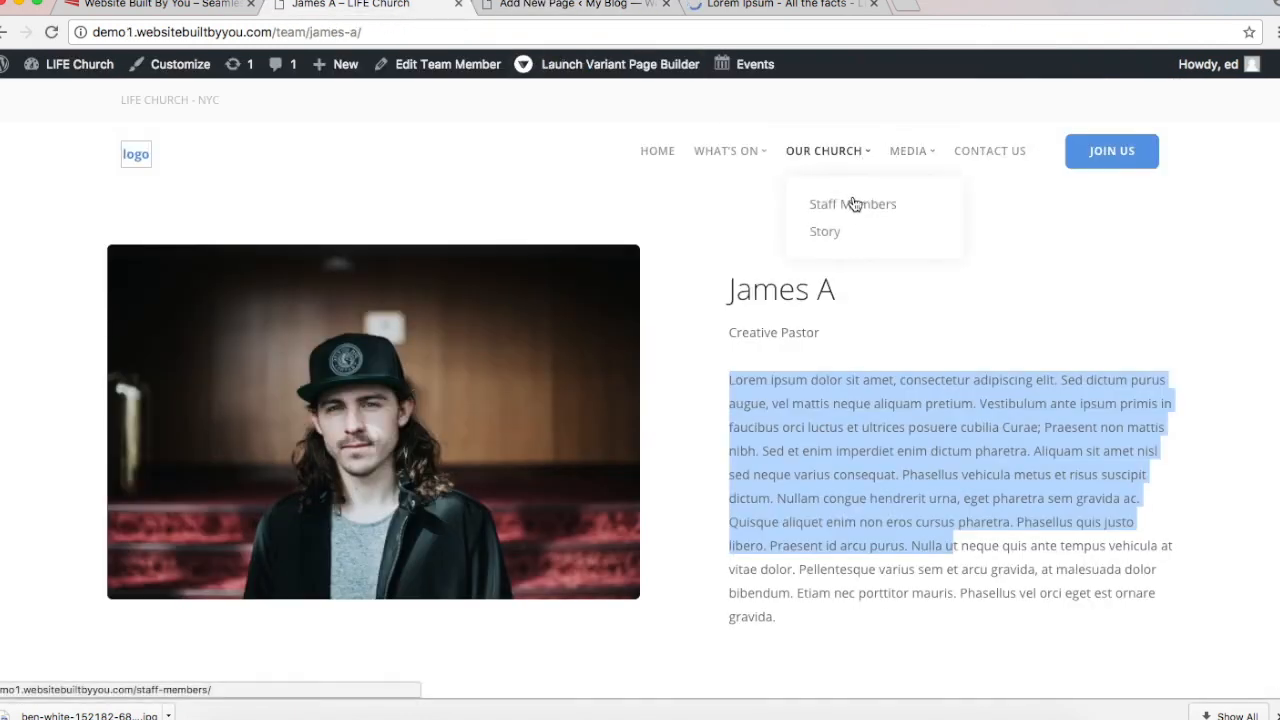
pyautogui.click(575, 5)
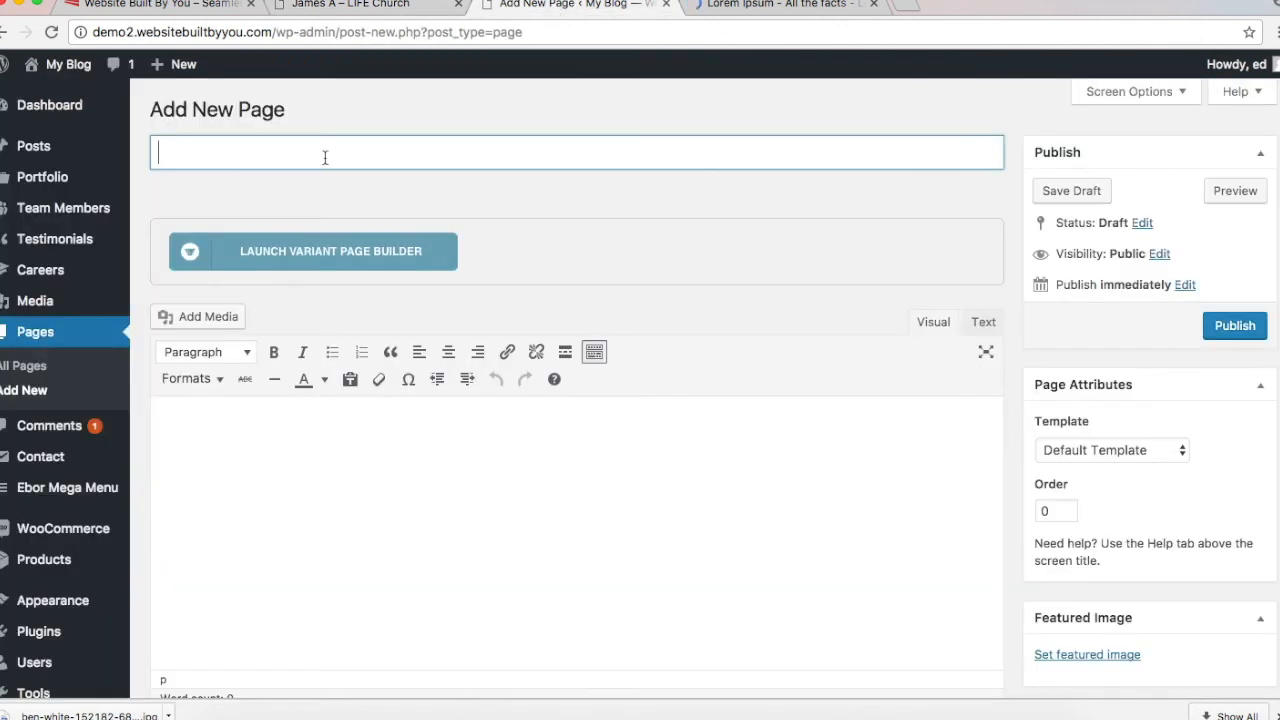
pyautogui.write('Staff memeber')
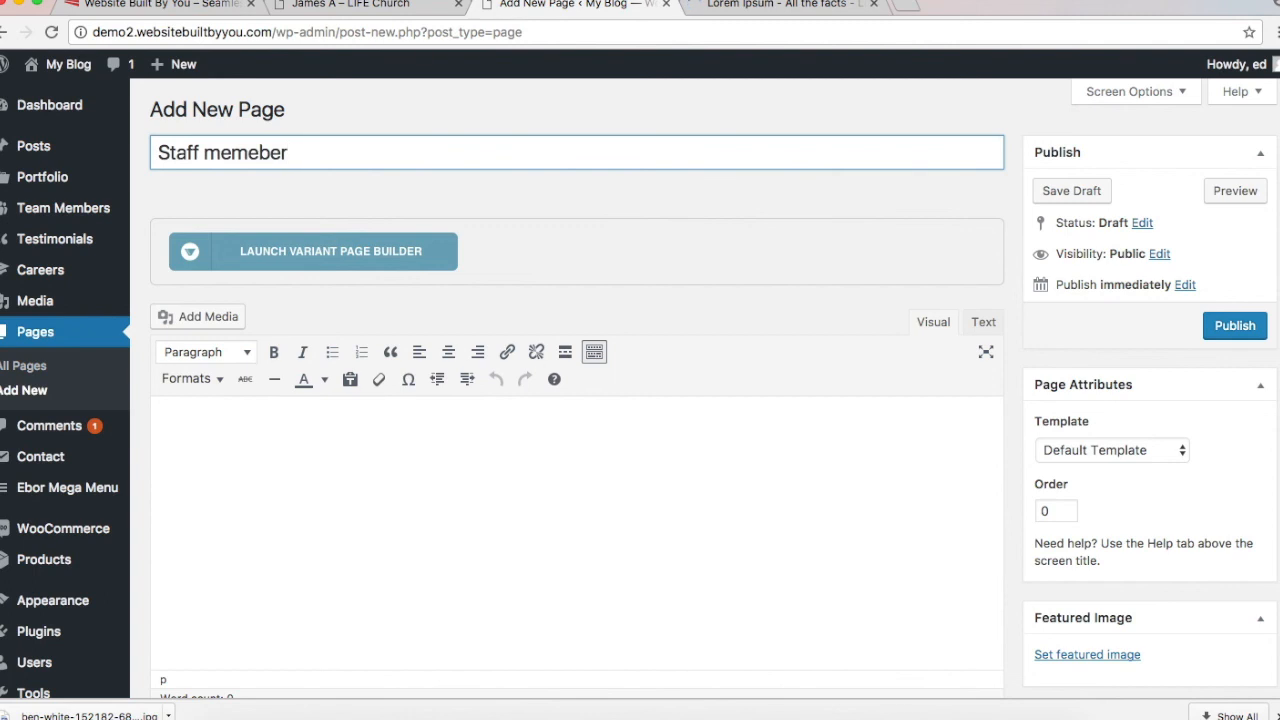
pyautogui.press('BackSpace')
pyautogui.write('M')
pyautogui.rightClick(272, 152)
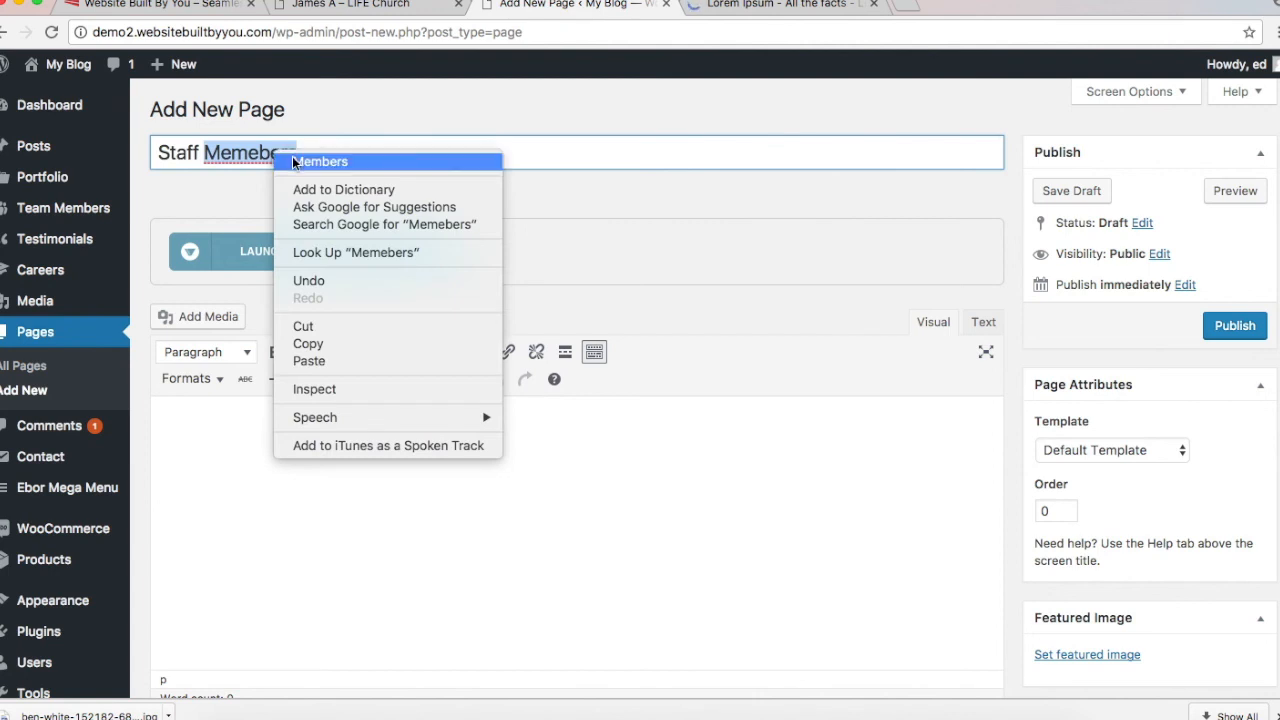
pyautogui.click(300, 161)
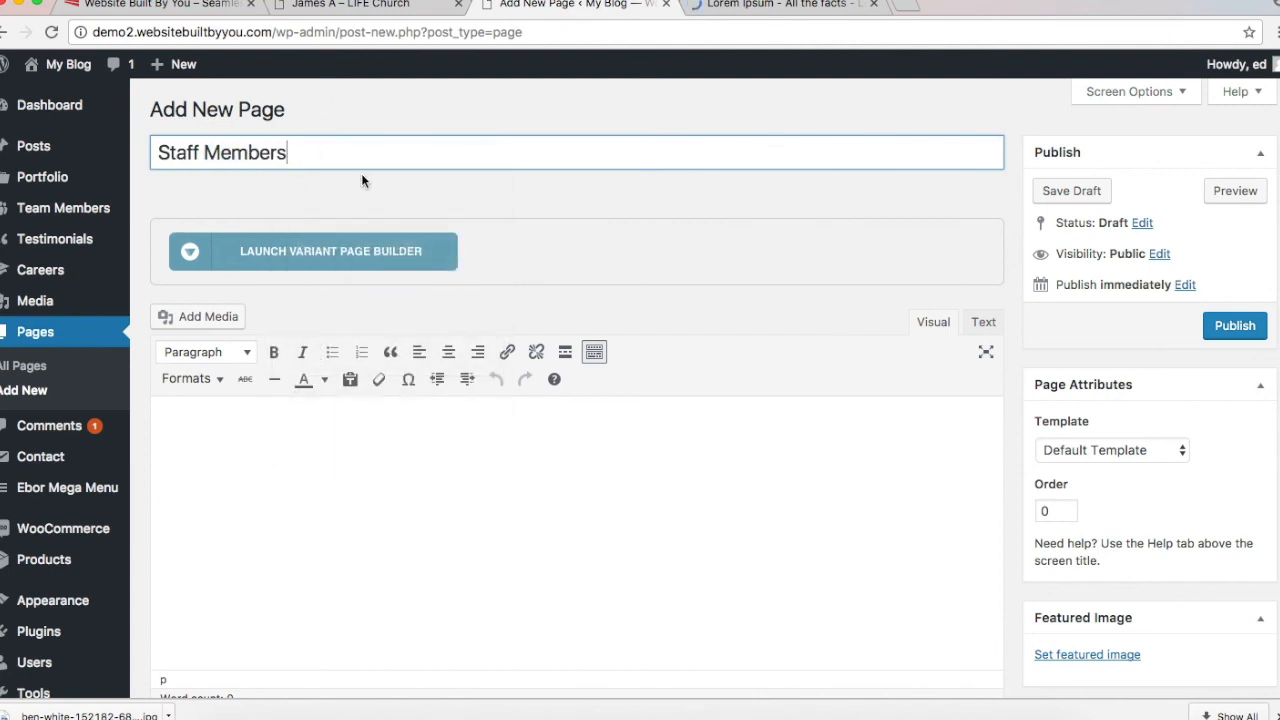
# Step: Check the live site's Staff Members menu entry, then publish the page
pyautogui.click(350, 5)
pyautogui.moveTo(827, 150)
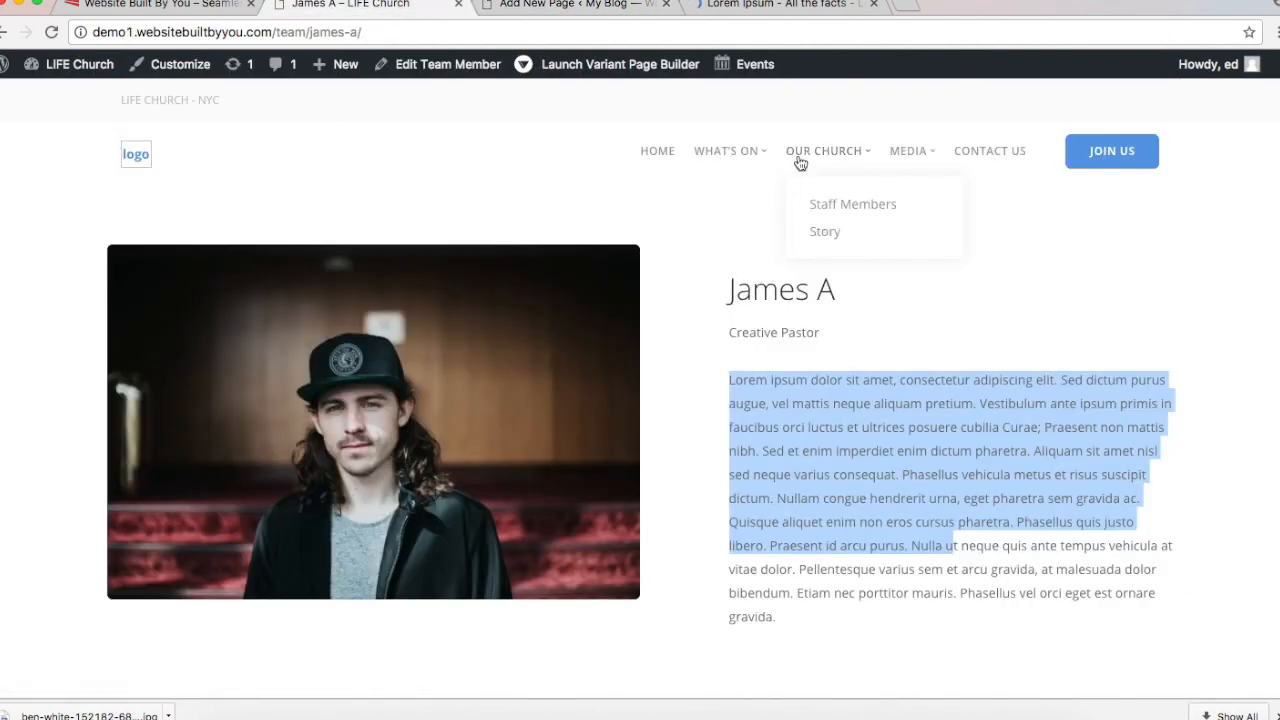
pyautogui.click(535, 12)
pyautogui.click(664, 208)
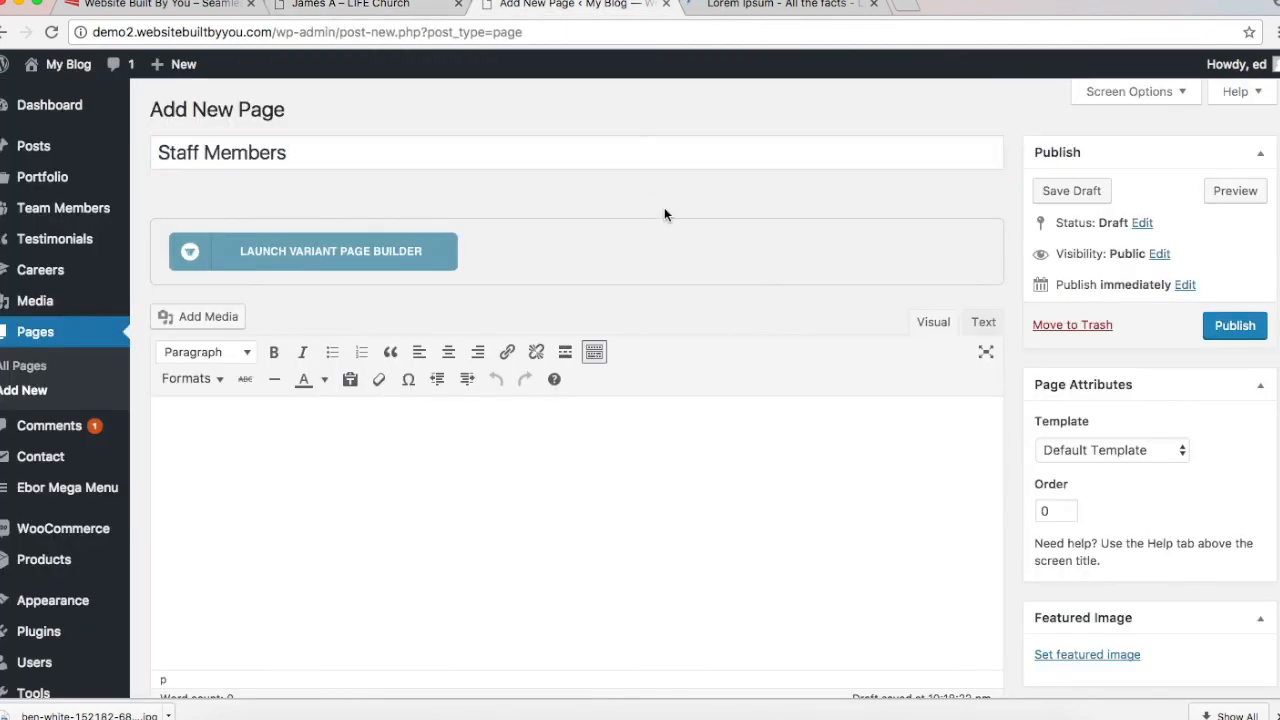
pyautogui.scroll(-5, 661, 200)
pyautogui.scroll(5, 661, 200)
pyautogui.click(1222, 330)
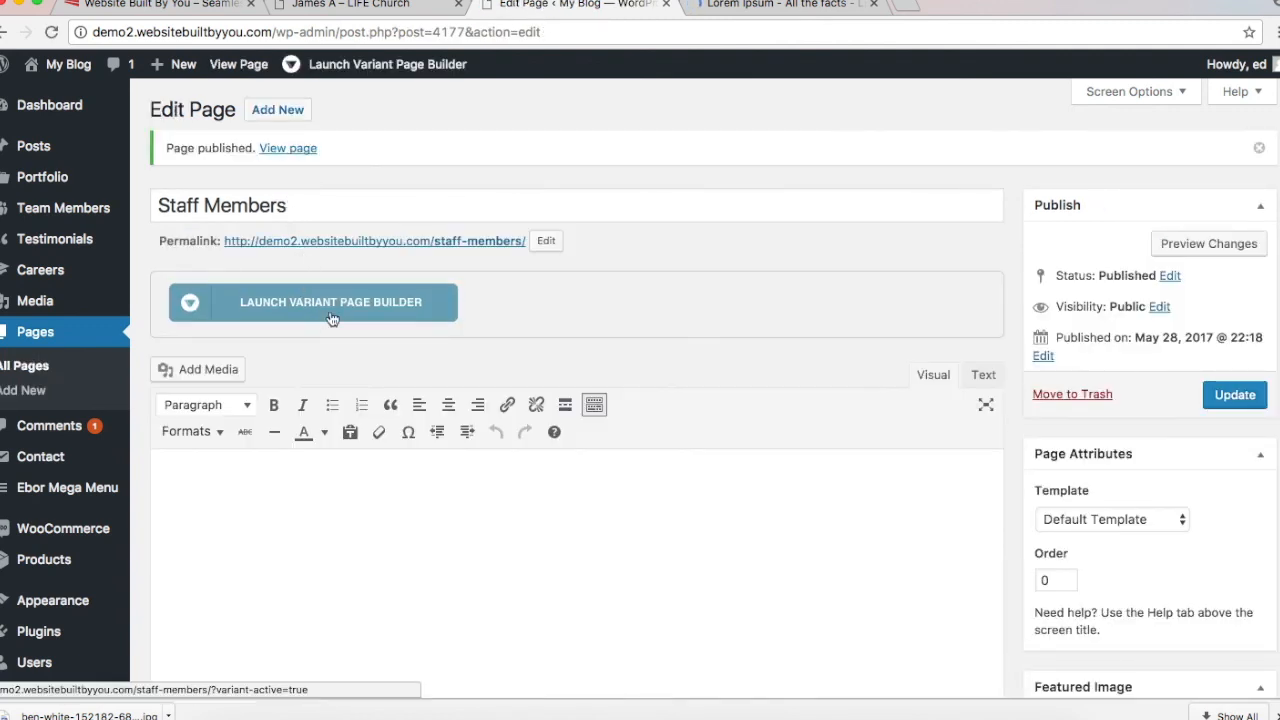
# Step: Launch Variant Page Builder on the page and choose Don't Show This Again on the welcome
pyautogui.click(271, 316)
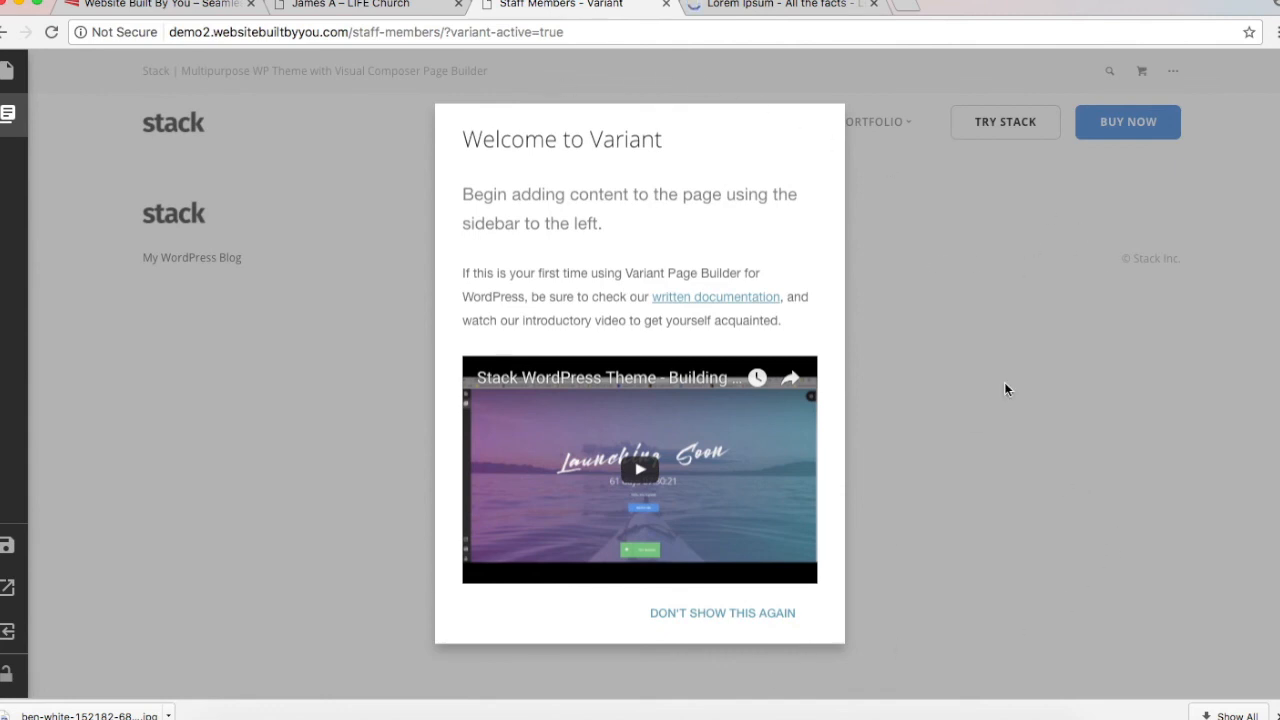
pyautogui.click(947, 405)
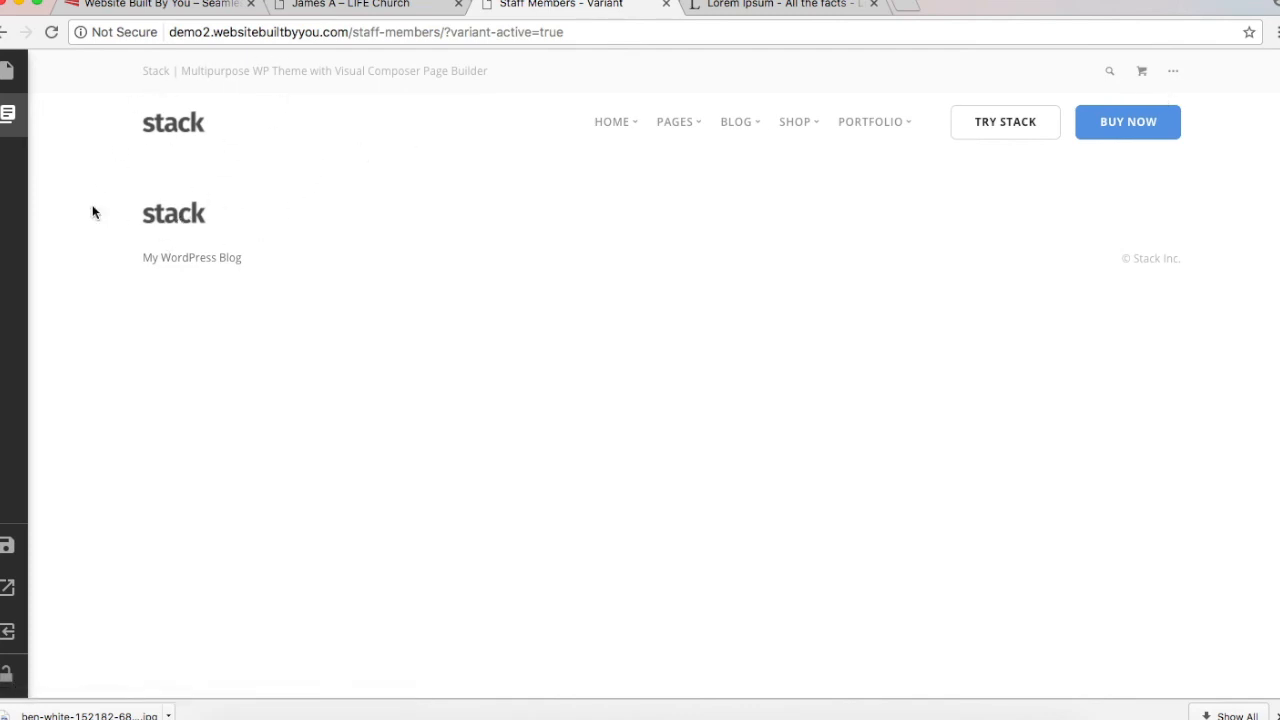
# Step: Set Navigation Type to No Navigation and Footer Type to No Footer
pyautogui.click(8, 114)
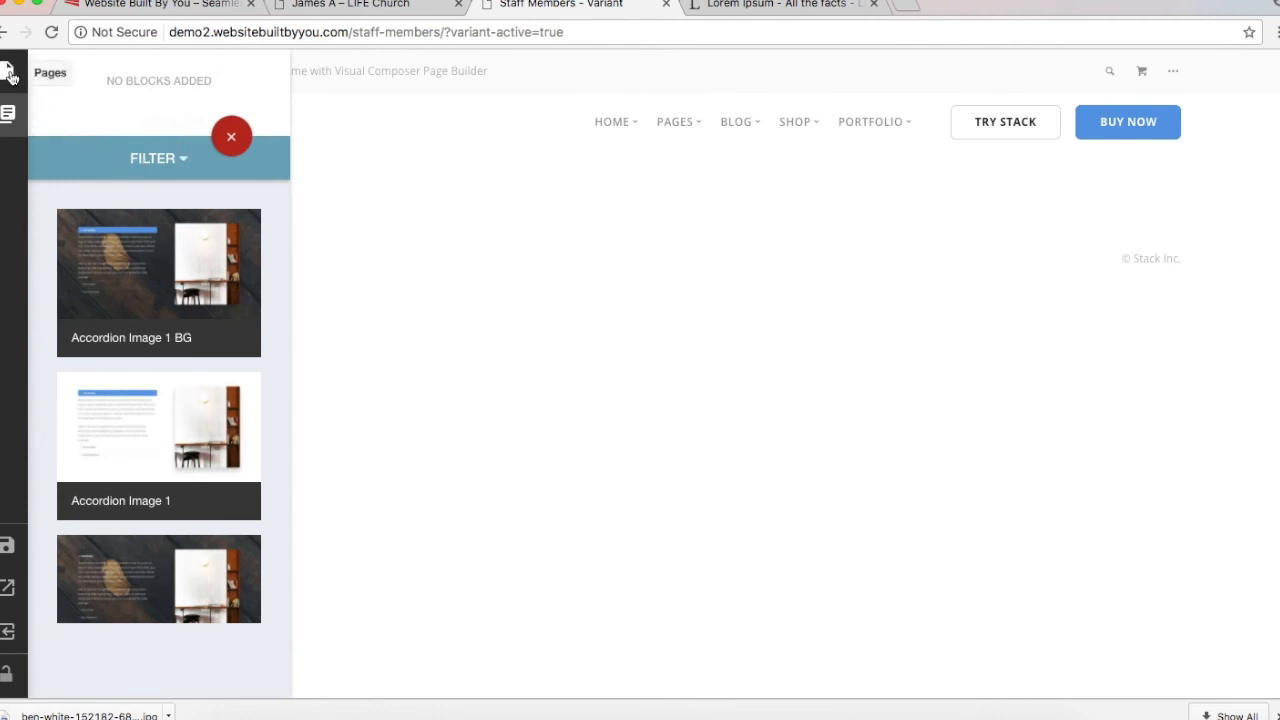
pyautogui.click(218, 141)
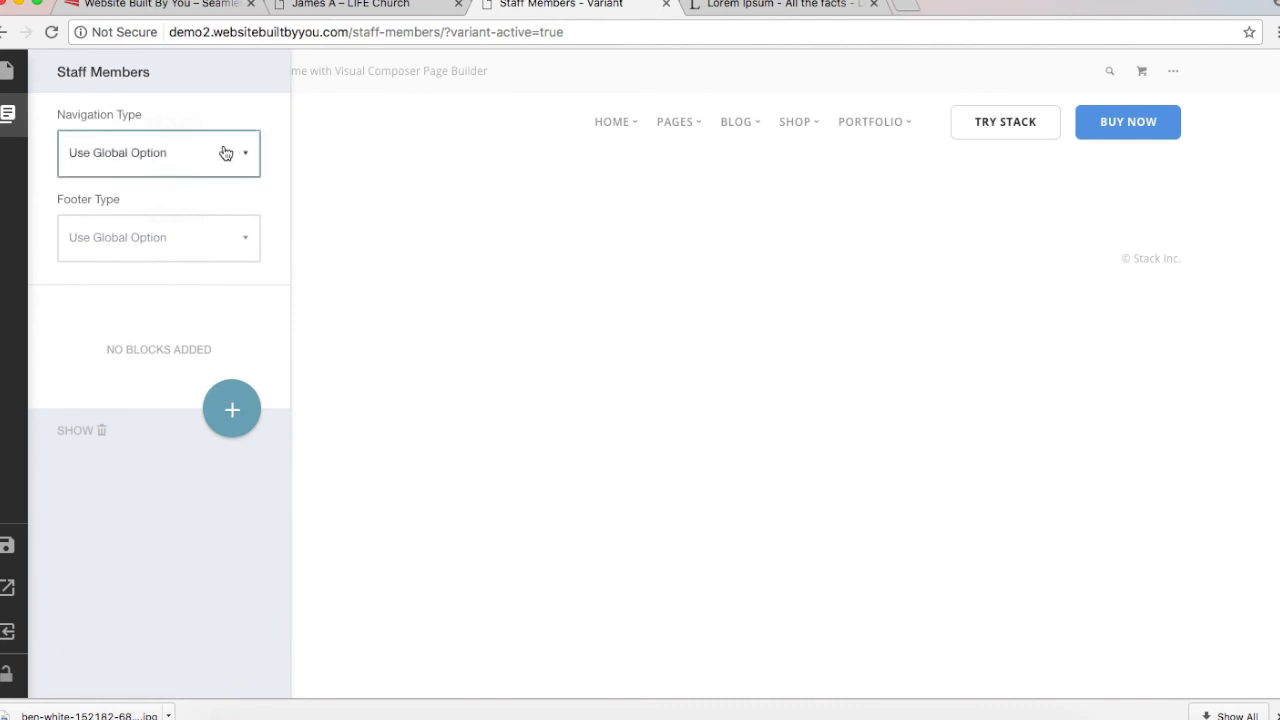
pyautogui.click(226, 153)
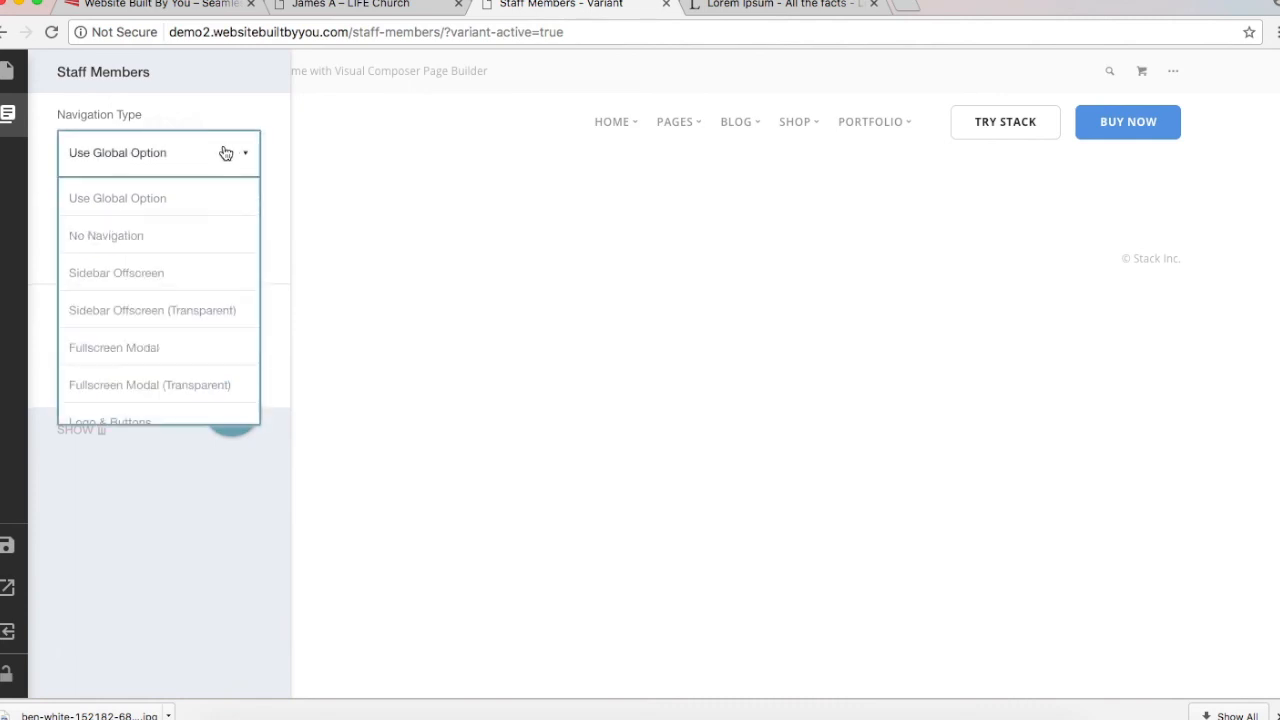
pyautogui.click(182, 236)
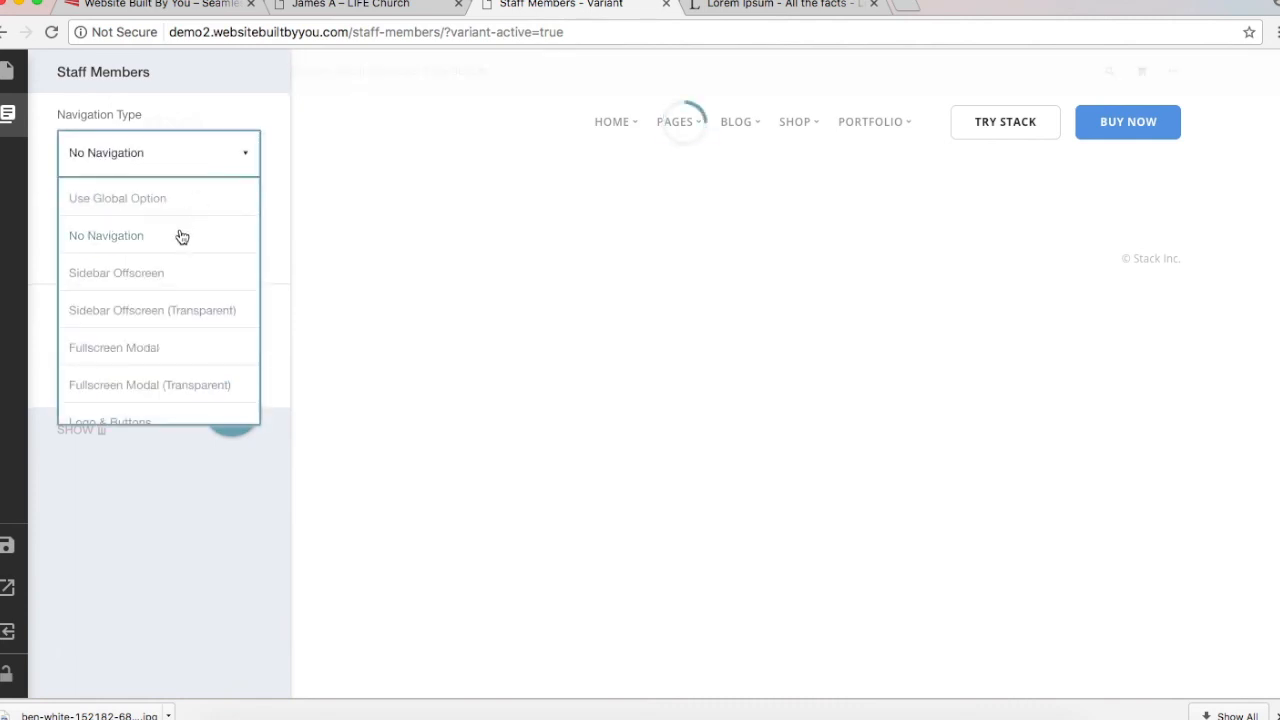
pyautogui.moveTo(27, 139)
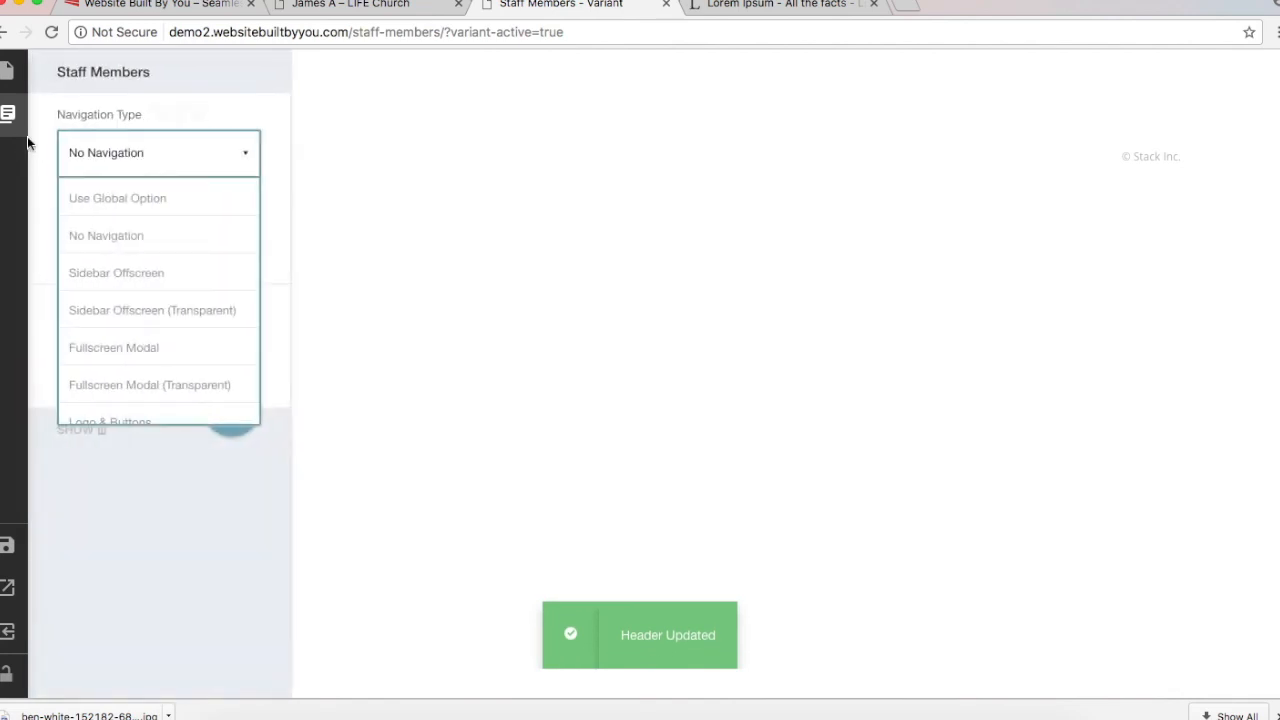
pyautogui.click(177, 152)
pyautogui.click(216, 235)
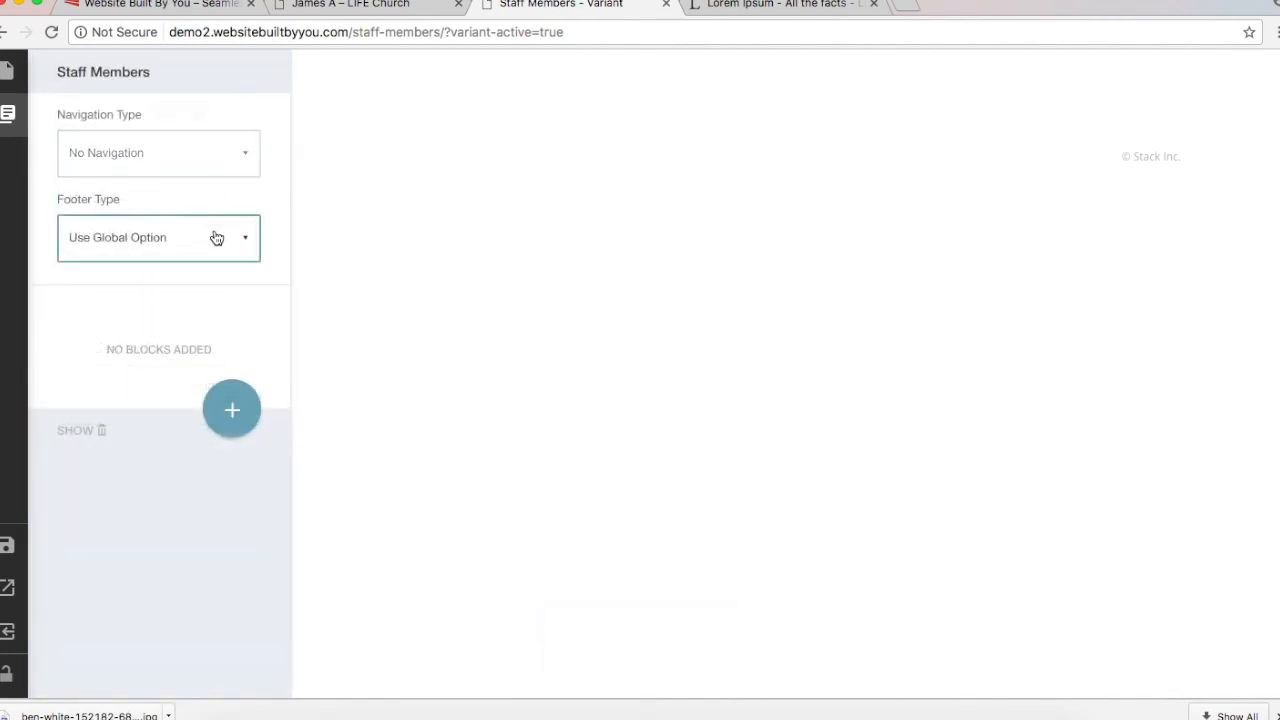
pyautogui.click(200, 320)
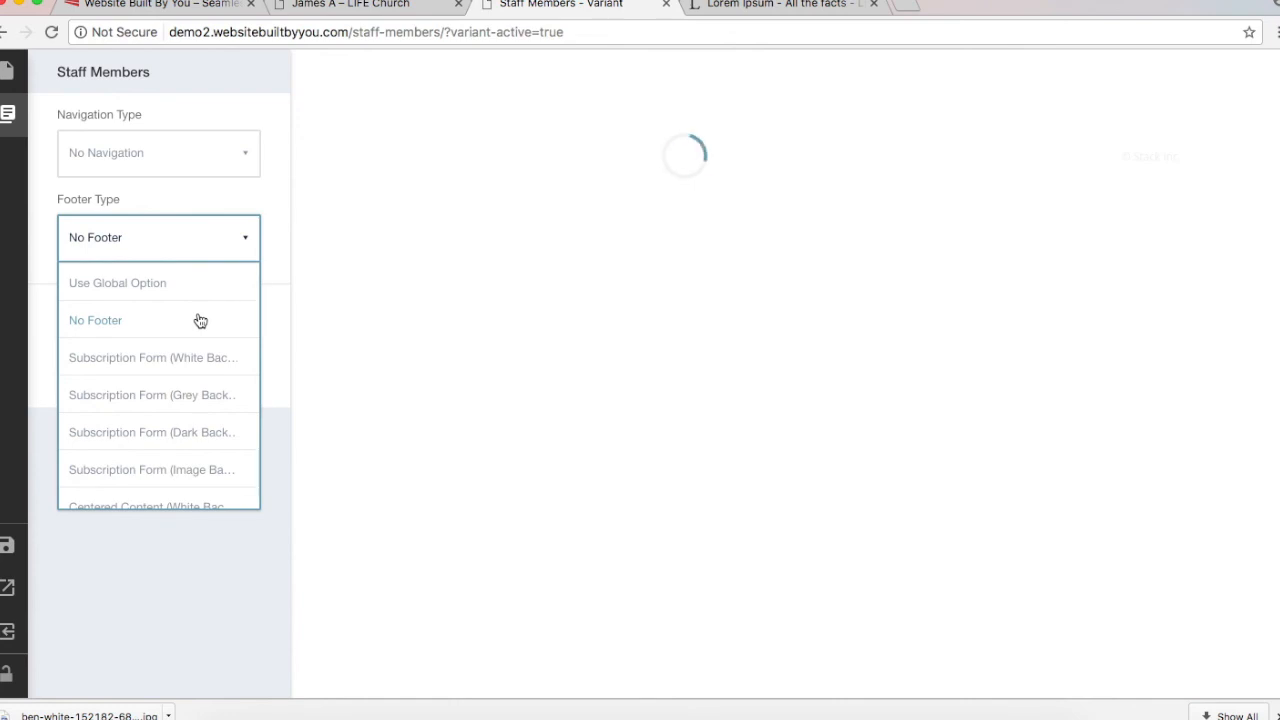
pyautogui.click(276, 201)
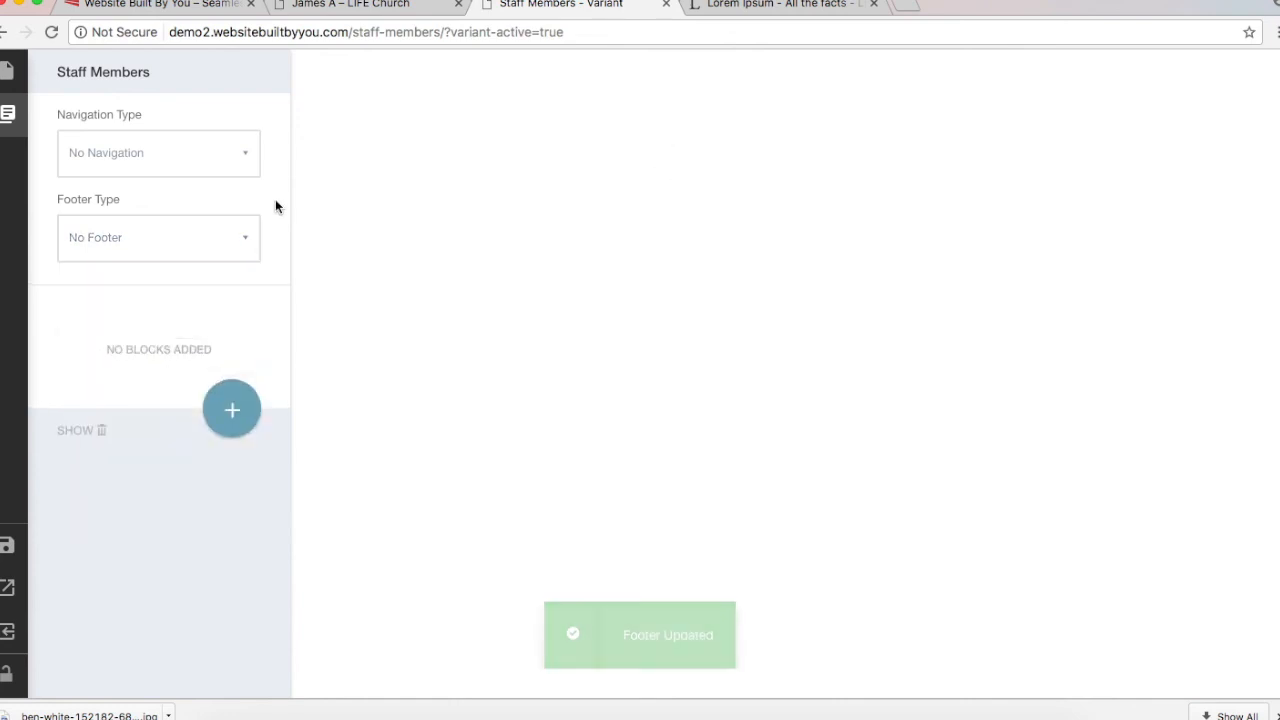
# Step: Drag the Accordion Image 1 BG block from the block library onto the page
pyautogui.click(222, 413)
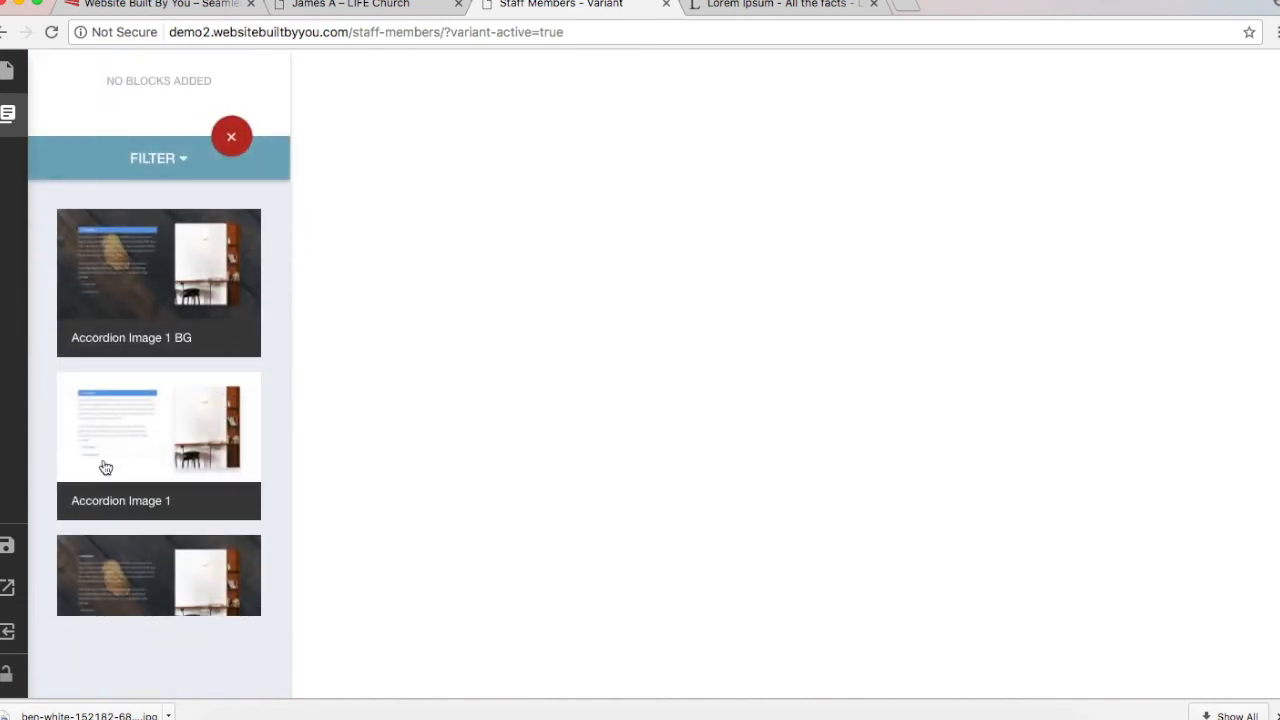
pyautogui.scroll(-5, 191, 445)
pyautogui.scroll(-10, 191, 445)
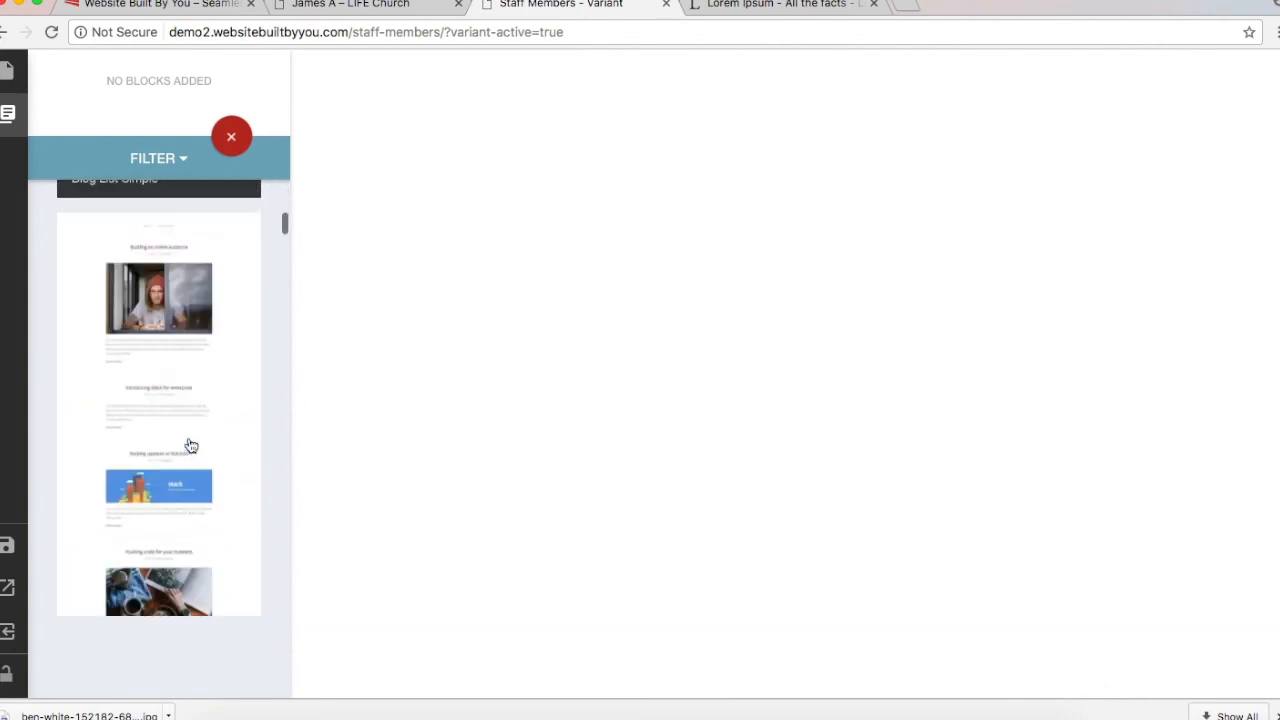
pyautogui.scroll(4, 191, 445)
pyautogui.scroll(5, 191, 445)
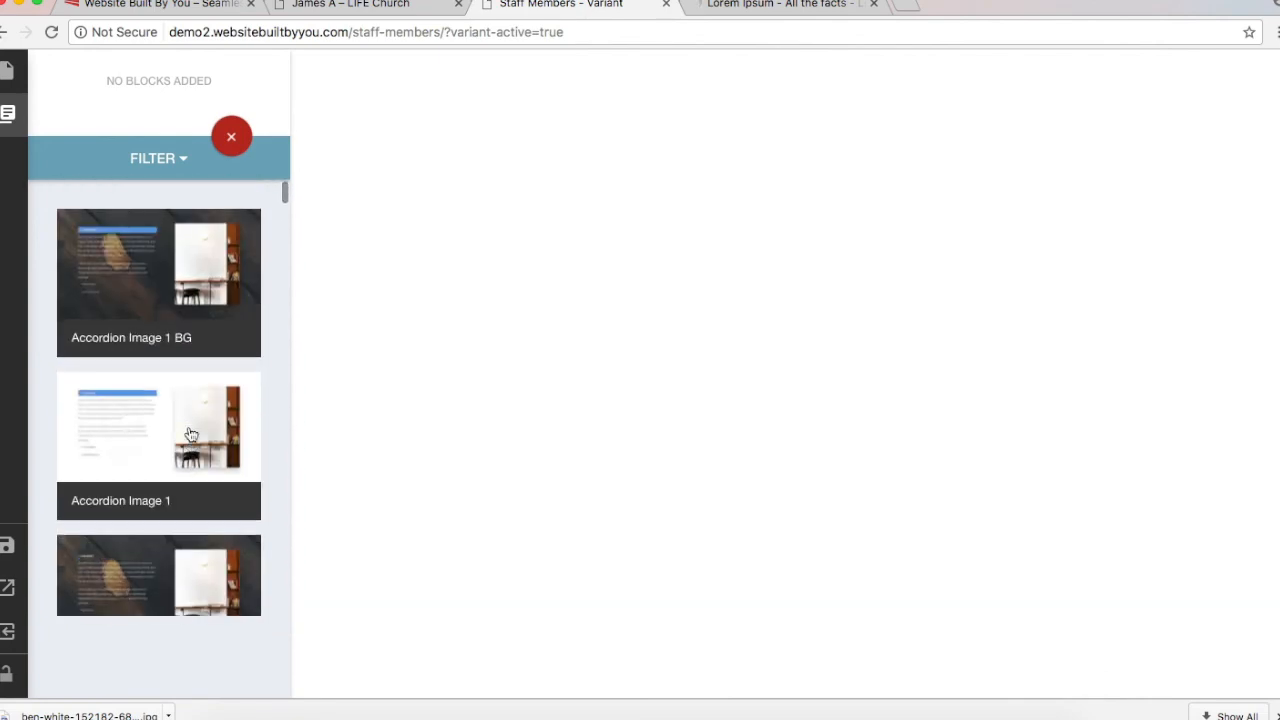
pyautogui.moveTo(191, 445); pyautogui.dragTo(754, 450)
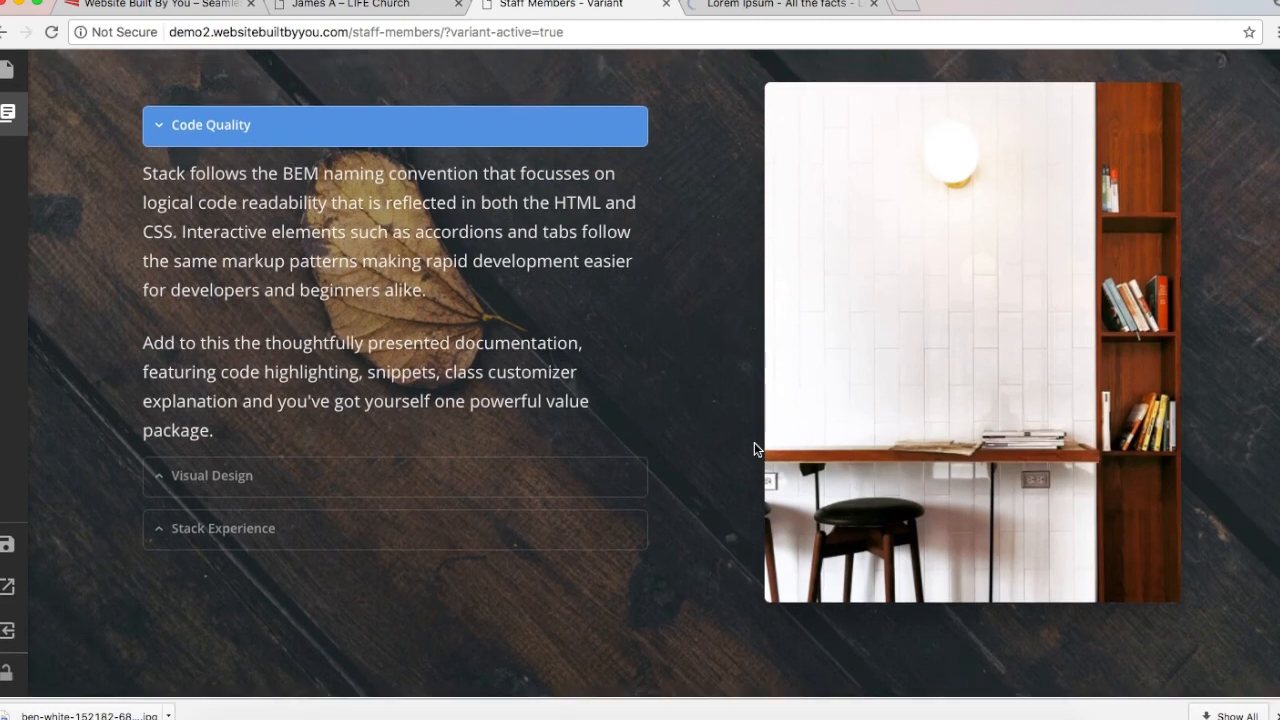
# Step: Delete the Accordion Image 1 BG block from the page
pyautogui.scroll(1, 755, 443)
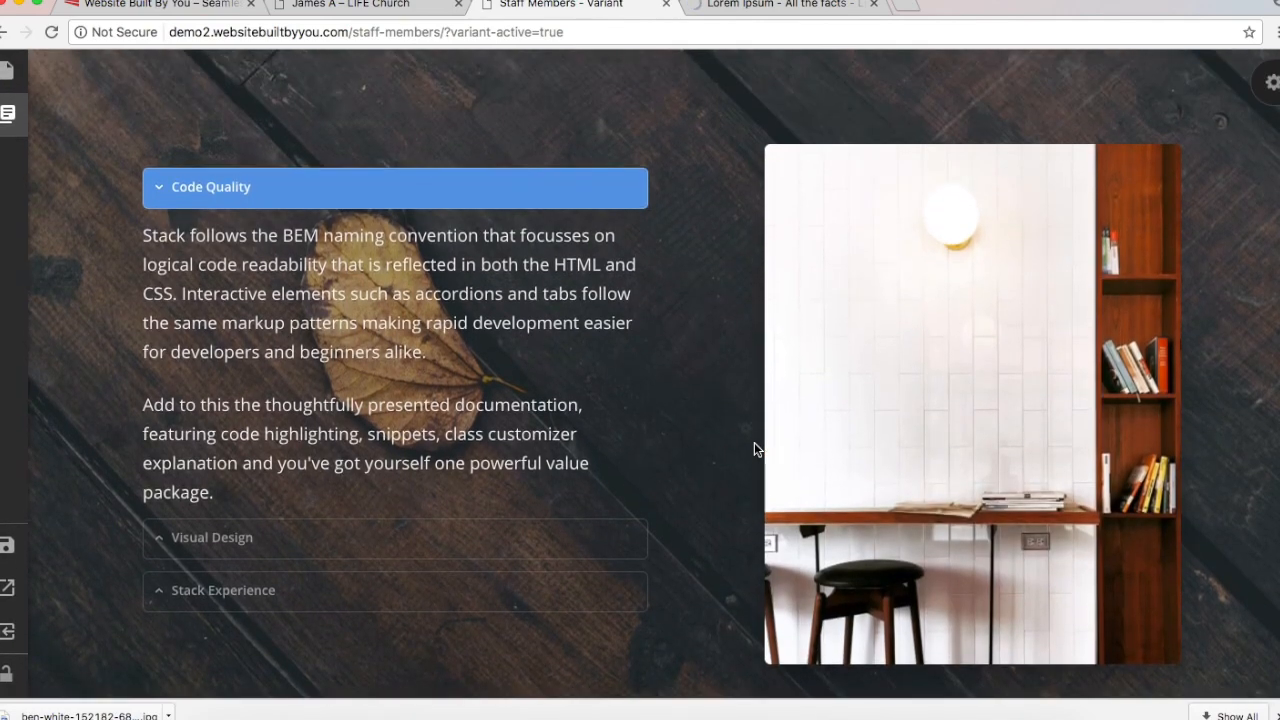
pyautogui.click(8, 114)
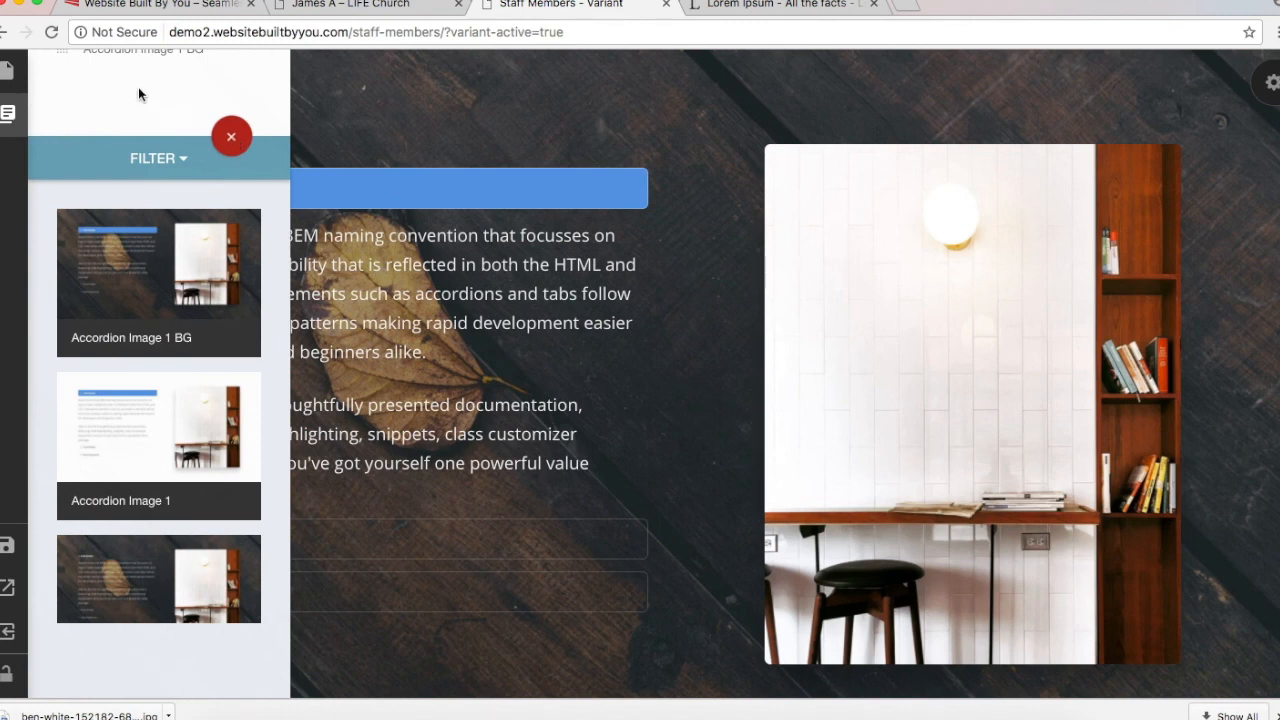
pyautogui.click(232, 136)
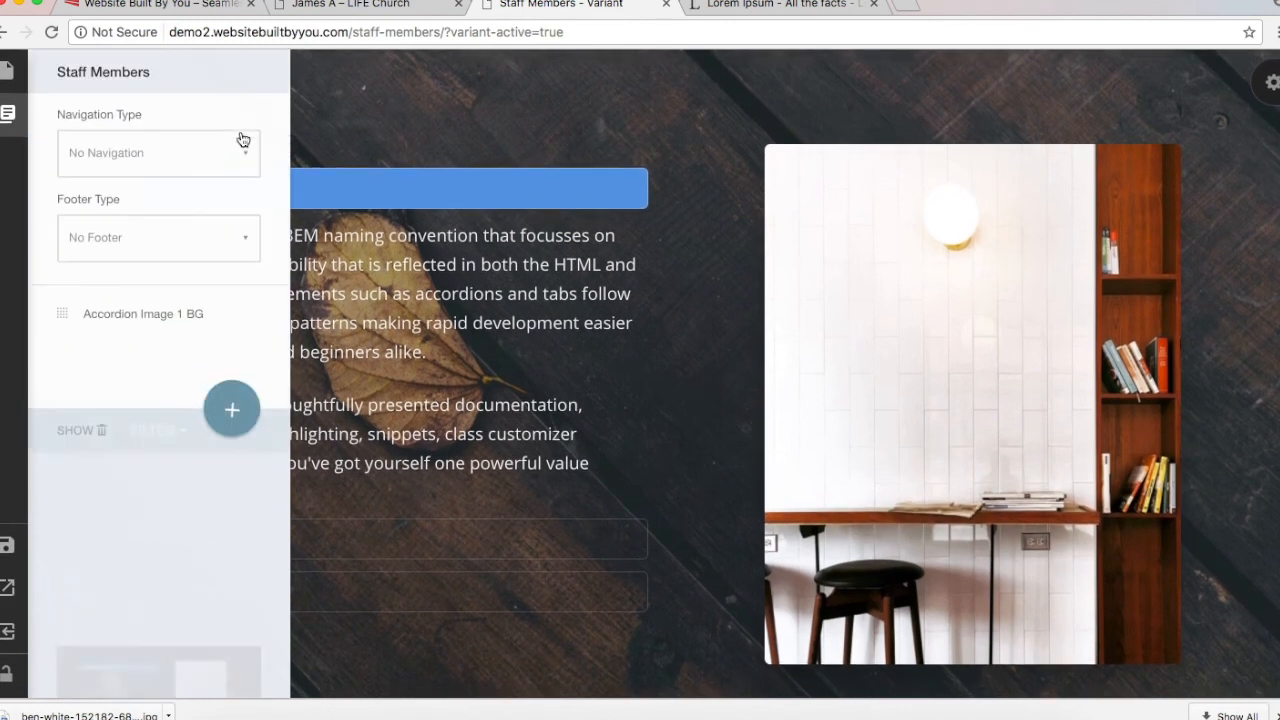
pyautogui.click(251, 319)
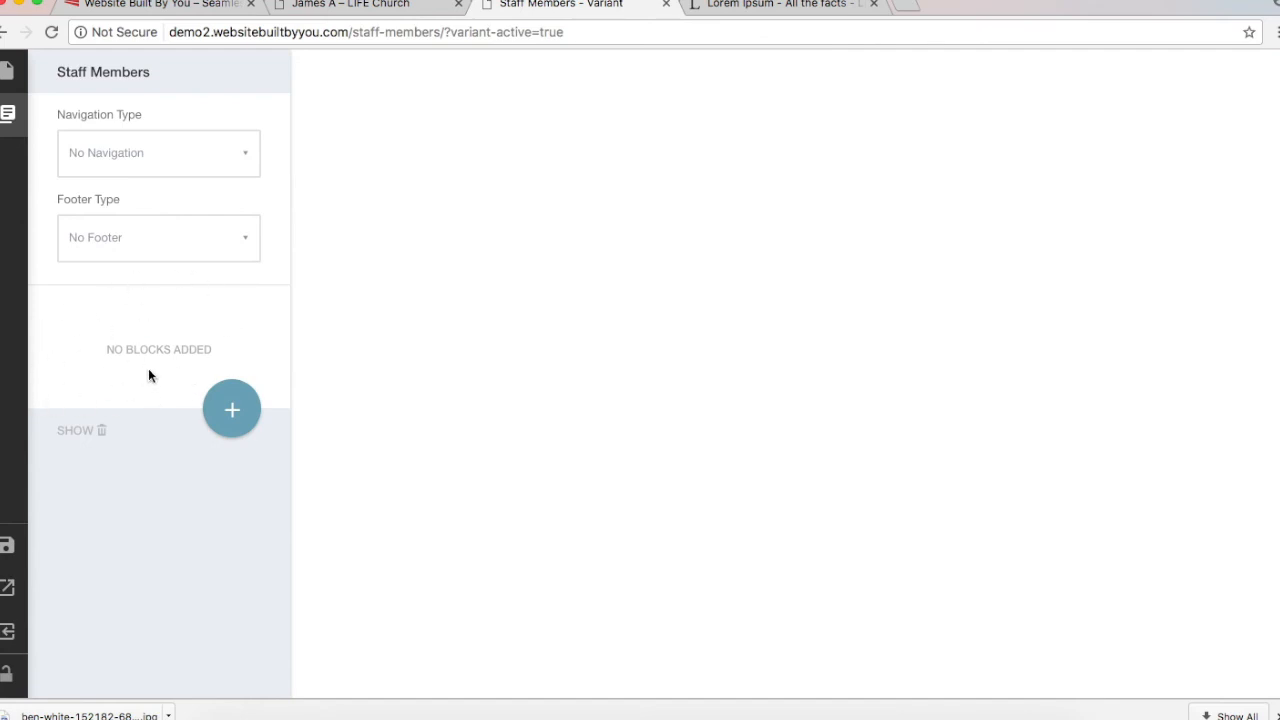
# Step: Browse the block library and its FILTER dropdown without adding a block
pyautogui.click(232, 405)
pyautogui.scroll(-10, 232, 398)
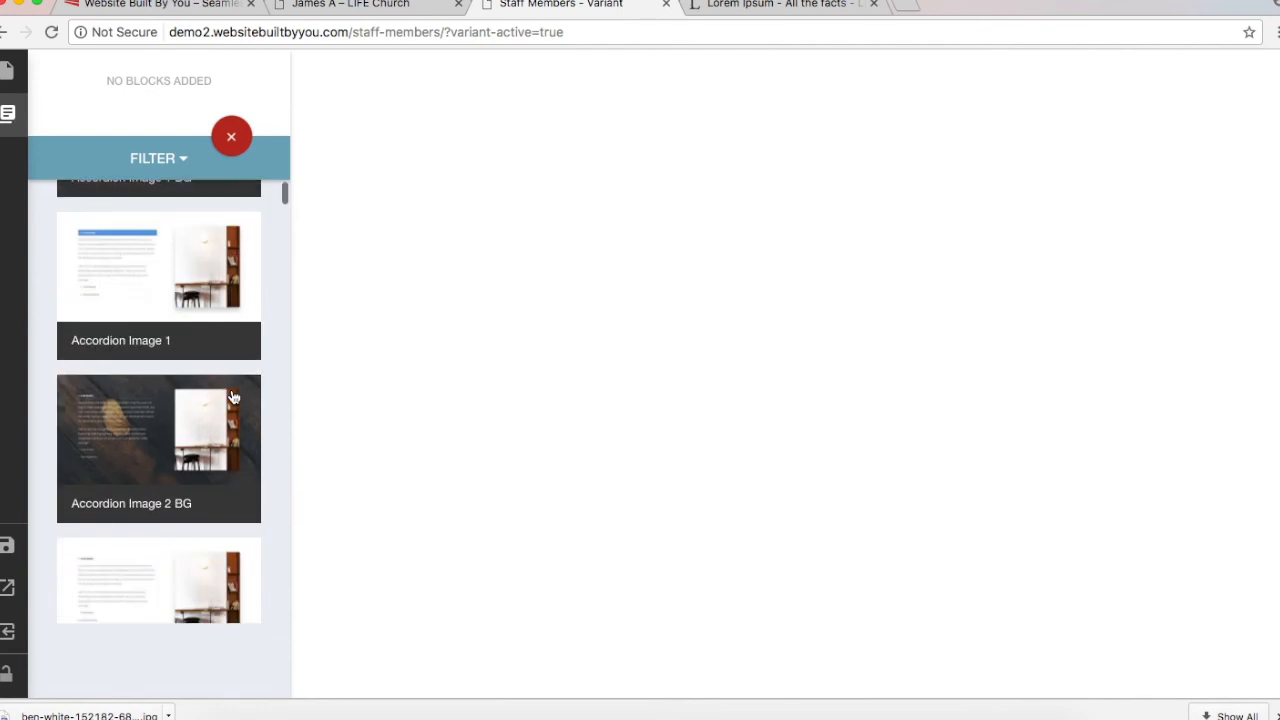
pyautogui.scroll(5, 232, 398)
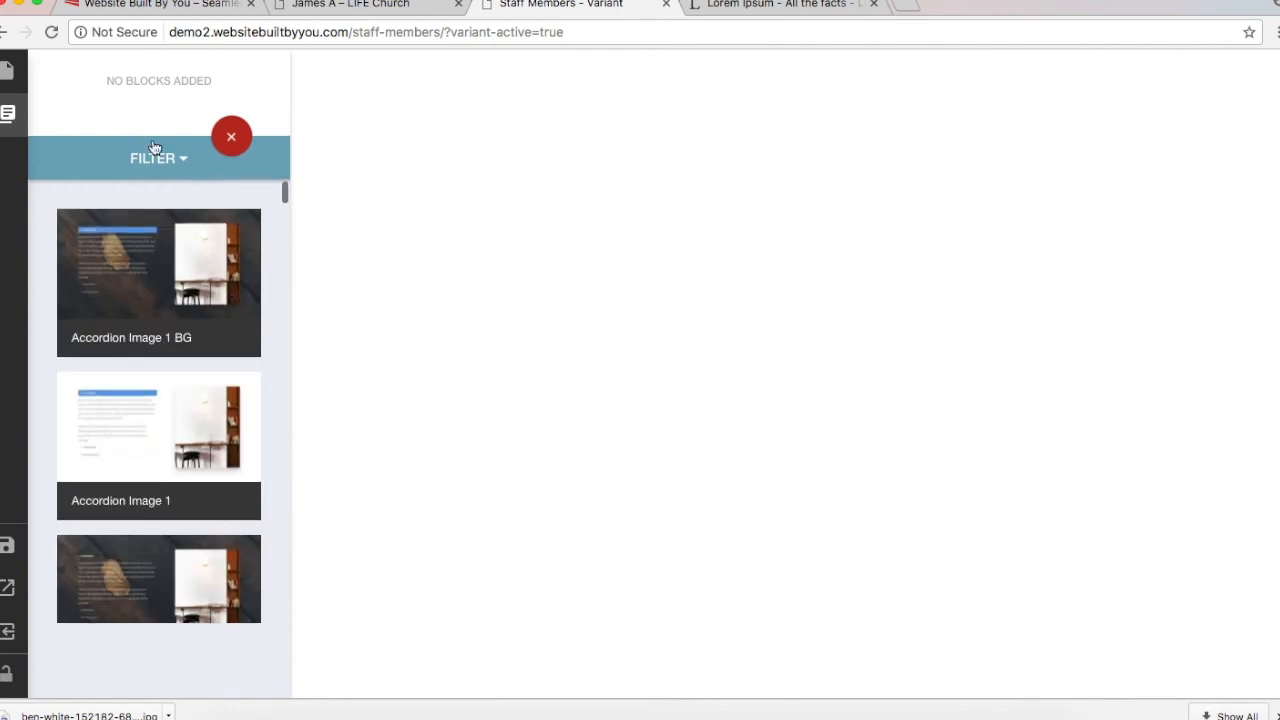
pyautogui.scroll(-15, 175, 452)
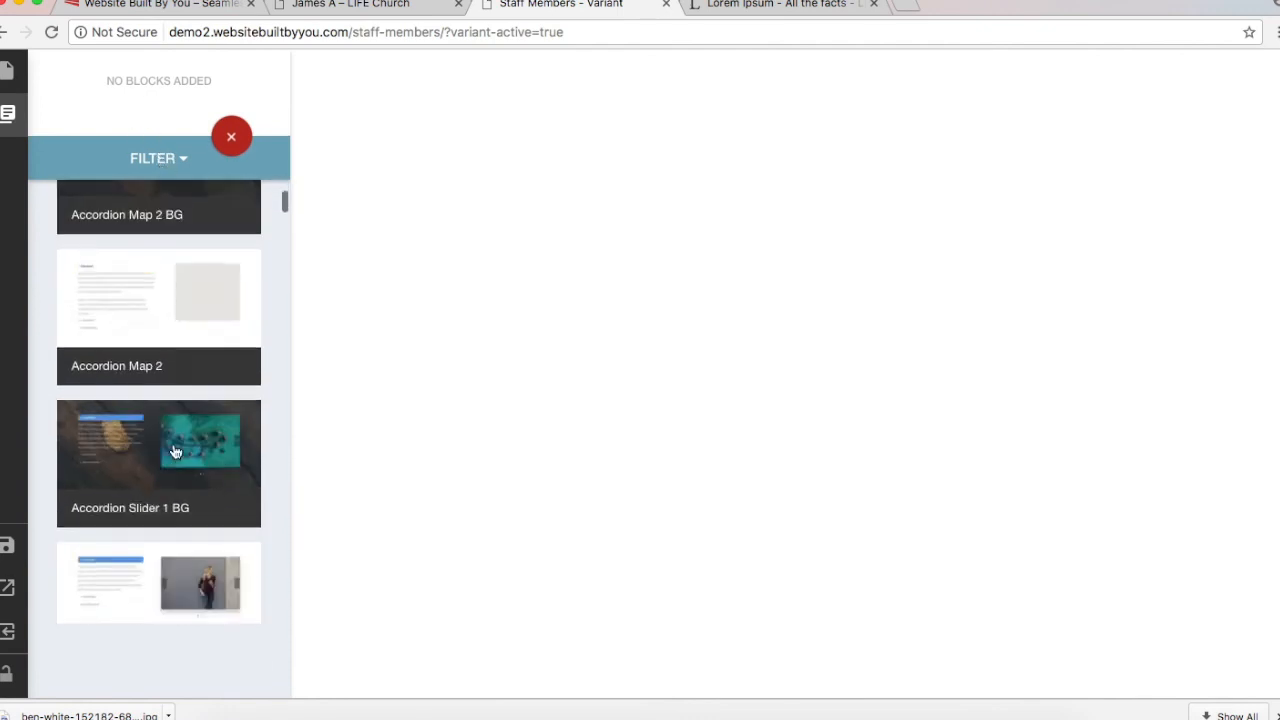
pyautogui.scroll(-20, 175, 452)
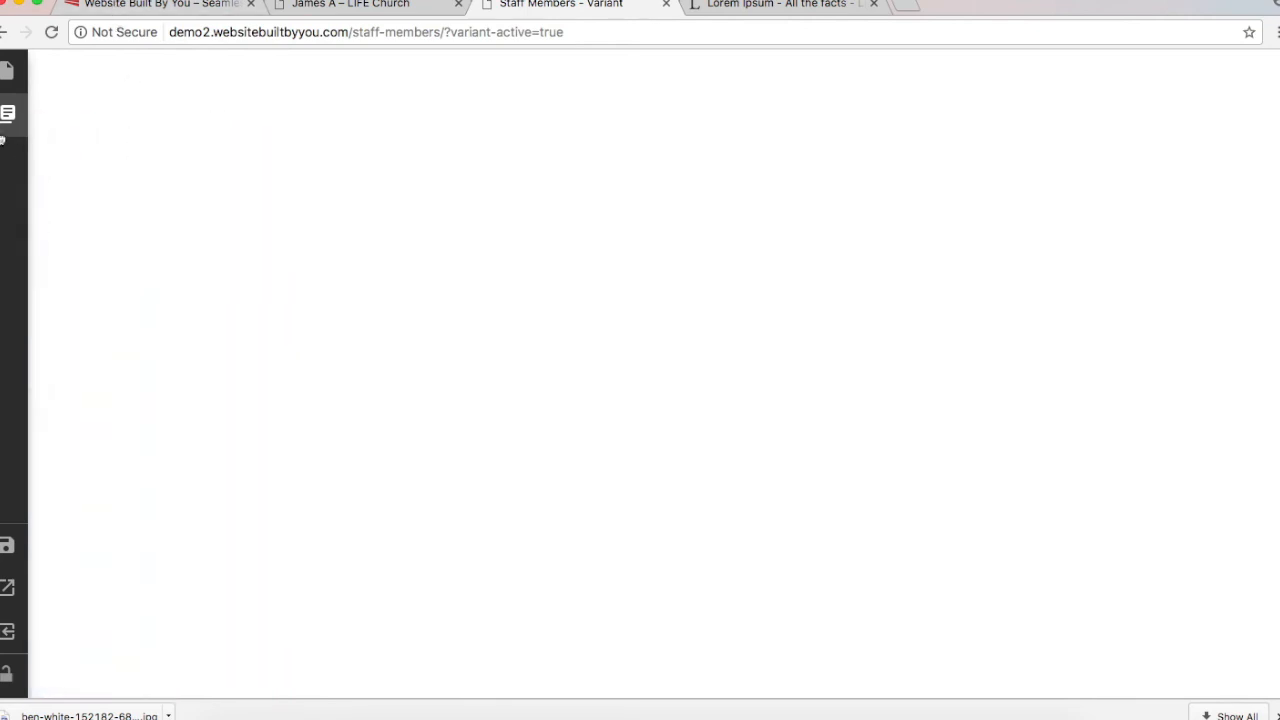
pyautogui.click(174, 153)
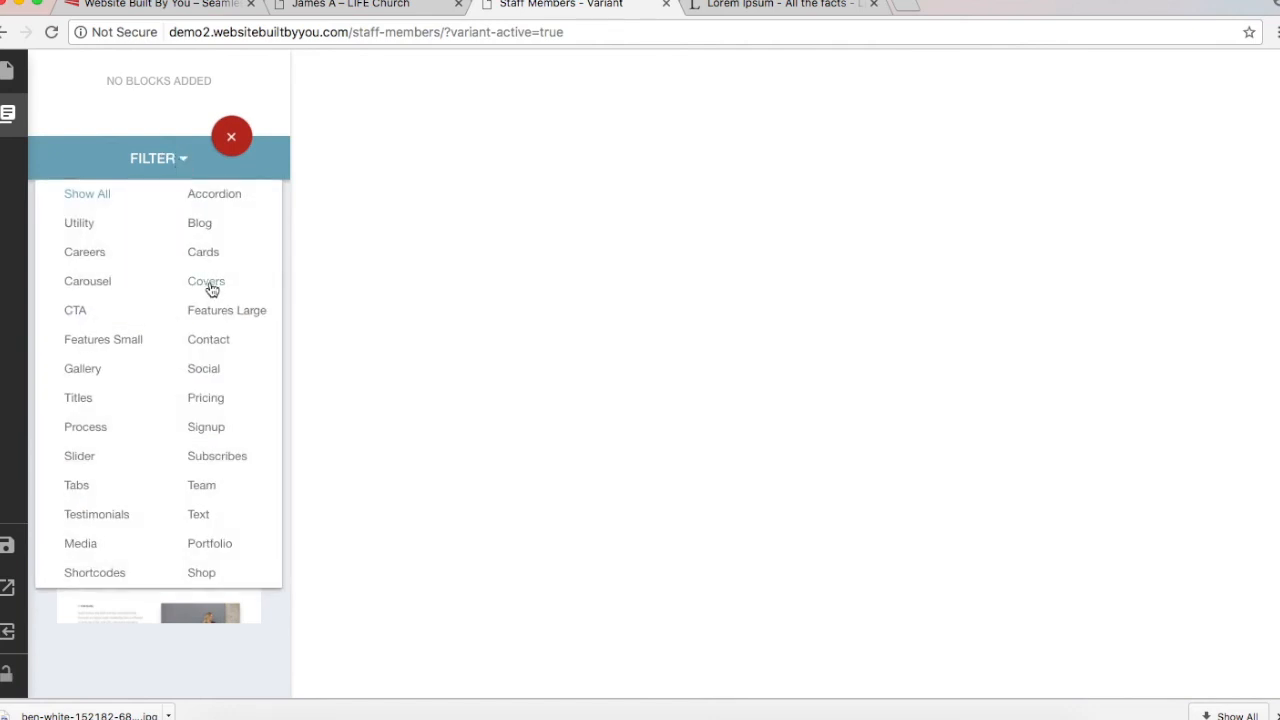
pyautogui.click(105, 228)
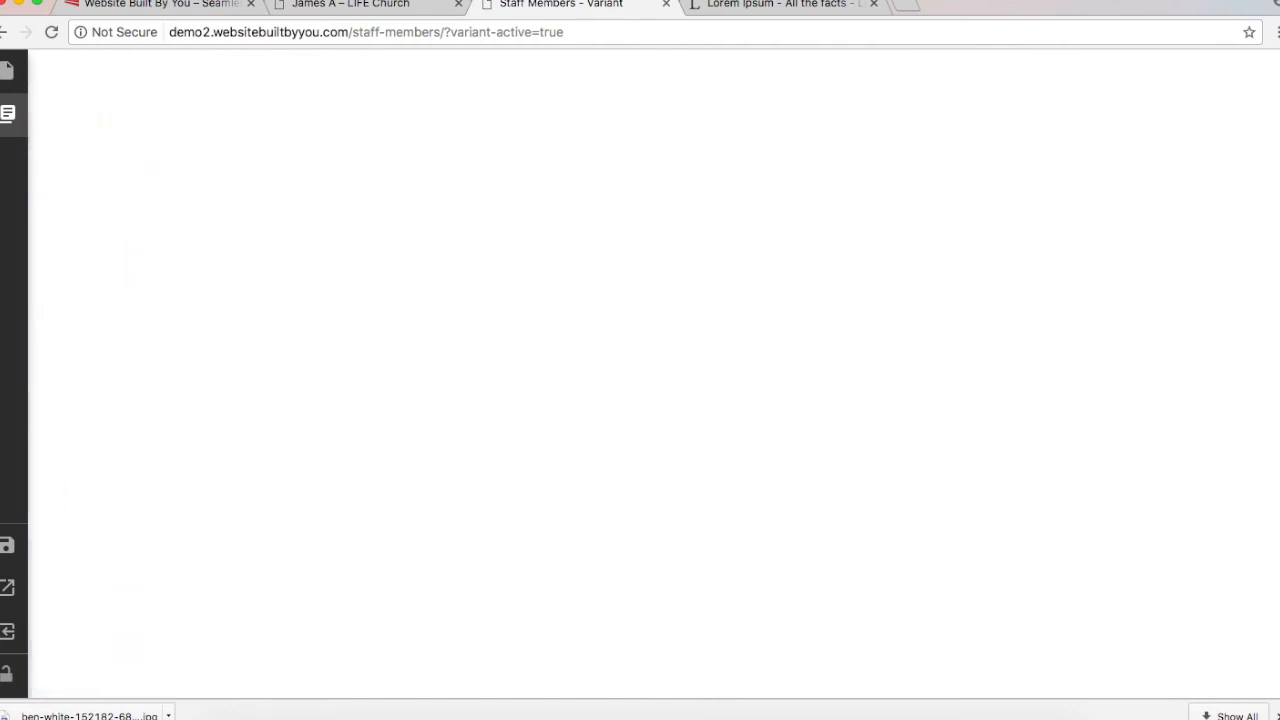
pyautogui.click(350, 5)
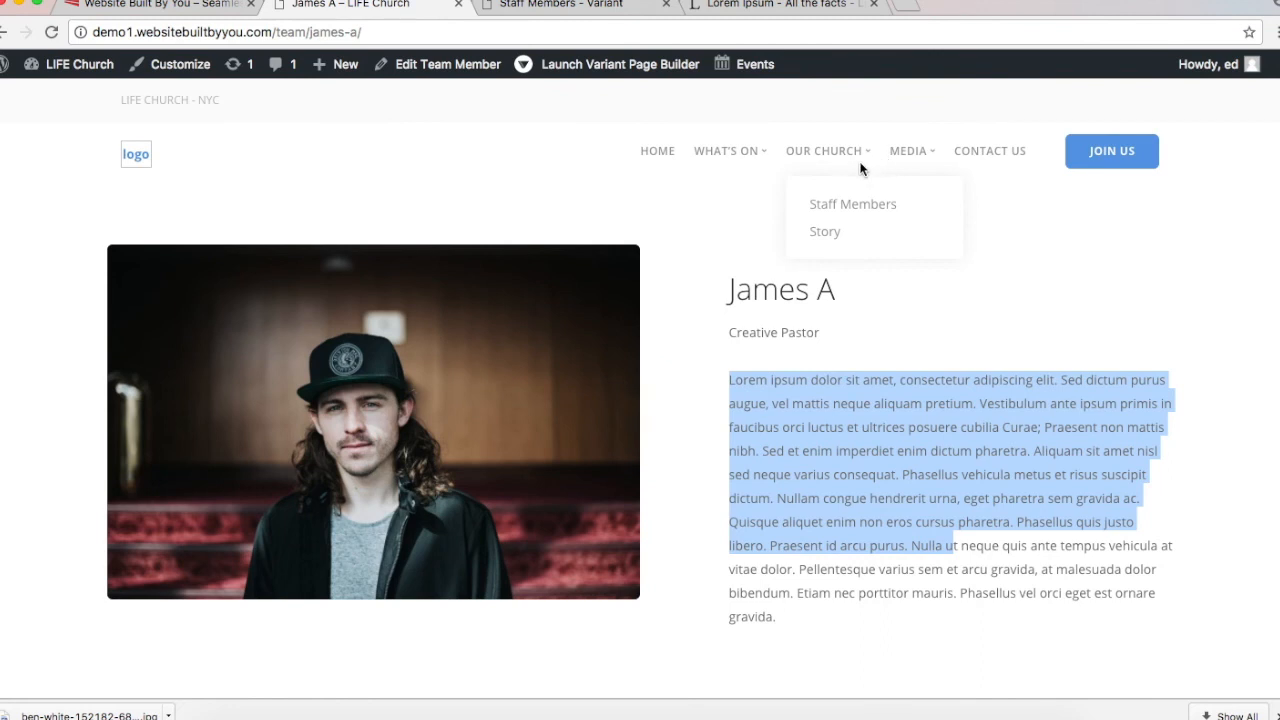
# Step: View the live Staff Members page with its darkened hero, then return to the Variant tab
pyautogui.click(852, 205)
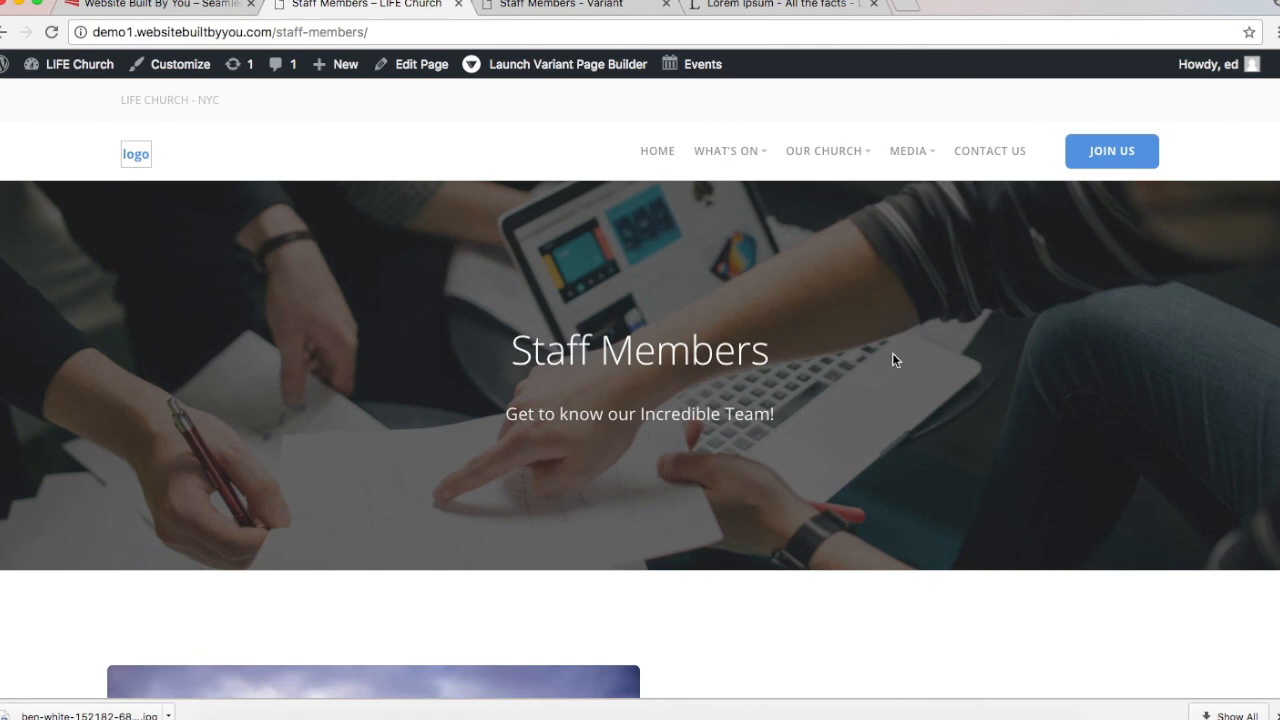
pyautogui.scroll(-1, 893, 355)
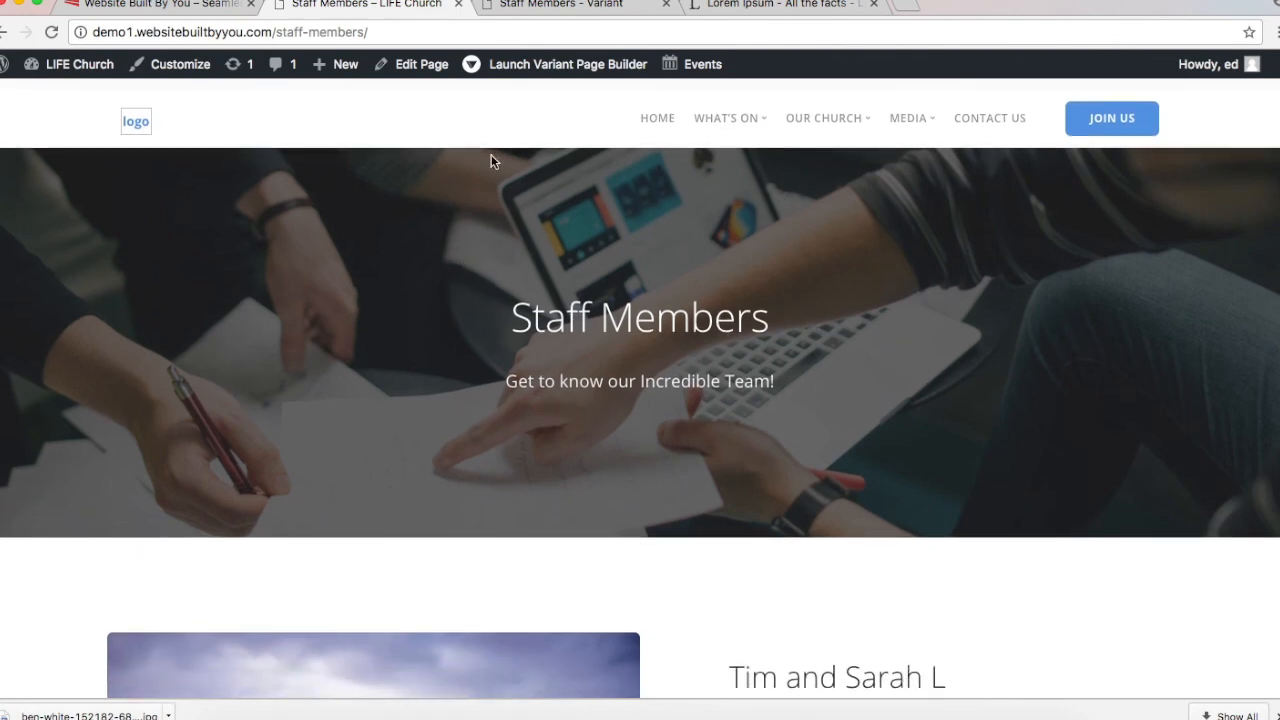
pyautogui.click(518, 4)
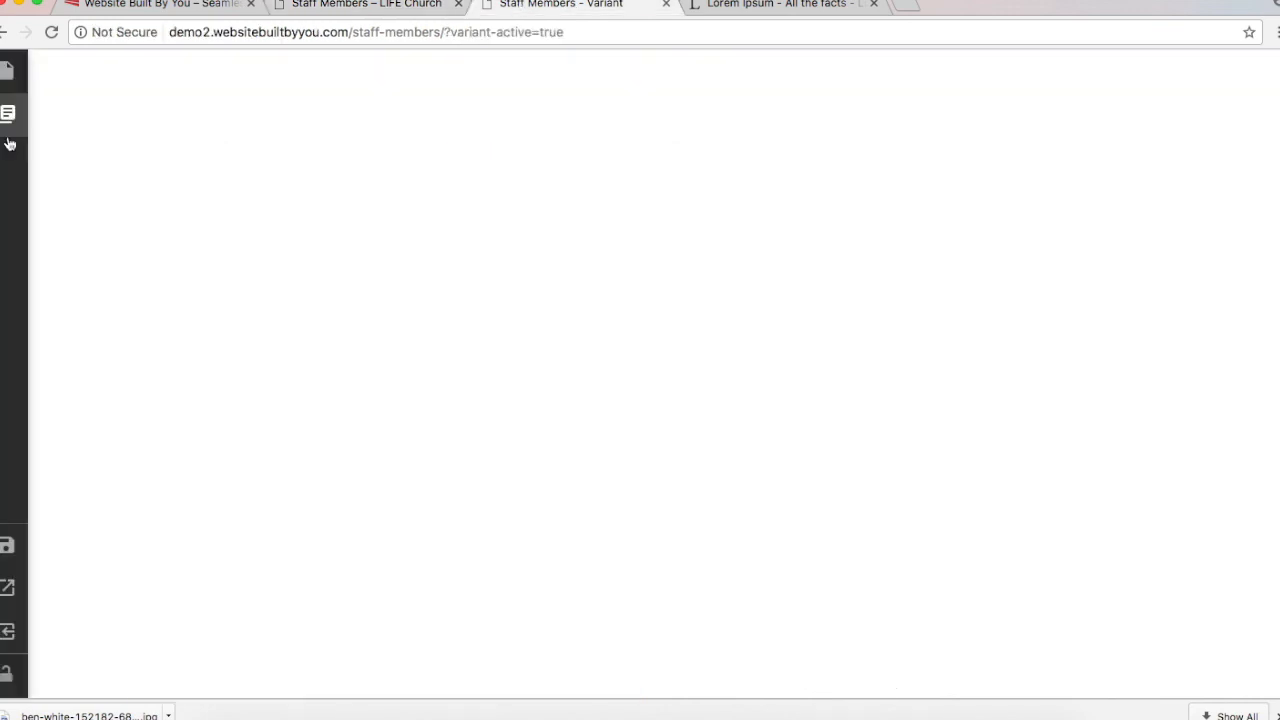
# Step: Filter the blocks panel to Covers and add the Cover Text 1 block to the Staff Members page
pyautogui.moveTo(18, 122)
pyautogui.click(172, 160)
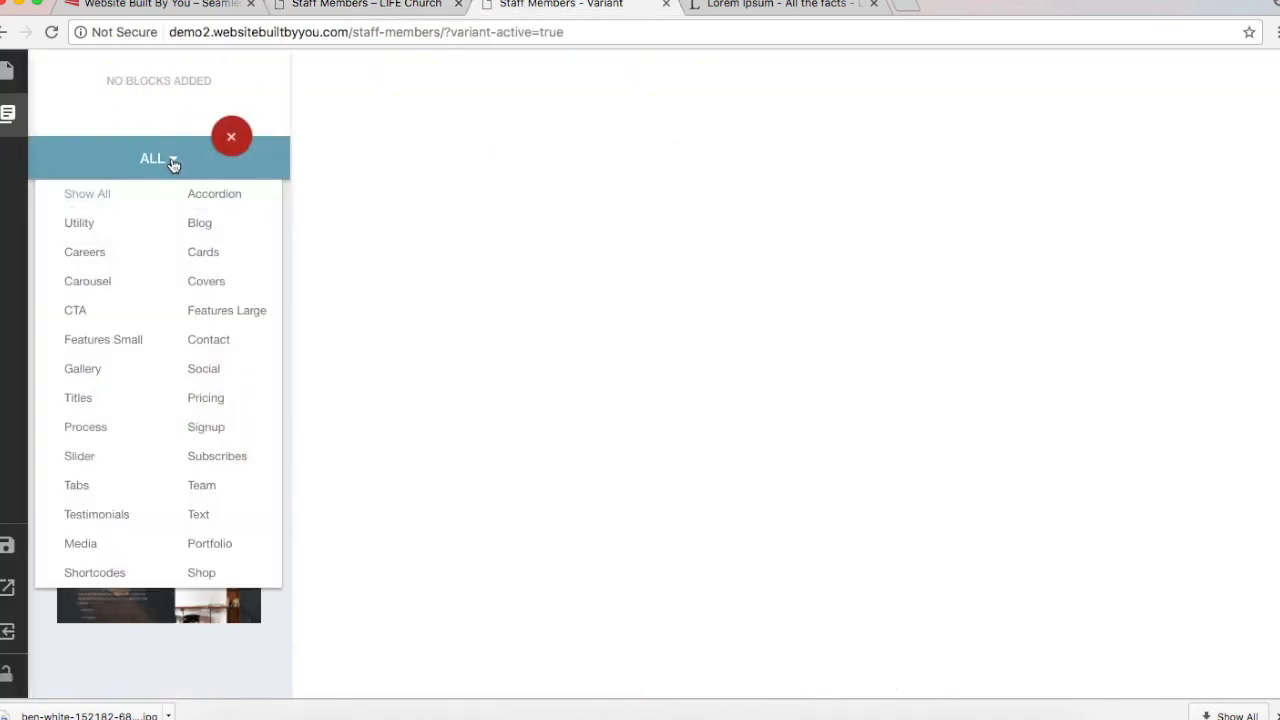
pyautogui.click(205, 283)
pyautogui.scroll(-20, 205, 289)
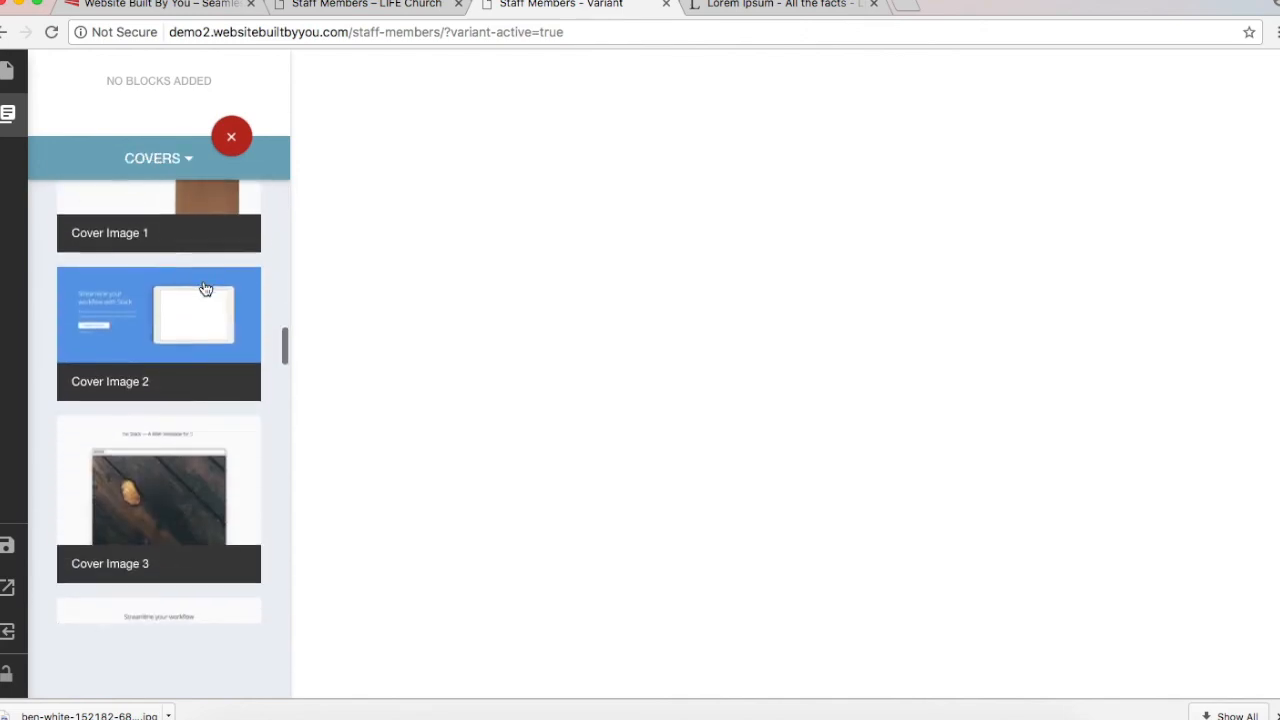
pyautogui.scroll(-5, 205, 289)
pyautogui.scroll(20, 205, 289)
pyautogui.scroll(-12, 205, 289)
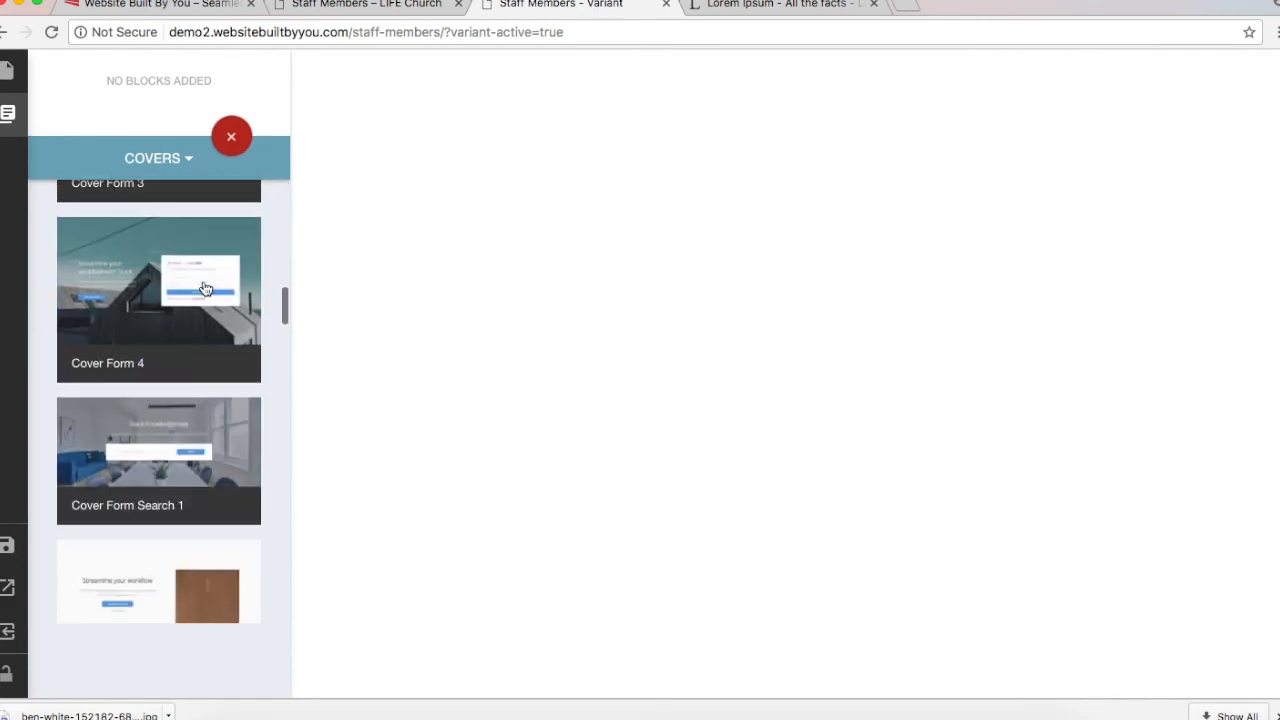
pyautogui.scroll(-10, 205, 289)
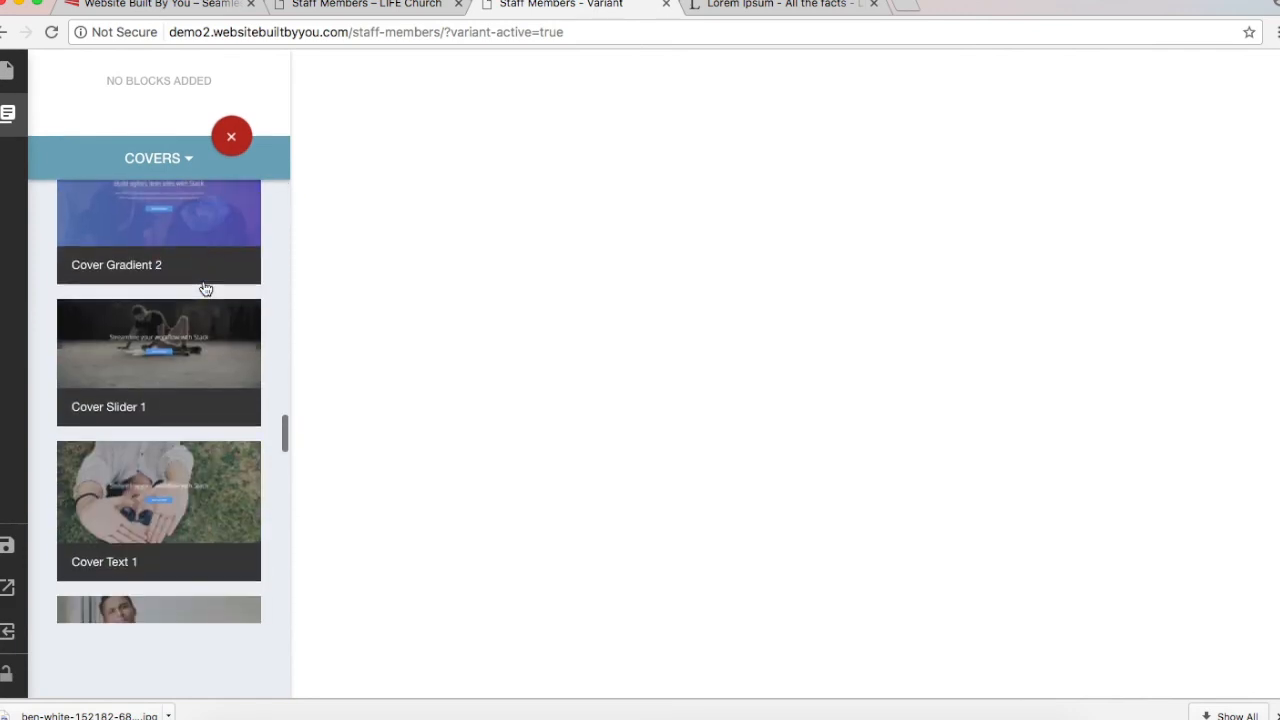
pyautogui.scroll(-5, 205, 289)
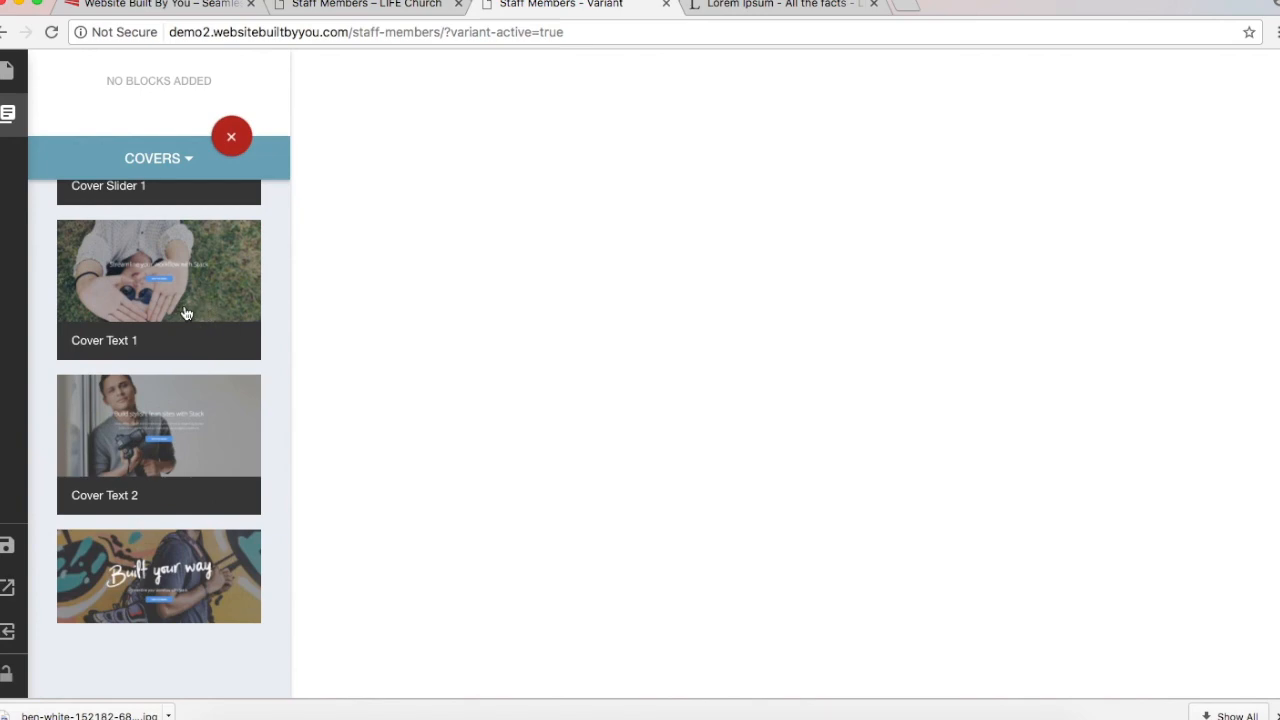
pyautogui.click(185, 313)
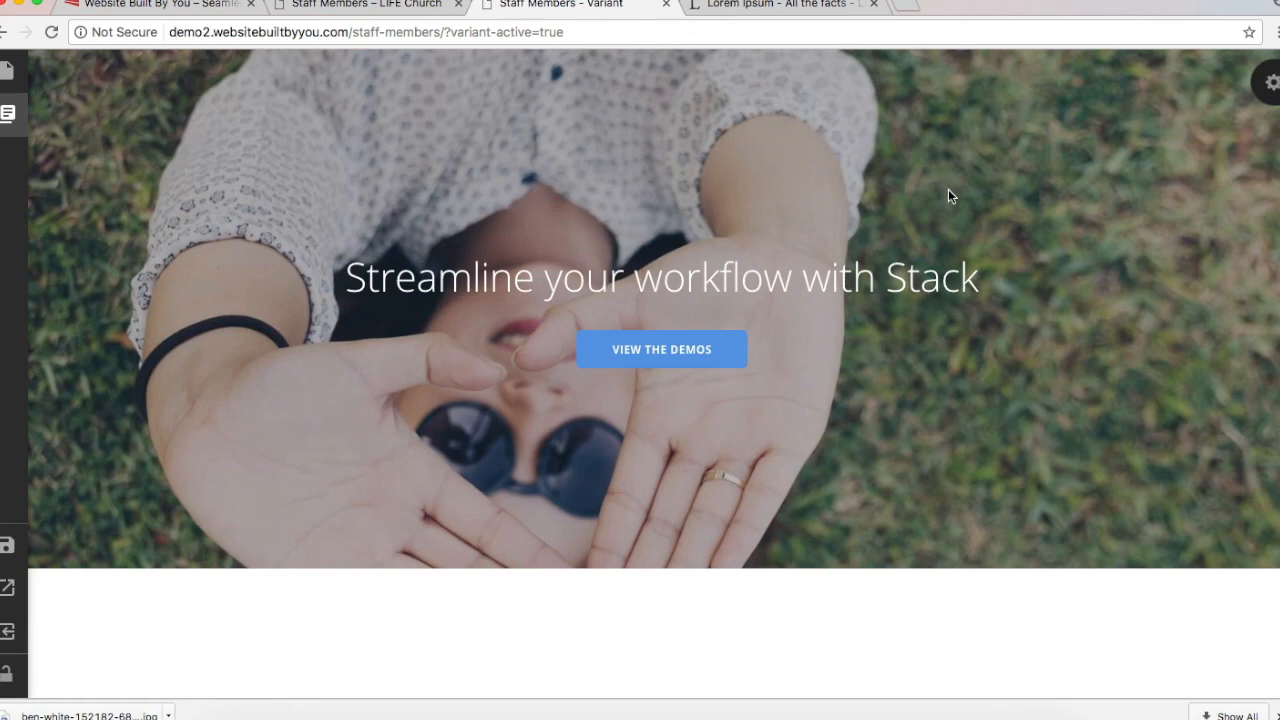
# Step: In the Cover Text 1 settings, keep the text alignment centred and enable Parallax
pyautogui.click(1272, 80)
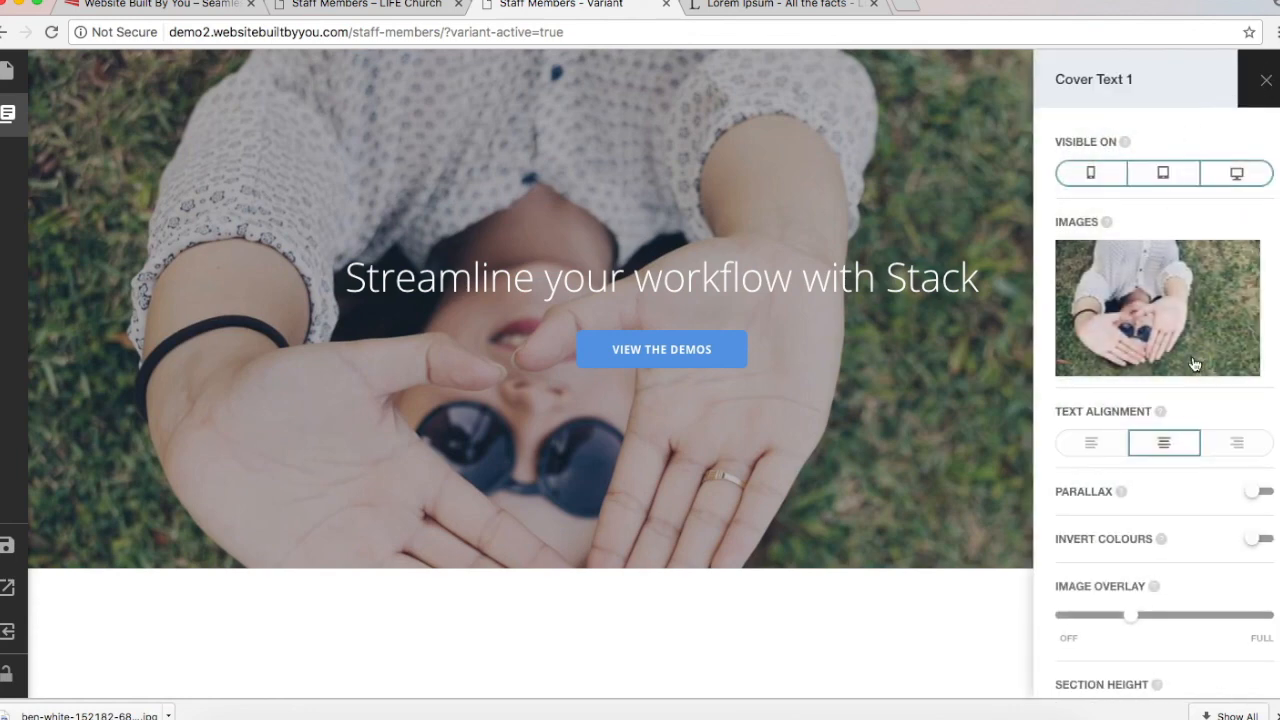
pyautogui.scroll(-2, 1192, 365)
pyautogui.scroll(3, 1192, 365)
pyautogui.scroll(-2, 1192, 365)
pyautogui.scroll(2, 1190, 364)
pyautogui.click(1110, 443)
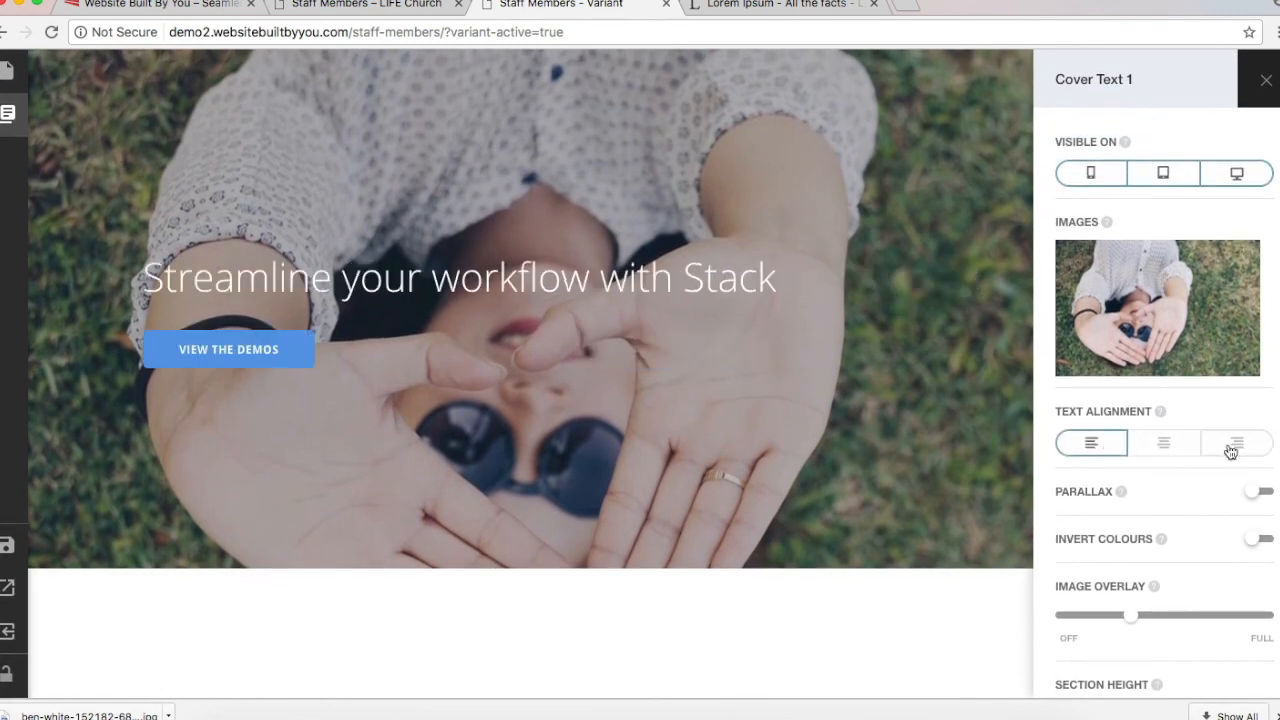
pyautogui.click(1230, 450)
pyautogui.click(1142, 446)
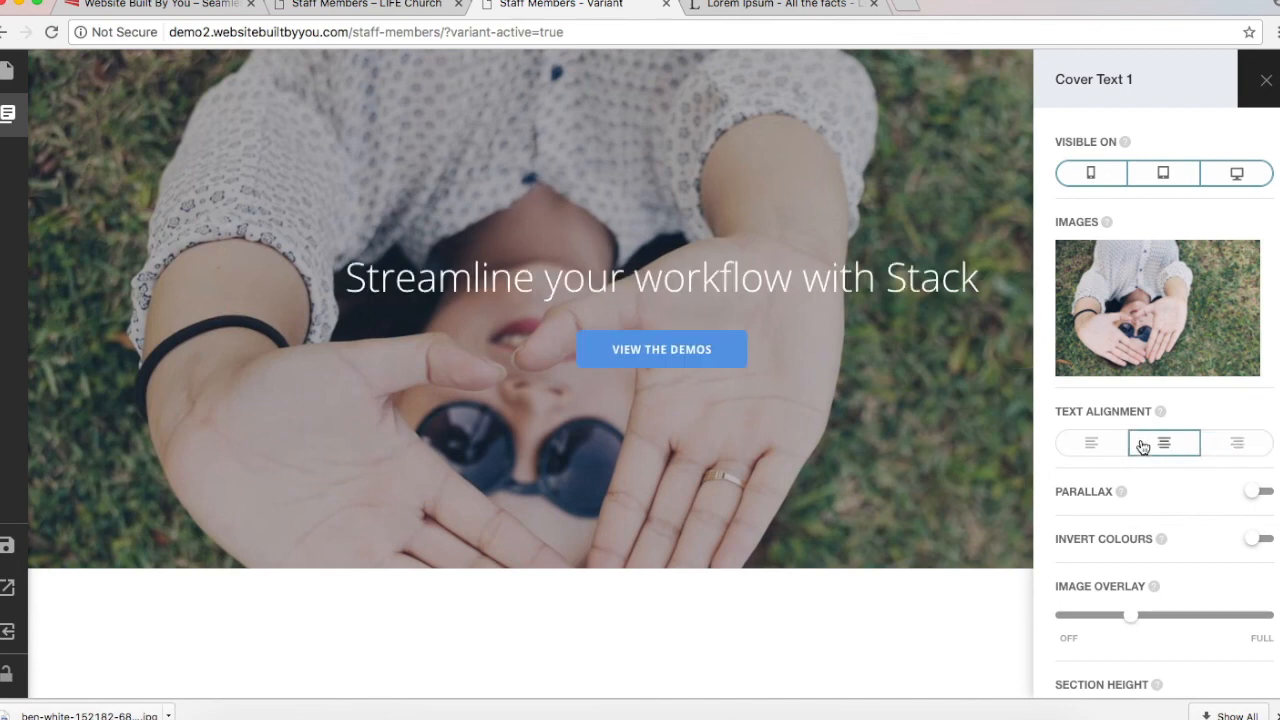
pyautogui.click(1216, 441)
pyautogui.click(1168, 444)
pyautogui.click(1256, 496)
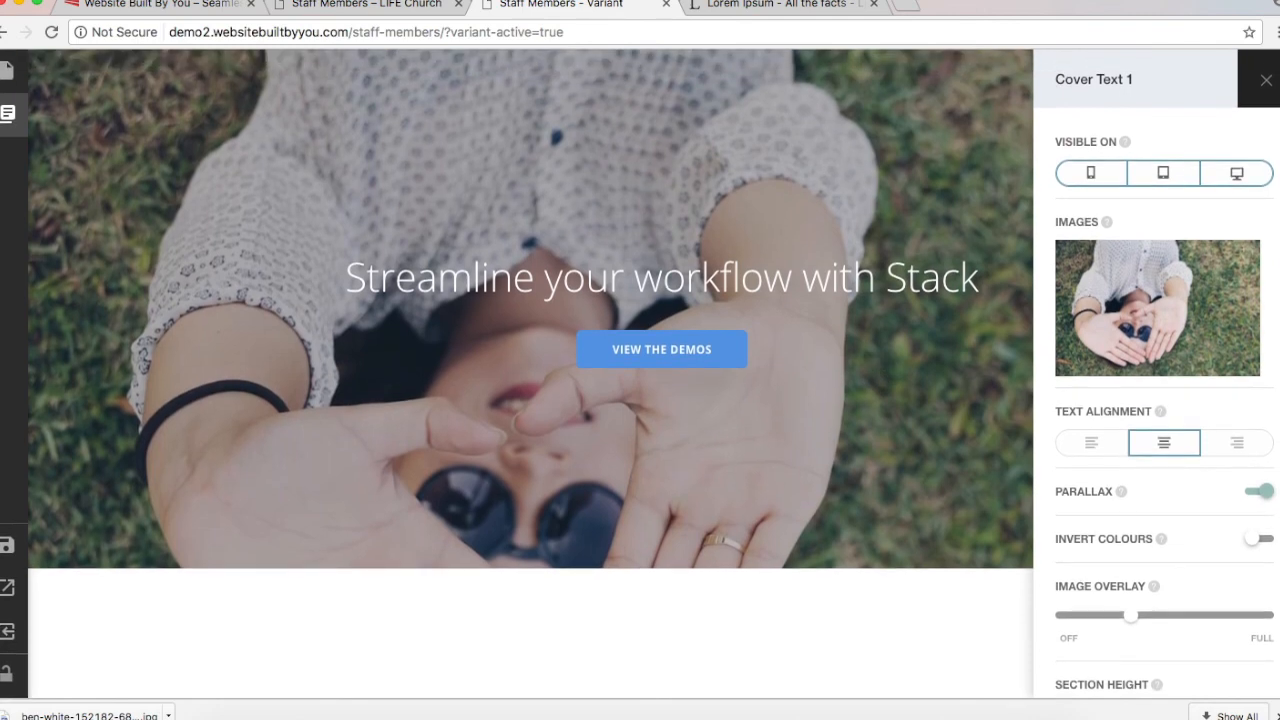
# Step: Switch to the LIFE Church live Staff Members page and review it
pyautogui.click(390, 6)
pyautogui.scroll(-5, 614, 441)
pyautogui.scroll(5, 611, 443)
pyautogui.scroll(-1, 612, 443)
pyautogui.scroll(-2, 611, 443)
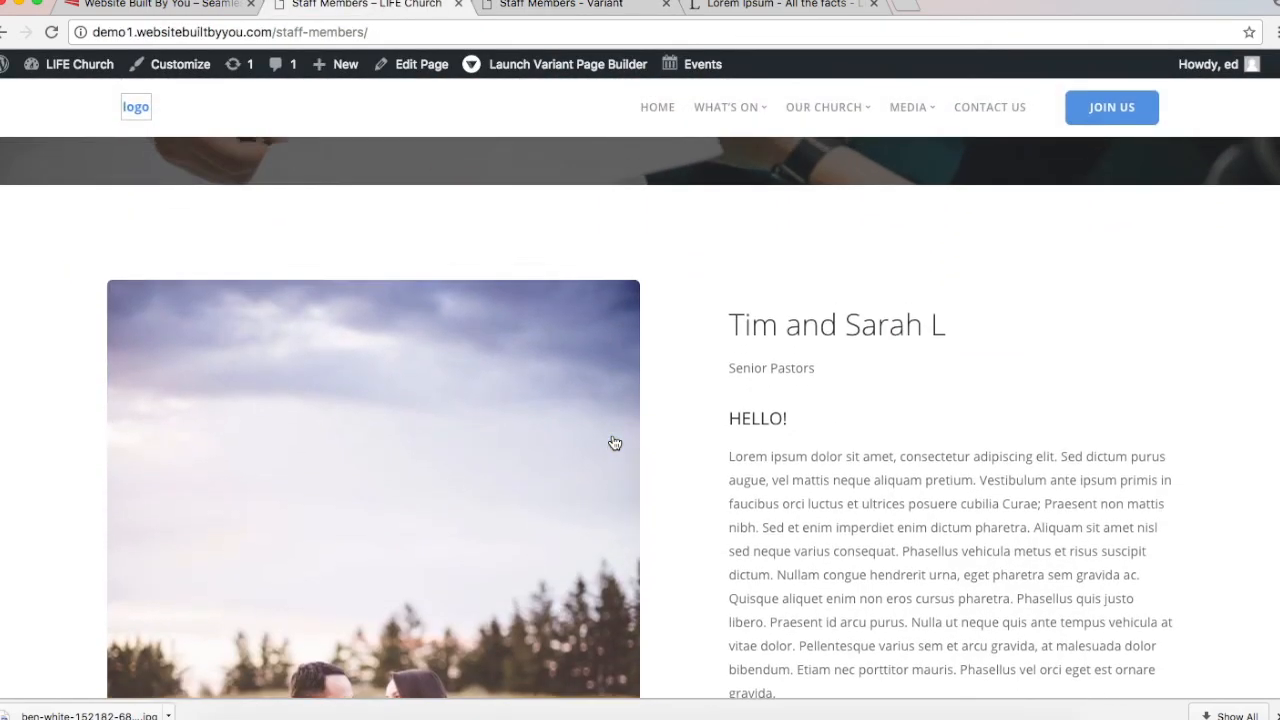
# Step: Review the live page's darkened hero, then return to the Staff Members – Variant tab
pyautogui.scroll(5, 611, 440)
pyautogui.scroll(-3, 594, 480)
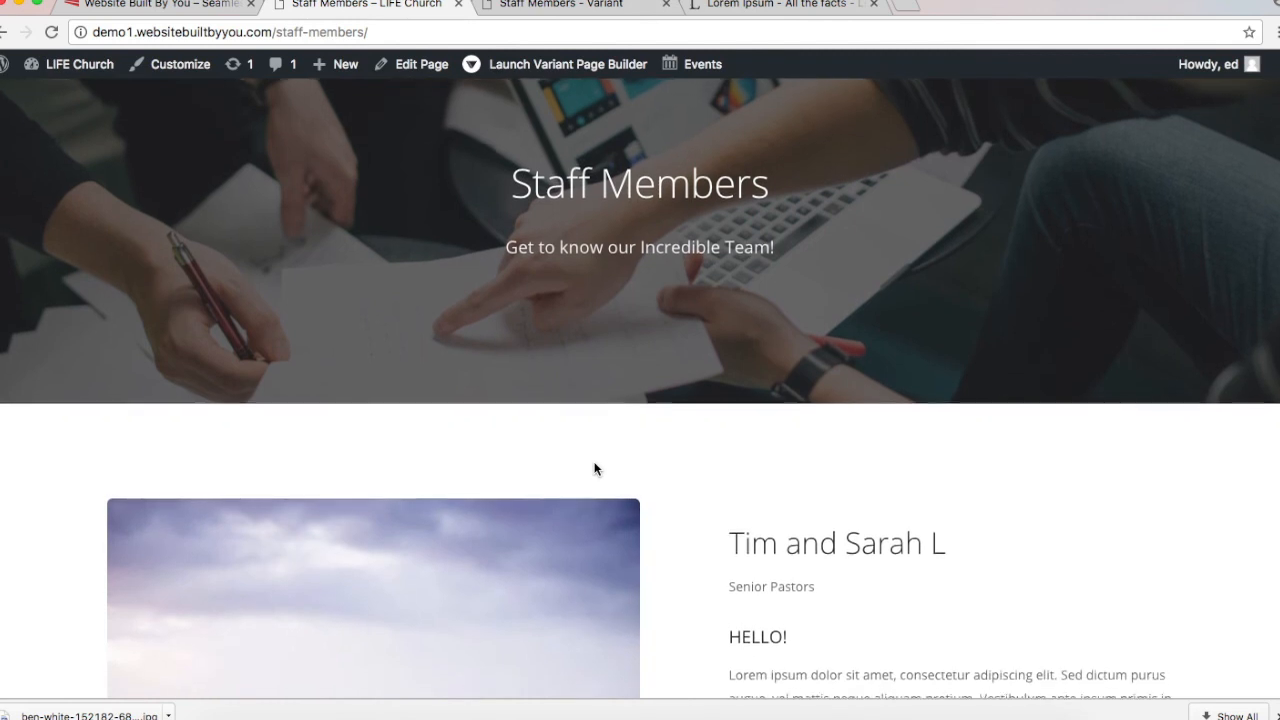
pyautogui.scroll(4, 594, 470)
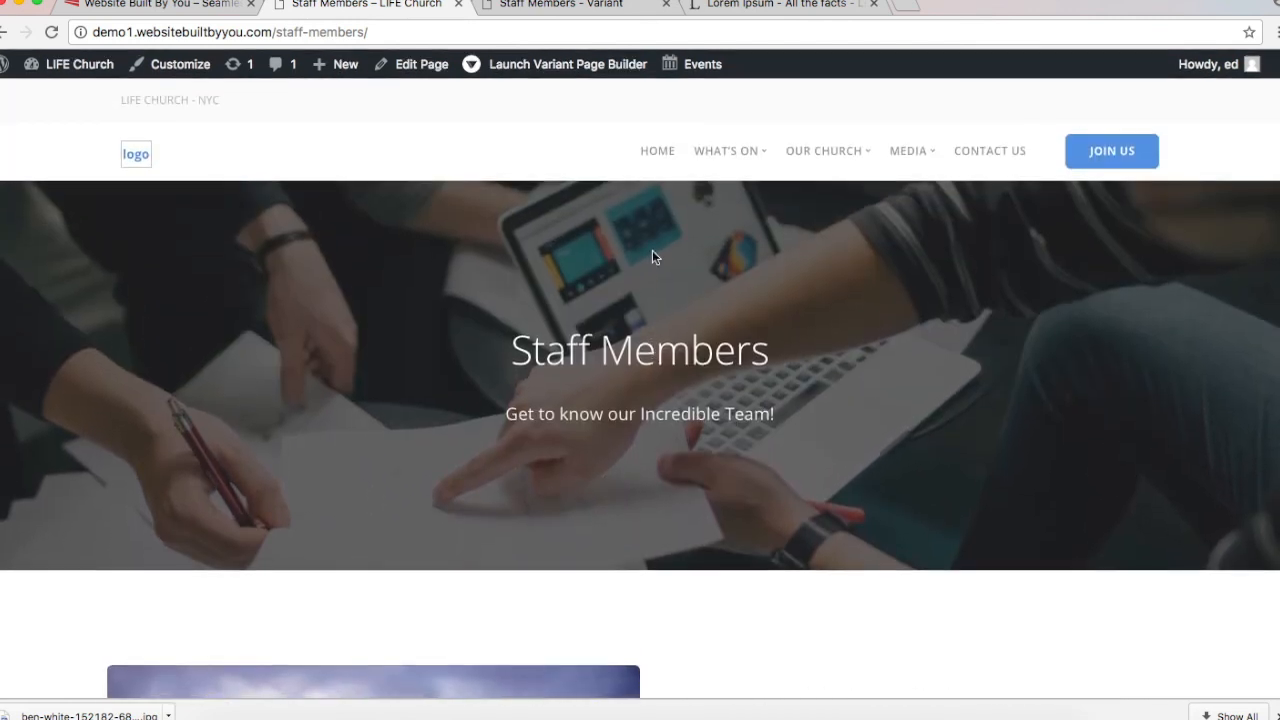
pyautogui.click(515, 10)
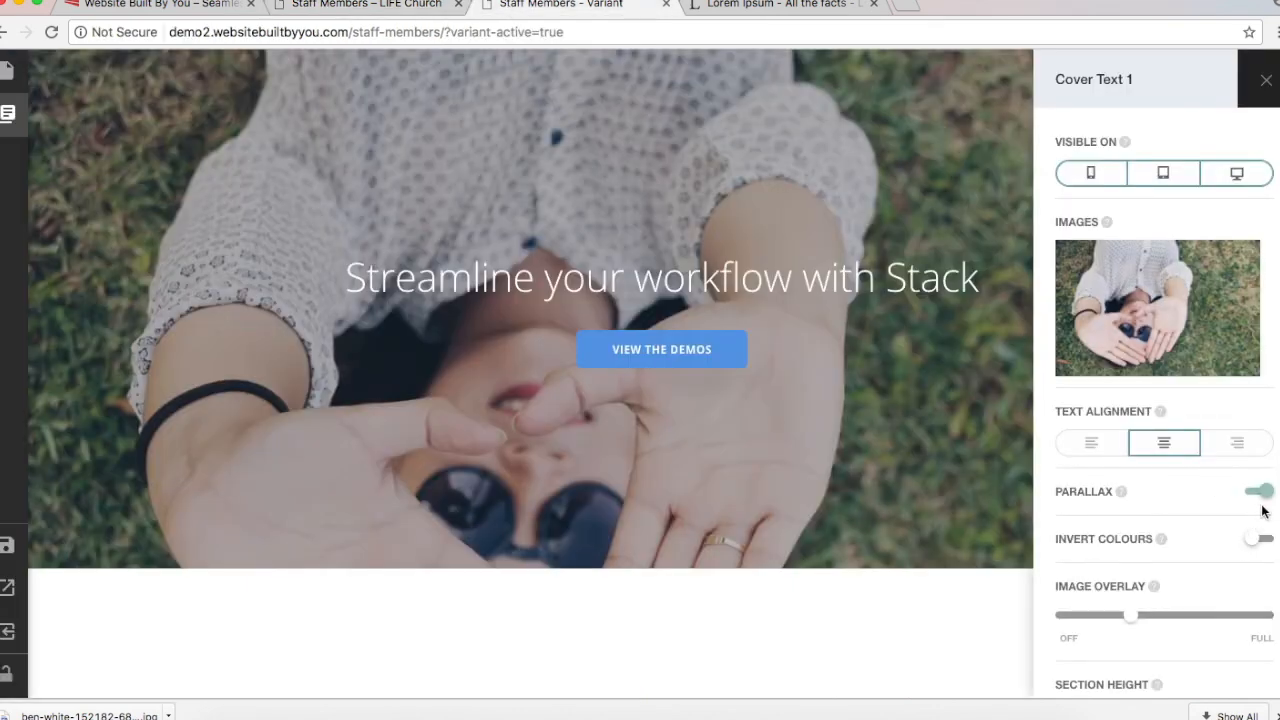
# Step: Leave Invert Colours off, set Image Overlay to about a third, and open the media library
pyautogui.scroll(-2, 1166, 486)
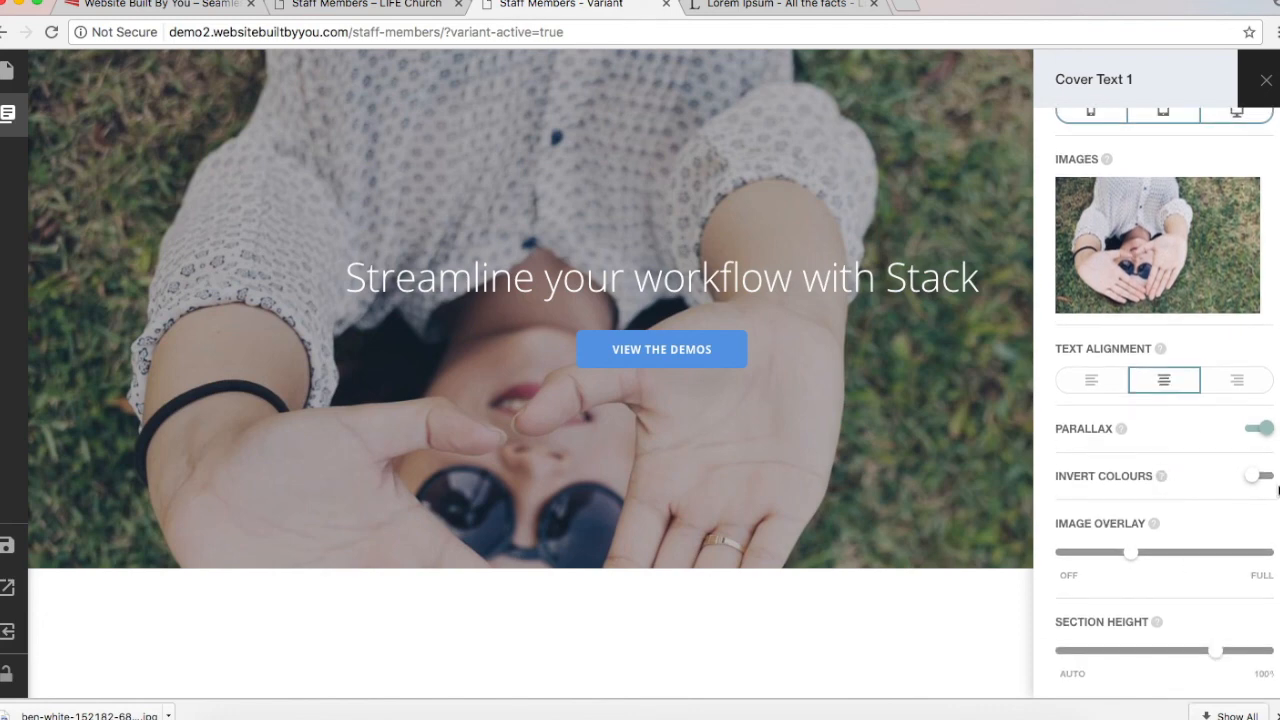
pyautogui.click(1264, 477)
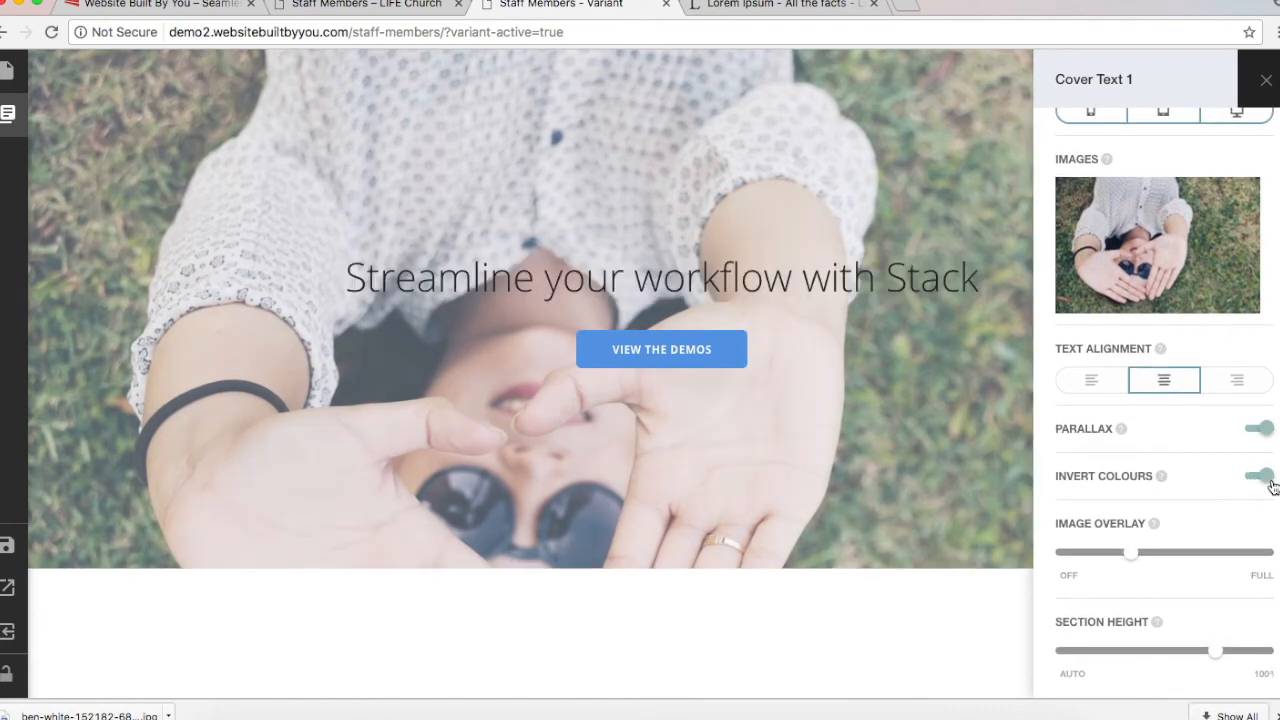
pyautogui.click(1268, 482)
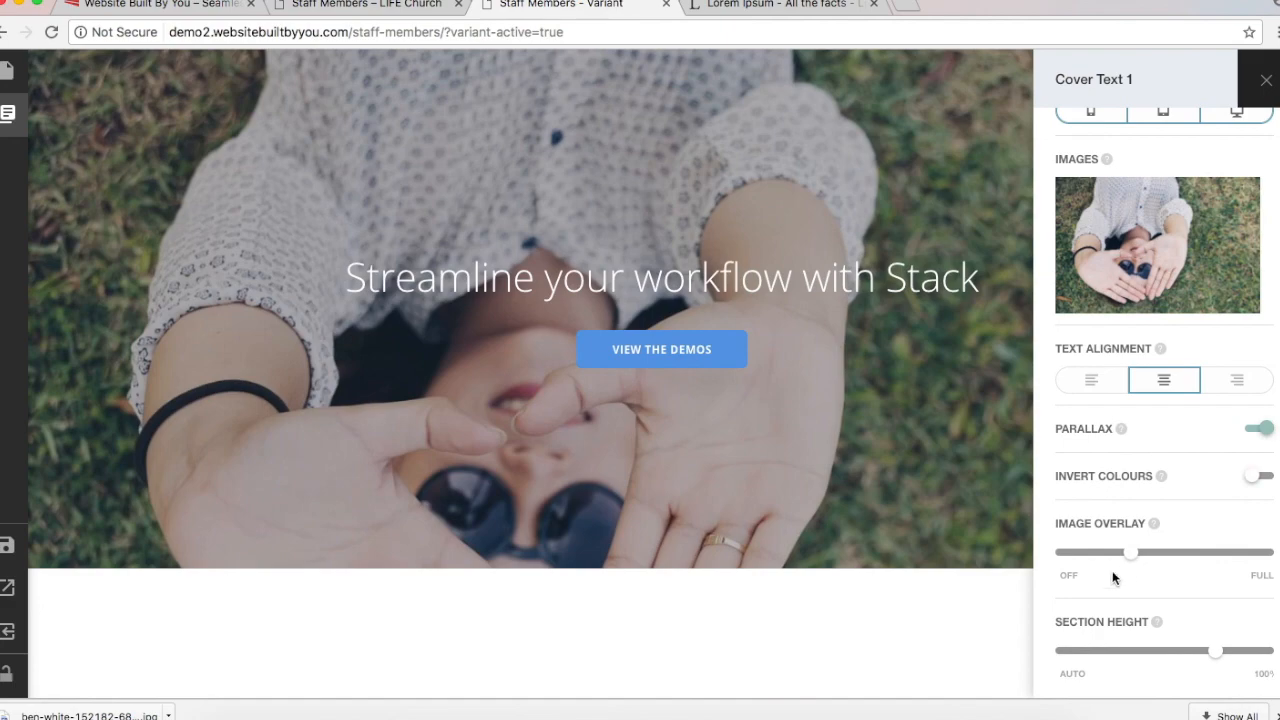
pyautogui.moveTo(1133, 558); pyautogui.dragTo(1257, 602)
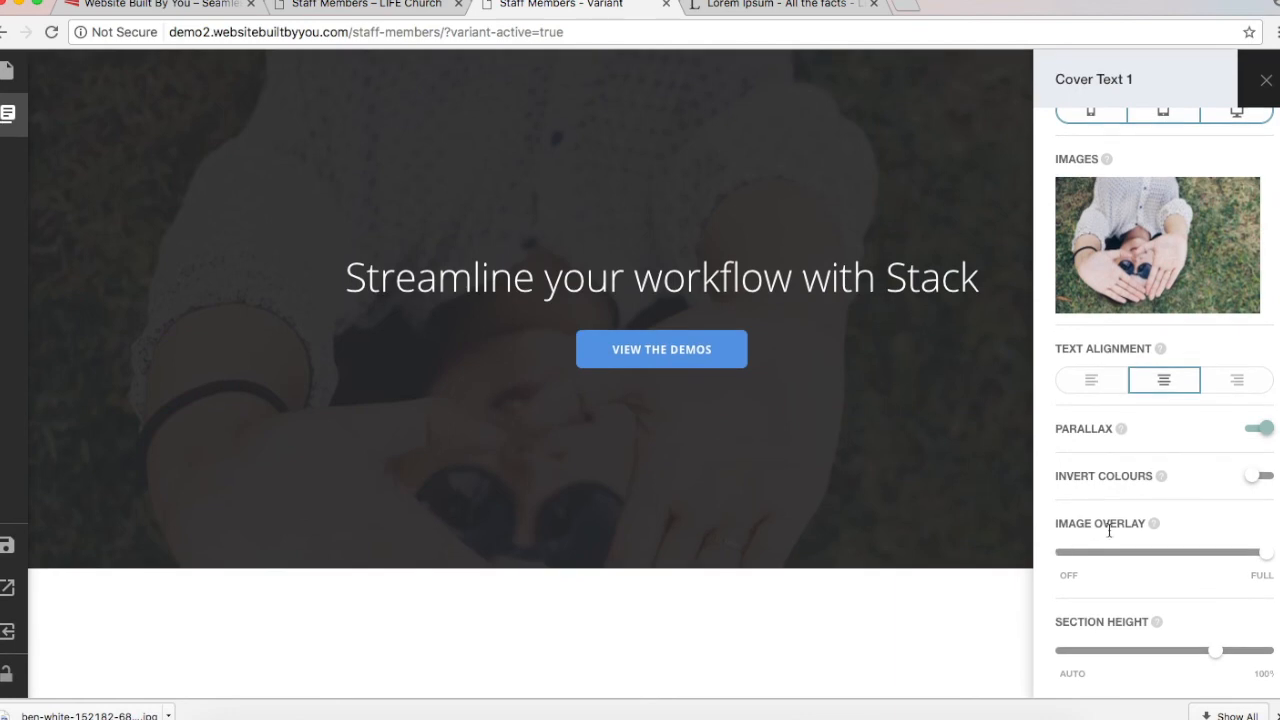
pyautogui.click(1259, 480)
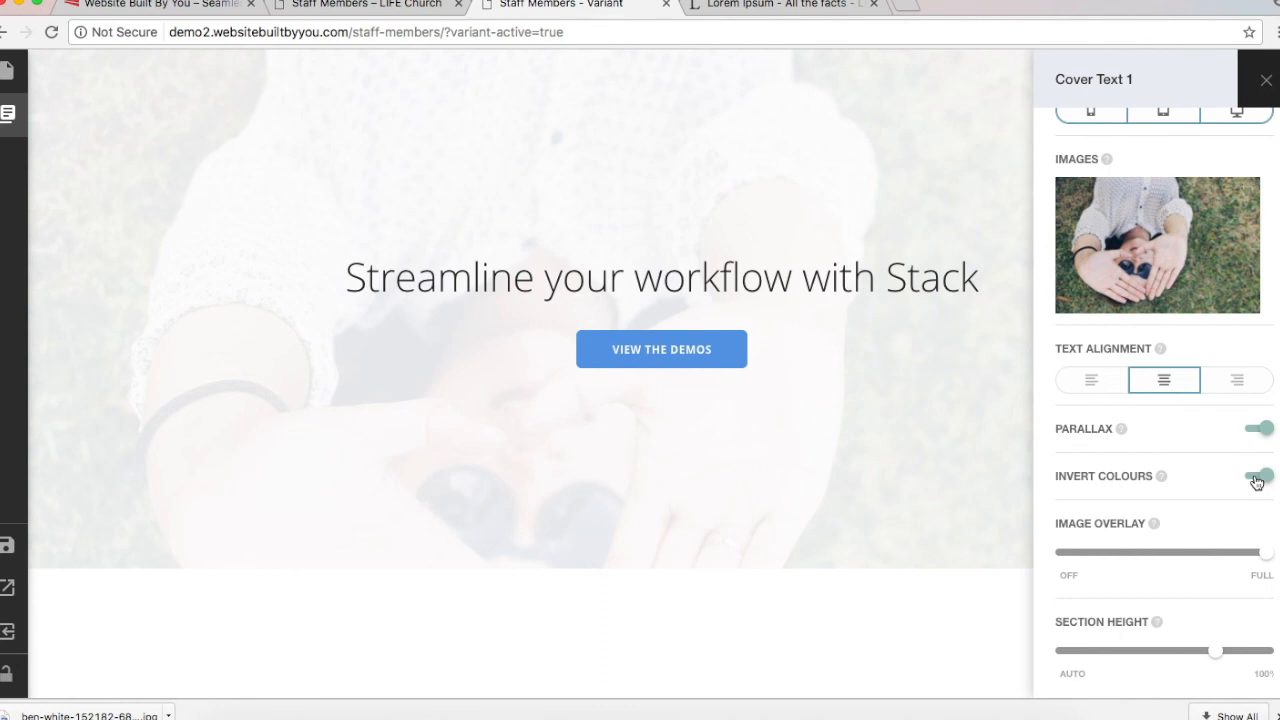
pyautogui.click(1257, 480)
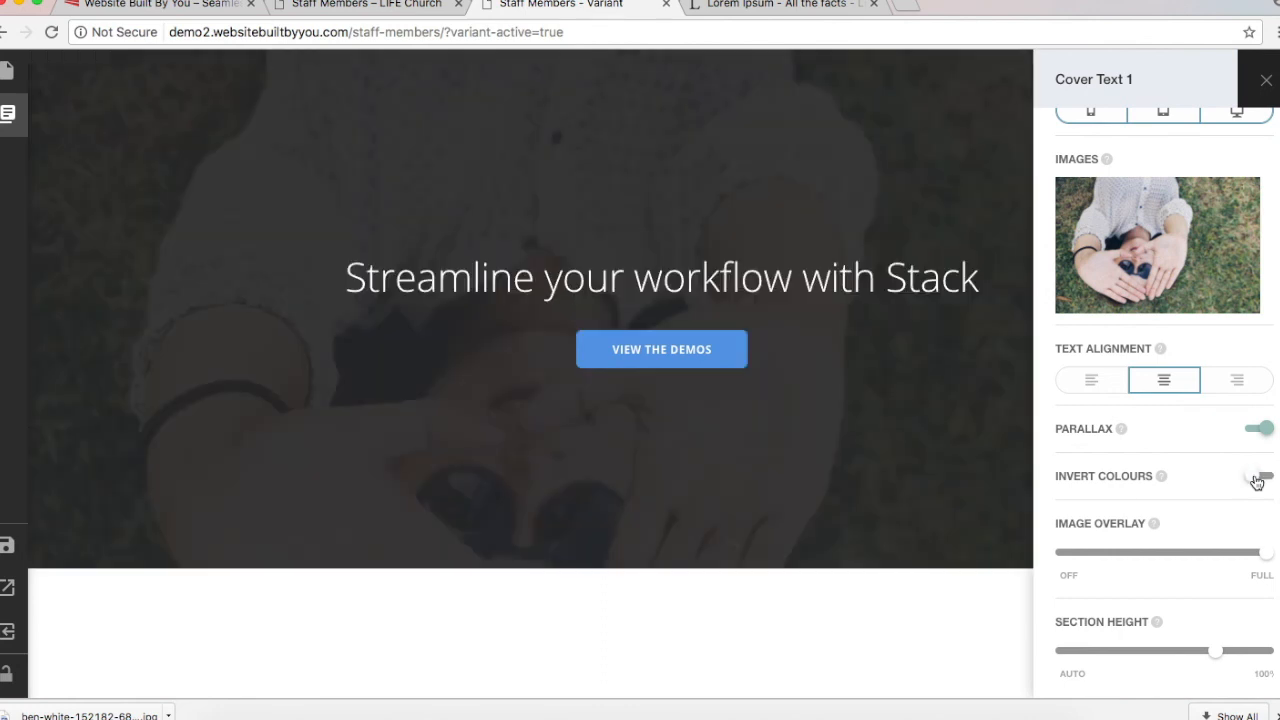
pyautogui.moveTo(1267, 556); pyautogui.dragTo(1130, 552)
pyautogui.click(1157, 206)
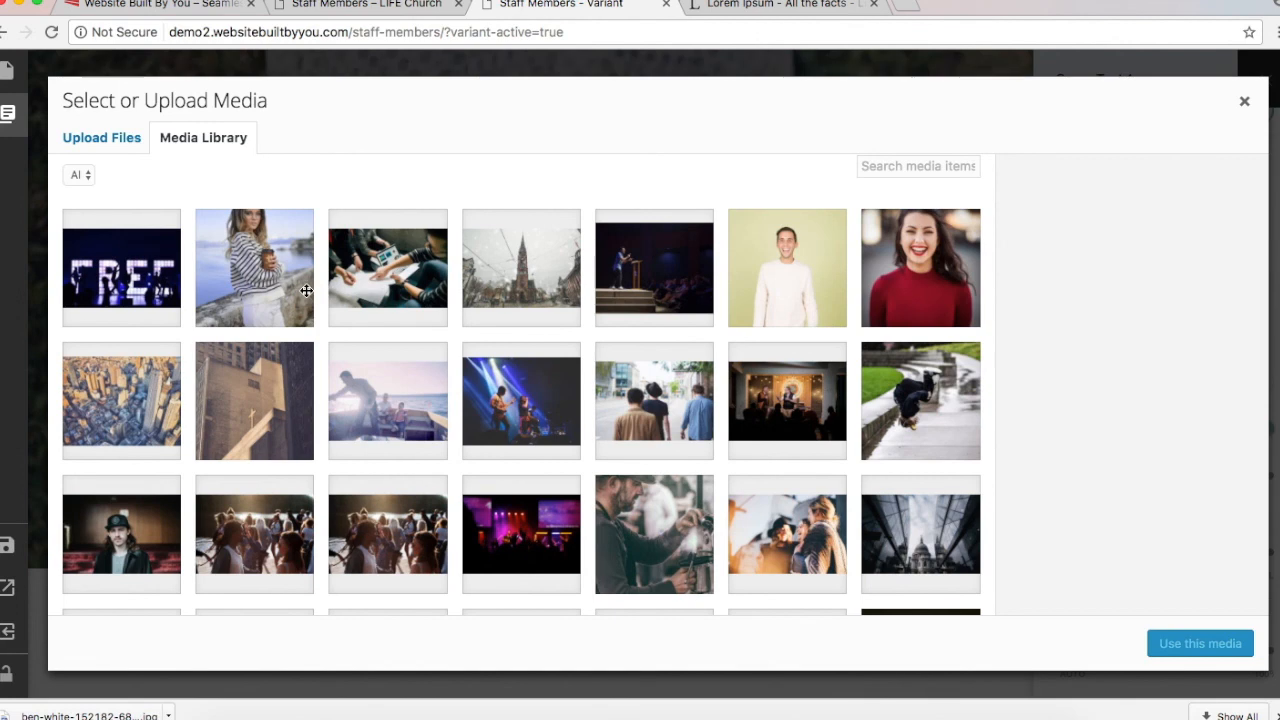
# Step: Use stefan-stefancik-257625.jpg, the laptop photo, as the cover background image
pyautogui.click(380, 270)
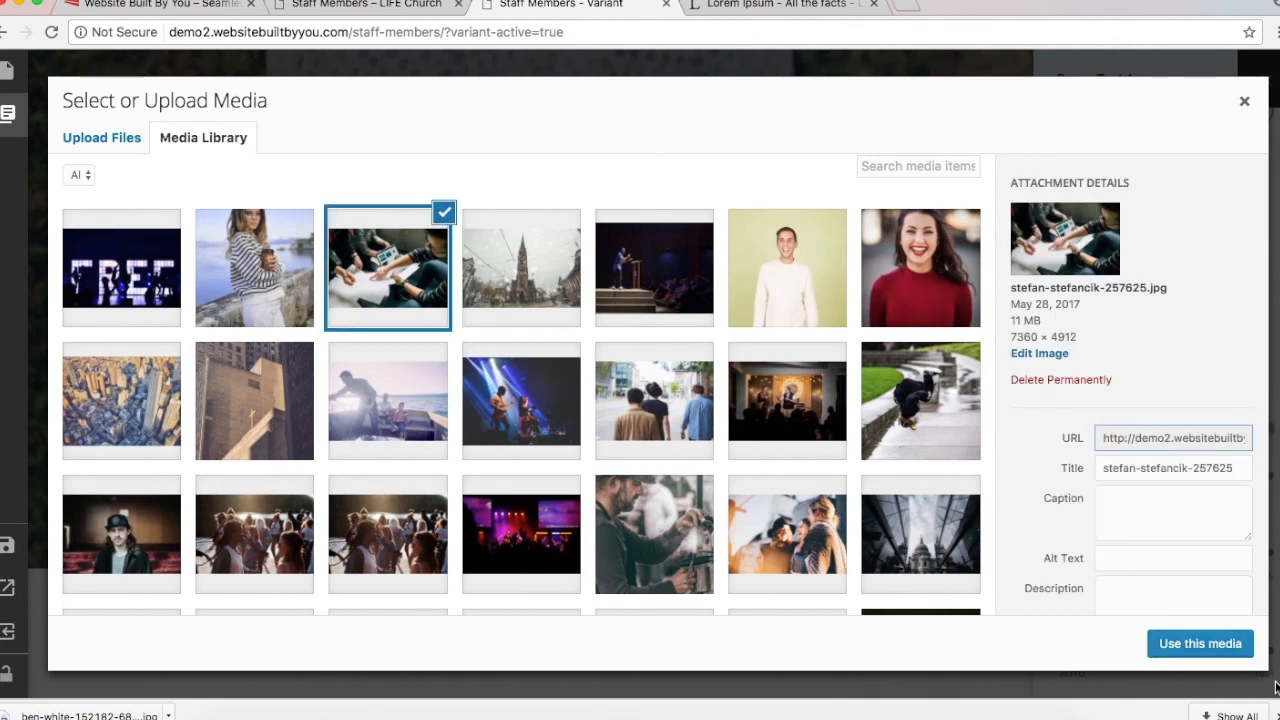
pyautogui.click(1213, 645)
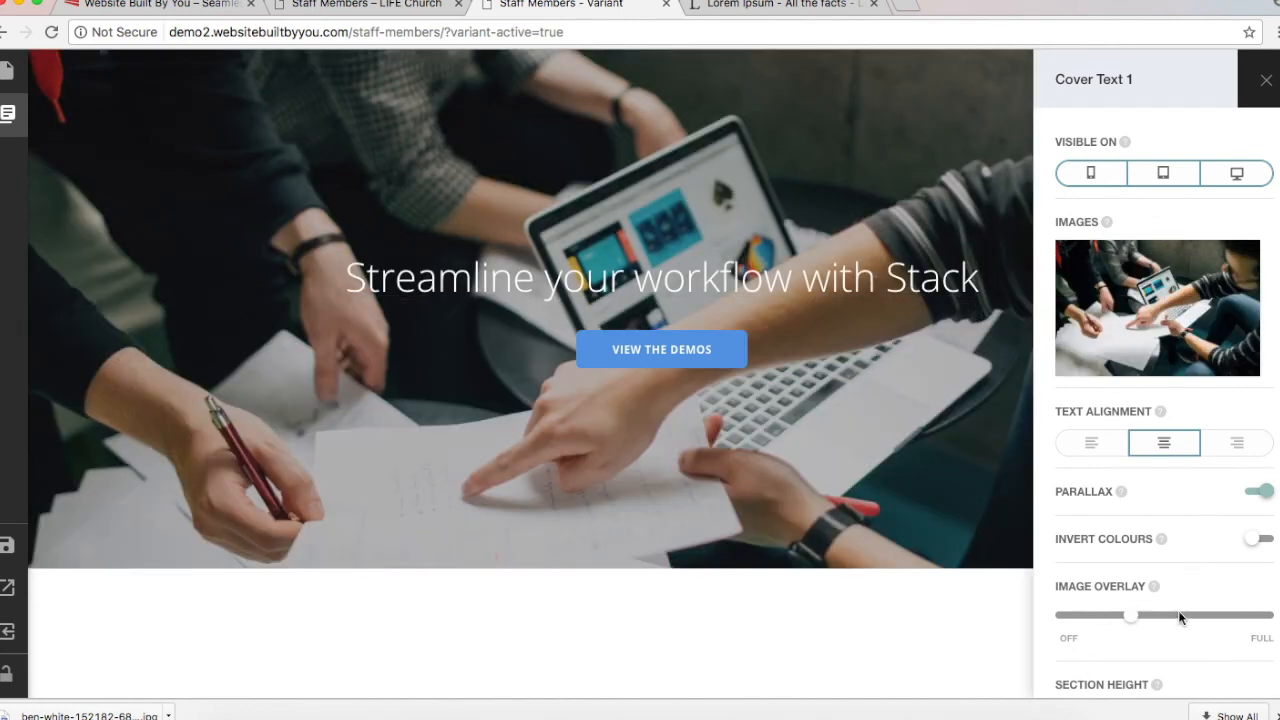
# Step: Set Image Overlay almost to Full and Section Height to just below 100%
pyautogui.moveTo(1128, 617); pyautogui.dragTo(1235, 620)
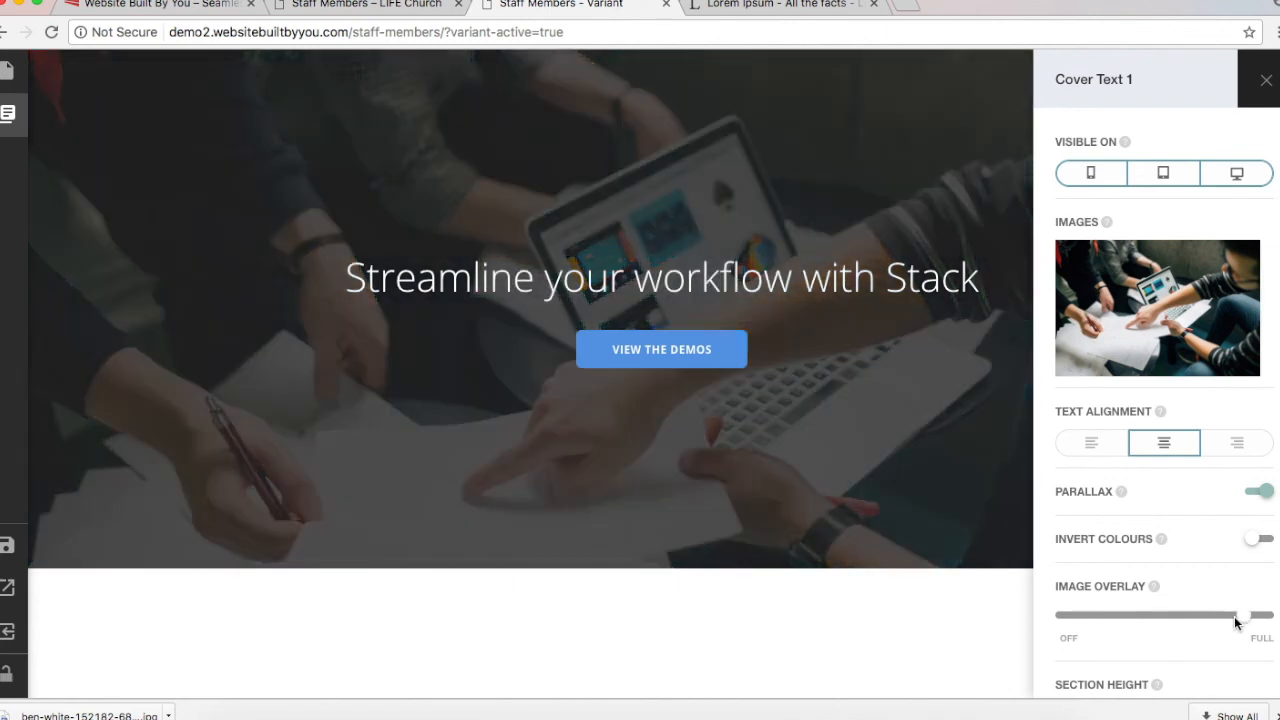
pyautogui.scroll(-2, 1233, 616)
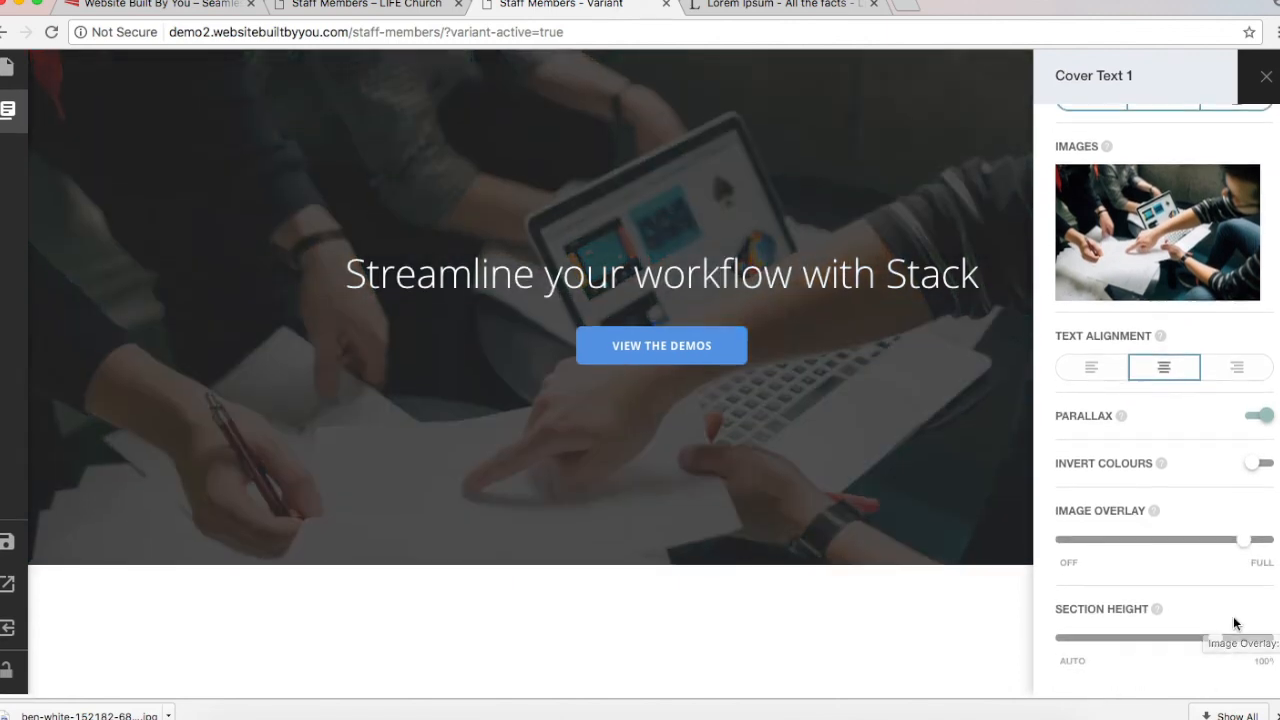
pyautogui.moveTo(1229, 648); pyautogui.dragTo(1026, 646)
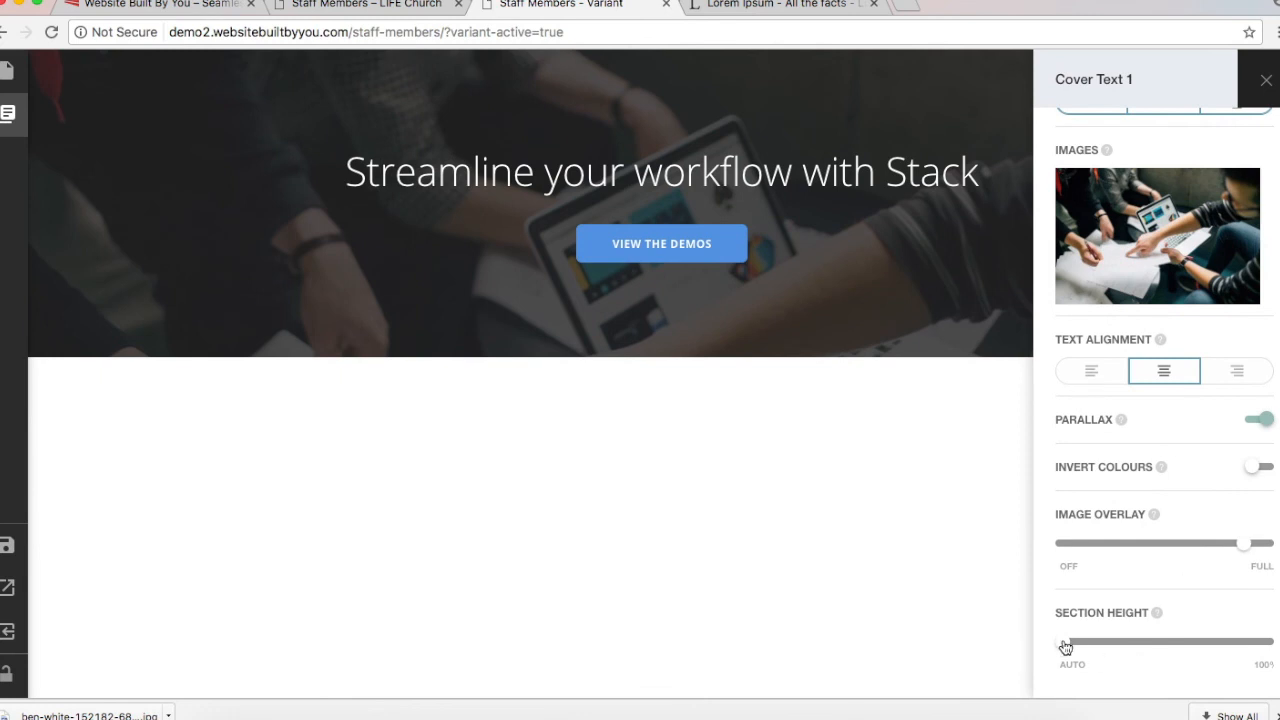
pyautogui.moveTo(1065, 645); pyautogui.dragTo(1188, 641)
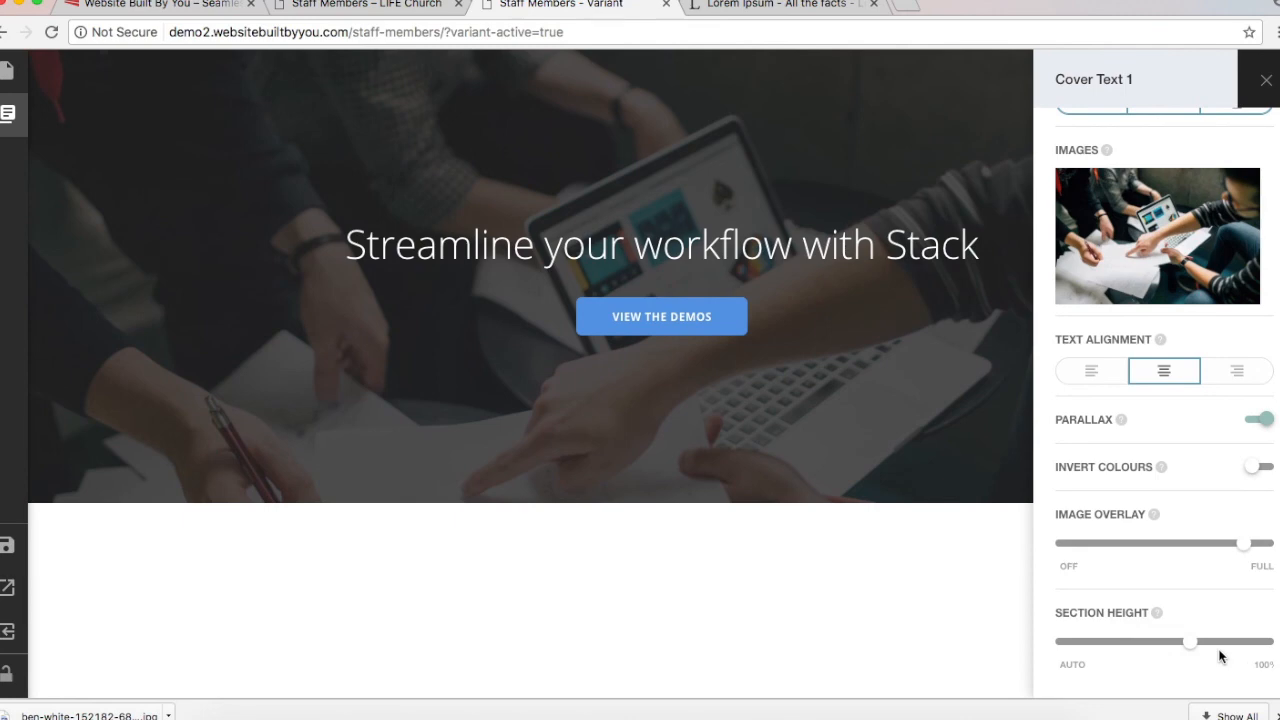
pyautogui.moveTo(1190, 648); pyautogui.dragTo(1270, 657)
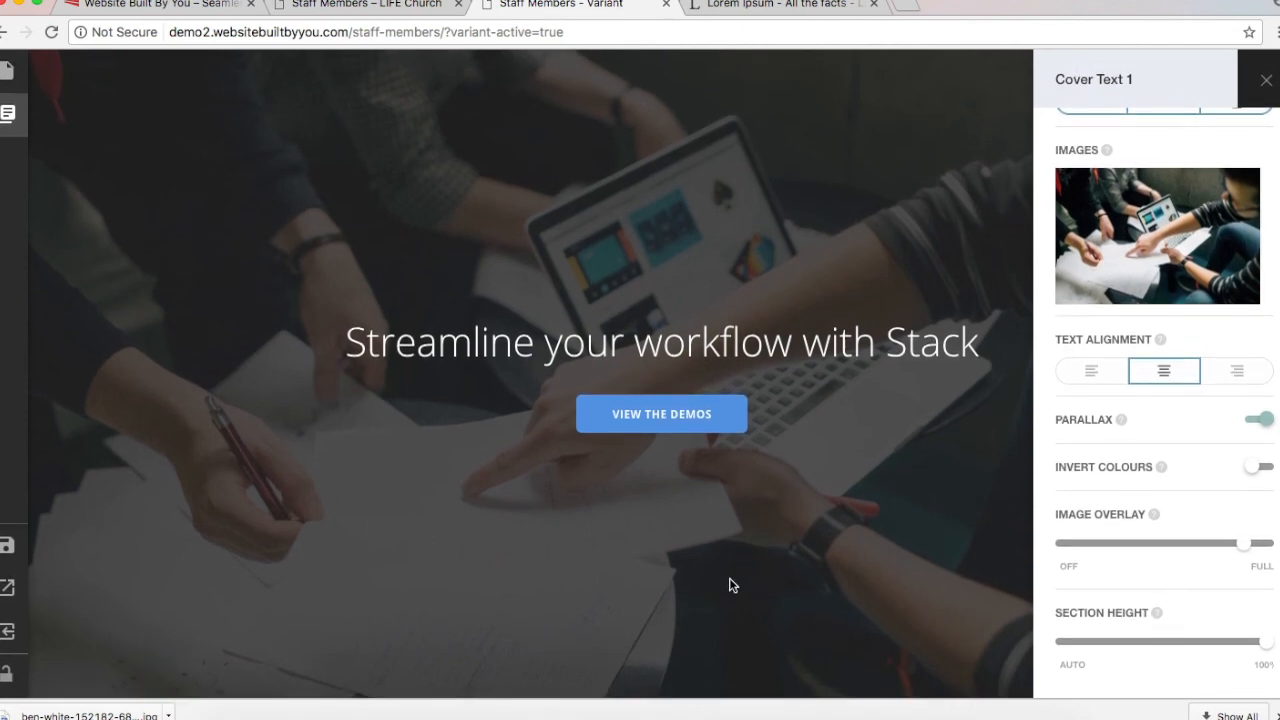
pyautogui.moveTo(1268, 648); pyautogui.dragTo(1232, 643)
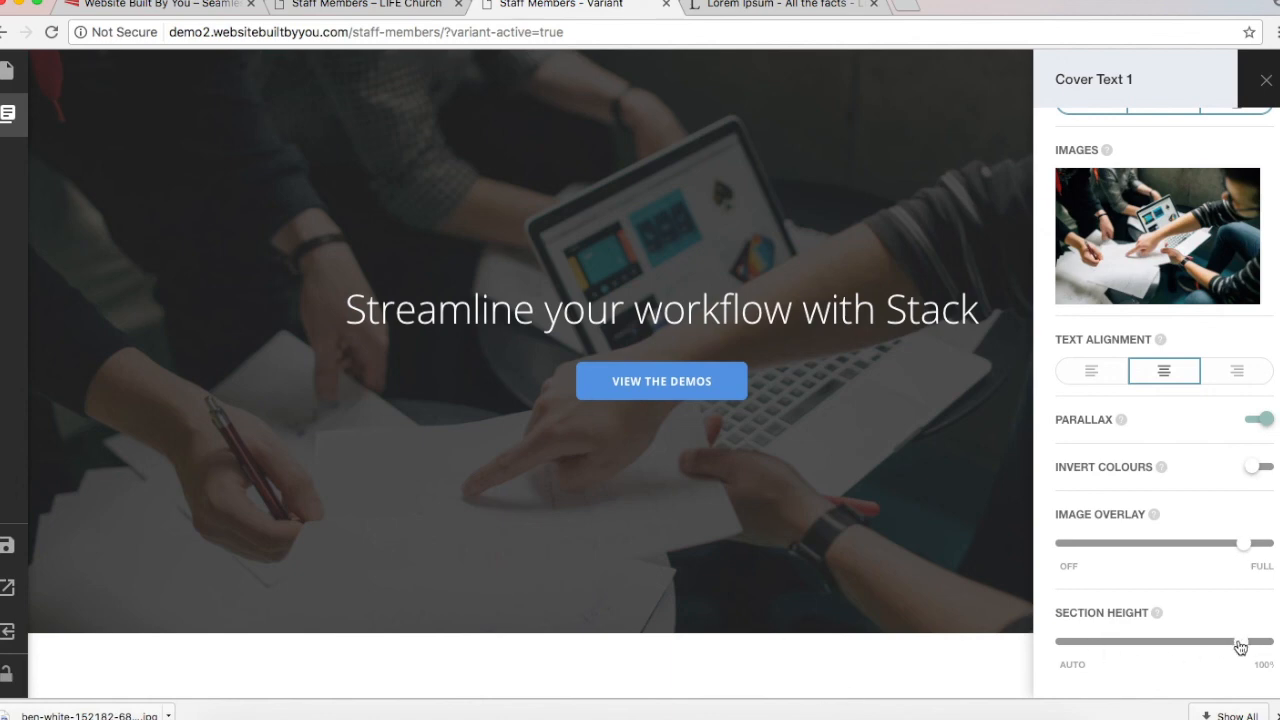
# Step: Lower the cover's Section Height slightly and close the Cover Text 1 settings
pyautogui.moveTo(1238, 647)
pyautogui.mouseDown()
pyautogui.moveTo(1201, 640)
pyautogui.moveTo(1214, 643)
pyautogui.mouseUp()
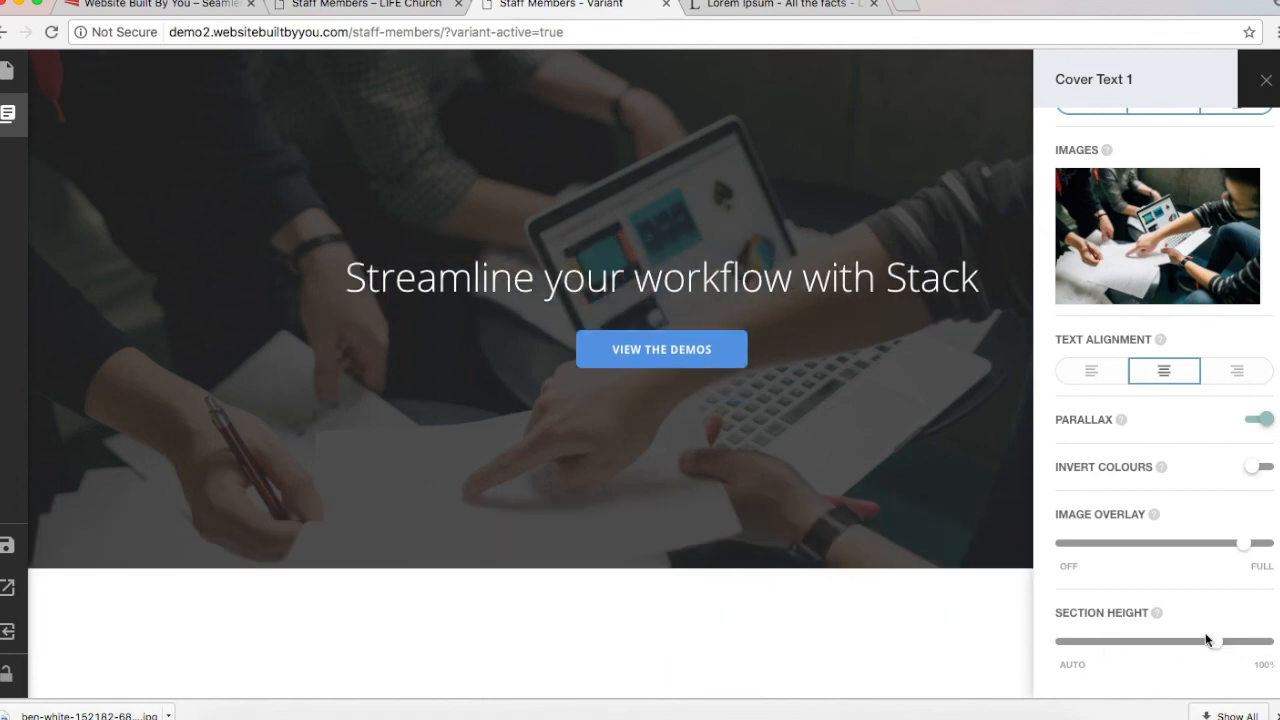
pyautogui.click(1270, 72)
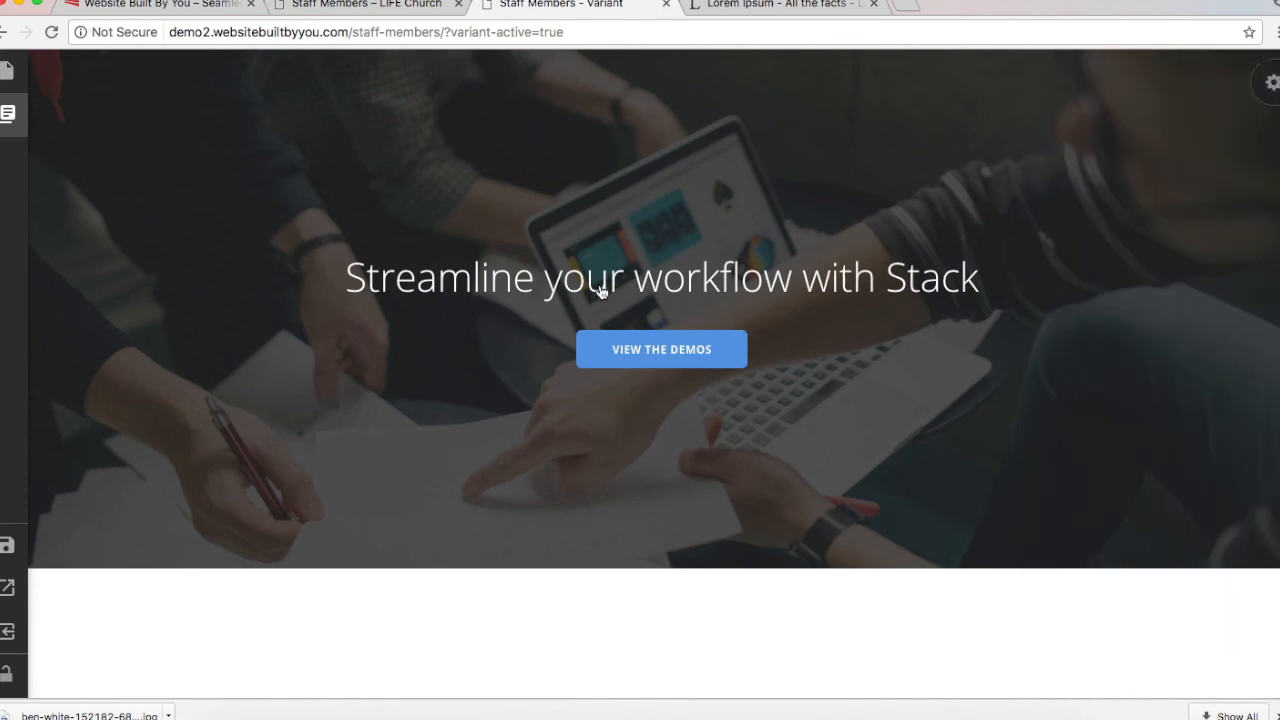
# Step: Replace the cover heading text with 'Staff Members' and save it
pyautogui.click(676, 282)
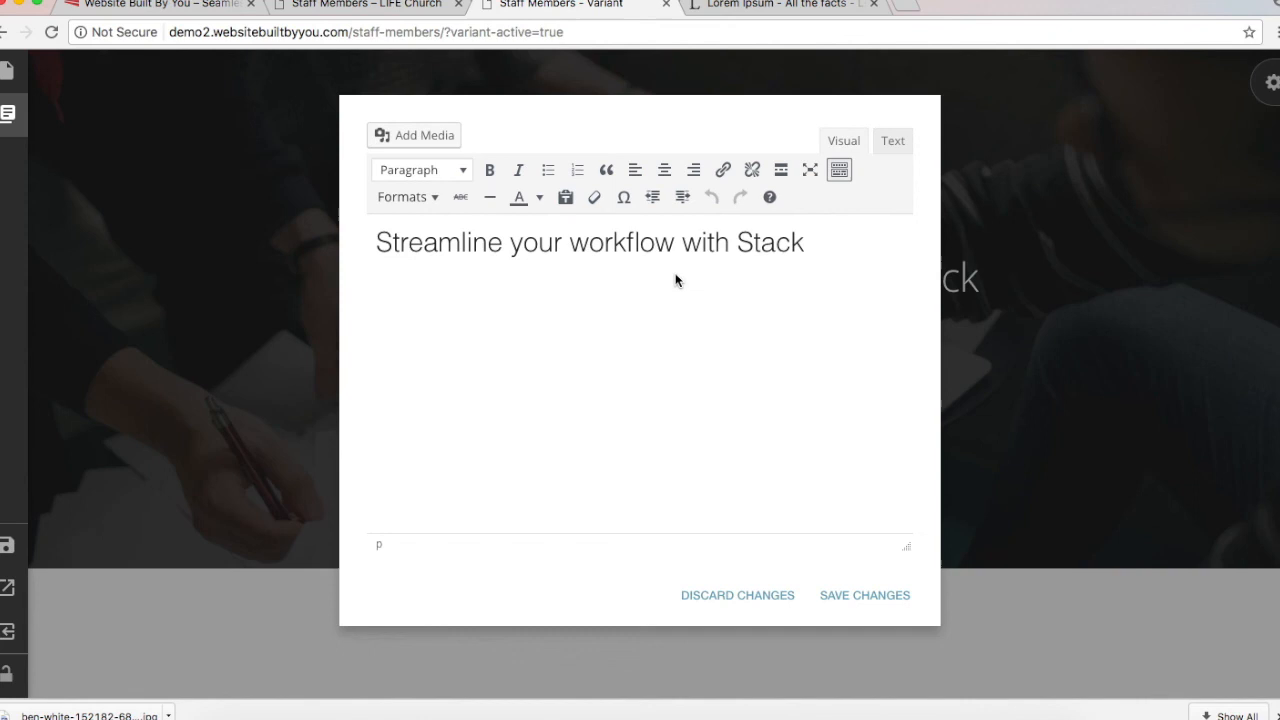
pyautogui.click(736, 597)
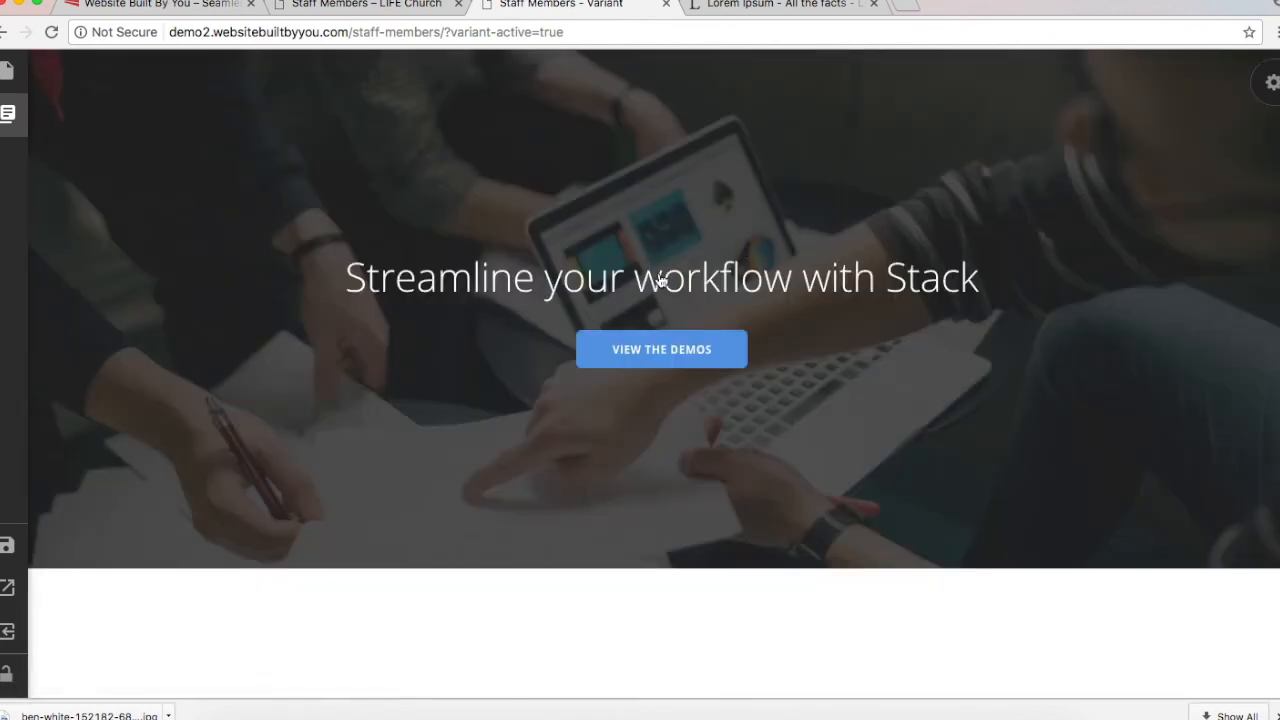
pyautogui.click(661, 282)
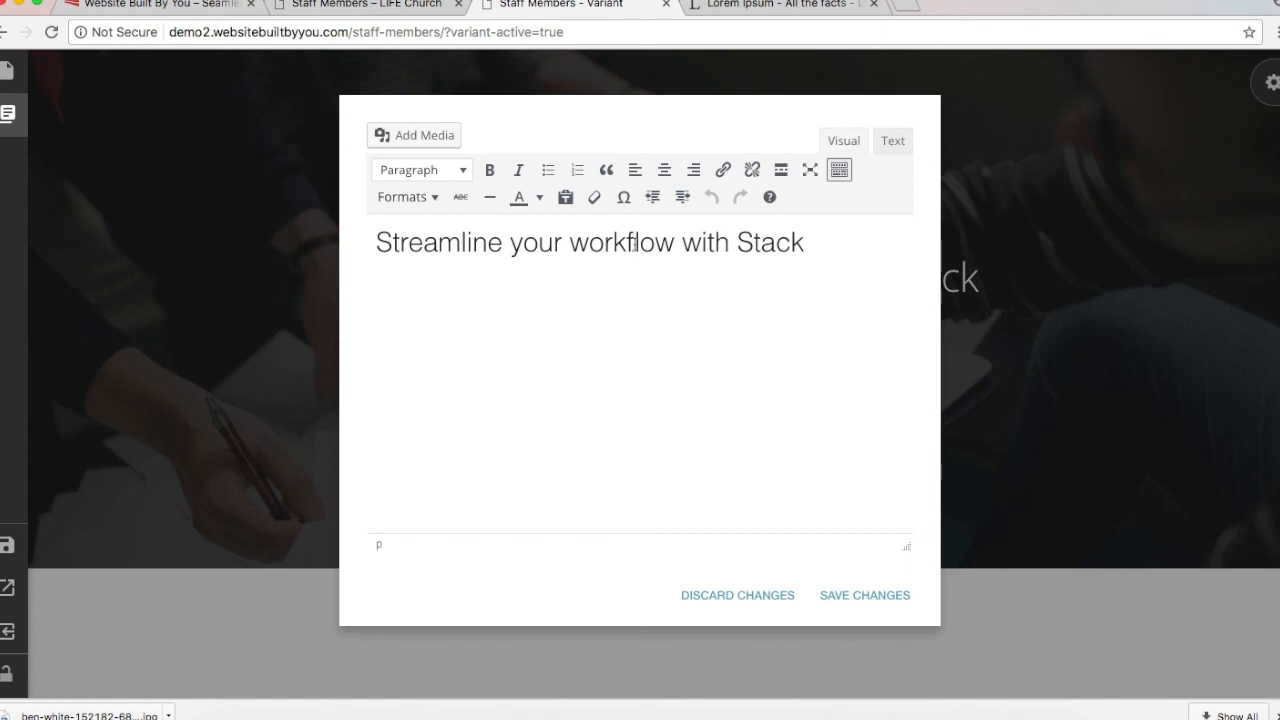
pyautogui.tripleClick(634, 245)
pyautogui.write('S')
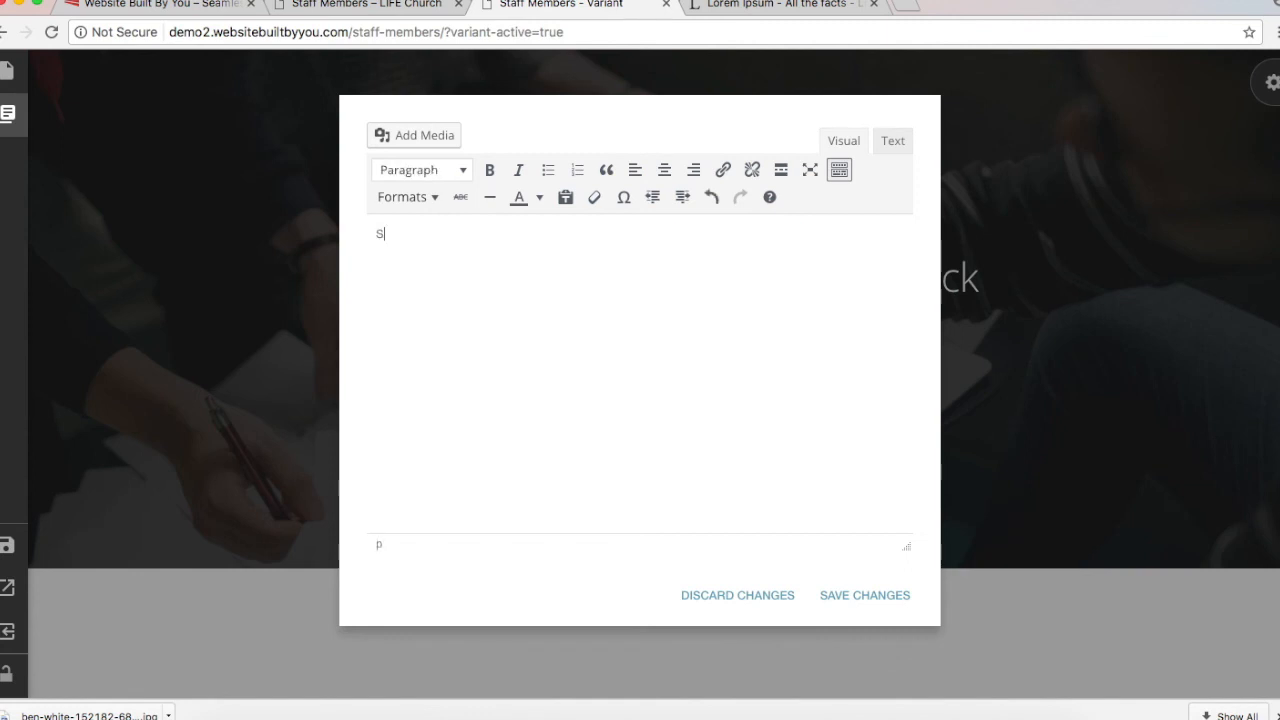
pyautogui.write('taff Members')
pyautogui.click(858, 595)
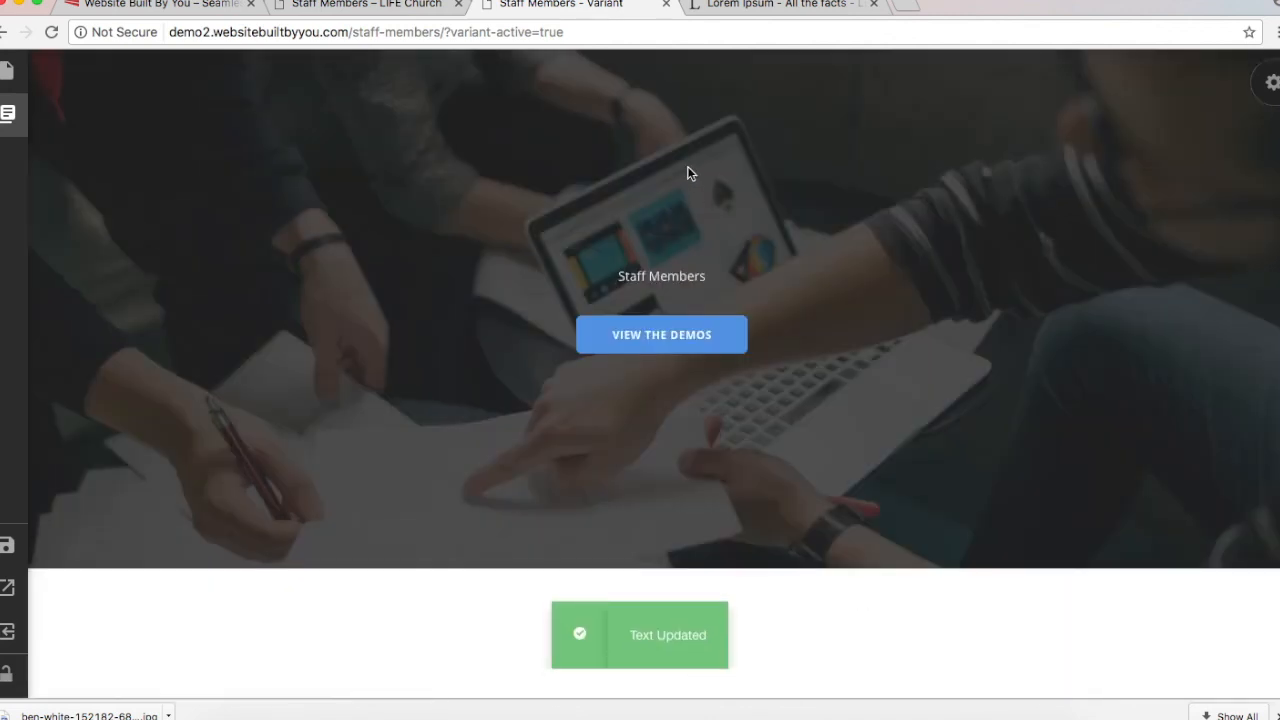
# Step: Format the Staff Members heading as Heading 2, after trying Paragraph and Heading 1, and save
pyautogui.click(660, 283)
pyautogui.tripleClick(406, 234)
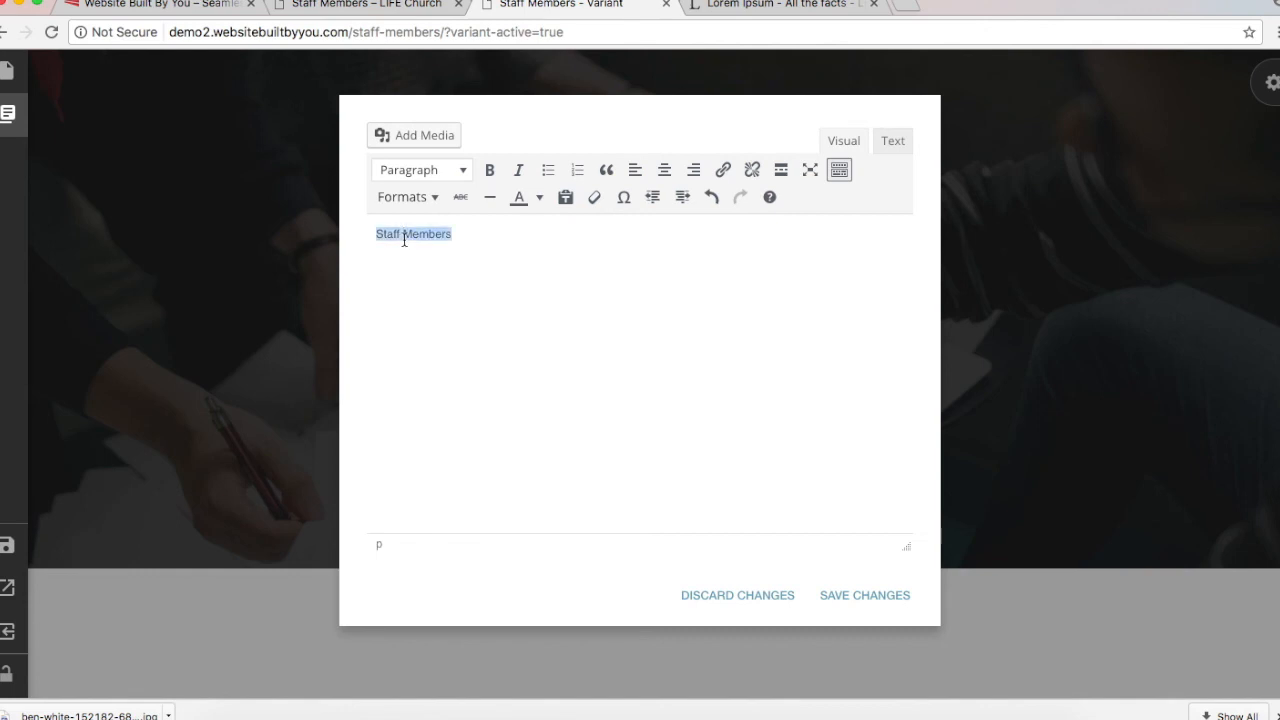
pyautogui.click(437, 177)
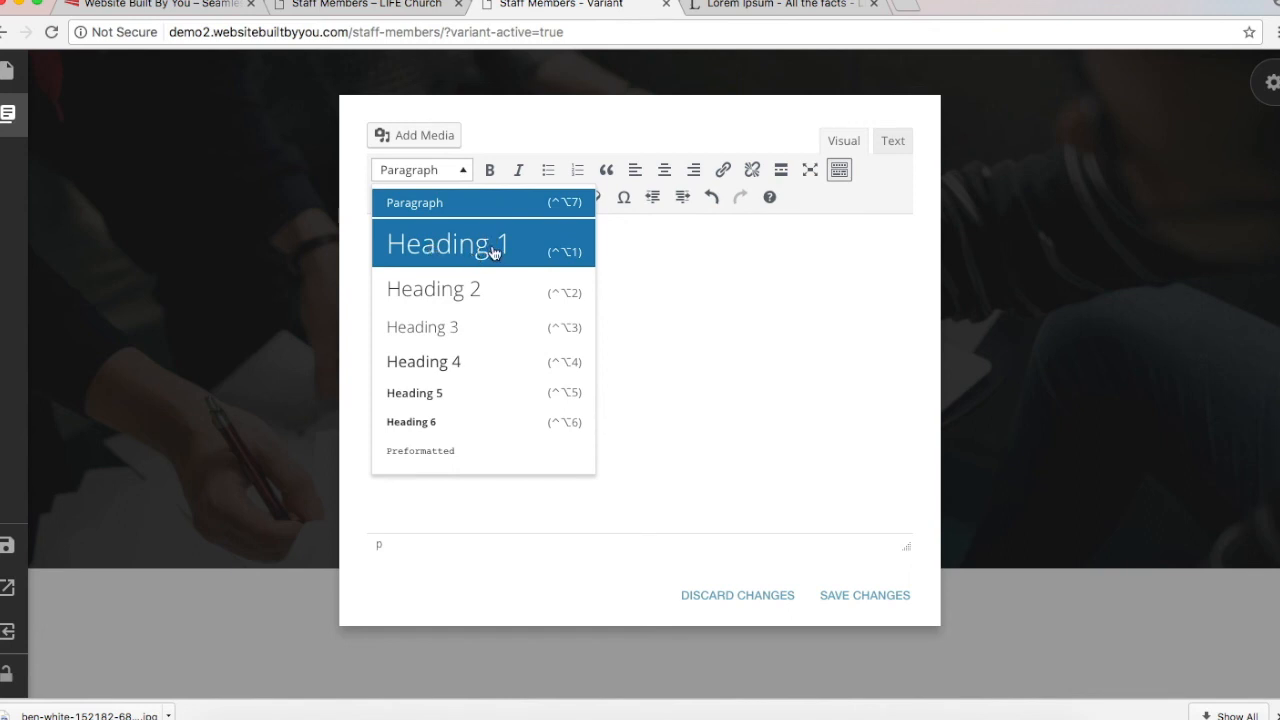
pyautogui.click(451, 289)
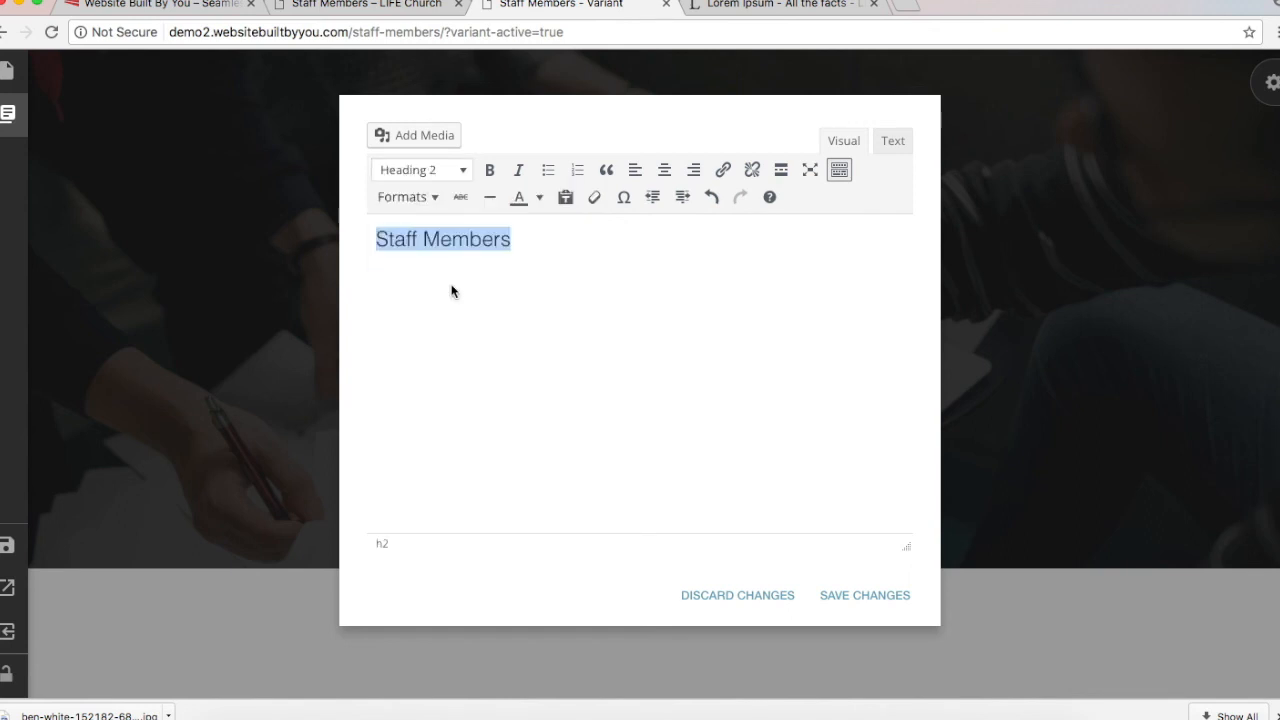
pyautogui.click(895, 597)
pyautogui.click(749, 251)
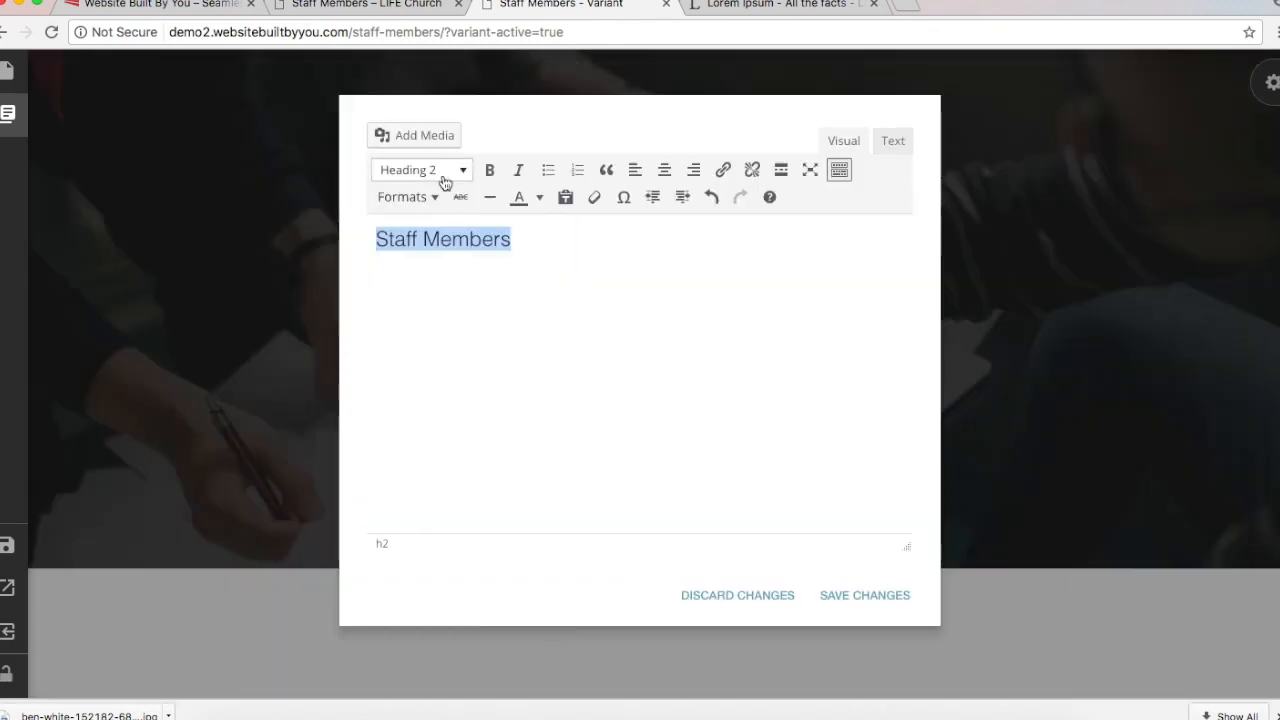
pyautogui.click(442, 177)
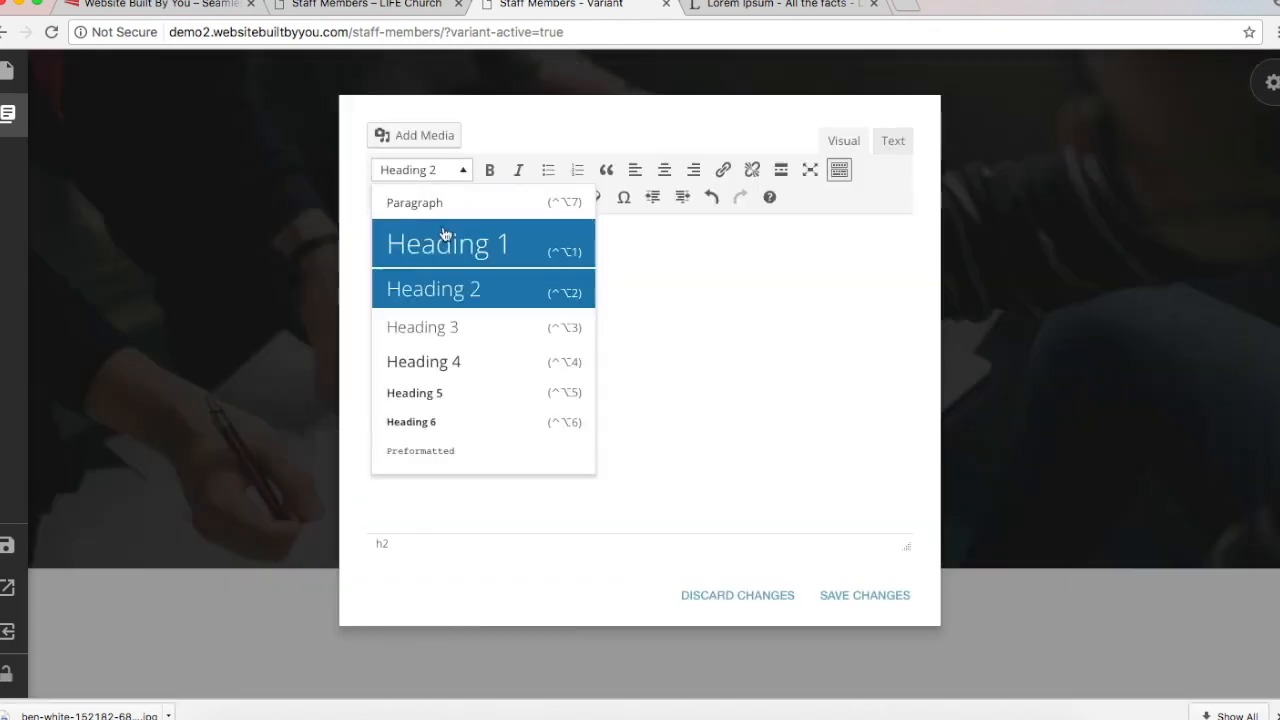
pyautogui.click(451, 291)
pyautogui.click(449, 170)
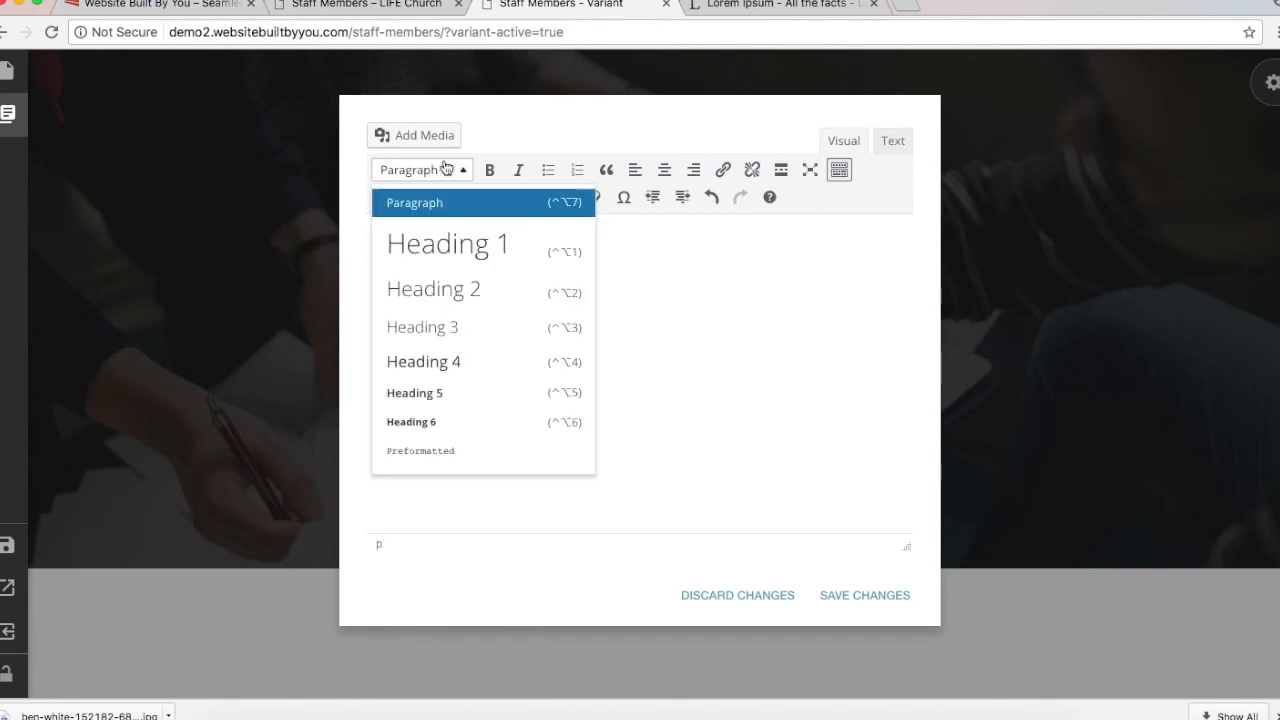
pyautogui.click(465, 290)
pyautogui.click(444, 177)
pyautogui.click(449, 240)
pyautogui.click(443, 171)
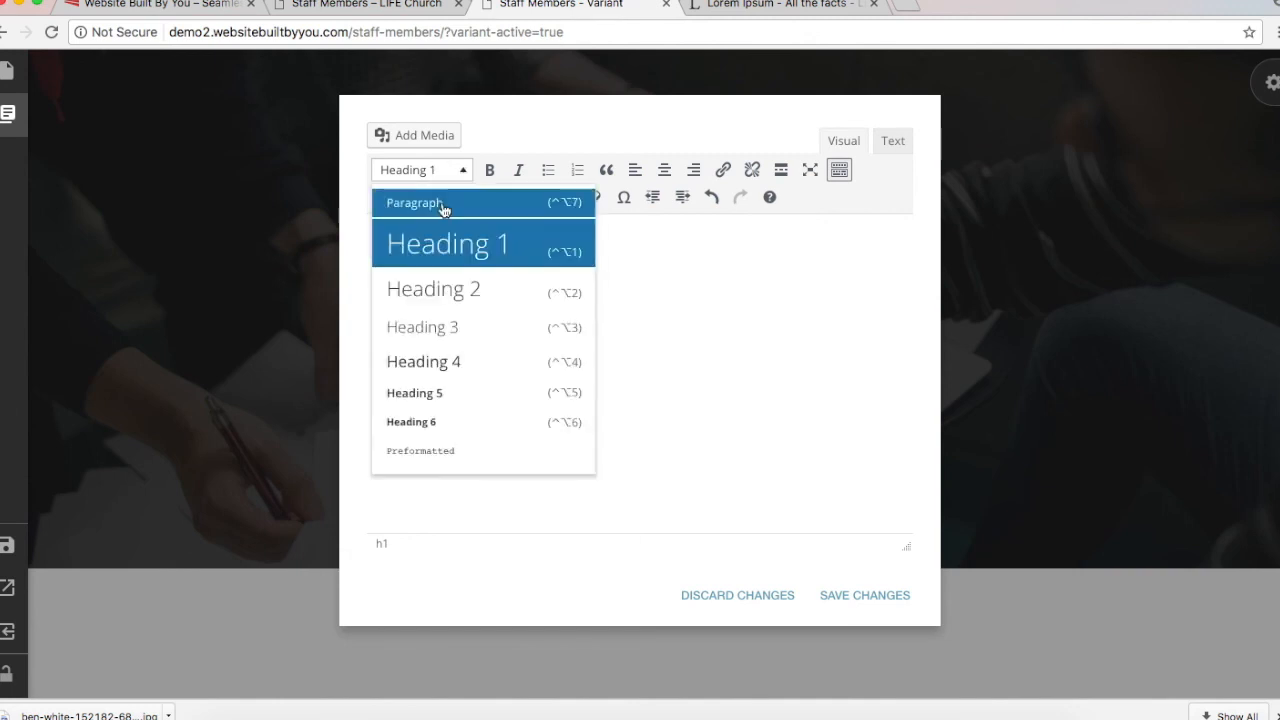
pyautogui.click(445, 284)
pyautogui.click(866, 595)
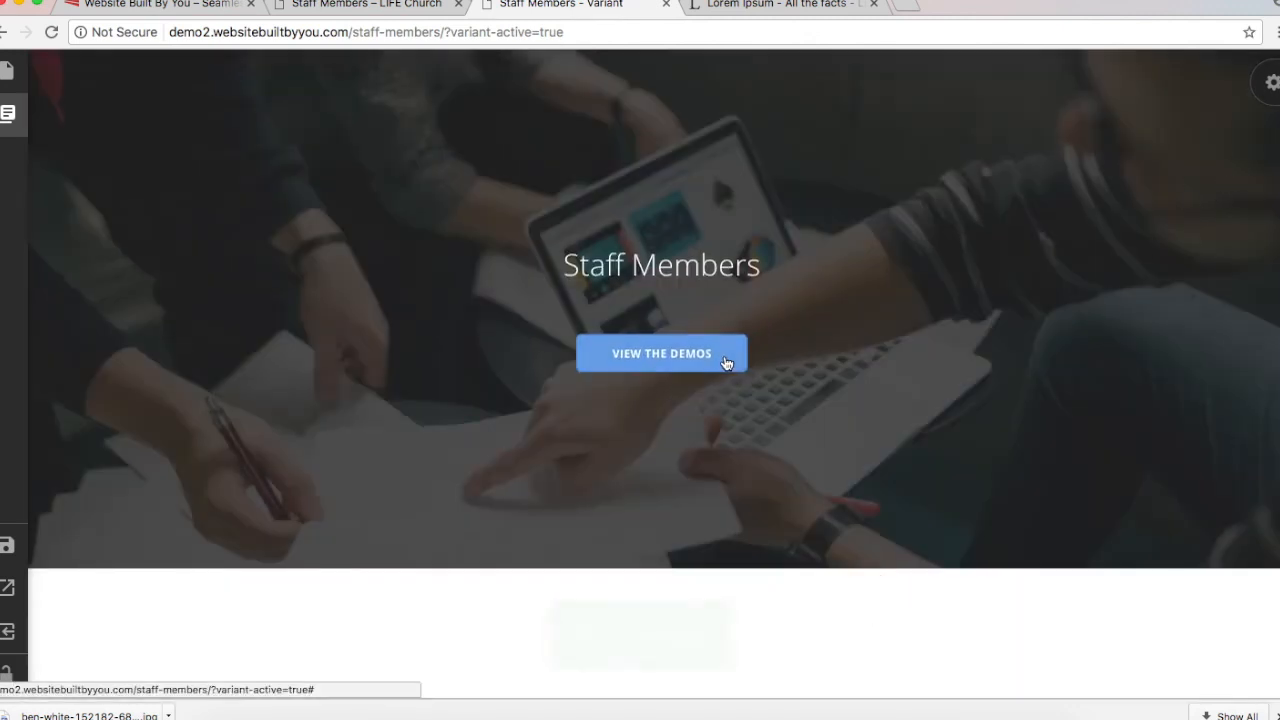
# Step: Shrink the cover Section Height further and close the section settings
pyautogui.click(1271, 83)
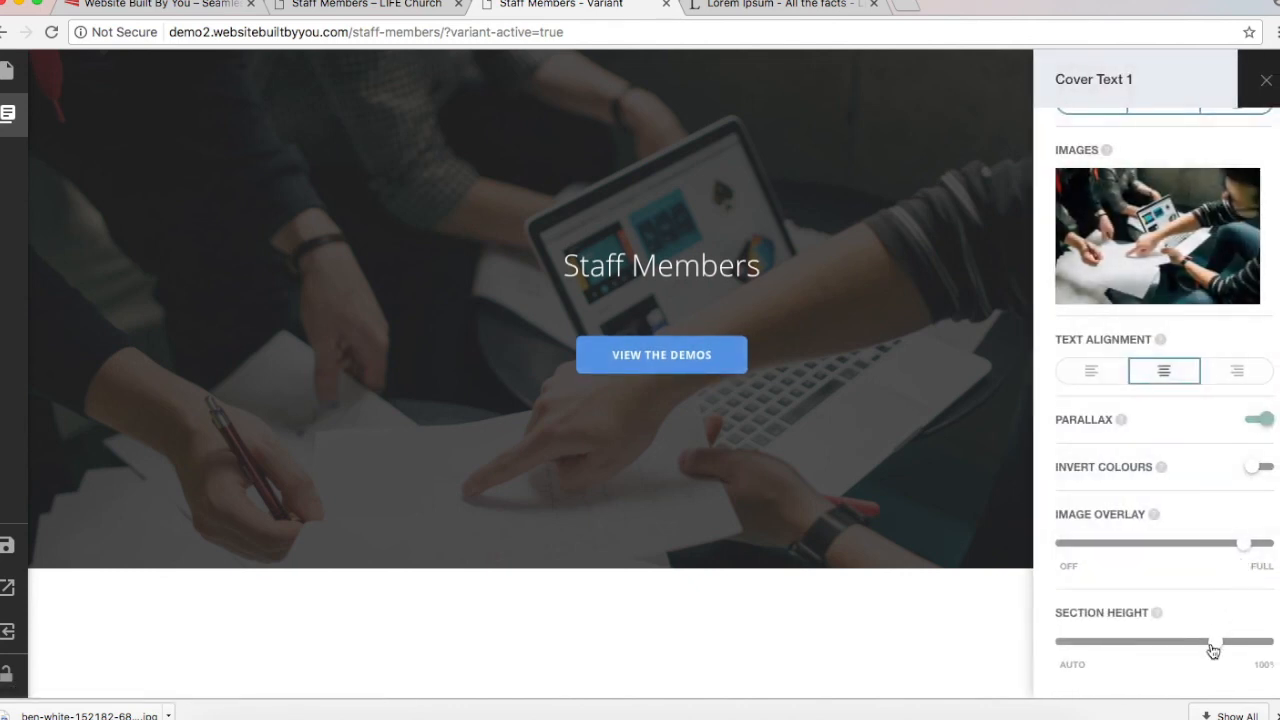
pyautogui.moveTo(1212, 650); pyautogui.dragTo(1188, 648)
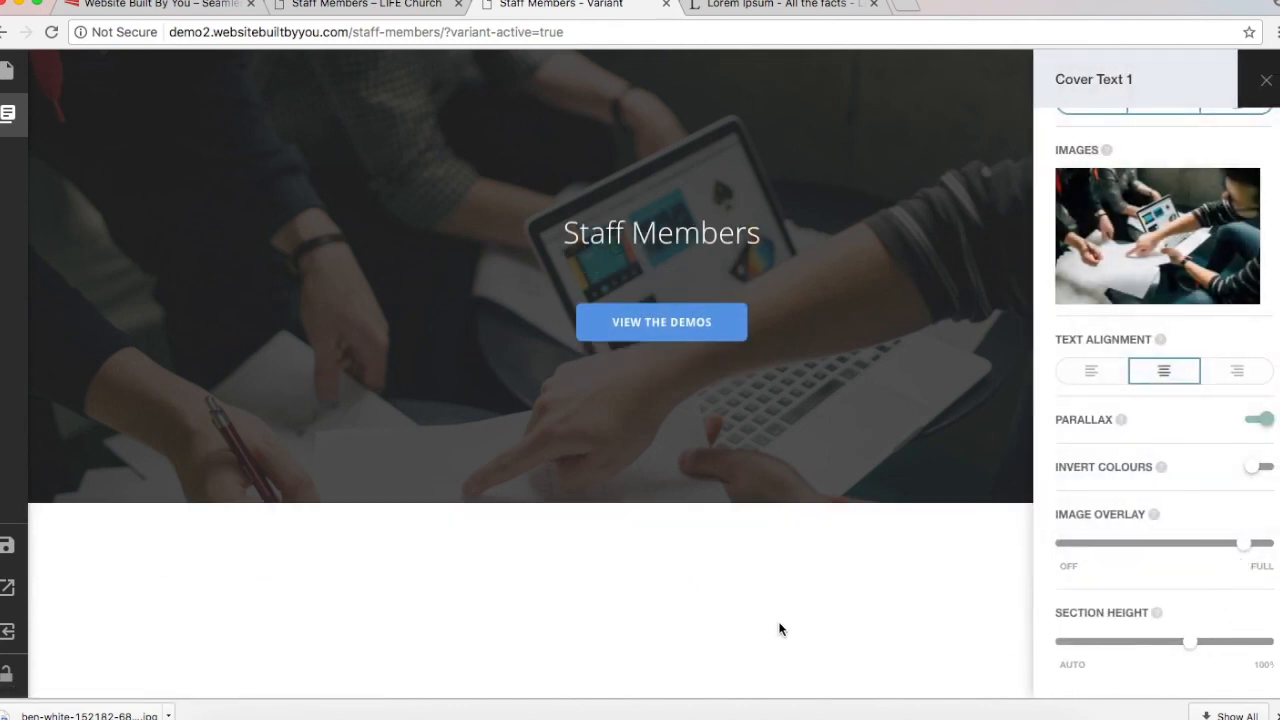
pyautogui.click(780, 629)
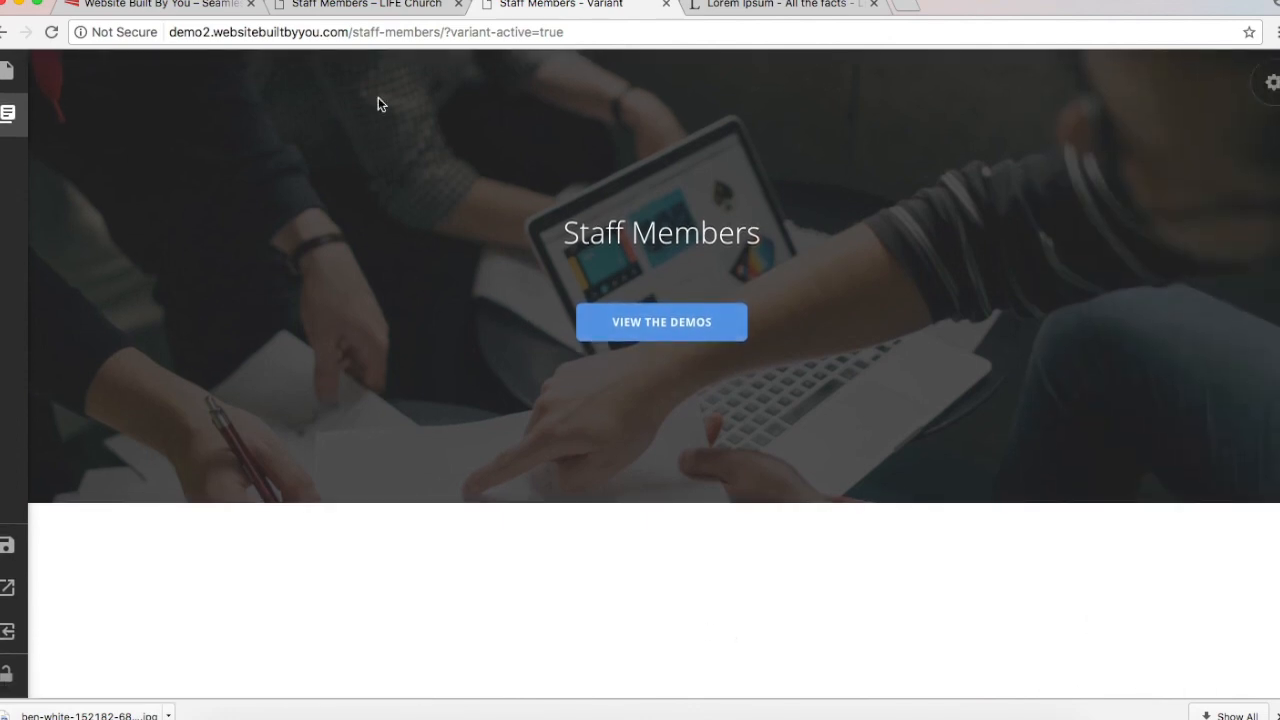
# Step: Compare the cover with the live LIFE Church staff page
pyautogui.click(358, 8)
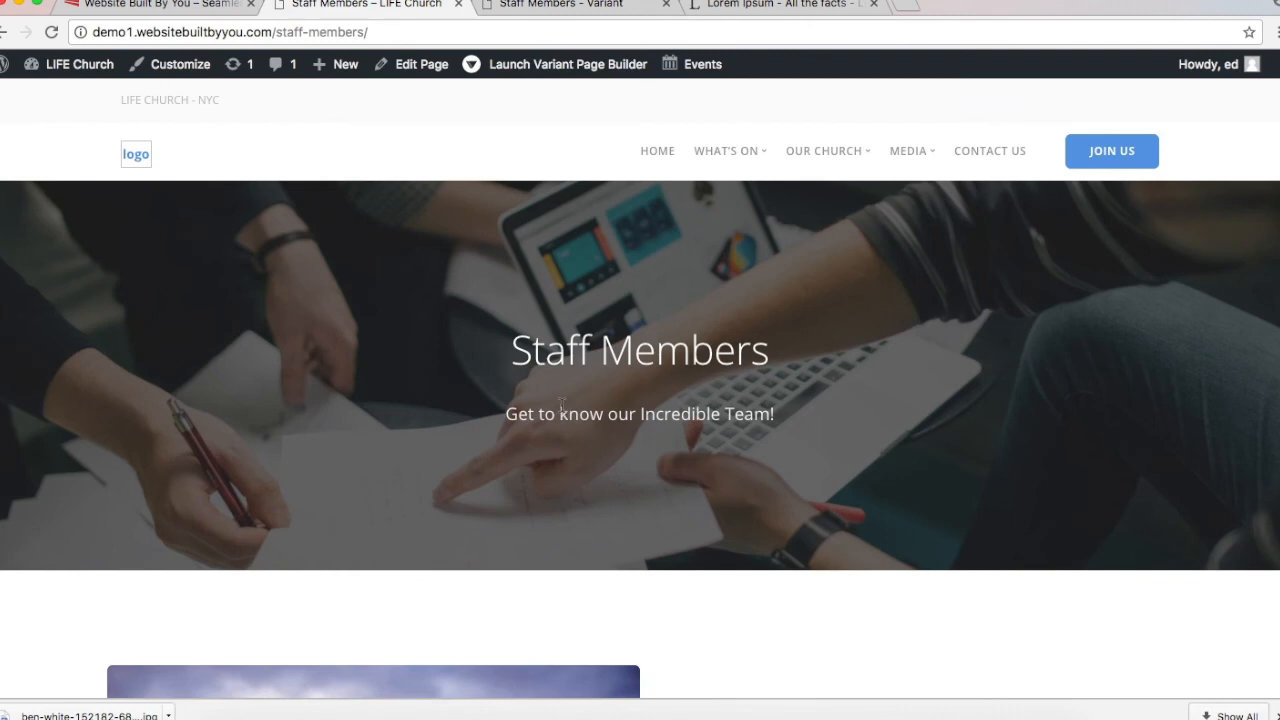
pyautogui.scroll(-3, 563, 413)
pyautogui.scroll(2, 563, 413)
pyautogui.scroll(-3, 563, 413)
pyautogui.scroll(4, 563, 413)
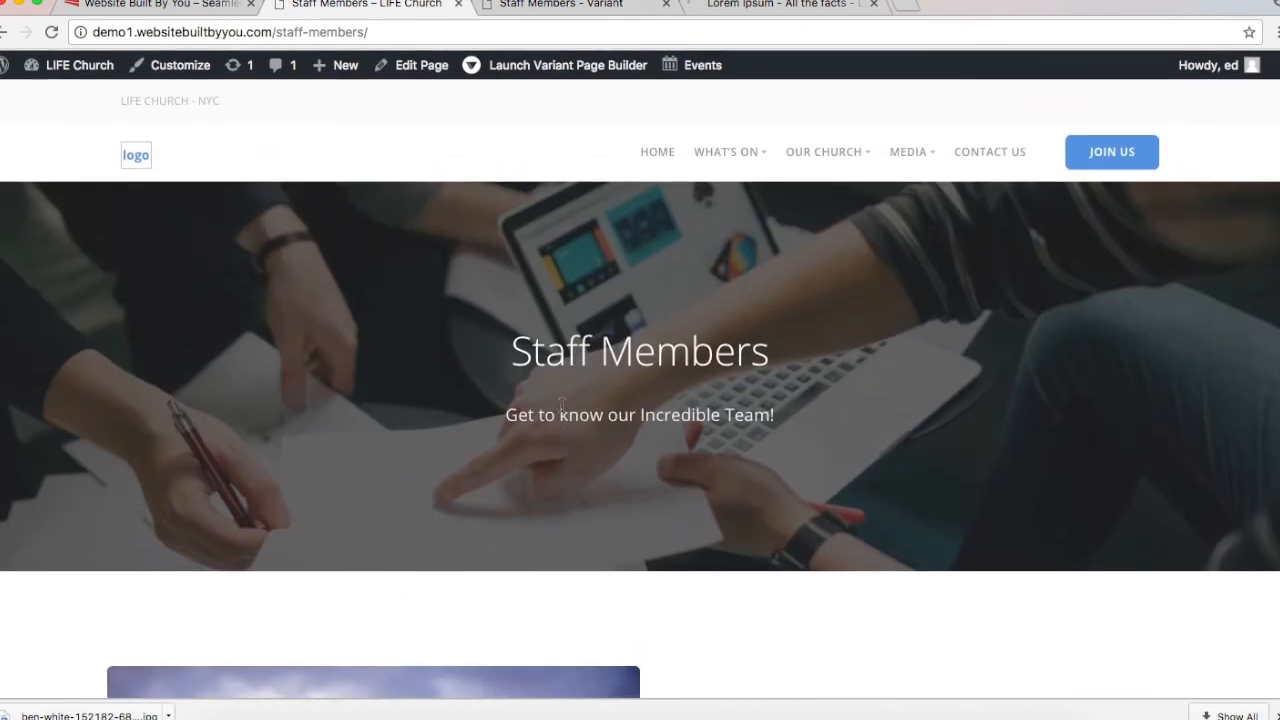
pyautogui.click(512, 6)
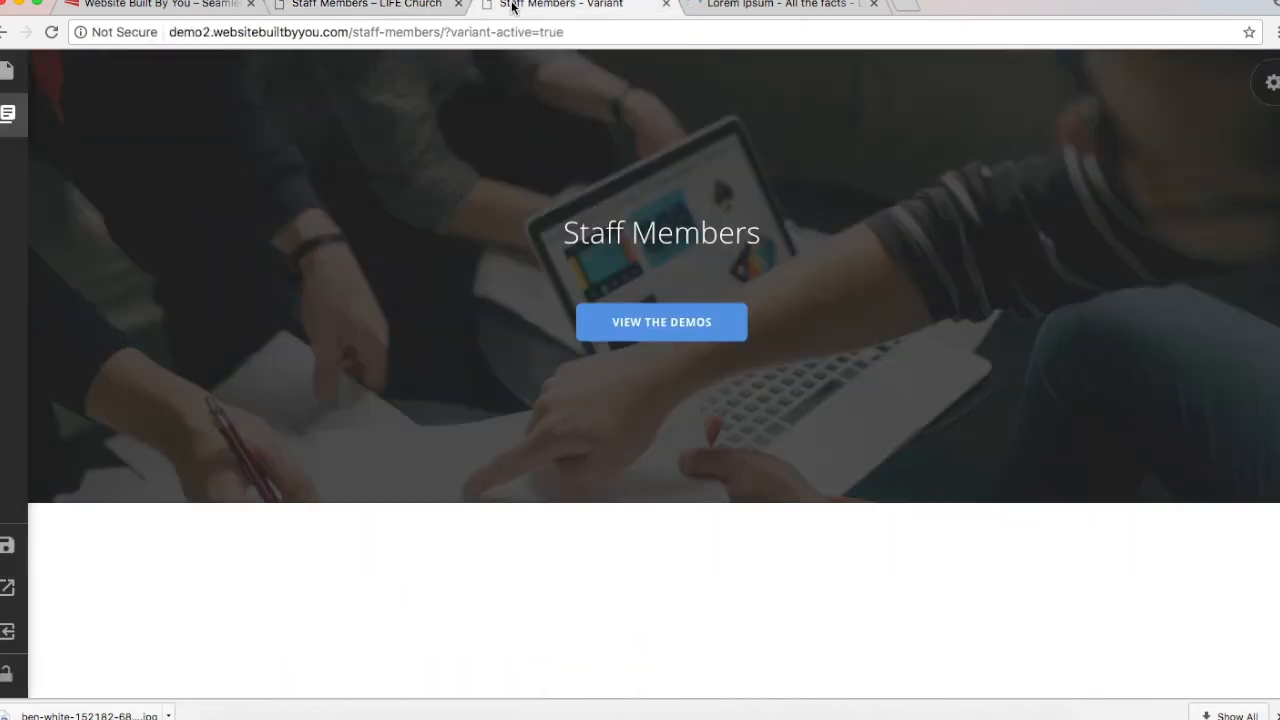
# Step: Remove the View the Demos button and bring up the live LIFE Church staff page
pyautogui.click(735, 322)
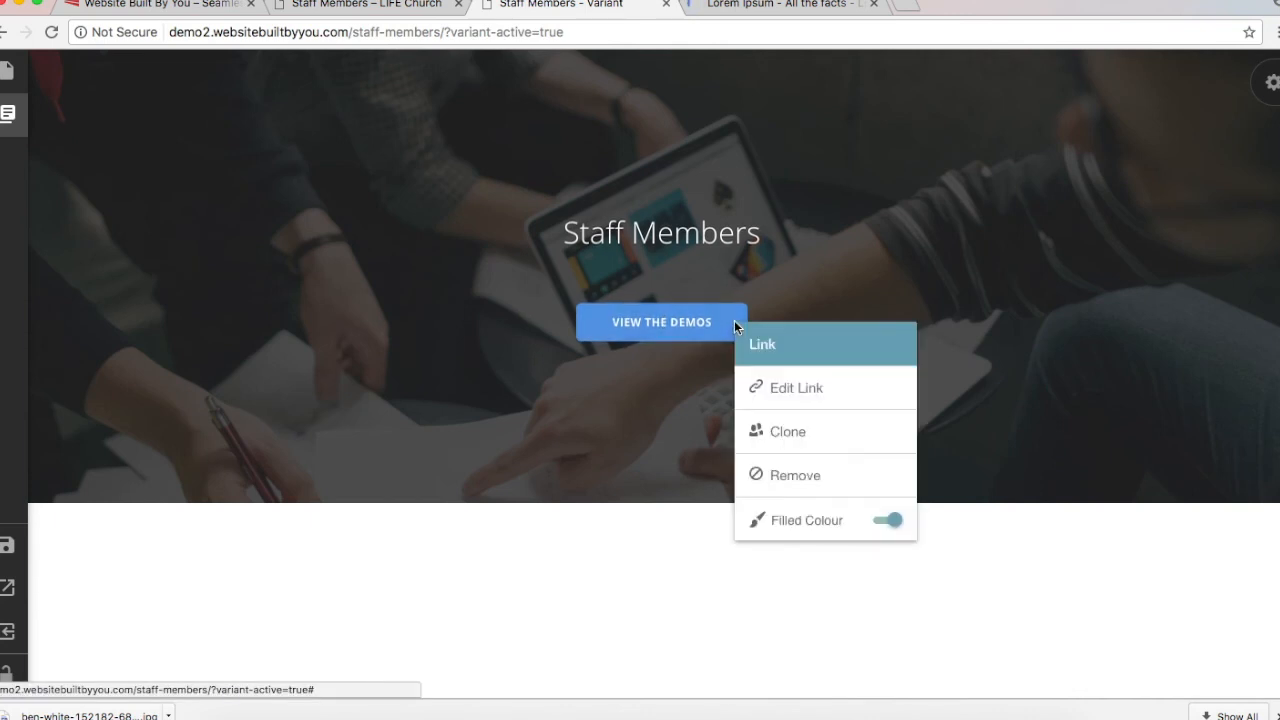
pyautogui.click(835, 475)
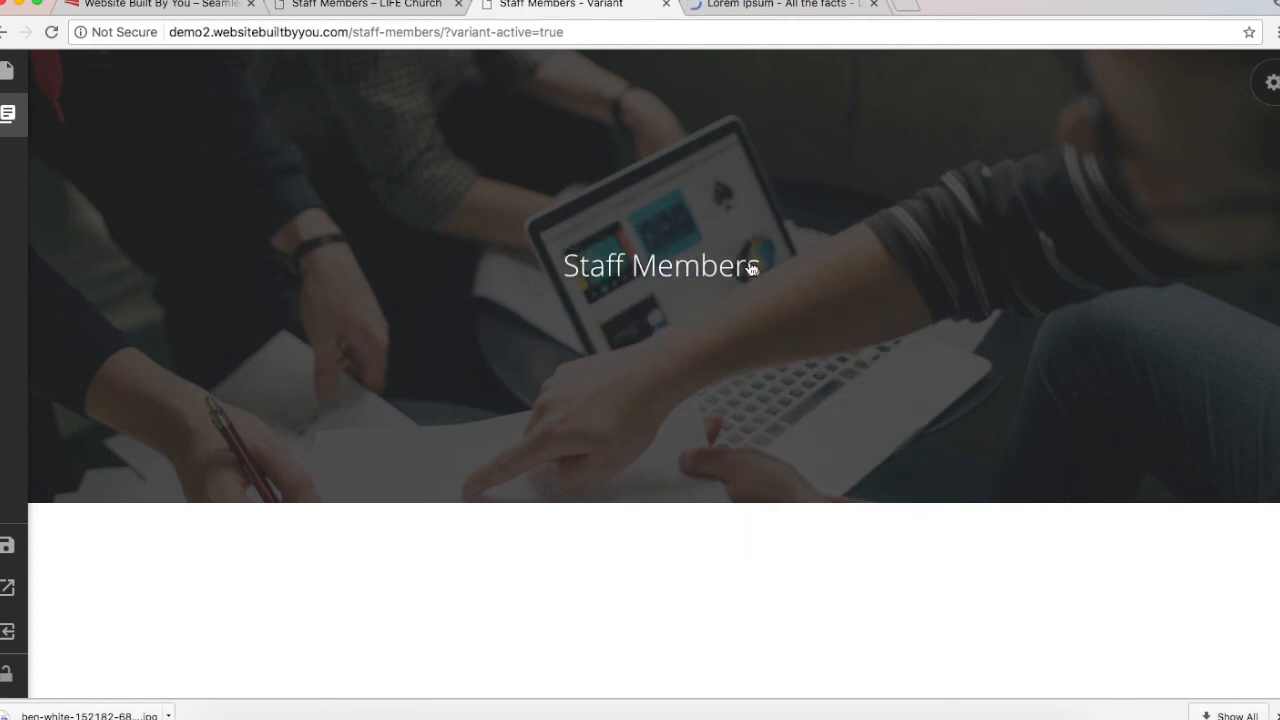
pyautogui.click(322, 6)
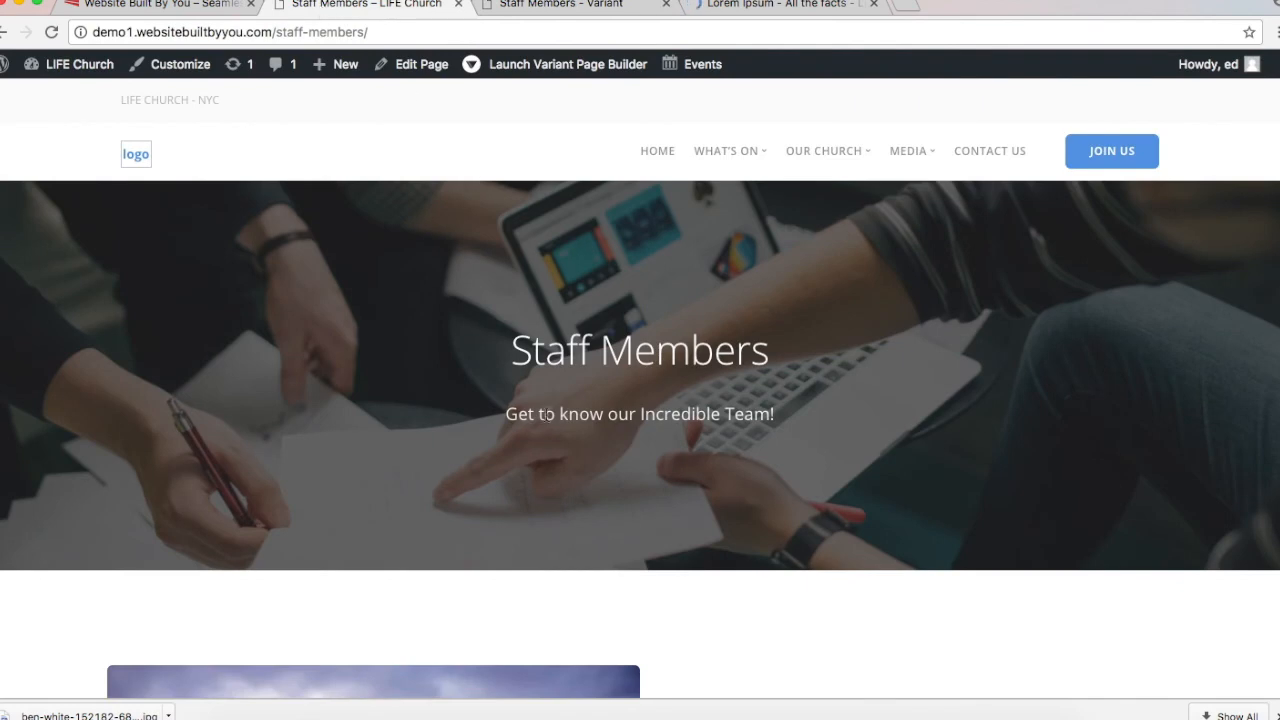
# Step: Add the subtitle 'Get to know our amazing team!' below the Staff Members heading and save
pyautogui.click(530, 5)
pyautogui.click(746, 260)
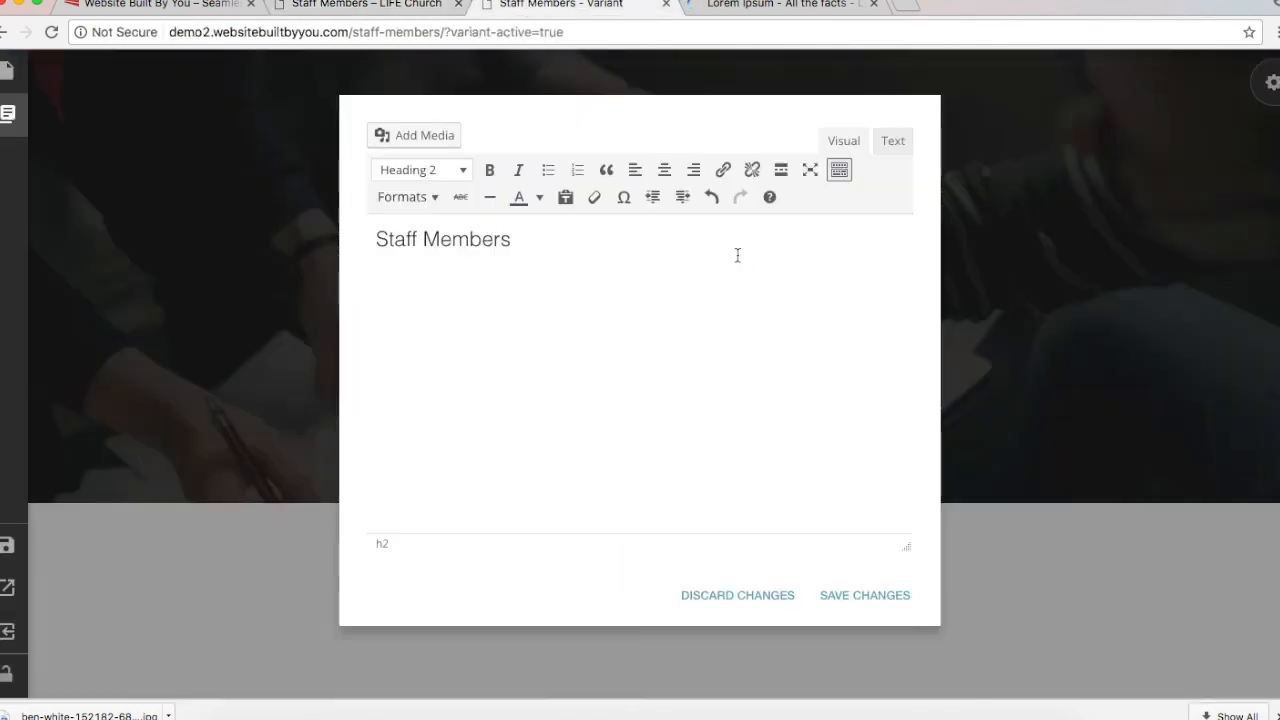
pyautogui.click(531, 236)
pyautogui.press('Return')
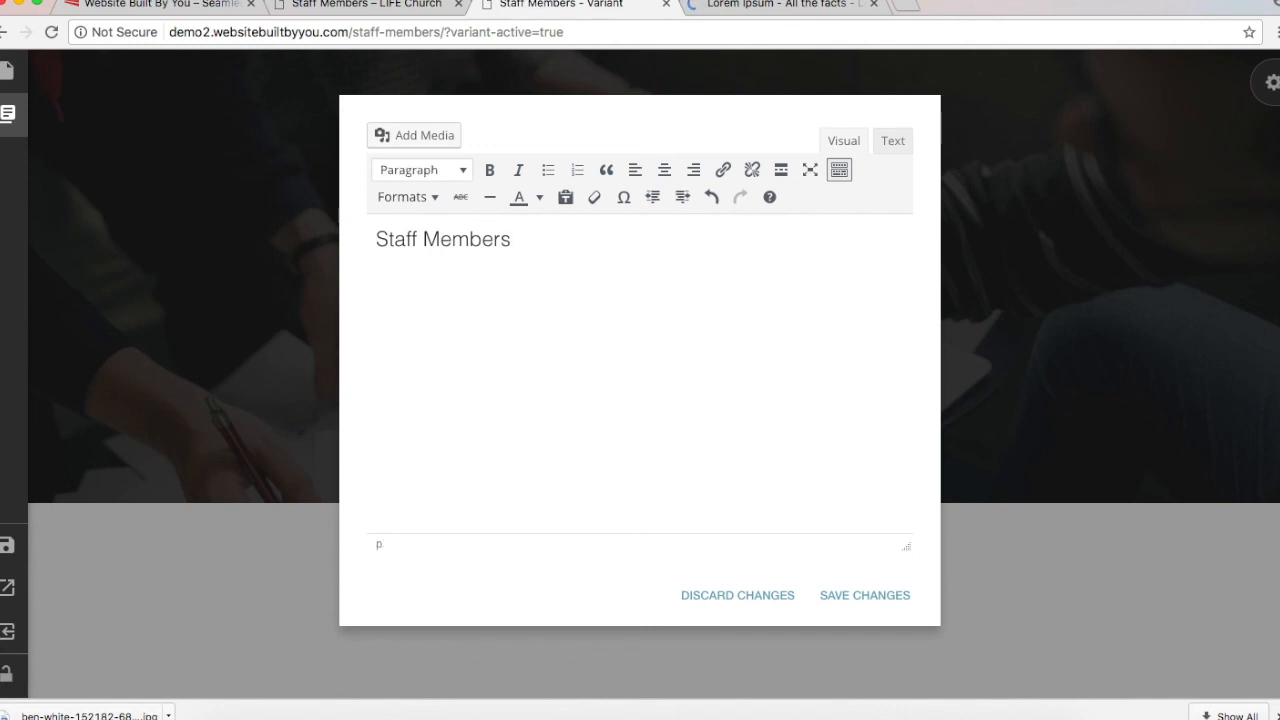
pyautogui.write('Get to know our amazing team!')
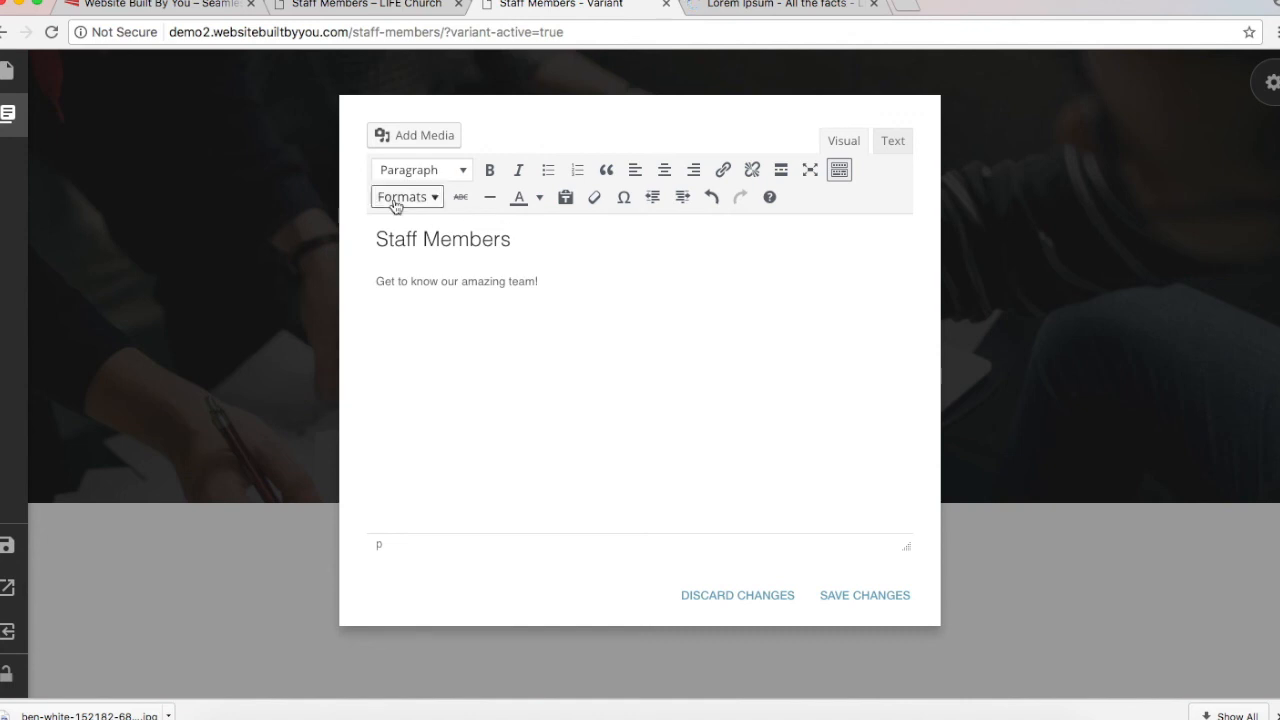
pyautogui.click(471, 280)
pyautogui.press('BackSpace')
pyautogui.write('a')
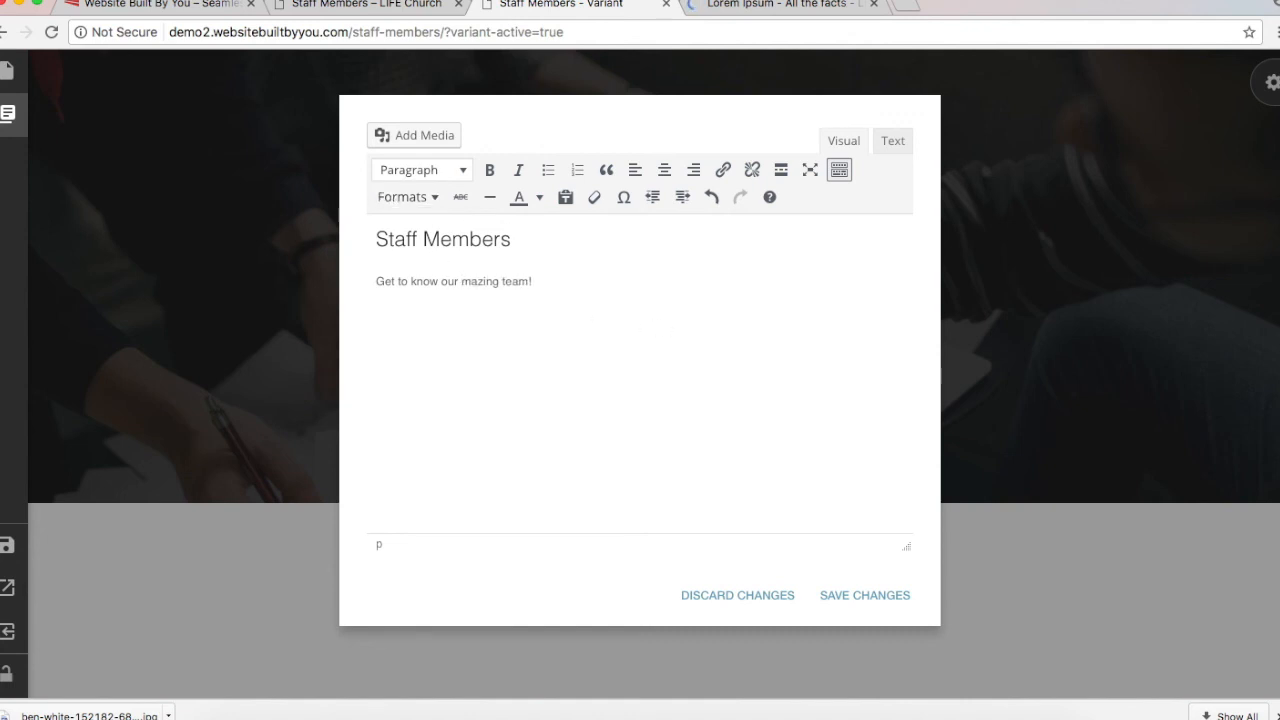
pyautogui.click(895, 596)
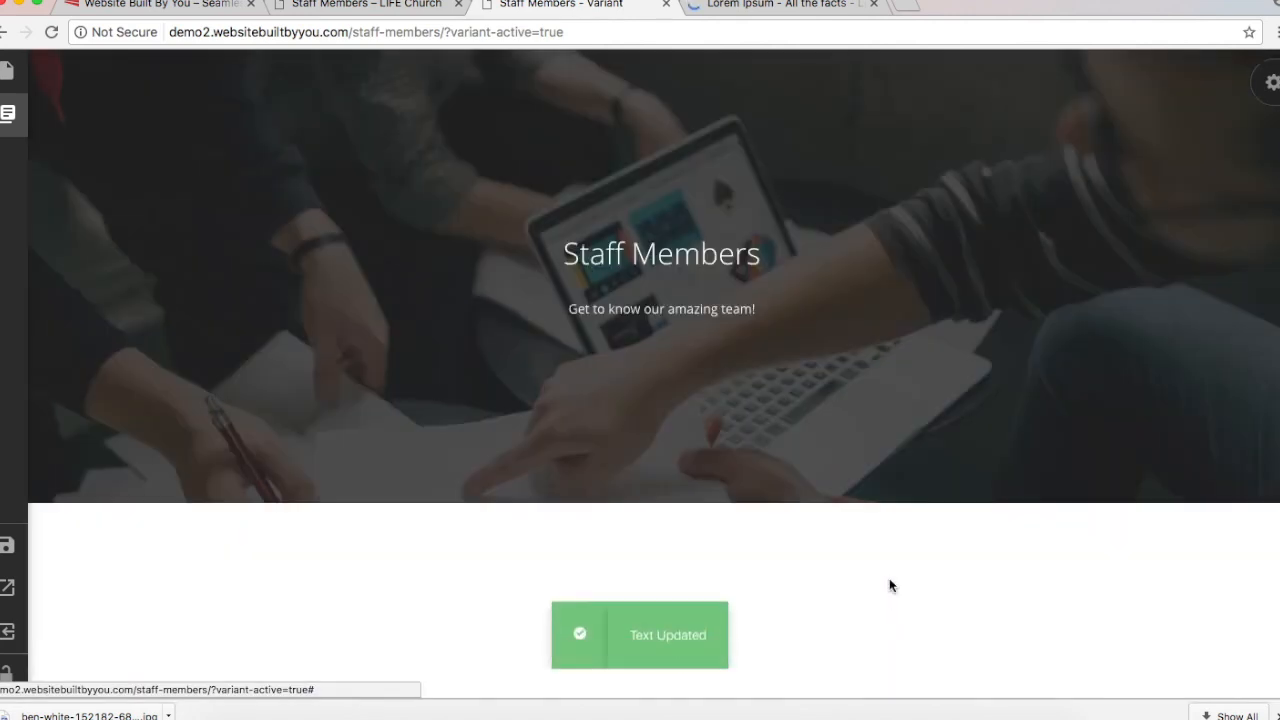
# Step: Apply the Lead Paragraph text style to the subtitle and save the change
pyautogui.click(686, 314)
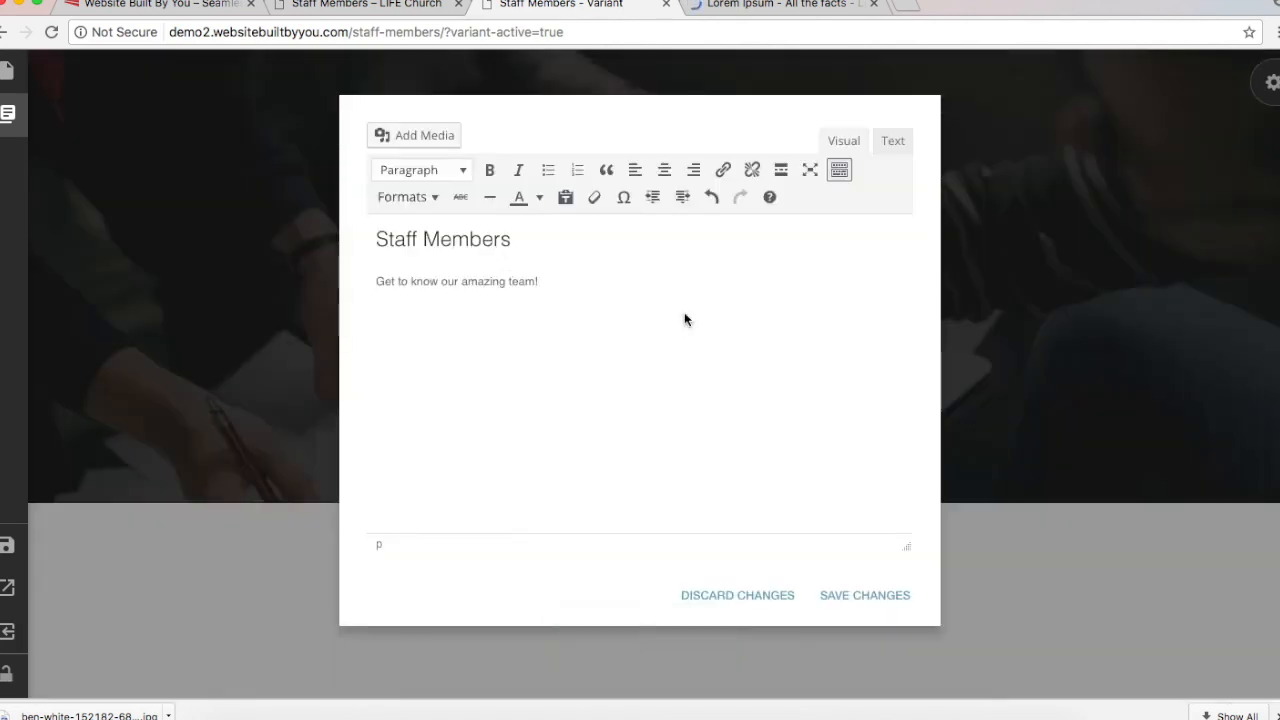
pyautogui.tripleClick(448, 283)
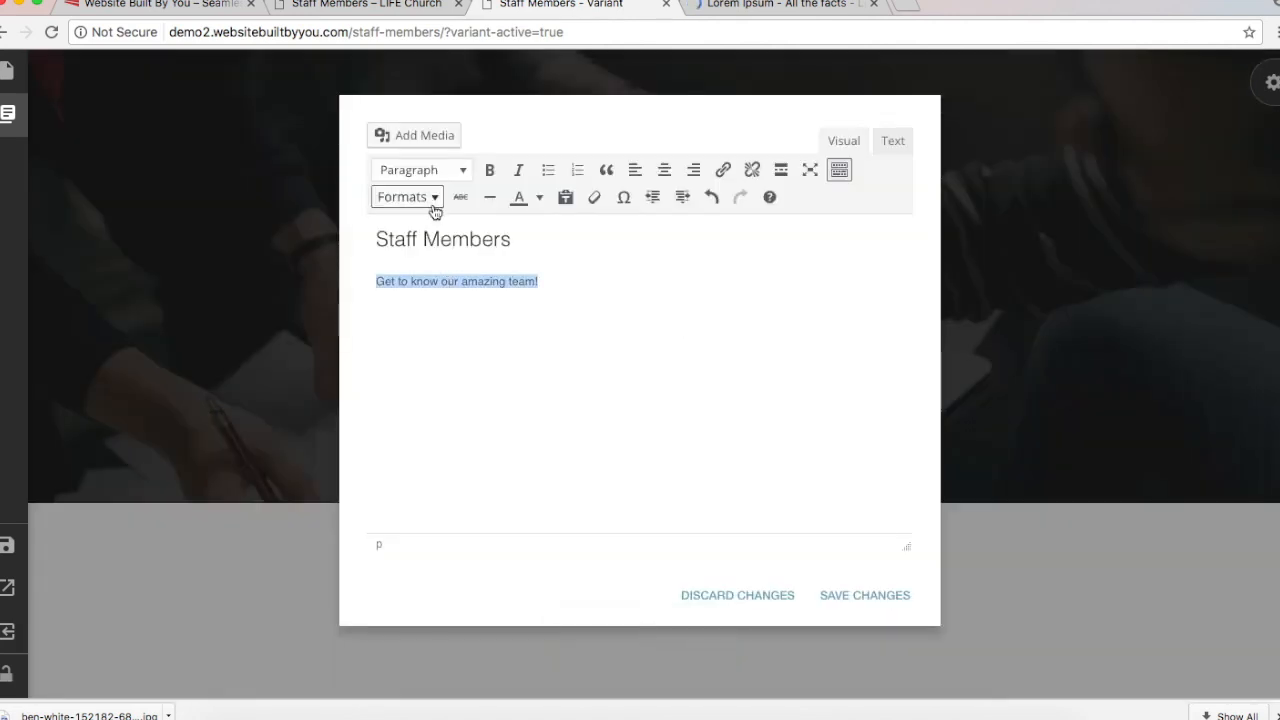
pyautogui.click(430, 203)
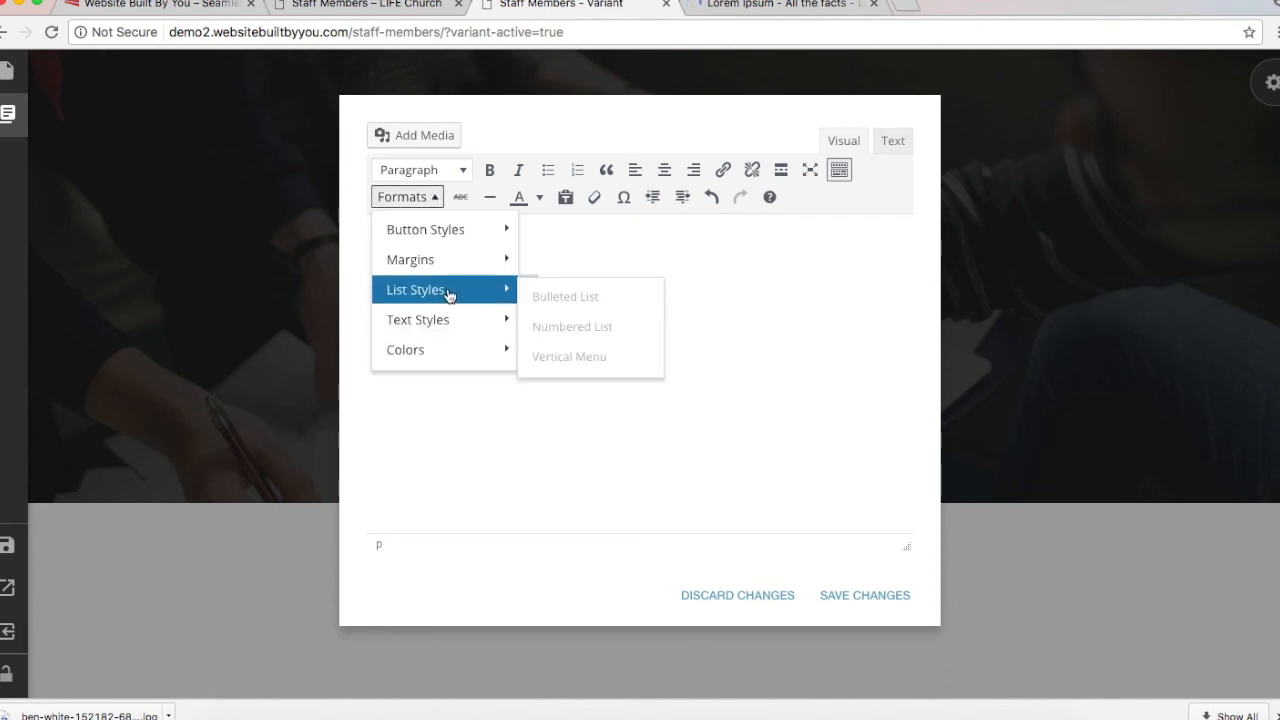
pyautogui.moveTo(440, 349)
pyautogui.moveTo(418, 319)
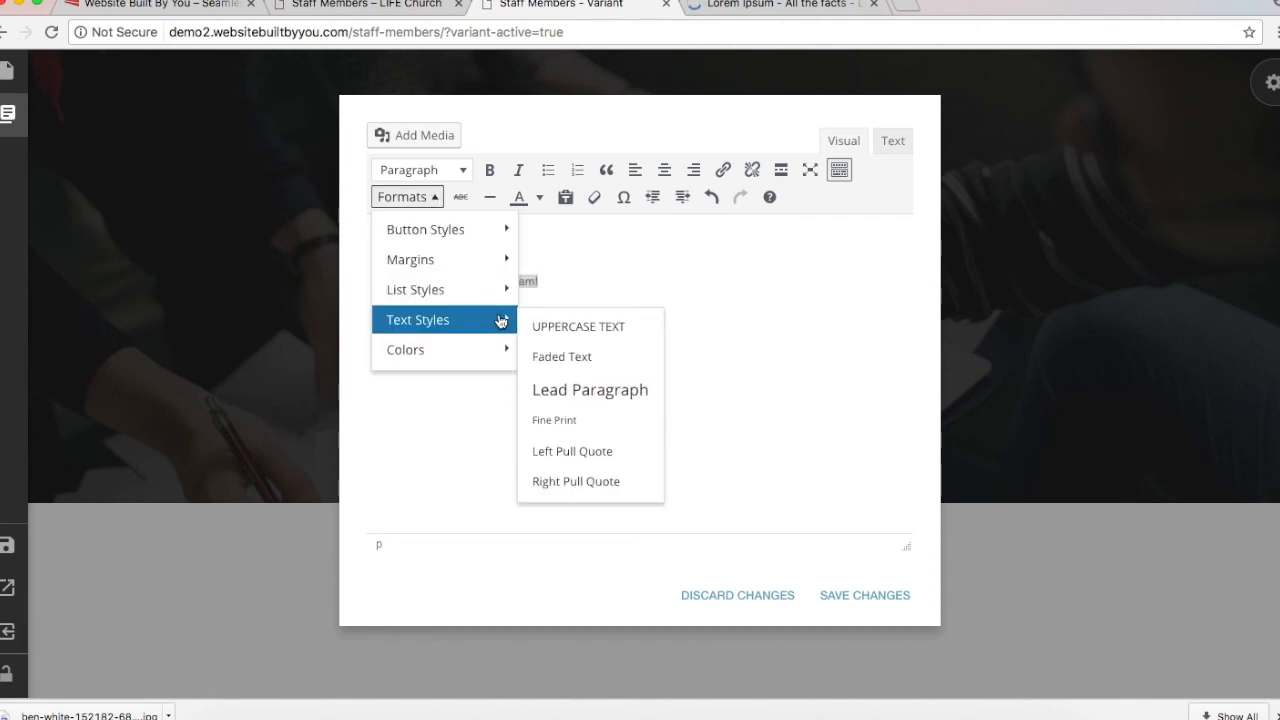
pyautogui.click(580, 386)
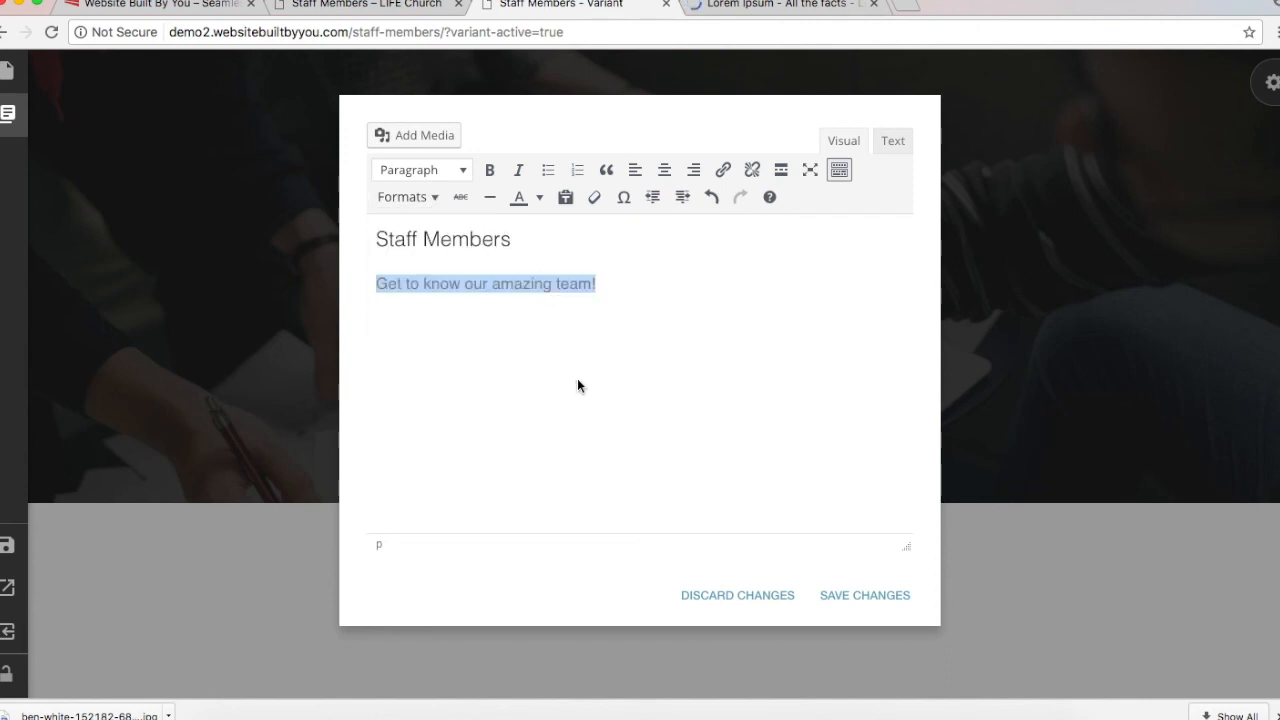
pyautogui.click(840, 171)
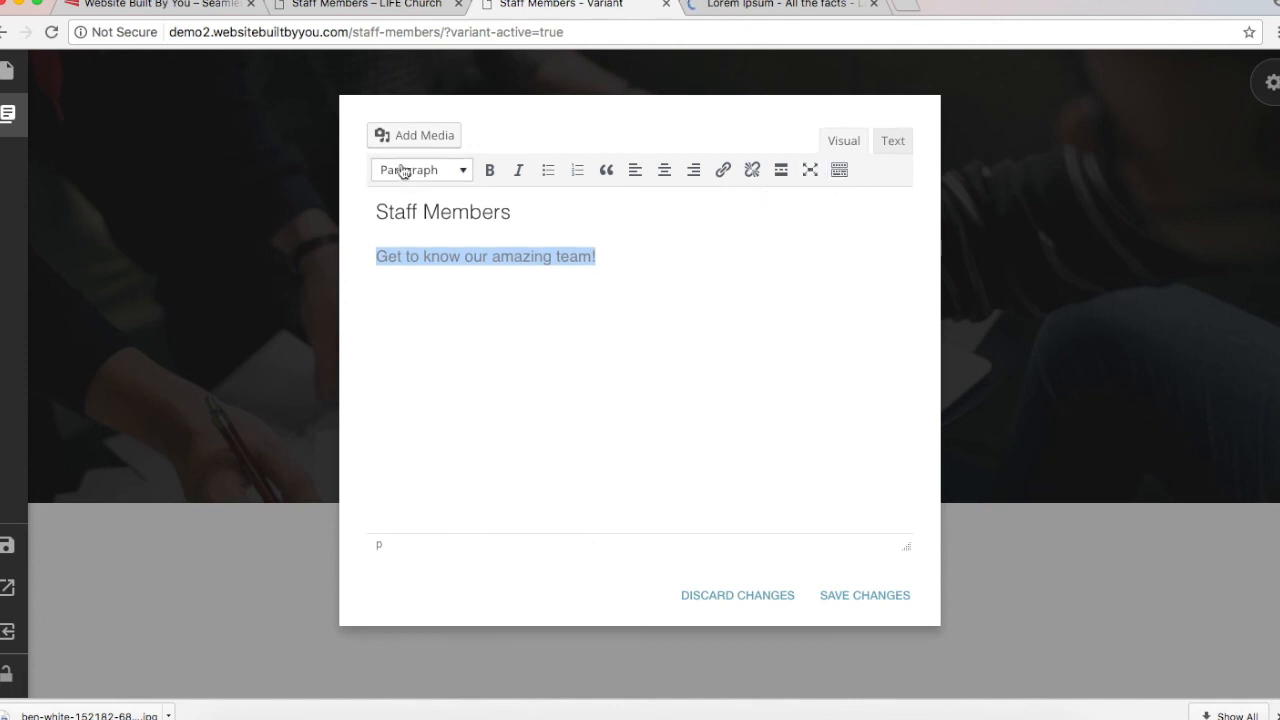
pyautogui.click(838, 171)
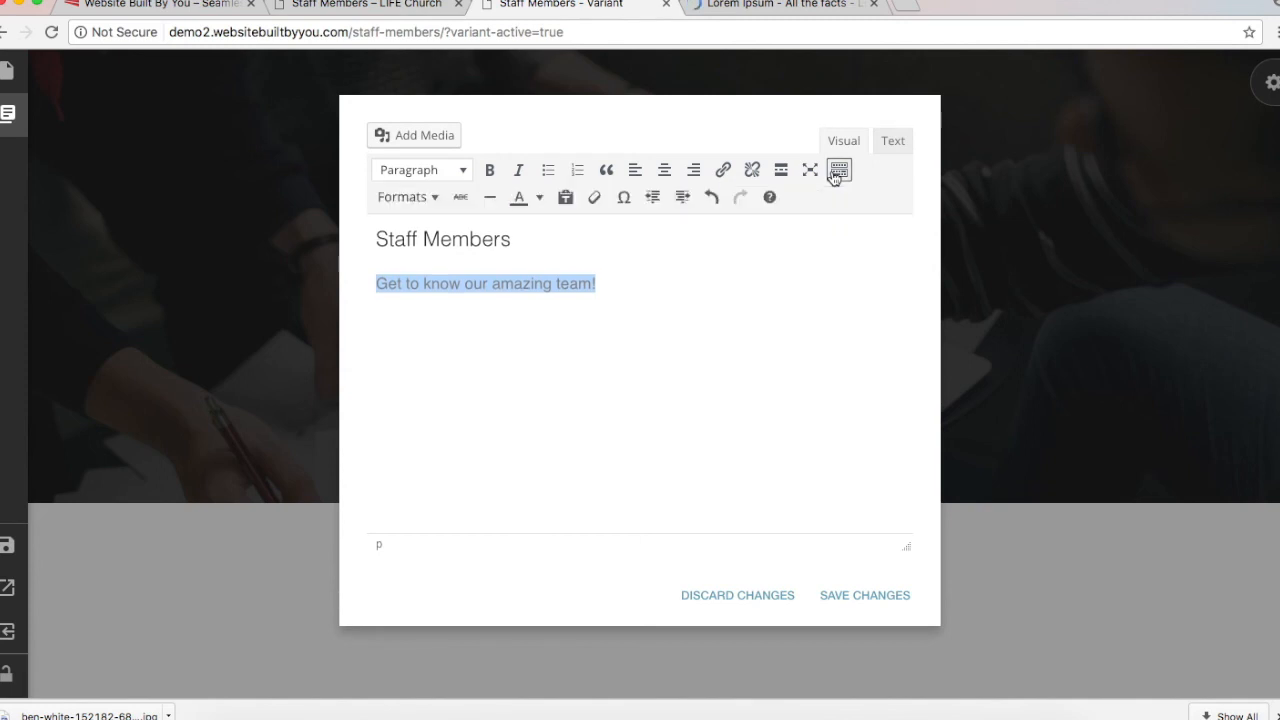
pyautogui.click(432, 199)
pyautogui.moveTo(484, 272)
pyautogui.click(800, 389)
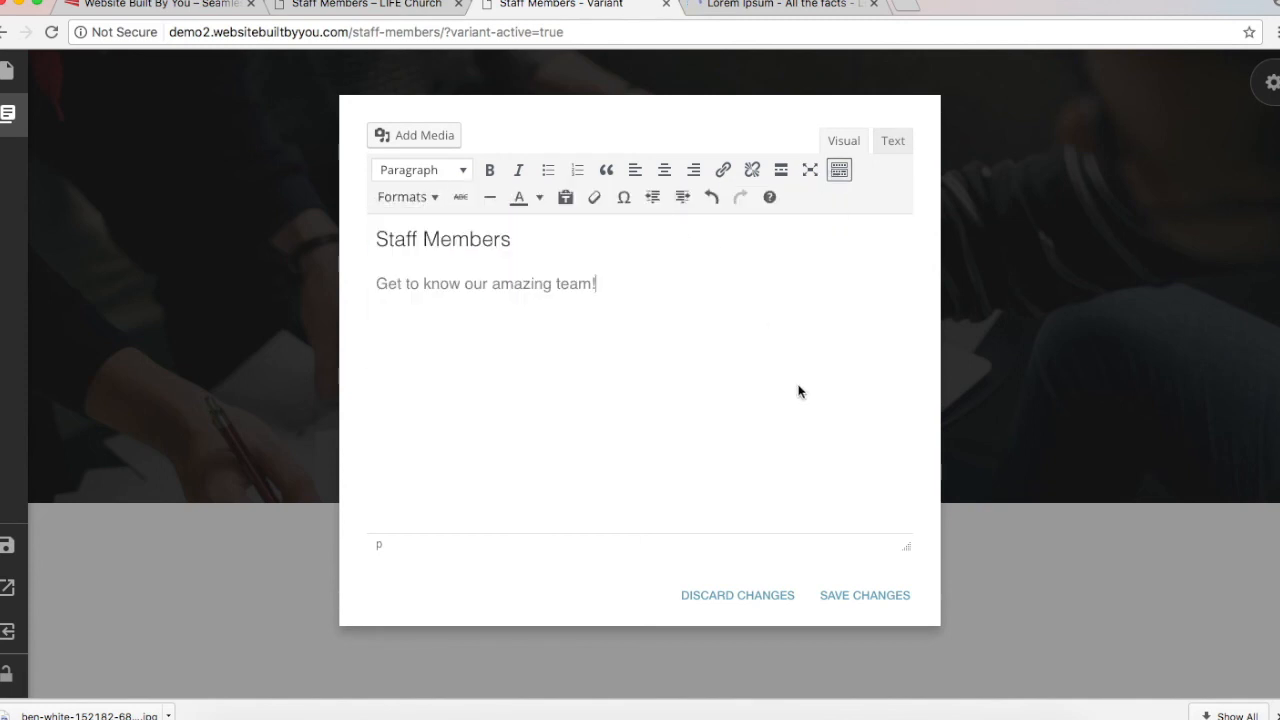
pyautogui.click(886, 605)
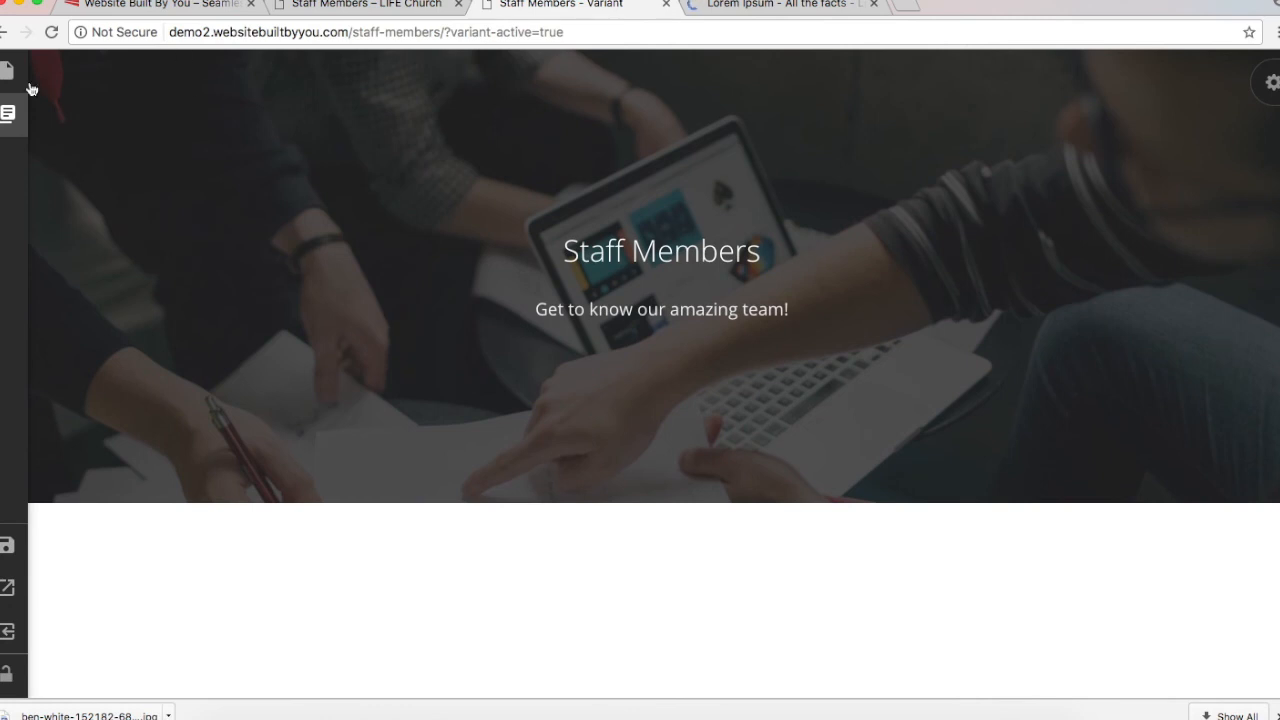
# Step: Add a Team Single block from the Team category below the Staff Members cover
pyautogui.click(7, 113)
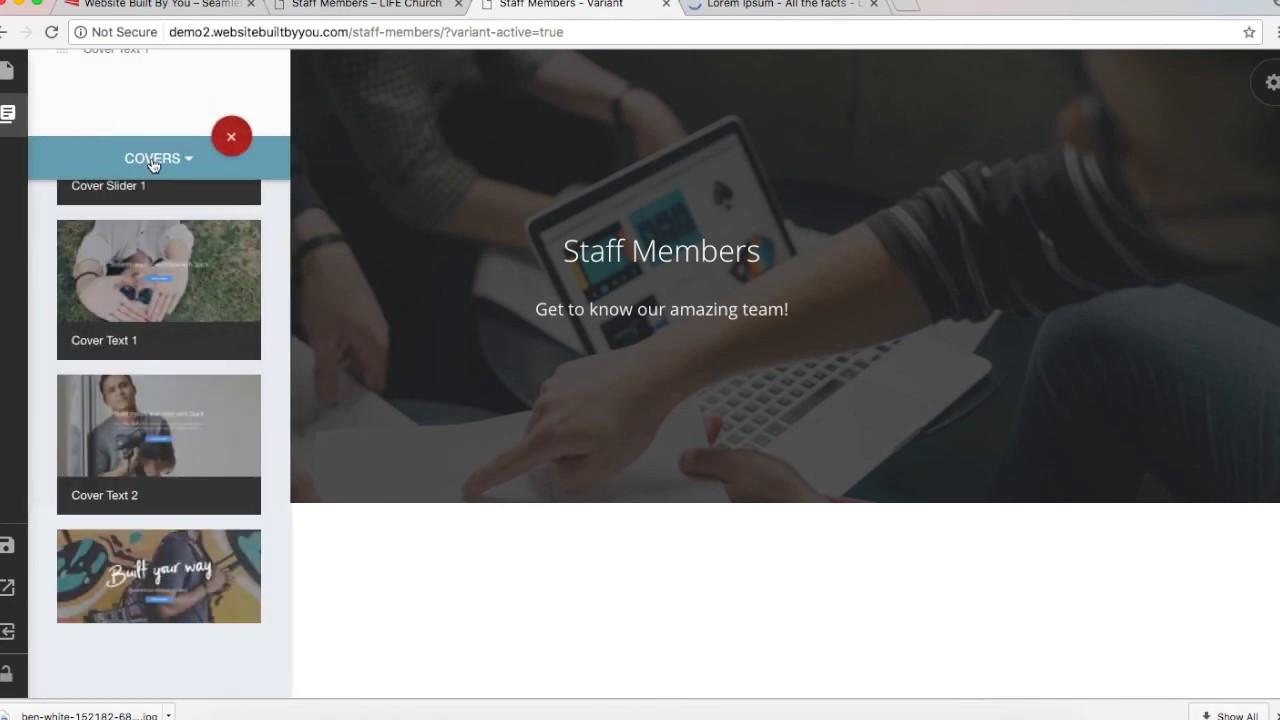
pyautogui.click(152, 162)
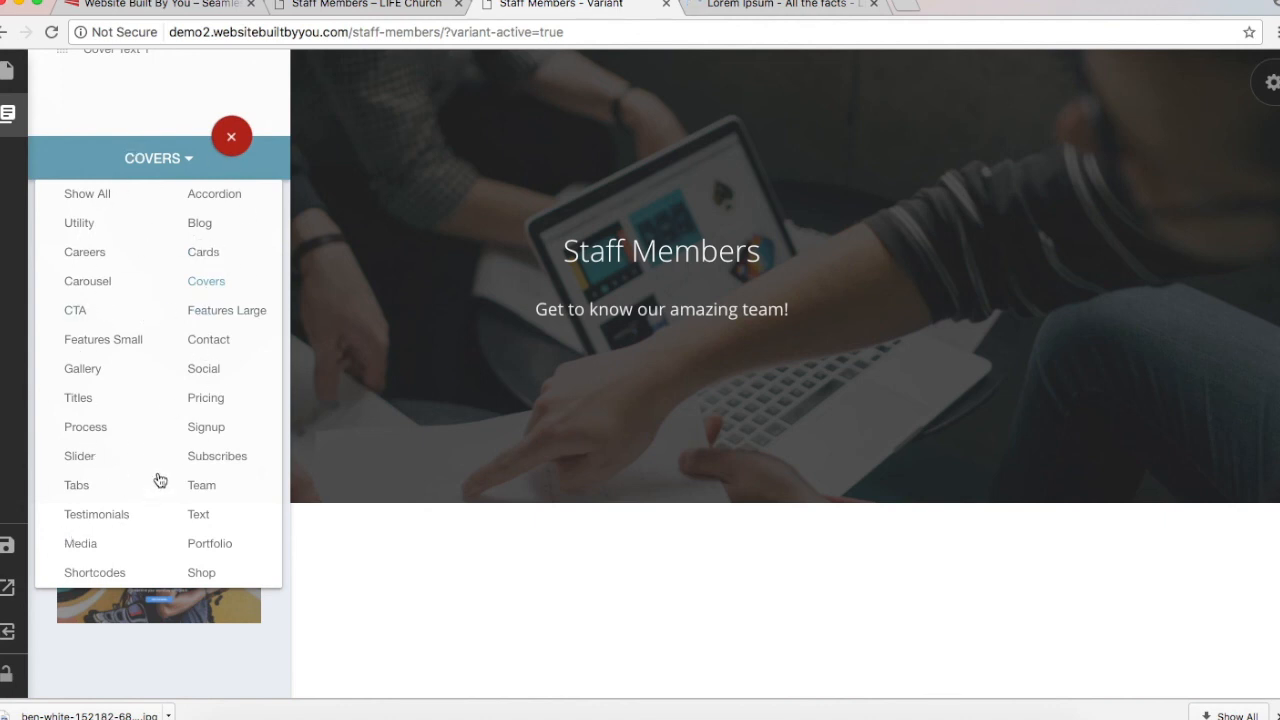
pyautogui.click(202, 487)
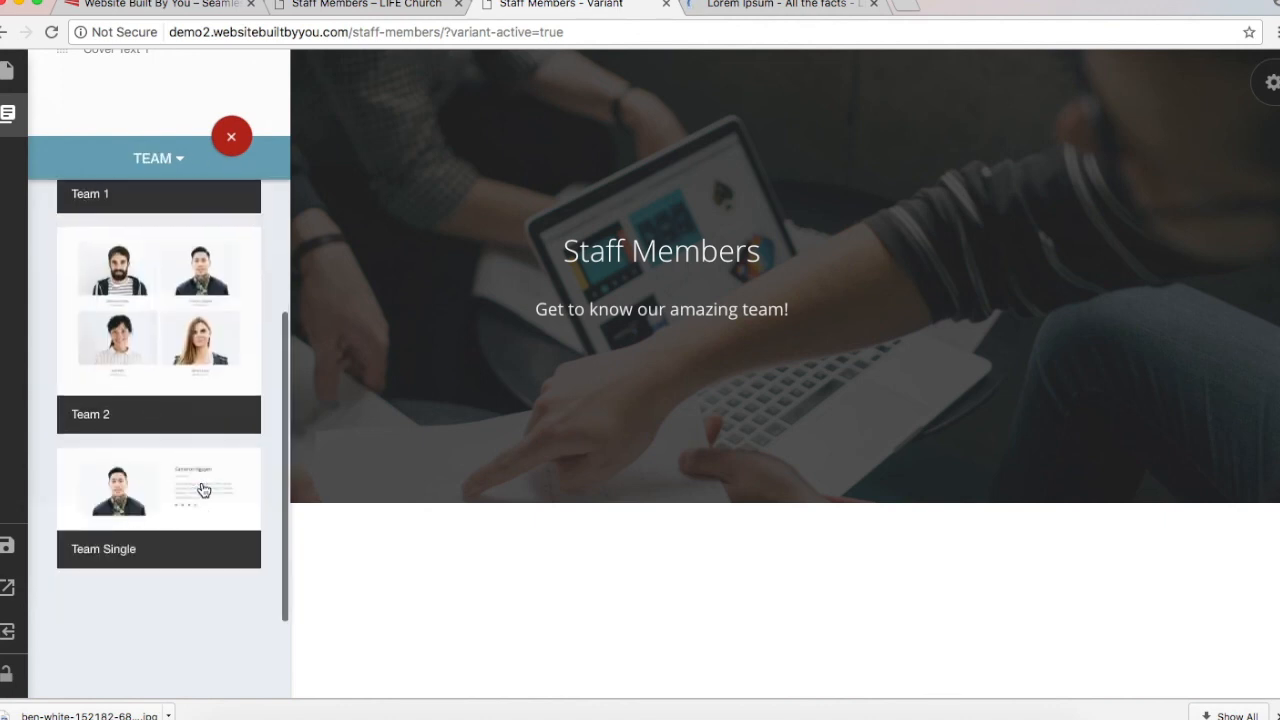
pyautogui.scroll(3, 202, 489)
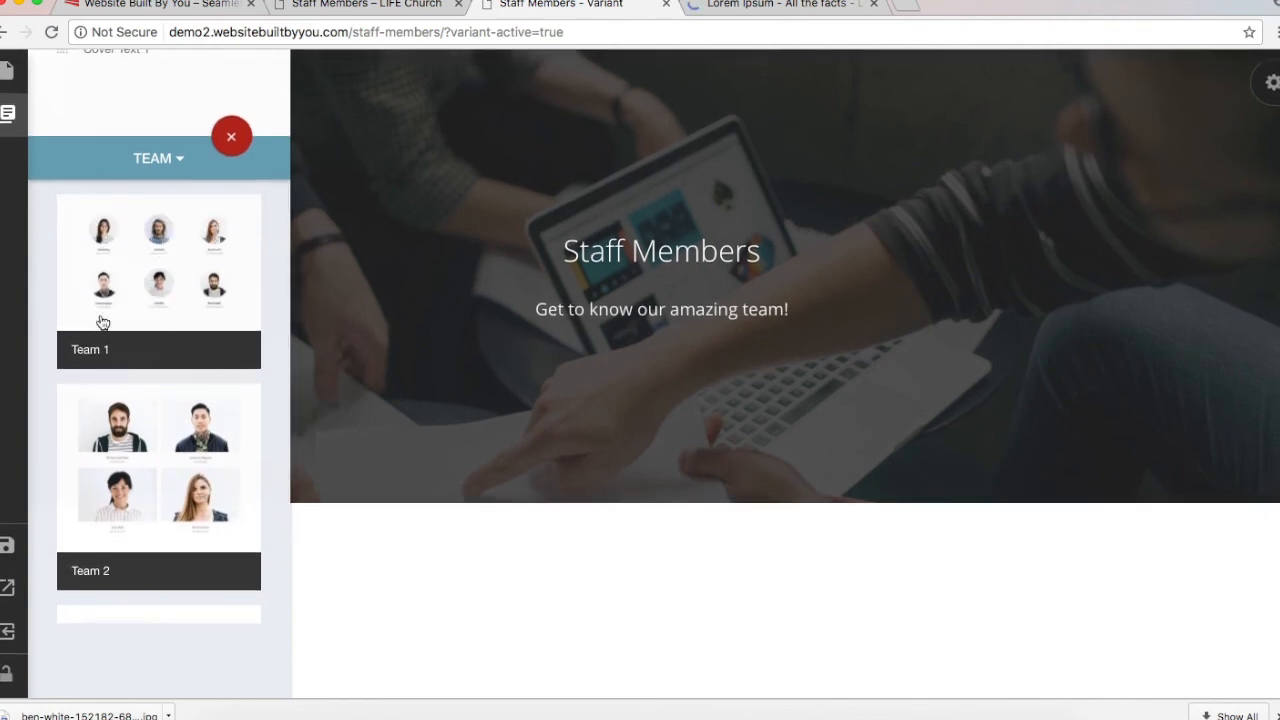
pyautogui.scroll(-3, 150, 280)
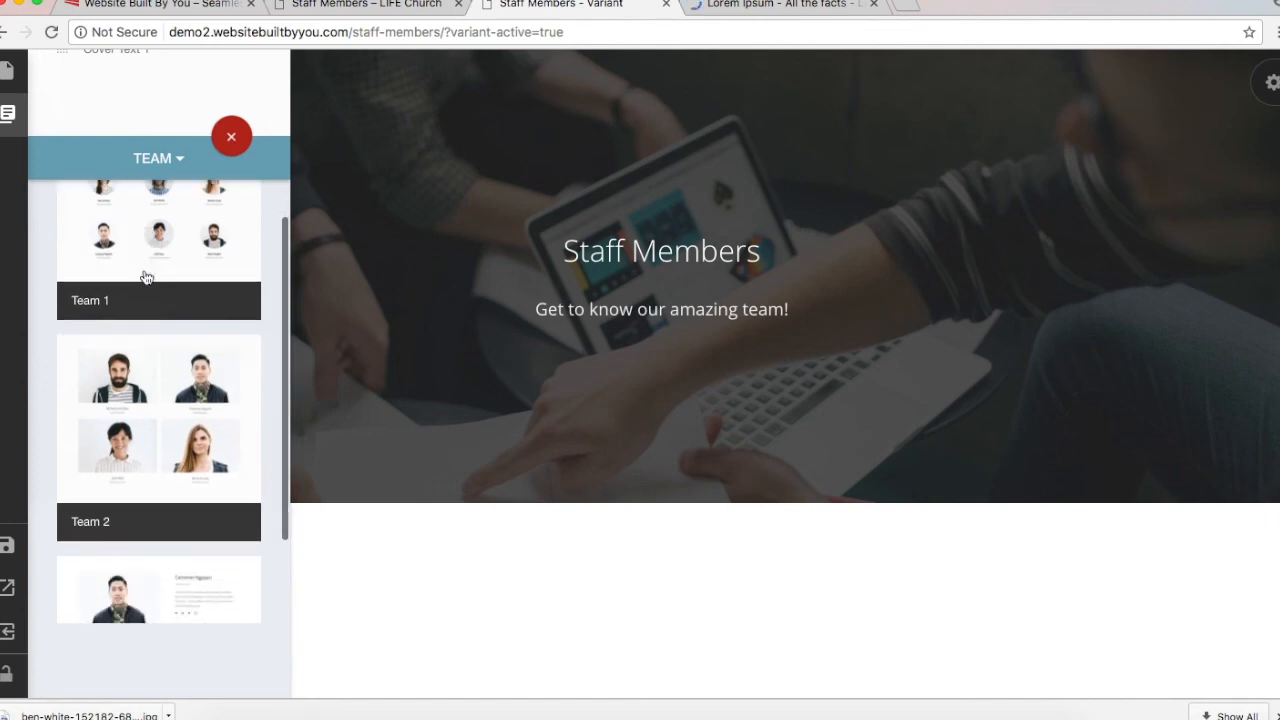
pyautogui.scroll(-1, 165, 330)
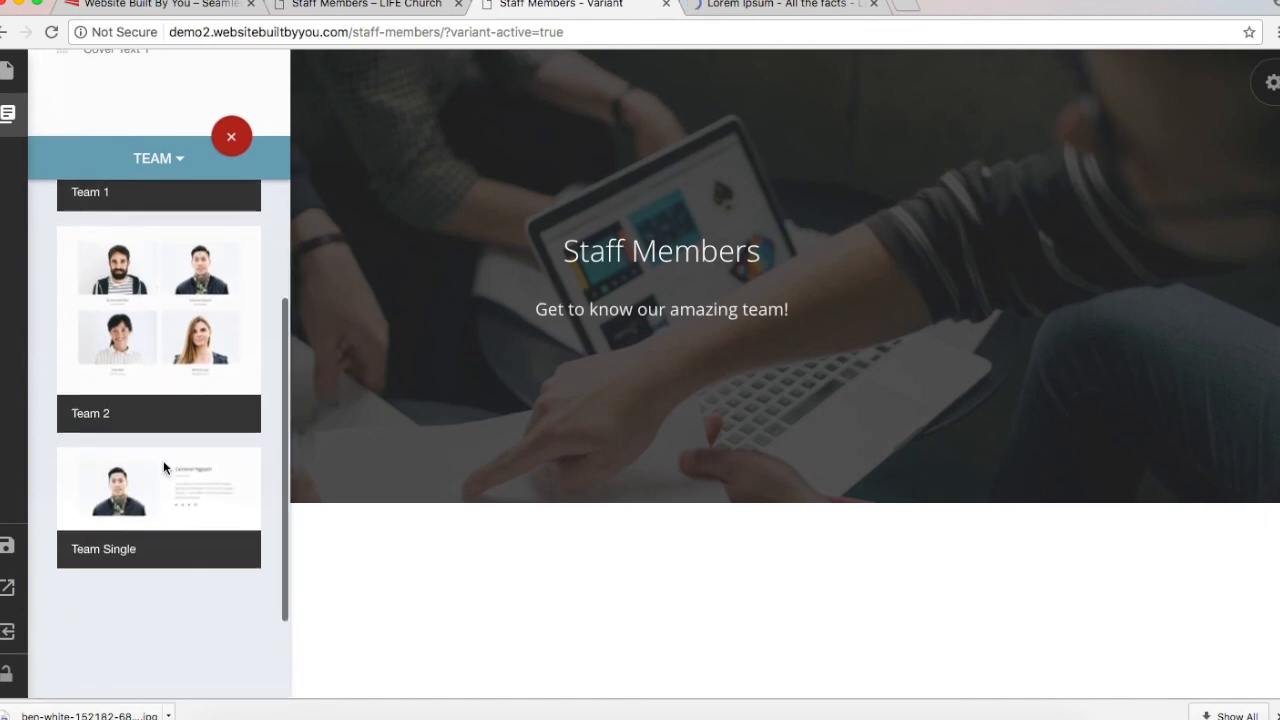
pyautogui.click(158, 506)
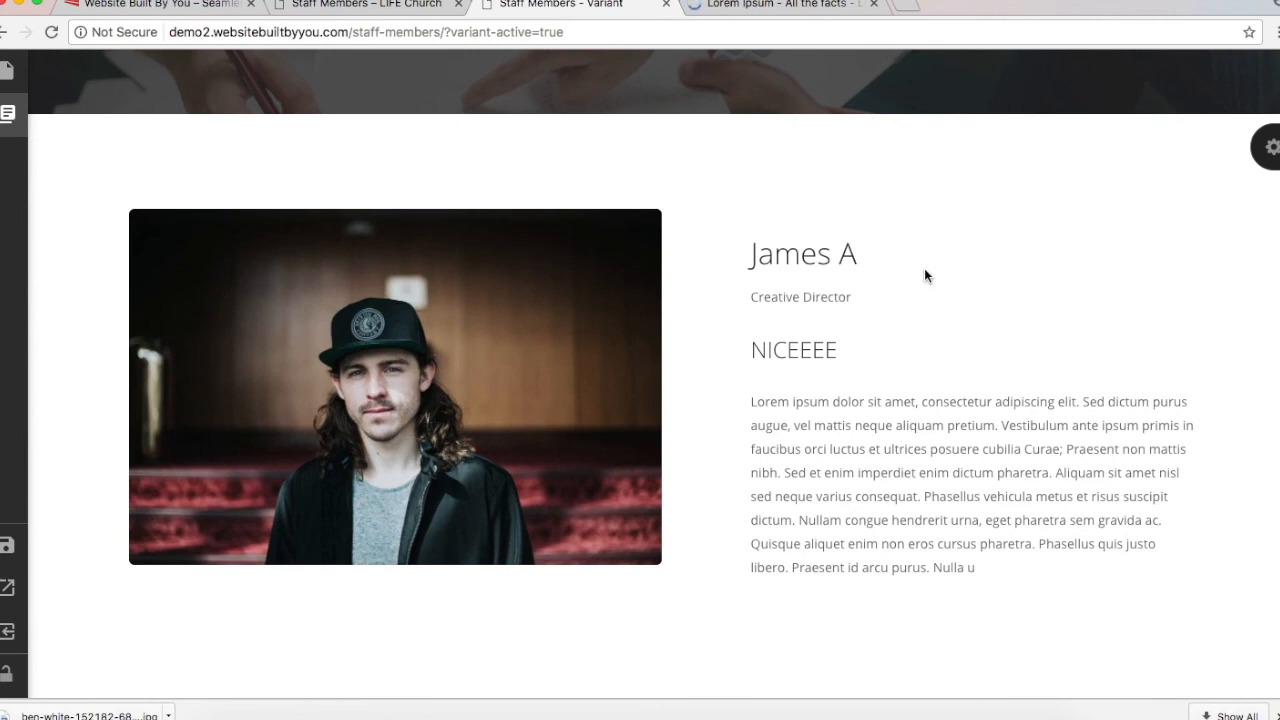
pyautogui.click(390, 6)
pyautogui.scroll(-4, 501, 478)
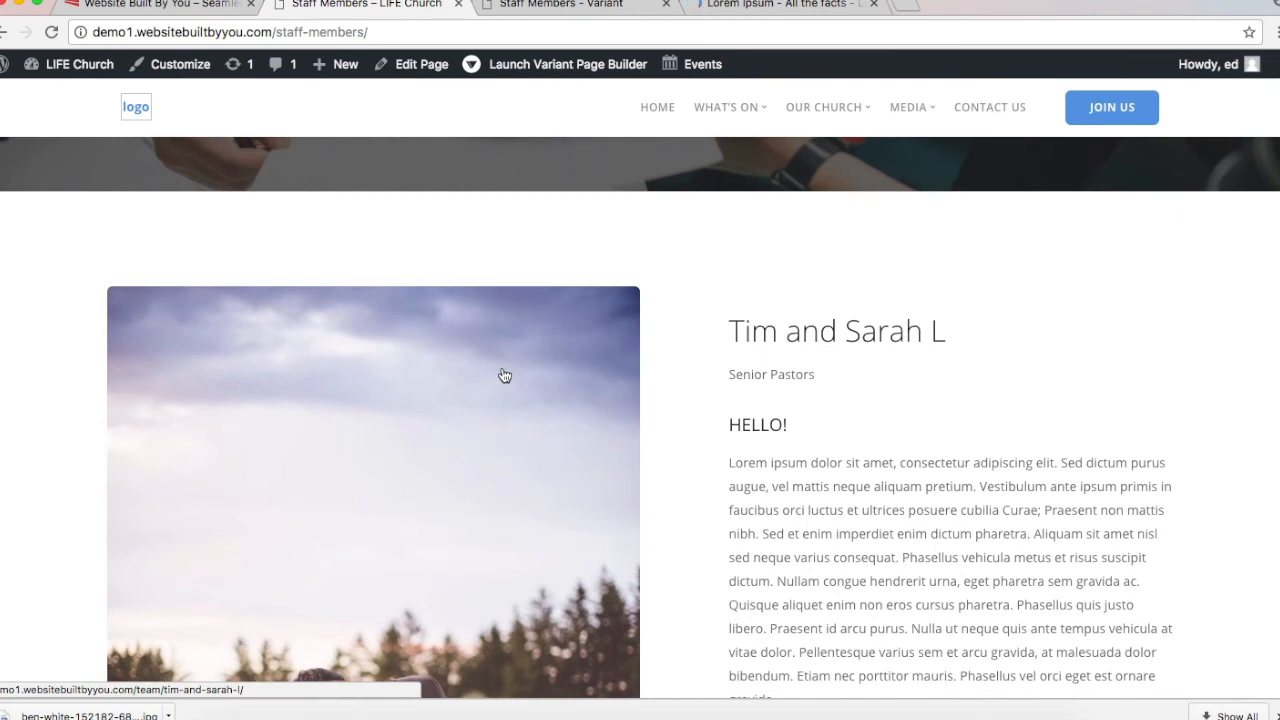
pyautogui.scroll(-3, 503, 374)
pyautogui.scroll(3, 505, 375)
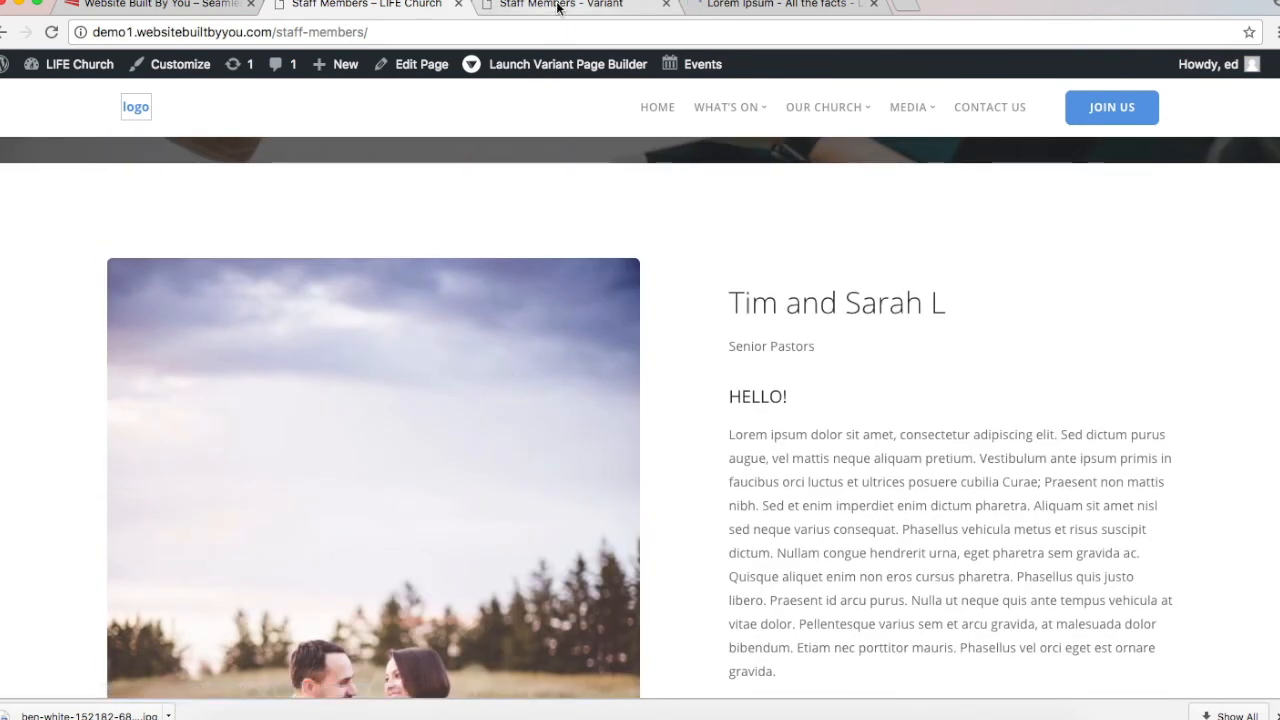
pyautogui.click(558, 6)
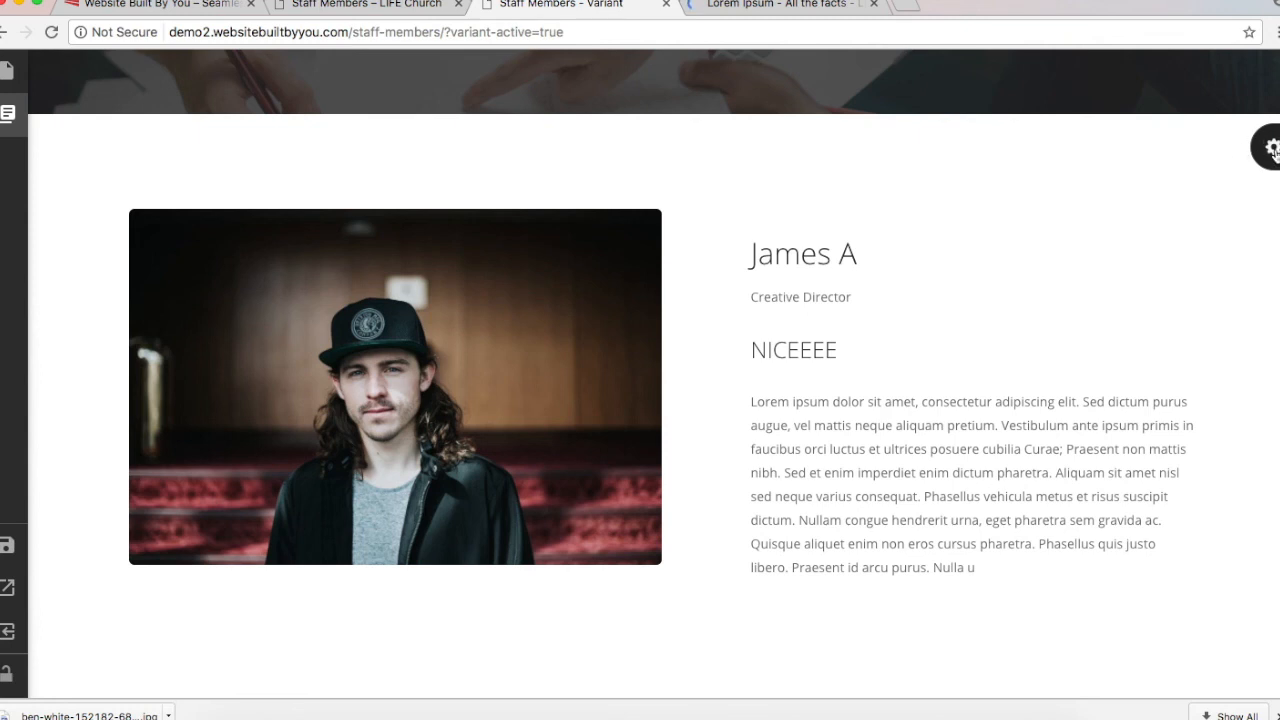
# Step: Set the Team Single block's team category to Senior Pastors
pyautogui.click(1272, 148)
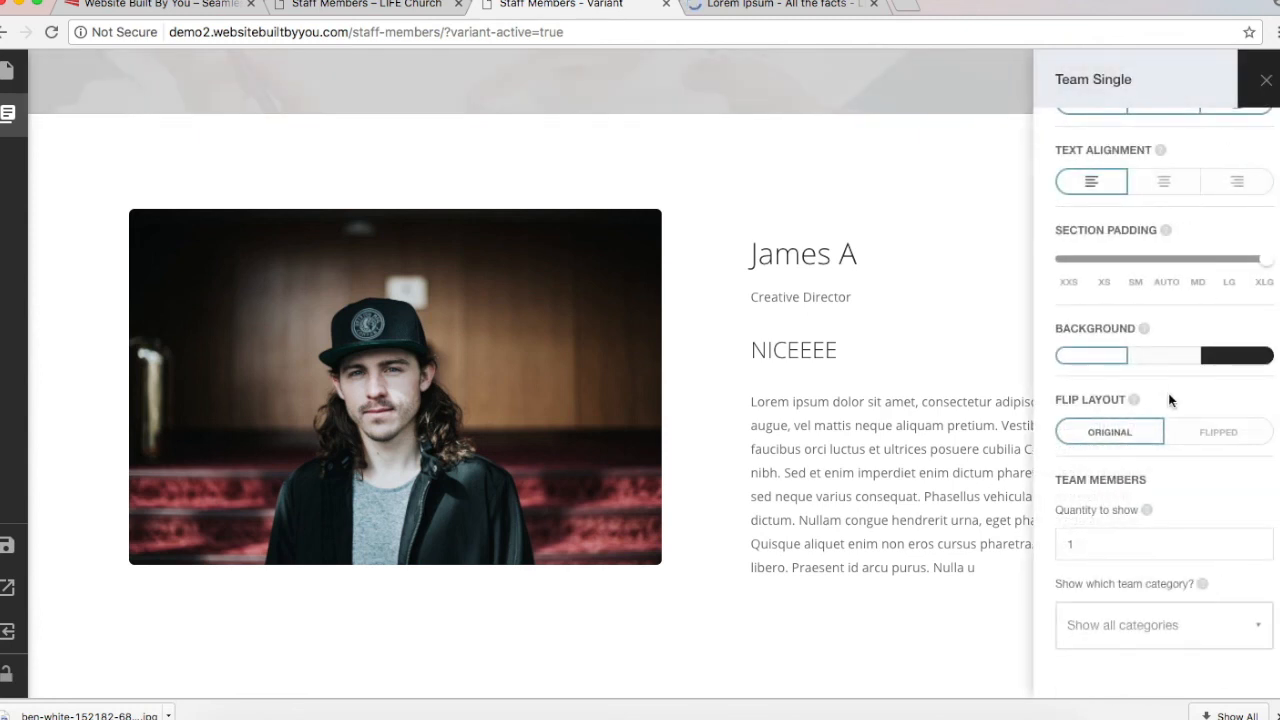
pyautogui.scroll(-4, 1170, 400)
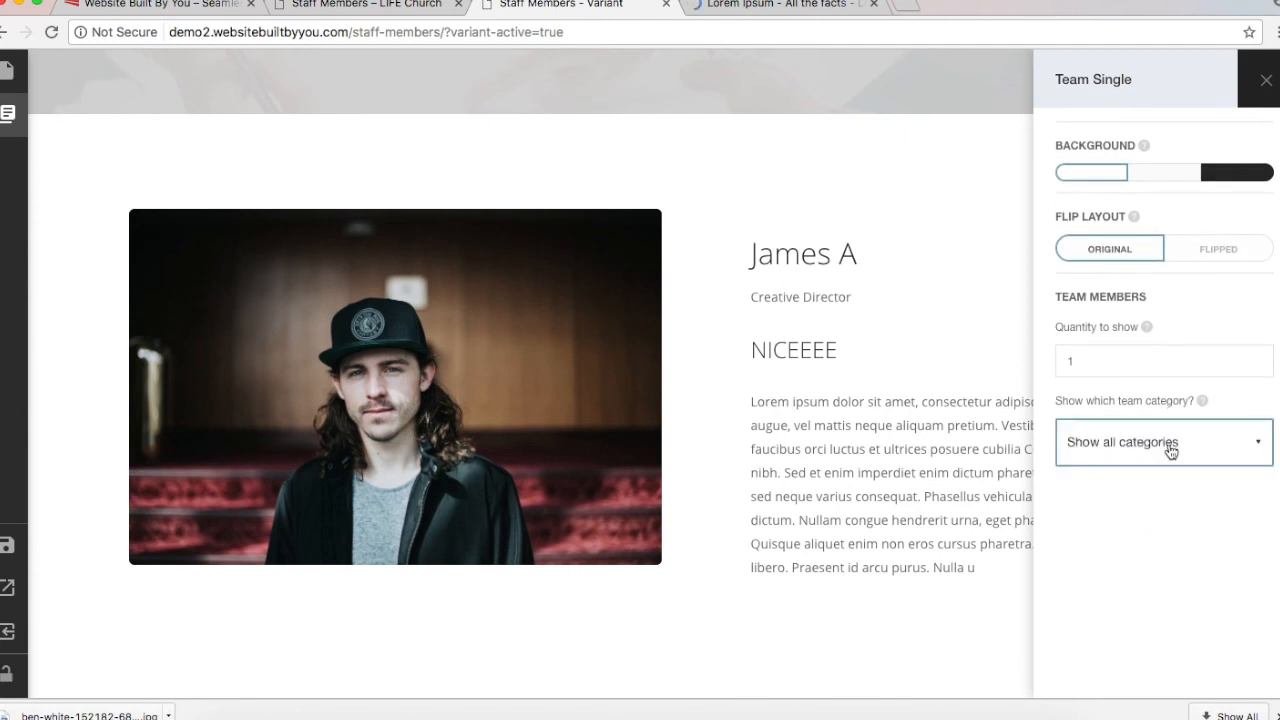
pyautogui.click(1171, 452)
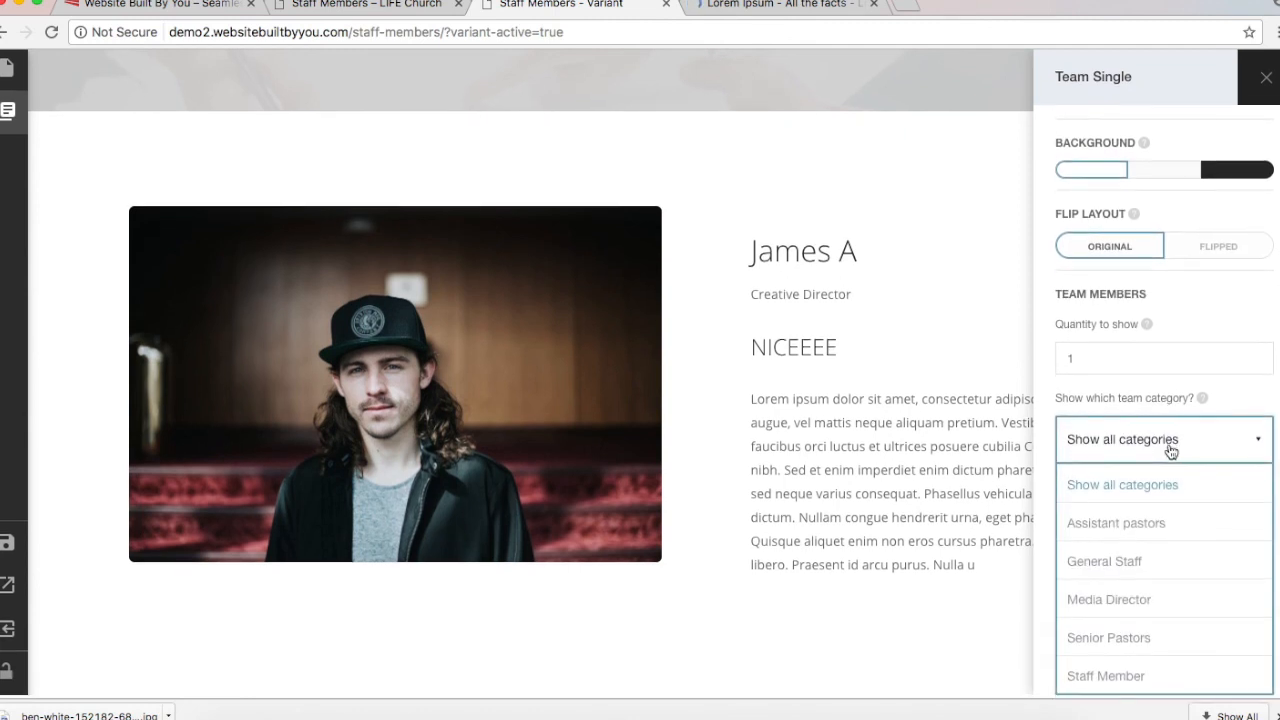
pyautogui.click(1136, 645)
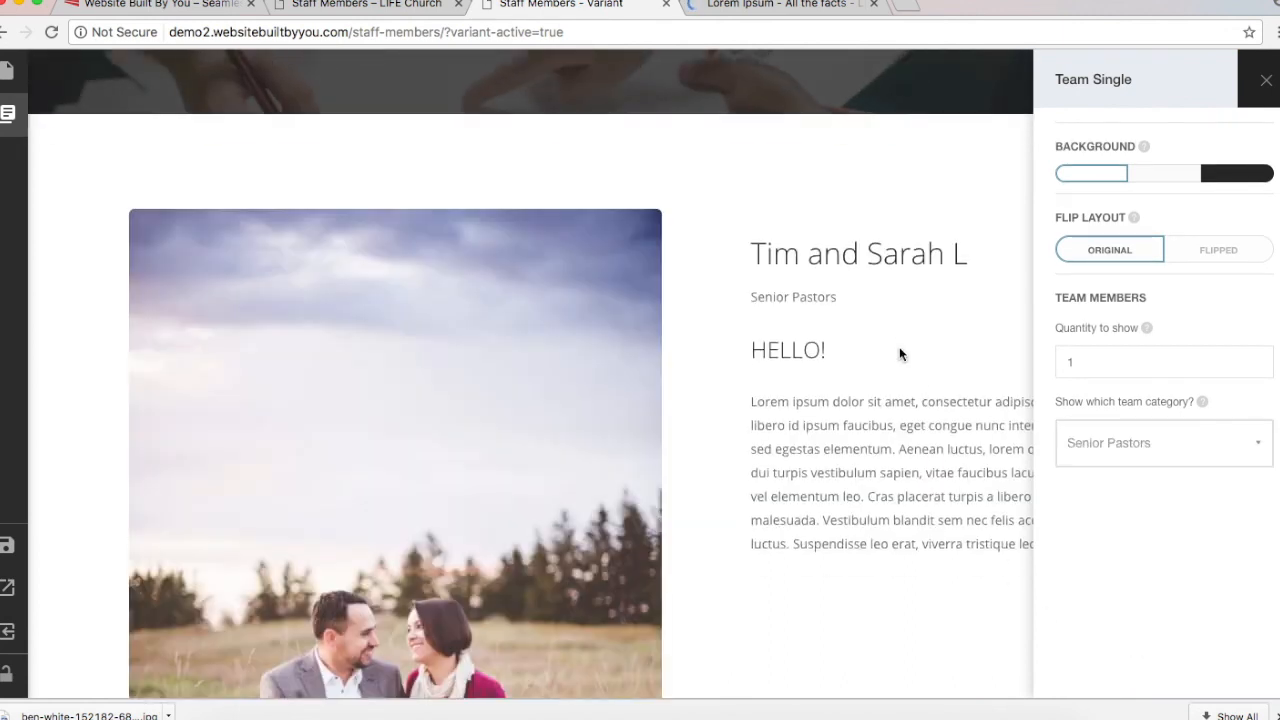
pyautogui.scroll(-5, 900, 352)
pyautogui.scroll(4, 900, 354)
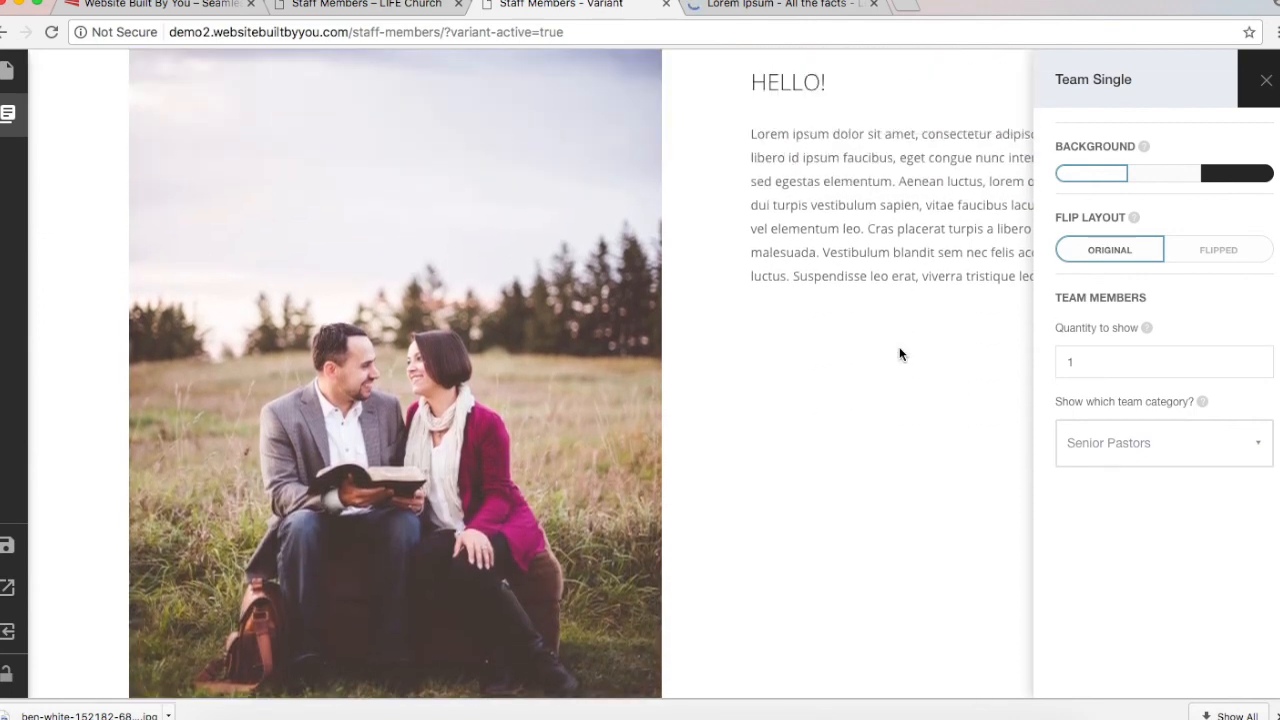
# Step: Preview the Media Director and Assistant pastors categories, then return to Senior Pastors
pyautogui.click(1214, 443)
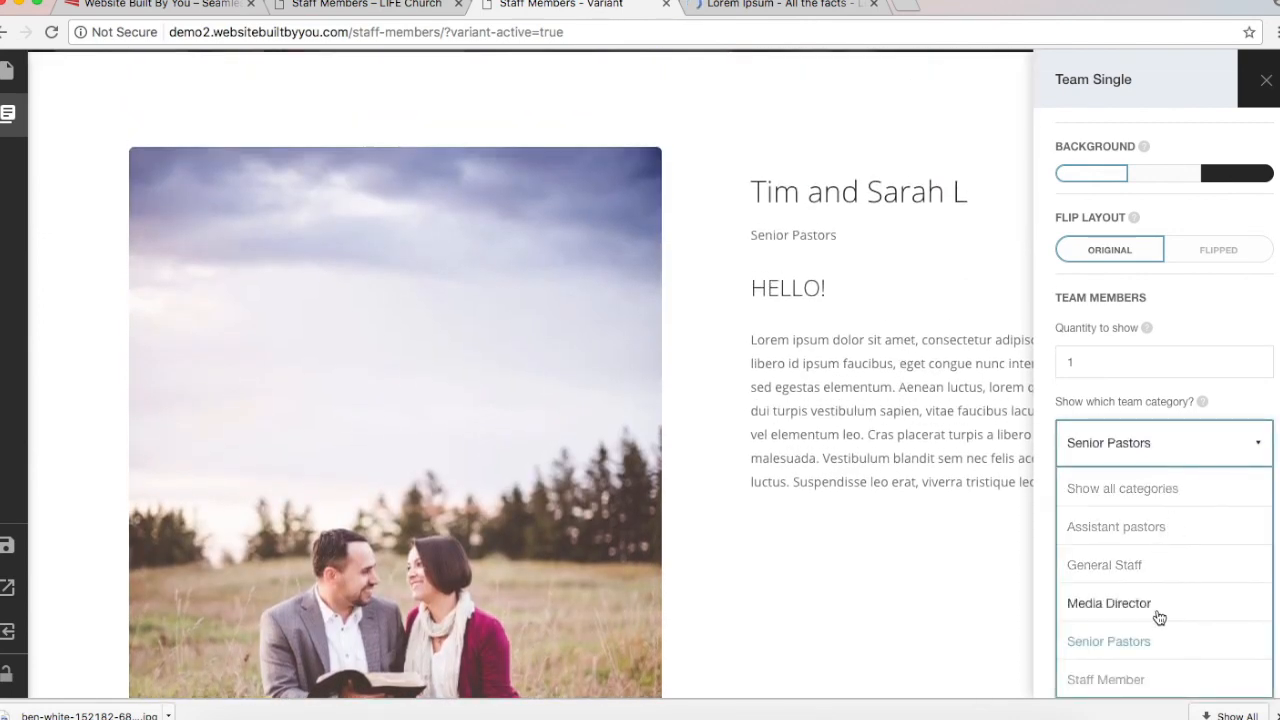
pyautogui.click(1109, 603)
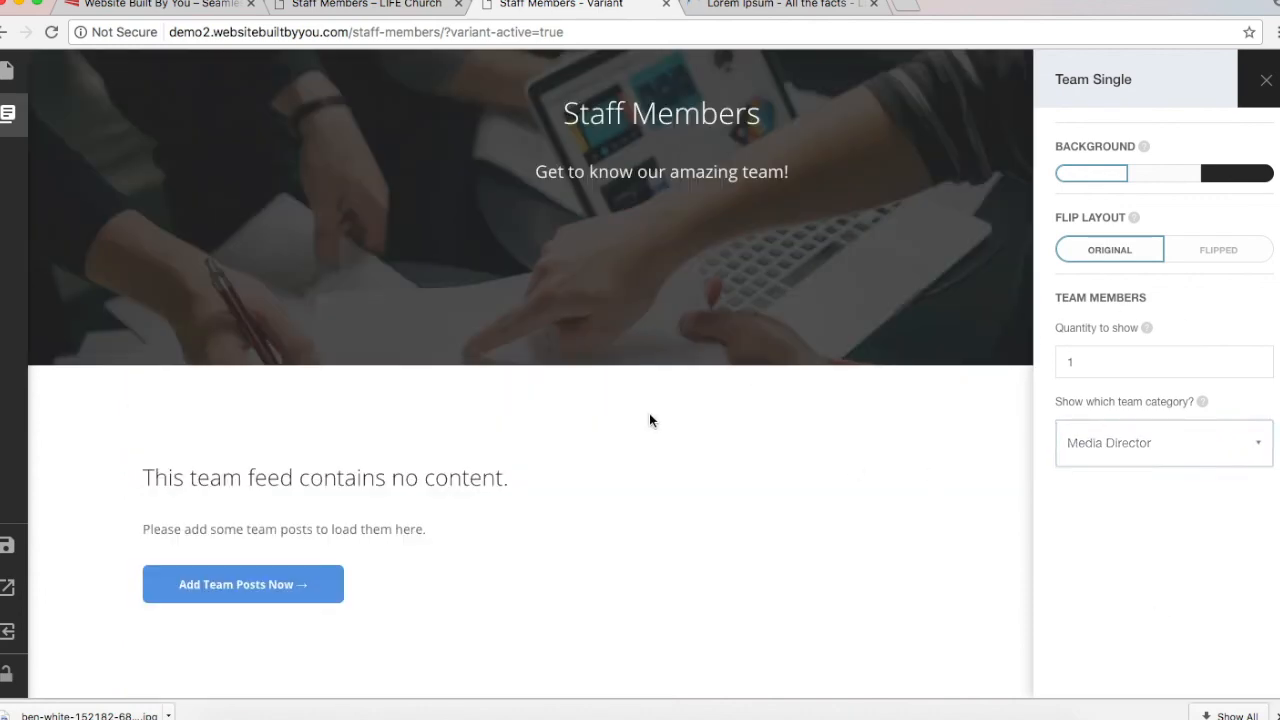
pyautogui.click(1190, 431)
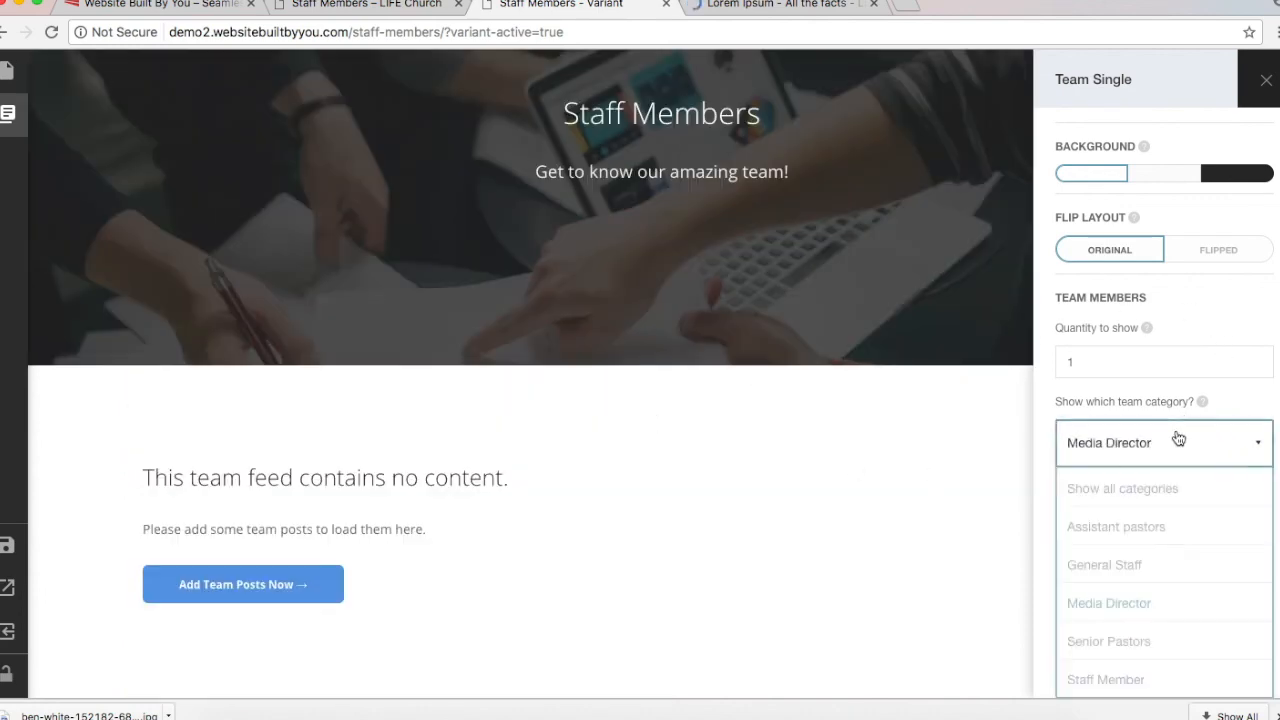
pyautogui.click(1138, 528)
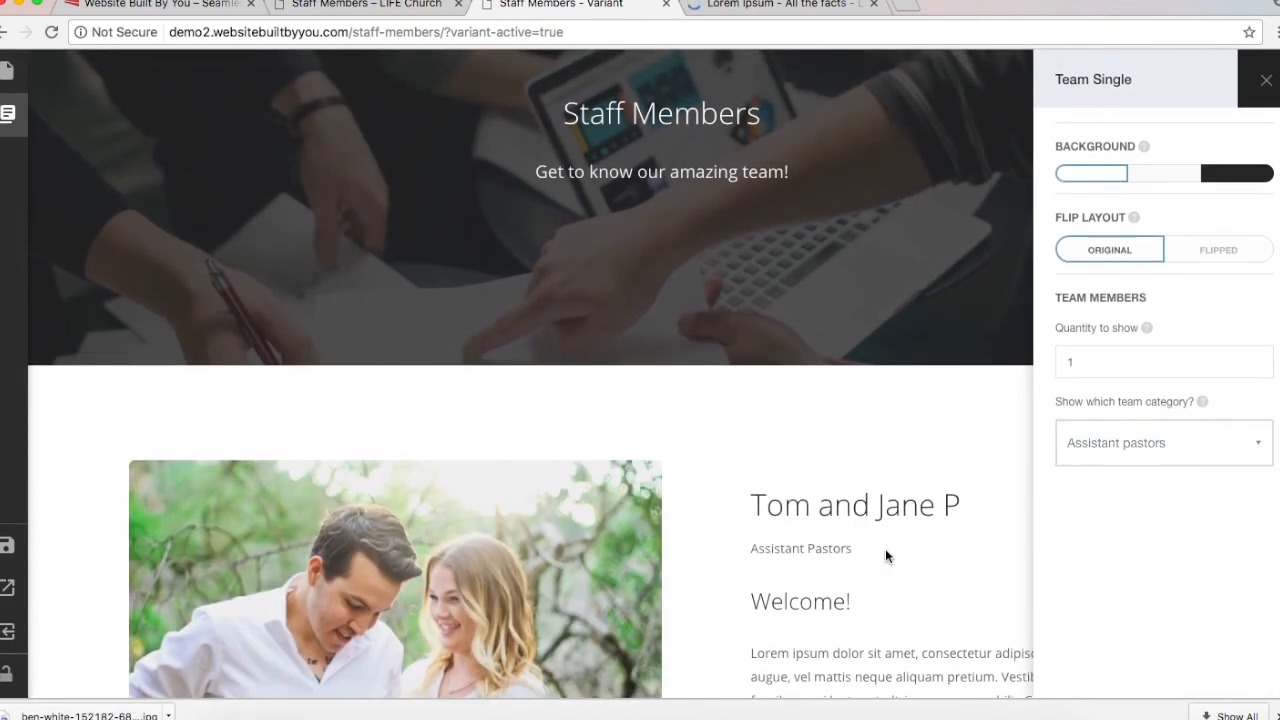
pyautogui.scroll(-3, 885, 548)
pyautogui.click(1171, 449)
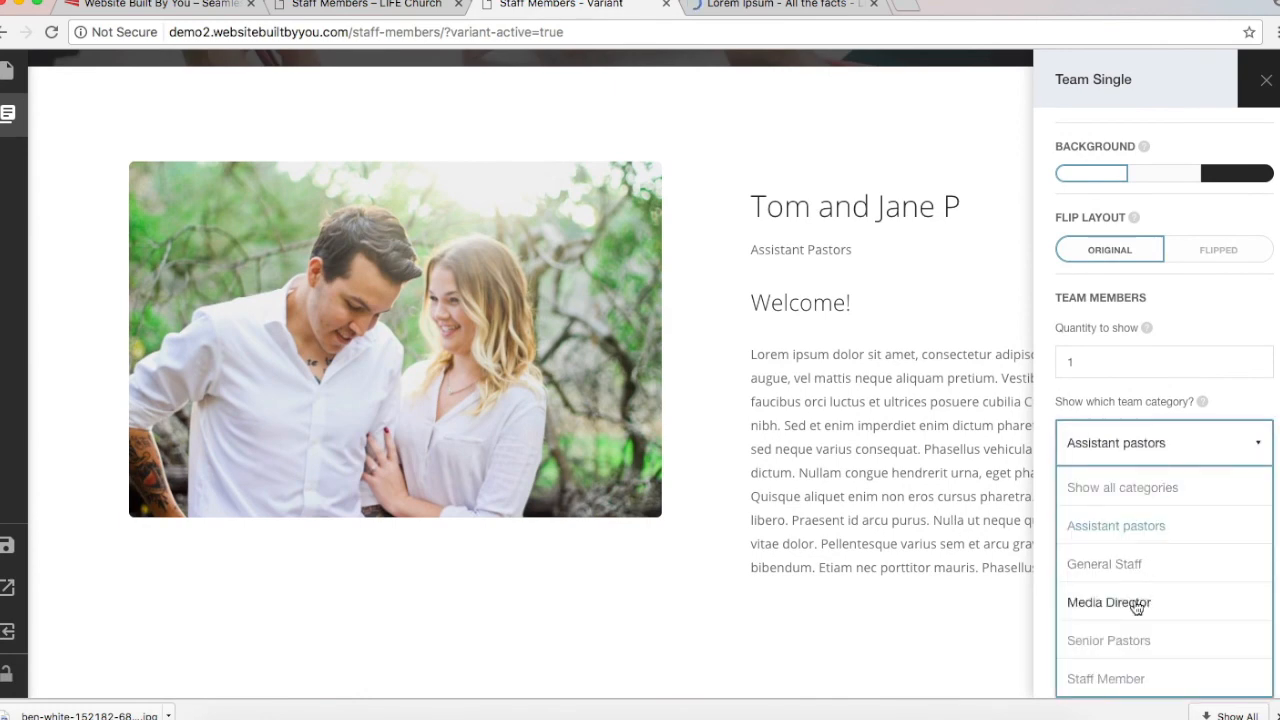
pyautogui.click(1115, 634)
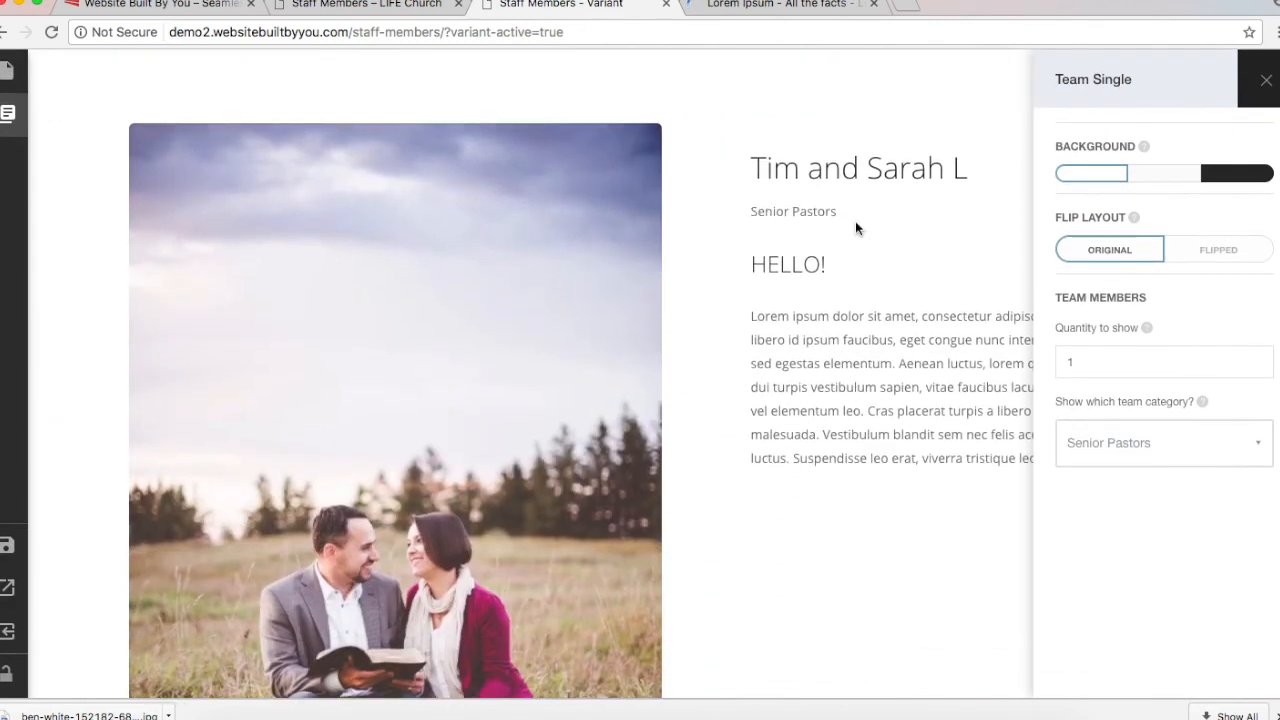
# Step: Try light grey and dark backgrounds on the Tim and Sarah block, ending on white
pyautogui.click(1165, 176)
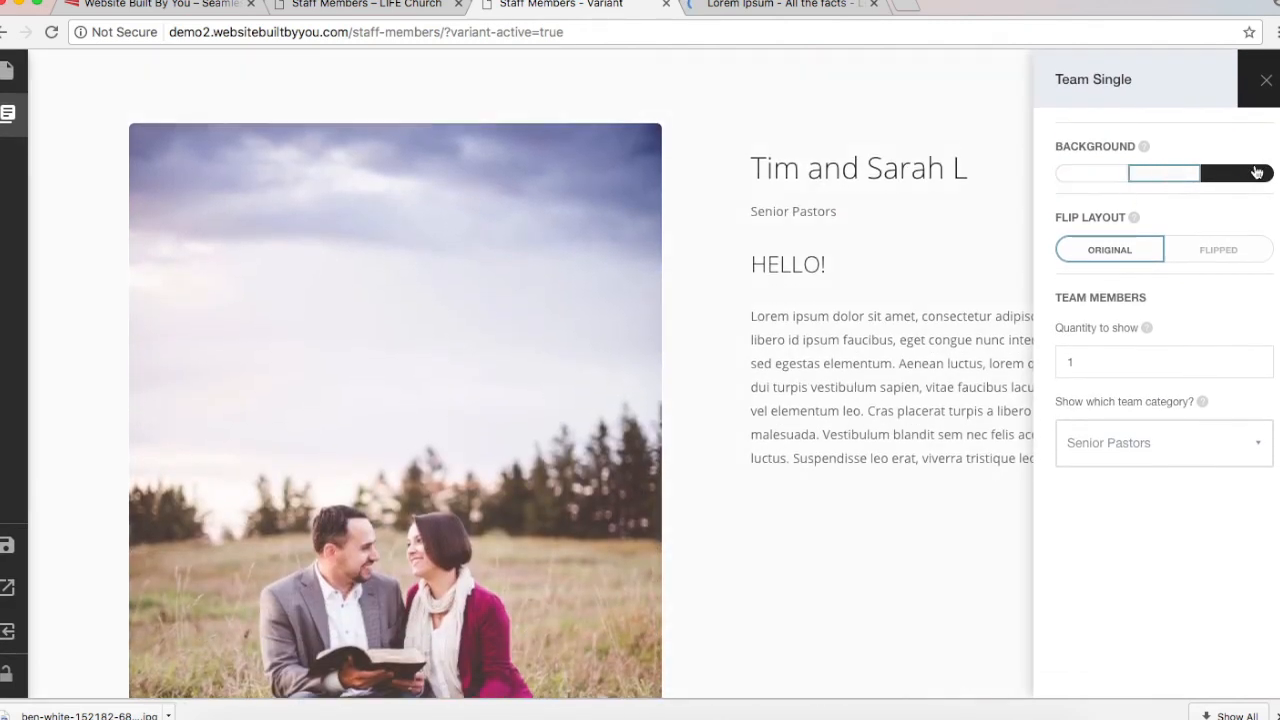
pyautogui.click(1237, 175)
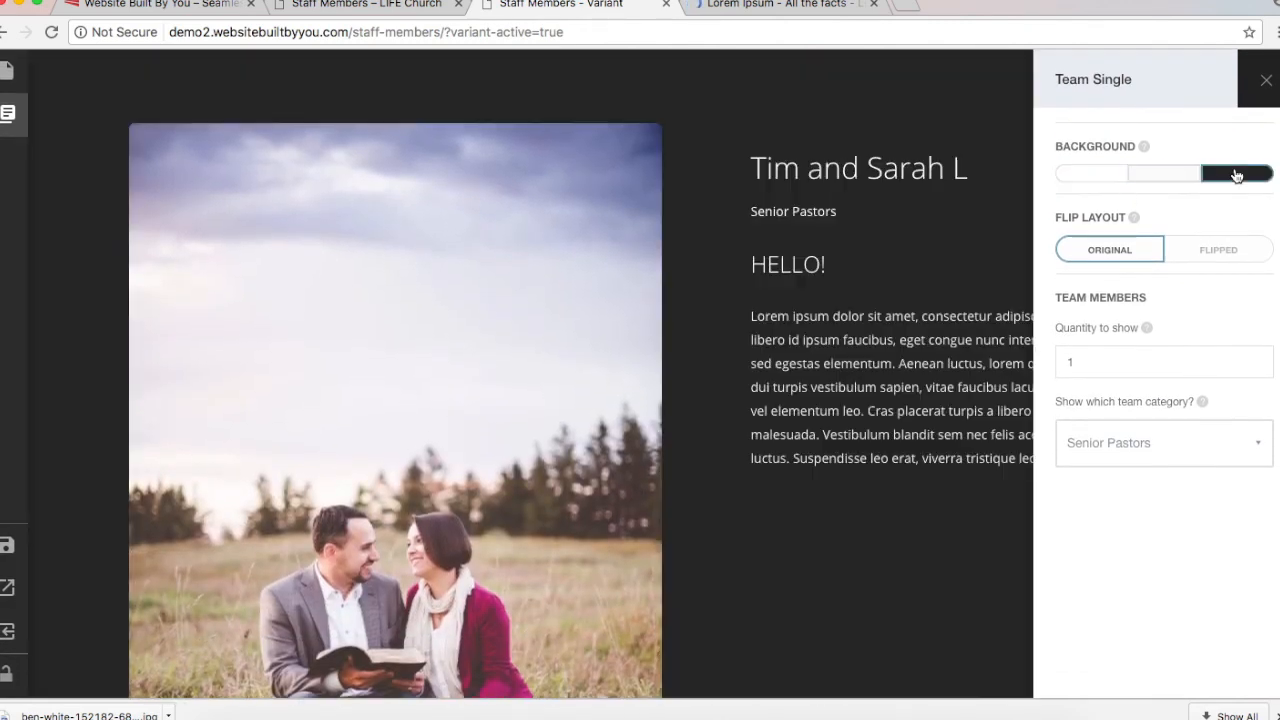
pyautogui.click(1089, 187)
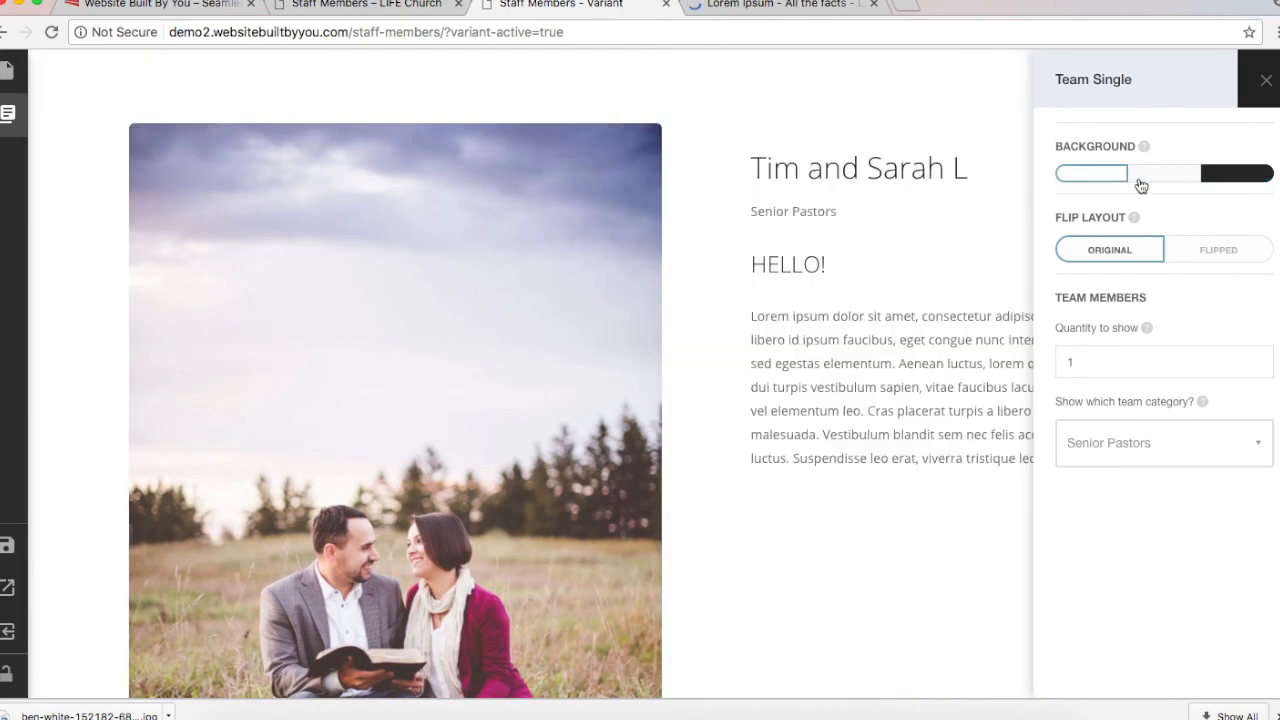
pyautogui.click(1181, 177)
pyautogui.click(1265, 177)
pyautogui.click(1109, 181)
pyautogui.click(1245, 176)
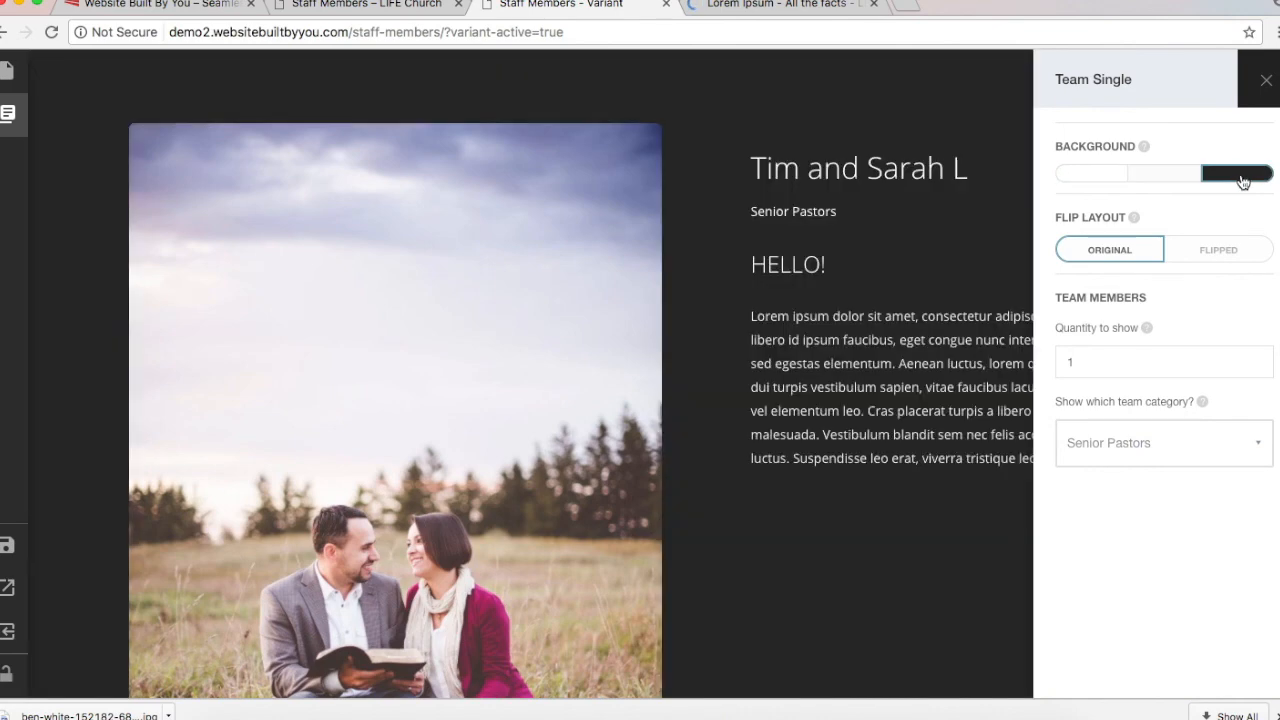
pyautogui.click(1094, 176)
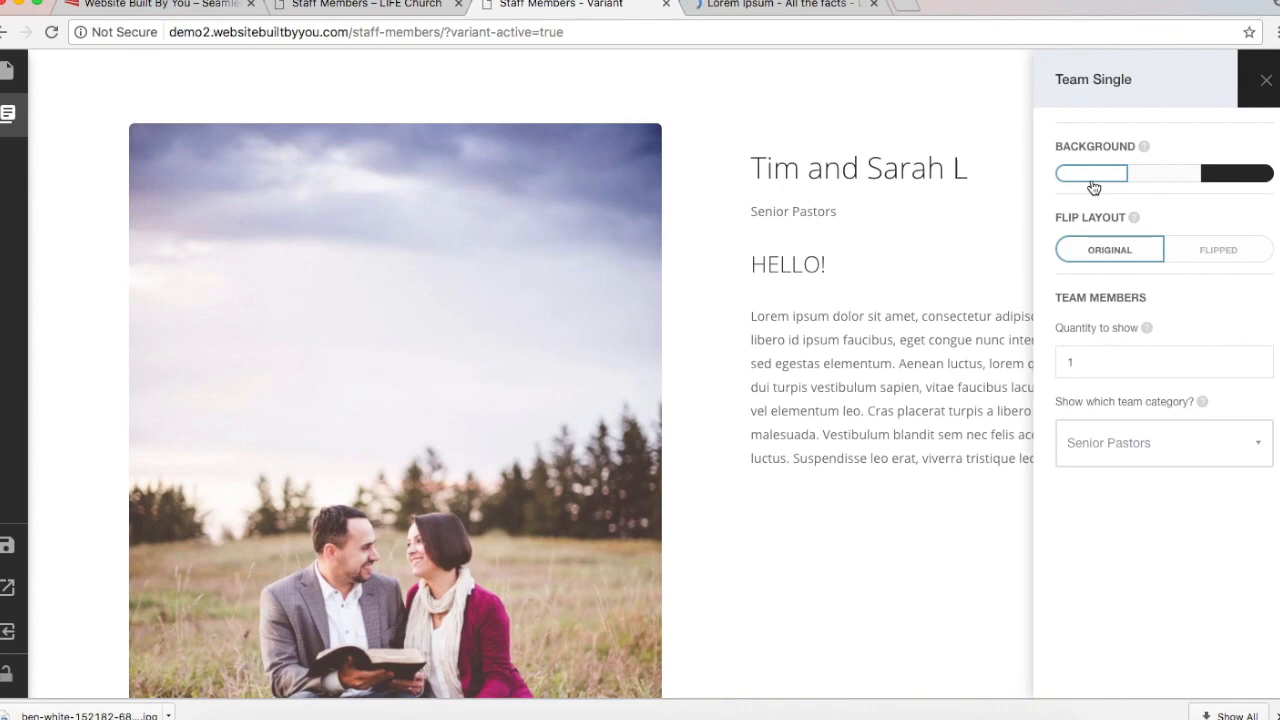
# Step: Preview the Flipped layout, keep Original, and close the Team Single settings
pyautogui.doubleClick(1128, 356)
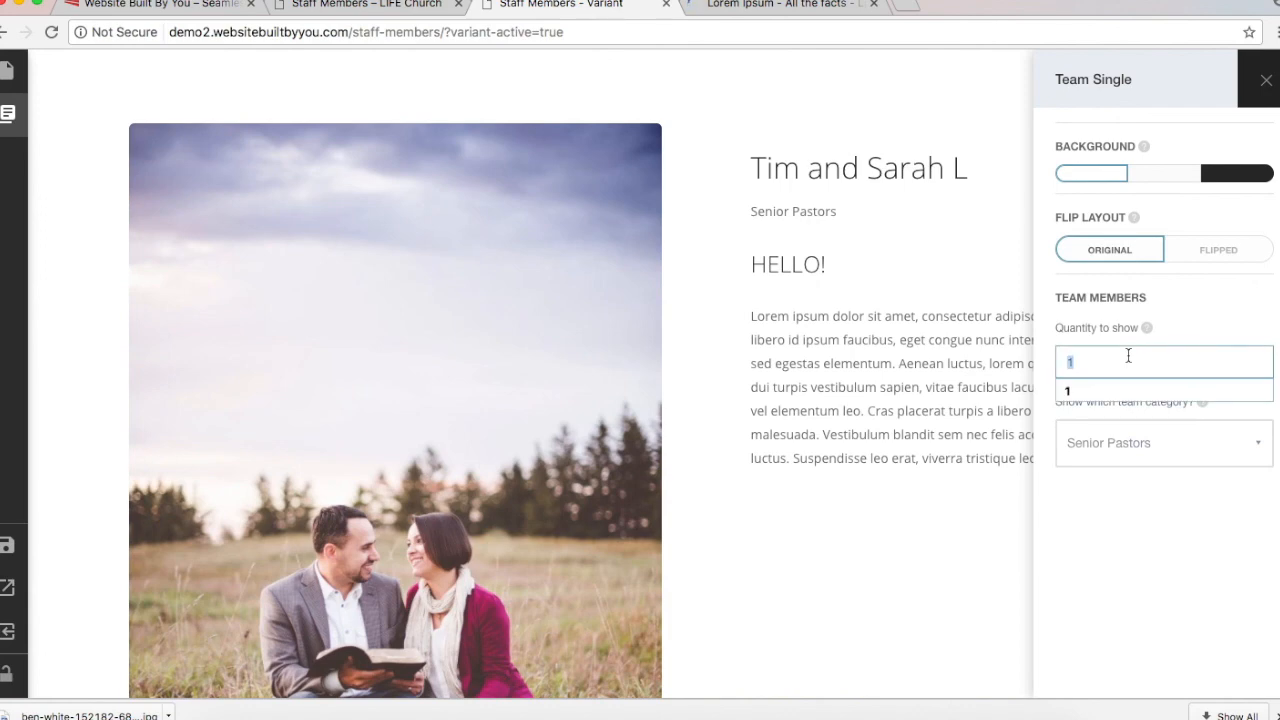
pyautogui.click(1102, 514)
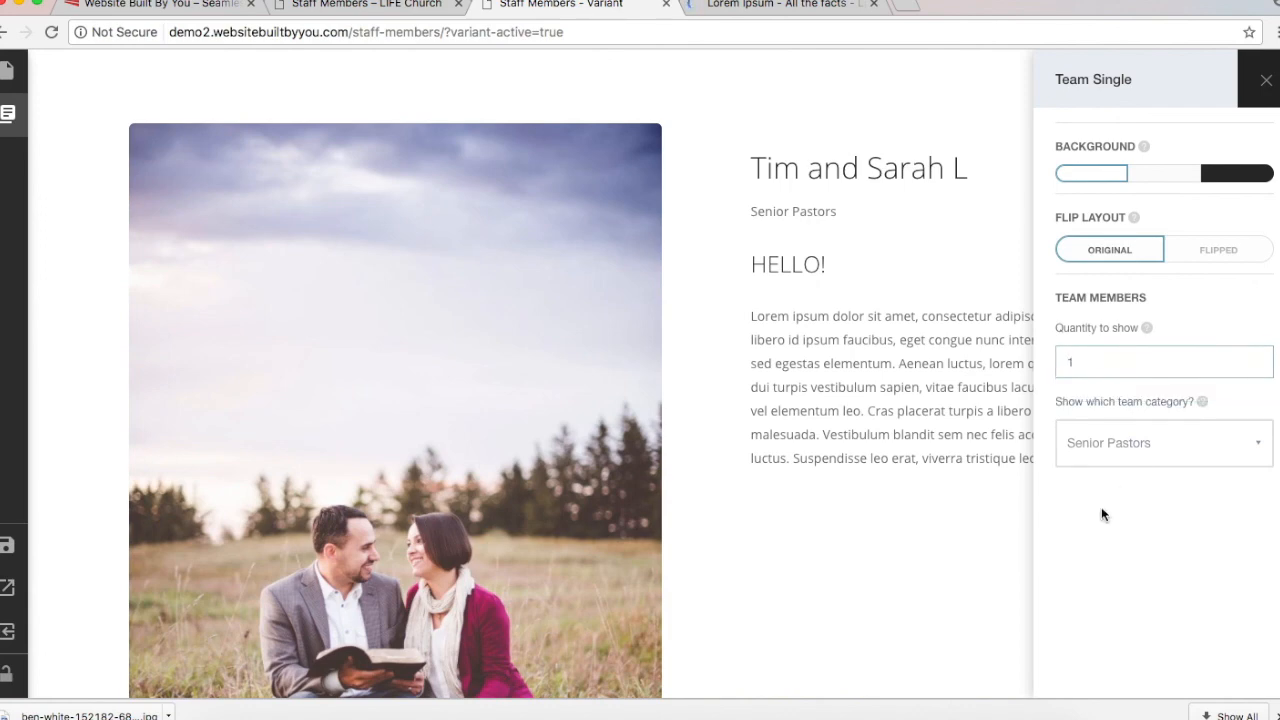
pyautogui.click(1188, 252)
pyautogui.click(1110, 256)
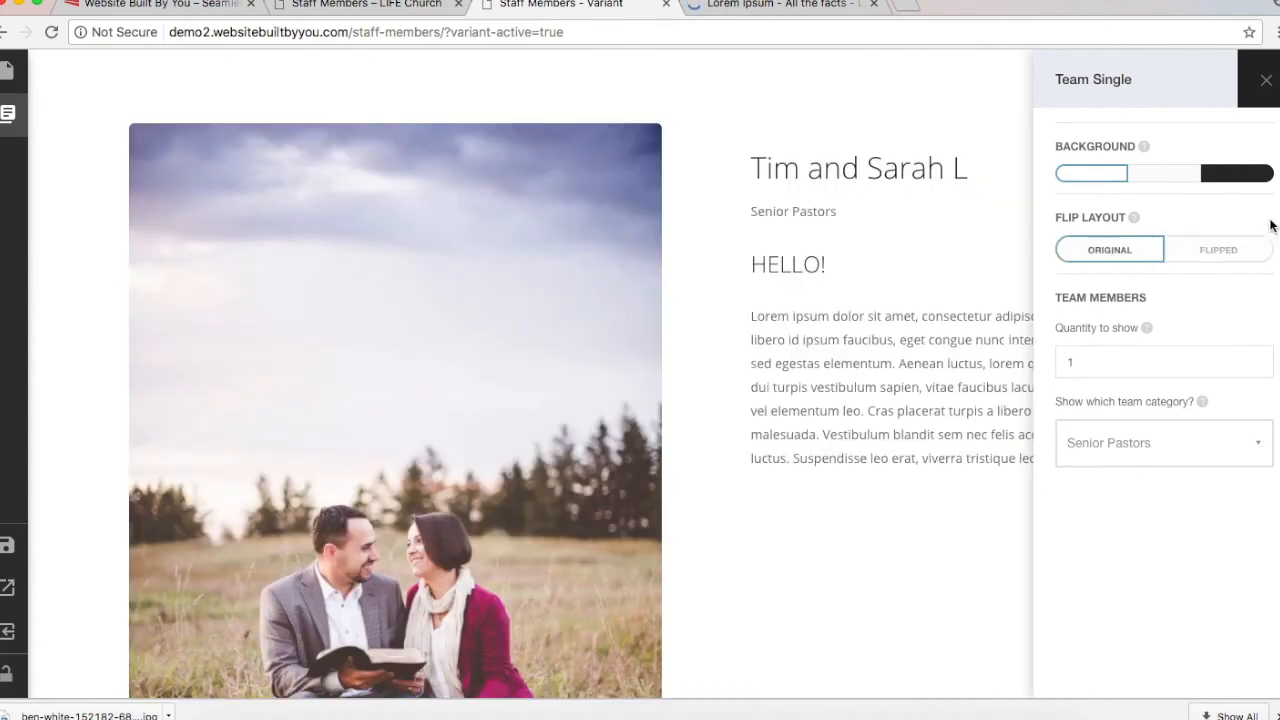
pyautogui.click(1264, 80)
# Step: Add a second Team Single block showing the Assistant pastors category
pyautogui.scroll(-3, 754, 240)
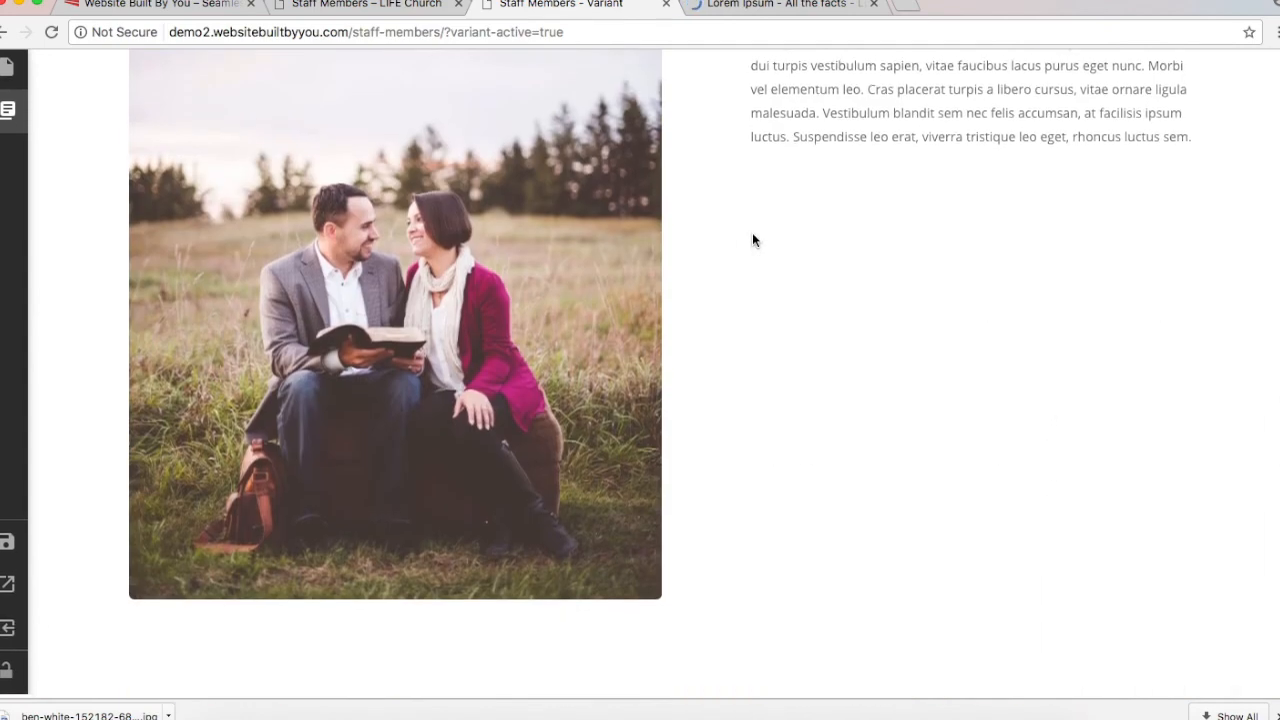
pyautogui.click(7, 110)
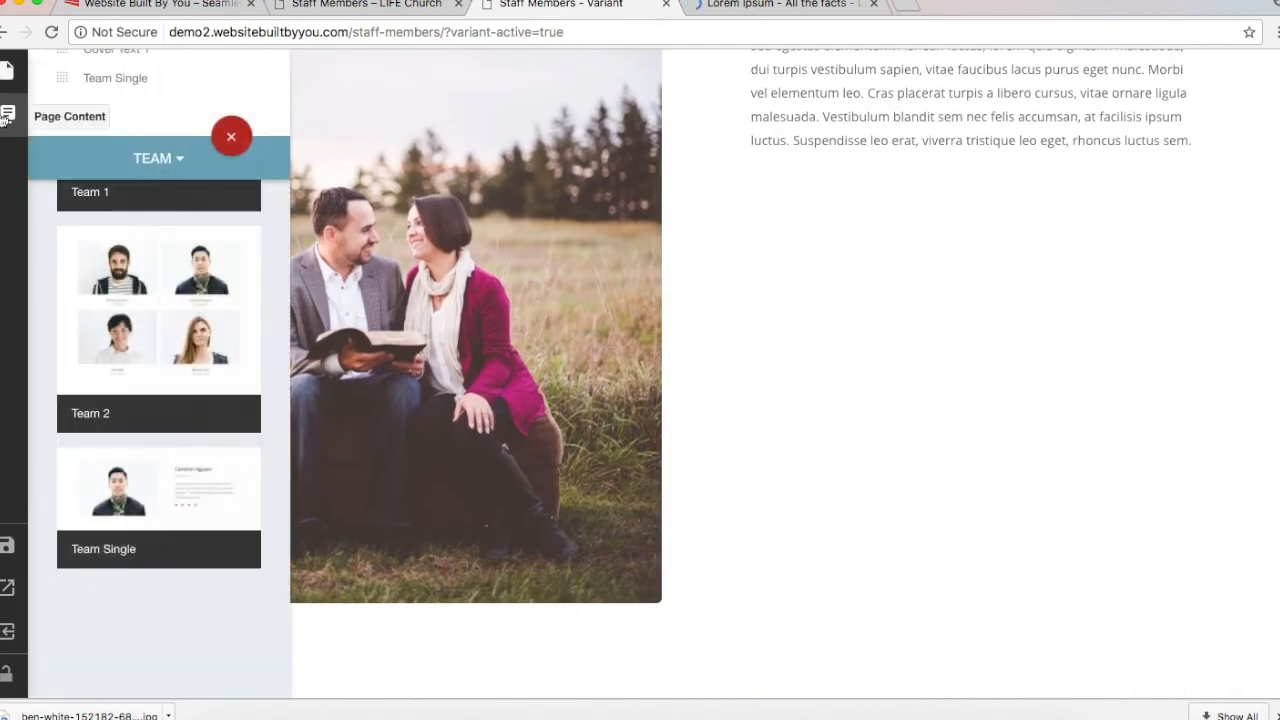
pyautogui.click(165, 465)
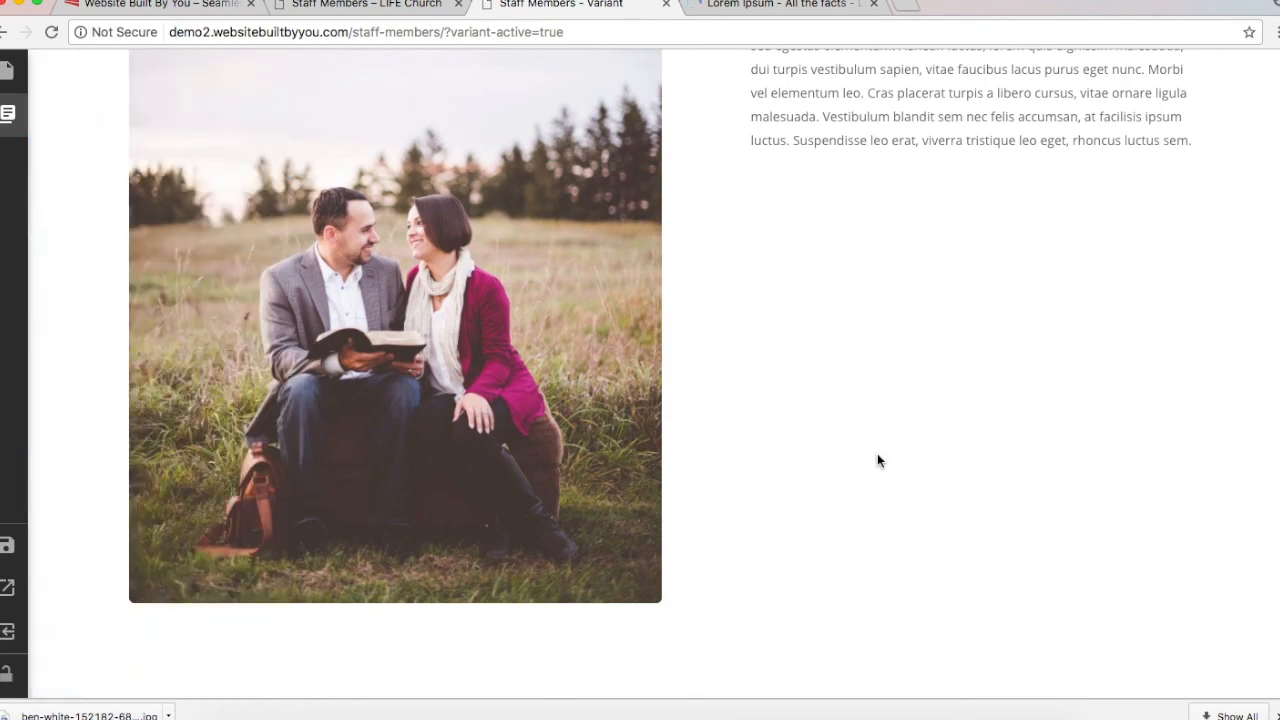
pyautogui.moveTo(11, 251)
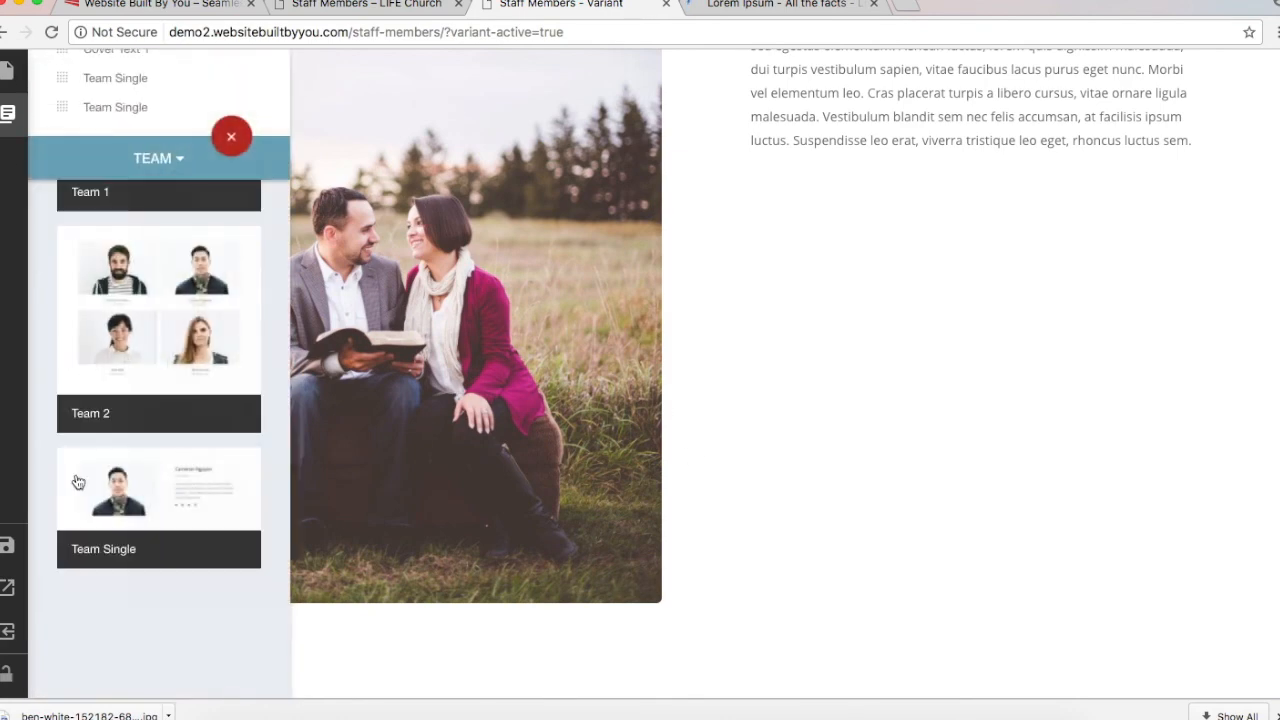
pyautogui.scroll(-5, 907, 387)
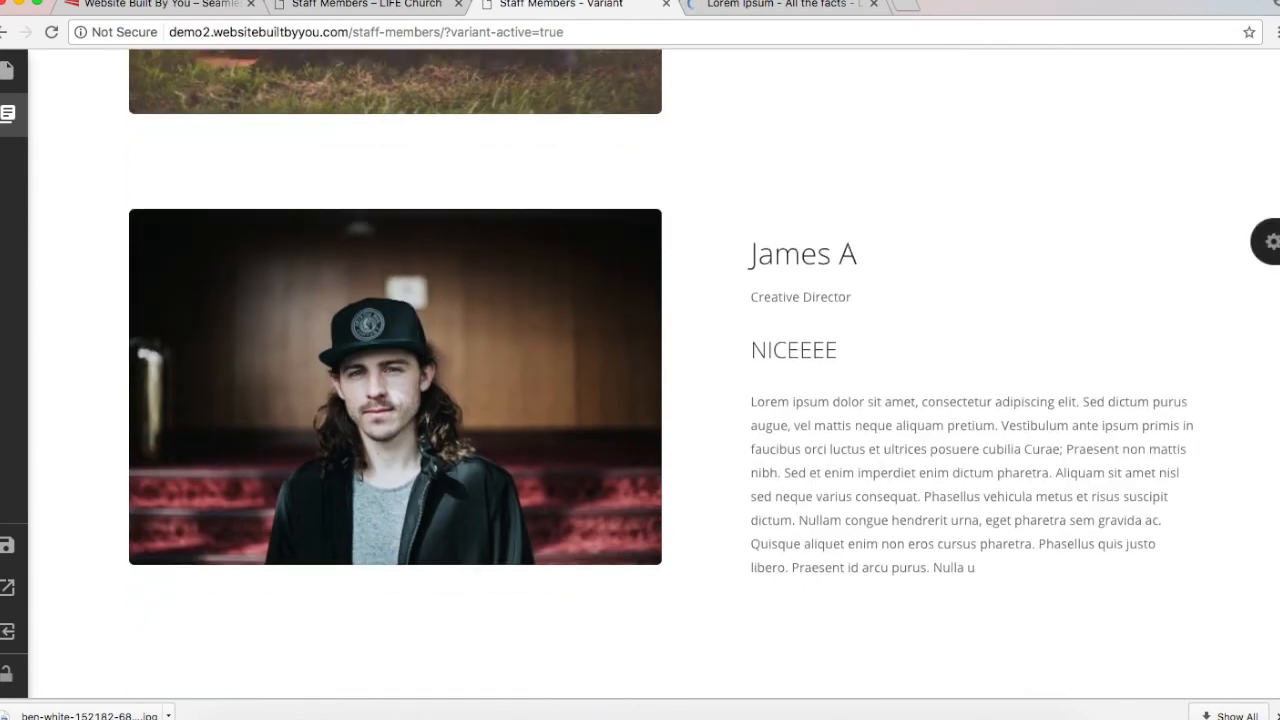
pyautogui.click(1268, 241)
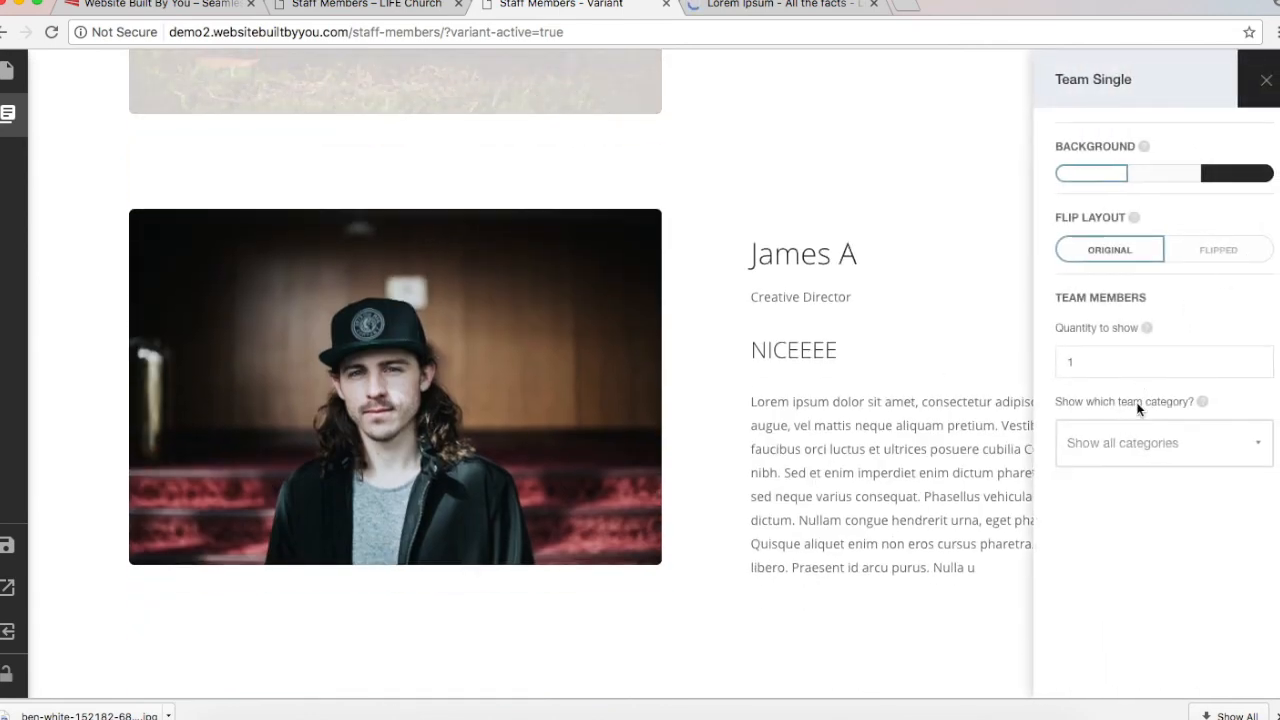
pyautogui.click(1134, 451)
pyautogui.click(1134, 530)
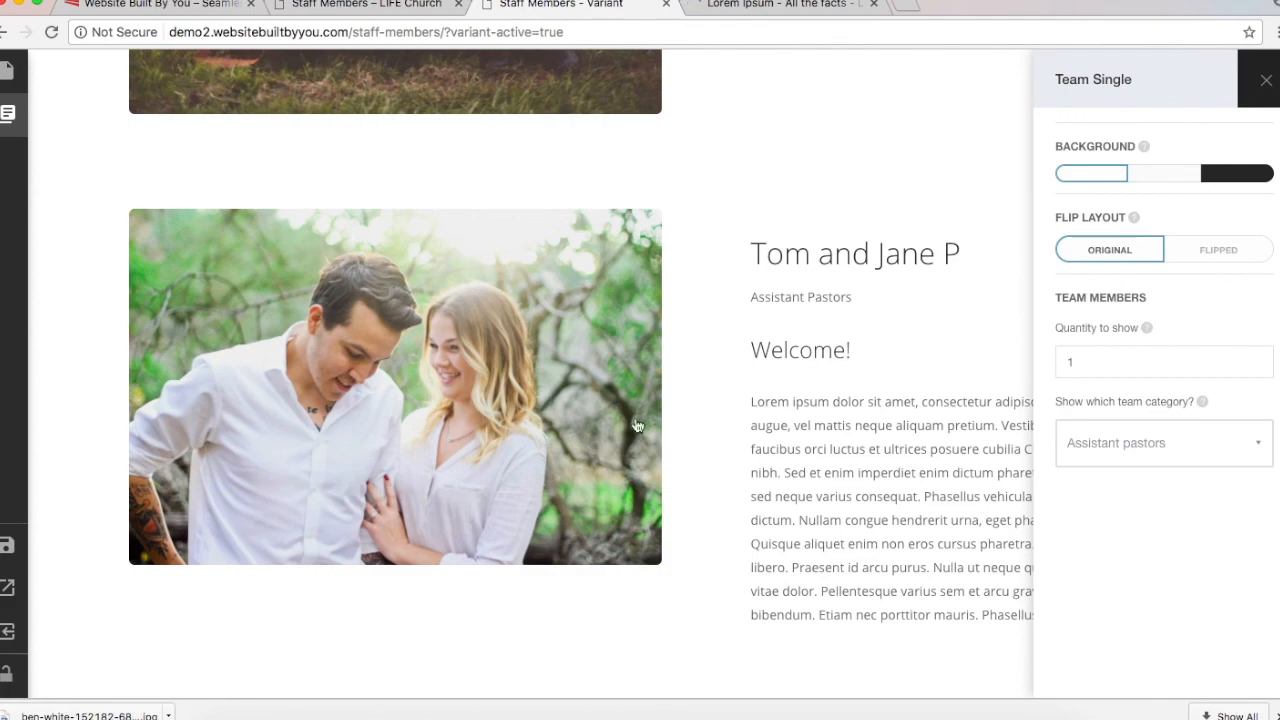
# Step: Check the Tom and Jane section layout on the live staff members page
pyautogui.scroll(3, 636, 426)
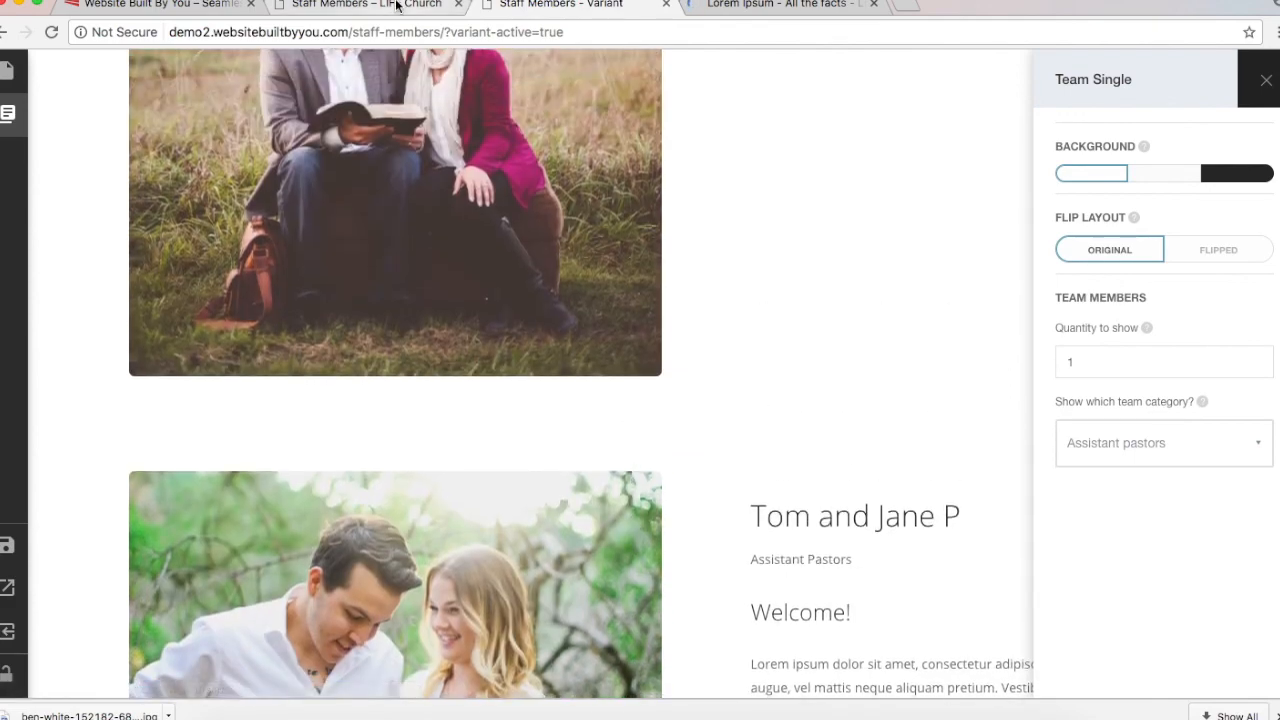
pyautogui.click(396, 6)
pyautogui.scroll(-10, 579, 494)
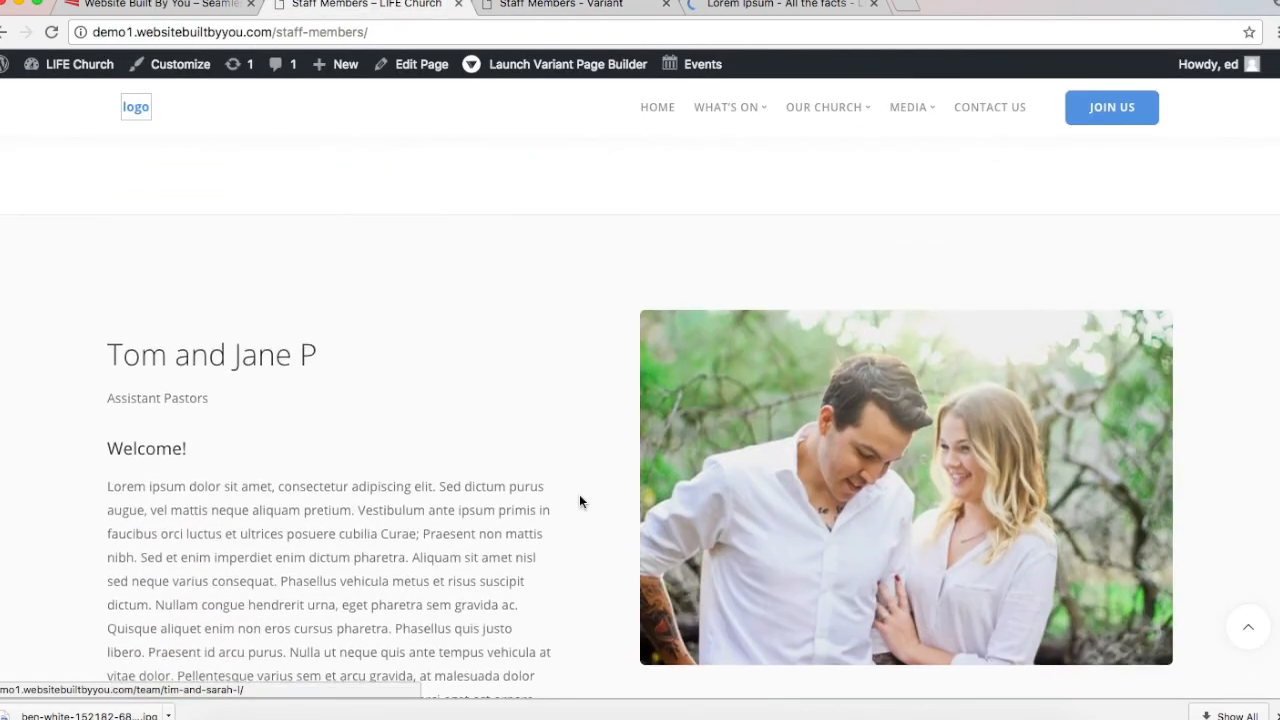
pyautogui.scroll(4, 763, 440)
pyautogui.scroll(-1, 740, 480)
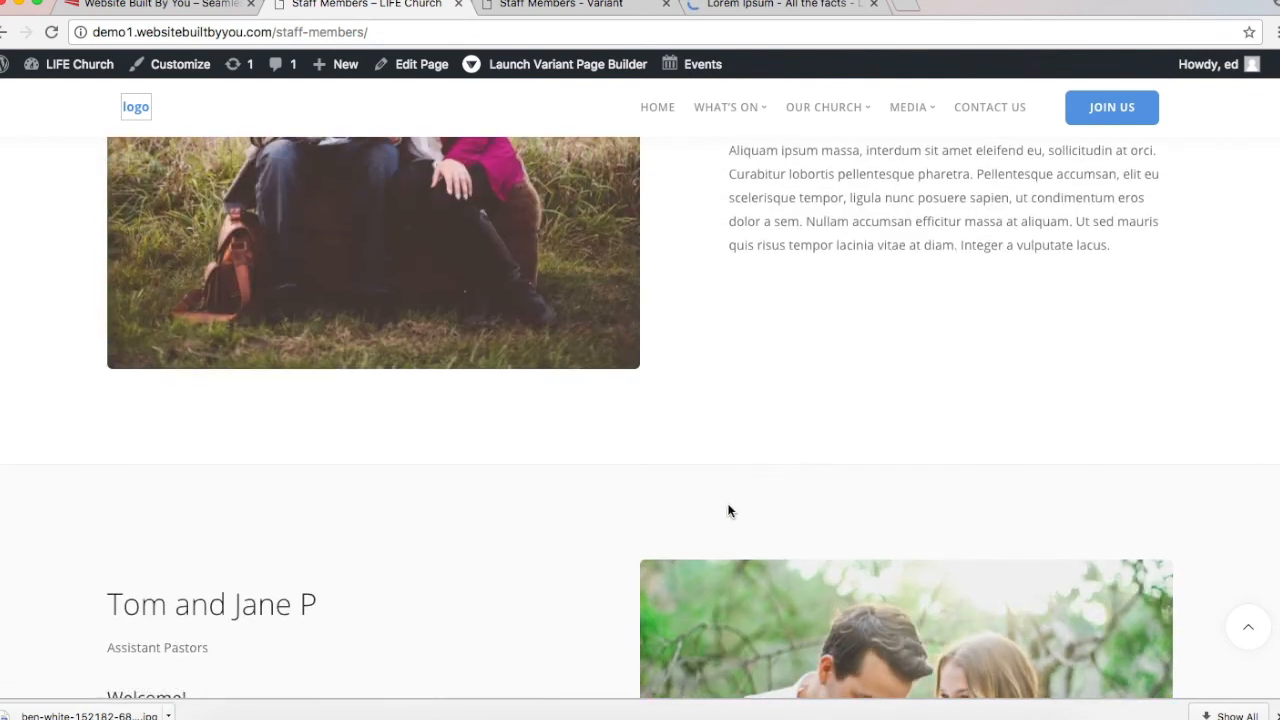
pyautogui.scroll(-3, 727, 383)
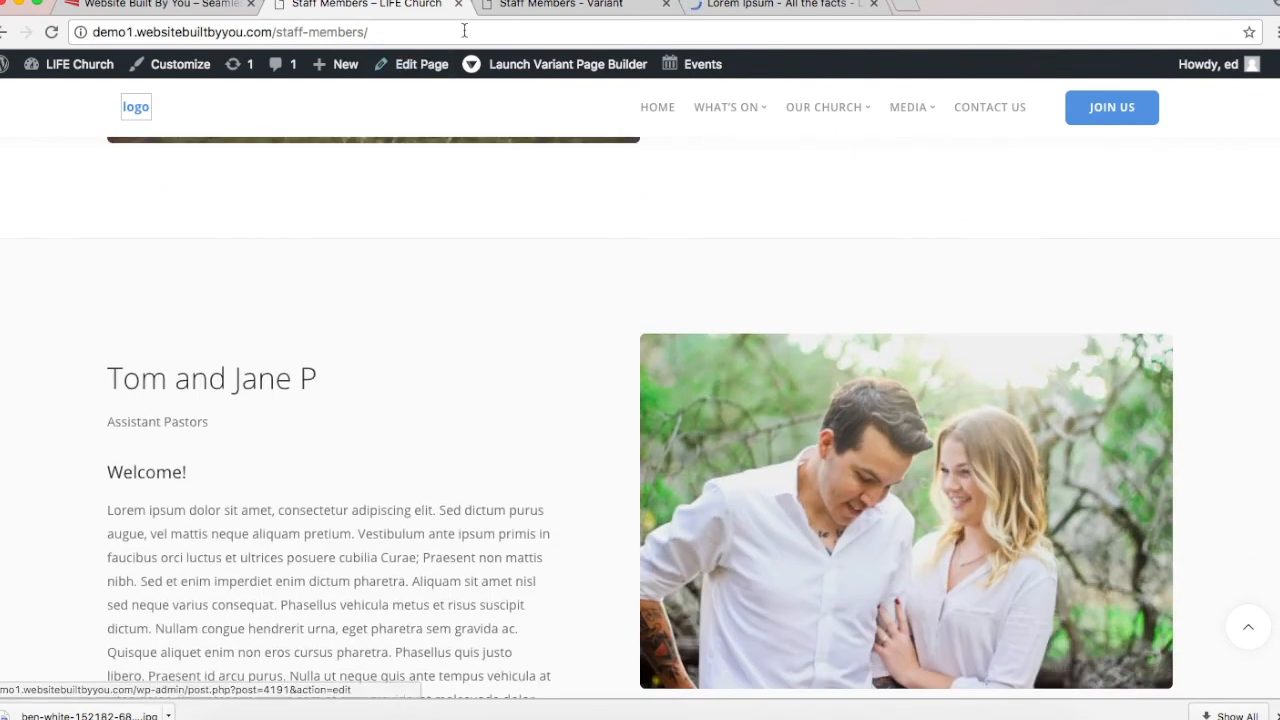
pyautogui.click(522, 10)
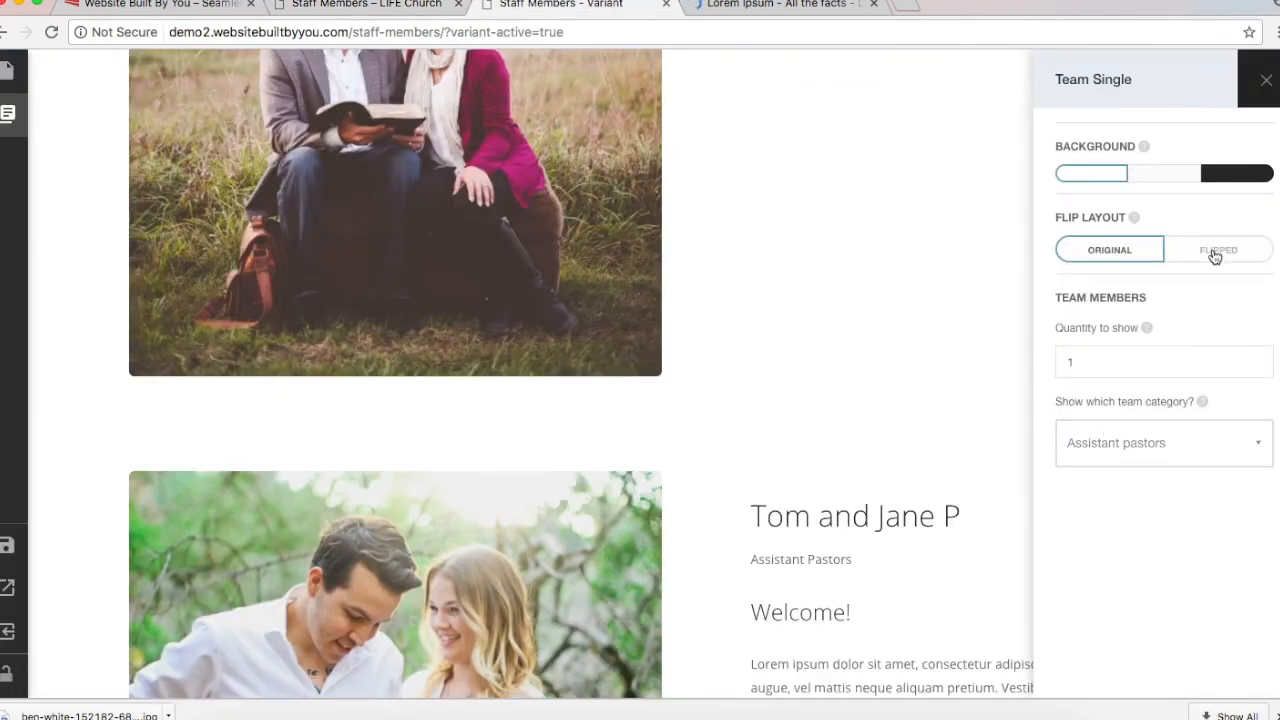
# Step: Give the Tom and Jane block a Flipped layout and light grey background, then close settings
pyautogui.click(1215, 253)
pyautogui.click(1145, 256)
pyautogui.click(1240, 257)
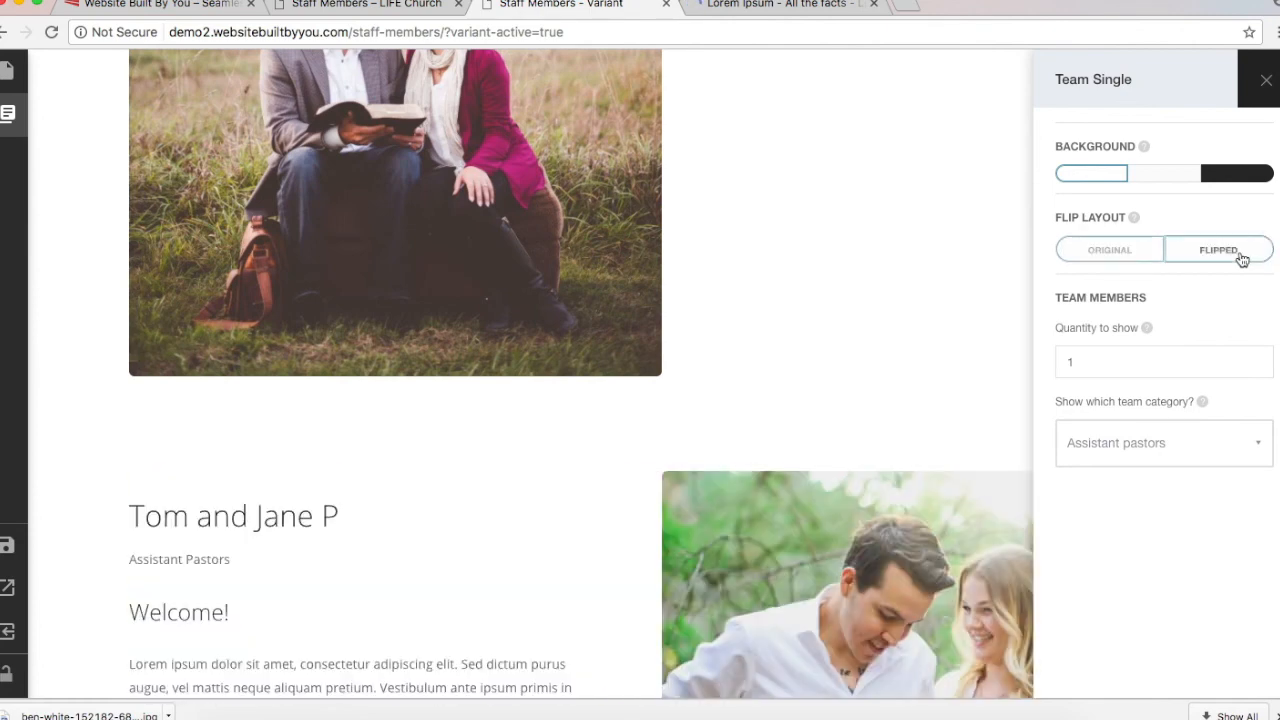
pyautogui.click(1164, 173)
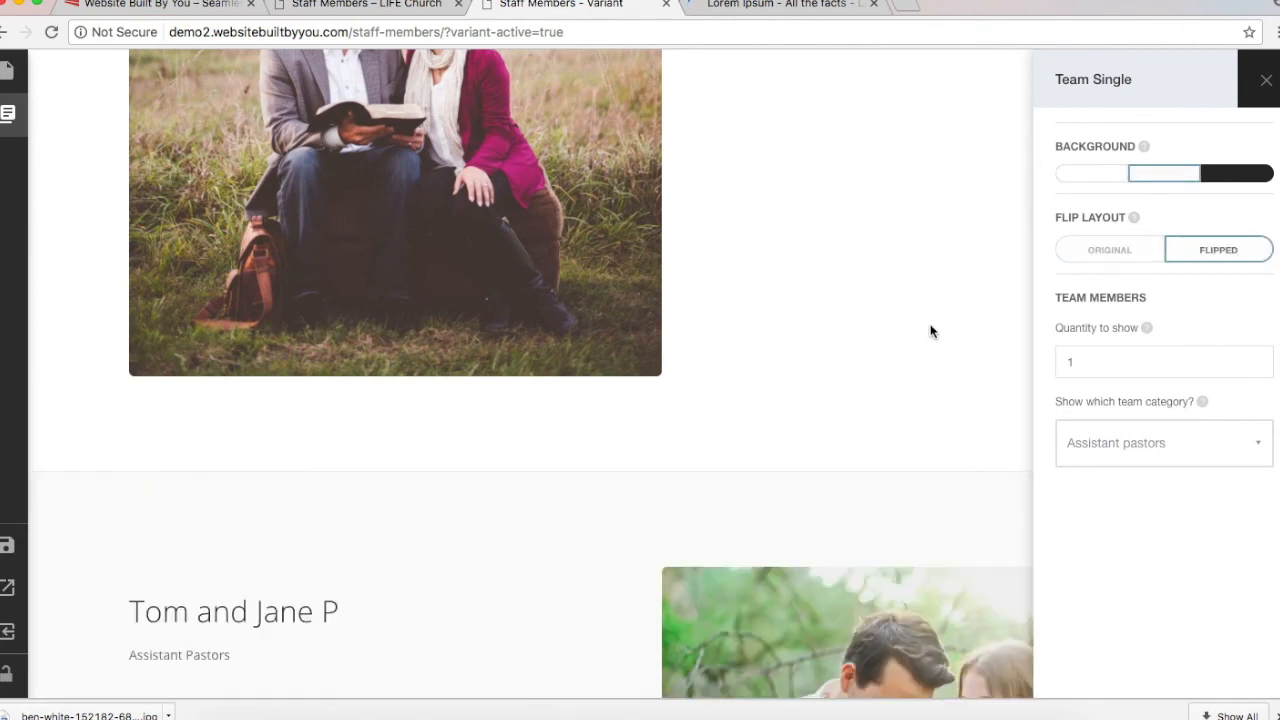
pyautogui.scroll(-4, 930, 328)
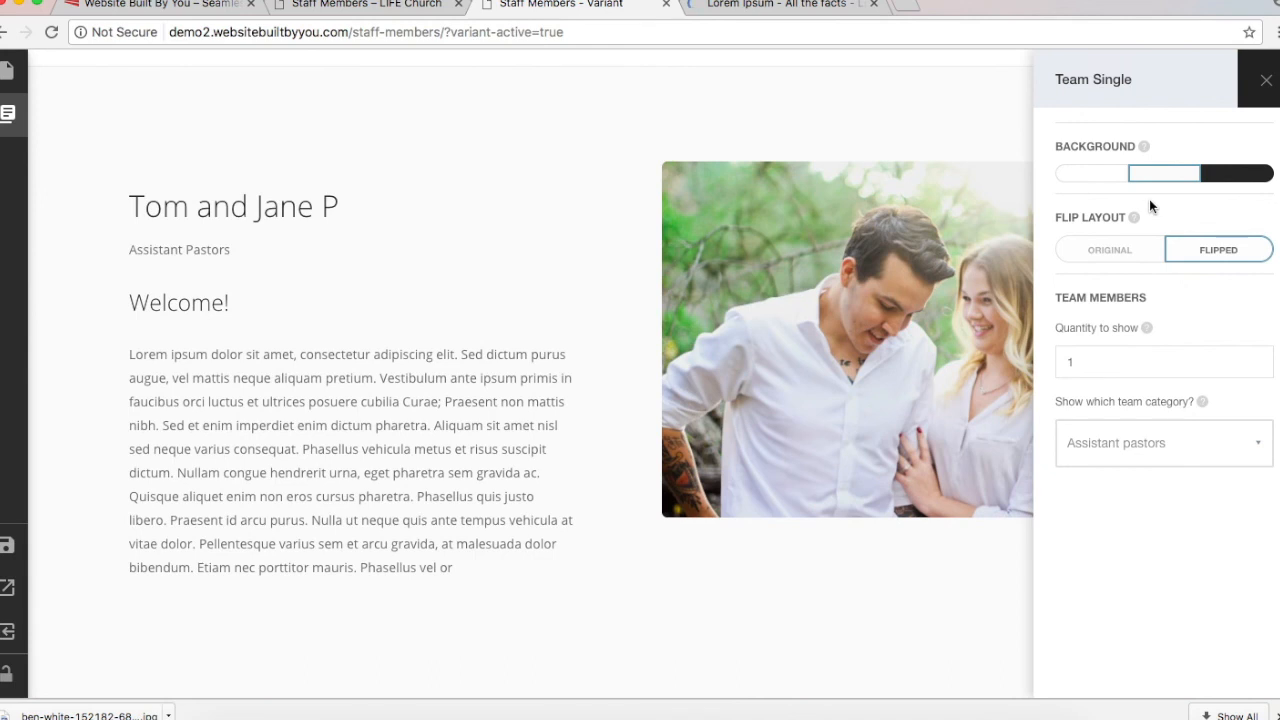
pyautogui.click(1263, 83)
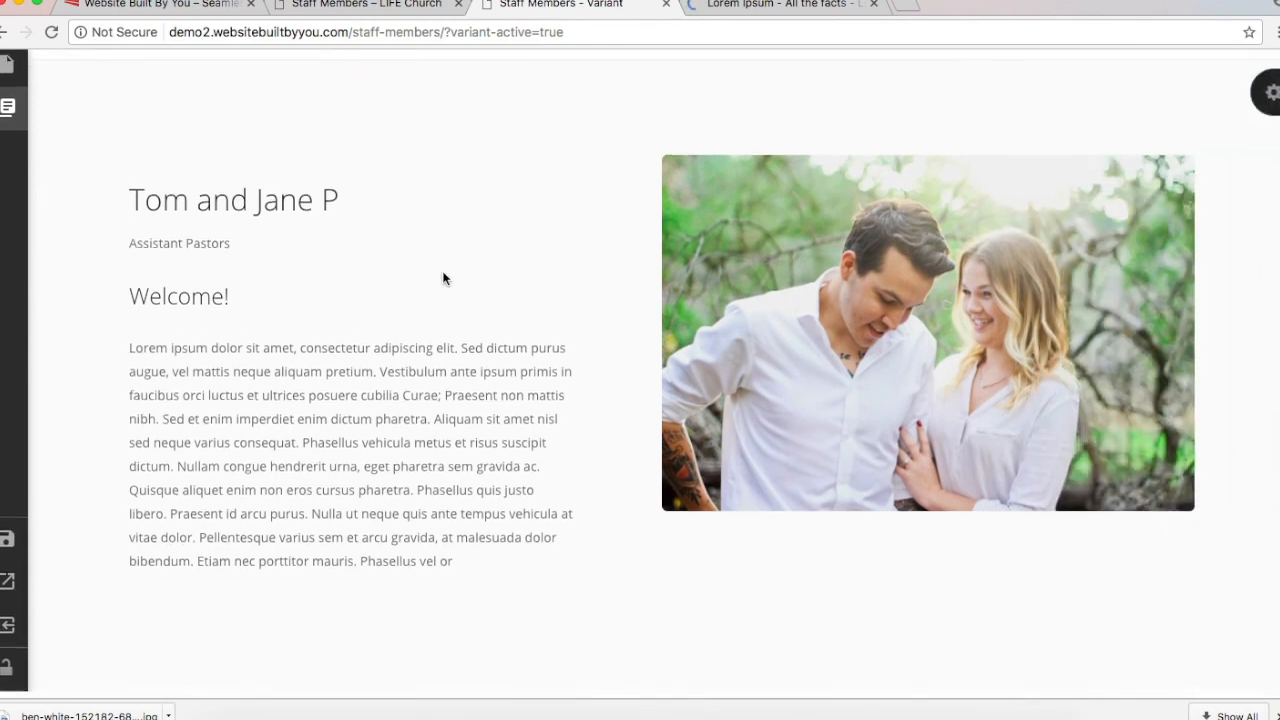
pyautogui.click(7, 109)
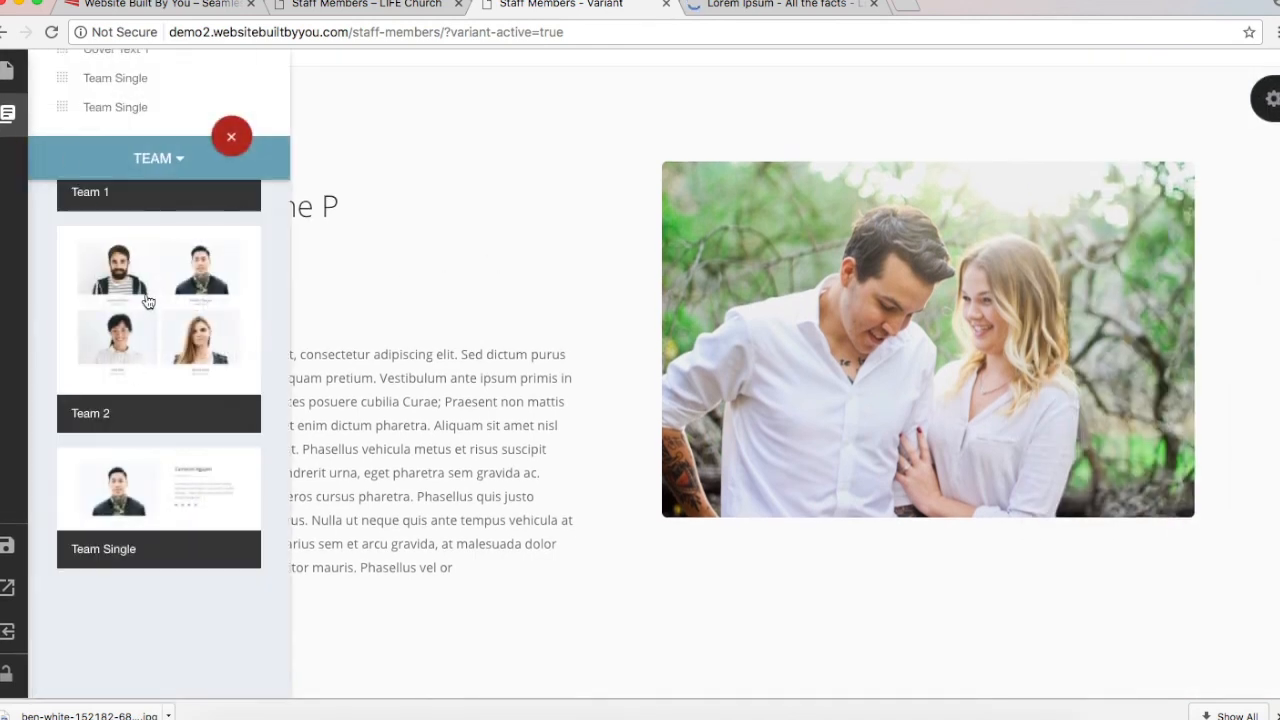
pyautogui.scroll(3, 147, 301)
pyautogui.click(147, 301)
pyautogui.click(463, 364)
pyautogui.scroll(-10, 518, 425)
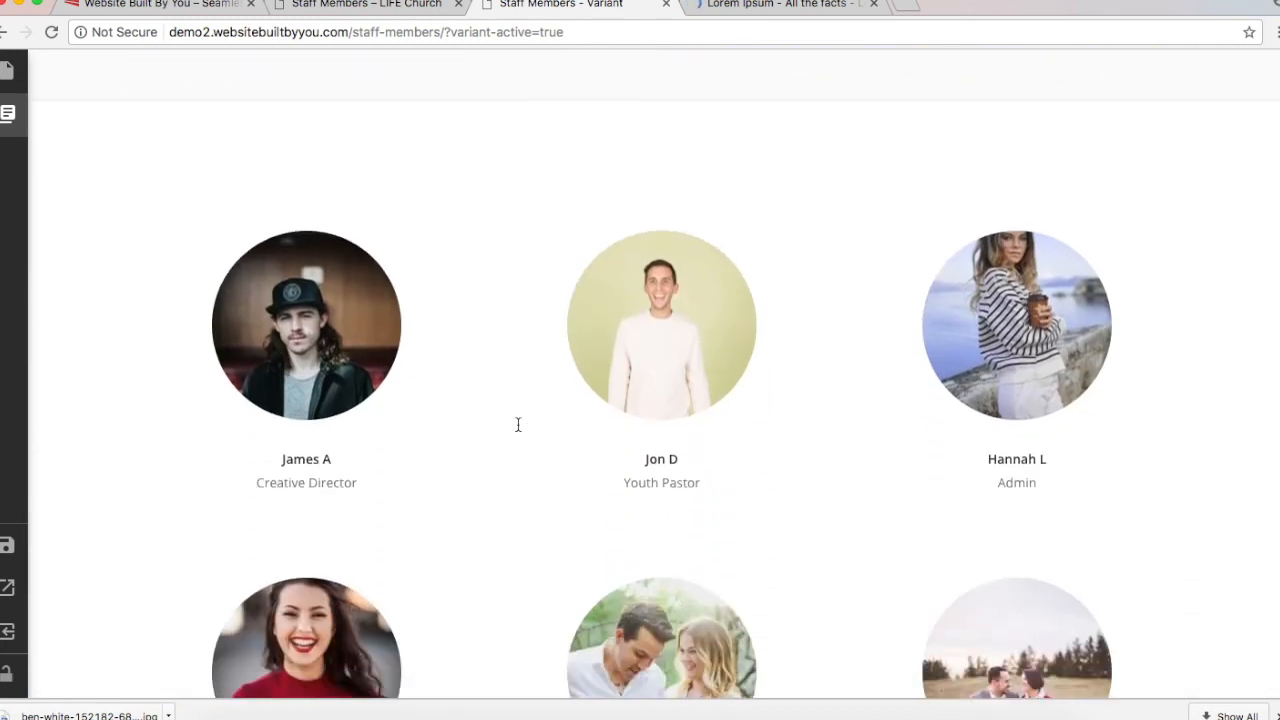
pyautogui.scroll(-2, 518, 425)
pyautogui.scroll(5, 518, 425)
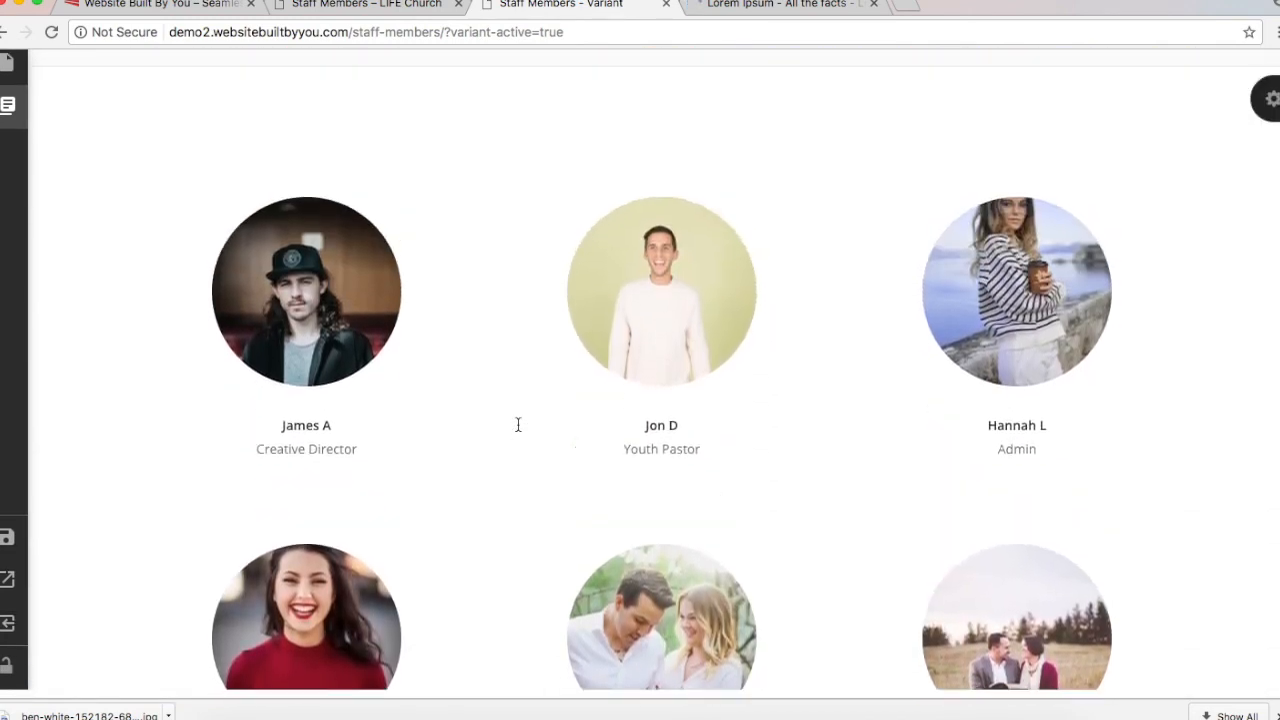
pyautogui.scroll(-5, 518, 425)
pyautogui.scroll(1, 518, 425)
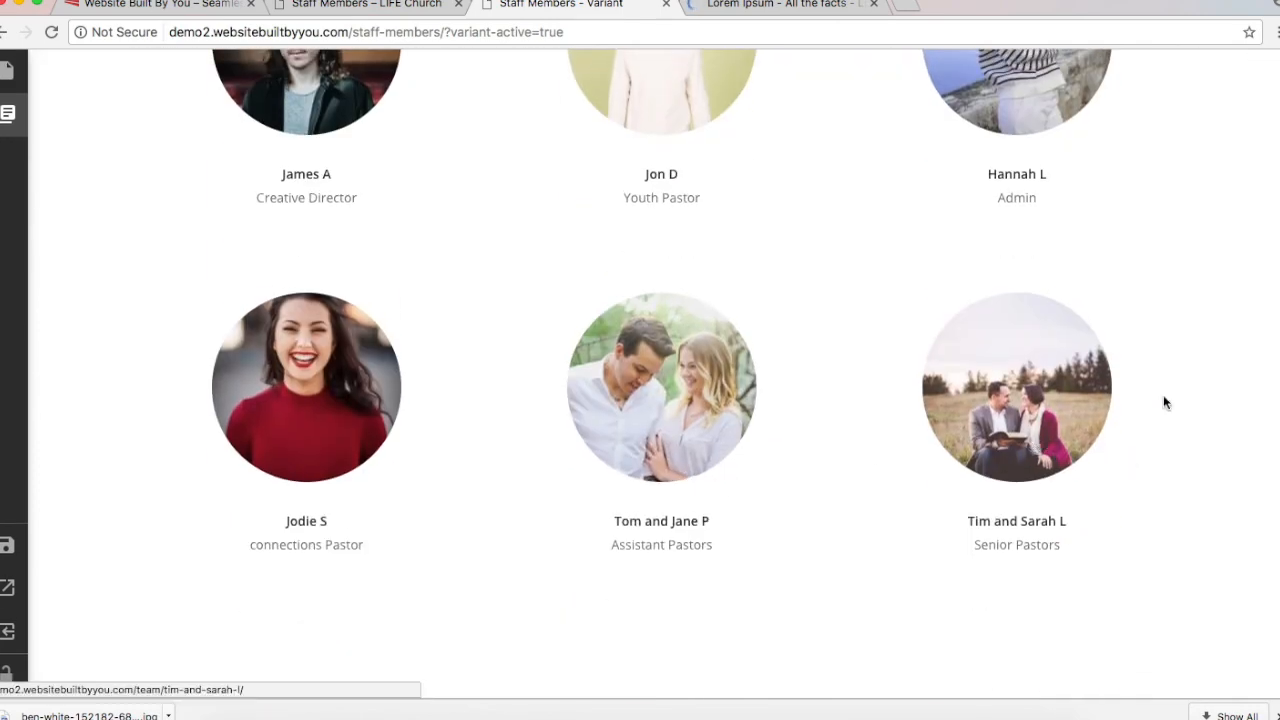
pyautogui.scroll(3, 1163, 395)
pyautogui.scroll(-3, 1163, 395)
pyautogui.scroll(5, 1163, 402)
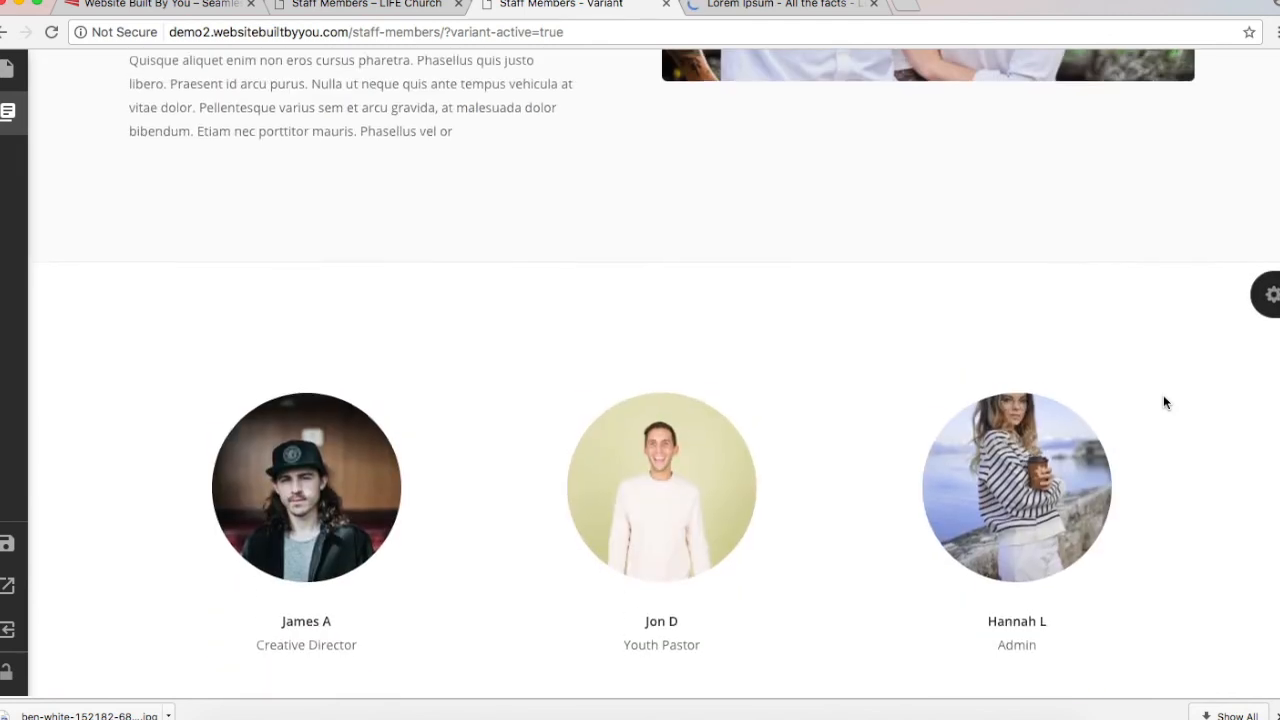
# Step: Set the Team 1 block's category to General Staff
pyautogui.click(1270, 292)
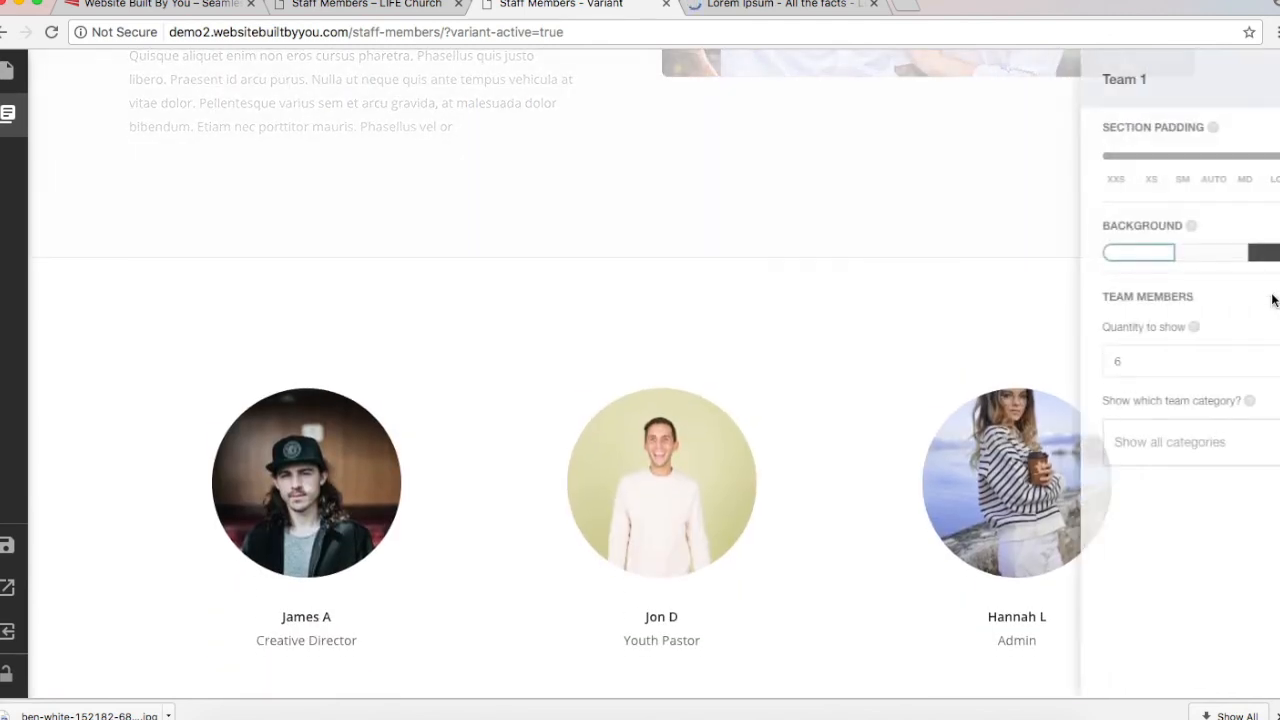
pyautogui.click(1157, 441)
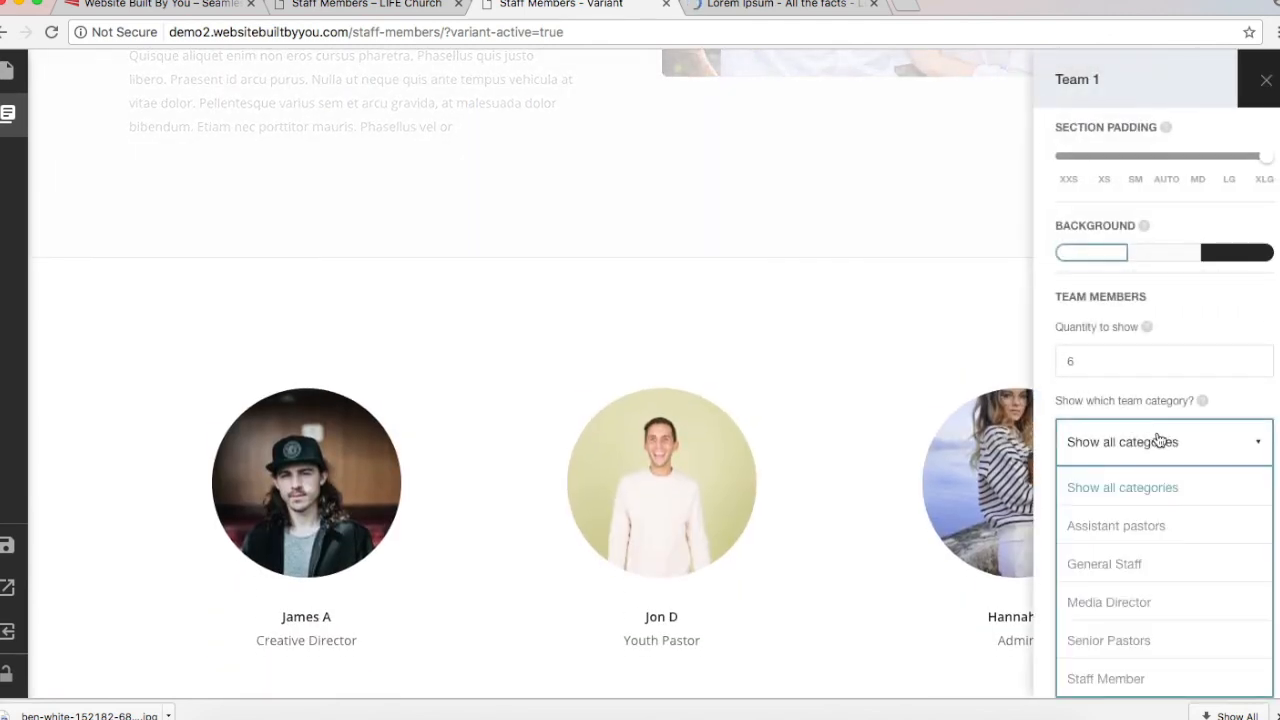
pyautogui.click(1124, 562)
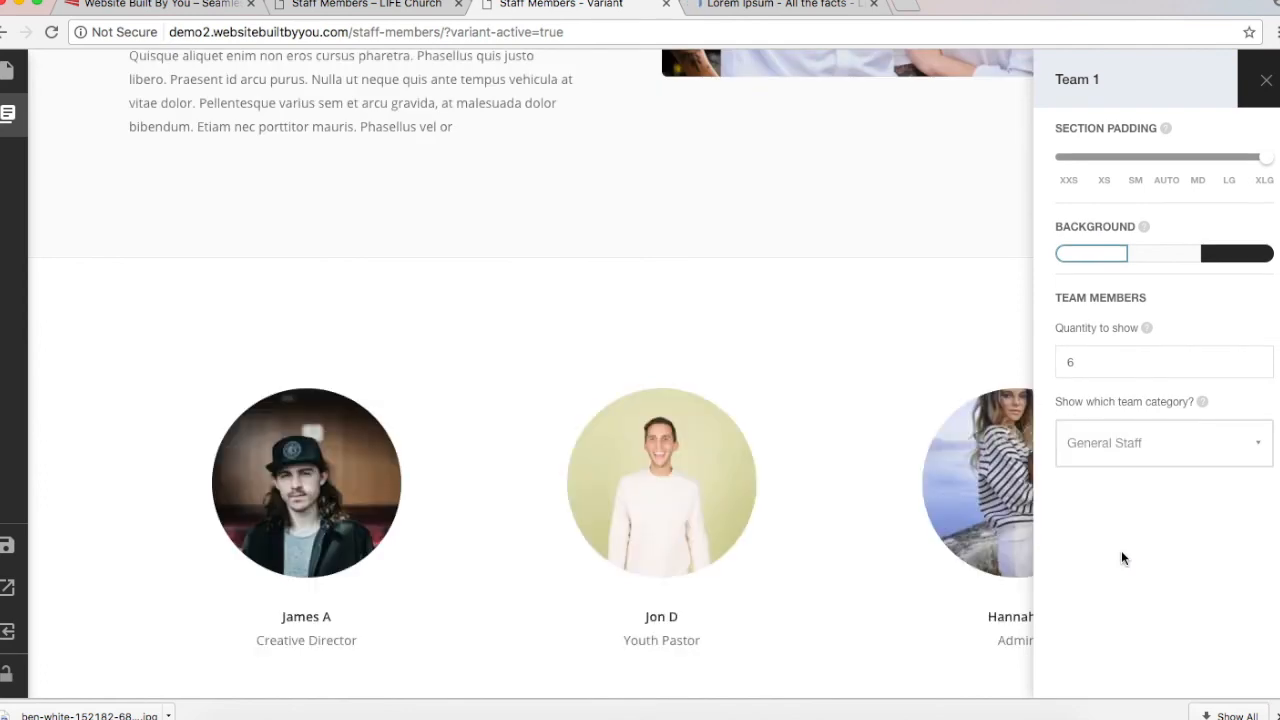
pyautogui.scroll(-5, 828, 412)
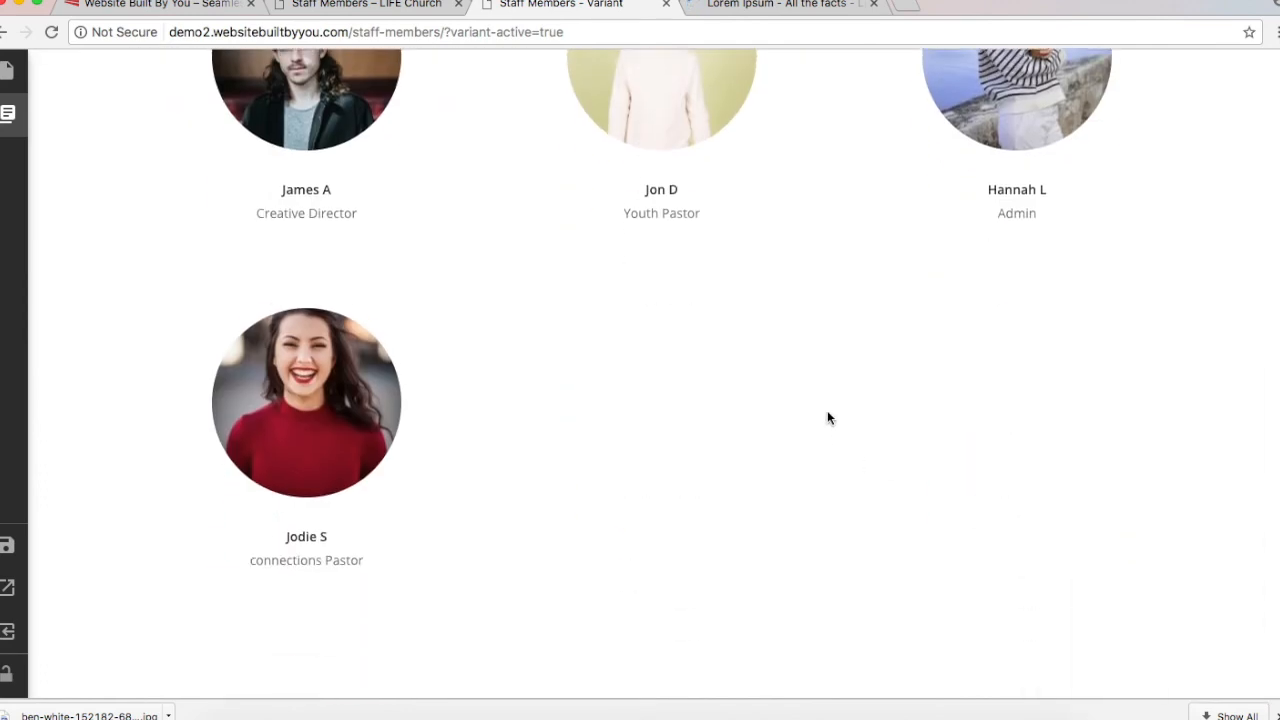
pyautogui.scroll(1, 828, 412)
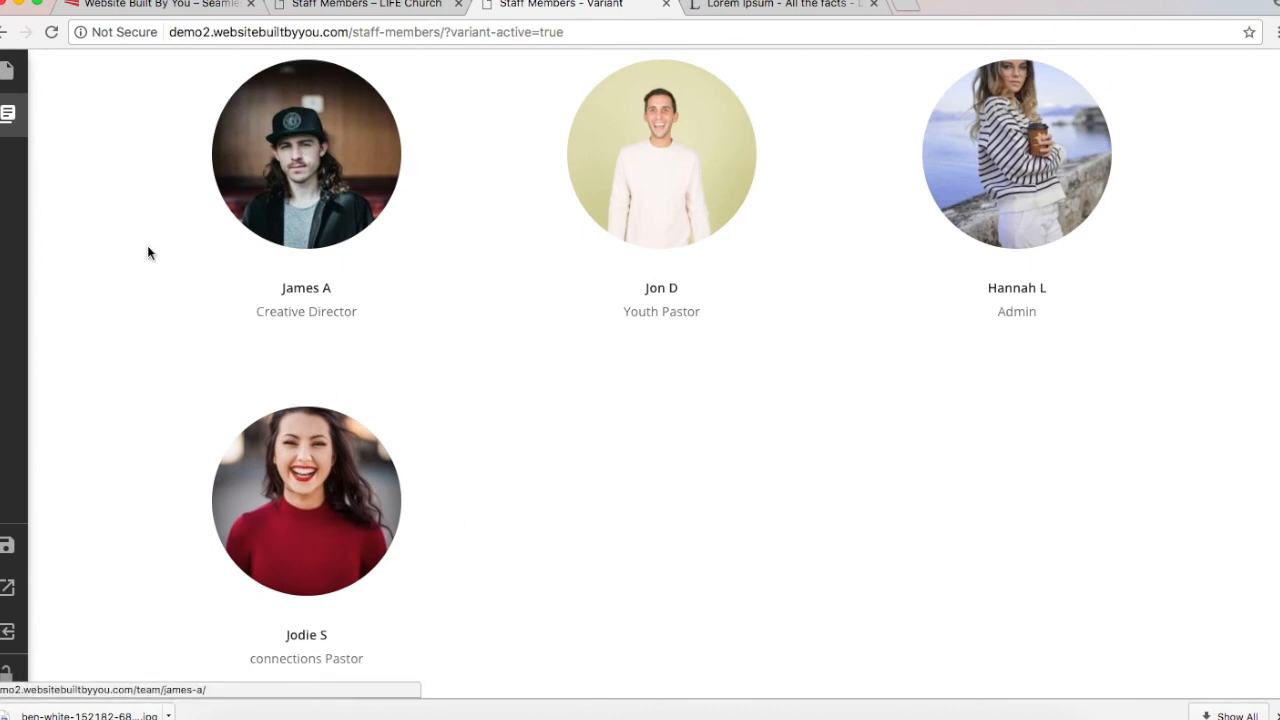
pyautogui.scroll(2, 988, 434)
pyautogui.scroll(-3, 988, 434)
pyautogui.scroll(2, 988, 434)
# Step: Set the Team 1 quantity to show to 4 and review the resulting staff grid
pyautogui.click(1268, 58)
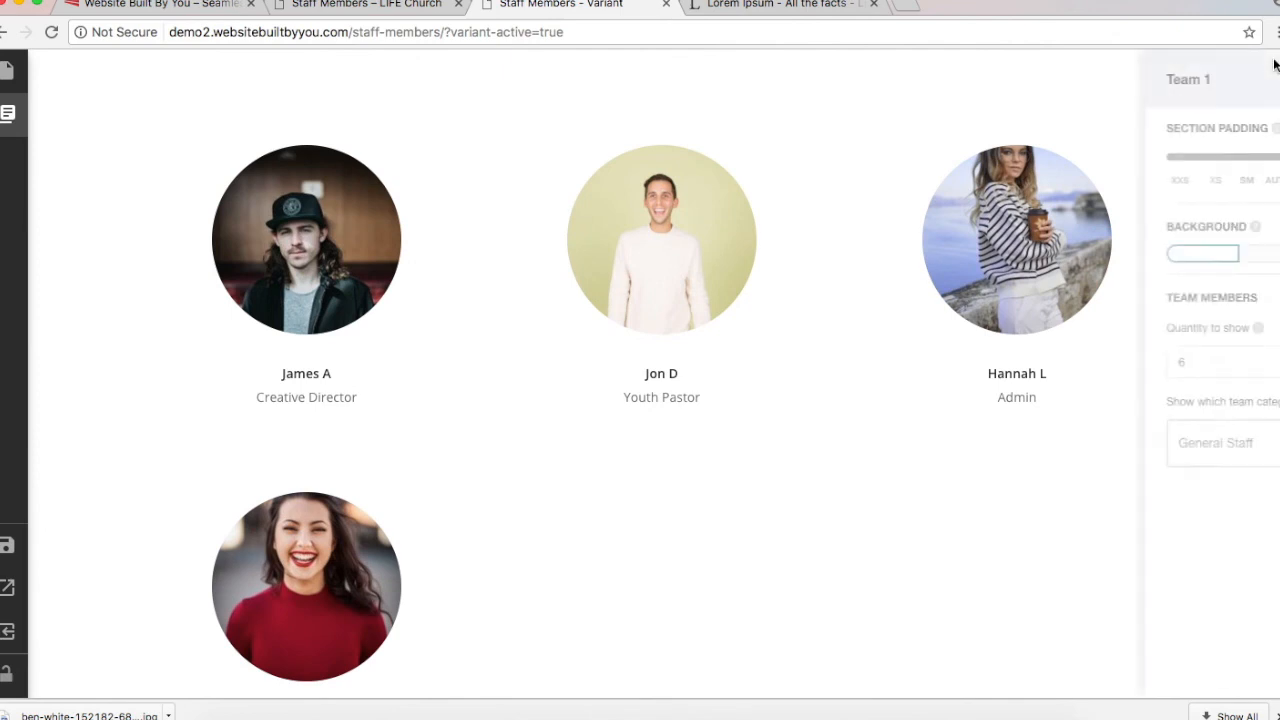
pyautogui.click(1125, 352)
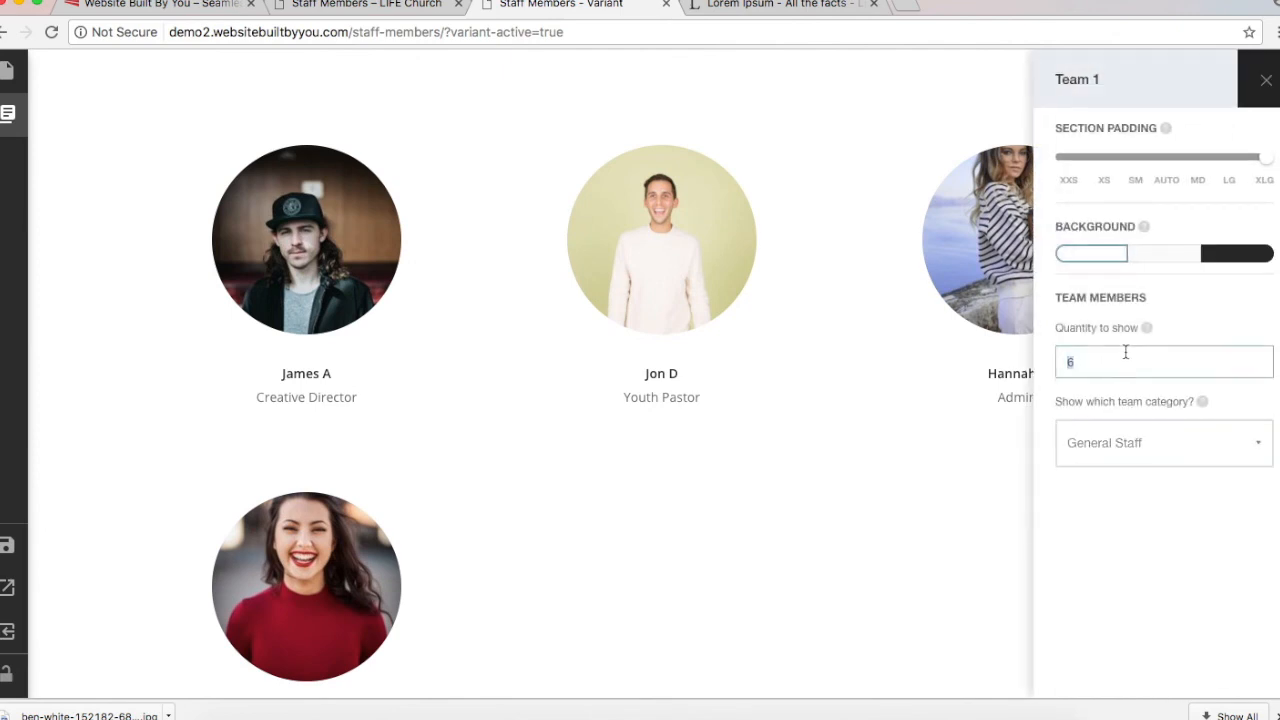
pyautogui.write('19')
pyautogui.press('BackSpace')
pyautogui.press('BackSpace')
pyautogui.write('4')
pyautogui.scroll(-1, 975, 581)
pyautogui.click(975, 581)
pyautogui.scroll(5, 975, 581)
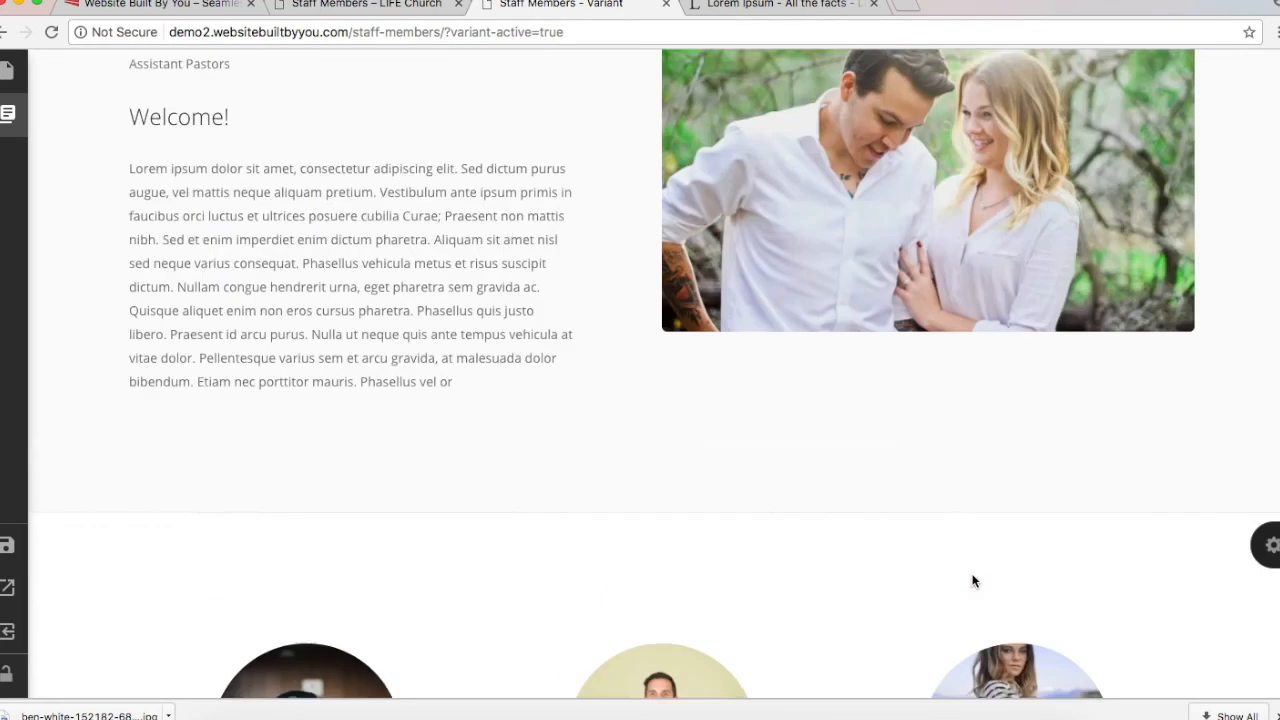
pyautogui.scroll(10, 975, 581)
pyautogui.scroll(-15, 975, 581)
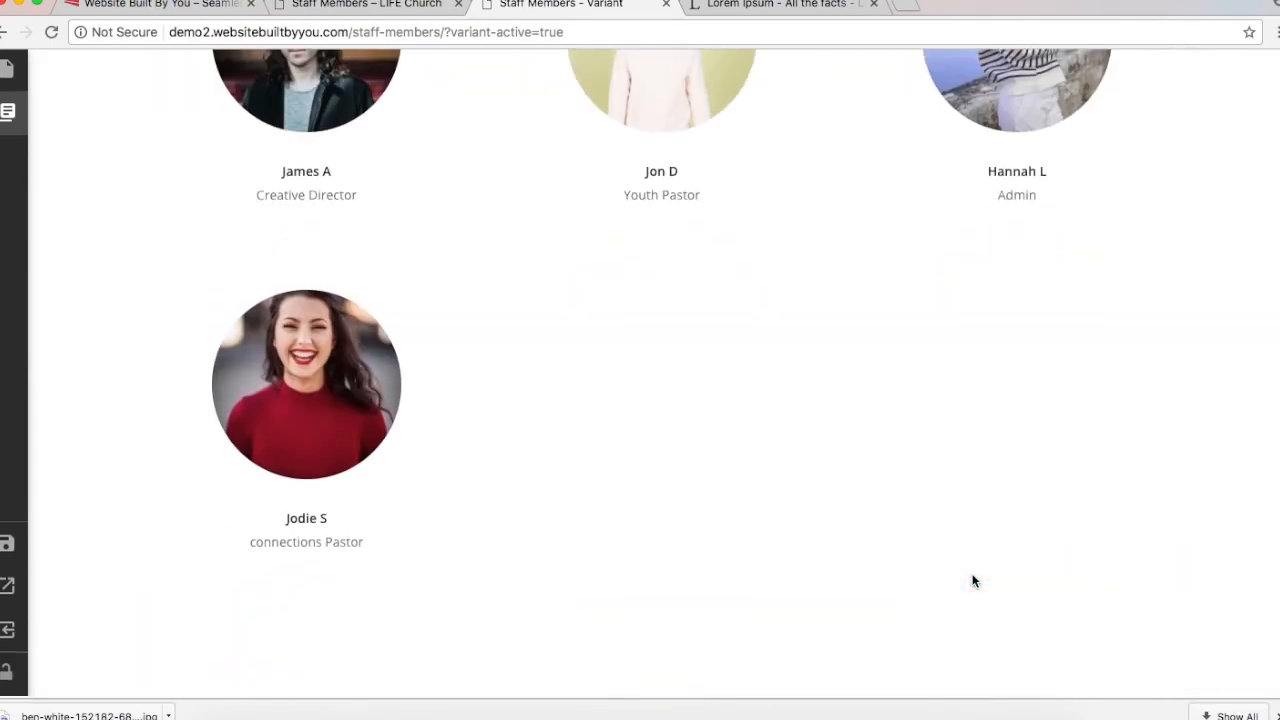
pyautogui.scroll(15, 975, 581)
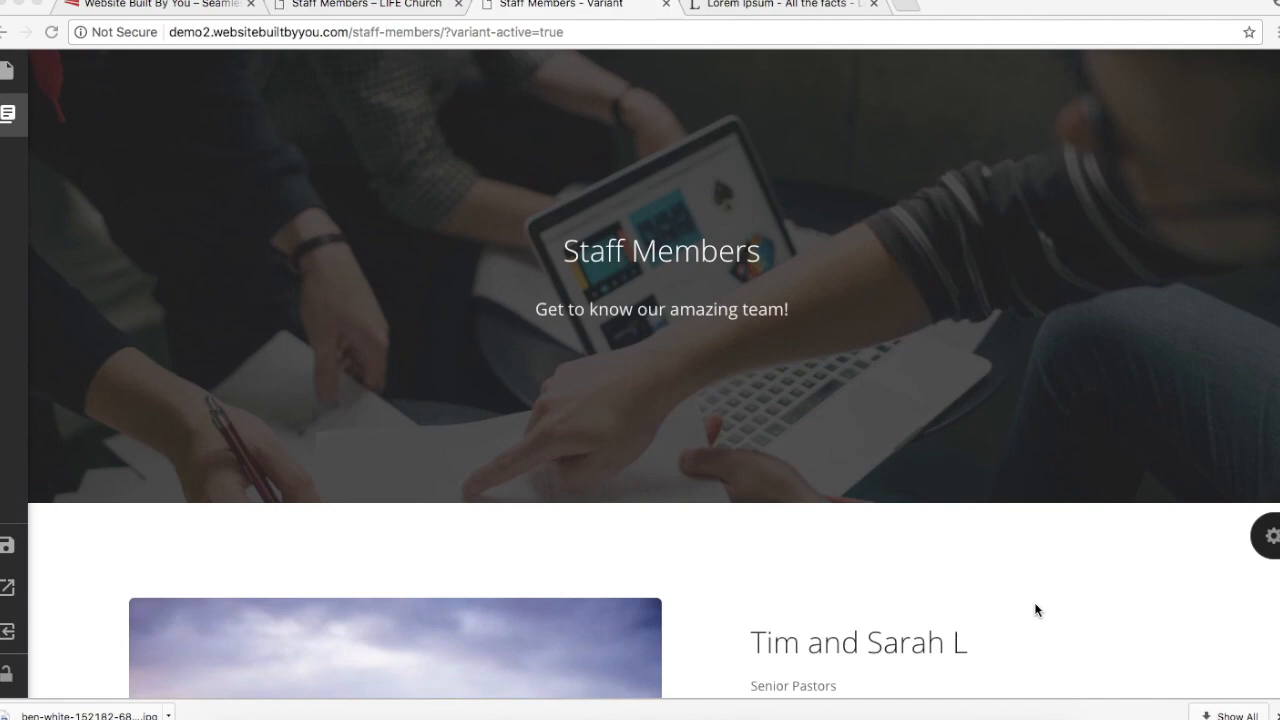
pyautogui.scroll(-15, 1035, 607)
pyautogui.scroll(15, 1036, 608)
pyautogui.scroll(-15, 780, 421)
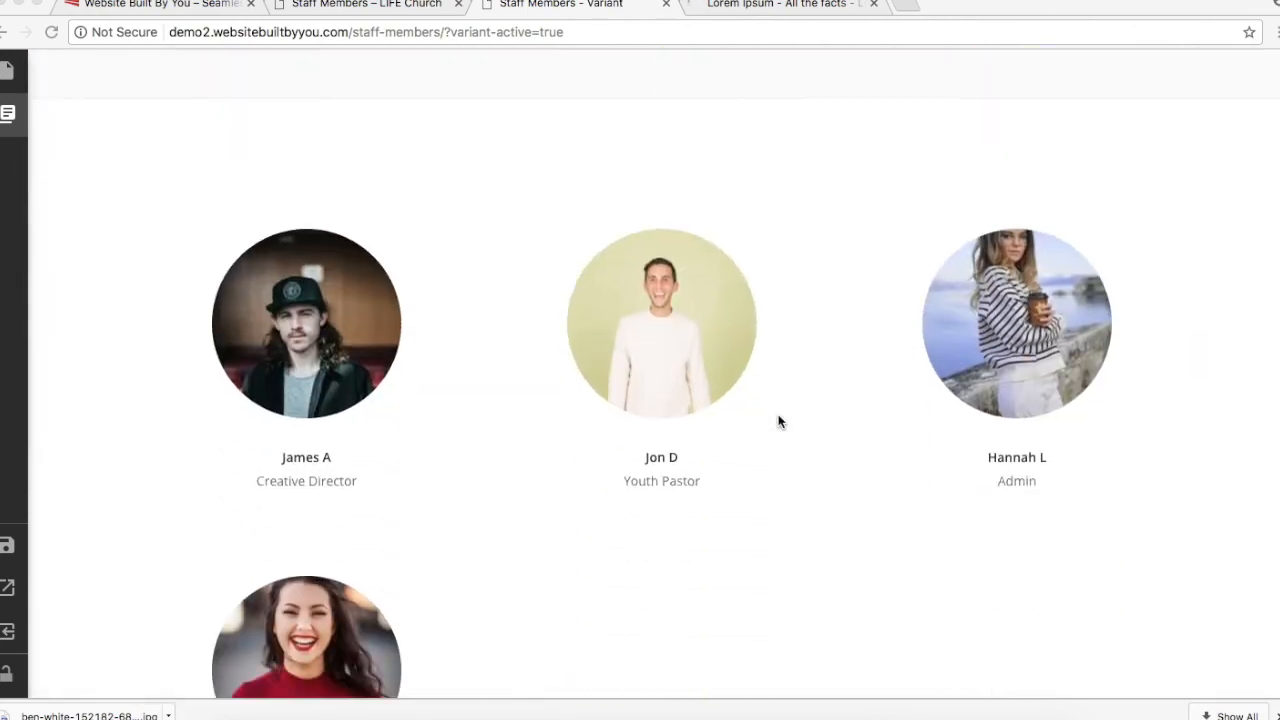
pyautogui.scroll(15, 780, 421)
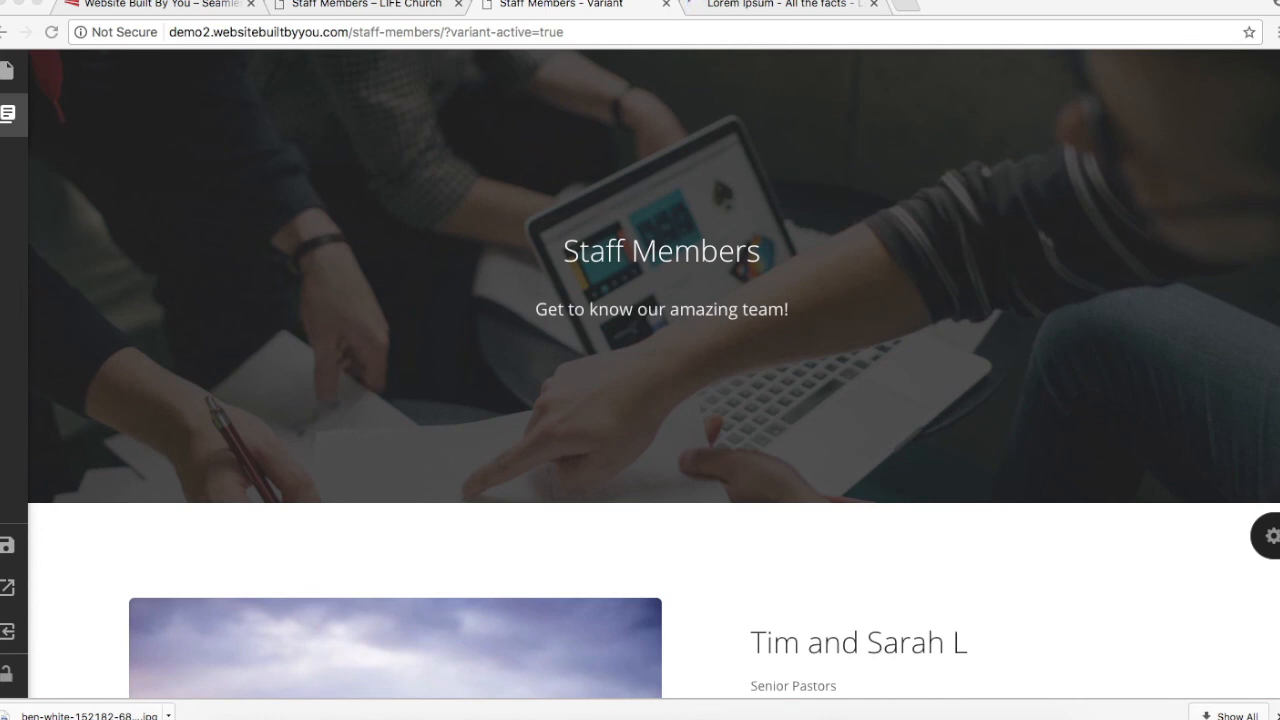
# Step: Save the staff members page and open its live view in a new browser tab
pyautogui.click(6, 548)
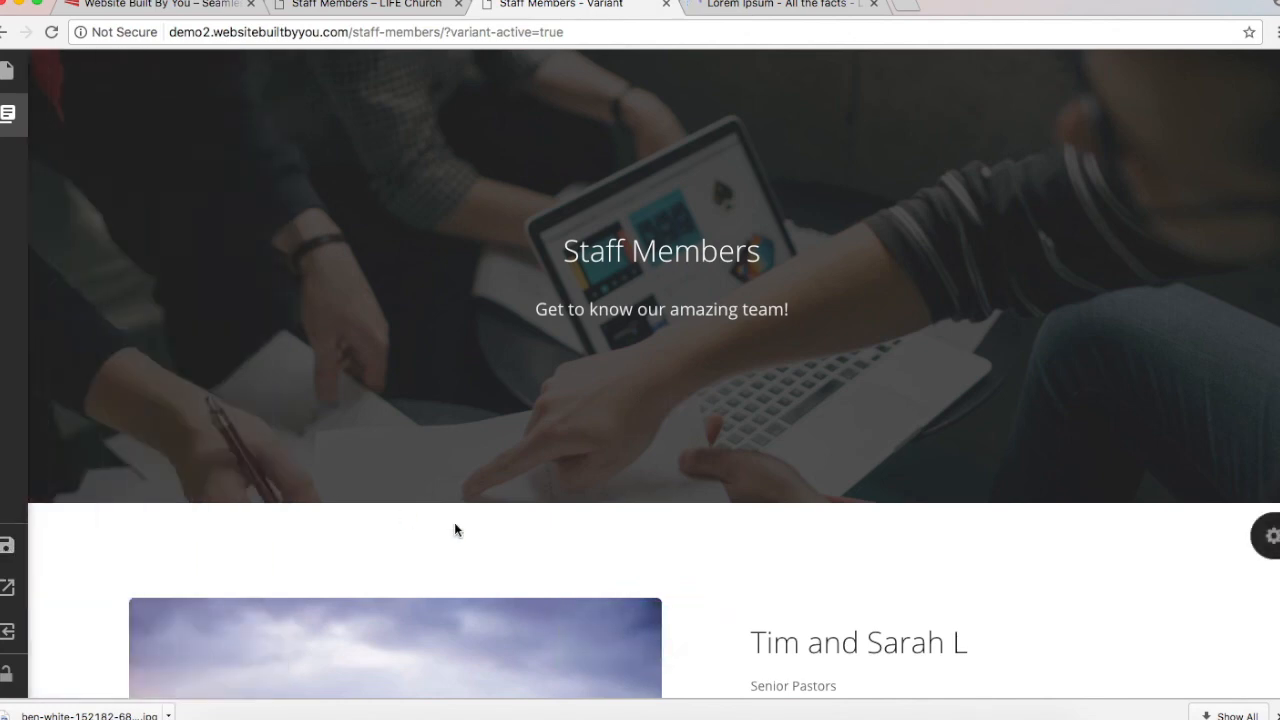
pyautogui.moveTo(7, 545)
pyautogui.click(6, 546)
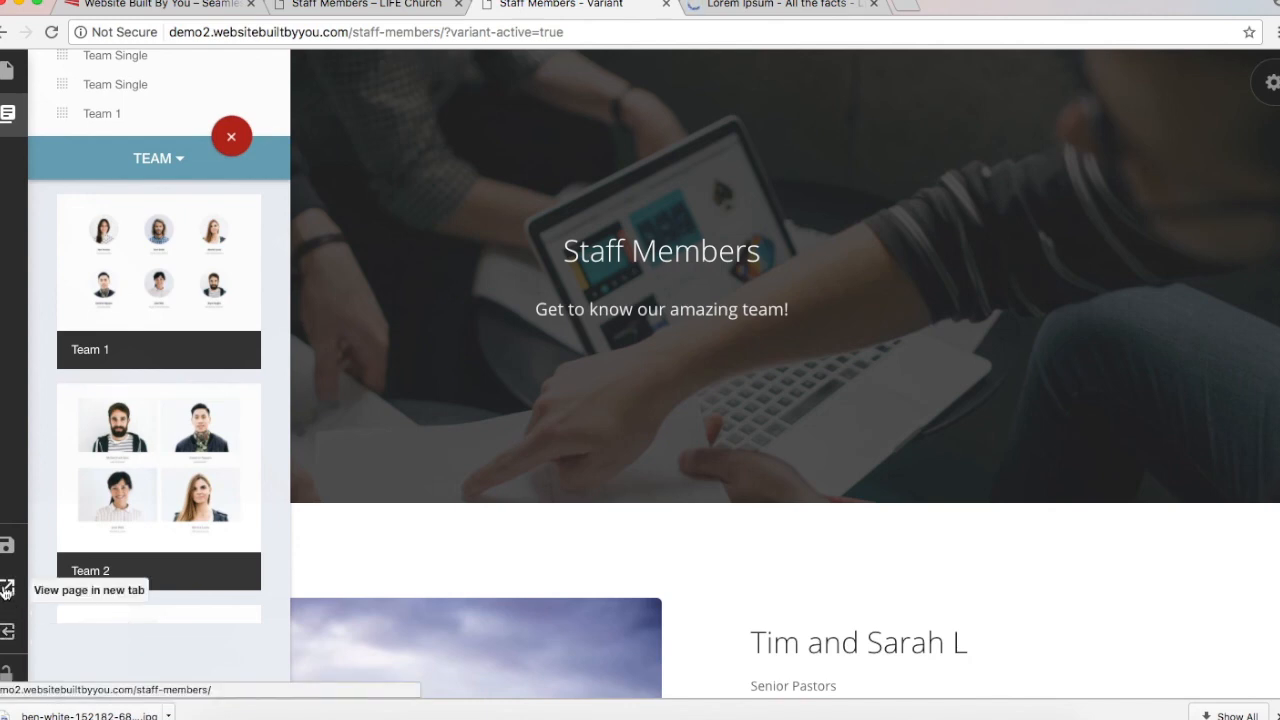
pyautogui.rightClick(6, 590)
pyautogui.click(87, 594)
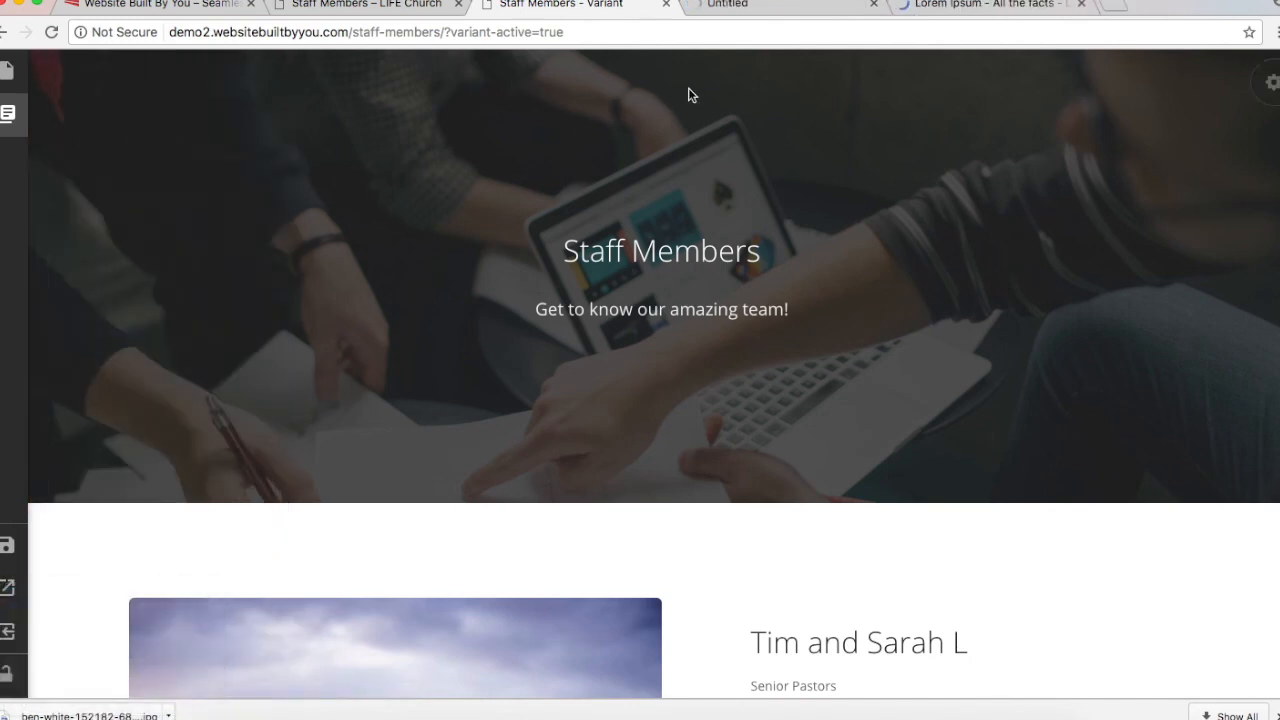
# Step: Switch to the live staff page and scroll down to the staff grid
pyautogui.click(750, 5)
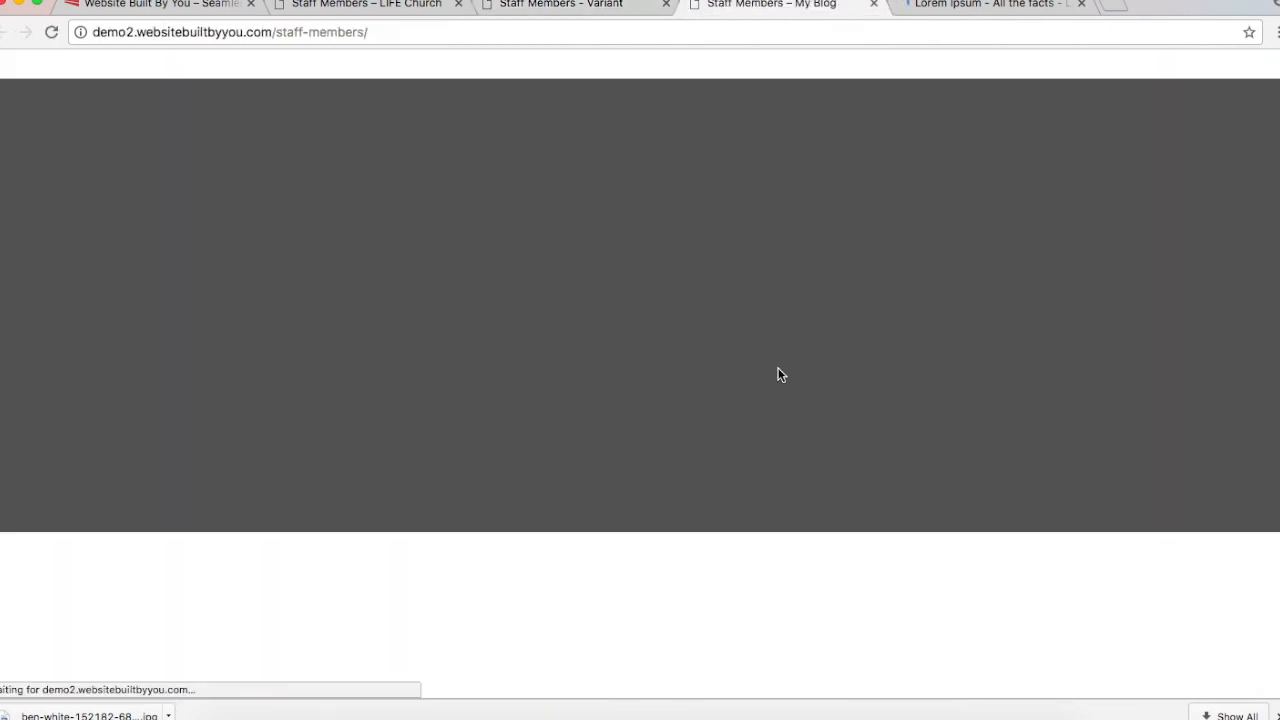
pyautogui.scroll(-5, 780, 375)
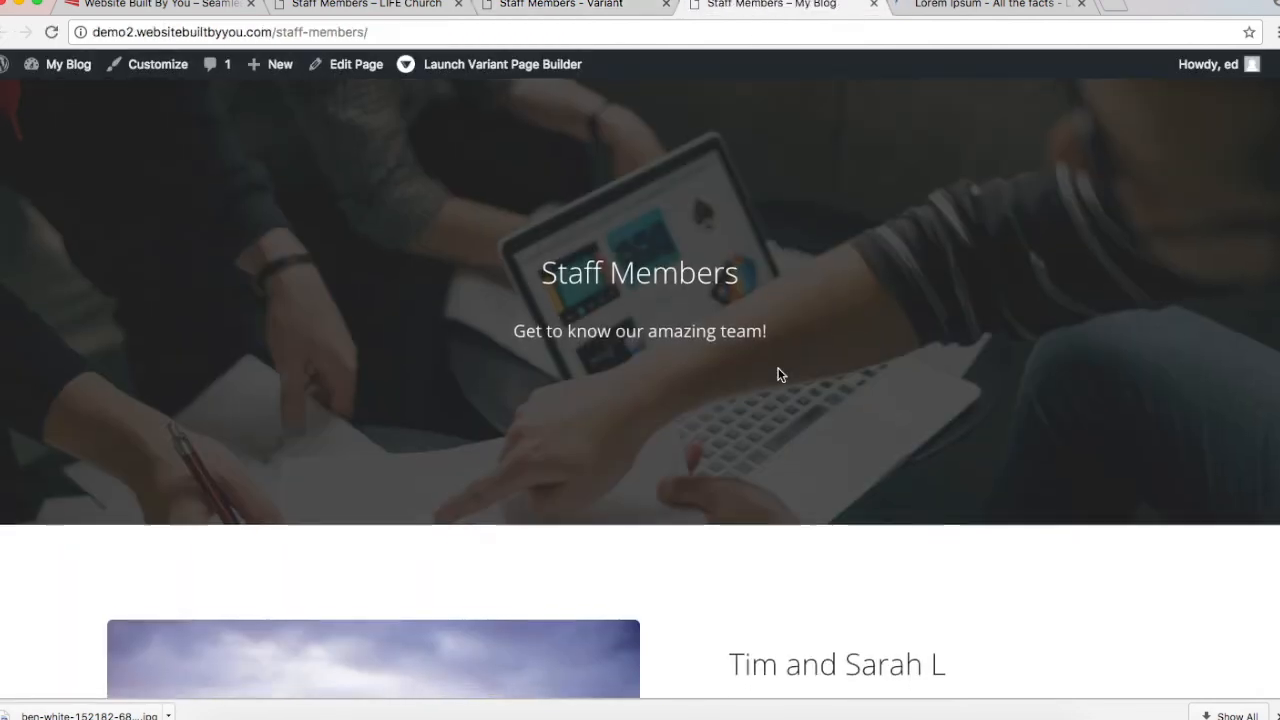
pyautogui.scroll(-4, 780, 375)
pyautogui.scroll(-8, 780, 375)
pyautogui.scroll(-5, 780, 375)
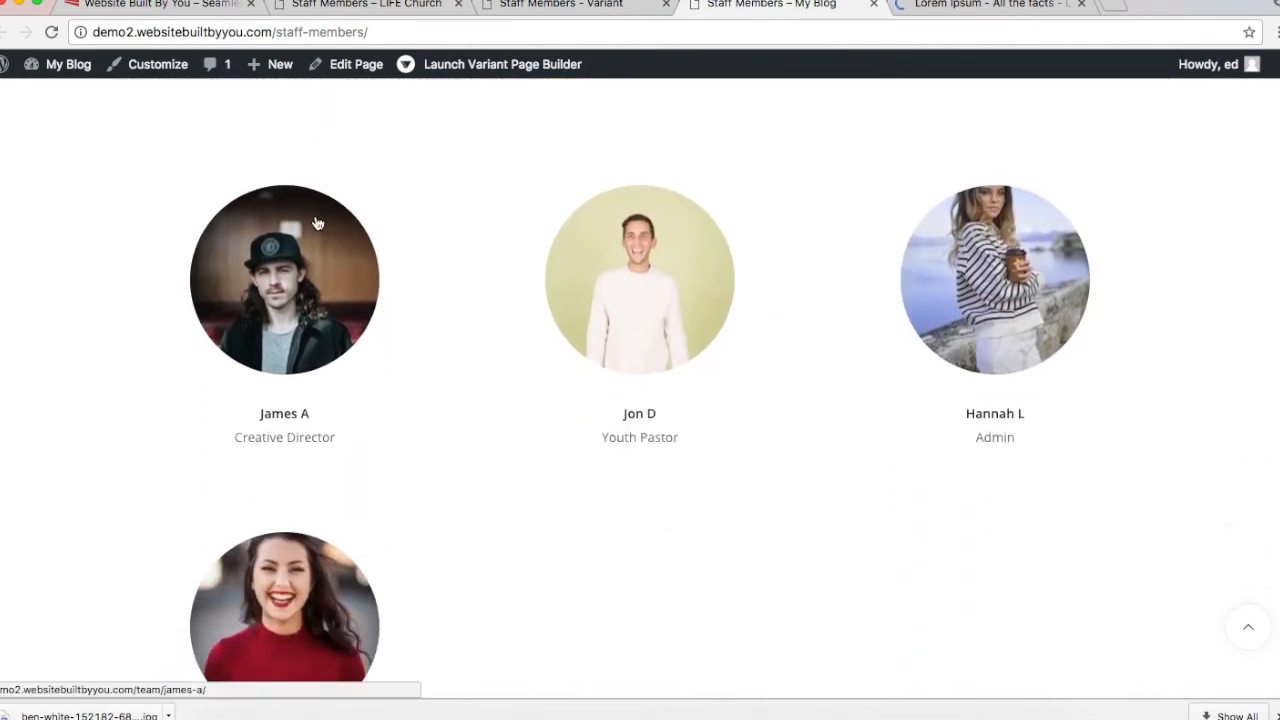
pyautogui.click(318, 223)
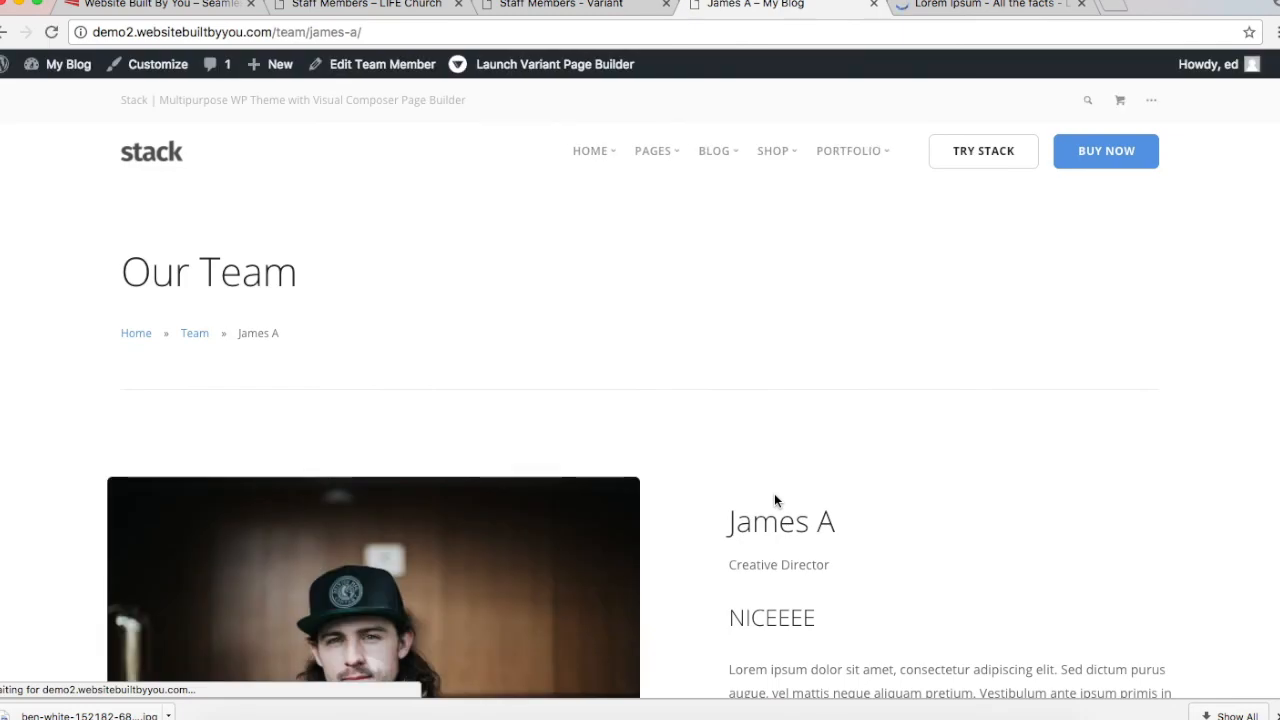
pyautogui.scroll(-4, 774, 500)
pyautogui.scroll(4, 774, 500)
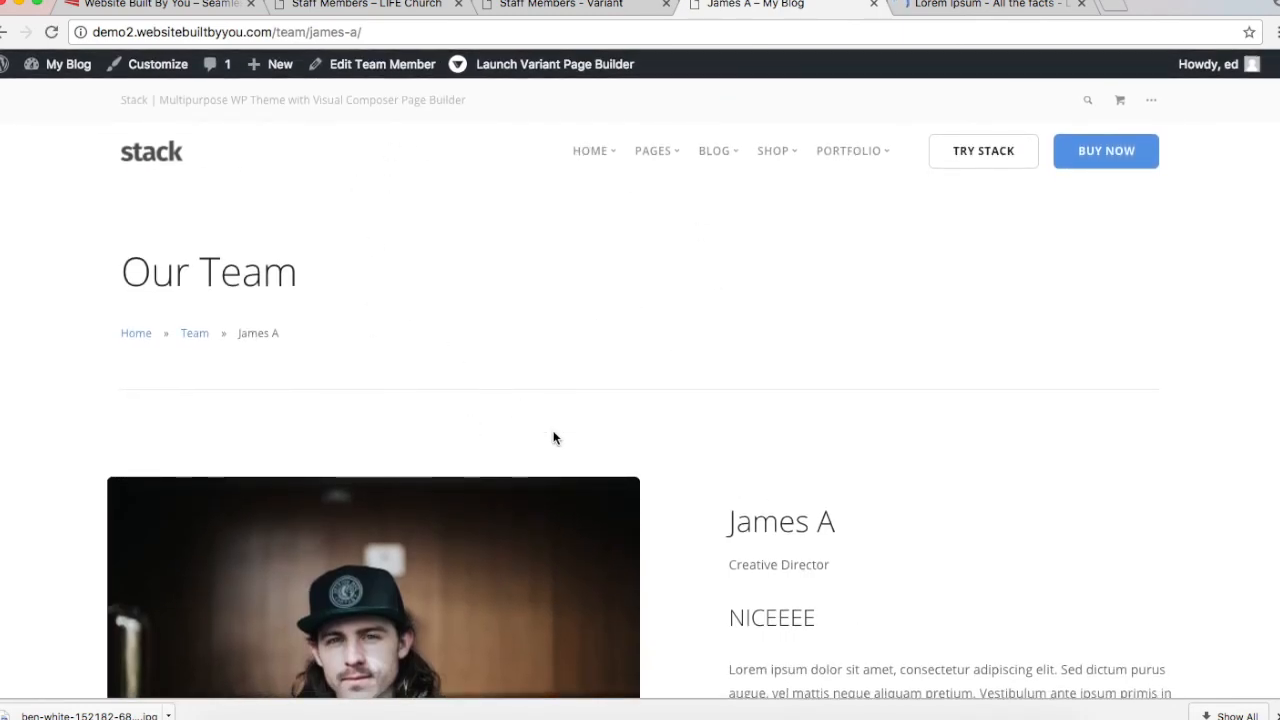
pyautogui.scroll(-4, 554, 438)
pyautogui.scroll(3, 554, 438)
pyautogui.scroll(-4, 554, 438)
pyautogui.scroll(4, 554, 438)
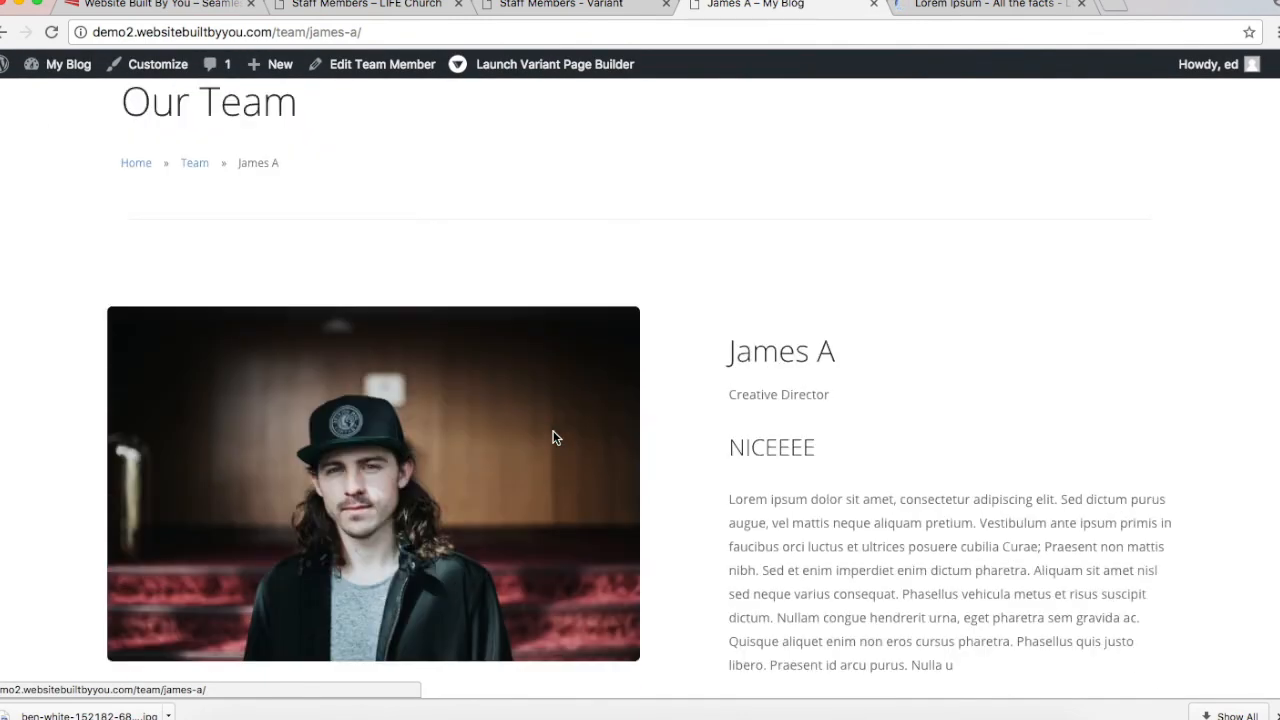
pyautogui.click(873, 5)
pyautogui.scroll(-5, 325, 458)
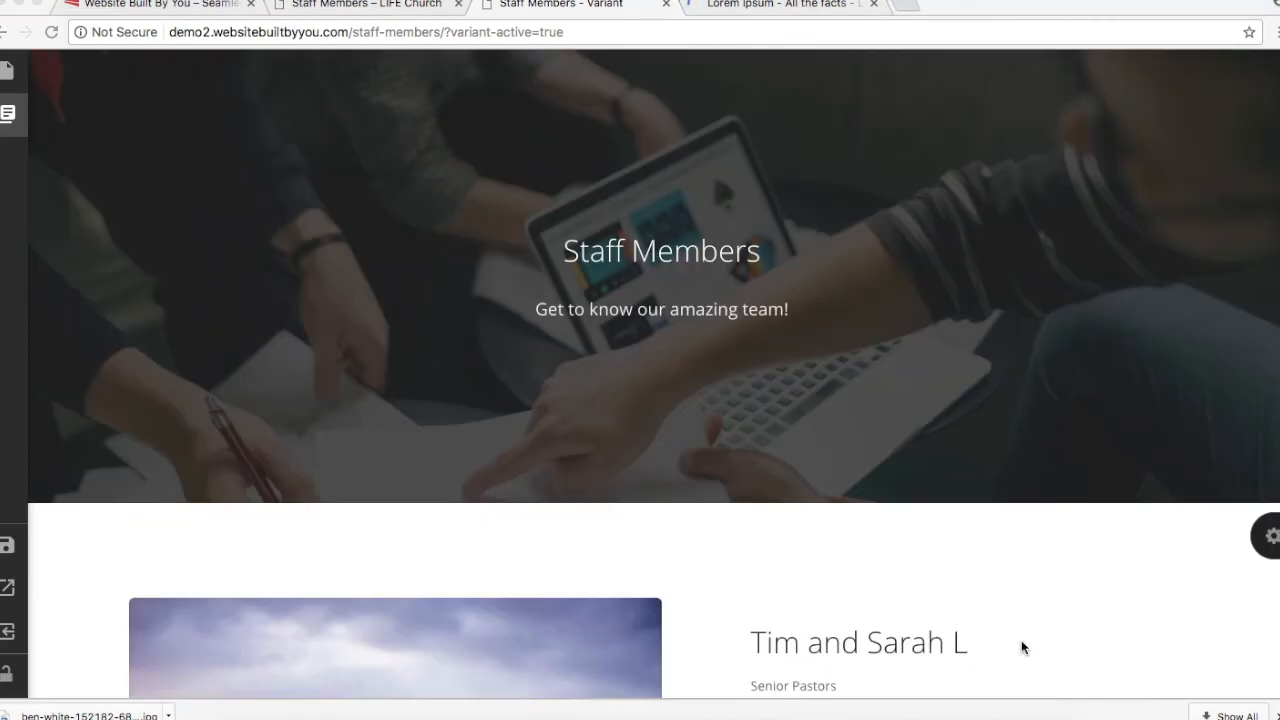
# Step: Look over the live LIFE Church staff page and then its home page
pyautogui.click(381, 4)
pyautogui.scroll(10, 271, 183)
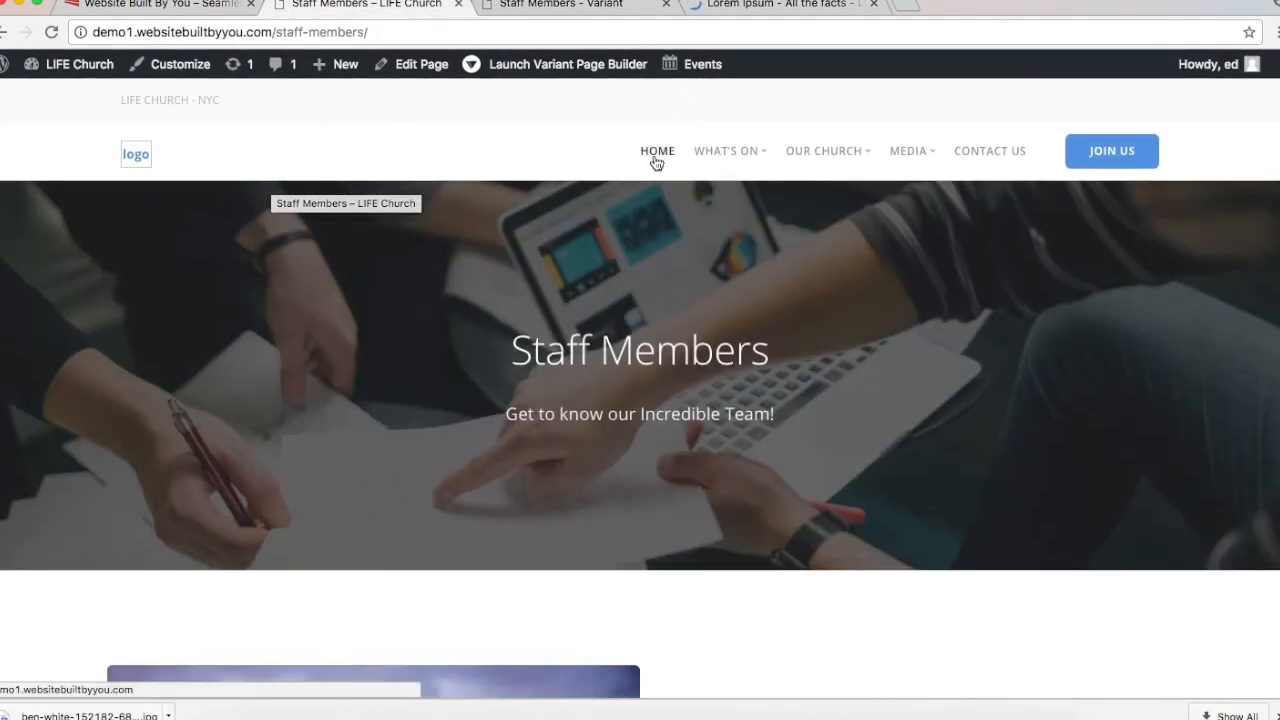
pyautogui.click(655, 155)
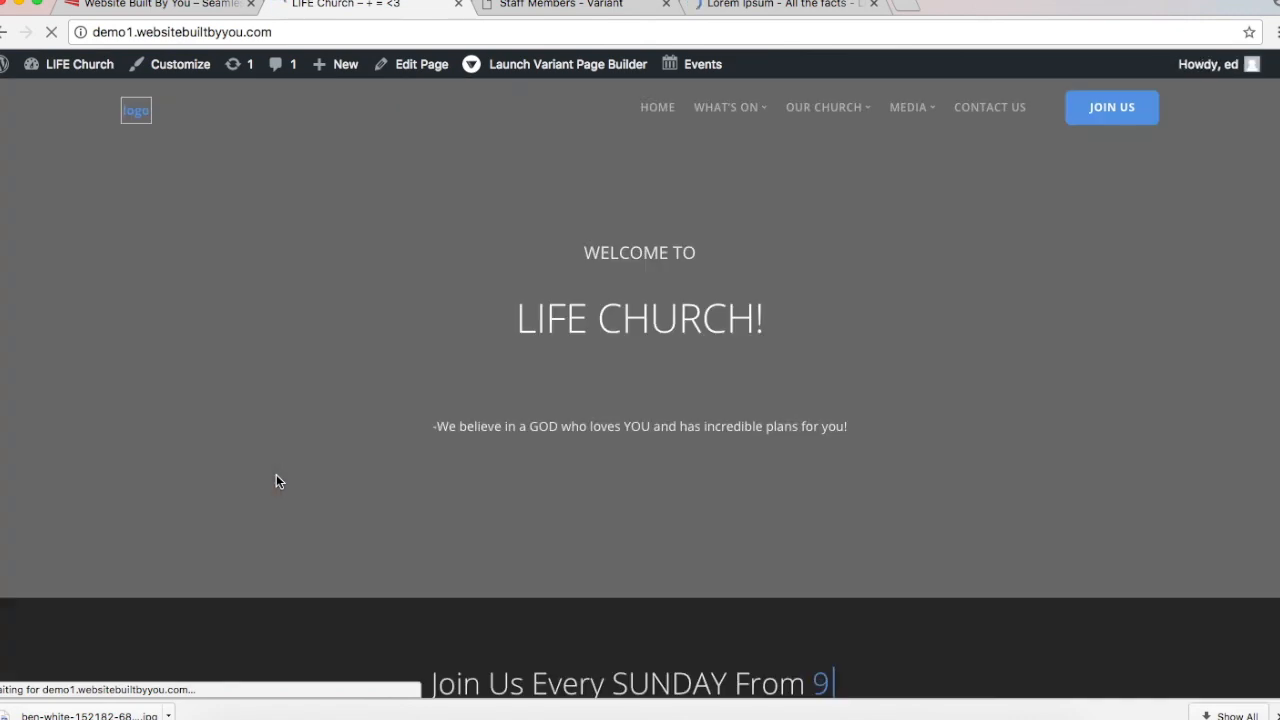
pyautogui.scroll(-10, 277, 481)
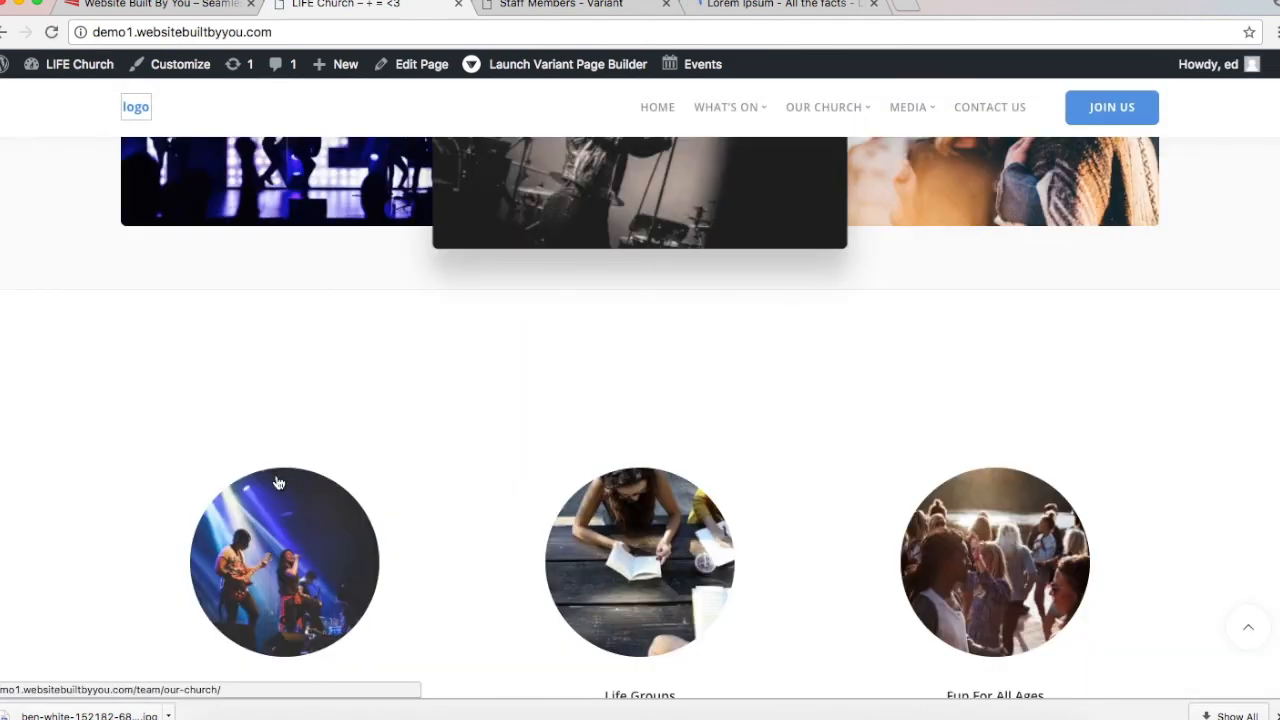
pyautogui.scroll(-3, 278, 481)
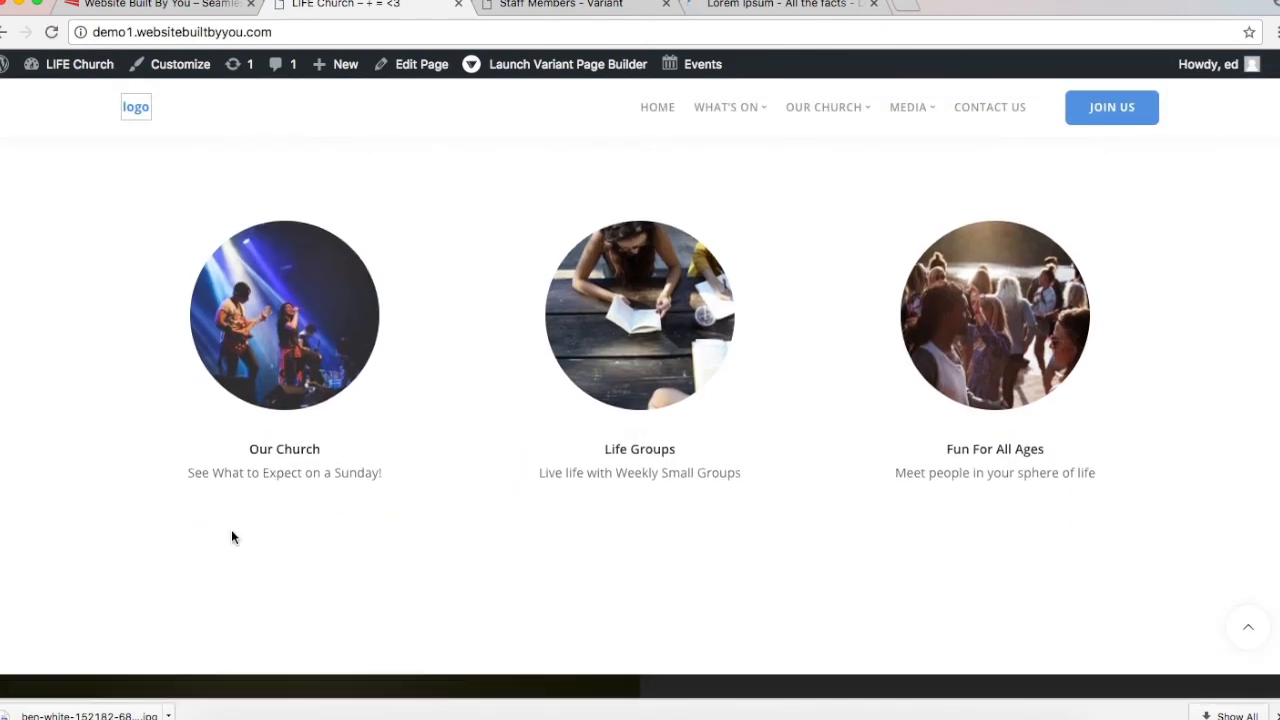
pyautogui.scroll(1, 232, 537)
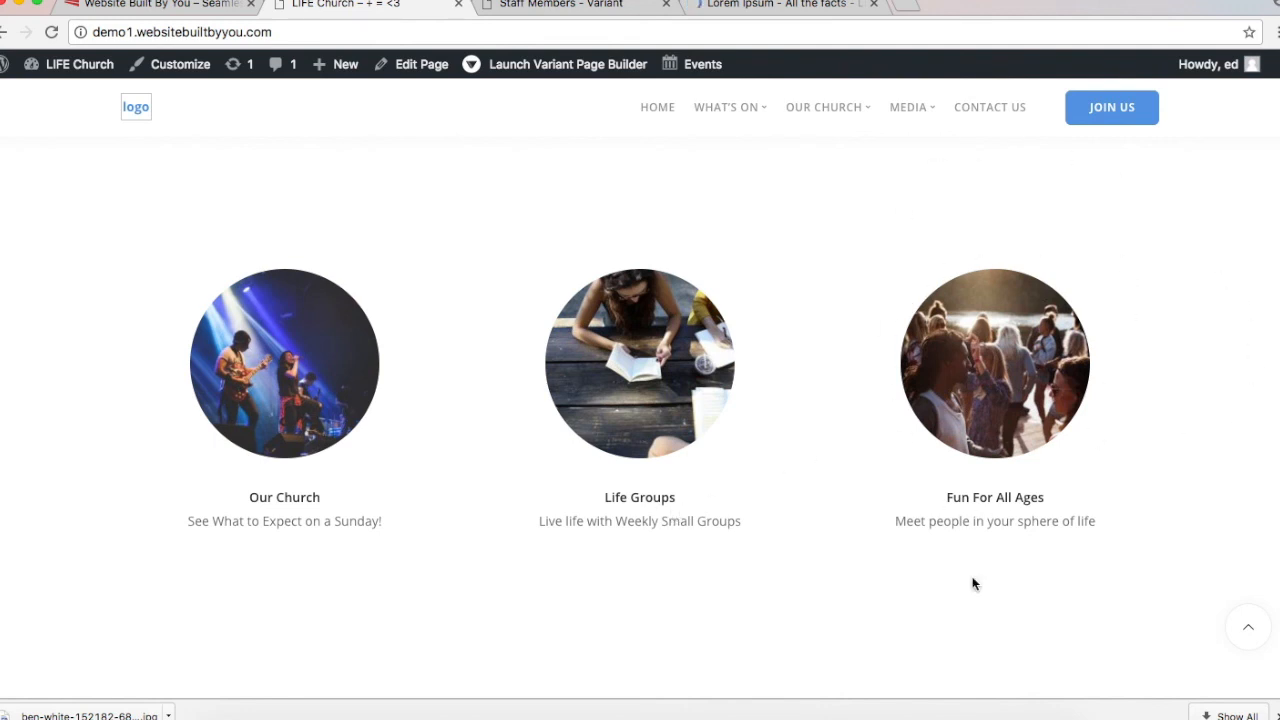
# Step: Back in the page builder, save the Staff Members page again
pyautogui.click(508, 10)
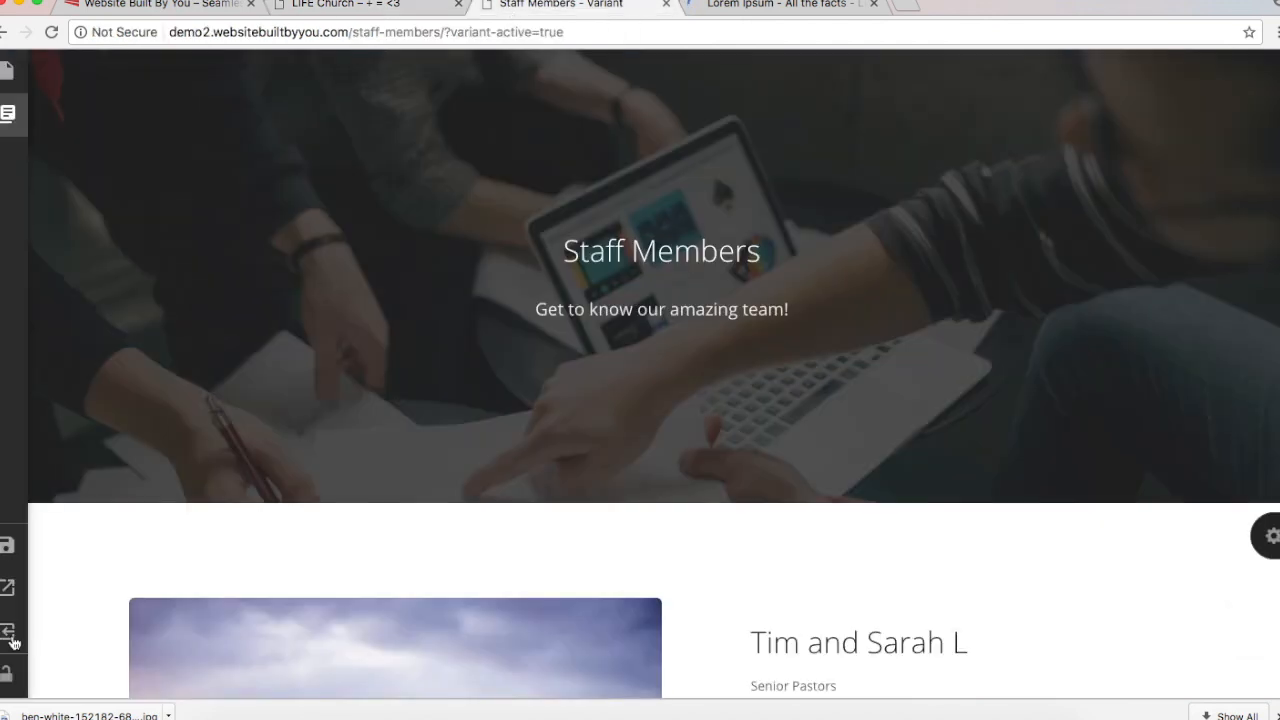
pyautogui.moveTo(8, 591)
pyautogui.click(4, 552)
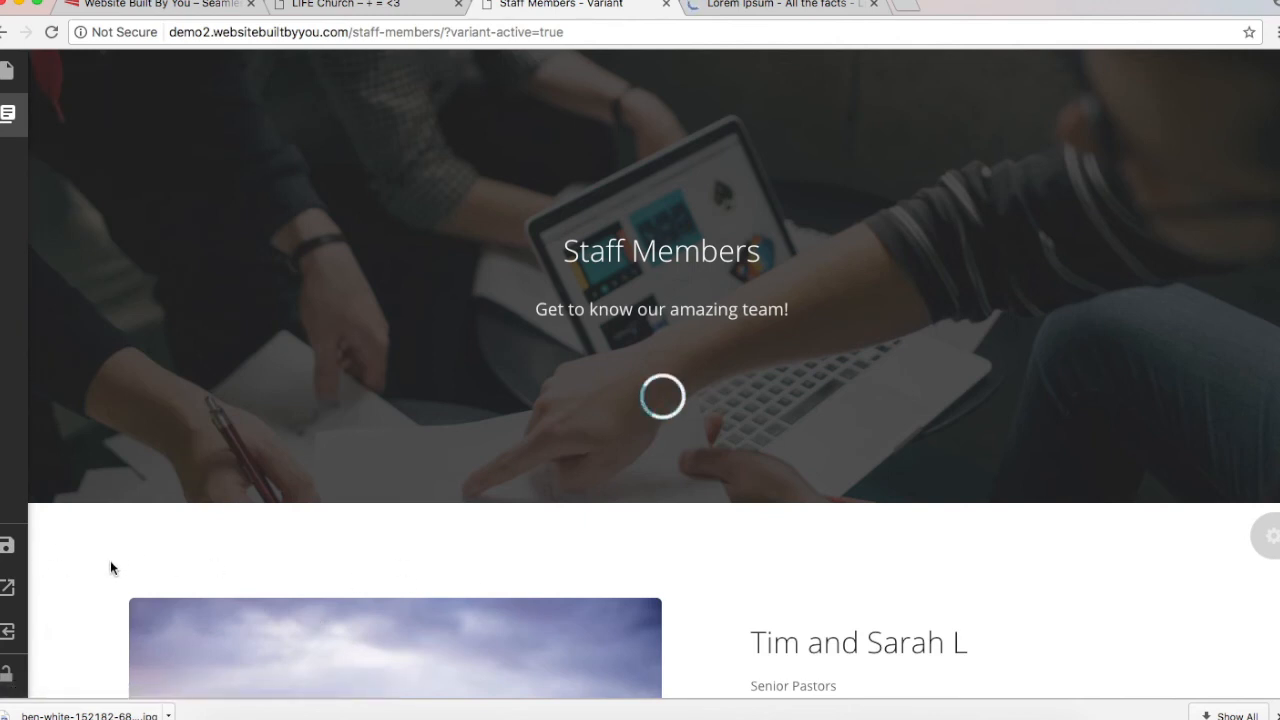
pyautogui.moveTo(6, 633)
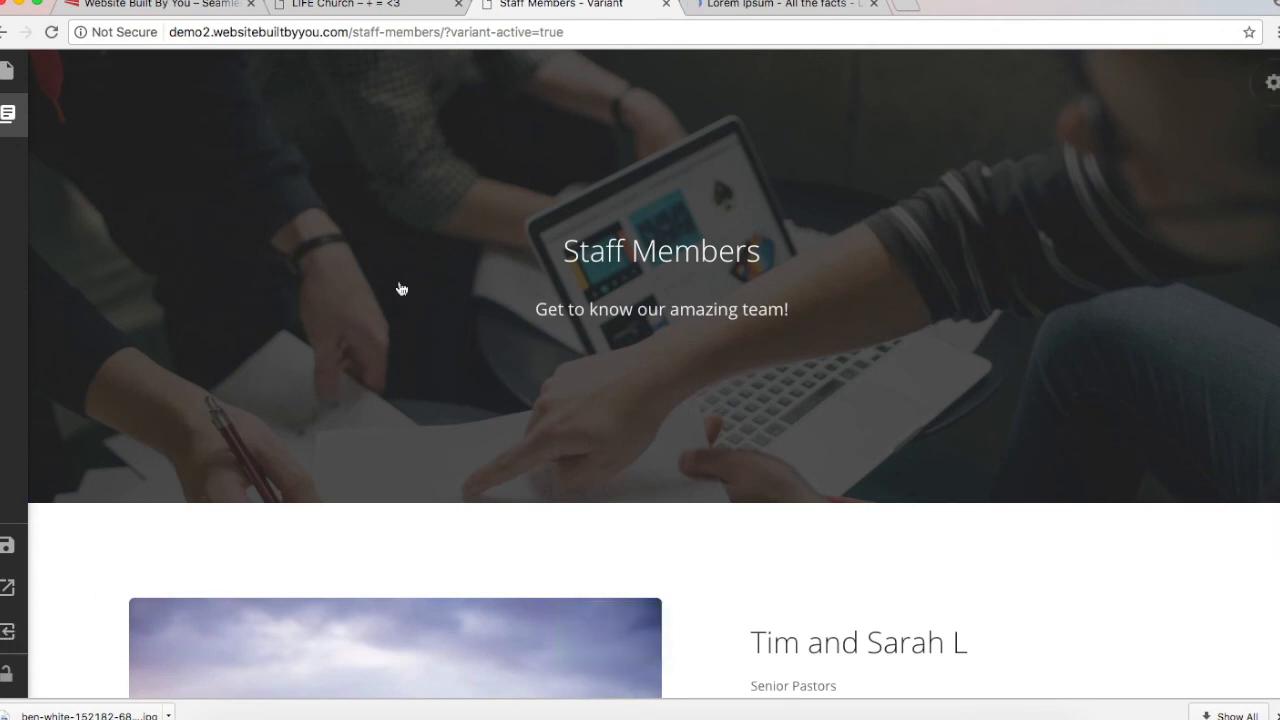
# Step: Exit the page builder to the admin editor and go to Team Members > Team Categories
pyautogui.click(7, 641)
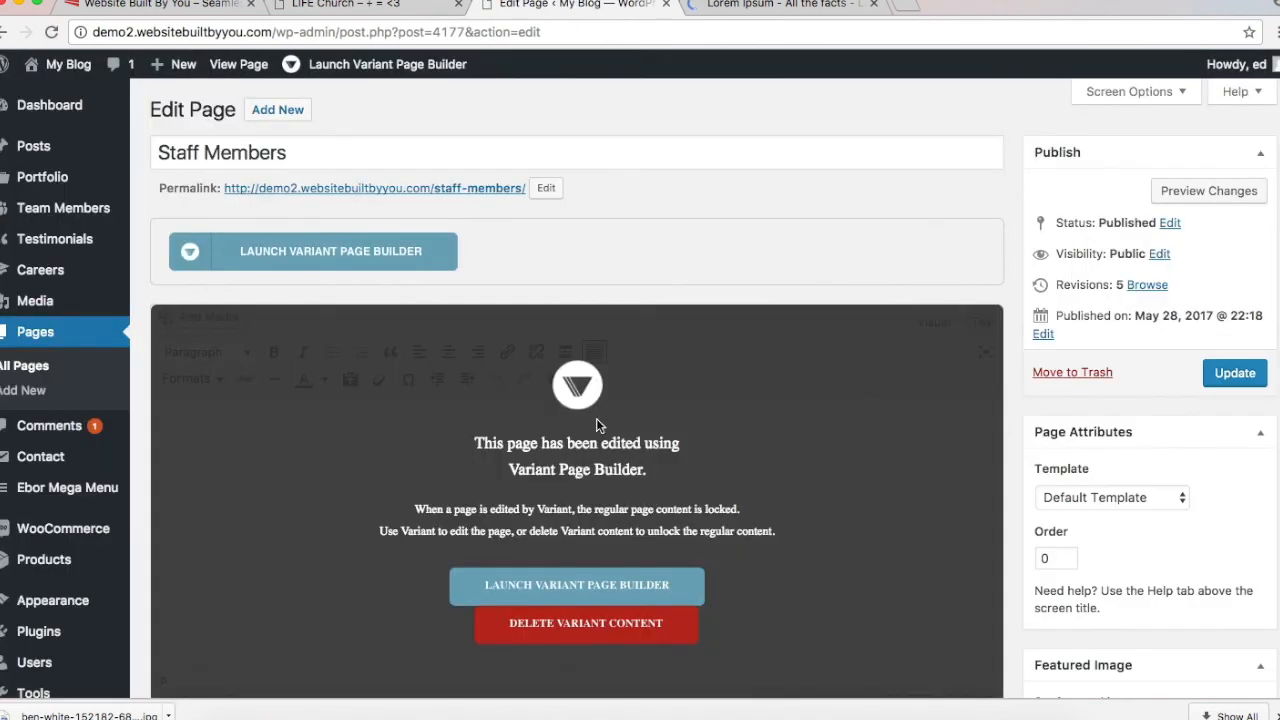
pyautogui.scroll(-5, 596, 418)
pyautogui.scroll(5, 596, 418)
pyautogui.scroll(-3, 788, 413)
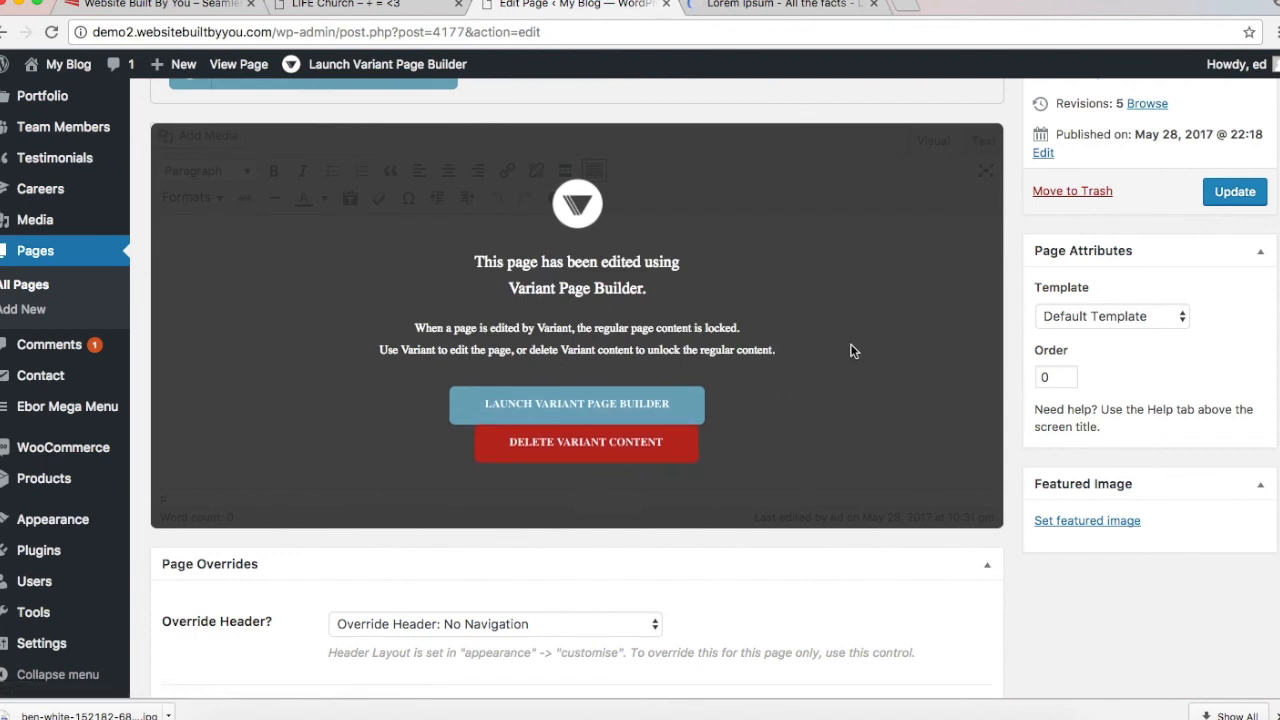
pyautogui.scroll(3, 852, 350)
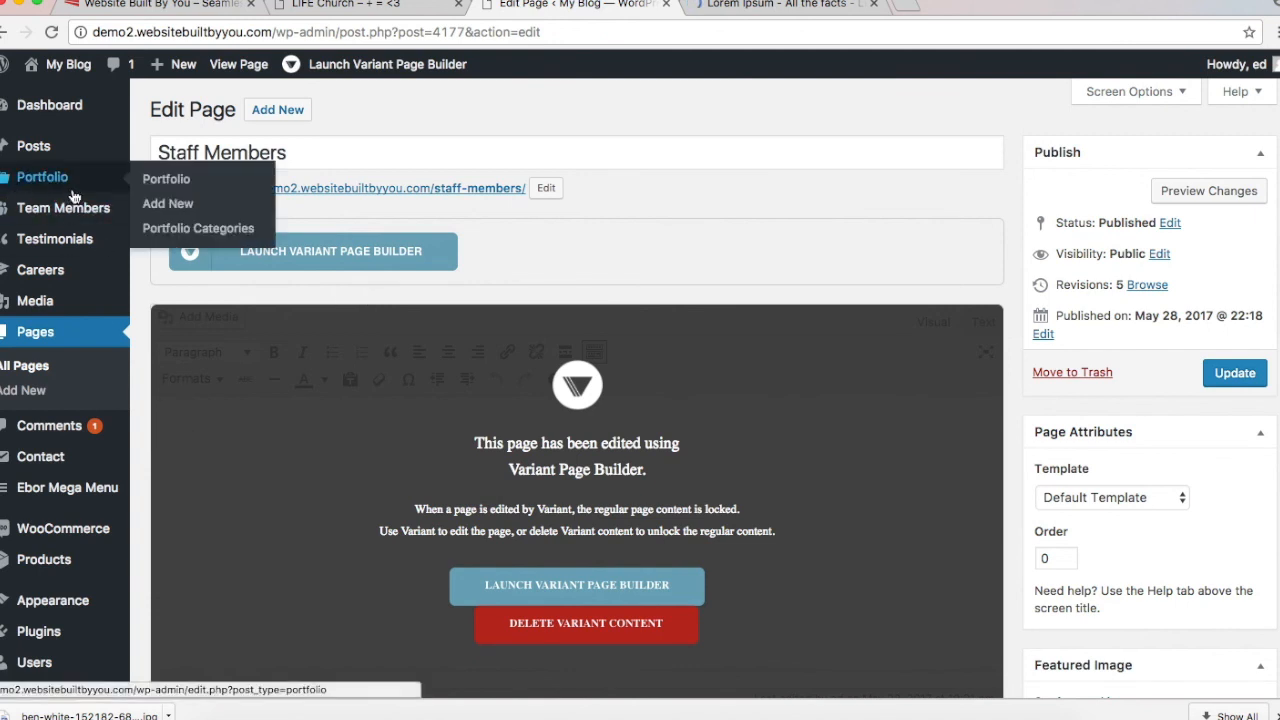
pyautogui.moveTo(76, 200)
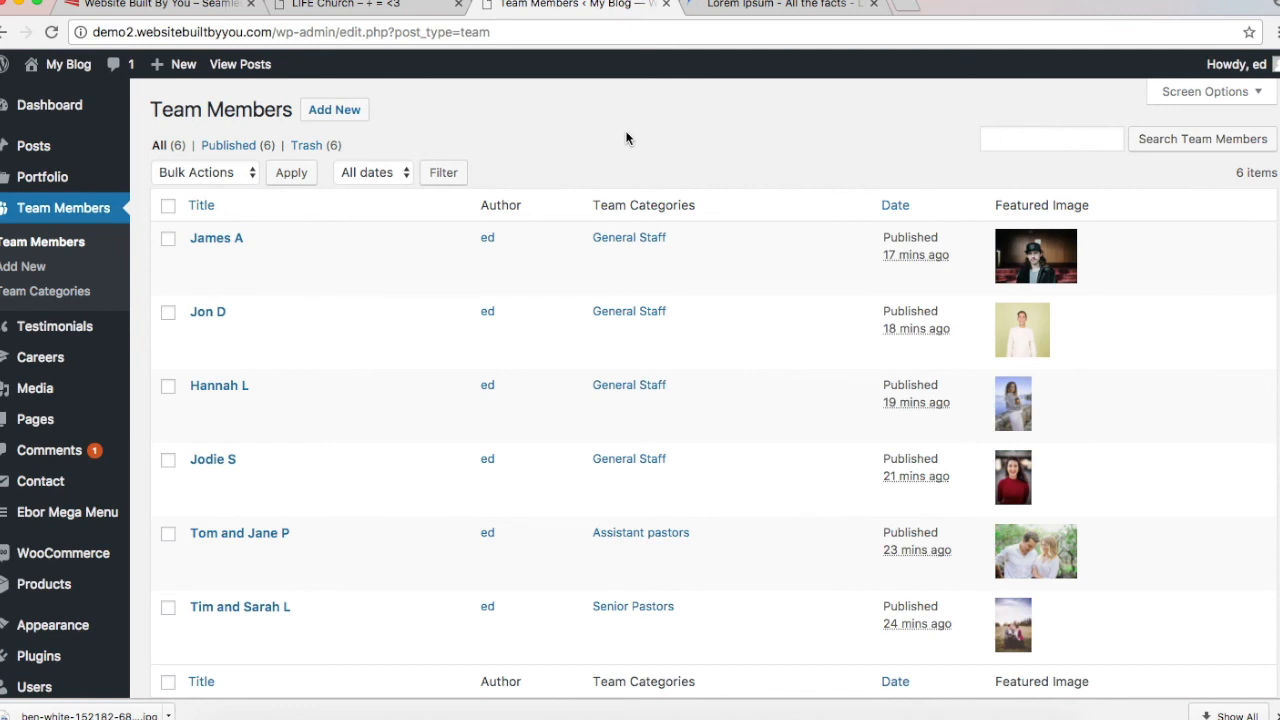
pyautogui.click(83, 296)
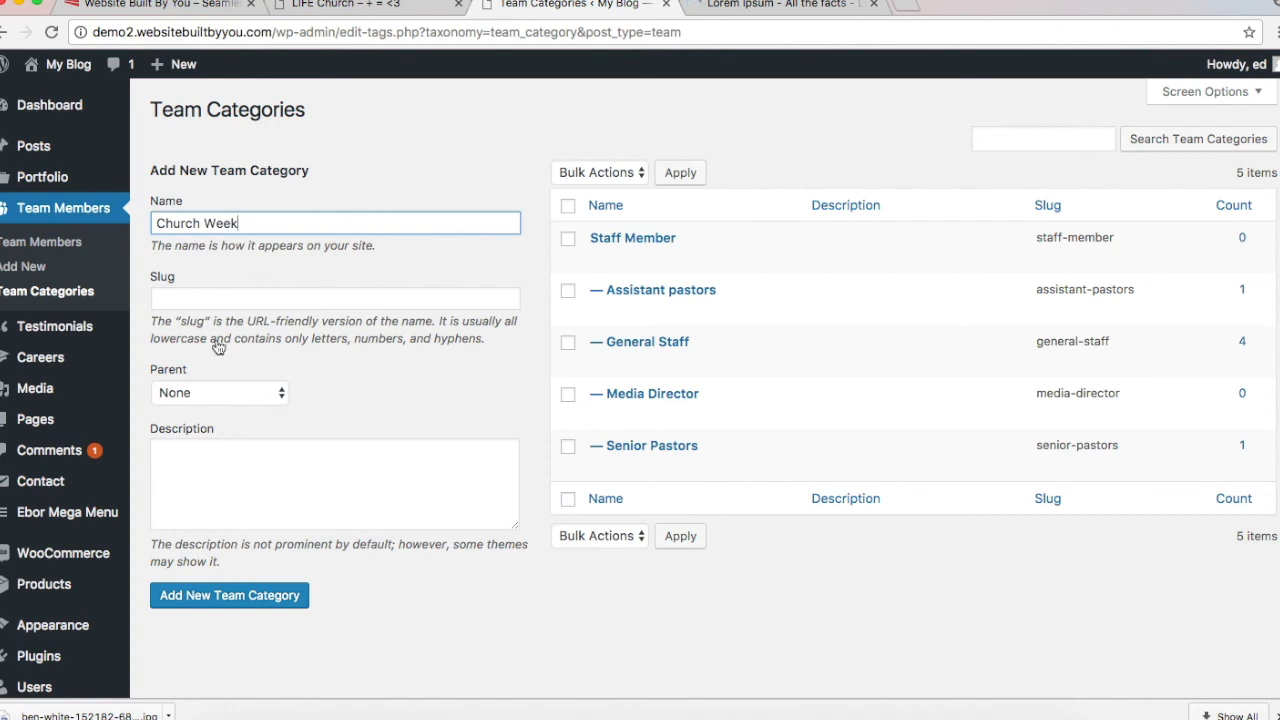
# Step: Add Church Week as a new team category, briefly checking the live homepage sections
pyautogui.click(240, 598)
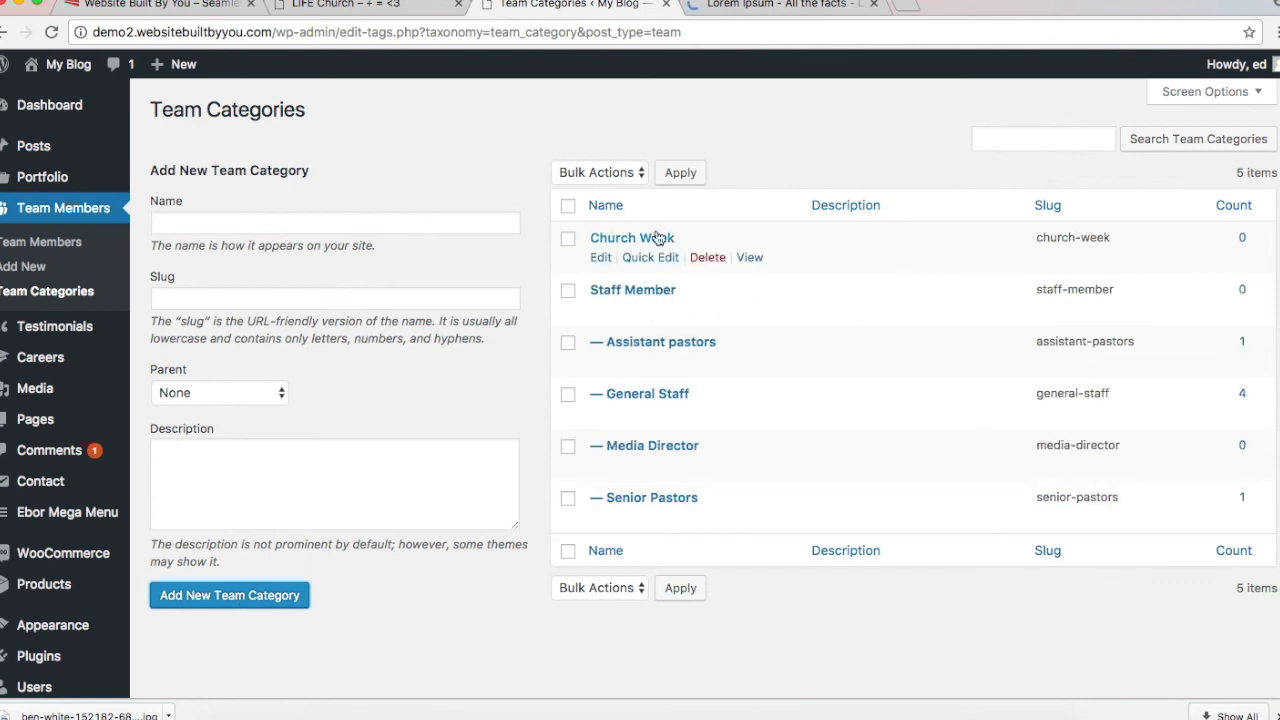
pyautogui.click(326, 221)
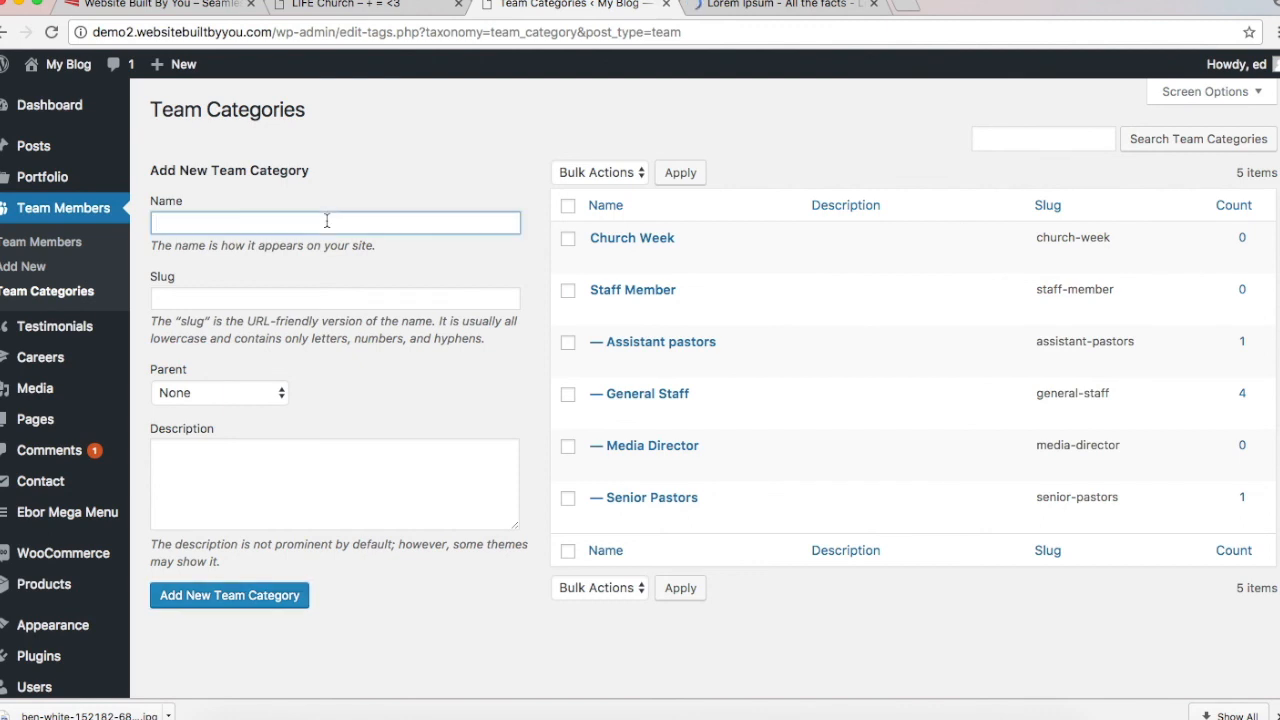
pyautogui.click(388, 6)
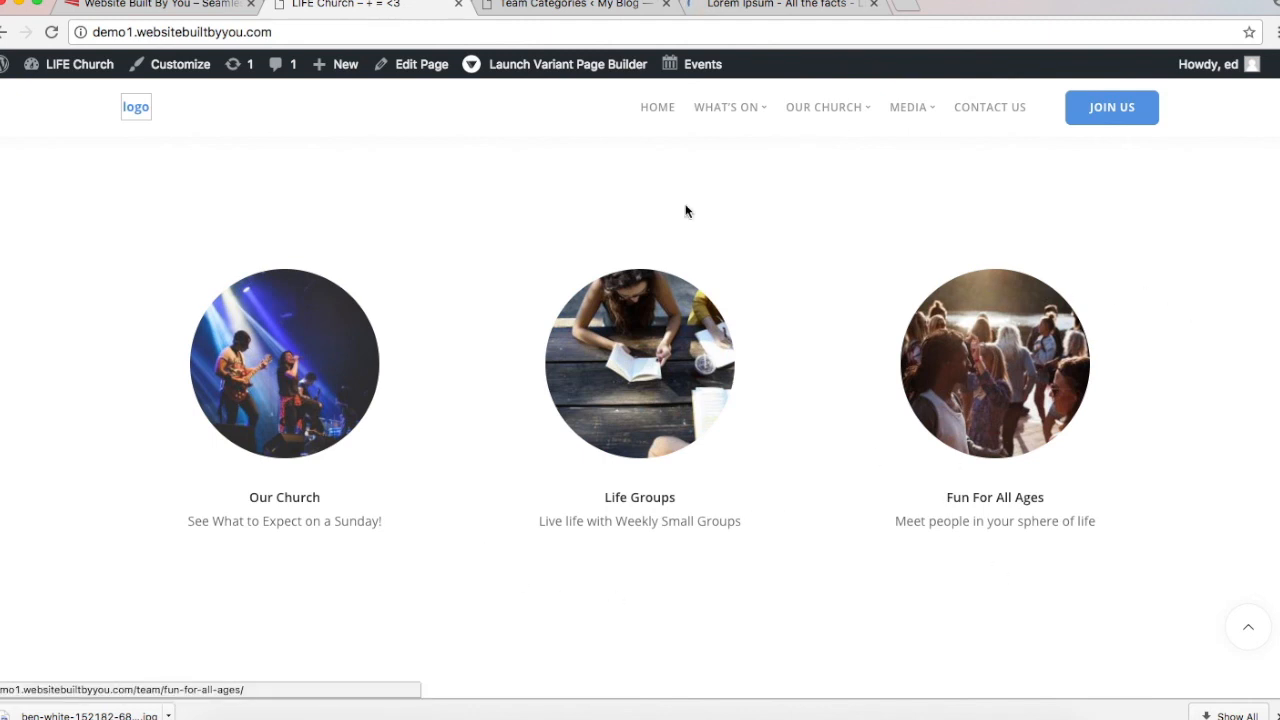
pyautogui.click(545, 3)
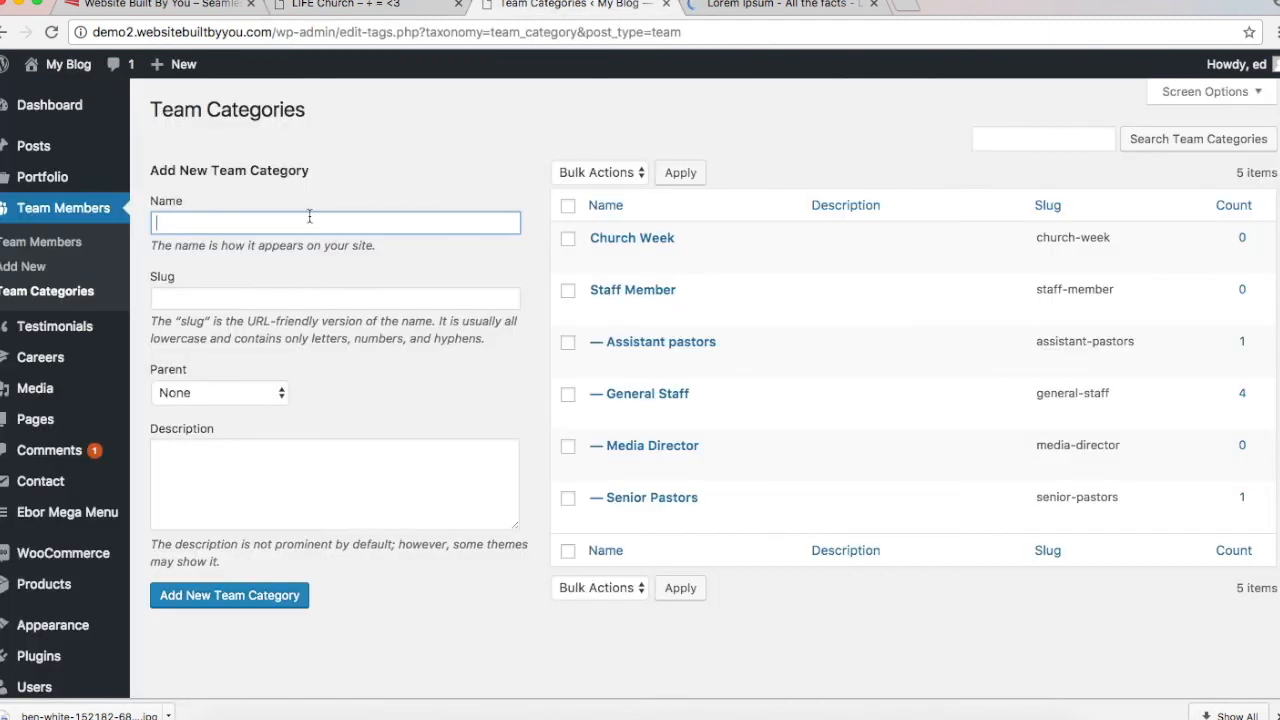
# Step: Add the Fun For All Ages category with Church Week as its parent
pyautogui.write('Fun For All Ages')
pyautogui.click(224, 393)
pyautogui.click(217, 408)
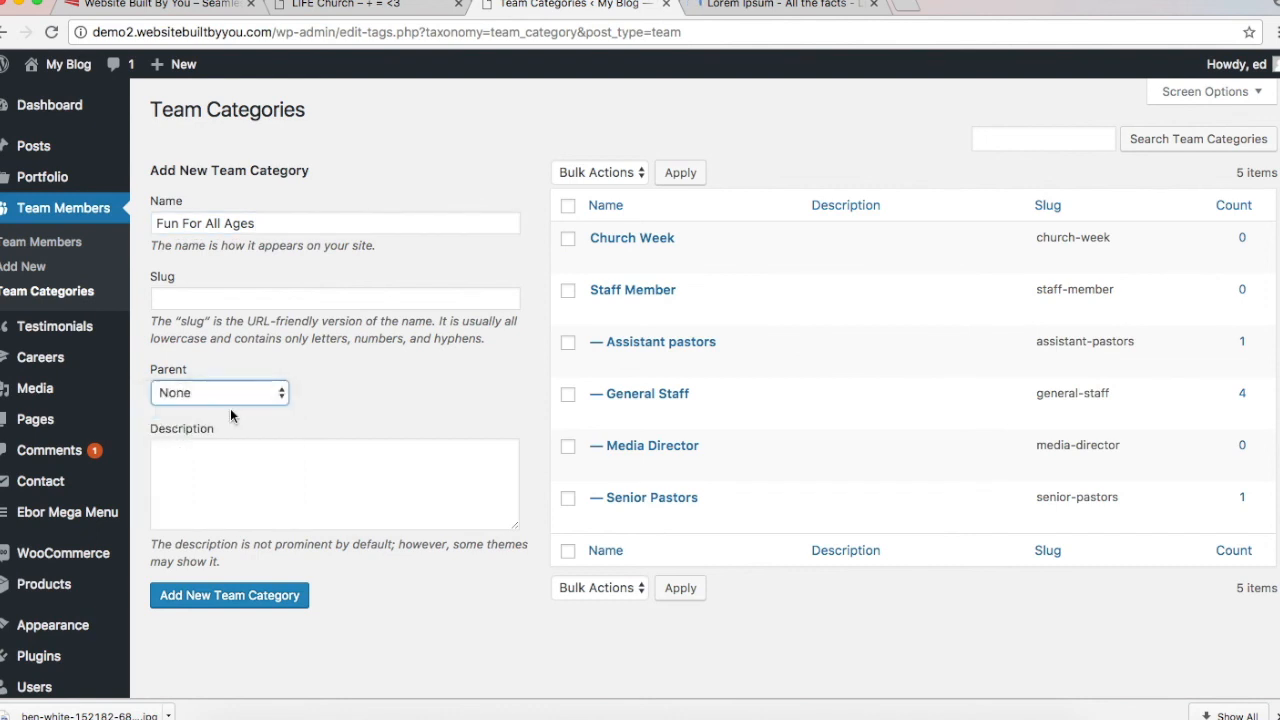
pyautogui.click(240, 604)
# Step: Add the Our Church and Life Groups categories under Church Week
pyautogui.click(325, 223)
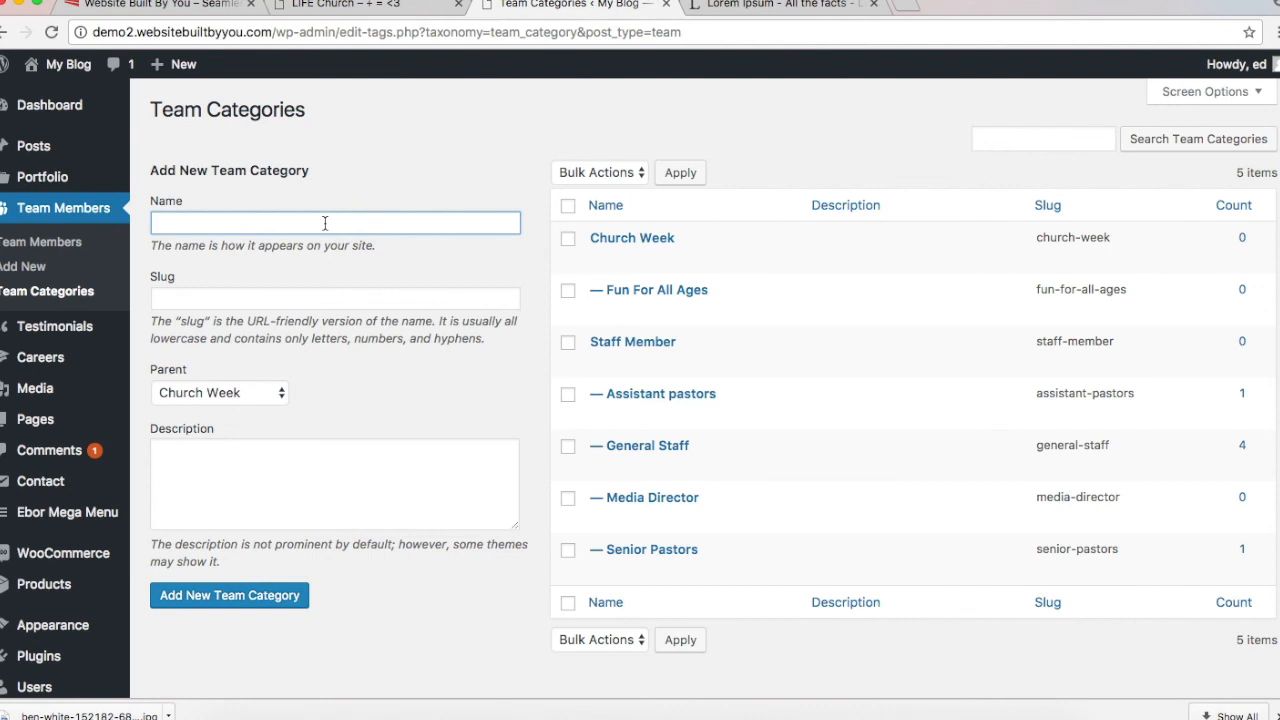
pyautogui.write('Our Church')
pyautogui.click(210, 597)
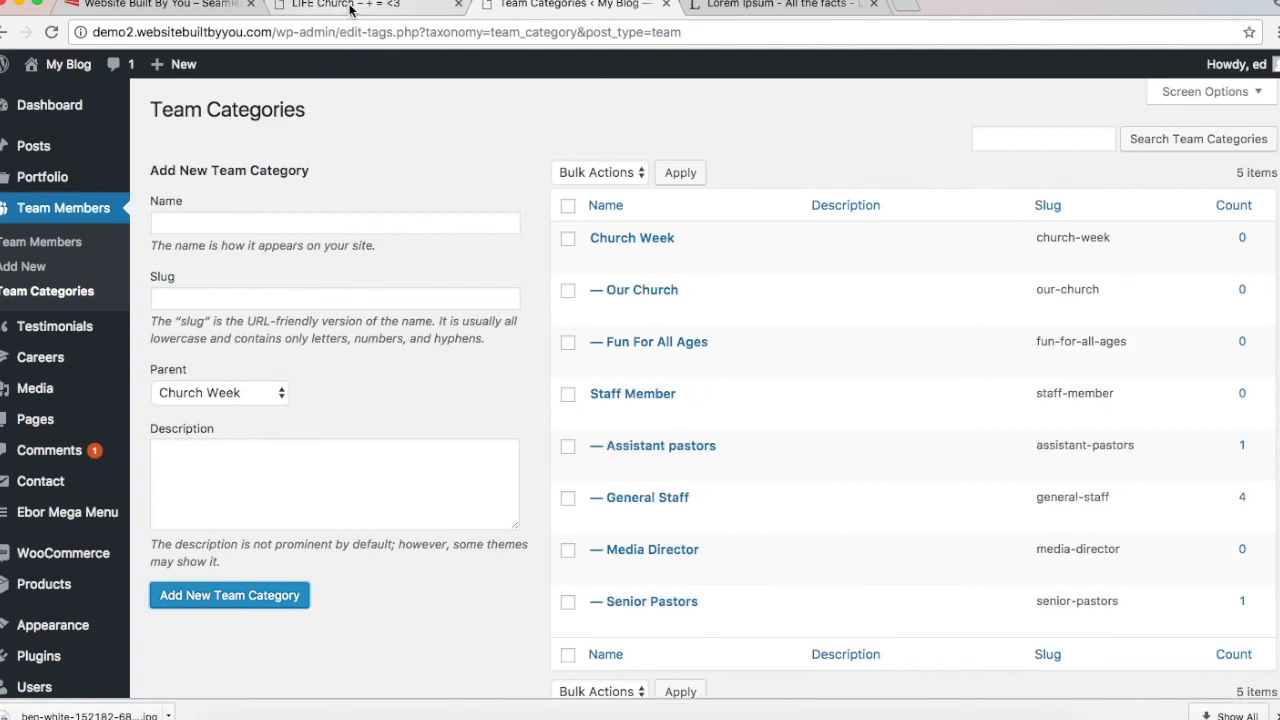
pyautogui.click(291, 221)
pyautogui.write('Life')
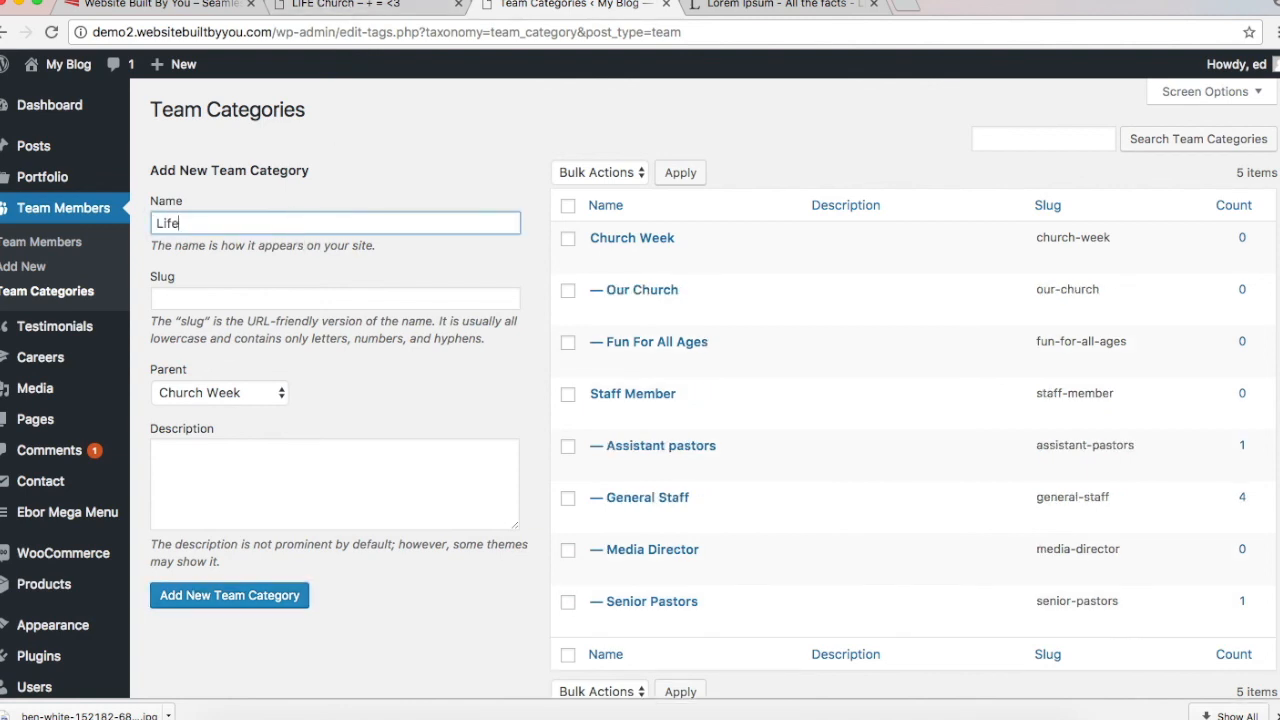
pyautogui.write(' Groups')
pyautogui.click(229, 598)
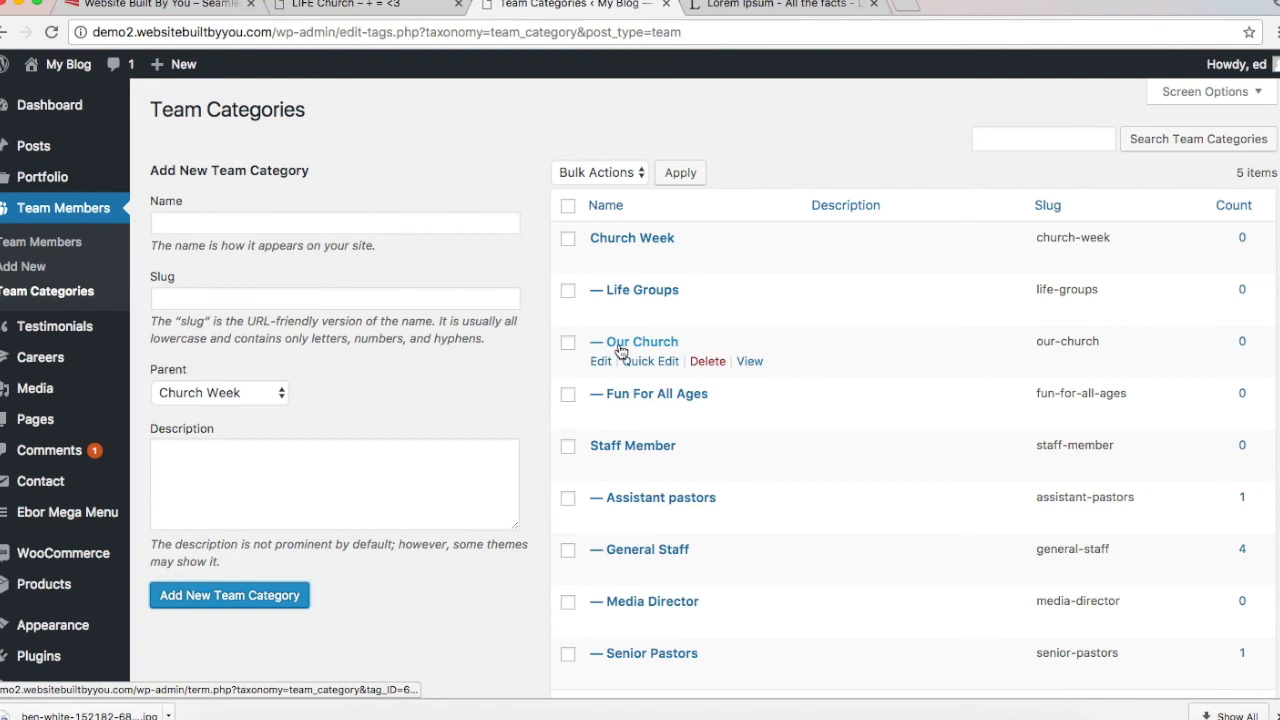
# Step: Go back to the Team Members list
pyautogui.click(68, 240)
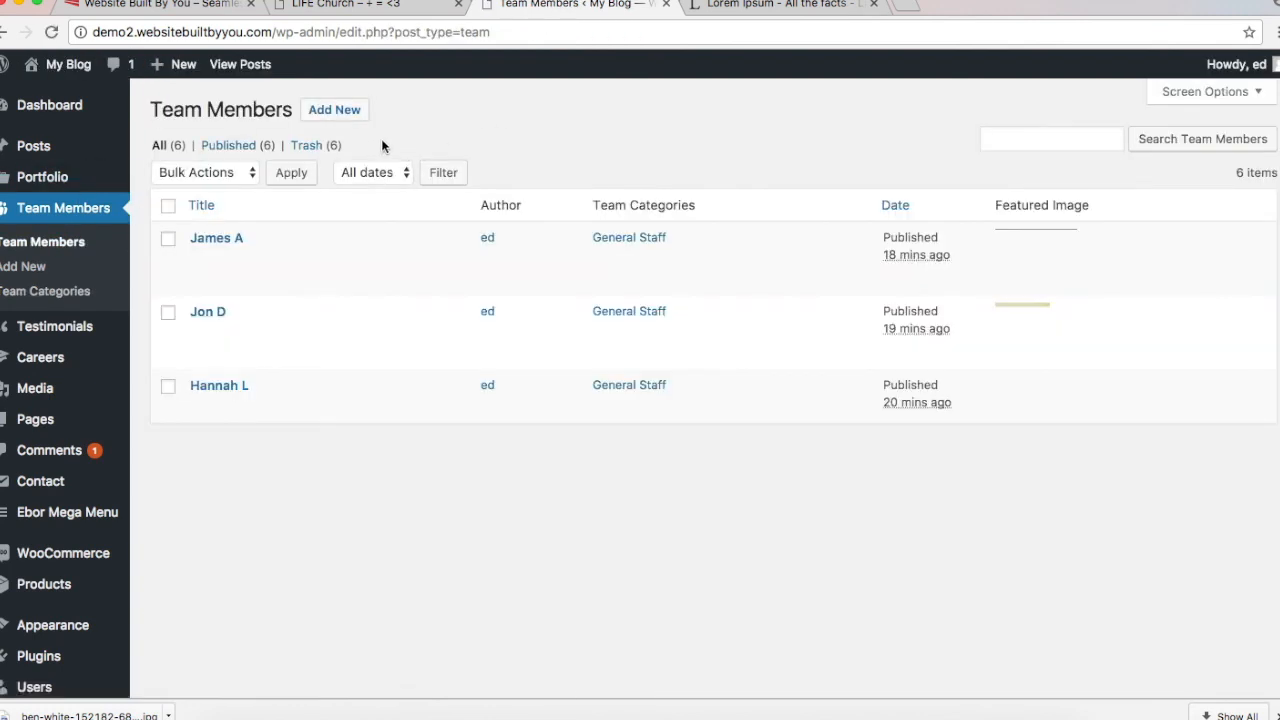
pyautogui.scroll(-3, 460, 120)
pyautogui.scroll(3, 460, 120)
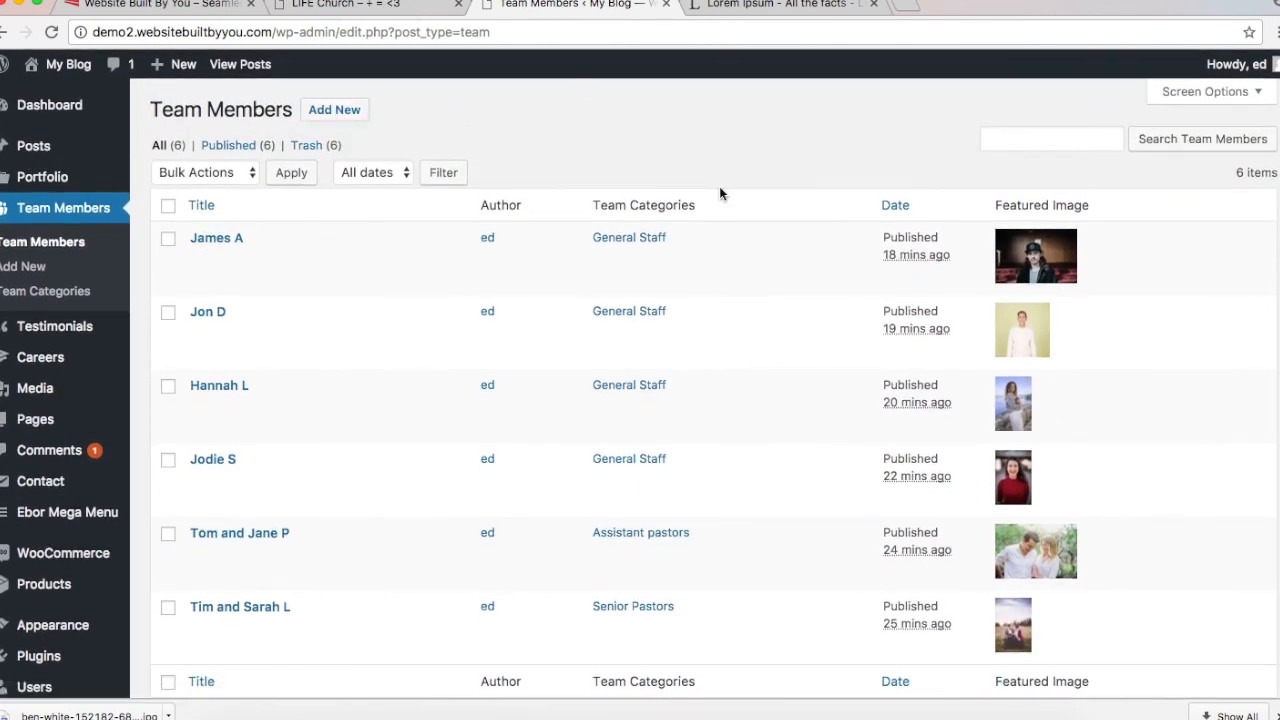
# Step: From the Team Members list, open the Add New Team Member editor
pyautogui.scroll(2, 485, 240)
pyautogui.scroll(-3, 491, 234)
pyautogui.scroll(3, 491, 234)
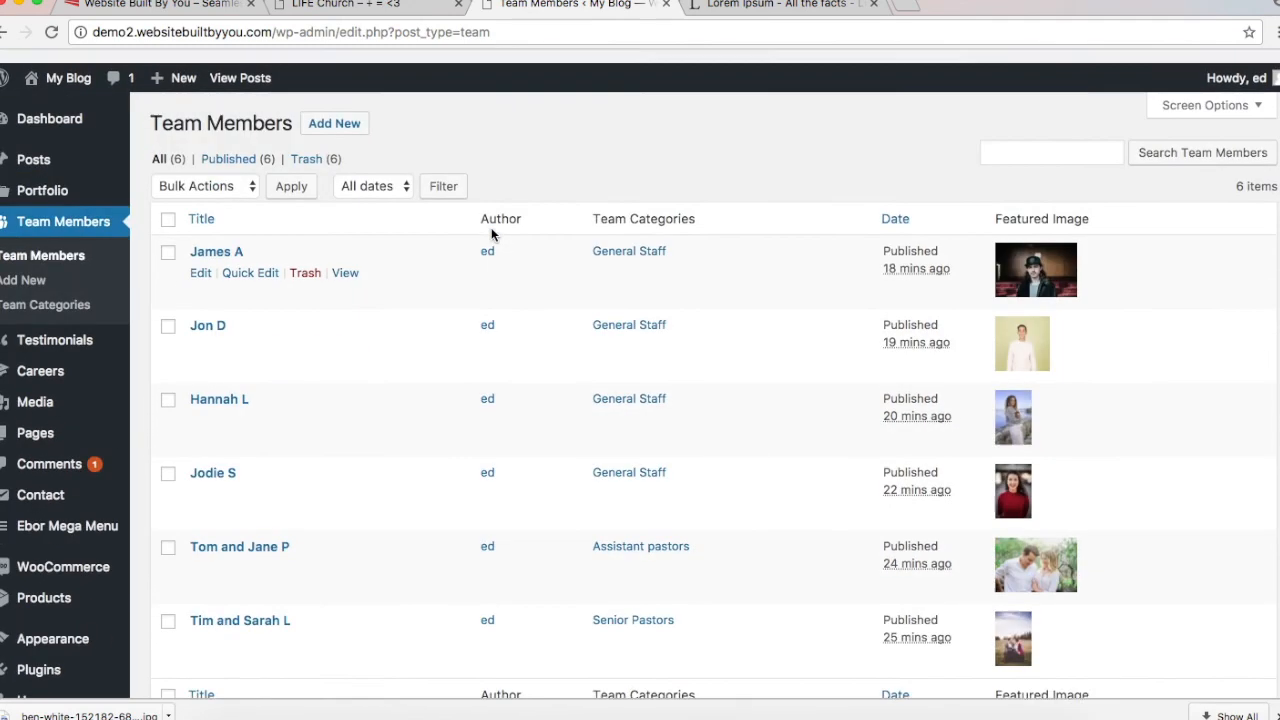
pyautogui.click(334, 118)
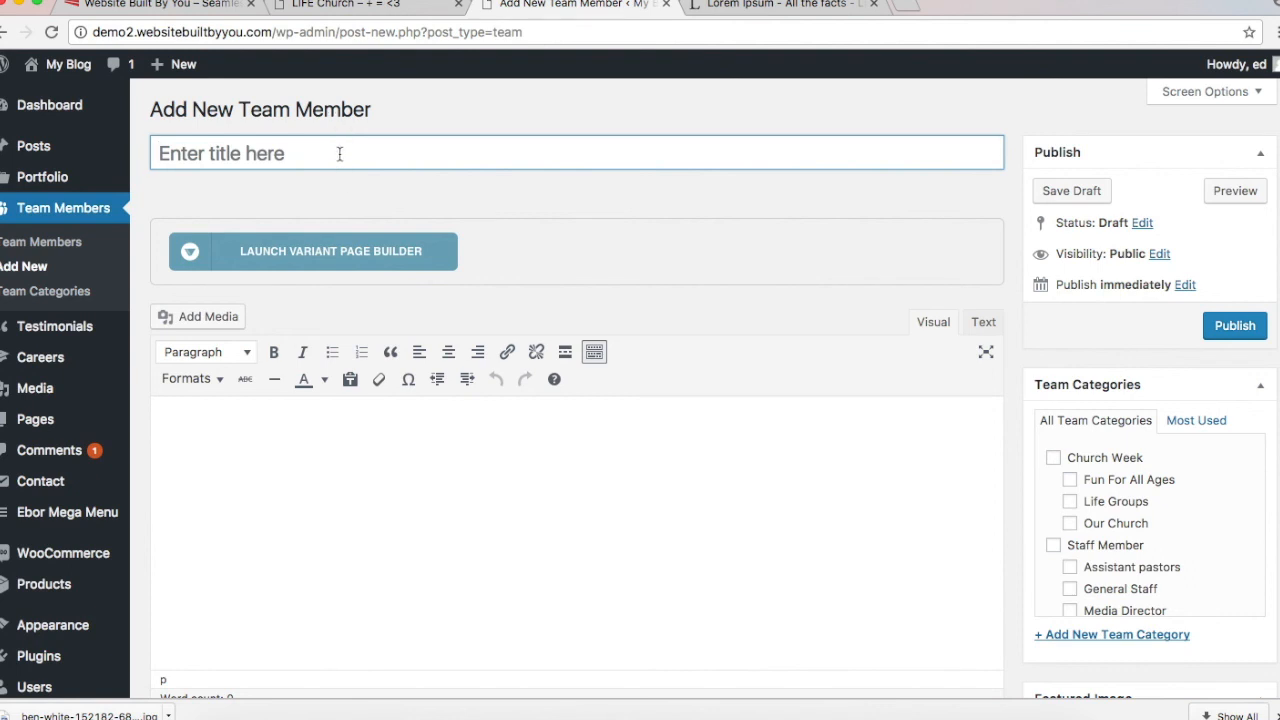
# Step: Title the new team member 'Fun For All Ages', fixing the capital F
pyautogui.write('fun For All Ages')
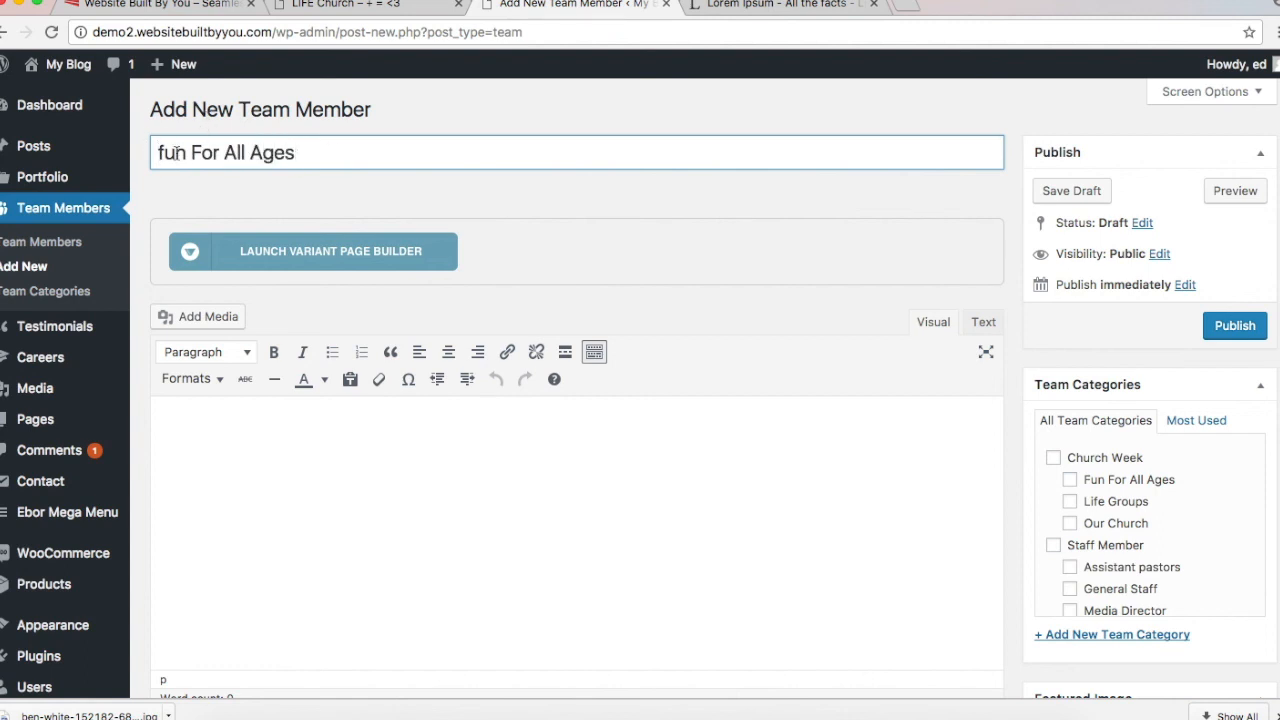
pyautogui.click(166, 152)
pyautogui.press('BackSpace')
pyautogui.write('F')
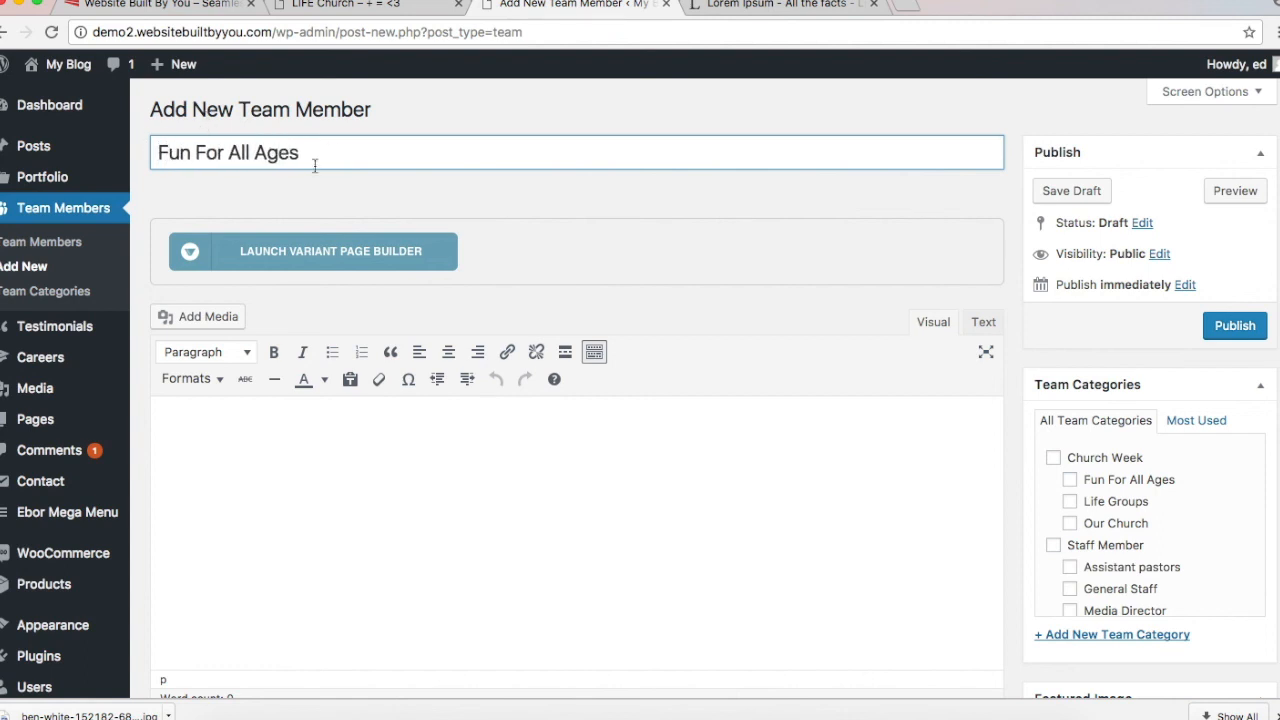
pyautogui.click(713, 200)
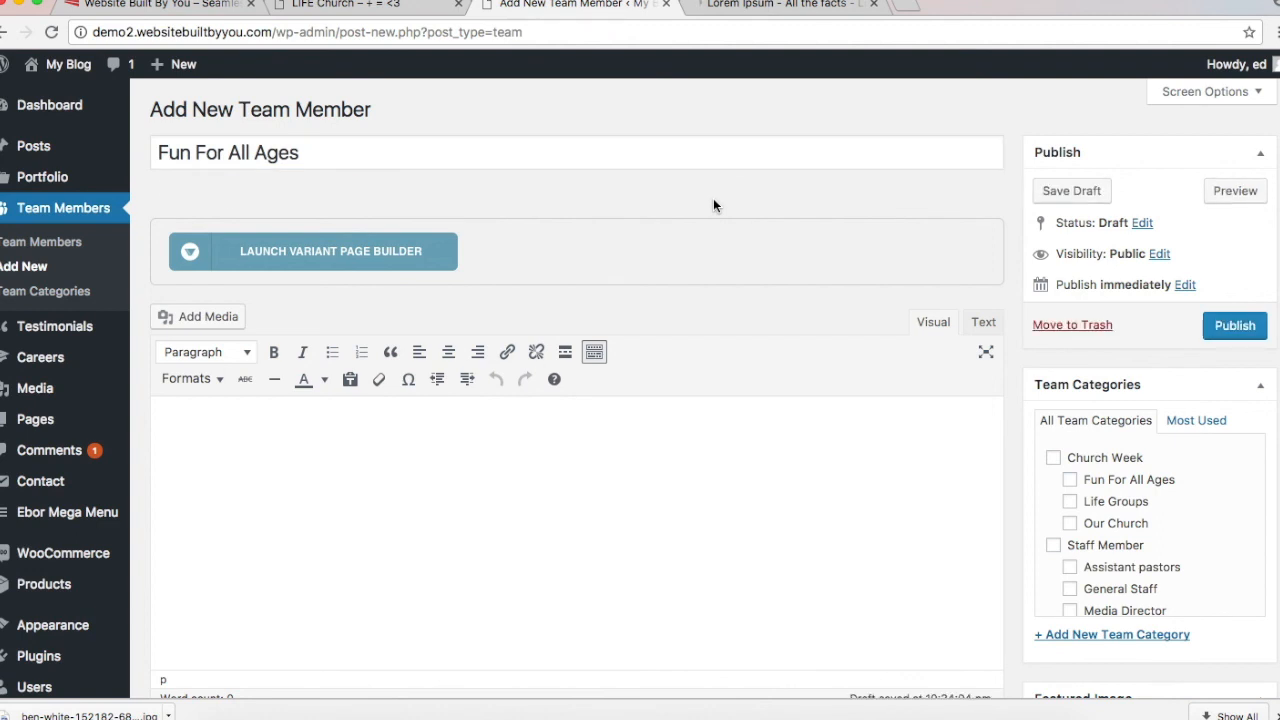
# Step: After checking the live site, assign the member to the Fun For All Ages category
pyautogui.click(381, 10)
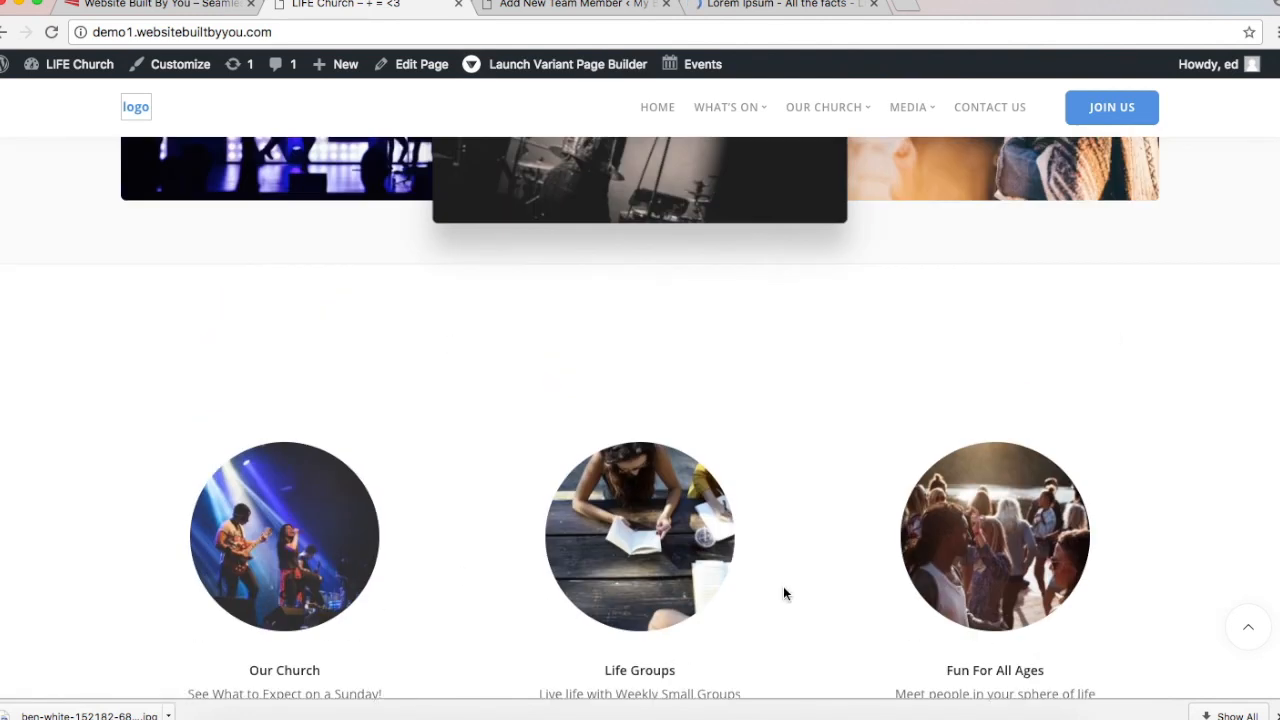
pyautogui.scroll(-2, 783, 594)
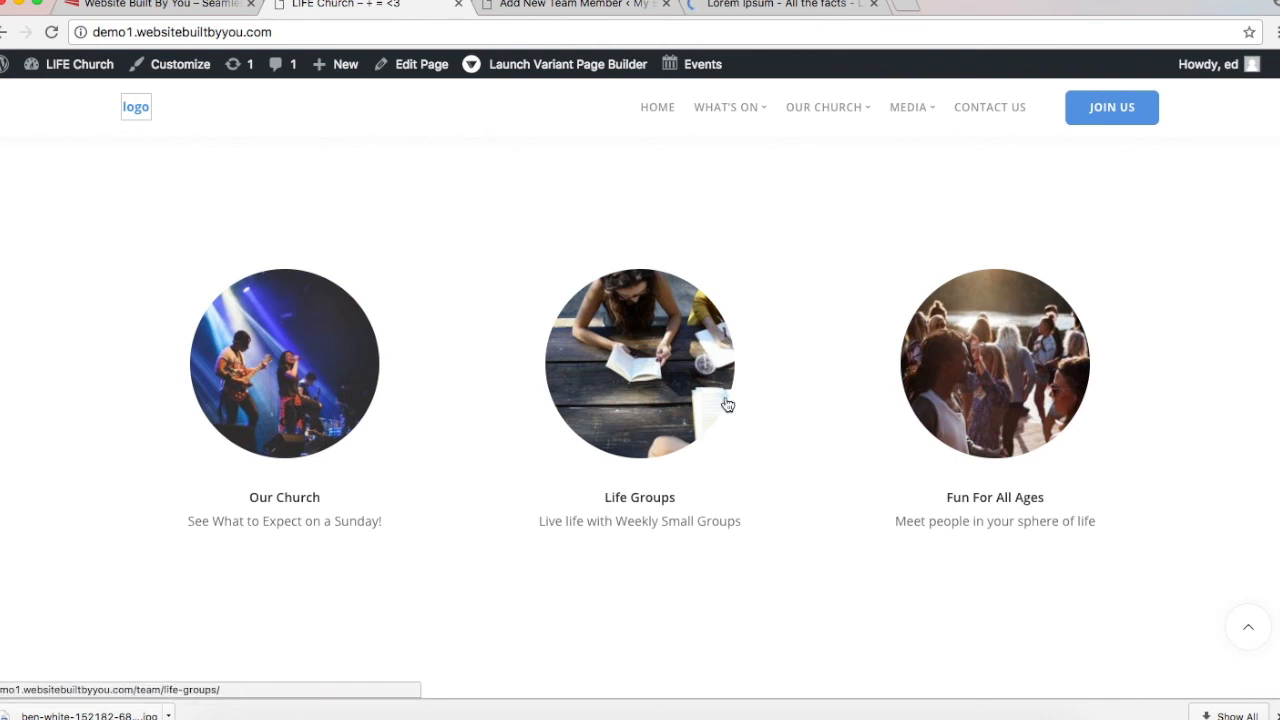
pyautogui.click(543, 8)
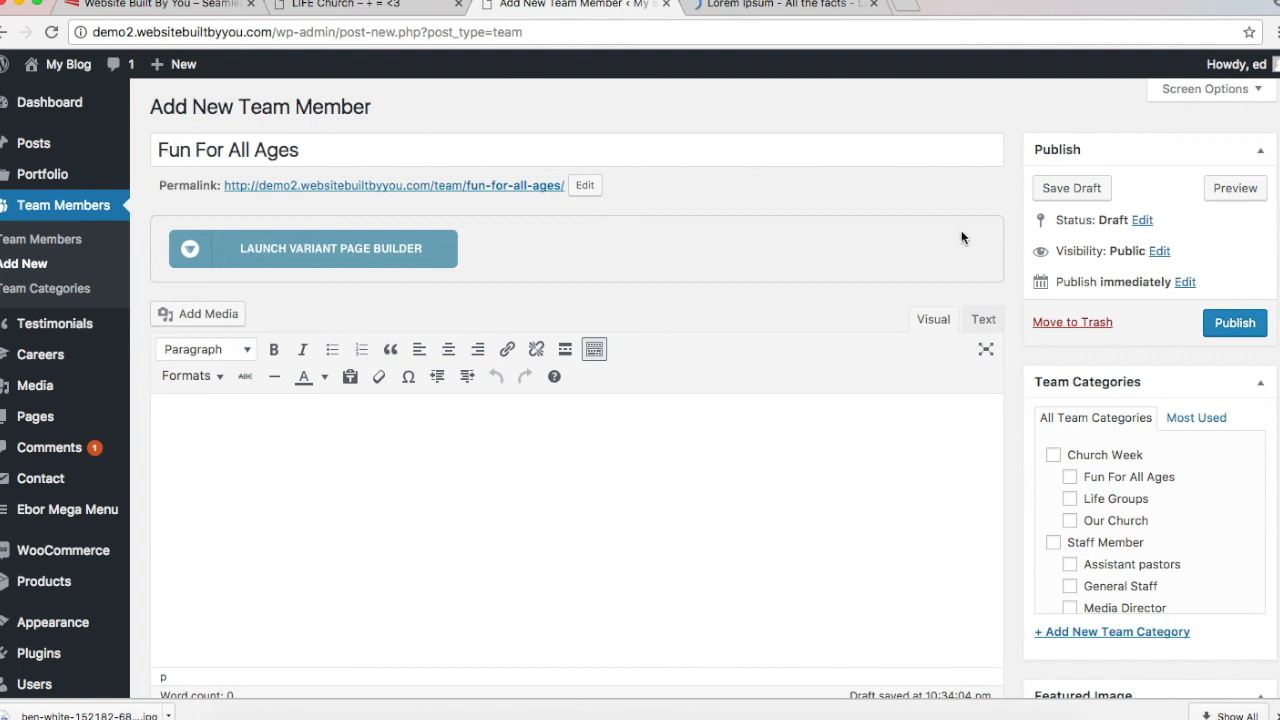
pyautogui.scroll(-3, 961, 230)
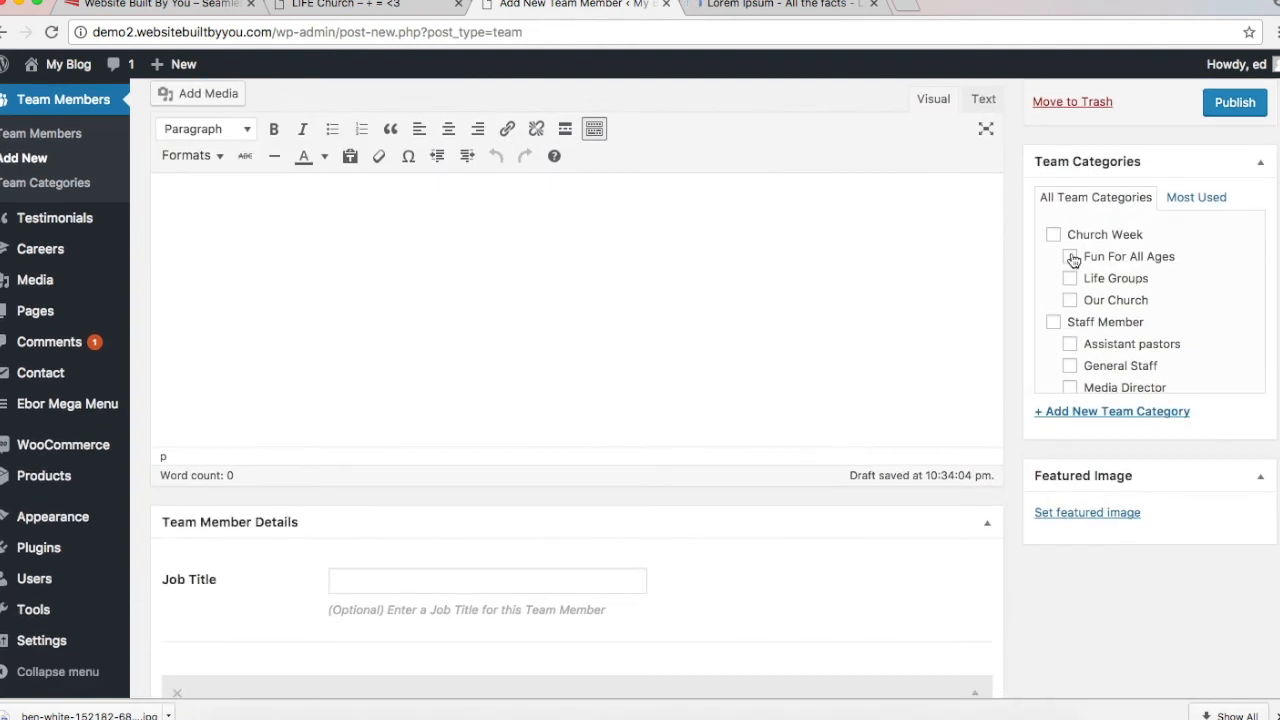
pyautogui.click(1070, 257)
pyautogui.scroll(-3, 877, 300)
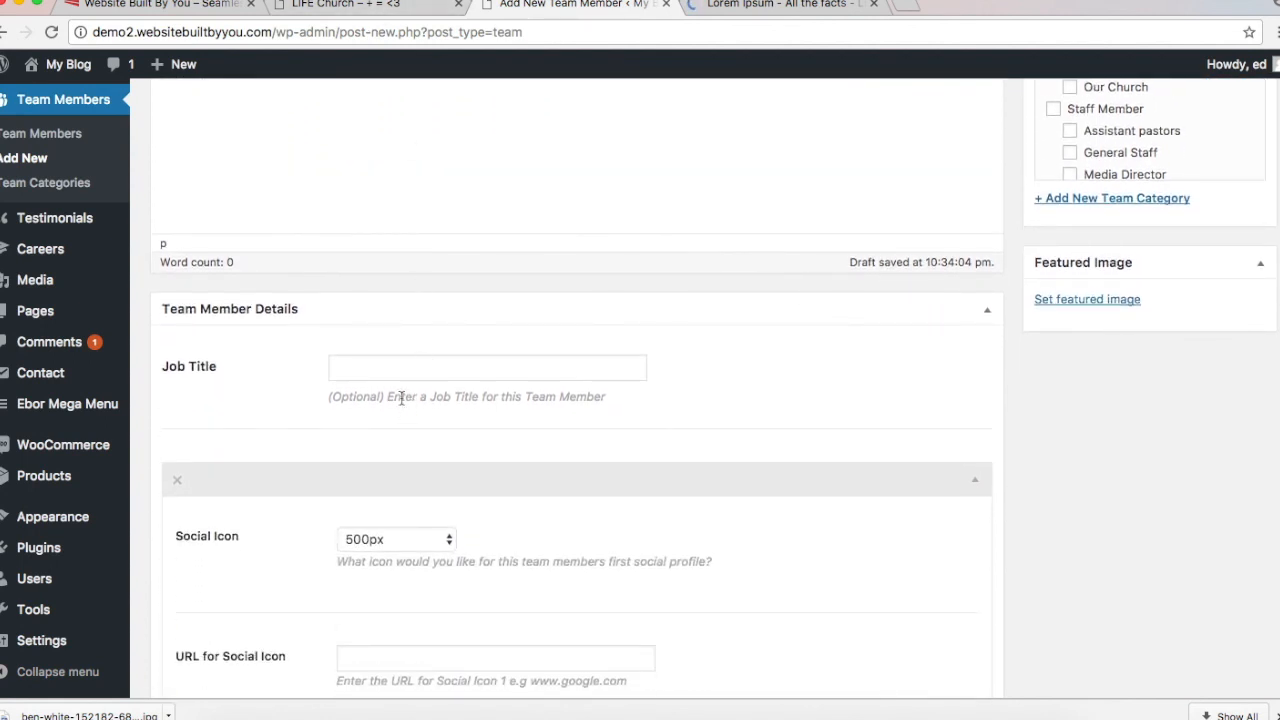
# Step: Copy the live site's tagline and paste 'Meet people in your sphere of life' as Job Title
pyautogui.click(398, 372)
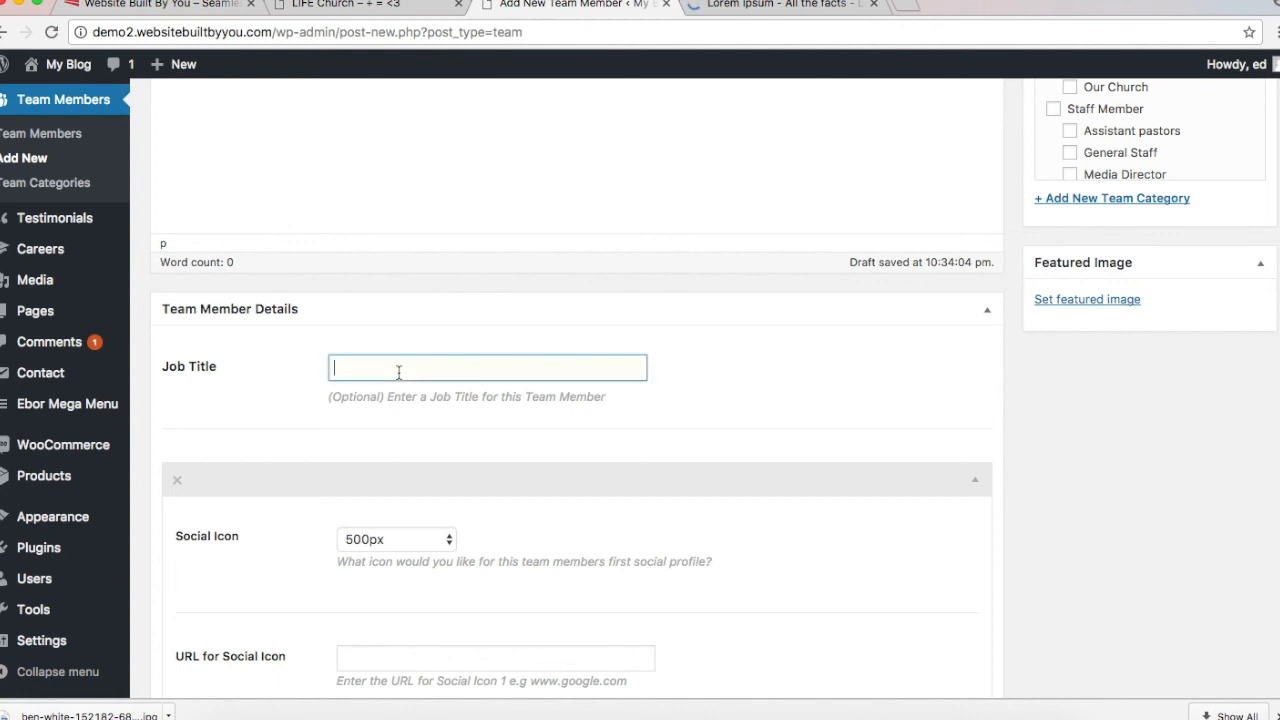
pyautogui.click(401, 6)
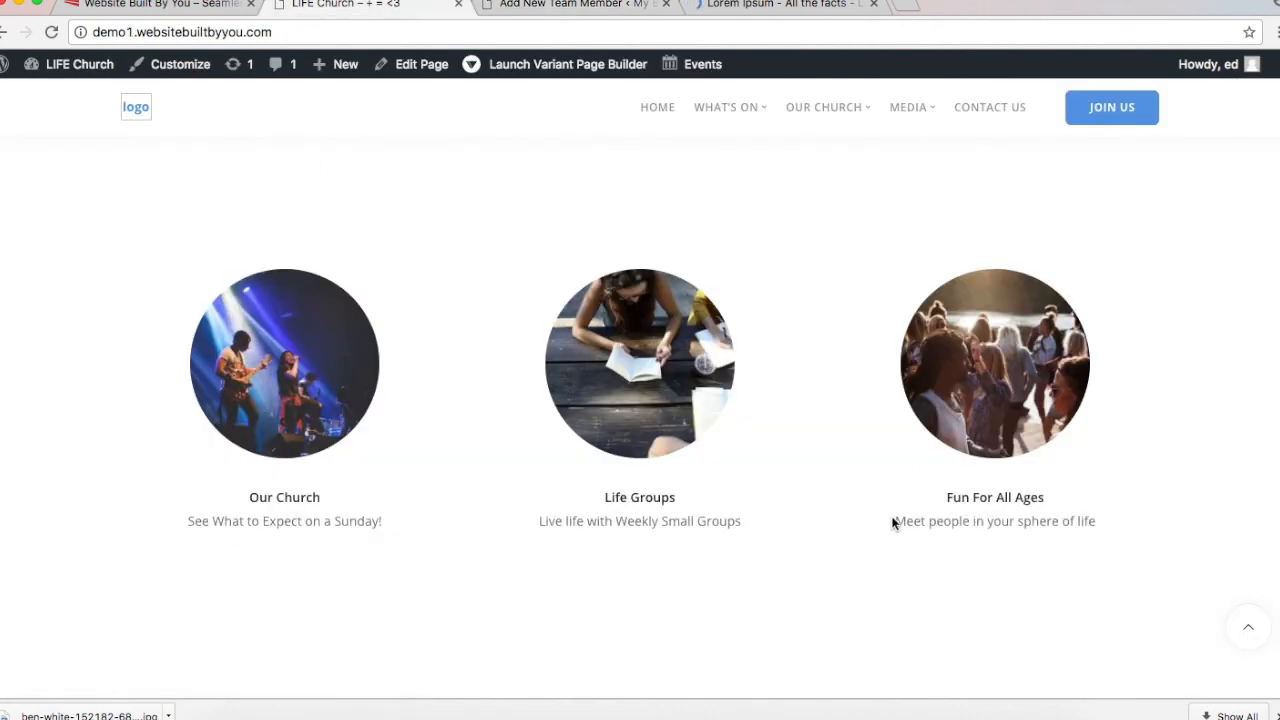
pyautogui.tripleClick(1125, 511)
pyautogui.press('super+c')
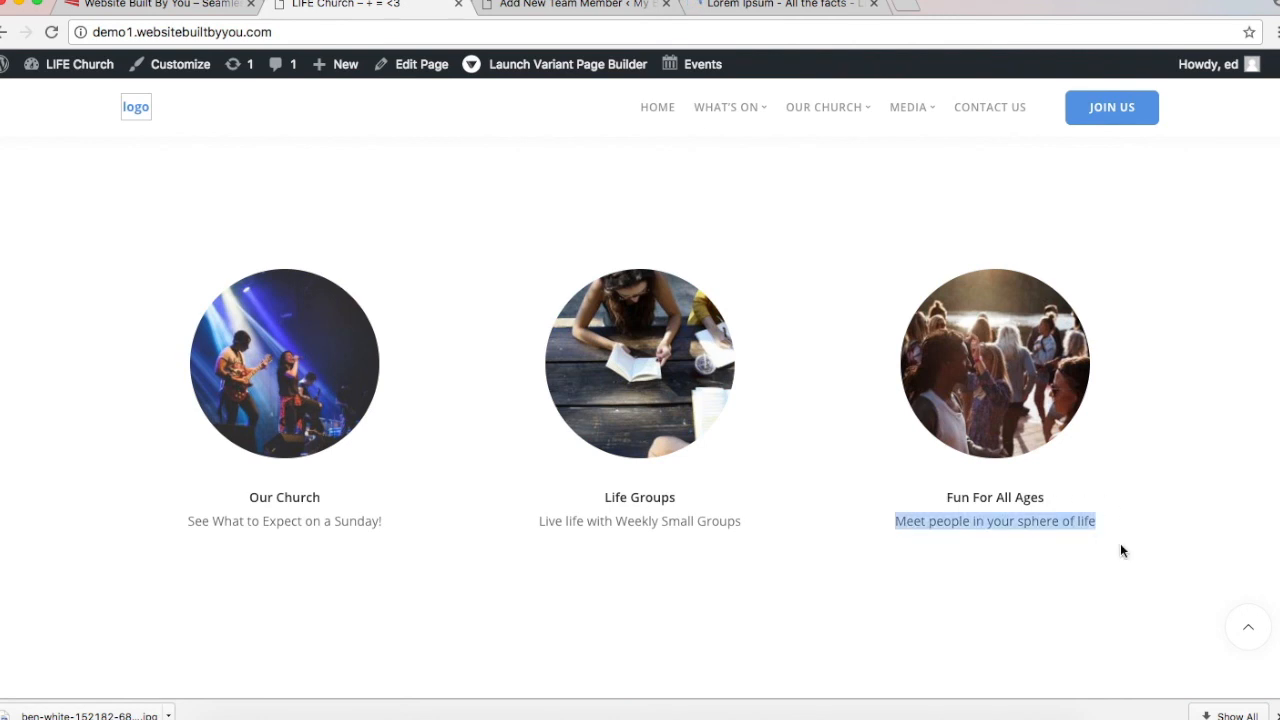
pyautogui.click(561, 14)
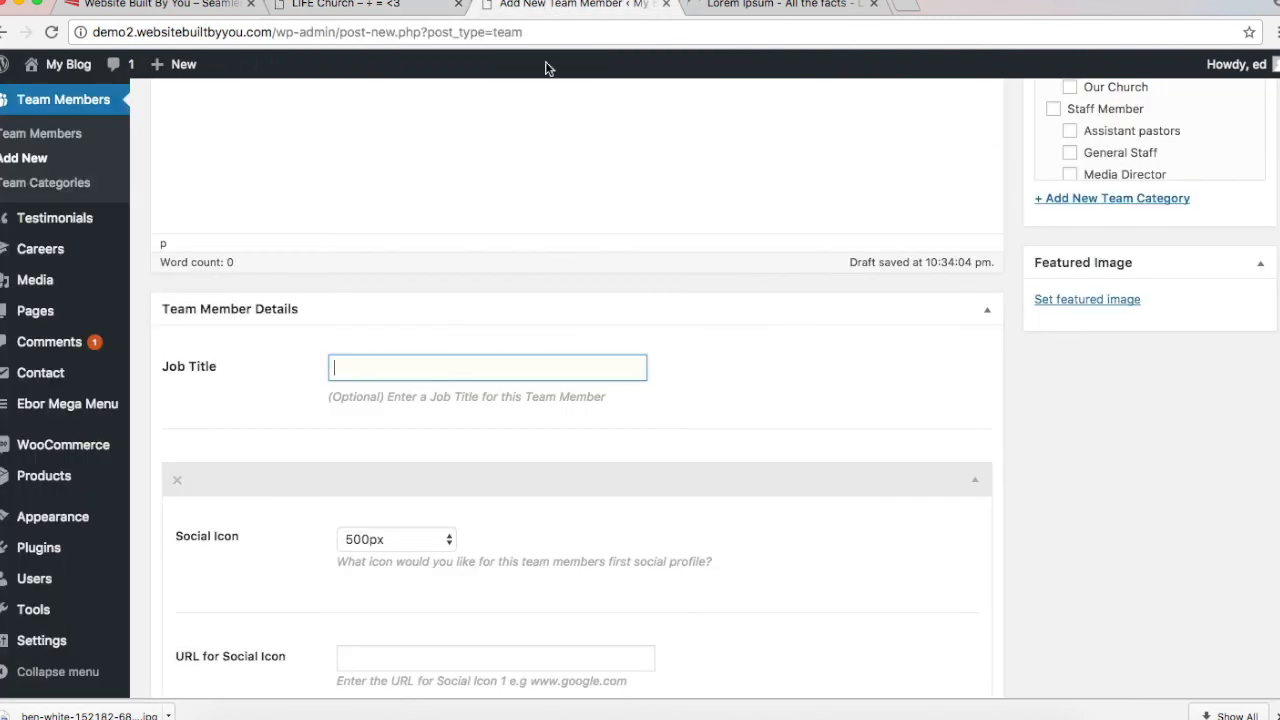
pyautogui.click(430, 364)
pyautogui.press('super+v')
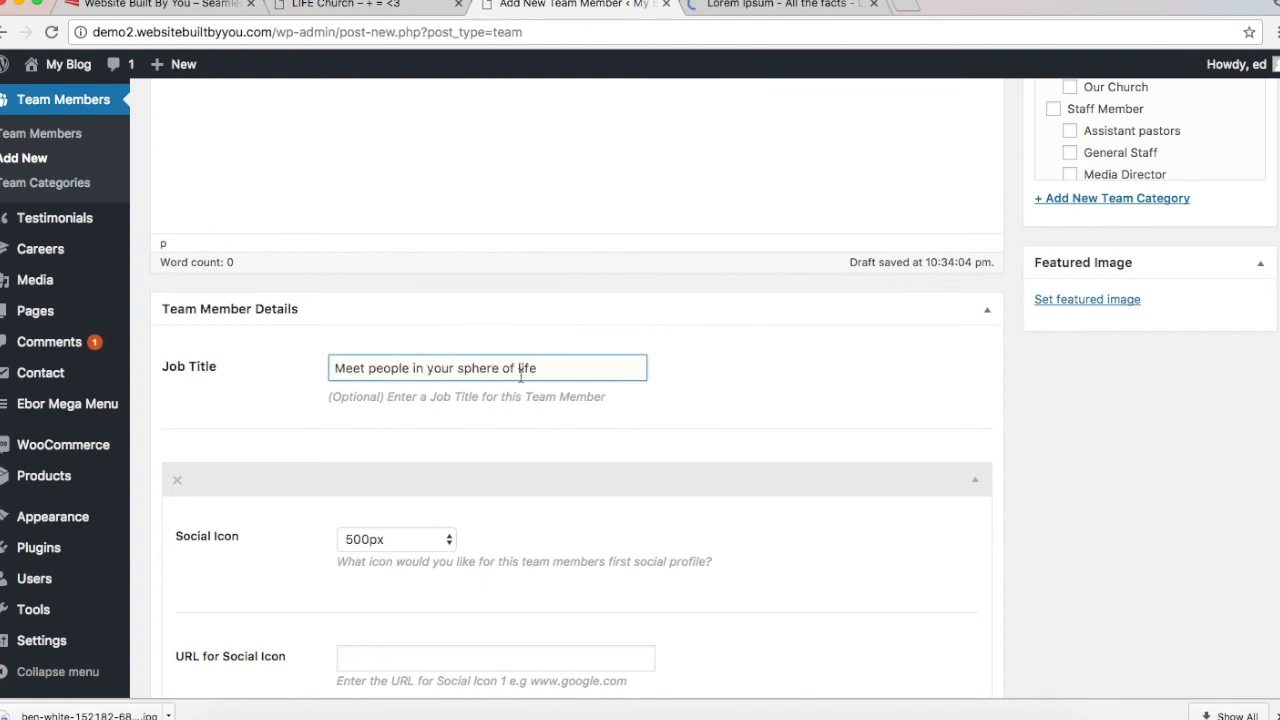
pyautogui.scroll(3, 544, 377)
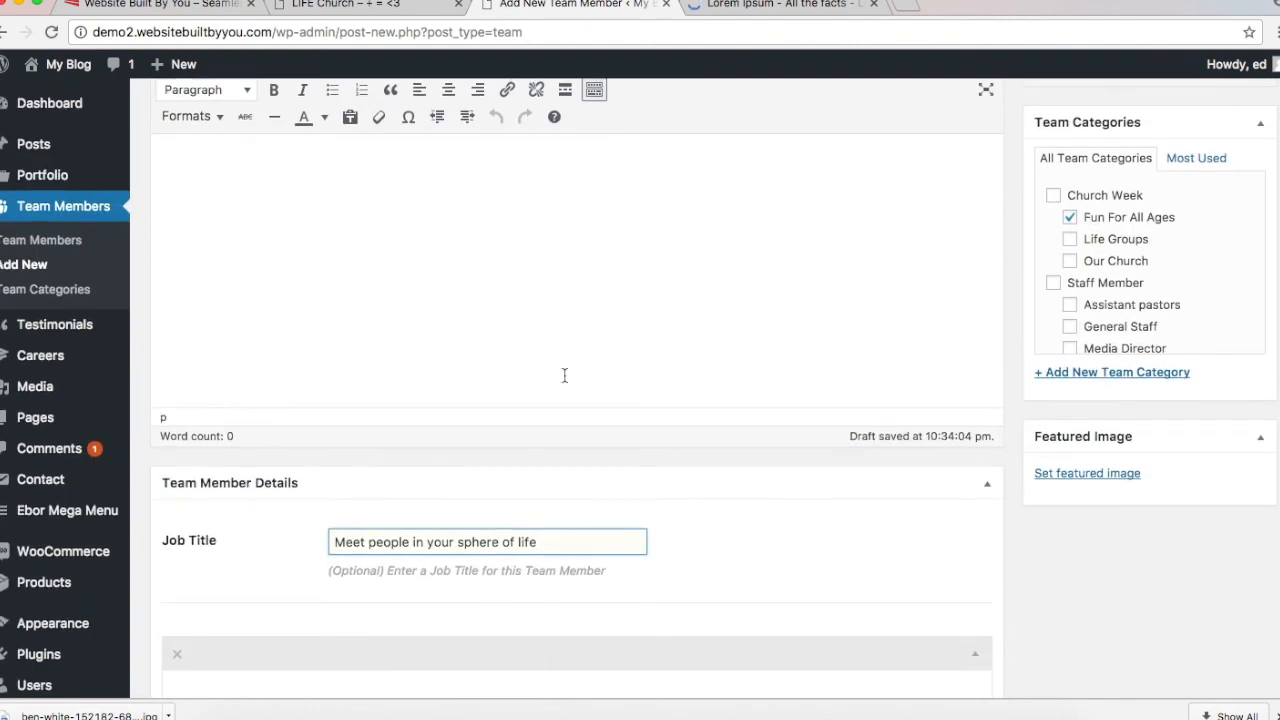
# Step: Set the crowd photo jens-johnsson-121807.jpg as the member's featured image
pyautogui.click(1118, 472)
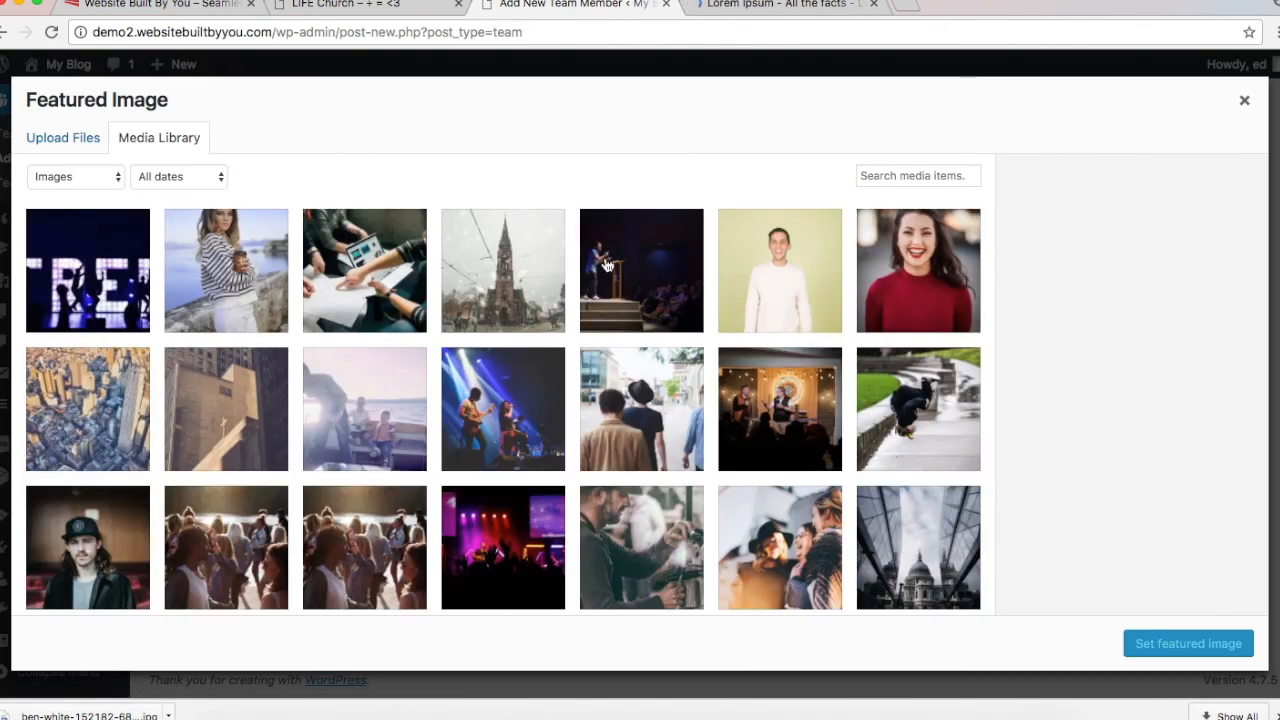
pyautogui.scroll(-5, 755, 281)
pyautogui.scroll(-5, 755, 281)
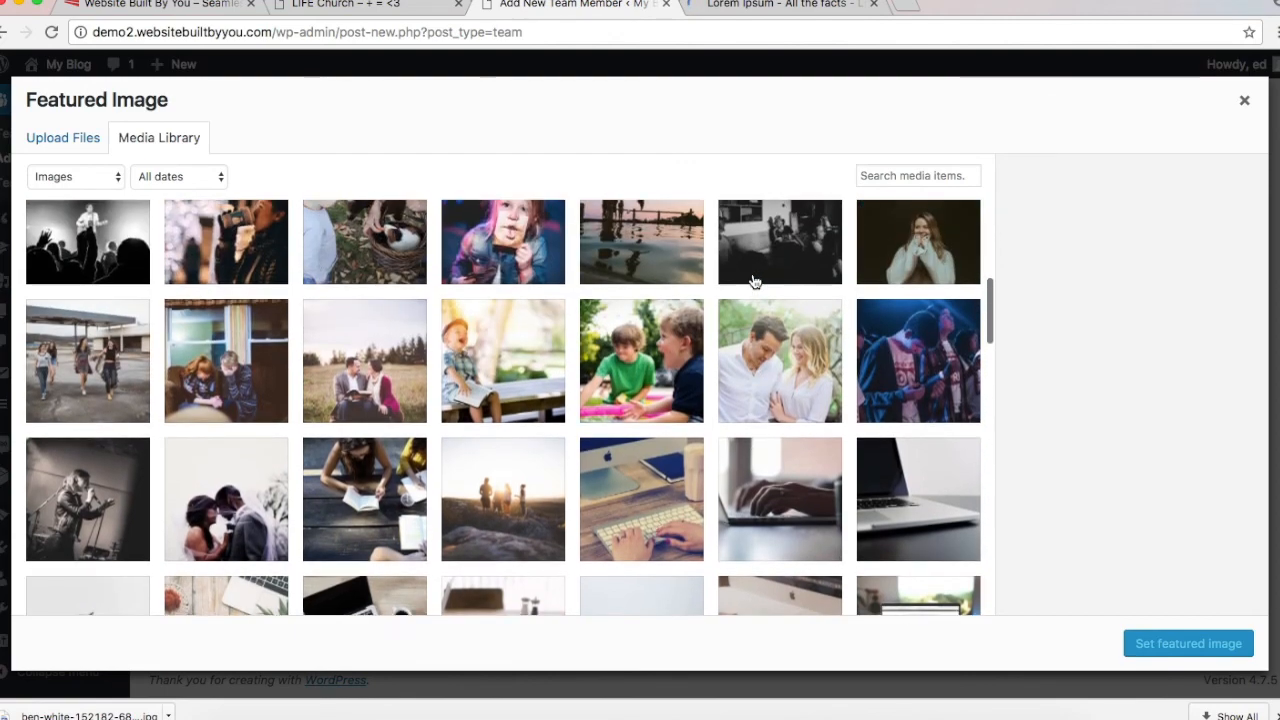
pyautogui.scroll(3, 755, 281)
pyautogui.scroll(-5, 755, 281)
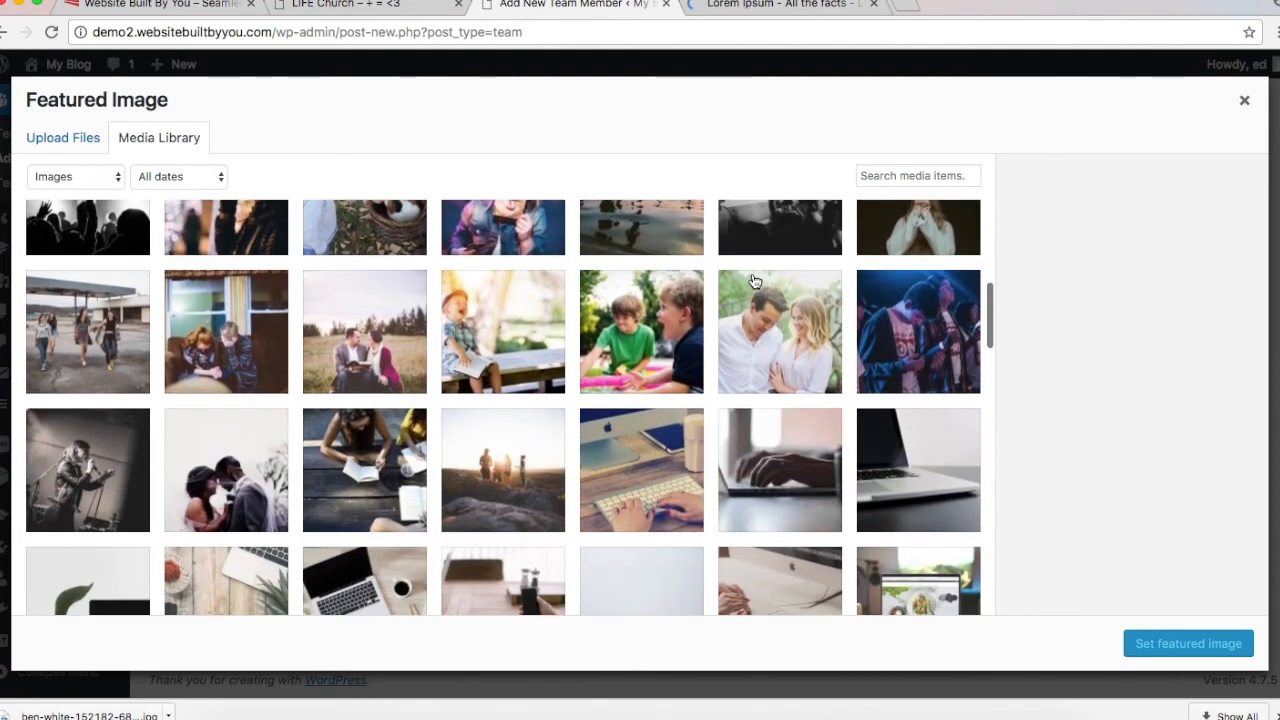
pyautogui.scroll(10, 755, 281)
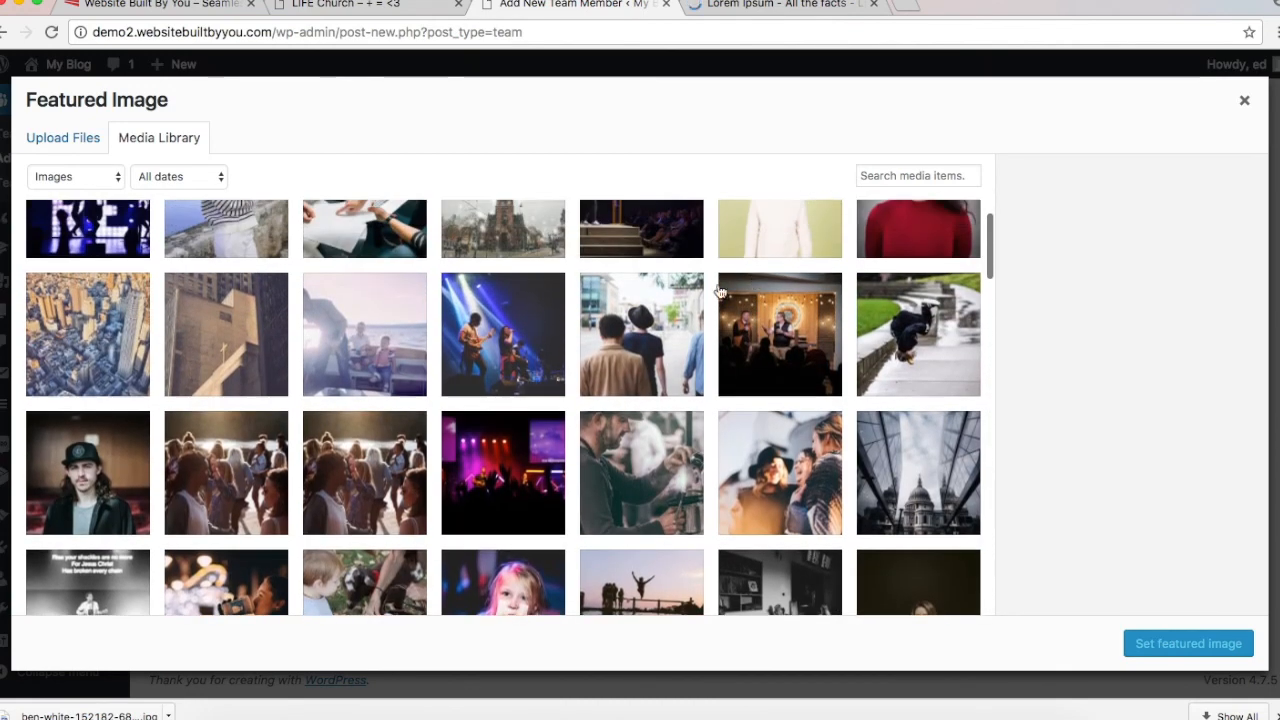
pyautogui.click(262, 460)
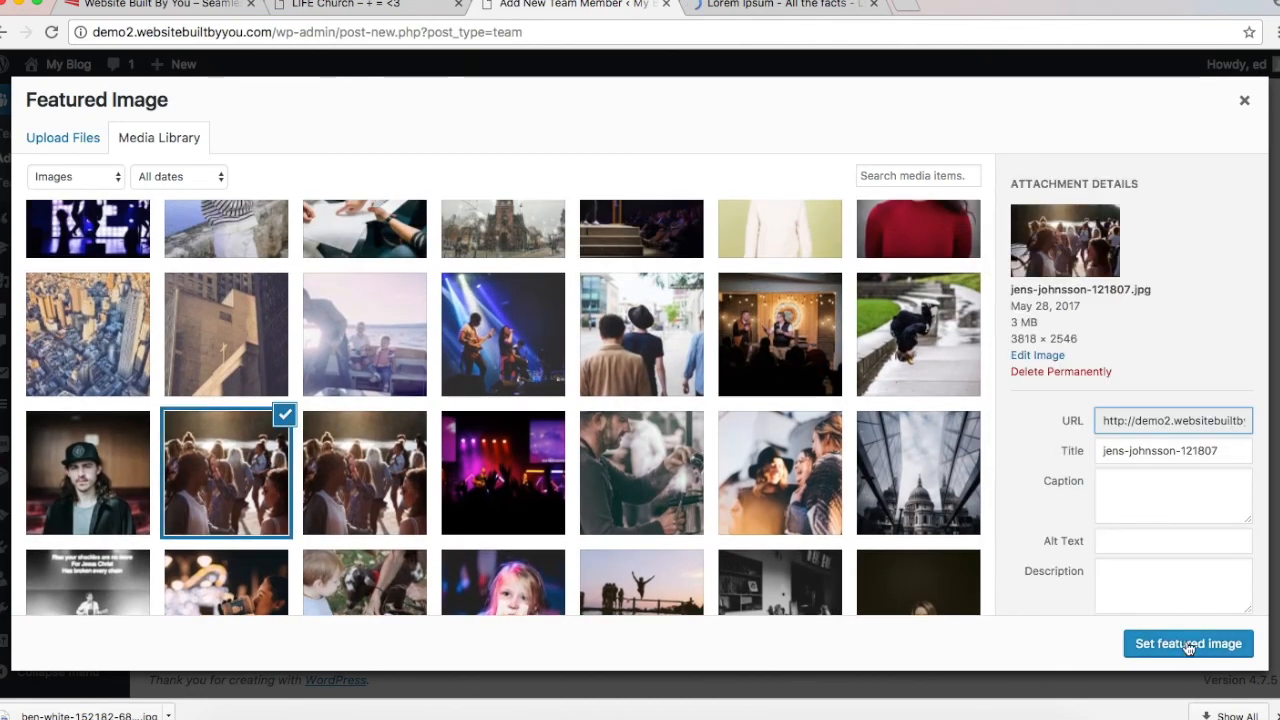
pyautogui.click(1186, 644)
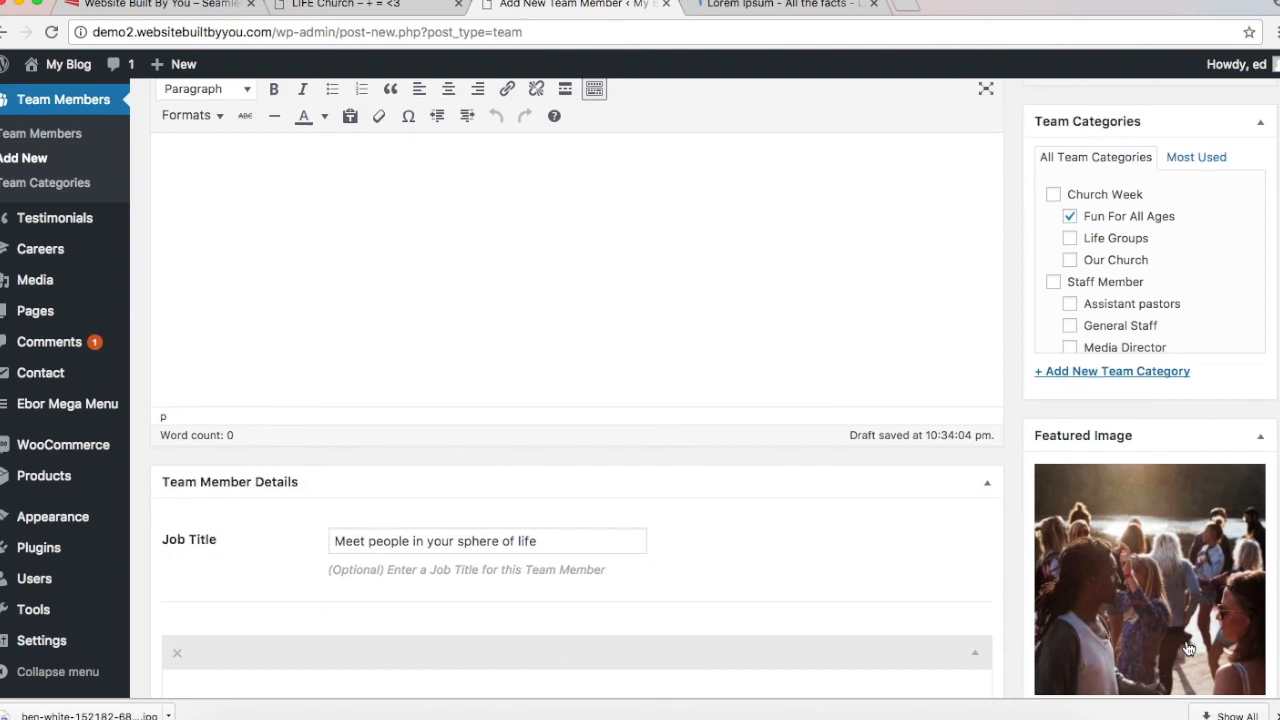
pyautogui.scroll(-5, 1188, 649)
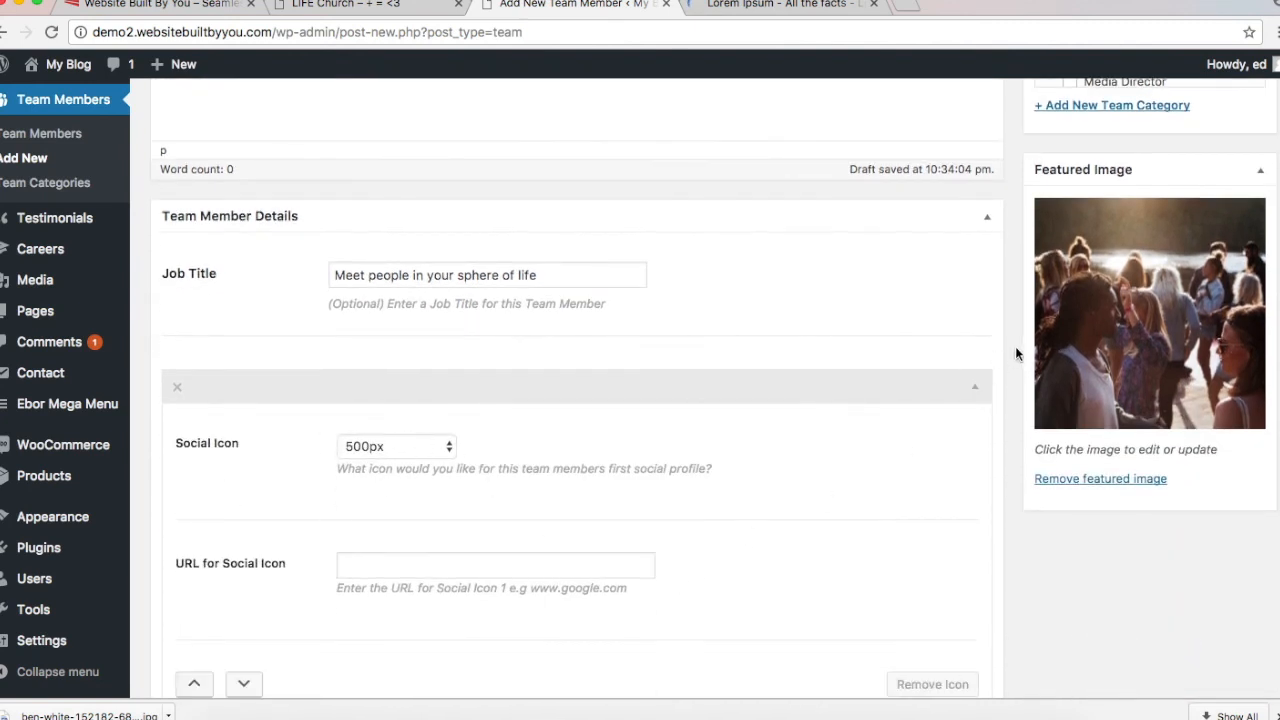
pyautogui.scroll(6, 1016, 343)
pyautogui.scroll(3, 1016, 349)
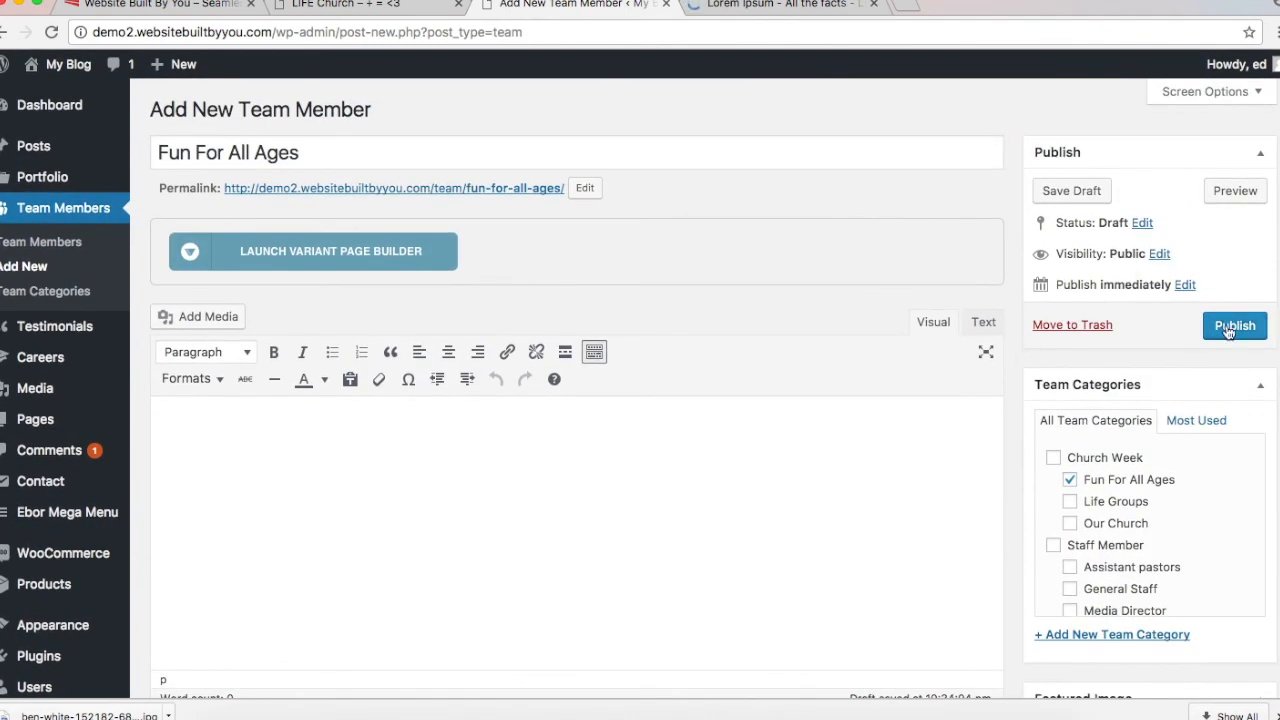
# Step: Publish the Fun For All Ages member, glance at the live site, then start a new member
pyautogui.click(1226, 325)
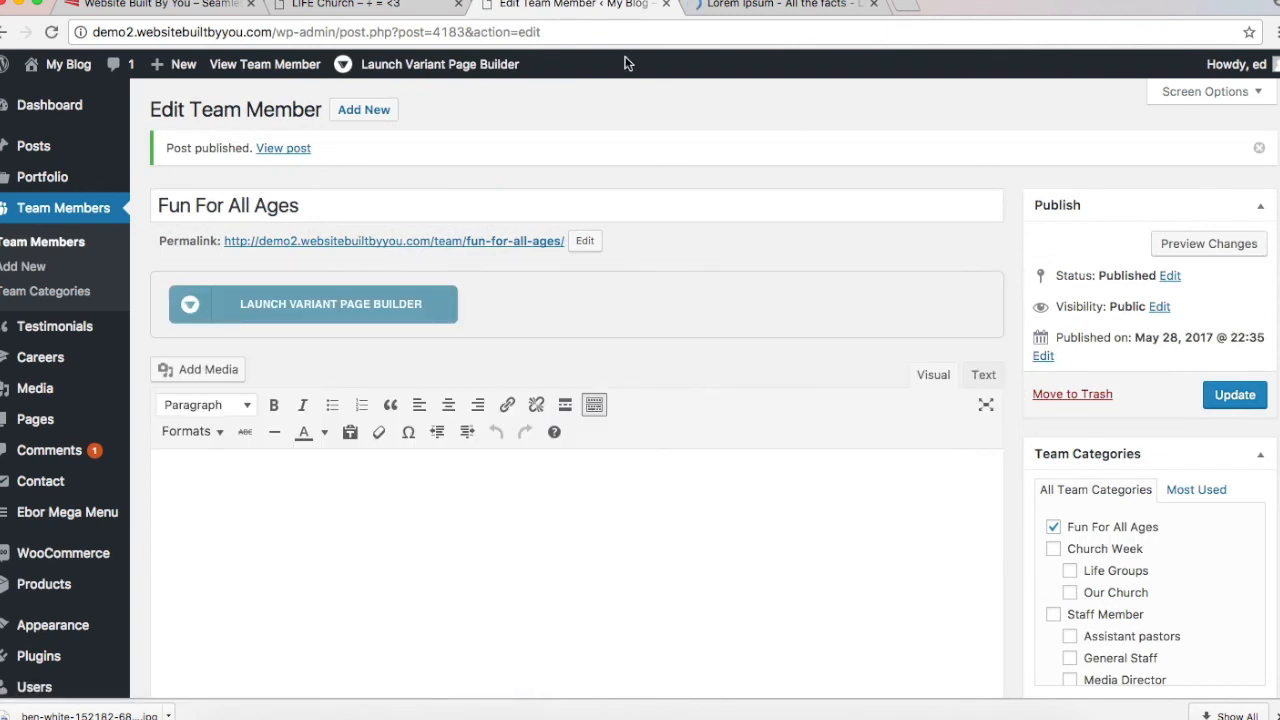
pyautogui.click(378, 8)
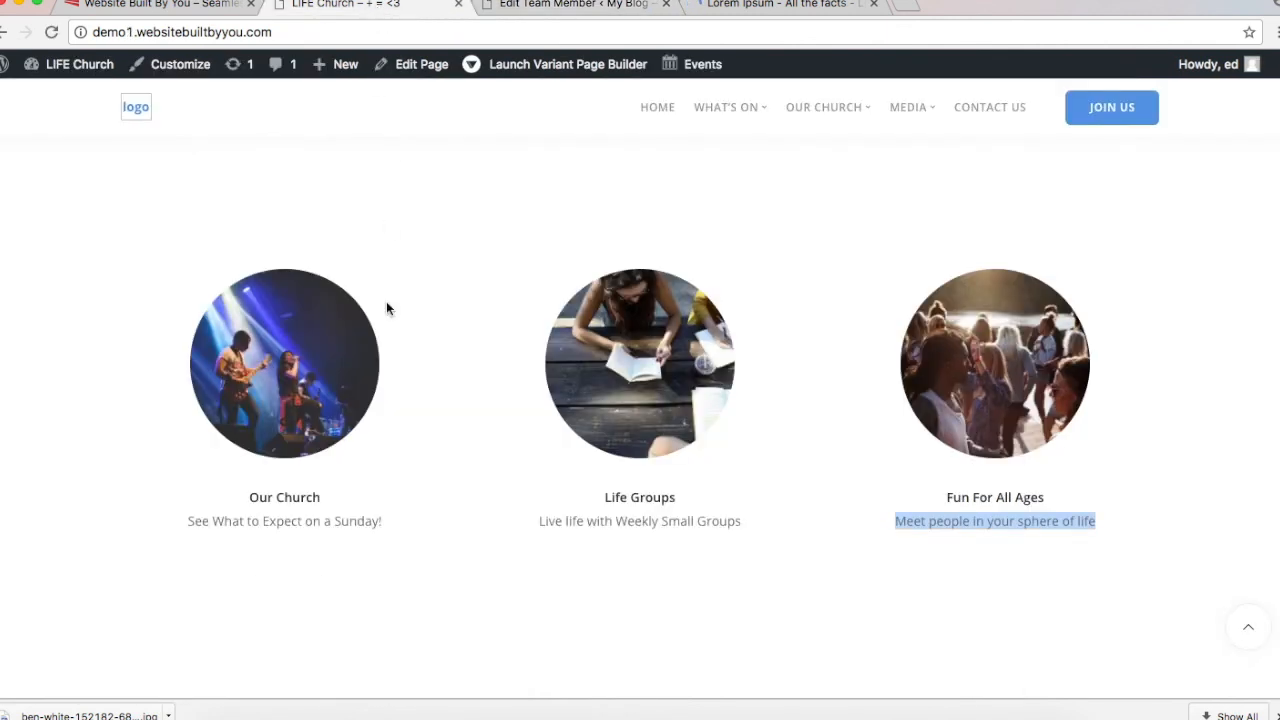
pyautogui.click(527, 5)
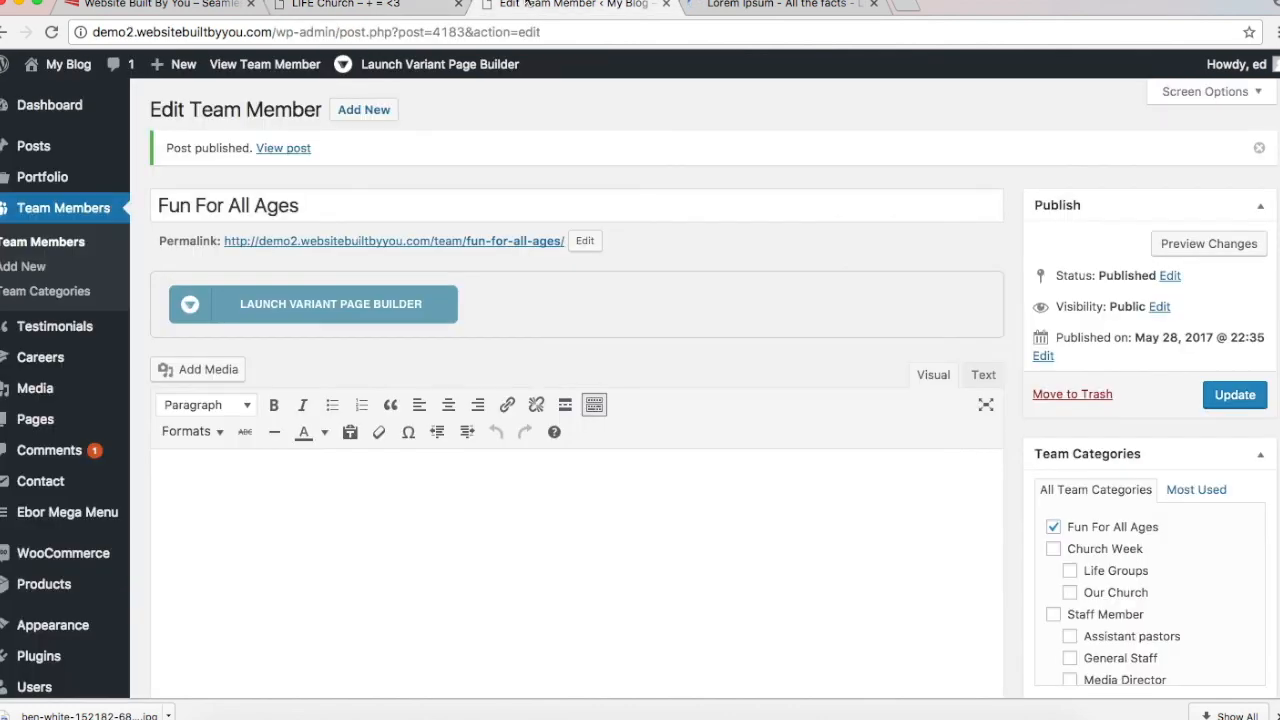
pyautogui.click(390, 111)
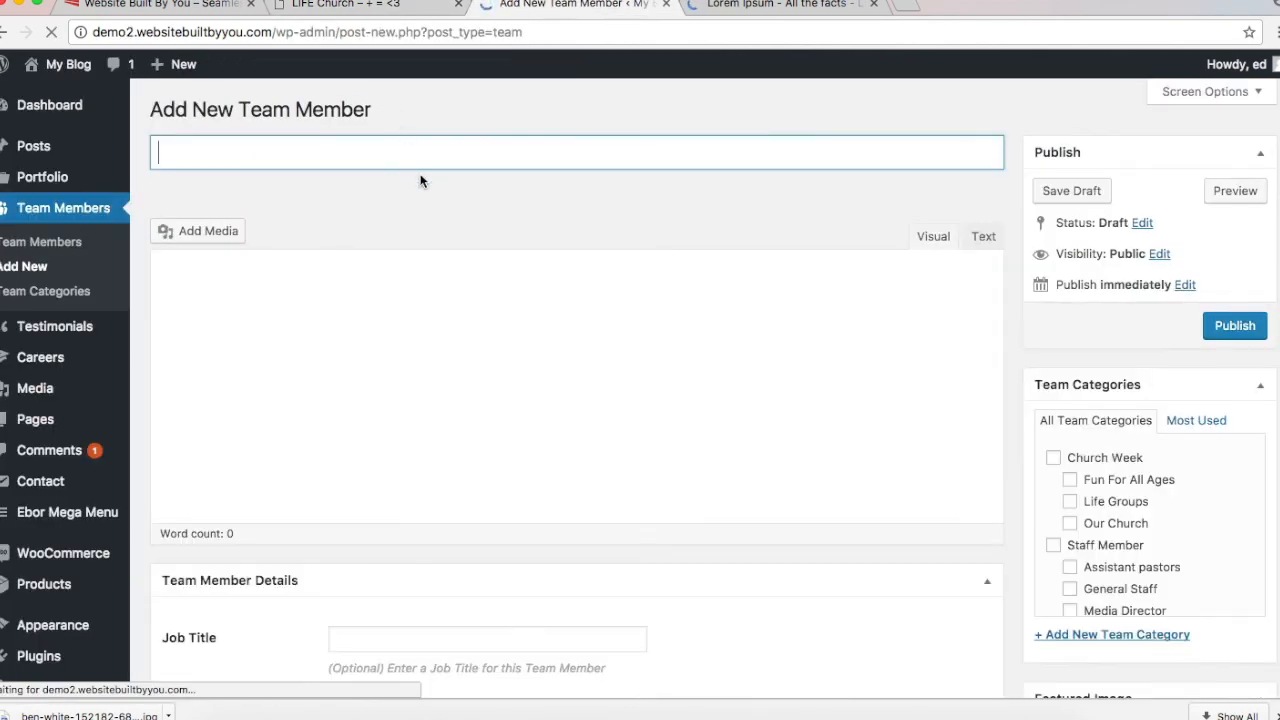
# Step: Title the new team member 'Life Groups' and look at its block on the live site
pyautogui.write('Life ')
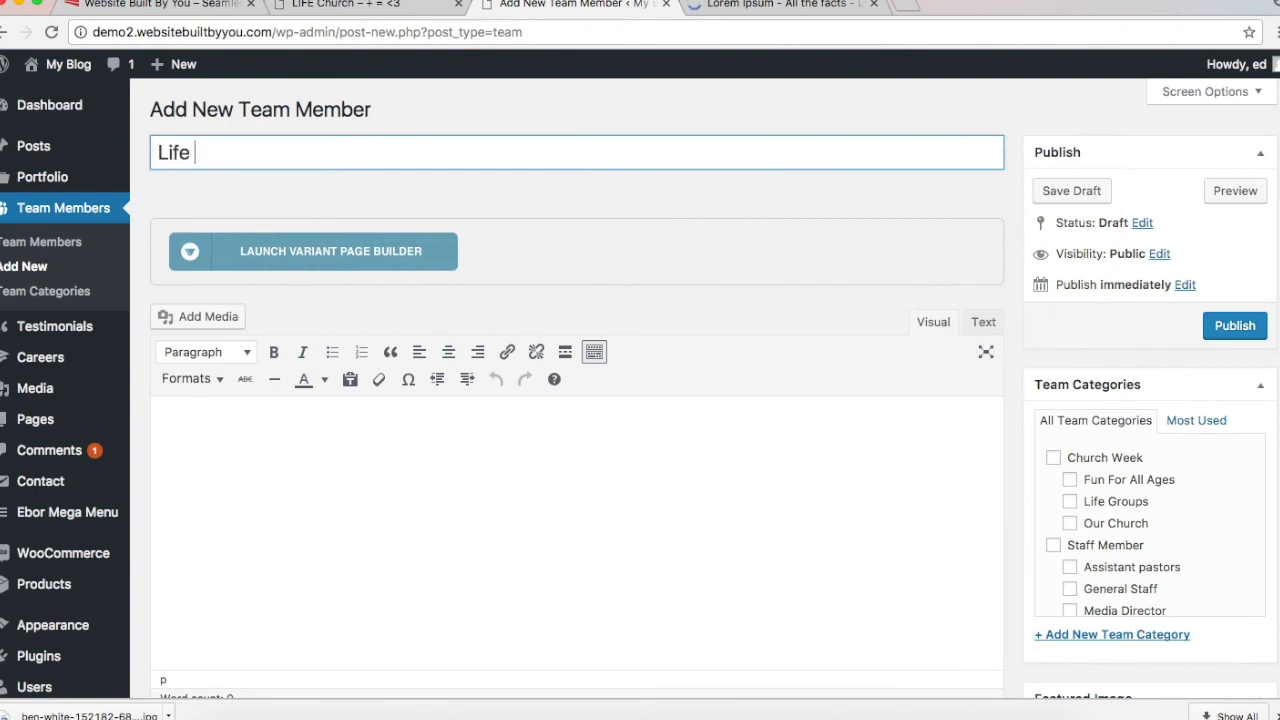
pyautogui.write('Groups')
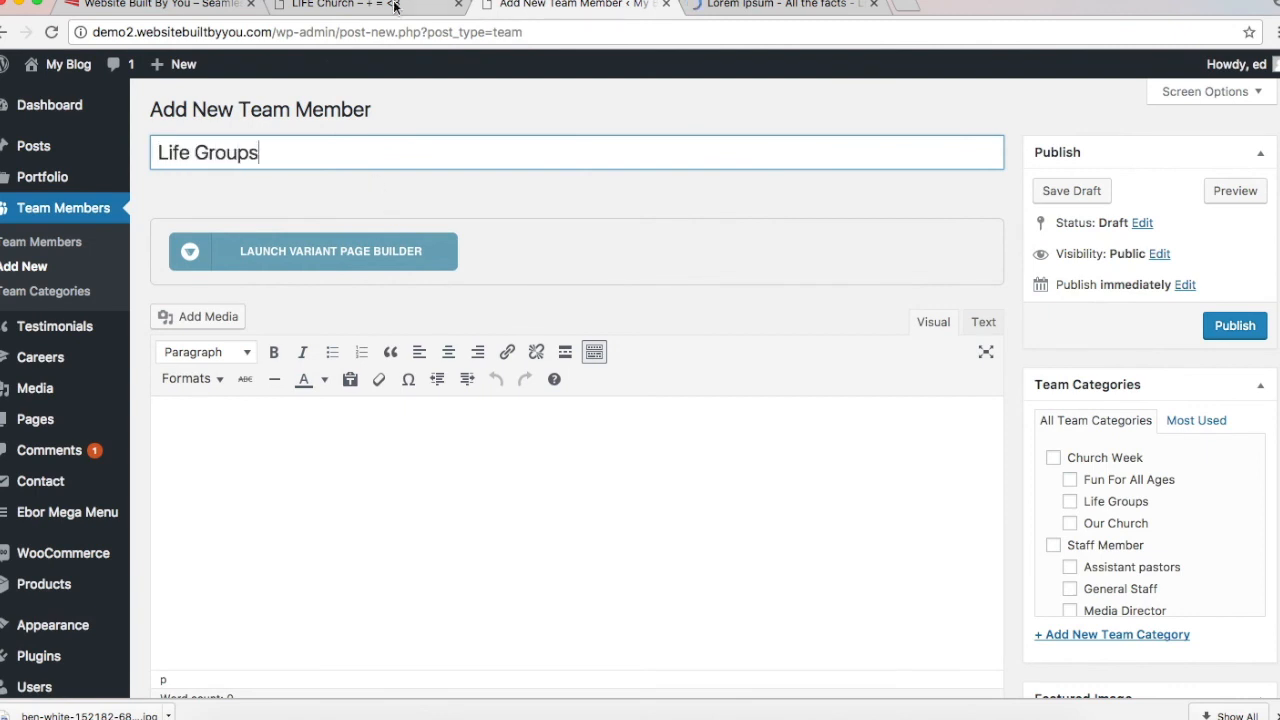
pyautogui.click(449, 417)
pyautogui.scroll(-2, 446, 417)
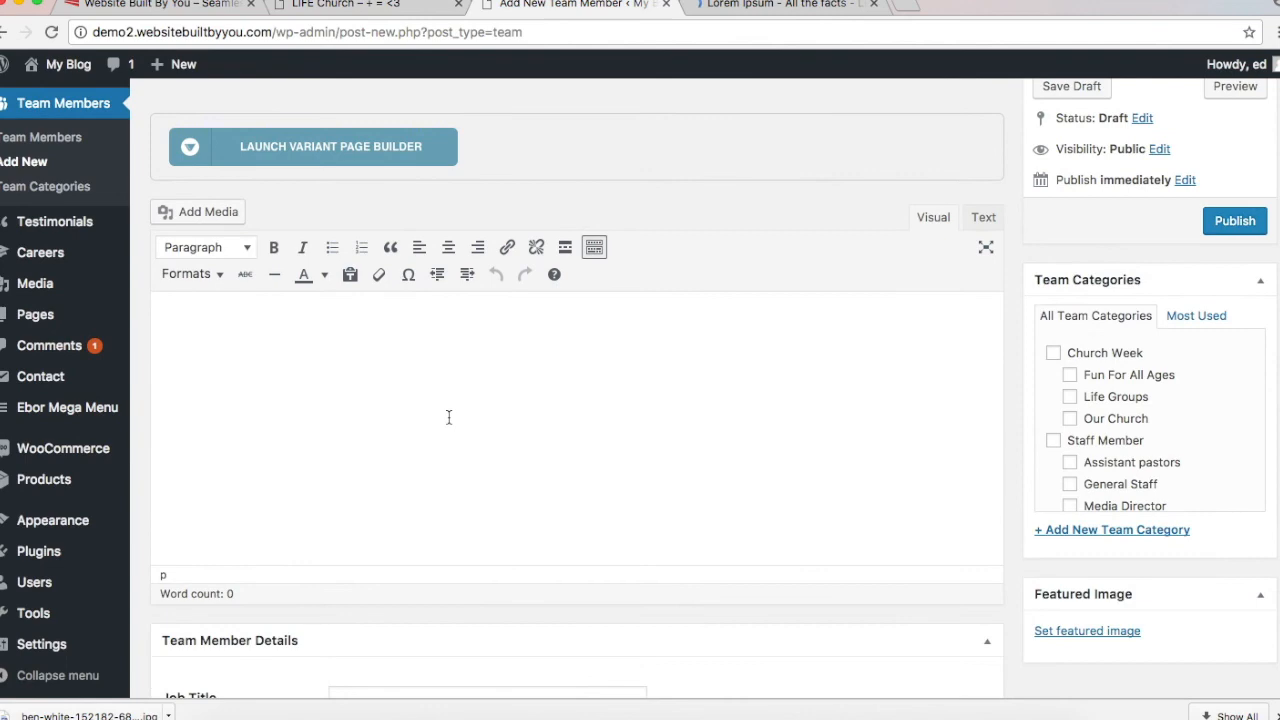
pyautogui.scroll(2, 399, 470)
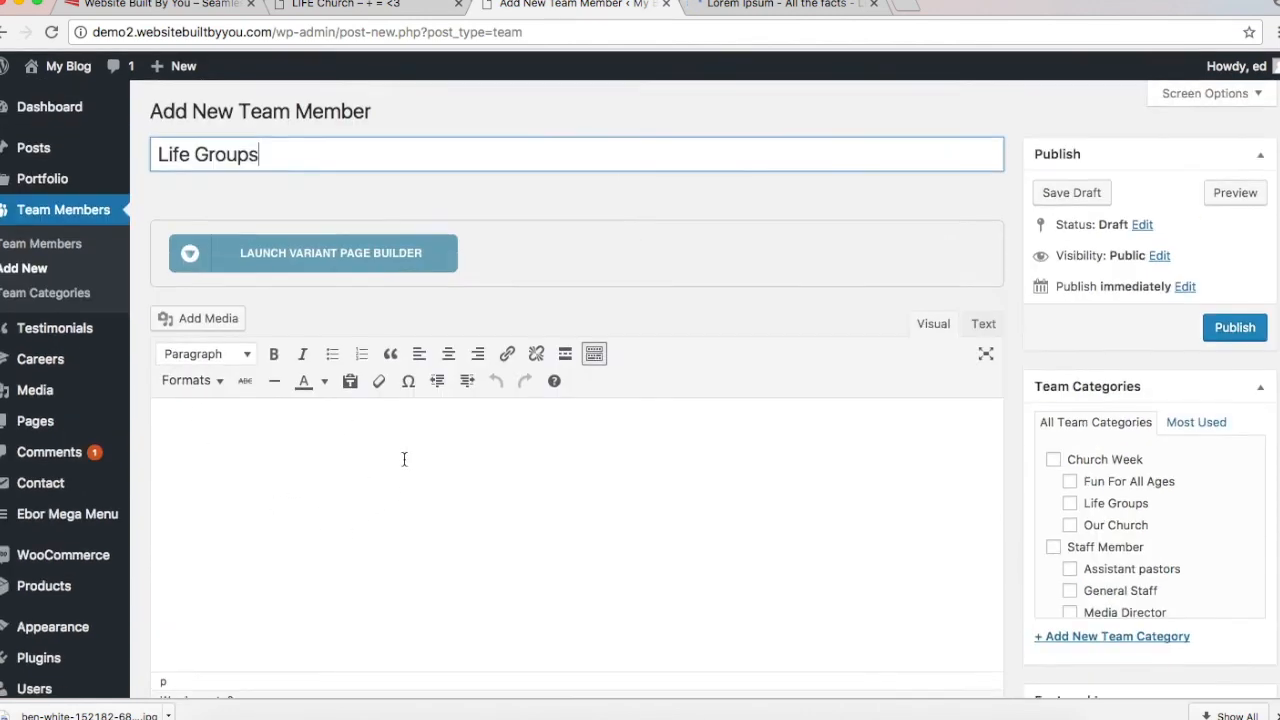
pyautogui.click(365, 8)
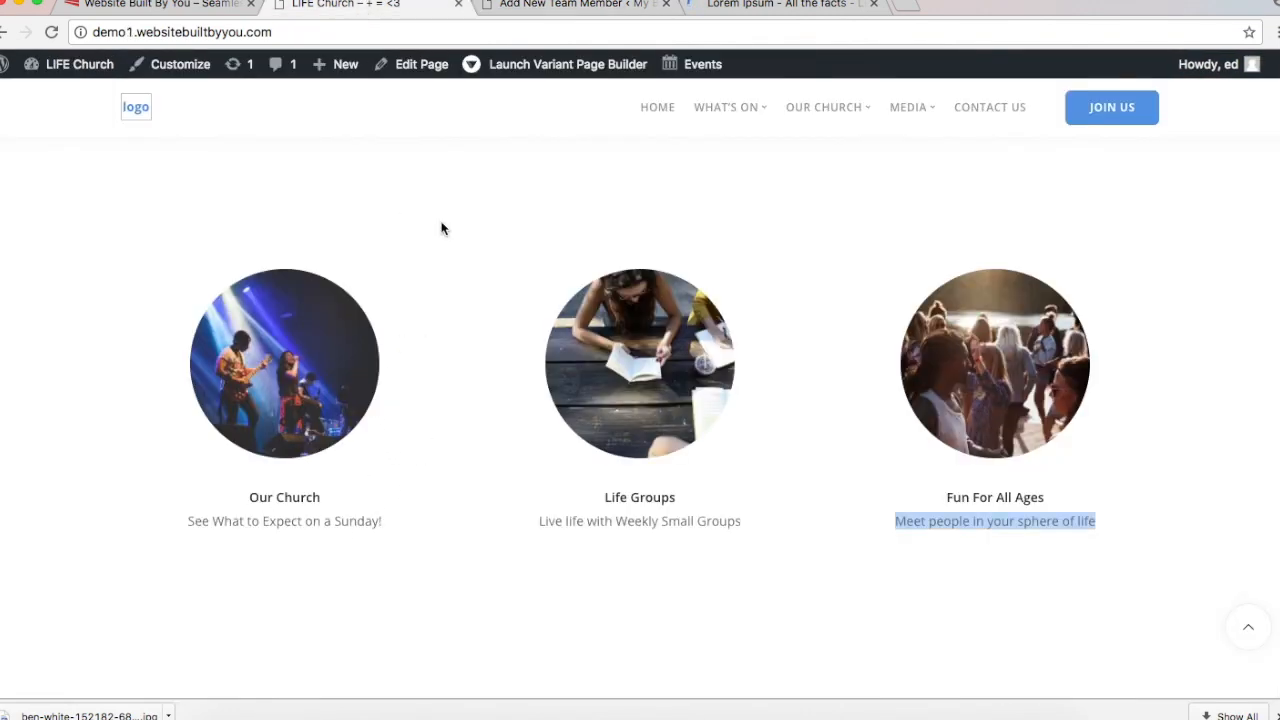
pyautogui.click(509, 12)
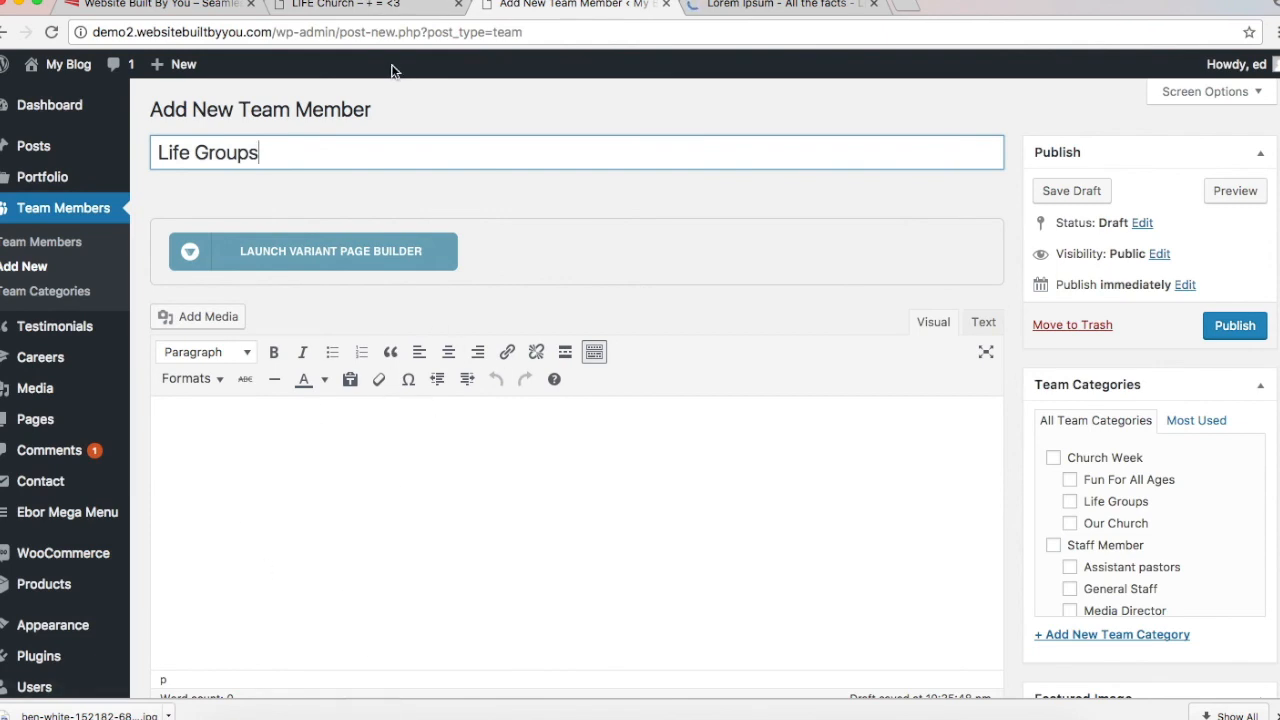
# Step: Paste 'Live life with Weekly Small Groups' as Job Title, tick Life Groups, and open featured image
pyautogui.click(357, 12)
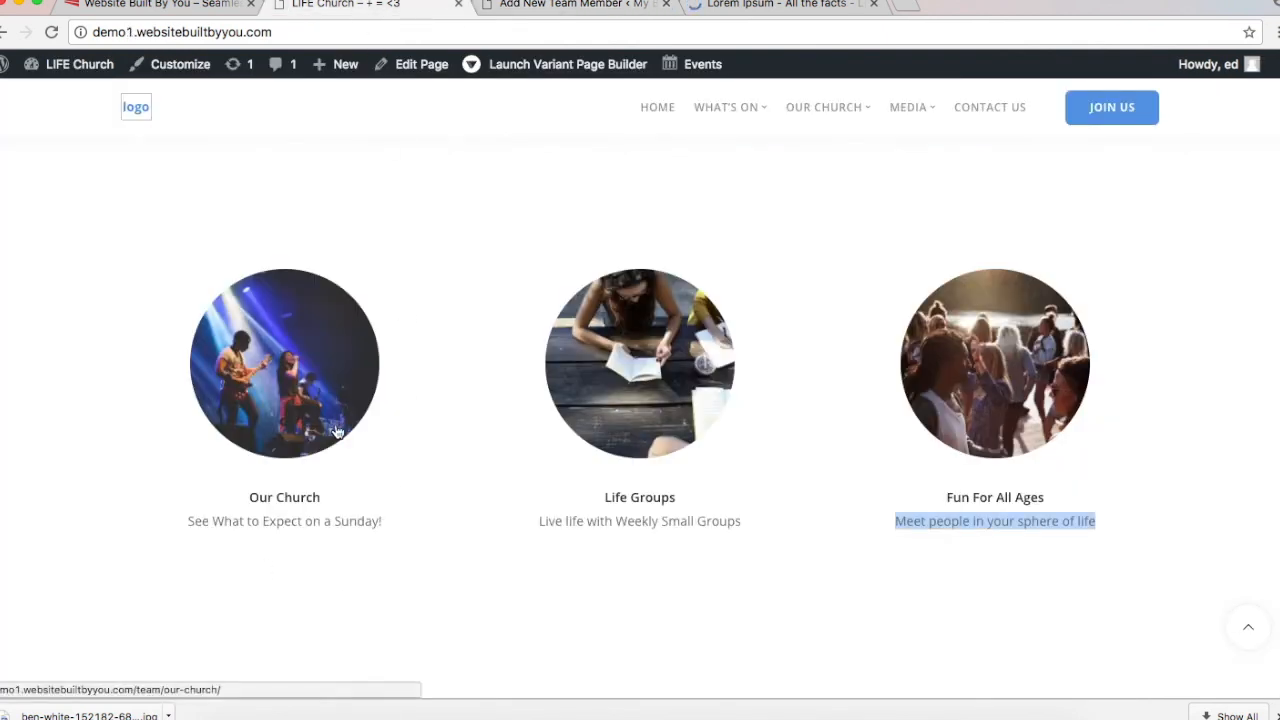
pyautogui.tripleClick(630, 520)
pyautogui.press('super+c')
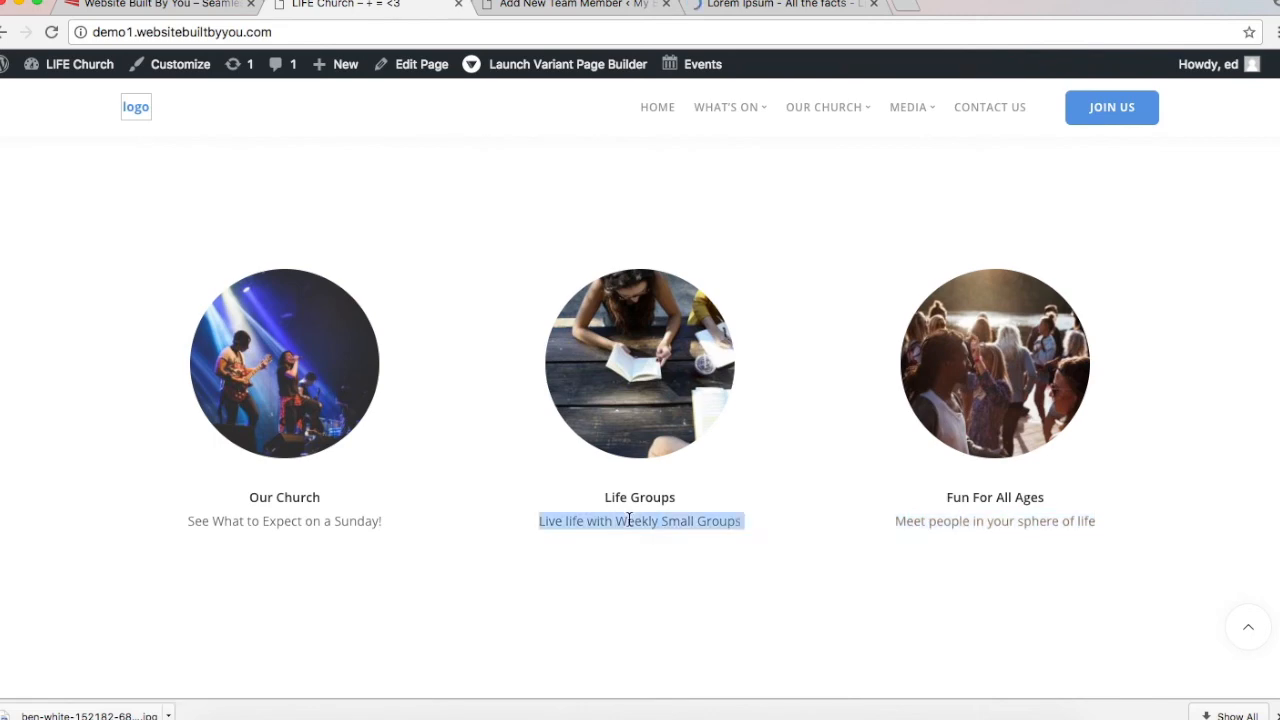
pyautogui.click(588, 8)
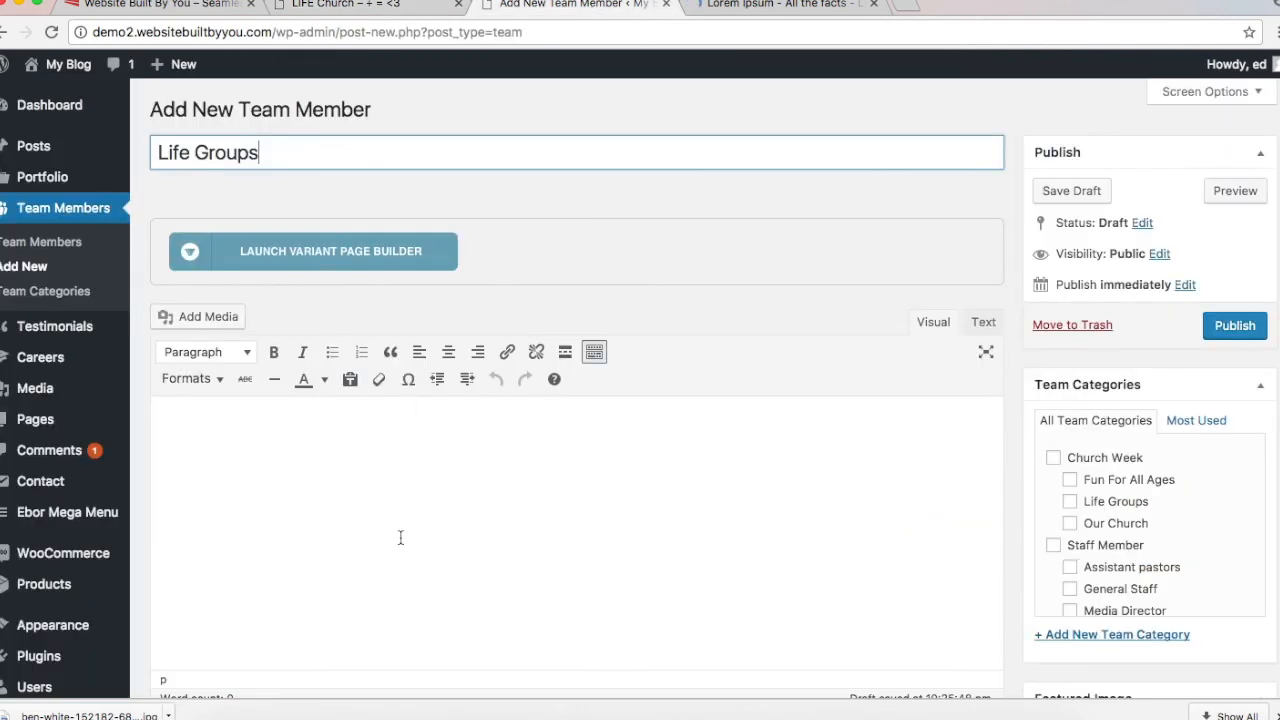
pyautogui.scroll(-5, 400, 538)
pyautogui.click(393, 430)
pyautogui.press('super+v')
pyautogui.scroll(3, 394, 425)
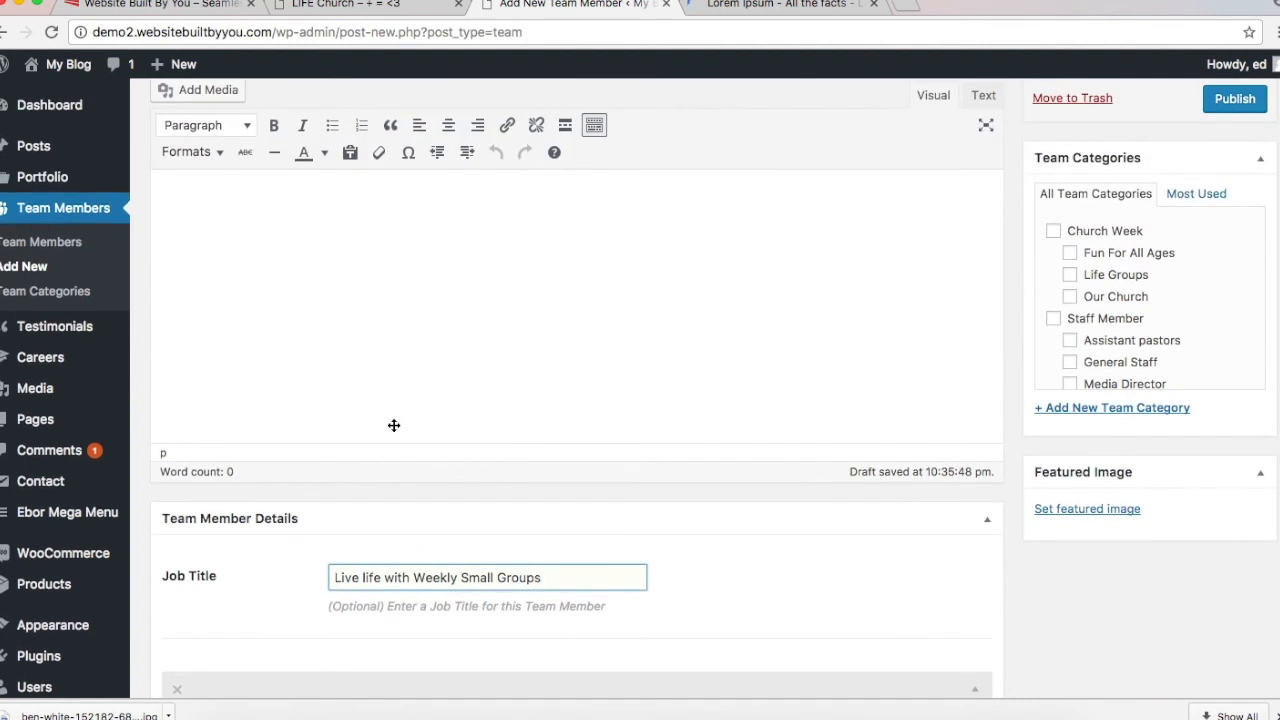
pyautogui.click(1069, 275)
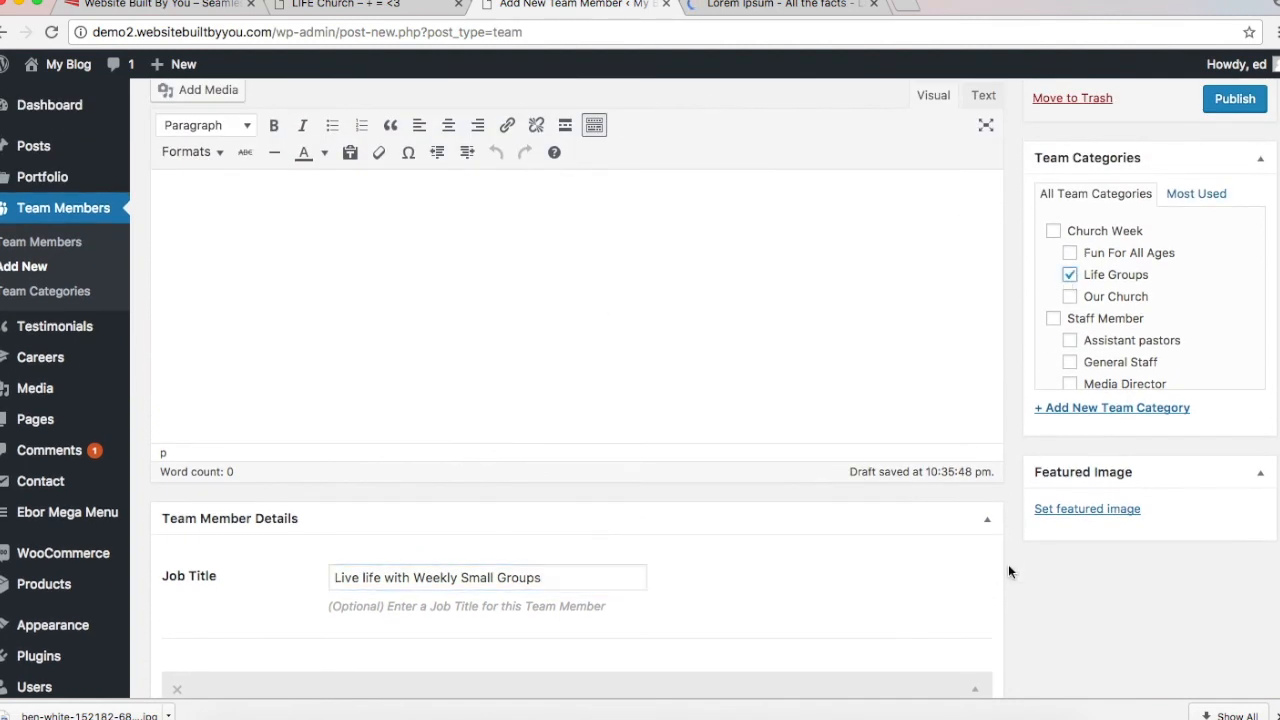
pyautogui.click(1046, 509)
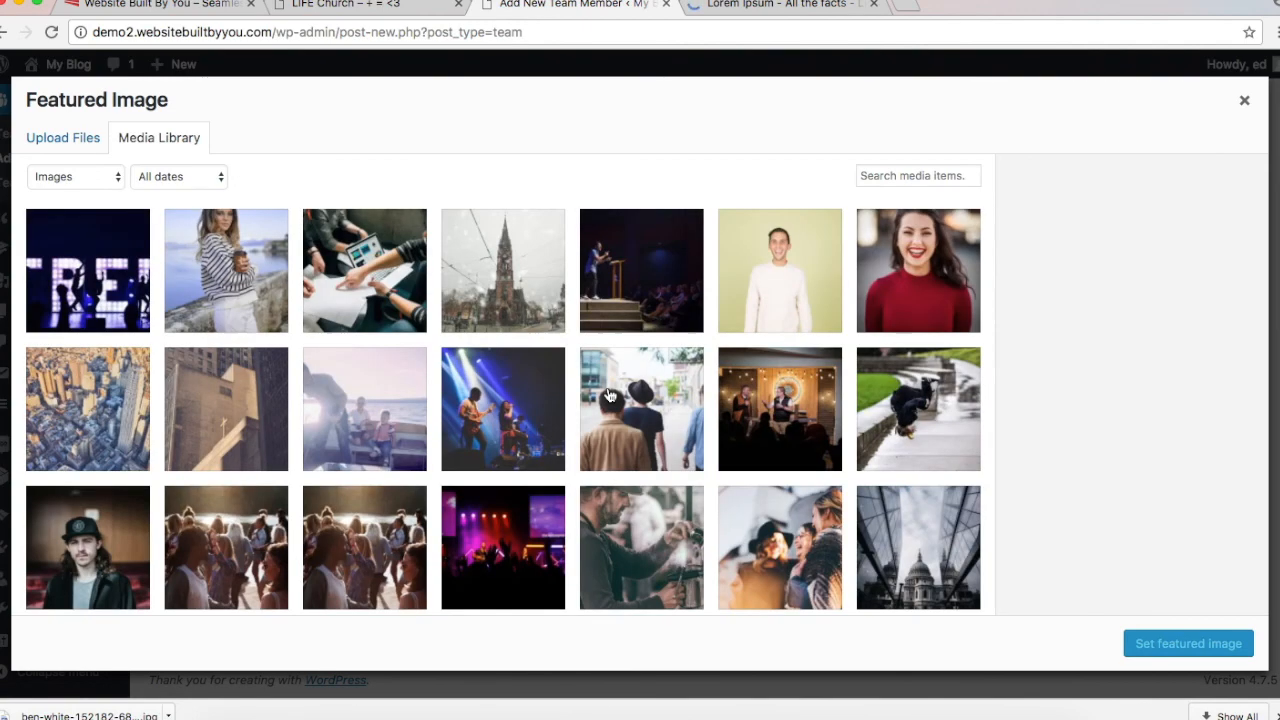
# Step: Choose the photo of women reading as the Life Groups member's featured image
pyautogui.scroll(-5, 609, 396)
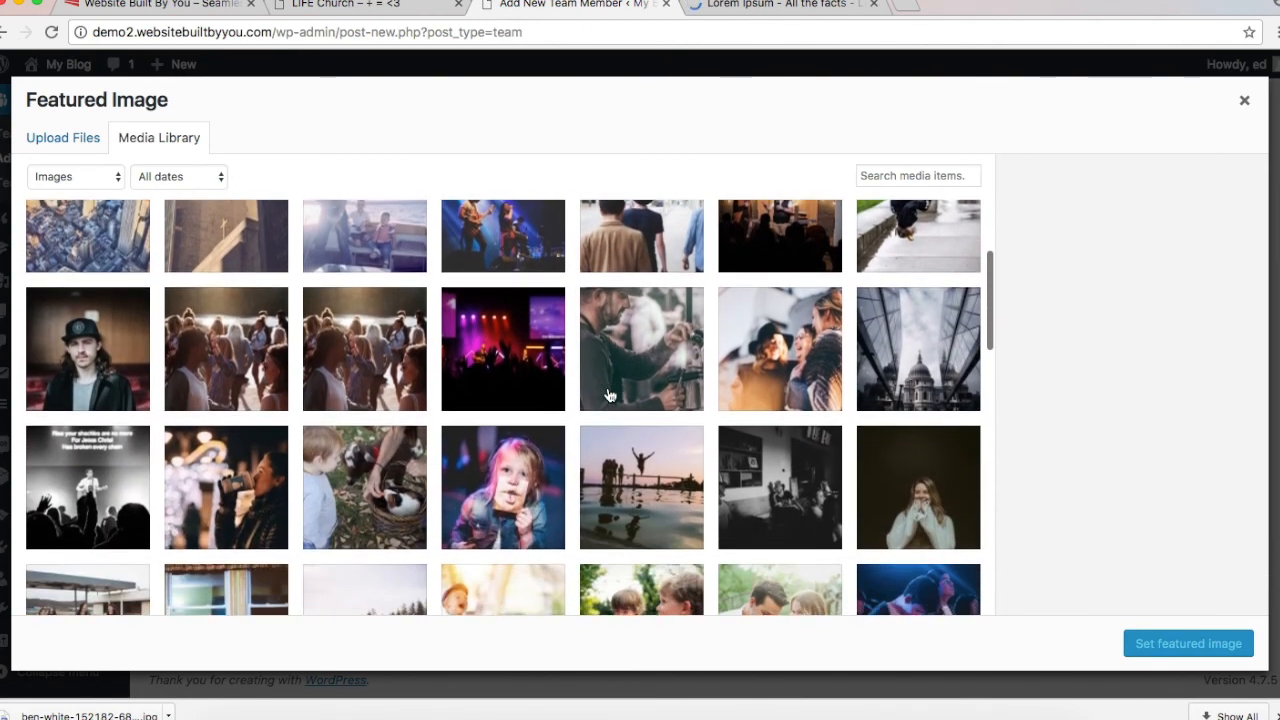
pyautogui.scroll(-3, 609, 396)
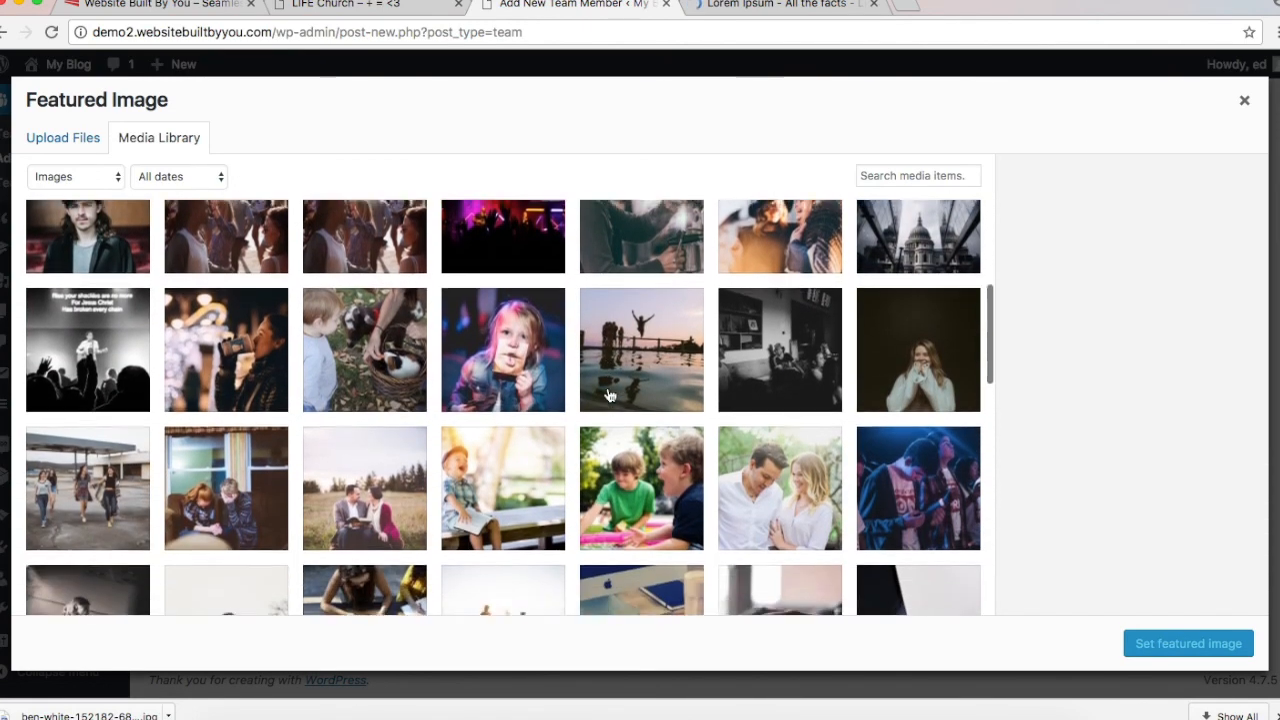
pyautogui.scroll(-1, 609, 396)
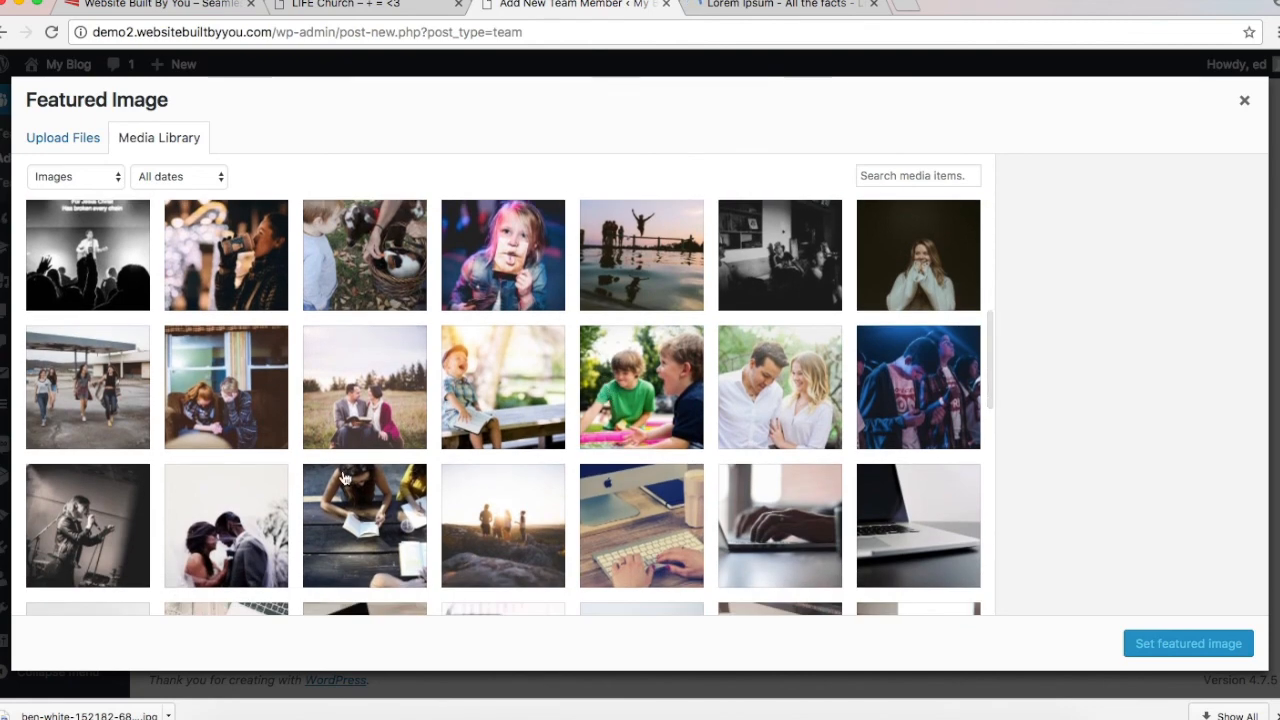
pyautogui.click(345, 480)
pyautogui.click(1229, 643)
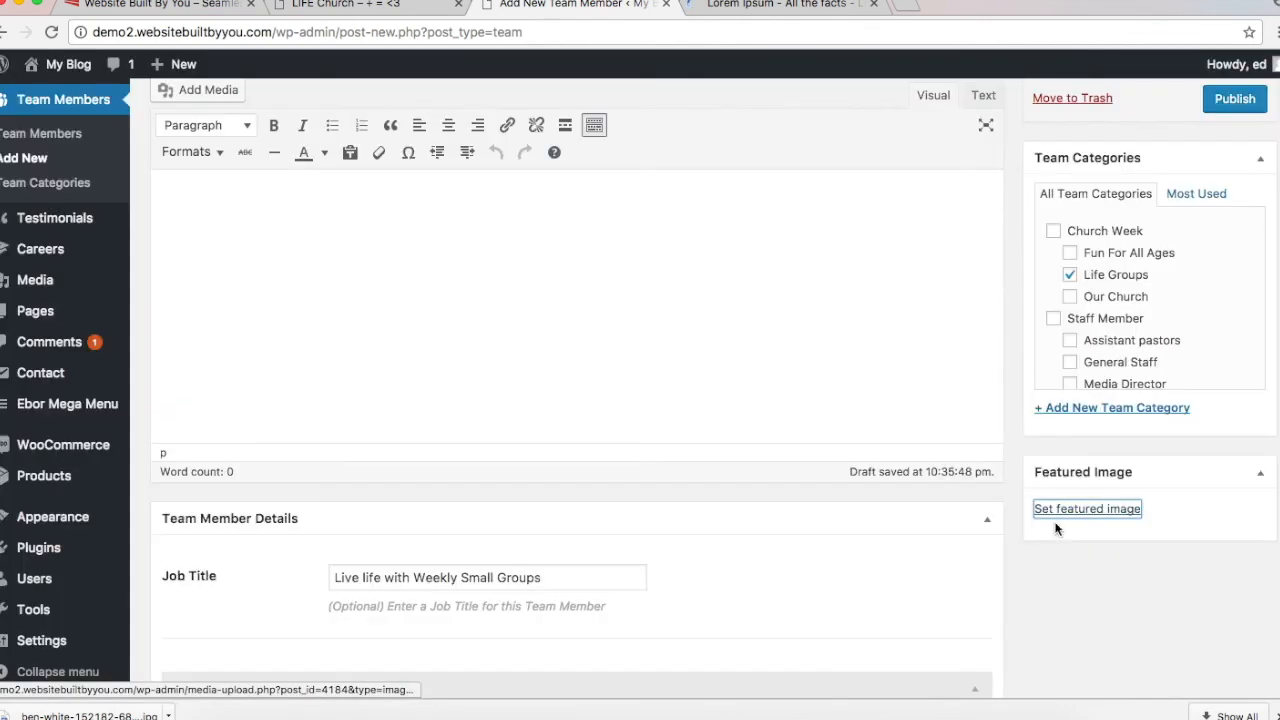
# Step: Publish the Life Groups team member and check the live LIFE Church site
pyautogui.scroll(5, 940, 290)
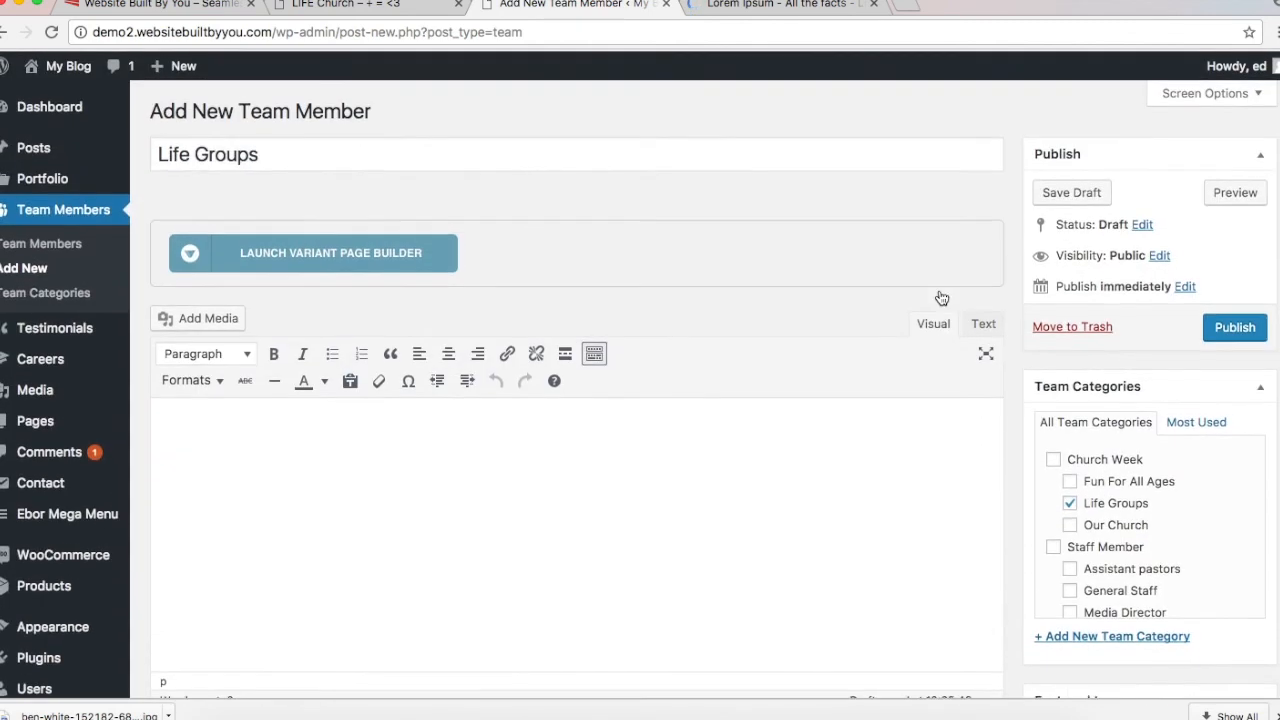
pyautogui.click(1217, 320)
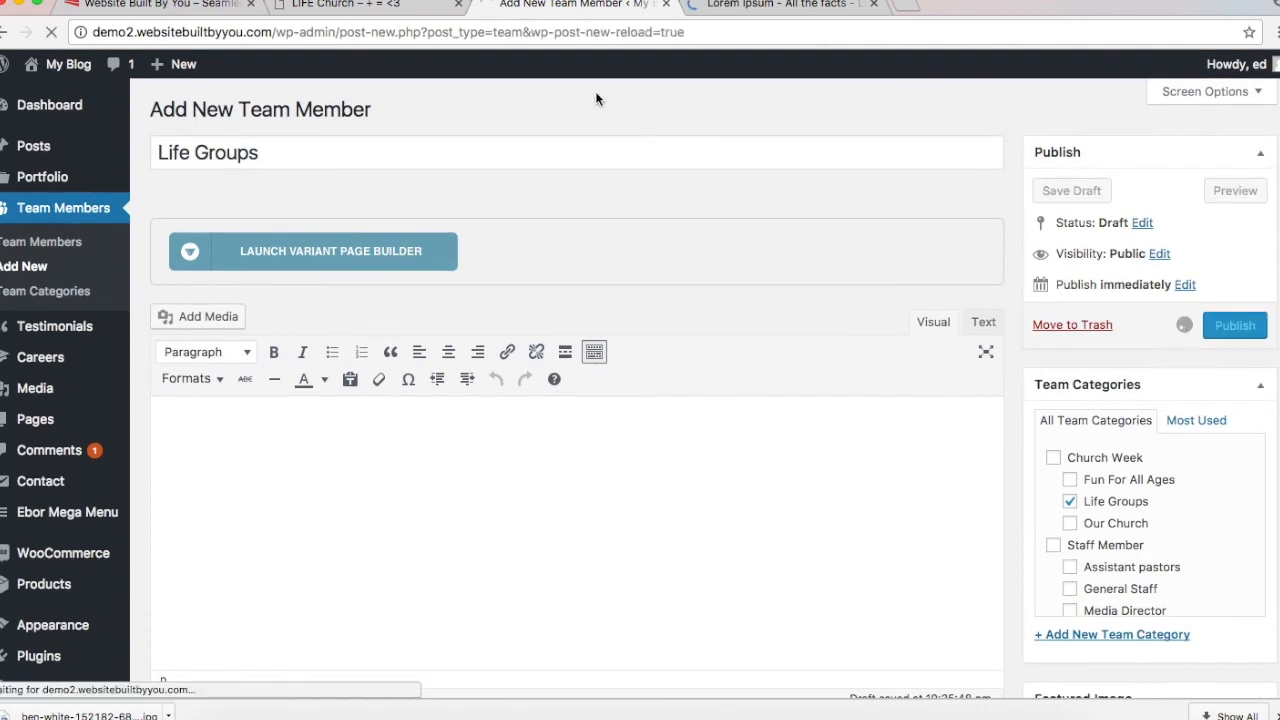
pyautogui.click(345, 5)
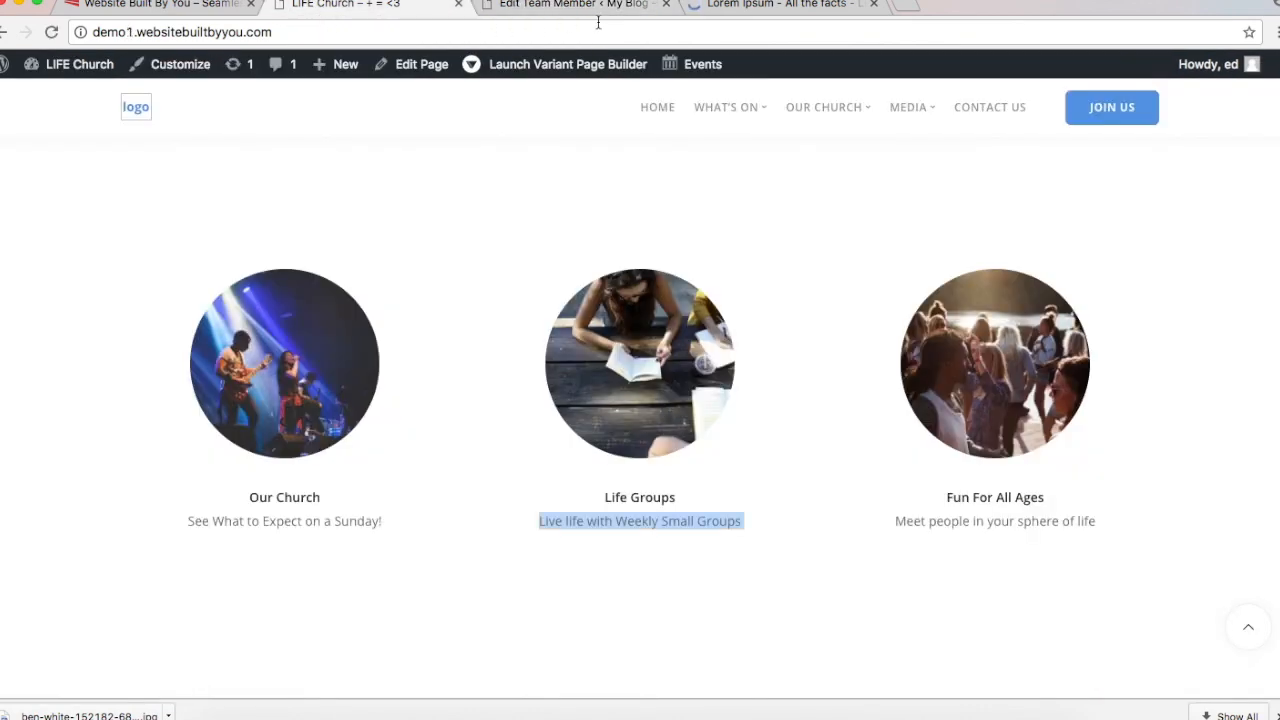
pyautogui.click(565, 5)
# Step: Replace the Life Groups team member's title with 'Our Church'
pyautogui.tripleClick(437, 203)
pyautogui.write('O')
pyautogui.press('BackSpace')
pyautogui.press('BackSpace')
pyautogui.write('O')
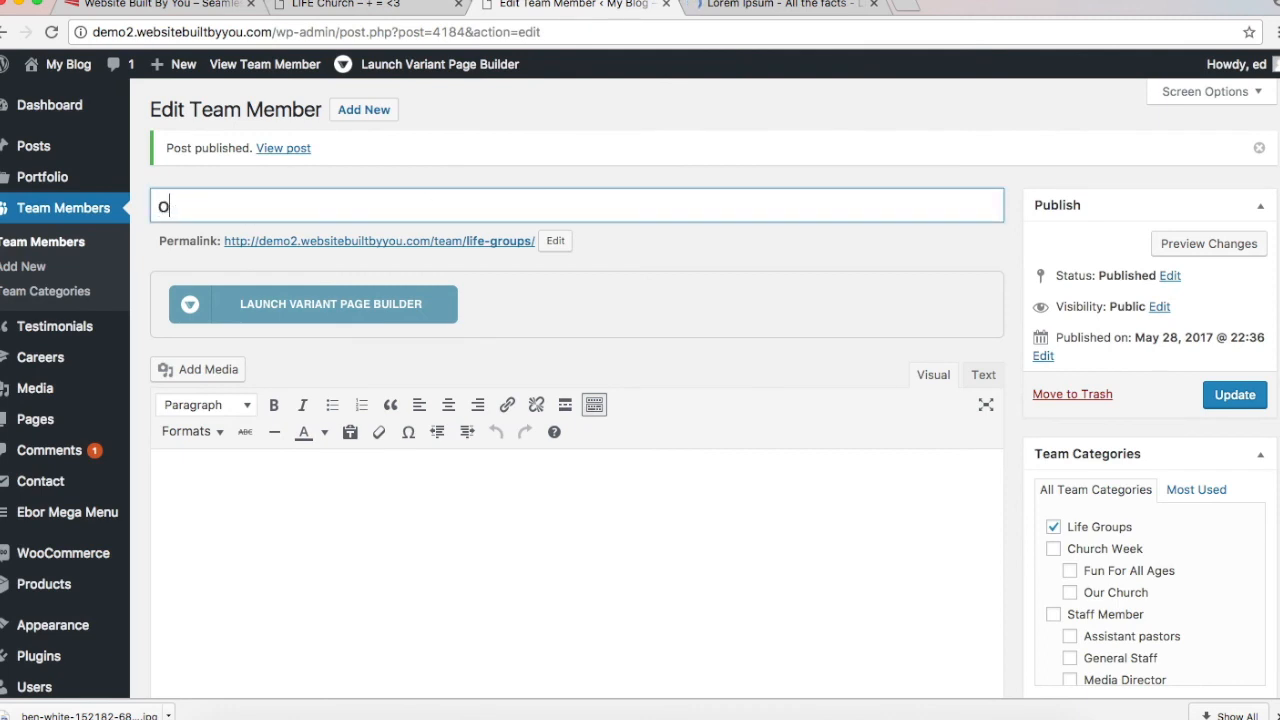
pyautogui.write('Our Chuhrch')
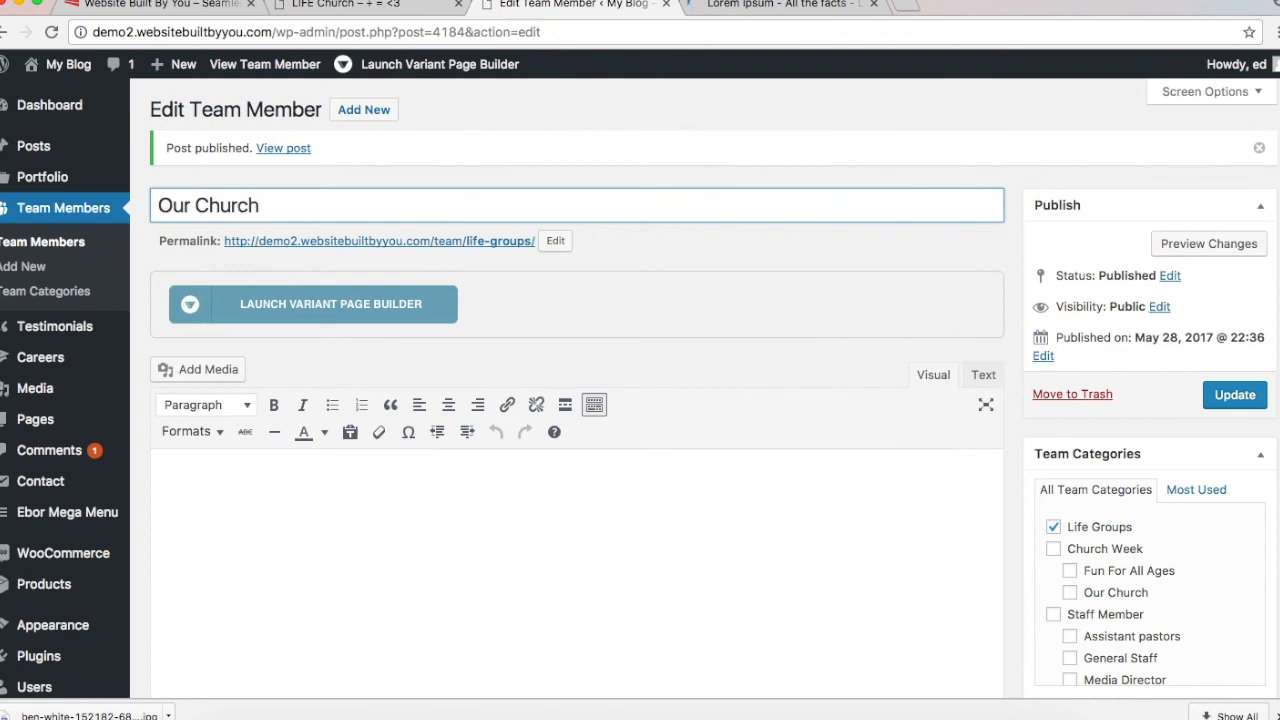
pyautogui.scroll(-2, 577, 450)
pyautogui.scroll(2, 577, 450)
pyautogui.scroll(-1, 577, 450)
pyautogui.scroll(-4, 408, 280)
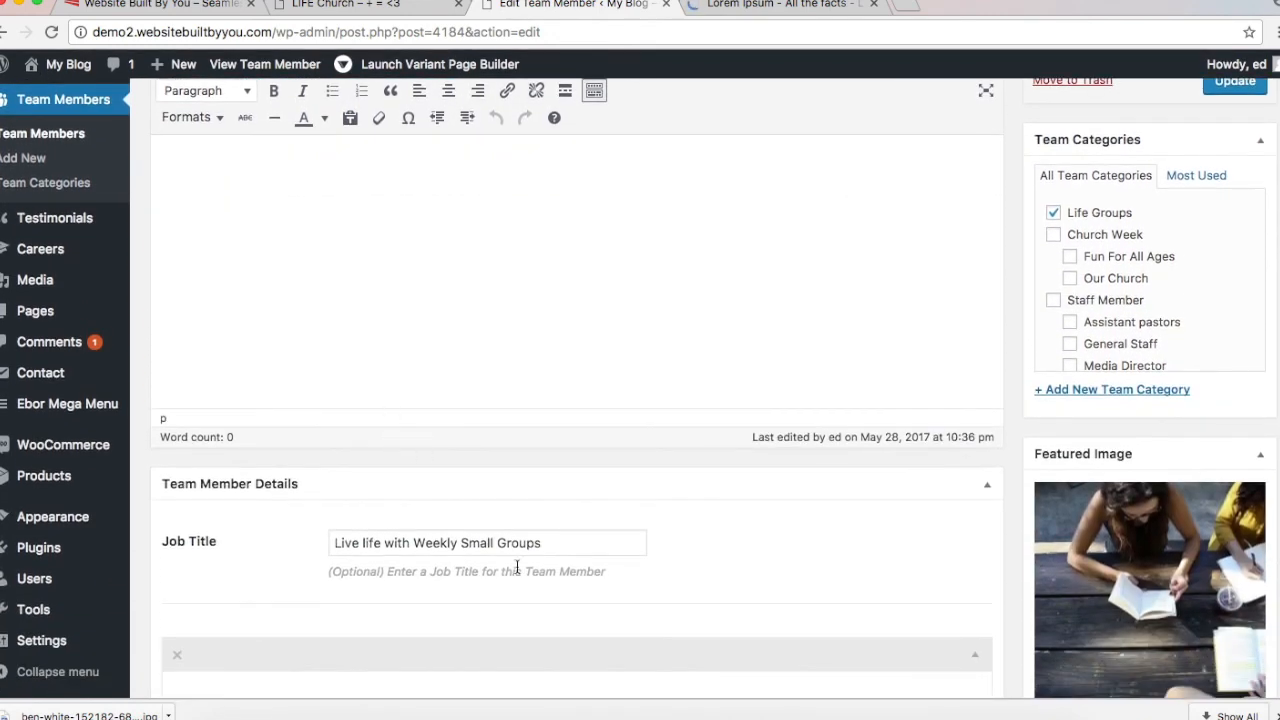
pyautogui.scroll(-1, 517, 567)
pyautogui.scroll(4, 517, 567)
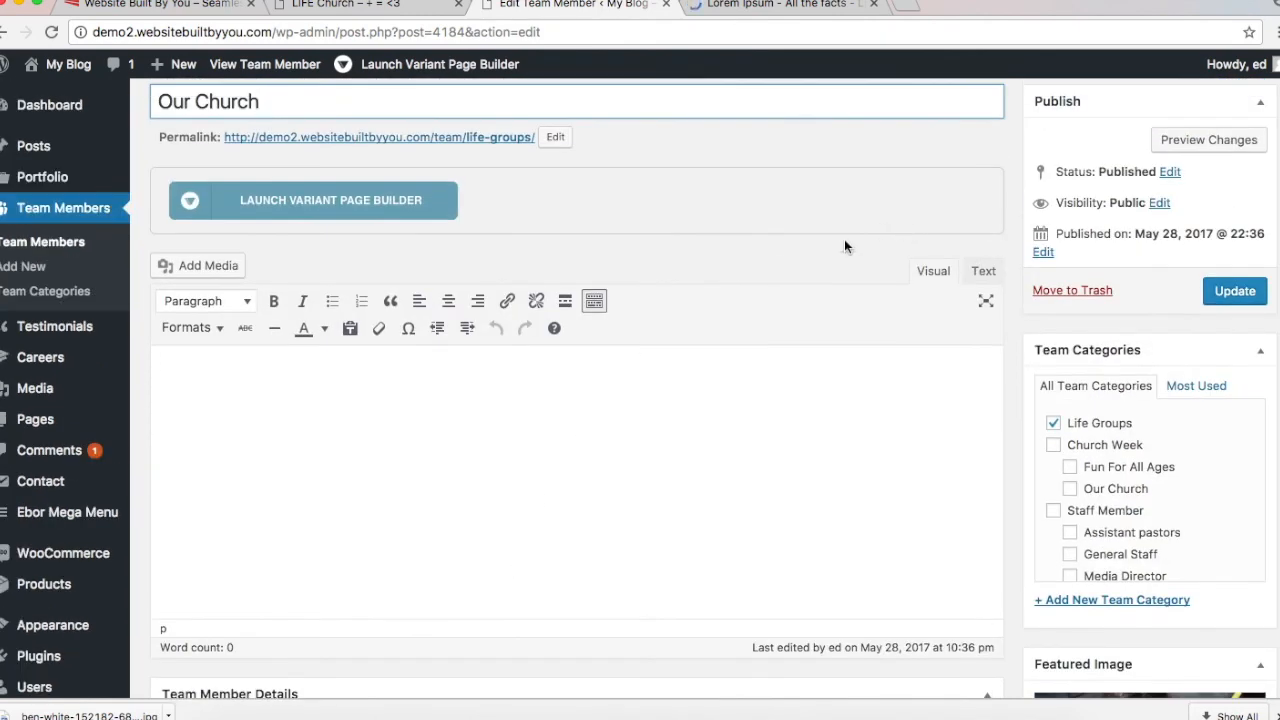
pyautogui.scroll(2, 634, 300)
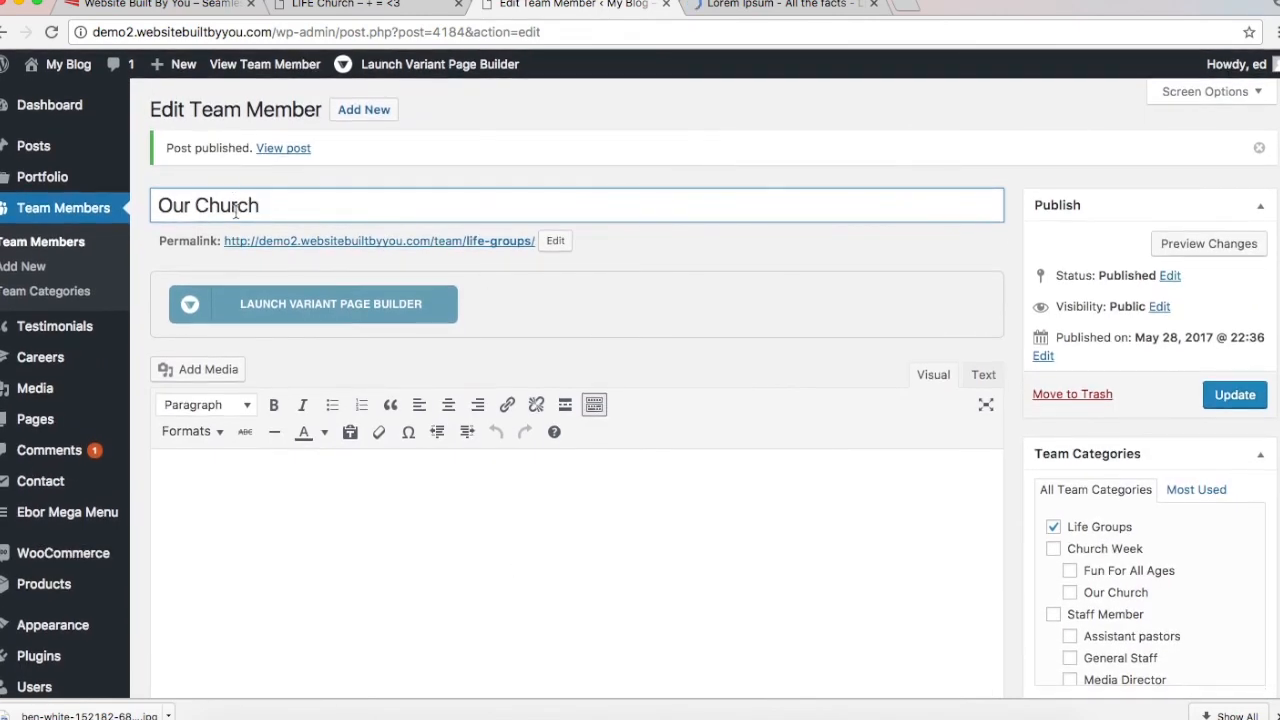
pyautogui.click(711, 367)
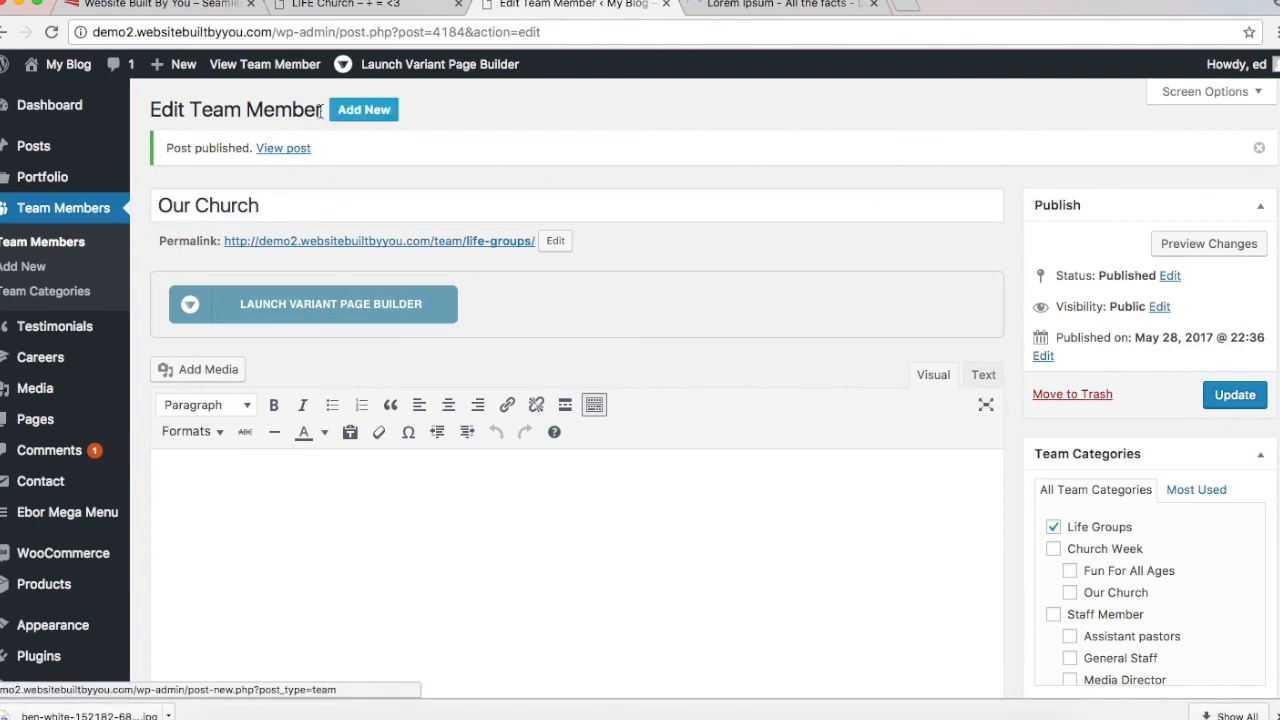
# Step: Check the live site, then restore the title to 'Life Groups' and update
pyautogui.tripleClick(208, 205)
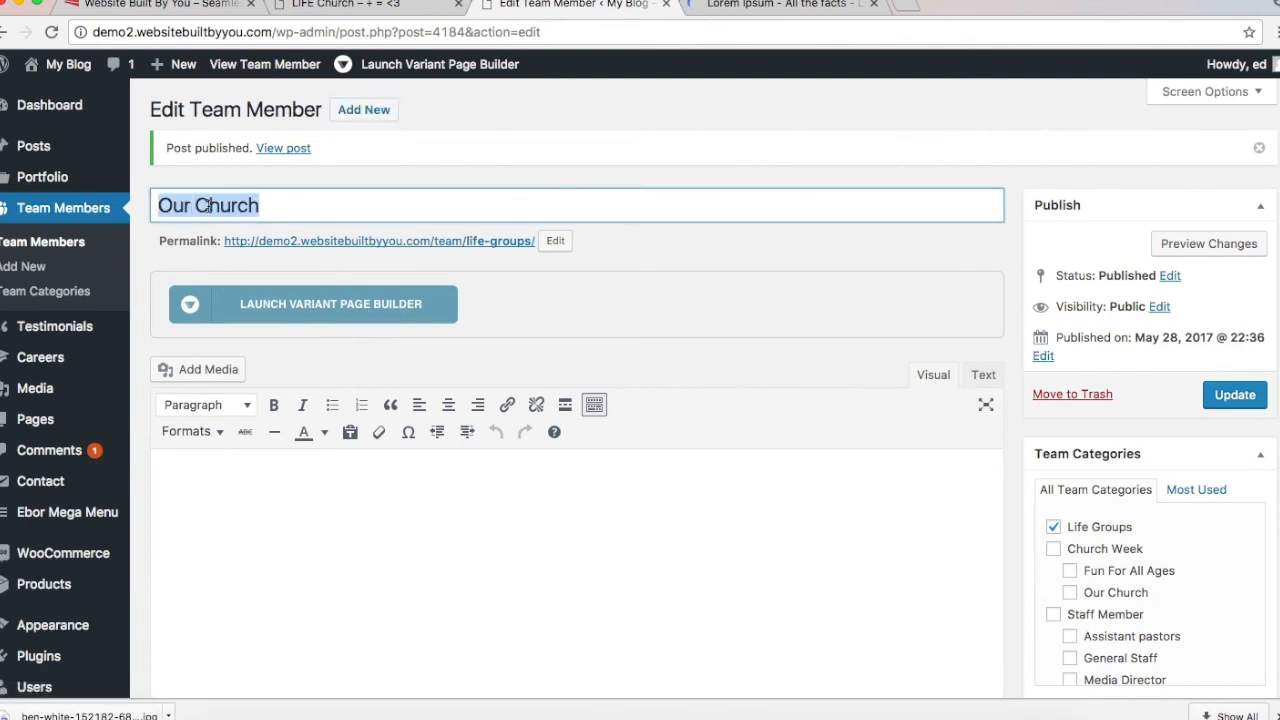
pyautogui.scroll(-3, 774, 500)
pyautogui.scroll(-4, 774, 504)
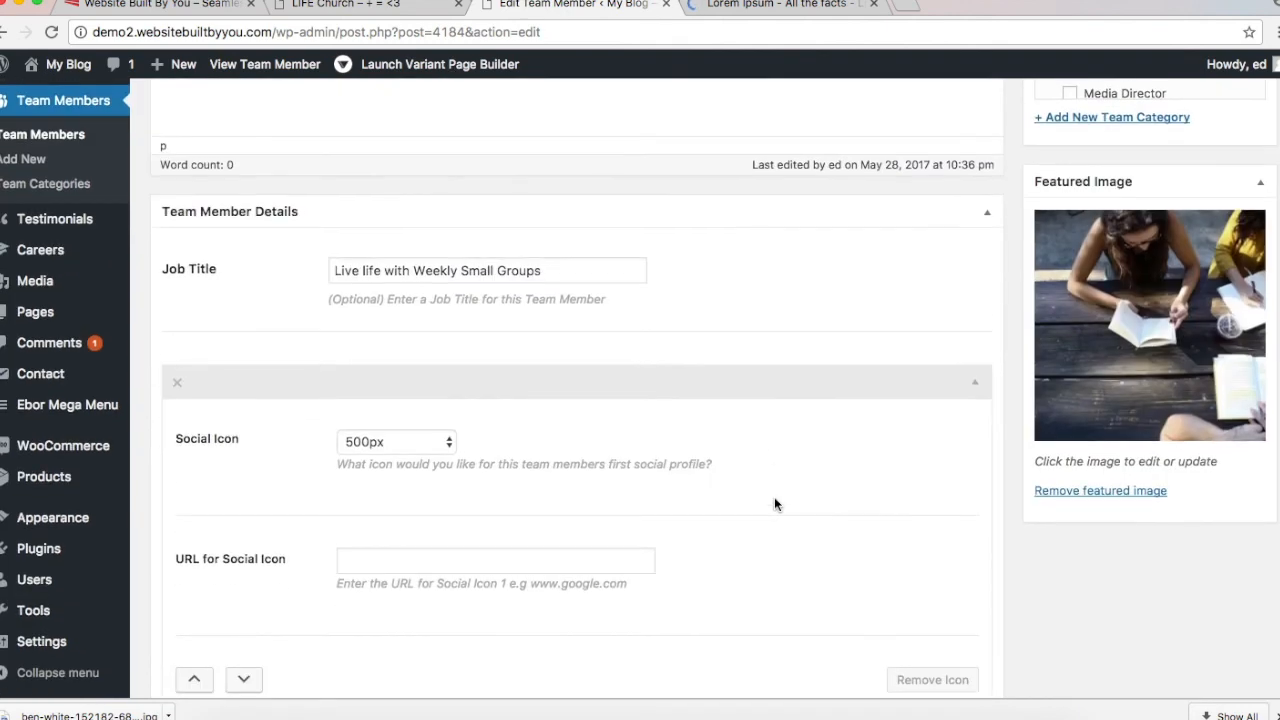
pyautogui.scroll(7, 774, 504)
pyautogui.click(370, 8)
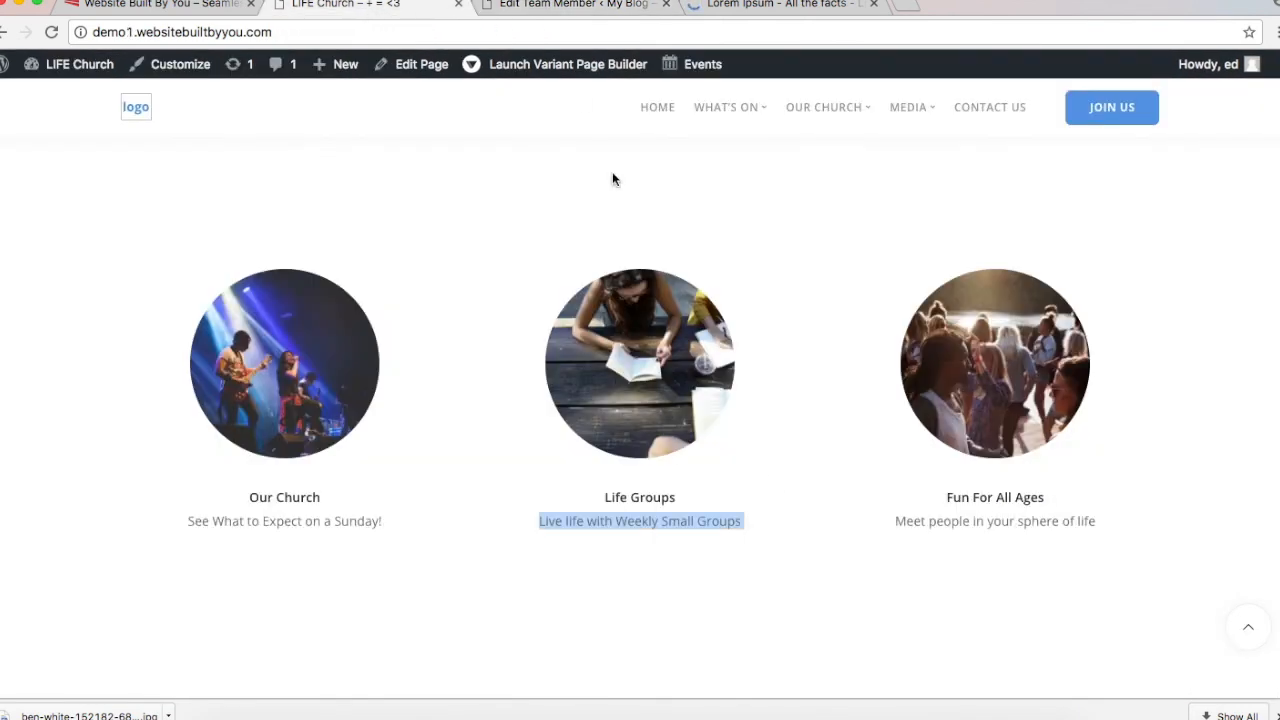
pyautogui.click(551, 6)
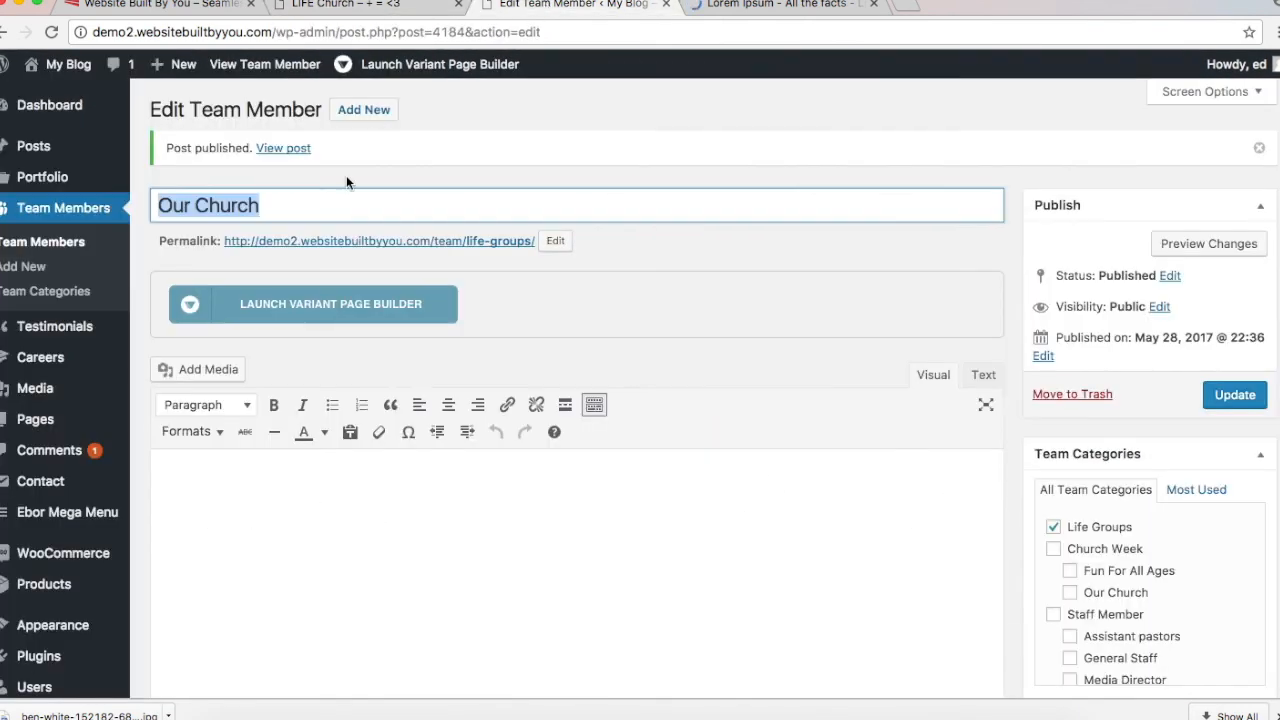
pyautogui.write('Life Groups')
pyautogui.click(1235, 395)
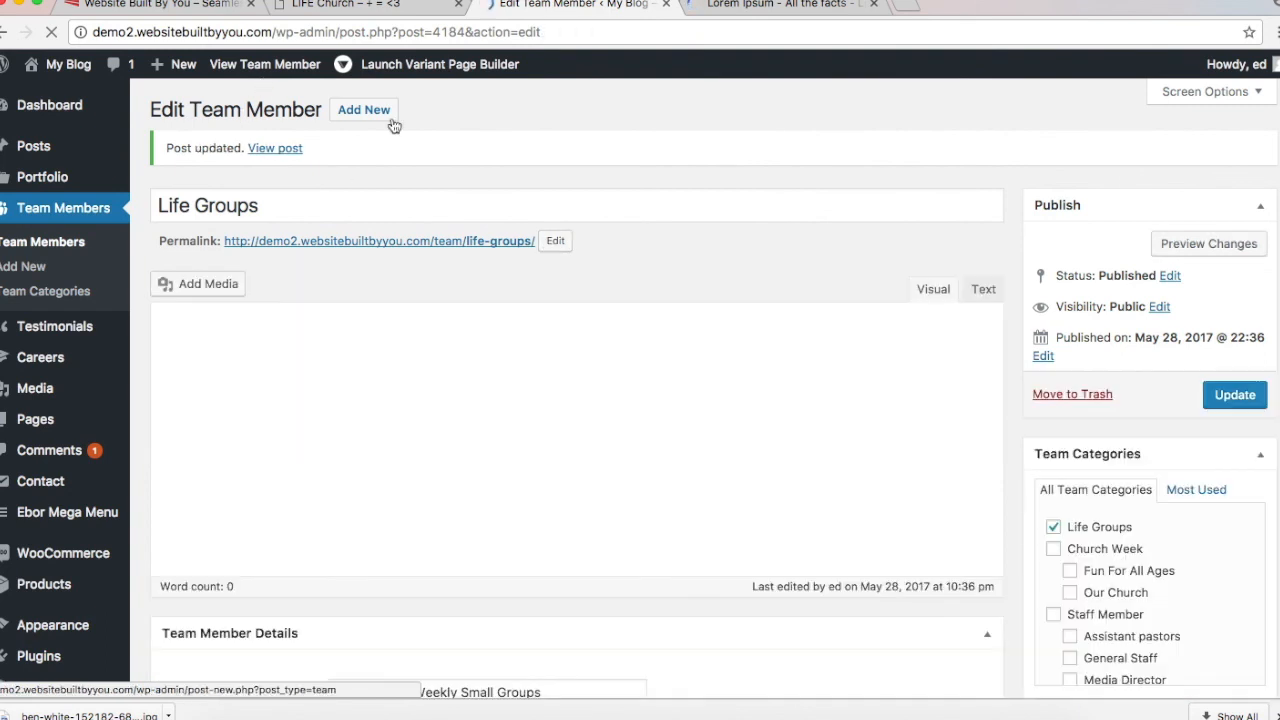
# Step: Start a new team member and enter its title, Our Church
pyautogui.click(382, 111)
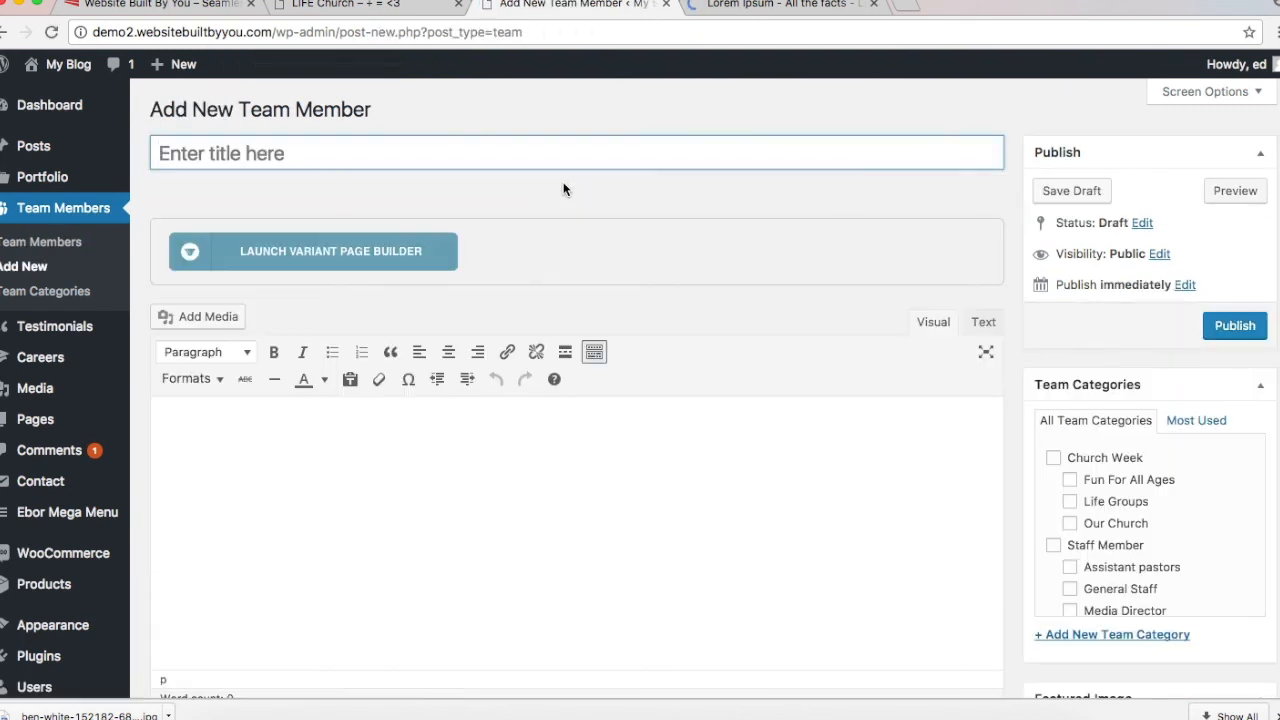
pyautogui.click(350, 4)
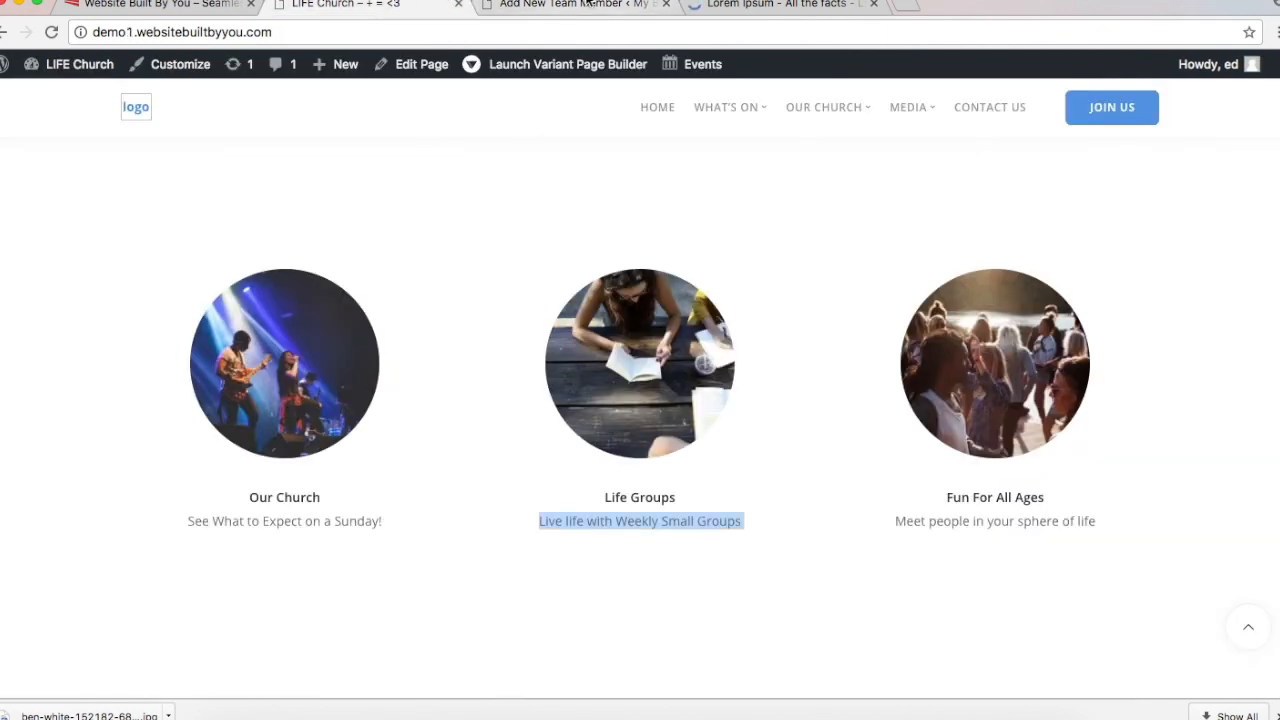
pyautogui.click(575, 4)
pyautogui.click(402, 153)
pyautogui.write('Out')
pyautogui.write(' Church')
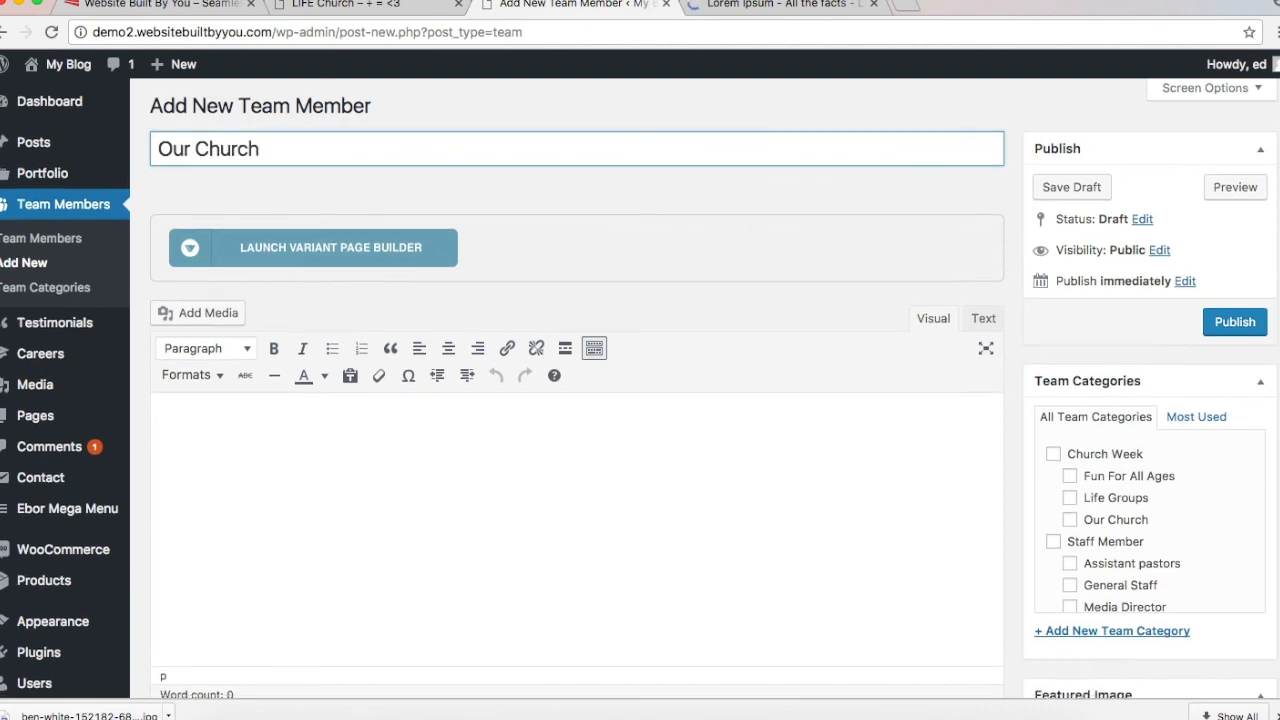
pyautogui.scroll(-3, 390, 168)
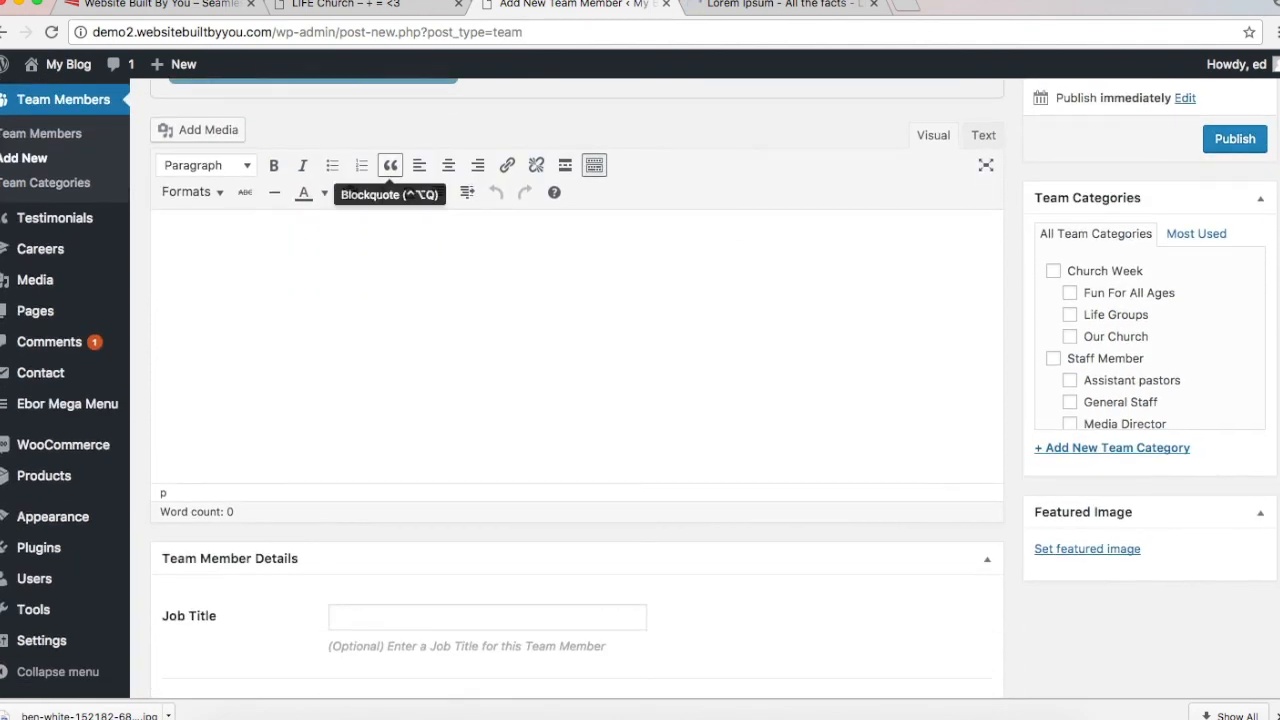
pyautogui.scroll(3, 390, 168)
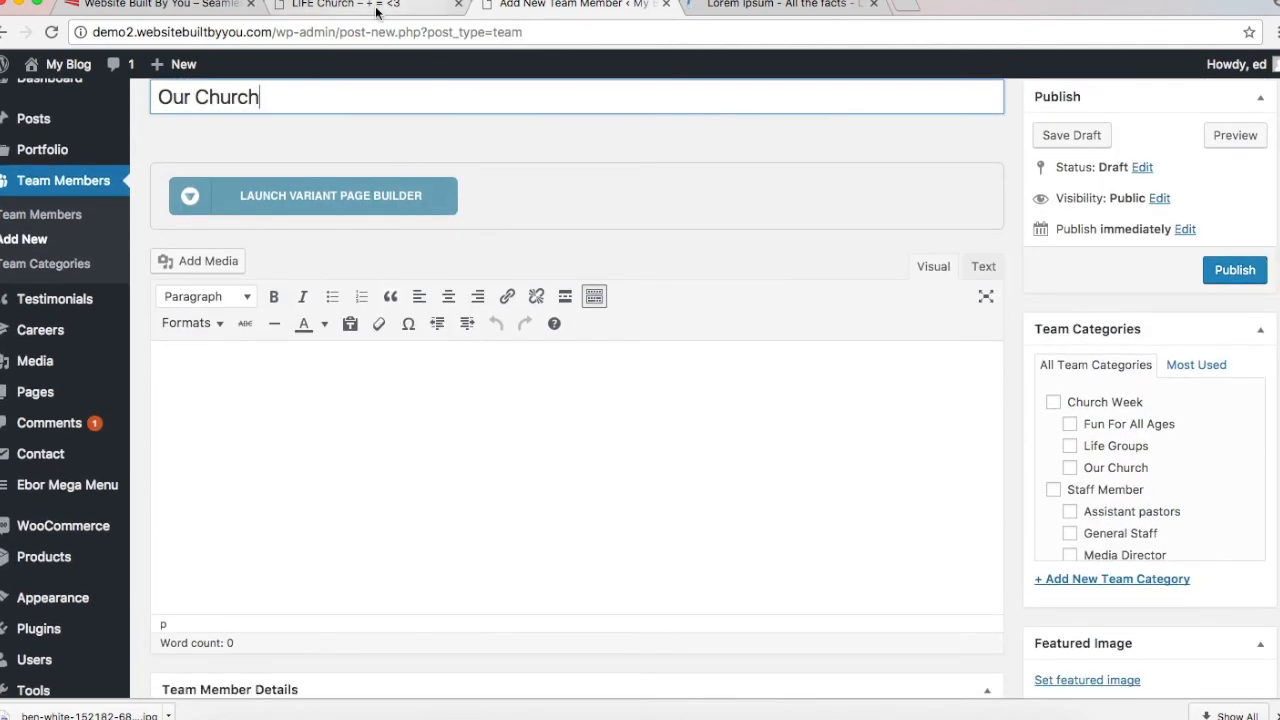
# Step: Copy the live site's Our Church subtitle and paste it as the Job Title
pyautogui.click(345, 5)
pyautogui.tripleClick(270, 518)
pyautogui.press('super+c')
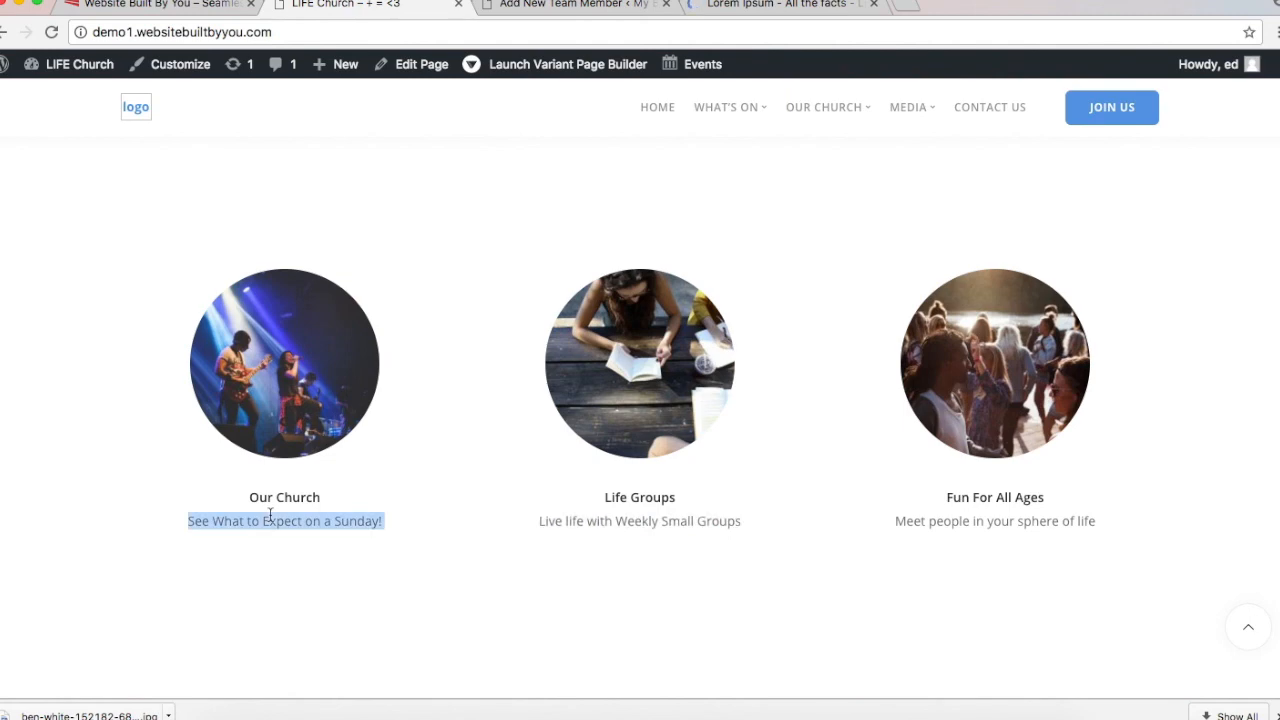
pyautogui.click(490, 5)
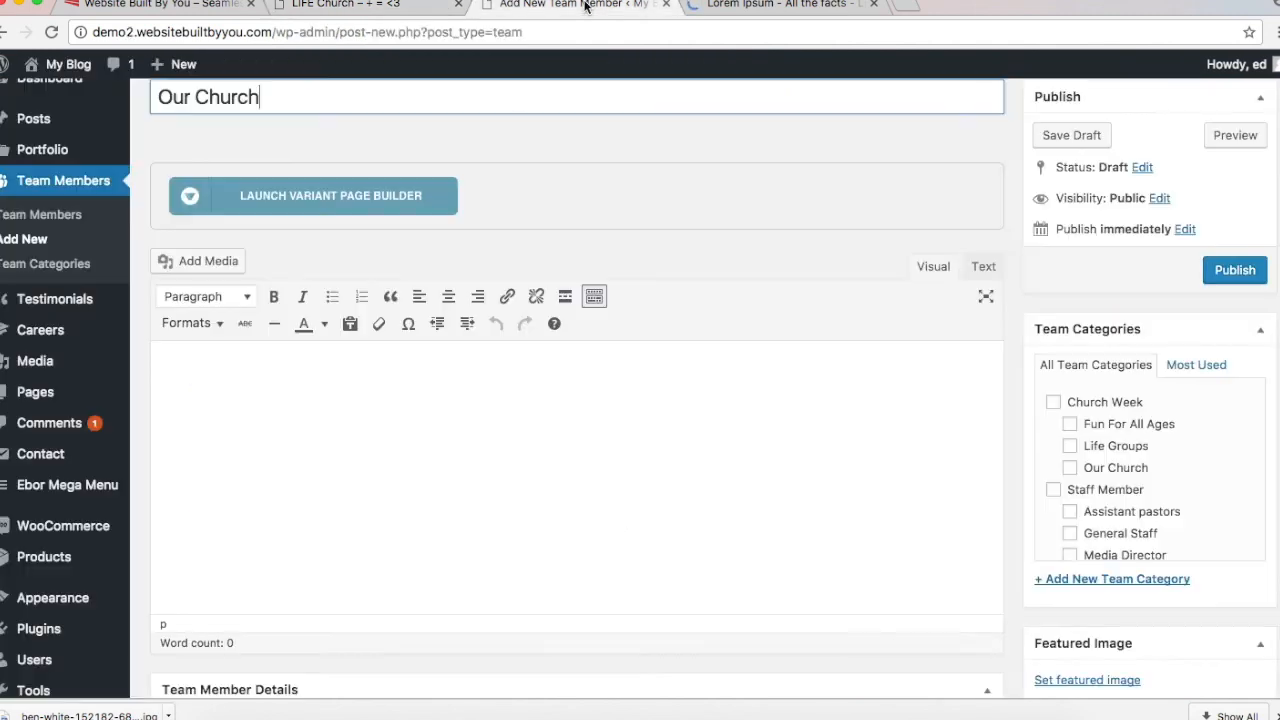
pyautogui.scroll(-5, 535, 573)
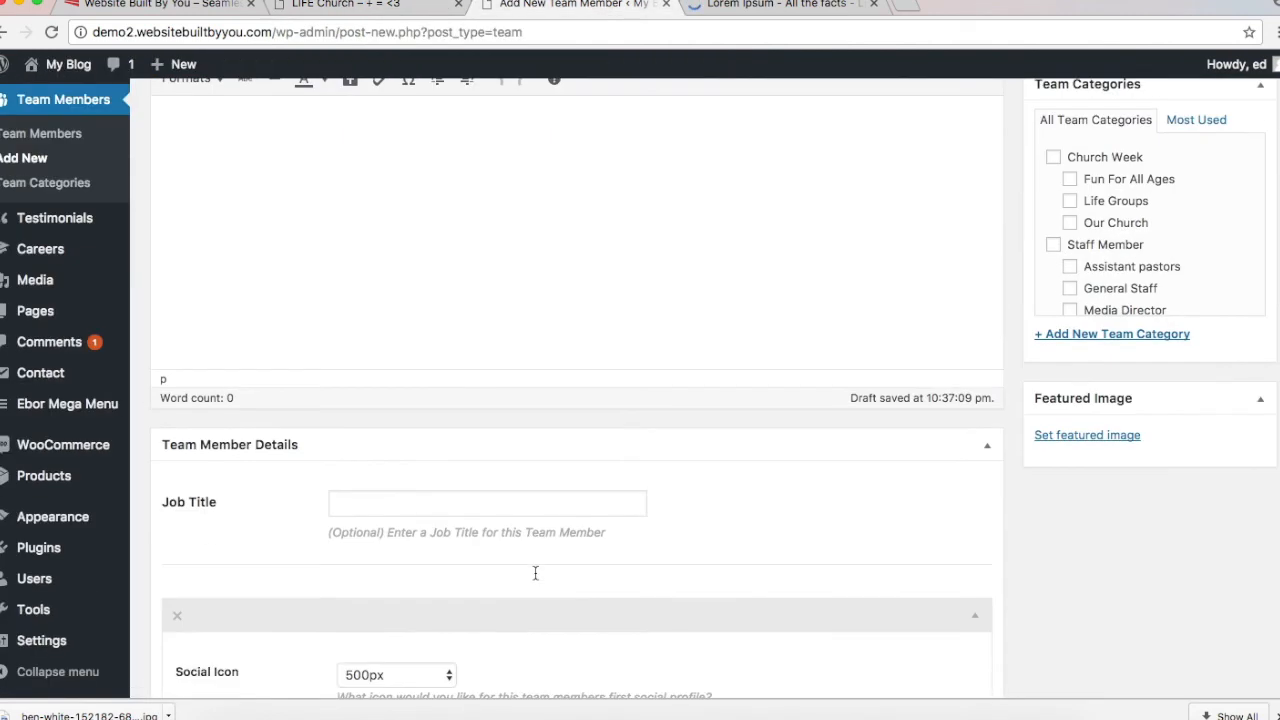
pyautogui.click(490, 502)
pyautogui.press('super+v')
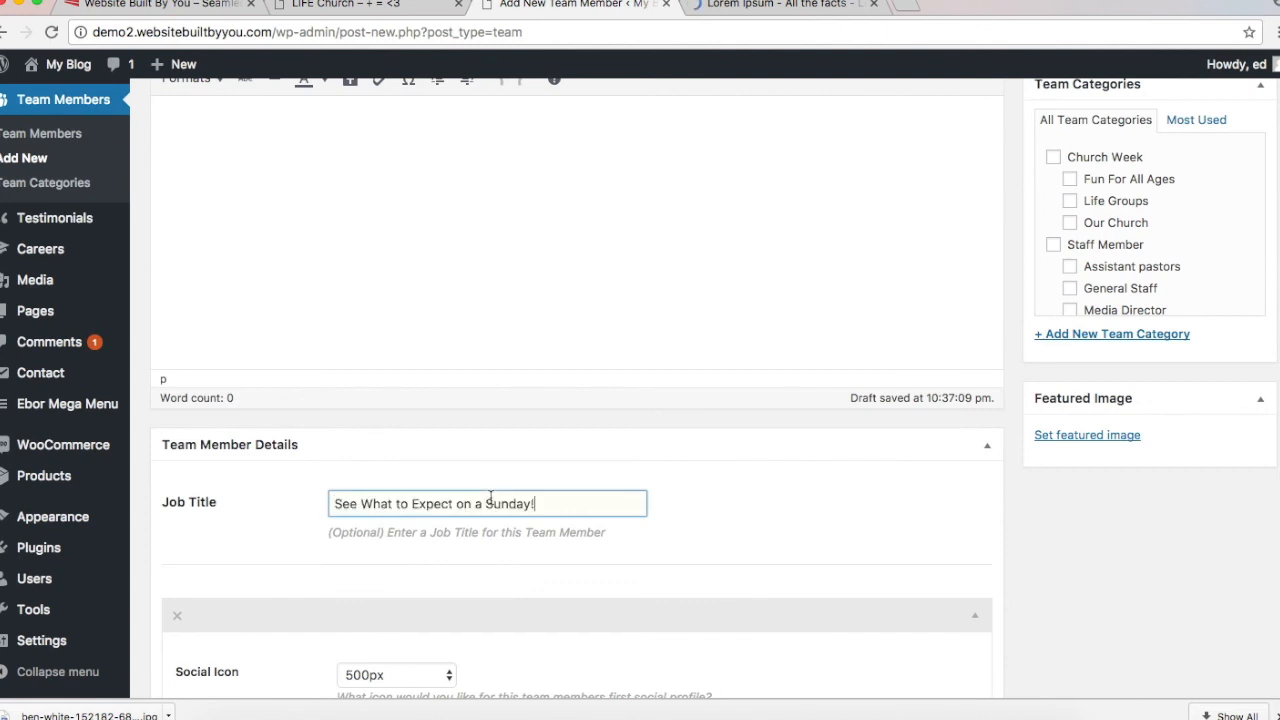
pyautogui.scroll(3, 490, 502)
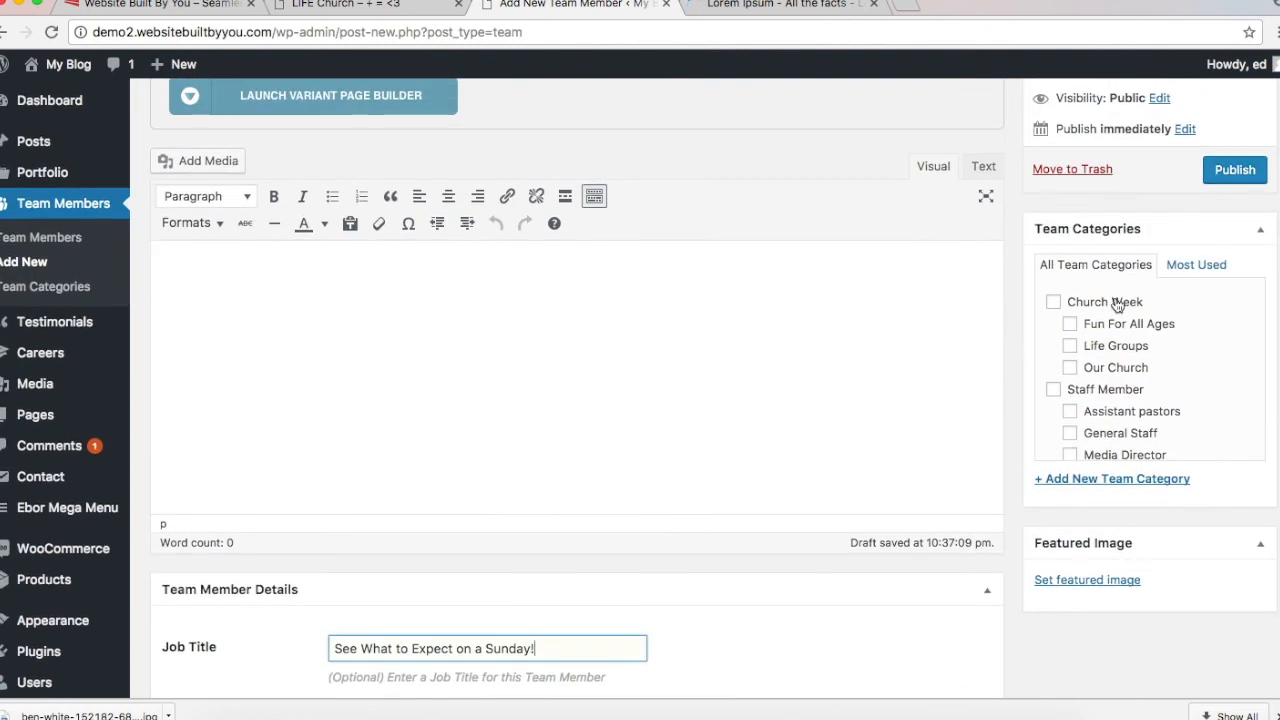
# Step: Review the live LIFE Church homepage again, then return to the new team member draft
pyautogui.click(363, 5)
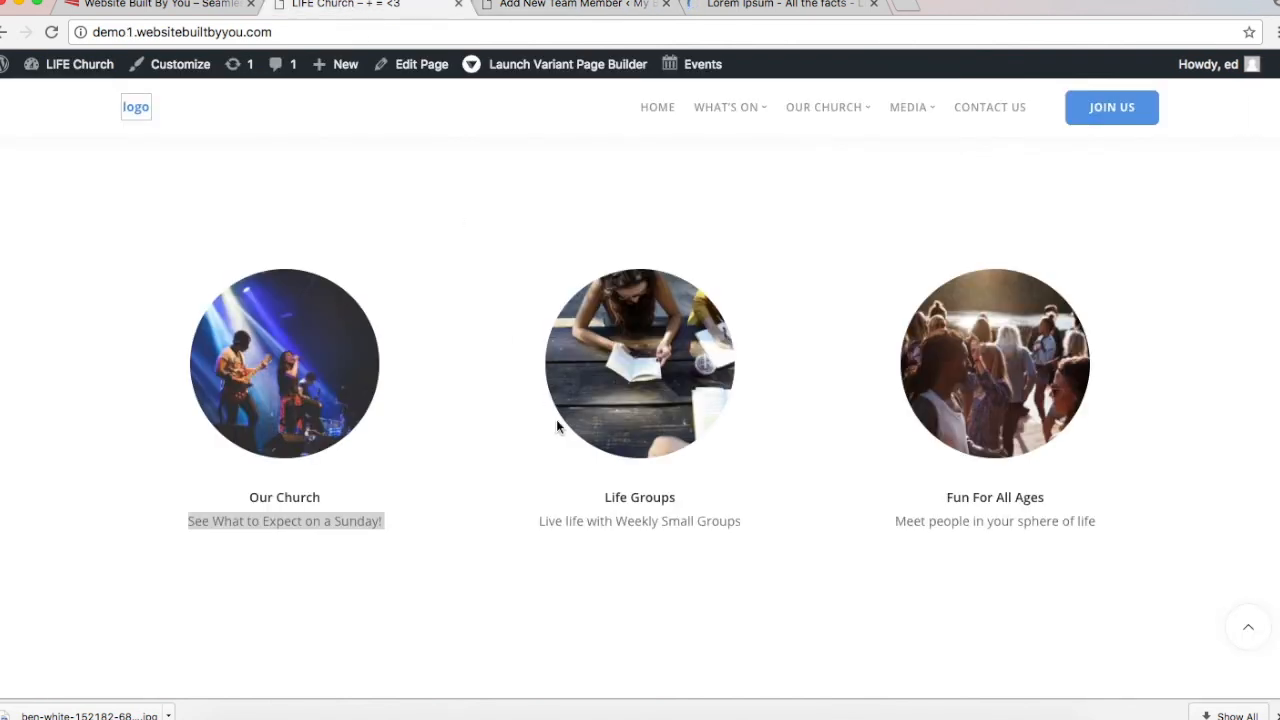
pyautogui.scroll(-3, 504, 603)
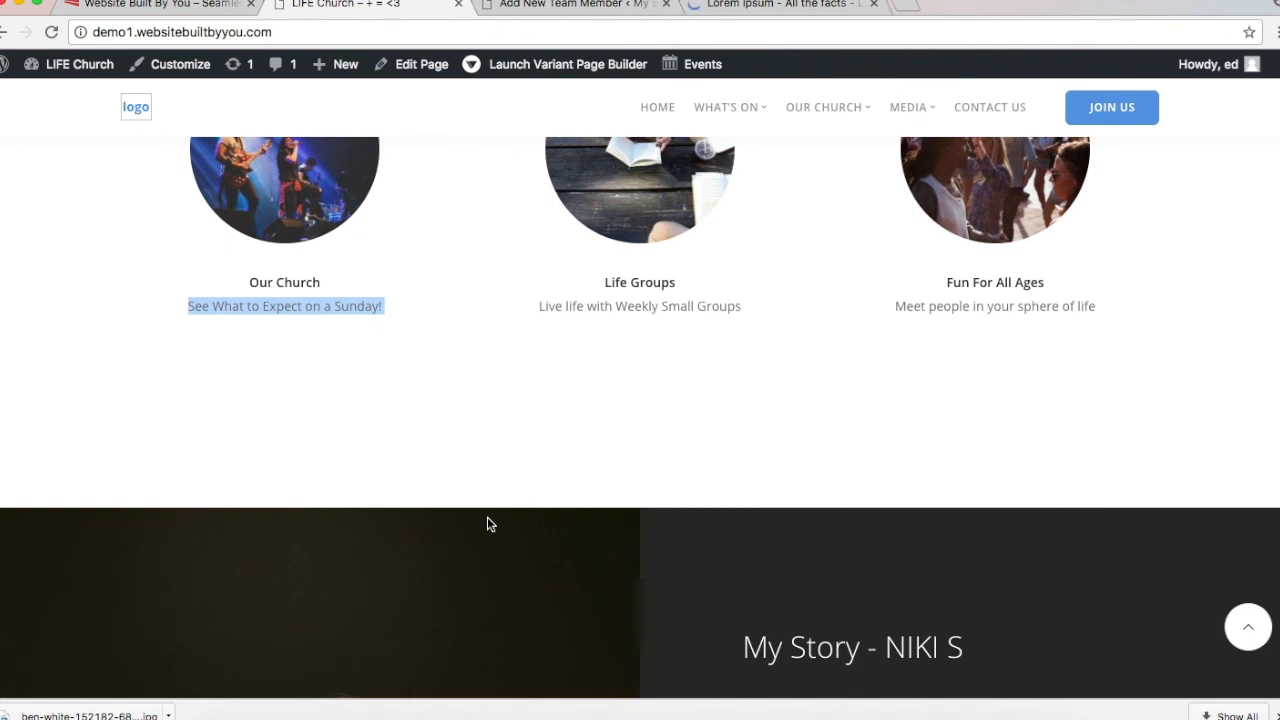
pyautogui.scroll(2, 489, 523)
pyautogui.scroll(2, 489, 523)
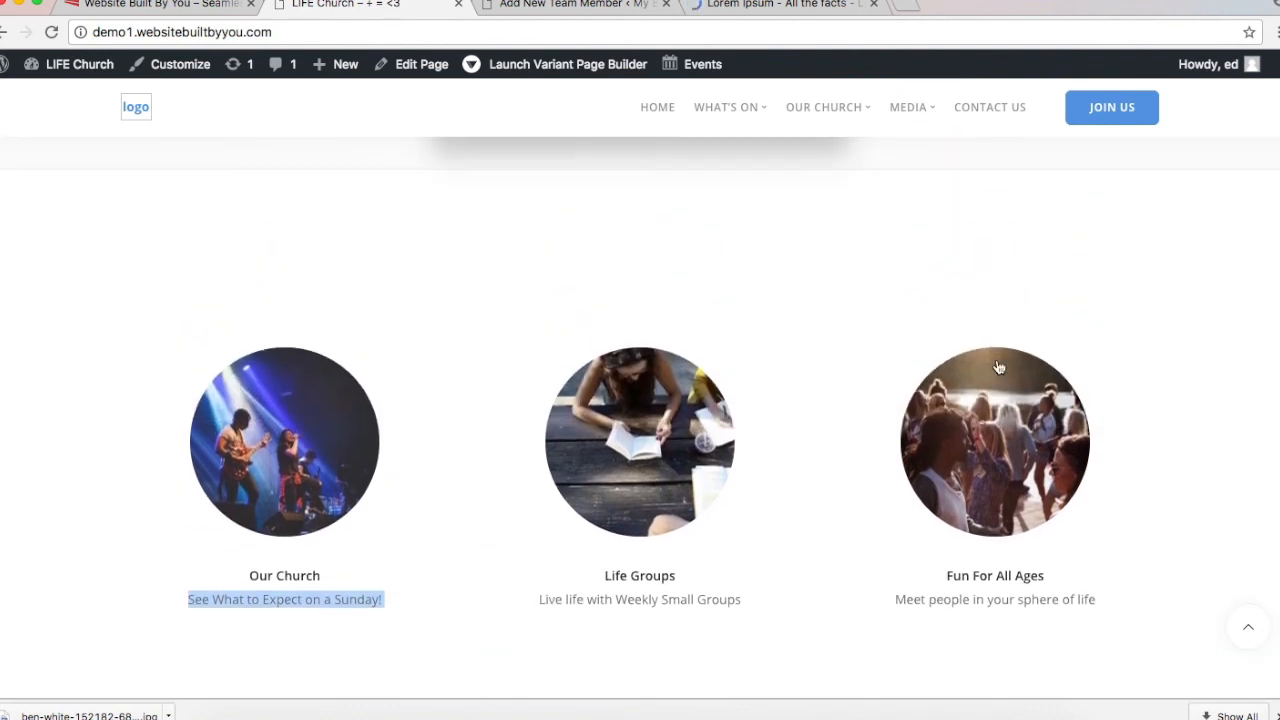
pyautogui.click(1158, 290)
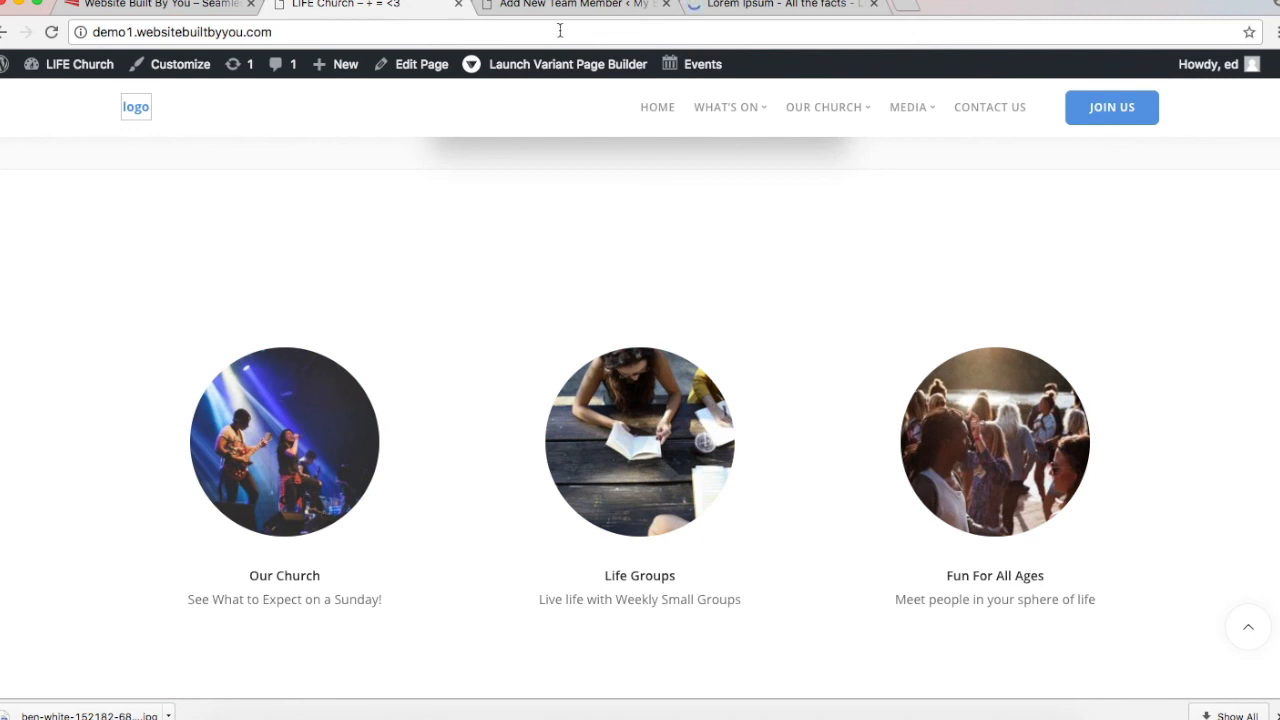
pyautogui.click(515, 6)
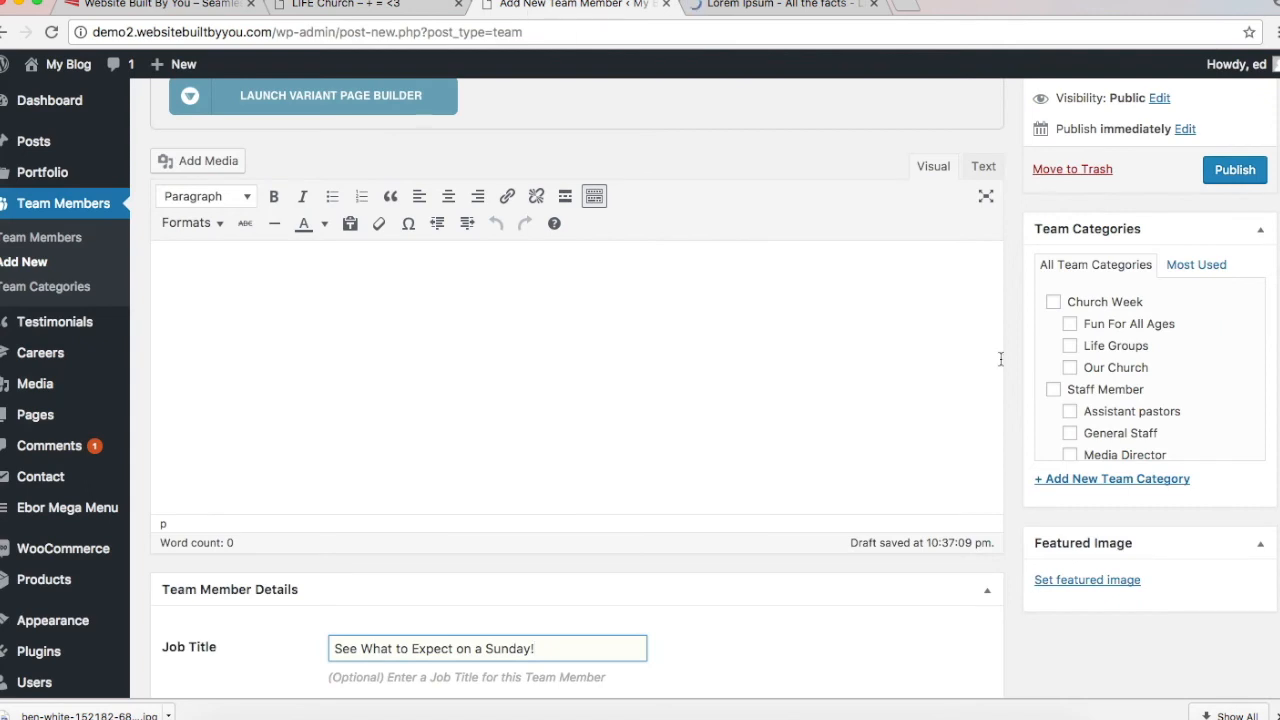
# Step: Assign the Our Church team category to the new member
pyautogui.scroll(3, 822, 356)
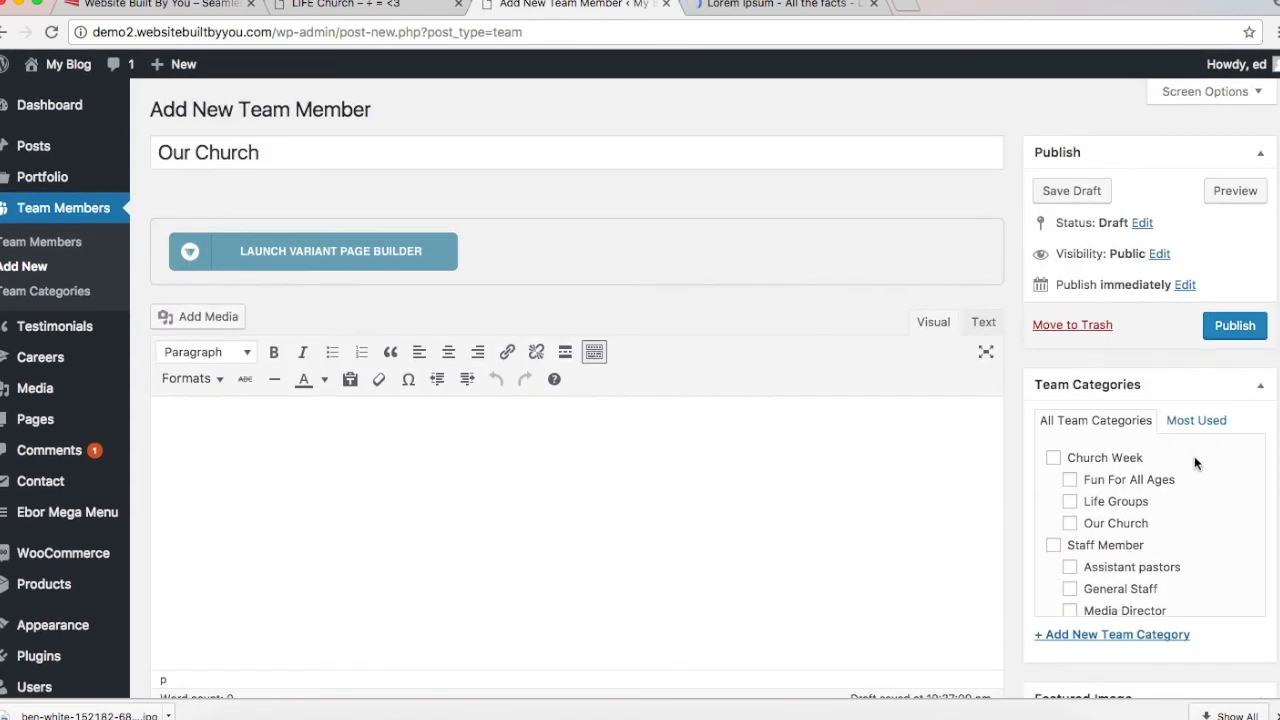
pyautogui.click(1070, 523)
pyautogui.scroll(-4, 1070, 525)
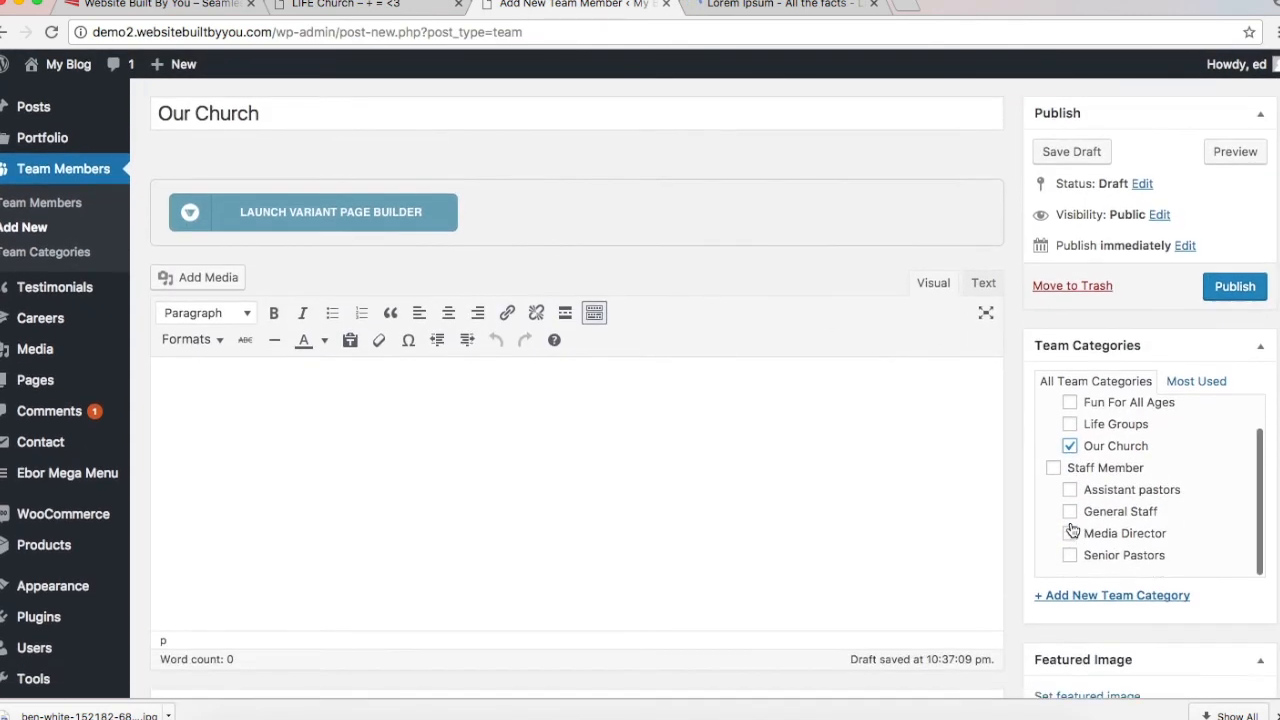
pyautogui.scroll(-3, 1070, 521)
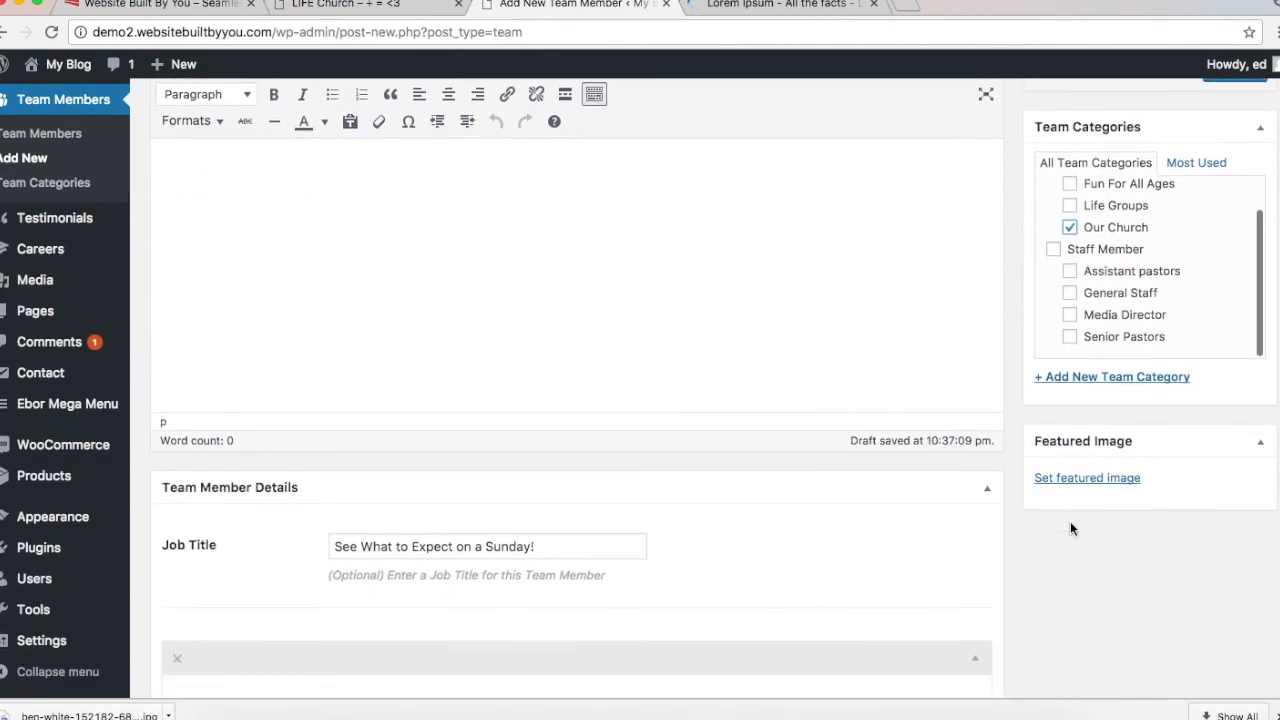
# Step: Set the blue-lit concert photo as the featured image
pyautogui.click(1066, 490)
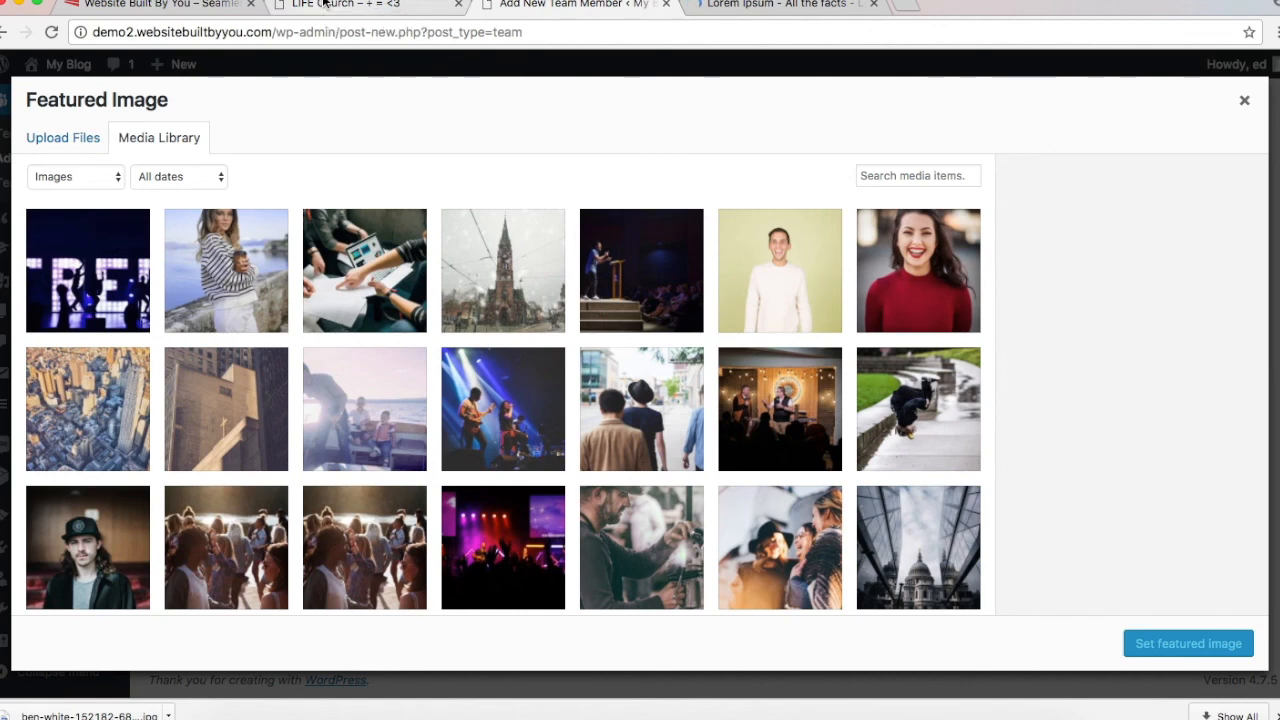
pyautogui.click(323, 3)
pyautogui.click(549, 5)
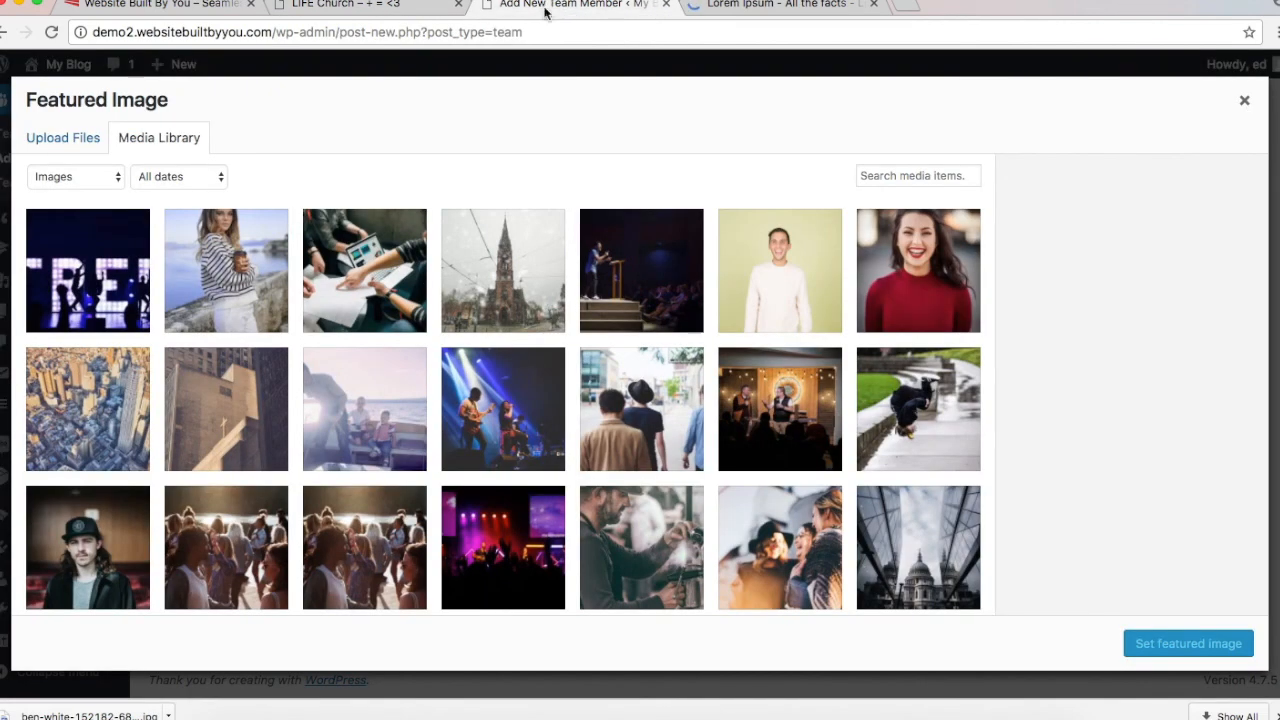
pyautogui.click(543, 400)
pyautogui.click(1202, 648)
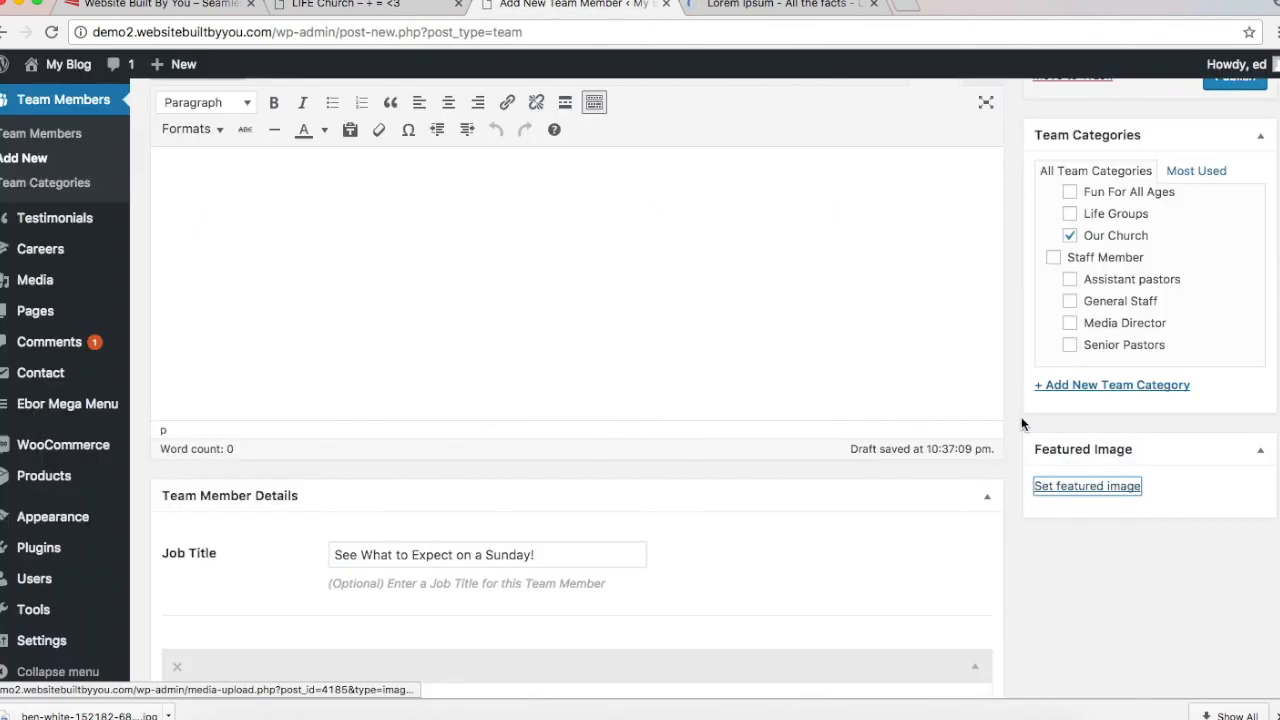
# Step: Publish the Our Church team member and update it
pyautogui.scroll(5, 1097, 340)
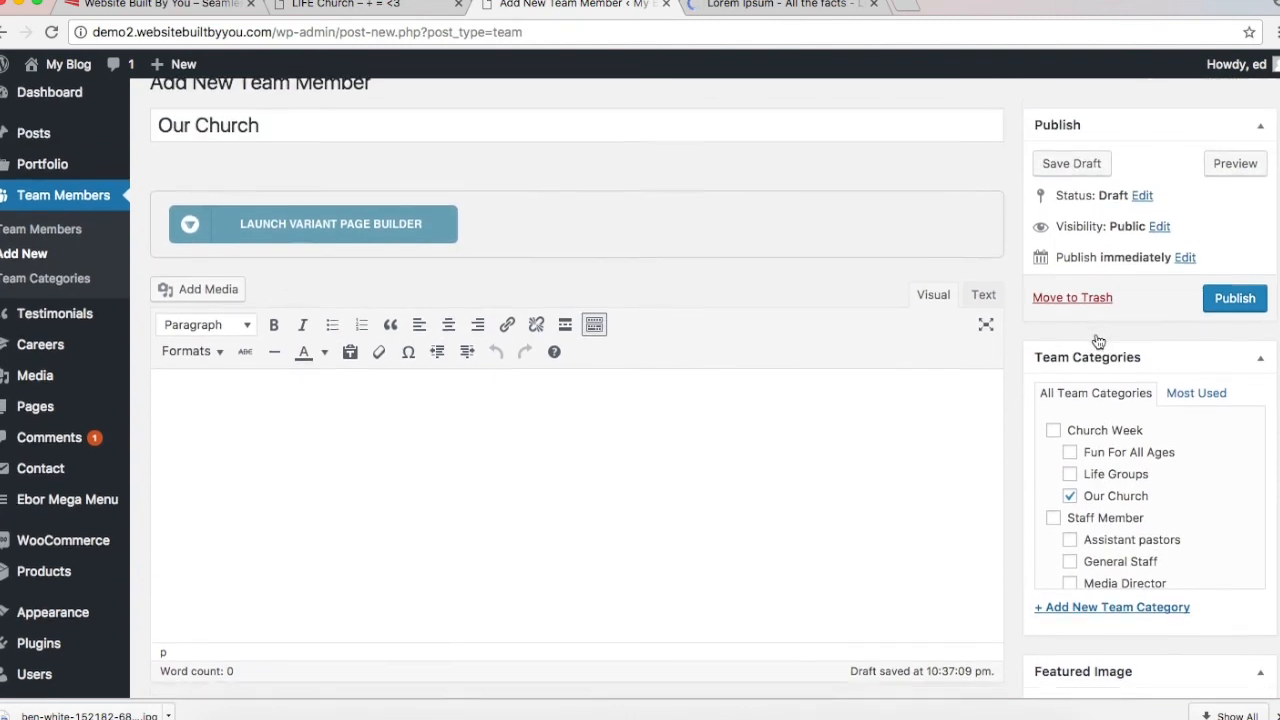
pyautogui.scroll(-6, 1095, 337)
pyautogui.scroll(4, 1095, 333)
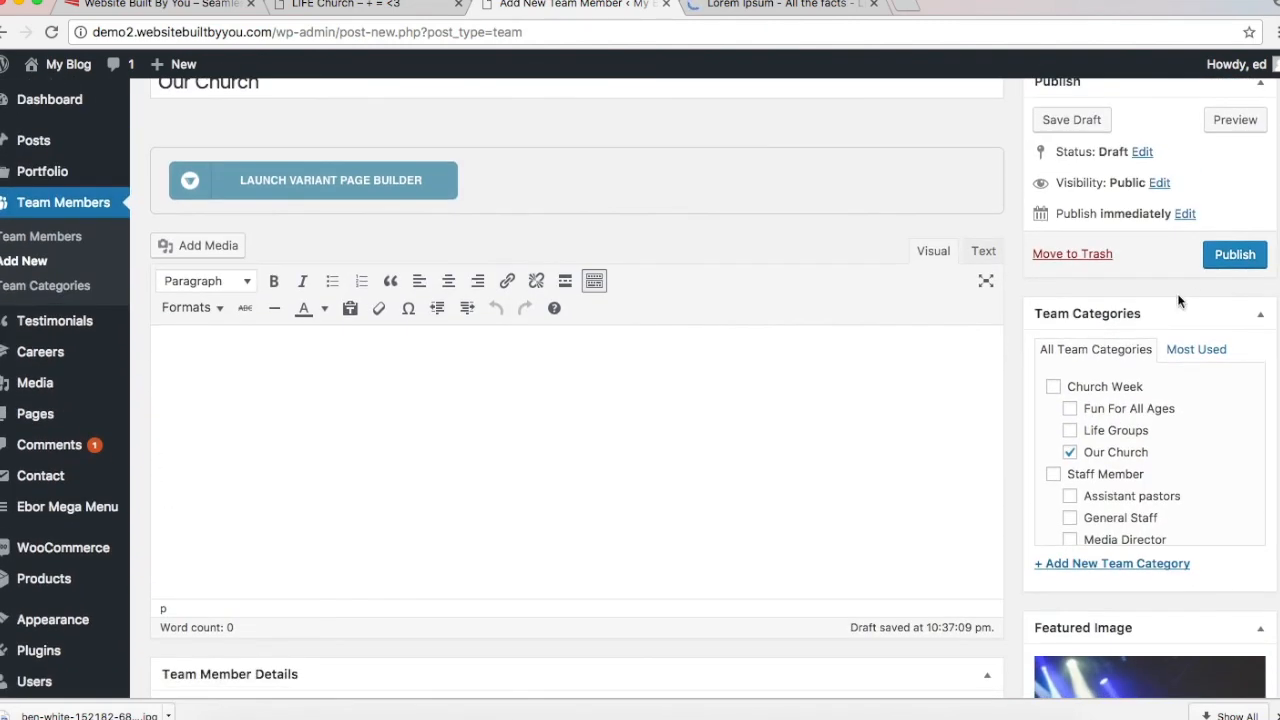
pyautogui.click(1222, 268)
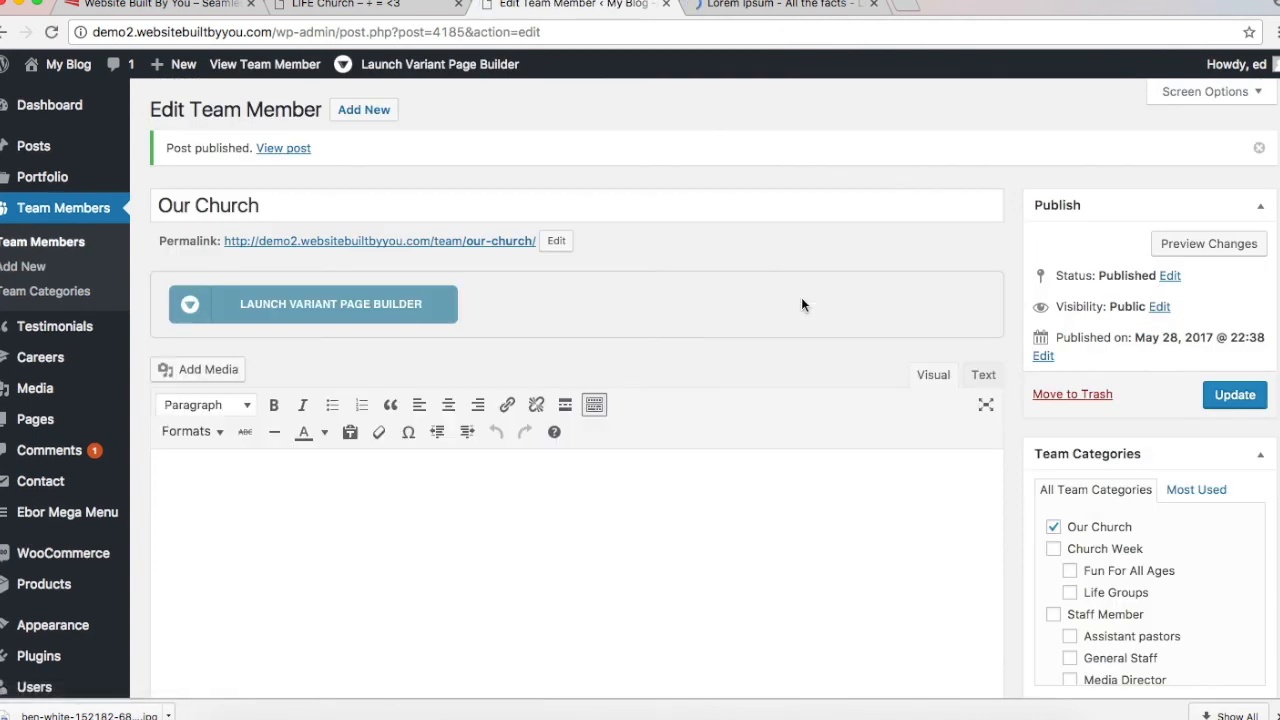
pyautogui.click(1230, 394)
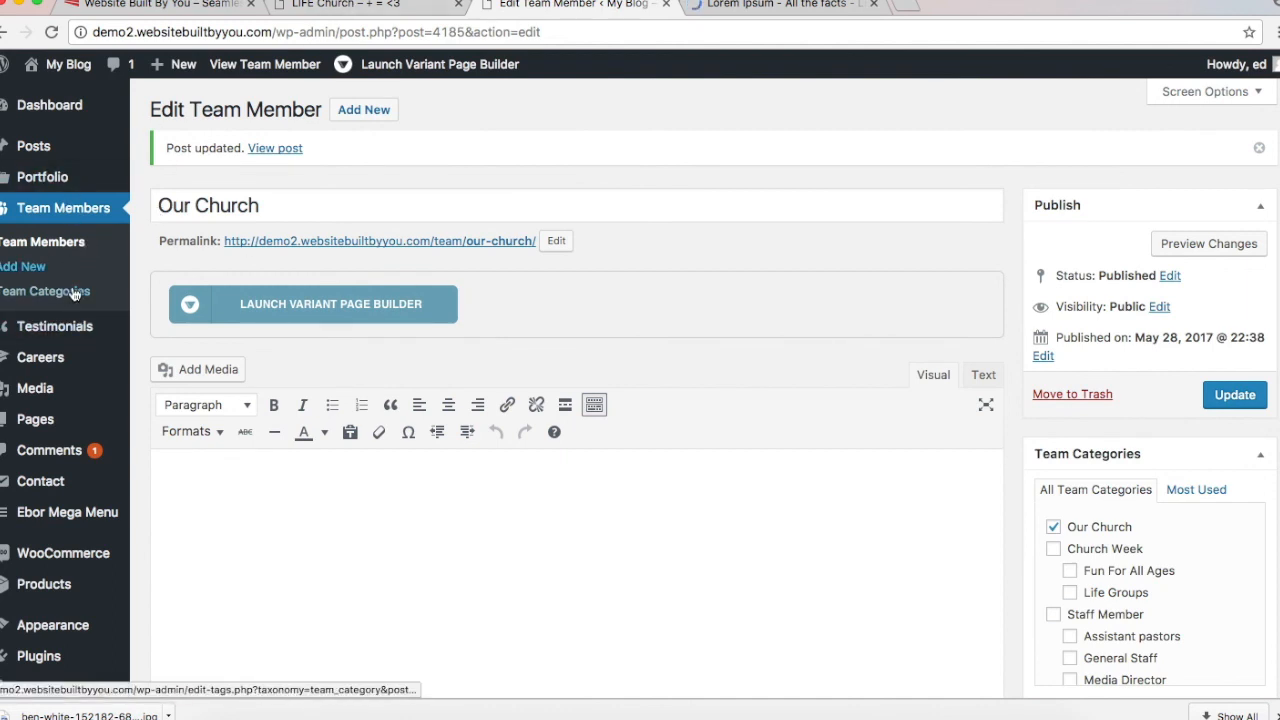
pyautogui.click(400, 11)
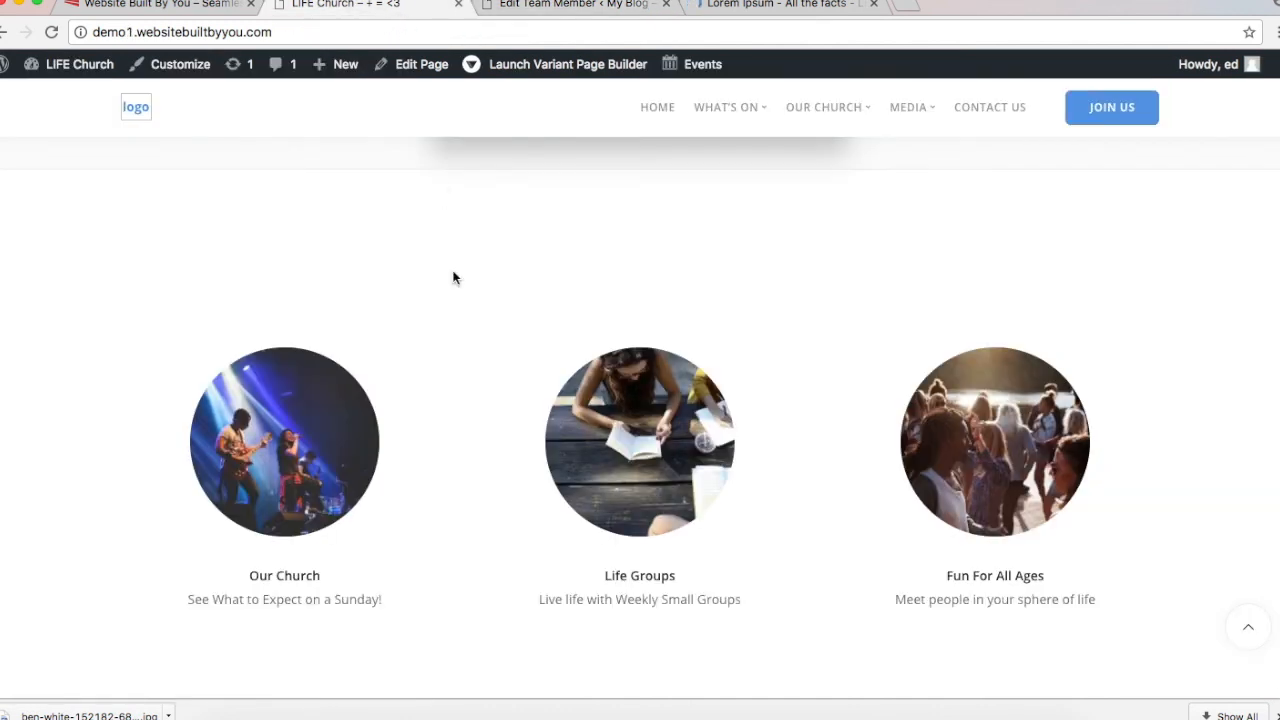
pyautogui.scroll(-2, 451, 277)
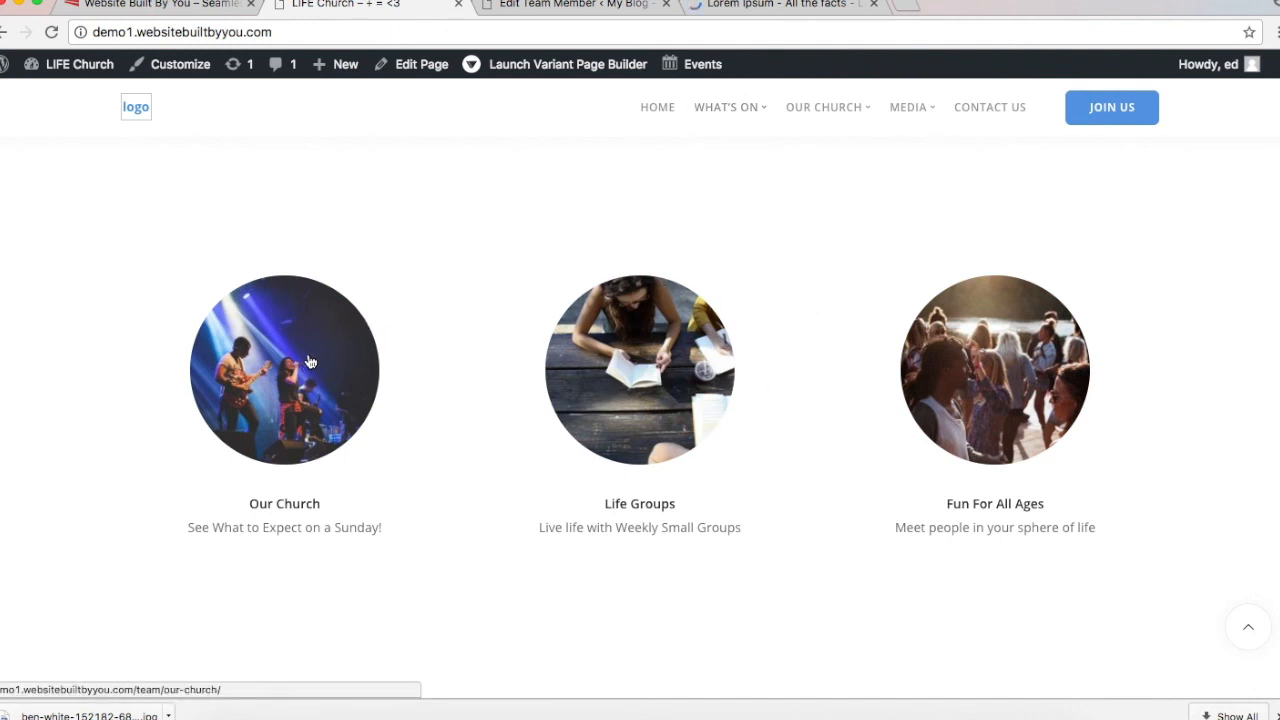
pyautogui.click(343, 373)
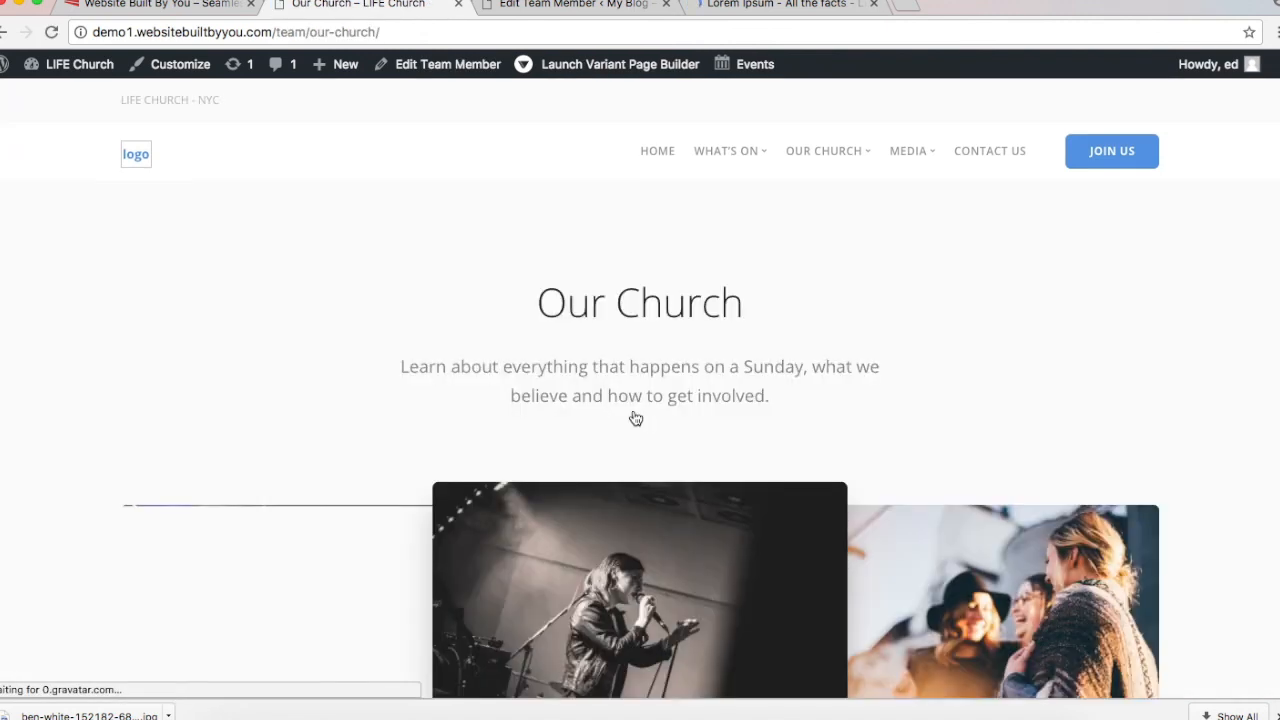
pyautogui.scroll(-5, 635, 418)
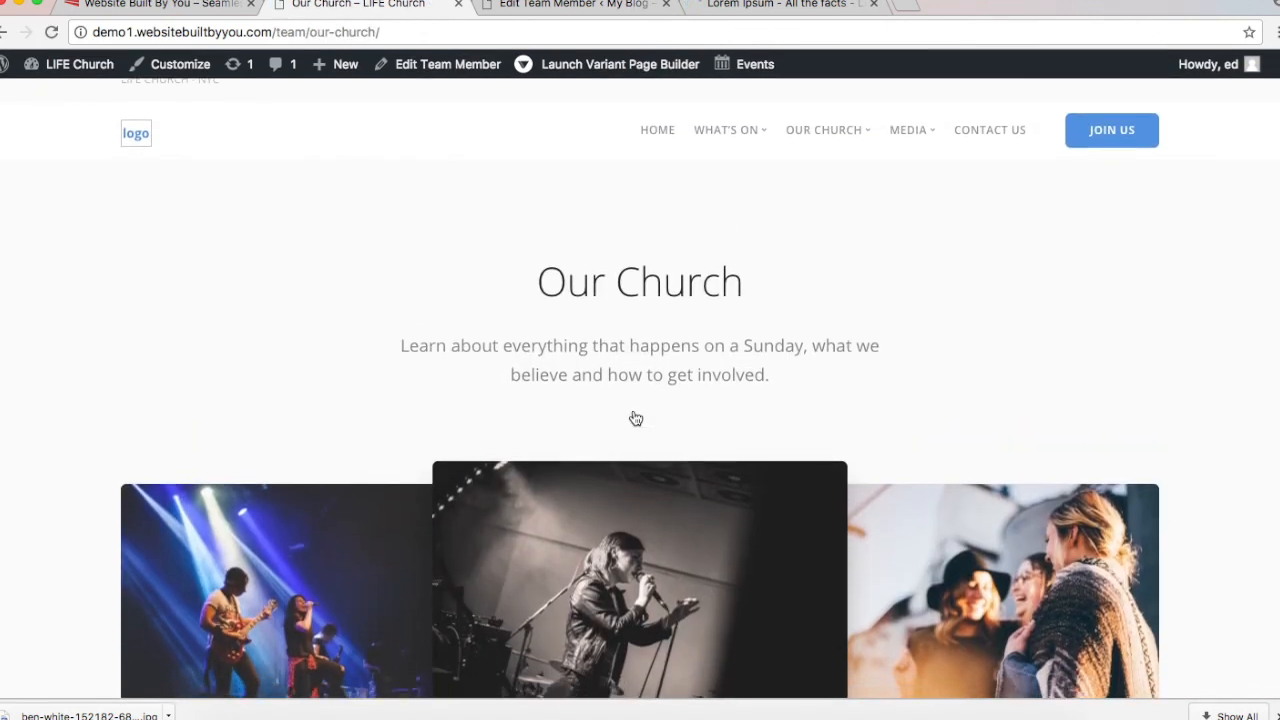
pyautogui.scroll(4, 635, 418)
pyautogui.scroll(-3, 635, 418)
pyautogui.scroll(-4, 635, 418)
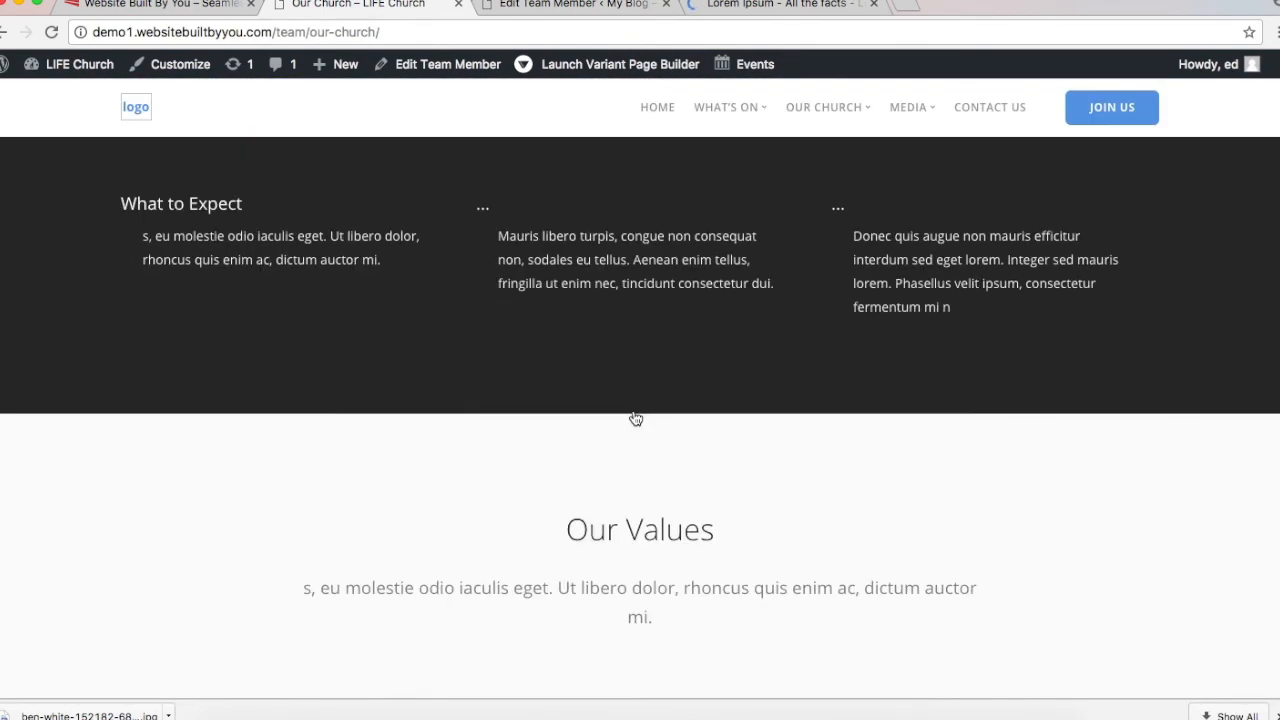
pyautogui.scroll(3, 635, 418)
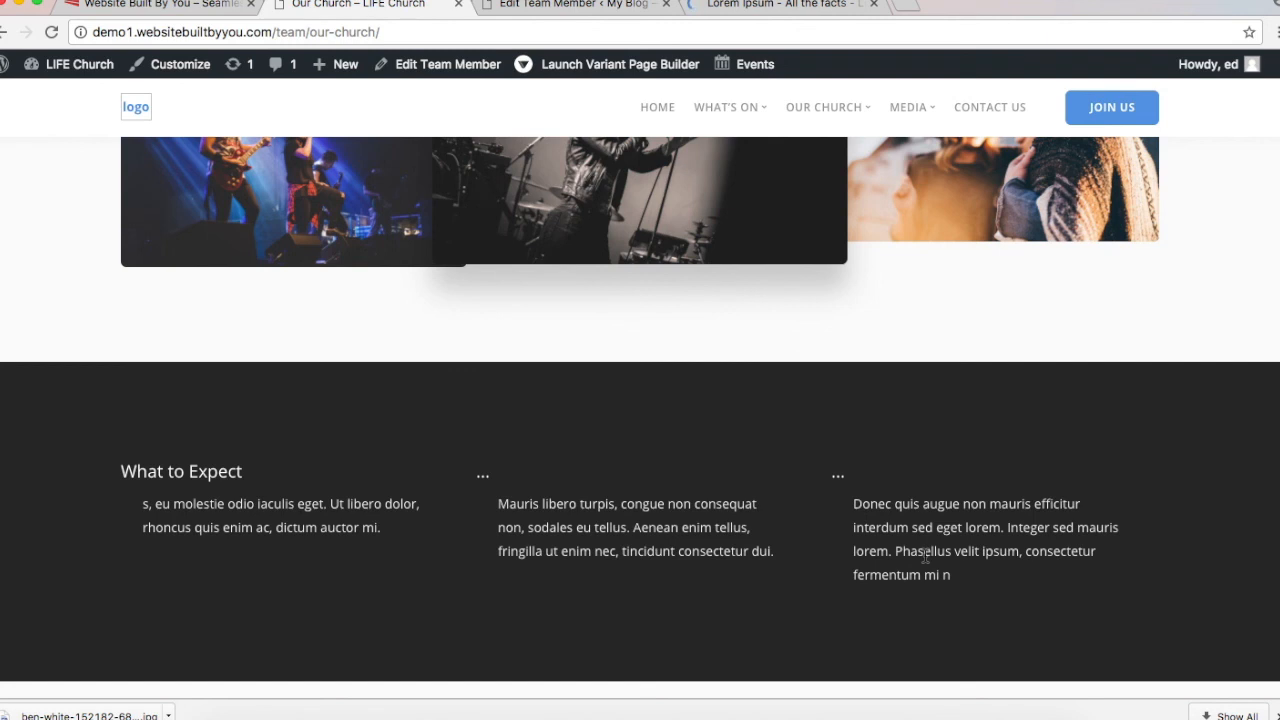
pyautogui.scroll(-5, 924, 556)
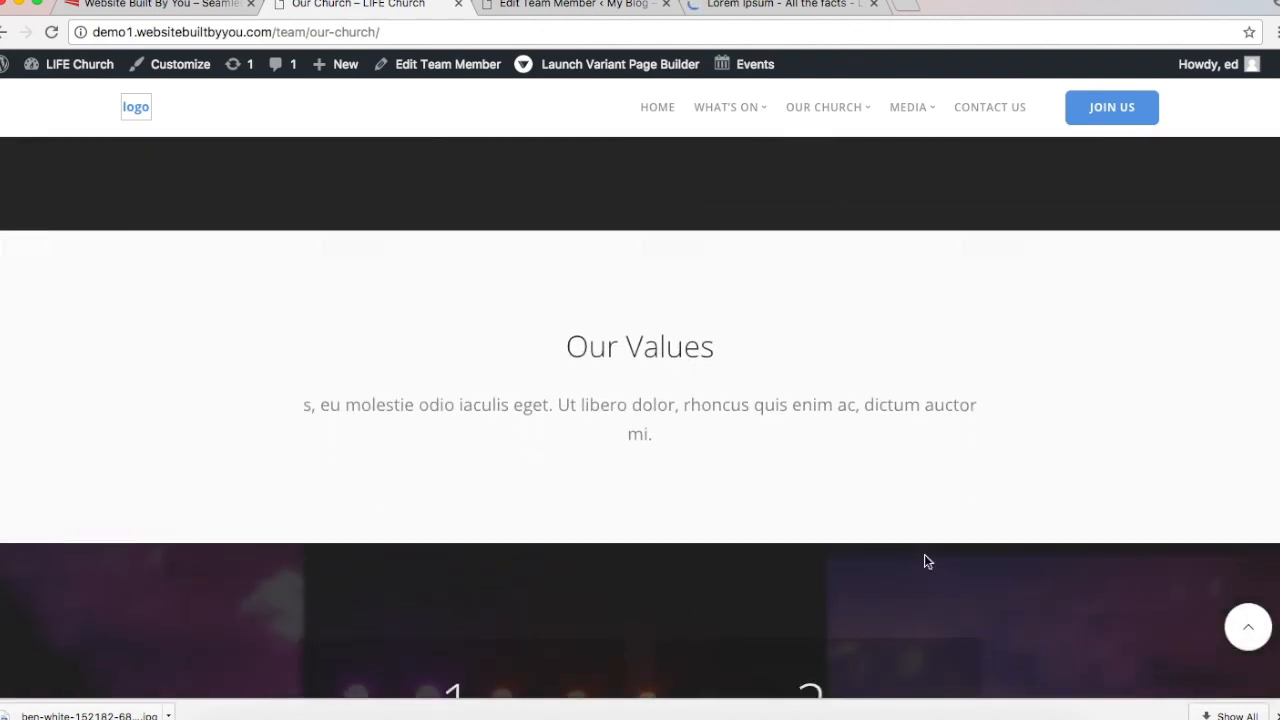
pyautogui.scroll(3, 924, 556)
pyautogui.scroll(2, 925, 561)
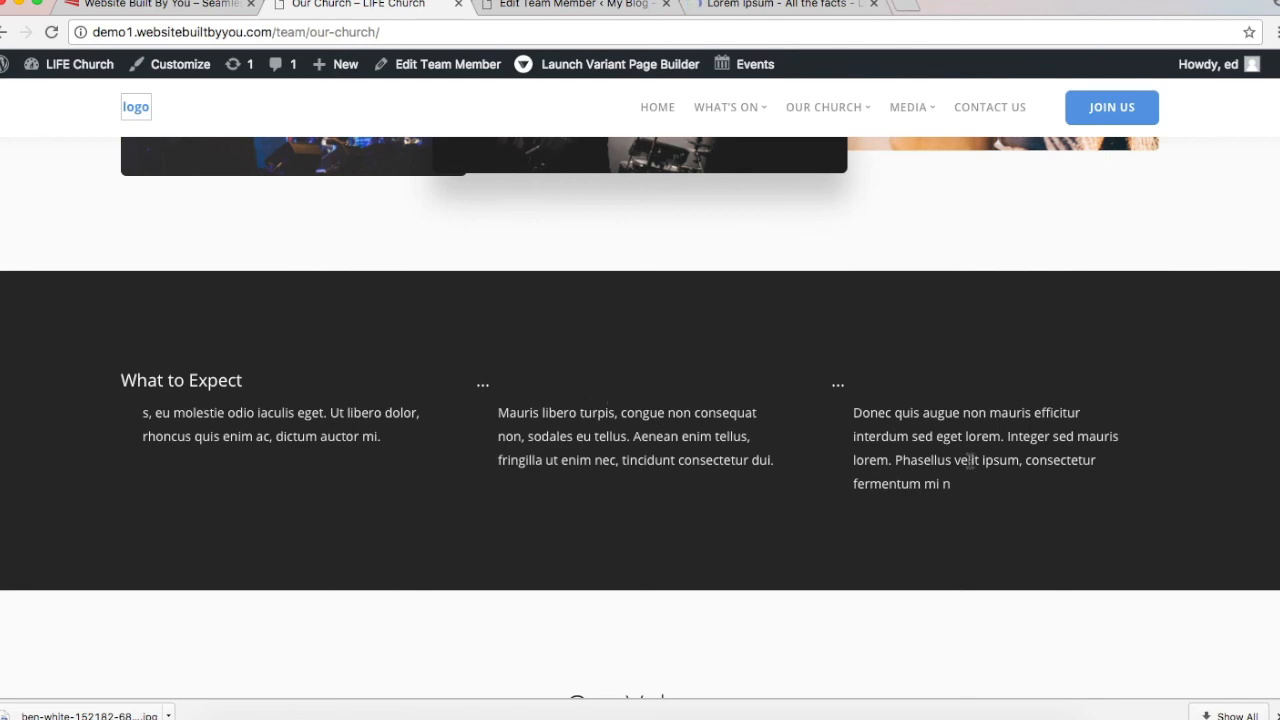
pyautogui.scroll(10, 969, 460)
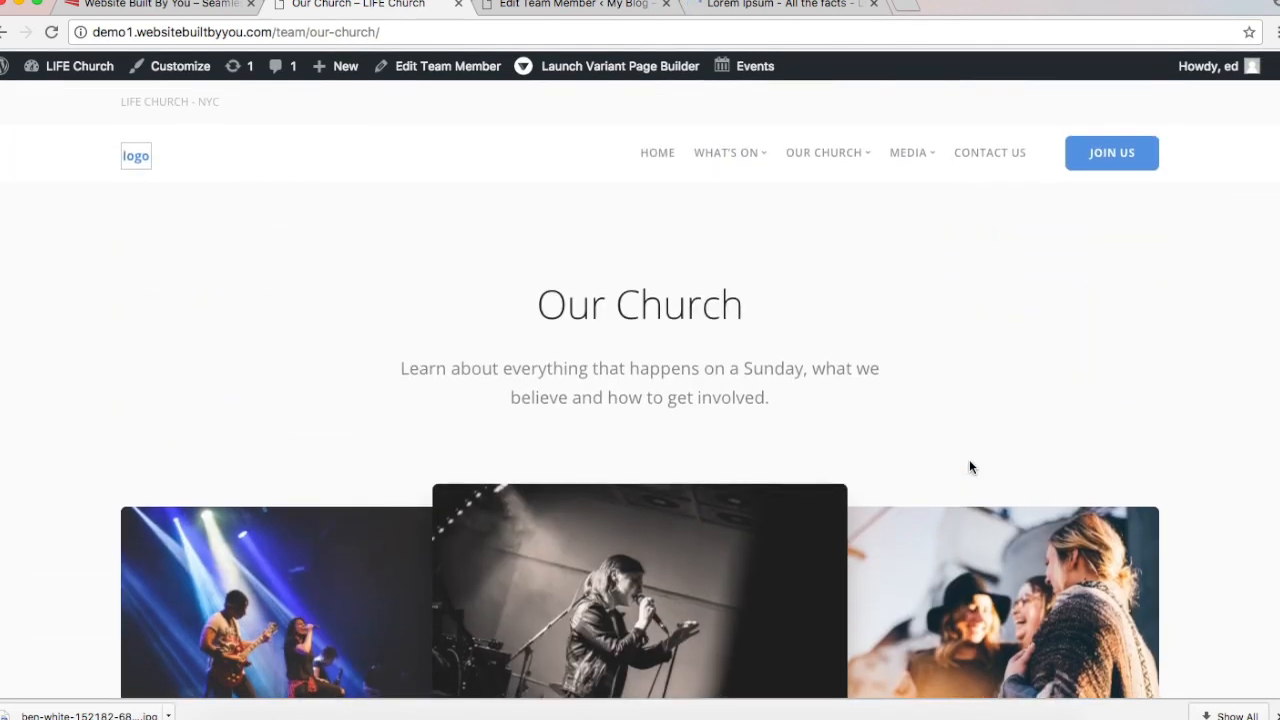
pyautogui.scroll(-8, 969, 467)
pyautogui.scroll(4, 969, 467)
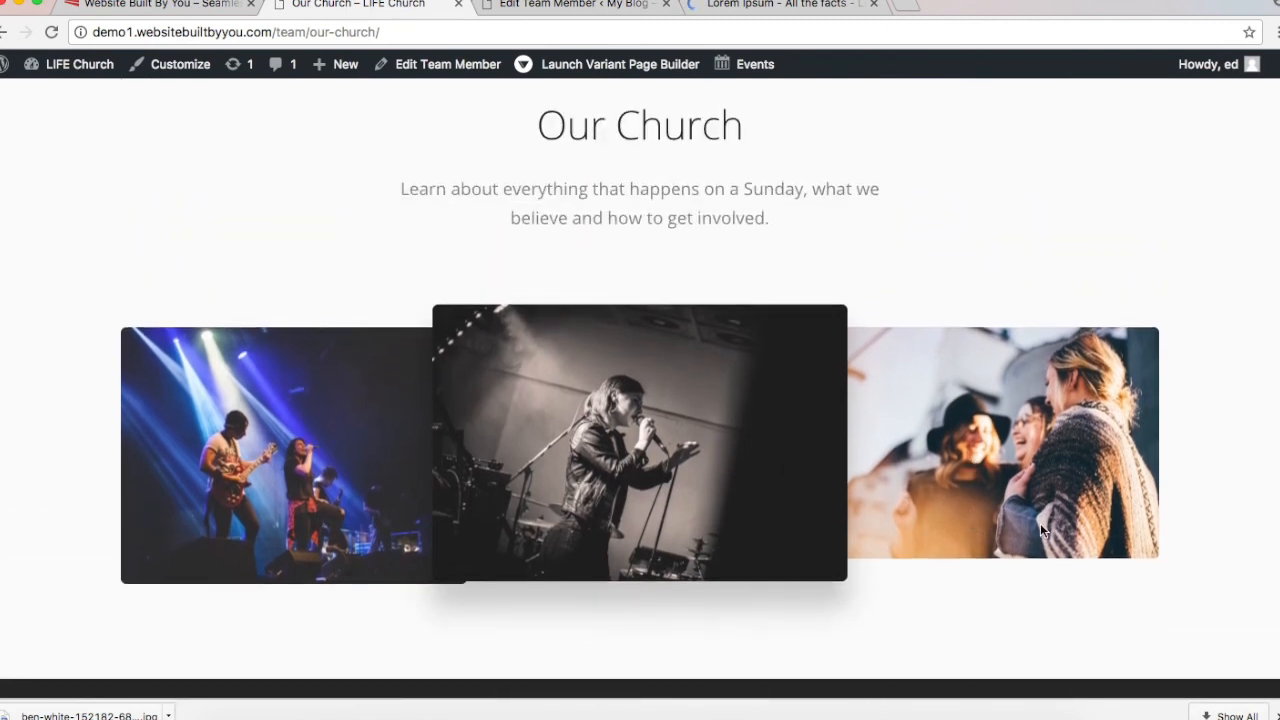
pyautogui.scroll(-4, 1040, 530)
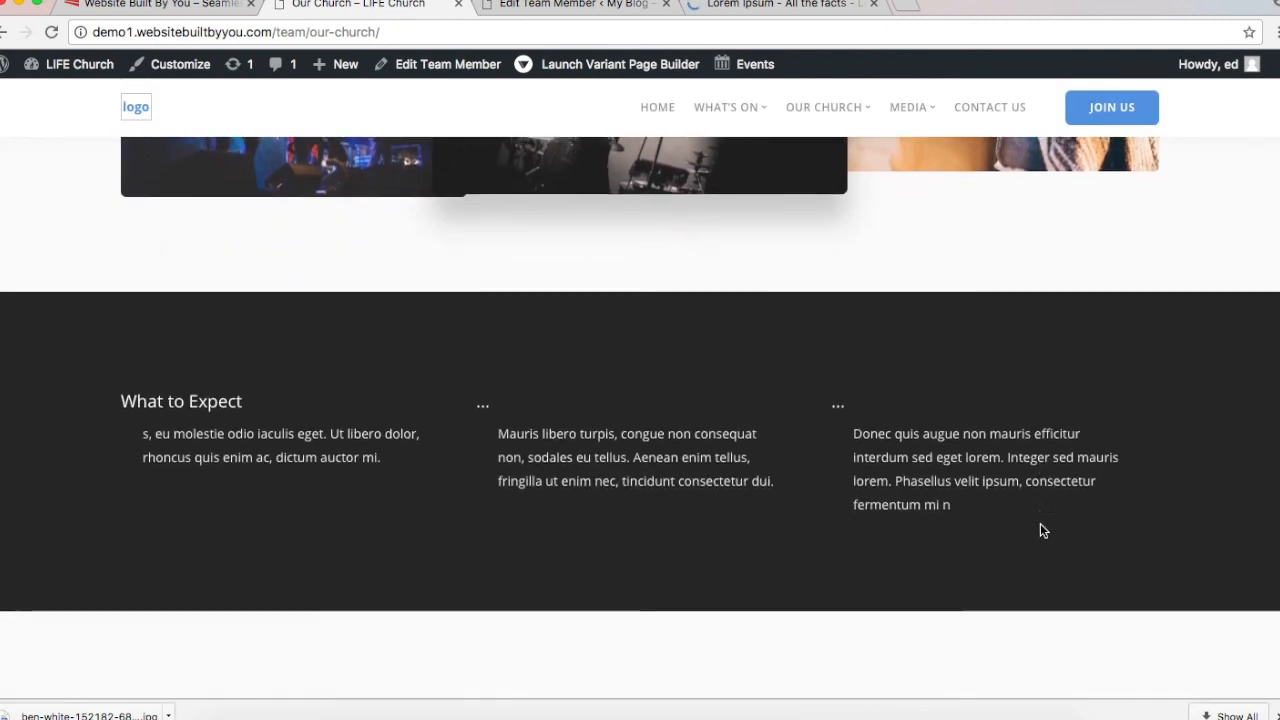
pyautogui.scroll(-4, 1003, 526)
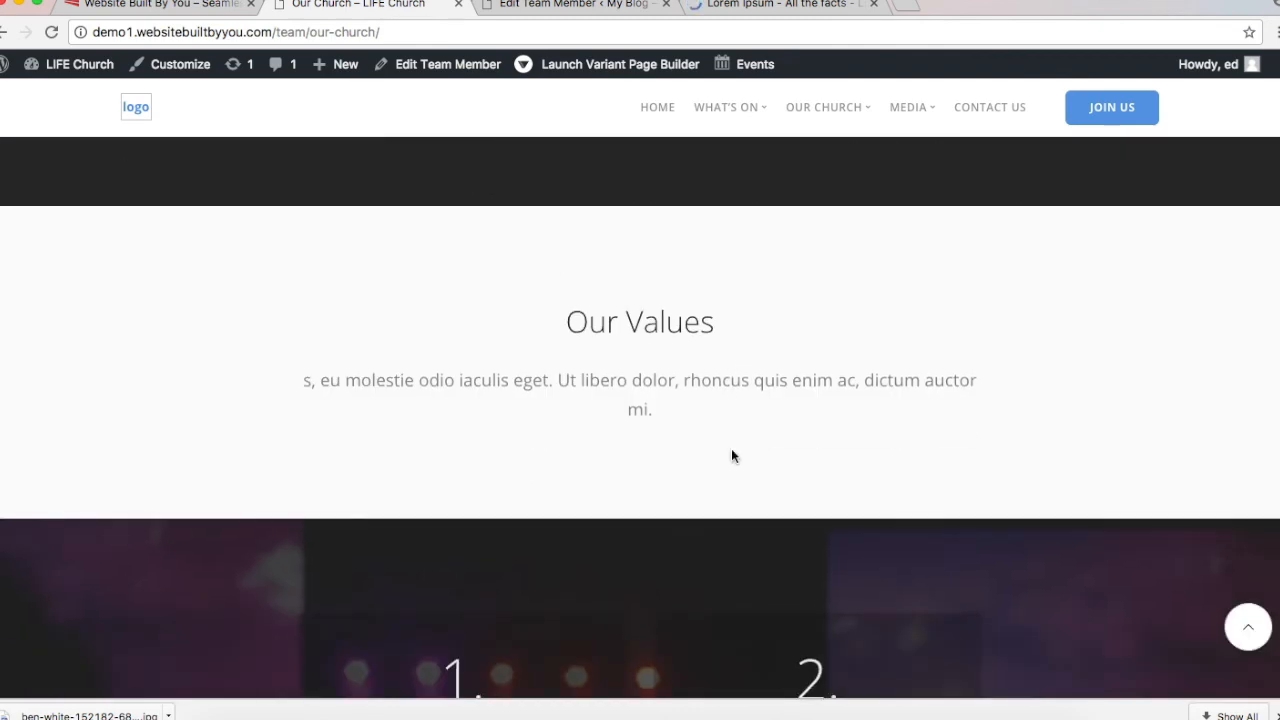
pyautogui.scroll(-3, 734, 387)
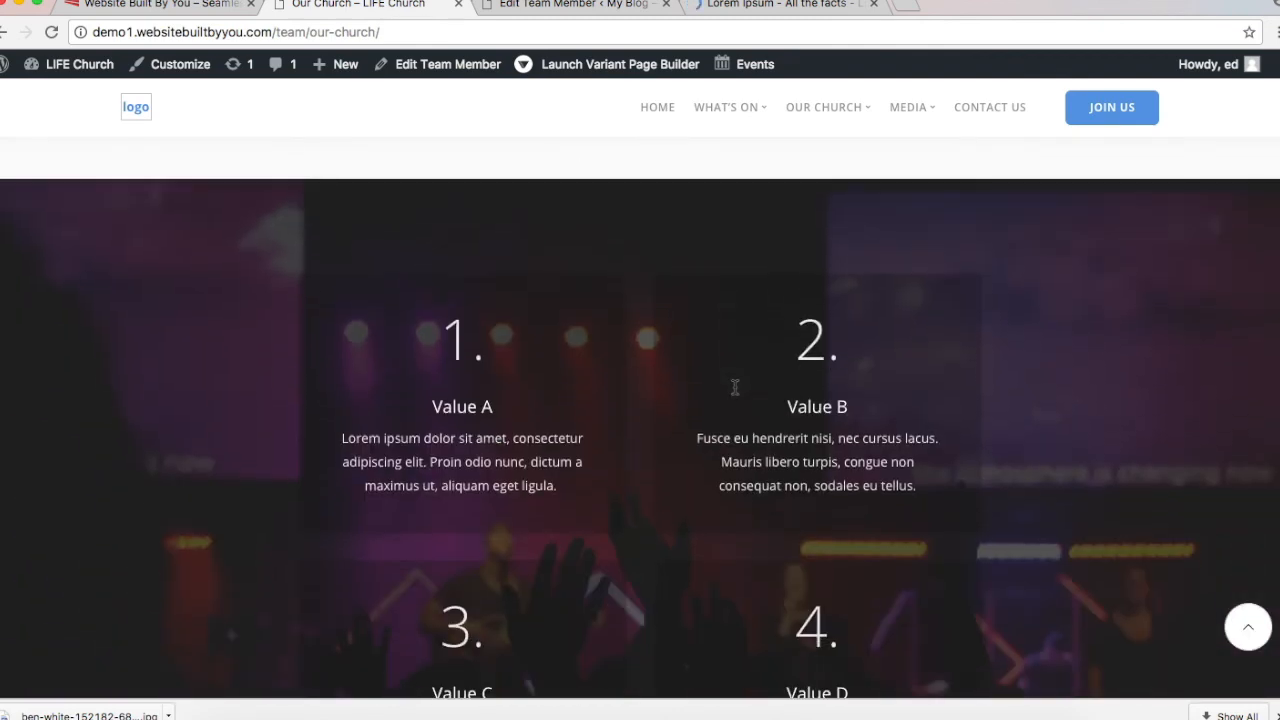
pyautogui.scroll(-1, 745, 583)
pyautogui.scroll(-1, 745, 583)
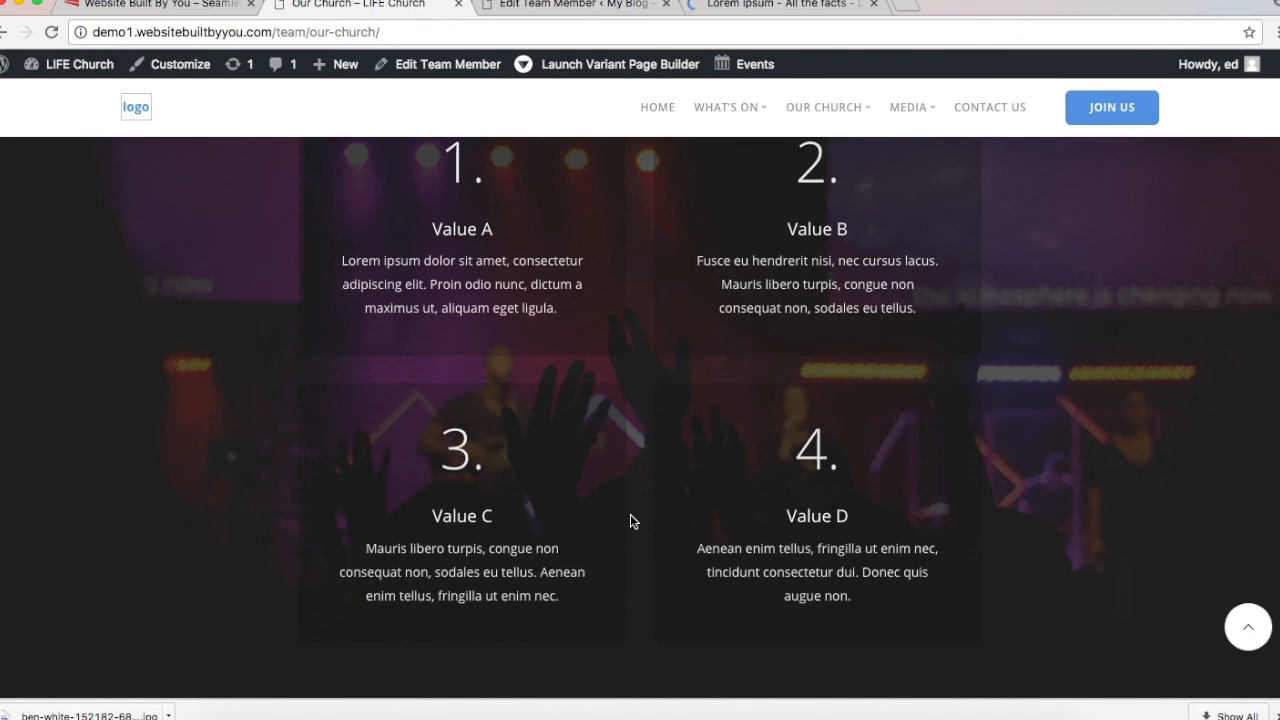
pyautogui.scroll(-3, 630, 521)
pyautogui.scroll(-1, 630, 521)
pyautogui.scroll(2, 648, 500)
pyautogui.scroll(-4, 620, 400)
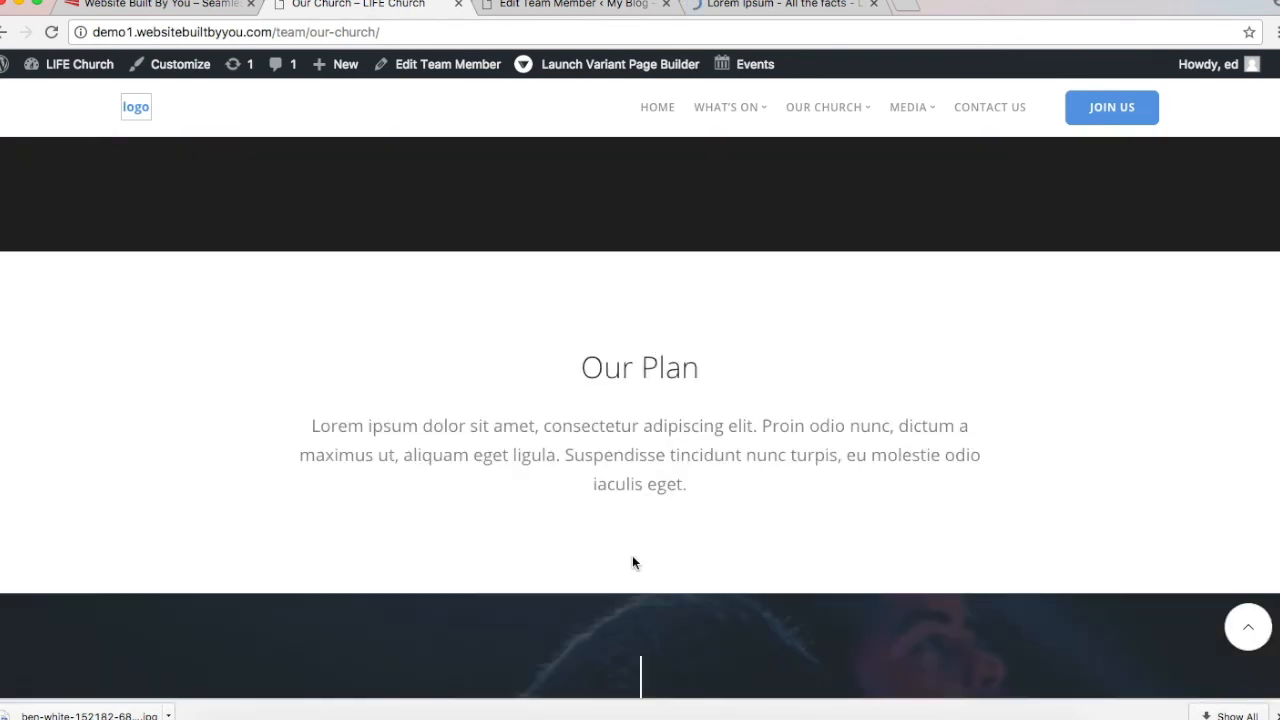
pyautogui.scroll(-5, 632, 562)
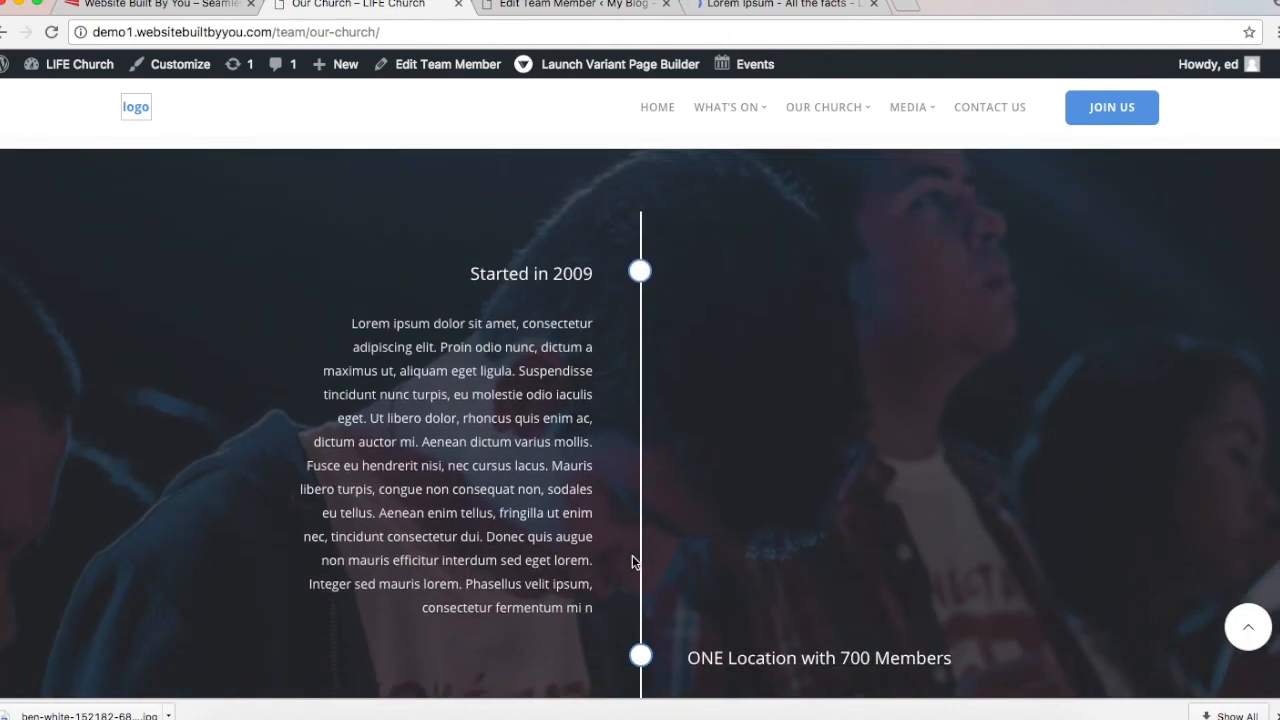
pyautogui.scroll(-3, 603, 337)
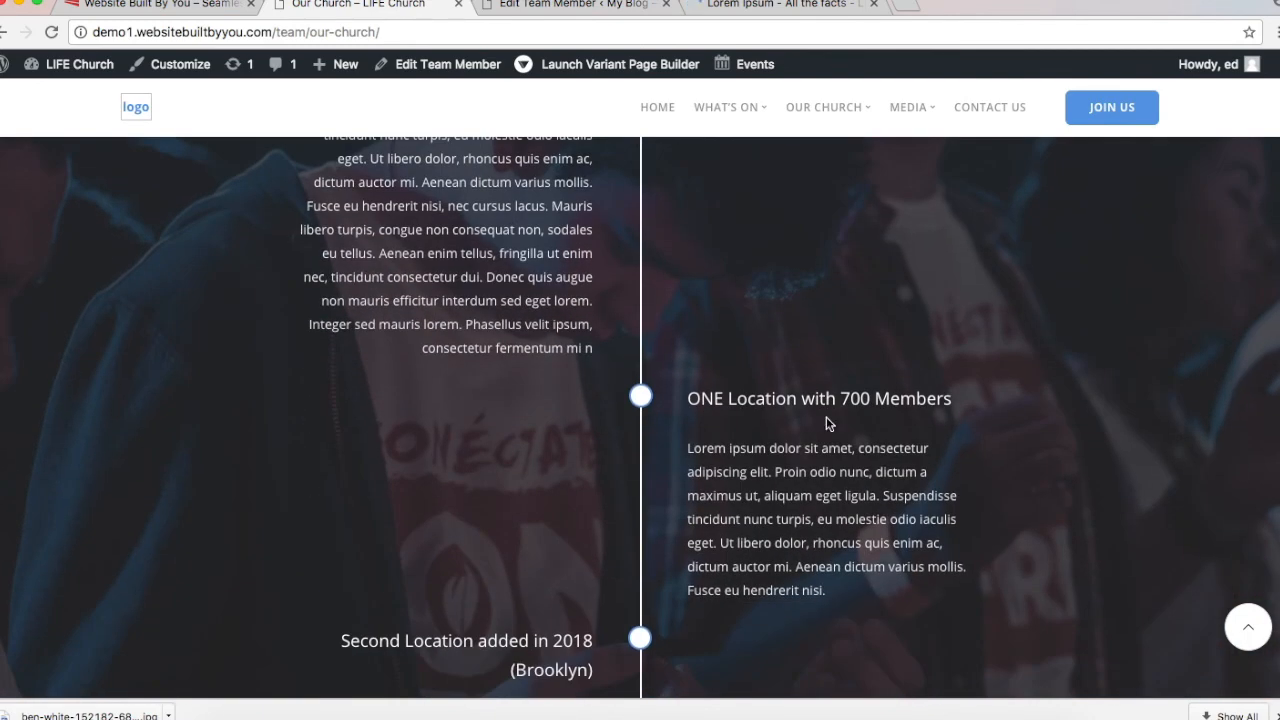
pyautogui.scroll(-2, 862, 528)
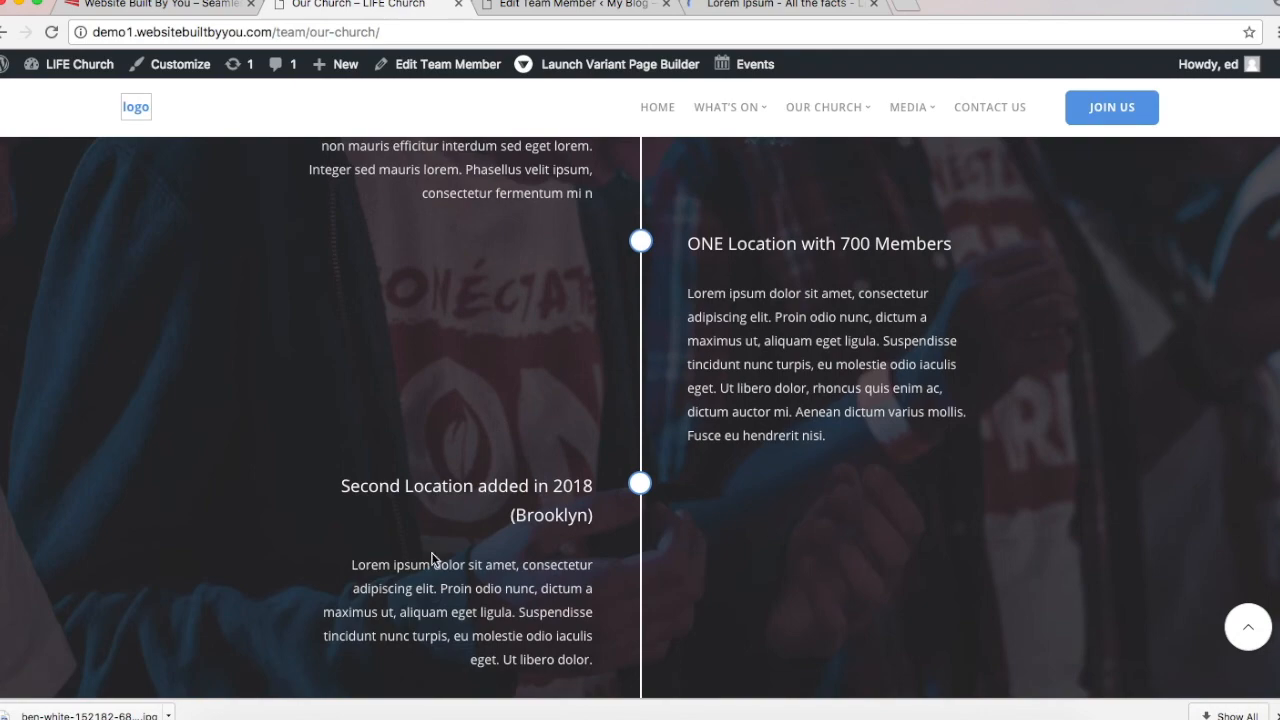
pyautogui.scroll(-3, 556, 533)
pyautogui.scroll(12, 556, 533)
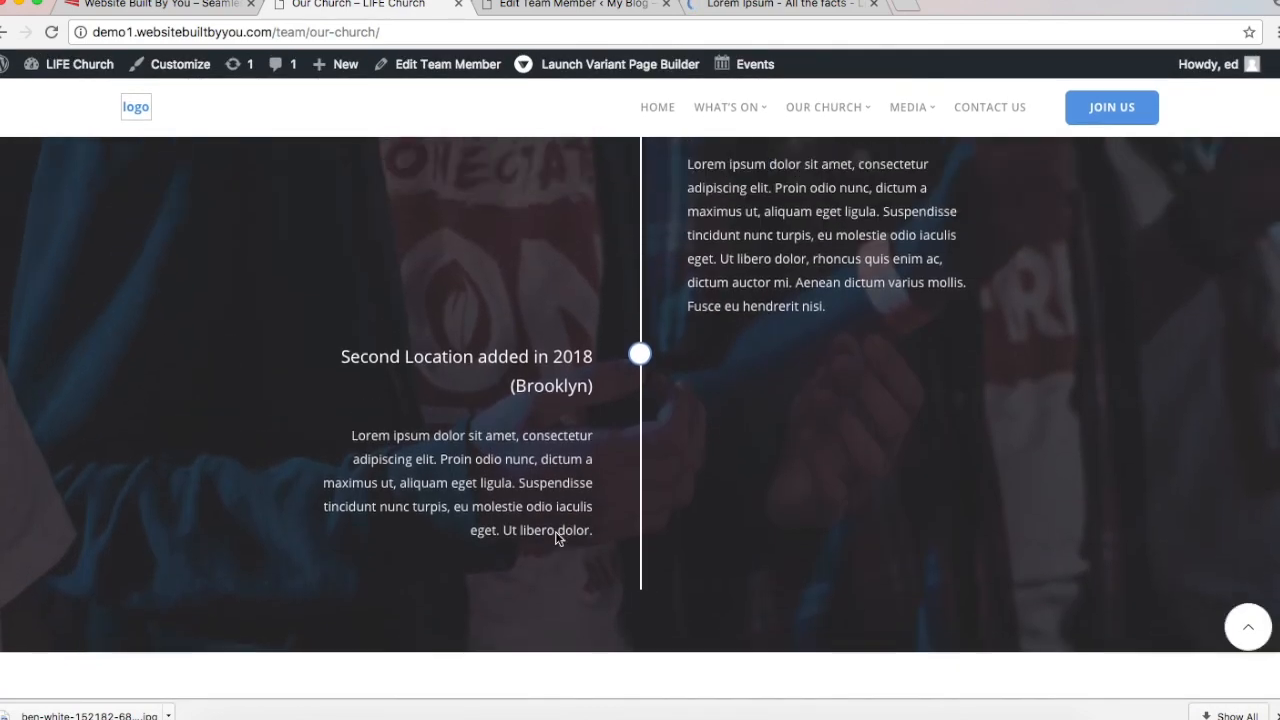
pyautogui.scroll(10, 557, 538)
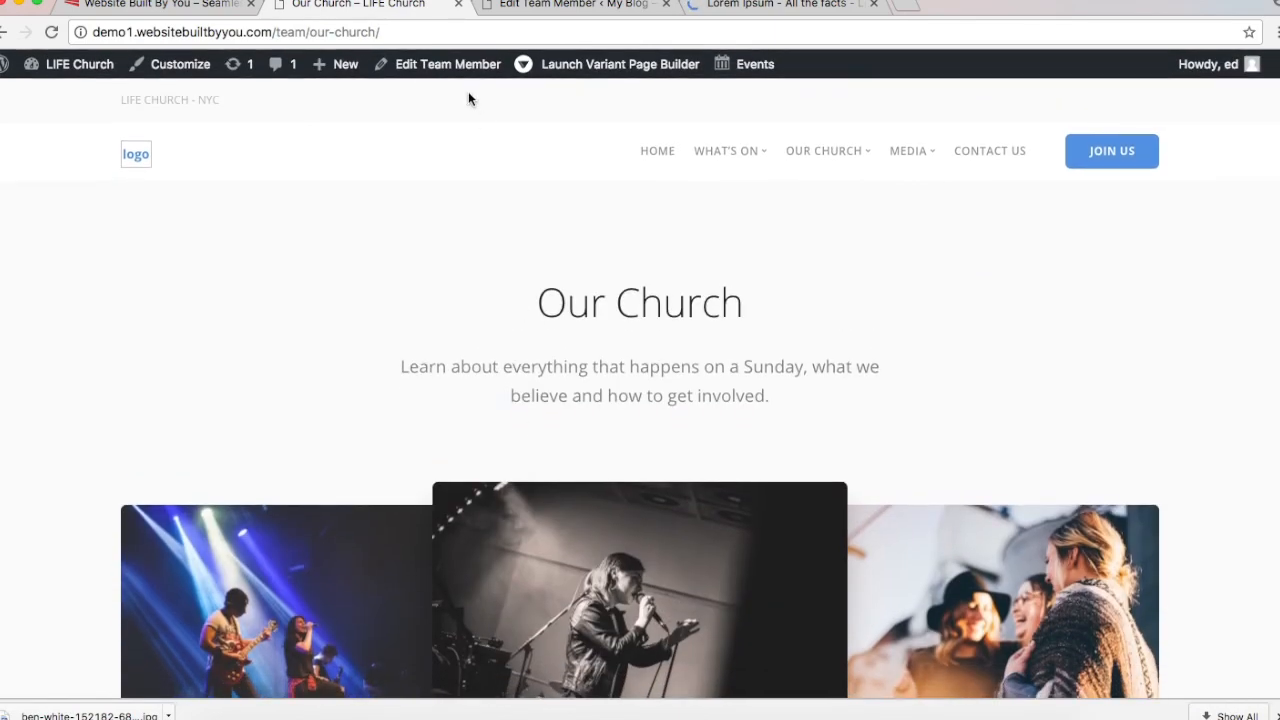
pyautogui.moveTo(732, 164)
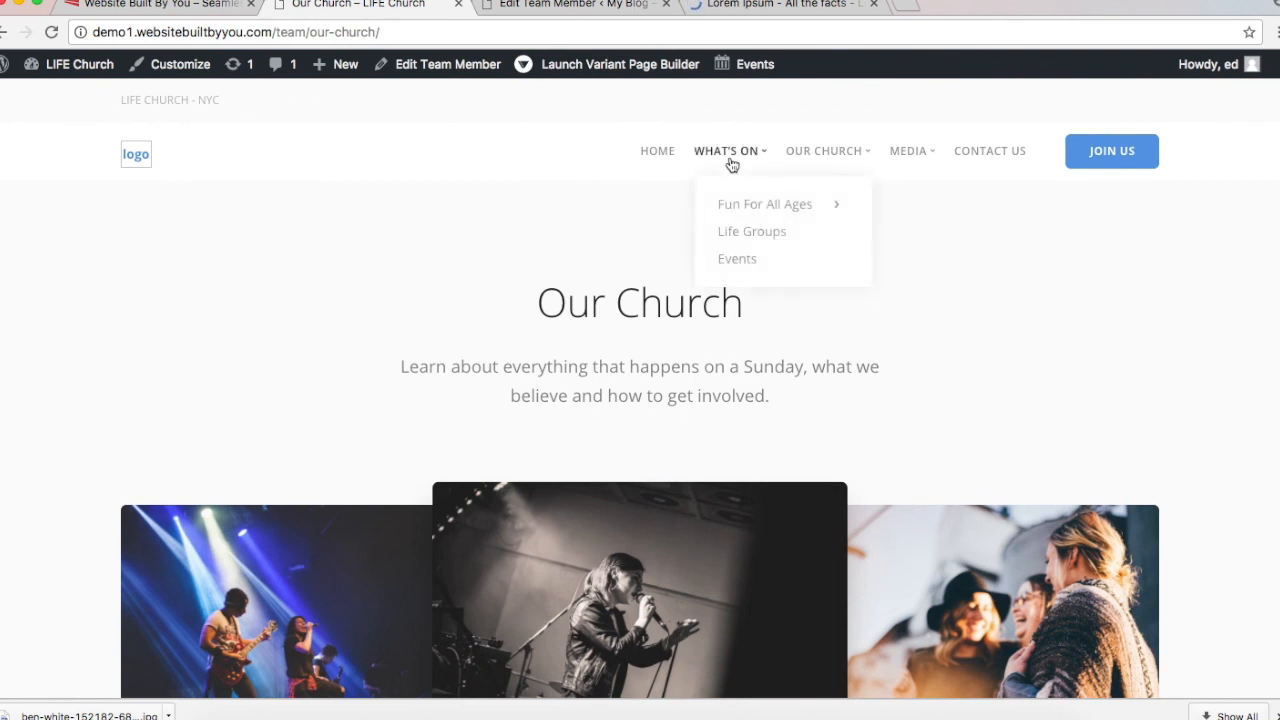
# Step: Open Life Groups from the WHAT'S ON menu and review its heading, tagline and three photos
pyautogui.click(769, 231)
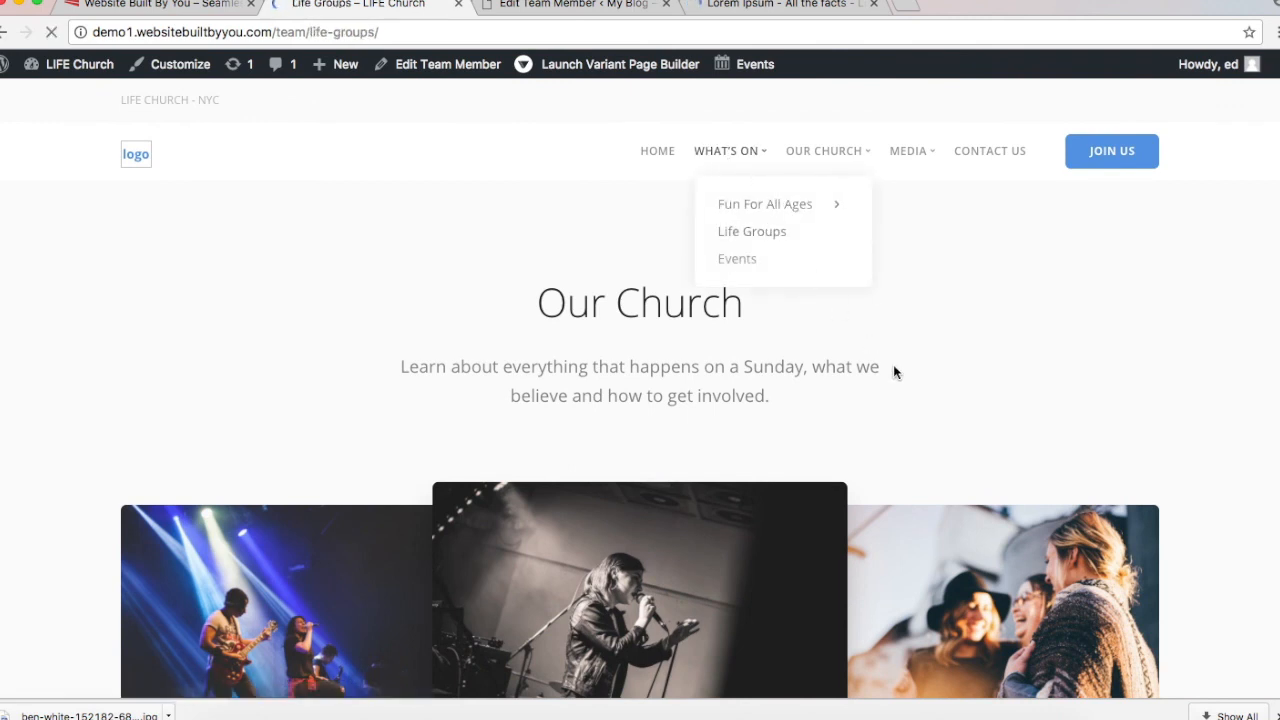
pyautogui.scroll(-2, 893, 372)
pyautogui.scroll(-6, 894, 371)
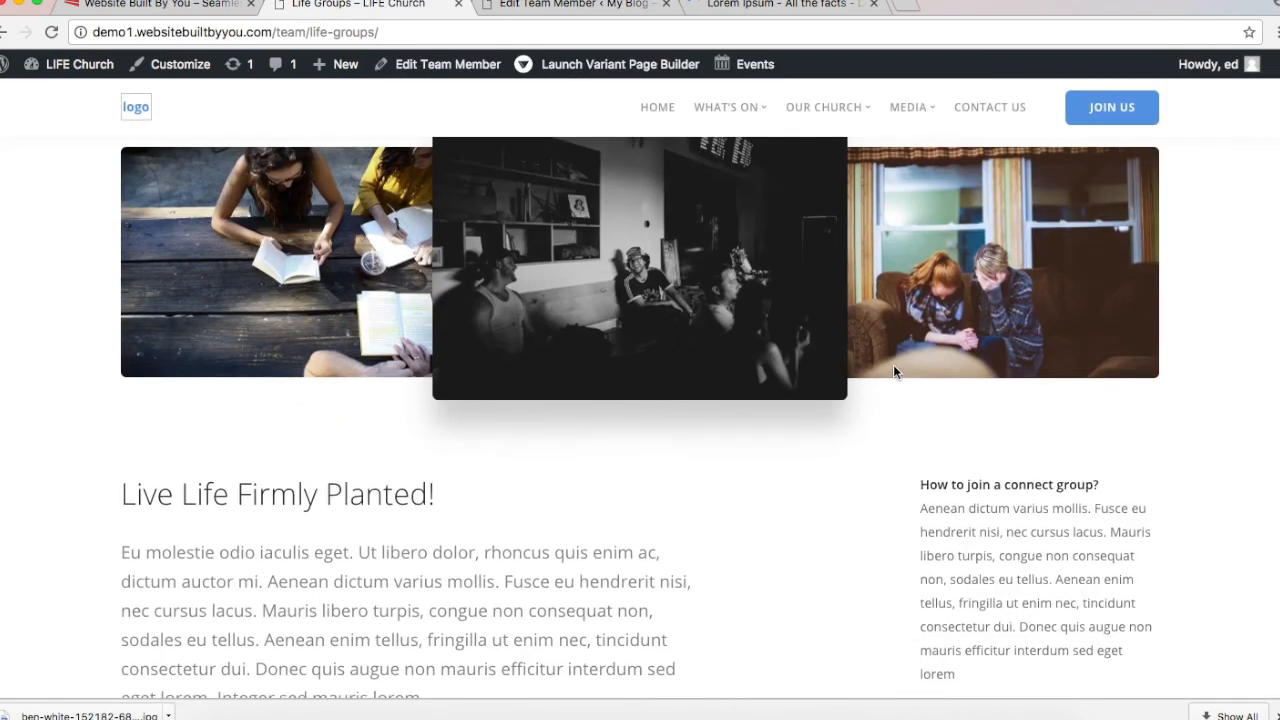
pyautogui.scroll(8, 894, 372)
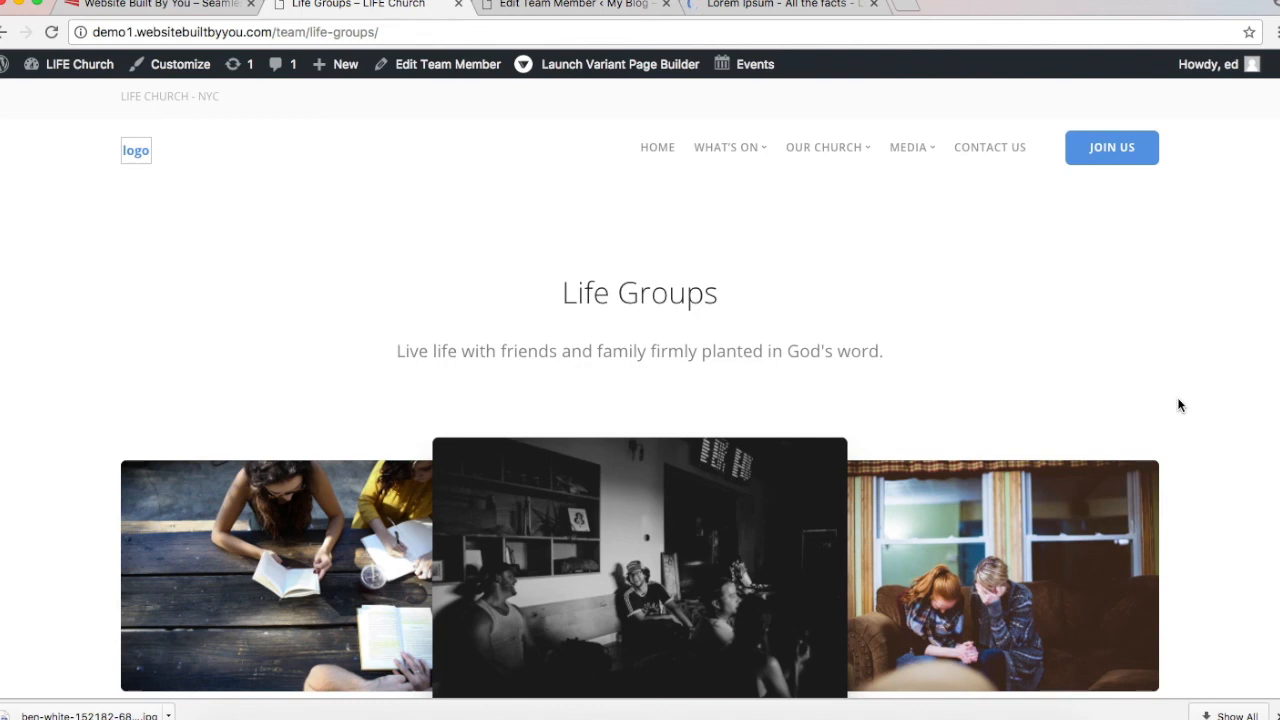
pyautogui.scroll(-5, 1177, 405)
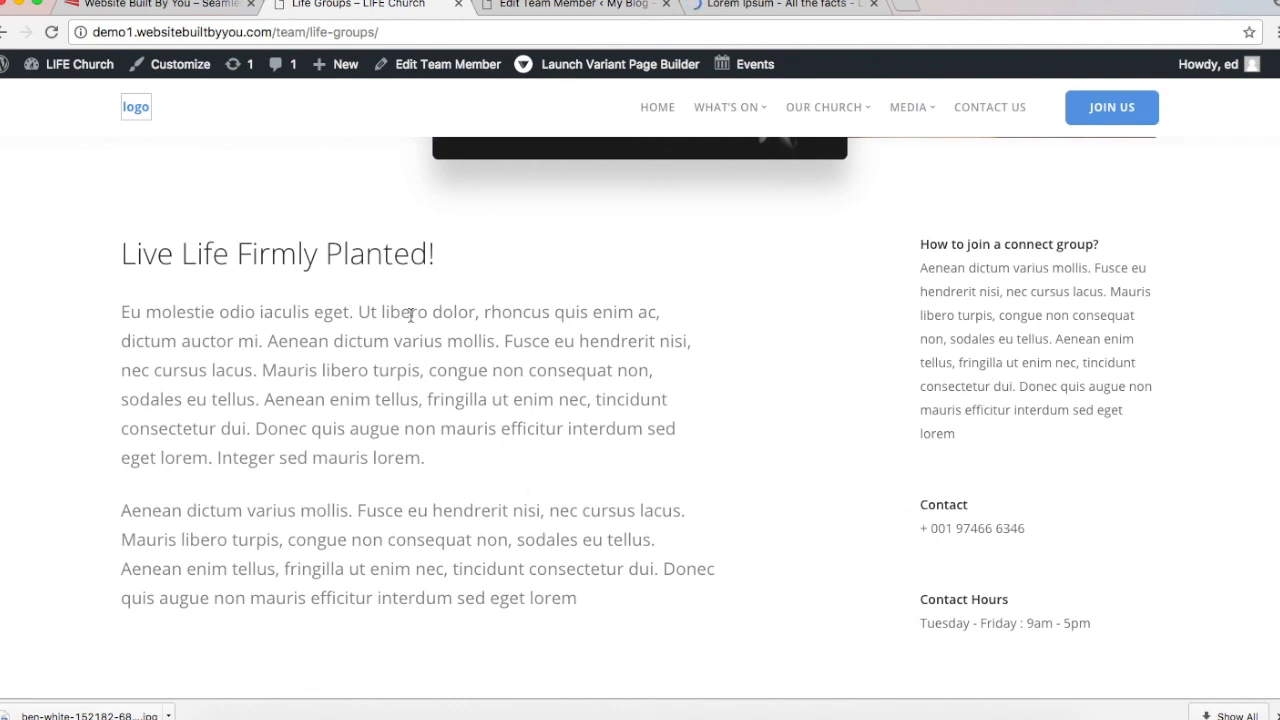
pyautogui.scroll(1, 410, 315)
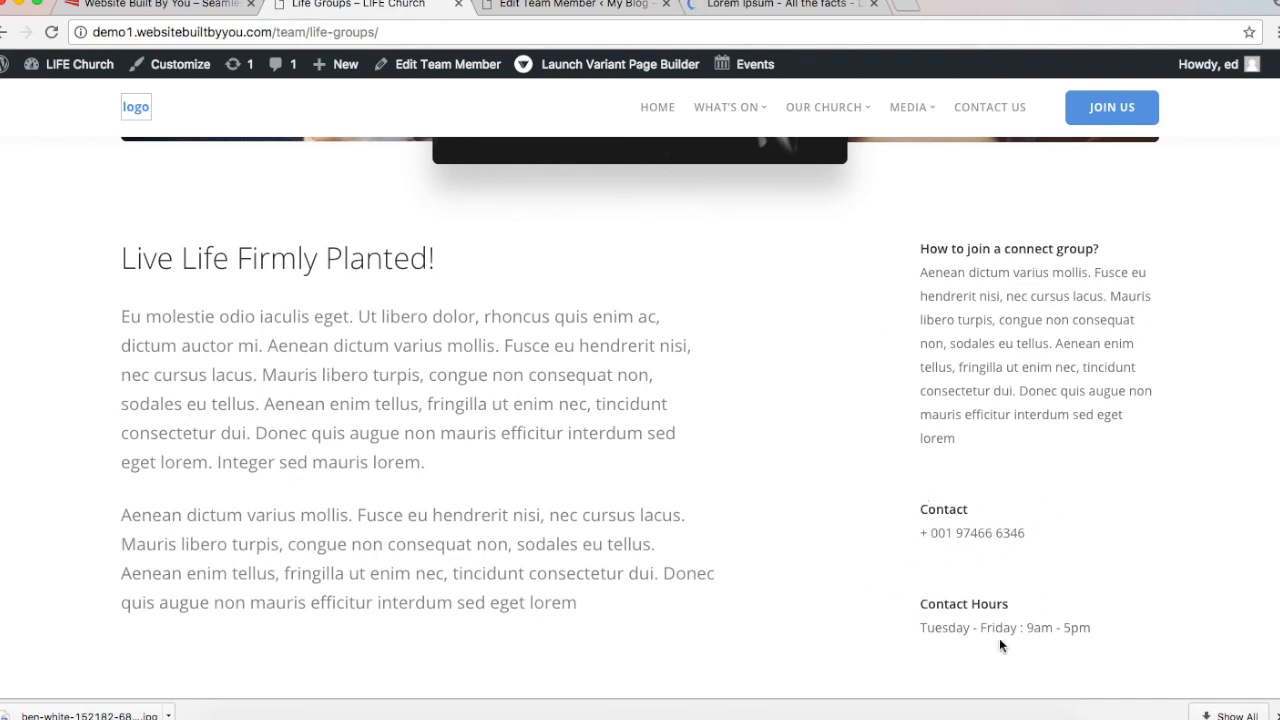
pyautogui.scroll(-3, 903, 595)
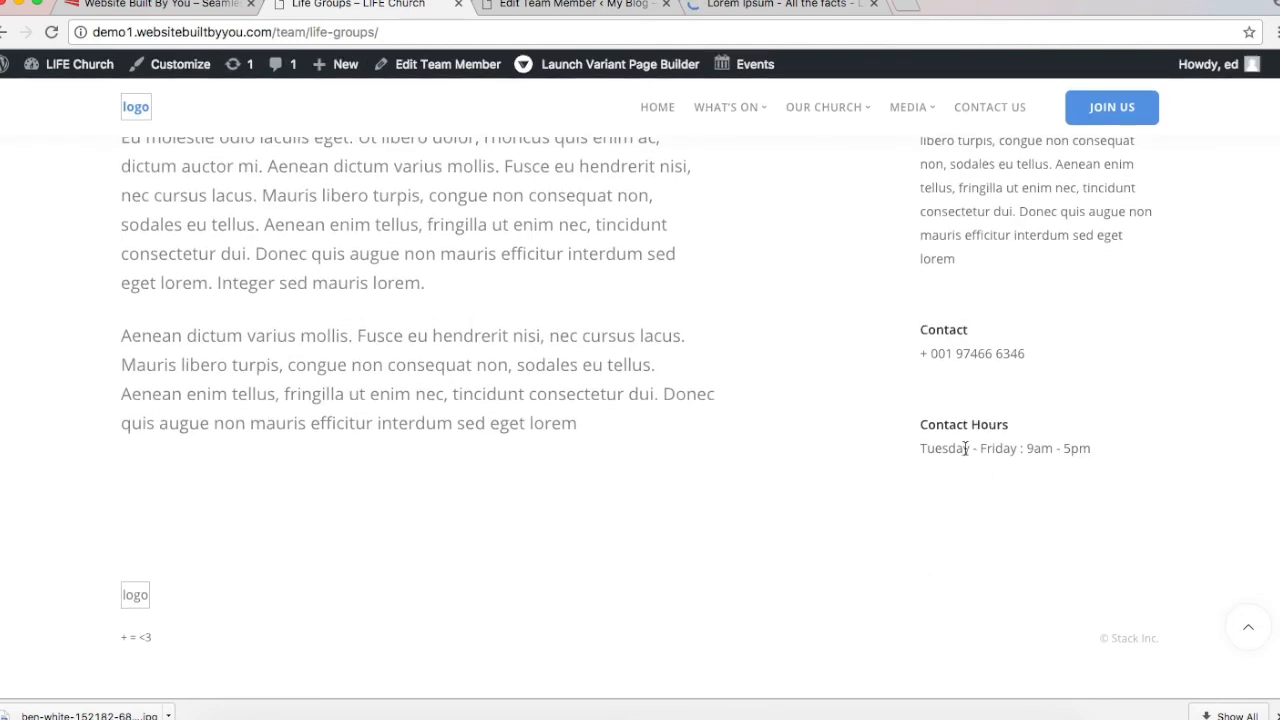
pyautogui.scroll(10, 968, 485)
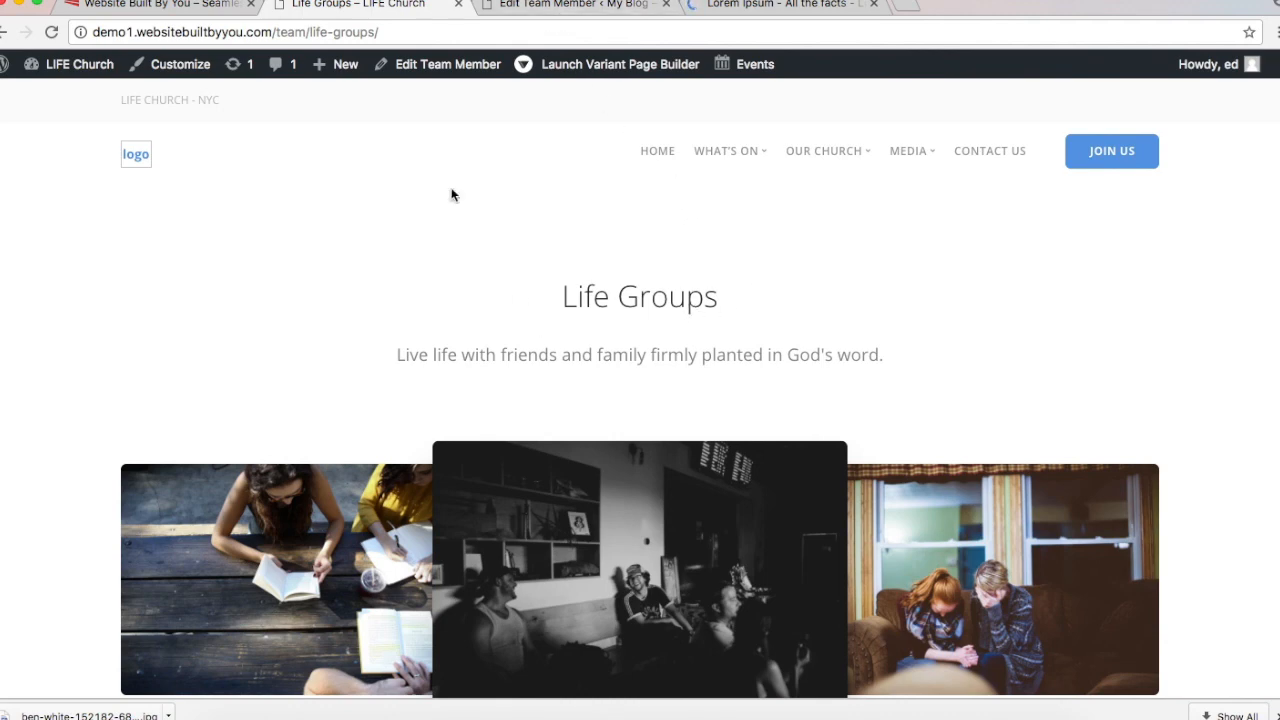
pyautogui.moveTo(729, 156)
pyautogui.moveTo(748, 212)
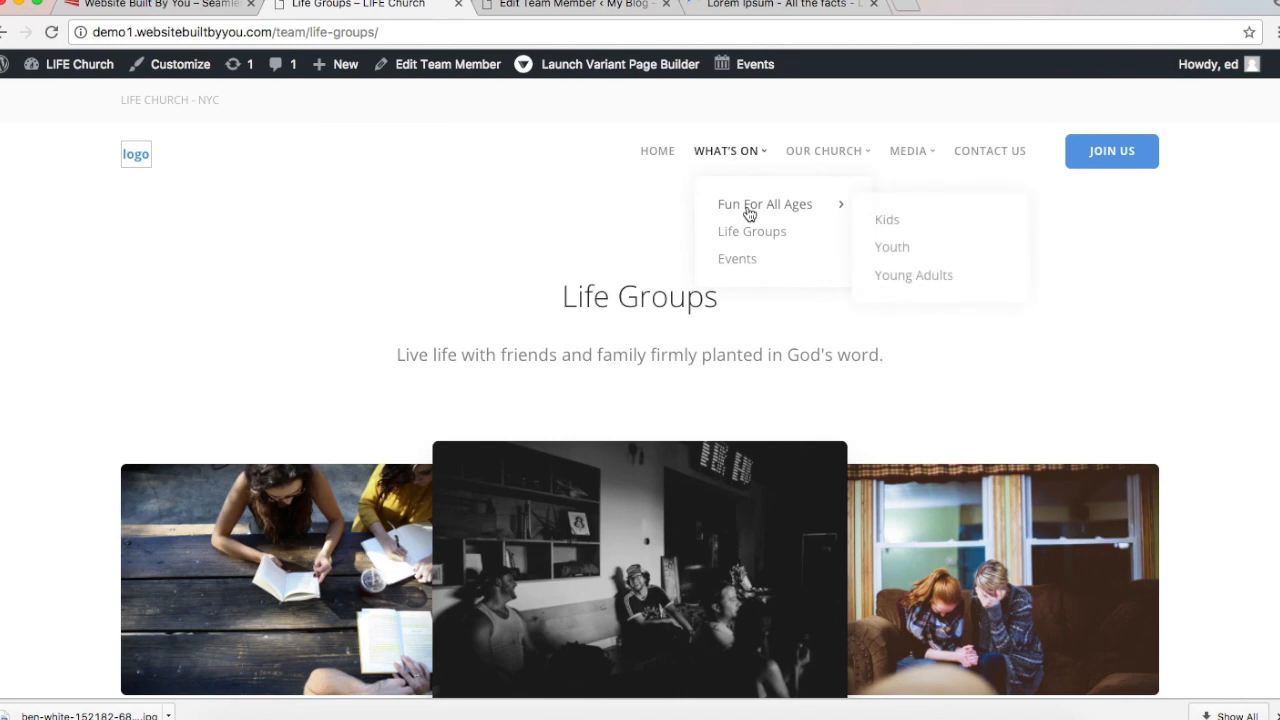
# Step: Go to the church site's home page and open the Fun For All Ages card
pyautogui.click(658, 156)
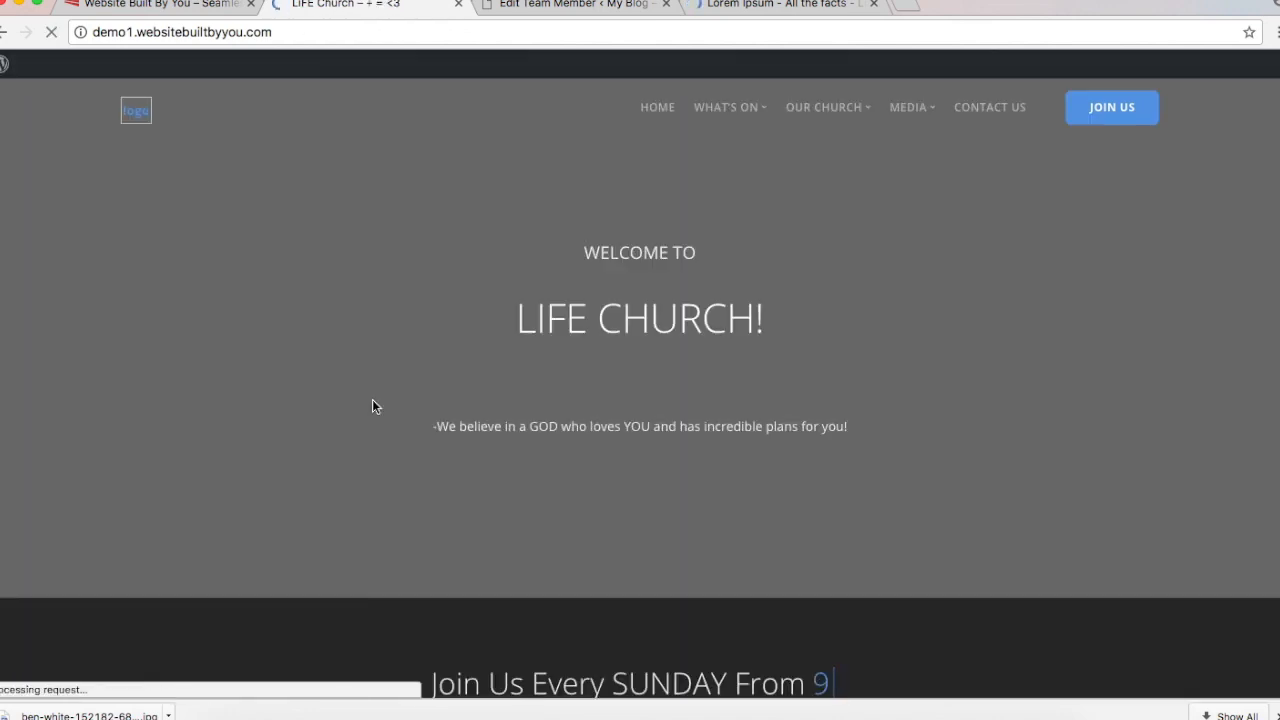
pyautogui.scroll(-2, 374, 402)
pyautogui.scroll(-4, 373, 405)
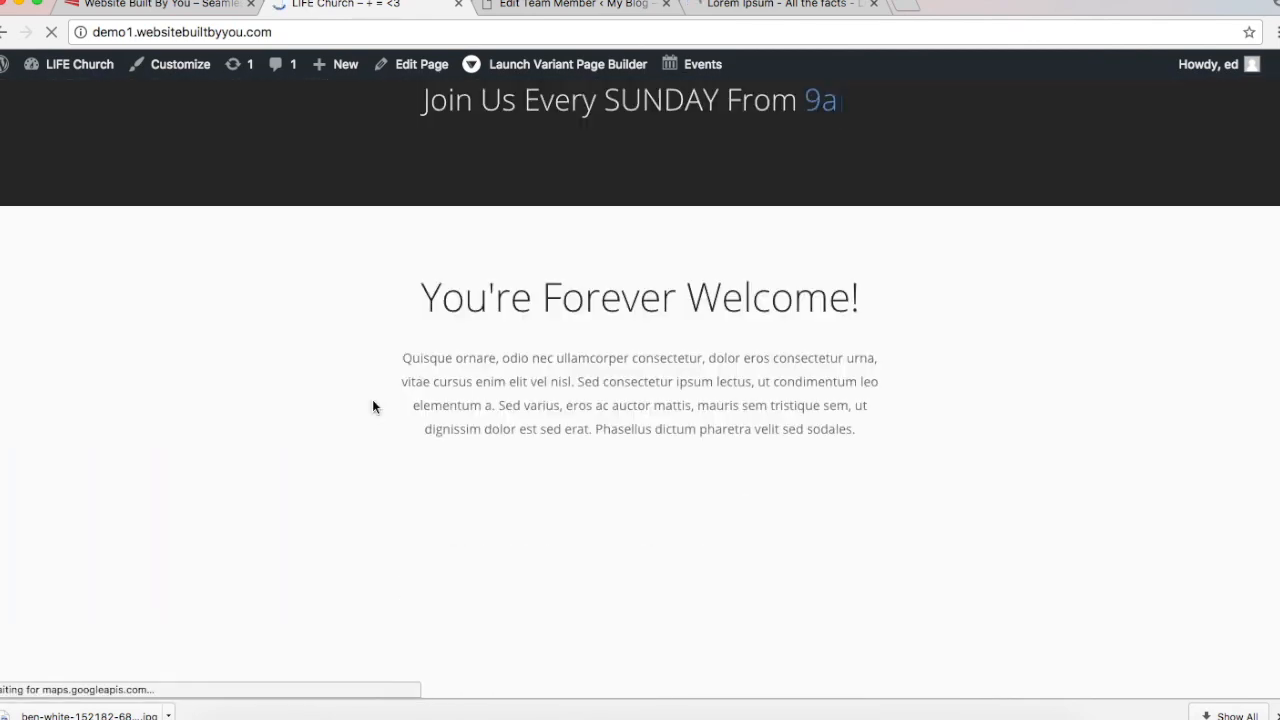
pyautogui.scroll(-4, 373, 405)
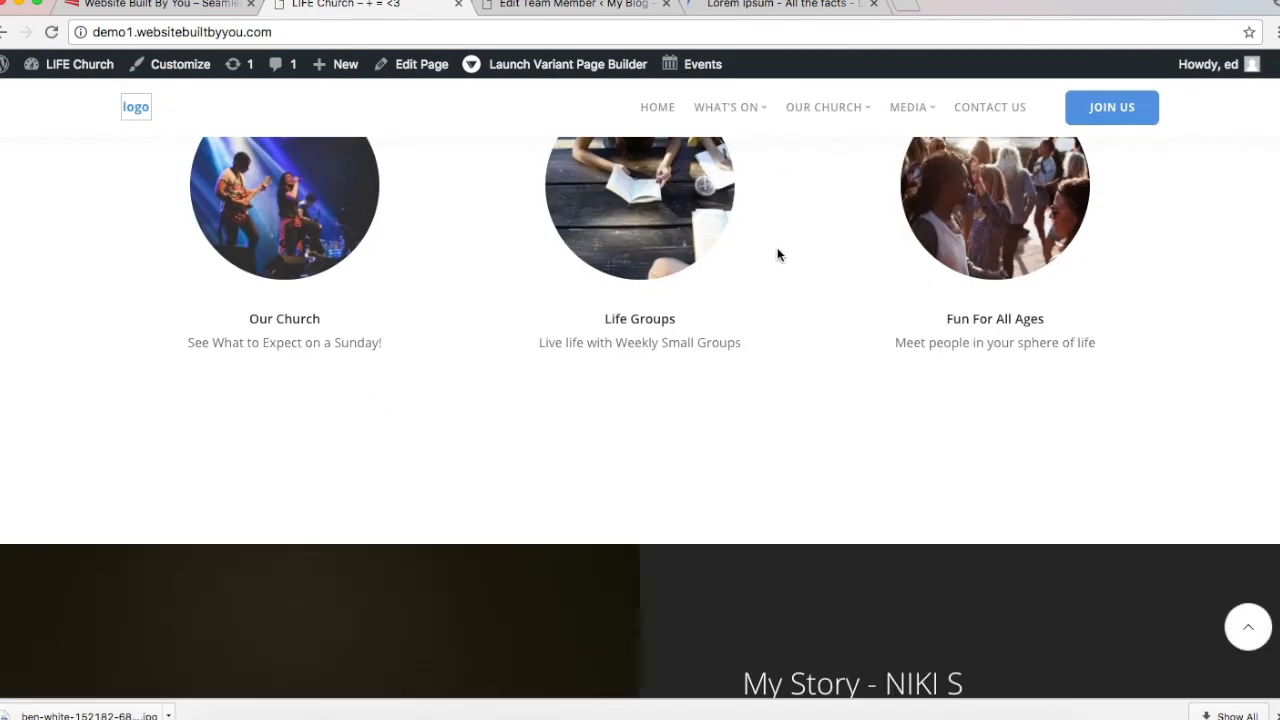
pyautogui.click(941, 224)
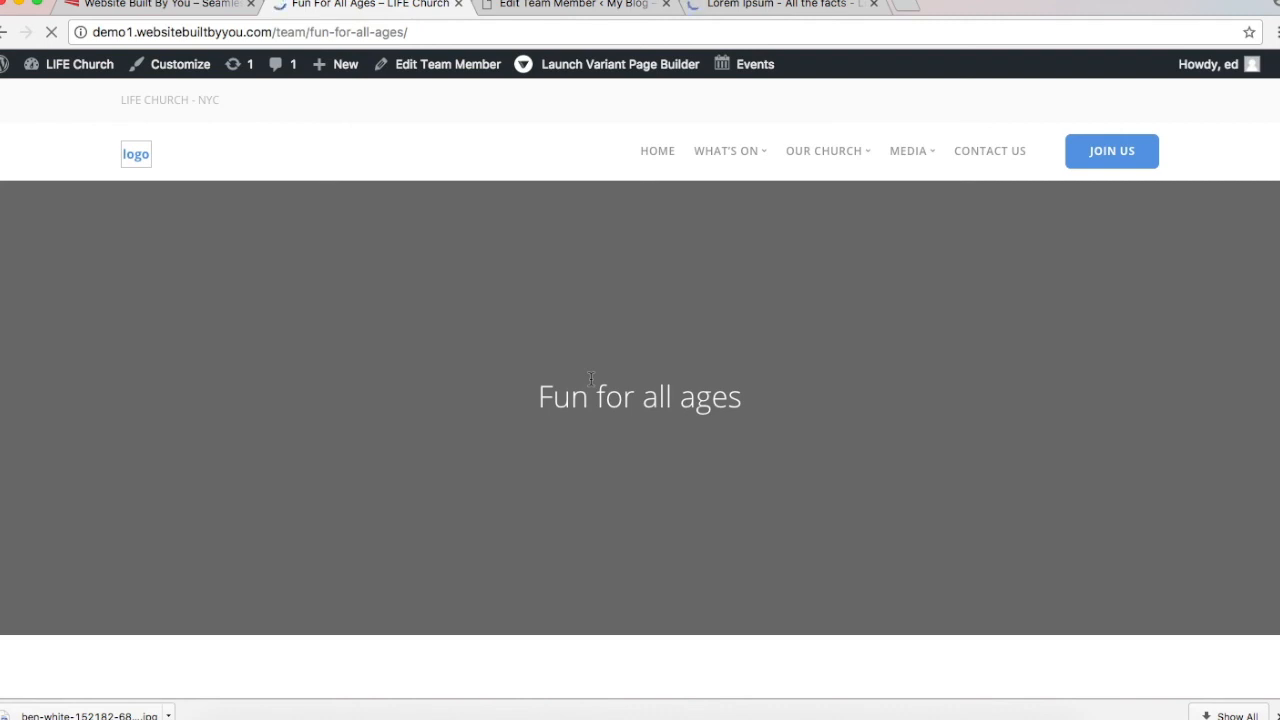
pyautogui.scroll(-1, 591, 379)
pyautogui.scroll(-3, 591, 379)
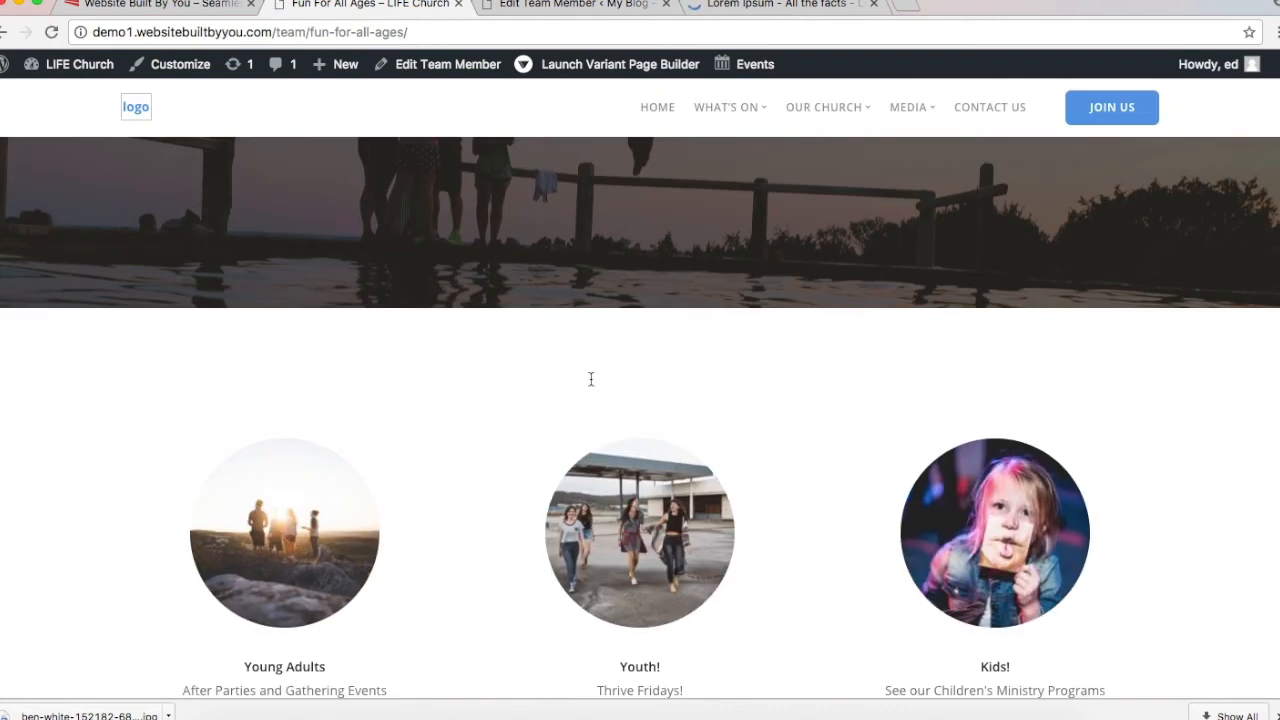
pyautogui.scroll(-3, 591, 379)
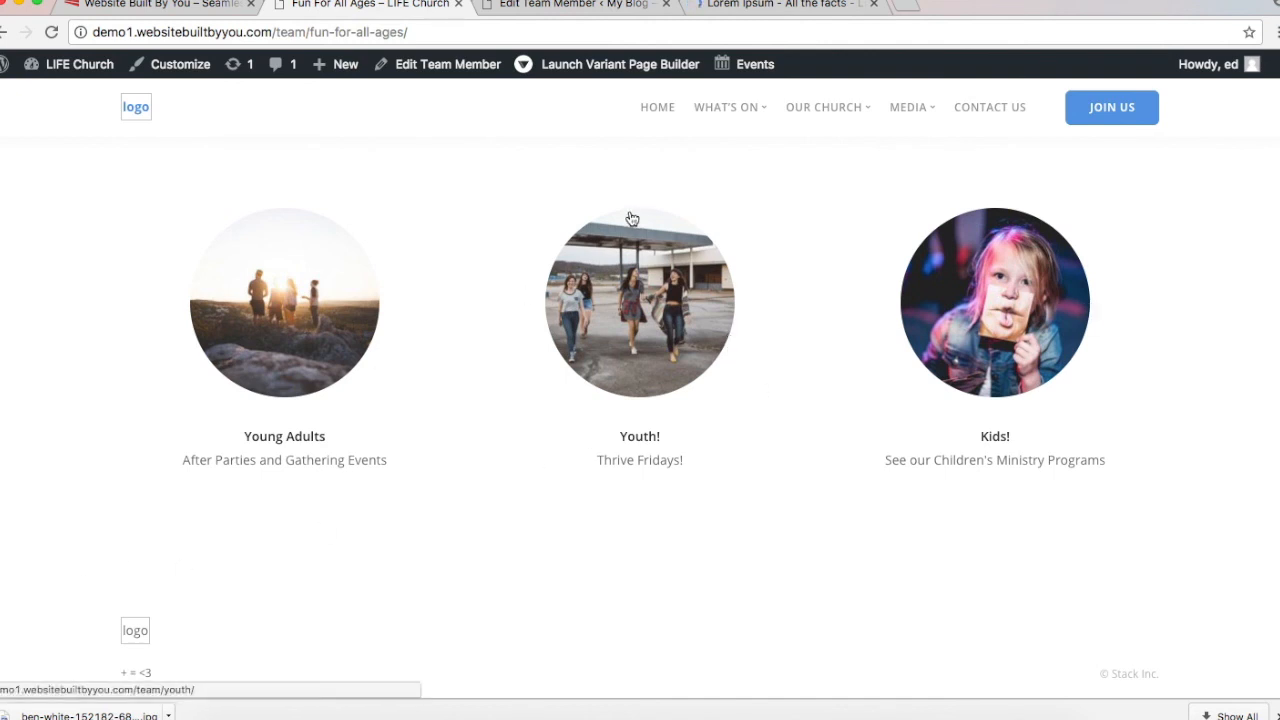
# Step: Look over the Young Adults page, then go back to Fun For All Ages
pyautogui.click(309, 280)
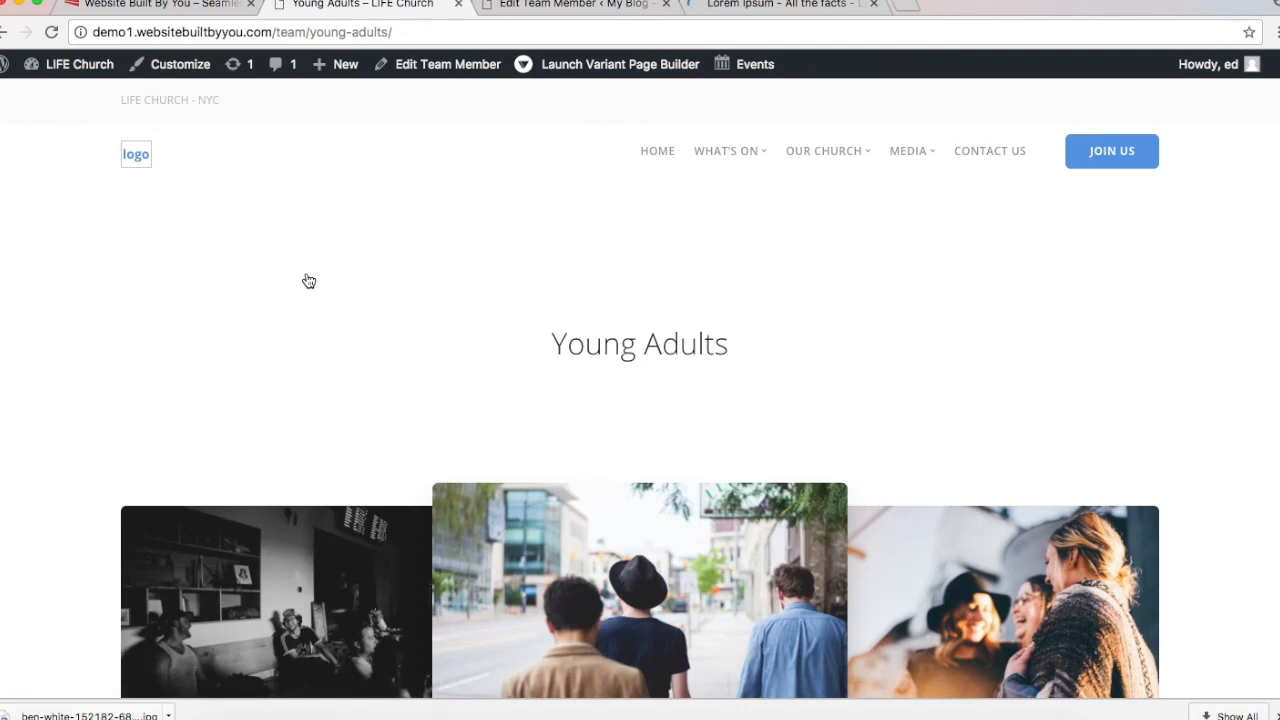
pyautogui.scroll(-10, 309, 281)
pyautogui.scroll(5, 309, 281)
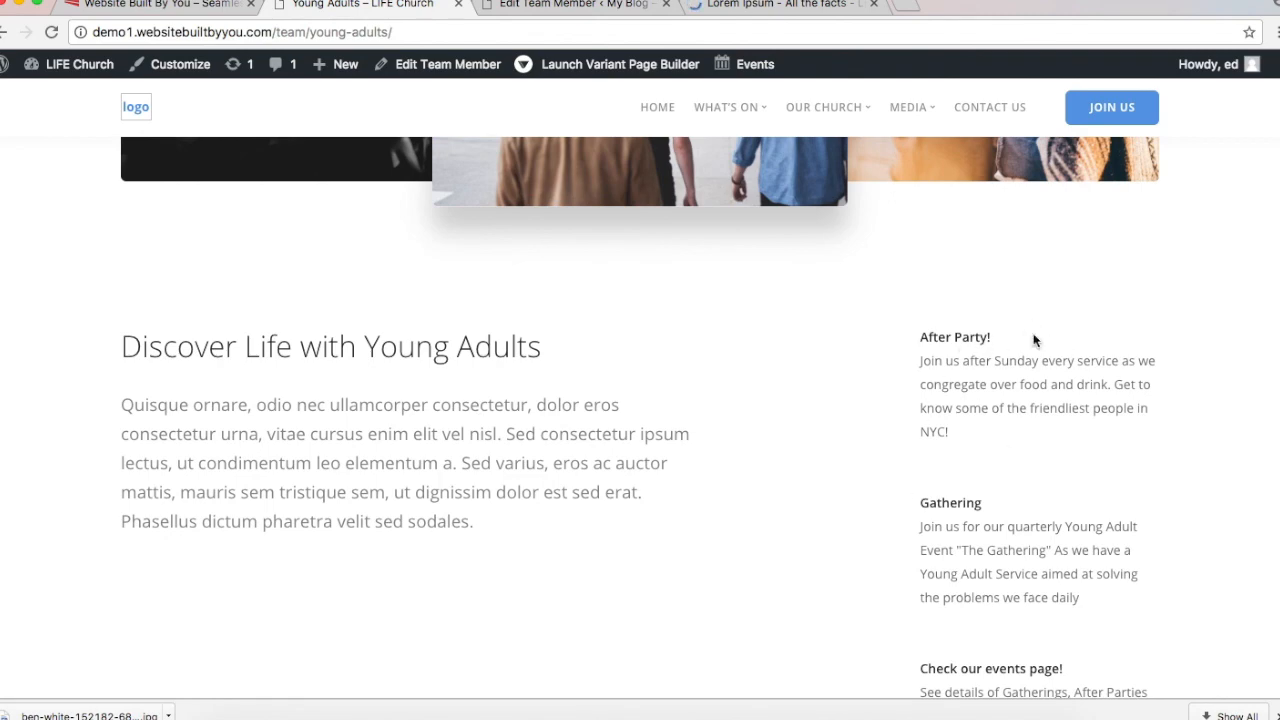
pyautogui.scroll(-5, 1003, 517)
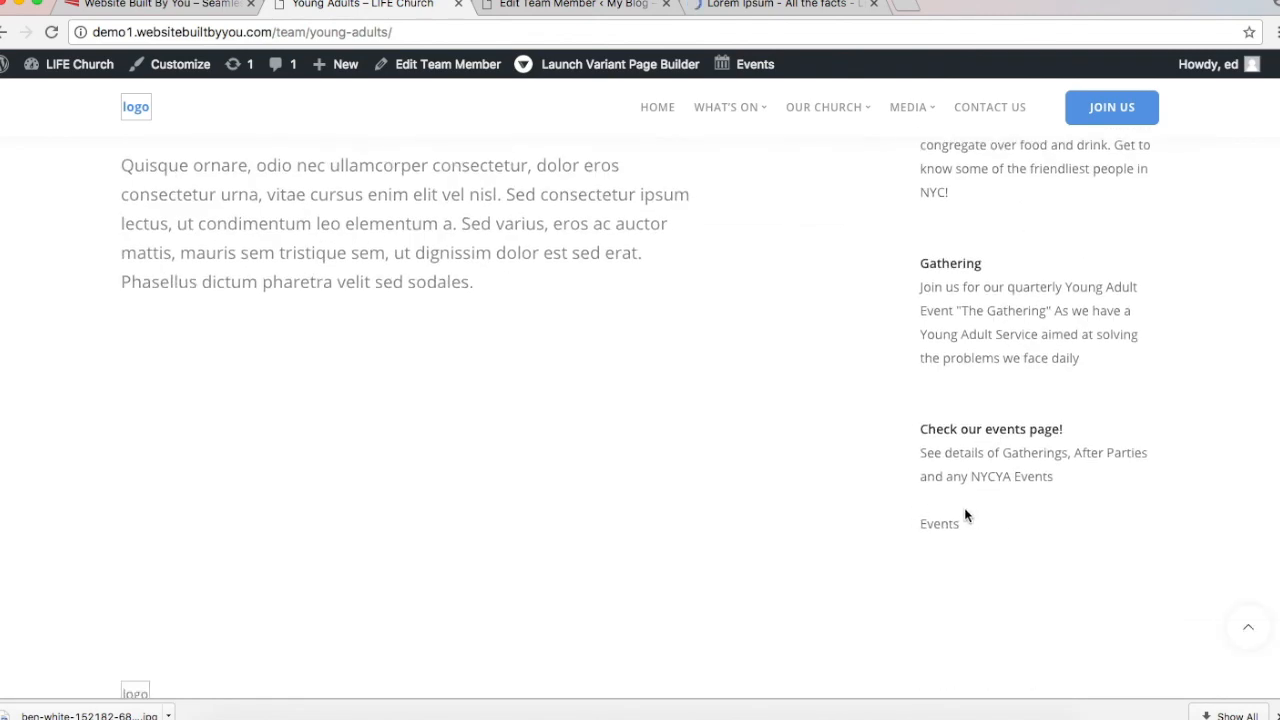
pyautogui.scroll(9, 809, 375)
pyautogui.scroll(5, 809, 378)
pyautogui.scroll(-12, 809, 378)
pyautogui.scroll(11, 809, 378)
pyautogui.scroll(3, 809, 378)
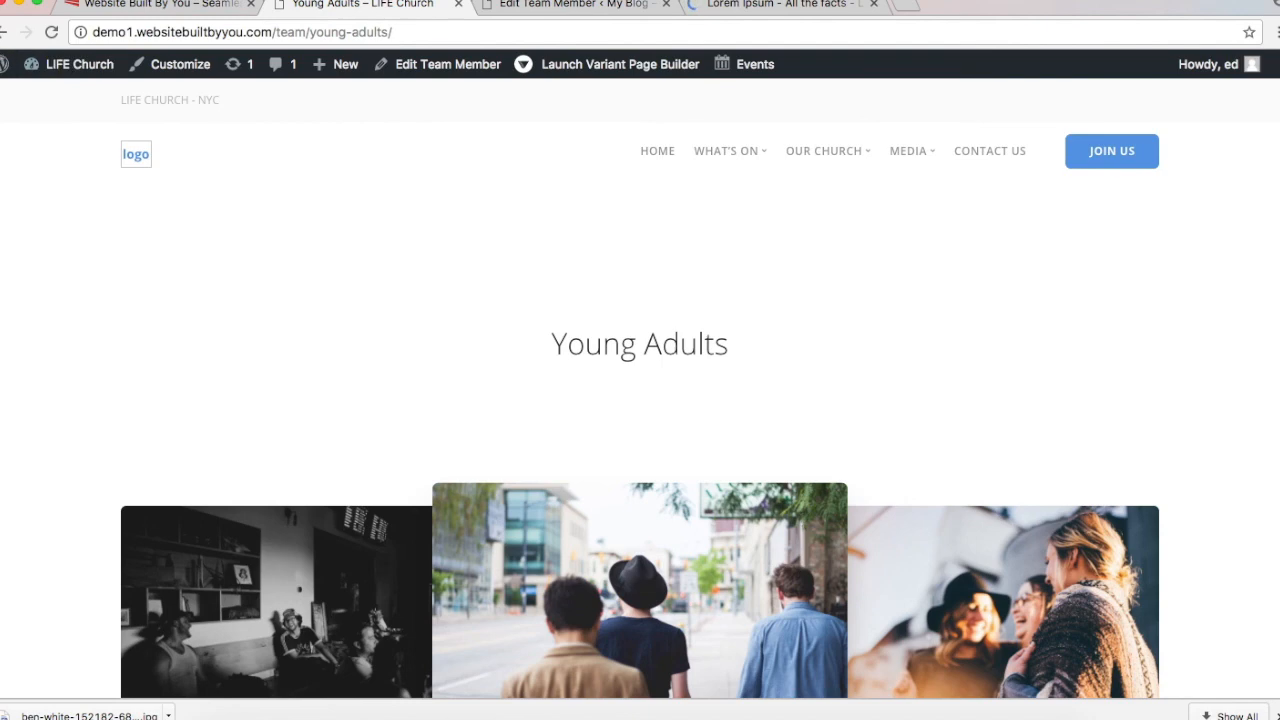
pyautogui.click(5, 32)
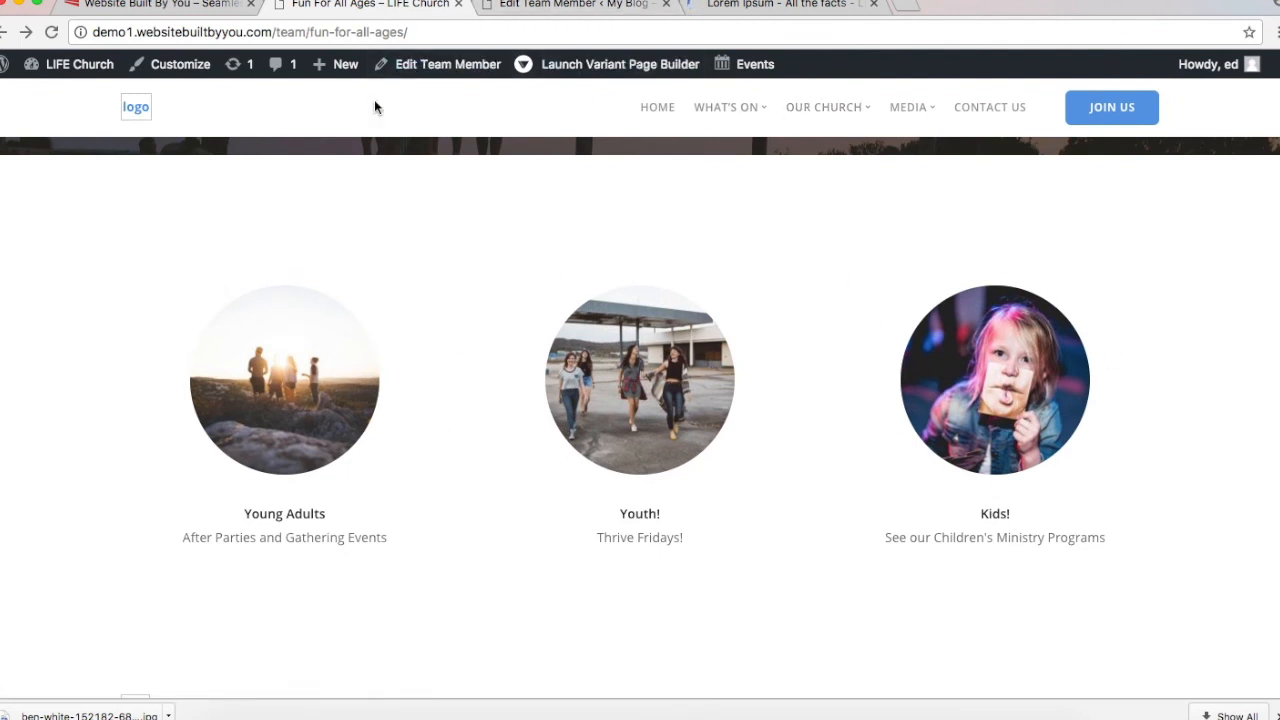
pyautogui.scroll(5, 374, 99)
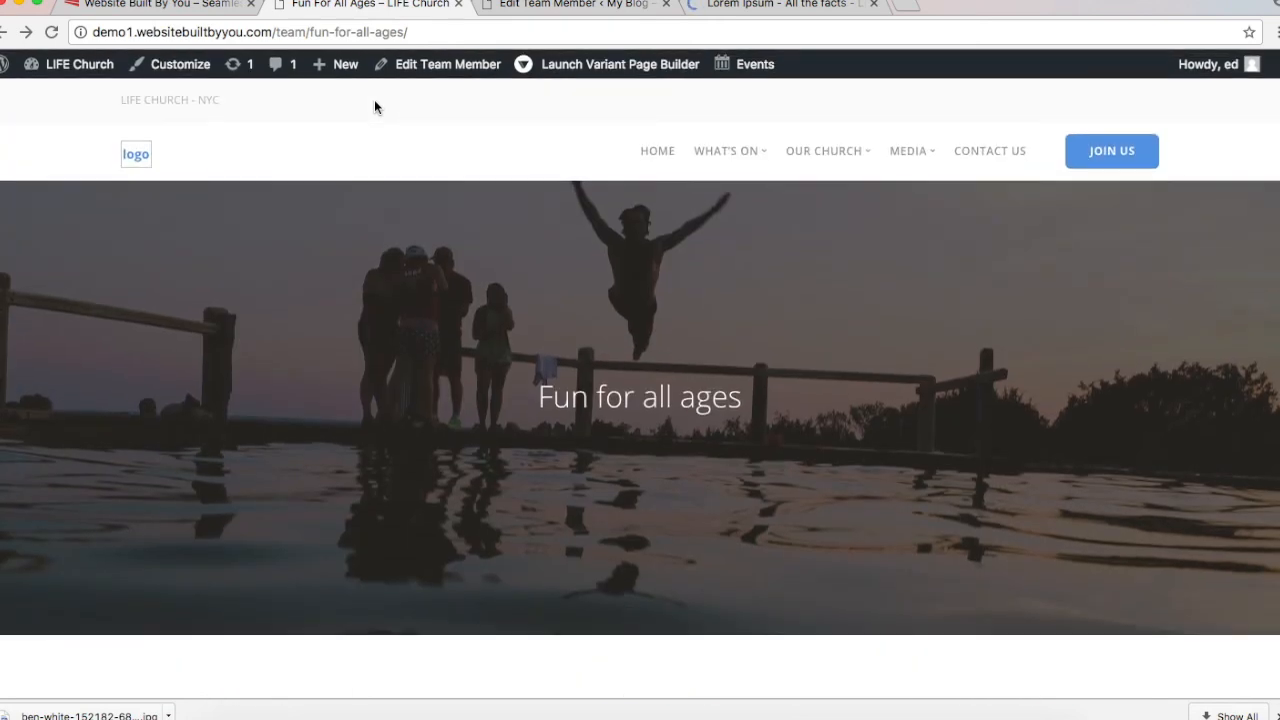
# Step: In the admin's Team Categories page, enter the new category name 'Fun For All Ages PARENT'
pyautogui.click(495, 8)
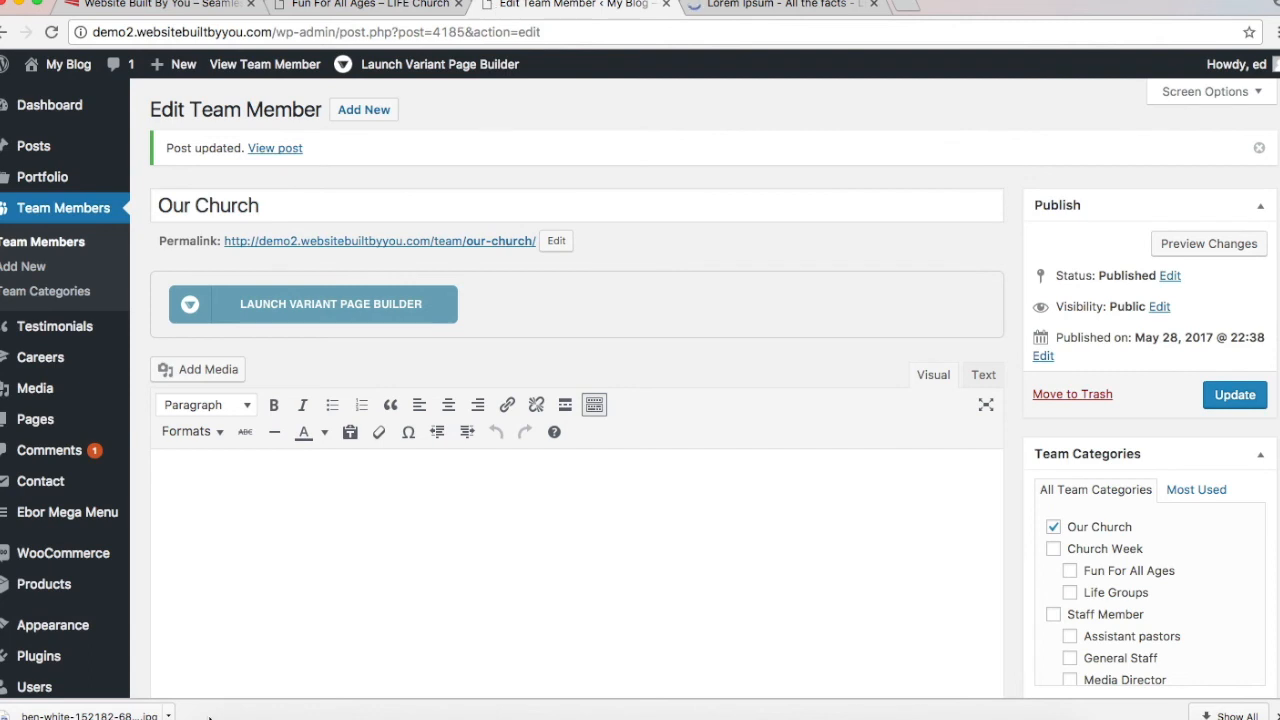
pyautogui.click(66, 292)
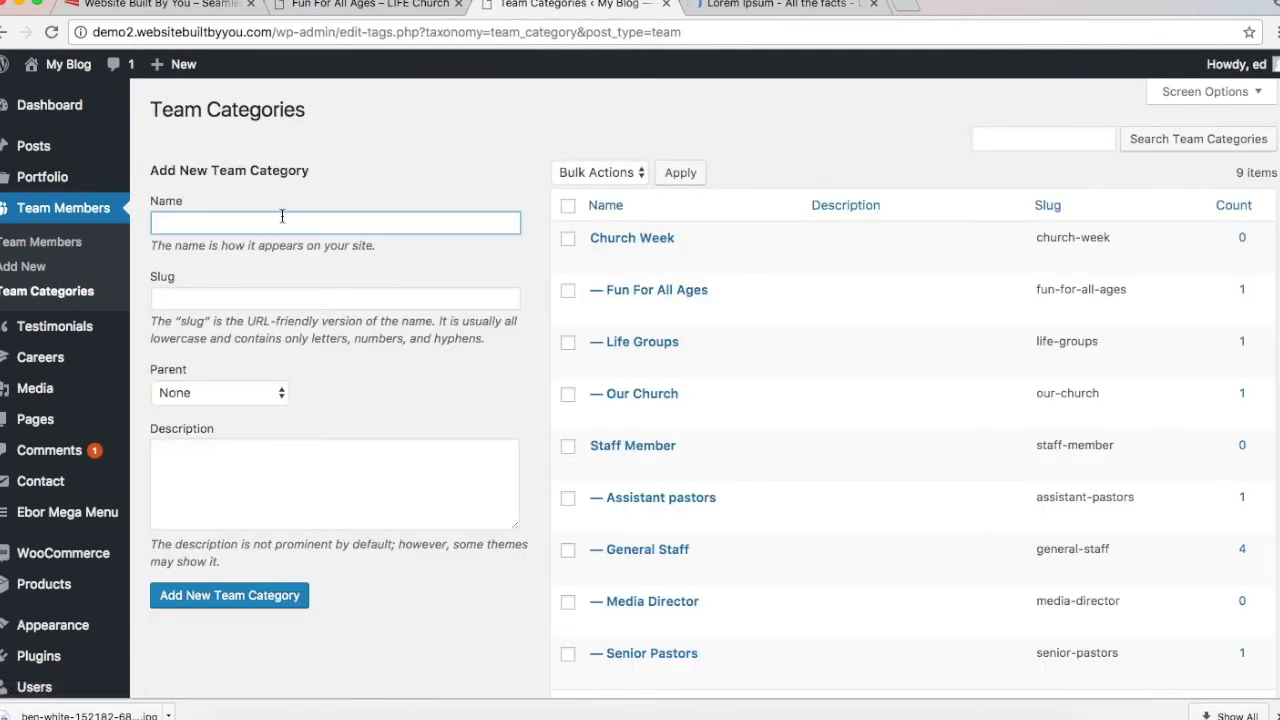
pyautogui.write('Fun For All Ages PARENT')
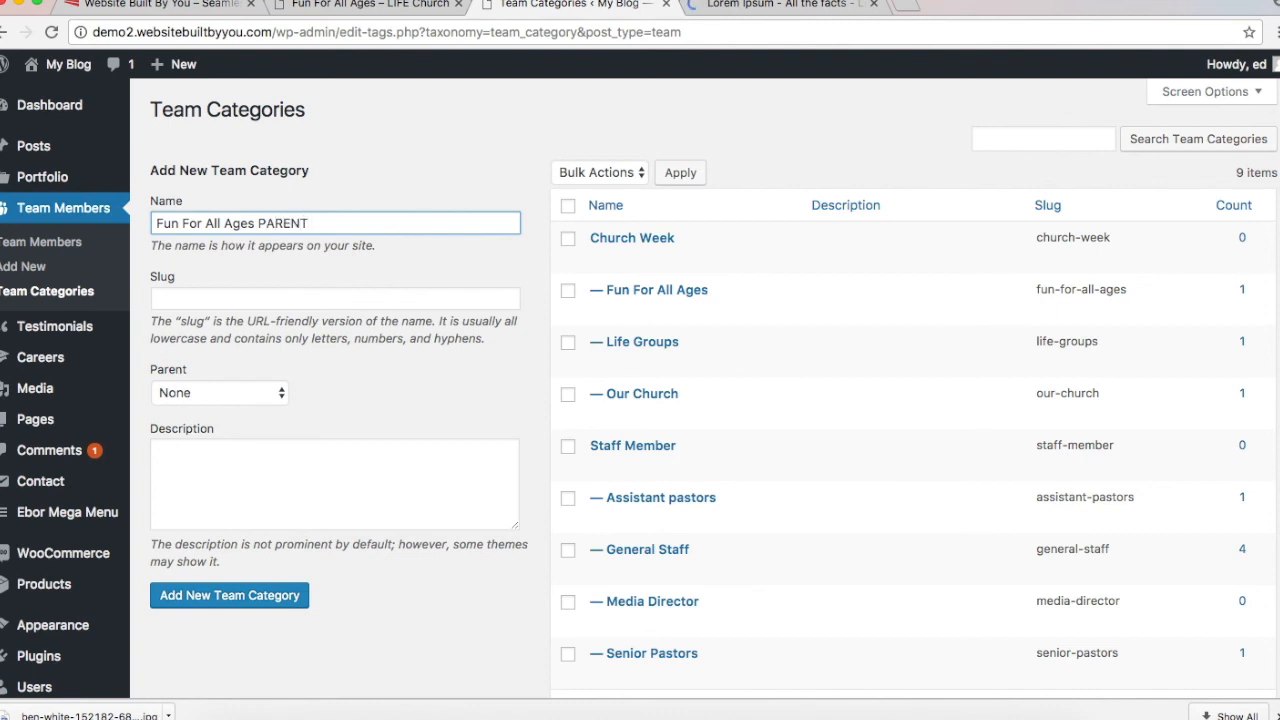
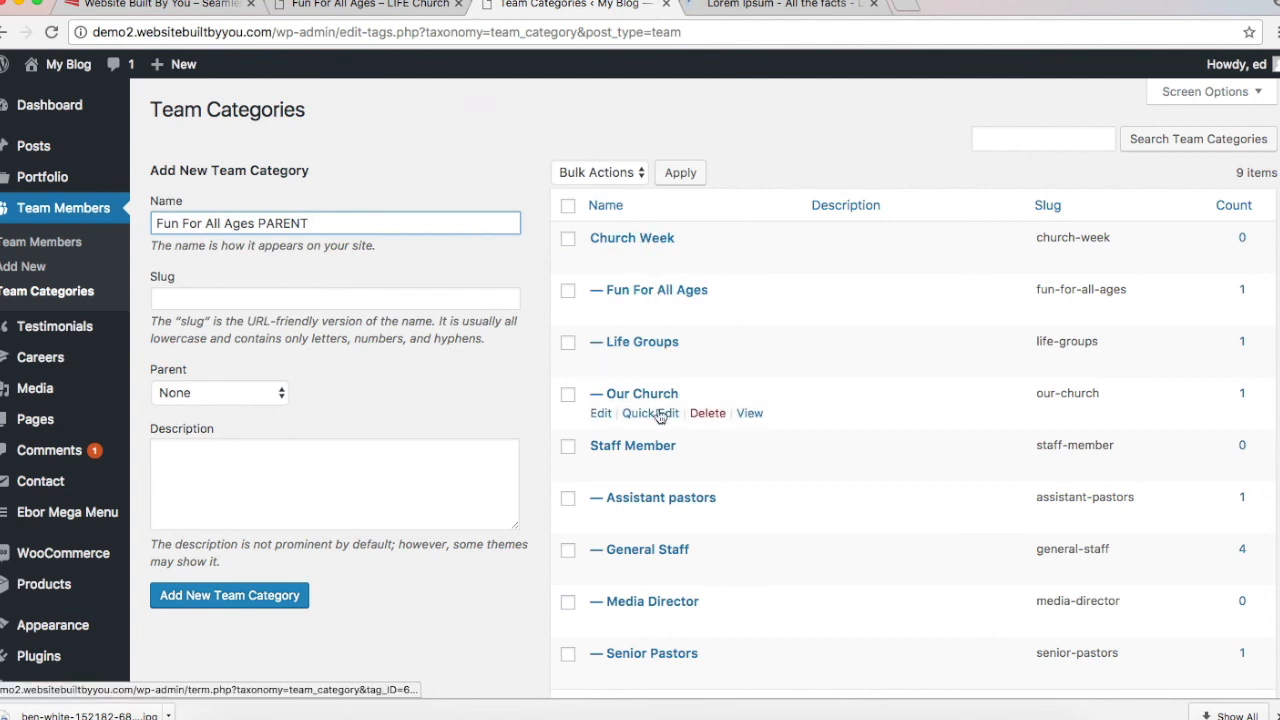
# Step: Check the live Fun For All Ages page, then add the 'Fun For All Ages PARENT' category
pyautogui.click(342, 8)
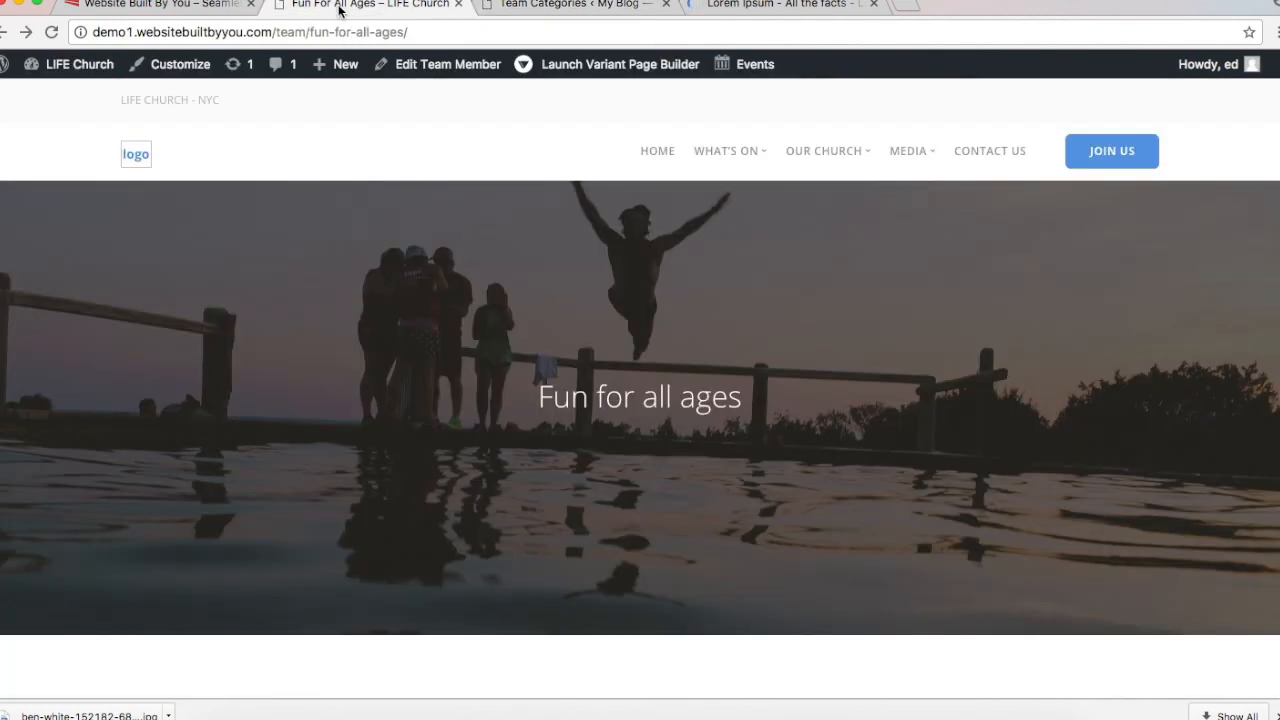
pyautogui.scroll(-10, 412, 391)
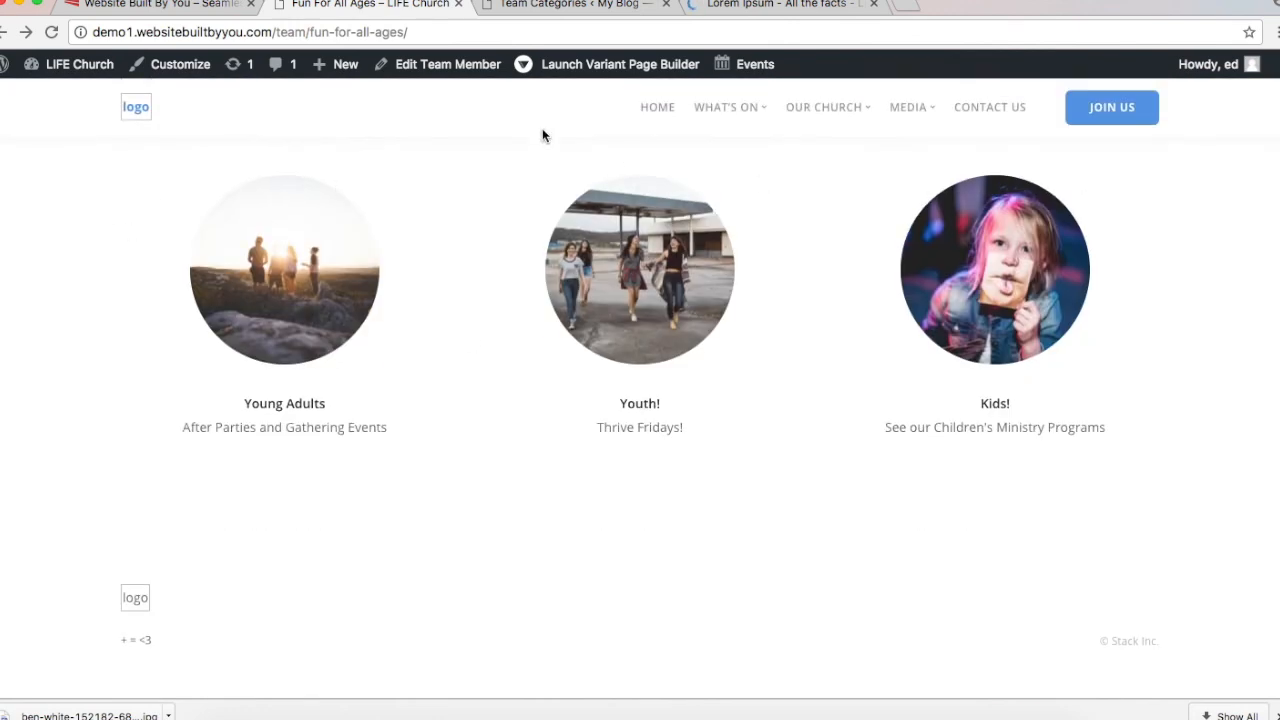
pyautogui.click(550, 6)
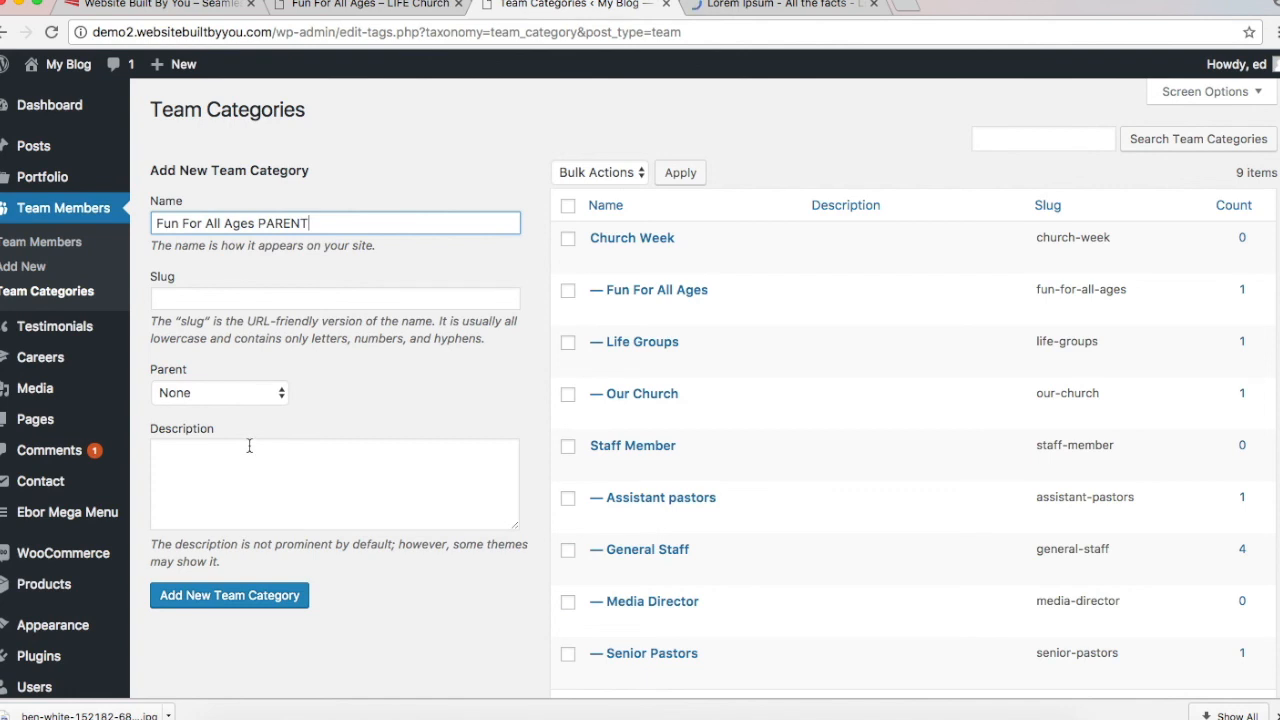
pyautogui.click(263, 597)
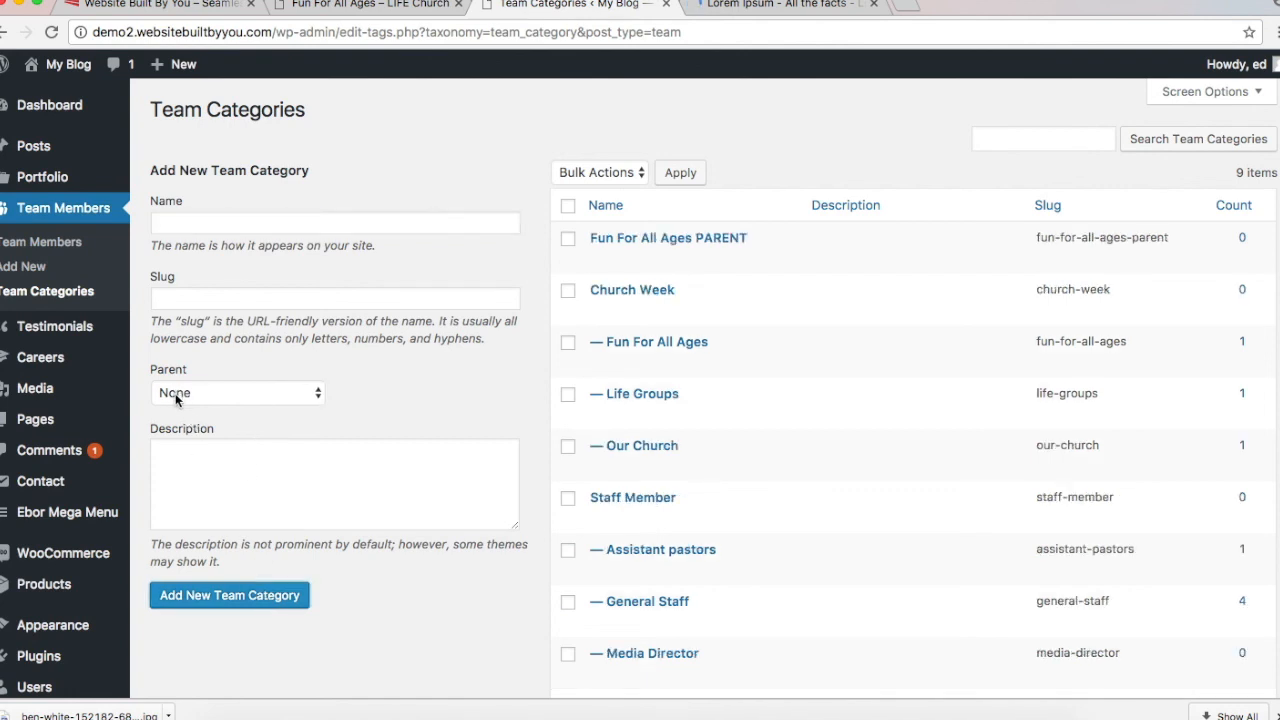
# Step: Add a 'Kids' category with Fun For All Ages PARENT as its parent
pyautogui.click(263, 223)
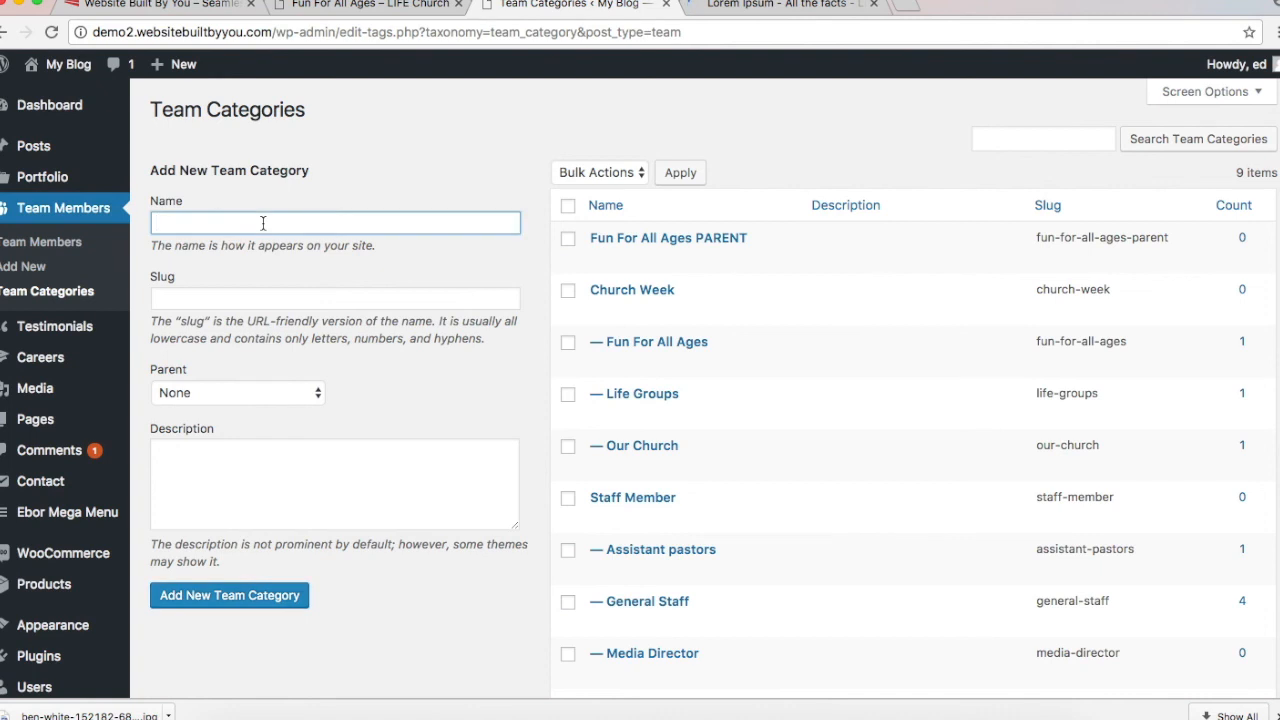
pyautogui.write('KIDS')
pyautogui.press('BackSpace')
pyautogui.press('BackSpace')
pyautogui.press('BackSpace')
pyautogui.write('ids')
pyautogui.click(258, 392)
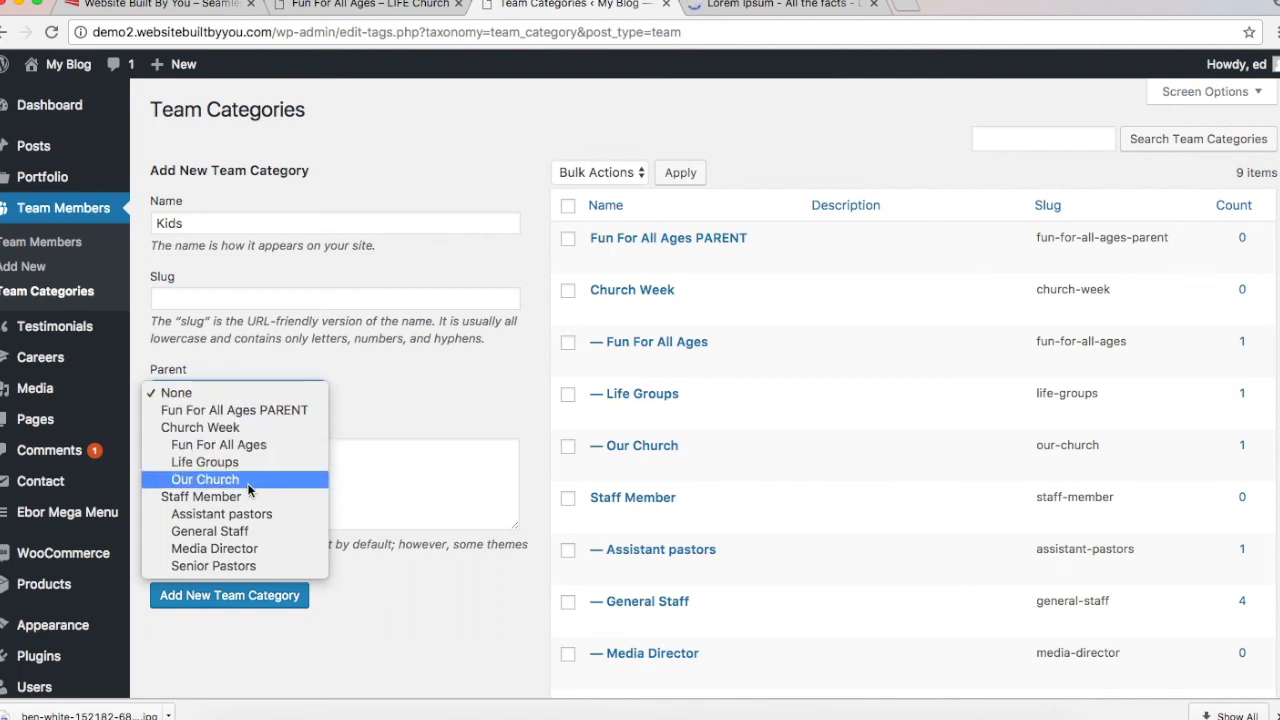
pyautogui.click(251, 414)
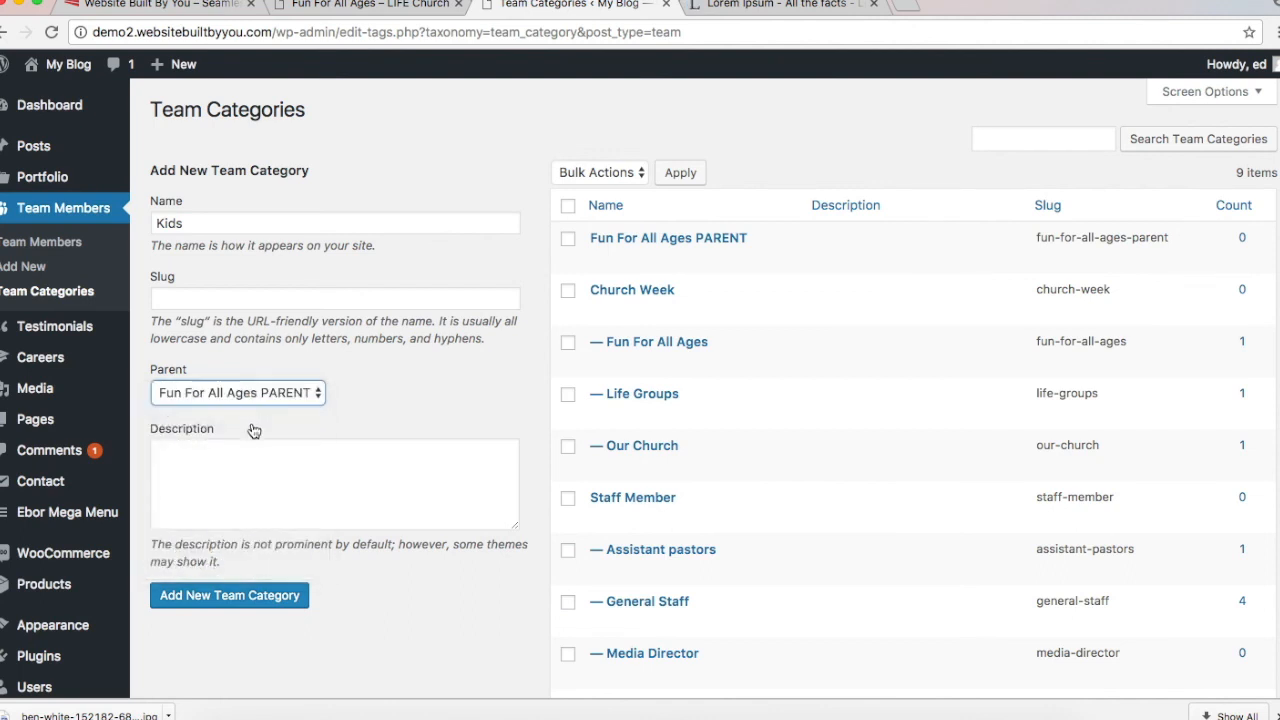
pyautogui.click(244, 595)
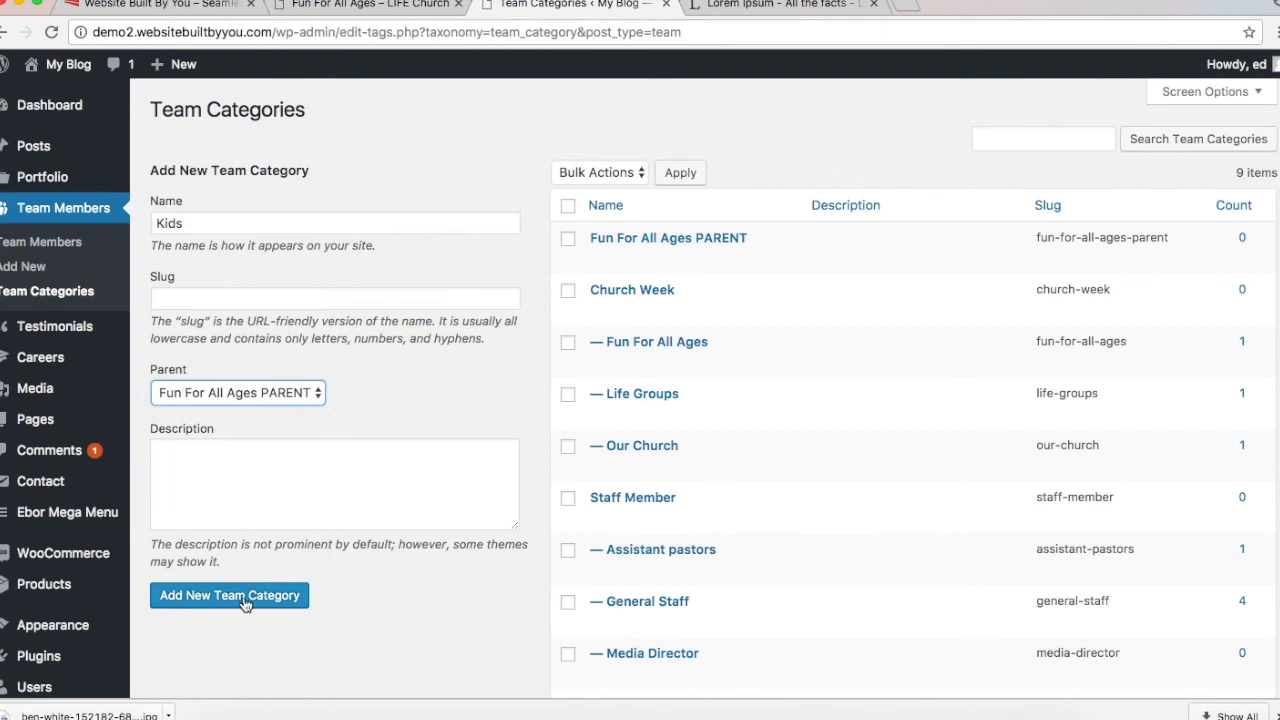
# Step: Add 'Youth' and 'Young Adults' subcategories under the same parent
pyautogui.click(268, 224)
pyautogui.write('Youth')
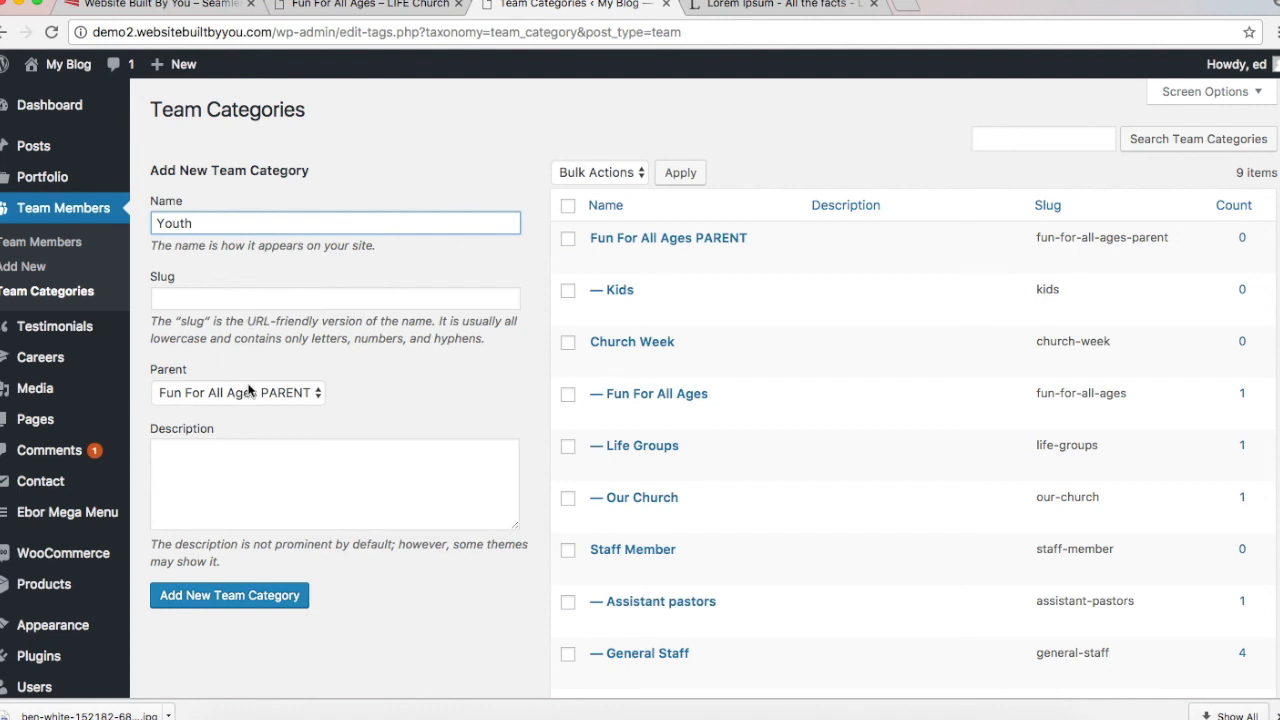
pyautogui.click(245, 600)
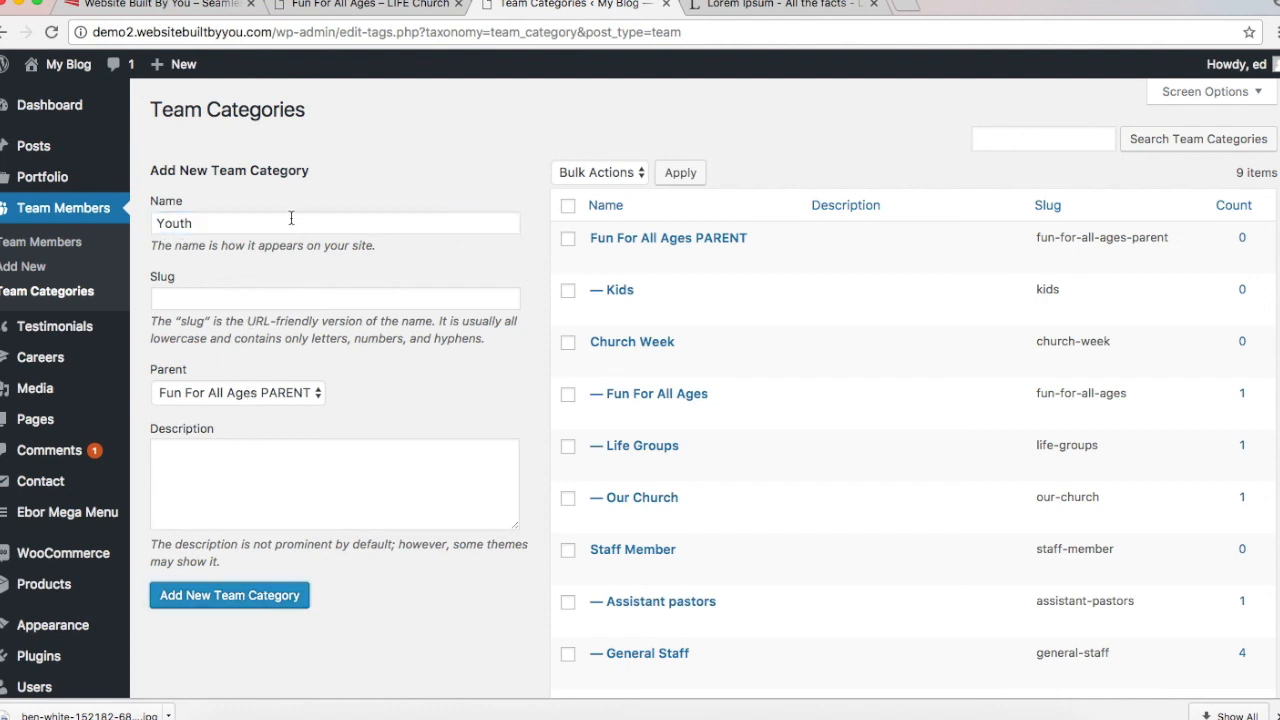
pyautogui.write('Young')
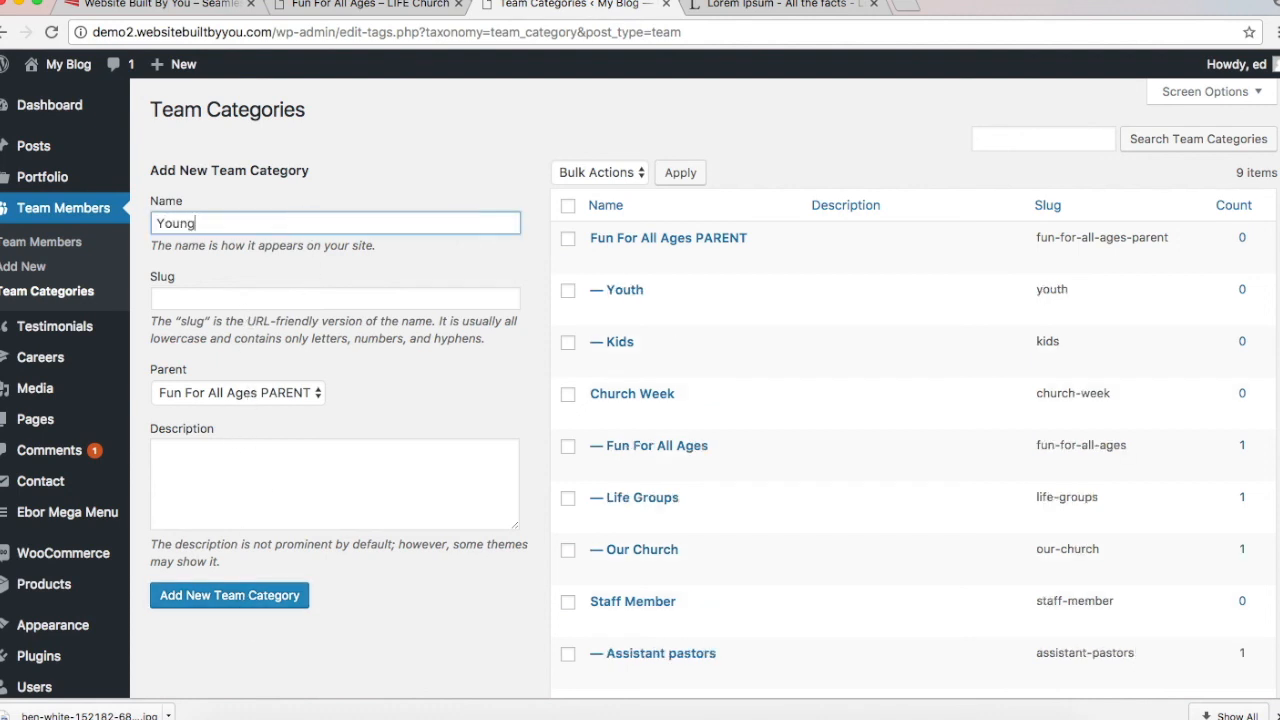
pyautogui.write(' Adults')
pyautogui.click(253, 598)
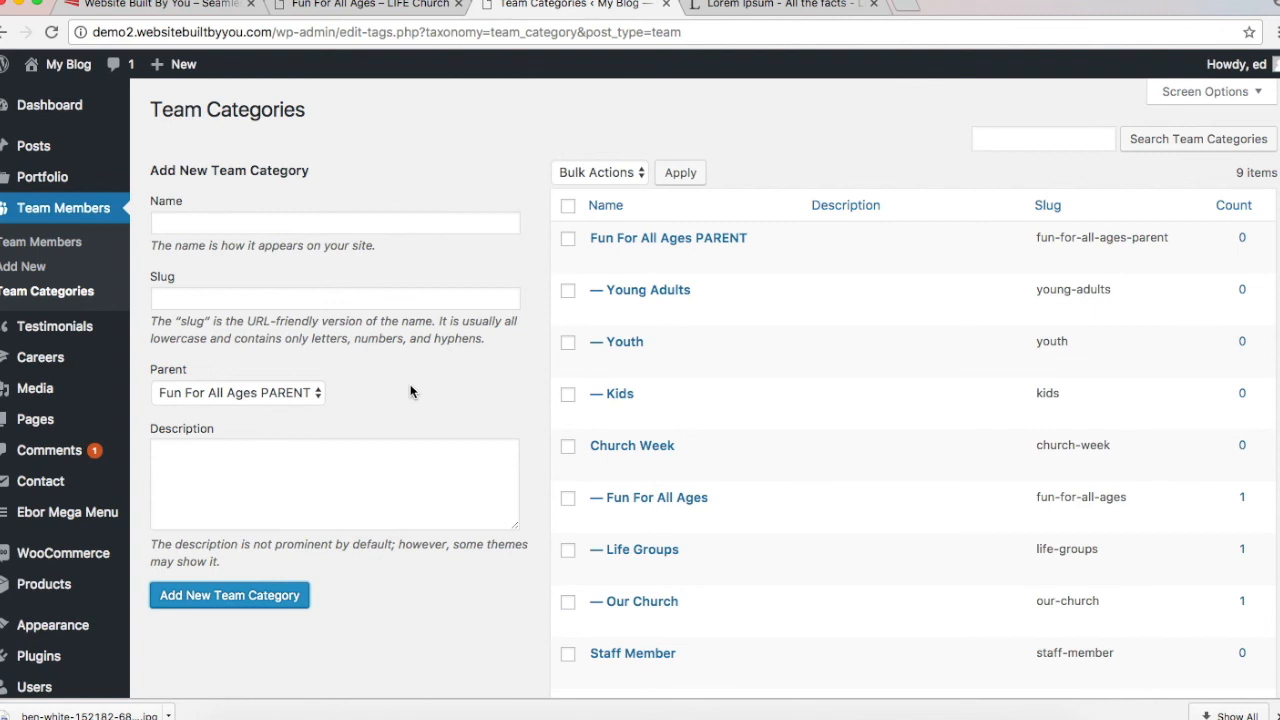
pyautogui.click(56, 249)
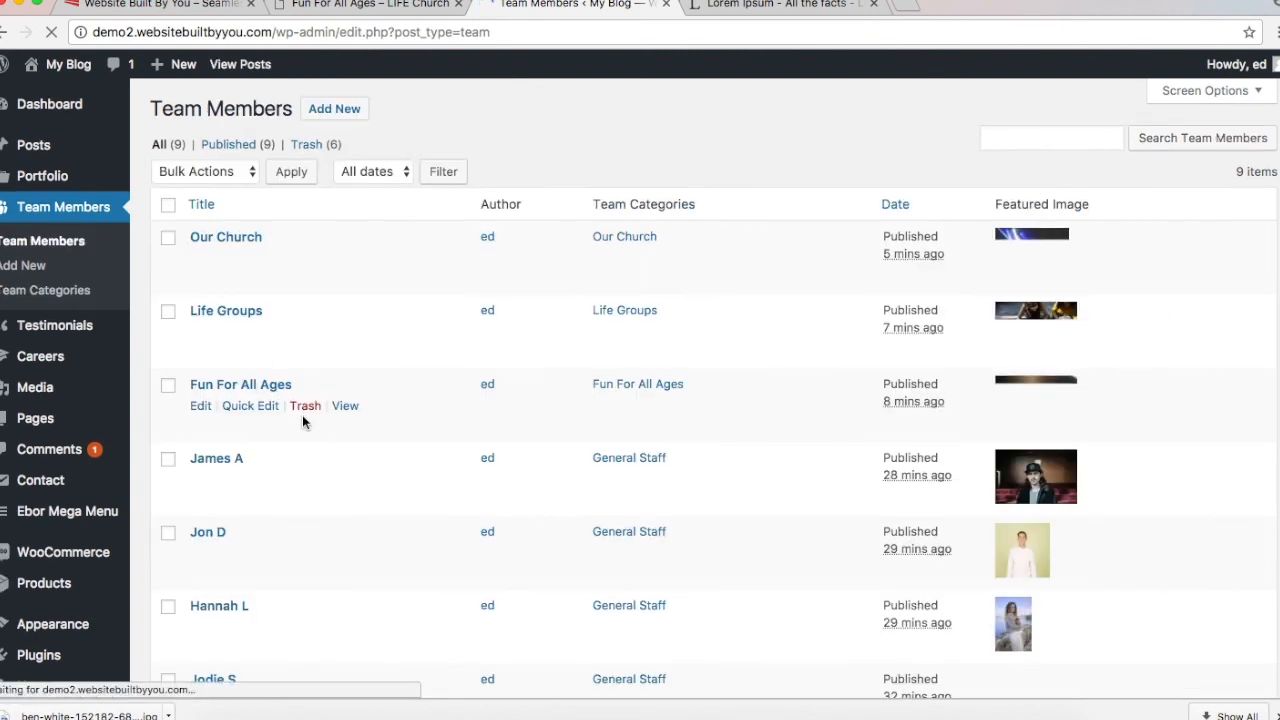
# Step: After checking the live team page, start a new team member titled 'Kids'
pyautogui.scroll(-1, 293, 213)
pyautogui.scroll(1, 305, 213)
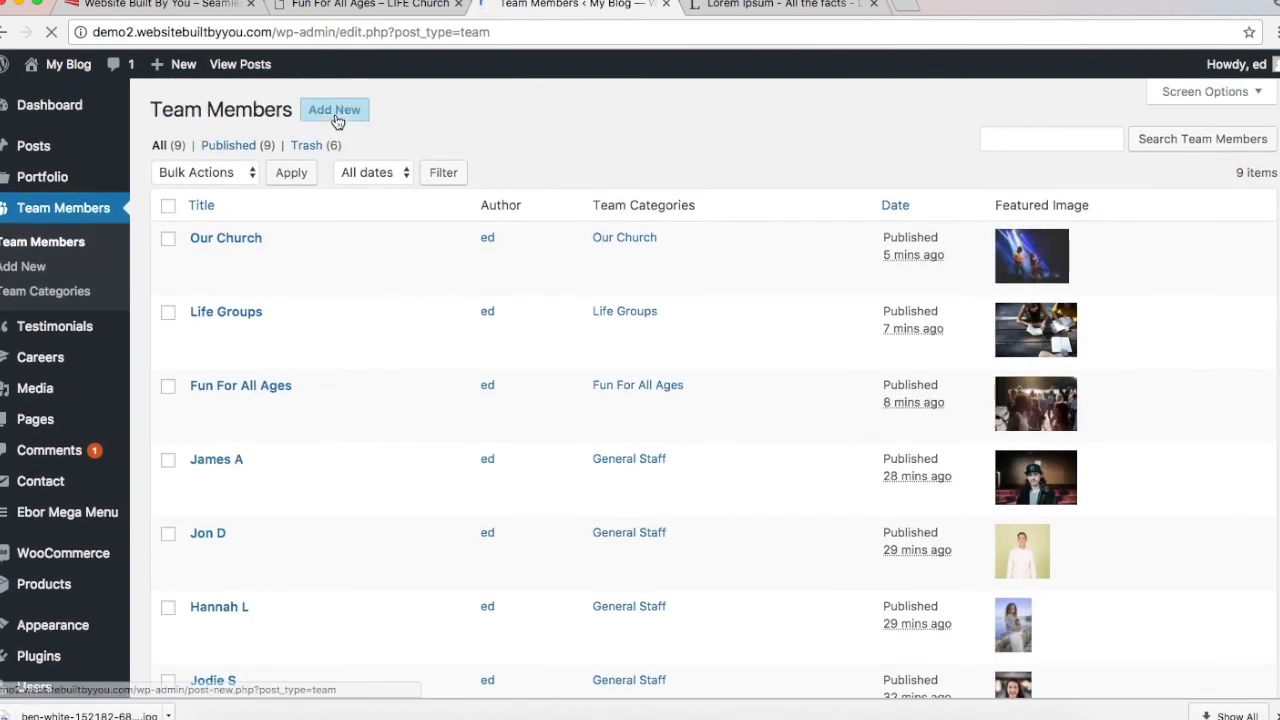
pyautogui.click(404, 8)
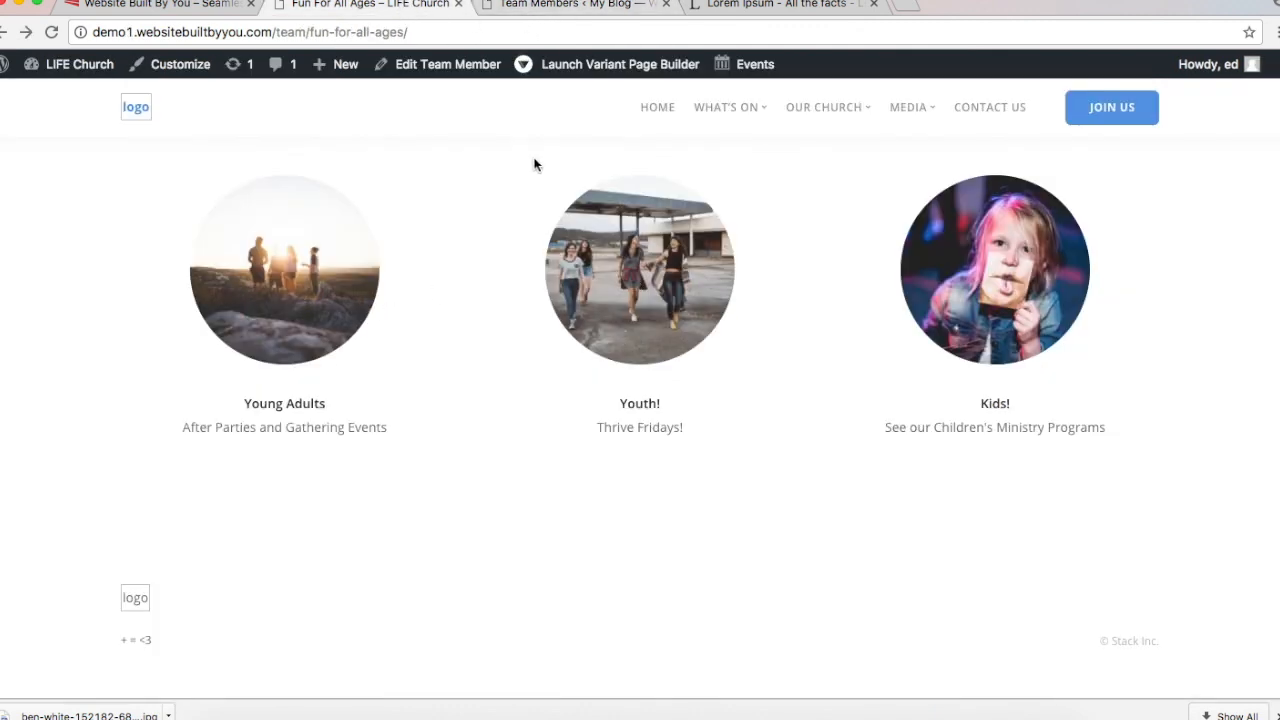
pyautogui.click(526, 6)
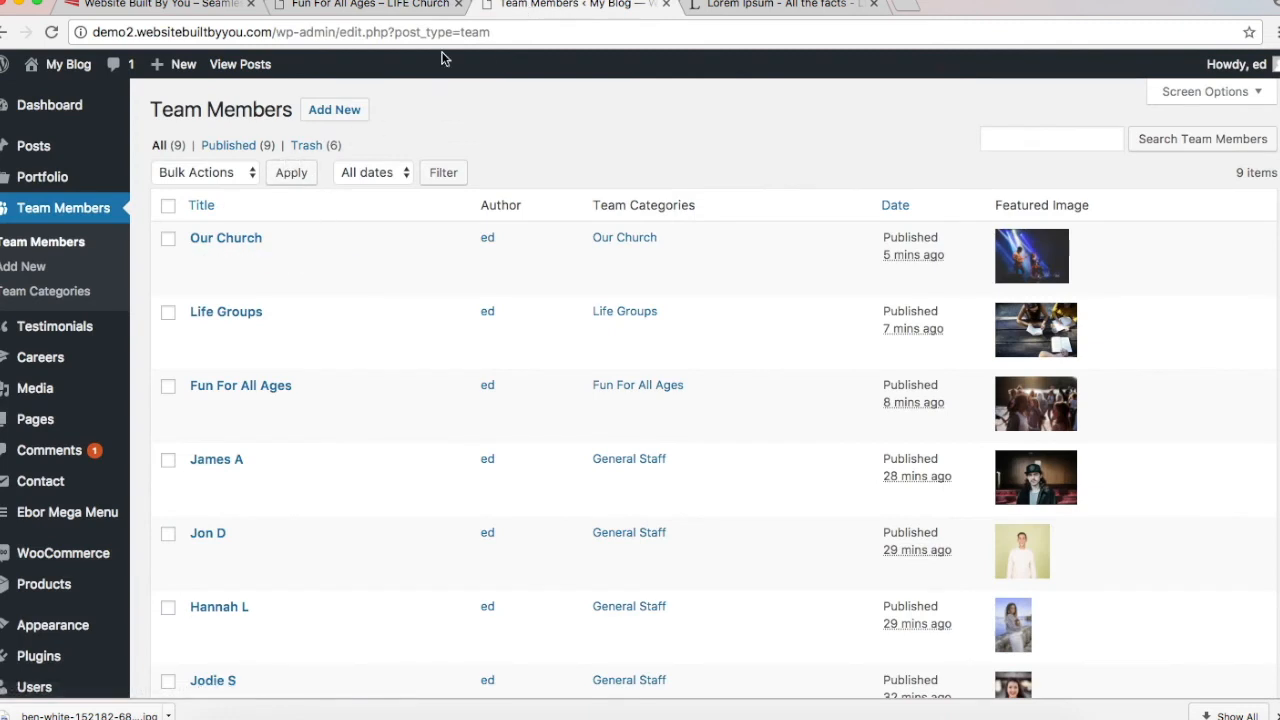
pyautogui.click(322, 116)
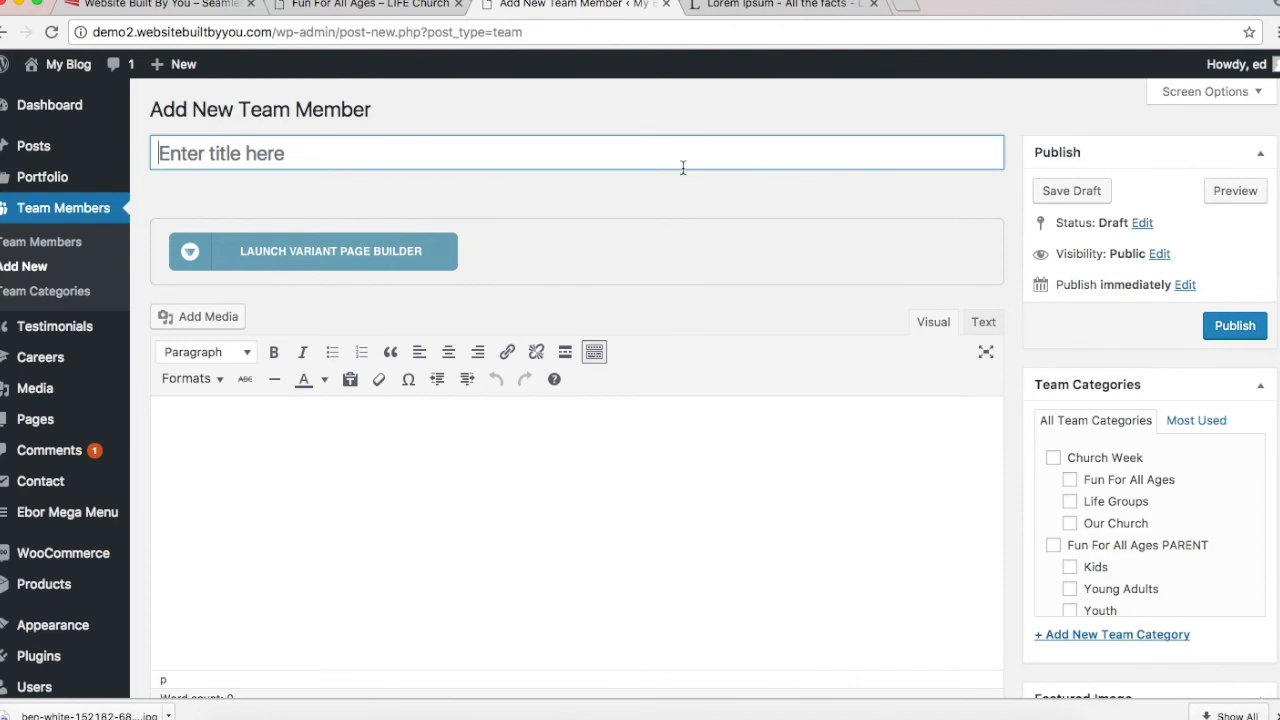
pyautogui.write('Kids')
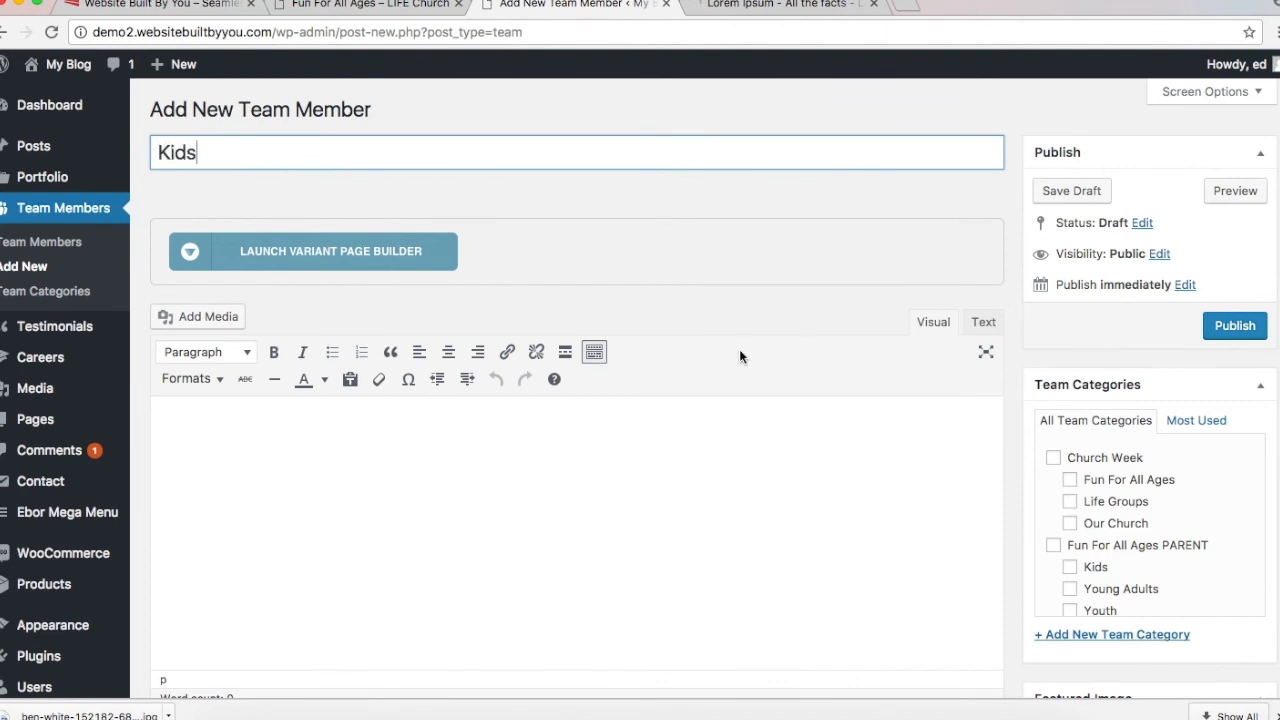
# Step: Tick the Kids category and set the girl photo as the featured image
pyautogui.scroll(-3, 739, 349)
pyautogui.scroll(-1, 1146, 365)
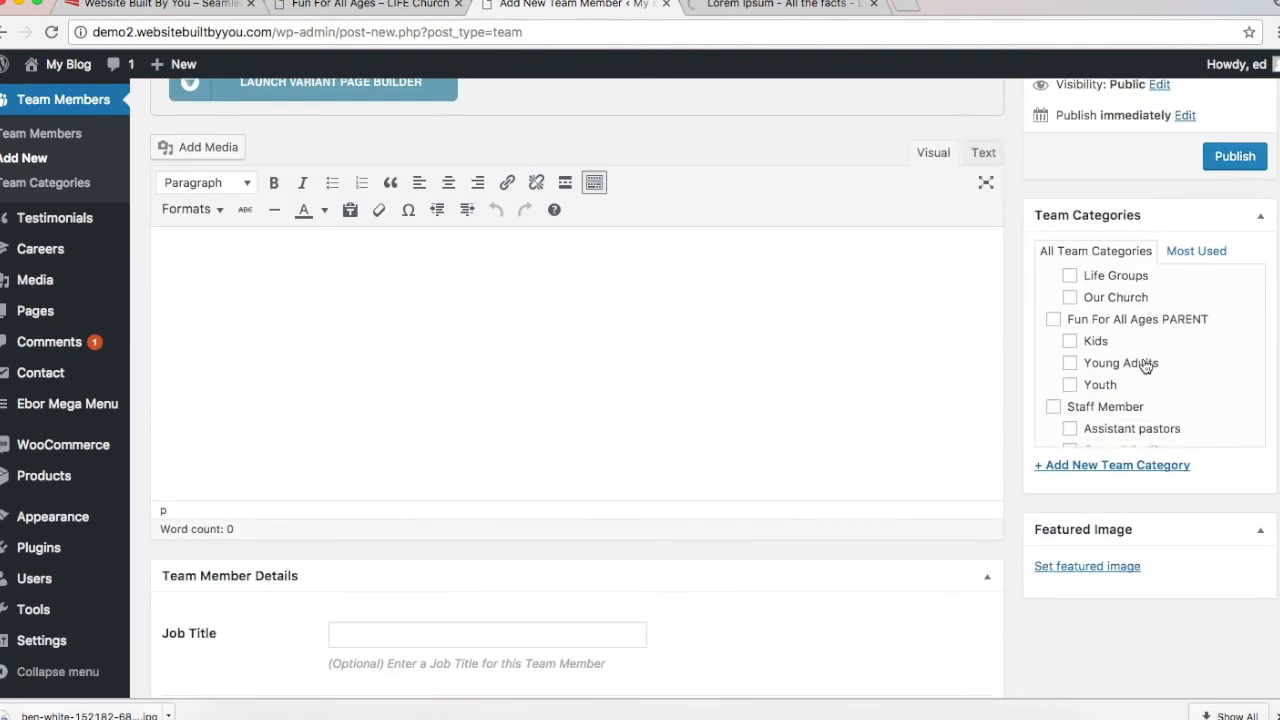
pyautogui.scroll(-1, 1146, 365)
pyautogui.click(1070, 312)
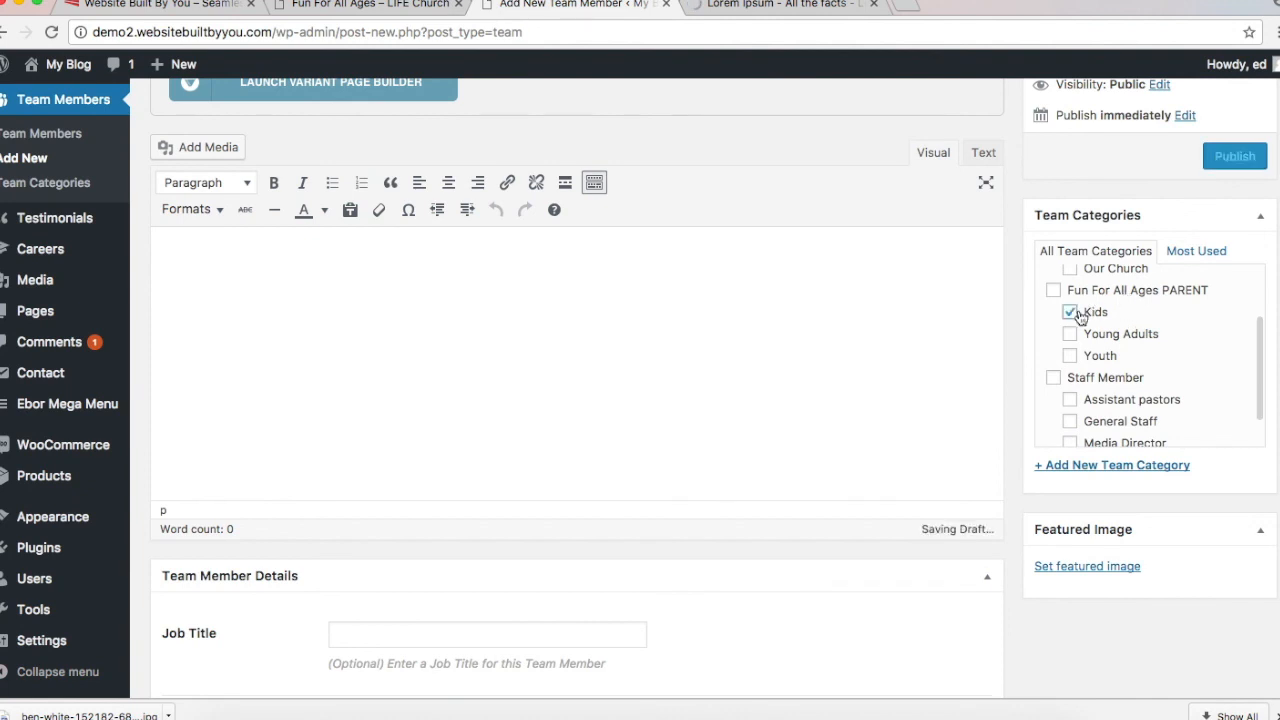
pyautogui.scroll(-1, 1078, 312)
pyautogui.click(1077, 503)
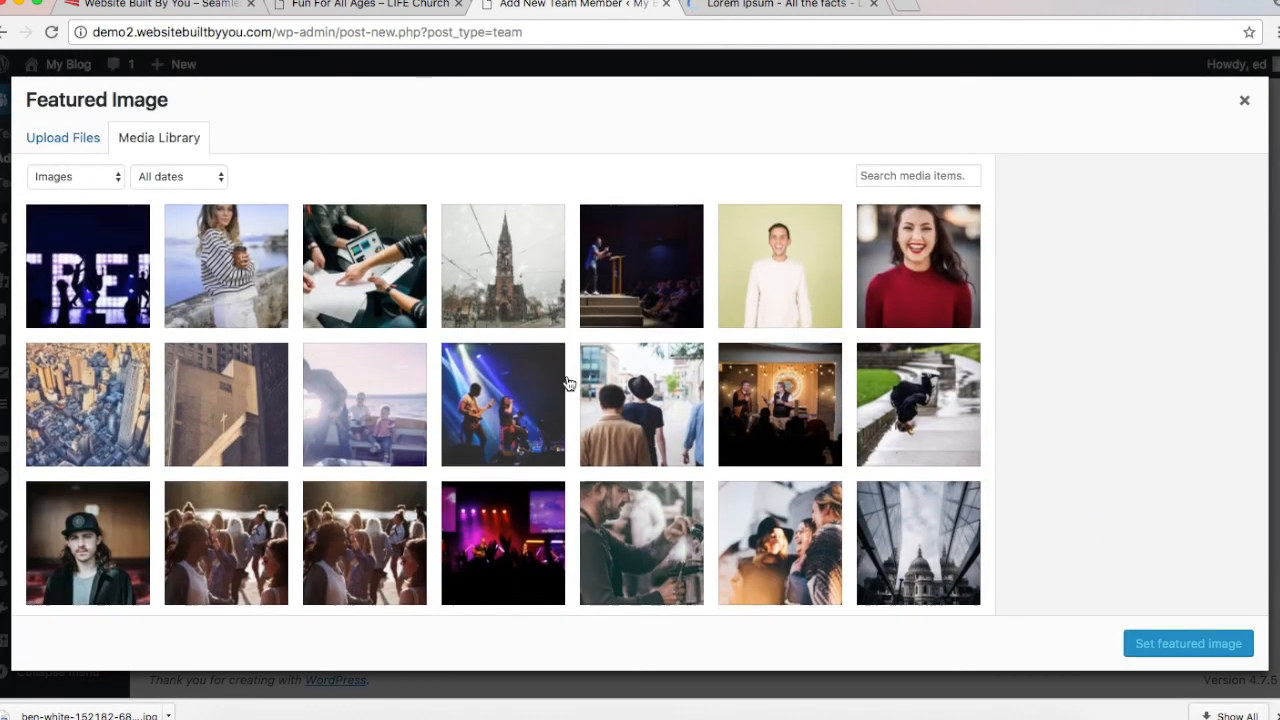
pyautogui.scroll(-1, 567, 383)
pyautogui.scroll(-5, 567, 383)
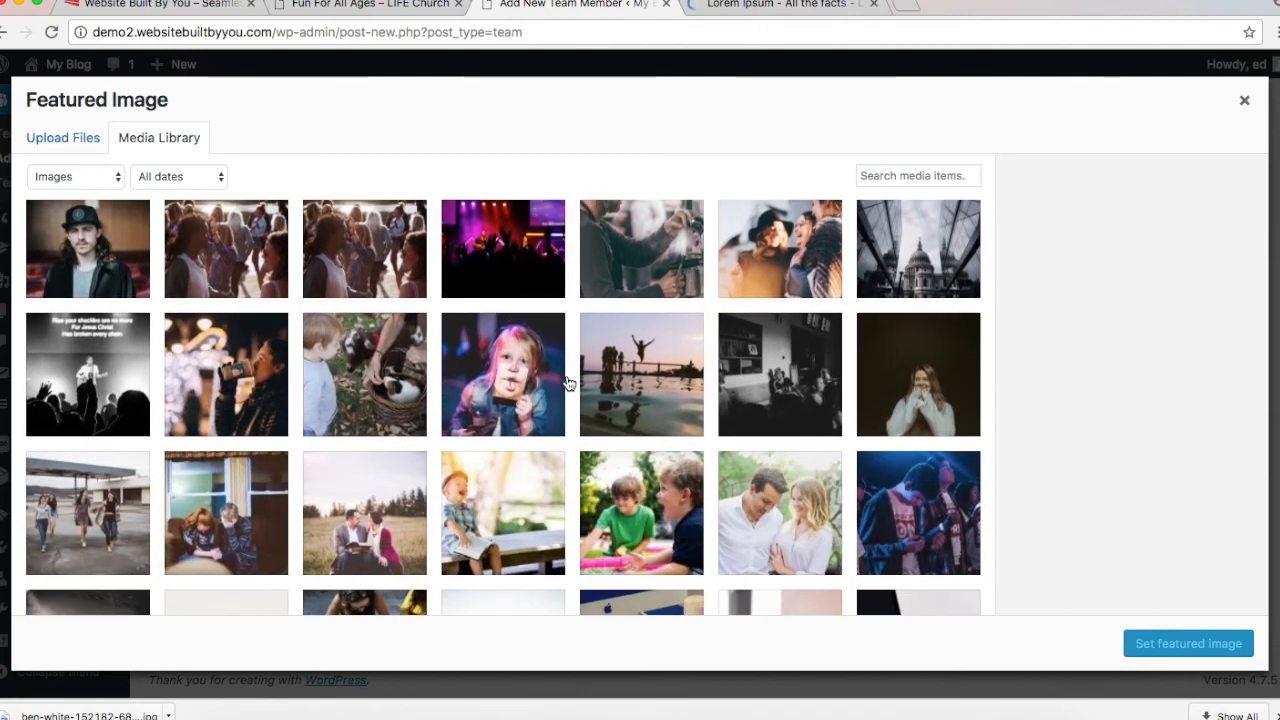
pyautogui.click(517, 380)
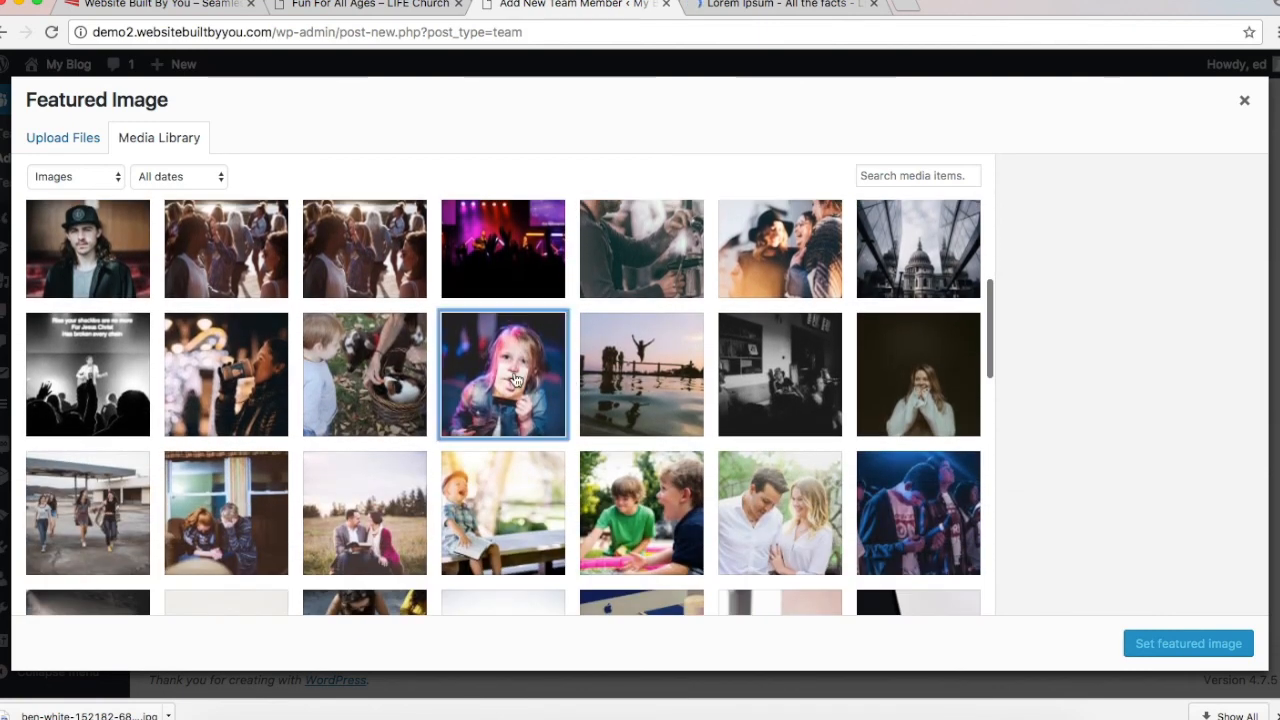
pyautogui.click(1150, 643)
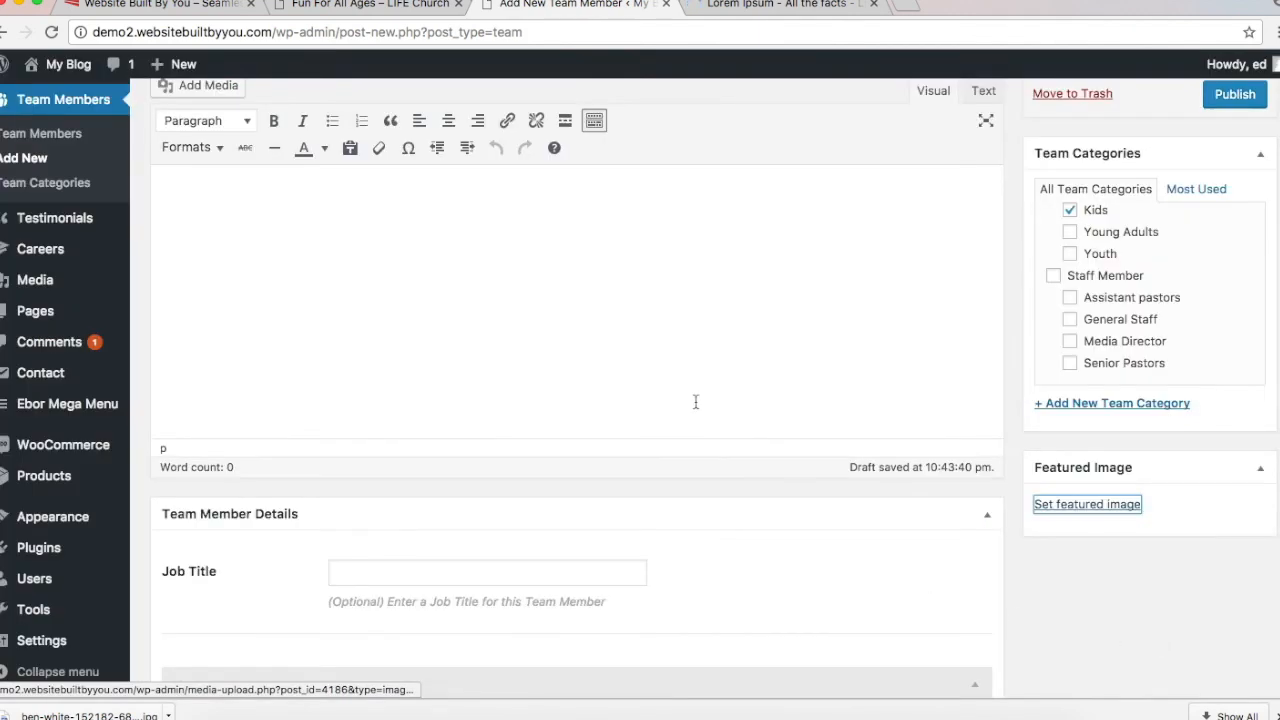
# Step: Copy the live caption in as job title 'See our Children's Ministry Programs' and publish
pyautogui.click(345, 8)
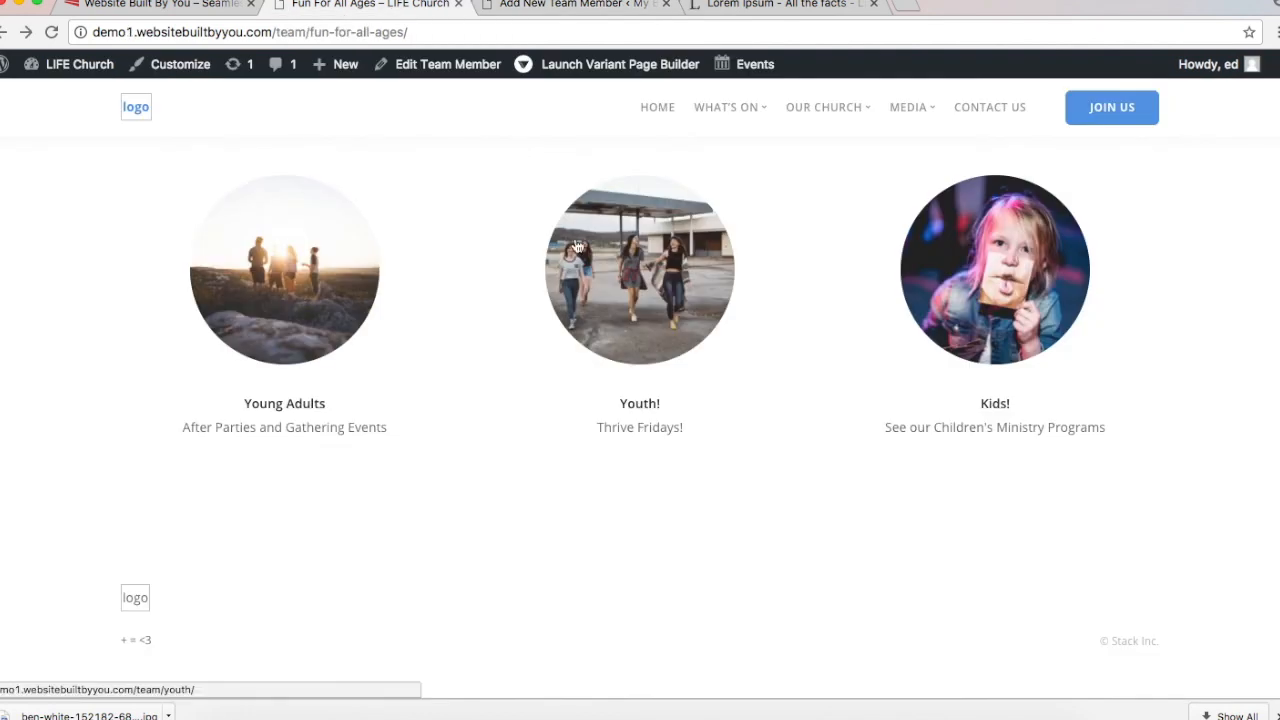
pyautogui.tripleClick(930, 430)
pyautogui.press('super+c')
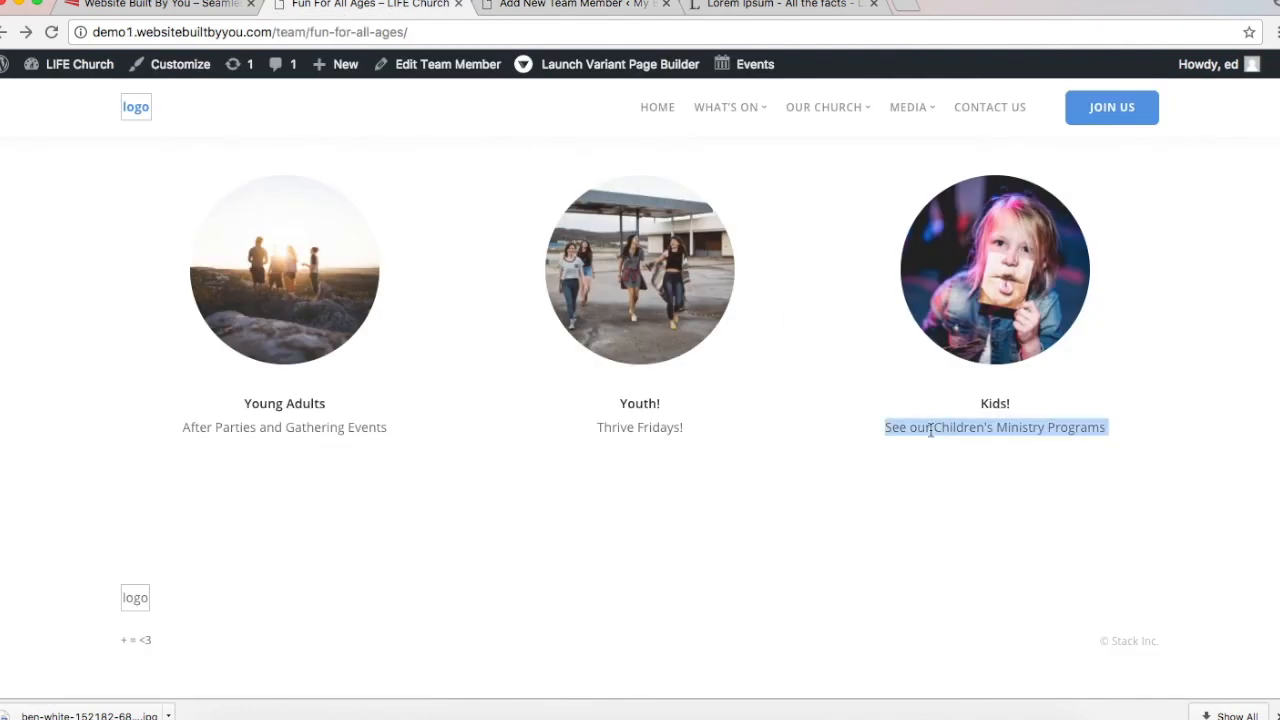
pyautogui.click(572, 6)
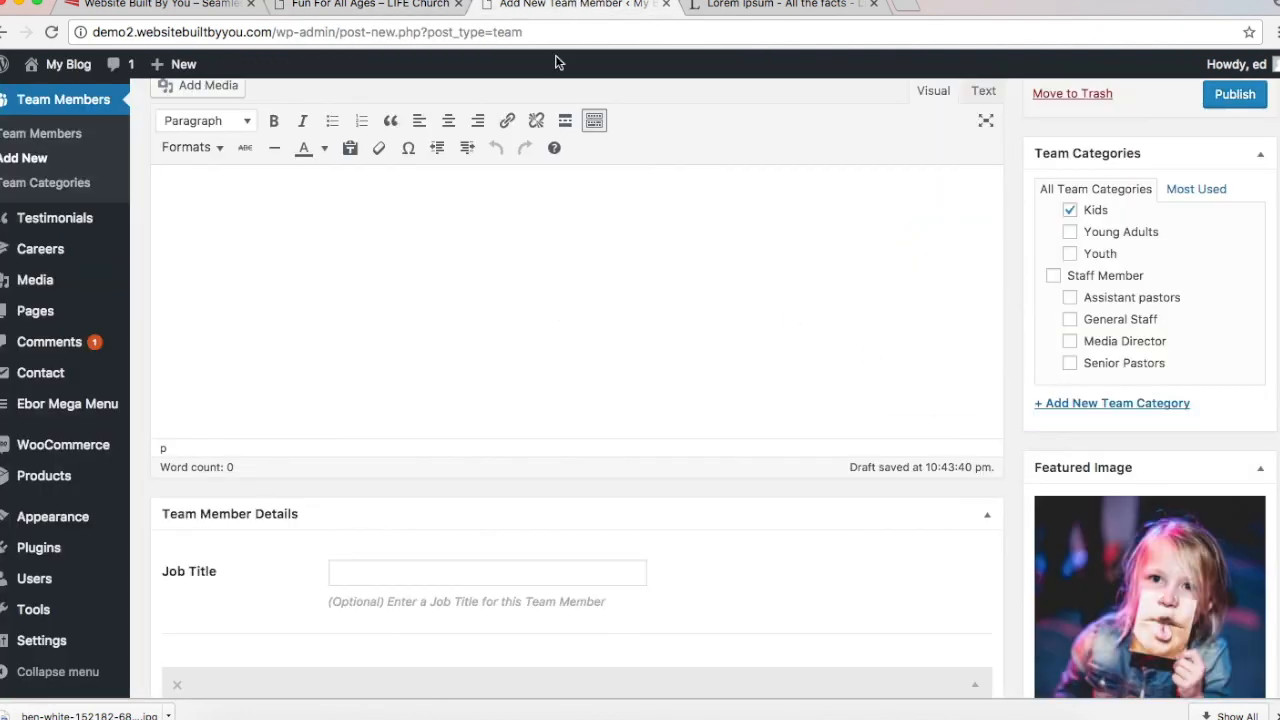
pyautogui.click(409, 568)
pyautogui.press('super+v')
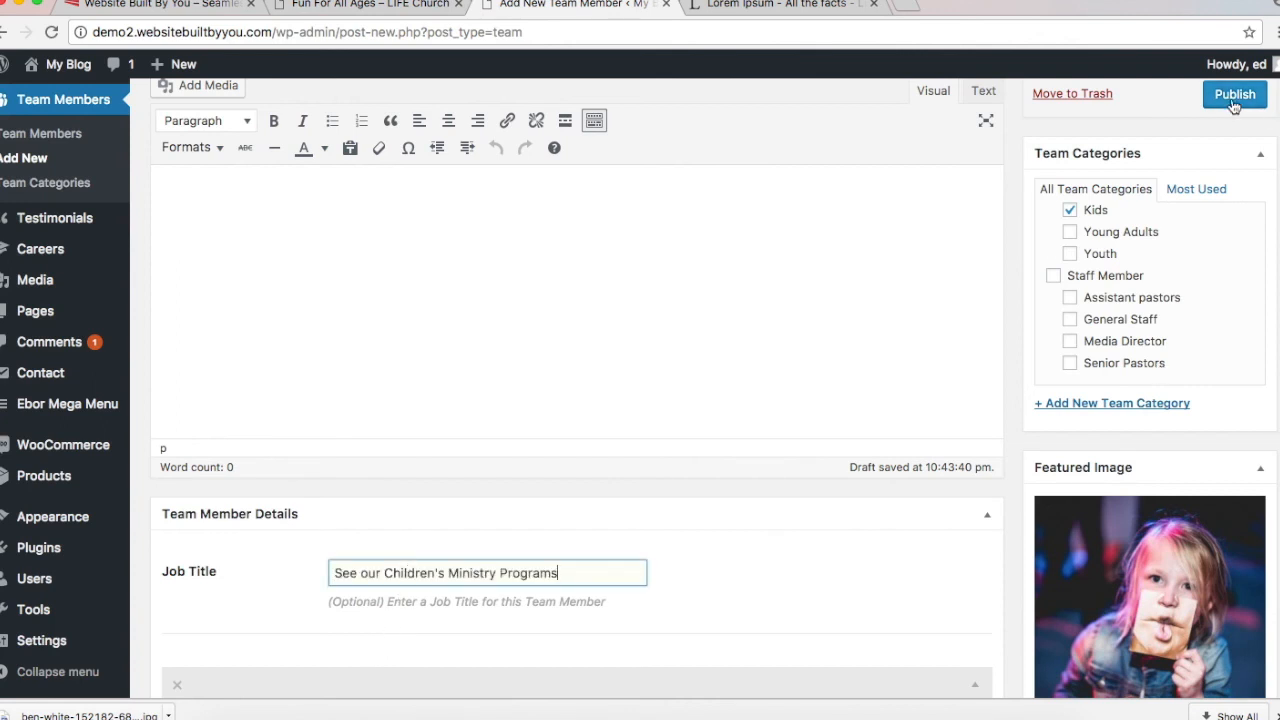
pyautogui.scroll(2, 1233, 100)
pyautogui.scroll(-3, 831, 474)
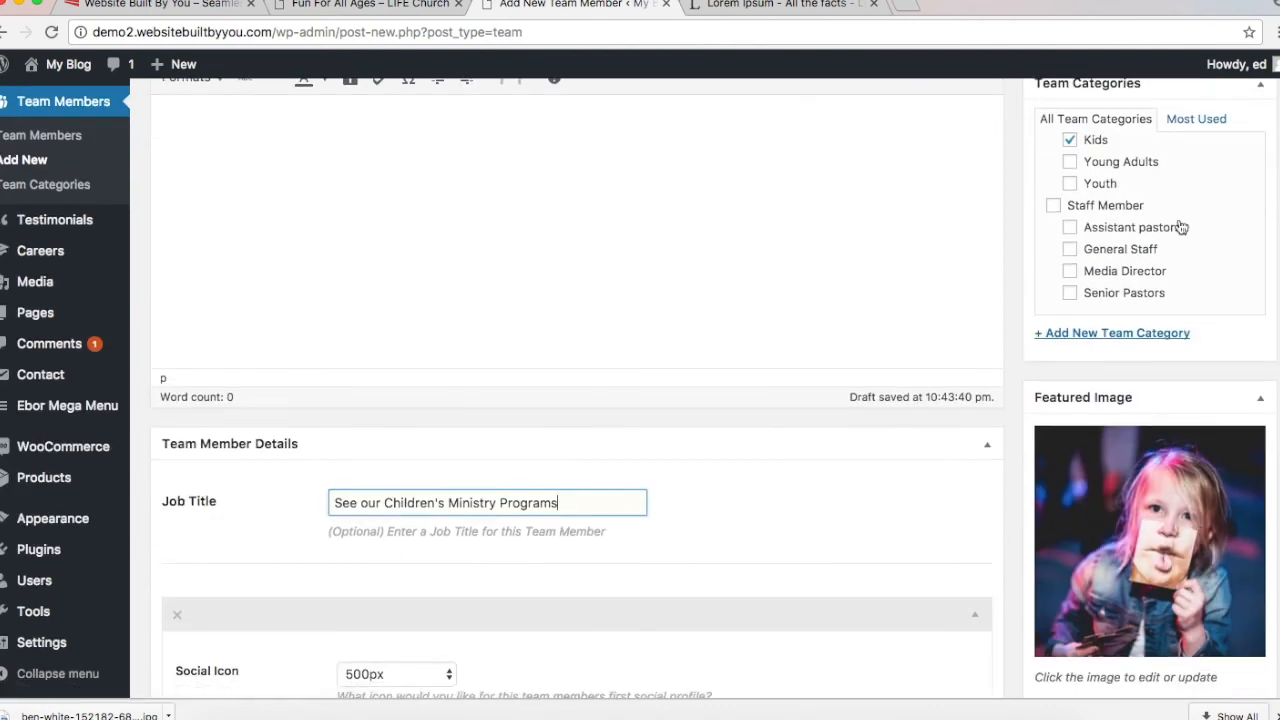
pyautogui.scroll(3, 1180, 227)
pyautogui.scroll(3, 913, 160)
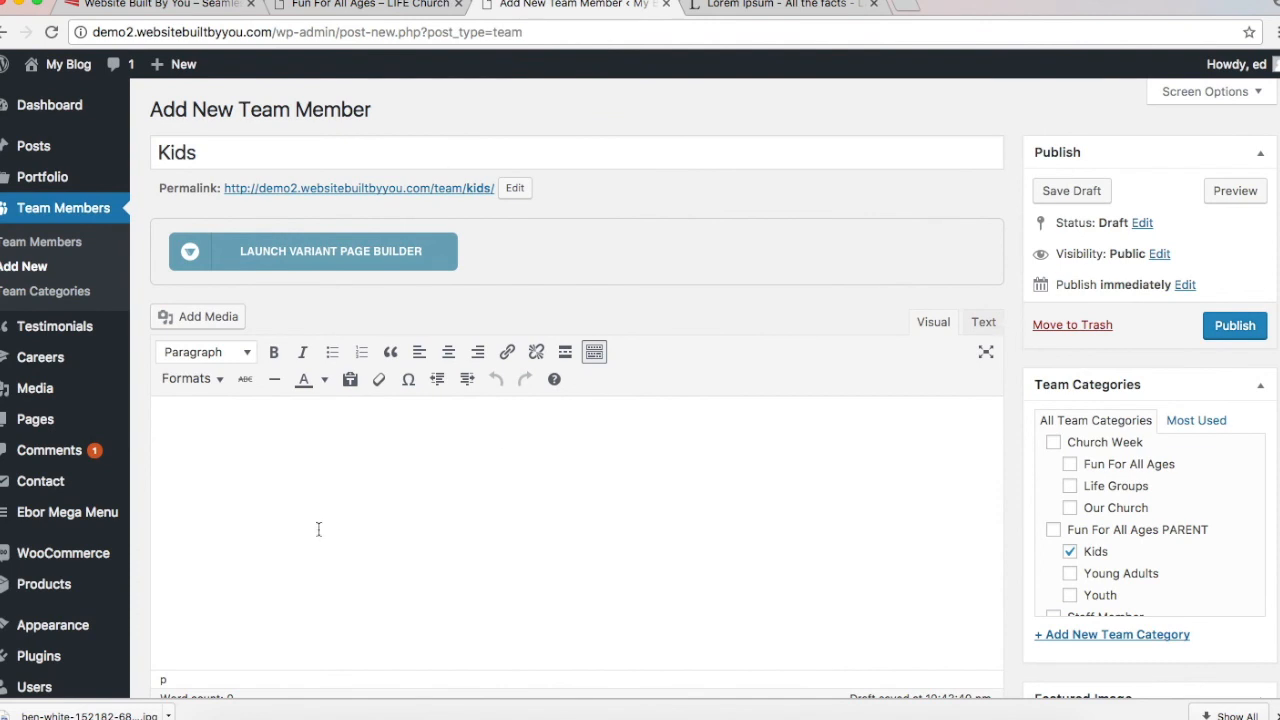
pyautogui.click(1233, 325)
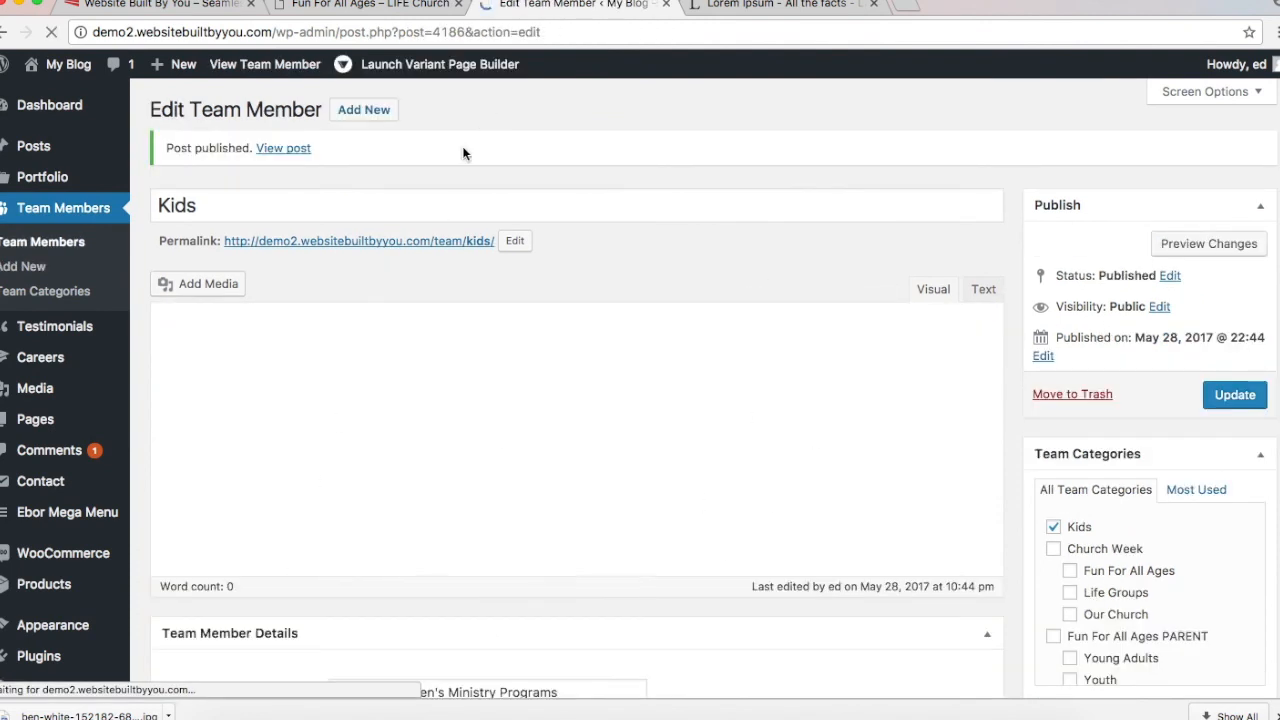
# Step: Start a new team member titled 'Youth' and tick the Youth category
pyautogui.click(364, 110)
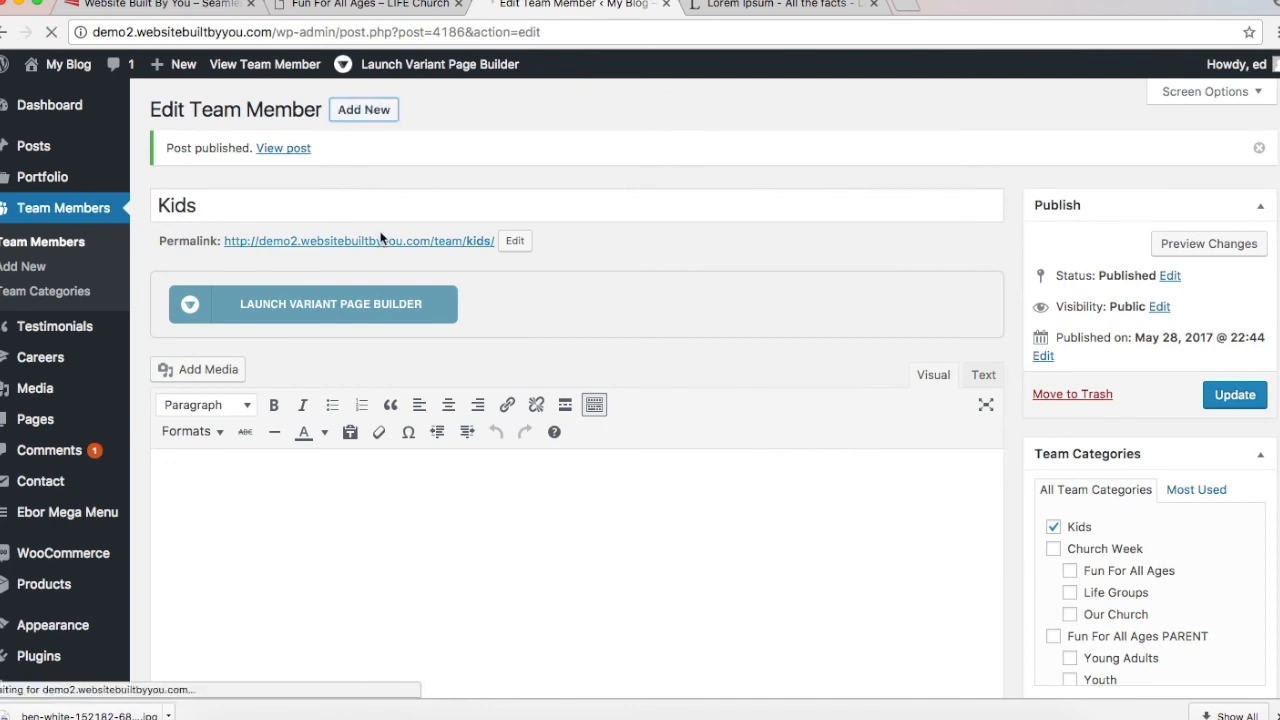
pyautogui.write('Youth')
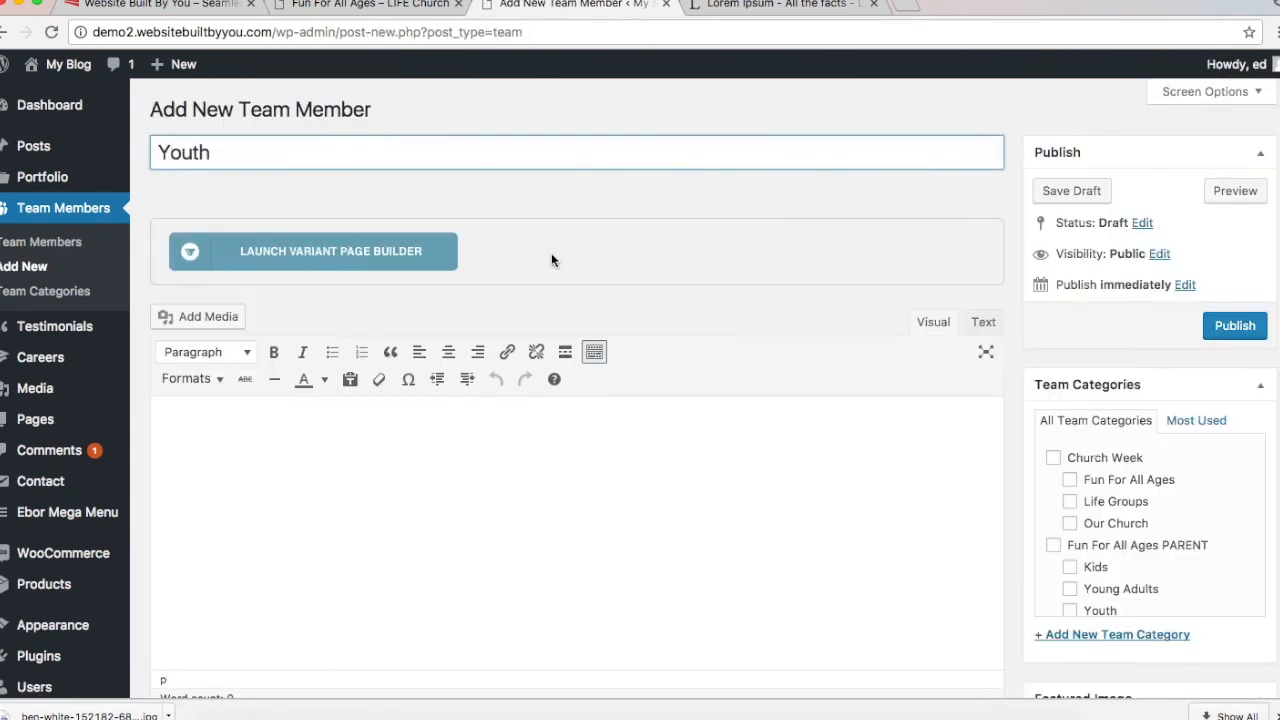
pyautogui.scroll(-3, 551, 260)
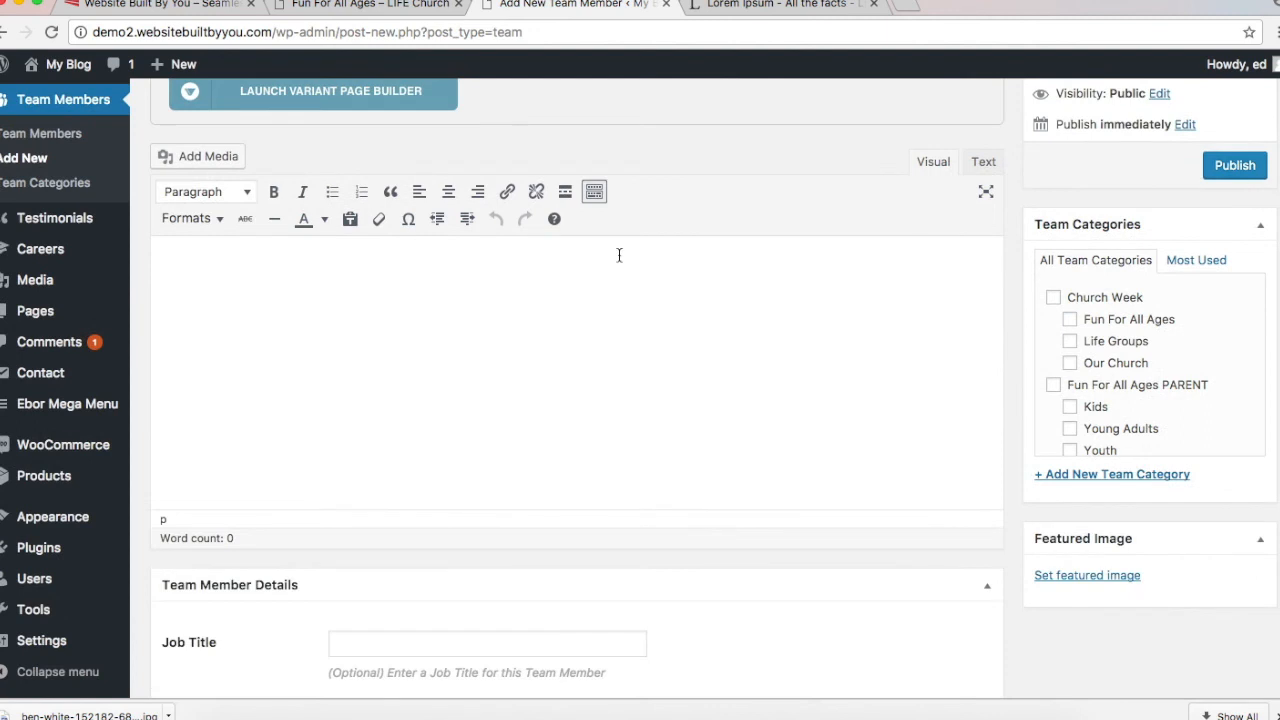
pyautogui.scroll(-1, 1131, 420)
pyautogui.click(1069, 419)
pyautogui.scroll(-1, 714, 427)
pyautogui.scroll(-1, 714, 427)
# Step: Enter job title 'Thrive Fridays' and set the three-people-walking photo as the featured image
pyautogui.click(434, 518)
pyautogui.click(368, 8)
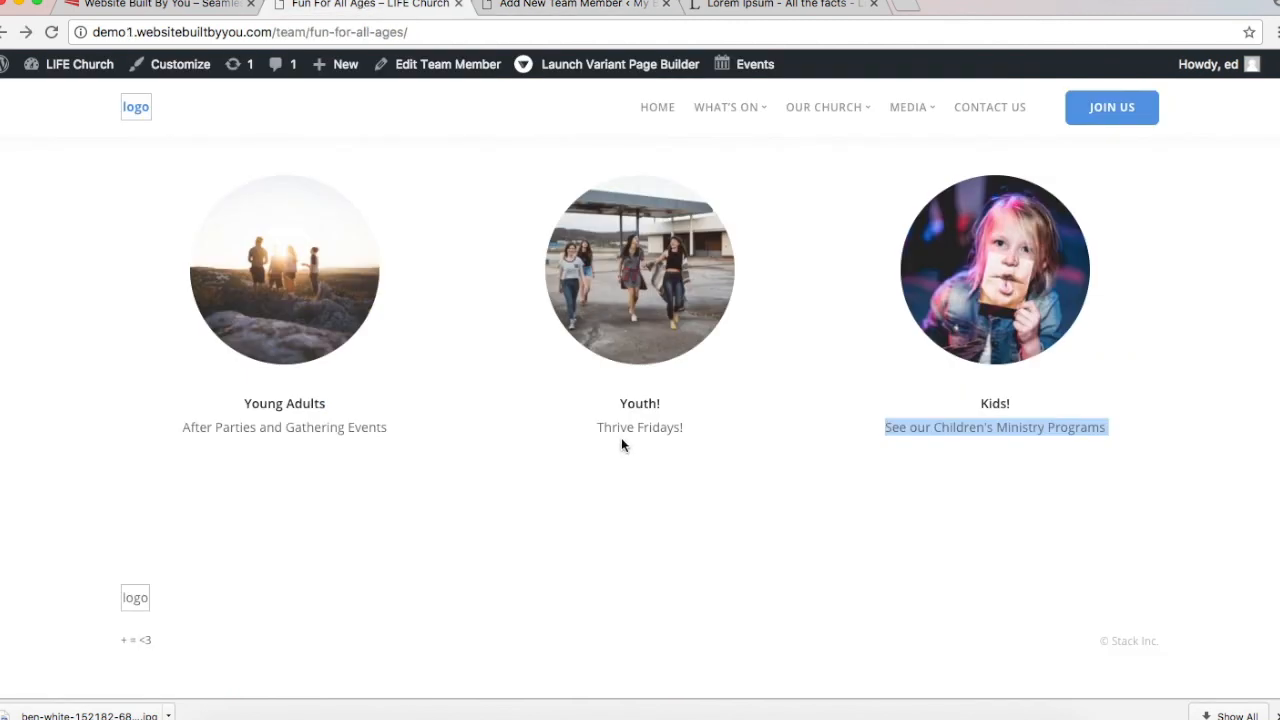
pyautogui.click(519, 12)
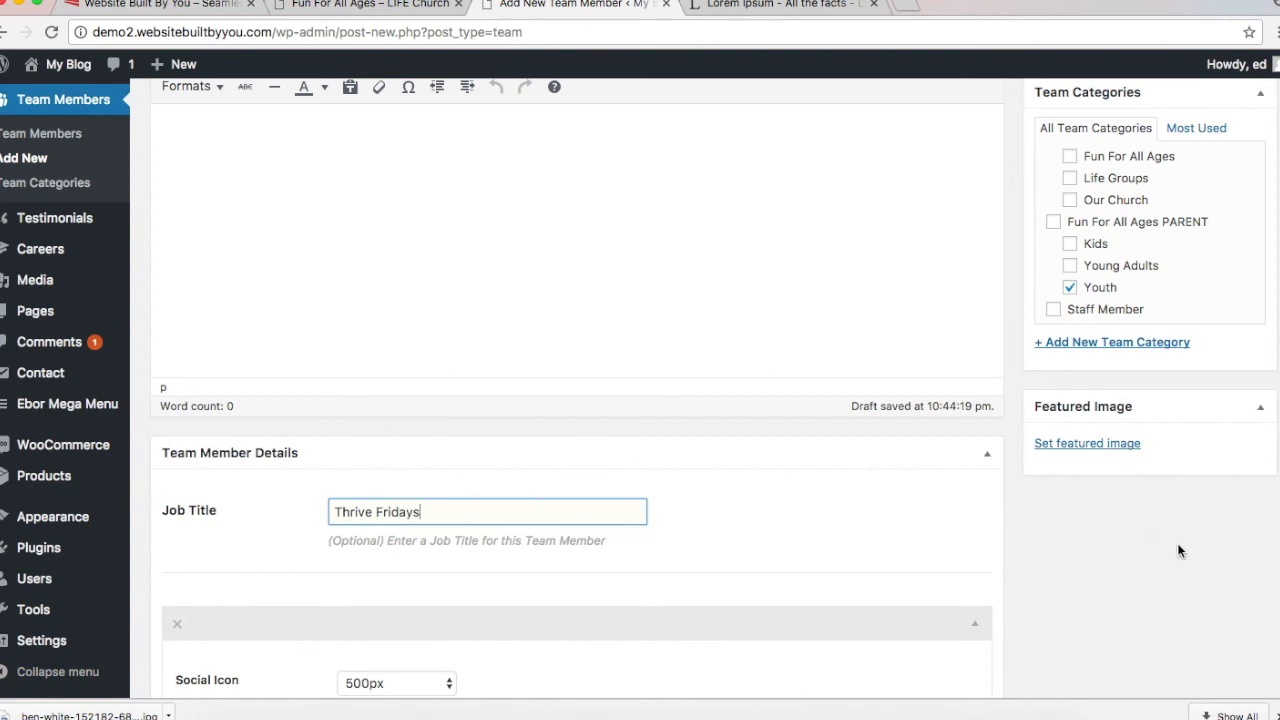
pyautogui.click(1136, 444)
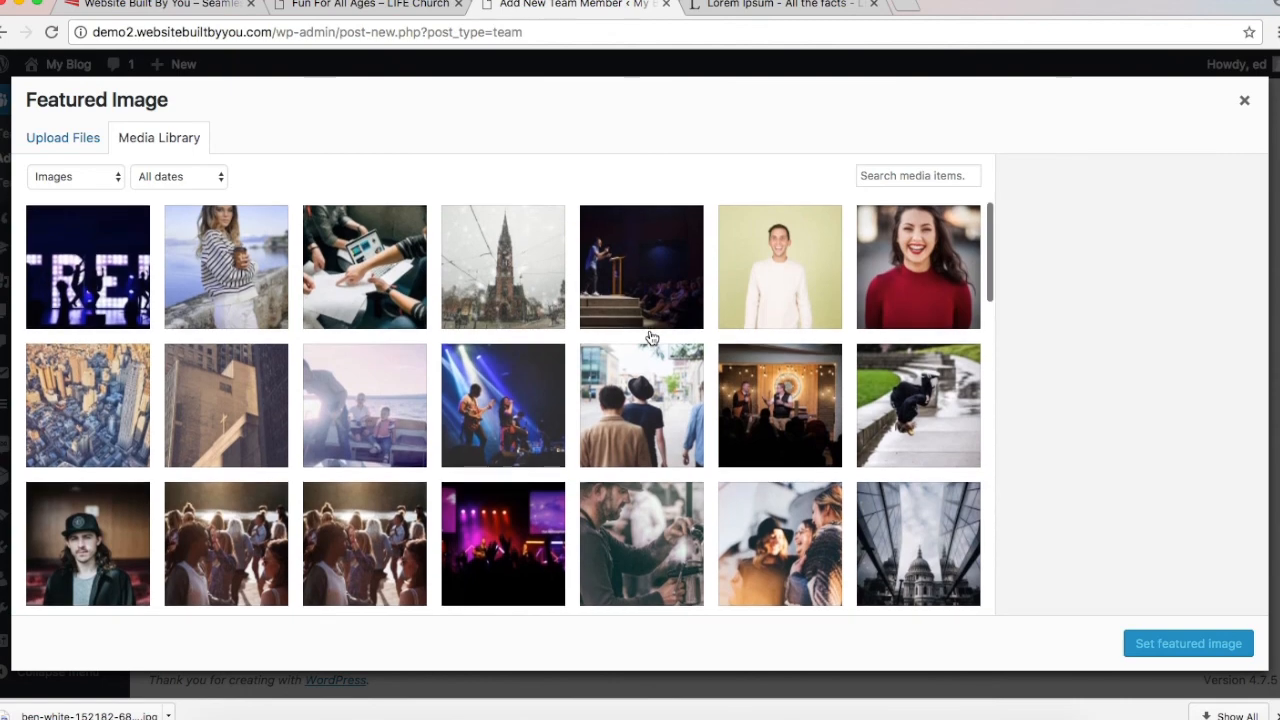
pyautogui.click(378, 6)
pyautogui.click(530, 6)
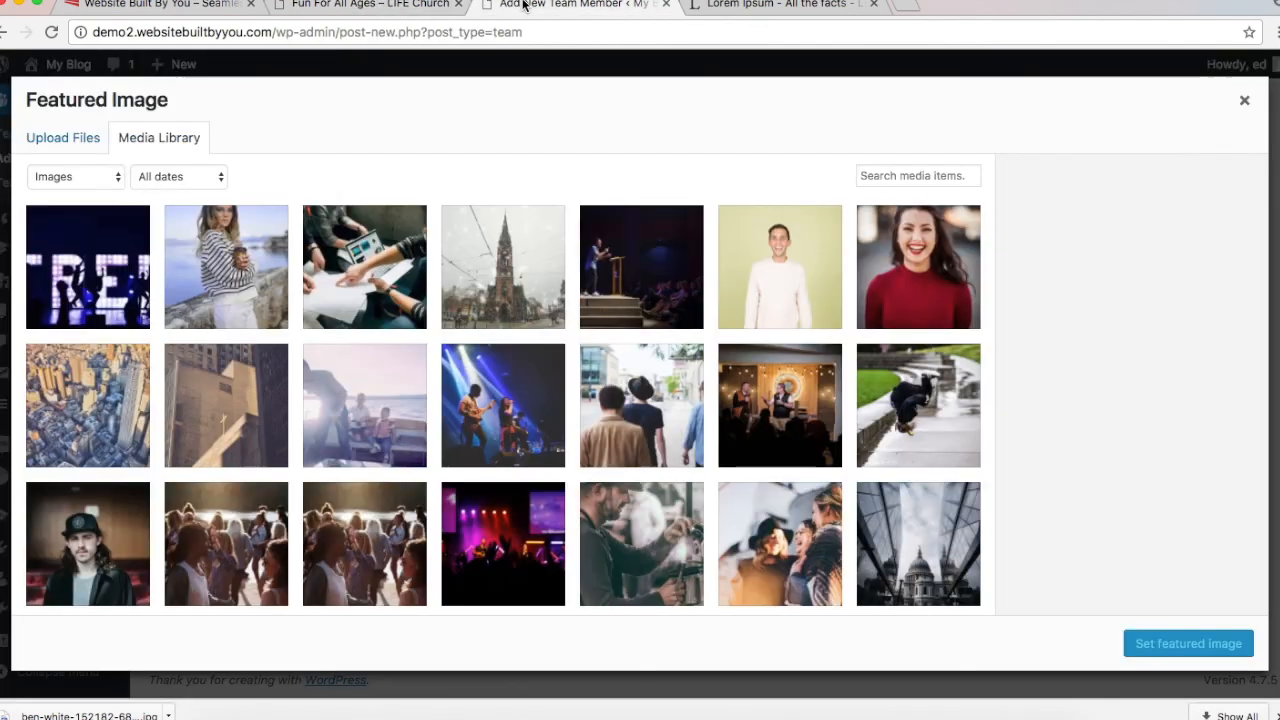
pyautogui.scroll(-5, 594, 418)
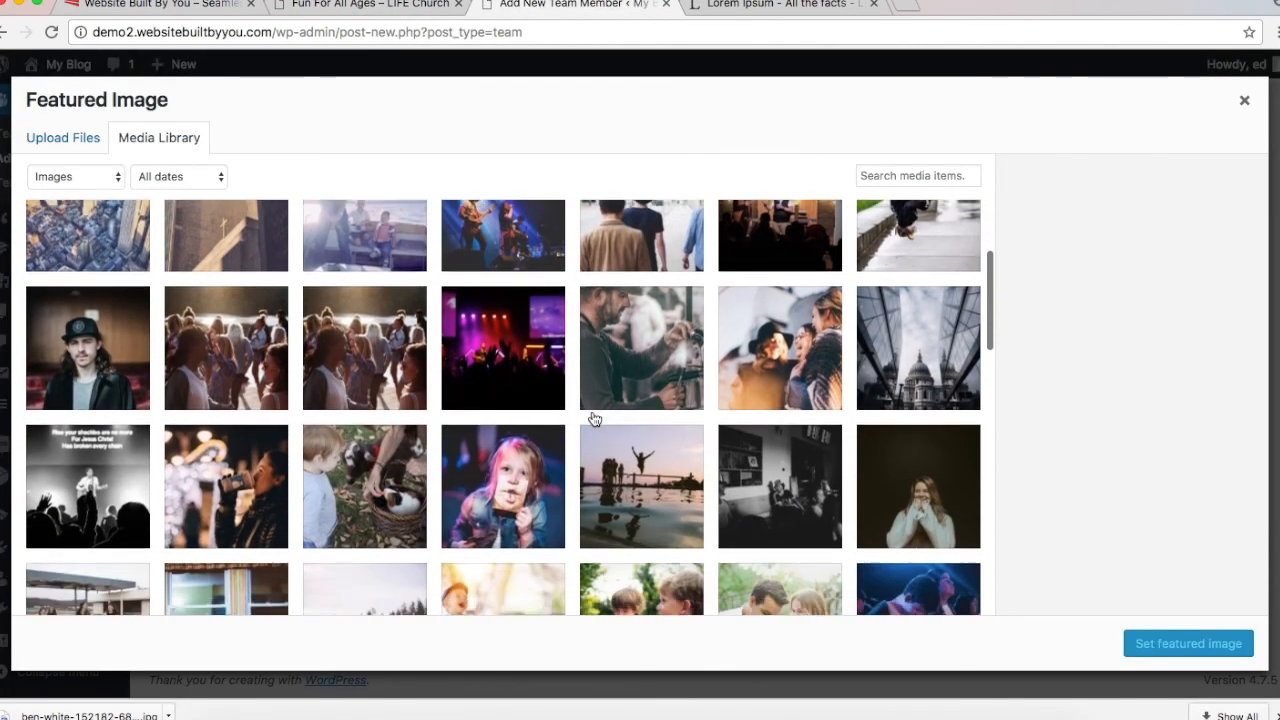
pyautogui.scroll(-4, 594, 418)
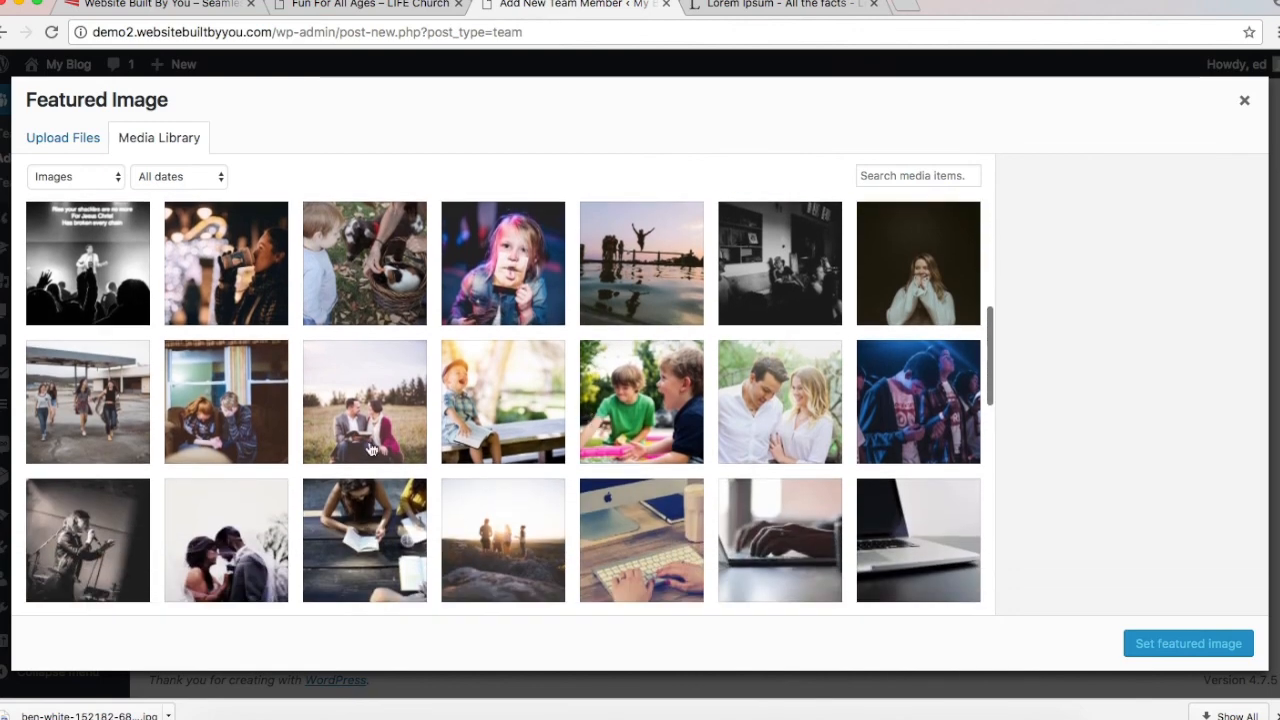
pyautogui.click(66, 410)
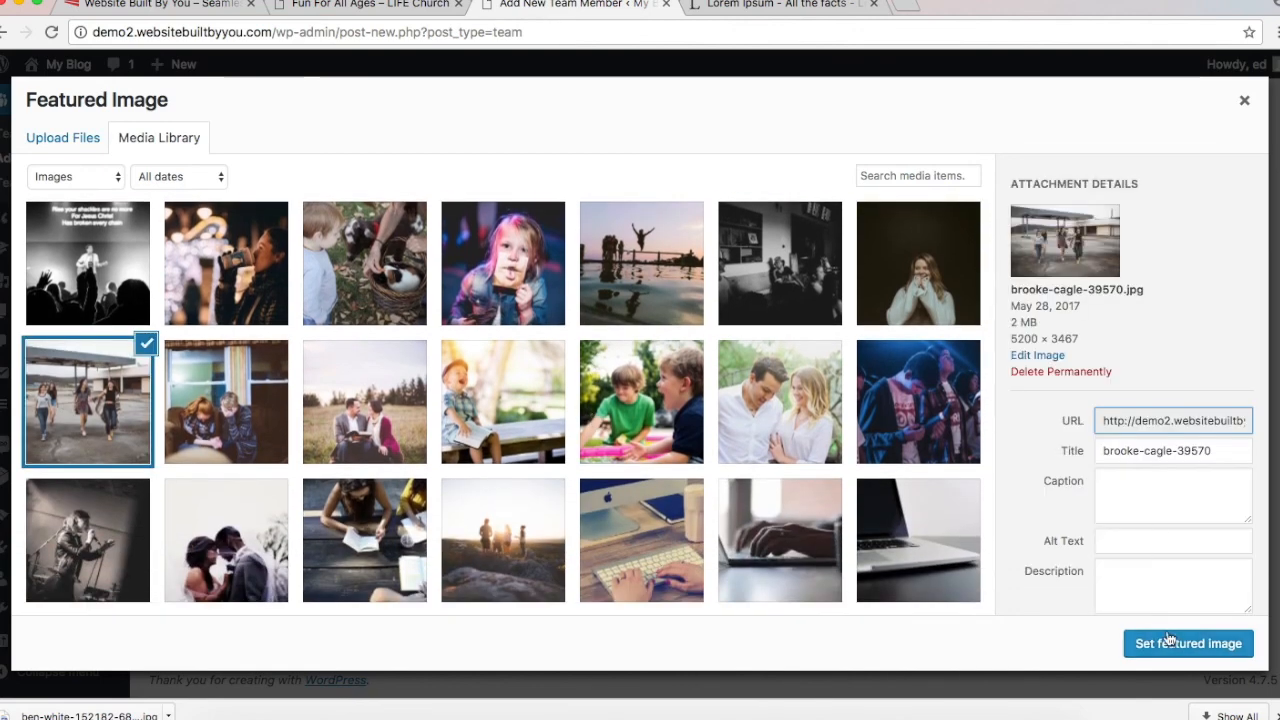
pyautogui.click(1171, 642)
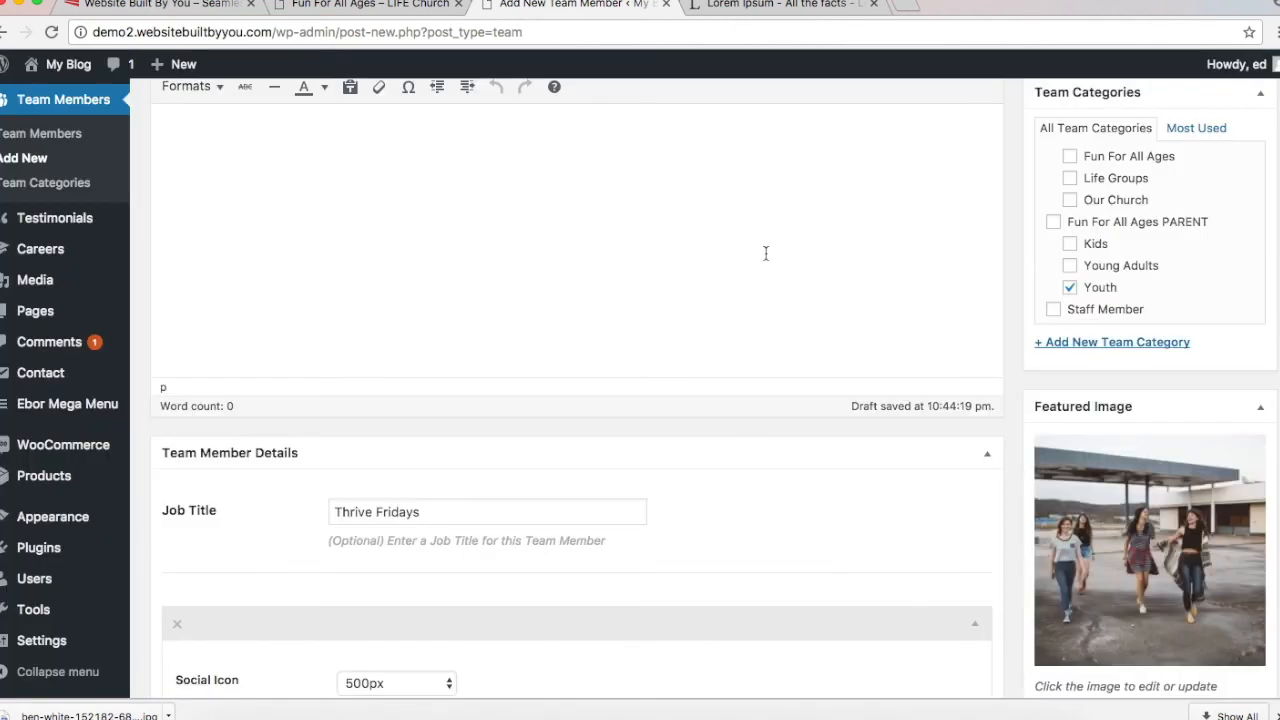
# Step: Publish the Youth team member and compare it with the reference church page
pyautogui.scroll(-1, 766, 253)
pyautogui.scroll(7, 766, 252)
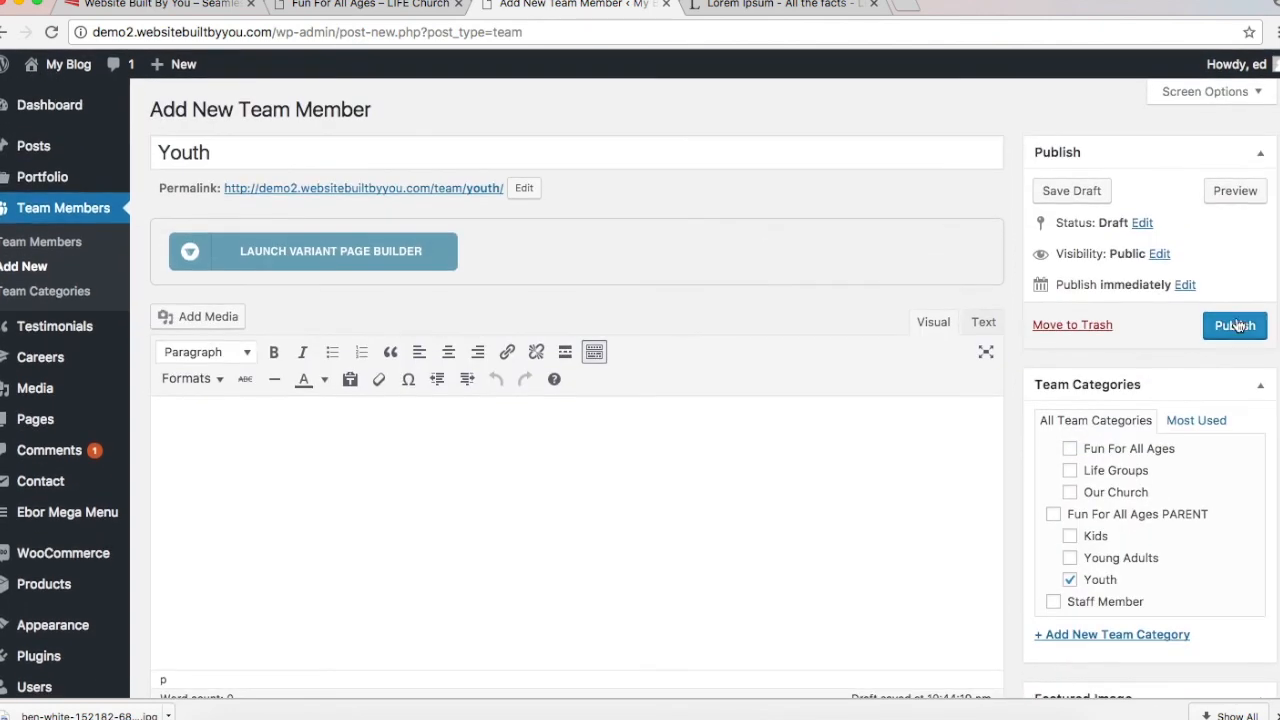
pyautogui.click(1235, 325)
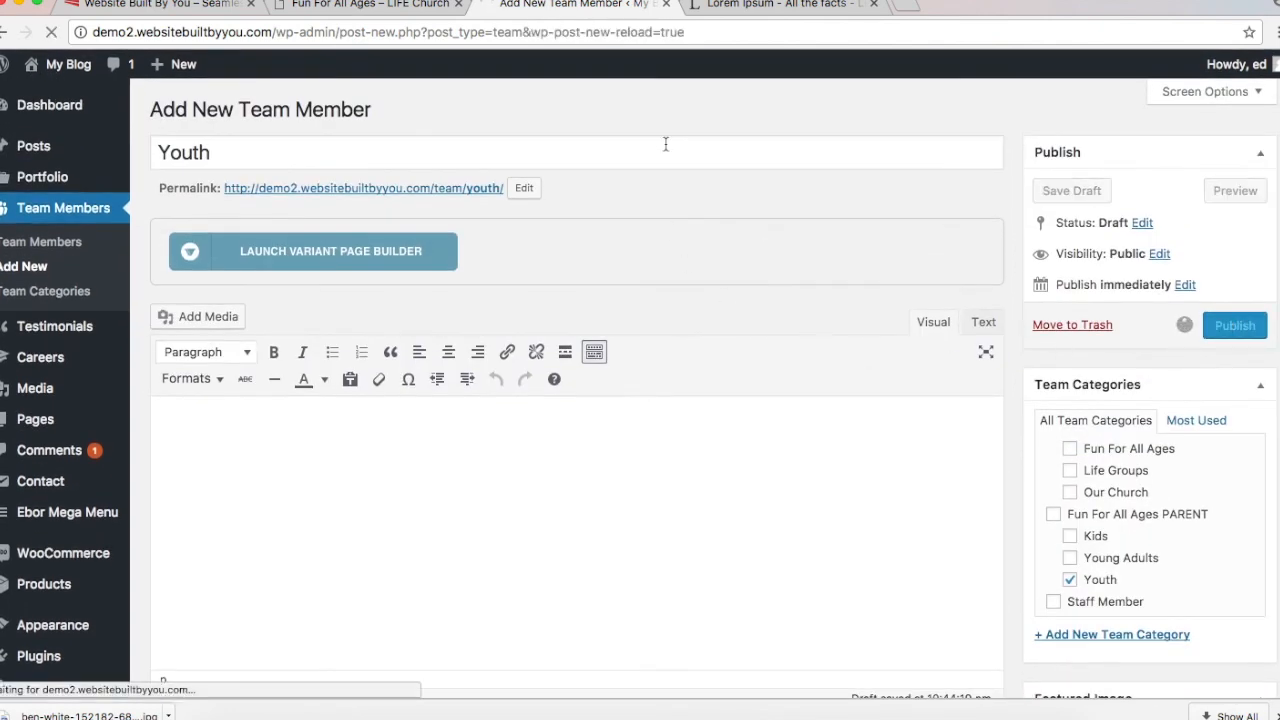
pyautogui.click(366, 5)
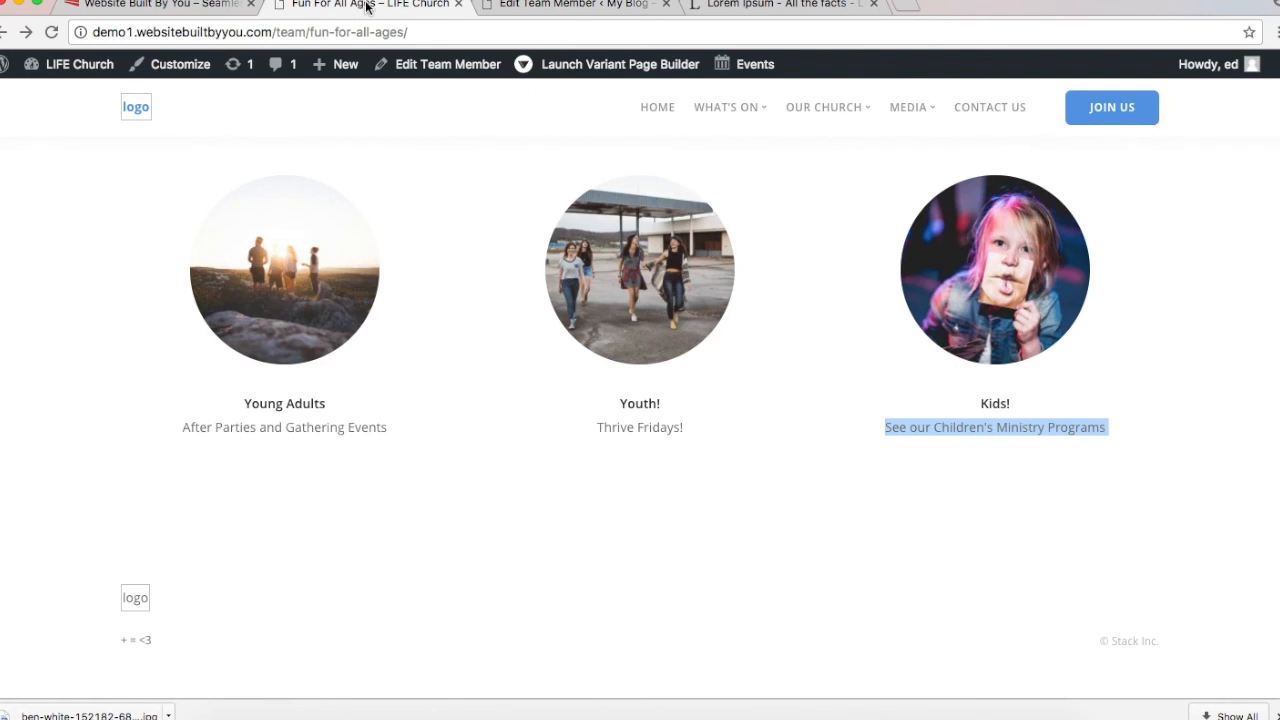
pyautogui.click(544, 5)
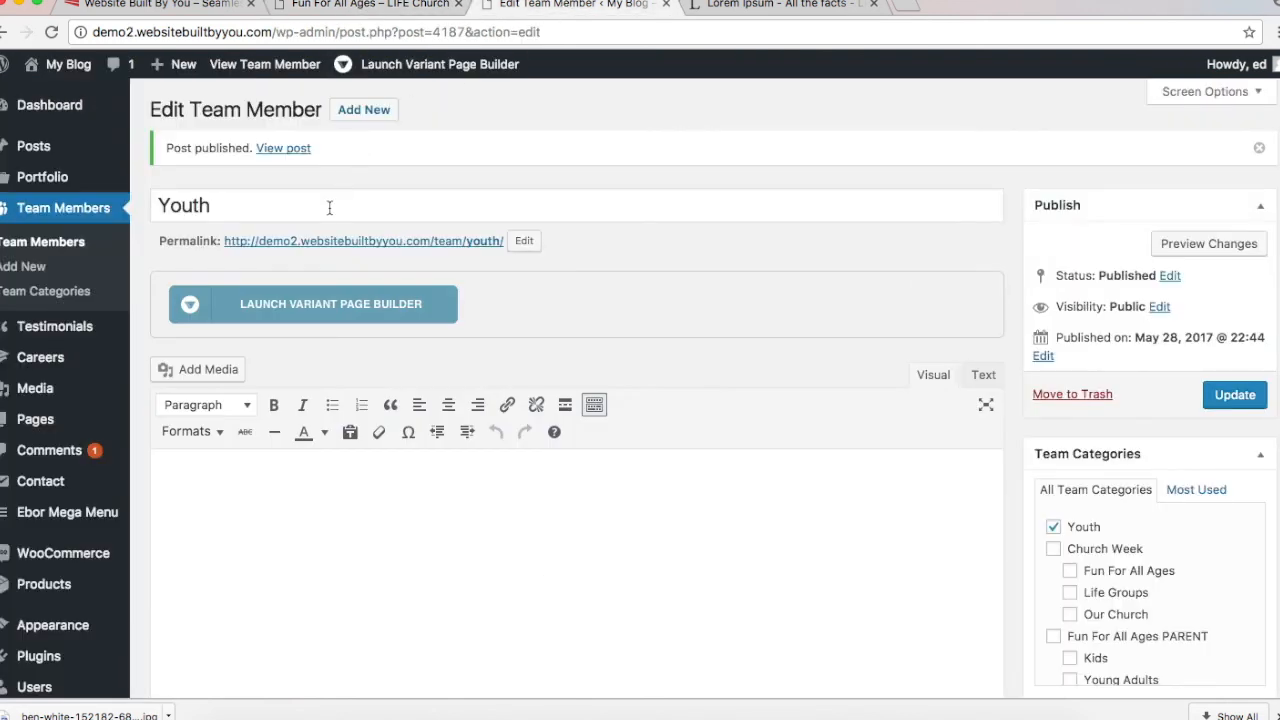
pyautogui.click(363, 109)
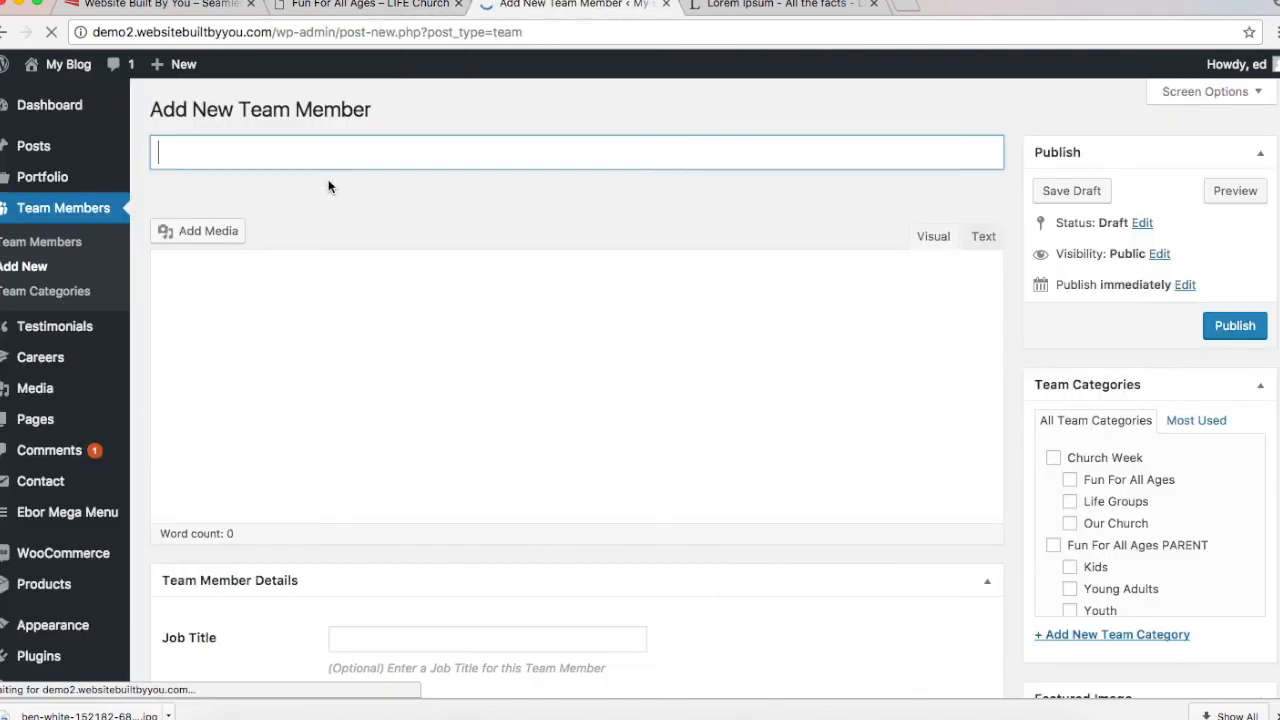
# Step: Title the new member 'Young Adults' and tick the Young Adults category
pyautogui.write('Younge')
pyautogui.press('BackSpace')
pyautogui.write('Ad')
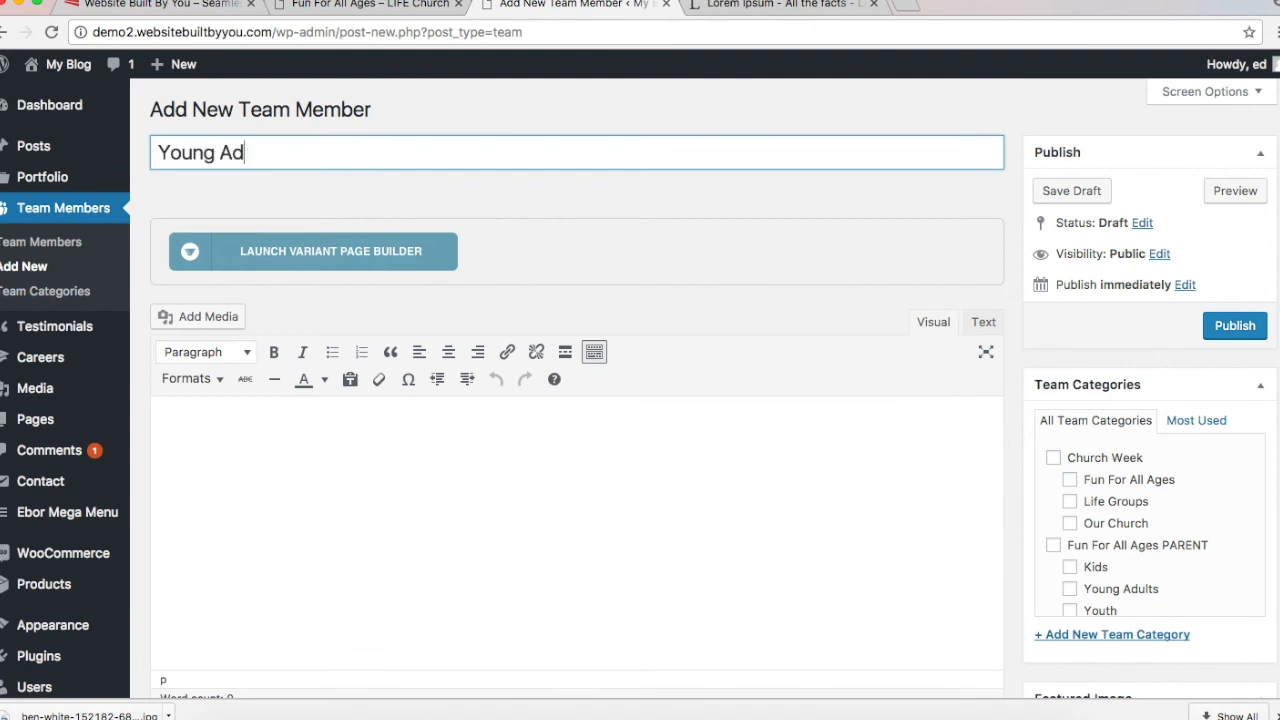
pyautogui.write('ults')
pyautogui.click(1095, 590)
pyautogui.scroll(-5, 1095, 594)
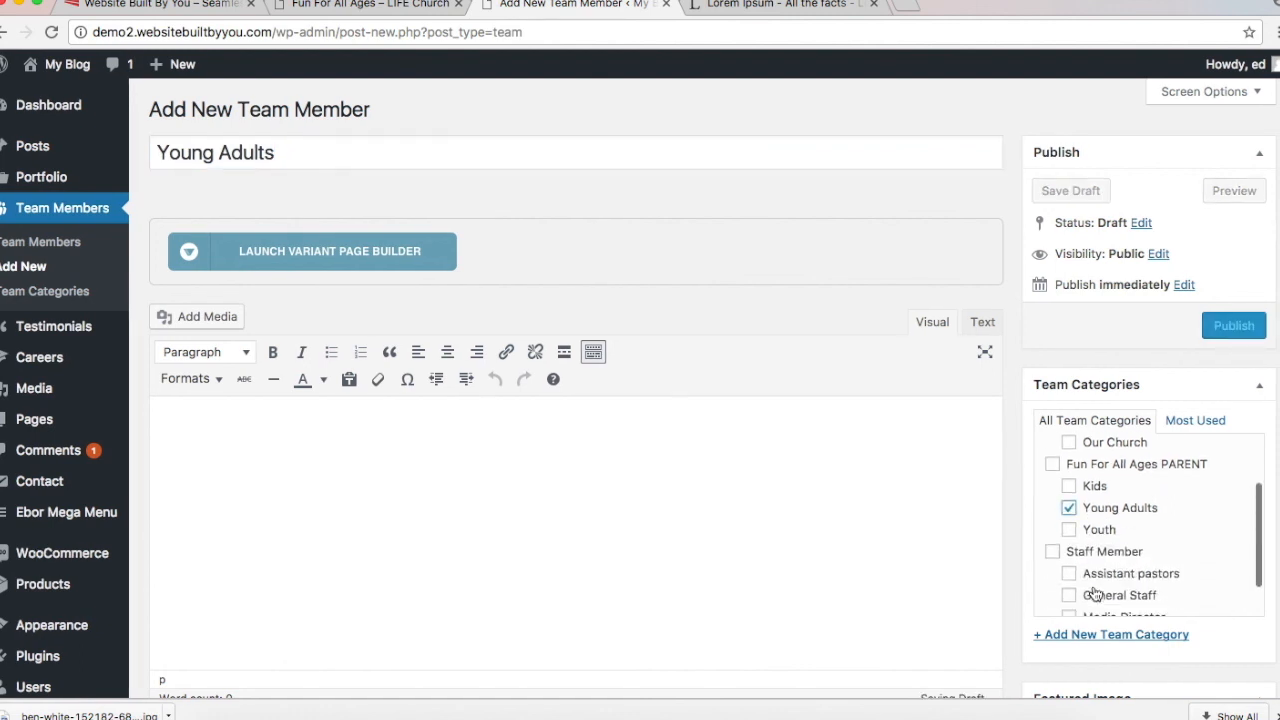
pyautogui.scroll(4, 1095, 594)
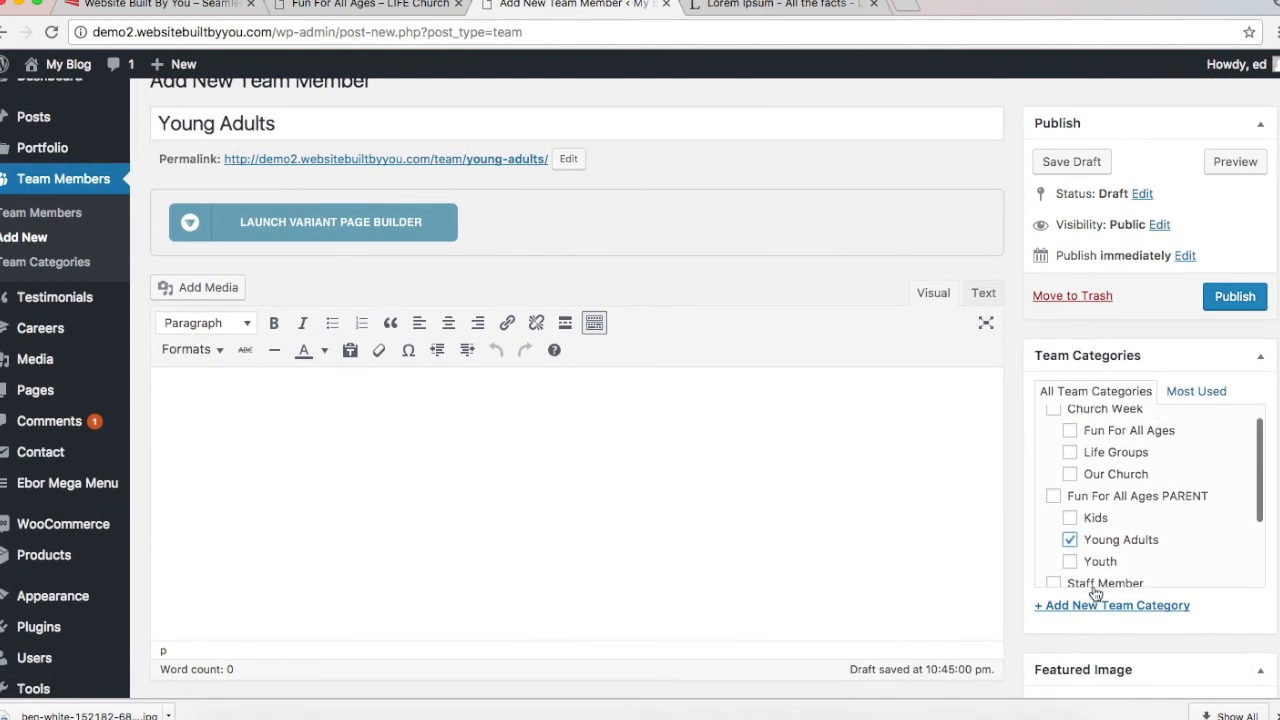
pyautogui.scroll(-1, 1095, 594)
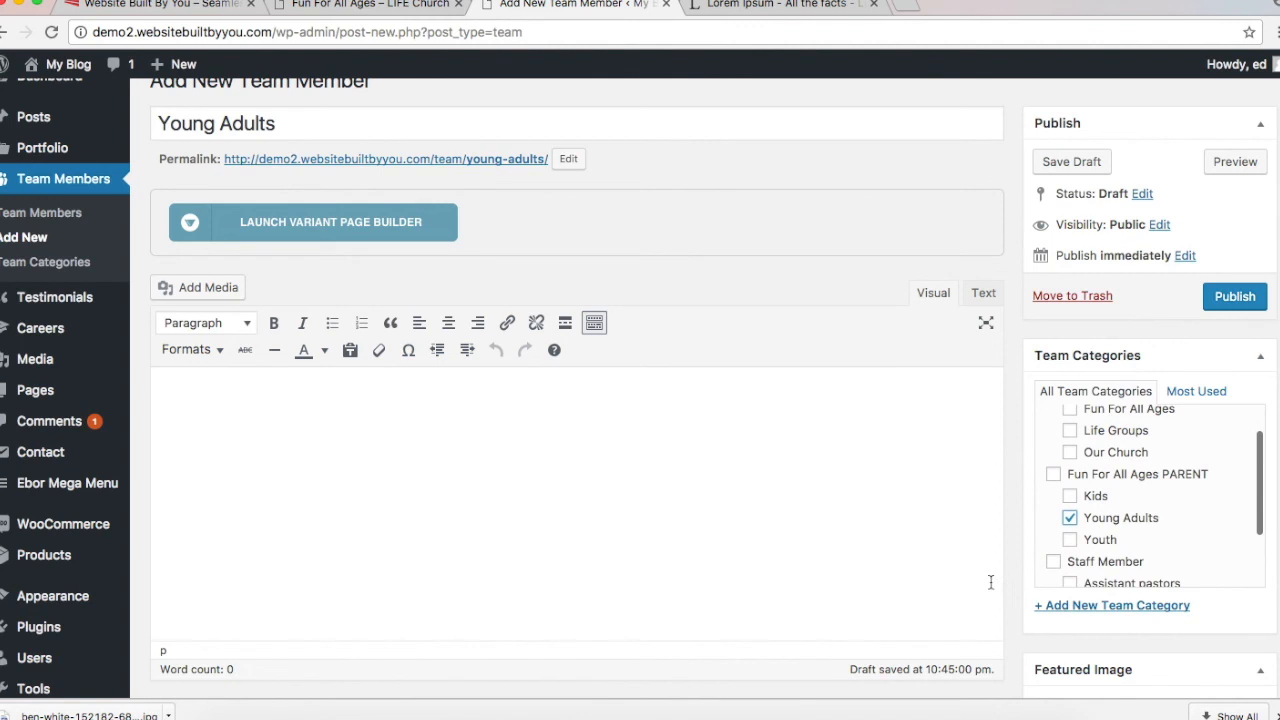
pyautogui.scroll(-5, 1020, 640)
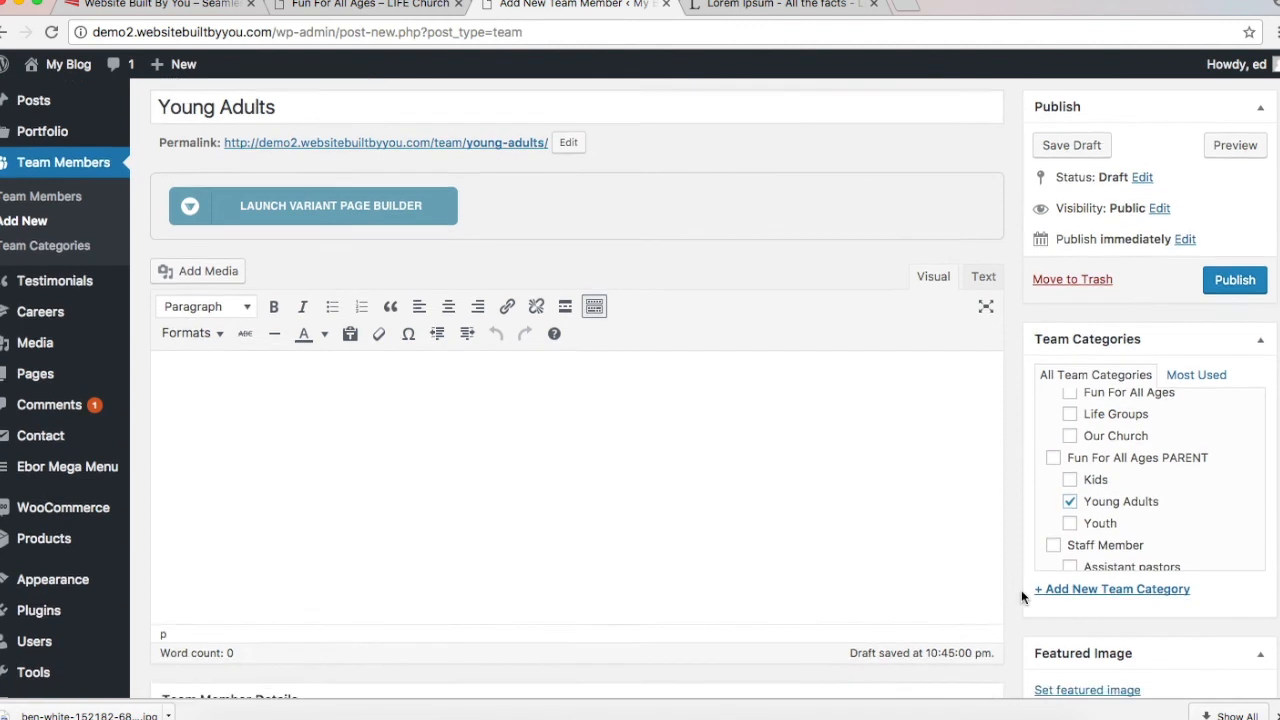
# Step: Set the sunset group photo as the featured image
pyautogui.click(1067, 418)
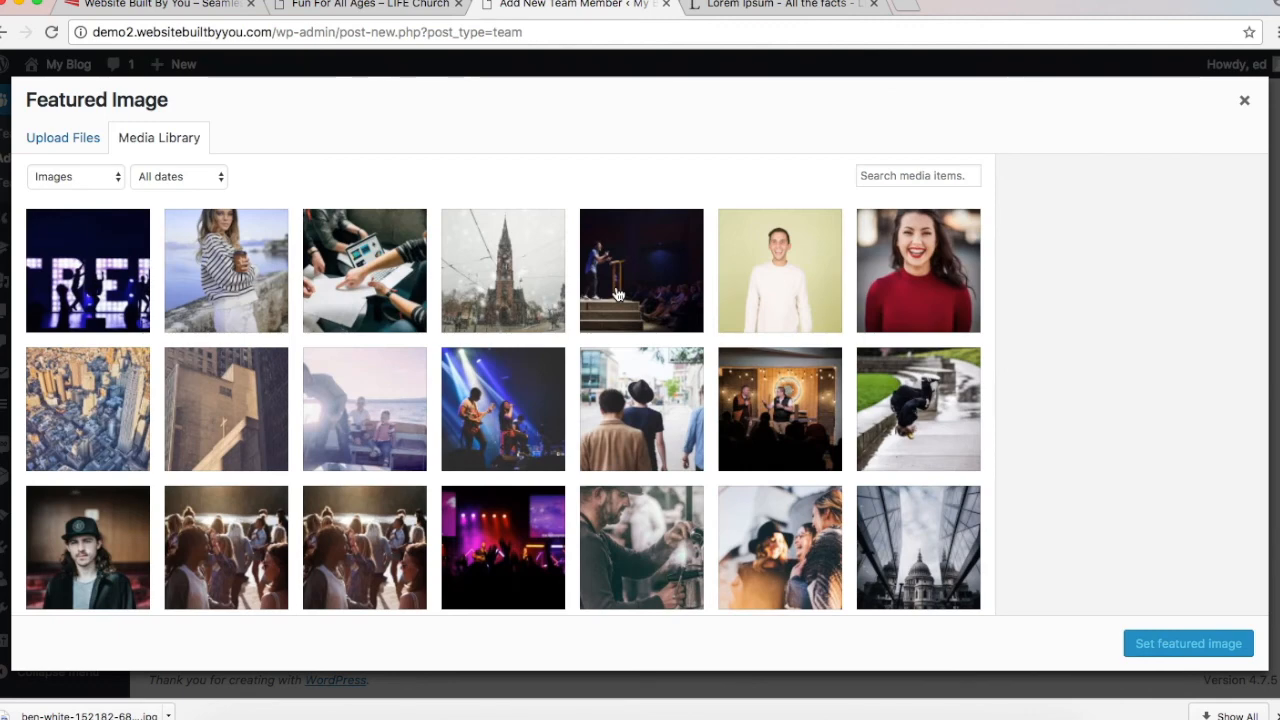
pyautogui.scroll(-1, 617, 413)
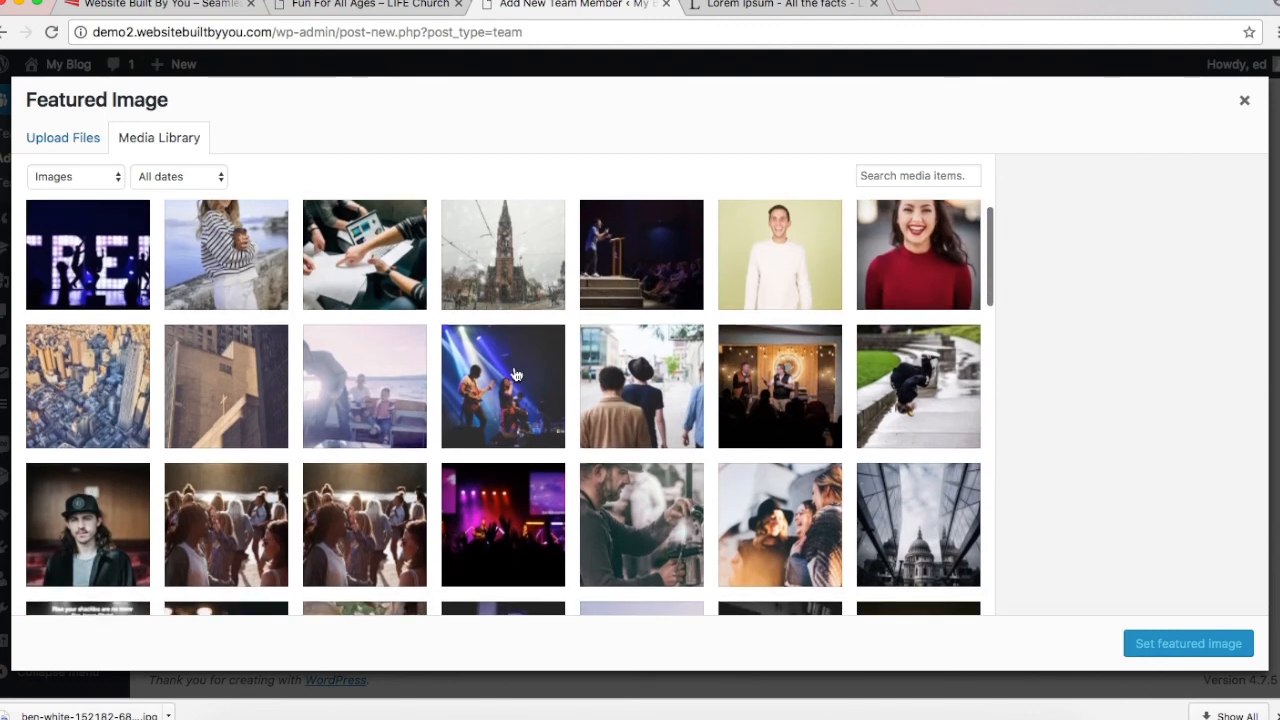
pyautogui.click(335, 5)
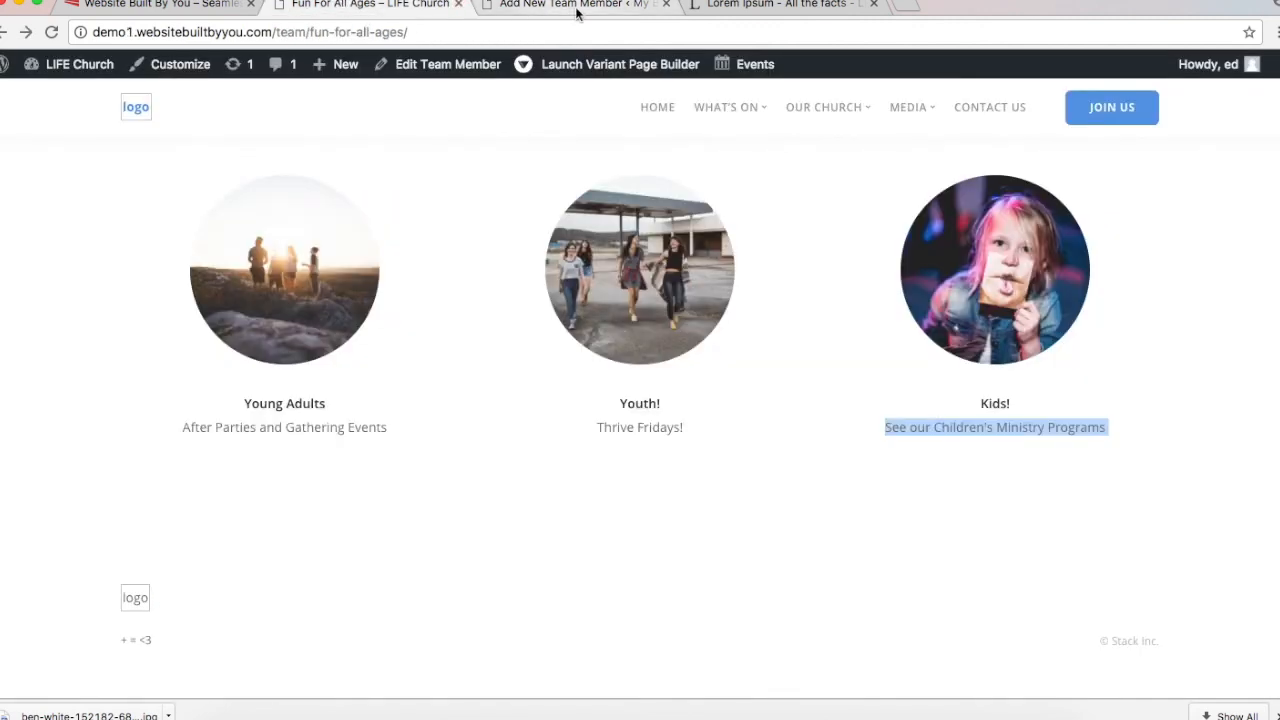
pyautogui.click(578, 8)
pyautogui.scroll(-5, 709, 479)
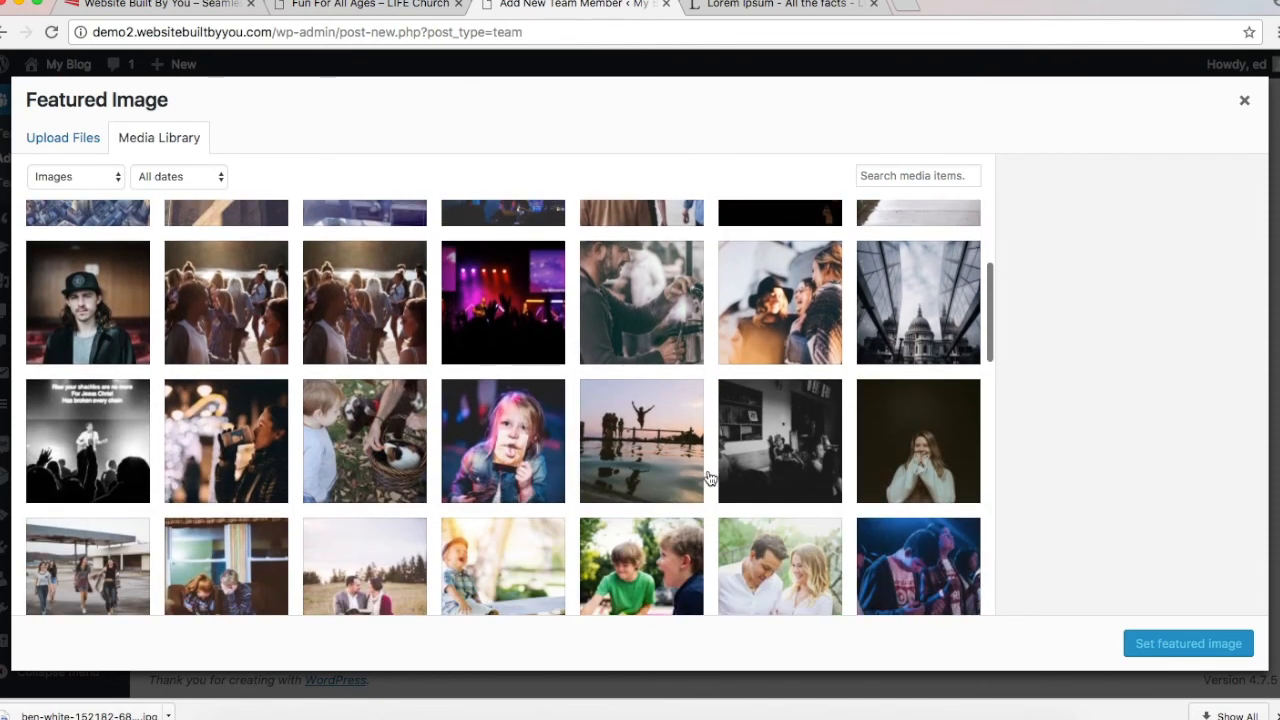
pyautogui.scroll(-1, 709, 479)
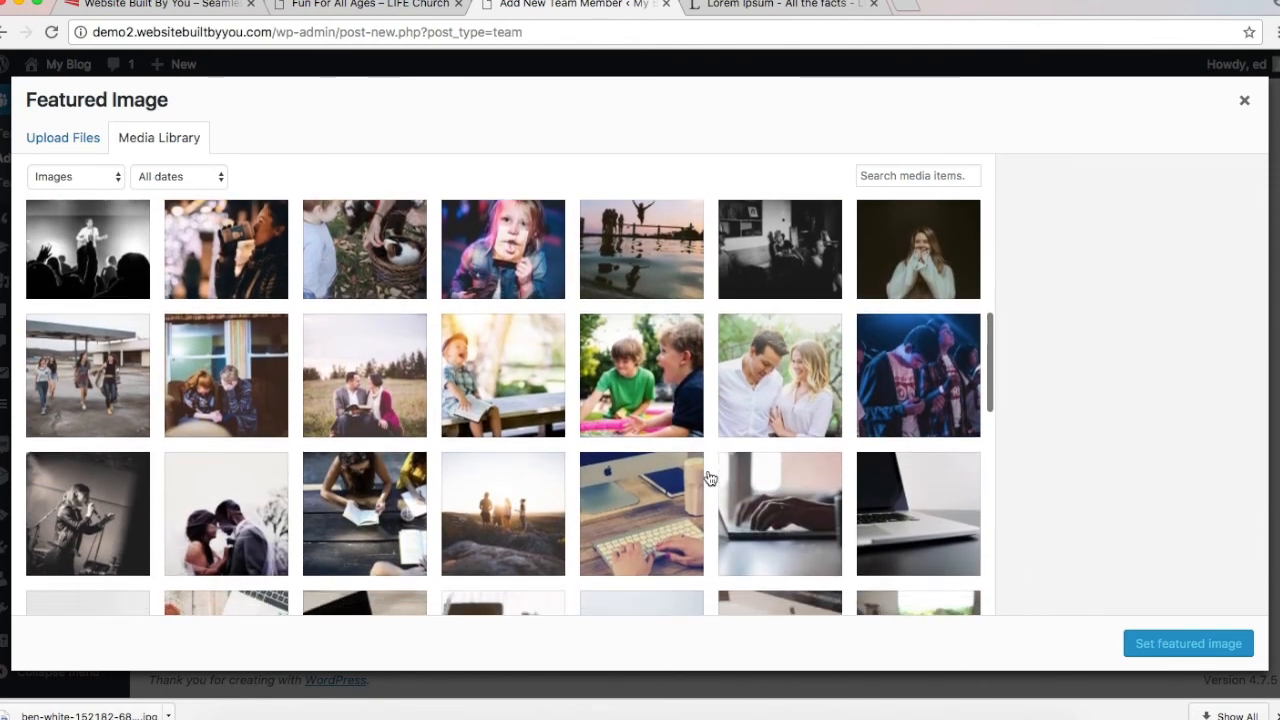
pyautogui.click(534, 490)
pyautogui.click(1183, 645)
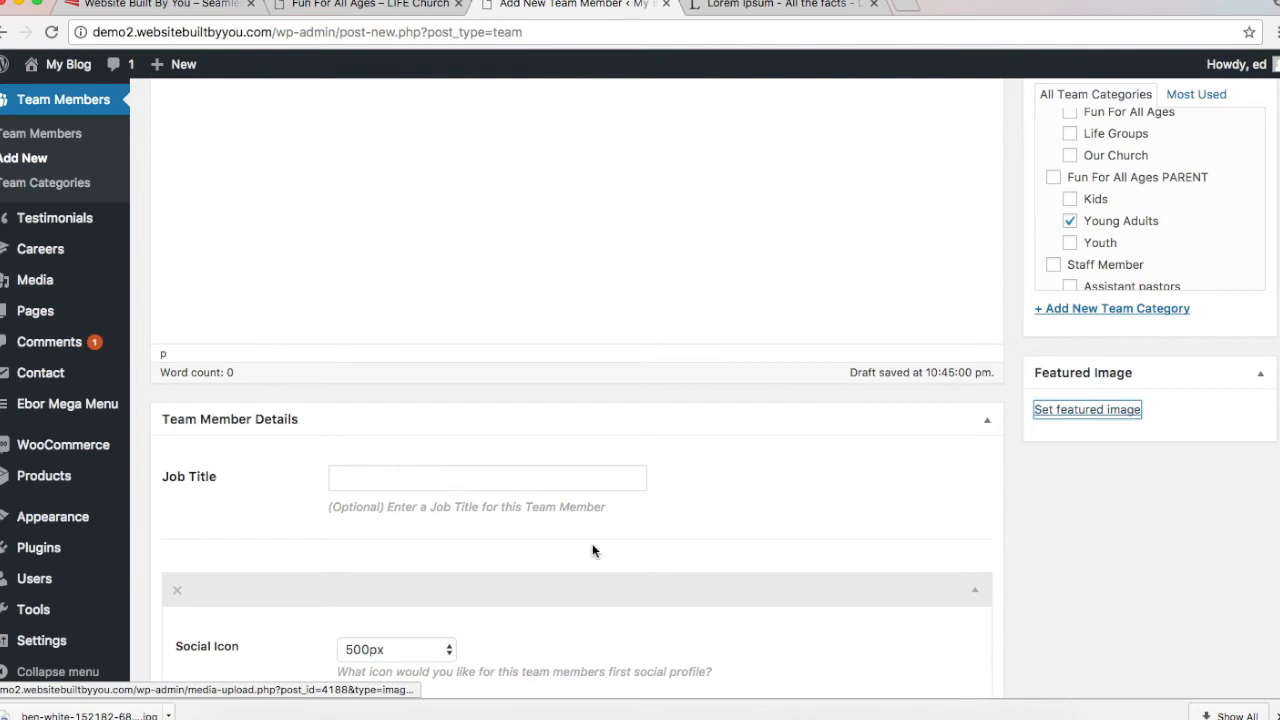
# Step: Paste 'After Parties and Gathering Events' from the reference page as job title, then publish
pyautogui.click(496, 475)
pyautogui.click(345, 6)
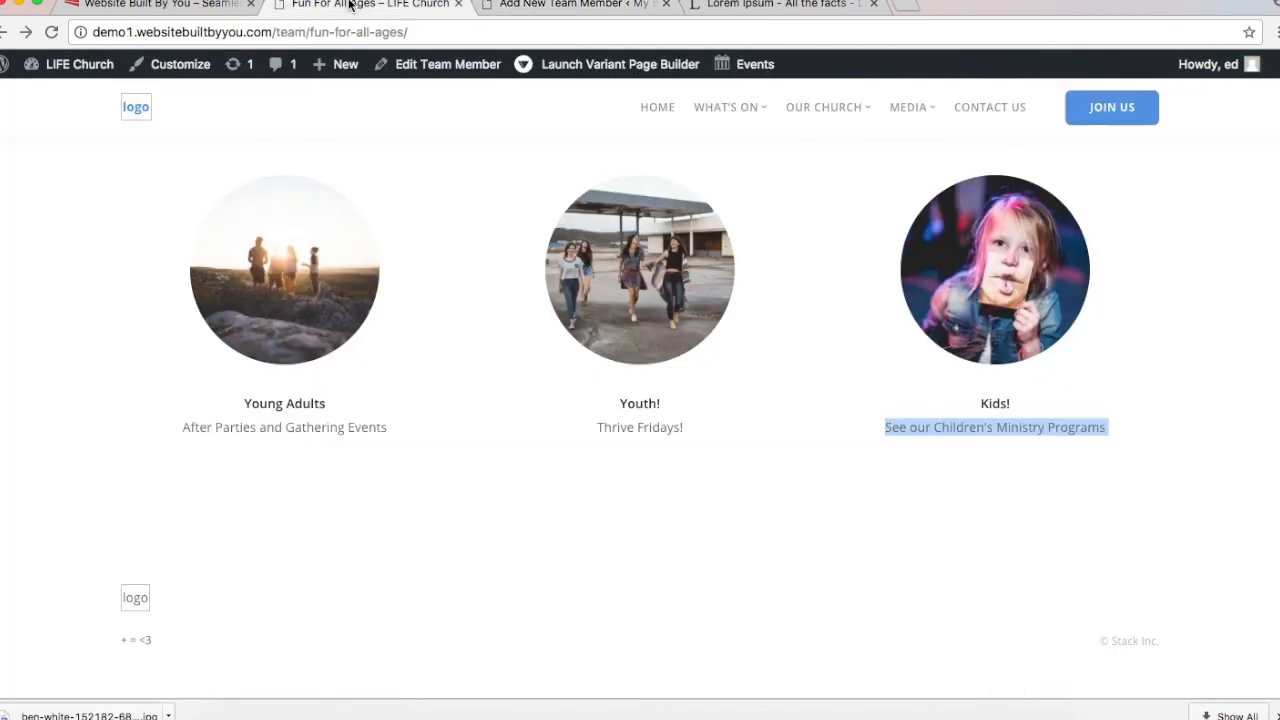
pyautogui.tripleClick(237, 428)
pyautogui.press('super+c')
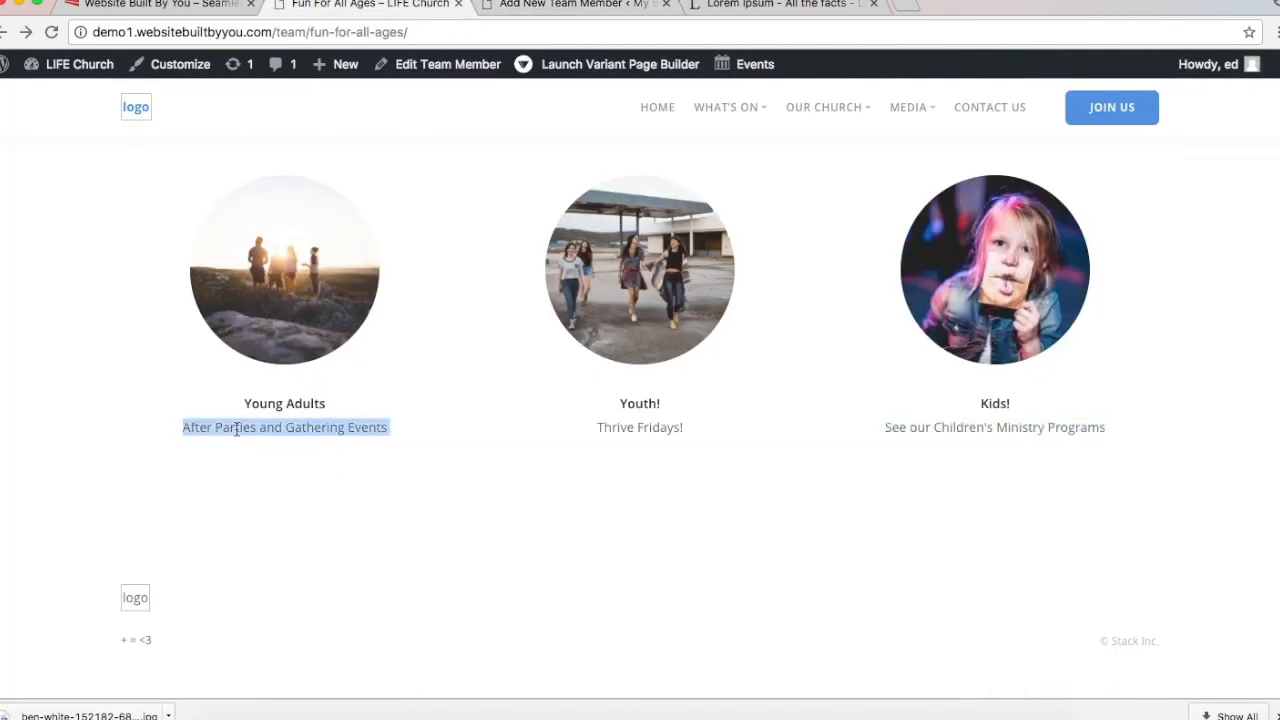
pyautogui.click(575, 5)
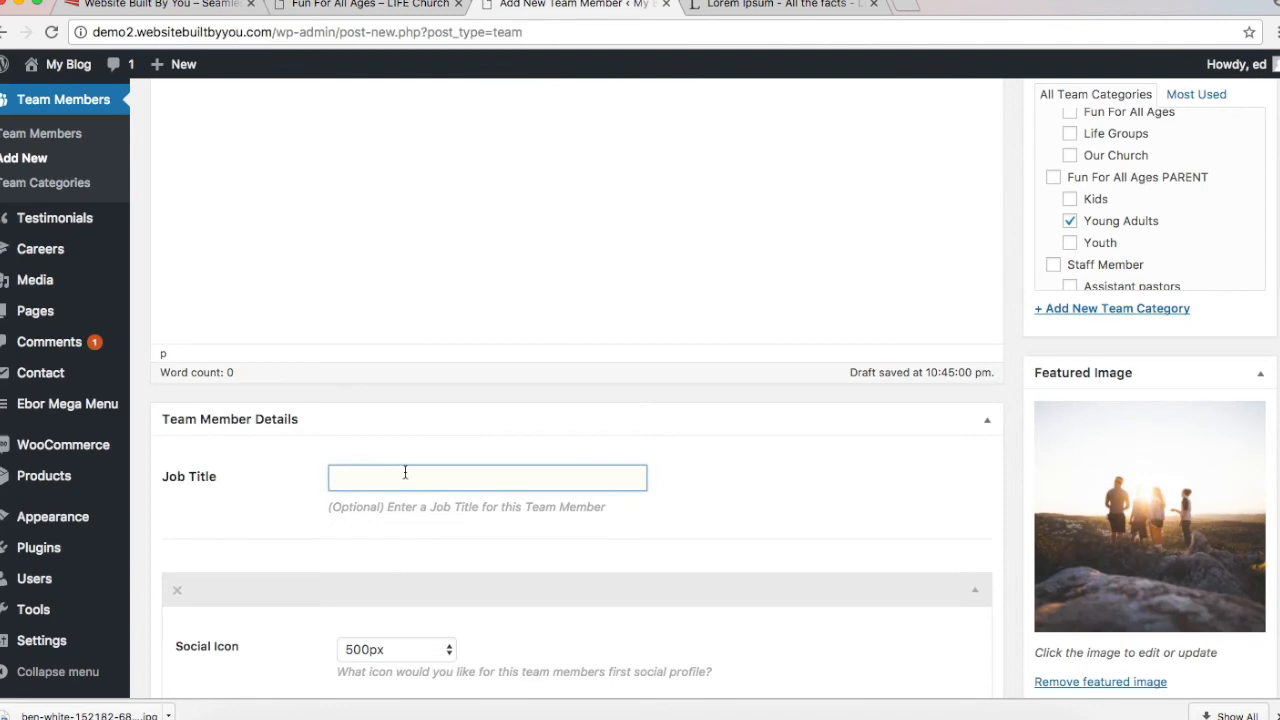
pyautogui.press('super+v')
pyautogui.scroll(-5, 405, 472)
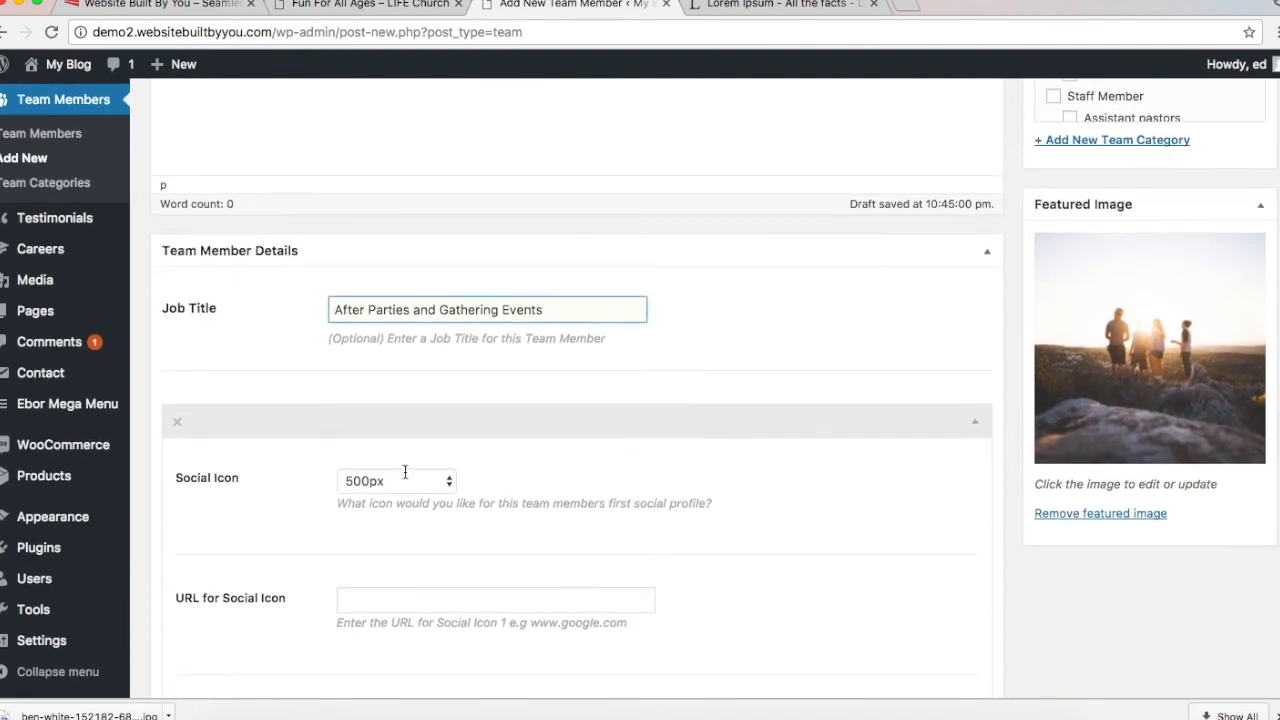
pyautogui.scroll(10, 405, 472)
pyautogui.scroll(2, 405, 472)
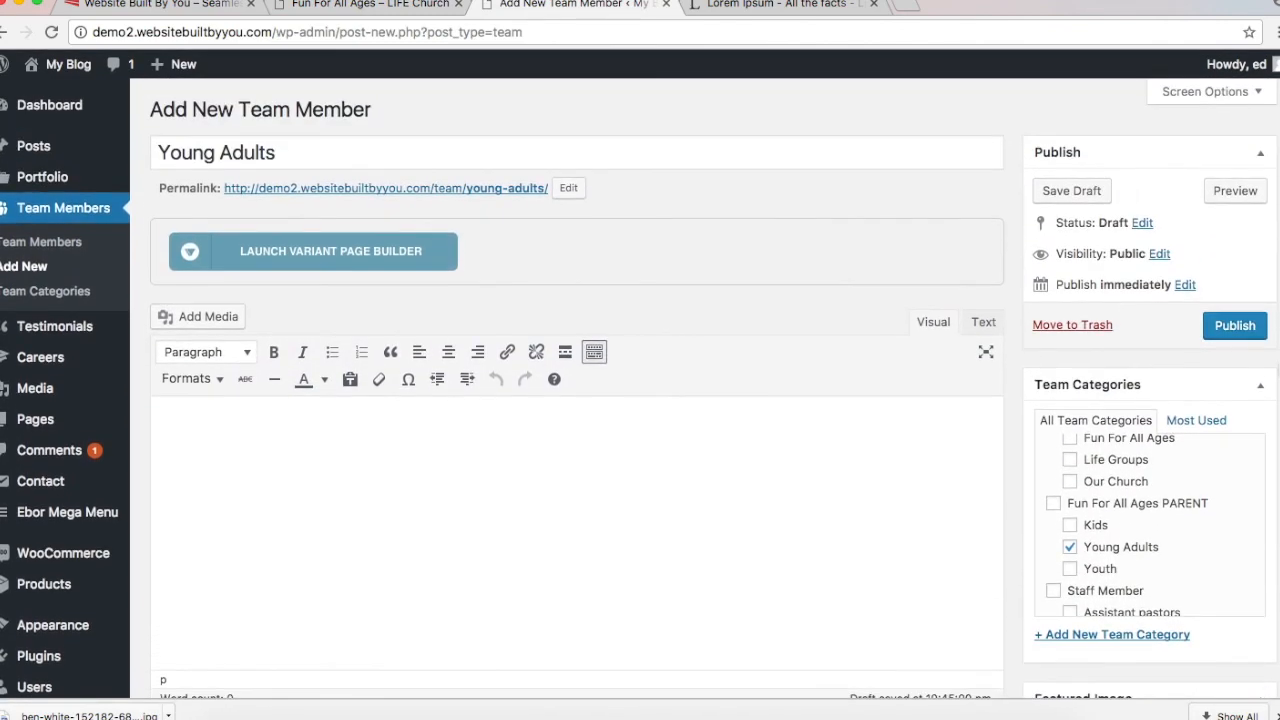
pyautogui.click(1235, 326)
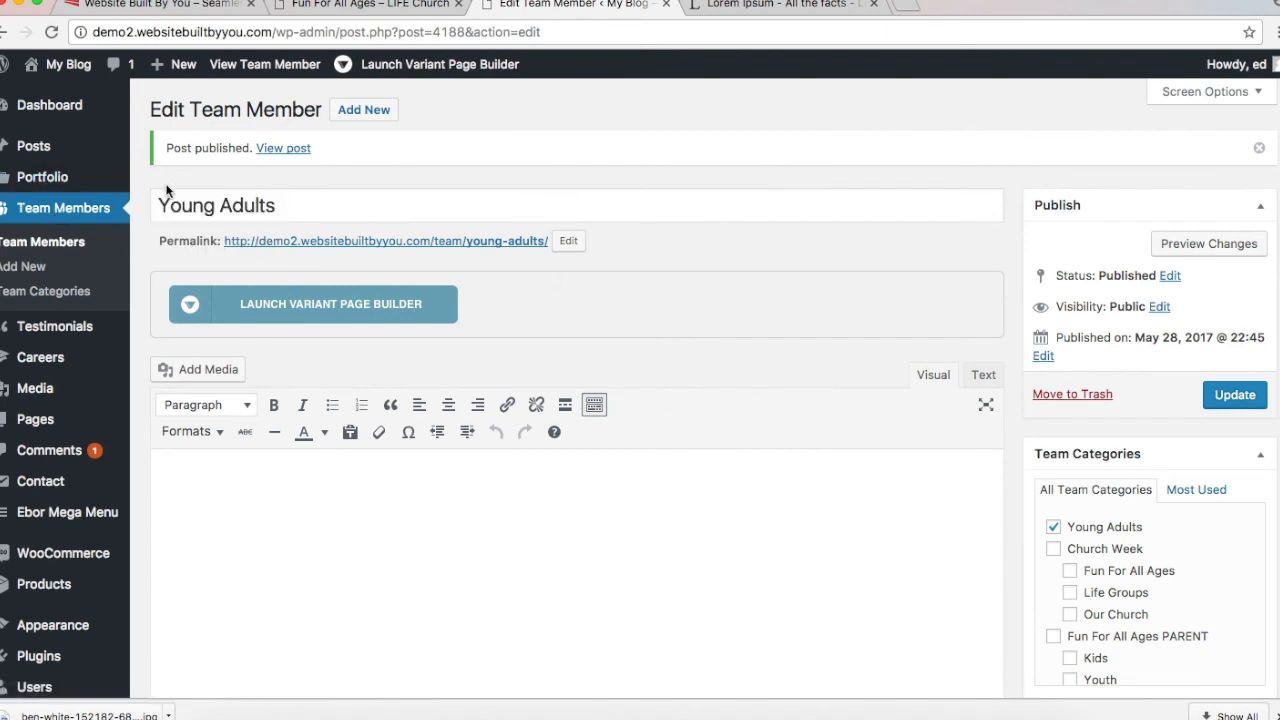
# Step: From All Pages, add a new page titled 'Home' and publish it
pyautogui.moveTo(62, 392)
pyautogui.moveTo(57, 428)
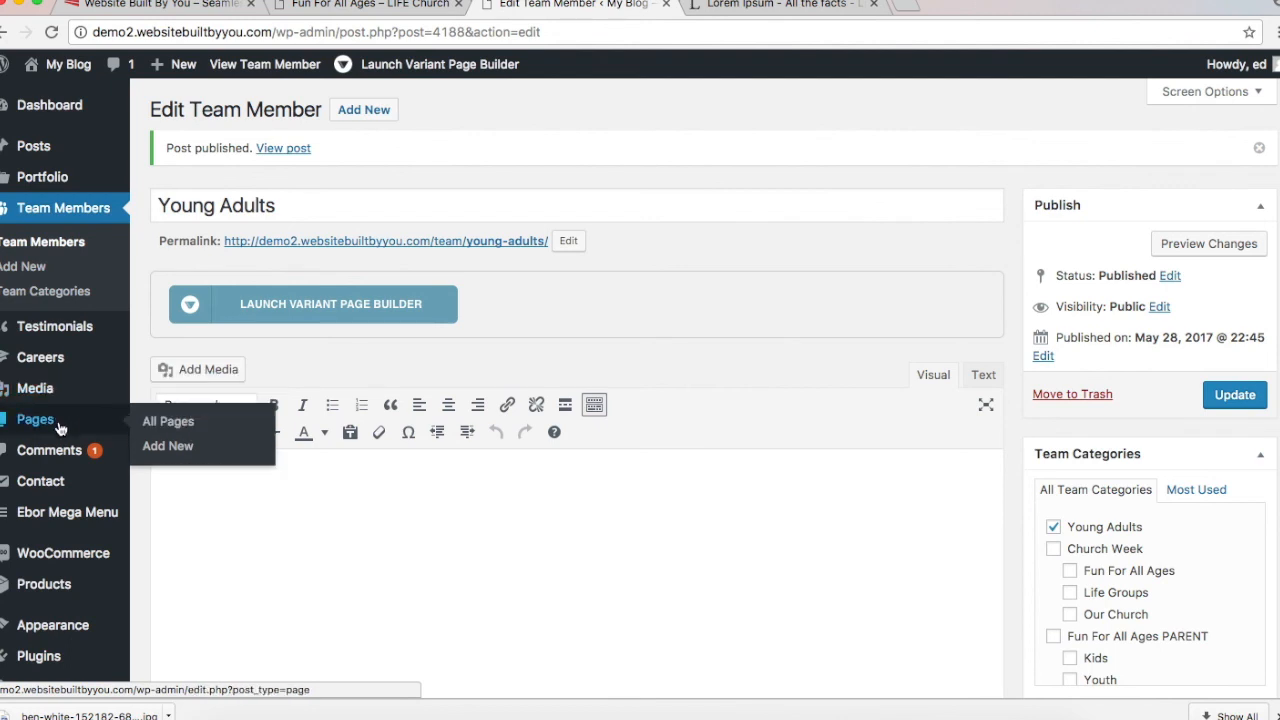
pyautogui.click(152, 425)
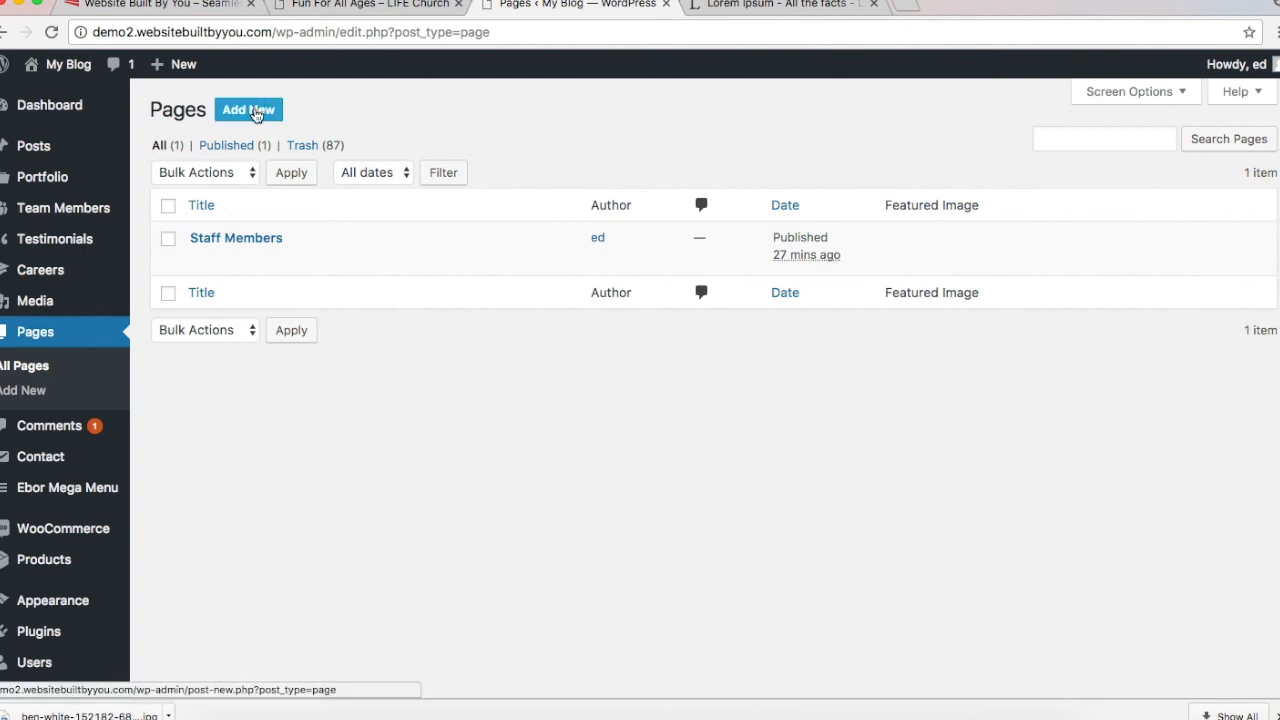
pyautogui.click(256, 113)
pyautogui.write('Home')
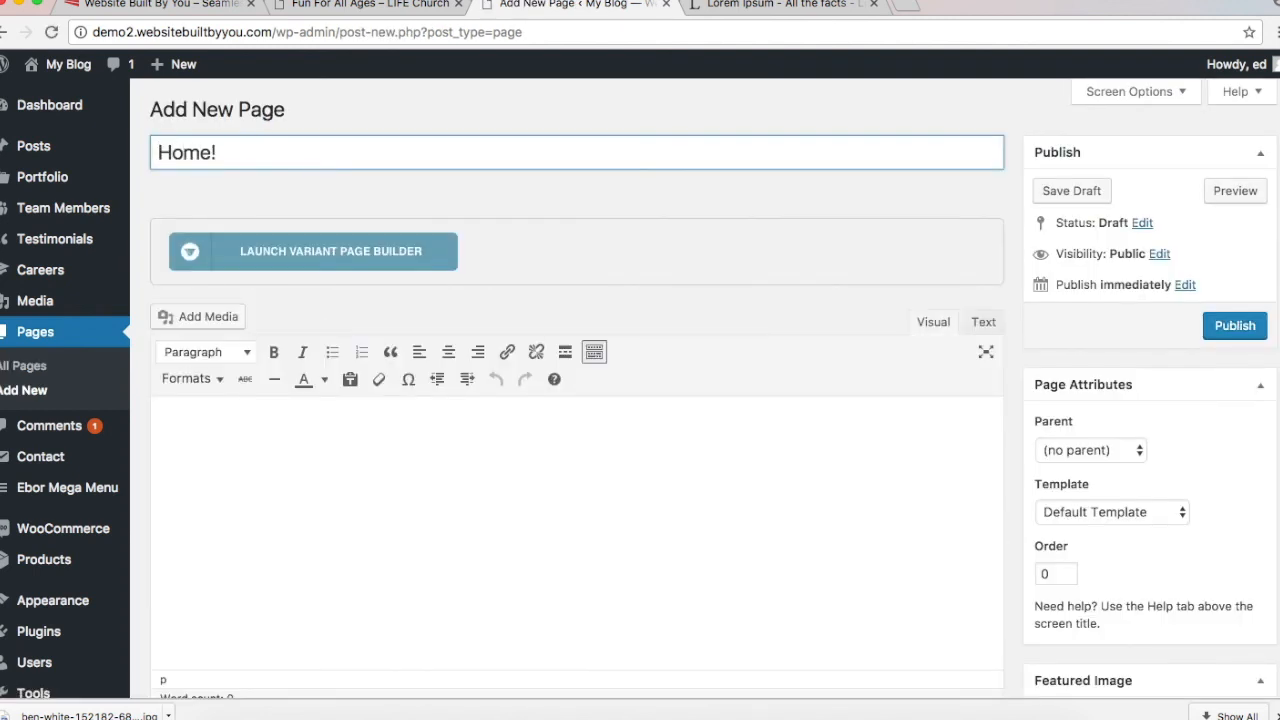
pyautogui.click(1235, 325)
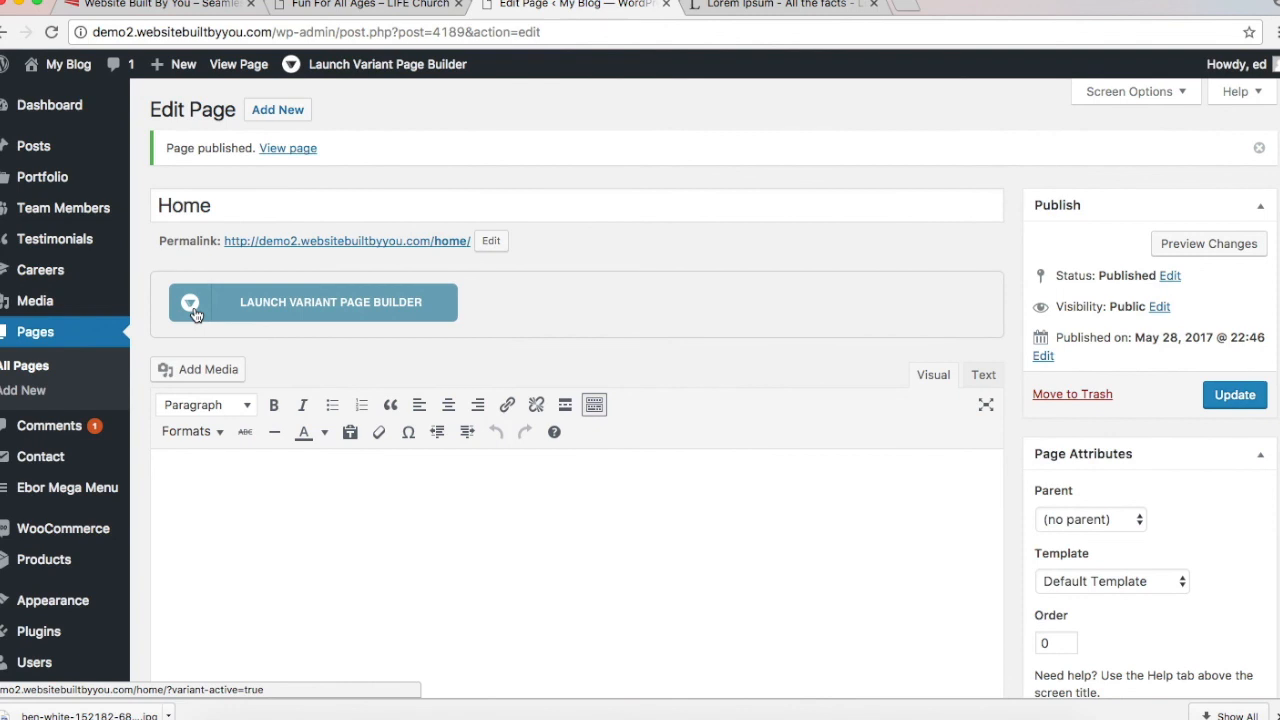
# Step: In Settings > Reading, choose a static front page set to Home and save
pyautogui.scroll(-5, 139, 335)
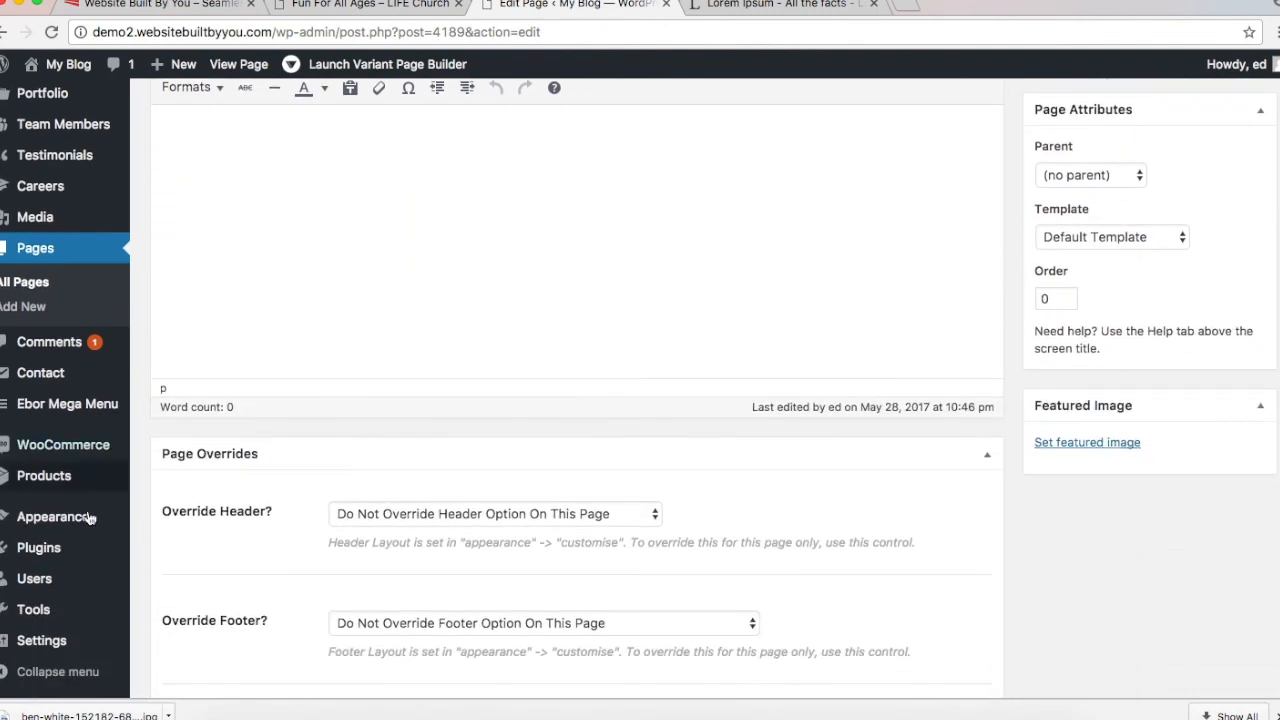
pyautogui.moveTo(66, 640)
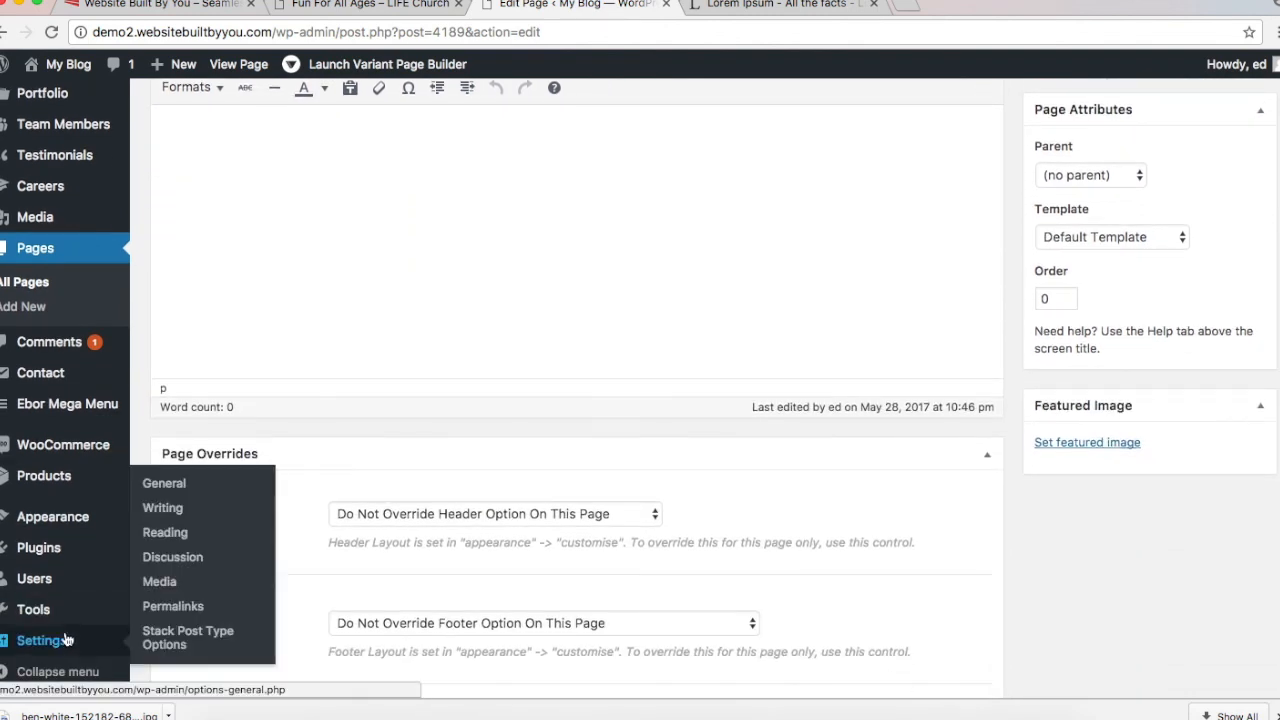
pyautogui.click(165, 533)
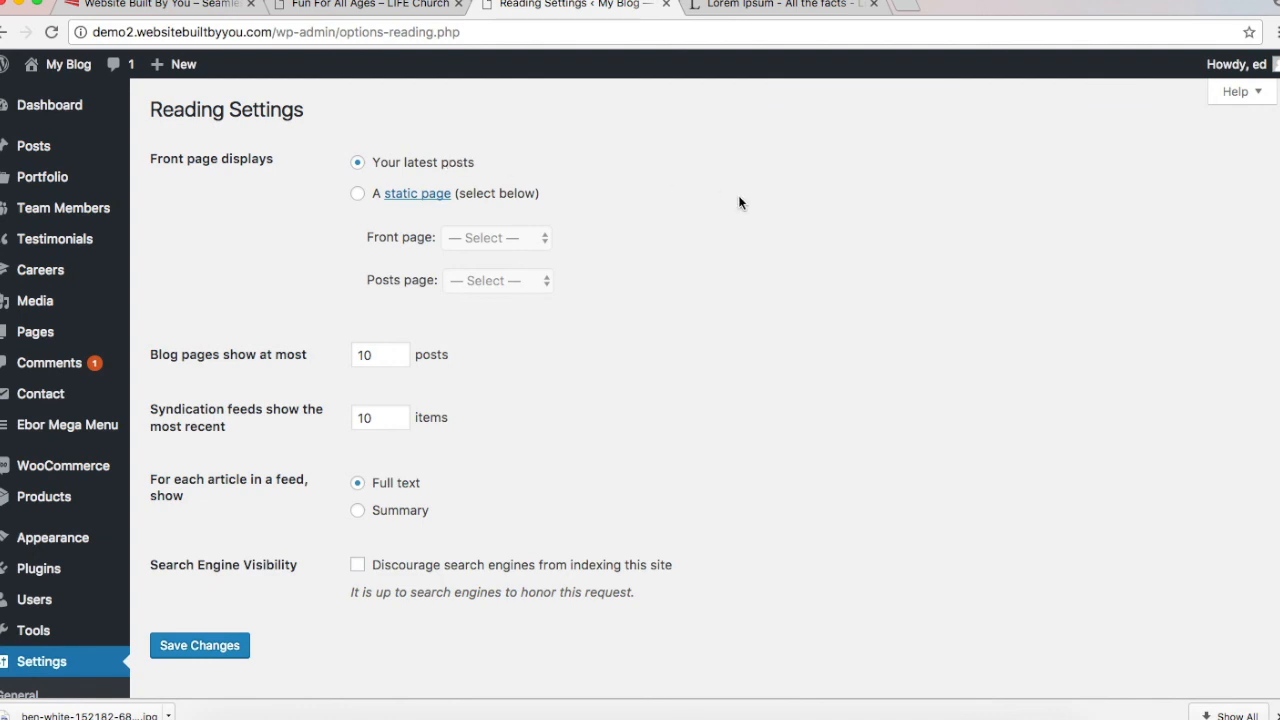
pyautogui.click(358, 194)
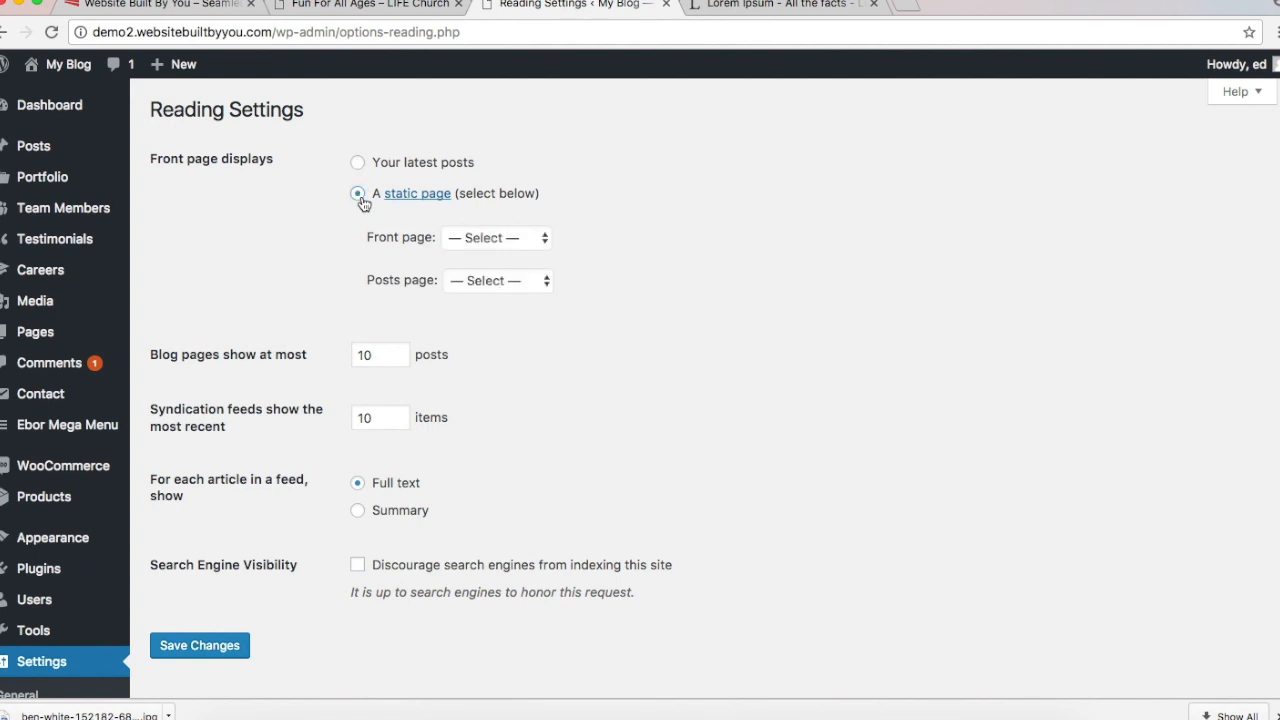
pyautogui.click(485, 240)
pyautogui.click(484, 255)
pyautogui.click(203, 650)
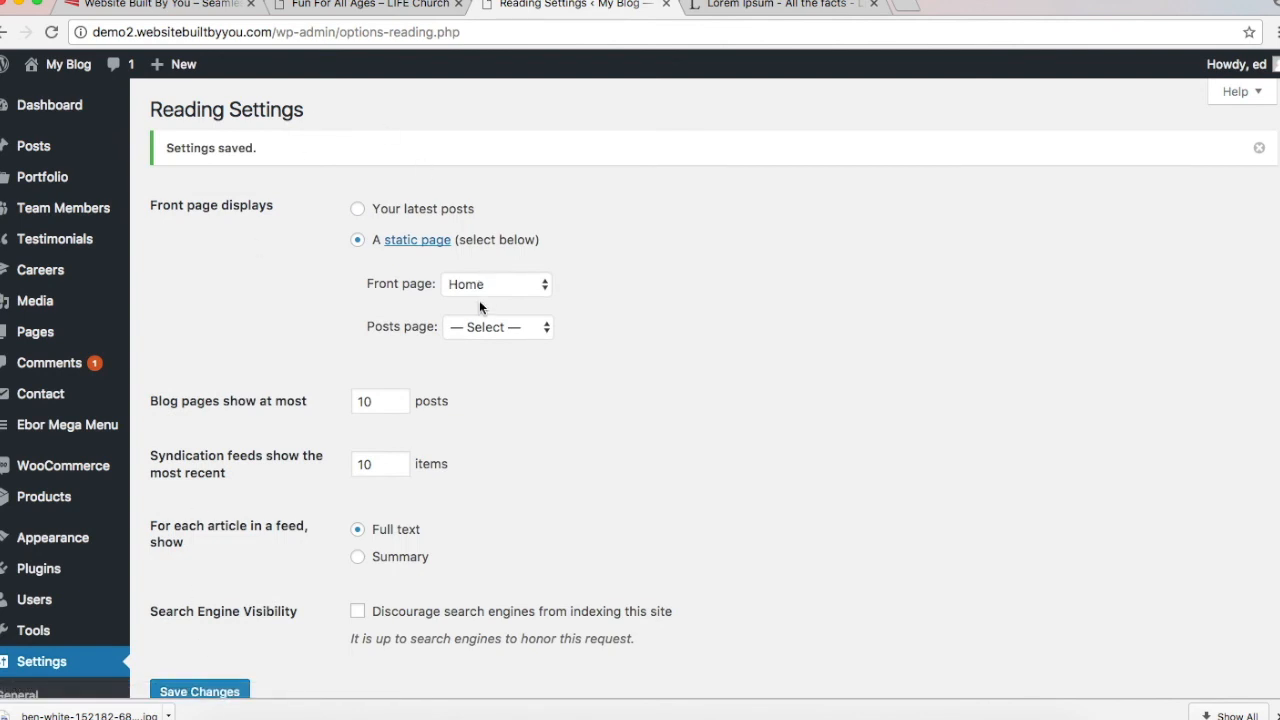
# Step: Quick Edit the Home page, keep the Default Template, and update it
pyautogui.moveTo(57, 334)
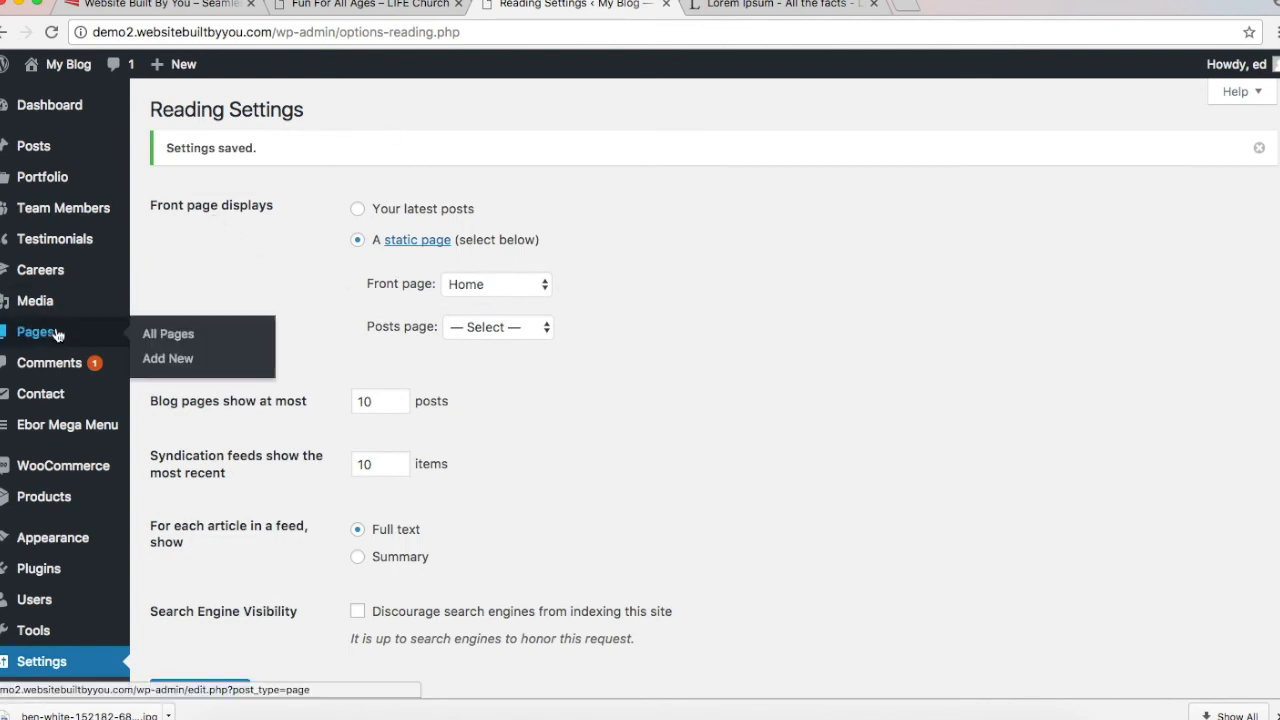
pyautogui.click(168, 334)
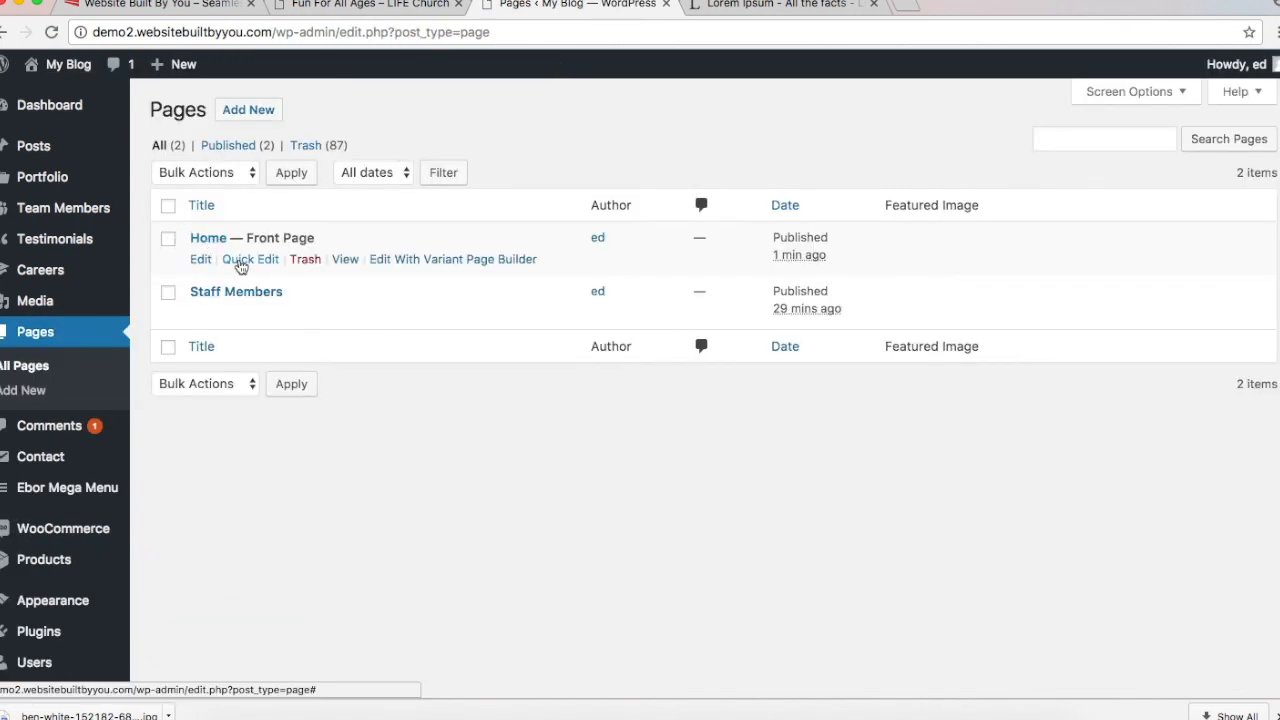
pyautogui.click(242, 261)
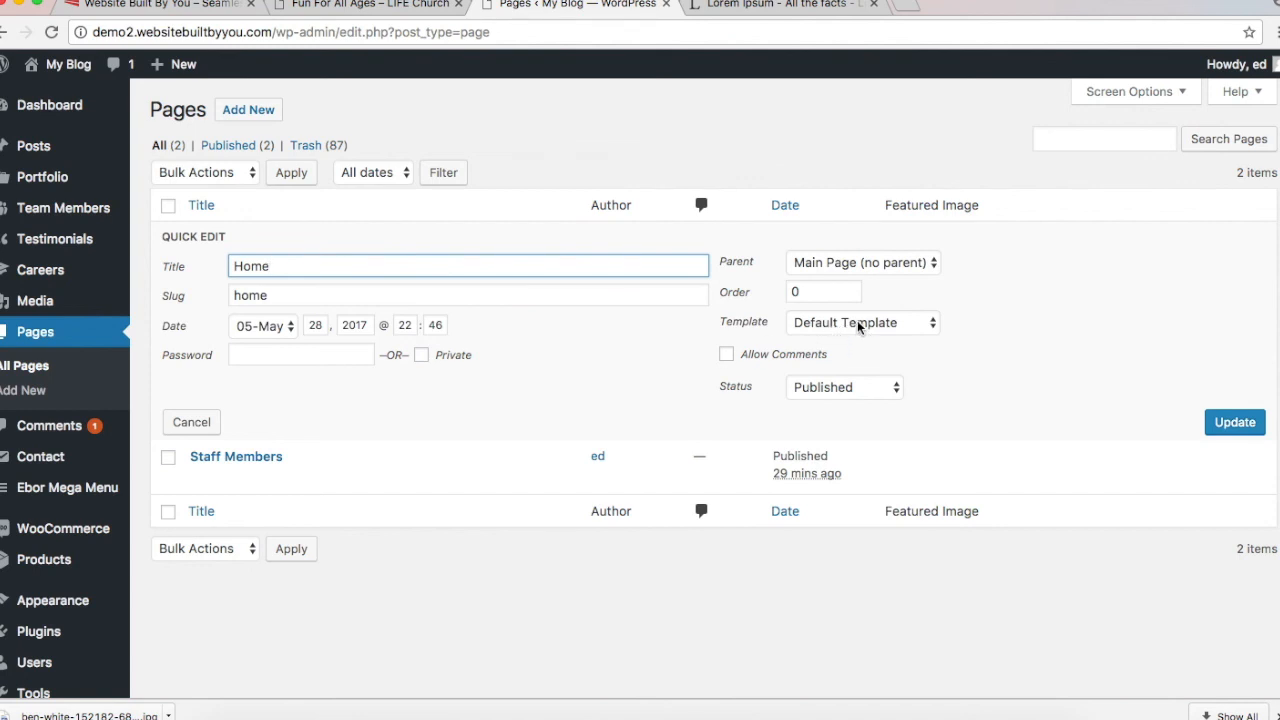
pyautogui.click(858, 323)
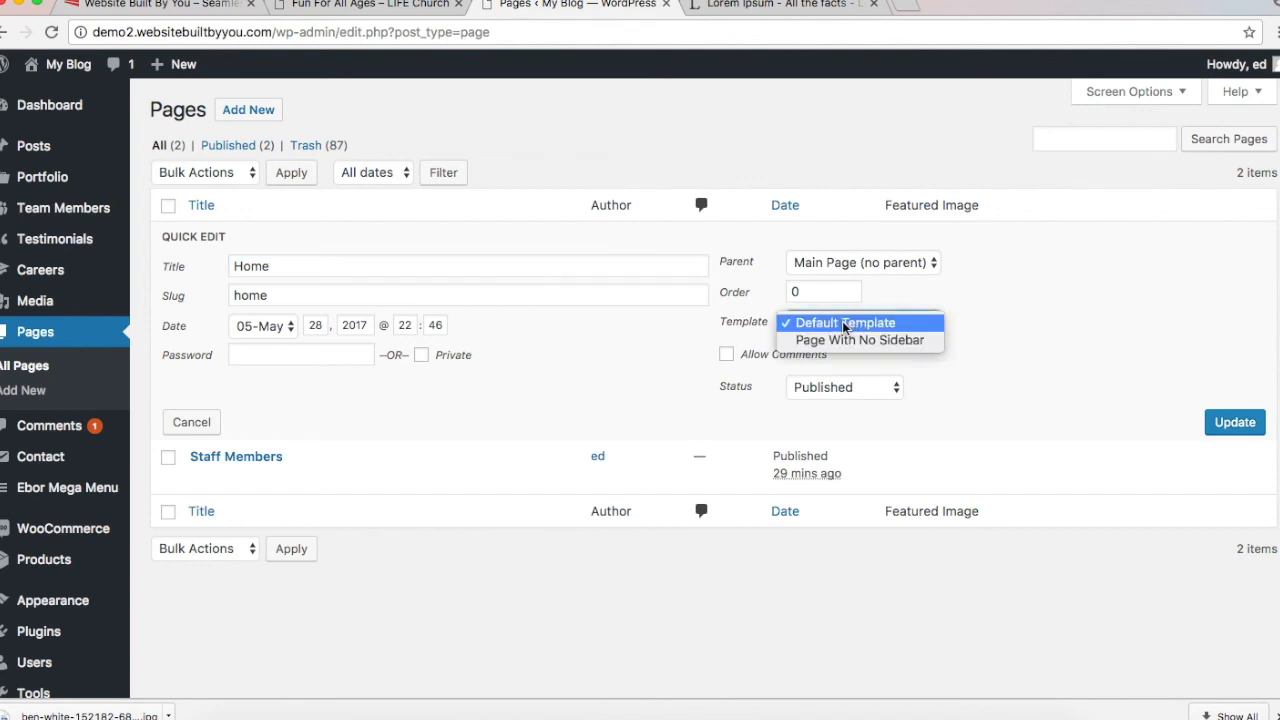
pyautogui.click(845, 325)
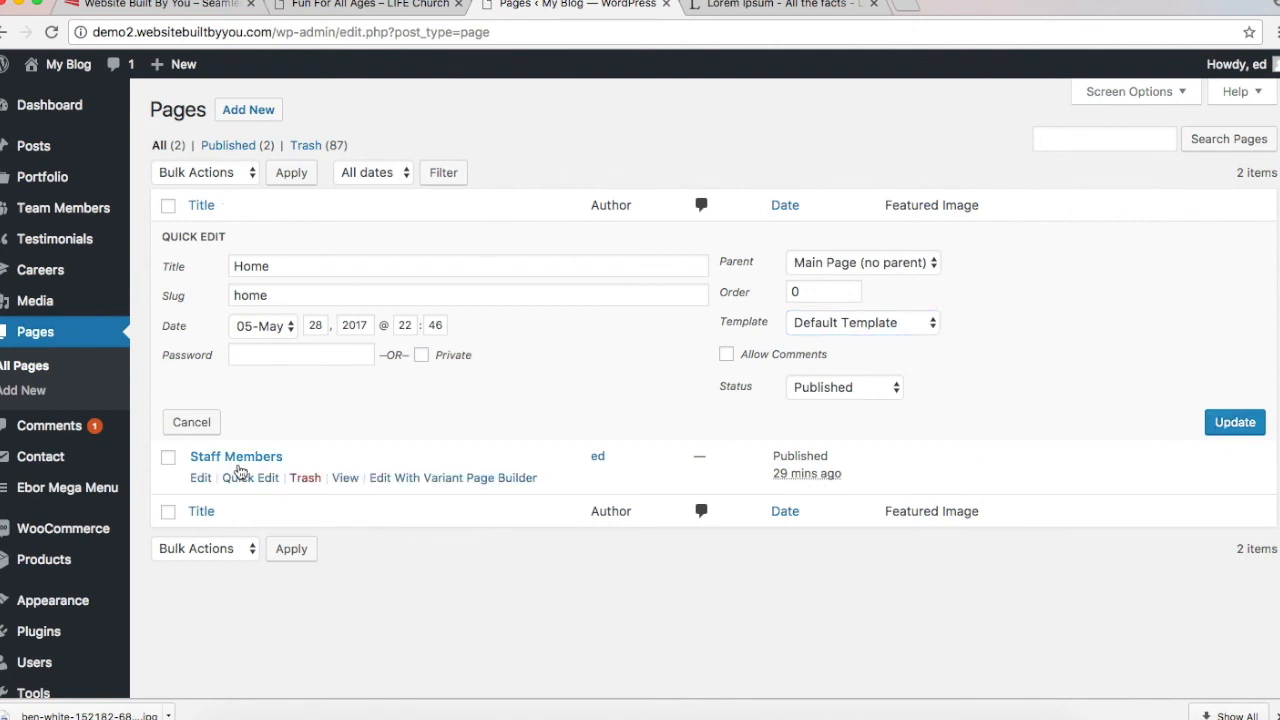
pyautogui.click(1214, 421)
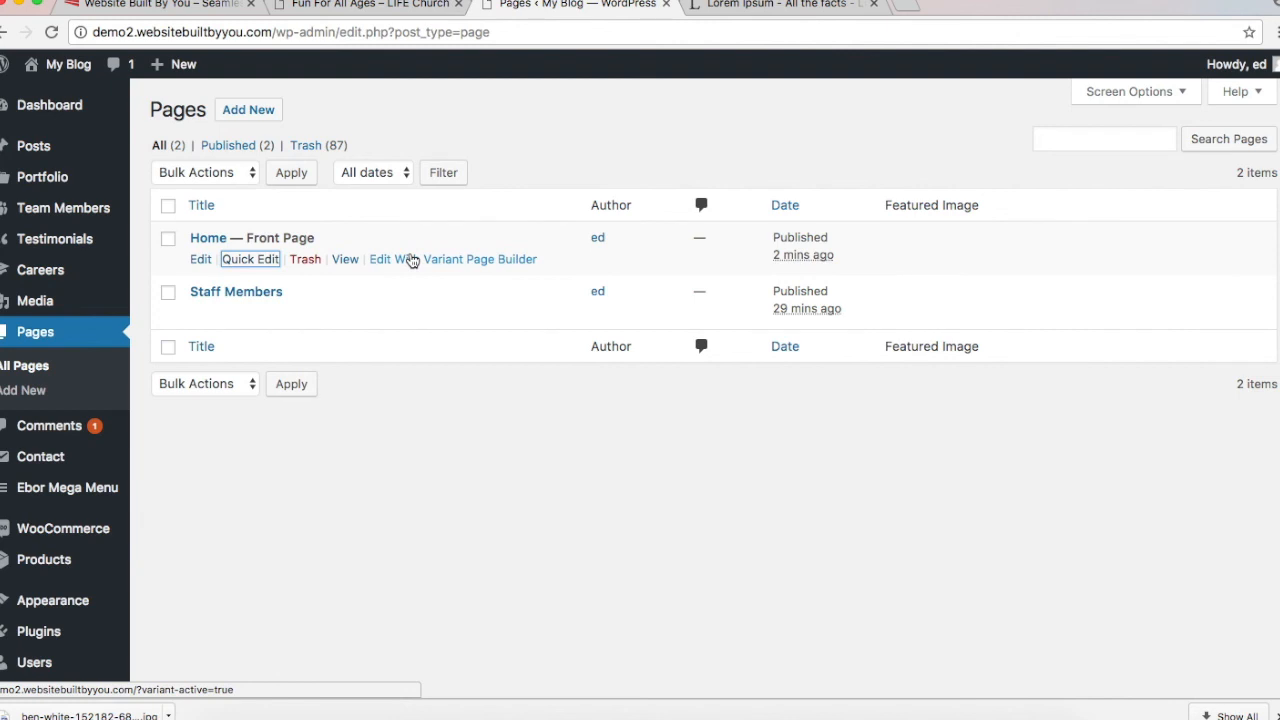
# Step: Open Home in Variant Page Builder, dismiss the welcome message, and browse its panels
pyautogui.click(412, 260)
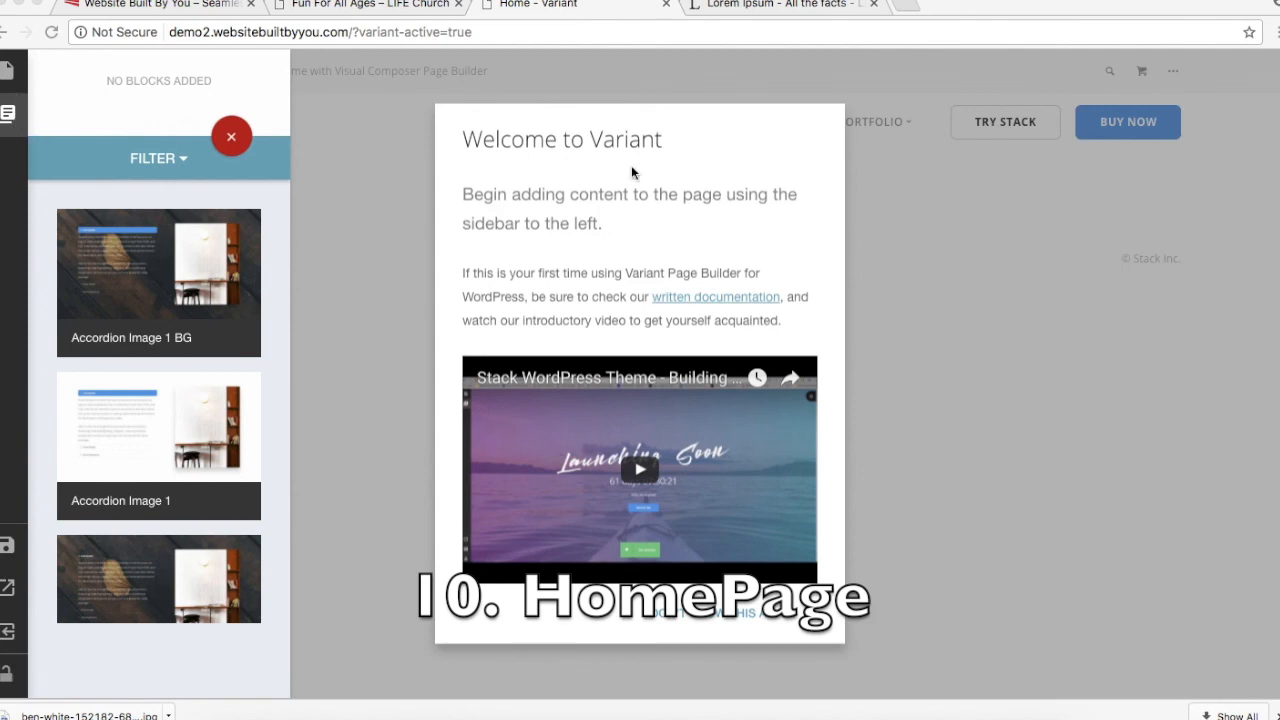
pyautogui.click(300, 170)
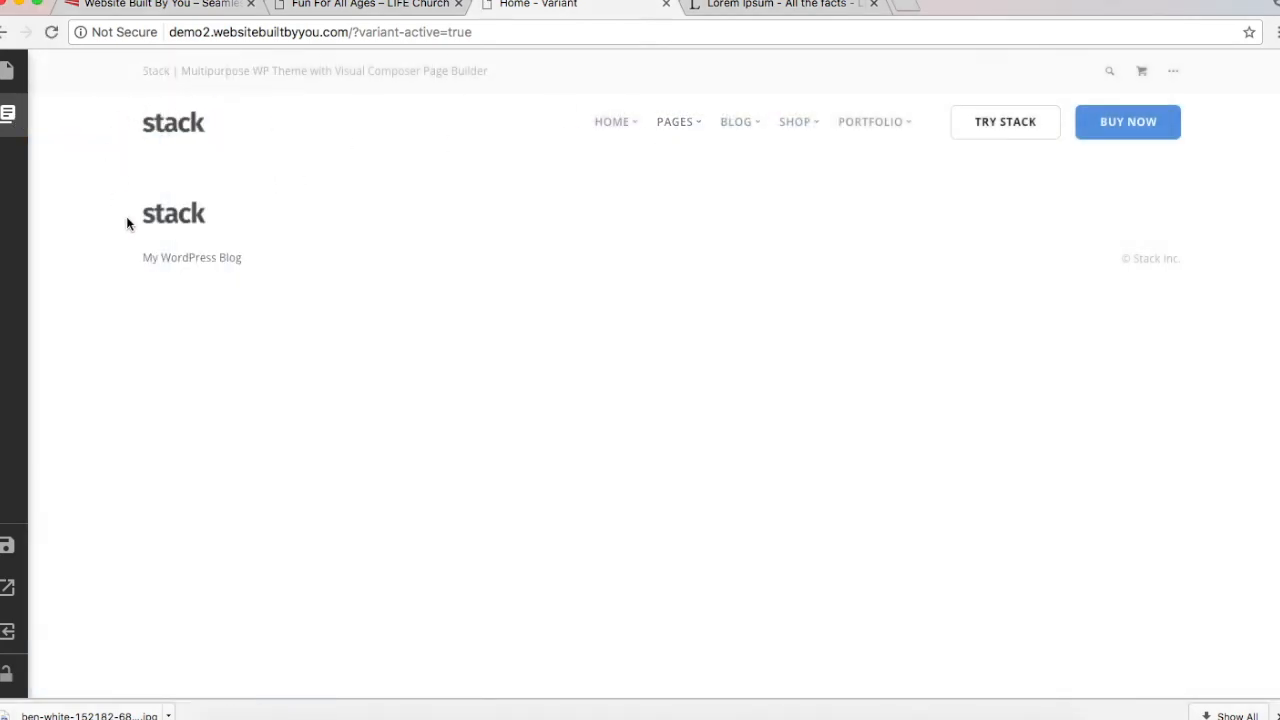
pyautogui.click(9, 115)
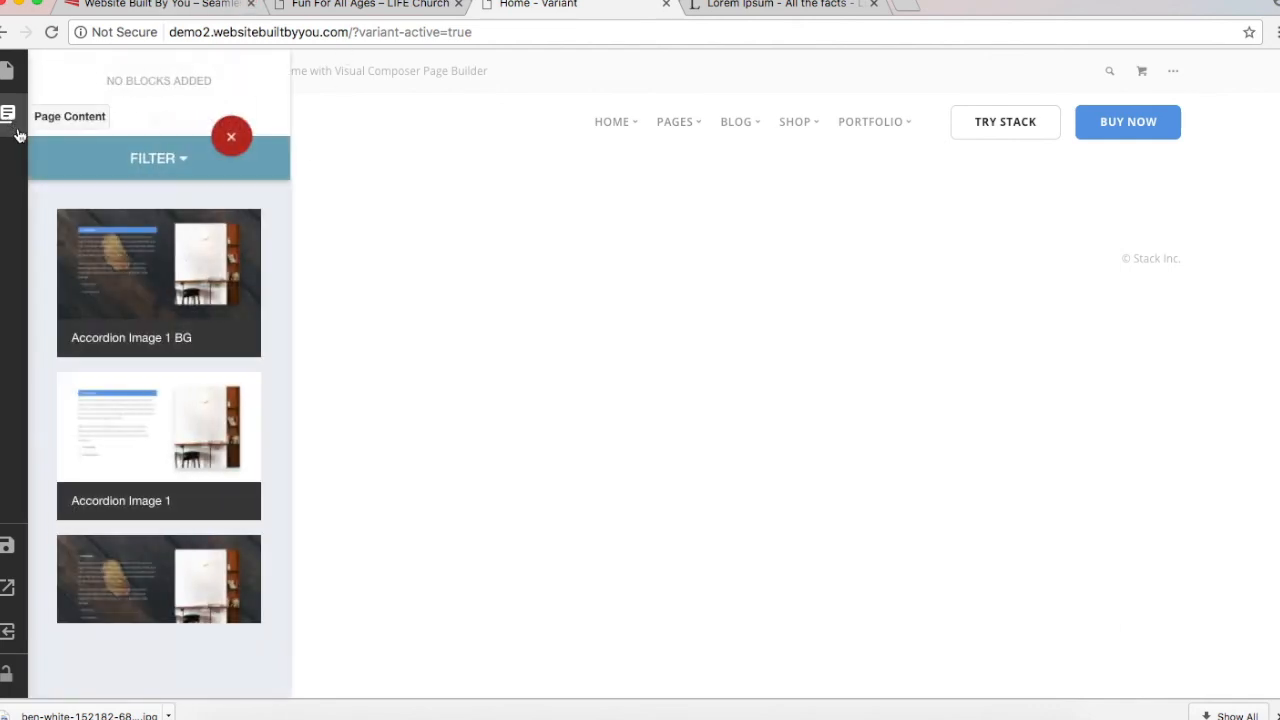
pyautogui.click(12, 70)
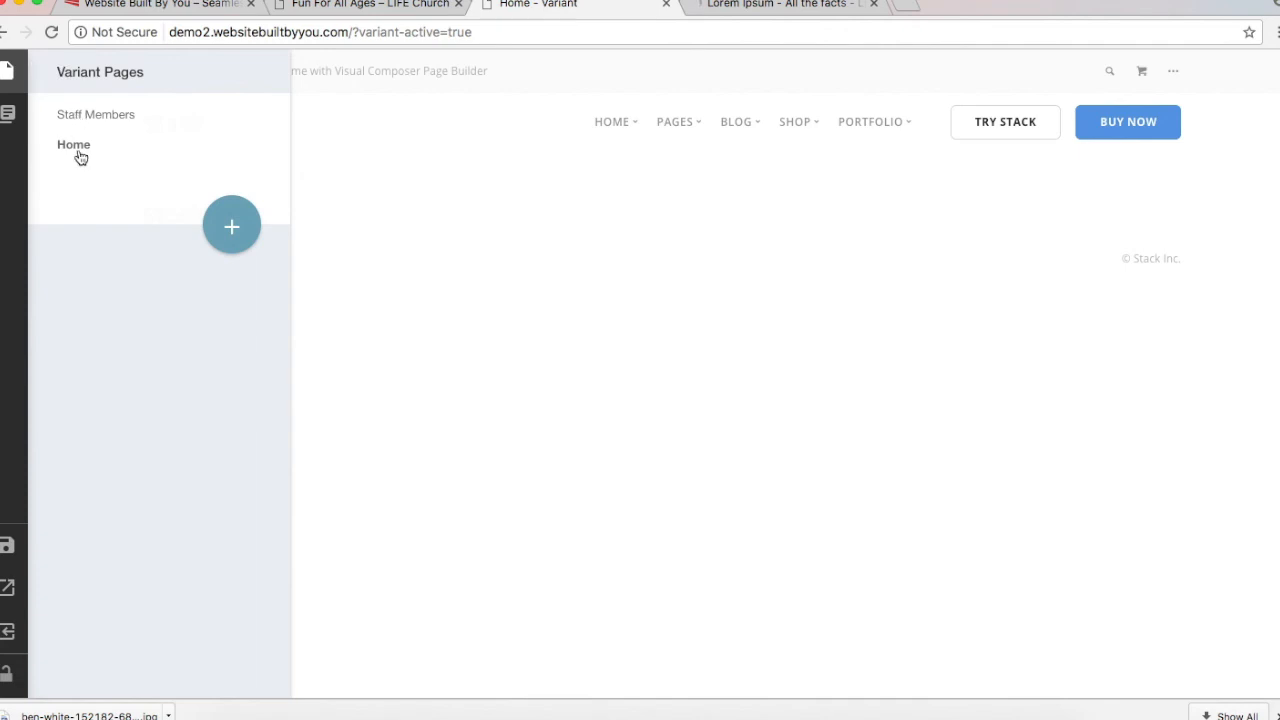
pyautogui.click(7, 113)
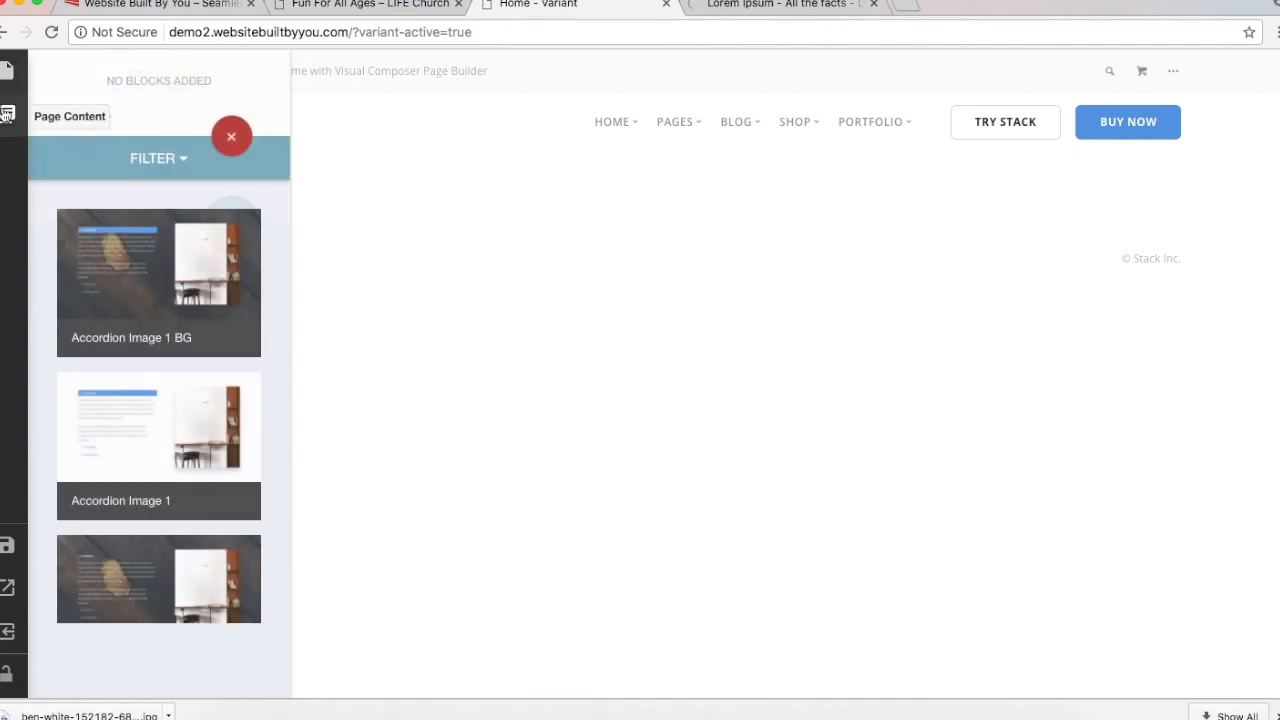
pyautogui.click(234, 138)
# Step: Try removing navigation and footer, then set both back to Use Global Option
pyautogui.click(169, 155)
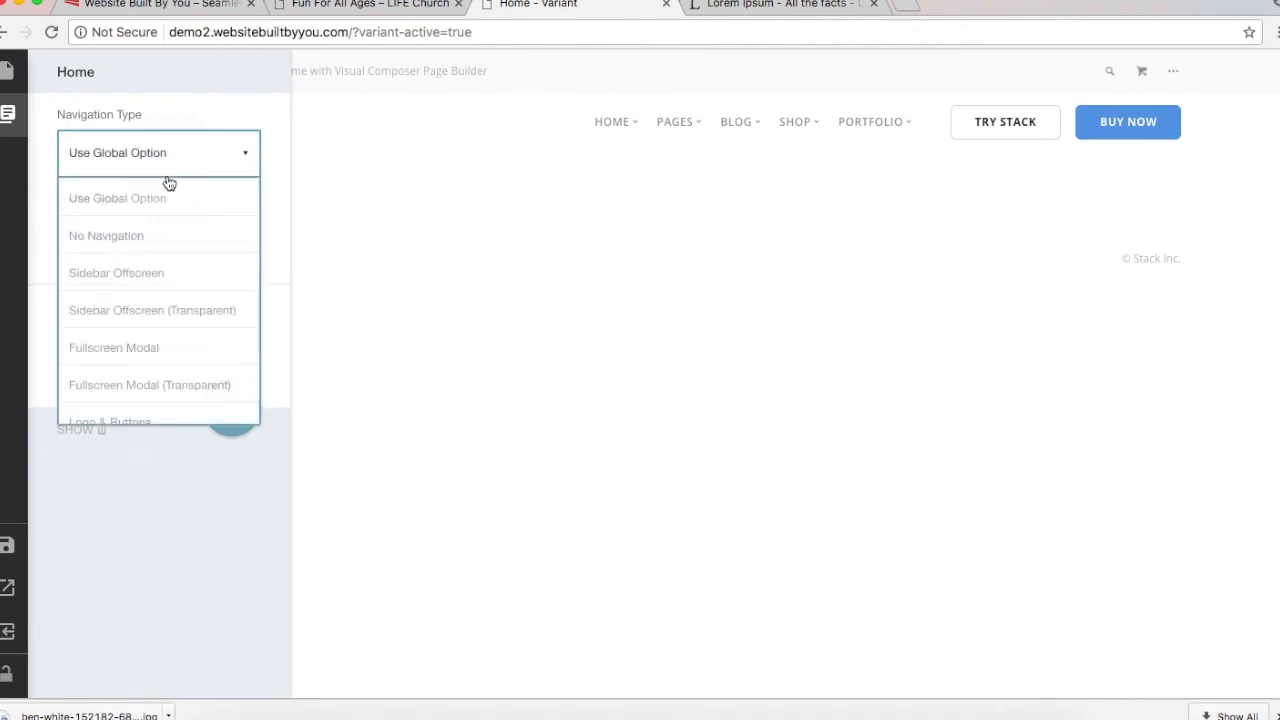
pyautogui.click(158, 236)
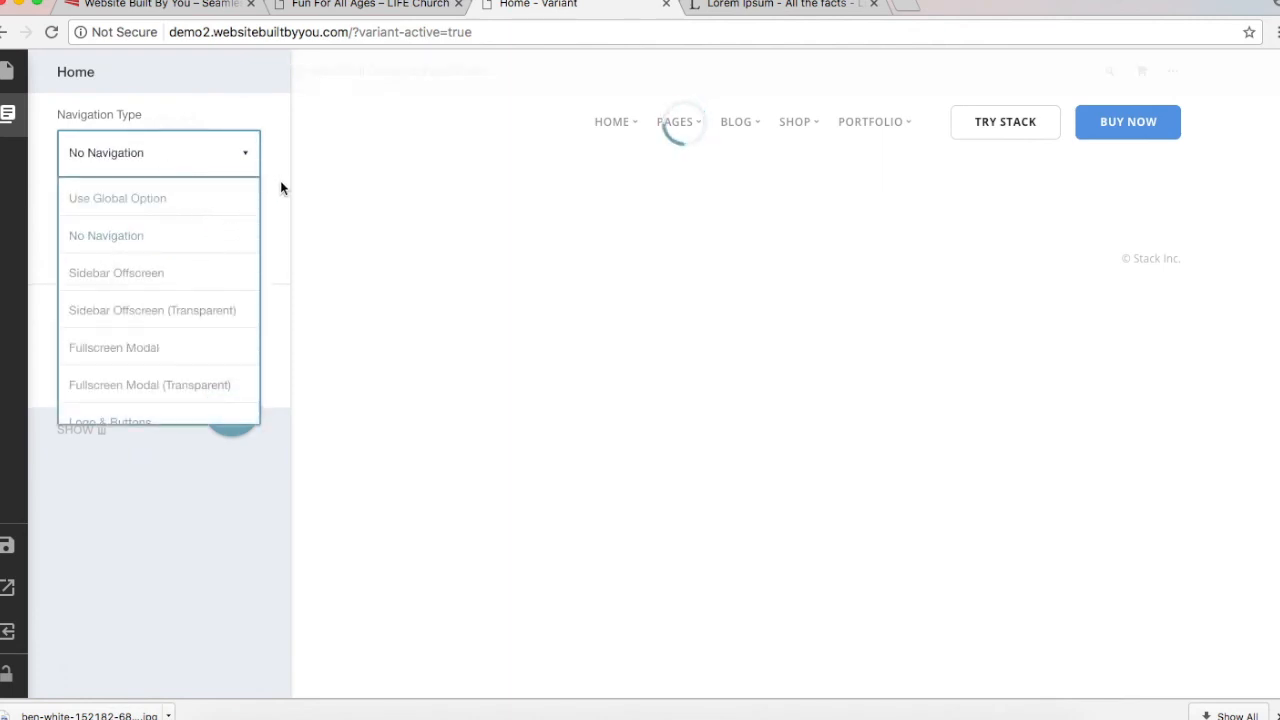
pyautogui.click(266, 135)
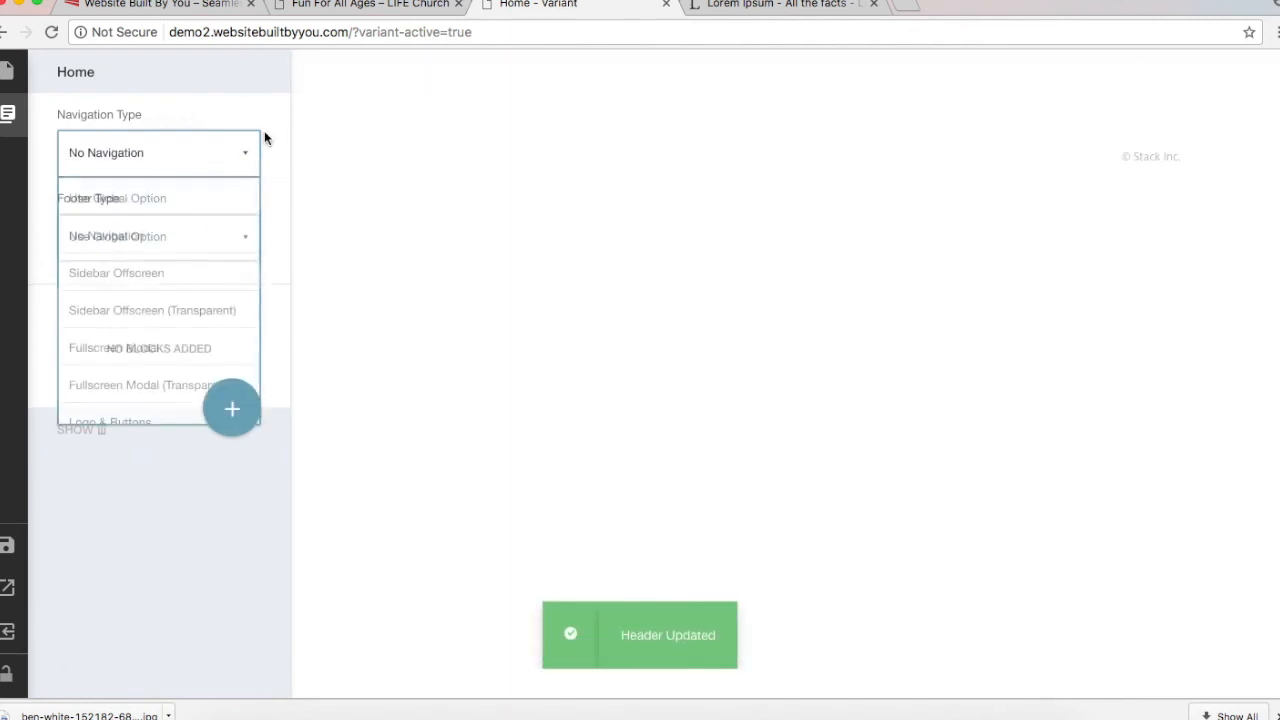
pyautogui.click(191, 245)
pyautogui.click(186, 332)
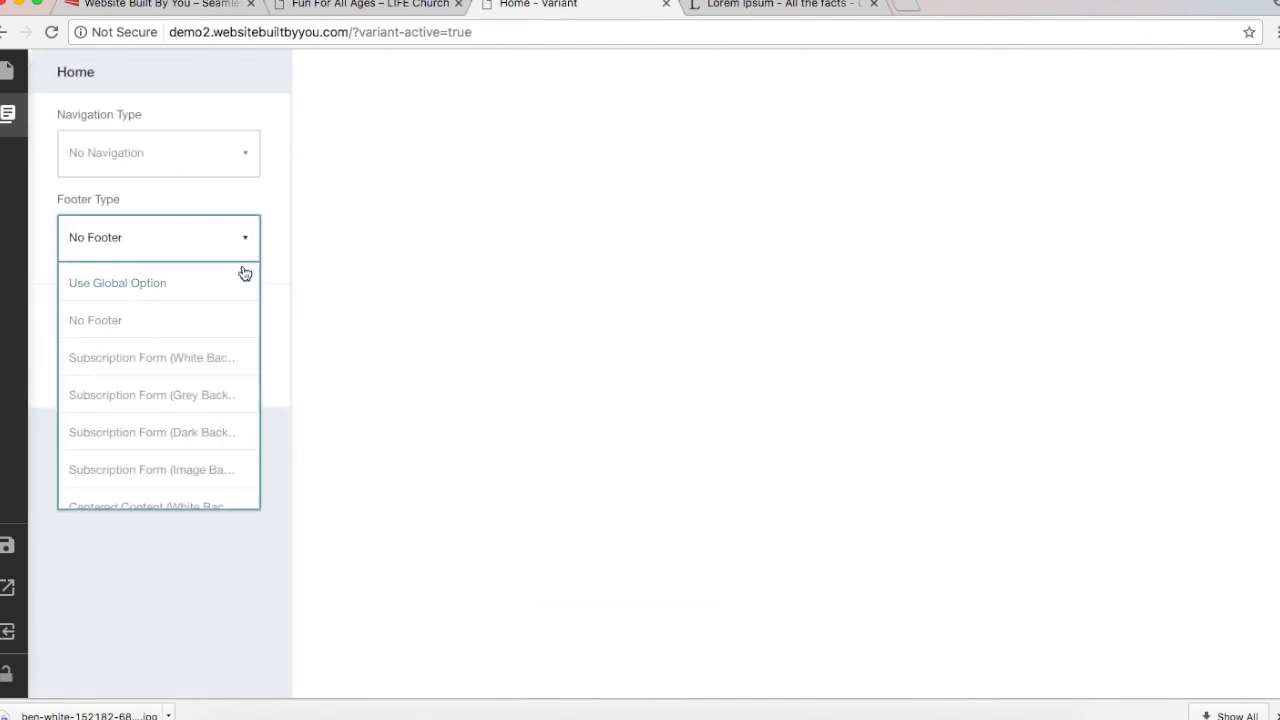
pyautogui.click(226, 275)
pyautogui.click(189, 160)
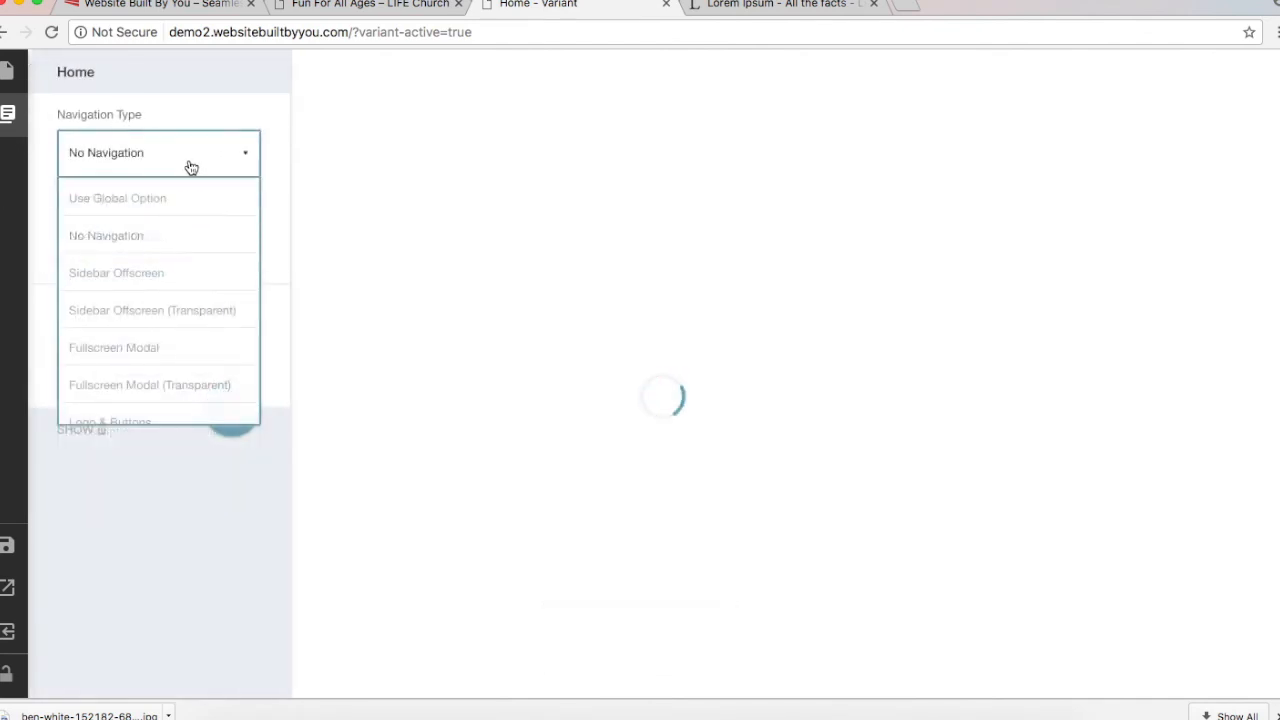
pyautogui.click(191, 214)
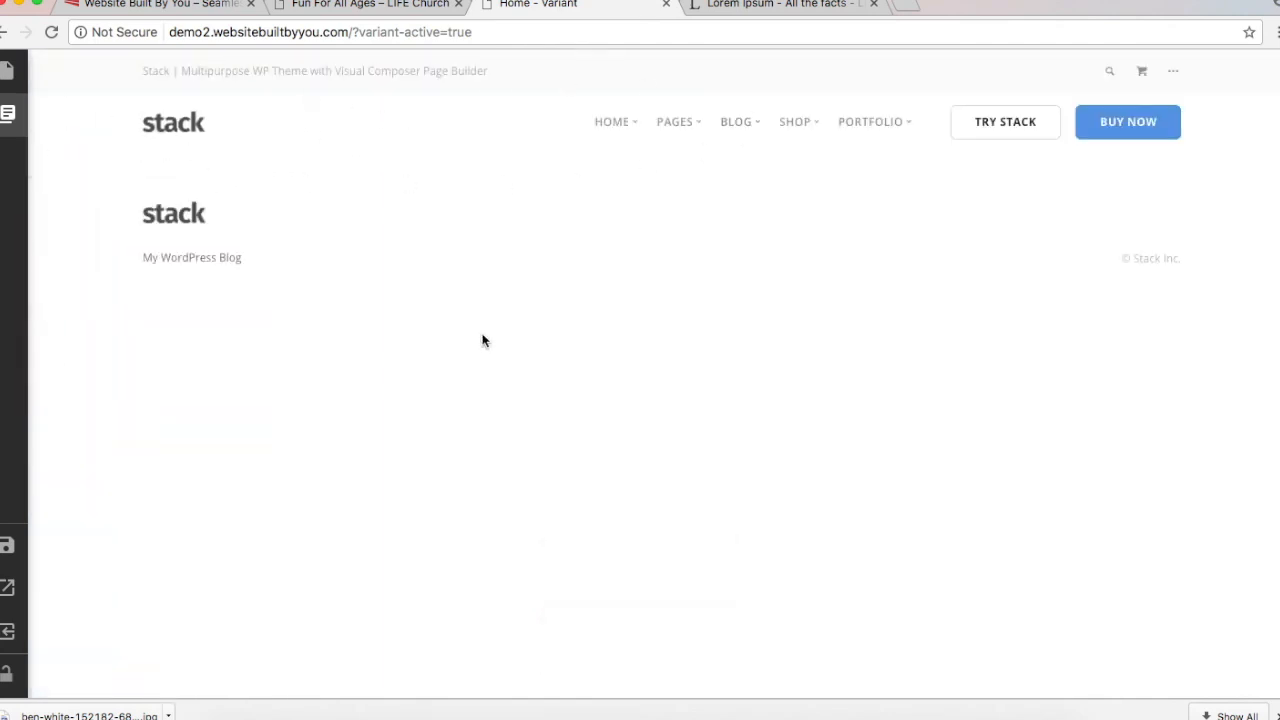
# Step: View the LIFE Church reference home page for layout ideas
pyautogui.click(395, 5)
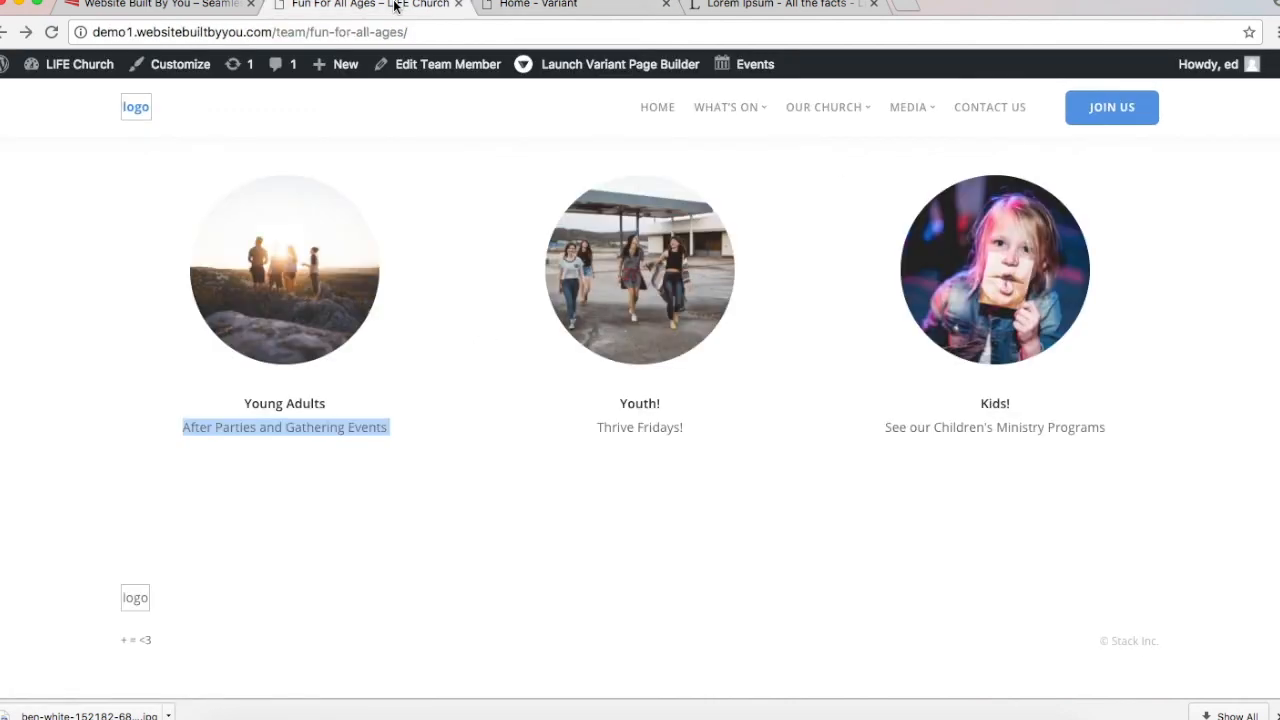
pyautogui.click(656, 108)
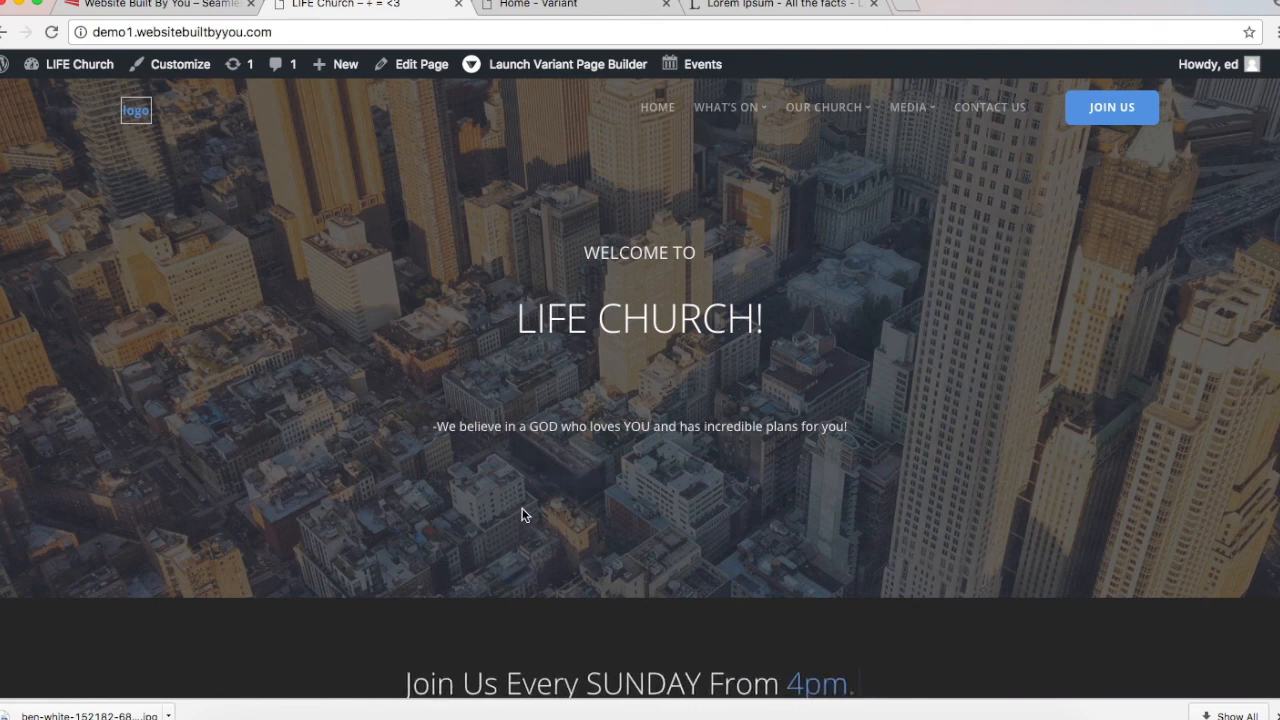
pyautogui.click(496, 8)
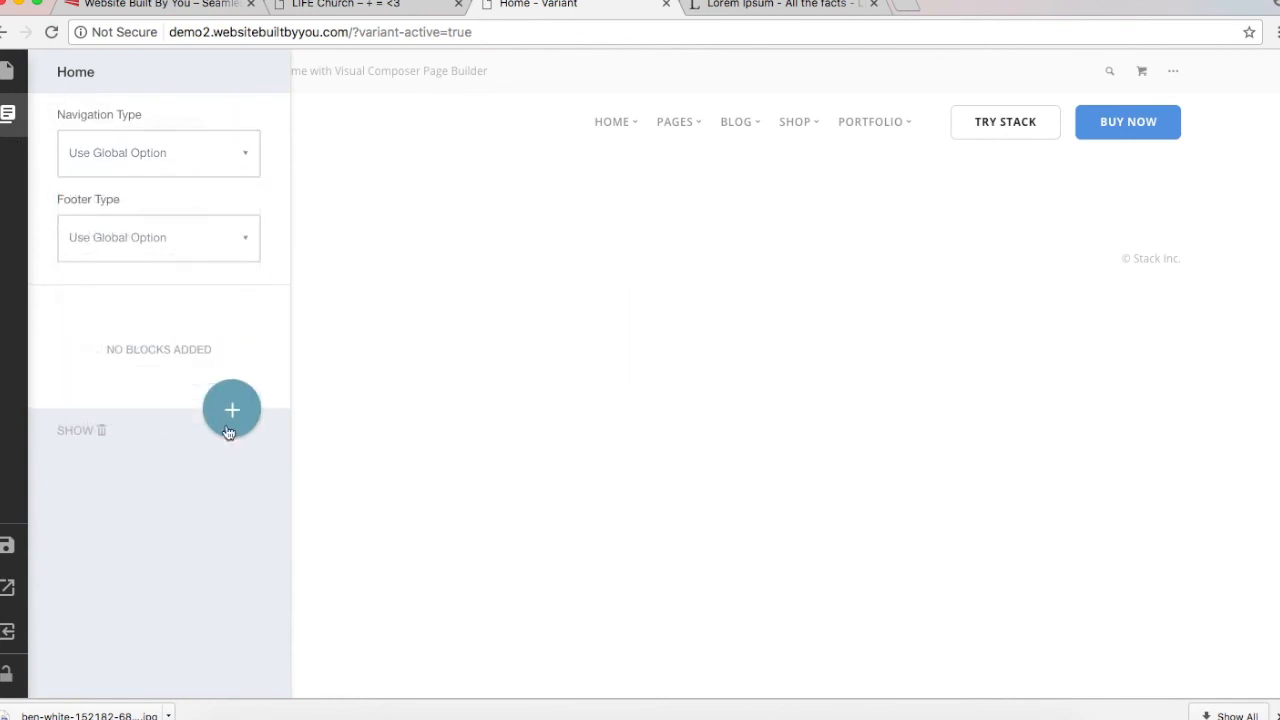
# Step: Add the Cover Text 1 block from the Covers category and open its settings
pyautogui.click(229, 436)
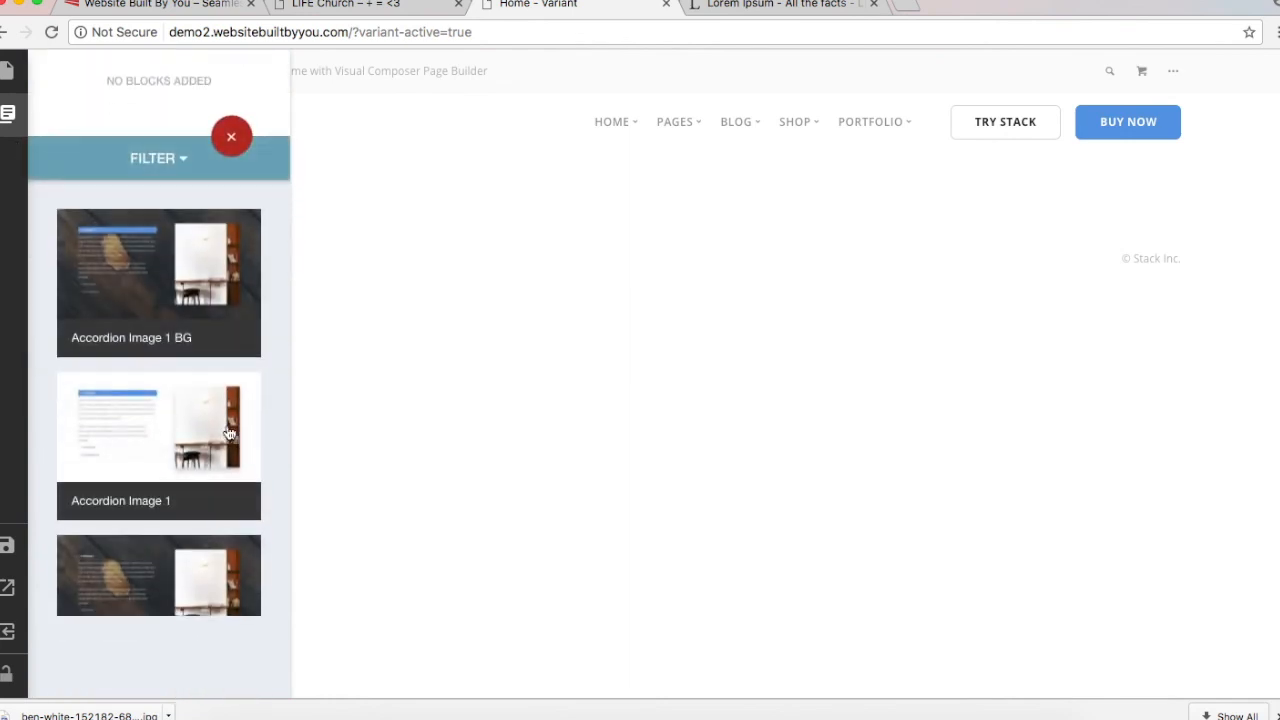
pyautogui.click(162, 160)
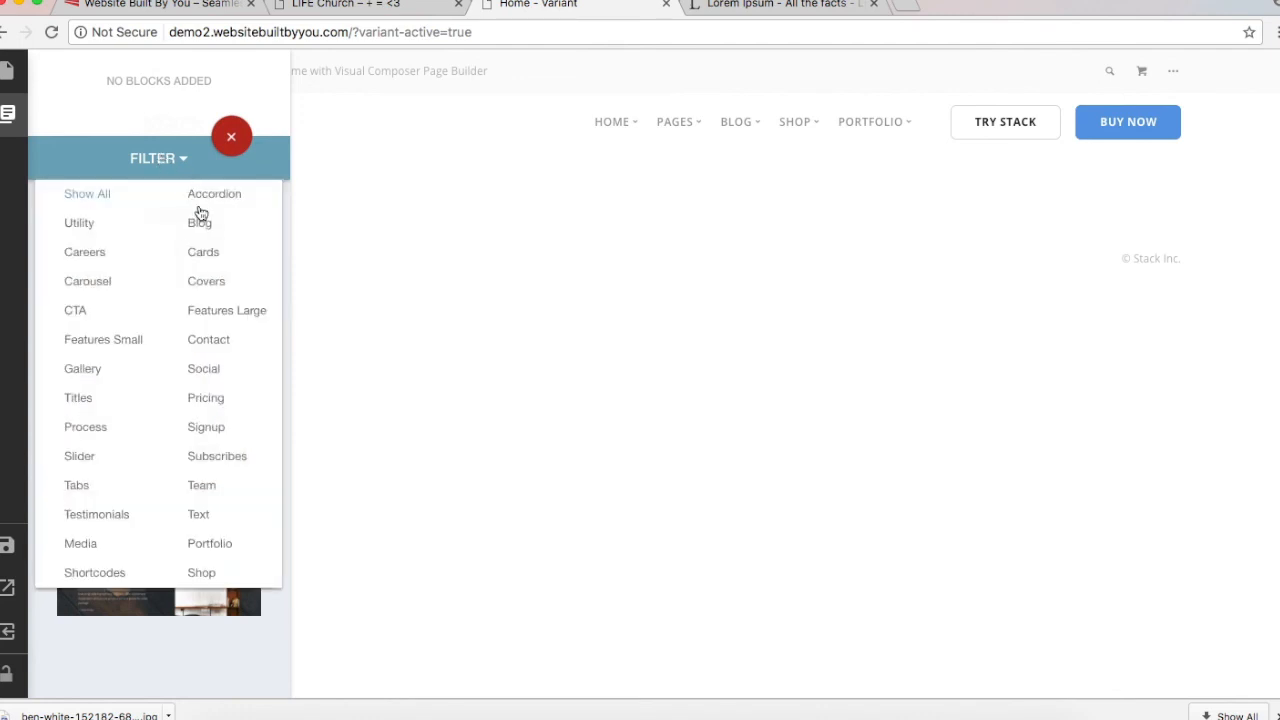
pyautogui.click(210, 286)
pyautogui.scroll(-6, 130, 470)
pyautogui.scroll(-10, 130, 470)
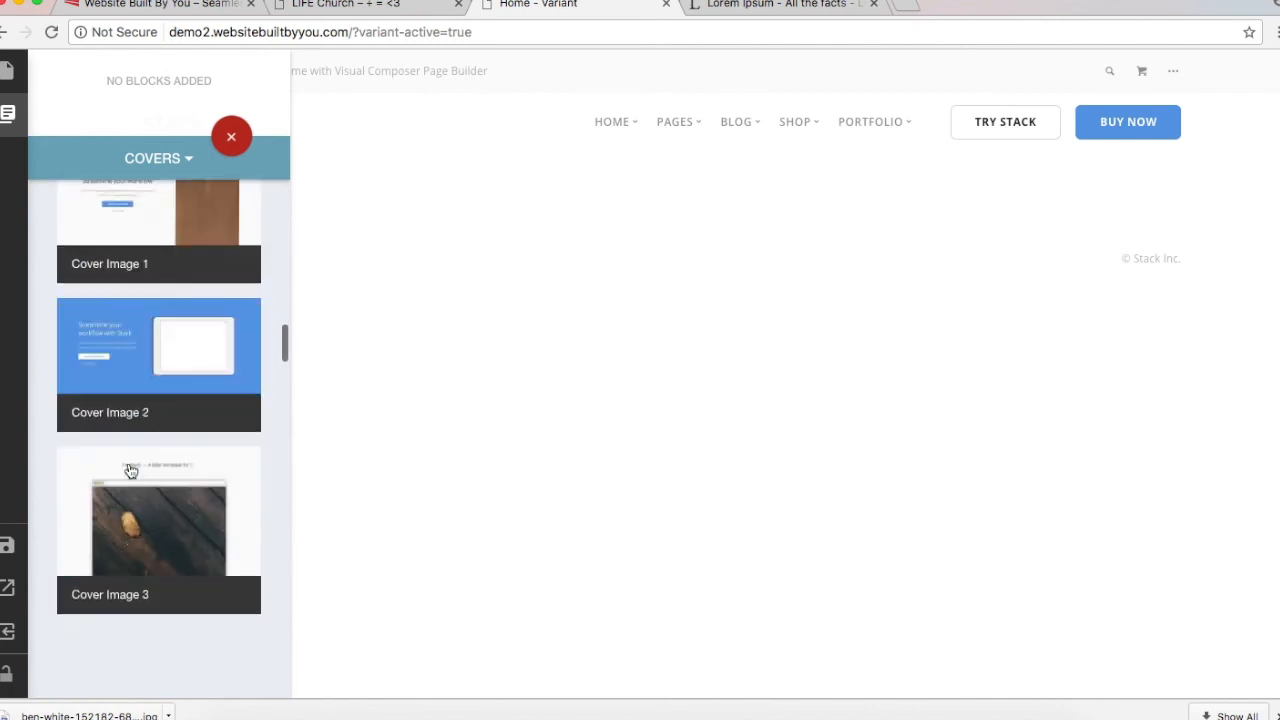
pyautogui.scroll(-10, 130, 470)
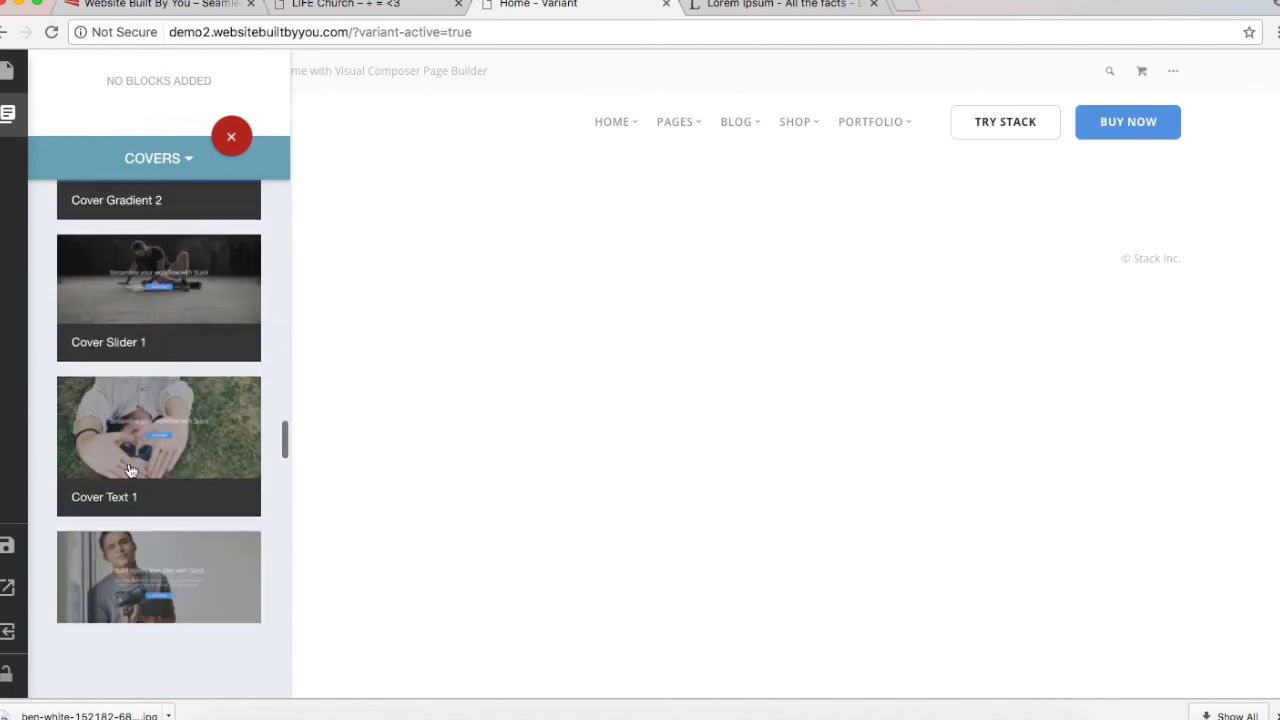
pyautogui.click(230, 404)
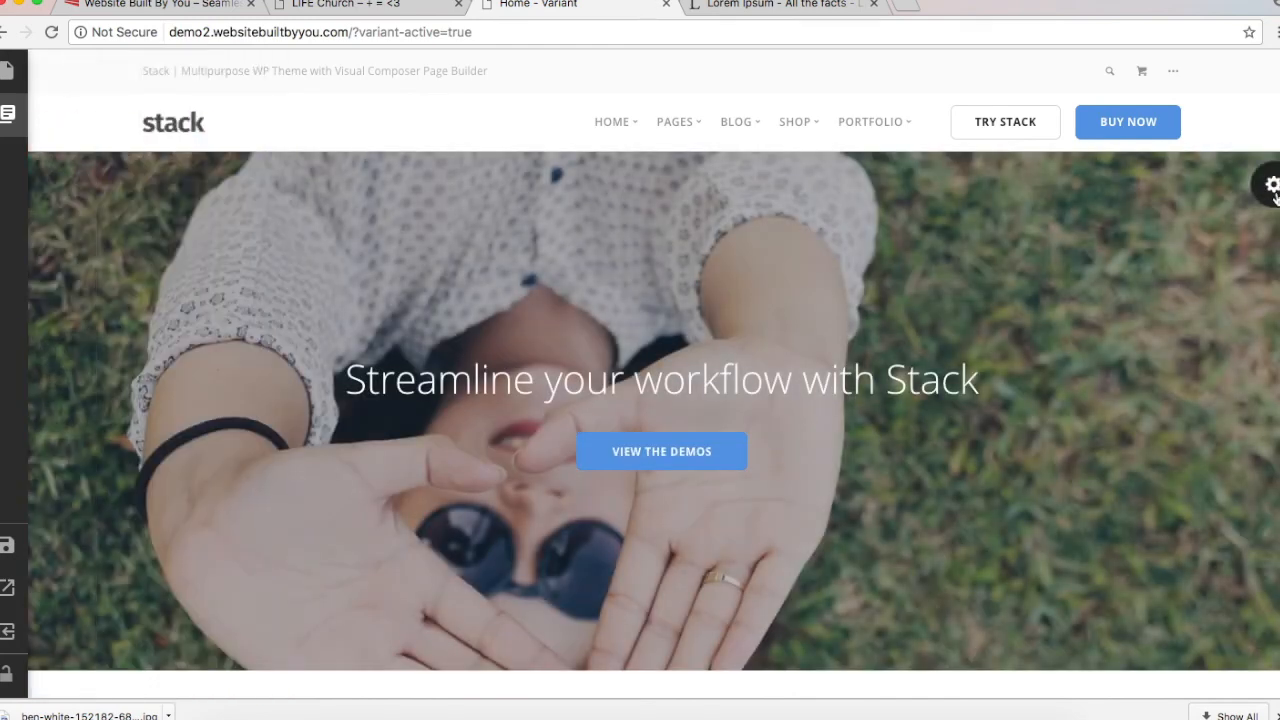
pyautogui.click(1272, 188)
# Step: Choose max-ostrozhinskiy-132867.jpg over the church photo in the Media Library as the cover background
pyautogui.click(1081, 288)
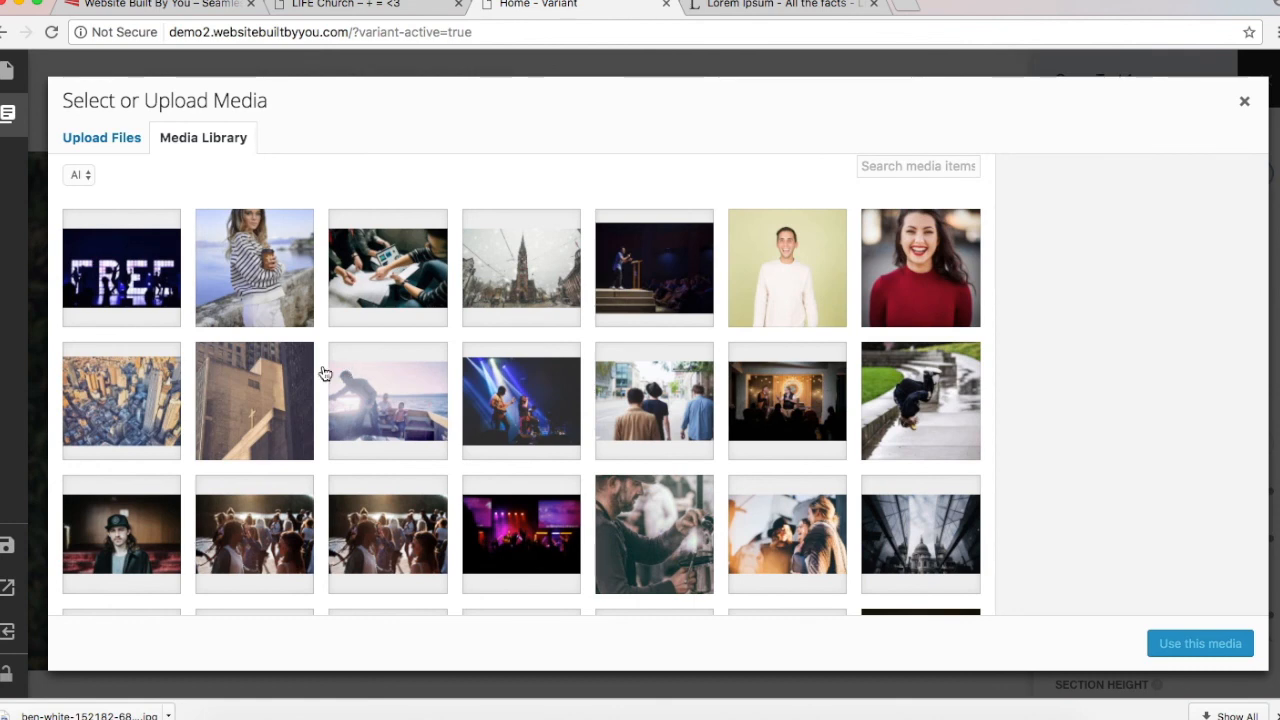
pyautogui.click(121, 394)
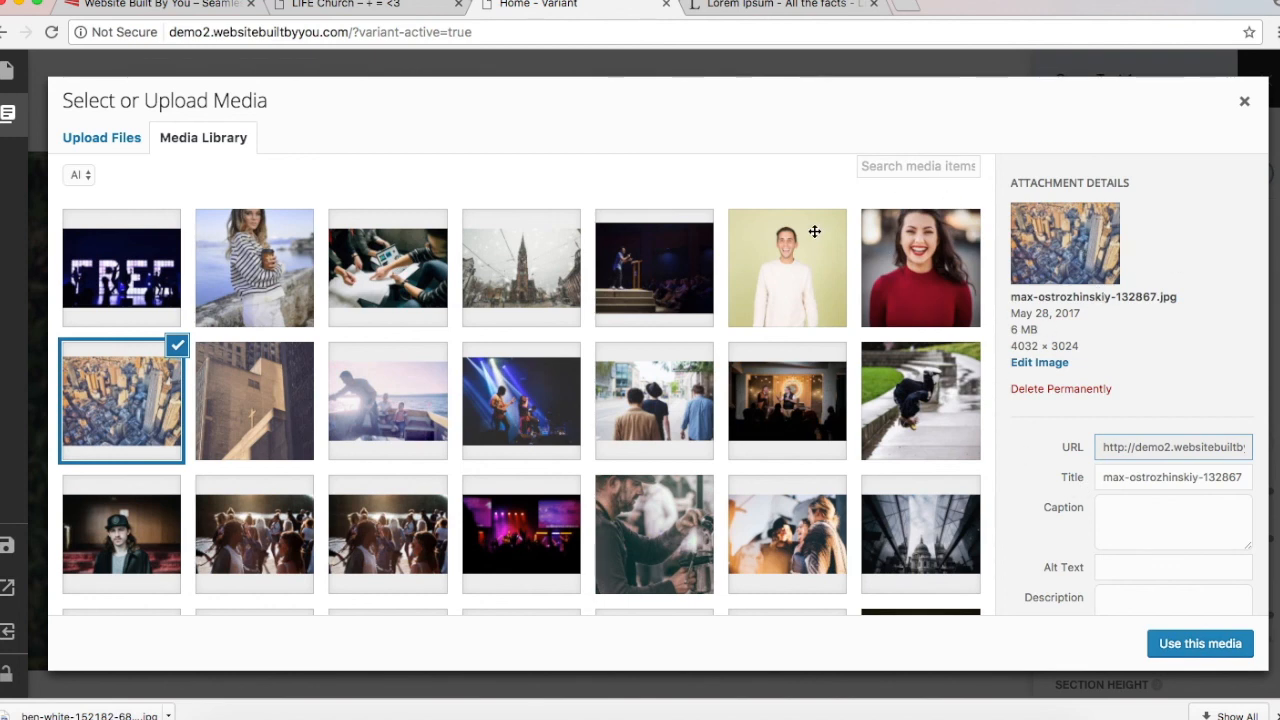
pyautogui.click(521, 252)
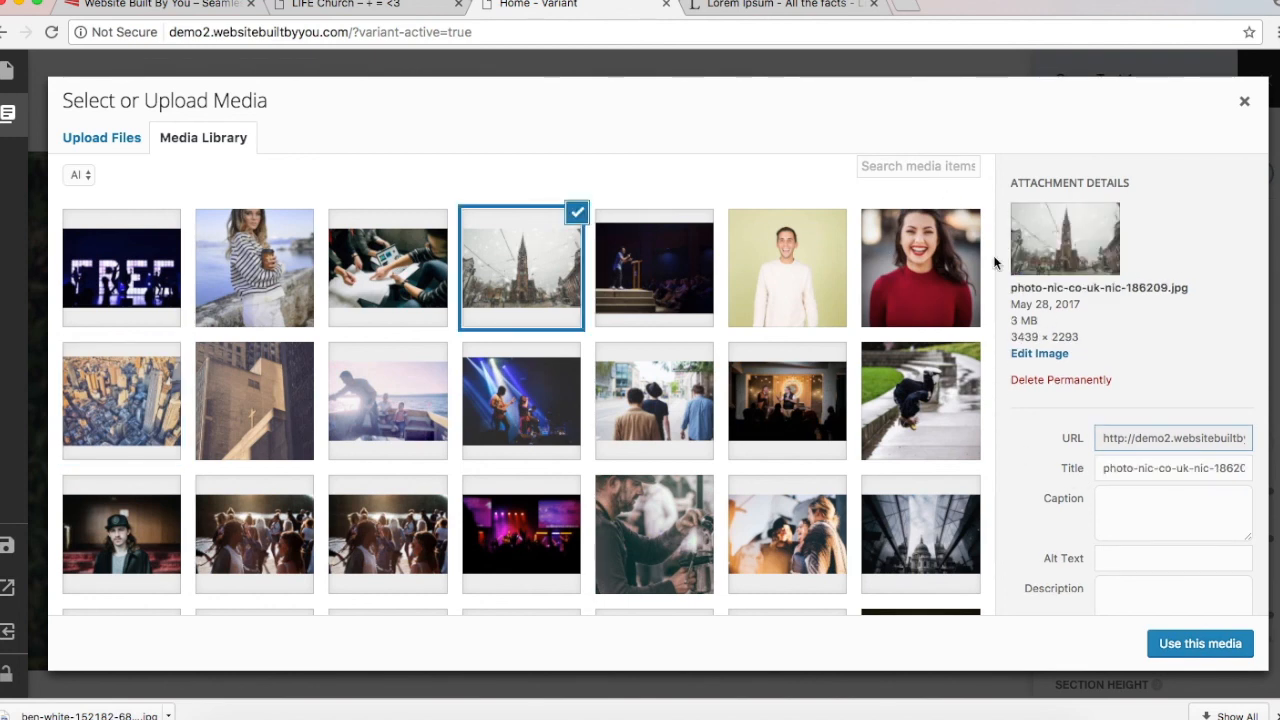
pyautogui.scroll(-3, 628, 458)
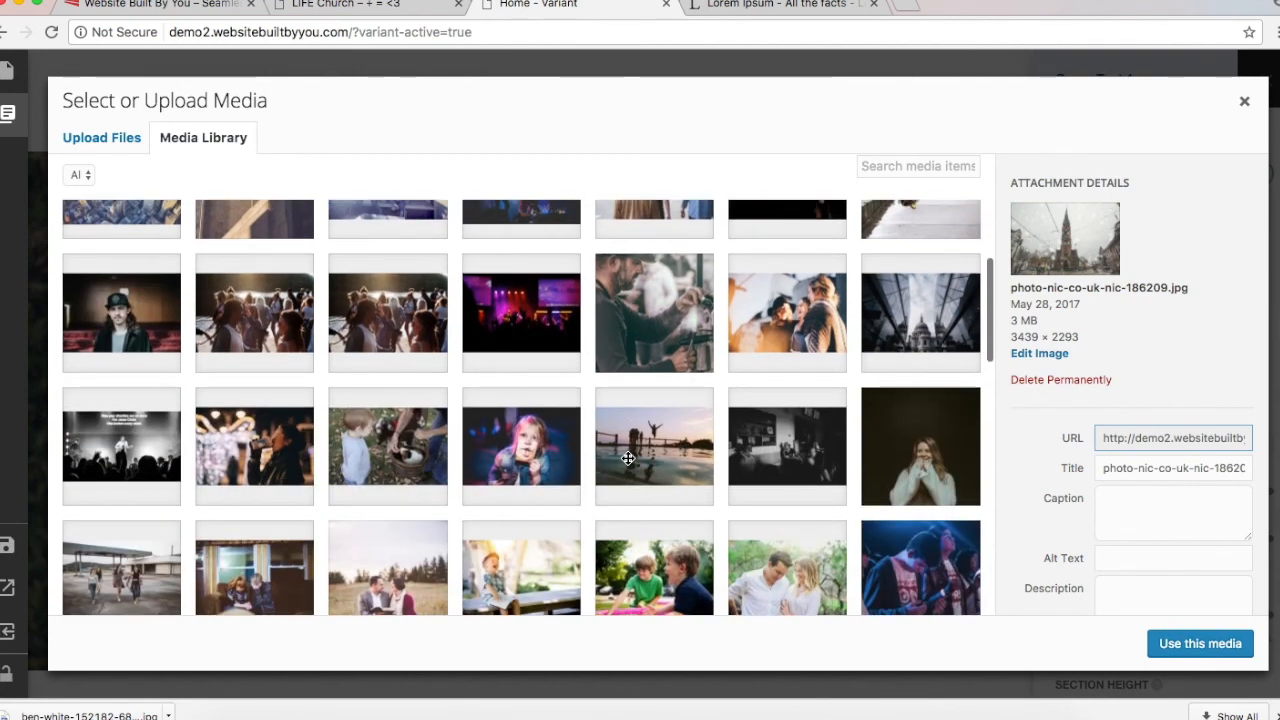
pyautogui.scroll(-3, 628, 458)
pyautogui.scroll(-6, 628, 458)
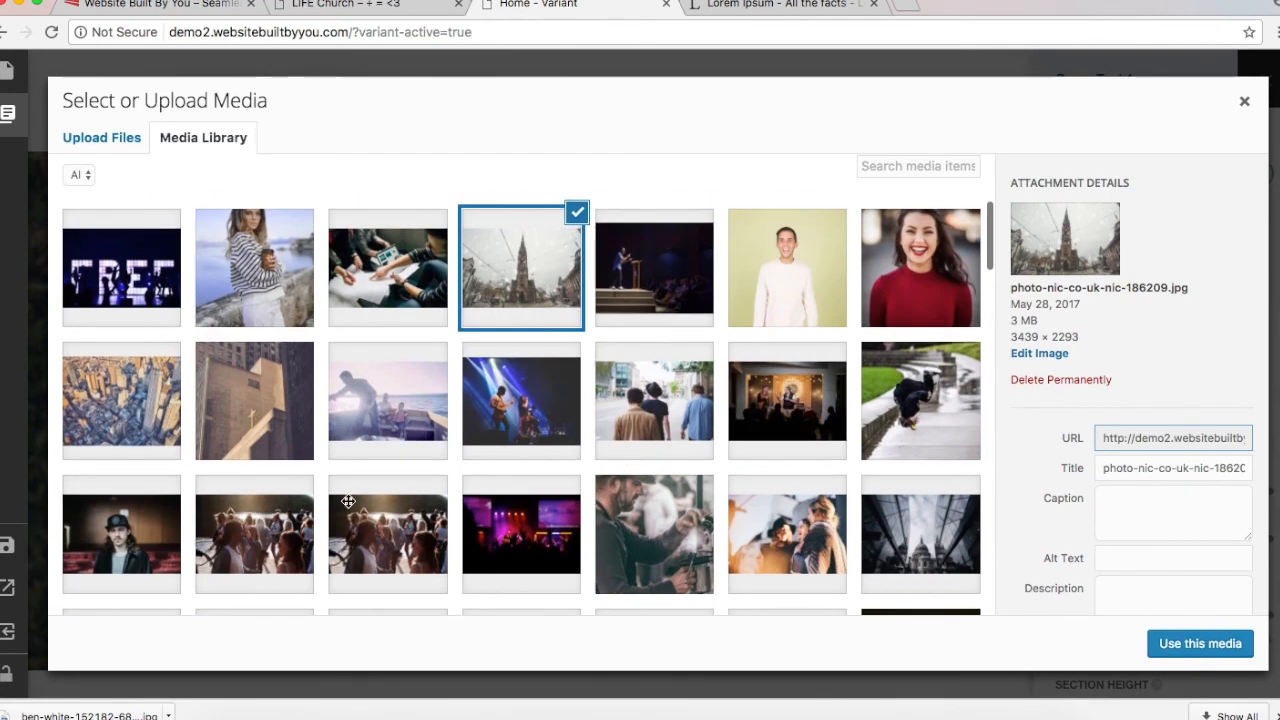
pyautogui.click(165, 370)
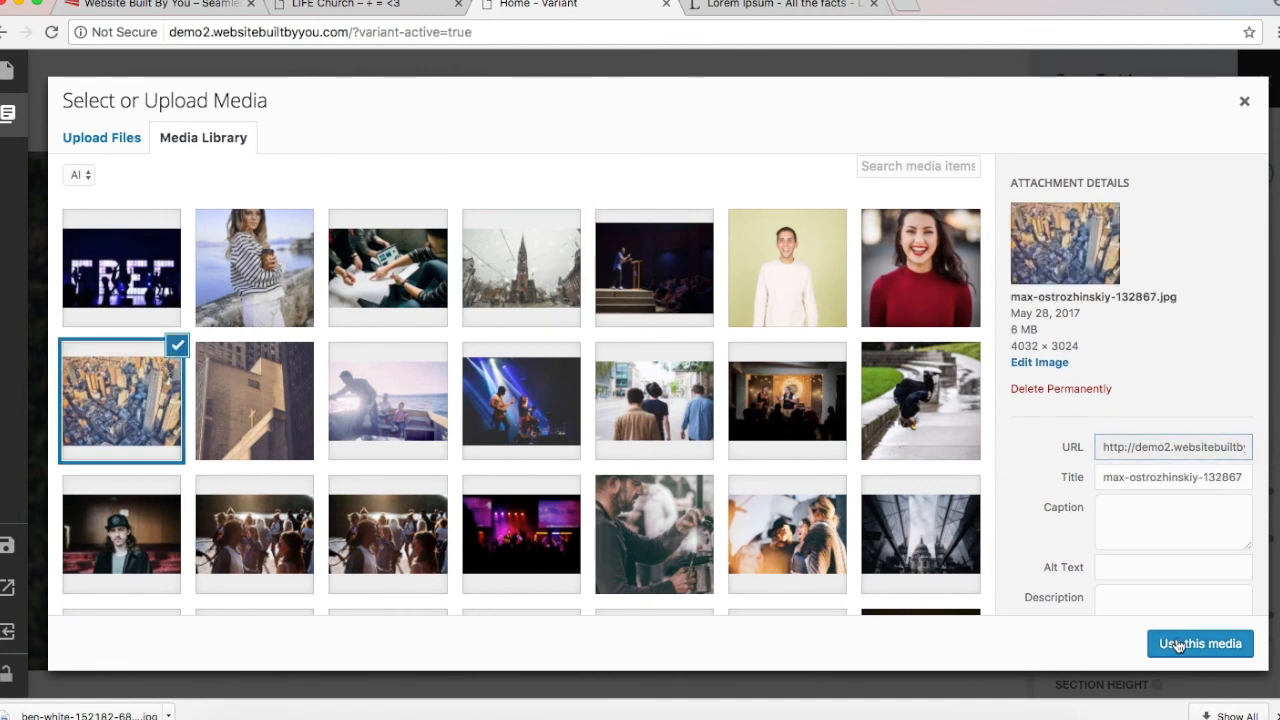
pyautogui.click(1175, 644)
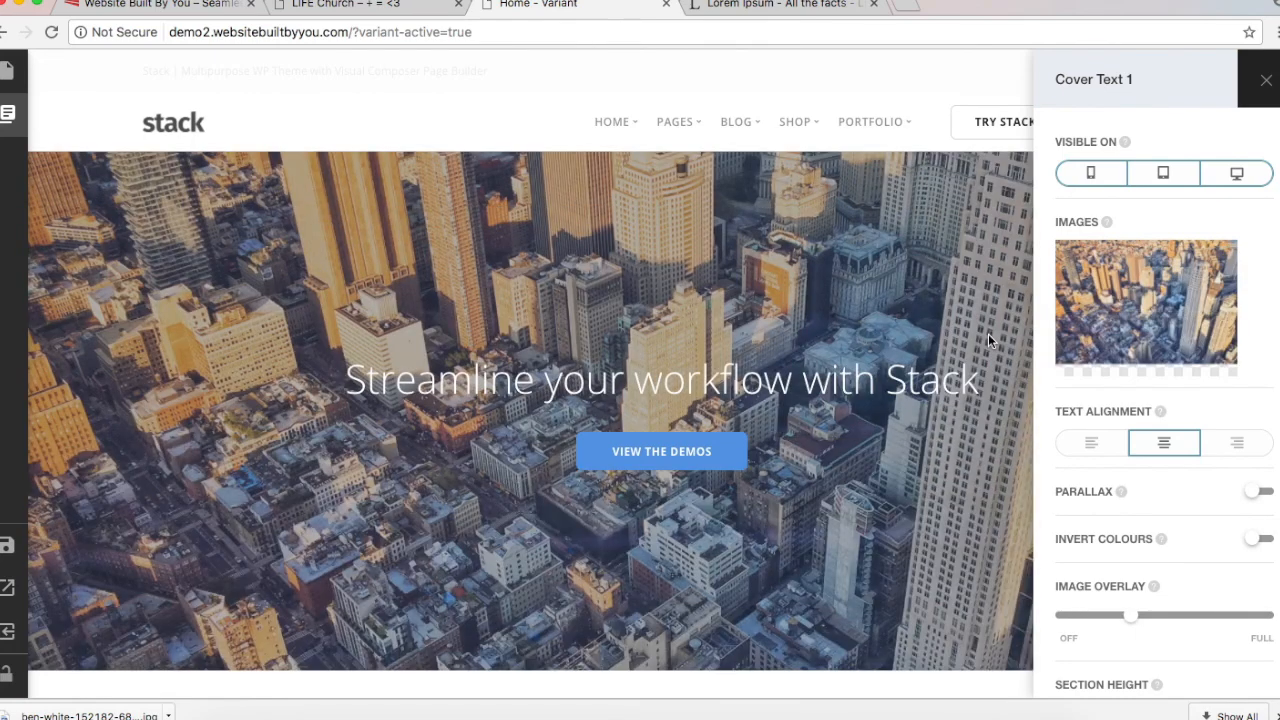
# Step: Replace the cover headline with a Heading 1 reading 'Life Church, NYC' and save it
pyautogui.scroll(-1, 988, 340)
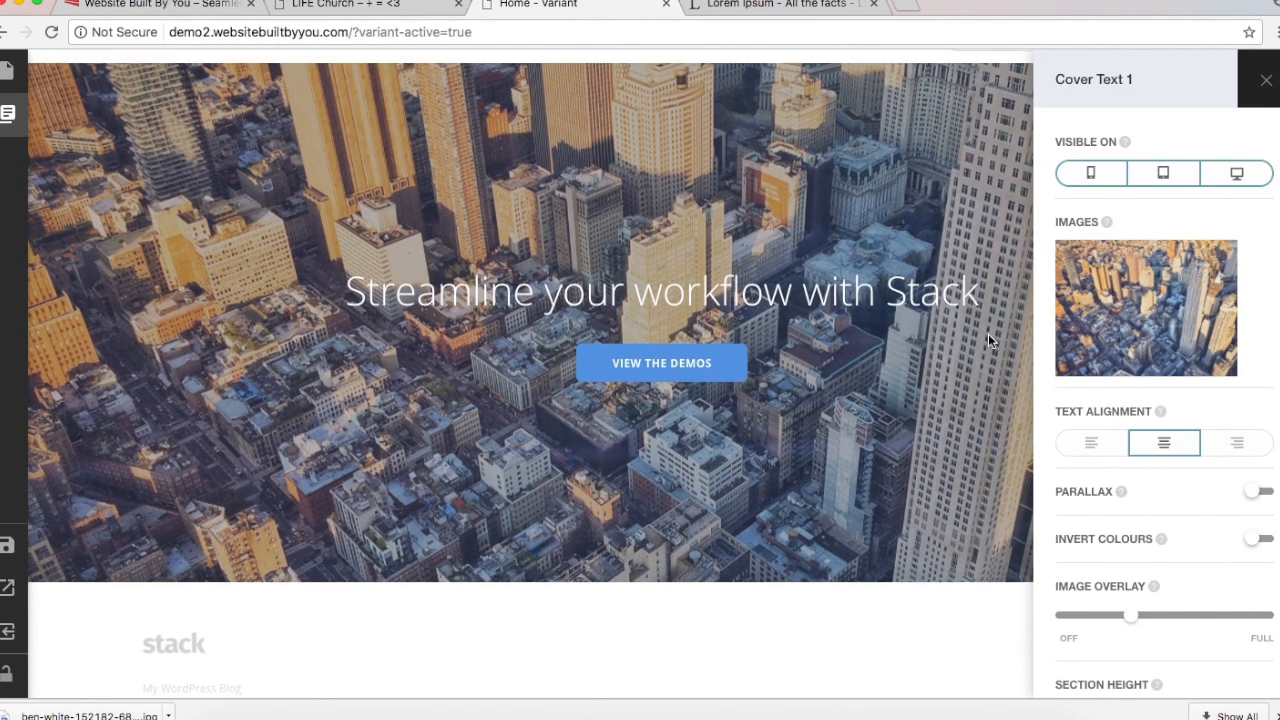
pyautogui.scroll(1, 988, 340)
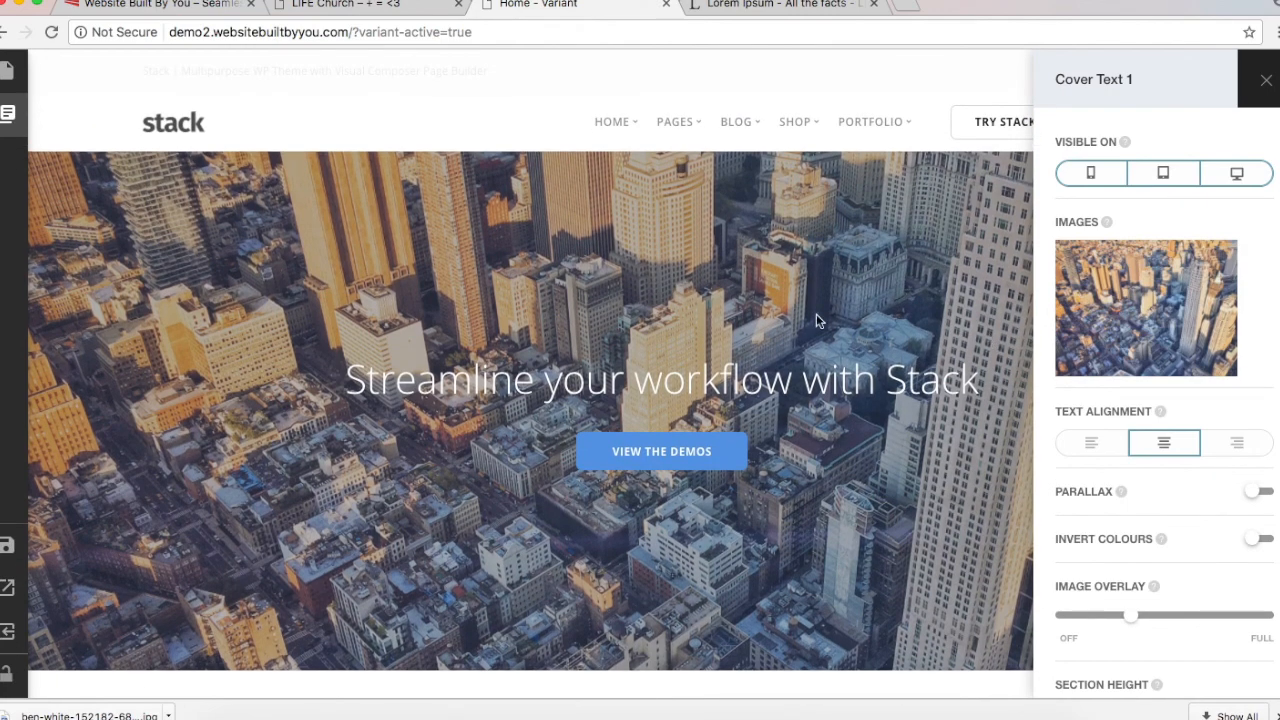
pyautogui.click(759, 390)
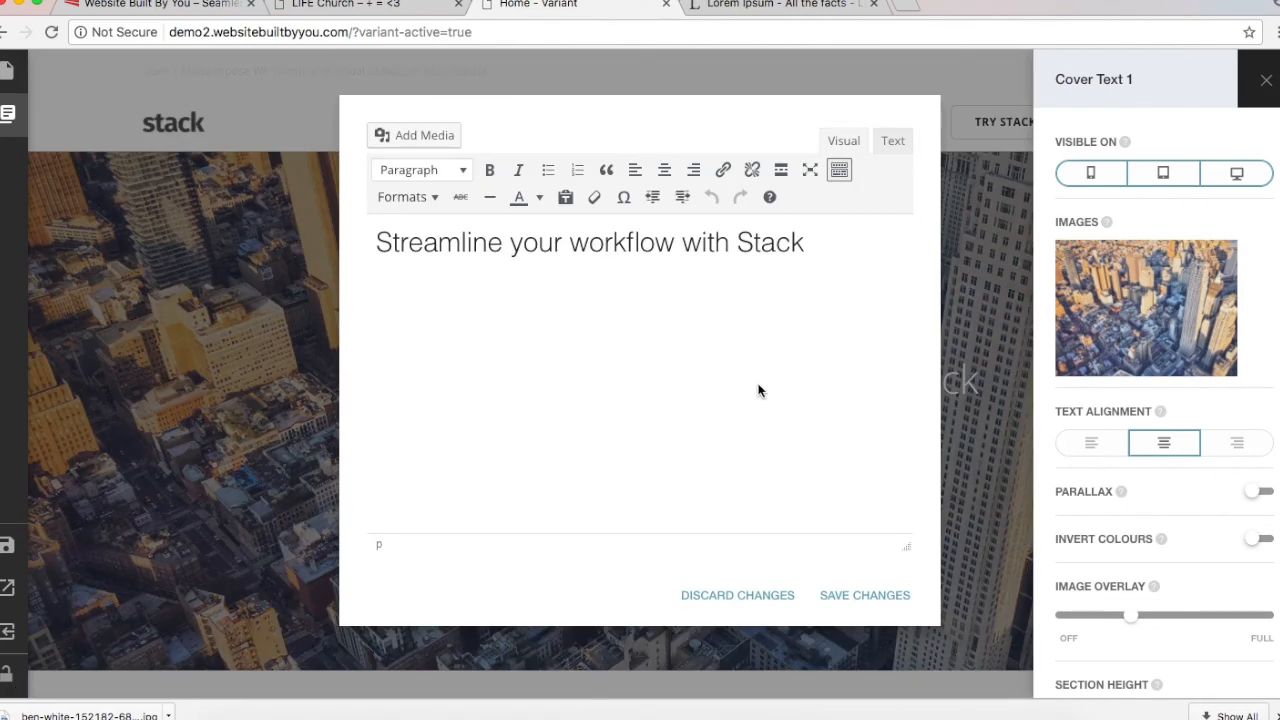
pyautogui.tripleClick(659, 233)
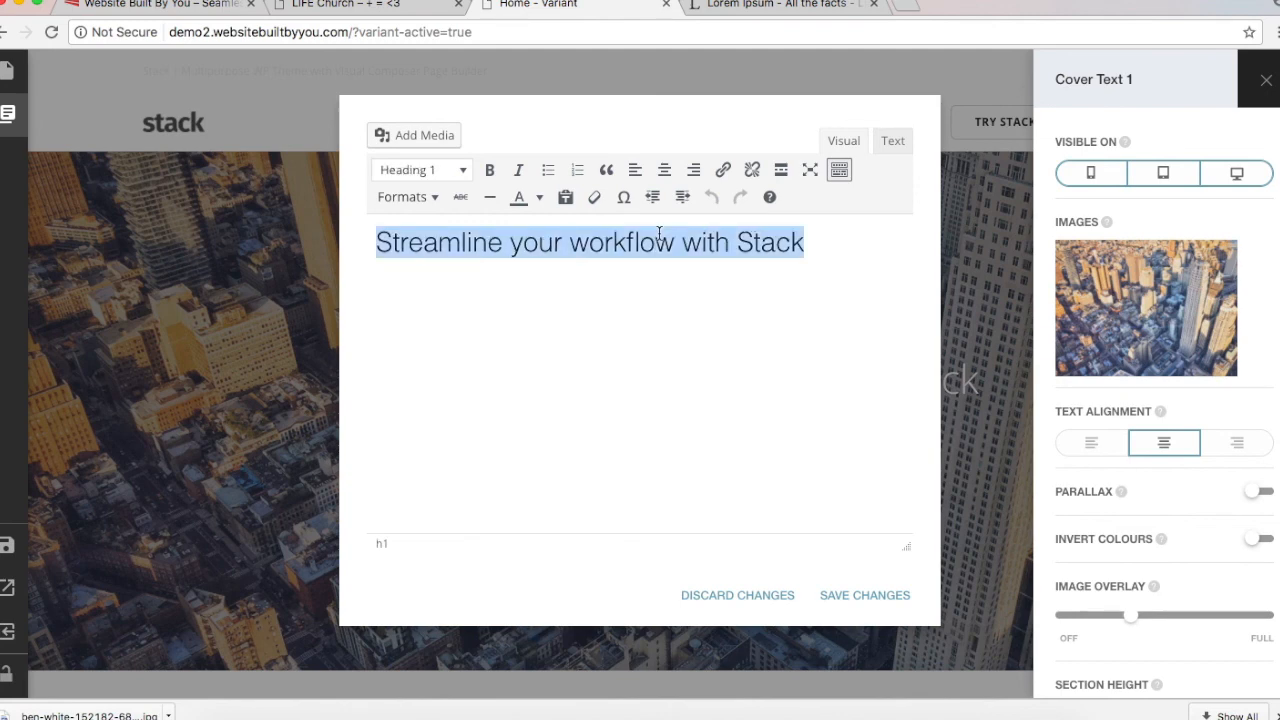
pyautogui.press('BackSpace')
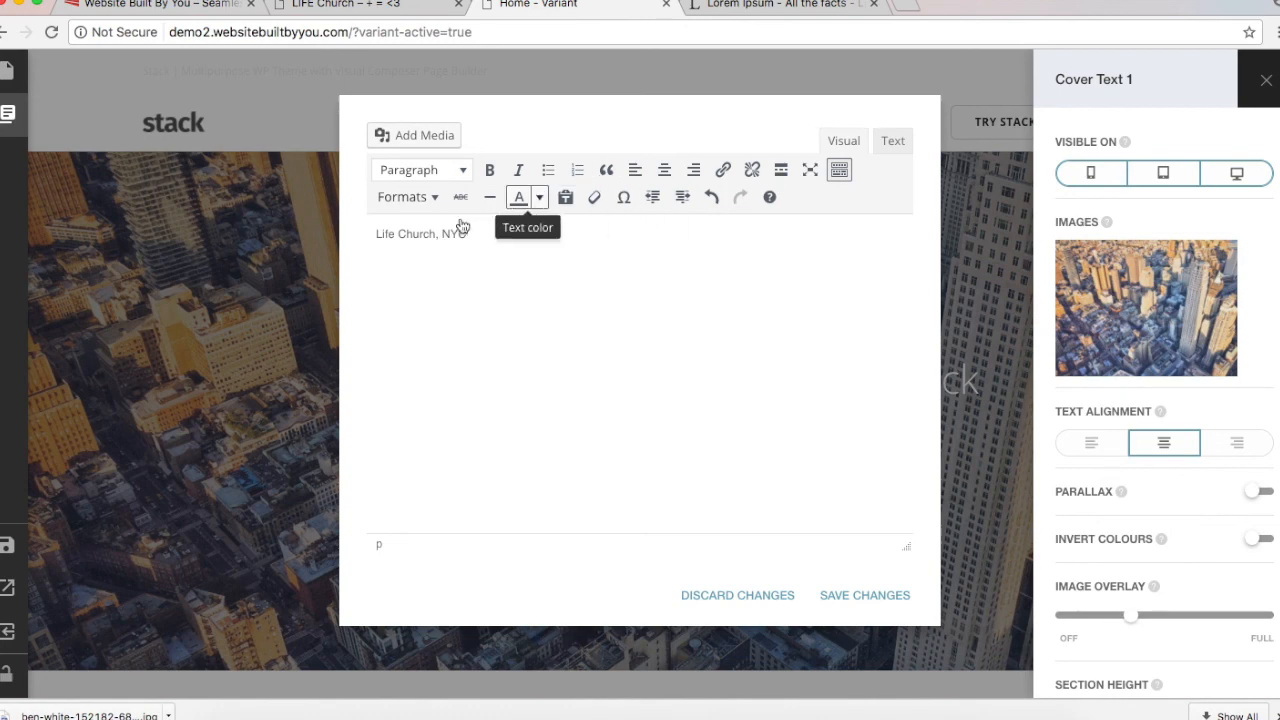
pyautogui.click(455, 172)
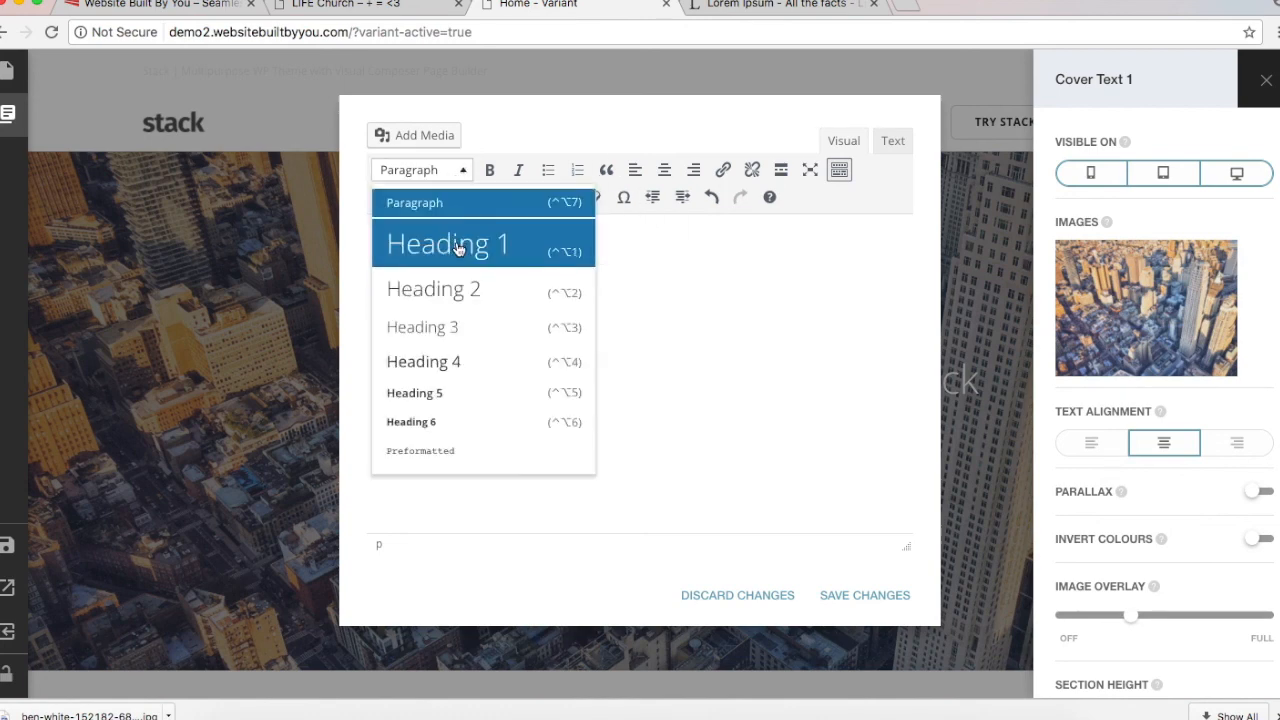
pyautogui.click(455, 247)
pyautogui.write('Life Church, NYC')
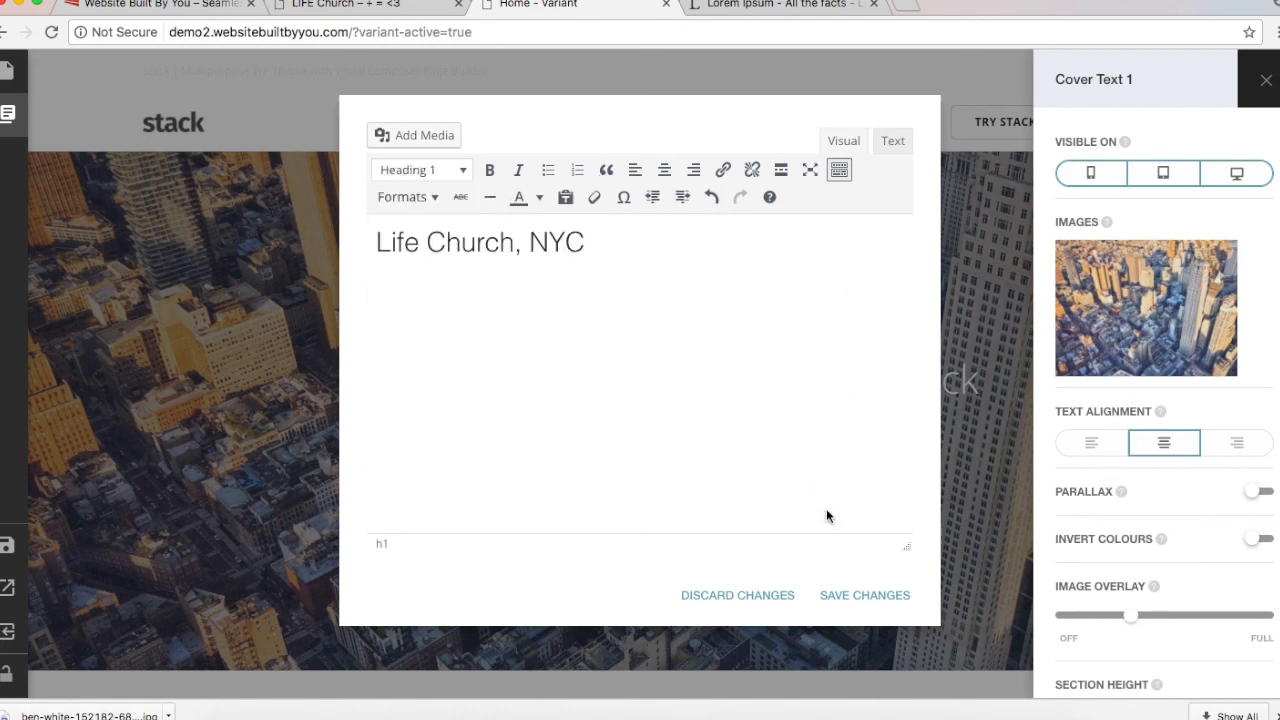
pyautogui.click(857, 595)
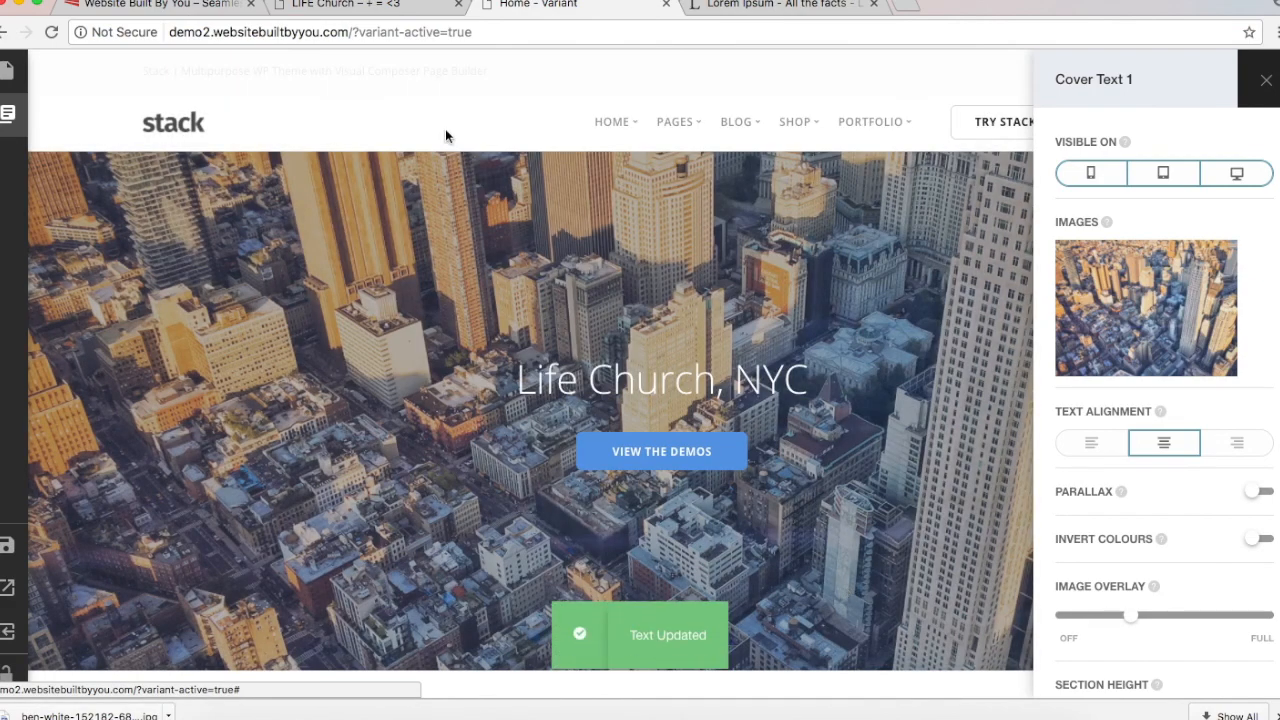
# Step: After checking the live LIFE Church site, add a 'Welcome' line above the headline
pyautogui.click(322, 10)
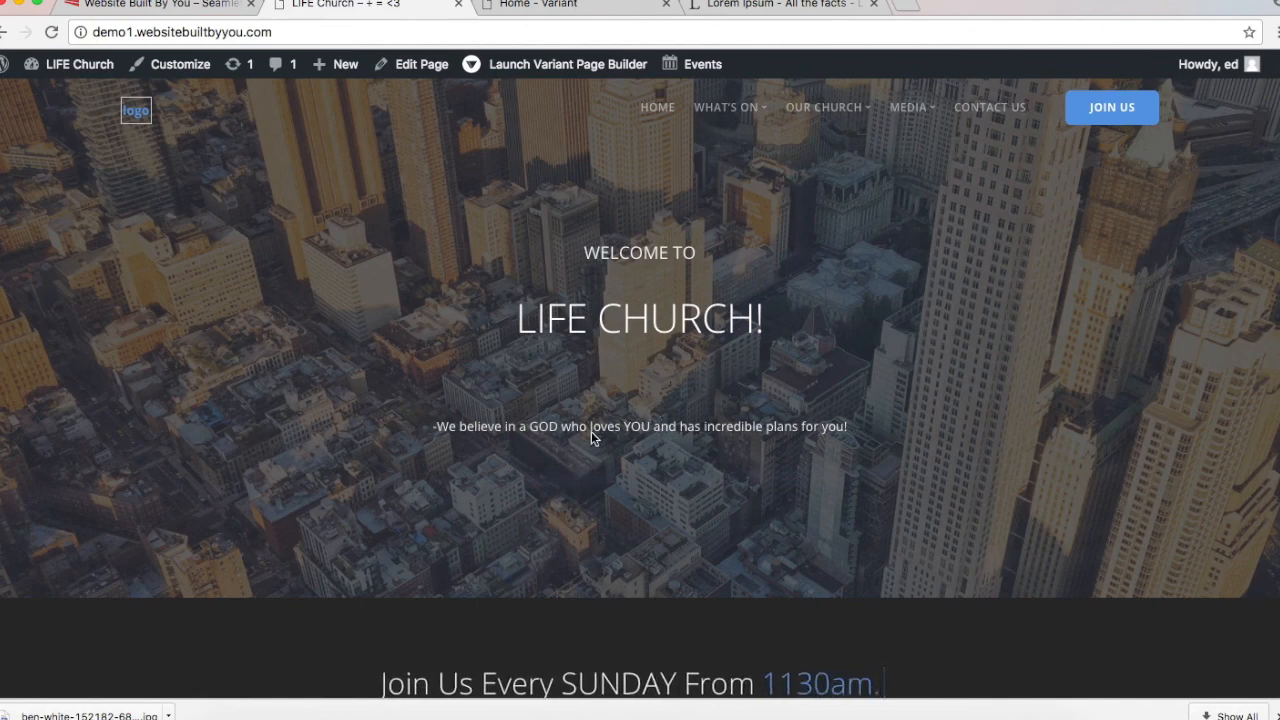
pyautogui.click(509, 7)
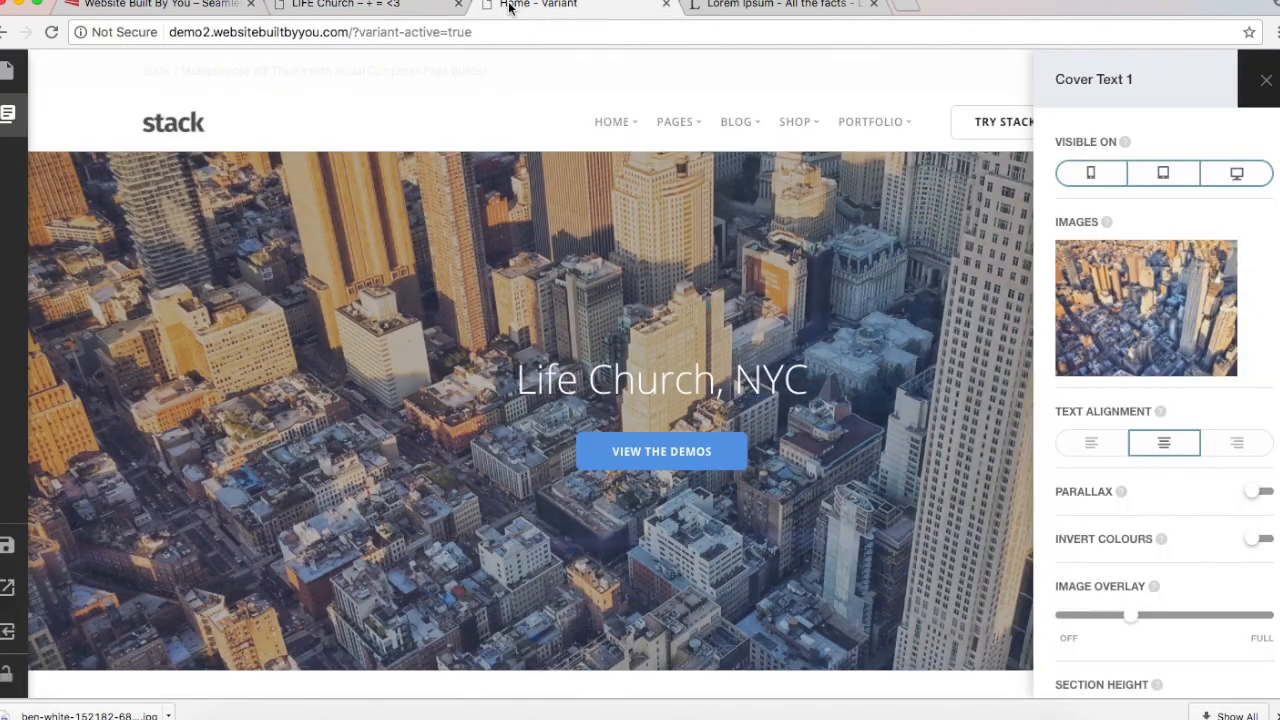
pyautogui.click(660, 395)
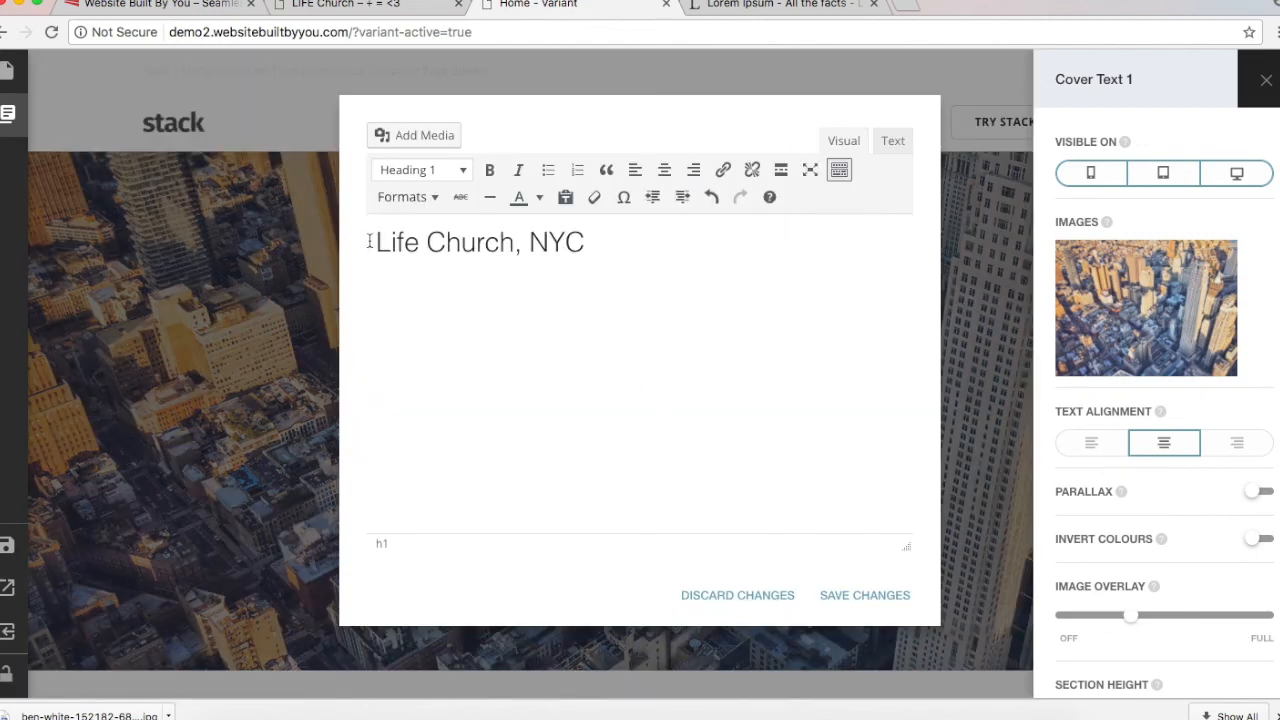
pyautogui.press('Return')
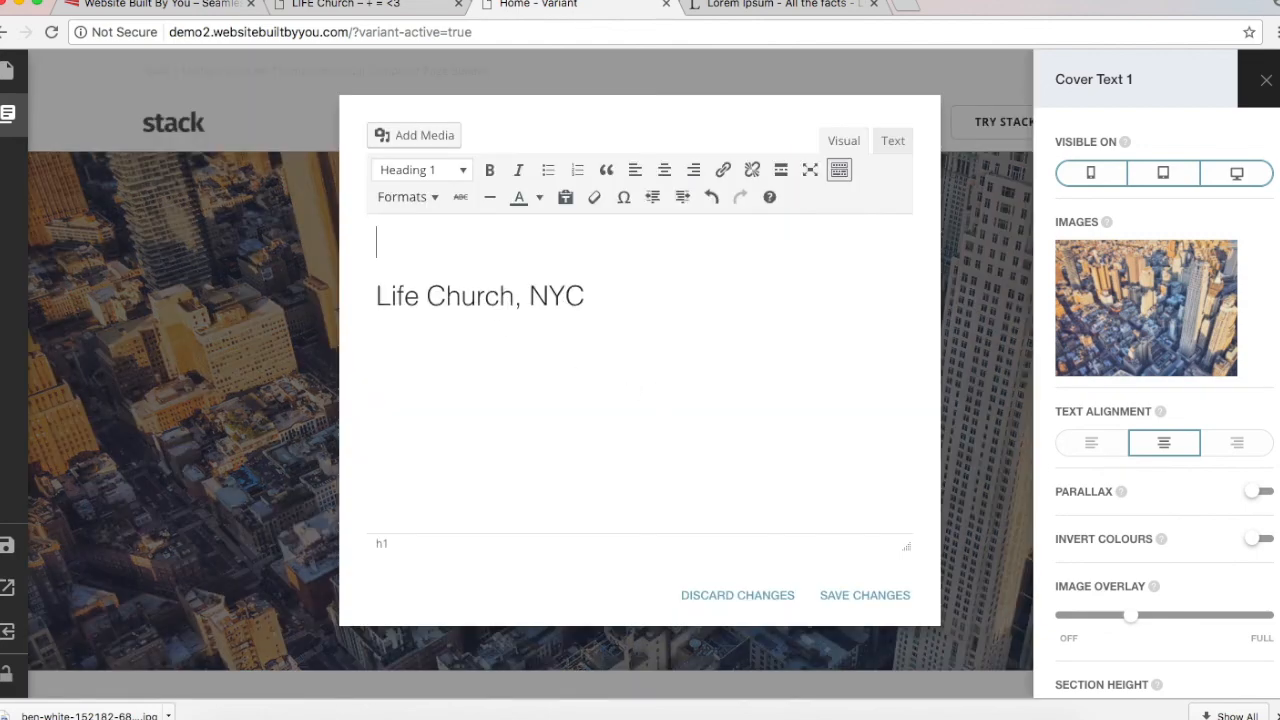
pyautogui.write('Welcome To')
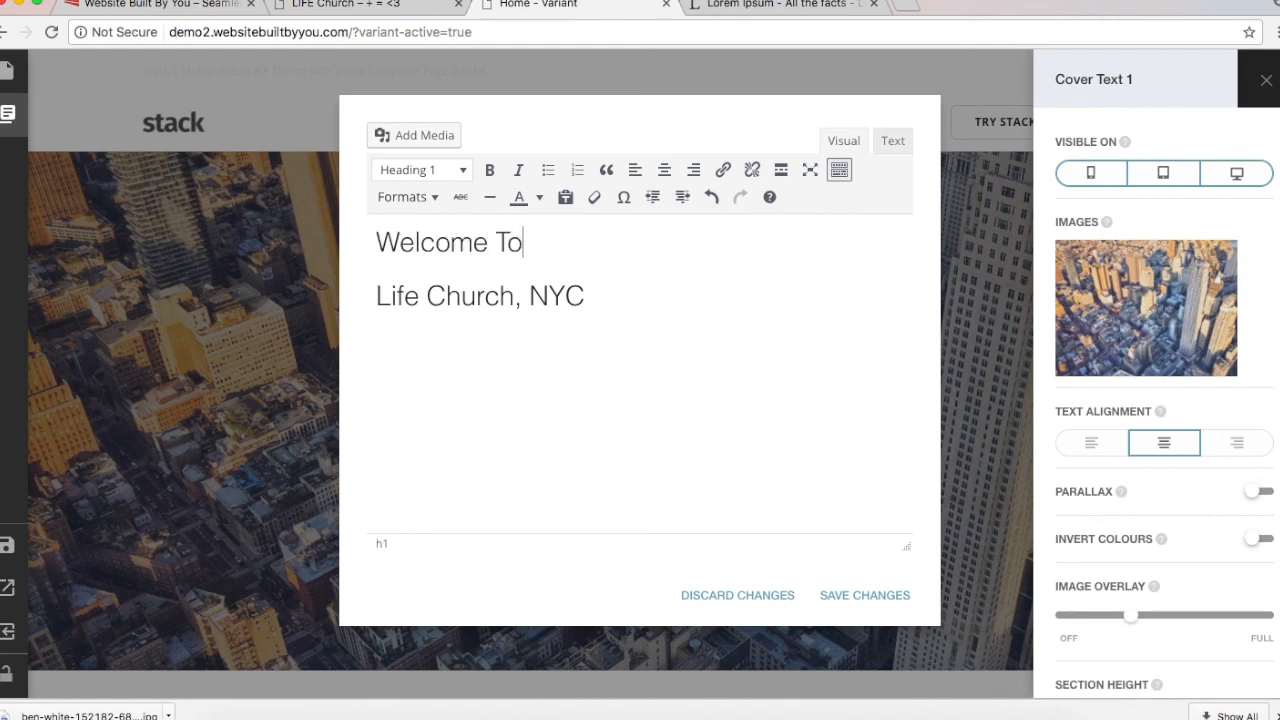
# Step: Style the Welcome To line as a Lead Paragraph and save the two-line heading
pyautogui.tripleClick(380, 243)
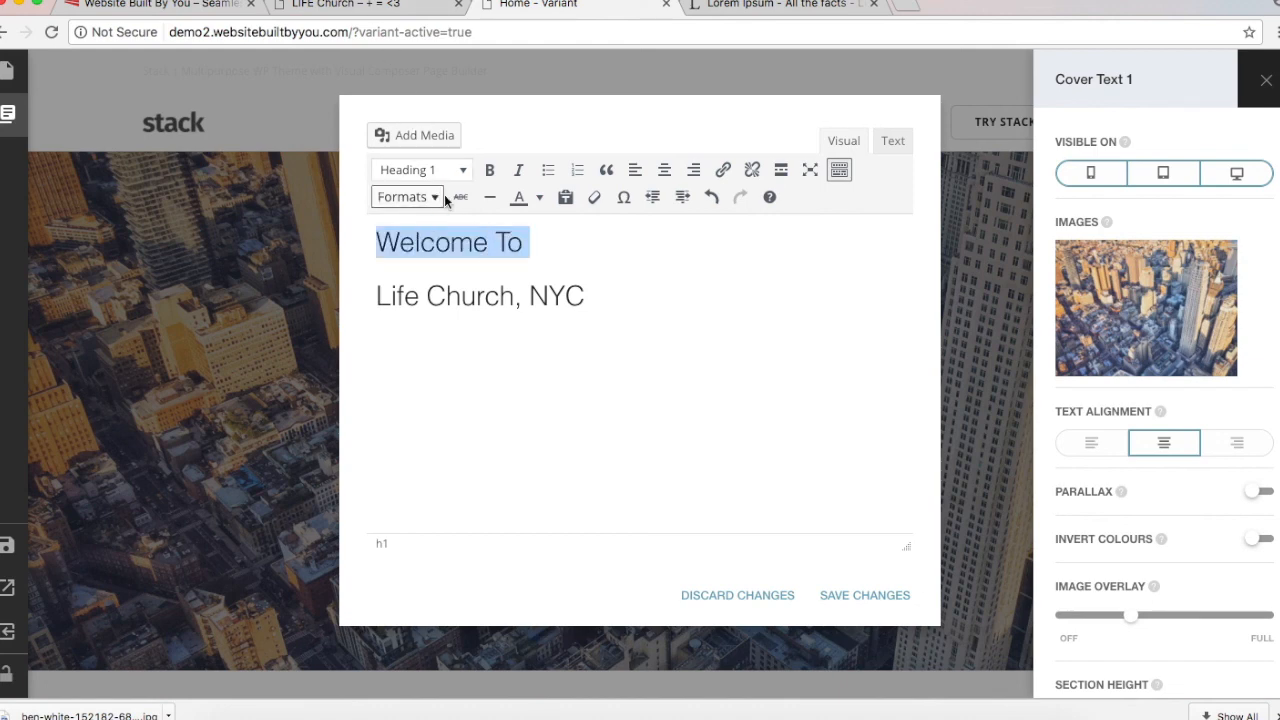
pyautogui.click(456, 172)
pyautogui.click(468, 204)
pyautogui.click(415, 203)
pyautogui.moveTo(499, 319)
pyautogui.click(557, 389)
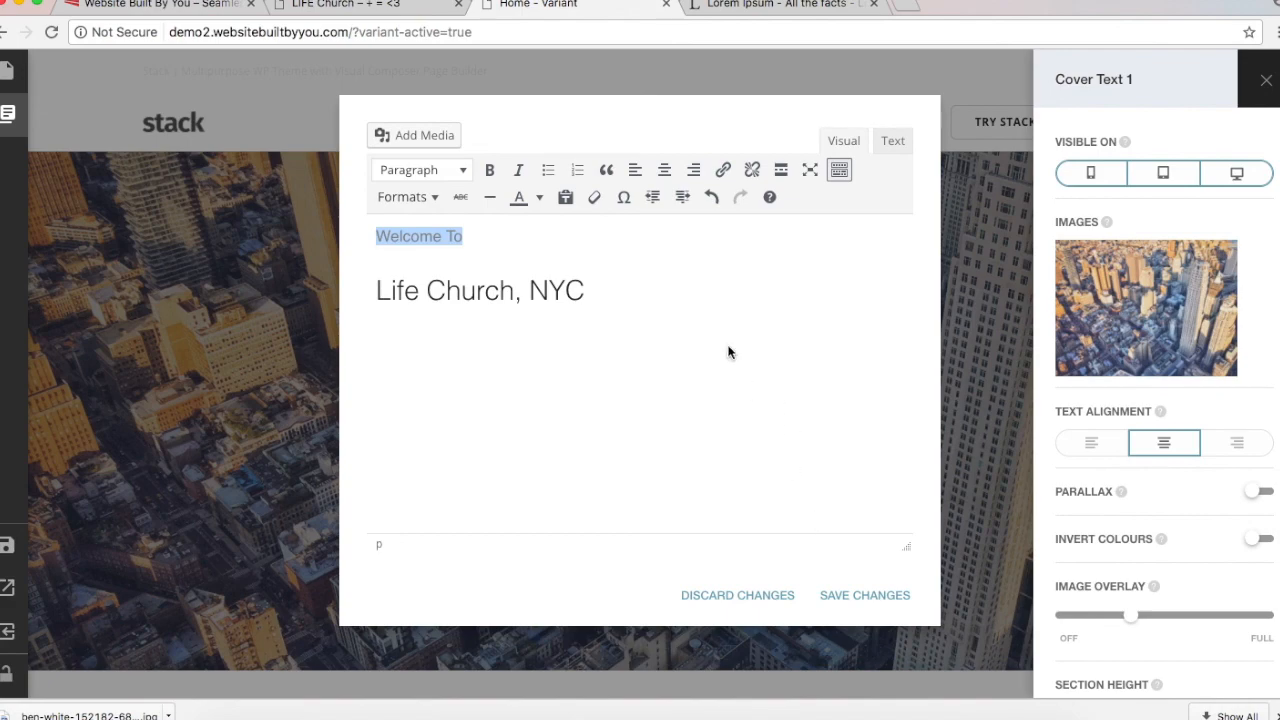
pyautogui.click(714, 349)
pyautogui.click(853, 605)
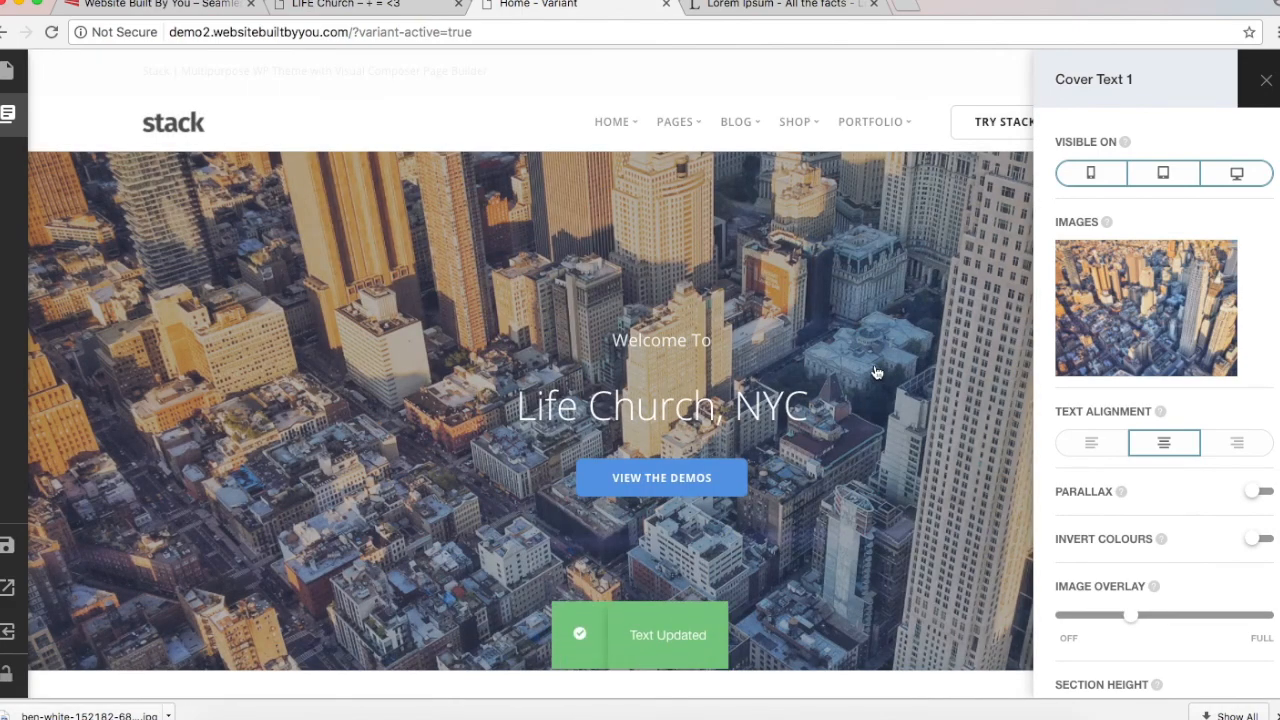
pyautogui.scroll(-3, 868, 370)
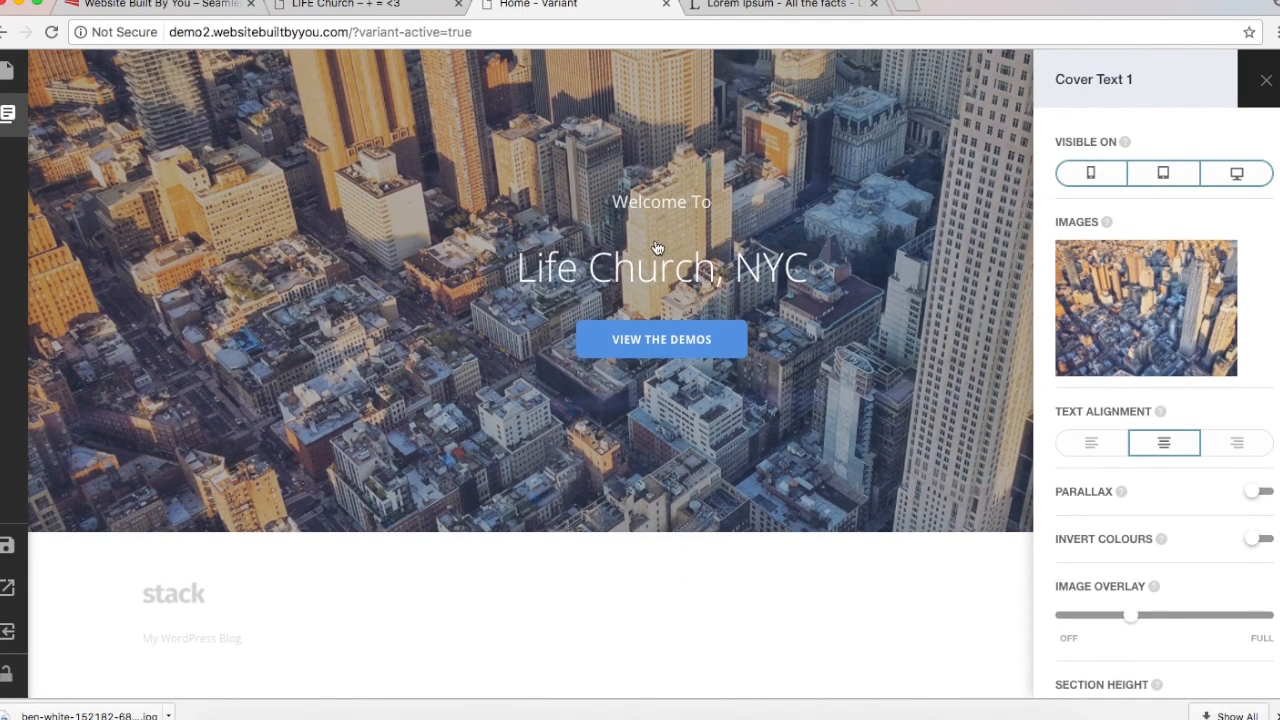
pyautogui.scroll(3, 698, 365)
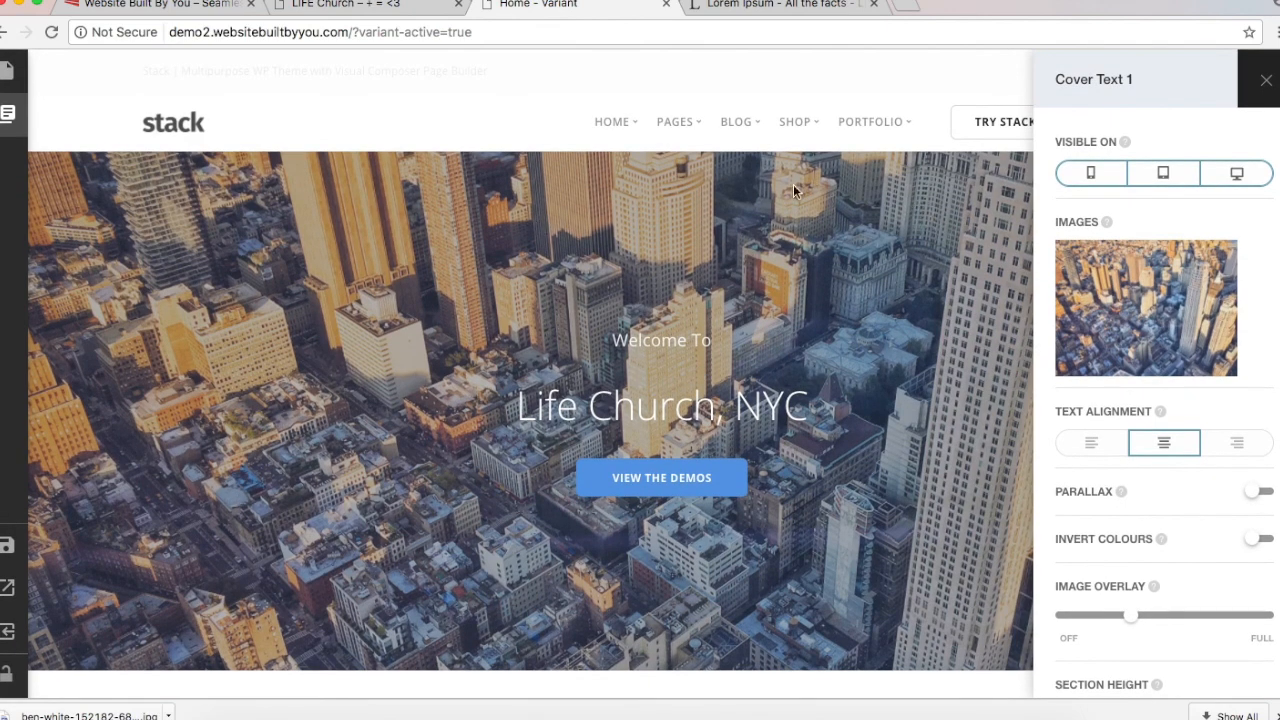
# Step: Cancel the button's link dialog and cover settings, comparing against the live LIFE Church site
pyautogui.click(681, 476)
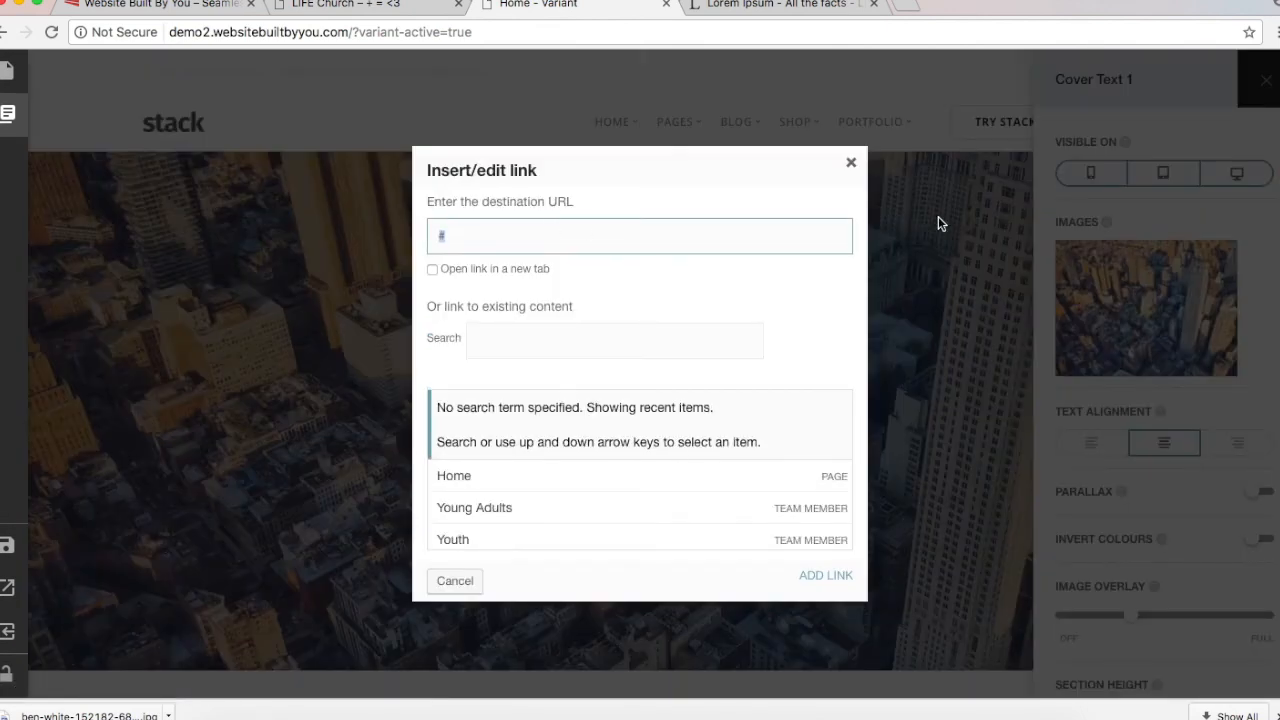
pyautogui.click(938, 222)
pyautogui.click(1266, 80)
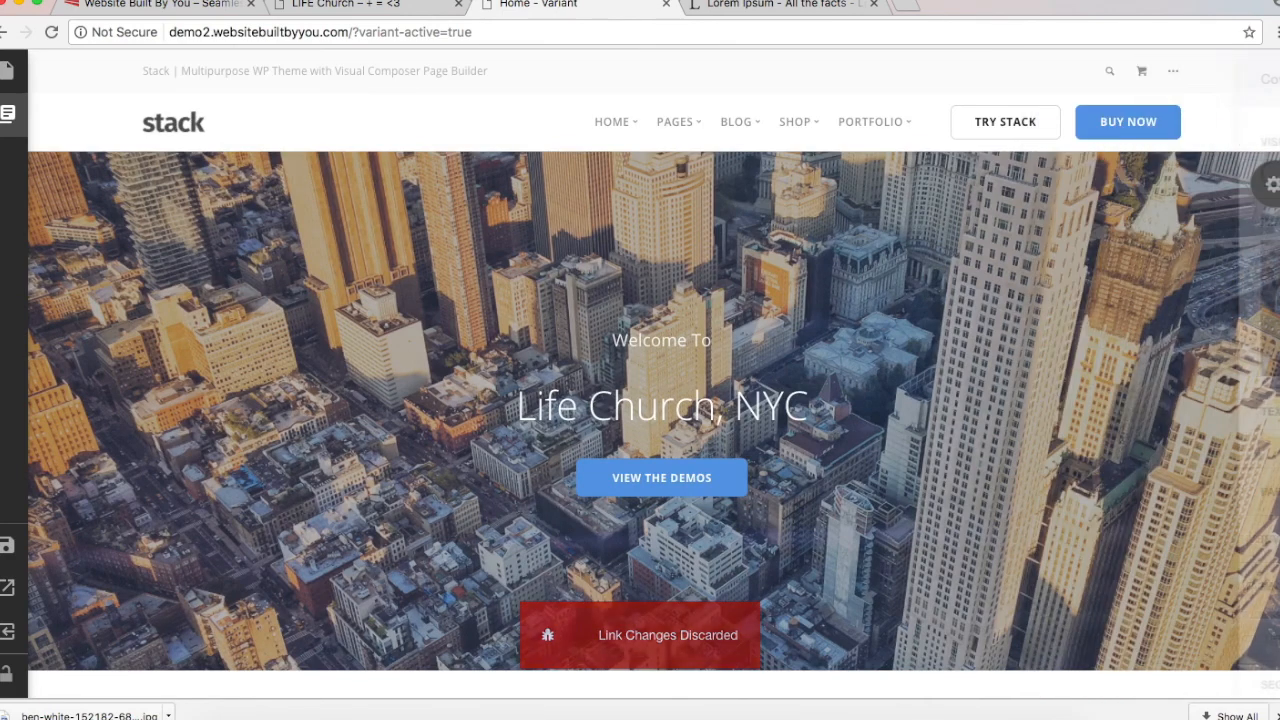
pyautogui.click(345, 5)
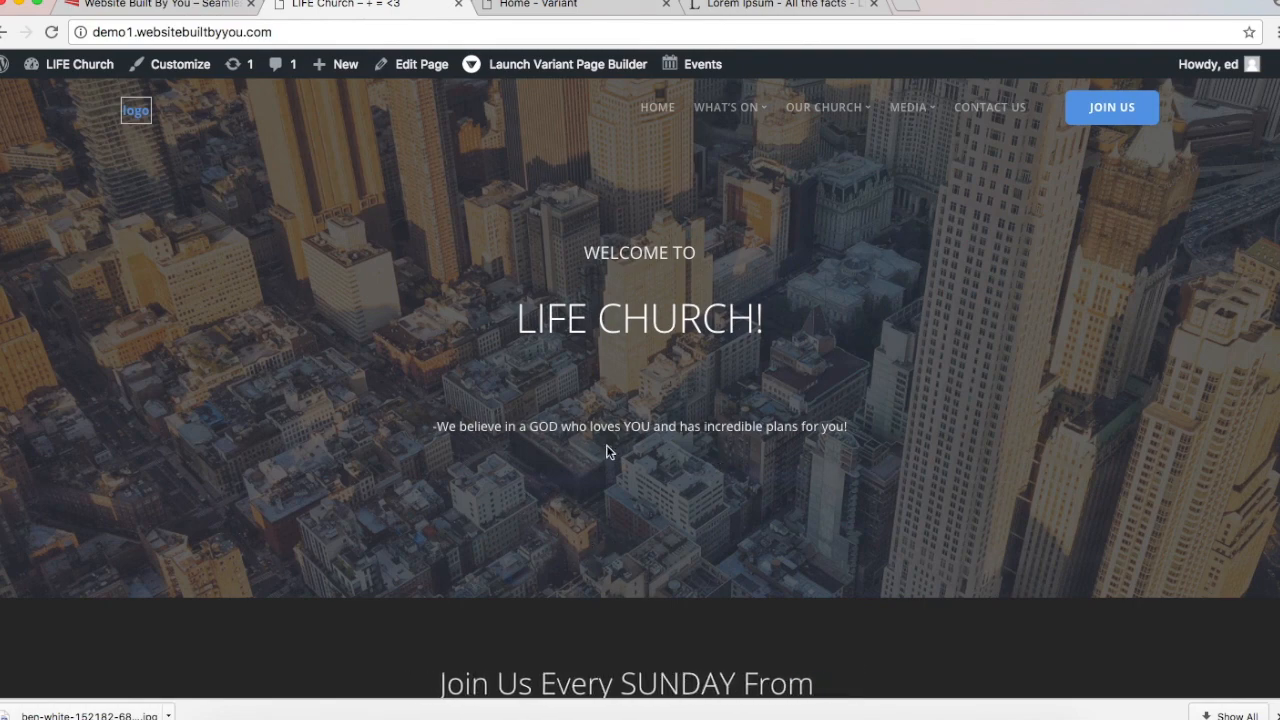
pyautogui.click(526, 6)
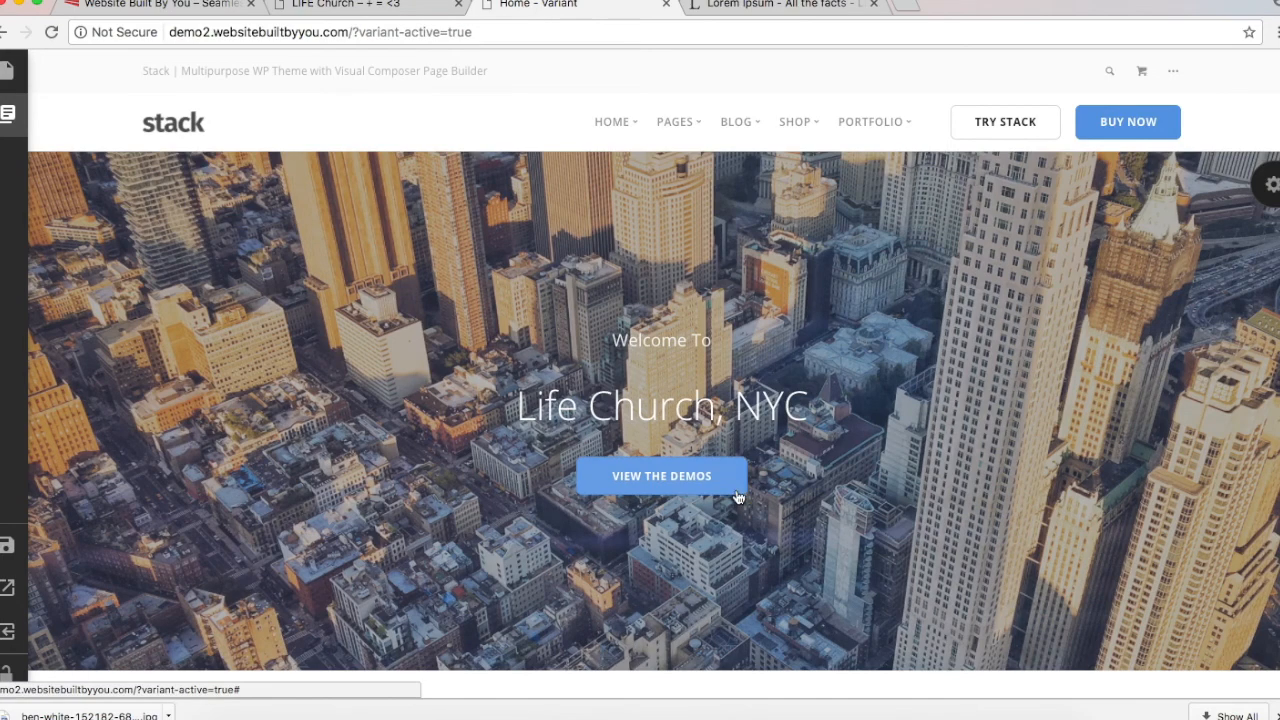
pyautogui.click(645, 473)
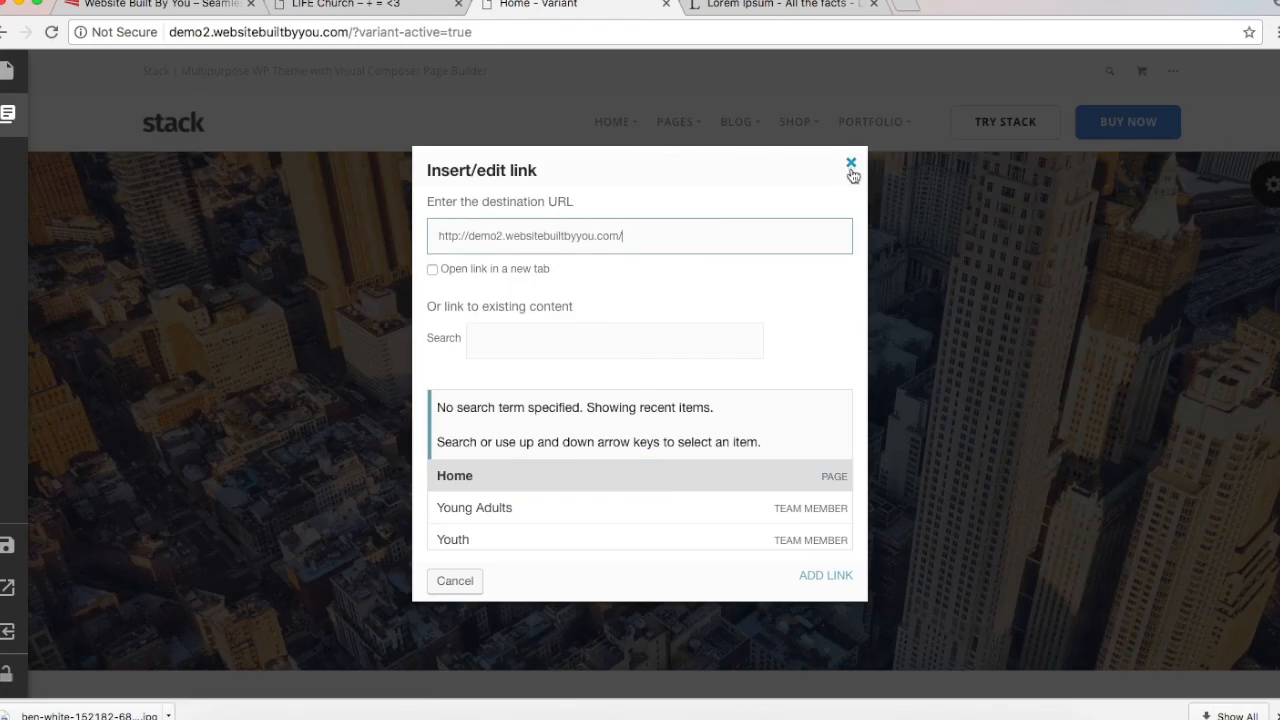
pyautogui.scroll(-3, 724, 500)
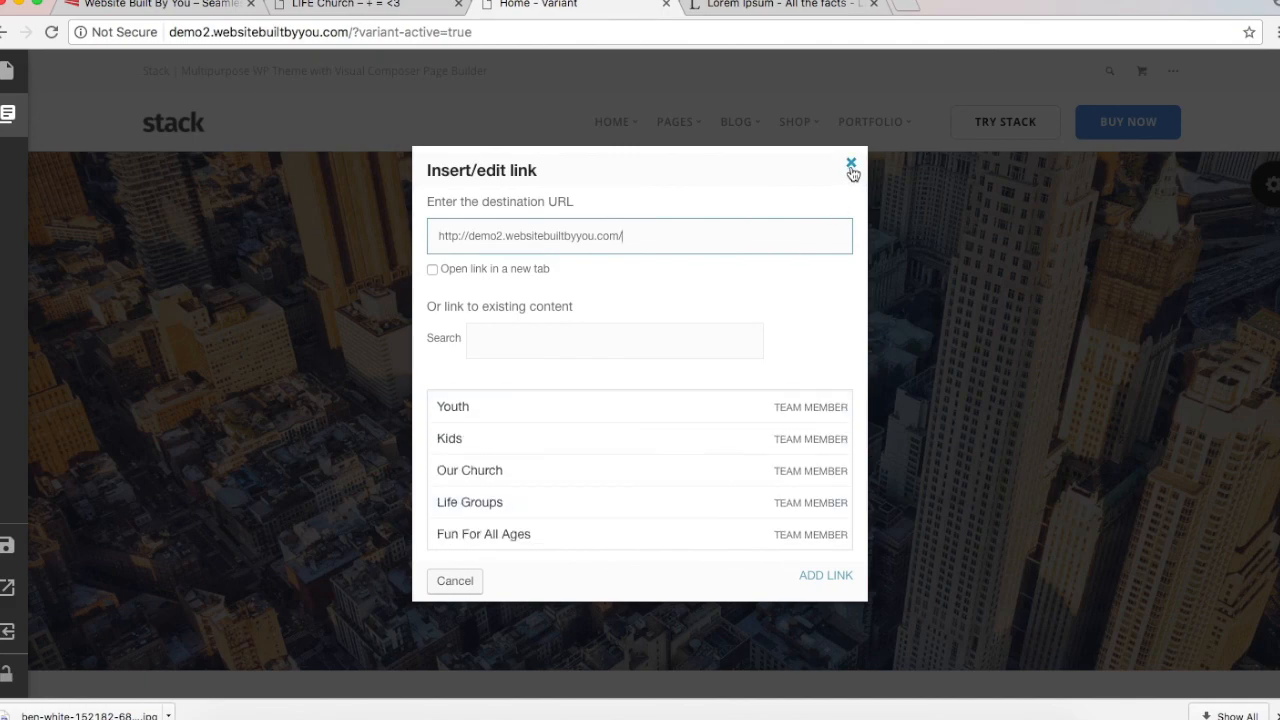
pyautogui.click(851, 162)
pyautogui.click(400, 12)
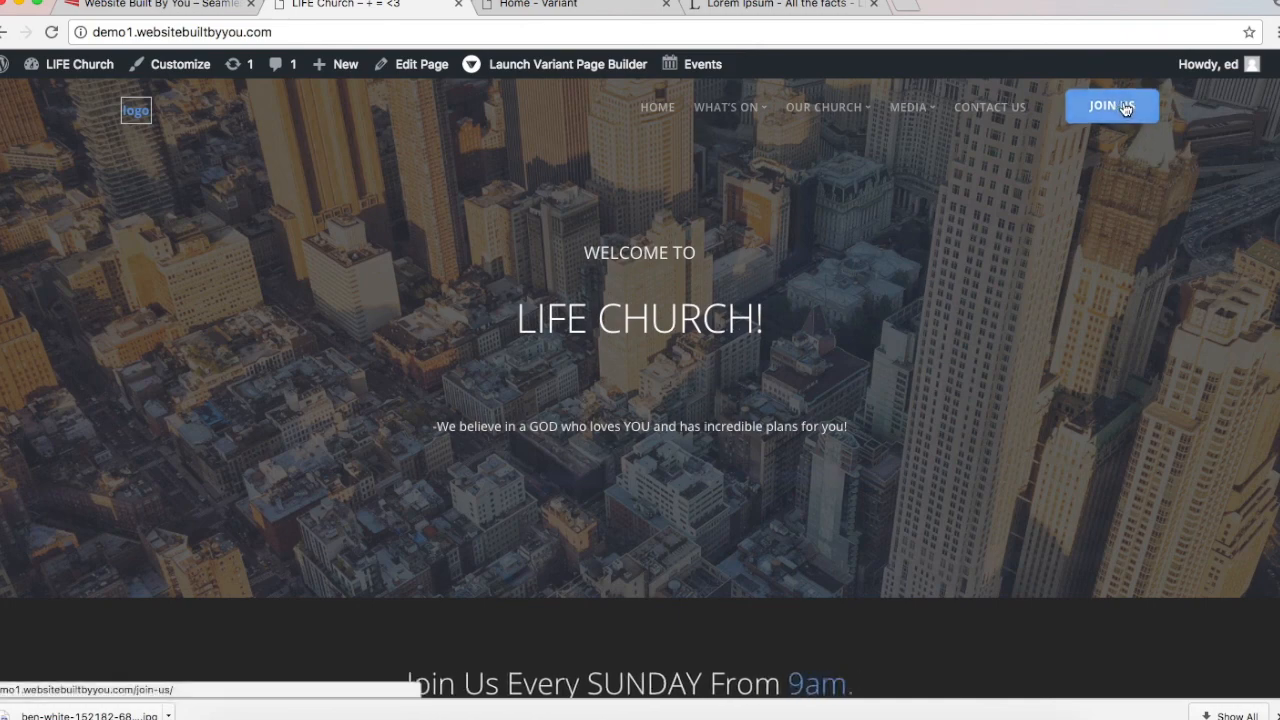
pyautogui.click(540, 5)
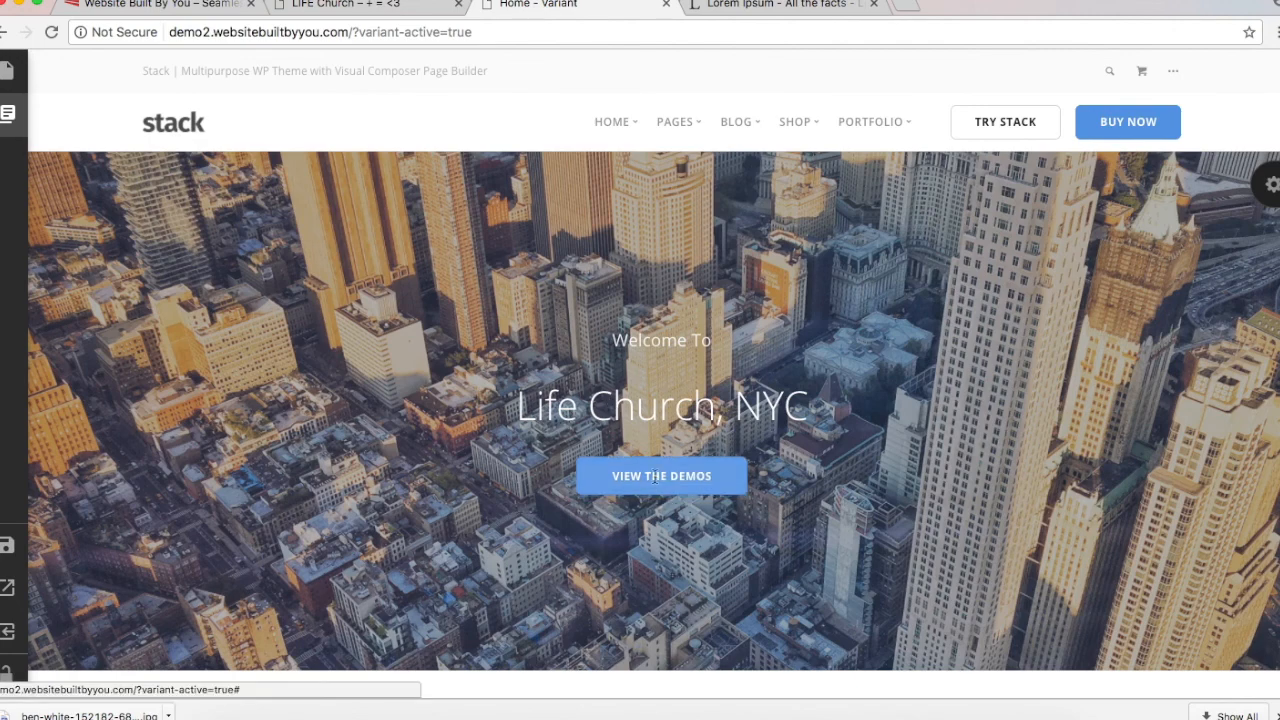
# Step: Overwrite the VIEW THE DEMOS button label with 'JOIN US *'
pyautogui.click(661, 477)
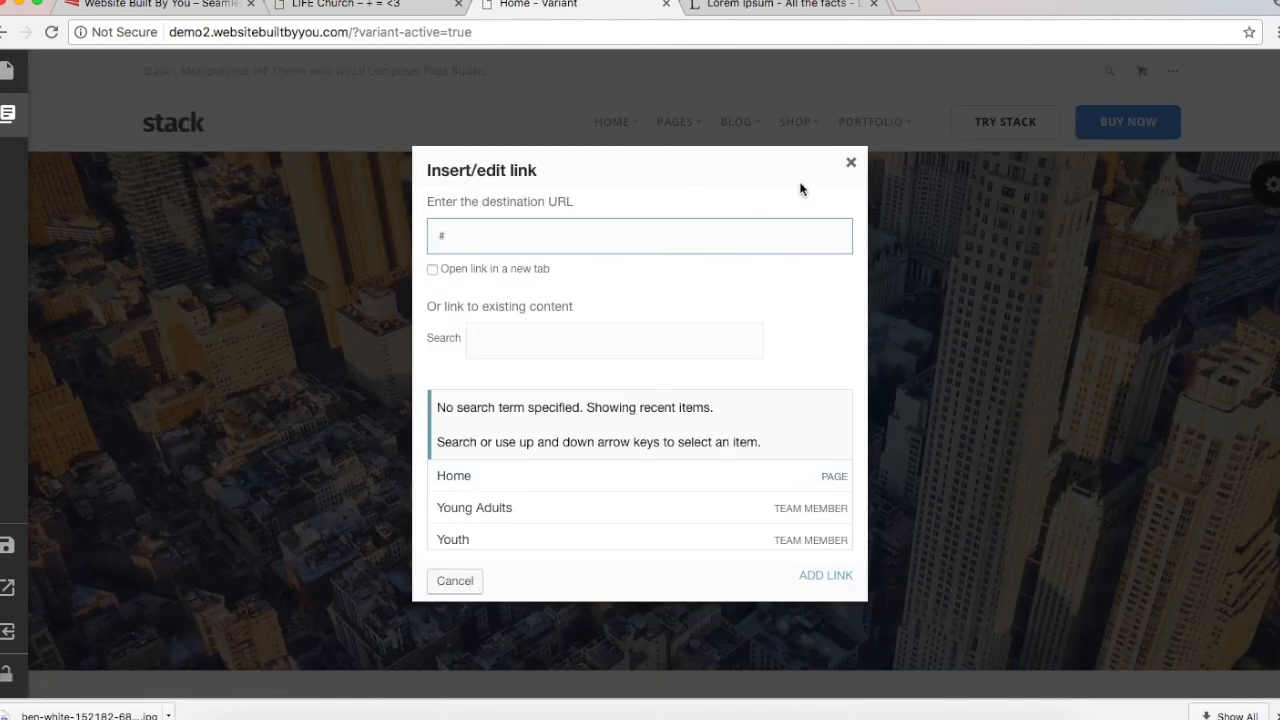
pyautogui.click(851, 163)
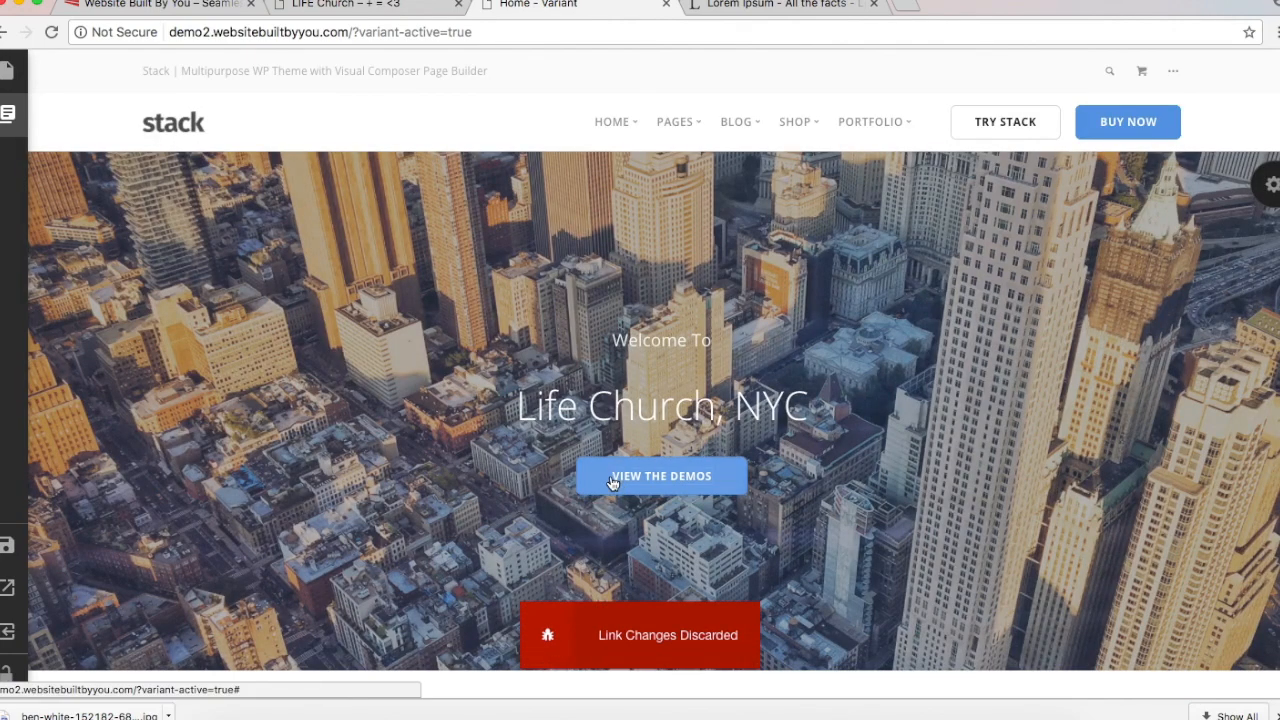
pyautogui.moveTo(615, 478); pyautogui.dragTo(742, 478)
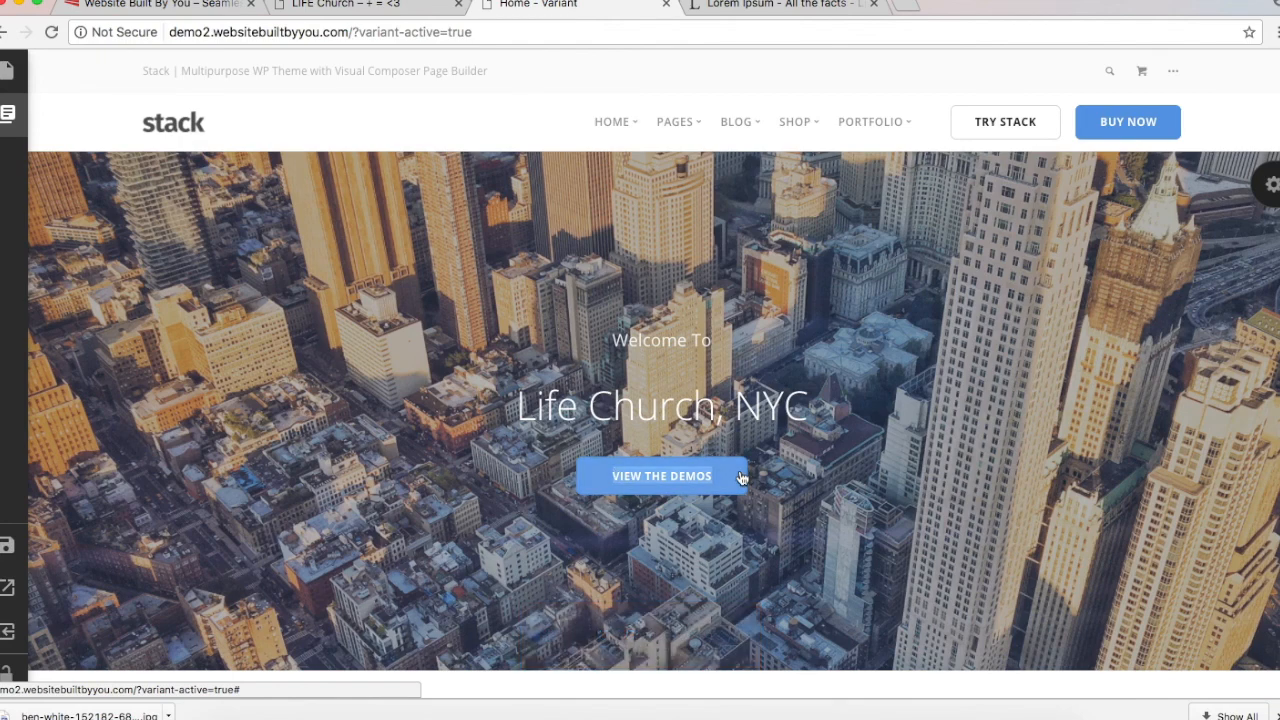
pyautogui.write('JOIN US')
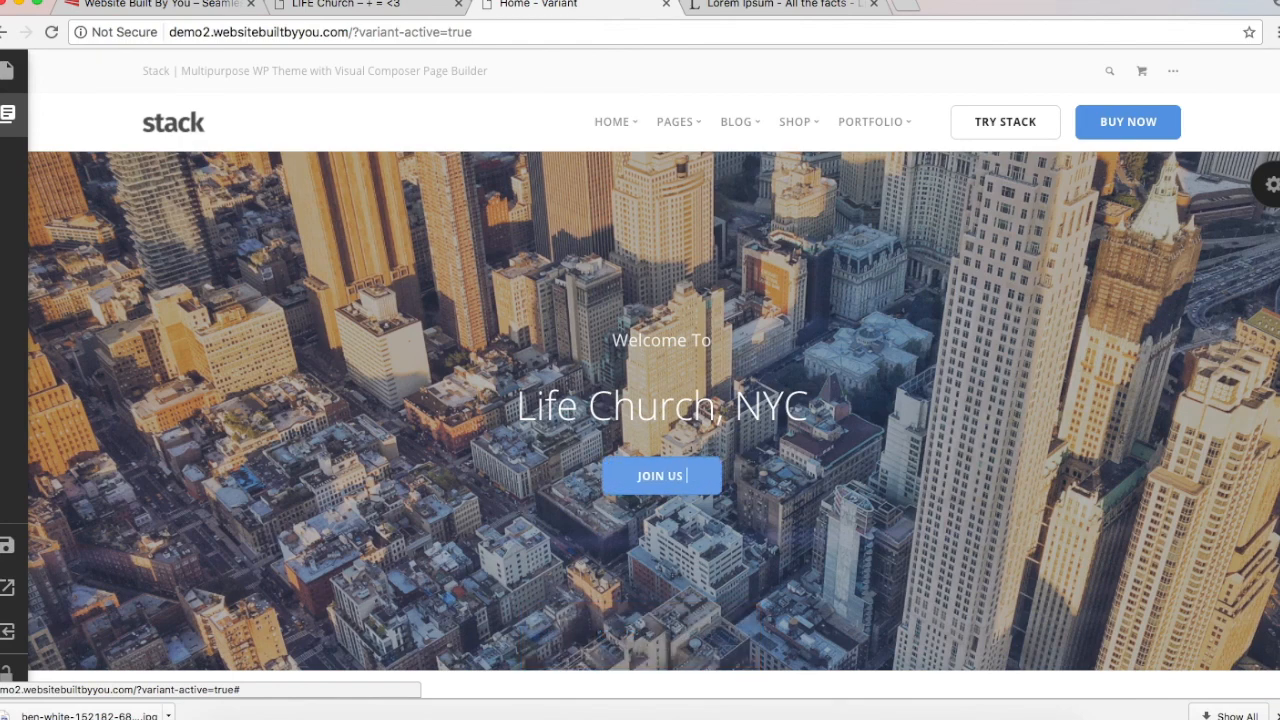
pyautogui.write(' *')
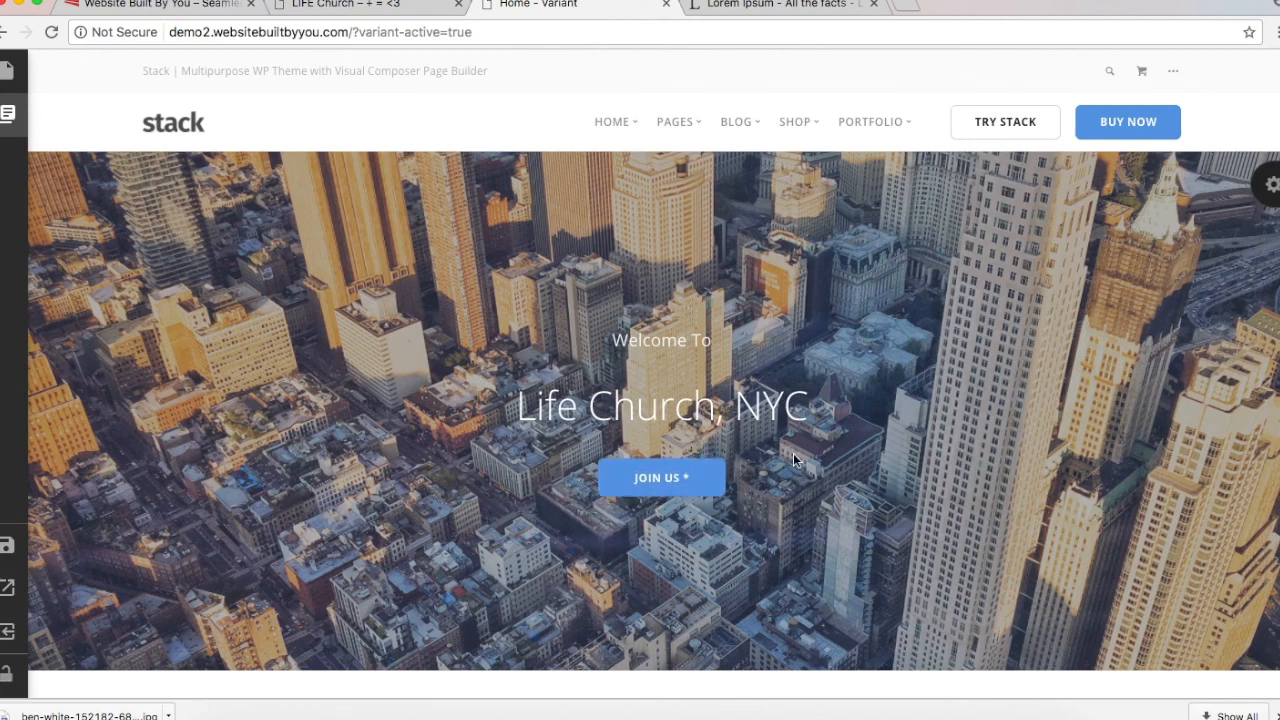
pyautogui.scroll(-1, 793, 458)
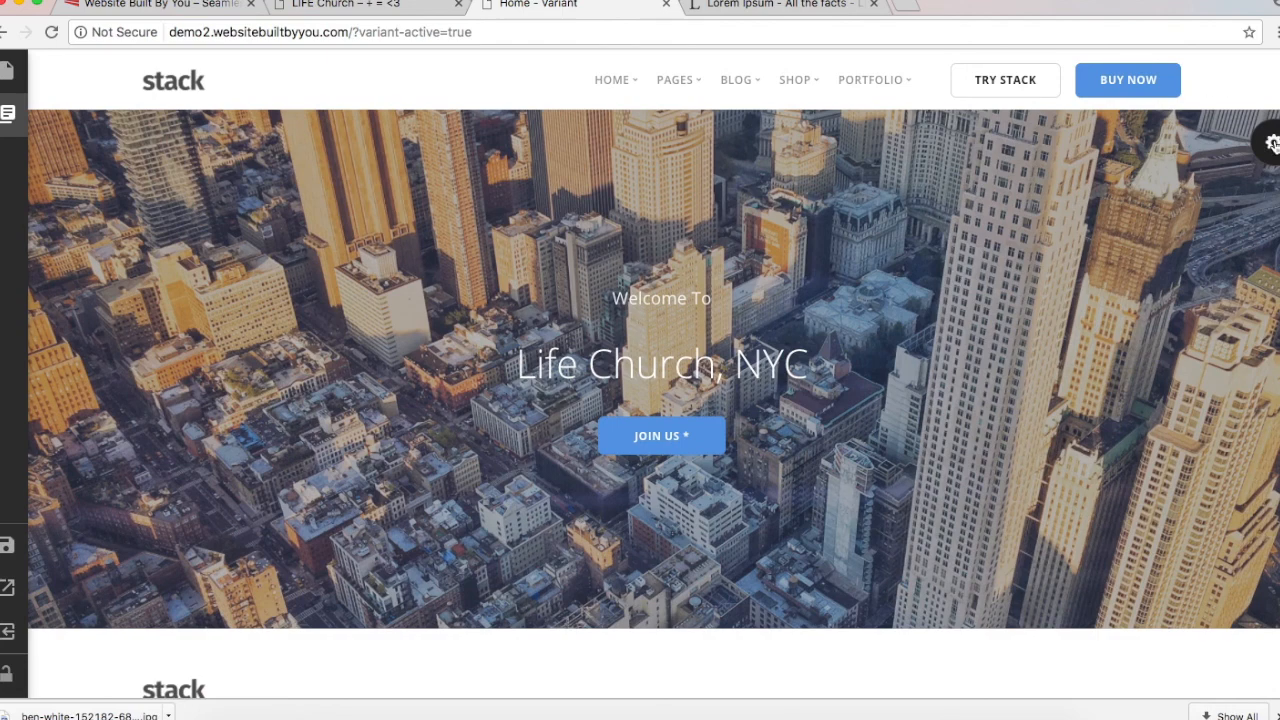
# Step: In Cover Text 1 settings, darken the Image Overlay and enable Parallax, leaving Invert Colours off
pyautogui.click(1272, 143)
pyautogui.moveTo(1154, 590)
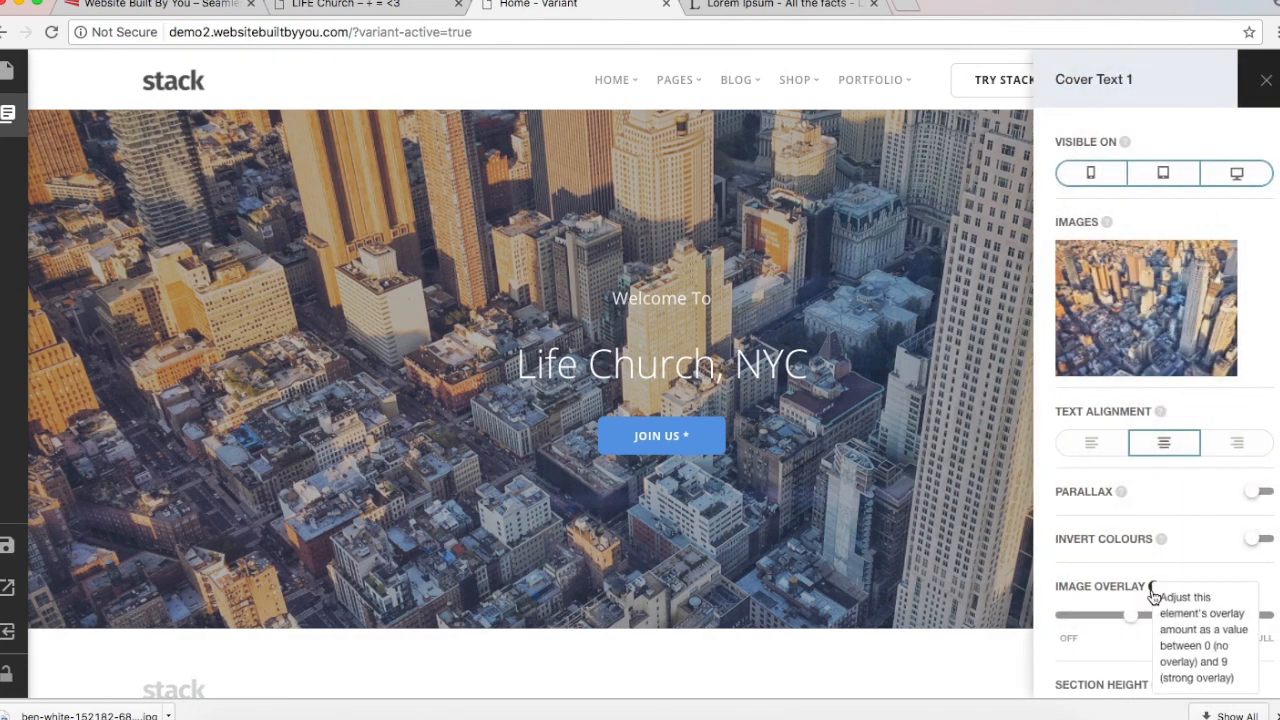
pyautogui.click(975, 365)
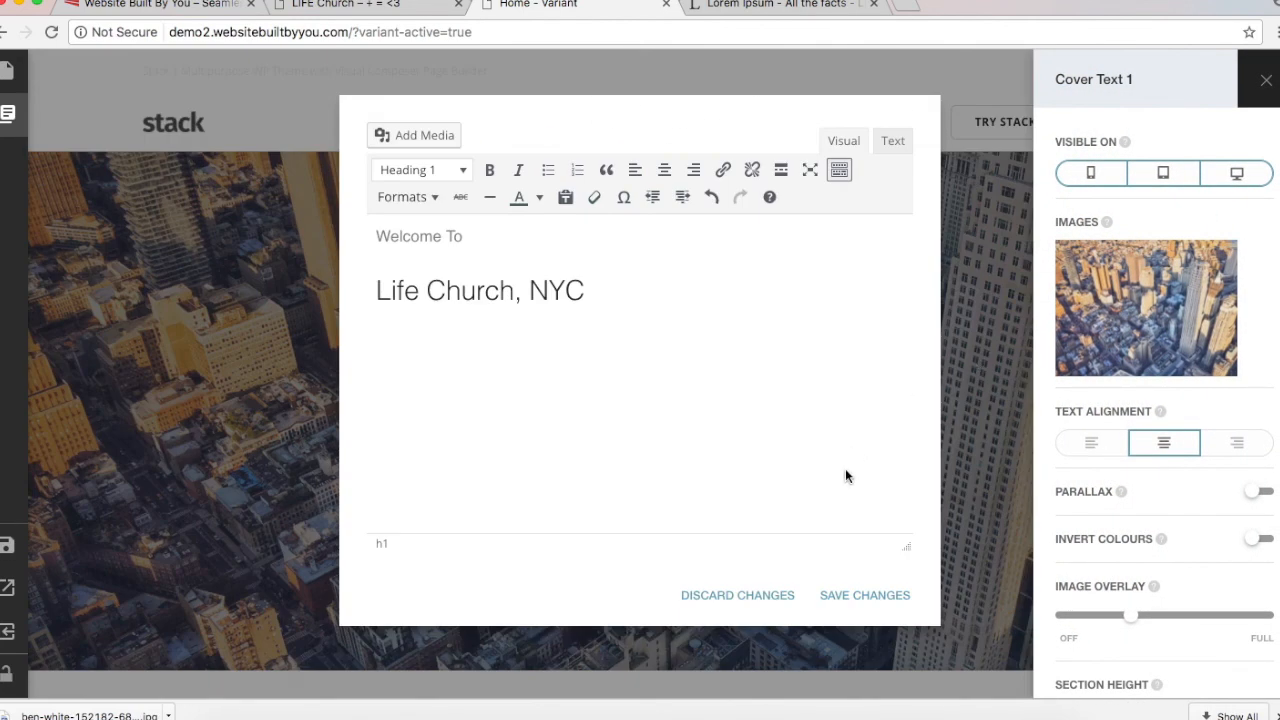
pyautogui.click(858, 598)
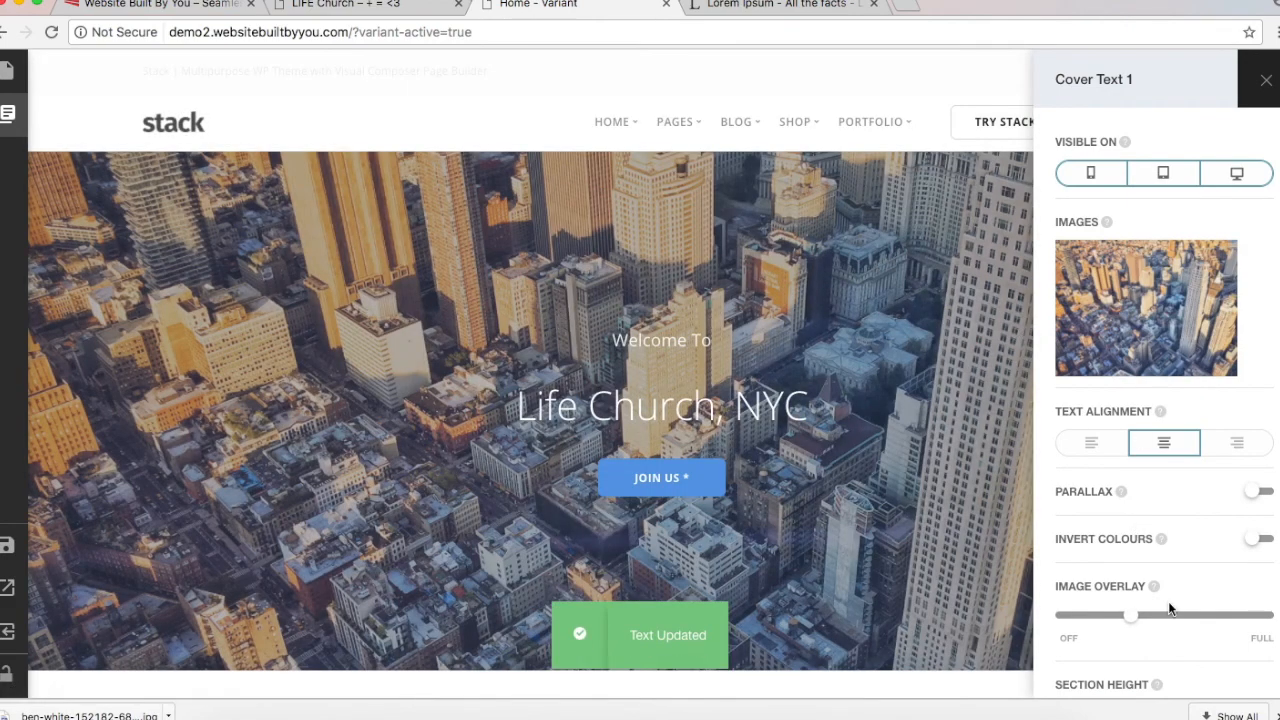
pyautogui.moveTo(1130, 614); pyautogui.dragTo(1211, 615)
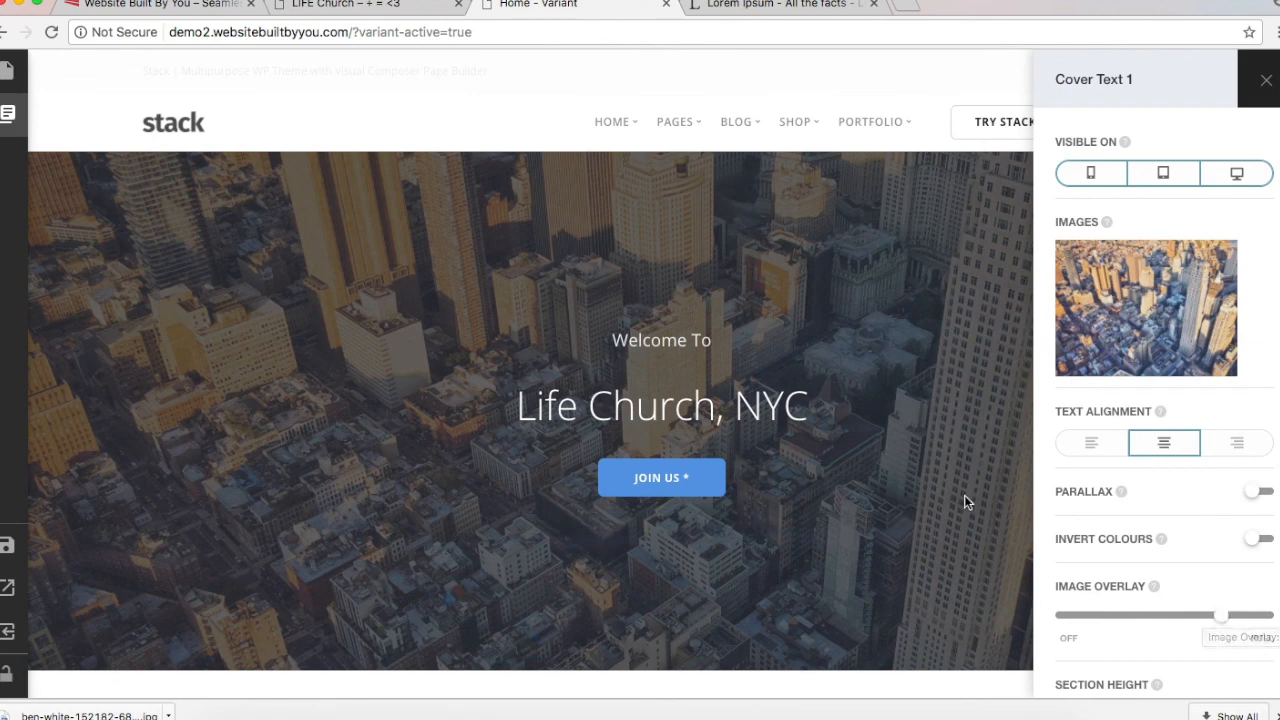
pyautogui.click(1264, 495)
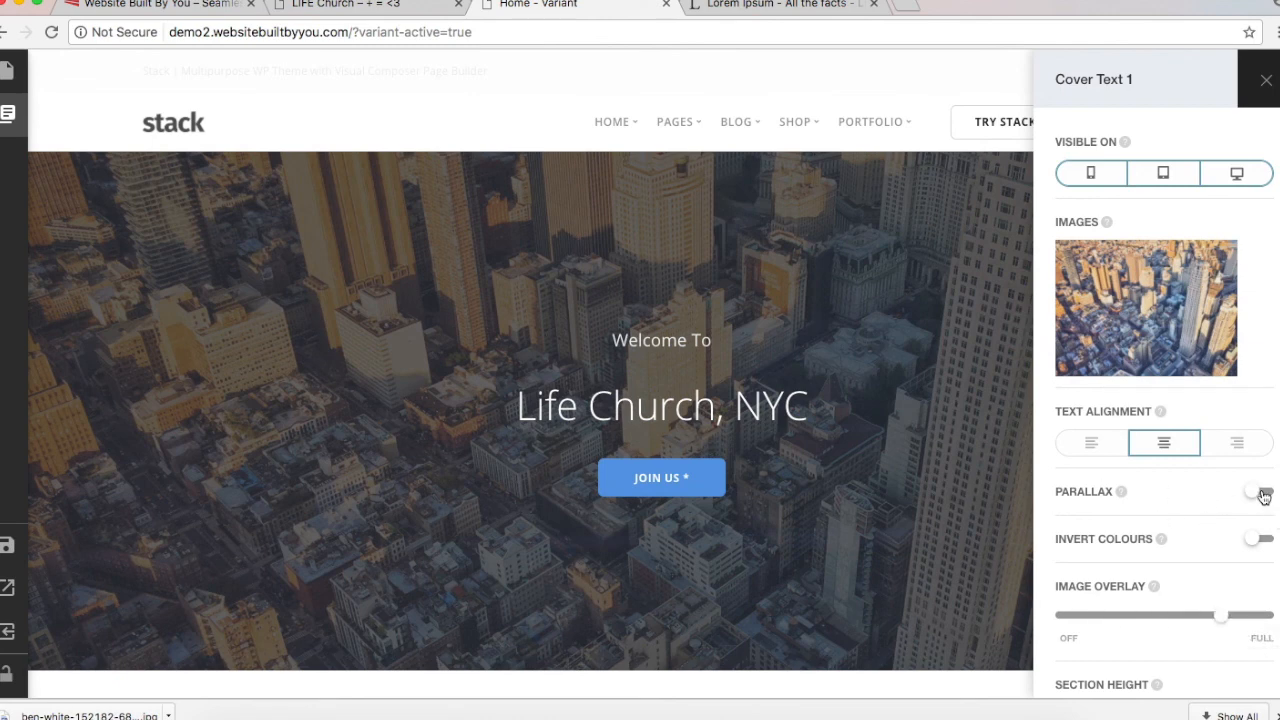
pyautogui.click(1262, 545)
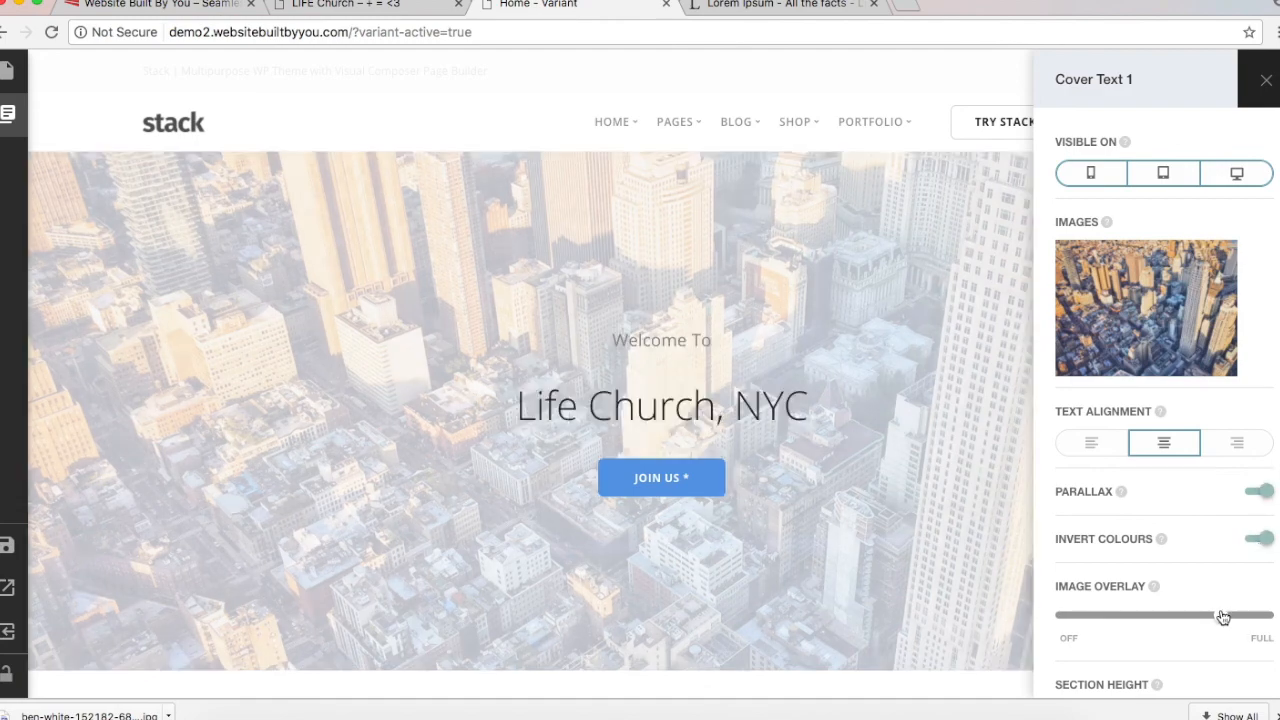
pyautogui.moveTo(1222, 614); pyautogui.dragTo(1103, 617)
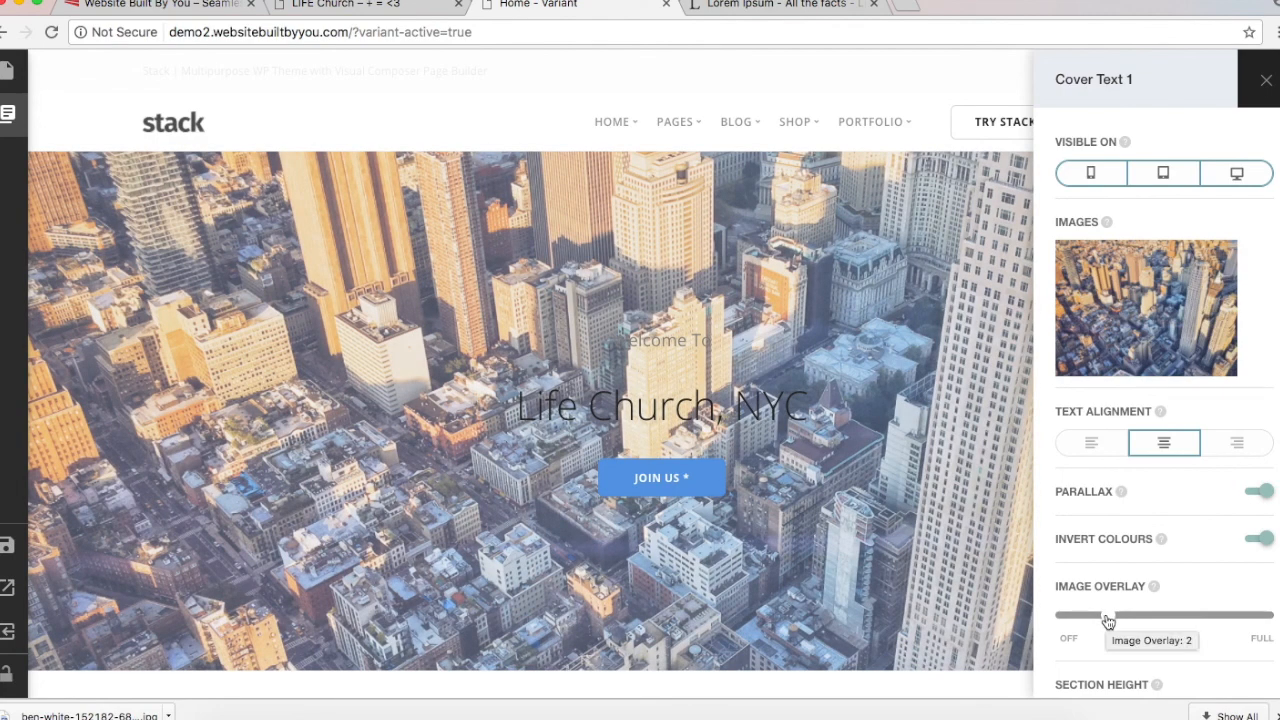
pyautogui.moveTo(1107, 621); pyautogui.dragTo(1222, 614)
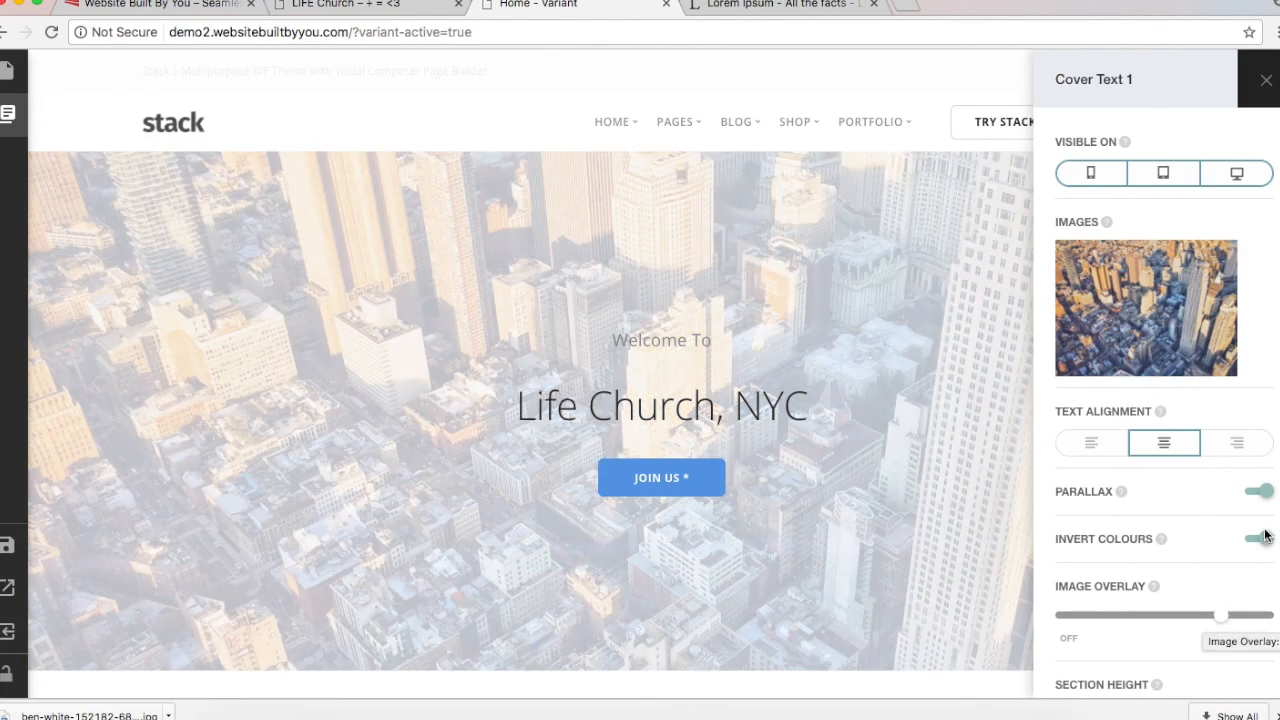
pyautogui.click(1264, 540)
pyautogui.click(1264, 540)
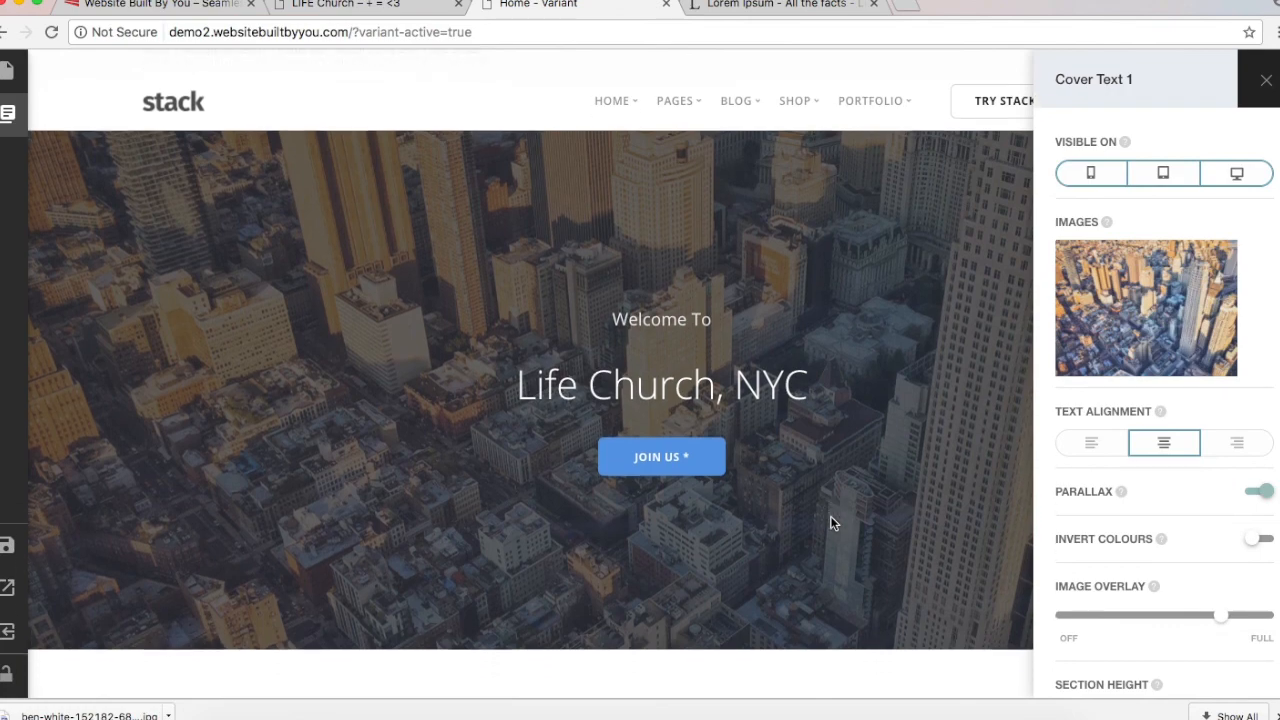
# Step: Bring up the live LIFE Church site showing its rotating Sunday service times
pyautogui.scroll(-3, 830, 523)
pyautogui.scroll(3, 830, 523)
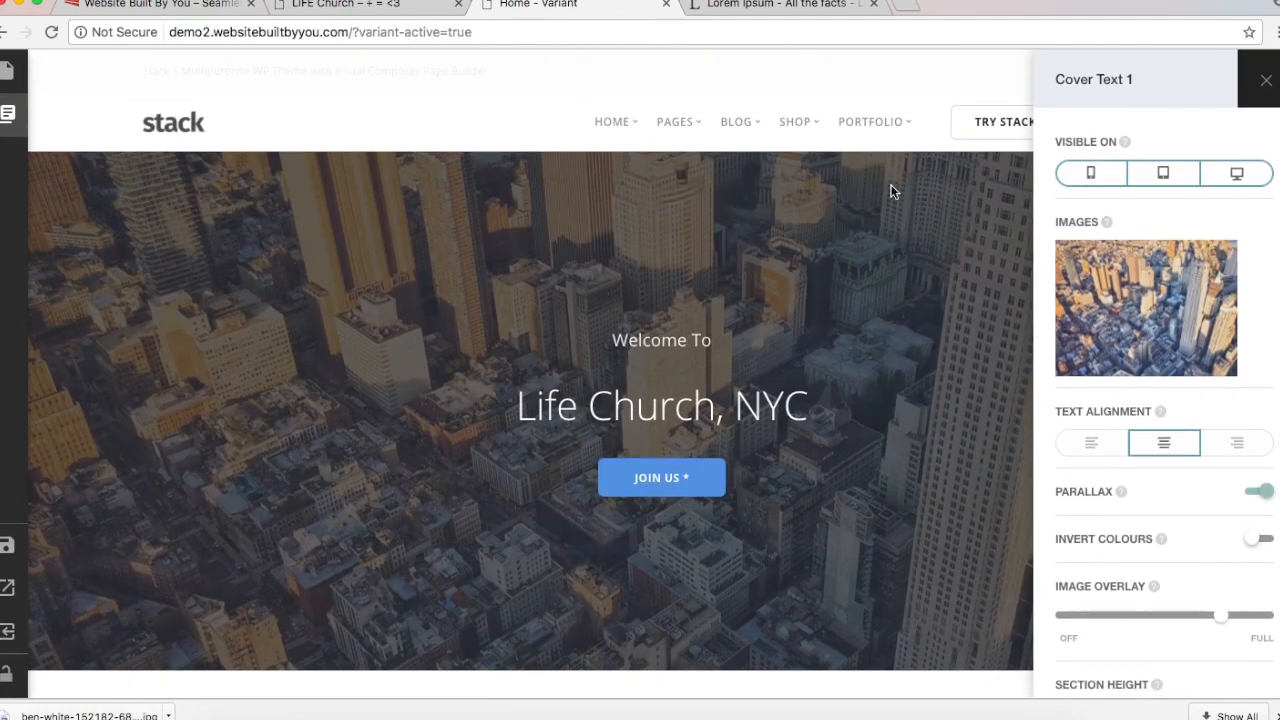
pyautogui.click(348, 8)
pyautogui.scroll(-5, 472, 497)
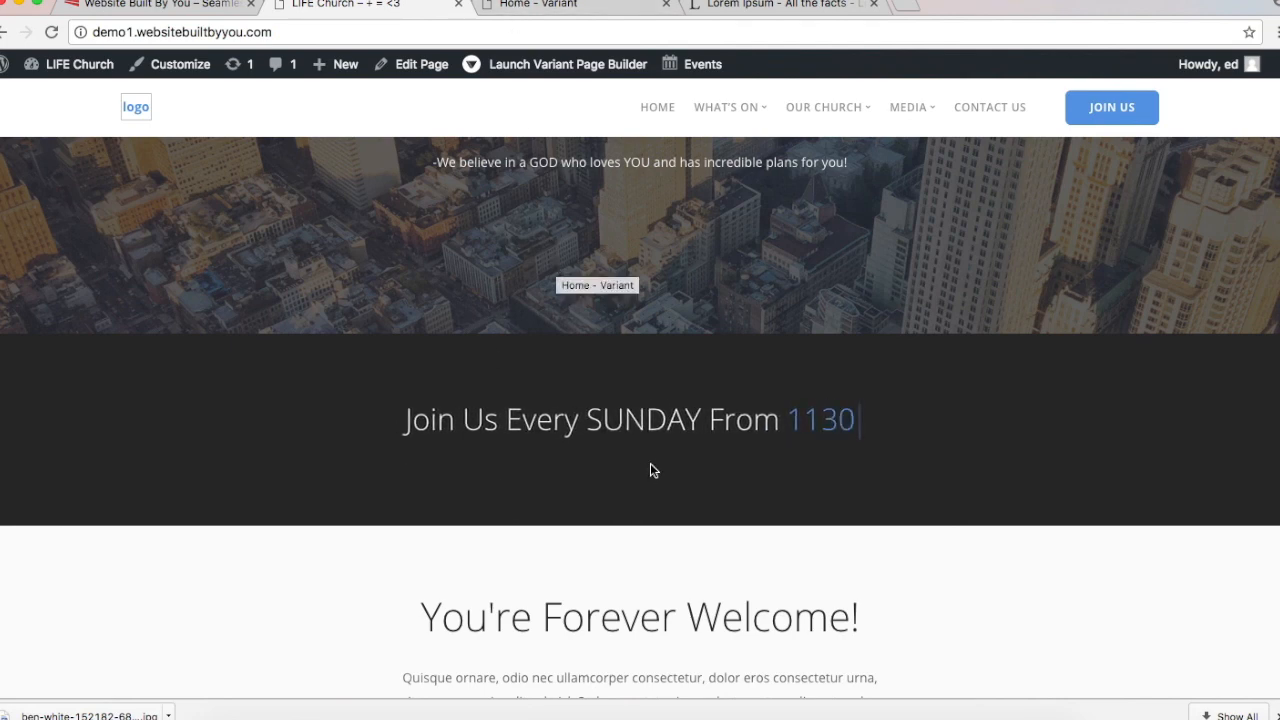
# Step: From the Titles category, add a Typed Text Headline block below Cover Text 1
pyautogui.click(515, 6)
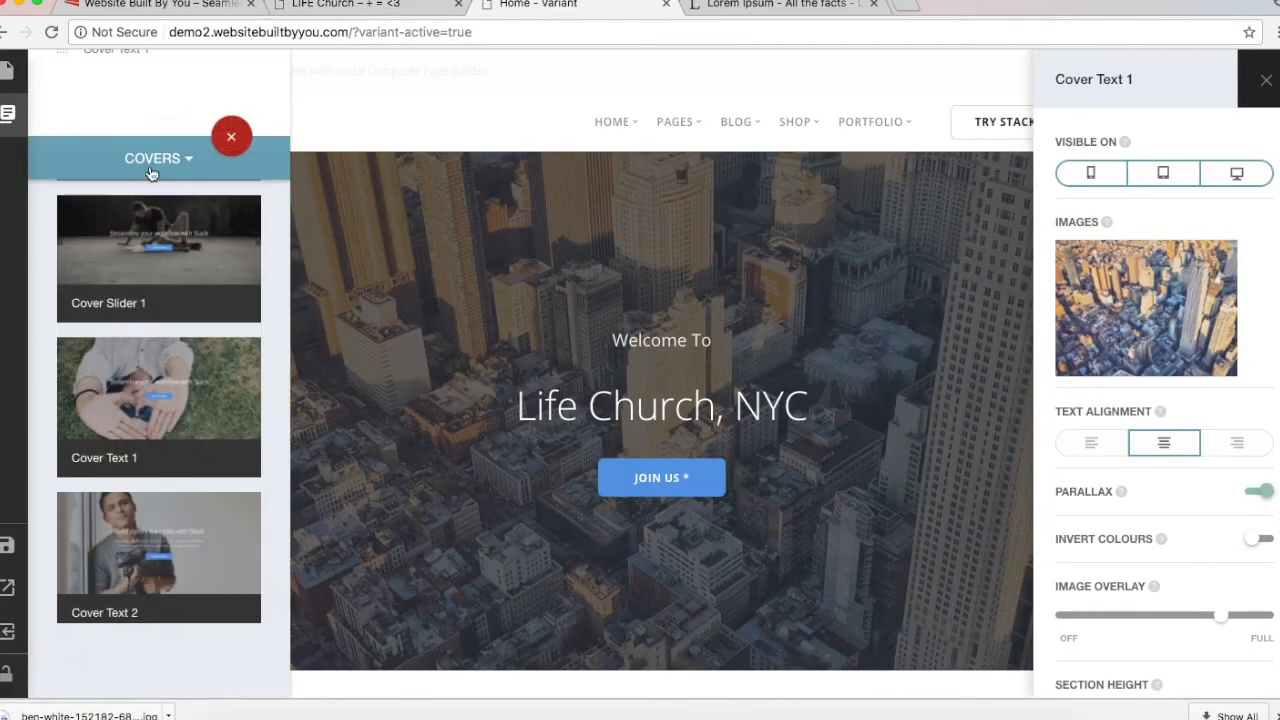
pyautogui.click(150, 174)
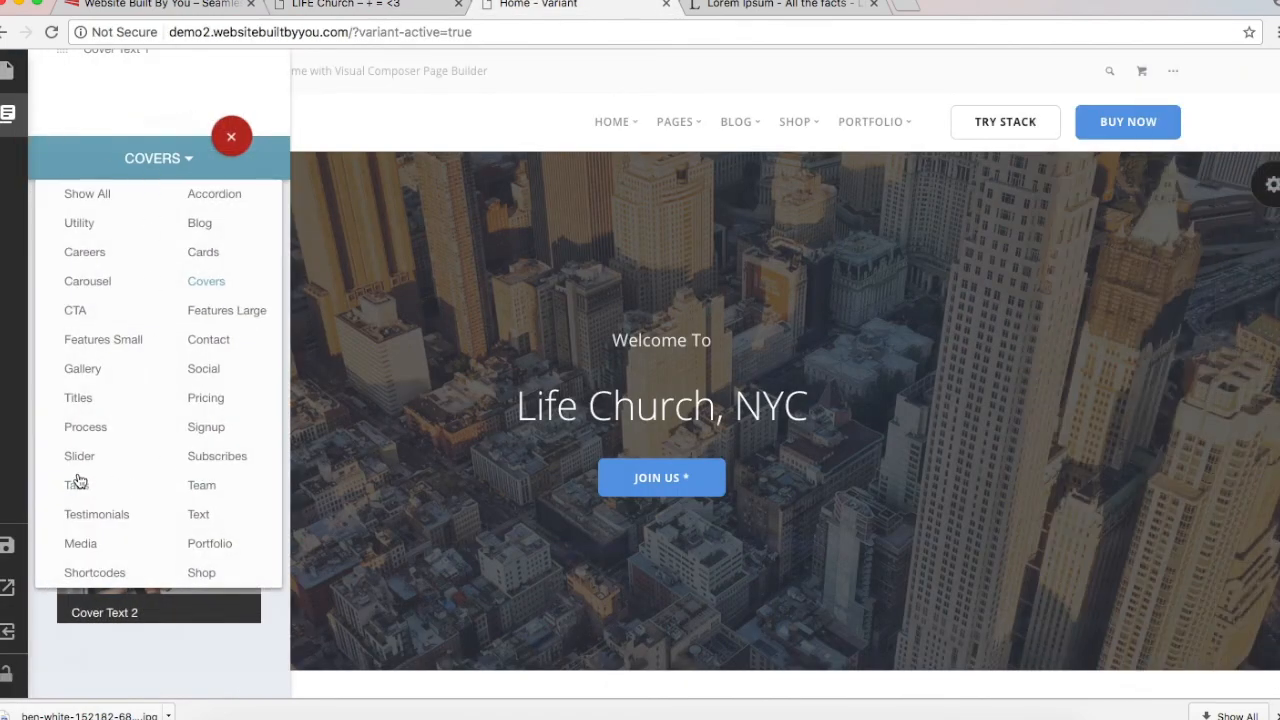
pyautogui.click(78, 400)
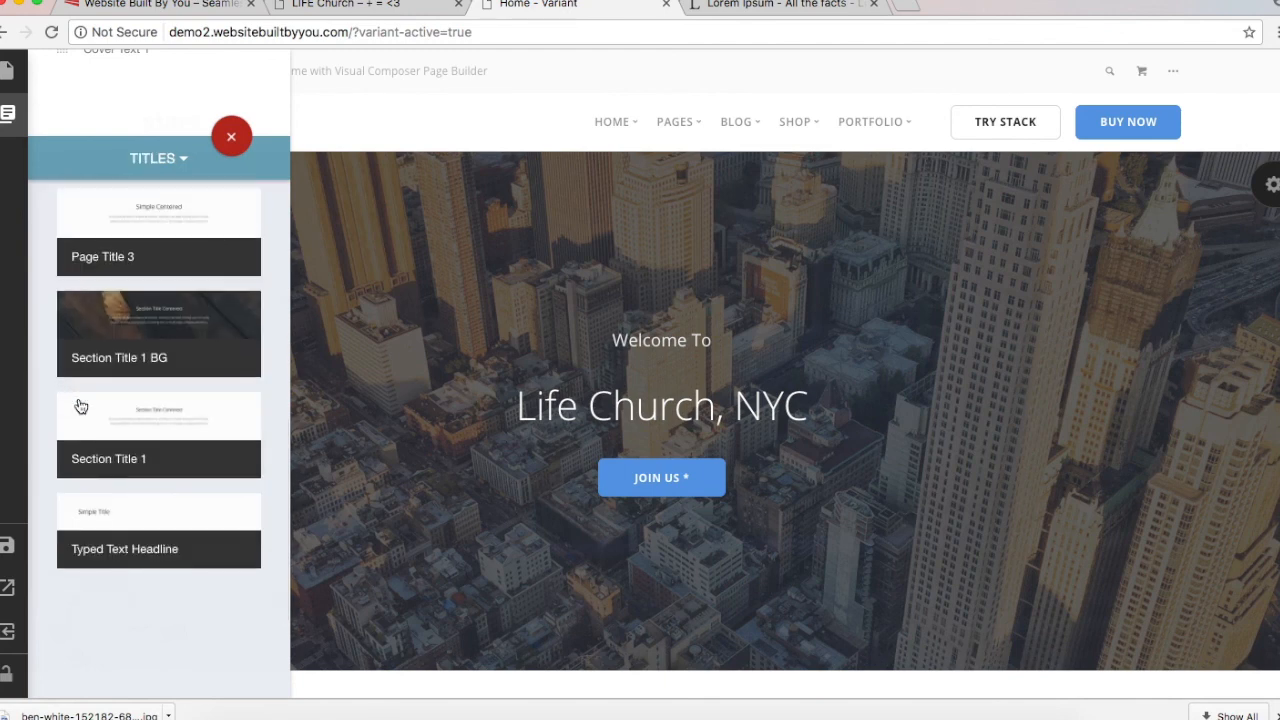
pyautogui.scroll(5, 140, 260)
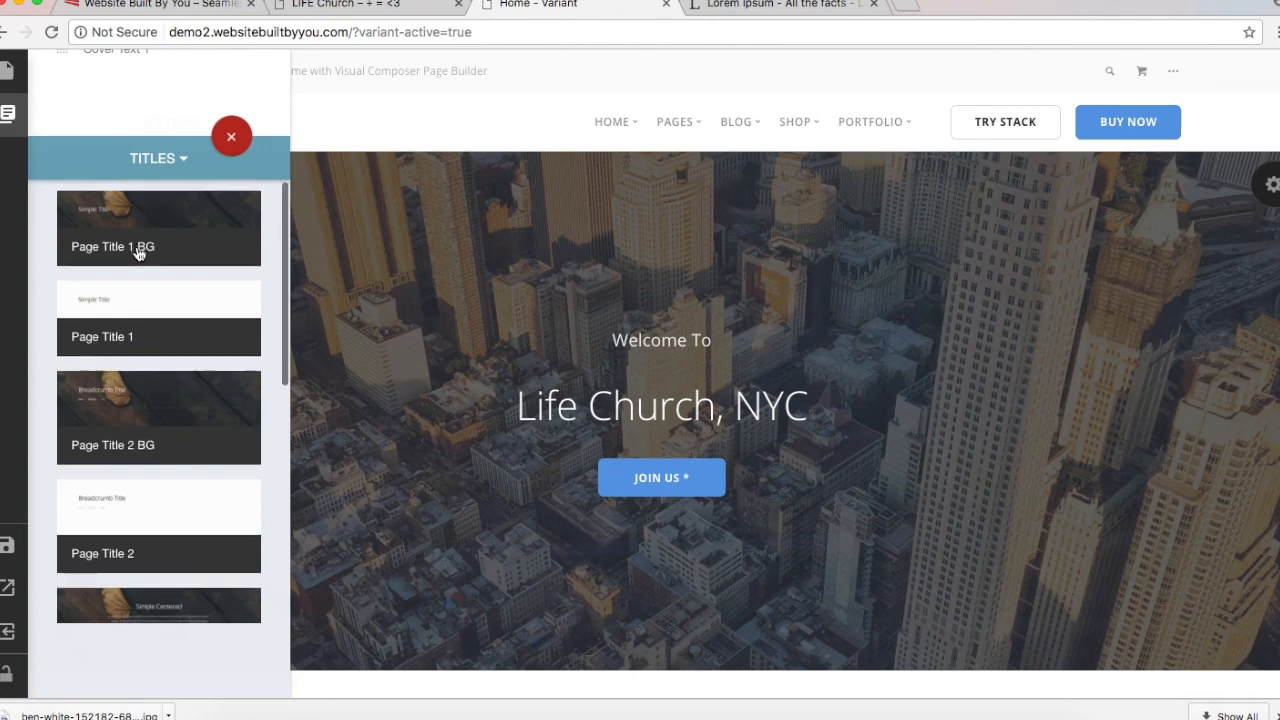
pyautogui.scroll(-5, 140, 254)
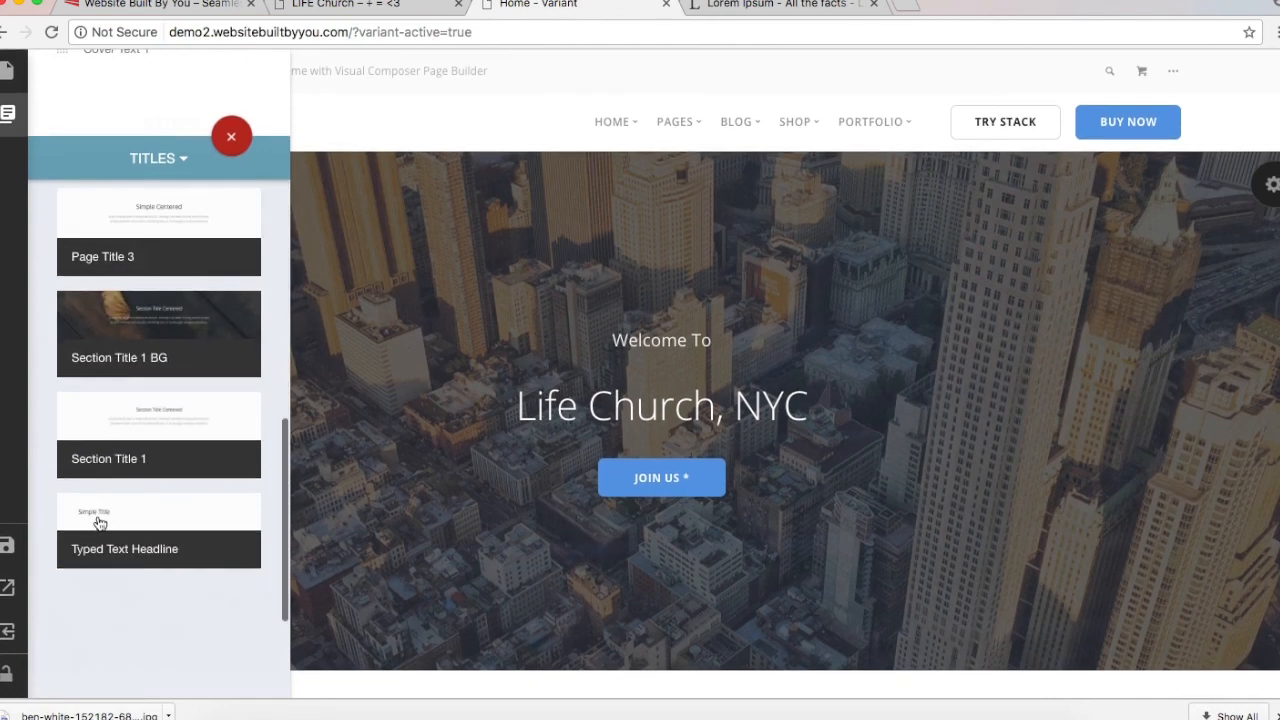
pyautogui.click(100, 520)
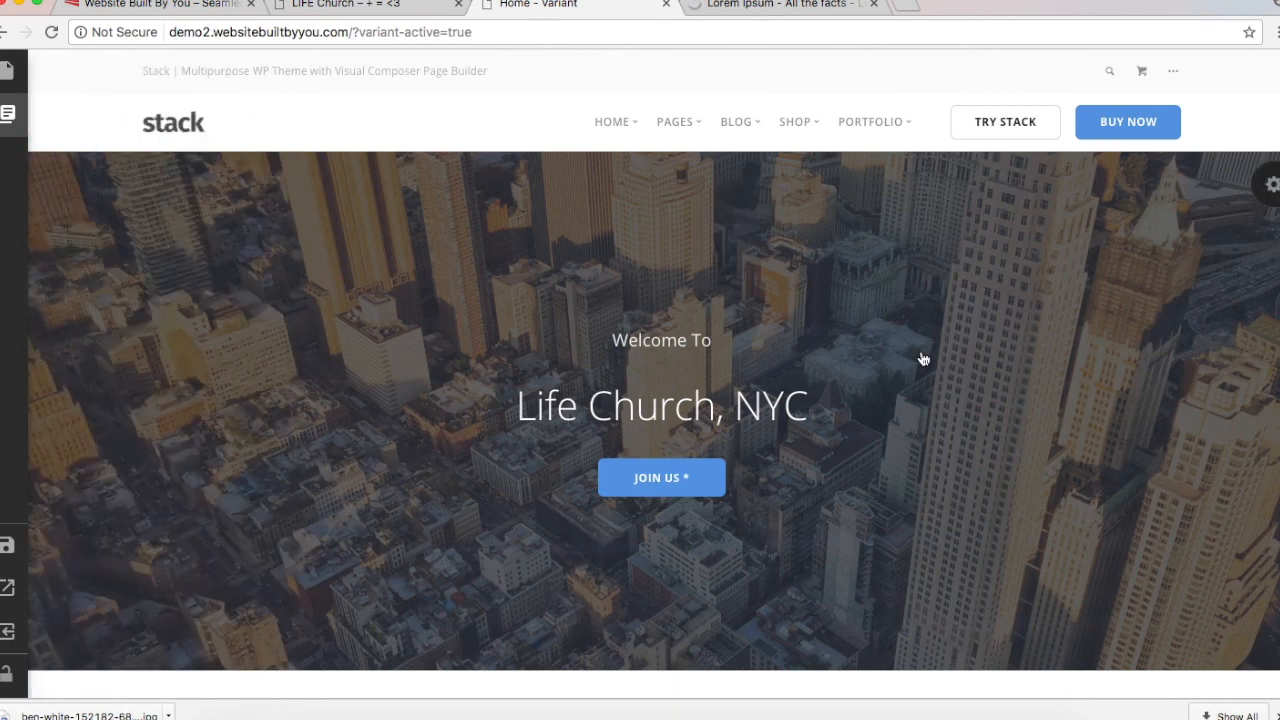
pyautogui.moveTo(8, 113)
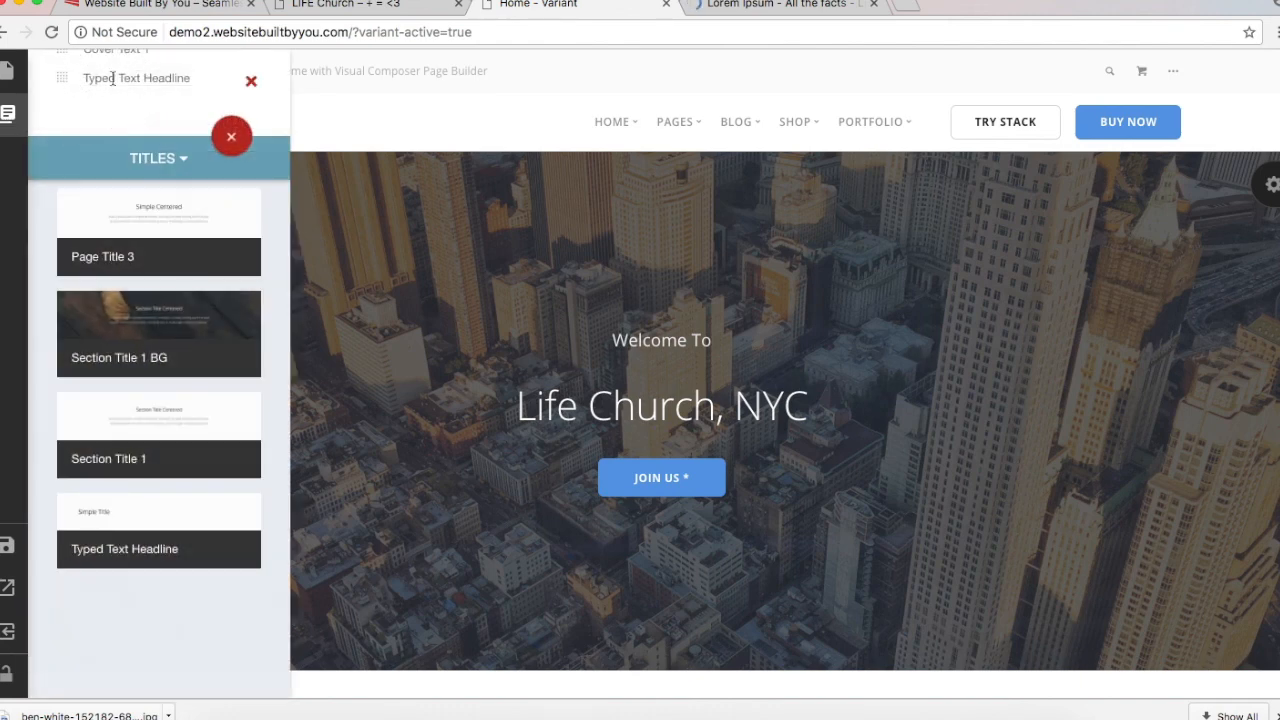
# Step: Try overwriting the headline text, then copy 'Join Us Every SUNDAY From' from the live site
pyautogui.scroll(-5, 605, 480)
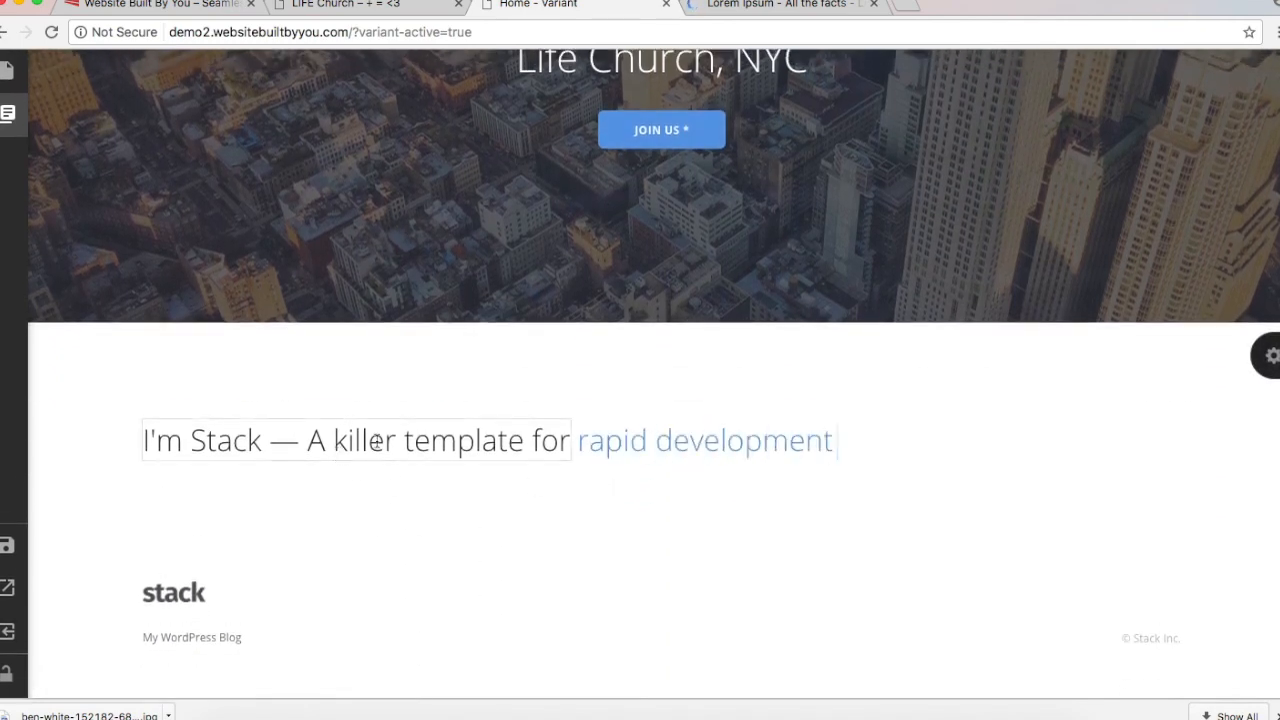
pyautogui.tripleClick(467, 445)
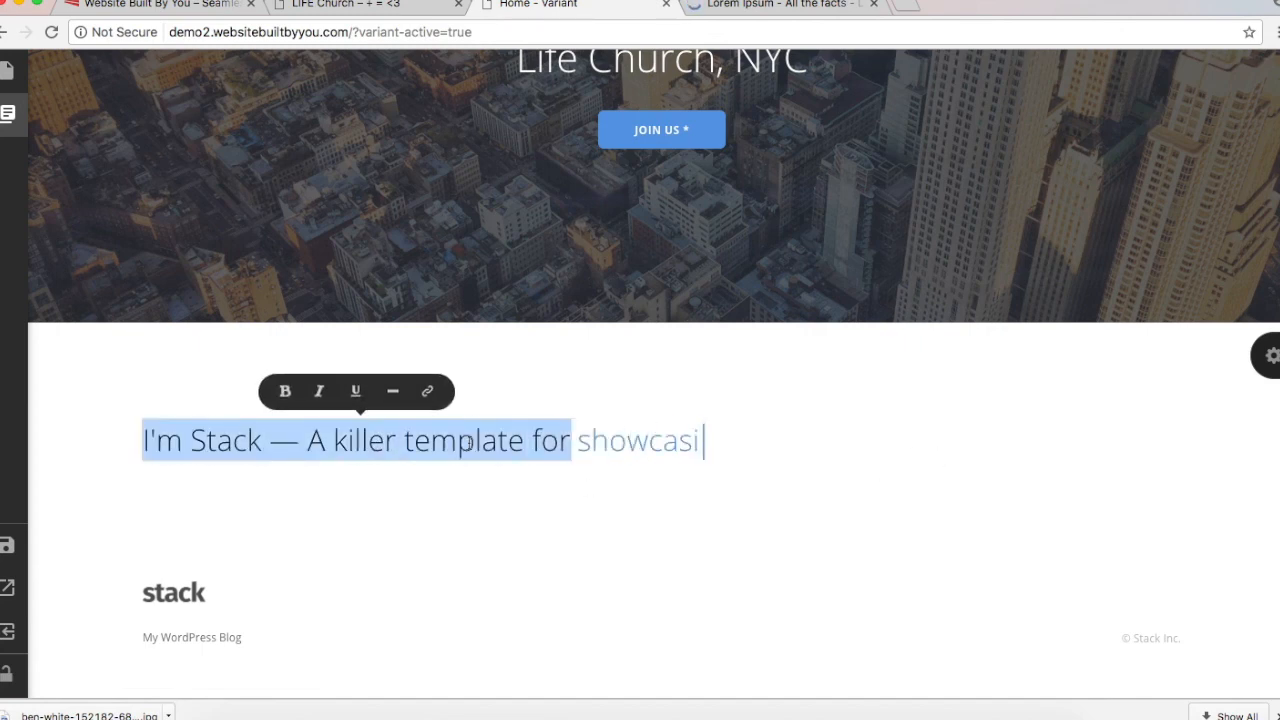
pyautogui.write('khem srkbsr')
pyautogui.press('BackSpace')
pyautogui.press('BackSpace')
pyautogui.press('BackSpace')
pyautogui.press('BackSpace')
pyautogui.press('BackSpace')
pyautogui.press('BackSpace')
pyautogui.press('BackSpace')
pyautogui.press('BackSpace')
pyautogui.press('BackSpace')
pyautogui.press('BackSpace')
pyautogui.press('BackSpace')
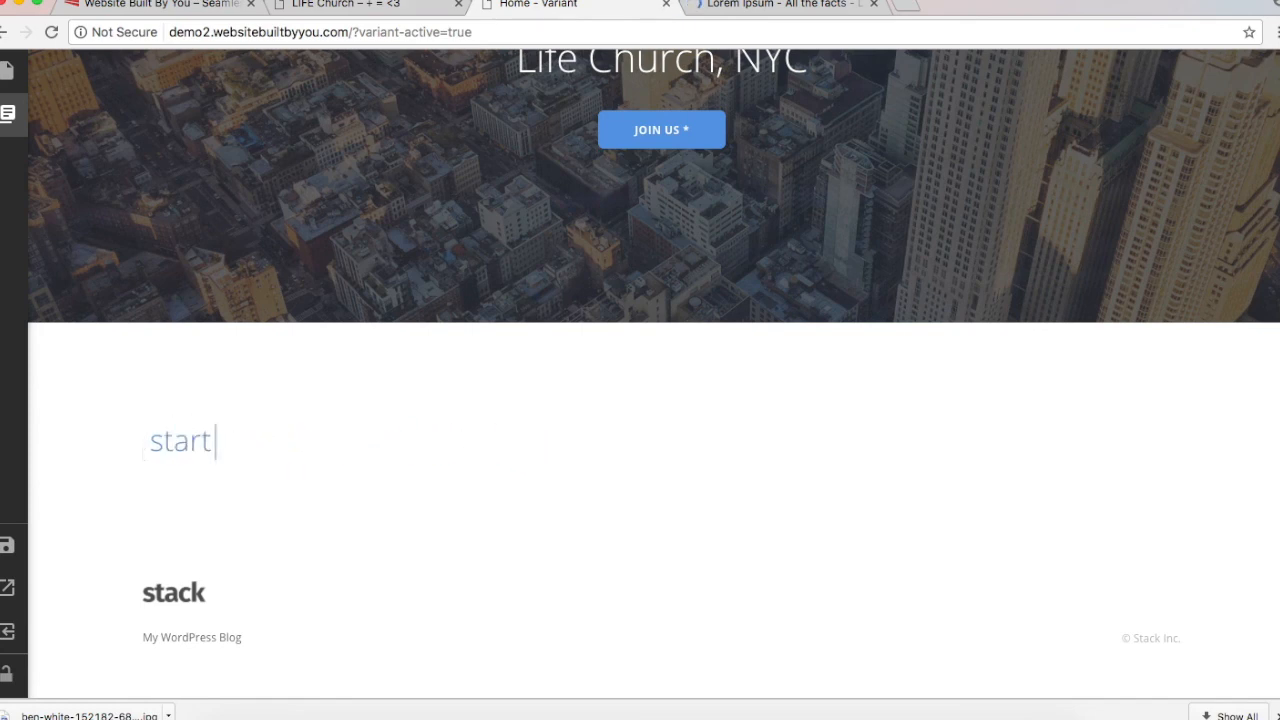
pyautogui.click(385, 5)
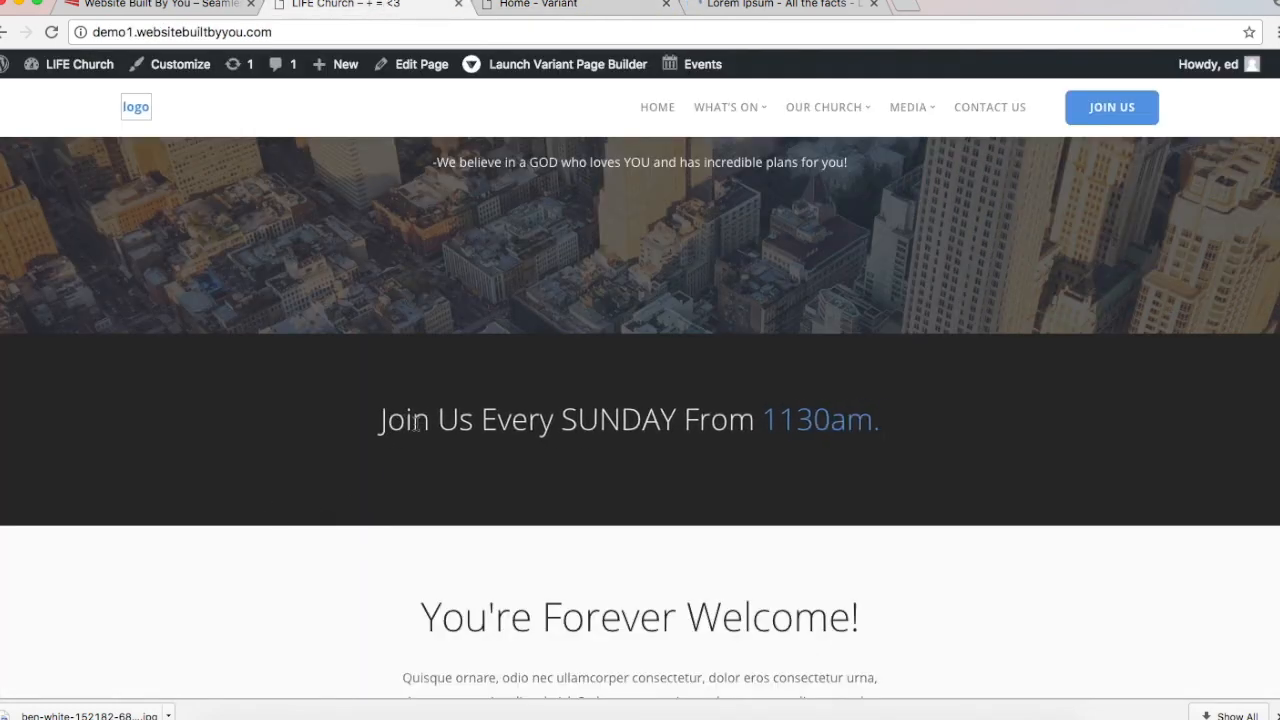
pyautogui.moveTo(400, 428)
pyautogui.mouseDown()
pyautogui.moveTo(838, 430)
pyautogui.moveTo(810, 428)
pyautogui.mouseUp()
pyautogui.press('super+c')
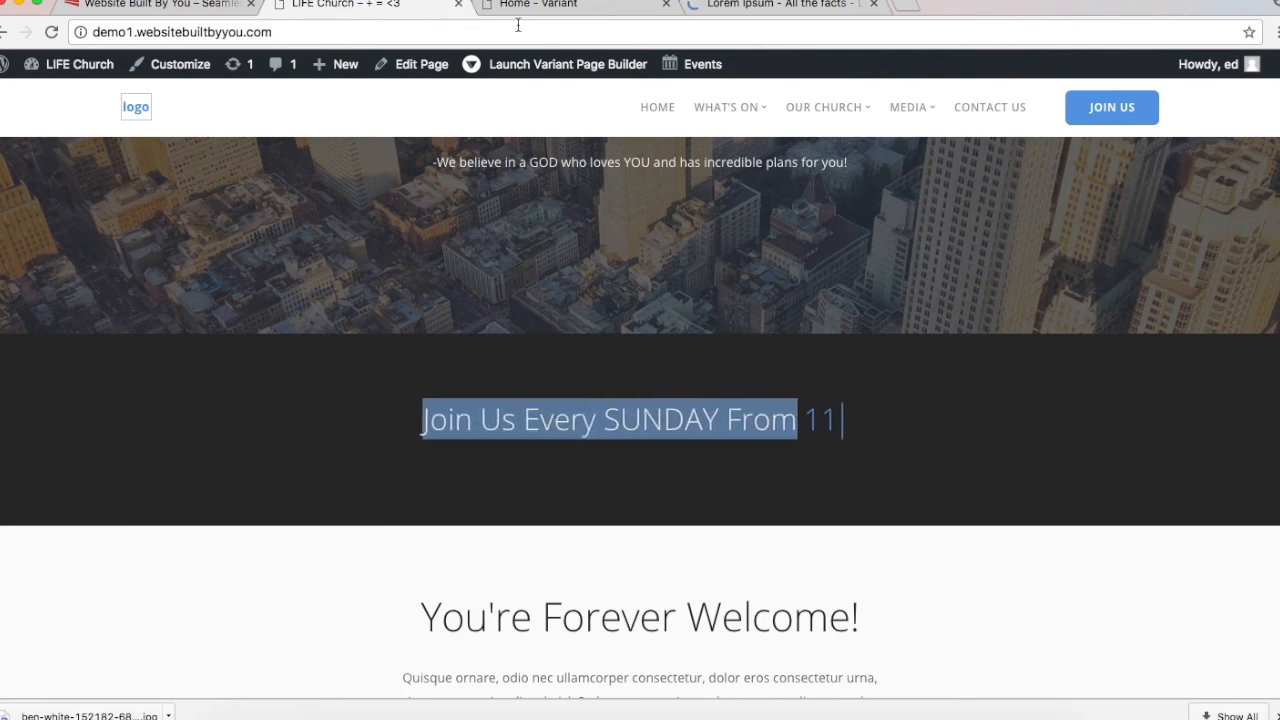
pyautogui.click(559, 10)
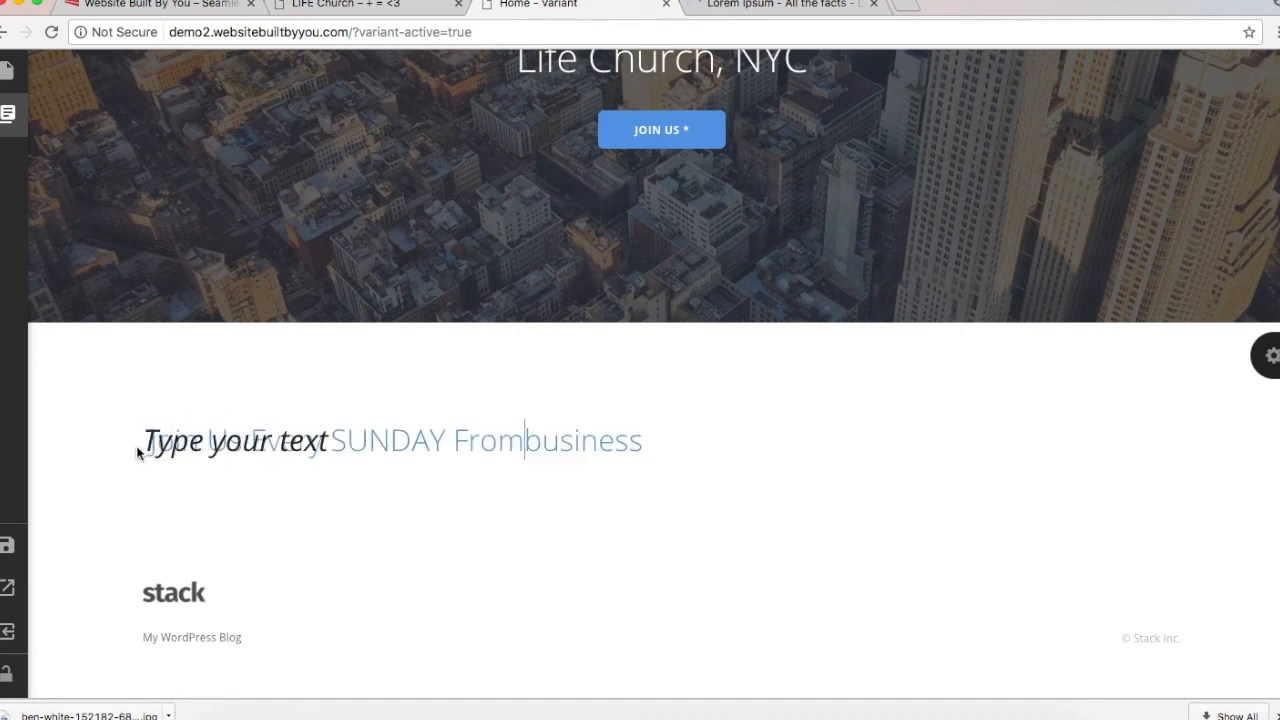
# Step: Paste and restore the static headline text 'Join Us Every SUNDAY From' after stray edits
pyautogui.doubleClick(220, 437)
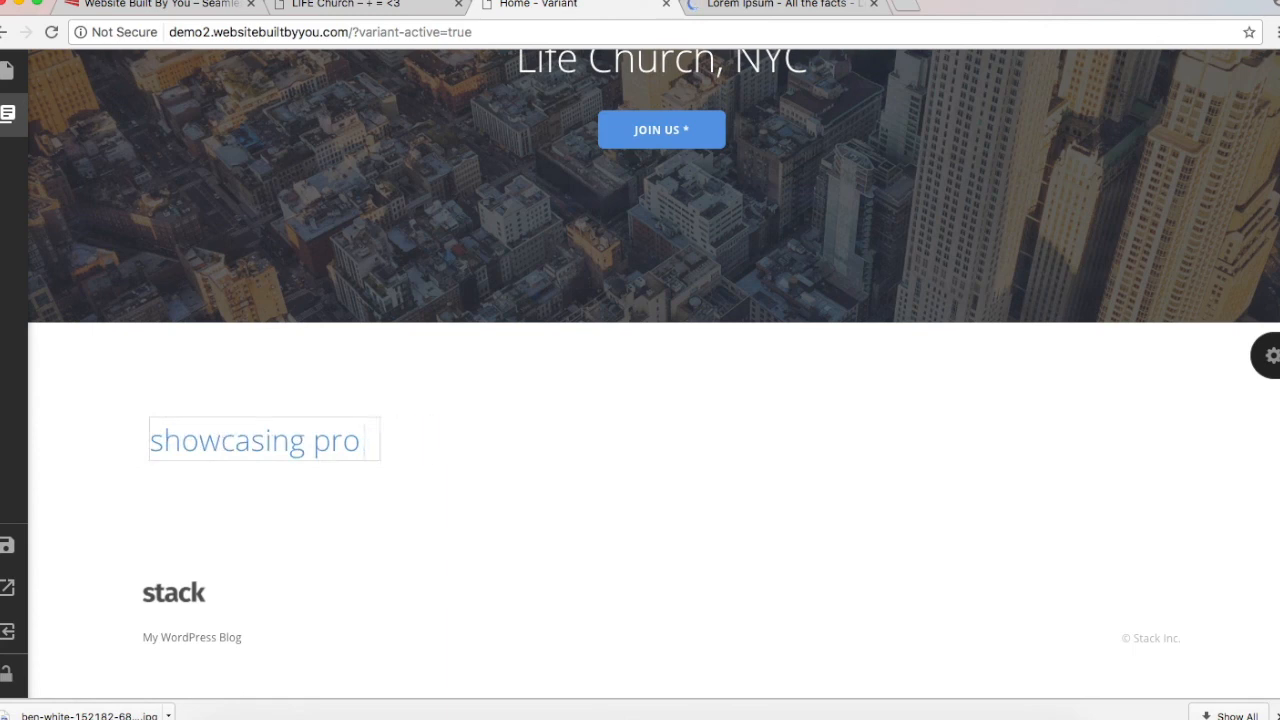
pyautogui.press('super+v')
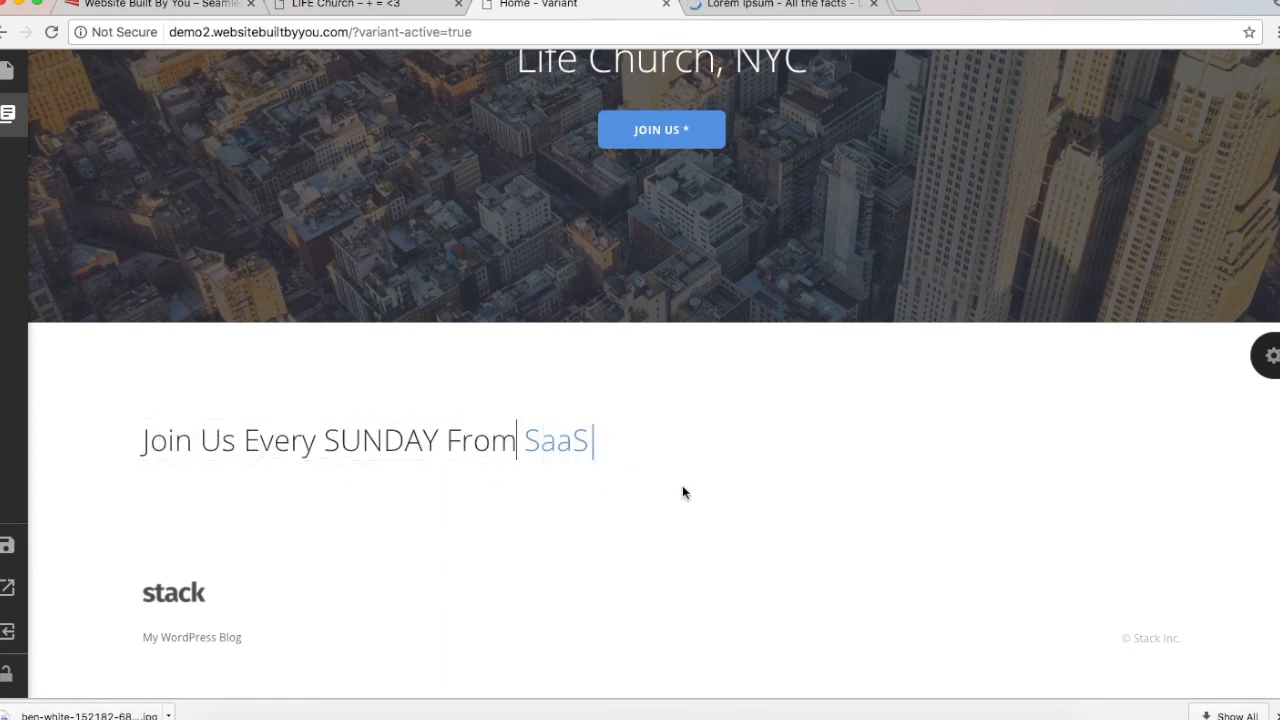
pyautogui.tripleClick(348, 446)
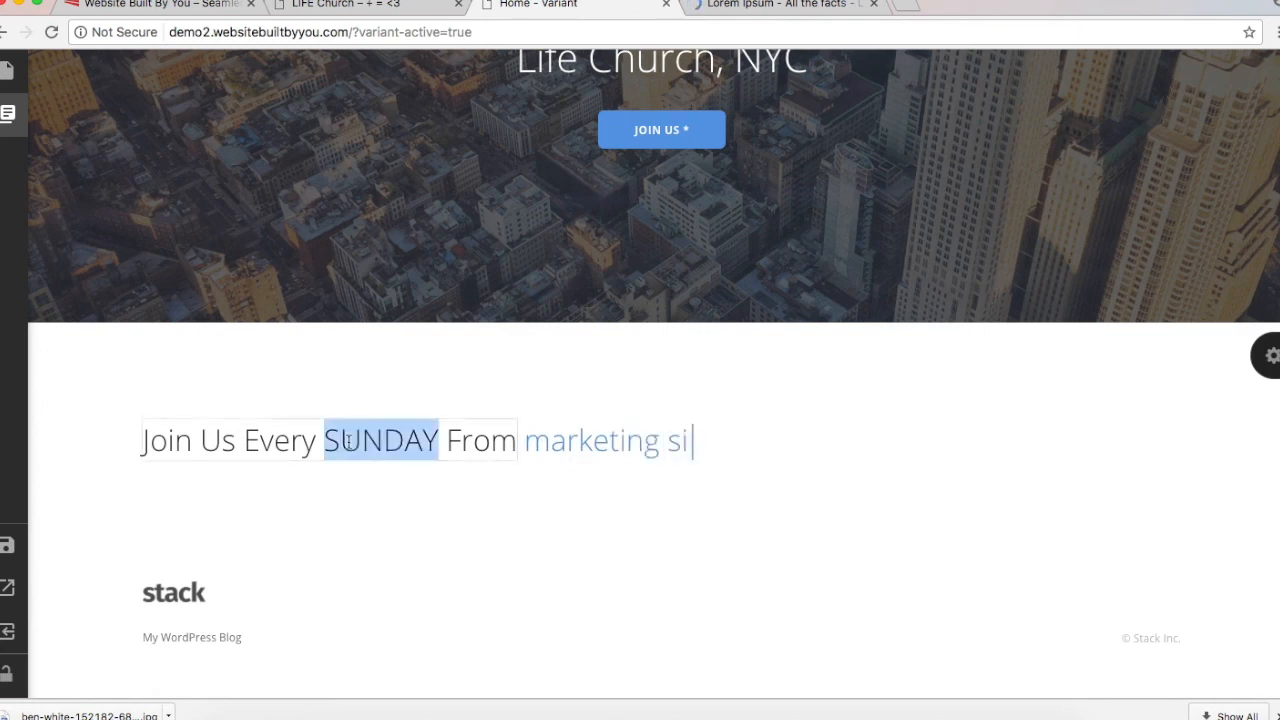
pyautogui.write('uuhskbfr')
pyautogui.press('BackSpace')
pyautogui.press('BackSpace')
pyautogui.press('BackSpace')
pyautogui.press('BackSpace')
pyautogui.press('BackSpace')
pyautogui.press('BackSpace')
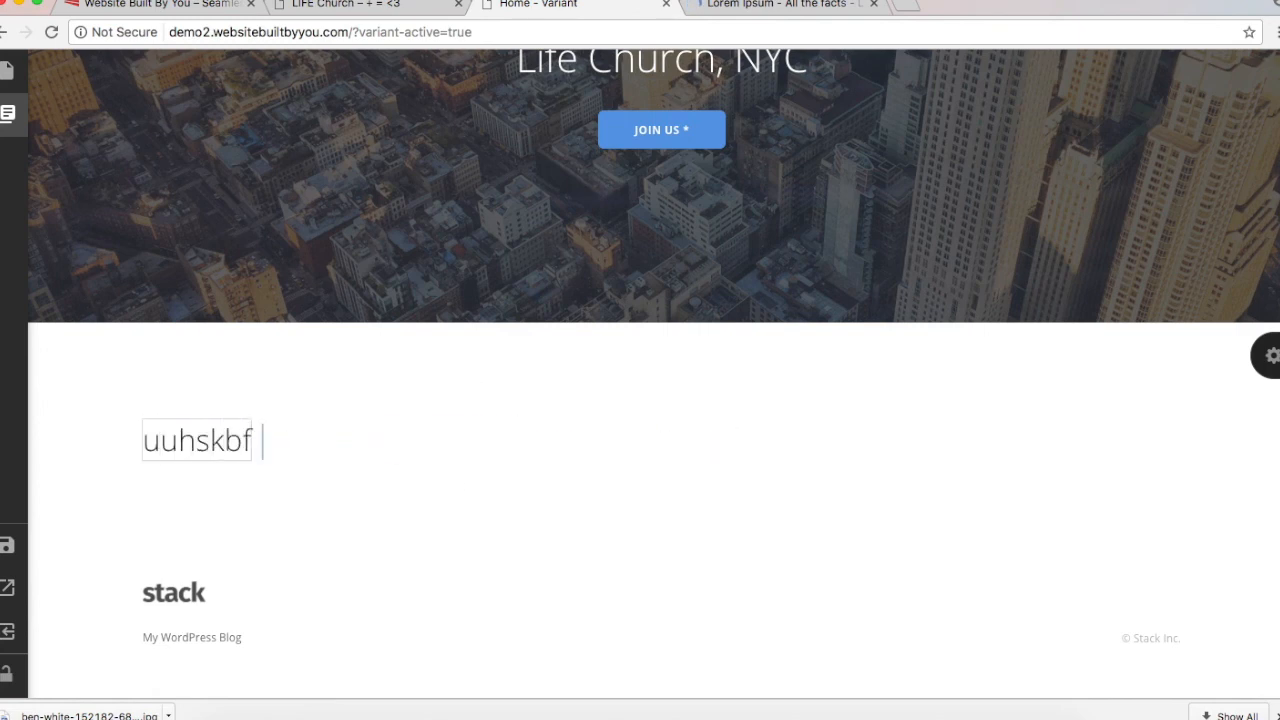
pyautogui.press('BackSpace')
pyautogui.press('BackSpace')
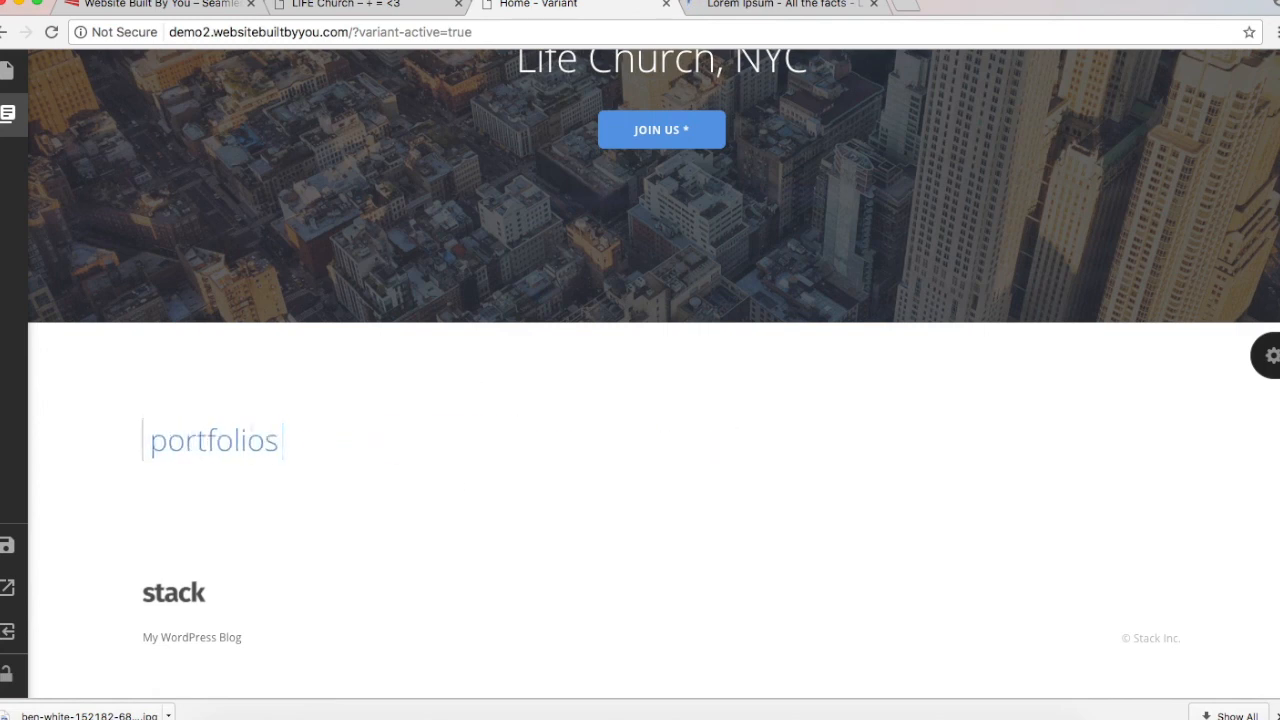
pyautogui.press('super+z')
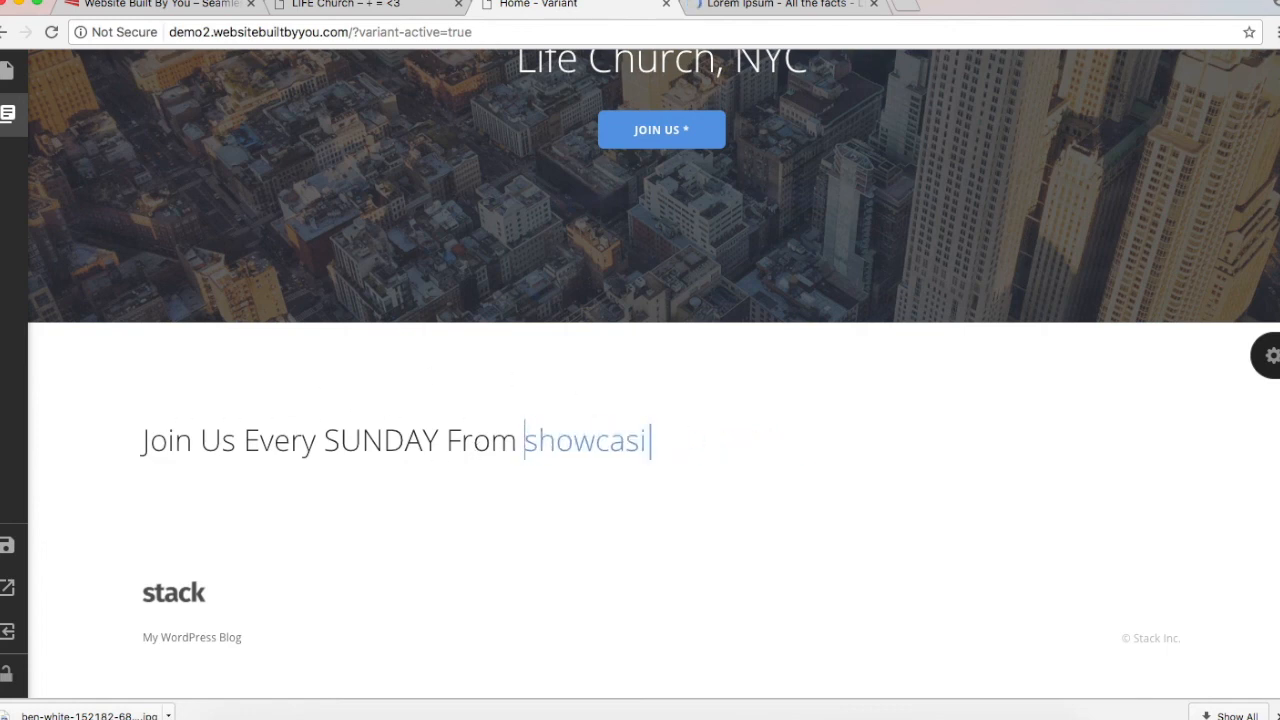
# Step: Replace the headline's Typed Text words with '9, 1130, 4, & 6,'
pyautogui.click(1272, 356)
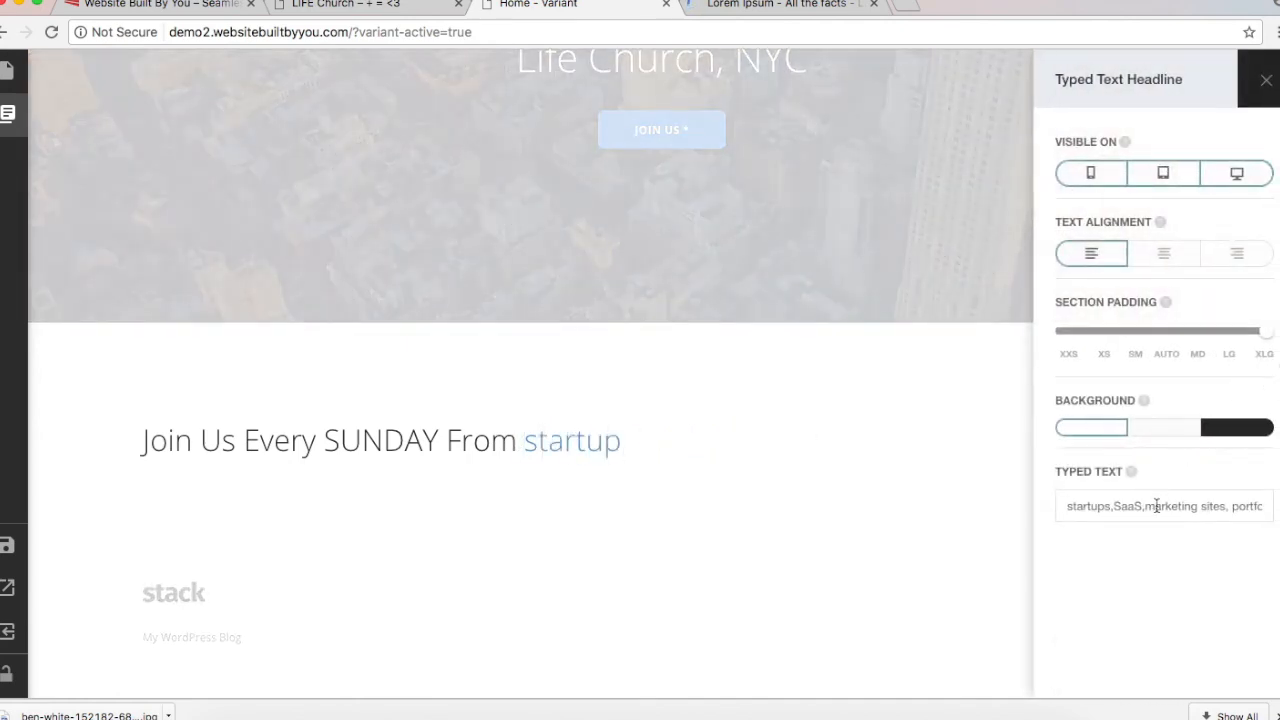
pyautogui.click(1157, 506)
pyautogui.tripleClick(1157, 506)
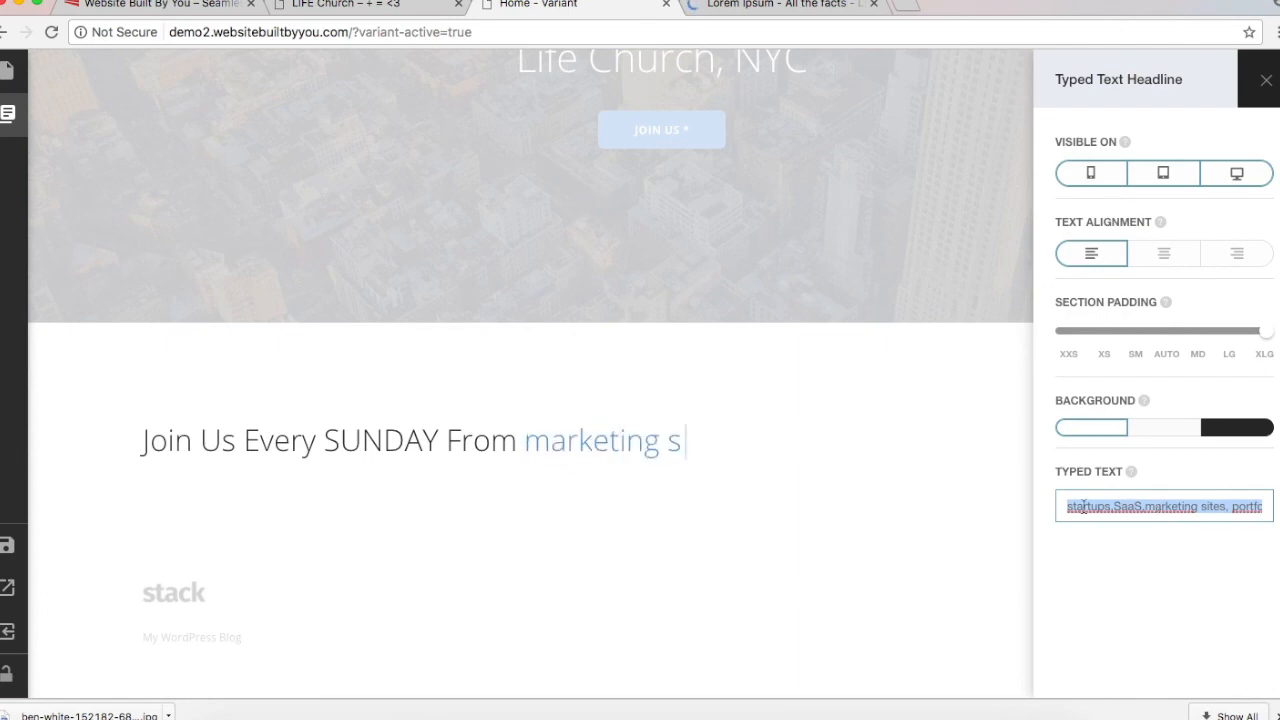
pyautogui.press('BackSpace')
pyautogui.write('9, 100')
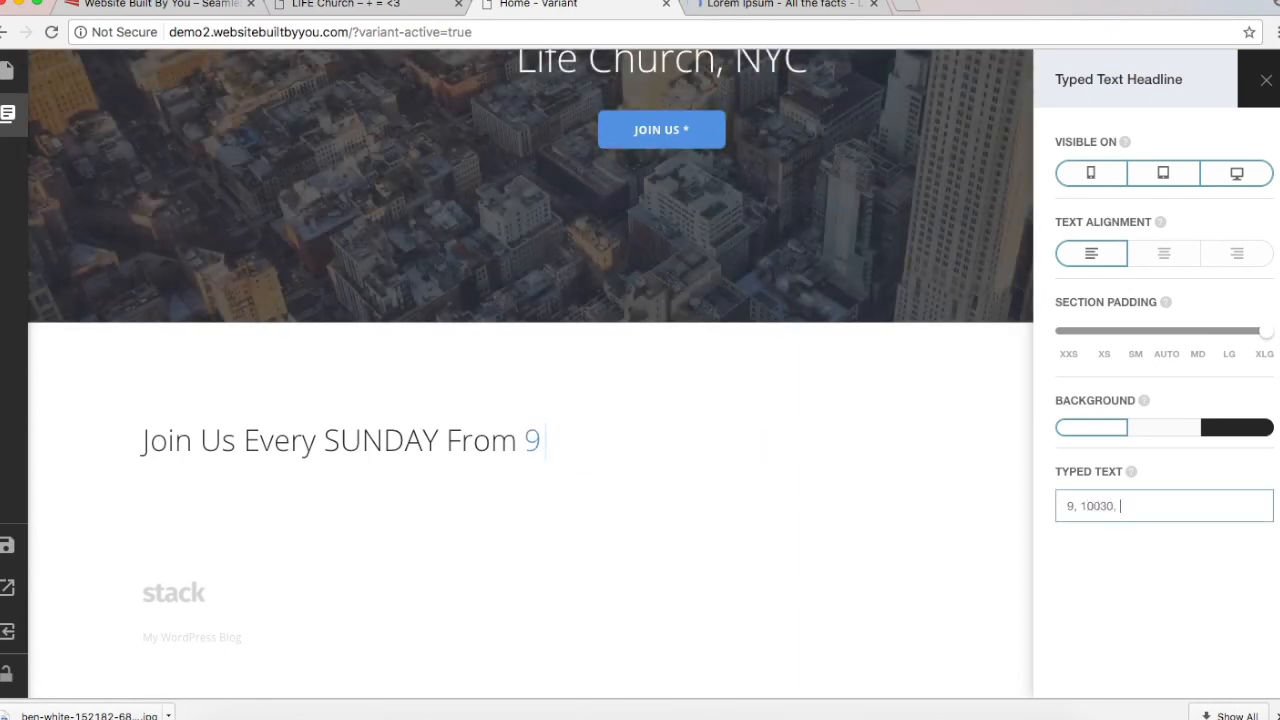
pyautogui.write('30,')
pyautogui.press('BackSpace')
pyautogui.press('BackSpace')
pyautogui.press('BackSpace')
pyautogui.press('BackSpace')
pyautogui.press('BackSpace')
pyautogui.write('130, 4, & 6,')
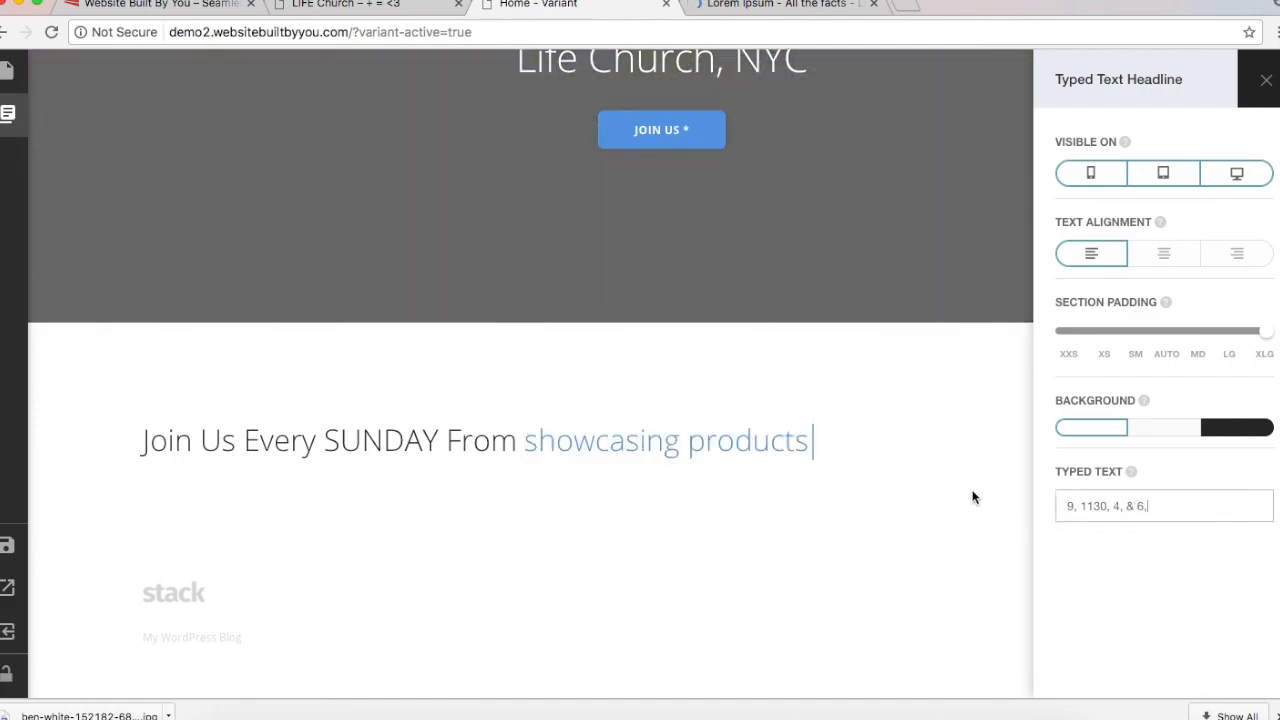
pyautogui.click(971, 494)
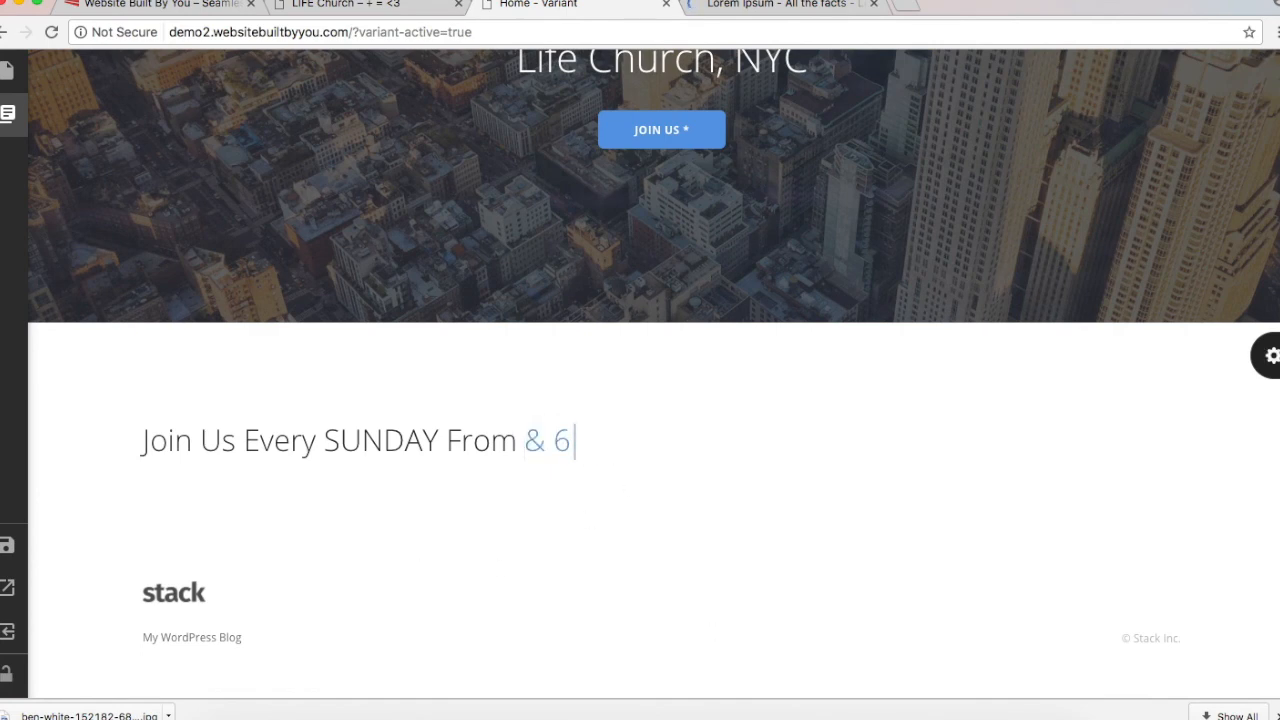
# Step: Give the headline section a dark background, centre alignment and small Section Padding
pyautogui.click(1265, 355)
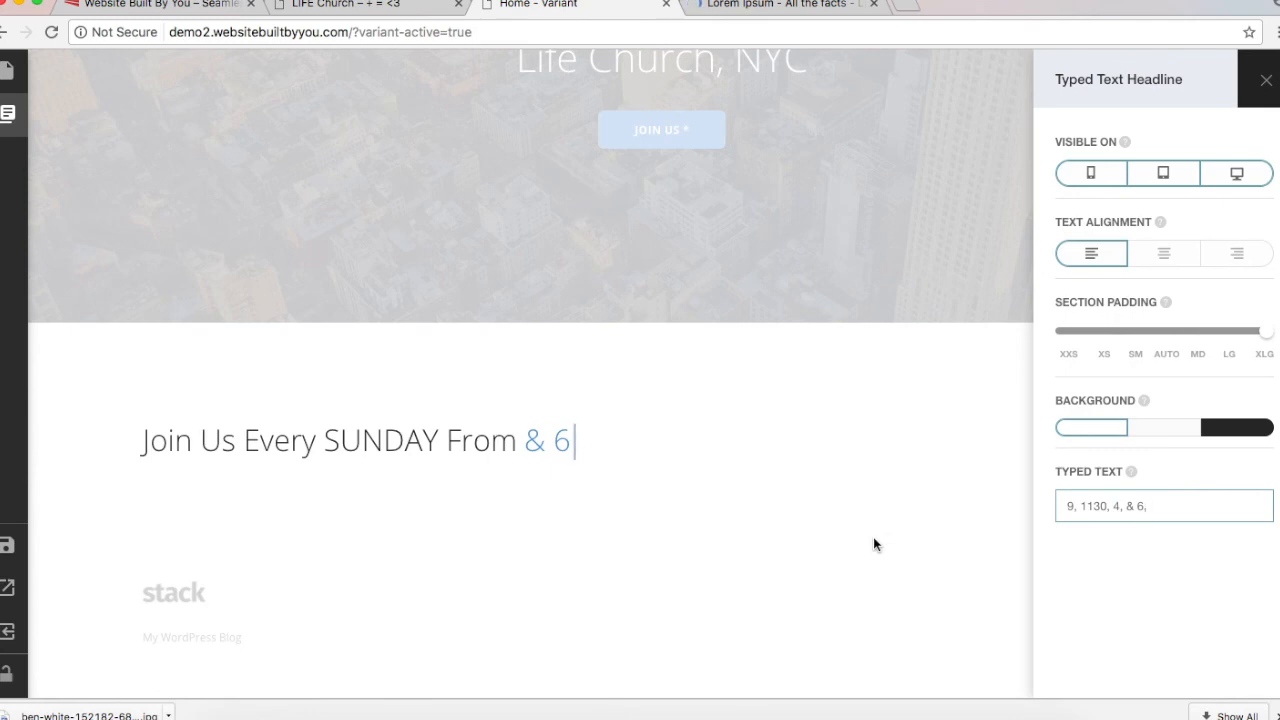
pyautogui.click(1231, 438)
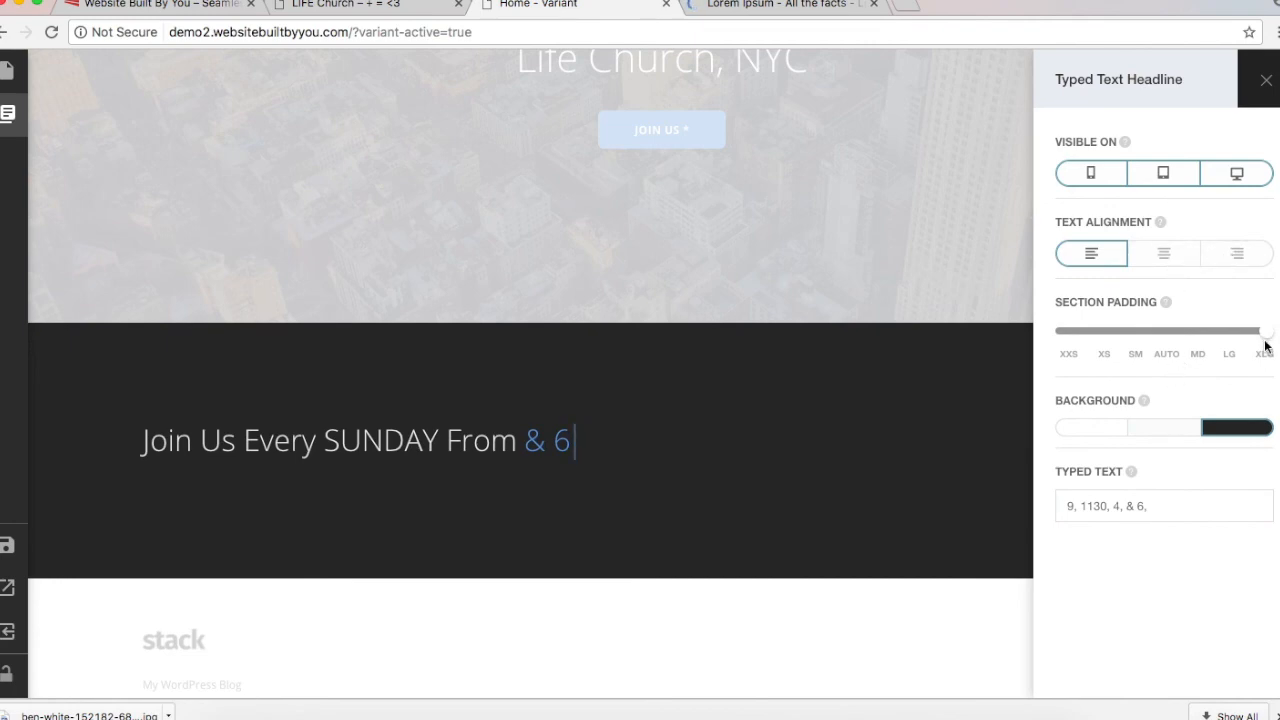
pyautogui.click(1166, 258)
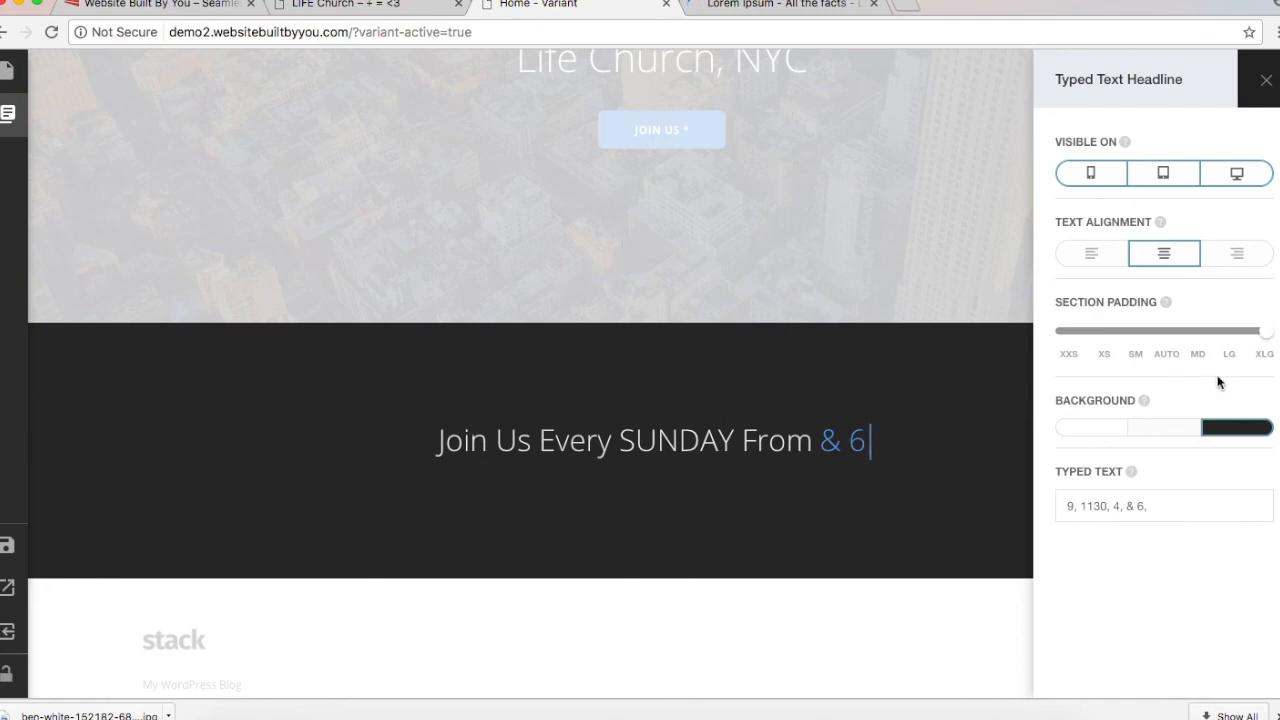
pyautogui.moveTo(1266, 337); pyautogui.dragTo(1233, 345)
pyautogui.scroll(-5, 650, 371)
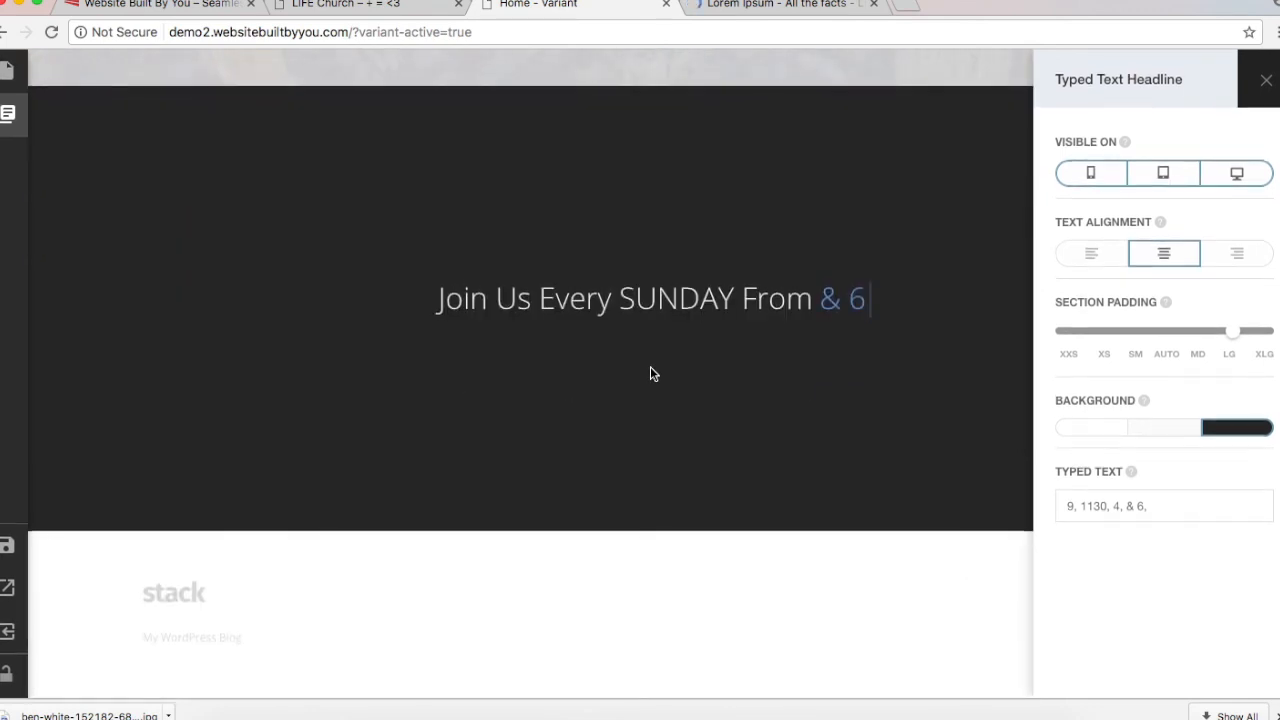
pyautogui.moveTo(1236, 334); pyautogui.dragTo(1171, 342)
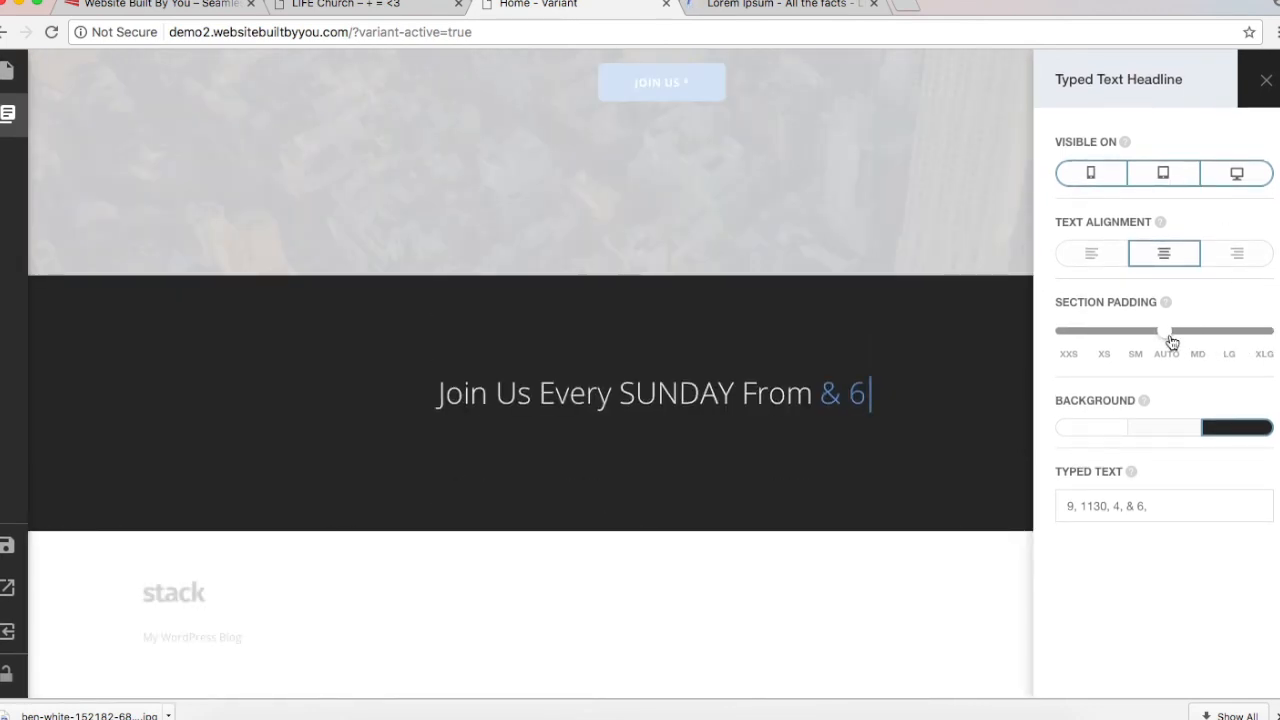
pyautogui.moveTo(1172, 338)
pyautogui.mouseDown()
pyautogui.moveTo(1189, 341)
pyautogui.moveTo(1174, 343)
pyautogui.mouseUp()
pyautogui.moveTo(1165, 342)
pyautogui.mouseDown()
pyautogui.moveTo(1110, 333)
pyautogui.moveTo(1189, 337)
pyautogui.moveTo(1140, 337)
pyautogui.moveTo(1174, 340)
pyautogui.mouseUp()
pyautogui.click(889, 598)
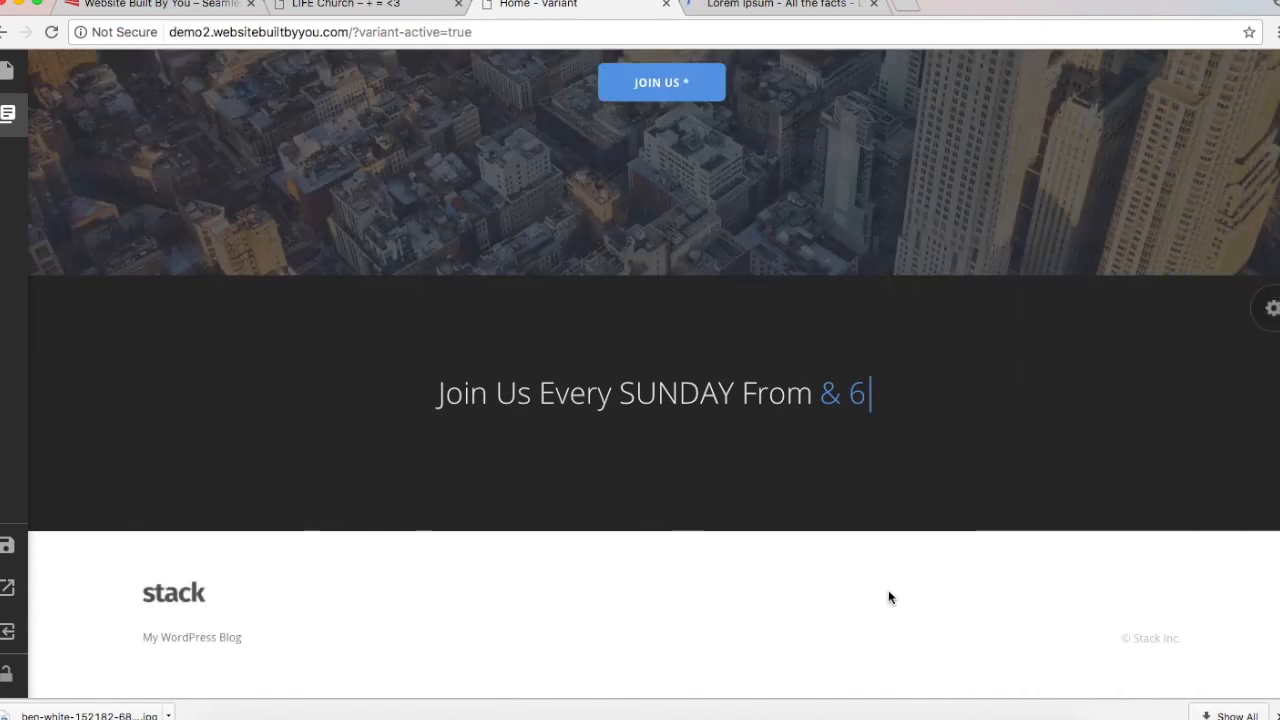
pyautogui.click(1272, 309)
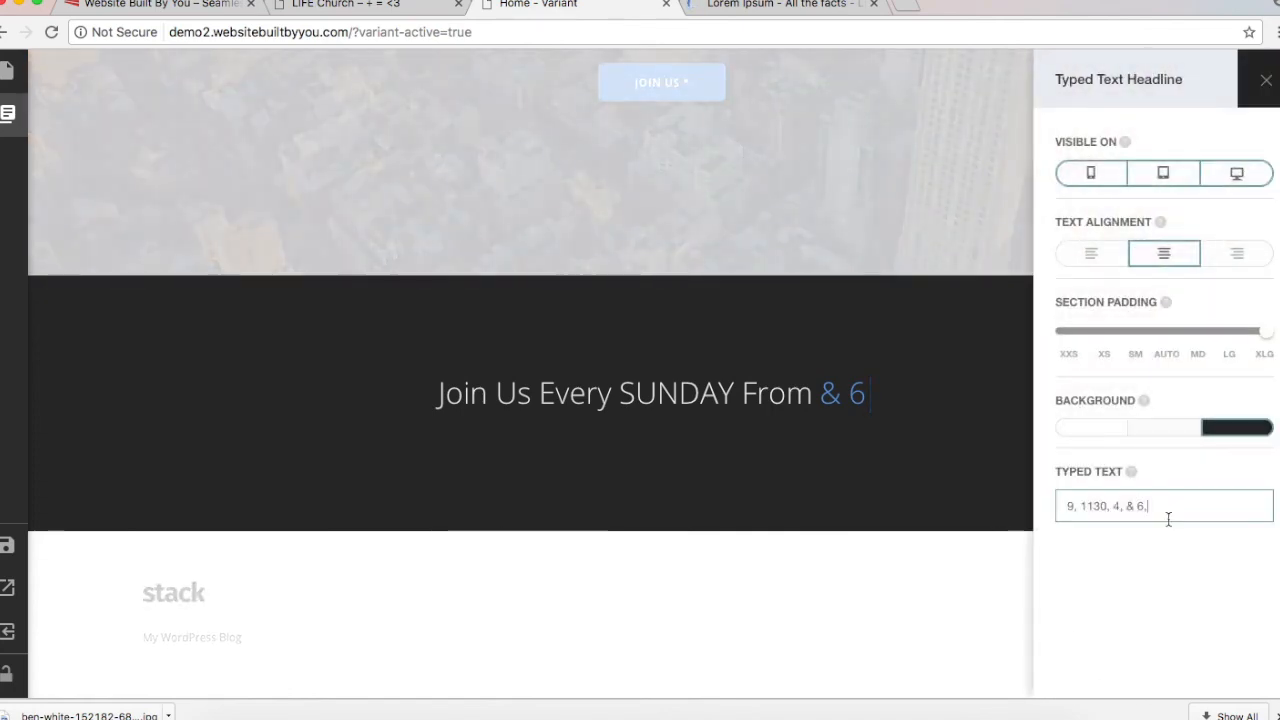
# Step: Rewrite the Typed Text field as '9am, 1130am, 4pm, 6pm,' and close the settings
pyautogui.press('Down')
pyautogui.press('BackSpace')
pyautogui.press('BackSpace')
pyautogui.press('BackSpace')
pyautogui.press('BackSpace')
pyautogui.press('BackSpace')
pyautogui.press('BackSpace')
pyautogui.press('BackSpace')
pyautogui.press('BackSpace')
pyautogui.press('BackSpace')
pyautogui.press('BackSpace')
pyautogui.press('BackSpace')
pyautogui.press('BackSpace')
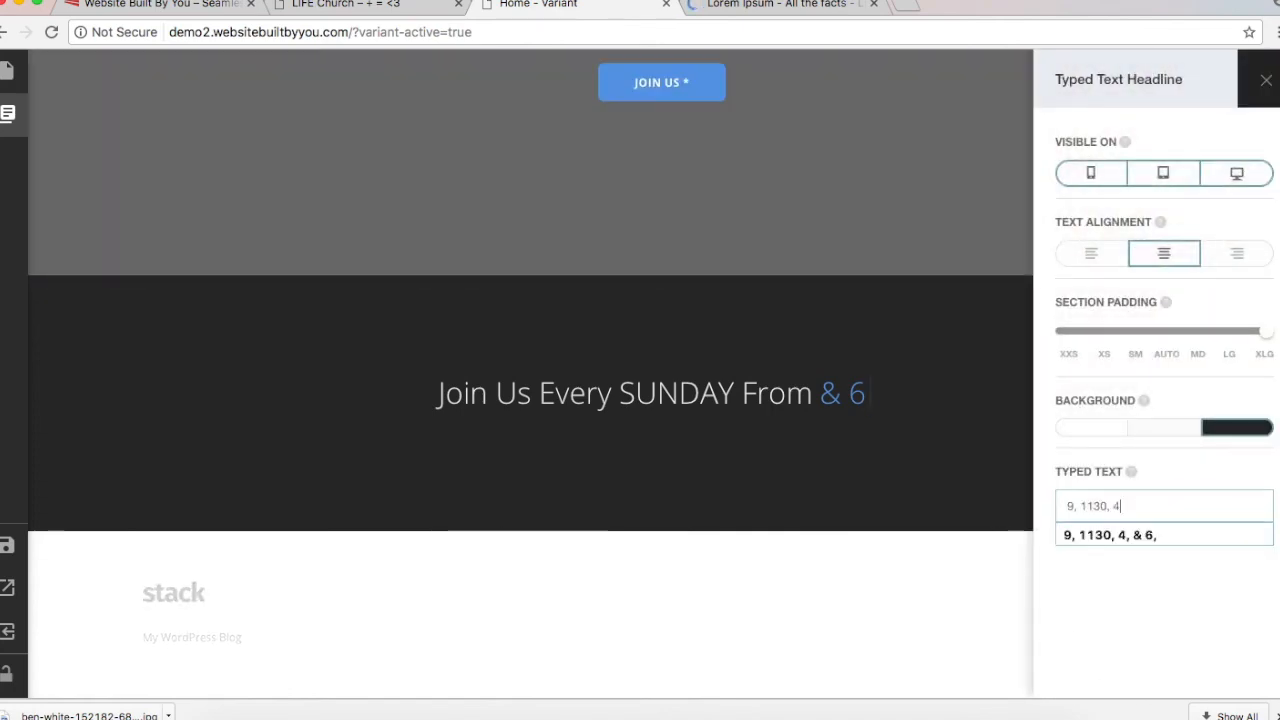
pyautogui.press('BackSpace')
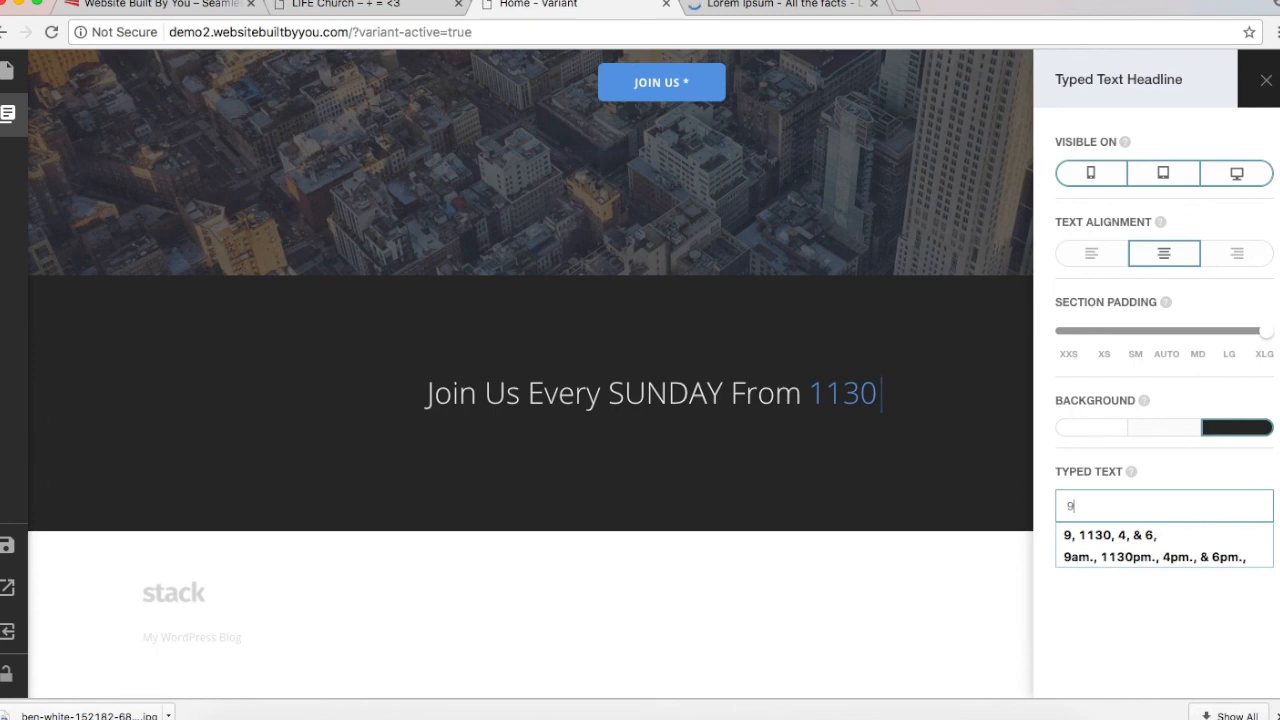
pyautogui.write('am')
pyautogui.press('BackSpace')
pyautogui.write(', 1130am, 4')
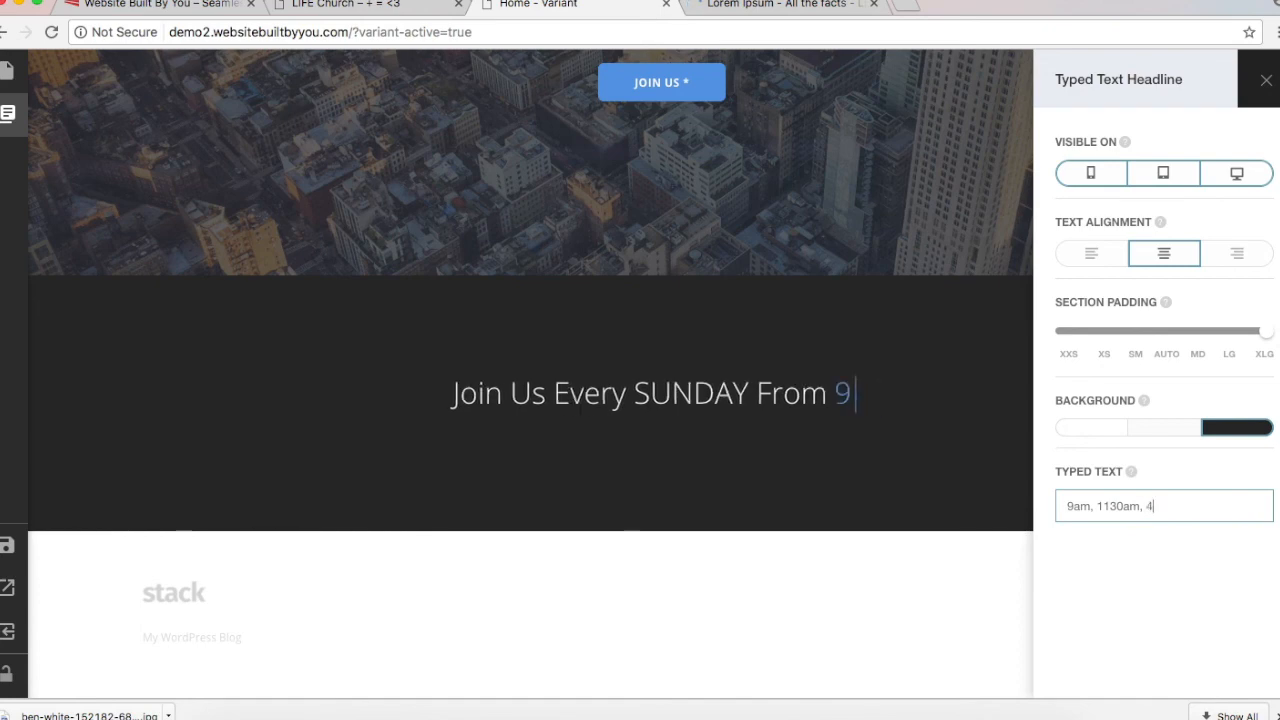
pyautogui.write('pm, 6pm,')
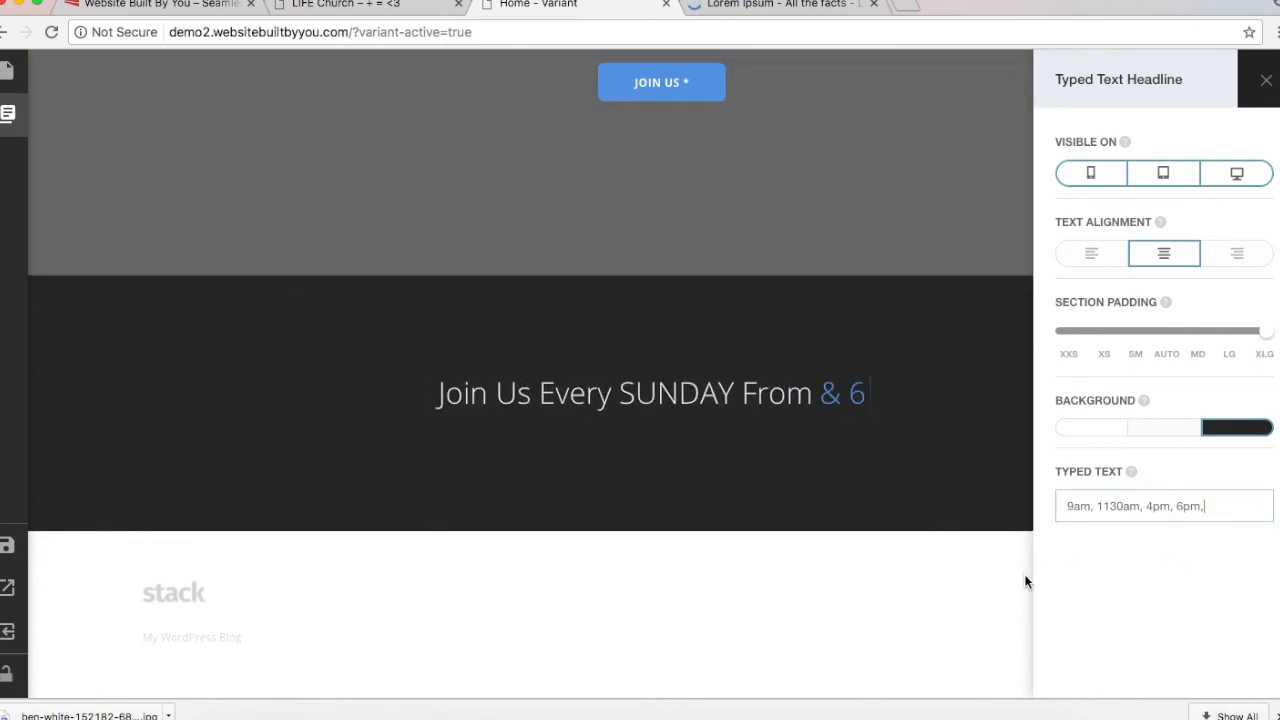
pyautogui.click(1025, 580)
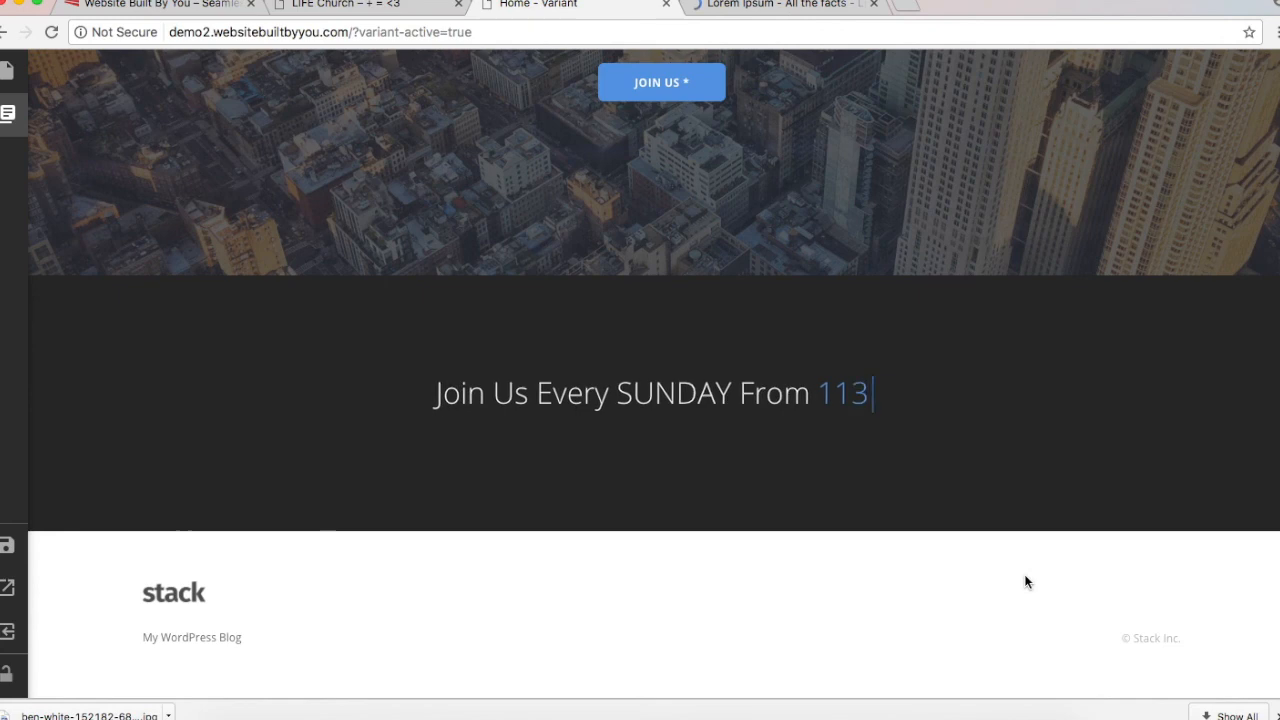
# Step: Scroll the live LIFE Church home page to the 'You're Forever Welcome!' three-photo section
pyautogui.click(330, 4)
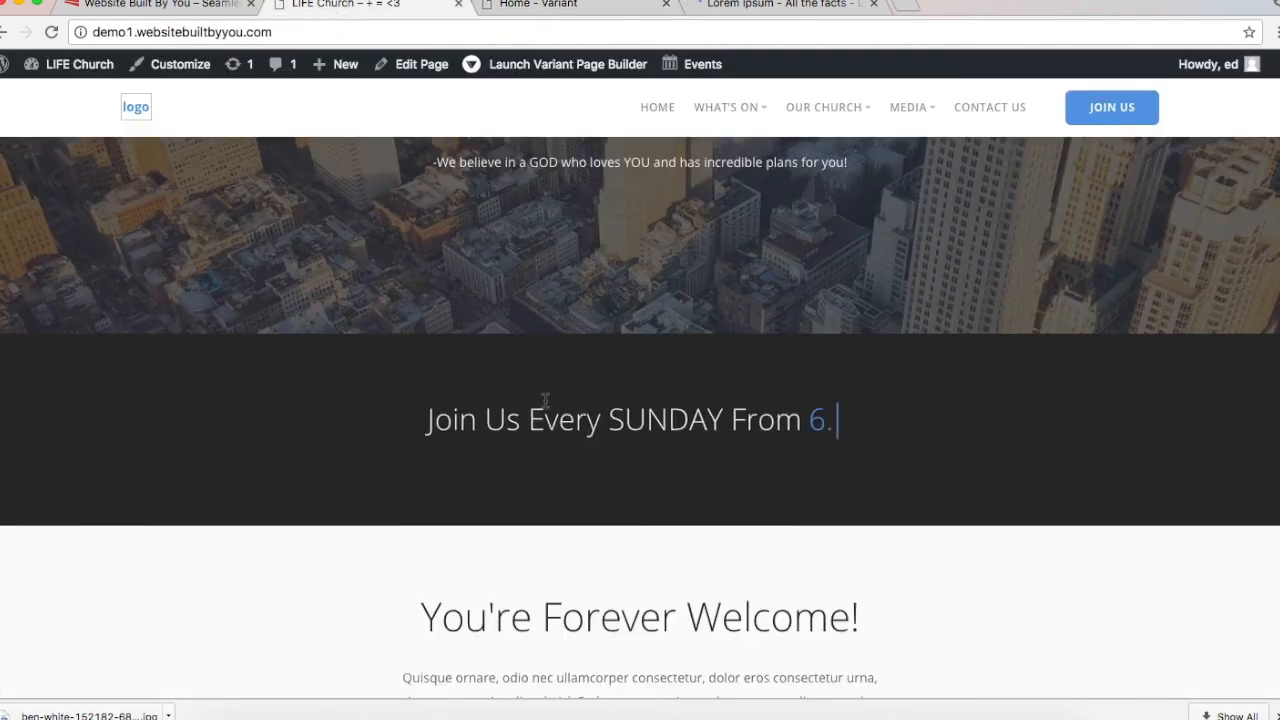
pyautogui.scroll(-3, 627, 643)
pyautogui.scroll(-3, 627, 643)
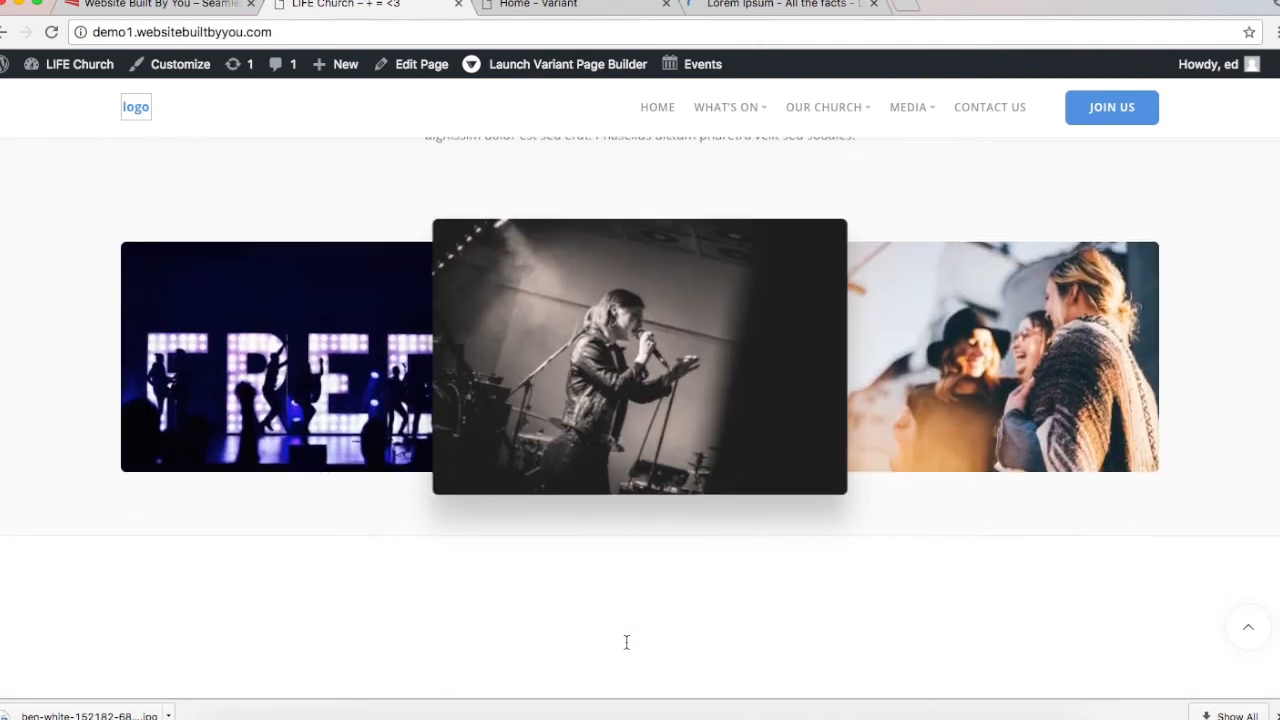
pyautogui.scroll(2, 627, 643)
pyautogui.scroll(-2, 627, 643)
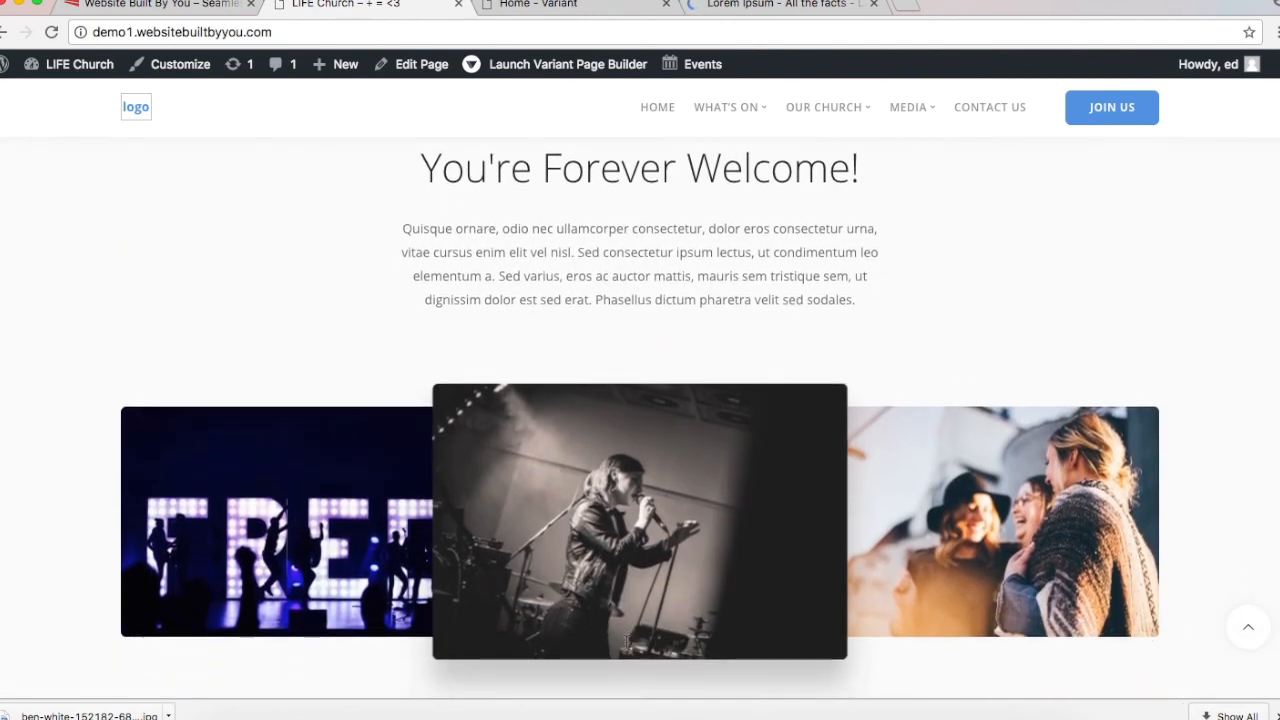
pyautogui.scroll(-2, 627, 643)
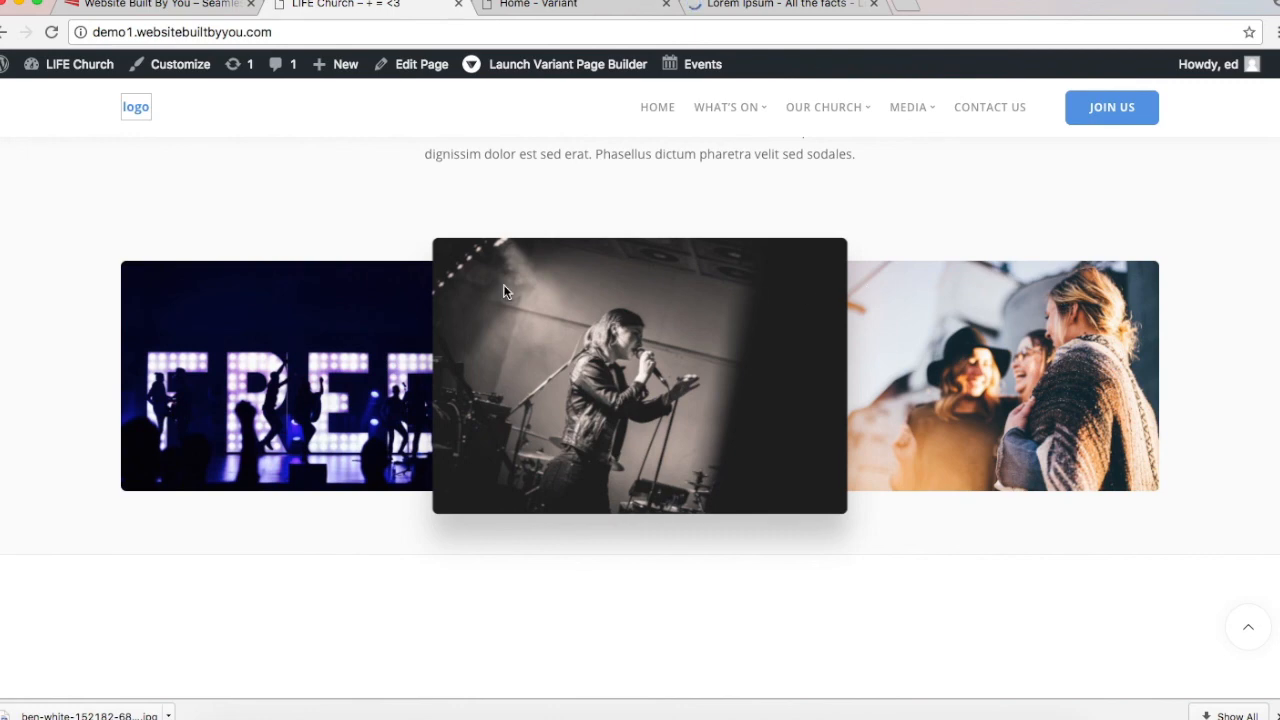
pyautogui.scroll(2, 341, 320)
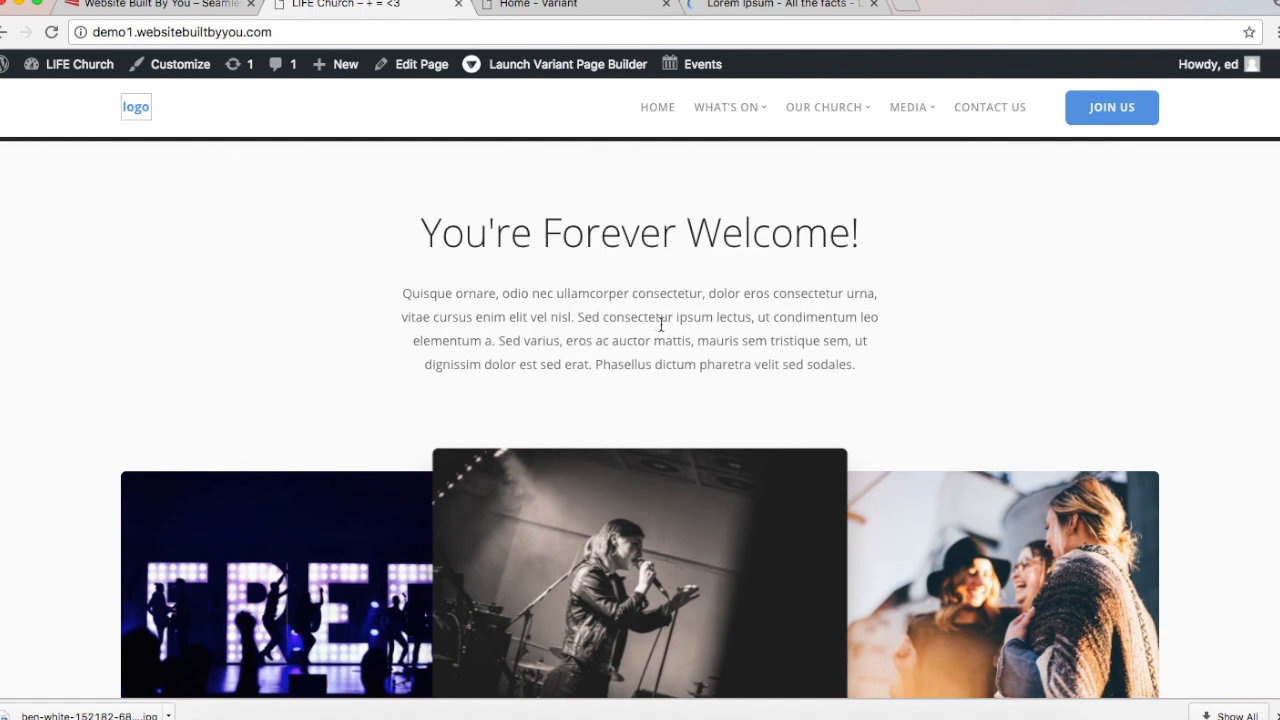
# Step: Add Cover Image 4 from the Covers category beneath the rotating service-times headline
pyautogui.click(533, 6)
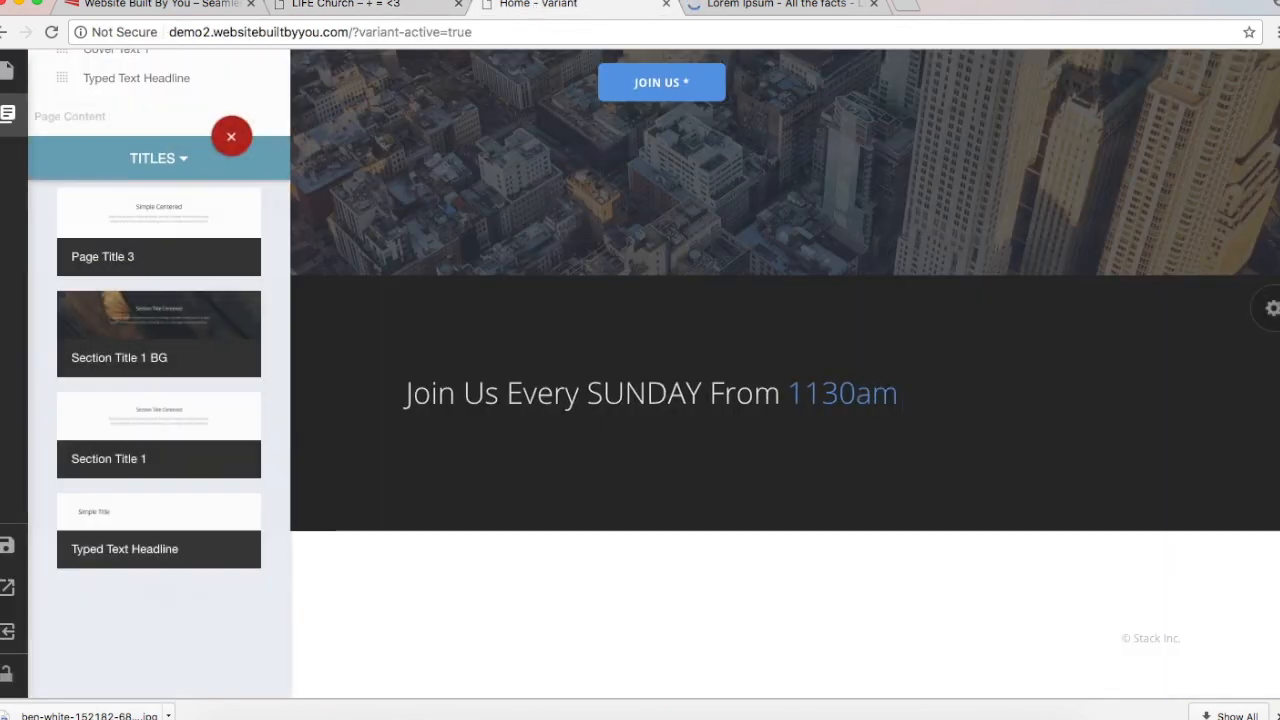
pyautogui.click(161, 168)
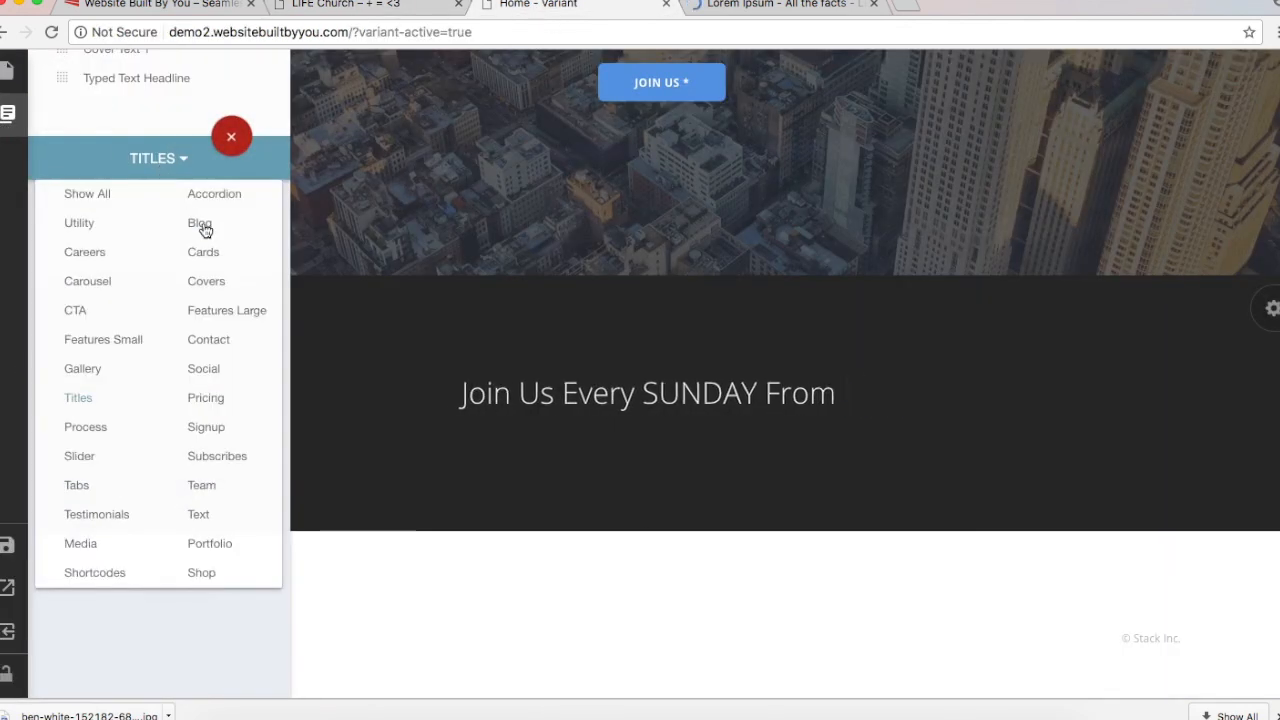
pyautogui.click(217, 294)
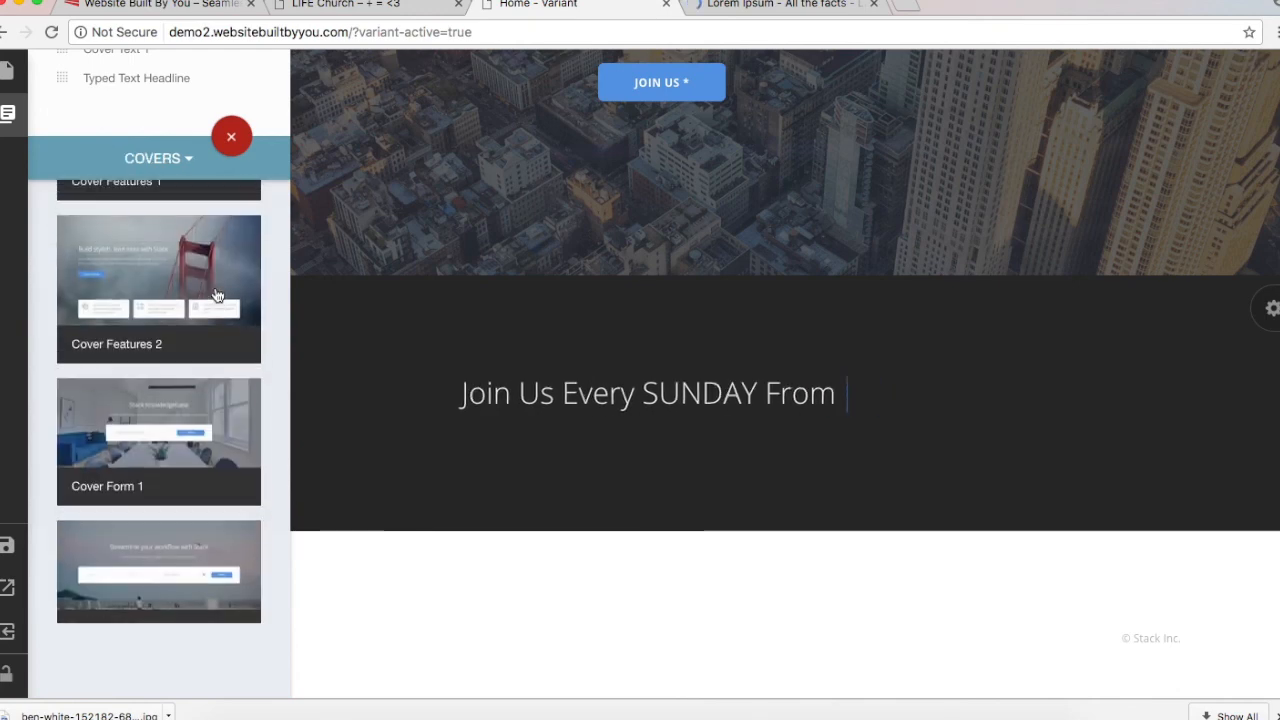
pyautogui.scroll(-15, 217, 294)
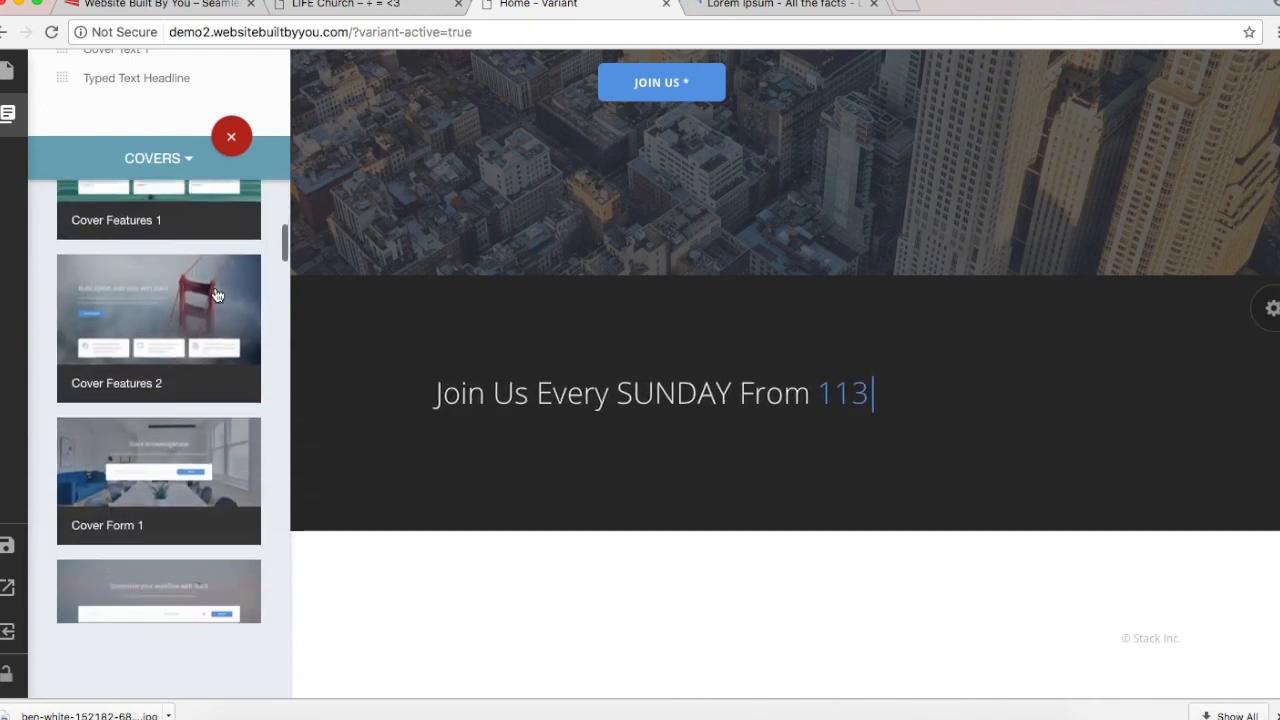
pyautogui.scroll(-10, 217, 294)
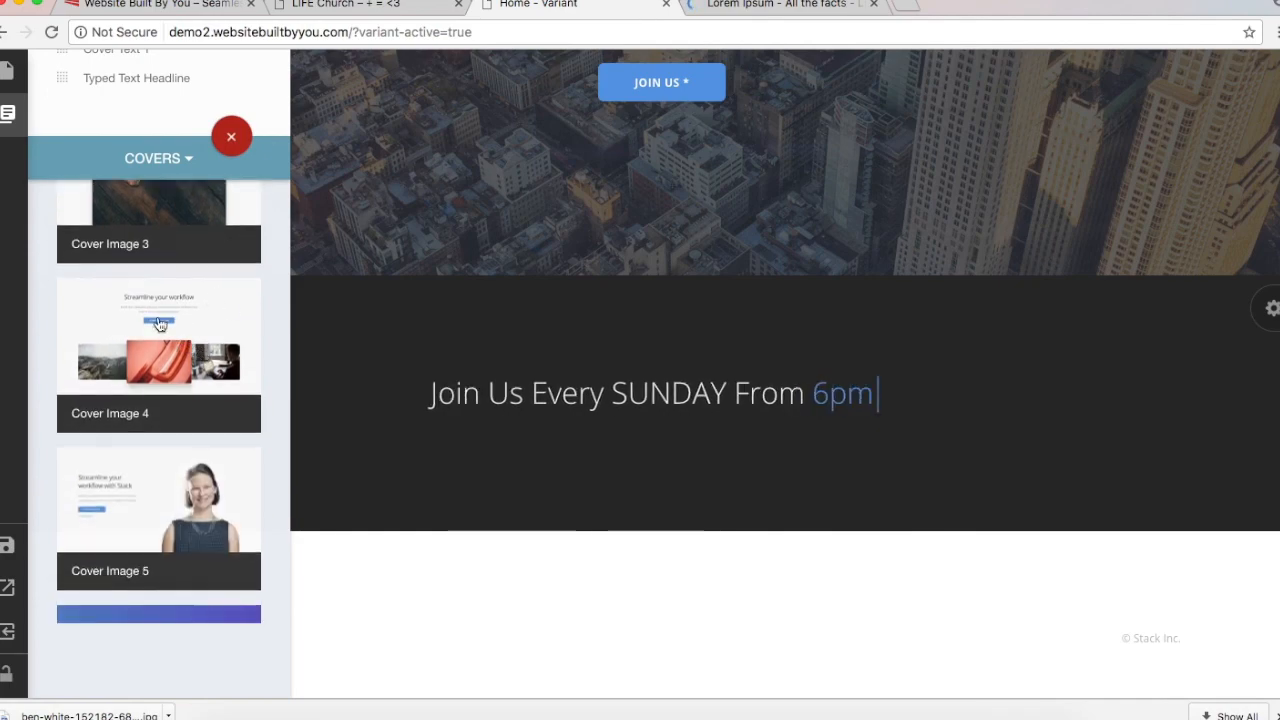
pyautogui.click(181, 358)
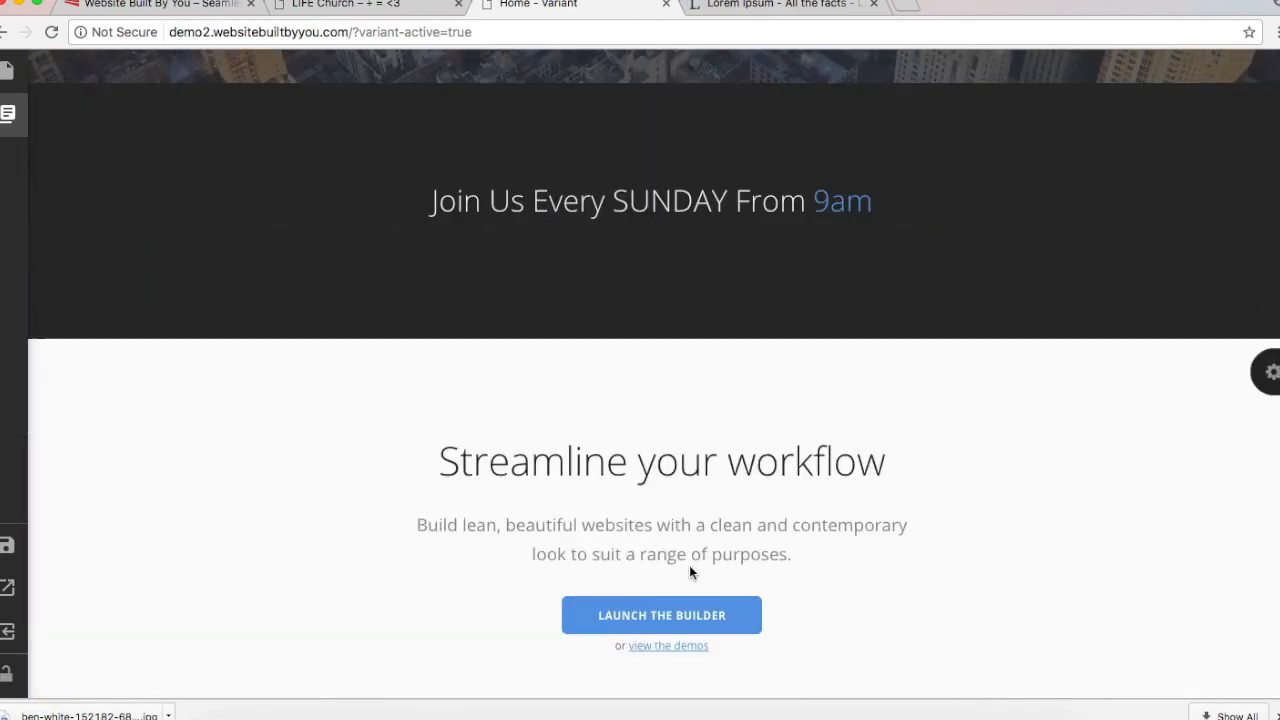
pyautogui.scroll(-4, 778, 454)
pyautogui.scroll(5, 778, 454)
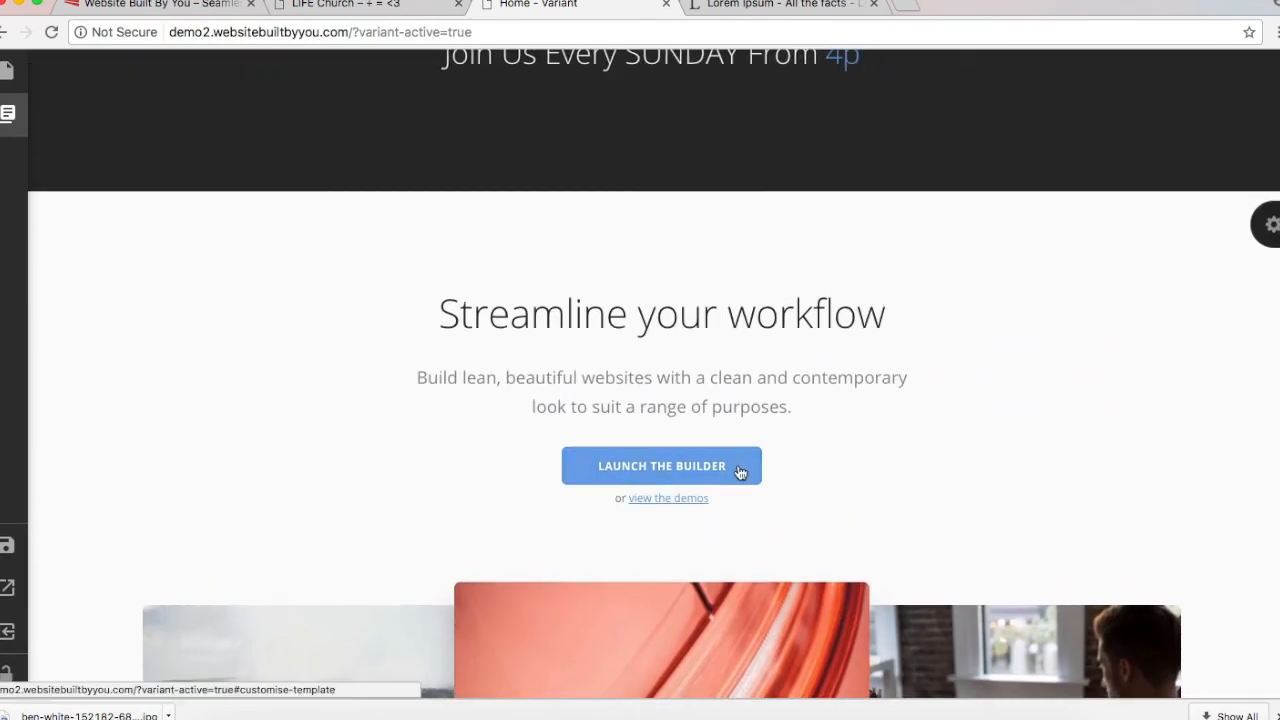
pyautogui.click(738, 466)
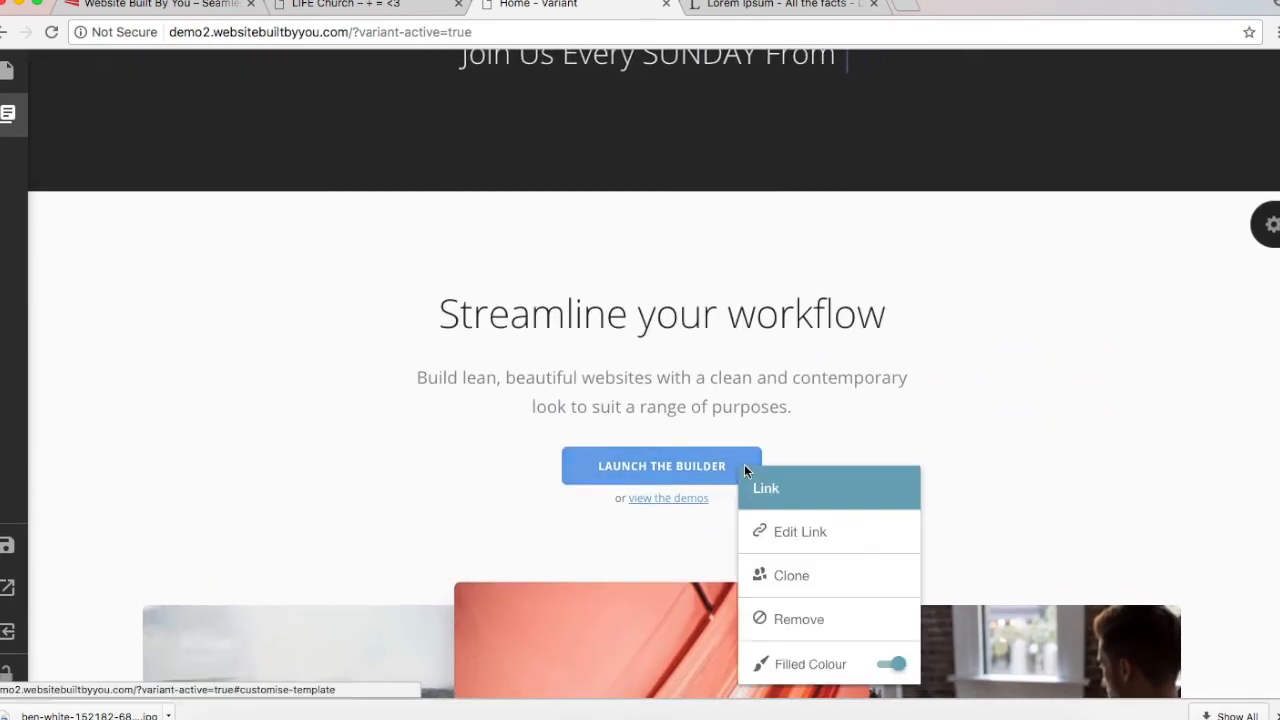
# Step: Delete the Launch the Builder button and the 'or view the demos' line from the section
pyautogui.click(793, 617)
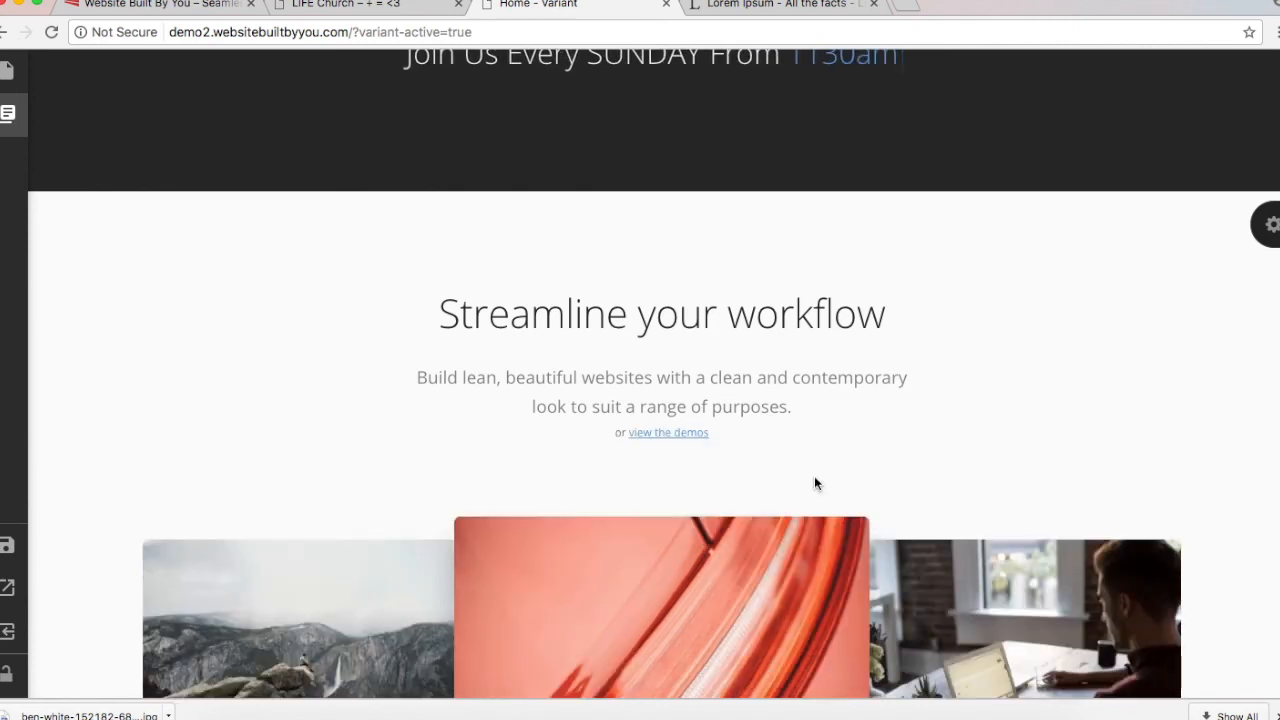
pyautogui.click(613, 438)
pyautogui.tripleClick(380, 233)
pyautogui.press('BackSpace')
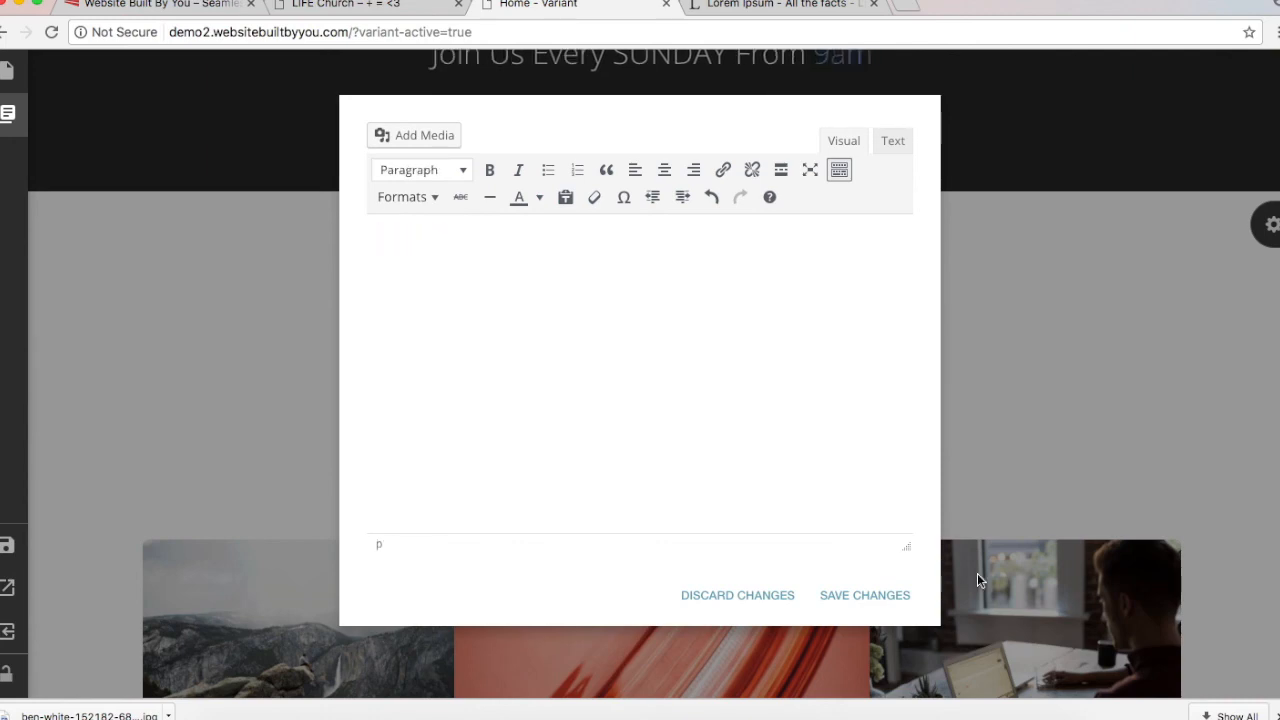
pyautogui.click(890, 594)
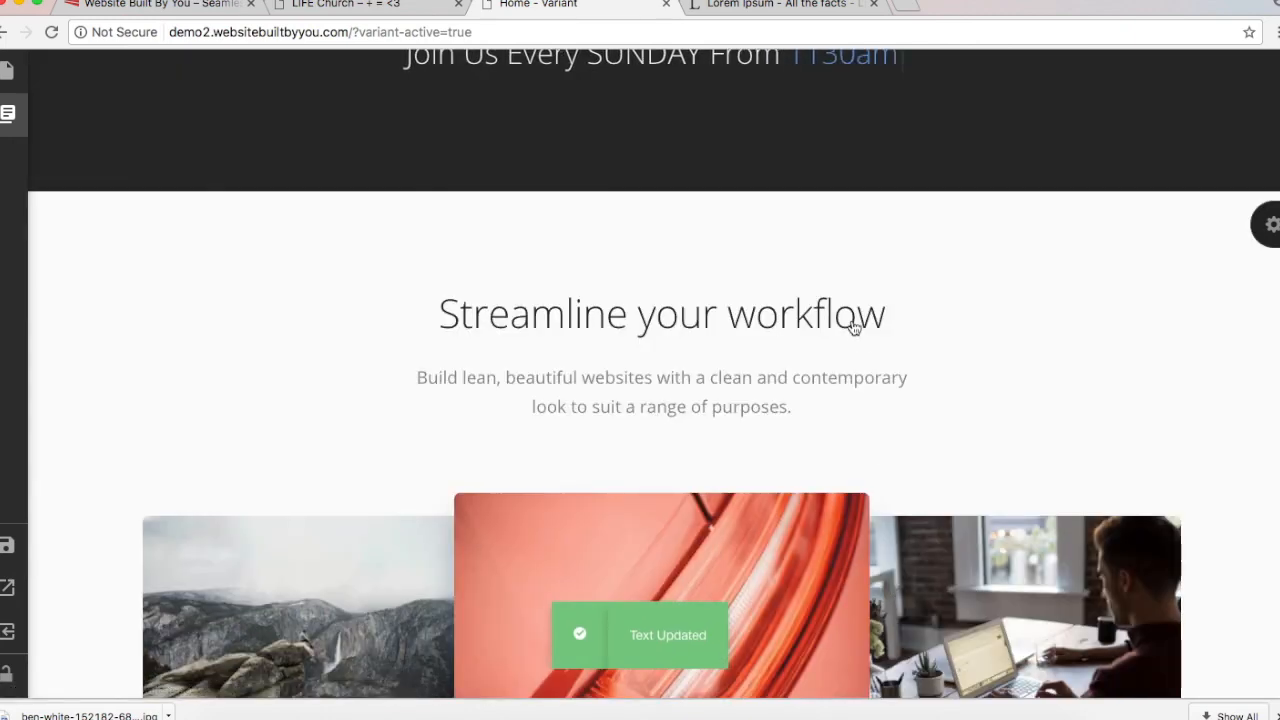
pyautogui.click(642, 397)
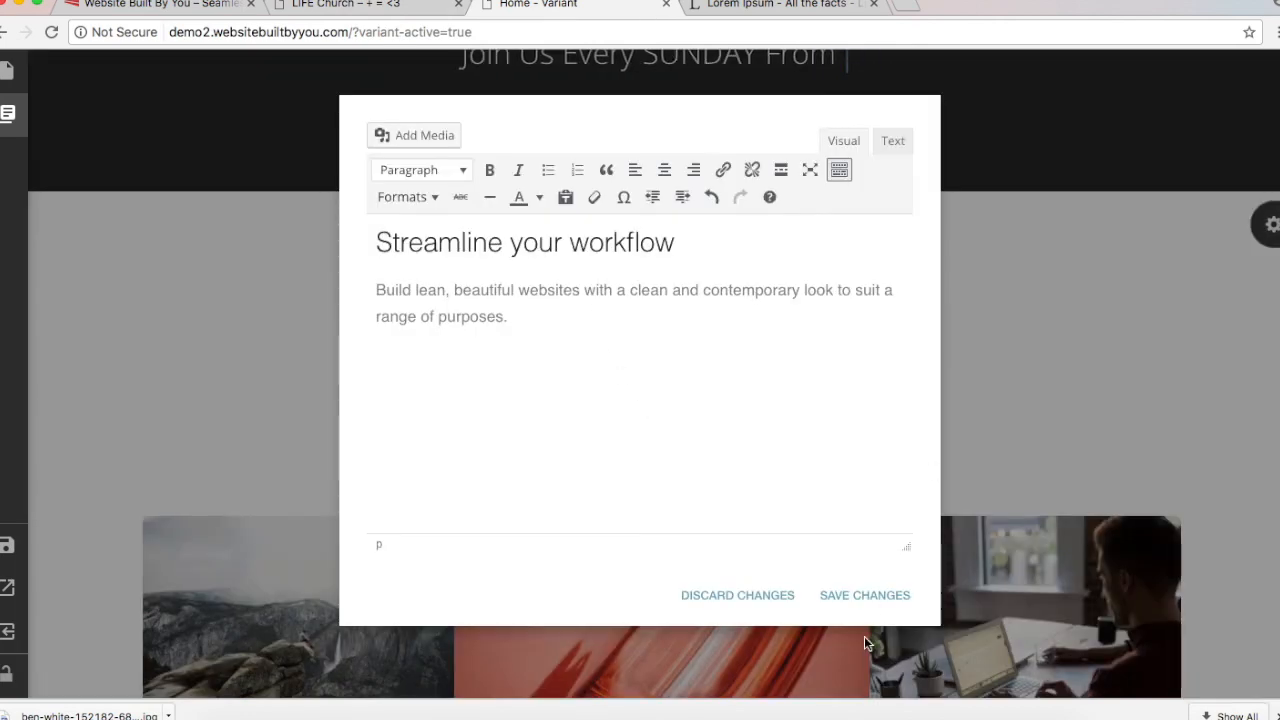
pyautogui.click(858, 597)
# Step: Copy the You're Forever Welcome! heading and paragraph from the live site into the section text
pyautogui.click(385, 5)
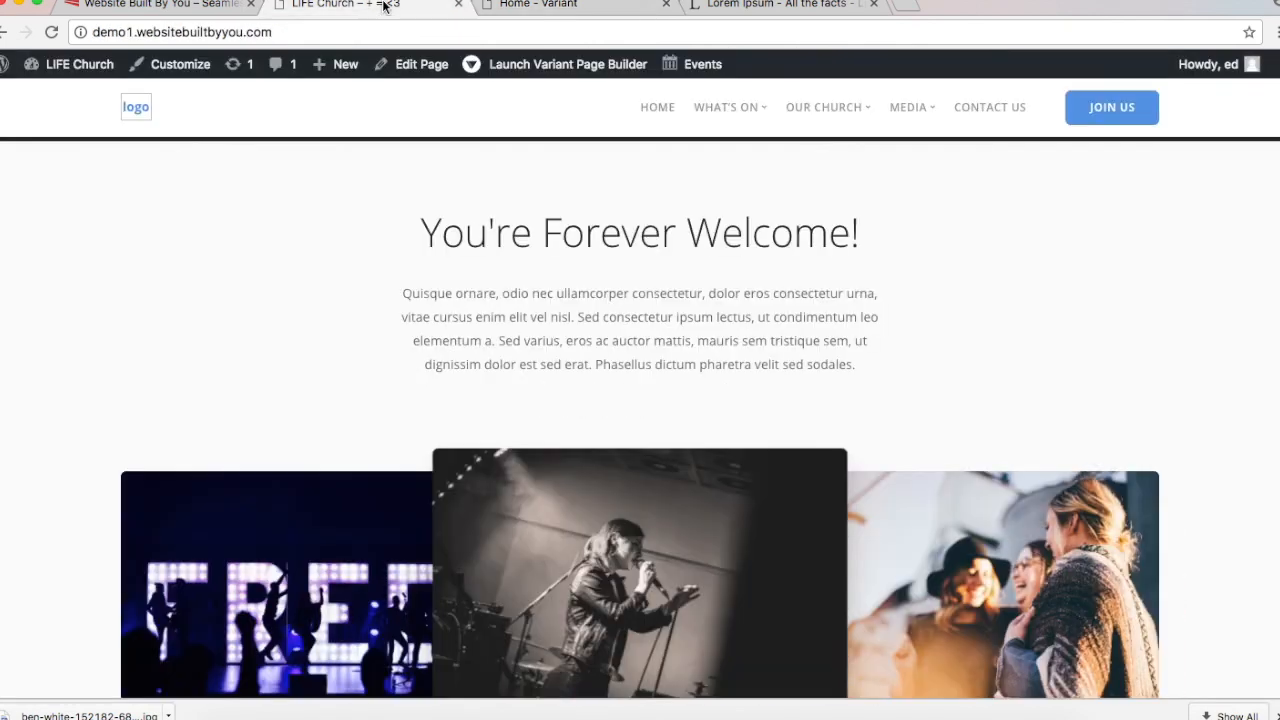
pyautogui.moveTo(436, 241); pyautogui.dragTo(482, 252)
pyautogui.moveTo(805, 330); pyautogui.dragTo(401, 180)
pyautogui.press('super+c')
pyautogui.click(816, 342)
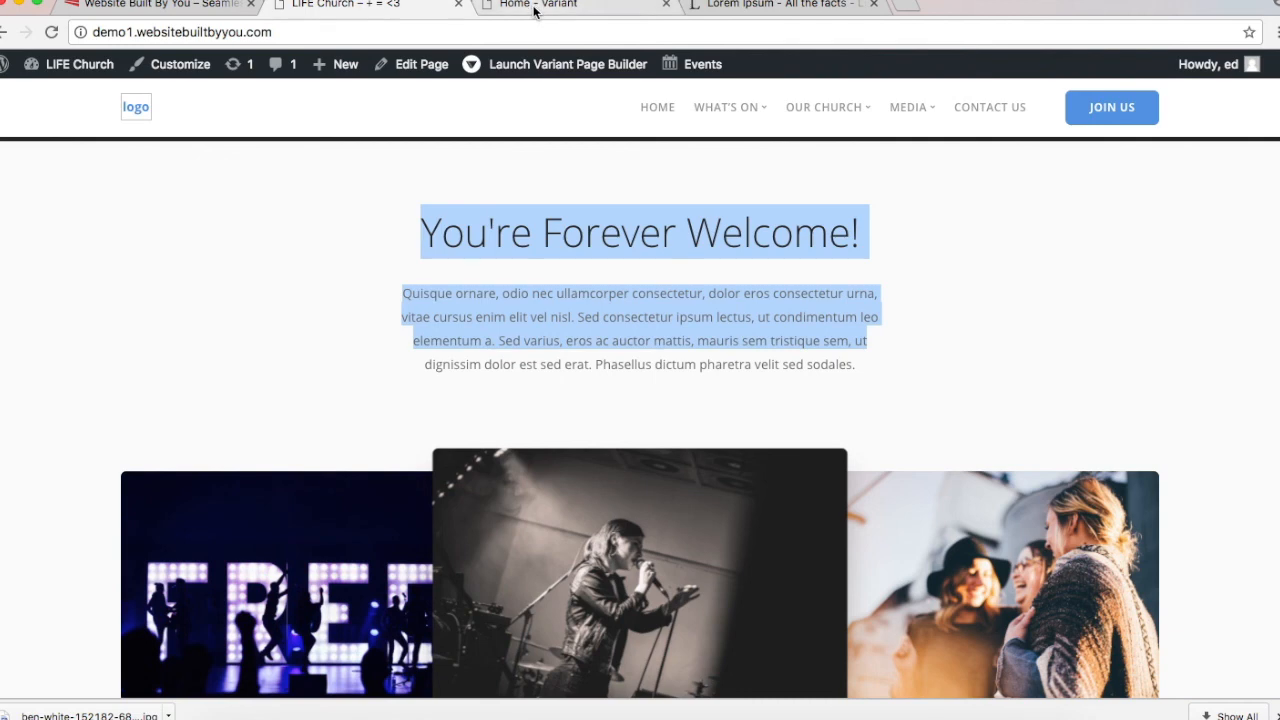
pyautogui.click(535, 8)
pyautogui.click(592, 350)
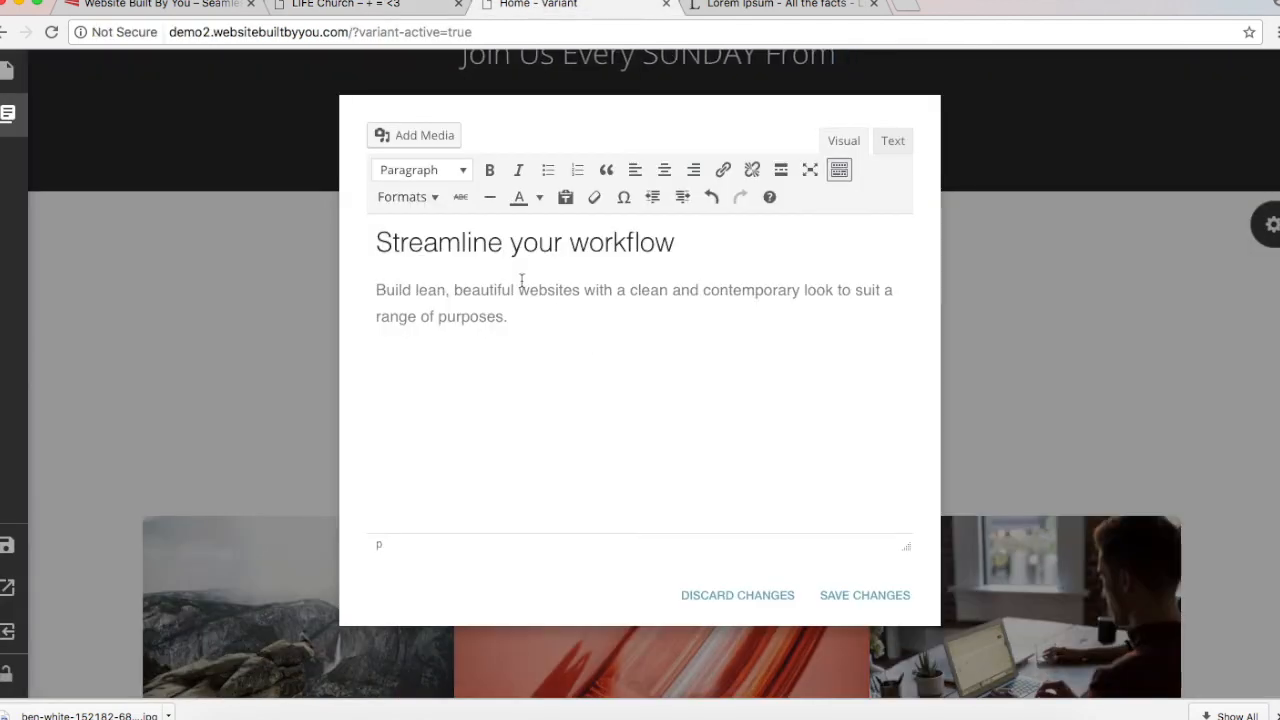
pyautogui.press('super+a')
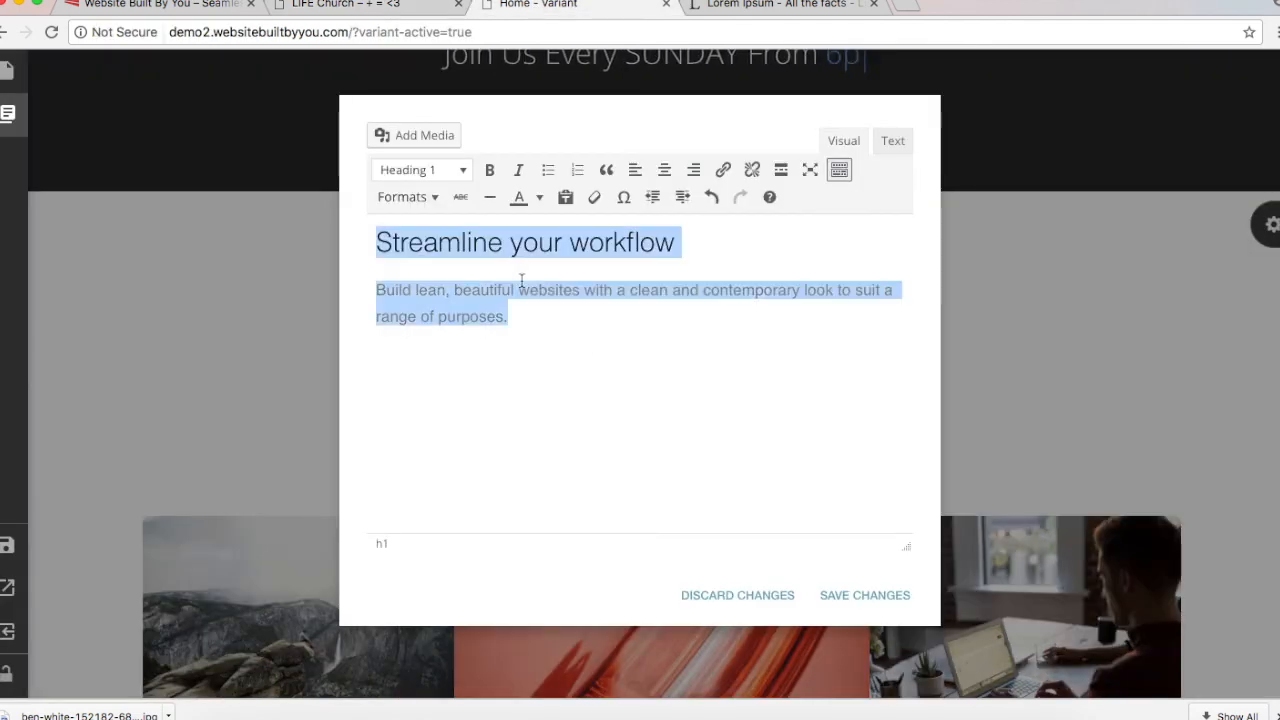
pyautogui.press('super+v')
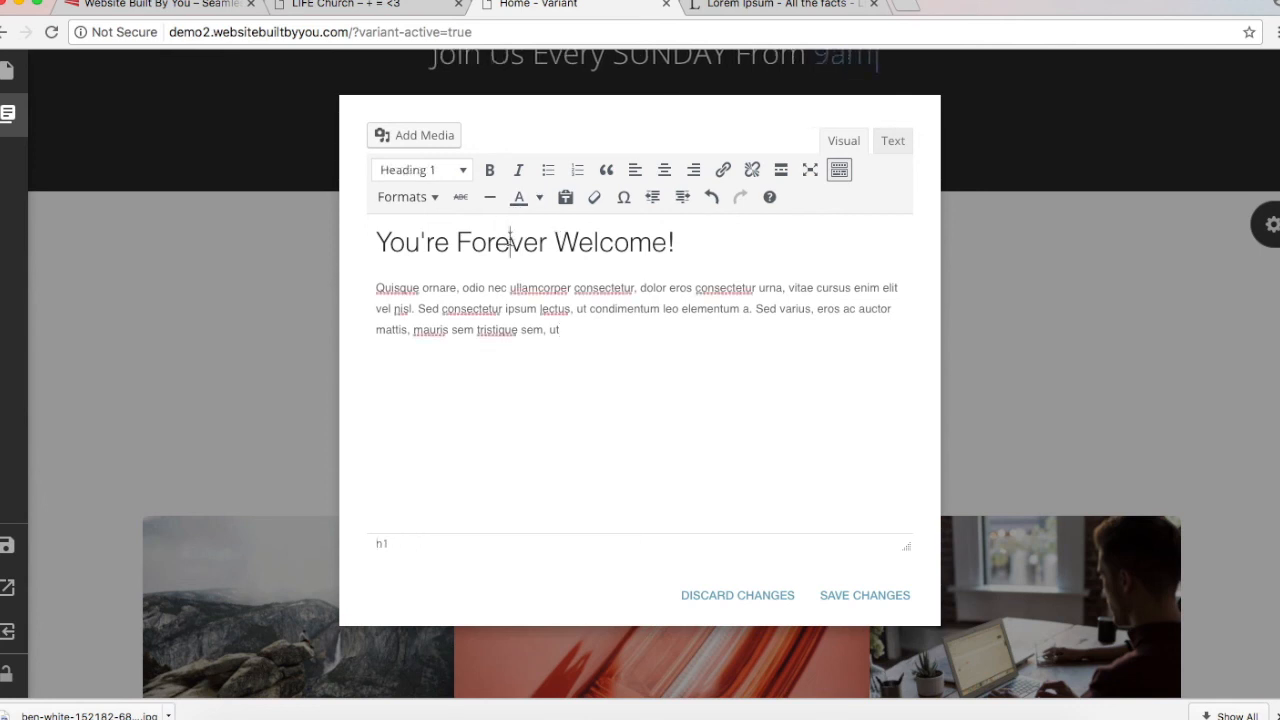
# Step: Format the welcome heading as Heading 2 and the paragraph as Lead Paragraph, then save
pyautogui.tripleClick(509, 244)
pyautogui.click(447, 176)
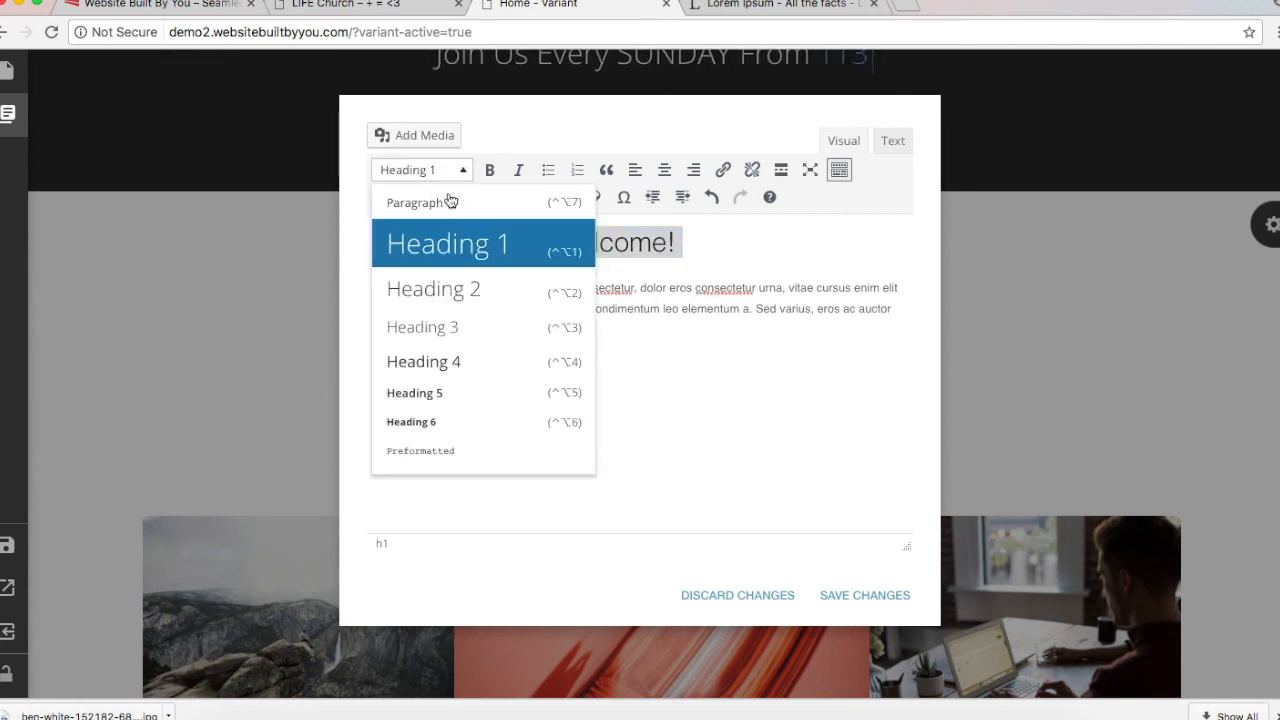
pyautogui.click(457, 289)
pyautogui.click(551, 294)
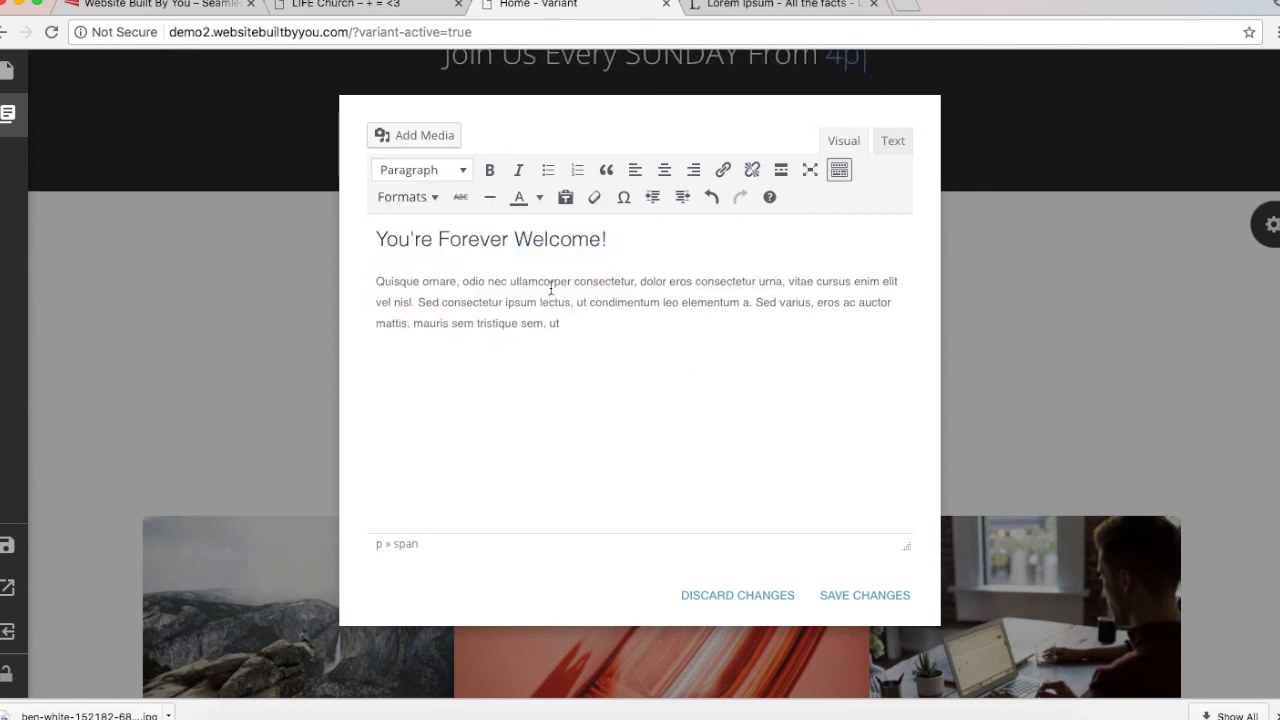
pyautogui.click(561, 318)
pyautogui.tripleClick(561, 318)
pyautogui.click(405, 197)
pyautogui.moveTo(447, 300)
pyautogui.moveTo(500, 319)
pyautogui.click(545, 389)
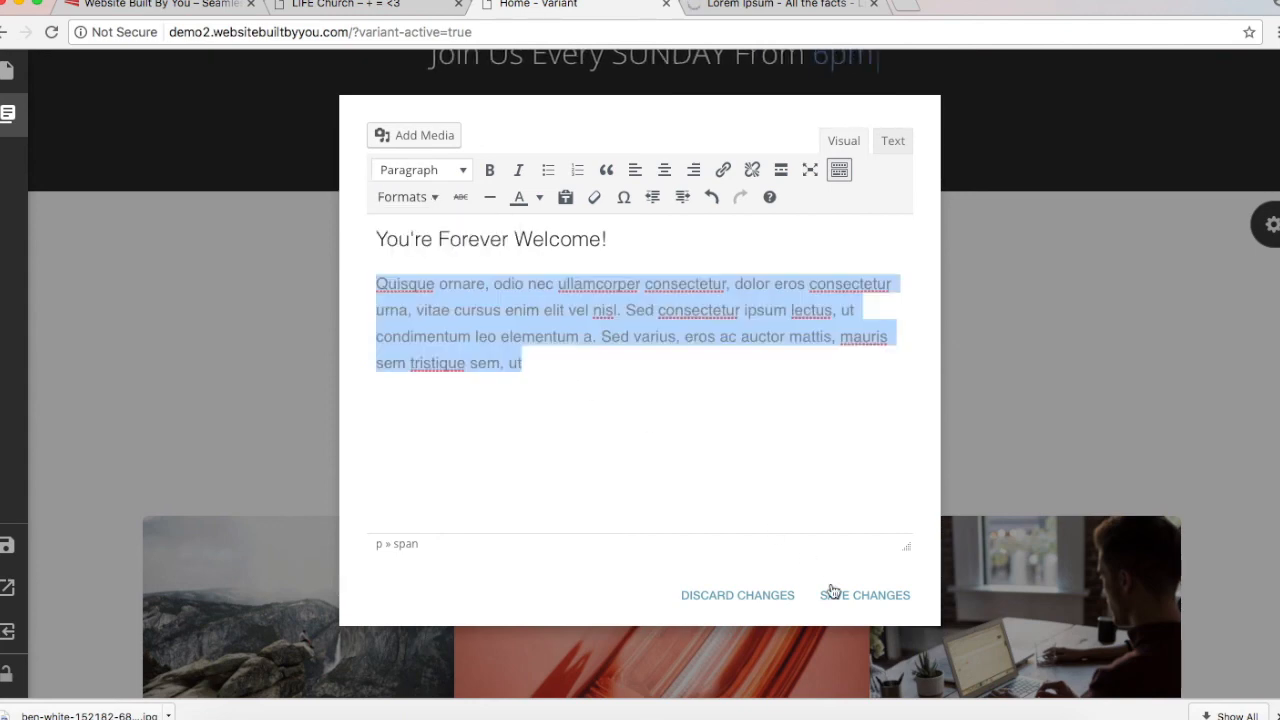
pyautogui.click(838, 596)
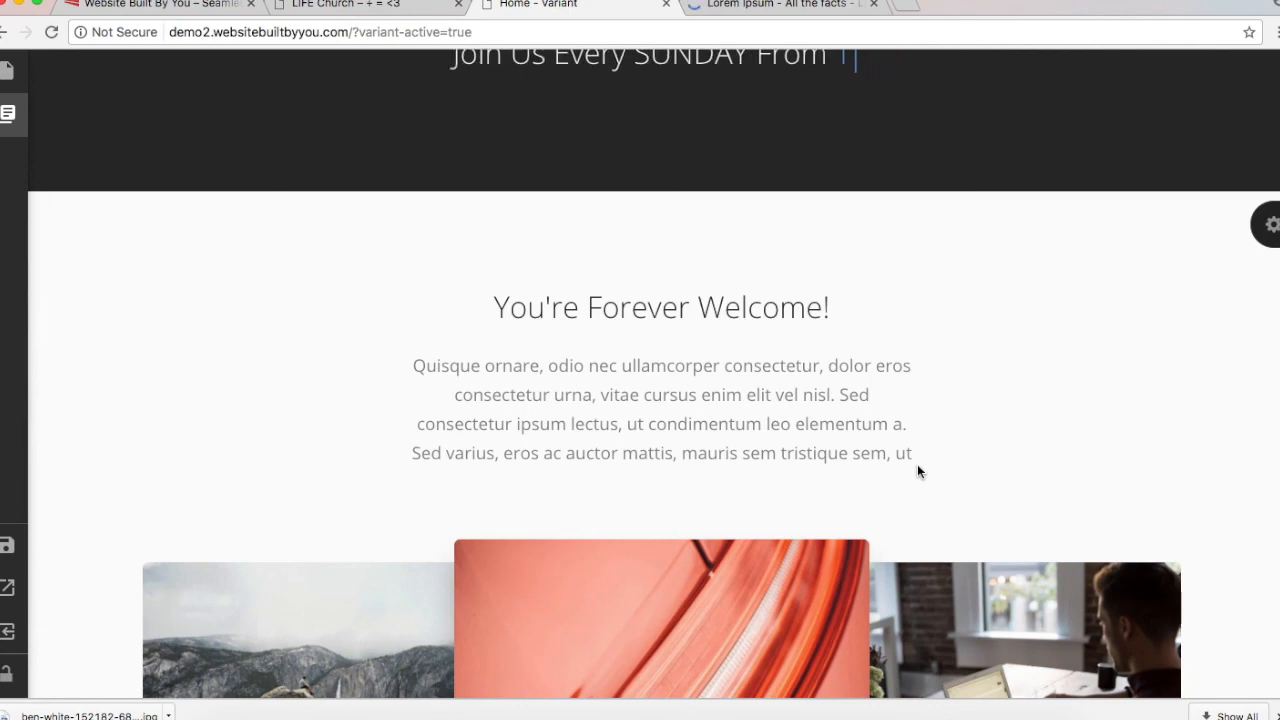
# Step: Replace the welcome section's first image with the FREE lights photo
pyautogui.scroll(-4, 918, 467)
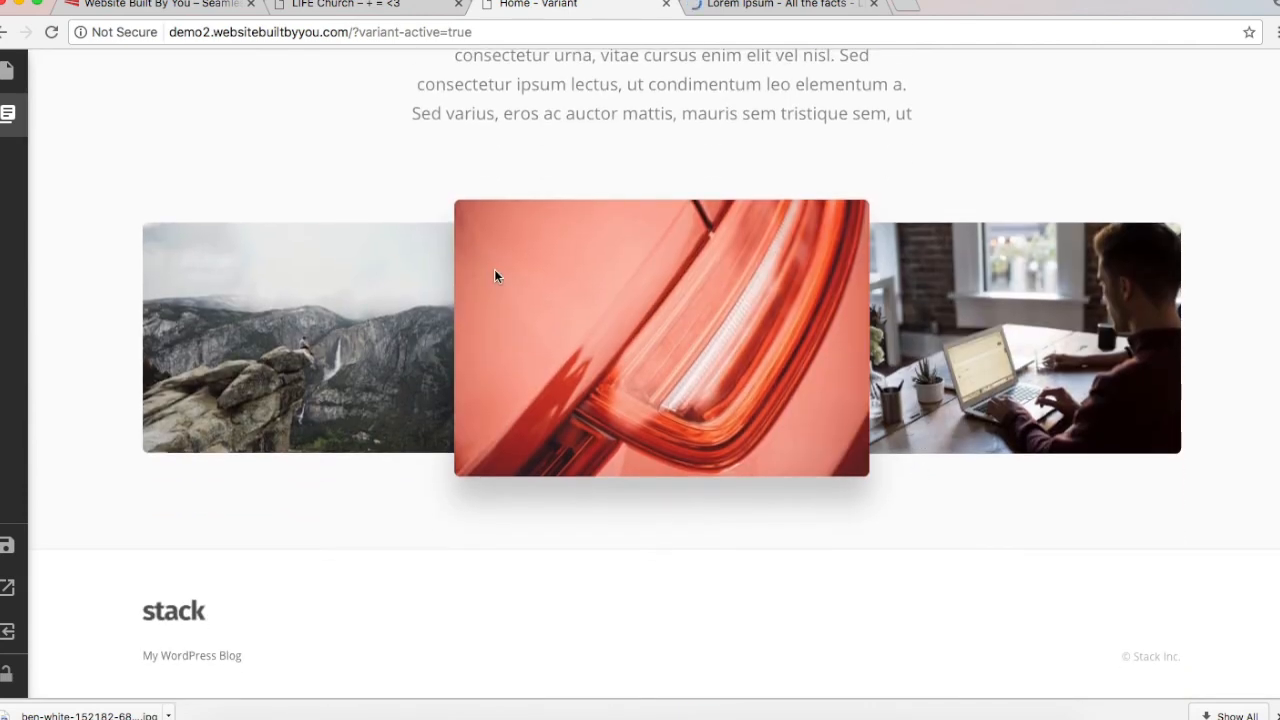
pyautogui.scroll(2, 427, 340)
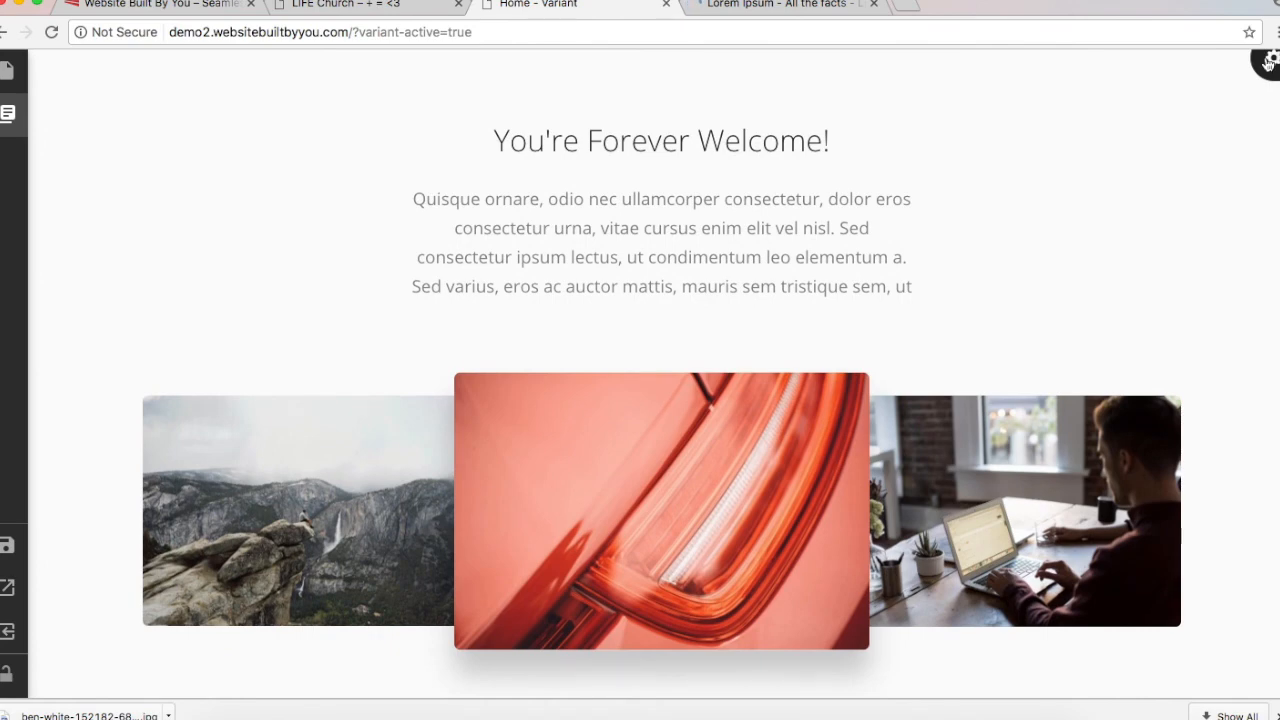
pyautogui.click(1268, 63)
pyautogui.click(1111, 256)
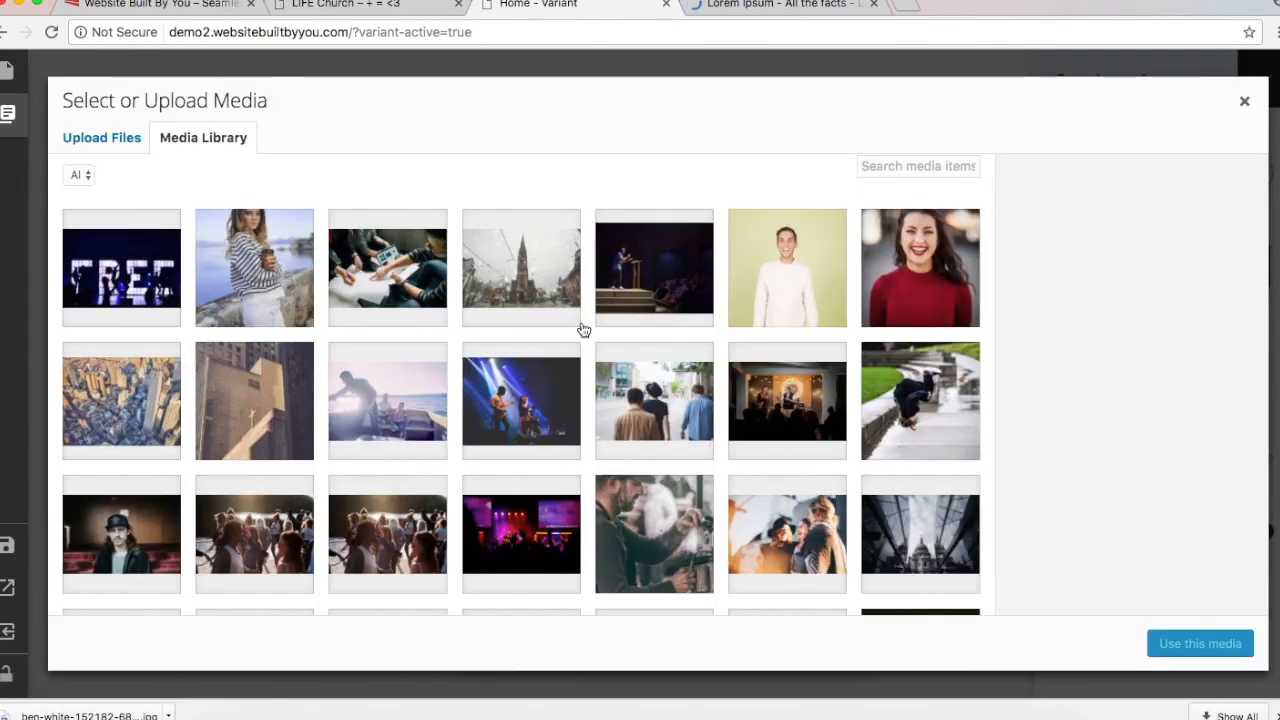
pyautogui.click(92, 242)
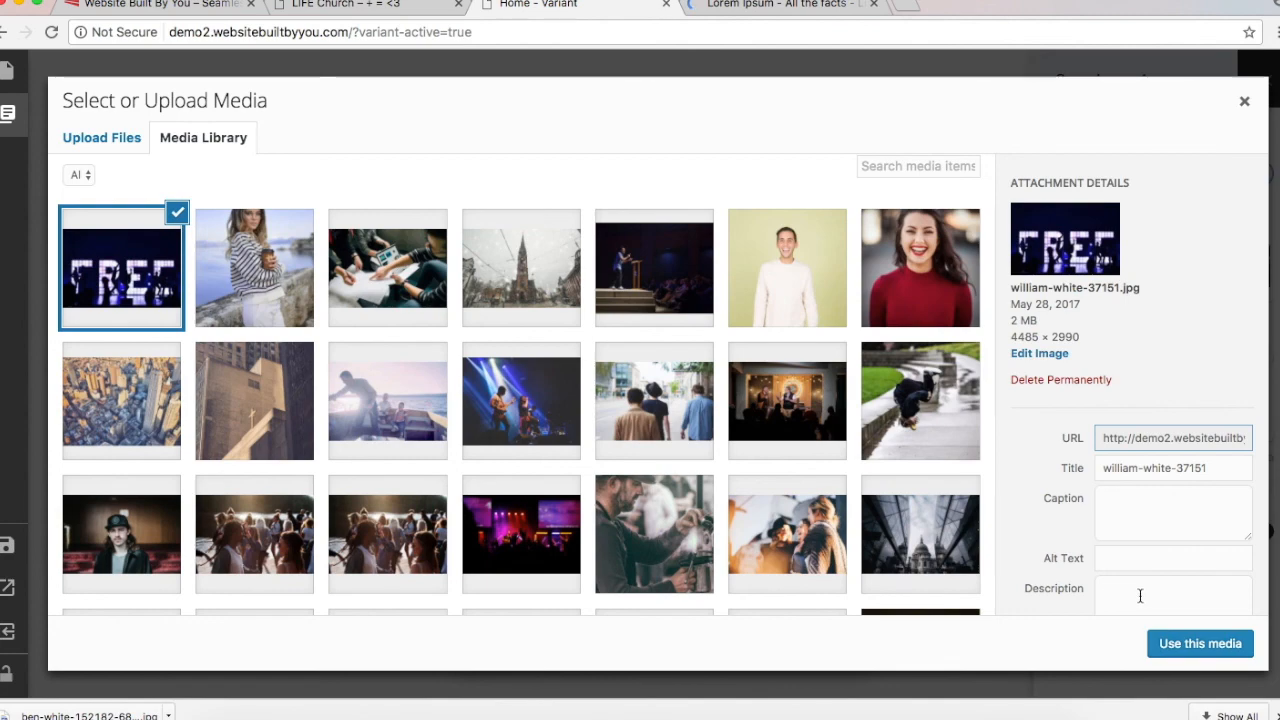
pyautogui.click(1173, 635)
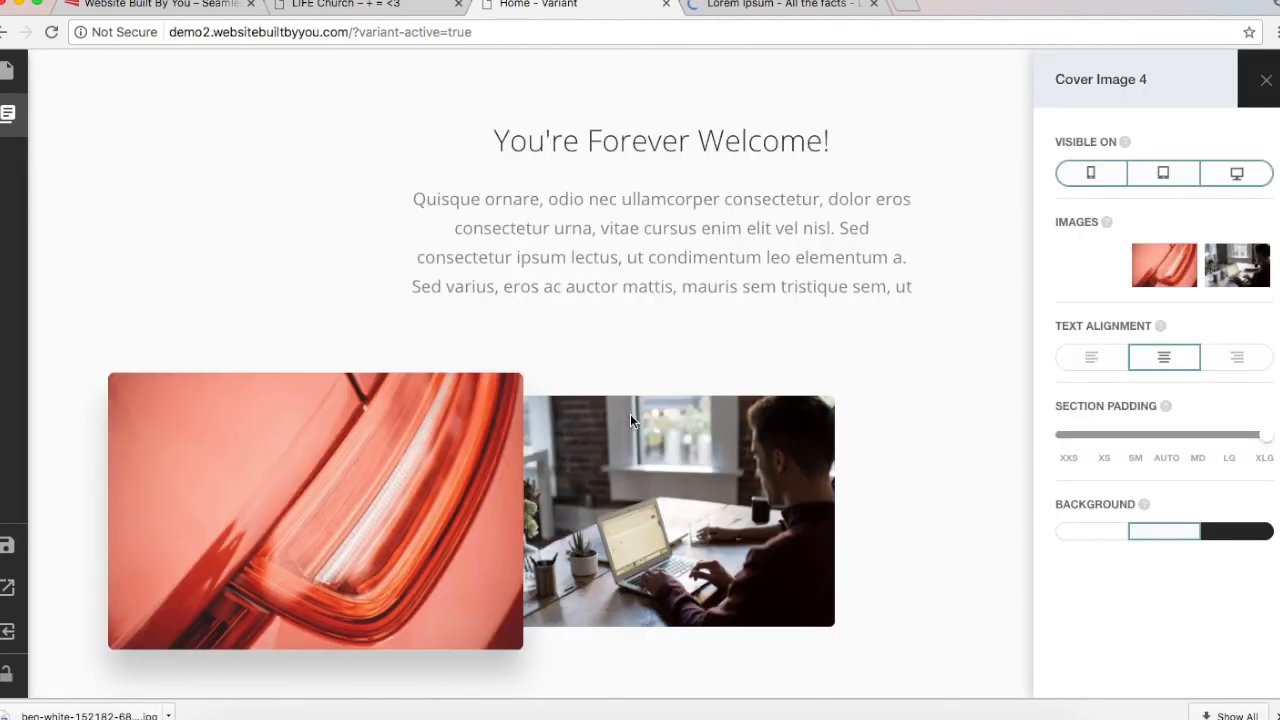
# Step: After checking the live site, set the third image to the photo of a woman in a hat
pyautogui.click(278, 12)
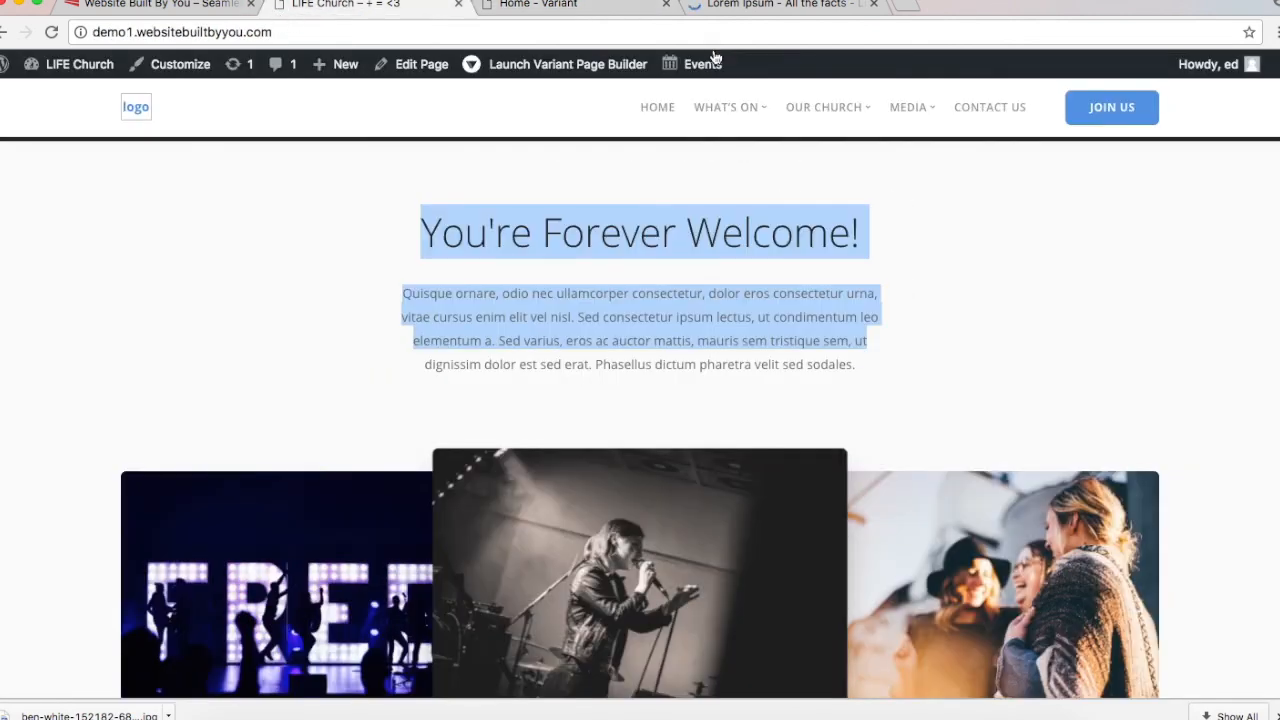
pyautogui.scroll(-2, 698, 600)
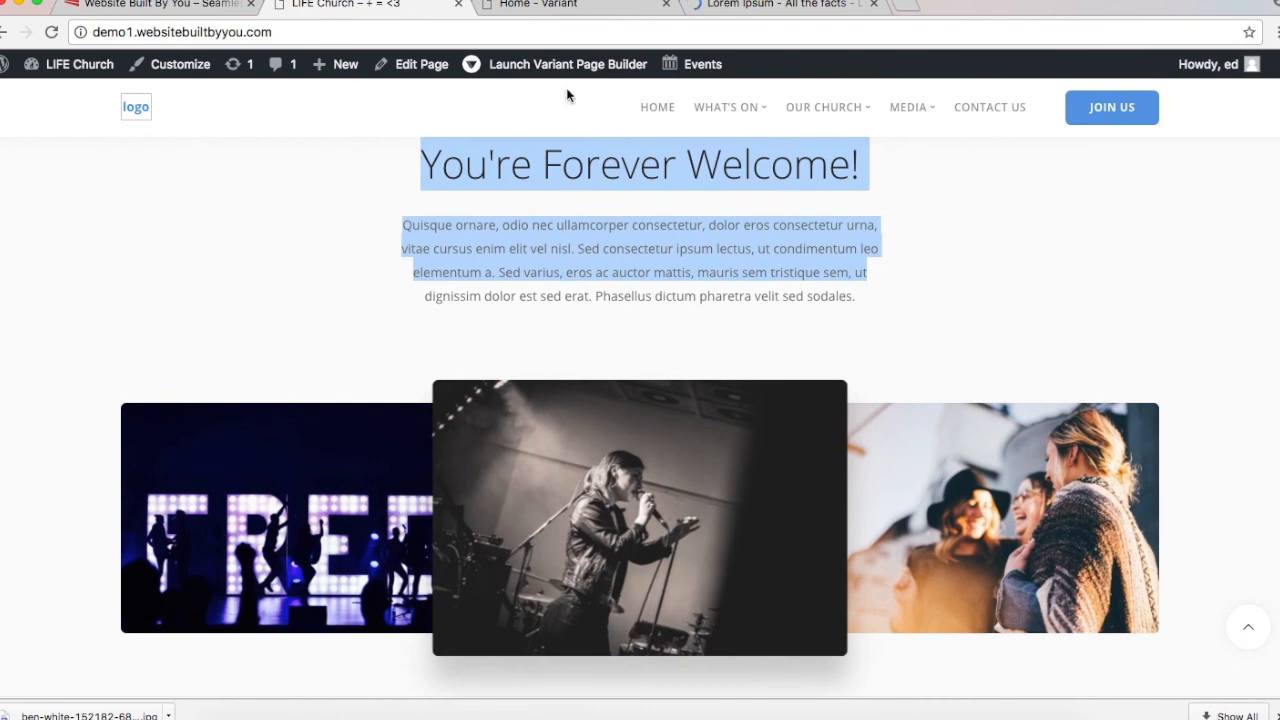
pyautogui.click(522, 12)
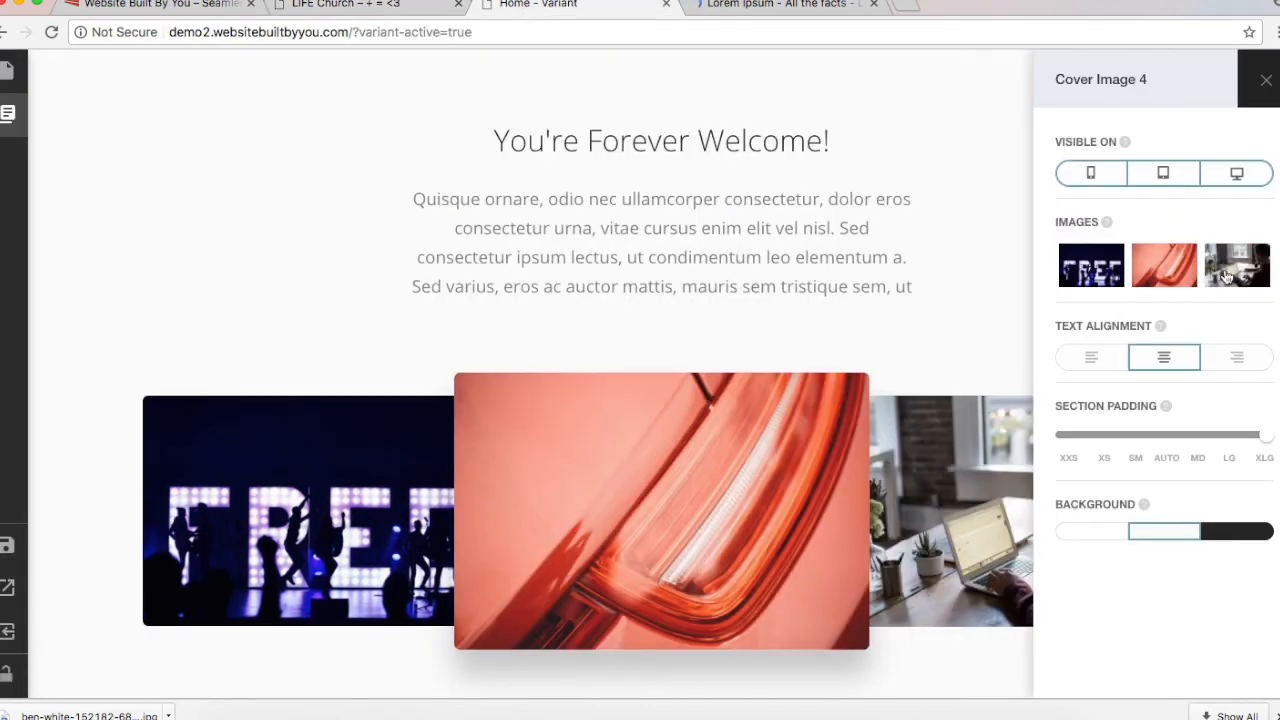
pyautogui.click(1236, 265)
pyautogui.scroll(-1, 750, 437)
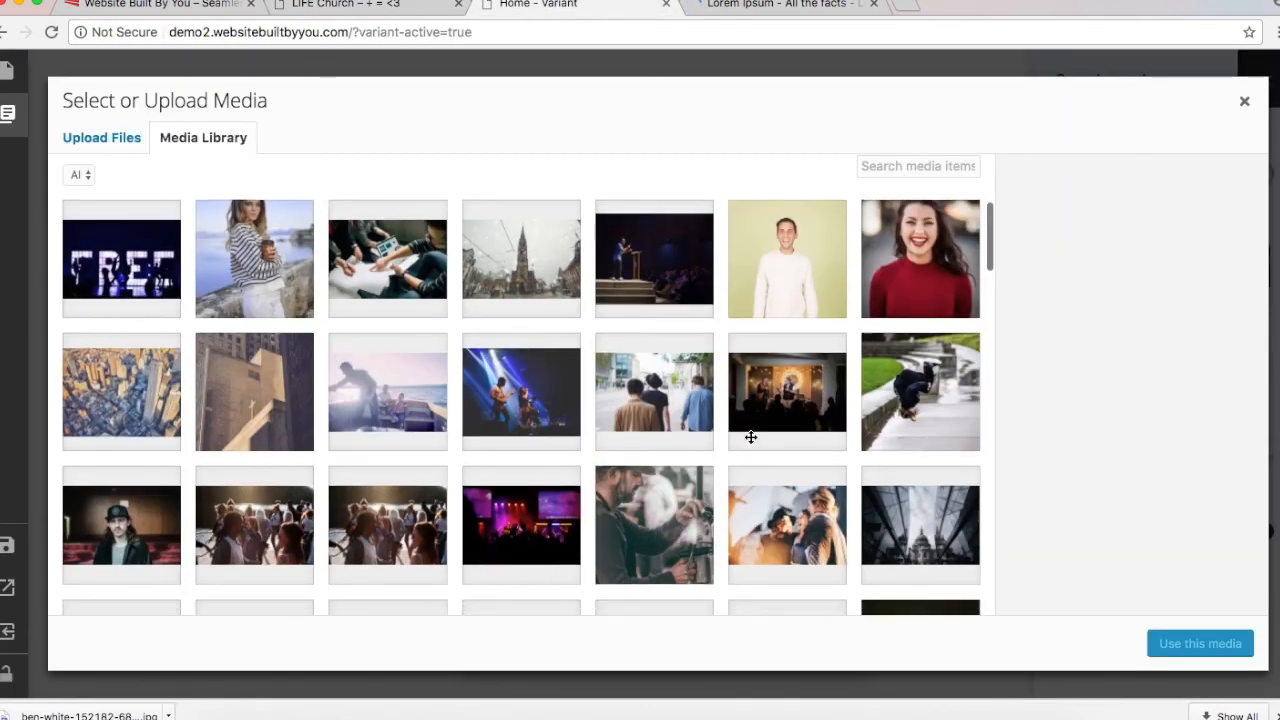
pyautogui.scroll(-2, 750, 437)
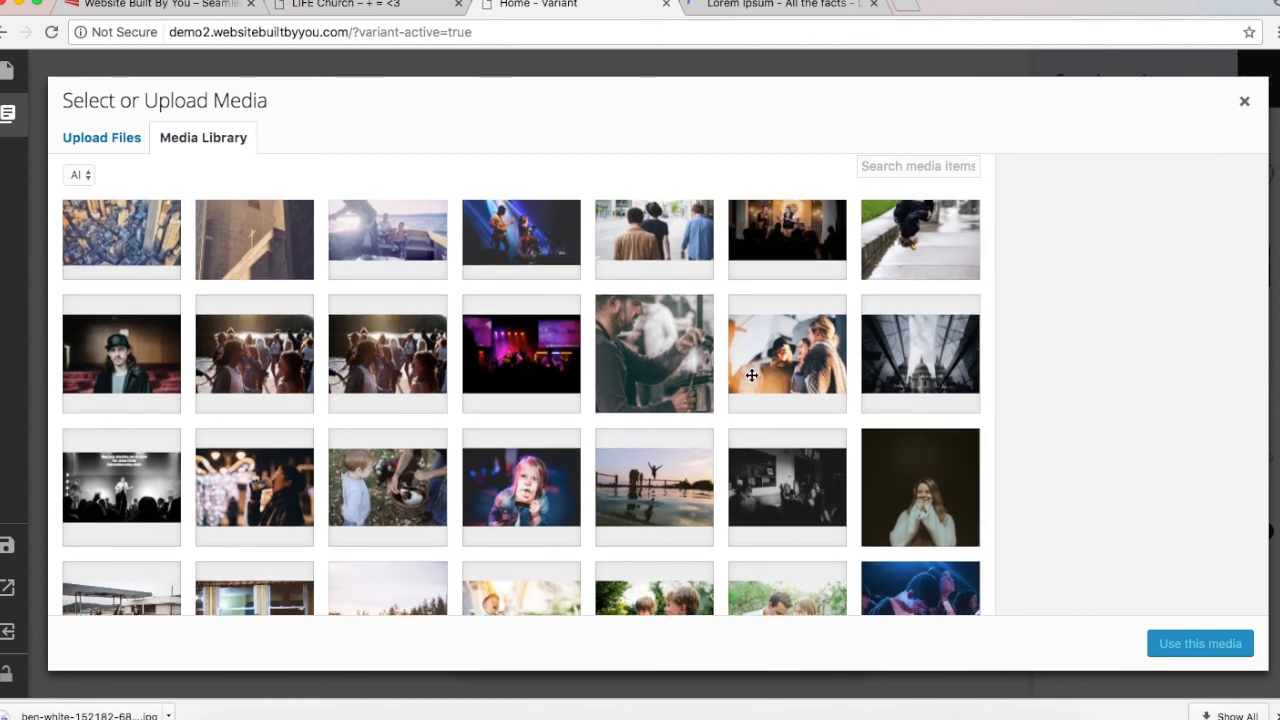
pyautogui.click(752, 375)
pyautogui.click(1200, 645)
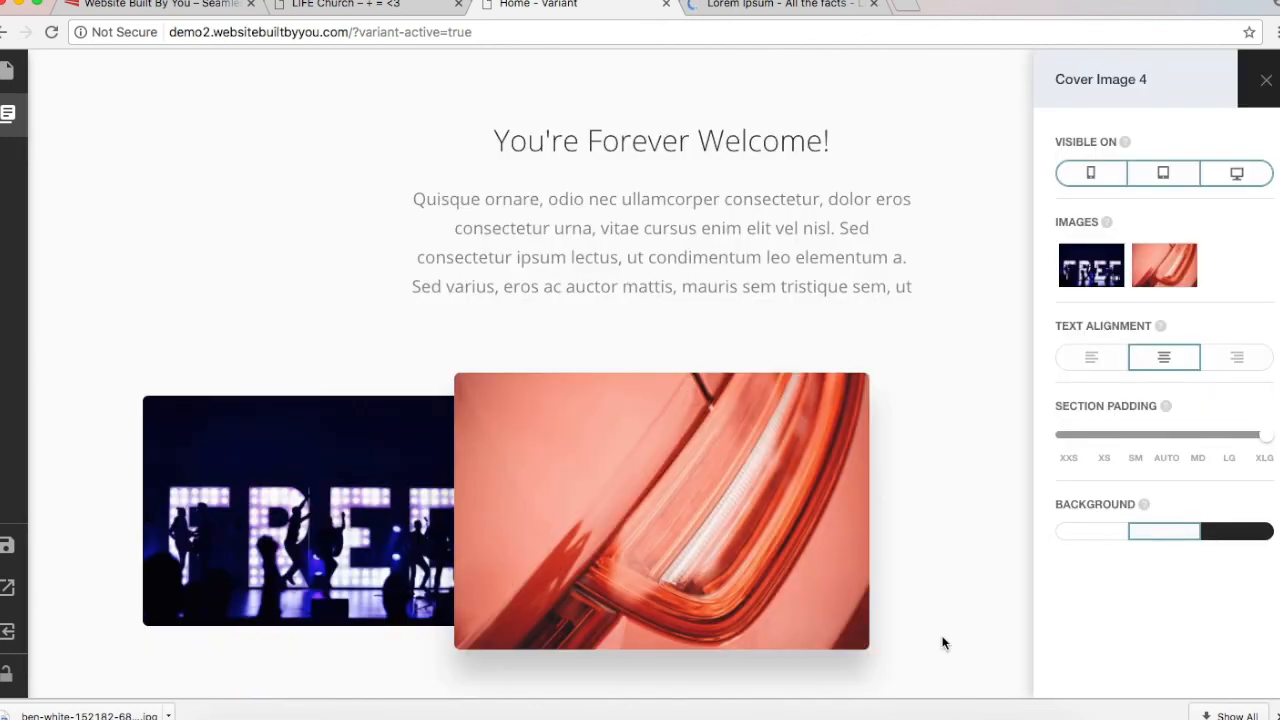
# Step: Swap the middle image for the speaker-at-a-podium photo, then view the LIFE Church circle section
pyautogui.click(1166, 278)
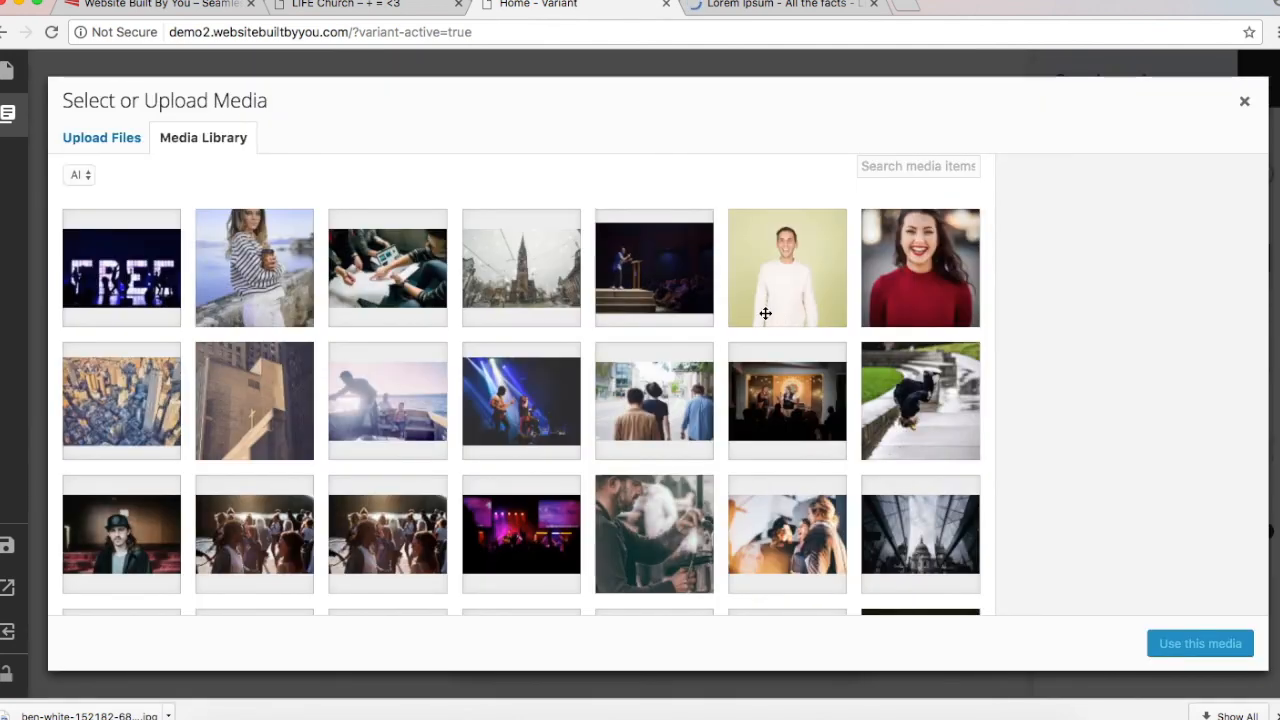
pyautogui.click(676, 278)
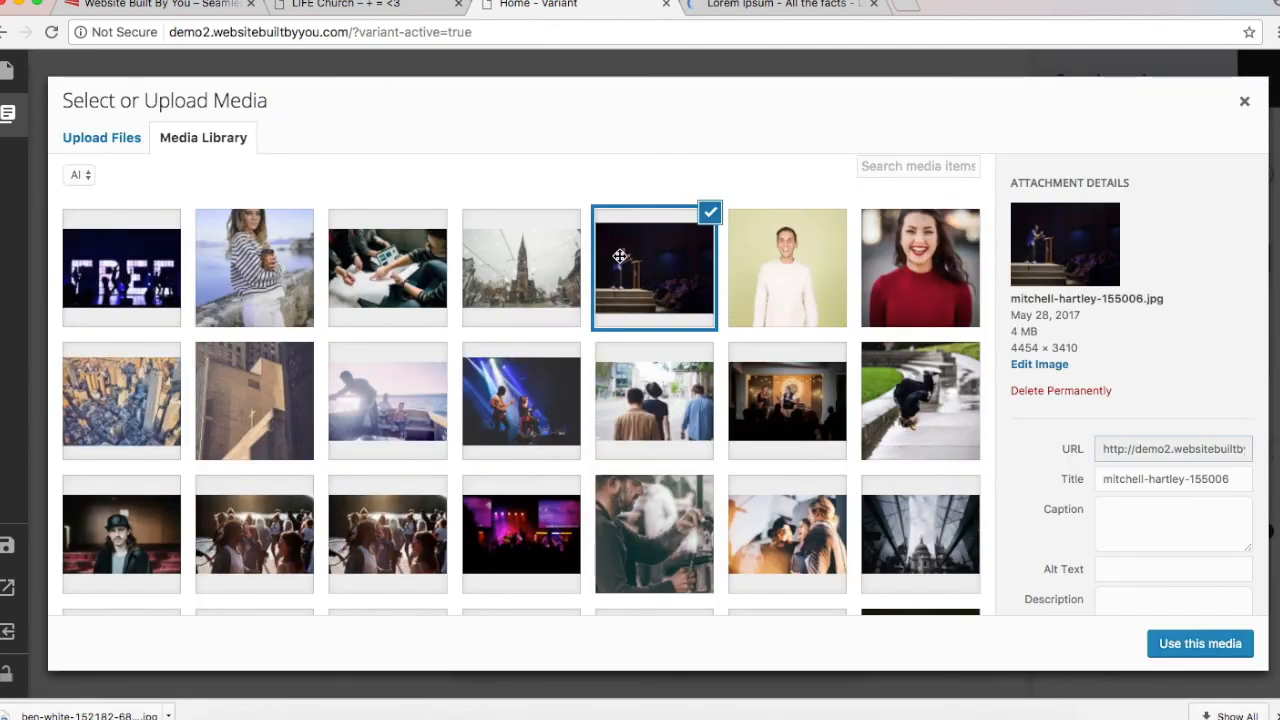
pyautogui.click(1200, 645)
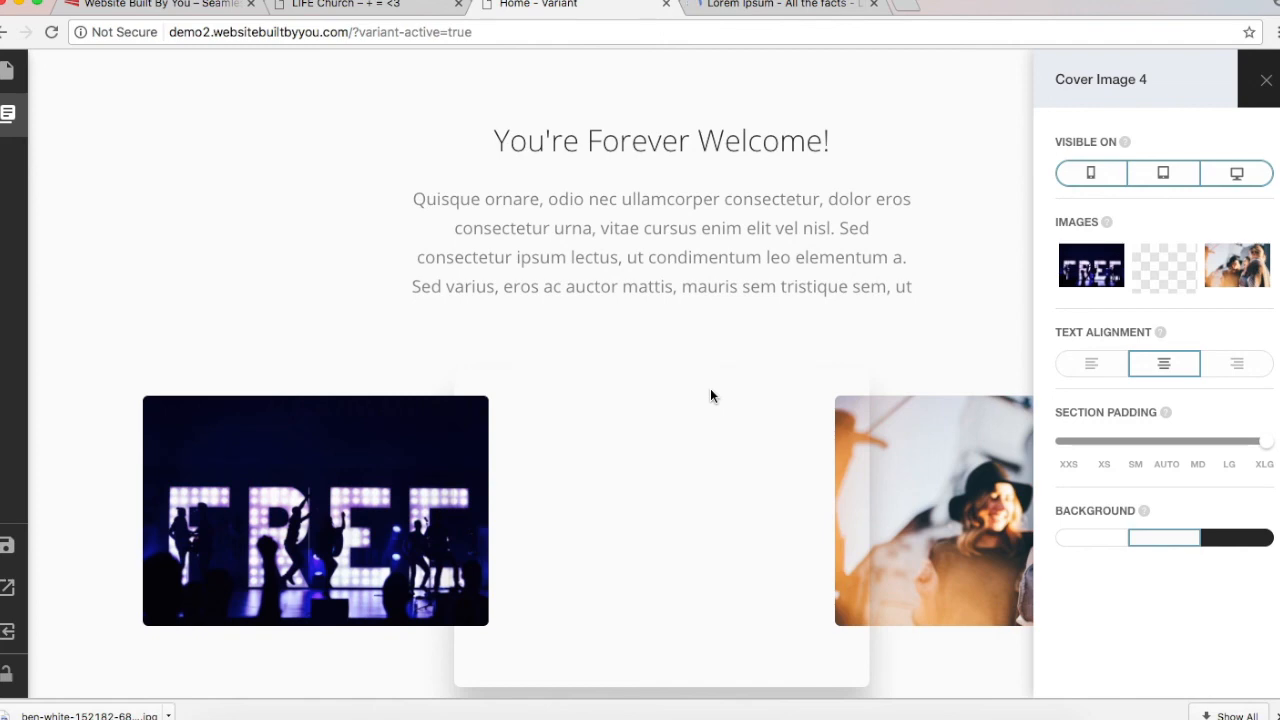
pyautogui.scroll(-2, 710, 396)
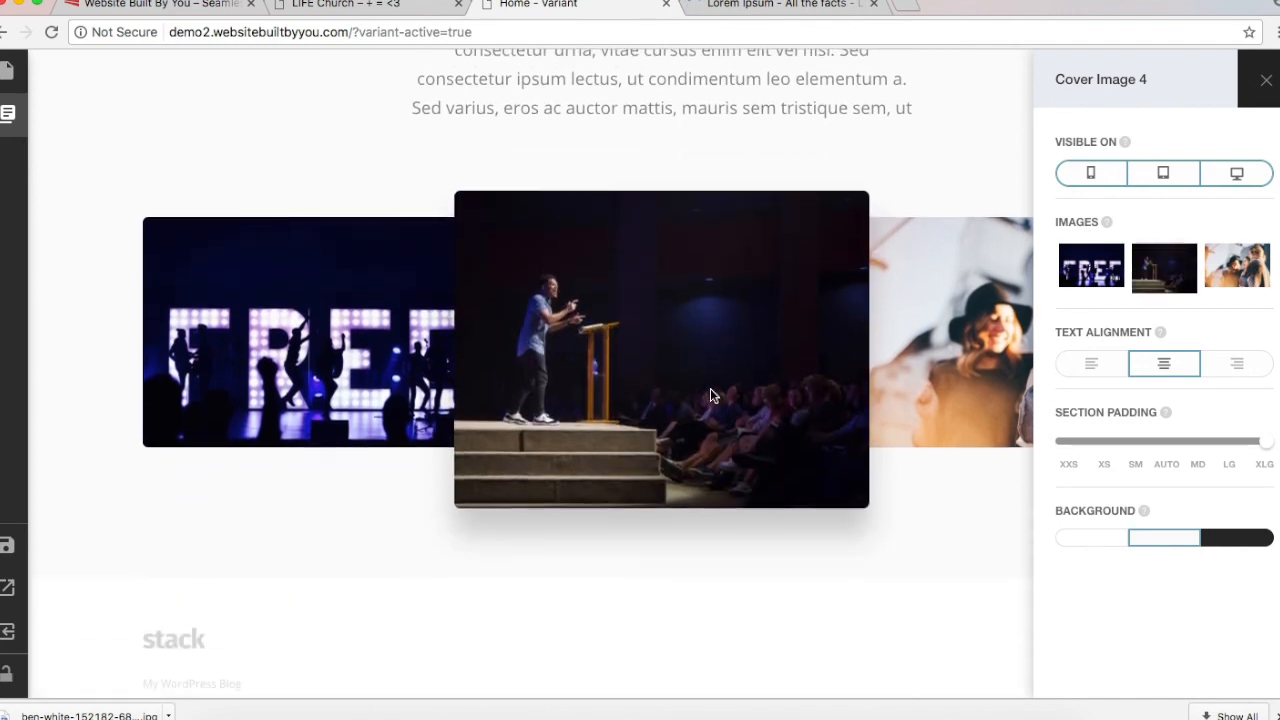
pyautogui.scroll(5, 710, 396)
pyautogui.scroll(-3, 710, 396)
pyautogui.scroll(2, 710, 396)
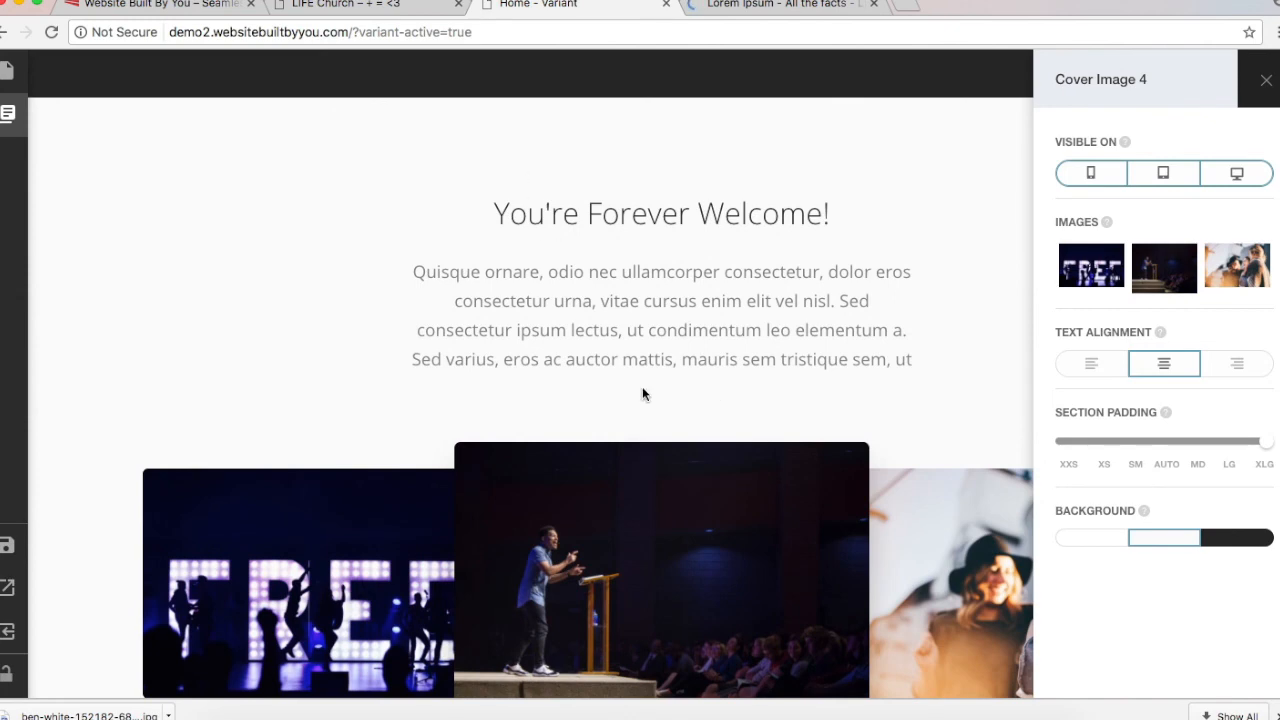
pyautogui.scroll(-3, 642, 390)
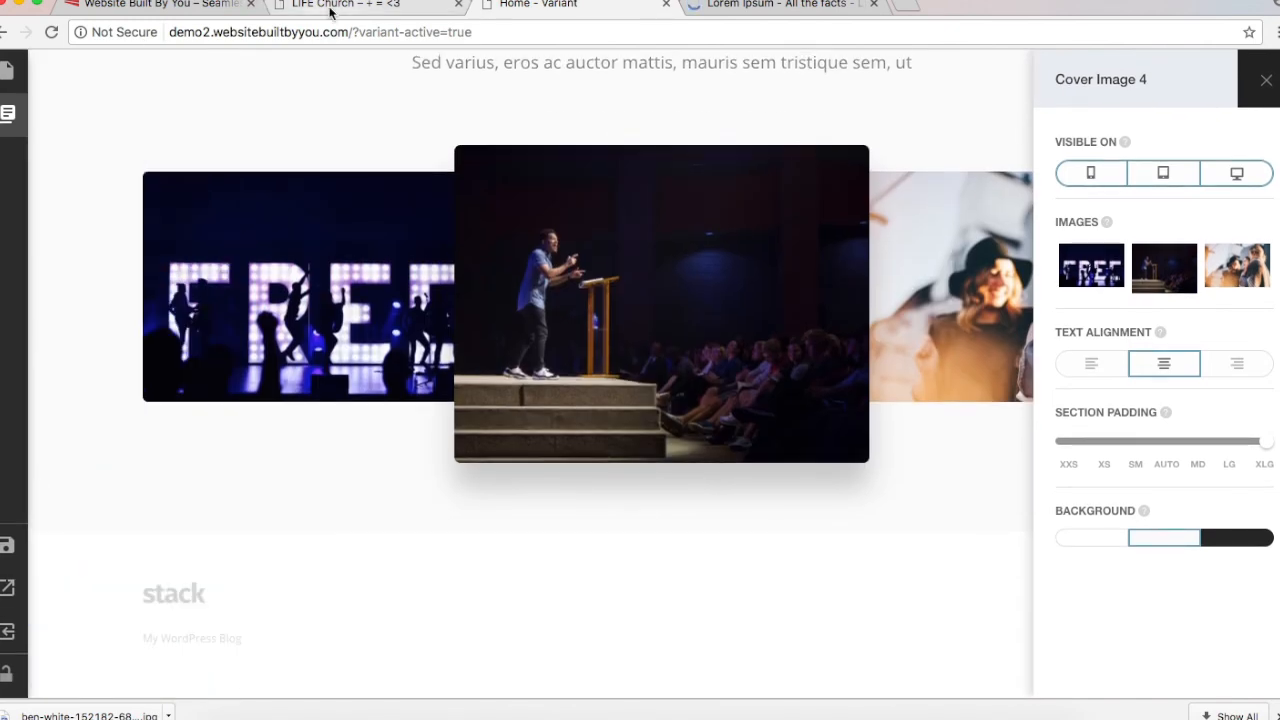
pyautogui.click(330, 10)
pyautogui.scroll(-5, 404, 576)
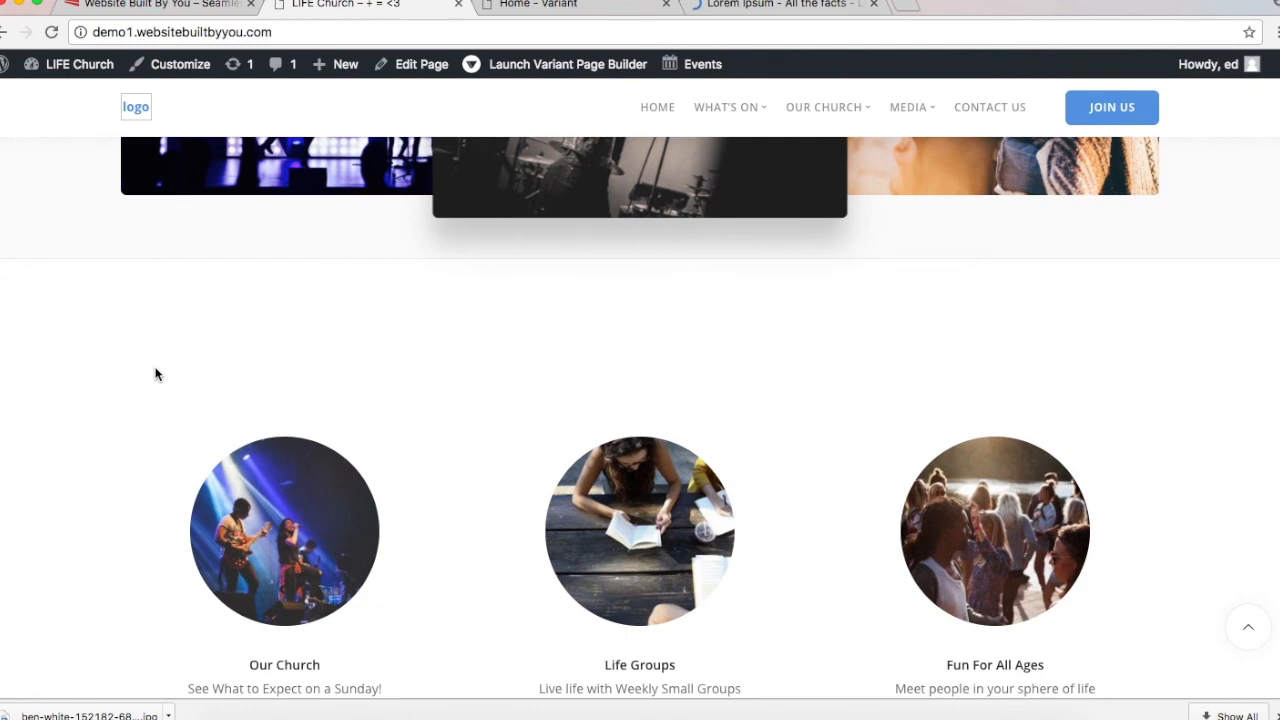
# Step: Add the Team 1 block from the Team category below the welcome section, showing six circular photos
pyautogui.scroll(-3, 155, 374)
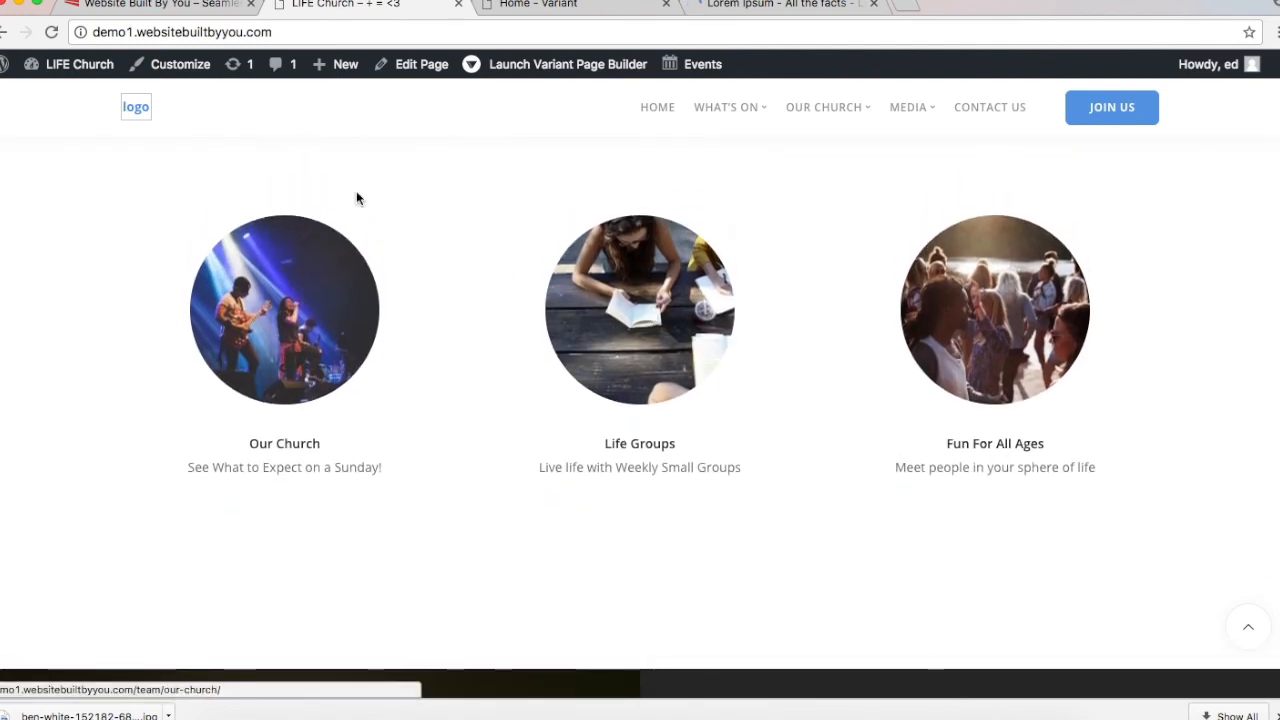
pyautogui.click(561, 14)
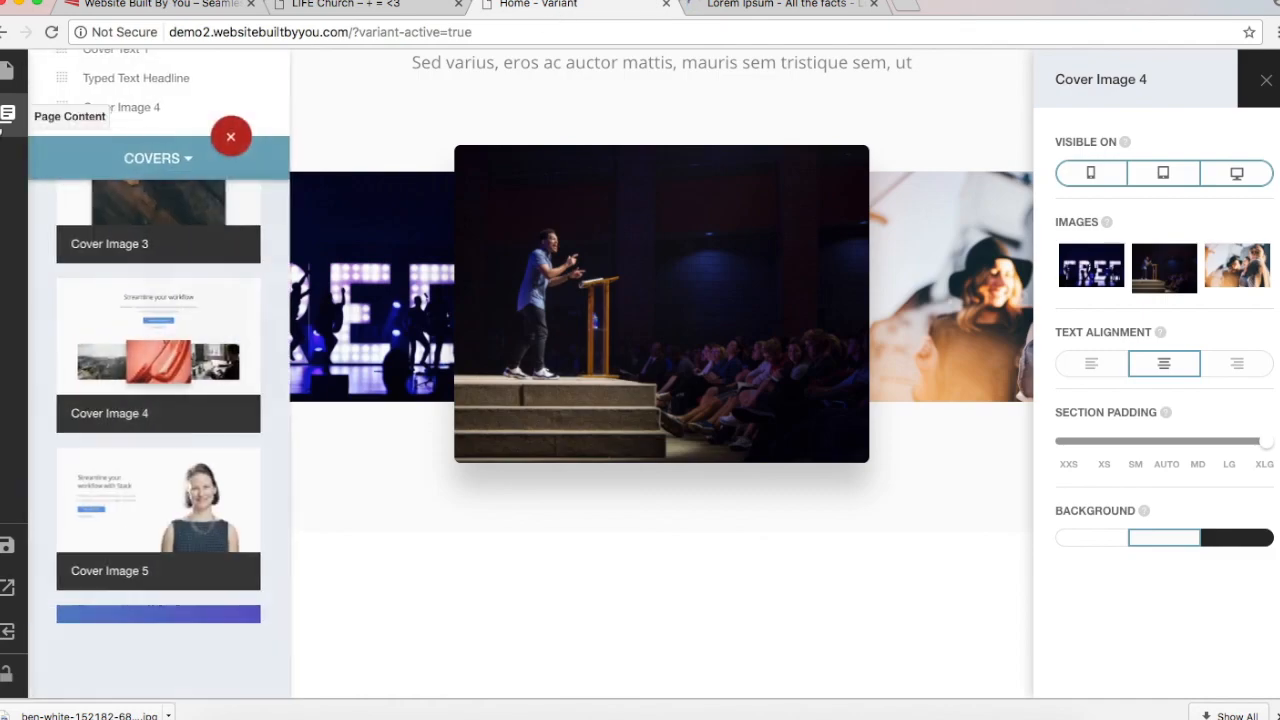
pyautogui.click(139, 161)
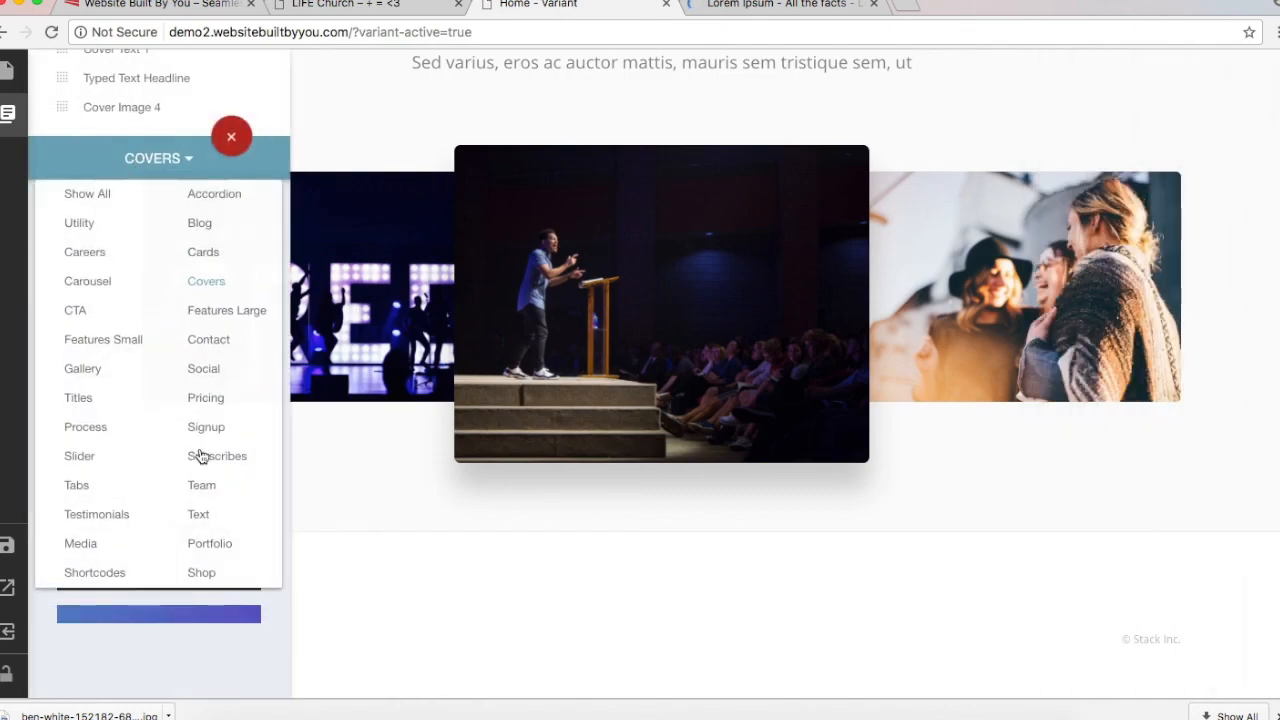
pyautogui.click(202, 487)
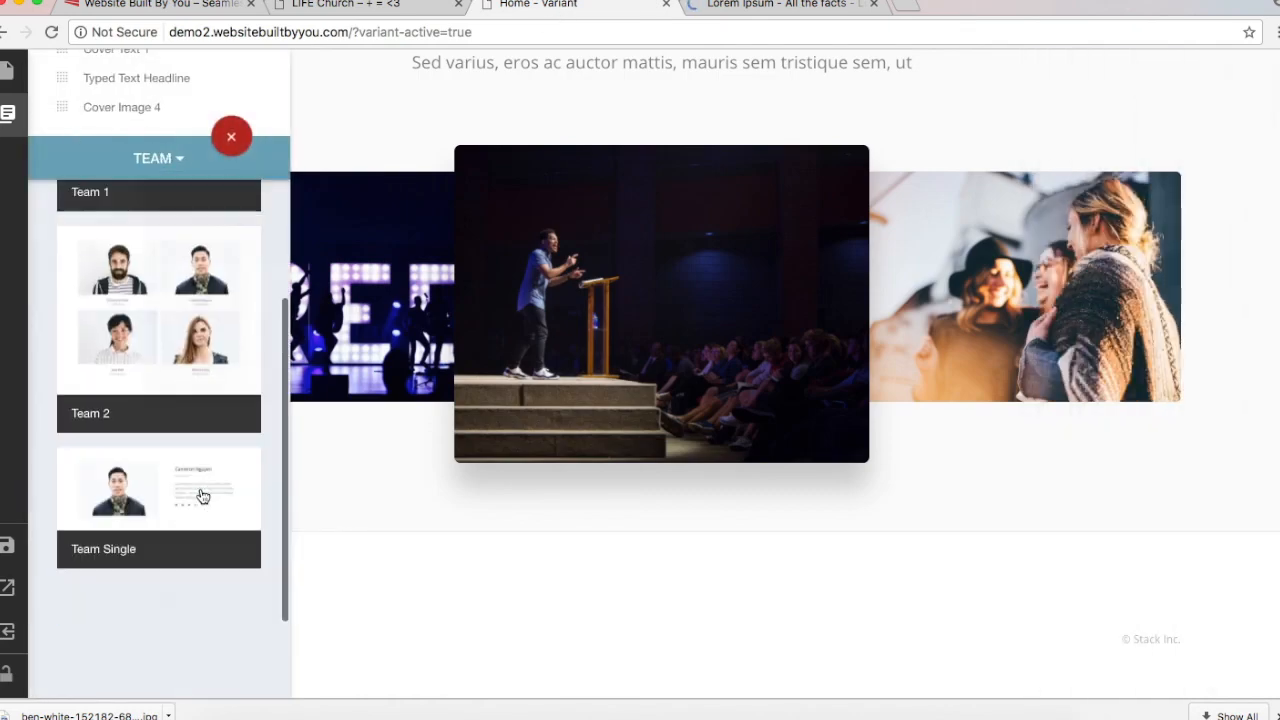
pyautogui.scroll(3, 178, 275)
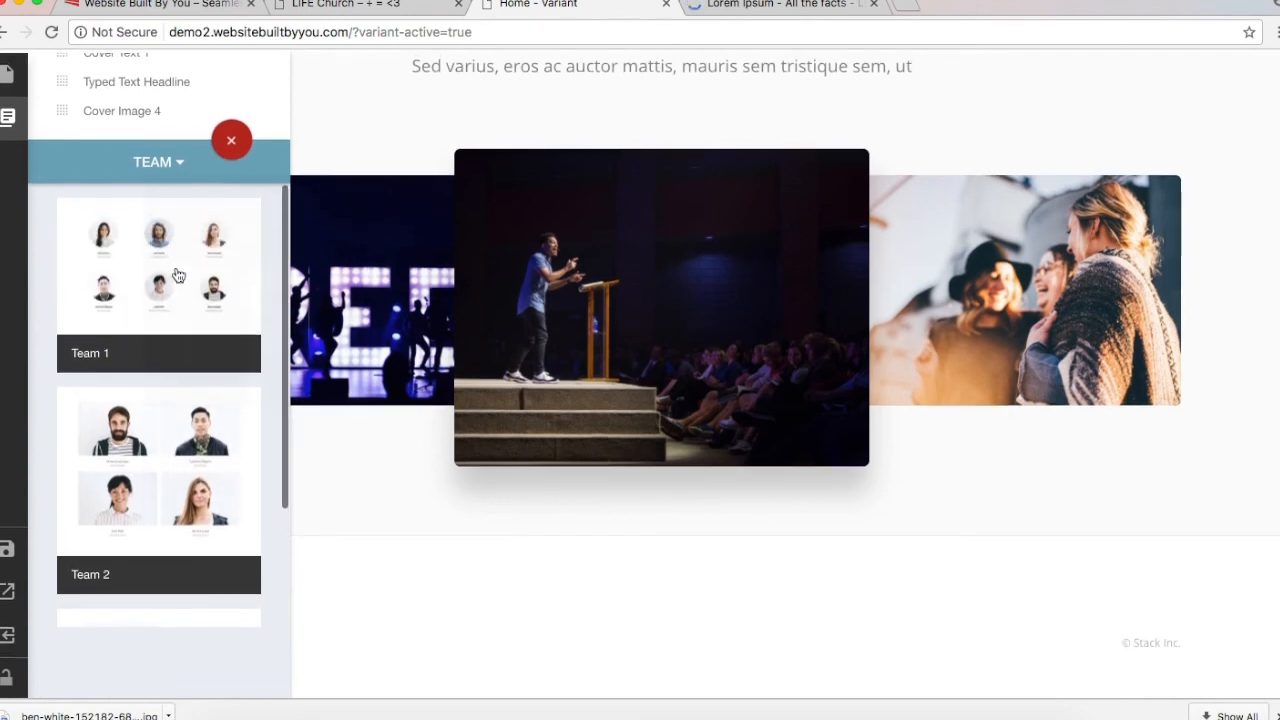
pyautogui.click(178, 275)
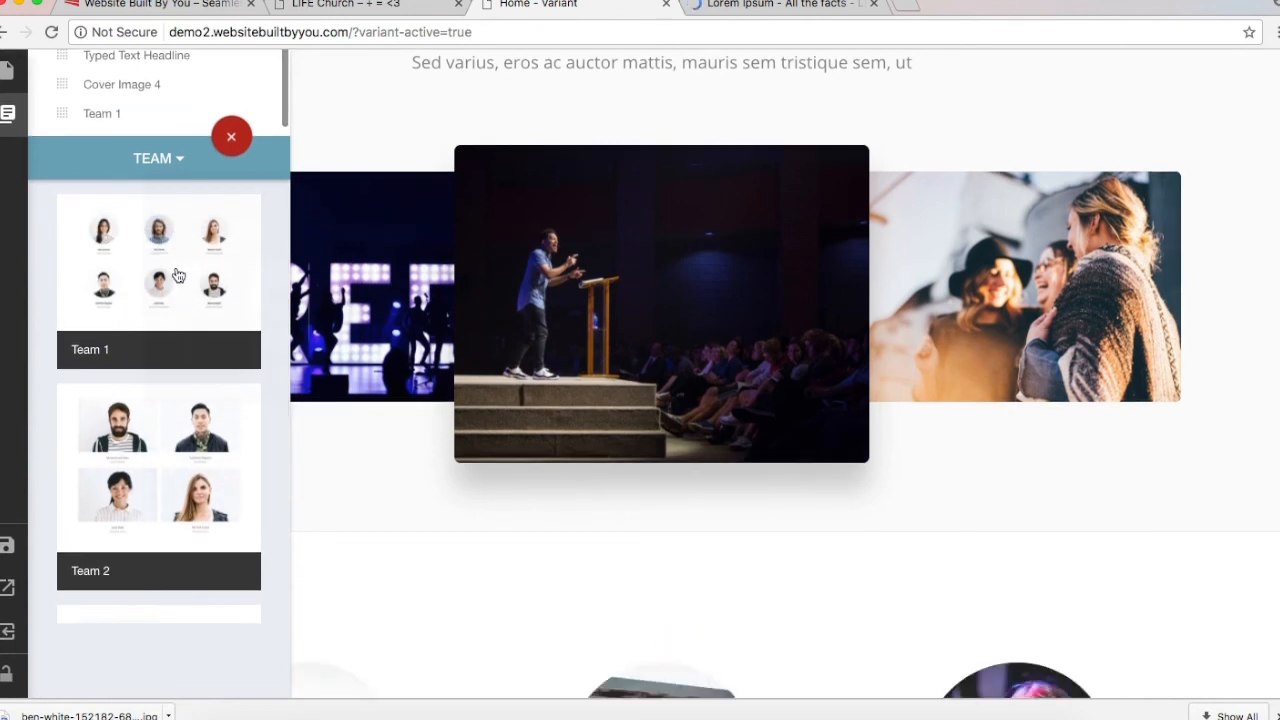
pyautogui.scroll(-6, 534, 529)
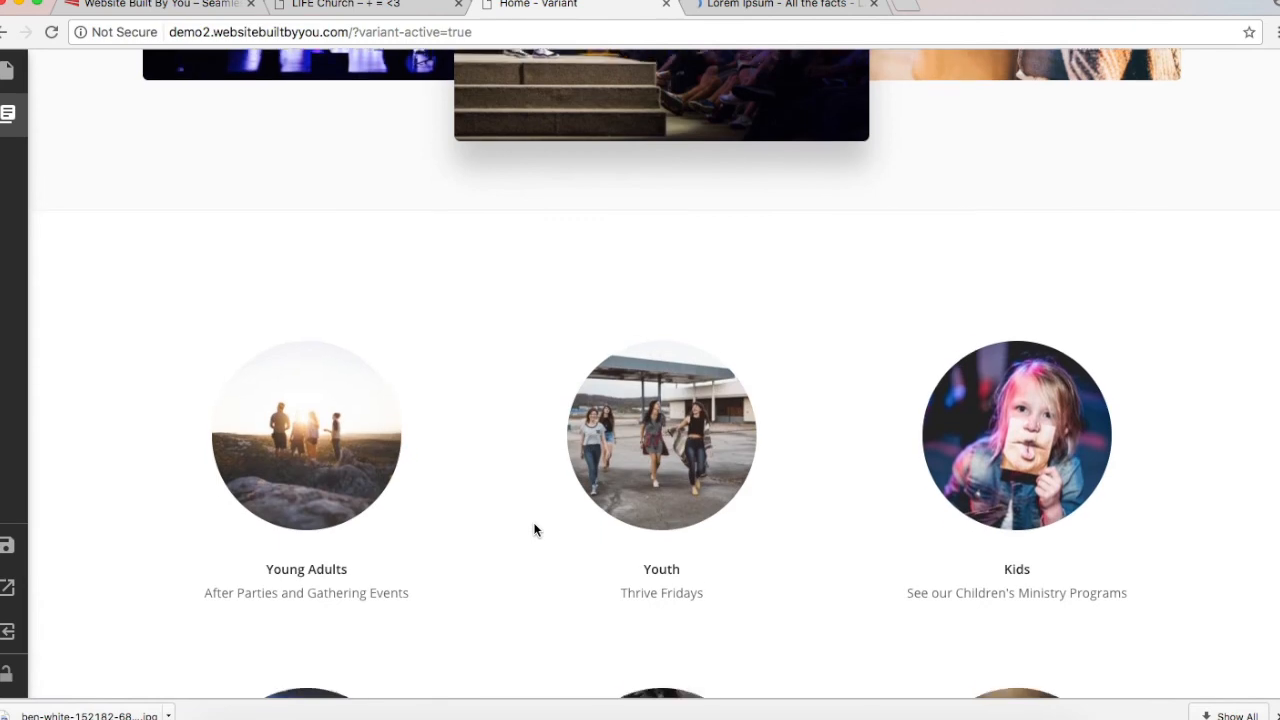
pyautogui.scroll(-5, 534, 529)
pyautogui.scroll(8, 534, 529)
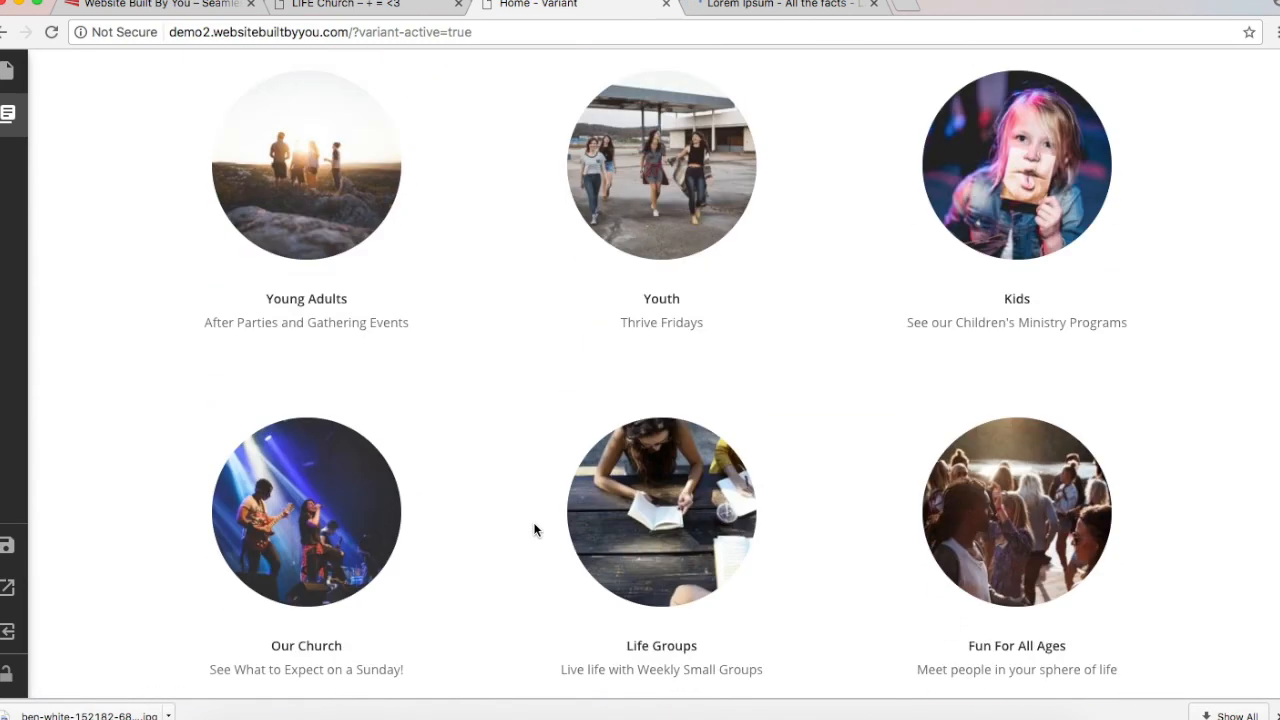
pyautogui.scroll(-1, 534, 529)
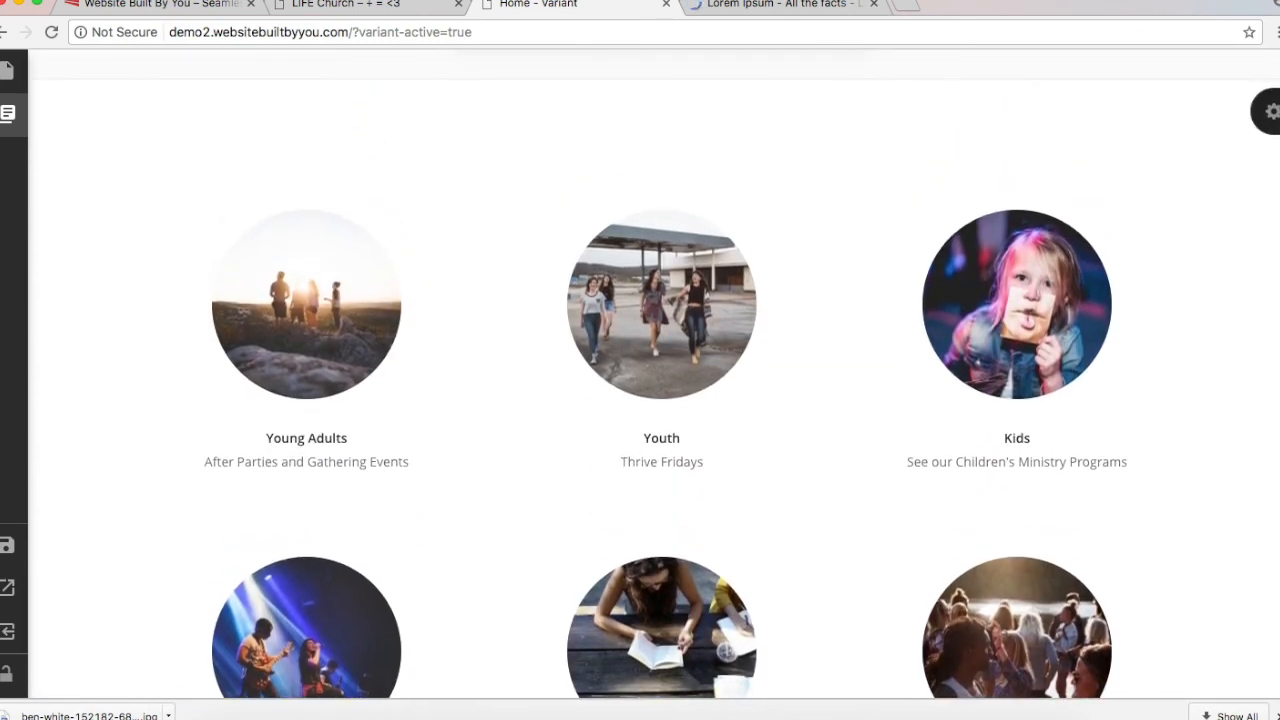
# Step: Set the Team block to the Church Week category with 3 items shown
pyautogui.click(1271, 112)
pyautogui.click(1071, 630)
pyautogui.scroll(-5, 1189, 457)
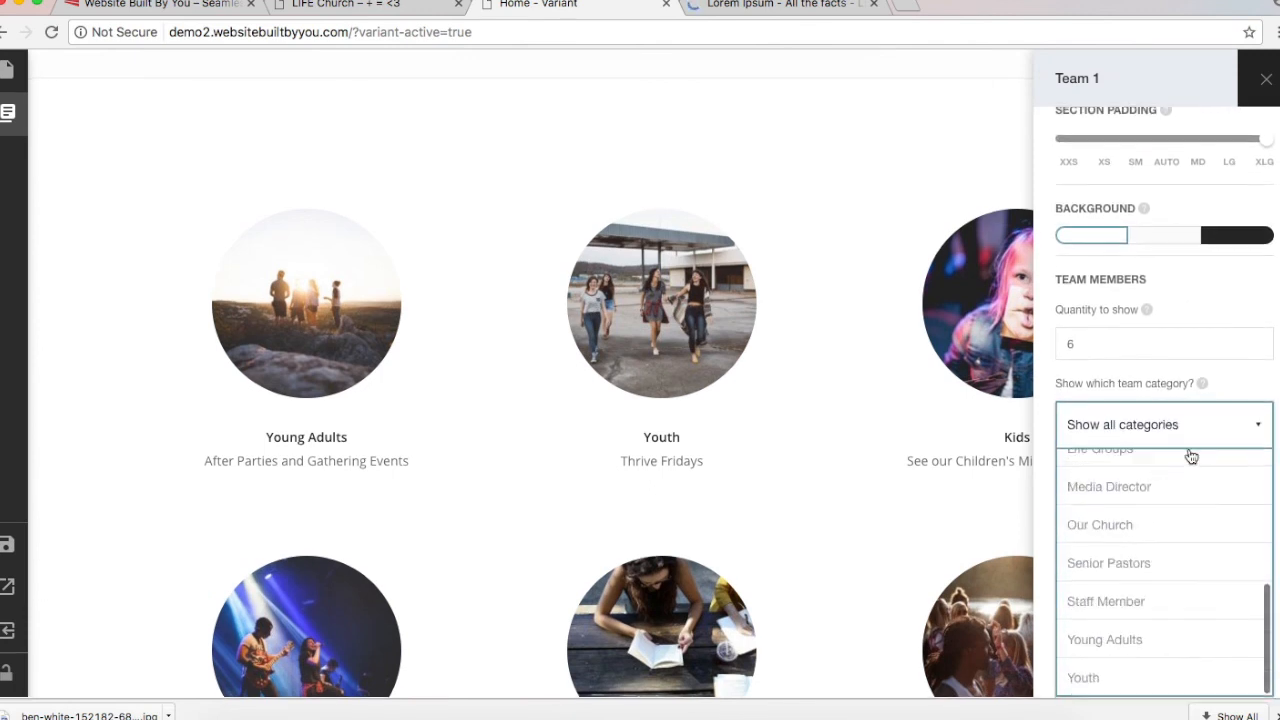
pyautogui.scroll(3, 1190, 508)
pyautogui.scroll(5, 1191, 509)
pyautogui.scroll(-1, 1191, 509)
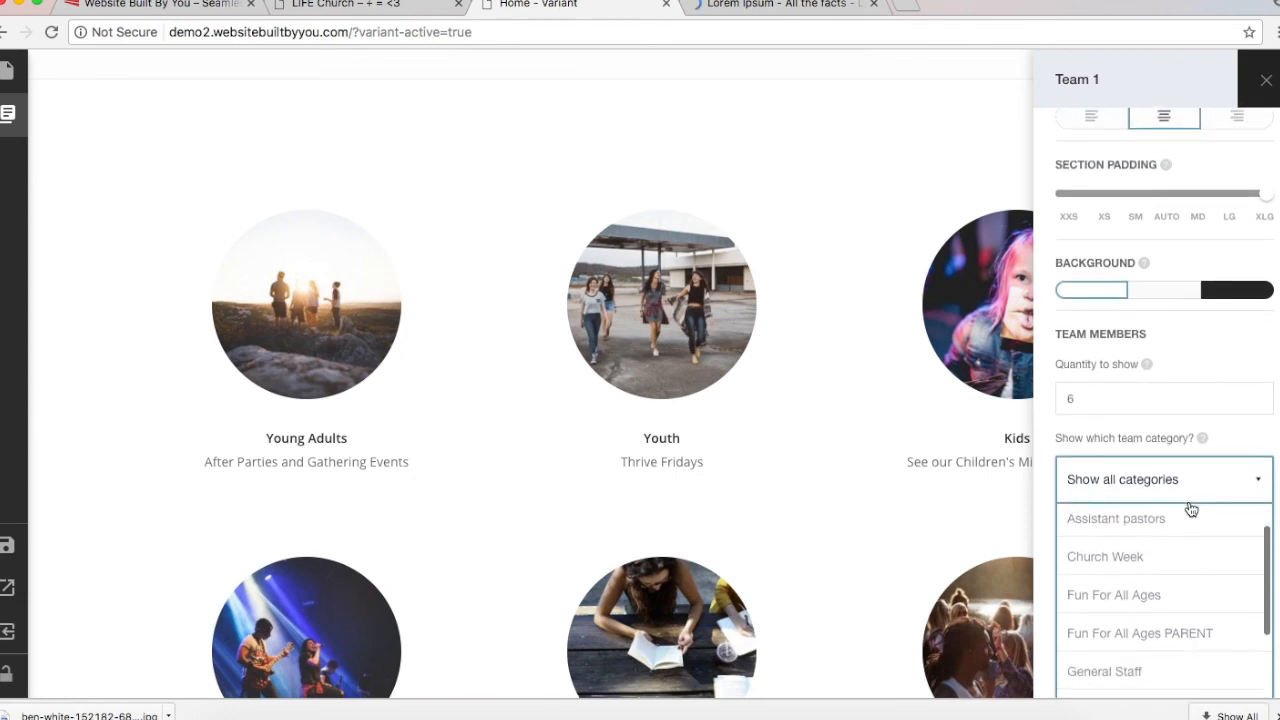
pyautogui.click(1152, 572)
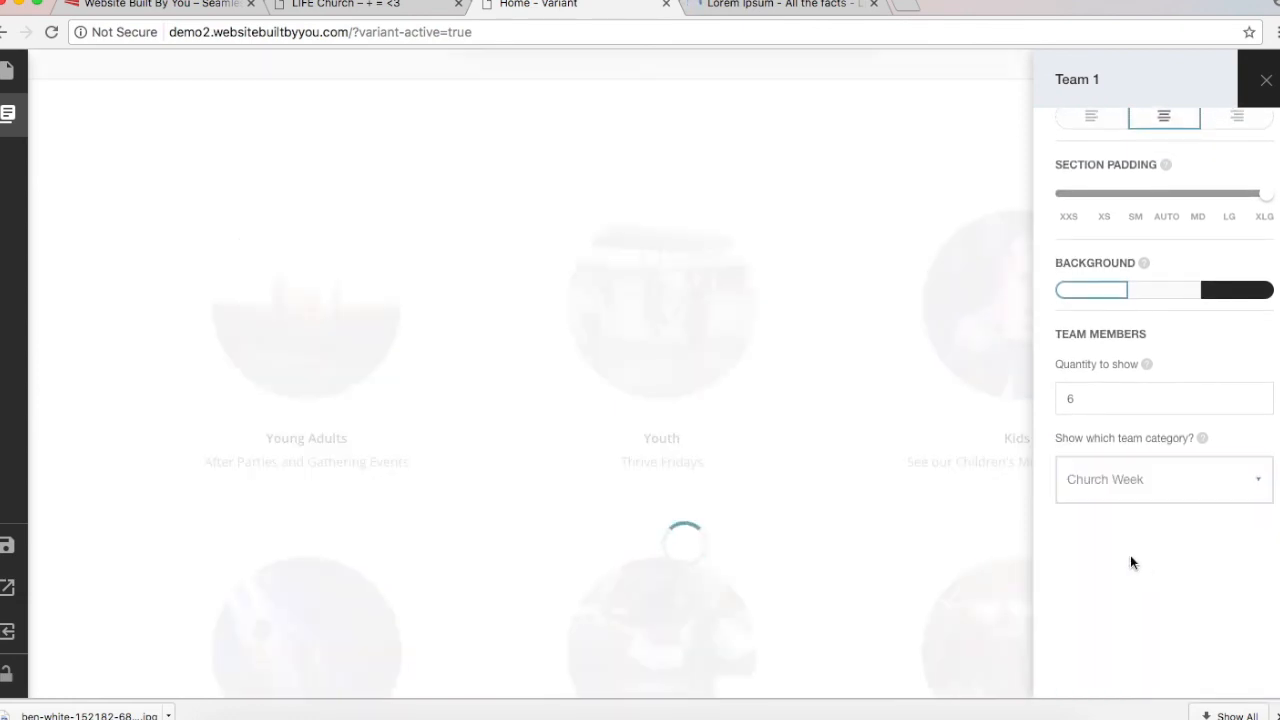
pyautogui.click(1104, 401)
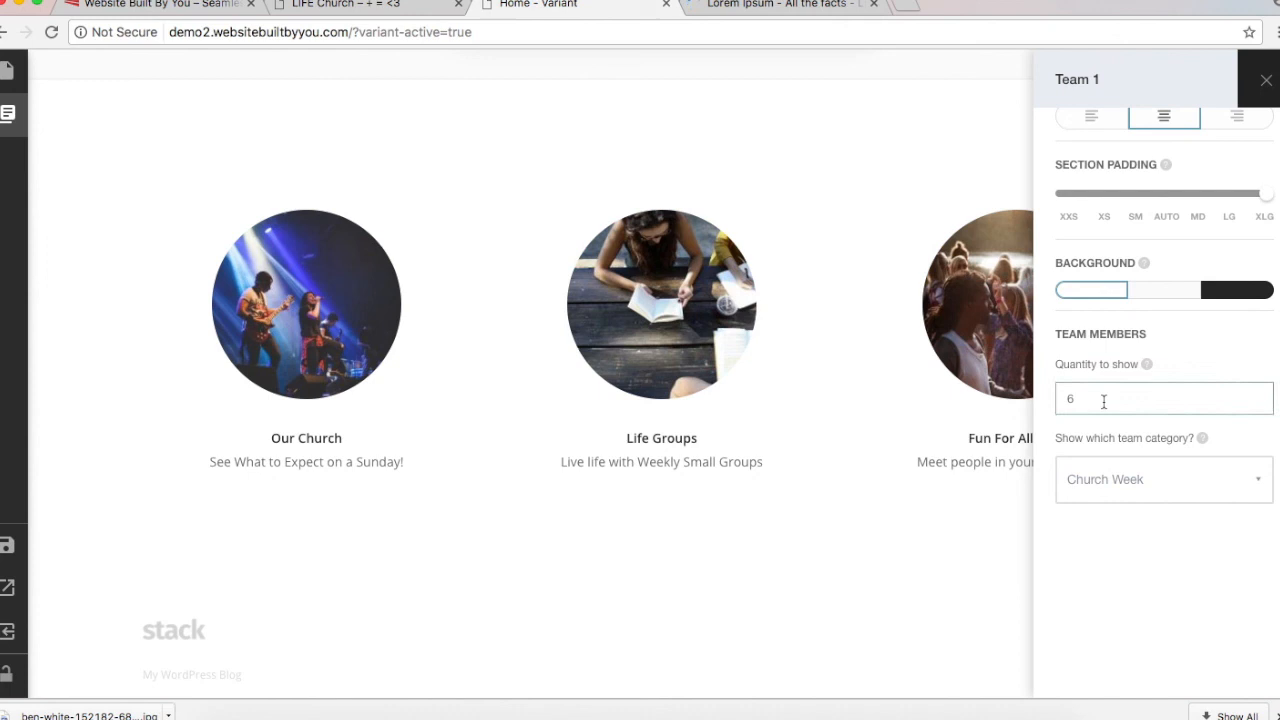
pyautogui.press('BackSpace')
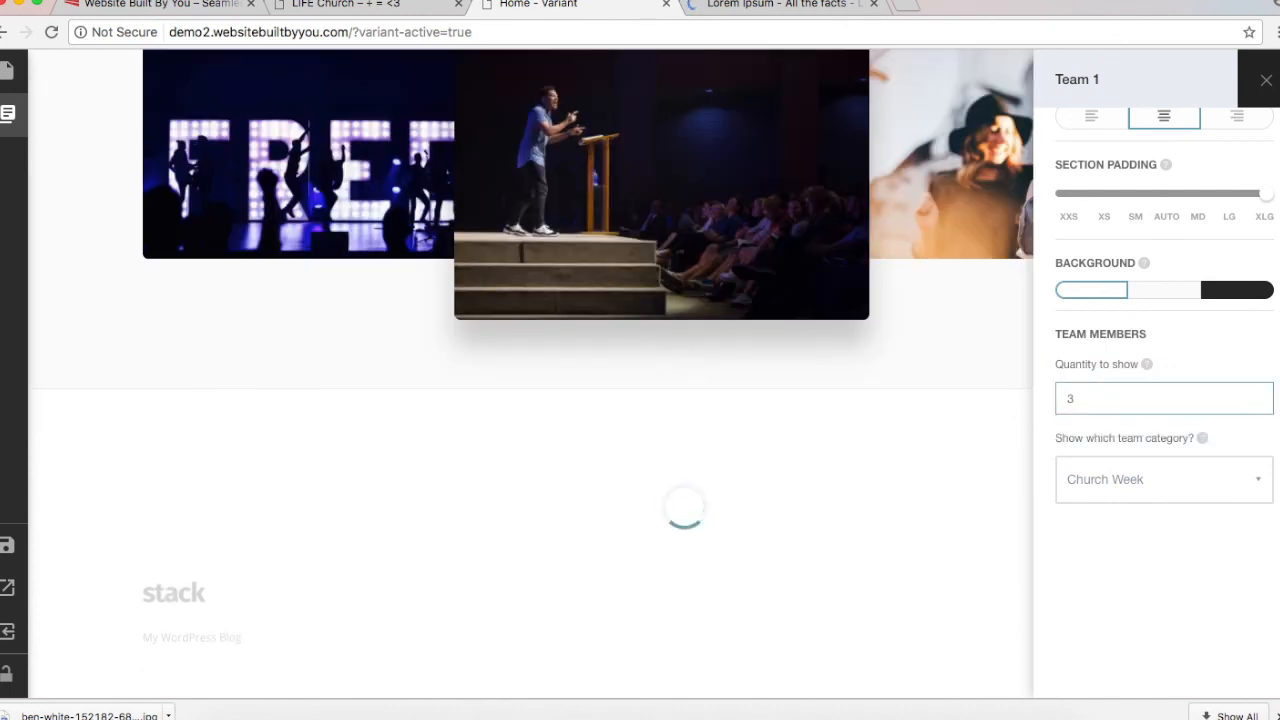
pyautogui.click(838, 436)
# Step: Compare the three-item Team section against the LIFE Church reference site
pyautogui.scroll(-5, 838, 436)
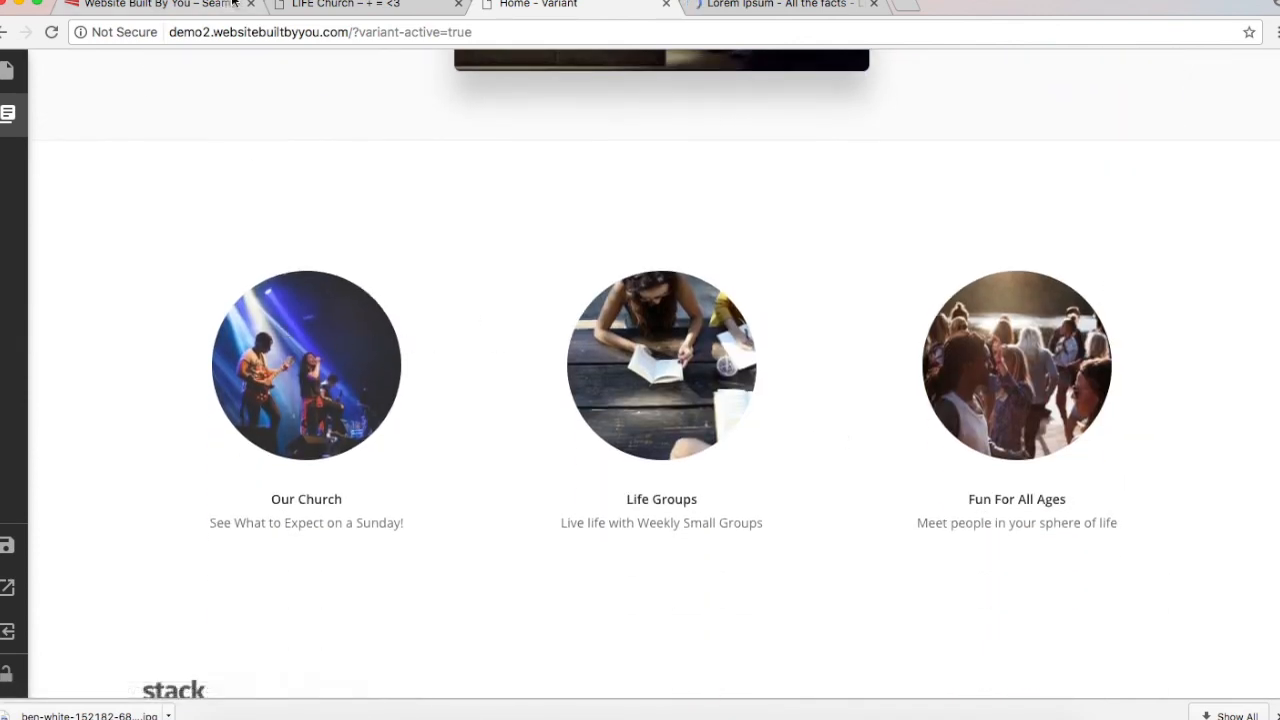
pyautogui.click(340, 3)
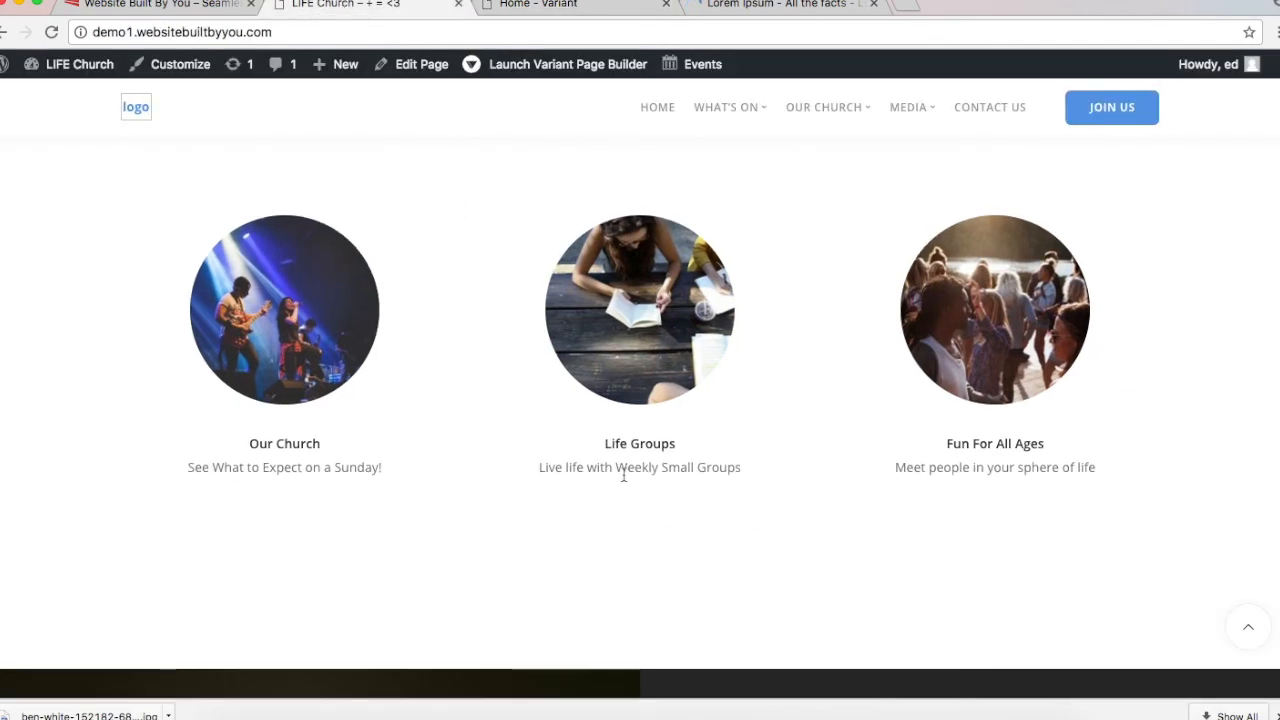
pyautogui.scroll(5, 623, 474)
pyautogui.scroll(6, 623, 474)
pyautogui.scroll(-7, 623, 474)
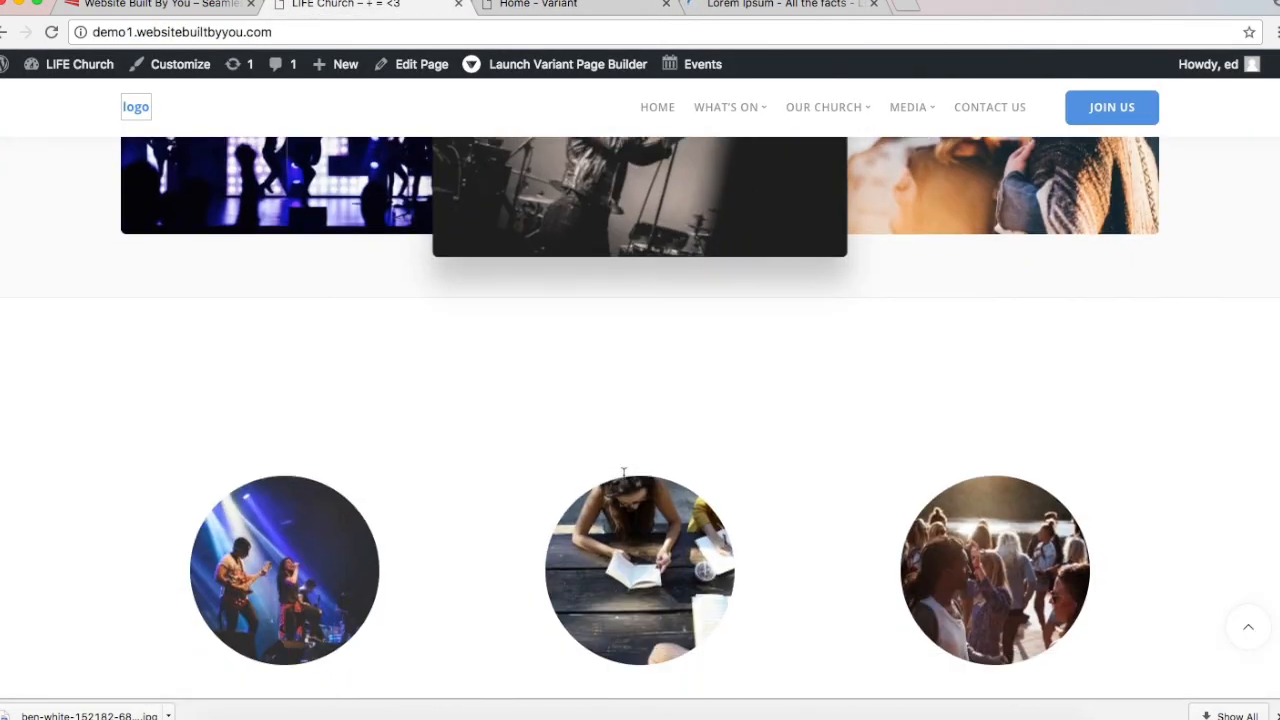
pyautogui.click(528, 6)
pyautogui.scroll(-1, 934, 412)
pyautogui.scroll(1, 934, 412)
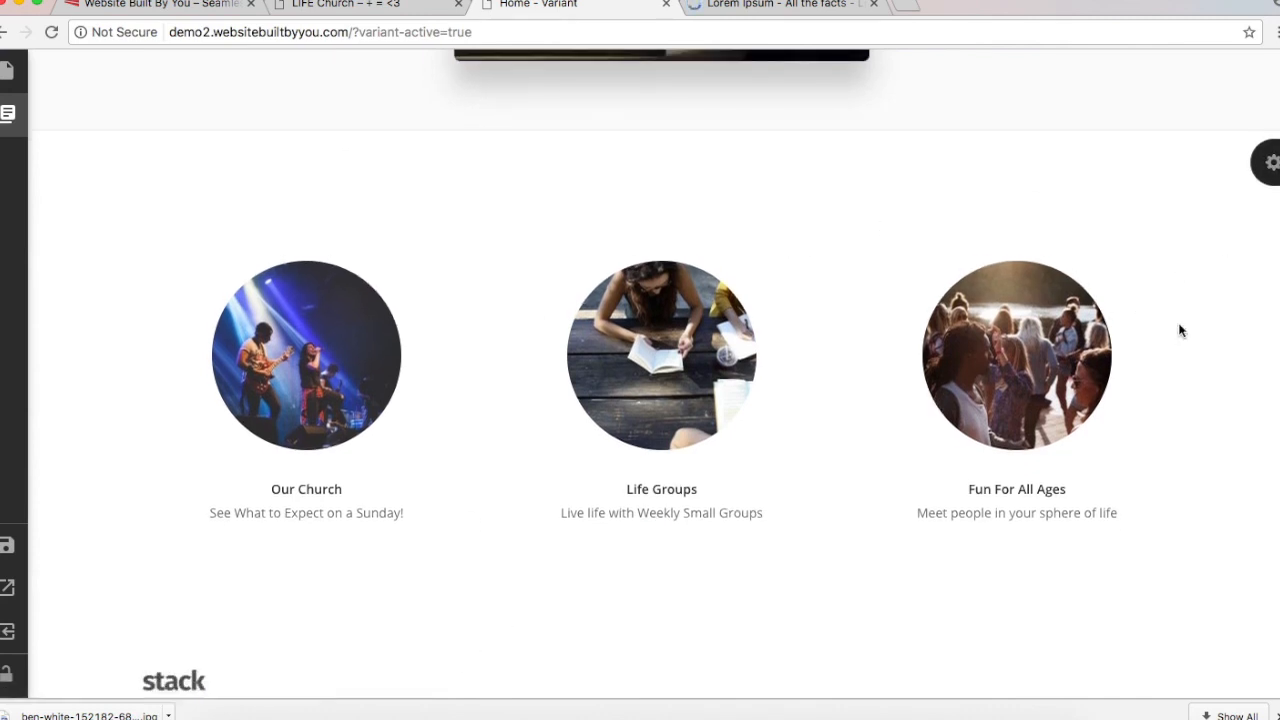
# Step: Try different padding values and light grey, dark and white backgrounds for the Team section
pyautogui.click(1268, 163)
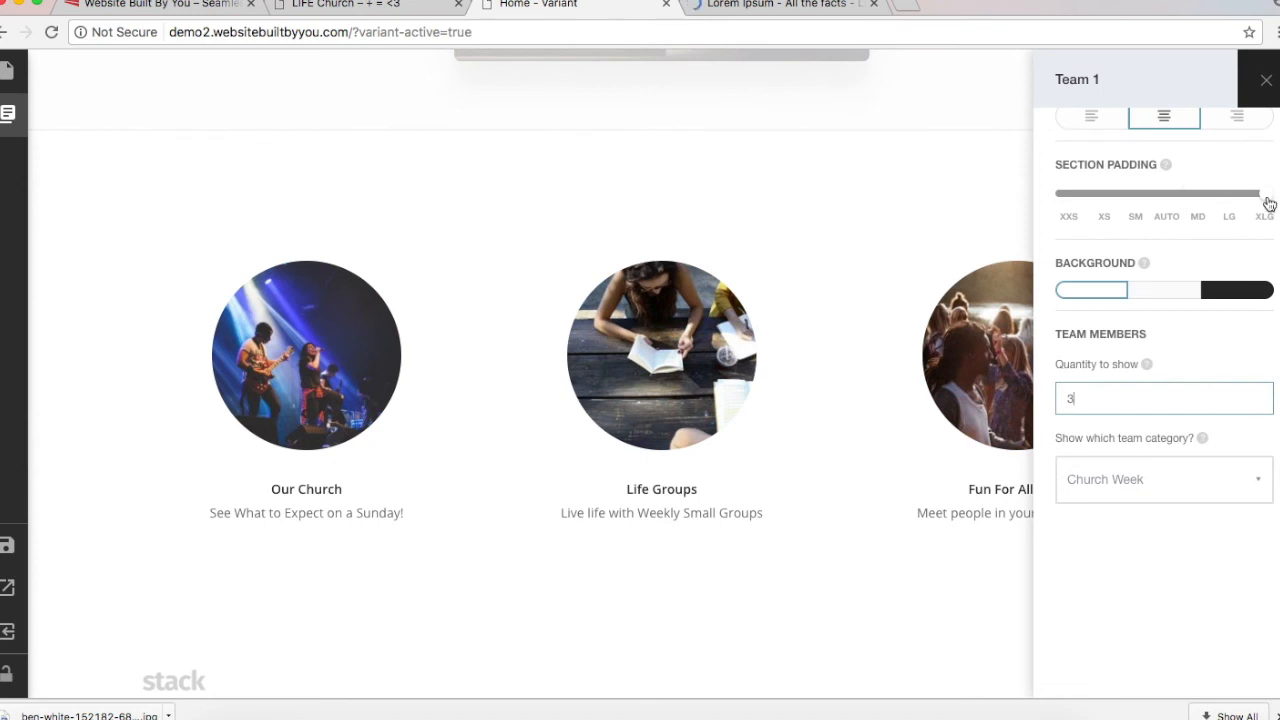
pyautogui.moveTo(1268, 194); pyautogui.dragTo(1163, 193)
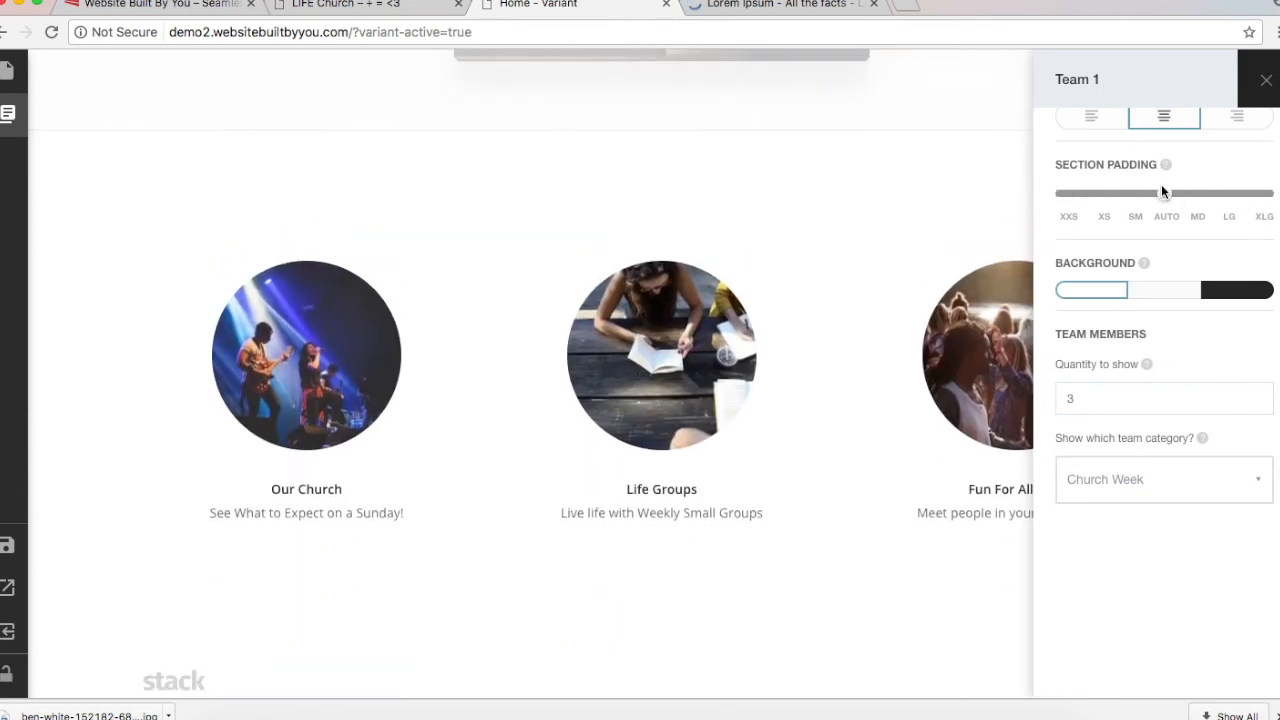
pyautogui.click(1165, 291)
pyautogui.click(1218, 290)
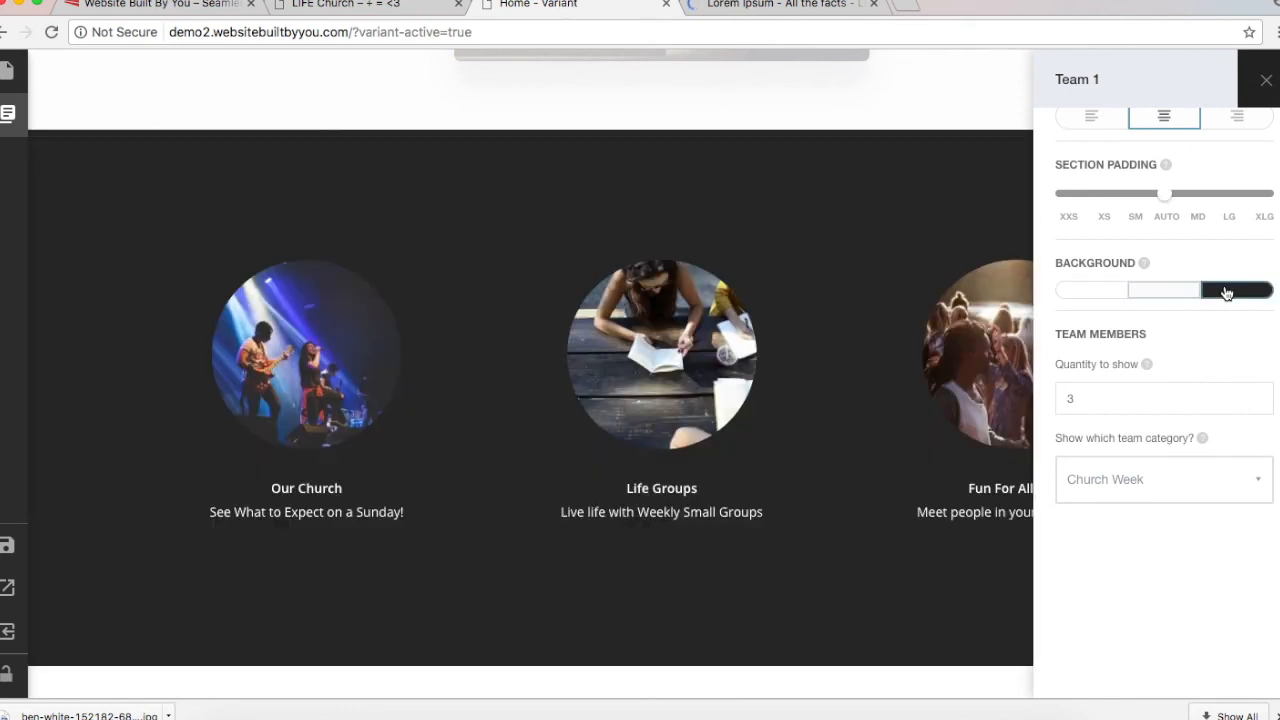
pyautogui.click(1073, 295)
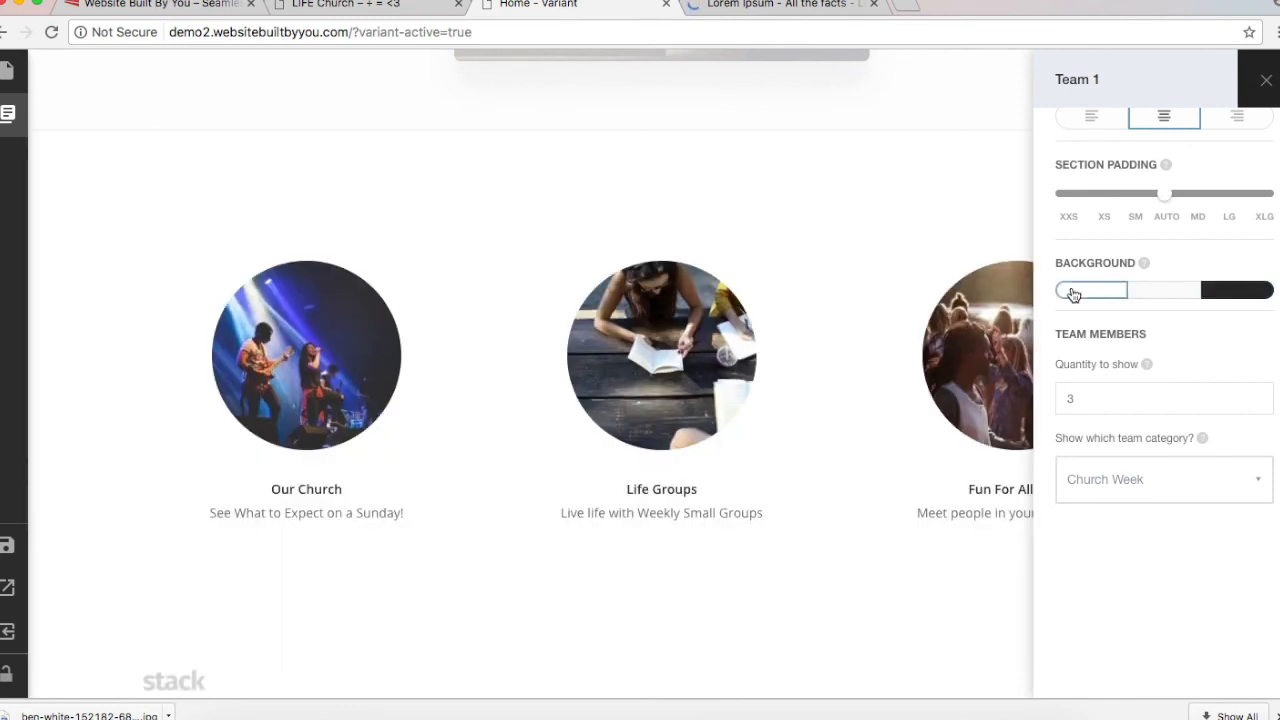
pyautogui.click(1099, 193)
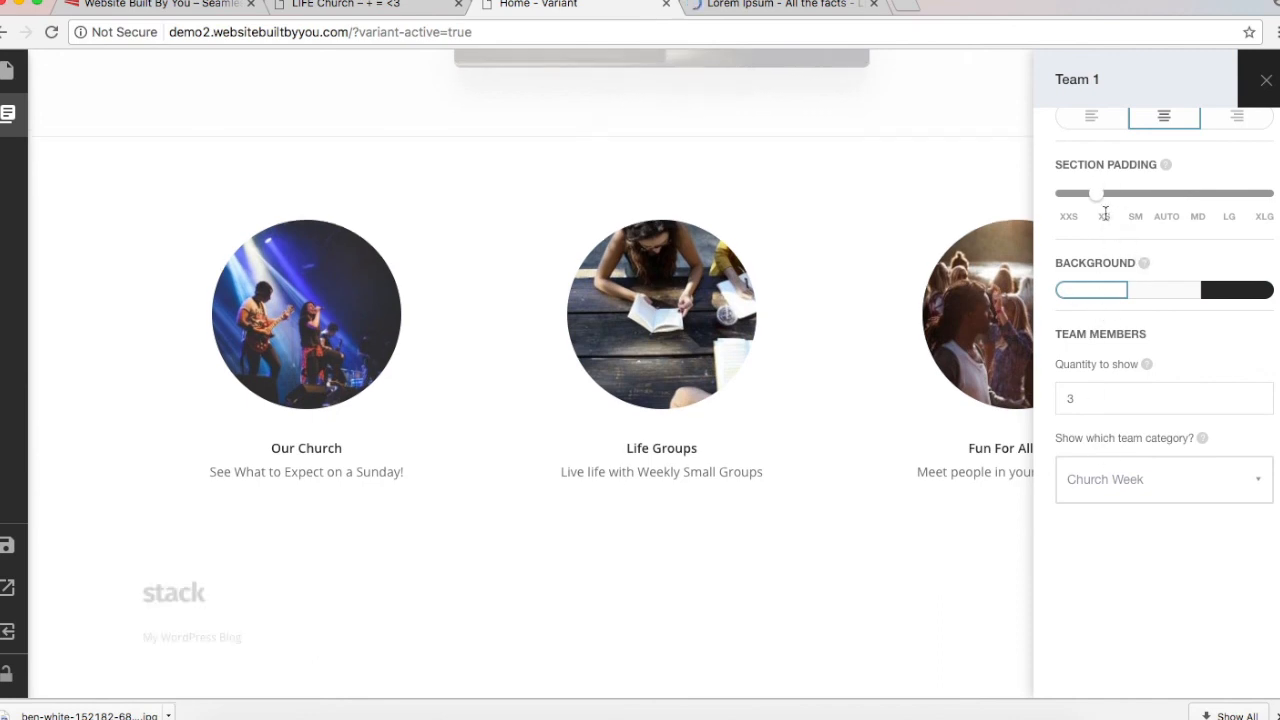
pyautogui.moveTo(1103, 198); pyautogui.dragTo(1151, 203)
# Step: Settle the Team section on XS padding, white background and centred text
pyautogui.click(1245, 292)
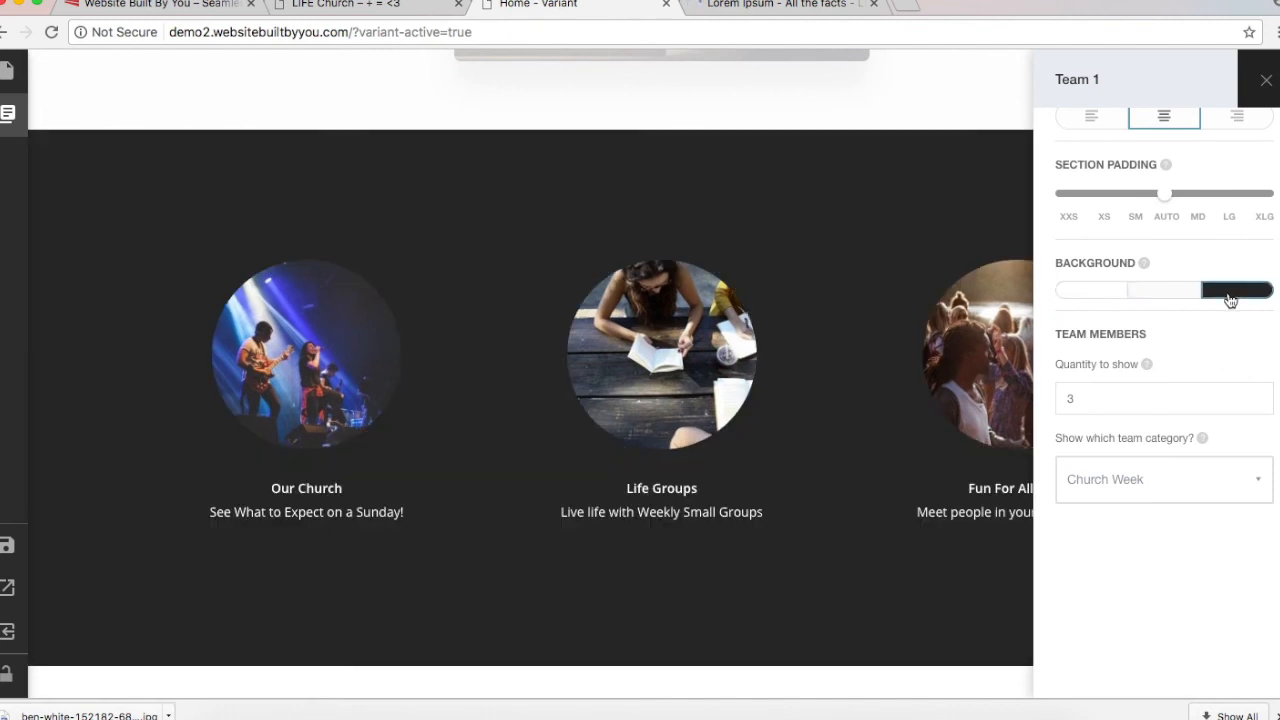
pyautogui.moveTo(1163, 203); pyautogui.dragTo(1081, 206)
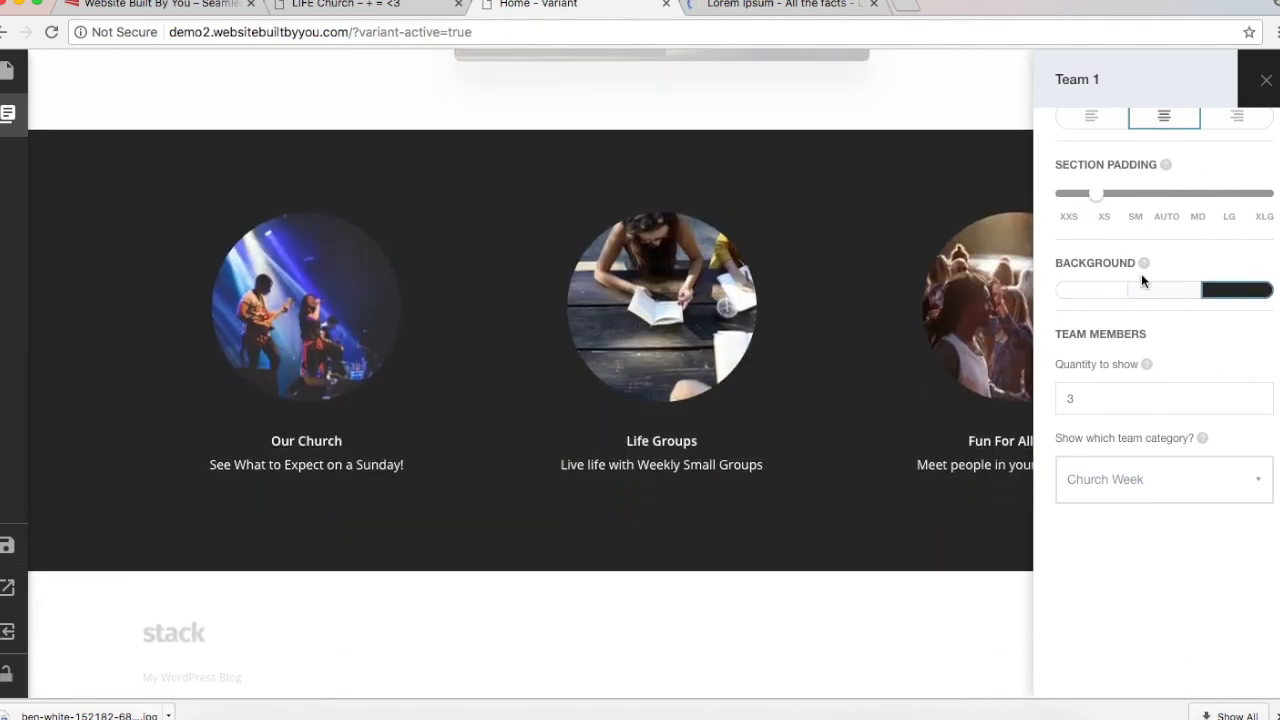
pyautogui.click(1095, 292)
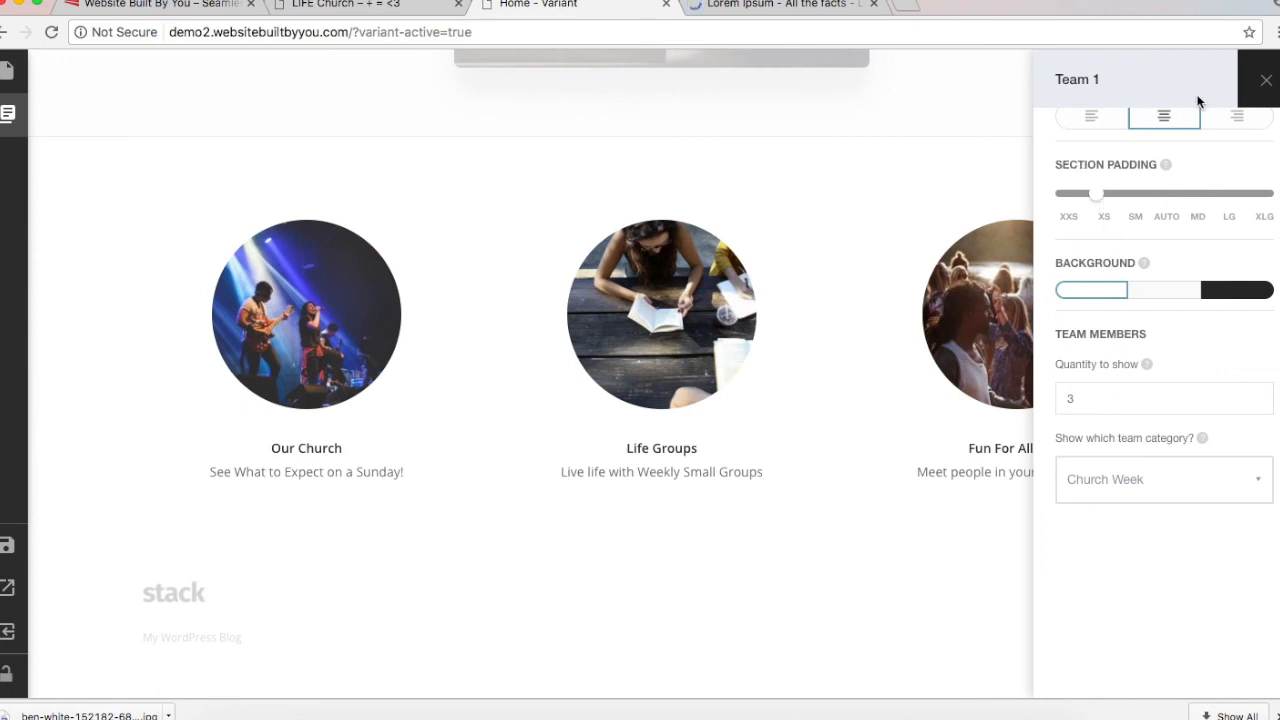
pyautogui.scroll(3, 1160, 237)
pyautogui.click(1090, 256)
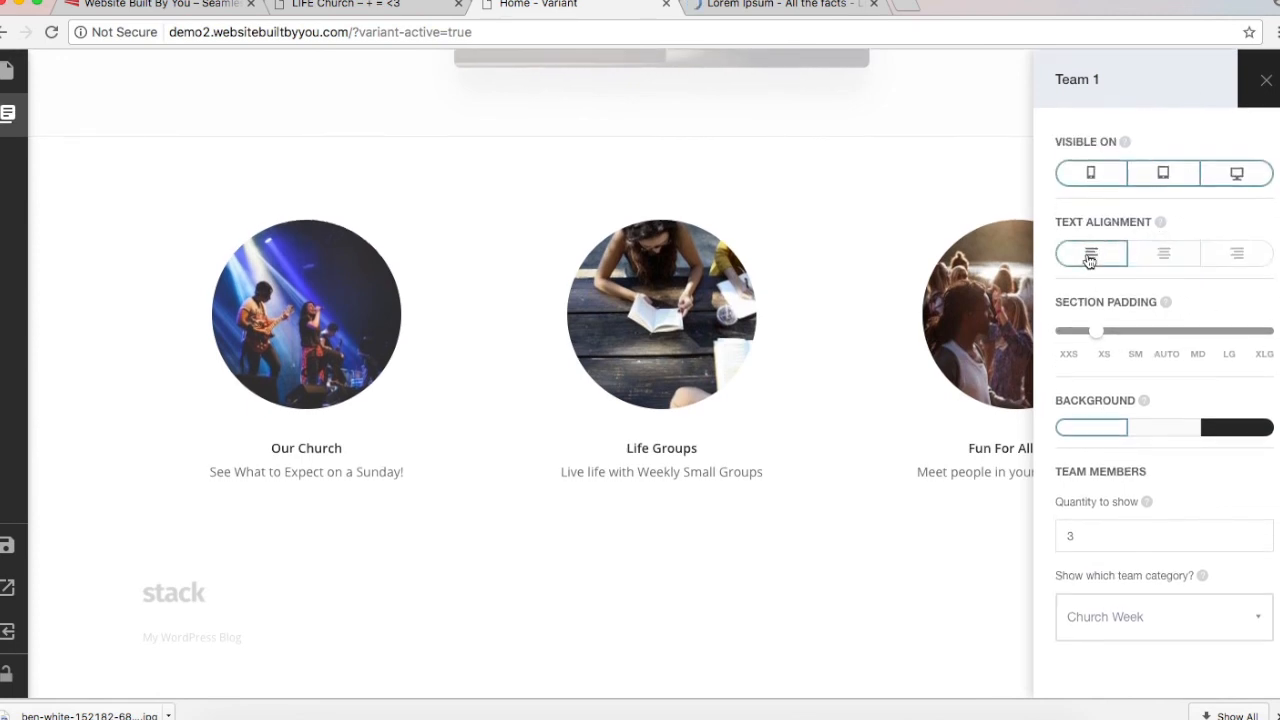
pyautogui.click(1166, 255)
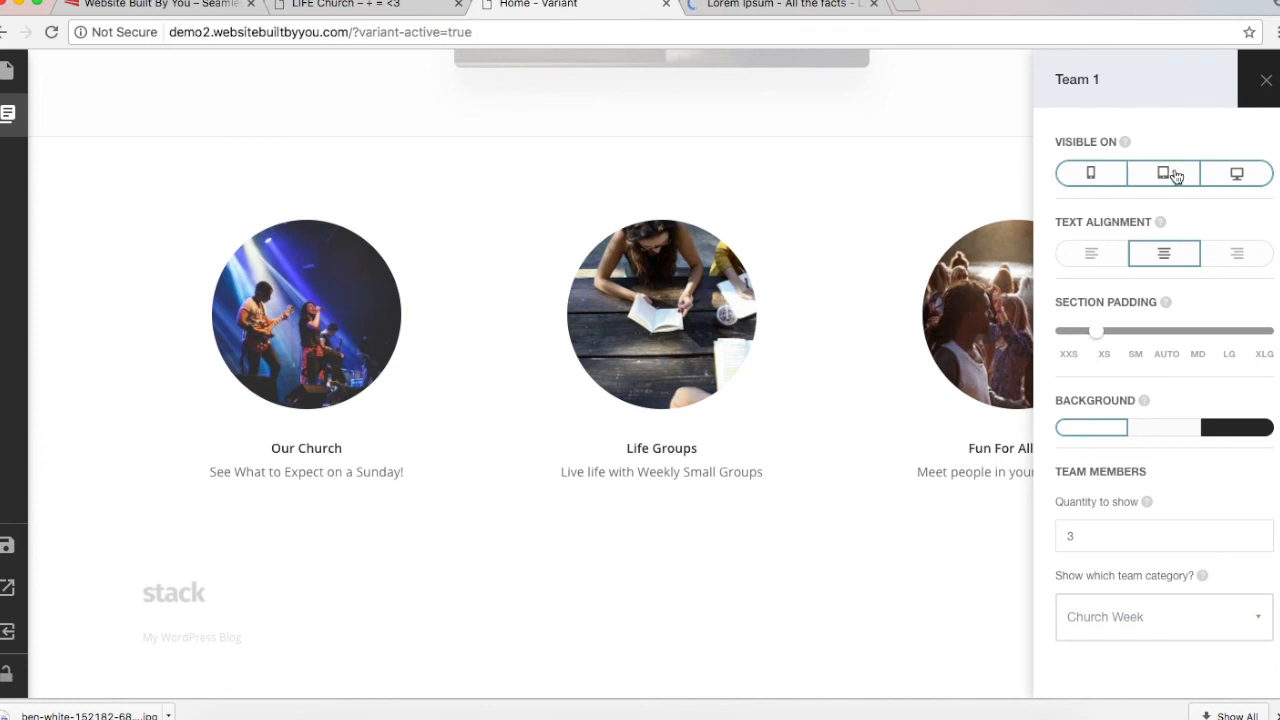
# Step: Toggle the Team section's mobile and tablet visibility off and back on, leaving it visible everywhere
pyautogui.click(1085, 172)
pyautogui.click(1155, 187)
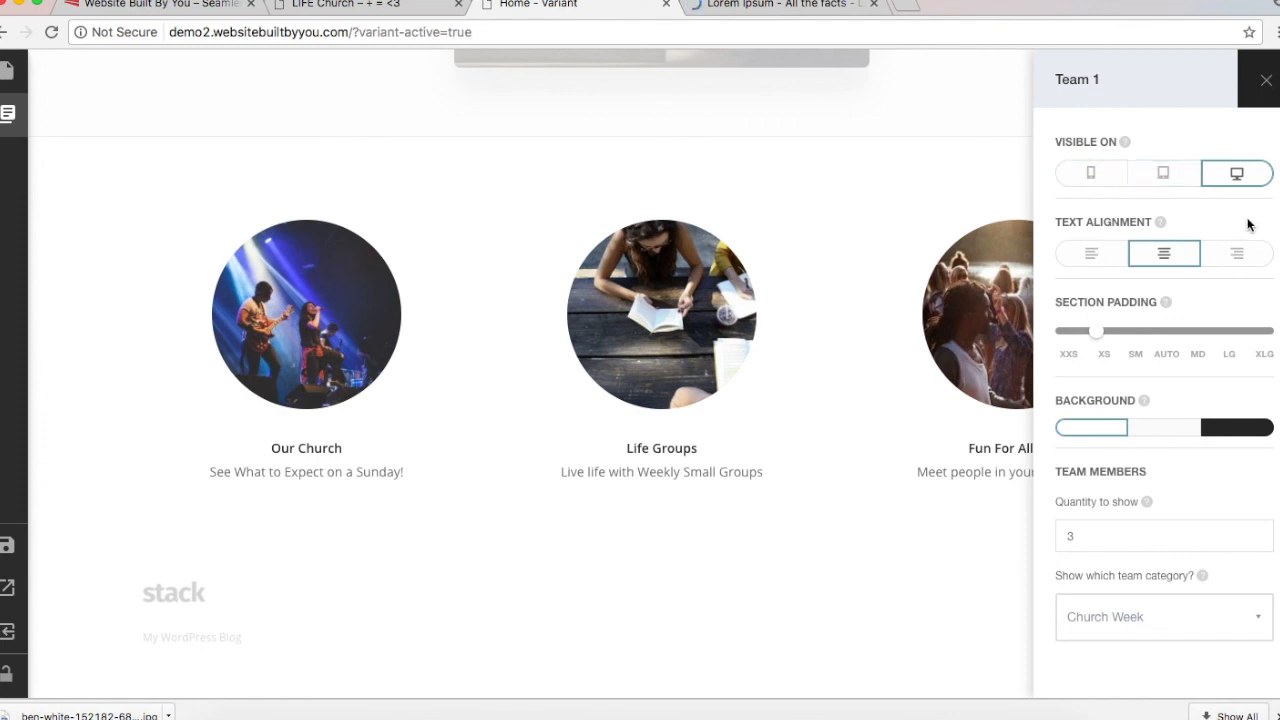
pyautogui.click(1110, 175)
pyautogui.click(1150, 174)
pyautogui.scroll(2, 1048, 247)
pyautogui.scroll(10, 862, 314)
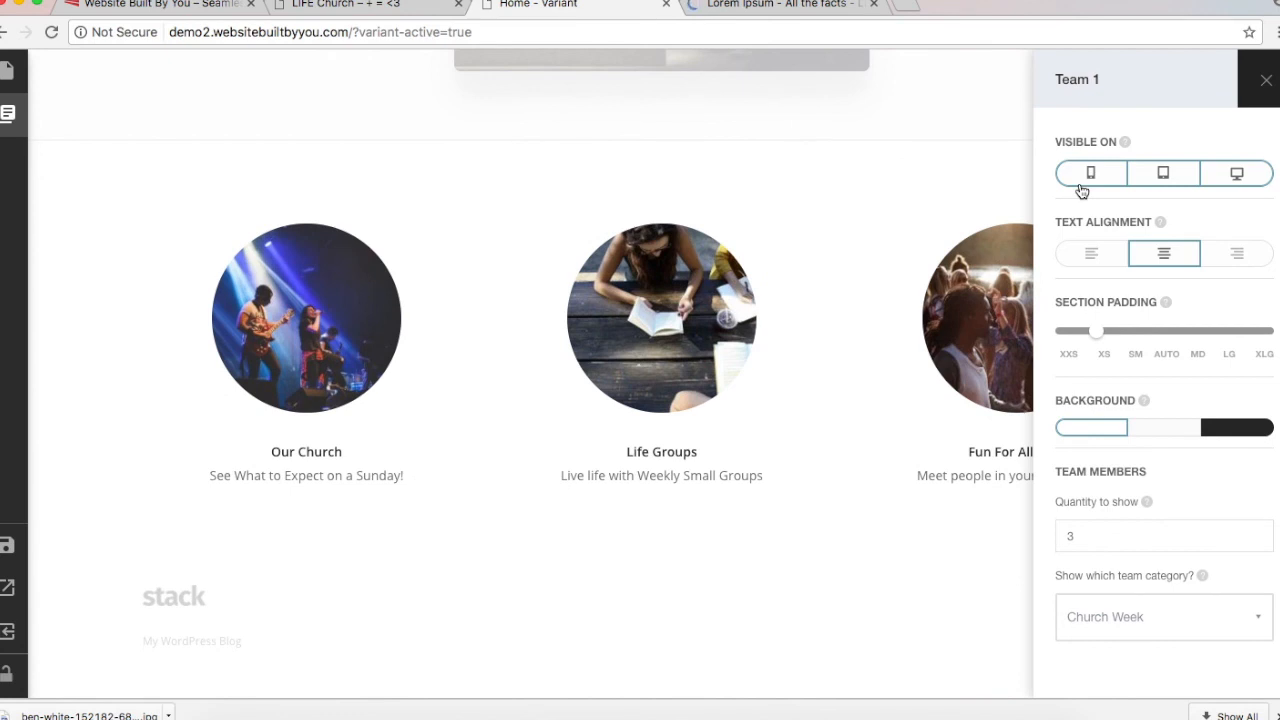
pyautogui.click(1090, 176)
pyautogui.click(1081, 186)
# Step: Close the Team 1 settings and review the live LIFE Church site before returning to the builder
pyautogui.click(1266, 82)
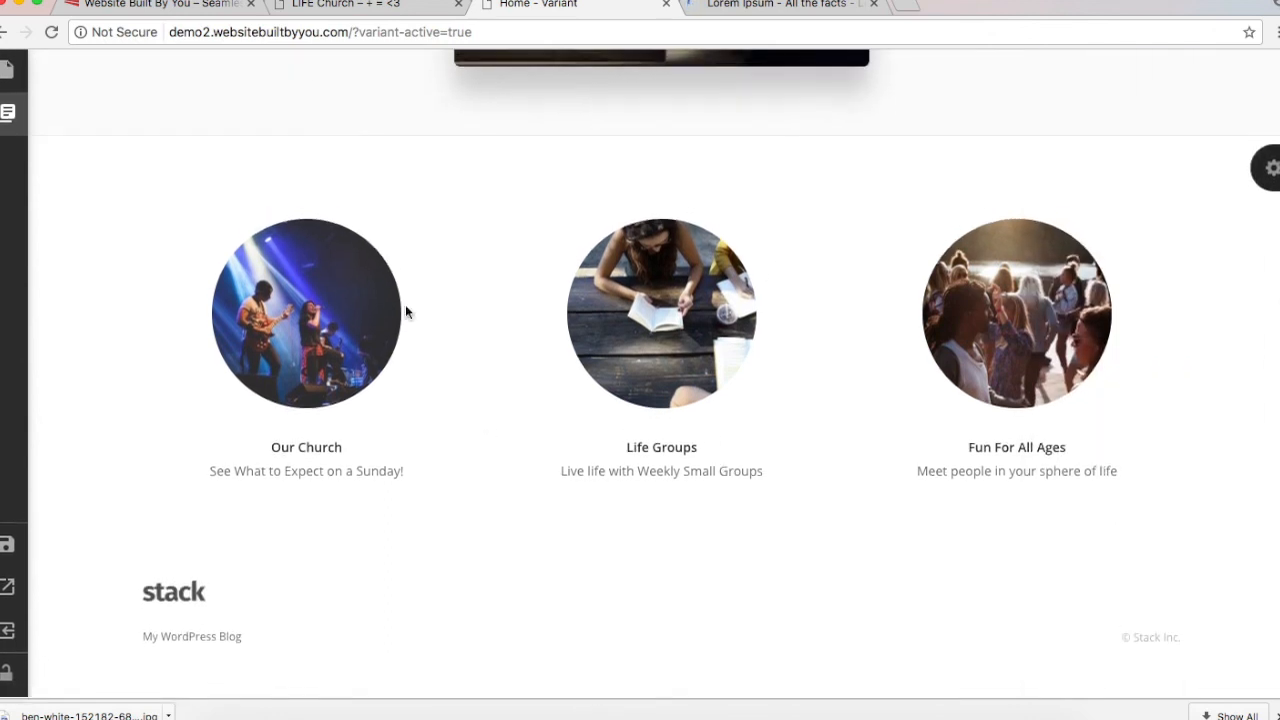
pyautogui.click(311, 14)
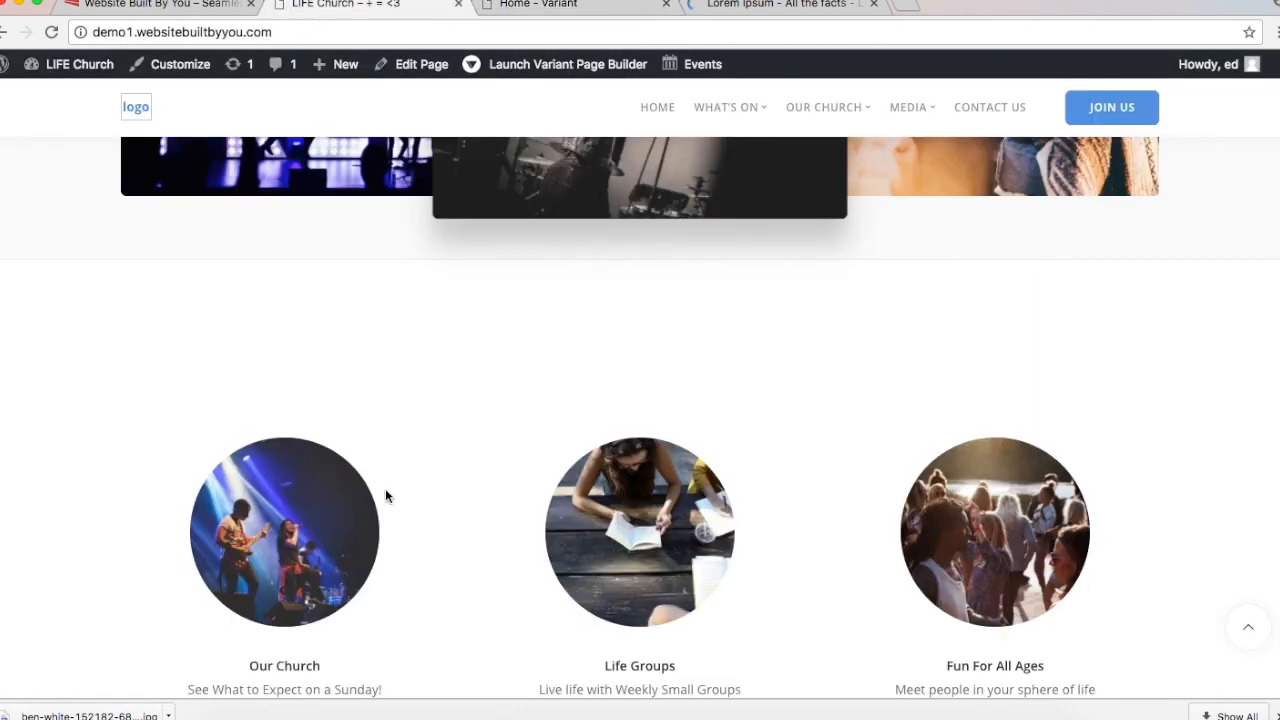
pyautogui.scroll(-10, 385, 490)
pyautogui.scroll(3, 386, 492)
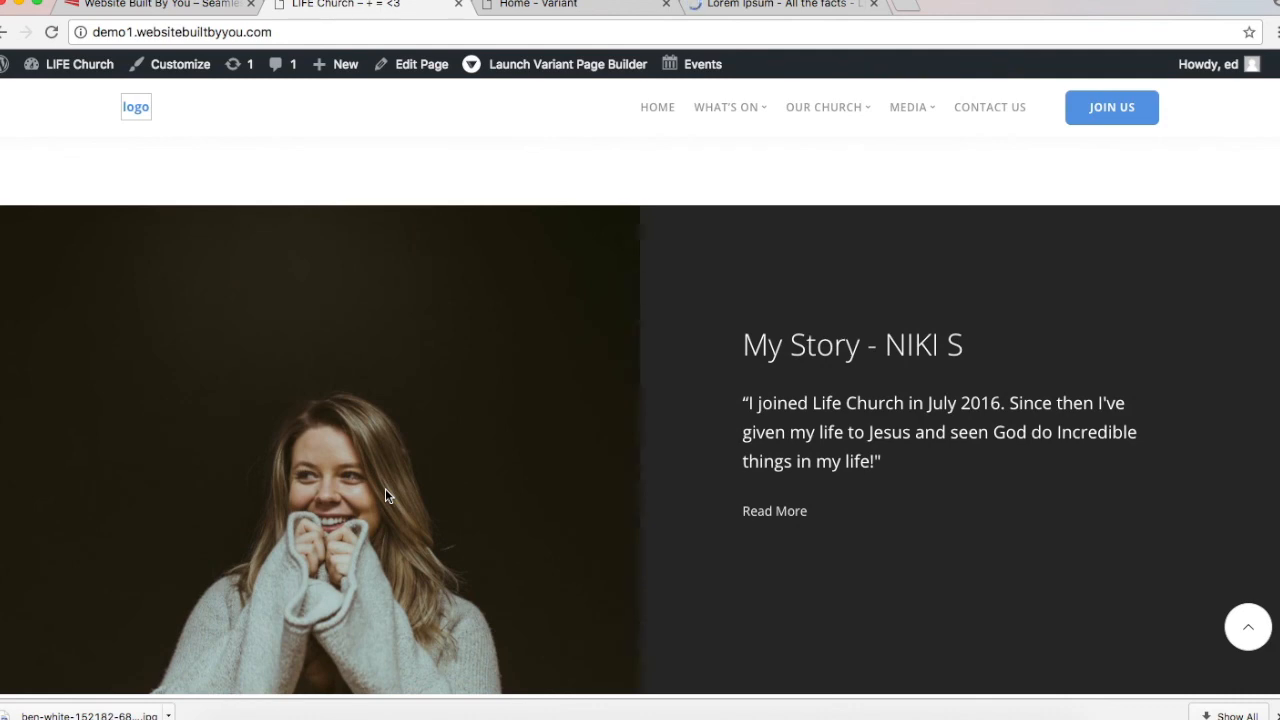
pyautogui.click(575, 8)
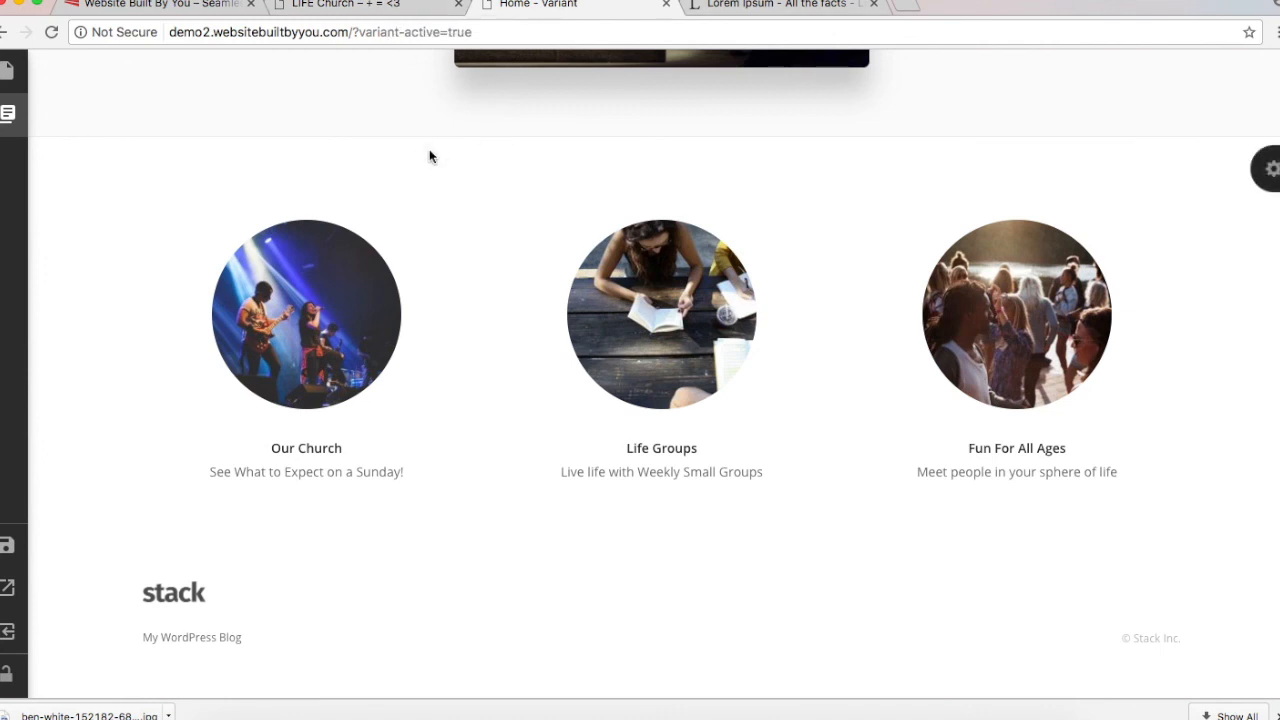
# Step: Insert the Testimonial Slider 1 BG block from the Testimonials category
pyautogui.click(7, 113)
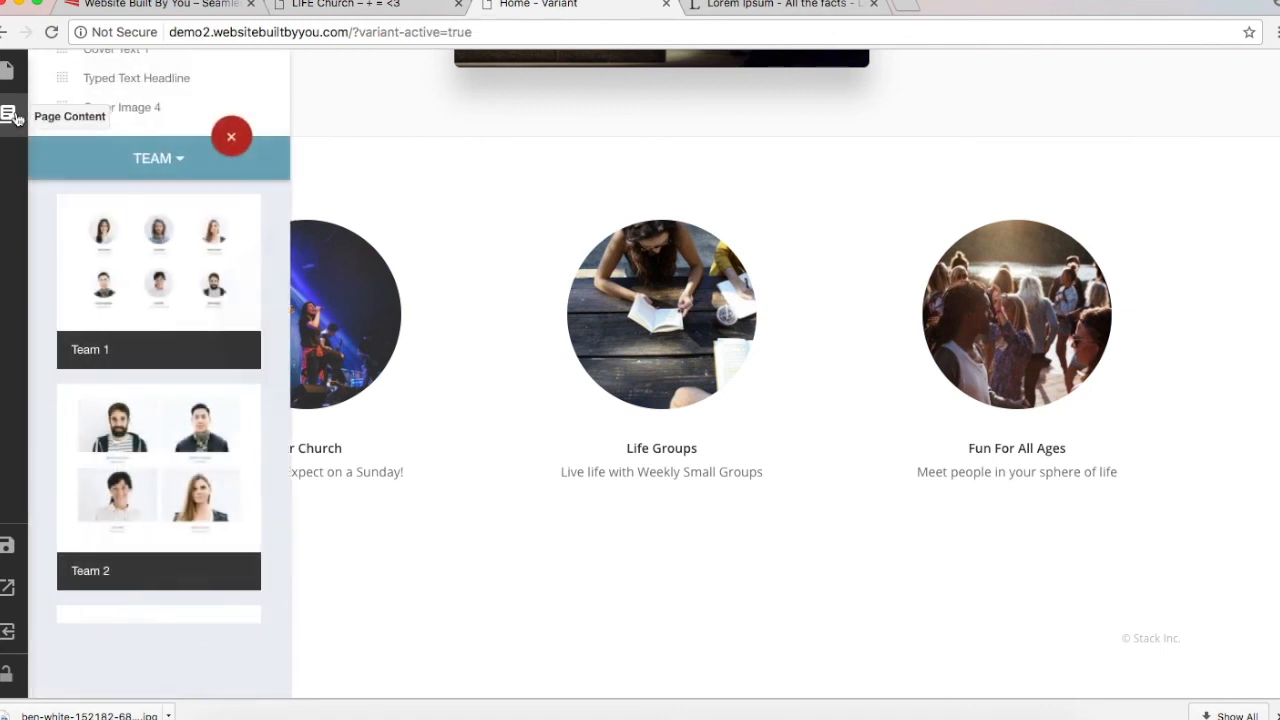
pyautogui.click(152, 162)
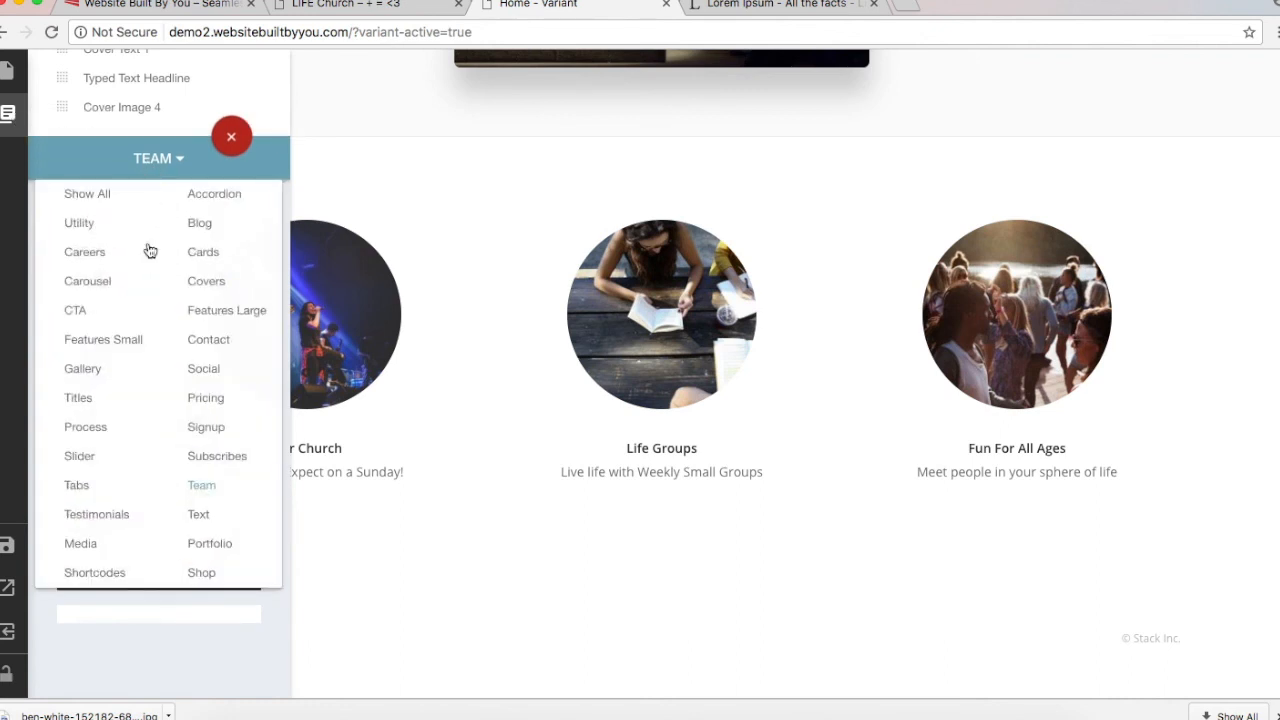
pyautogui.click(117, 524)
pyautogui.scroll(-8, 117, 525)
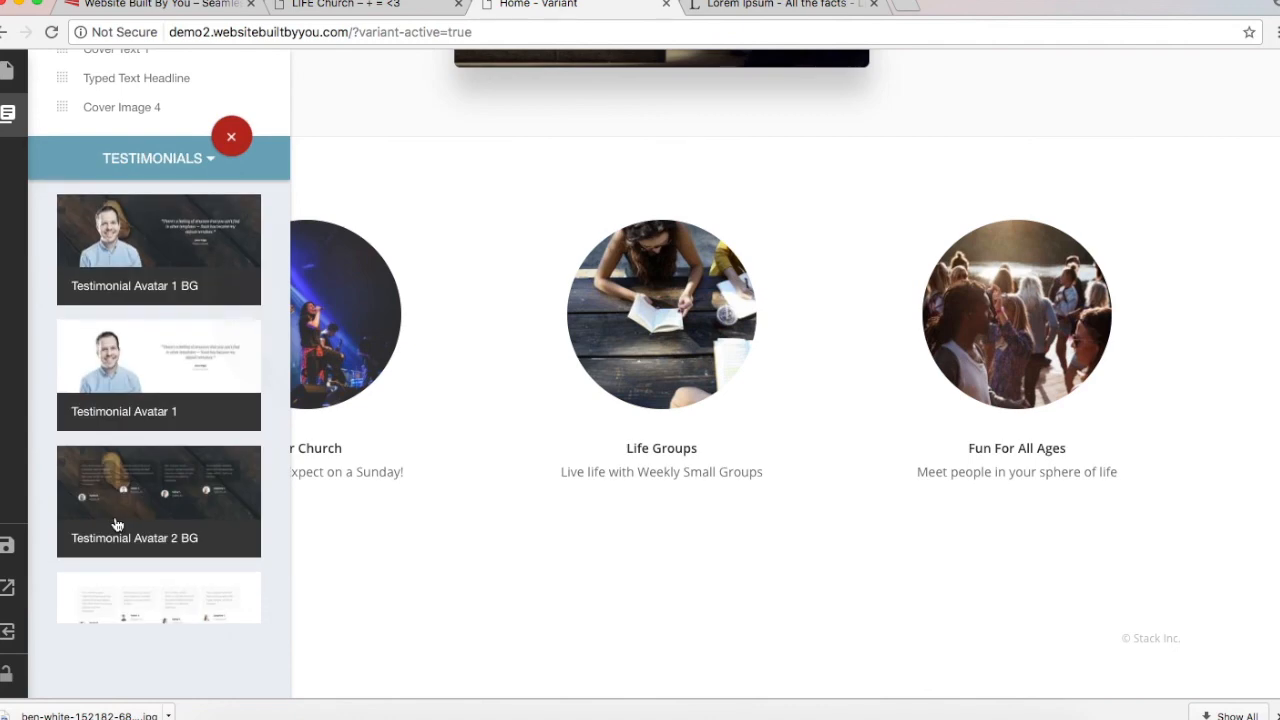
pyautogui.scroll(3, 117, 524)
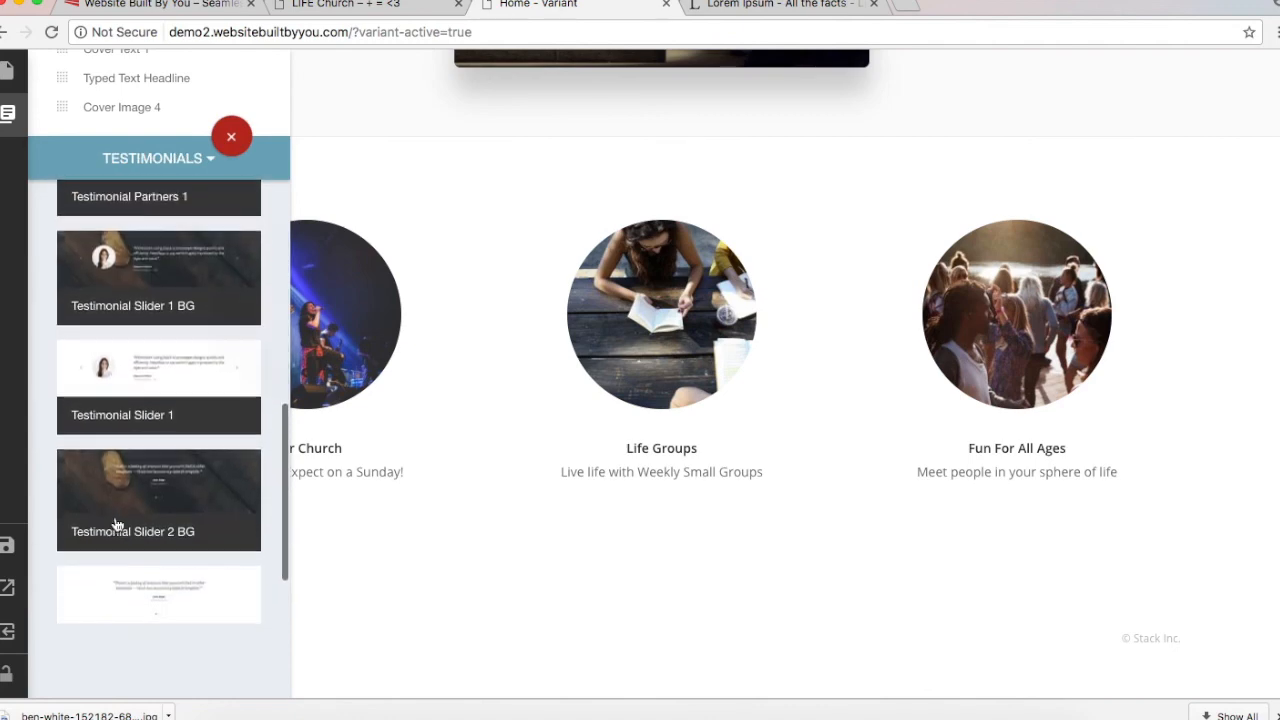
pyautogui.click(157, 287)
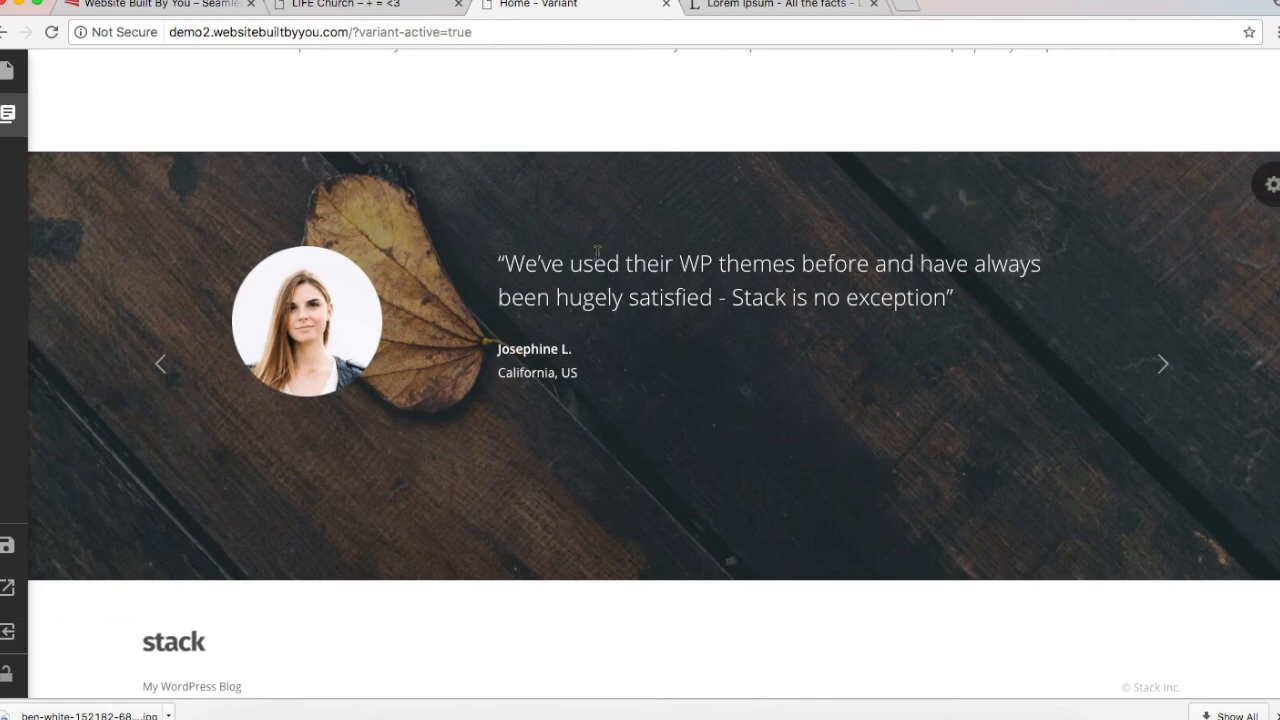
# Step: Inspect the new slider's testimonial quote and author name text
pyautogui.tripleClick(598, 254)
pyautogui.click(598, 254)
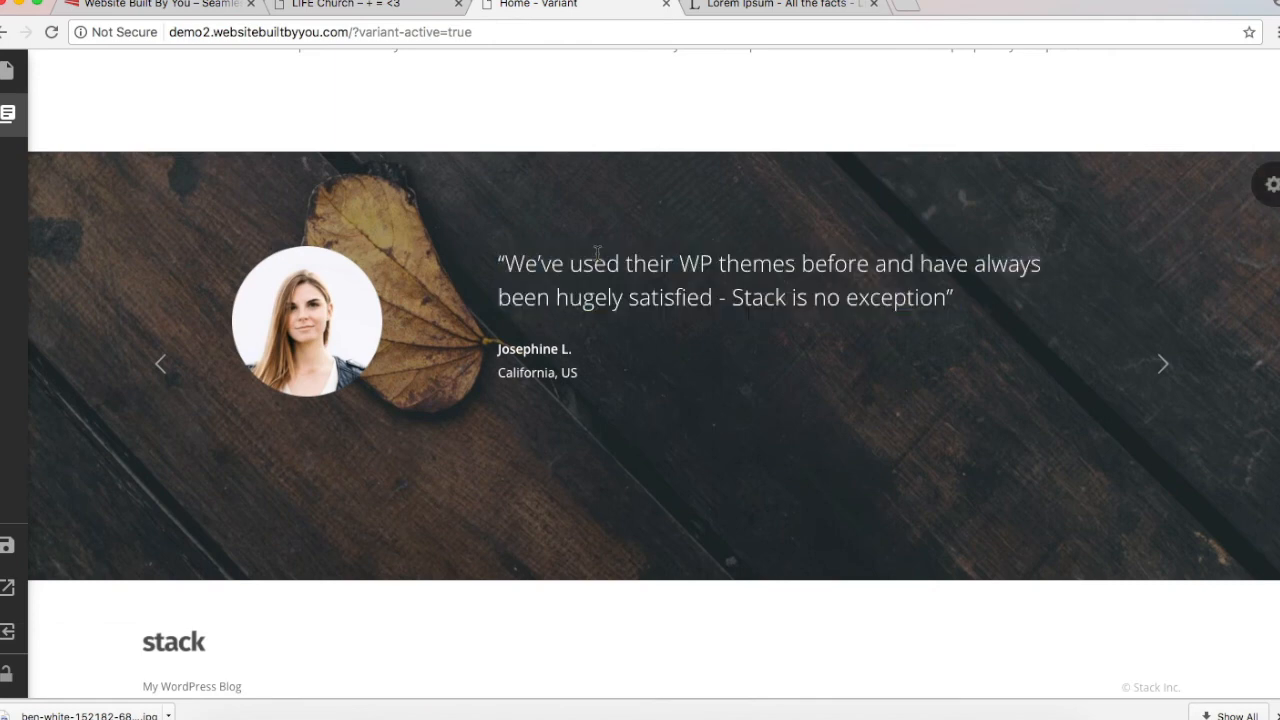
pyautogui.doubleClick(513, 347)
pyautogui.click(547, 265)
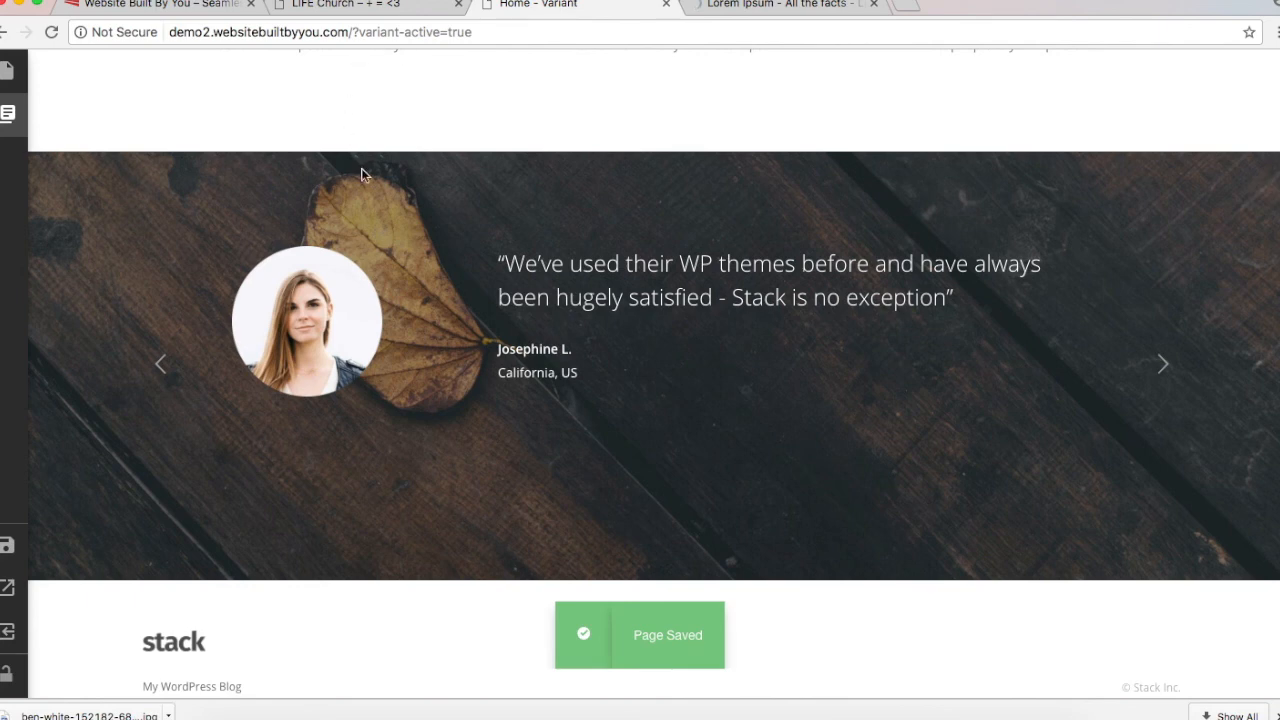
pyautogui.moveTo(16, 196)
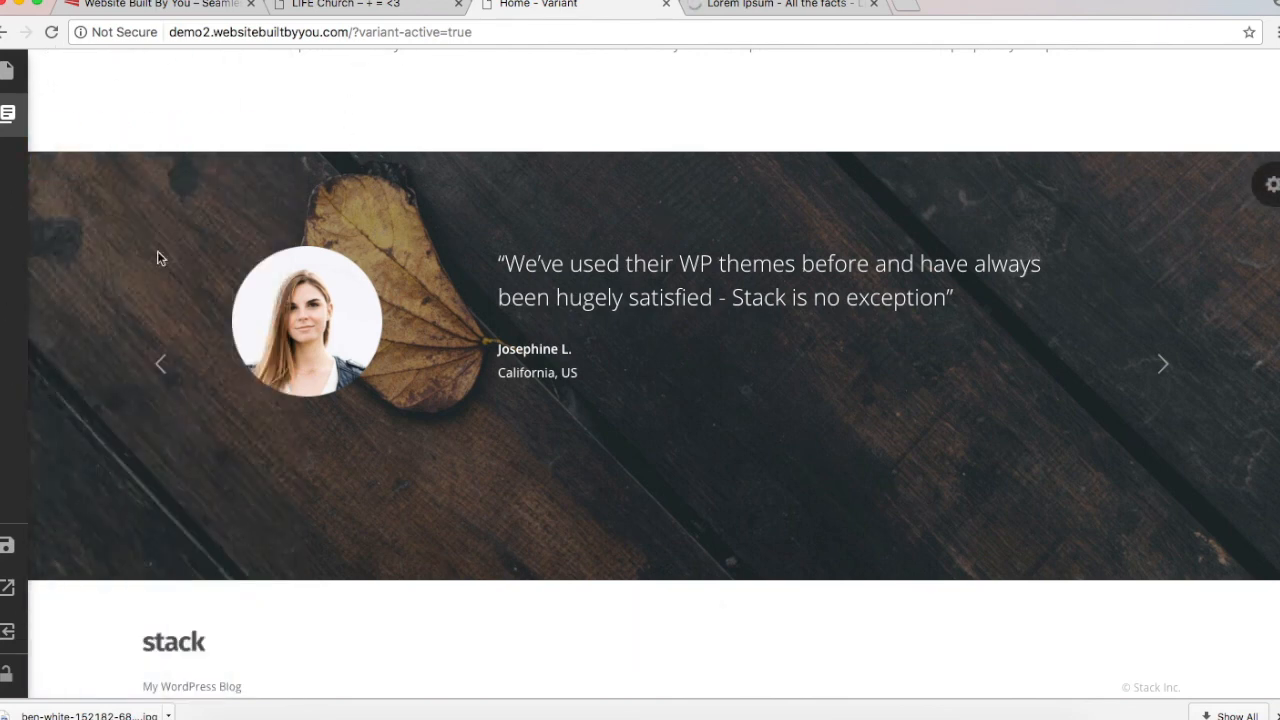
pyautogui.moveTo(8, 113)
pyautogui.scroll(2, 114, 143)
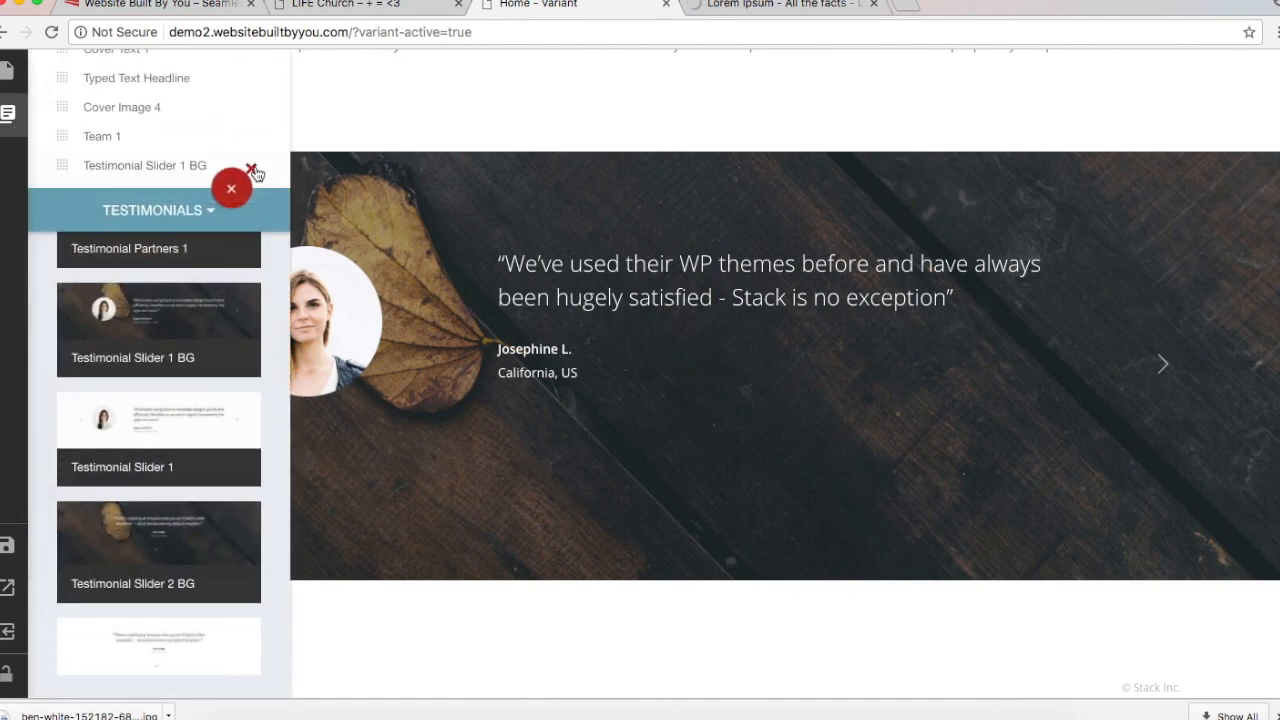
# Step: Delete the testimonial slider section and browse the text block layouts
pyautogui.click(252, 169)
pyautogui.click(176, 160)
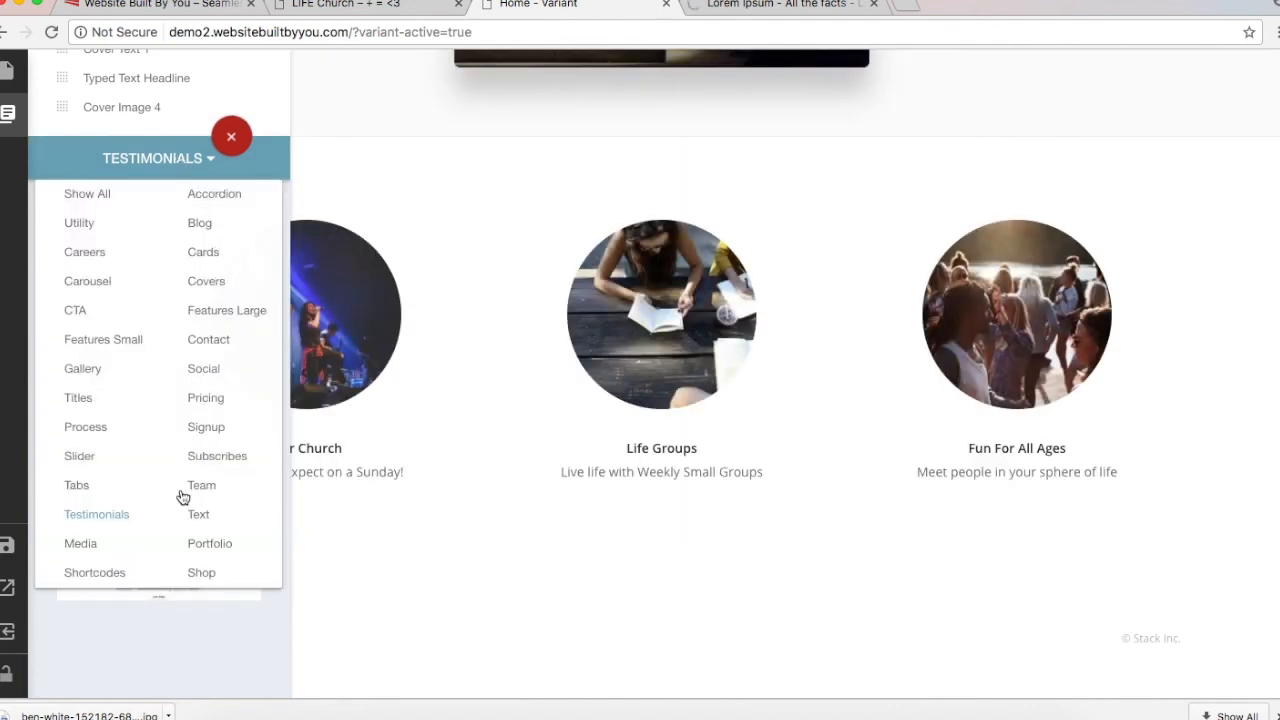
pyautogui.click(197, 516)
pyautogui.scroll(-5, 195, 516)
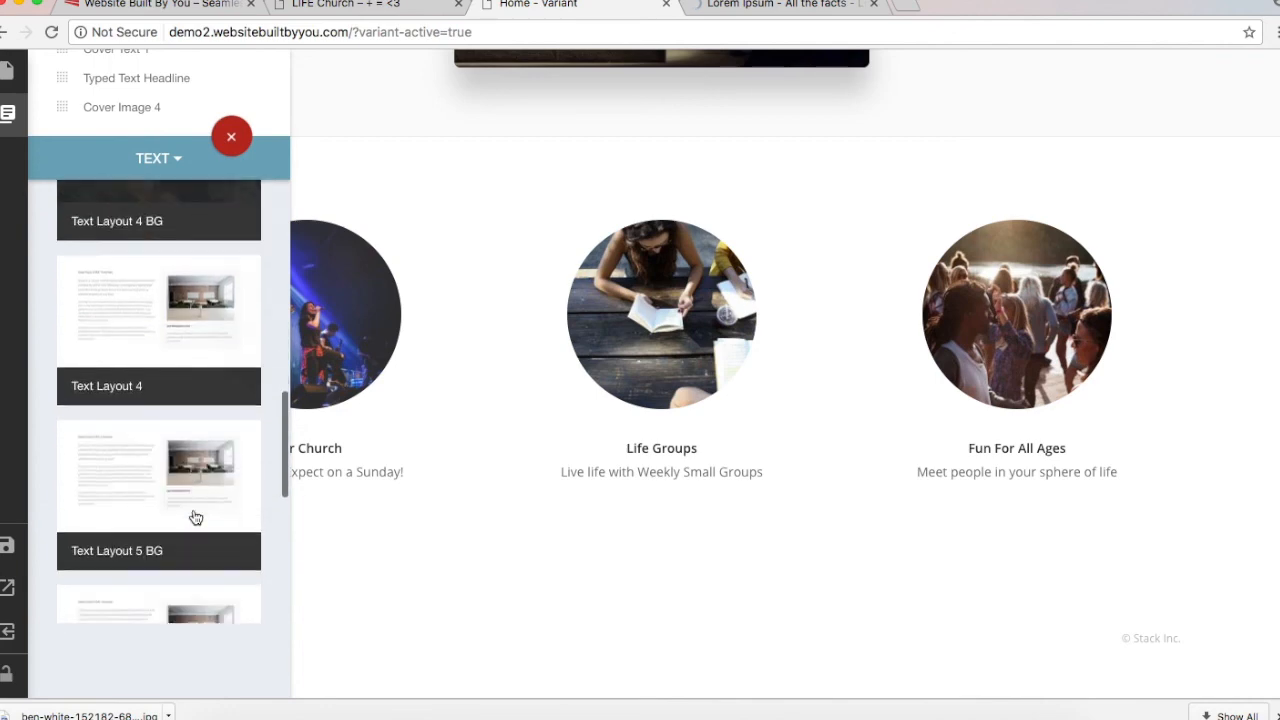
pyautogui.scroll(10, 195, 516)
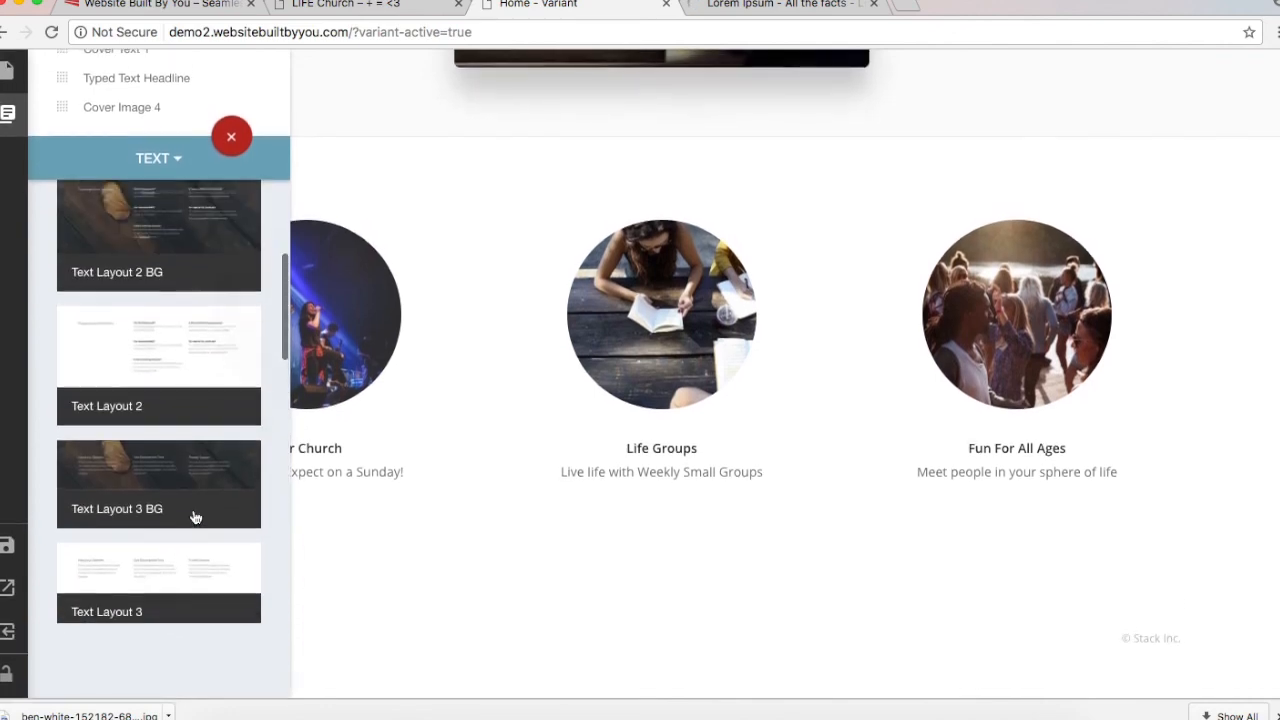
# Step: Add the Features Large 4 block from the Features Large category
pyautogui.click(132, 158)
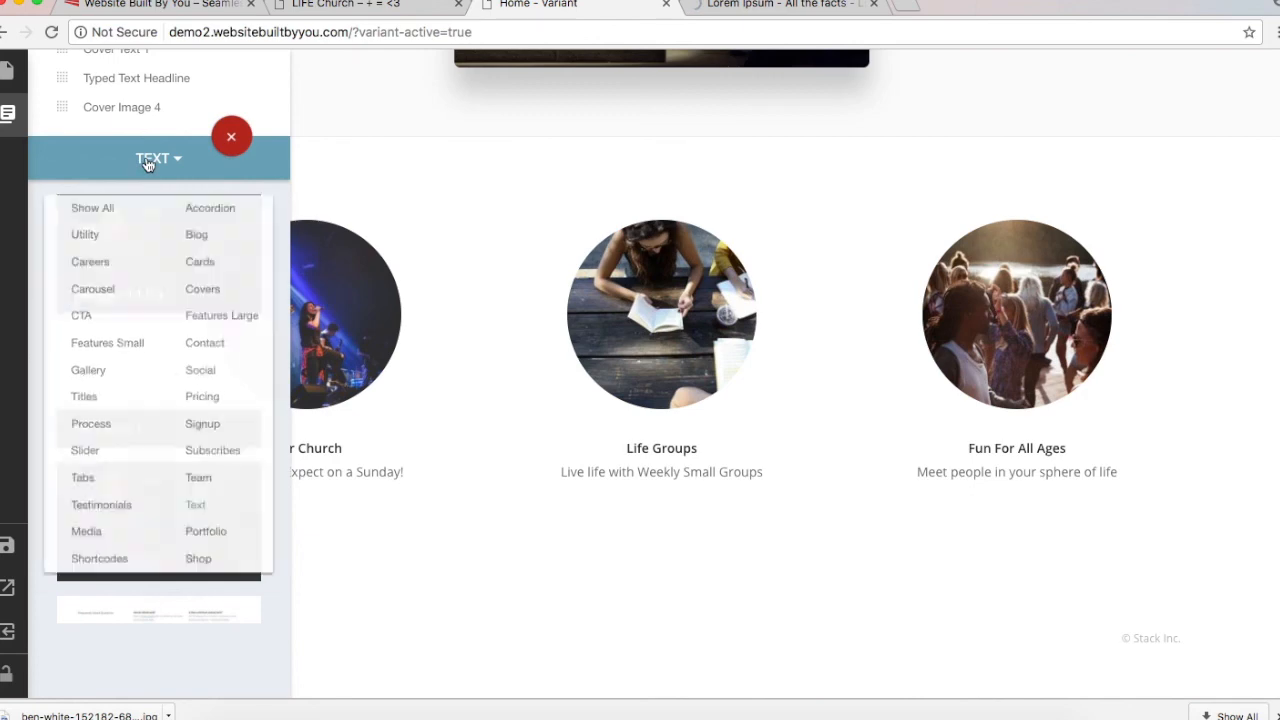
pyautogui.click(209, 314)
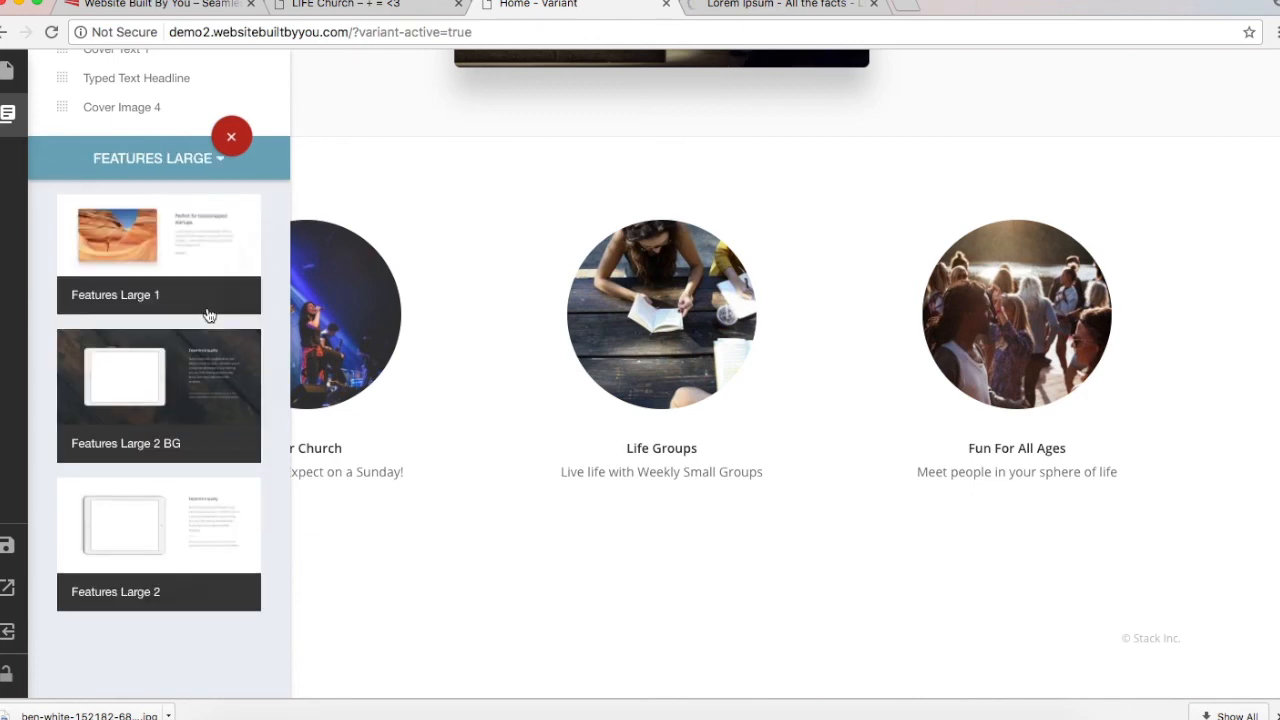
pyautogui.scroll(-5, 209, 316)
pyautogui.scroll(-2, 209, 316)
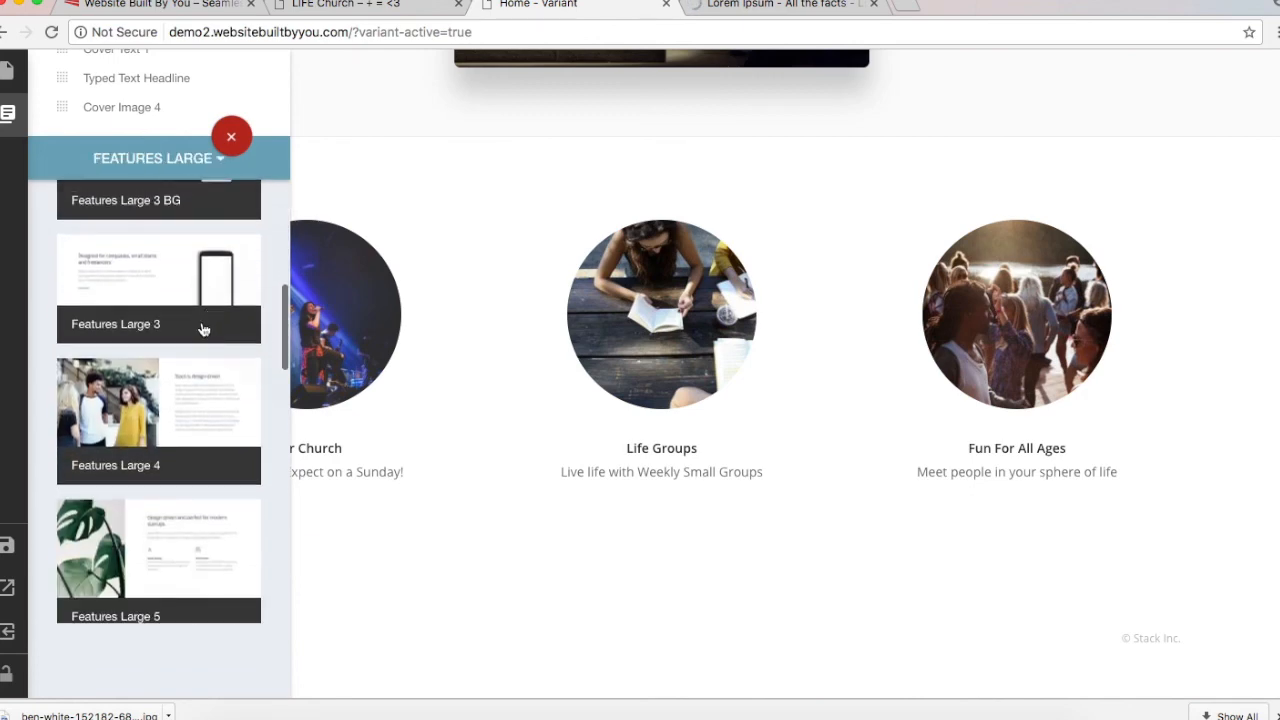
pyautogui.click(169, 425)
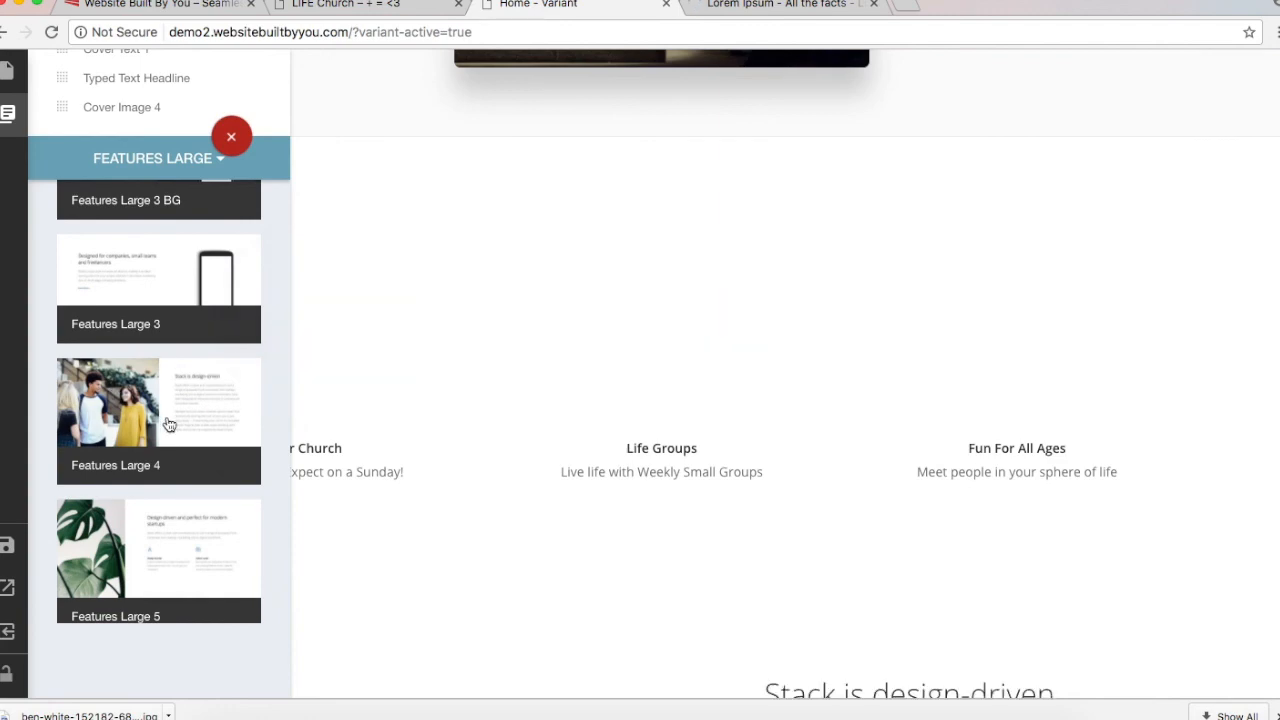
pyautogui.scroll(-4, 886, 260)
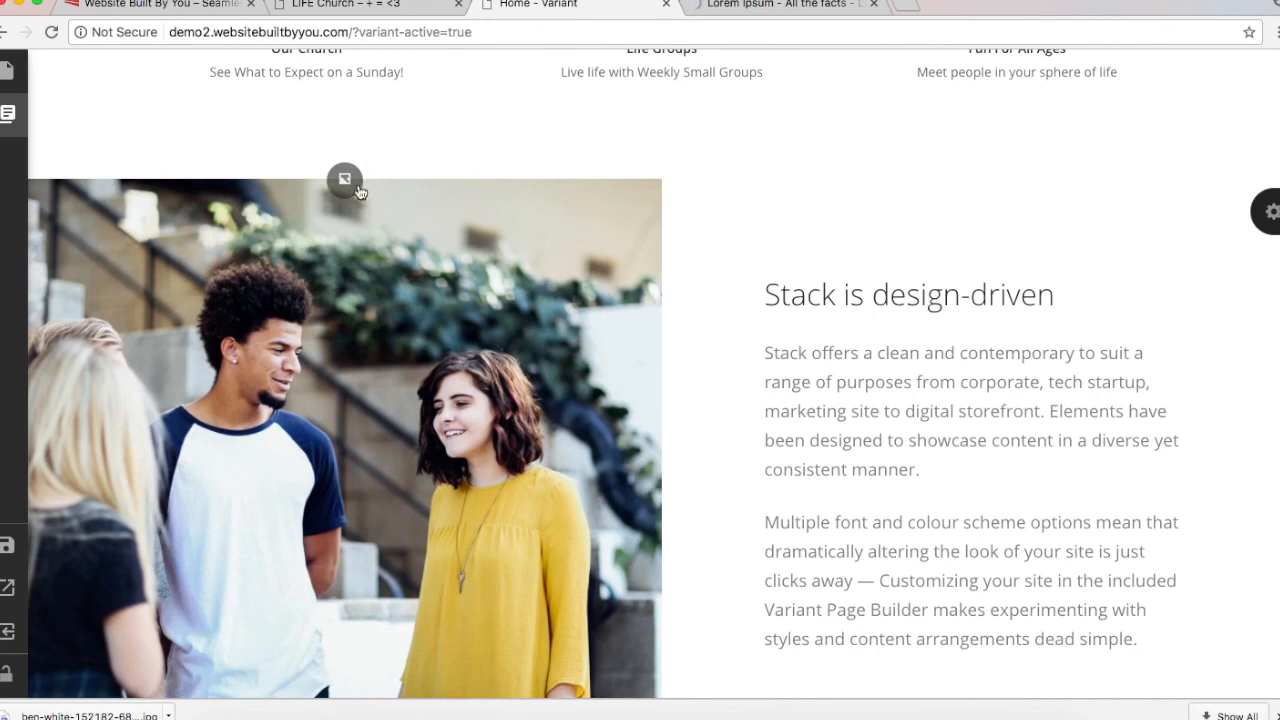
# Step: Swap the Features Large 4 image for brooke-cagle-185259.jpg, the woman in a grey sweater
pyautogui.click(344, 181)
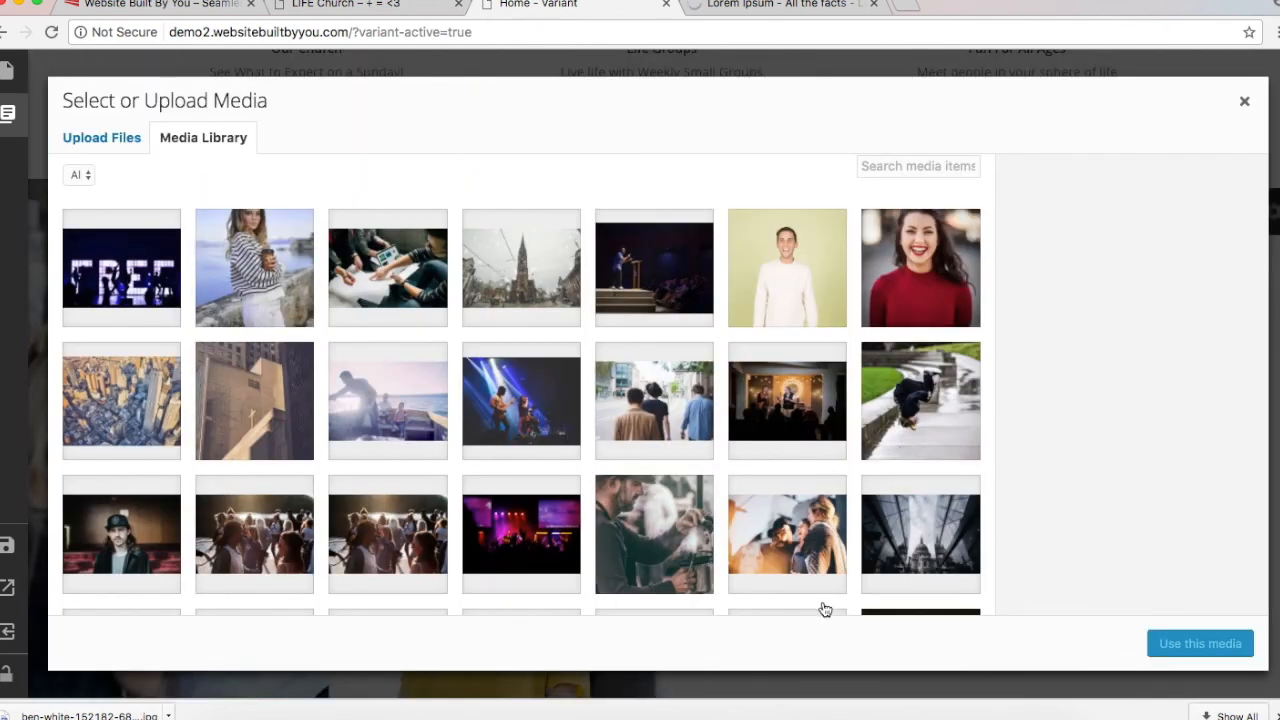
pyautogui.click(1245, 102)
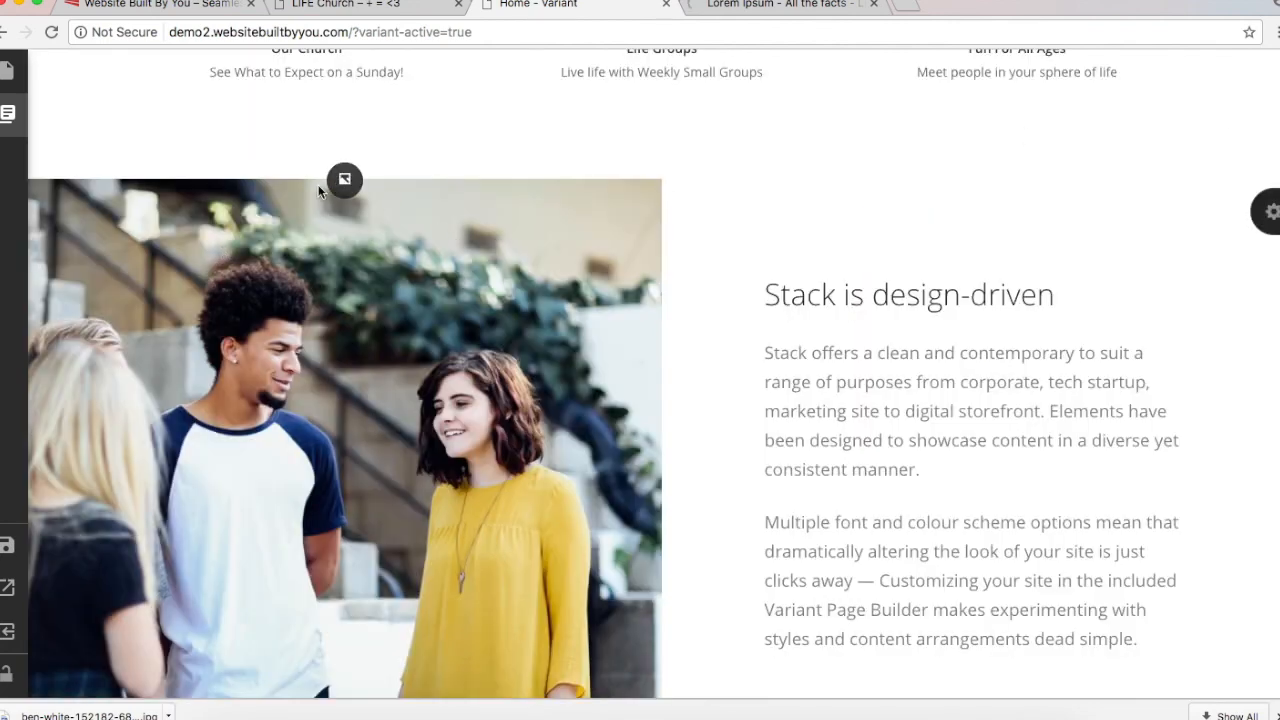
pyautogui.click(347, 178)
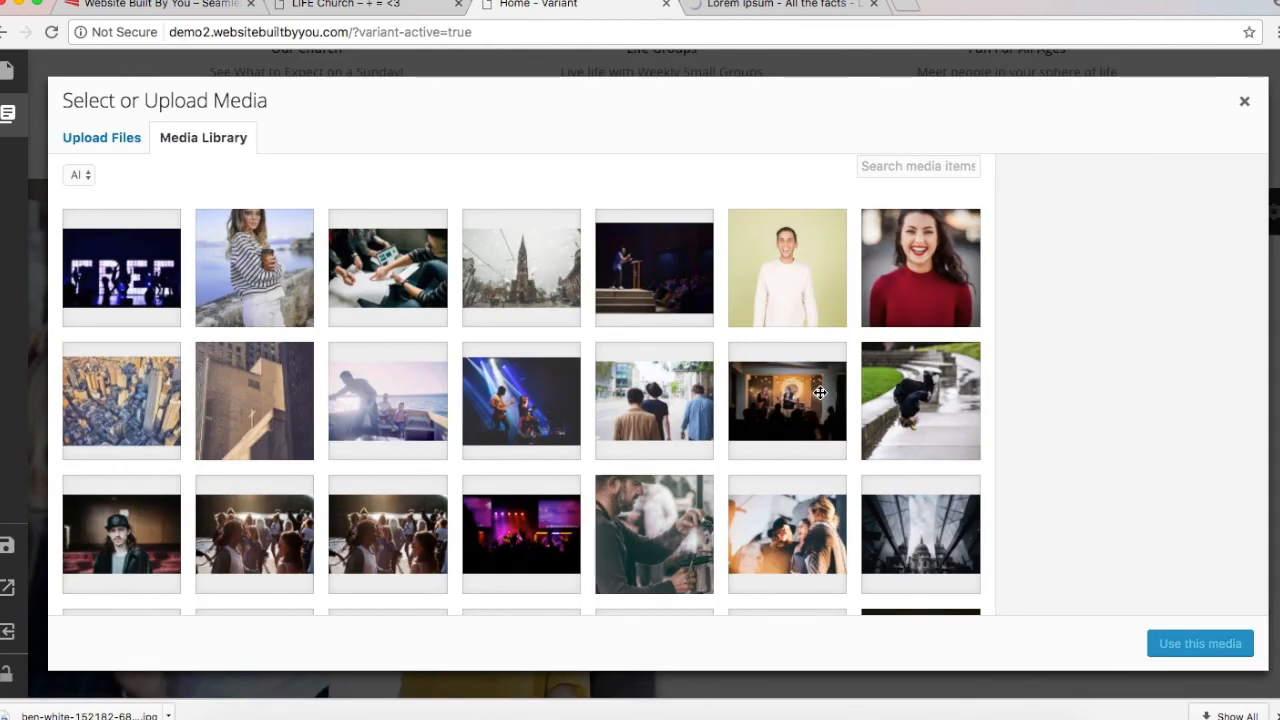
pyautogui.click(1245, 103)
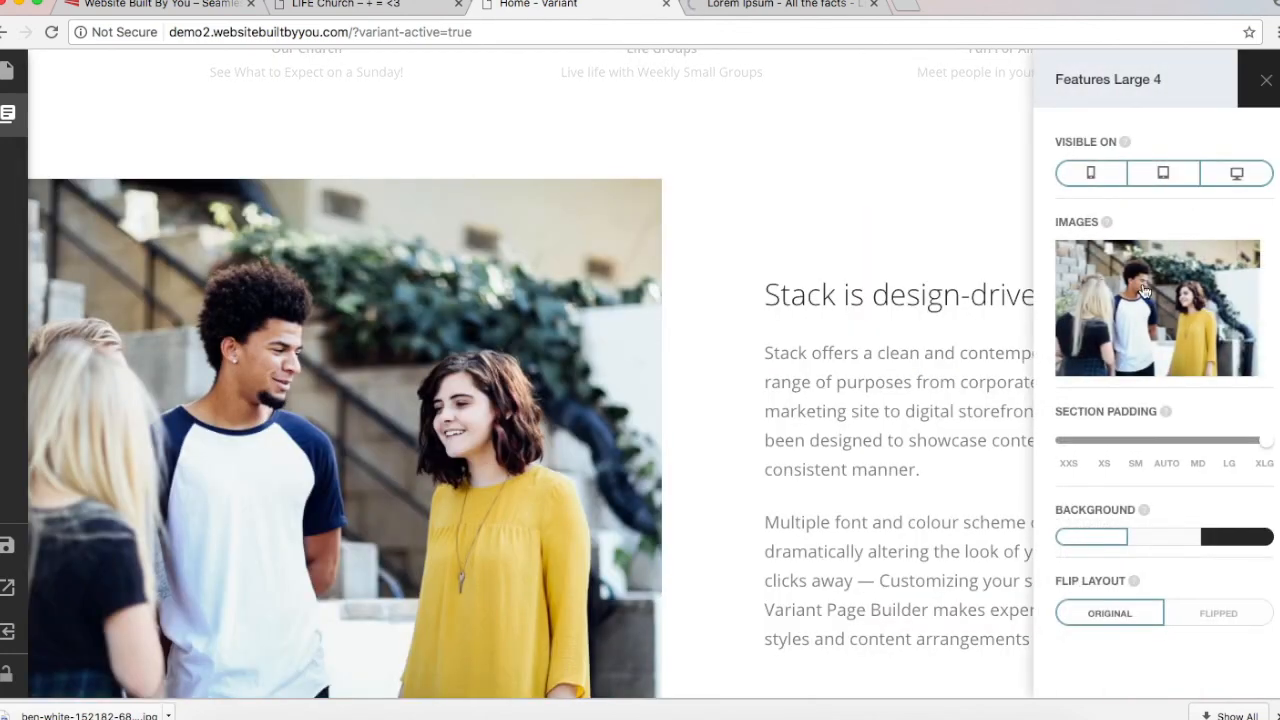
pyautogui.click(1145, 290)
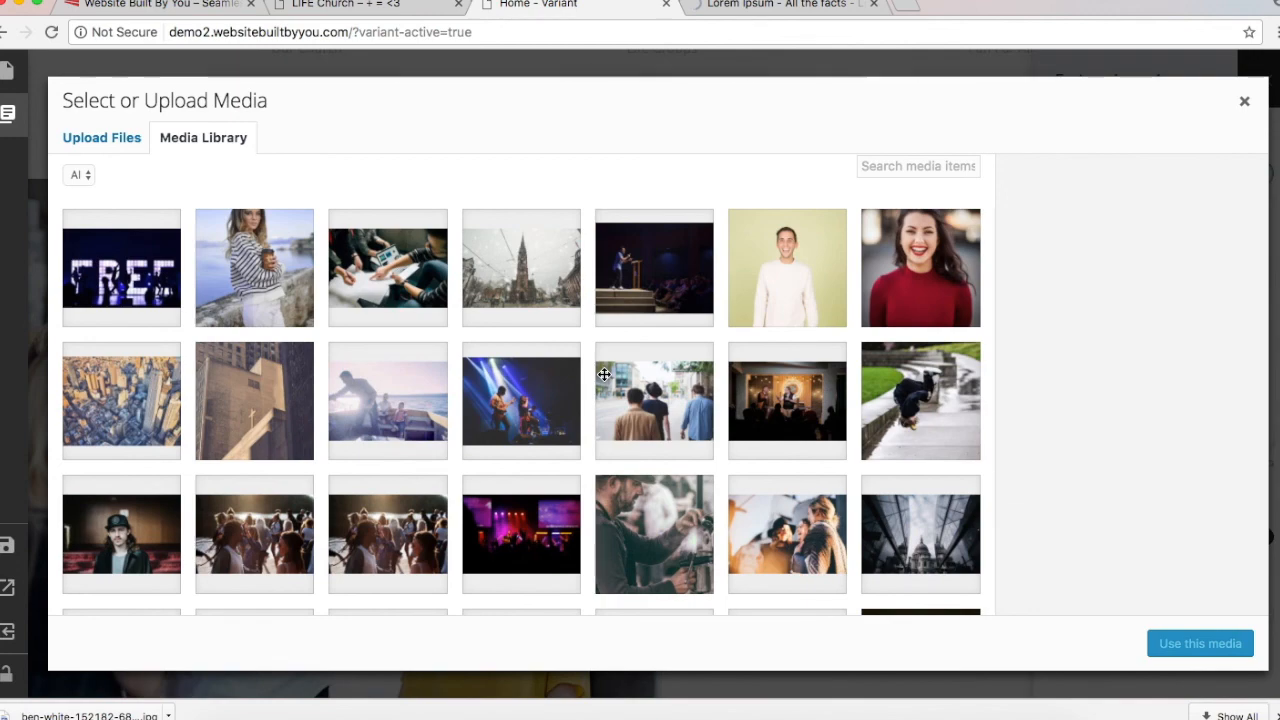
pyautogui.scroll(-5, 604, 374)
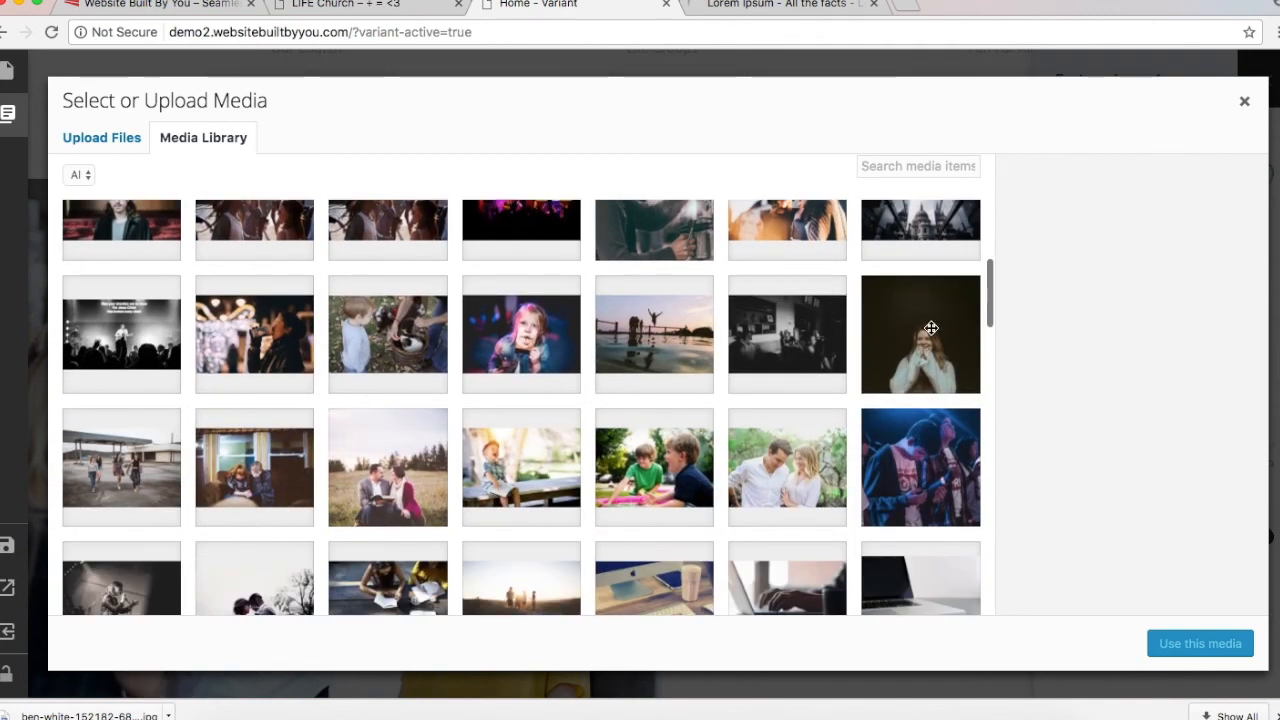
pyautogui.click(935, 335)
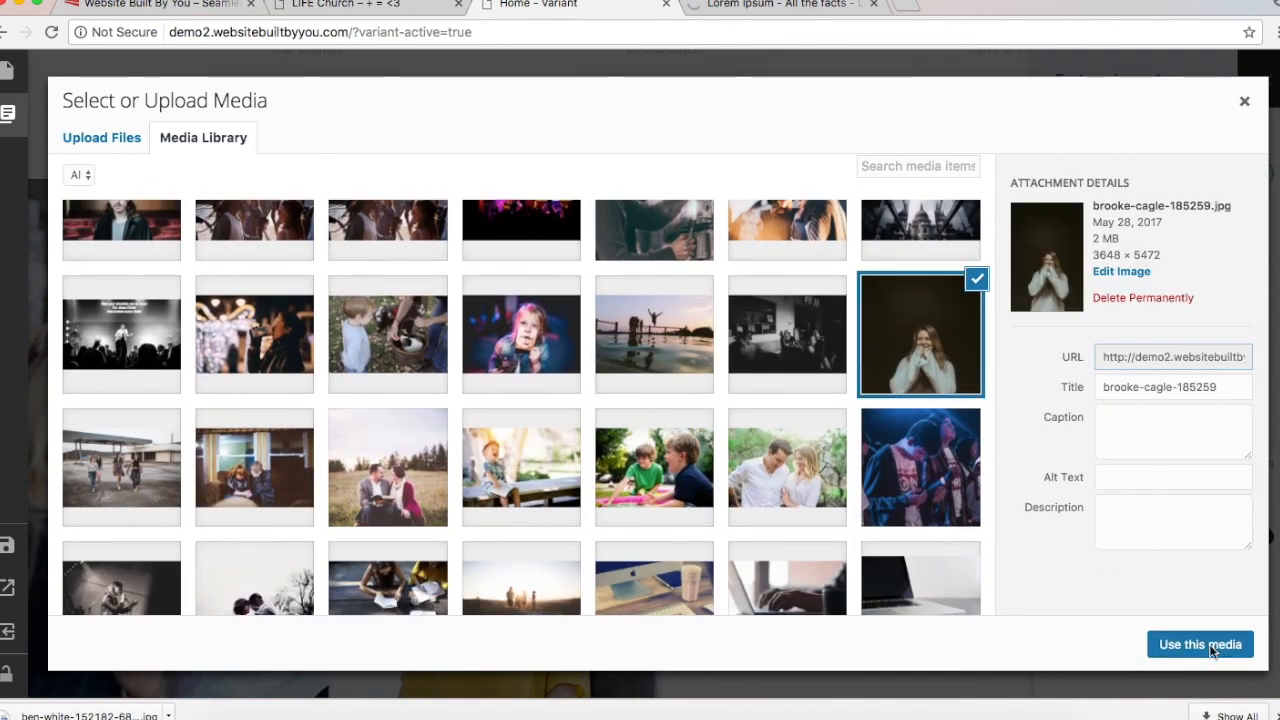
pyautogui.click(1209, 644)
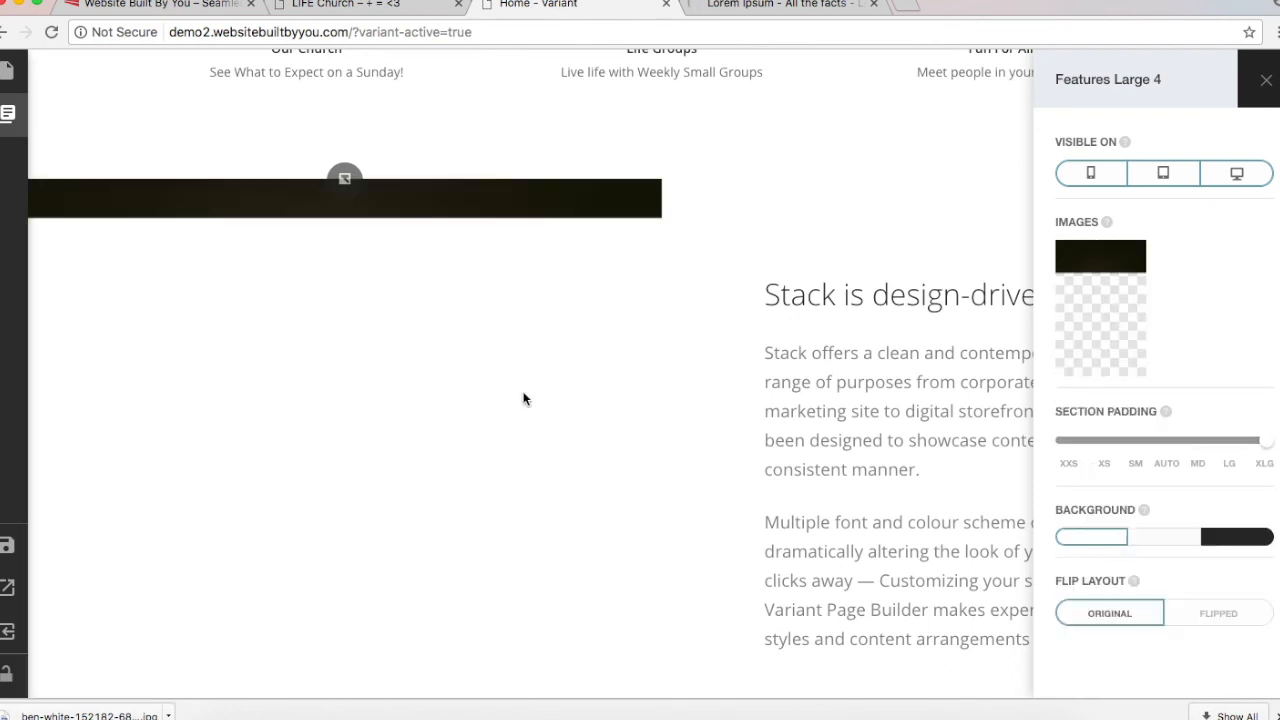
pyautogui.scroll(-3, 760, 423)
pyautogui.scroll(2, 758, 423)
pyautogui.scroll(3, 988, 417)
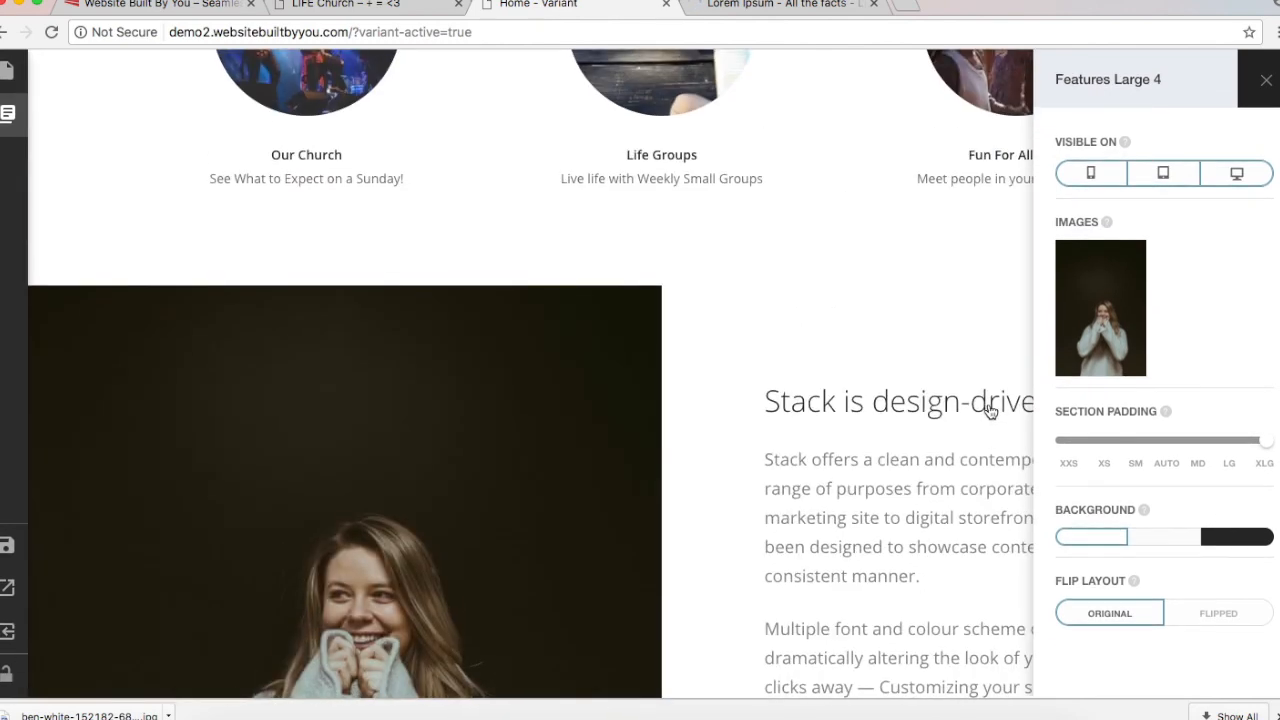
# Step: Set the Features Large 4 section background to dark after trying light
pyautogui.click(1163, 540)
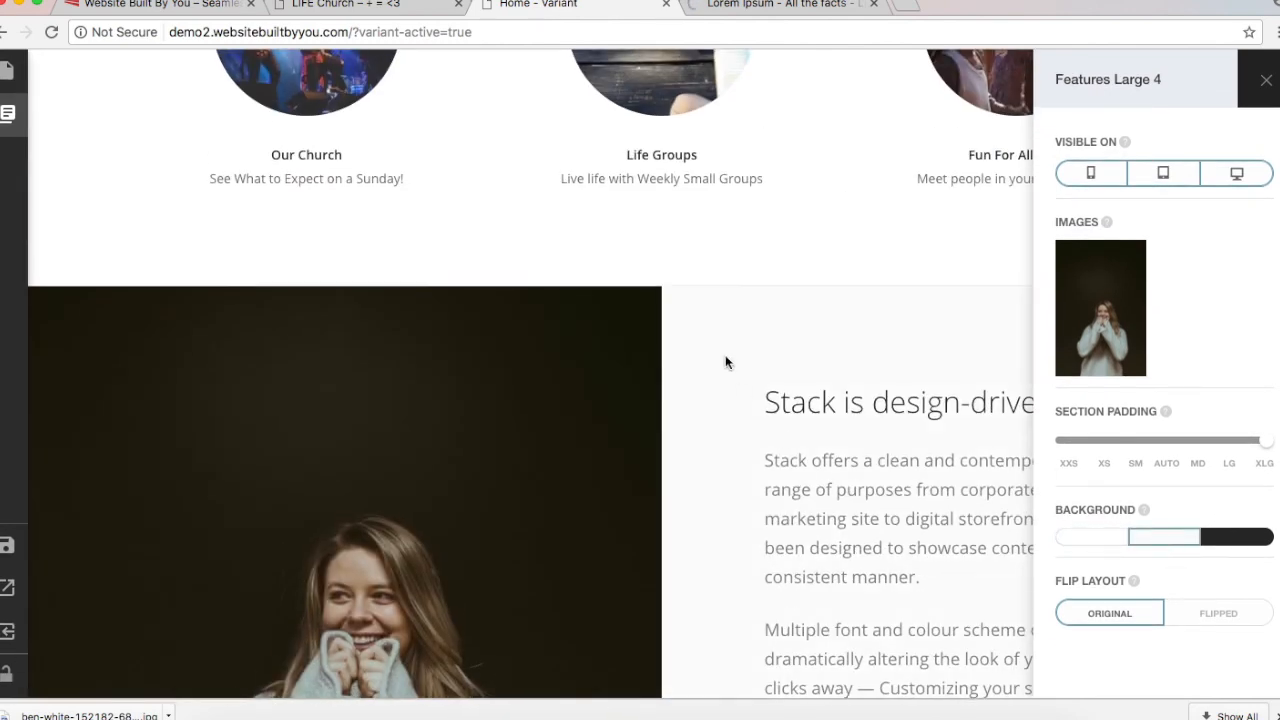
pyautogui.scroll(-3, 727, 363)
pyautogui.scroll(2, 727, 363)
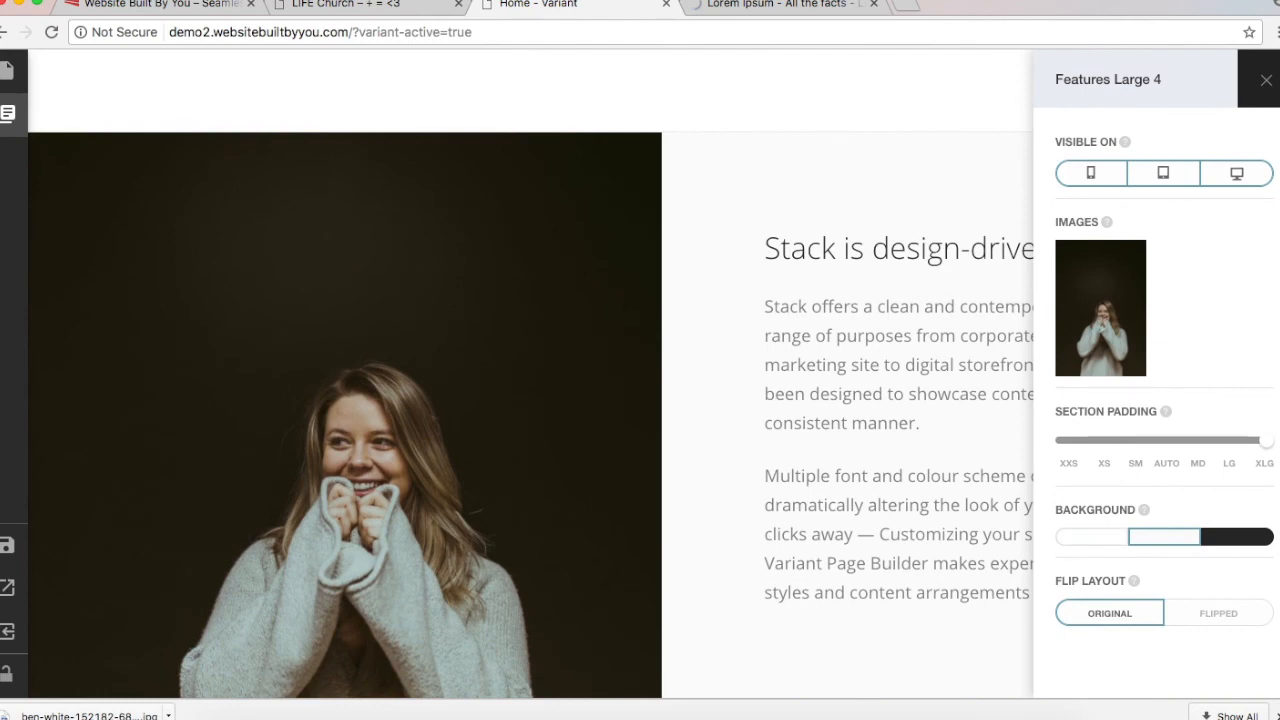
pyautogui.click(1238, 540)
pyautogui.scroll(-3, 921, 379)
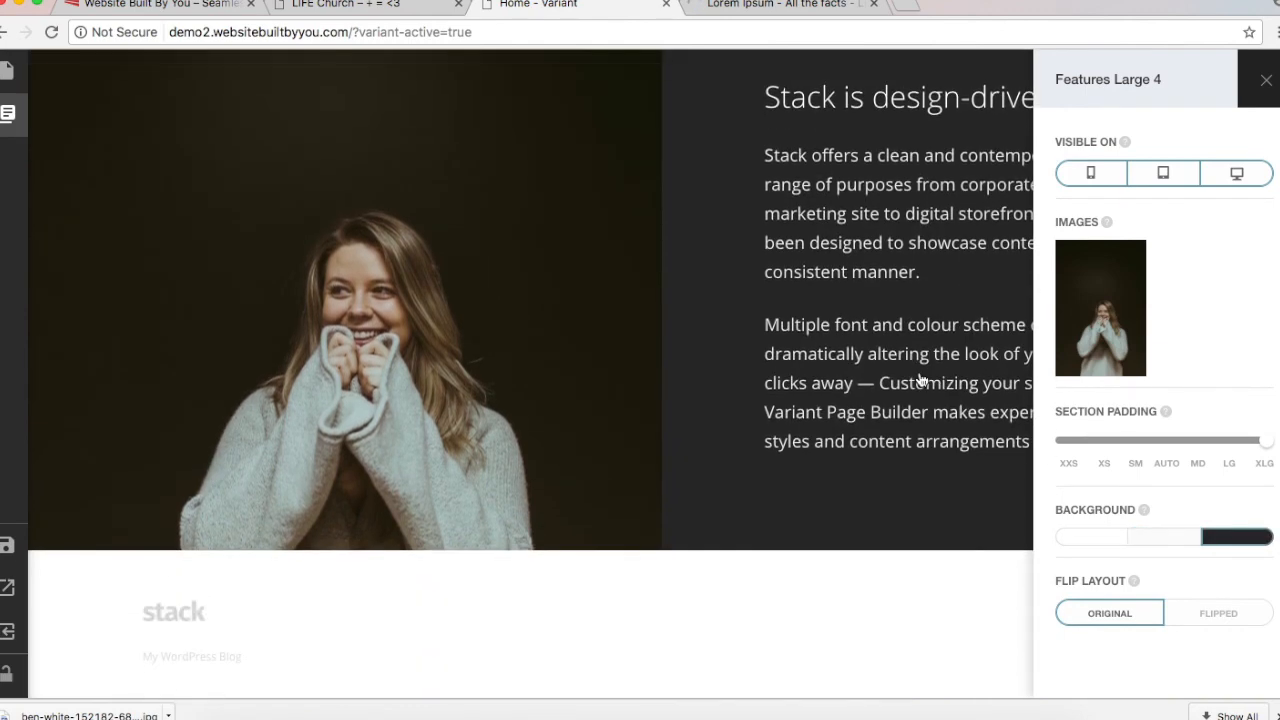
# Step: Delete the first 'Stack offers' paragraph from the section text and save
pyautogui.click(866, 215)
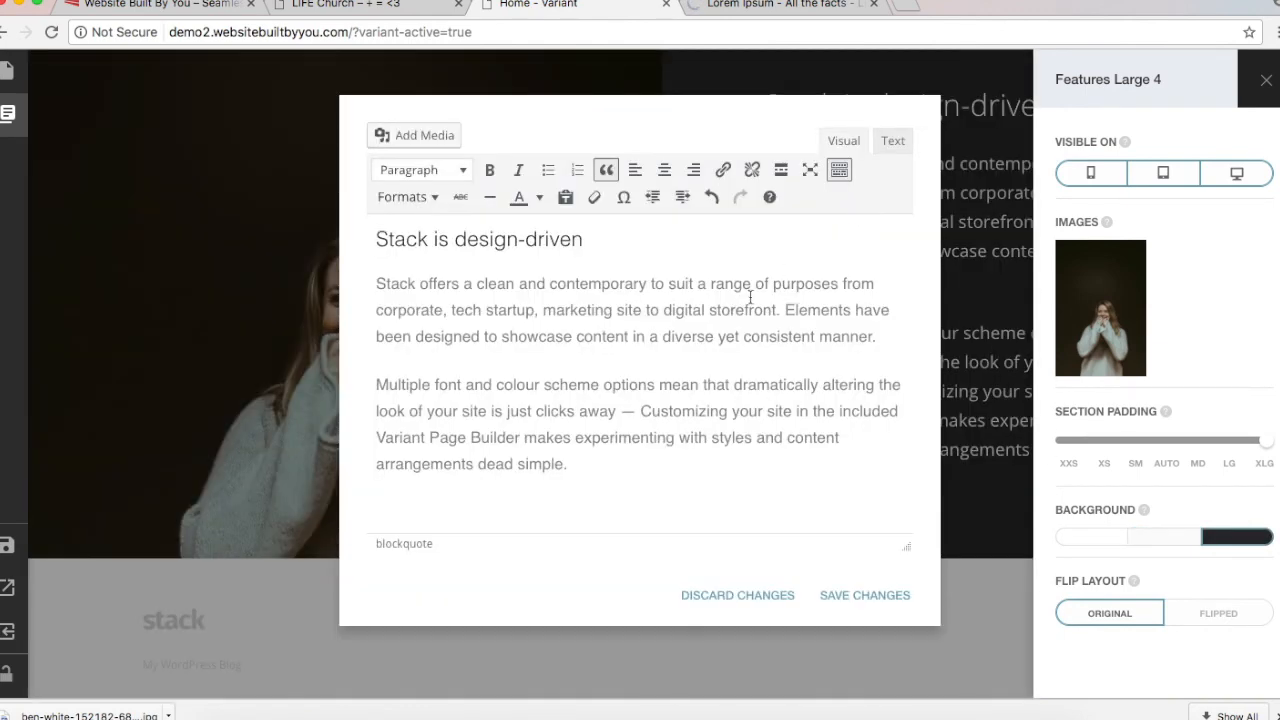
pyautogui.tripleClick(731, 320)
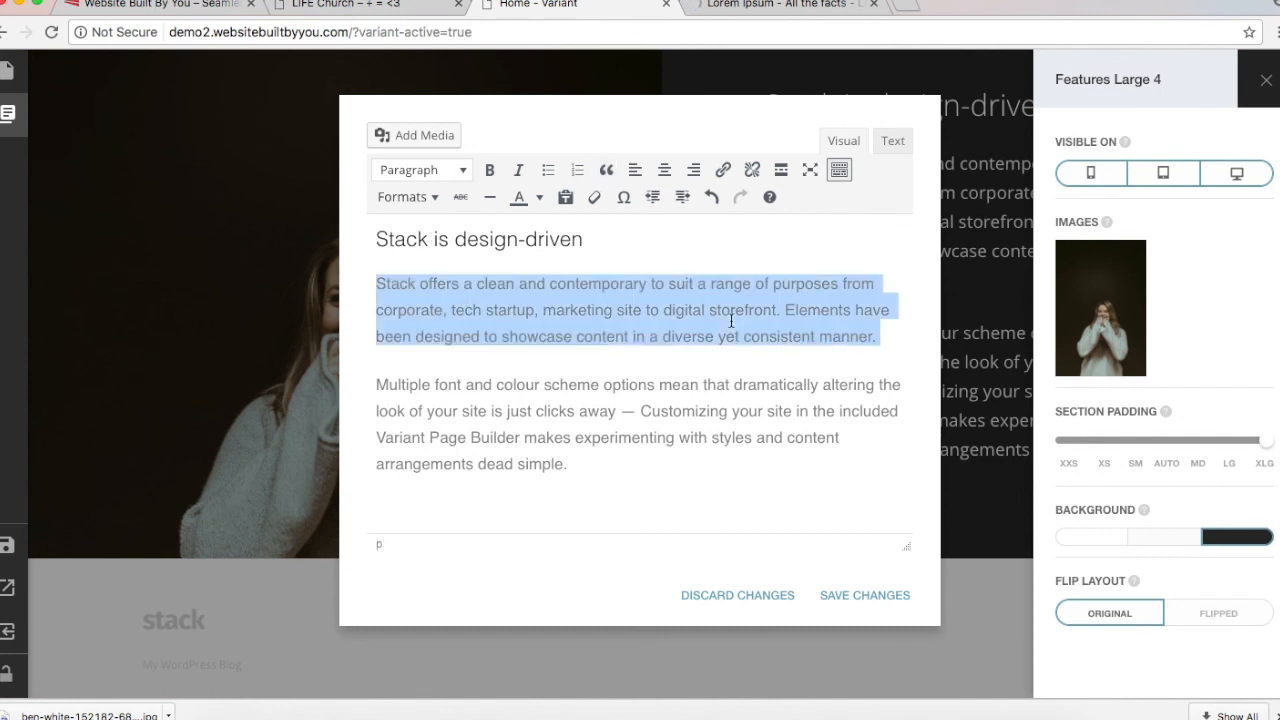
pyautogui.write('khekhh')
pyautogui.press('BackSpace')
pyautogui.press('BackSpace')
pyautogui.press('BackSpace')
pyautogui.press('BackSpace')
pyautogui.press('BackSpace')
pyautogui.press('BackSpace')
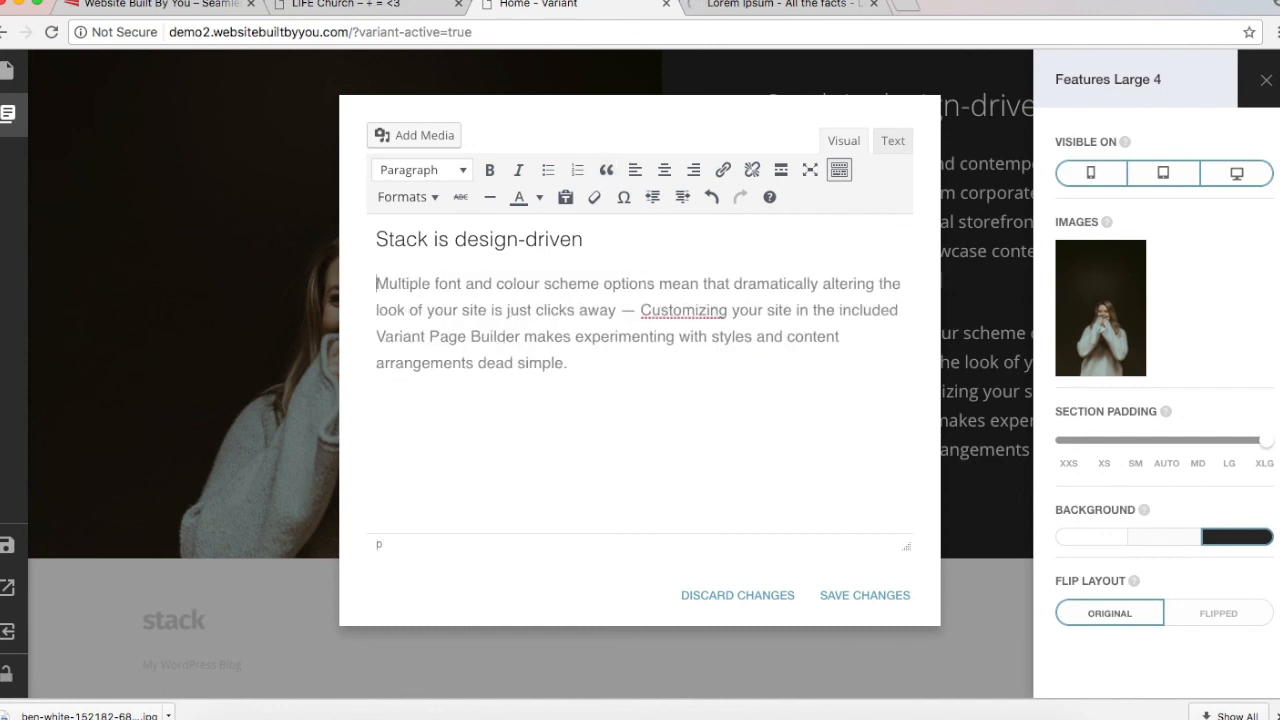
pyautogui.click(880, 596)
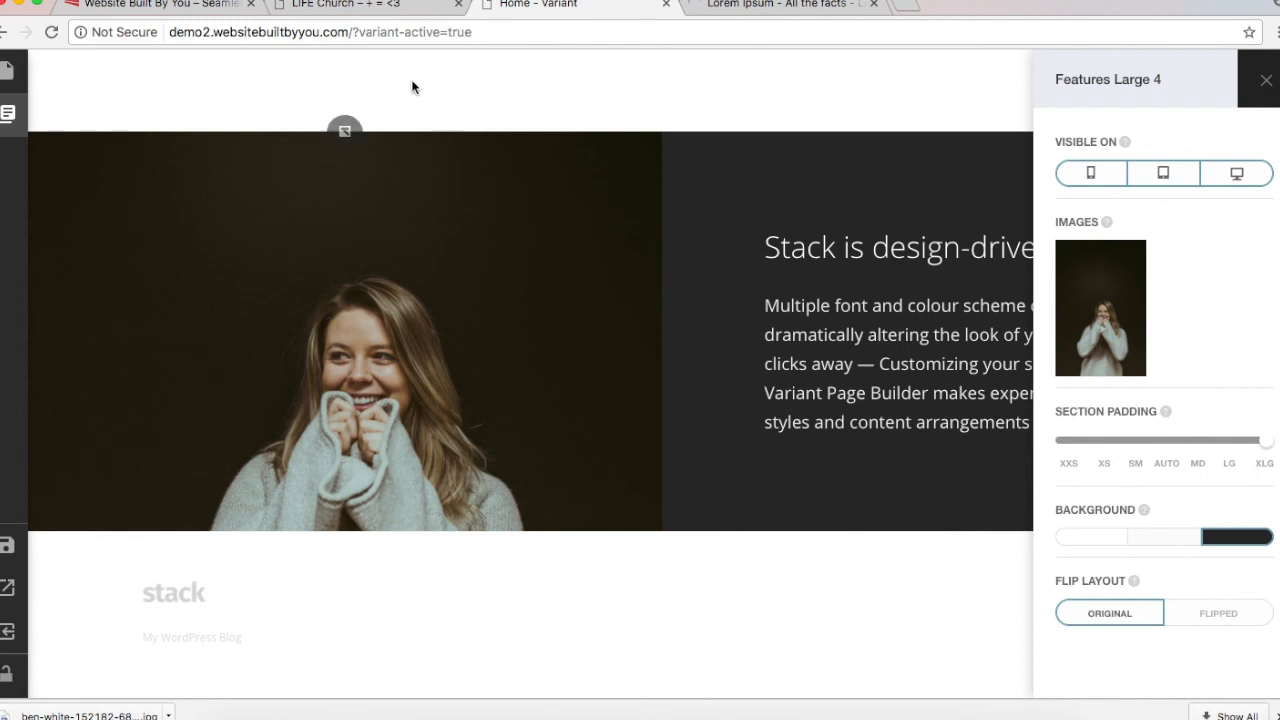
# Step: Open the LIFE Church site's Our Church > Story page and scroll through it
pyautogui.click(345, 5)
pyautogui.scroll(-1, 484, 460)
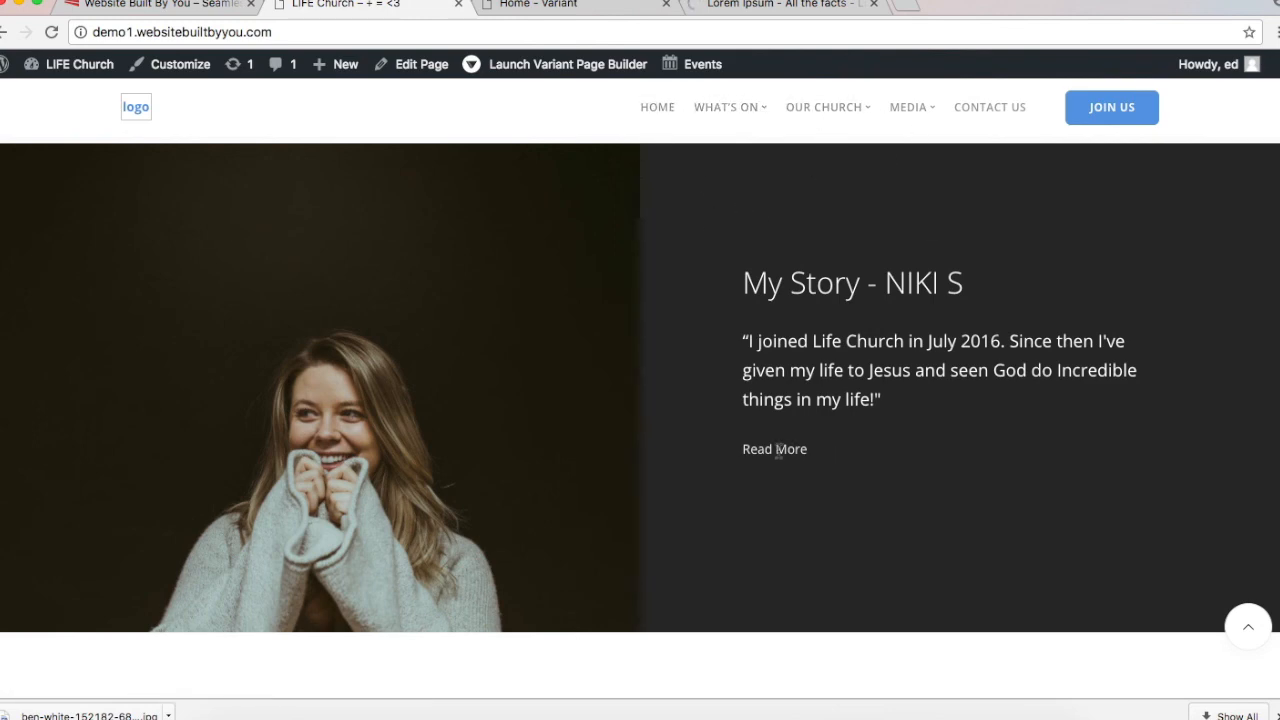
pyautogui.click(745, 107)
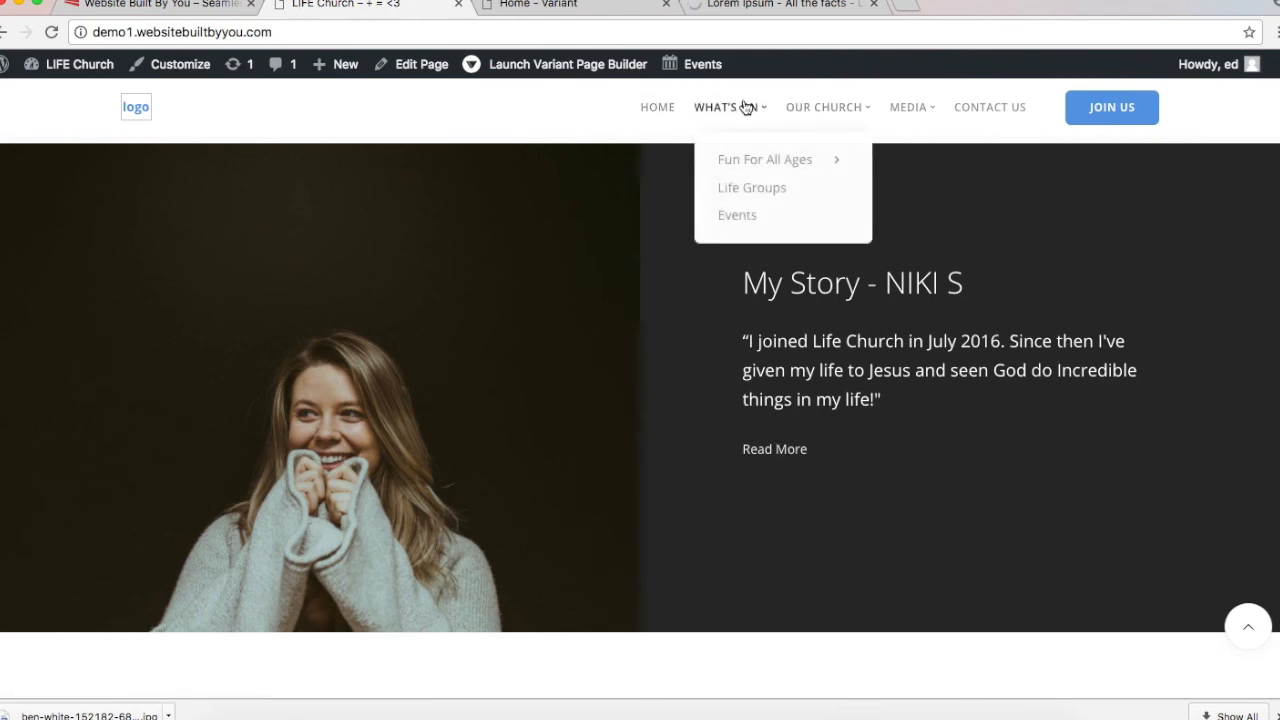
pyautogui.click(862, 108)
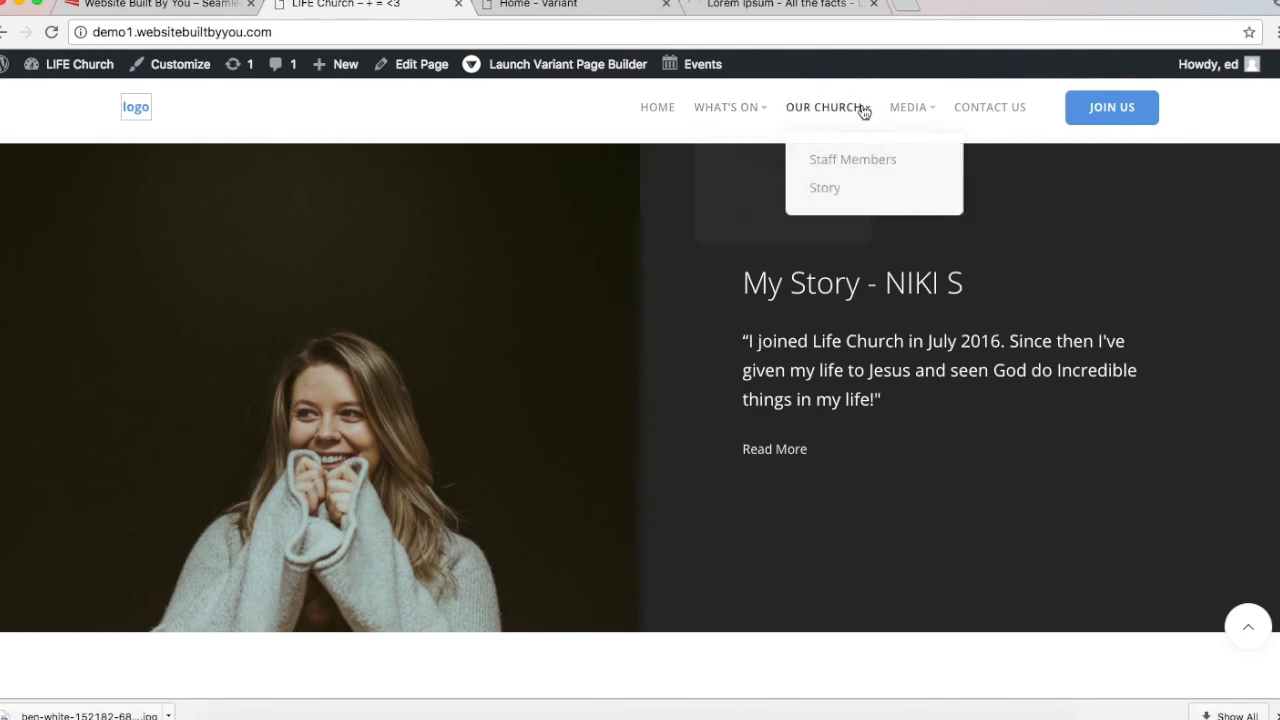
pyautogui.click(825, 193)
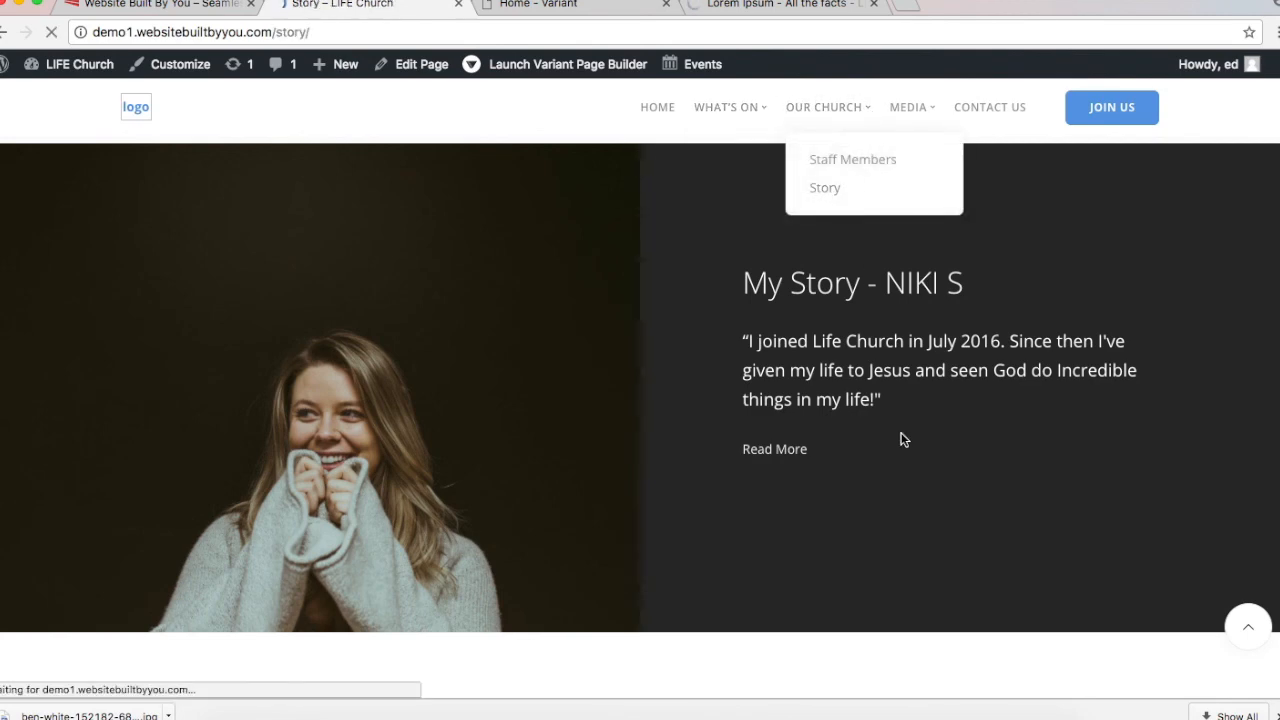
pyautogui.scroll(-4, 901, 440)
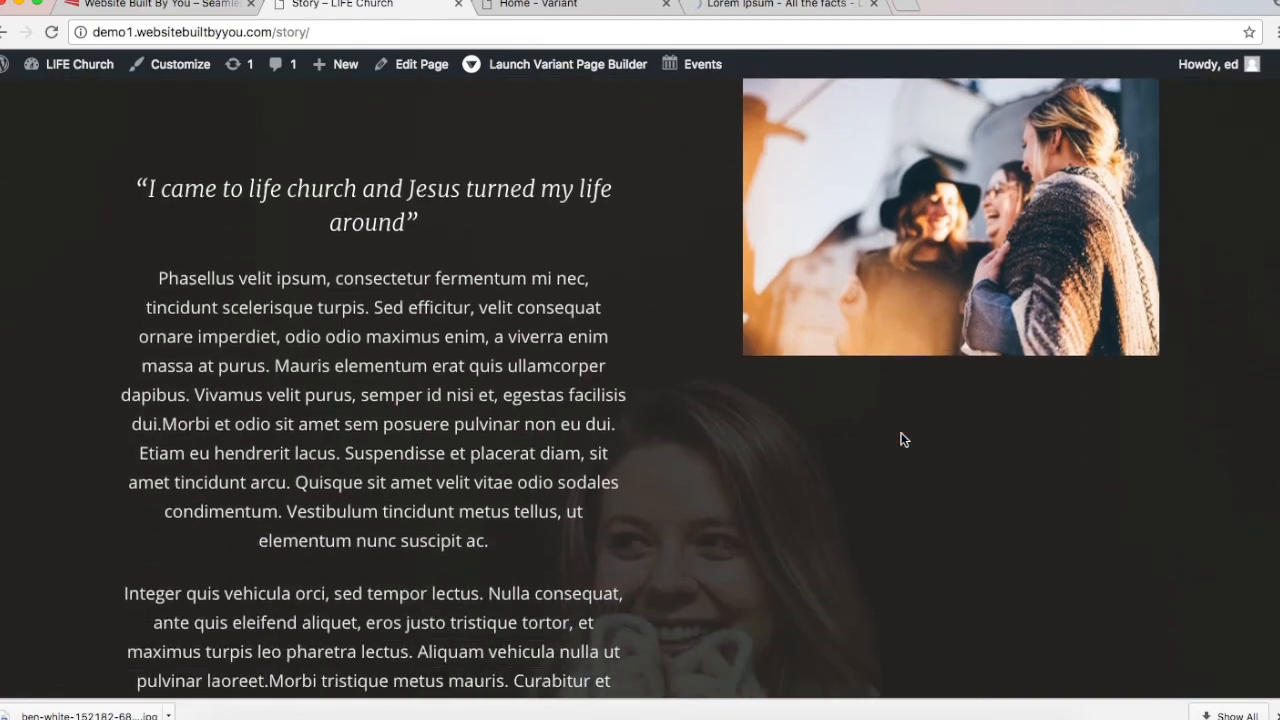
pyautogui.scroll(3, 901, 440)
pyautogui.scroll(-5, 280, 487)
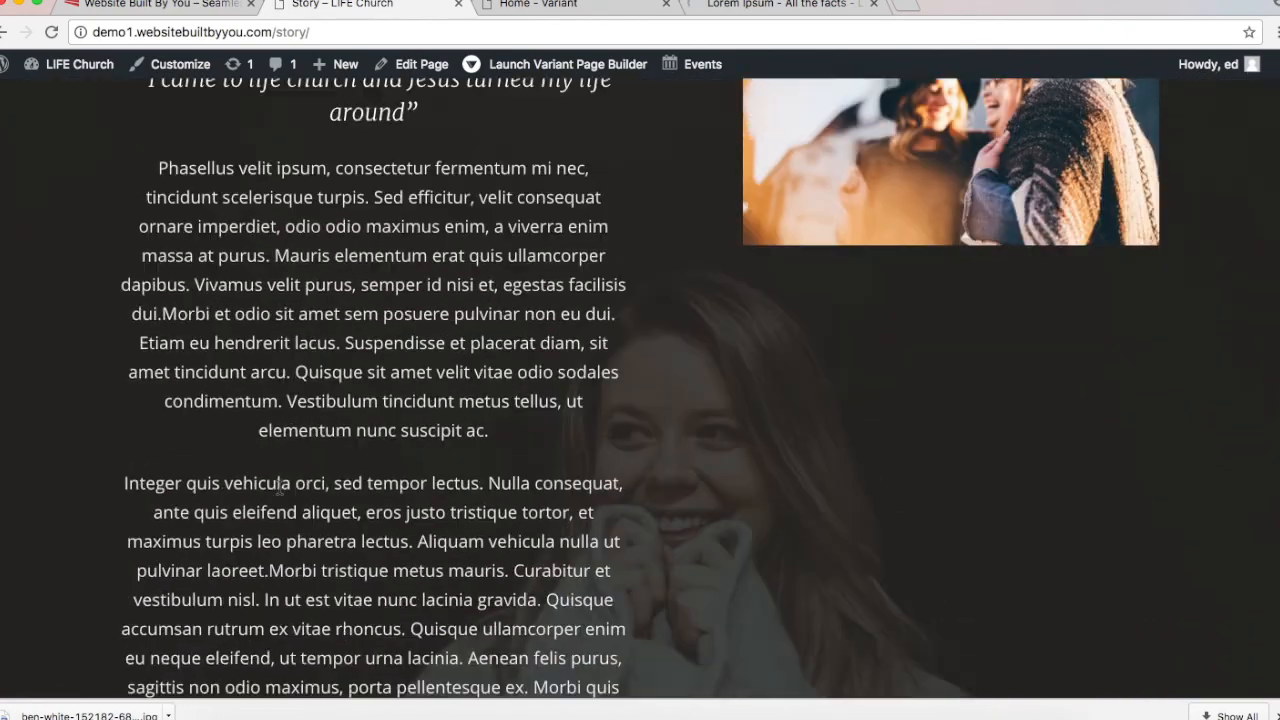
pyautogui.scroll(6, 280, 487)
pyautogui.scroll(-3, 280, 487)
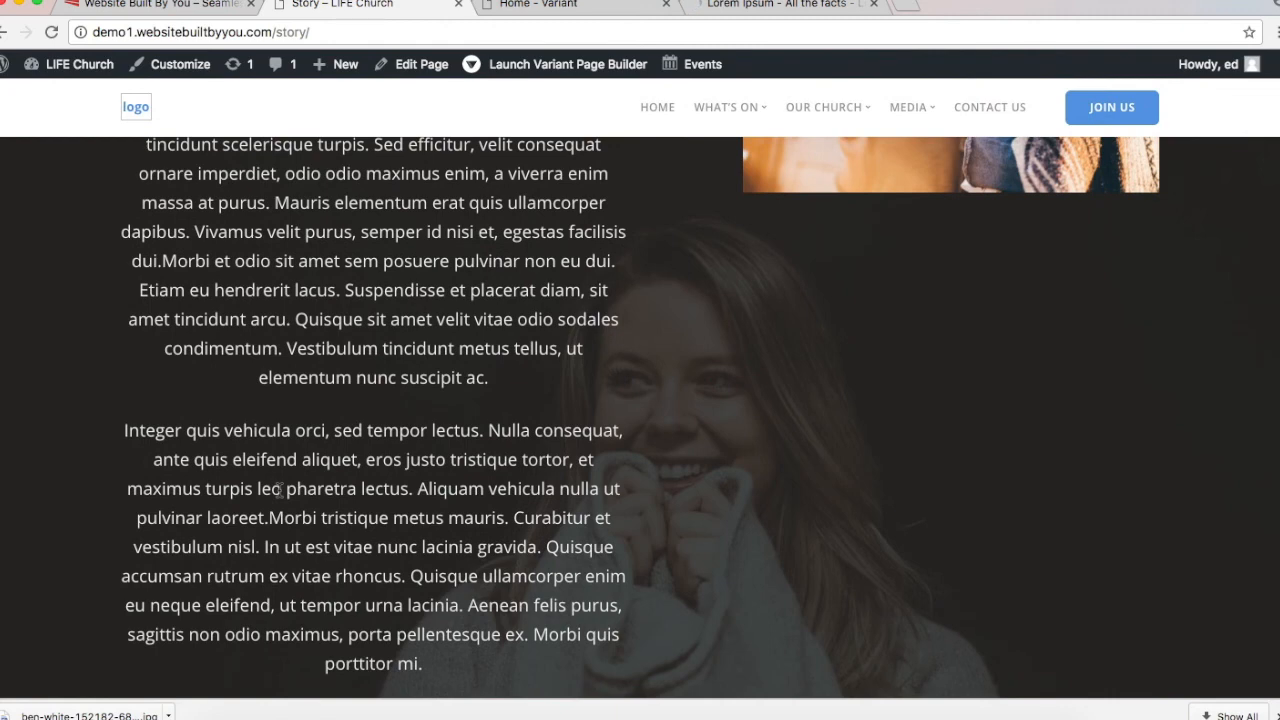
pyautogui.scroll(2, 280, 487)
# Step: Remove the section's headings, leave a blank top line, and style the body as Lead Paragraph
pyautogui.click(560, 5)
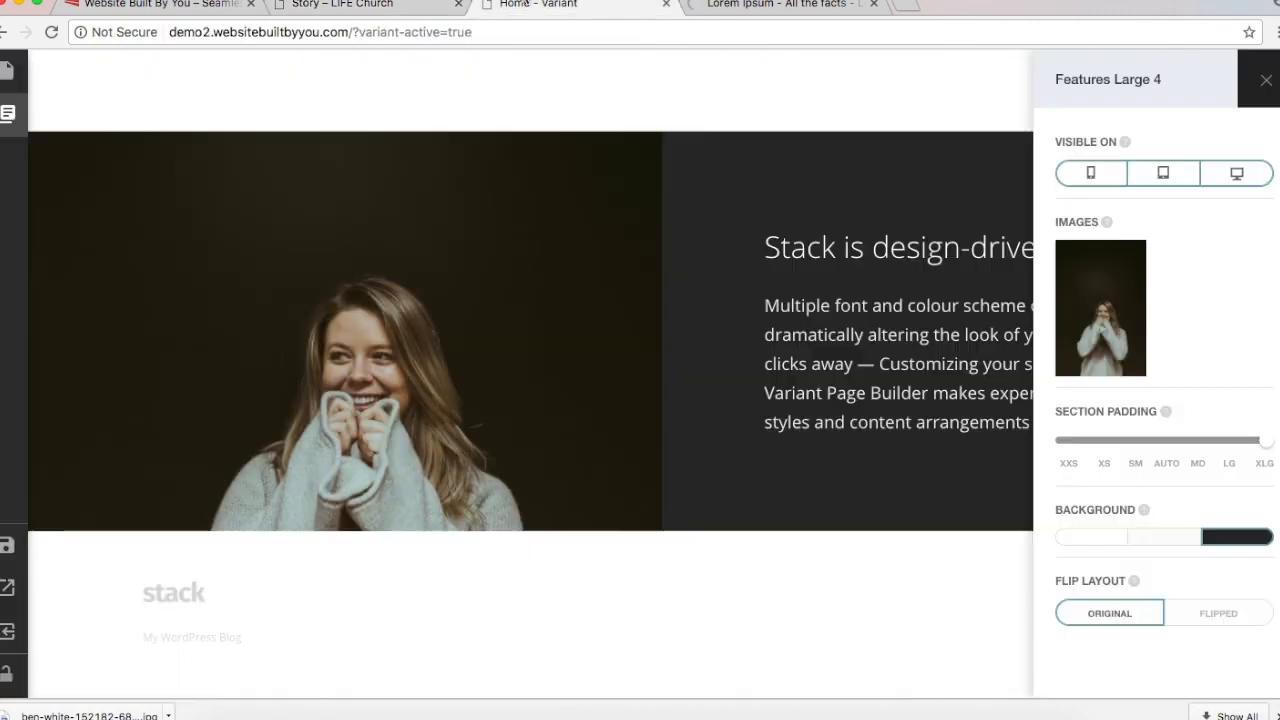
pyautogui.click(834, 312)
pyautogui.doubleClick(625, 284)
pyautogui.click(625, 284)
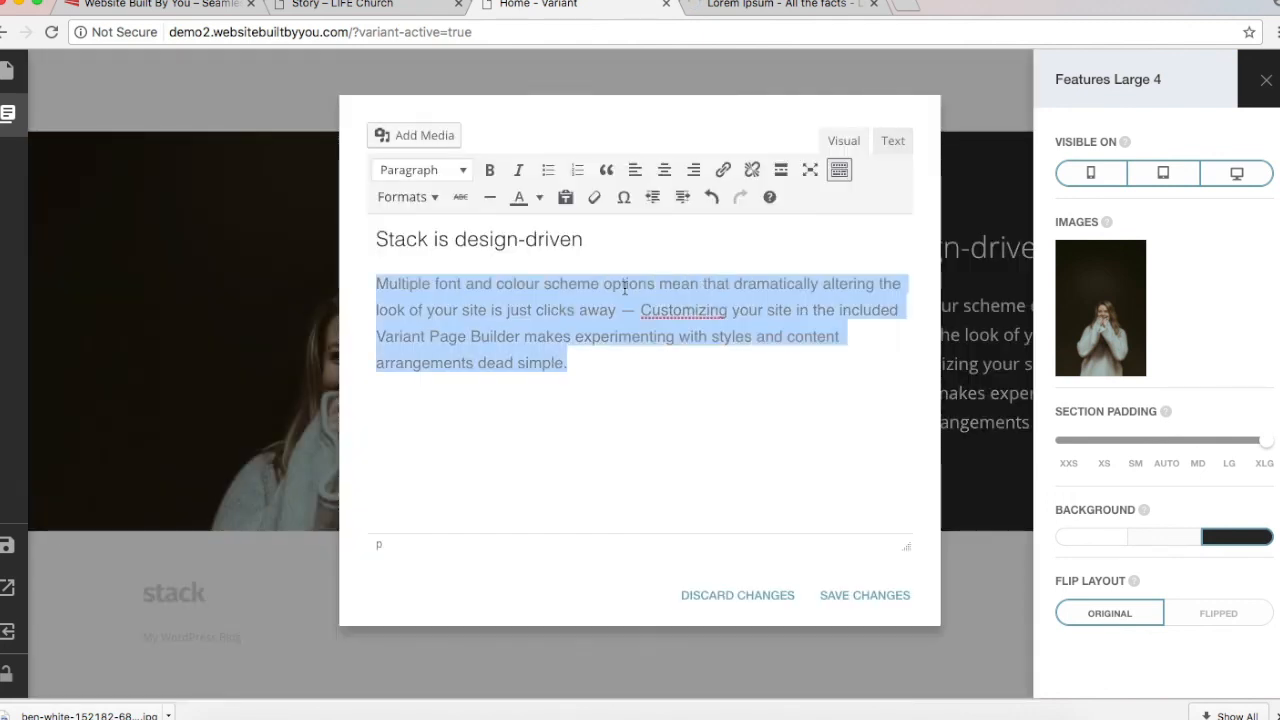
pyautogui.write("You're Forever Welcome! Quisque ornare, odio nec ullamcorper consectetur, dolor eros consectetur urna, vitae cursus enim elit vel nisl. Sed consectetur ipsum lectus, ut condimentum leo elementum a. Sed varius, eros ac auctor mattis, mauris sem tristique sem, ut")
pyautogui.moveTo(712, 296); pyautogui.dragTo(338, 222)
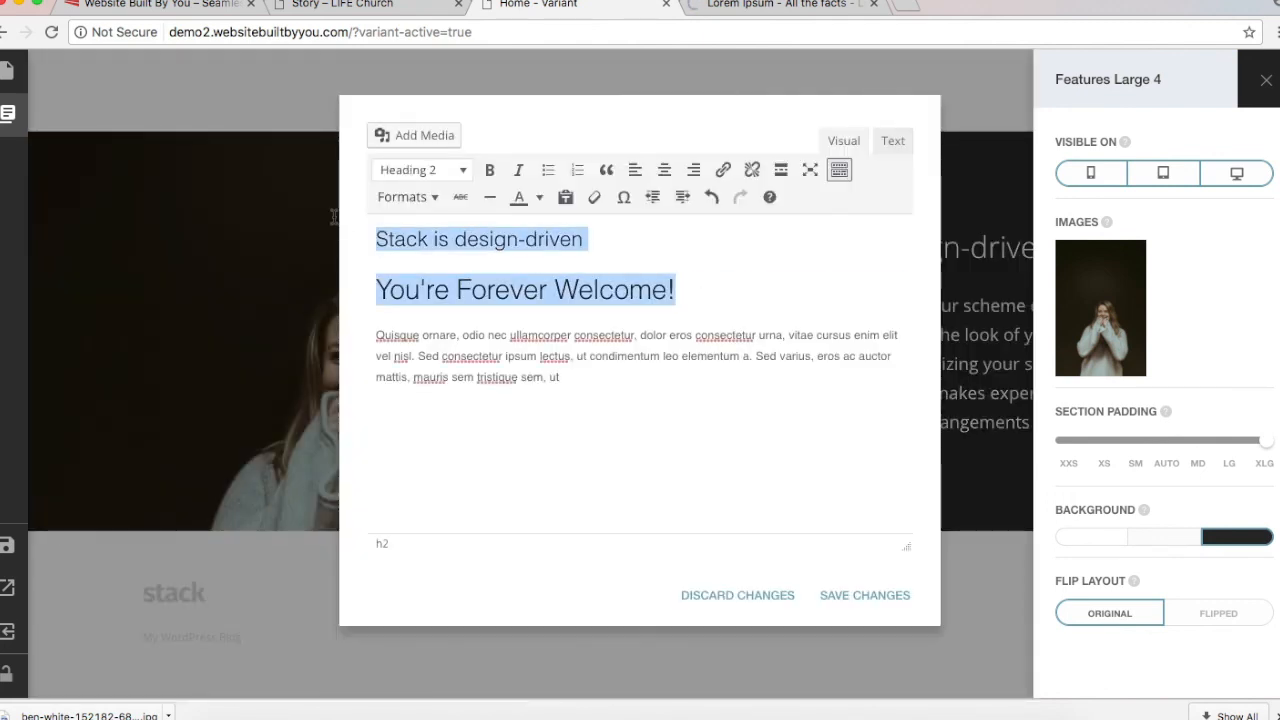
pyautogui.press('BackSpace')
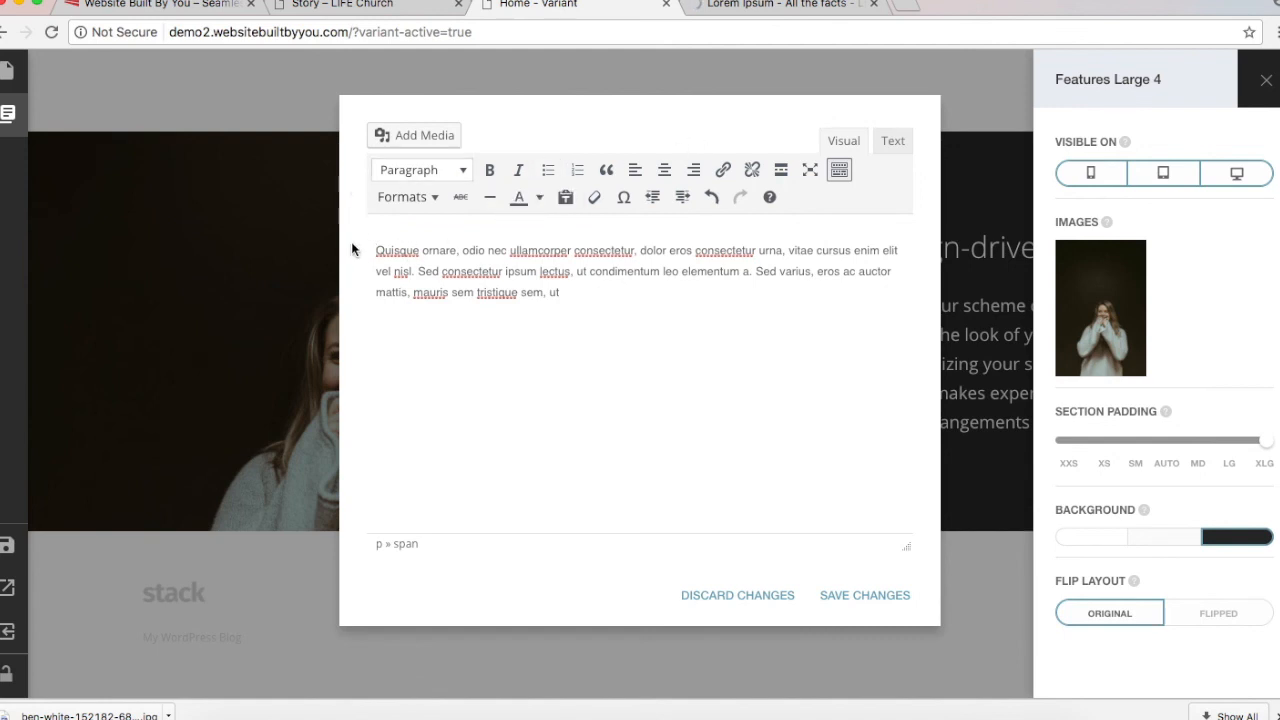
pyautogui.press('Return')
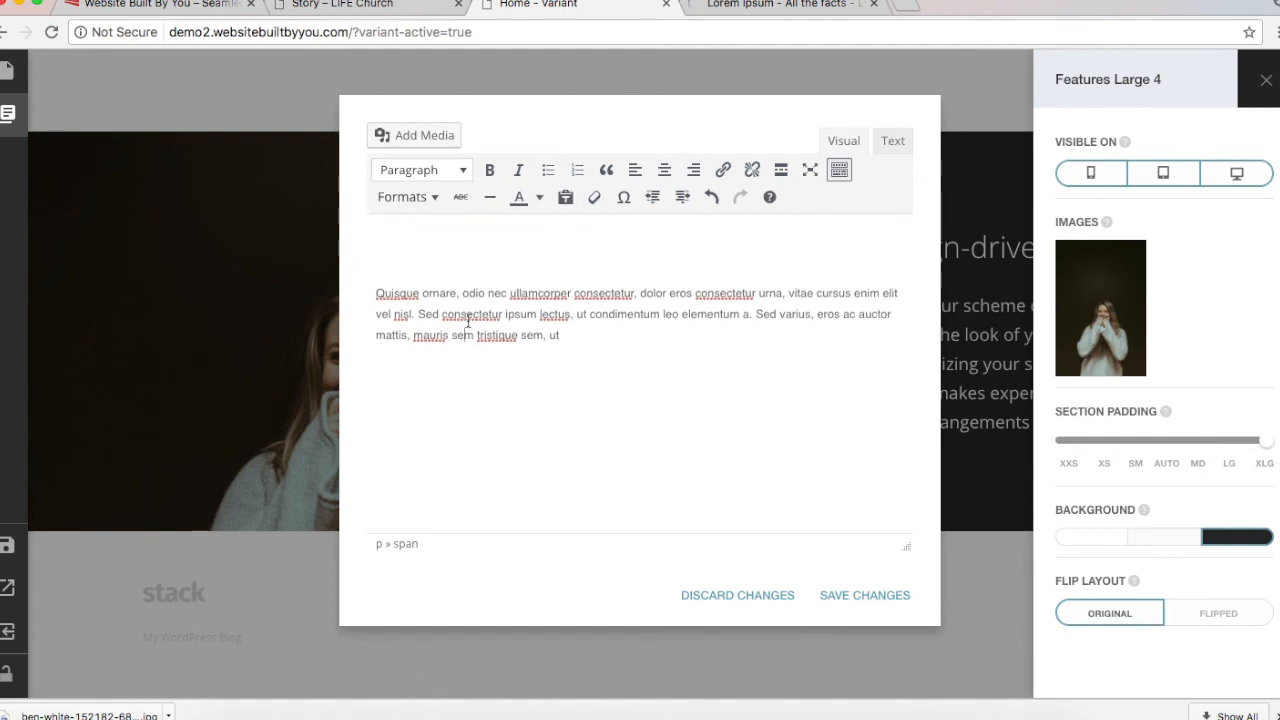
pyautogui.tripleClick(467, 321)
pyautogui.click(427, 196)
pyautogui.moveTo(438, 290)
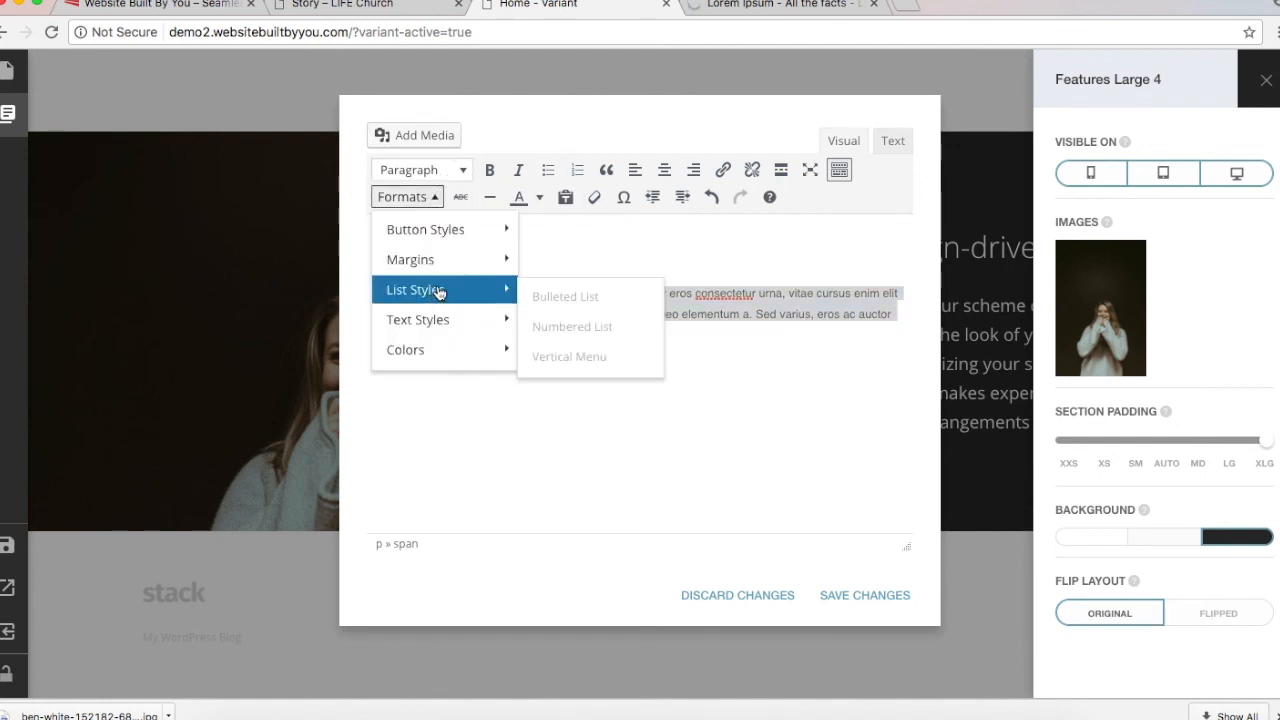
pyautogui.moveTo(470, 349)
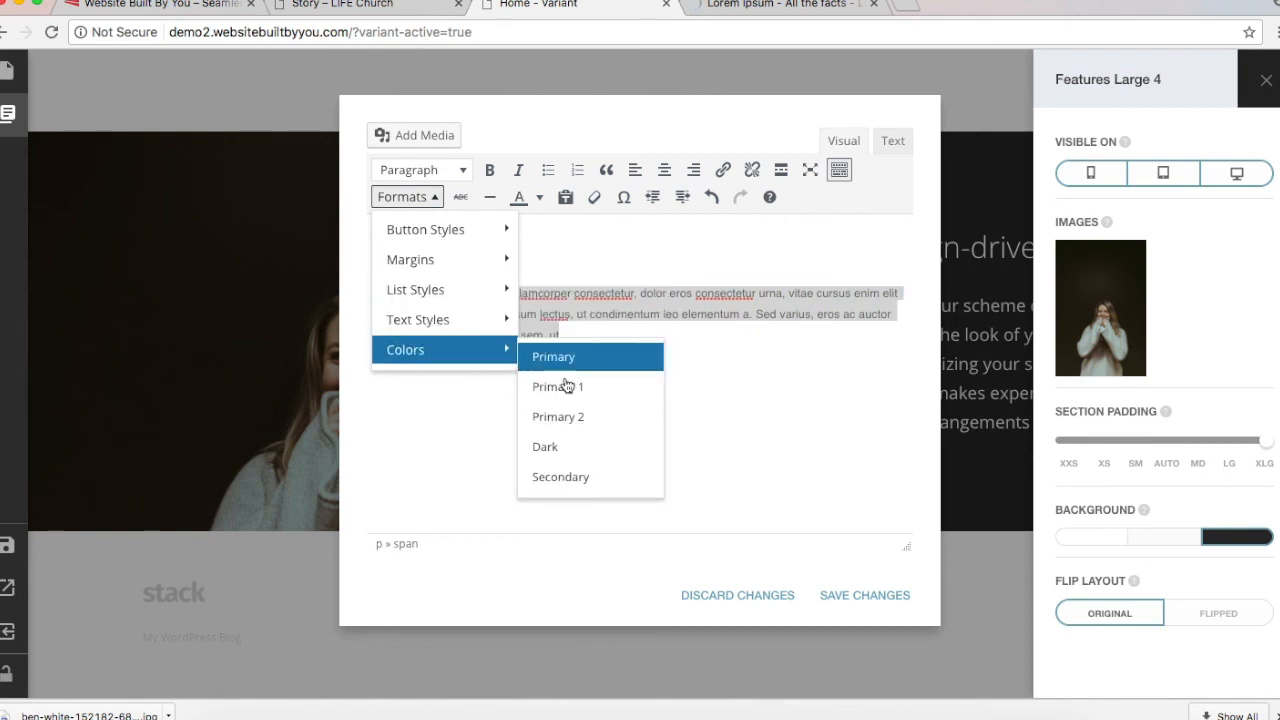
pyautogui.moveTo(418, 319)
pyautogui.click(545, 389)
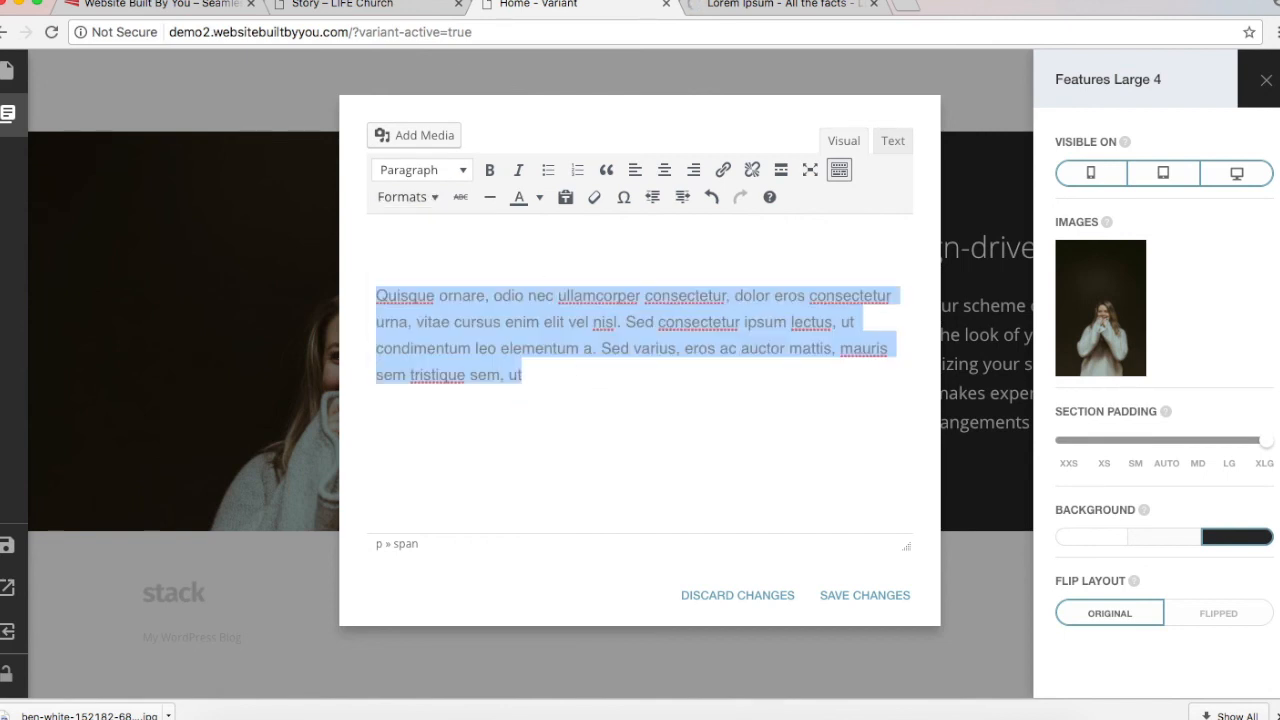
# Step: Copy the My Story quote from the LIFE Church home page into the section and save
pyautogui.click(379, 4)
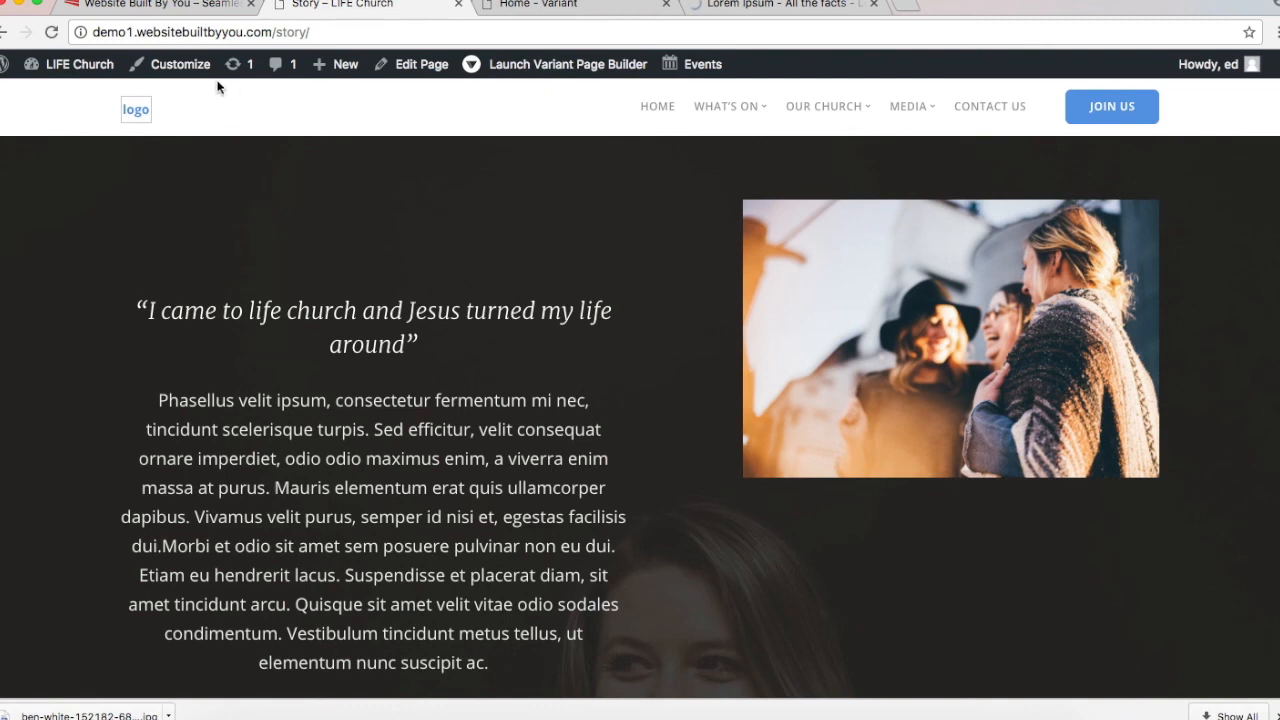
pyautogui.click(659, 107)
pyautogui.scroll(-15, 596, 396)
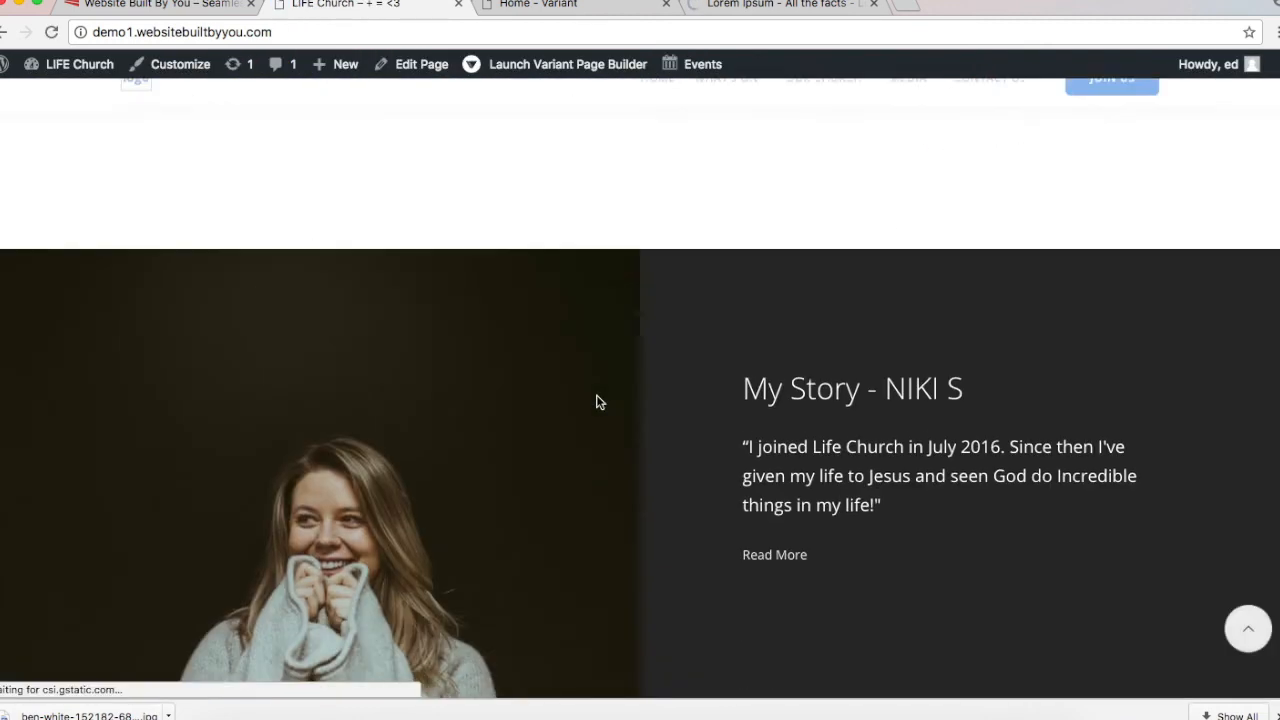
pyautogui.scroll(-3, 597, 400)
pyautogui.scroll(2, 597, 400)
pyautogui.moveTo(750, 289); pyautogui.dragTo(884, 353)
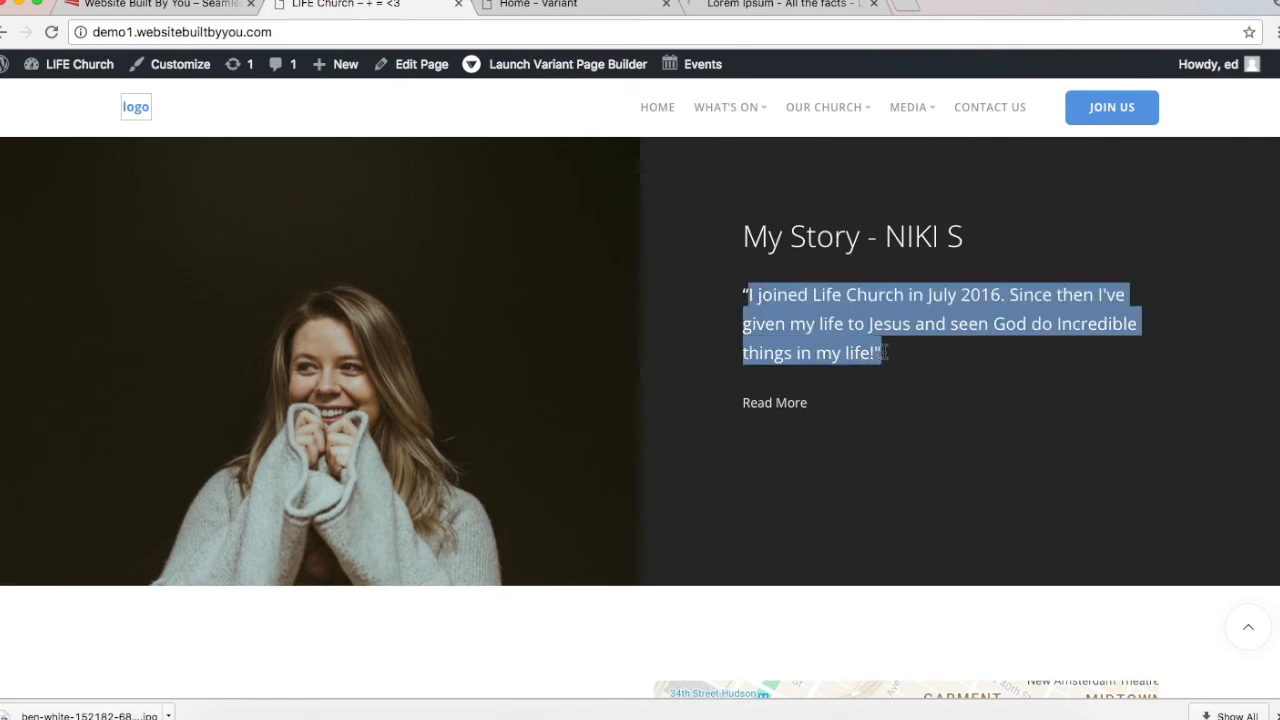
pyautogui.click(885, 355)
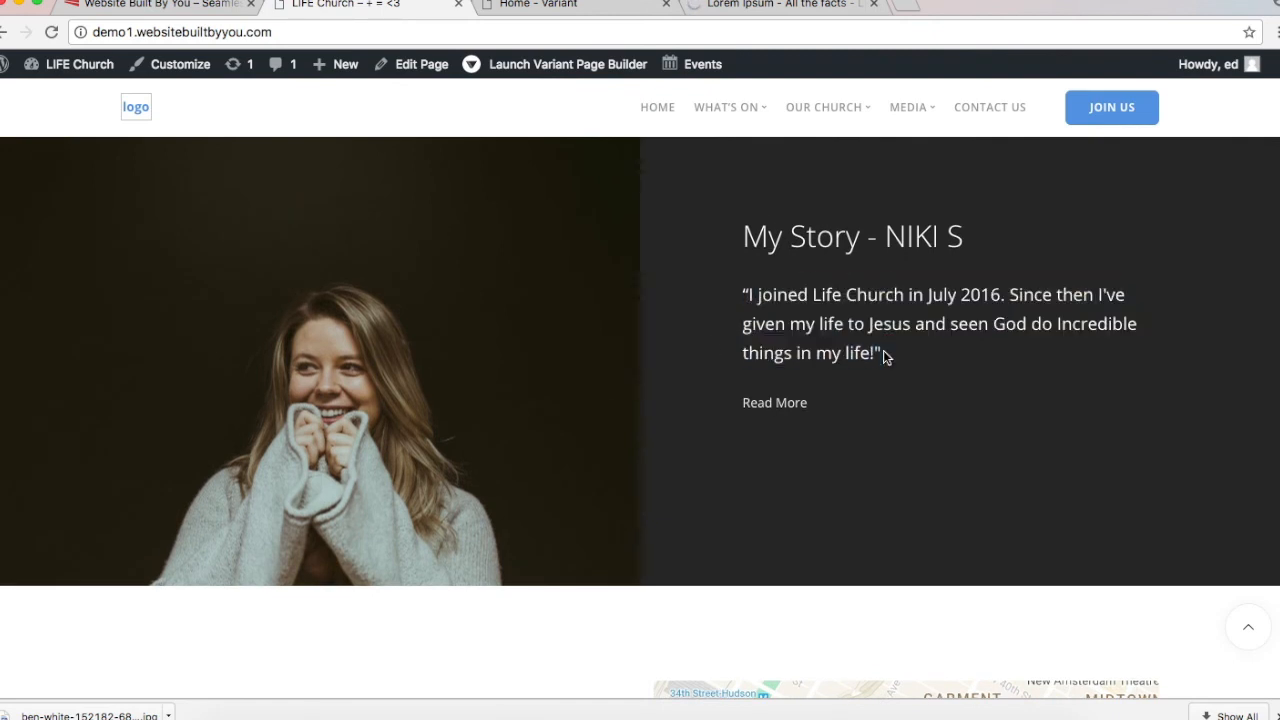
pyautogui.moveTo(735, 298); pyautogui.dragTo(898, 353)
pyautogui.press('super+c')
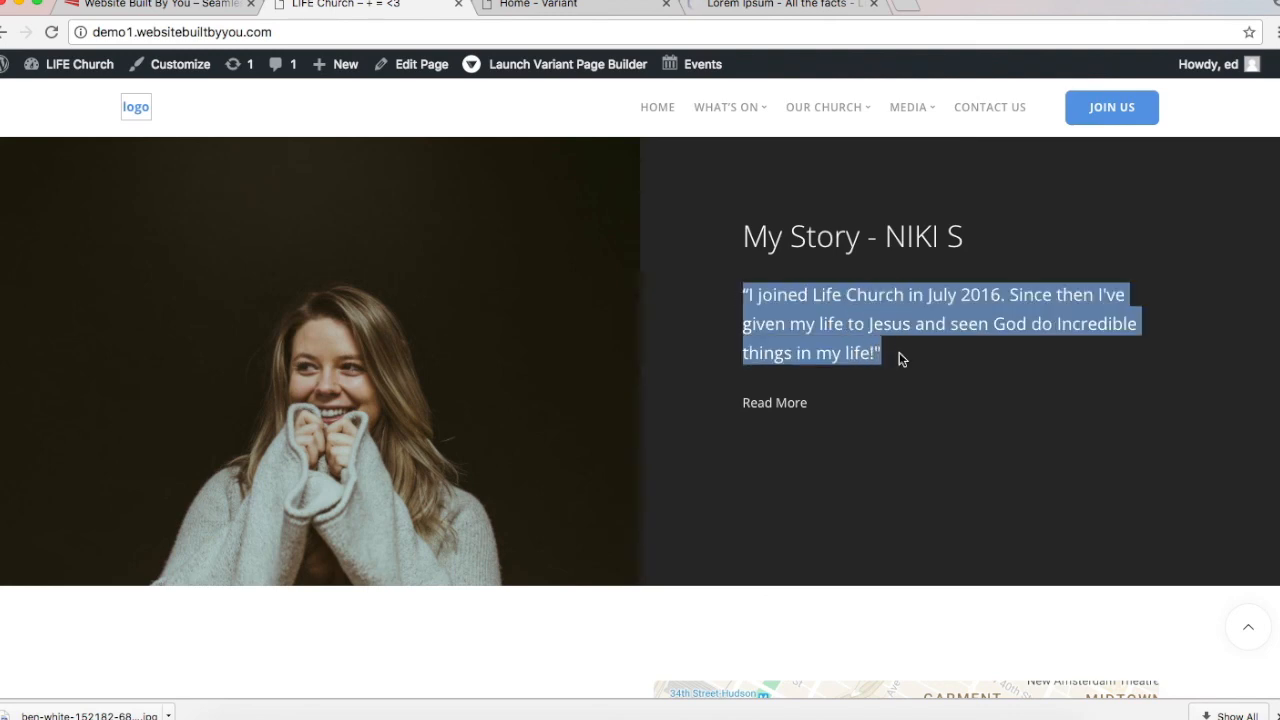
pyautogui.click(600, 8)
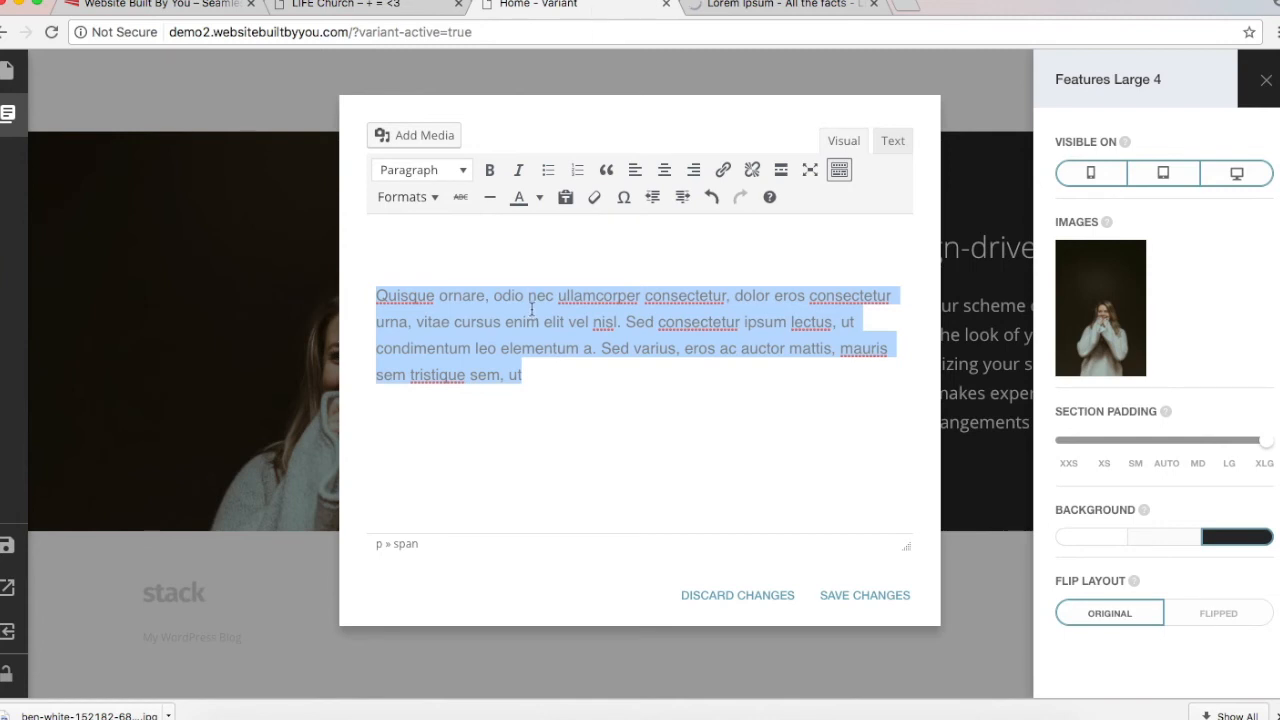
pyautogui.press('super+v')
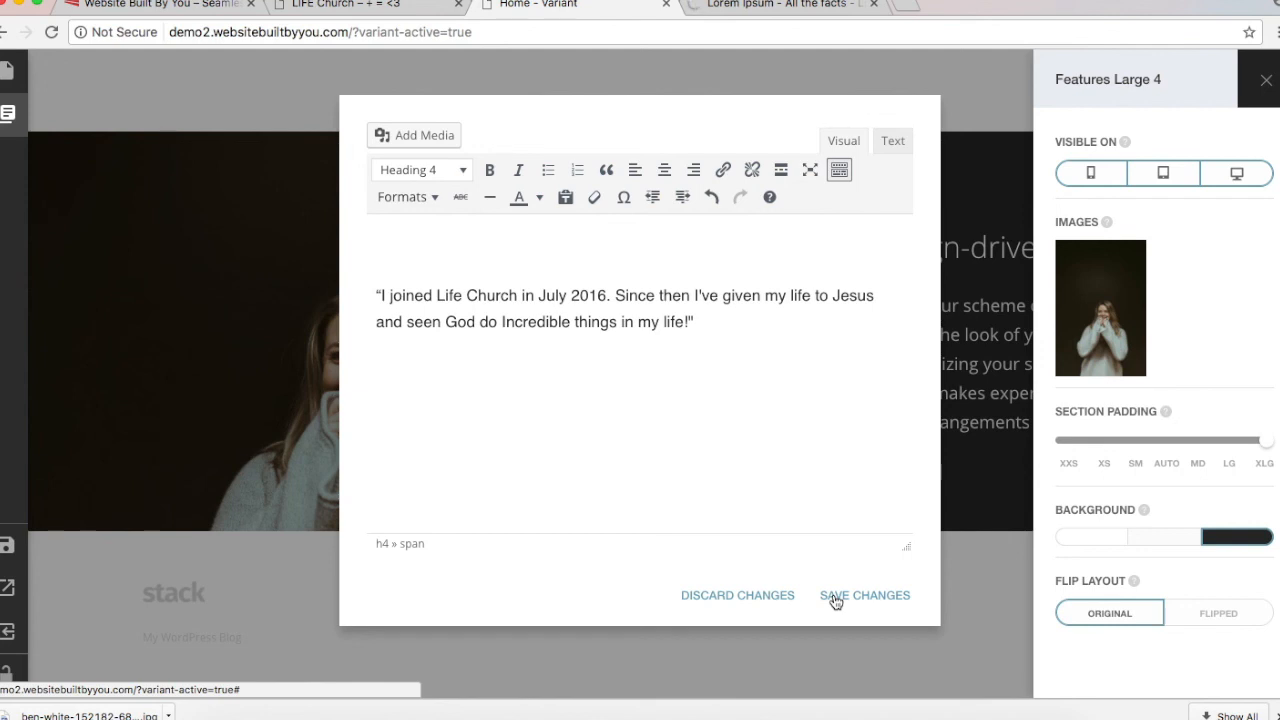
pyautogui.click(835, 598)
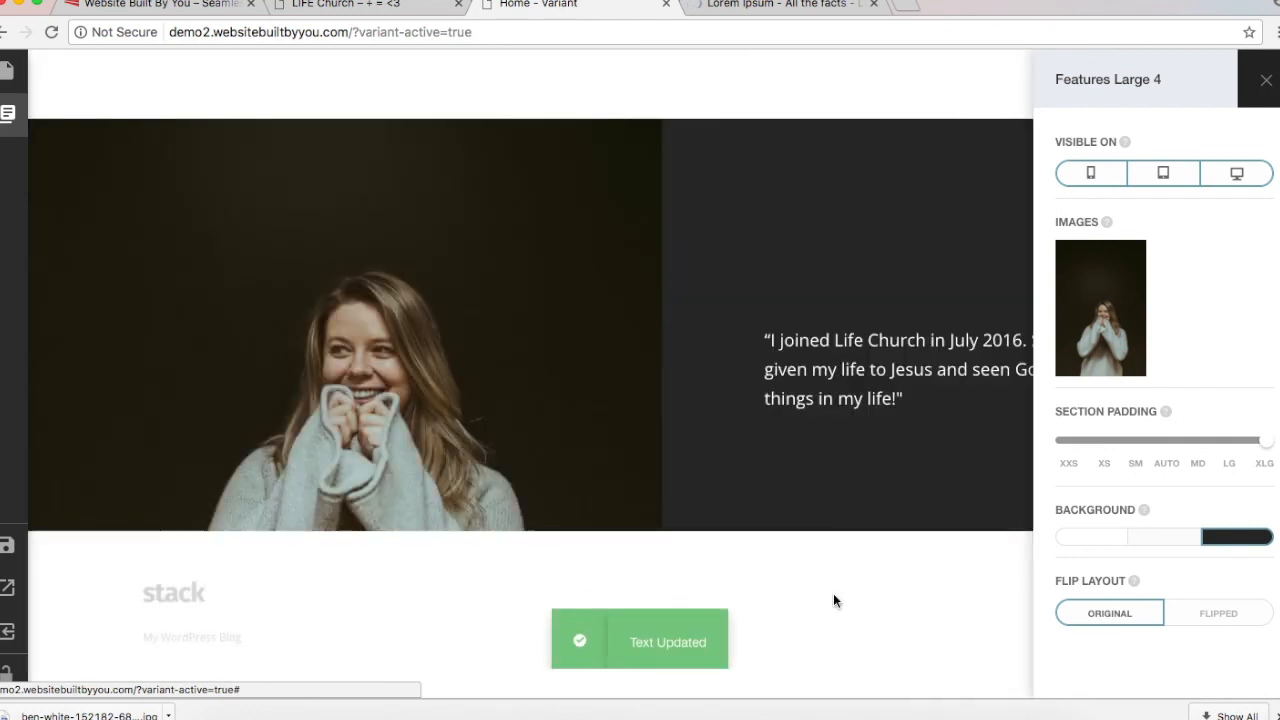
pyautogui.click(867, 313)
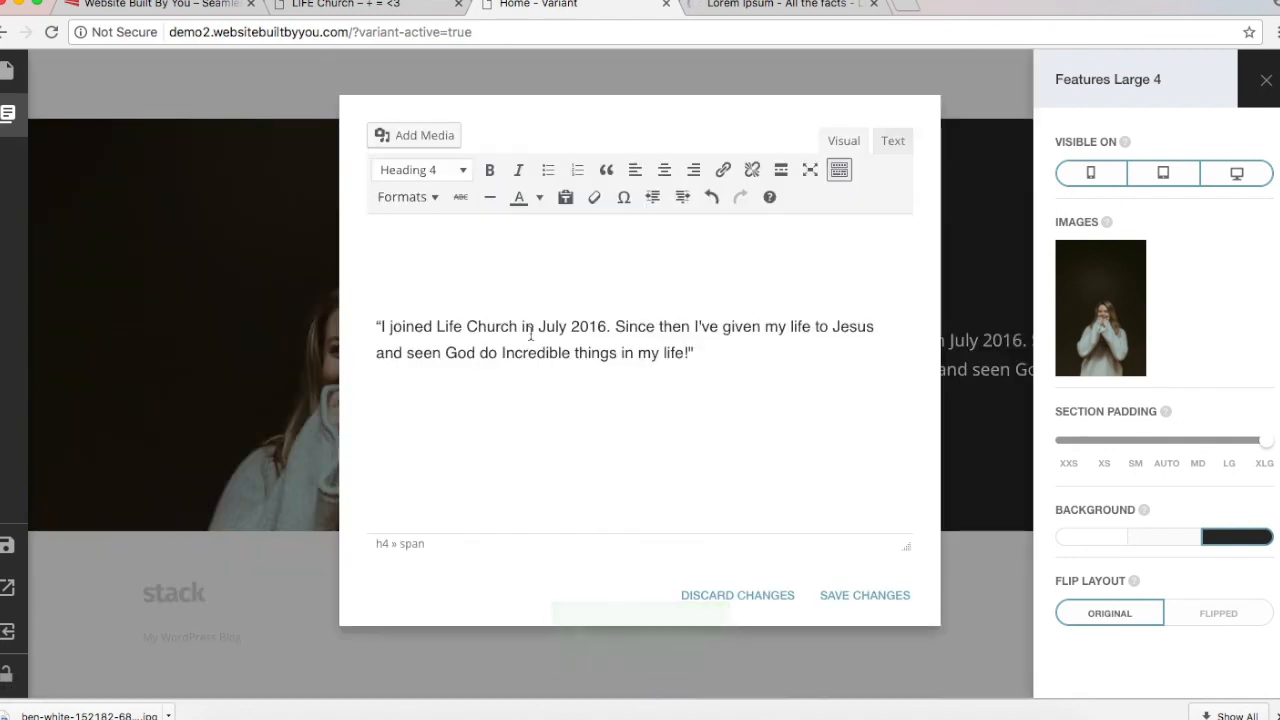
pyautogui.click(848, 598)
pyautogui.click(313, 5)
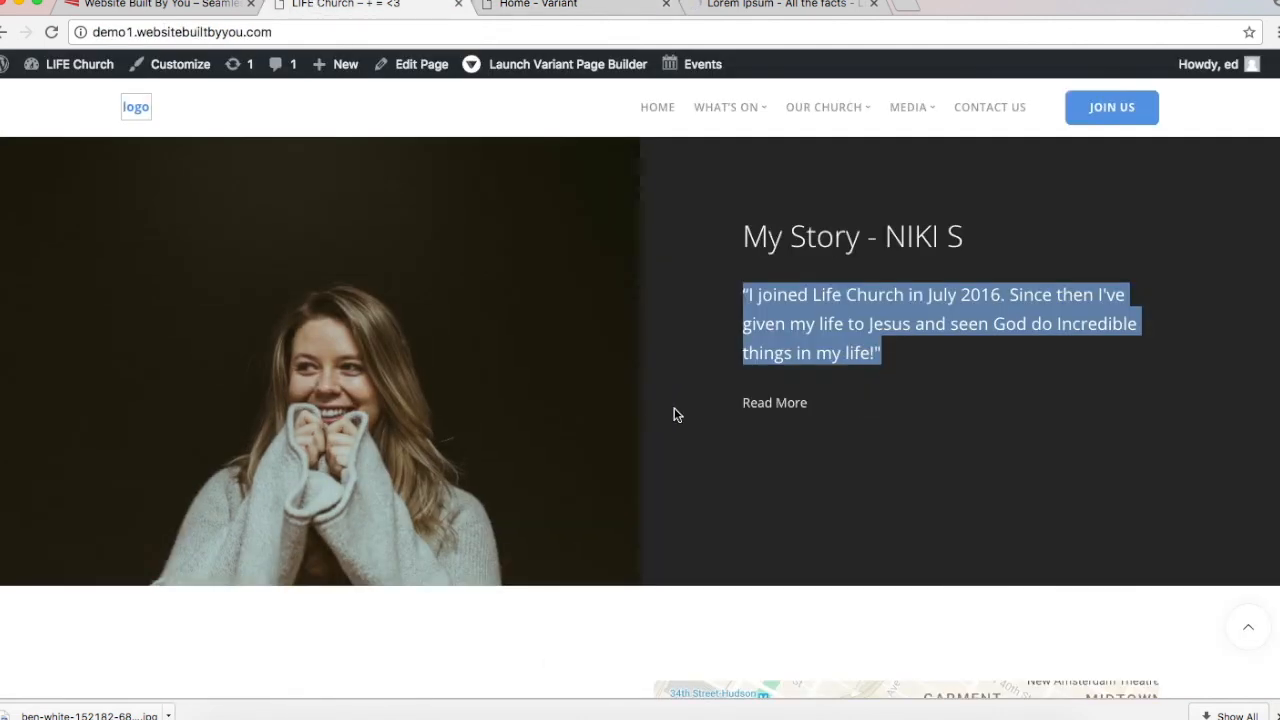
pyautogui.tripleClick(810, 250)
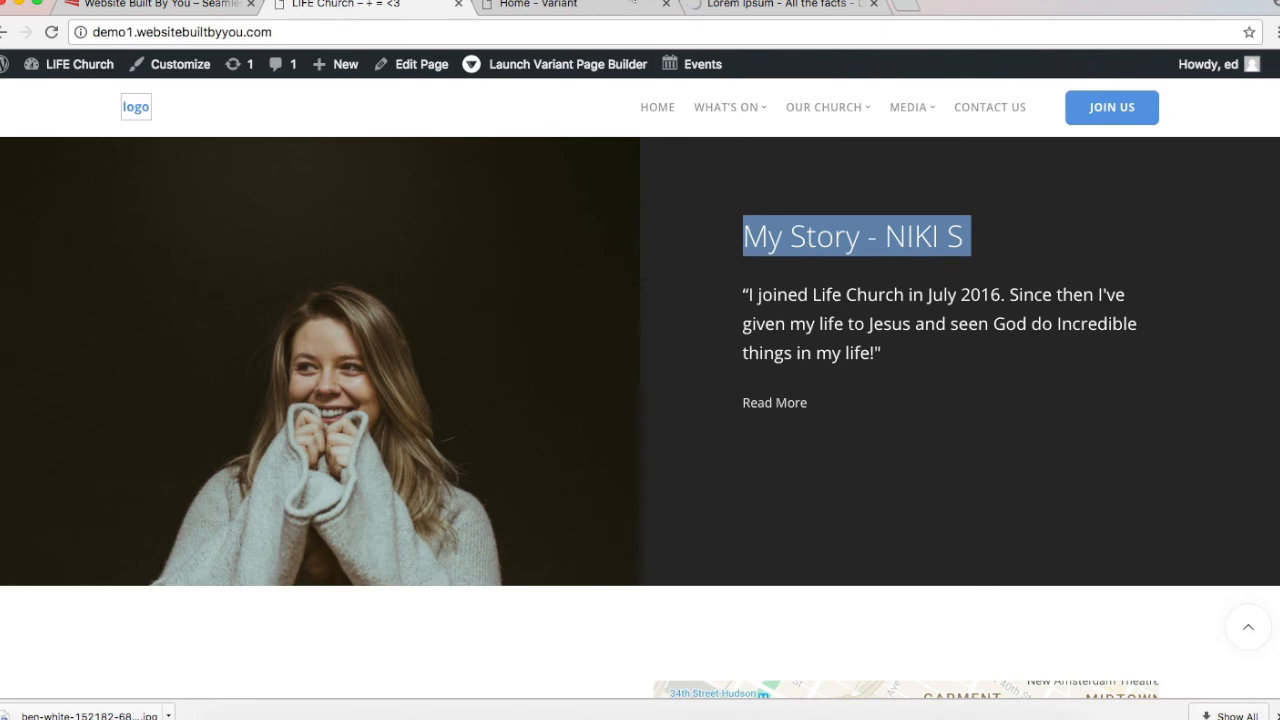
pyautogui.click(620, 5)
pyautogui.click(760, 400)
pyautogui.press('Up')
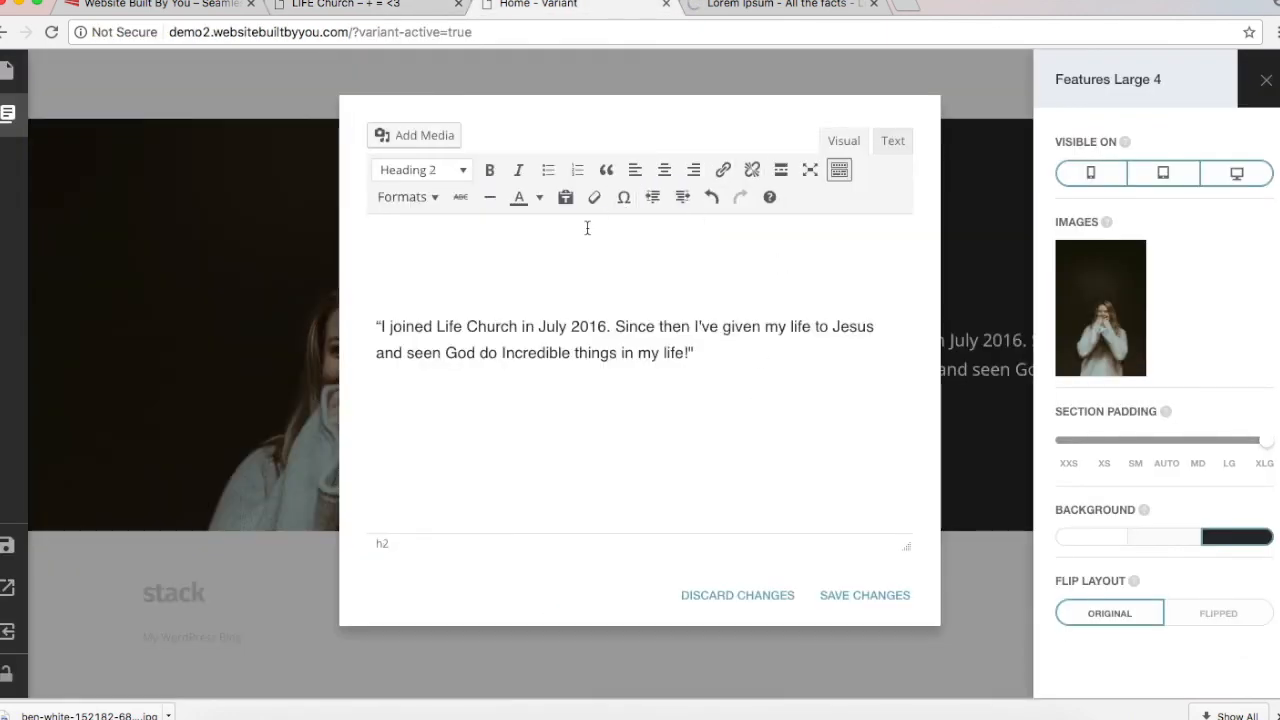
pyautogui.write('My Story - NIKI S')
pyautogui.press('BackSpace')
# Step: Restyle the quote as a Lead Paragraph and save the heading and quote
pyautogui.click(400, 311)
pyautogui.press('BackSpace')
pyautogui.click(420, 319)
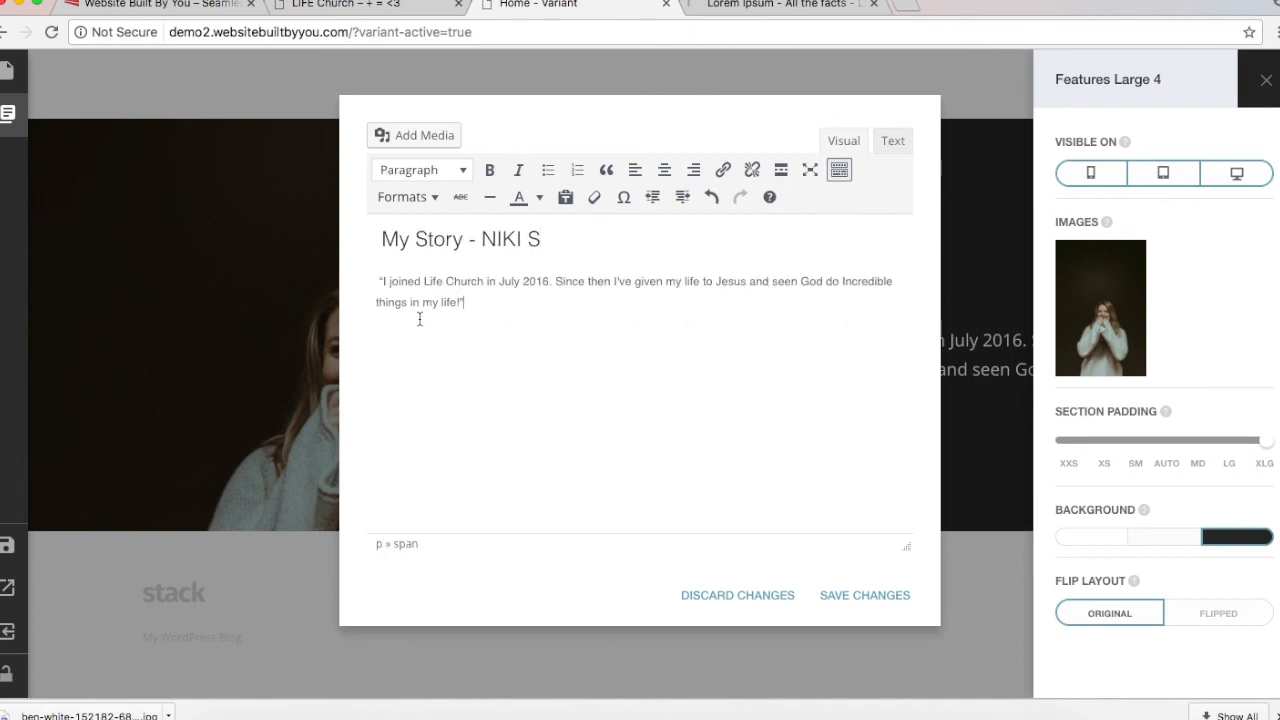
pyautogui.tripleClick(411, 283)
pyautogui.click(410, 198)
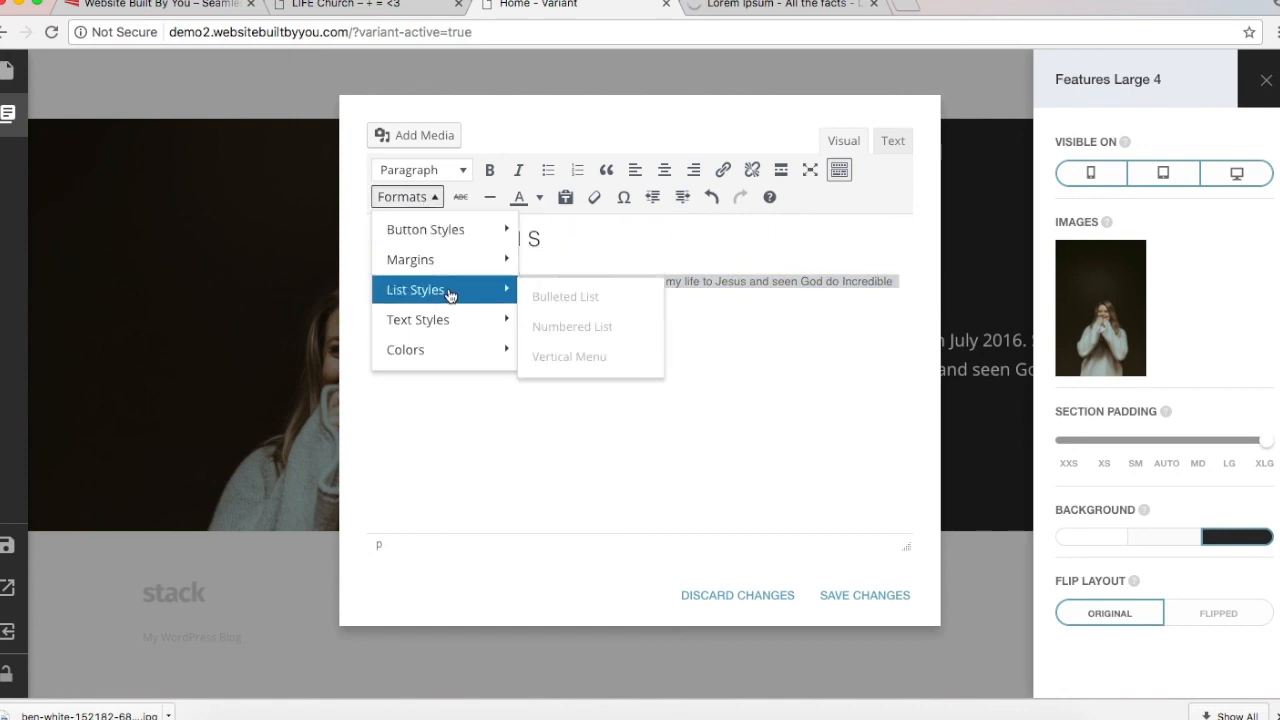
pyautogui.moveTo(516, 320)
pyautogui.click(590, 389)
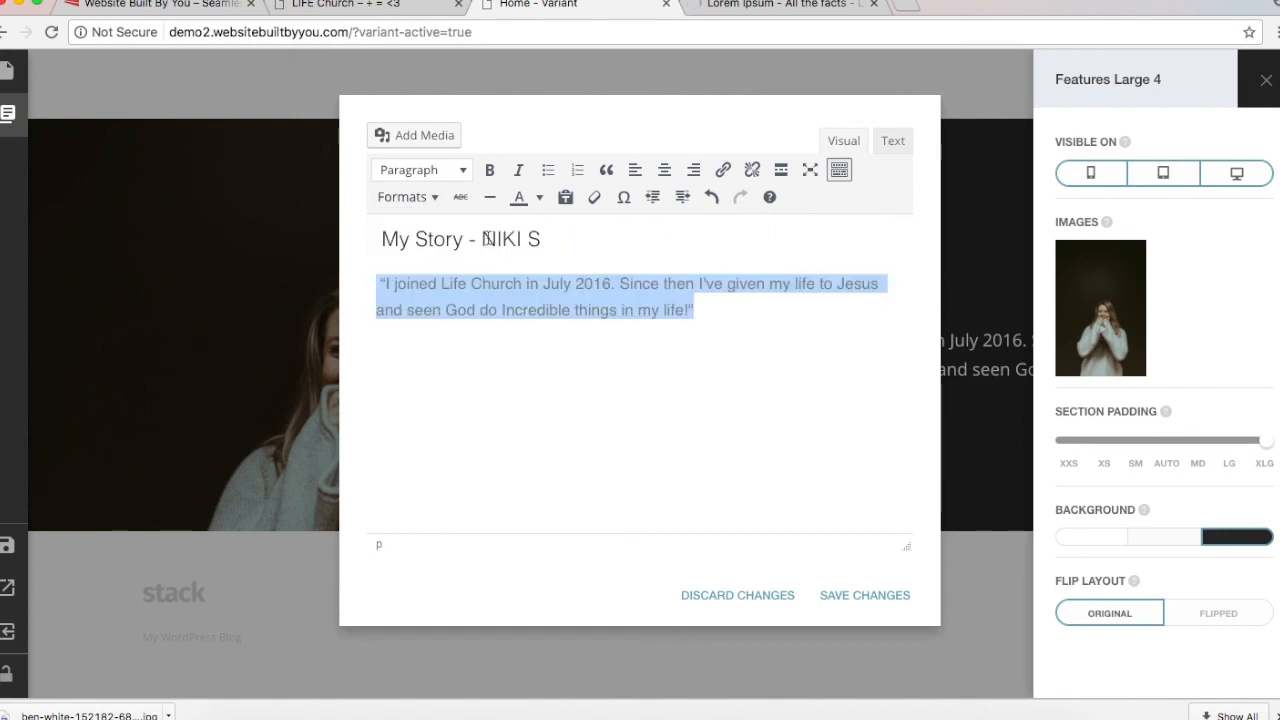
pyautogui.tripleClick(485, 238)
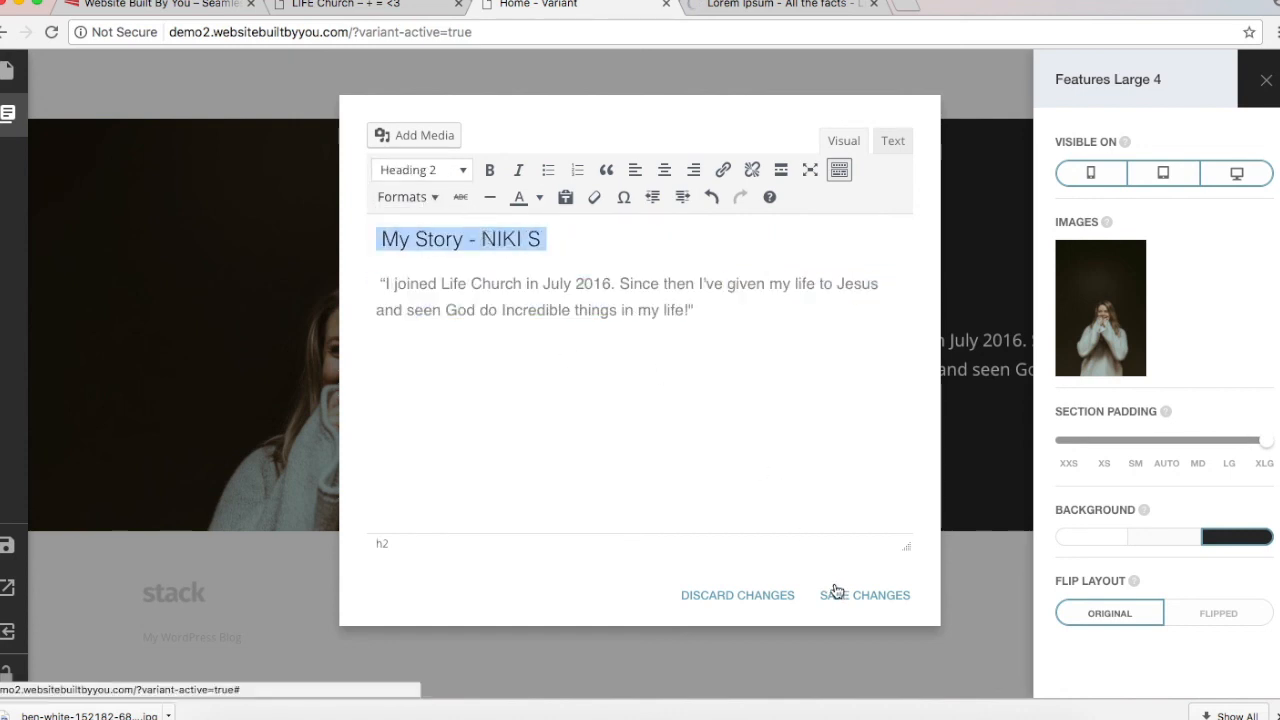
pyautogui.click(836, 596)
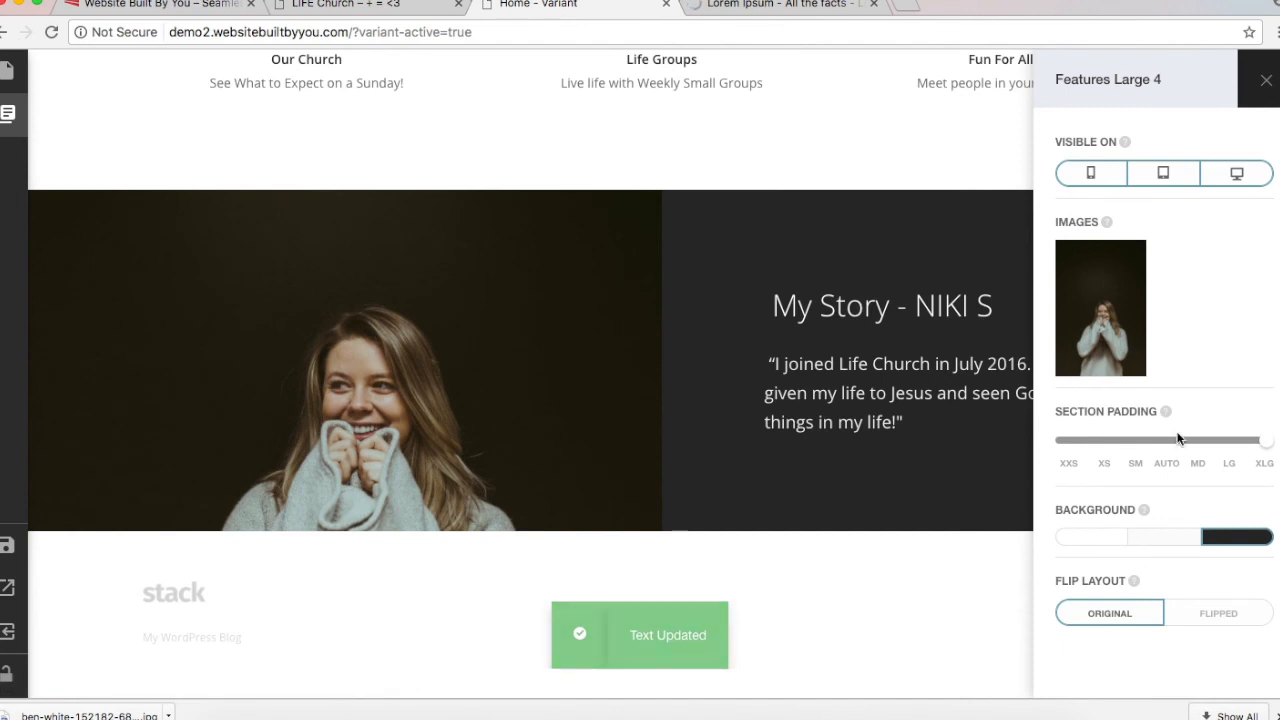
# Step: Set story section padding to SM, keep Original layout and dark background, and reopen its text
pyautogui.moveTo(1267, 446); pyautogui.dragTo(1130, 441)
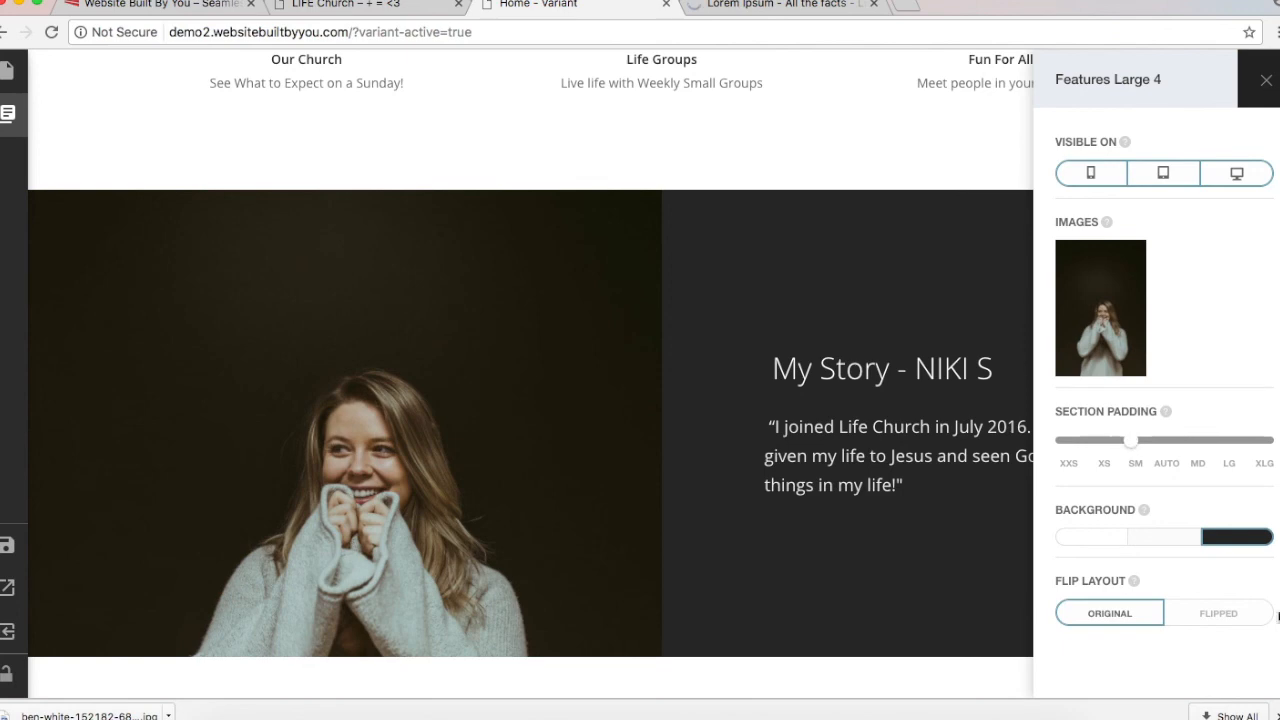
pyautogui.click(1210, 610)
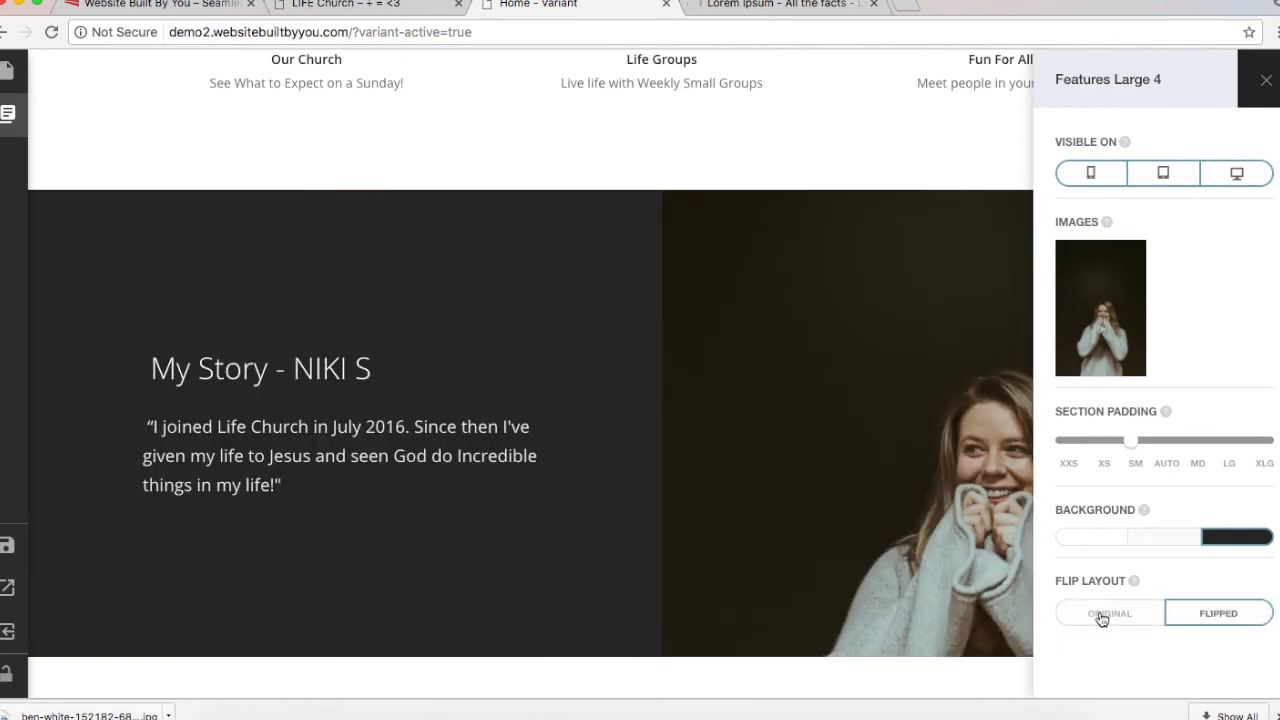
pyautogui.click(1100, 613)
pyautogui.click(1162, 543)
pyautogui.click(1255, 540)
pyautogui.click(951, 486)
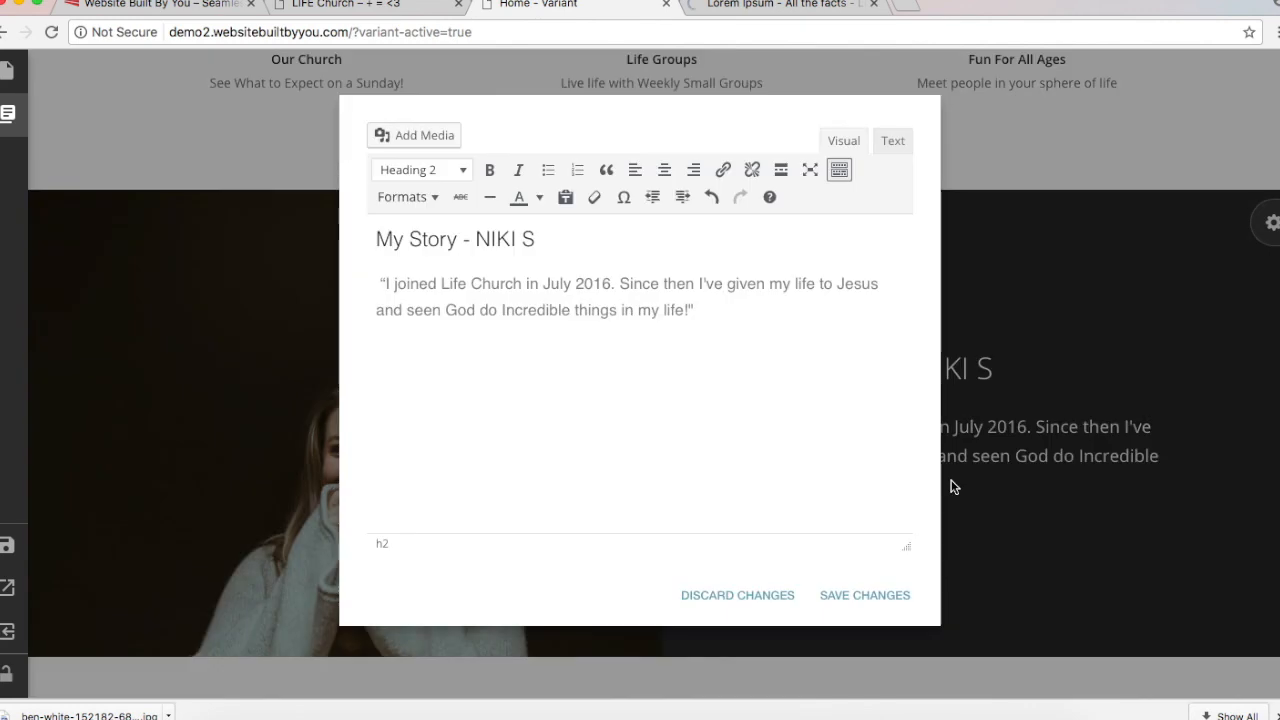
# Step: Add a 'Read More' line under the quote, link it to #, and save
pyautogui.click(793, 313)
pyautogui.press('Return')
pyautogui.write('Read More')
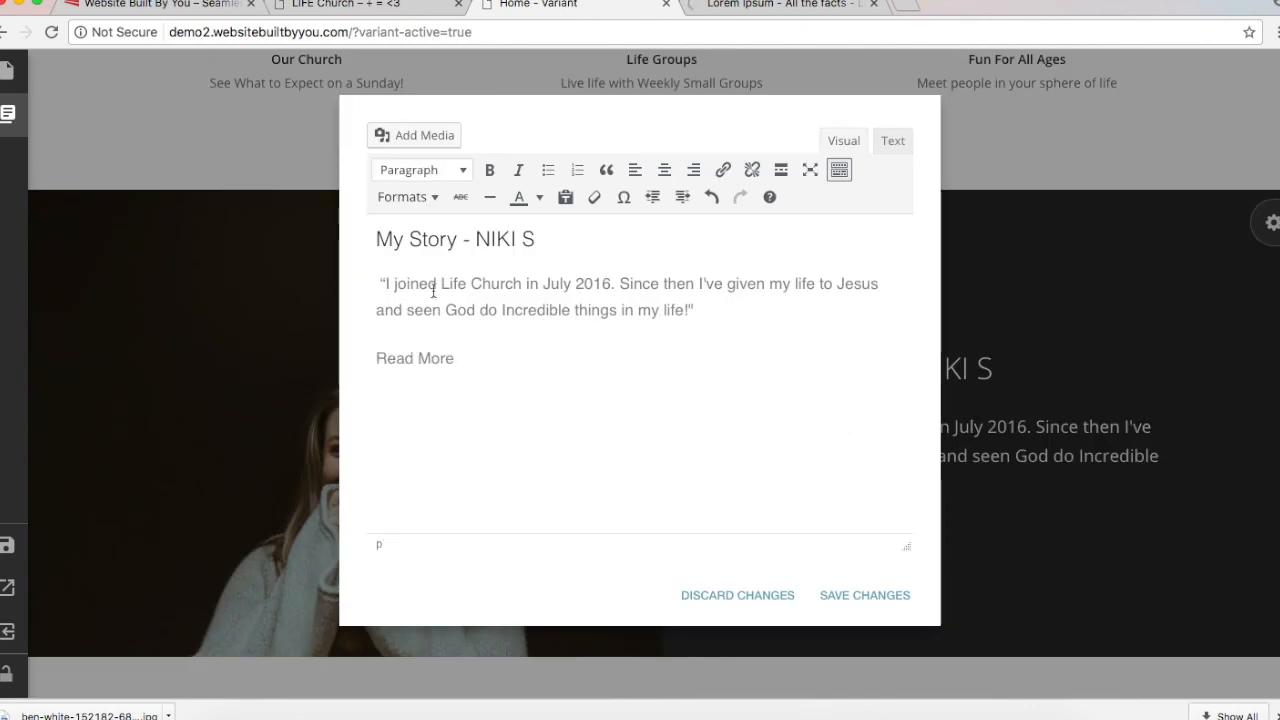
pyautogui.tripleClick(432, 359)
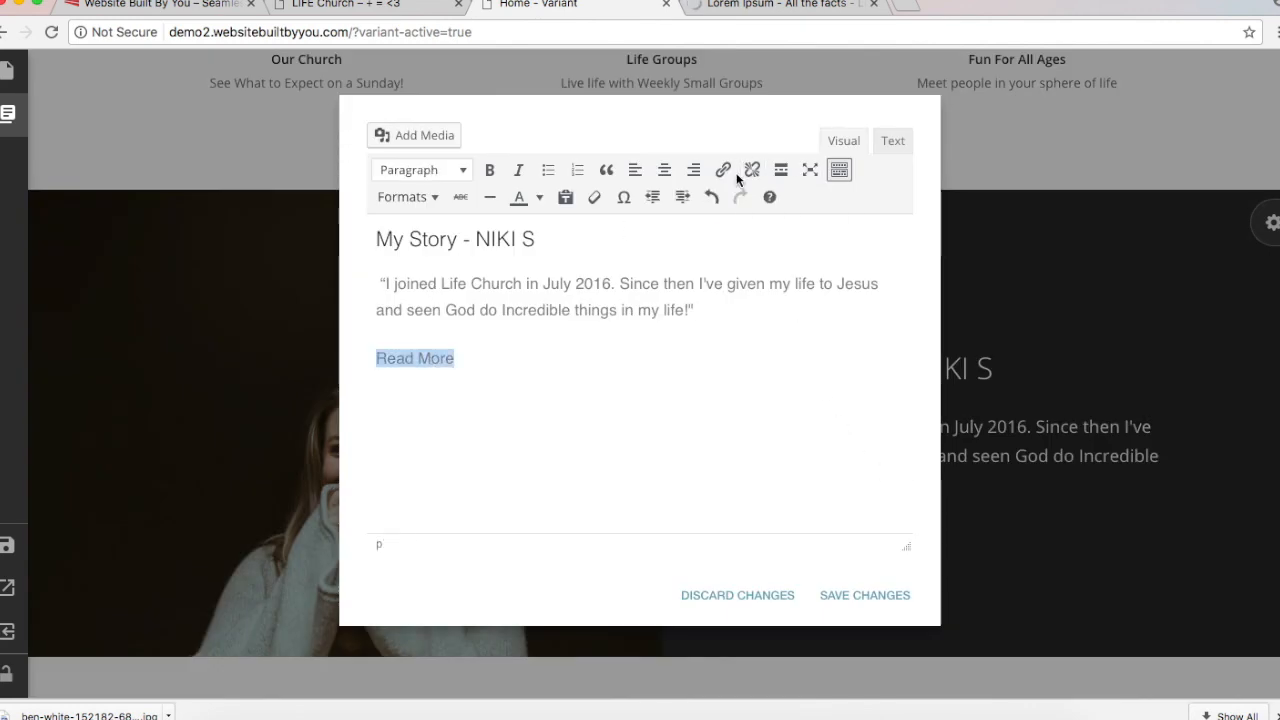
pyautogui.click(724, 171)
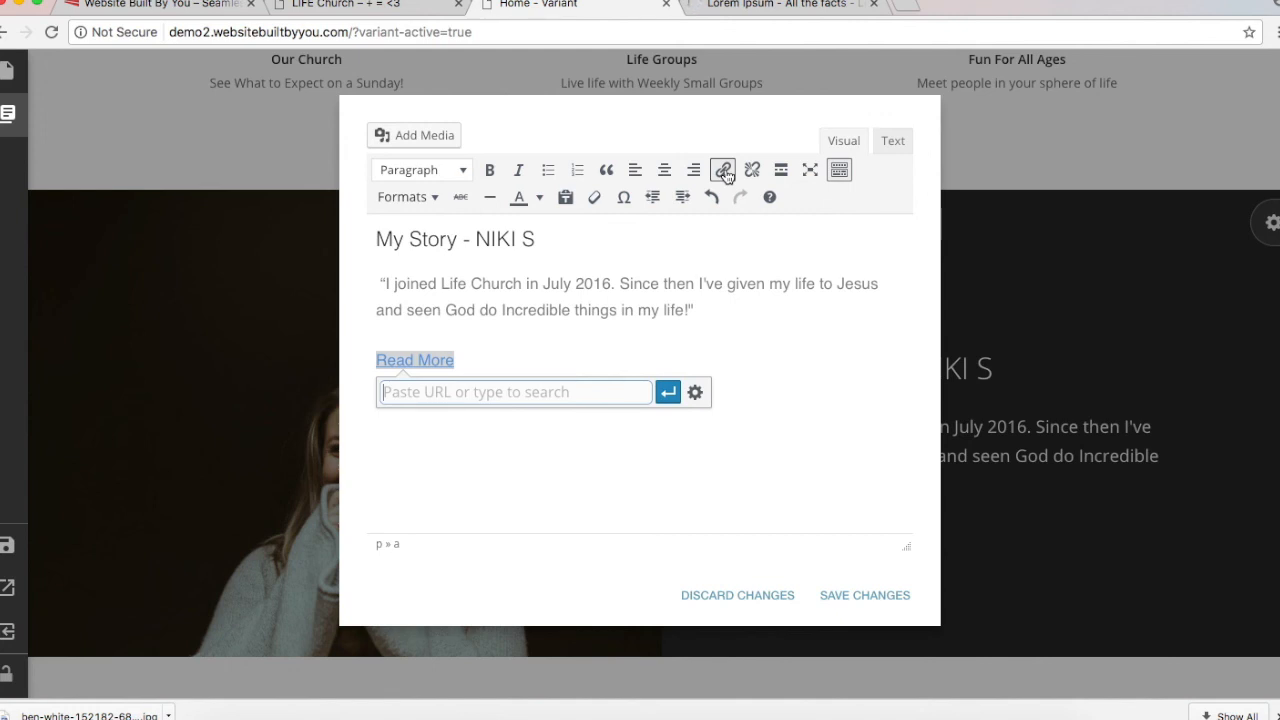
pyautogui.write('#')
pyautogui.press('BackSpace')
pyautogui.write('#')
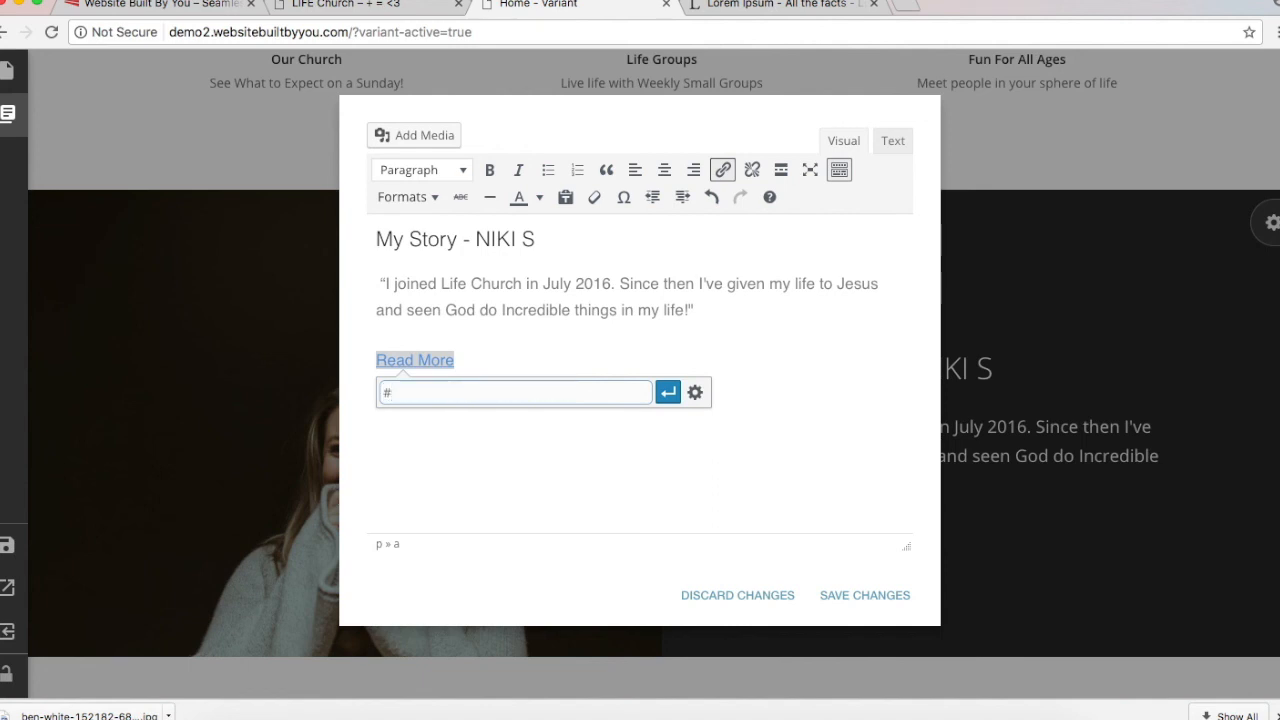
pyautogui.click(668, 392)
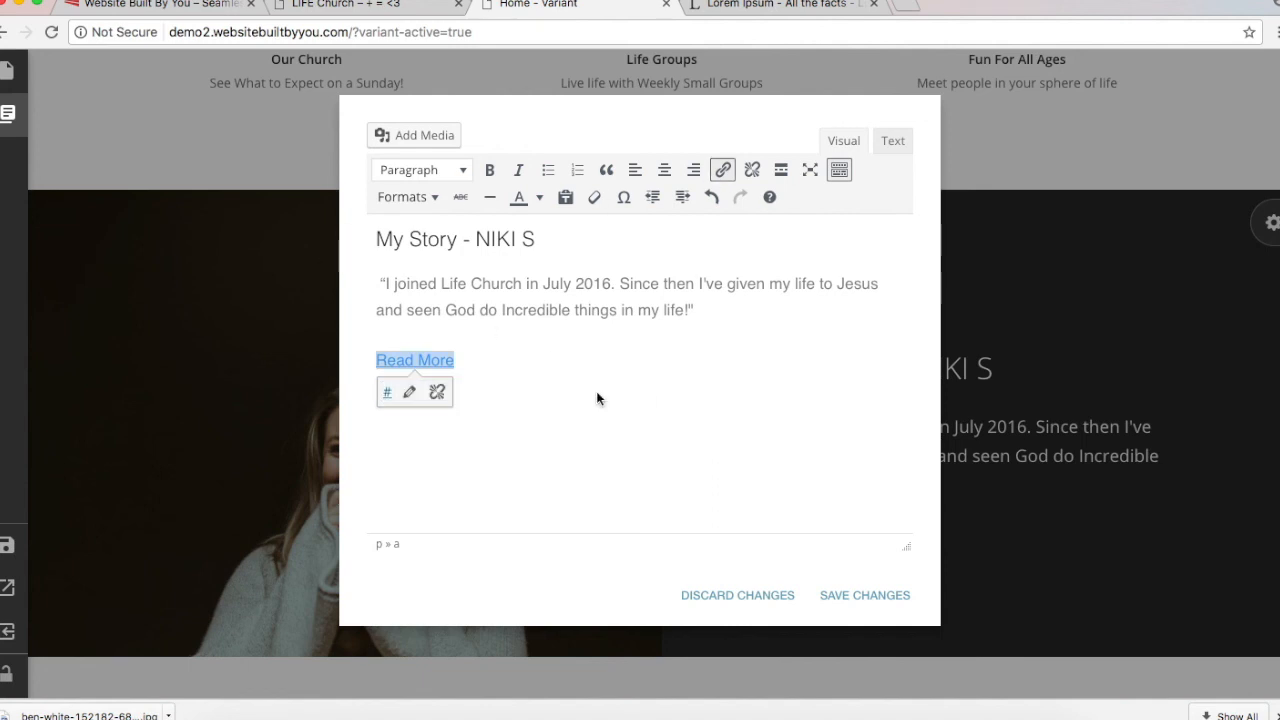
pyautogui.click(510, 355)
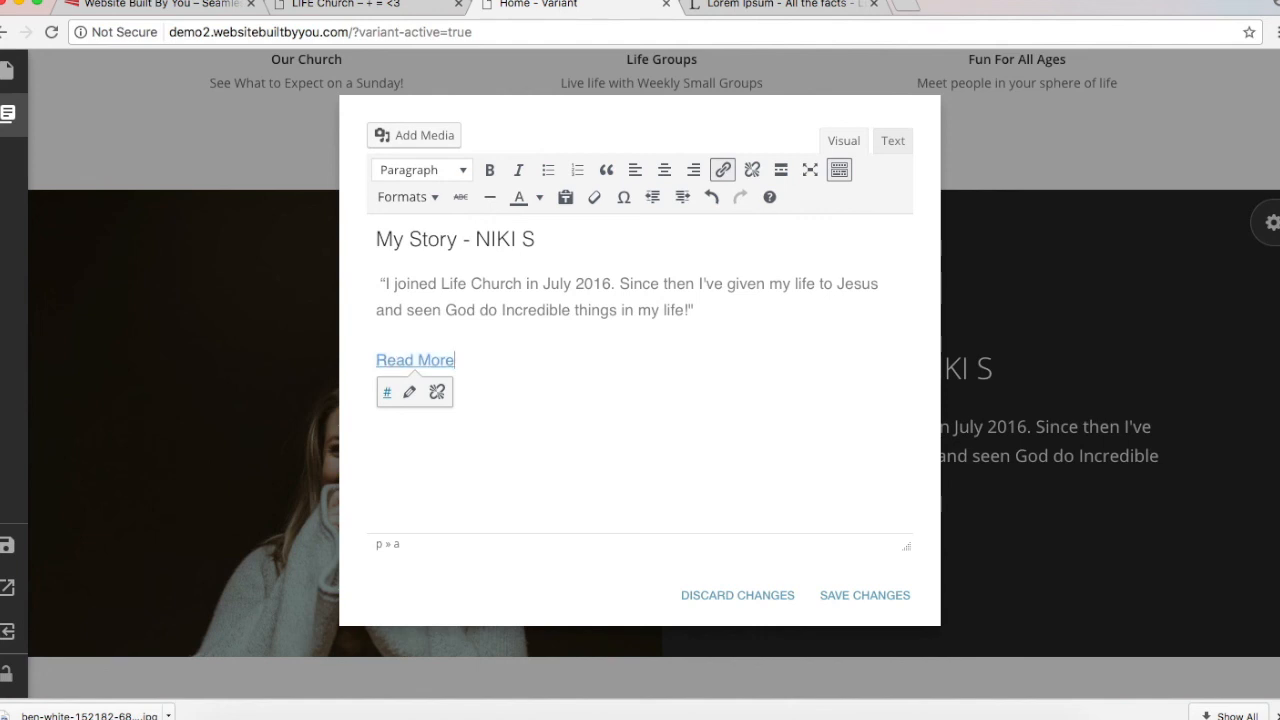
pyautogui.press('Right')
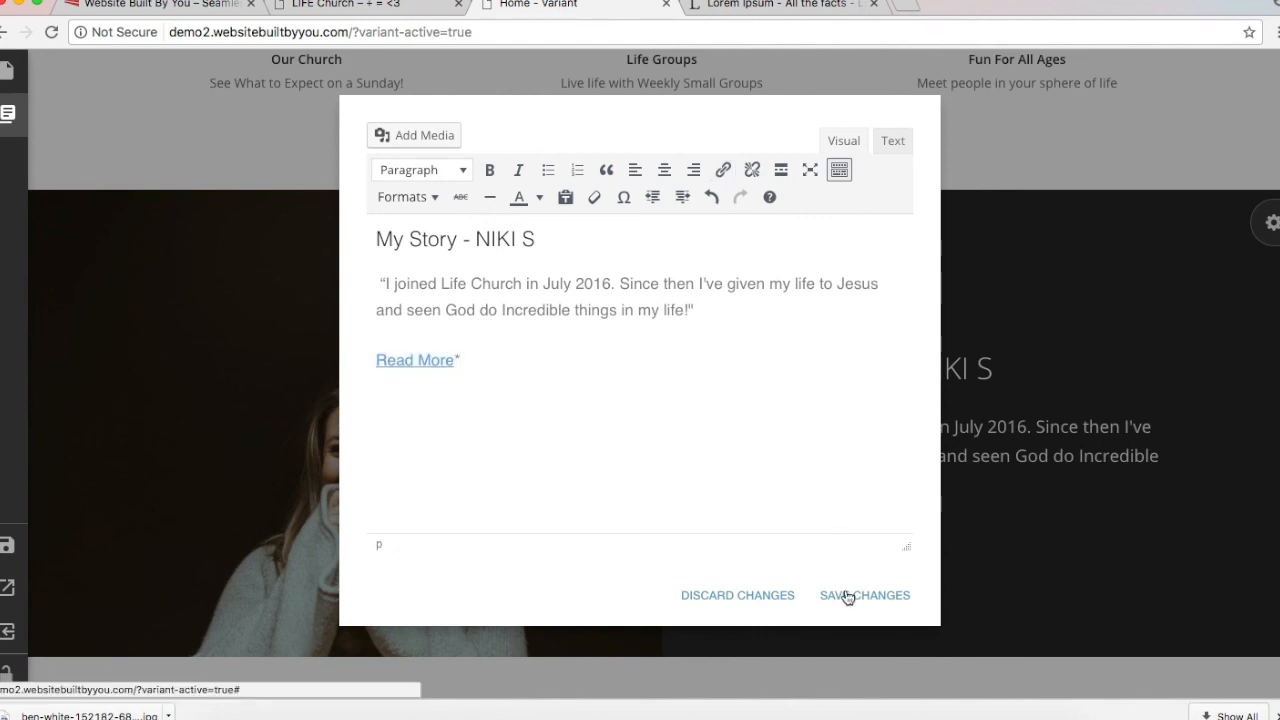
pyautogui.click(847, 597)
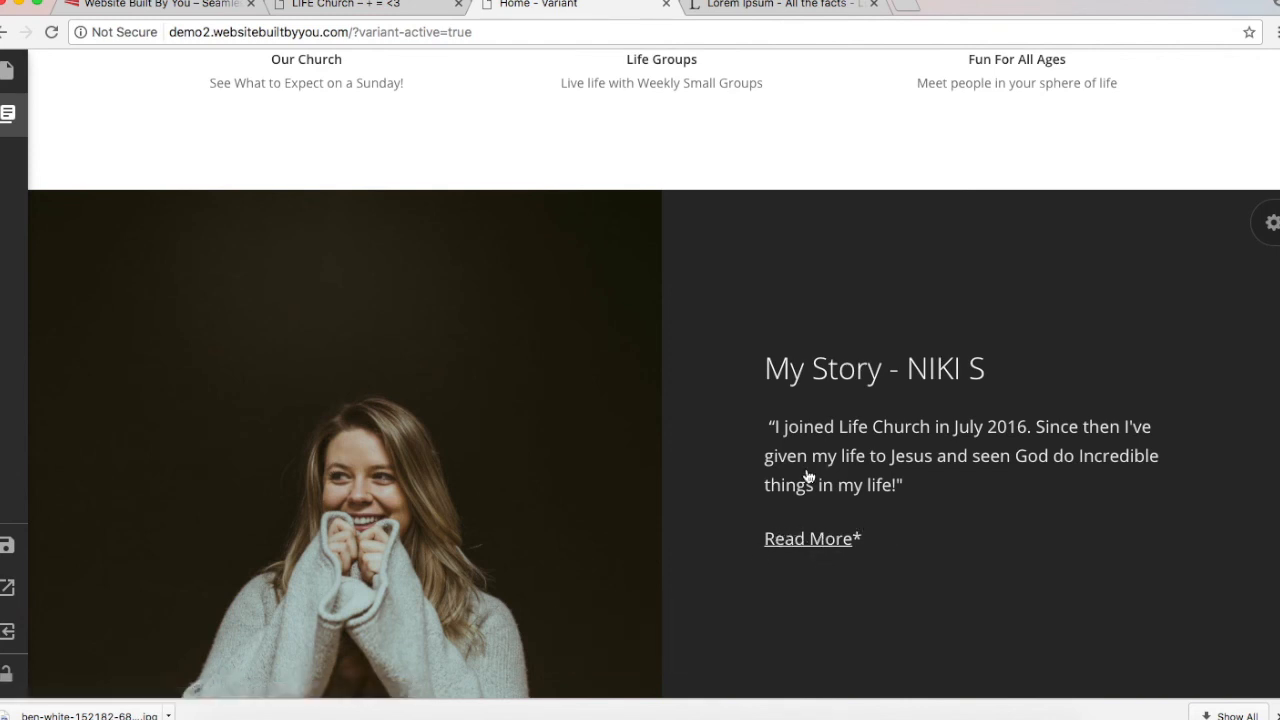
# Step: Check the live LIFE Church page for reference, then return to the builder
pyautogui.scroll(-3, 781, 544)
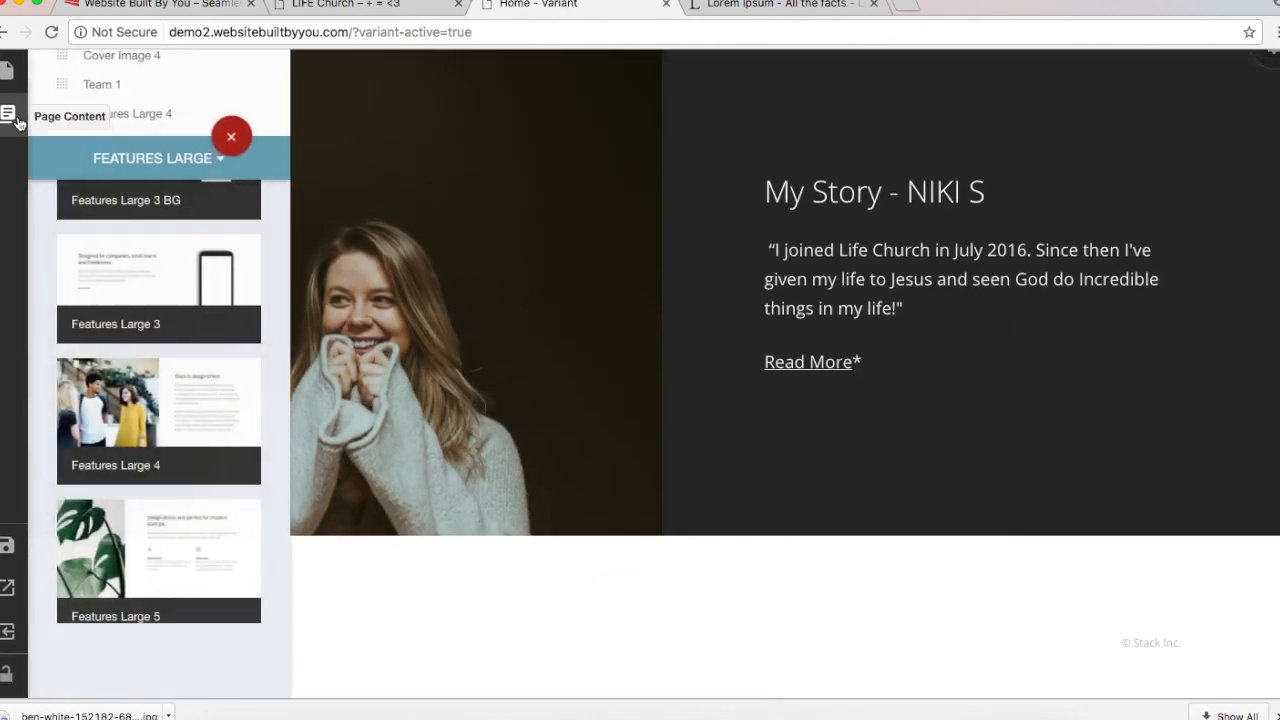
pyautogui.click(400, 4)
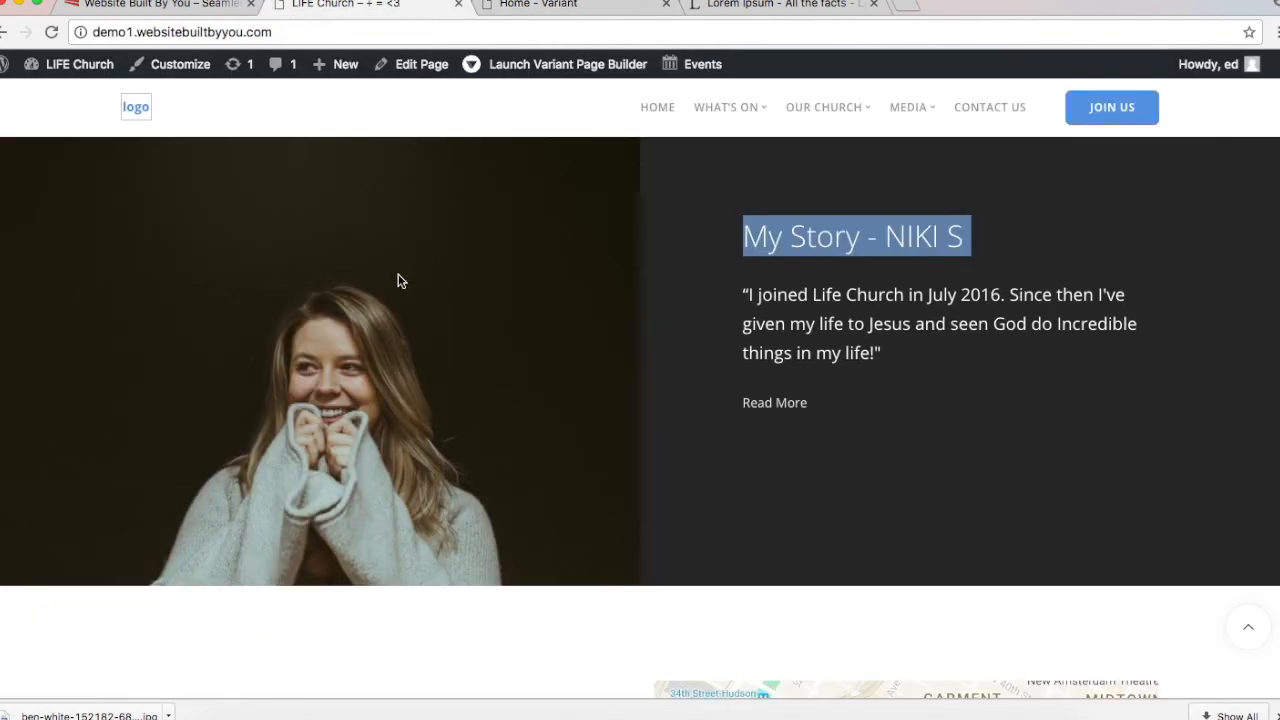
pyautogui.scroll(-5, 400, 442)
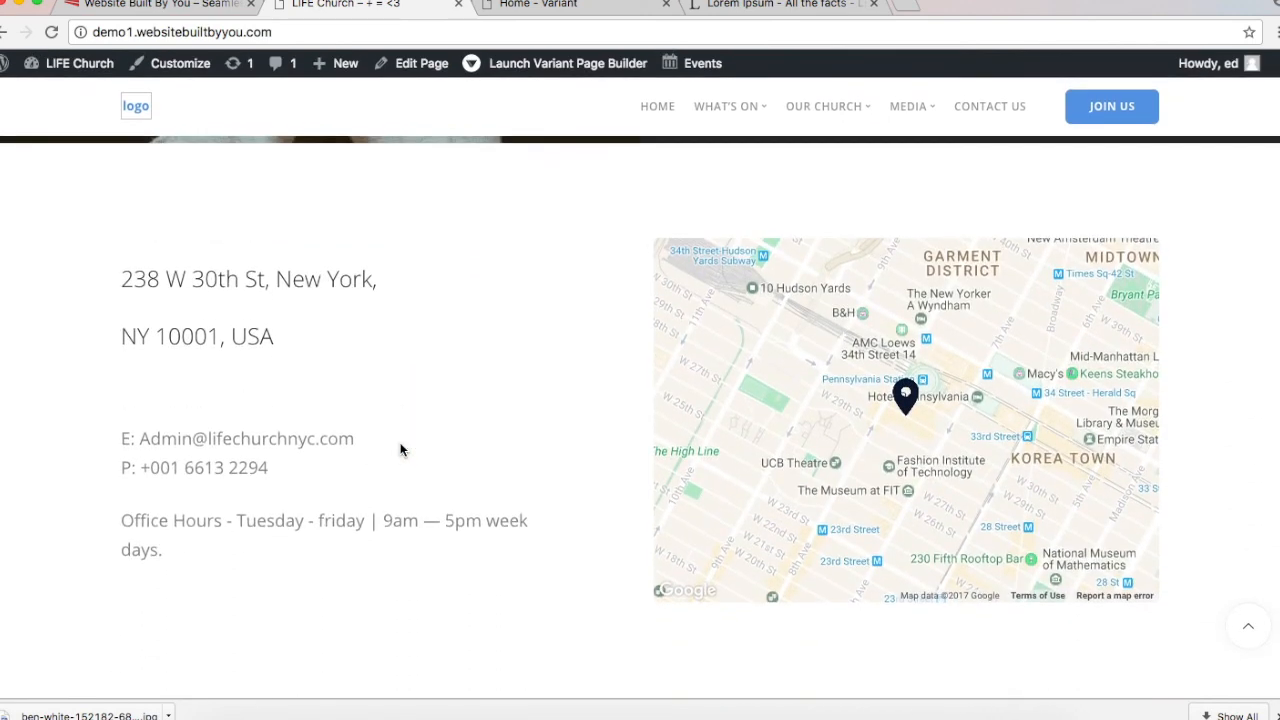
pyautogui.click(509, 5)
# Step: Add the Map API 1 contact section from the Contact category
pyautogui.moveTo(6, 128)
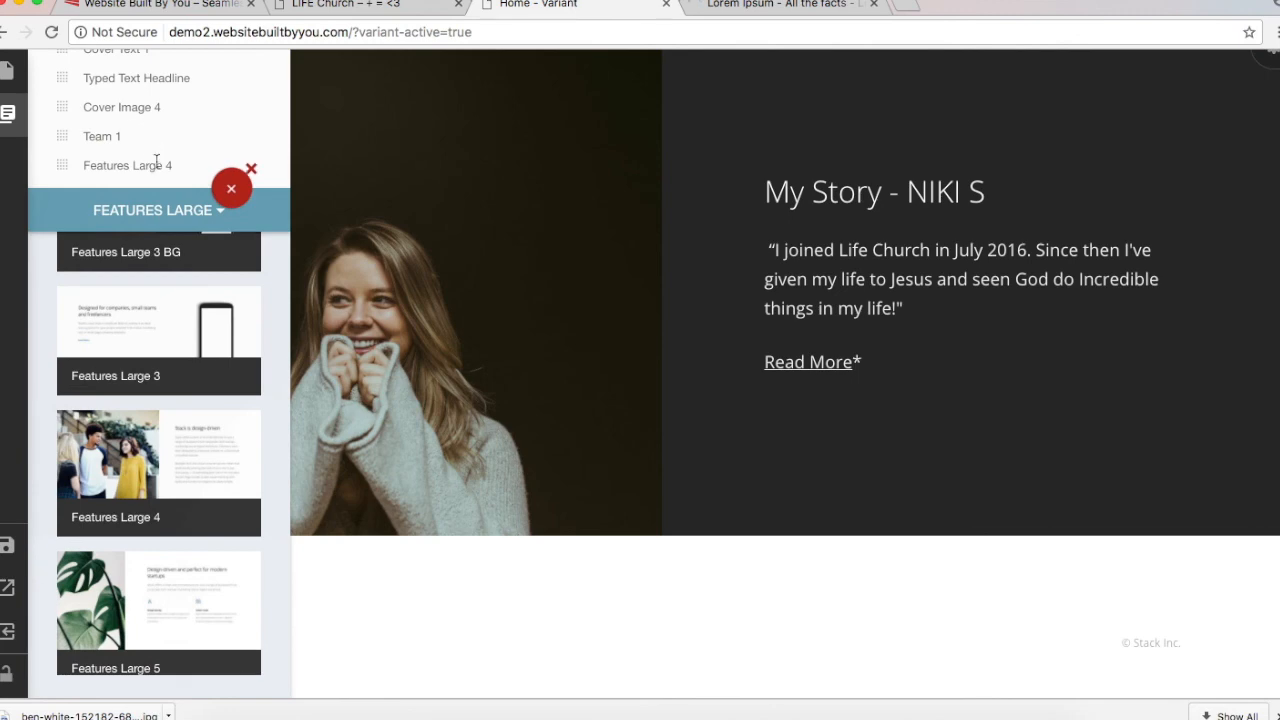
pyautogui.click(145, 172)
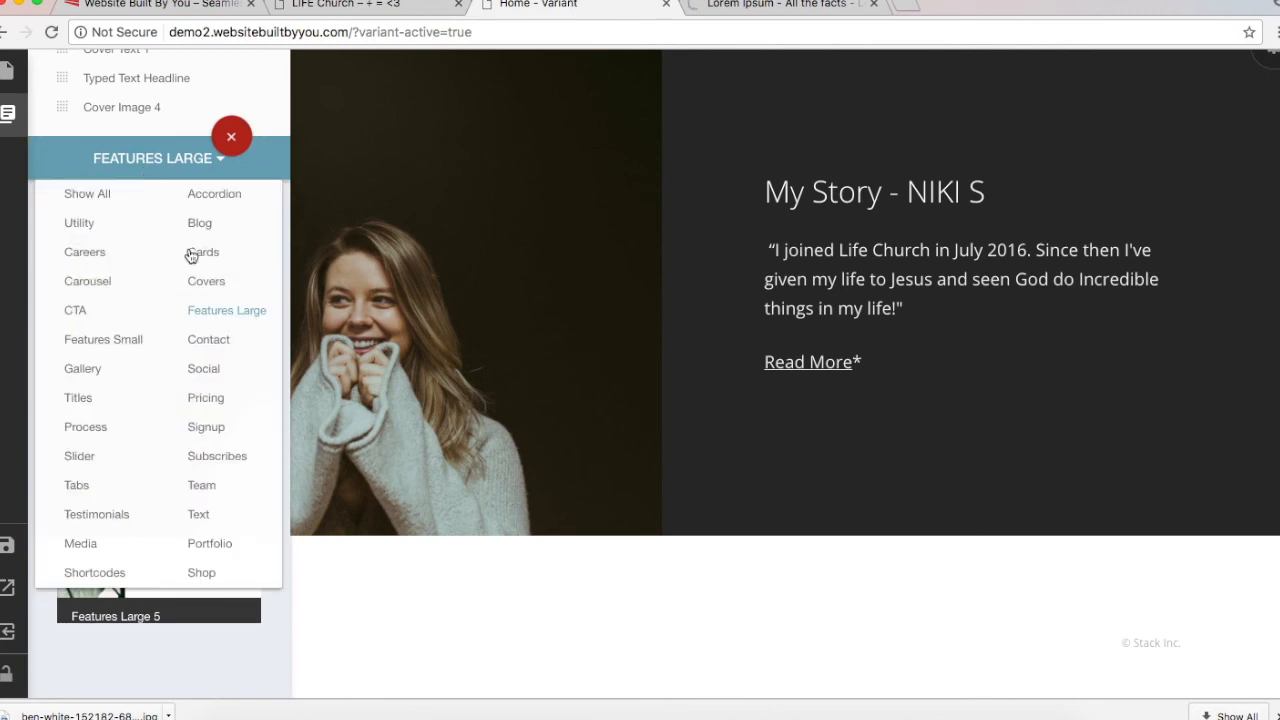
pyautogui.click(211, 340)
pyautogui.scroll(-10, 211, 341)
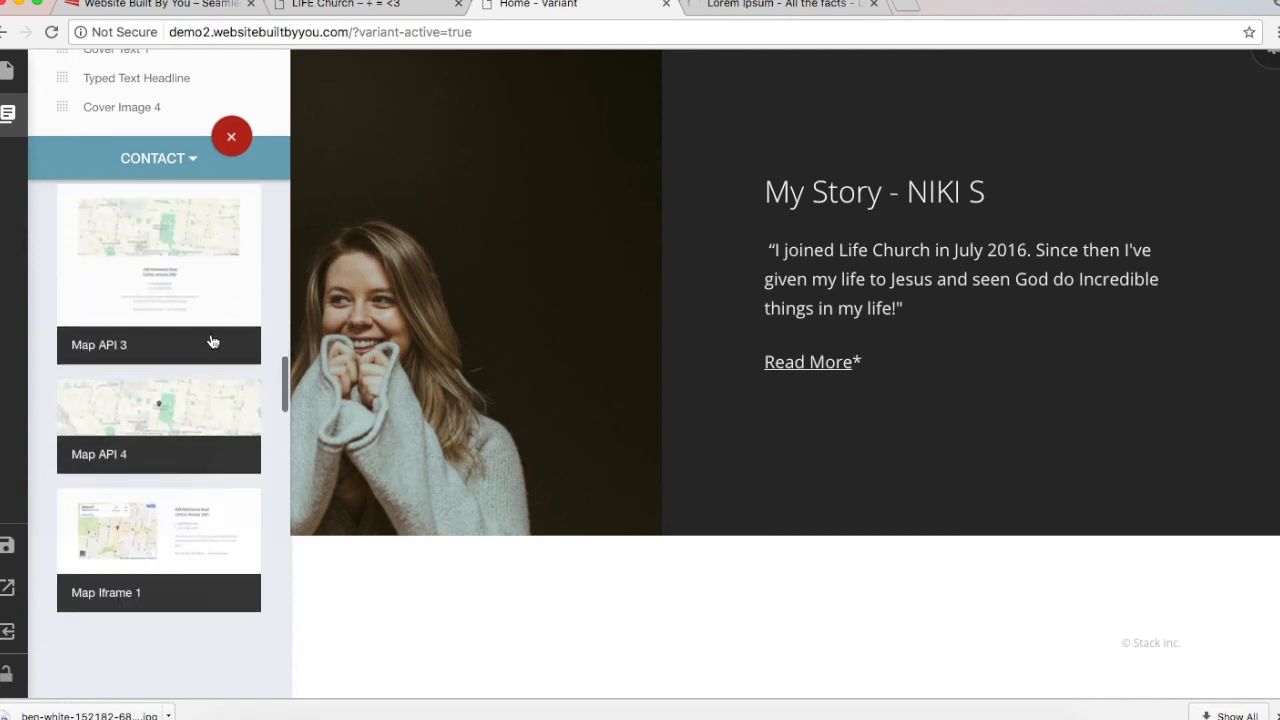
pyautogui.scroll(-5, 211, 341)
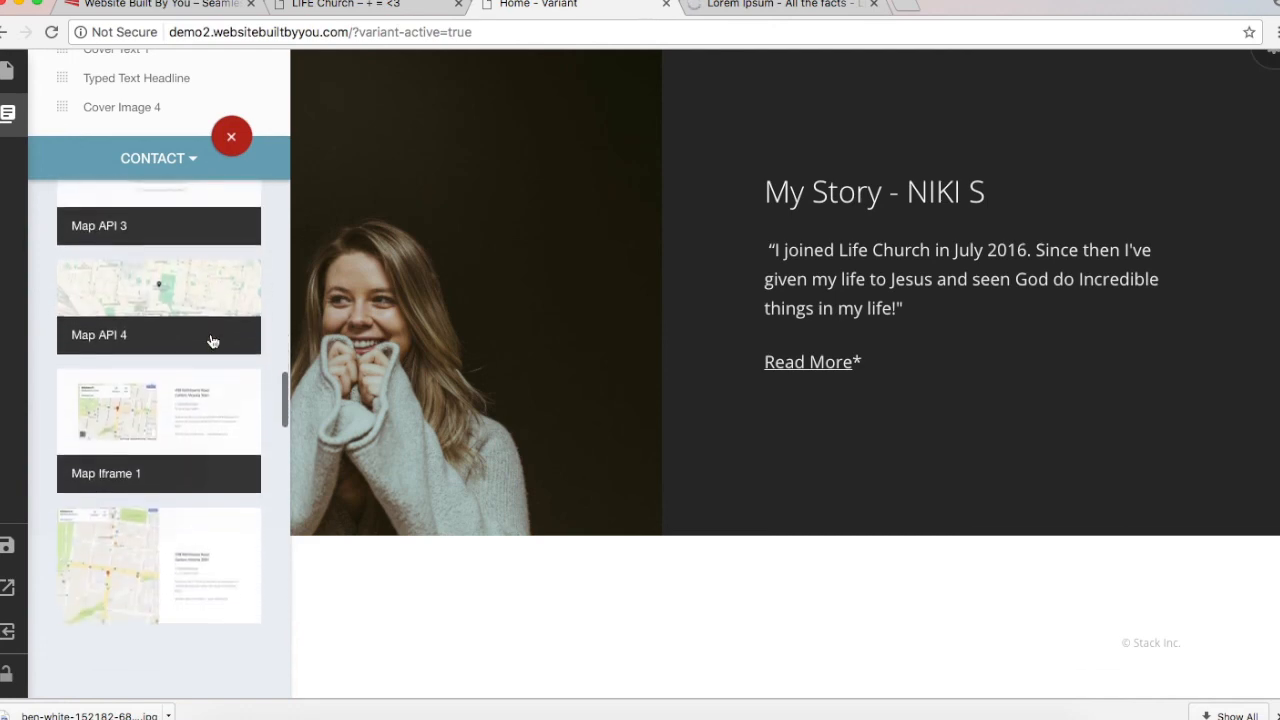
pyautogui.scroll(5, 211, 341)
pyautogui.scroll(2, 212, 341)
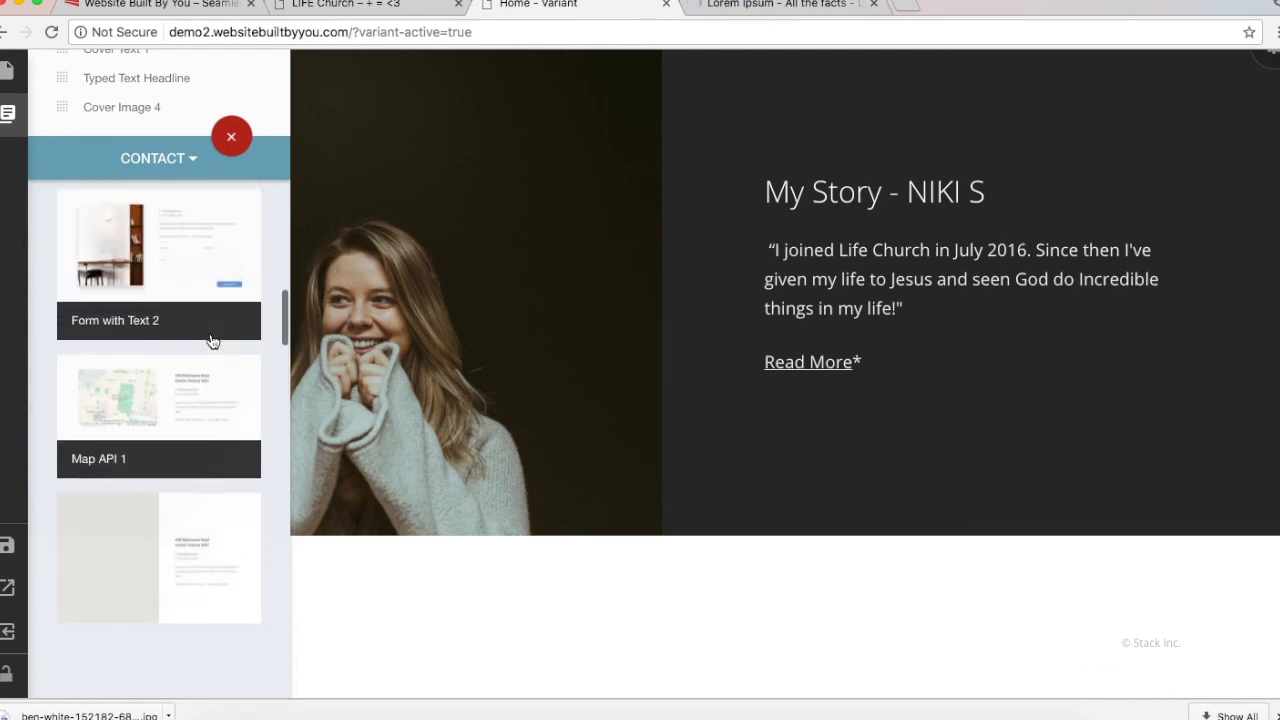
pyautogui.click(141, 427)
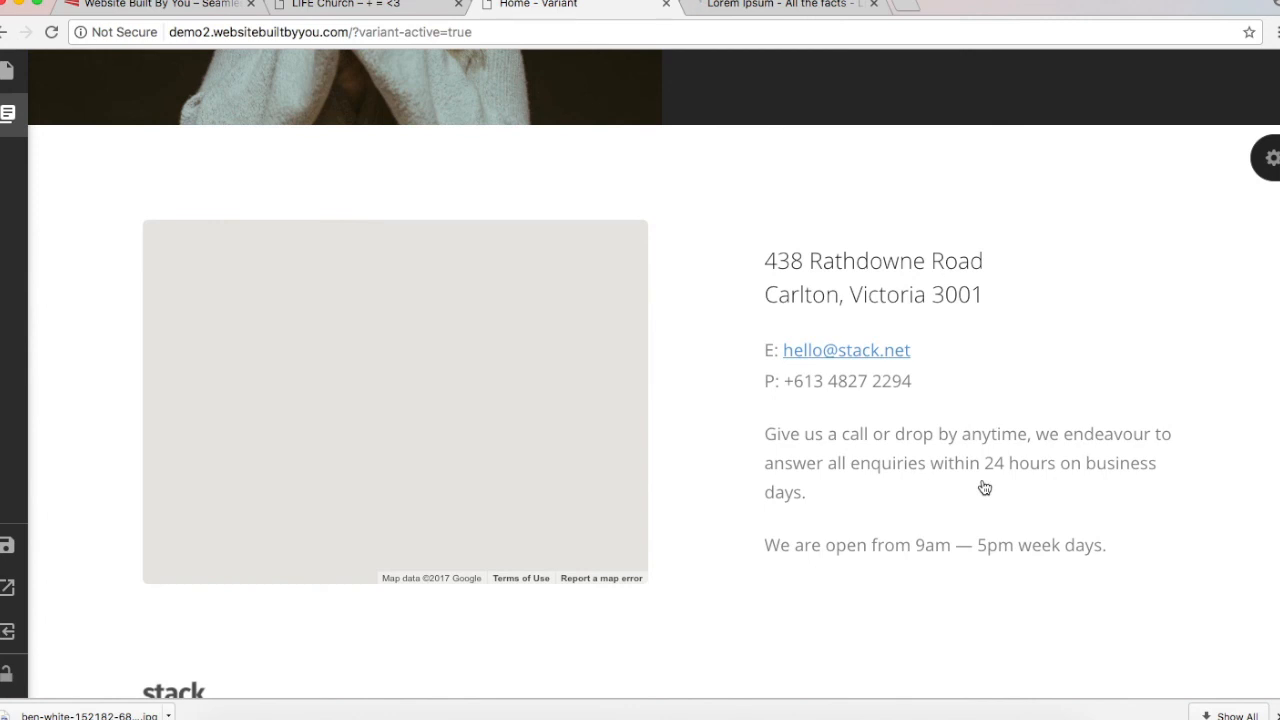
pyautogui.moveTo(509, 361)
pyautogui.mouseDown()
pyautogui.moveTo(511, 212)
pyautogui.moveTo(480, 326)
pyautogui.moveTo(500, 384)
pyautogui.mouseUp()
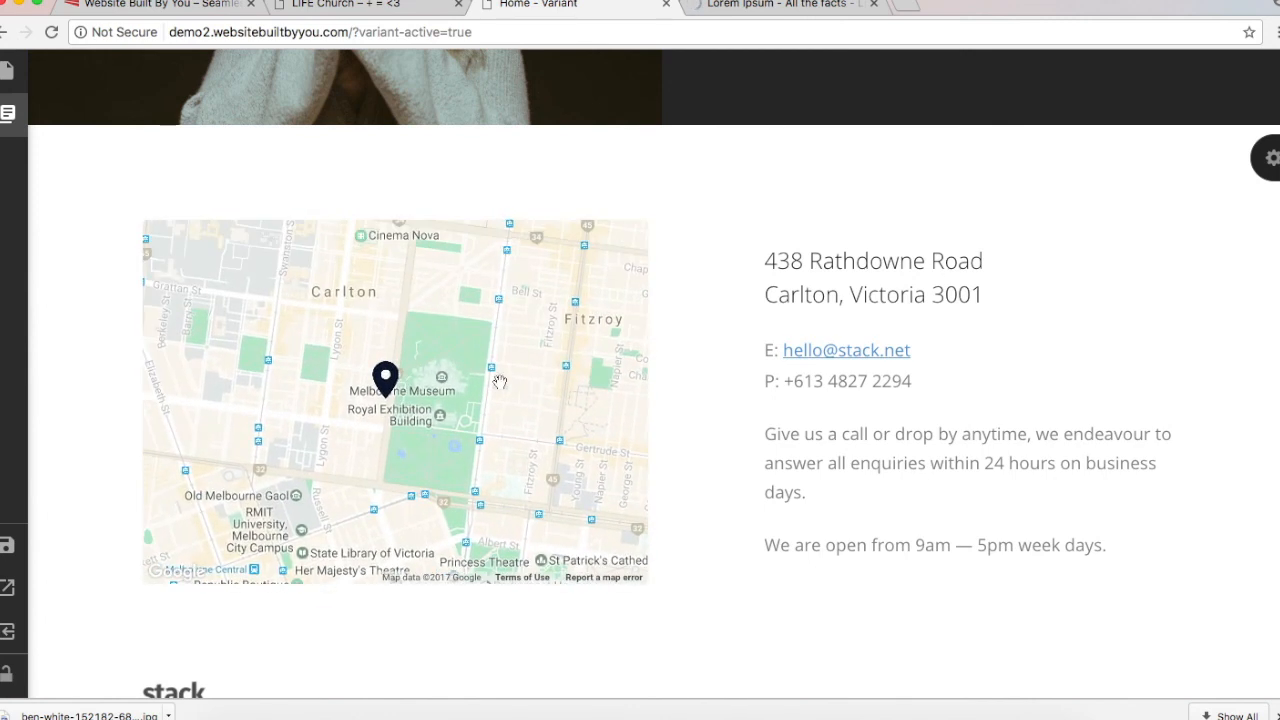
pyautogui.scroll(-1, 490, 395)
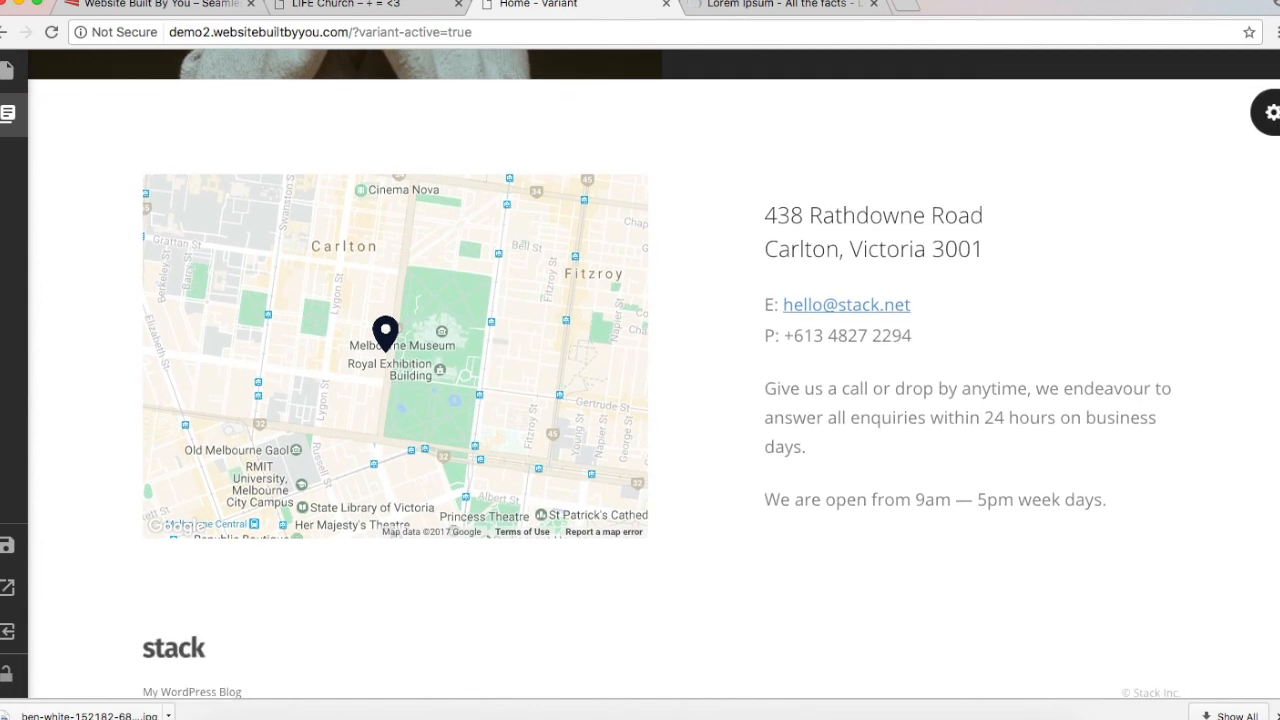
# Step: Copy the church's New York contact details and select the section's existing address text
pyautogui.click(318, 8)
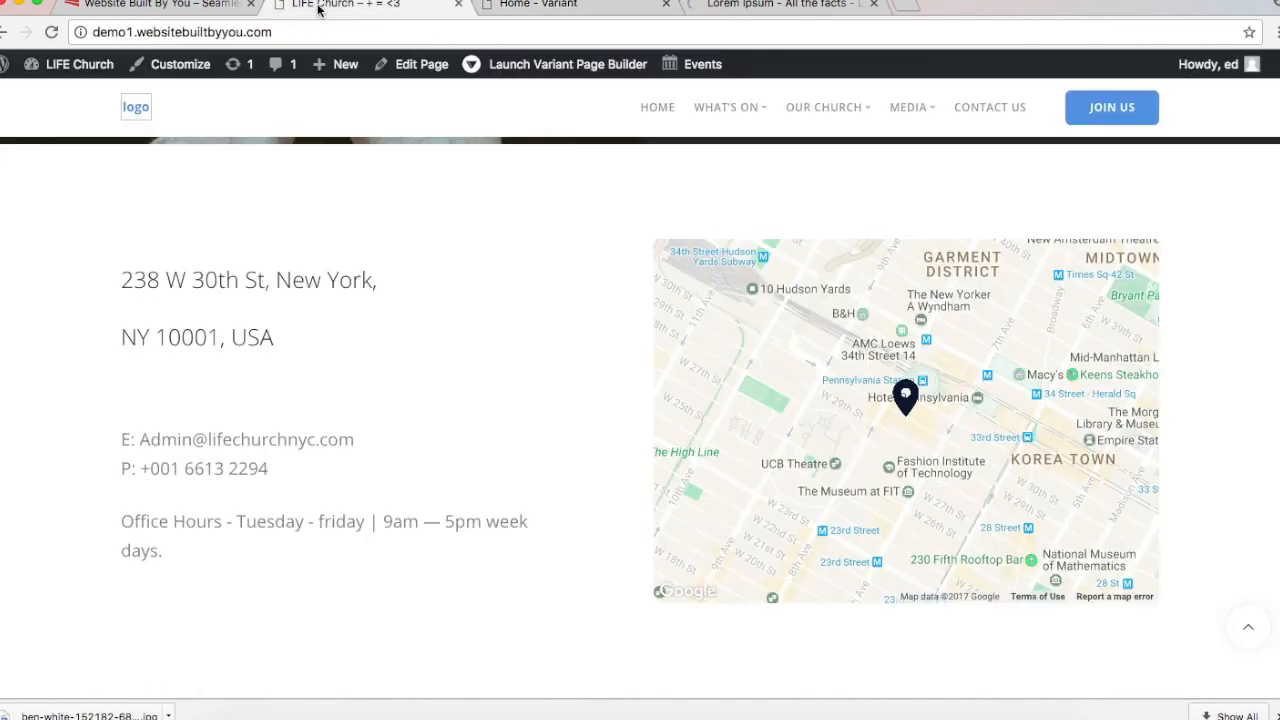
pyautogui.moveTo(242, 560); pyautogui.dragTo(103, 280)
pyautogui.press('super+c')
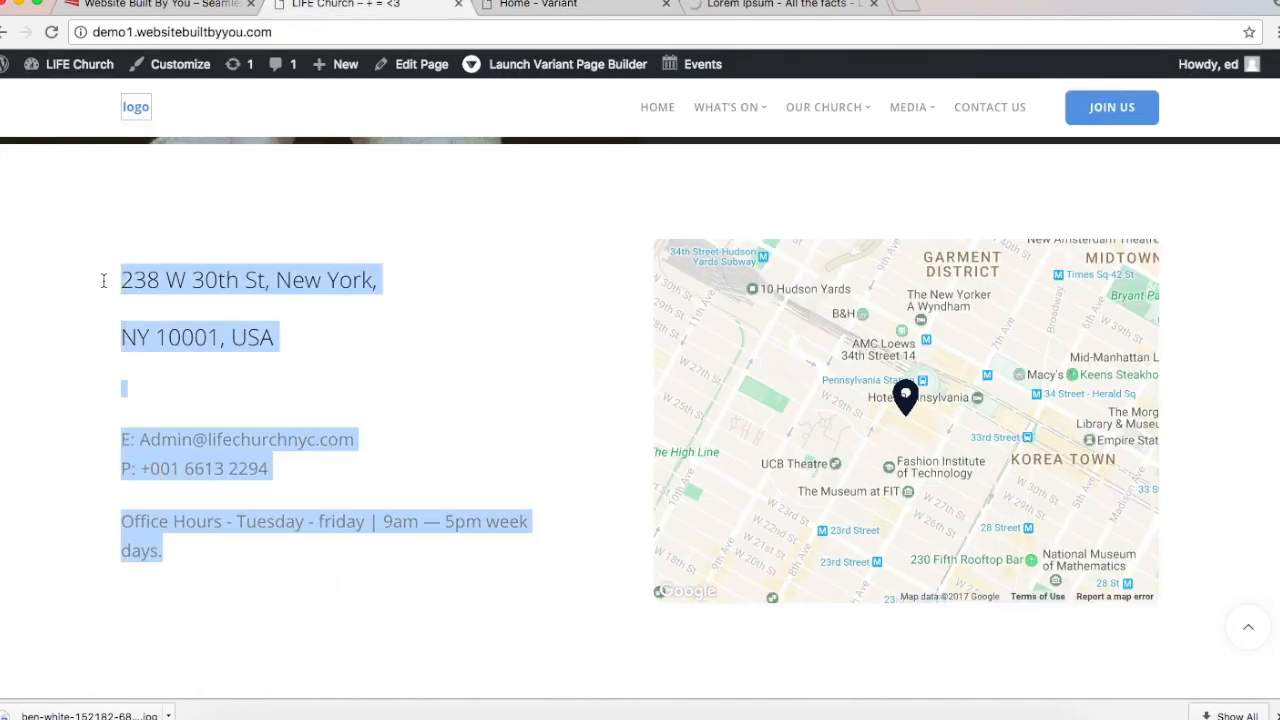
pyautogui.click(599, 4)
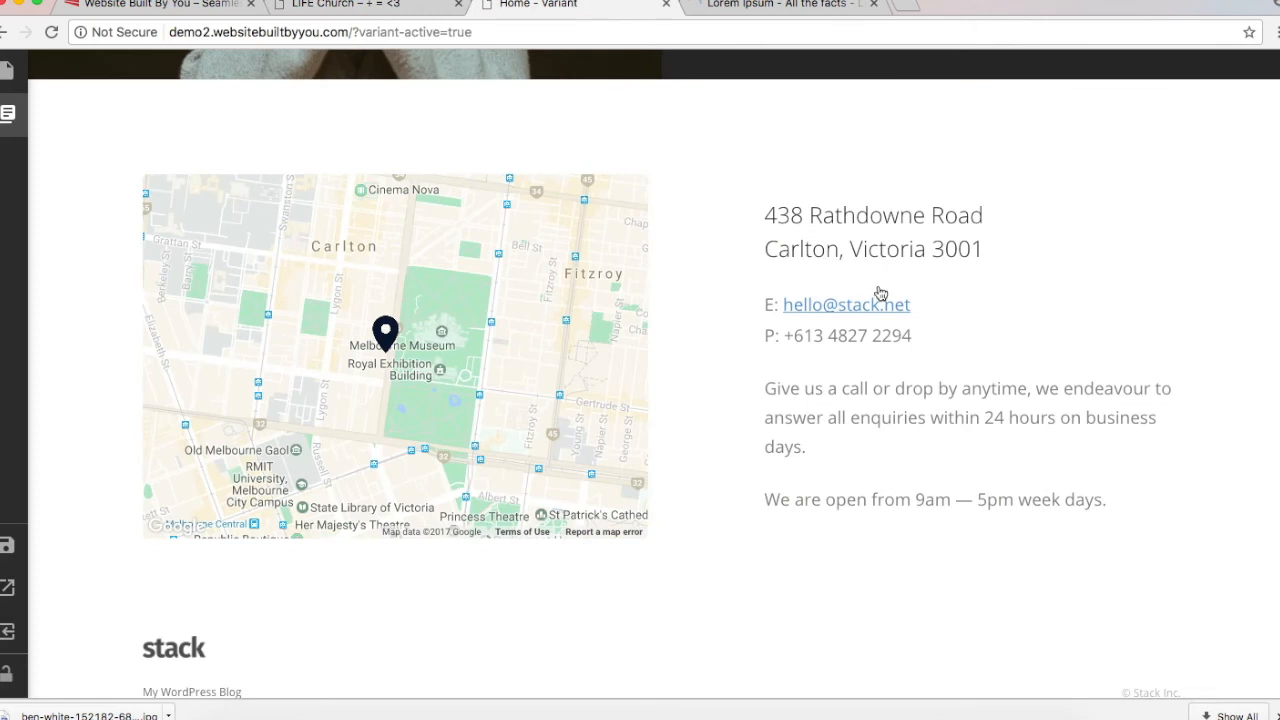
pyautogui.click(888, 254)
pyautogui.moveTo(726, 474); pyautogui.dragTo(325, 218)
# Step: Paste the New York details over the Melbourne text, joining 'NY 10001, USA' onto the street line
pyautogui.press('super+v')
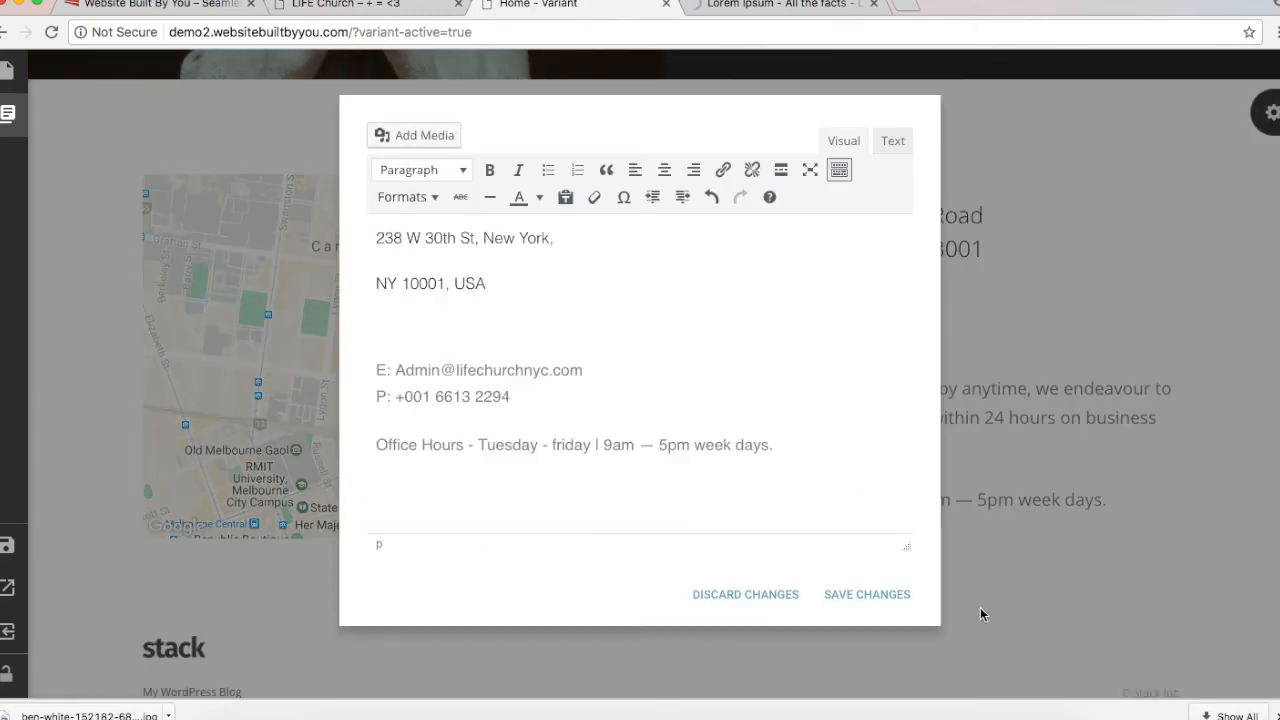
pyautogui.click(862, 594)
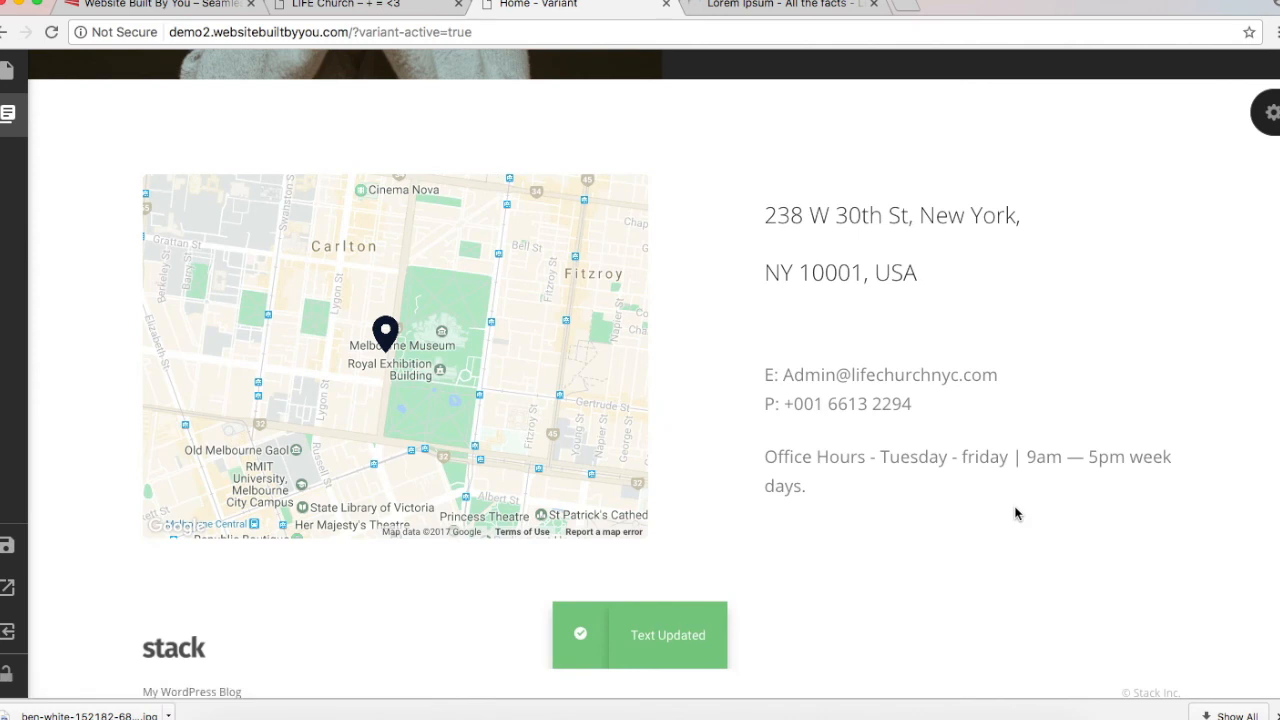
pyautogui.click(832, 266)
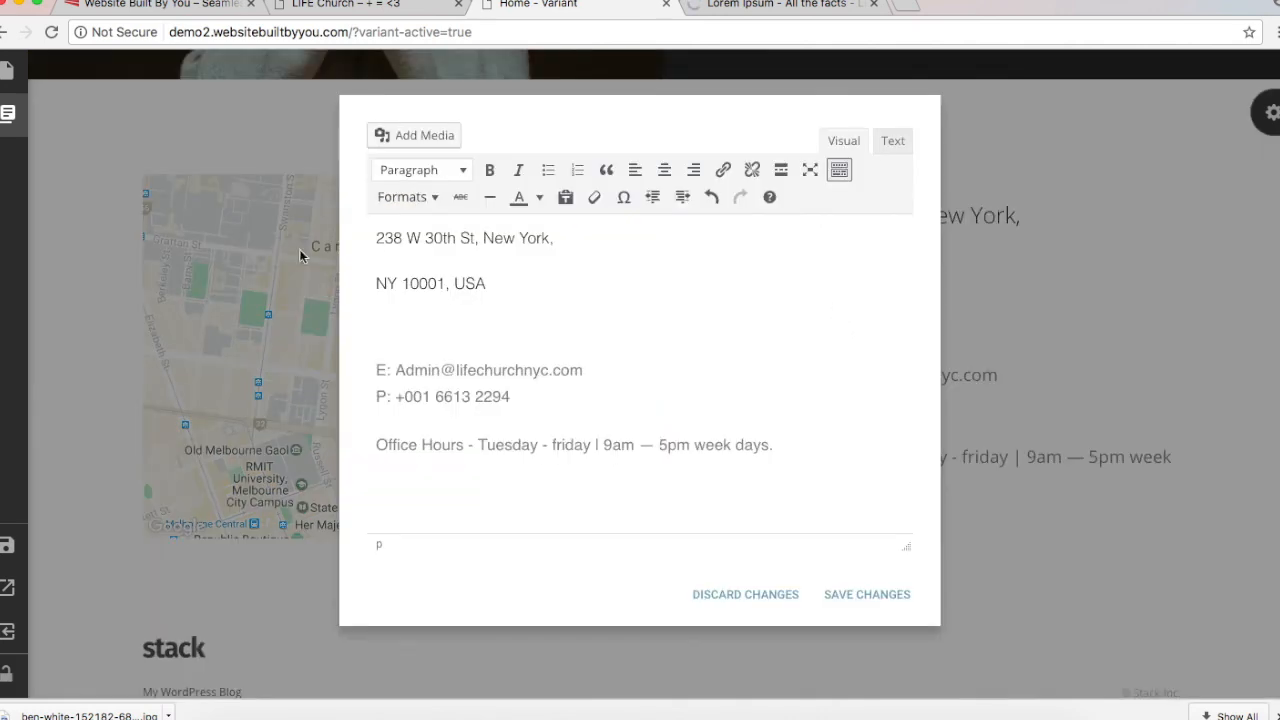
pyautogui.click(372, 282)
pyautogui.press('BackSpace')
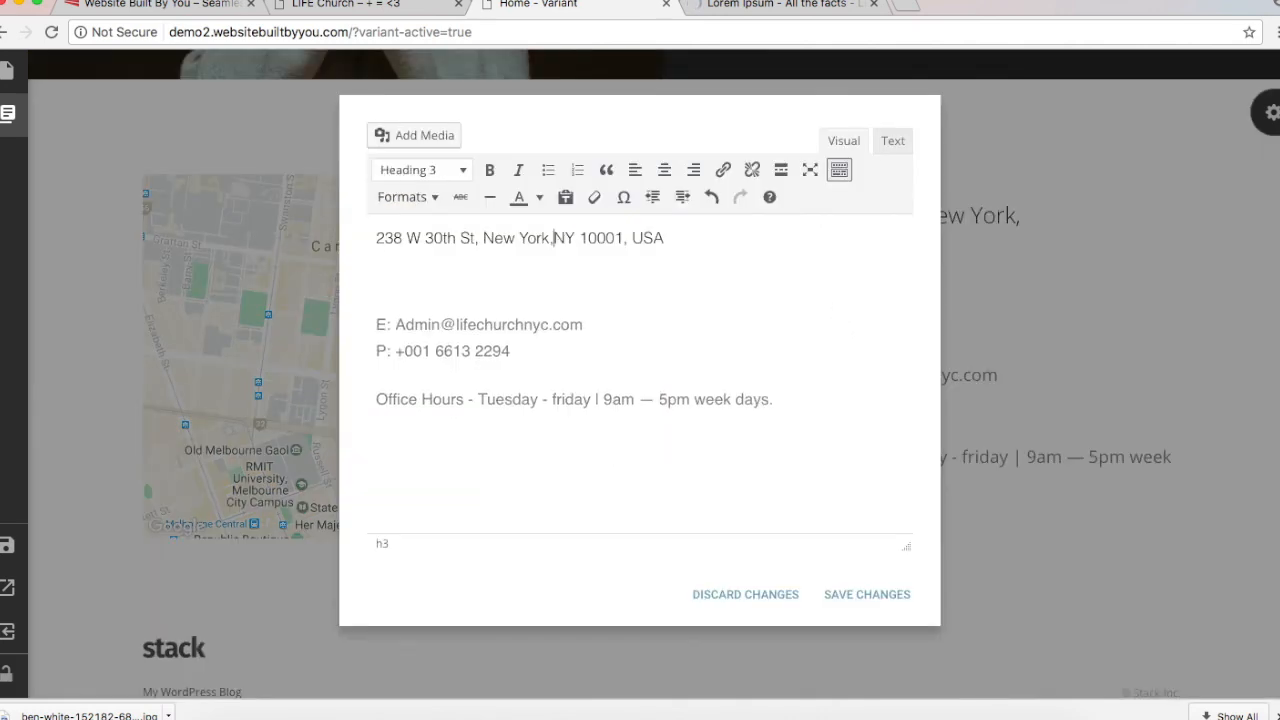
pyautogui.click(862, 597)
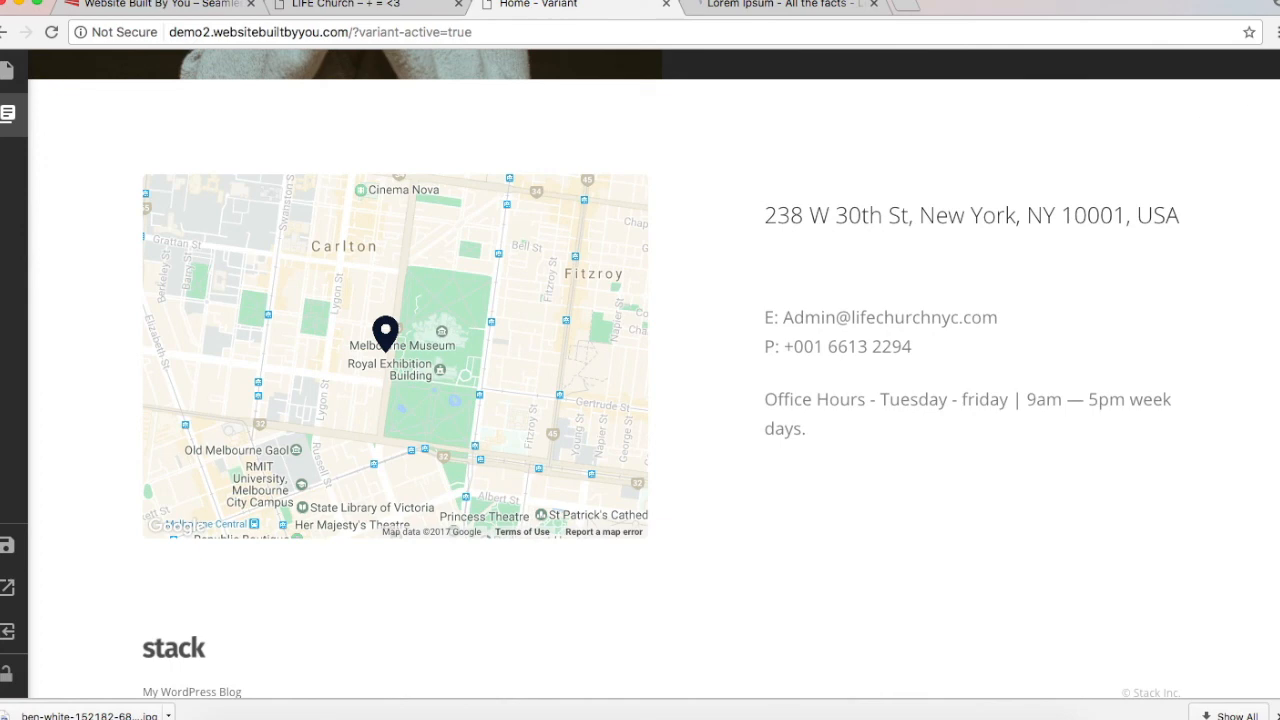
# Step: Open Google Maps in a new tab via a 'google maps' search
pyautogui.click(903, 10)
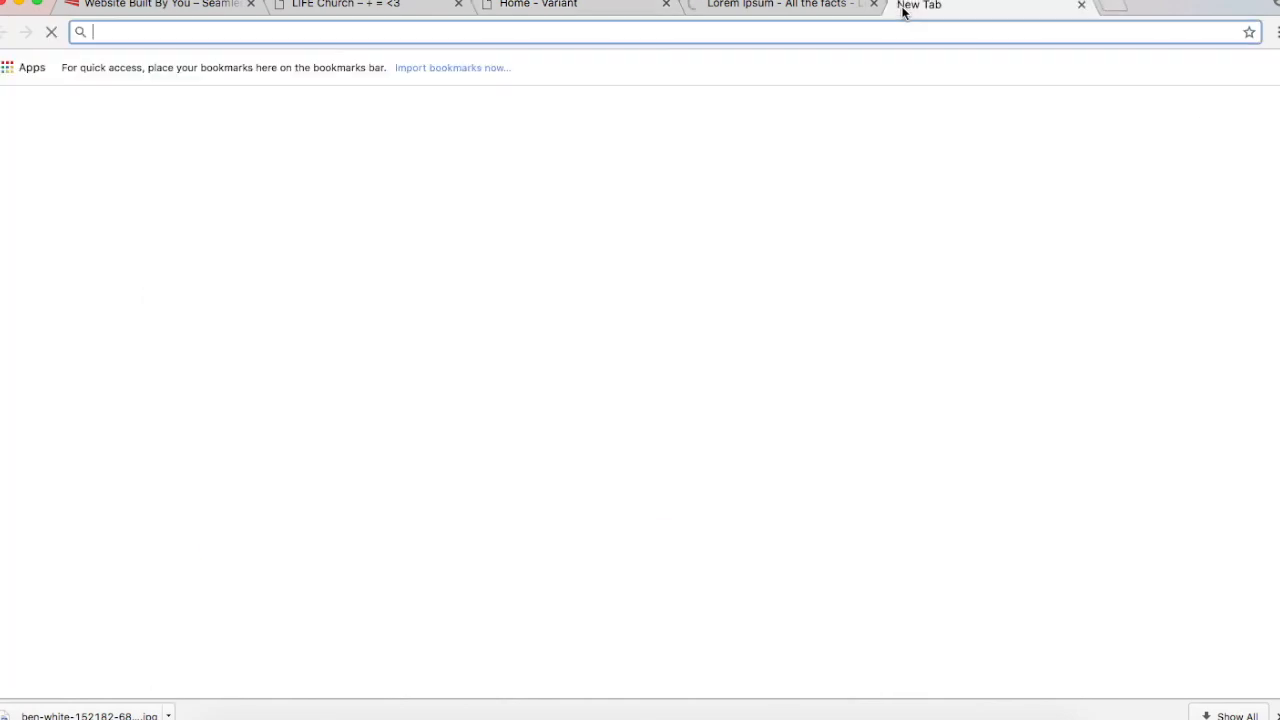
pyautogui.write('google maps')
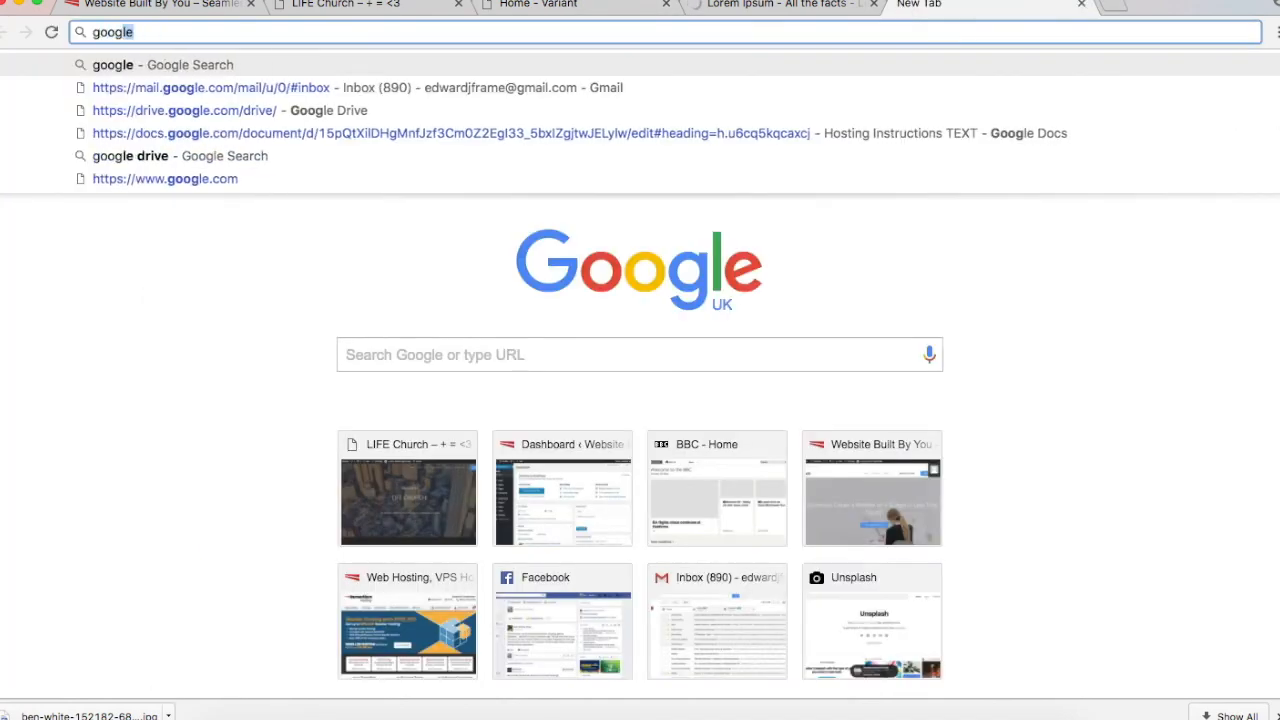
pyautogui.press('Return')
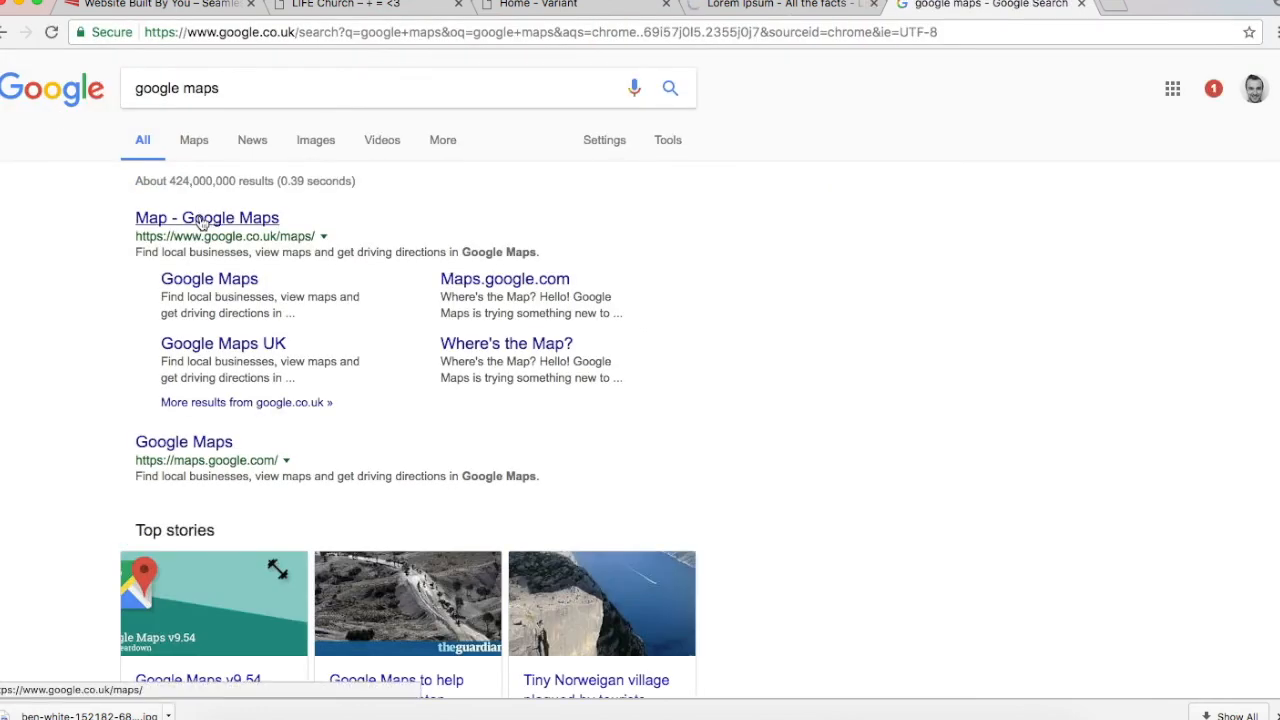
pyautogui.click(200, 218)
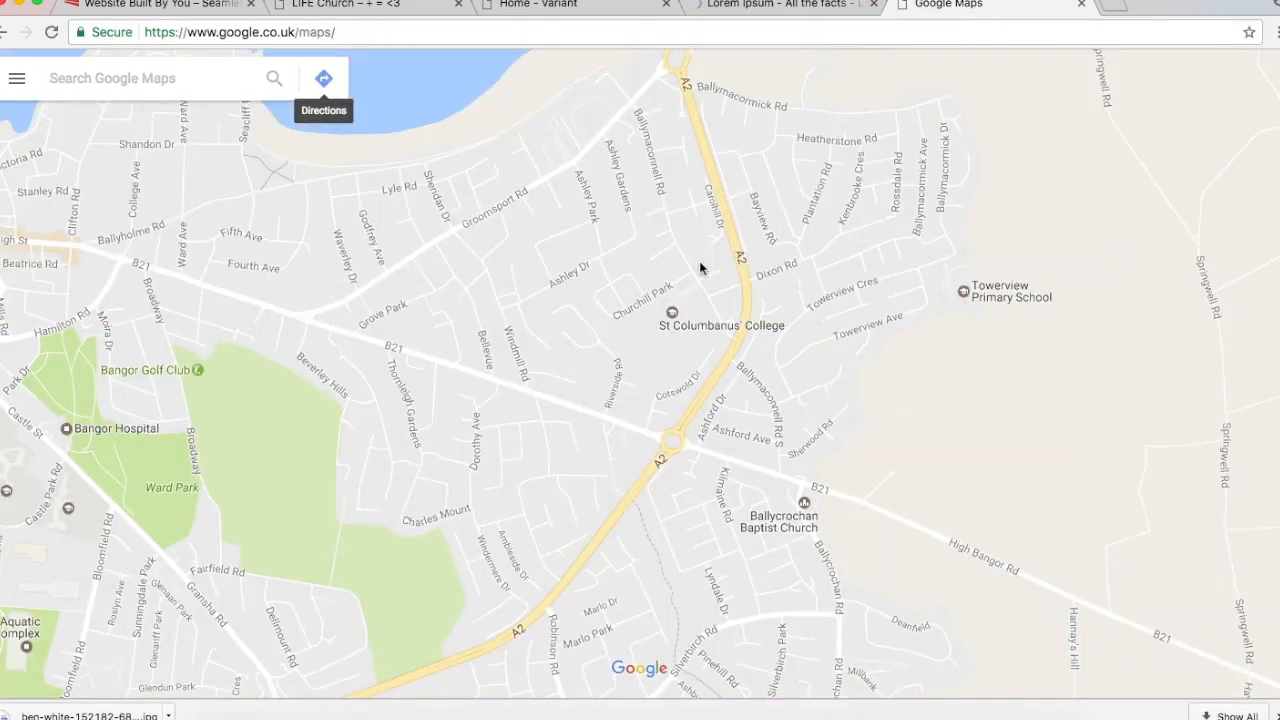
# Step: Search Maps for 'life church' and view the Thriving Life Church address
pyautogui.click(168, 80)
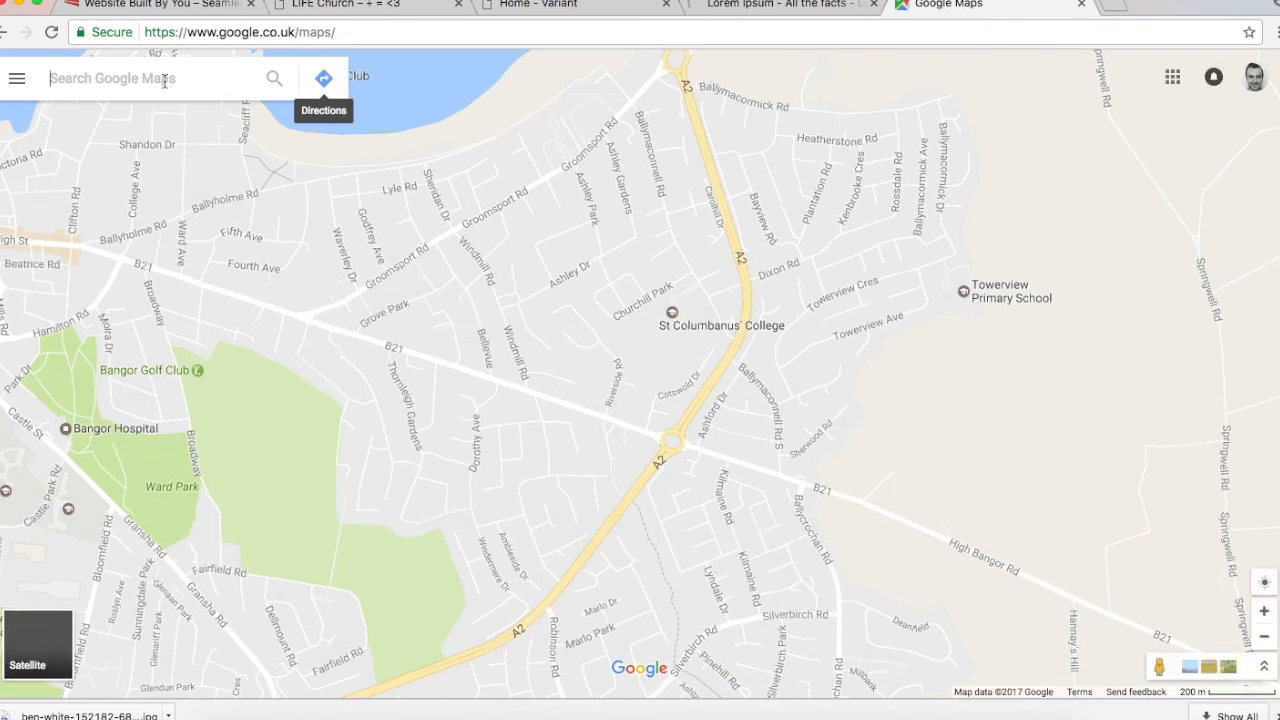
pyautogui.write('life church')
pyautogui.press('Return')
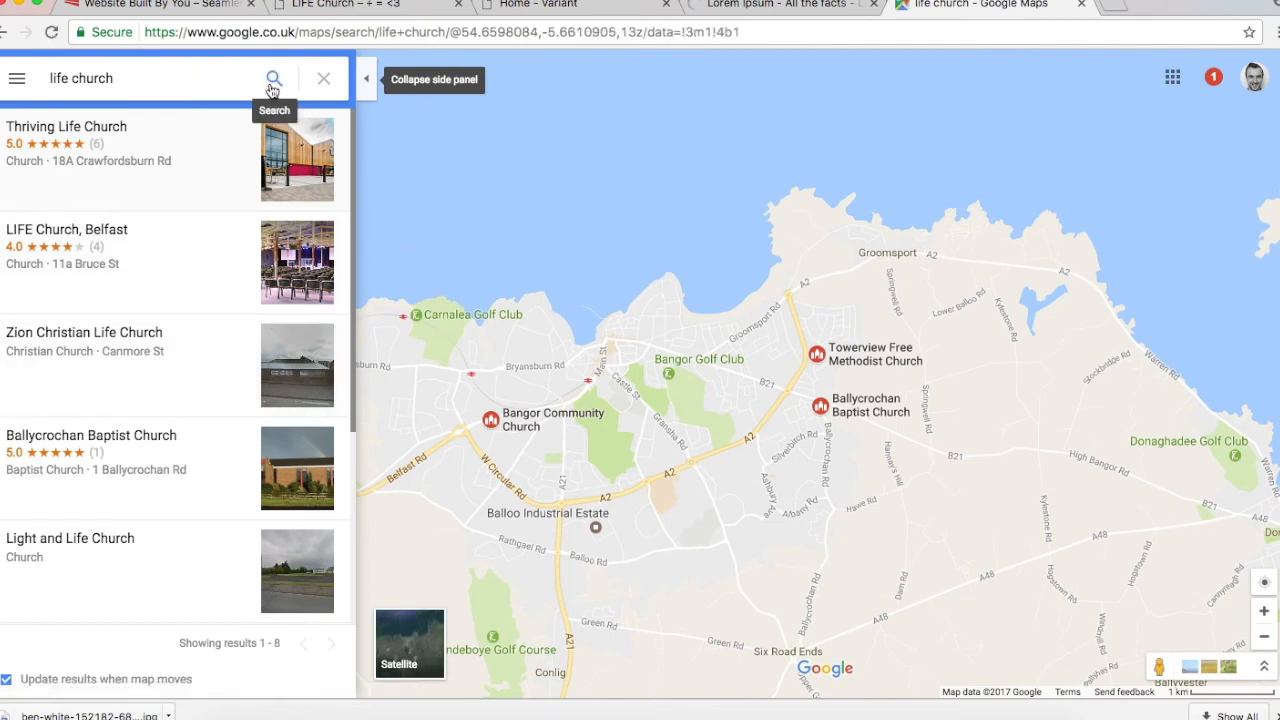
pyautogui.click(169, 145)
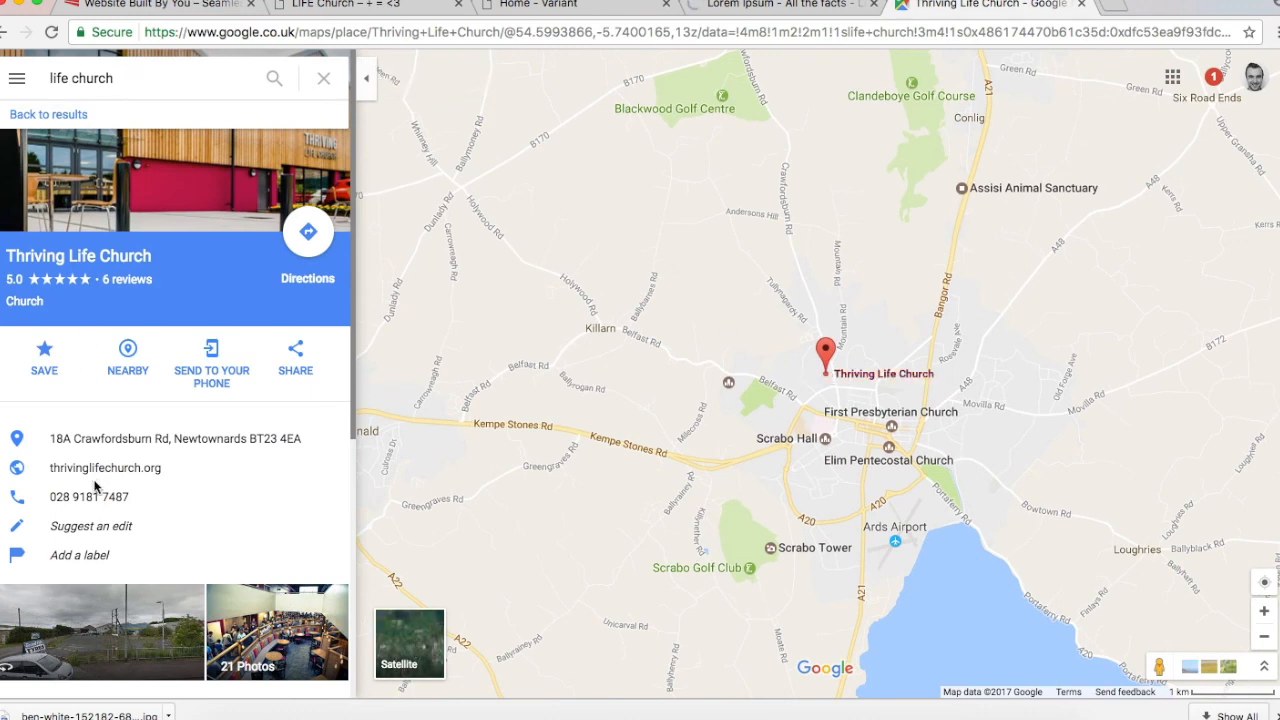
pyautogui.moveTo(52, 438); pyautogui.dragTo(322, 455)
pyautogui.click(288, 453)
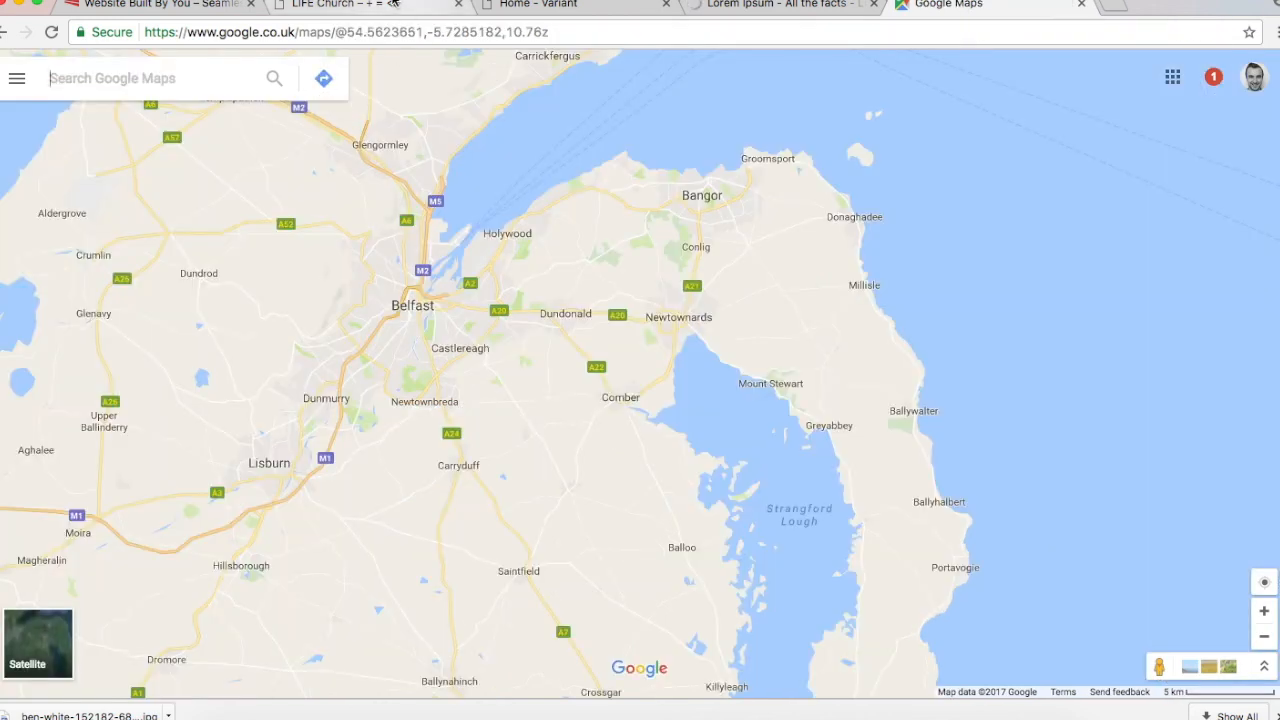
# Step: Copy the New York address from the LIFE Church page and locate it in Maps
pyautogui.click(393, 4)
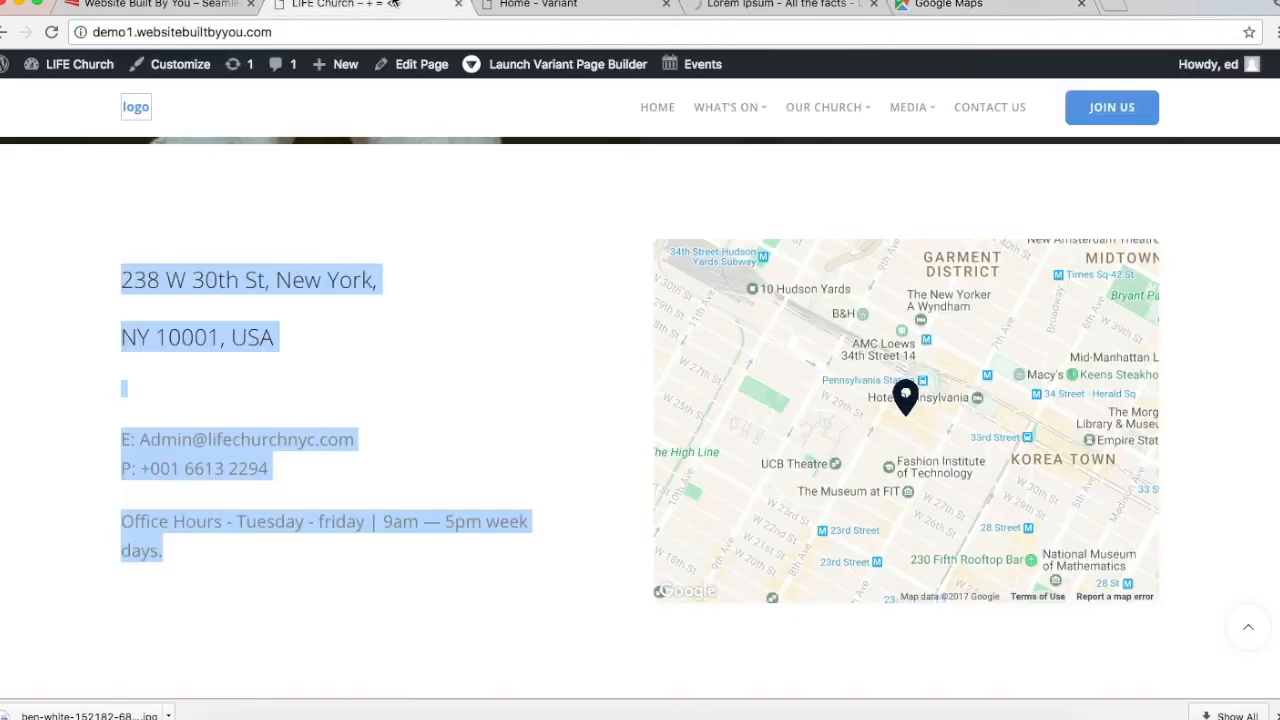
pyautogui.moveTo(304, 348); pyautogui.dragTo(110, 270)
pyautogui.hotkey('ctrl', 'c')
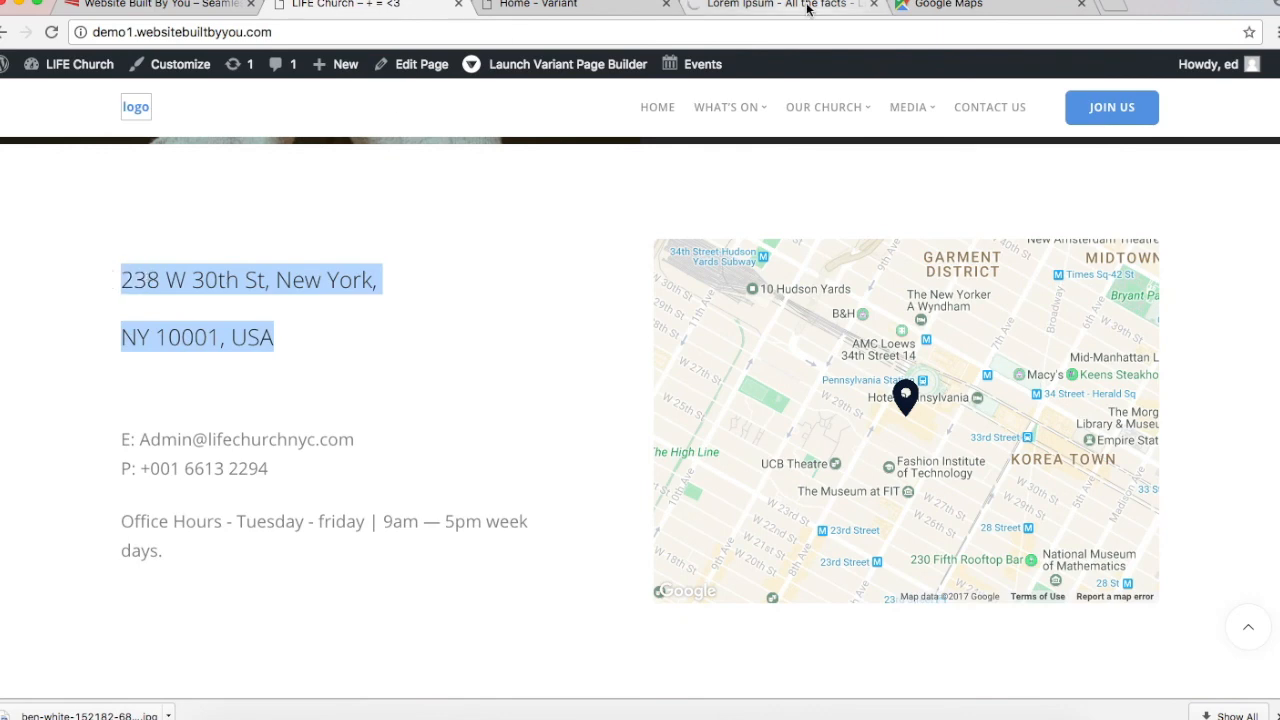
pyautogui.click(812, 5)
pyautogui.hotkey('ctrl', 'Tab')
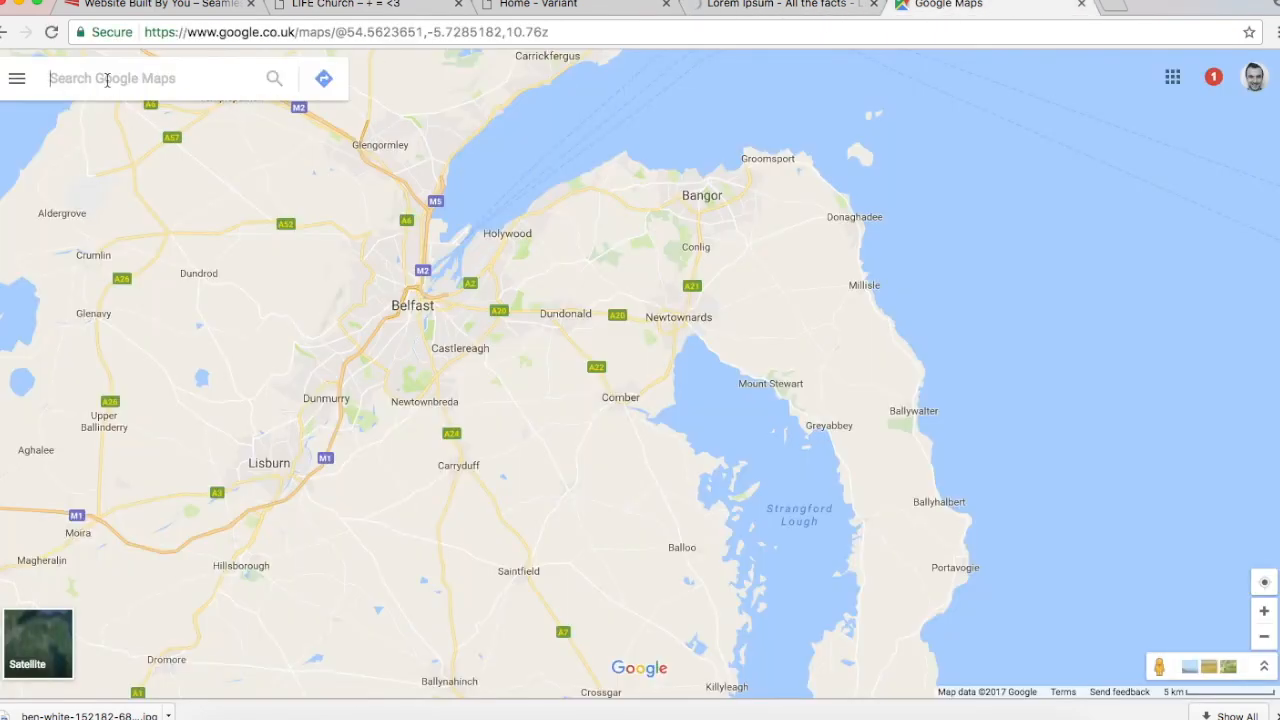
pyautogui.press('super+v')
pyautogui.press('Return')
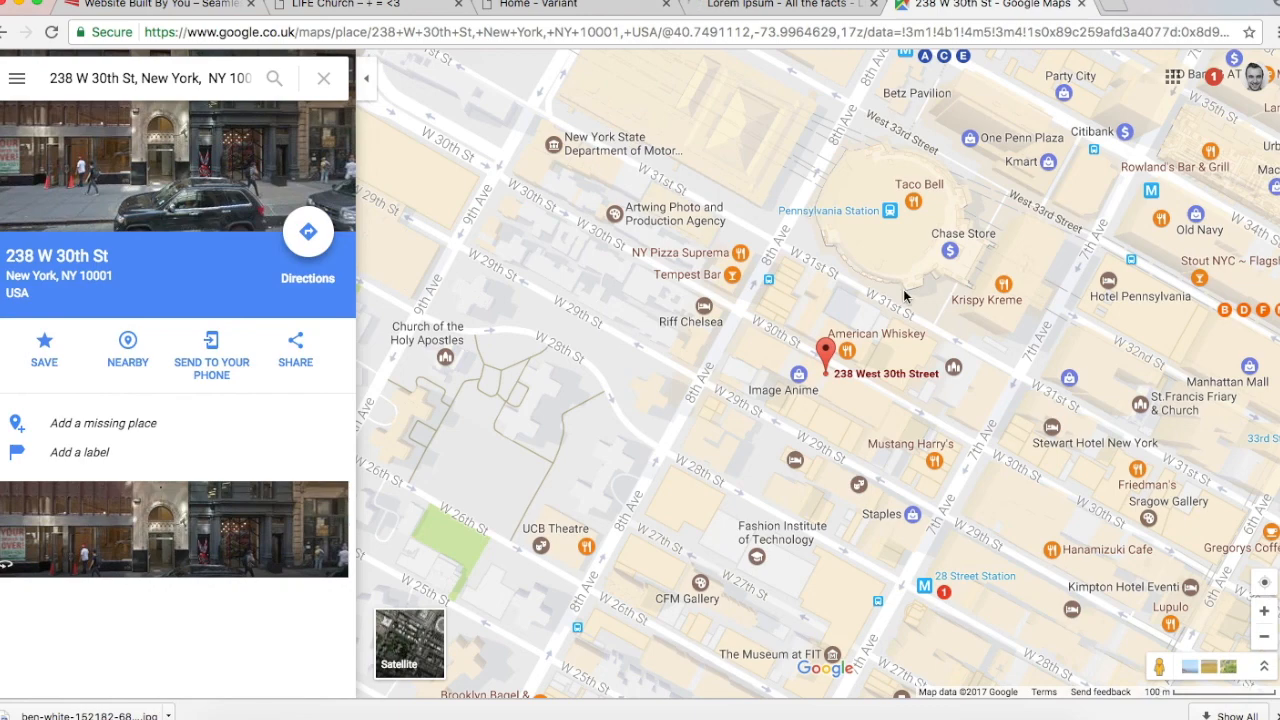
pyautogui.moveTo(904, 296); pyautogui.dragTo(711, 127)
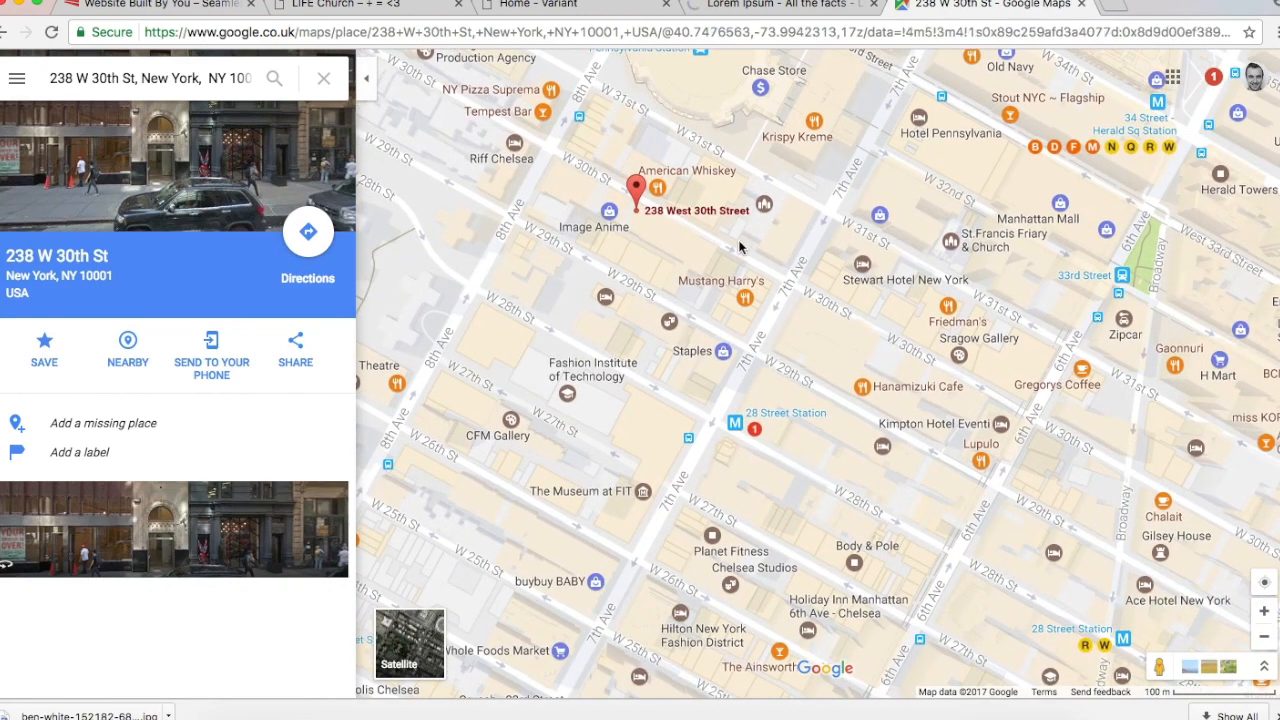
pyautogui.click(808, 289)
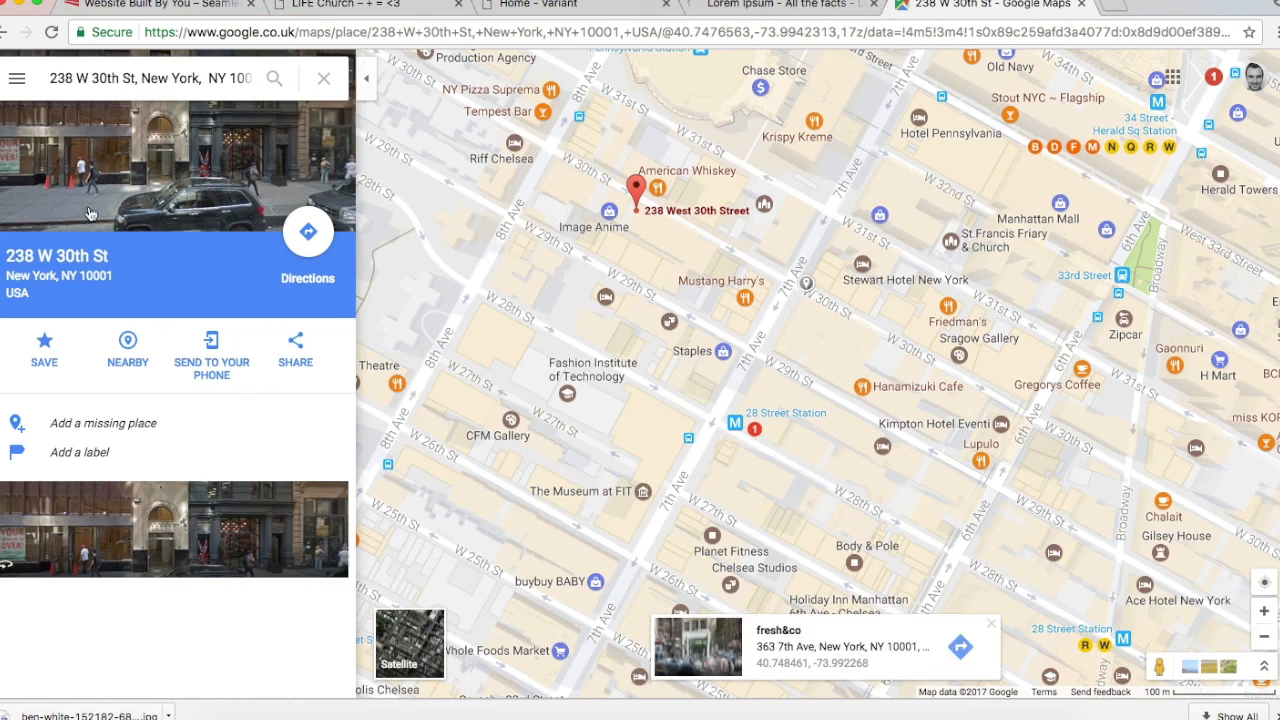
pyautogui.click(124, 78)
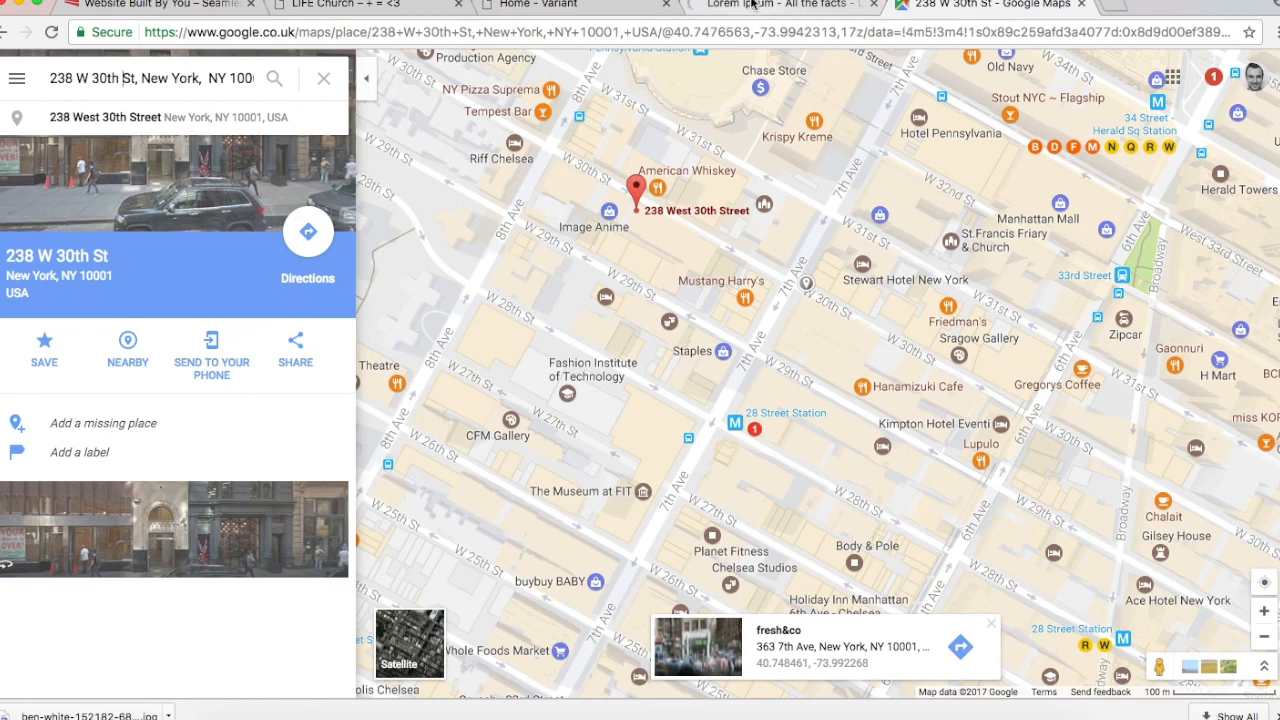
pyautogui.click(565, 10)
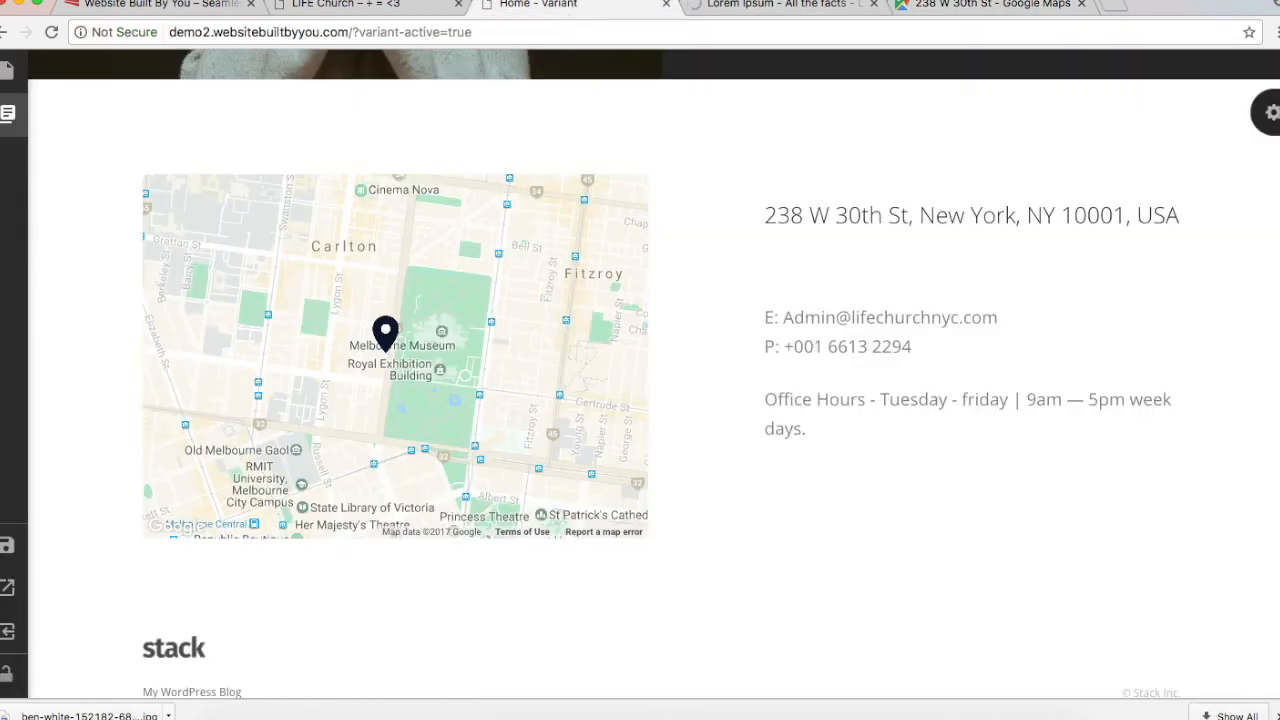
# Step: Set the map section's address to 238 W 30th St, New York, NY 10001, USA
pyautogui.click(1268, 112)
pyautogui.scroll(-3, 1150, 515)
pyautogui.tripleClick(1182, 510)
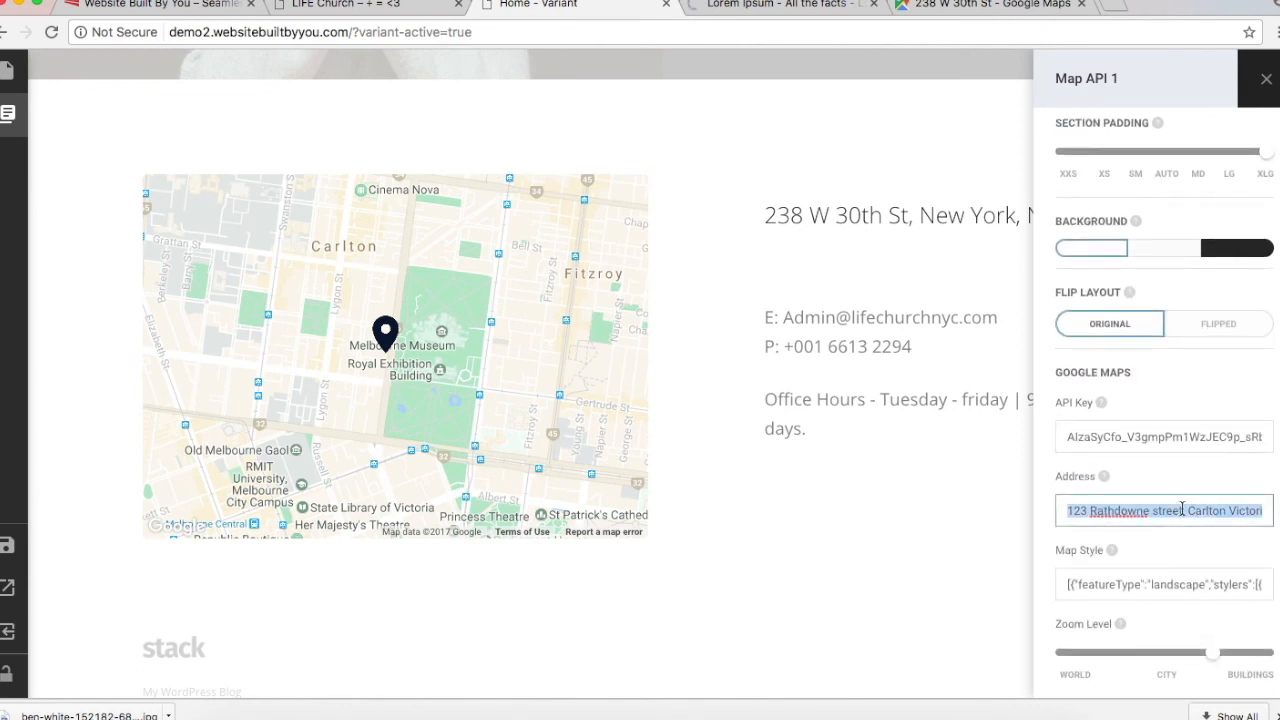
pyautogui.hotkey('ctrl', 'v')
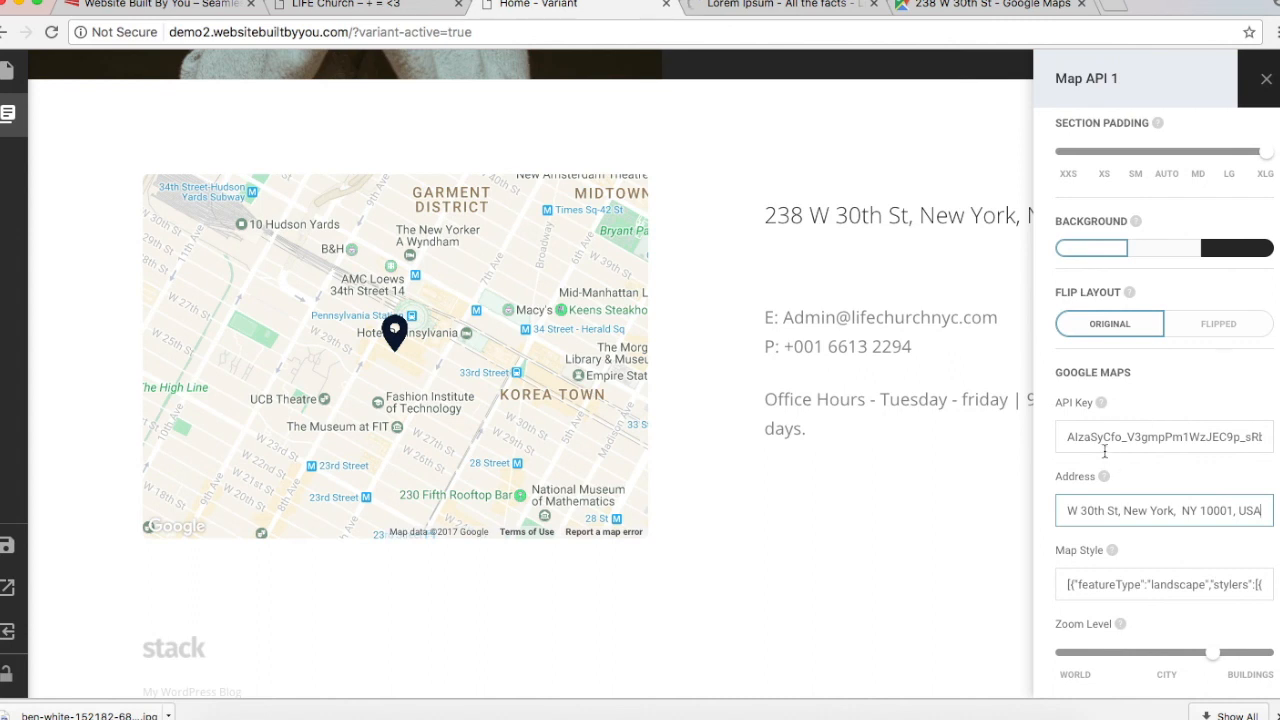
# Step: Raise the map's Zoom Level toward Buildings for a street-level view
pyautogui.scroll(-1, 1105, 451)
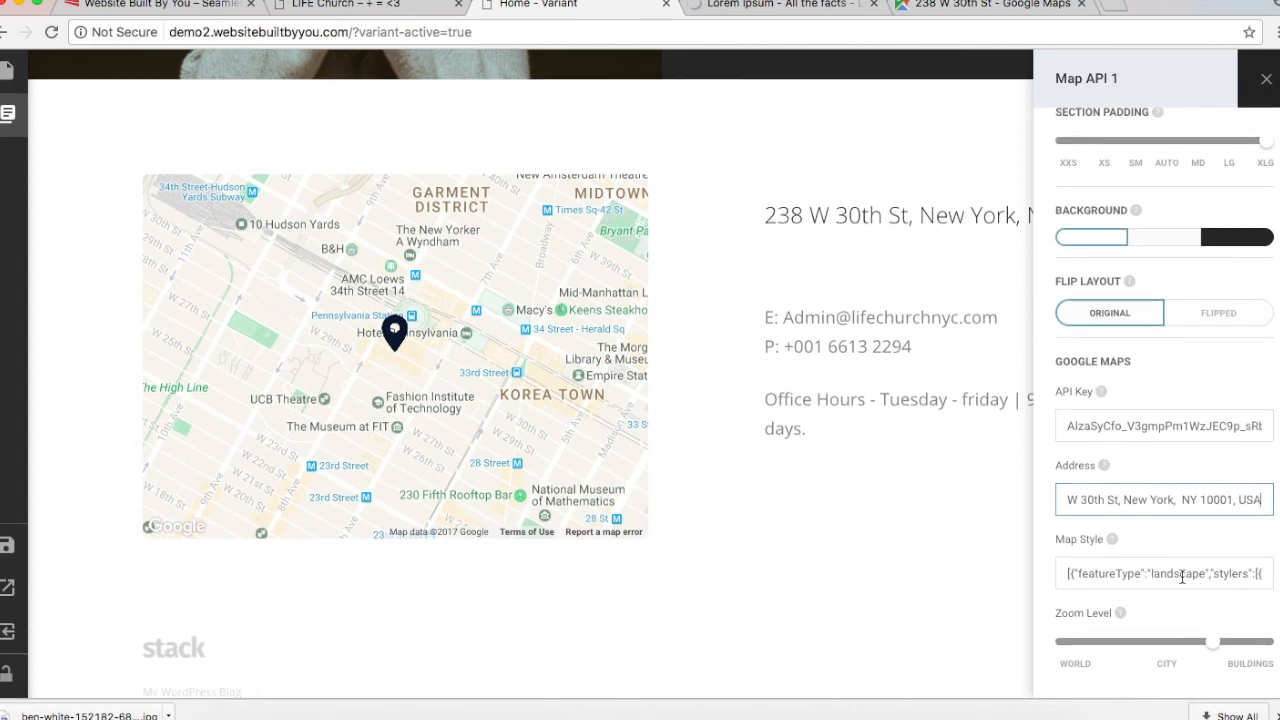
pyautogui.hscroll(3, 1182, 576)
pyautogui.hscroll(10, 1182, 576)
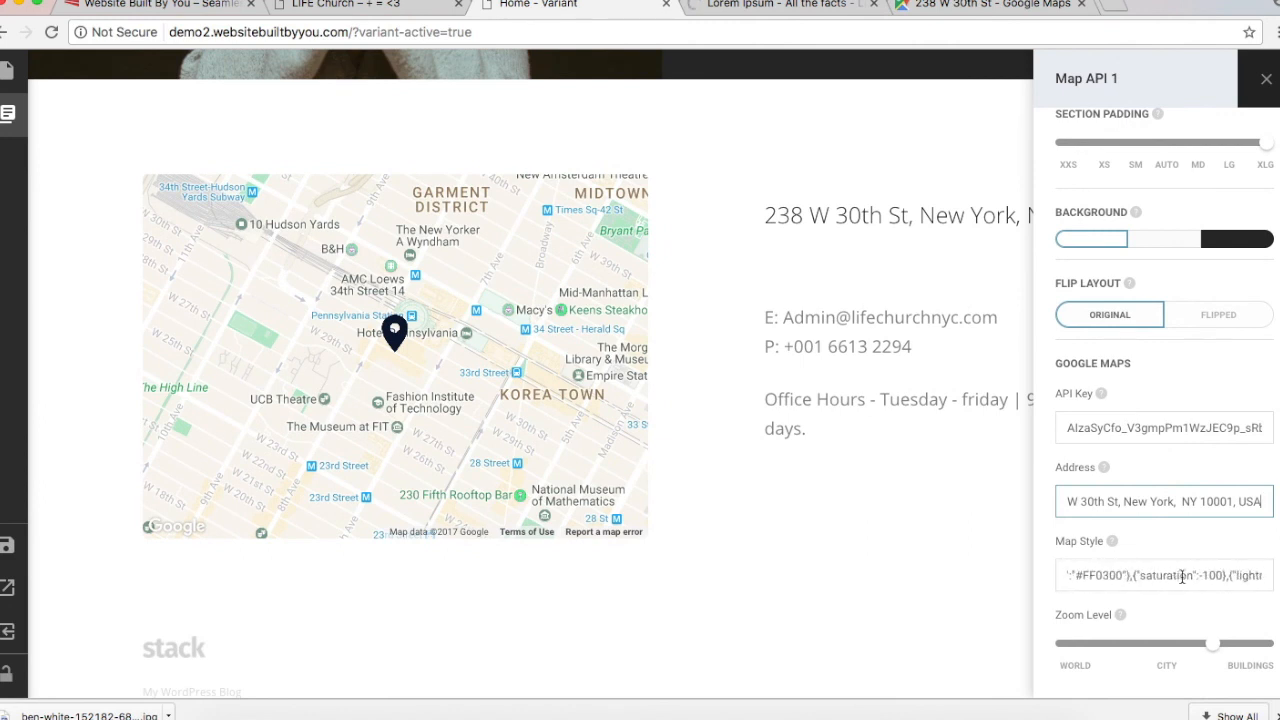
pyautogui.hscroll(8, 1182, 576)
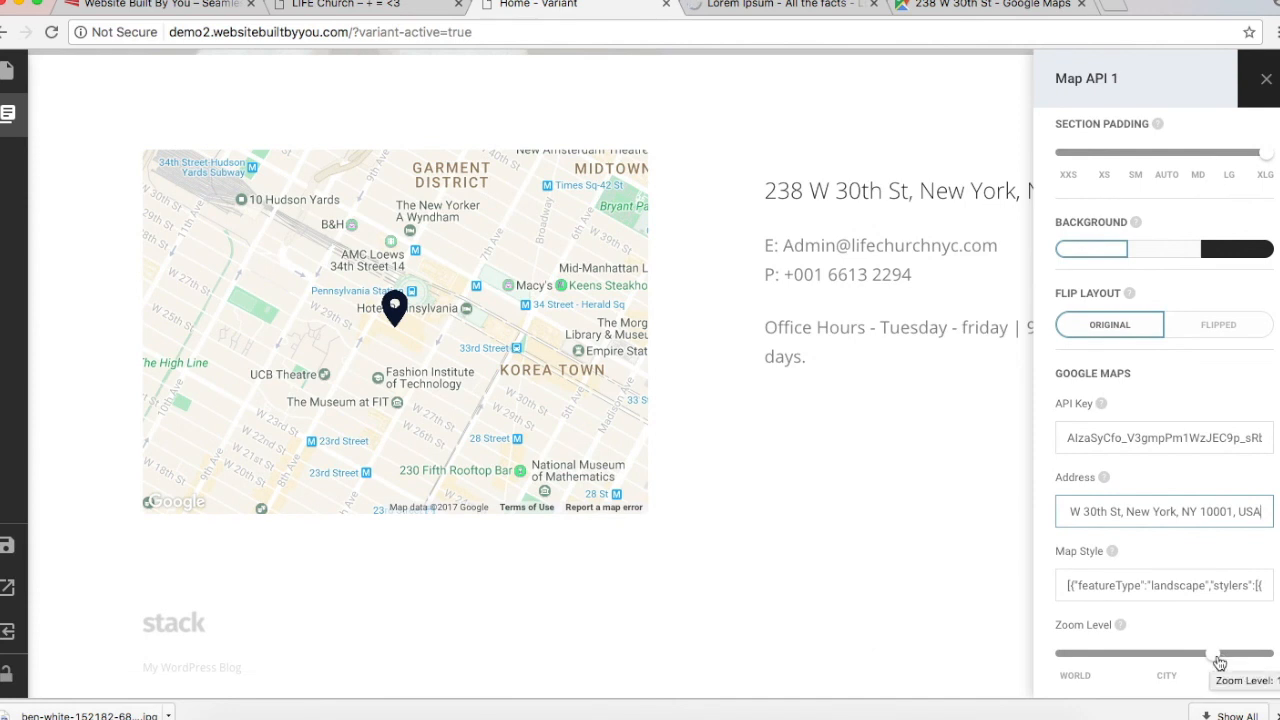
pyautogui.moveTo(1218, 663); pyautogui.dragTo(1245, 663)
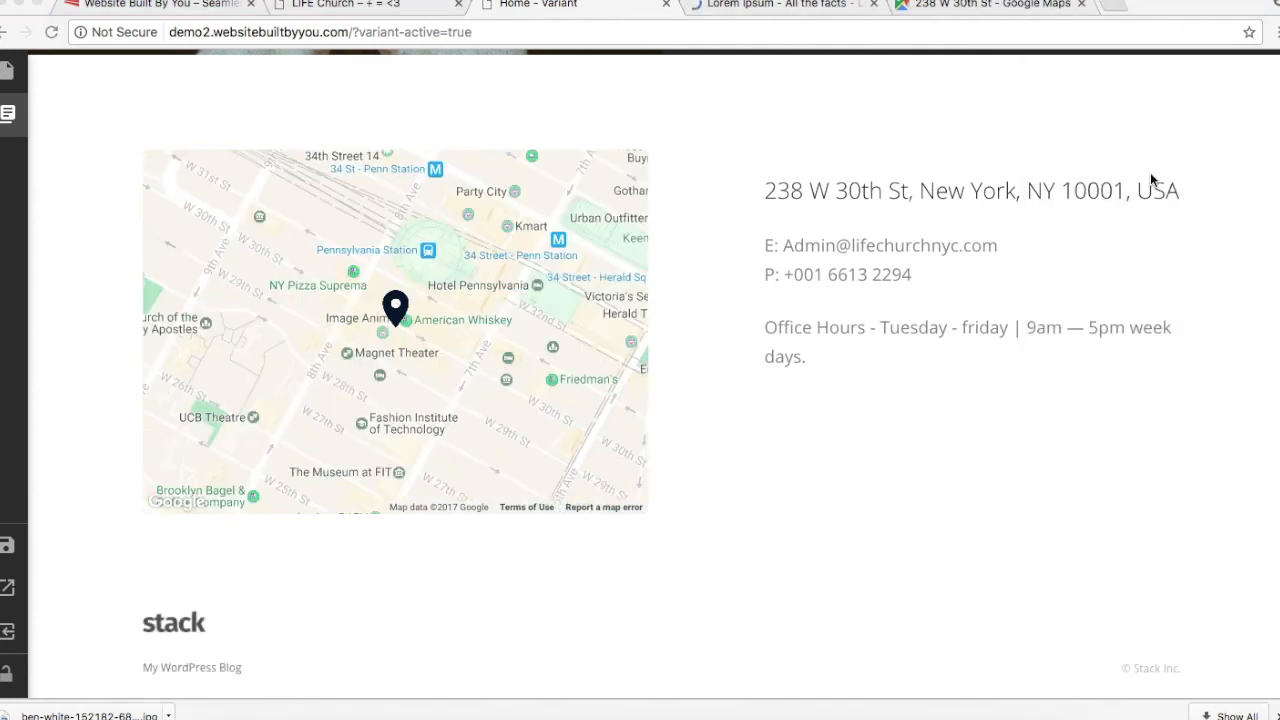
pyautogui.moveTo(1268, 90)
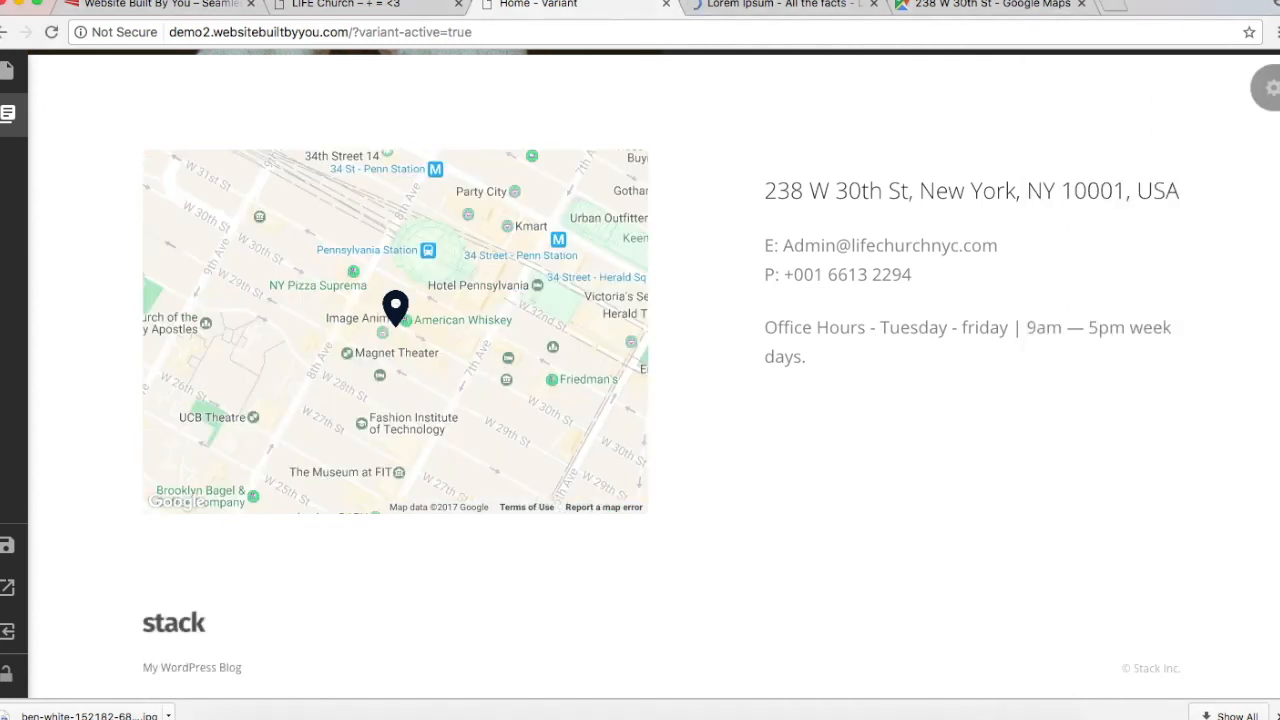
pyautogui.click(1268, 90)
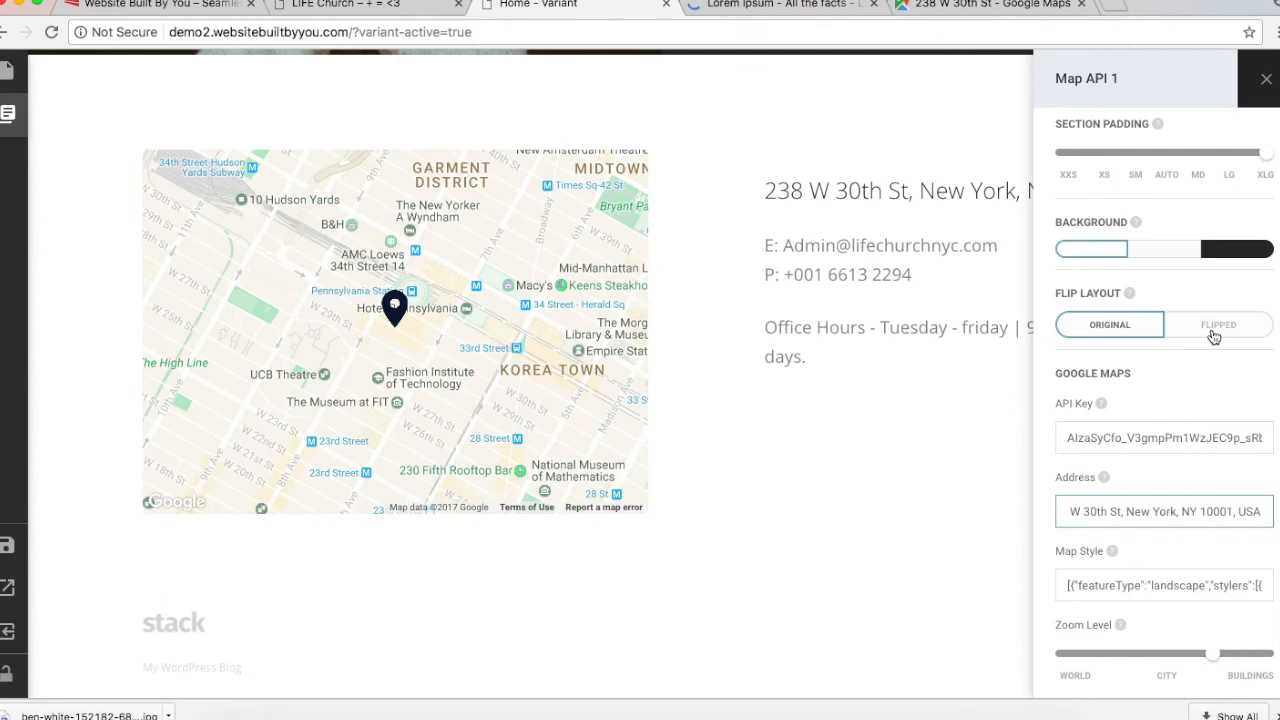
# Step: Give the map section a white background and a Flipped layout
pyautogui.click(1237, 240)
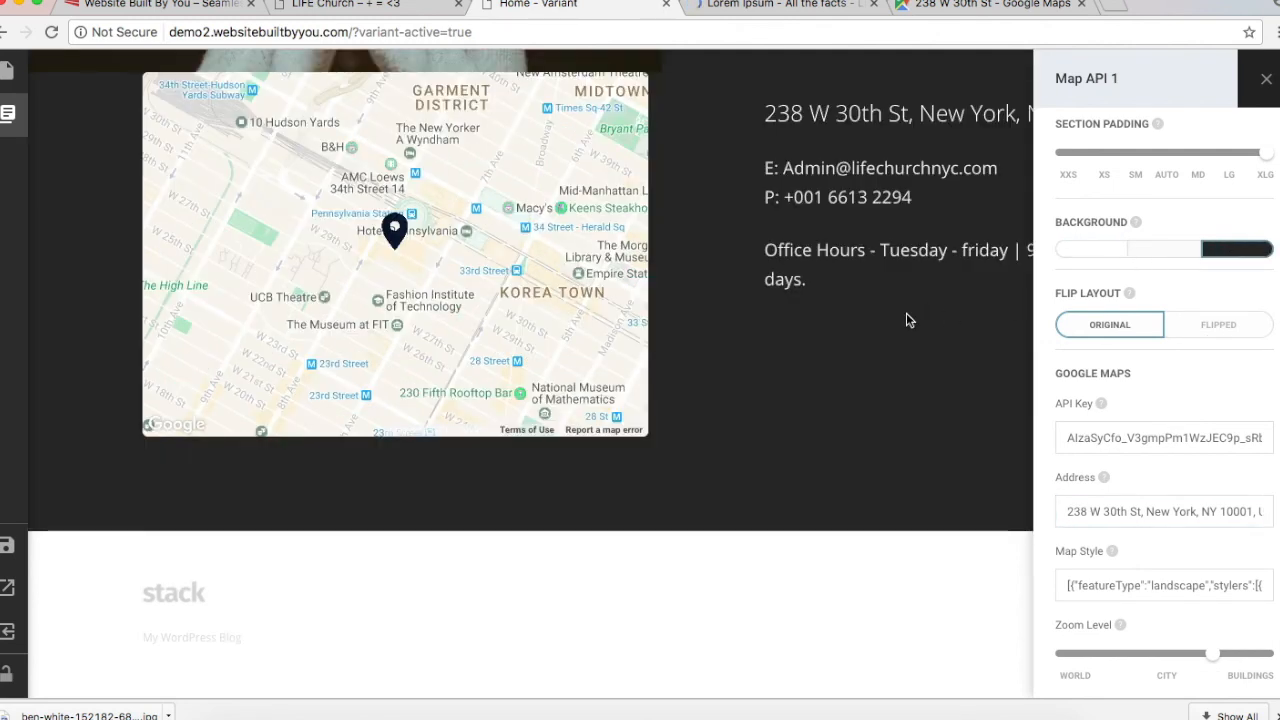
pyautogui.scroll(2, 908, 320)
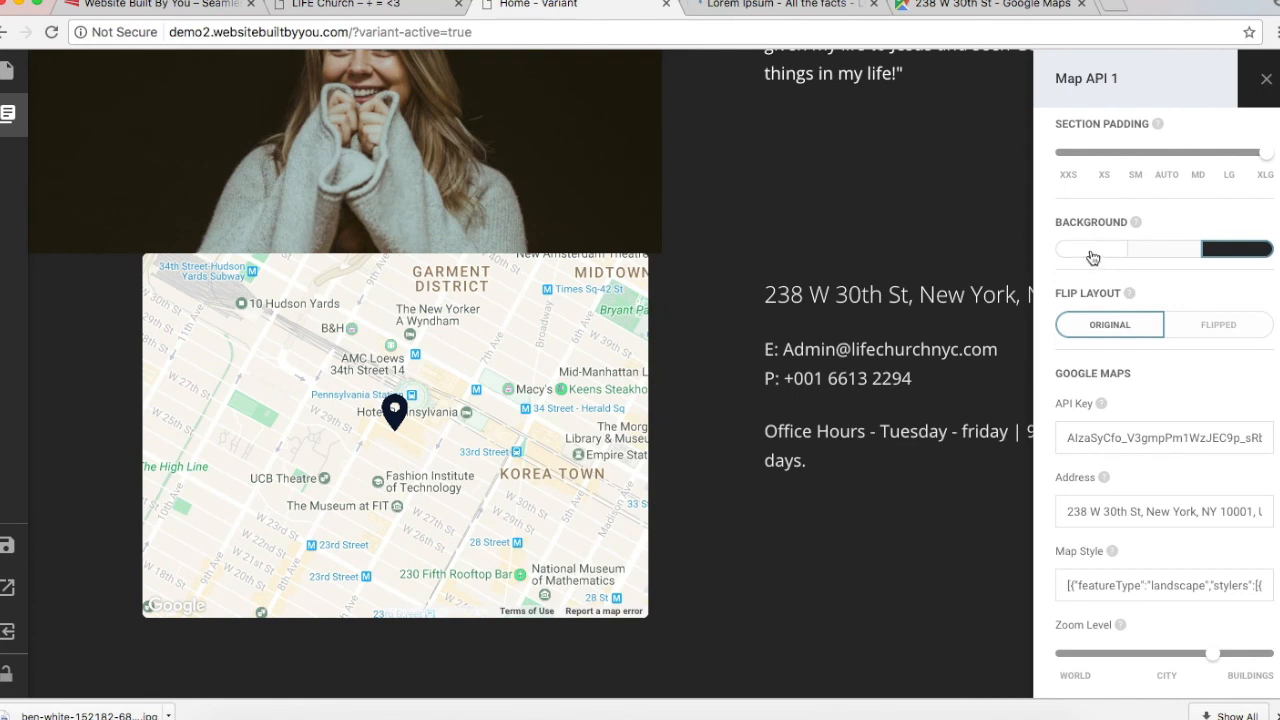
pyautogui.click(1090, 252)
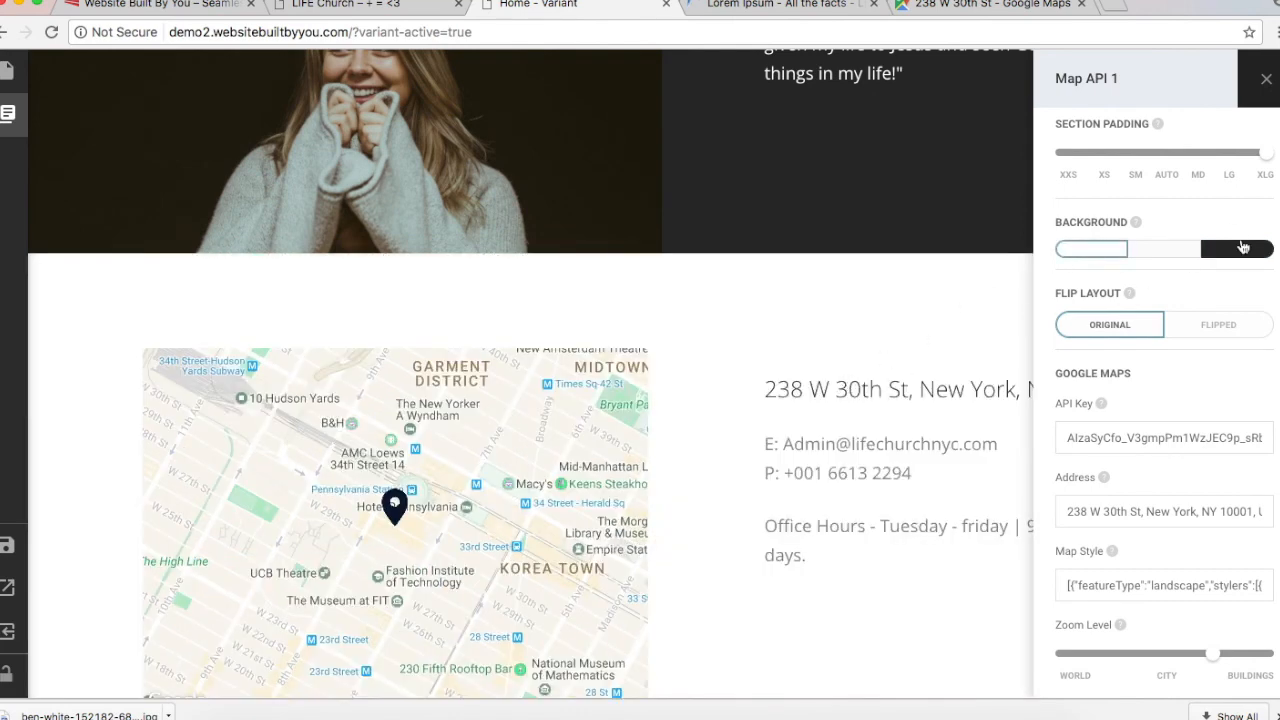
pyautogui.click(1239, 249)
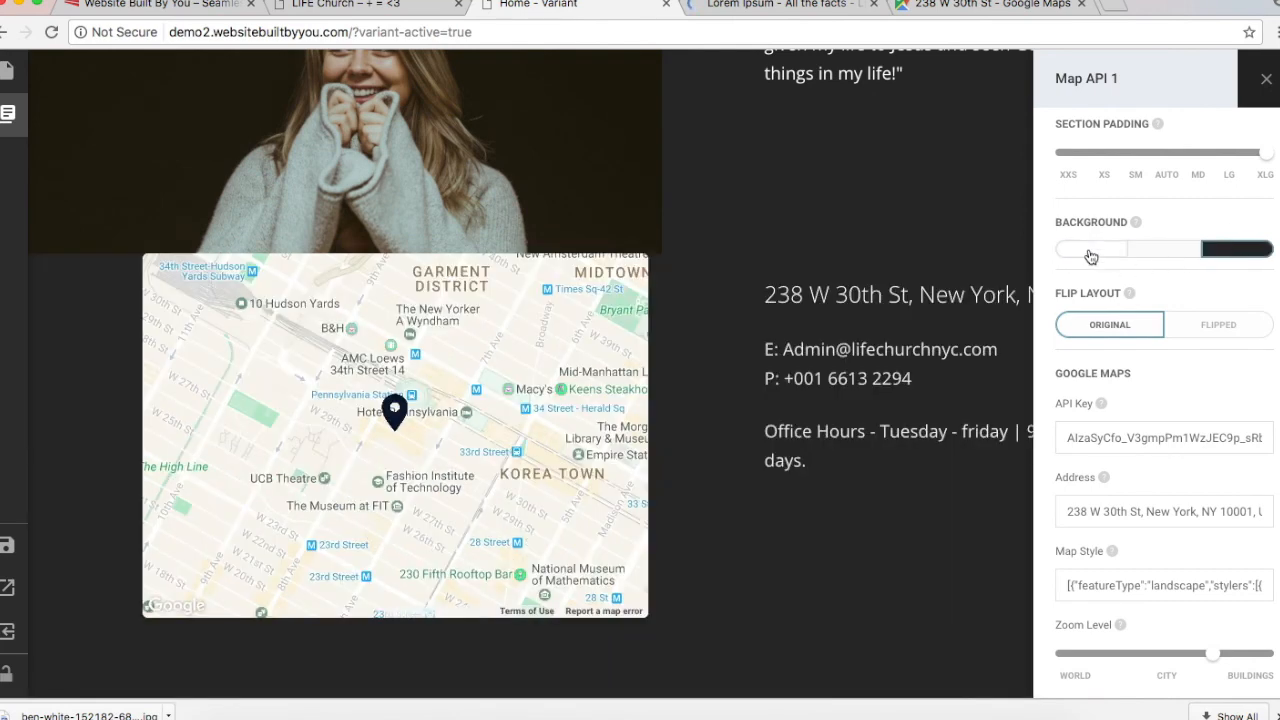
pyautogui.click(1090, 252)
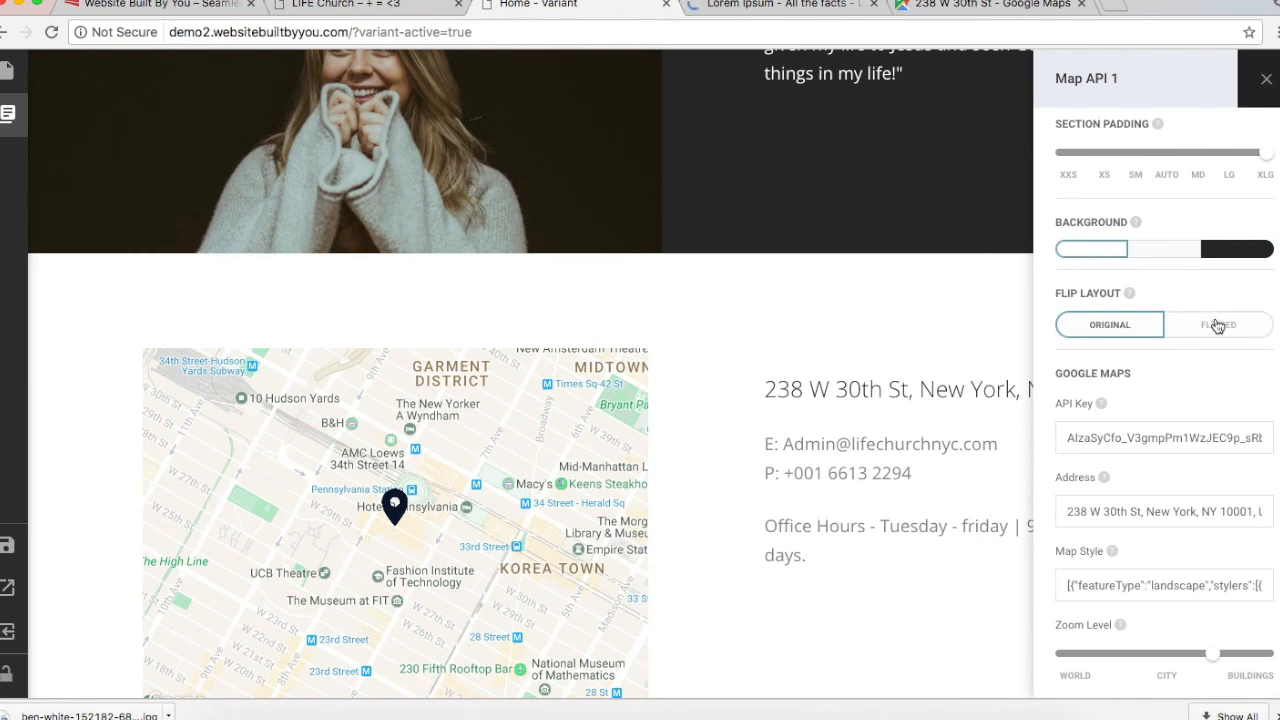
pyautogui.click(1217, 326)
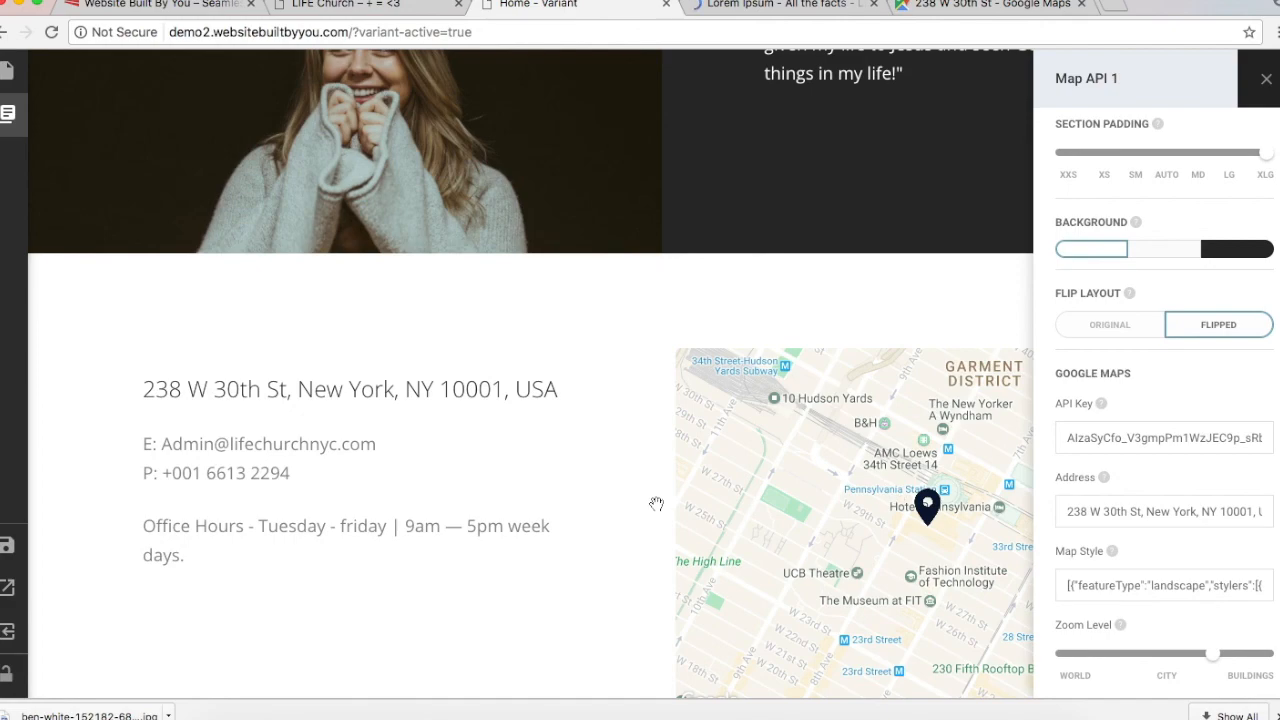
# Step: Save the Variant page
pyautogui.scroll(15, 567, 488)
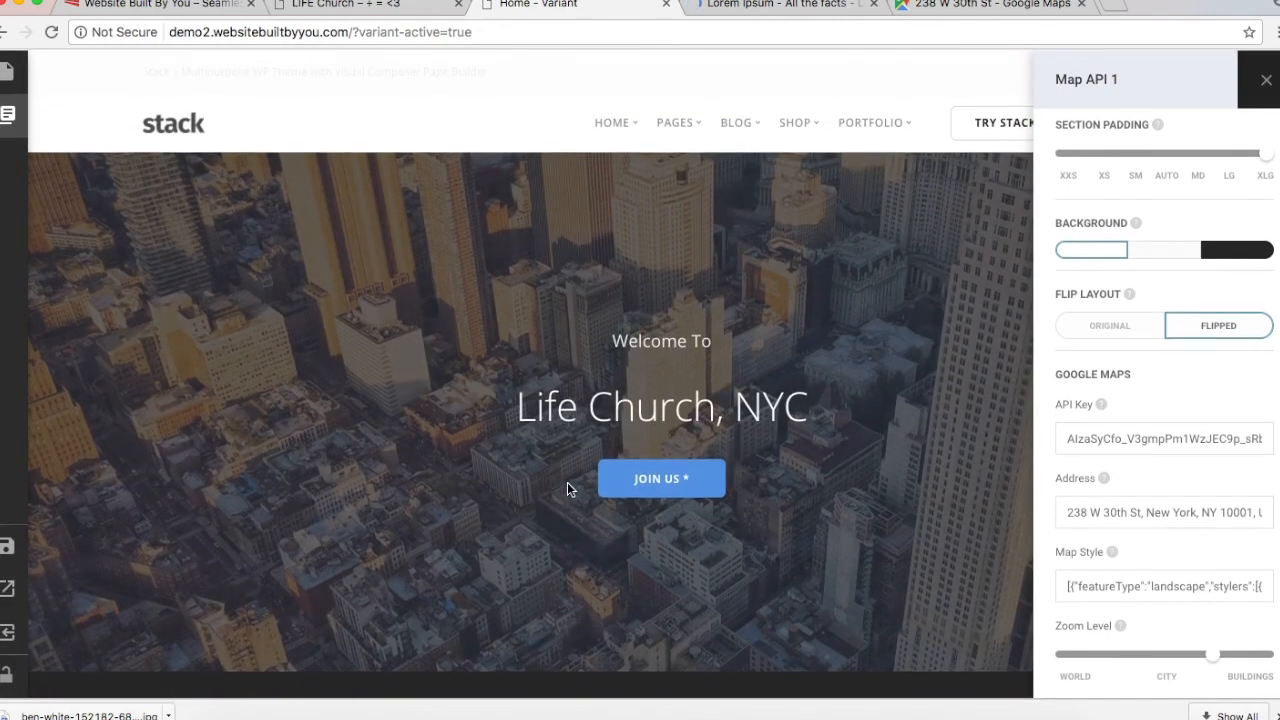
pyautogui.scroll(-3, 567, 488)
pyautogui.scroll(-12, 567, 489)
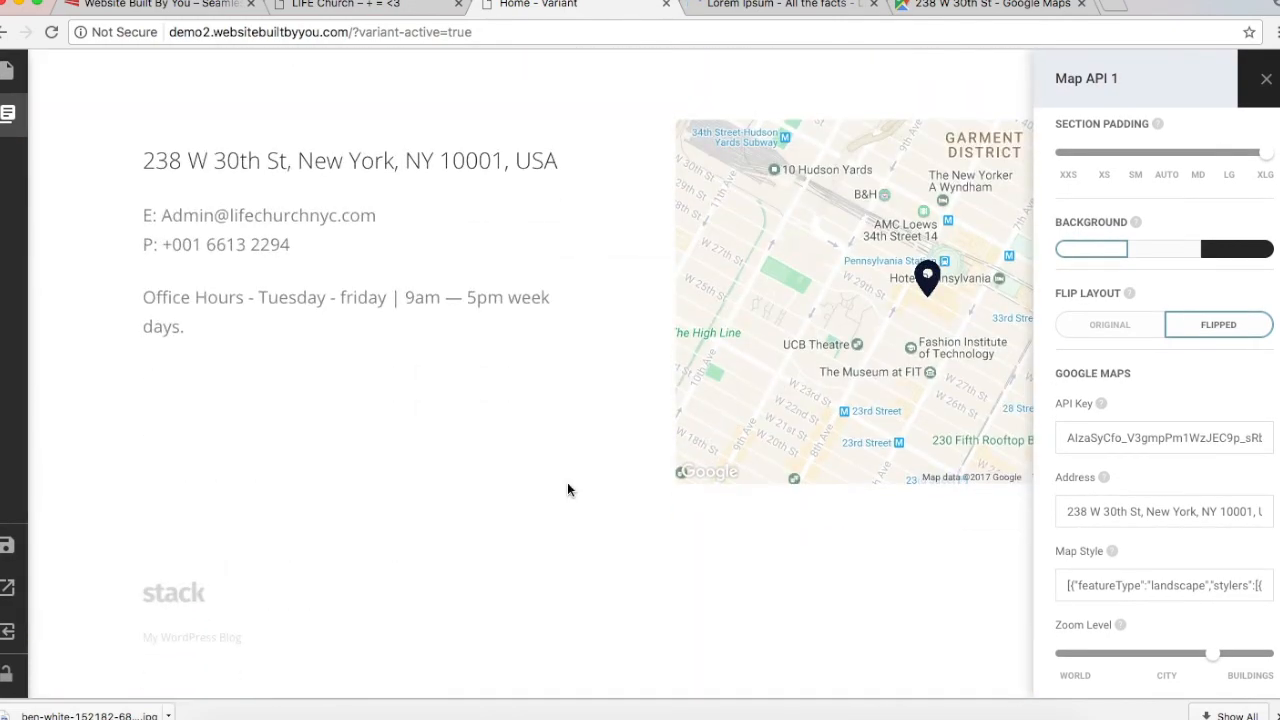
pyautogui.moveTo(8, 546)
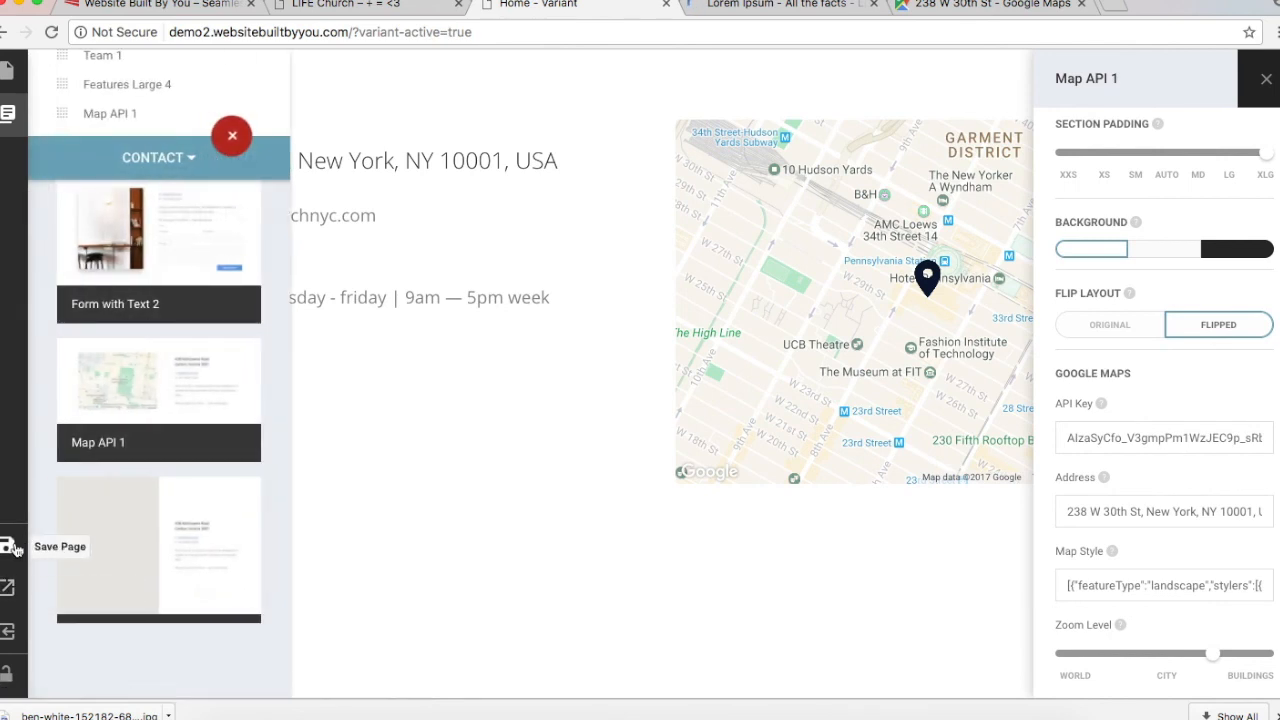
pyautogui.click(9, 546)
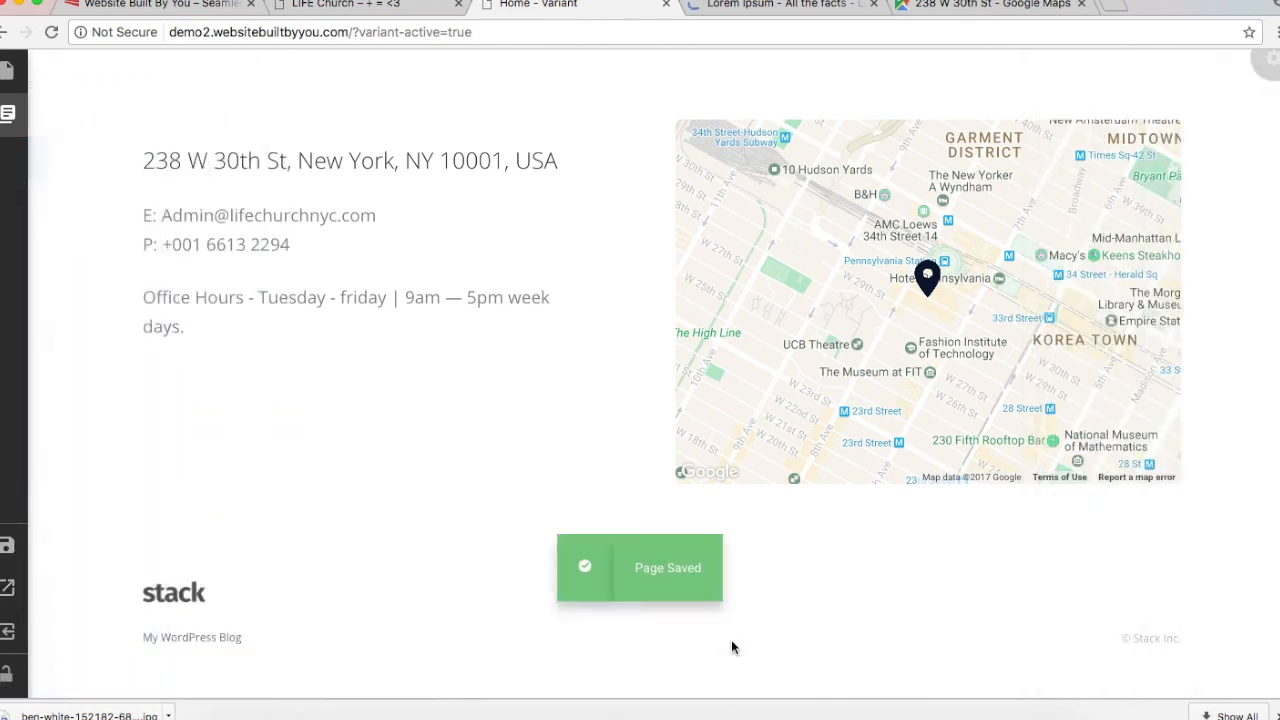
pyautogui.moveTo(8, 113)
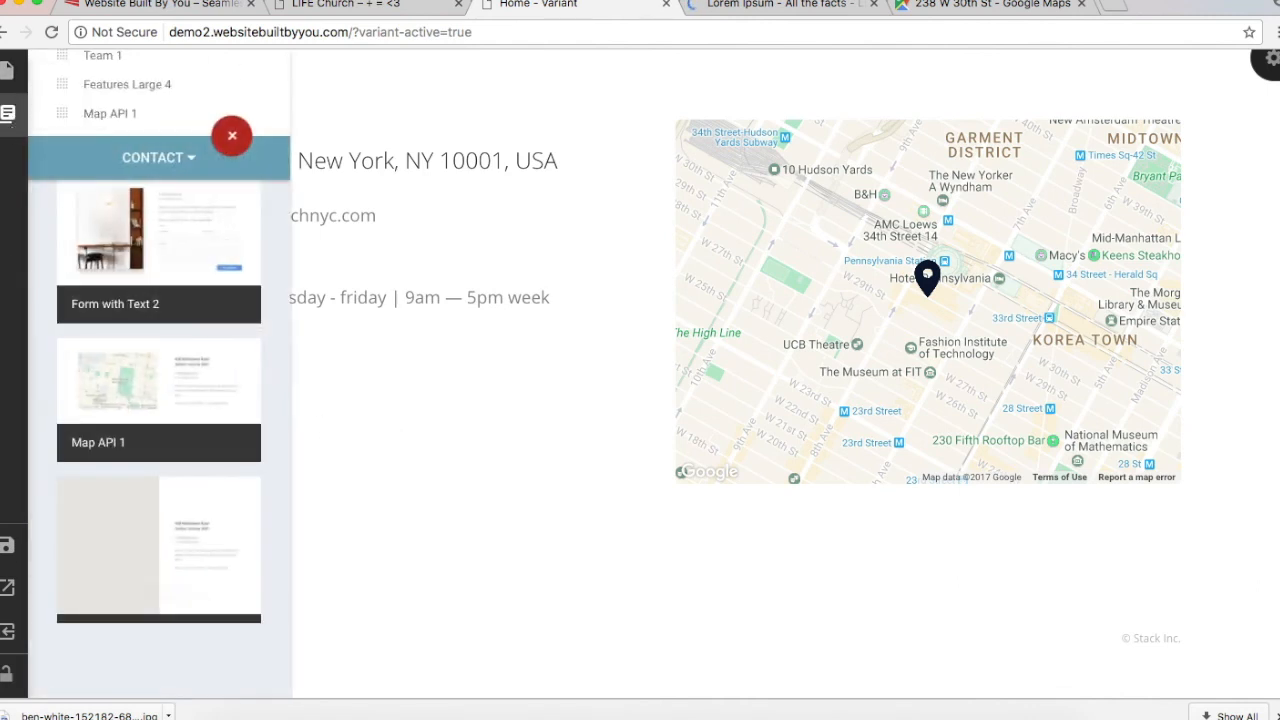
# Step: Exit the builder, review the live Our Church page, and return to the Dashboard
pyautogui.click(7, 637)
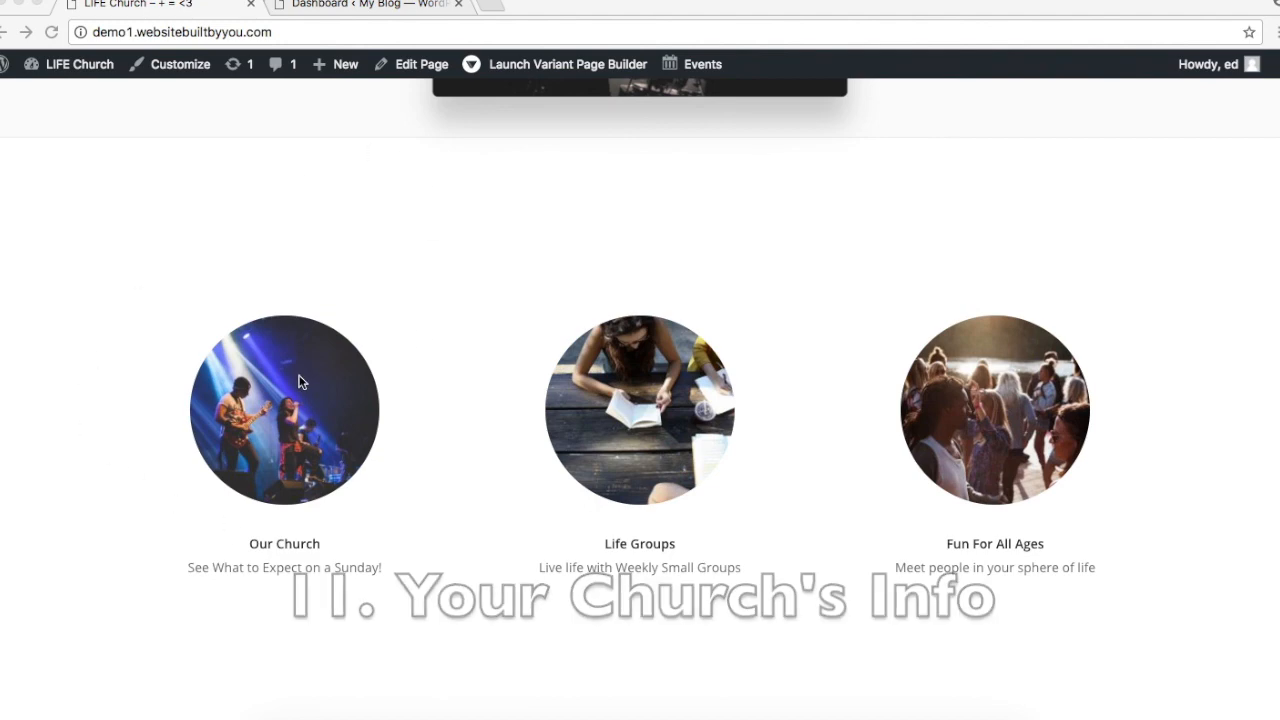
pyautogui.click(300, 473)
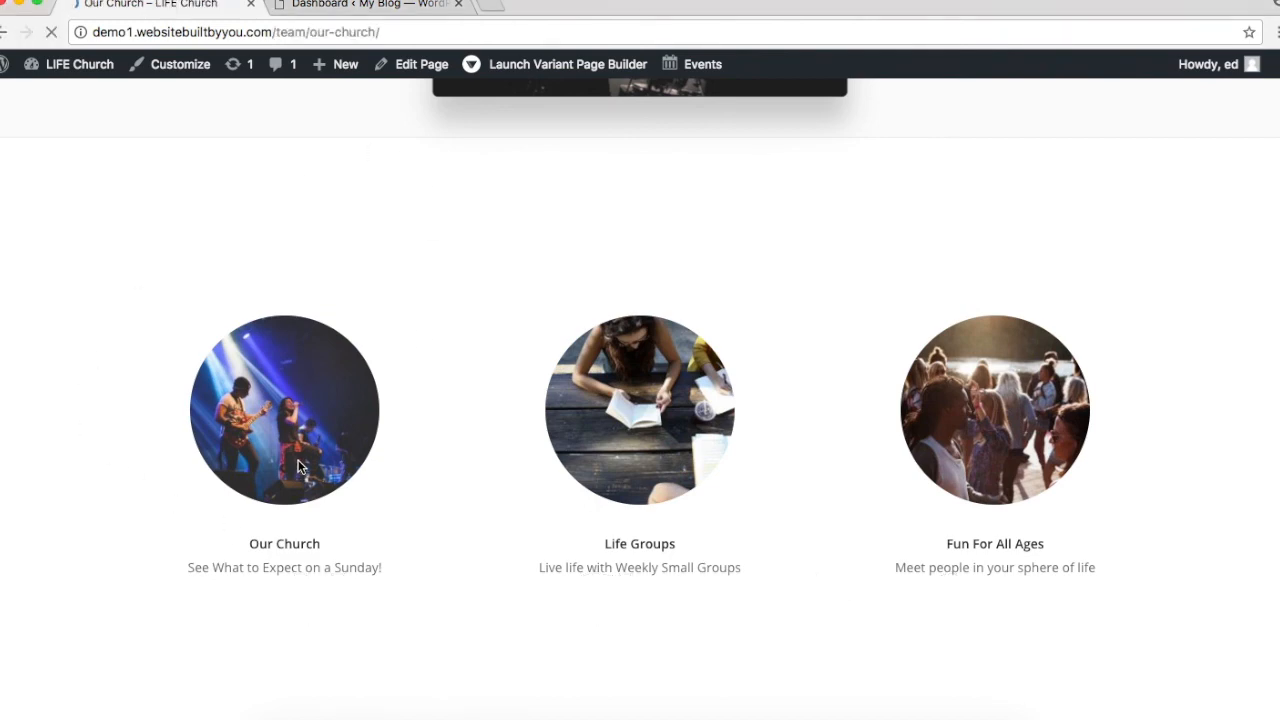
pyautogui.scroll(-10, 386, 391)
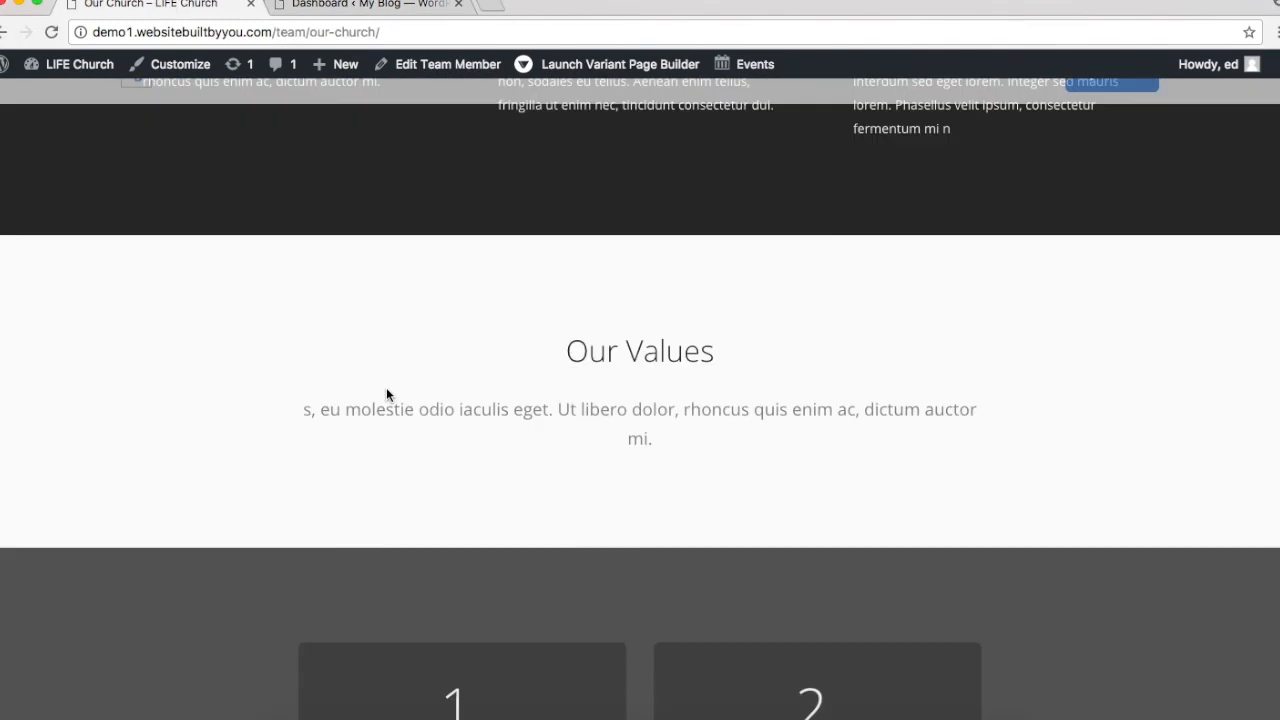
pyautogui.scroll(-5, 386, 391)
pyautogui.scroll(3, 386, 391)
pyautogui.scroll(-10, 386, 391)
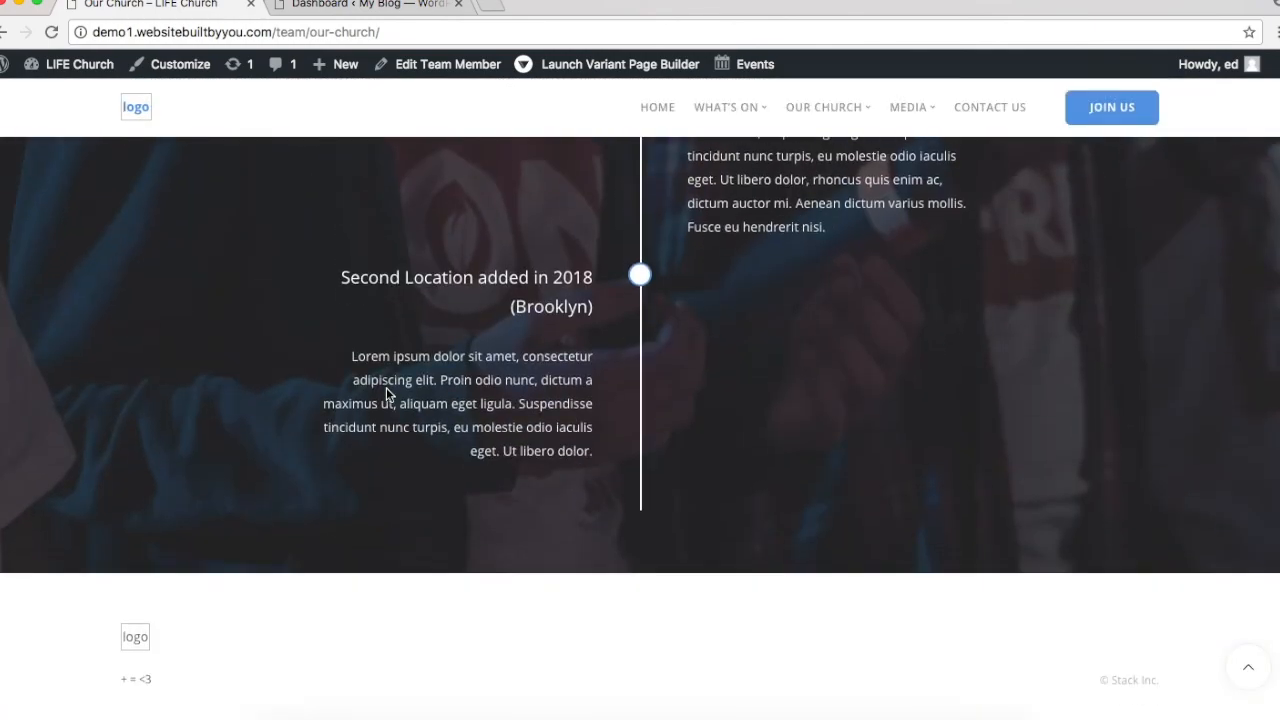
pyautogui.scroll(20, 386, 391)
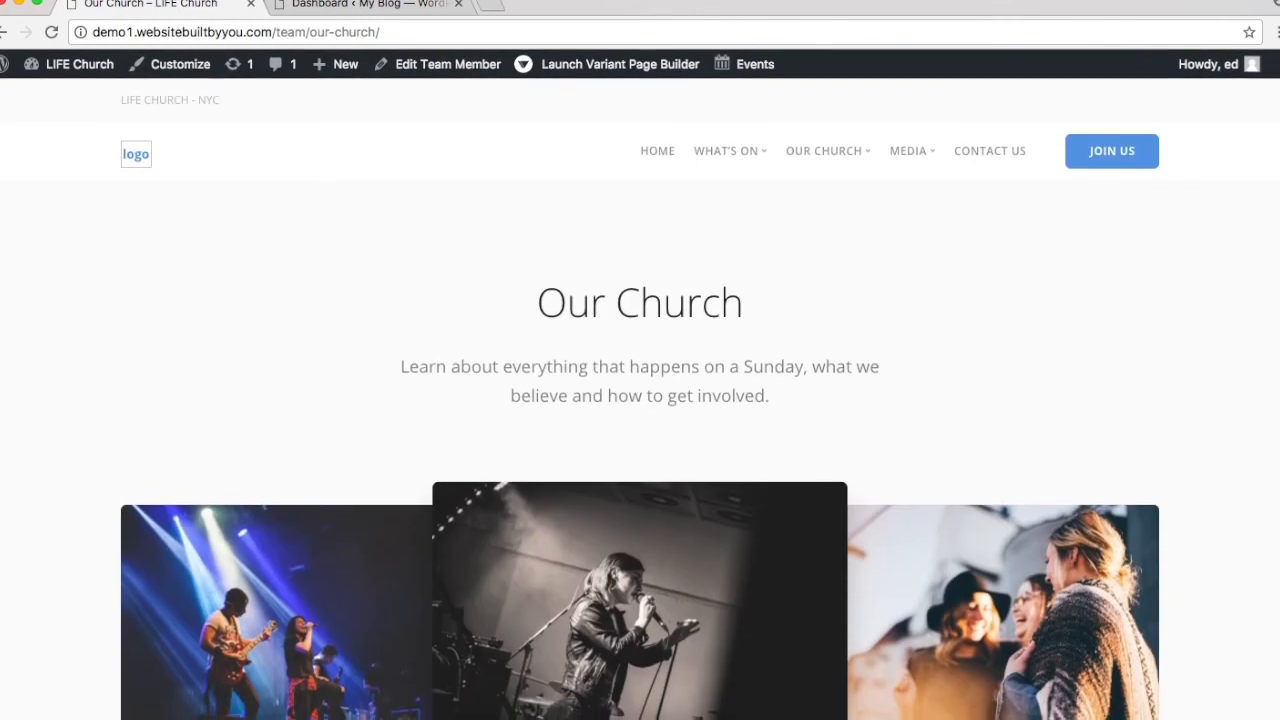
pyautogui.click(324, 4)
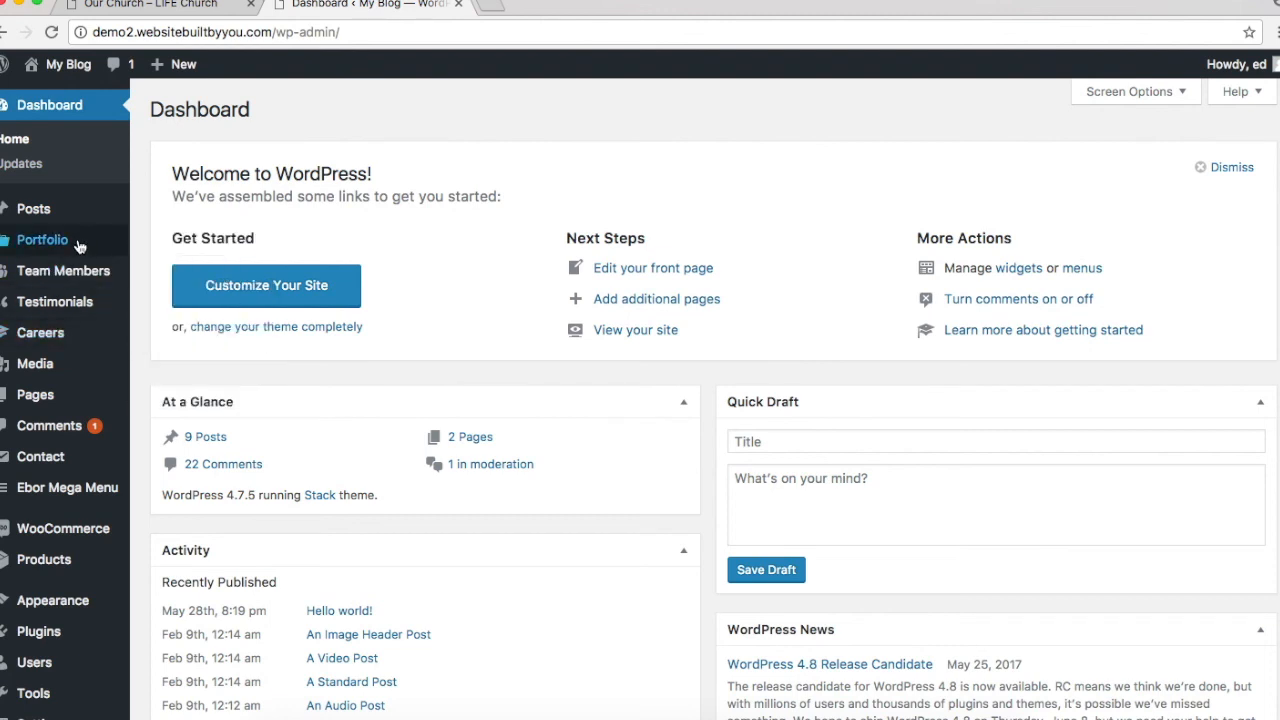
# Step: Open the Team Members list and start editing the Our Church entry
pyautogui.moveTo(85, 276)
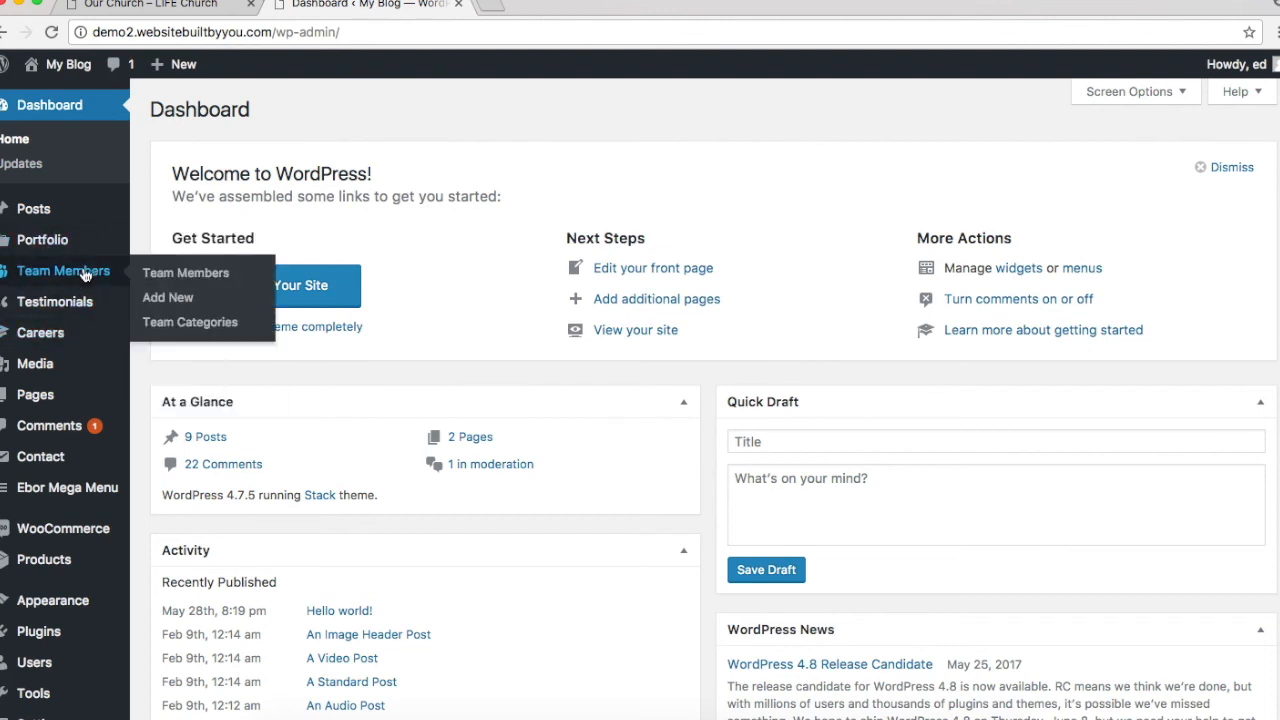
pyautogui.click(157, 274)
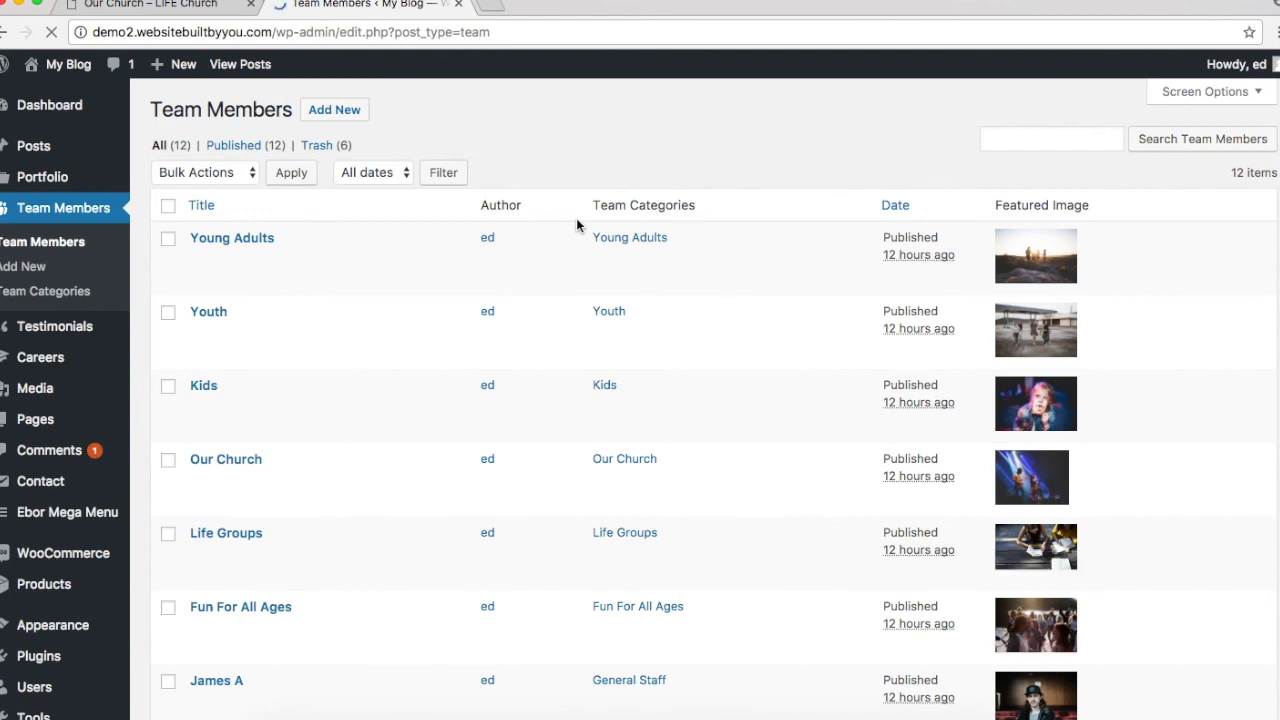
pyautogui.scroll(-3, 576, 220)
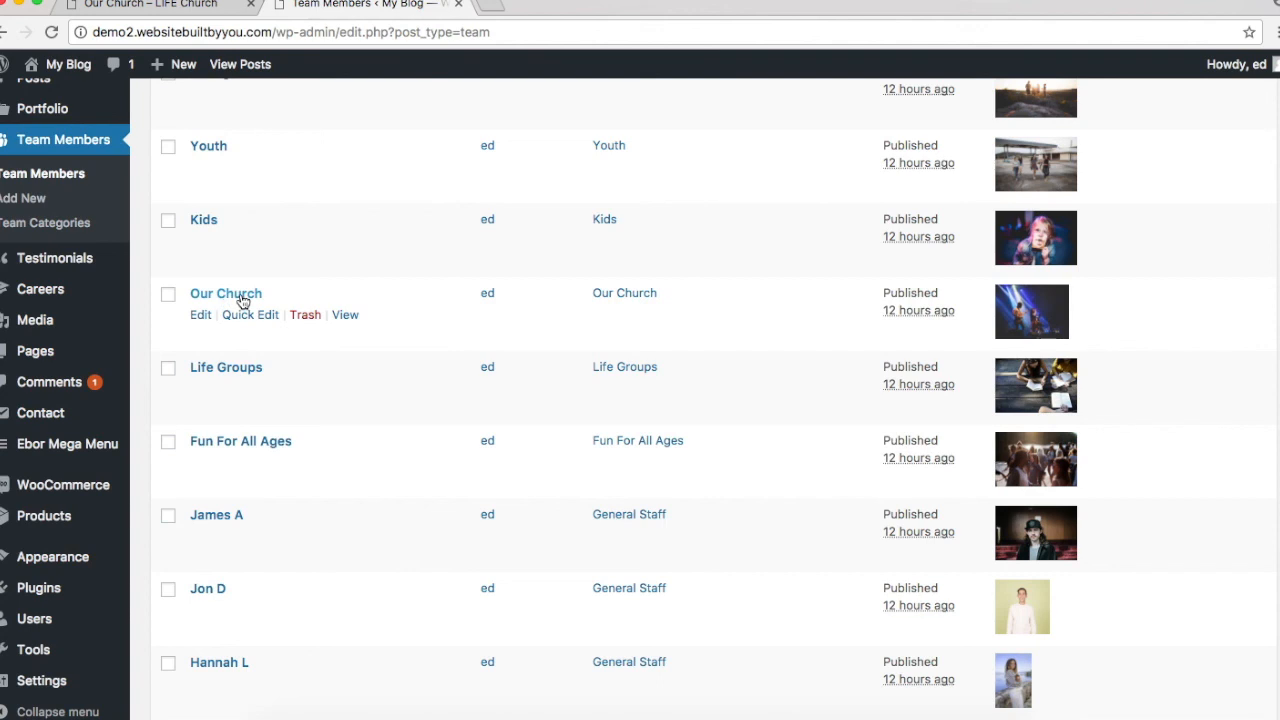
pyautogui.click(200, 316)
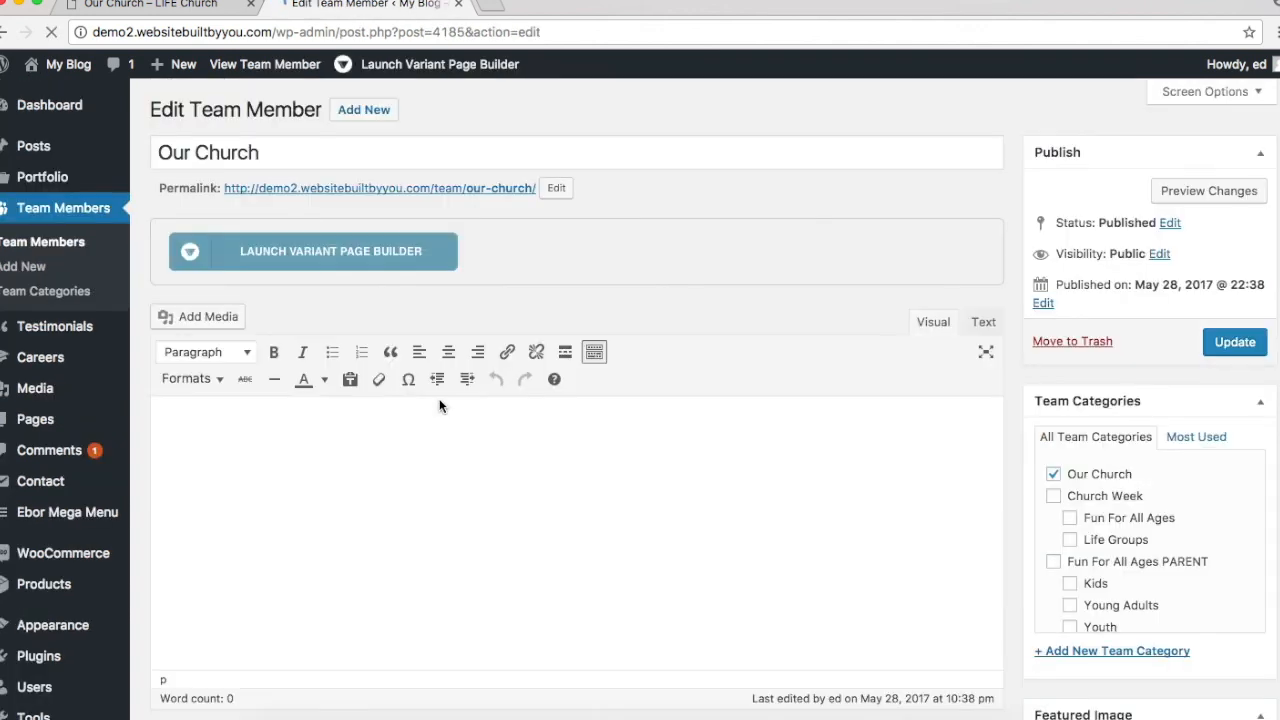
# Step: Launch the Variant Page Builder for the Our Church team member
pyautogui.scroll(-3, 439, 405)
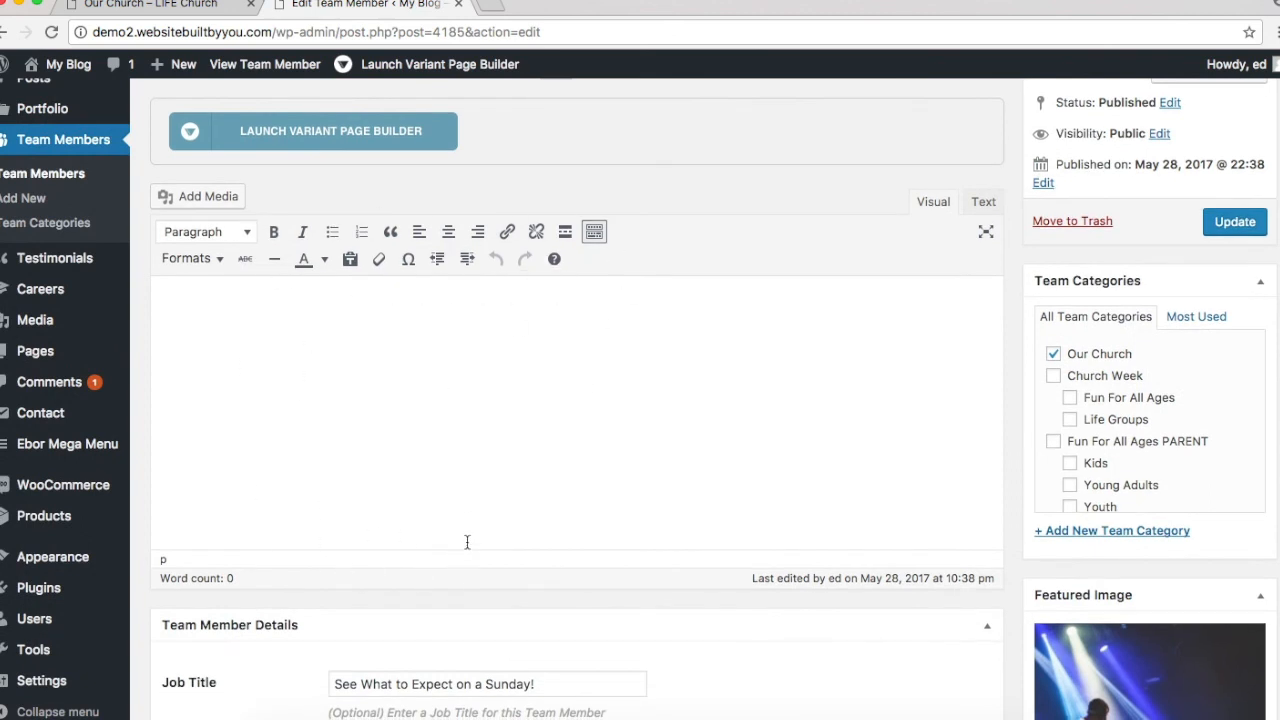
pyautogui.click(324, 140)
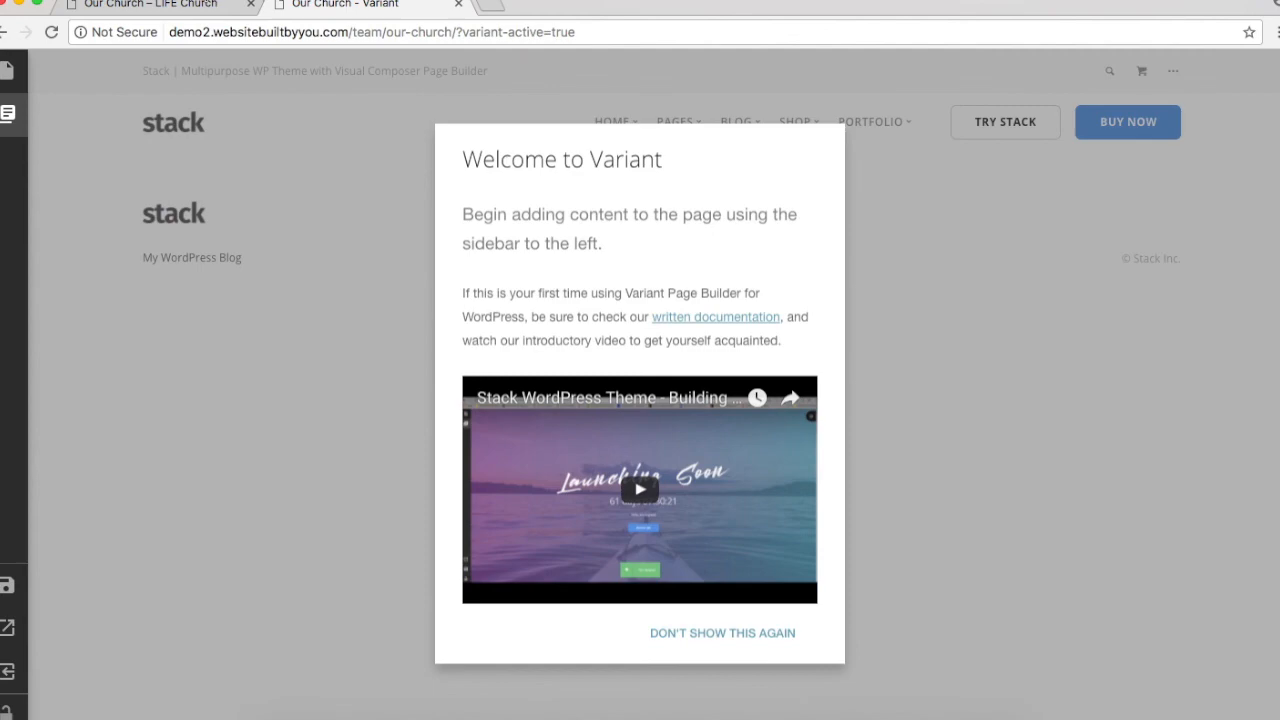
# Step: Review the live Our Church page, then dismiss the Welcome to Variant message
pyautogui.click(150, 5)
pyautogui.scroll(-10, 586, 237)
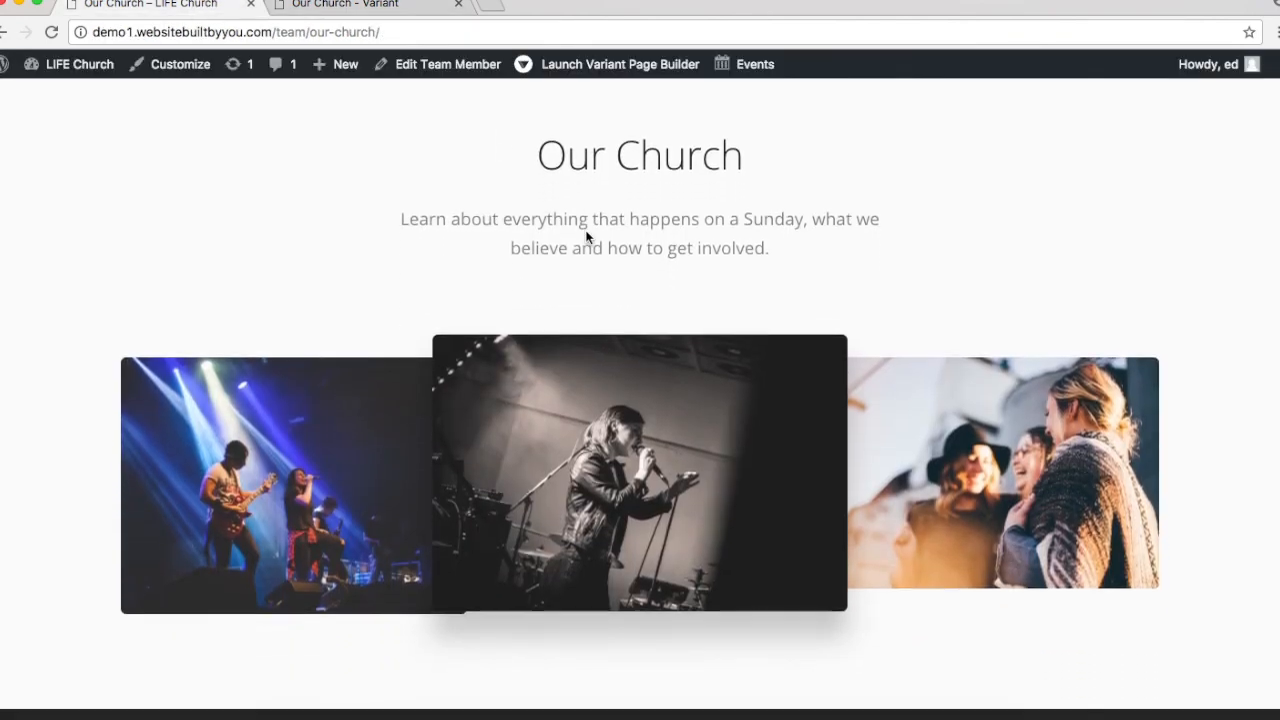
pyautogui.scroll(-15, 586, 237)
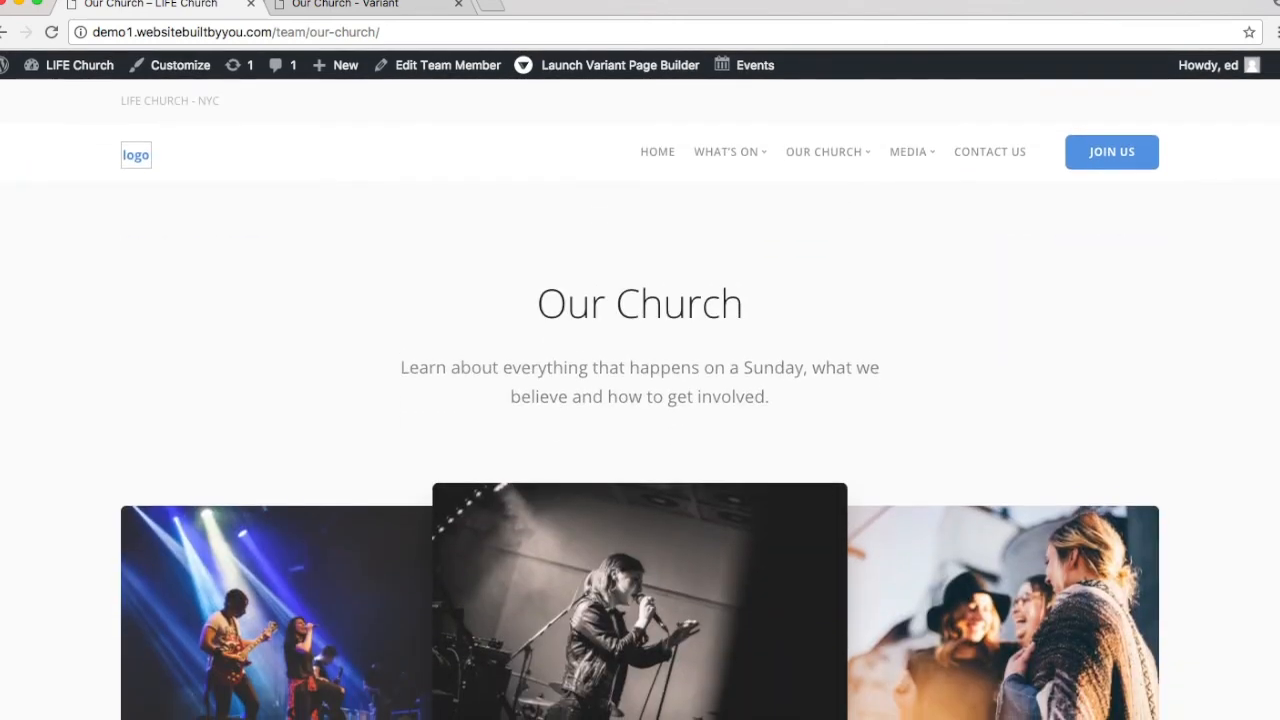
pyautogui.click(395, 8)
pyautogui.click(1024, 436)
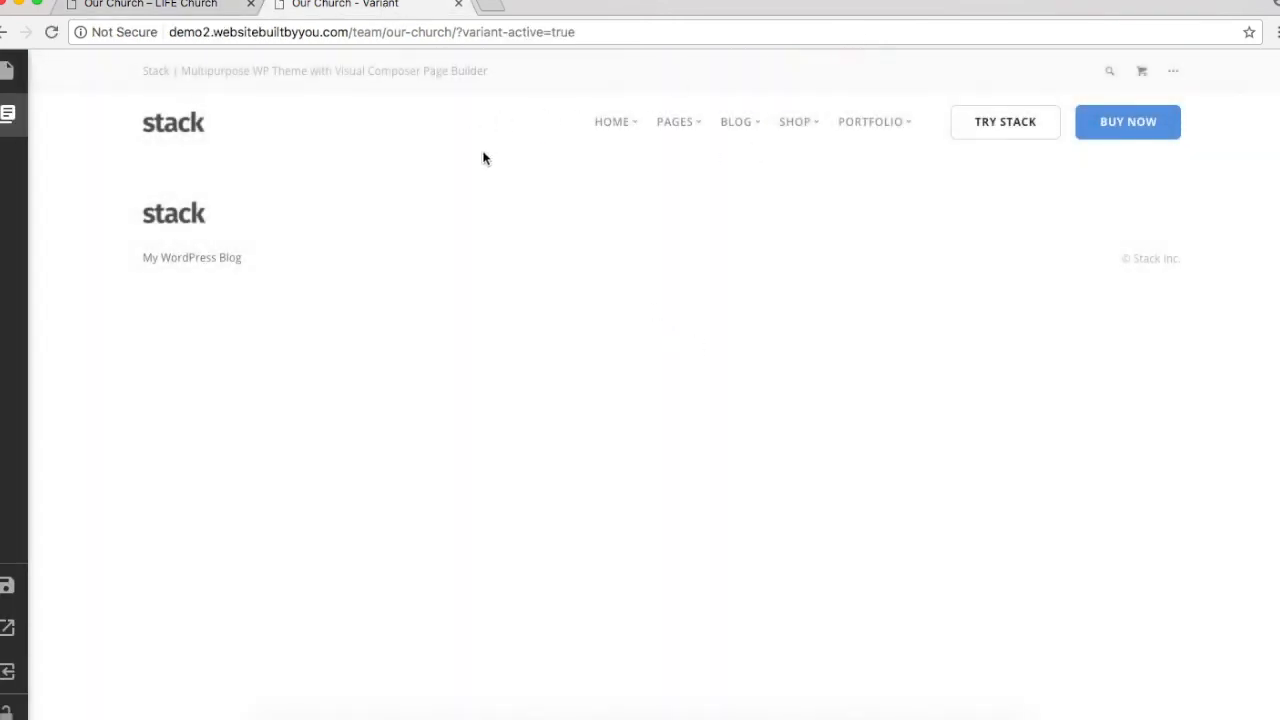
# Step: Filter the block library to Covers and add Cover Image 4
pyautogui.moveTo(8, 114)
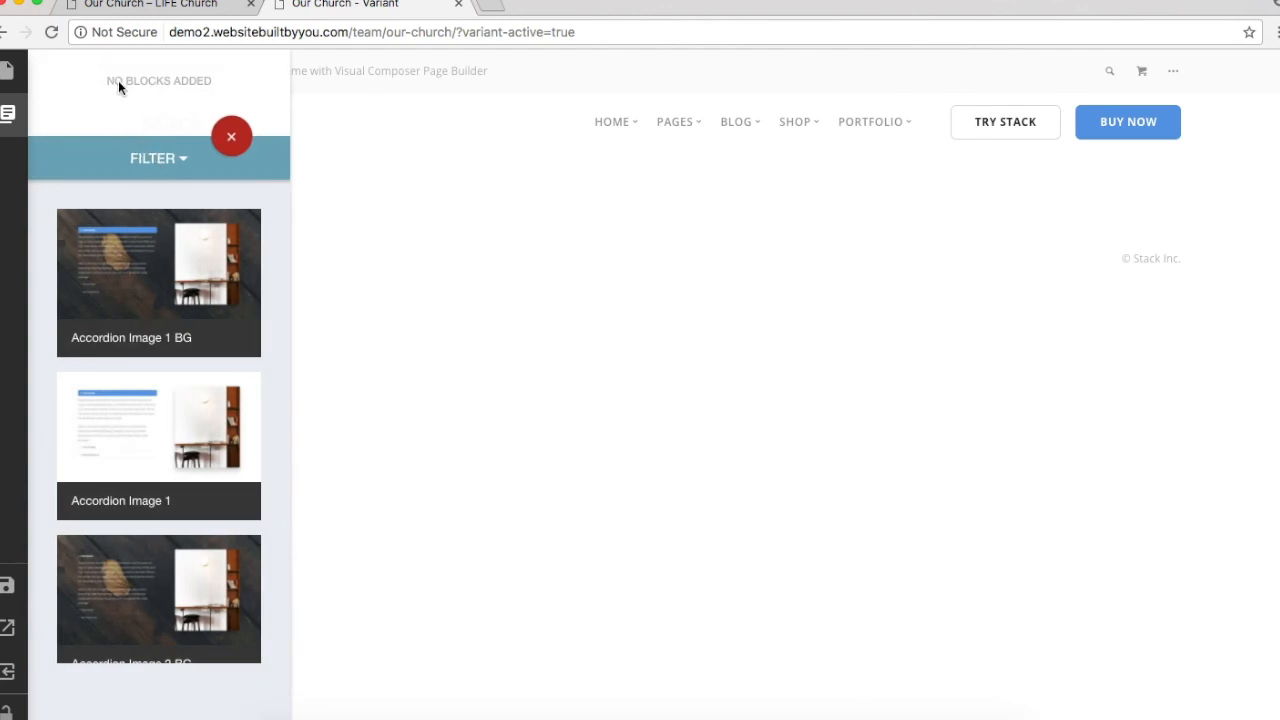
pyautogui.click(231, 136)
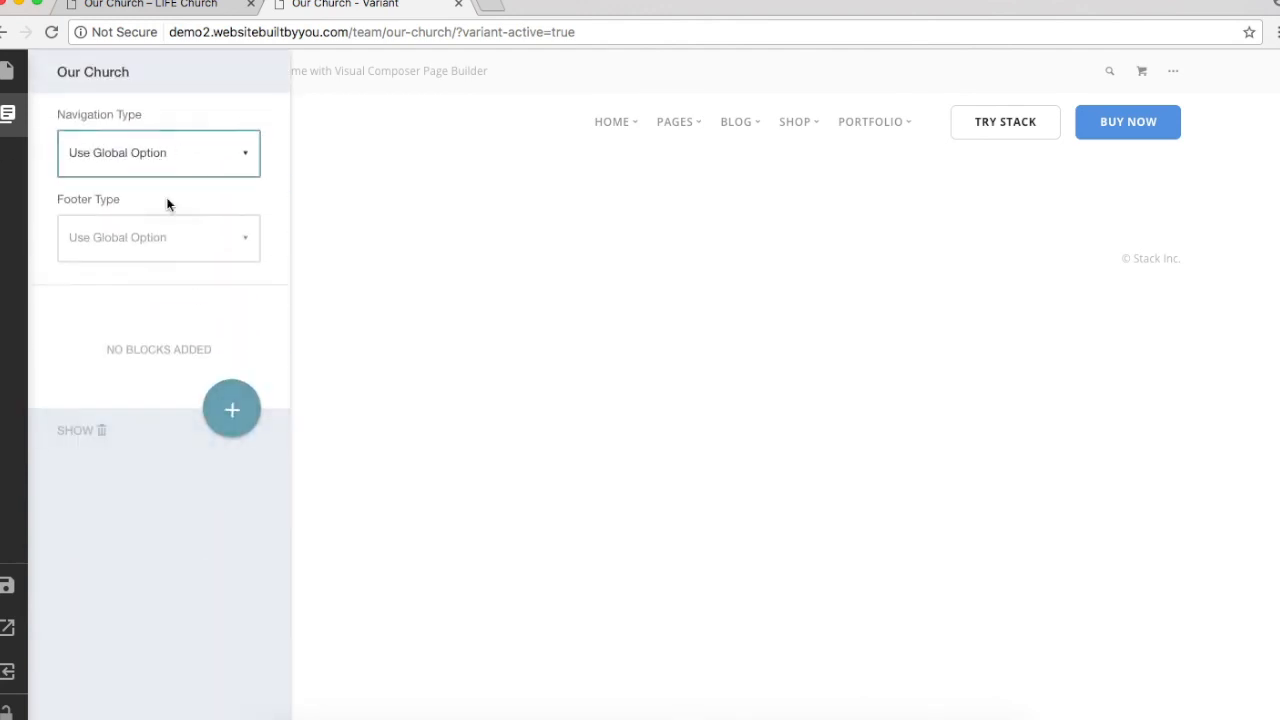
pyautogui.click(229, 412)
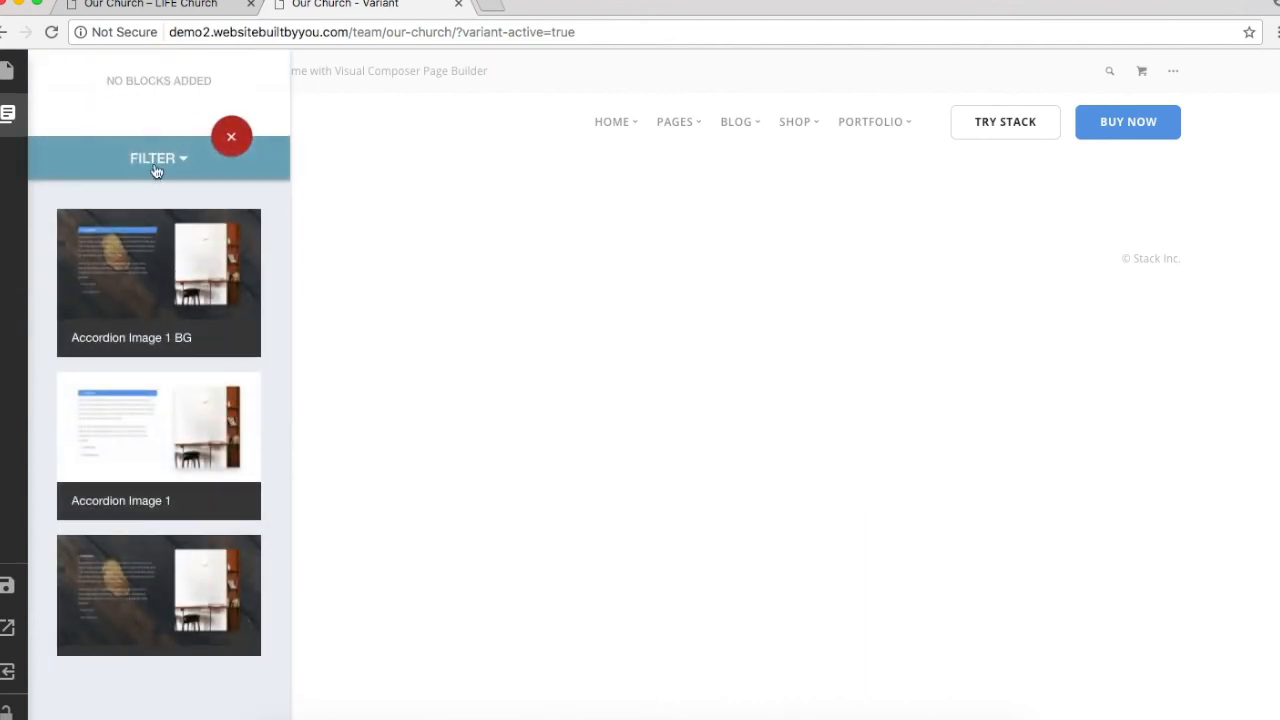
pyautogui.click(157, 166)
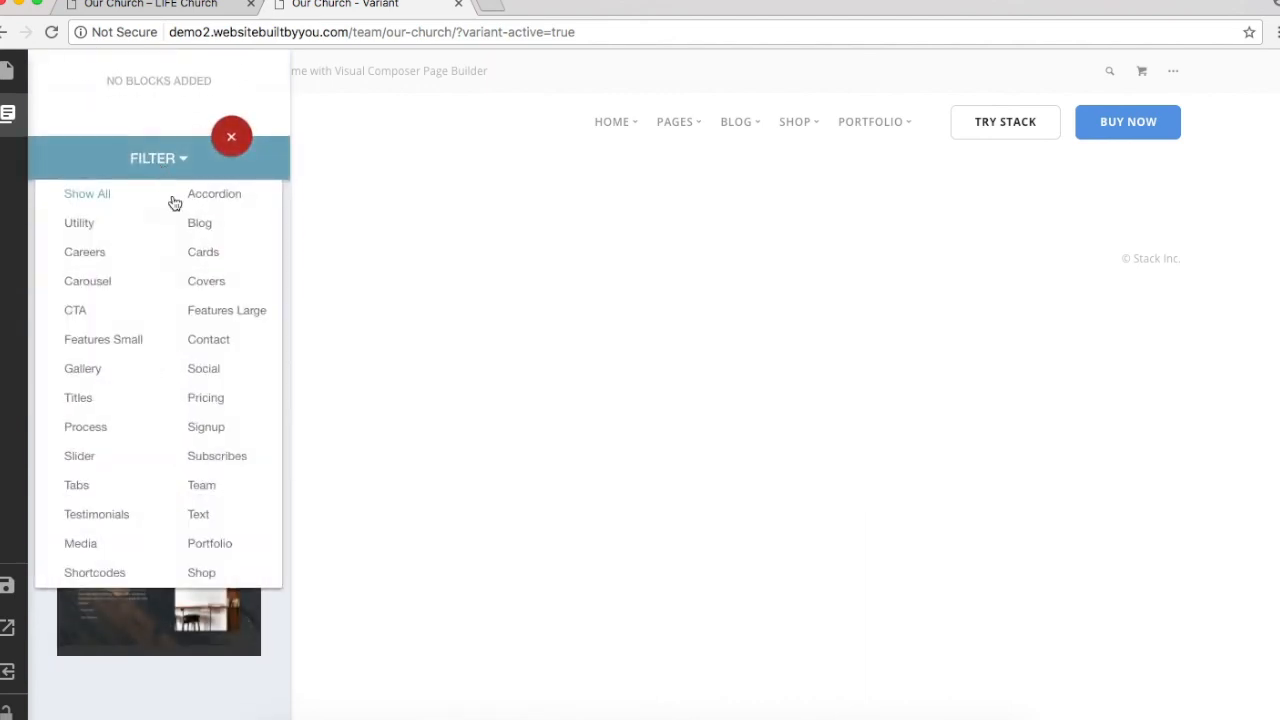
pyautogui.click(226, 286)
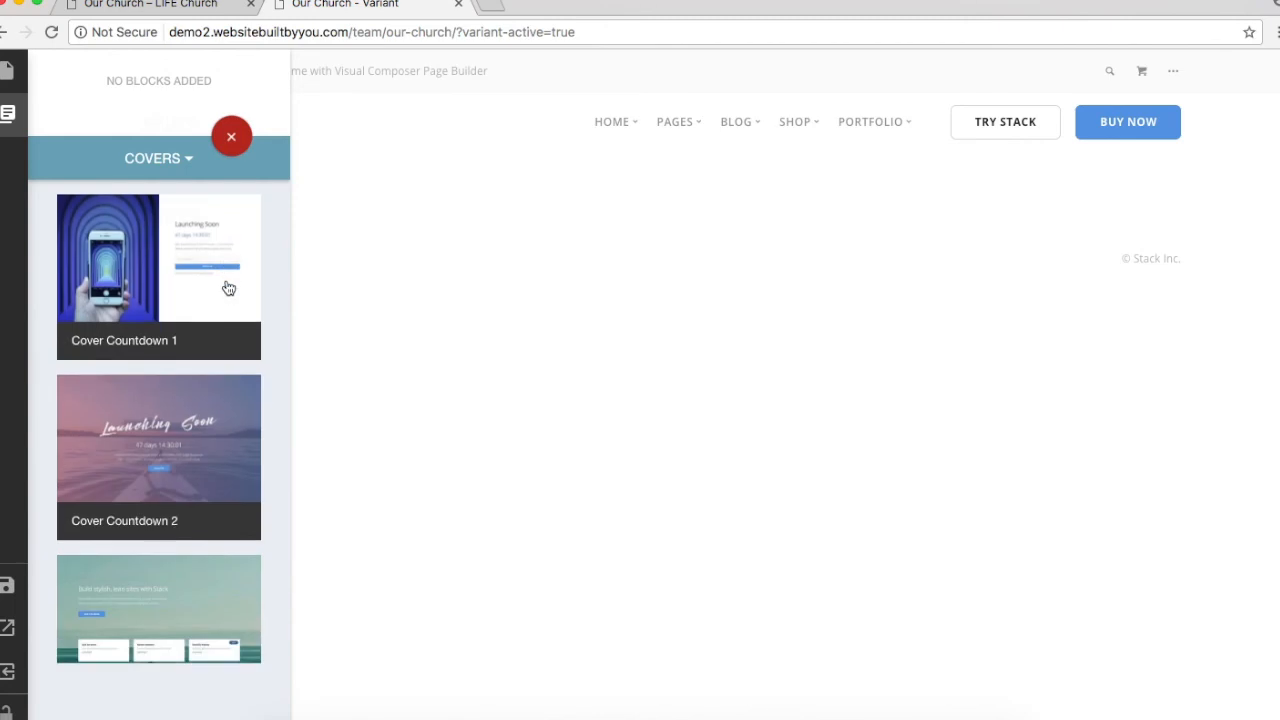
pyautogui.scroll(-5, 228, 288)
pyautogui.scroll(-10, 228, 288)
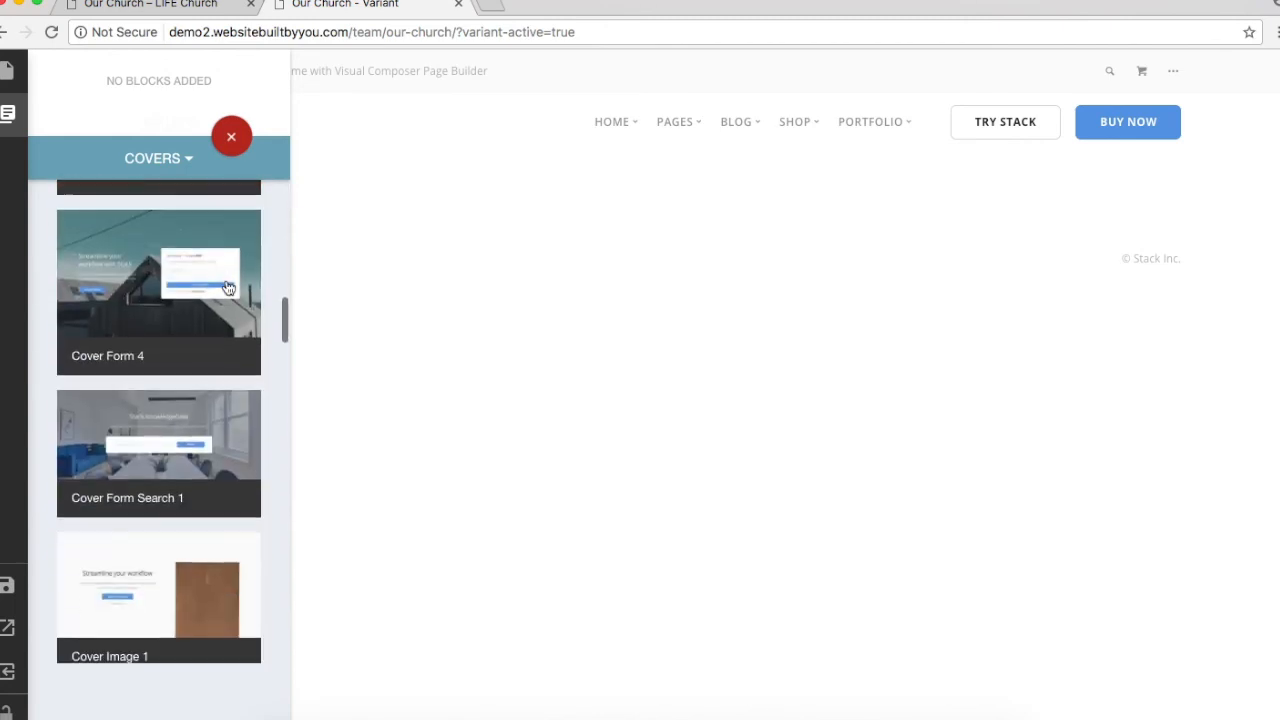
pyautogui.scroll(-2, 228, 288)
pyautogui.scroll(2, 228, 288)
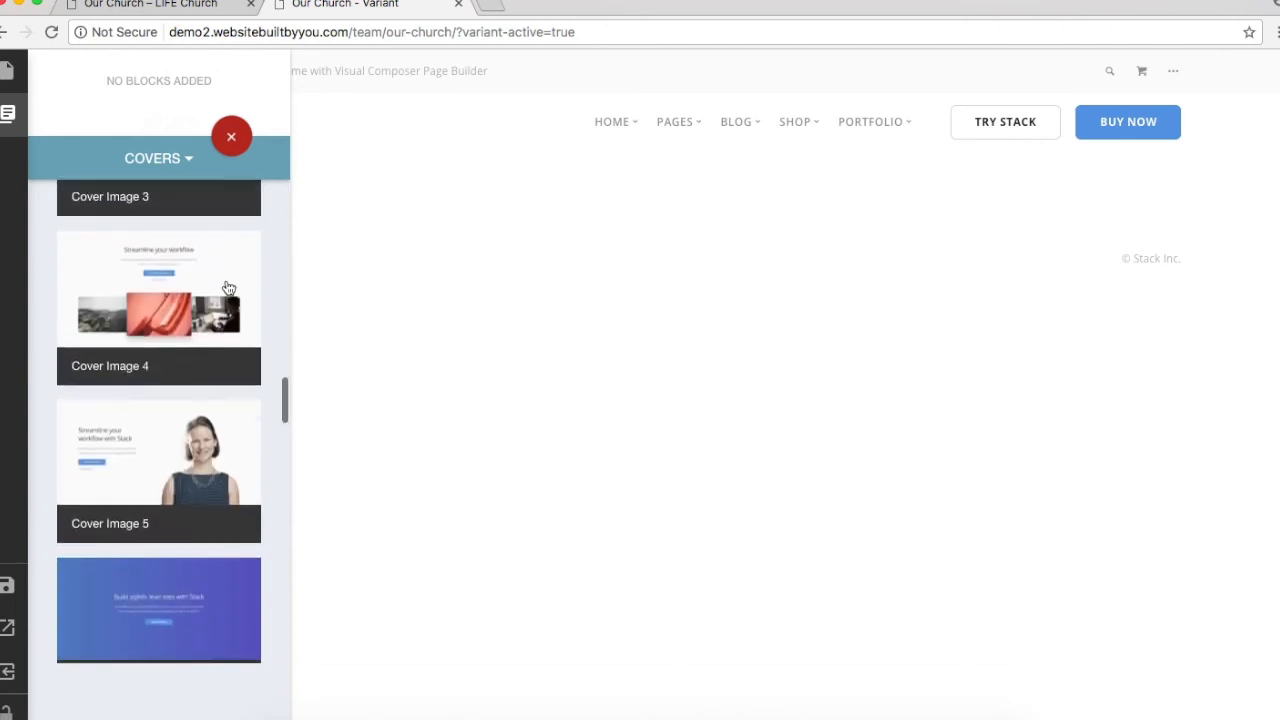
pyautogui.click(228, 288)
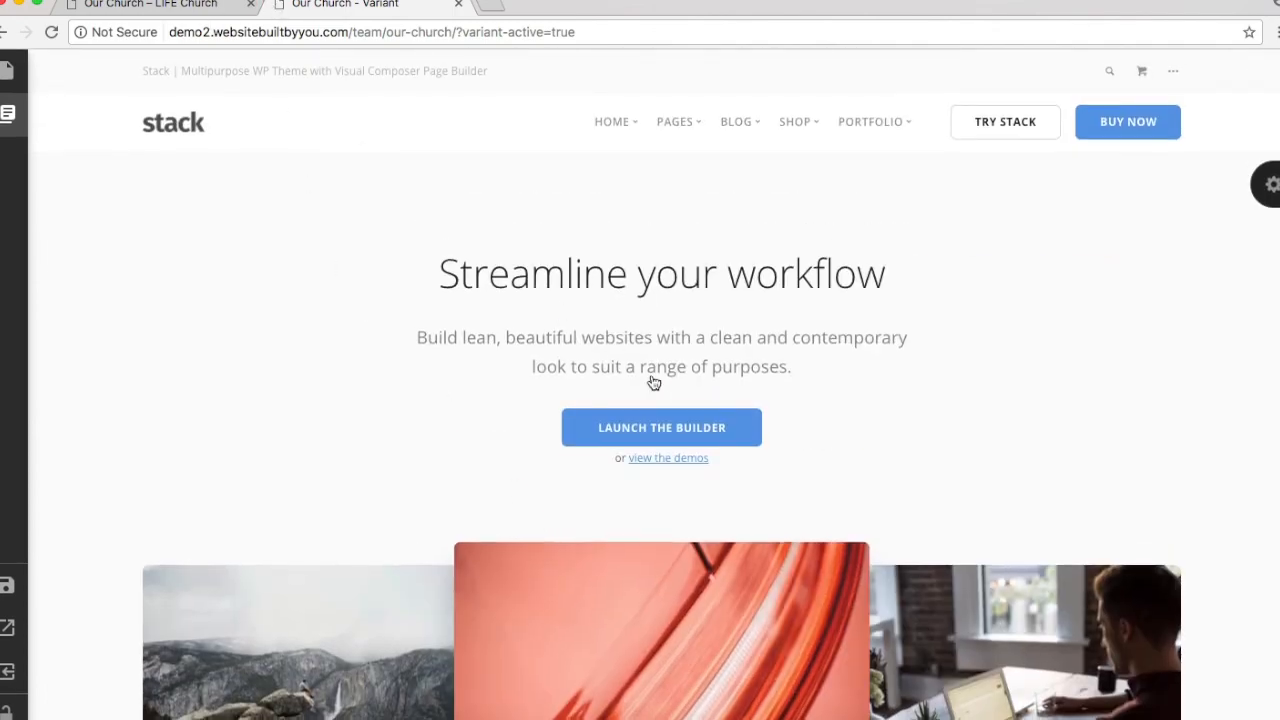
# Step: Replace the cover text with the copied Our Church heading and Sunday subtitle
pyautogui.click(140, 8)
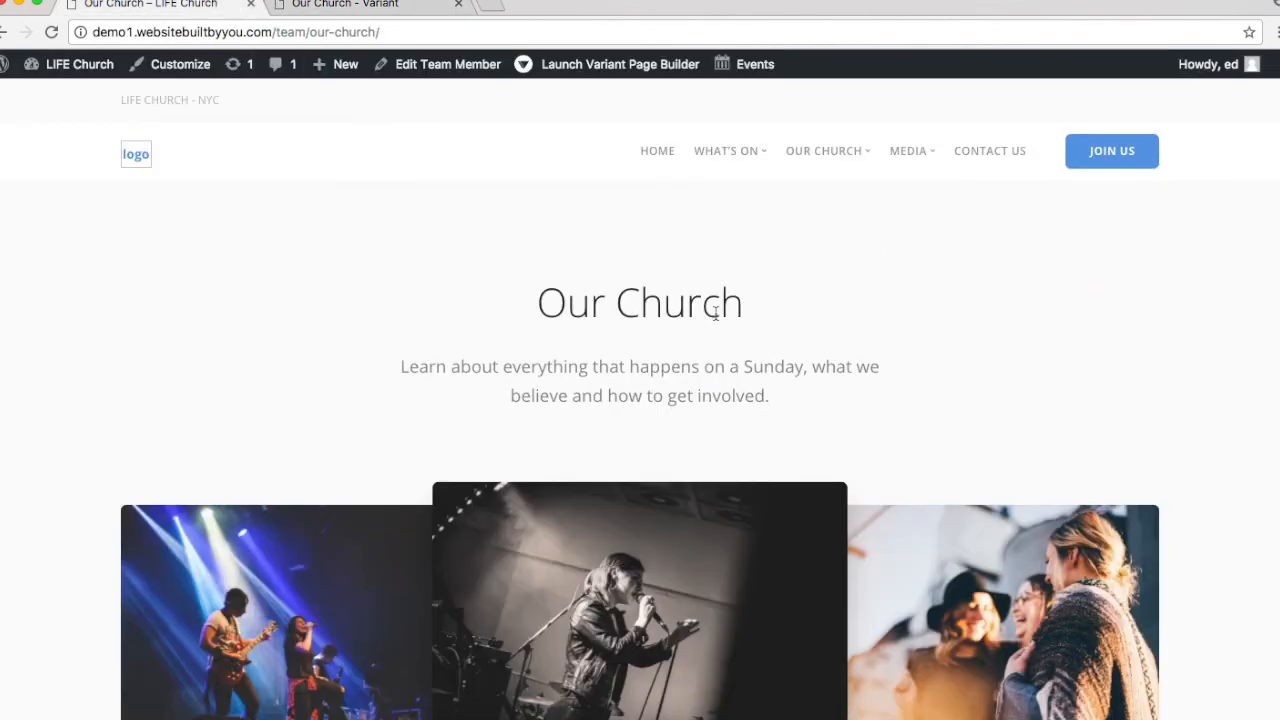
pyautogui.moveTo(559, 304); pyautogui.dragTo(826, 394)
pyautogui.press('super+c')
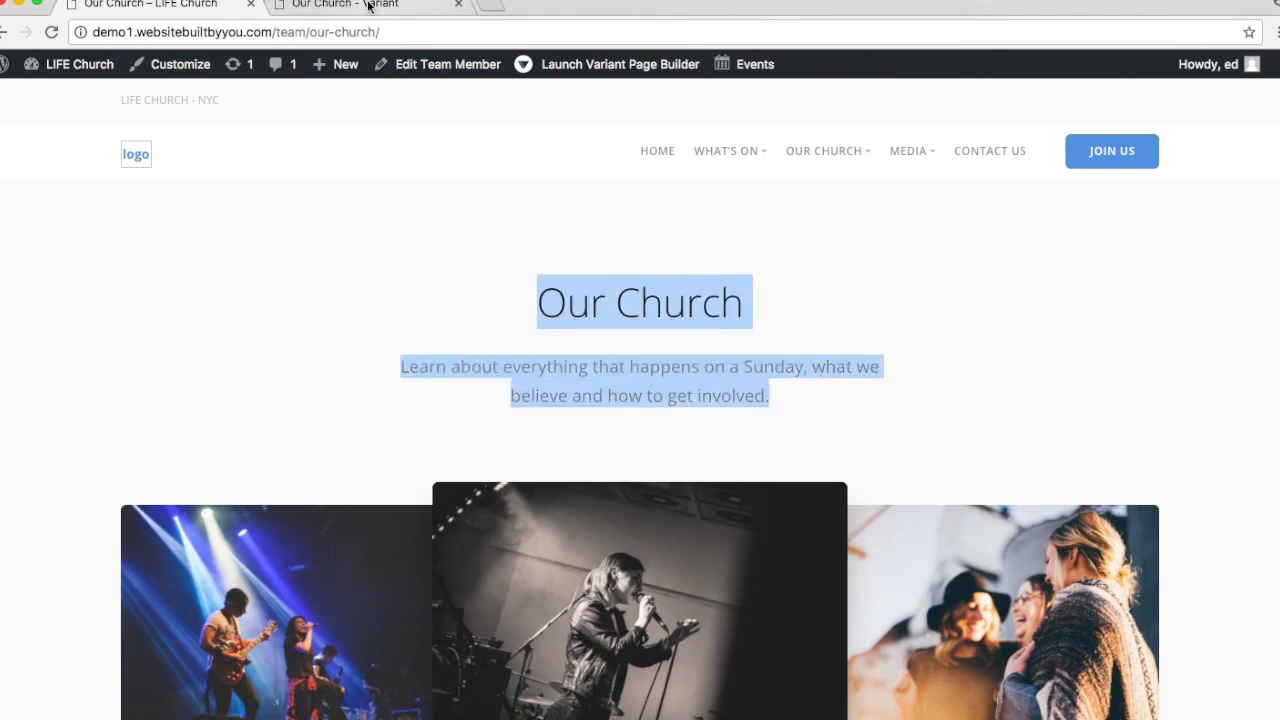
pyautogui.click(372, 6)
pyautogui.click(686, 292)
pyautogui.hotkey('shift', 'alt', 'Right')
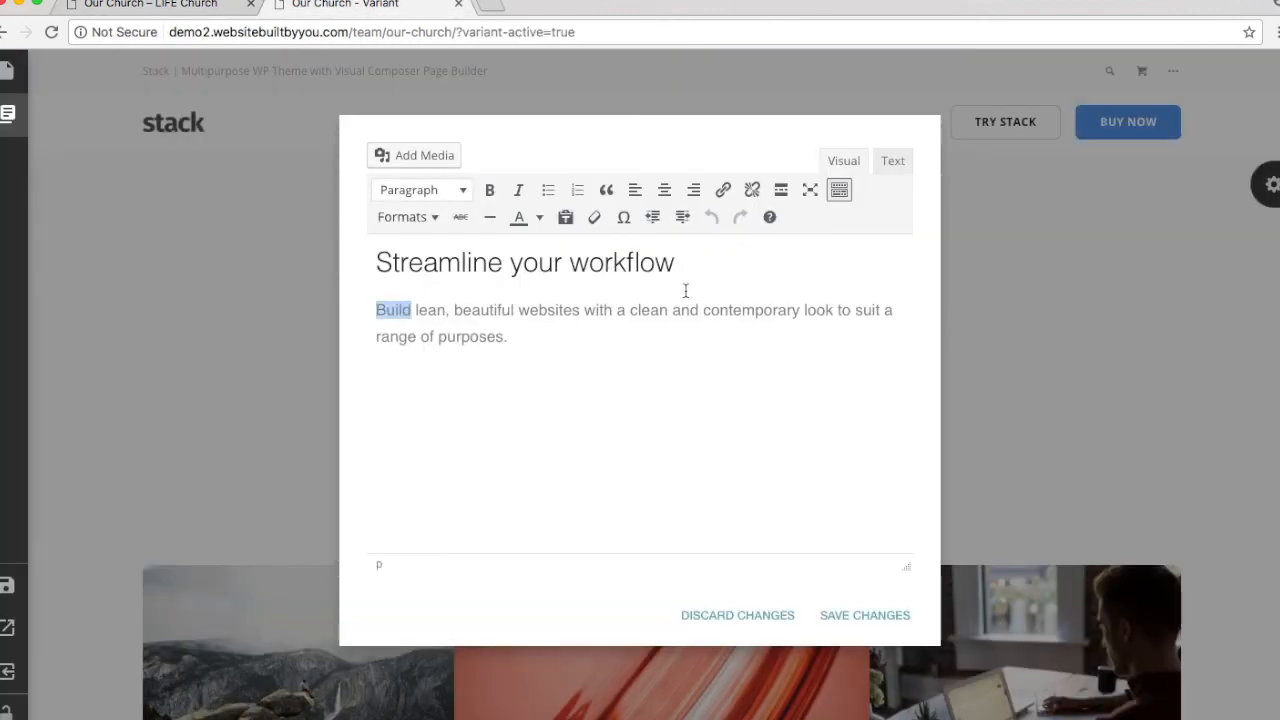
pyautogui.press('shift+super+Down')
pyautogui.press('super+a')
pyautogui.press('super+v')
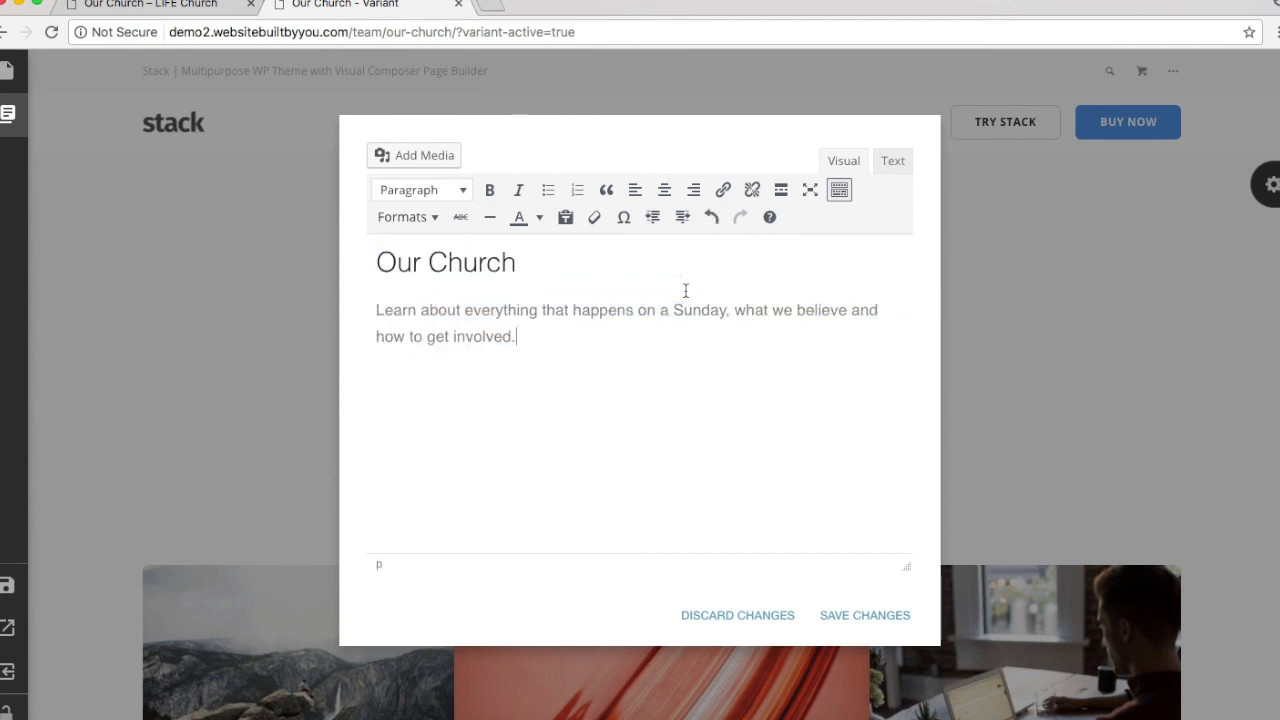
pyautogui.moveTo(851, 614); pyautogui.dragTo(455, 338)
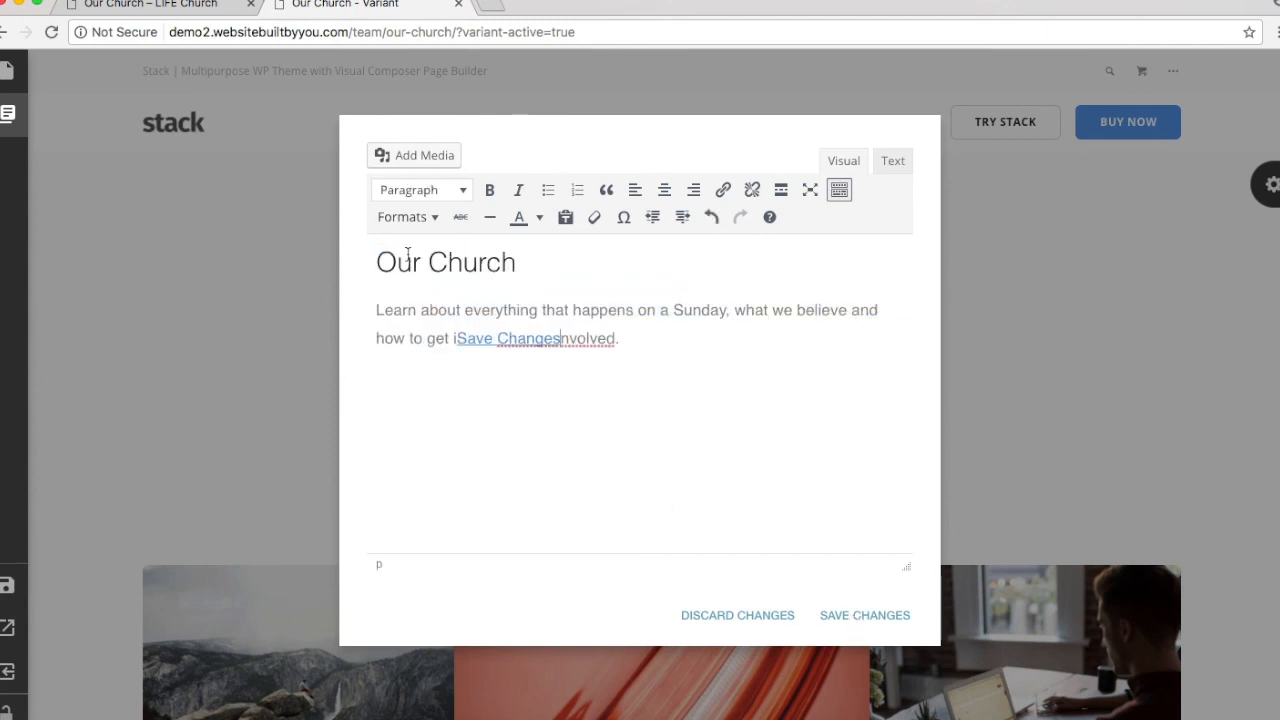
pyautogui.press('super+z')
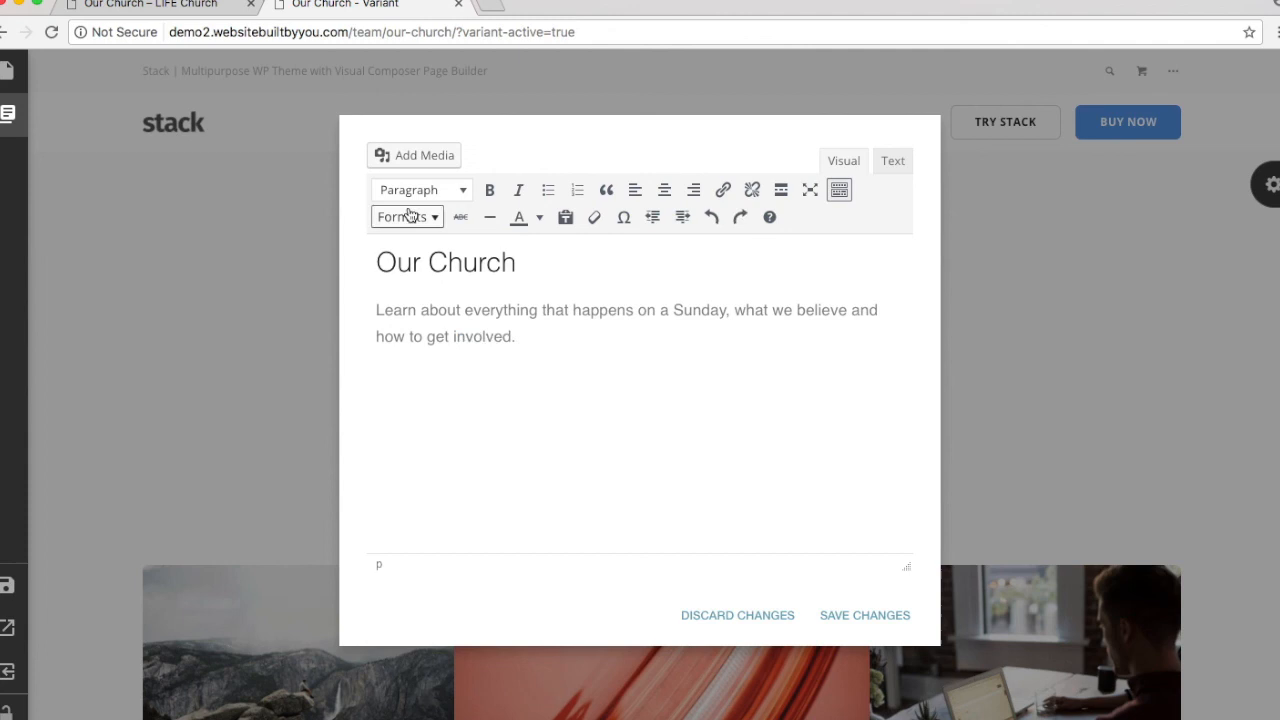
# Step: Make 'Our Church' a Heading 2 and save the cover text
pyautogui.hotkey('shift', 'alt', 'Right')
pyautogui.press('shift+super+Down')
pyautogui.tripleClick(438, 262)
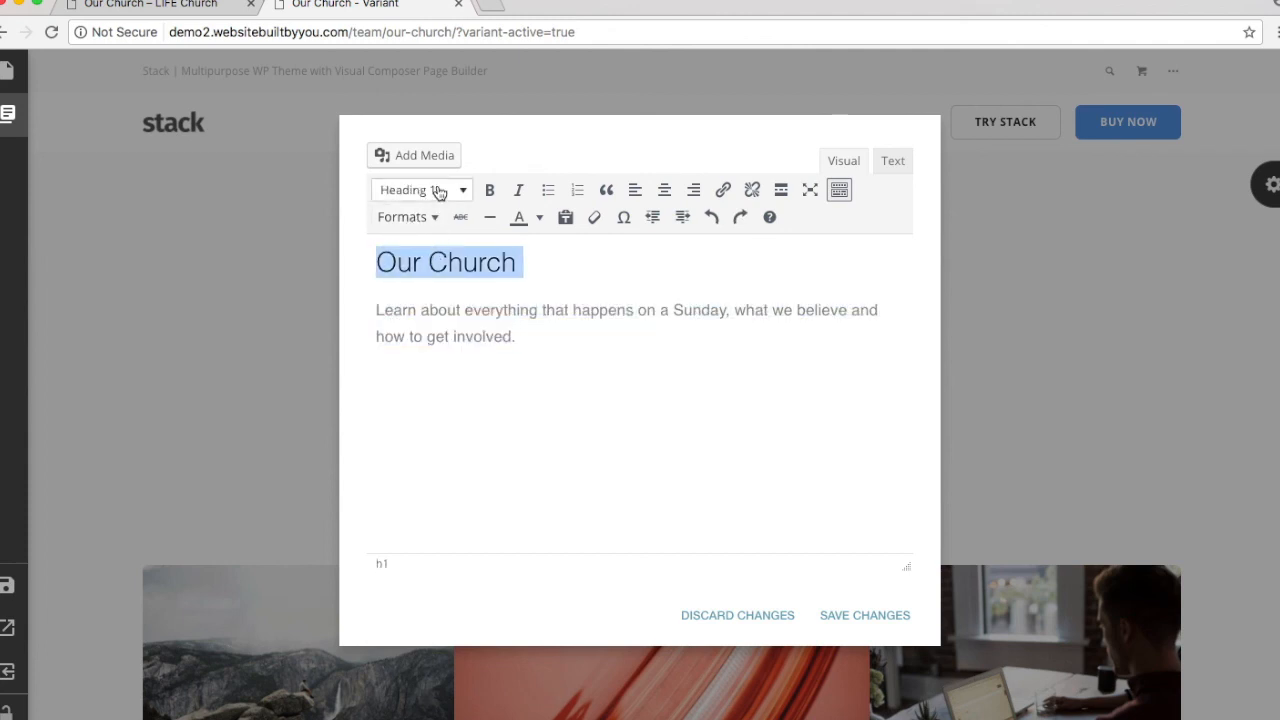
pyautogui.click(440, 192)
pyautogui.click(456, 317)
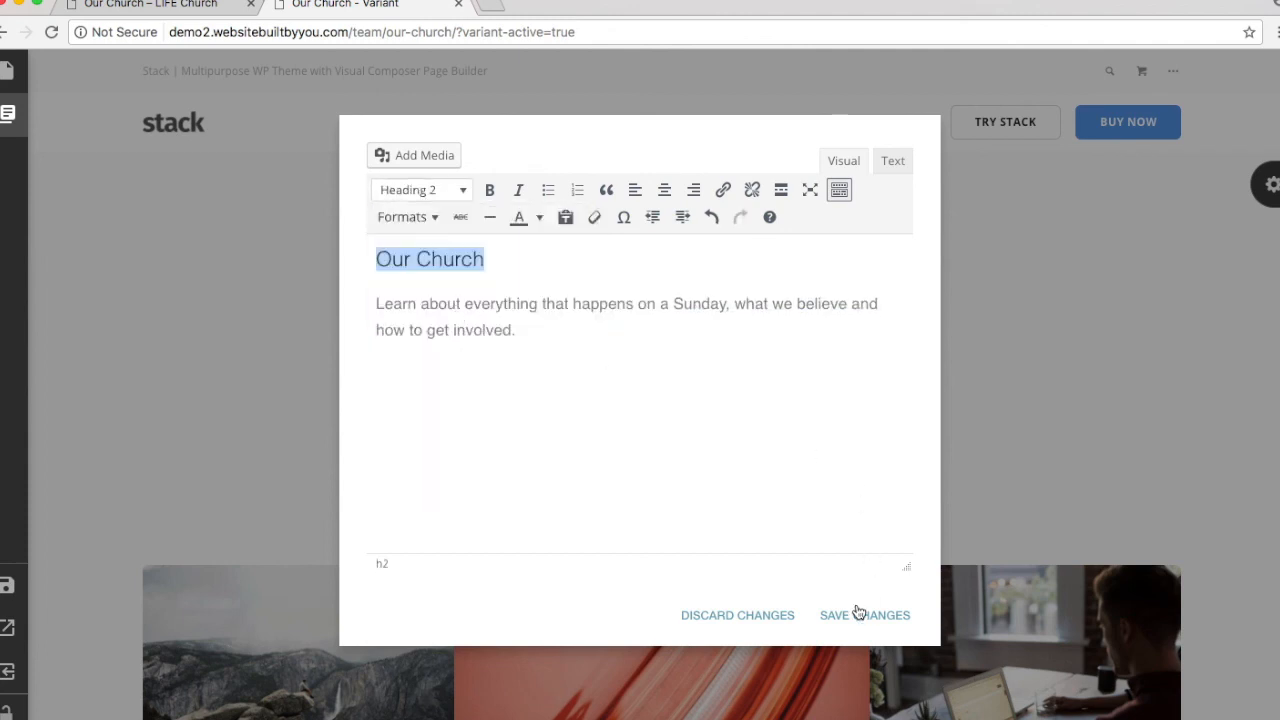
pyautogui.click(858, 614)
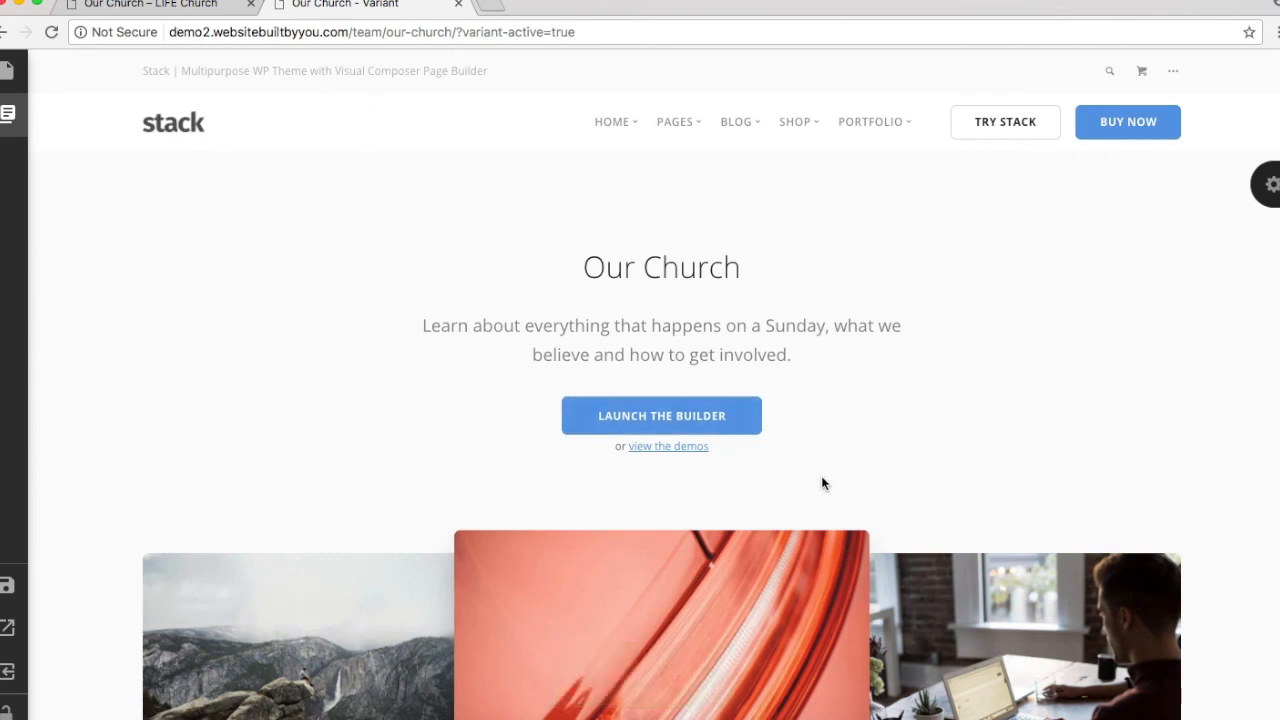
# Step: Remove the Launch the Builder button and delete the 'or view the demos' line, saving the text
pyautogui.click(743, 427)
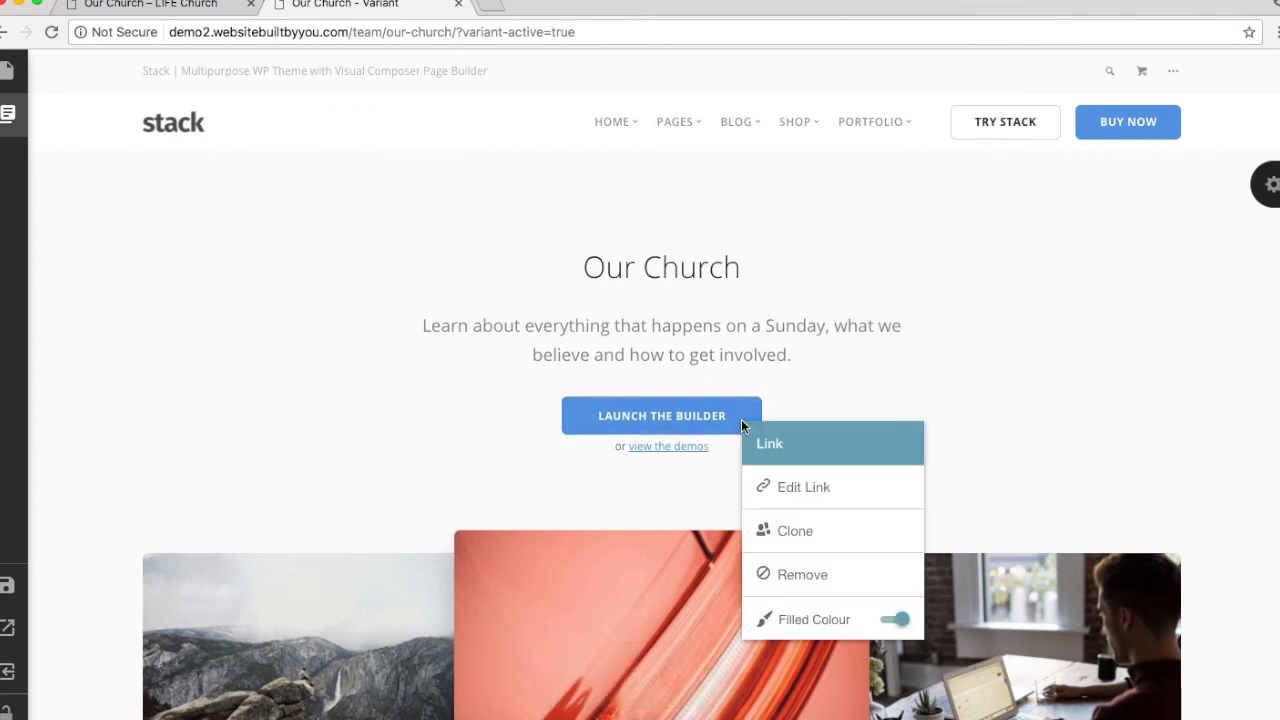
pyautogui.click(812, 578)
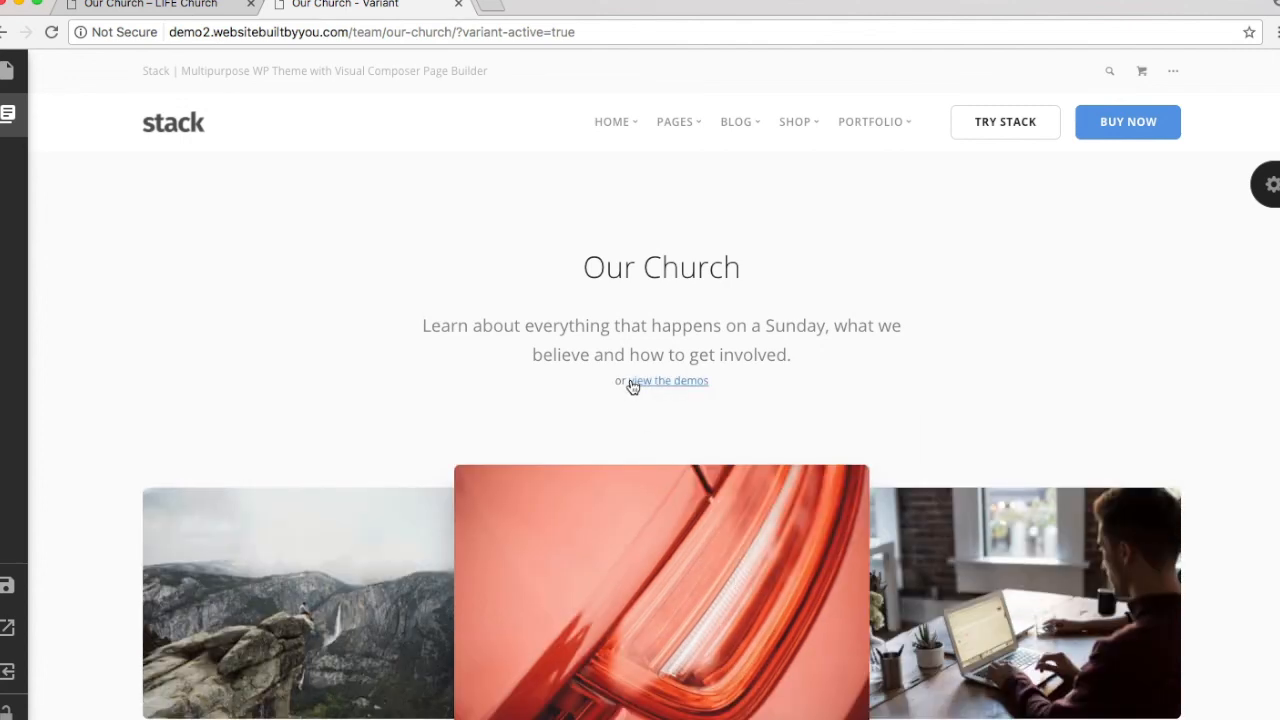
pyautogui.click(632, 385)
pyautogui.click(386, 257)
pyautogui.tripleClick(386, 257)
pyautogui.press('BackSpace')
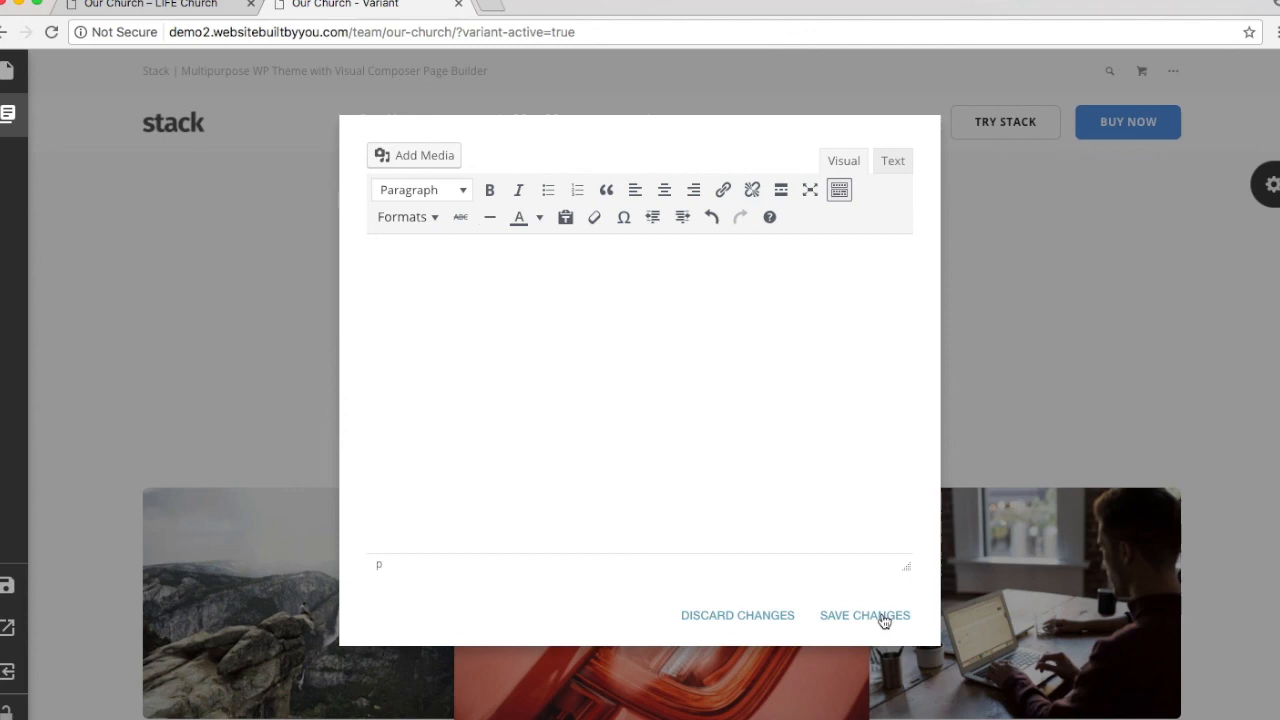
pyautogui.click(884, 618)
# Step: Bring up the cover block's settings panel
pyautogui.scroll(-1, 956, 414)
pyautogui.scroll(-1, 956, 411)
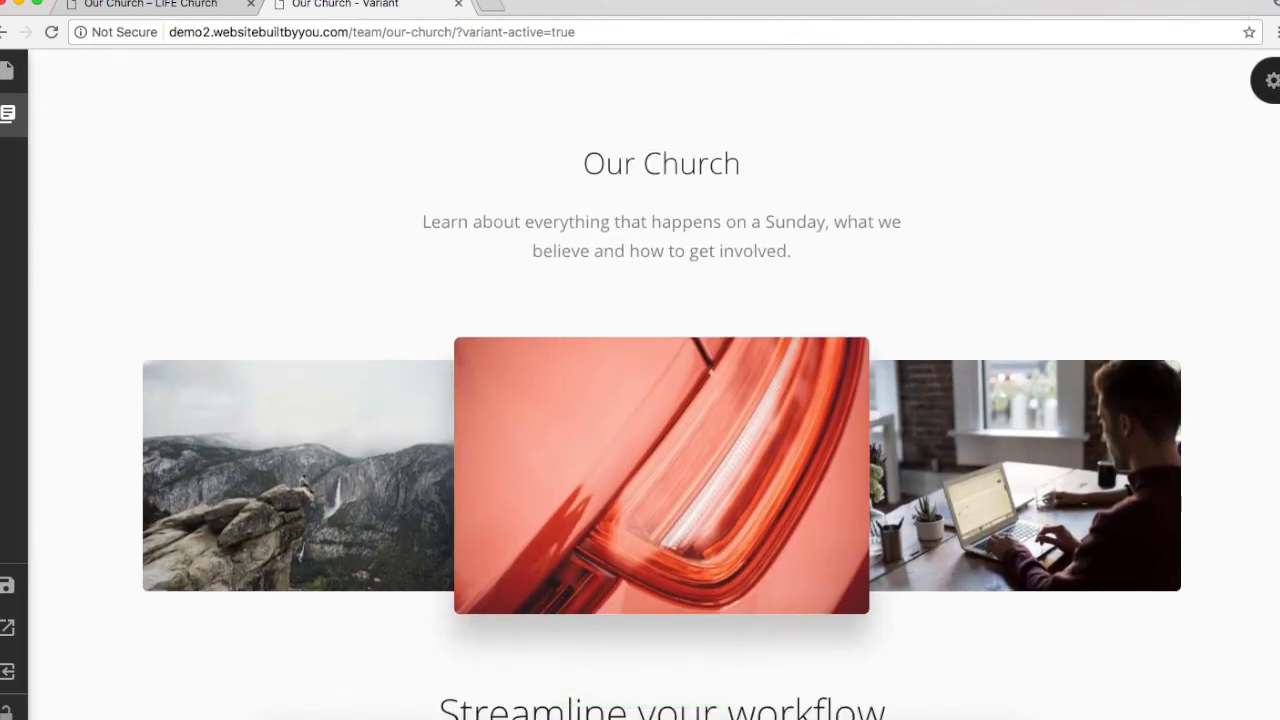
pyautogui.click(1270, 82)
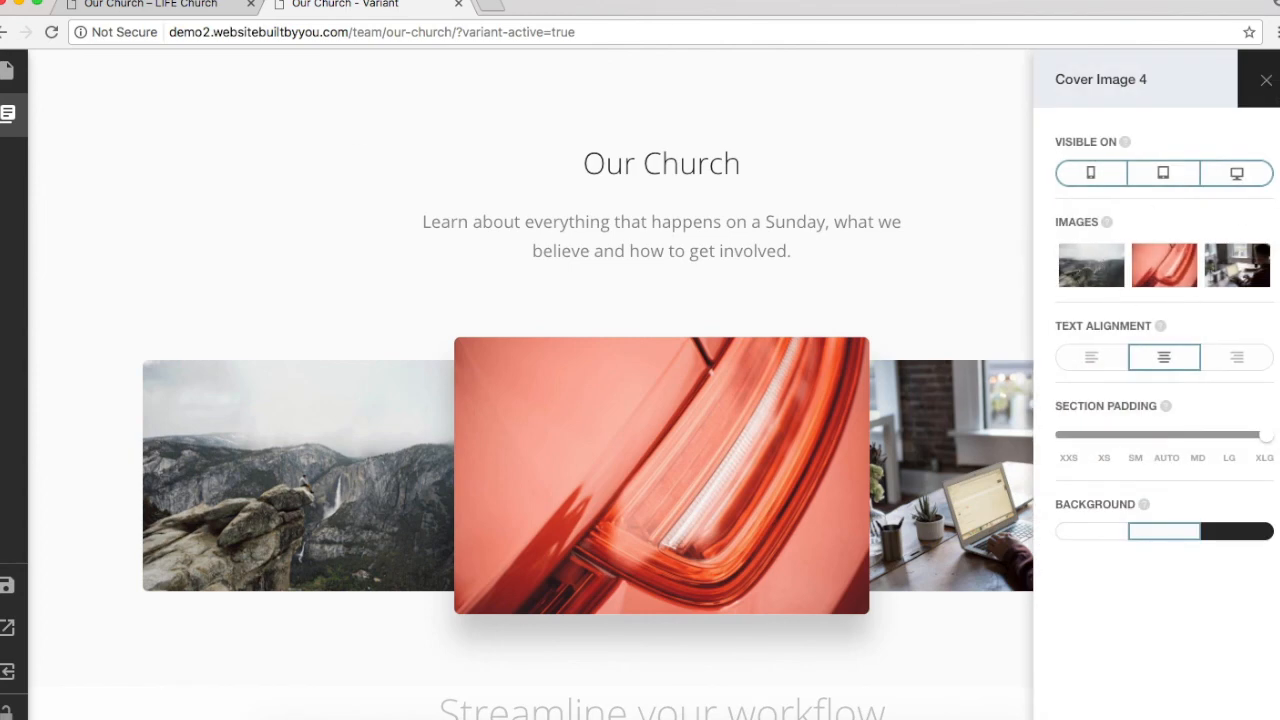
# Step: After checking the live church page, replace the first cover photo with the stage-lit concert photo
pyautogui.click(192, 12)
pyautogui.scroll(-3, 363, 516)
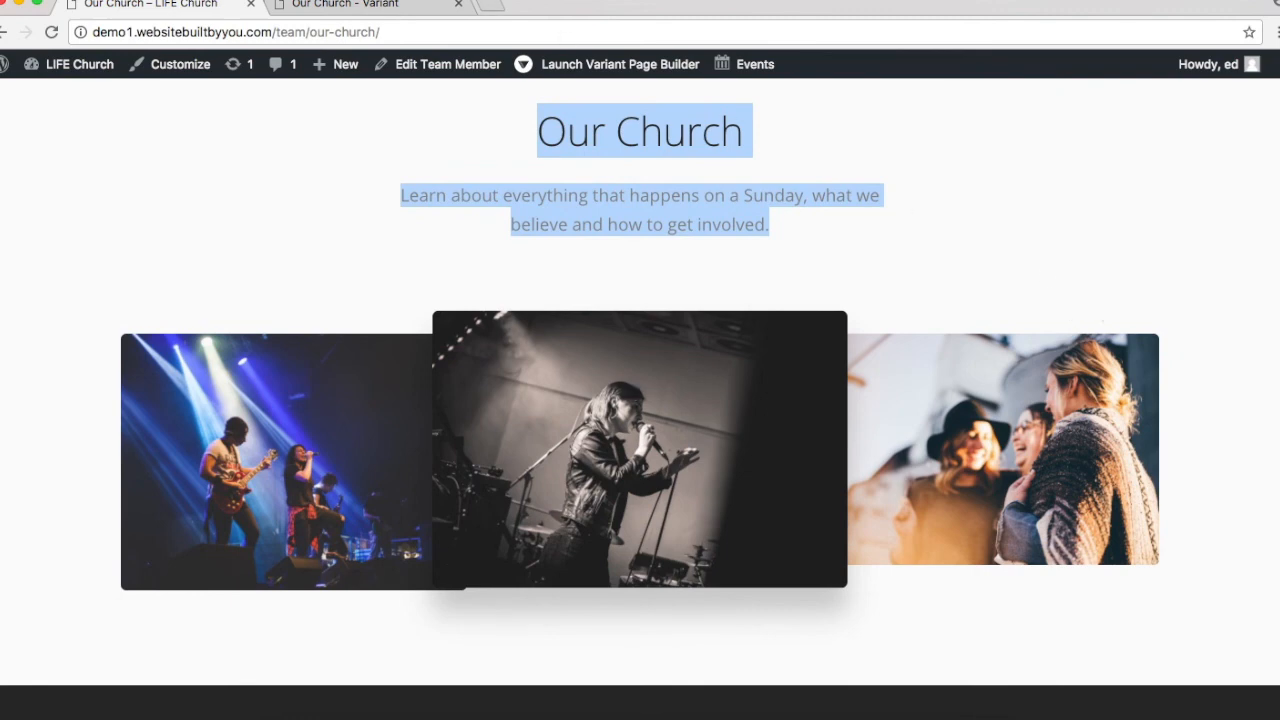
pyautogui.click(357, 8)
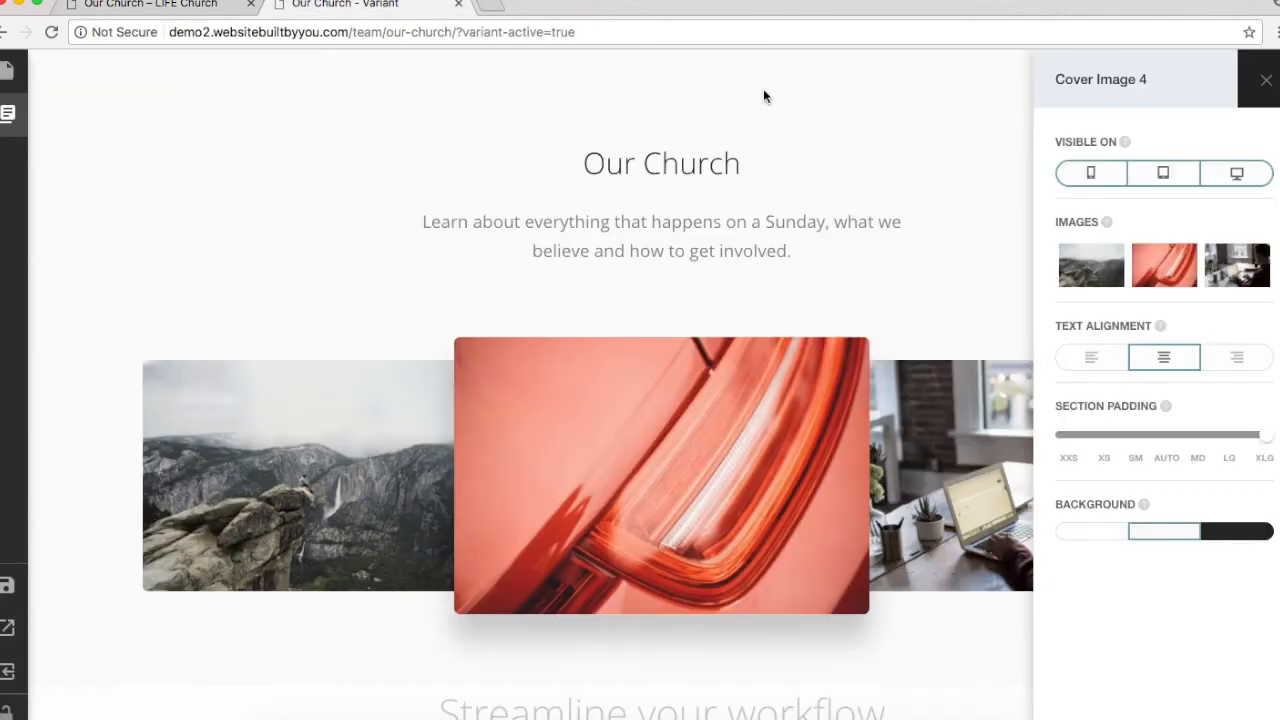
pyautogui.click(1078, 268)
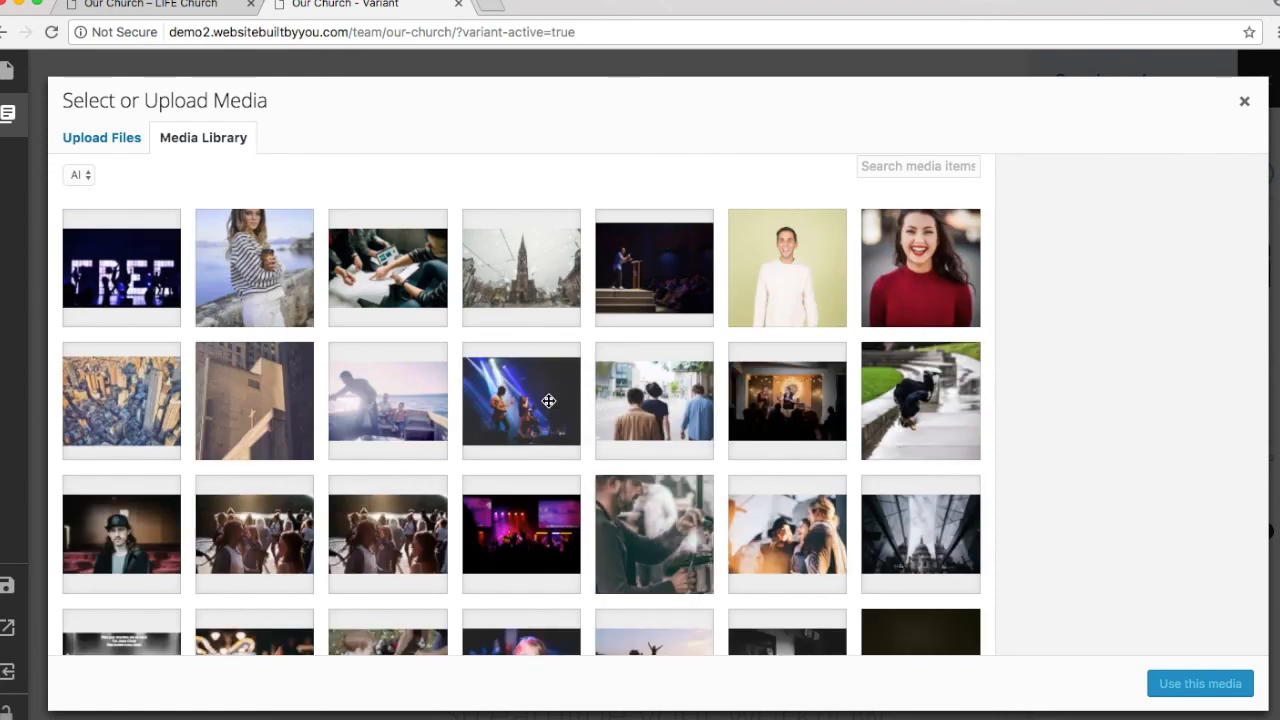
pyautogui.click(549, 401)
pyautogui.click(1200, 685)
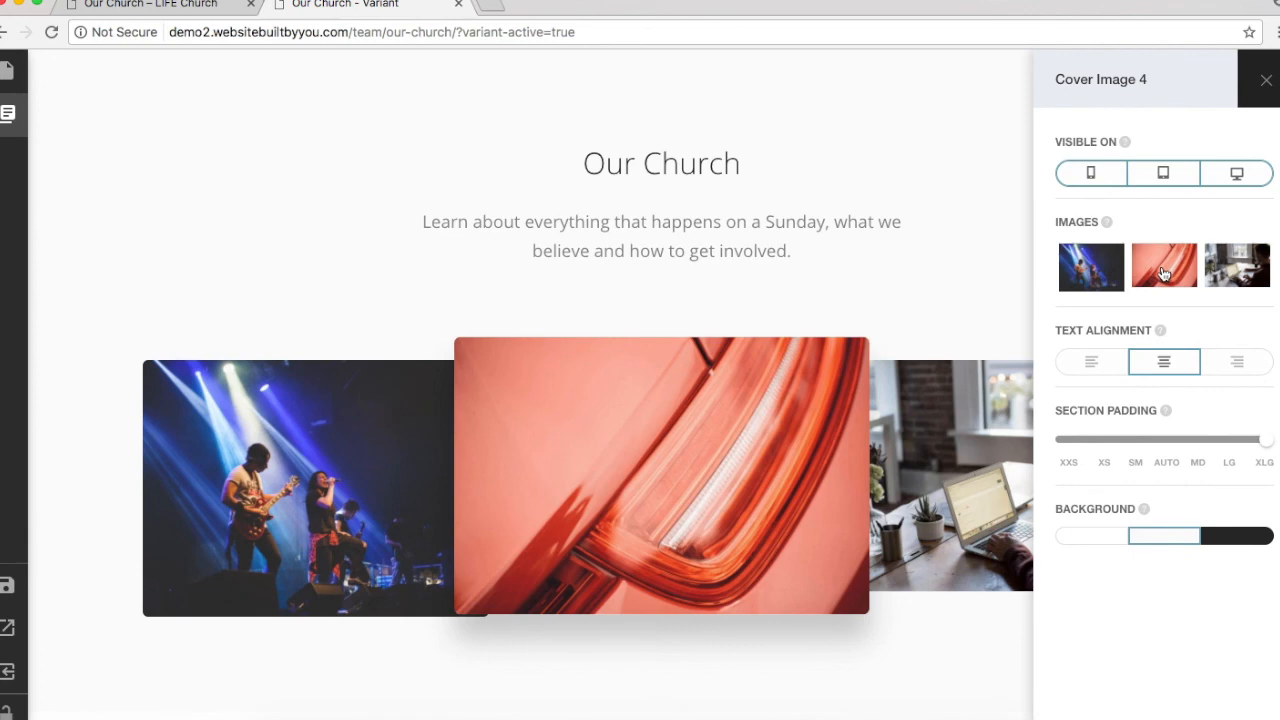
# Step: Replace the second and third photos with the black-and-white singer and smiling friends images
pyautogui.click(1163, 272)
pyautogui.scroll(-15, 566, 327)
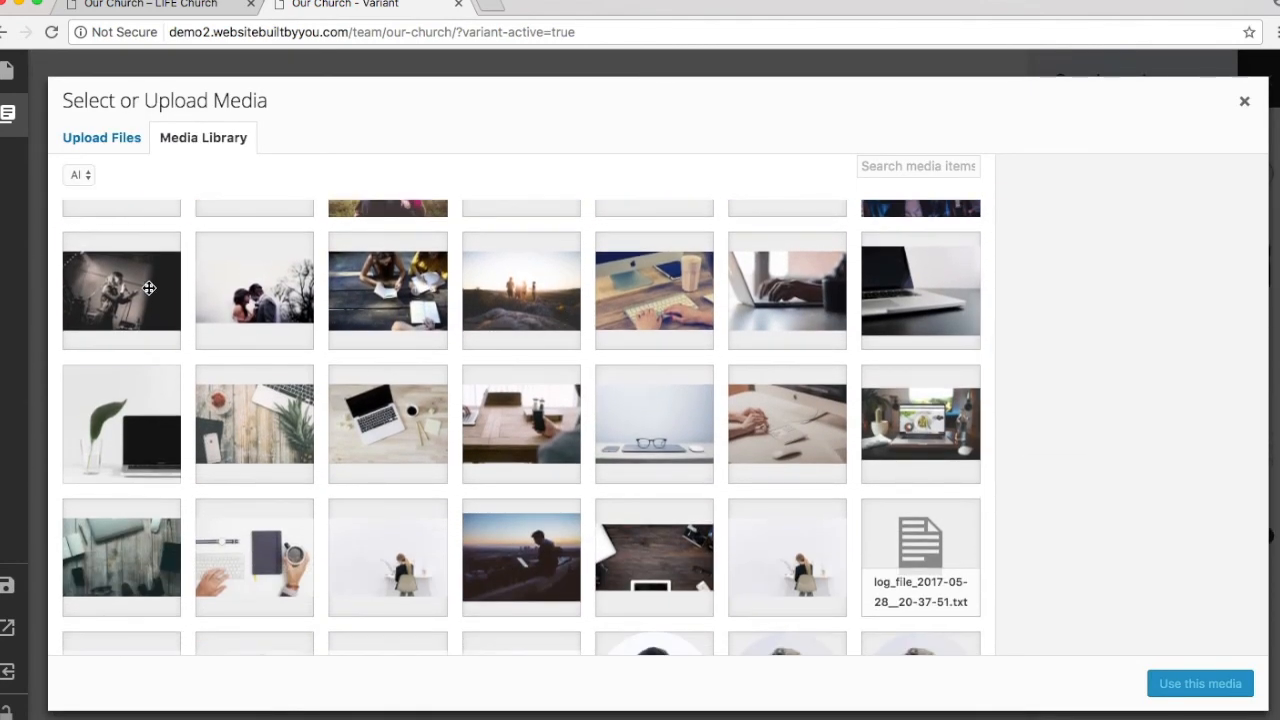
pyautogui.click(98, 288)
pyautogui.click(1160, 686)
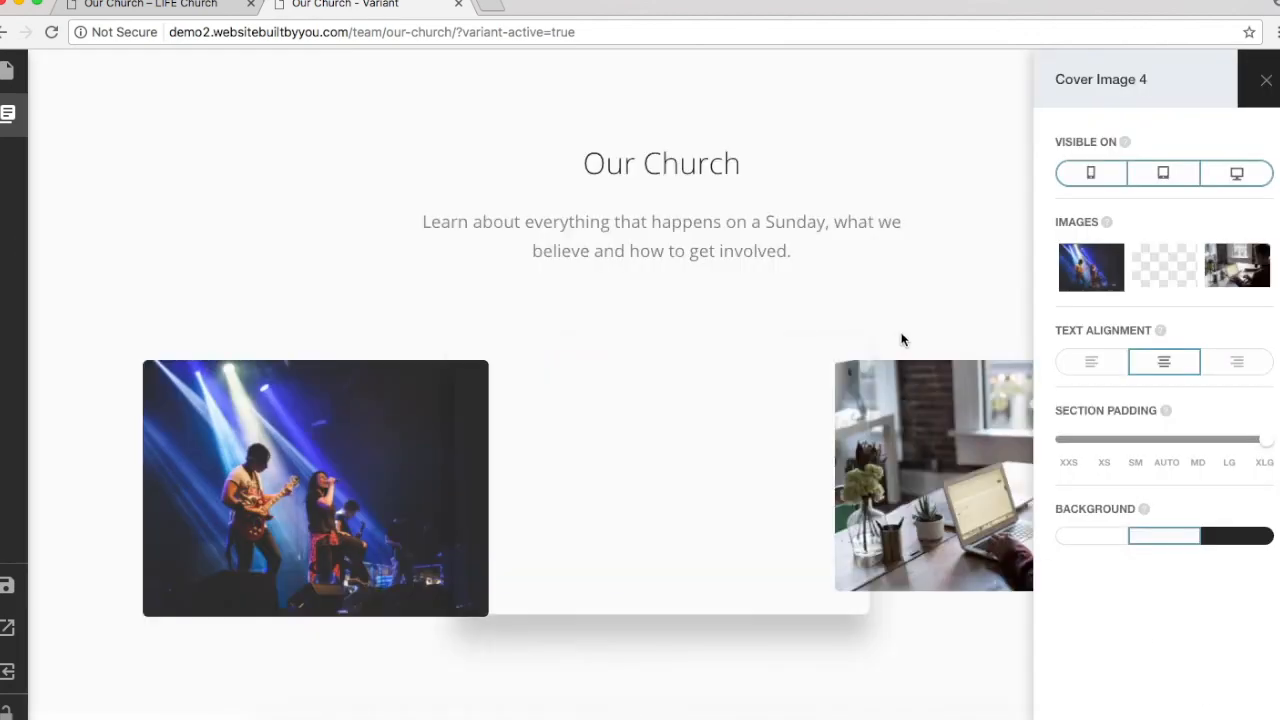
pyautogui.click(1236, 269)
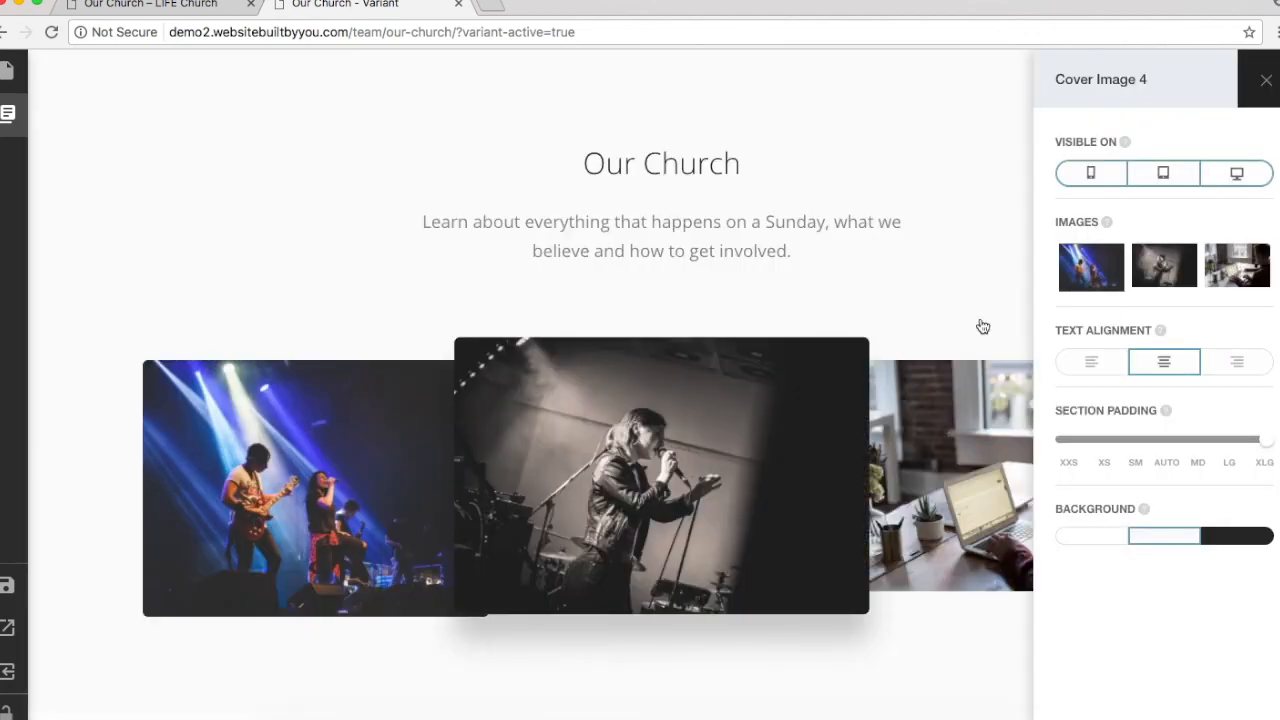
pyautogui.scroll(-5, 733, 276)
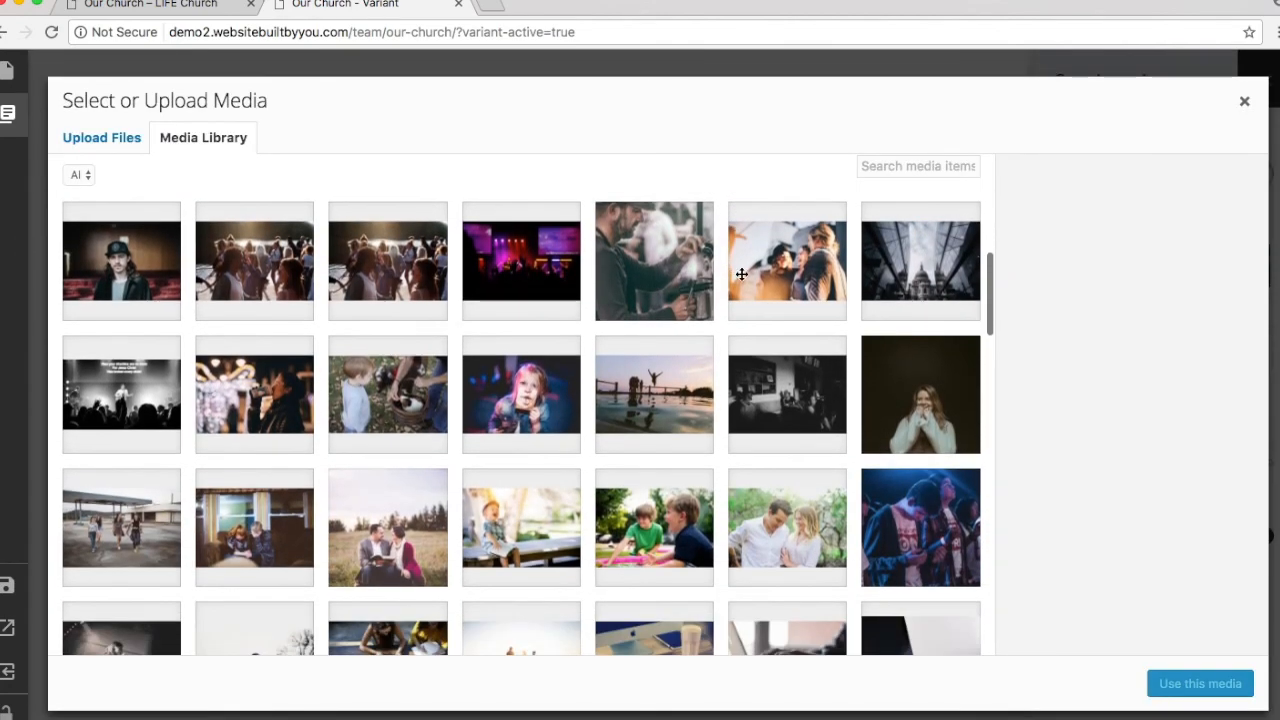
pyautogui.click(736, 274)
pyautogui.click(1205, 685)
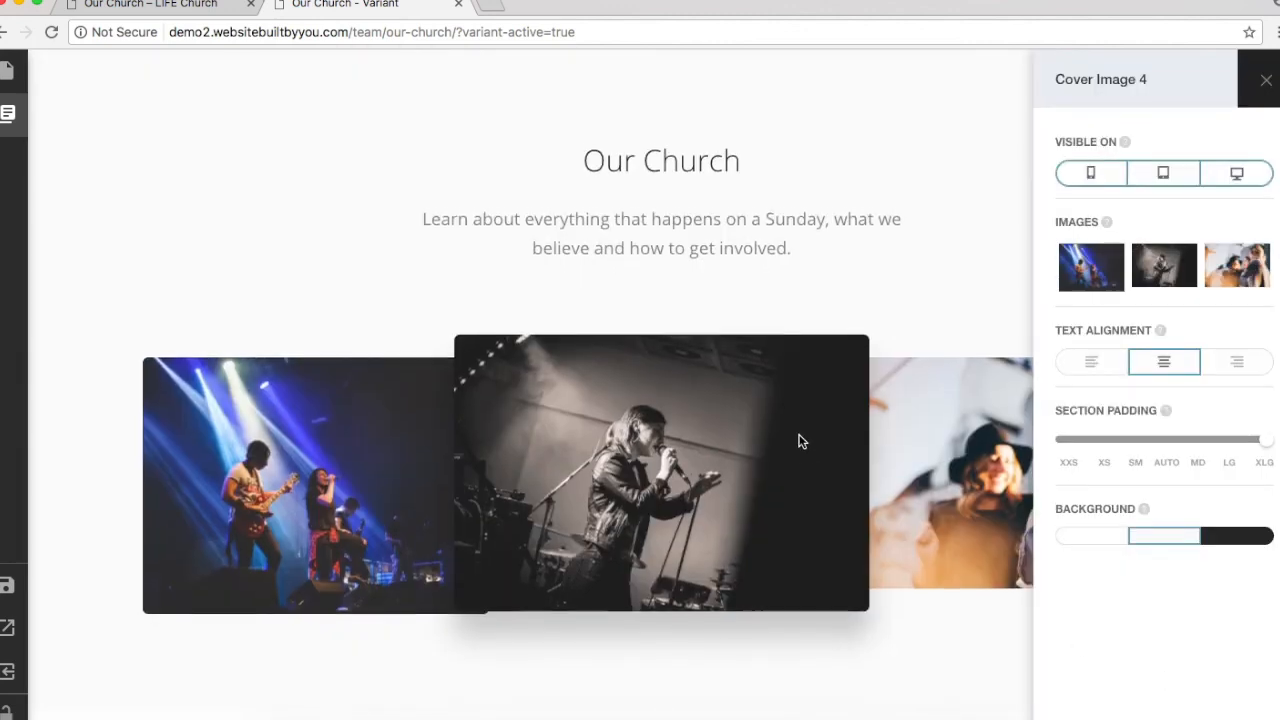
# Step: Reduce the Cover Image 4 Section Padding from XLG to LG and close its settings
pyautogui.scroll(-5, 799, 441)
pyautogui.scroll(1, 799, 441)
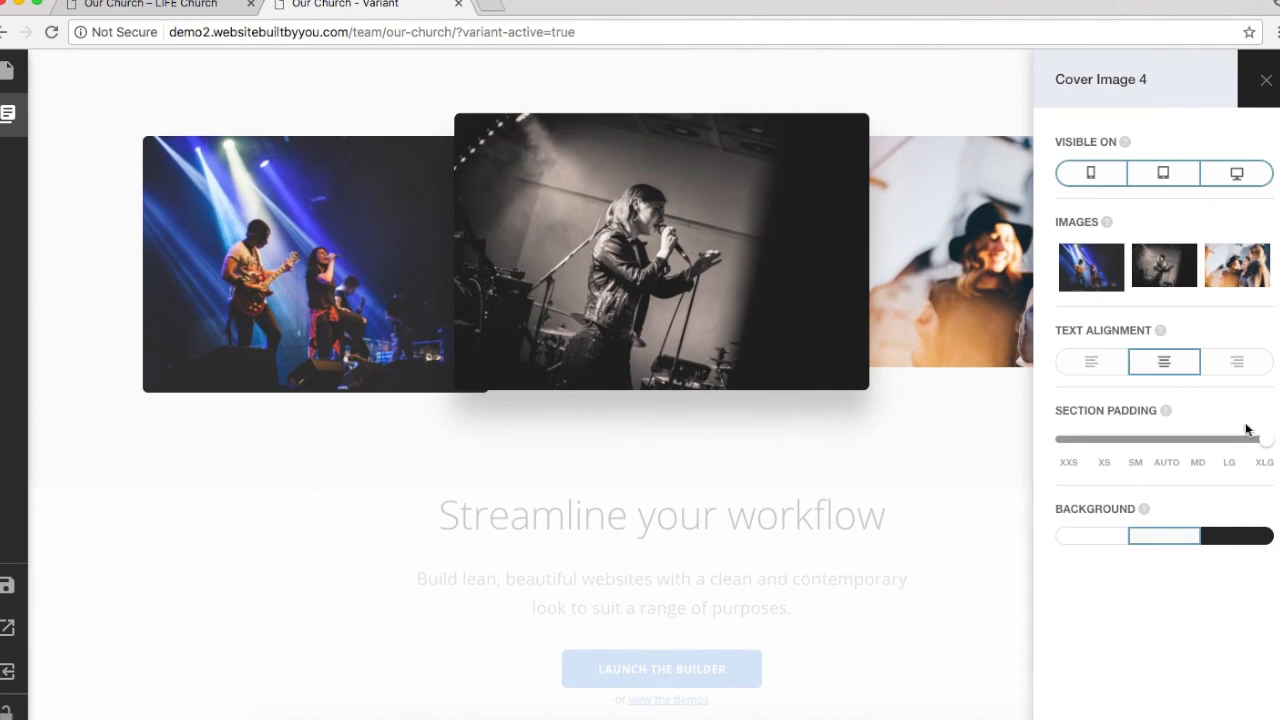
pyautogui.moveTo(1266, 448)
pyautogui.mouseDown()
pyautogui.moveTo(1066, 449)
pyautogui.moveTo(1260, 455)
pyautogui.mouseUp()
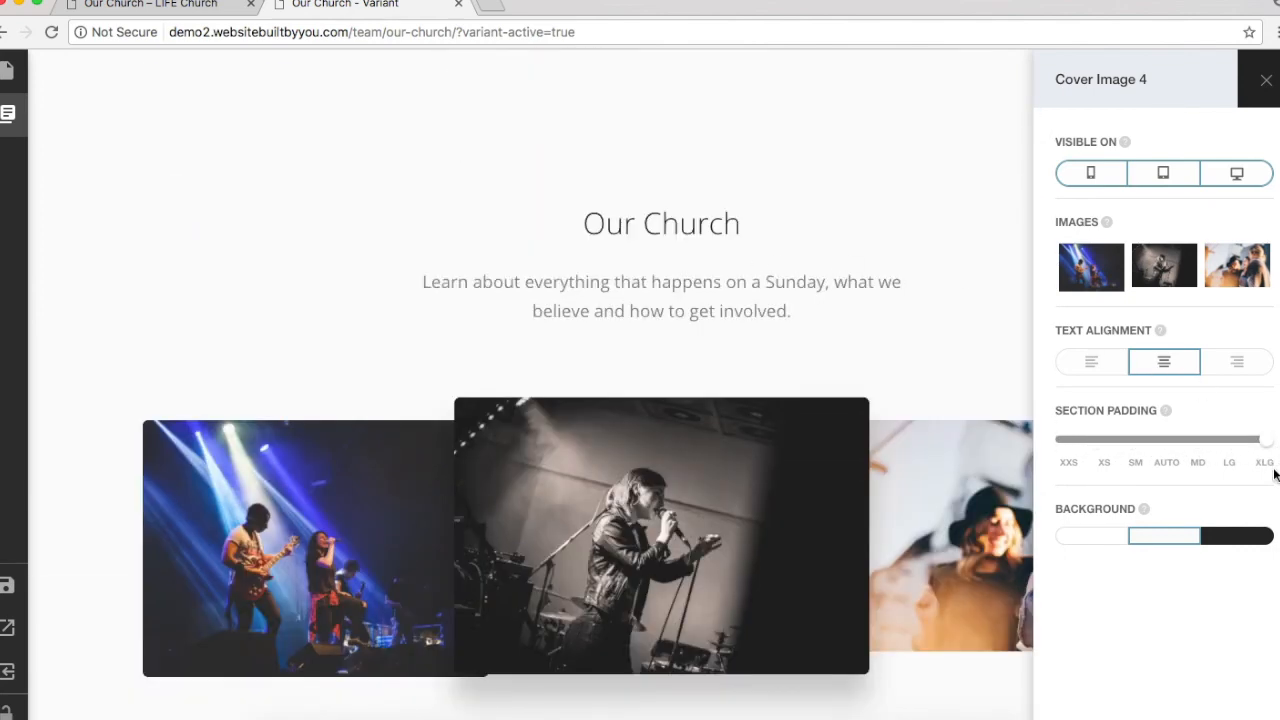
pyautogui.moveTo(1259, 450); pyautogui.dragTo(1239, 452)
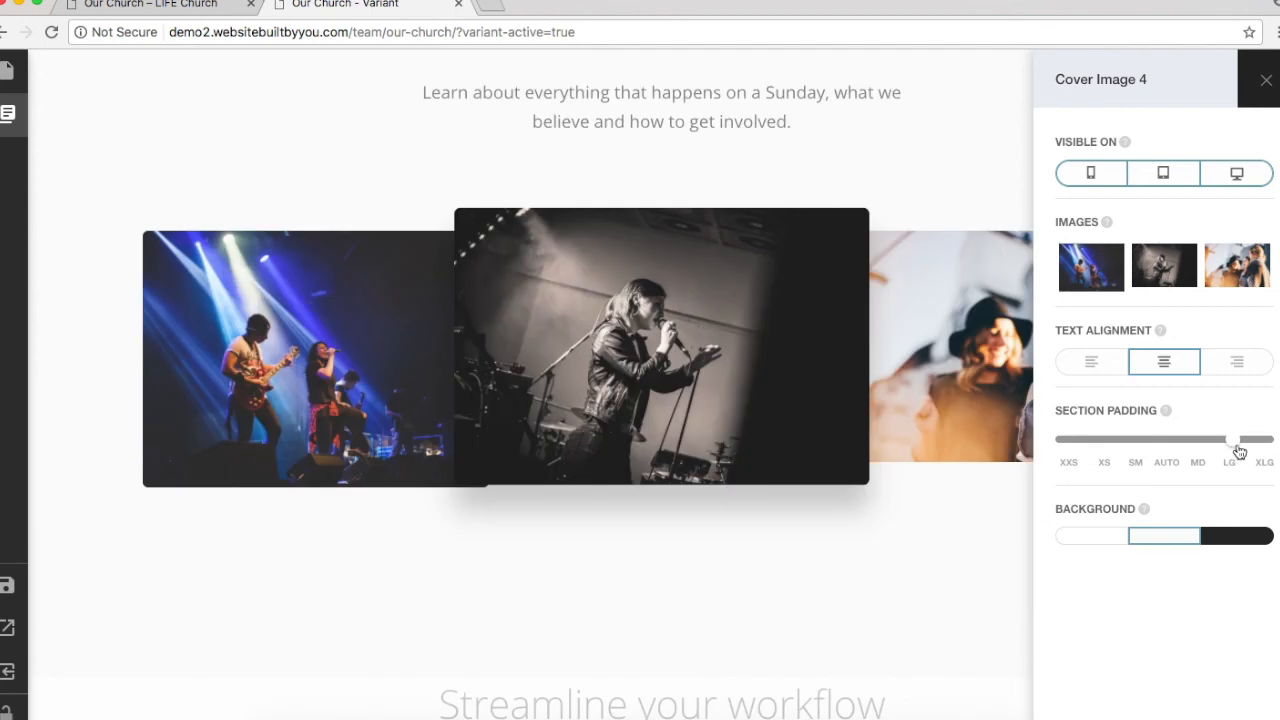
pyautogui.click(895, 155)
pyautogui.moveTo(8, 114)
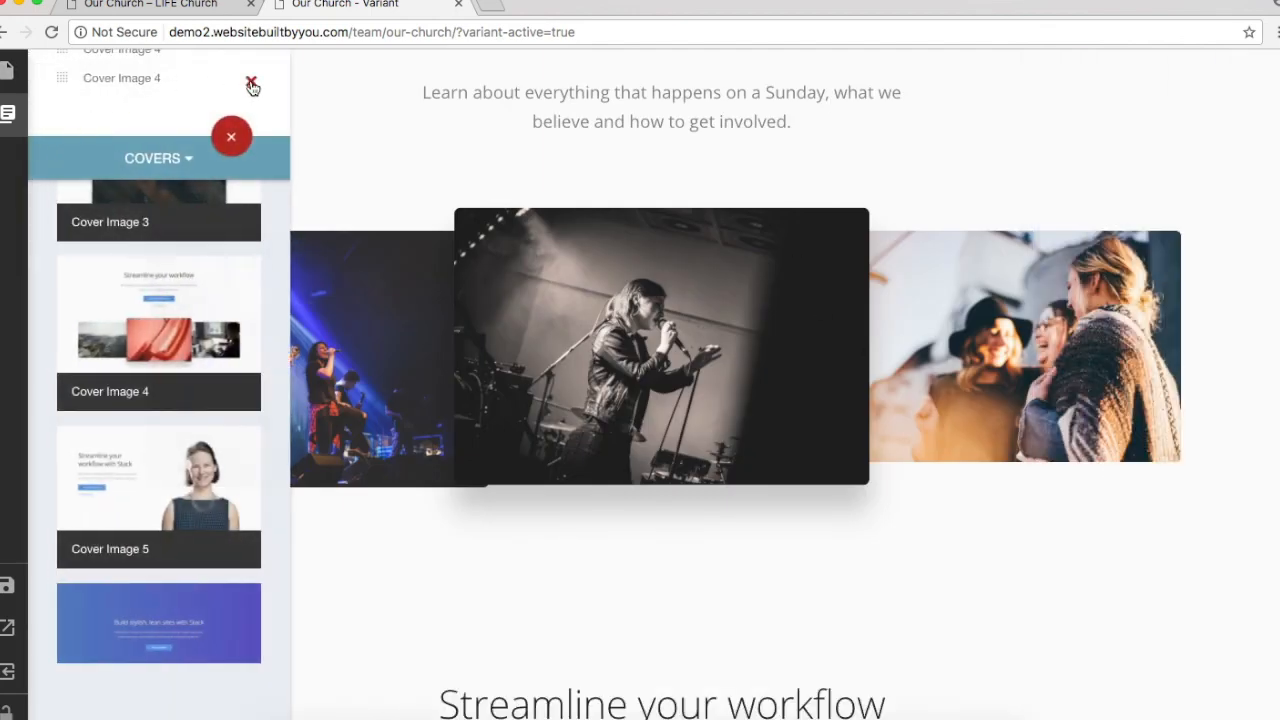
# Step: Scroll through the live church page for reference
pyautogui.scroll(5, 576, 334)
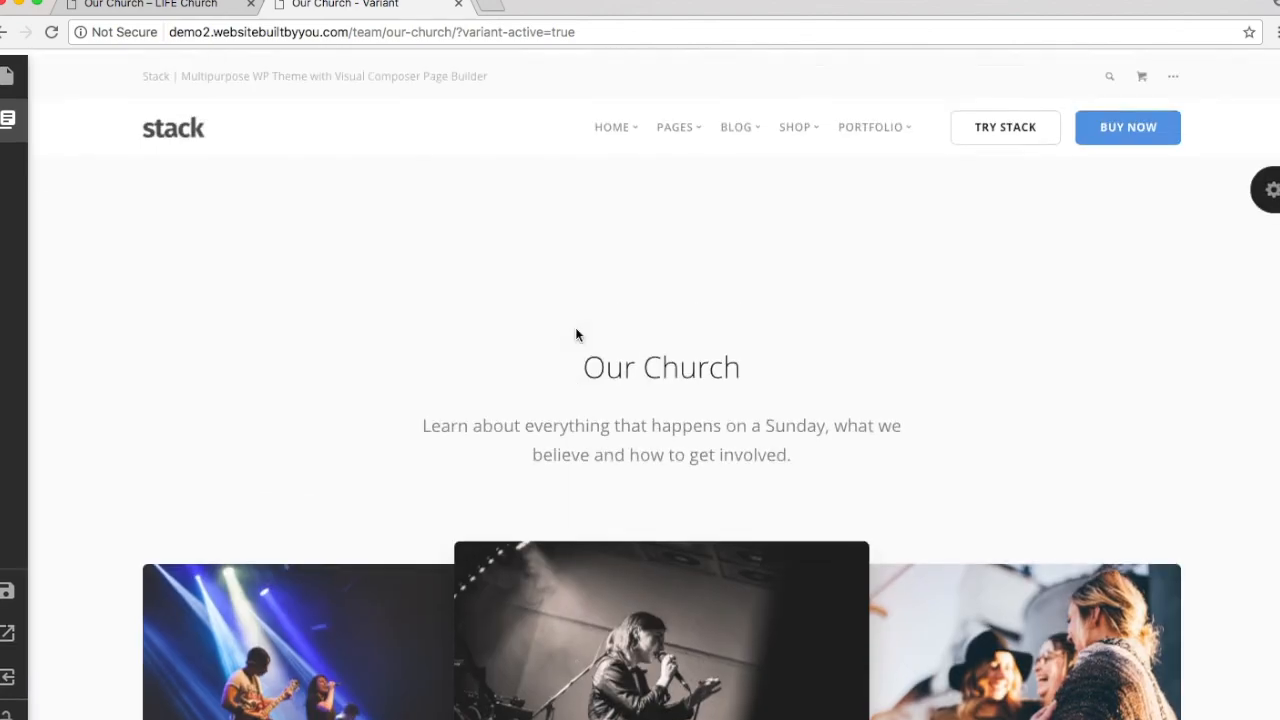
pyautogui.scroll(-5, 305, 388)
pyautogui.hotkey('ctrl', 'shift', 'Tab')
pyautogui.scroll(-2, 458, 375)
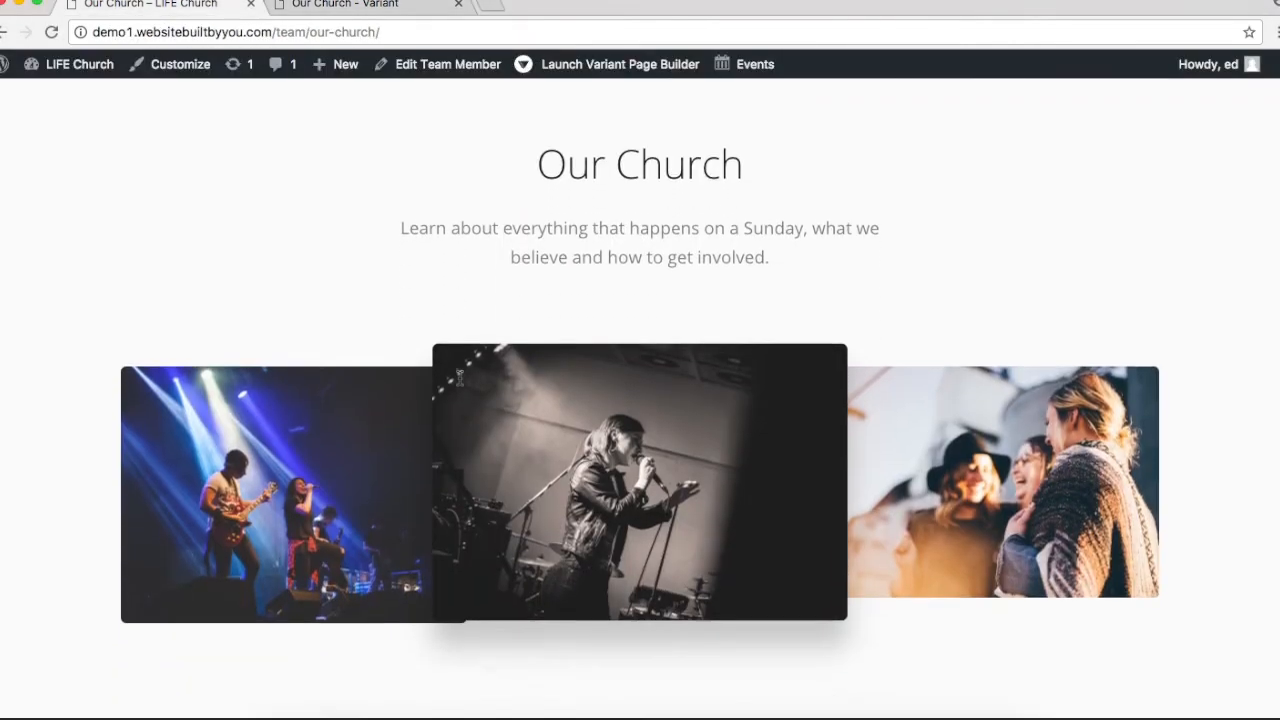
pyautogui.scroll(-5, 459, 378)
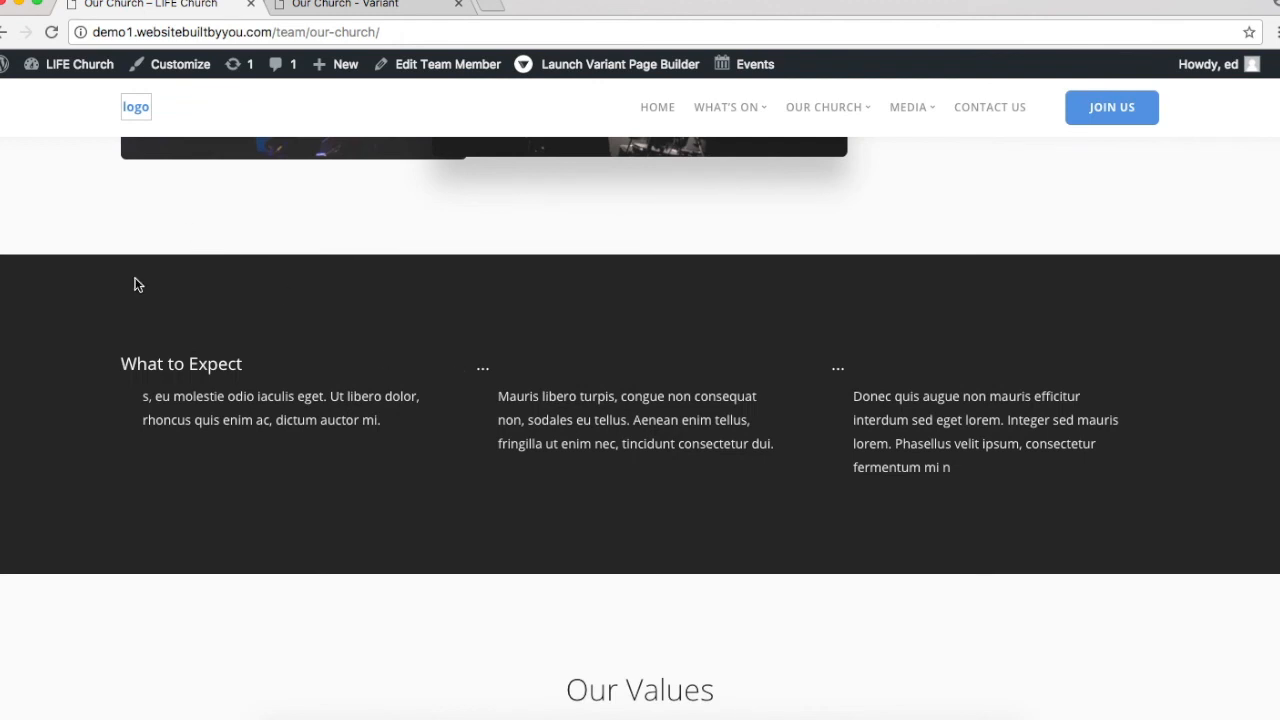
# Step: Add Text Layout 3 from the Text blocks below the church photos
pyautogui.click(348, 8)
pyautogui.click(7, 113)
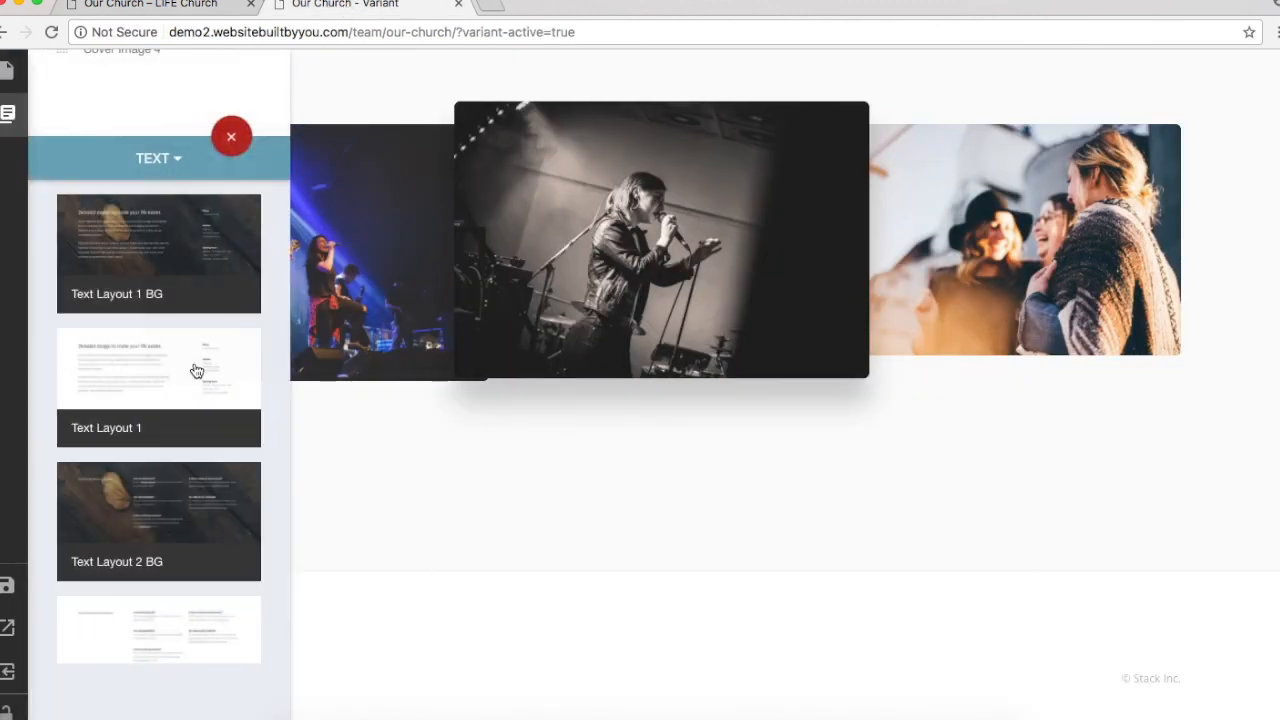
pyautogui.click(174, 160)
pyautogui.click(207, 517)
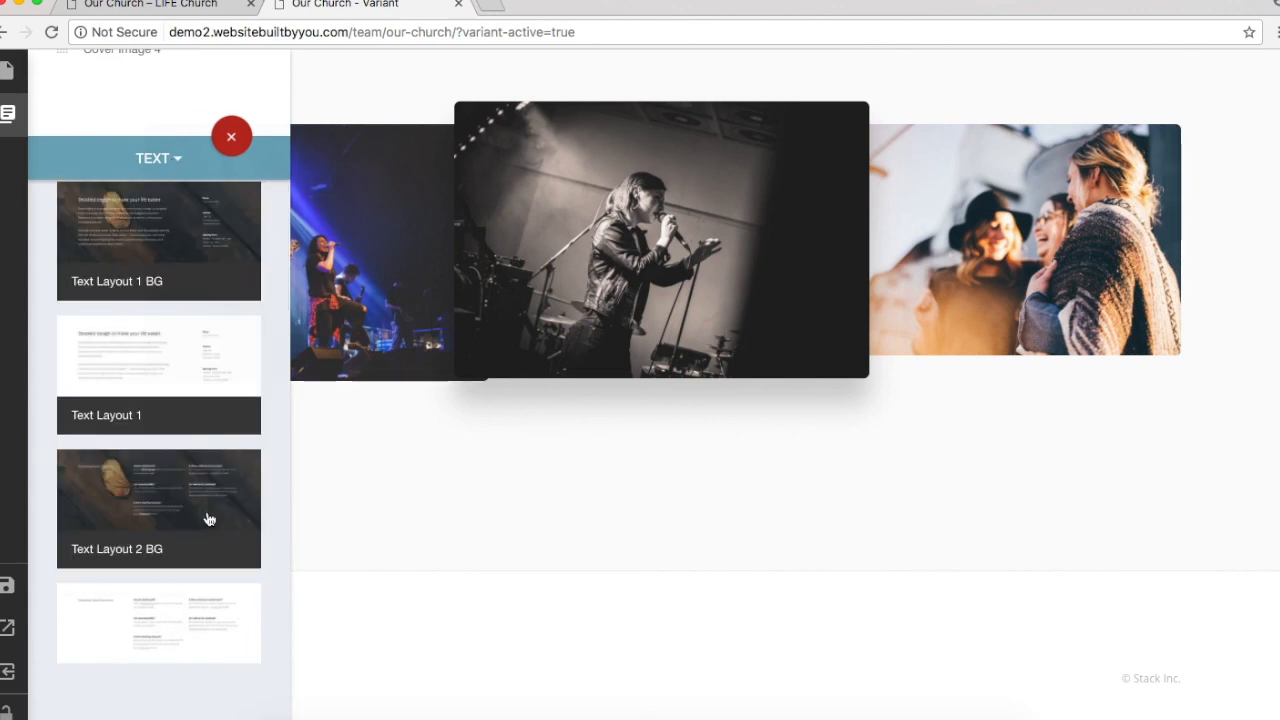
pyautogui.scroll(-10, 208, 511)
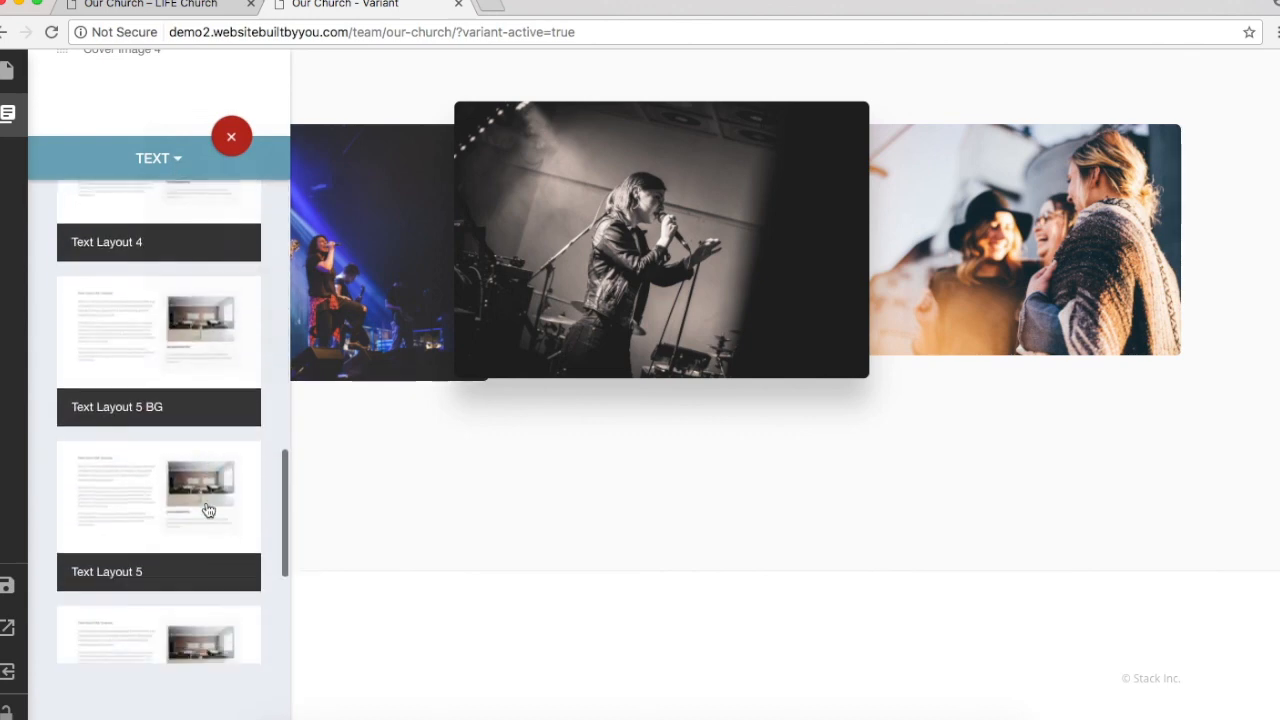
pyautogui.scroll(6, 208, 511)
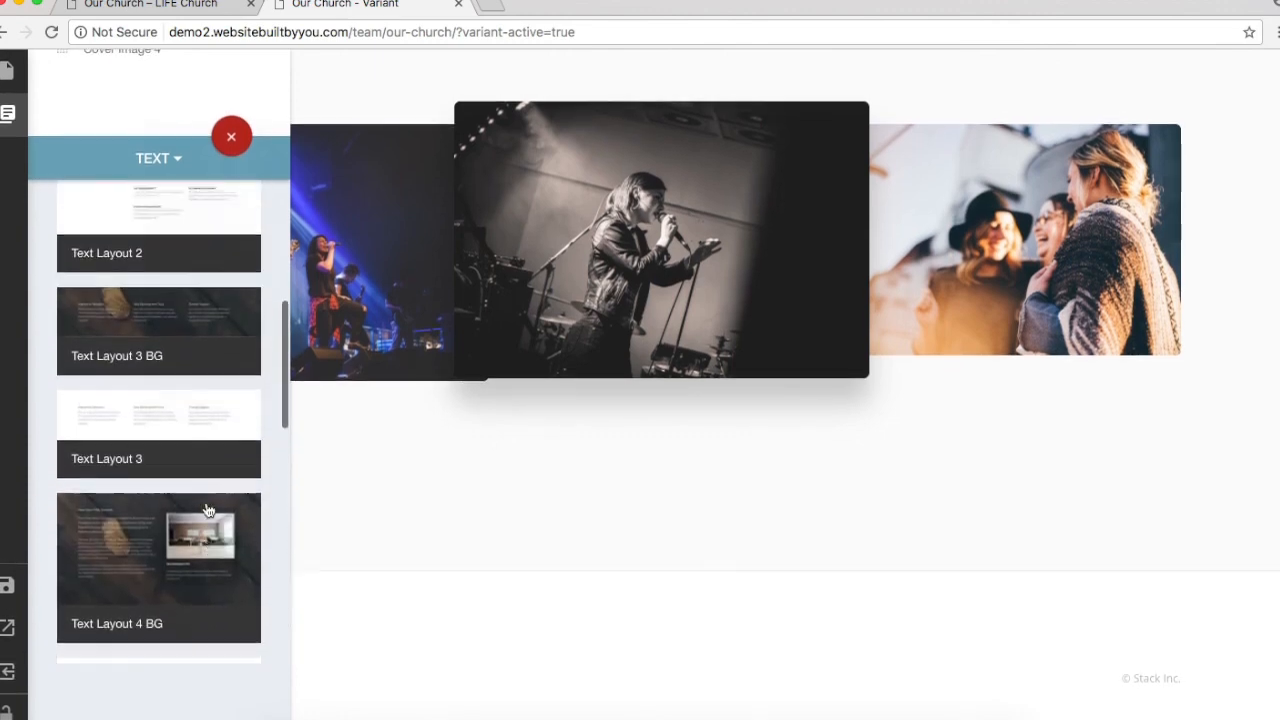
pyautogui.scroll(-1, 208, 511)
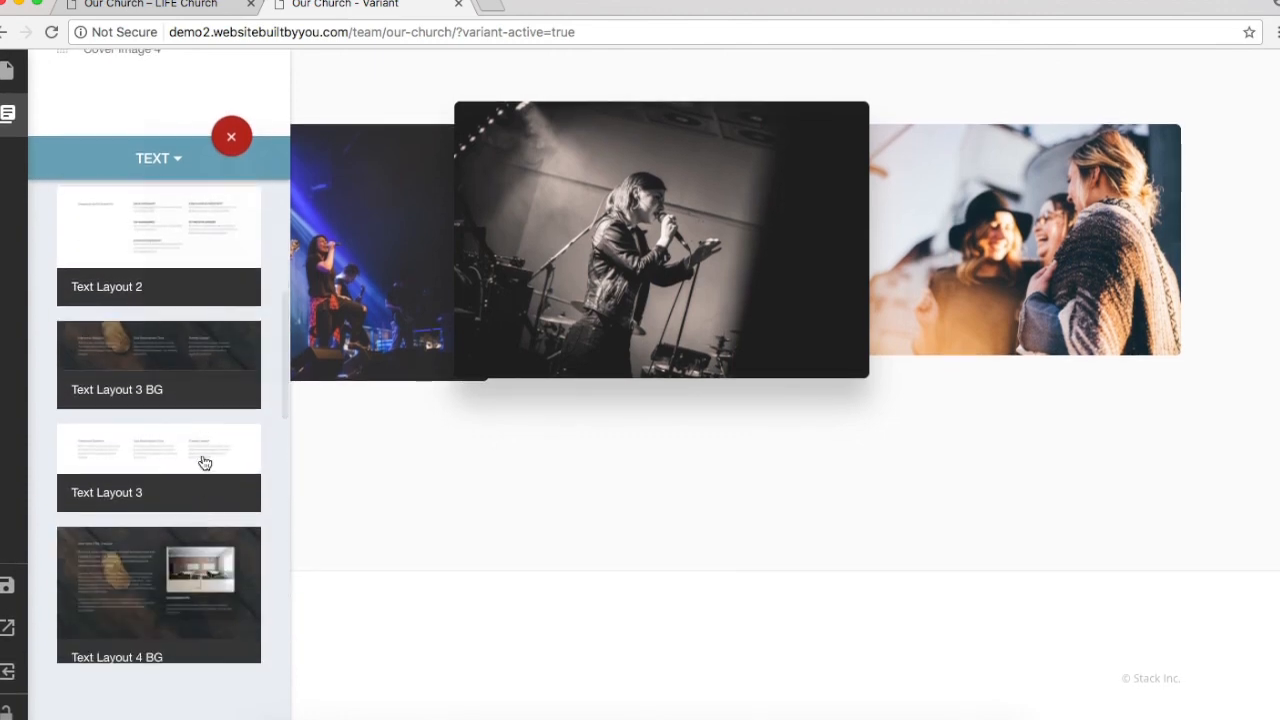
pyautogui.click(823, 517)
pyautogui.scroll(-2, 823, 516)
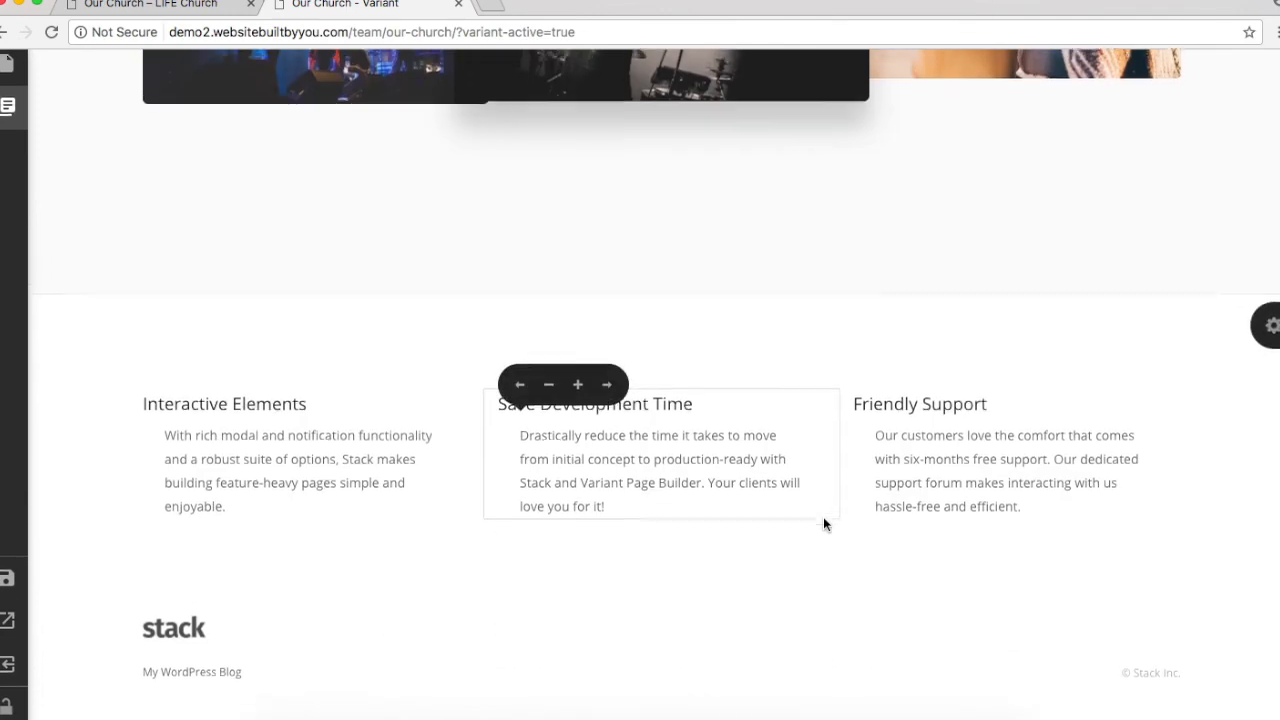
# Step: Replace the first column's Interactive Elements heading with 'What to expect'
pyautogui.click(288, 414)
pyautogui.click(466, 257)
pyautogui.tripleClick(466, 257)
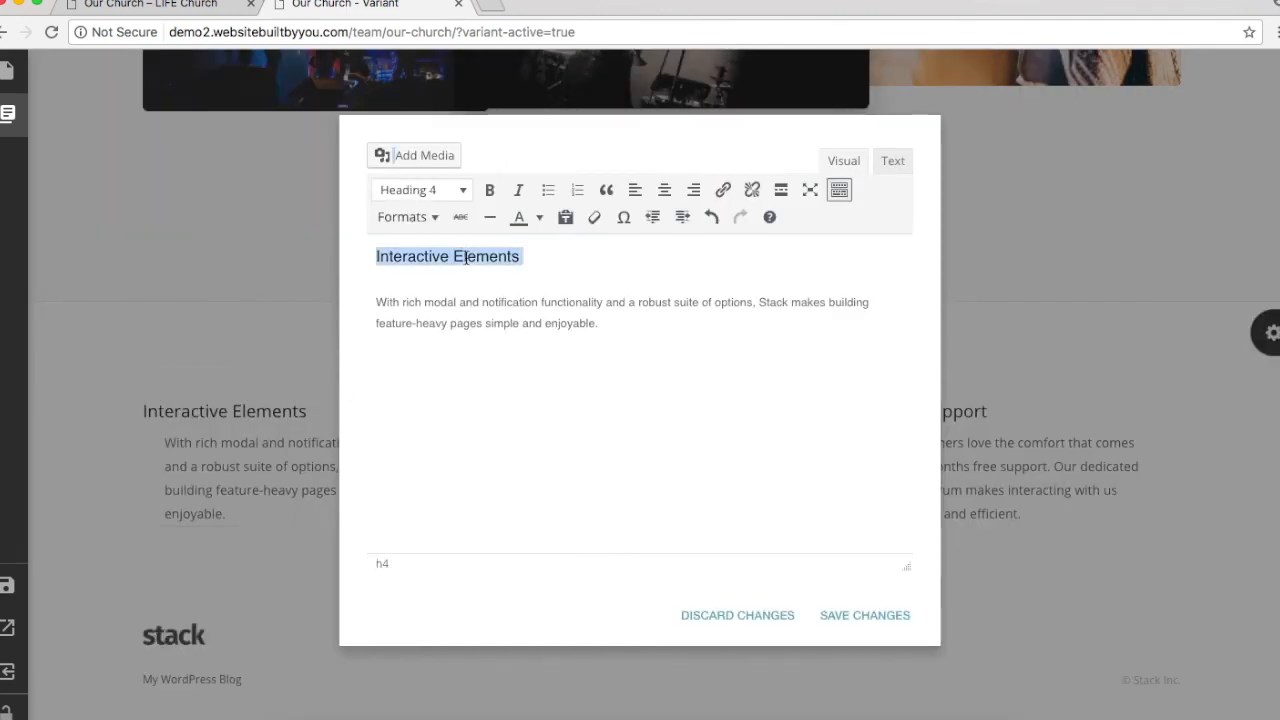
pyautogui.write('What to ')
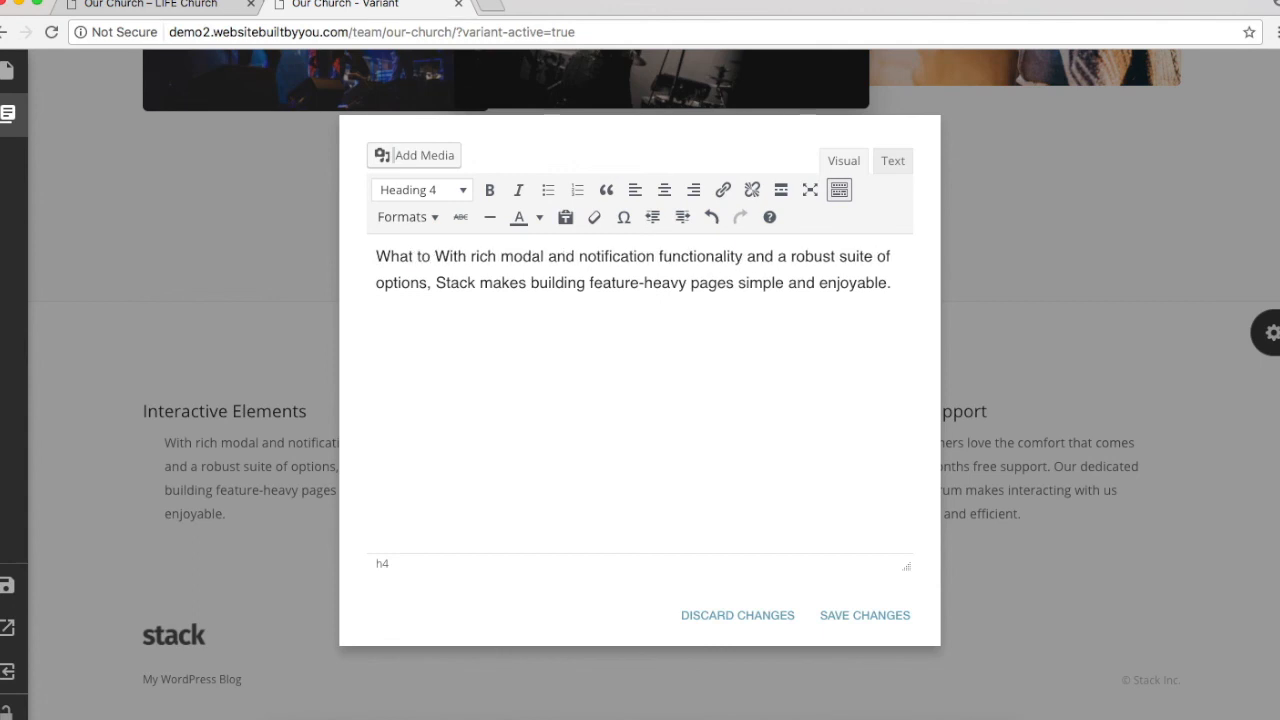
pyautogui.write('expect')
pyautogui.press('Return')
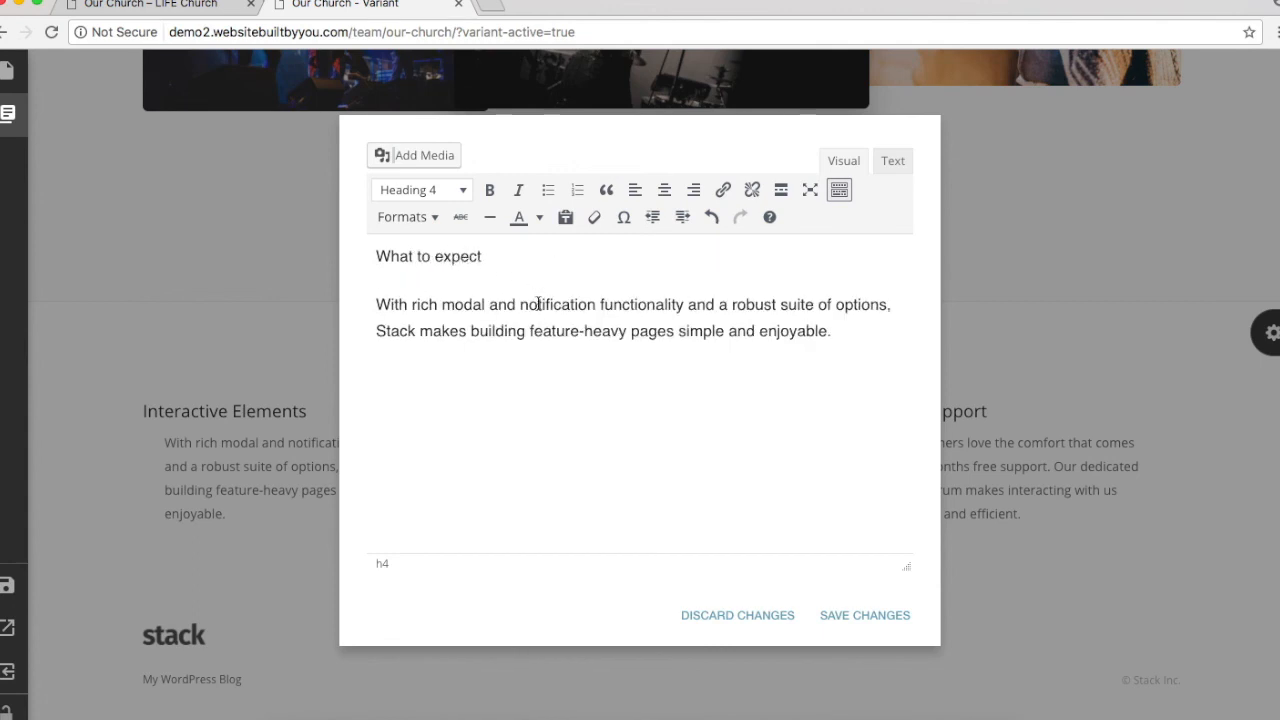
# Step: Make its description a Paragraph with the Lead Paragraph text style and save
pyautogui.tripleClick(538, 304)
pyautogui.click(449, 191)
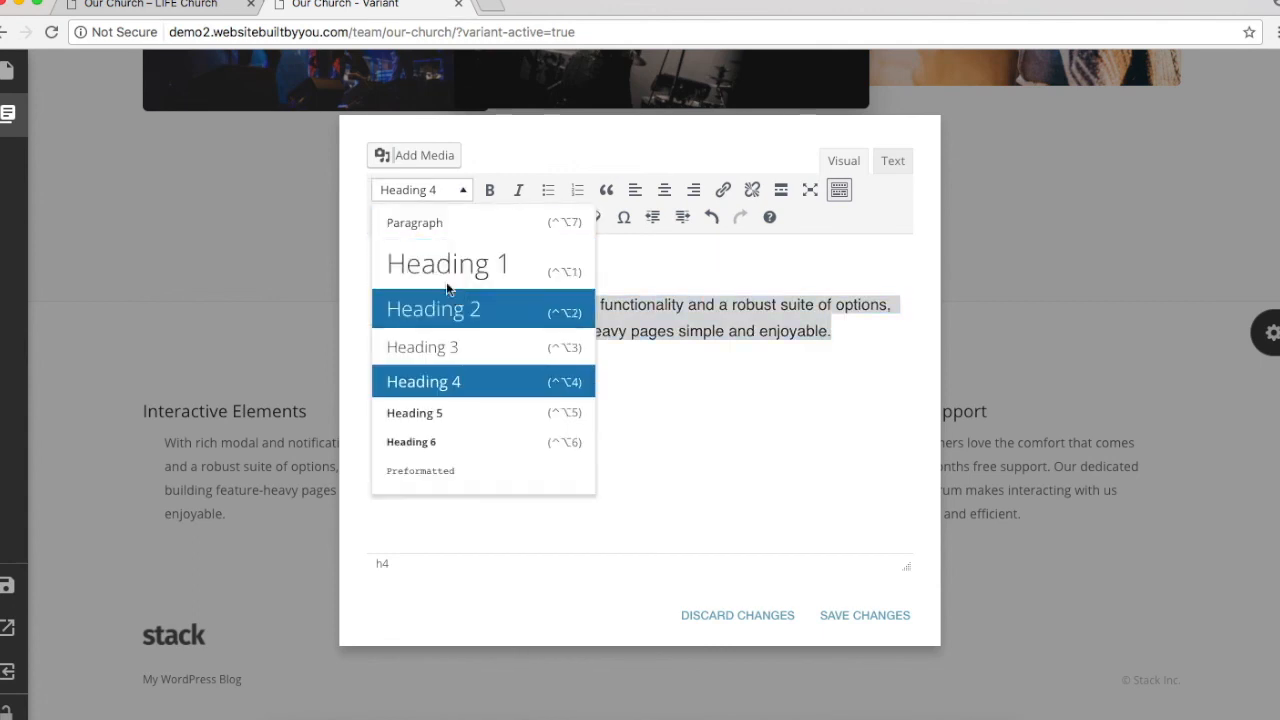
pyautogui.click(420, 224)
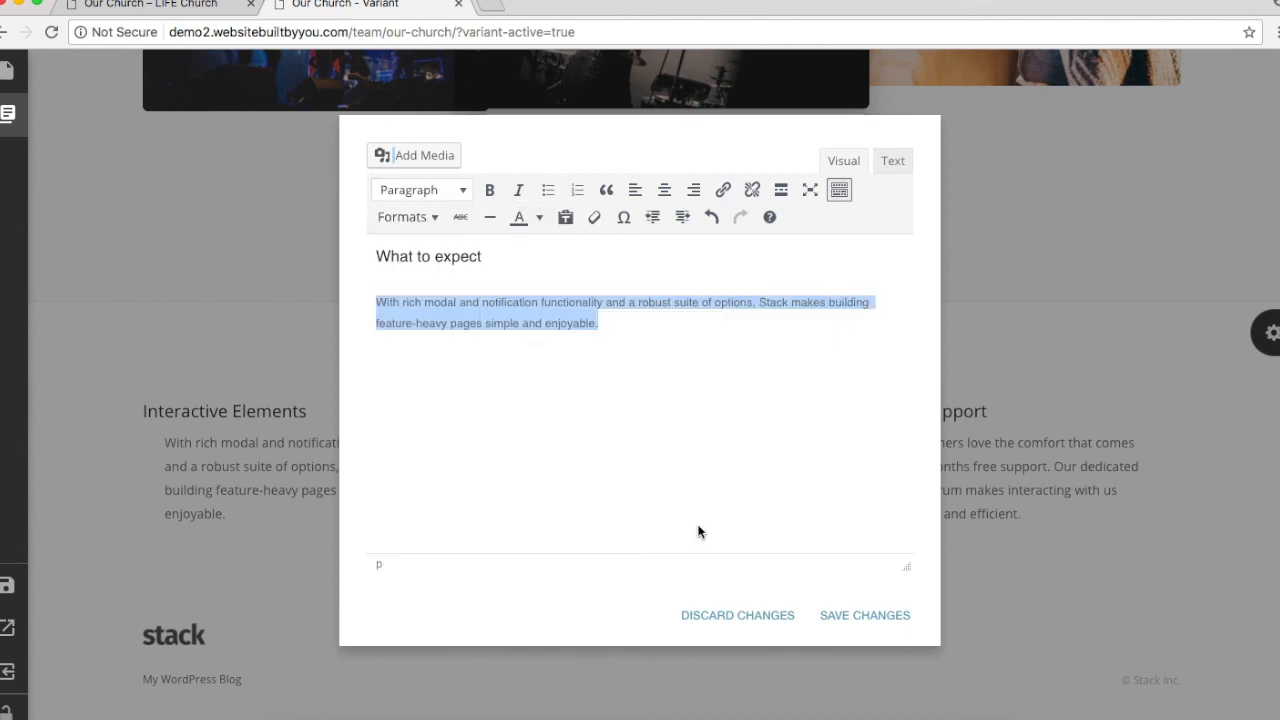
pyautogui.click(380, 217)
pyautogui.moveTo(456, 354)
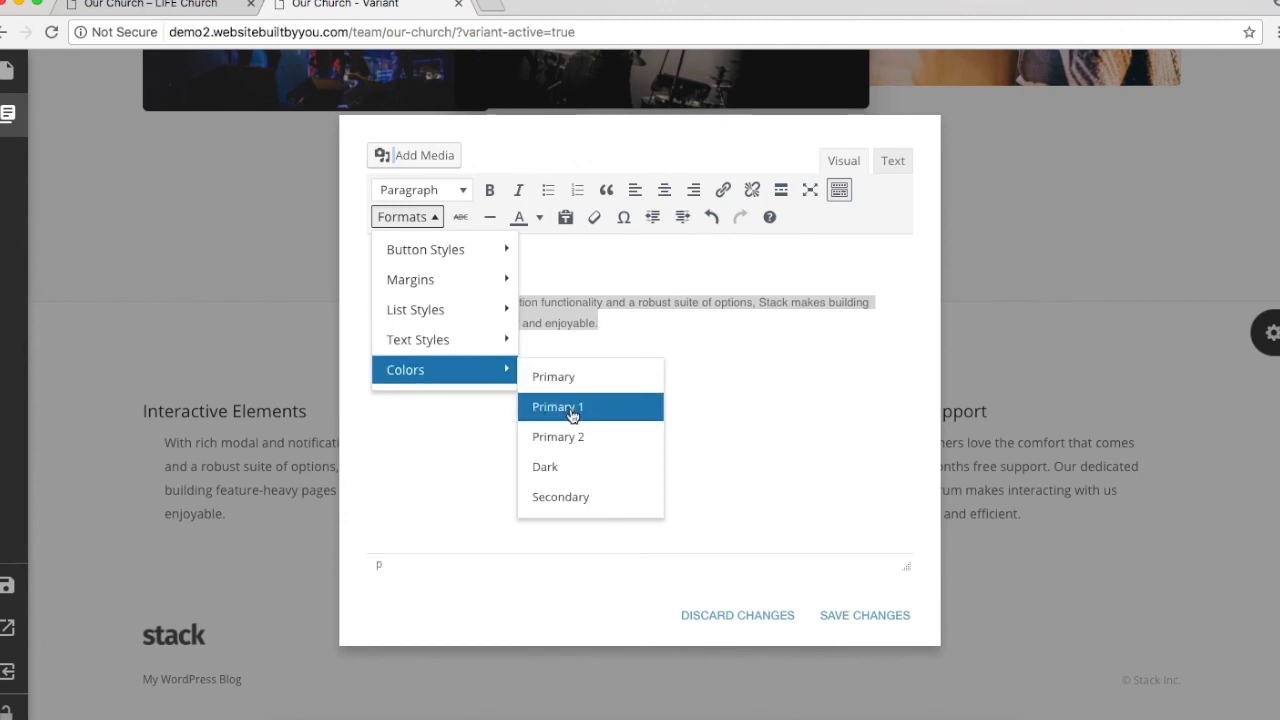
pyautogui.click(593, 401)
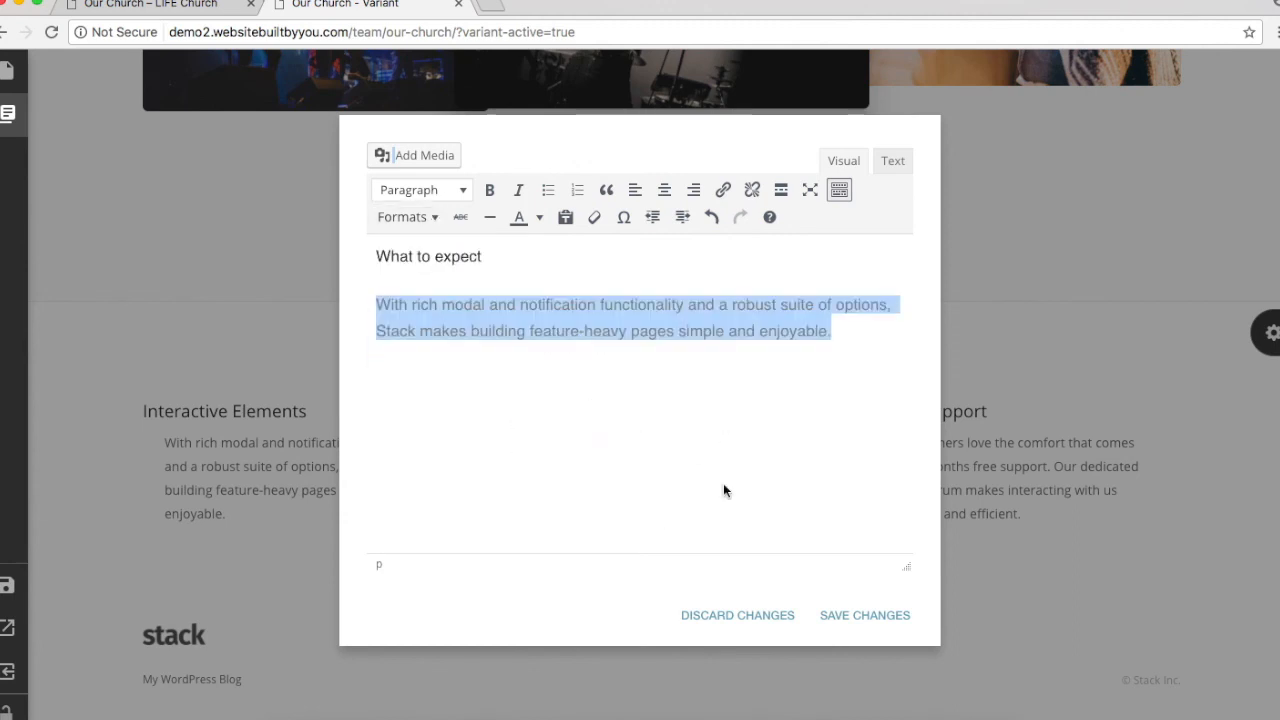
pyautogui.click(860, 614)
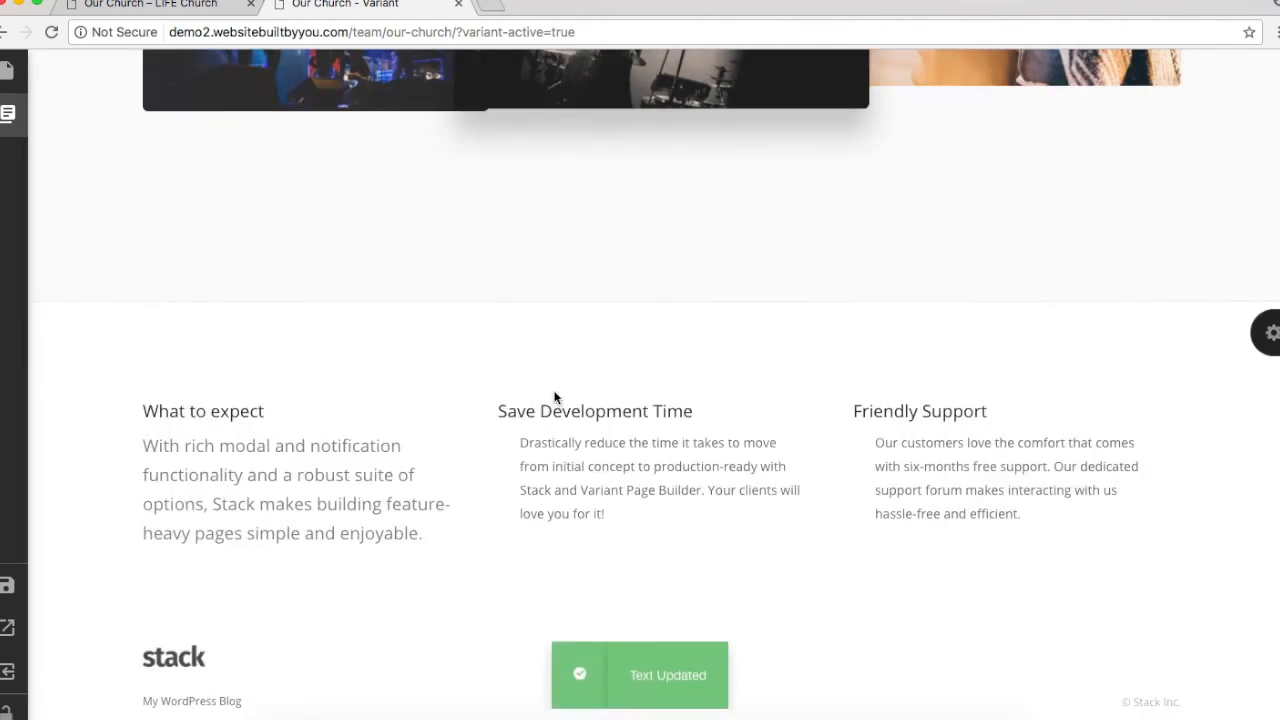
# Step: Delete the Save Development Time heading from the second column
pyautogui.click(656, 415)
pyautogui.tripleClick(530, 256)
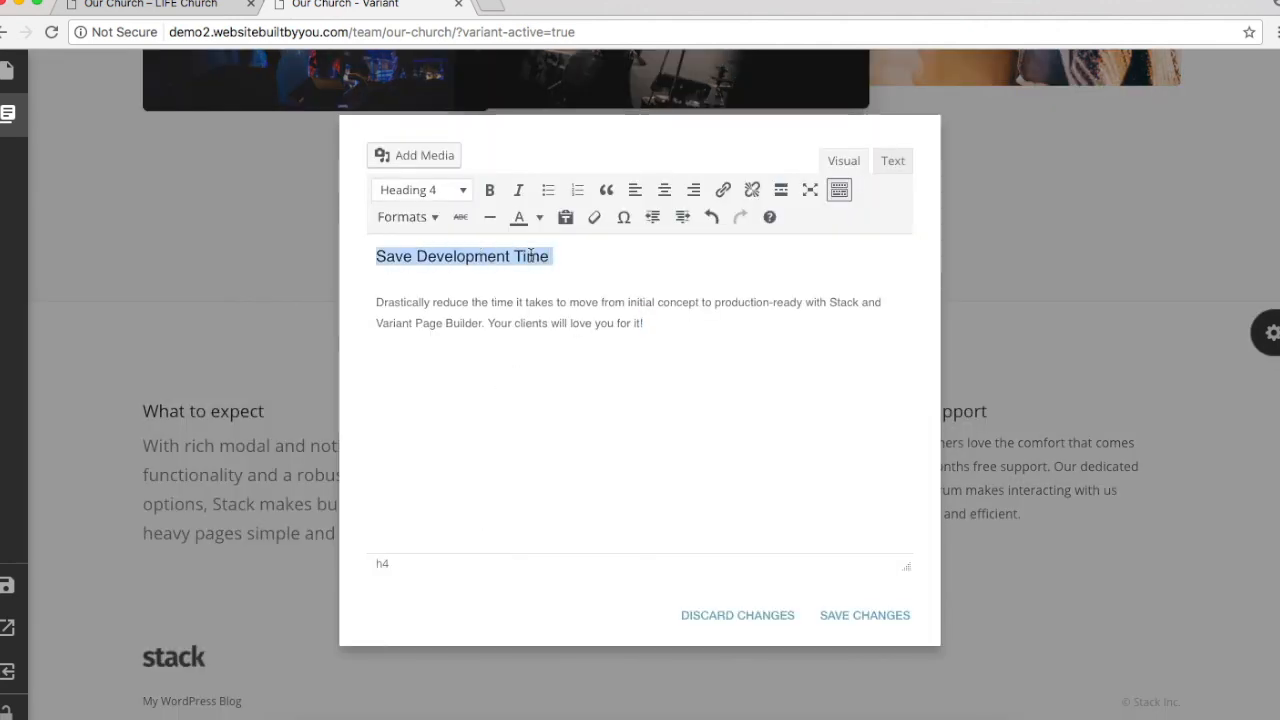
pyautogui.press('BackSpace')
# Step: Set the second column's text to Paragraph with the Lead Paragraph style and save
pyautogui.doubleClick(462, 257)
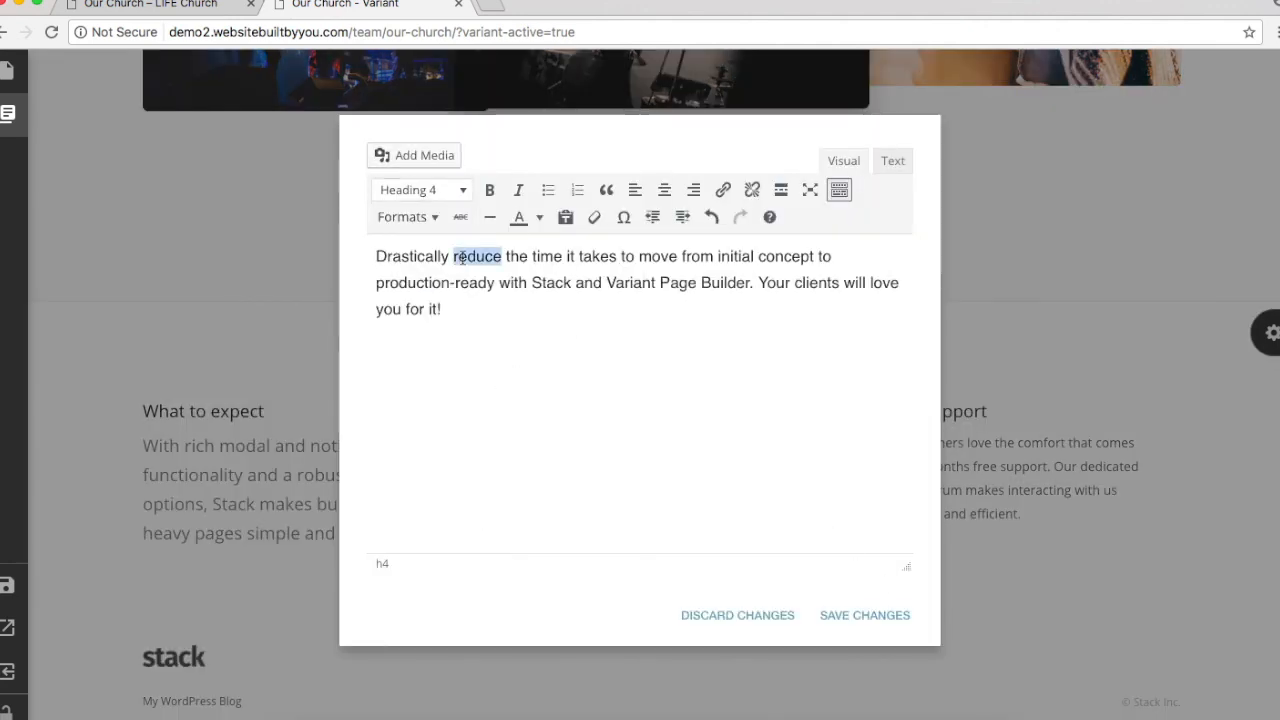
pyautogui.tripleClick(462, 257)
pyautogui.click(407, 217)
pyautogui.moveTo(455, 354)
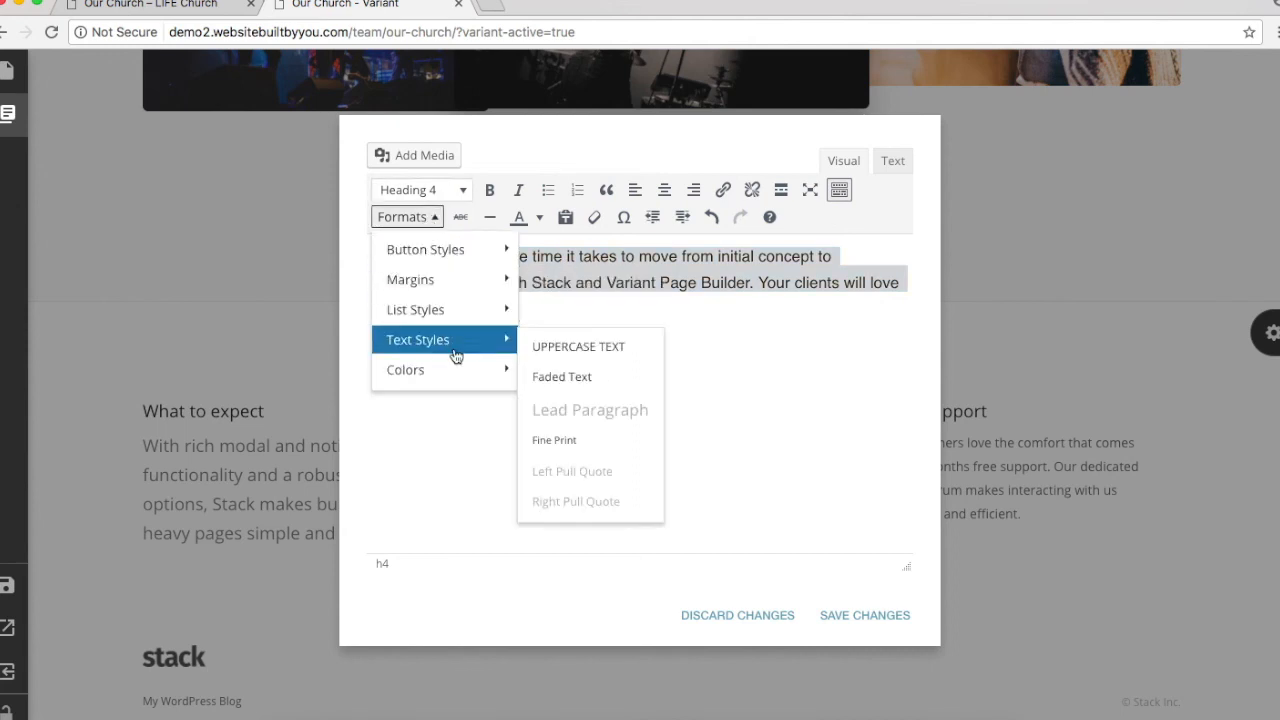
pyautogui.click(445, 192)
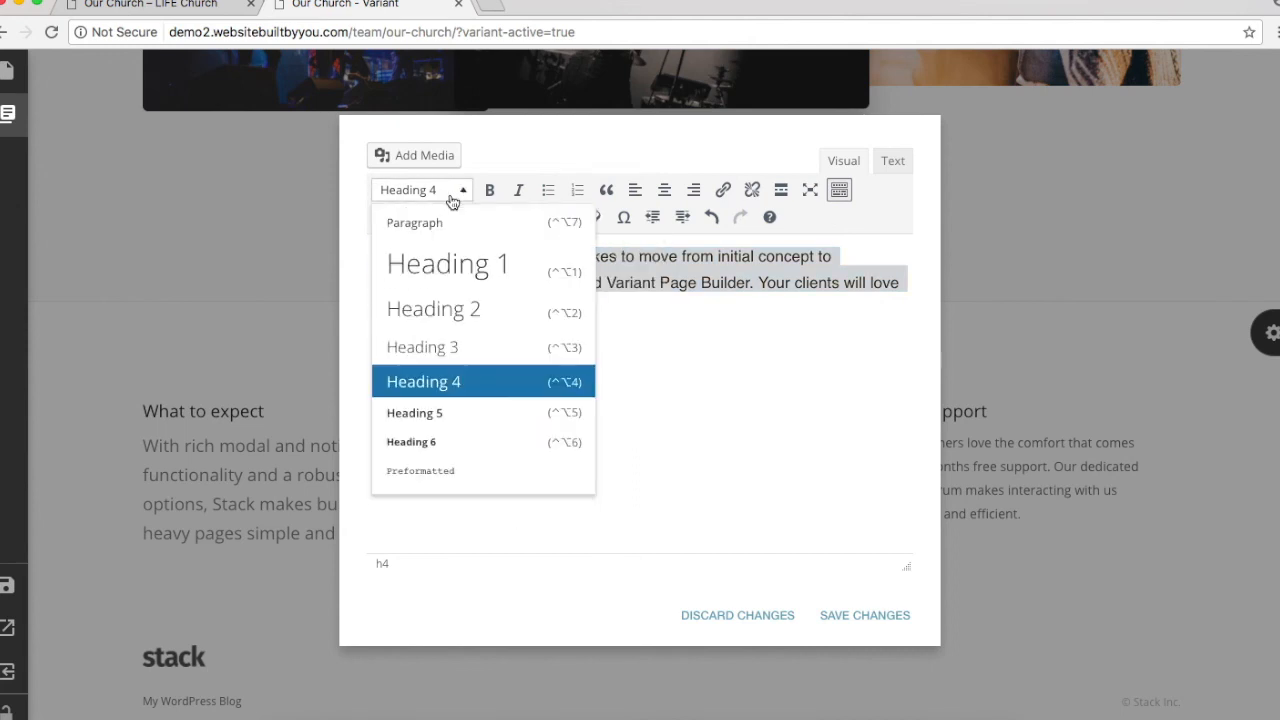
pyautogui.click(450, 230)
pyautogui.click(412, 217)
pyautogui.moveTo(440, 370)
pyautogui.moveTo(509, 341)
pyautogui.click(586, 410)
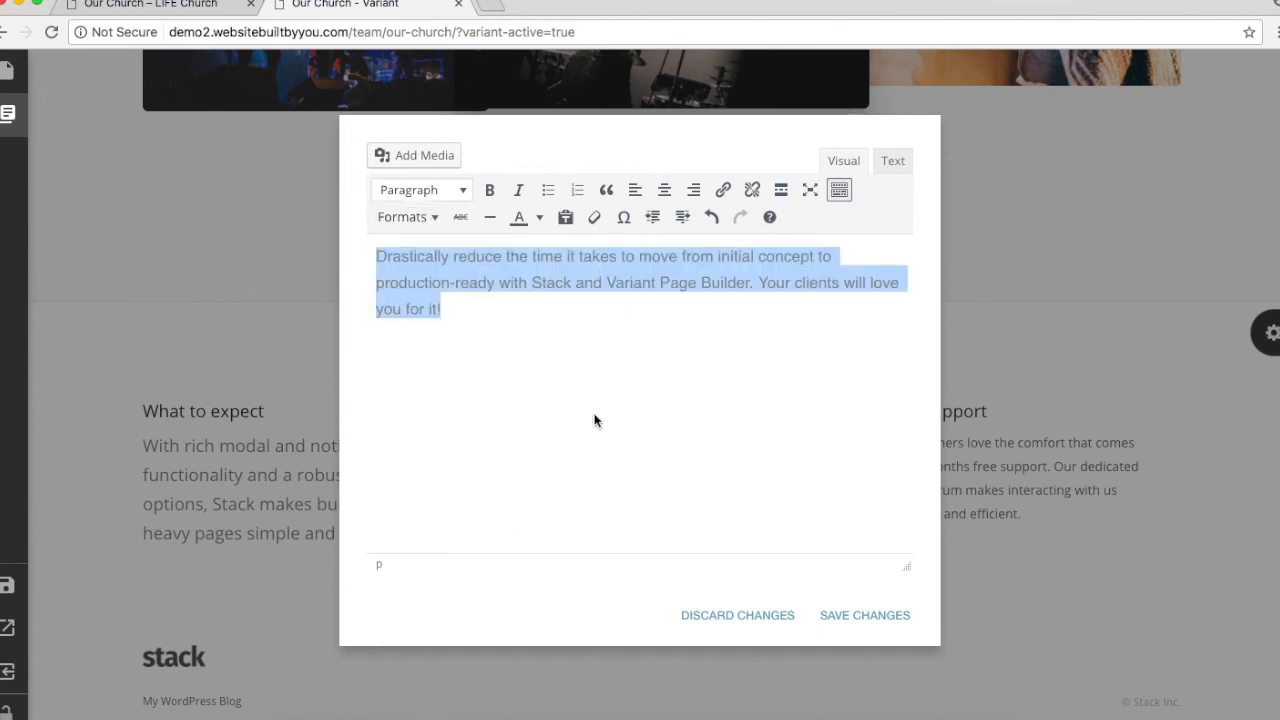
pyautogui.click(832, 618)
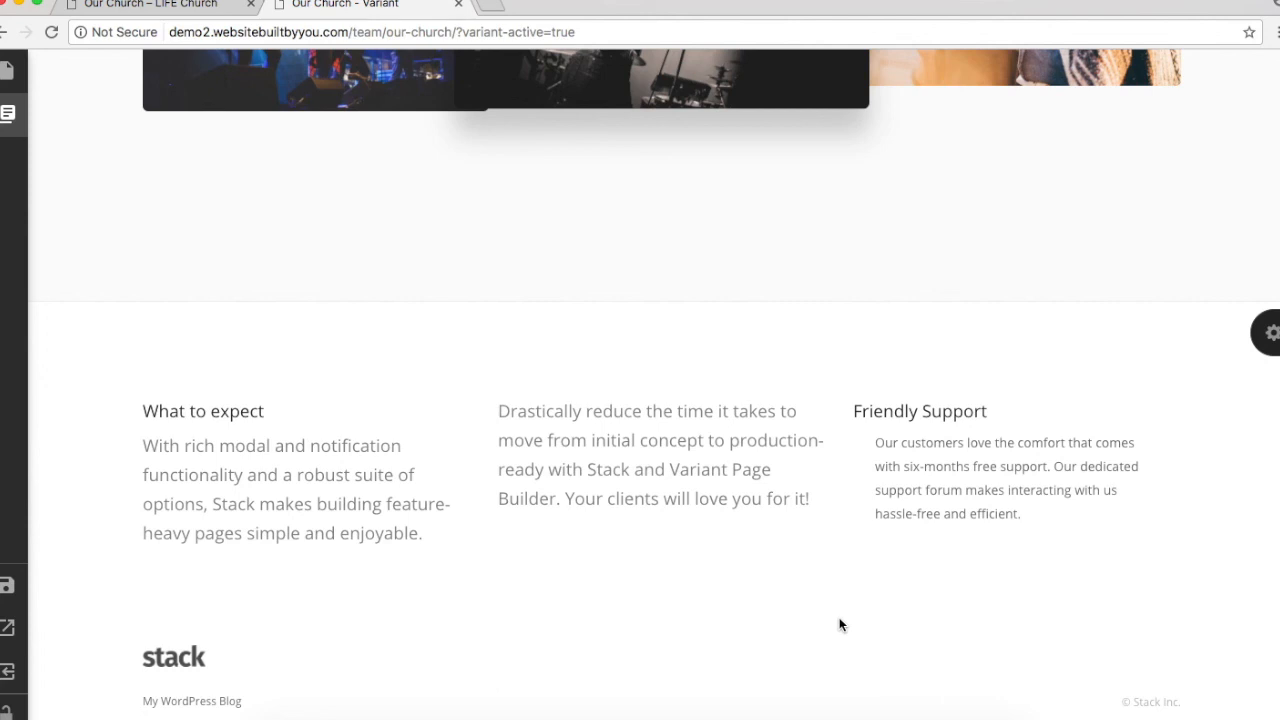
# Step: Convert the third column's text to Paragraph and delete the Friendly Support heading
pyautogui.scroll(-1, 840, 622)
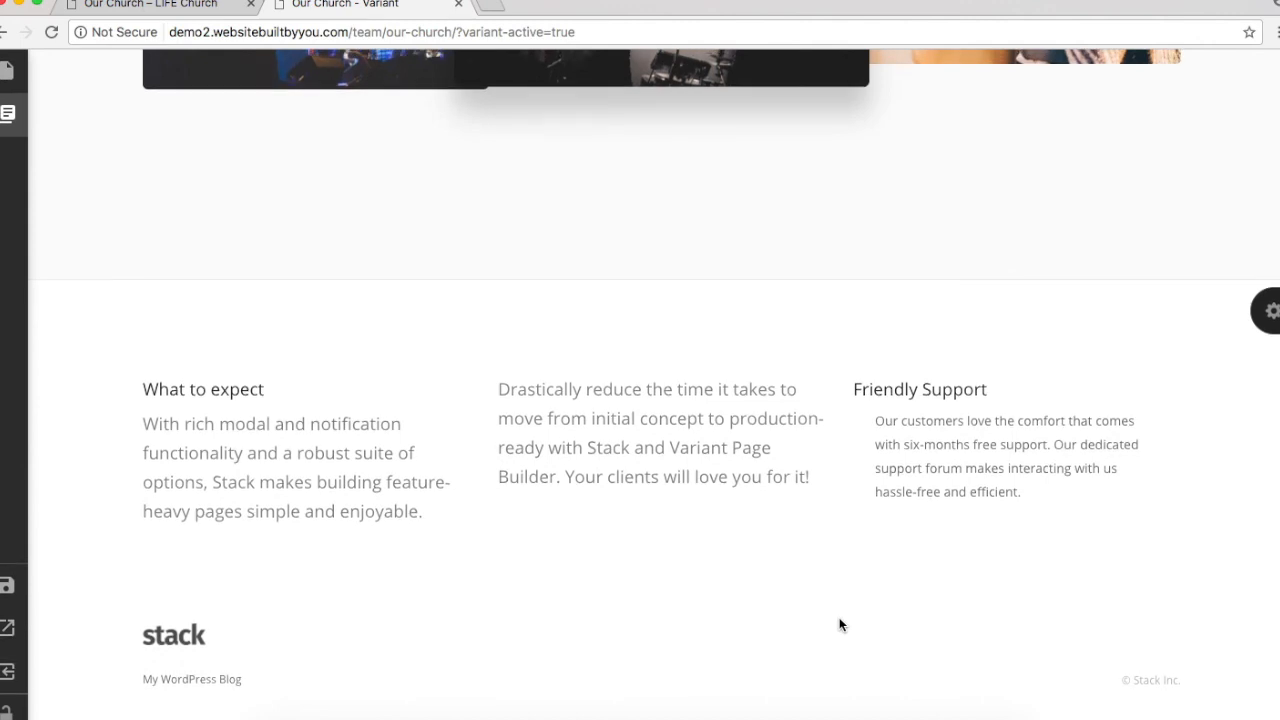
pyautogui.scroll(5, 840, 622)
pyautogui.scroll(-5, 838, 620)
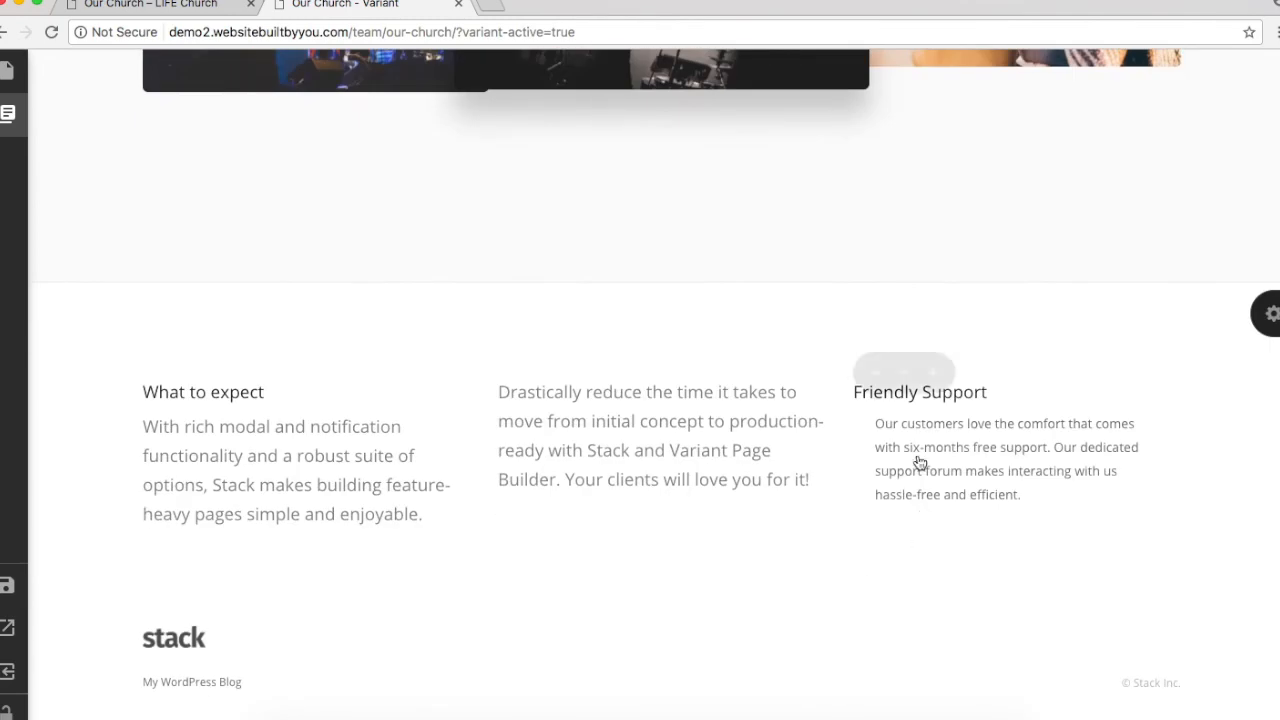
pyautogui.click(921, 499)
pyautogui.moveTo(676, 324); pyautogui.dragTo(313, 234)
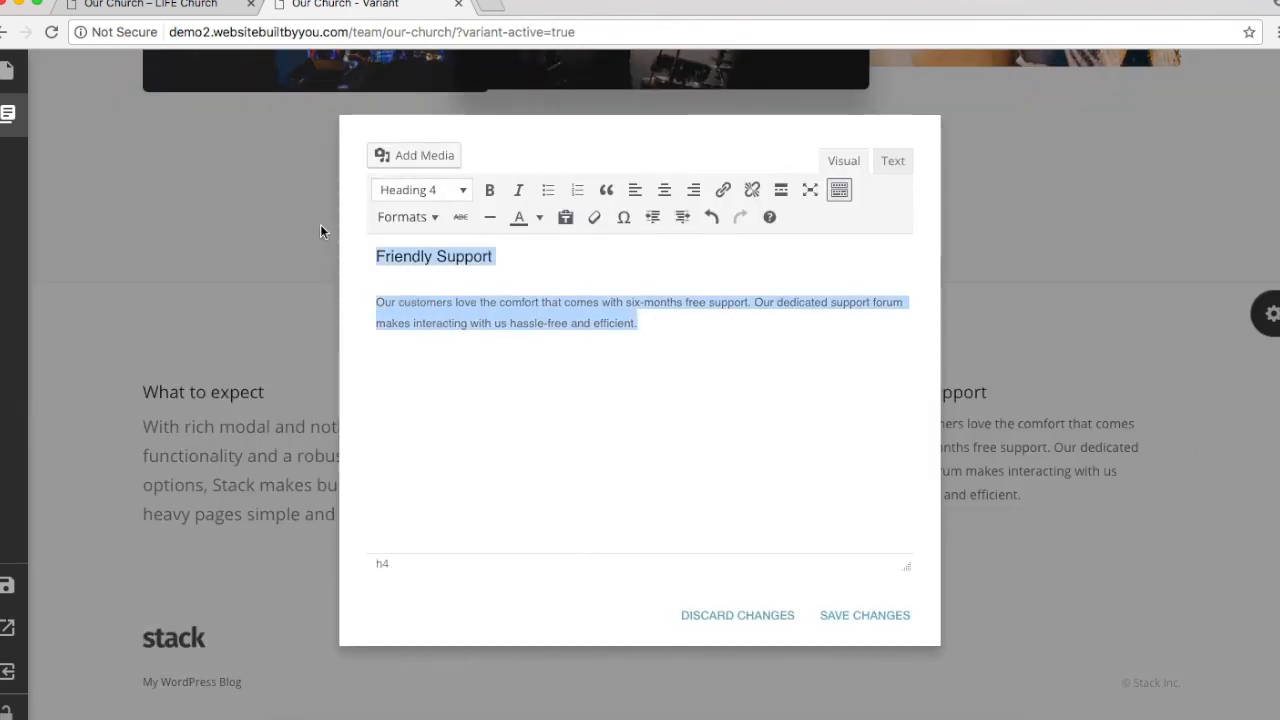
pyautogui.click(456, 190)
pyautogui.click(455, 226)
pyautogui.moveTo(494, 262); pyautogui.dragTo(372, 240)
pyautogui.press('BackSpace')
pyautogui.press('BackSpace')
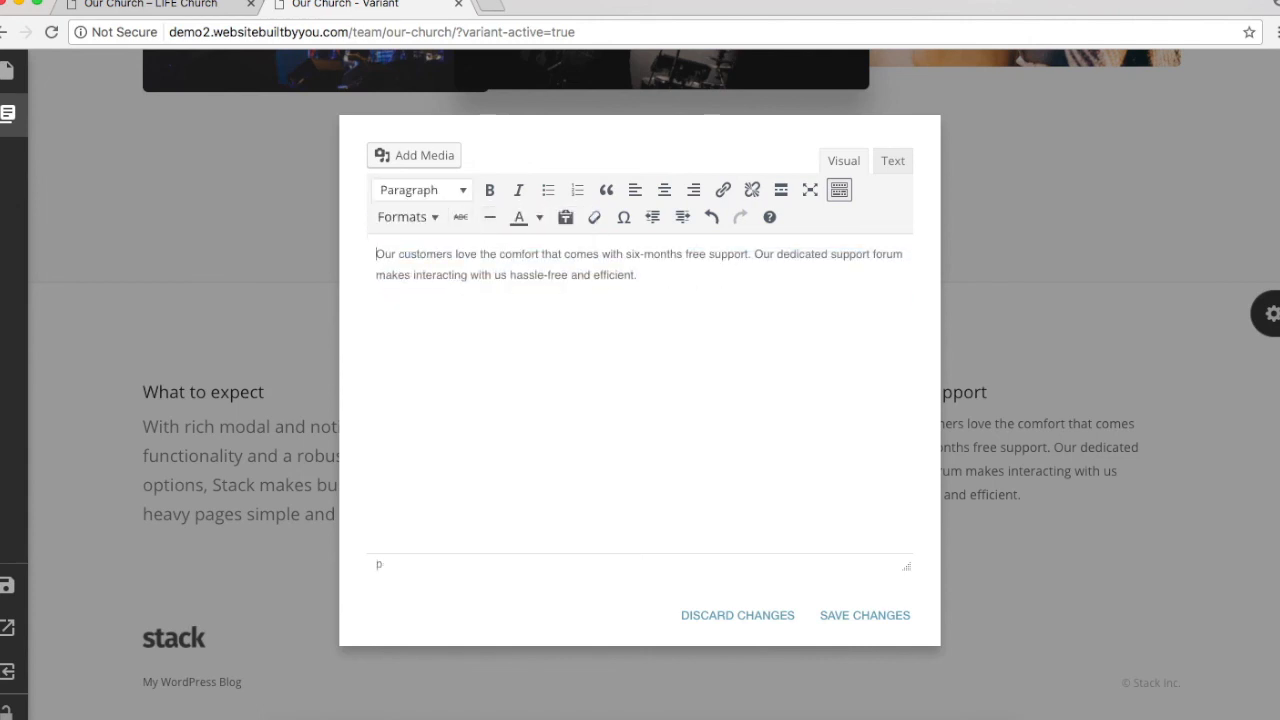
# Step: Apply the Lead Paragraph style to the third column's text and save
pyautogui.tripleClick(509, 273)
pyautogui.click(406, 217)
pyautogui.moveTo(455, 318)
pyautogui.moveTo(430, 339)
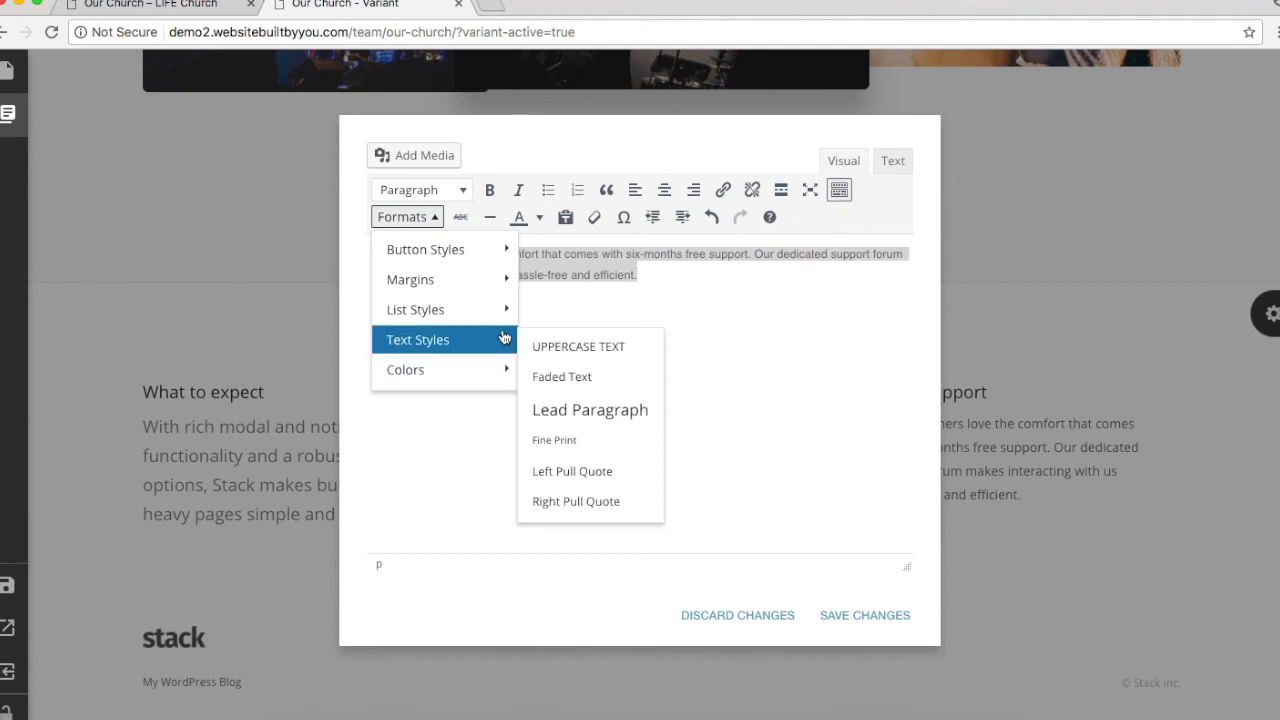
pyautogui.click(588, 410)
pyautogui.click(838, 614)
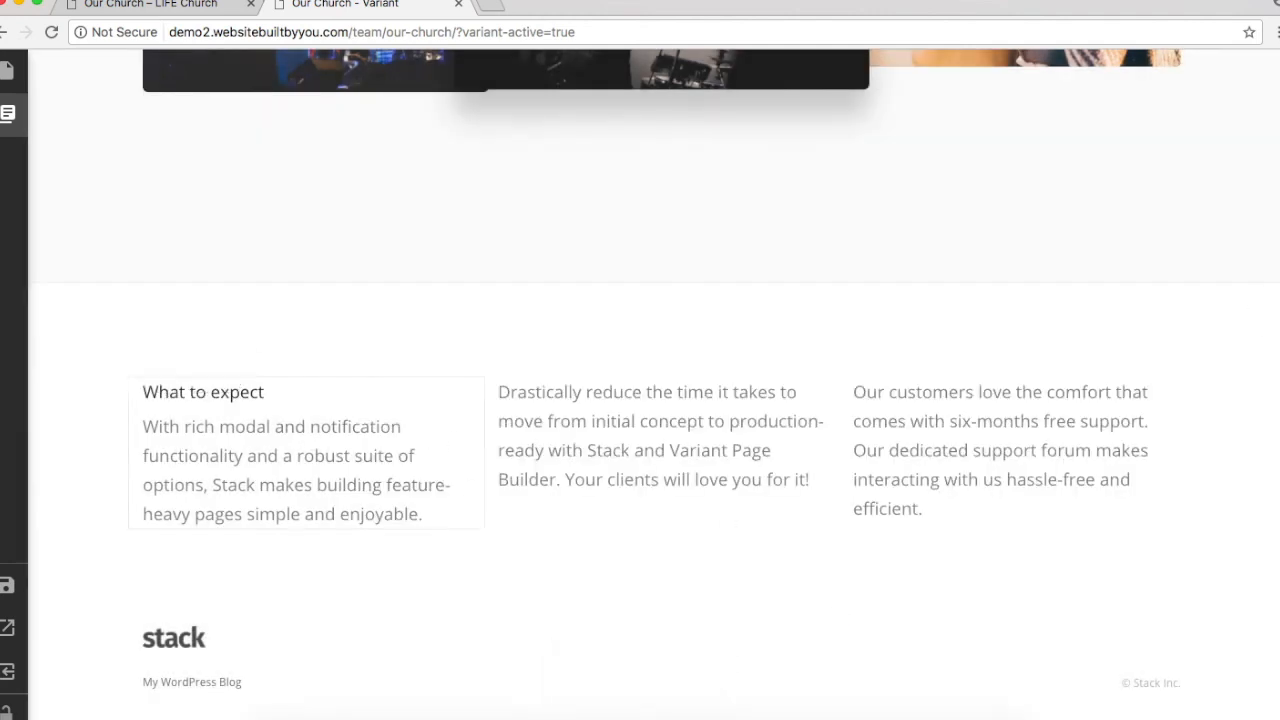
# Step: Give the Text Layout 3 section a dark background and XS section padding
pyautogui.click(1268, 310)
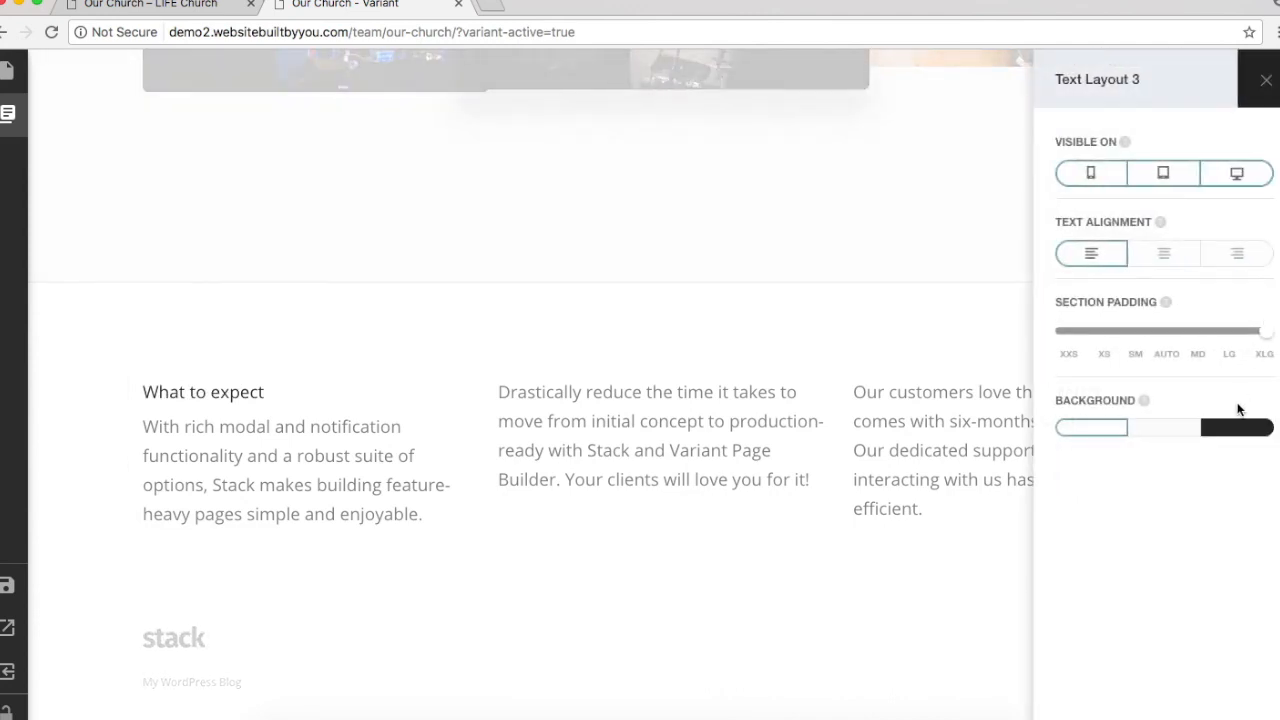
pyautogui.click(1228, 430)
pyautogui.moveTo(1268, 340); pyautogui.dragTo(1112, 335)
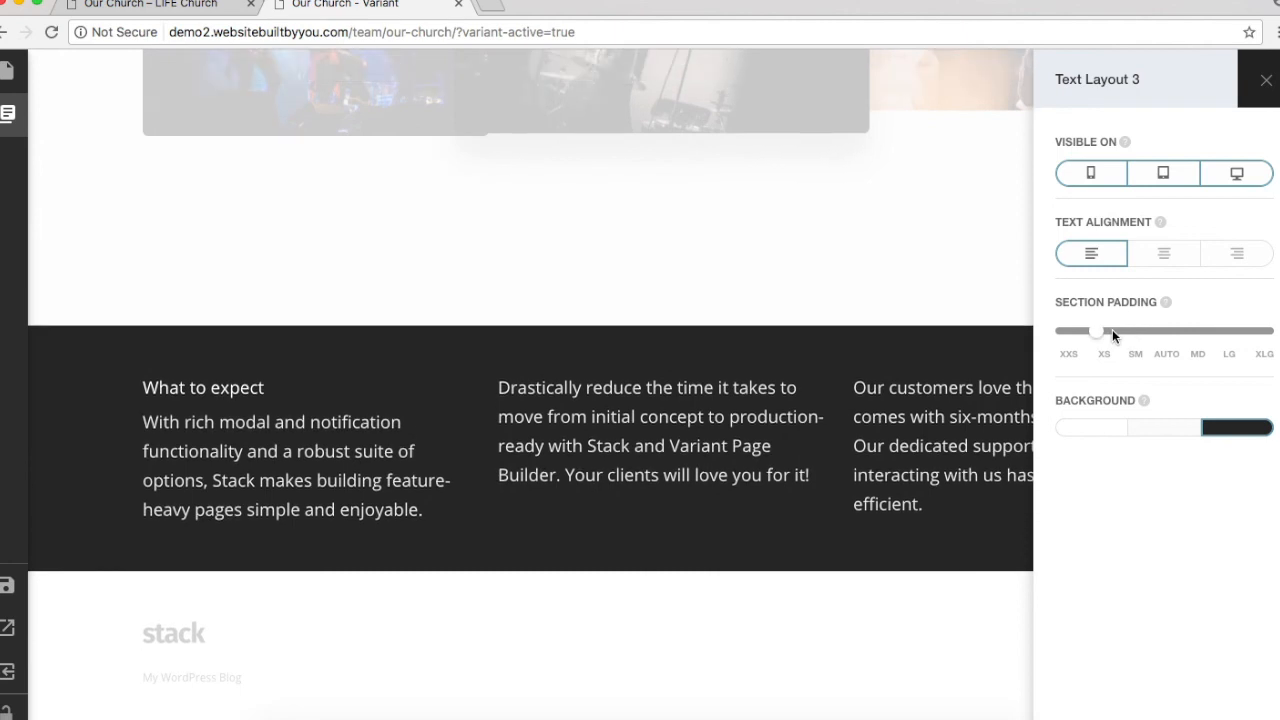
# Step: Set 'What to expect' to Heading 3, save, and close the section settings
pyautogui.click(150, 386)
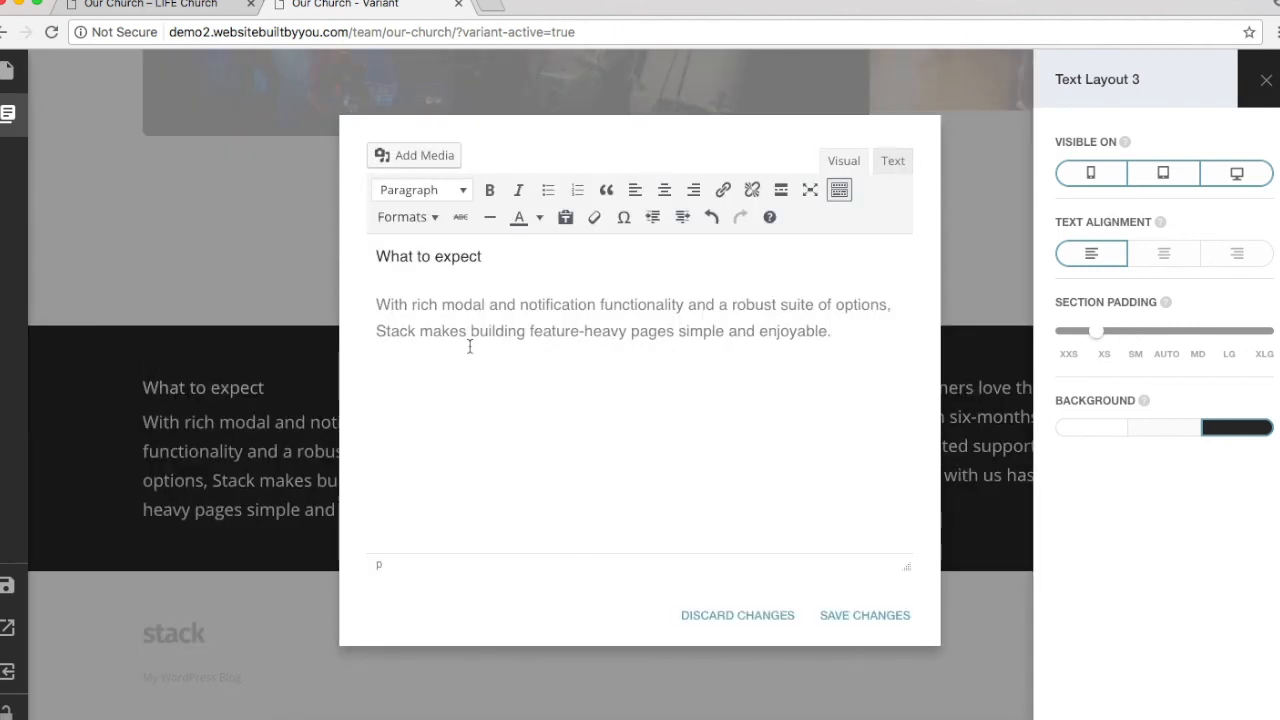
pyautogui.tripleClick(460, 252)
pyautogui.click(457, 192)
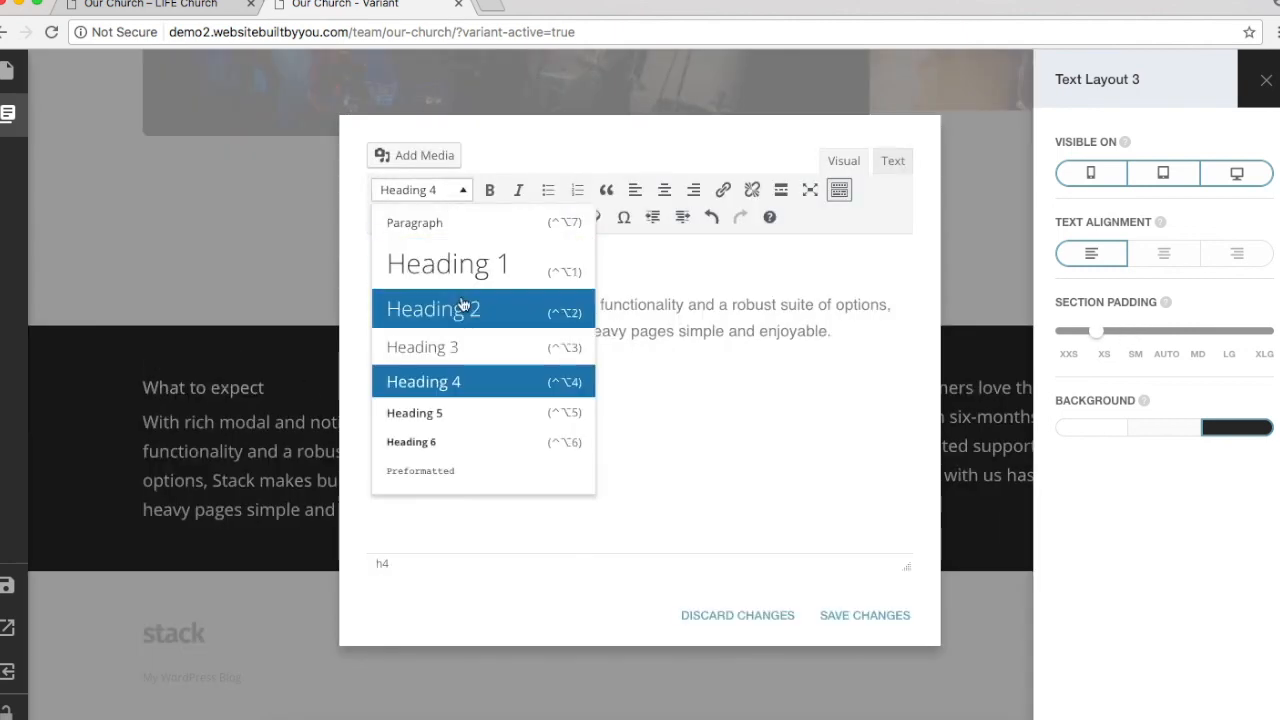
pyautogui.click(463, 342)
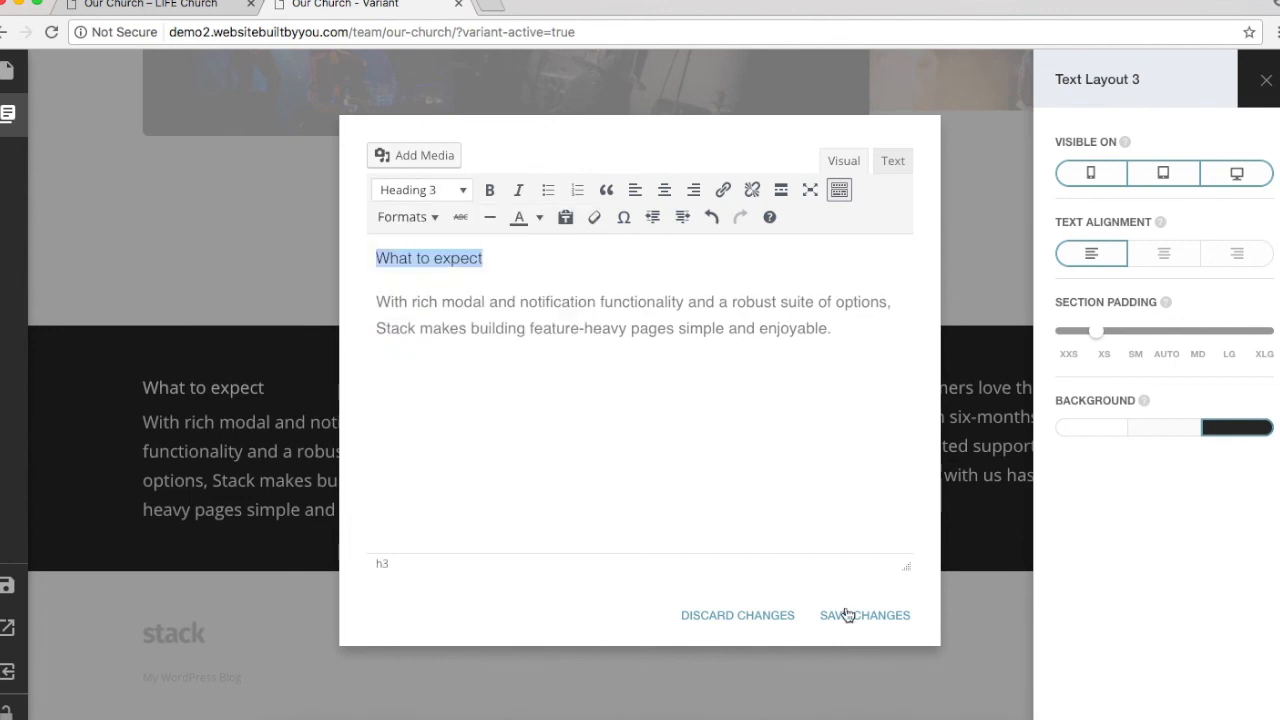
pyautogui.click(848, 614)
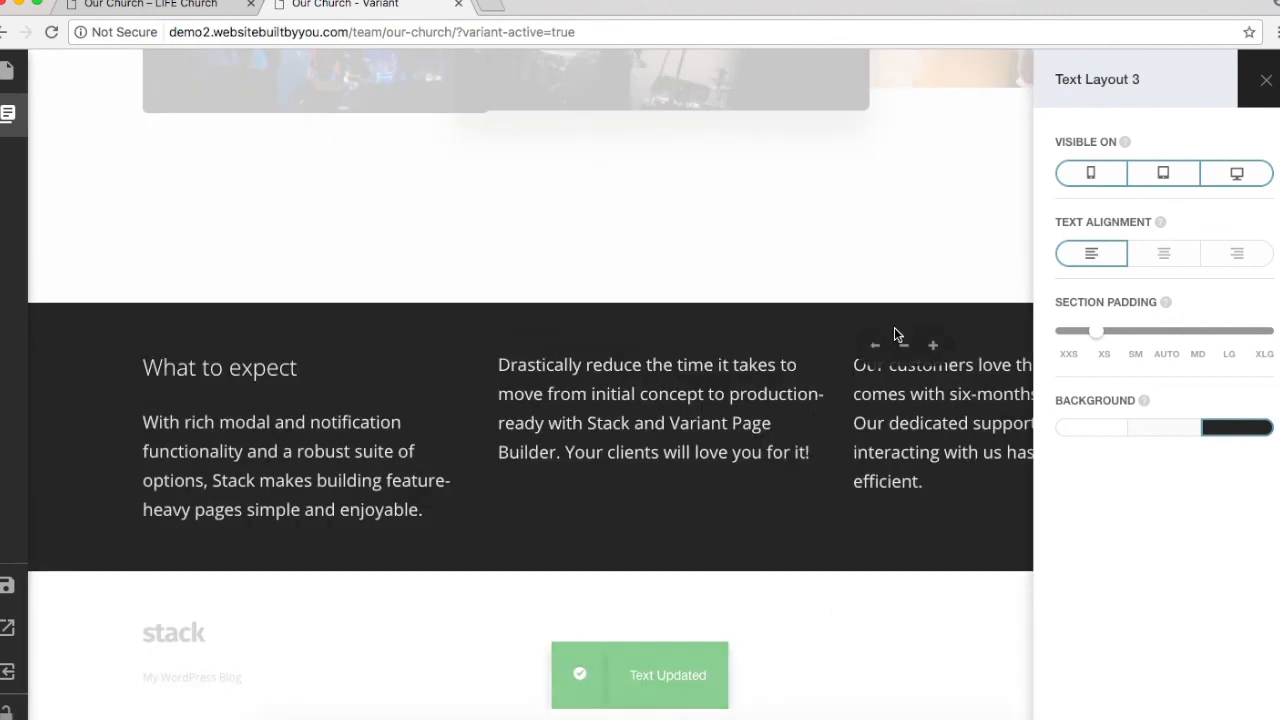
pyautogui.click(798, 303)
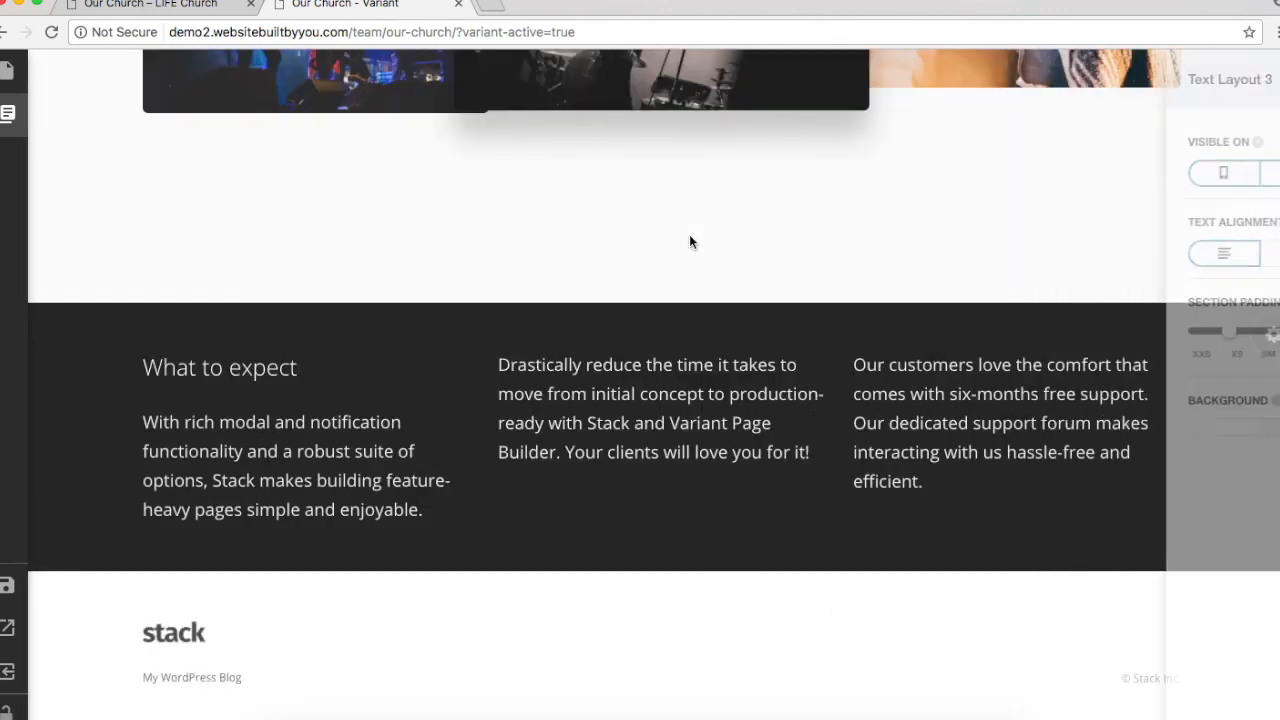
pyautogui.click(199, 8)
# Step: Scroll the live LIFE Church Our Church page to its Our Values section
pyautogui.scroll(-5, 463, 363)
pyautogui.scroll(1, 463, 447)
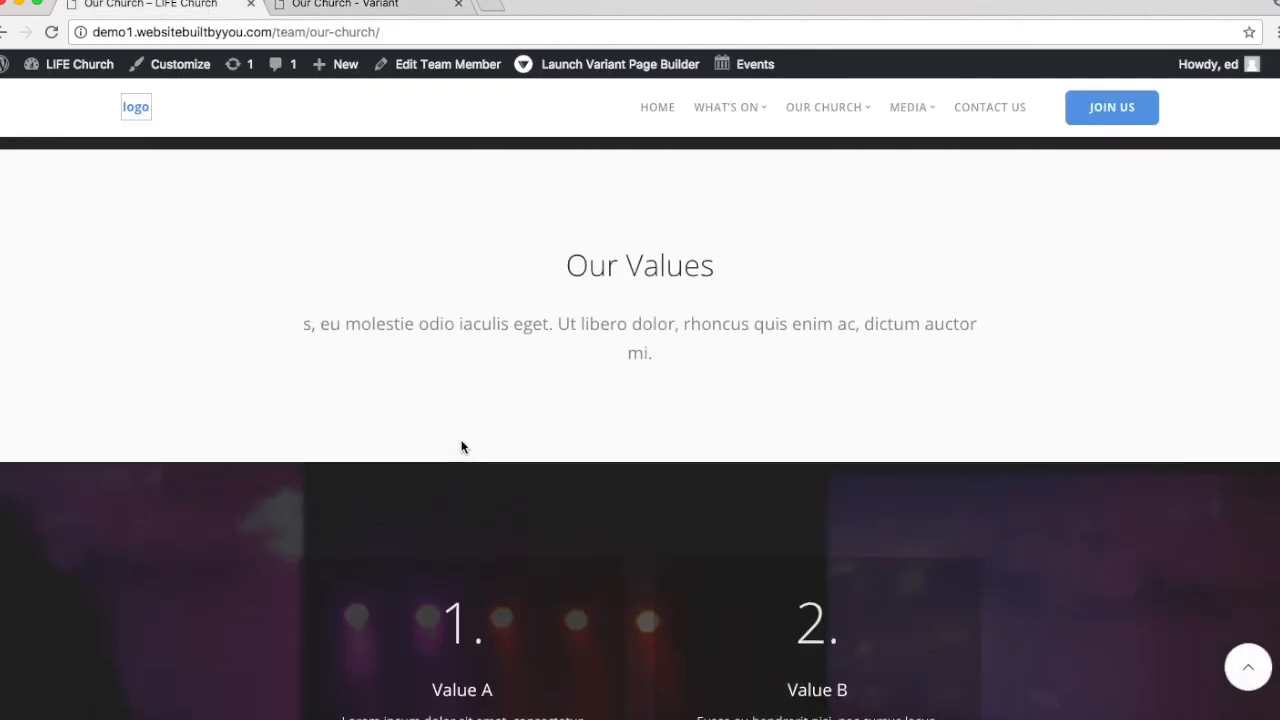
pyautogui.scroll(-3, 345, 350)
pyautogui.scroll(1, 352, 370)
pyautogui.scroll(-5, 596, 246)
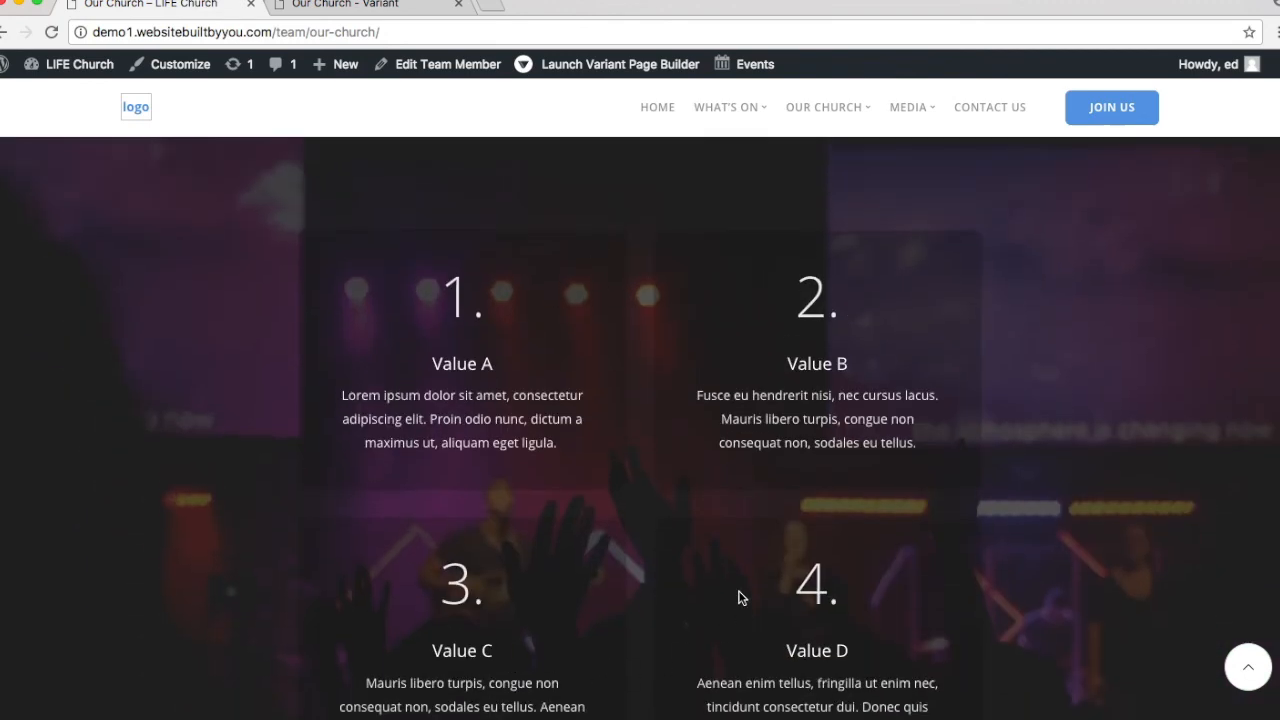
pyautogui.scroll(5, 740, 597)
pyautogui.scroll(2, 753, 188)
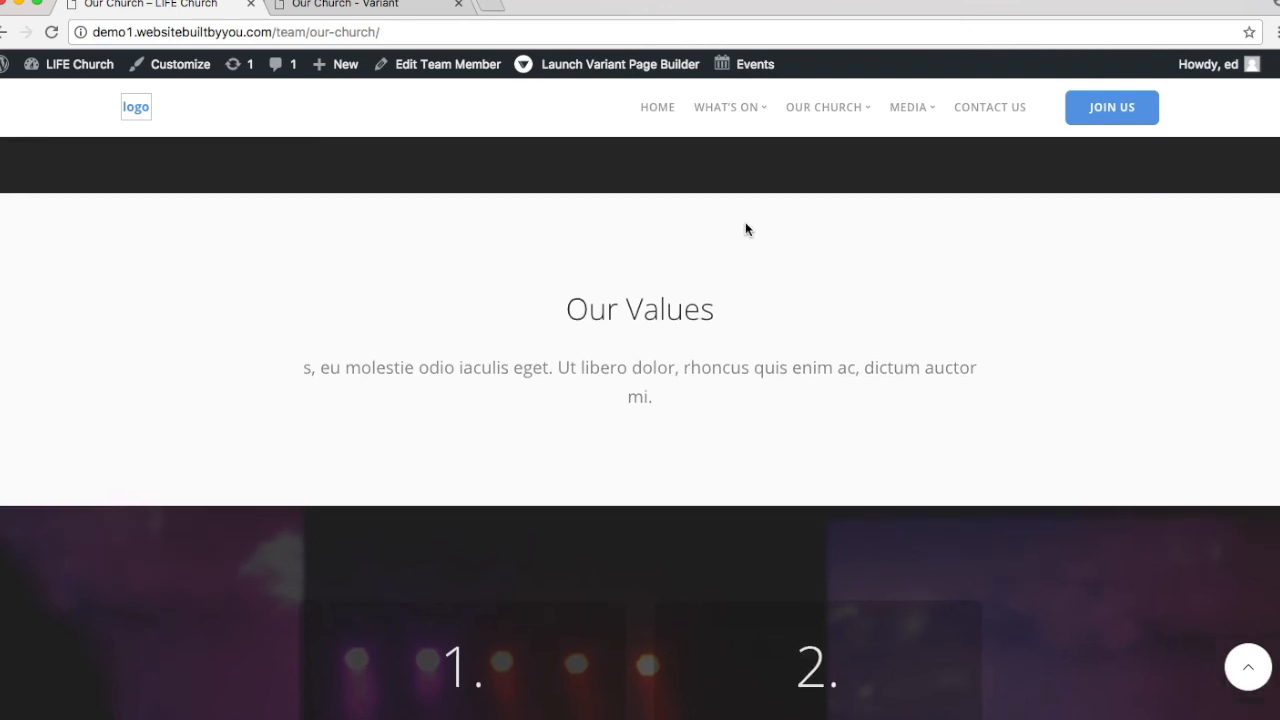
pyautogui.scroll(-3, 594, 450)
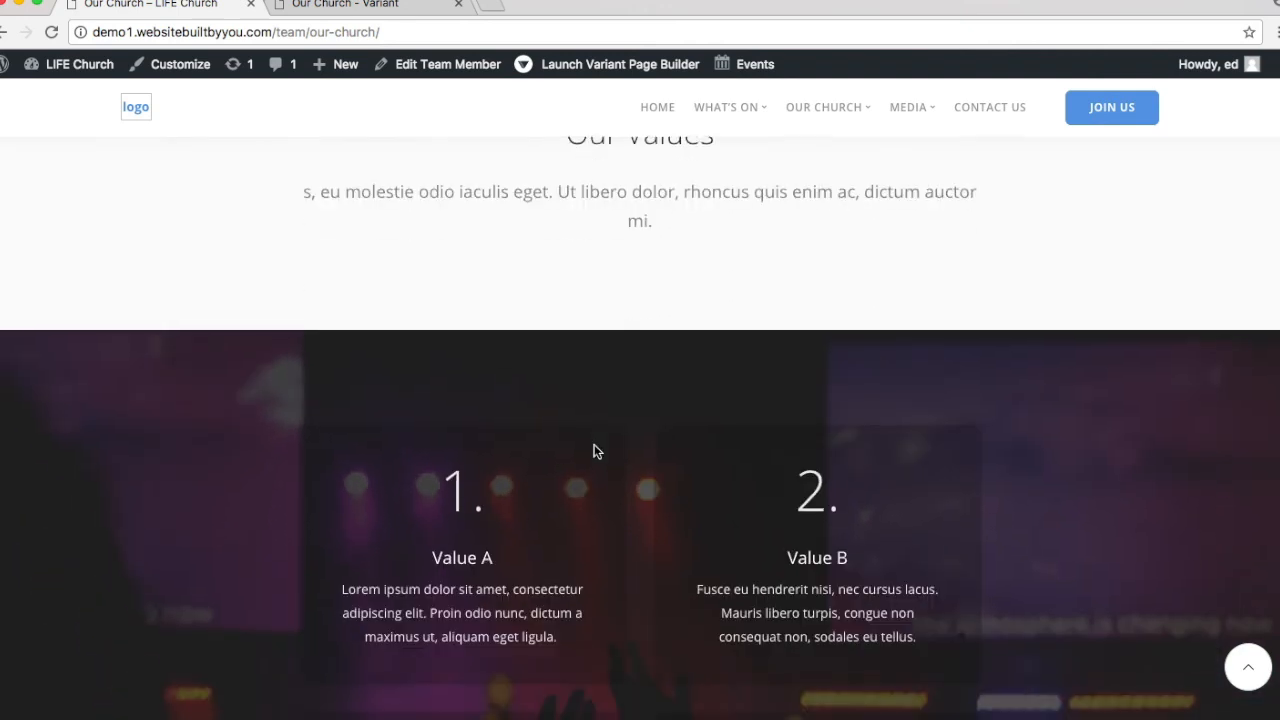
# Step: Add the Section Title 1 block from the Titles category below the dark section
pyautogui.click(410, 8)
pyautogui.click(7, 113)
pyautogui.click(160, 158)
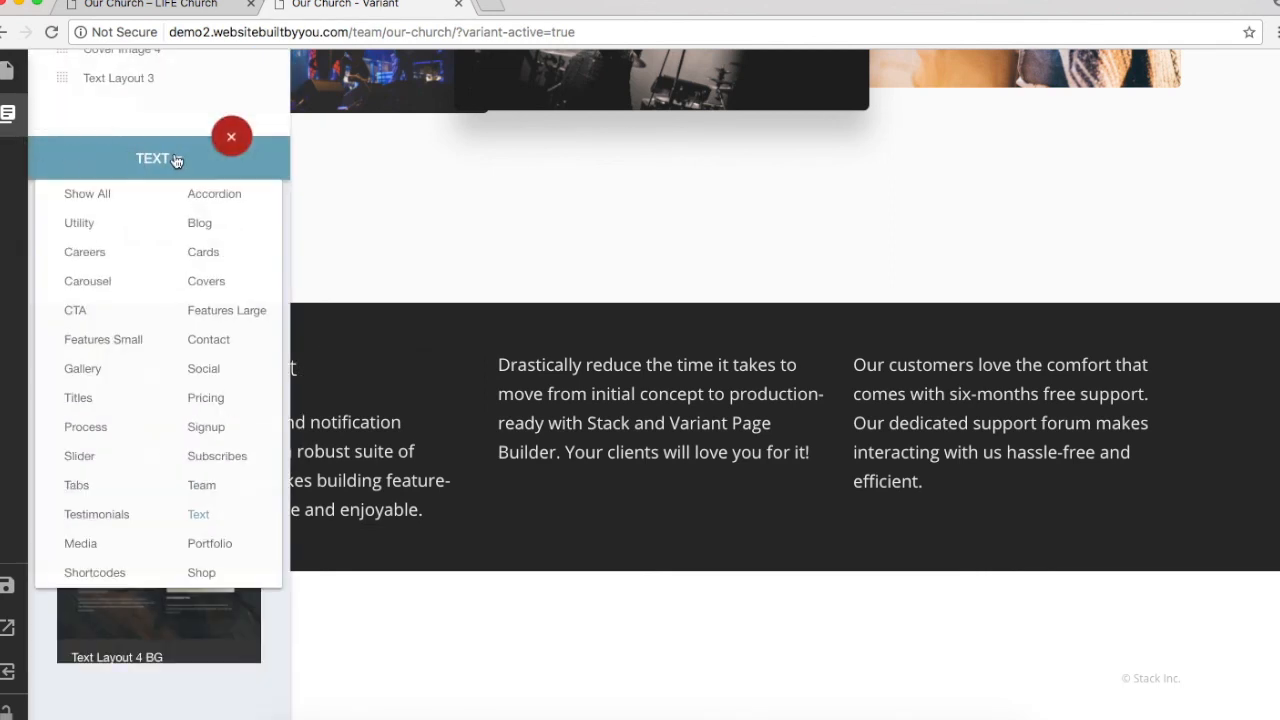
pyautogui.click(78, 398)
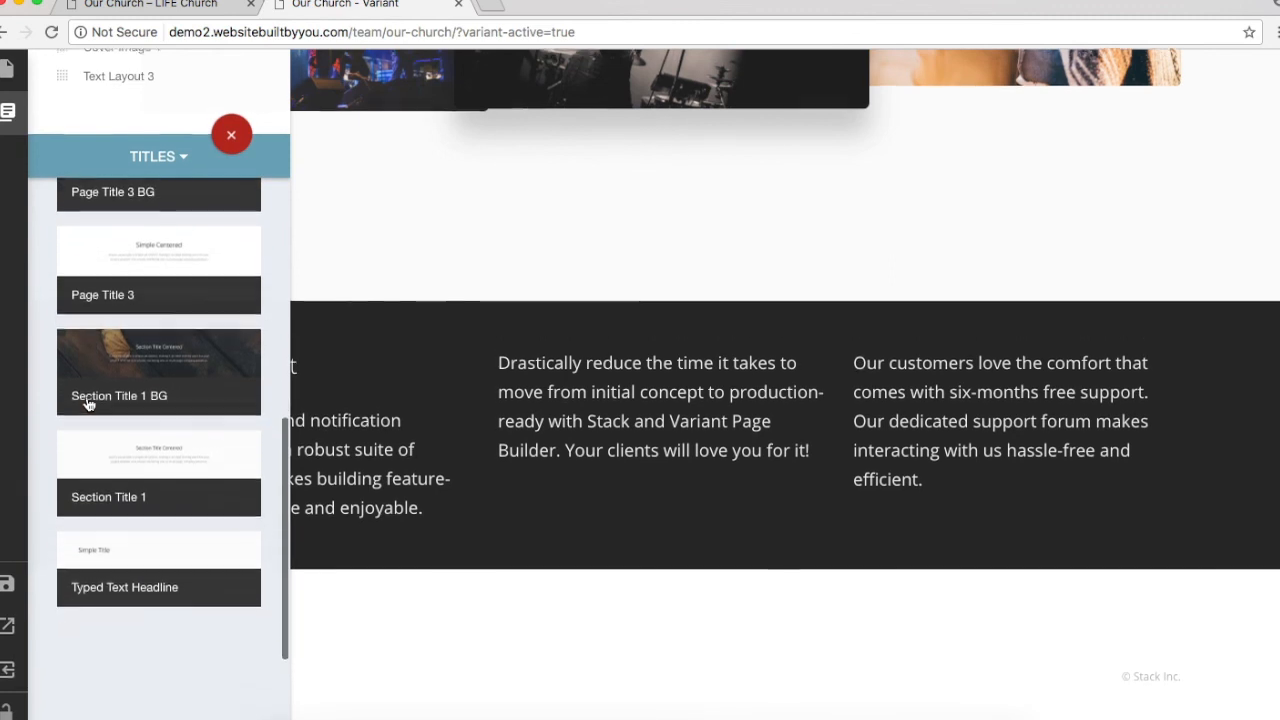
pyautogui.scroll(5, 88, 403)
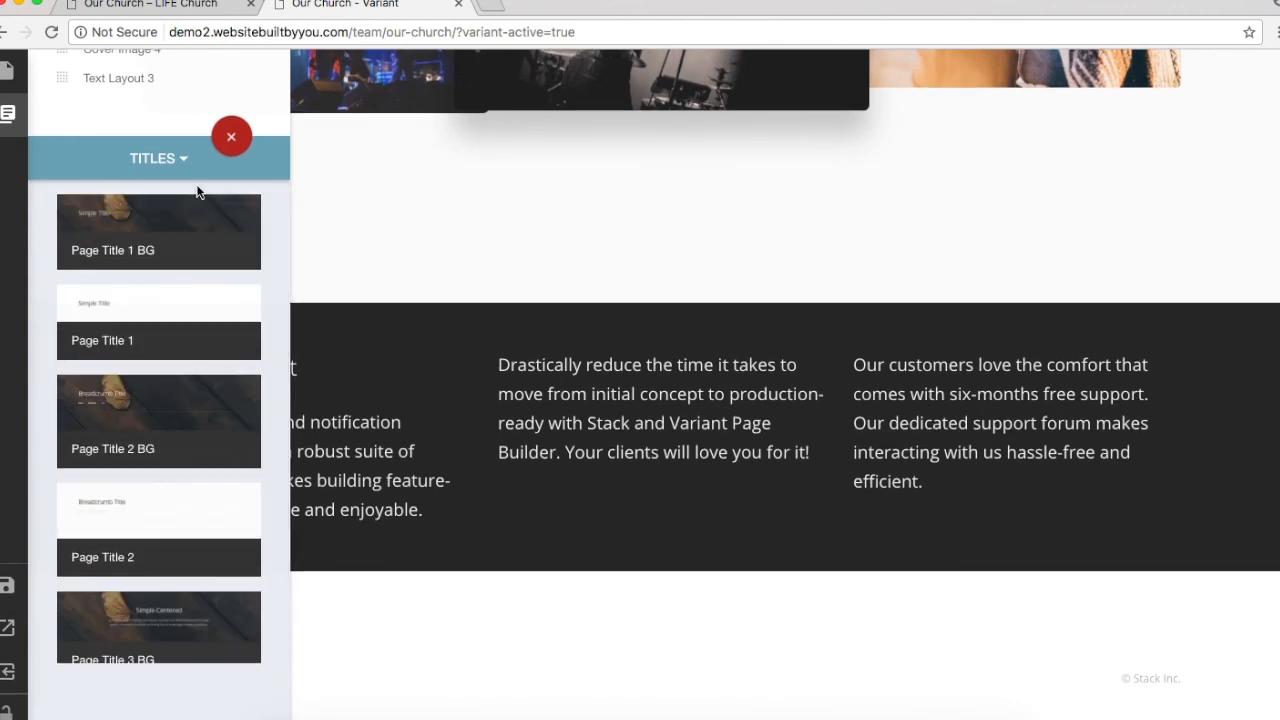
pyautogui.scroll(-5, 161, 411)
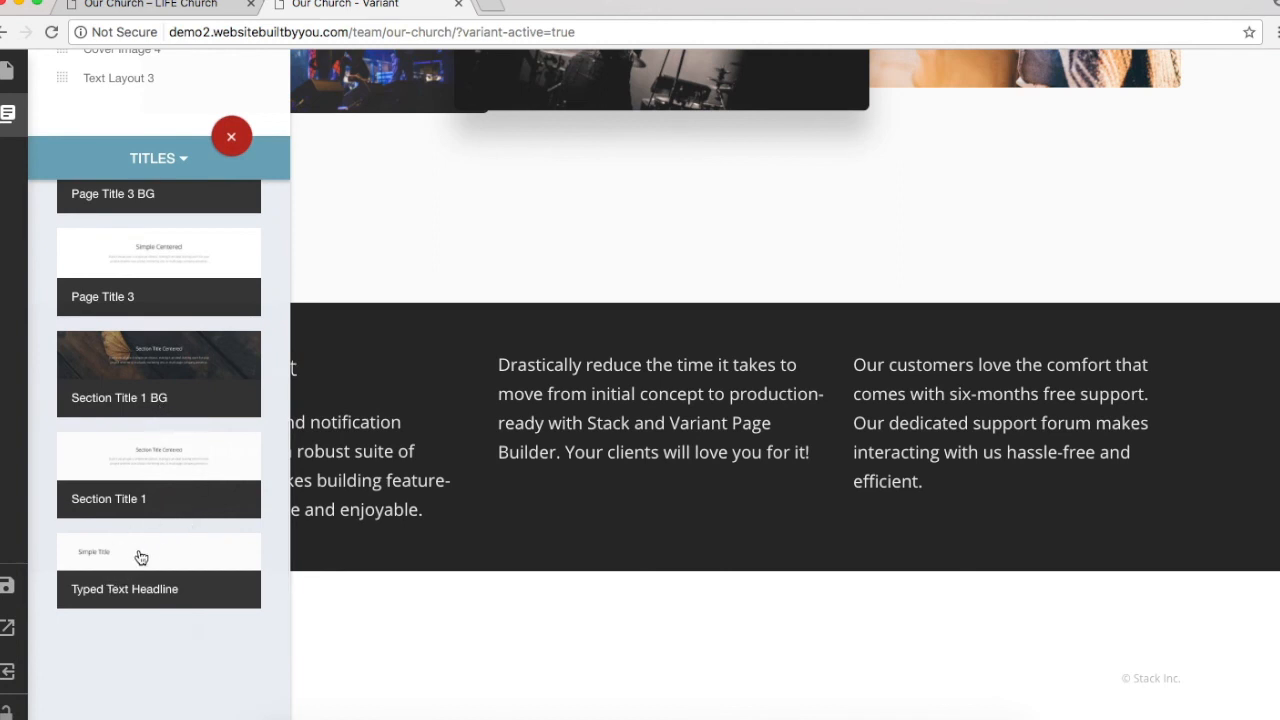
pyautogui.click(187, 449)
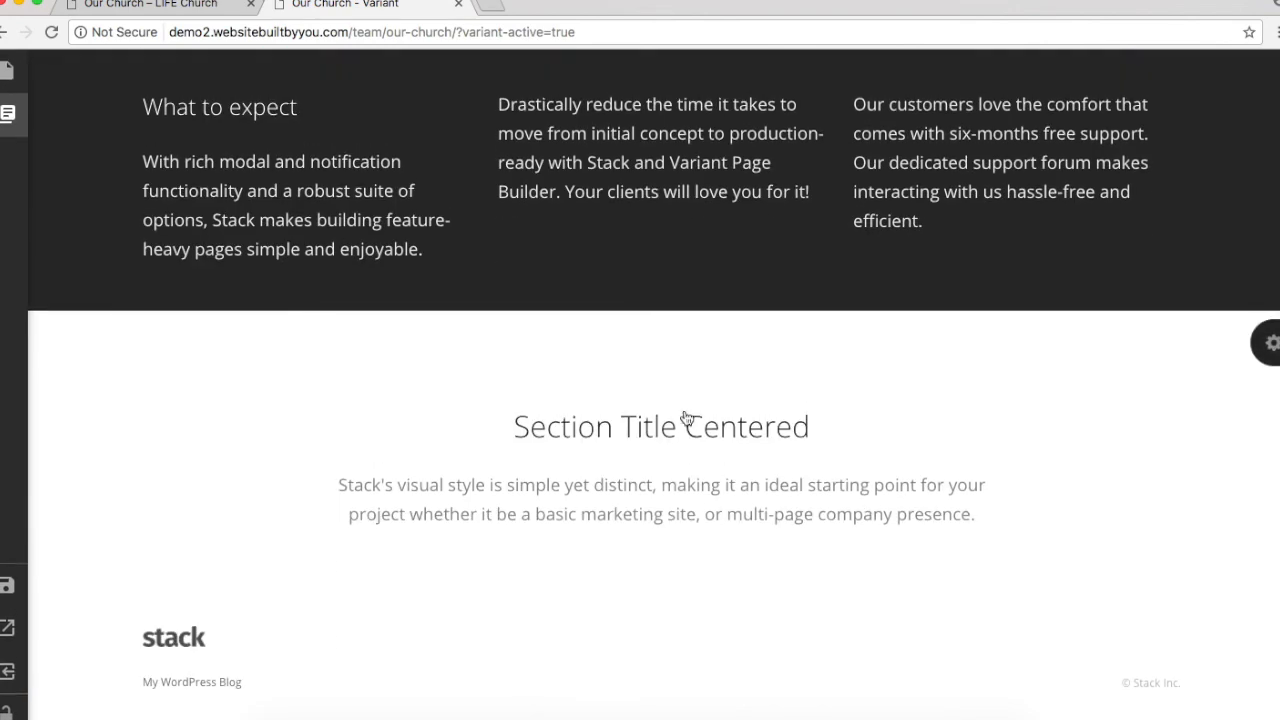
# Step: Replace the 'Section Title Centered' heading with the title 'Values'
pyautogui.click(681, 425)
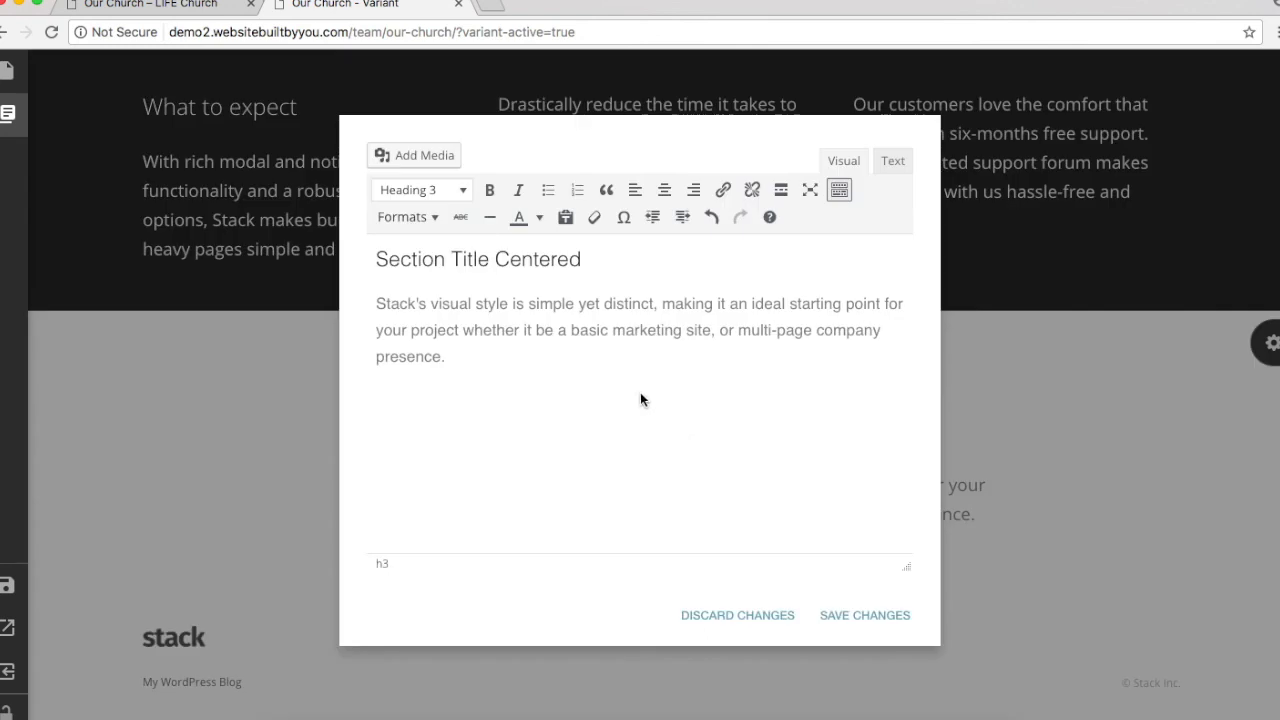
pyautogui.tripleClick(481, 263)
pyautogui.write('Vaues')
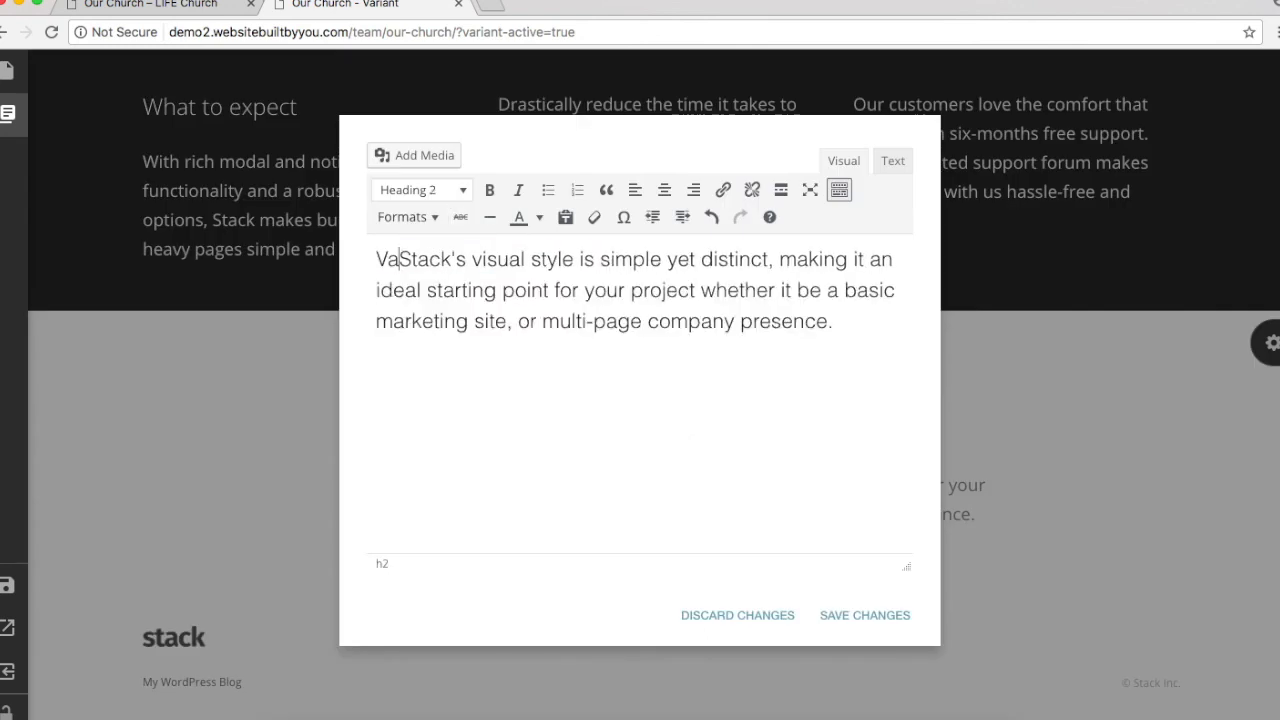
pyautogui.press('Return')
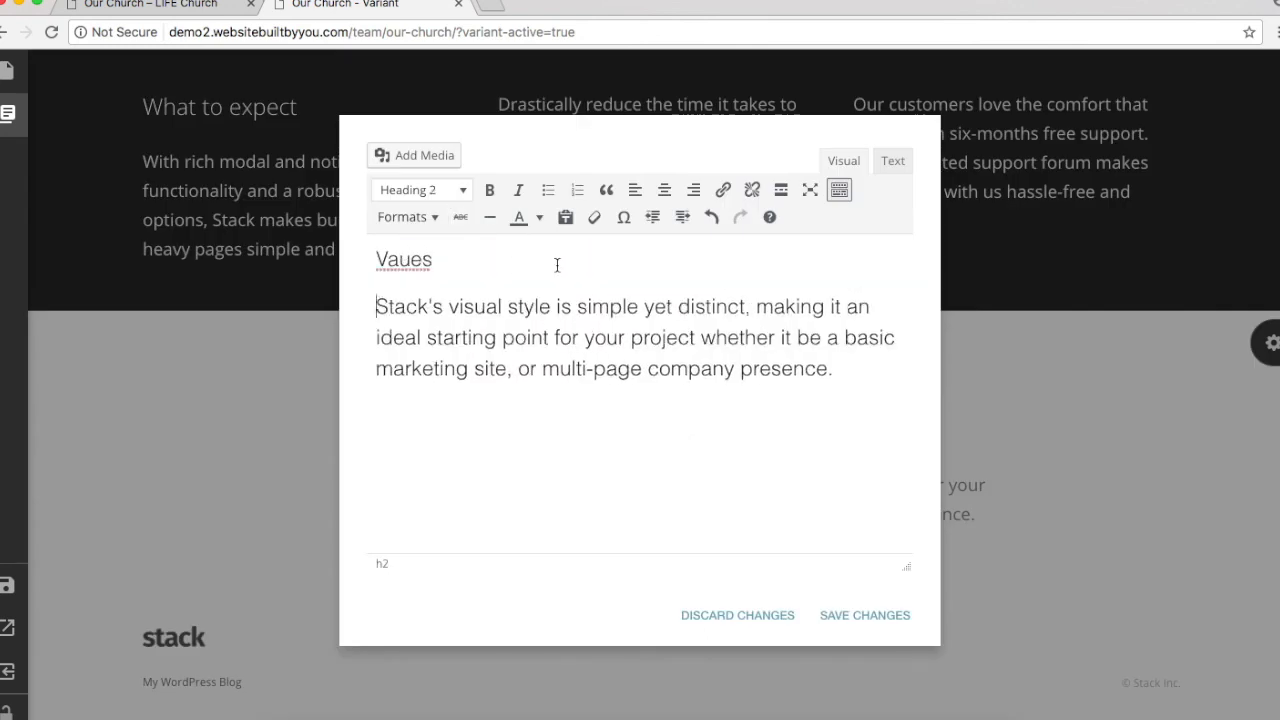
# Step: Set the body text to Paragraph, correct the Values spelling, and save
pyautogui.tripleClick(598, 314)
pyautogui.click(402, 190)
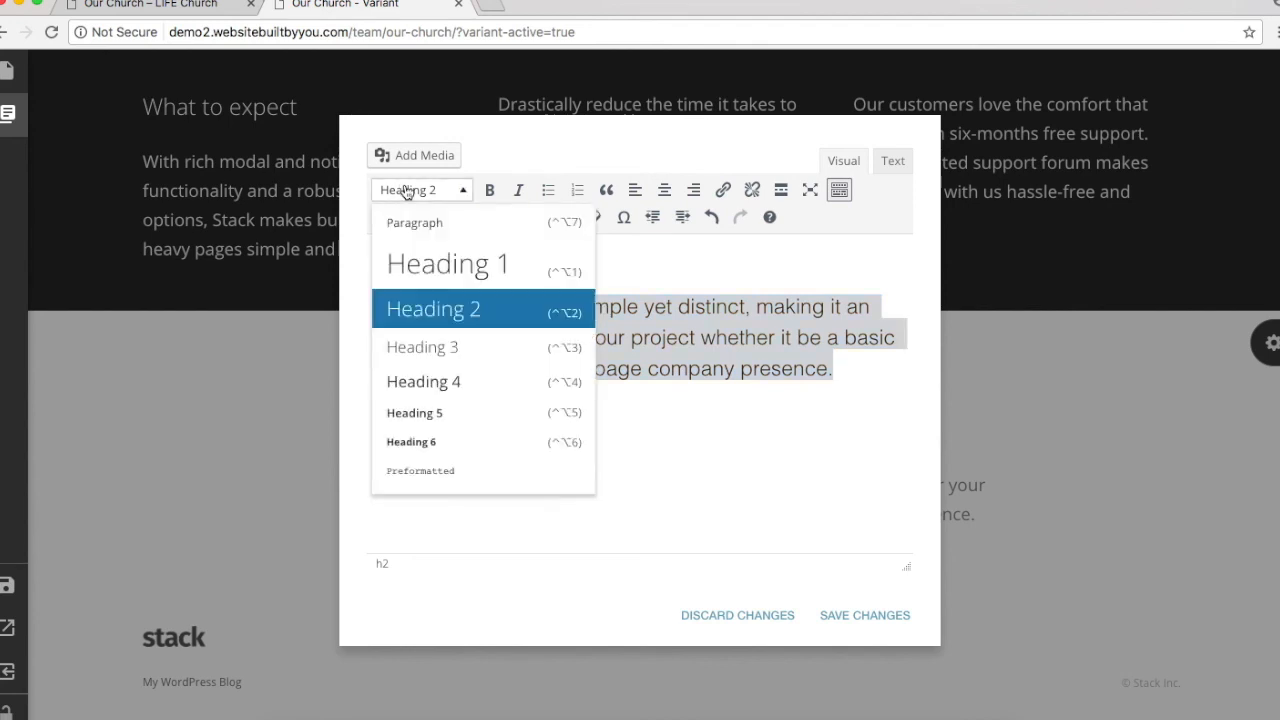
pyautogui.click(438, 228)
pyautogui.click(723, 302)
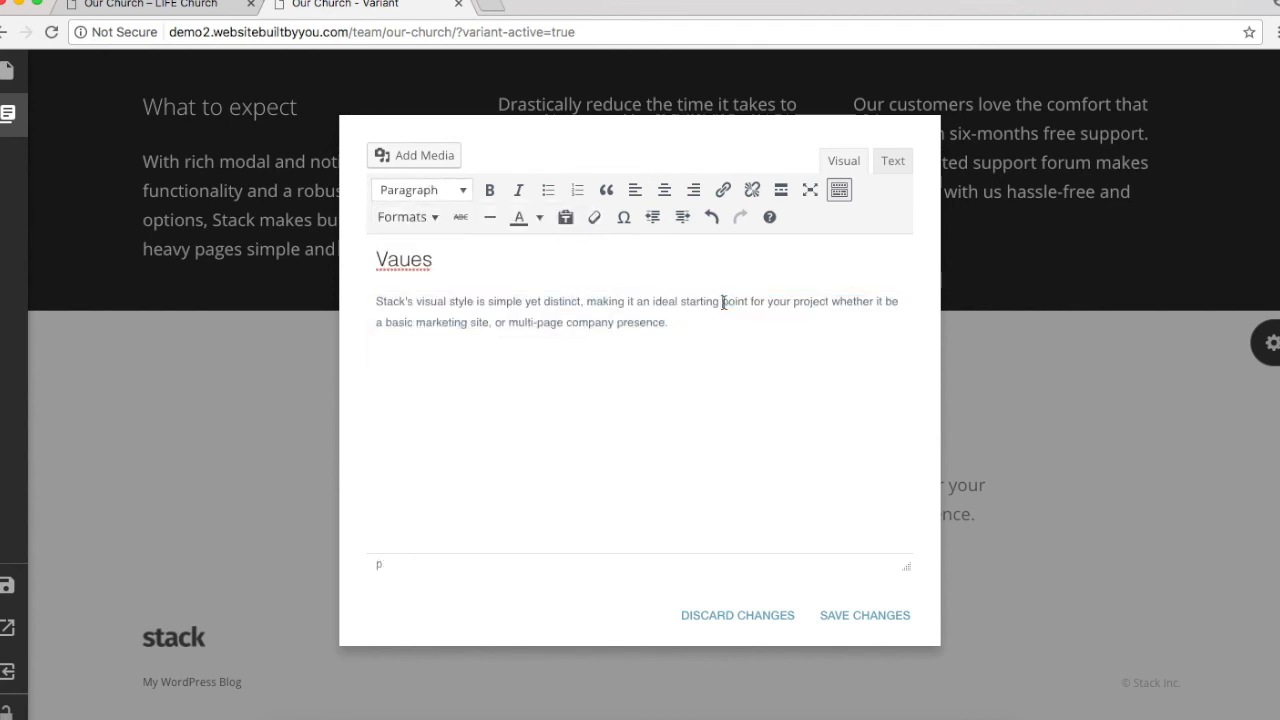
pyautogui.click(405, 259)
pyautogui.click(528, 312)
pyautogui.click(853, 616)
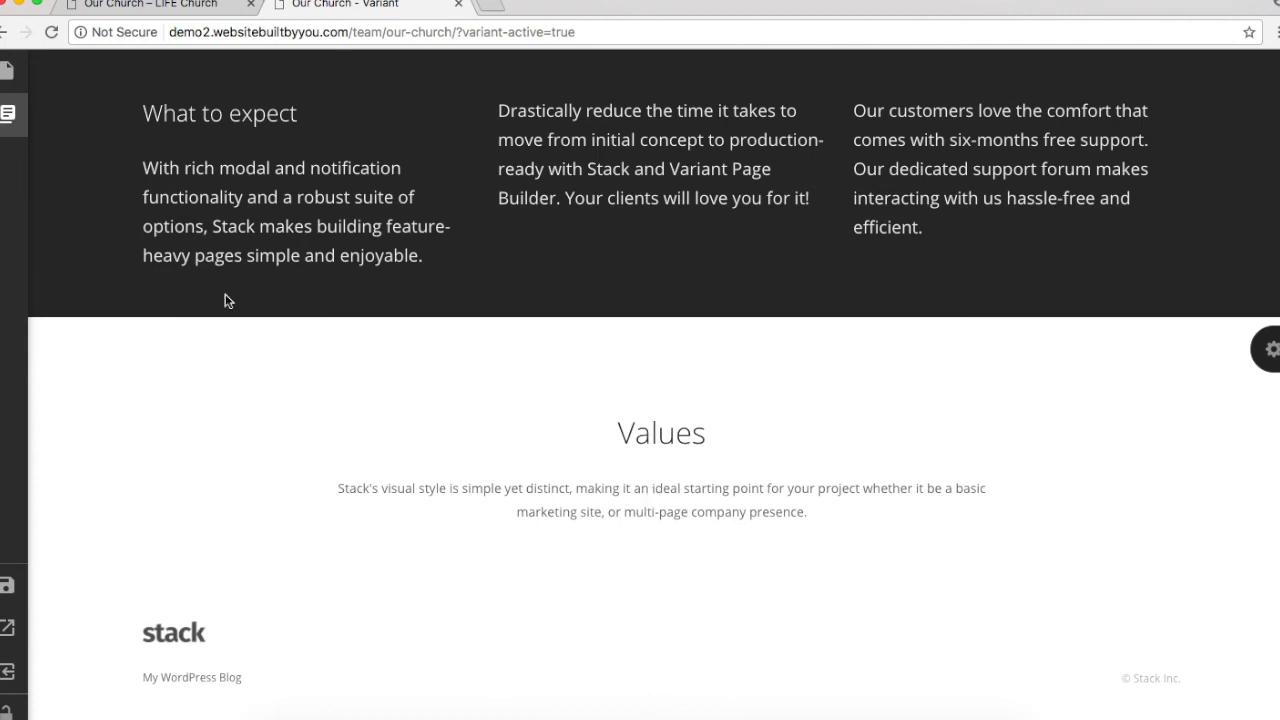
pyautogui.click(9, 115)
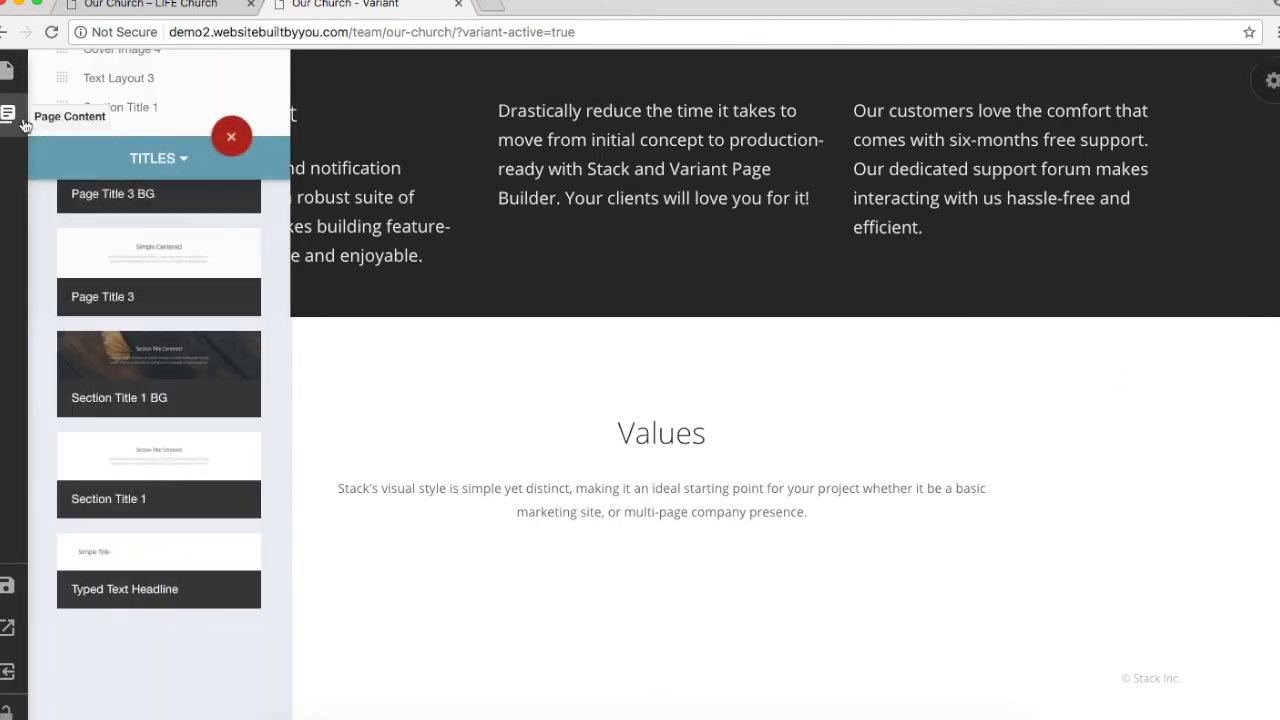
# Step: View the live LIFE Church page's four Value A–D cards
pyautogui.click(150, 4)
pyautogui.scroll(-3, 604, 437)
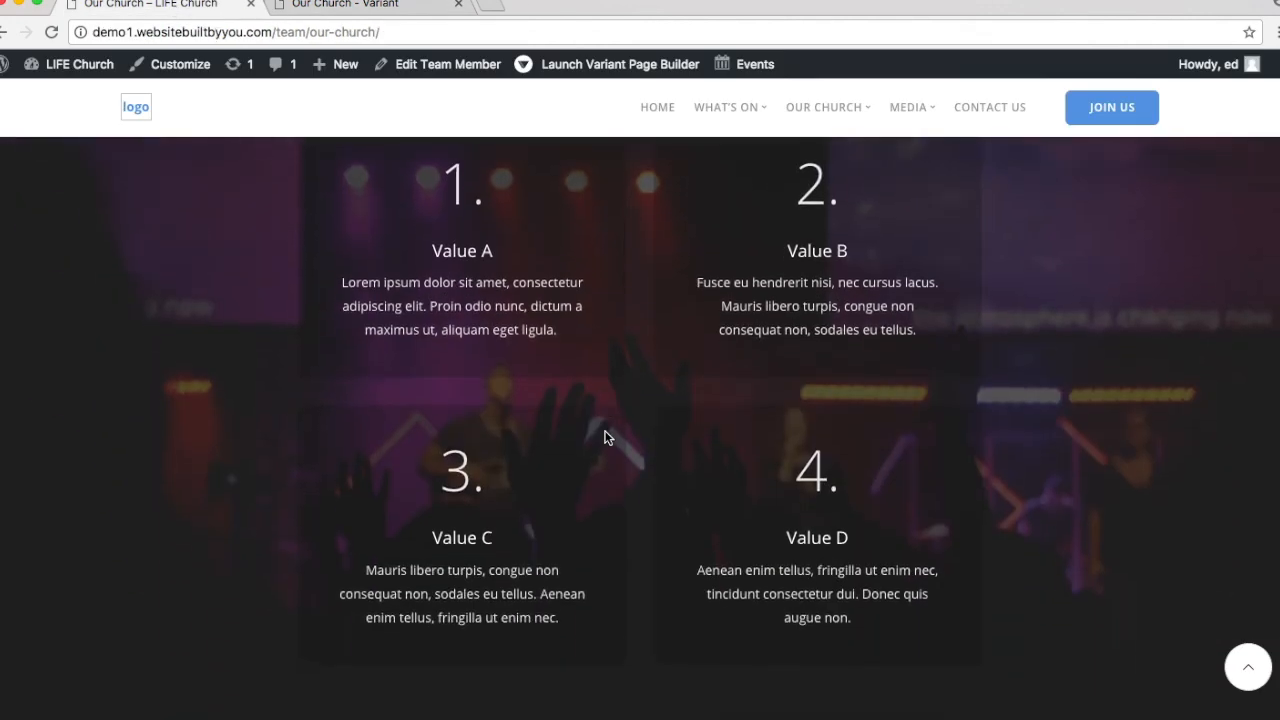
pyautogui.scroll(1, 604, 437)
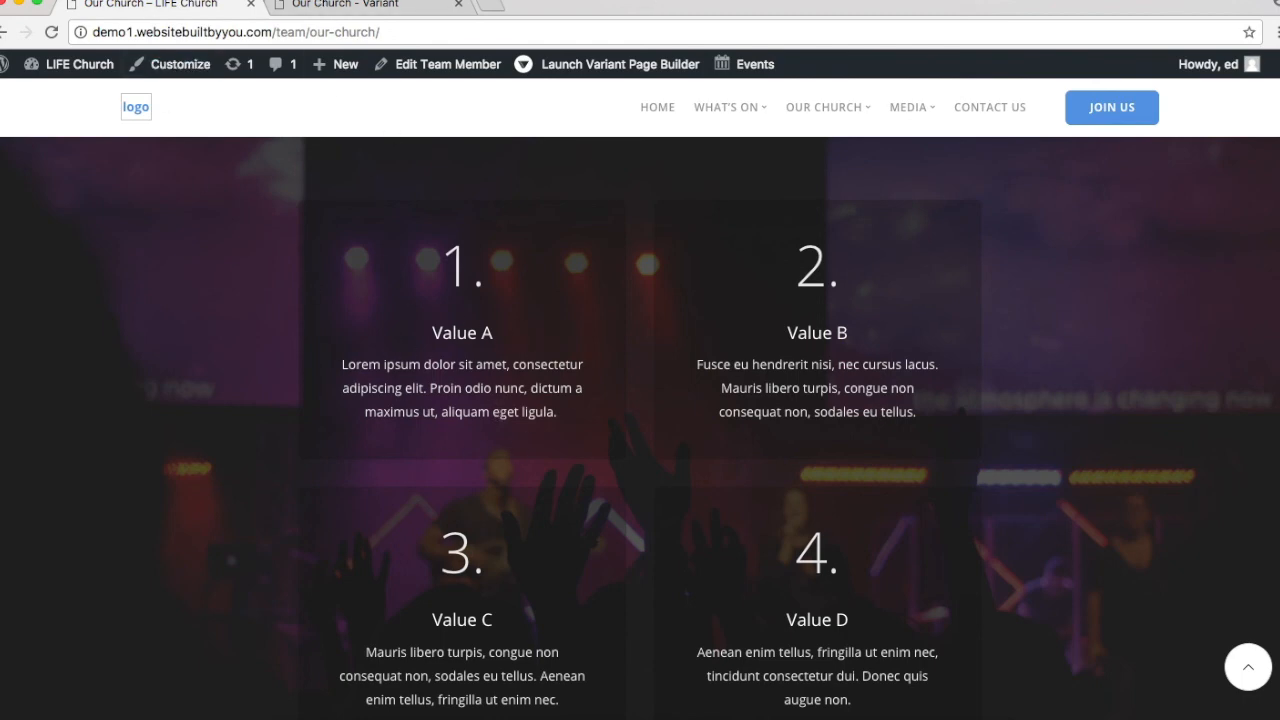
# Step: Add the dark Process 3 BG four-step block from the Process category to the page
pyautogui.click(345, 5)
pyautogui.click(7, 113)
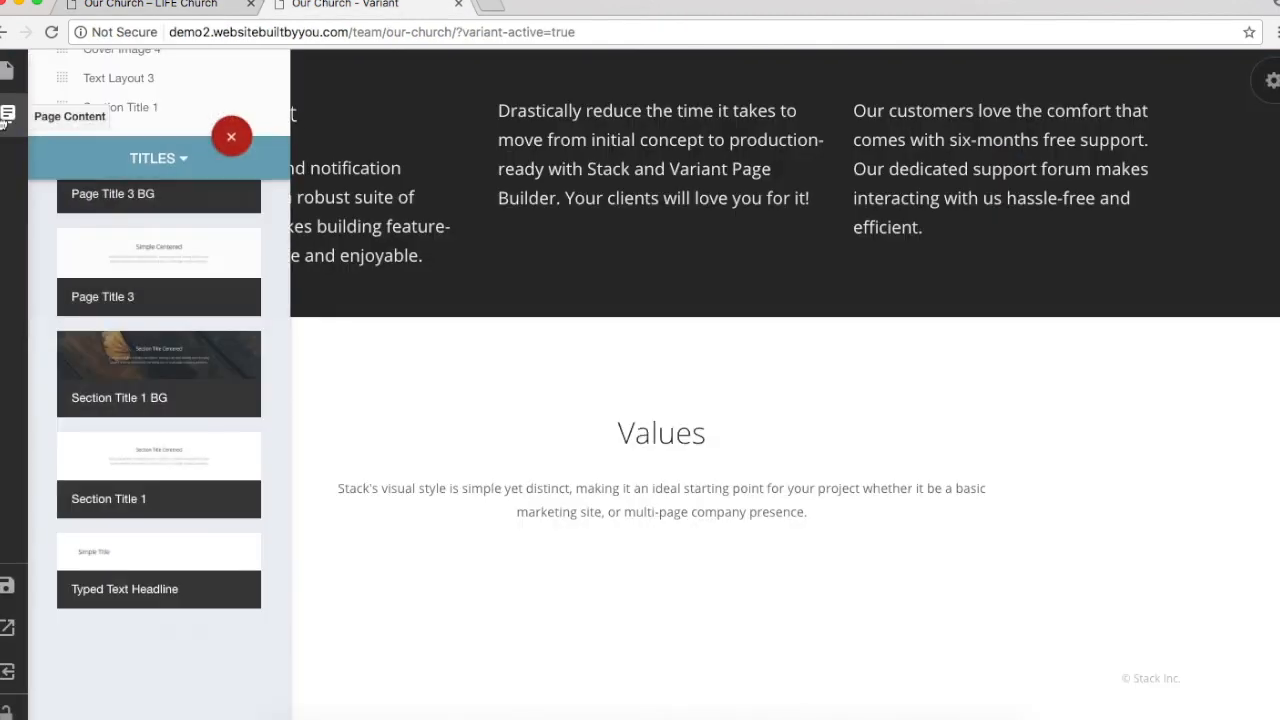
pyautogui.click(170, 165)
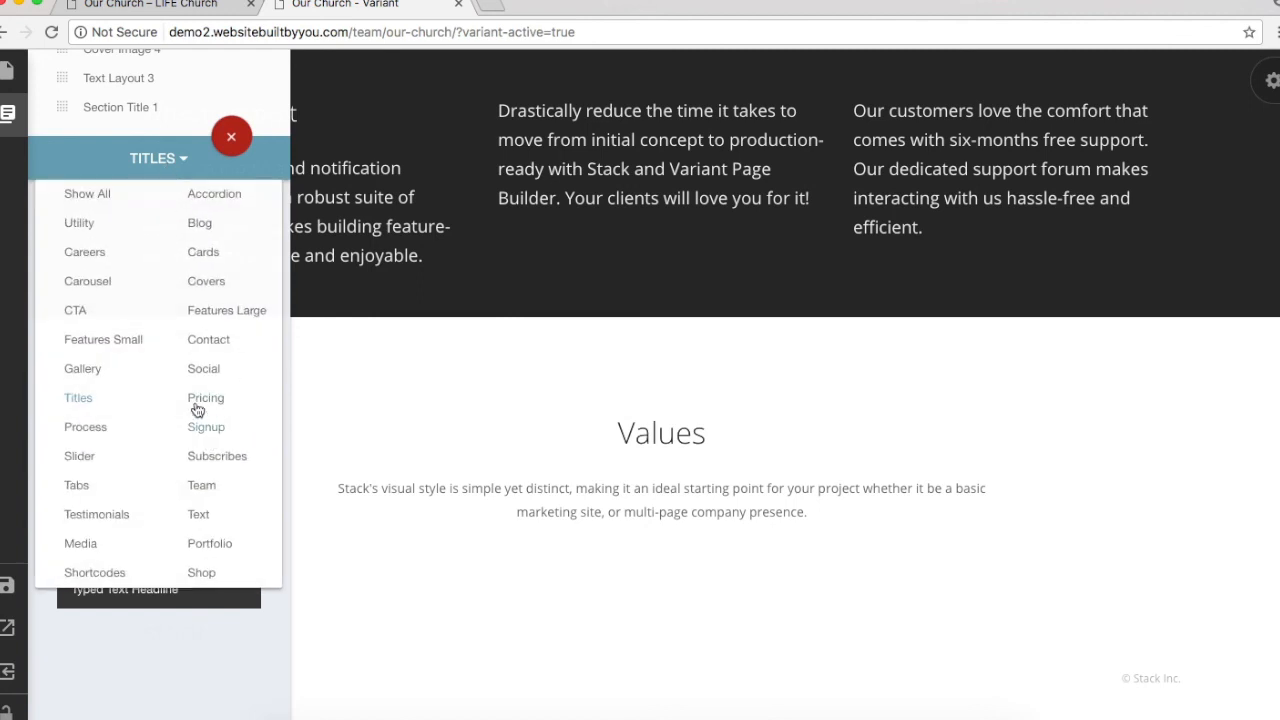
pyautogui.click(104, 430)
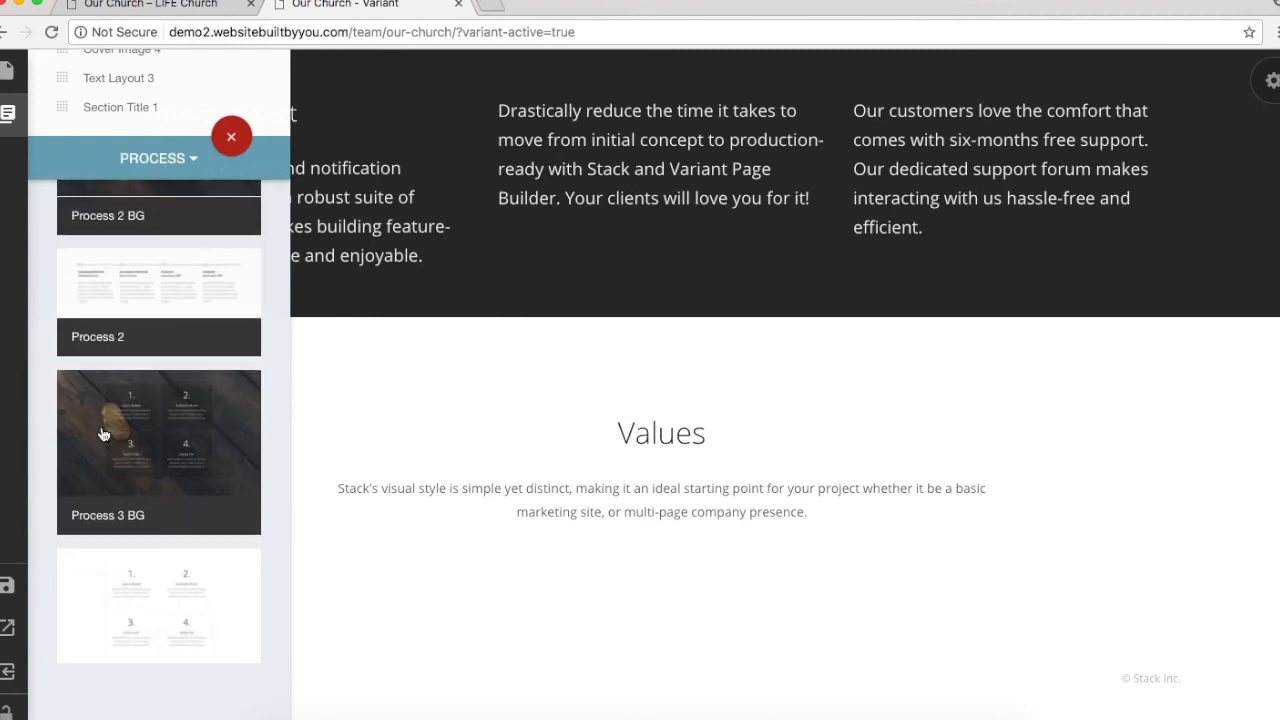
pyautogui.scroll(-2, 102, 432)
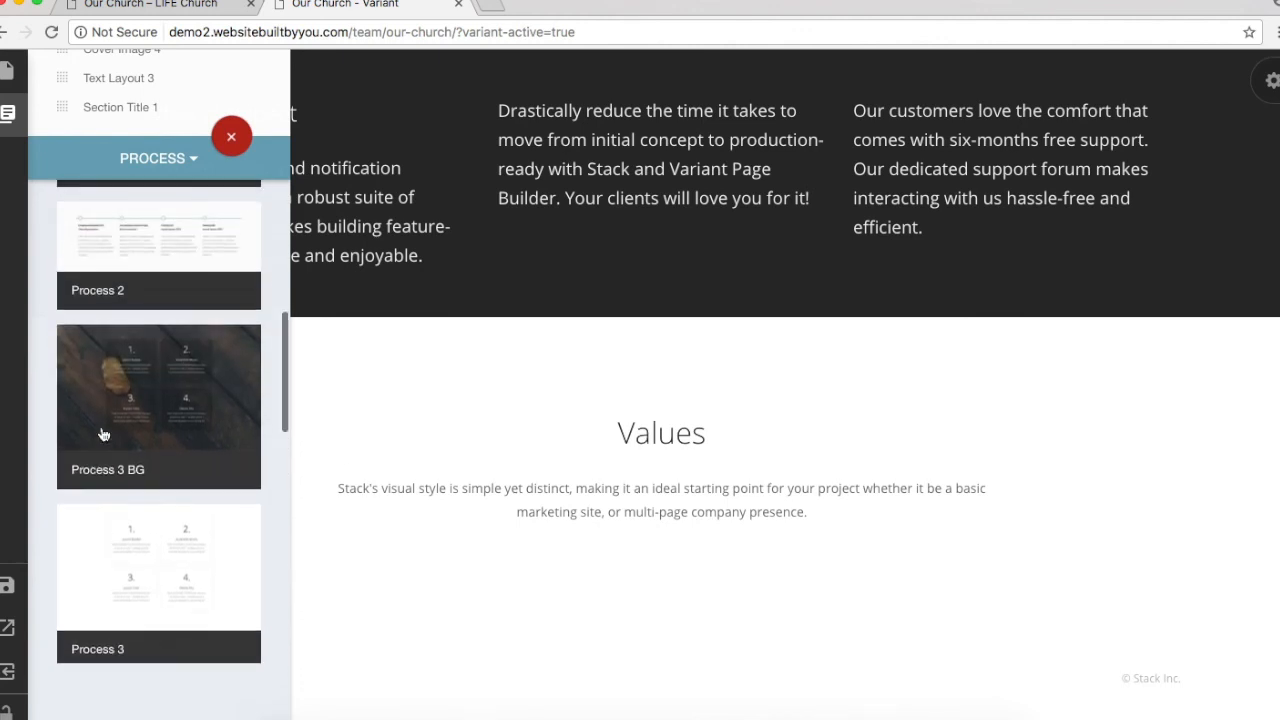
pyautogui.click(240, 376)
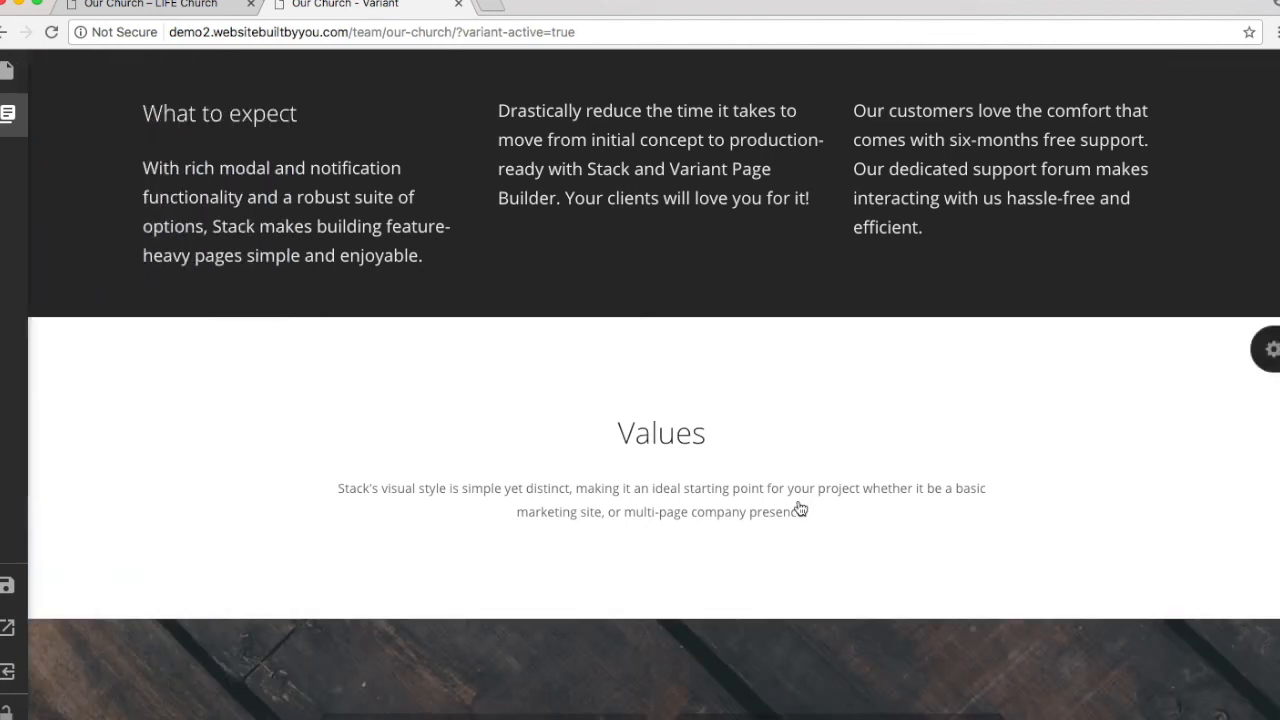
pyautogui.scroll(10, 800, 510)
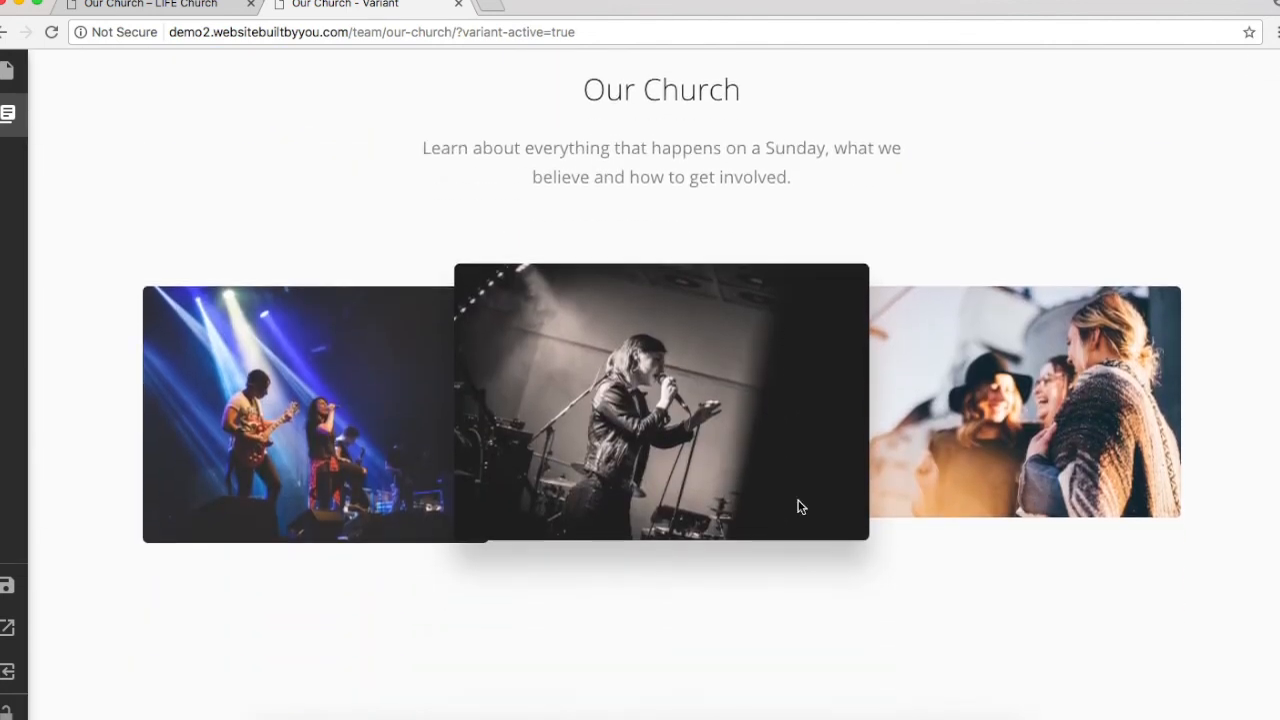
pyautogui.scroll(-5, 798, 507)
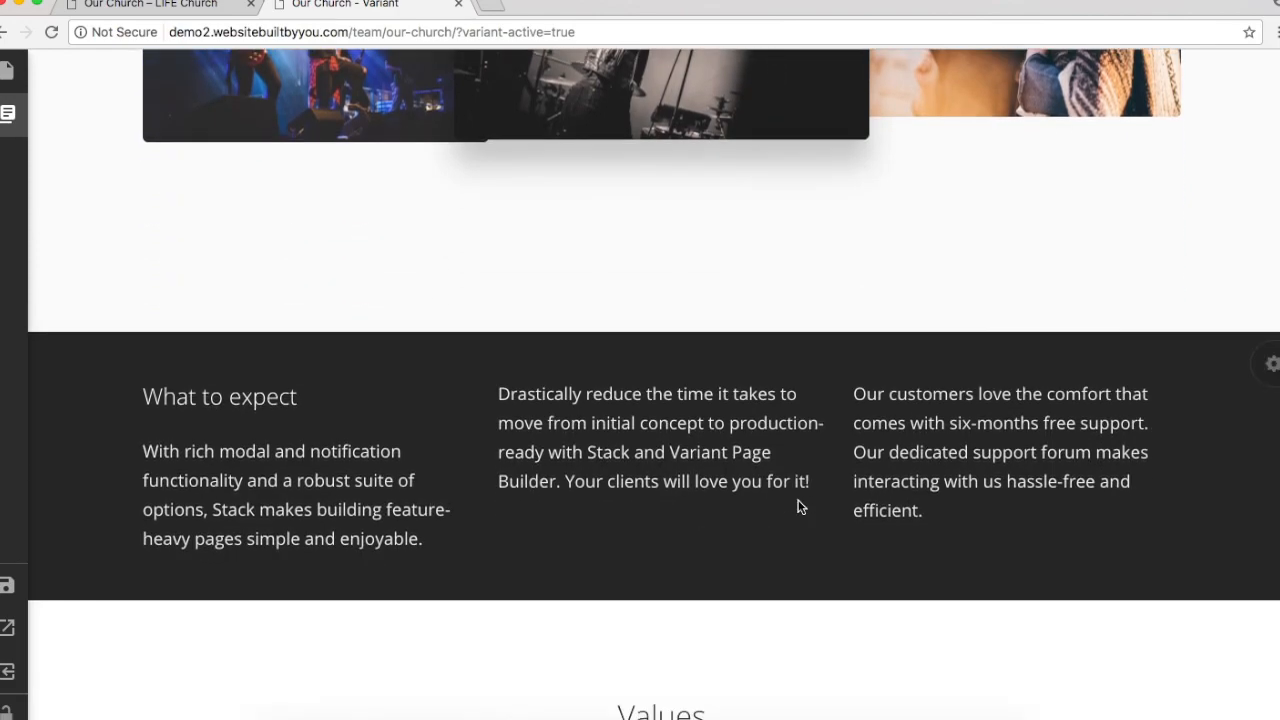
pyautogui.scroll(-3, 800, 466)
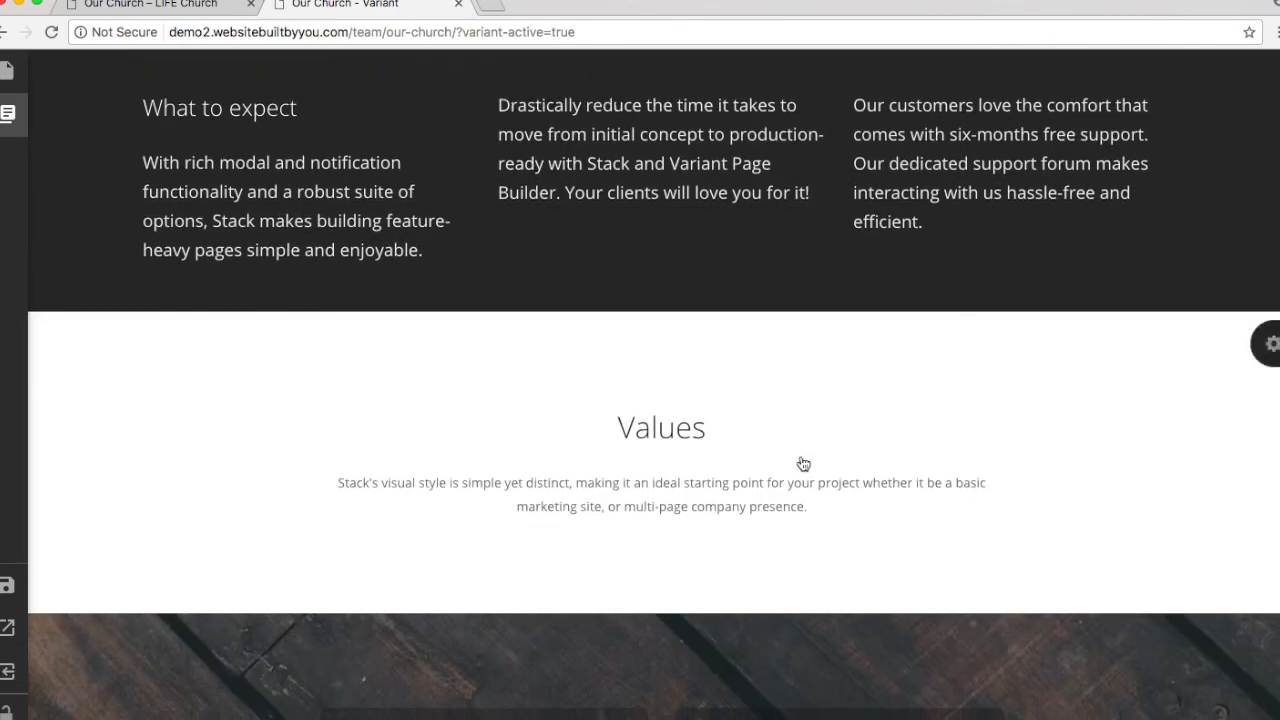
pyautogui.scroll(-5, 803, 463)
pyautogui.scroll(4, 803, 463)
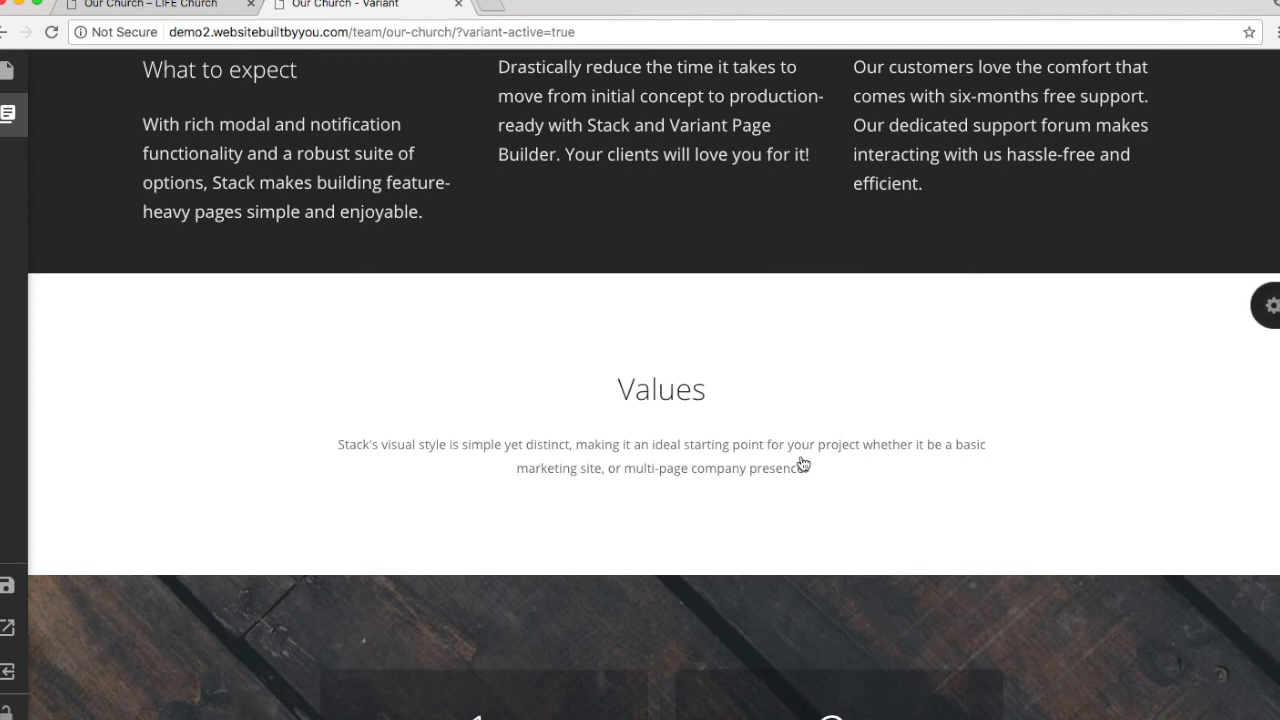
pyautogui.scroll(-3, 802, 463)
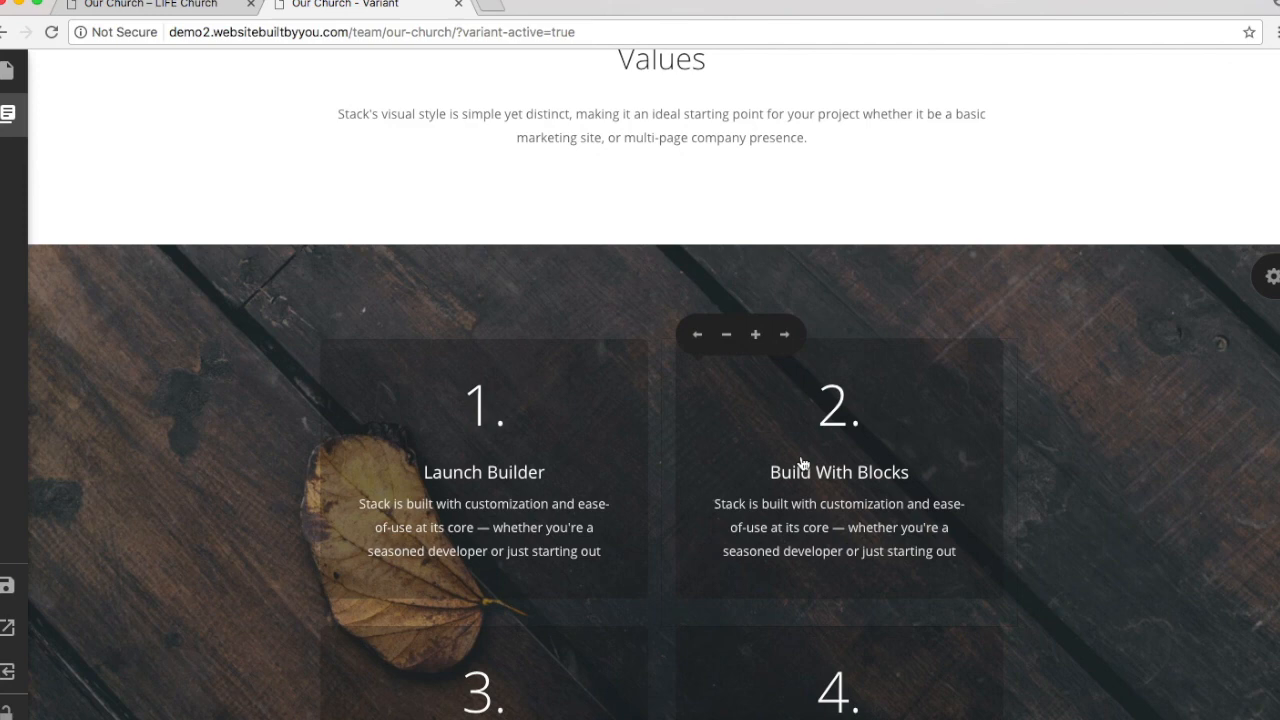
pyautogui.scroll(-2, 802, 463)
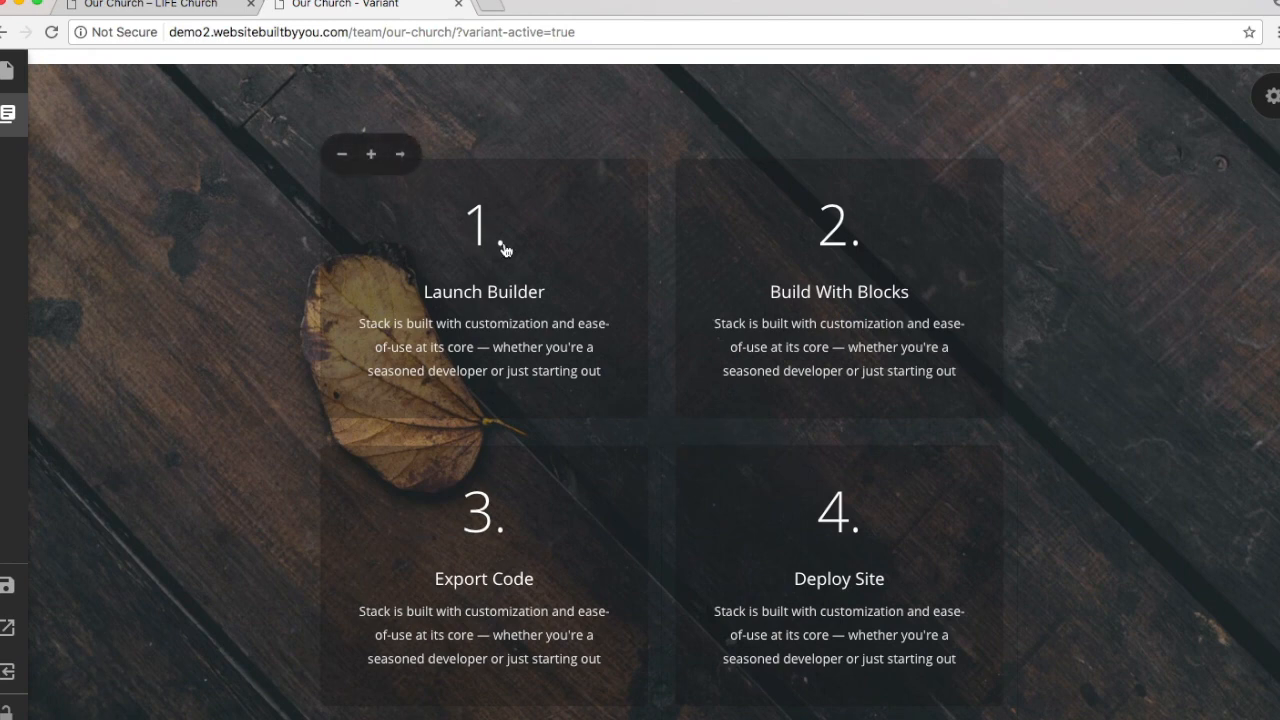
# Step: Retitle the first card 'Jesus Died for You!', keeping its description as Paragraph text, and save
pyautogui.click(497, 296)
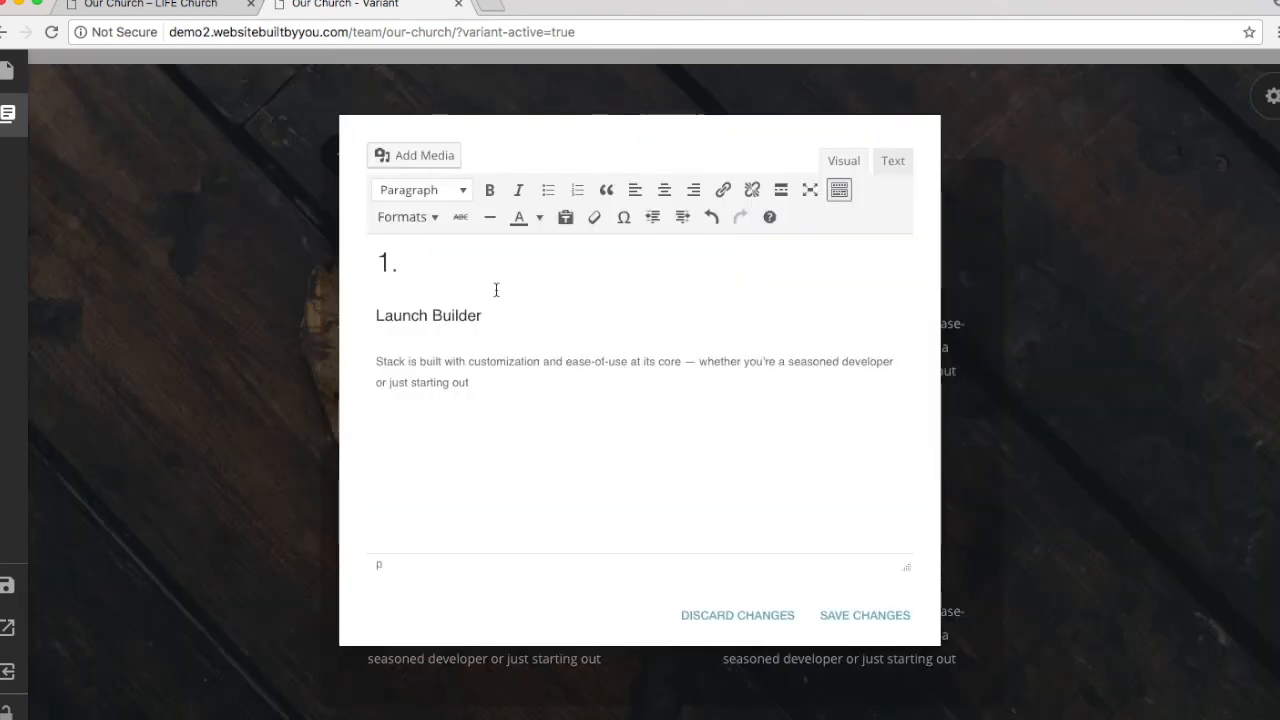
pyautogui.tripleClick(401, 318)
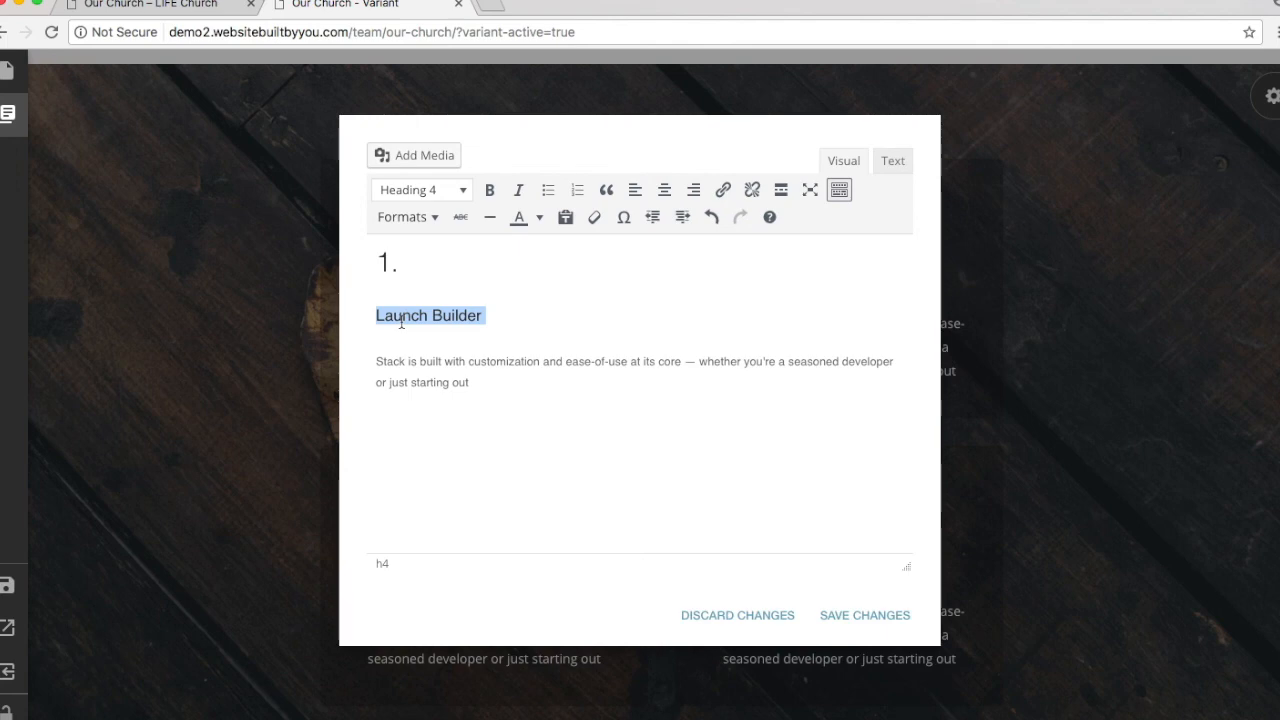
pyautogui.write('Jesus Died for You!')
pyautogui.press('Return')
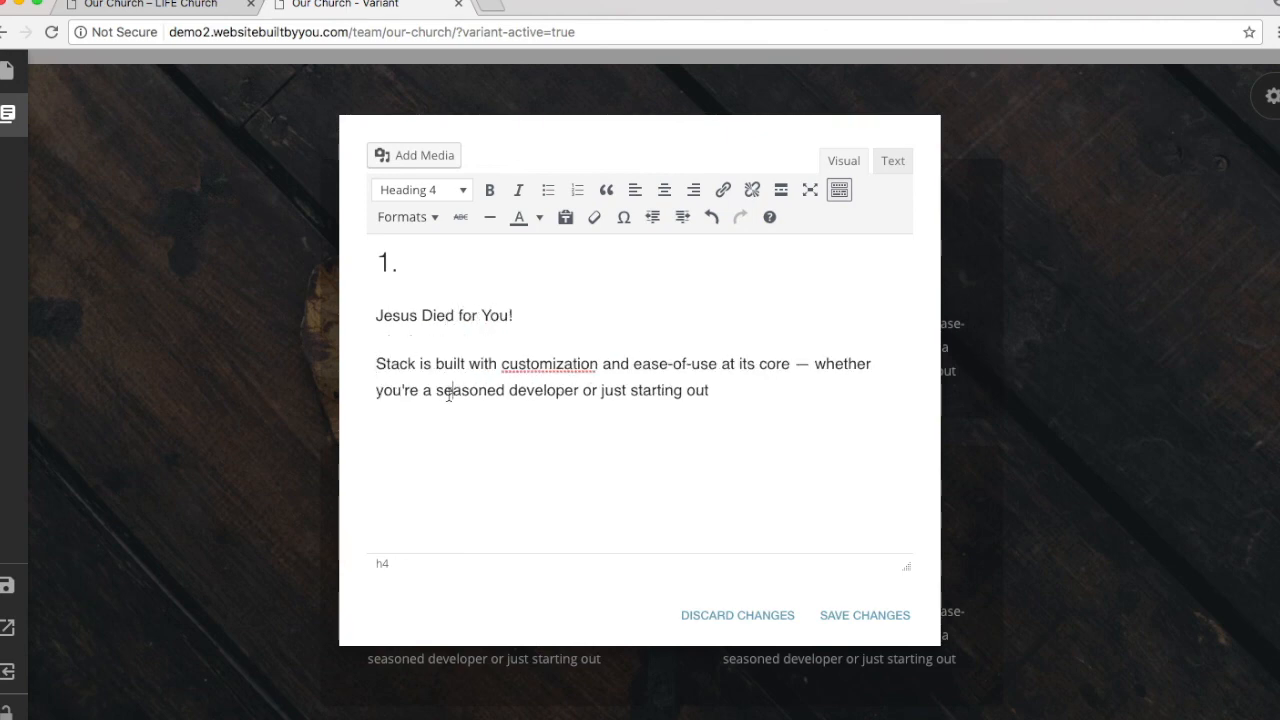
pyautogui.tripleClick(448, 392)
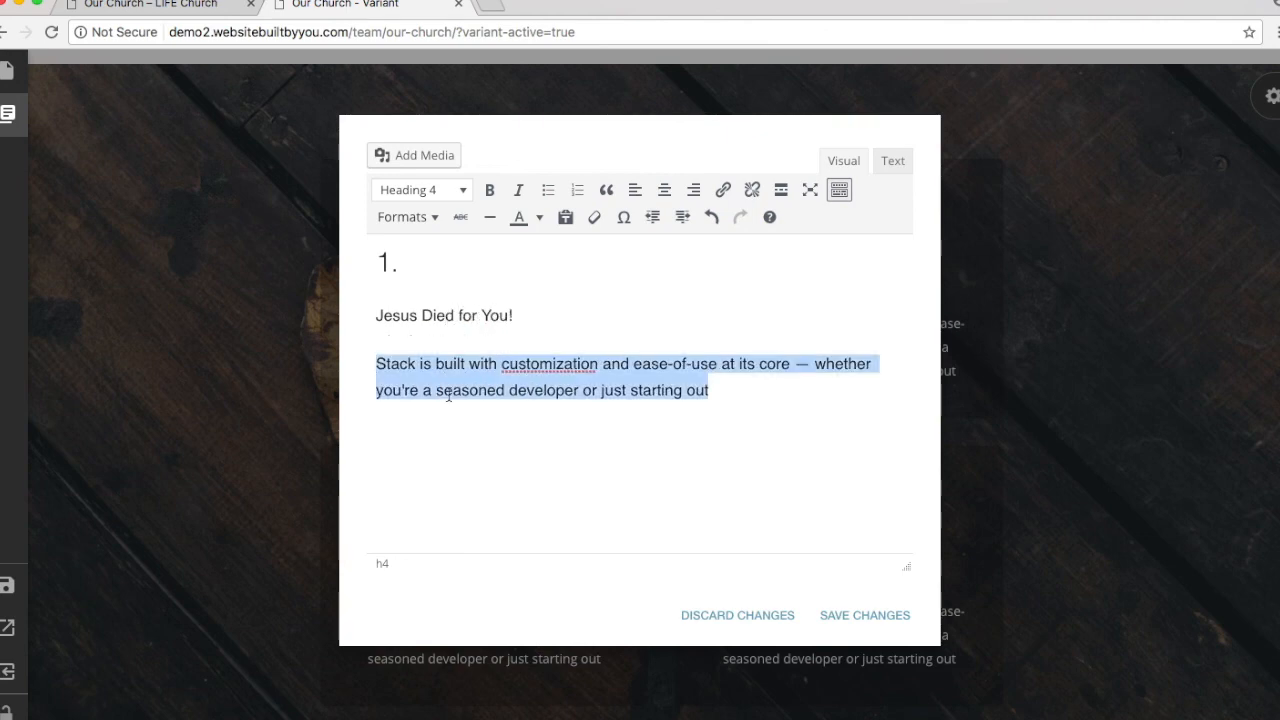
pyautogui.click(440, 190)
pyautogui.click(443, 216)
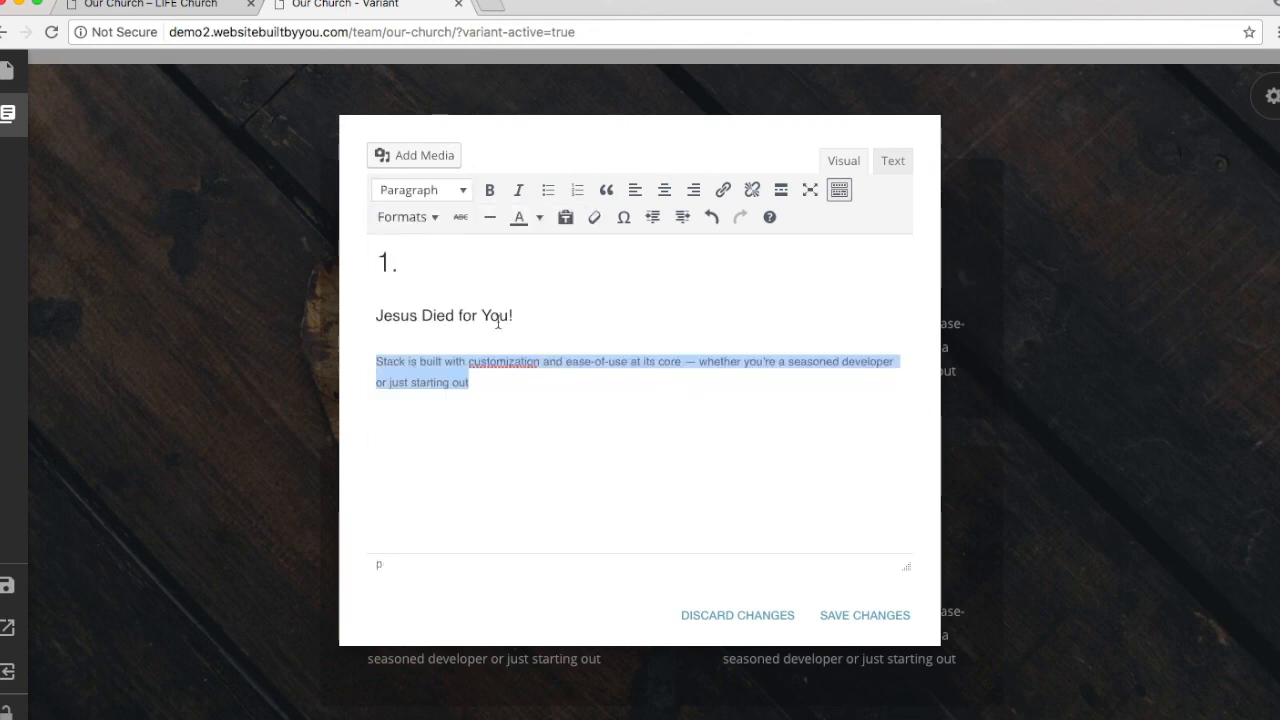
pyautogui.click(866, 615)
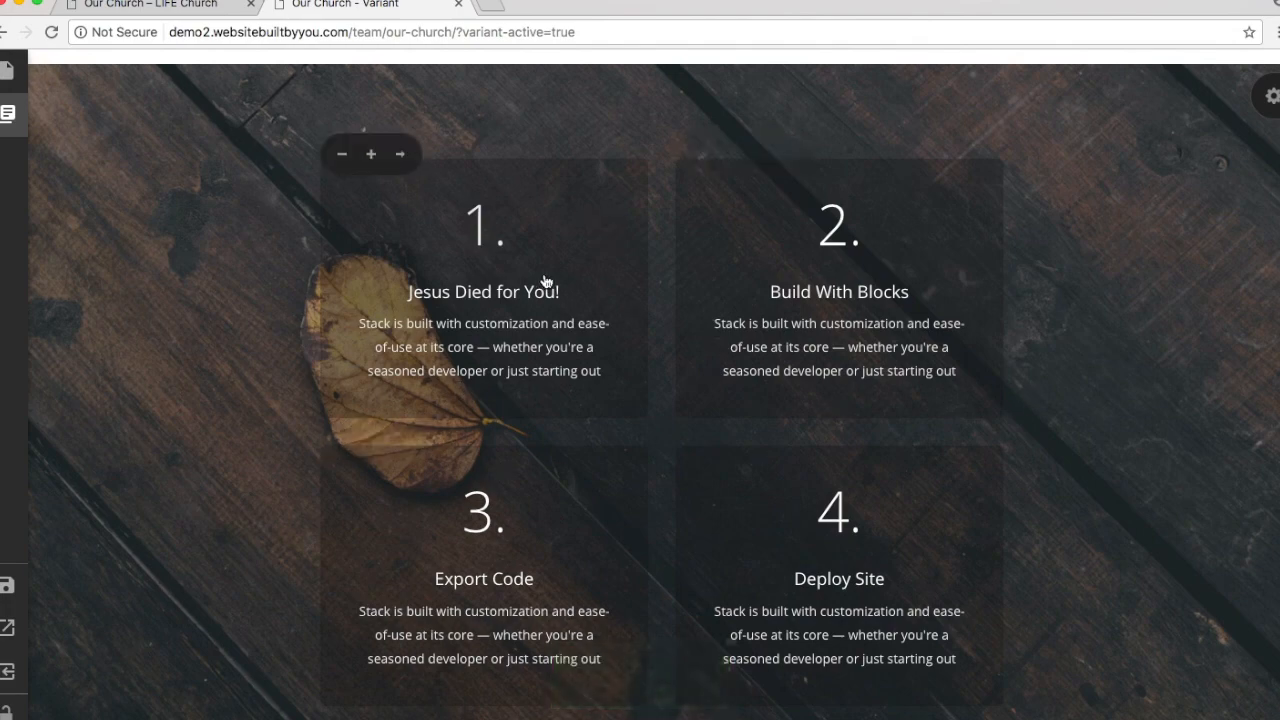
# Step: Open and close the second and third cards' text editors without changes
pyautogui.click(890, 331)
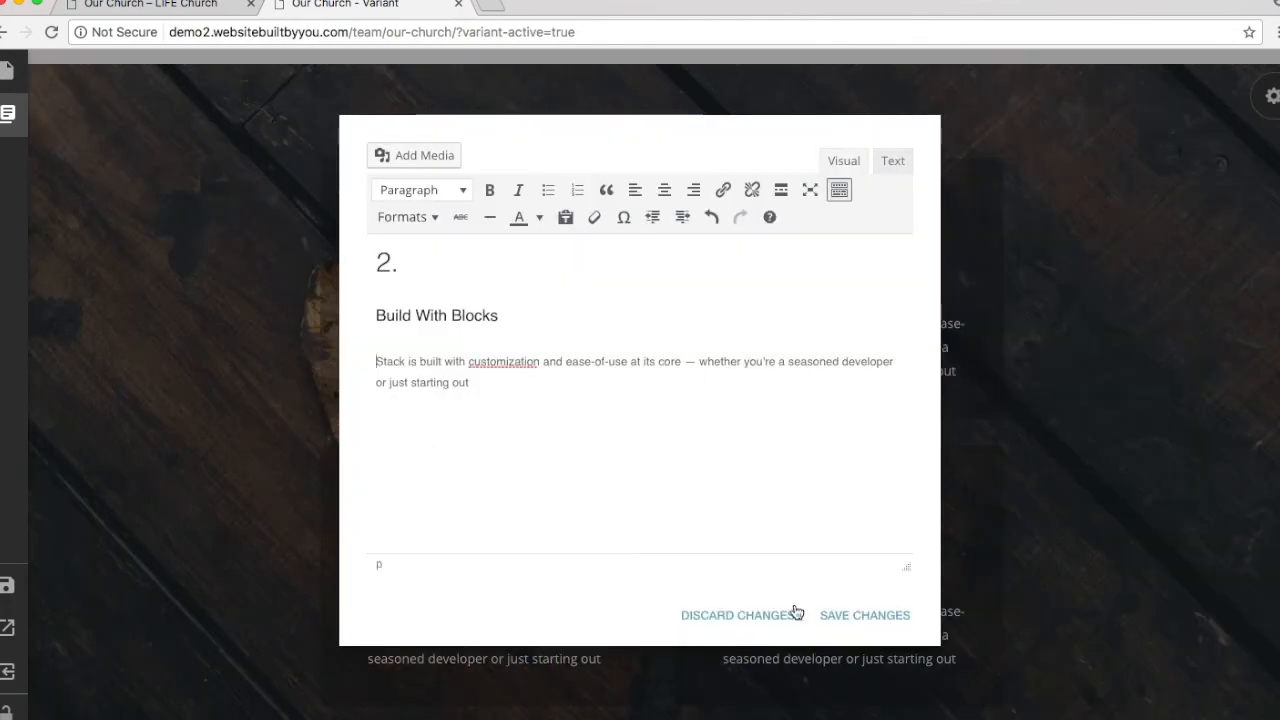
pyautogui.click(825, 615)
pyautogui.click(526, 546)
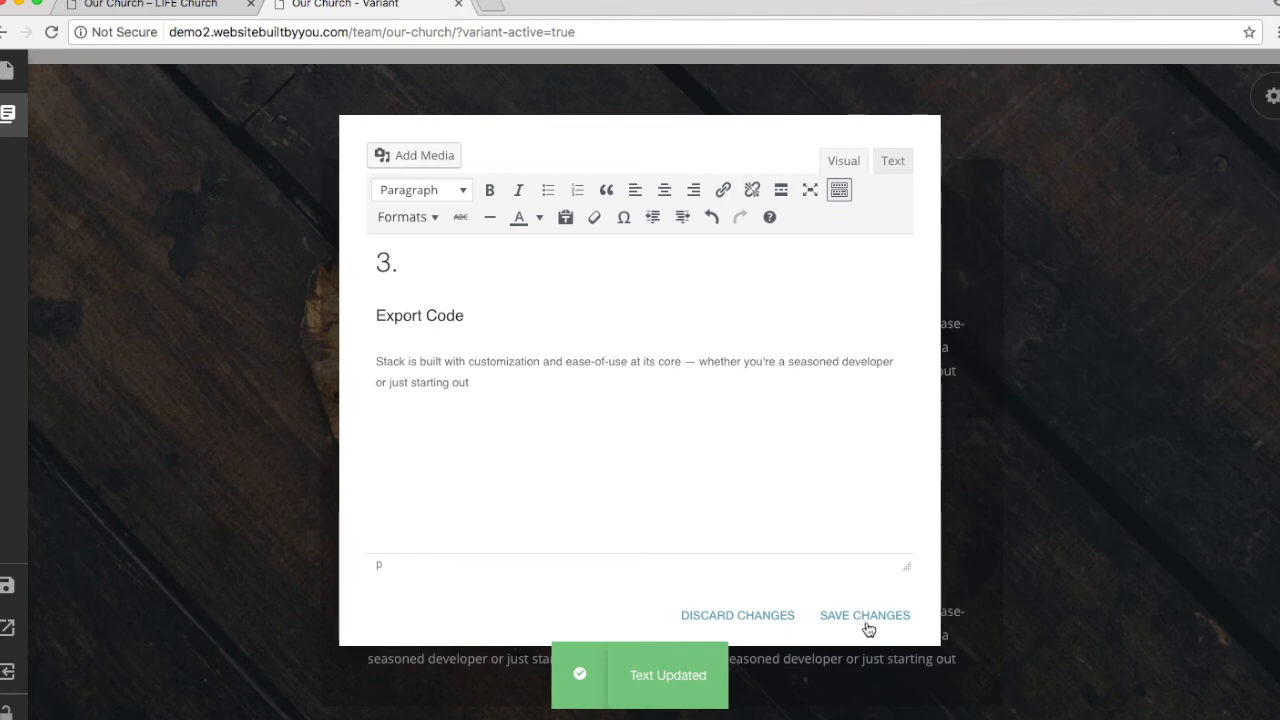
pyautogui.click(866, 616)
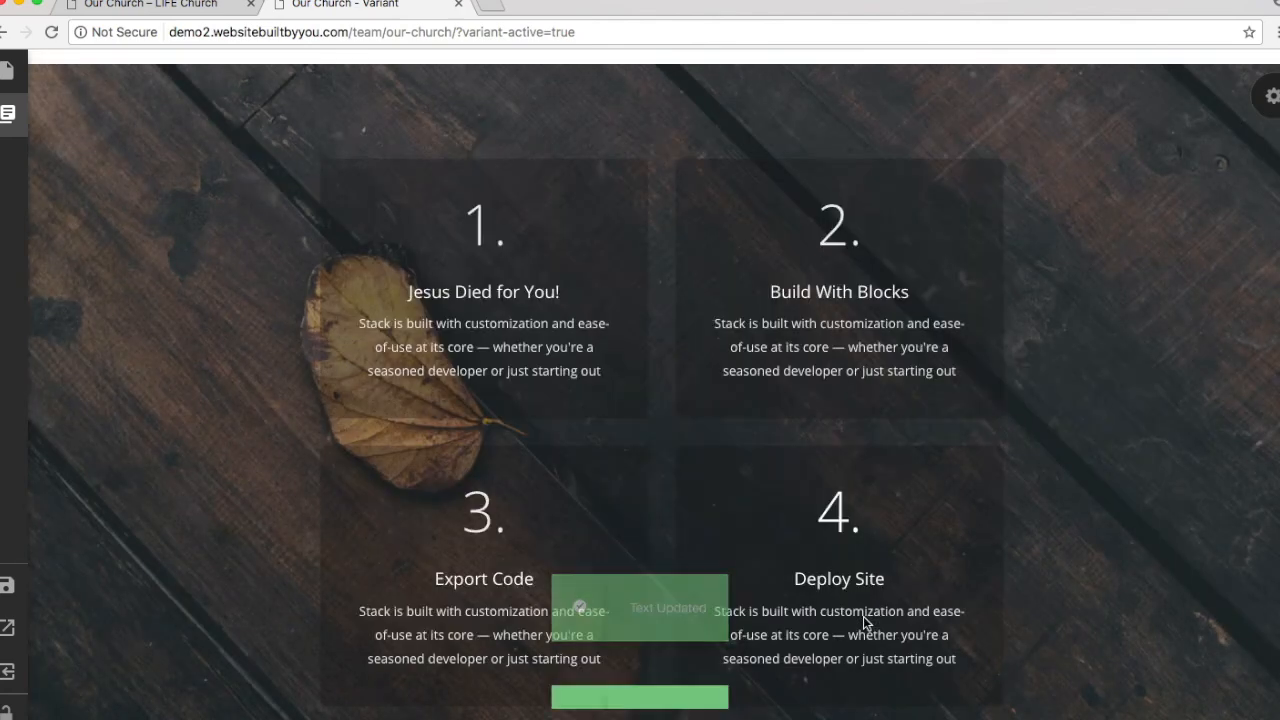
# Step: Set a purple worship-concert photo as the process section's background image
pyautogui.click(1273, 100)
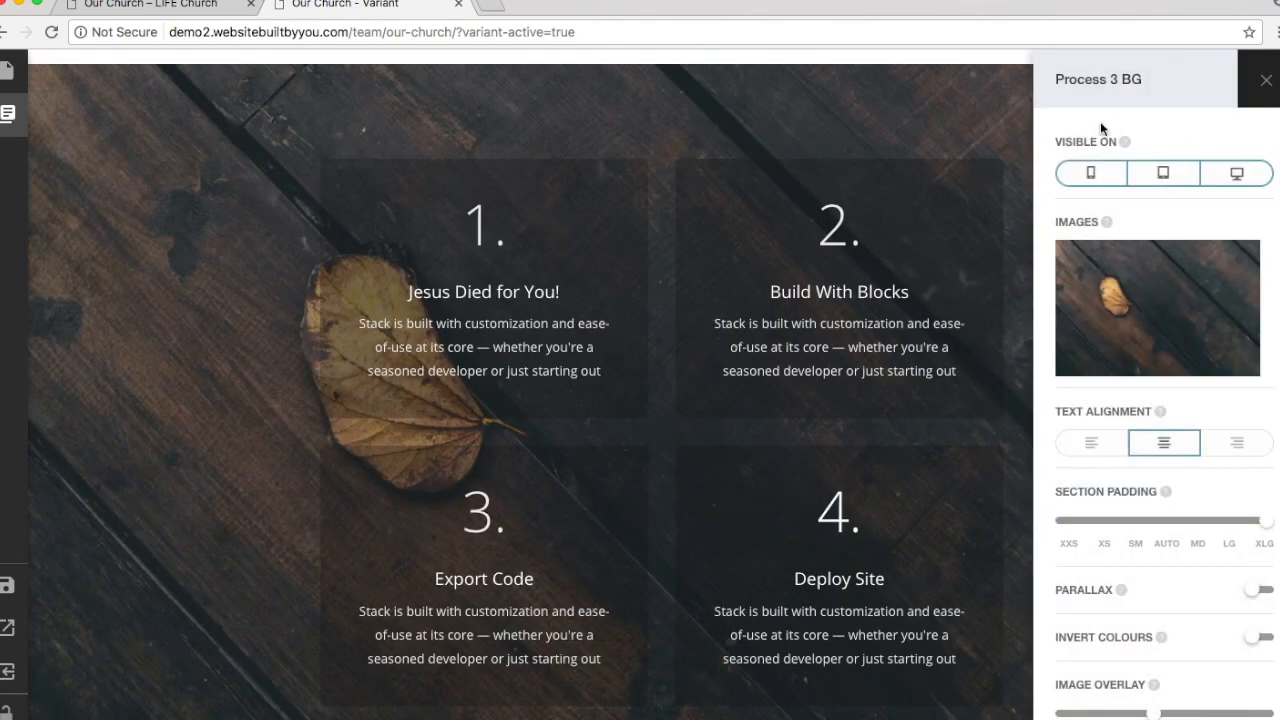
pyautogui.click(1118, 305)
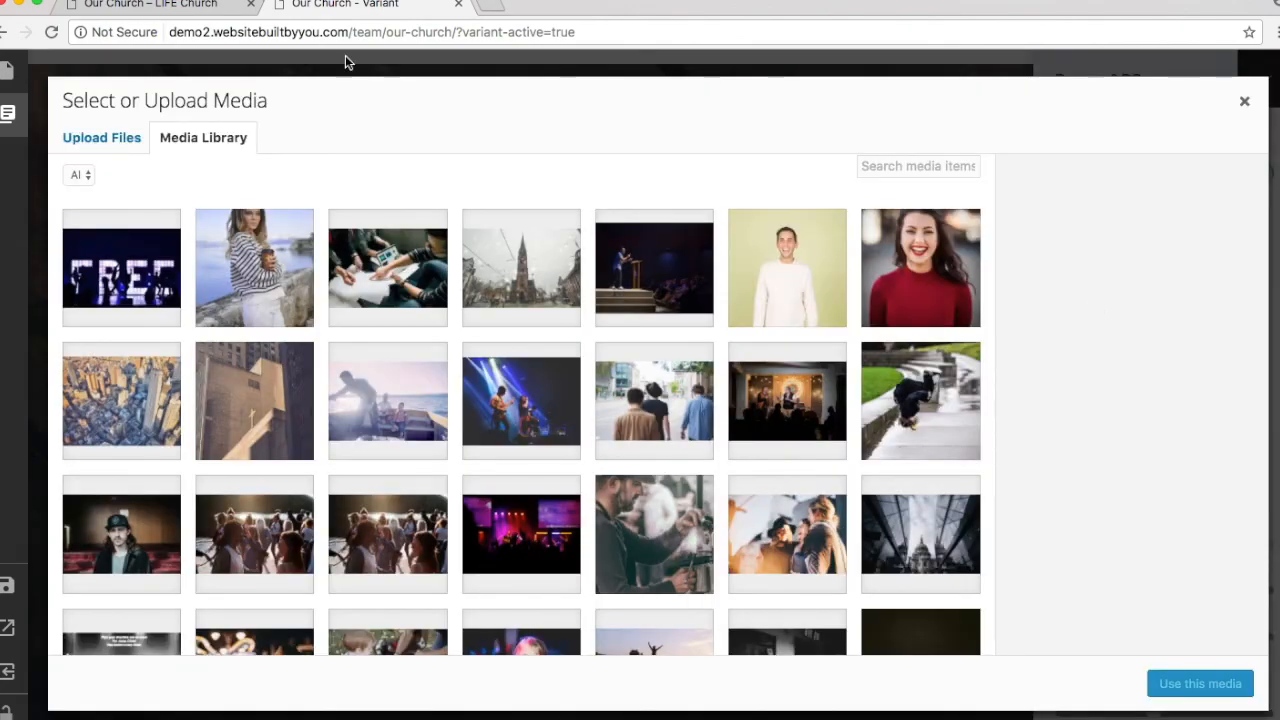
pyautogui.click(182, 6)
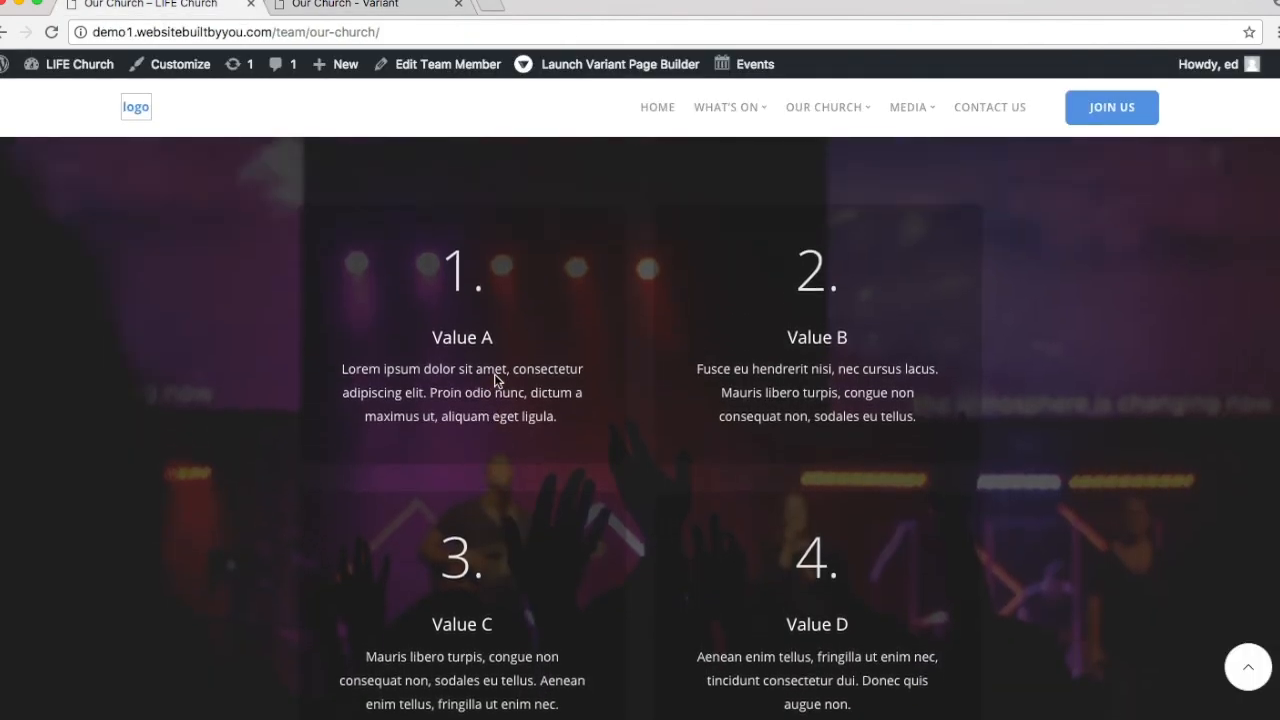
pyautogui.click(410, 6)
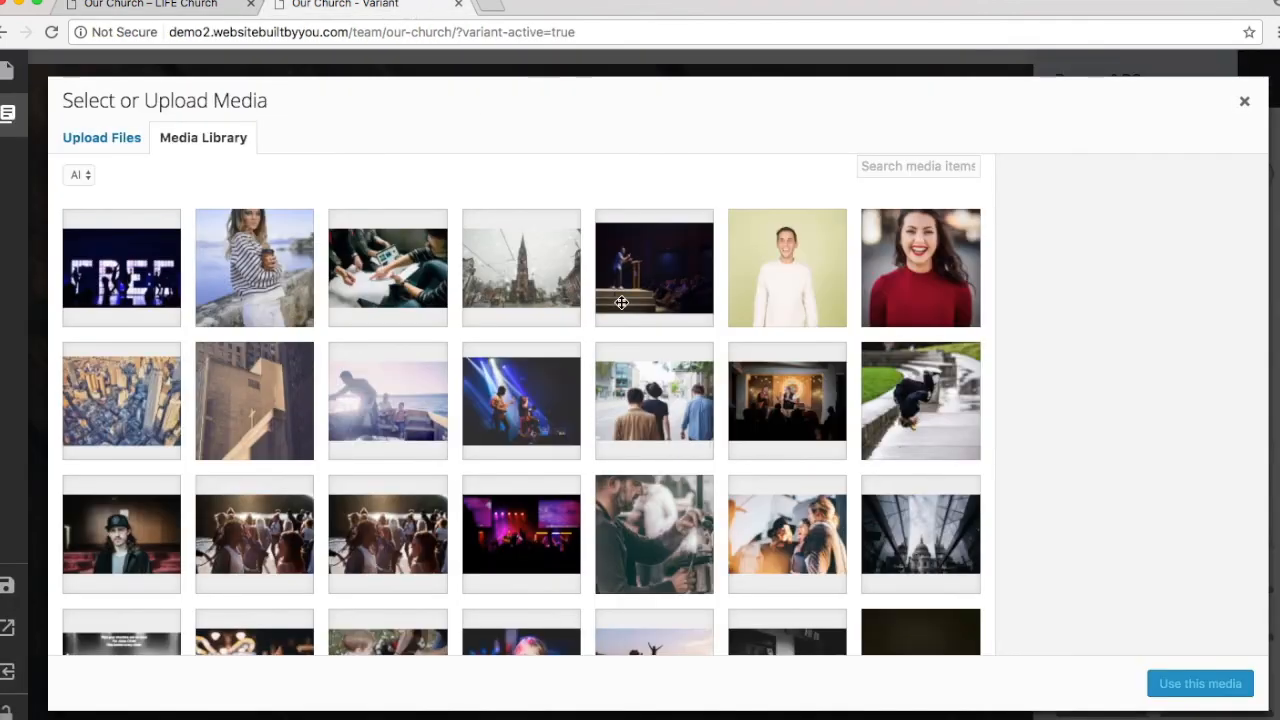
pyautogui.scroll(-4, 617, 294)
pyautogui.click(540, 332)
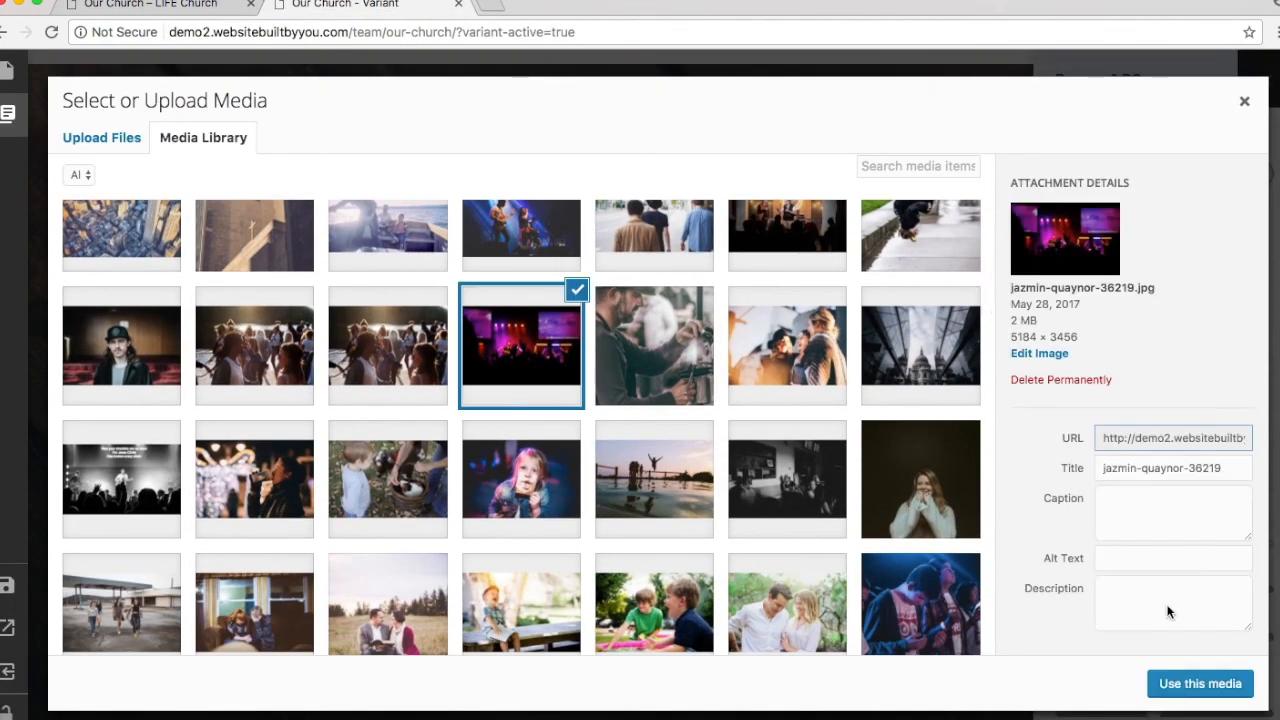
pyautogui.click(1232, 686)
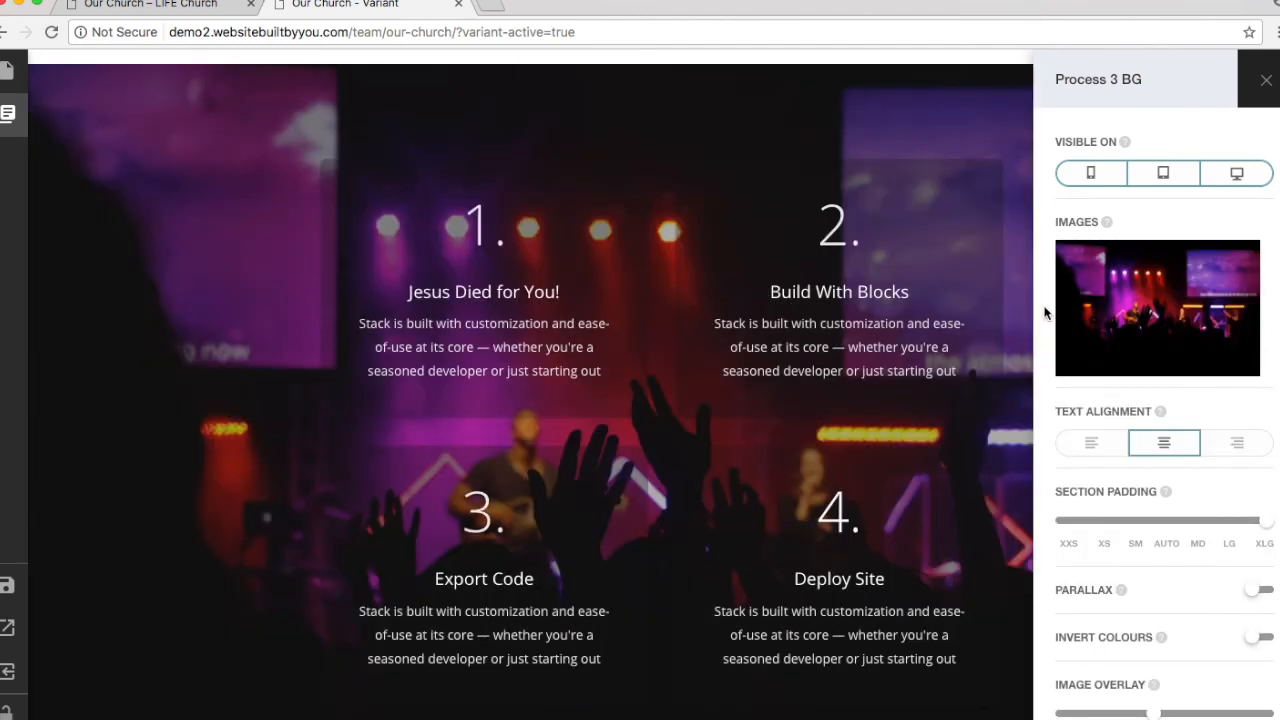
# Step: Turn on background parallax and set the image overlay just below full darkness
pyautogui.scroll(-1, 1046, 314)
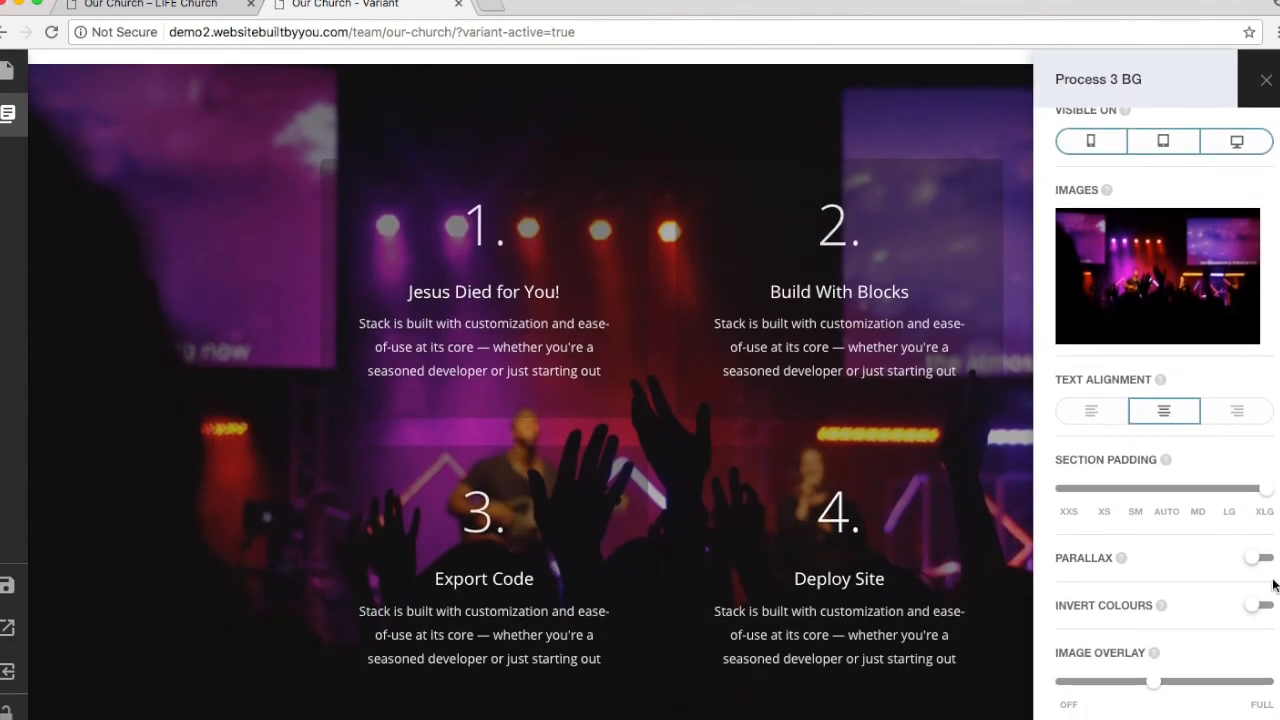
pyautogui.click(1256, 557)
pyautogui.click(1258, 607)
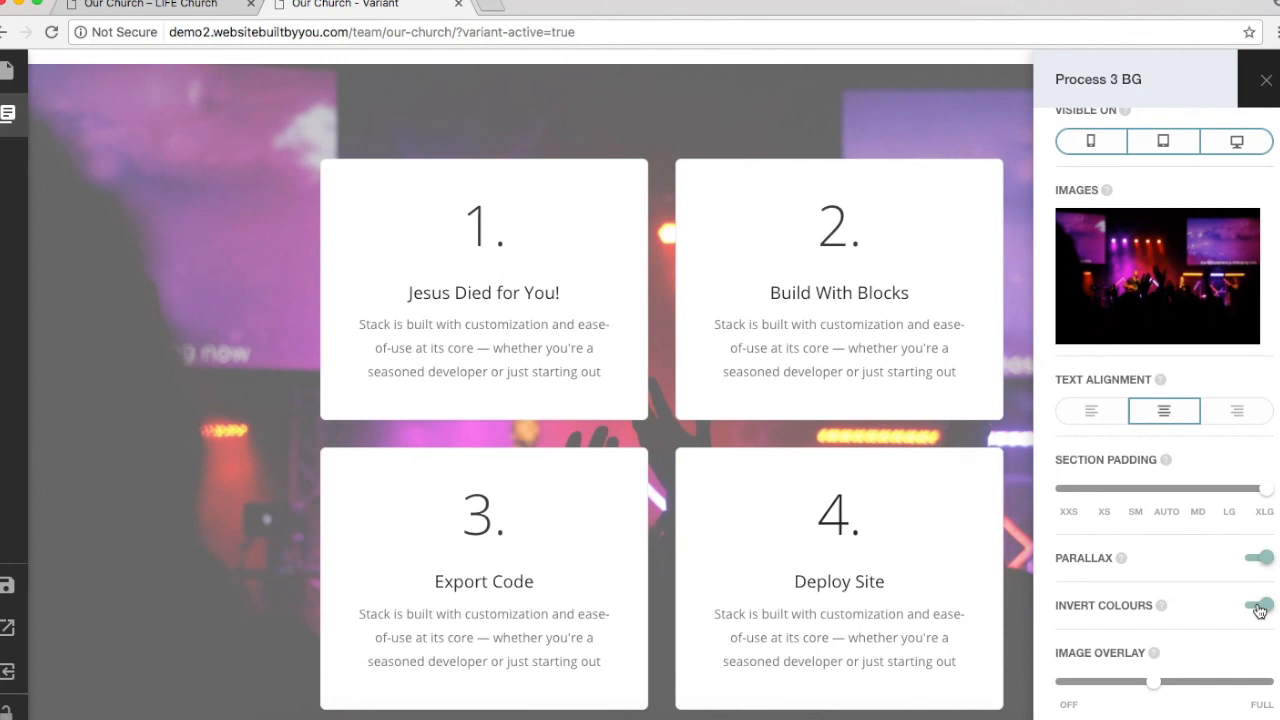
pyautogui.click(1258, 607)
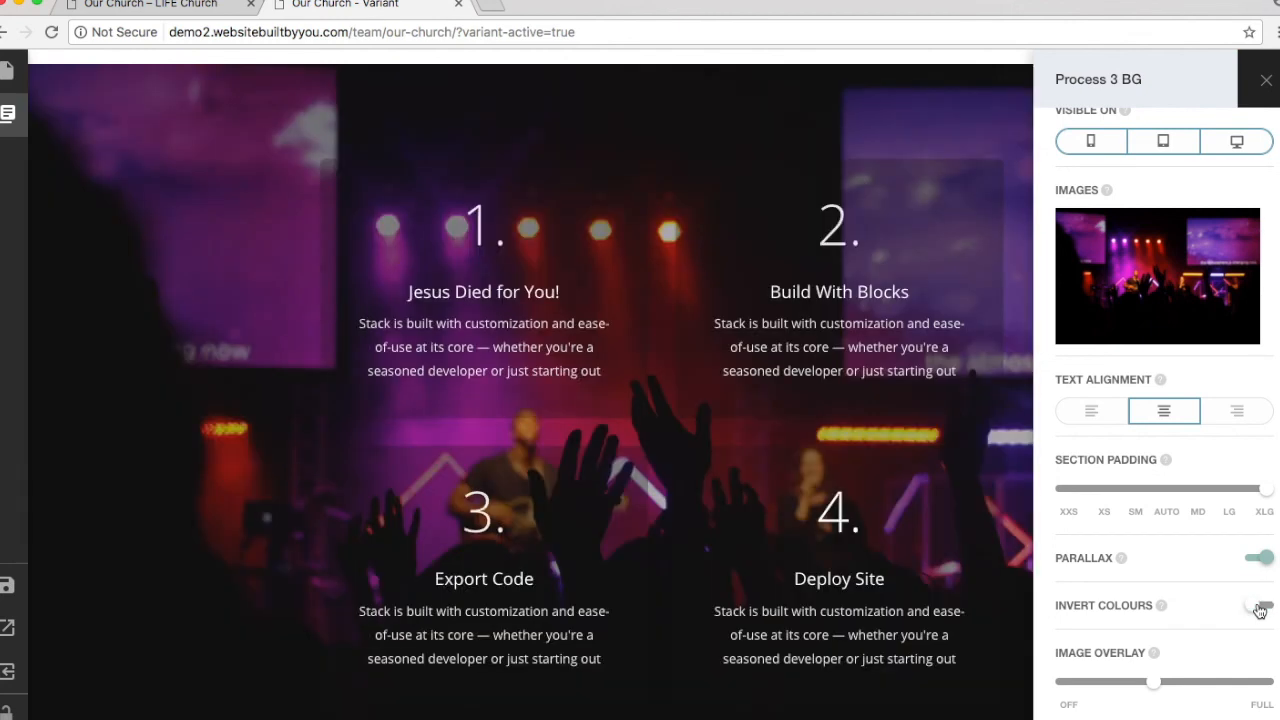
pyautogui.moveTo(1156, 686); pyautogui.dragTo(1259, 688)
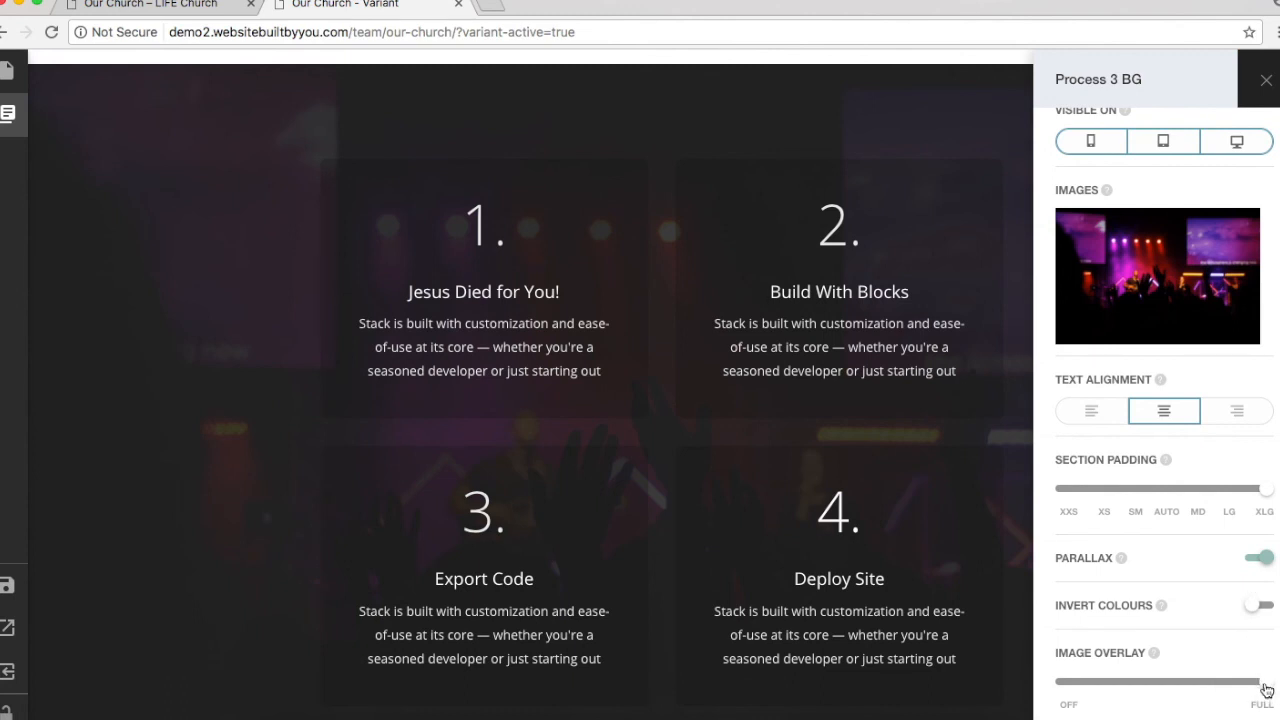
pyautogui.moveTo(1267, 690); pyautogui.dragTo(1245, 688)
# Step: Centre-align the step cards' text and close the section settings
pyautogui.click(1095, 410)
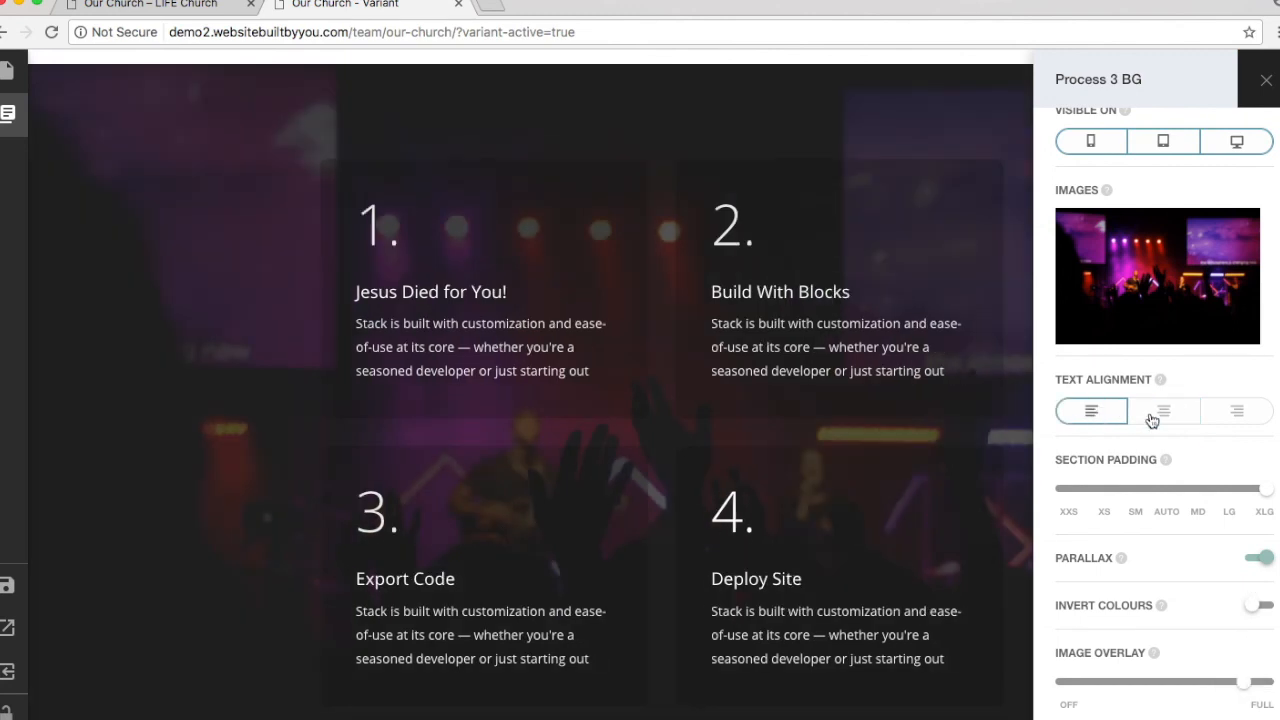
pyautogui.click(1229, 418)
pyautogui.click(1133, 418)
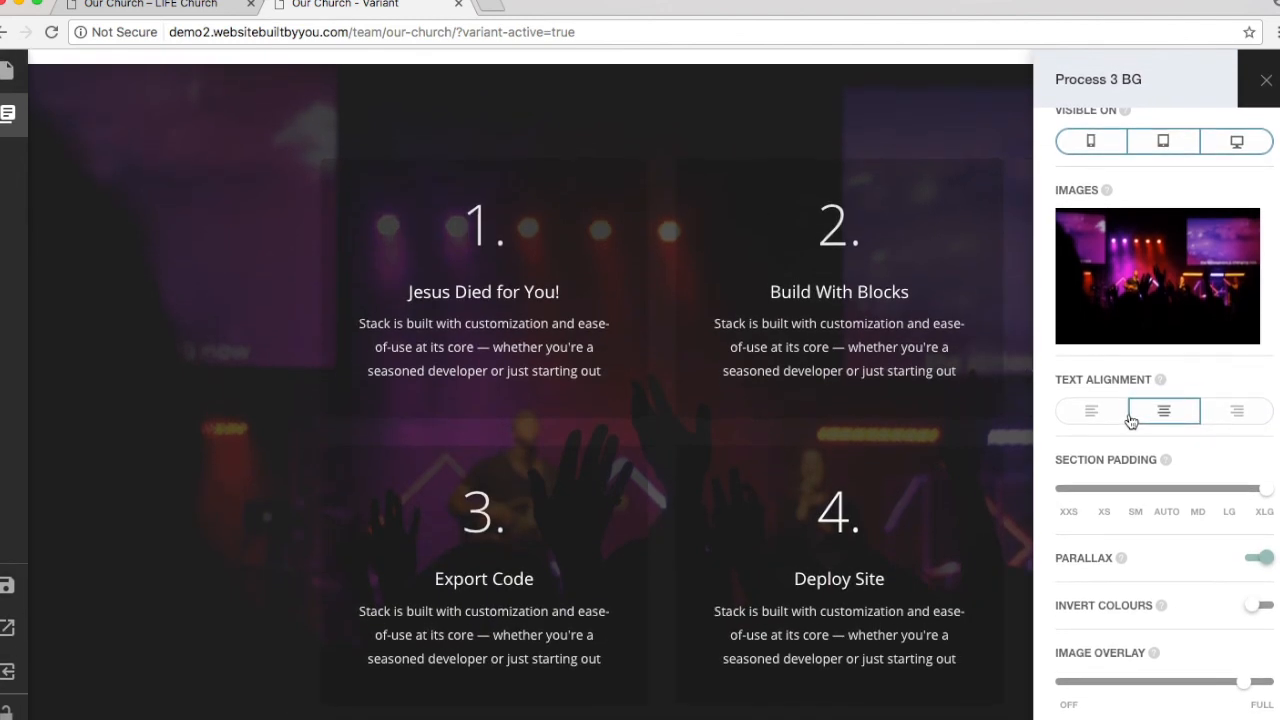
pyautogui.click(1266, 82)
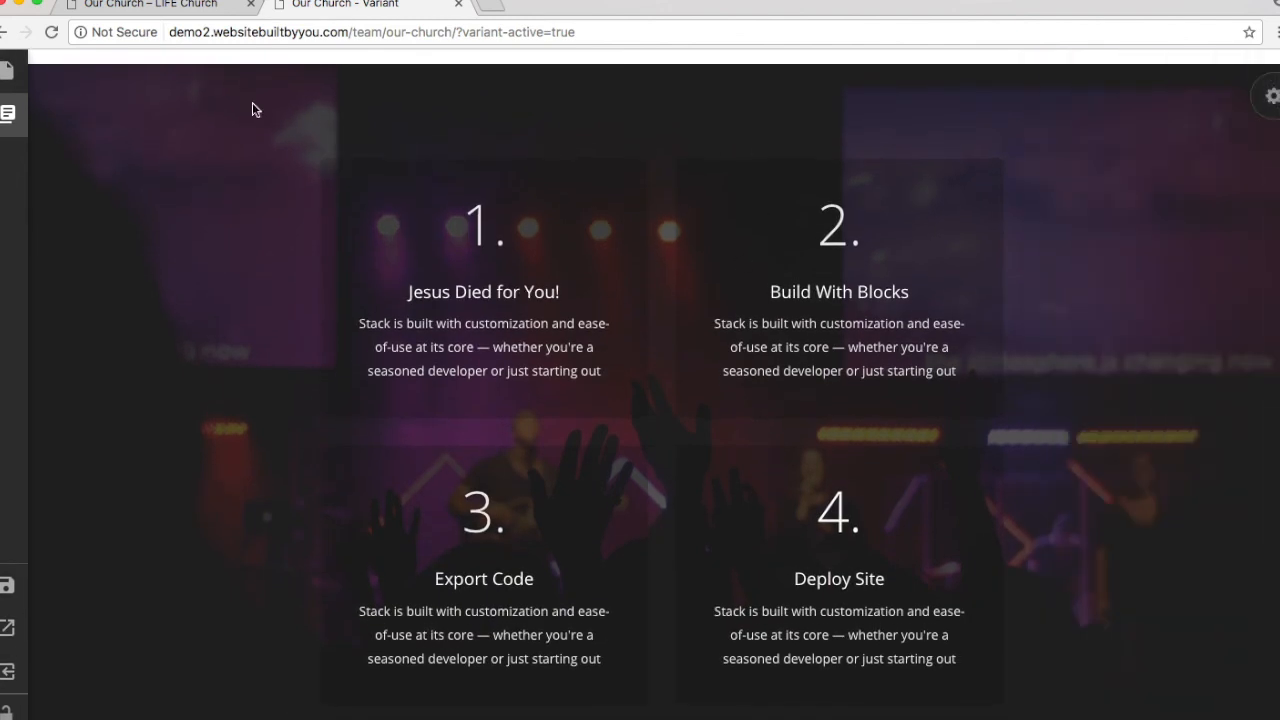
# Step: Add the Section Title 1 block from the Titles category below the steps
pyautogui.scroll(-4, 253, 319)
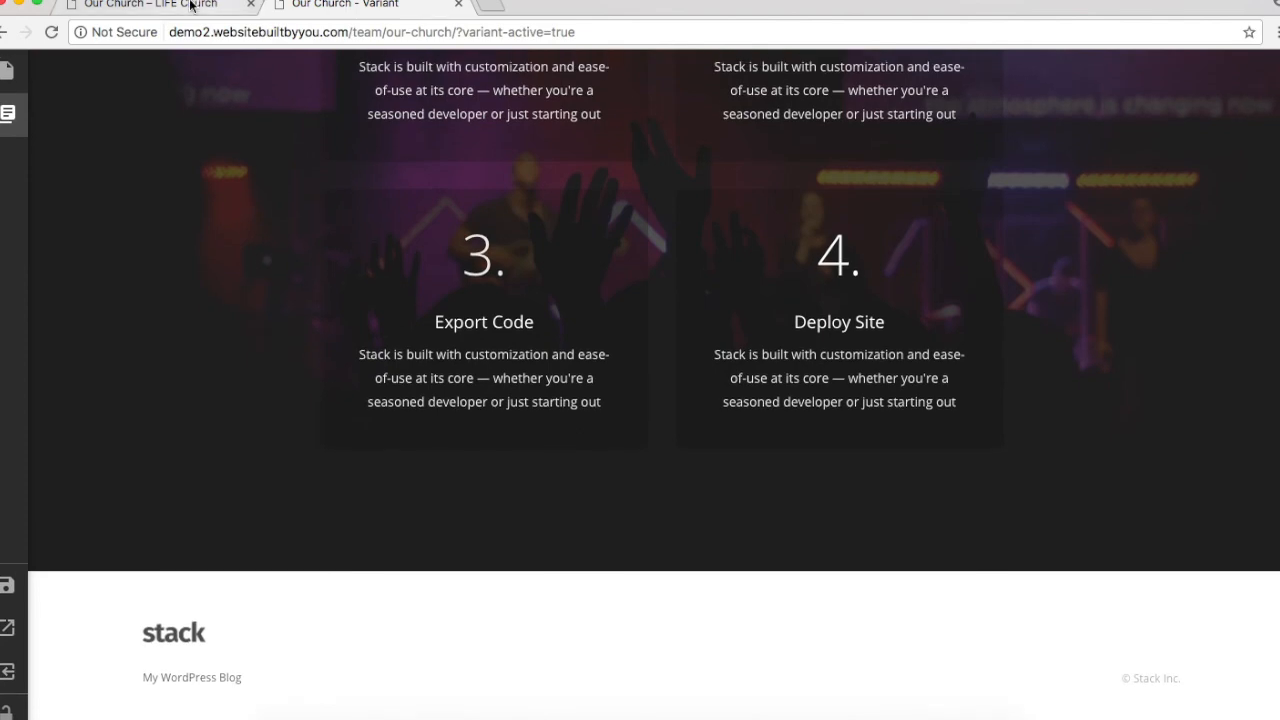
pyautogui.click(150, 5)
pyautogui.scroll(-7, 355, 530)
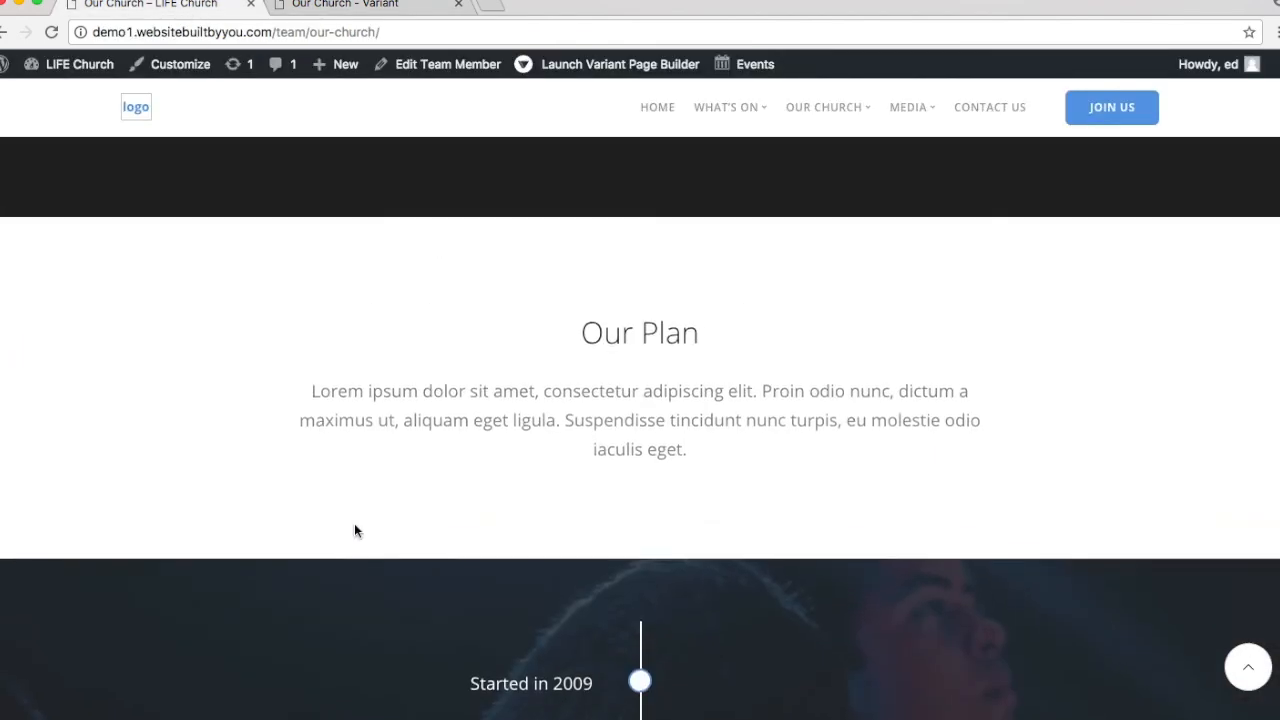
pyautogui.click(310, 5)
pyautogui.click(5, 130)
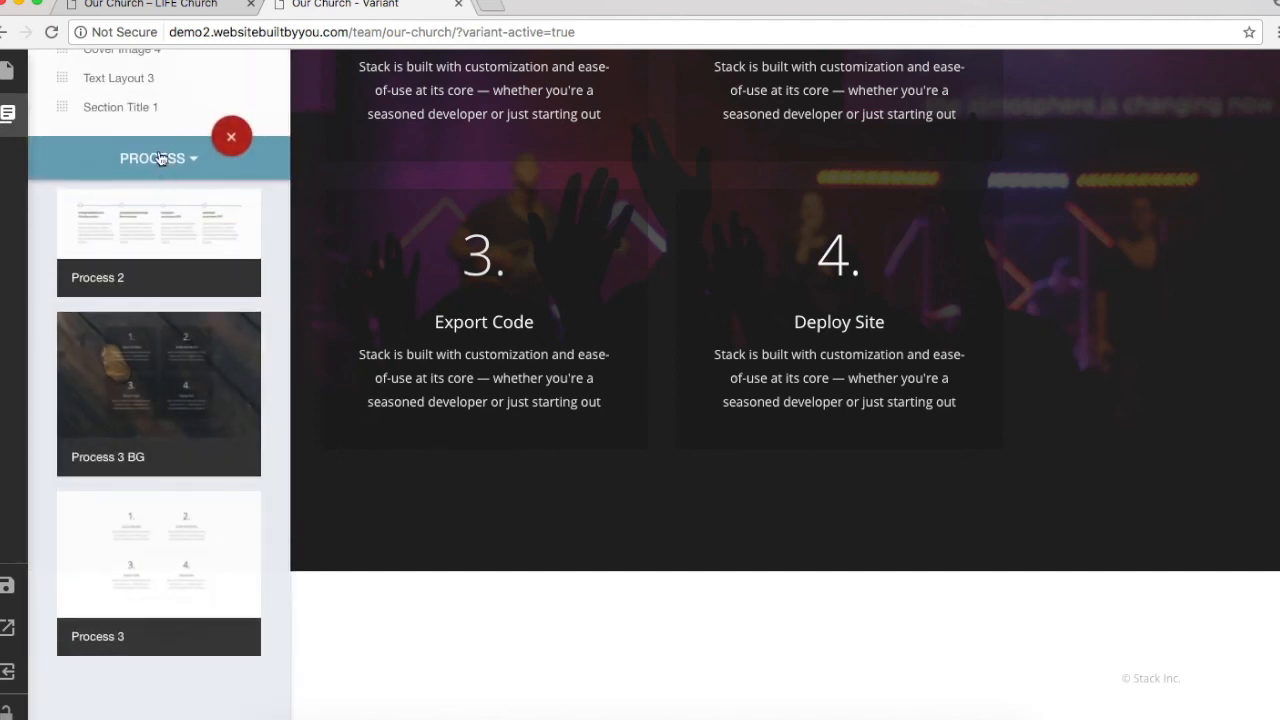
pyautogui.click(162, 158)
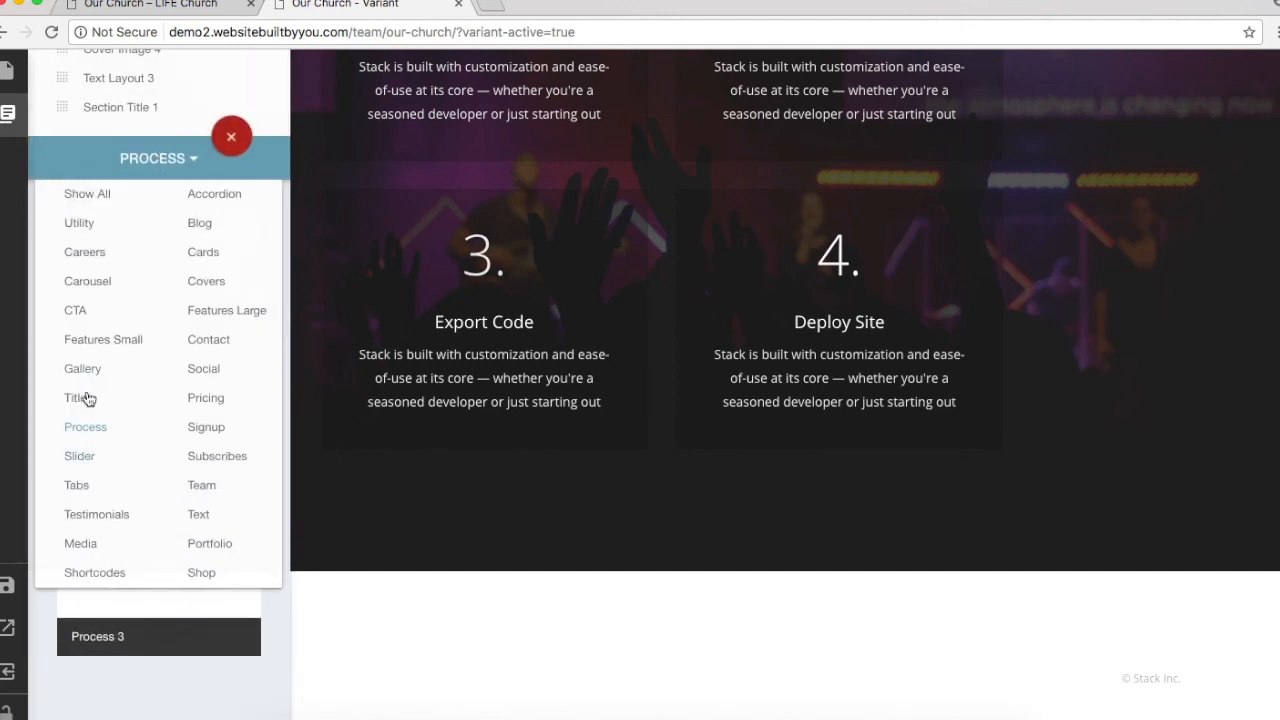
pyautogui.click(85, 400)
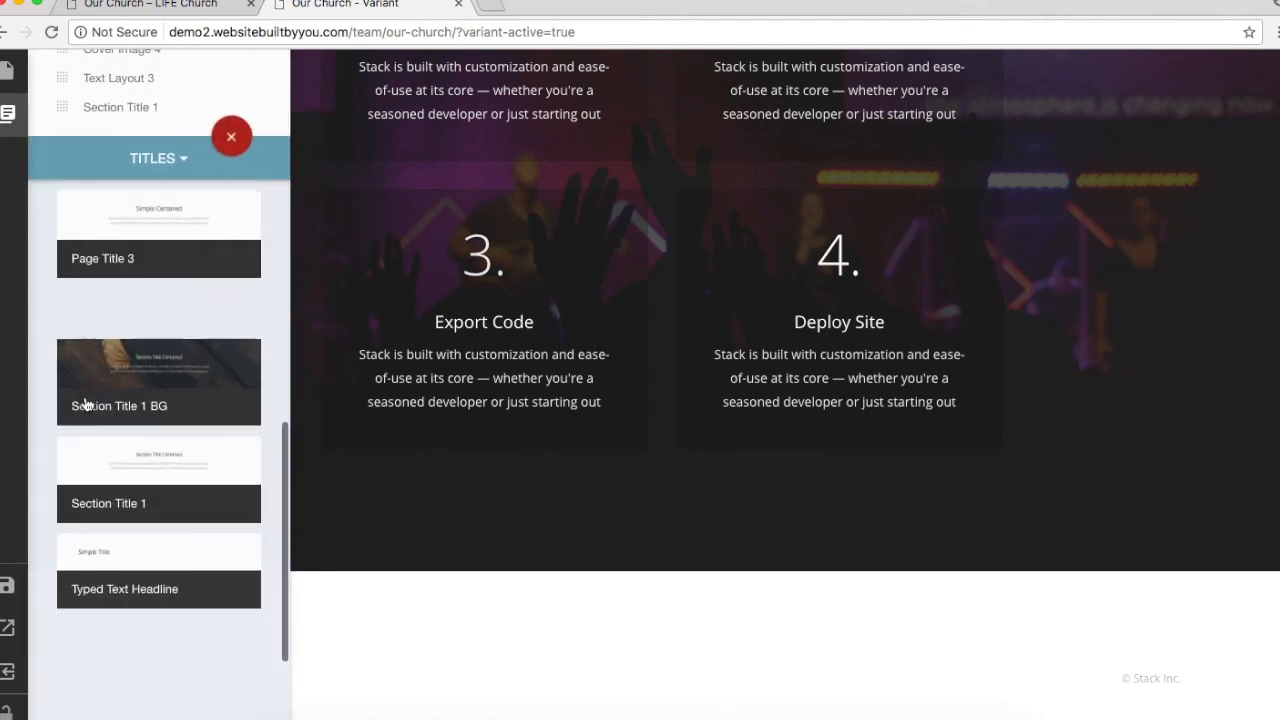
pyautogui.click(126, 470)
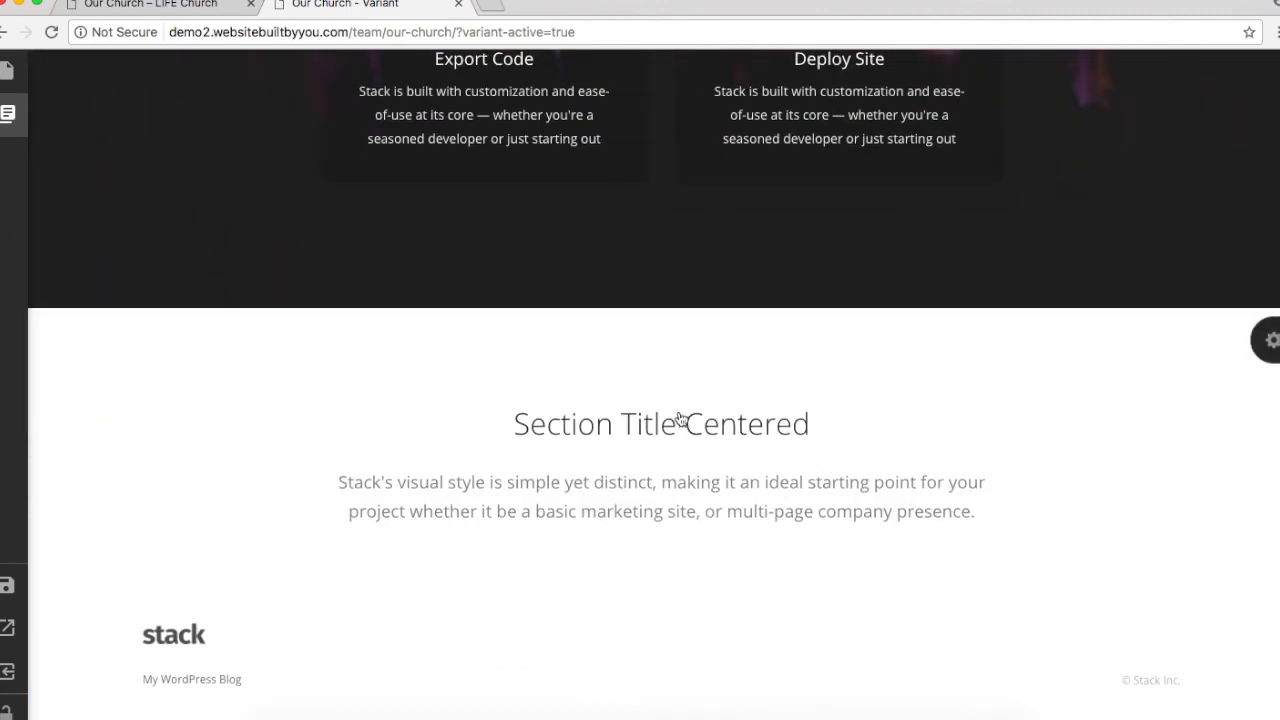
# Step: Change the title to 'Our Plan' with a Lead Paragraph description, and save
pyautogui.click(680, 418)
pyautogui.moveTo(586, 262); pyautogui.dragTo(376, 262)
pyautogui.write('Our ')
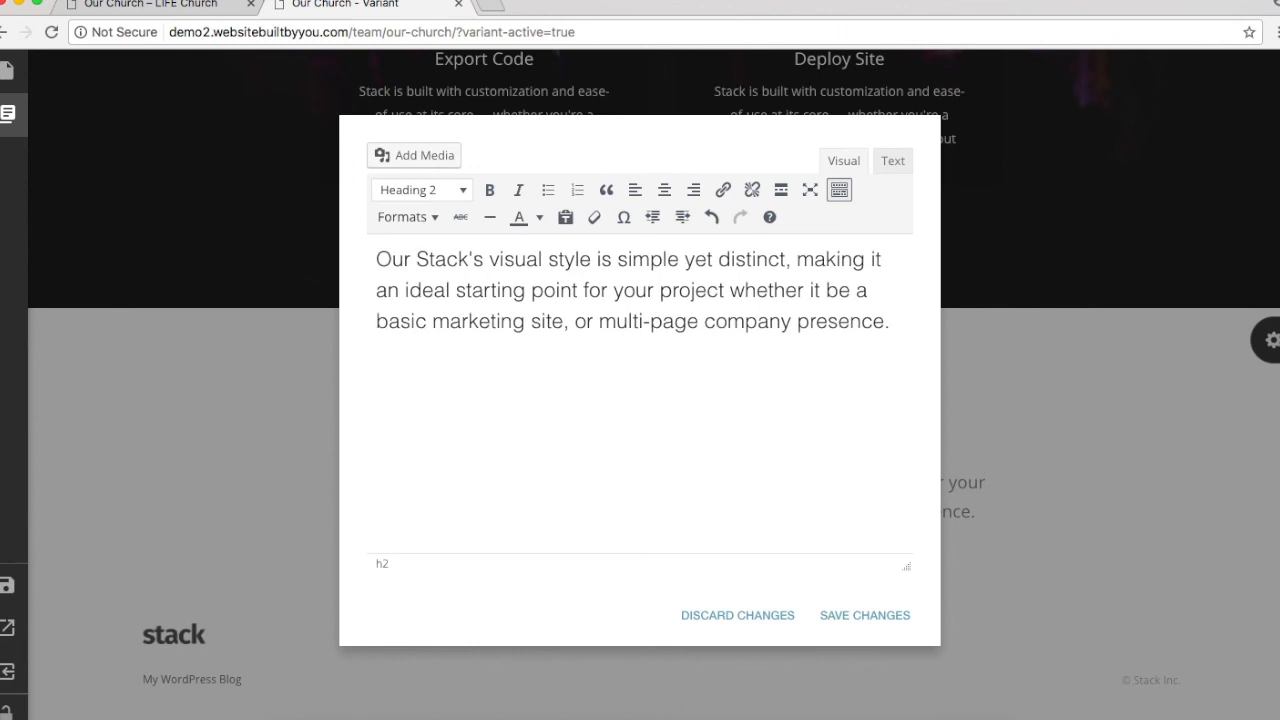
pyautogui.write('Plan')
pyautogui.press('Return')
pyautogui.tripleClick(608, 320)
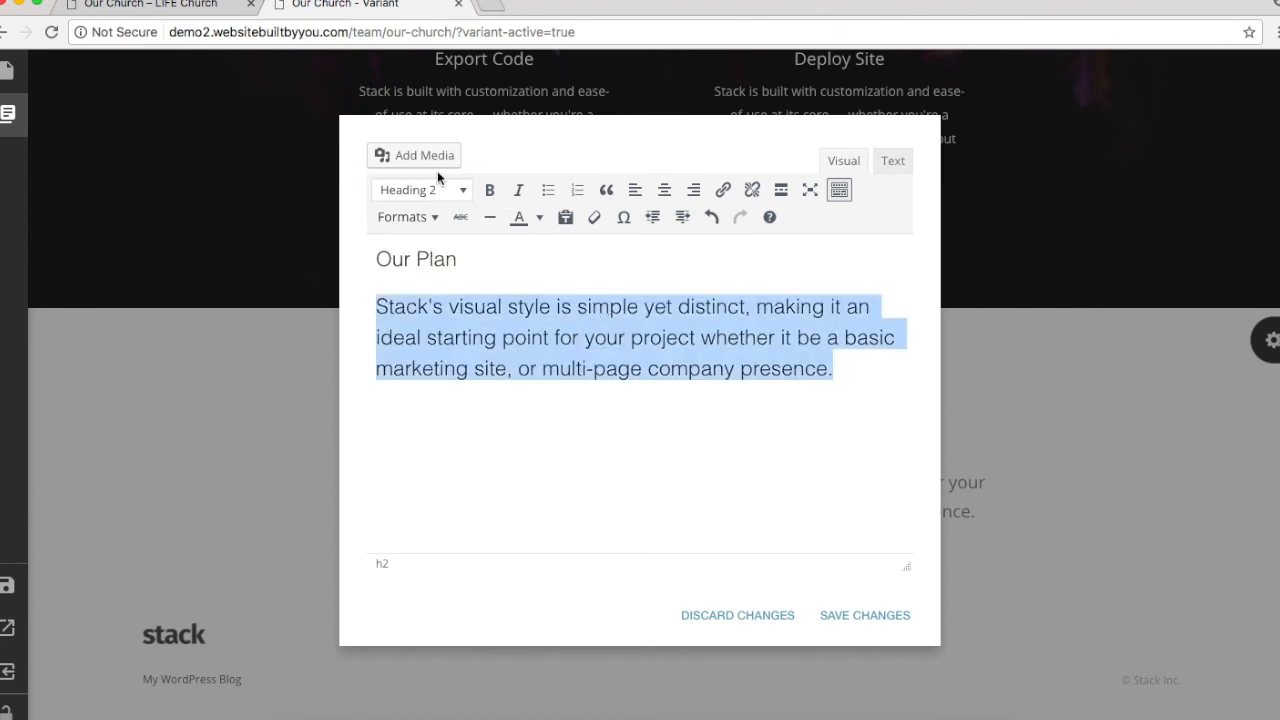
pyautogui.click(424, 190)
pyautogui.click(433, 230)
pyautogui.click(431, 218)
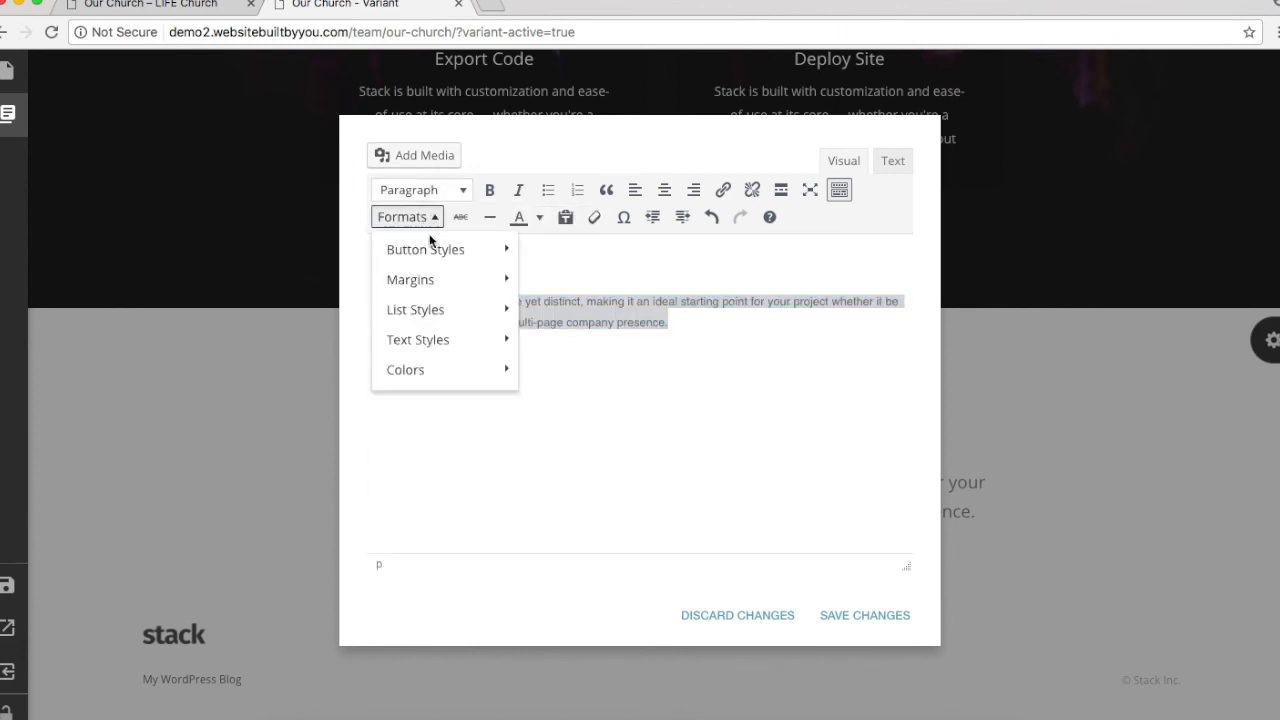
pyautogui.moveTo(440, 337)
pyautogui.click(584, 409)
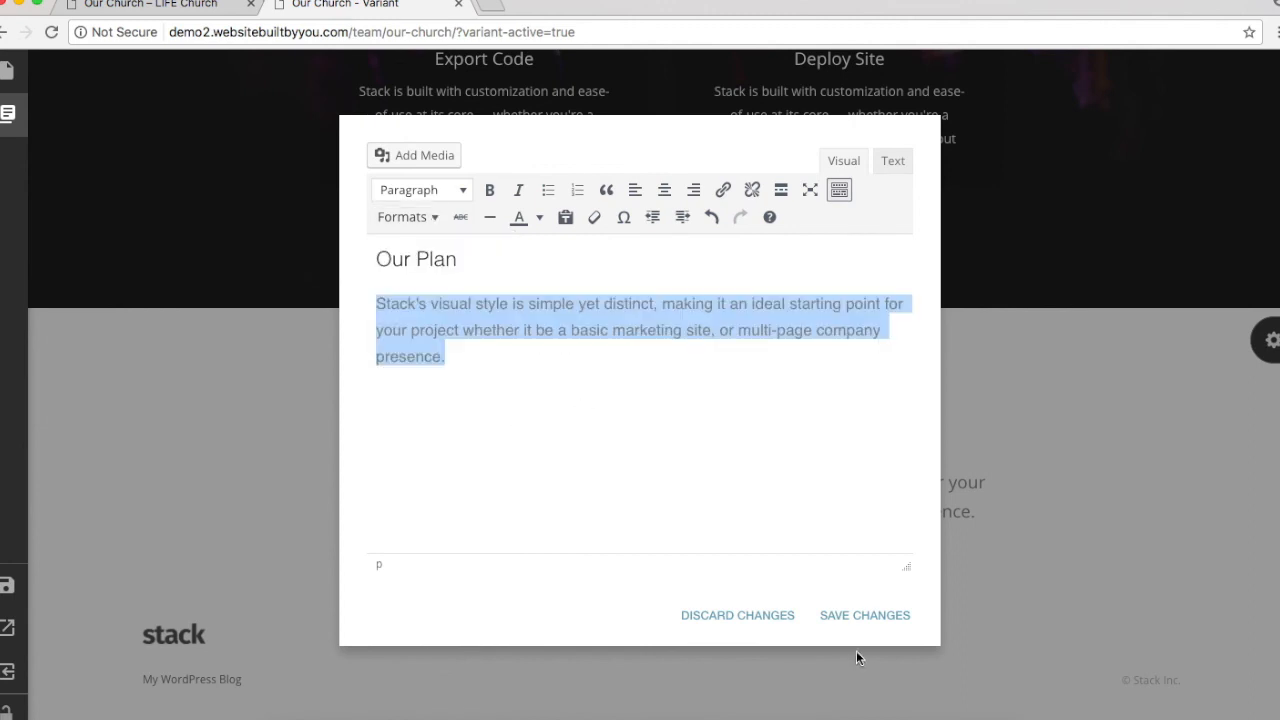
pyautogui.click(862, 617)
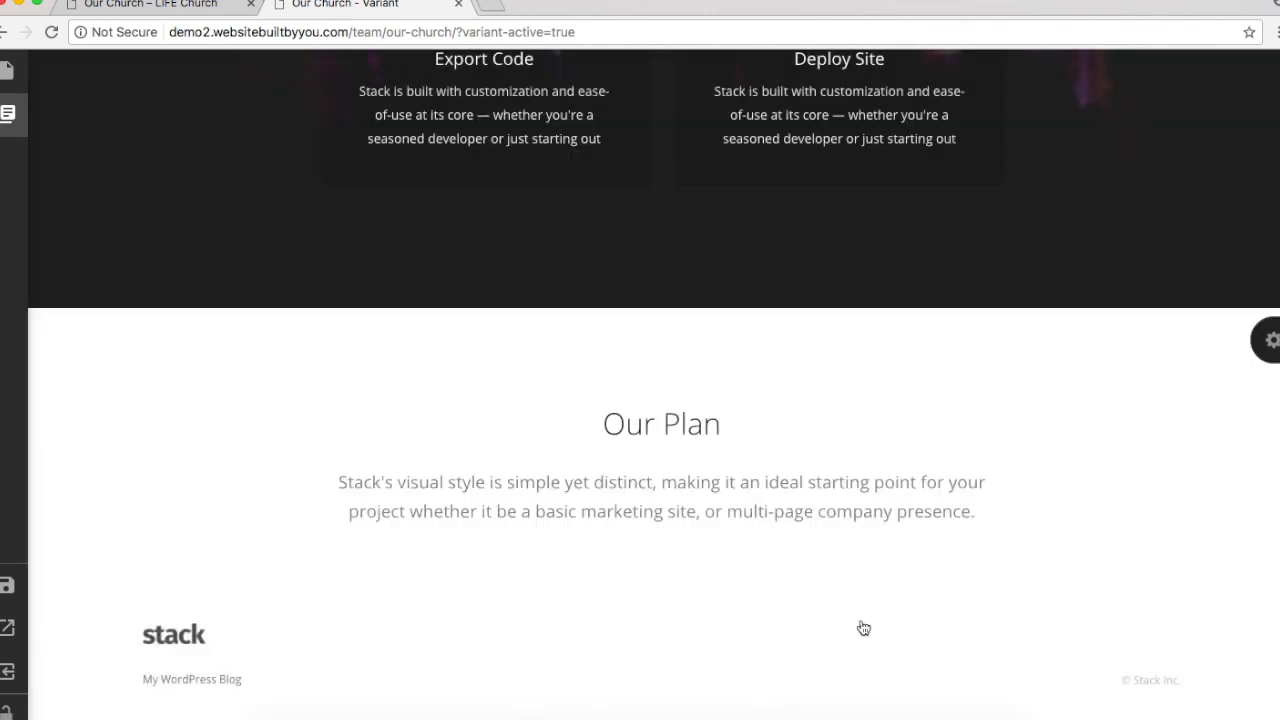
# Step: Reduce the Our Plan section's padding to SM
pyautogui.click(1267, 340)
pyautogui.moveTo(1259, 340); pyautogui.dragTo(1141, 337)
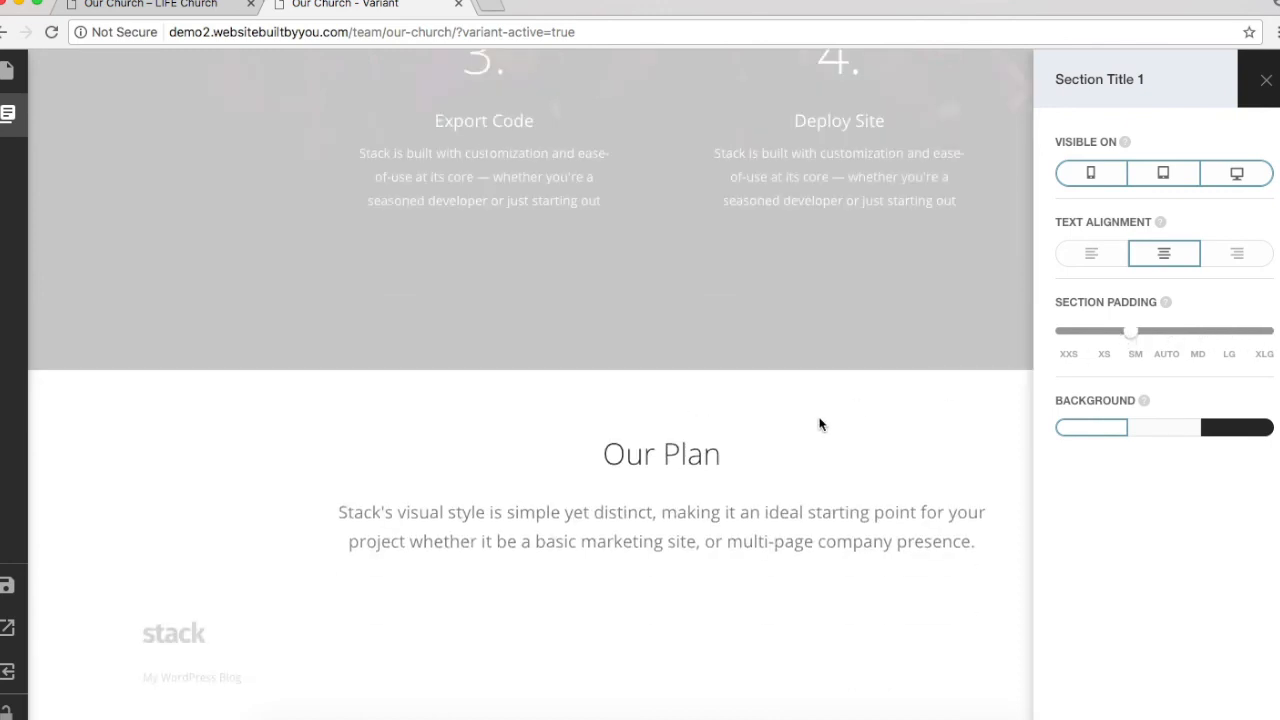
pyautogui.click(823, 423)
pyautogui.click(7, 115)
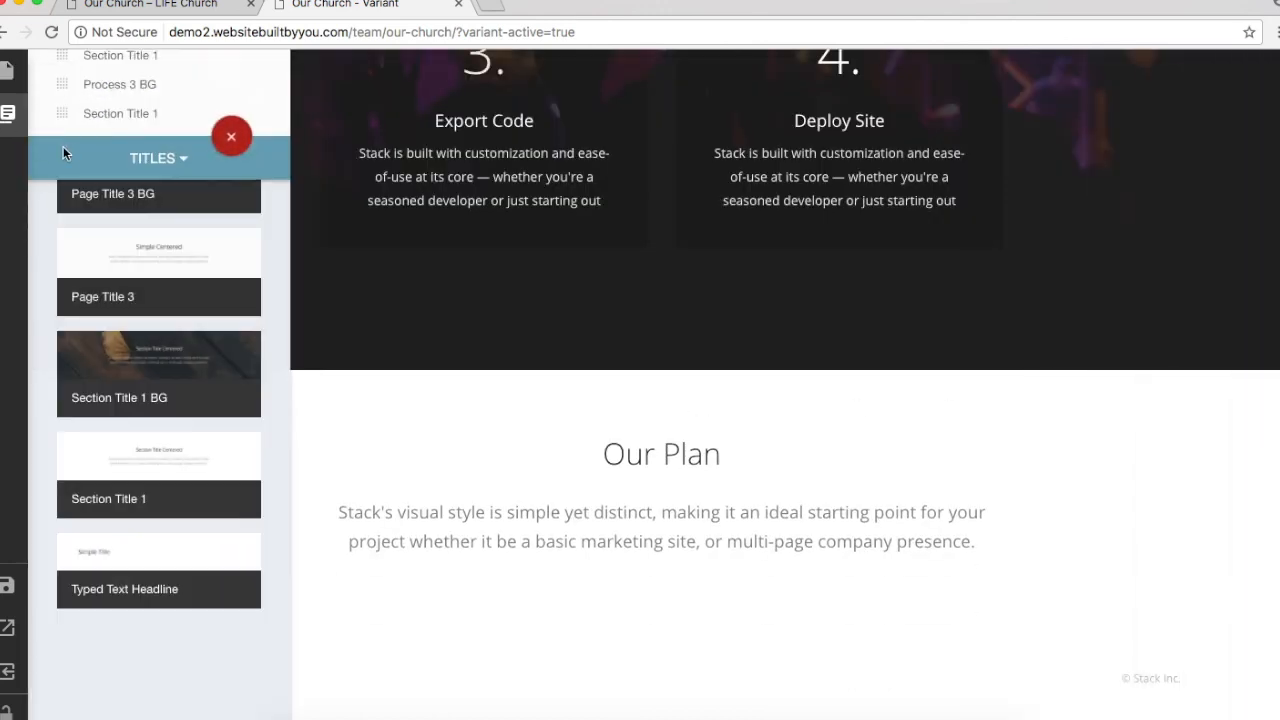
# Step: Compare the original site's timeline, then list the Process blocks with Process 1 BG in view
pyautogui.scroll(1, 63, 146)
pyautogui.click(191, 5)
pyautogui.scroll(-10, 548, 592)
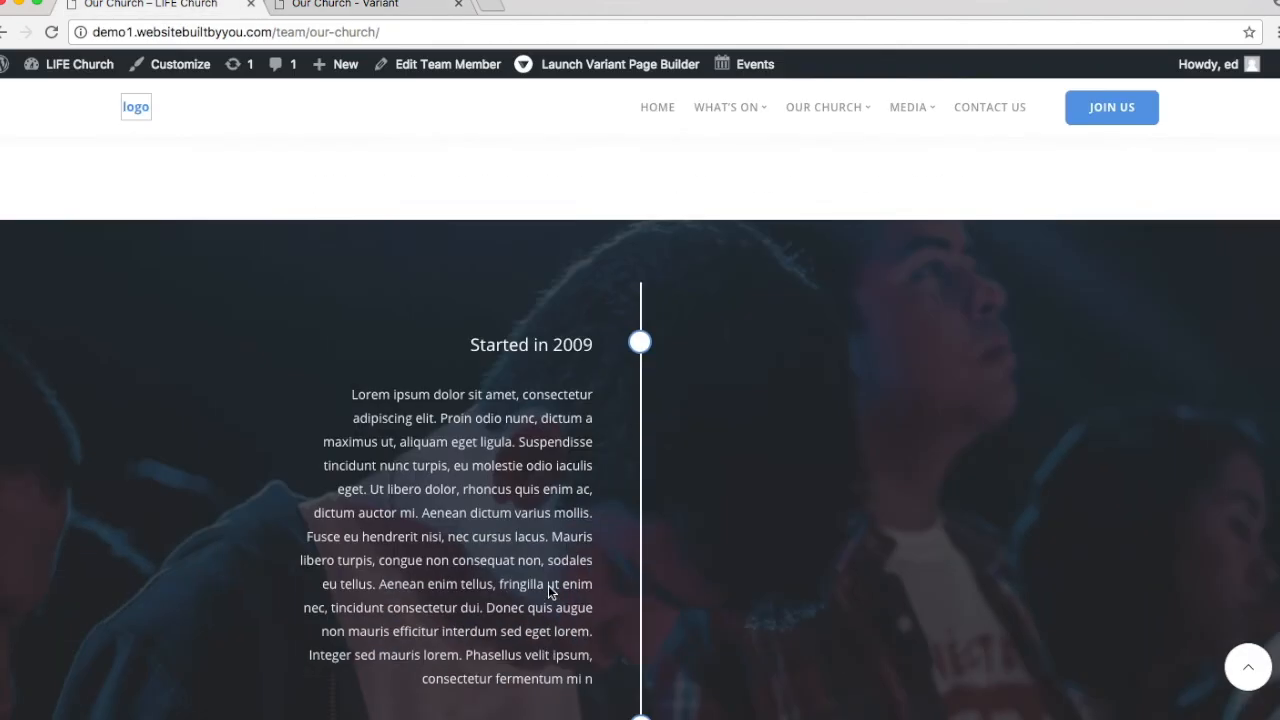
pyautogui.scroll(4, 548, 592)
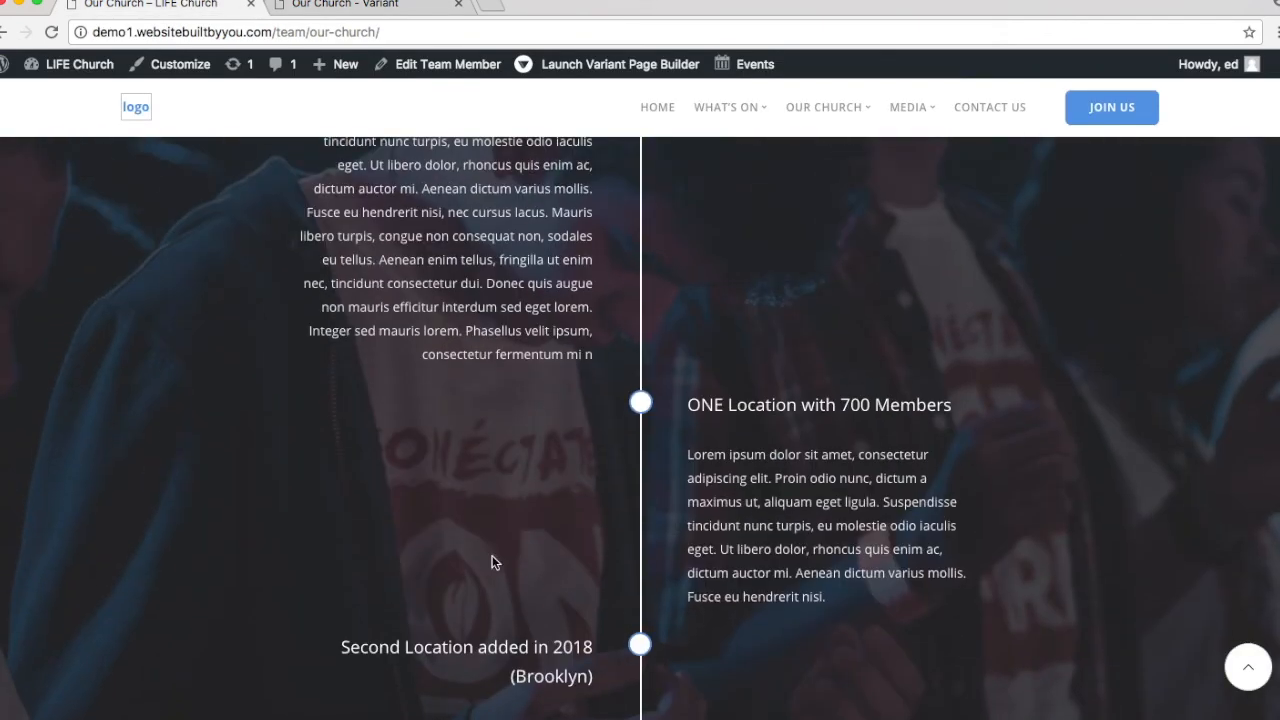
pyautogui.click(362, 10)
pyautogui.click(7, 113)
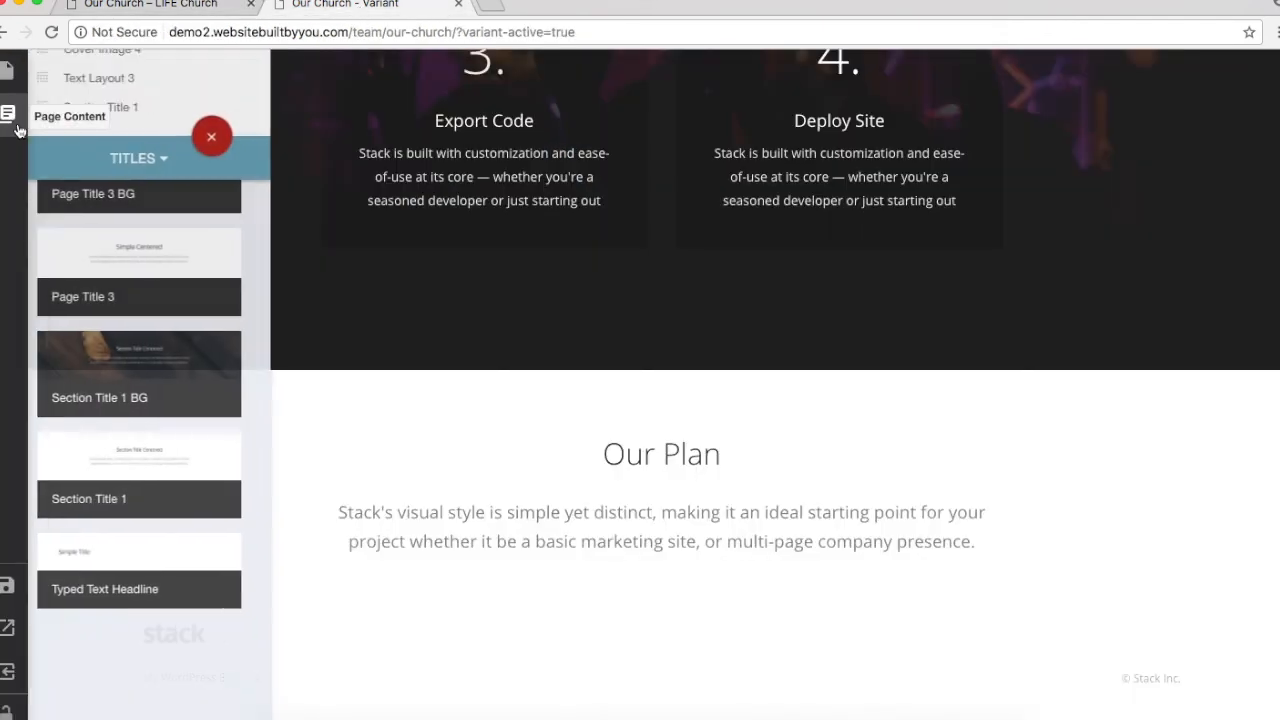
pyautogui.click(155, 162)
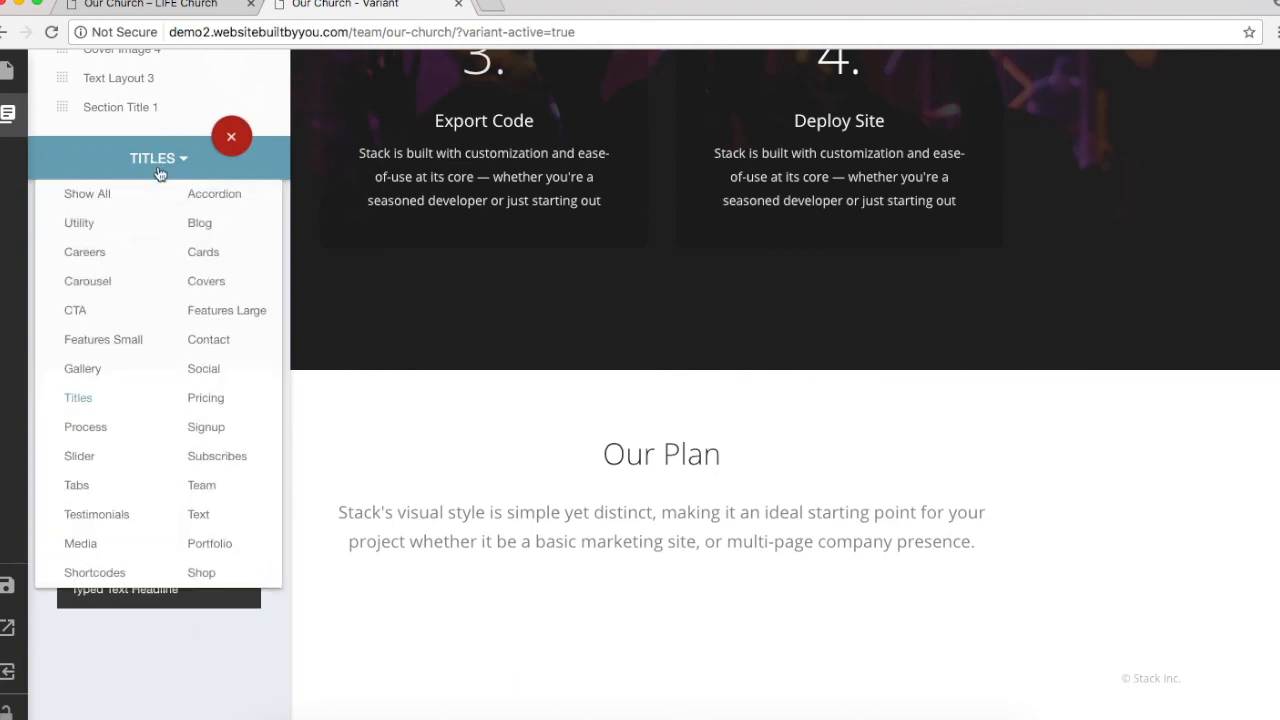
pyautogui.click(86, 427)
pyautogui.scroll(3, 88, 432)
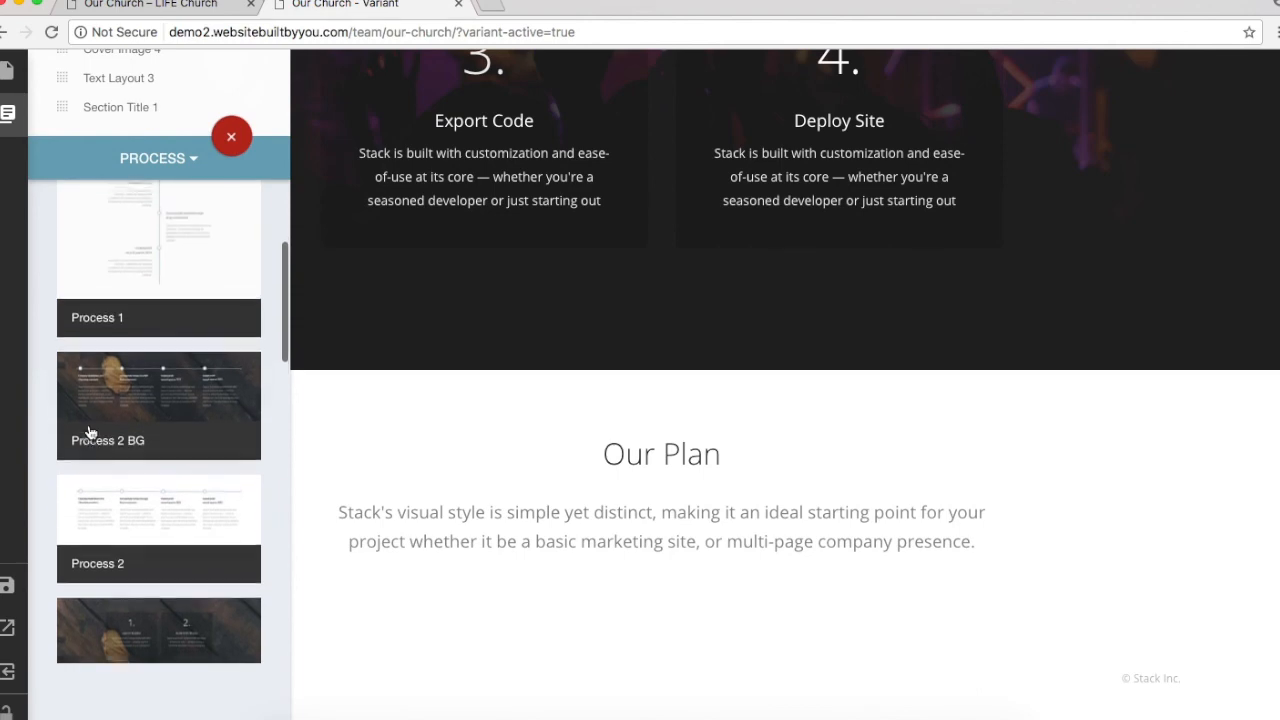
pyautogui.scroll(4, 88, 432)
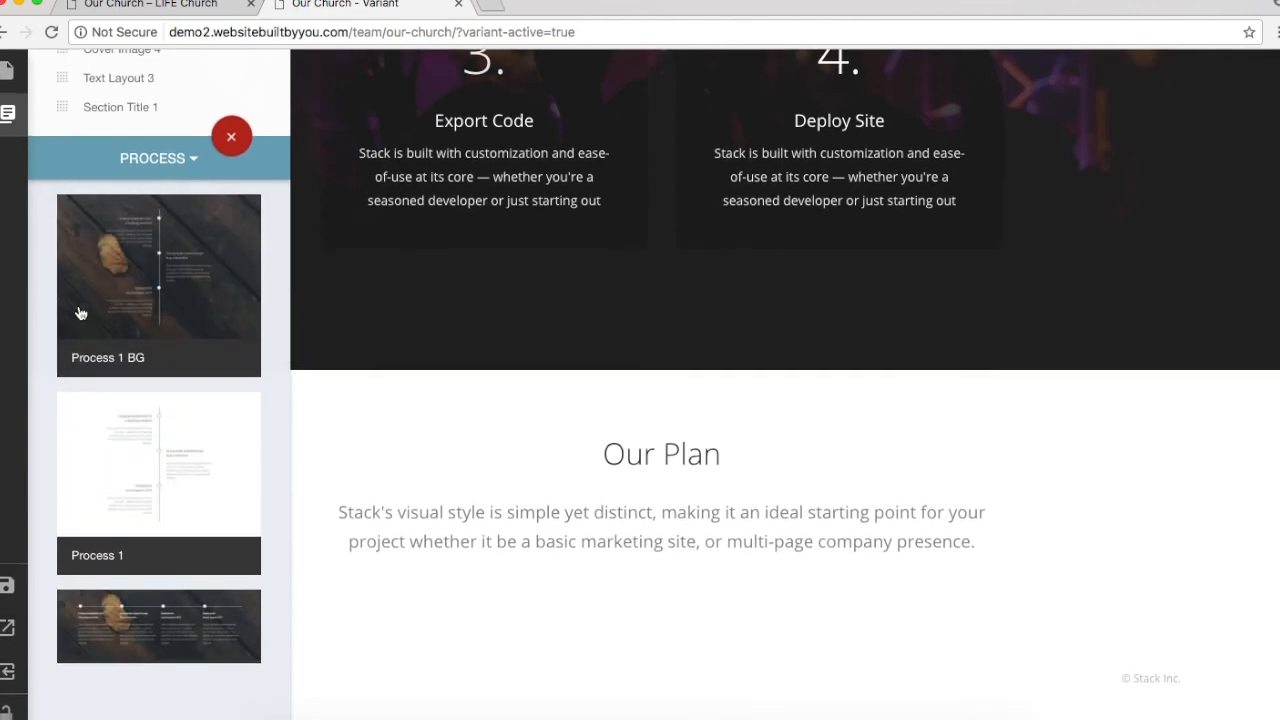
# Step: Add the dark wood Process 1 BG timeline block below Our Plan
pyautogui.click(170, 246)
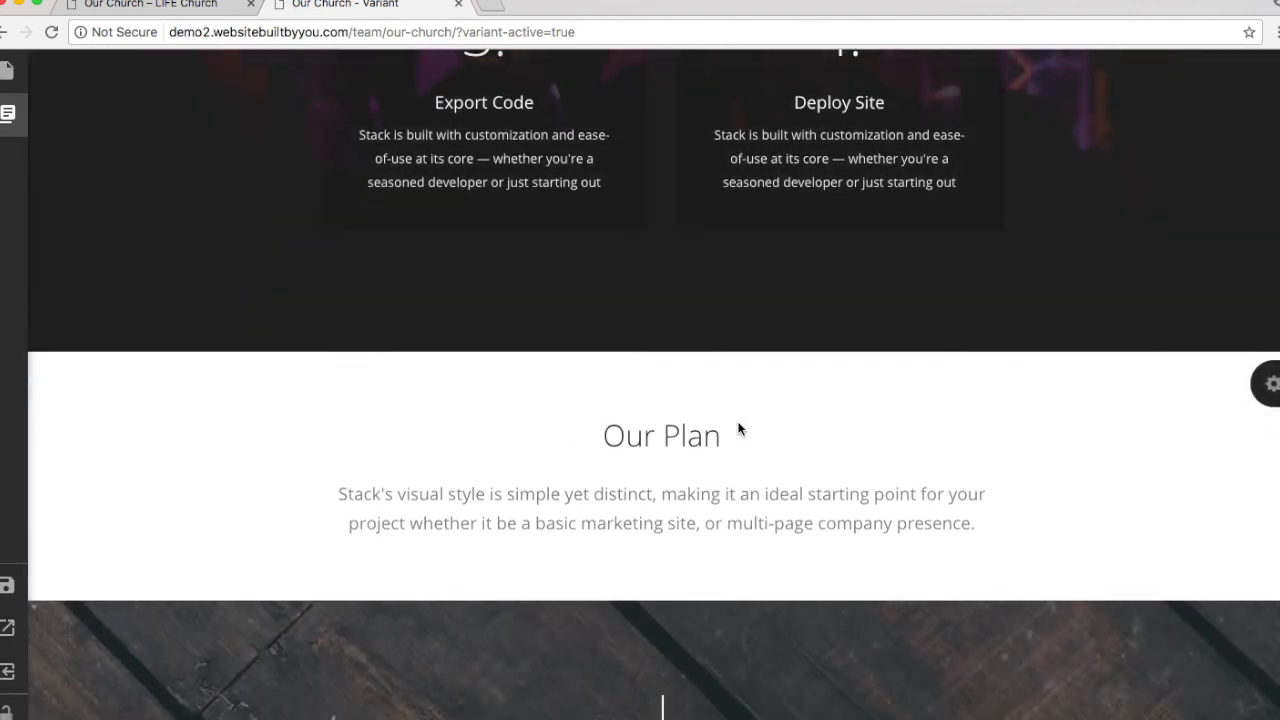
pyautogui.scroll(-3, 740, 428)
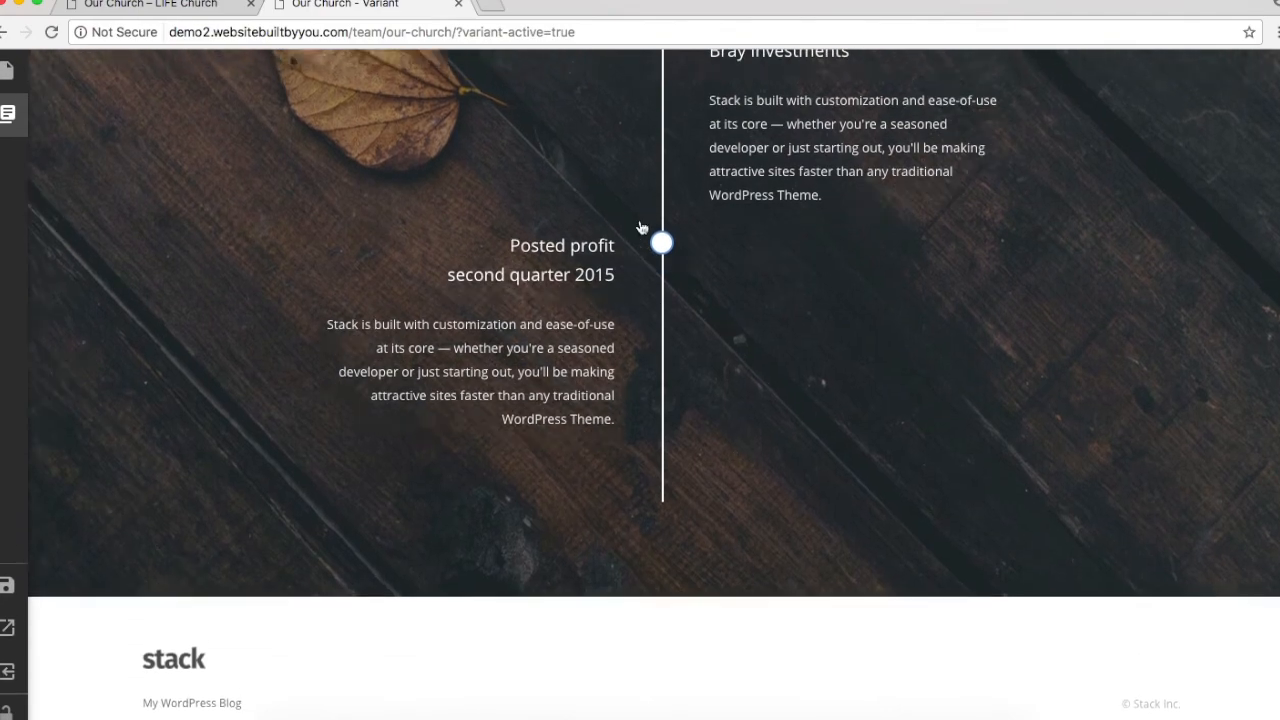
pyautogui.scroll(5, 667, 248)
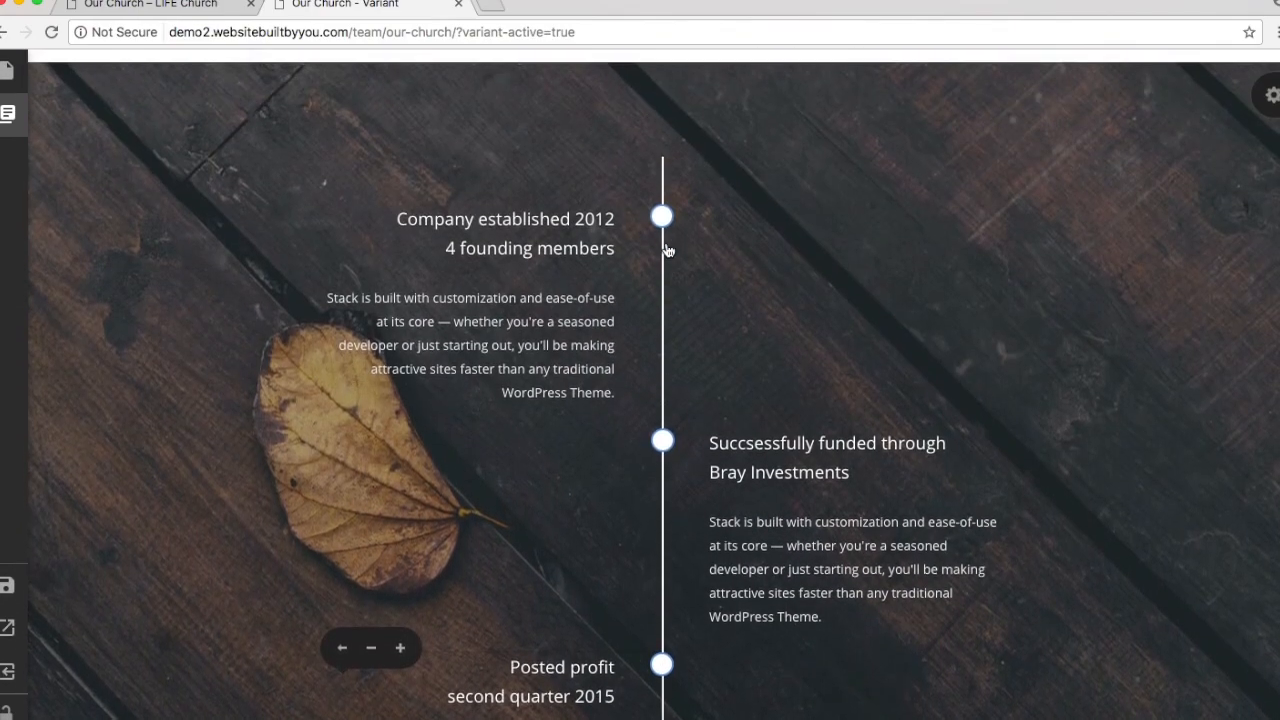
pyautogui.scroll(-2, 428, 718)
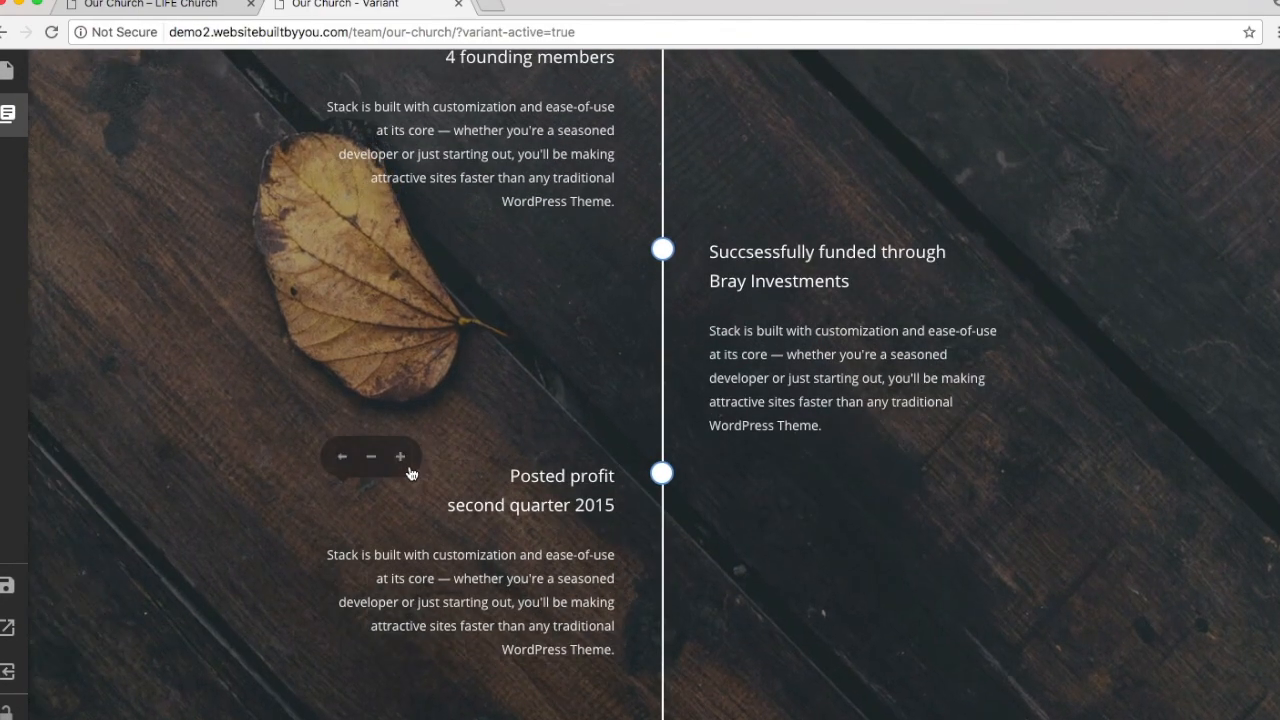
# Step: Add two more entries to the timeline
pyautogui.click(403, 459)
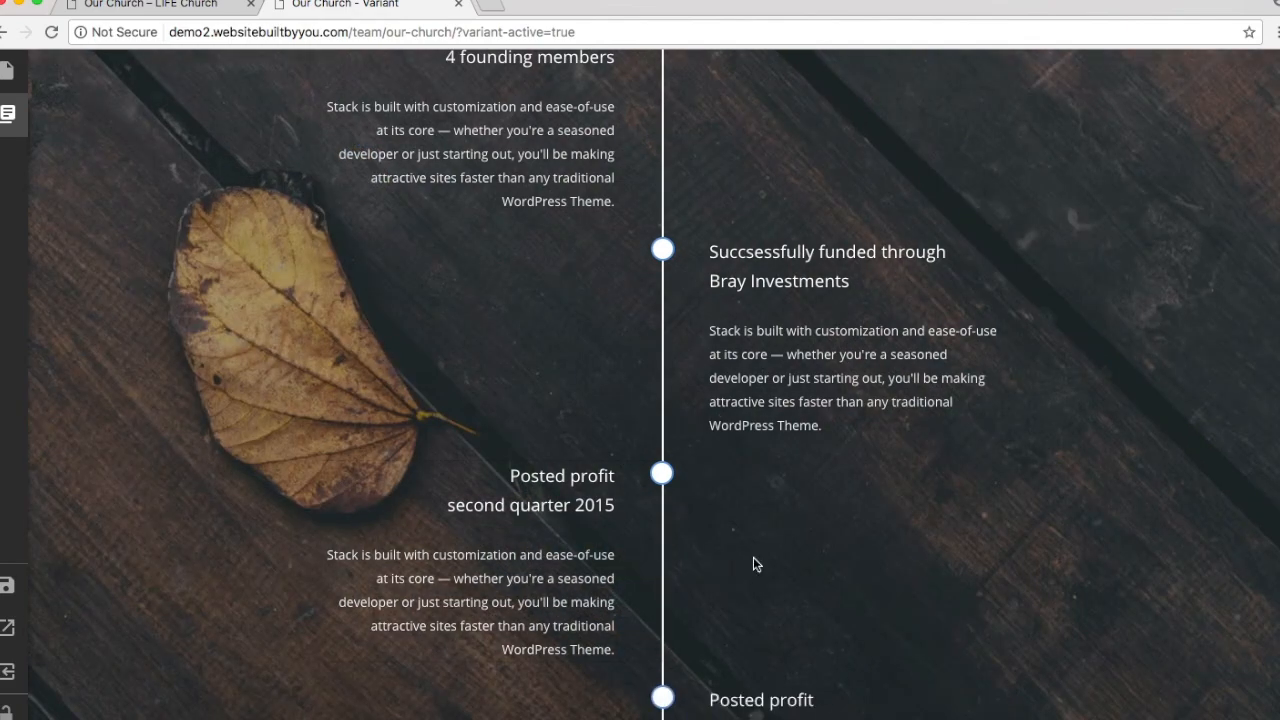
pyautogui.scroll(-3, 753, 557)
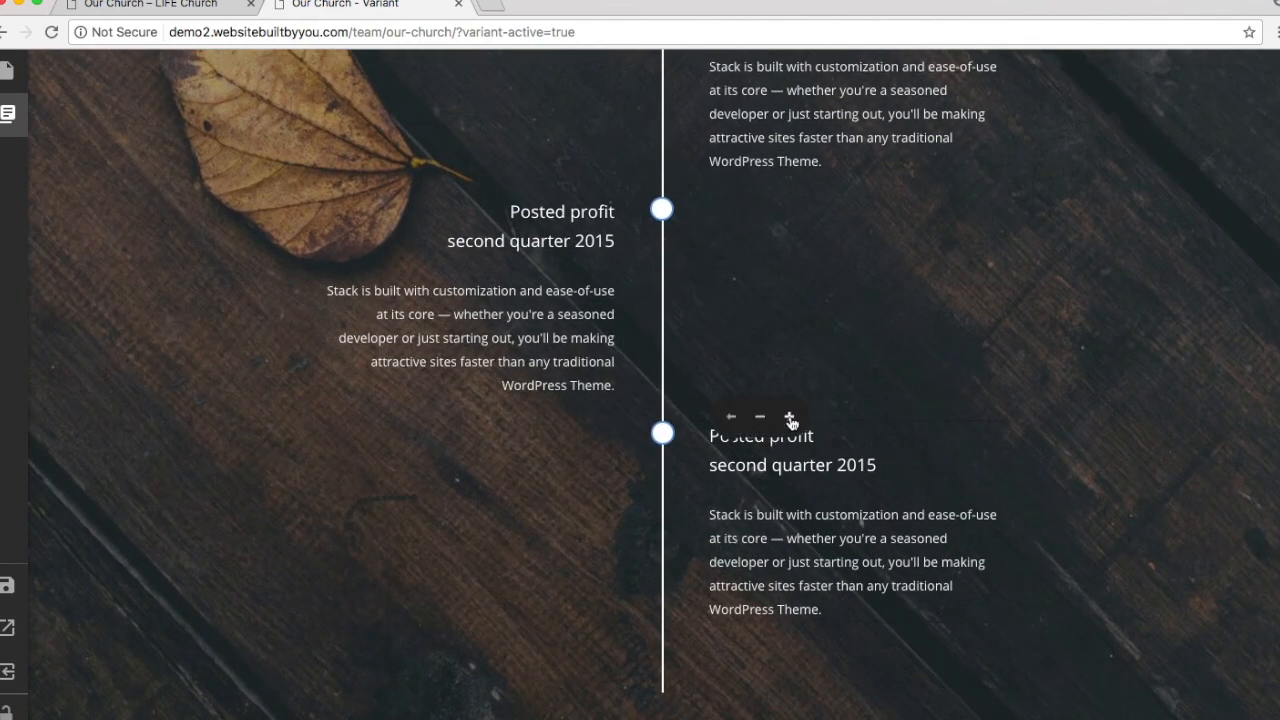
pyautogui.click(790, 418)
pyautogui.scroll(-3, 789, 423)
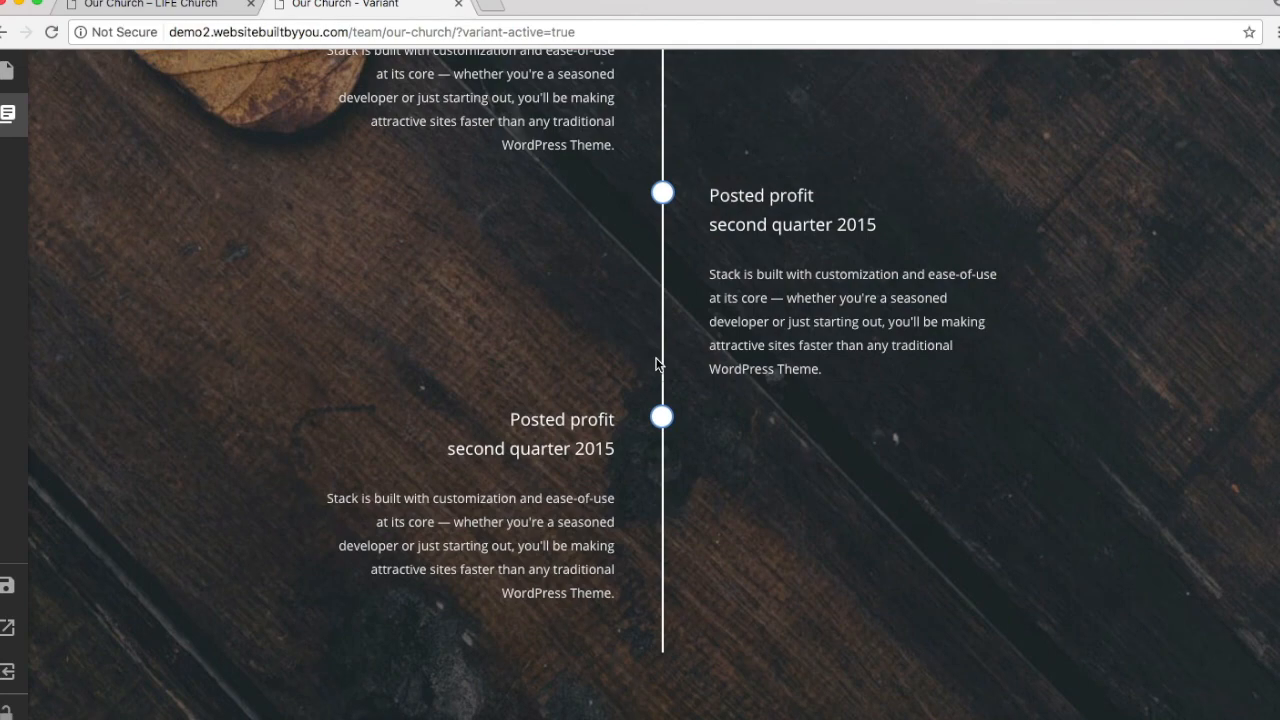
# Step: Remove the extra Posted profit and Bray Investments entries, then duplicate a Posted profit entry
pyautogui.moveTo(593, 430)
pyautogui.click(366, 406)
pyautogui.moveTo(837, 229)
pyautogui.click(760, 204)
pyautogui.scroll(4, 757, 206)
pyautogui.moveTo(780, 352)
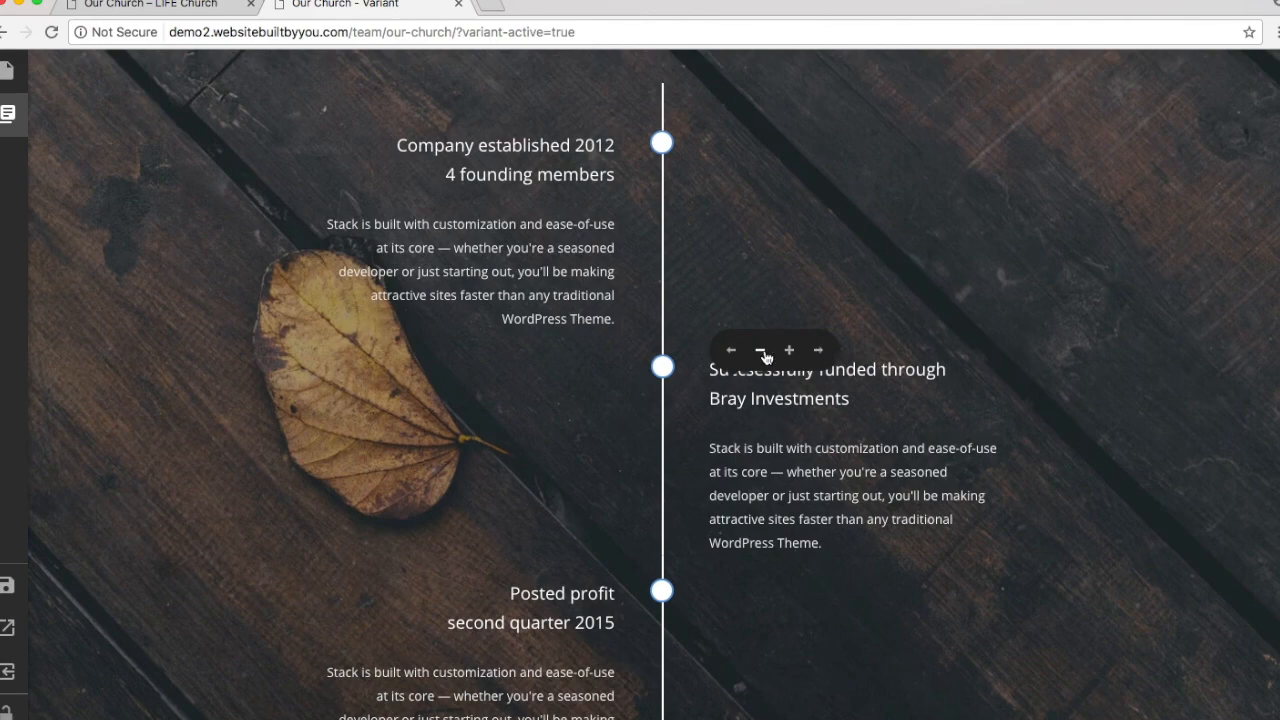
pyautogui.click(762, 351)
pyautogui.moveTo(571, 400)
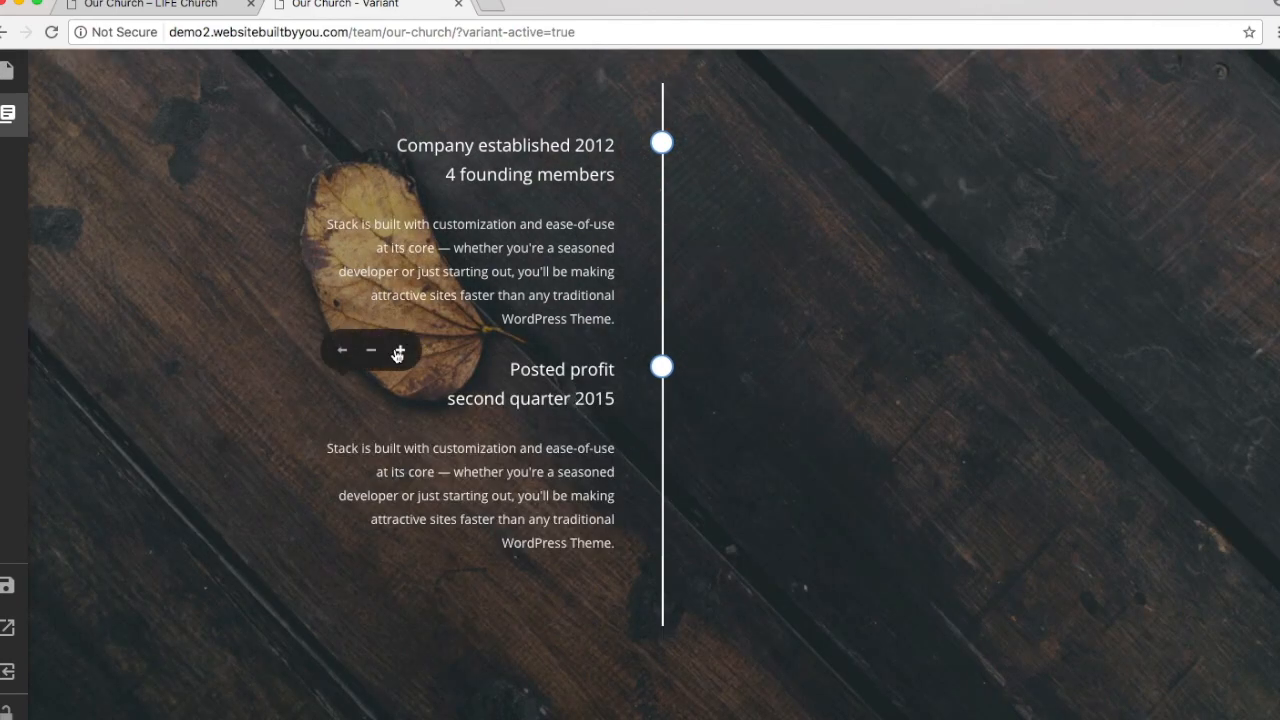
pyautogui.click(398, 352)
pyautogui.moveTo(700, 603)
pyautogui.scroll(-1, 677, 601)
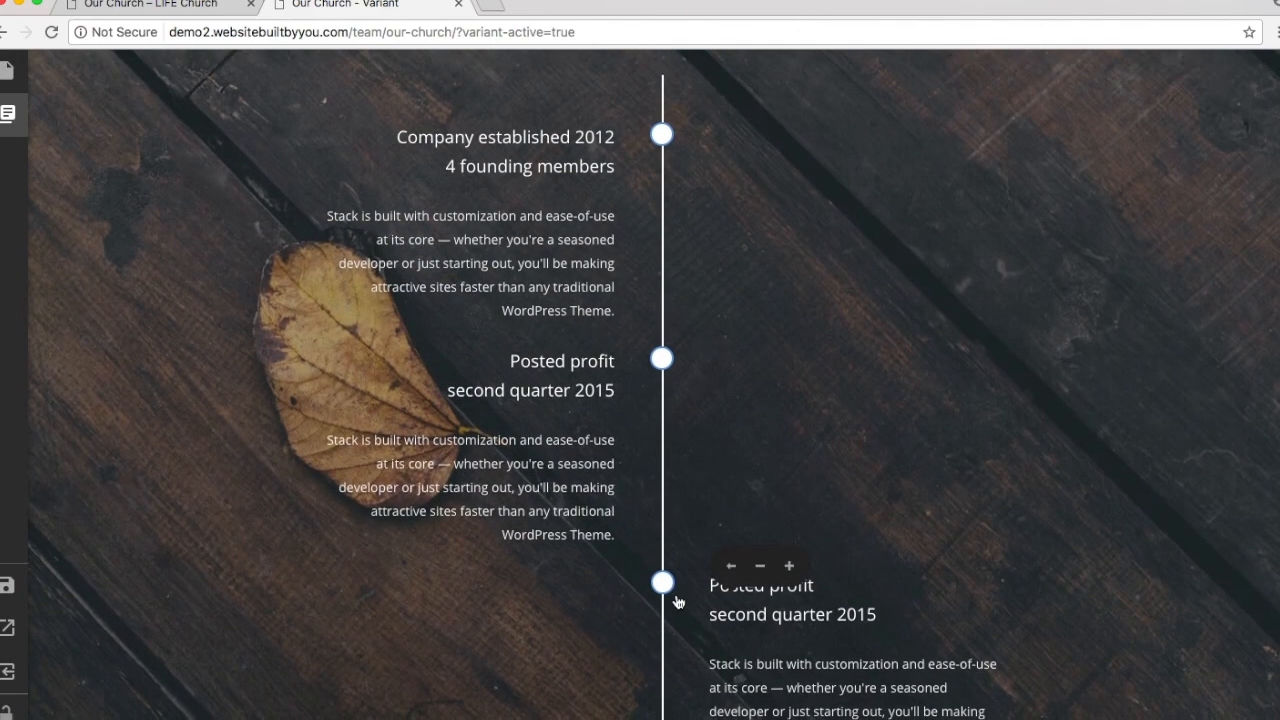
pyautogui.scroll(-1, 677, 598)
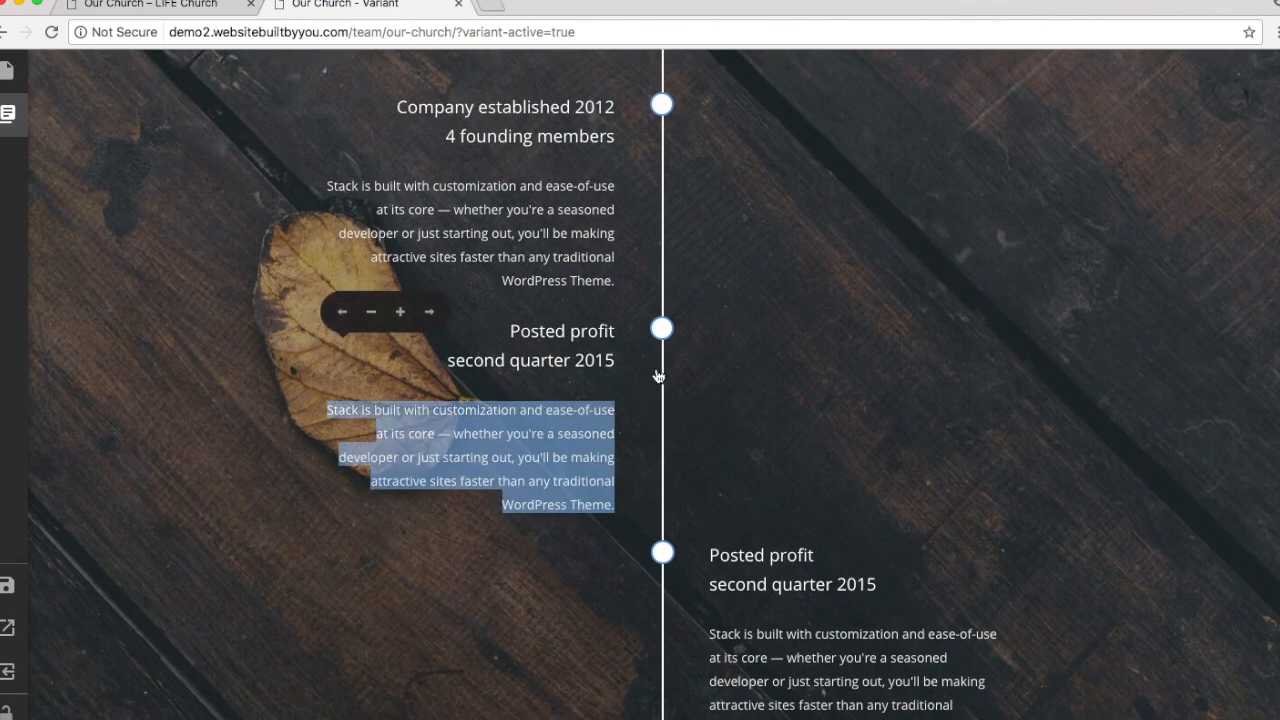
# Step: Save the first Posted profit entry unchanged and duplicate the Posted profit entry again
pyautogui.click(647, 402)
pyautogui.click(855, 615)
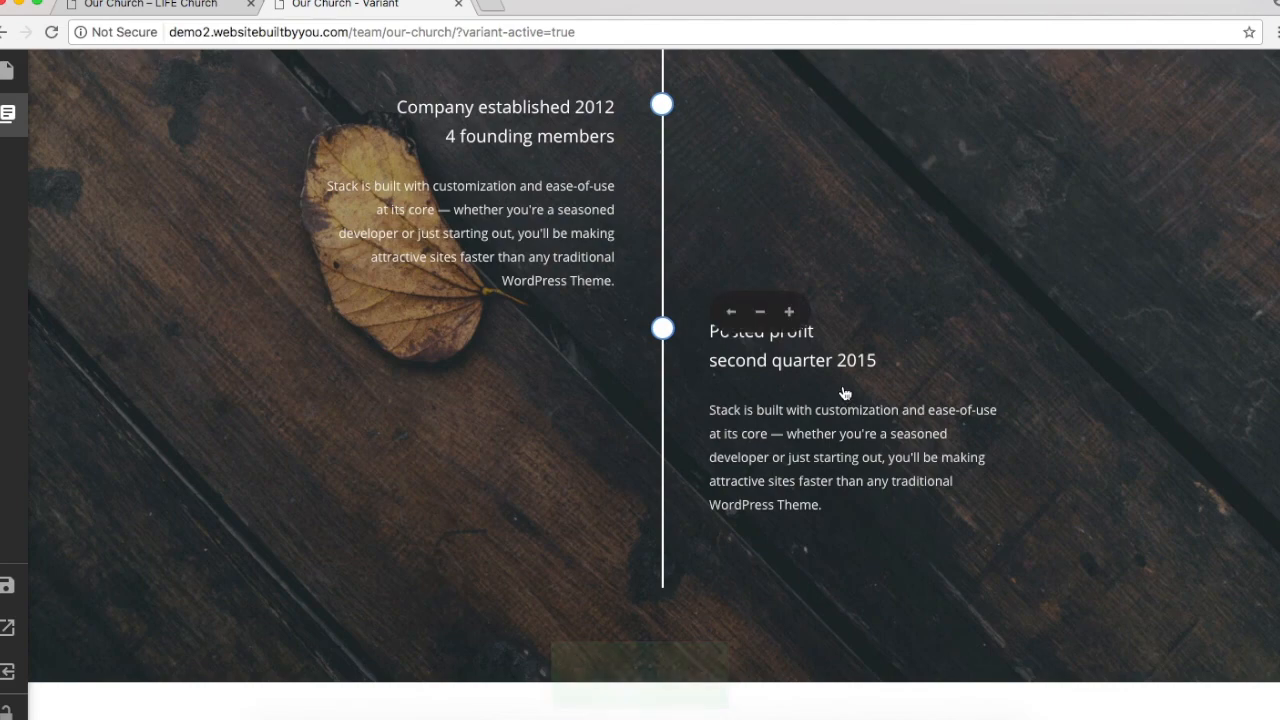
pyautogui.click(789, 312)
pyautogui.scroll(3, 908, 382)
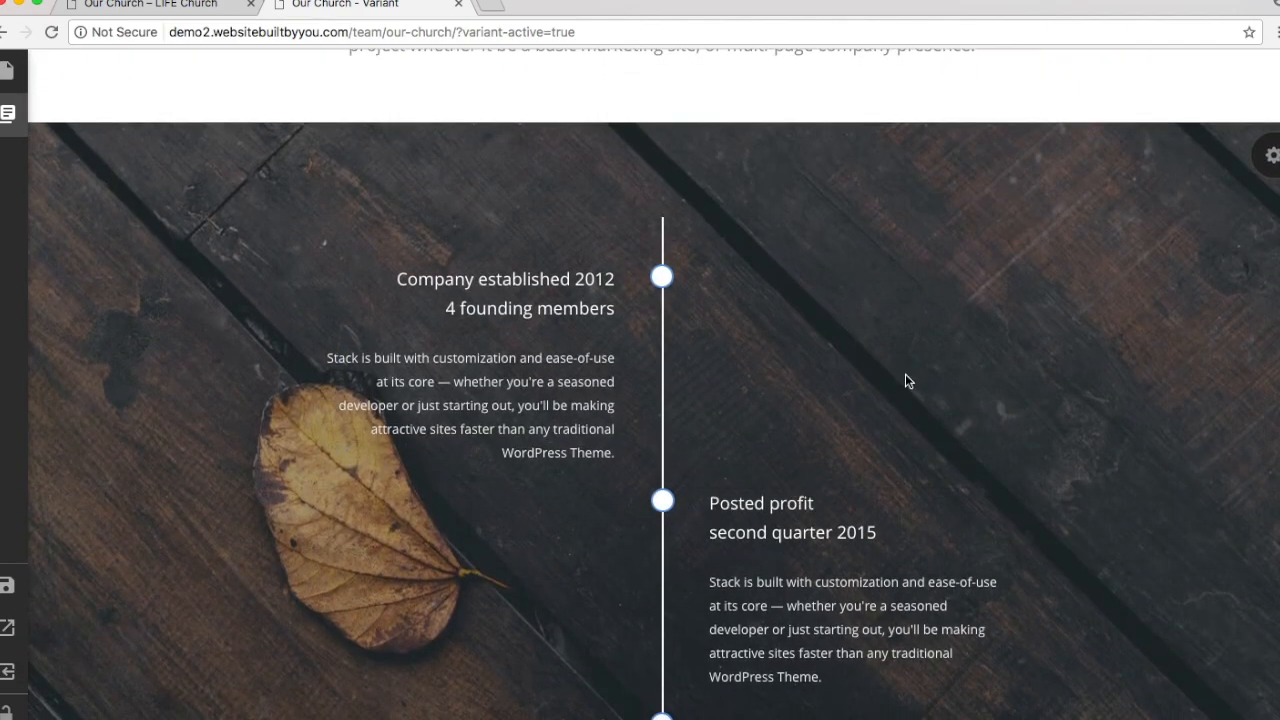
pyautogui.scroll(-2, 908, 382)
pyautogui.moveTo(558, 160)
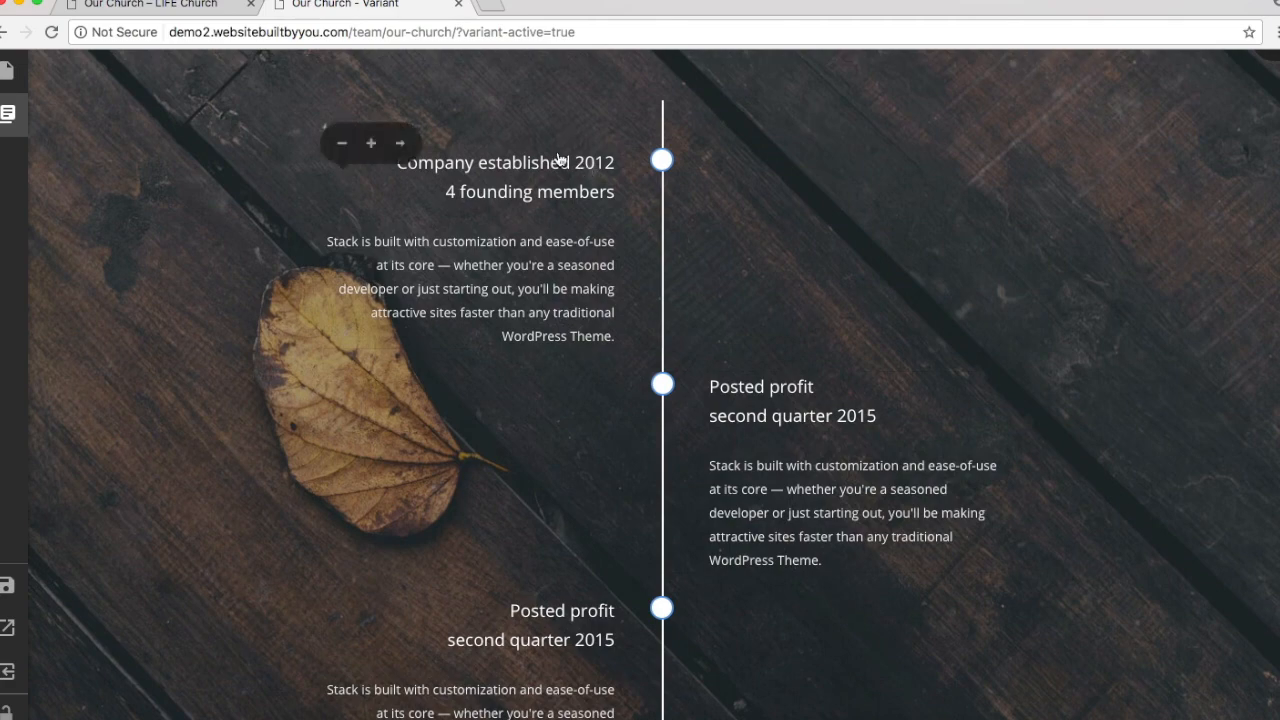
# Step: Review the original LIFE Church page's timeline for reference
pyautogui.click(190, 6)
pyautogui.scroll(1, 697, 403)
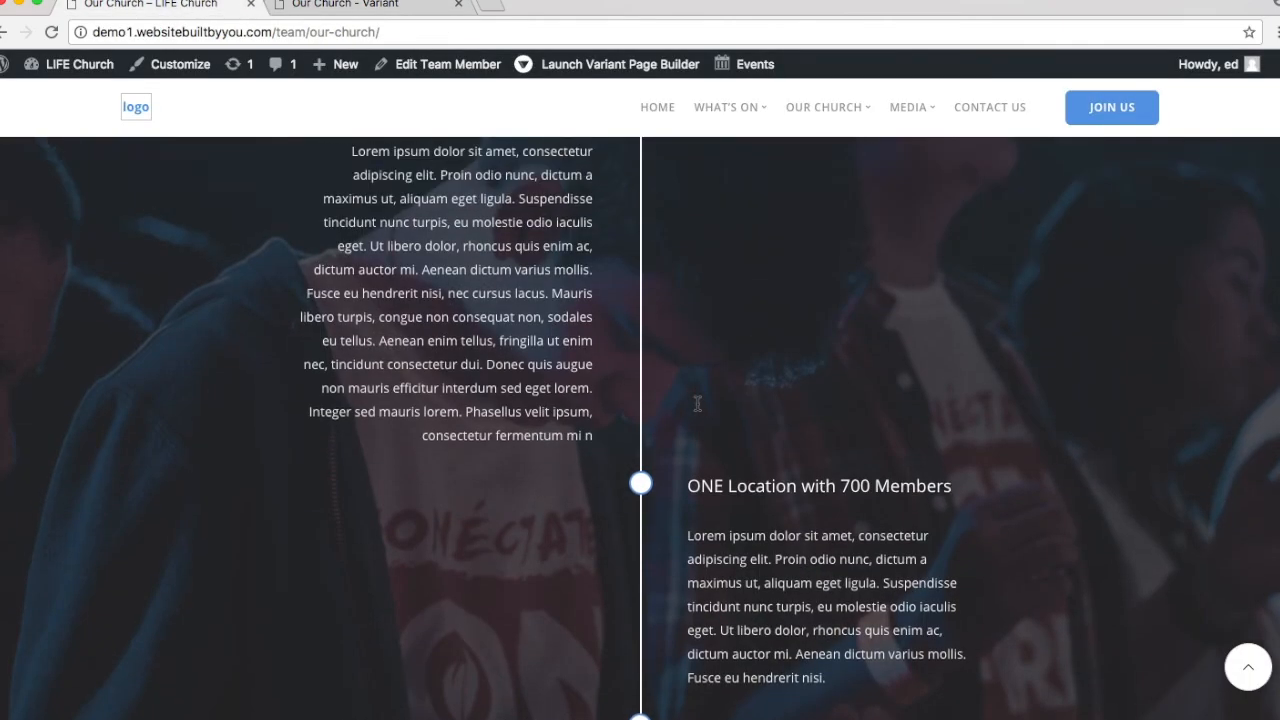
pyautogui.scroll(2, 697, 403)
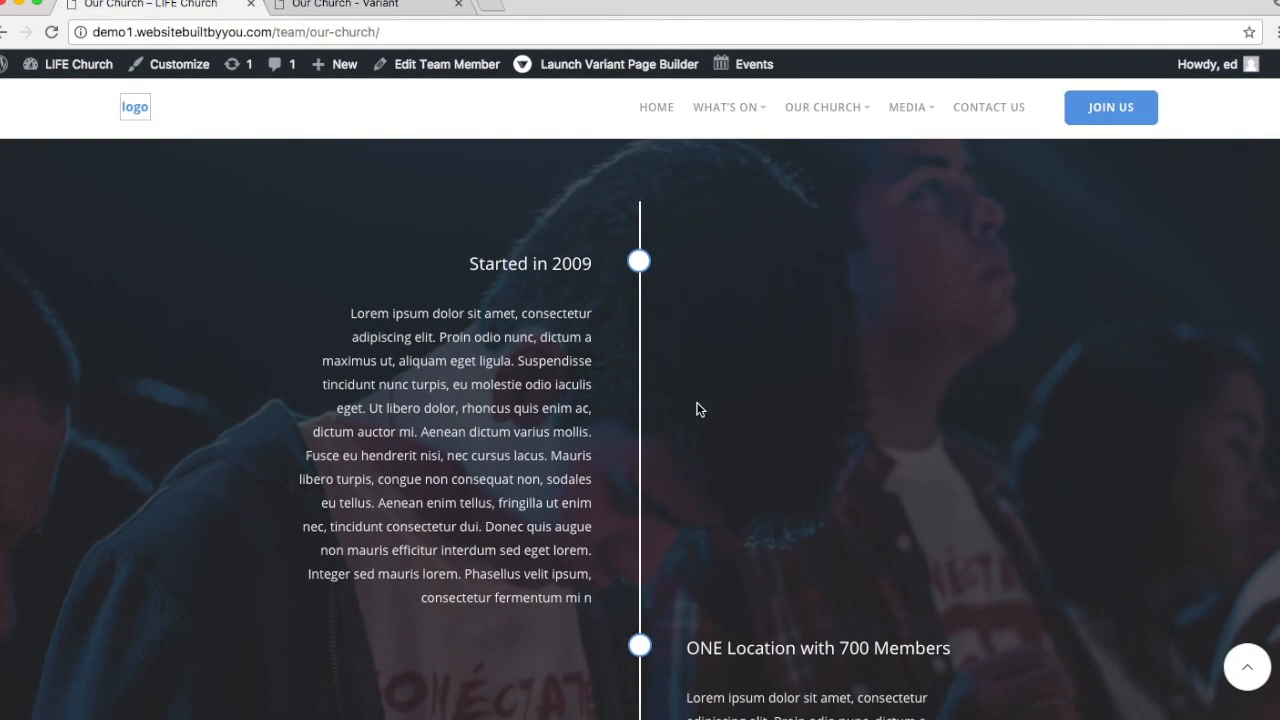
pyautogui.scroll(-5, 697, 409)
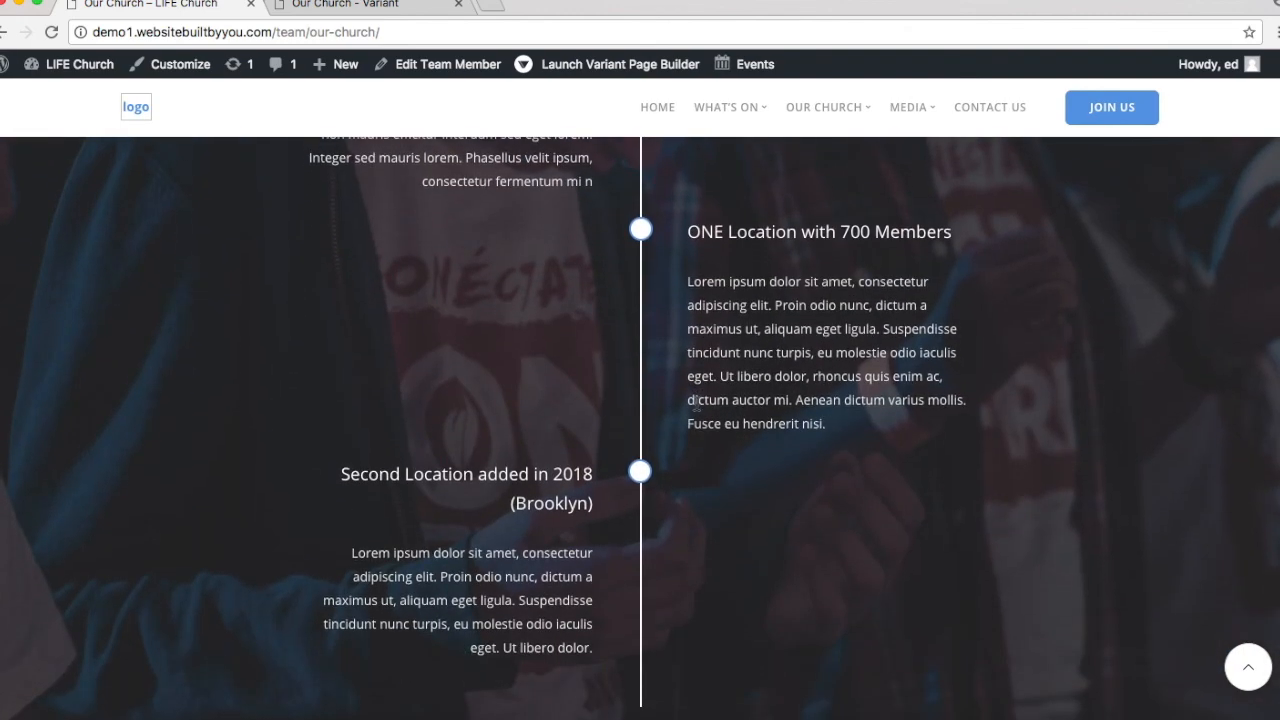
pyautogui.click(345, 6)
# Step: Retitle the Company established 2012 entry 'Founded in 2009'
pyautogui.click(438, 187)
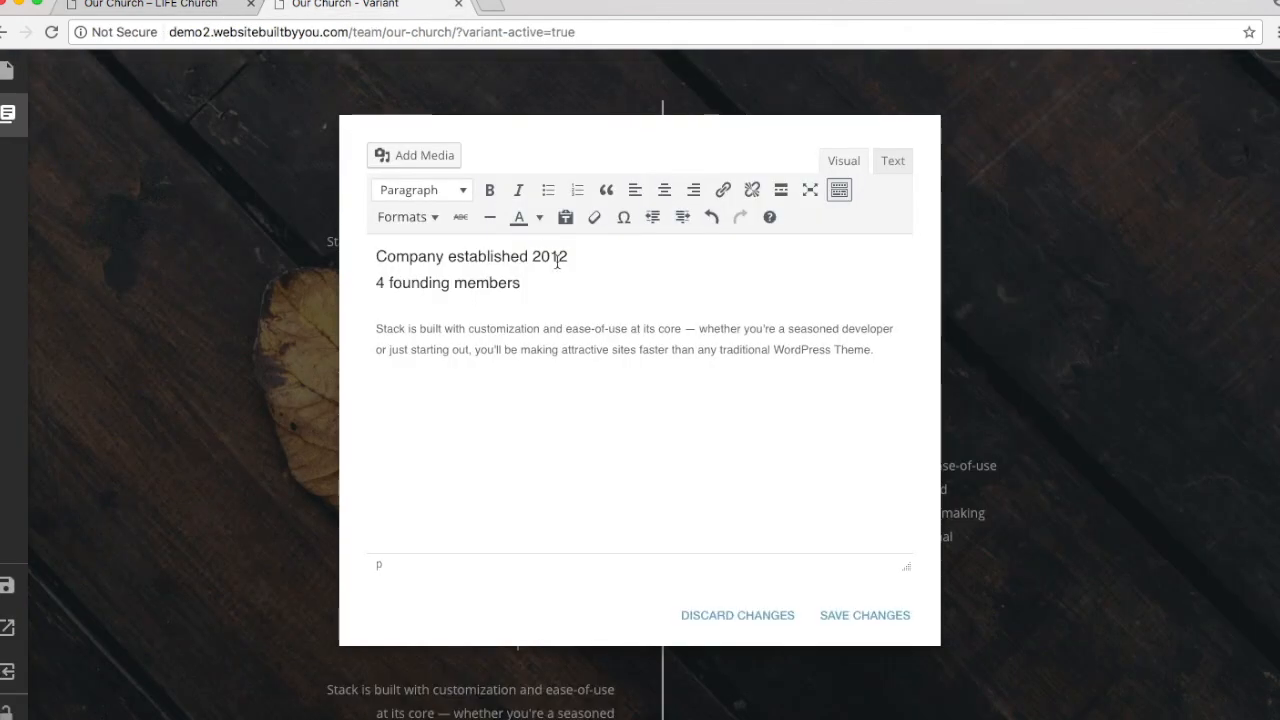
pyautogui.moveTo(373, 255); pyautogui.dragTo(521, 283)
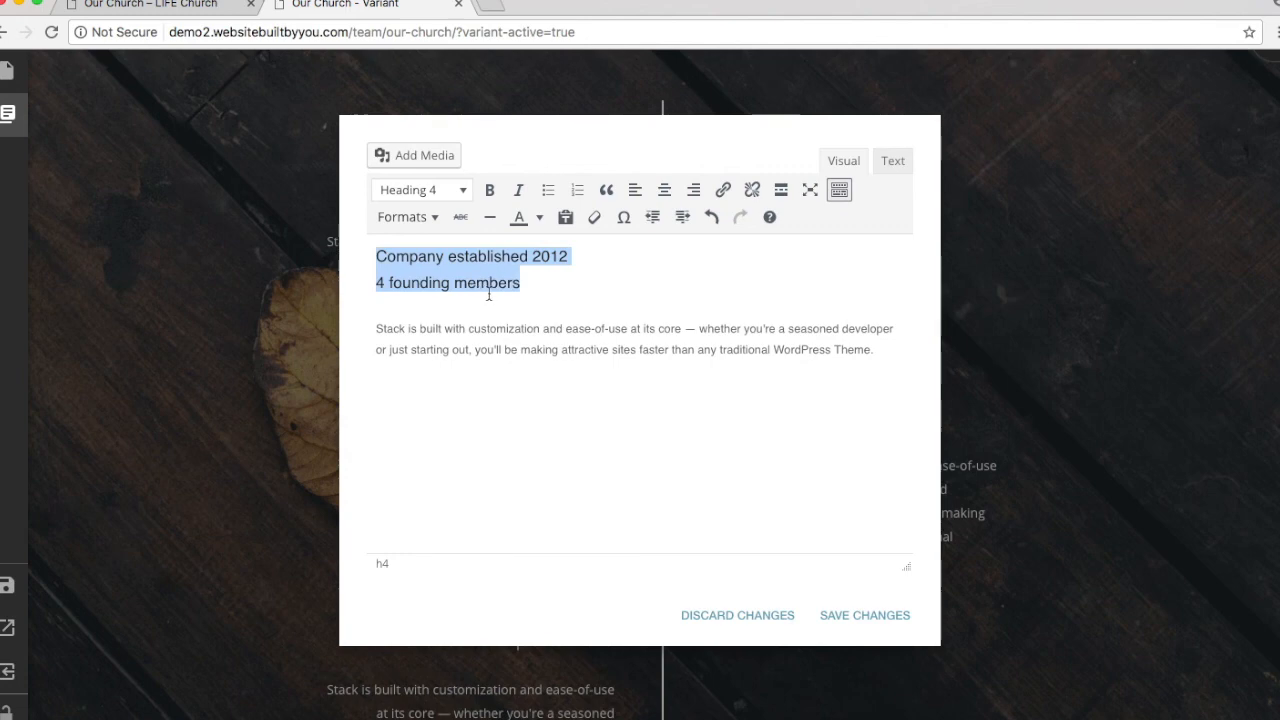
pyautogui.write('Fo')
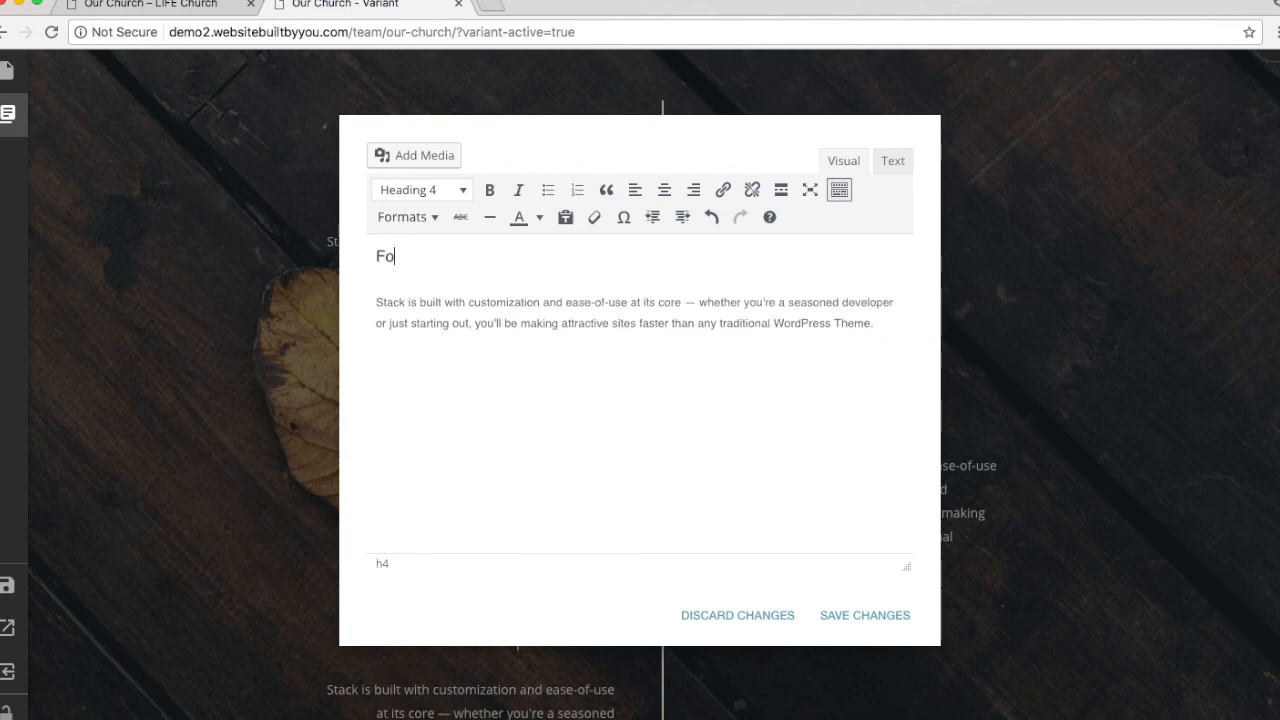
pyautogui.write('unded in 2009')
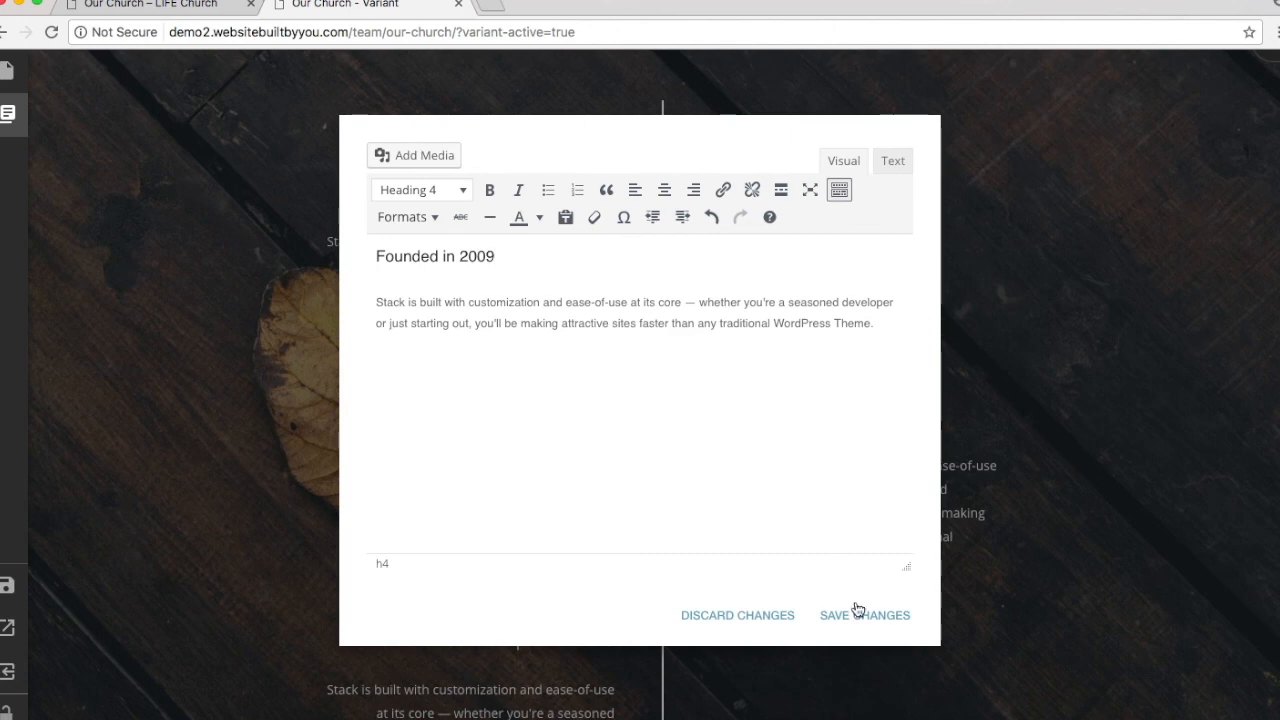
pyautogui.click(855, 610)
# Step: Retitle the next Posted profit entry '4000 Members over 4 services'
pyautogui.click(765, 378)
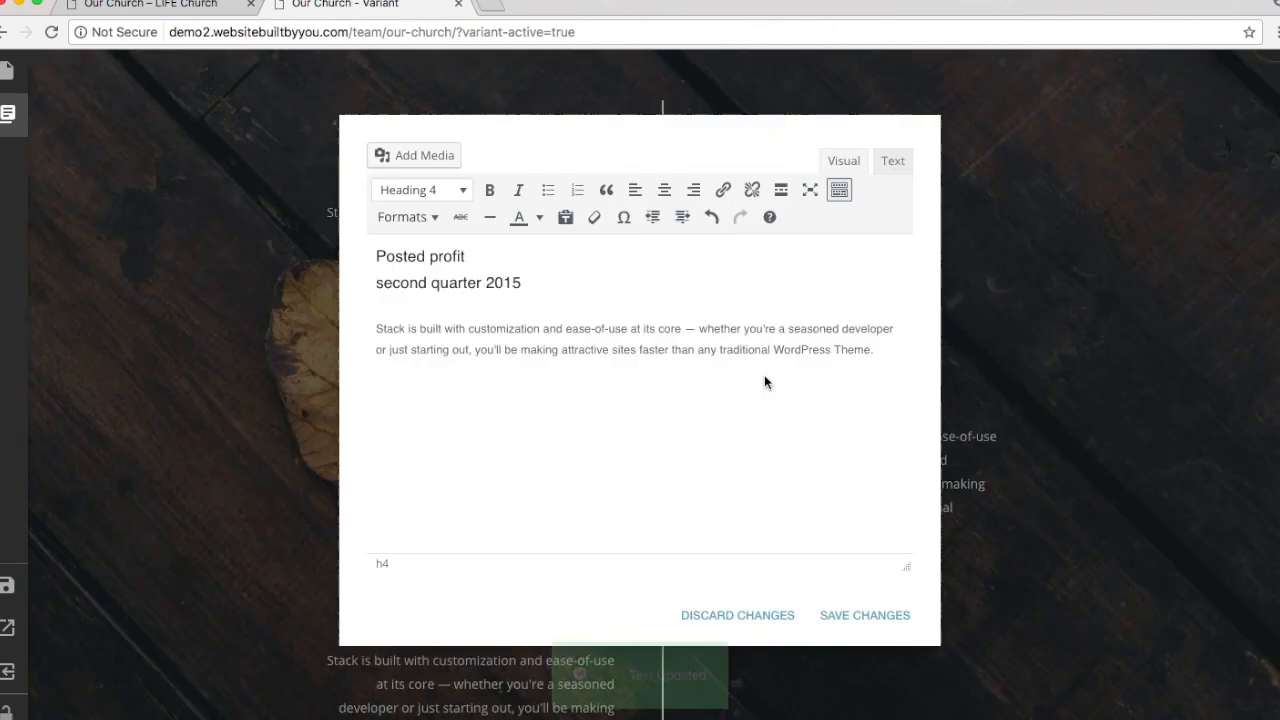
pyautogui.moveTo(369, 255); pyautogui.dragTo(512, 284)
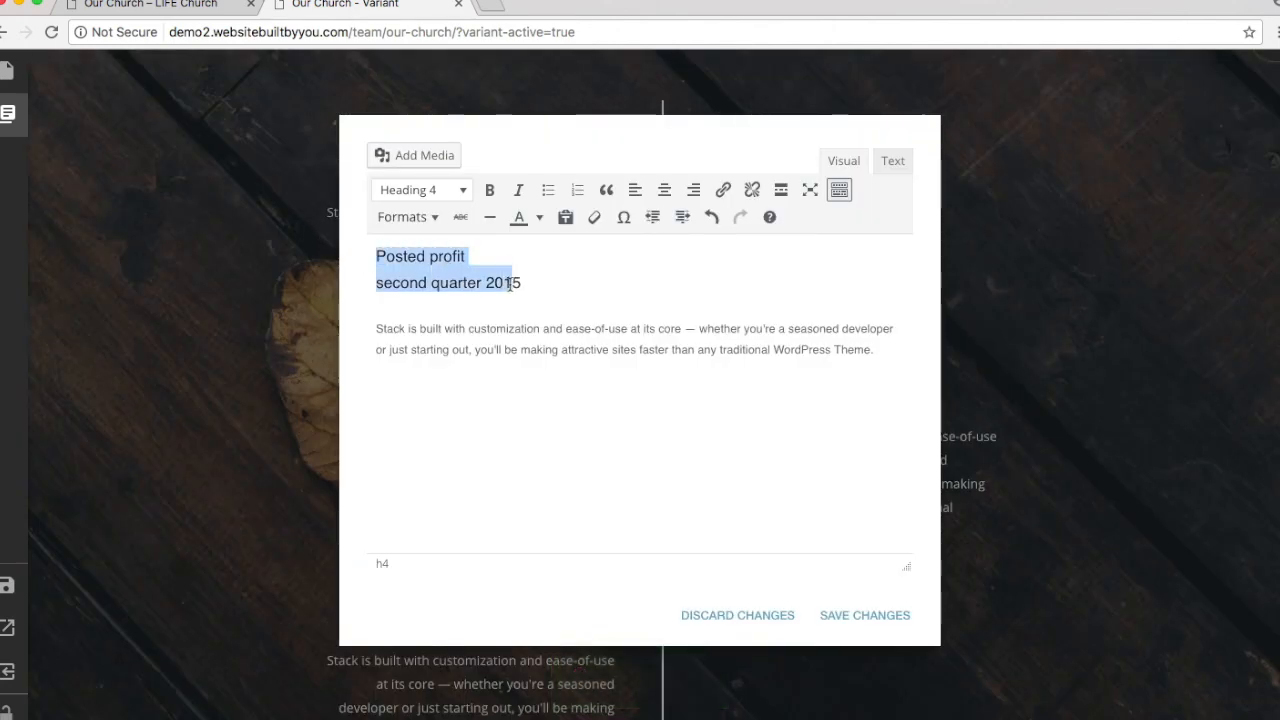
pyautogui.write('40005')
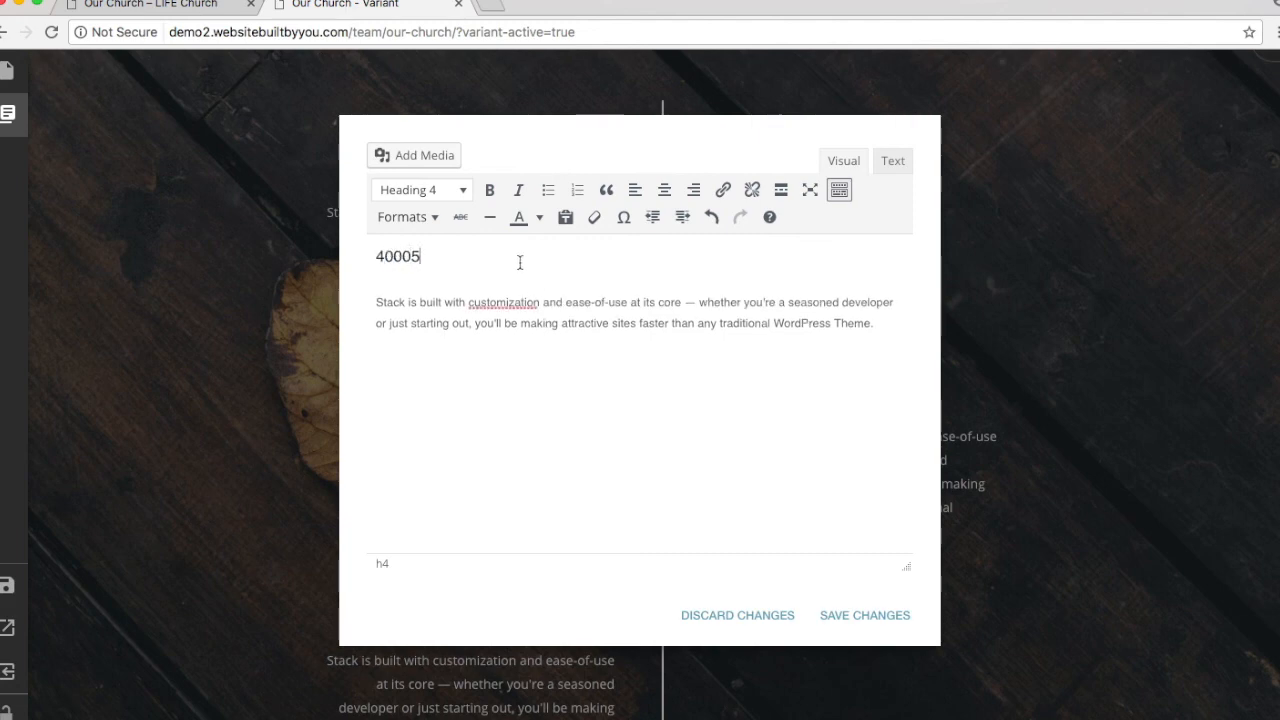
pyautogui.press('BackSpace')
pyautogui.write(' Memeb')
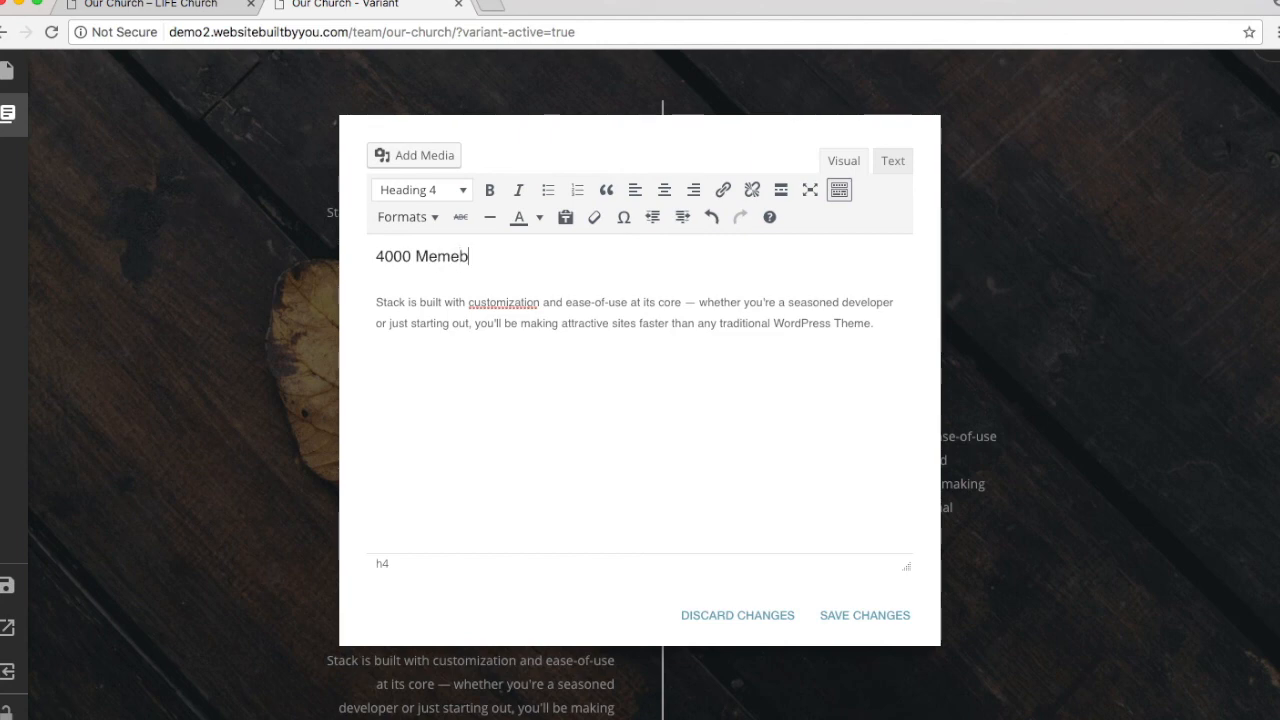
pyautogui.write('be')
pyautogui.write('vices')
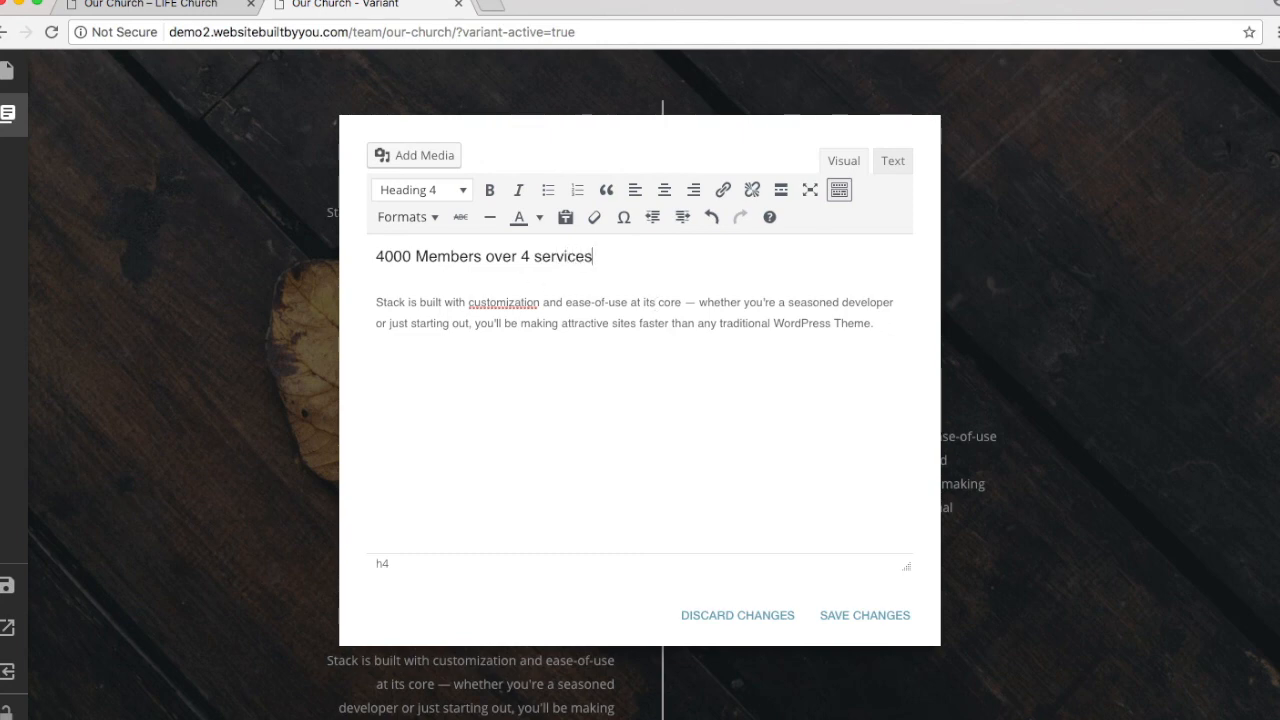
pyautogui.click(865, 615)
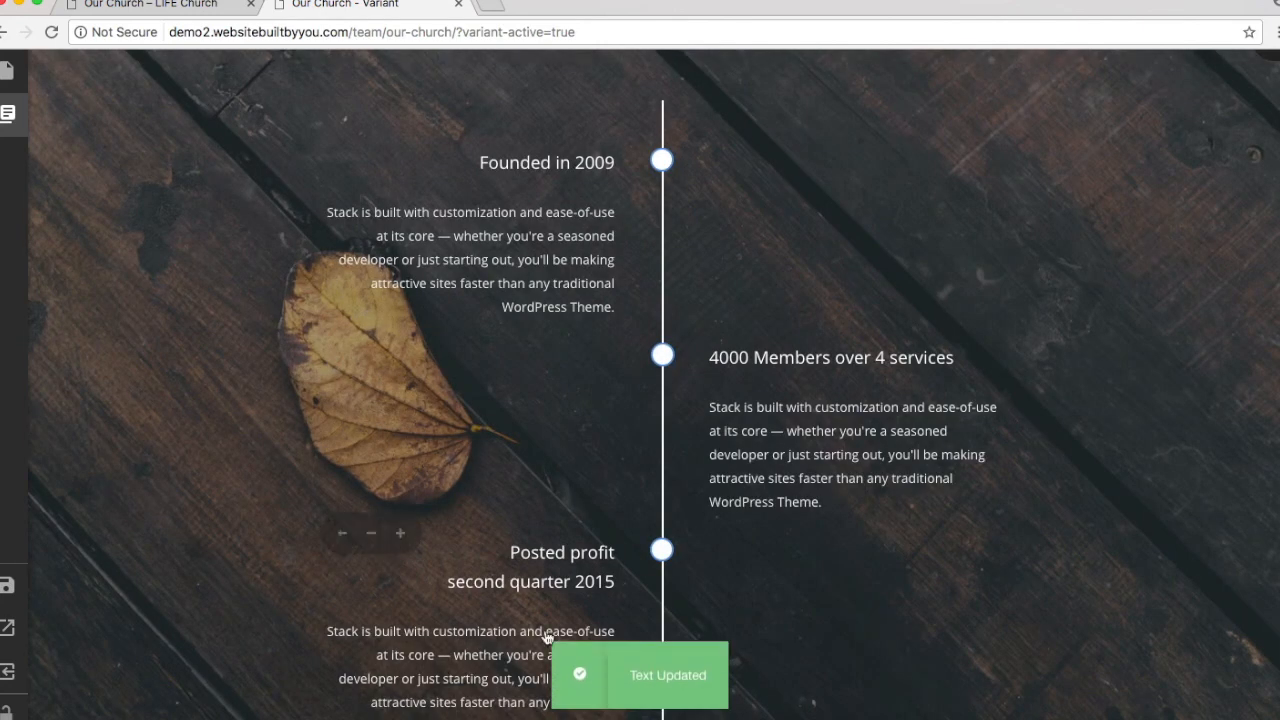
# Step: Retitle the last Posted profit entry 'New Location 2018' with capitalised words
pyautogui.scroll(-2, 547, 637)
pyautogui.scroll(-1, 547, 637)
pyautogui.click(513, 449)
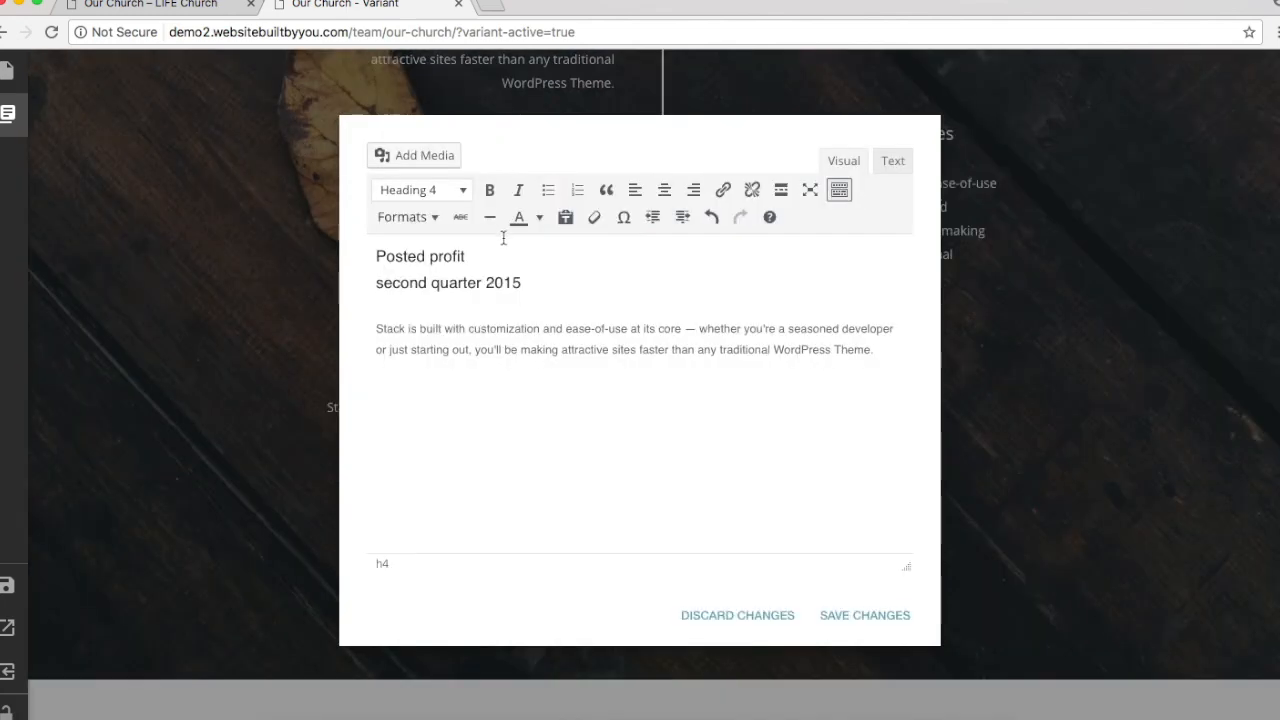
pyautogui.moveTo(523, 272); pyautogui.dragTo(327, 248)
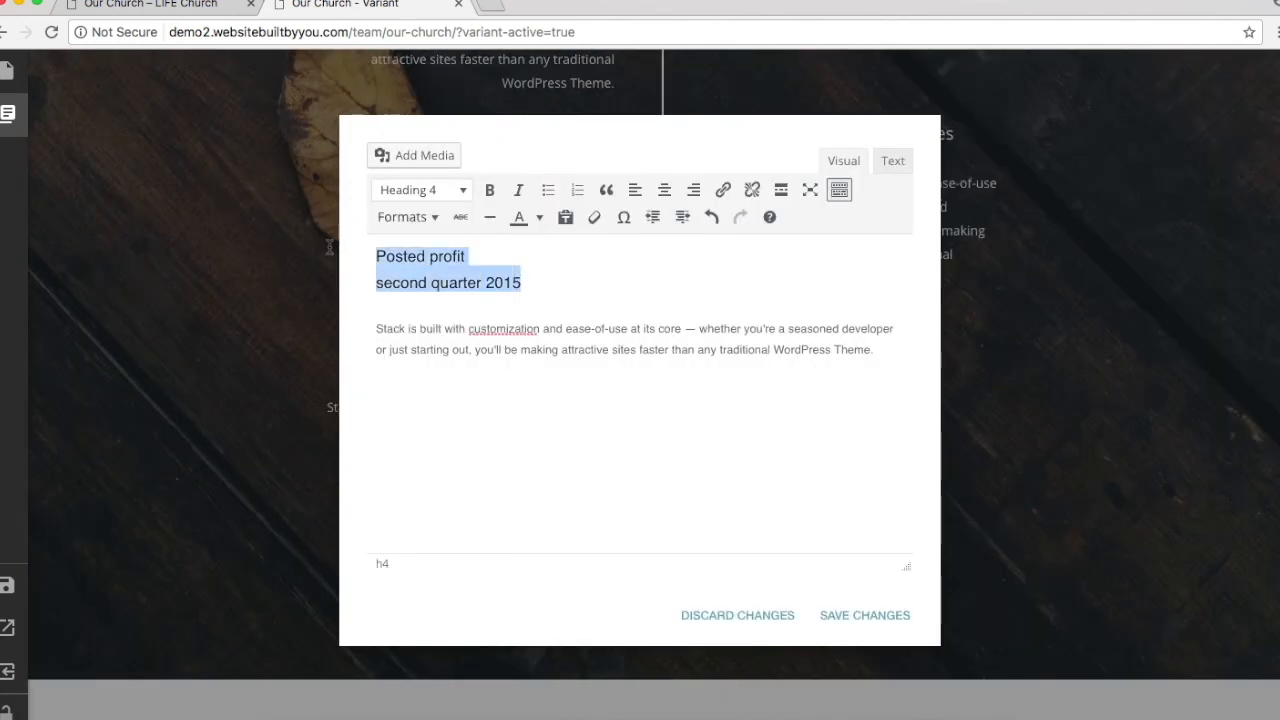
pyautogui.write('new location 2018')
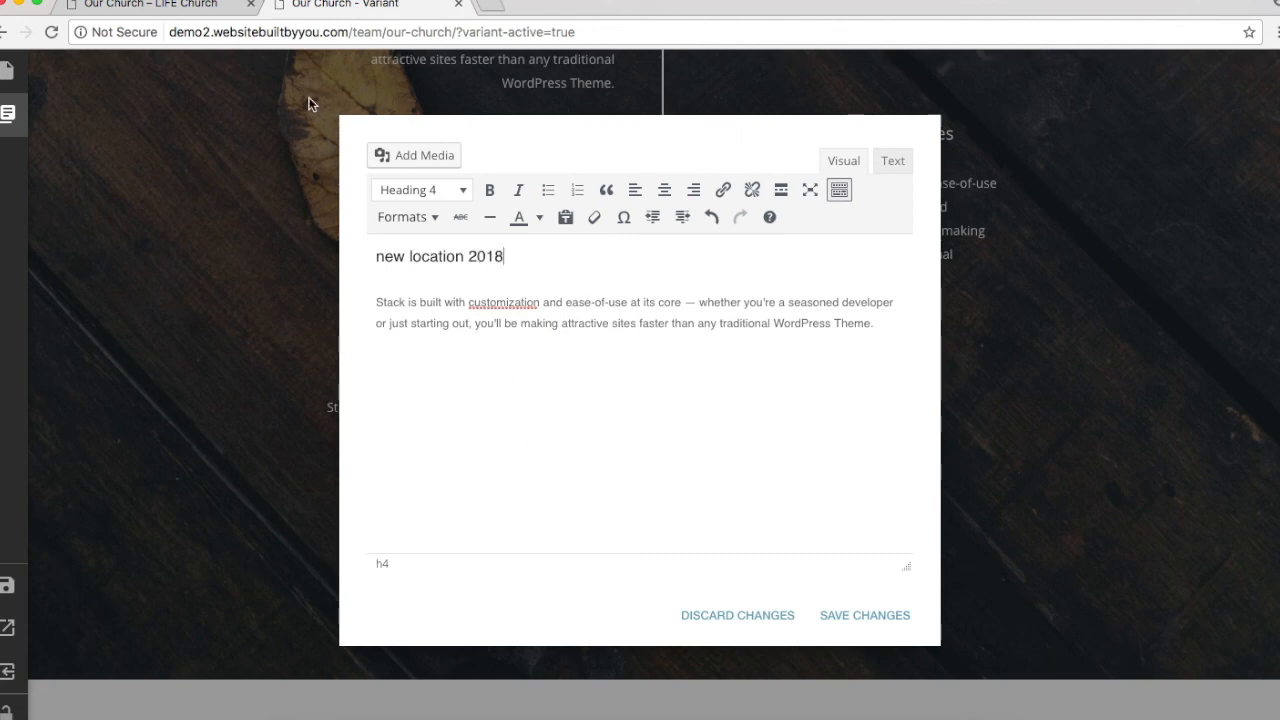
pyautogui.click(384, 257)
pyautogui.press('BackSpace')
pyautogui.write('N')
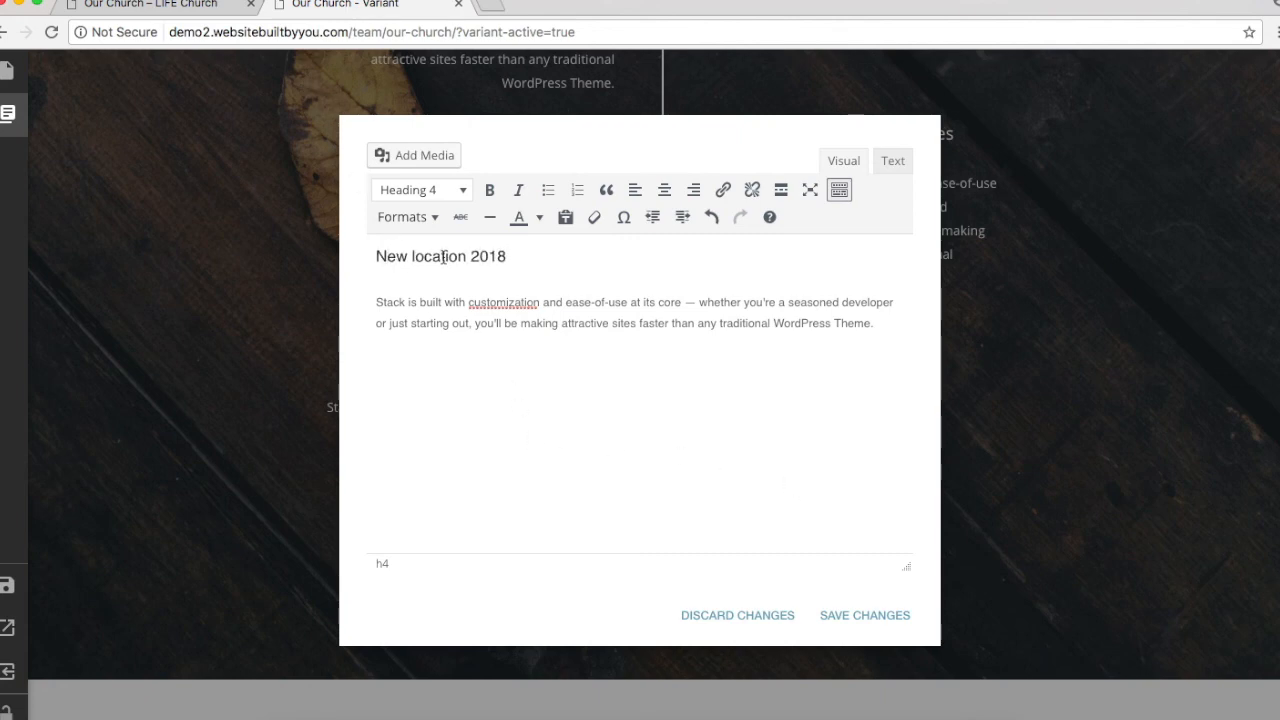
pyautogui.click(420, 254)
pyautogui.press('BackSpace')
pyautogui.write('L')
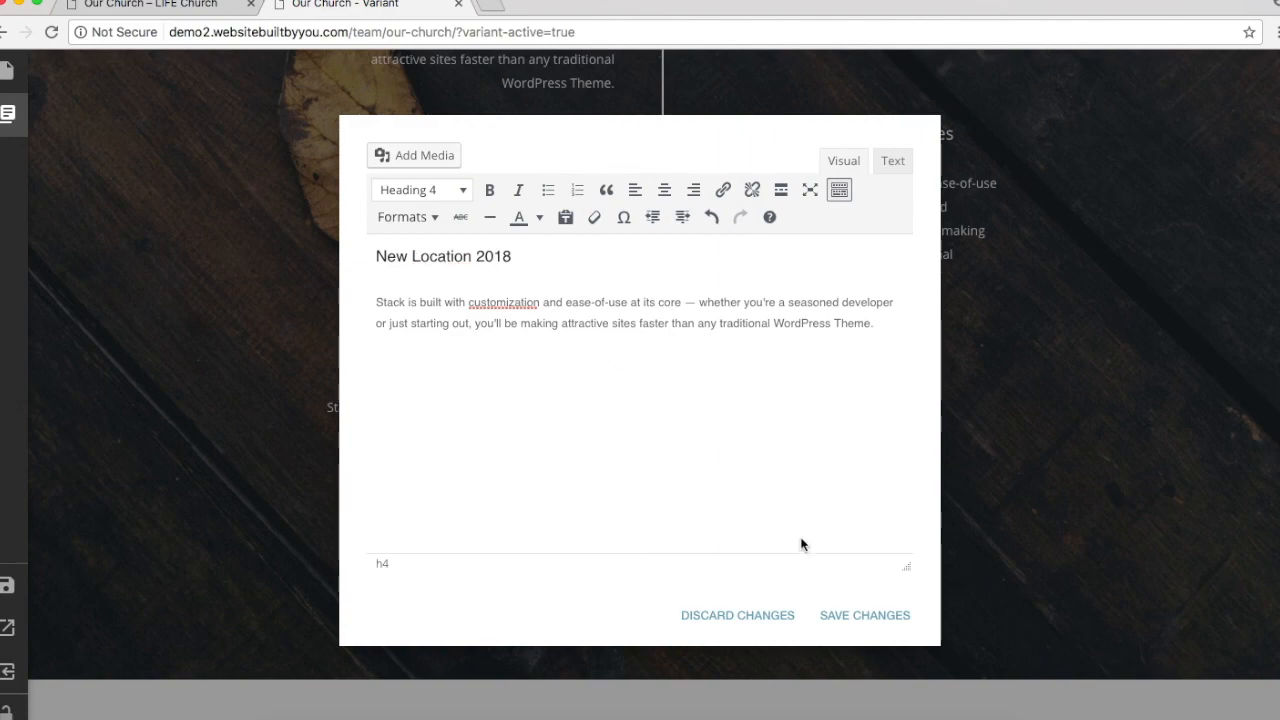
pyautogui.click(865, 615)
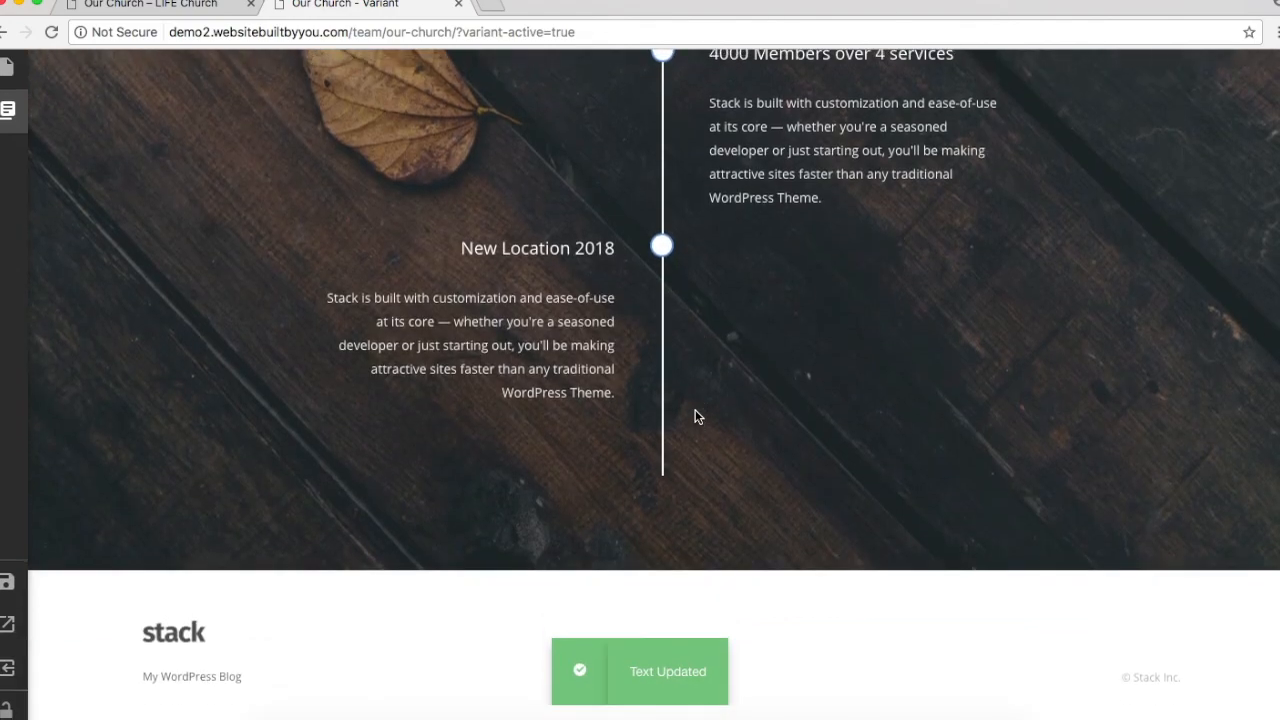
# Step: Replace the timeline section's background with the blue worship-concert photo
pyautogui.scroll(3, 697, 416)
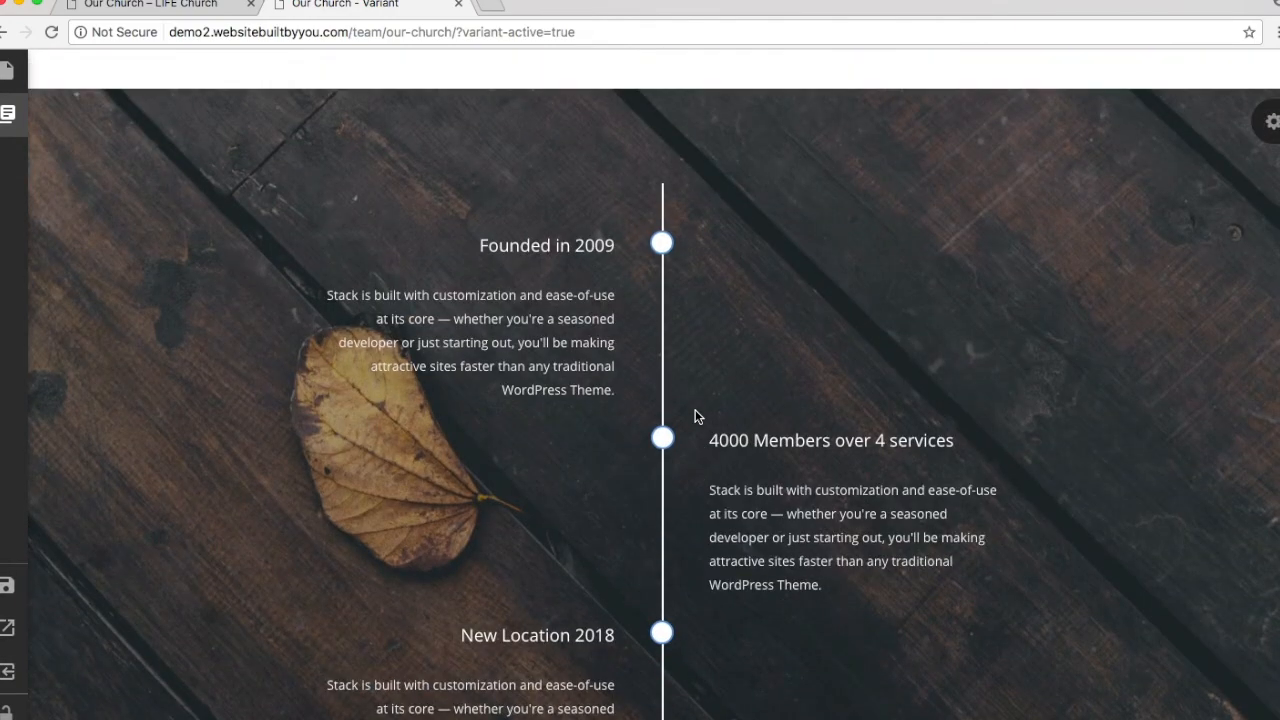
pyautogui.click(1272, 121)
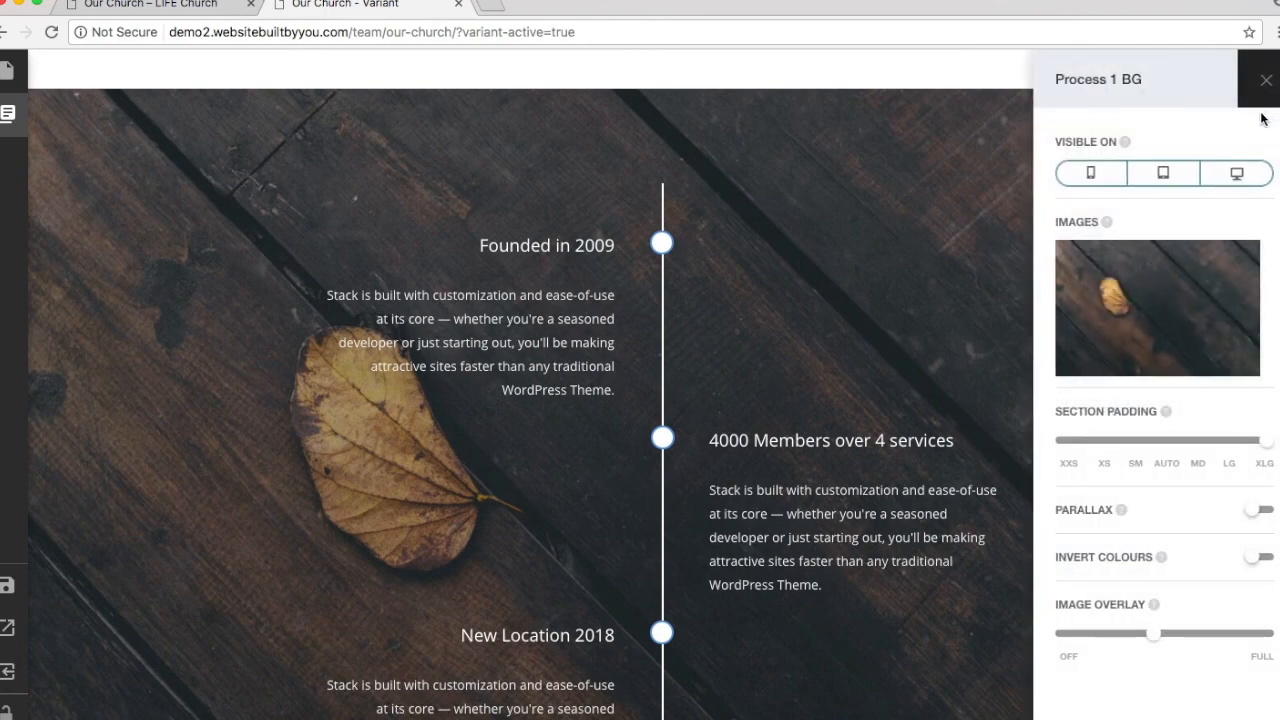
pyautogui.click(1148, 253)
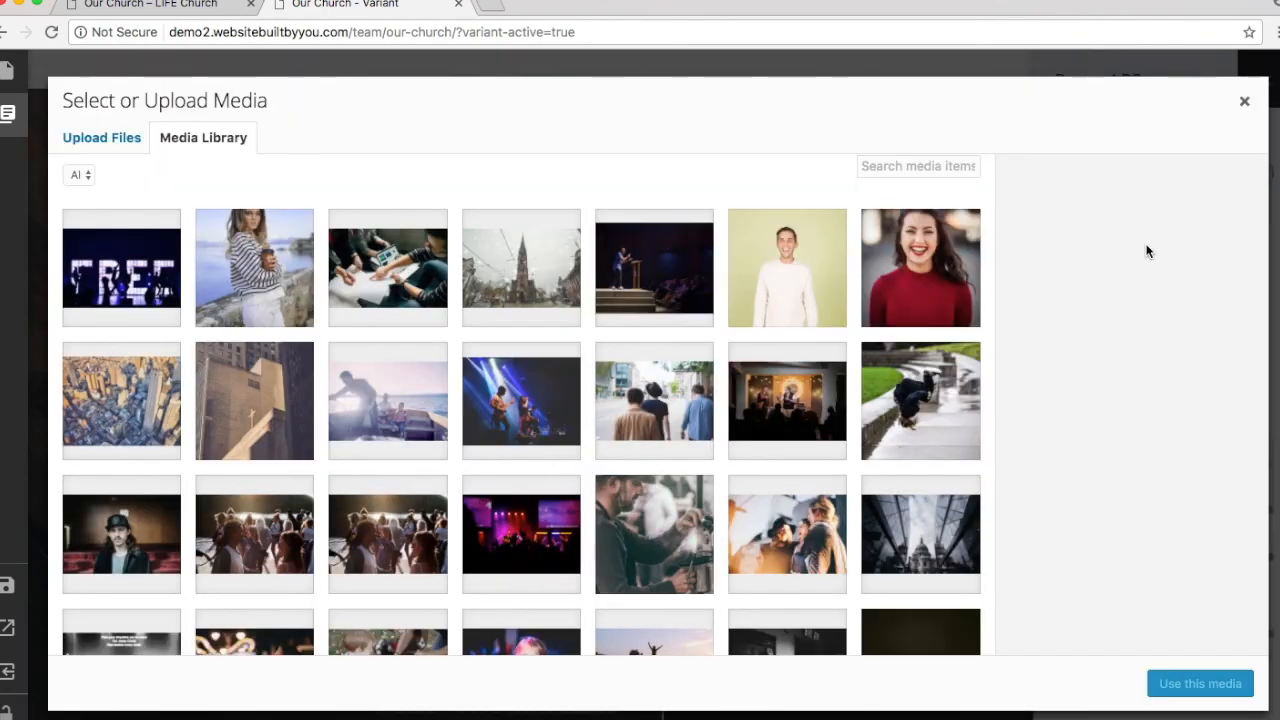
pyautogui.scroll(-3, 667, 389)
pyautogui.scroll(-5, 667, 389)
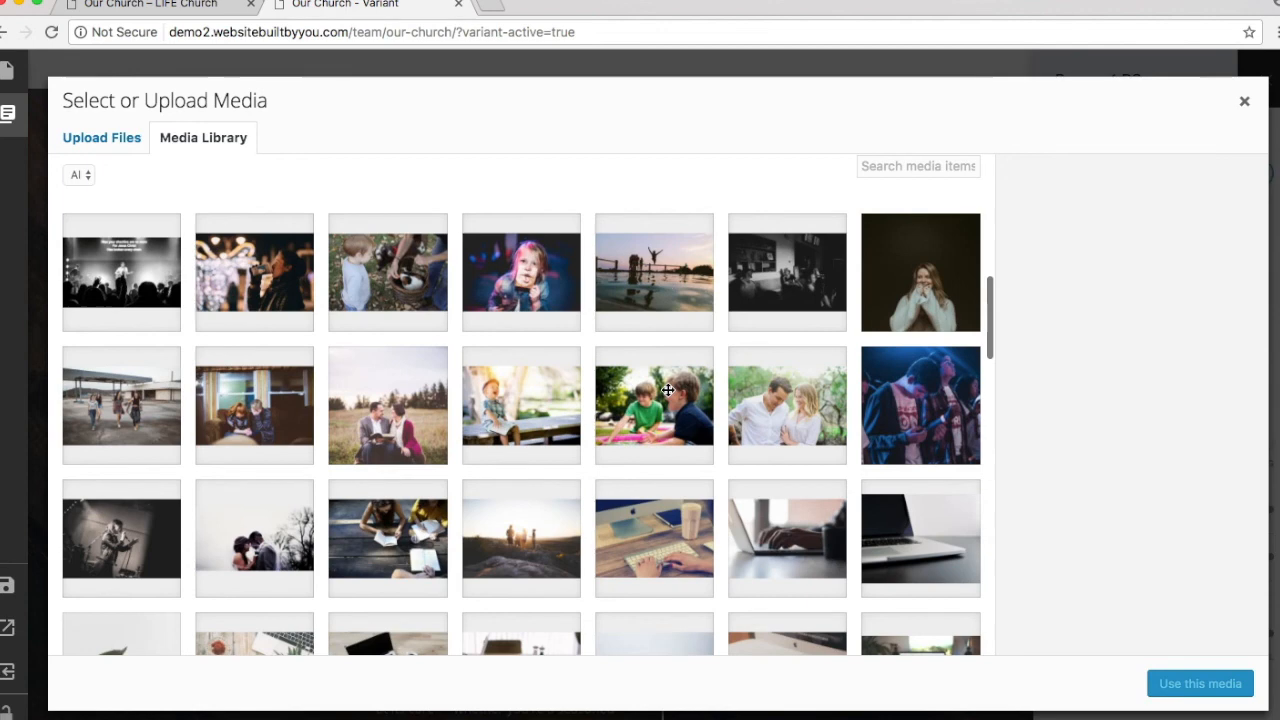
pyautogui.scroll(3, 667, 389)
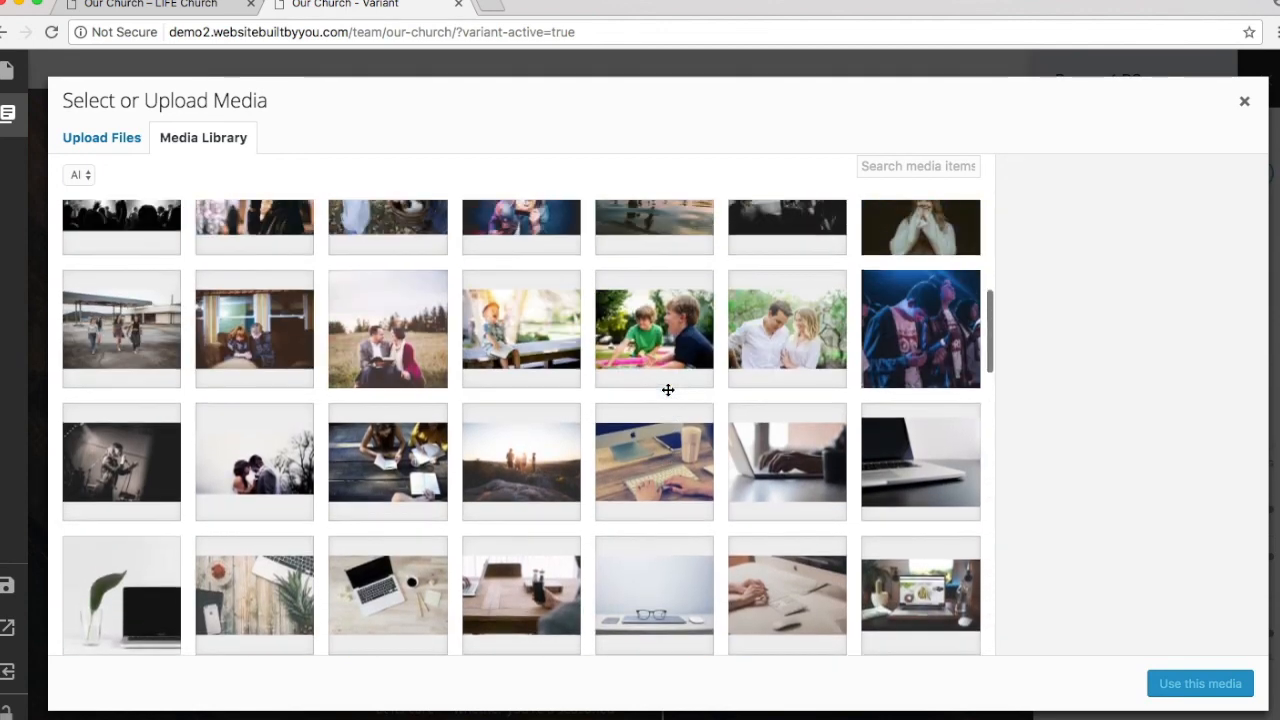
pyautogui.click(965, 364)
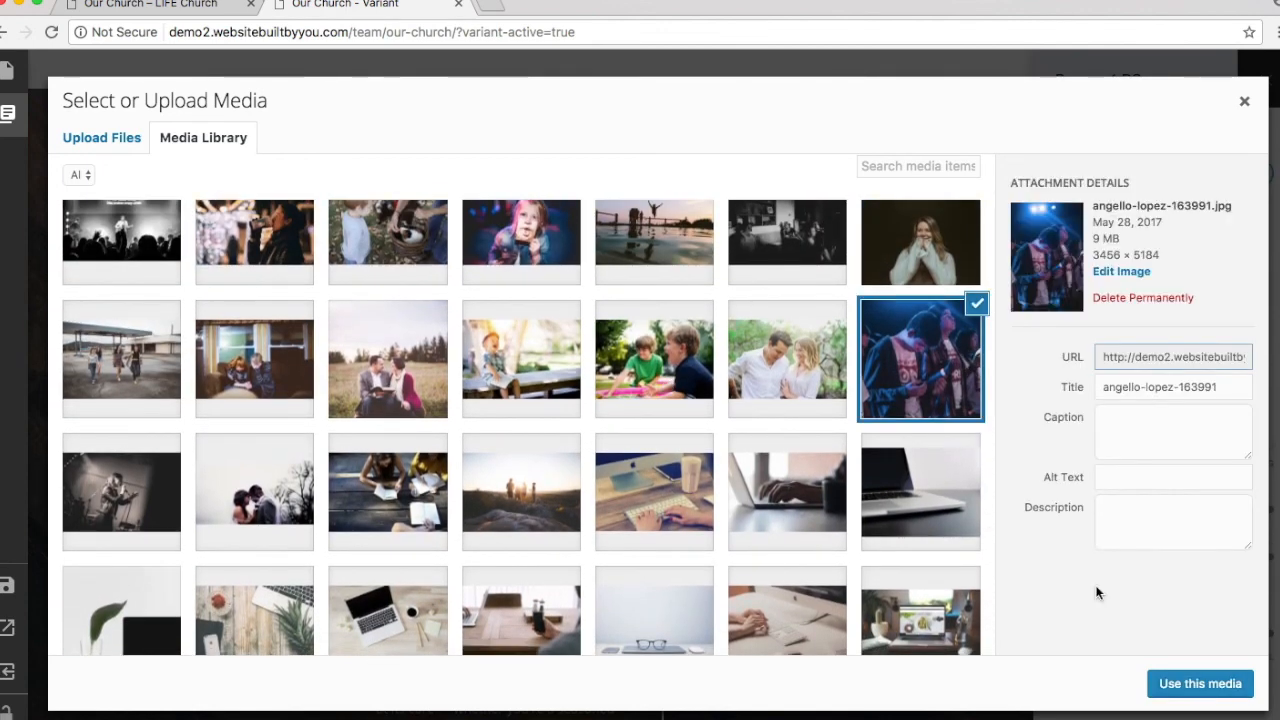
pyautogui.click(1164, 688)
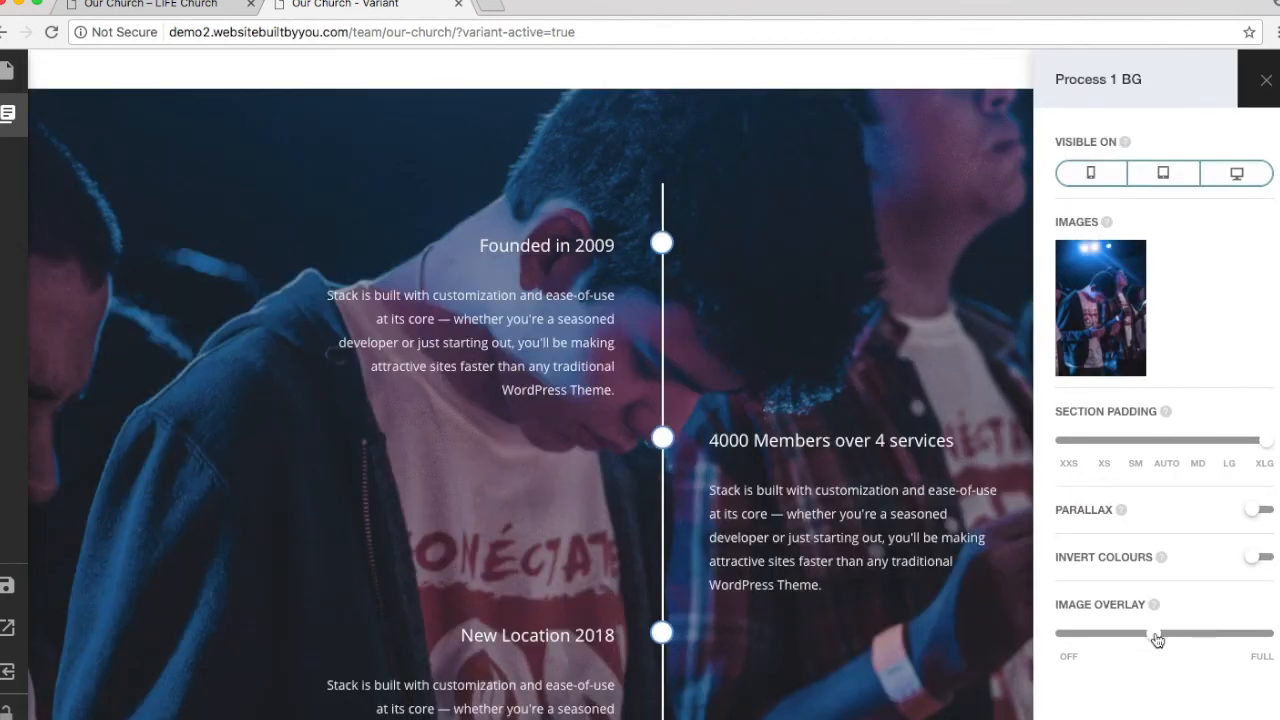
# Step: Test the overlay and Invert Colours, leaving a near-full dark overlay with colours not inverted
pyautogui.moveTo(1157, 640); pyautogui.dragTo(1241, 636)
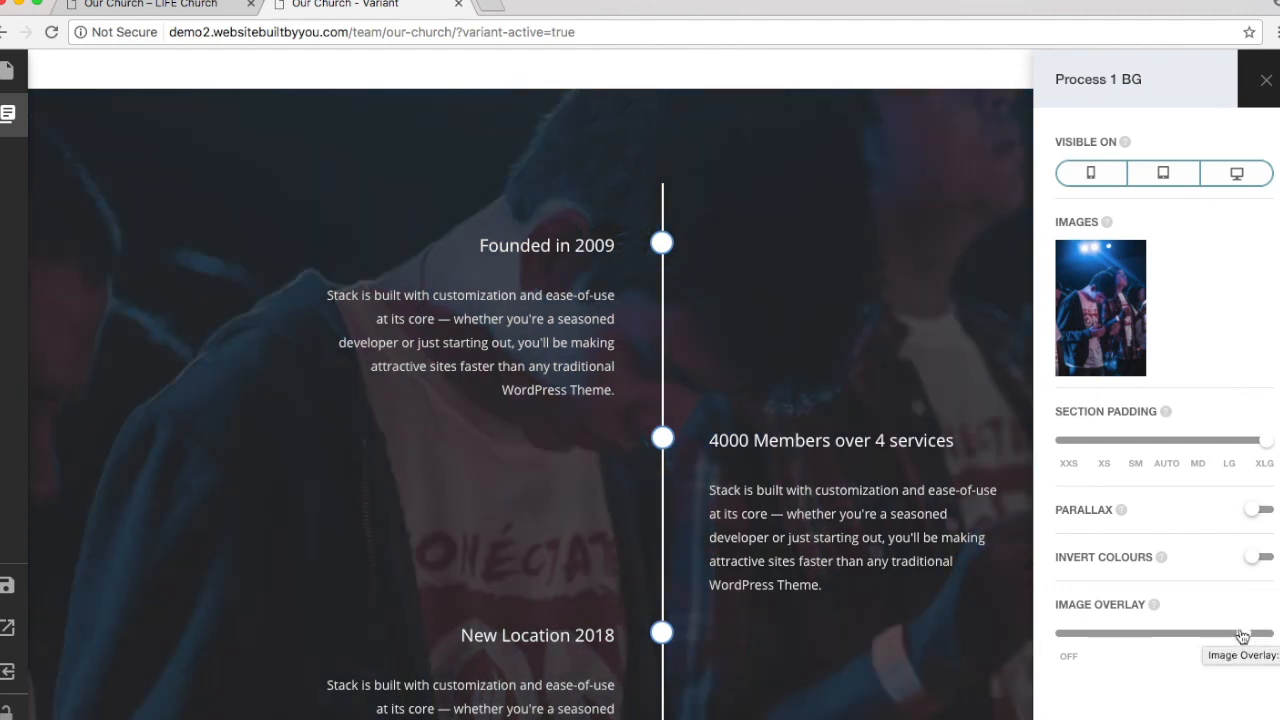
pyautogui.scroll(-5, 886, 437)
pyautogui.scroll(2, 886, 435)
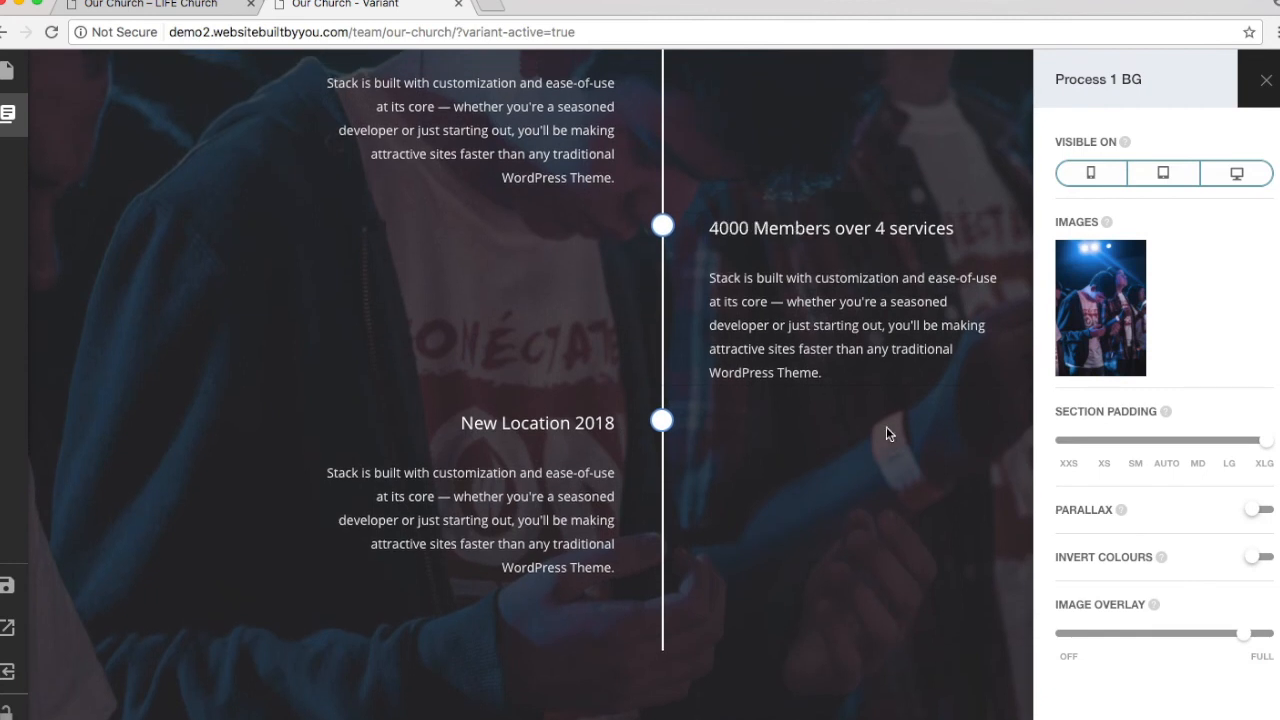
pyautogui.scroll(2, 886, 427)
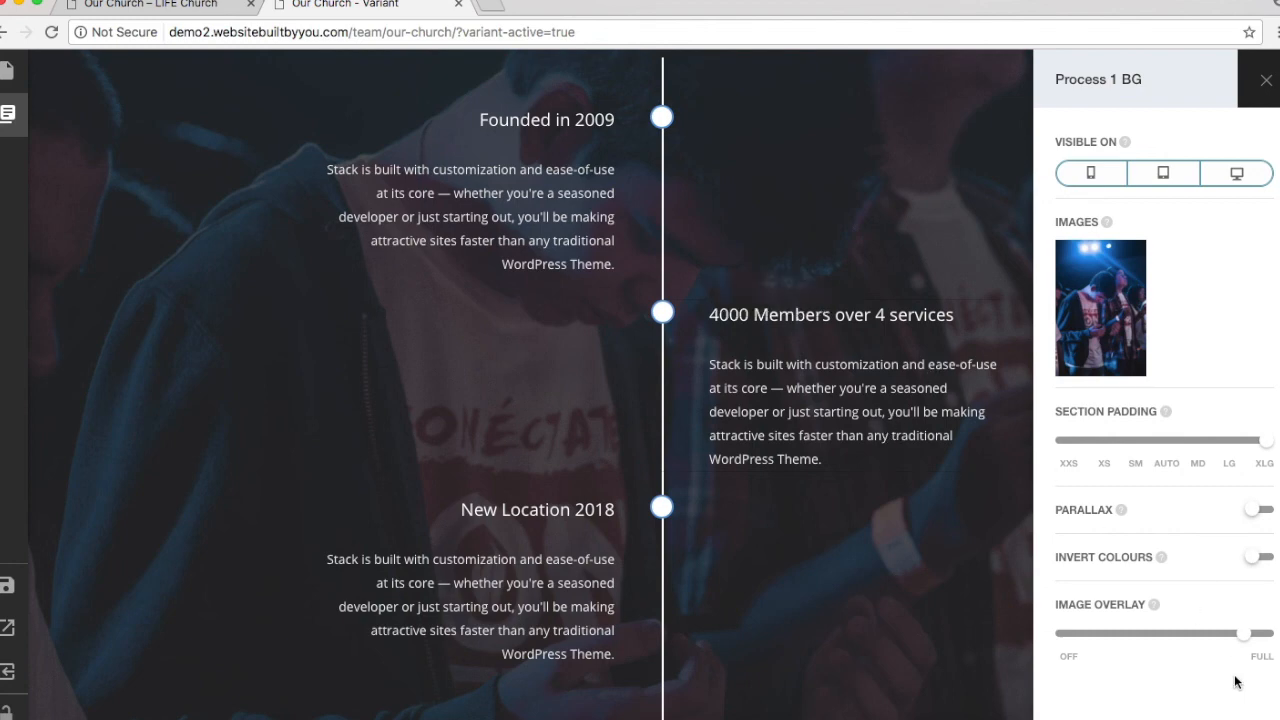
pyautogui.moveTo(1237, 640); pyautogui.dragTo(1025, 637)
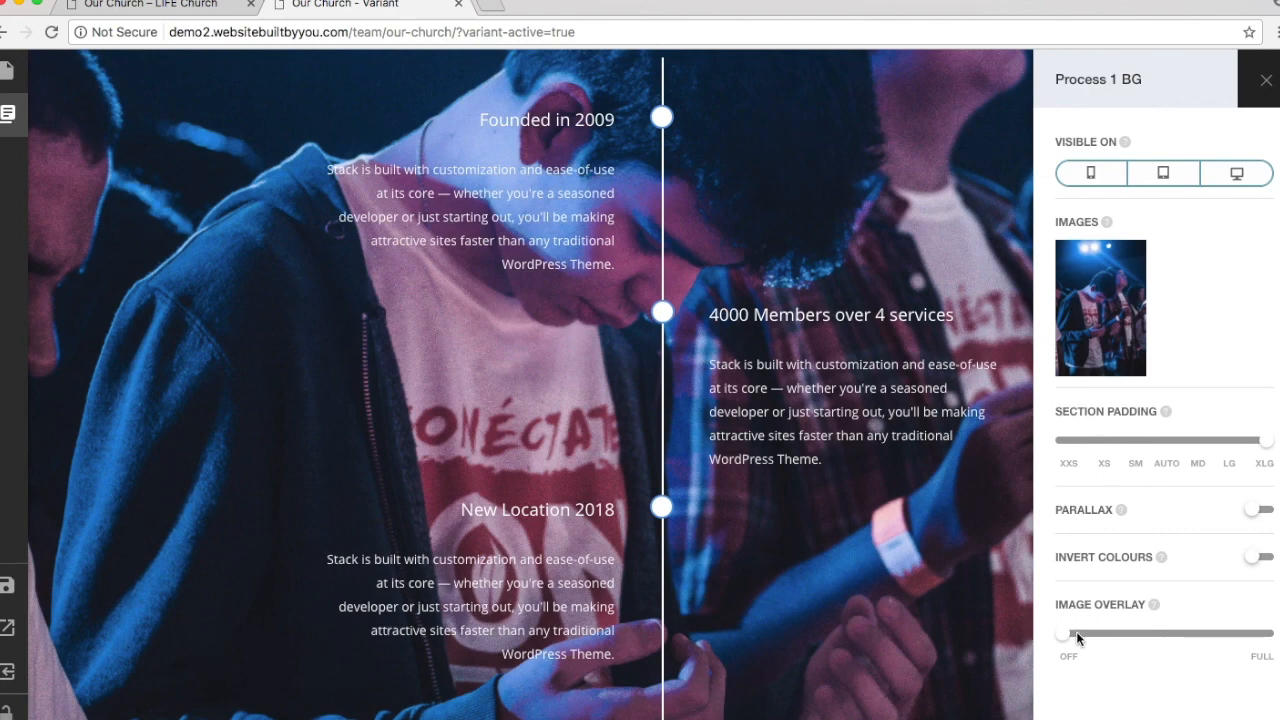
pyautogui.moveTo(1065, 643); pyautogui.dragTo(1245, 636)
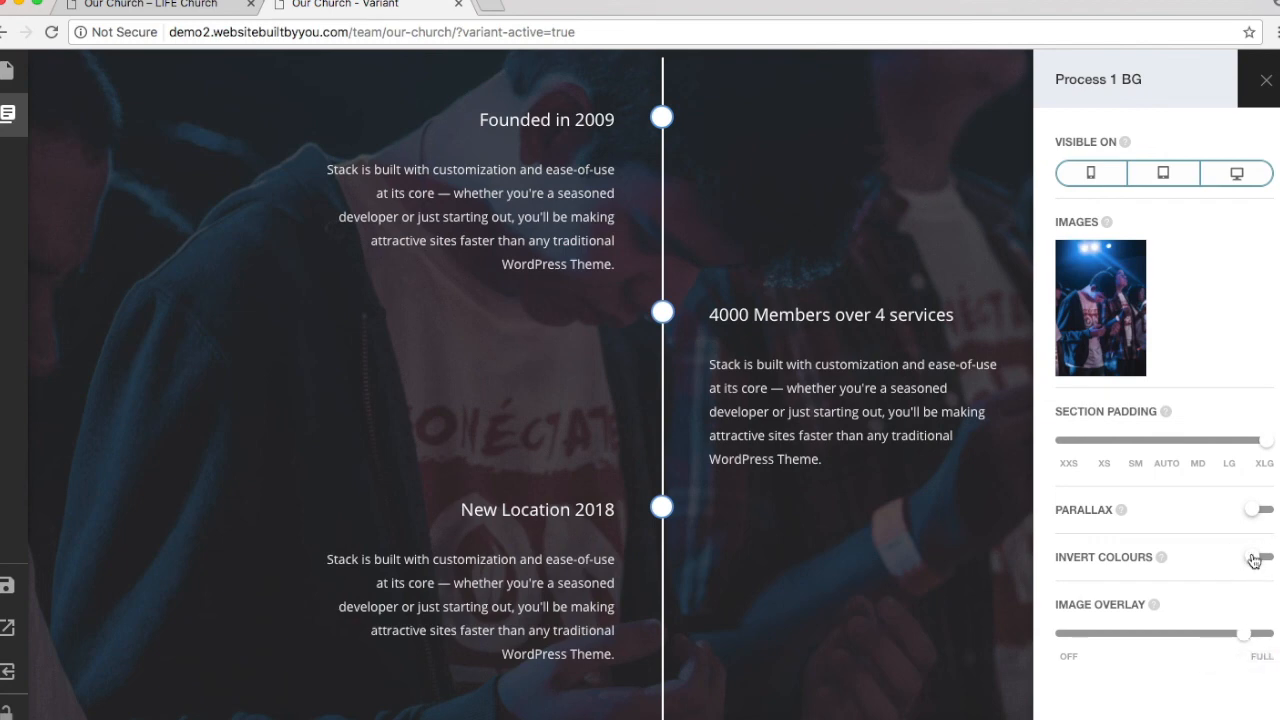
pyautogui.click(1254, 559)
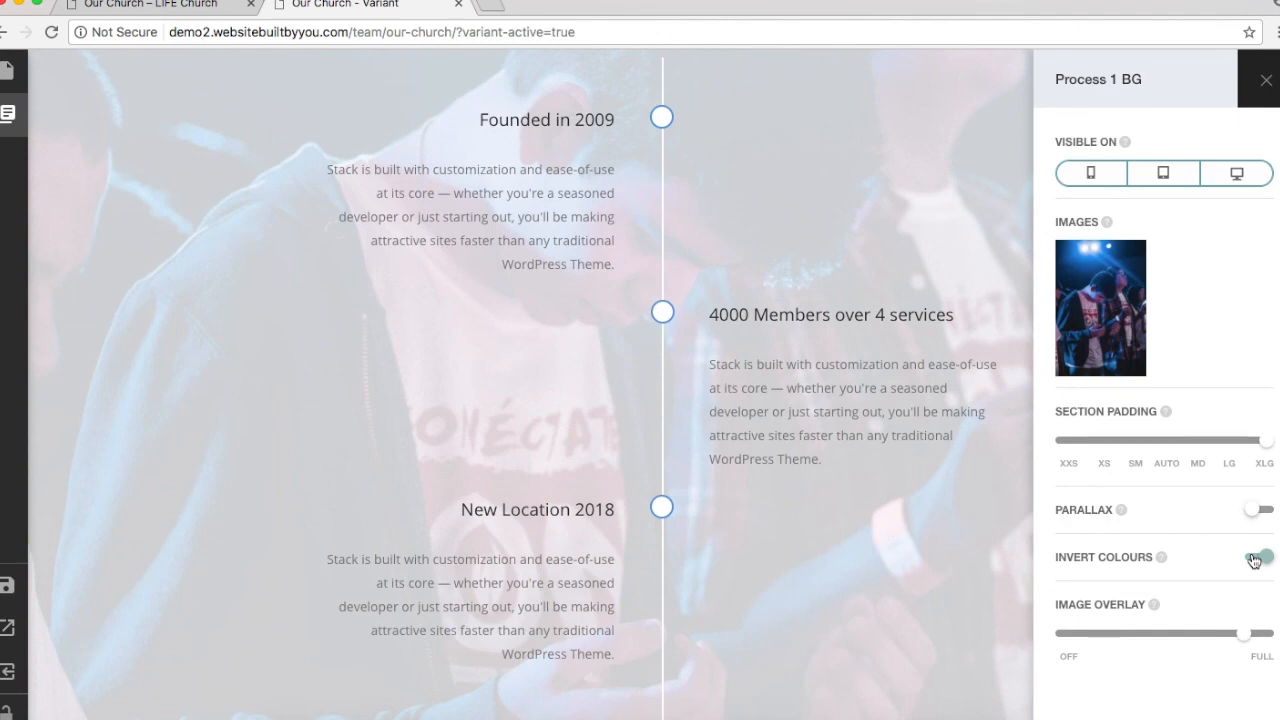
pyautogui.click(1254, 559)
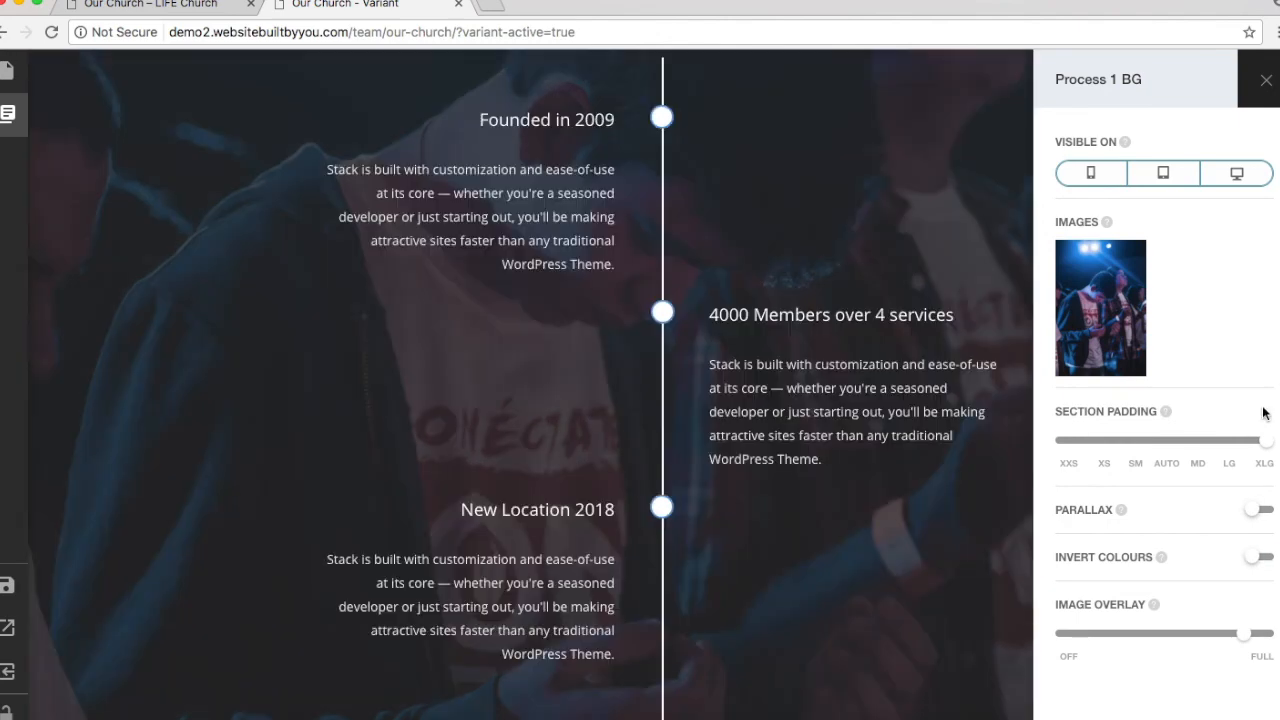
# Step: Drag the timeline section's padding from XLG down to MD
pyautogui.moveTo(1265, 452); pyautogui.dragTo(1197, 443)
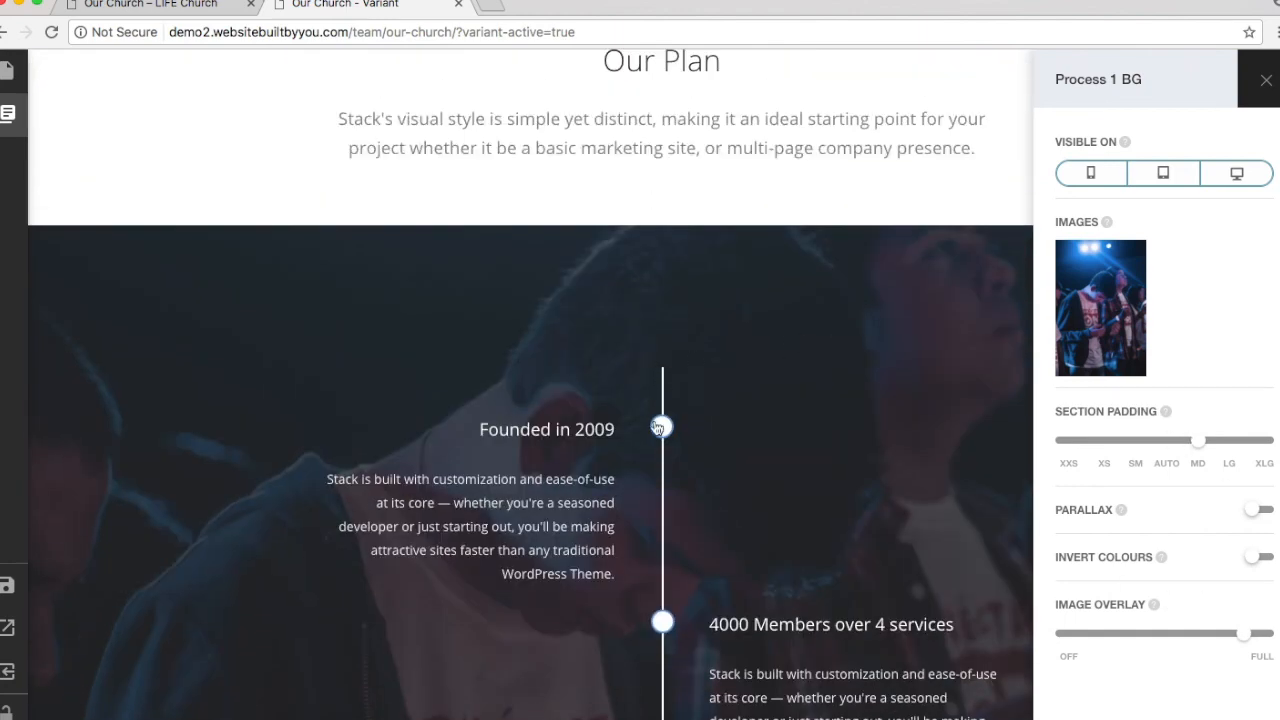
pyautogui.moveTo(1197, 441)
pyautogui.mouseDown()
pyautogui.moveTo(1057, 441)
pyautogui.moveTo(1250, 441)
pyautogui.moveTo(1193, 461)
pyautogui.mouseUp()
pyautogui.scroll(-6, 976, 430)
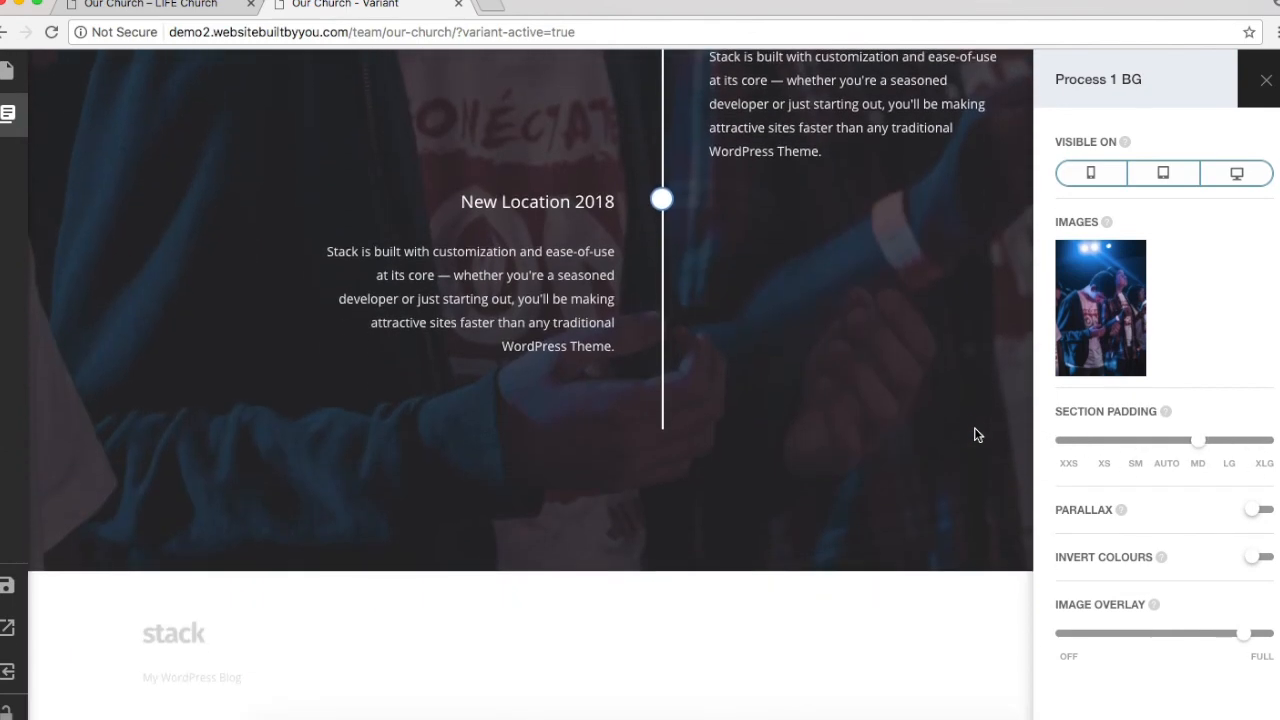
pyautogui.scroll(15, 332, 241)
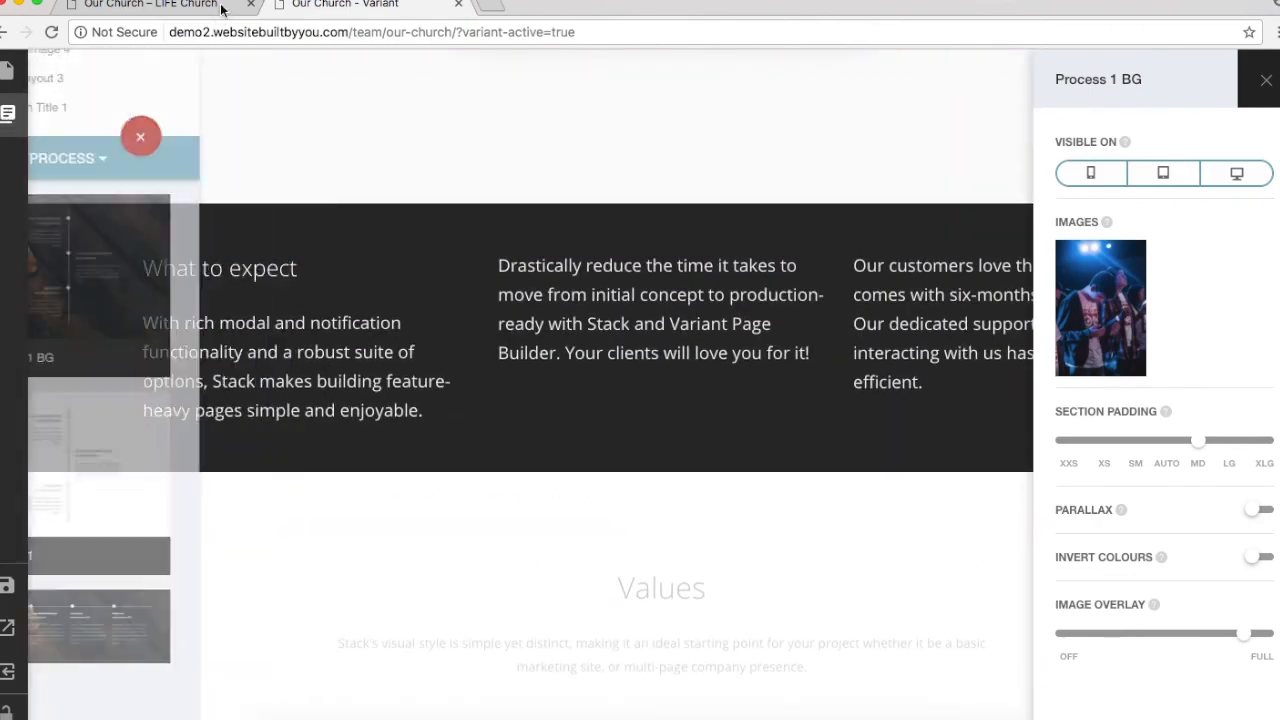
# Step: Compare the spacing against the live Our Church page, then return to the Variant builder
pyautogui.click(183, 5)
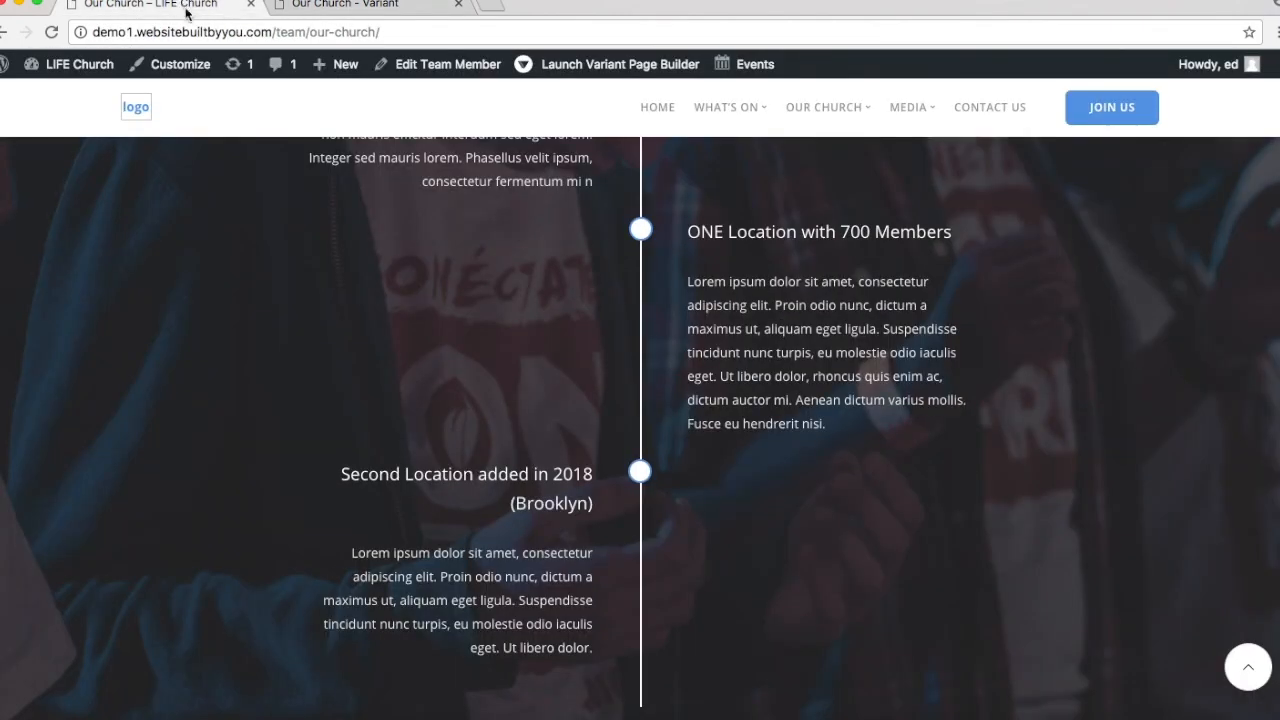
pyautogui.scroll(-3, 412, 400)
pyautogui.scroll(15, 409, 380)
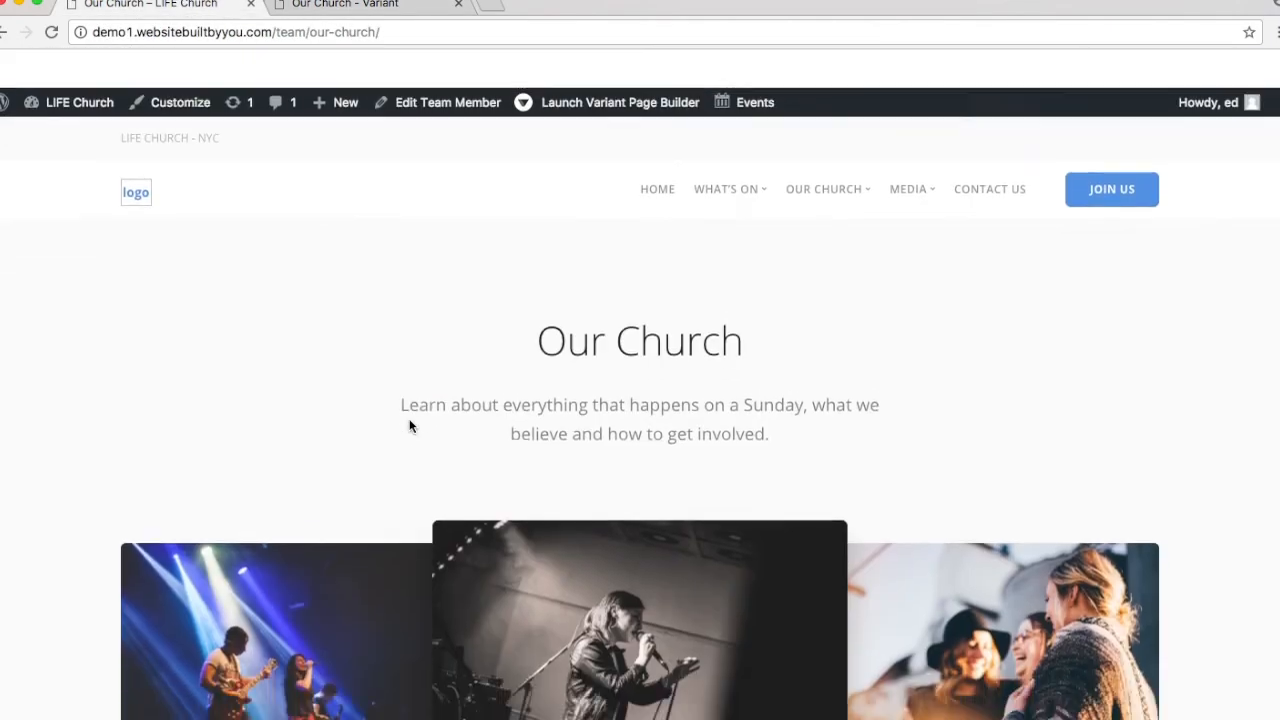
pyautogui.click(350, 5)
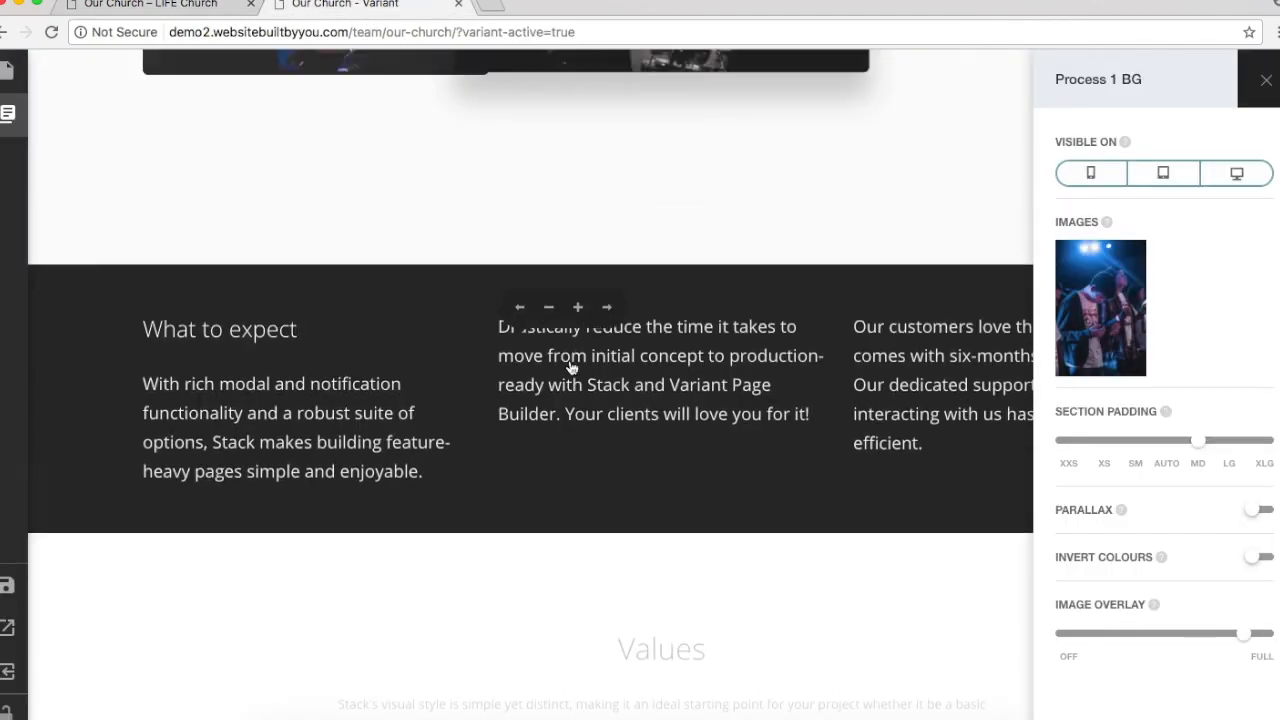
pyautogui.scroll(15, 570, 368)
pyautogui.scroll(-20, 570, 368)
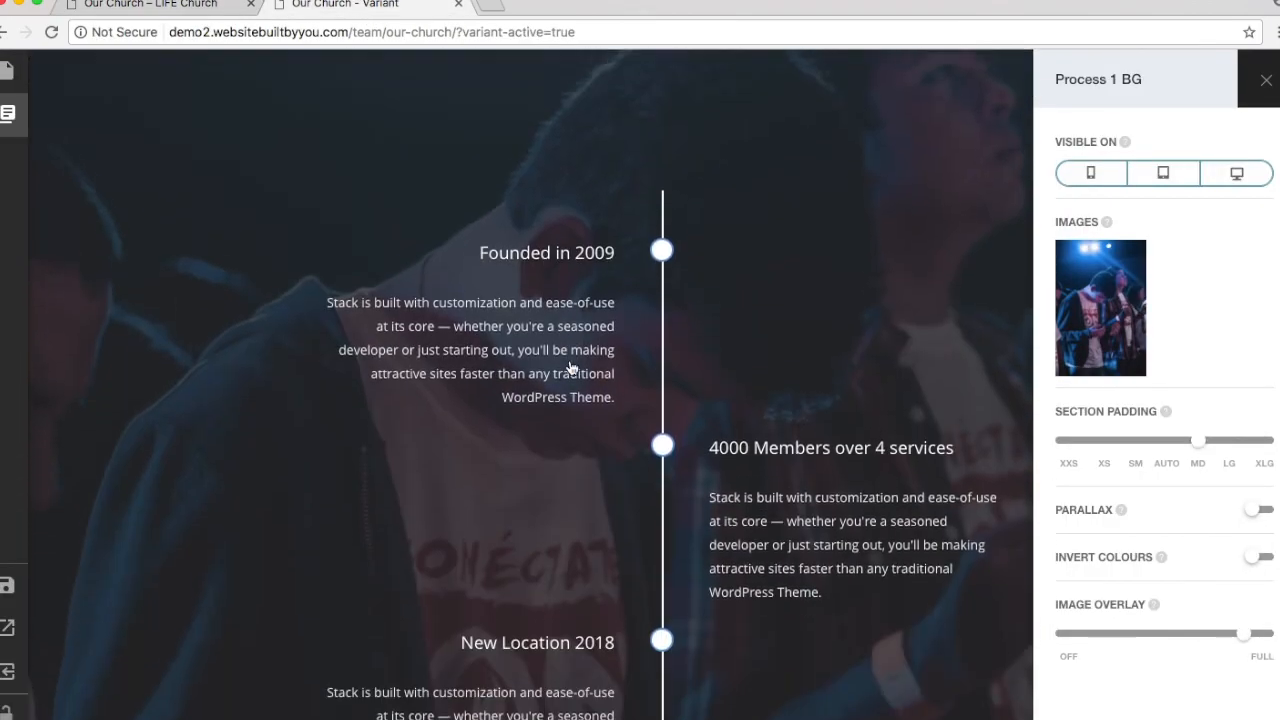
pyautogui.scroll(-1, 570, 368)
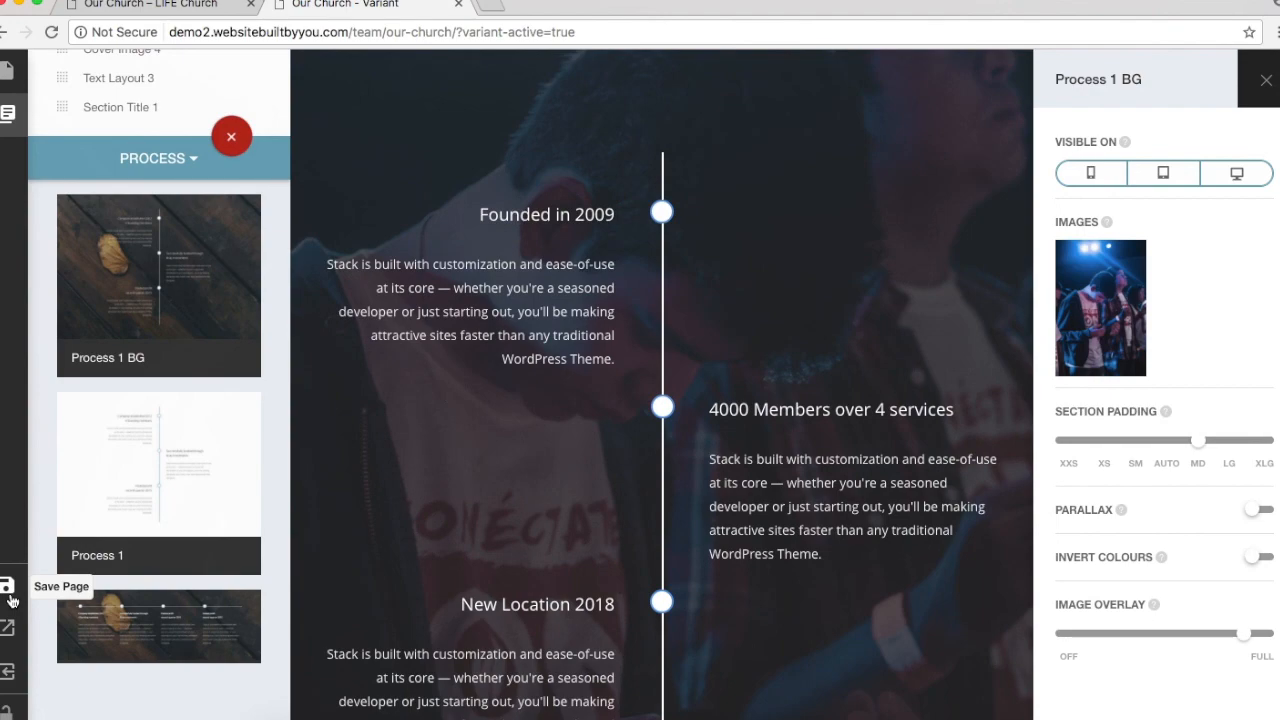
# Step: Save the rebuilt page and exit the Variant builder to WordPress
pyautogui.click(9, 594)
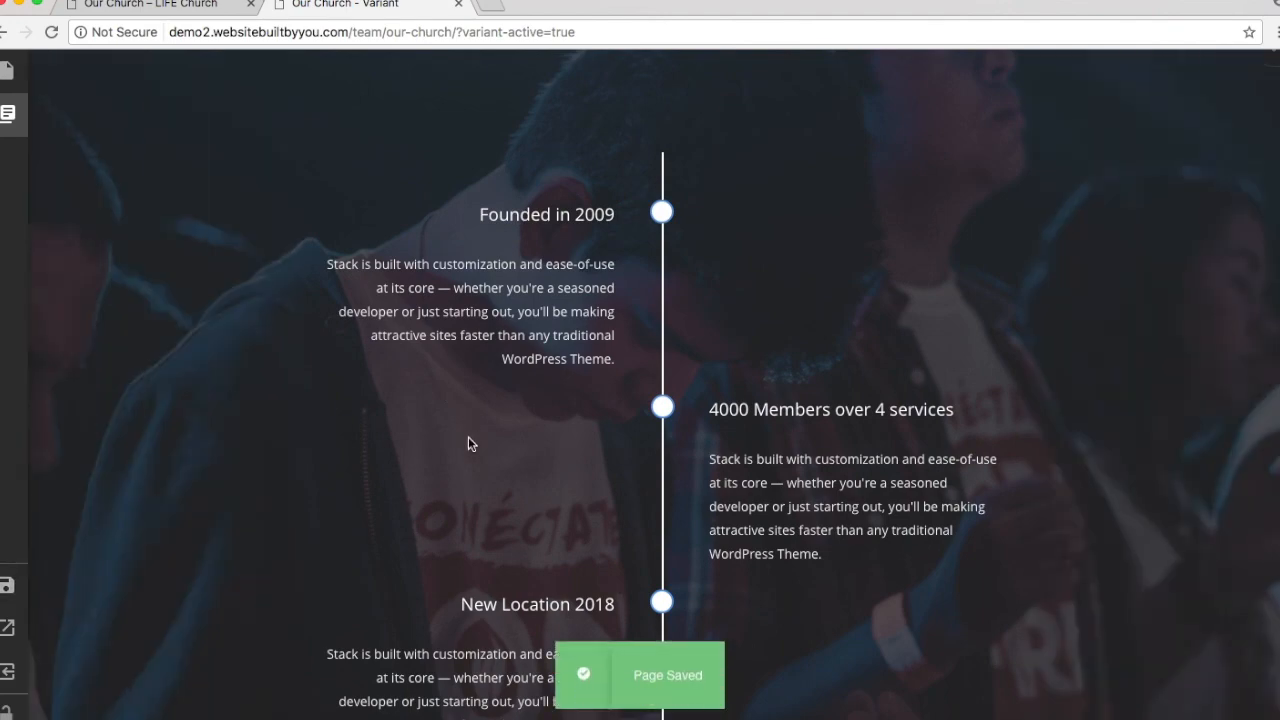
pyautogui.scroll(10, 538, 343)
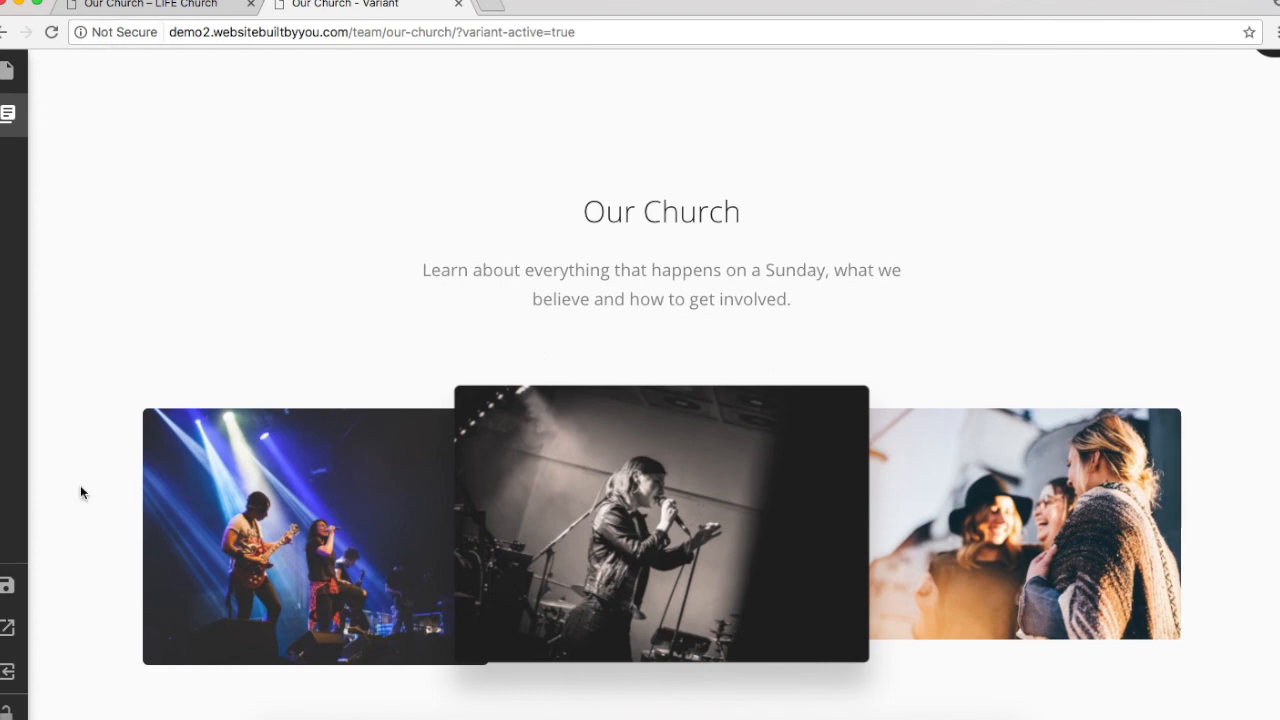
pyautogui.click(10, 672)
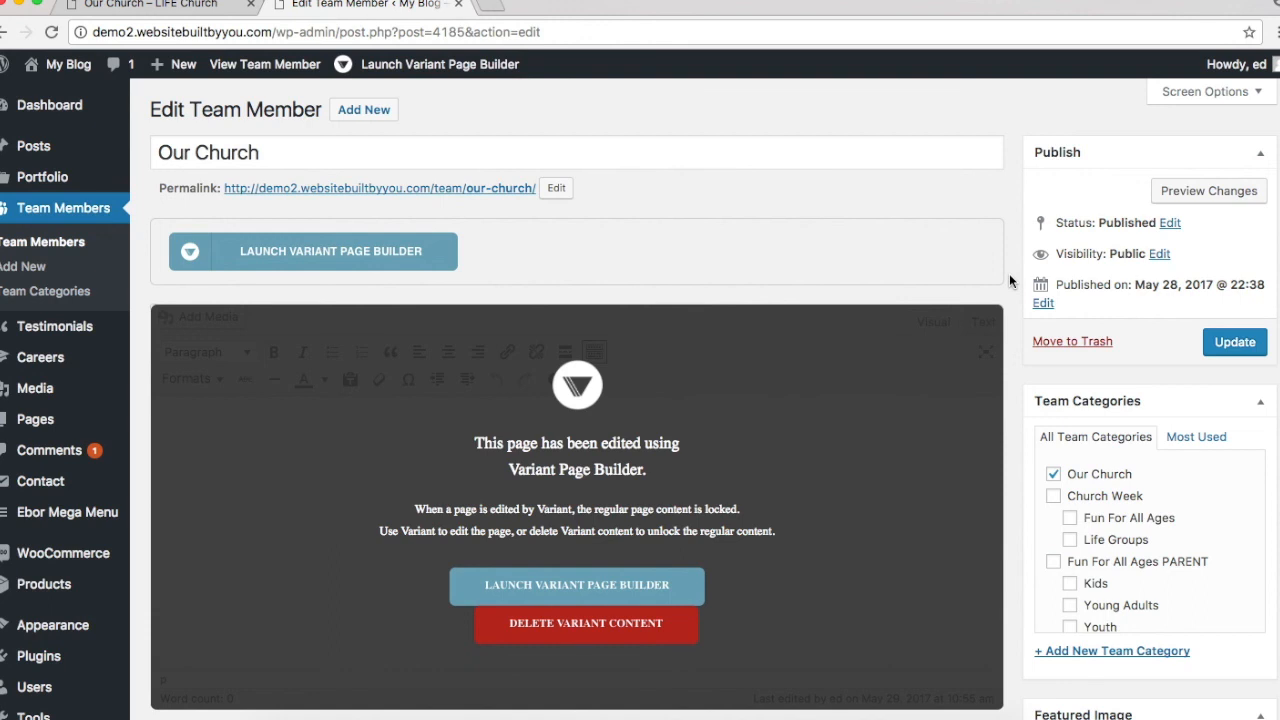
pyautogui.scroll(-5, 1009, 276)
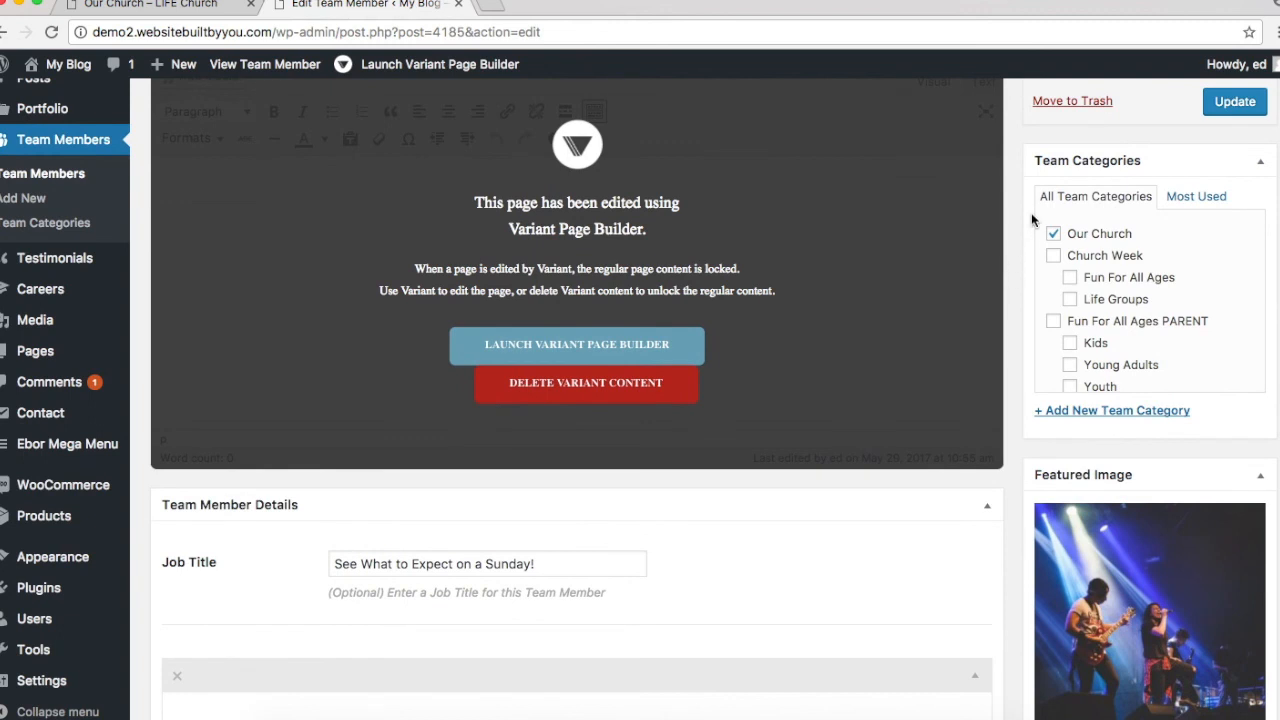
pyautogui.scroll(2, 1033, 219)
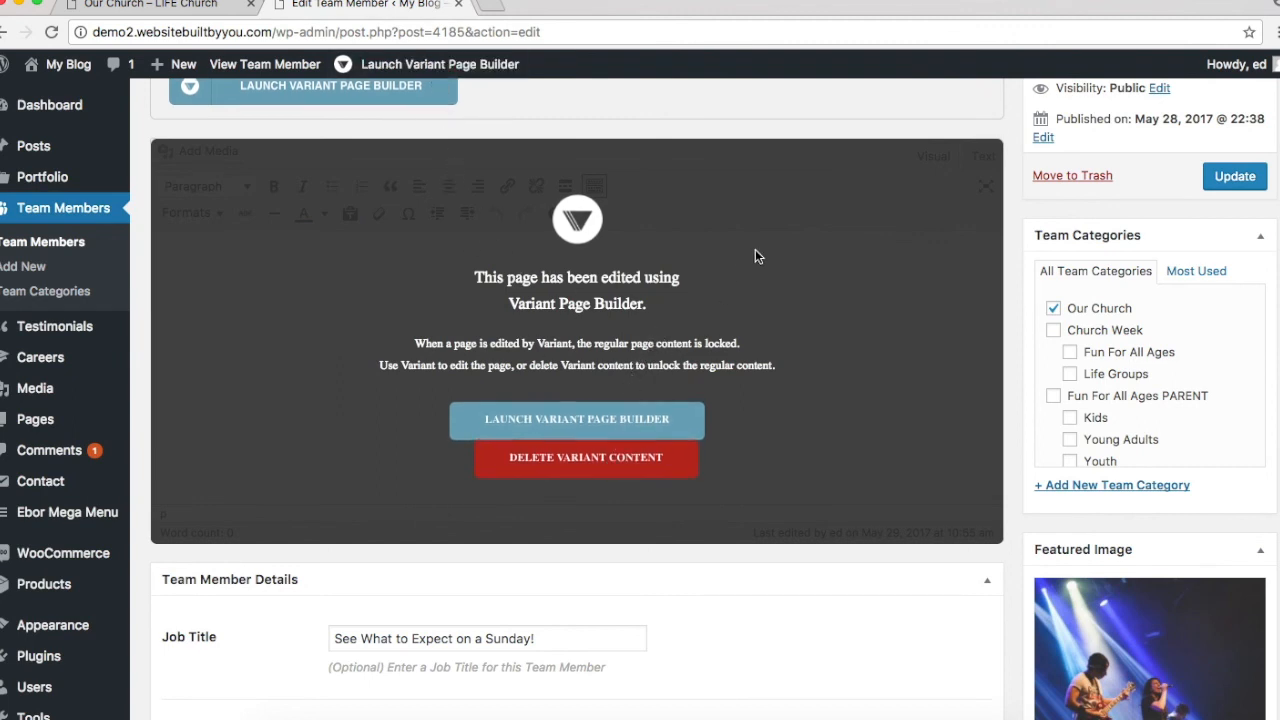
pyautogui.scroll(3, 755, 250)
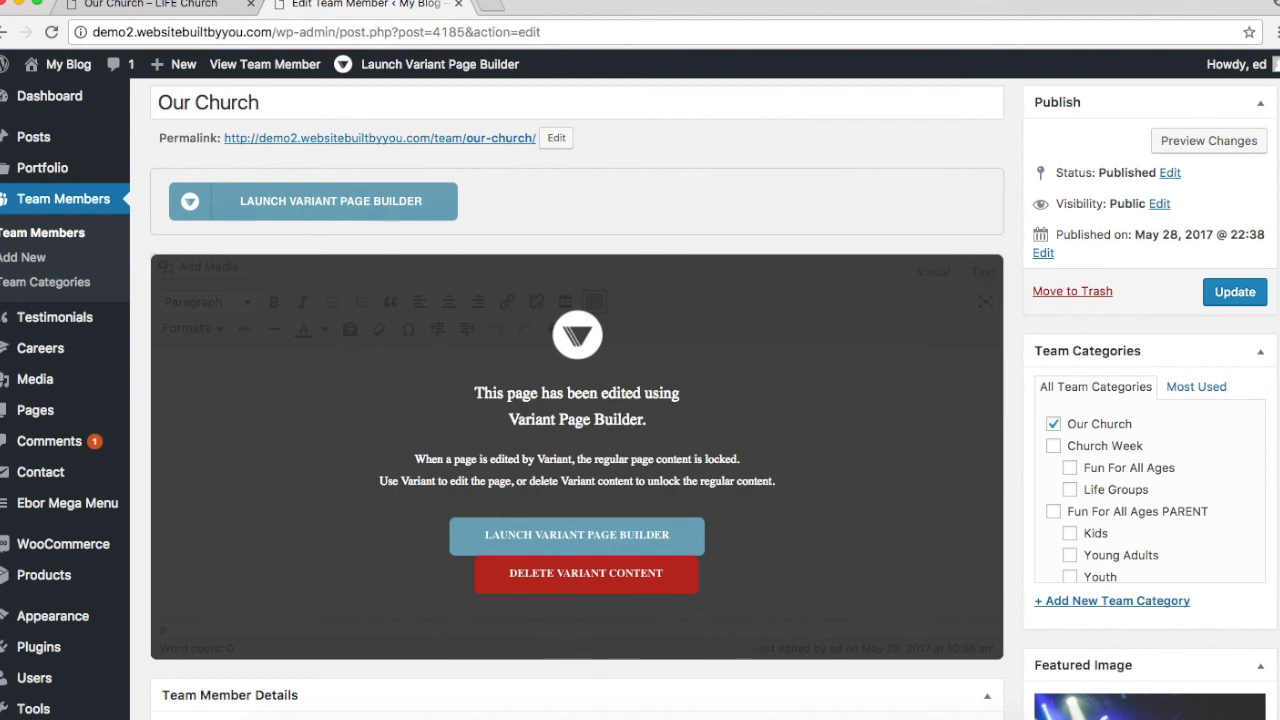
# Step: Switch to the first browser tab showing the live Our Church page
pyautogui.click(150, 5)
pyautogui.scroll(-1, 438, 362)
pyautogui.scroll(1, 438, 366)
# Step: Browse the live Life Groups page under What's On, then open Team Members in the admin
pyautogui.moveTo(743, 160)
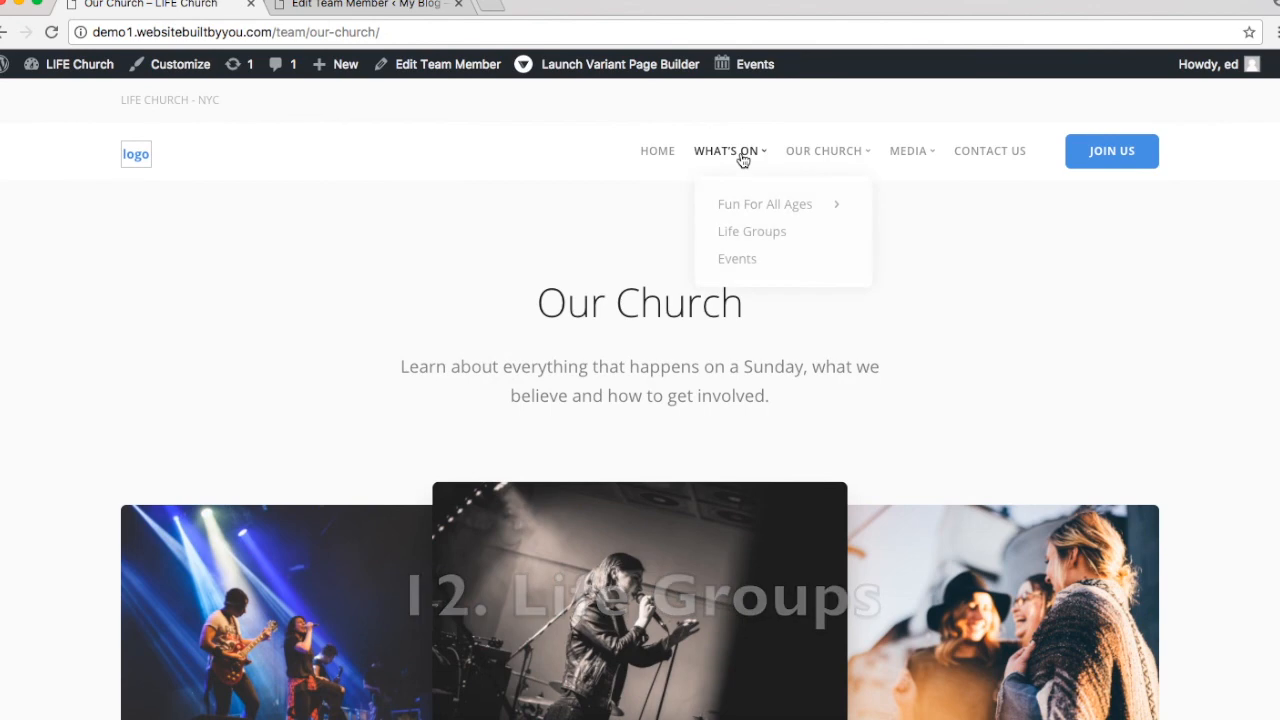
pyautogui.click(767, 238)
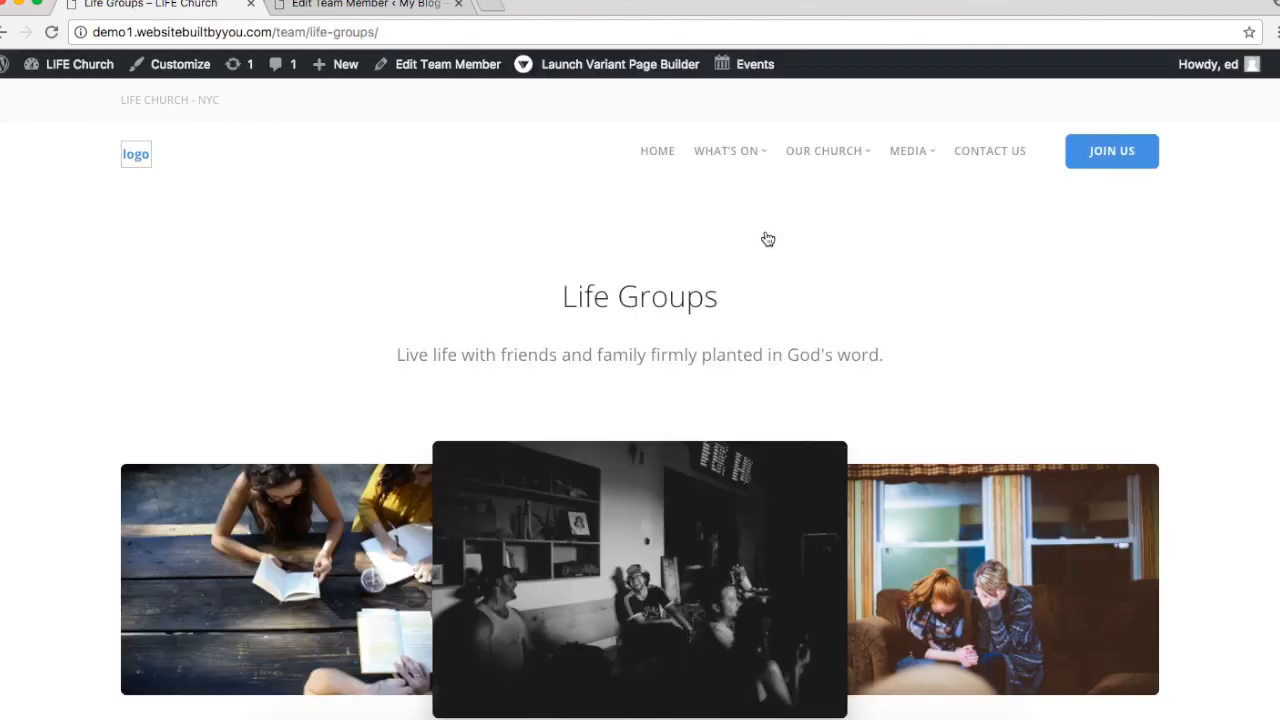
pyautogui.scroll(-5, 767, 238)
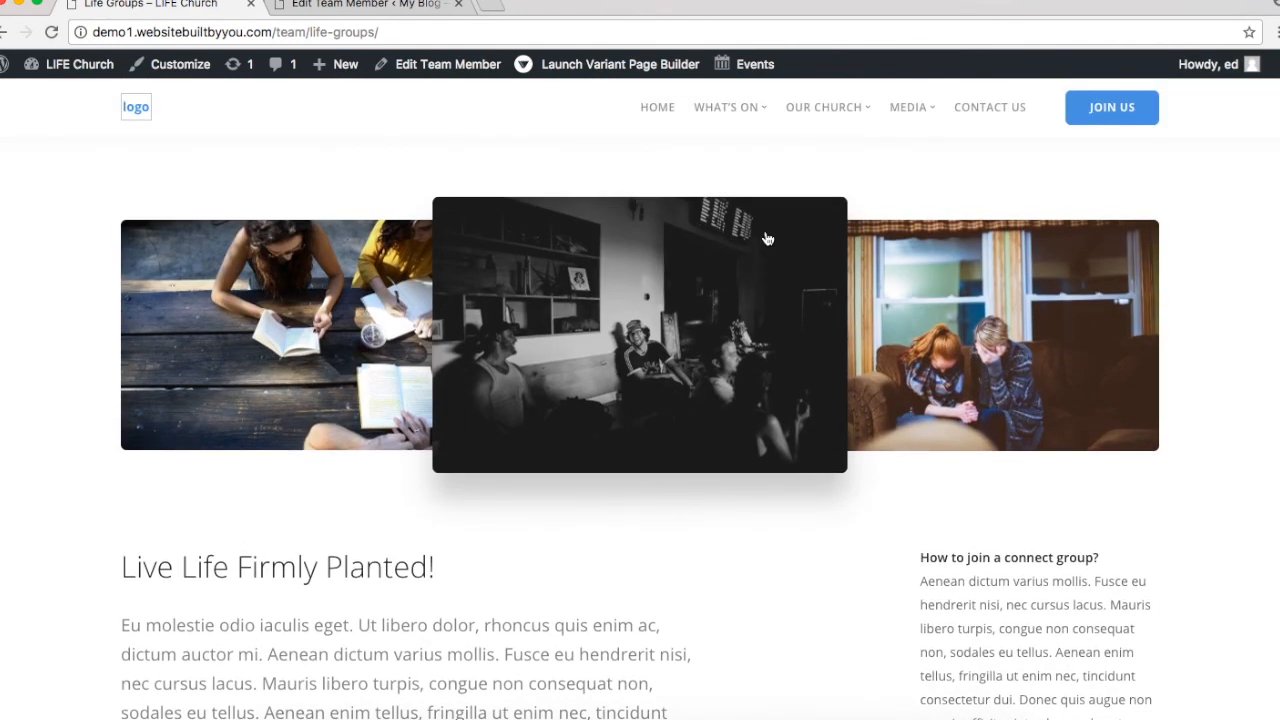
pyautogui.scroll(3, 767, 238)
pyautogui.scroll(-6, 767, 238)
pyautogui.scroll(-2, 767, 238)
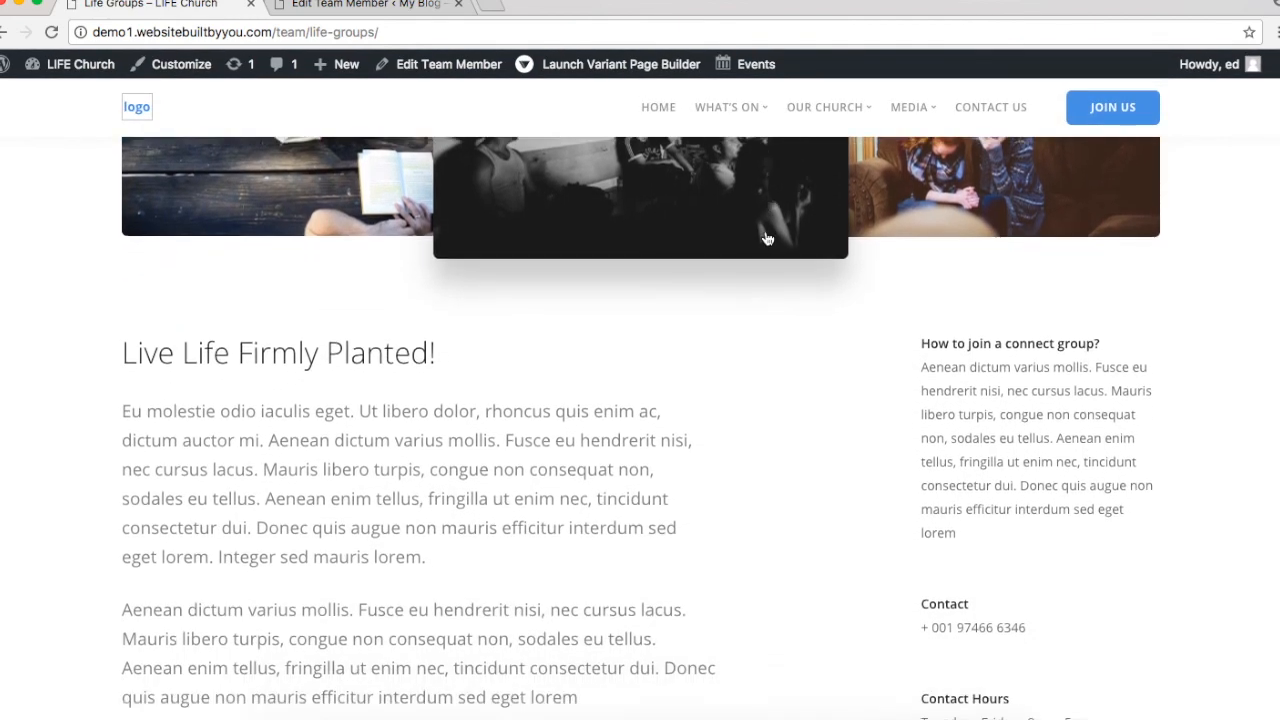
pyautogui.scroll(-3, 767, 238)
pyautogui.scroll(10, 767, 238)
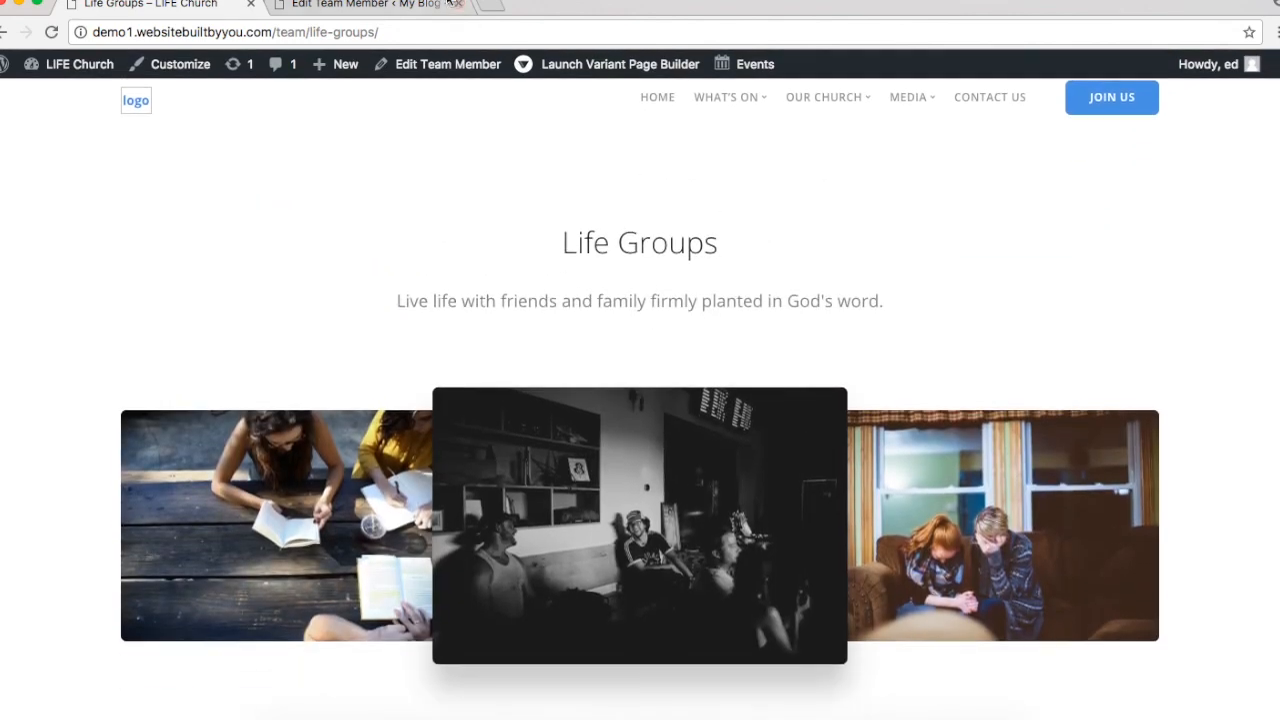
pyautogui.click(449, 4)
pyautogui.click(71, 234)
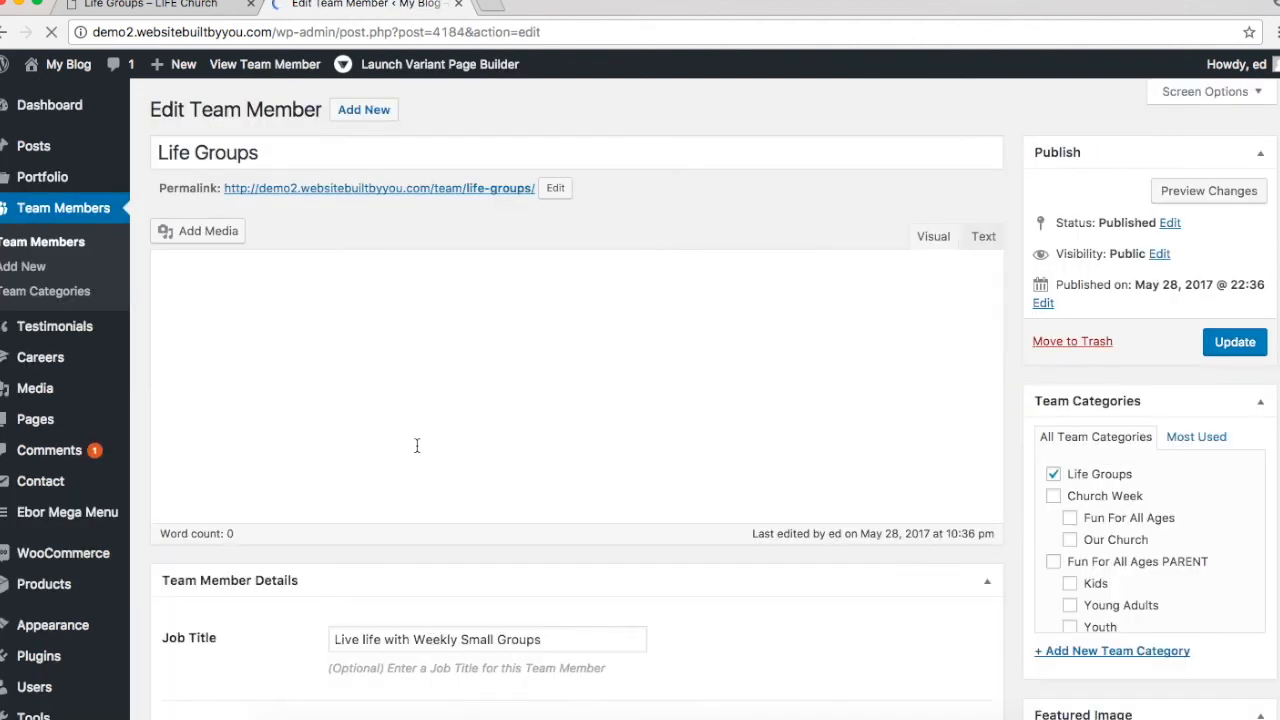
# Step: Launch the Variant builder for the Life Groups page and dismiss the welcome message
pyautogui.scroll(-1, 417, 445)
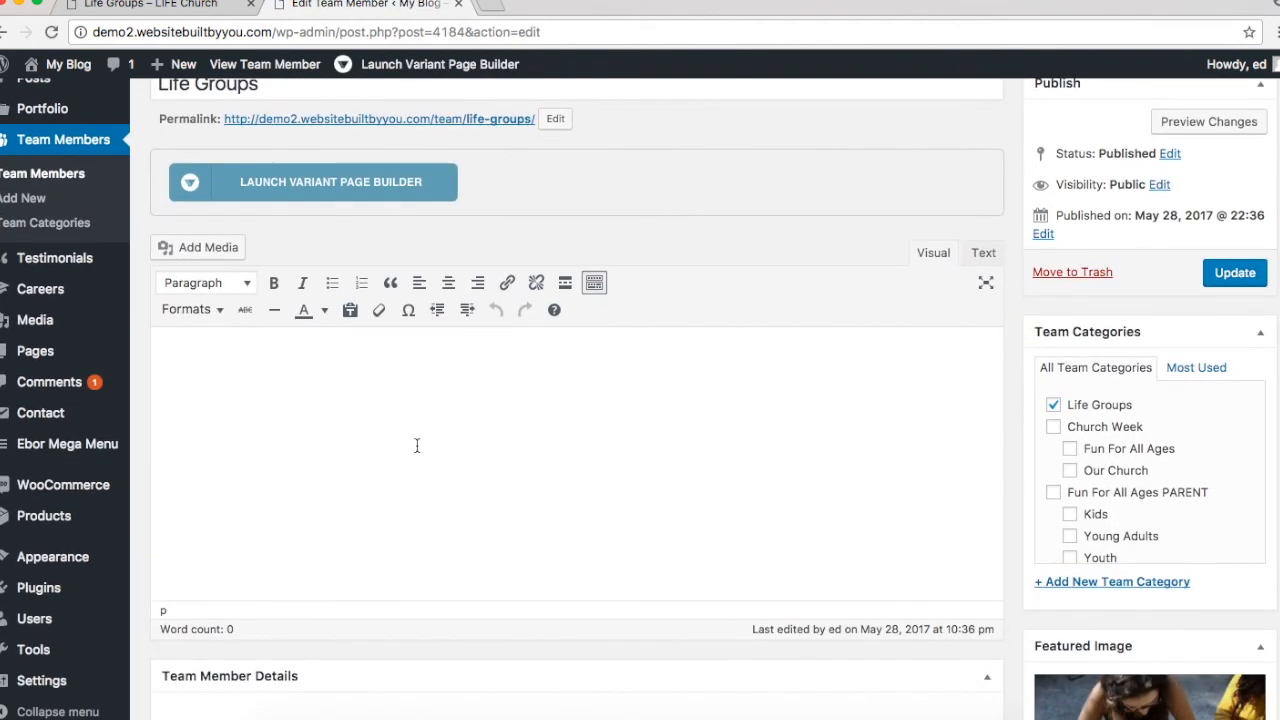
pyautogui.click(386, 179)
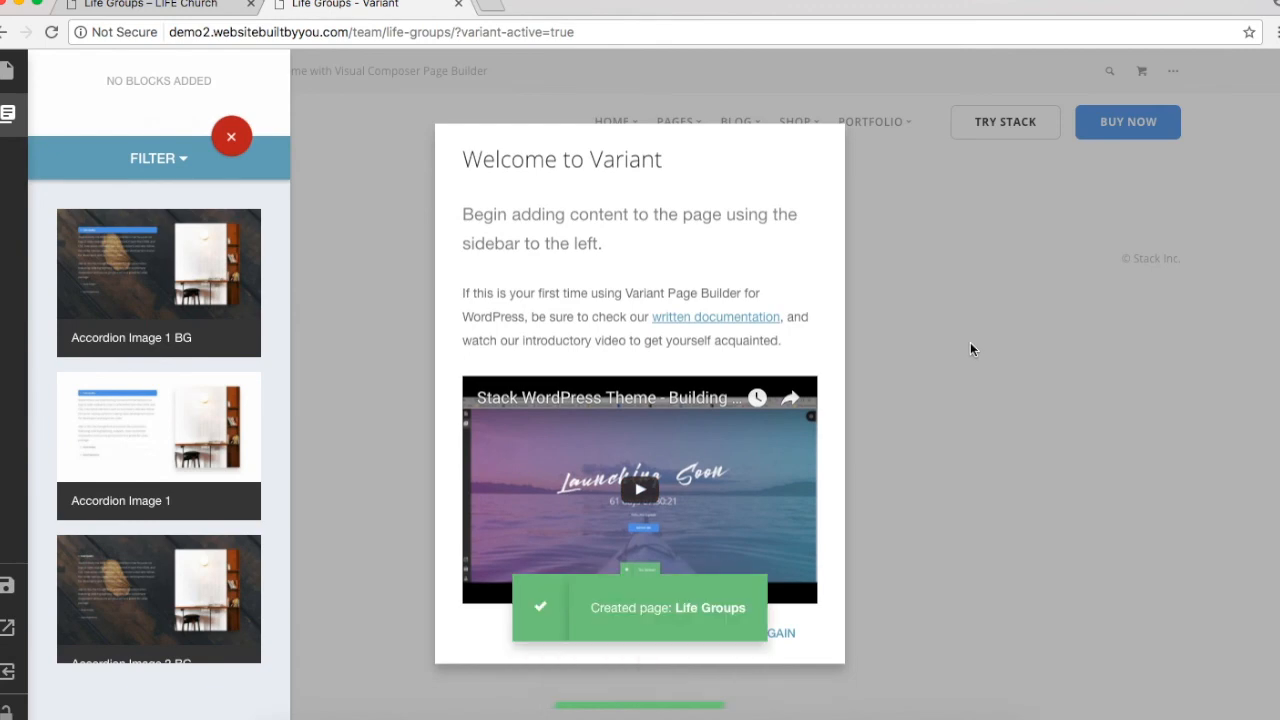
pyautogui.click(970, 342)
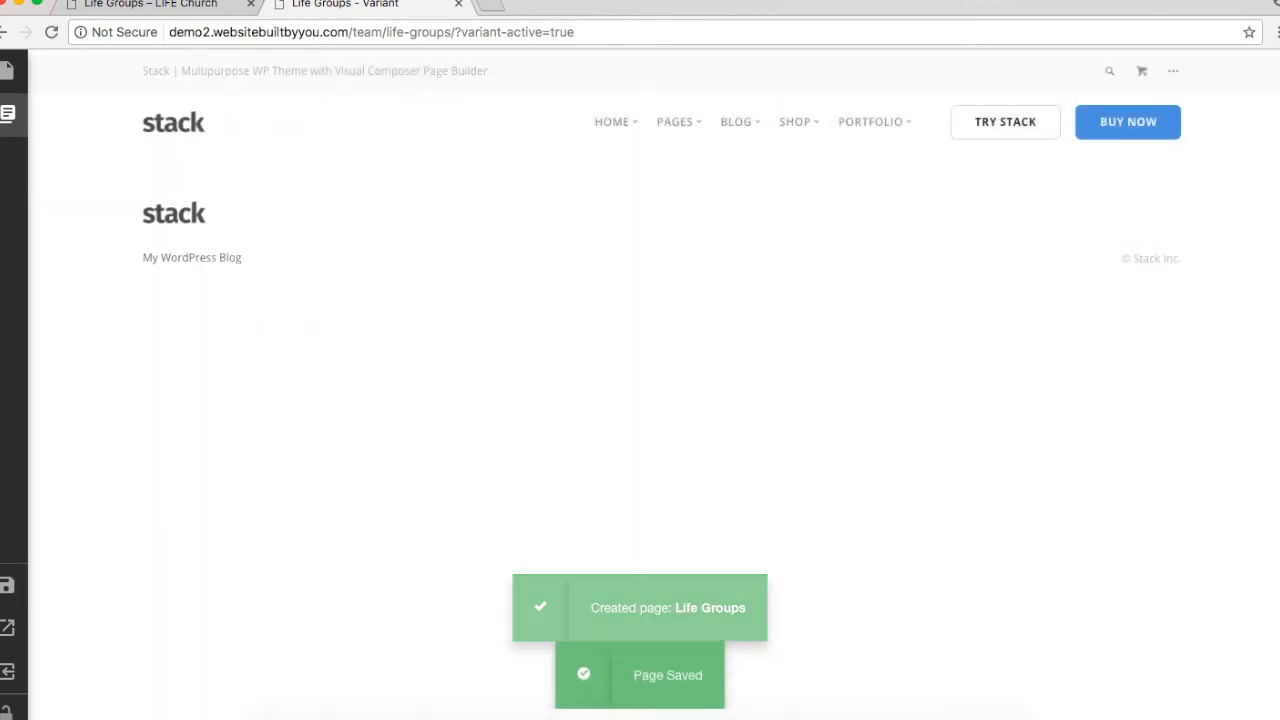
# Step: Review the live Life Groups page for reference, then return to the 'Life Groups - Variant' tab
pyautogui.click(150, 4)
pyautogui.scroll(-2, 528, 337)
pyautogui.scroll(1, 528, 337)
pyautogui.scroll(-4, 528, 337)
pyautogui.scroll(-4, 527, 336)
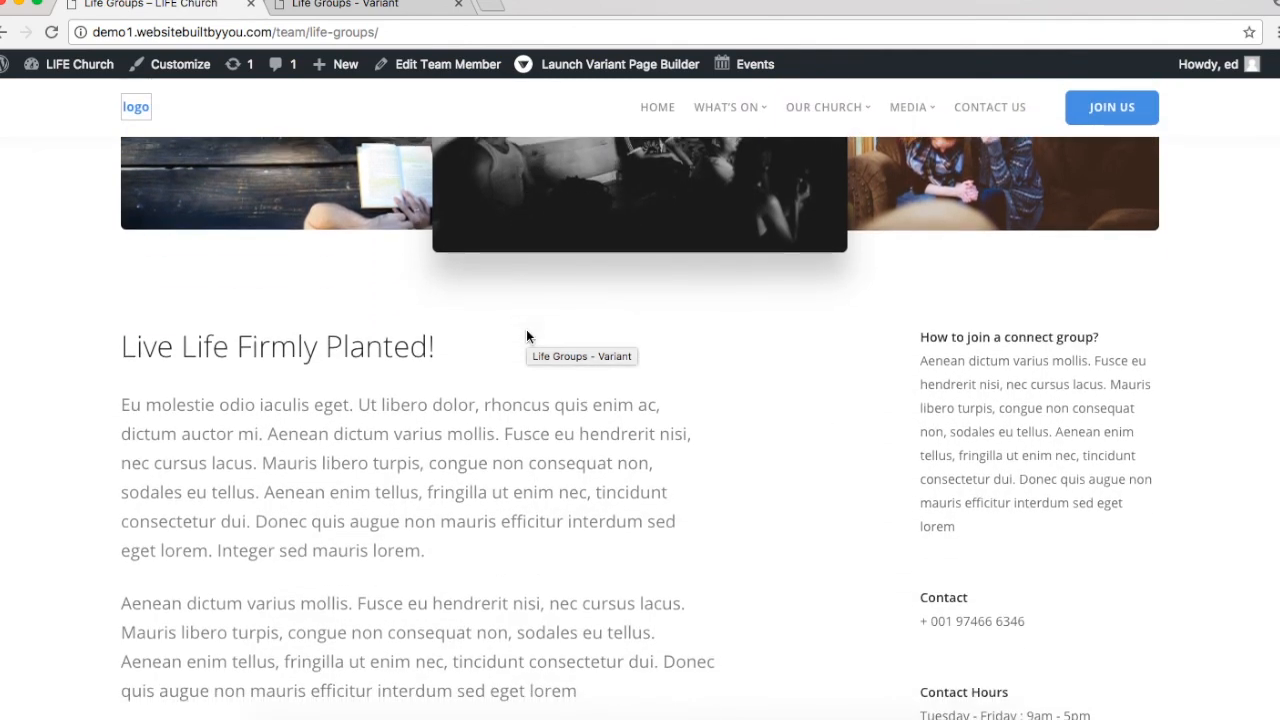
pyautogui.scroll(3, 527, 343)
pyautogui.scroll(-1, 527, 343)
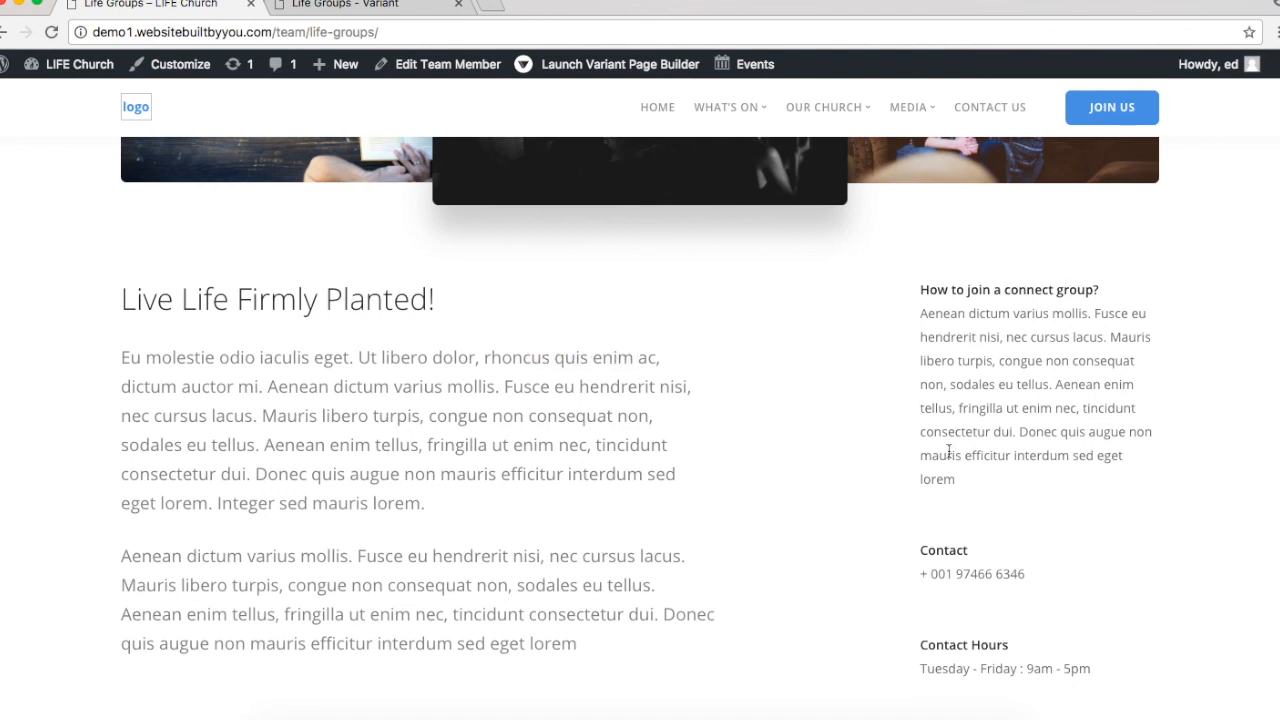
pyautogui.click(318, 6)
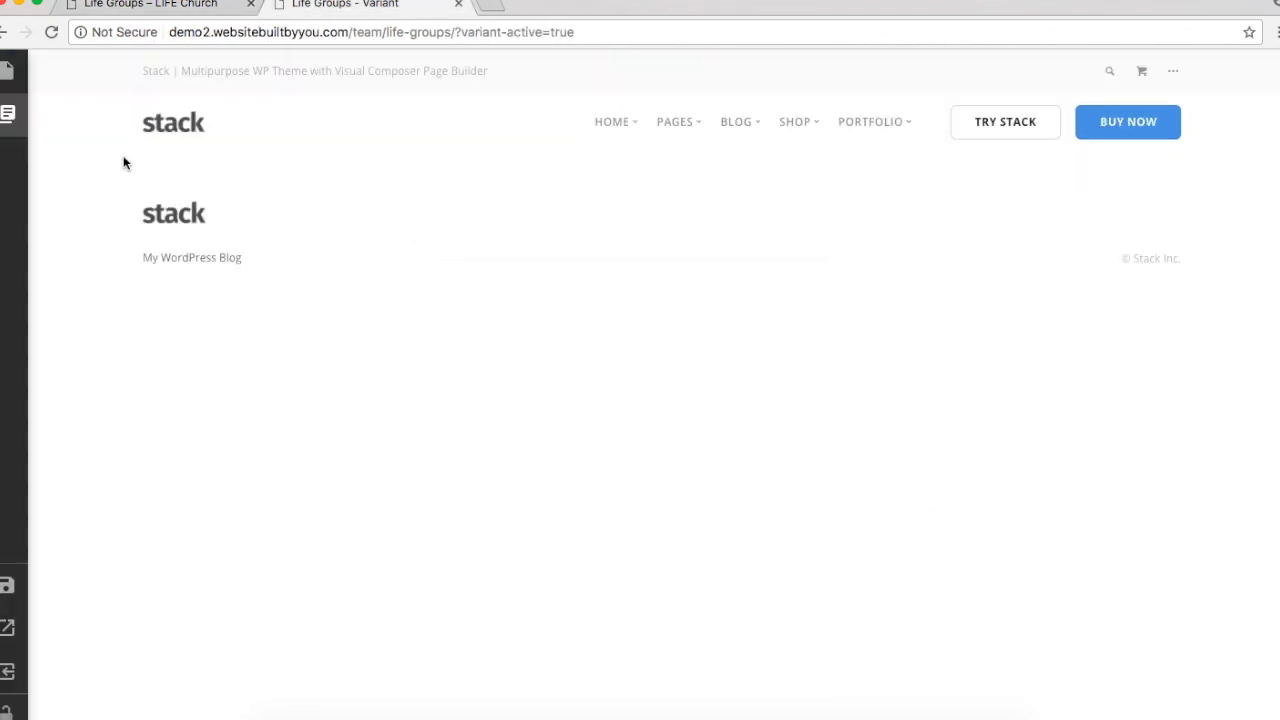
# Step: Add the Cover Image 4 block from the Covers category
pyautogui.click(8, 114)
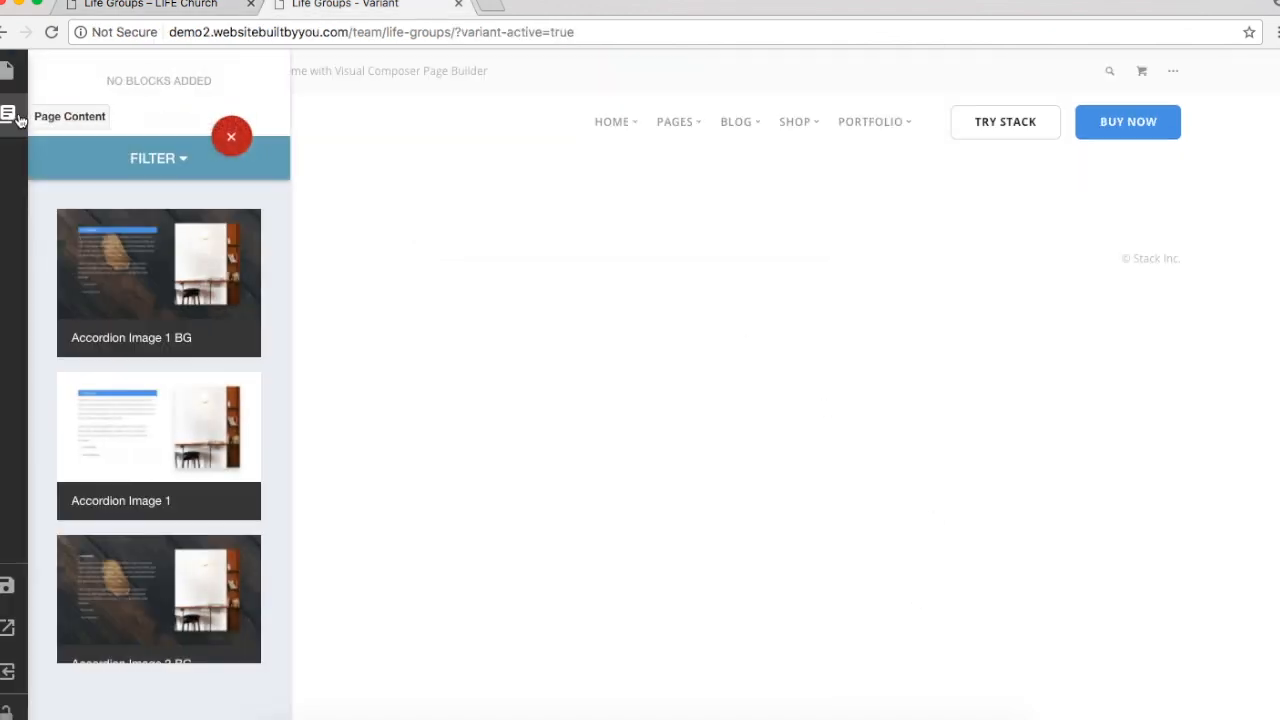
pyautogui.click(150, 162)
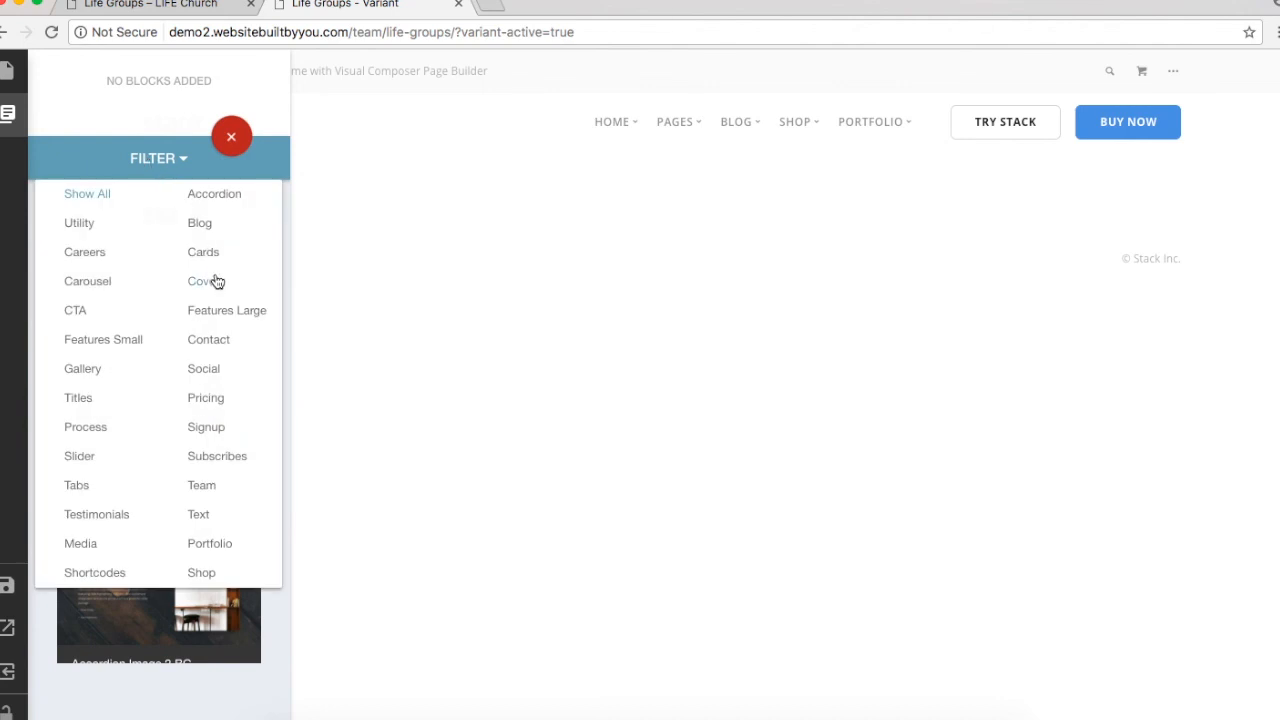
pyautogui.click(215, 281)
pyautogui.scroll(-10, 115, 465)
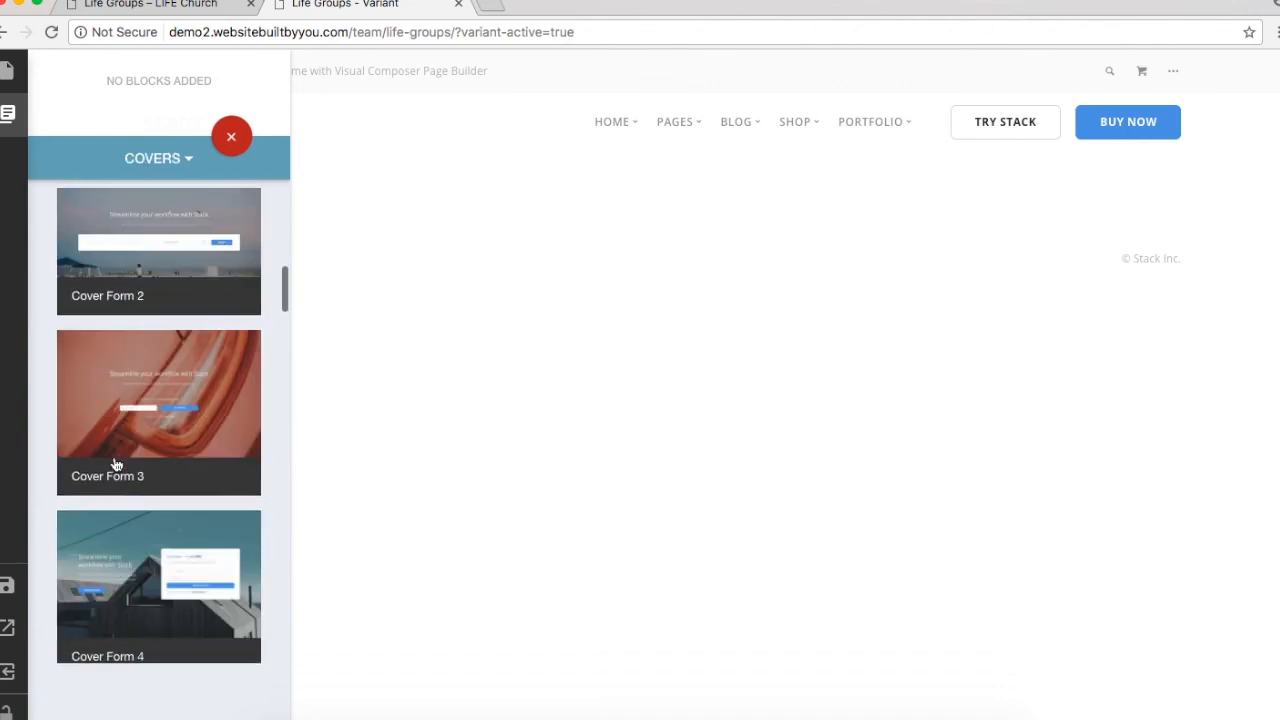
pyautogui.scroll(-10, 115, 465)
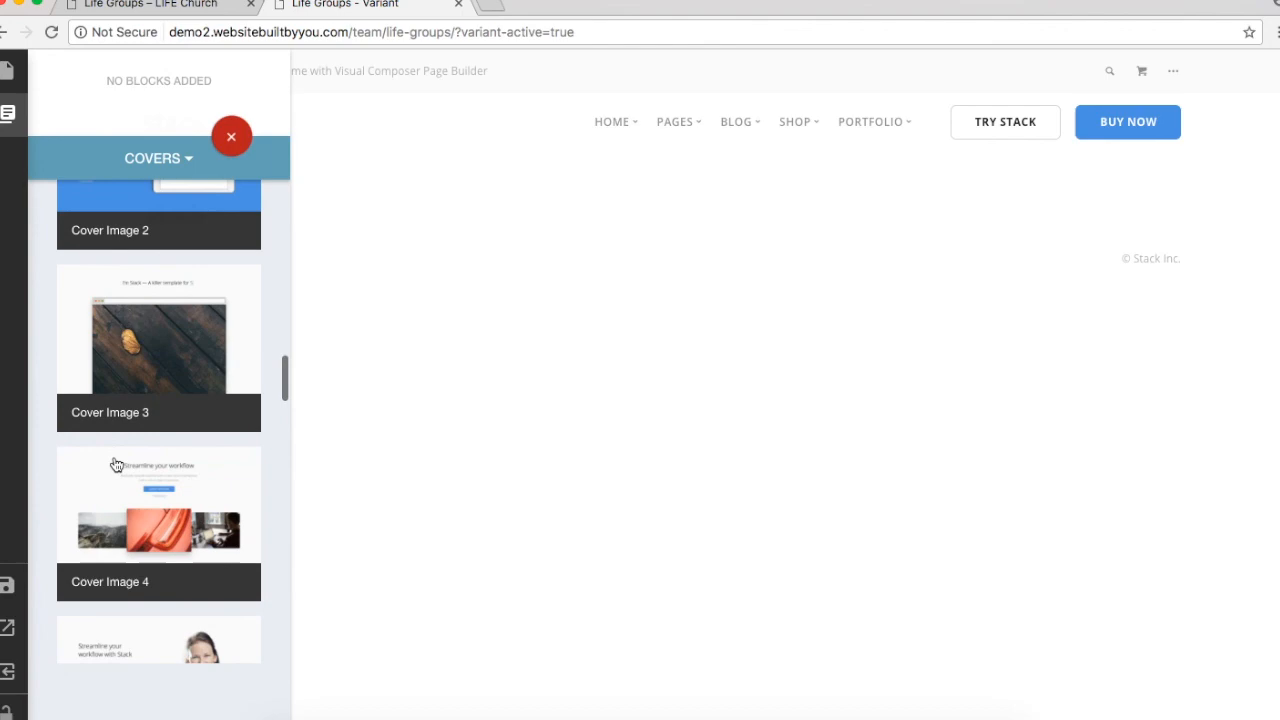
pyautogui.click(116, 470)
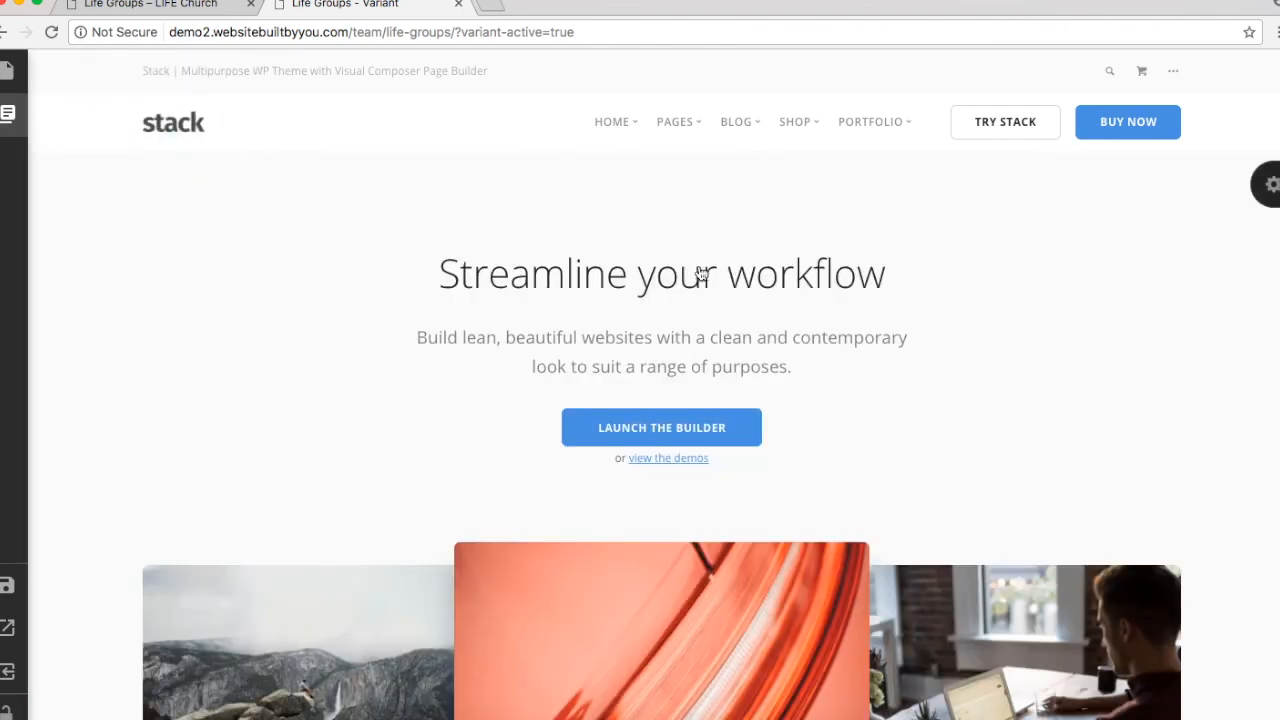
# Step: Copy the Life Groups heading and subtitle from the live page into the cover text
pyautogui.click(148, 5)
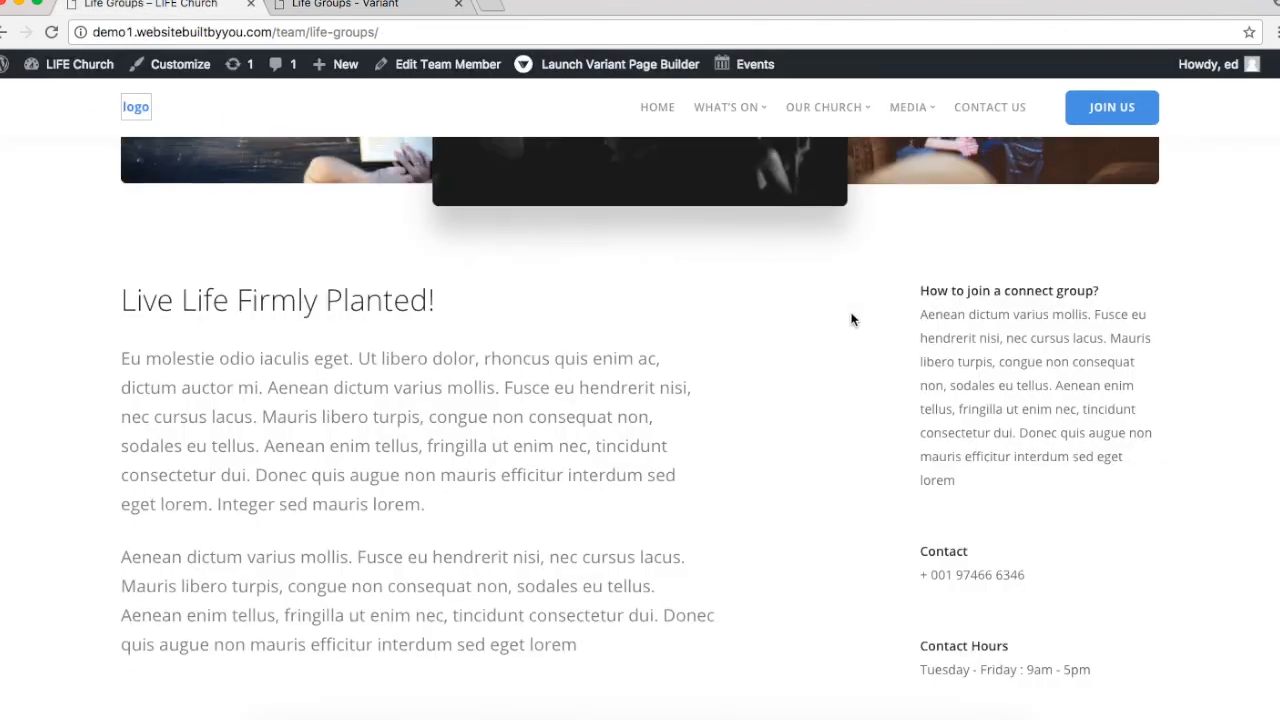
pyautogui.scroll(5, 847, 318)
pyautogui.scroll(-1, 844, 319)
pyautogui.moveTo(523, 294); pyautogui.dragTo(913, 357)
pyautogui.click(898, 355)
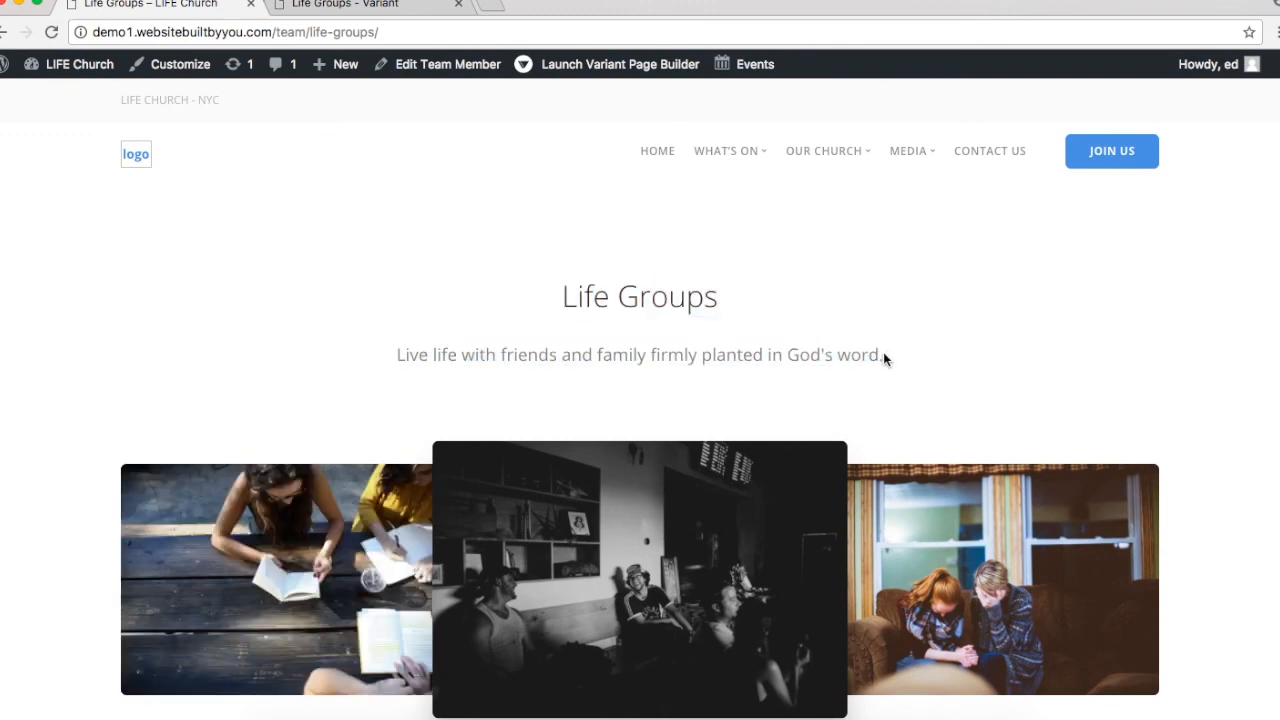
pyautogui.moveTo(884, 356); pyautogui.dragTo(558, 303)
pyautogui.press('super+c')
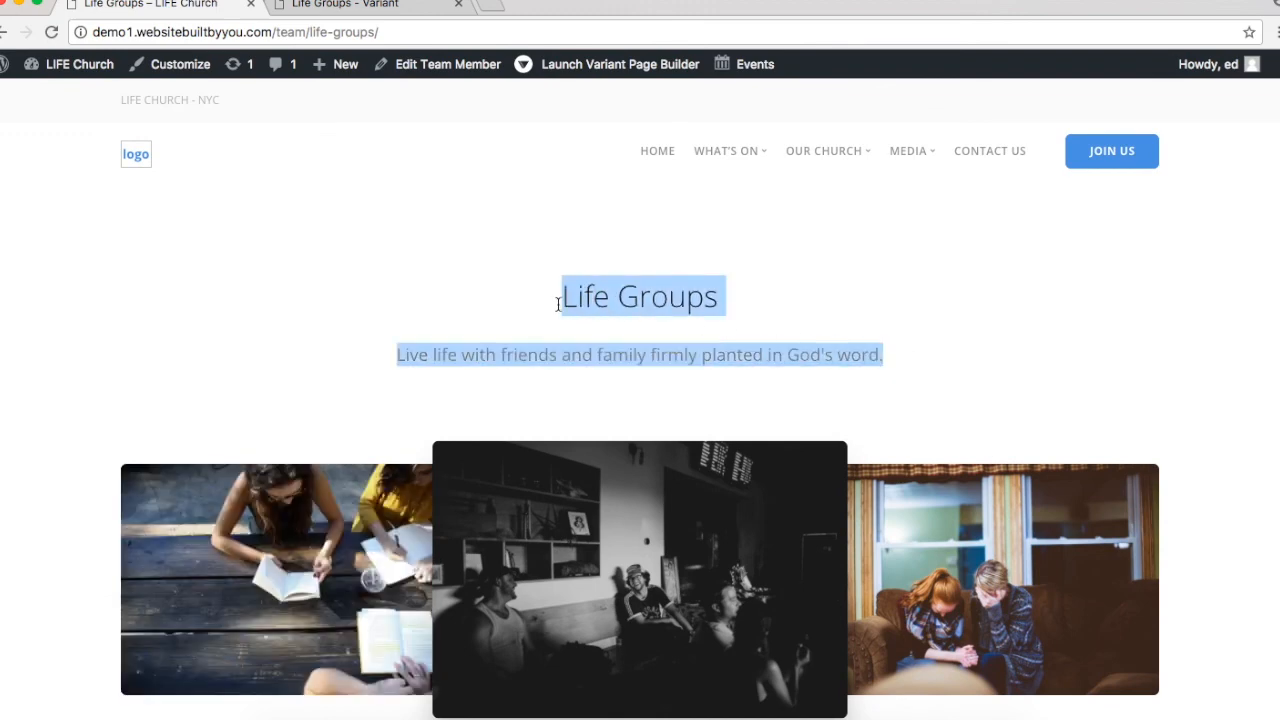
pyautogui.click(283, 4)
pyautogui.click(594, 317)
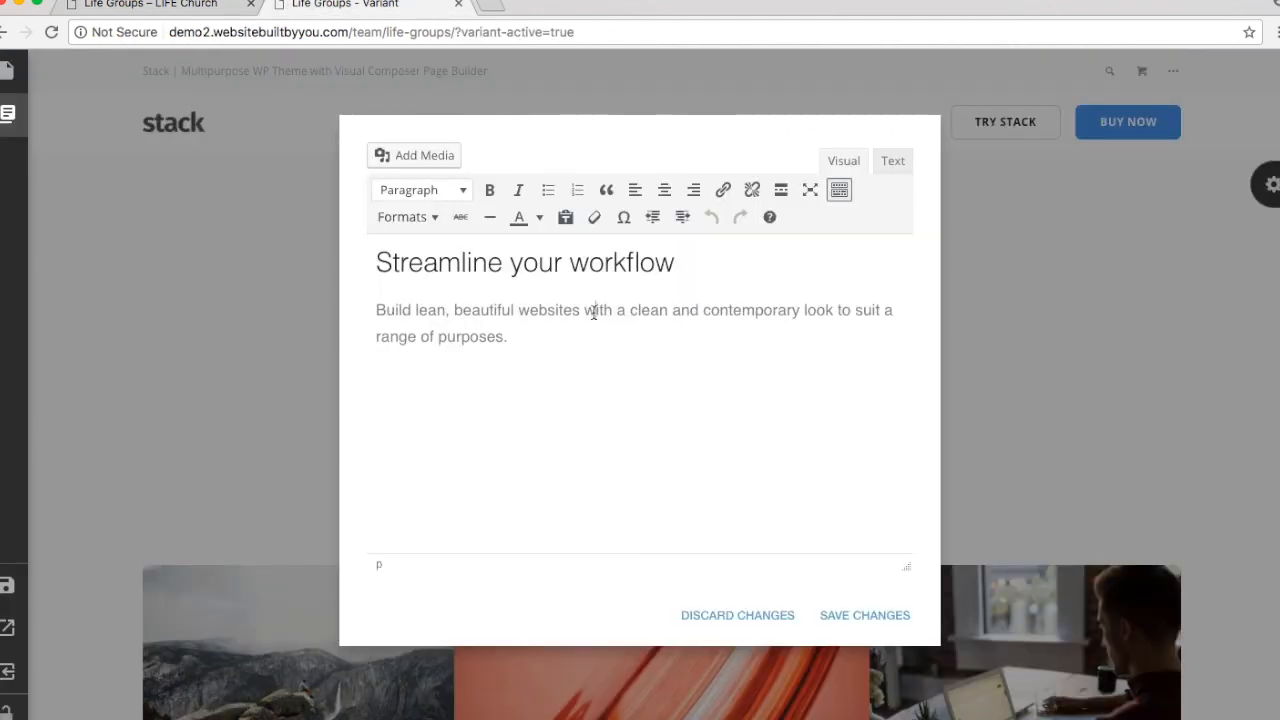
pyautogui.press('super+a')
pyautogui.press('super+v')
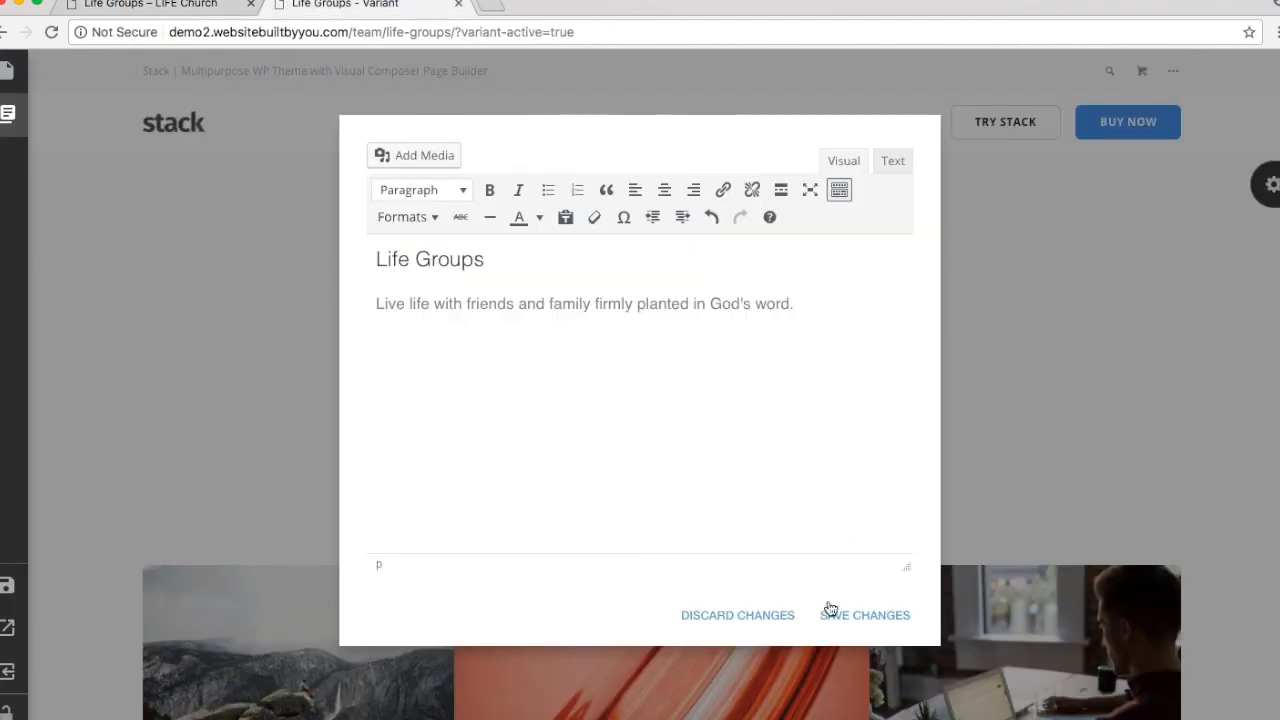
pyautogui.click(846, 617)
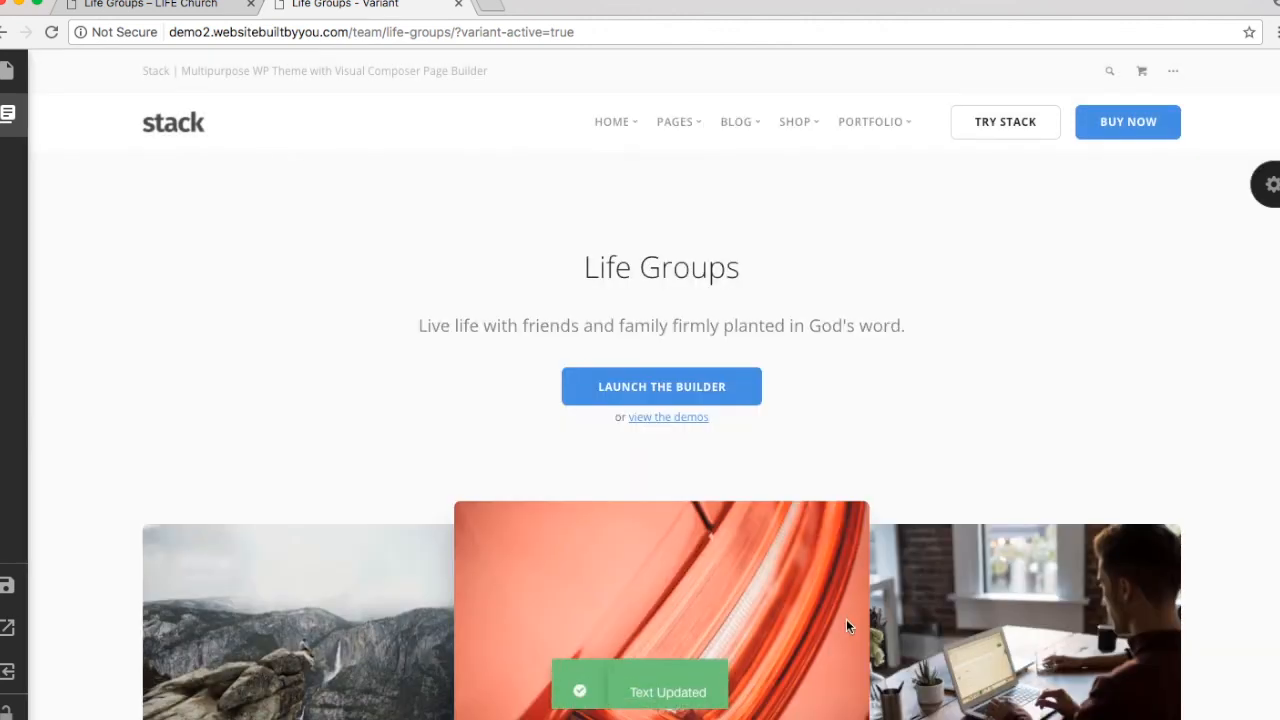
# Step: Delete the Launch the Builder button and the 'or view the demos' line from the cover
pyautogui.click(741, 389)
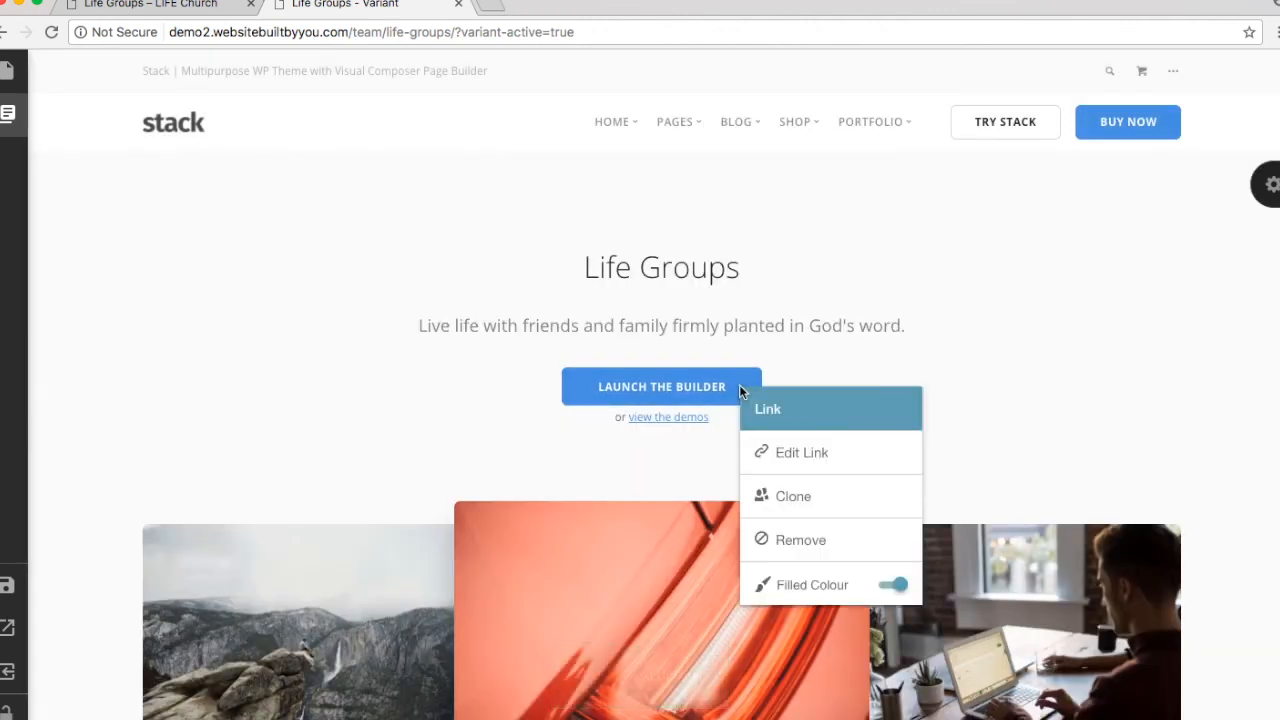
pyautogui.click(801, 540)
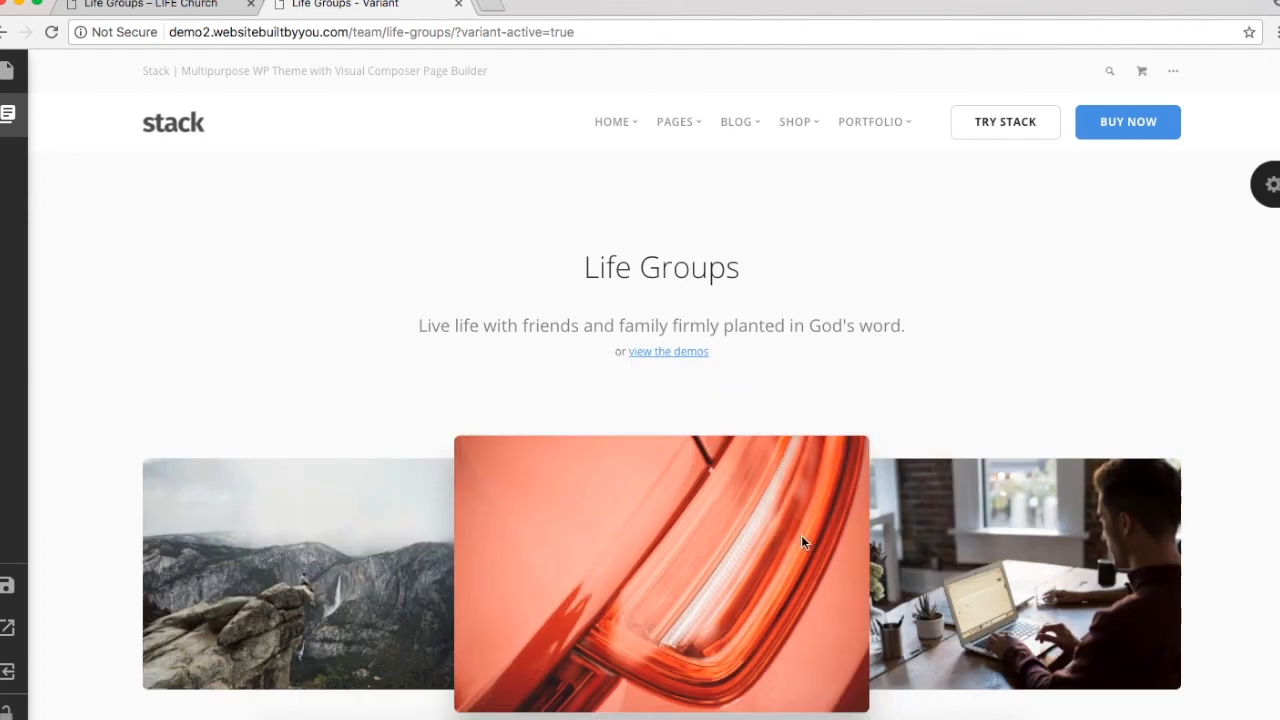
pyautogui.click(618, 351)
pyautogui.tripleClick(430, 253)
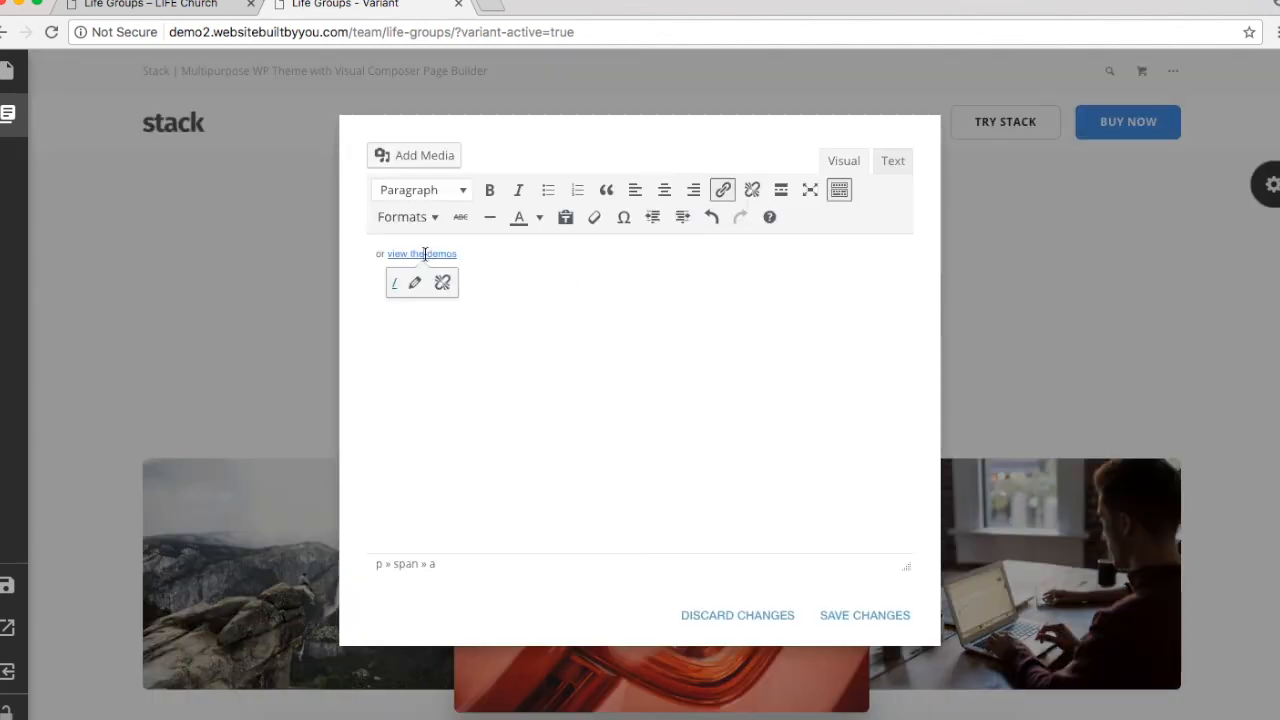
pyautogui.press('BackSpace')
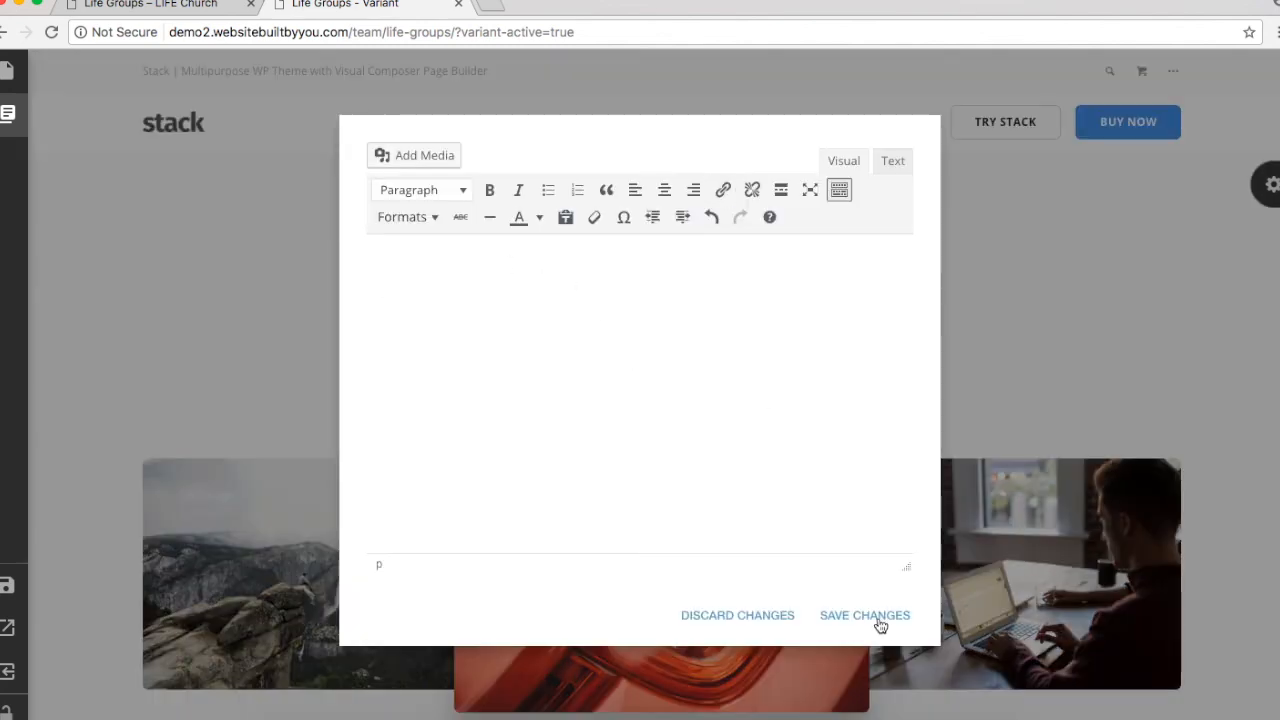
pyautogui.click(865, 615)
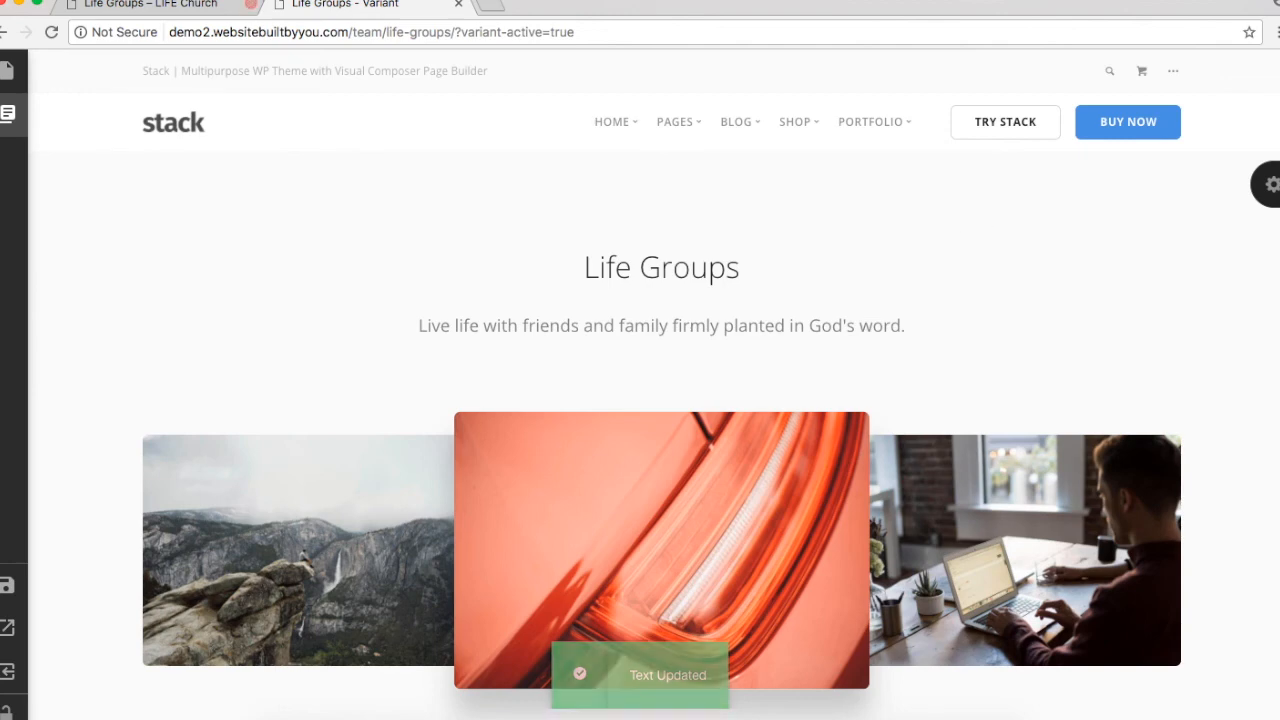
pyautogui.click(190, 4)
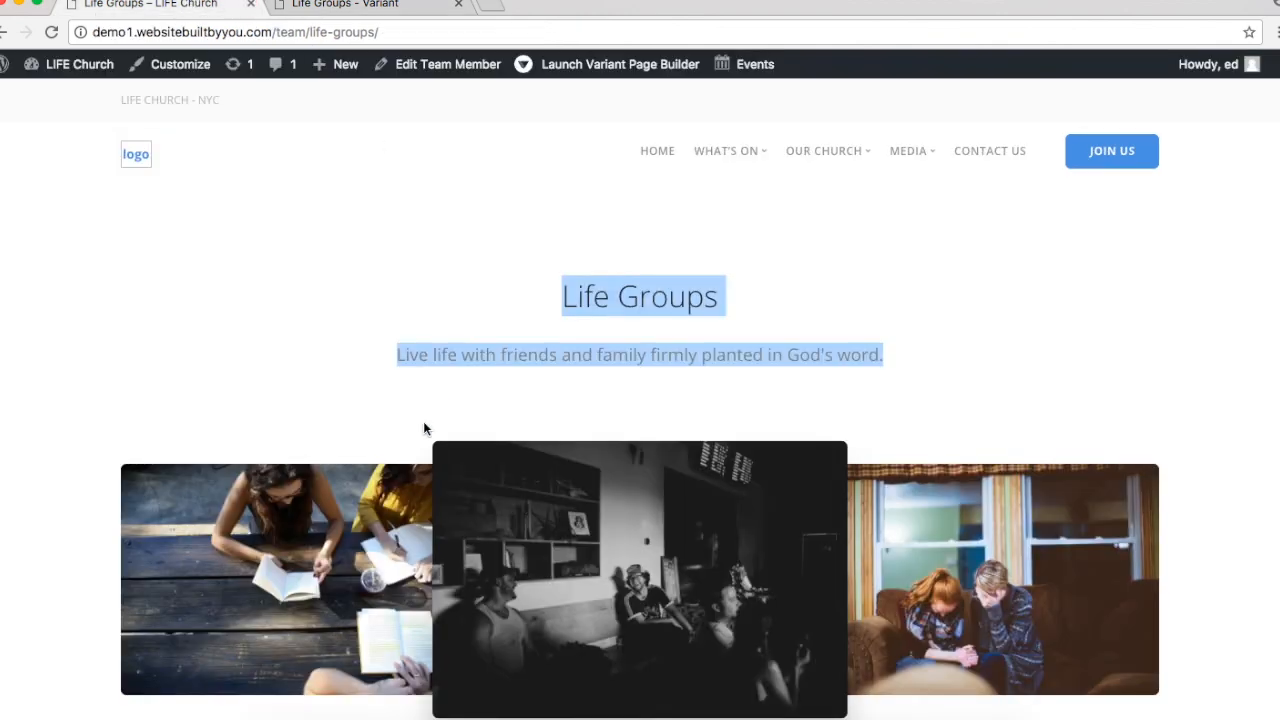
# Step: Set the cover's first image to the photo of people reading at a table
pyautogui.scroll(-3, 426, 400)
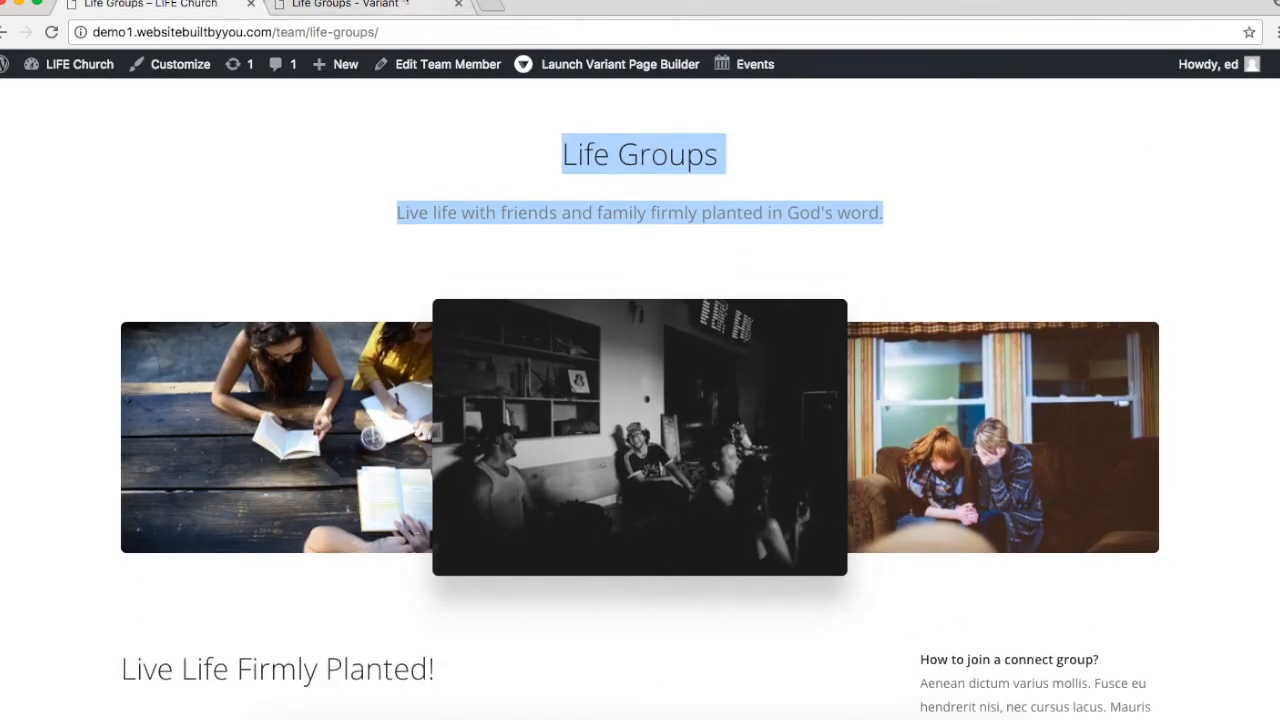
pyautogui.click(438, 8)
pyautogui.click(1270, 184)
pyautogui.click(1085, 266)
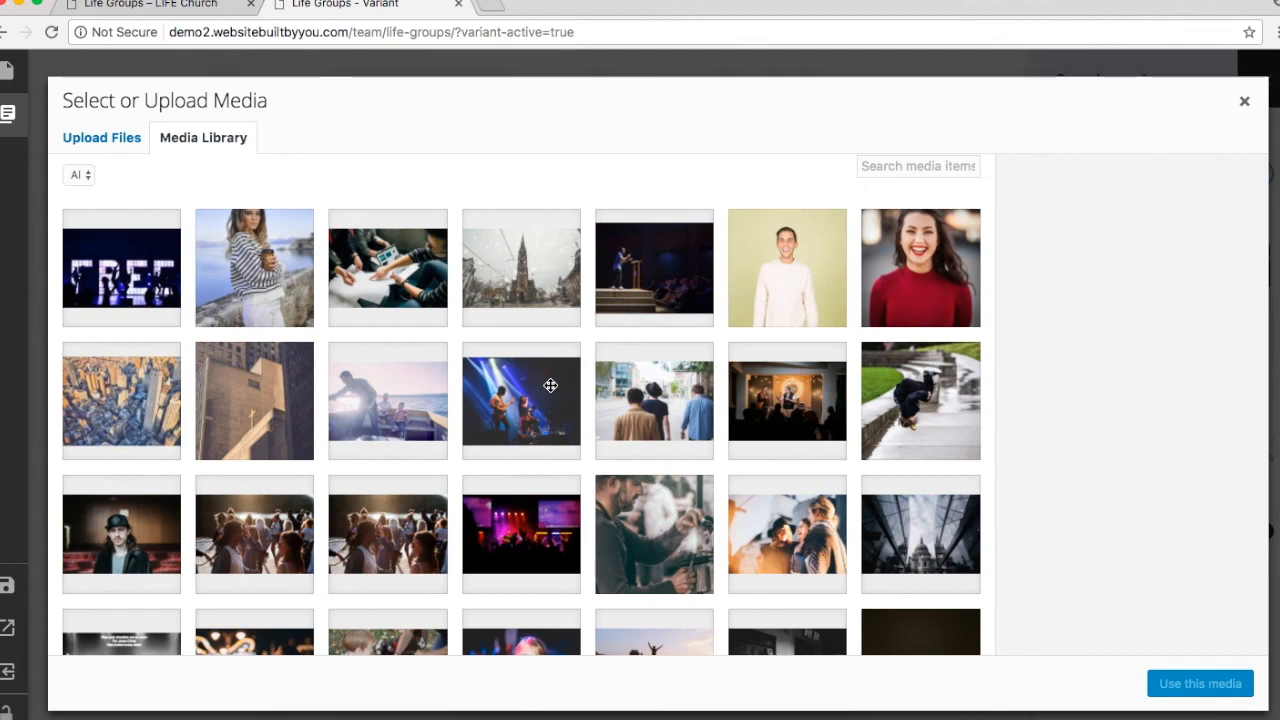
pyautogui.scroll(-5, 550, 385)
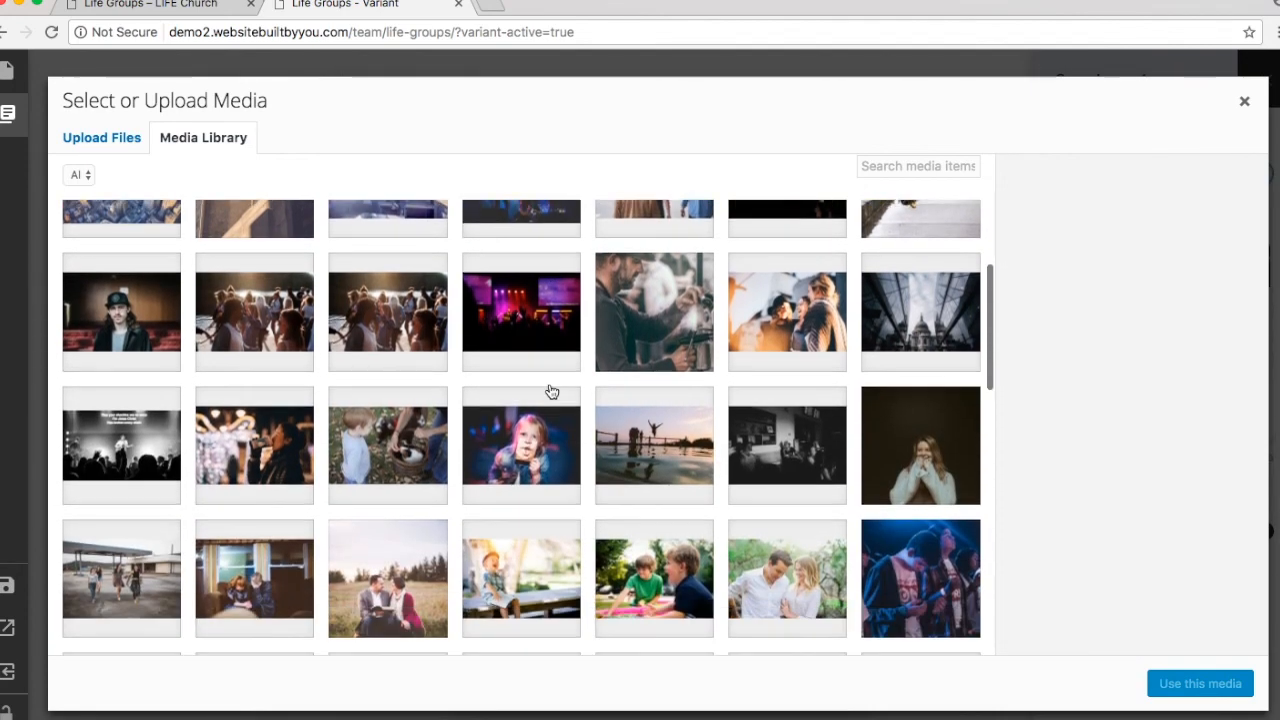
pyautogui.scroll(-2, 550, 385)
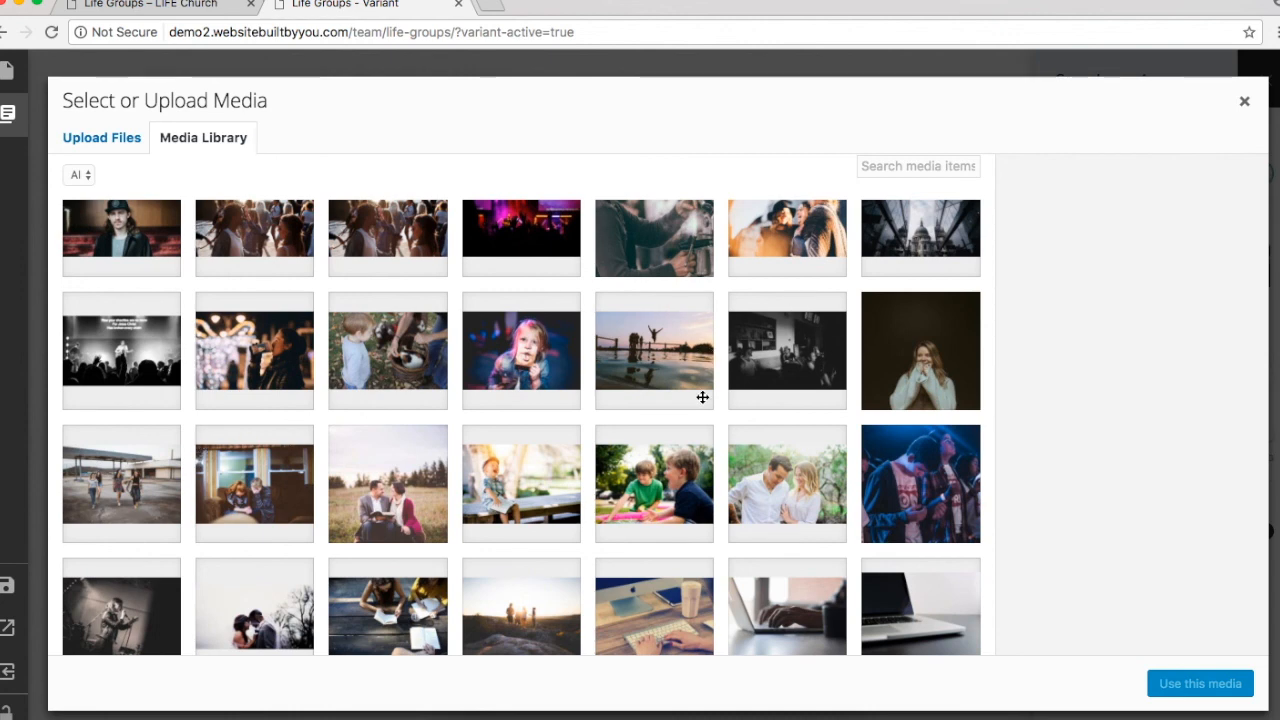
pyautogui.scroll(-2, 702, 397)
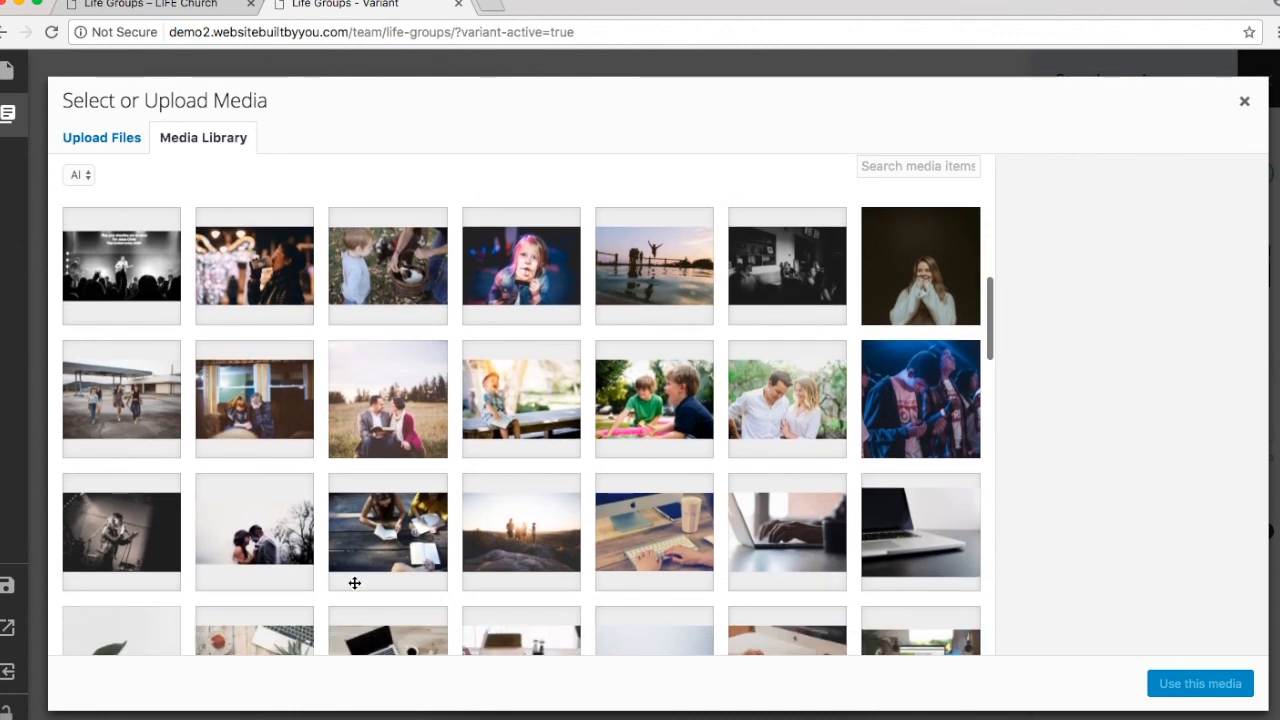
pyautogui.click(392, 528)
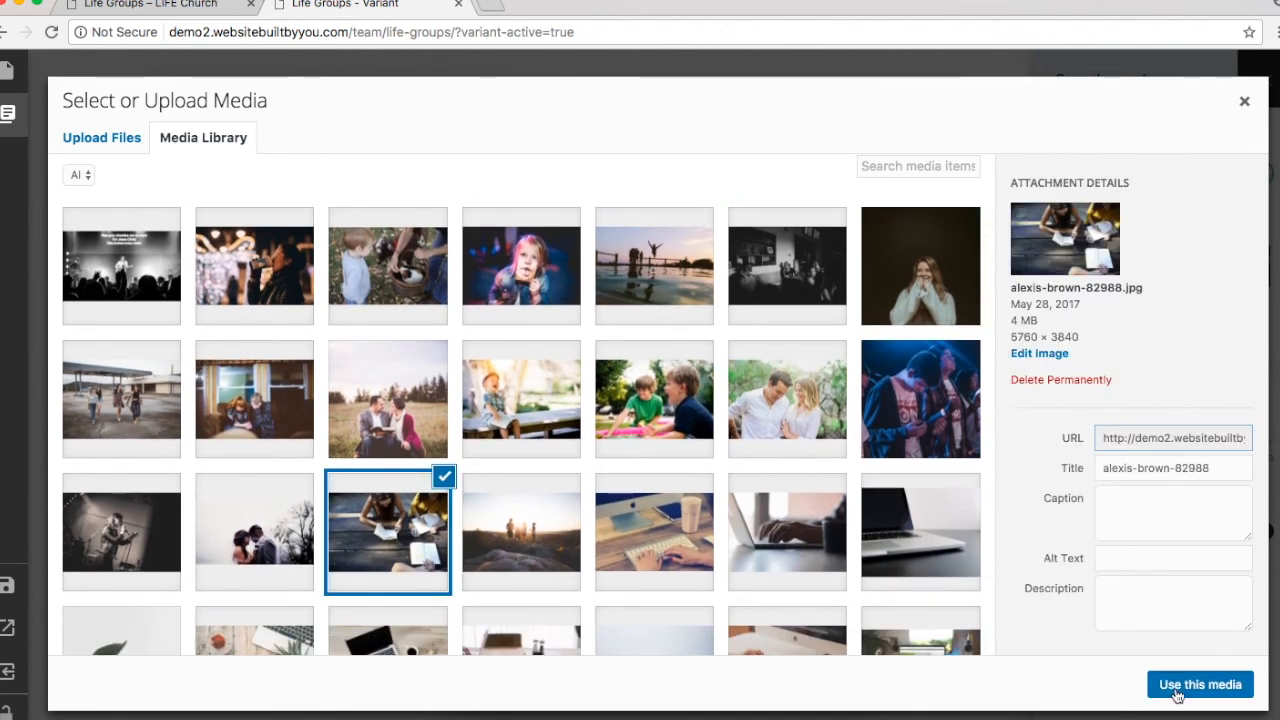
pyautogui.click(1180, 687)
# Step: Set the centre image, trying brooke-cagle-195859 and settling on ben-white-194220
pyautogui.click(1178, 262)
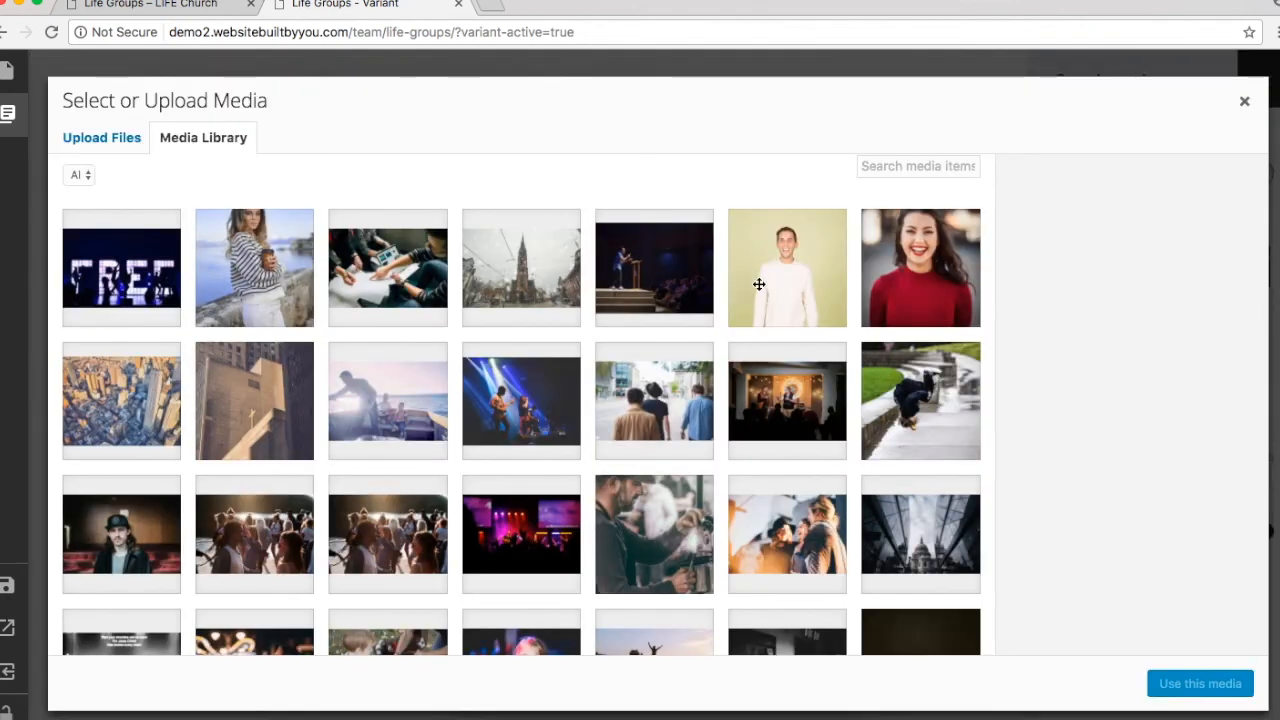
pyautogui.scroll(-2, 605, 406)
pyautogui.scroll(-3, 605, 406)
pyautogui.click(780, 490)
pyautogui.click(1172, 685)
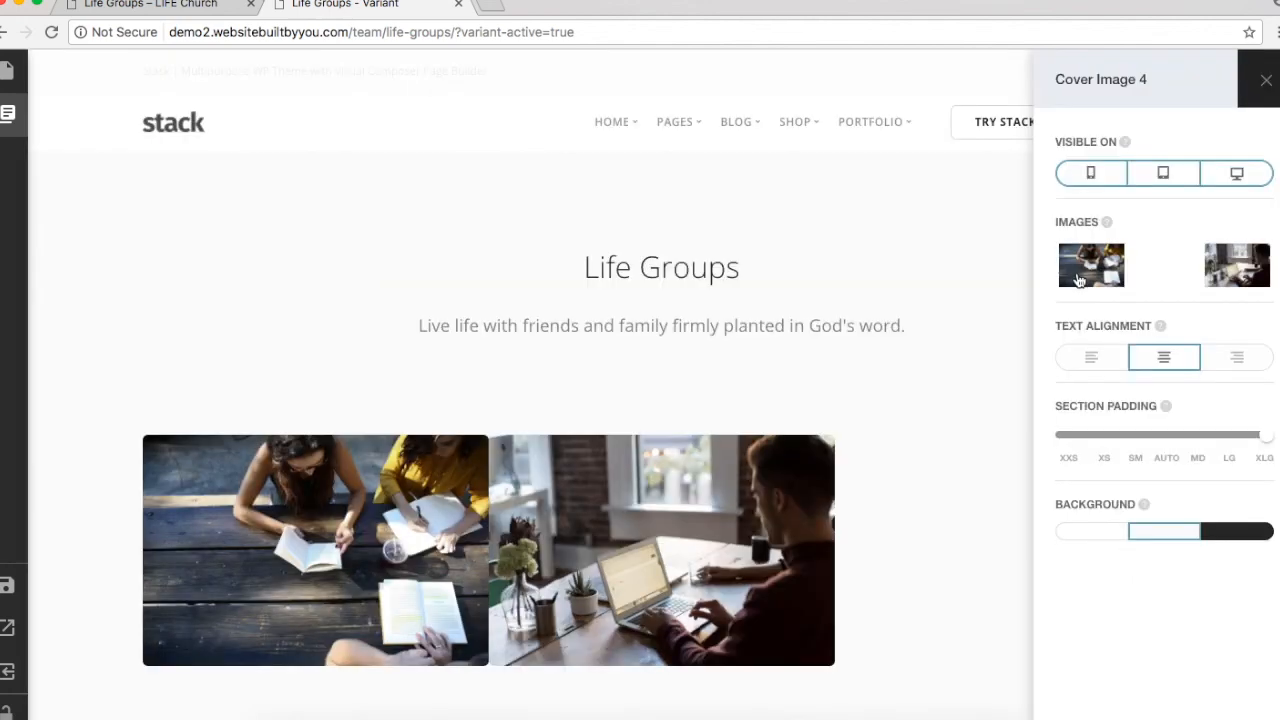
pyautogui.scroll(-5, 537, 363)
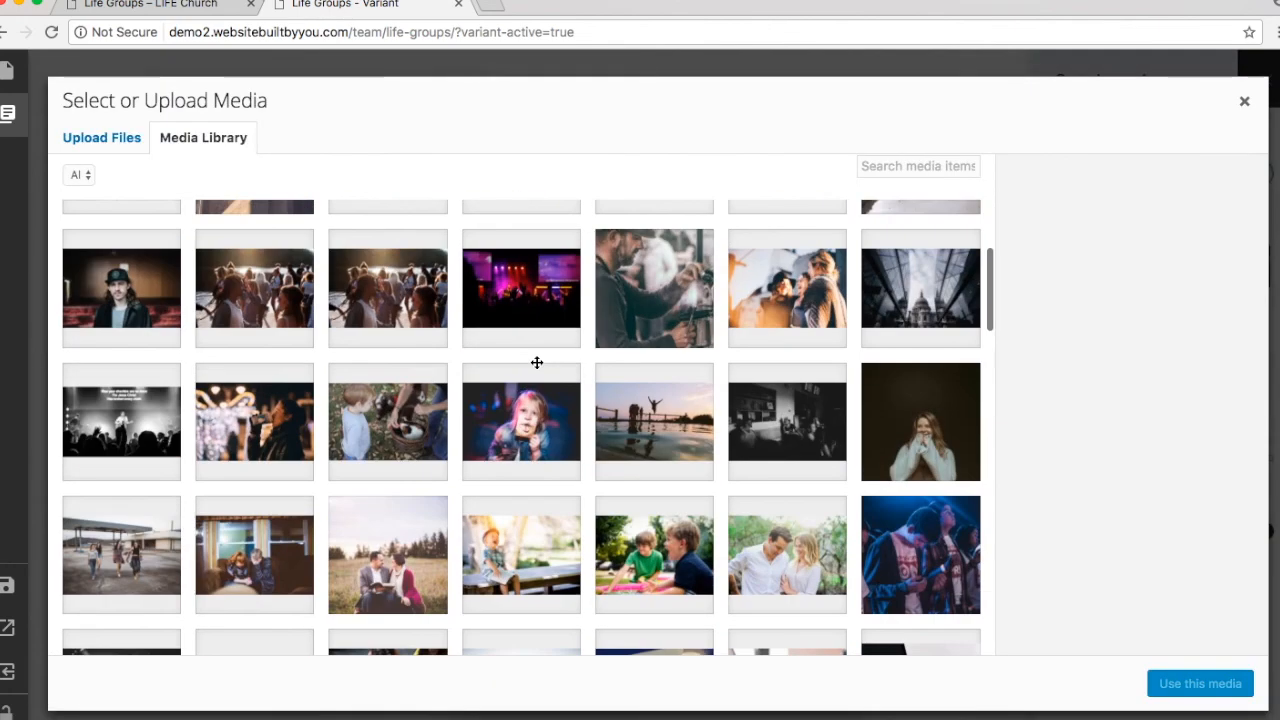
pyautogui.scroll(-1, 406, 479)
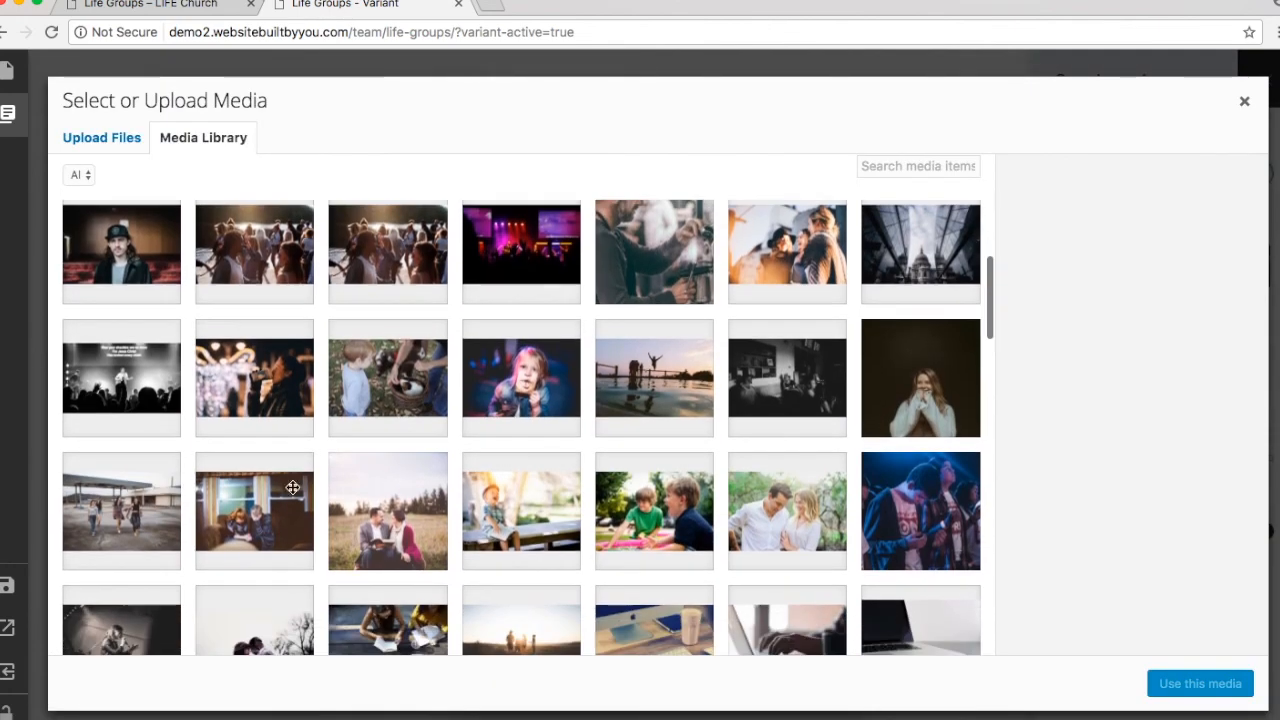
pyautogui.click(291, 486)
pyautogui.click(1234, 685)
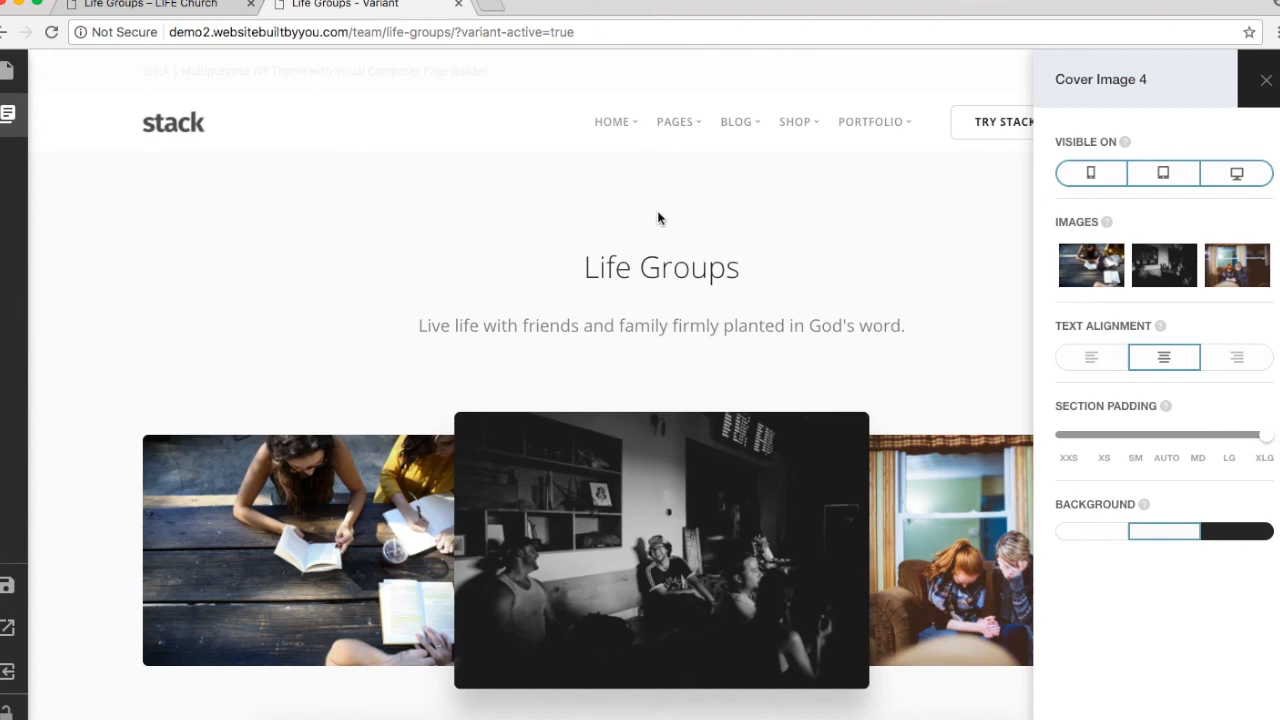
pyautogui.scroll(-2, 660, 218)
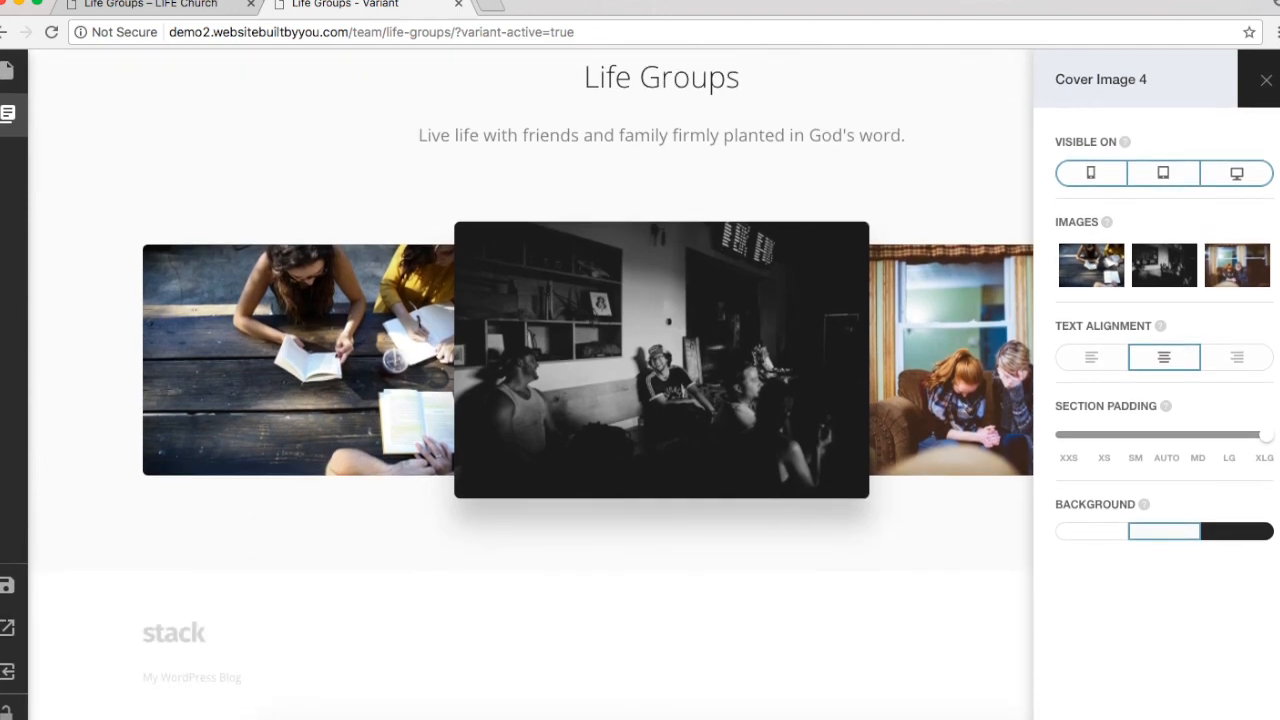
# Step: Add the Text Layout 1 block from the Text category below the slider
pyautogui.moveTo(8, 126)
pyautogui.click(178, 162)
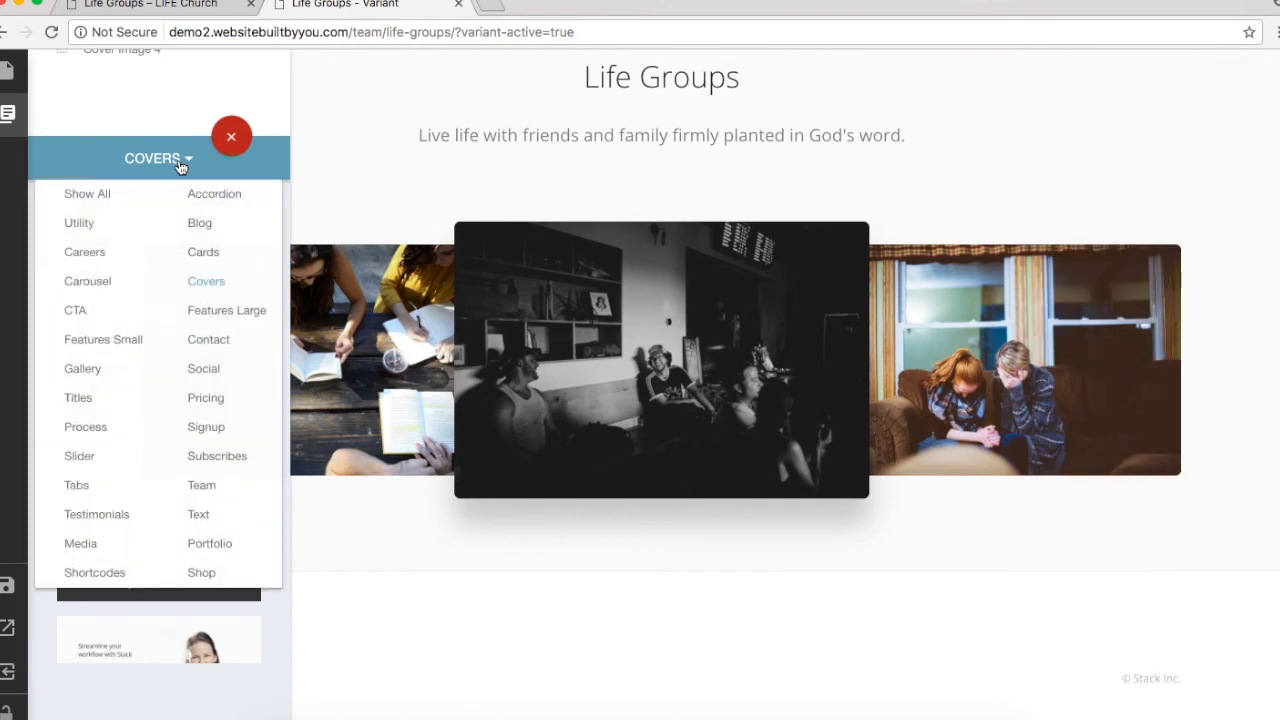
pyautogui.click(199, 517)
pyautogui.scroll(5, 200, 519)
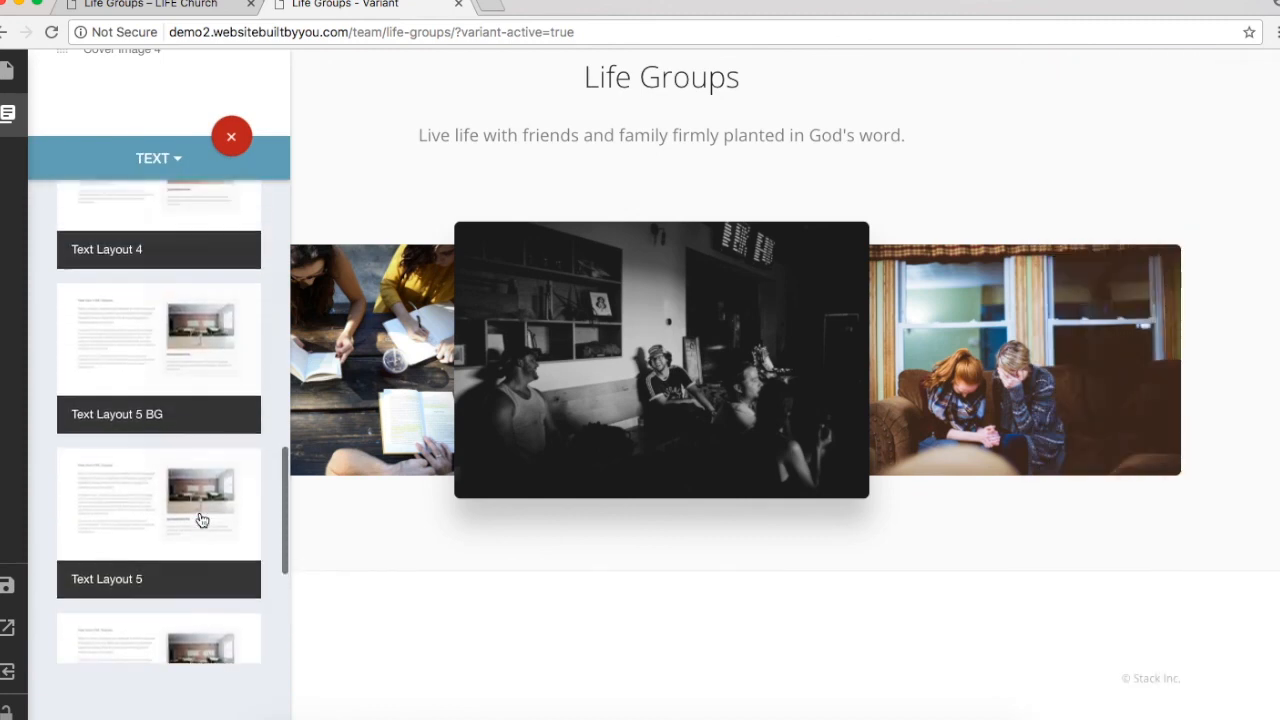
pyautogui.scroll(10, 200, 519)
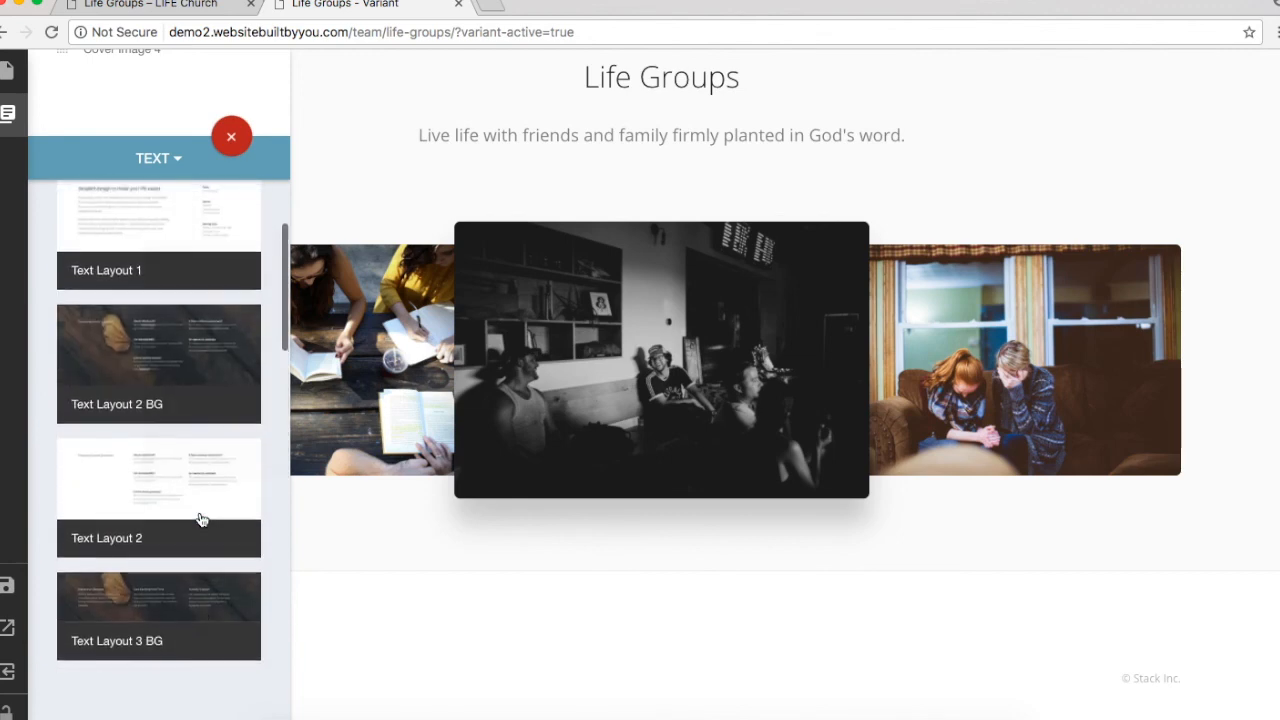
pyautogui.scroll(2, 200, 519)
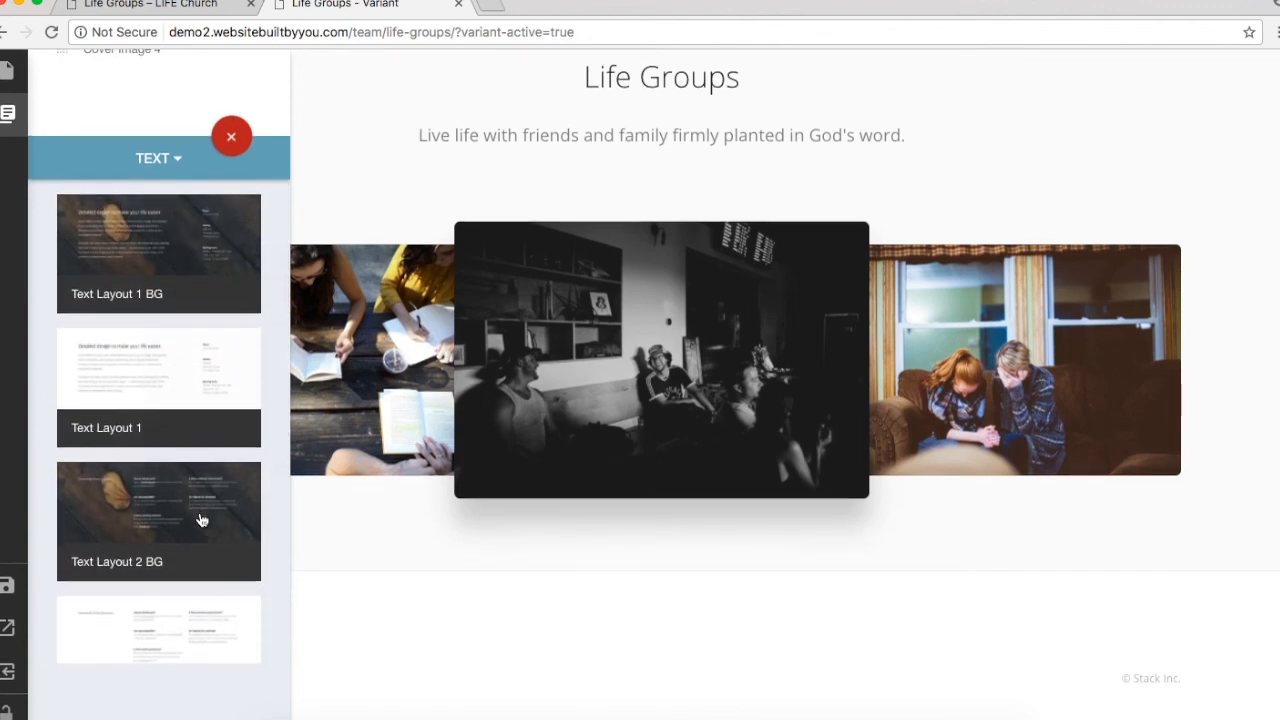
pyautogui.scroll(-2, 201, 519)
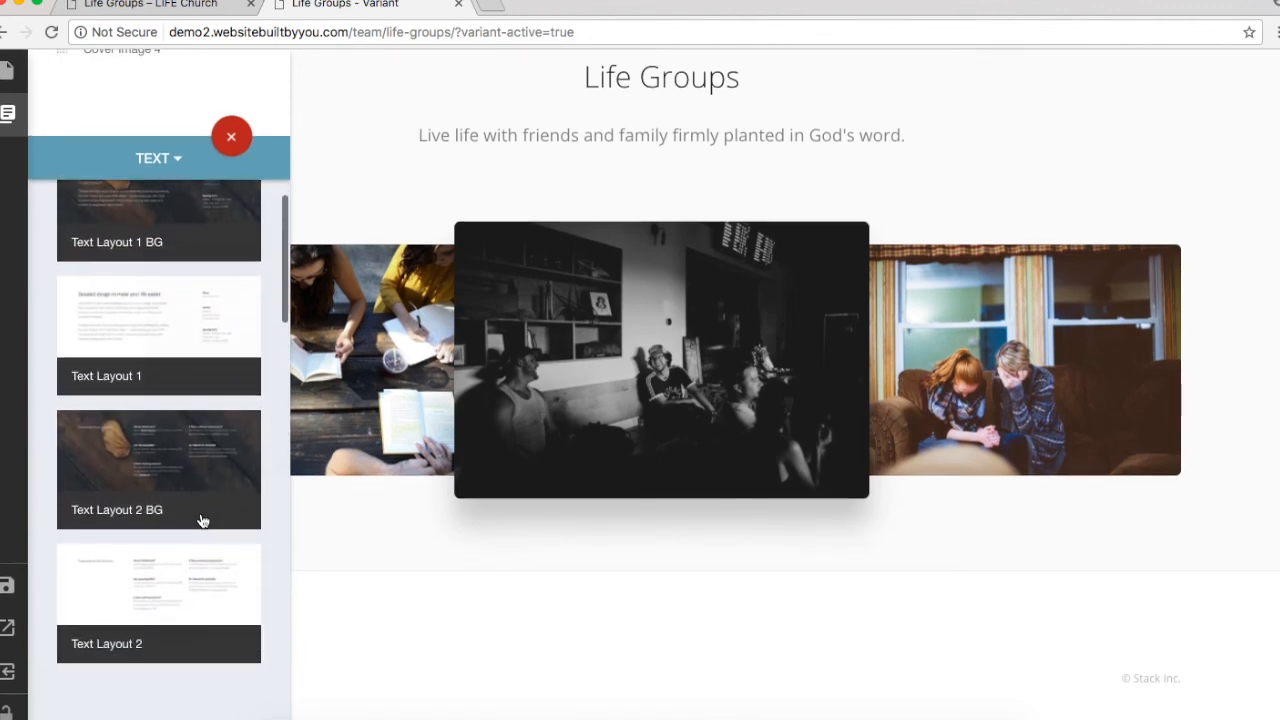
pyautogui.click(160, 311)
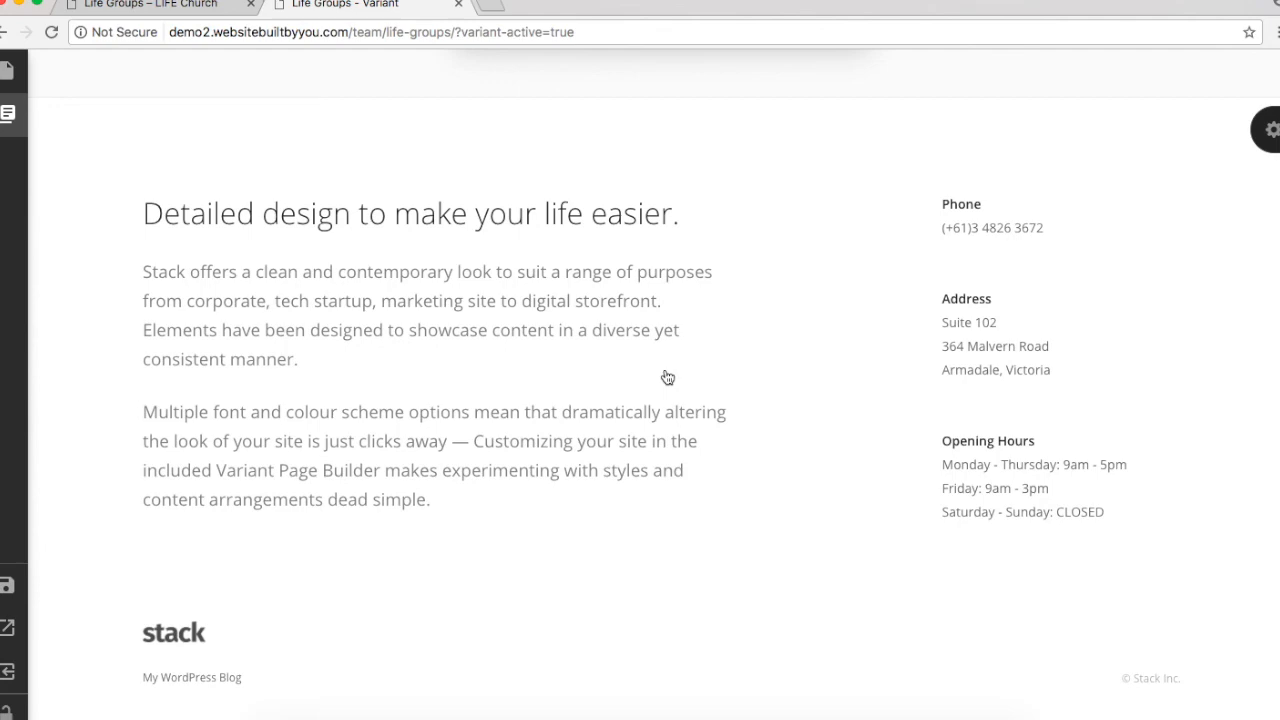
# Step: Paste the live site's 'Live Life Firmly Planted!' heading and paragraph over the placeholder text
pyautogui.click(135, 6)
pyautogui.scroll(-3, 415, 389)
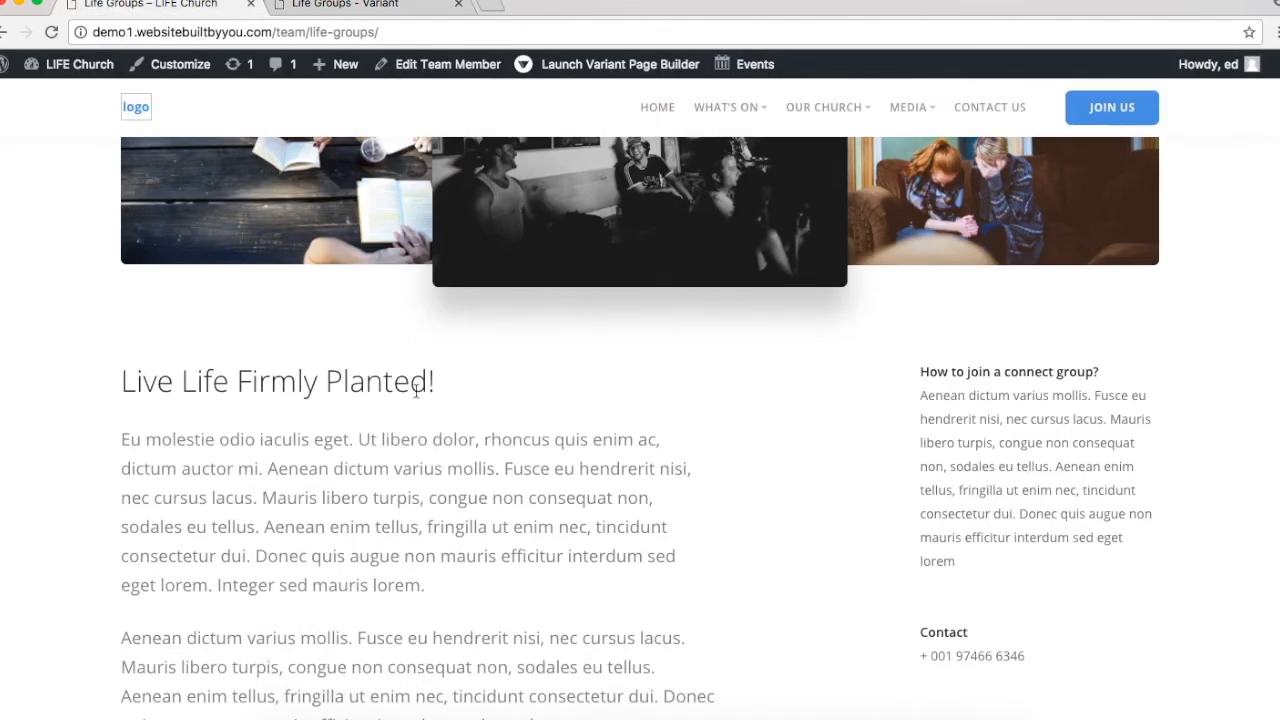
pyautogui.tripleClick(294, 376)
pyautogui.moveTo(430, 590); pyautogui.dragTo(51, 370)
pyautogui.press('super+c')
pyautogui.click(346, 6)
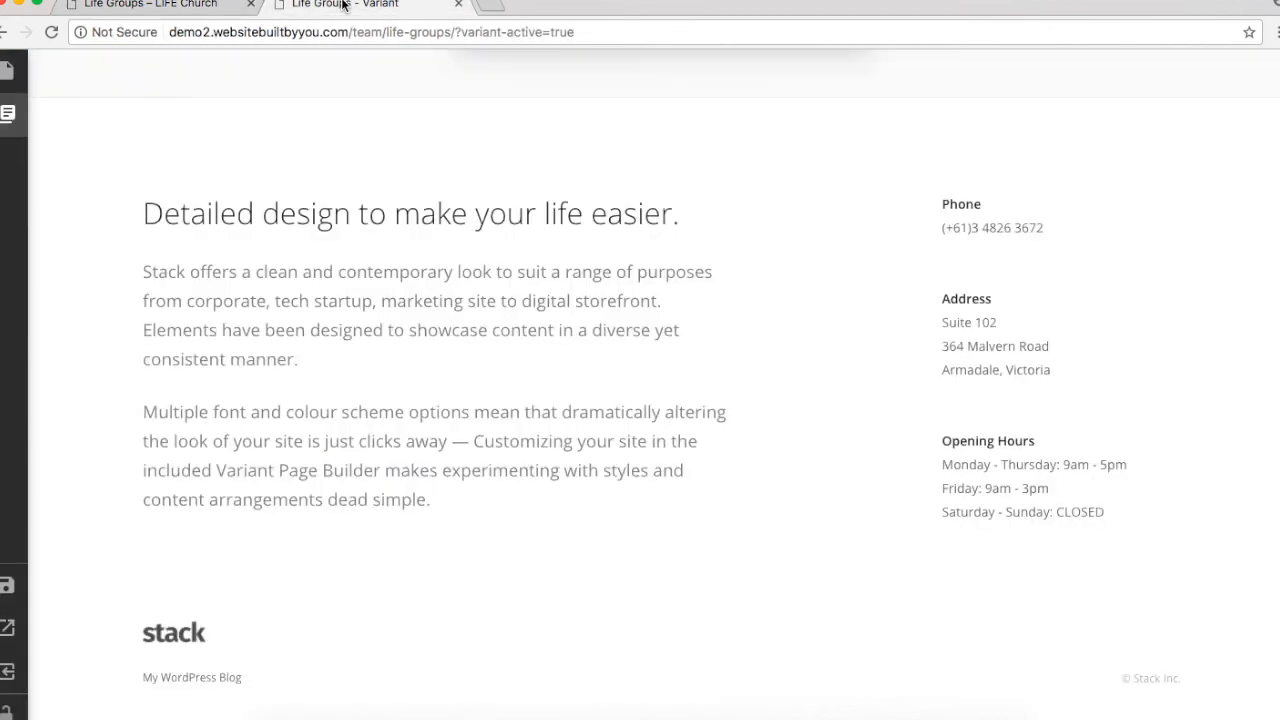
pyautogui.click(403, 463)
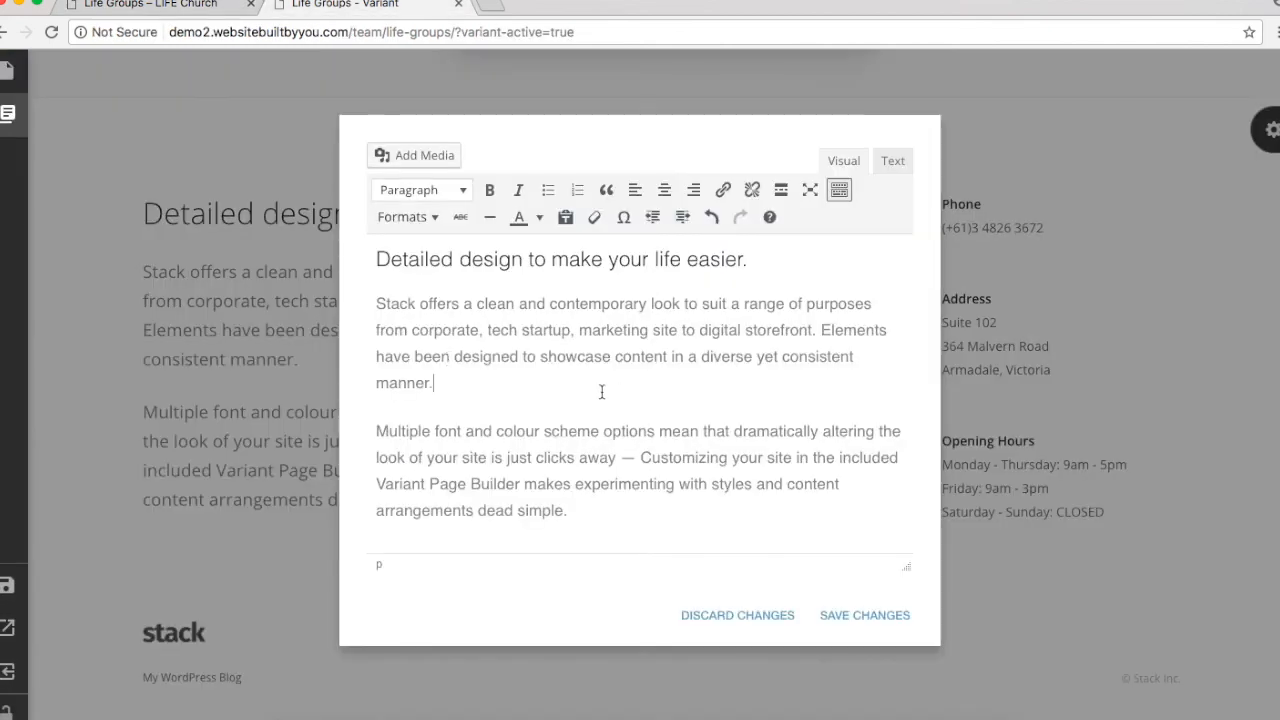
pyautogui.moveTo(601, 391); pyautogui.dragTo(350, 262)
pyautogui.press('super+v')
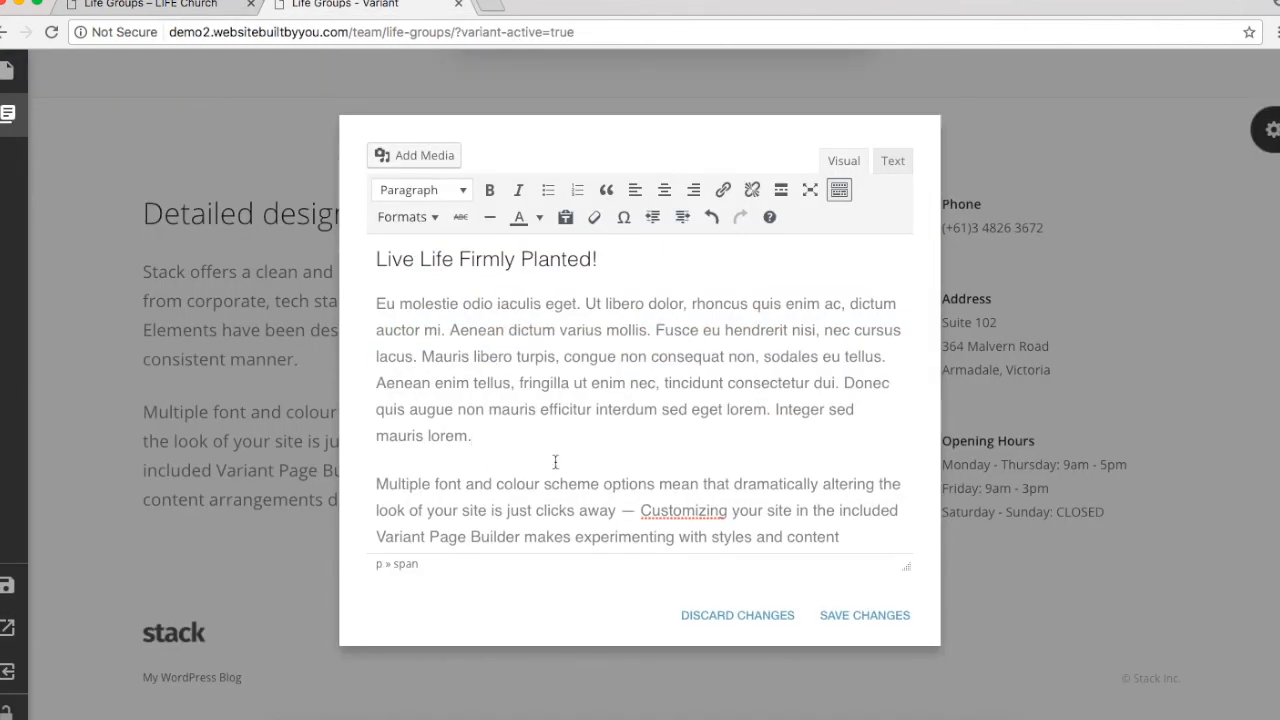
# Step: Format the second paragraph as Fine Print and save the text section
pyautogui.scroll(-1, 448, 459)
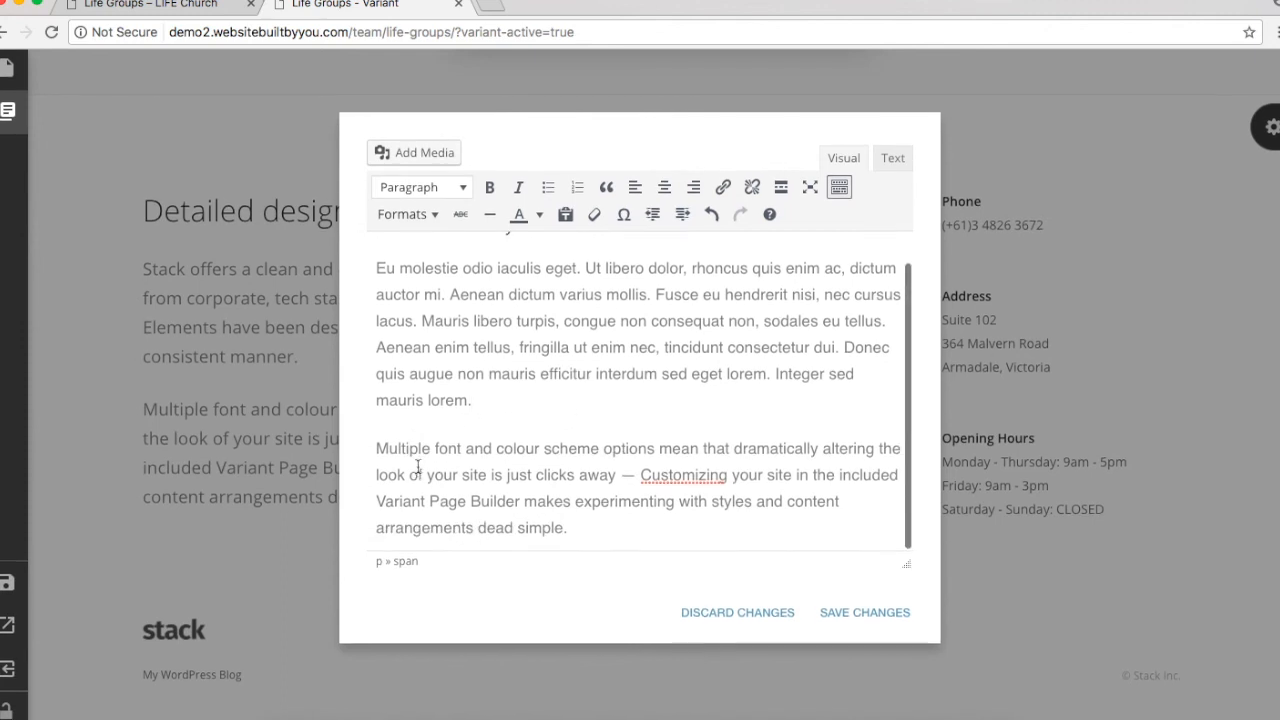
pyautogui.moveTo(376, 451); pyautogui.dragTo(646, 538)
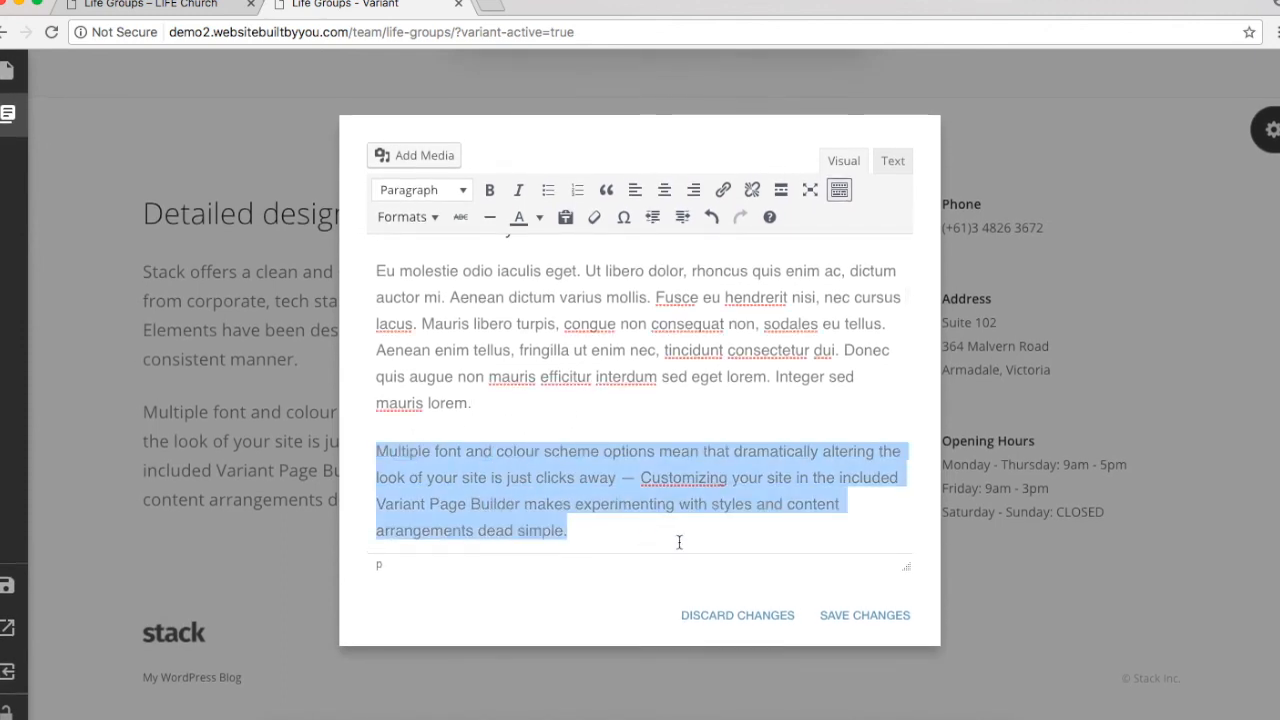
pyautogui.click(405, 217)
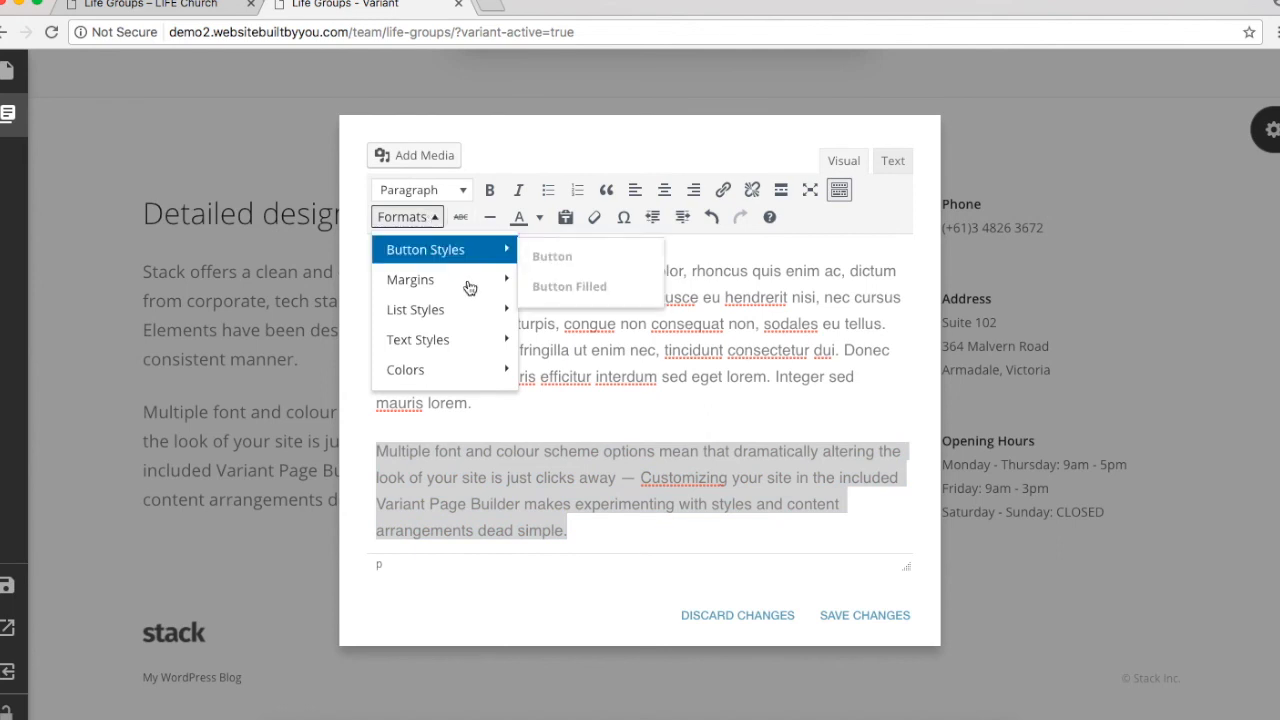
pyautogui.moveTo(464, 347)
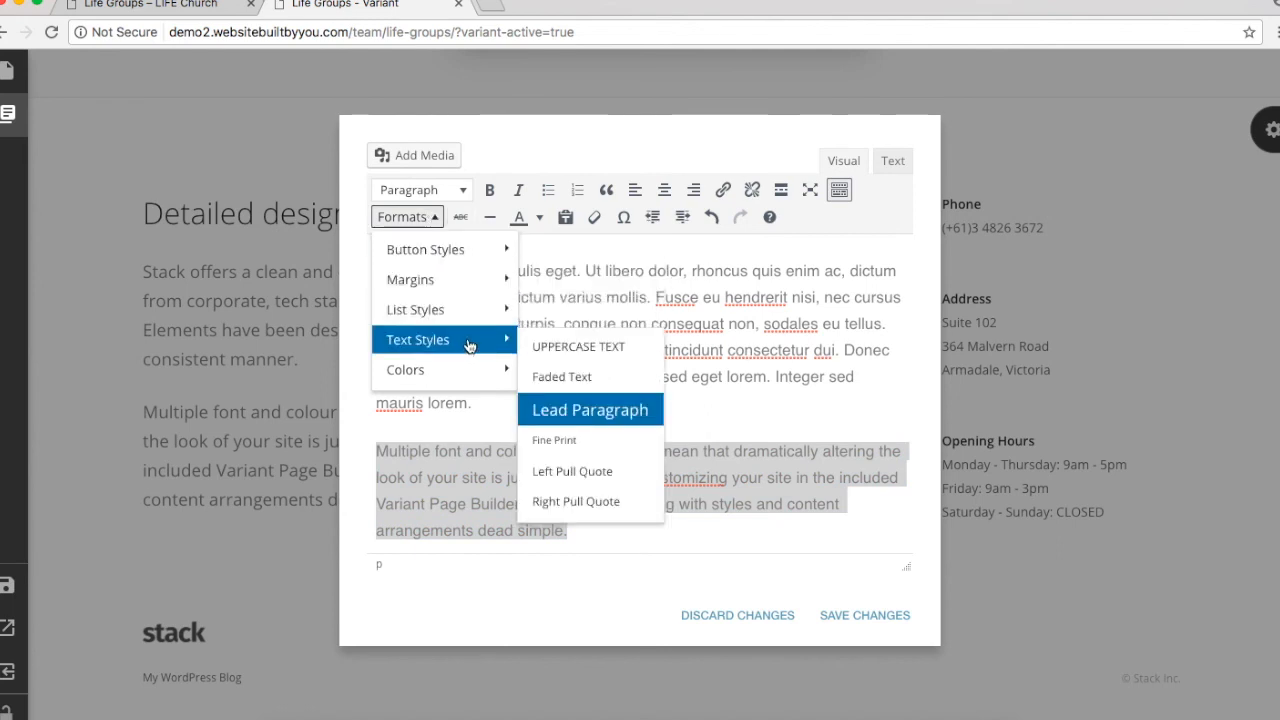
pyautogui.click(565, 436)
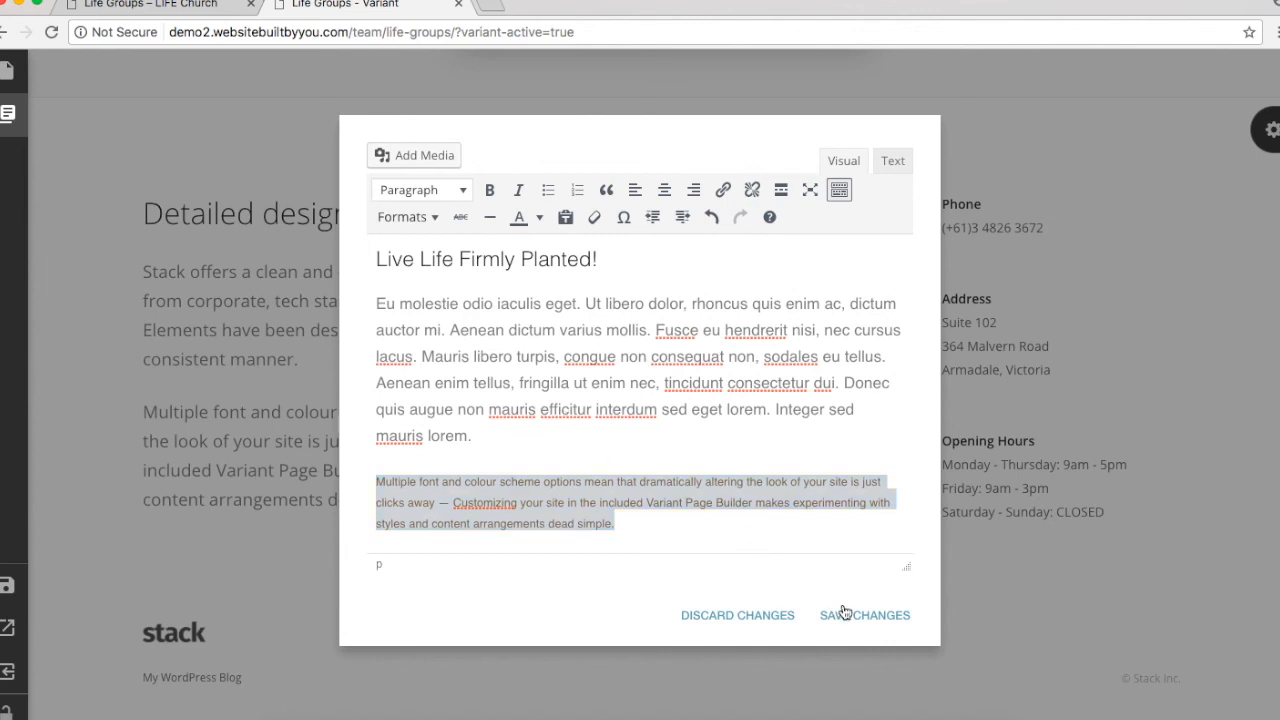
pyautogui.click(836, 612)
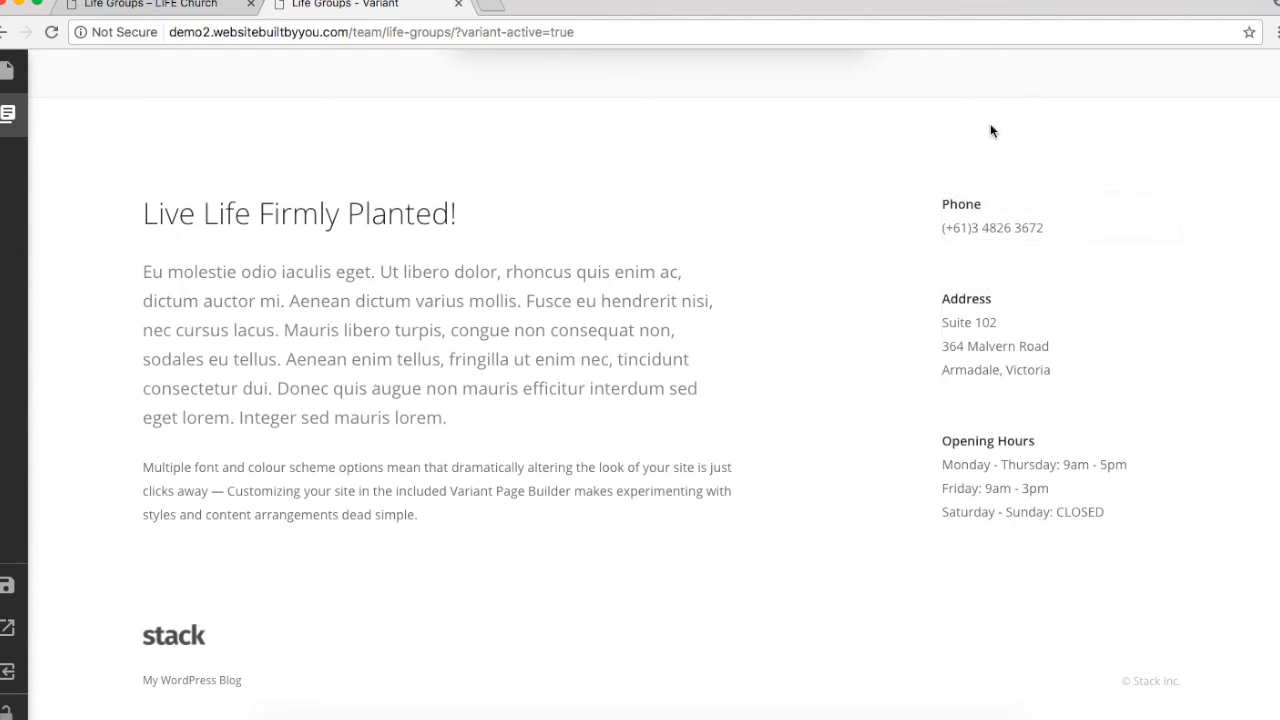
# Step: Replace the sidebar Phone block with the connect group heading and text copied from the live site
pyautogui.click(142, 13)
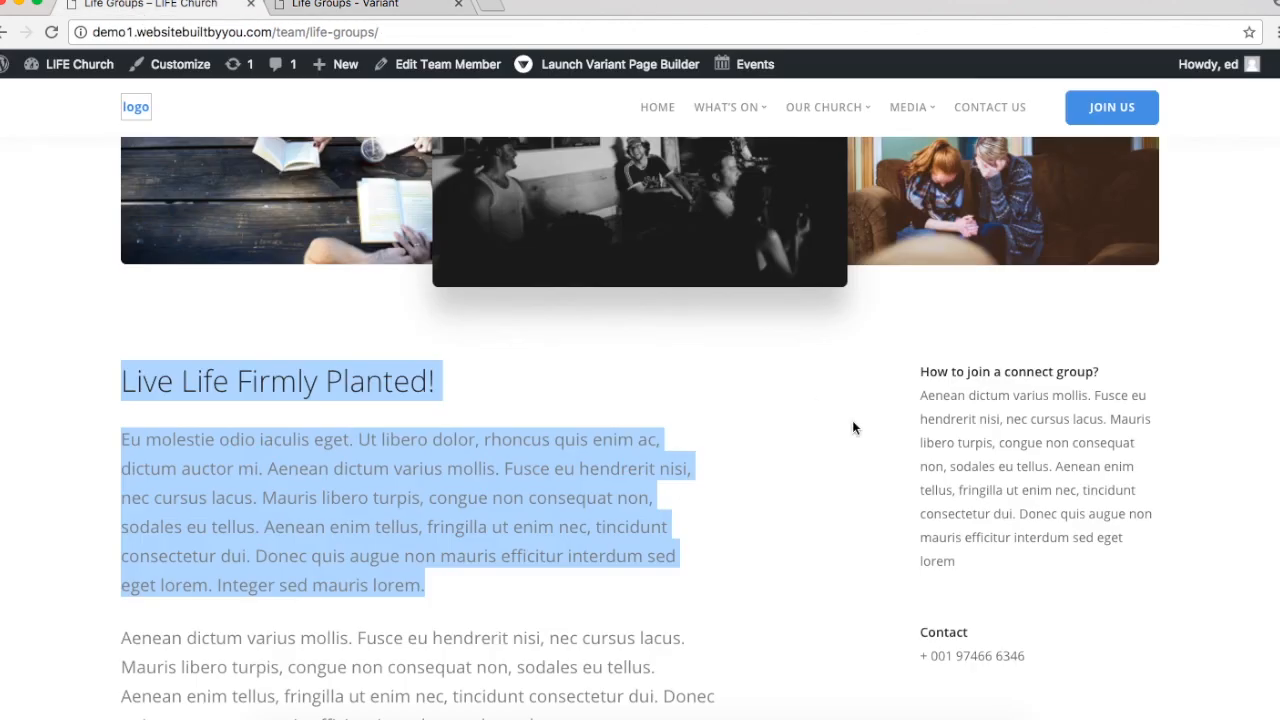
pyautogui.moveTo(926, 371); pyautogui.dragTo(1062, 489)
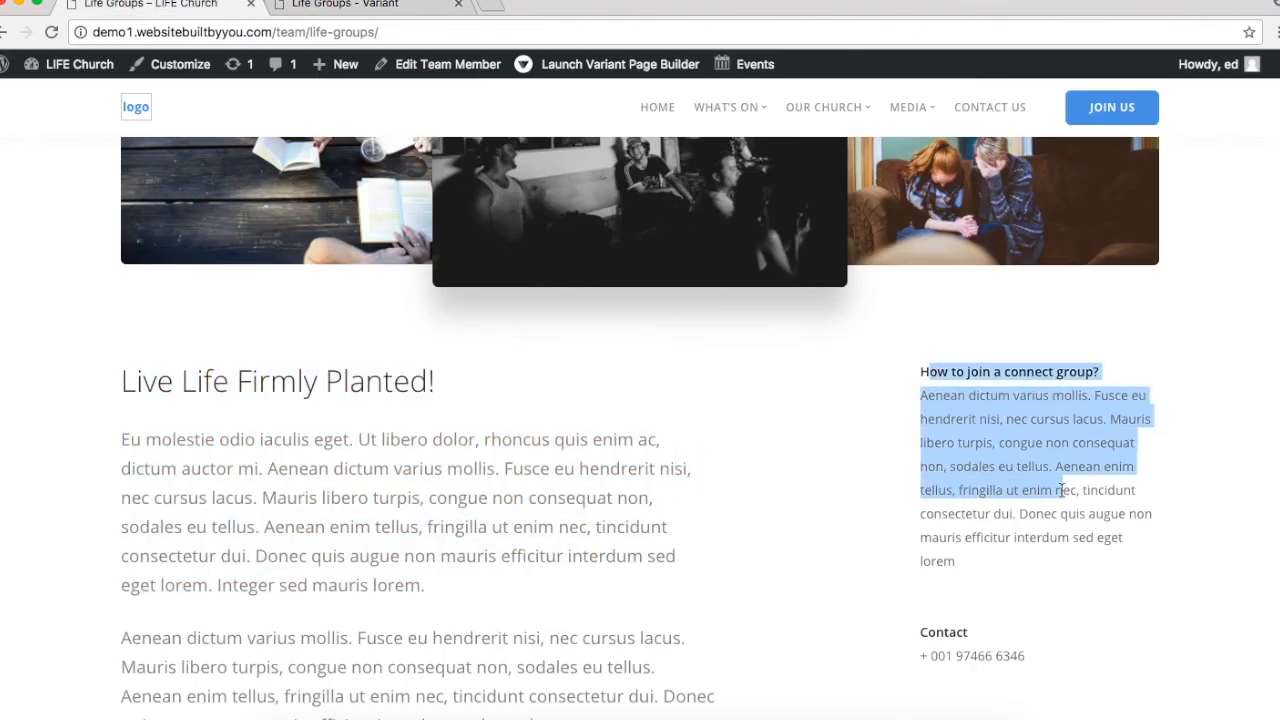
pyautogui.moveTo(922, 372); pyautogui.dragTo(1012, 561)
pyautogui.hotkey('ctrl', 'c')
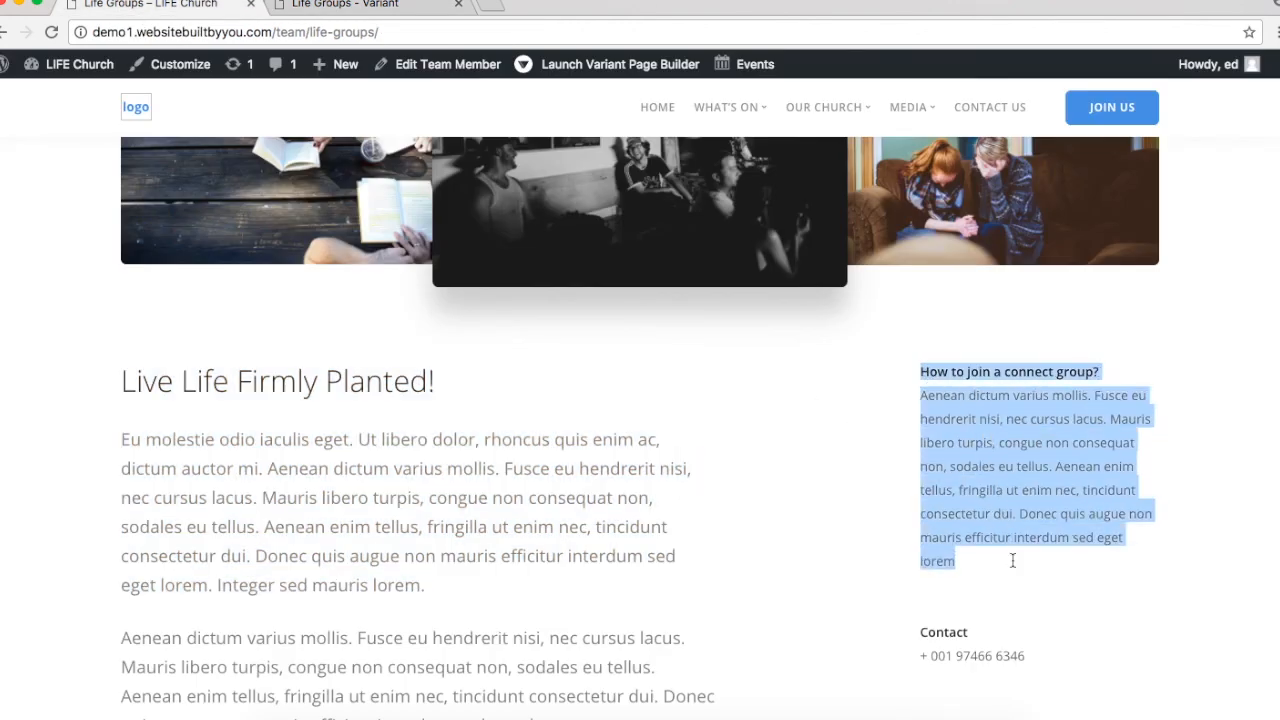
pyautogui.click(375, 8)
pyautogui.click(1000, 217)
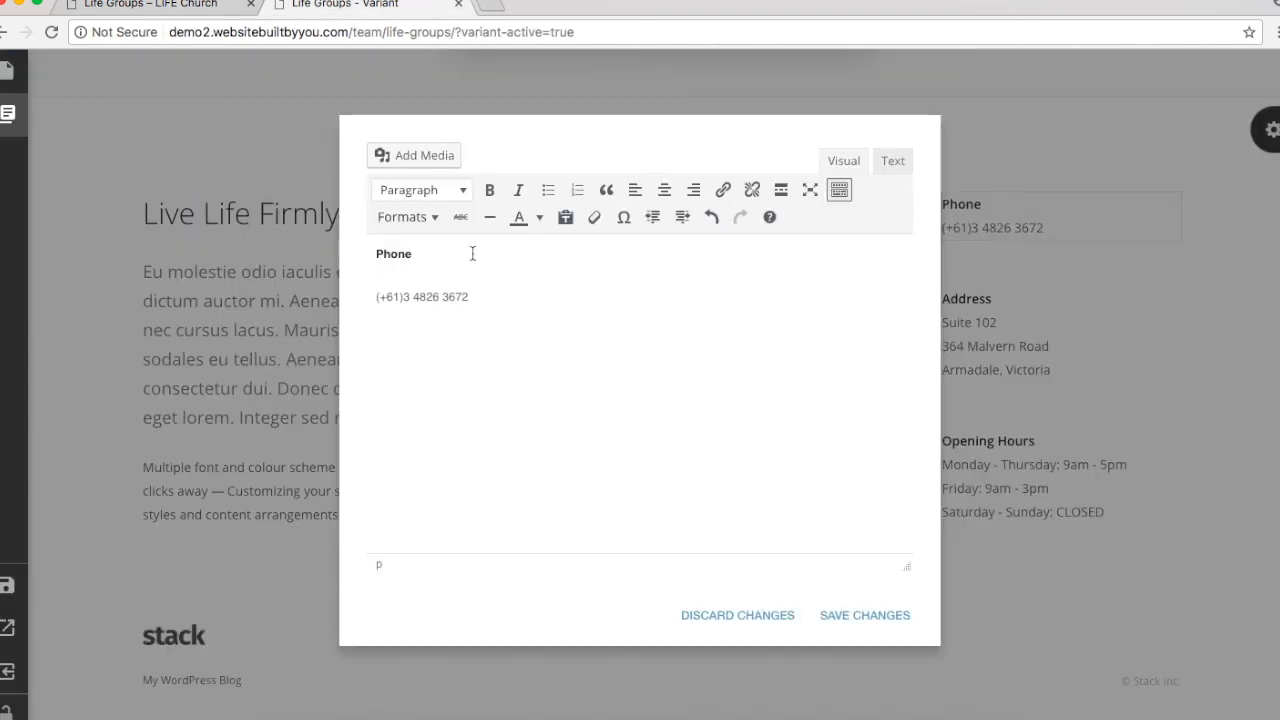
pyautogui.moveTo(501, 291); pyautogui.dragTo(320, 230)
pyautogui.hotkey('ctrl', 'v')
pyautogui.click(877, 618)
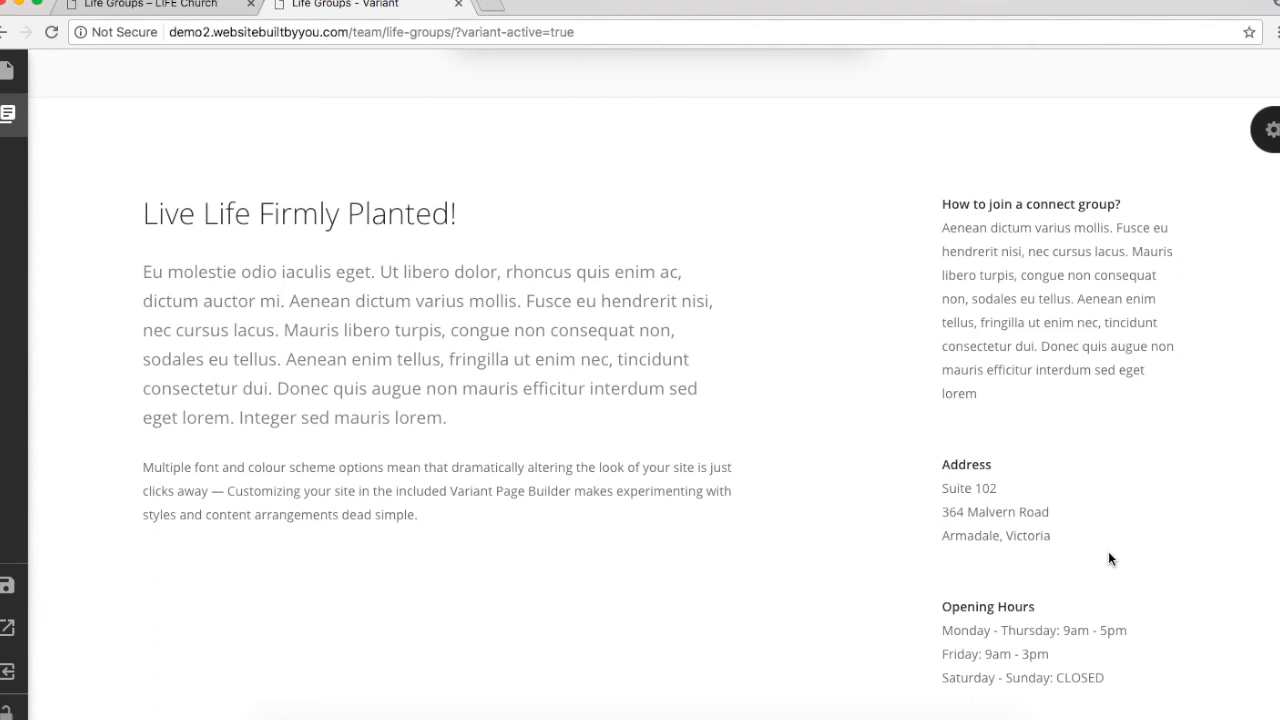
# Step: Replace the Address block text with the live site's Contact heading and phone number
pyautogui.click(140, 6)
pyautogui.scroll(-4, 708, 380)
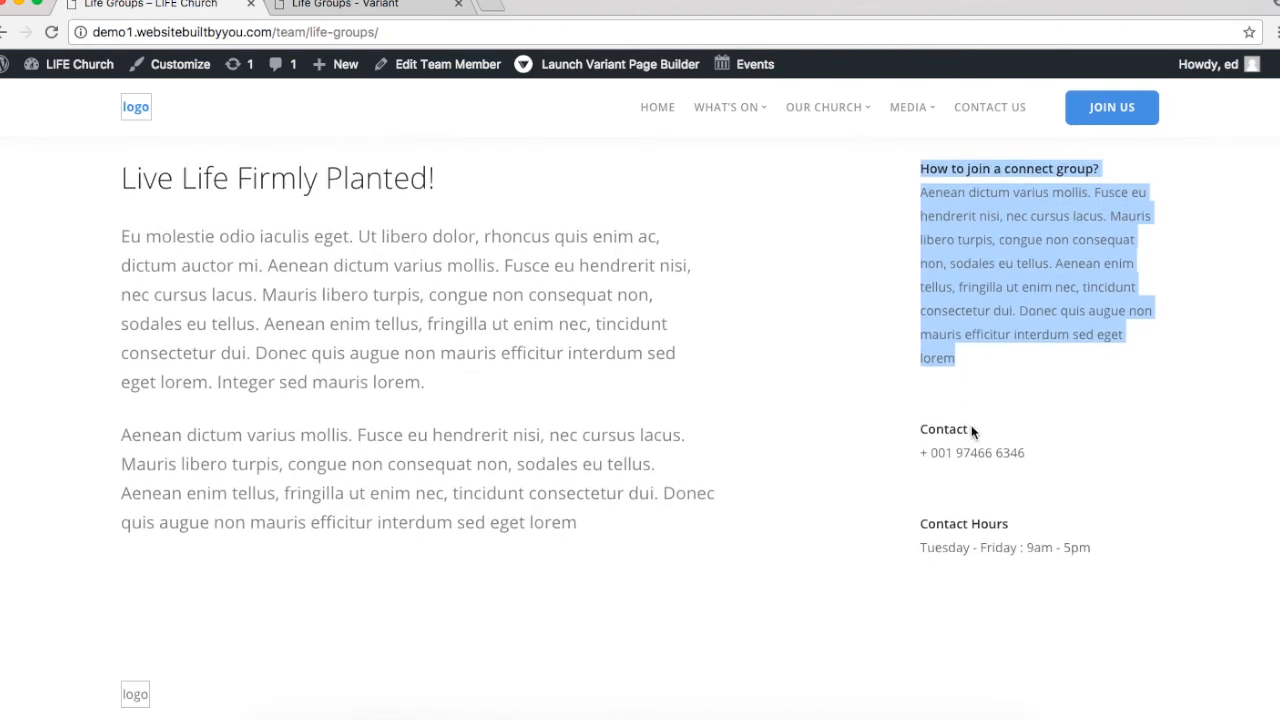
pyautogui.click(970, 443)
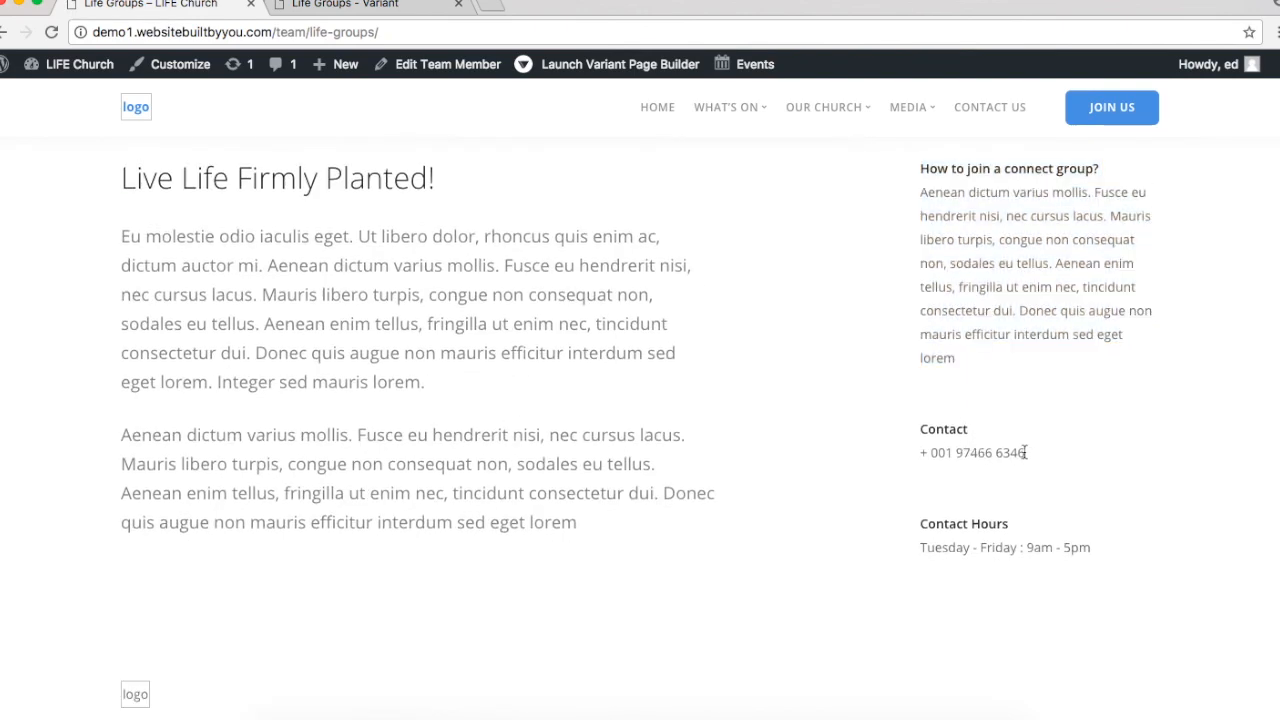
pyautogui.moveTo(1025, 452); pyautogui.dragTo(854, 415)
pyautogui.press('super+c')
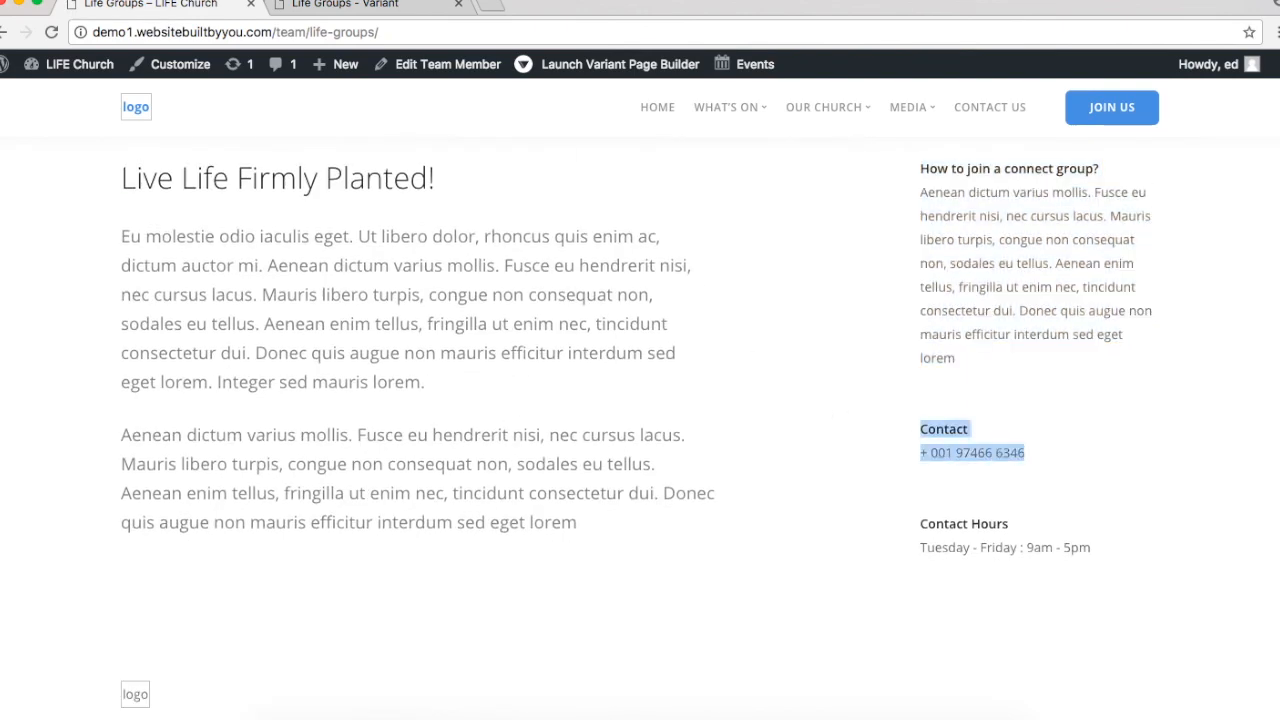
pyautogui.click(357, 4)
pyautogui.click(992, 469)
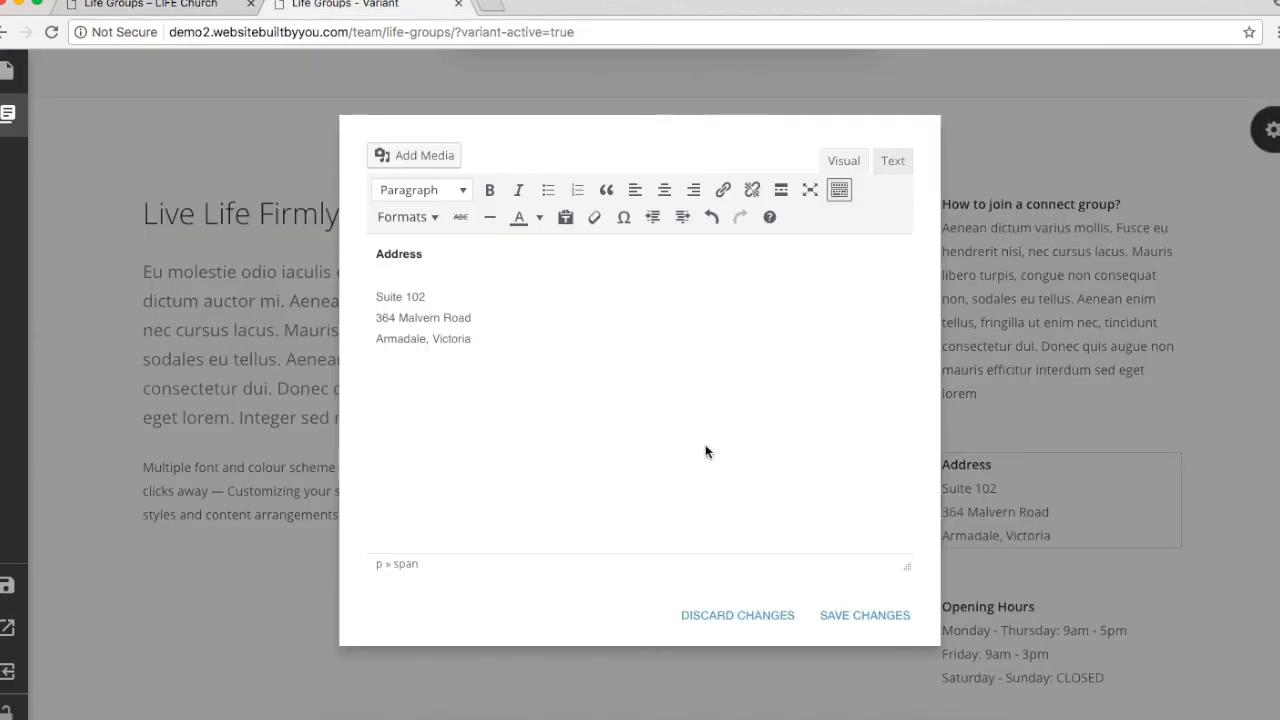
pyautogui.moveTo(504, 340); pyautogui.dragTo(276, 193)
pyautogui.press('super+v')
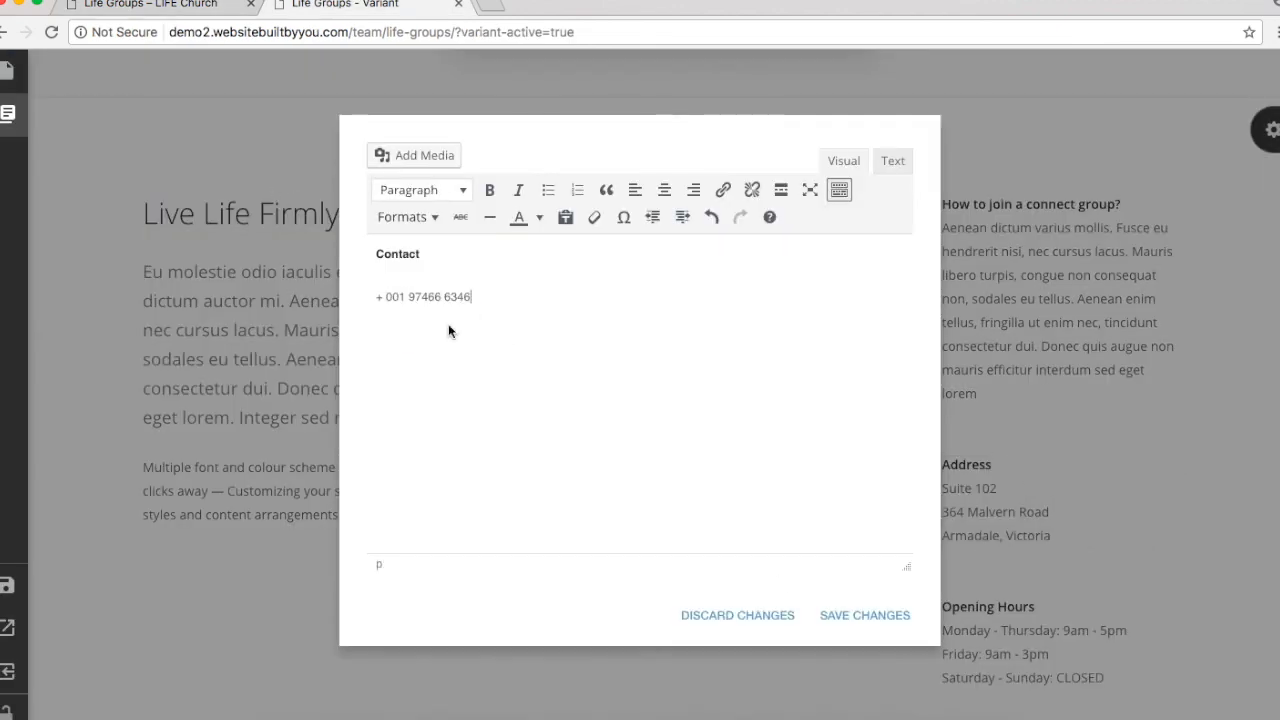
pyautogui.click(868, 612)
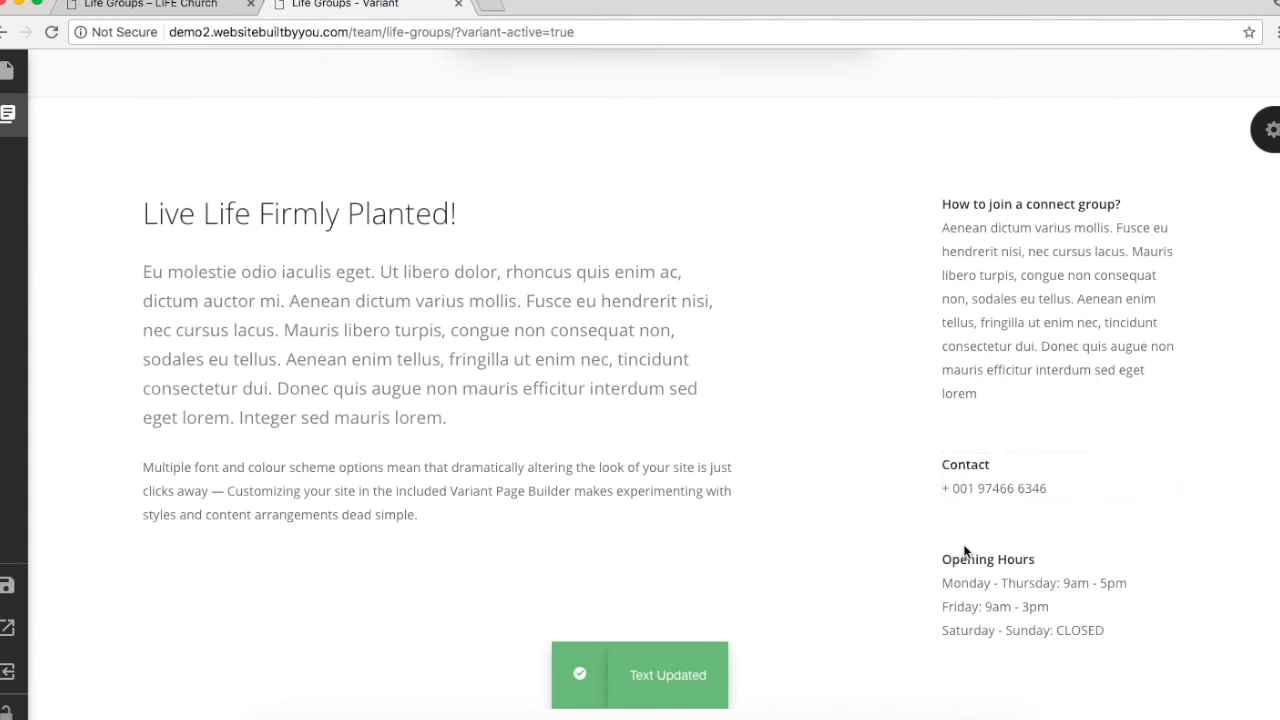
# Step: Put Contact Hours into the Opening Hours block, removing the Saturday - Sunday: CLOSED line
pyautogui.click(161, 4)
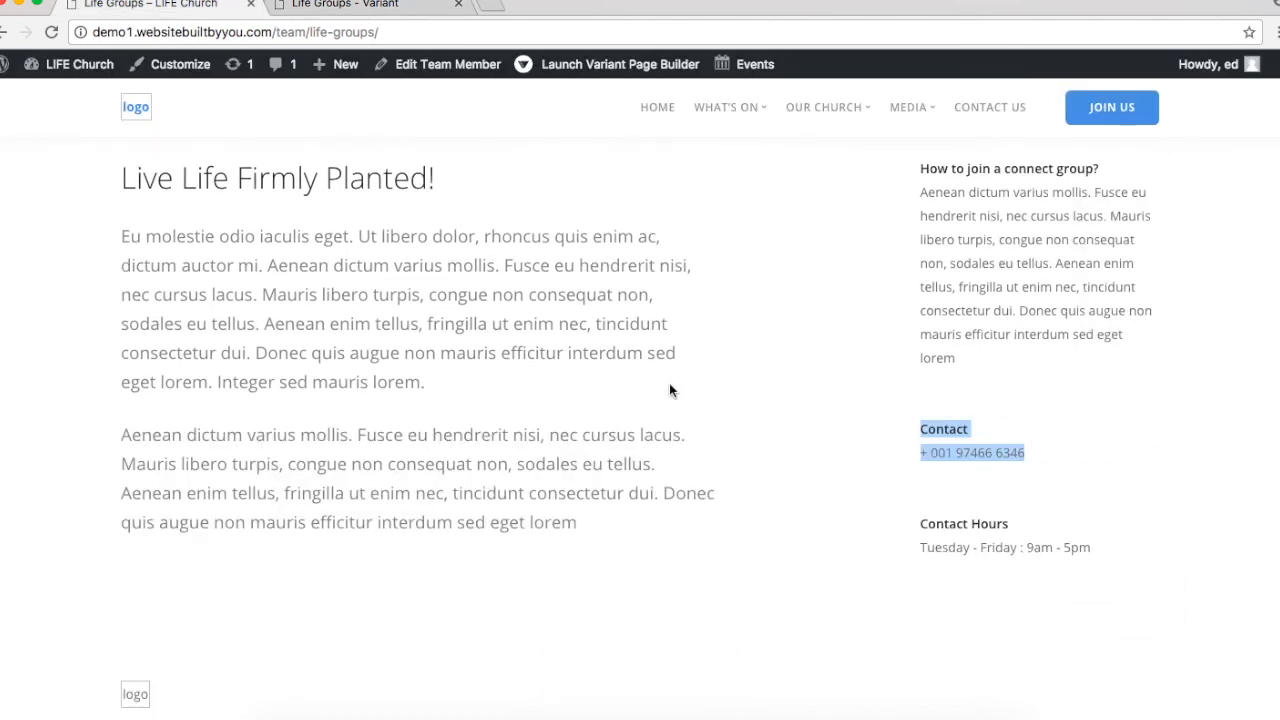
pyautogui.click(918, 520)
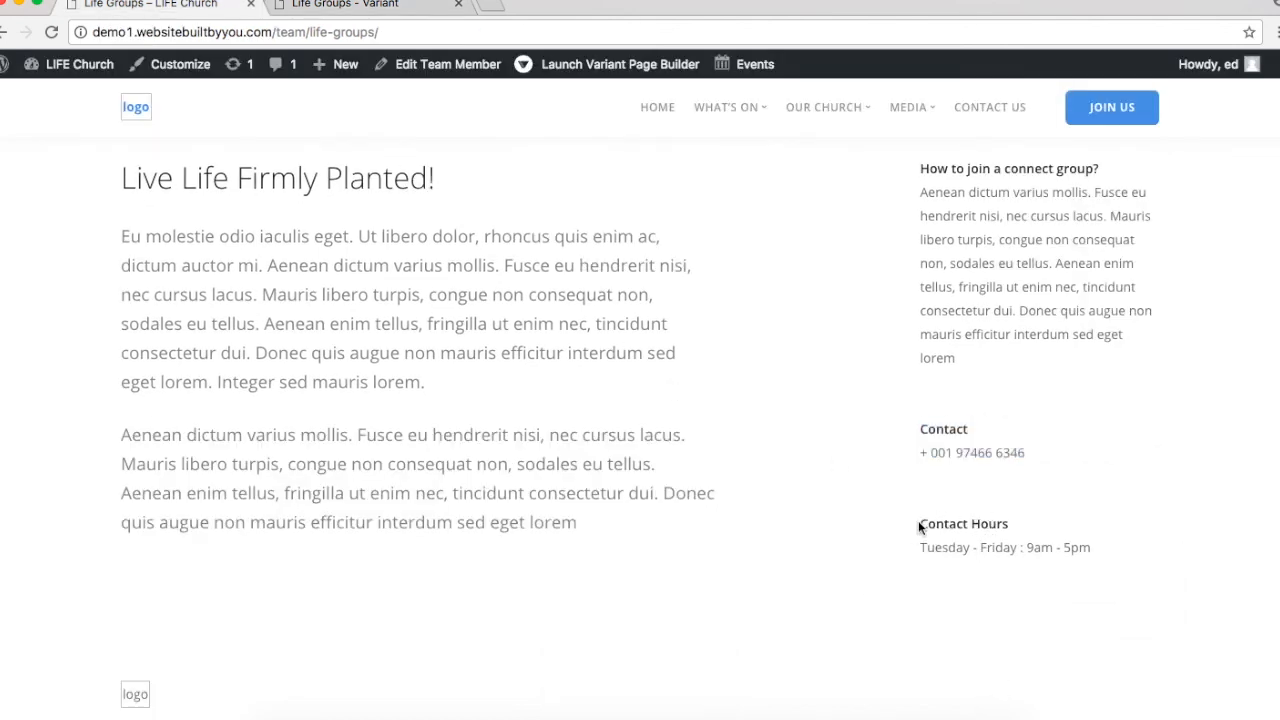
pyautogui.moveTo(918, 520); pyautogui.dragTo(1184, 575)
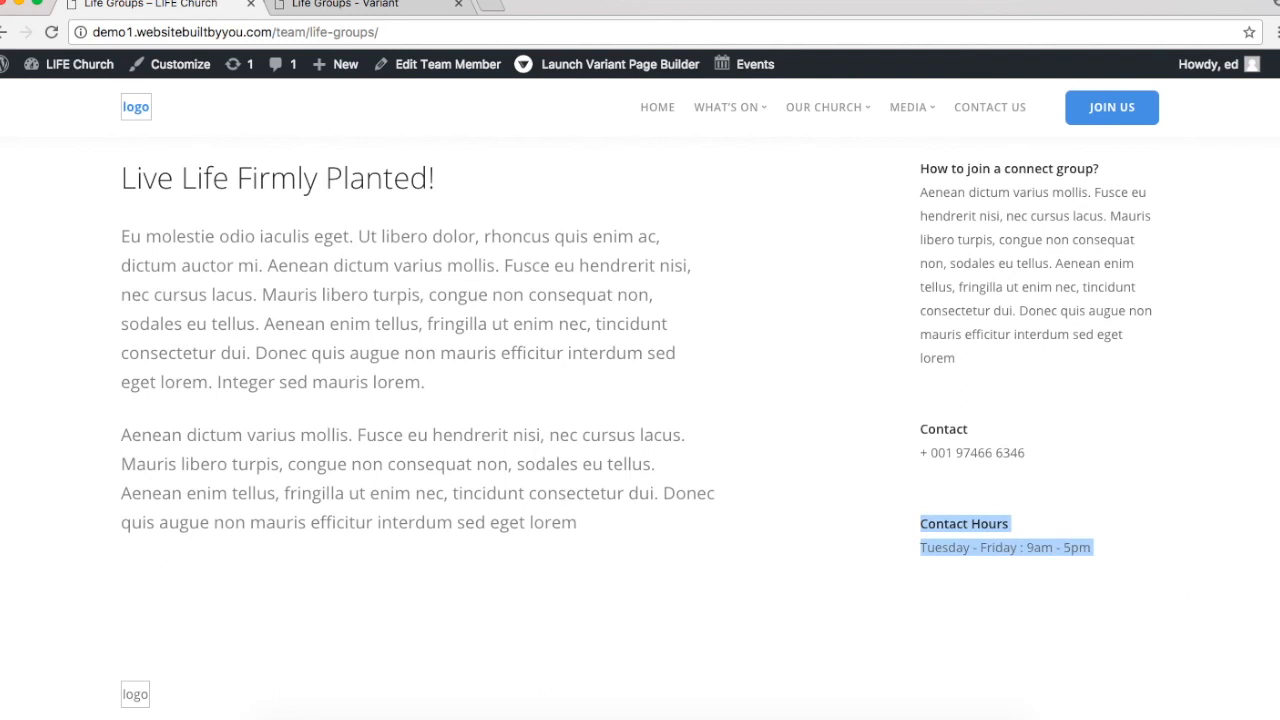
pyautogui.hotkey('ctrl', 'Tab')
pyautogui.click(1048, 583)
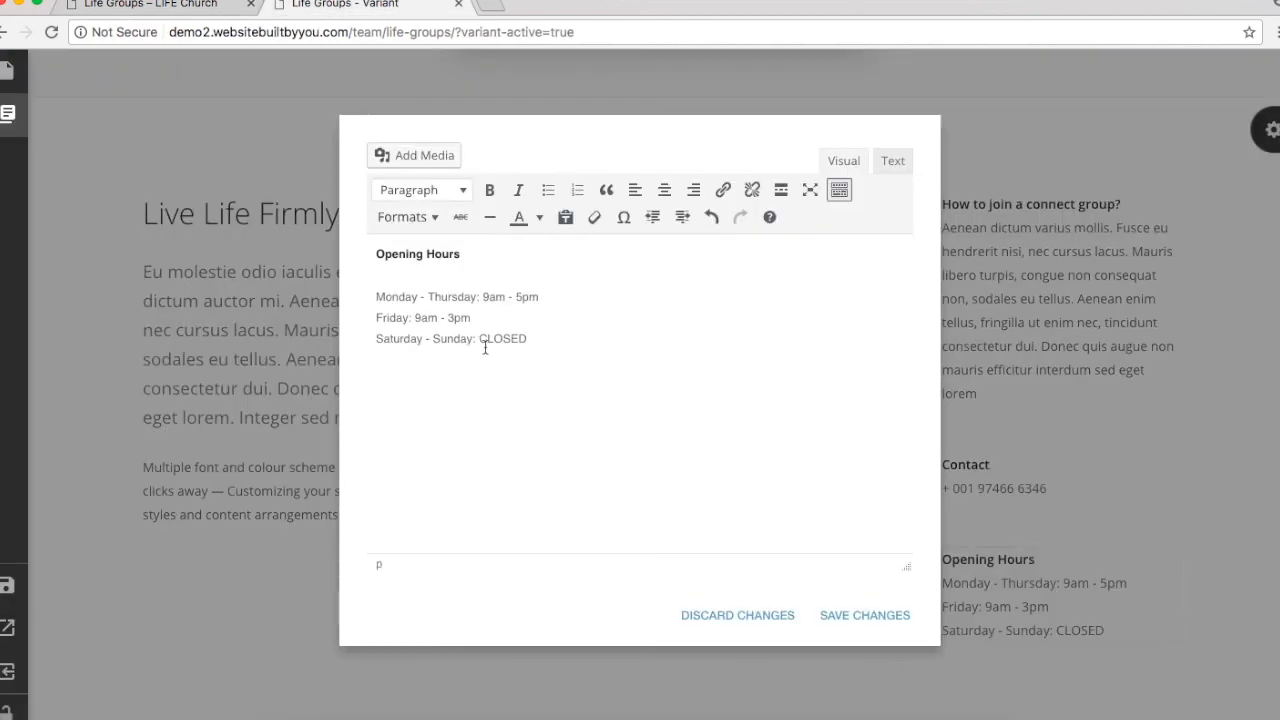
pyautogui.moveTo(477, 309); pyautogui.dragTo(258, 185)
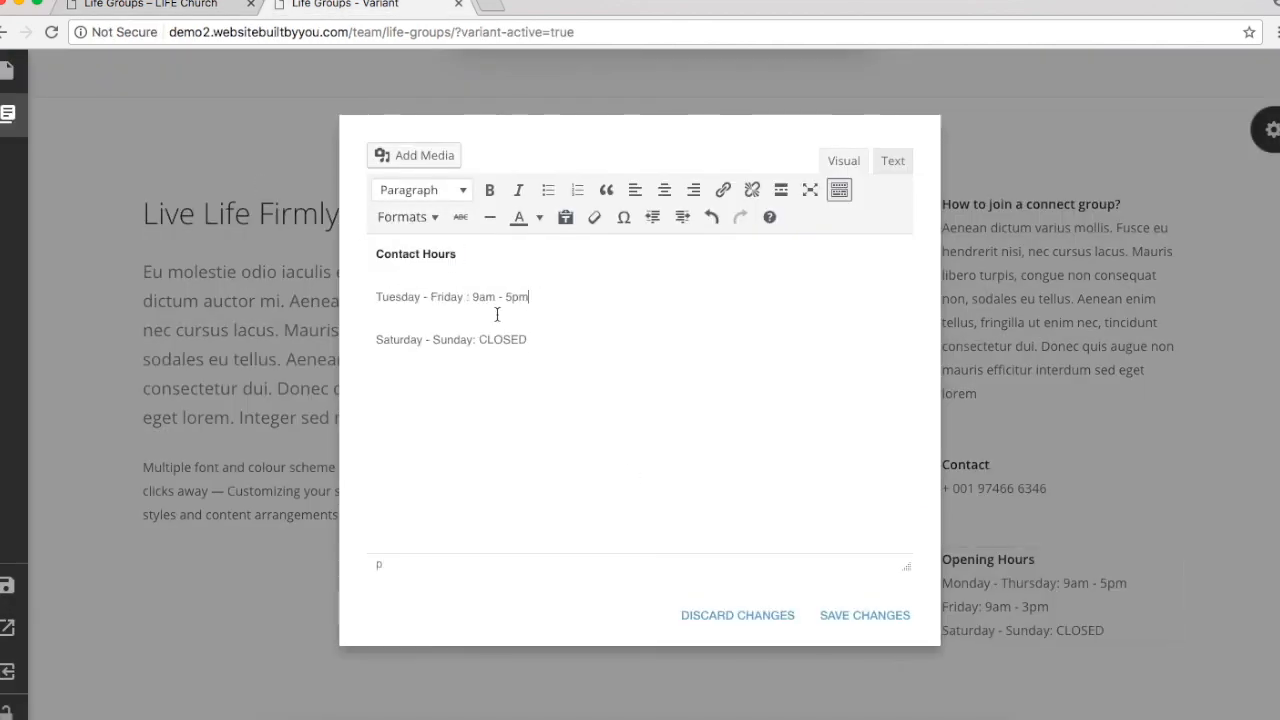
pyautogui.hotkey('alt', 'shift', 'Left')
pyautogui.hotkey('alt', 'shift', 'Left')
pyautogui.hotkey('alt', 'shift', 'Left')
pyautogui.hotkey('alt', 'shift', 'Left')
pyautogui.press('BackSpace')
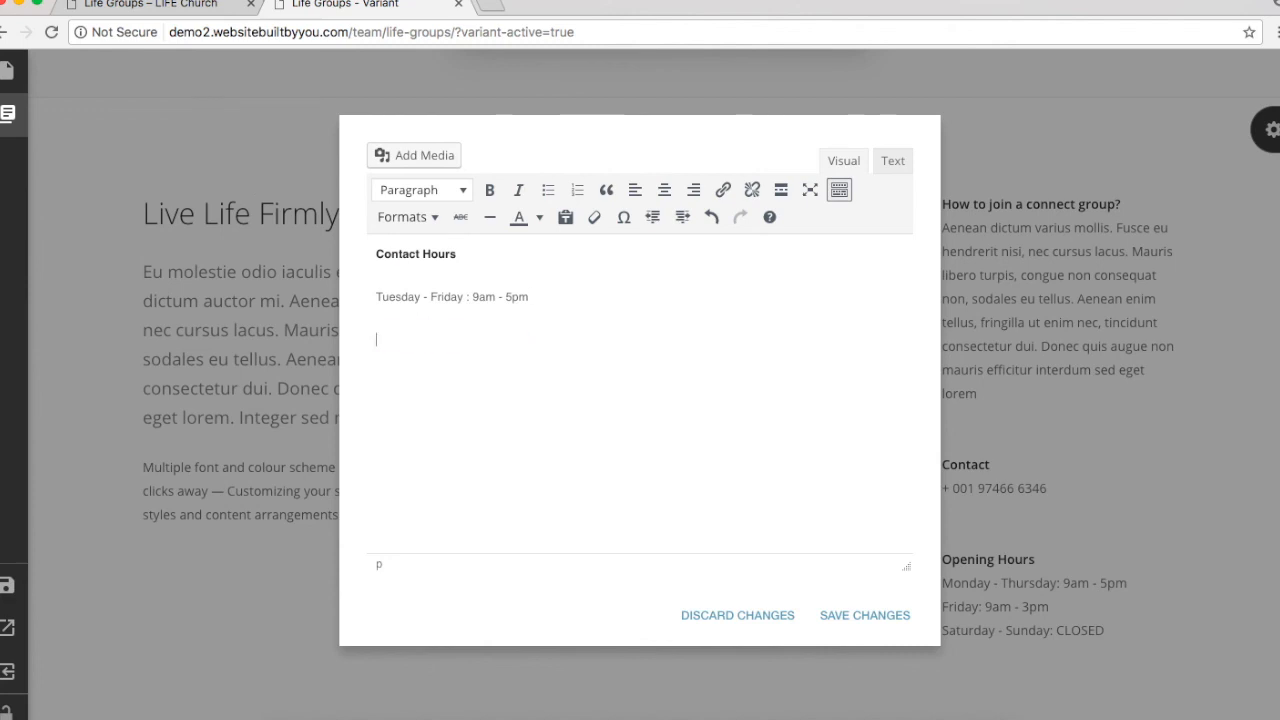
pyautogui.click(878, 615)
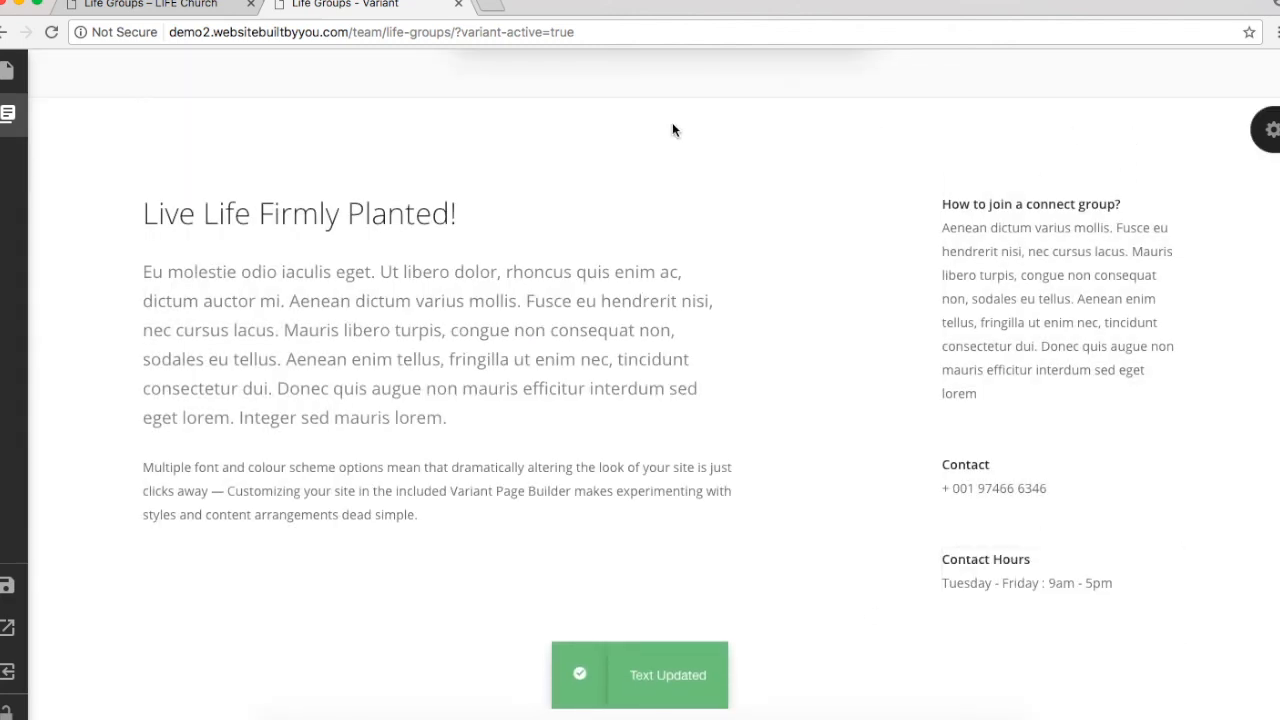
# Step: Reopen the 'How to join a connect group?' text block and save it again
pyautogui.click(1010, 204)
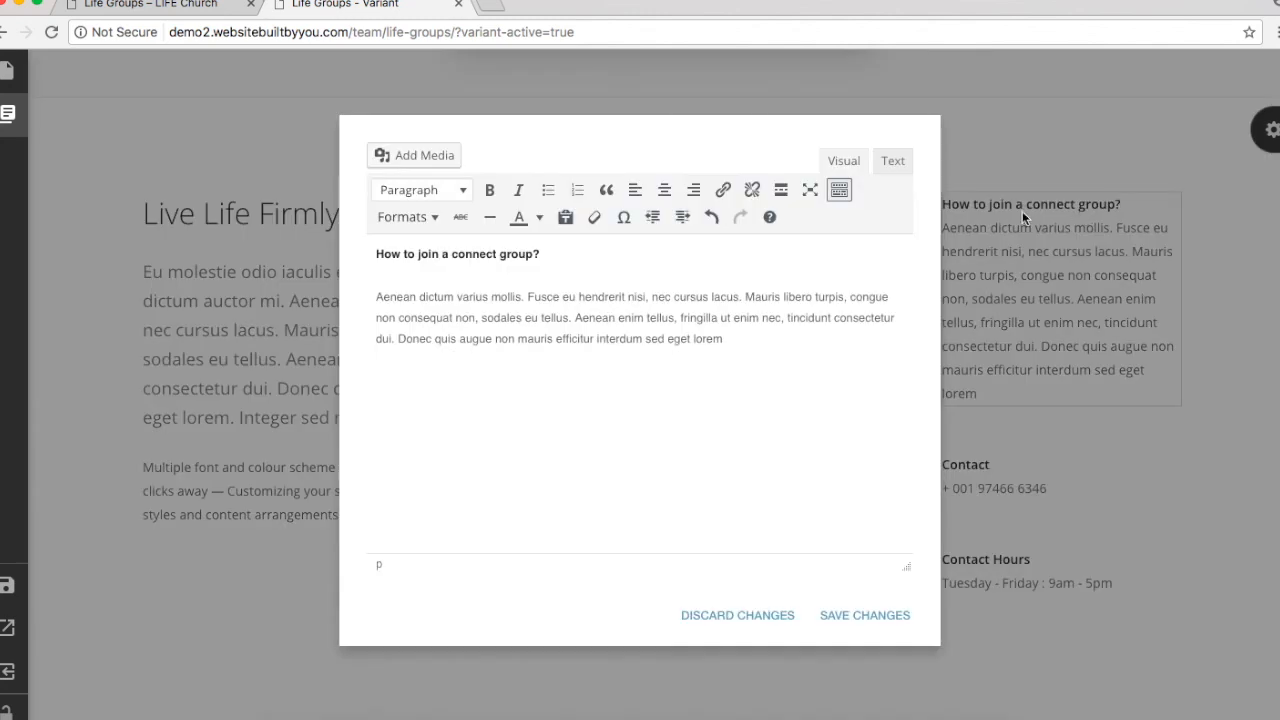
pyautogui.tripleClick(416, 253)
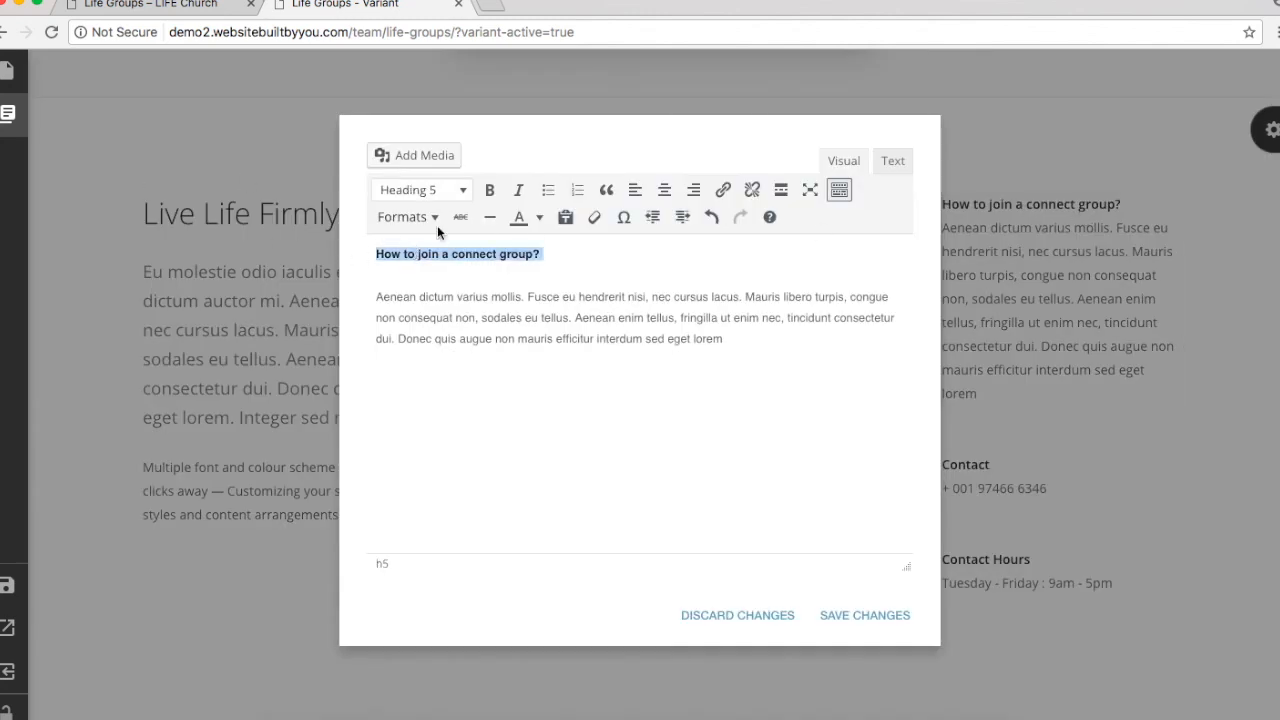
pyautogui.click(461, 311)
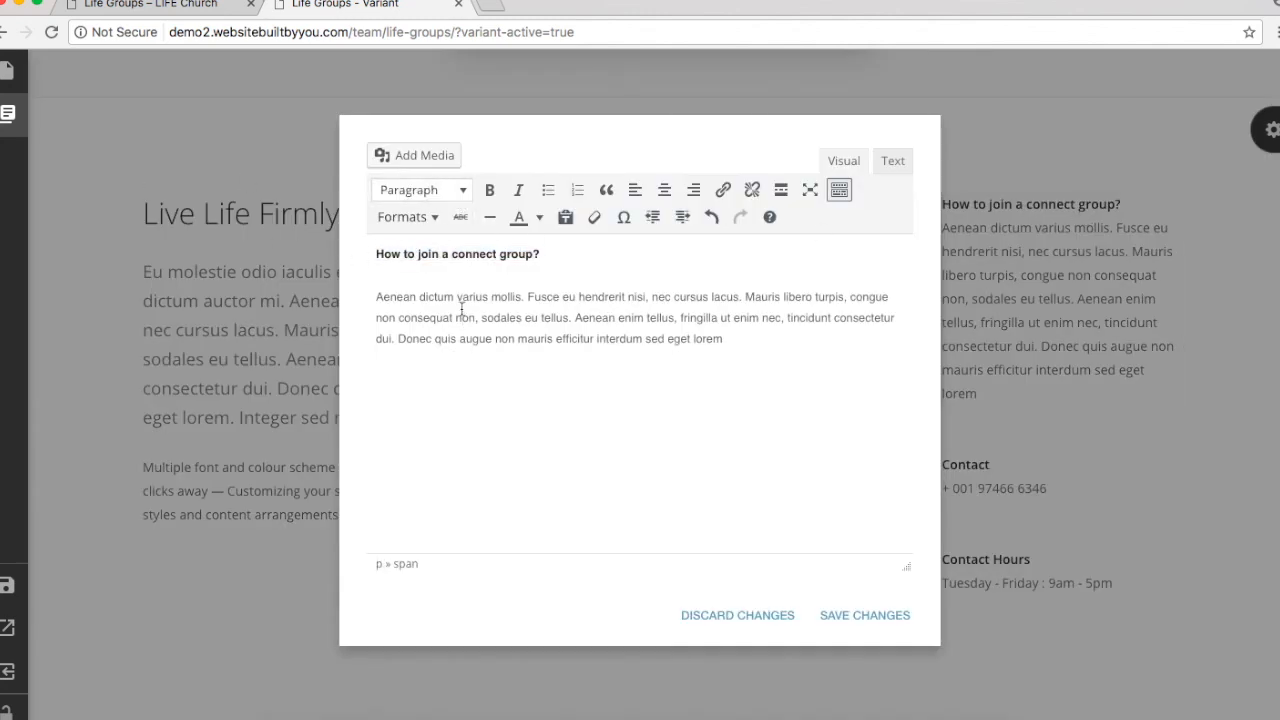
pyautogui.click(886, 614)
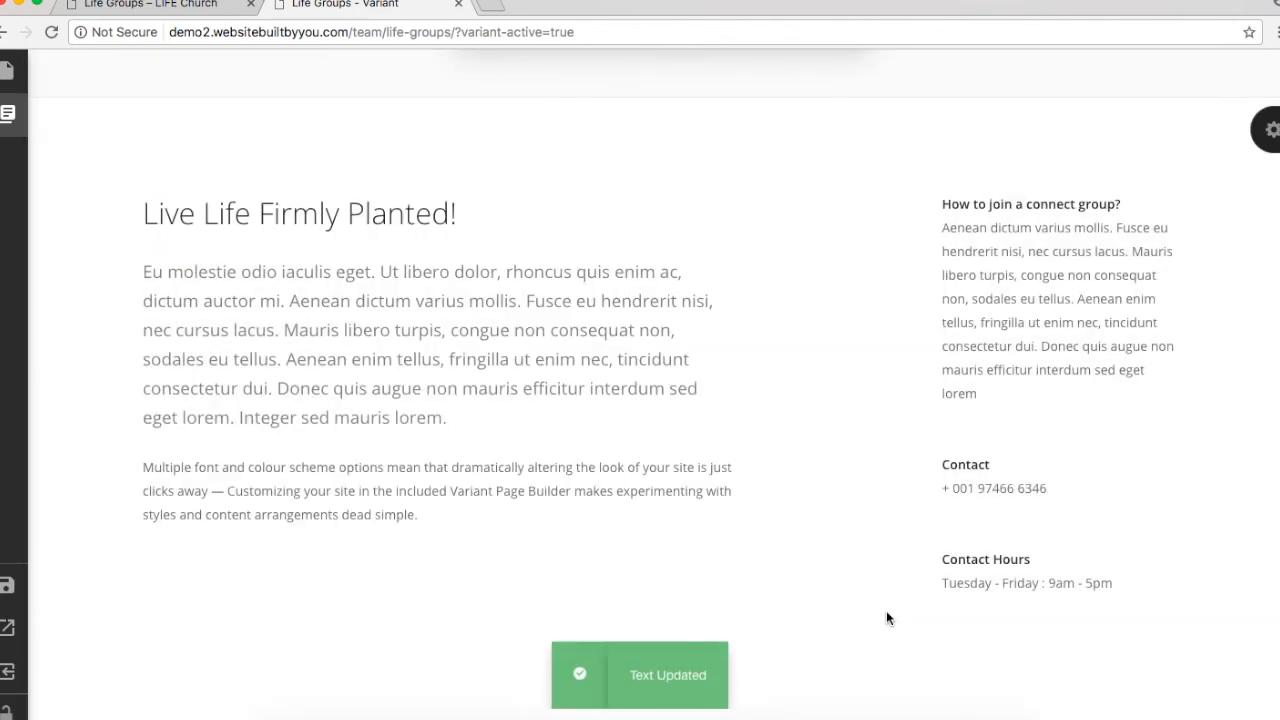
# Step: Set the top cover section's background to white
pyautogui.scroll(5, 886, 618)
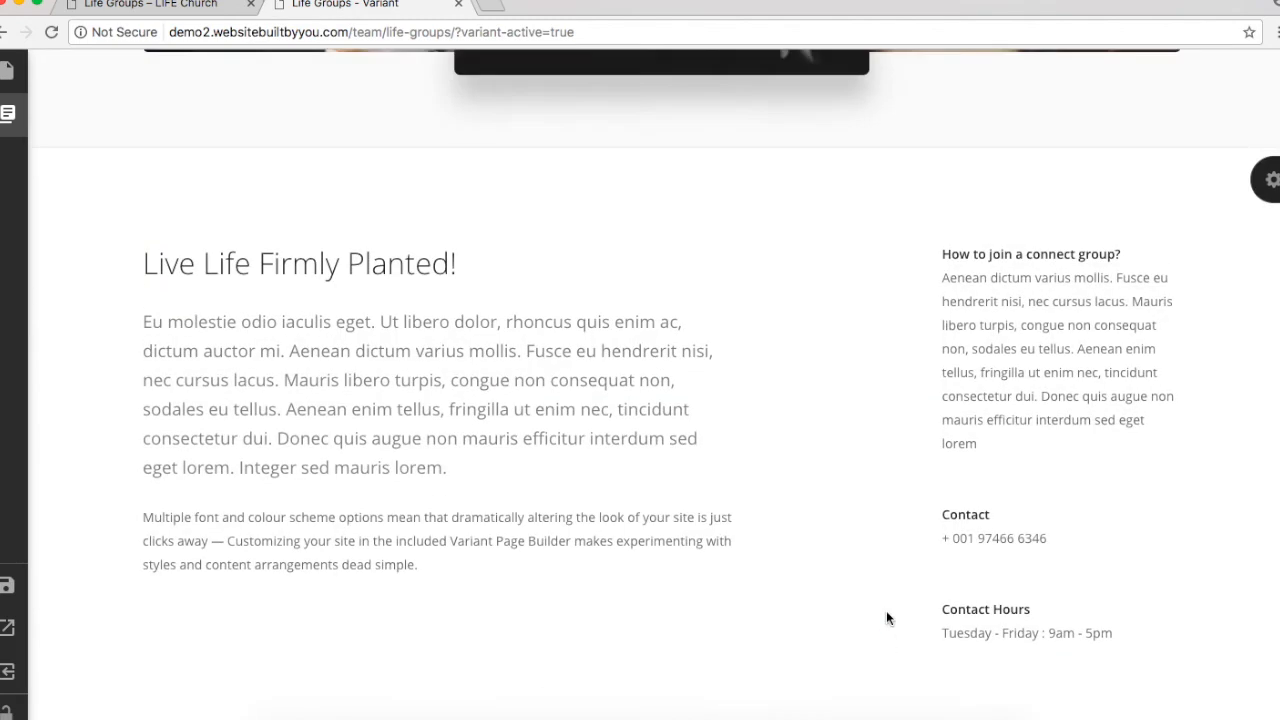
pyautogui.scroll(5, 886, 618)
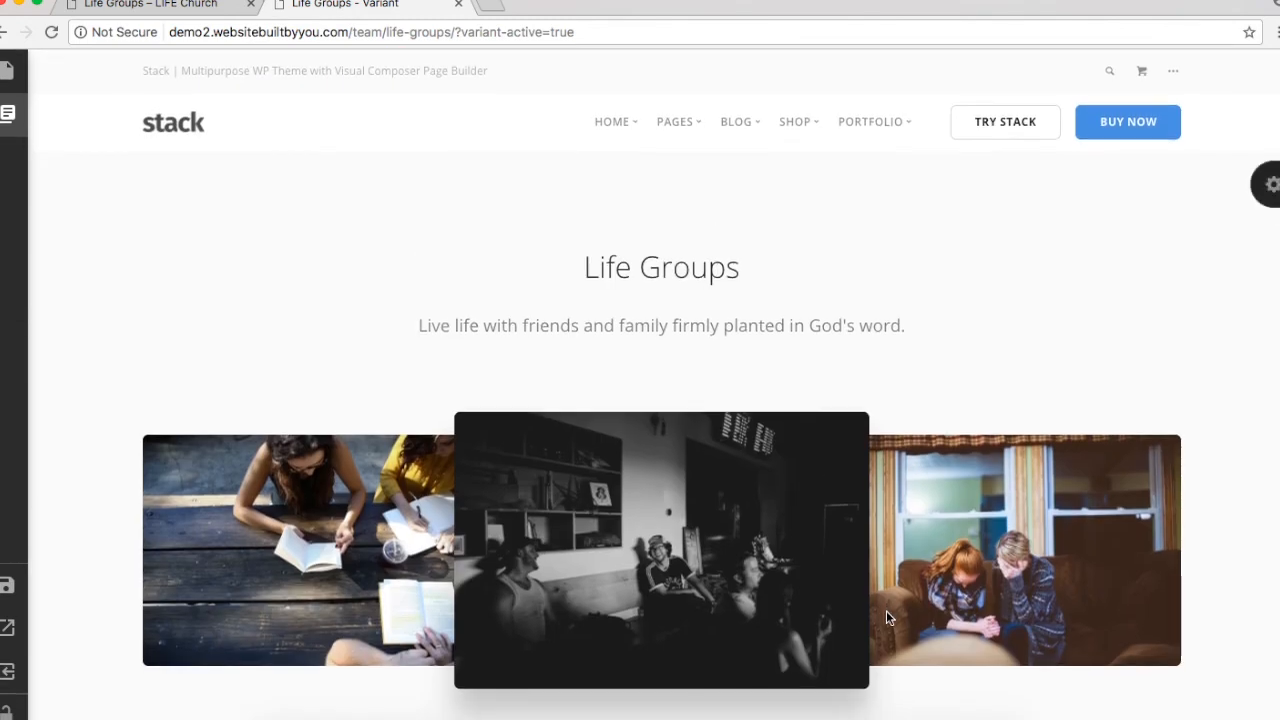
pyautogui.click(1268, 184)
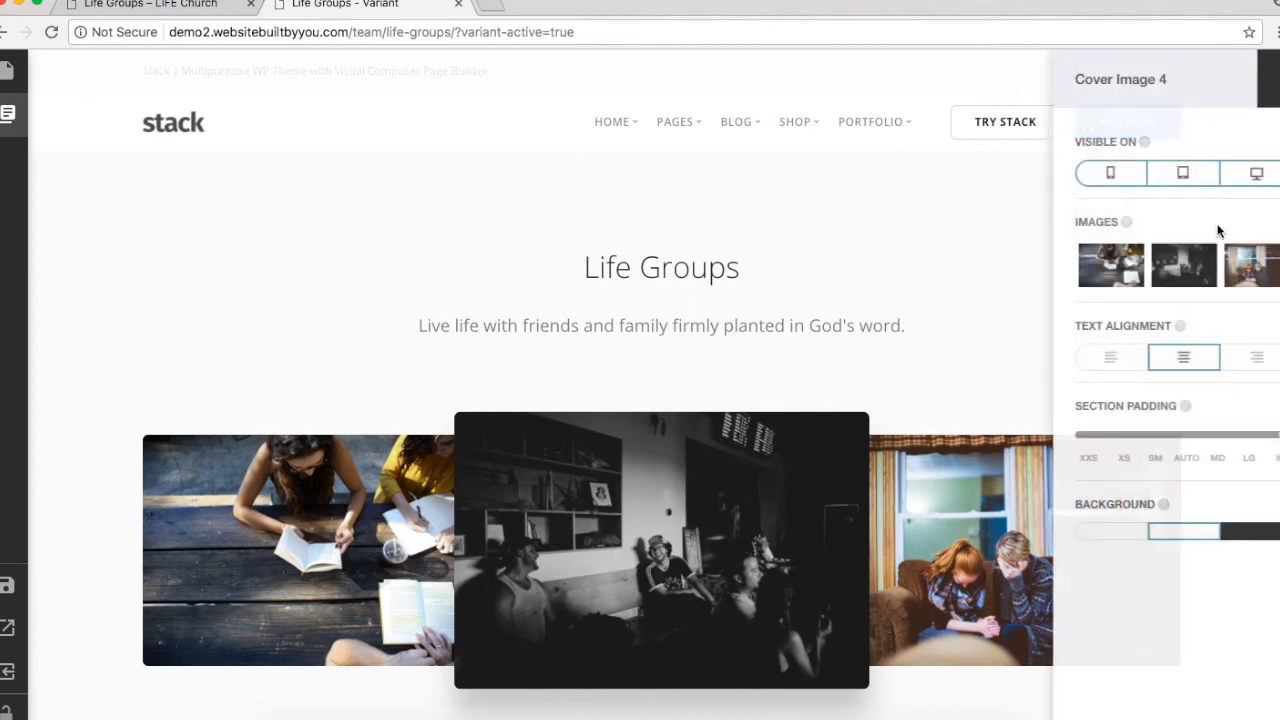
pyautogui.click(1109, 532)
pyautogui.click(902, 245)
# Step: Give the Live Life Firmly Planted! text section the light-grey background swatch
pyautogui.scroll(-1, 902, 245)
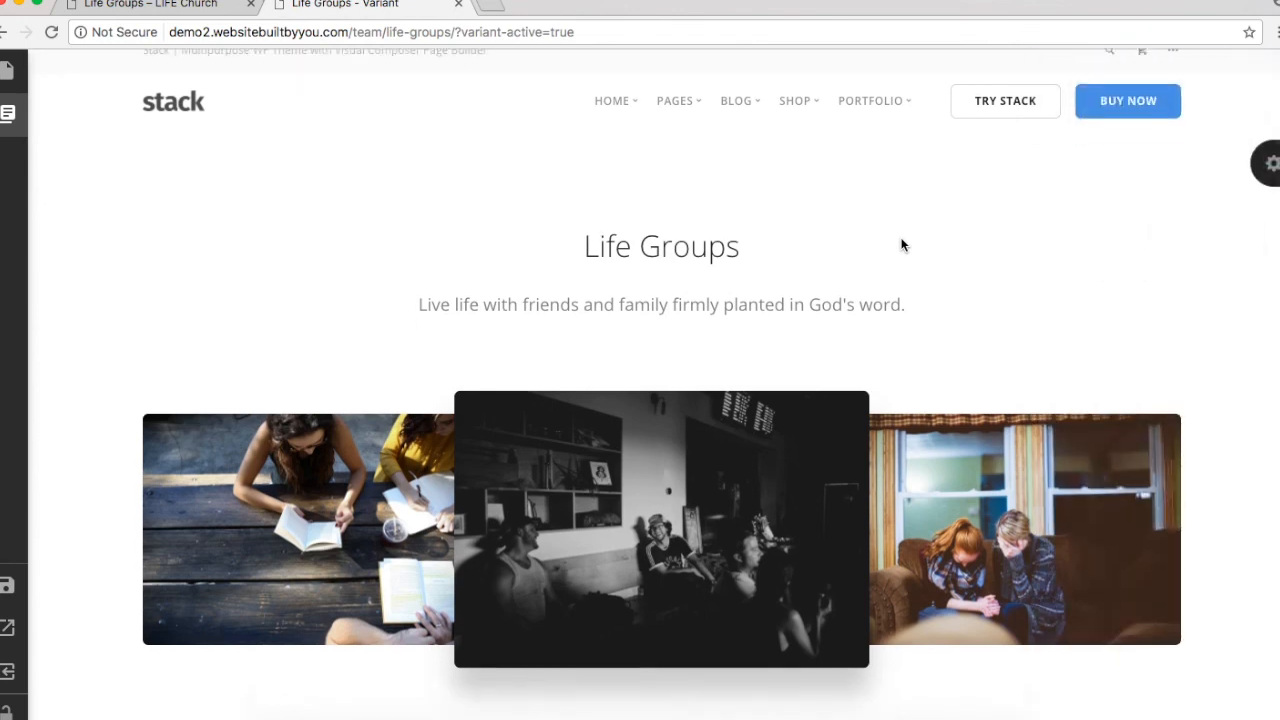
pyautogui.scroll(-6, 902, 245)
pyautogui.click(1265, 275)
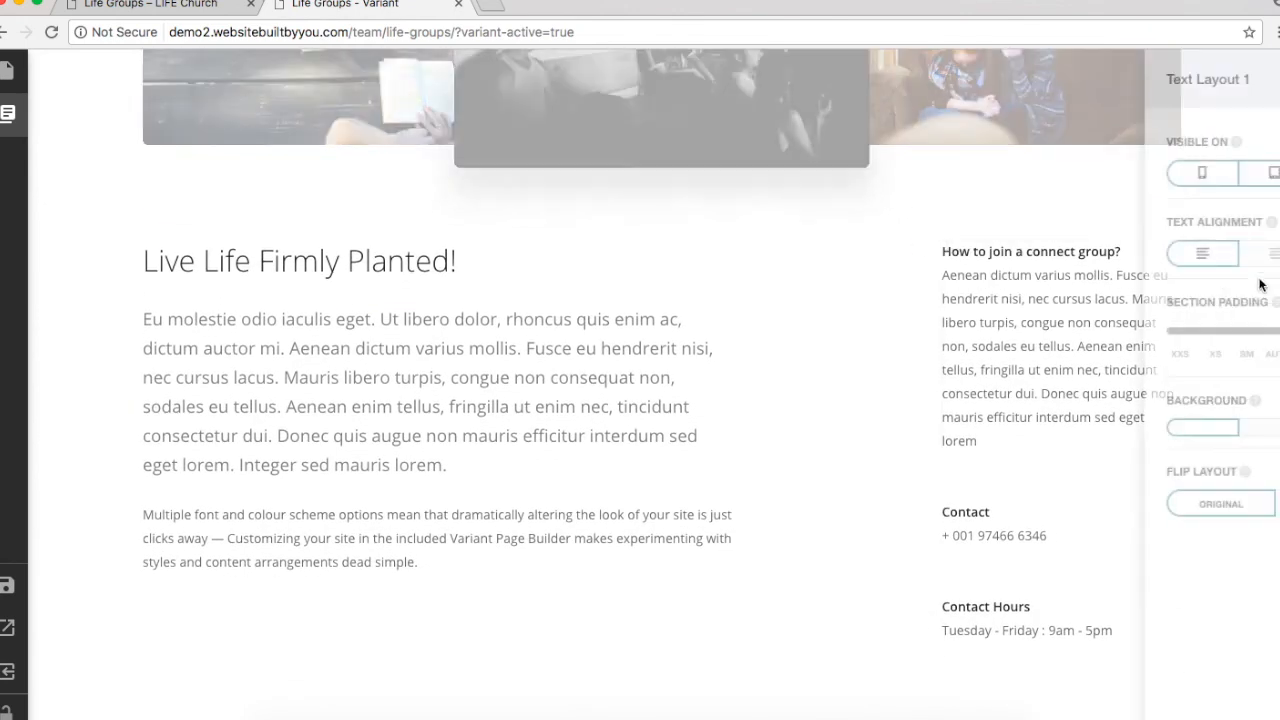
pyautogui.click(1191, 433)
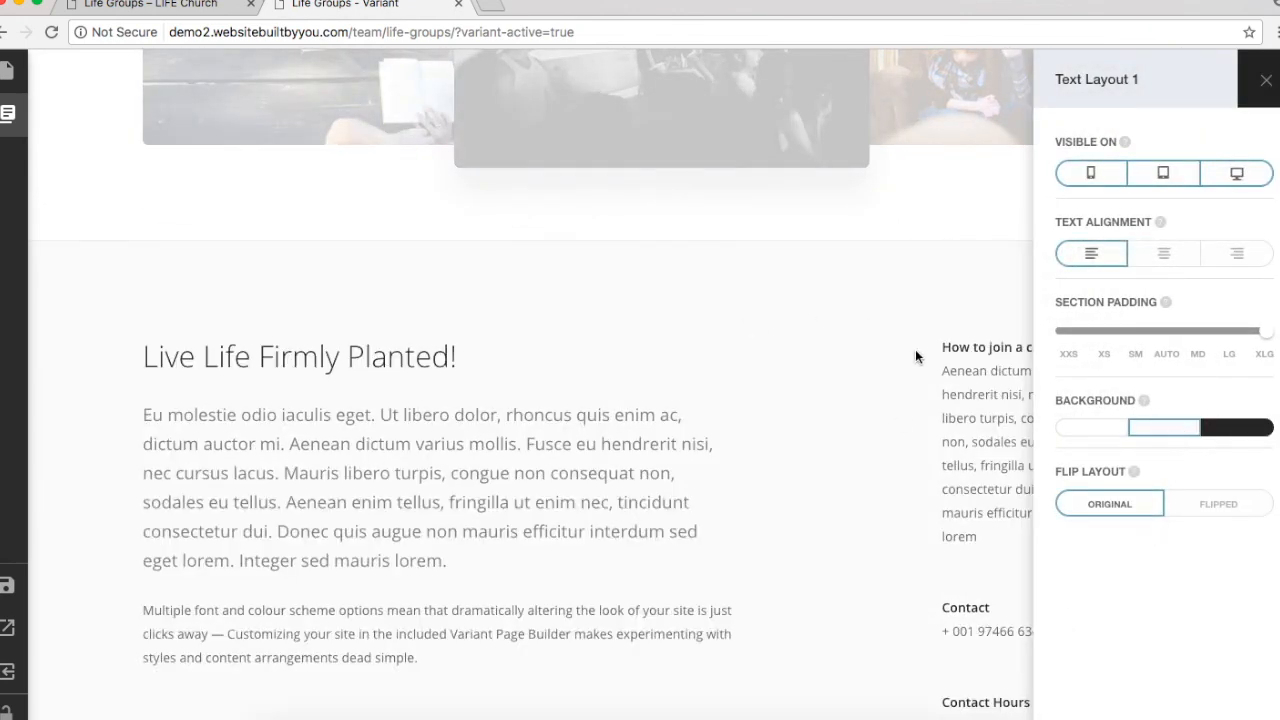
pyautogui.click(907, 378)
# Step: Review the page and save the Life Groups page in Variant
pyautogui.scroll(-3, 907, 378)
pyautogui.scroll(8, 907, 378)
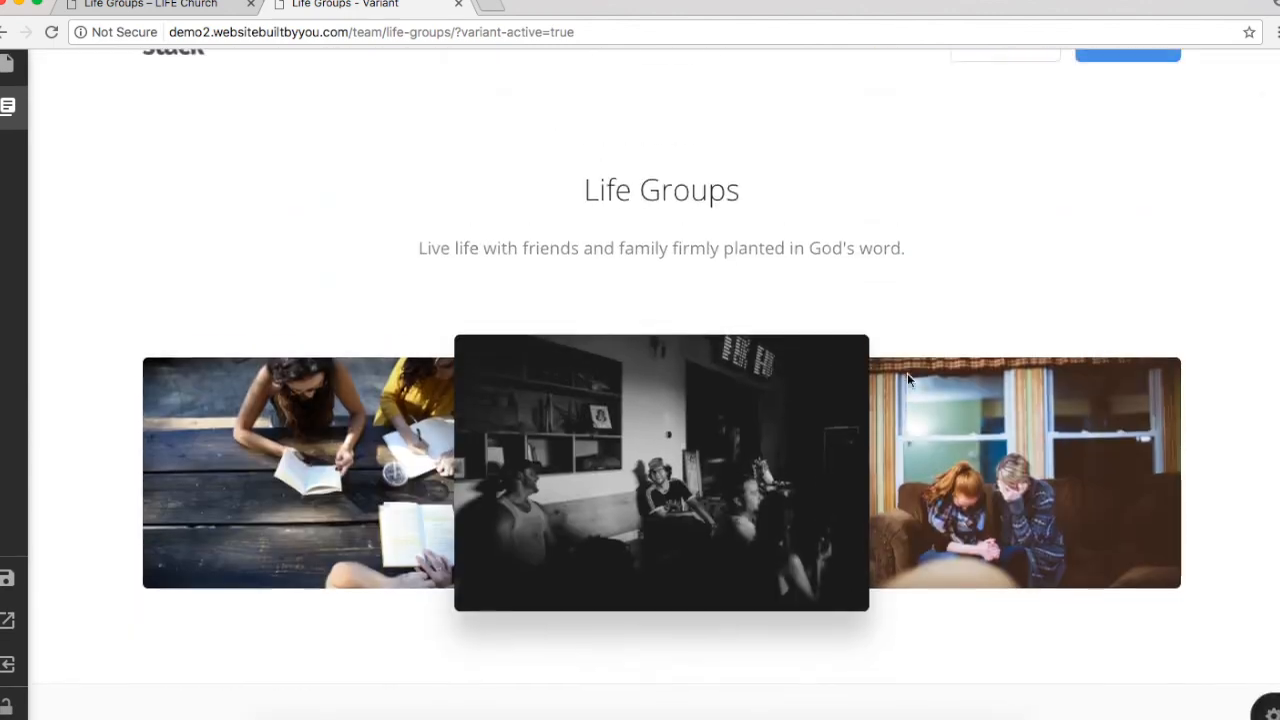
pyautogui.scroll(2, 907, 378)
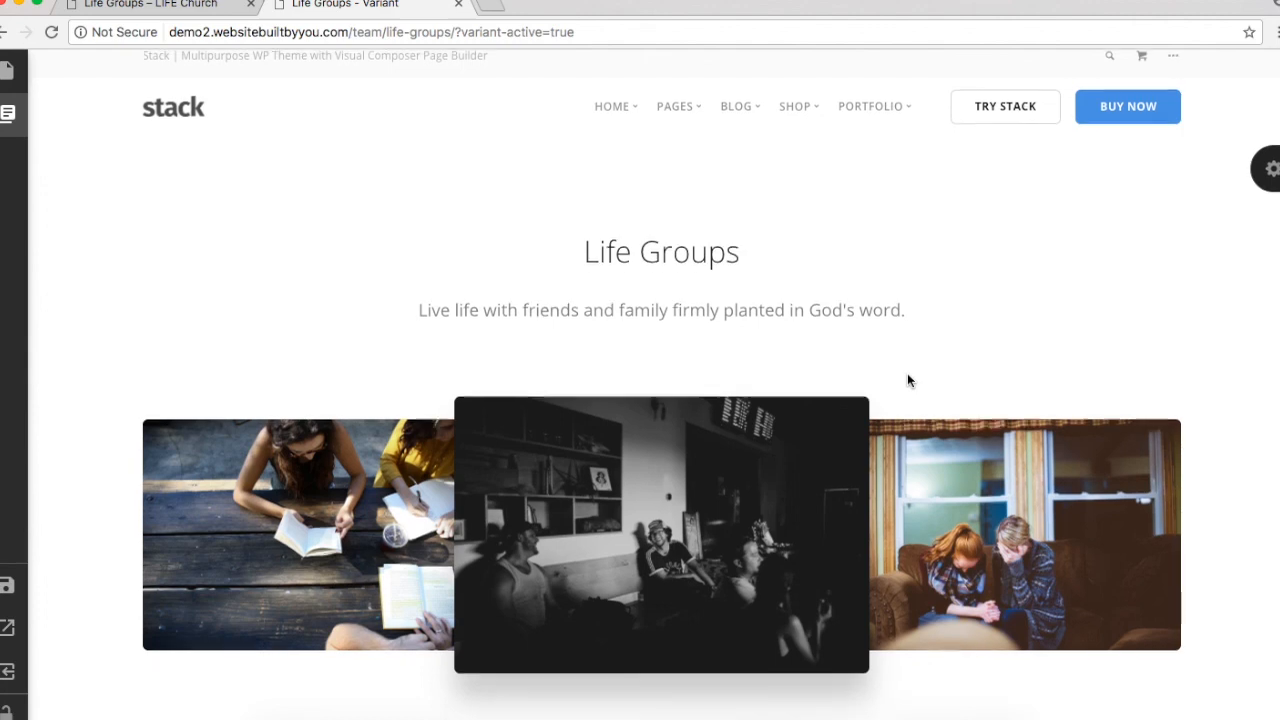
pyautogui.scroll(-3, 907, 380)
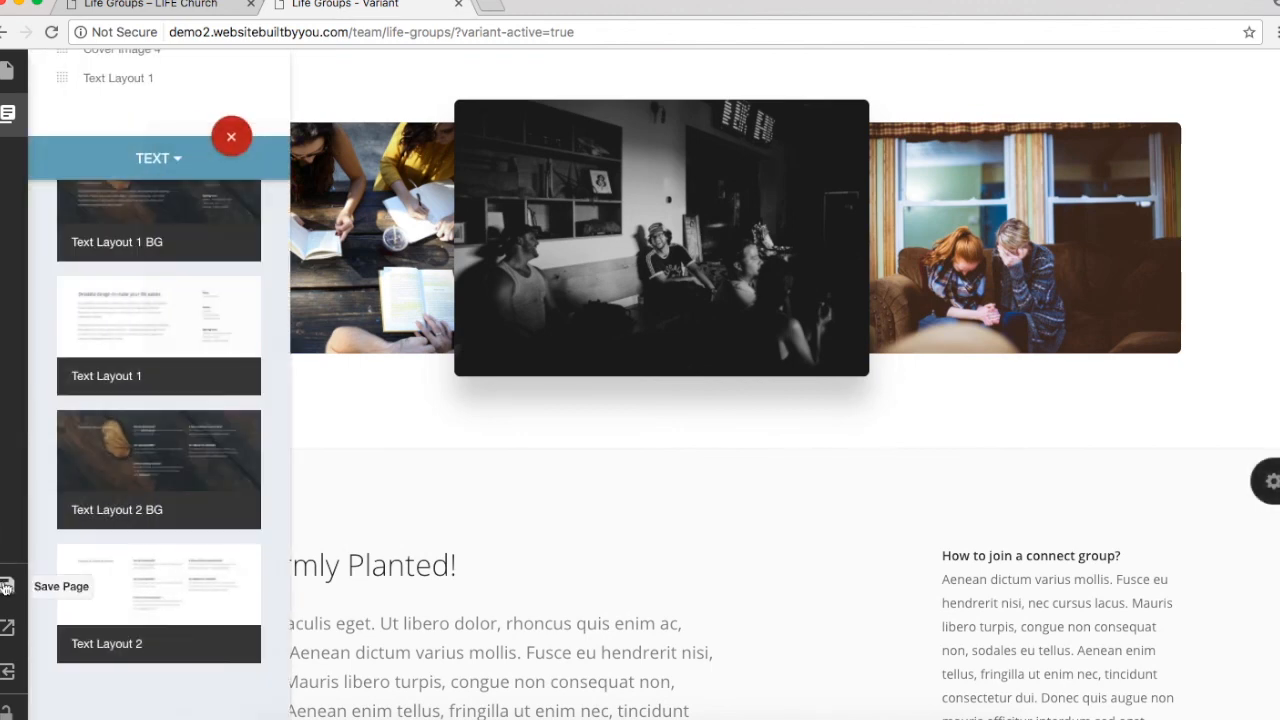
pyautogui.click(5, 588)
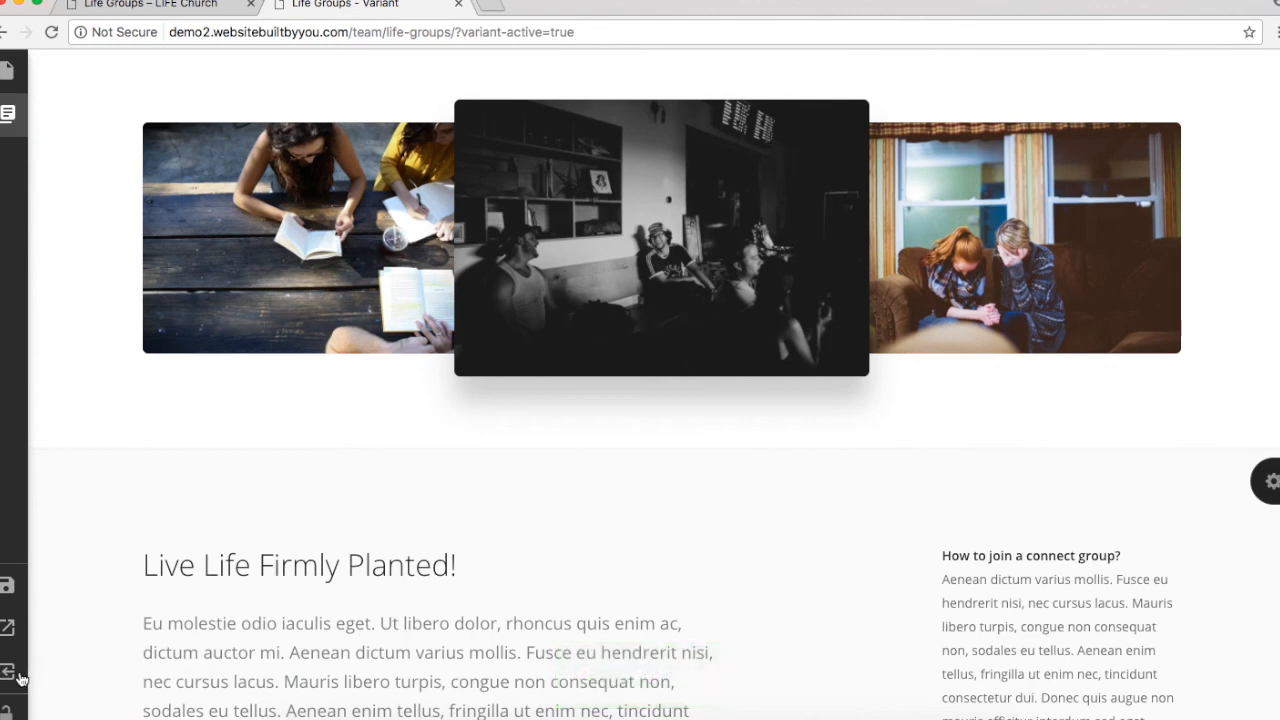
pyautogui.moveTo(13, 678)
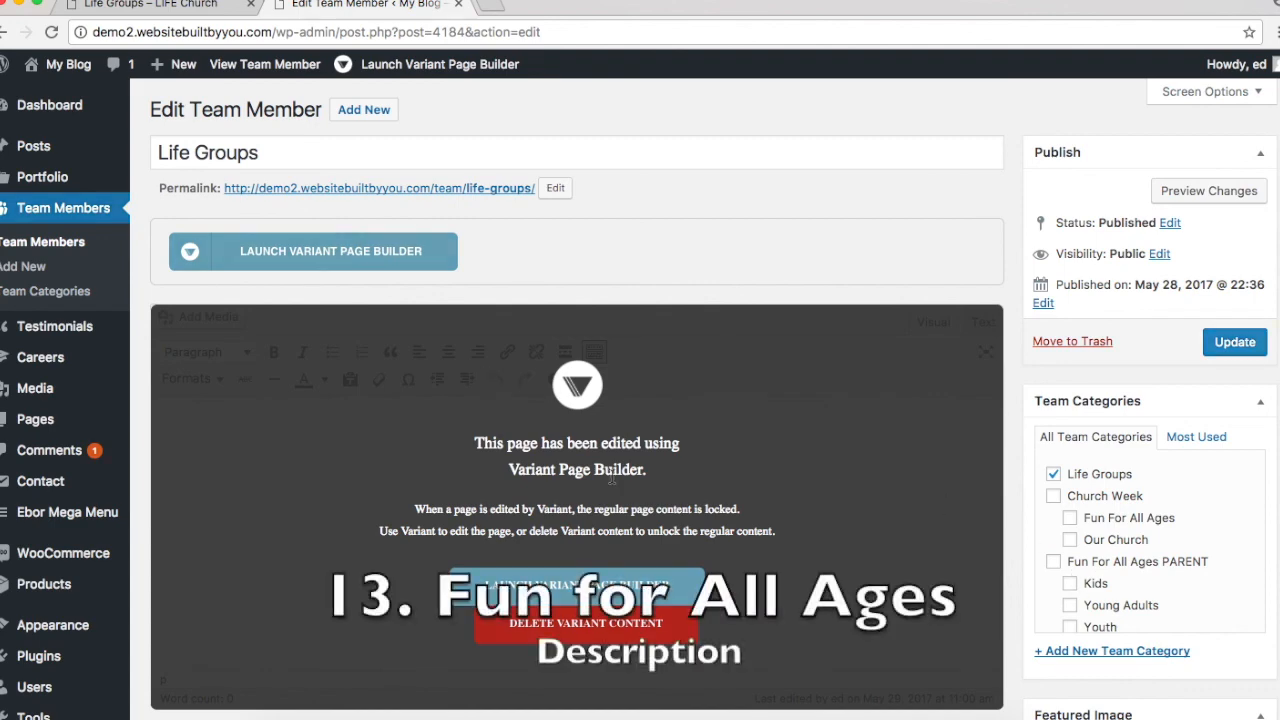
# Step: Browse the live Life Church home page for reference, then return to the WordPress editor tab
pyautogui.click(150, 4)
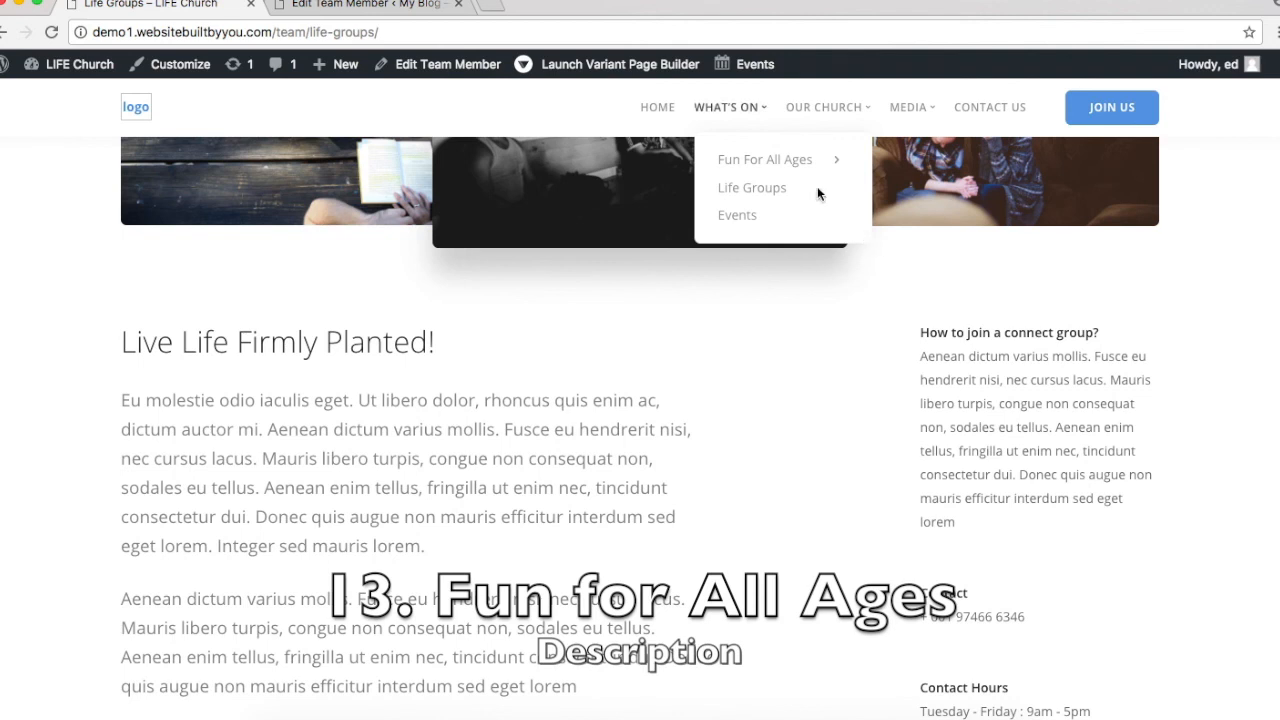
pyautogui.moveTo(806, 168)
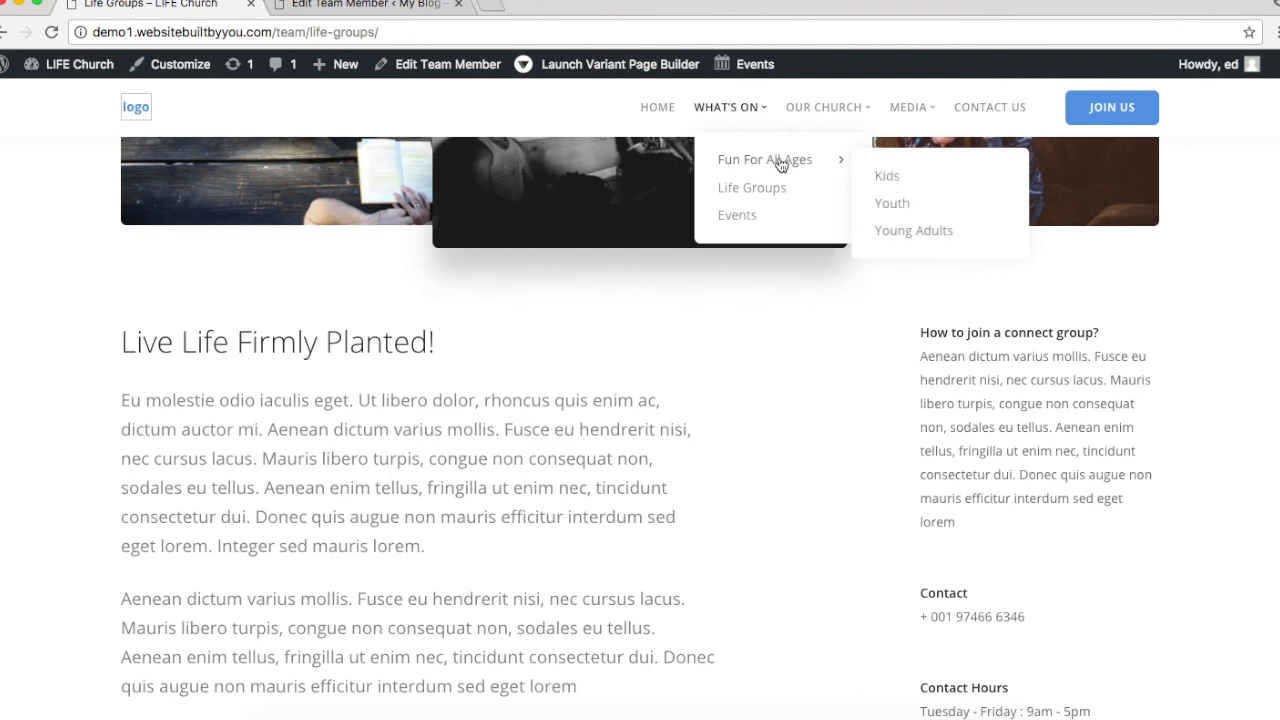
pyautogui.click(662, 108)
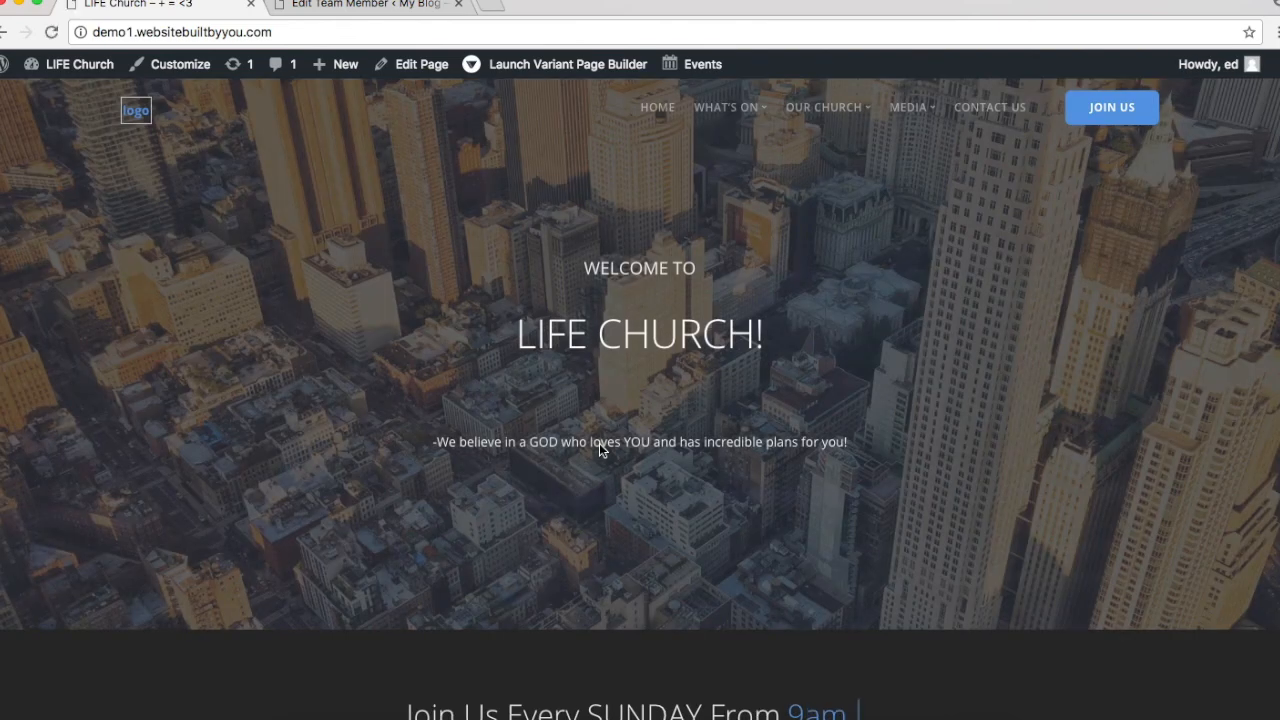
pyautogui.scroll(-15, 610, 438)
pyautogui.scroll(5, 610, 438)
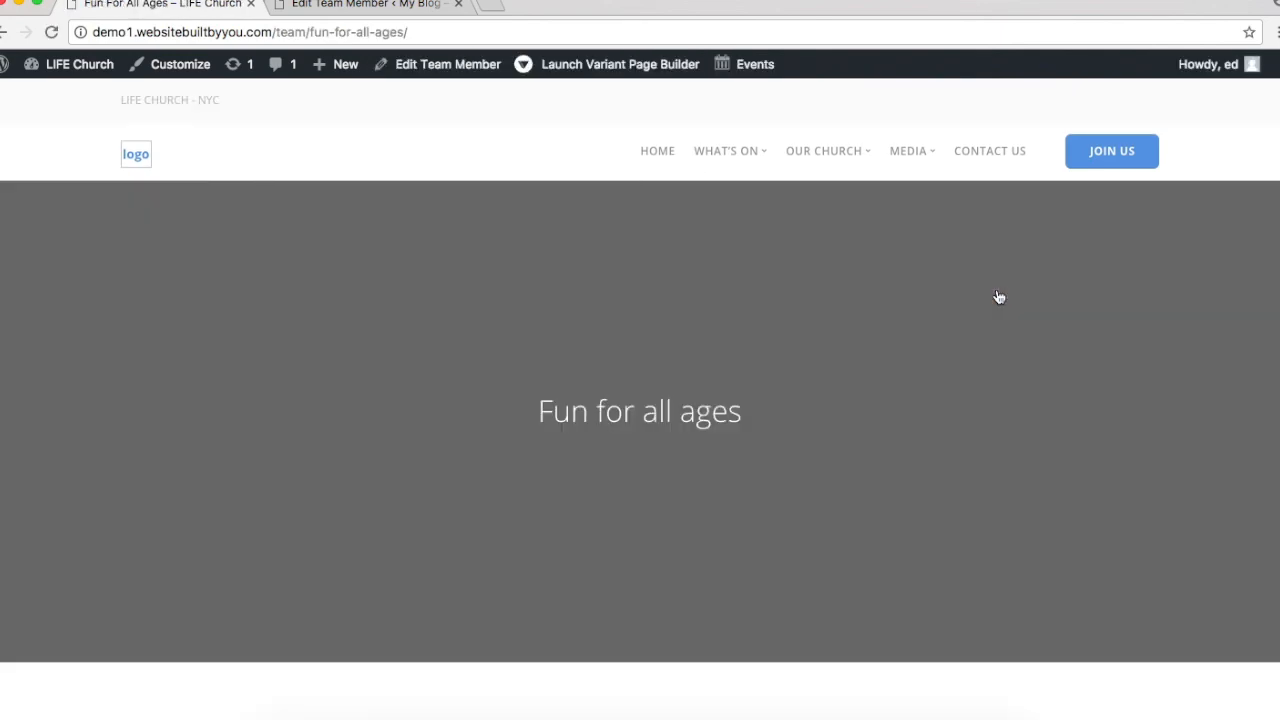
pyautogui.scroll(-2, 998, 297)
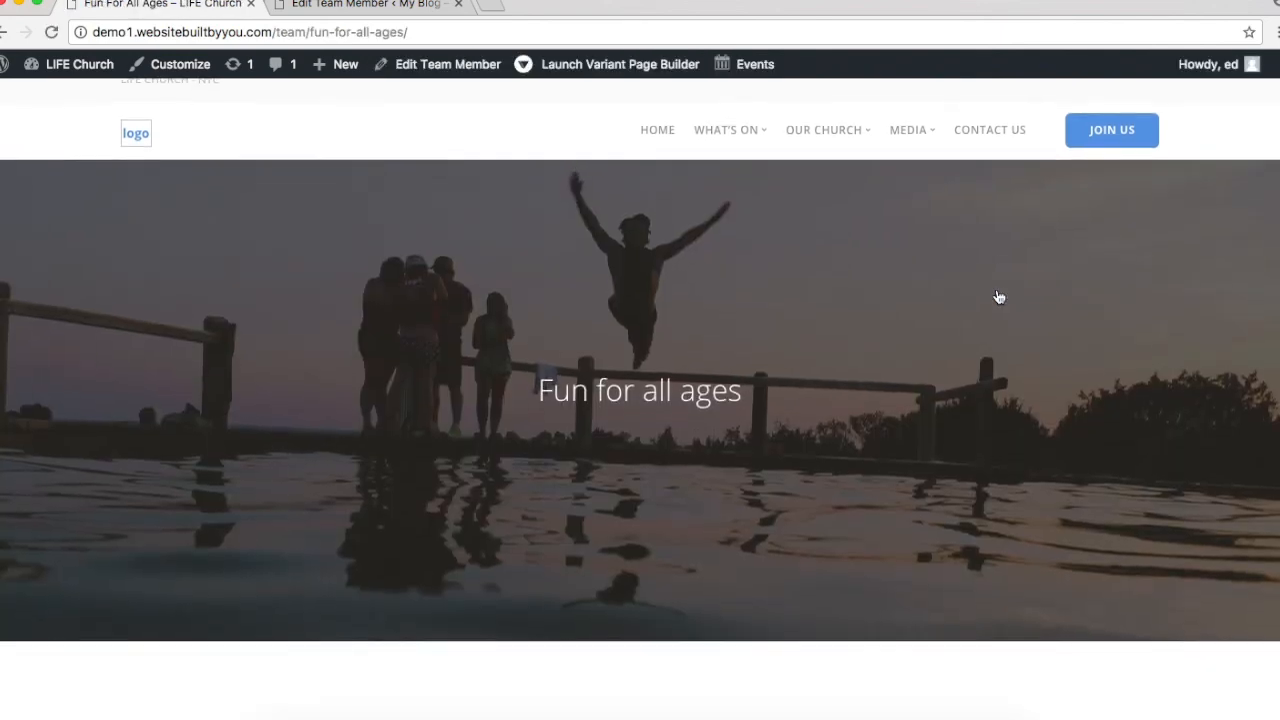
pyautogui.scroll(-10, 998, 297)
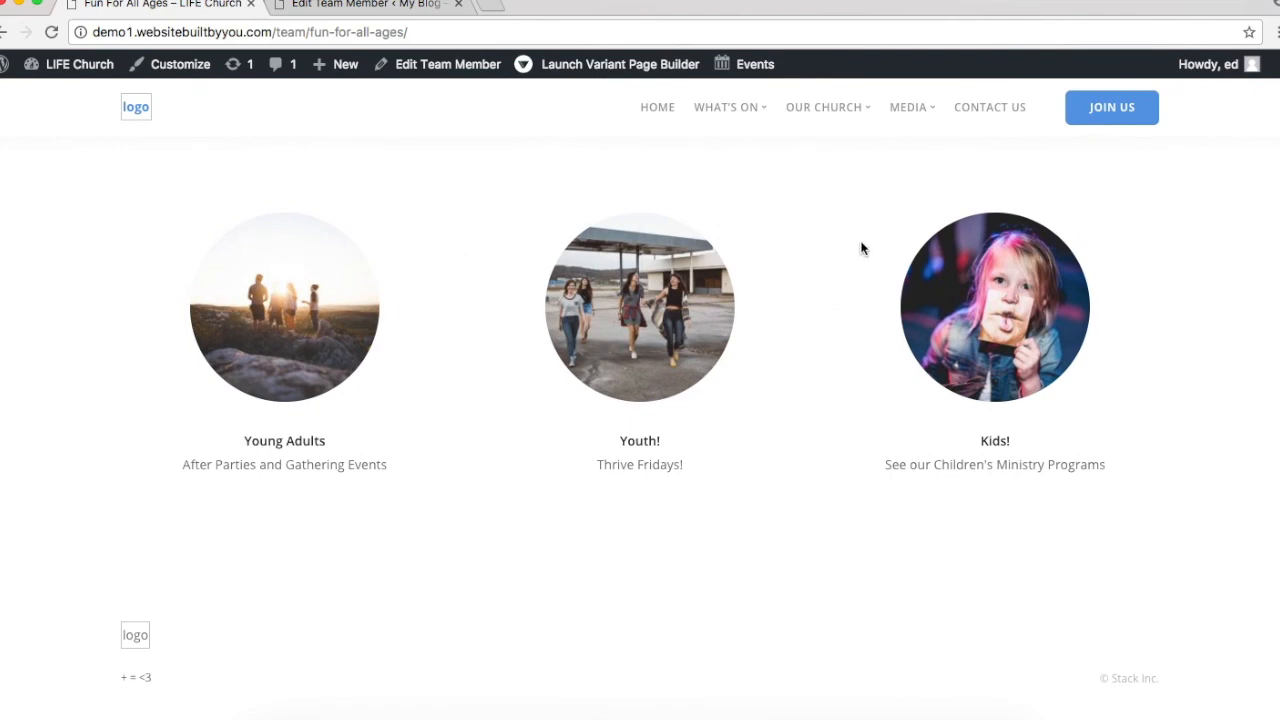
pyautogui.scroll(12, 862, 248)
pyautogui.click(364, 6)
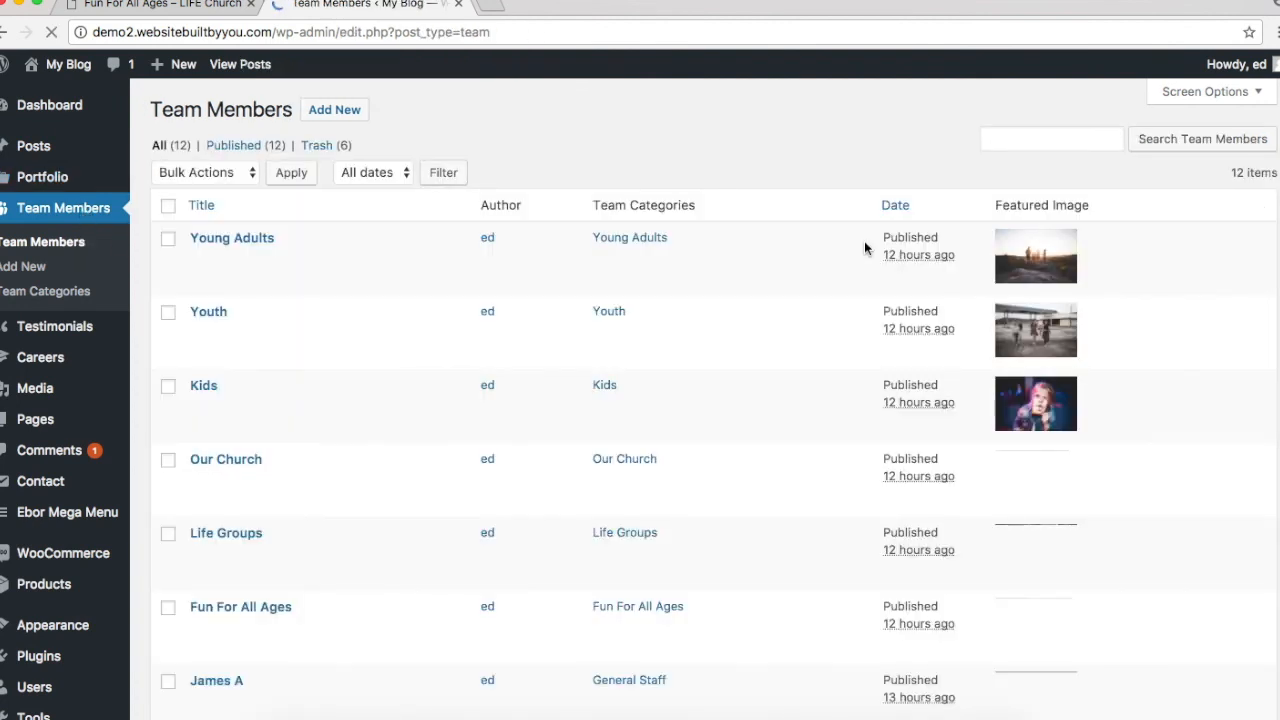
# Step: Find Fun For All Ages in the Team Members list and launch it in the Variant builder
pyautogui.scroll(-1, 381, 227)
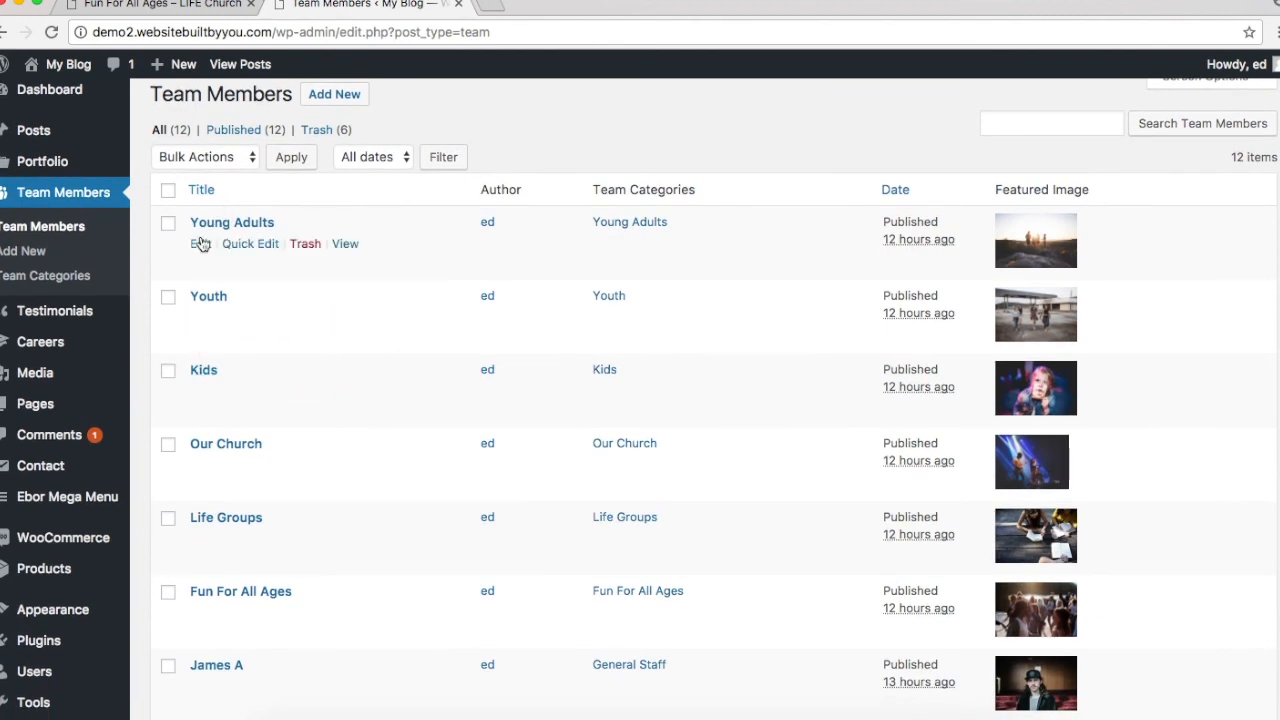
pyautogui.scroll(-2, 203, 392)
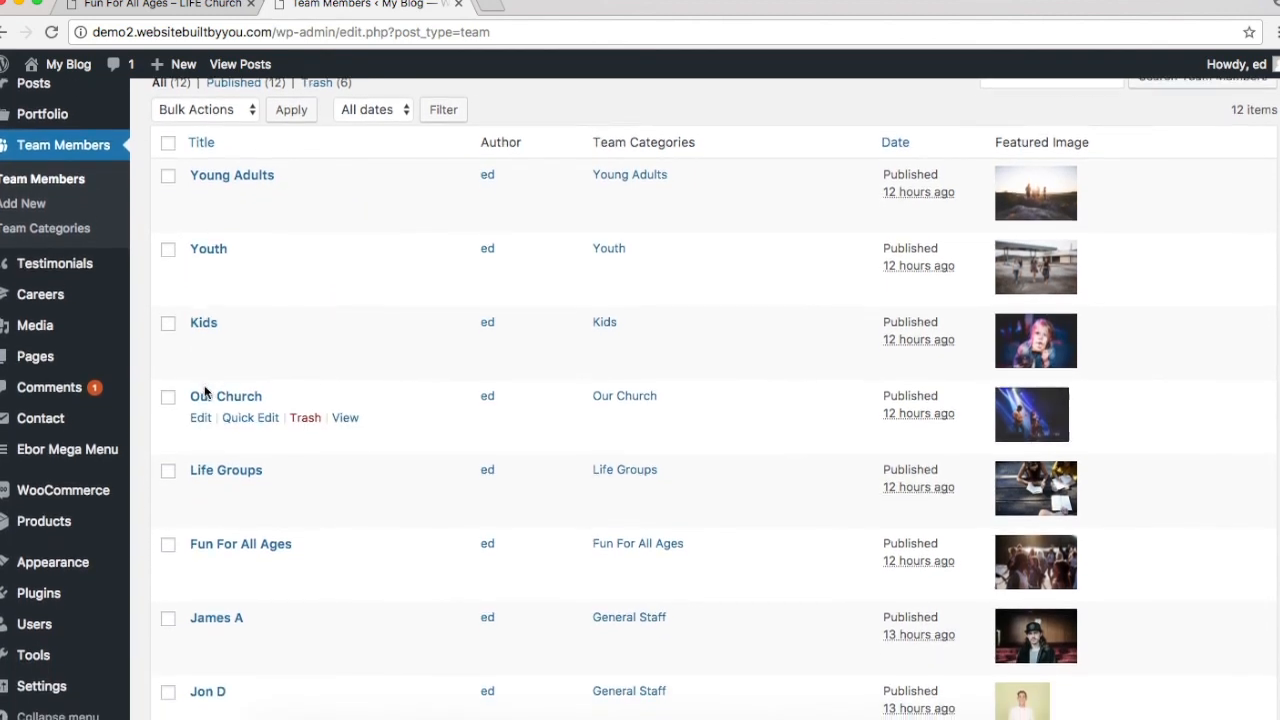
pyautogui.scroll(-5, 203, 392)
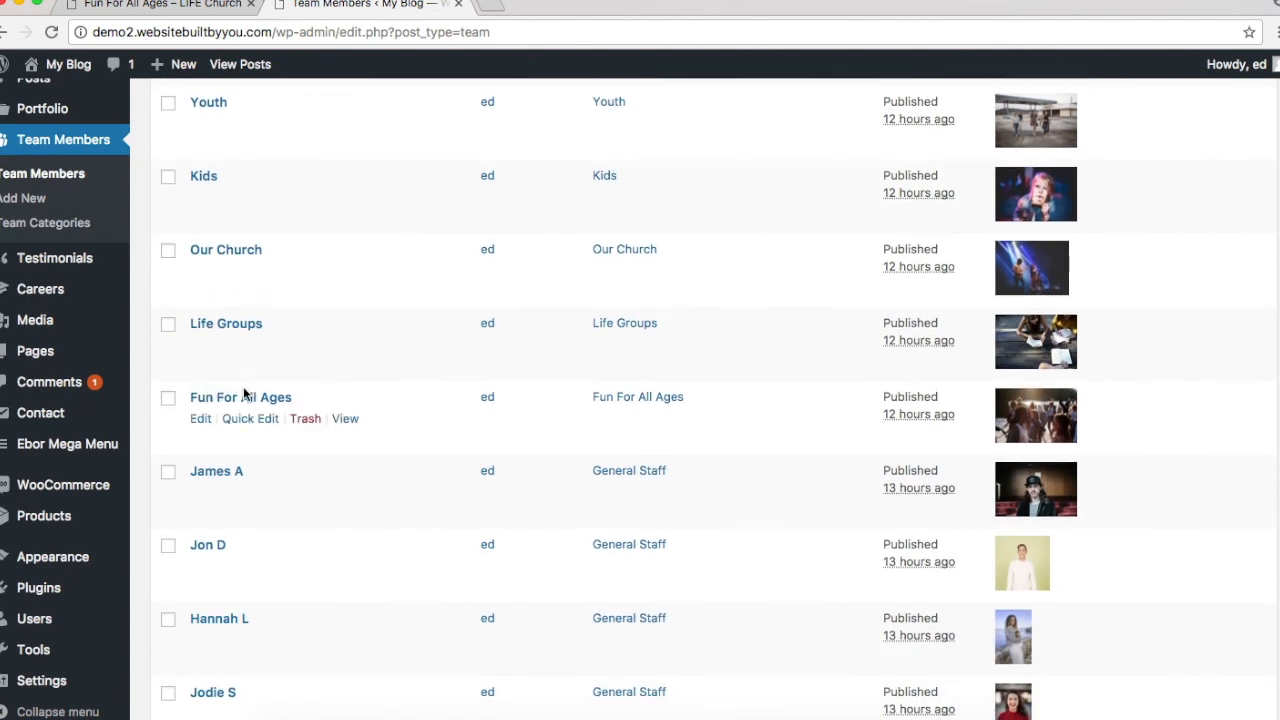
pyautogui.scroll(-8, 245, 400)
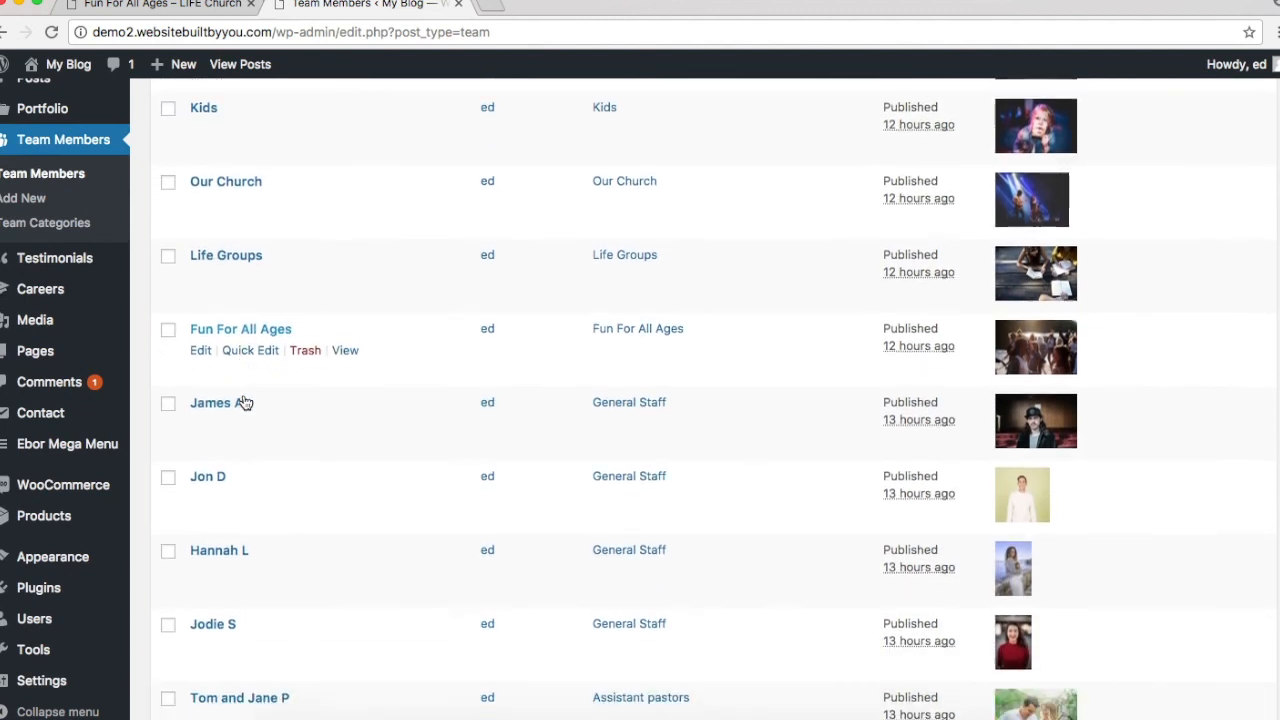
pyautogui.scroll(8, 245, 400)
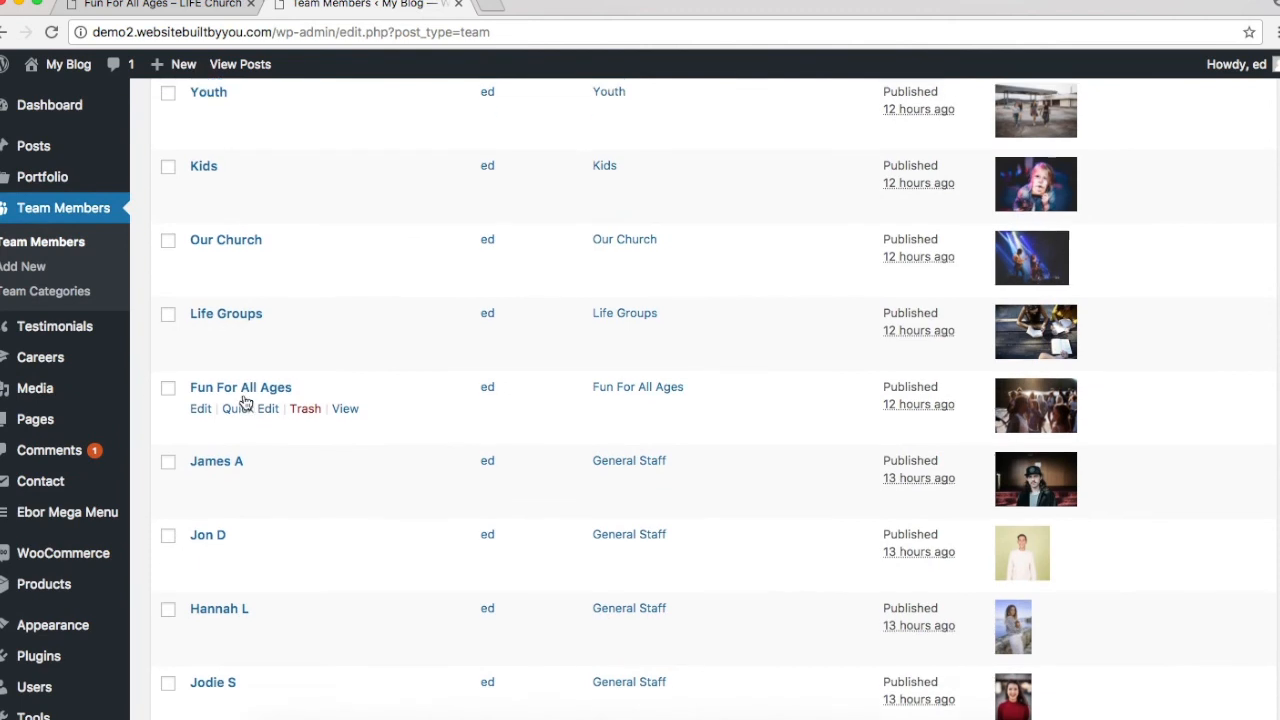
pyautogui.scroll(1, 245, 400)
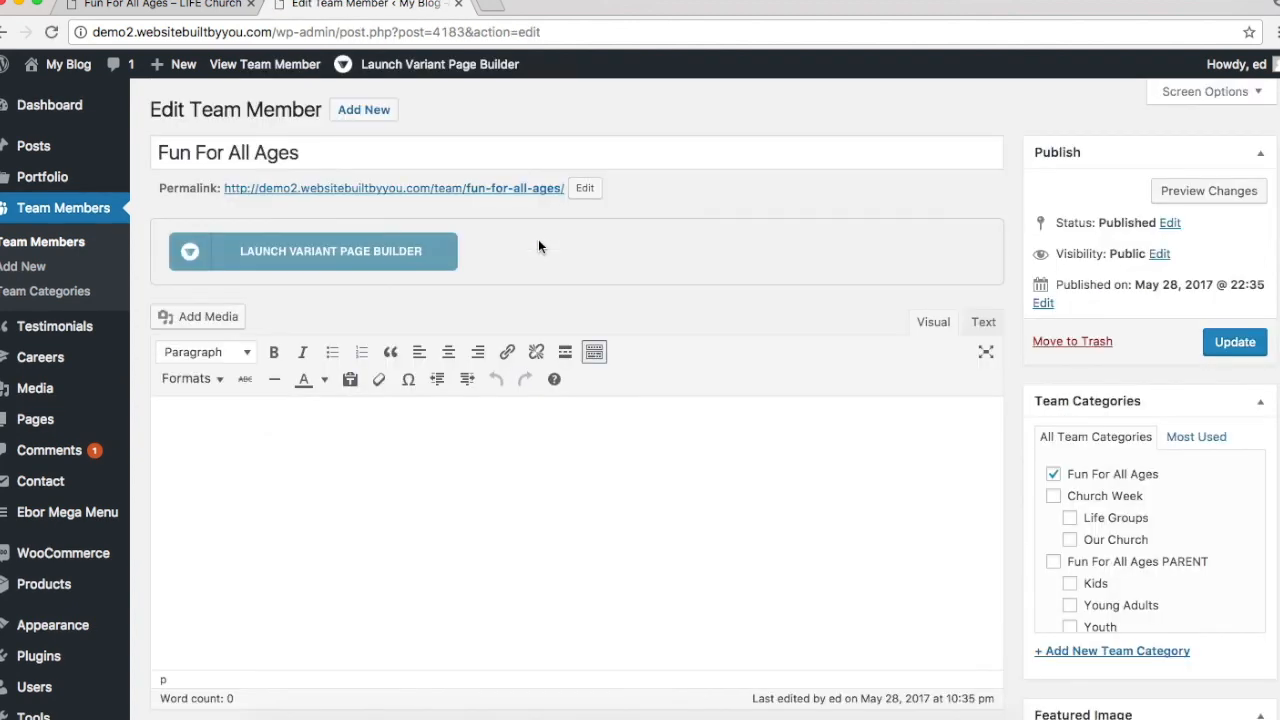
pyautogui.click(398, 252)
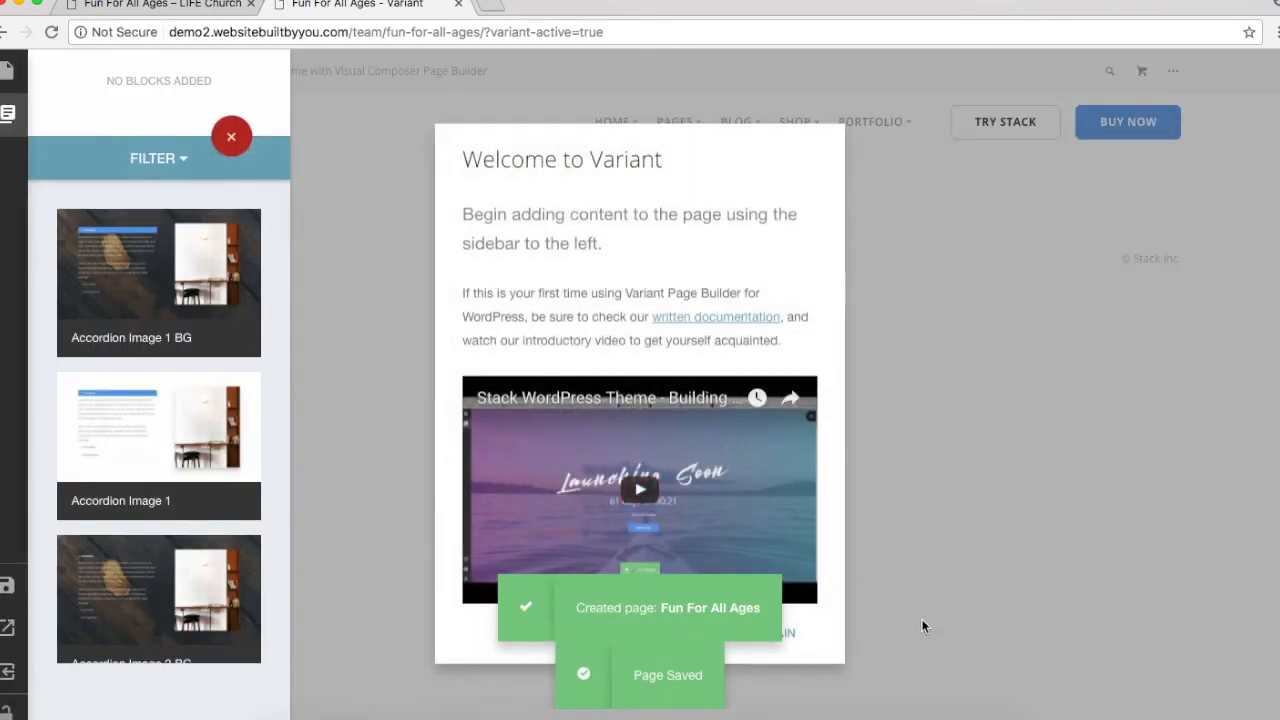
# Step: Review the live Fun For All Ages page, then dismiss the builder's welcome message
pyautogui.click(154, 5)
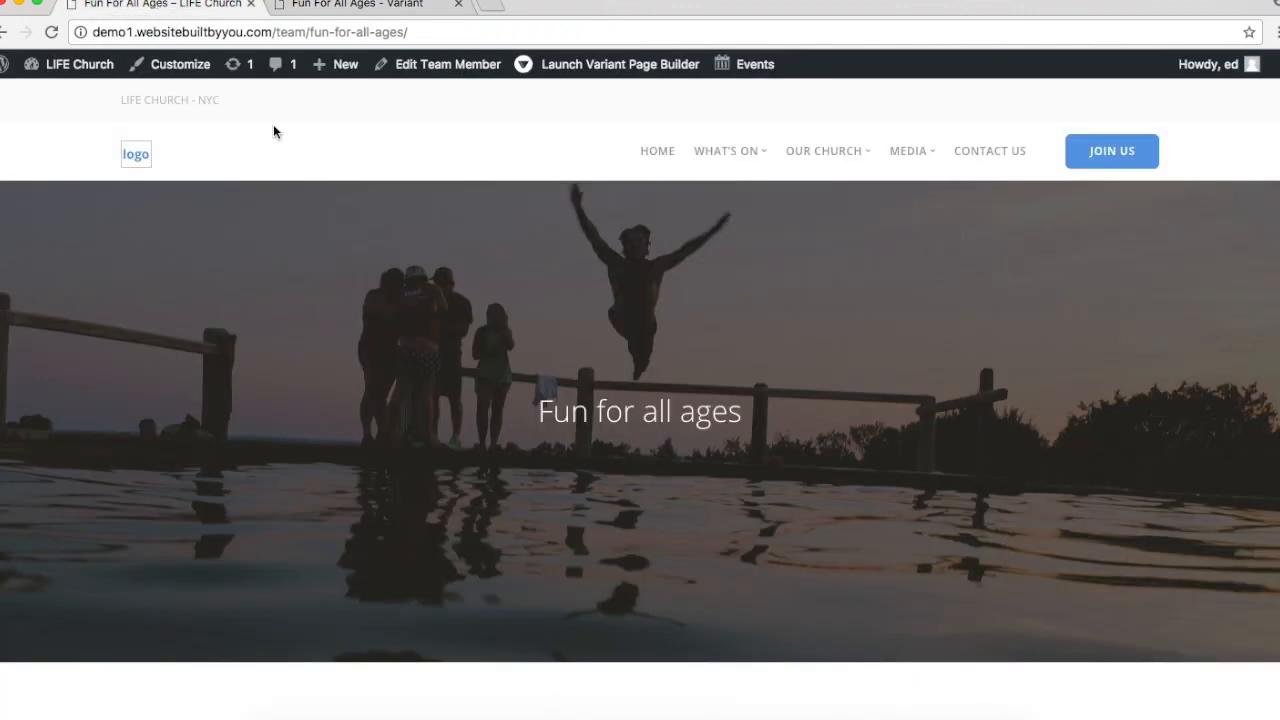
pyautogui.scroll(-1, 427, 316)
pyautogui.scroll(2, 423, 316)
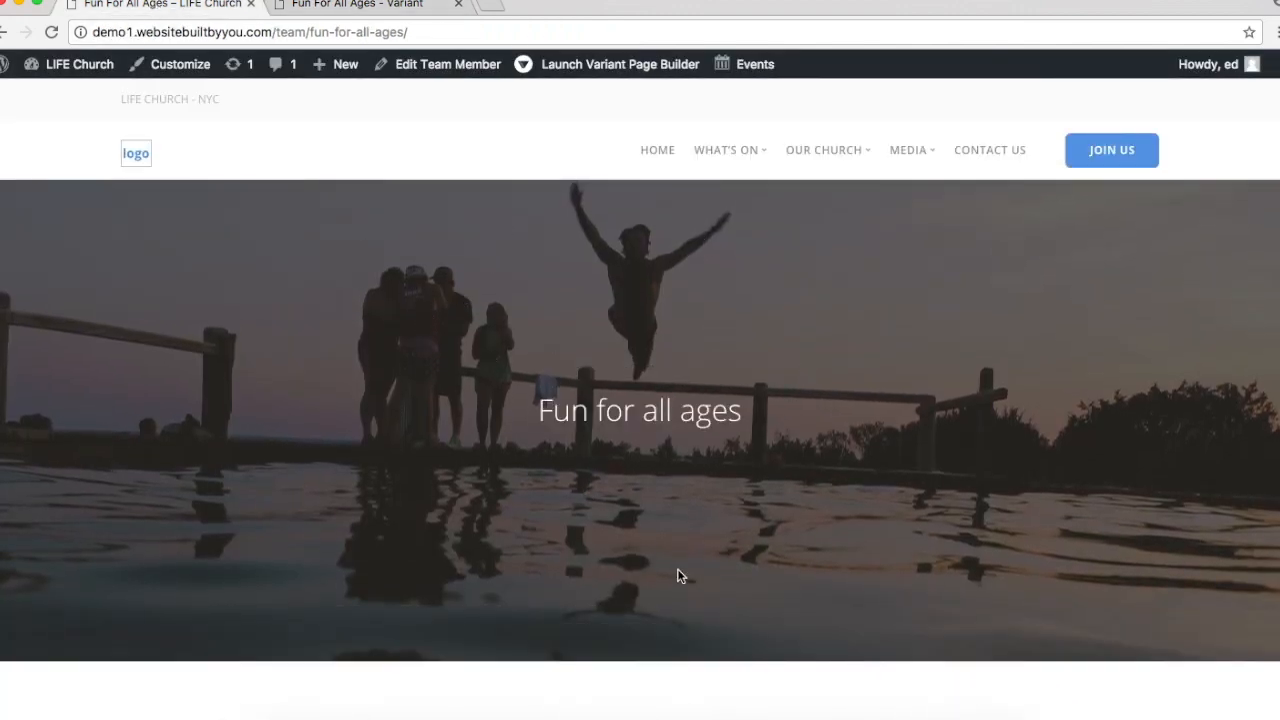
pyautogui.scroll(-1, 677, 575)
pyautogui.scroll(-2, 677, 575)
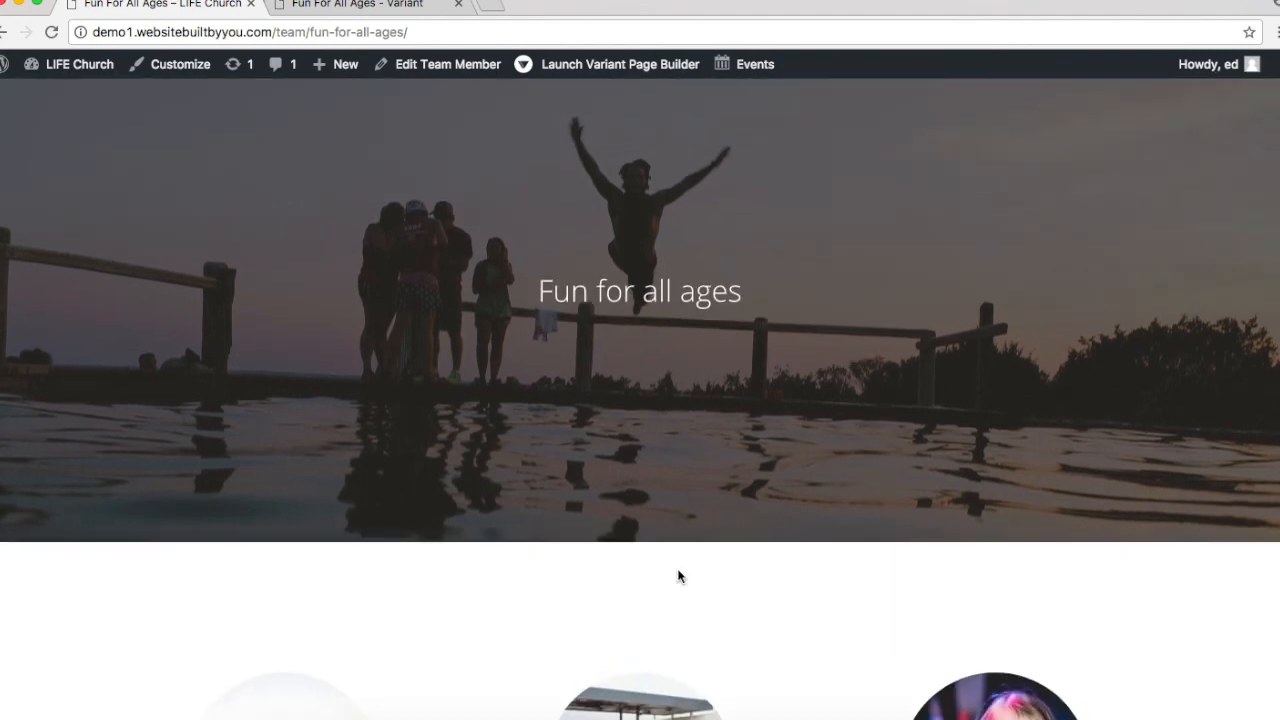
pyautogui.scroll(-3, 677, 574)
pyautogui.scroll(-3, 648, 490)
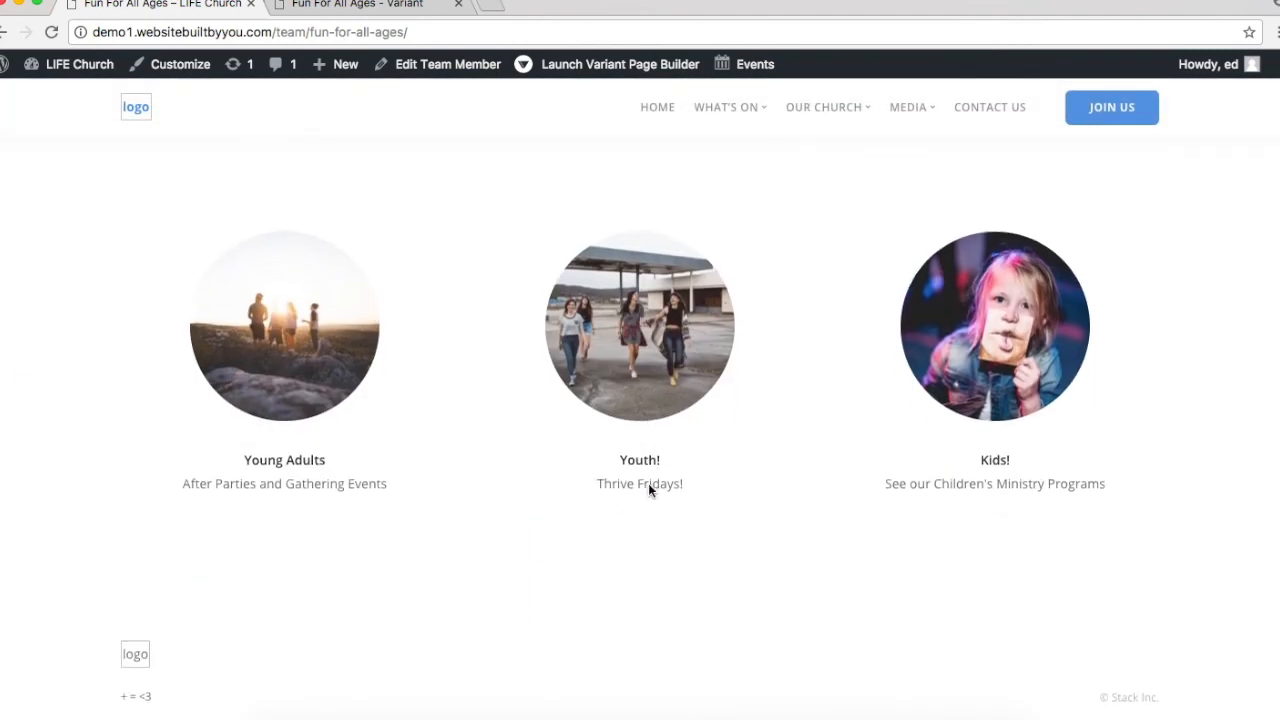
pyautogui.click(386, 6)
pyautogui.click(371, 390)
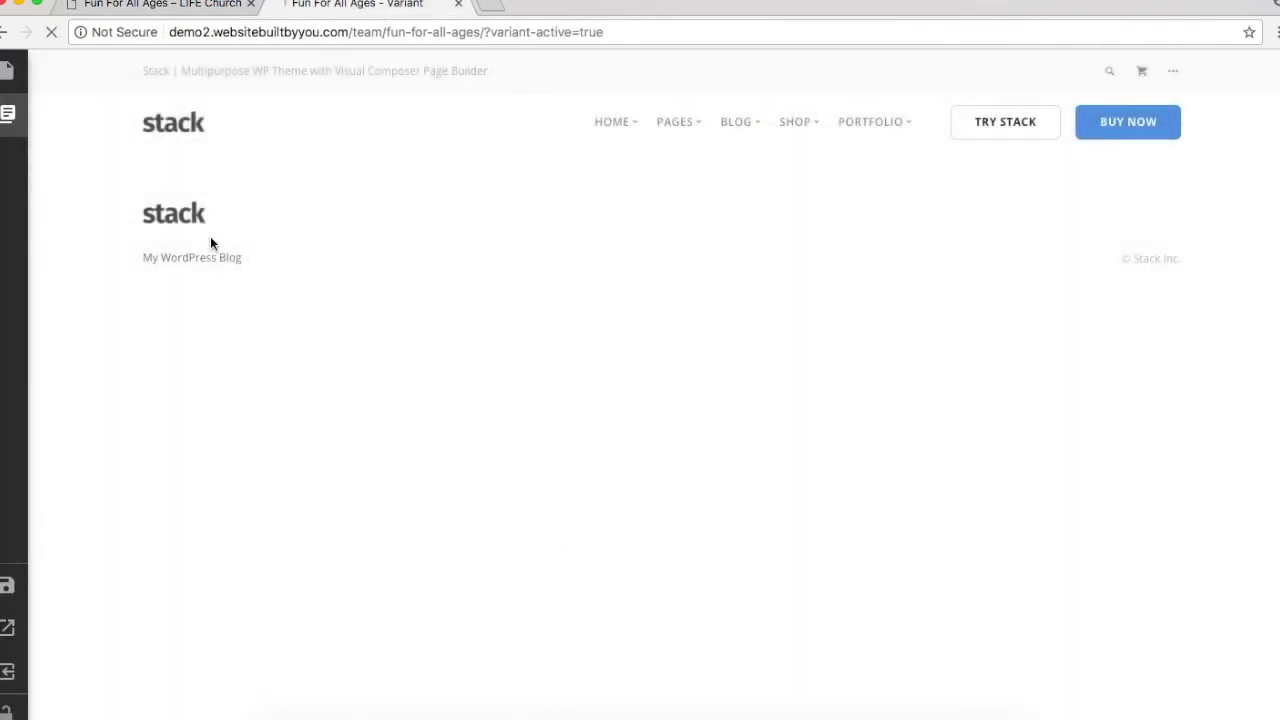
# Step: Add the Cover Text 1 hero block from the Covers category
pyautogui.click(8, 113)
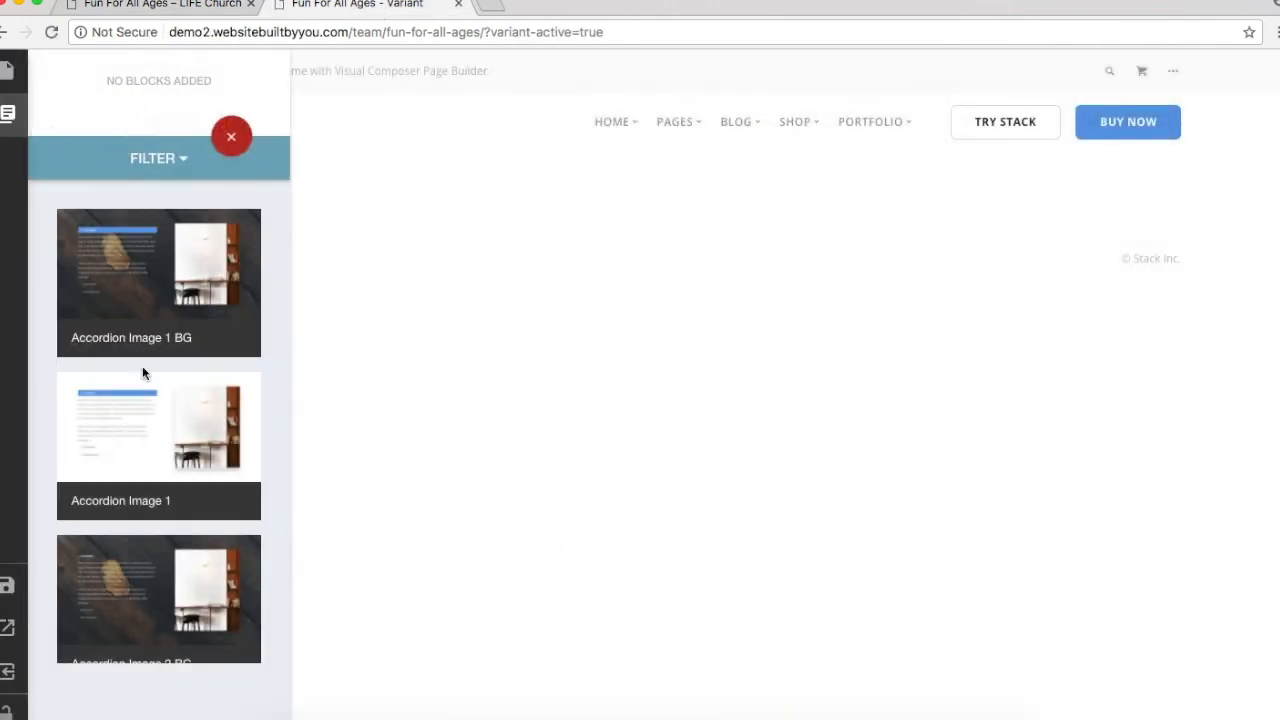
pyautogui.scroll(-3, 143, 373)
pyautogui.click(150, 158)
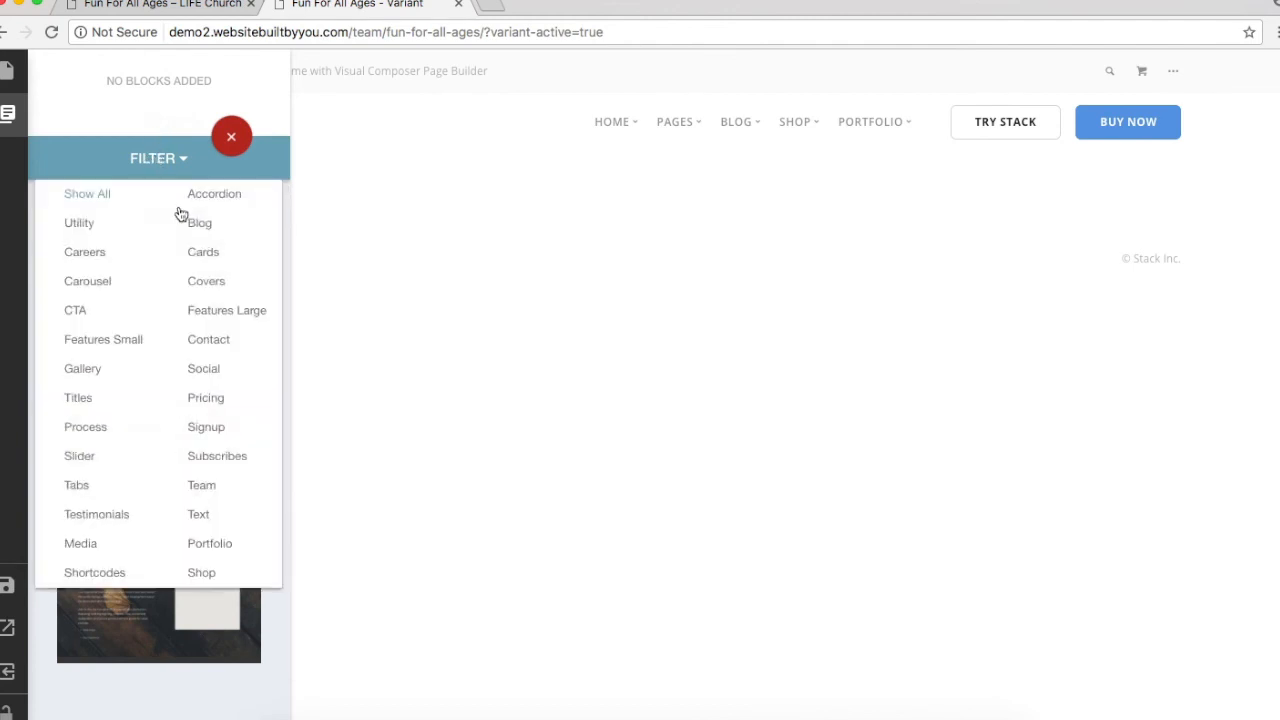
pyautogui.click(208, 283)
pyautogui.scroll(-3, 215, 290)
pyautogui.scroll(-15, 215, 290)
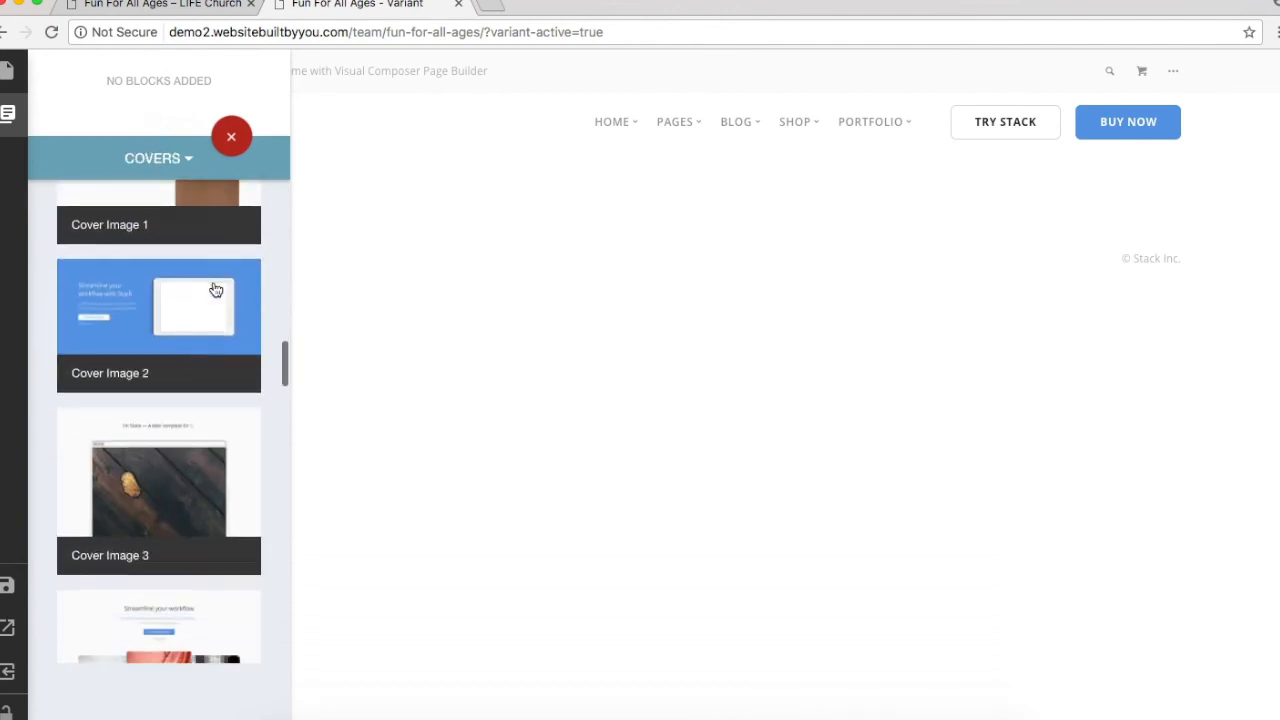
pyautogui.scroll(-15, 215, 290)
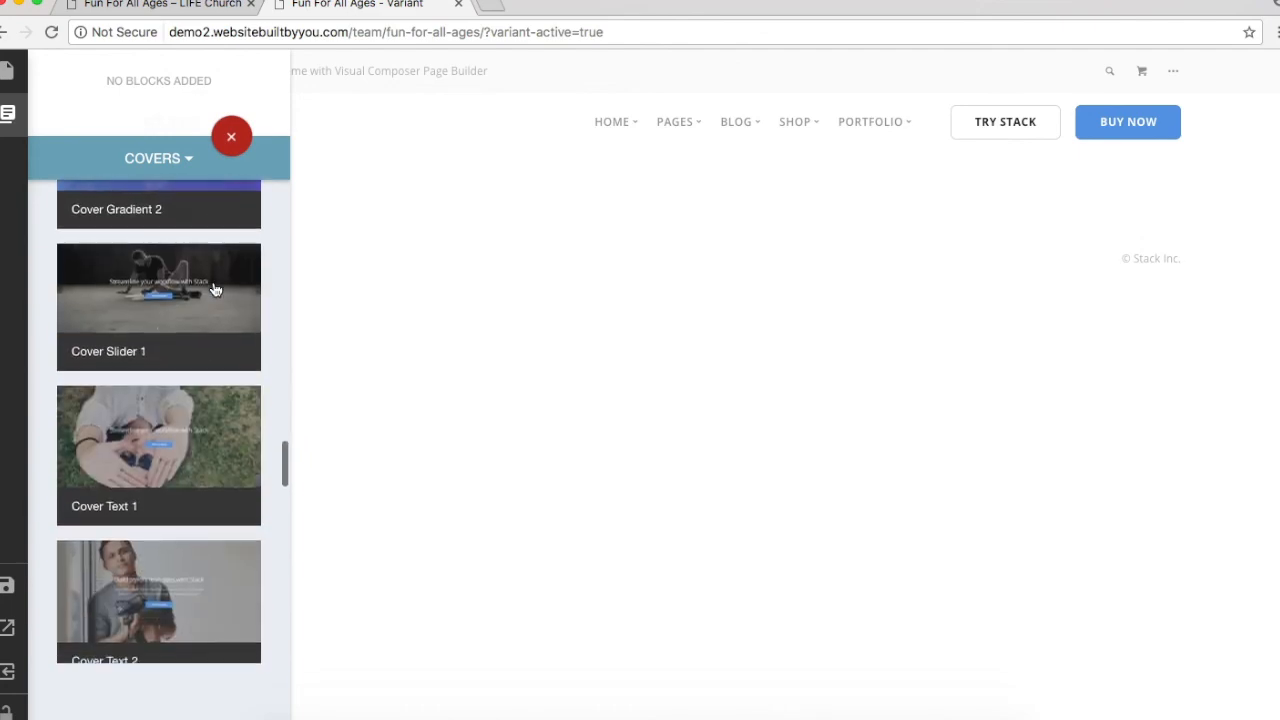
pyautogui.click(199, 440)
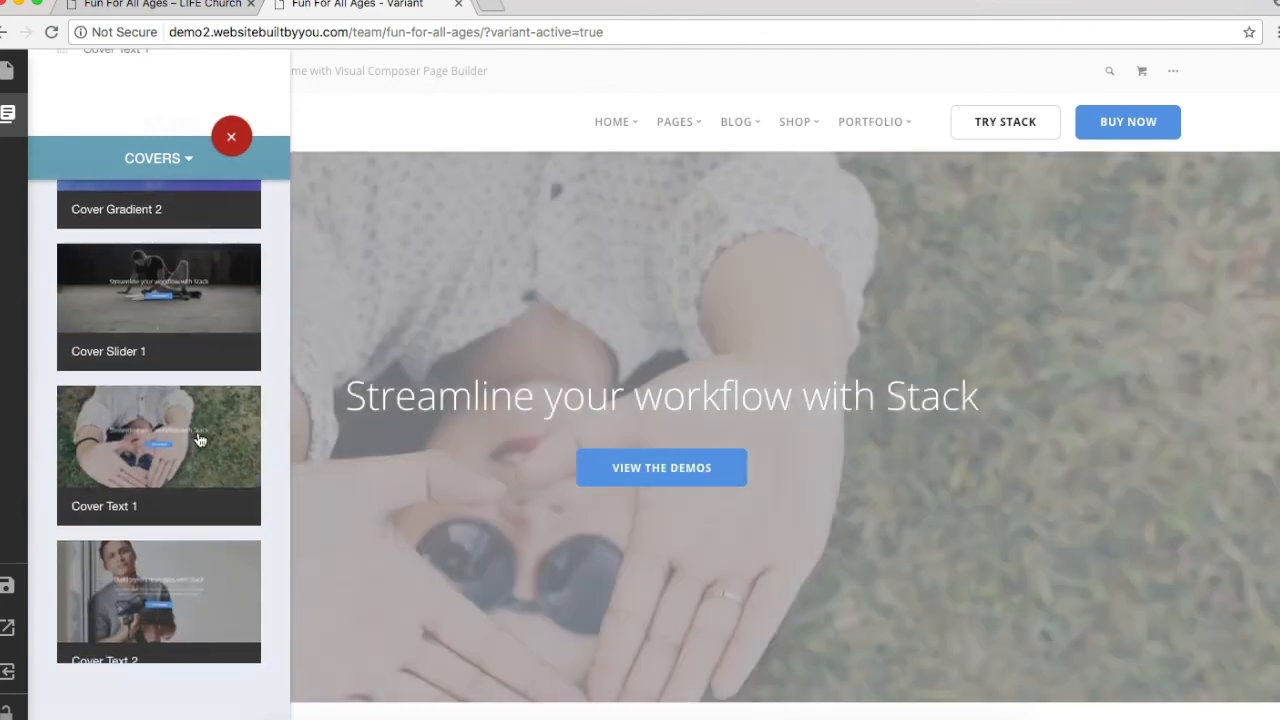
# Step: Set the lake-jumping photo as the cover's background image
pyautogui.click(1272, 186)
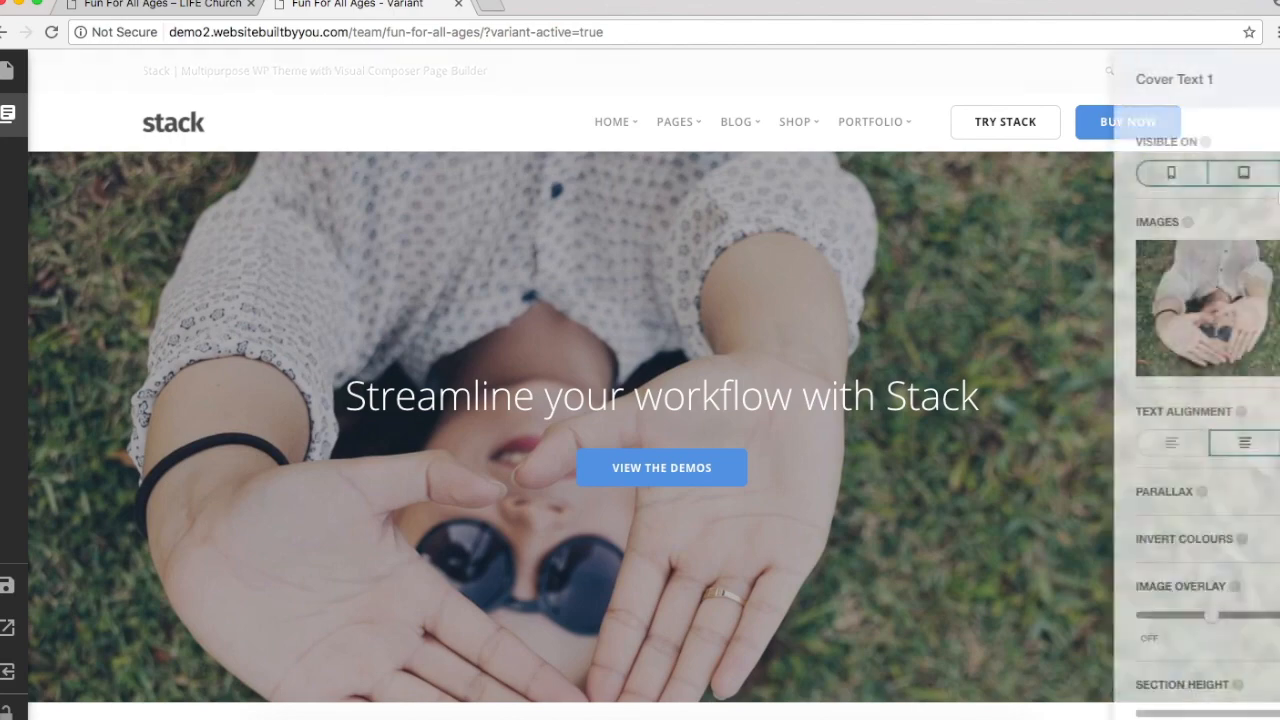
pyautogui.click(1113, 338)
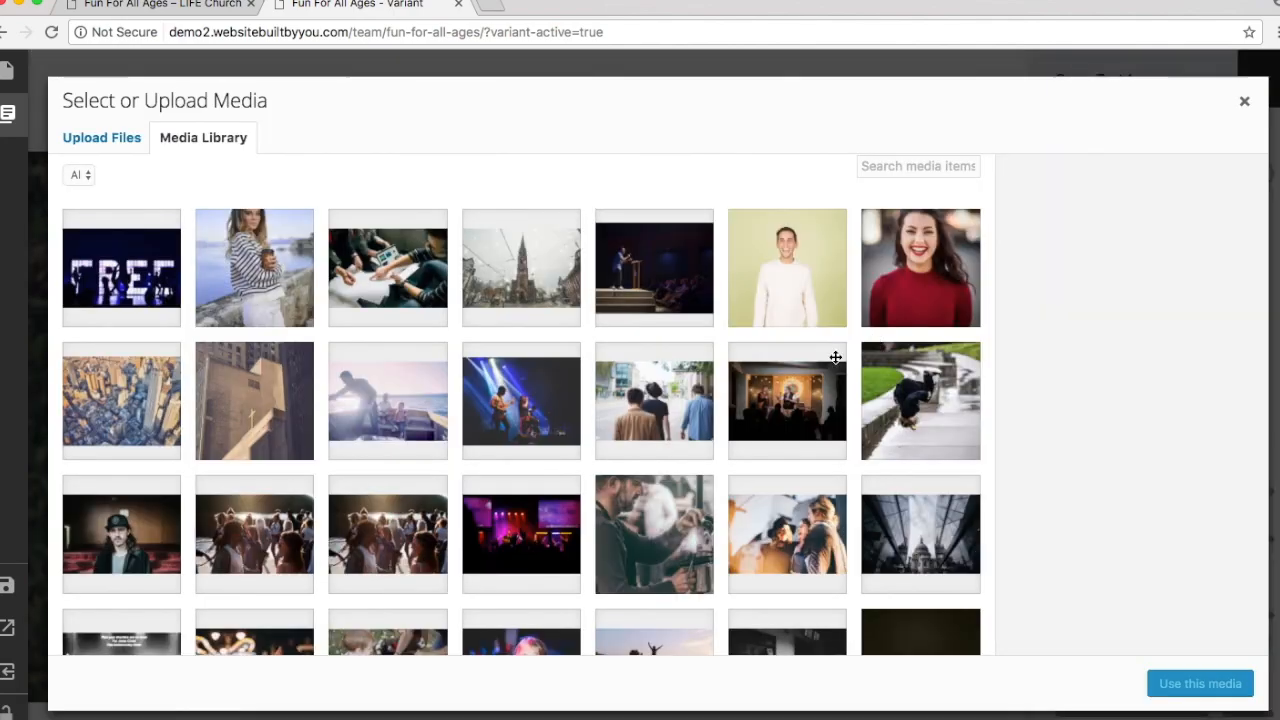
pyautogui.scroll(-5, 583, 473)
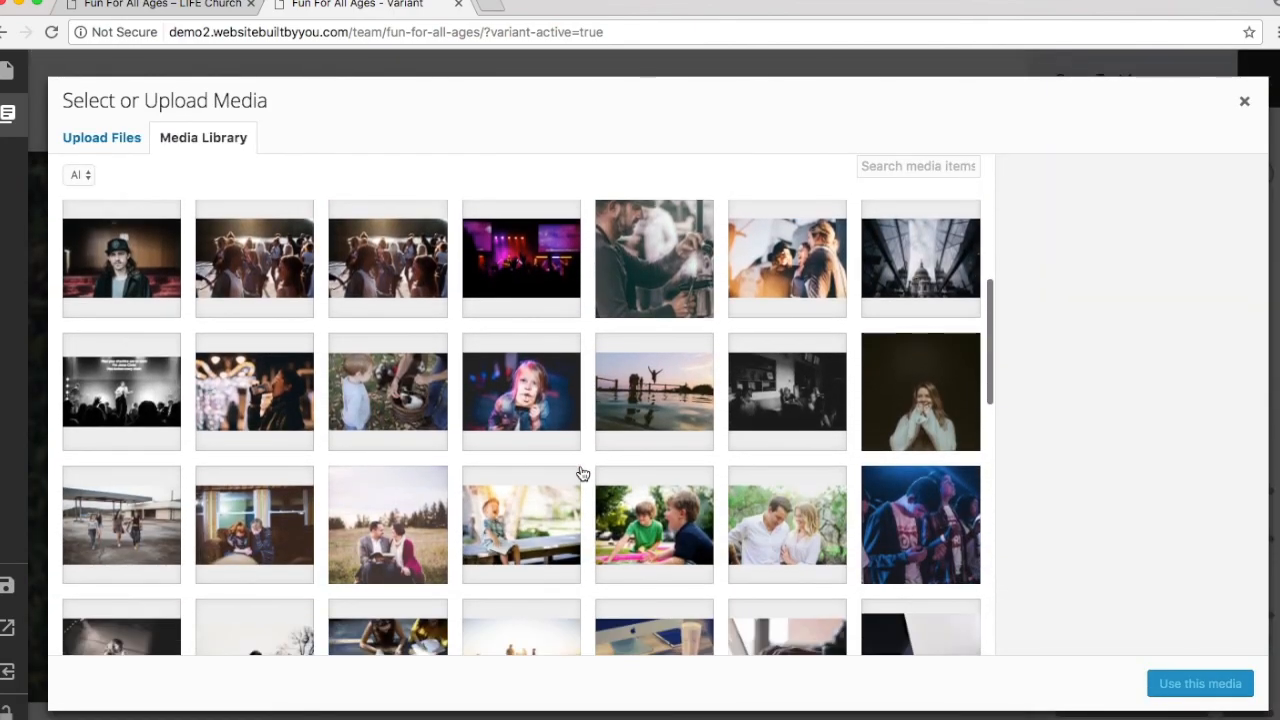
pyautogui.click(640, 440)
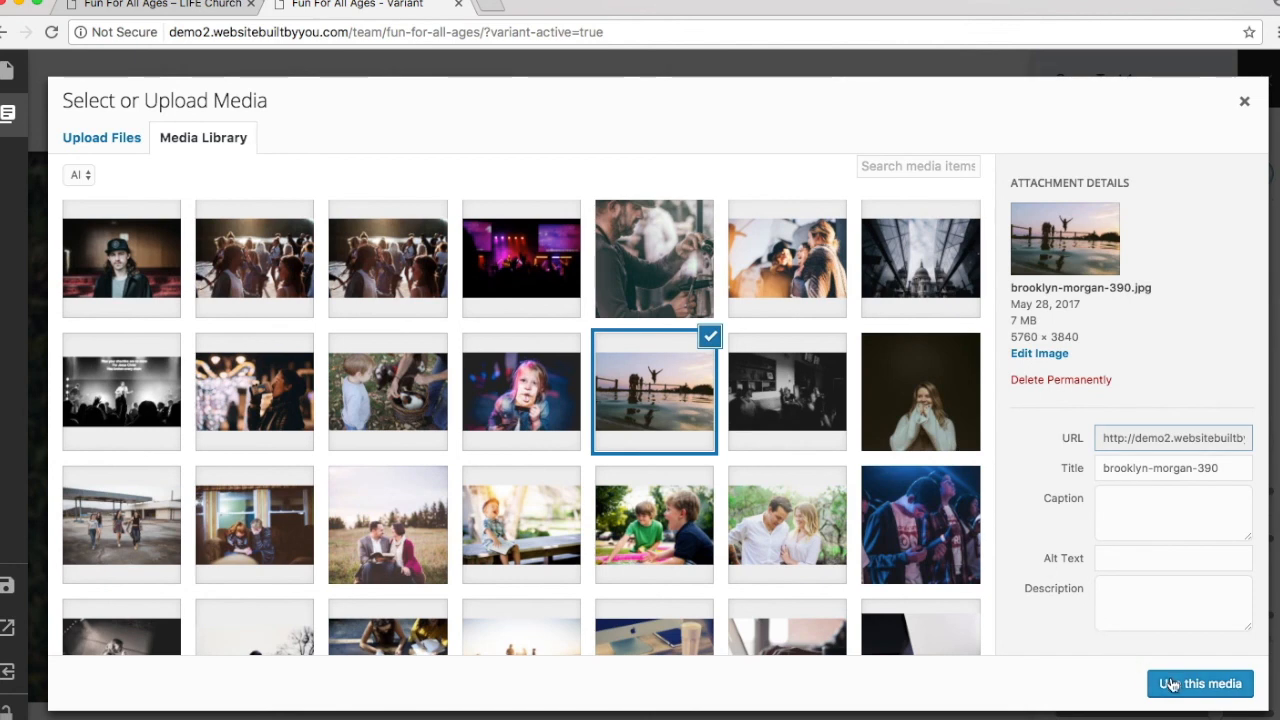
pyautogui.click(1172, 685)
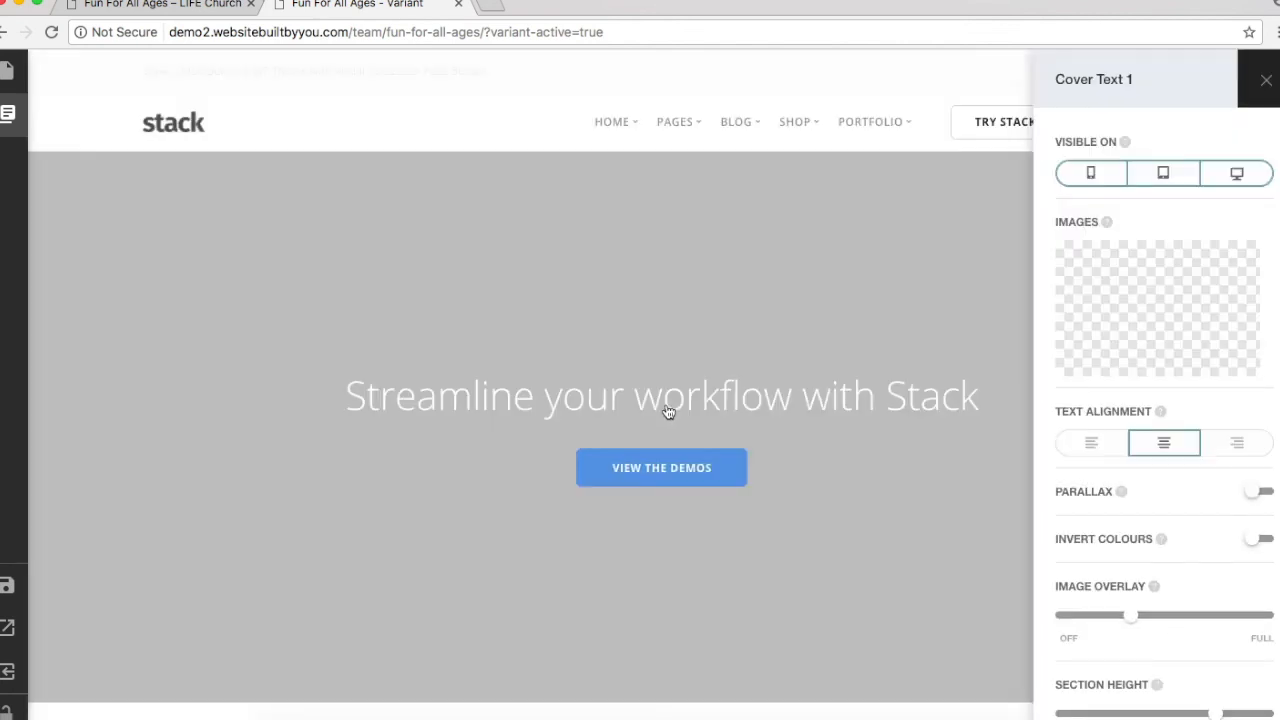
# Step: Replace the cover heading with 'Fun For All Ages' formatted as Heading 2
pyautogui.click(668, 411)
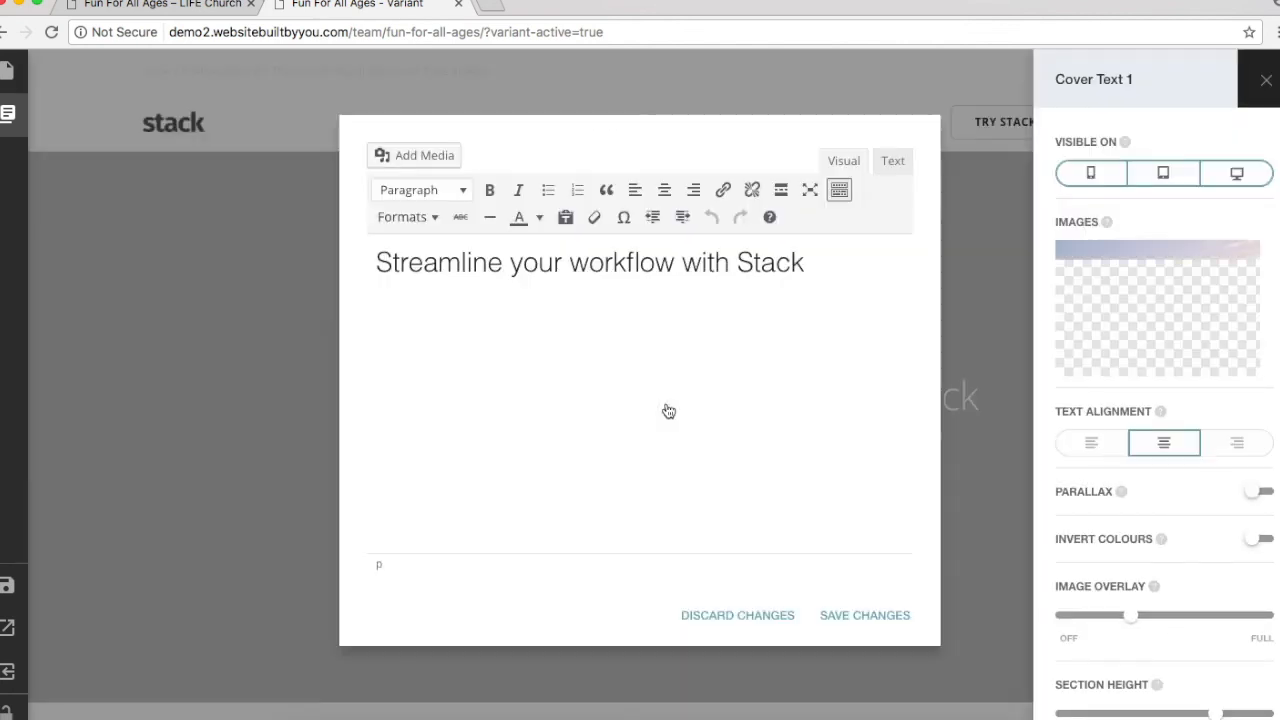
pyautogui.tripleClick(531, 263)
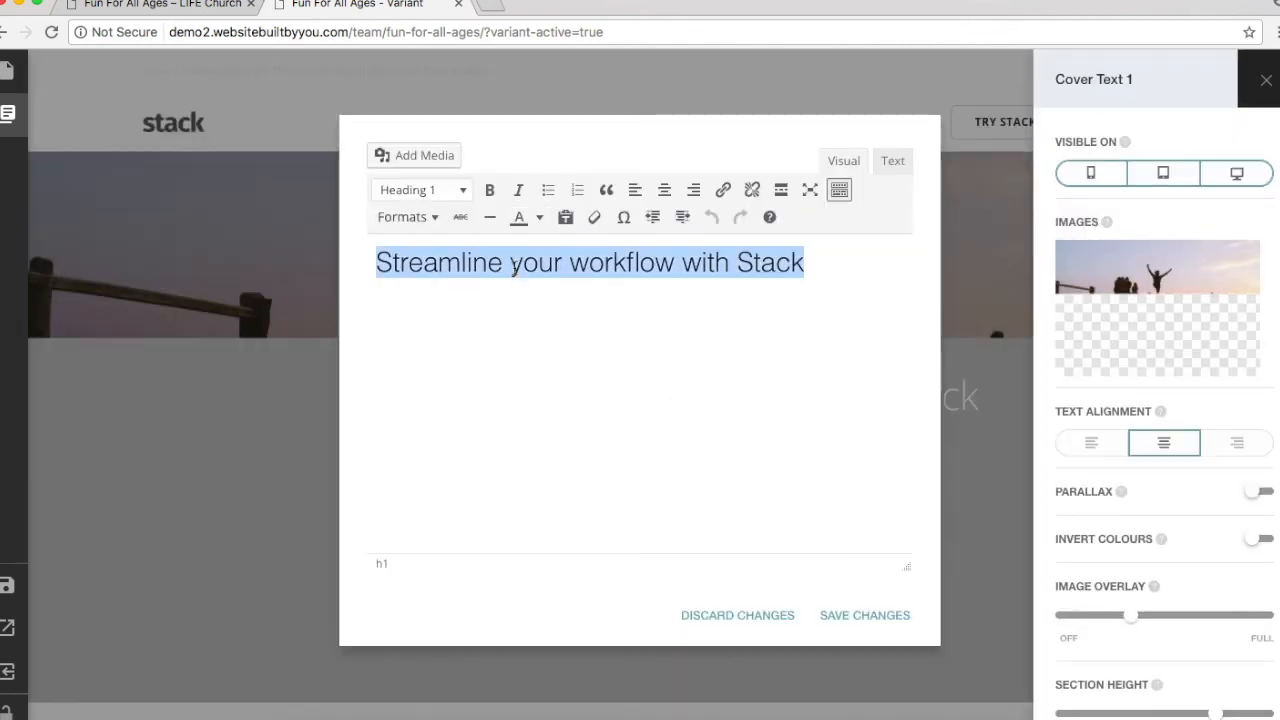
pyautogui.write('Fun For All Ages')
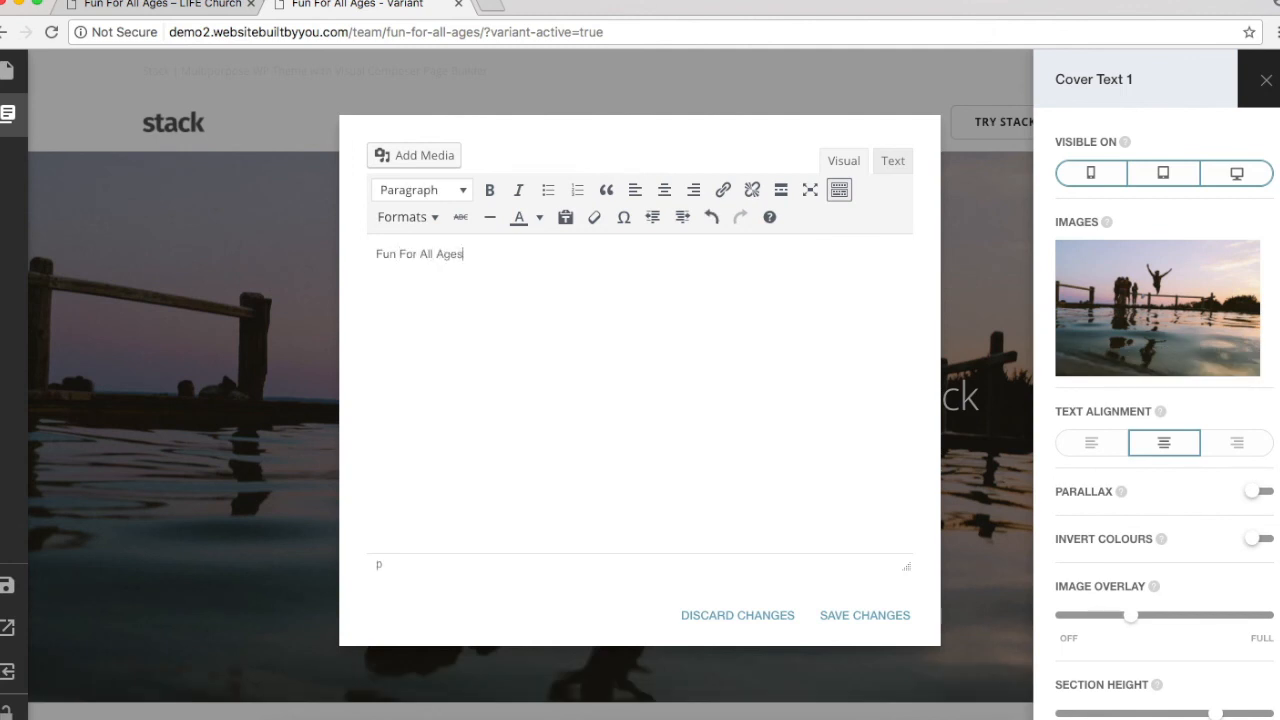
pyautogui.tripleClick(420, 245)
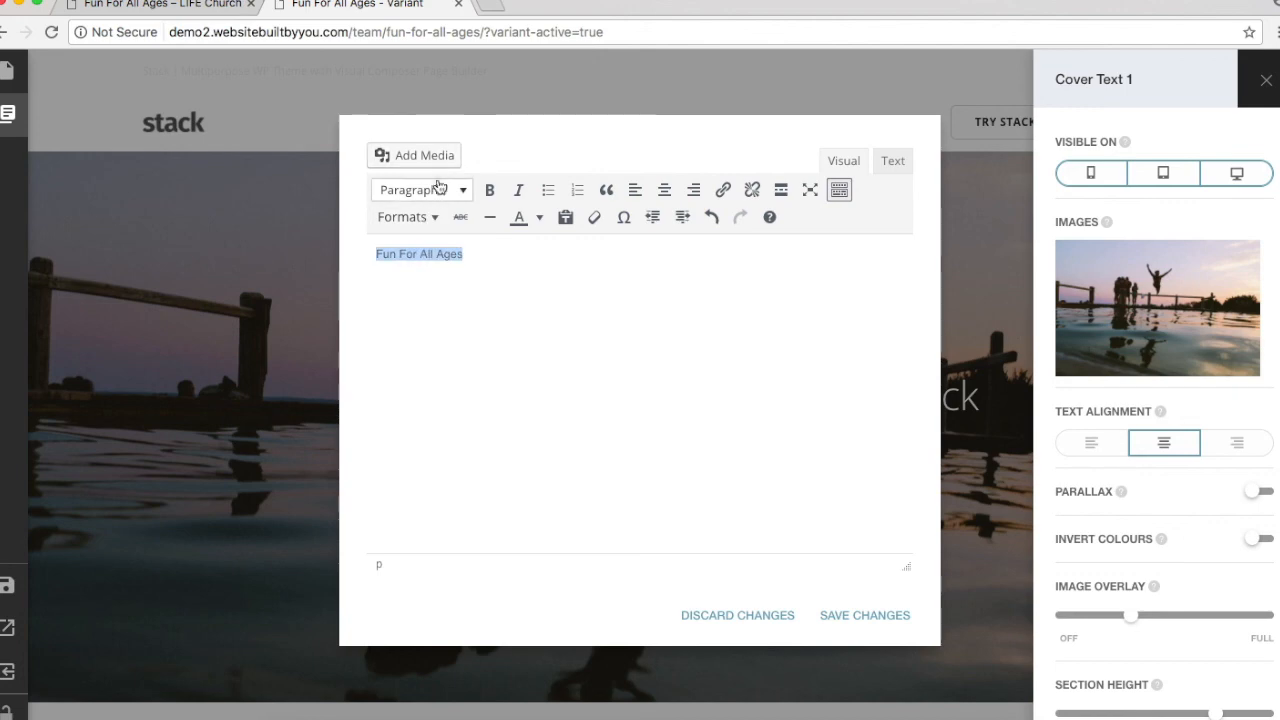
pyautogui.click(437, 190)
pyautogui.click(451, 308)
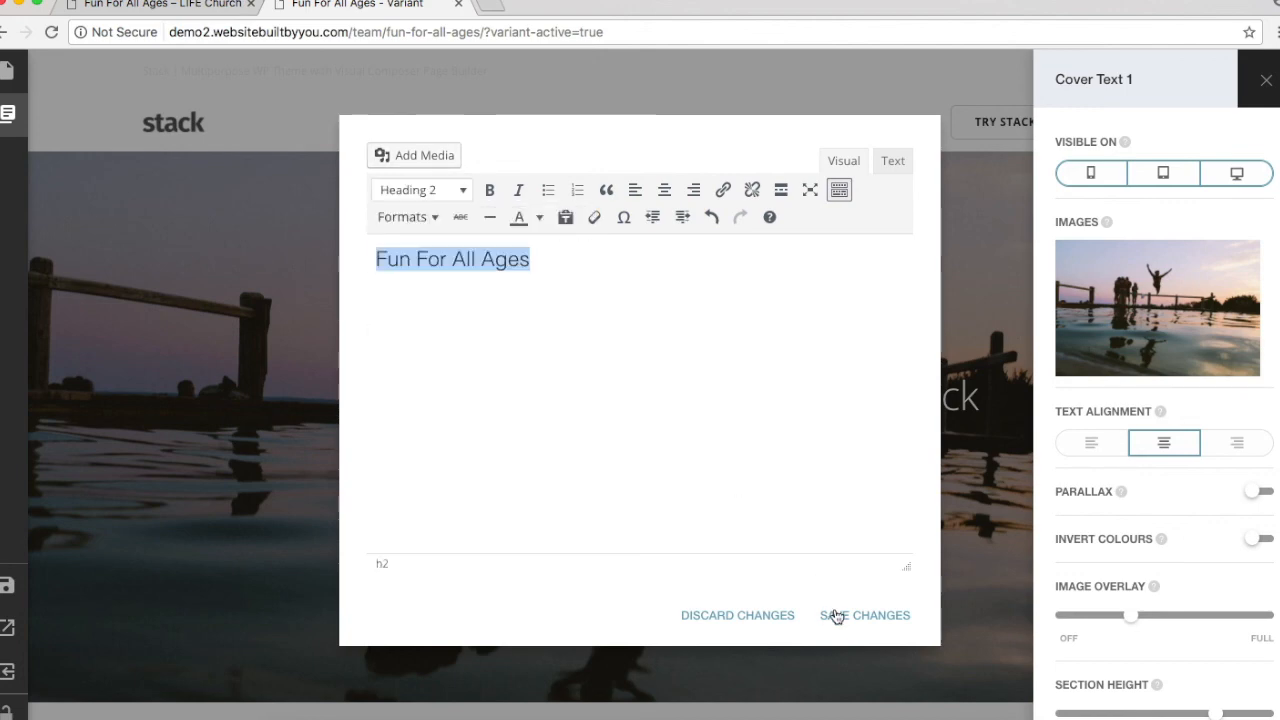
pyautogui.click(836, 616)
# Step: Remove the VIEW THE DEMOS button, maximise the overlay, shorten the cover and enable parallax
pyautogui.click(724, 462)
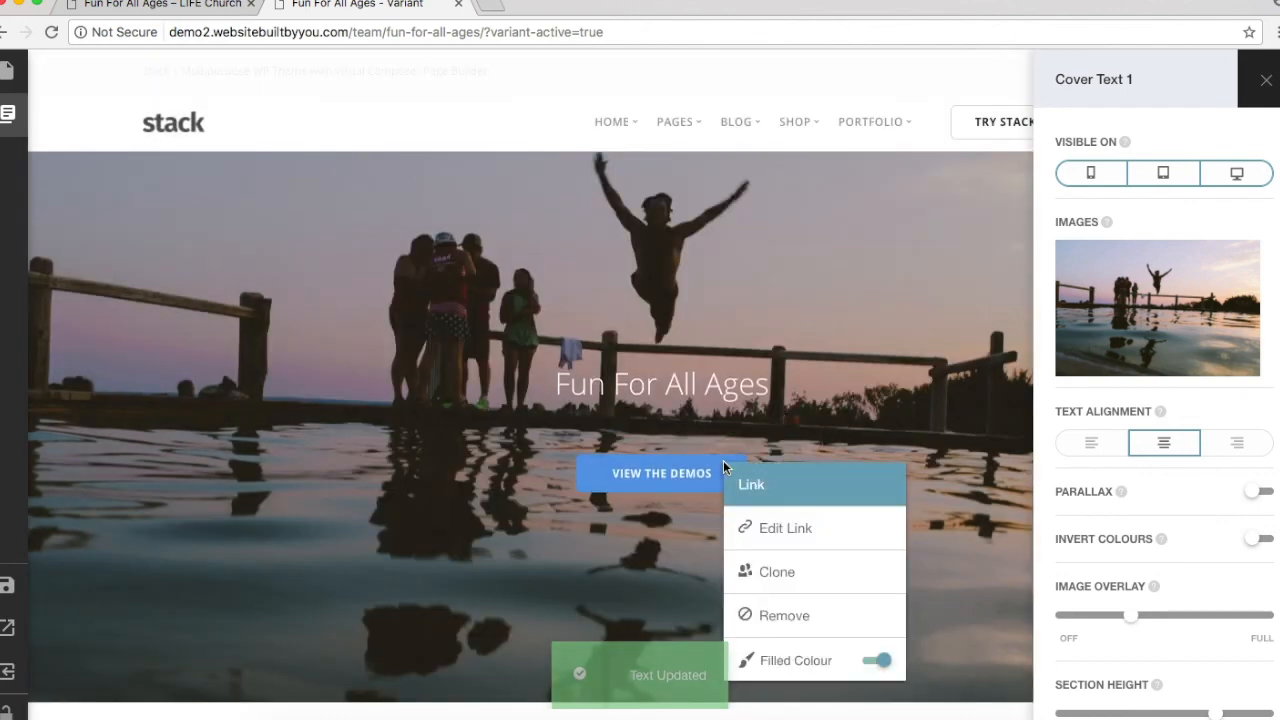
pyautogui.click(795, 612)
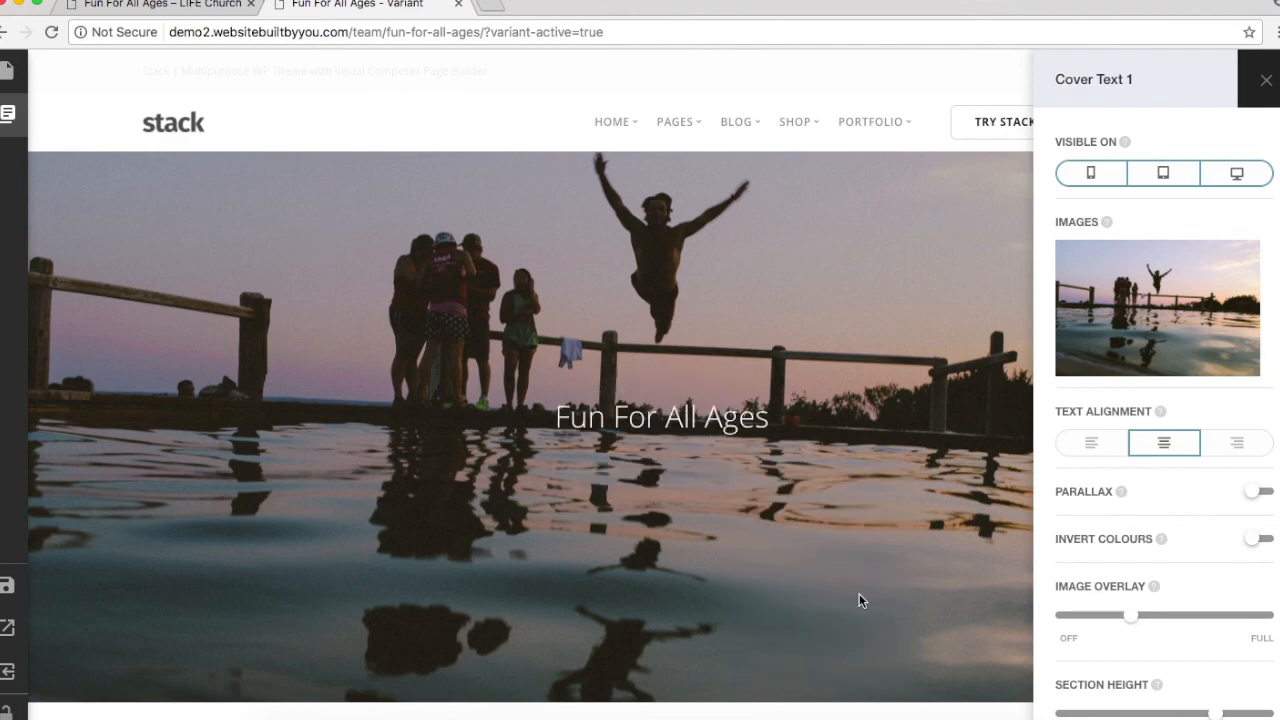
pyautogui.moveTo(1136, 620); pyautogui.dragTo(1244, 622)
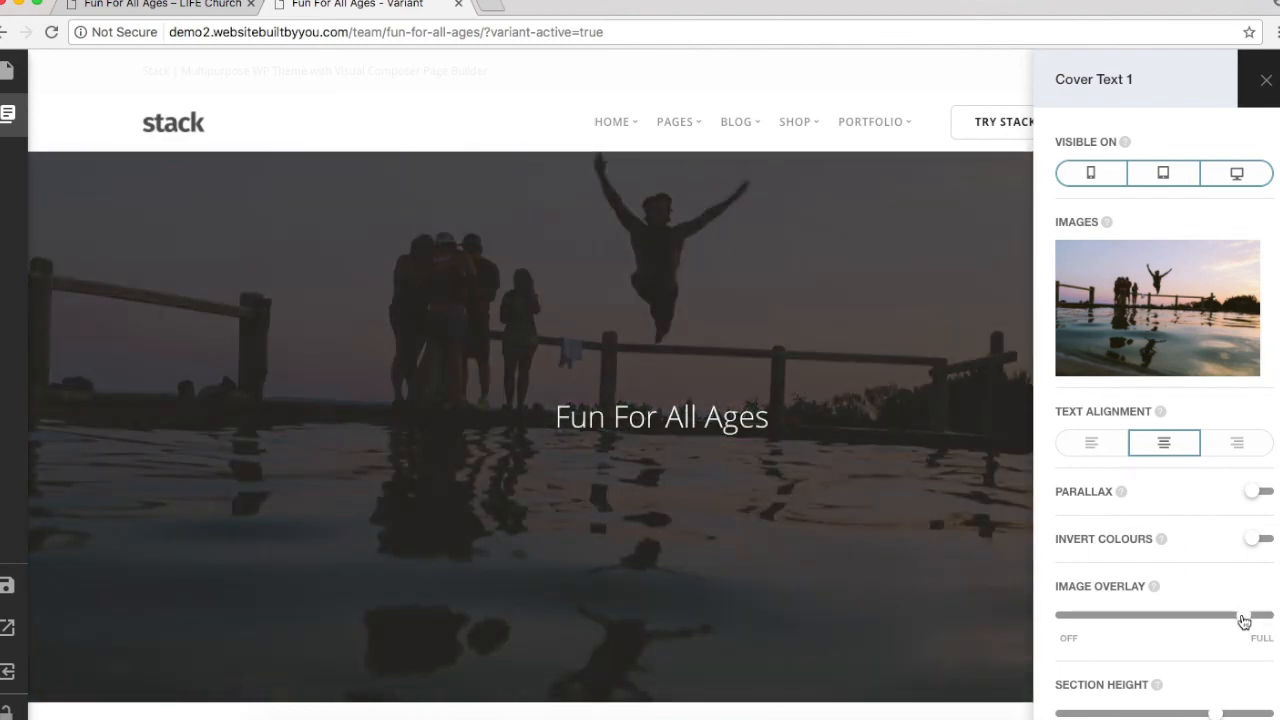
pyautogui.moveTo(1214, 714); pyautogui.dragTo(1156, 711)
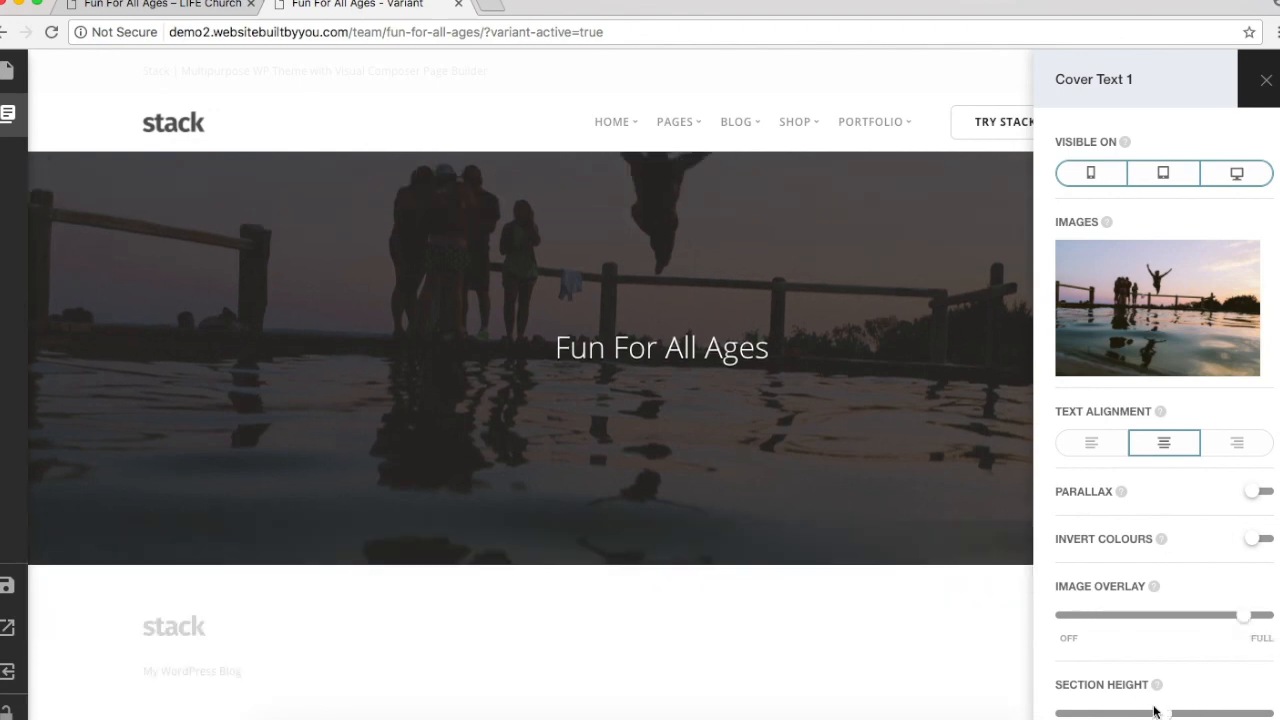
pyautogui.click(1262, 492)
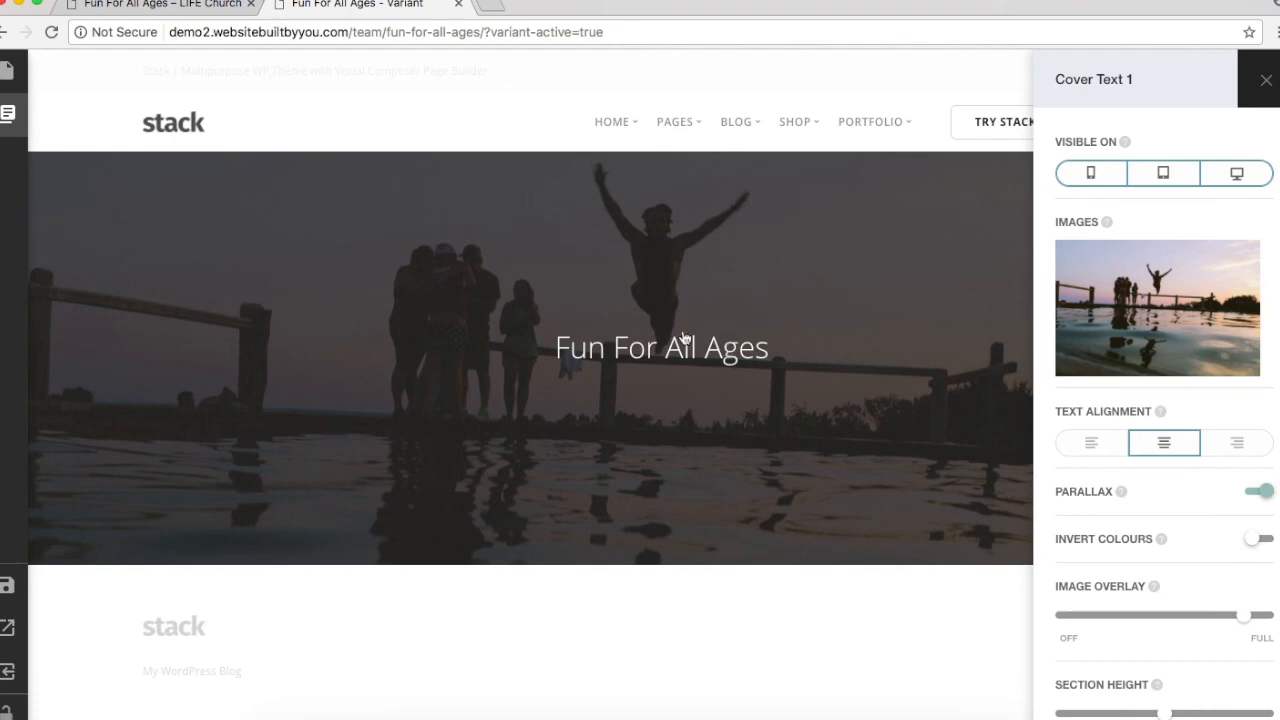
pyautogui.click(203, 4)
# Step: Scroll through the live page's Young Adults, Youth! and Kids! circles
pyautogui.scroll(5, 531, 366)
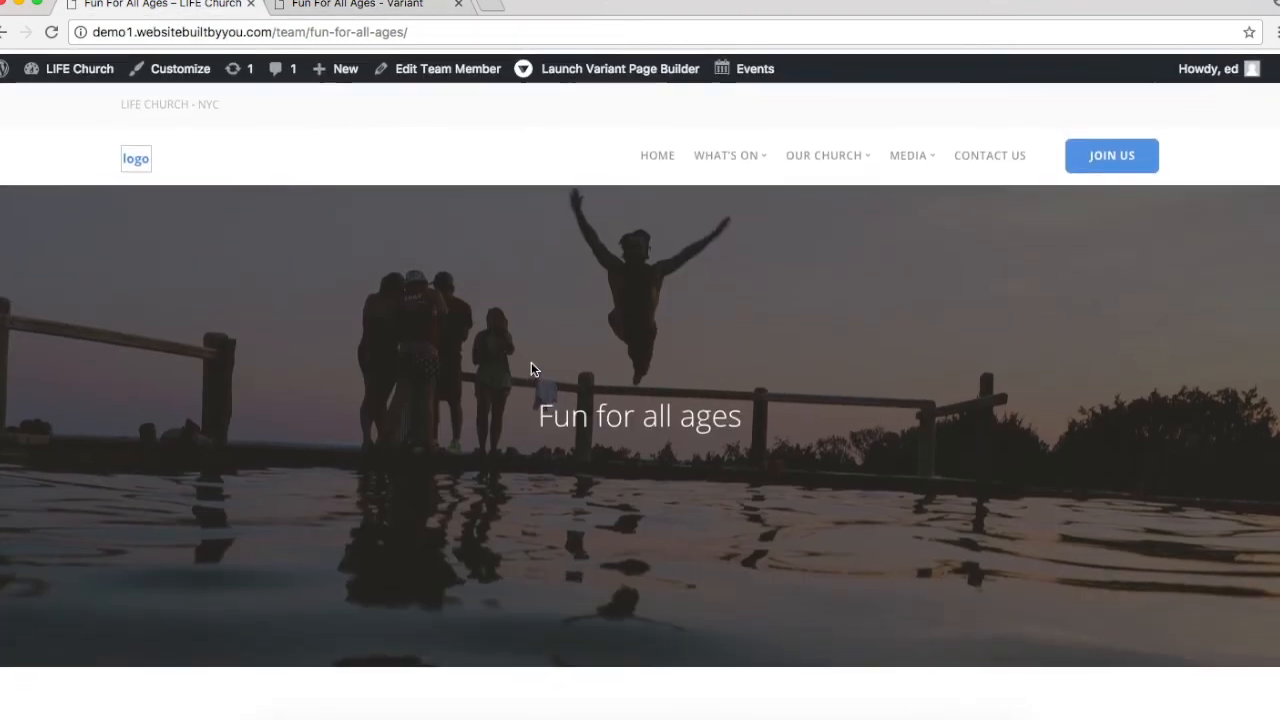
pyautogui.scroll(-2, 531, 366)
pyautogui.scroll(-2, 531, 369)
pyautogui.scroll(4, 531, 369)
pyautogui.scroll(-2, 531, 369)
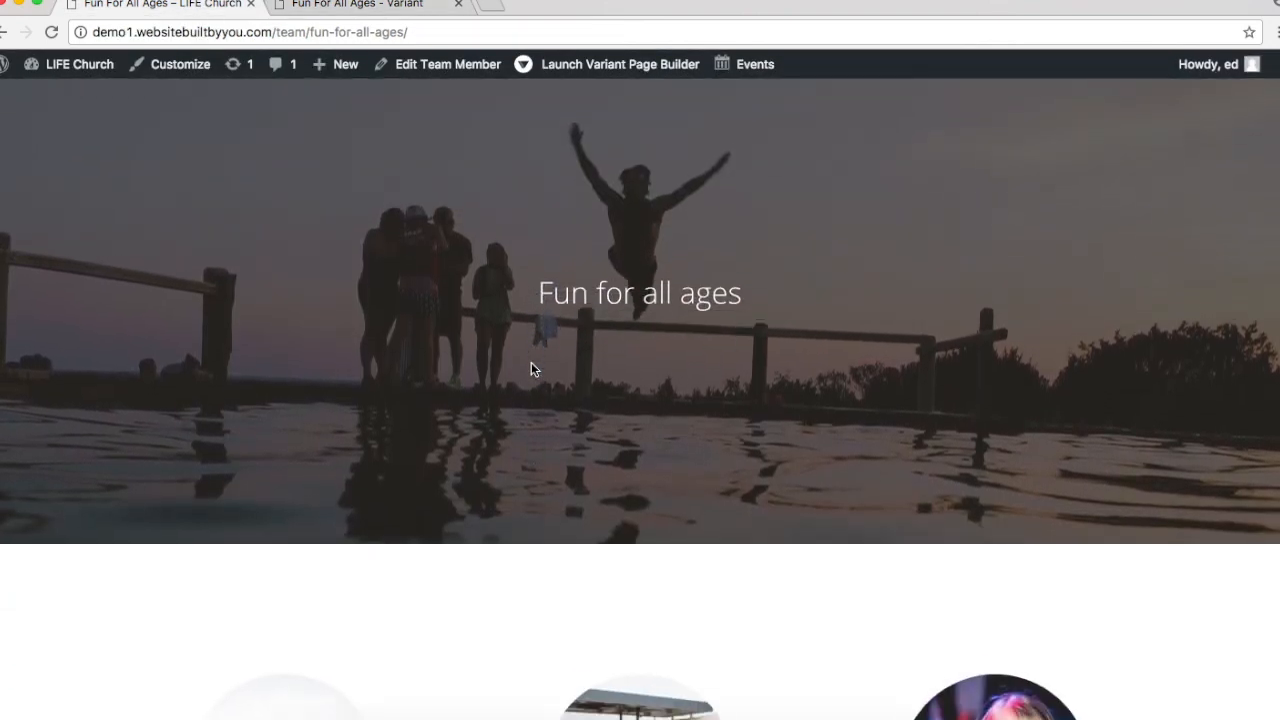
pyautogui.scroll(2, 531, 369)
pyautogui.scroll(-4, 531, 369)
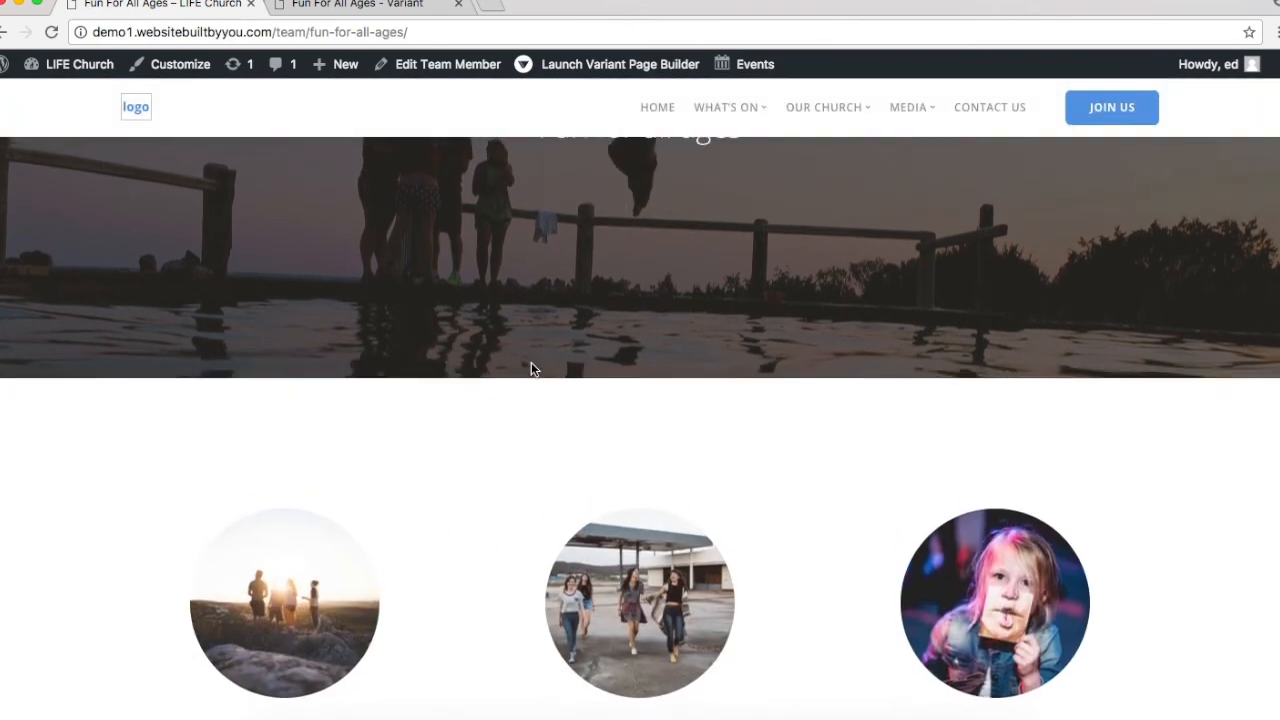
pyautogui.scroll(3, 531, 369)
pyautogui.scroll(2, 531, 369)
pyautogui.scroll(-4, 531, 369)
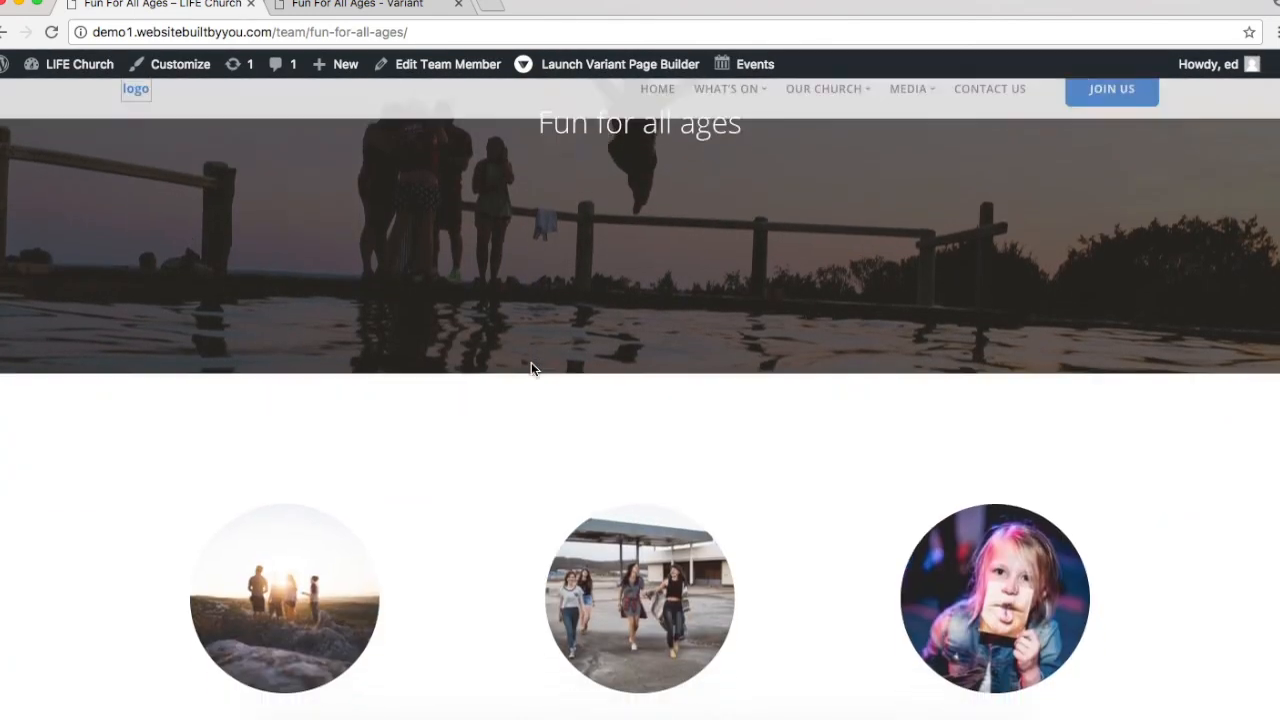
pyautogui.scroll(3, 531, 369)
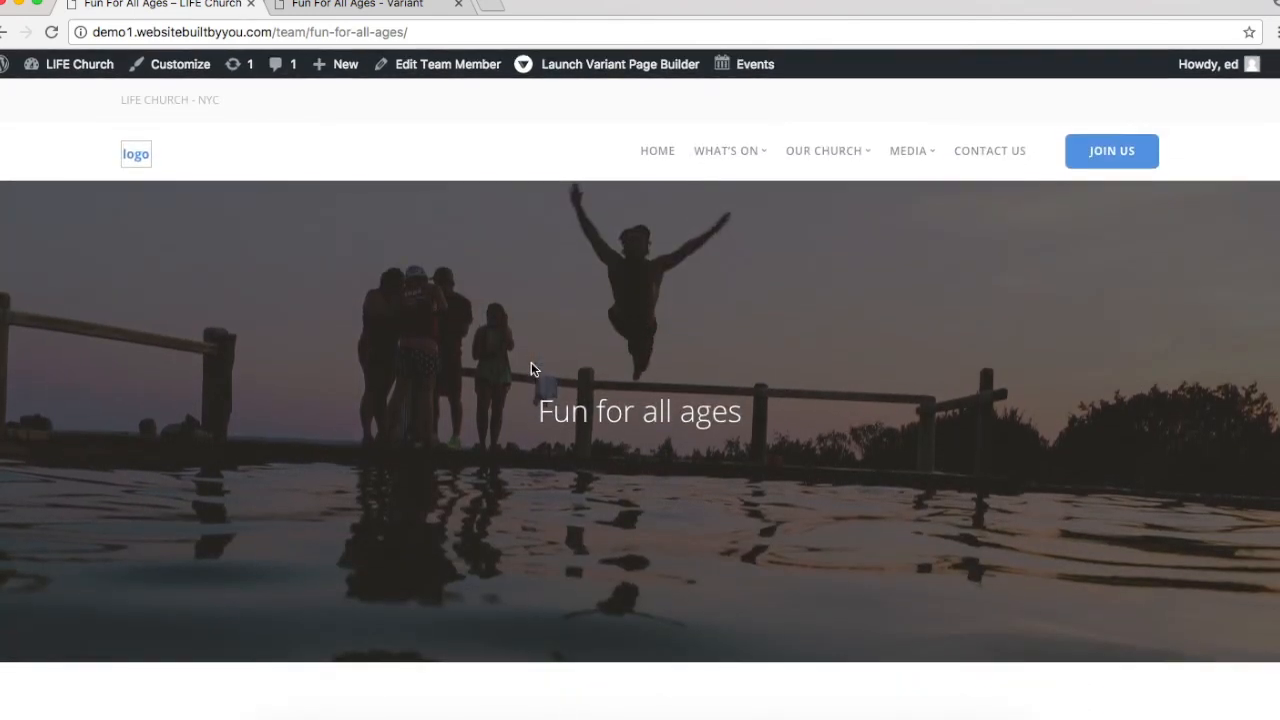
pyautogui.scroll(-4, 531, 369)
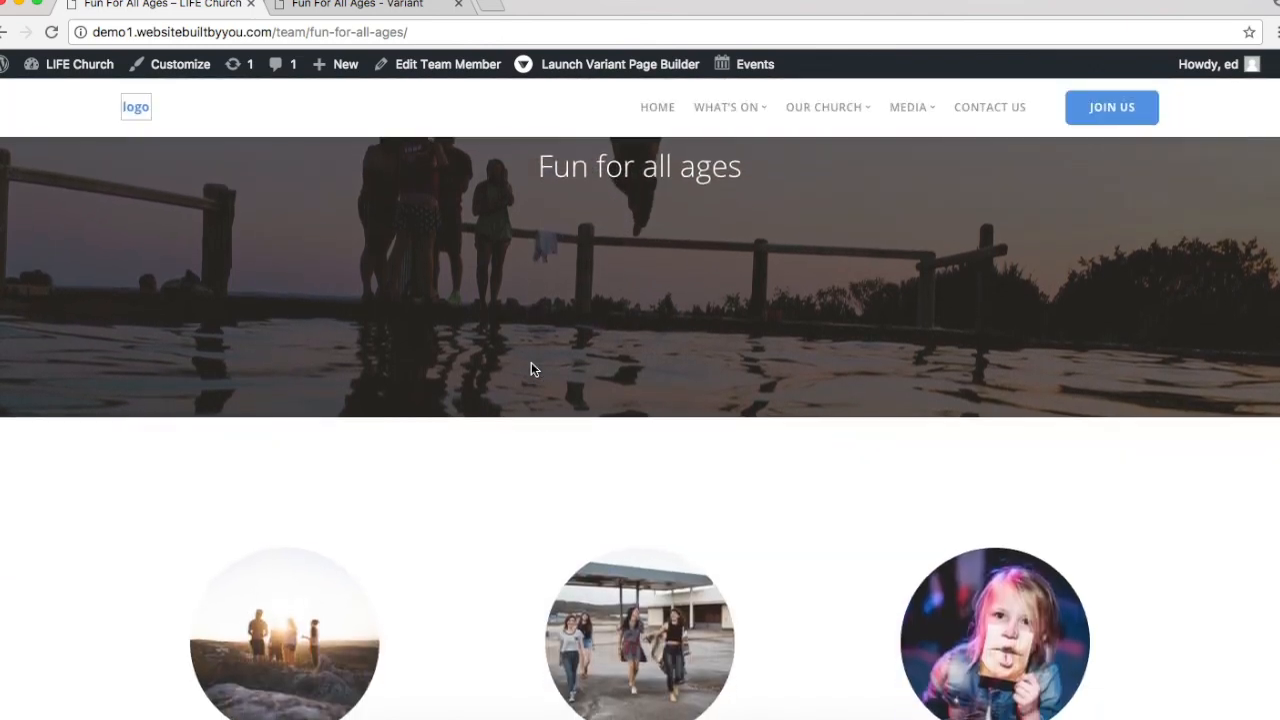
pyautogui.scroll(-3, 531, 370)
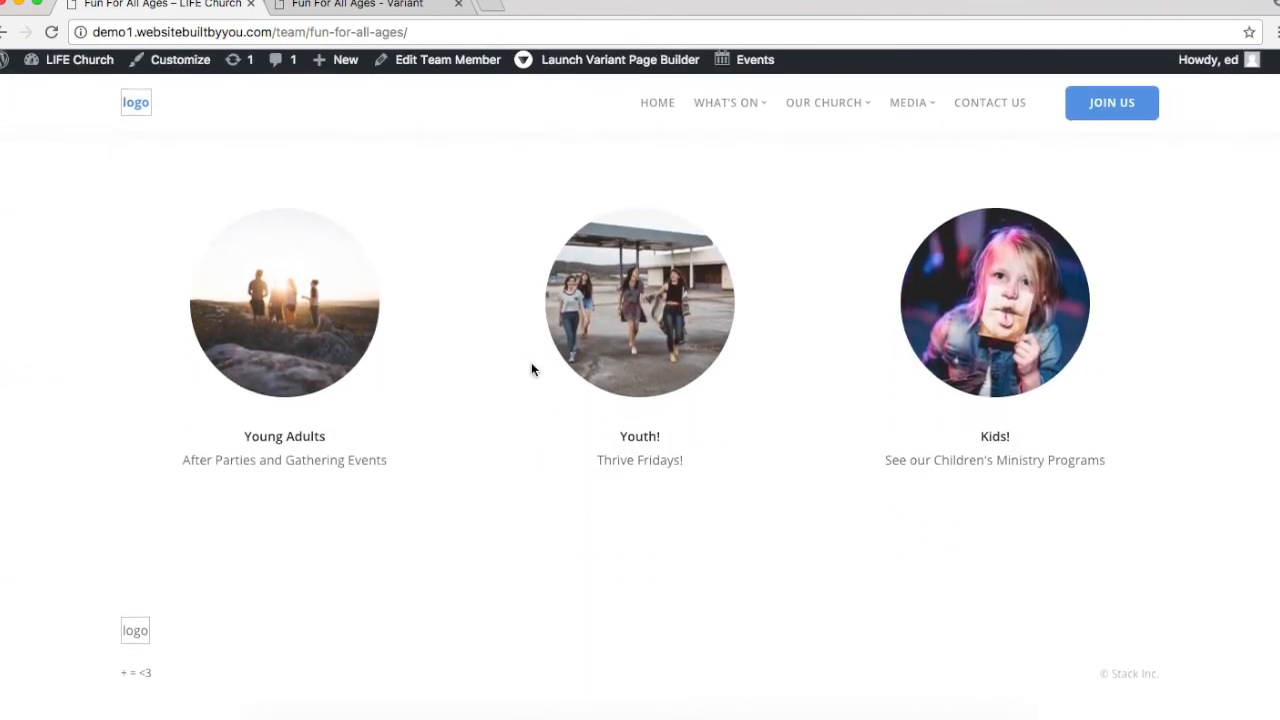
# Step: Toggle the cover's colour inversion on and back off, then close its settings
pyautogui.click(337, 8)
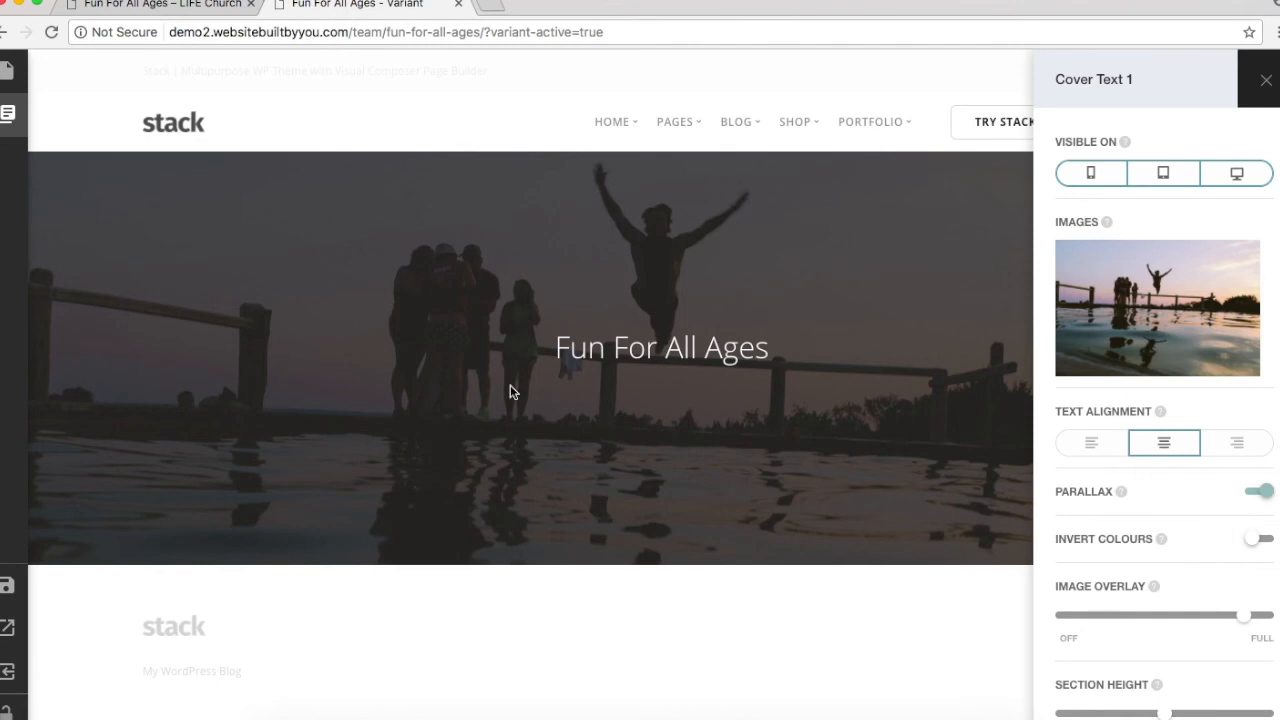
pyautogui.click(1253, 541)
pyautogui.click(1253, 541)
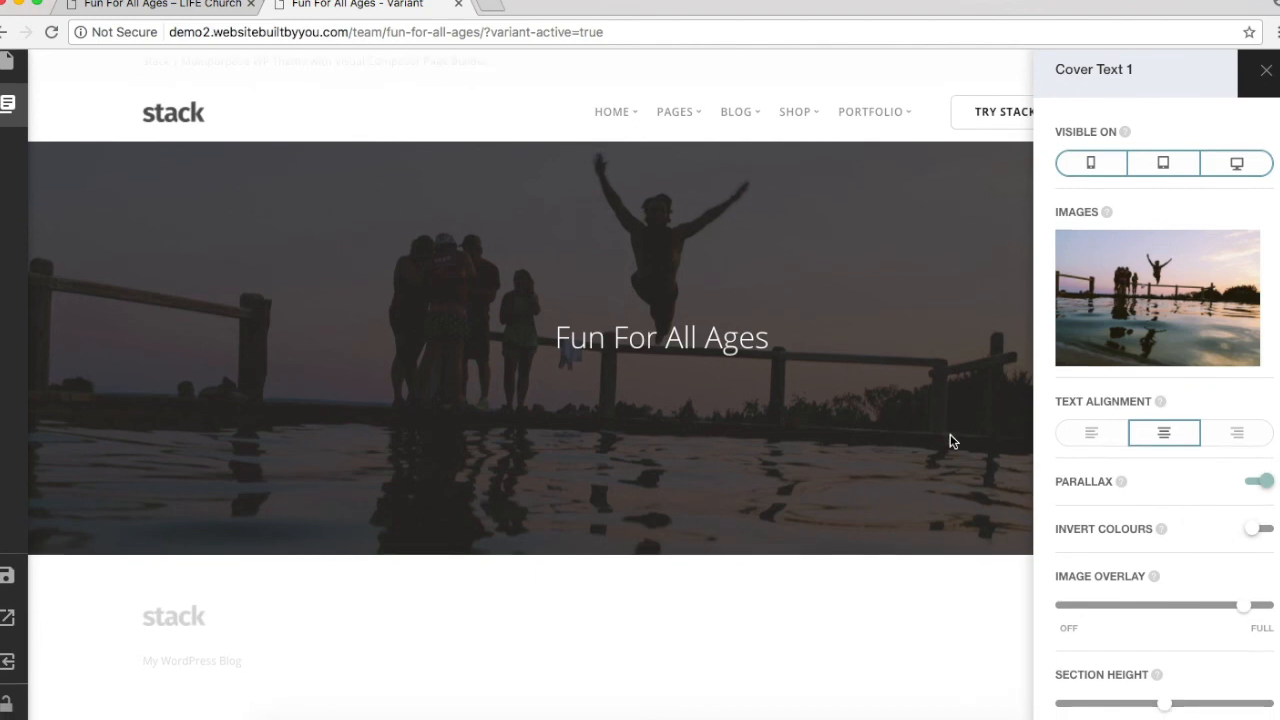
pyautogui.click(1268, 82)
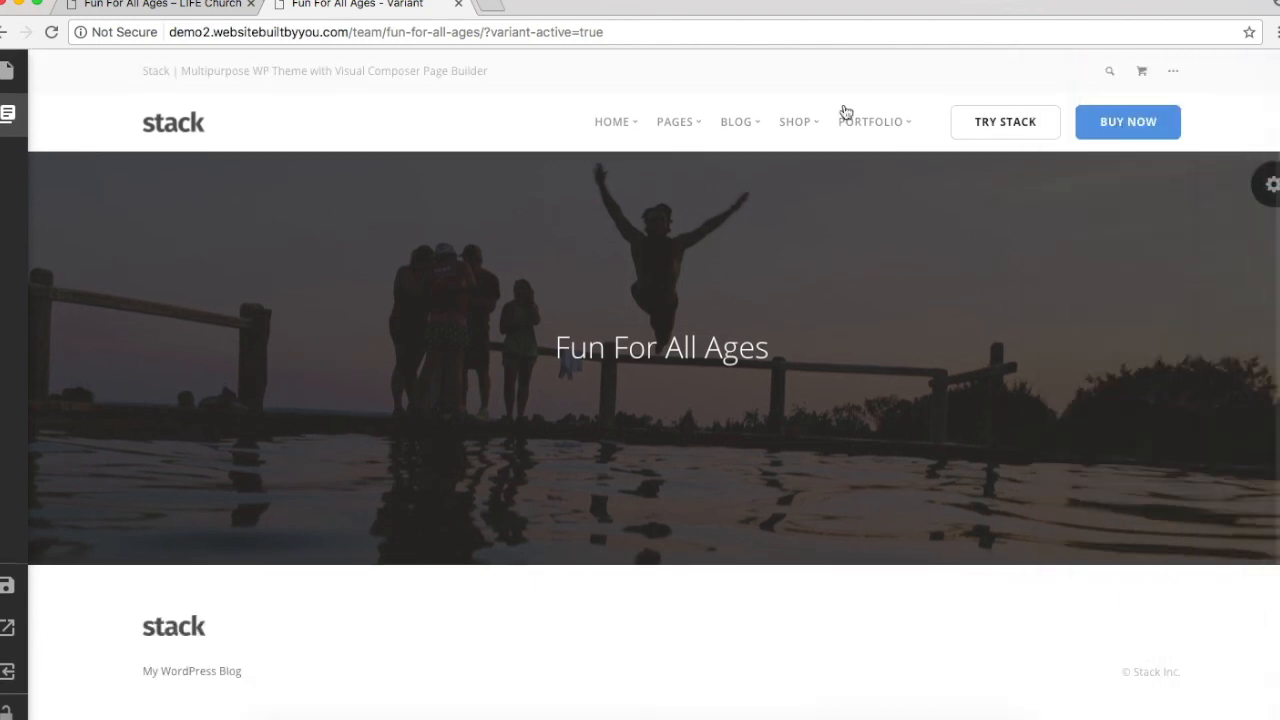
# Step: Add the Team 1 block below the Fun For All Ages cover
pyautogui.click(9, 118)
pyautogui.click(166, 155)
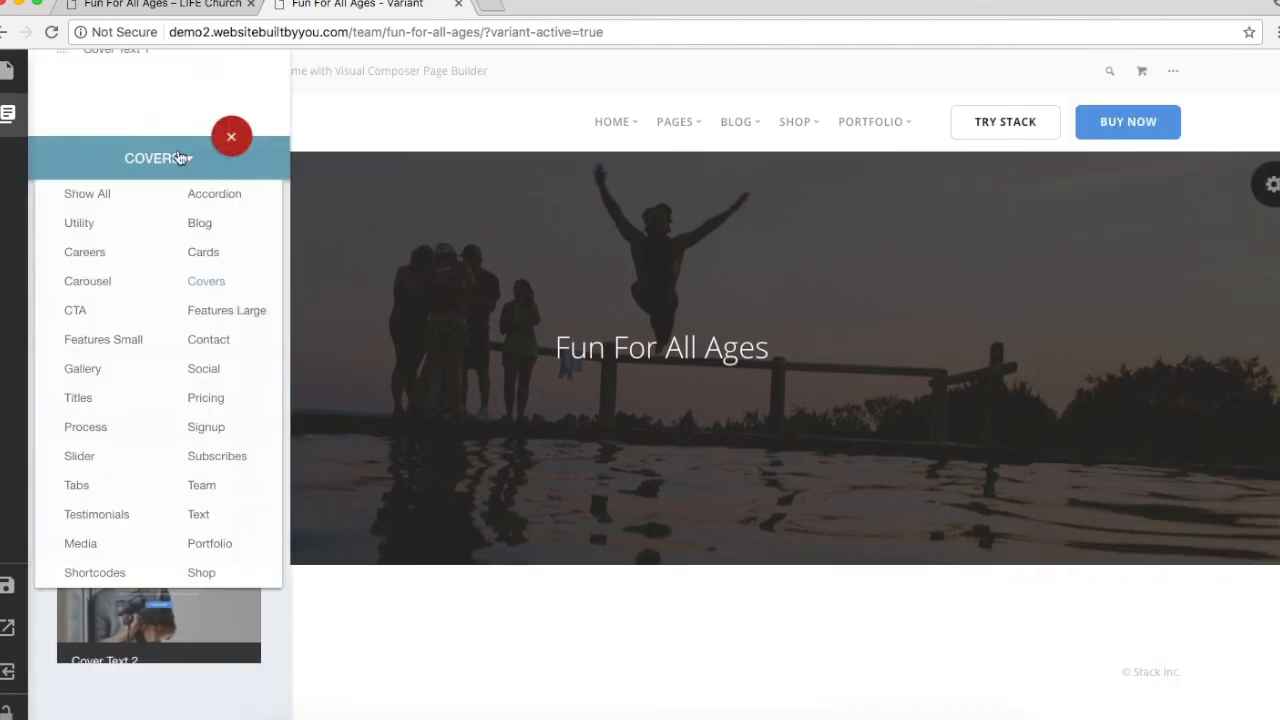
pyautogui.click(212, 485)
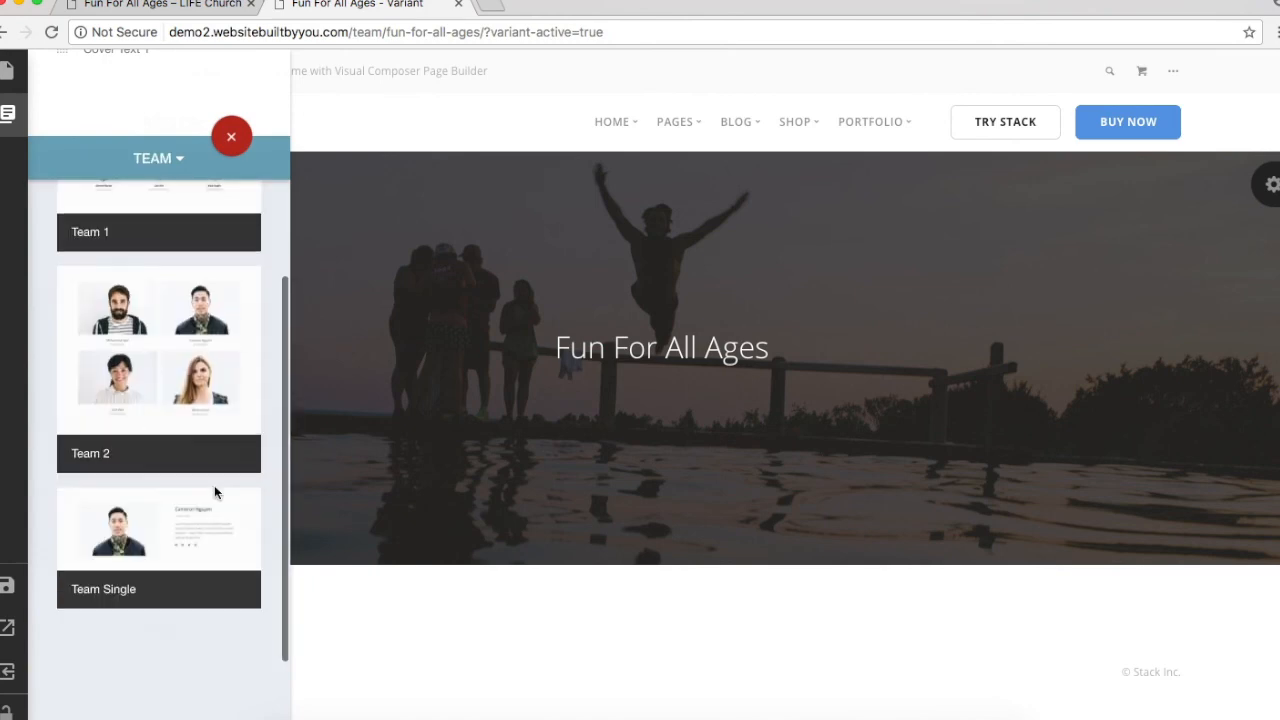
pyautogui.scroll(3, 214, 492)
pyautogui.click(197, 280)
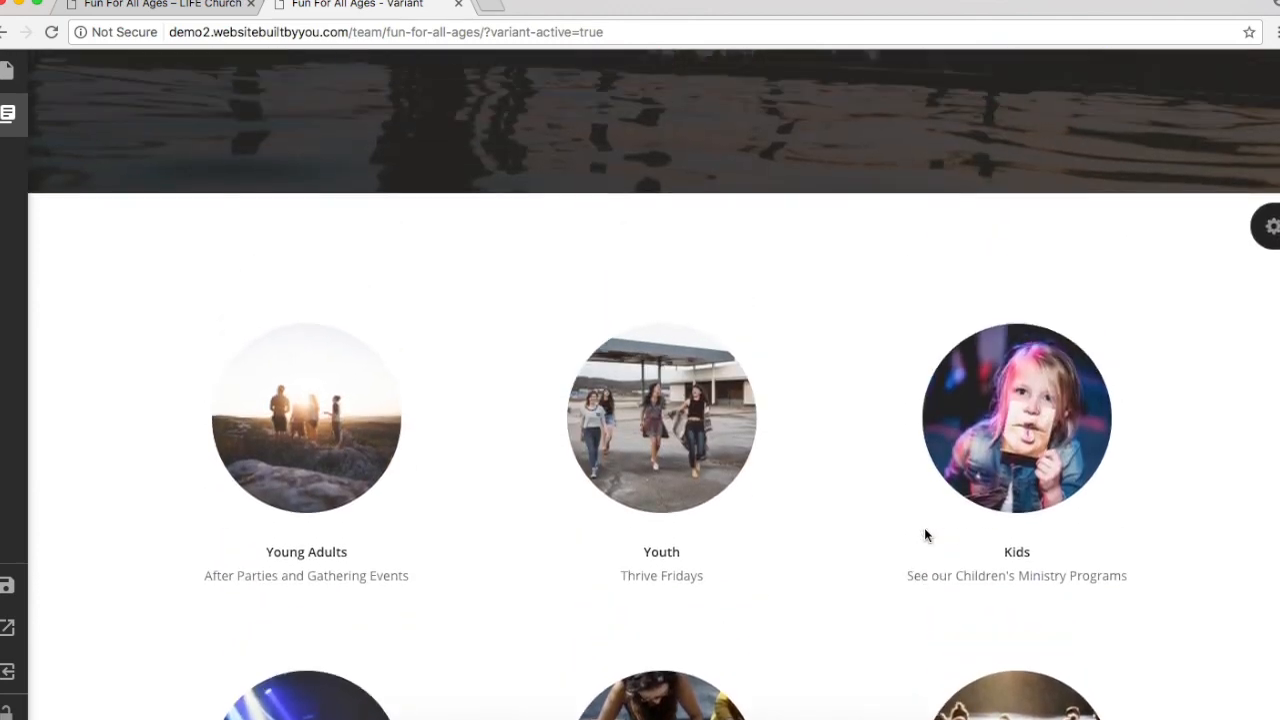
# Step: Set the team section's 'Show which team category?' to Fun For All Ages PARENT
pyautogui.click(1272, 228)
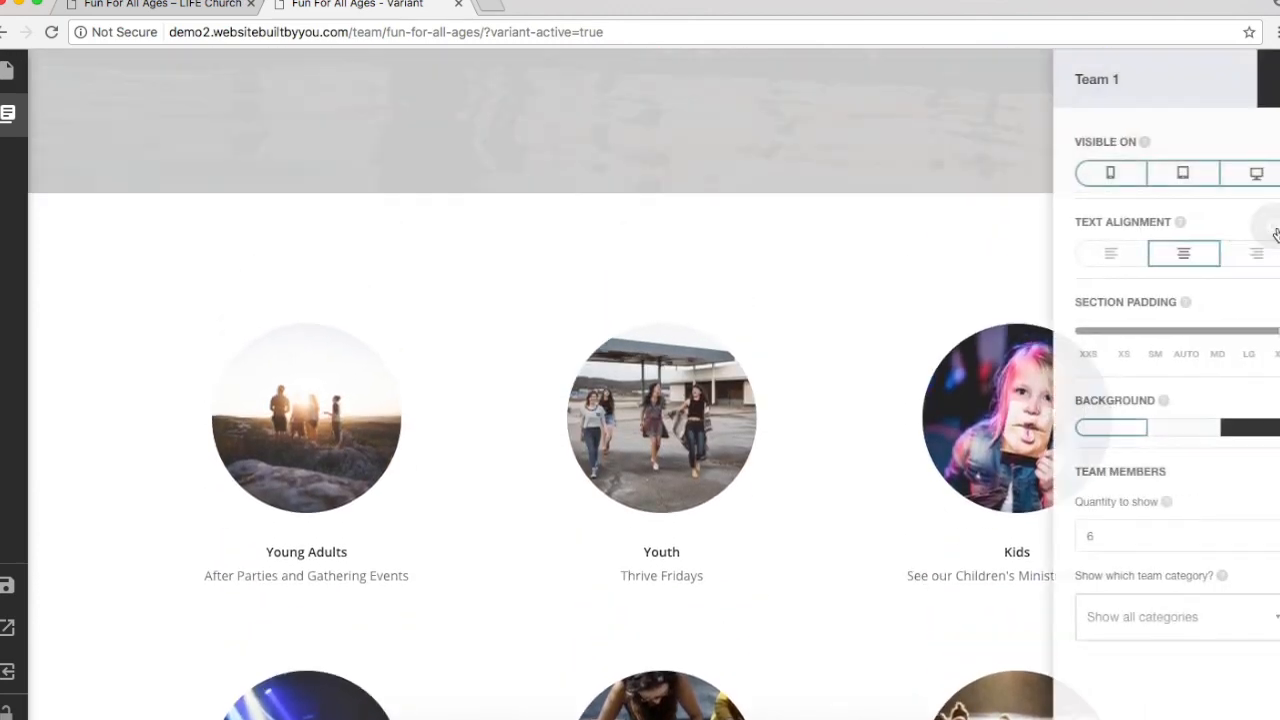
pyautogui.click(1160, 616)
pyautogui.scroll(-5, 1160, 616)
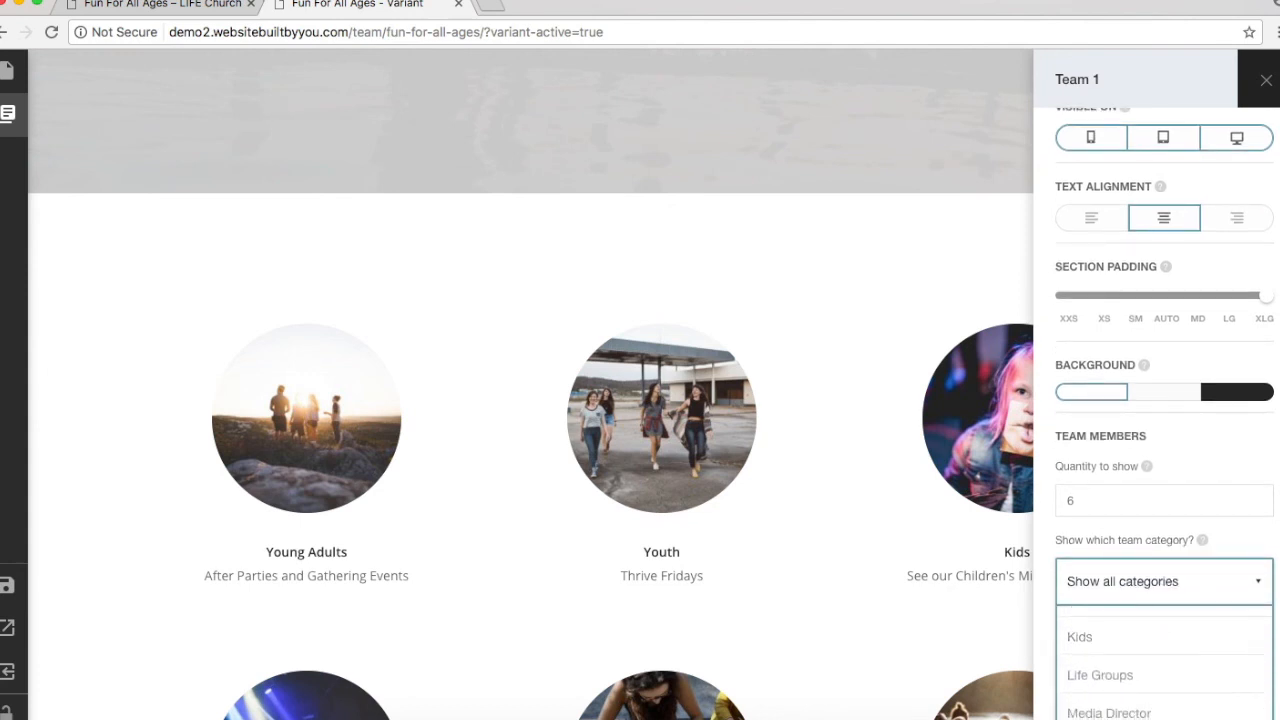
pyautogui.scroll(-3, 1268, 603)
pyautogui.scroll(3, 1177, 573)
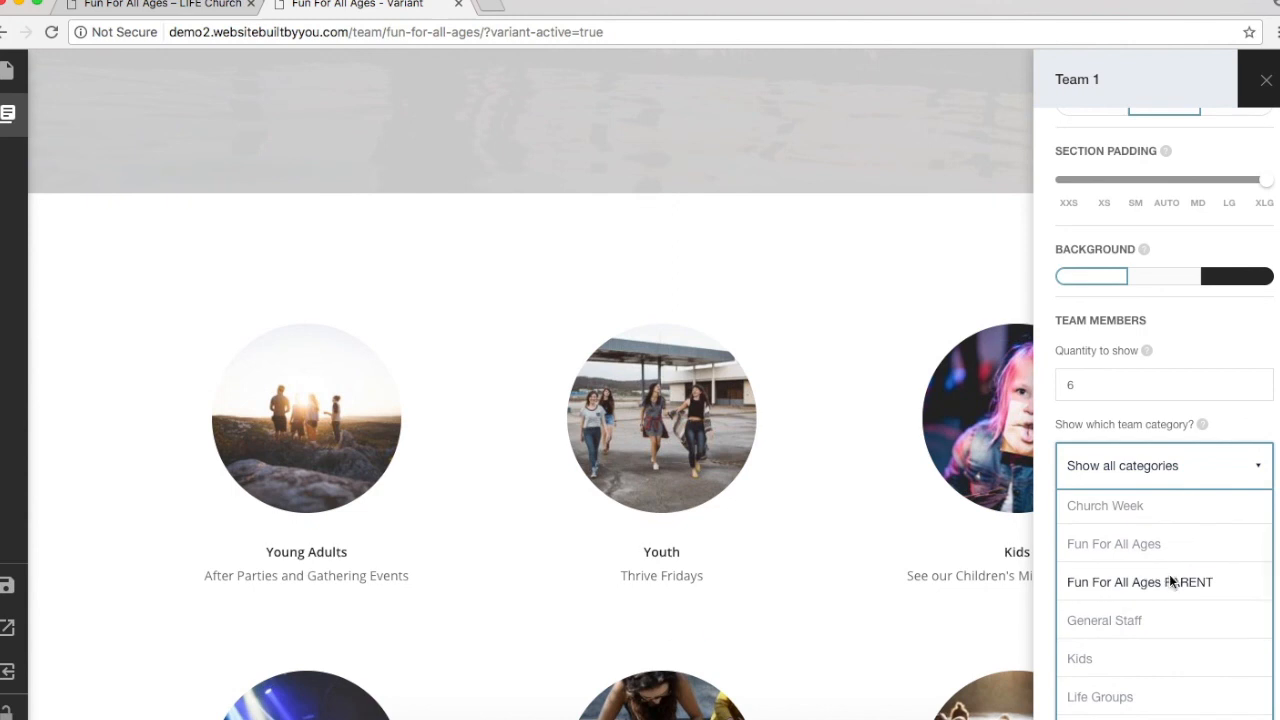
pyautogui.click(1172, 582)
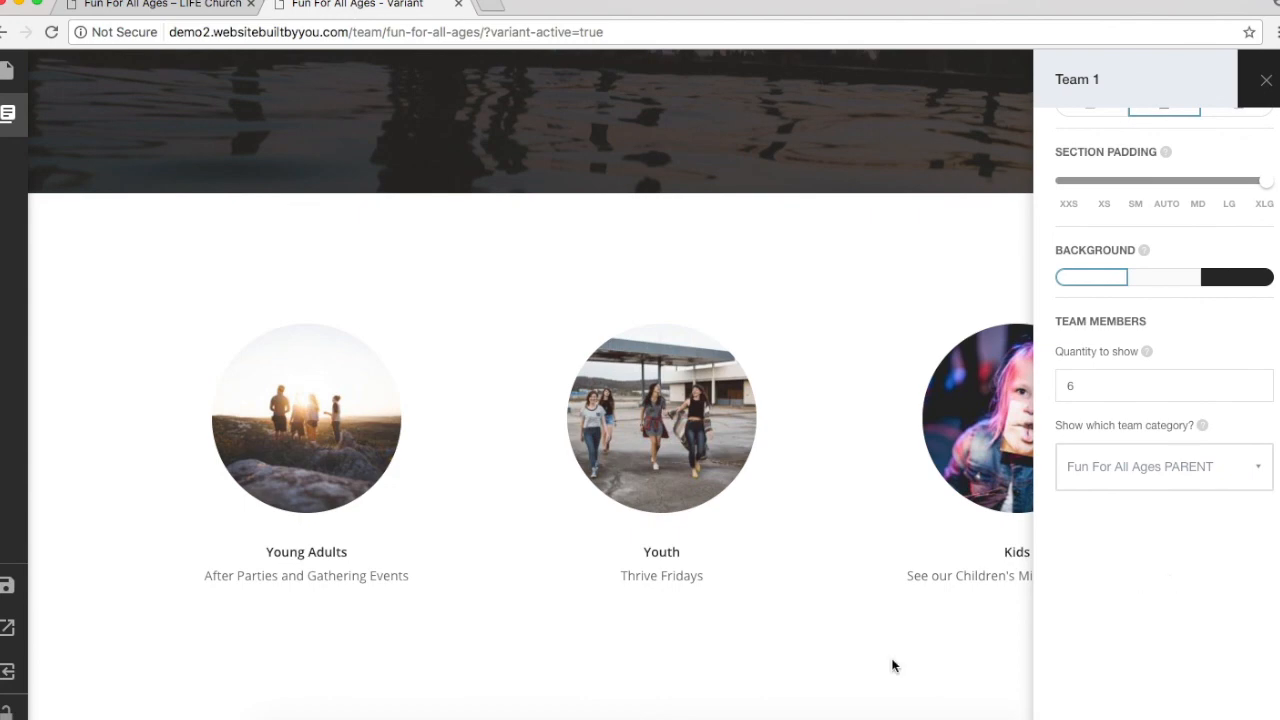
pyautogui.click(691, 652)
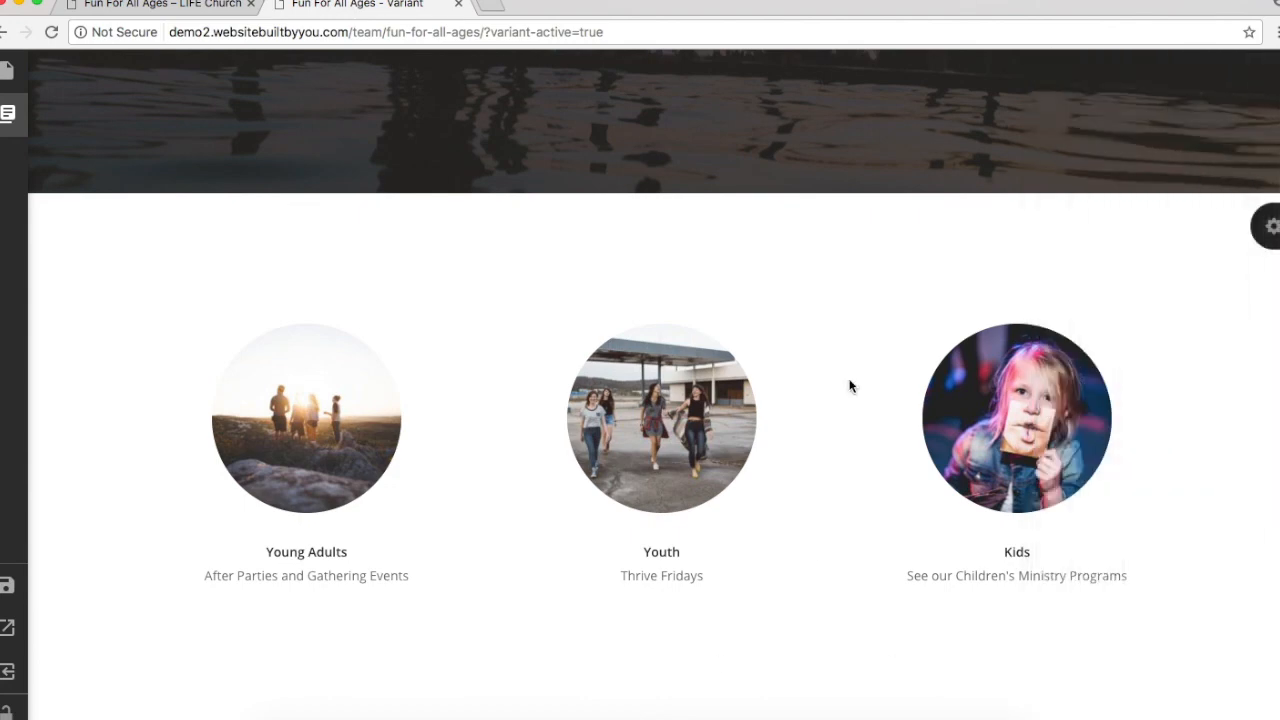
pyautogui.scroll(-2, 333, 418)
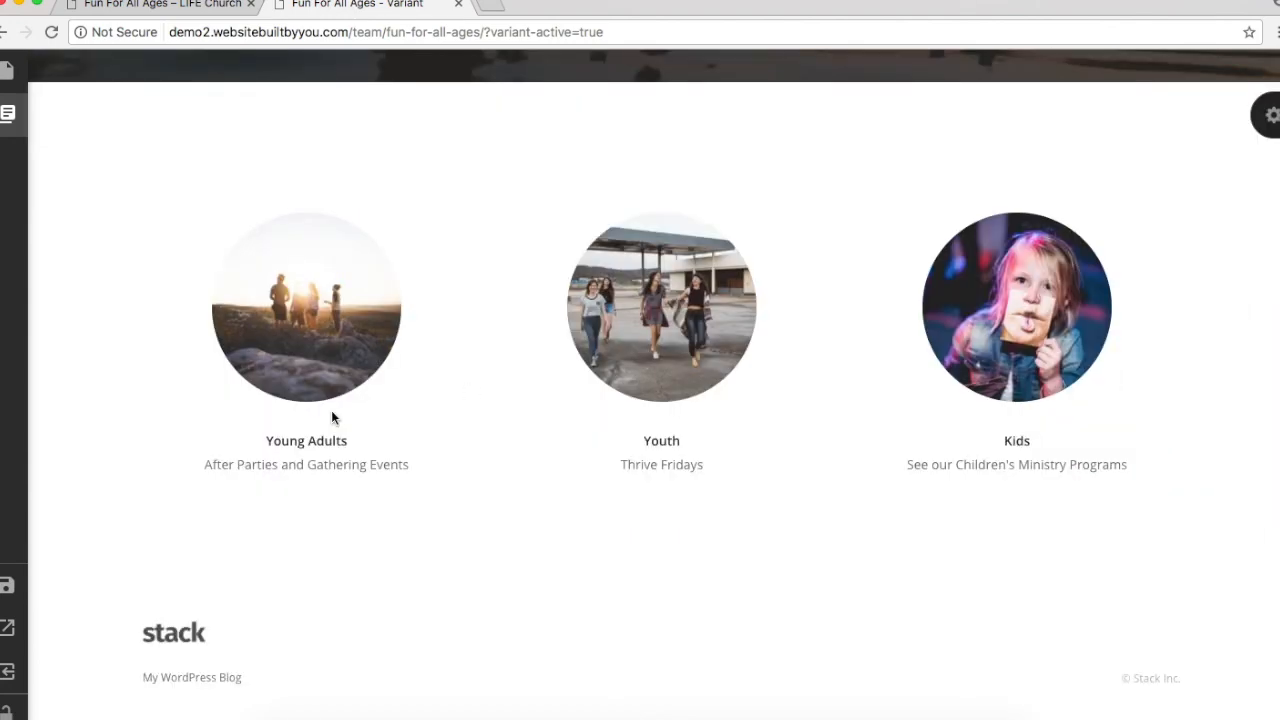
pyautogui.click(327, 467)
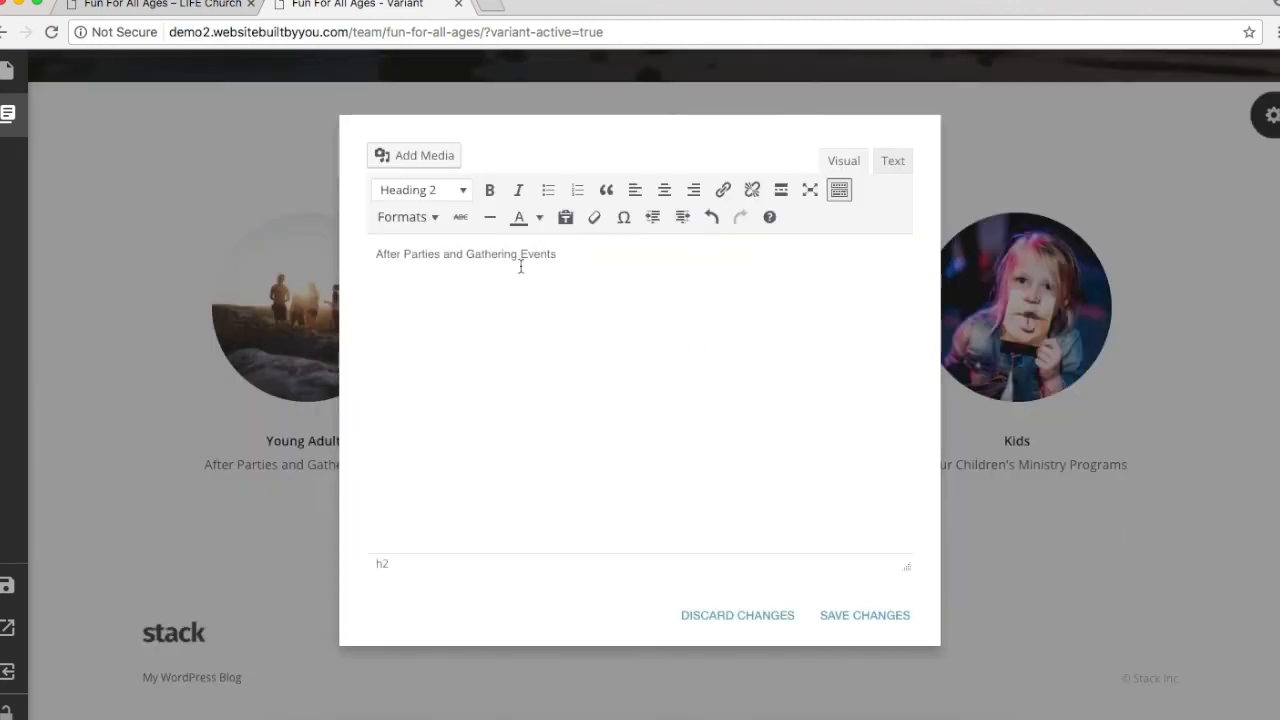
pyautogui.click(870, 616)
pyautogui.click(668, 440)
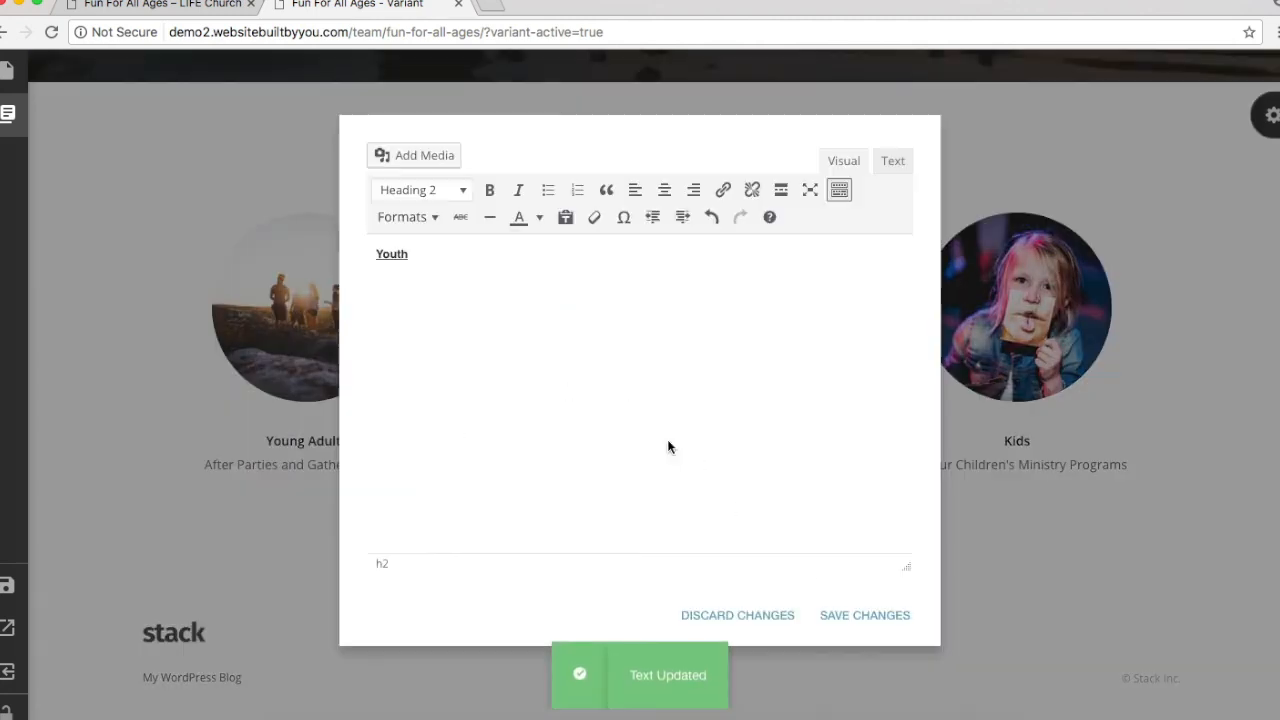
pyautogui.click(893, 615)
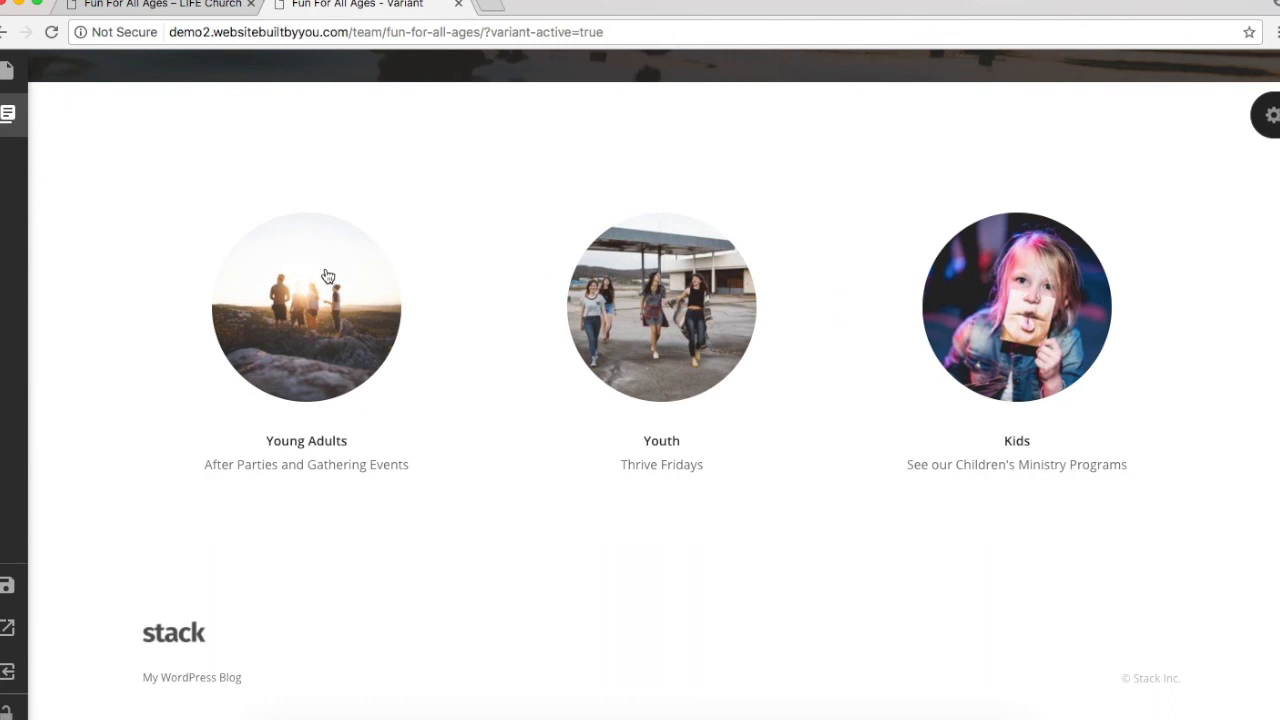
# Step: Save the Fun For All Ages page and exit Variant to the WordPress admin
pyautogui.click(6, 588)
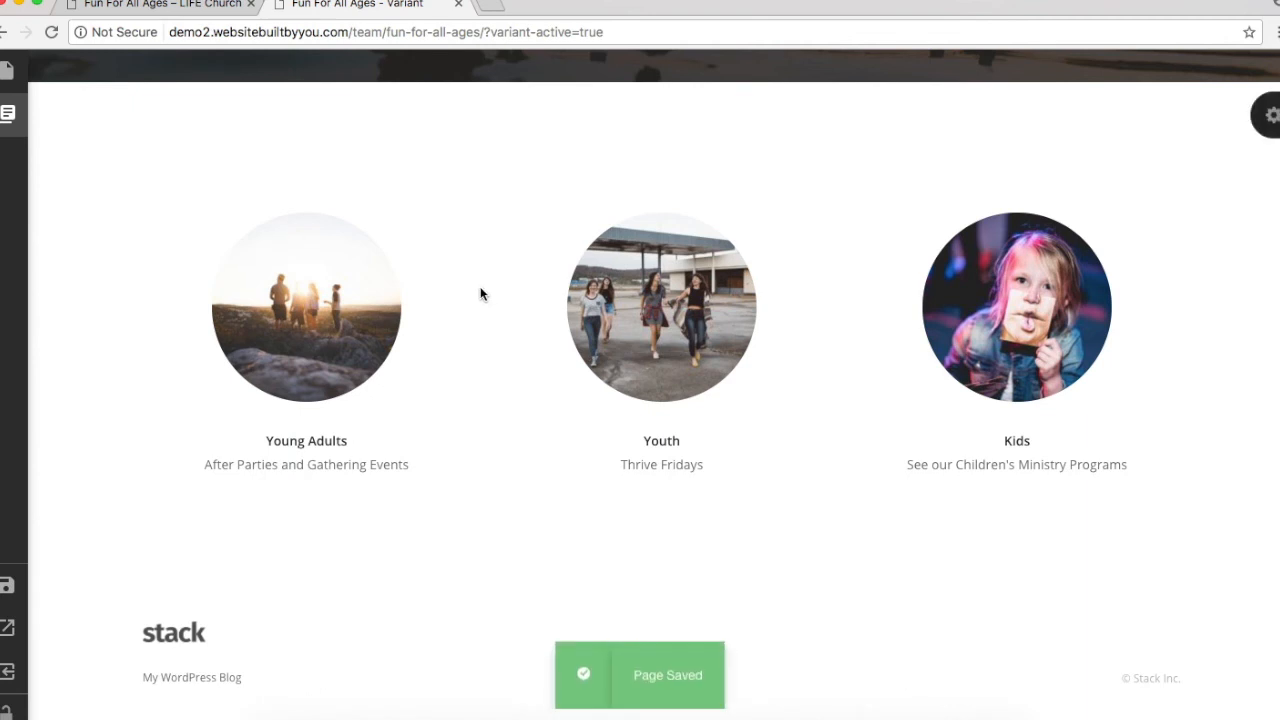
pyautogui.scroll(5, 480, 294)
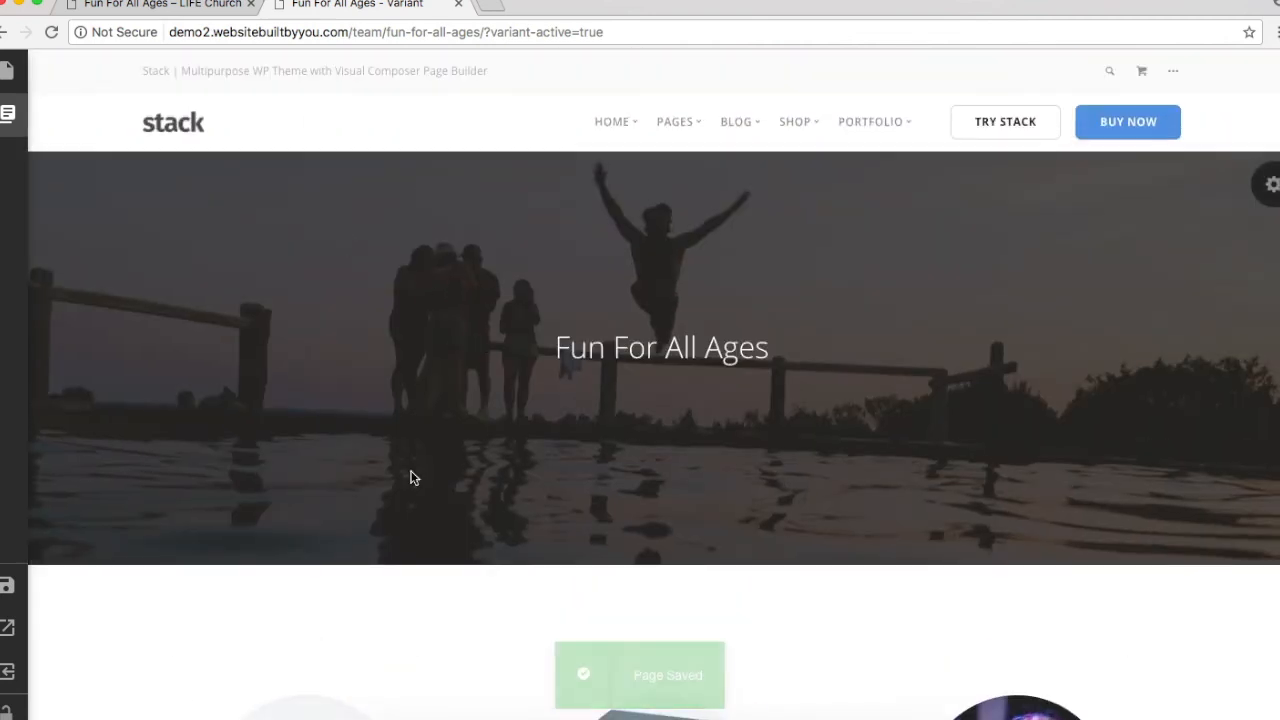
pyautogui.moveTo(10, 400)
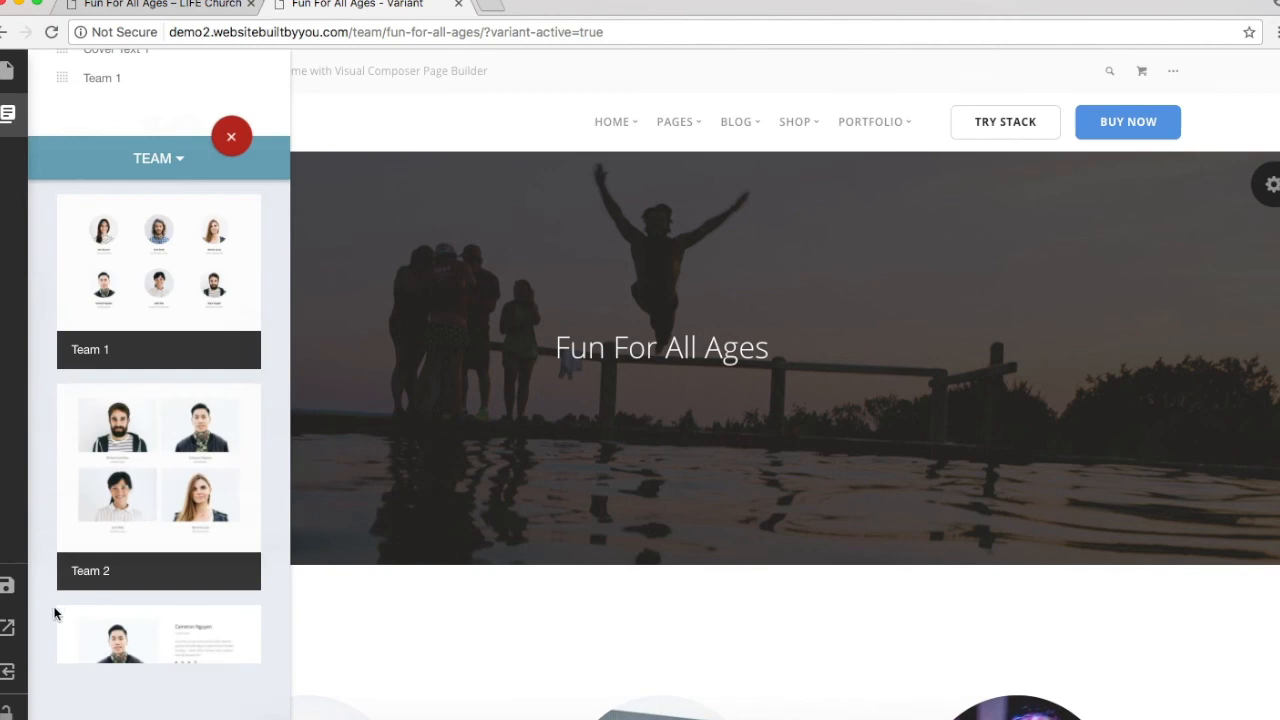
pyautogui.click(8, 675)
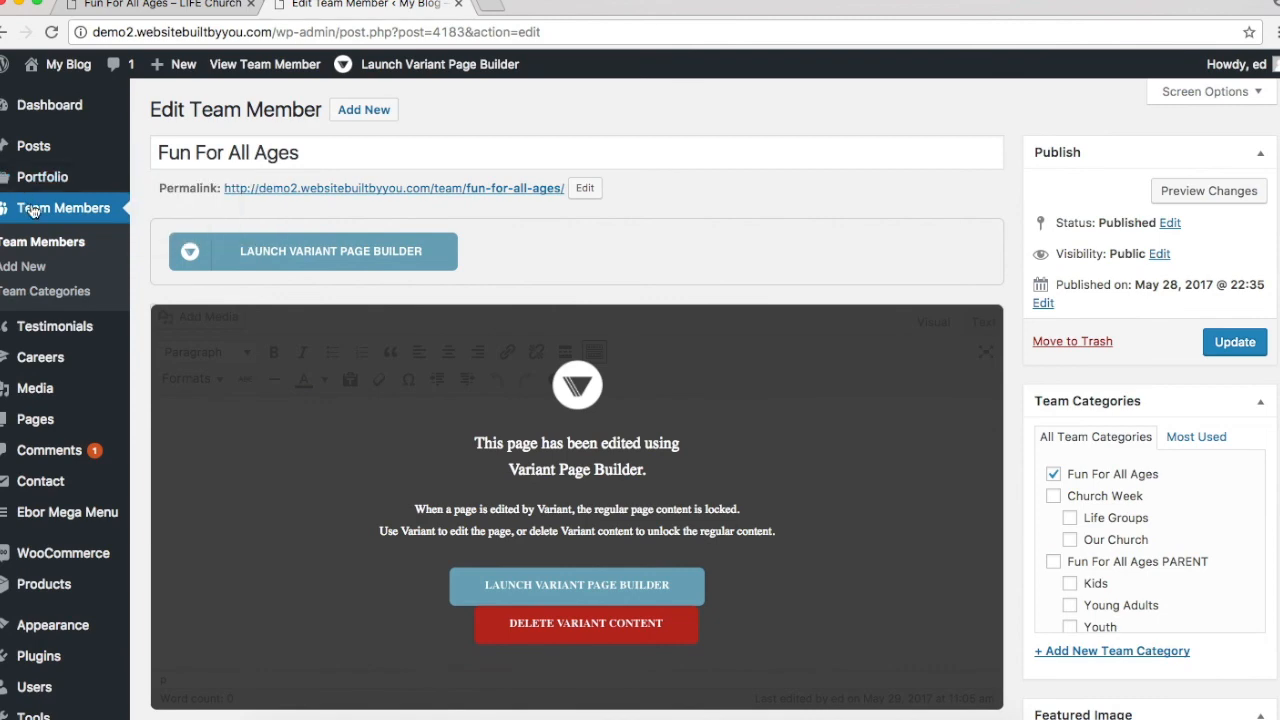
# Step: Switch to the live LIFE Church tab and scroll through the Young Adults page details
pyautogui.click(196, 4)
pyautogui.scroll(5, 613, 180)
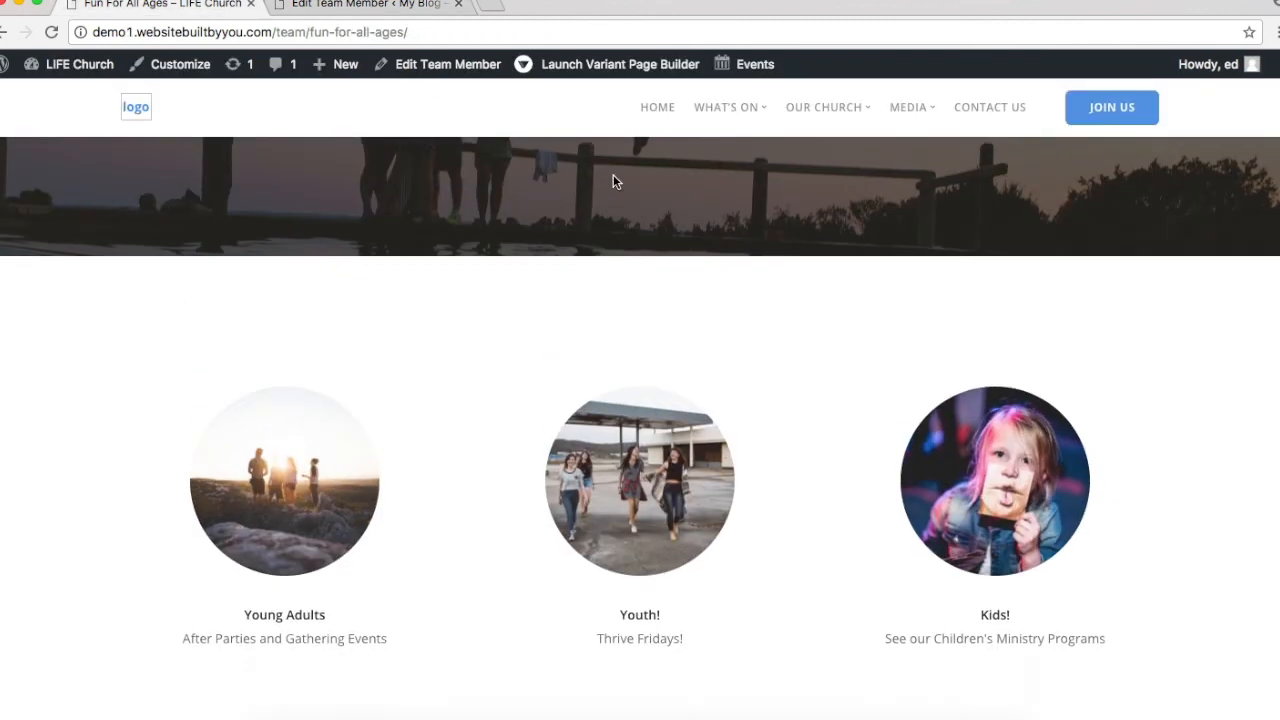
pyautogui.scroll(-10, 611, 183)
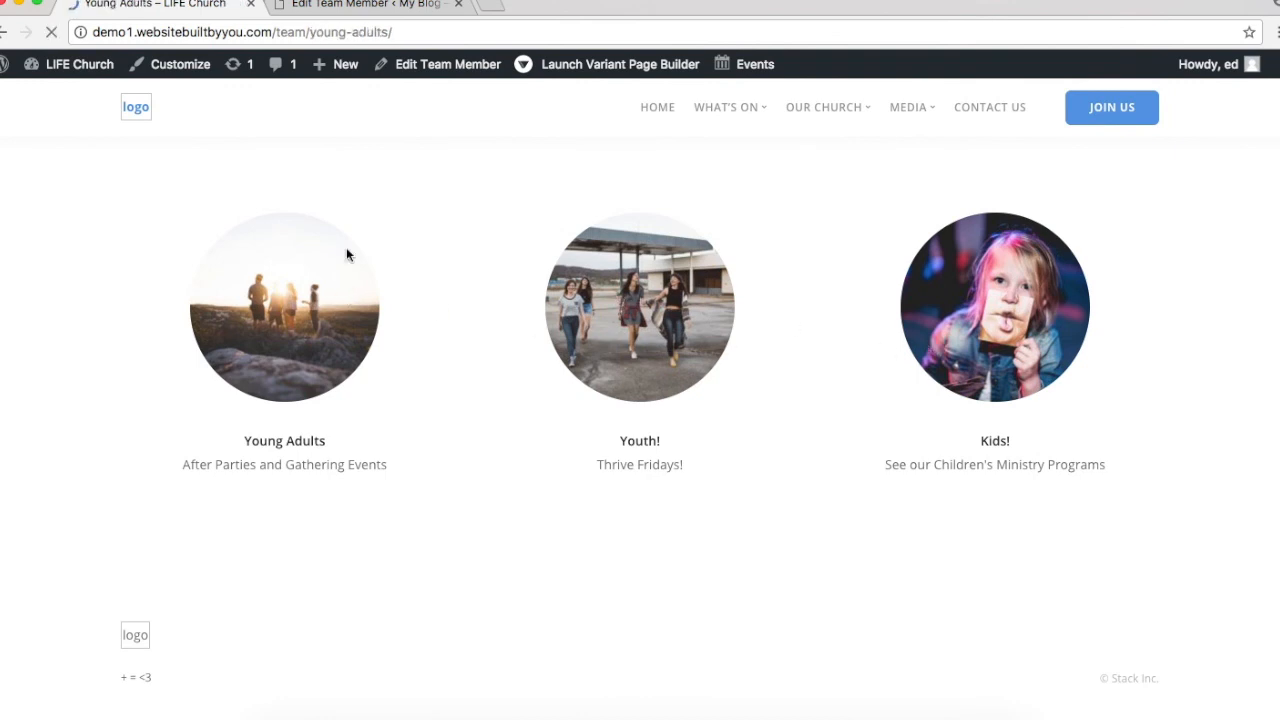
pyautogui.scroll(-8, 558, 389)
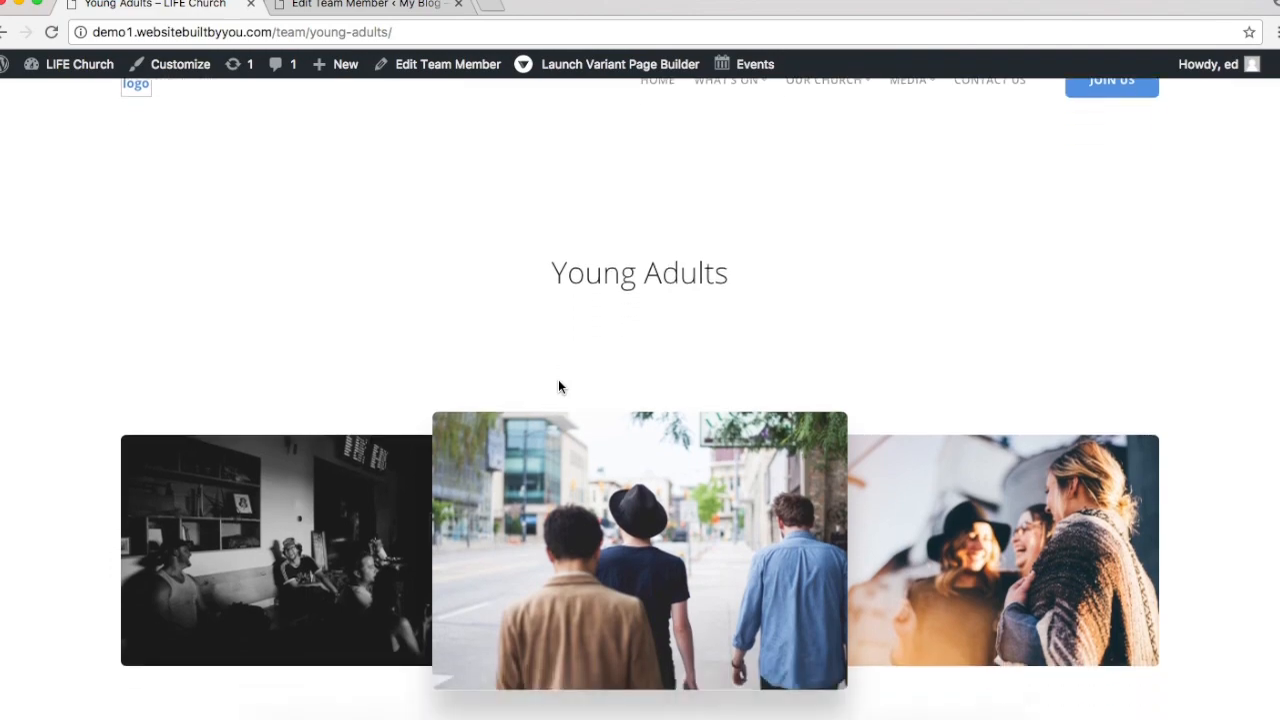
pyautogui.scroll(8, 558, 387)
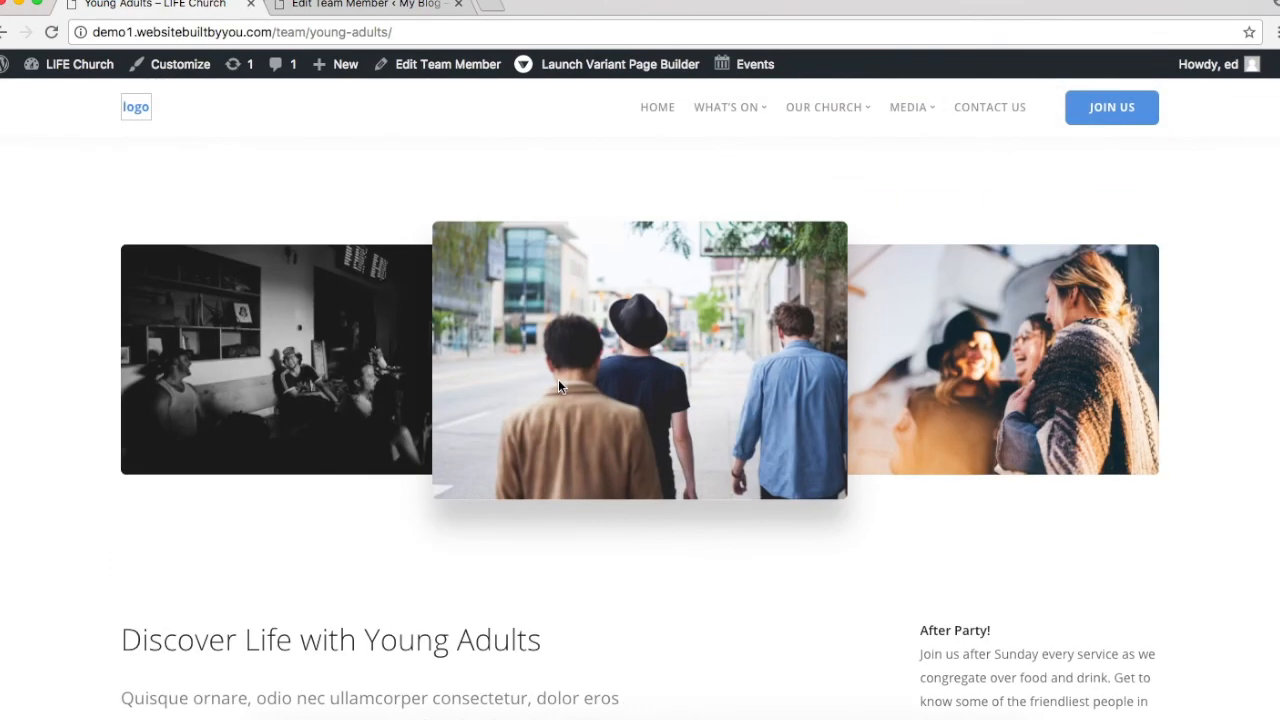
pyautogui.scroll(-4, 558, 385)
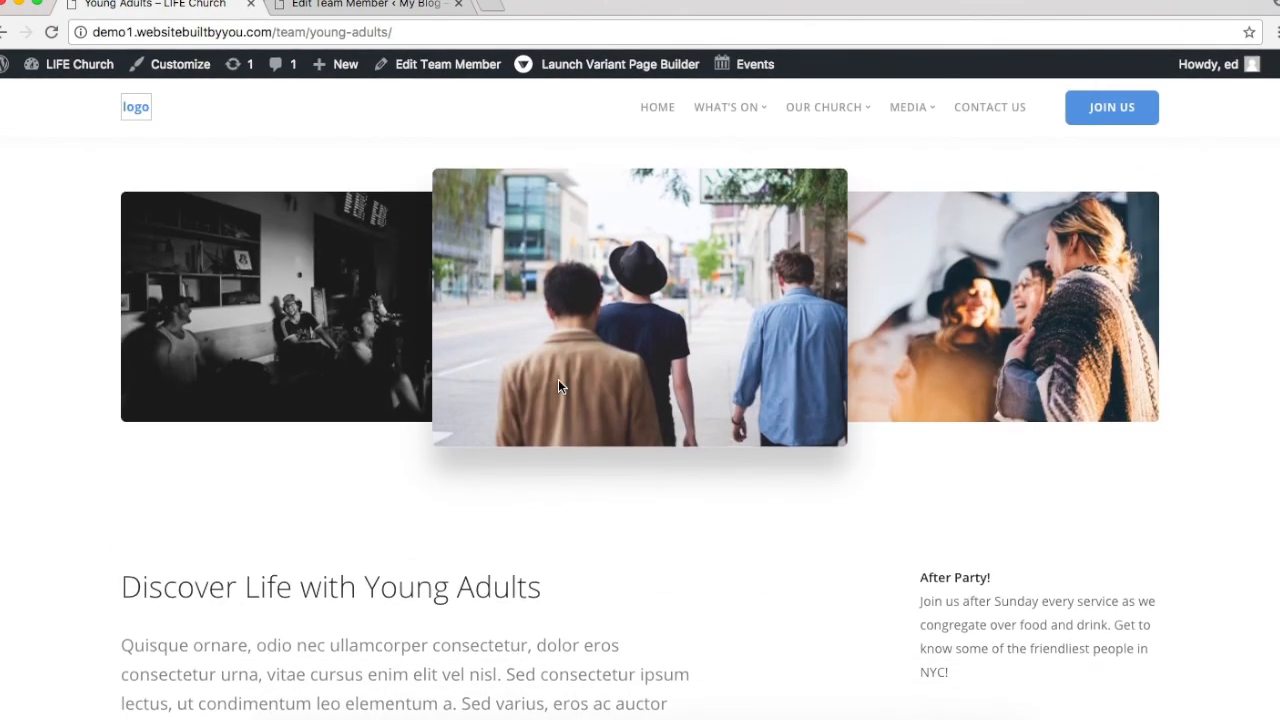
pyautogui.scroll(-3, 558, 381)
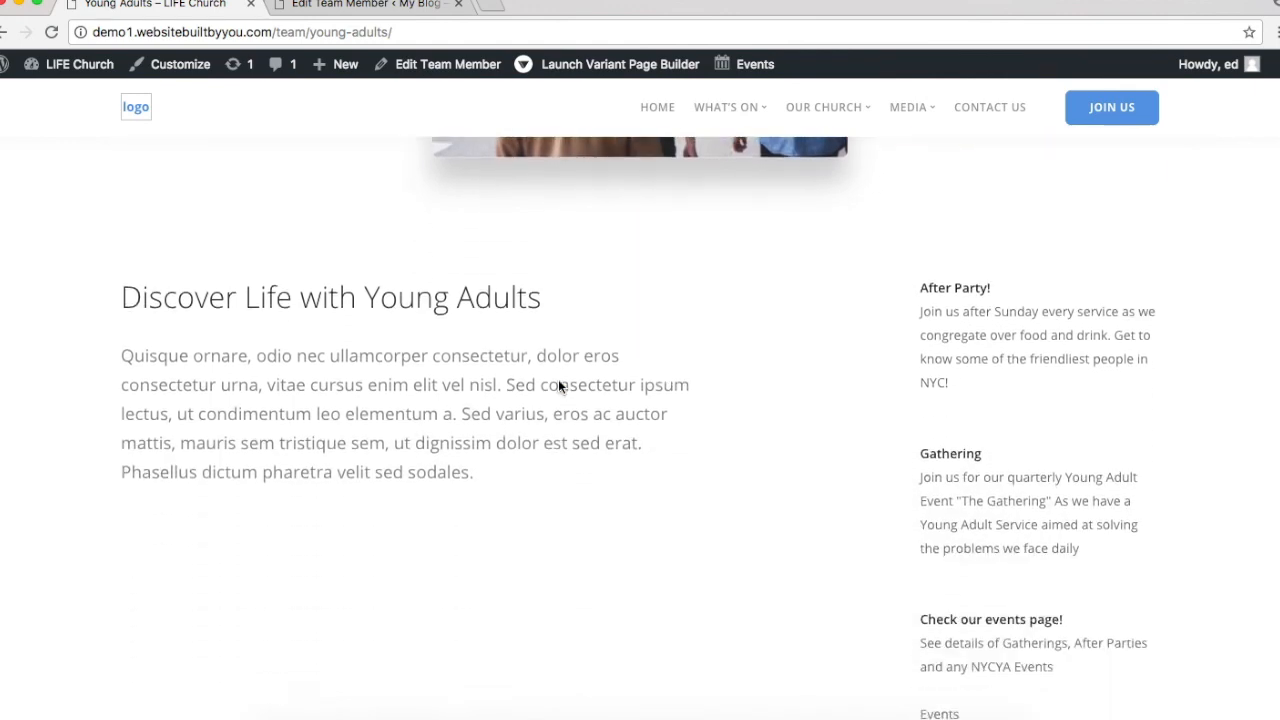
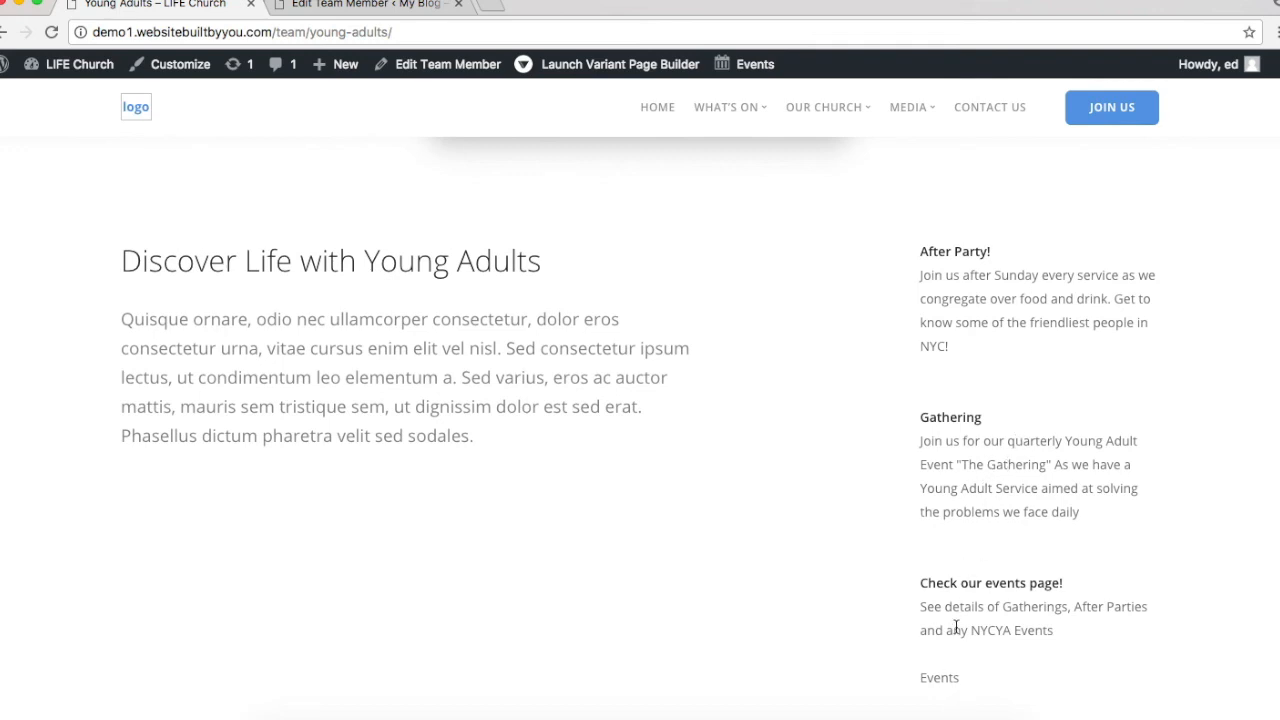
# Step: Open the Young Adults team member for editing from the Team Members list
pyautogui.scroll(-3, 955, 630)
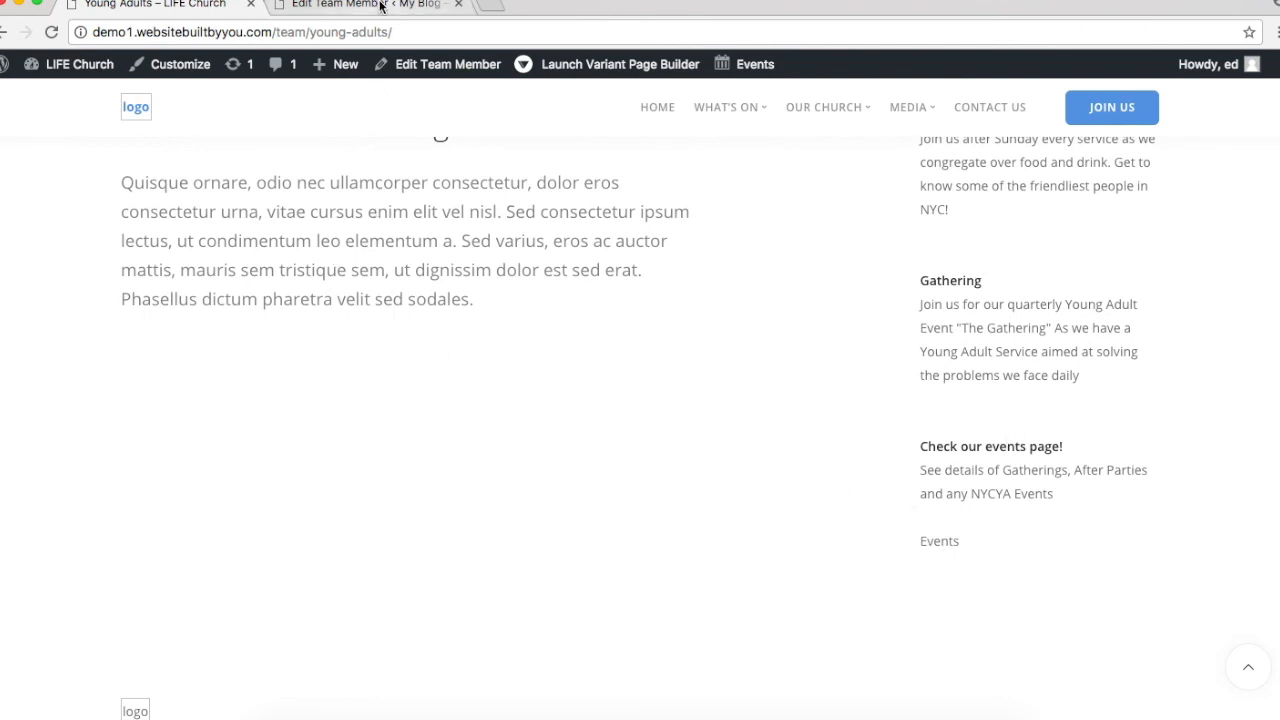
pyautogui.scroll(5, 402, 299)
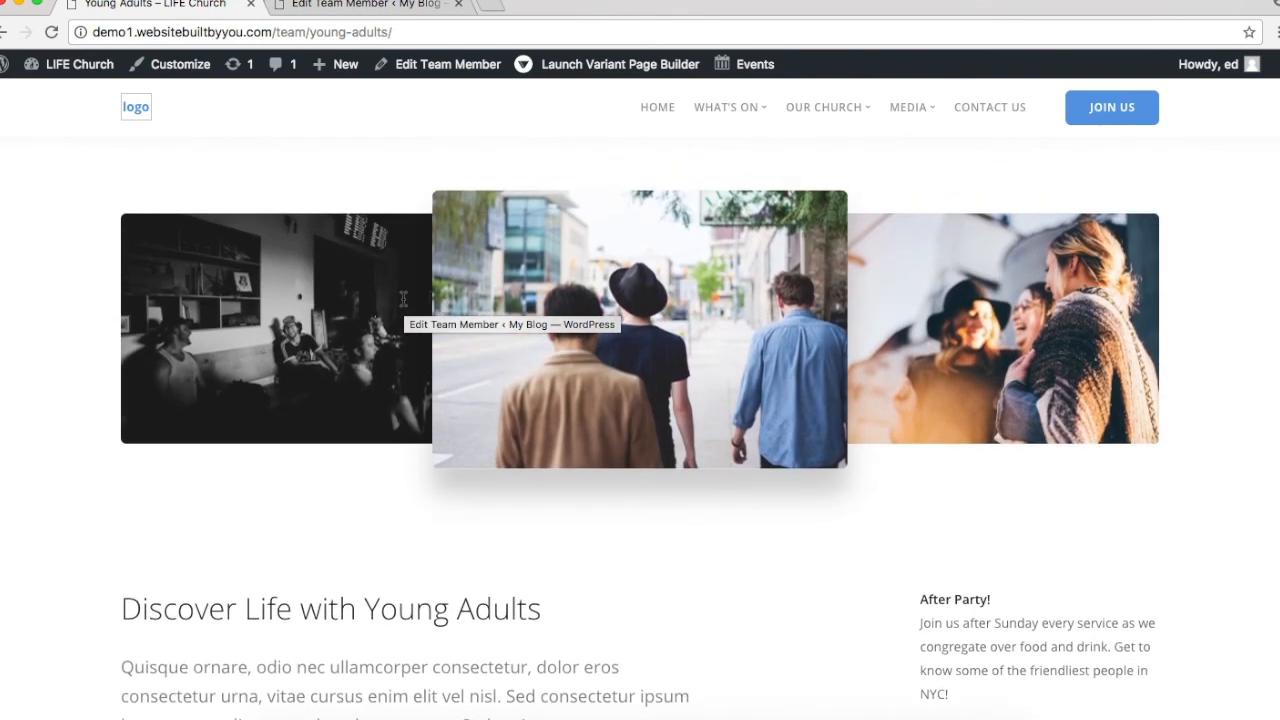
pyautogui.moveTo(838, 110)
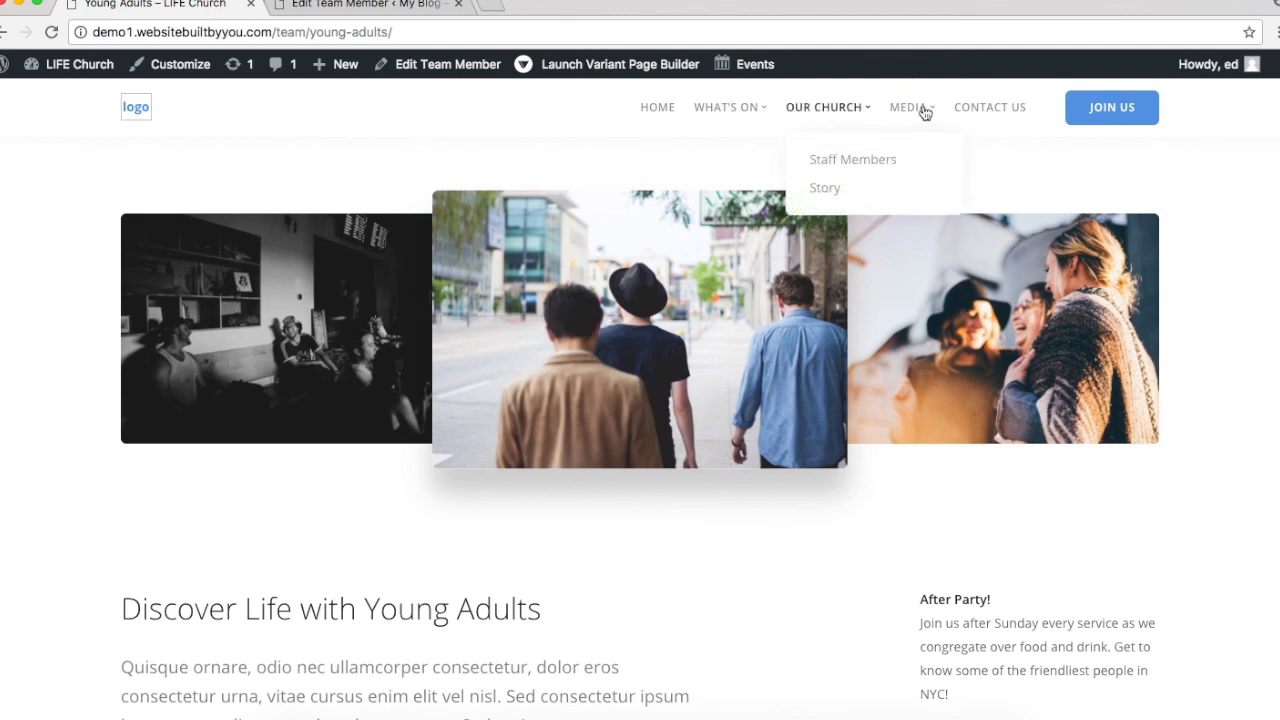
pyautogui.moveTo(737, 109)
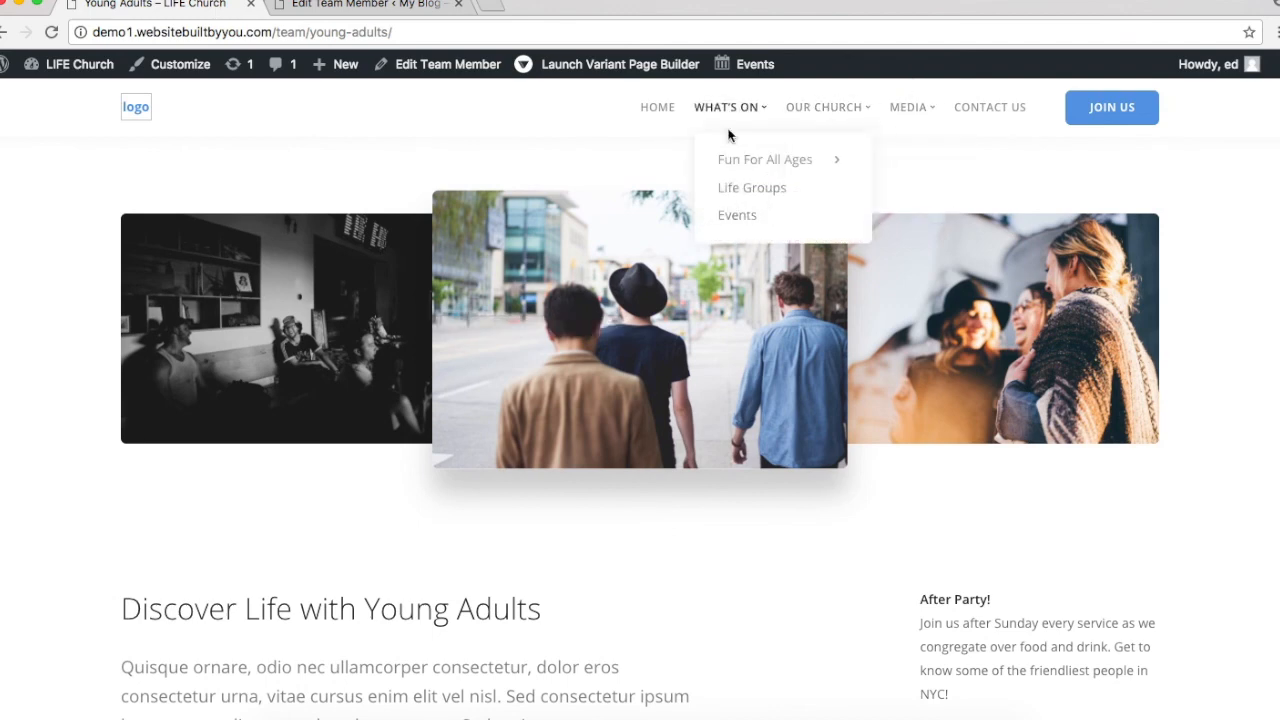
pyautogui.scroll(-4, 764, 600)
pyautogui.scroll(7, 764, 600)
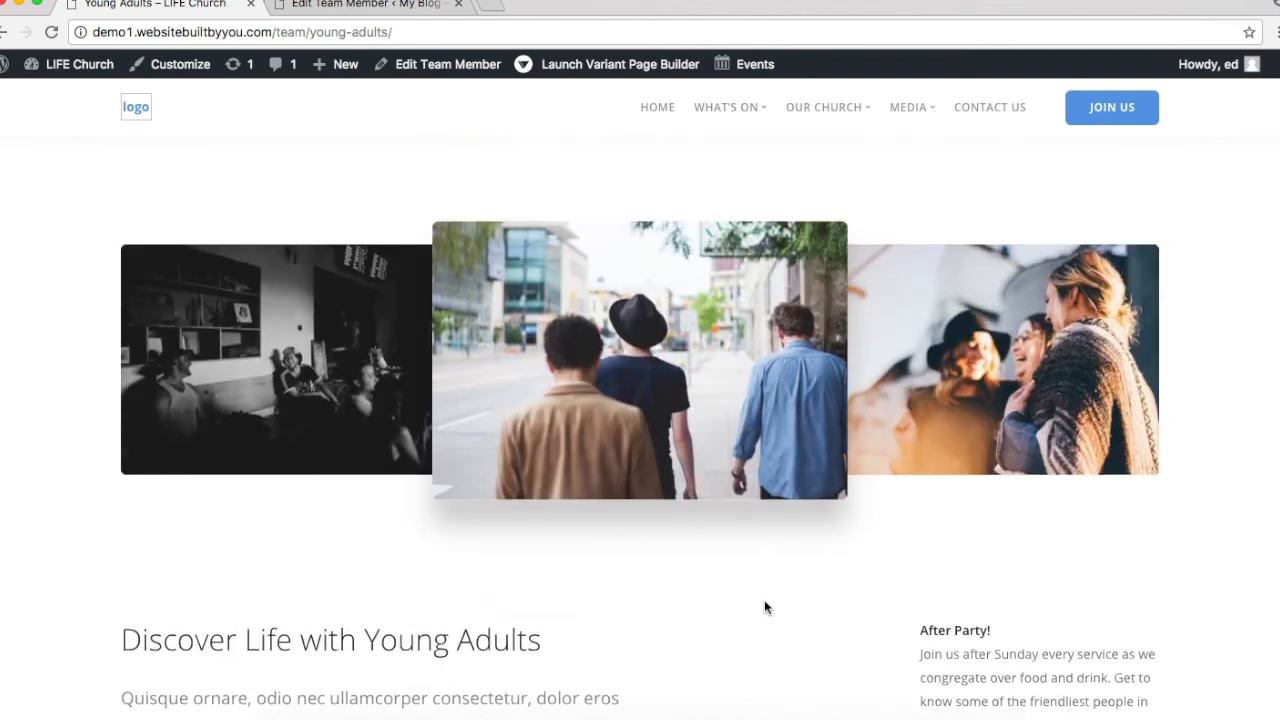
pyautogui.click(385, 12)
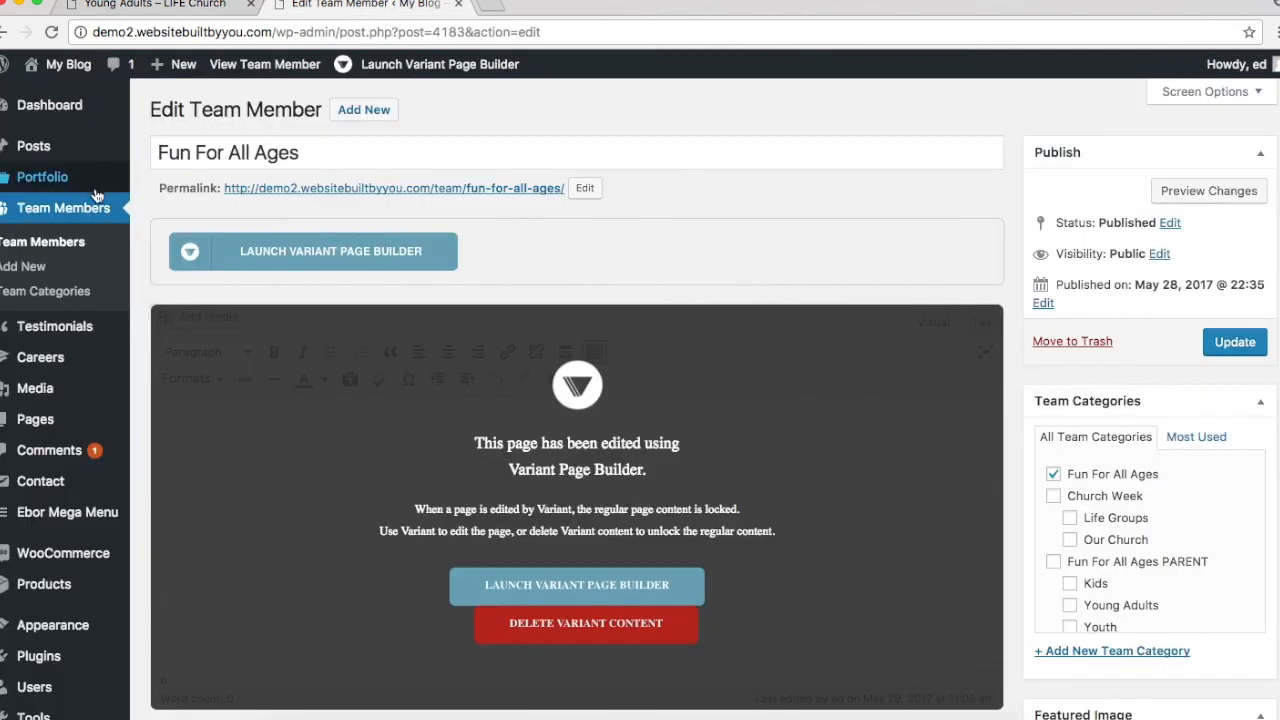
pyautogui.click(99, 247)
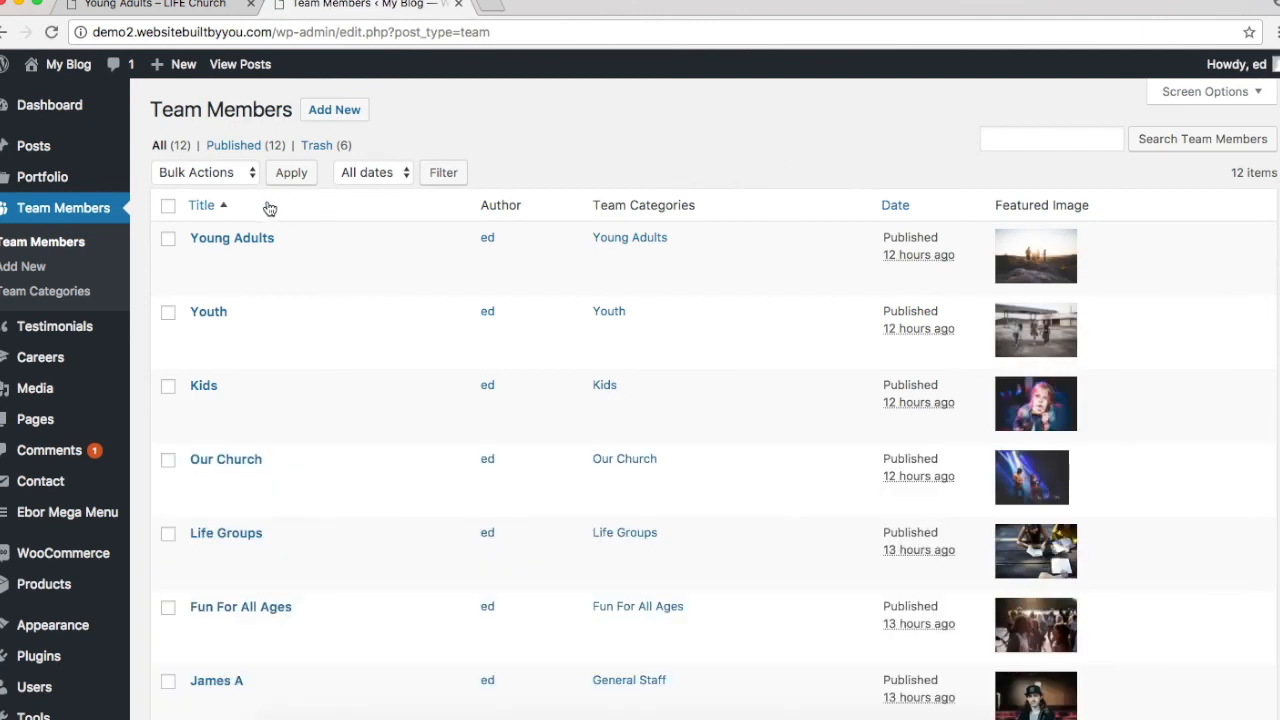
pyautogui.moveTo(252, 246)
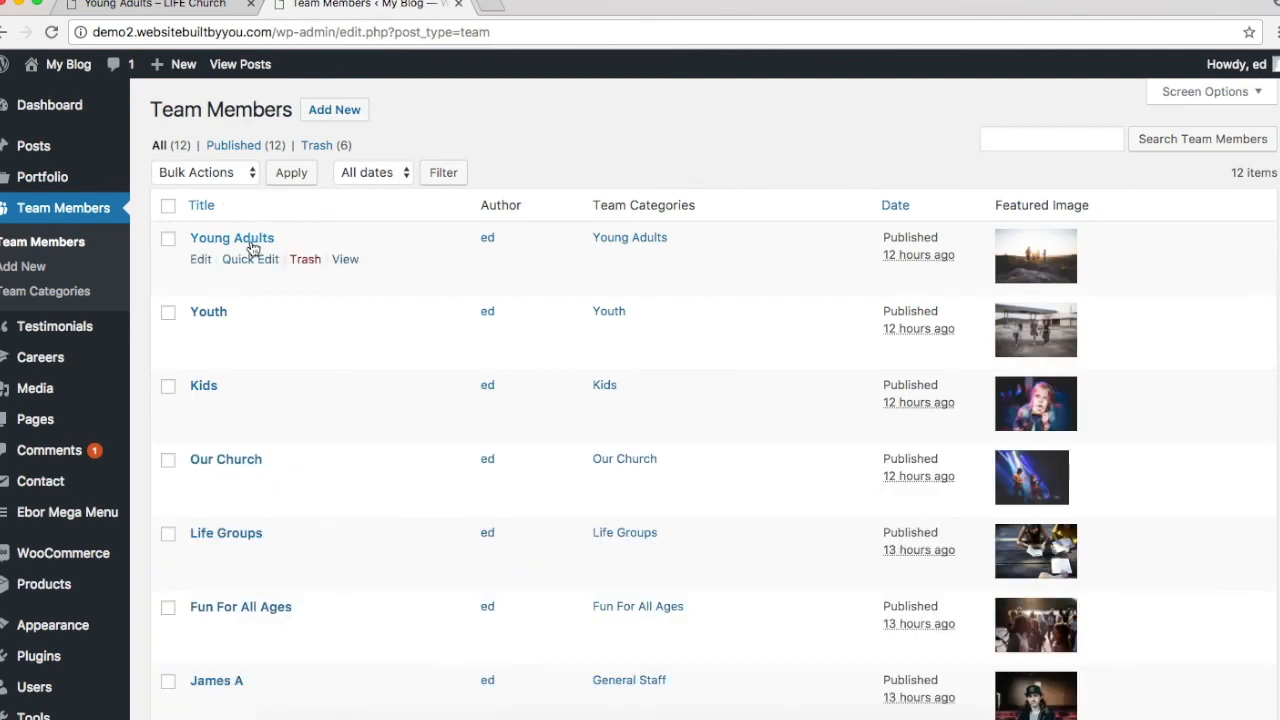
pyautogui.click(200, 264)
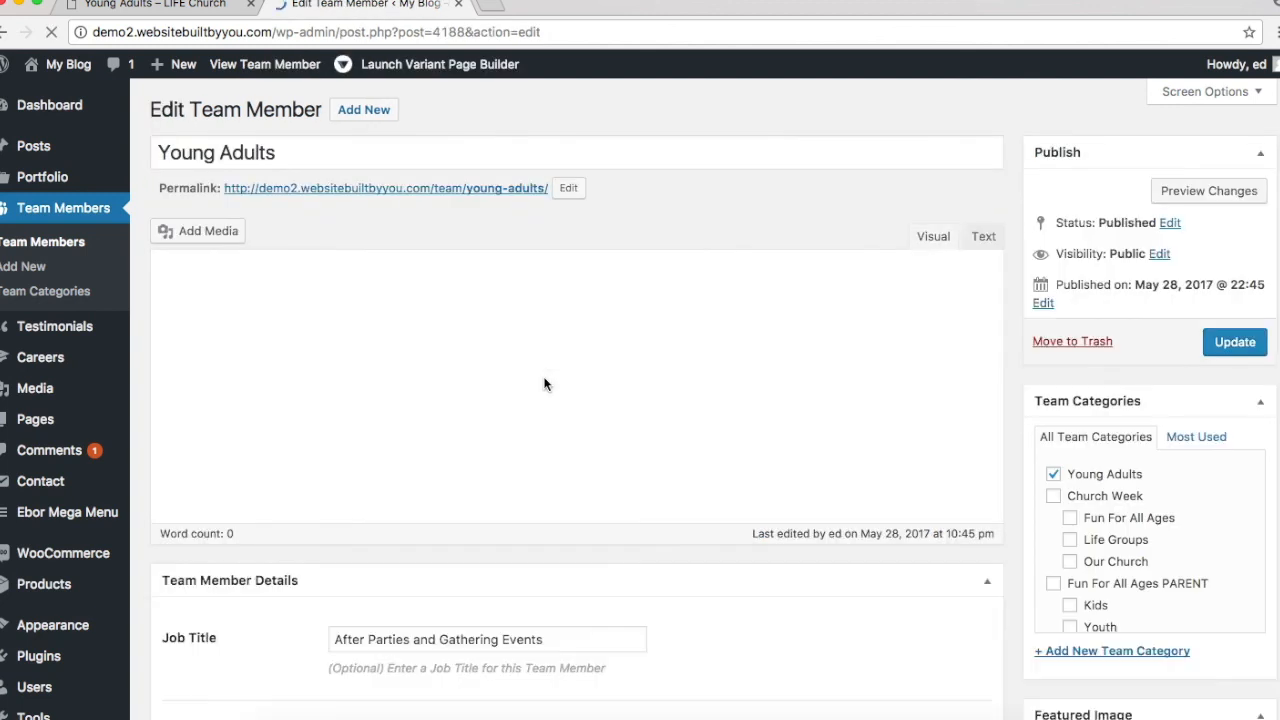
# Step: Launch the Young Adults team member in Variant Page Builder in a new tab
pyautogui.scroll(-5, 545, 383)
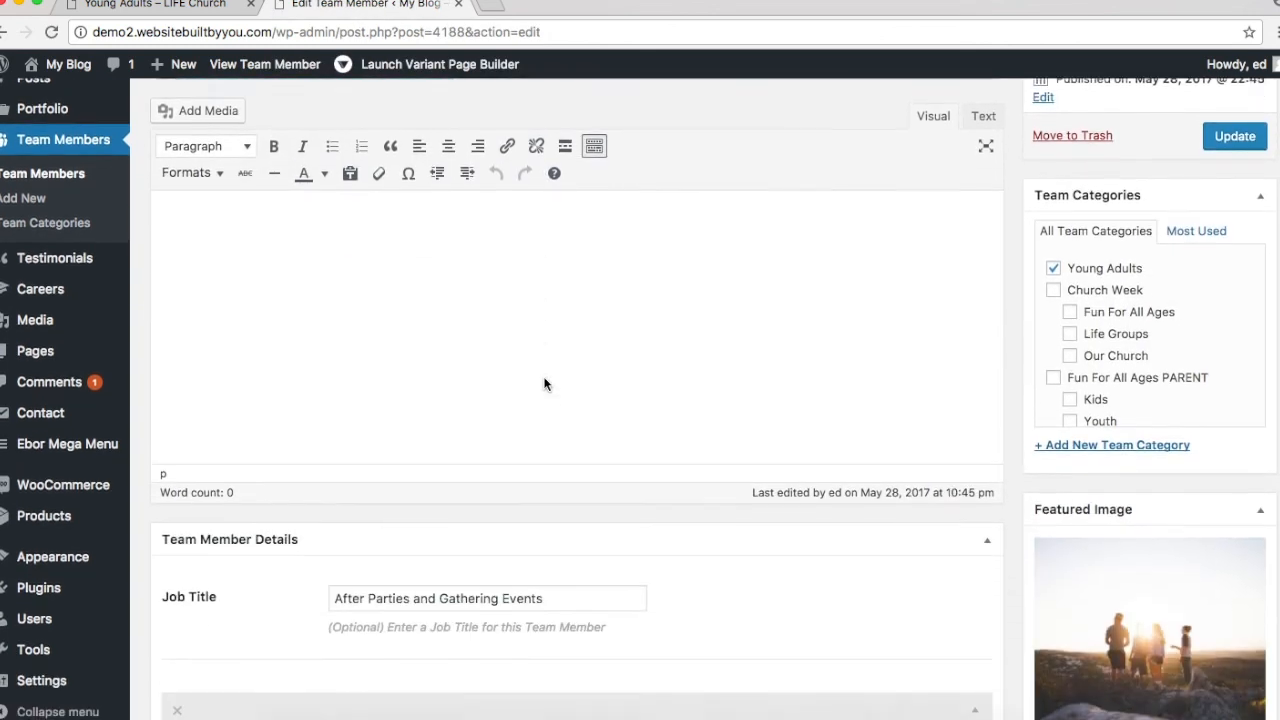
pyautogui.scroll(7, 543, 306)
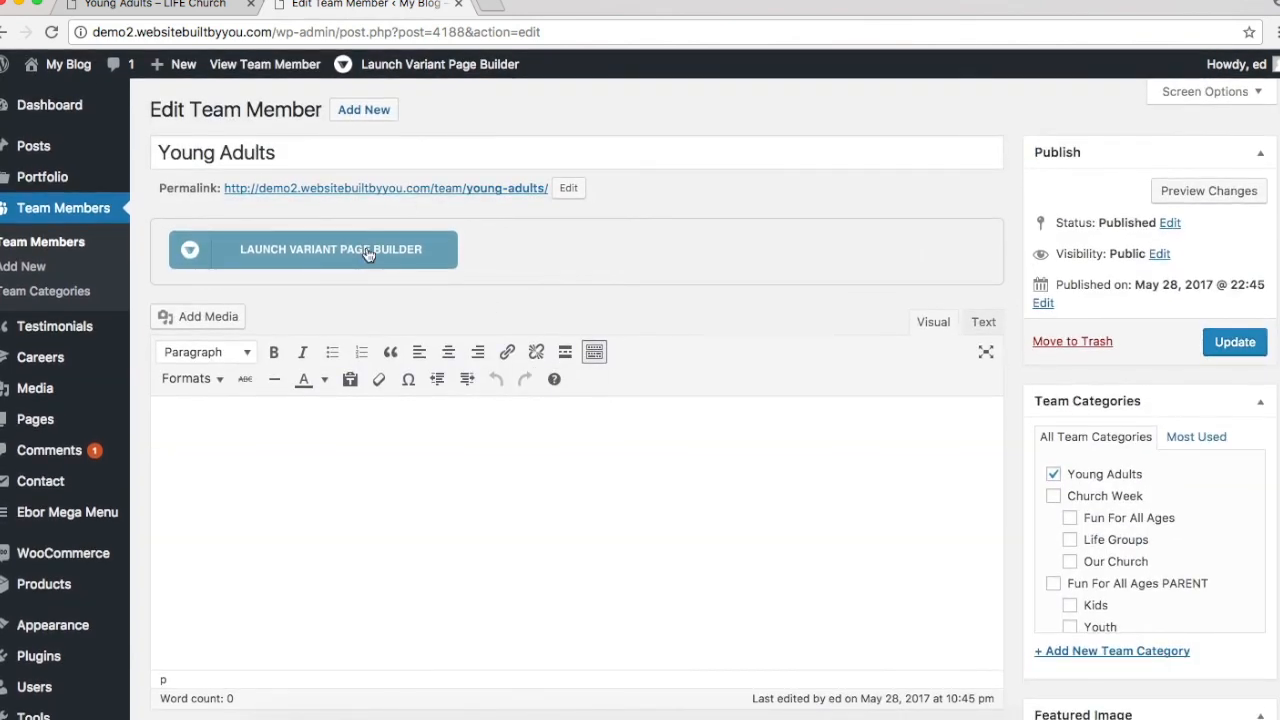
pyautogui.click(368, 254)
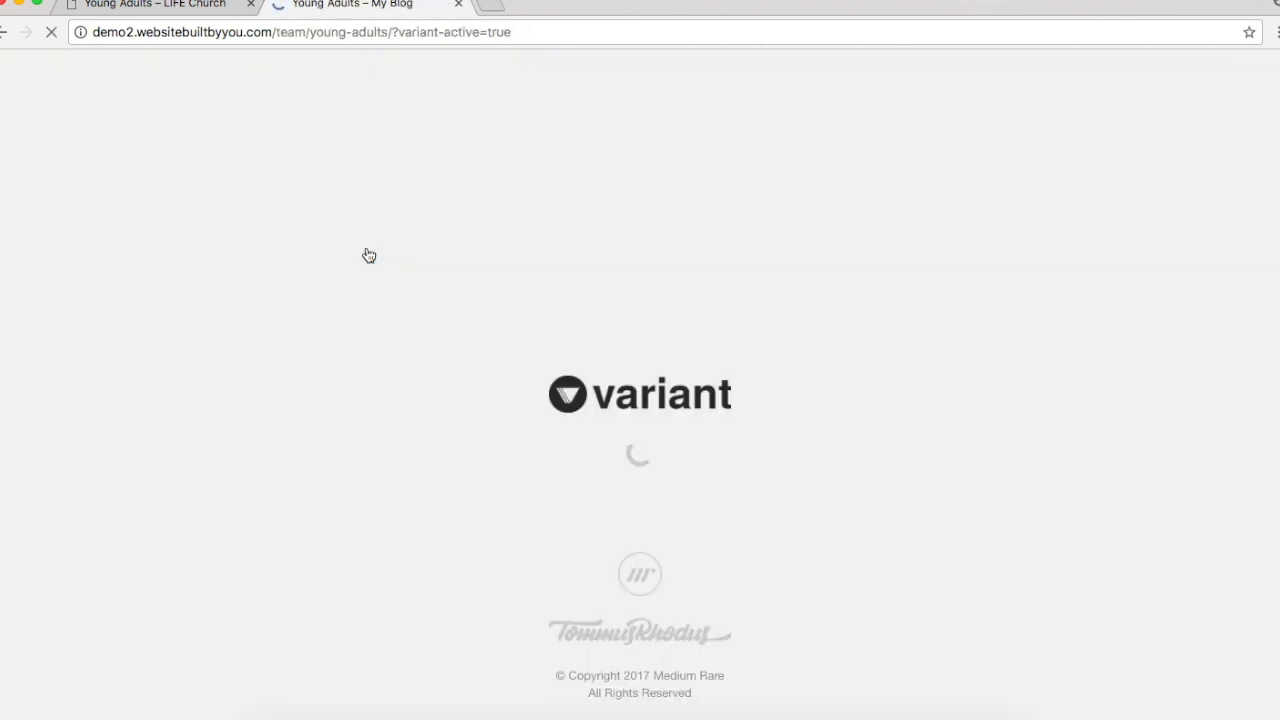
pyautogui.click(213, 7)
pyautogui.scroll(-3, 475, 337)
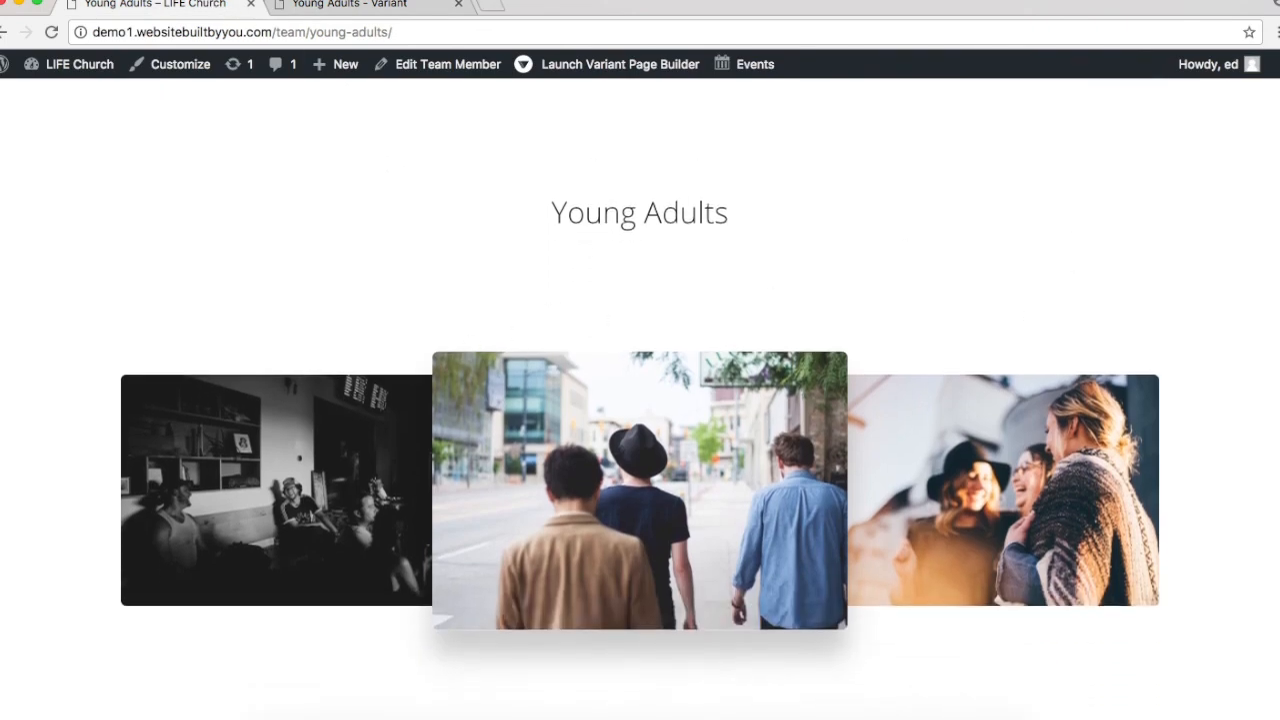
pyautogui.scroll(-5, 345, 434)
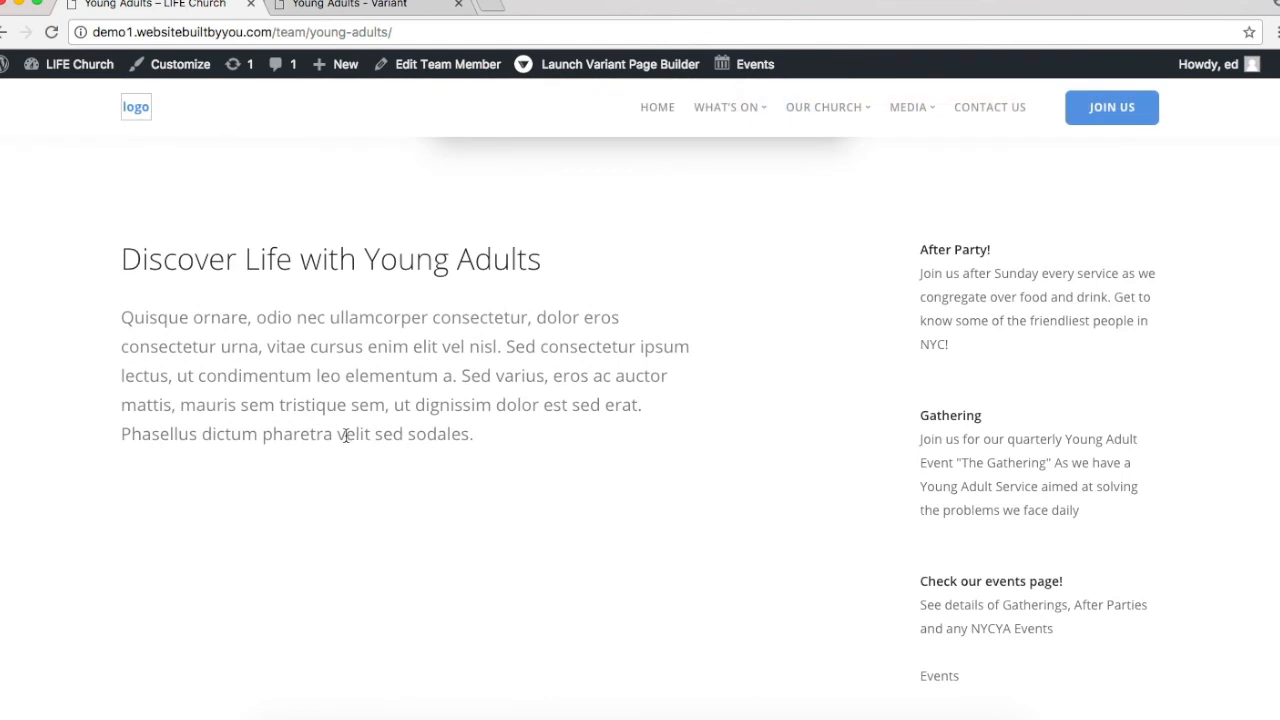
# Step: Dismiss the Variant welcome message and add the Cover Image 4 block from the Covers category
pyautogui.click(350, 7)
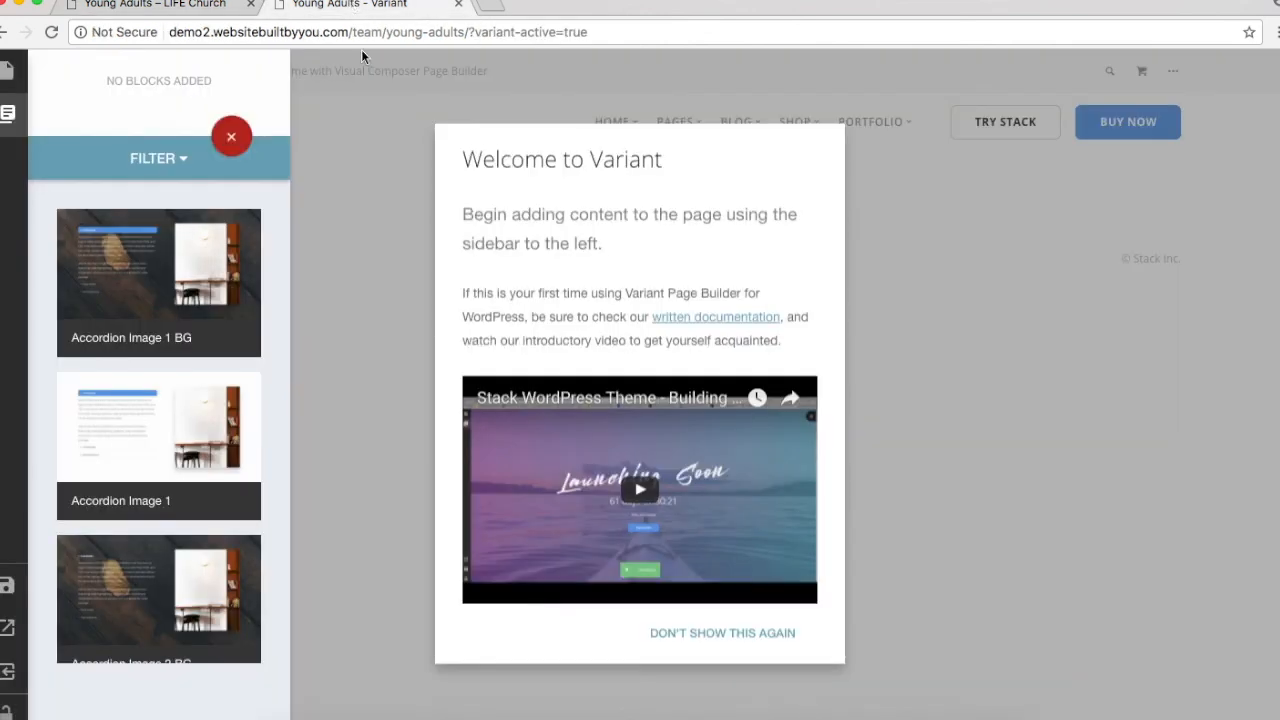
pyautogui.click(1030, 580)
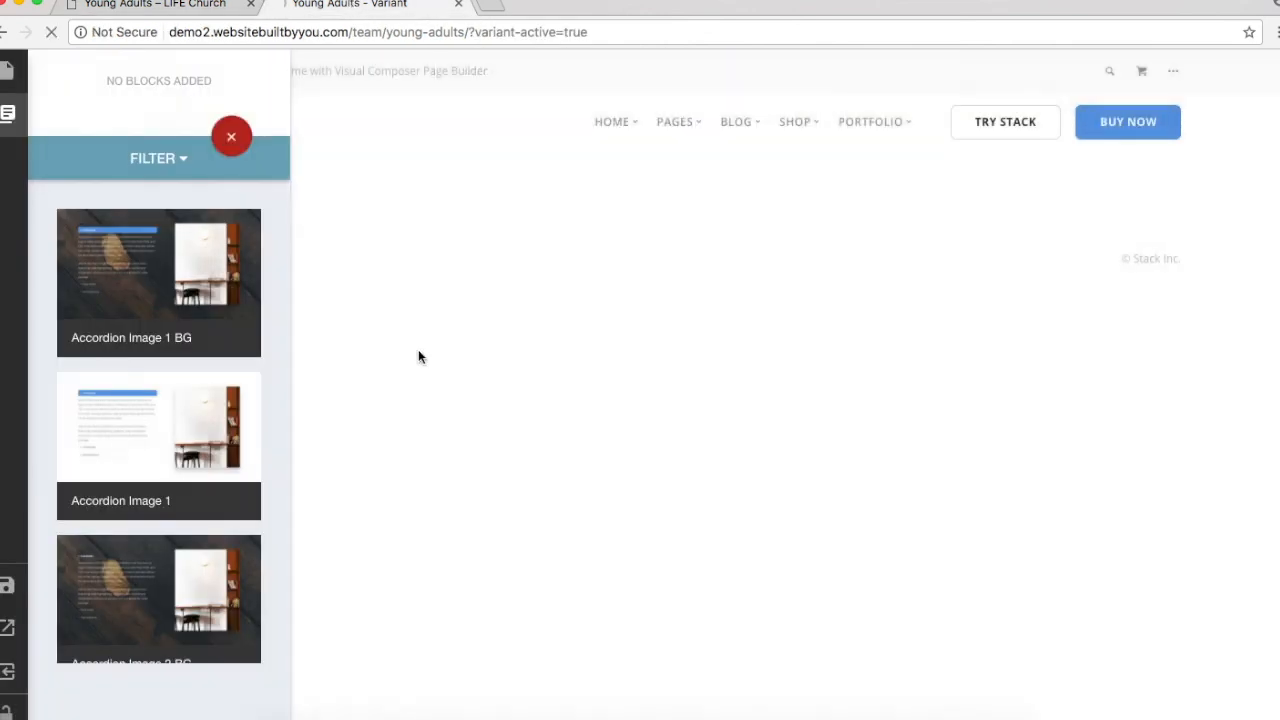
pyautogui.click(165, 158)
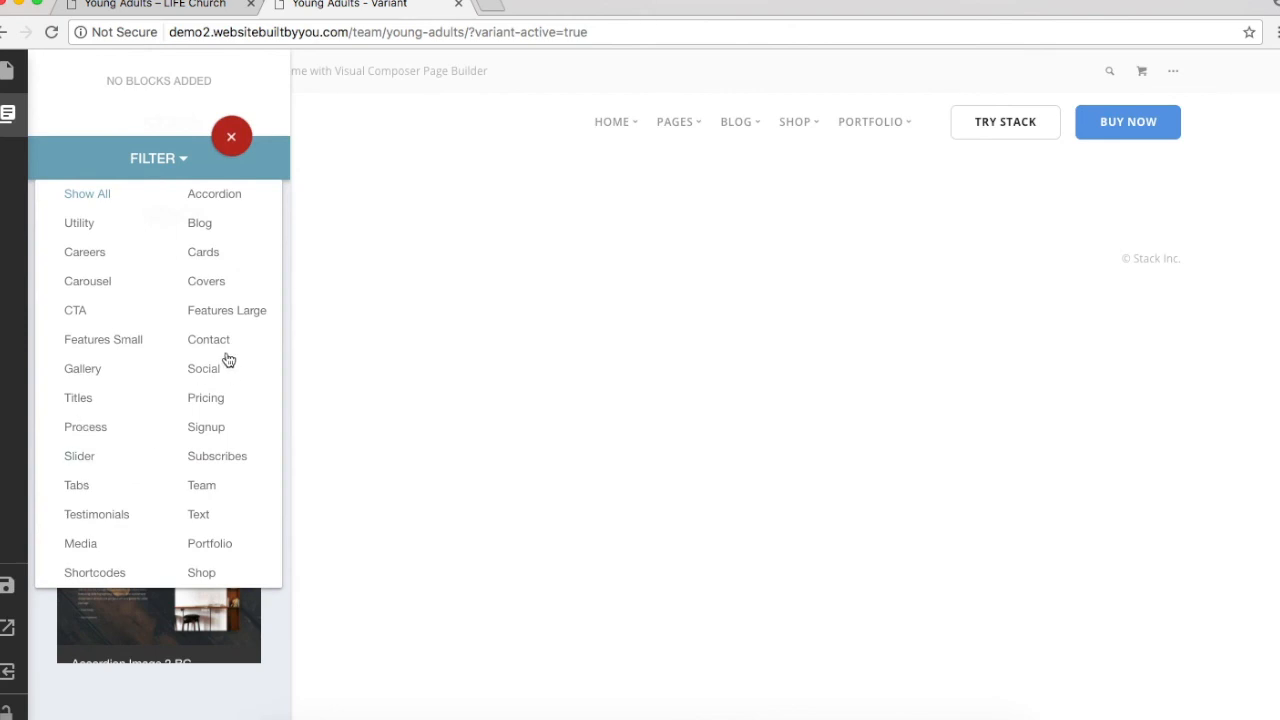
pyautogui.click(204, 282)
pyautogui.scroll(-15, 186, 514)
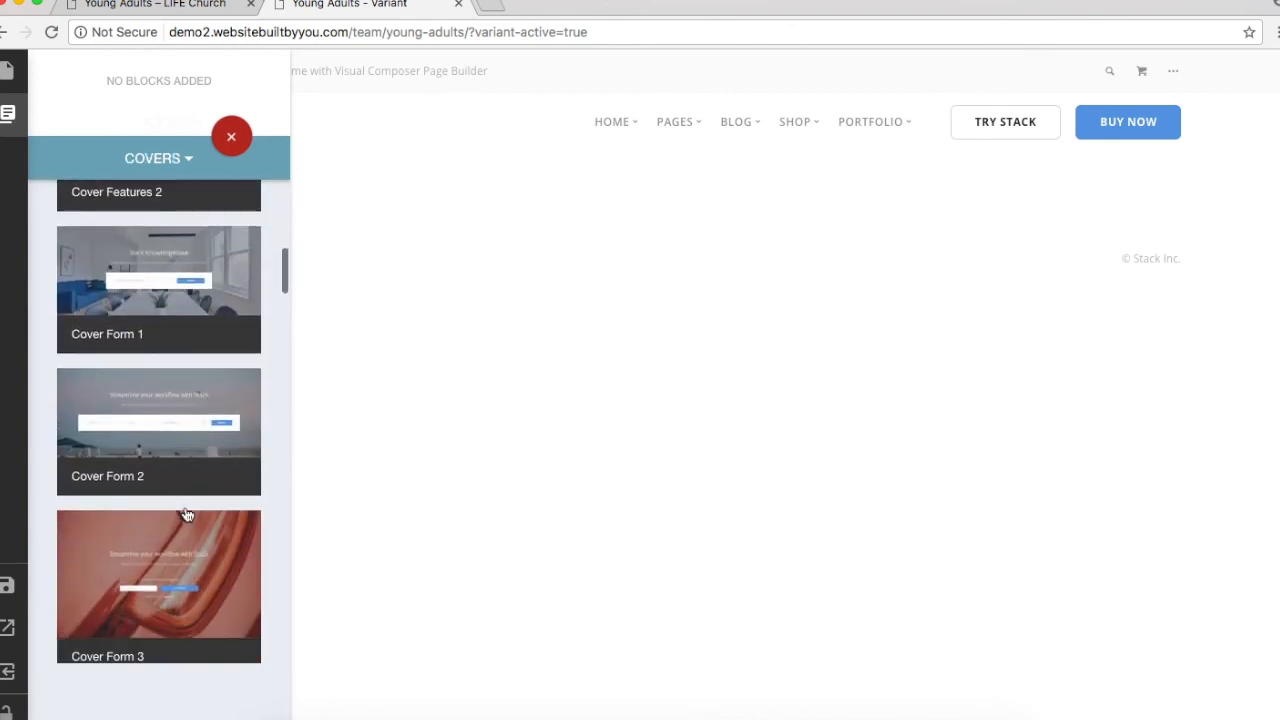
pyautogui.scroll(-10, 187, 514)
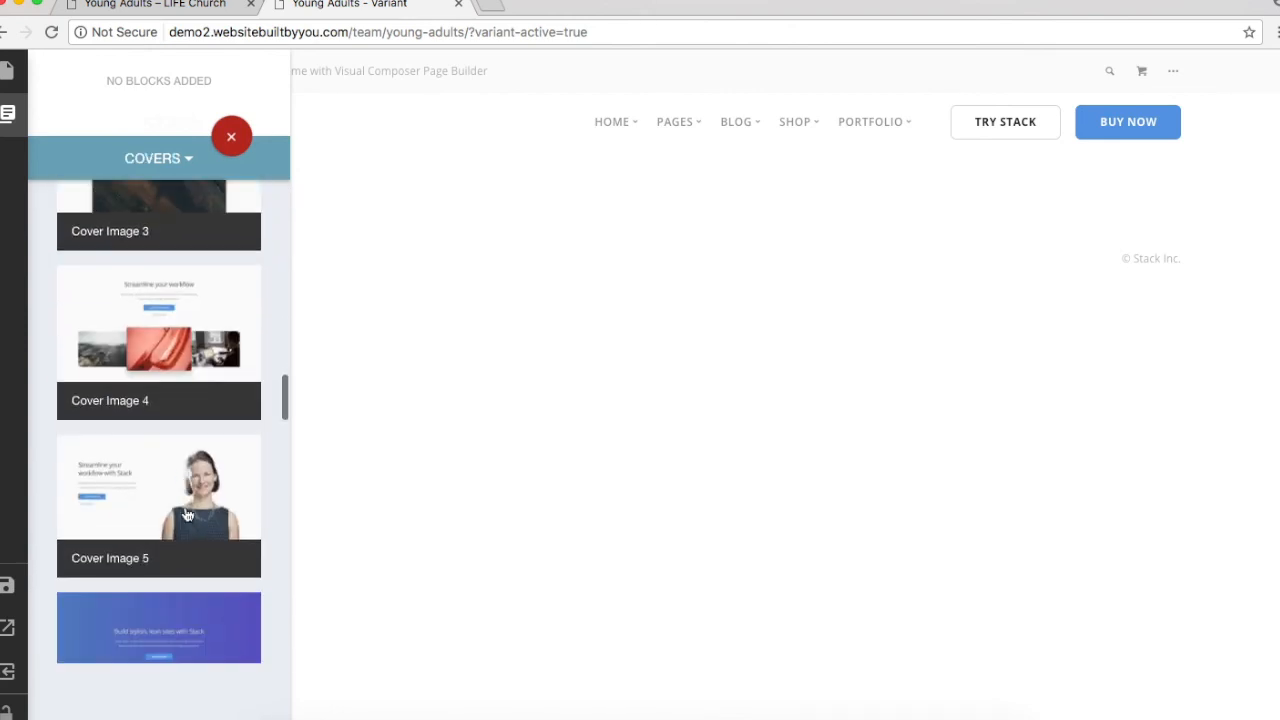
pyautogui.click(209, 363)
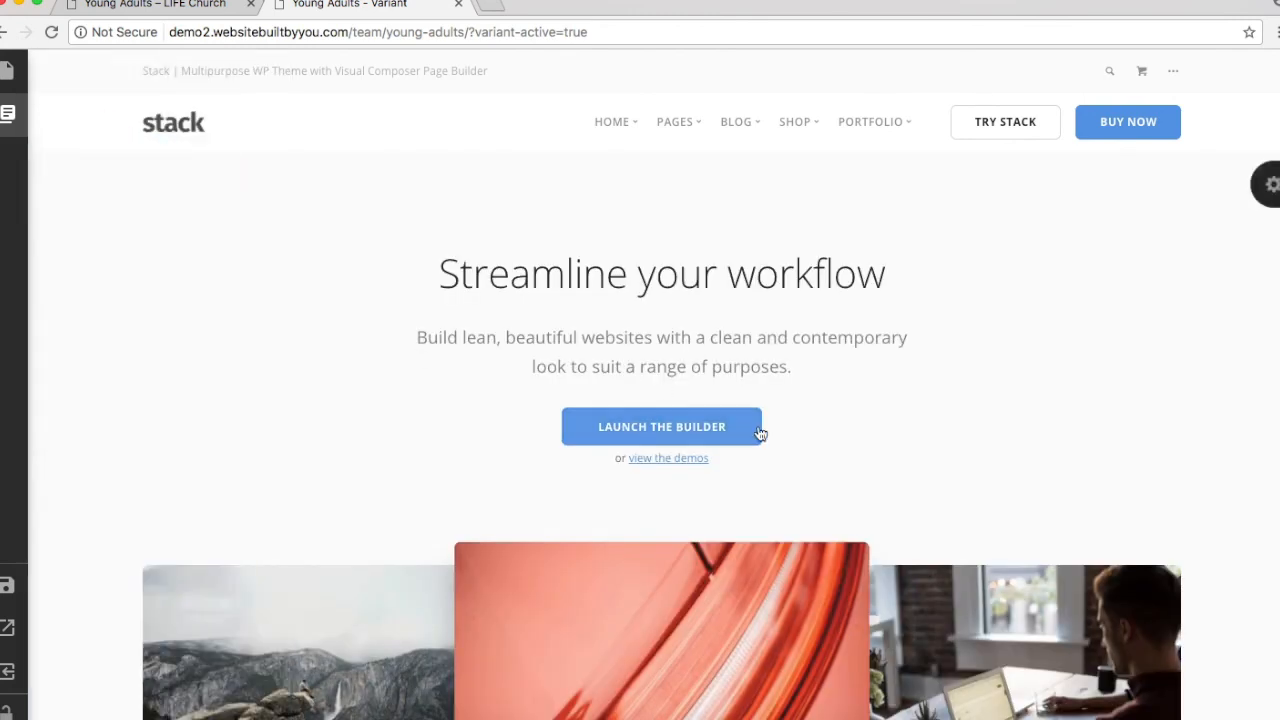
# Step: Remove the 'view the demos' line, the 'Launch the Builder' text and the empty button
pyautogui.click(689, 459)
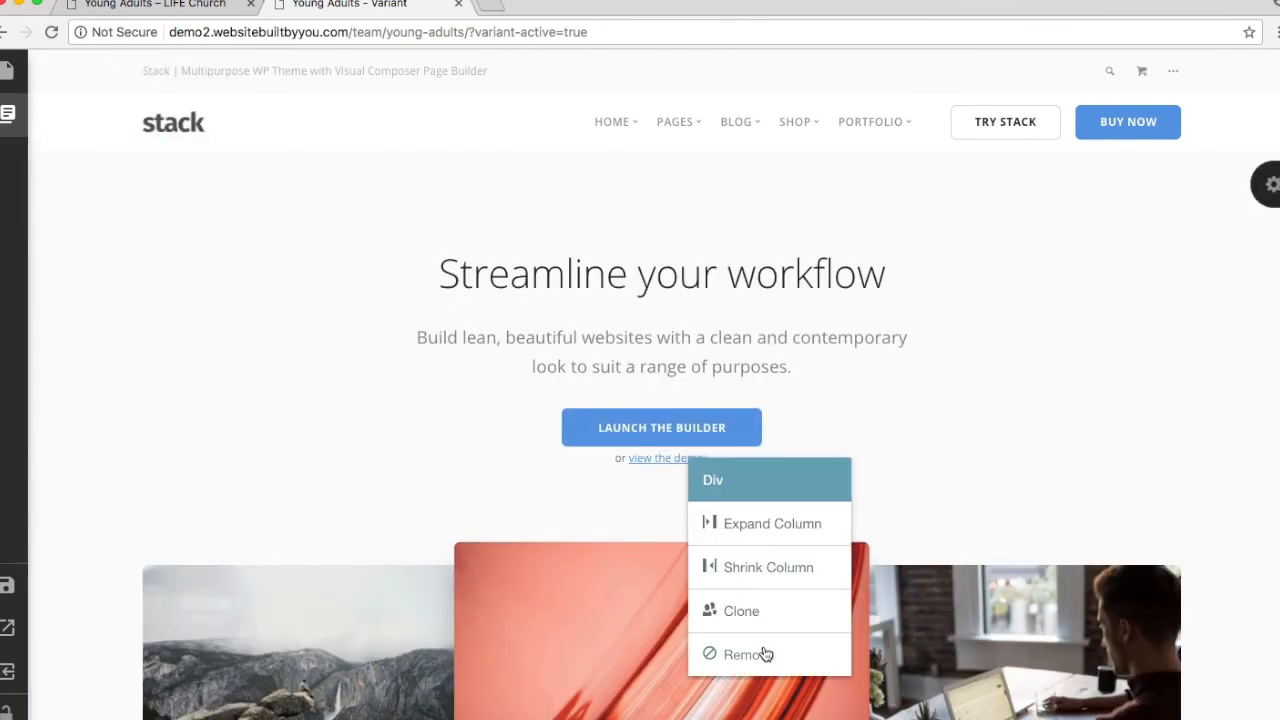
pyautogui.click(763, 654)
pyautogui.click(690, 420)
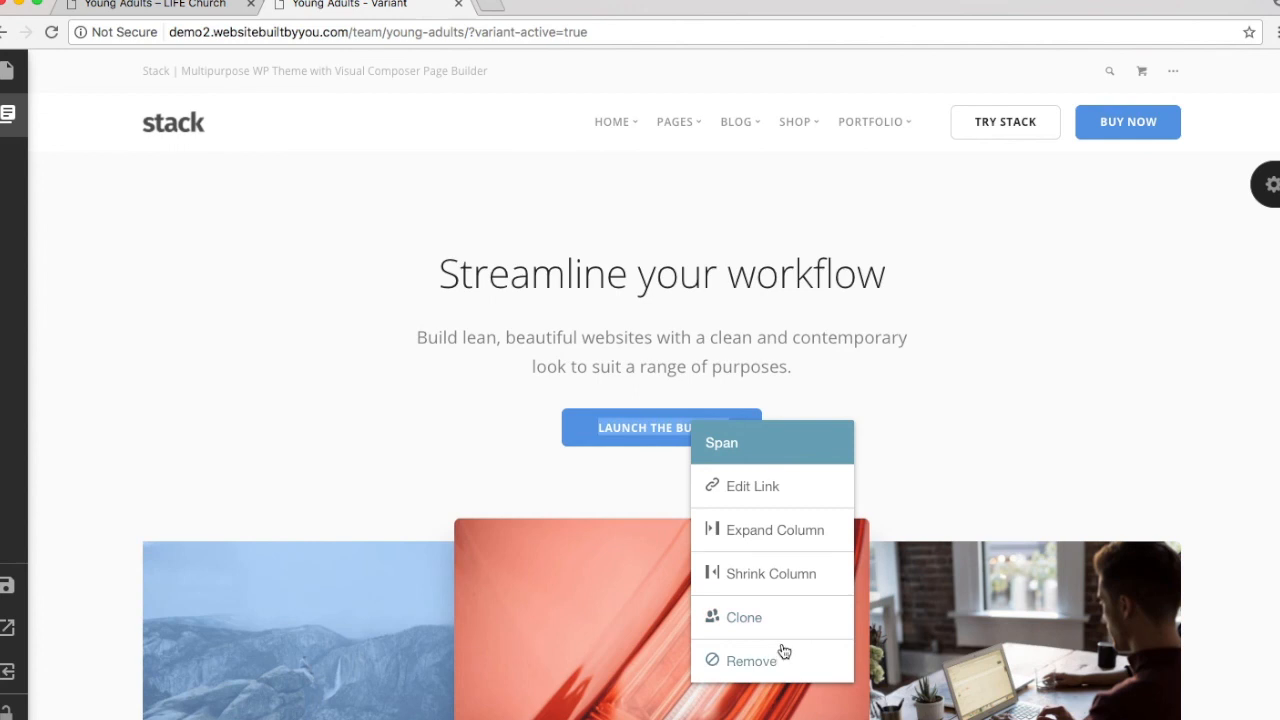
pyautogui.click(783, 652)
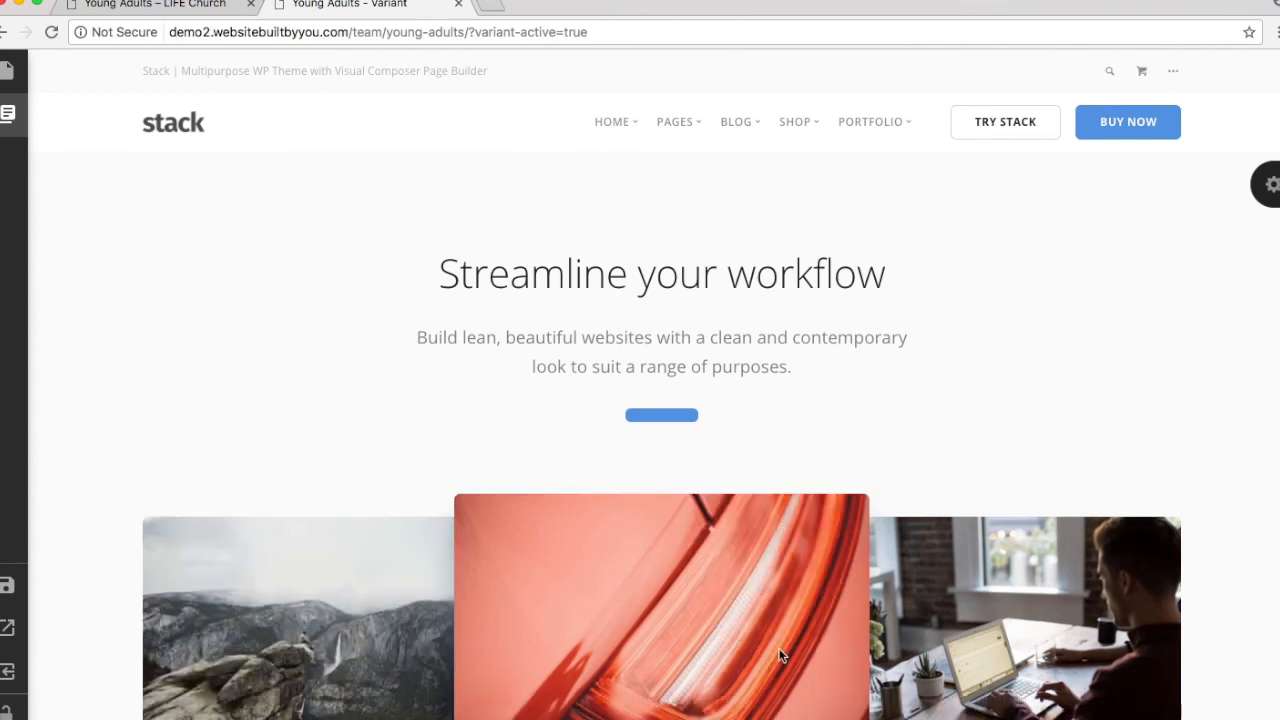
pyautogui.click(667, 414)
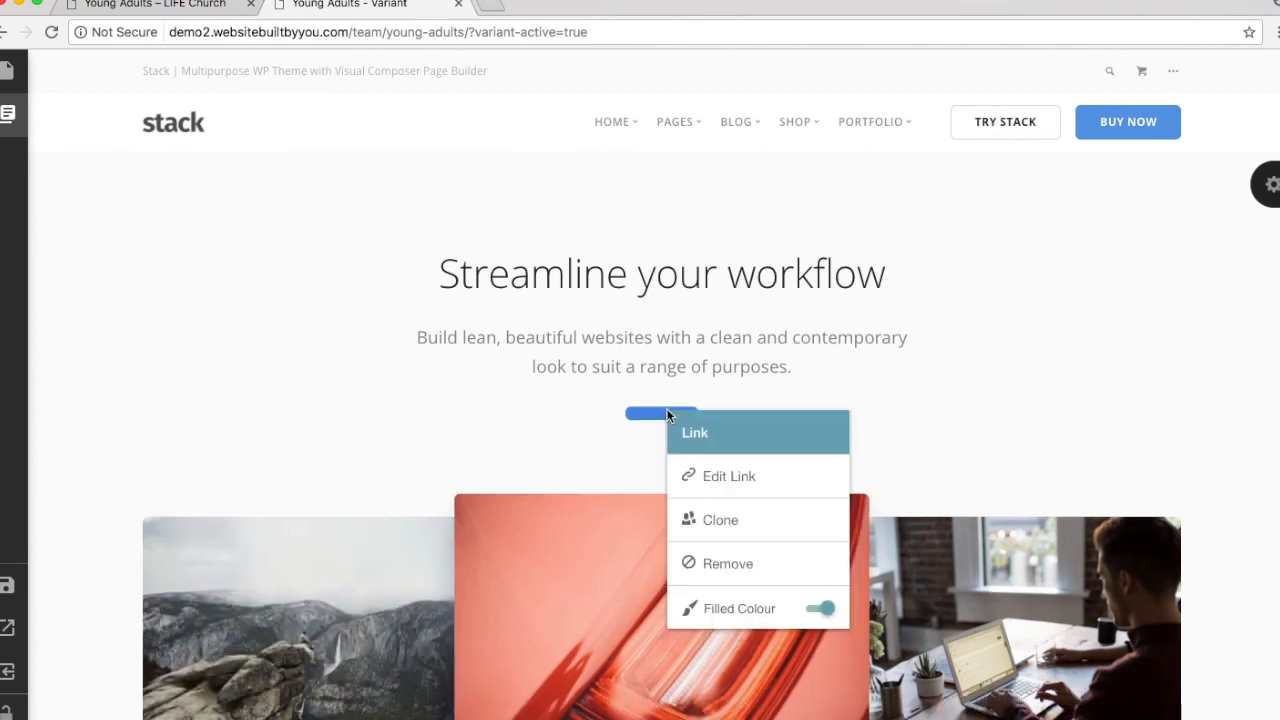
pyautogui.click(734, 566)
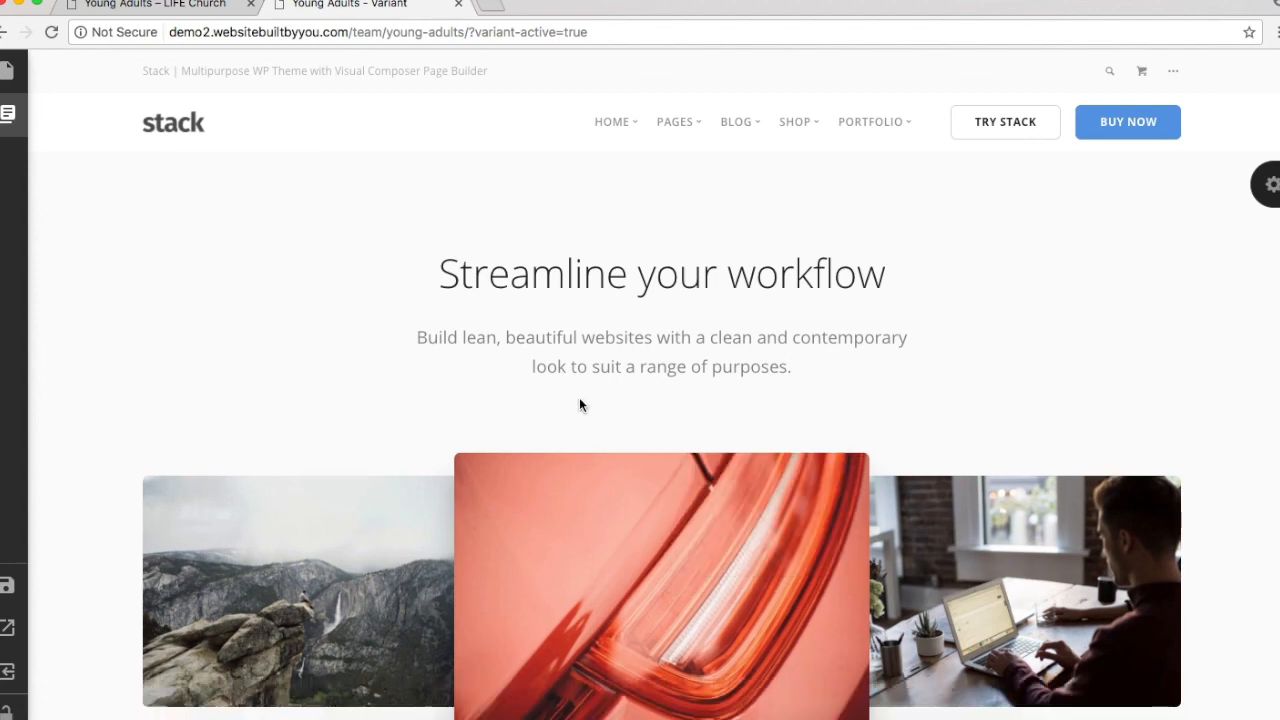
pyautogui.click(155, 5)
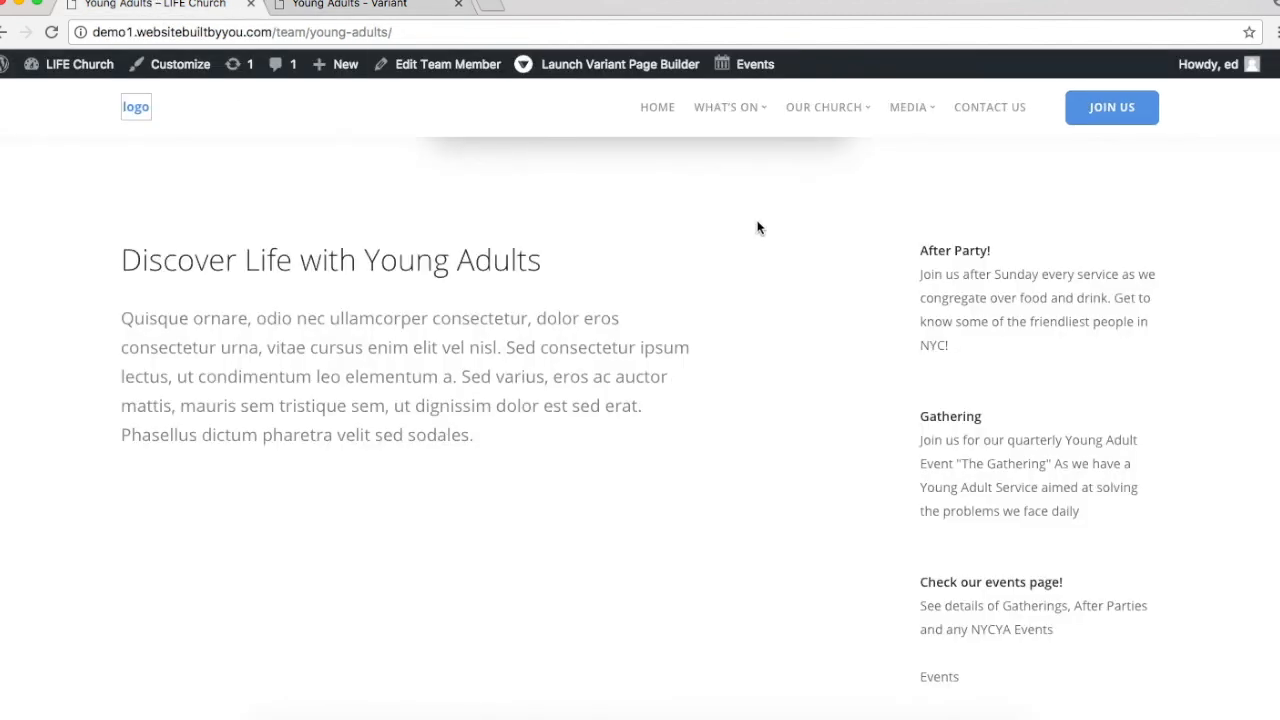
# Step: Replace the 'Streamline your workflow' cover heading with 'Young Adults'
pyautogui.press('super+r')
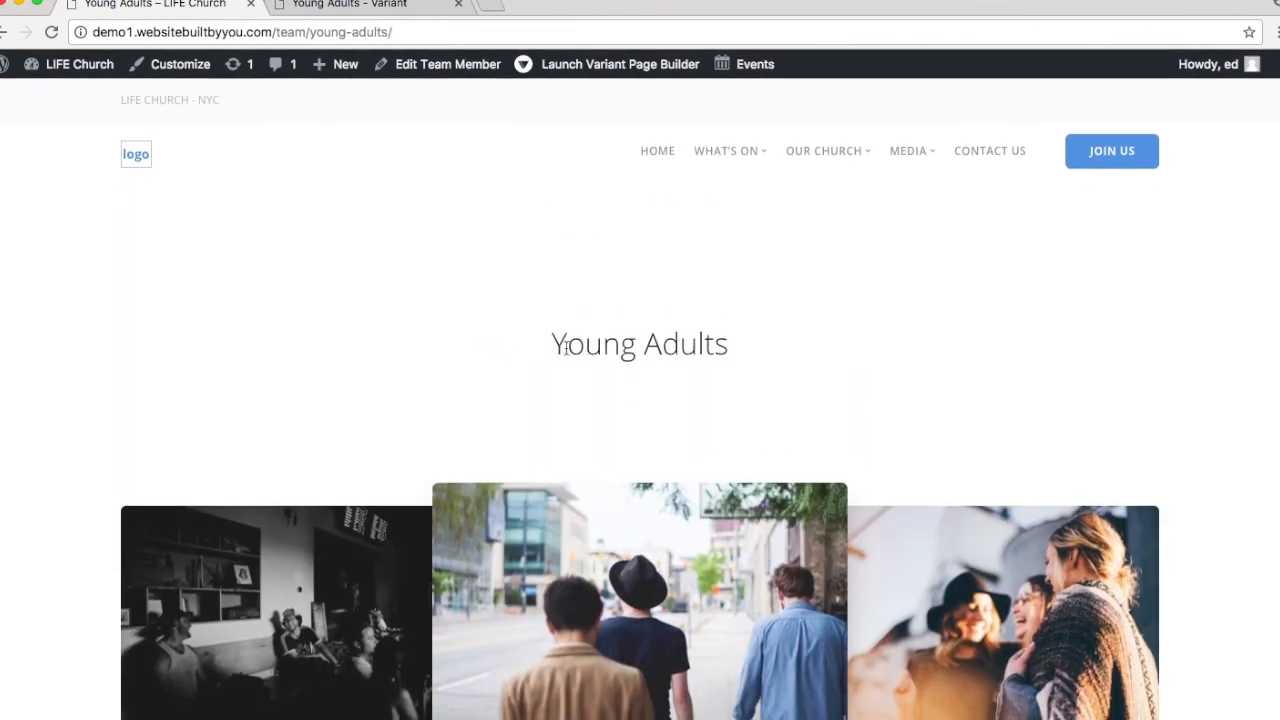
pyautogui.click(357, 8)
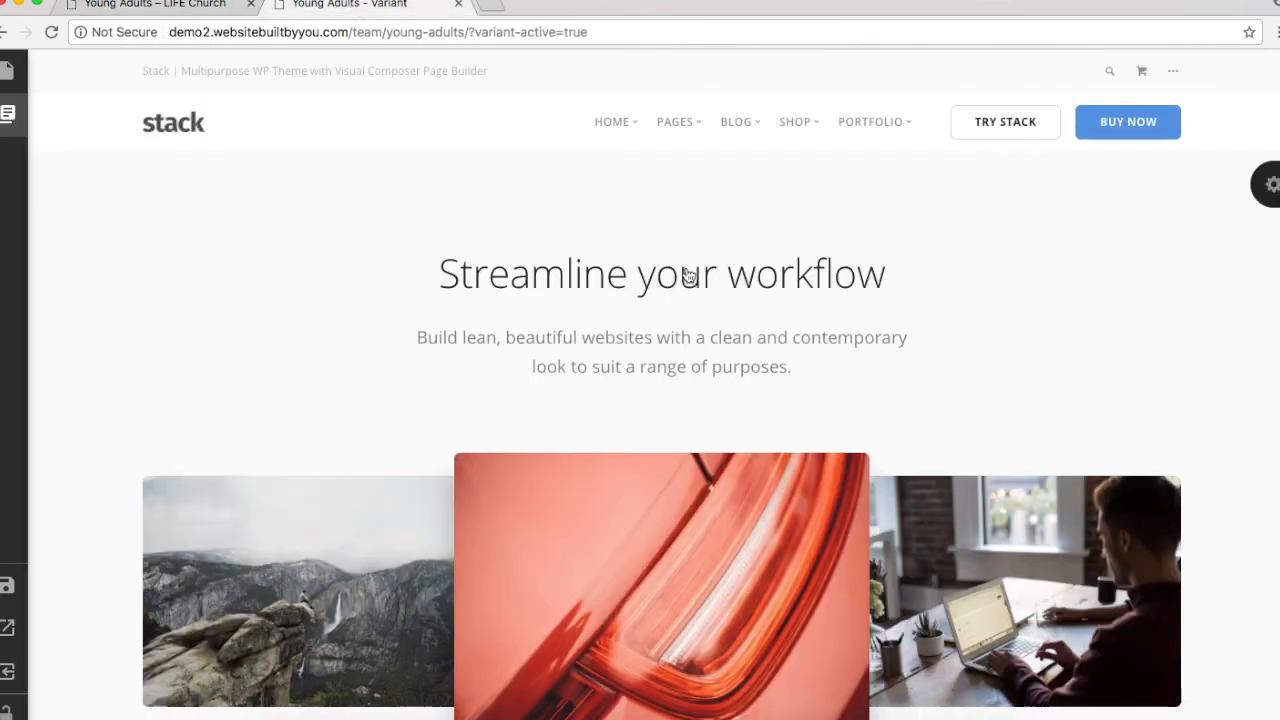
pyautogui.click(686, 270)
pyautogui.tripleClick(487, 247)
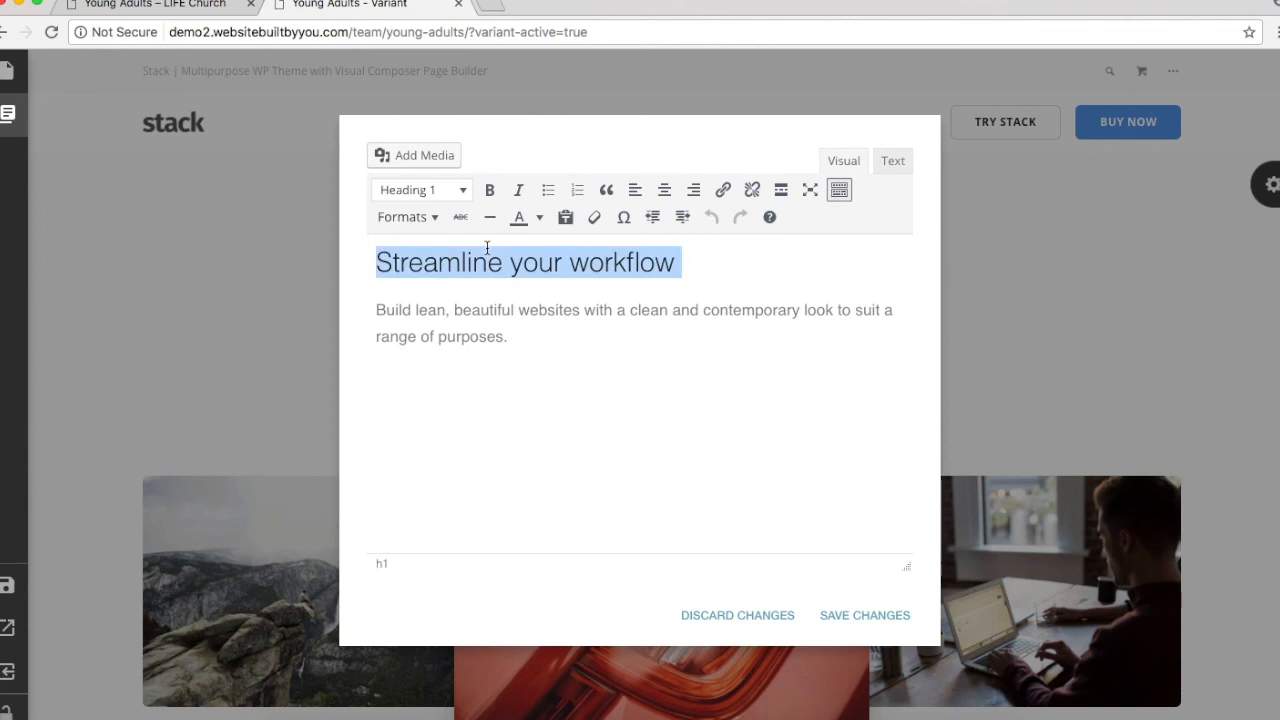
pyautogui.write('Young Ad')
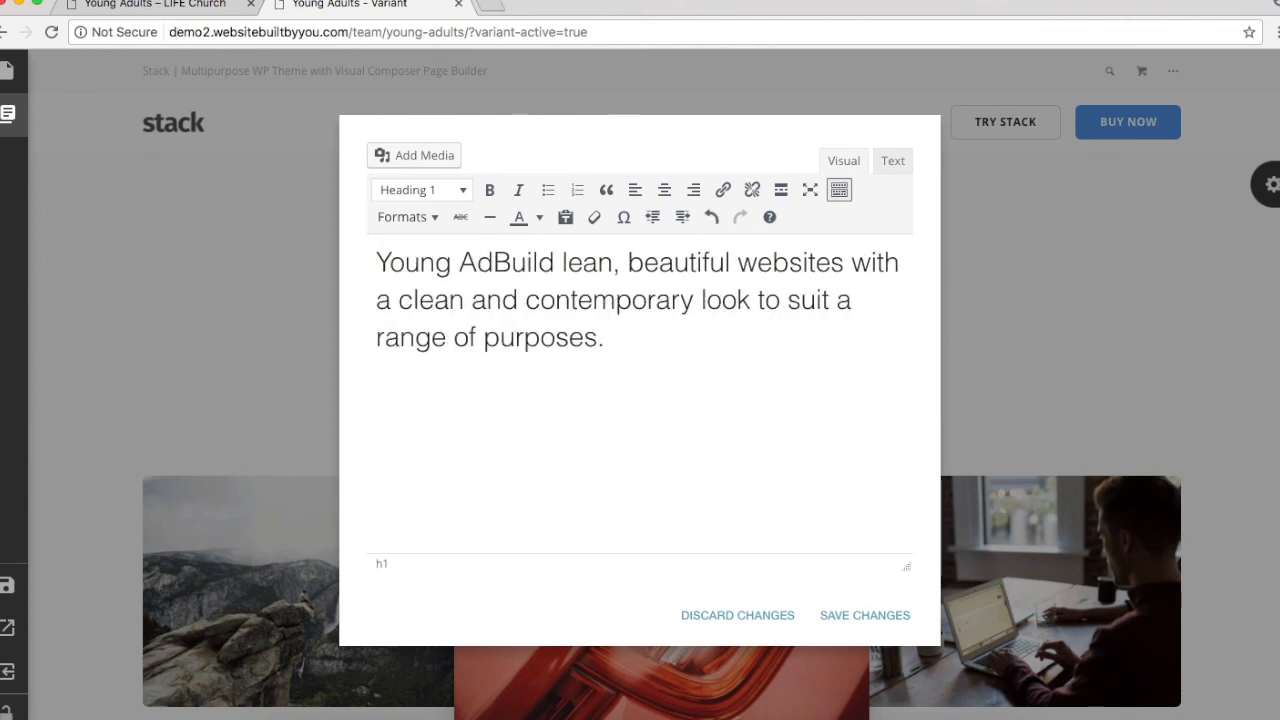
pyautogui.write('ults')
pyautogui.press('Return')
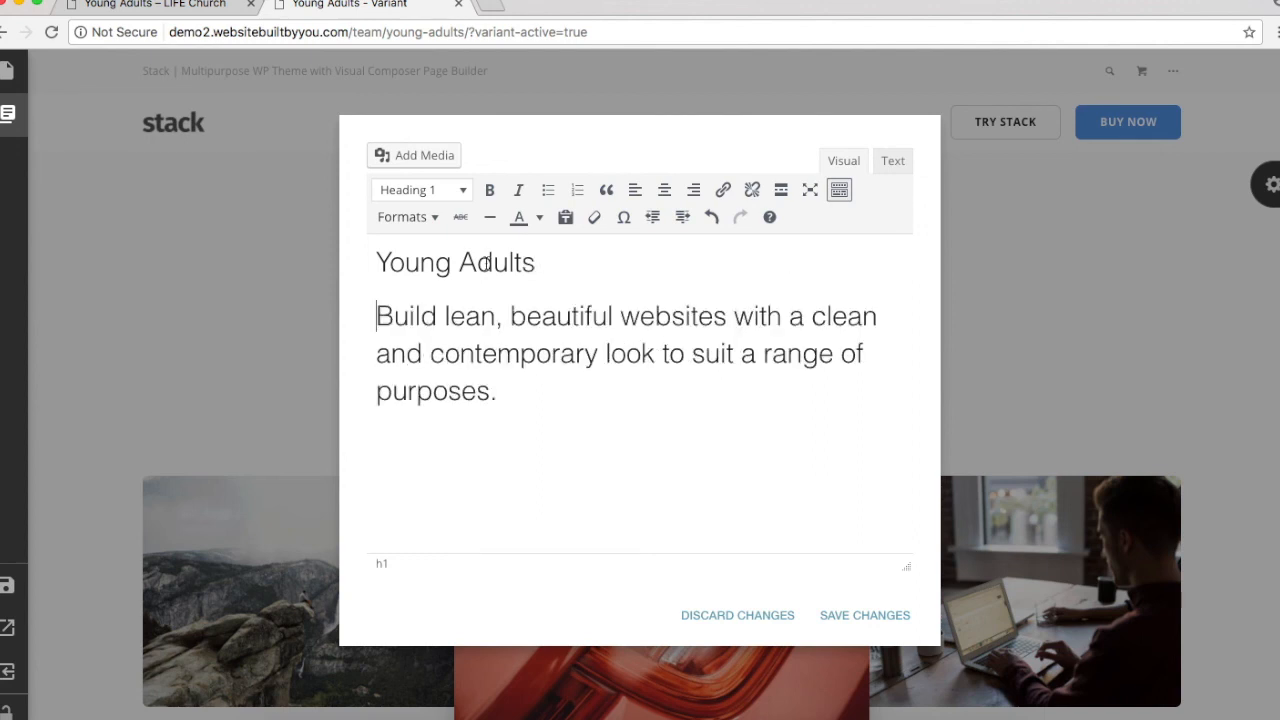
# Step: Make the description a normal paragraph with the Lead Paragraph text style, and save
pyautogui.moveTo(497, 392); pyautogui.dragTo(377, 314)
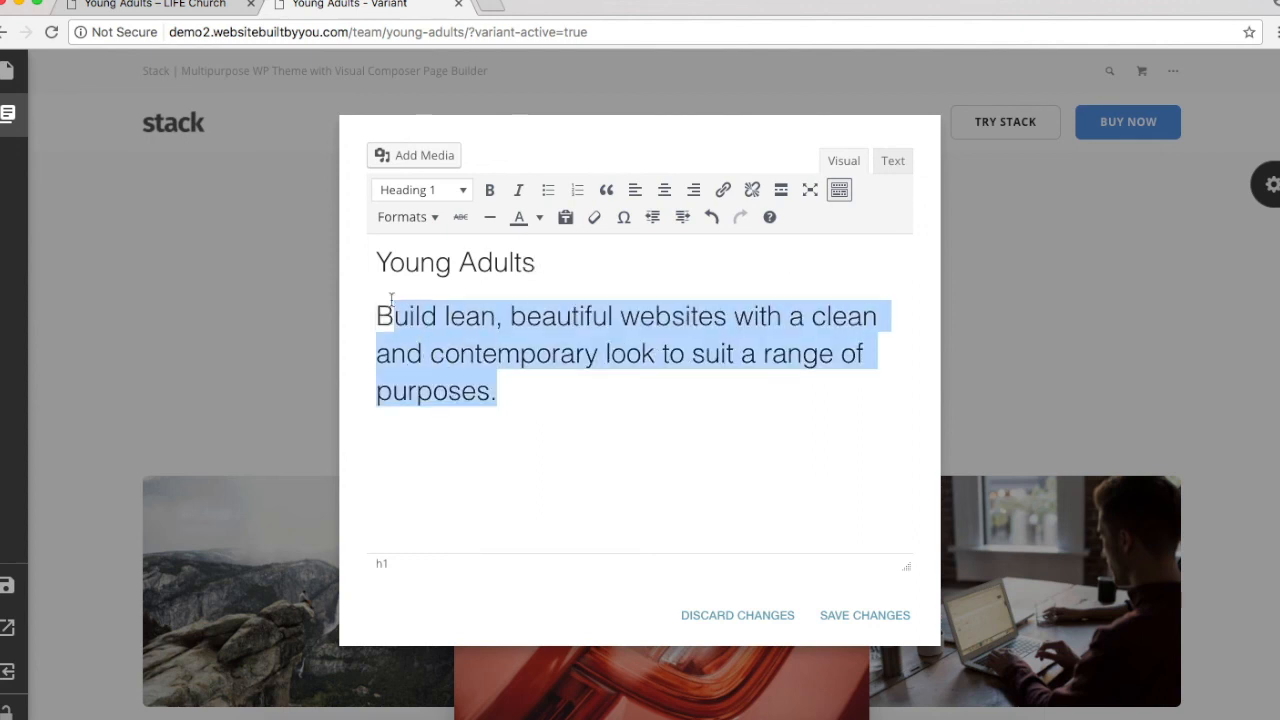
pyautogui.click(416, 192)
pyautogui.click(460, 222)
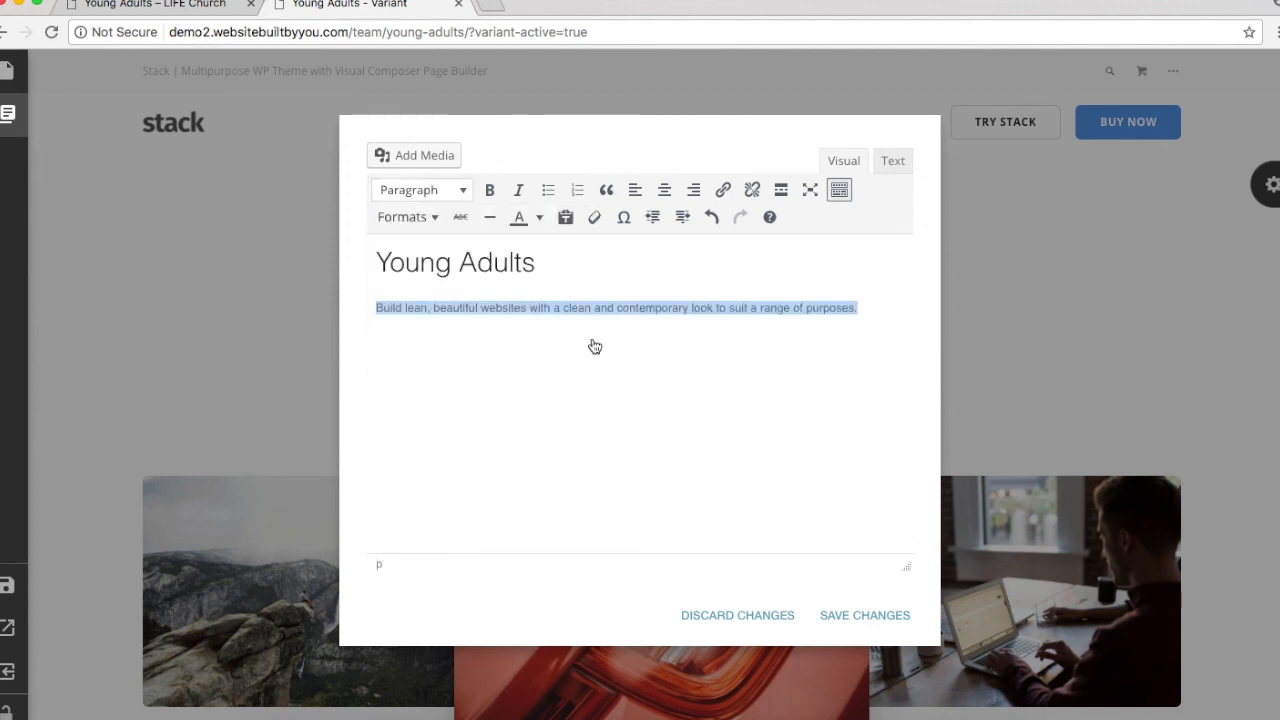
pyautogui.click(412, 220)
pyautogui.moveTo(472, 323)
pyautogui.click(545, 409)
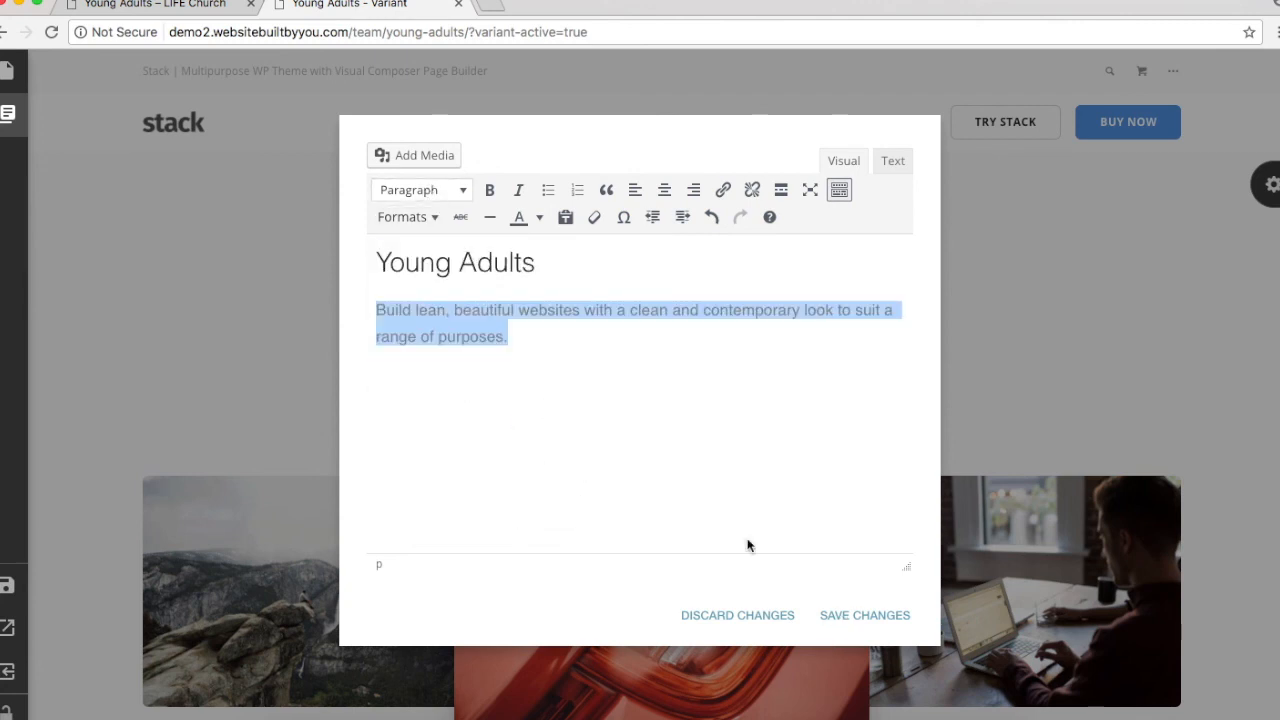
pyautogui.click(843, 615)
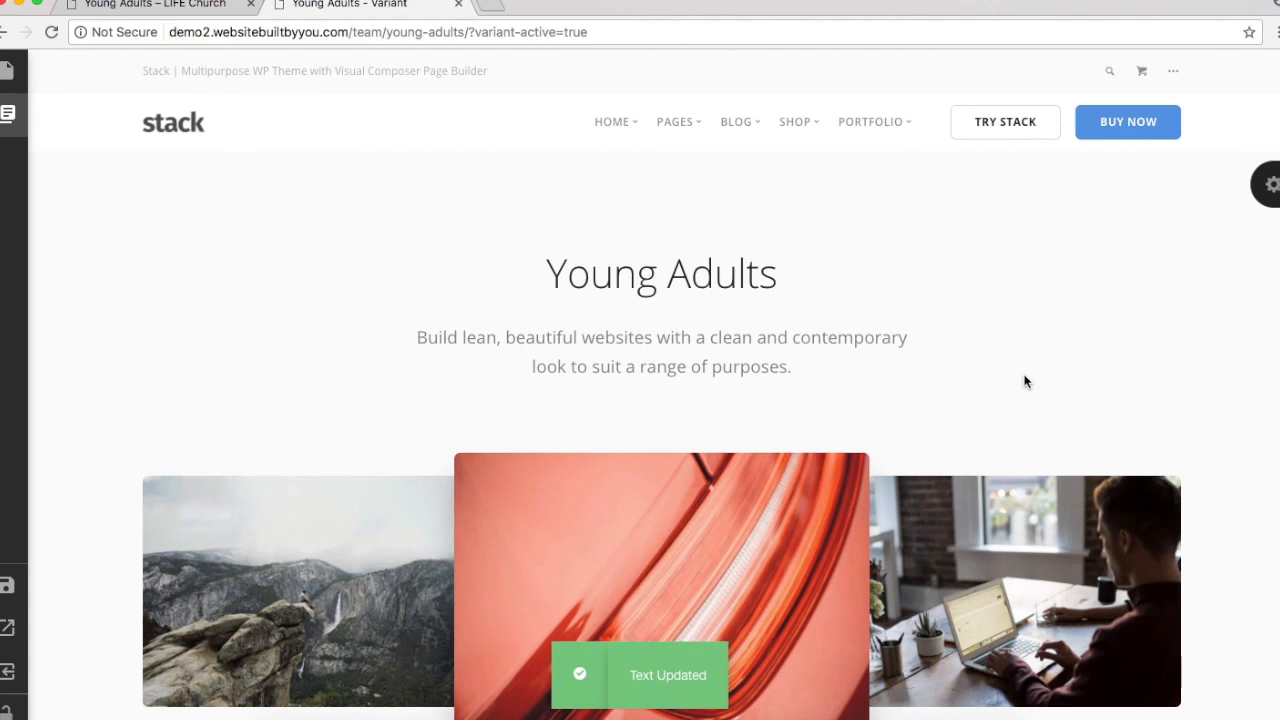
pyautogui.scroll(-5, 1024, 381)
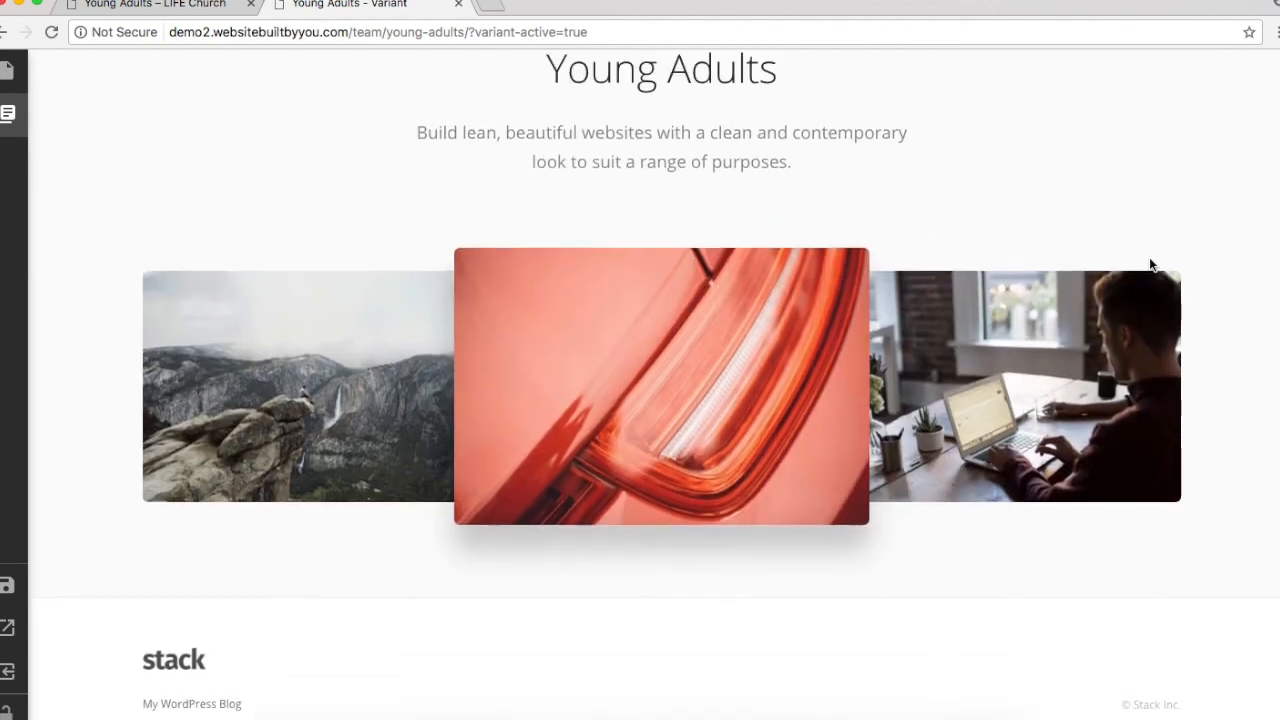
pyautogui.scroll(2, 1149, 263)
# Step: Replace the first carousel image with the dark room group photo
pyautogui.click(1260, 62)
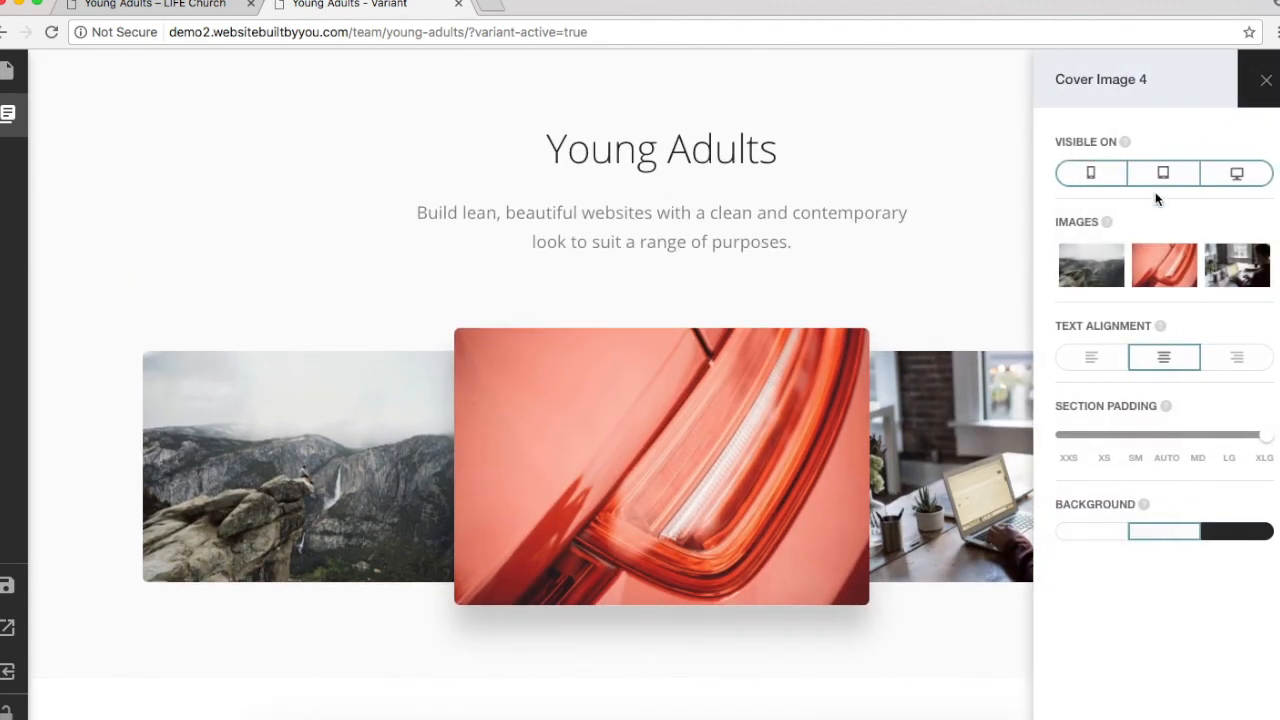
pyautogui.click(1105, 250)
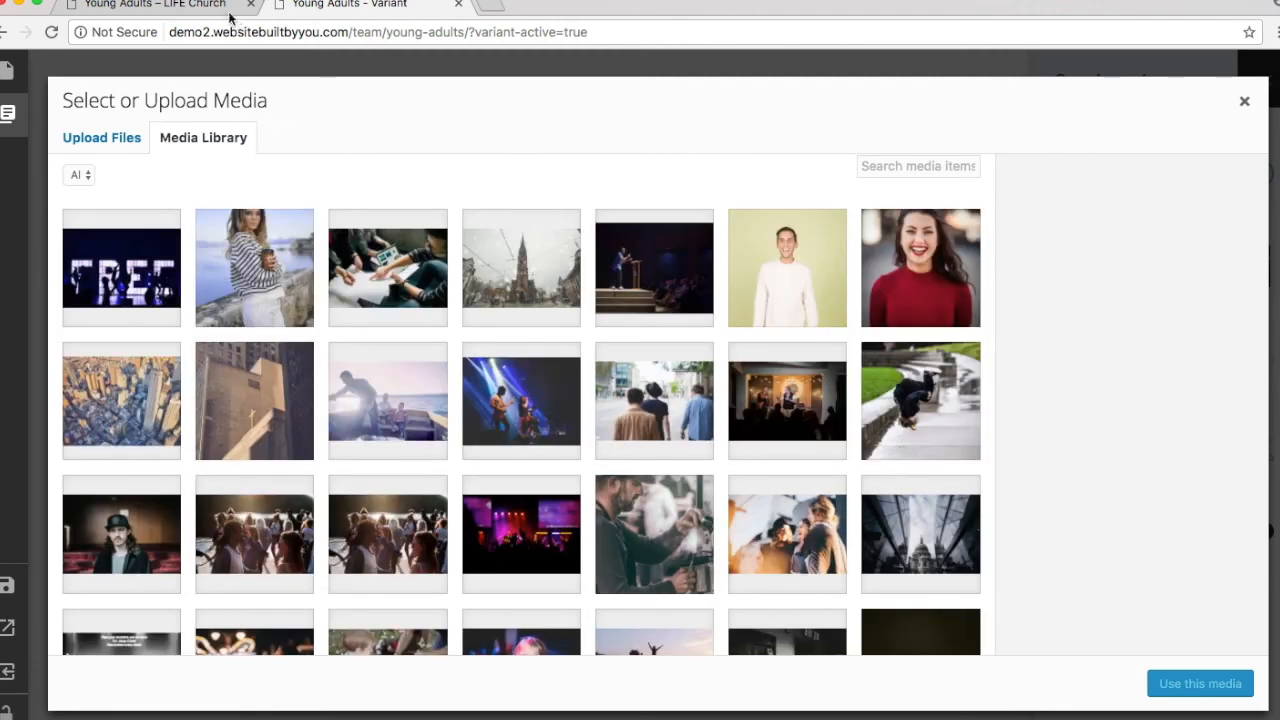
pyautogui.click(201, 10)
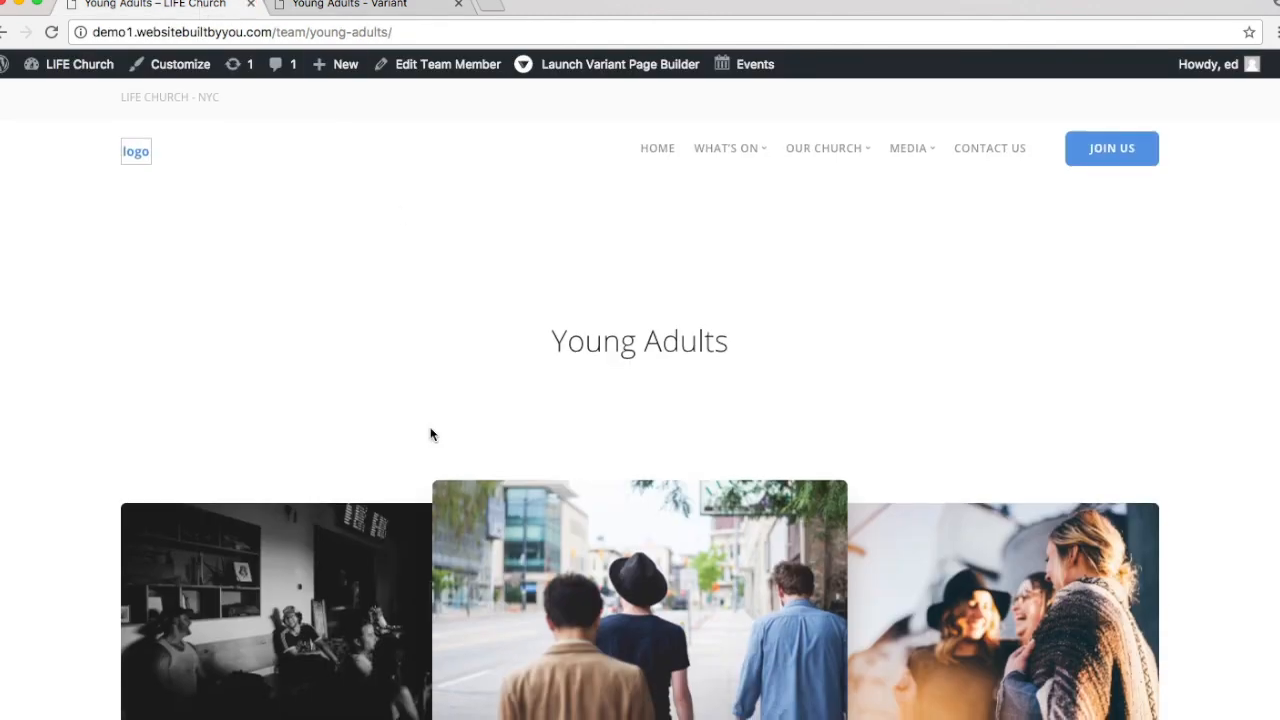
pyautogui.scroll(-5, 429, 434)
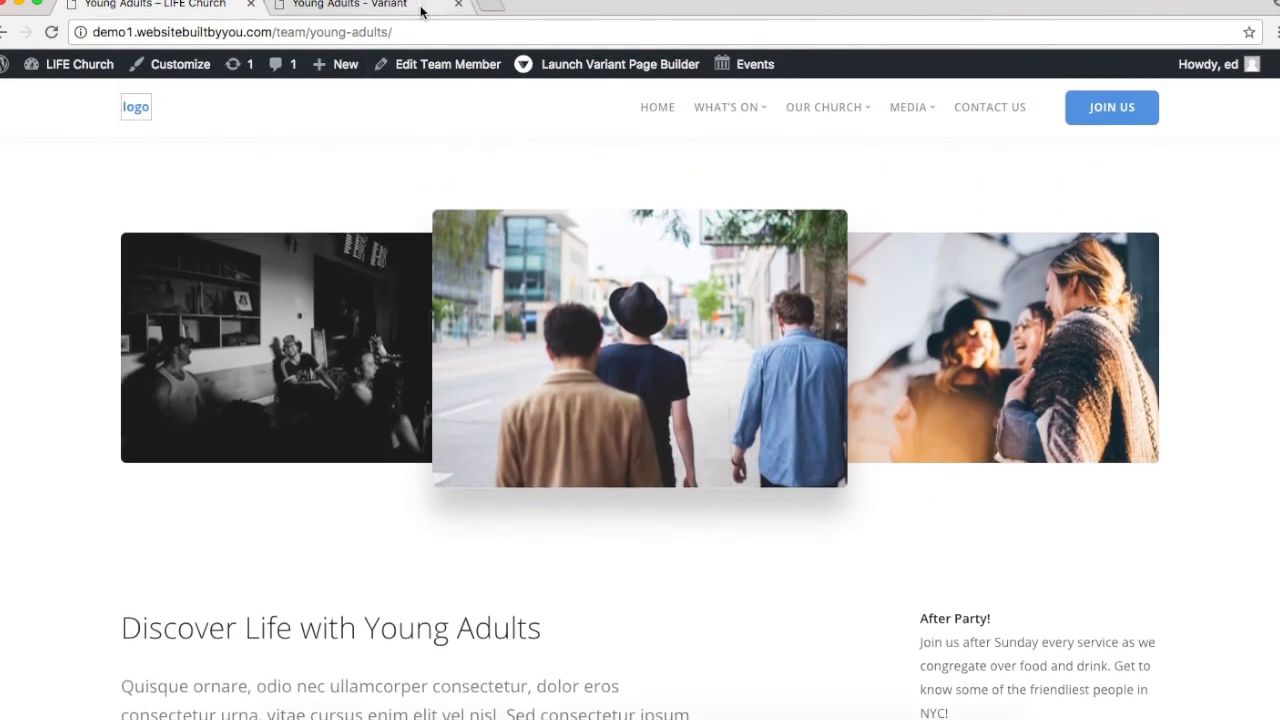
pyautogui.click(400, 6)
pyautogui.scroll(-3, 202, 350)
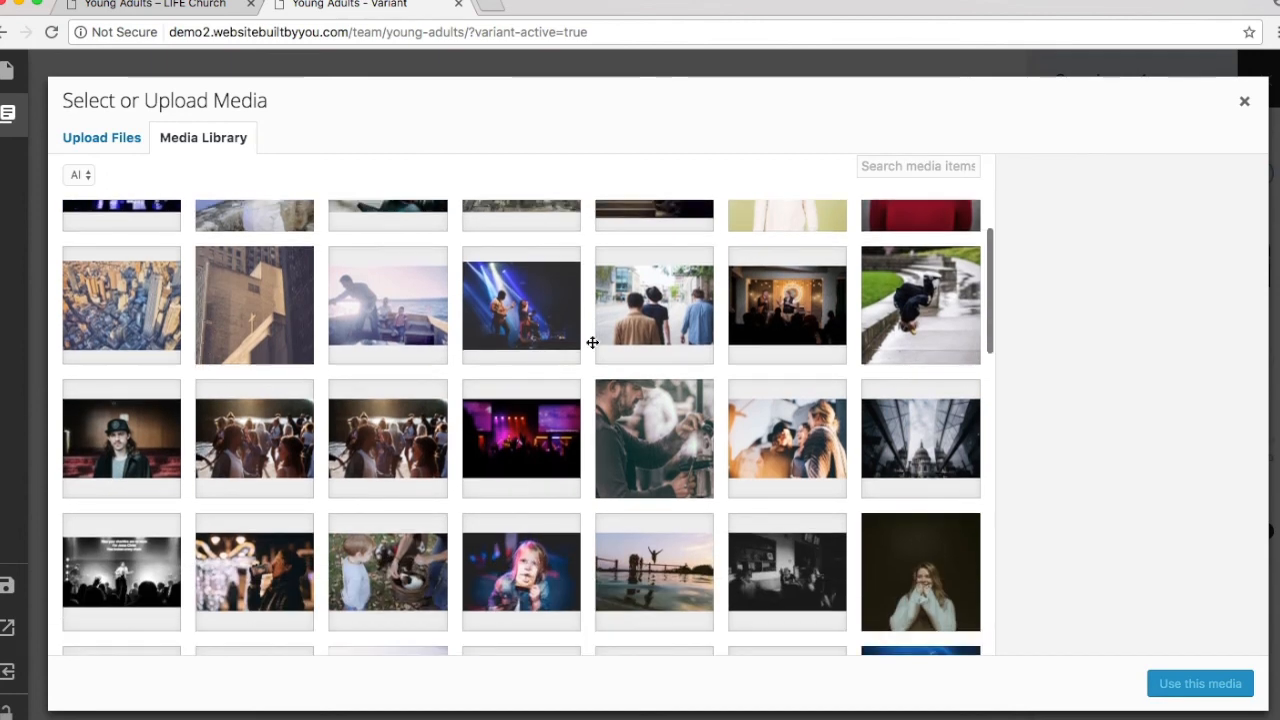
pyautogui.scroll(-5, 611, 455)
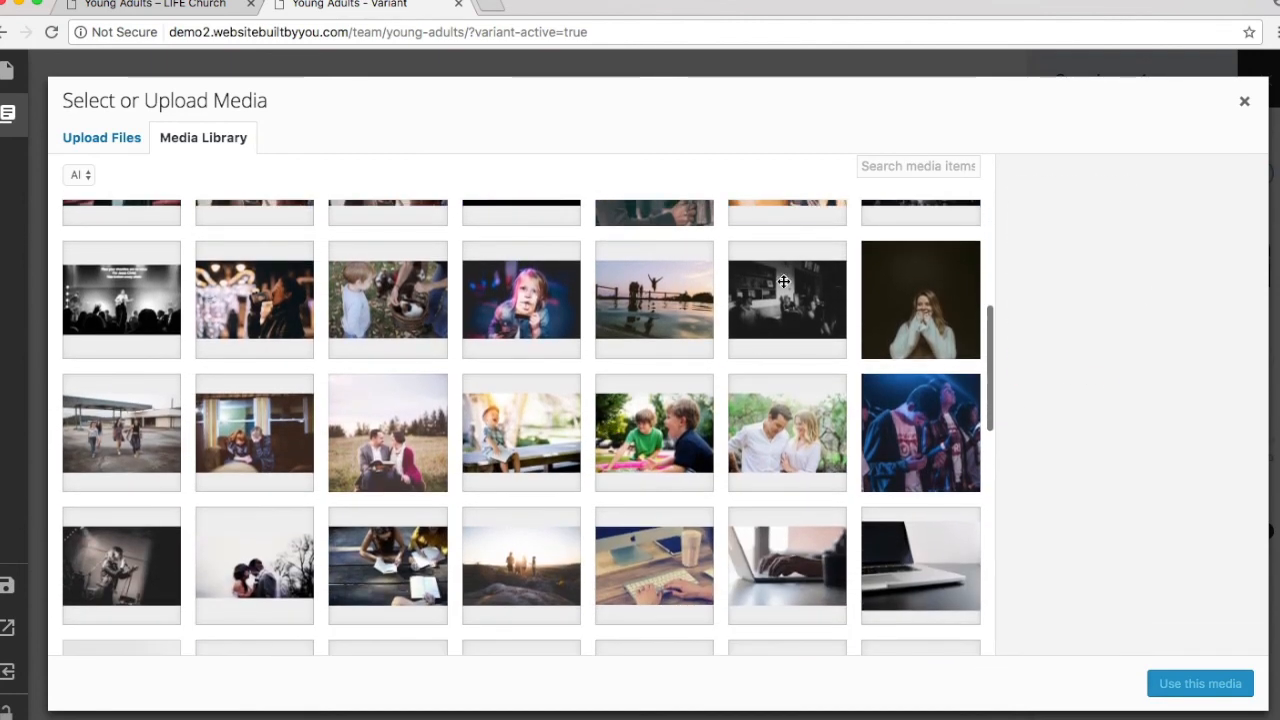
pyautogui.click(787, 300)
pyautogui.click(1176, 700)
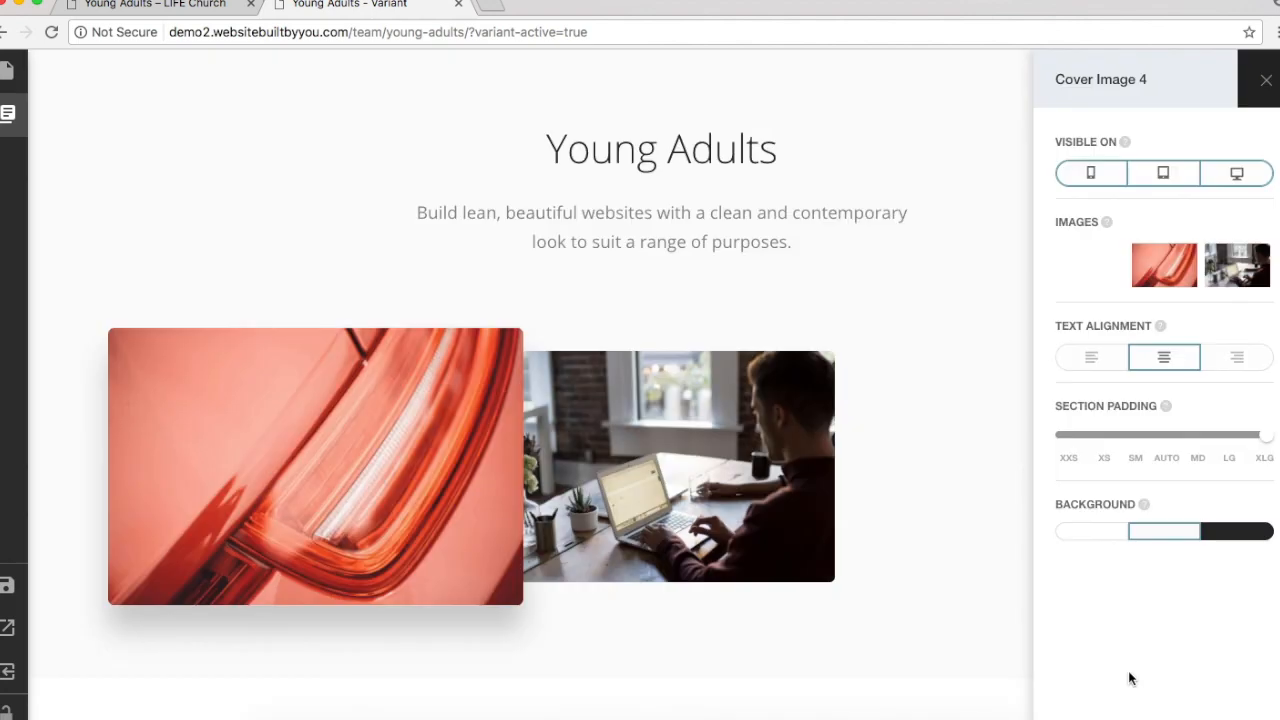
# Step: Replace the second and third cover images with the three men walking and laughing friends photos
pyautogui.click(1157, 280)
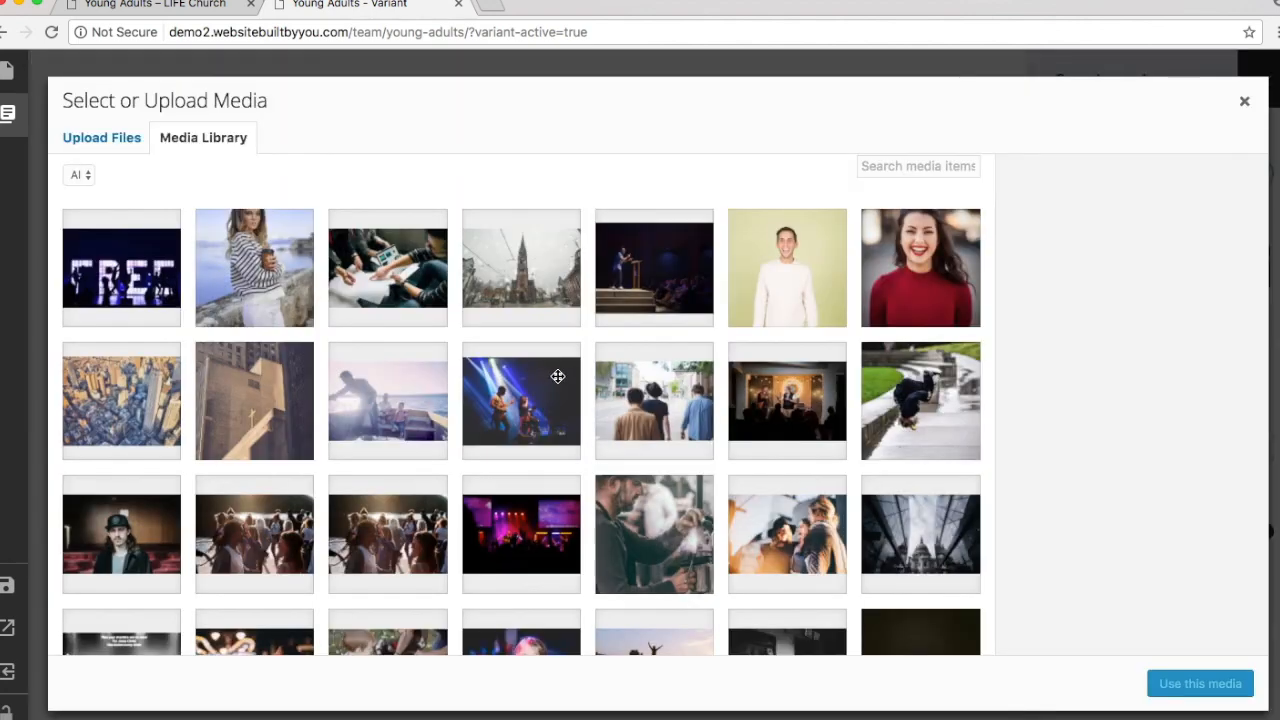
pyautogui.scroll(-4, 598, 367)
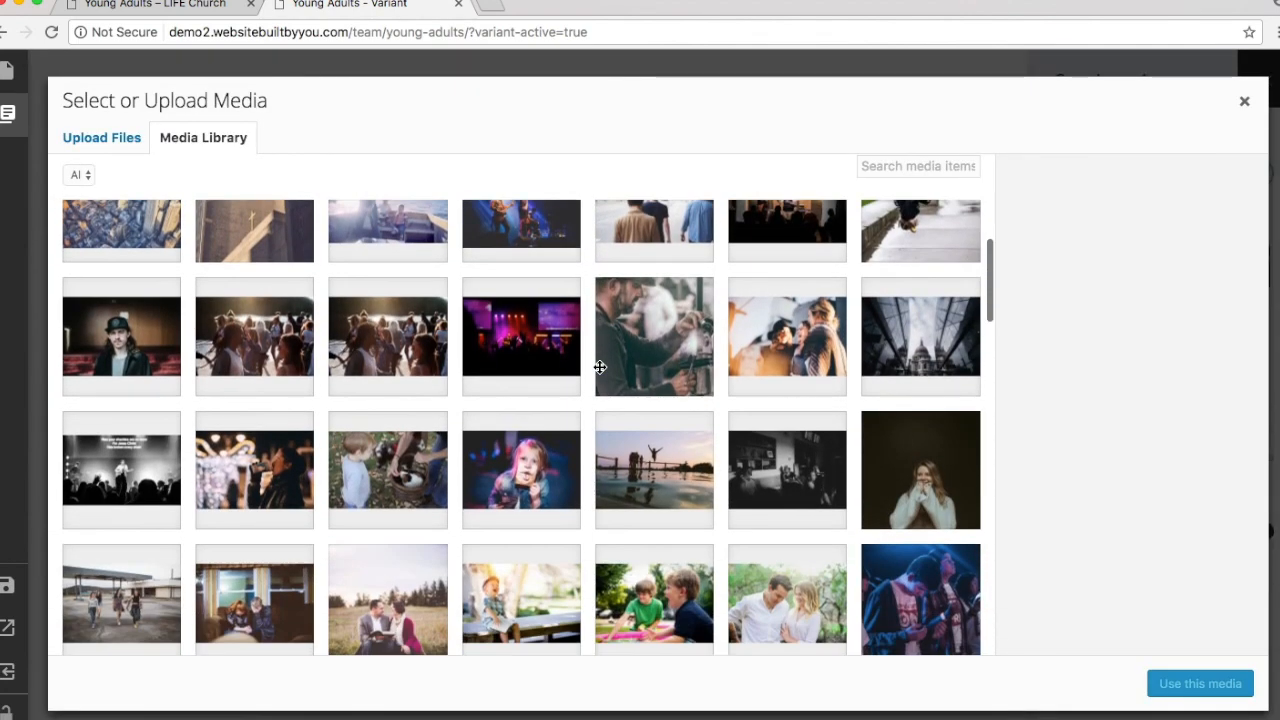
pyautogui.scroll(-3, 741, 354)
pyautogui.scroll(-2, 741, 354)
pyautogui.scroll(5, 741, 354)
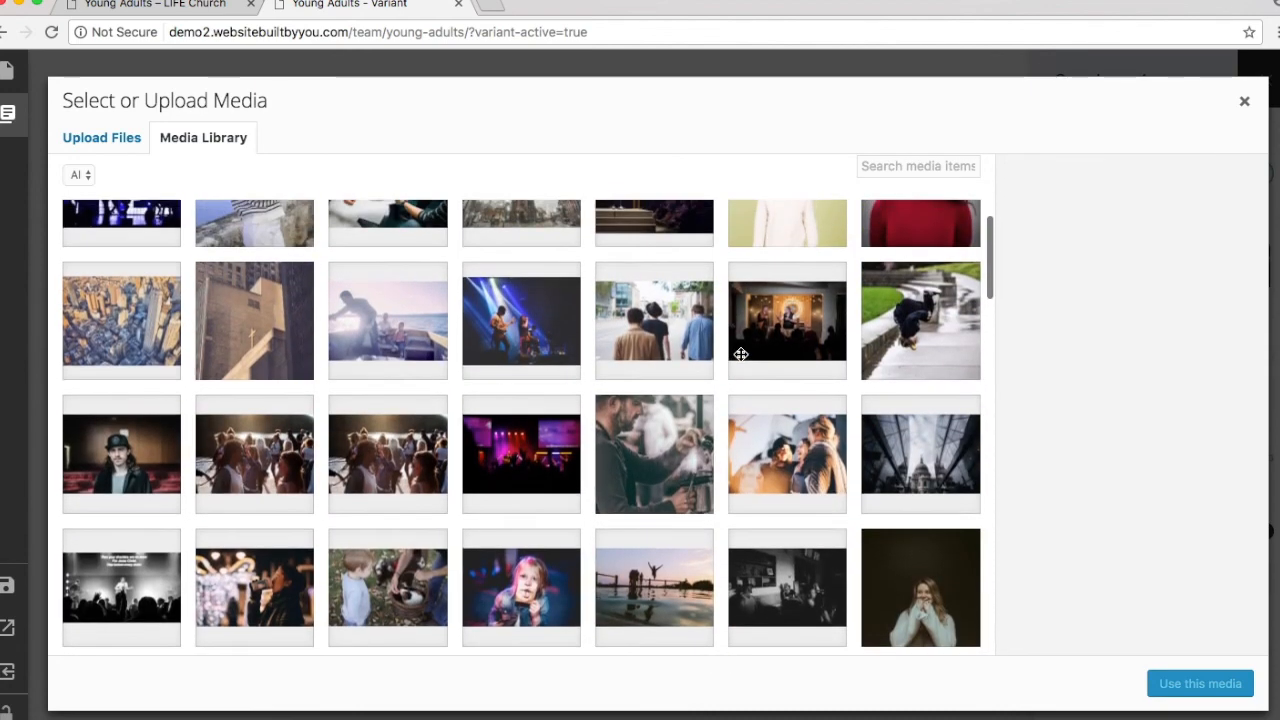
pyautogui.click(660, 330)
pyautogui.click(1210, 684)
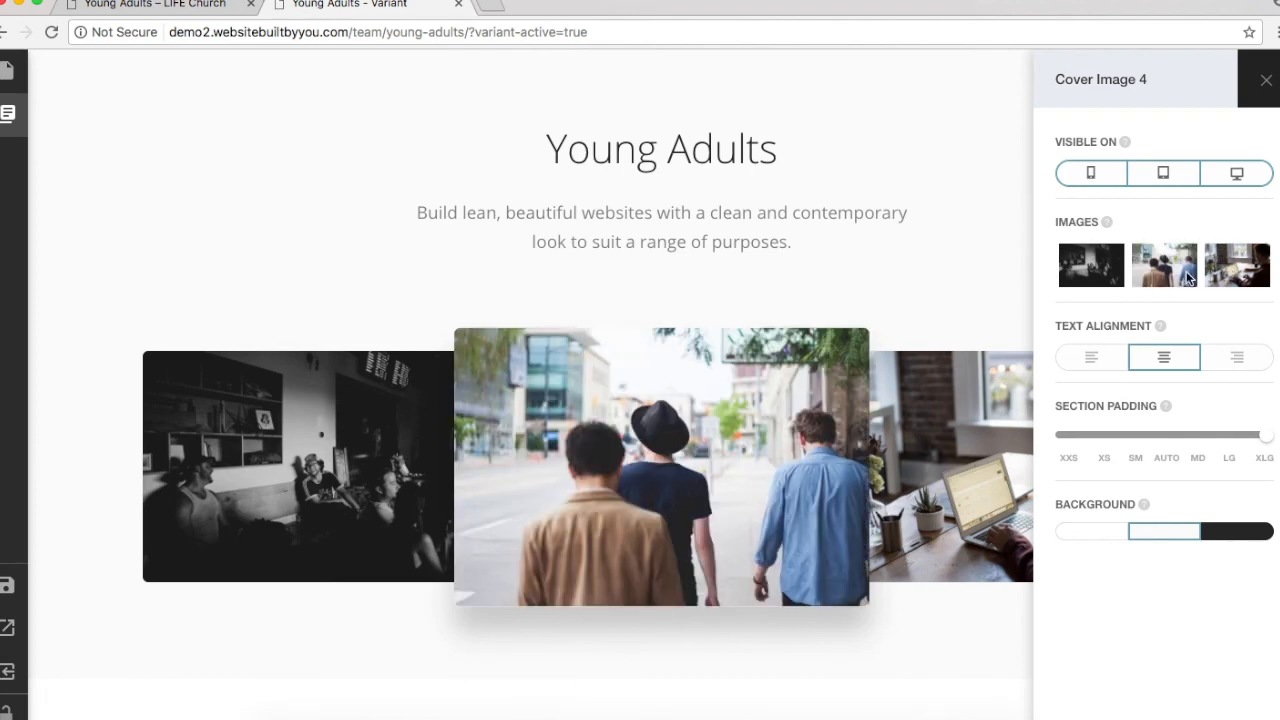
pyautogui.click(1220, 275)
pyautogui.click(762, 527)
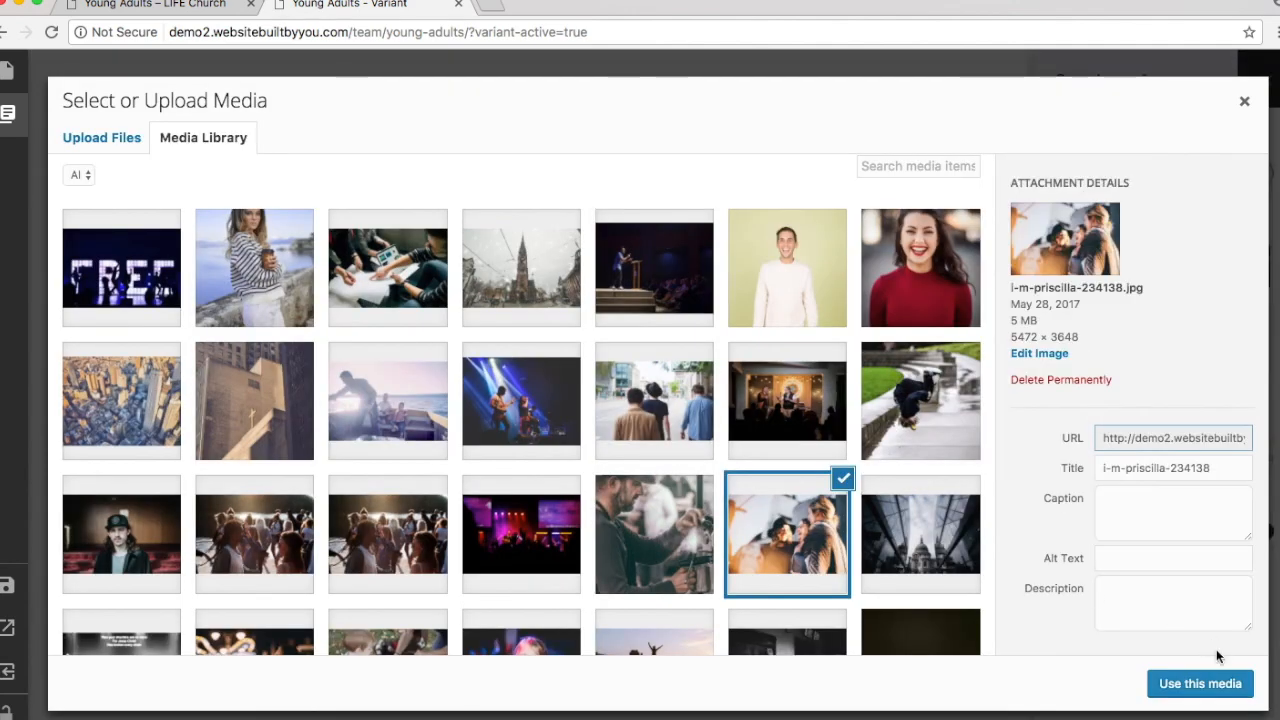
pyautogui.click(1218, 684)
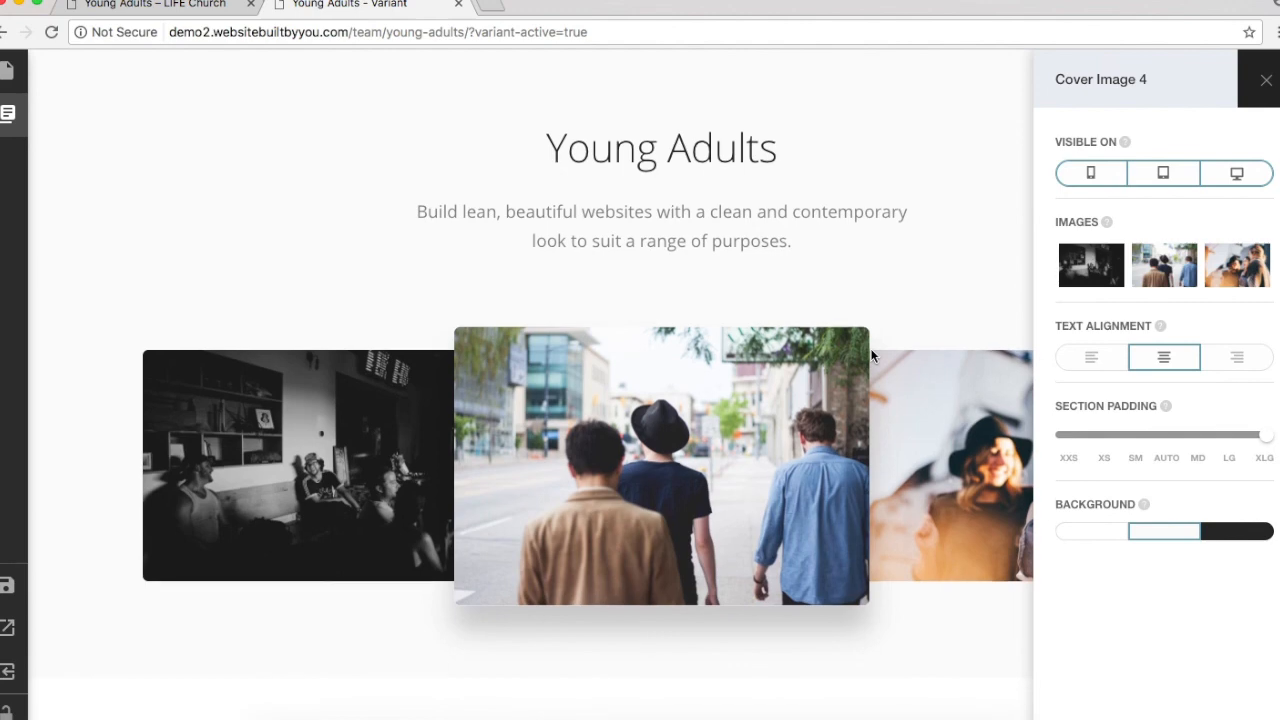
pyautogui.scroll(-2, 870, 355)
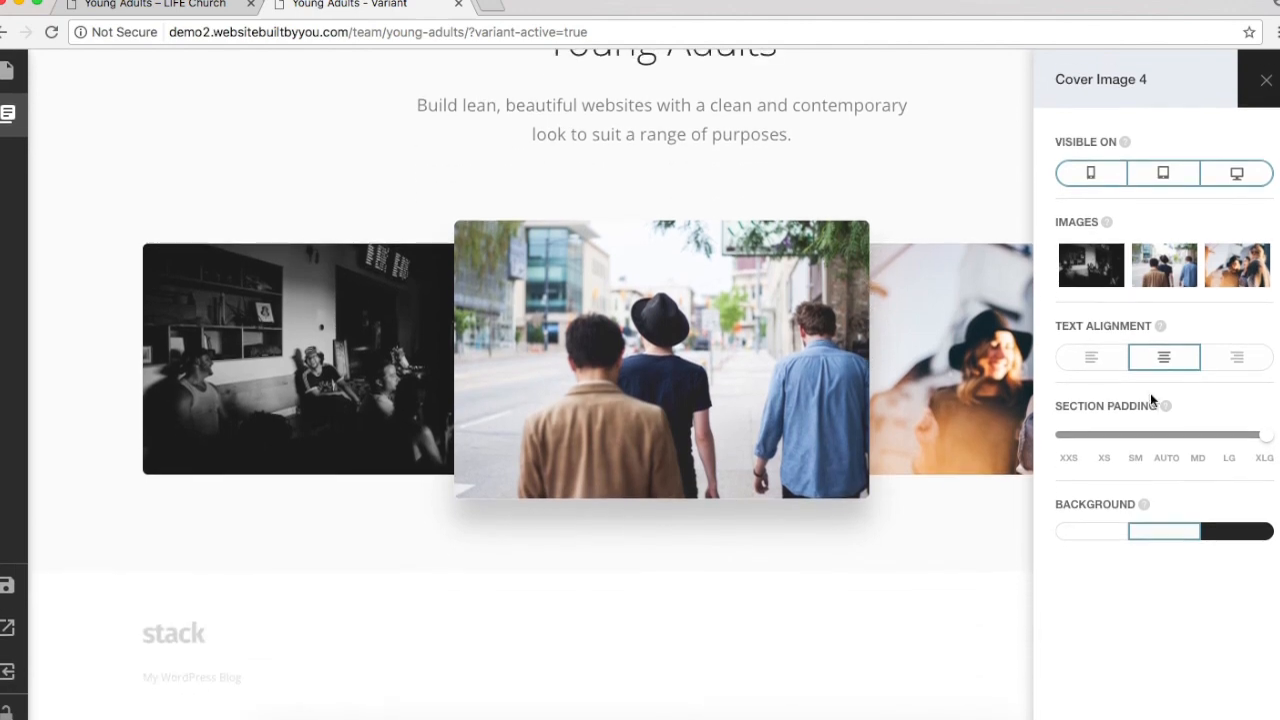
# Step: Add a Text Layout 1 section from the Text category beneath the cover section
pyautogui.click(7, 113)
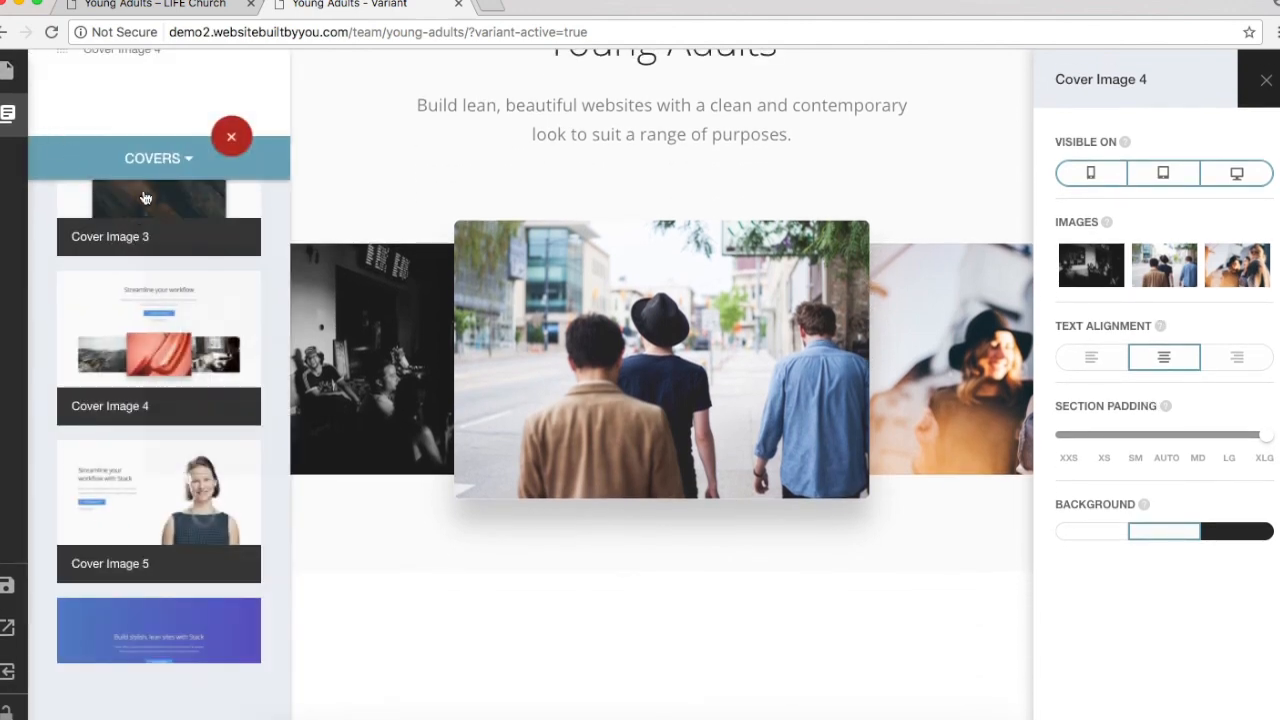
pyautogui.click(164, 170)
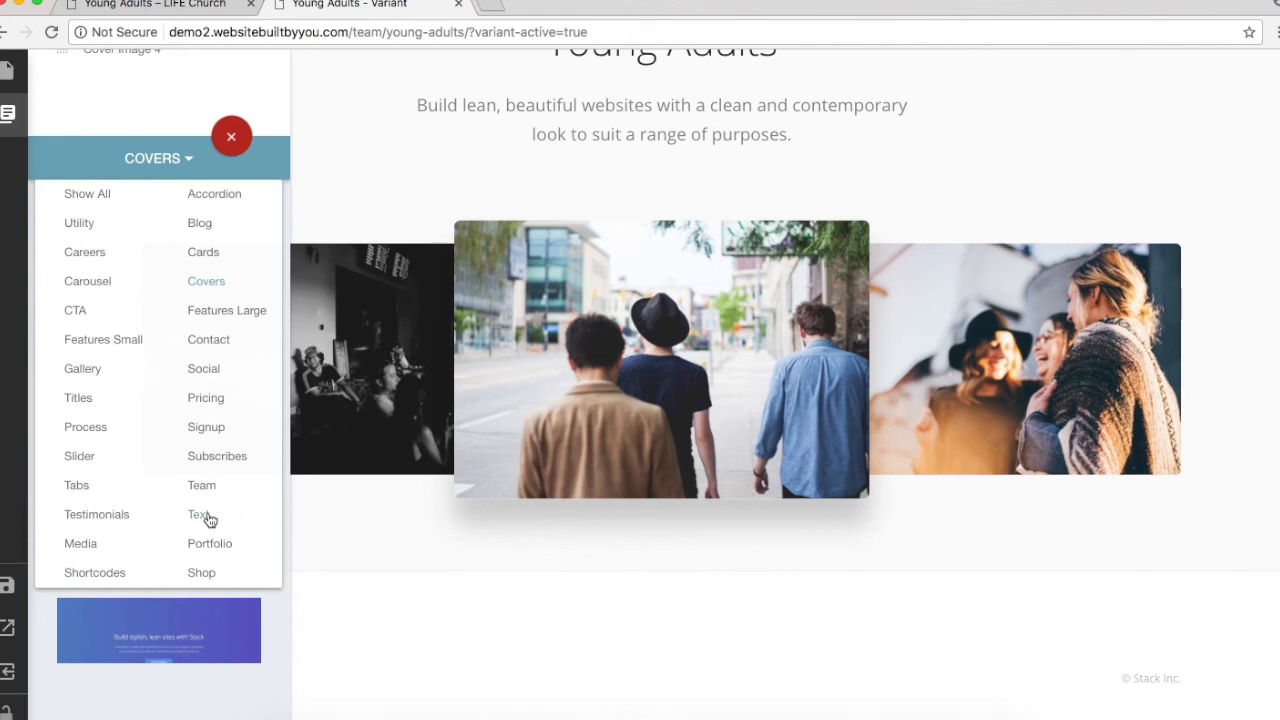
pyautogui.click(209, 517)
pyautogui.scroll(10, 209, 519)
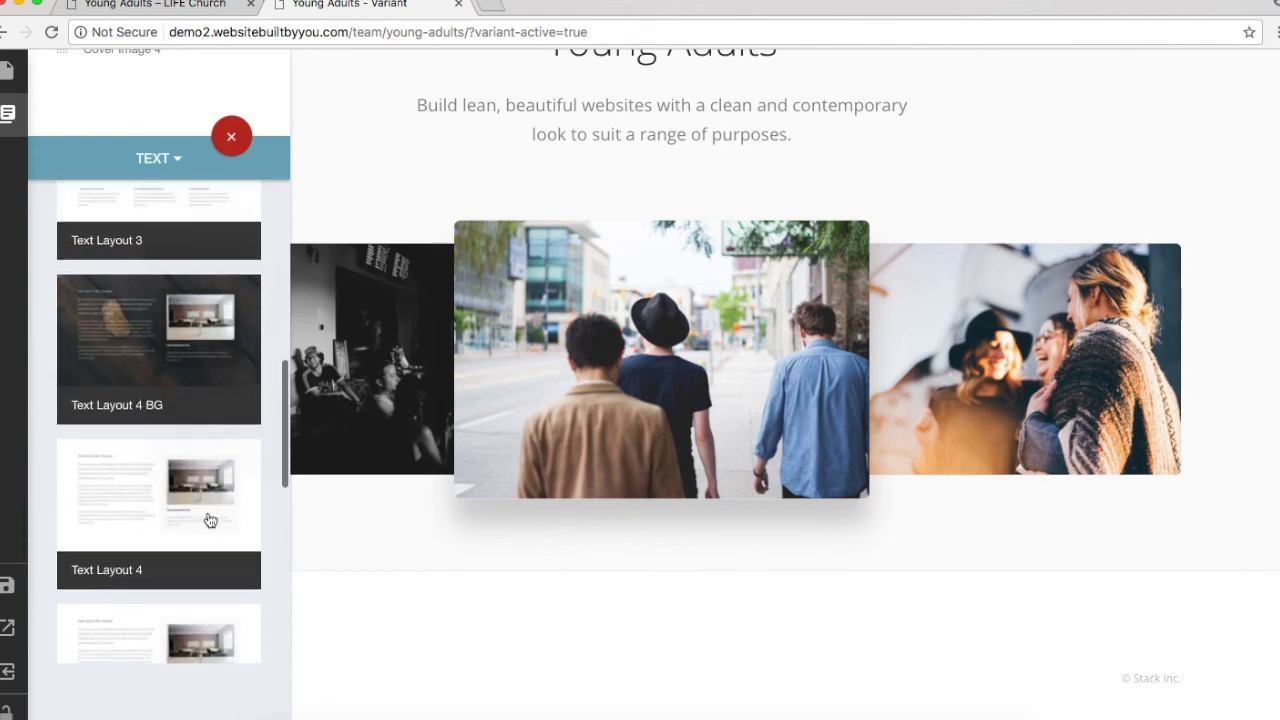
pyautogui.scroll(8, 209, 519)
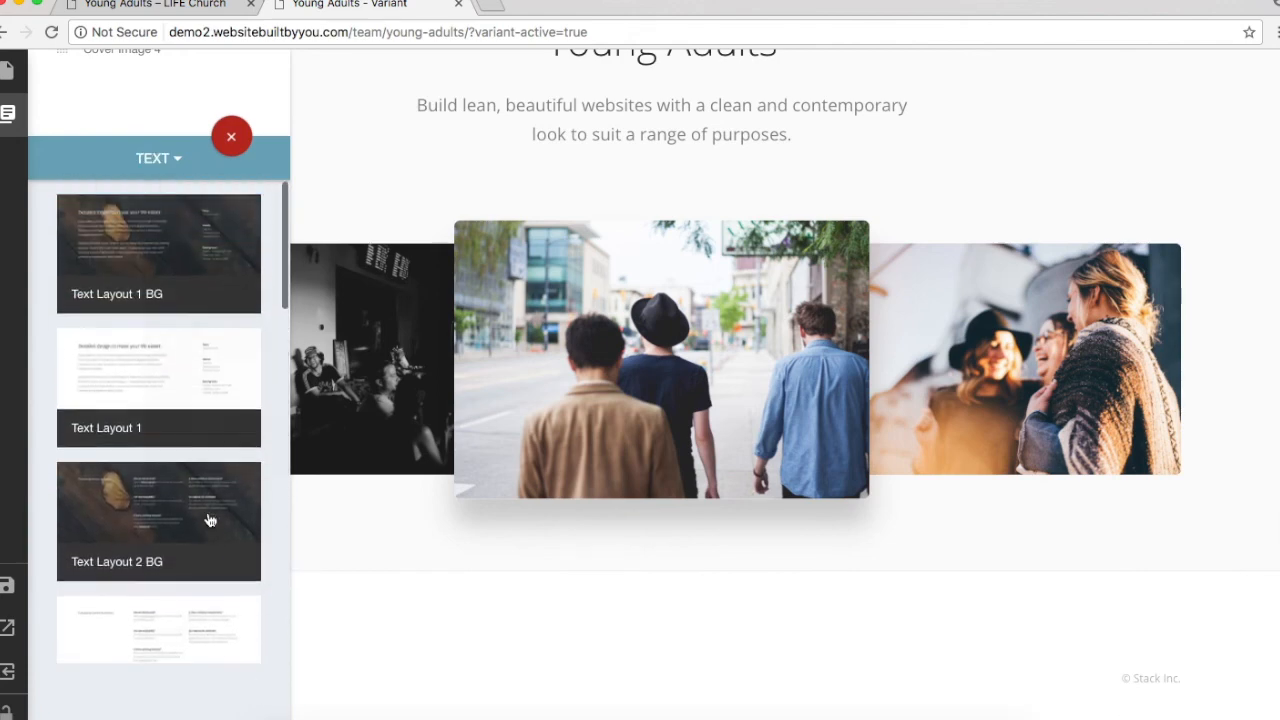
pyautogui.click(208, 370)
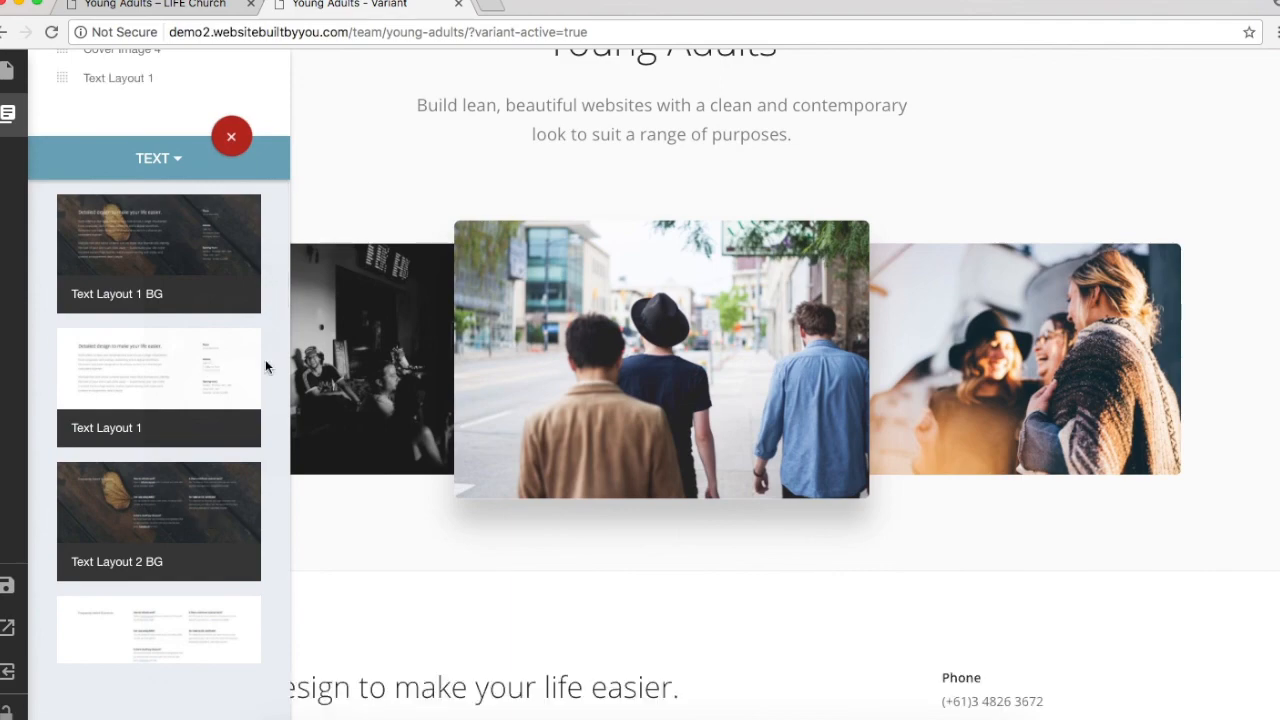
pyautogui.scroll(-4, 828, 478)
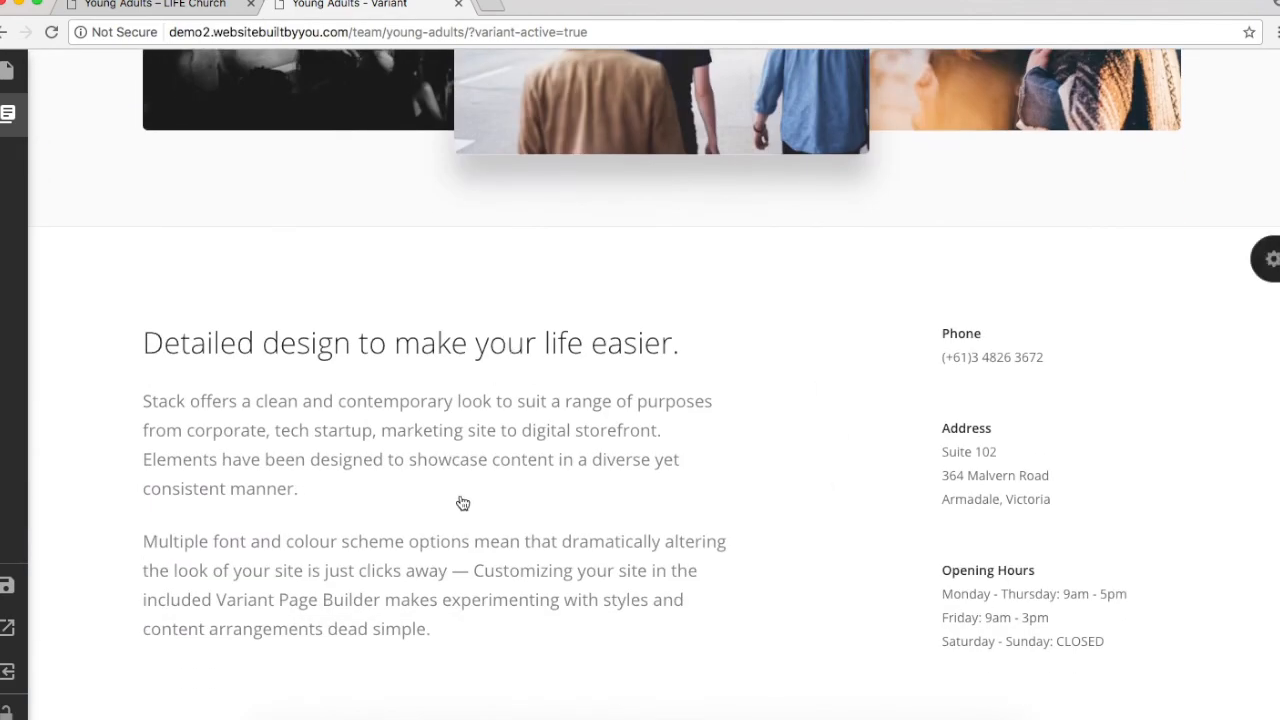
pyautogui.click(128, 7)
# Step: Copy the Young Adults intro from the live page over the placeholder intro text, and save
pyautogui.scroll(-2, 207, 584)
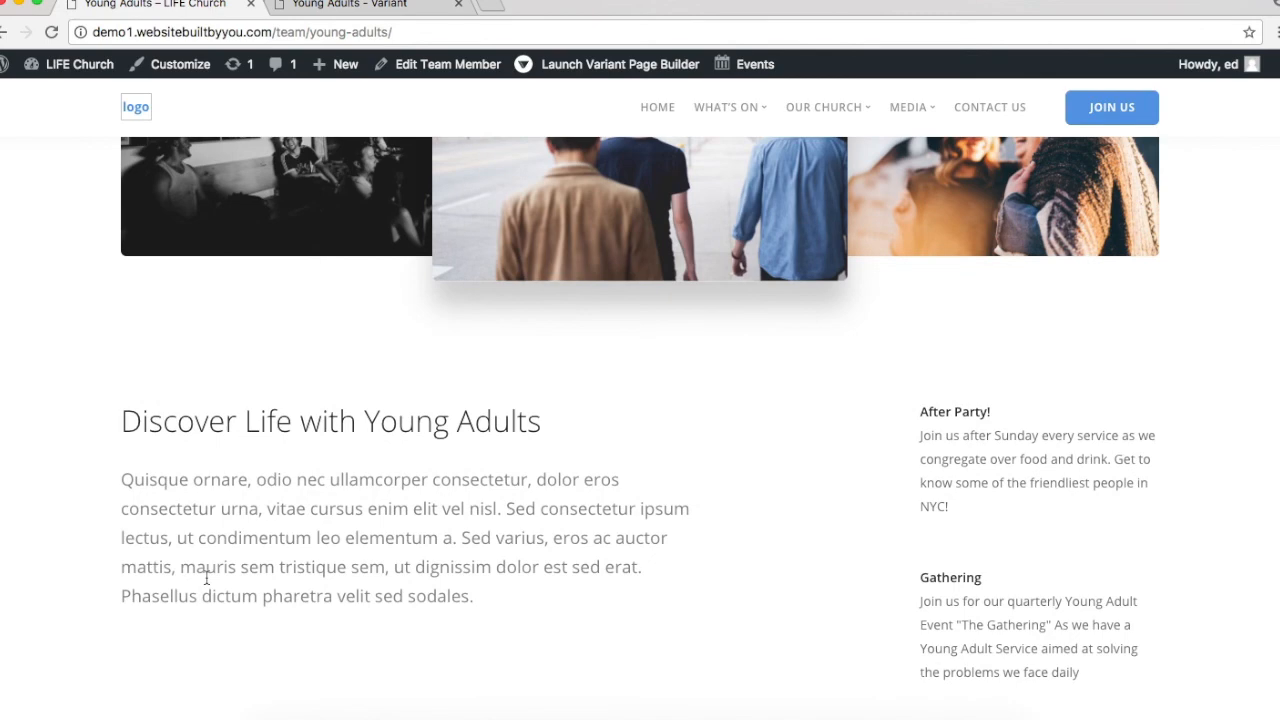
pyautogui.moveTo(123, 408); pyautogui.dragTo(643, 570)
pyautogui.press('super+c')
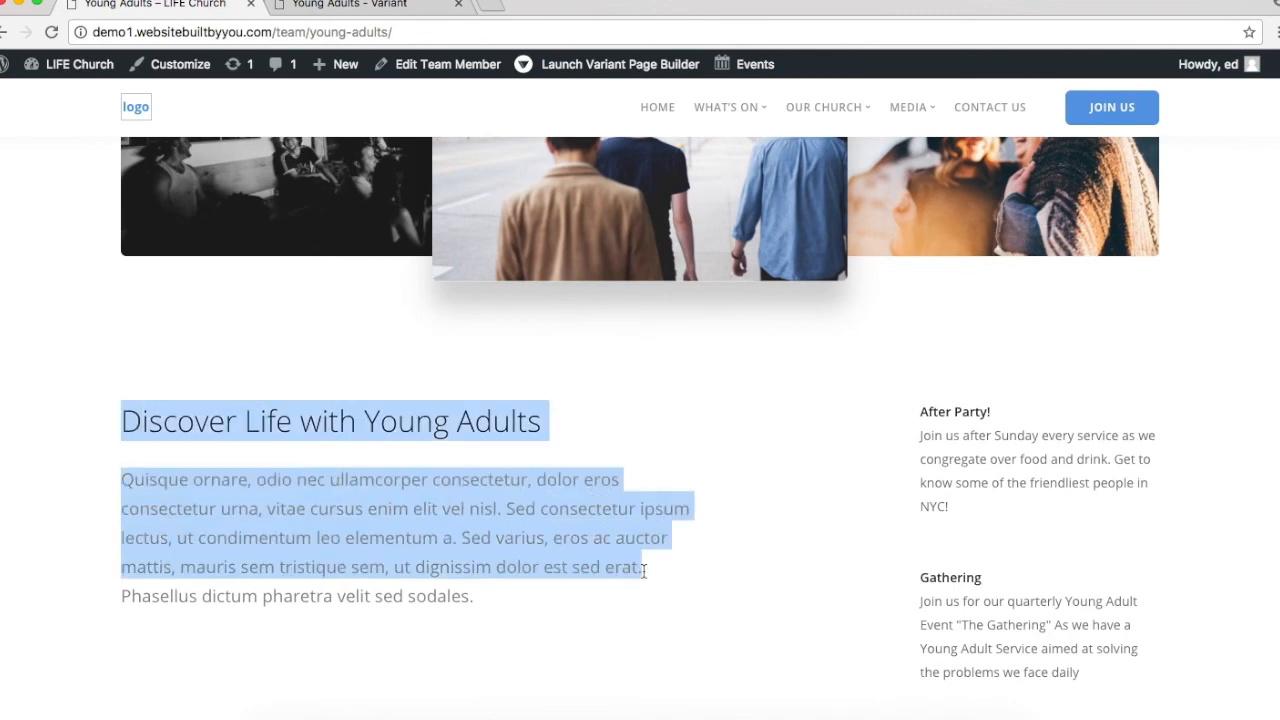
pyautogui.click(338, 6)
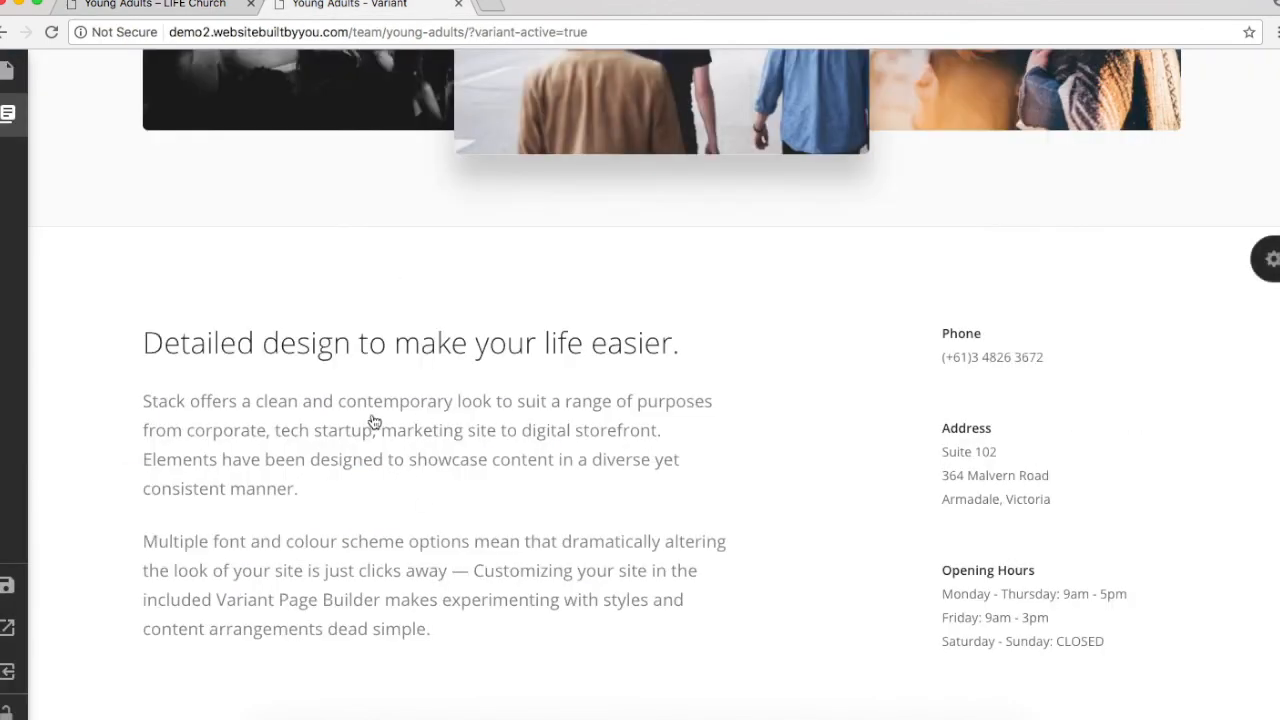
pyautogui.click(341, 363)
pyautogui.moveTo(606, 383); pyautogui.dragTo(357, 248)
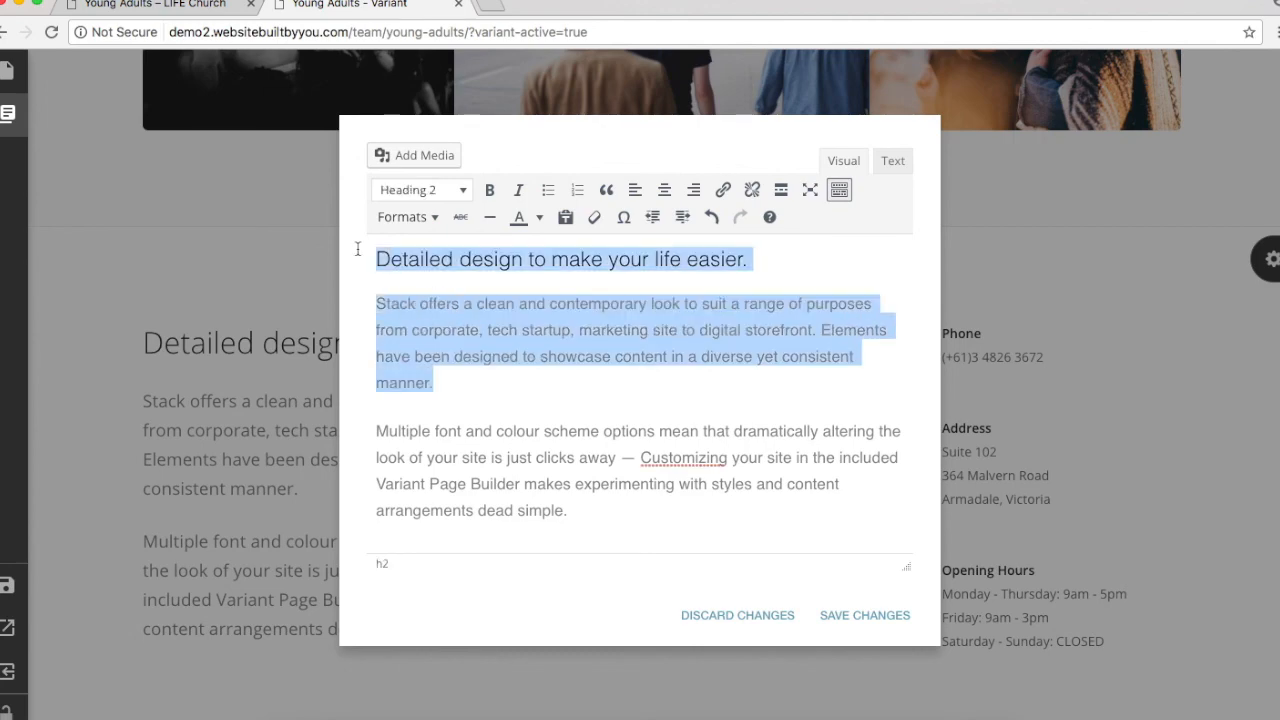
pyautogui.press('super+v')
pyautogui.click(865, 615)
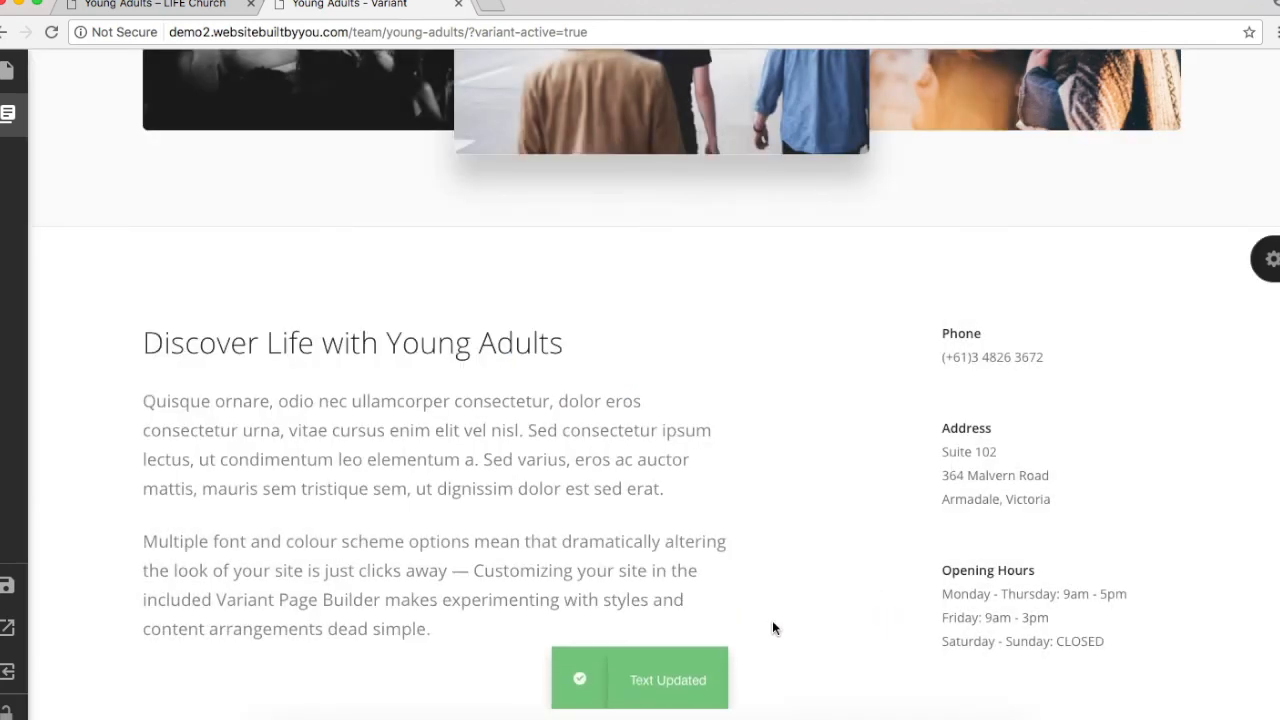
# Step: Replace the Phone block with the After Party! text, heading 'After Party! - 7.30pm', and save
pyautogui.click(140, 5)
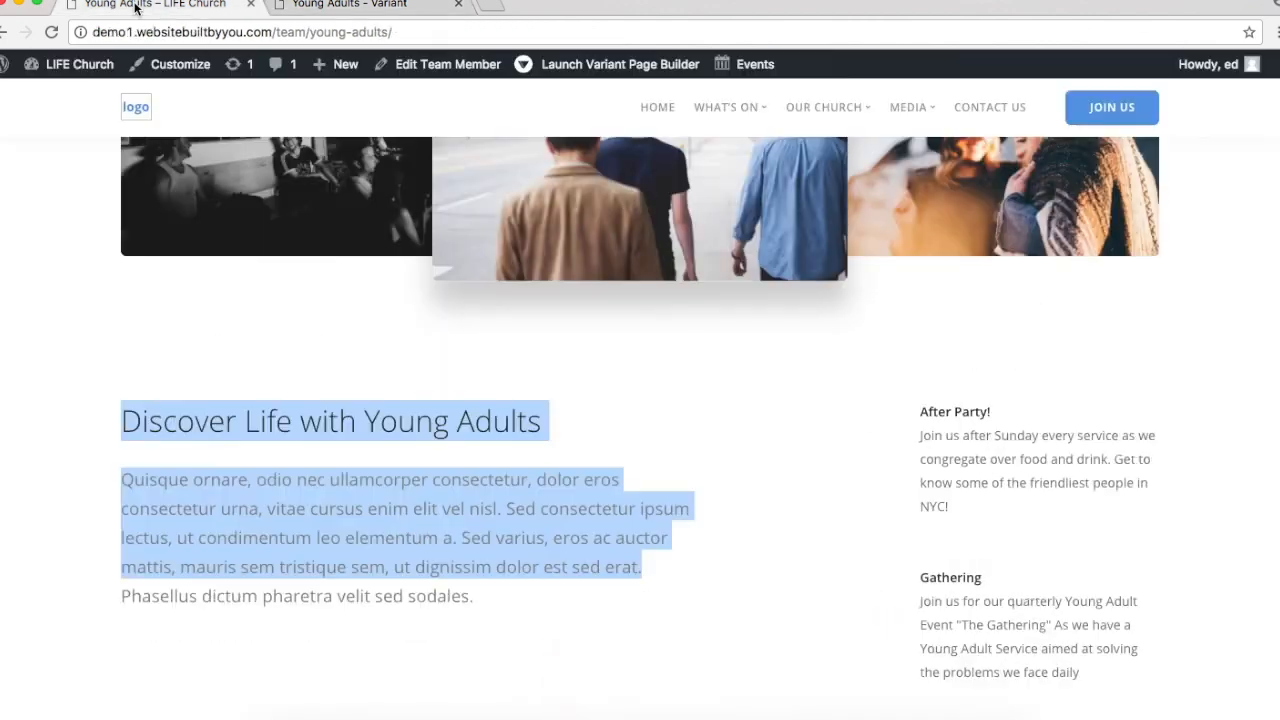
pyautogui.click(990, 423)
pyautogui.moveTo(965, 506); pyautogui.dragTo(908, 405)
pyautogui.press('super+c')
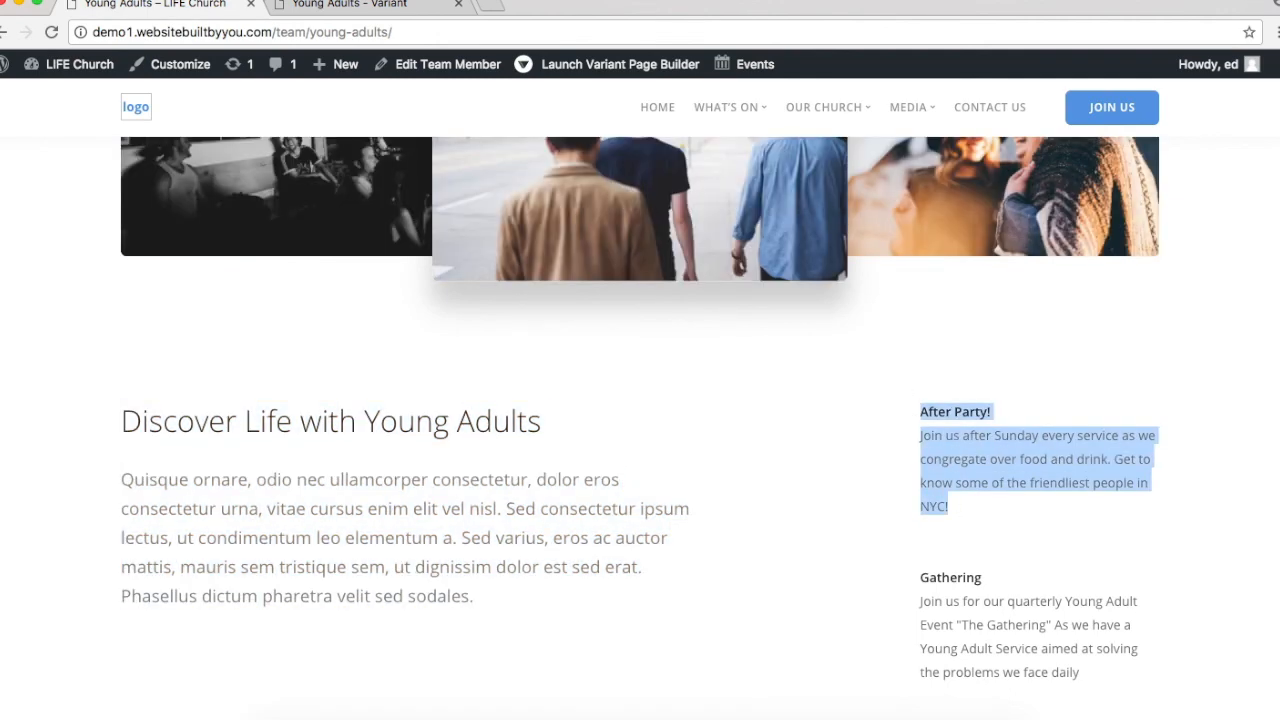
pyautogui.click(349, 5)
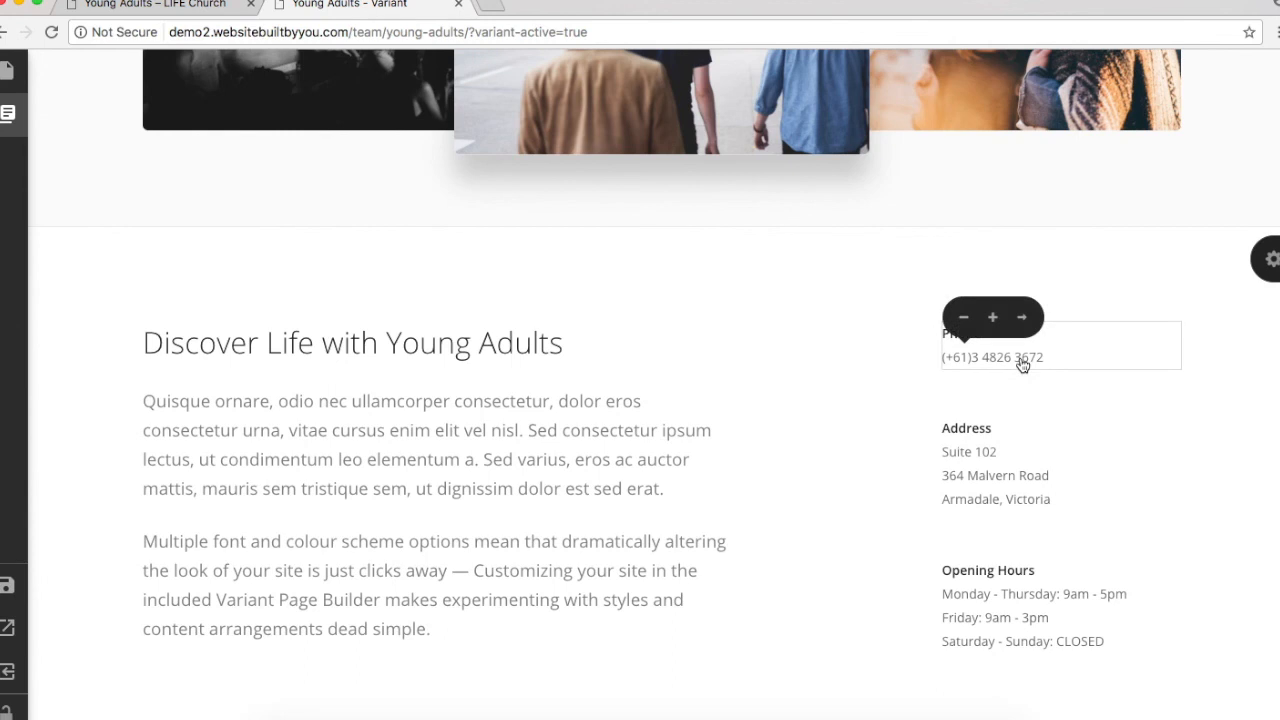
pyautogui.click(1022, 365)
pyautogui.moveTo(574, 320); pyautogui.dragTo(339, 241)
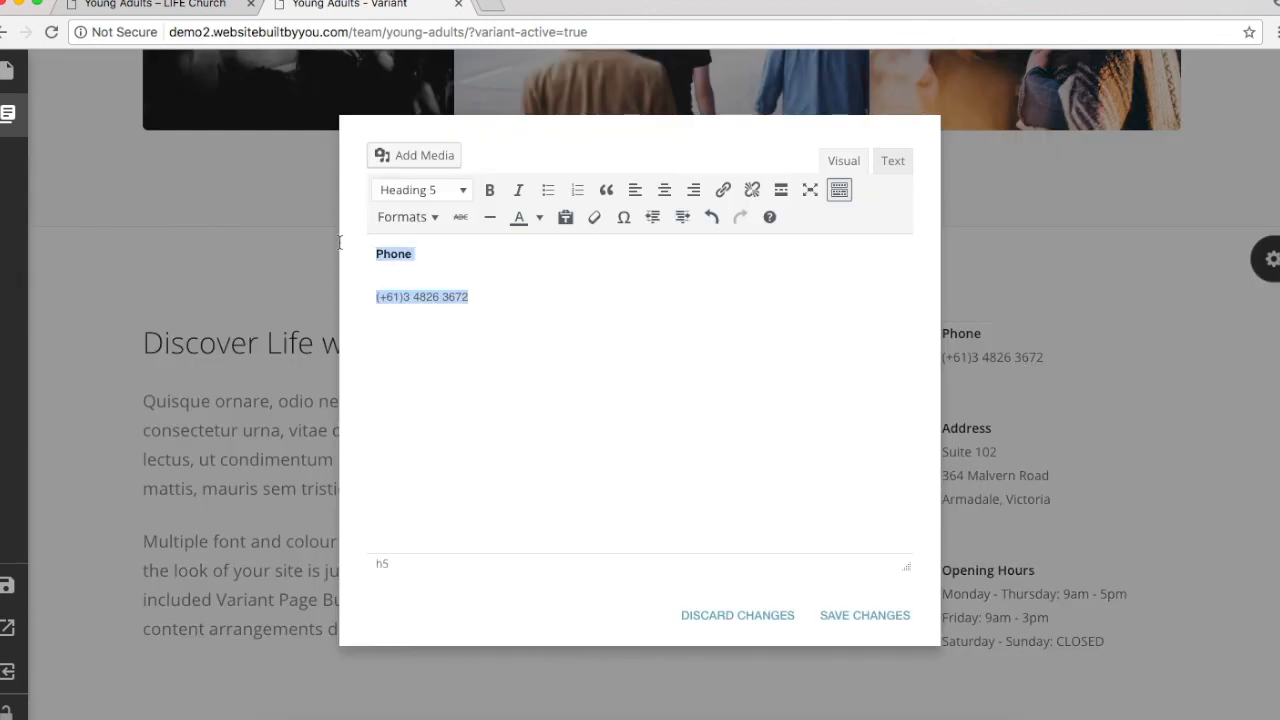
pyautogui.press('super+v')
pyautogui.click(565, 262)
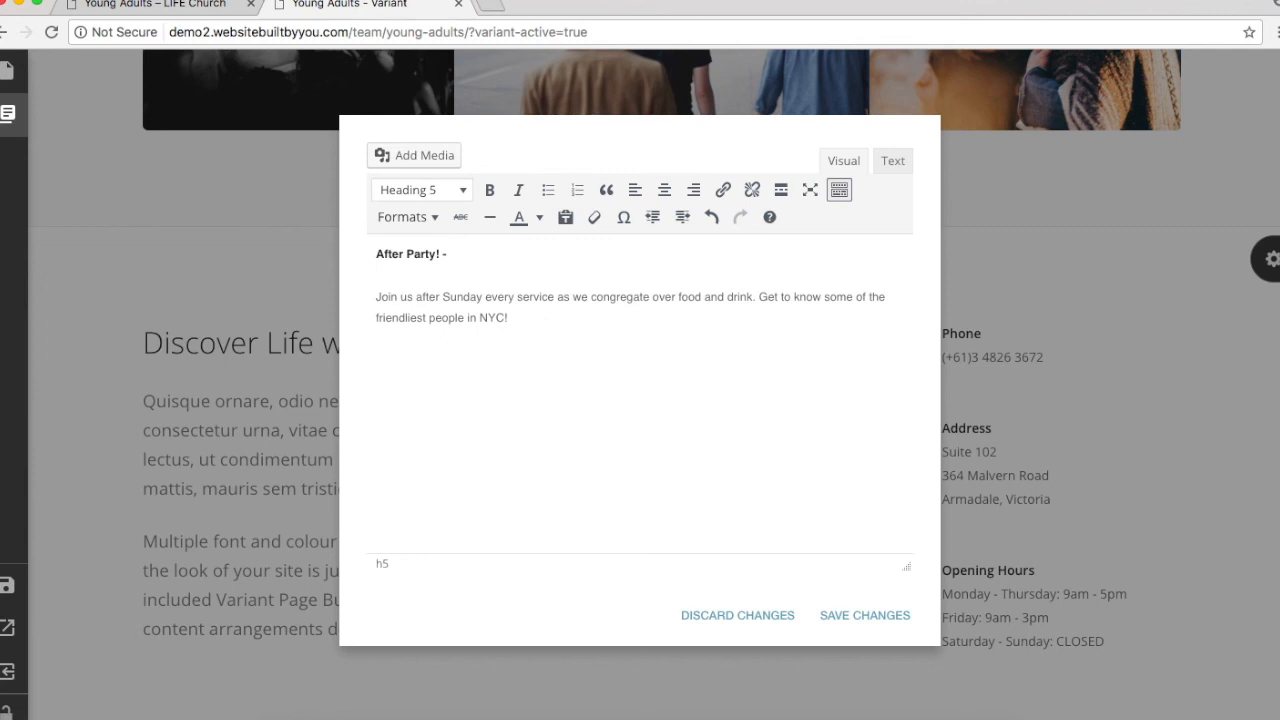
pyautogui.write('.30')
pyautogui.press('BackSpace')
pyautogui.press('BackSpace')
pyautogui.write('pm')
pyautogui.click(862, 616)
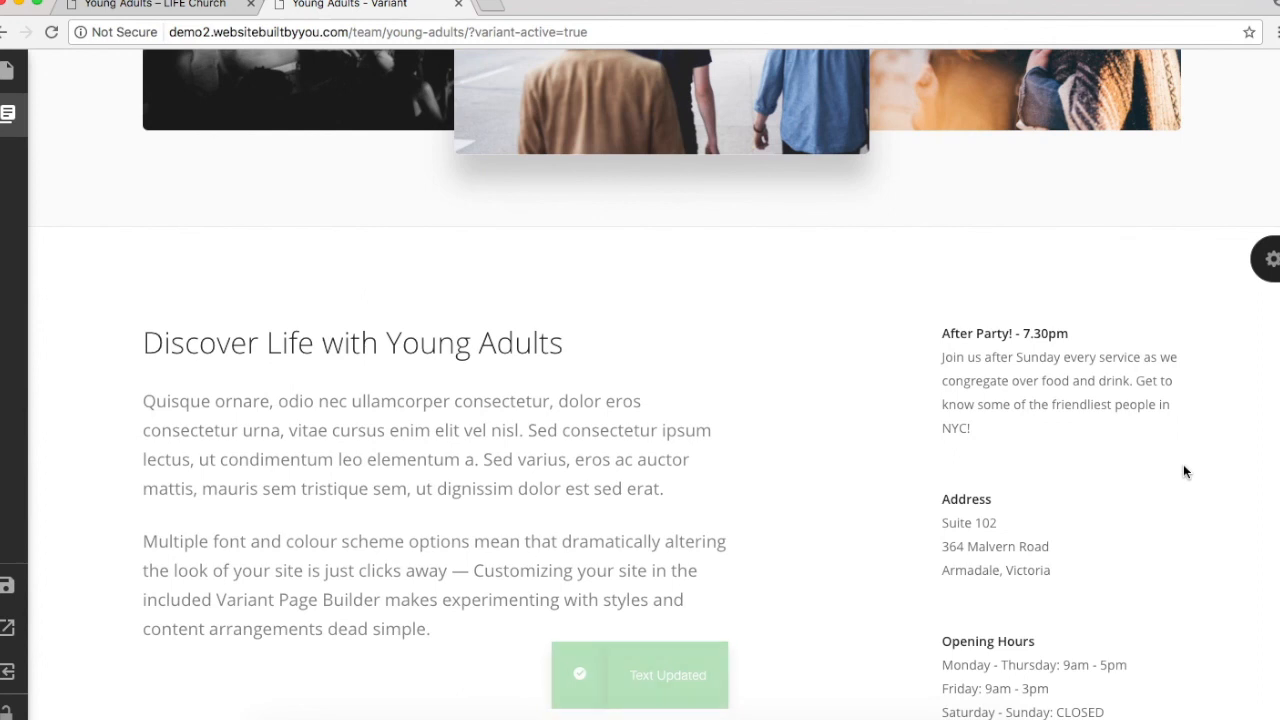
pyautogui.moveTo(1077, 360)
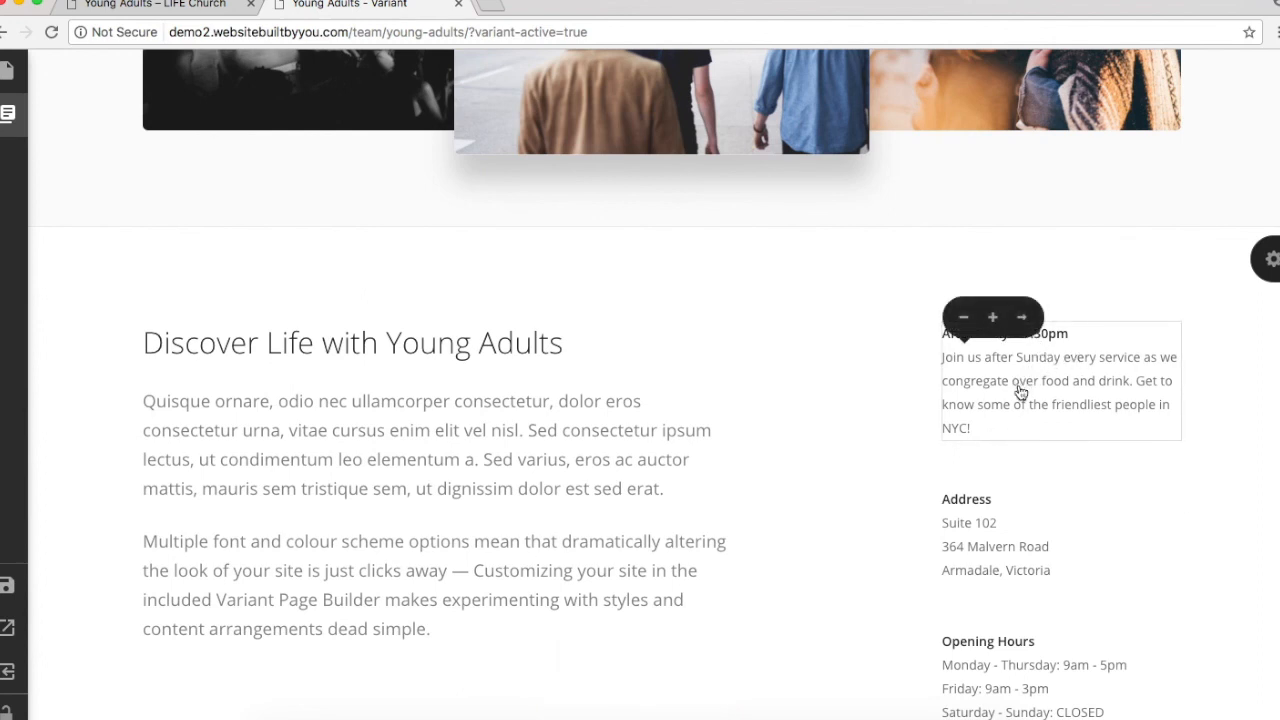
pyautogui.scroll(-5, 1020, 392)
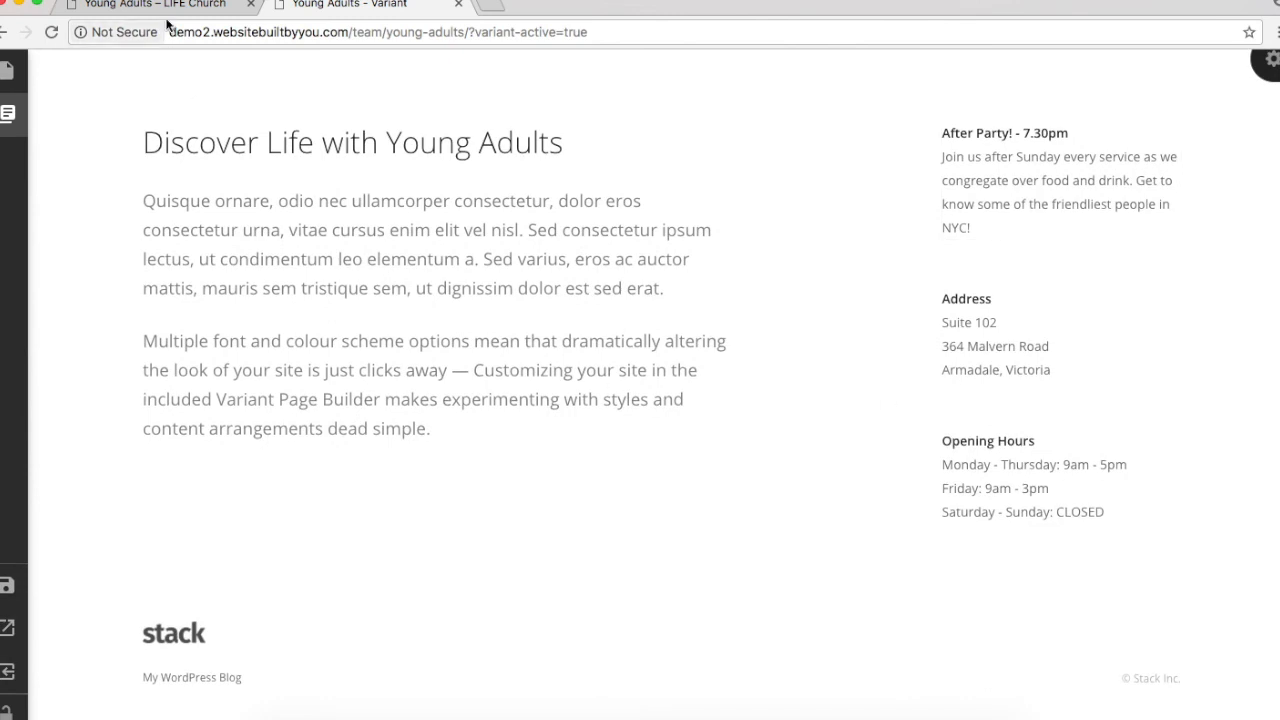
# Step: Paste the Gathering text over the Address block, append 'Check out our events page for more info', and save
pyautogui.click(160, 5)
pyautogui.scroll(-3, 1038, 478)
pyautogui.click(922, 436)
pyautogui.moveTo(922, 436); pyautogui.dragTo(1104, 521)
pyautogui.press('super+c')
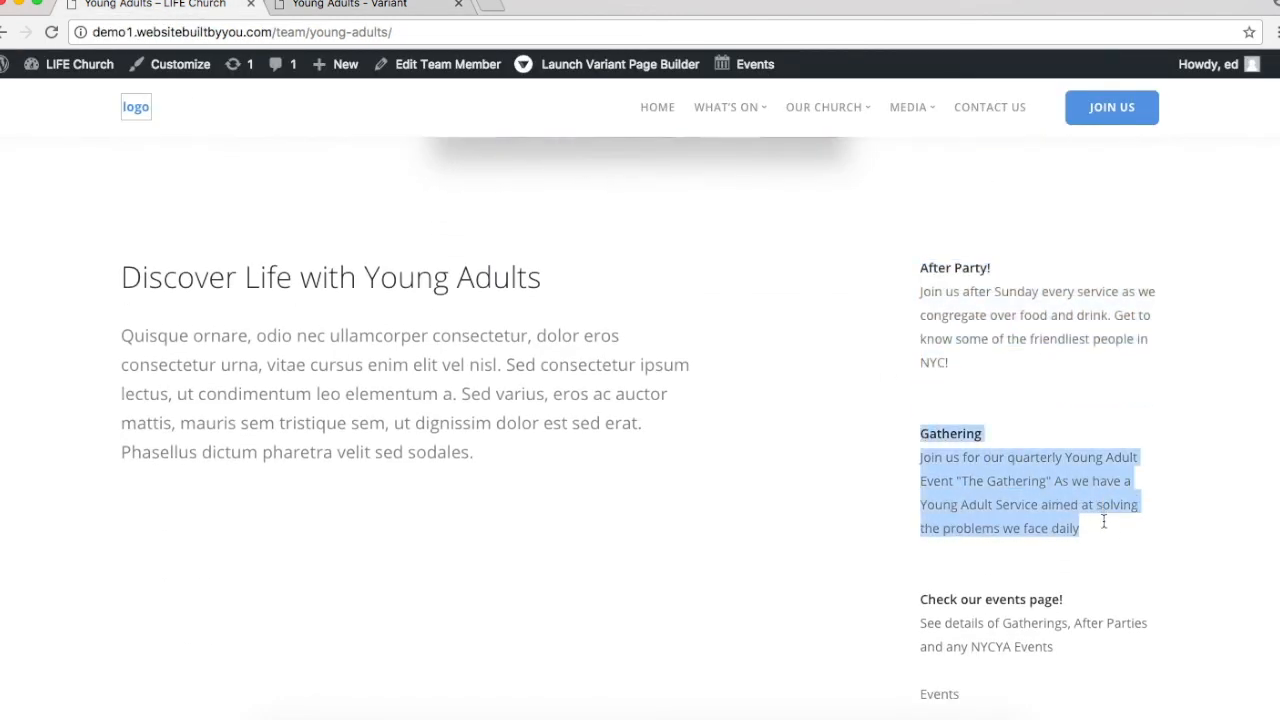
pyautogui.click(386, 5)
pyautogui.click(976, 381)
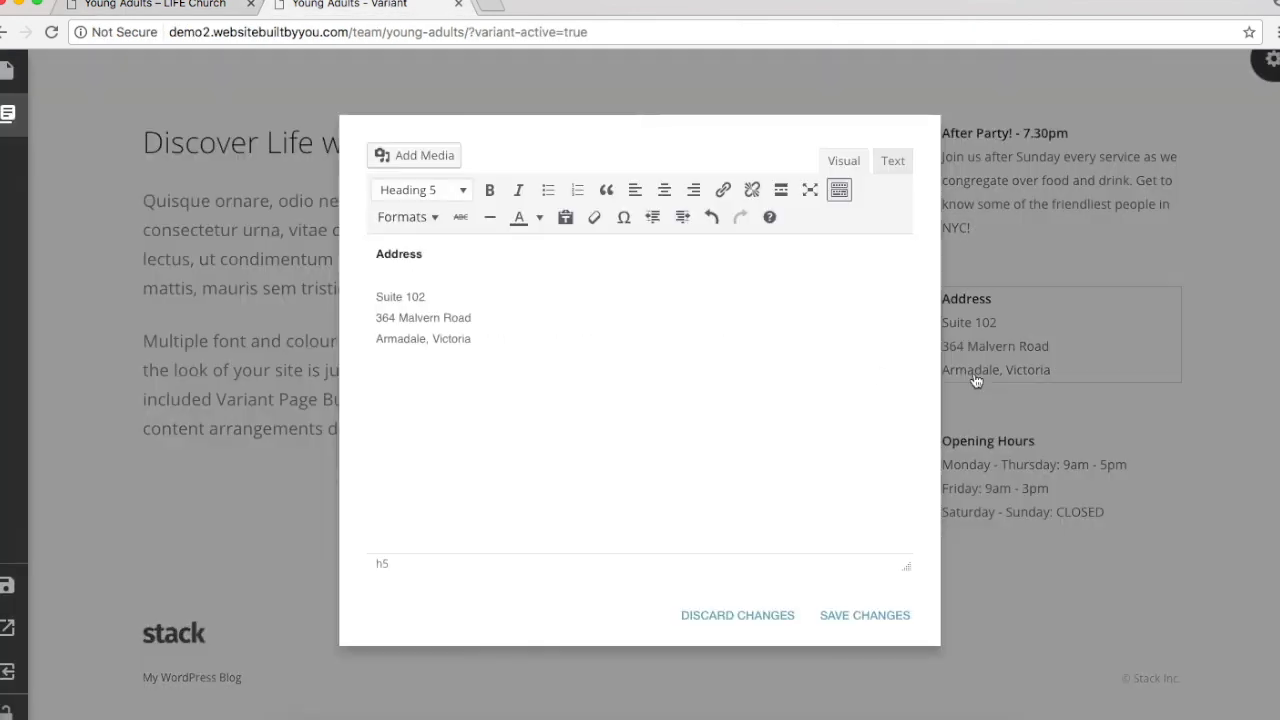
pyautogui.moveTo(546, 366); pyautogui.dragTo(358, 253)
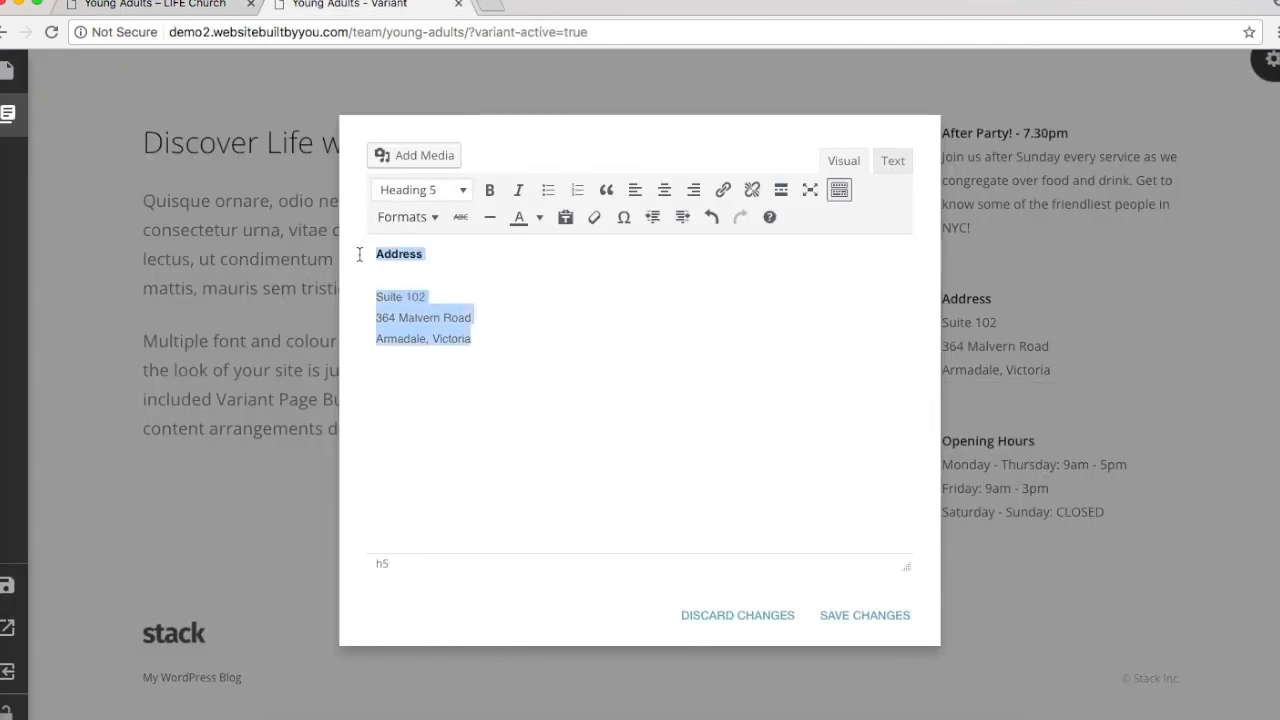
pyautogui.press('super+v')
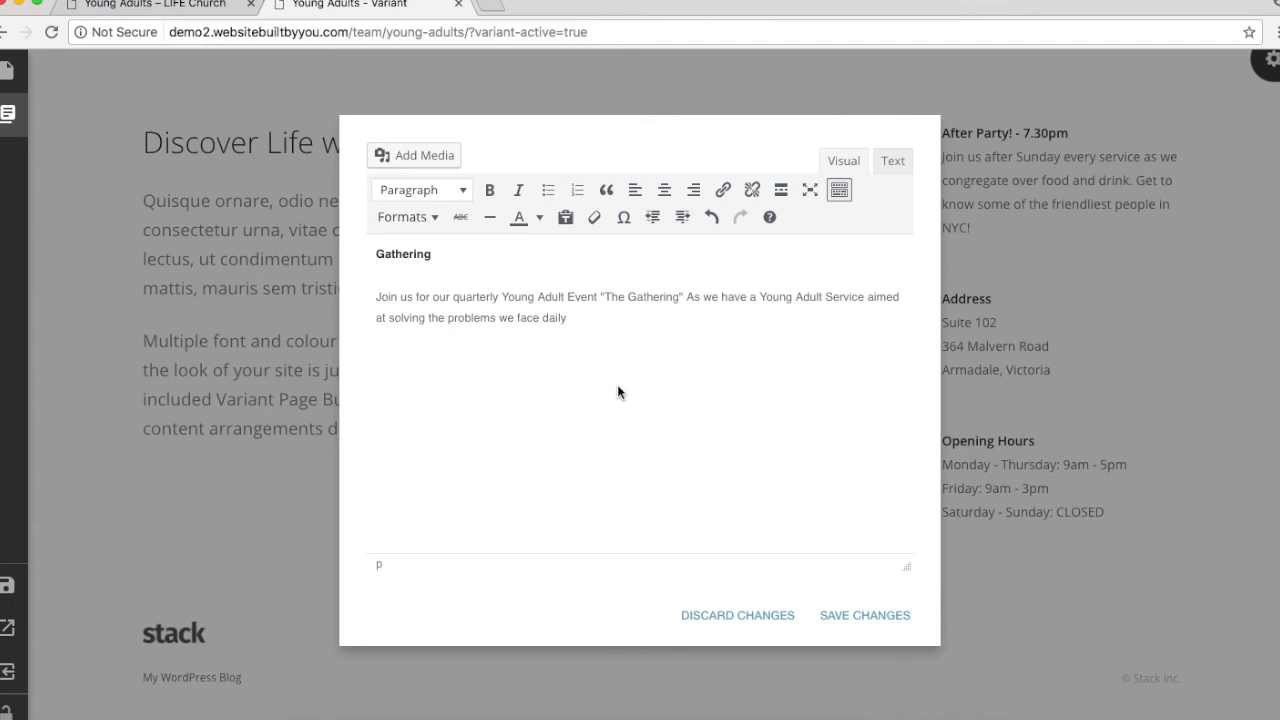
pyautogui.click(565, 258)
pyautogui.write('Check out our events page for more')
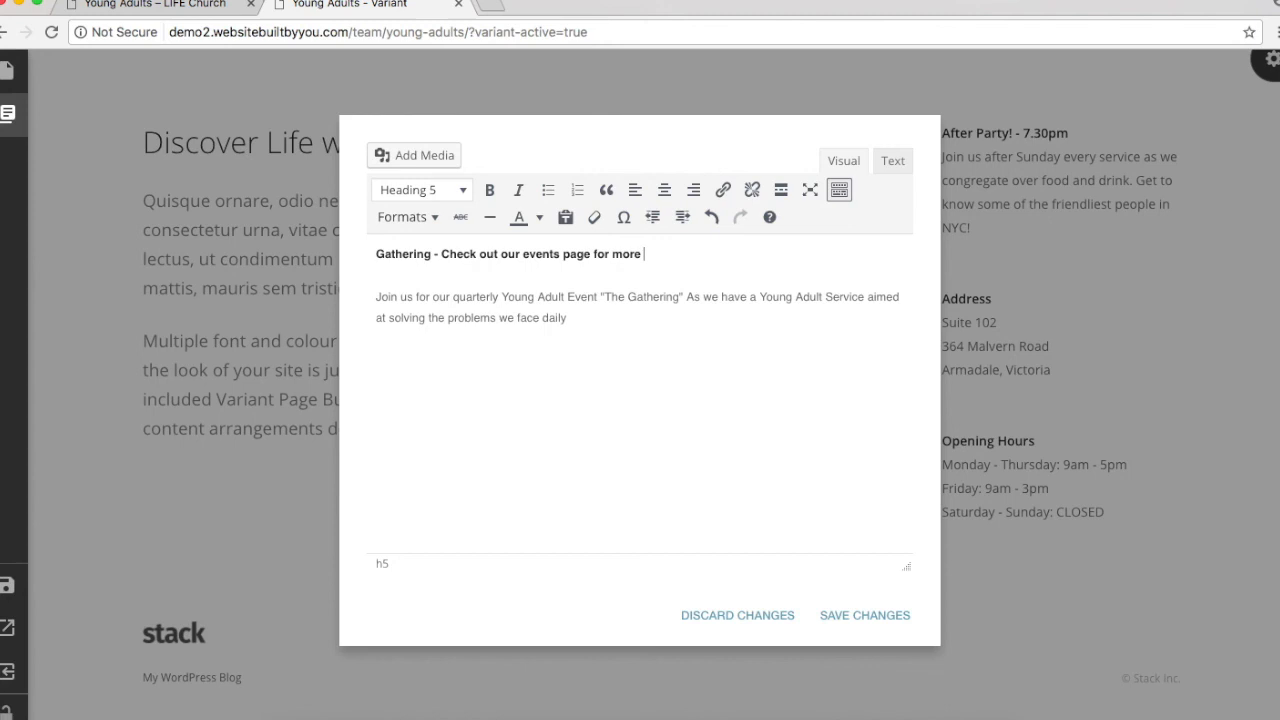
pyautogui.write(' info')
pyautogui.click(846, 612)
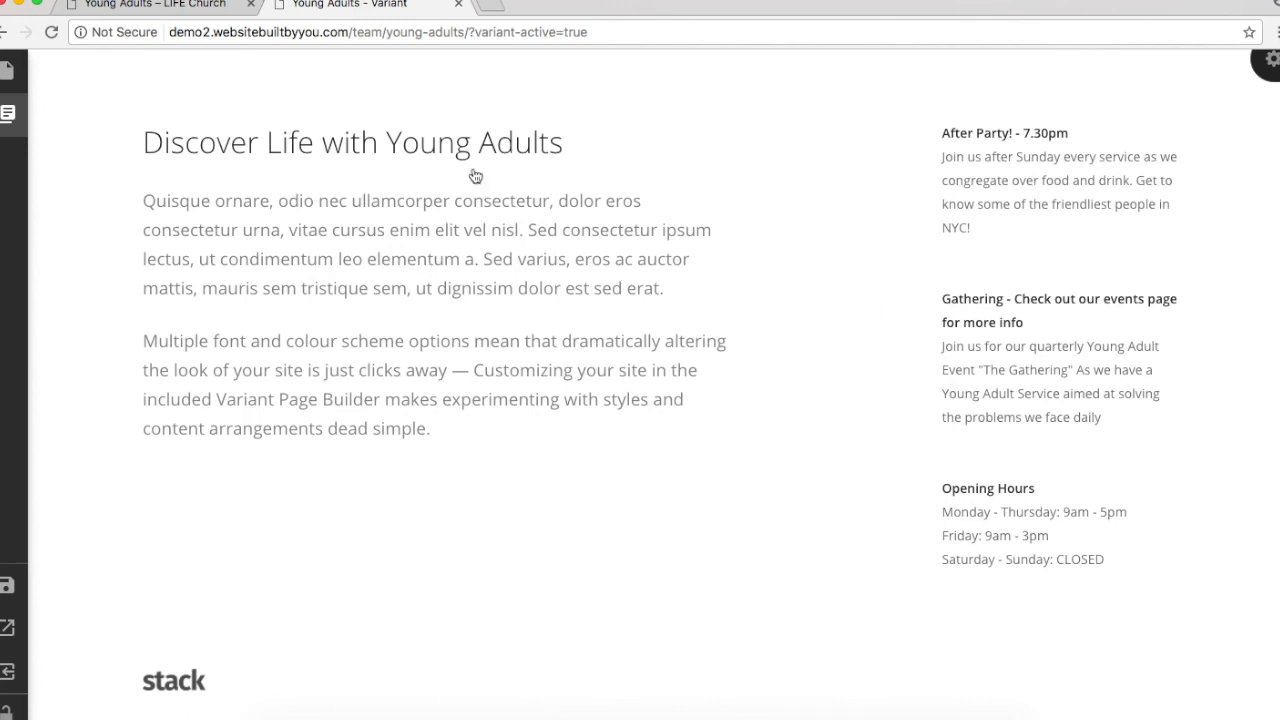
pyautogui.click(155, 4)
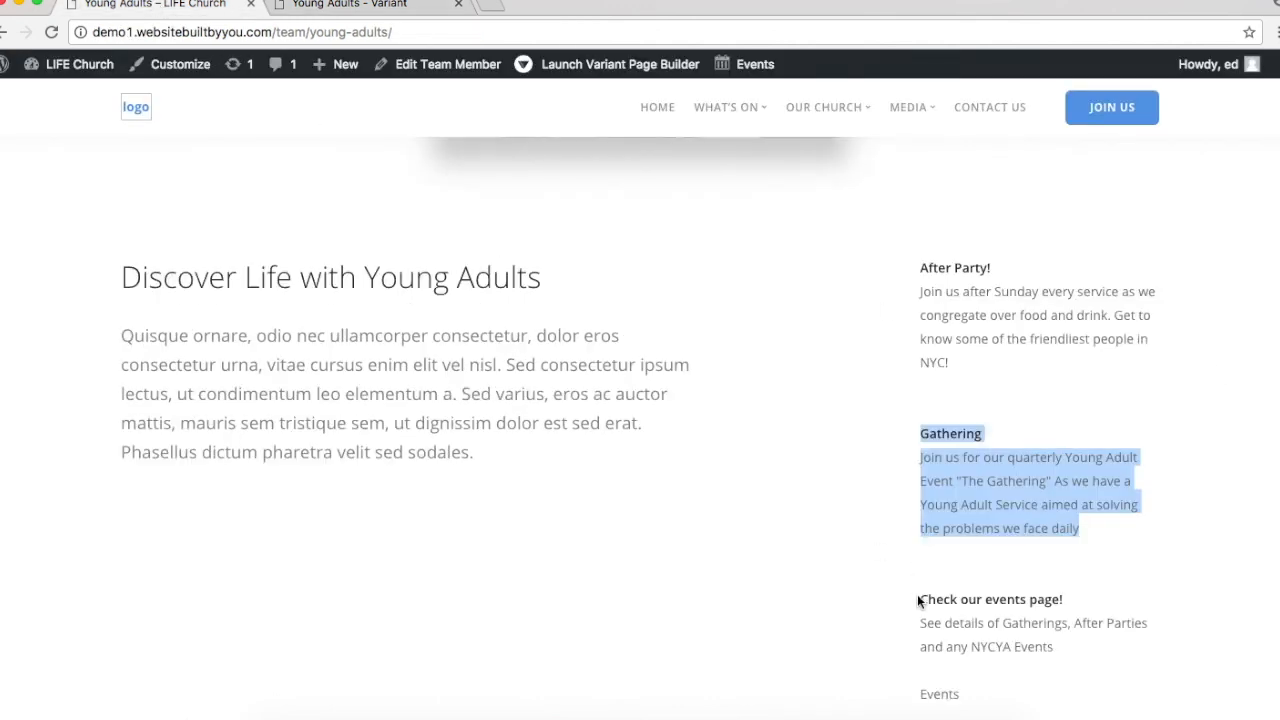
# Step: Paste the live page's events-page heading, description and Events line over the Opening Hours block
pyautogui.moveTo(917, 599); pyautogui.dragTo(1008, 690)
pyautogui.press('super+c')
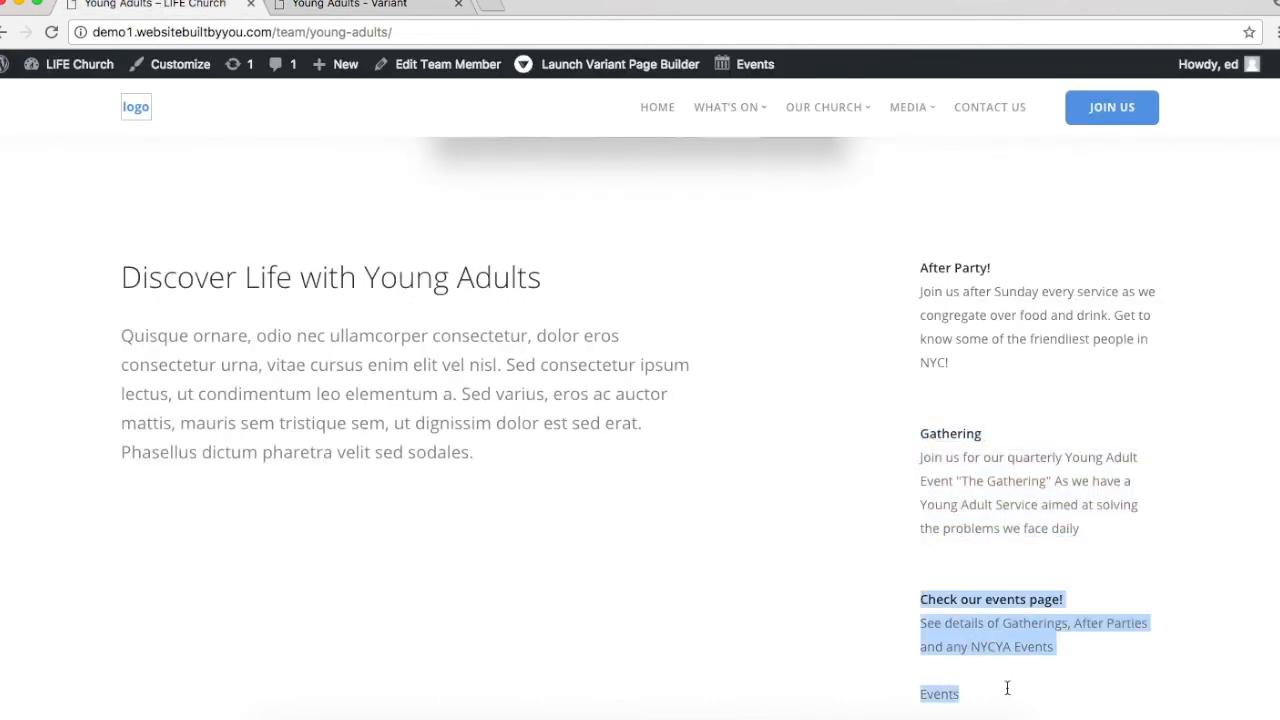
pyautogui.click(420, 5)
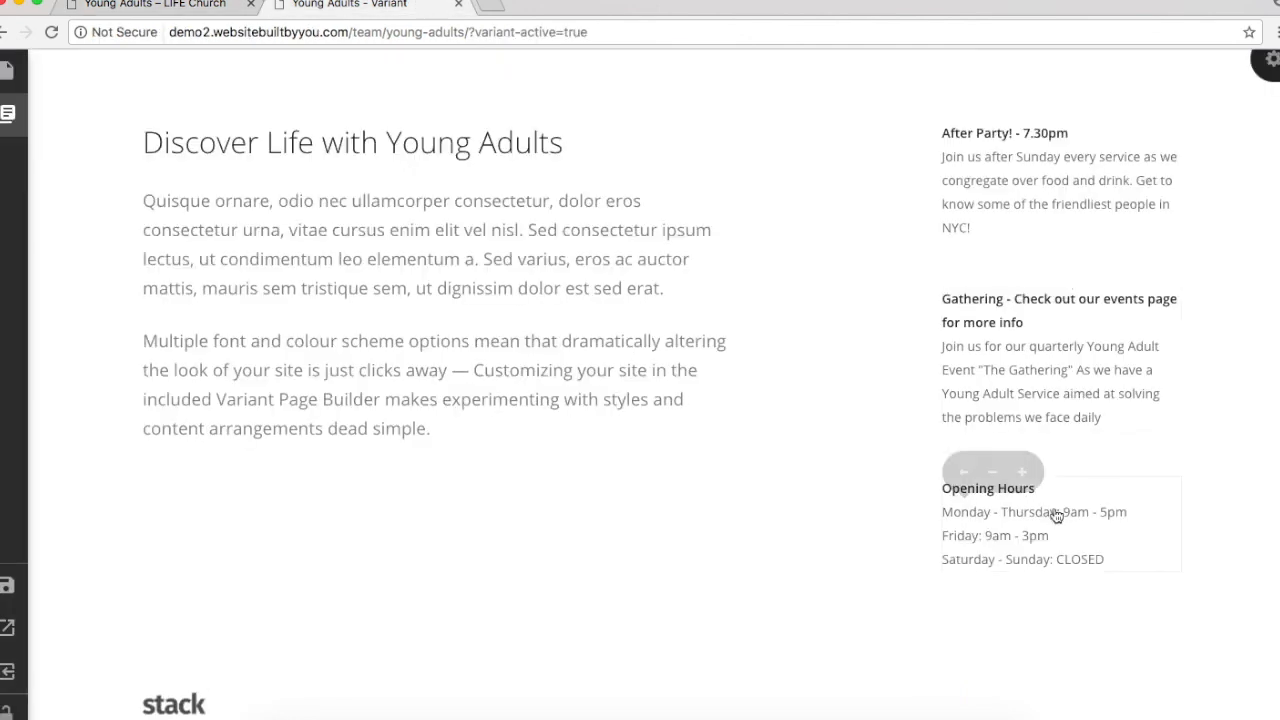
pyautogui.click(1048, 512)
pyautogui.moveTo(614, 349); pyautogui.dragTo(321, 230)
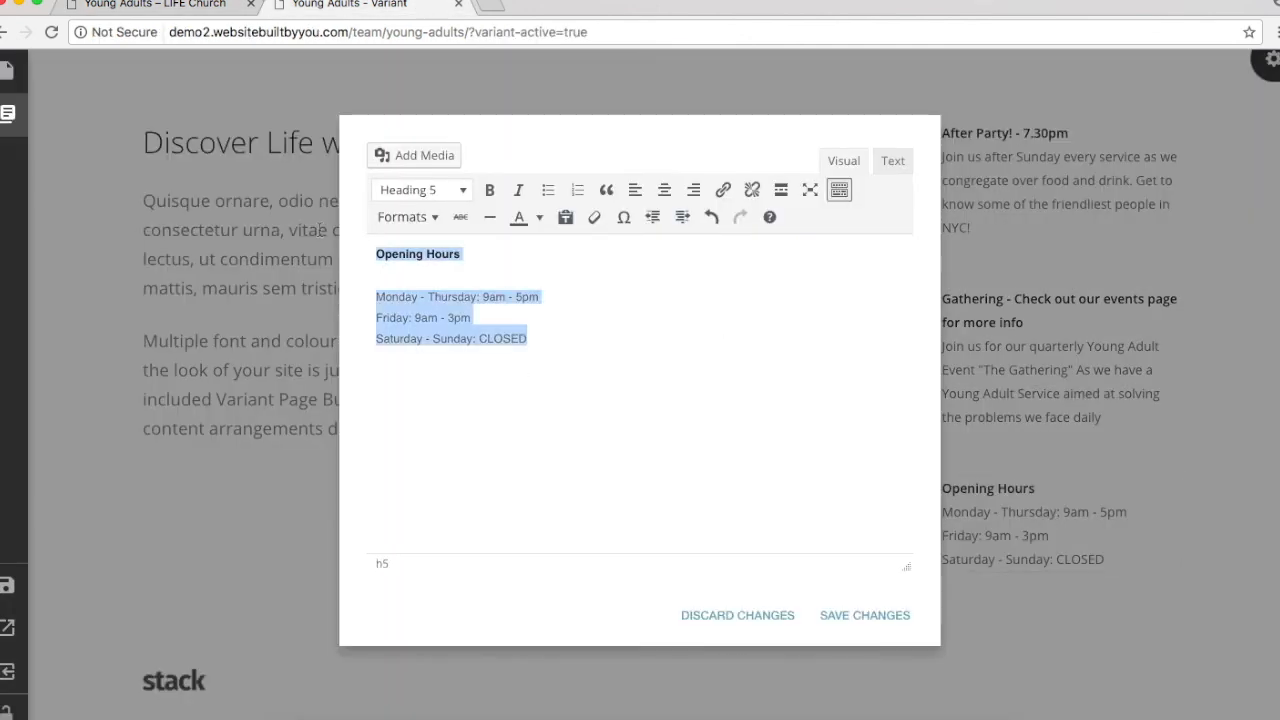
pyautogui.press('super+v')
# Step: Link the word Events to '#', add an asterisk after it, and save the block
pyautogui.doubleClick(493, 337)
pyautogui.click(470, 338)
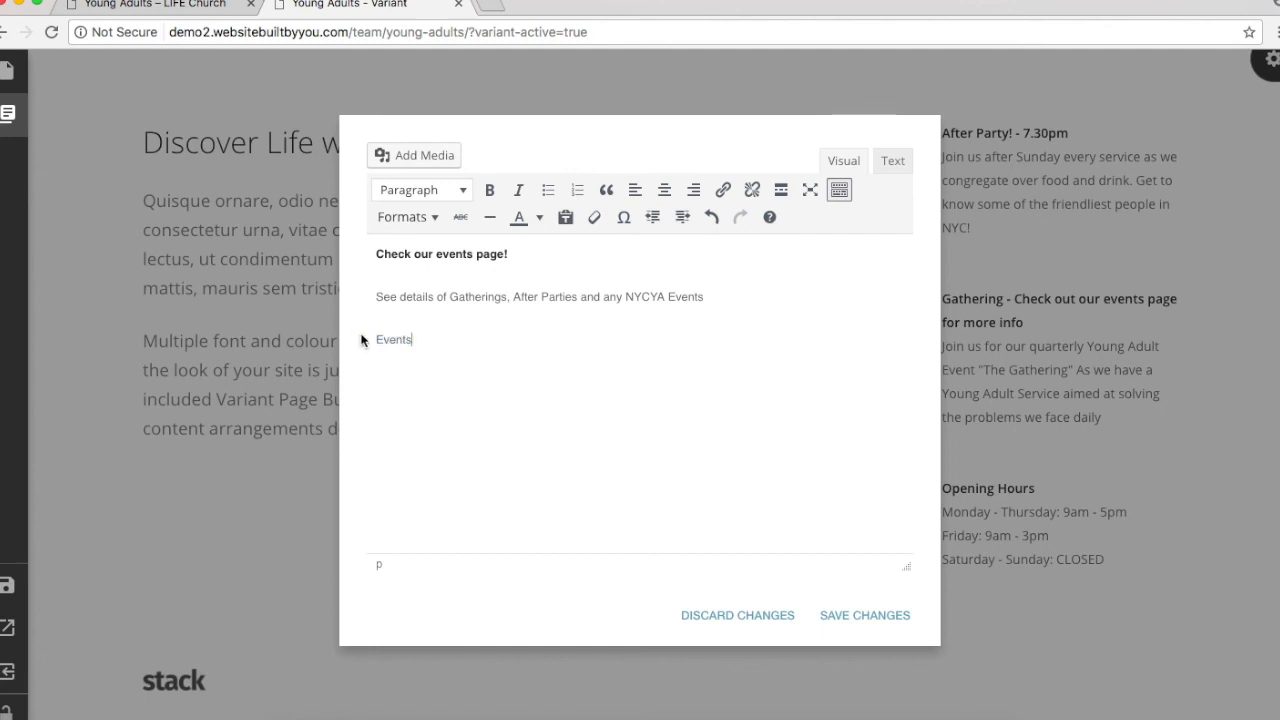
pyautogui.doubleClick(402, 340)
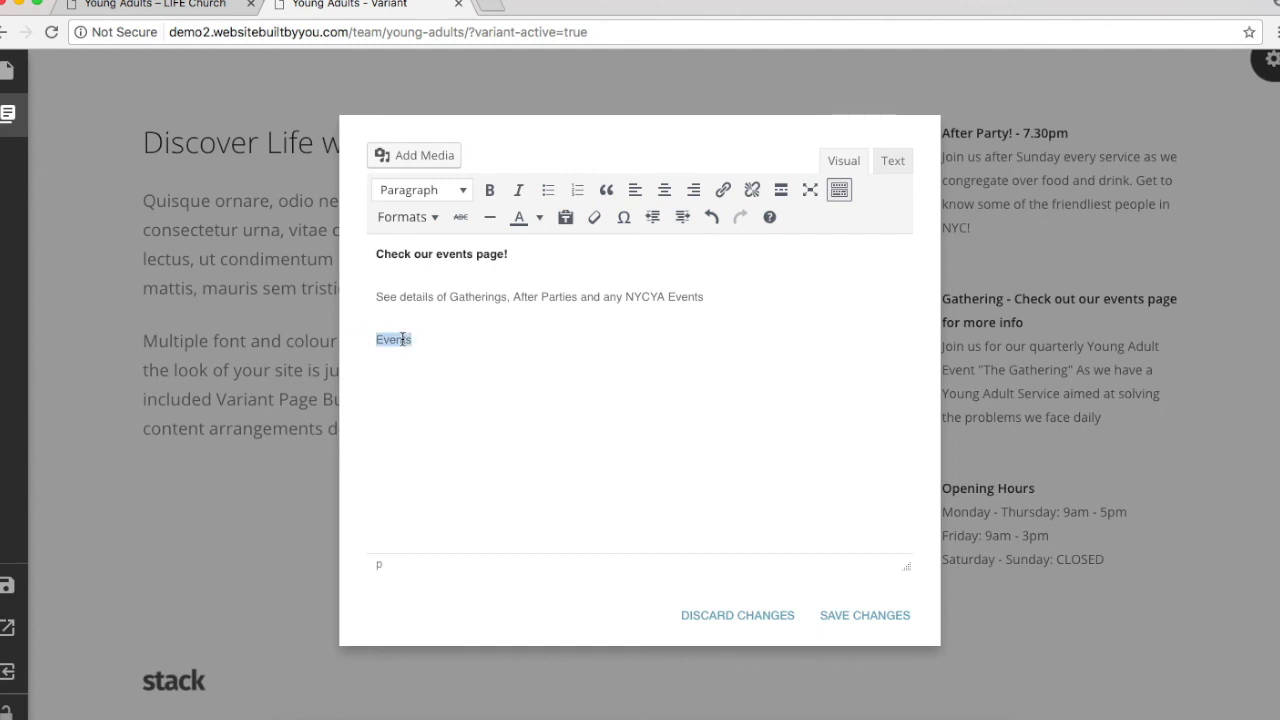
pyautogui.click(723, 191)
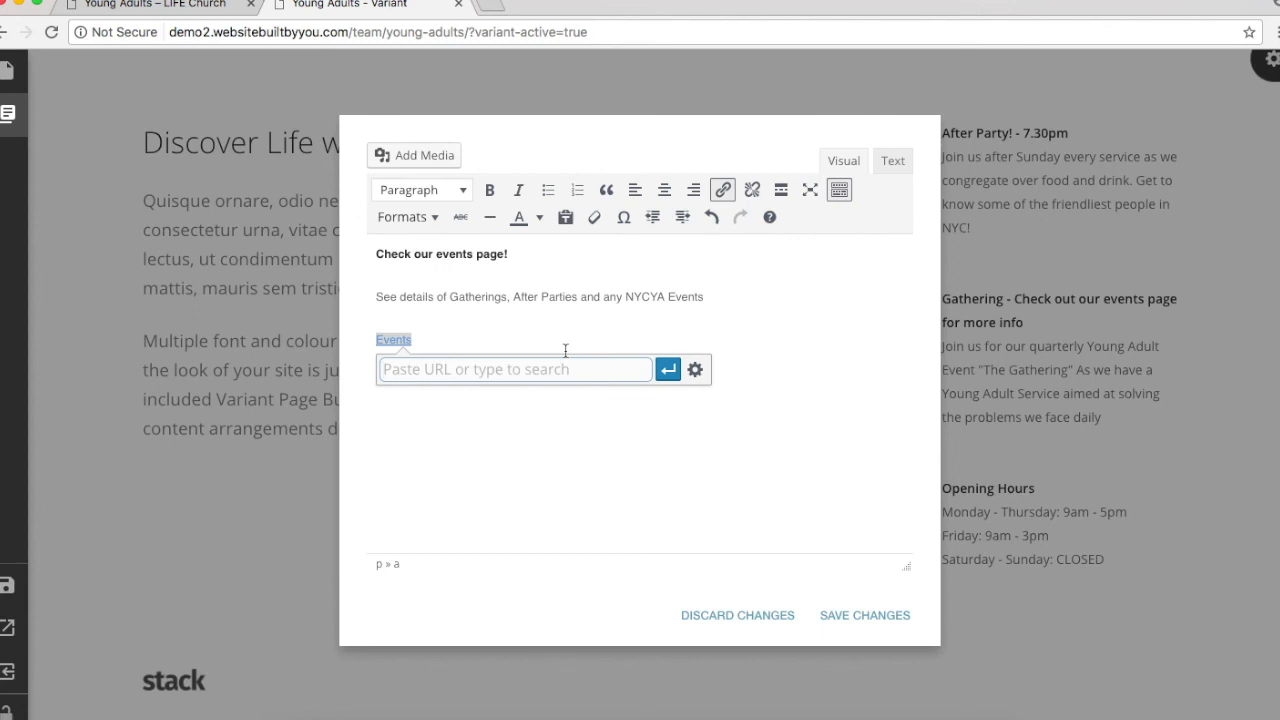
pyautogui.write('#')
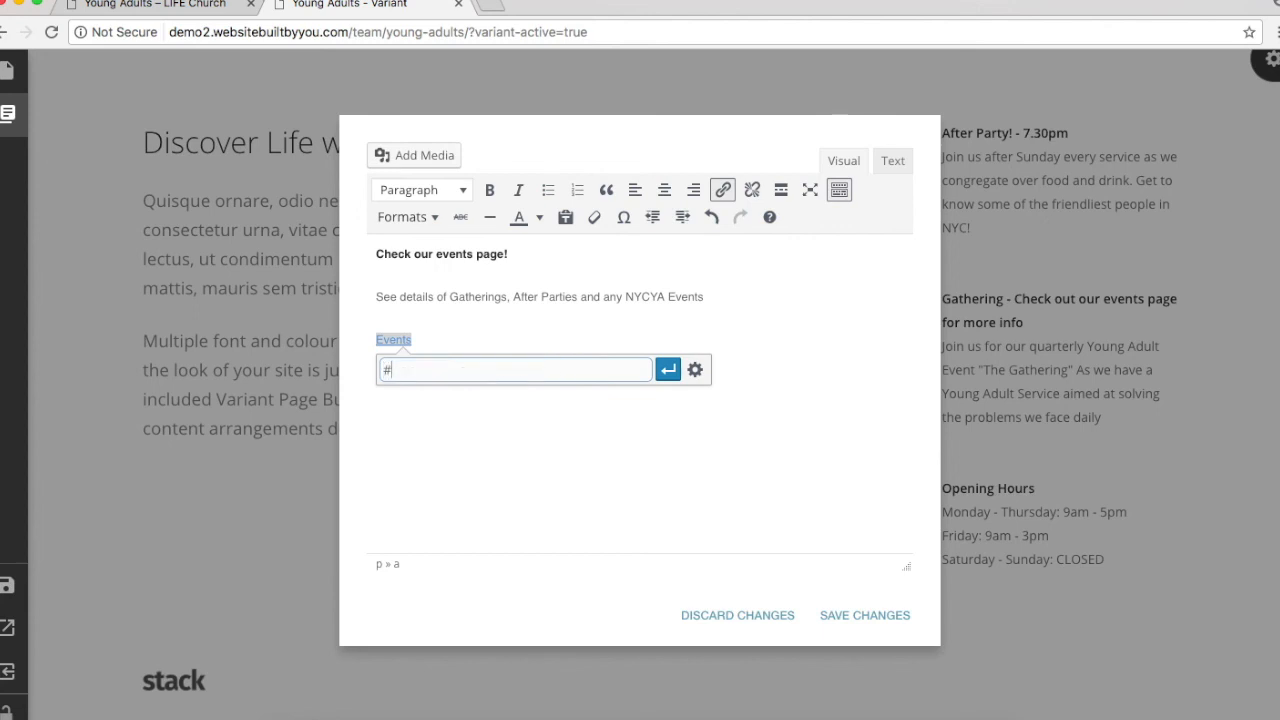
pyautogui.press('Return')
pyautogui.click(442, 336)
pyautogui.write('*')
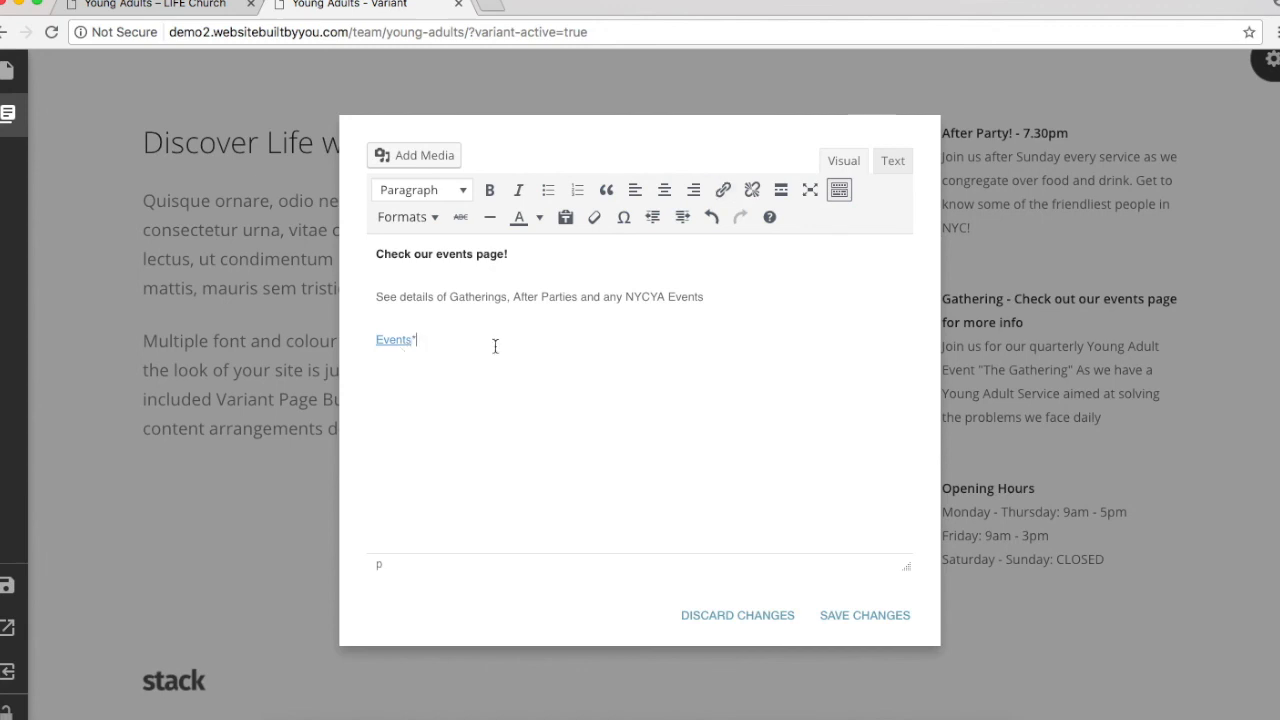
pyautogui.click(851, 610)
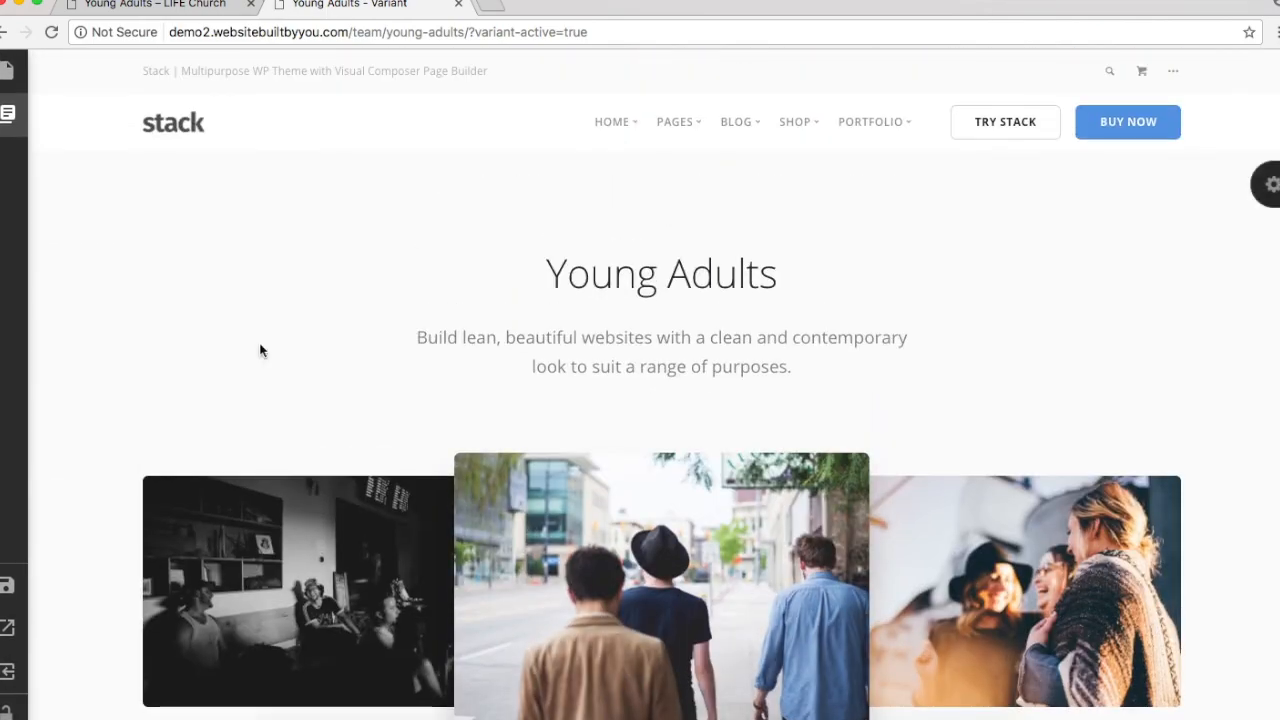
pyautogui.click(220, 8)
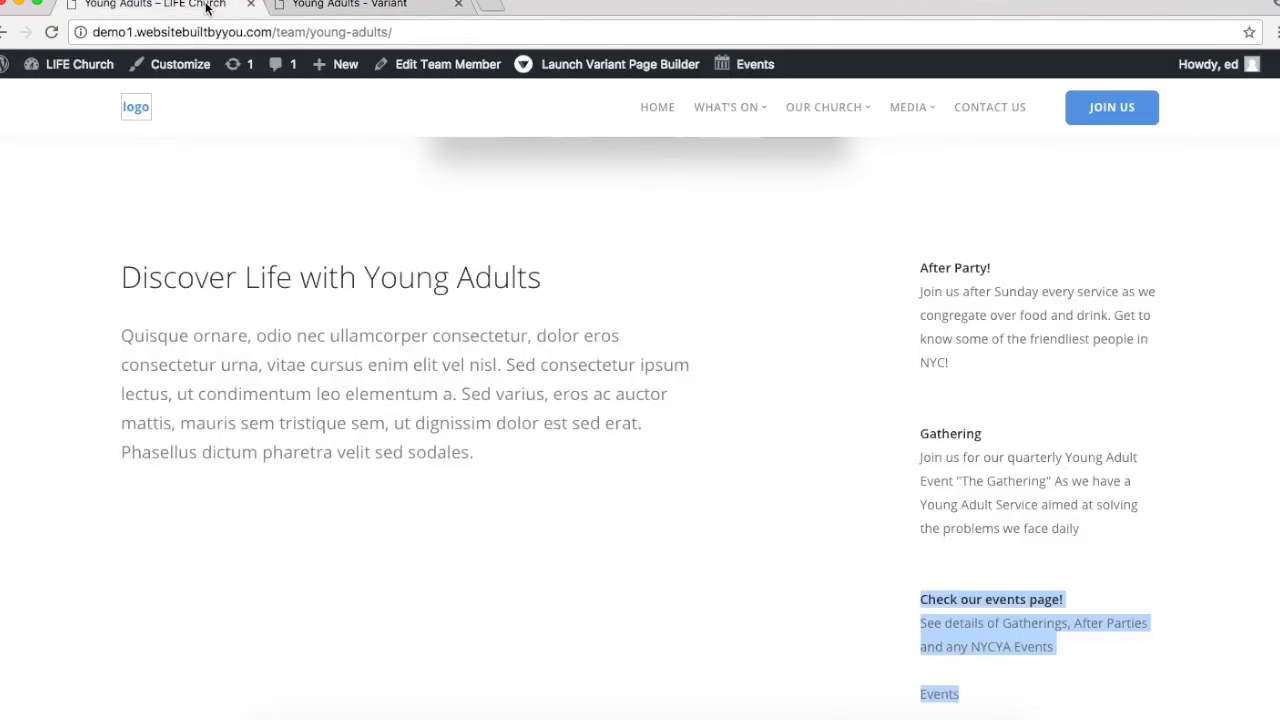
pyautogui.click(575, 322)
pyautogui.scroll(10, 575, 322)
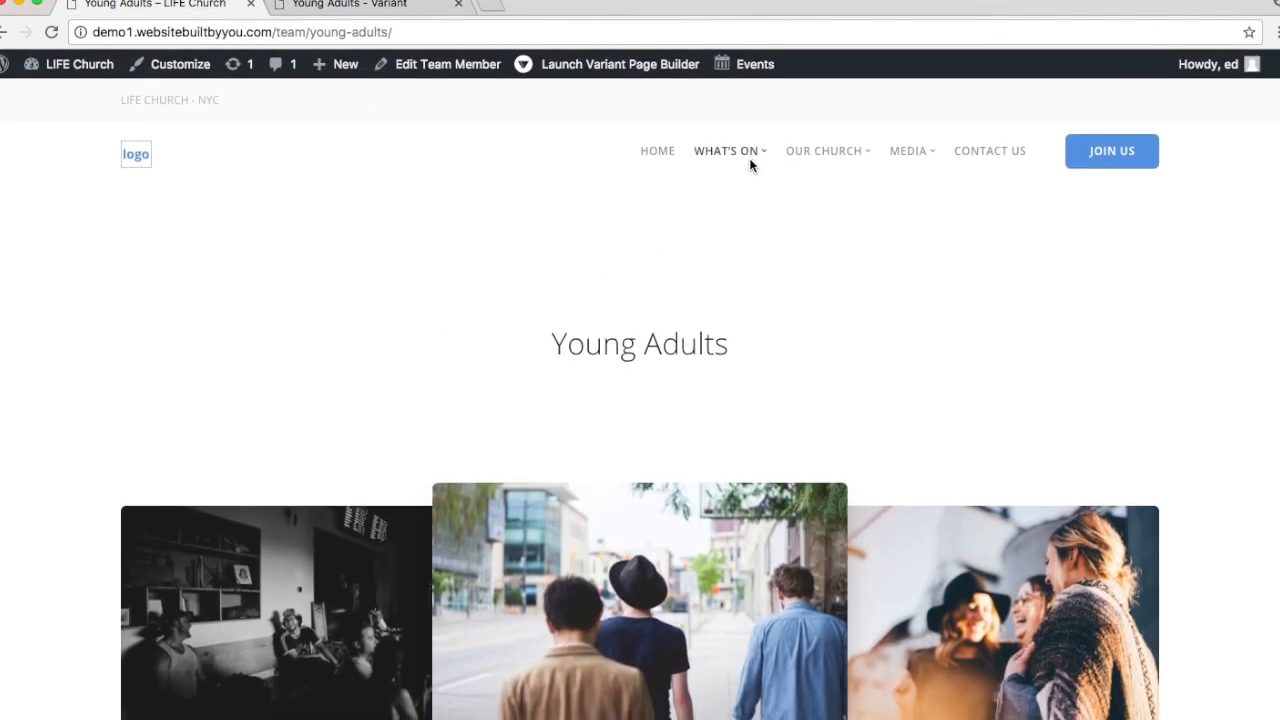
# Step: Open the live Kids page from What's On > Fun For All Ages and compare it with the Young Adults variant
pyautogui.moveTo(758, 161)
pyautogui.moveTo(811, 203)
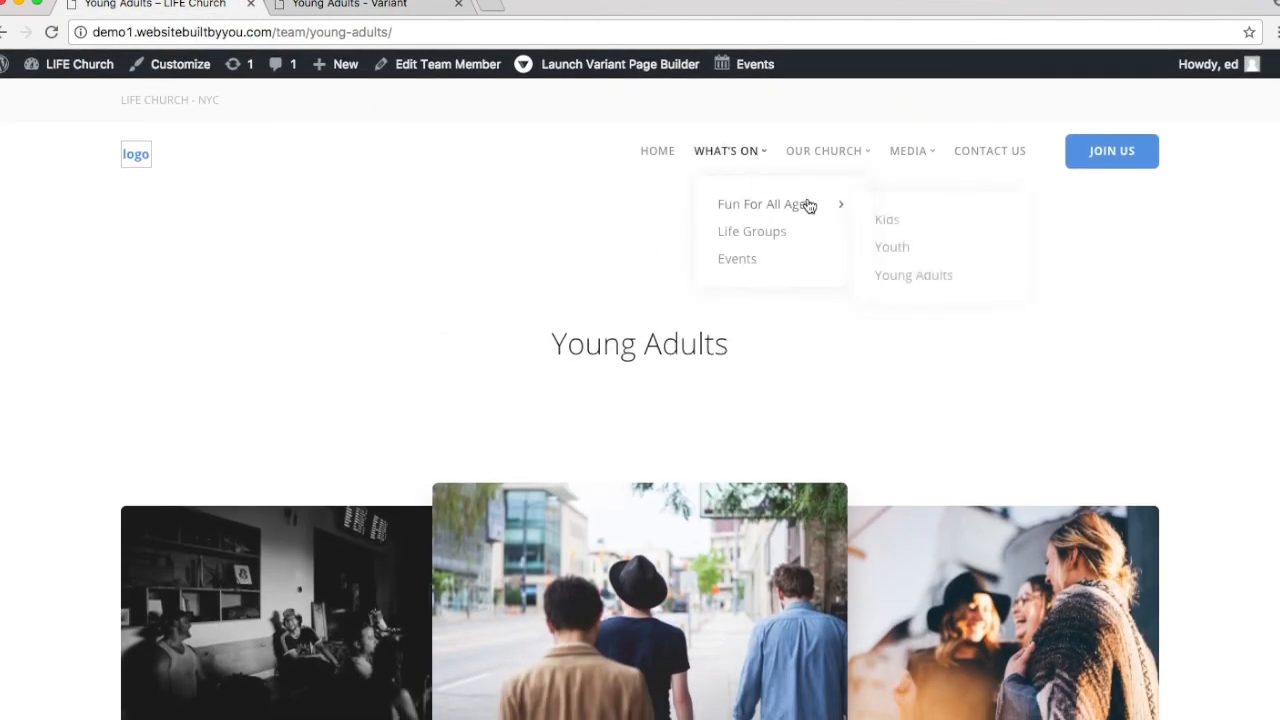
pyautogui.click(896, 226)
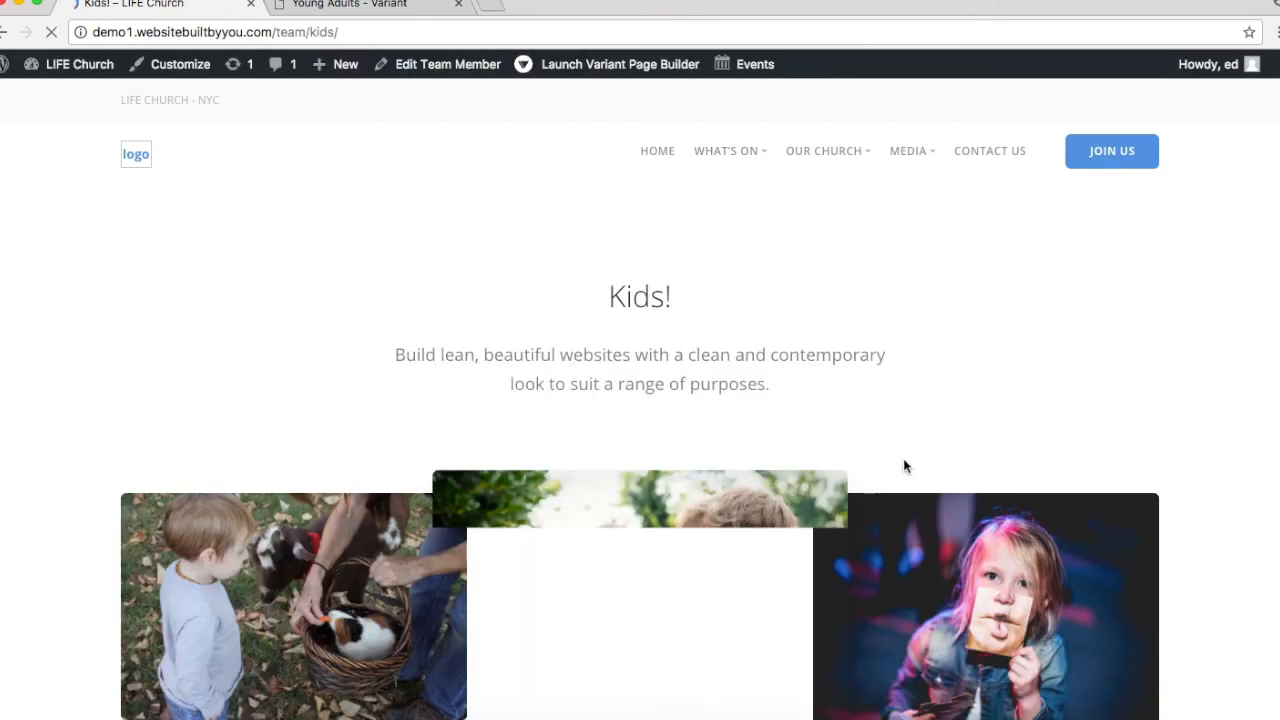
pyautogui.scroll(-6, 903, 462)
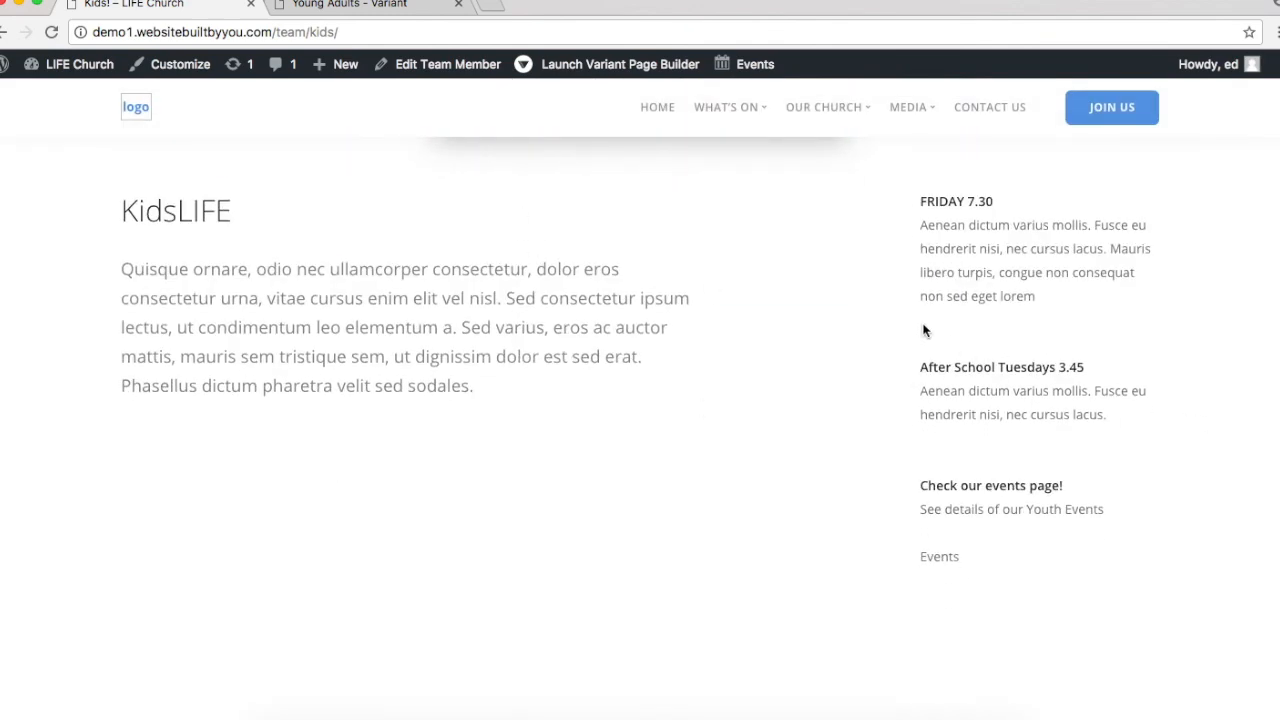
pyautogui.scroll(-3, 583, 298)
pyautogui.scroll(4, 583, 295)
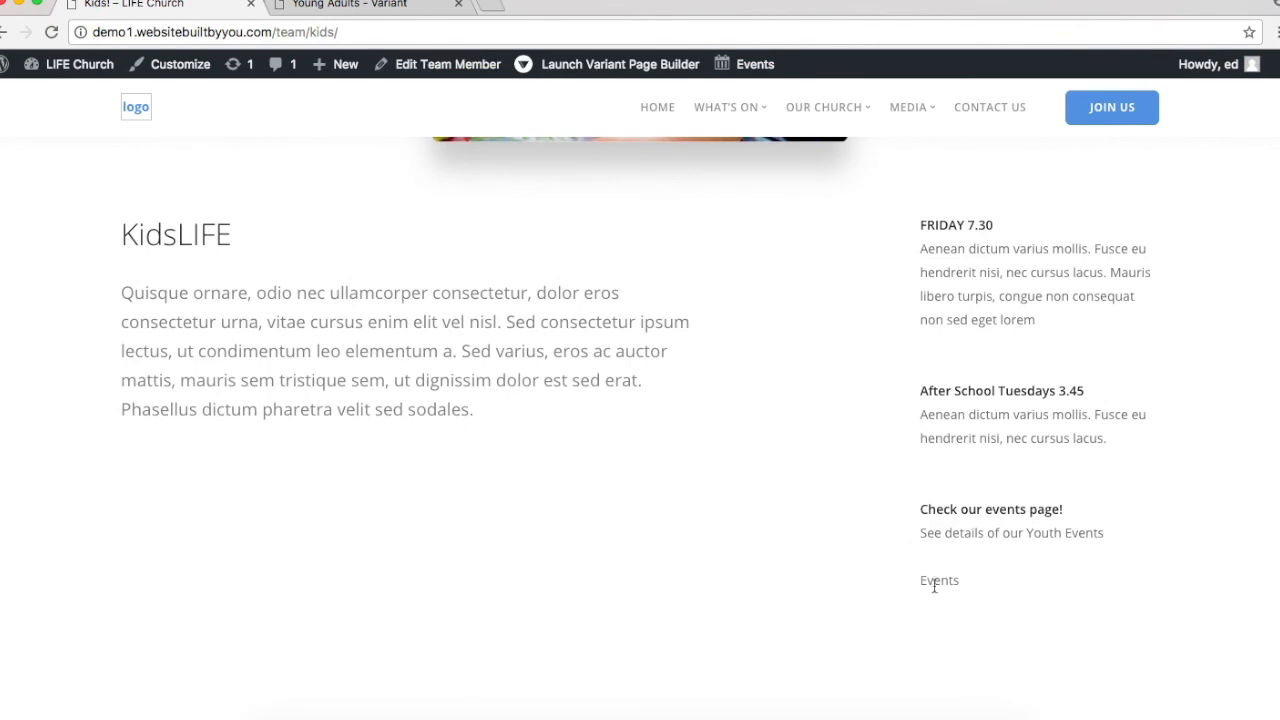
pyautogui.click(371, 5)
pyautogui.scroll(-6, 885, 524)
pyautogui.scroll(-3, 885, 524)
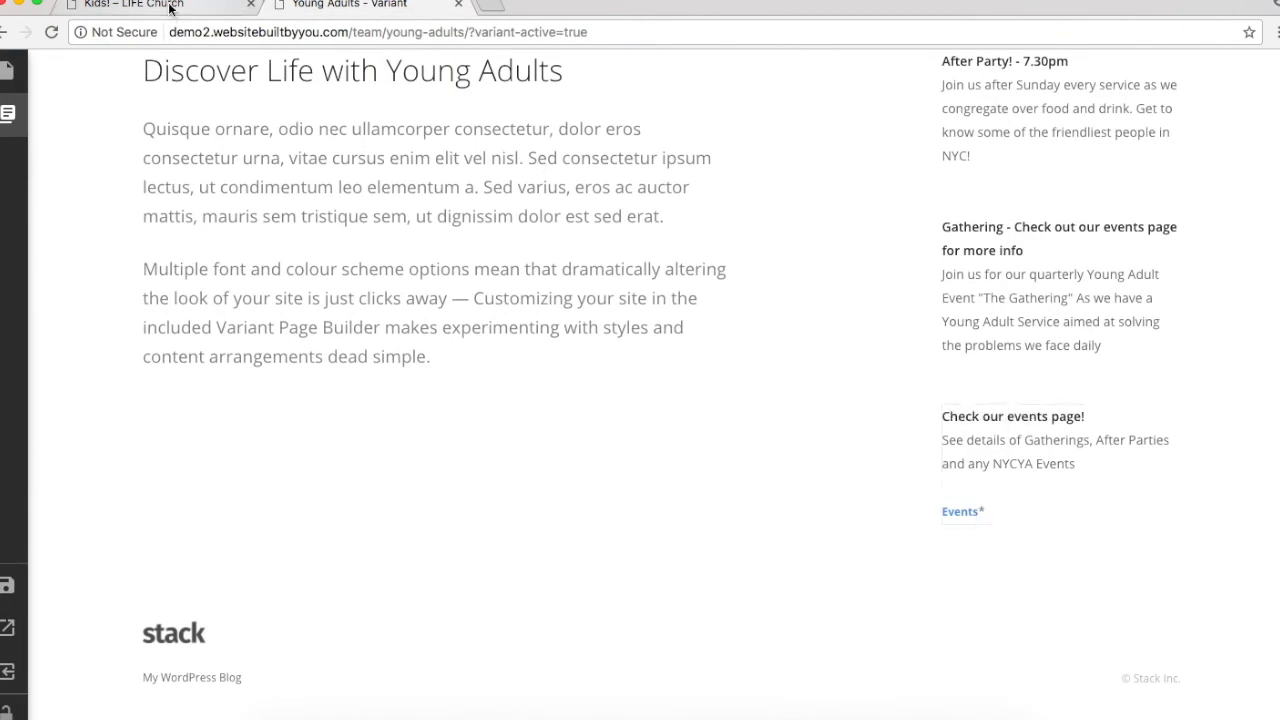
pyautogui.click(170, 6)
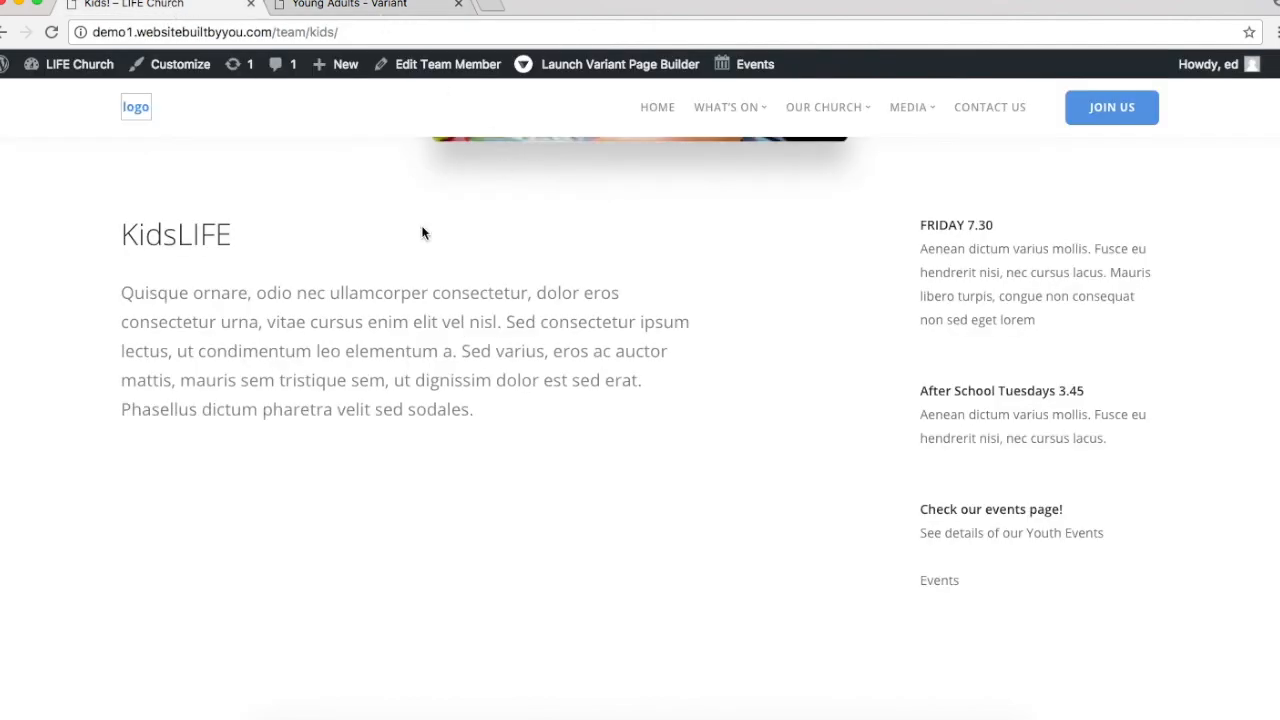
pyautogui.scroll(6, 405, 165)
# Step: Open the live Youth page and scroll through its YouthLIFE intro, photos and event sidebar
pyautogui.moveTo(737, 157)
pyautogui.moveTo(812, 205)
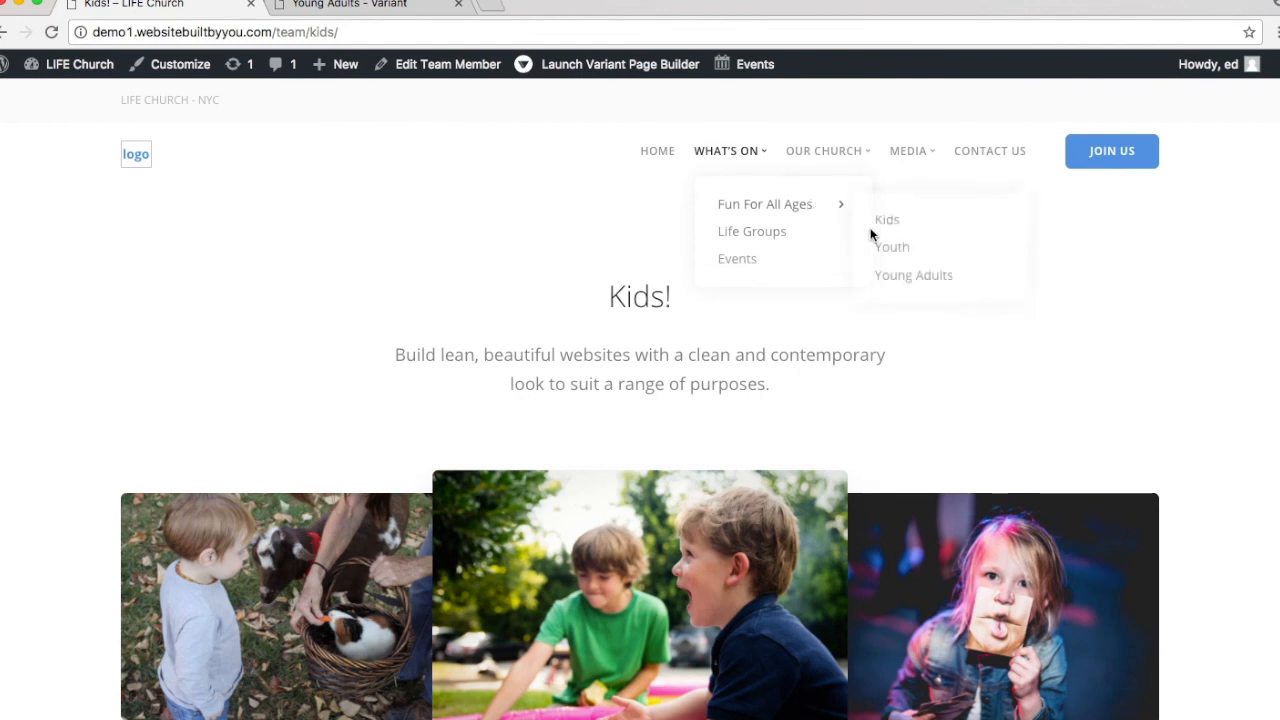
pyautogui.click(890, 247)
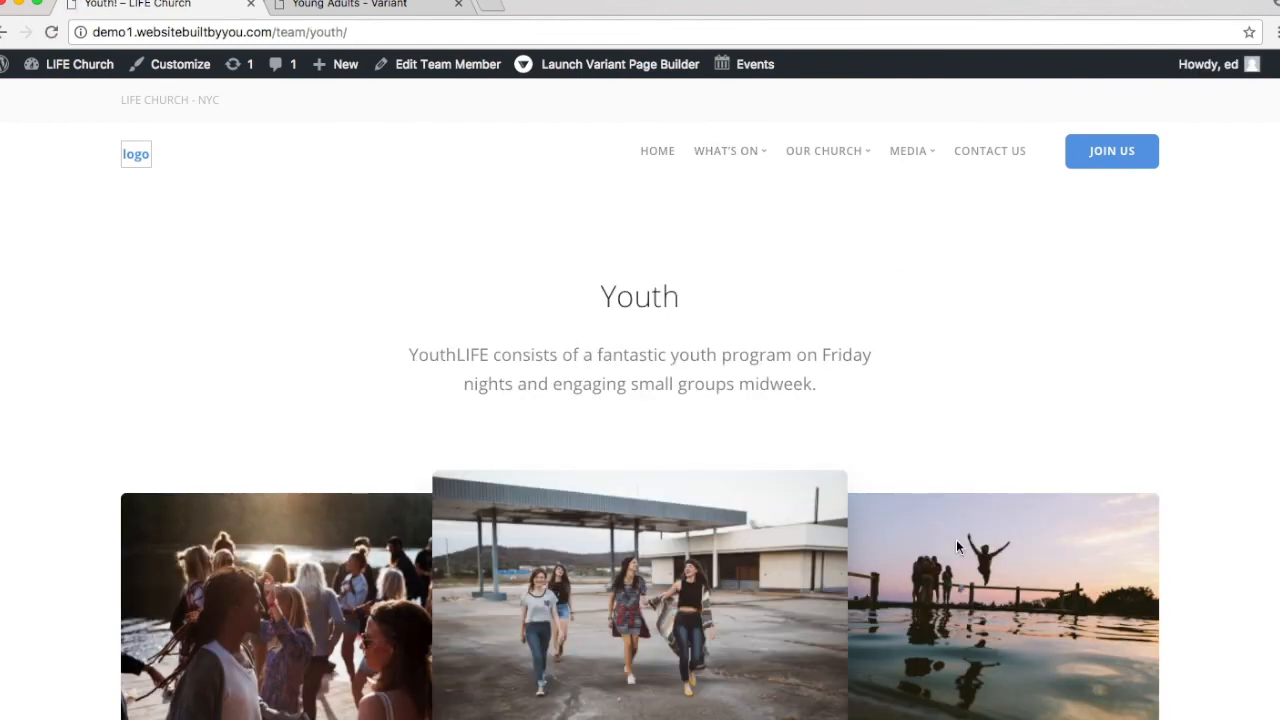
pyautogui.scroll(-5, 957, 546)
pyautogui.scroll(5, 956, 546)
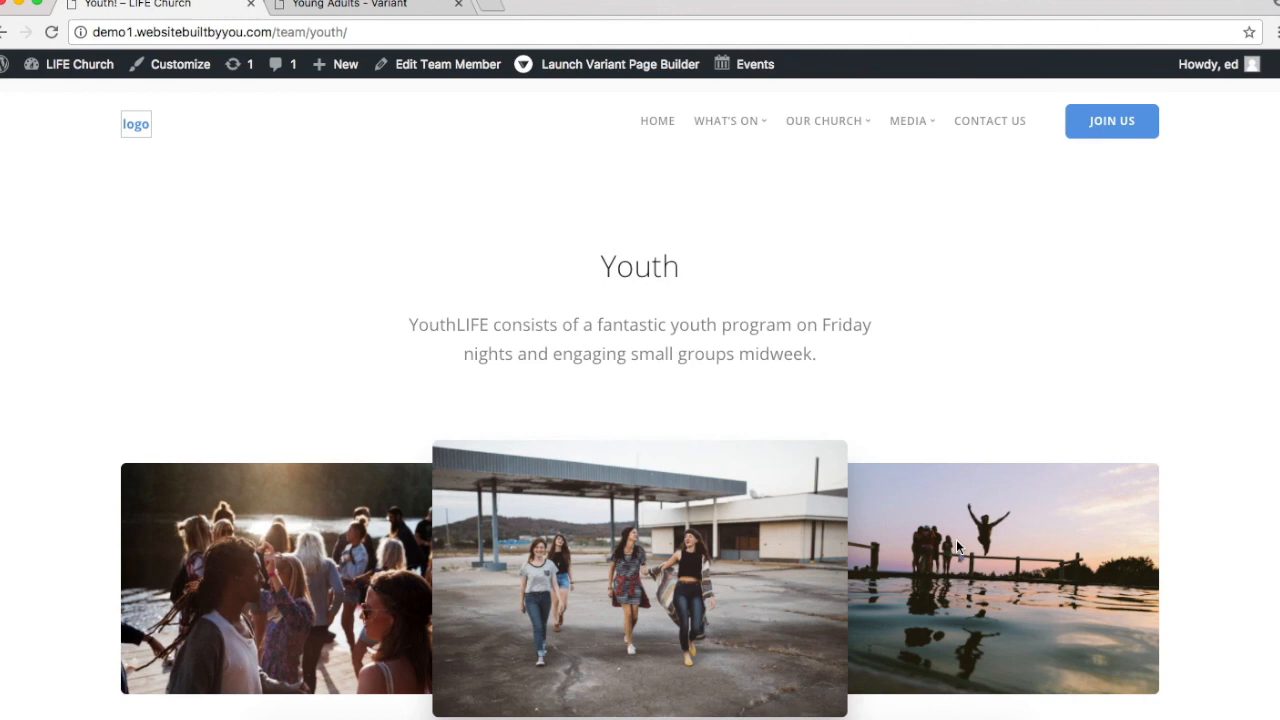
pyautogui.scroll(-1, 956, 543)
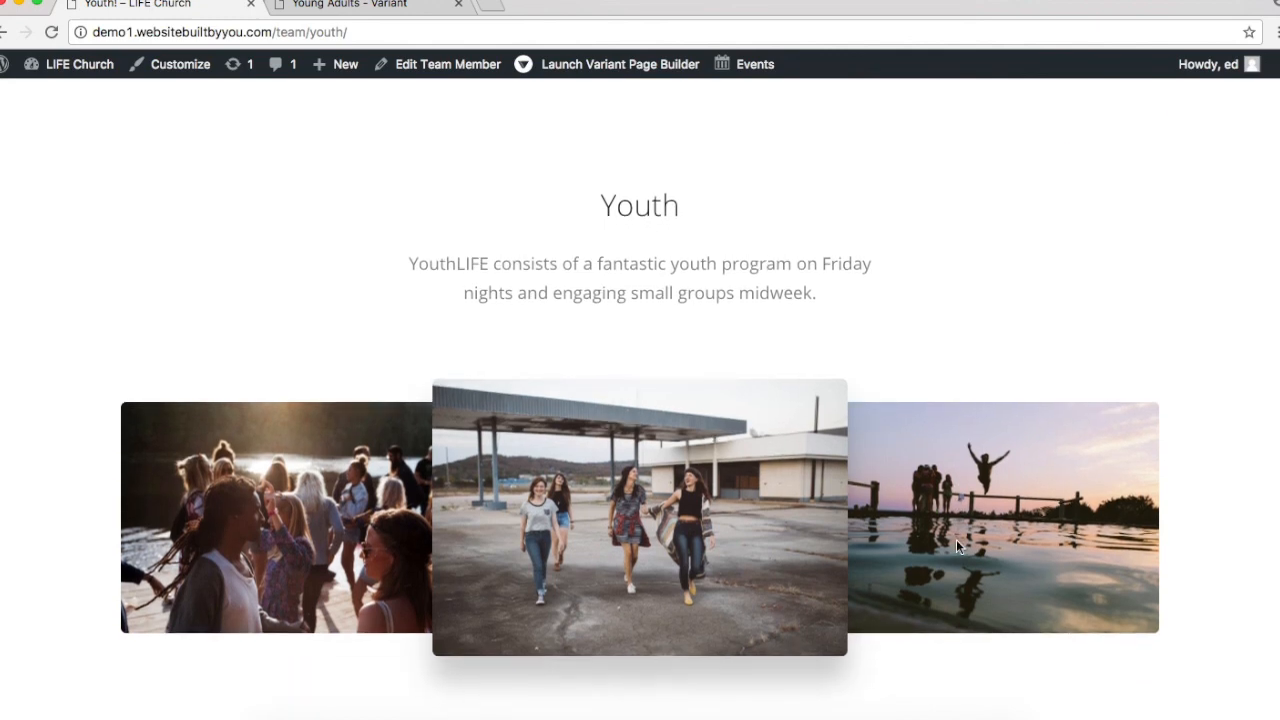
pyautogui.scroll(-5, 956, 545)
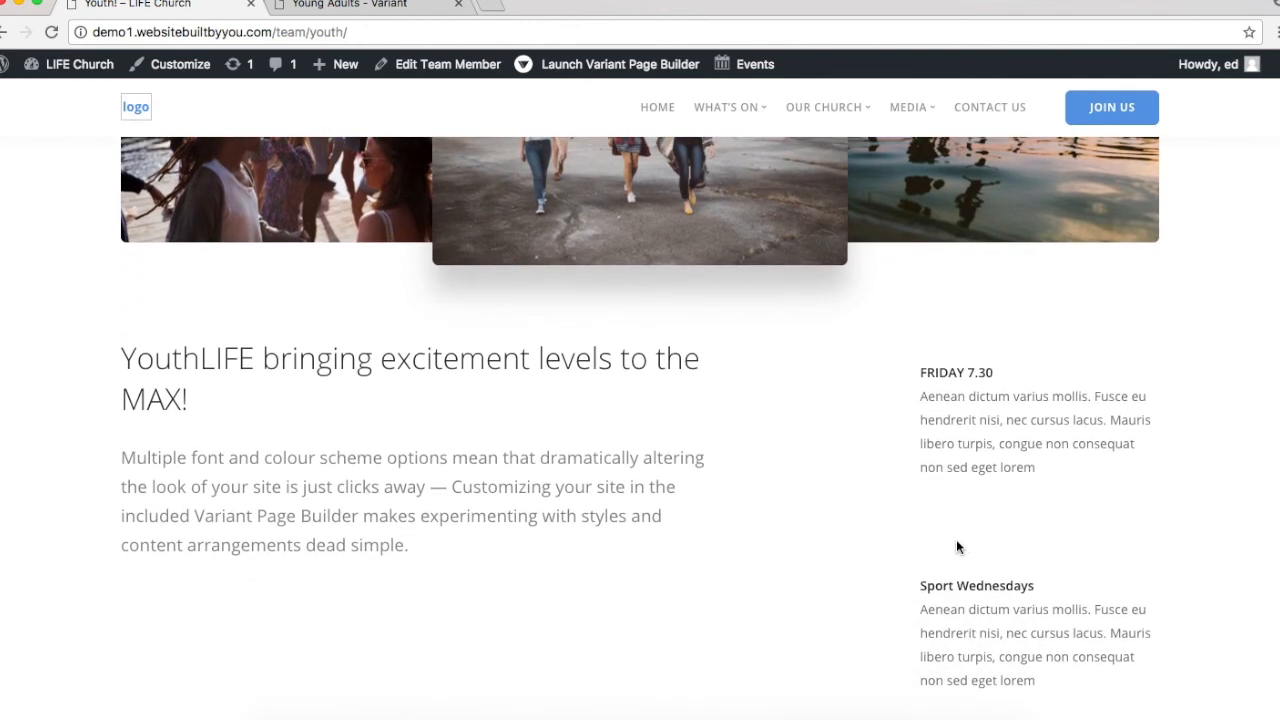
pyautogui.scroll(-3, 956, 547)
pyautogui.scroll(2, 956, 547)
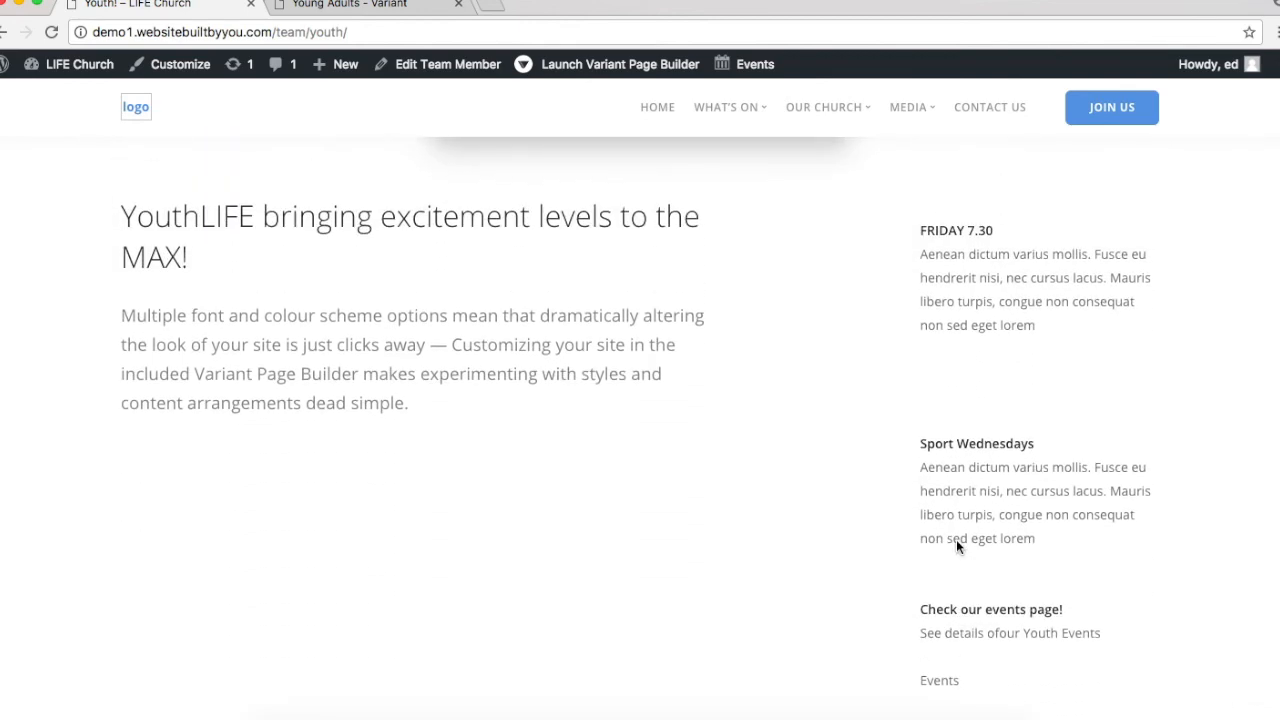
pyautogui.scroll(2, 956, 546)
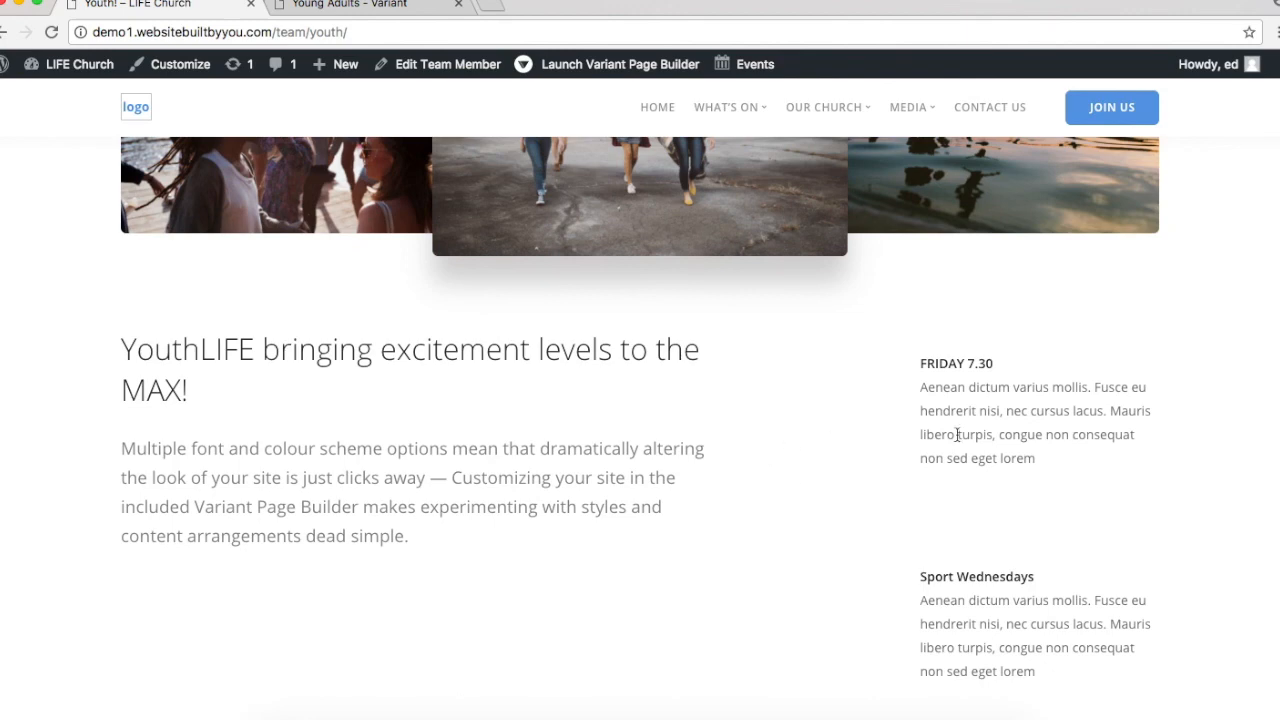
pyautogui.scroll(8, 957, 434)
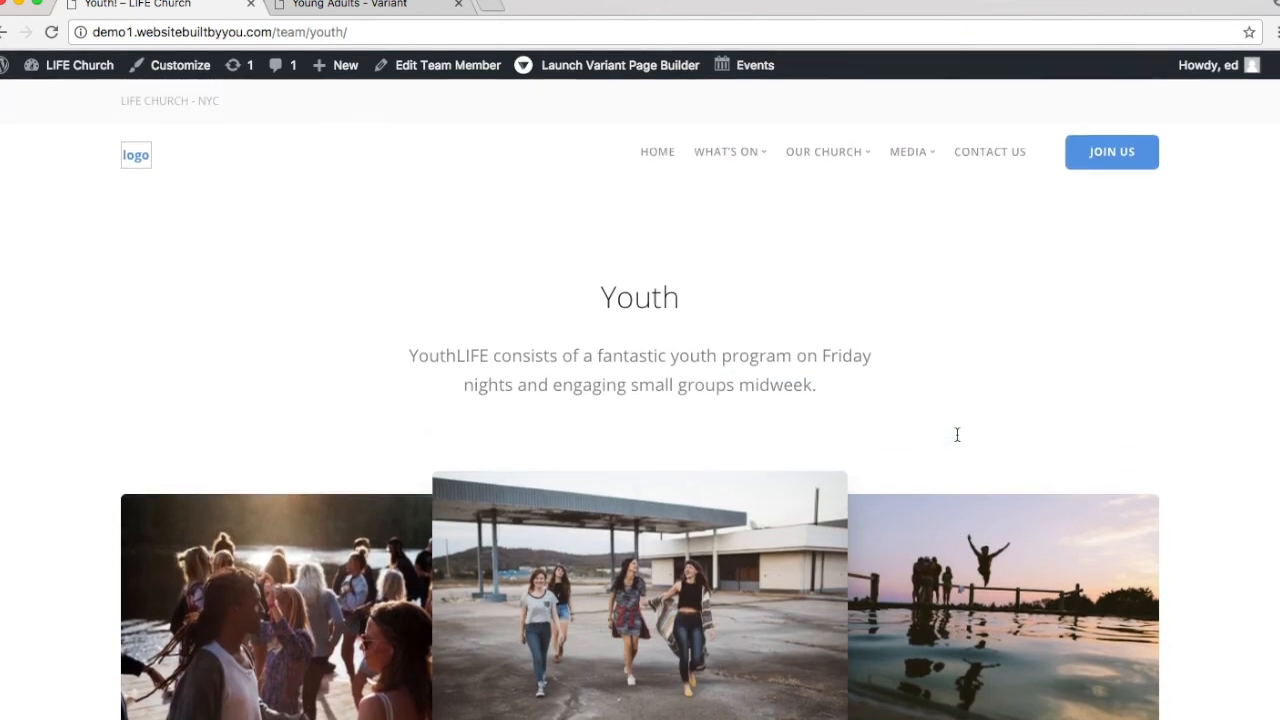
# Step: Save the Young Adults page in Variant, exit to WordPress and open the Team Members list
pyautogui.click(333, 6)
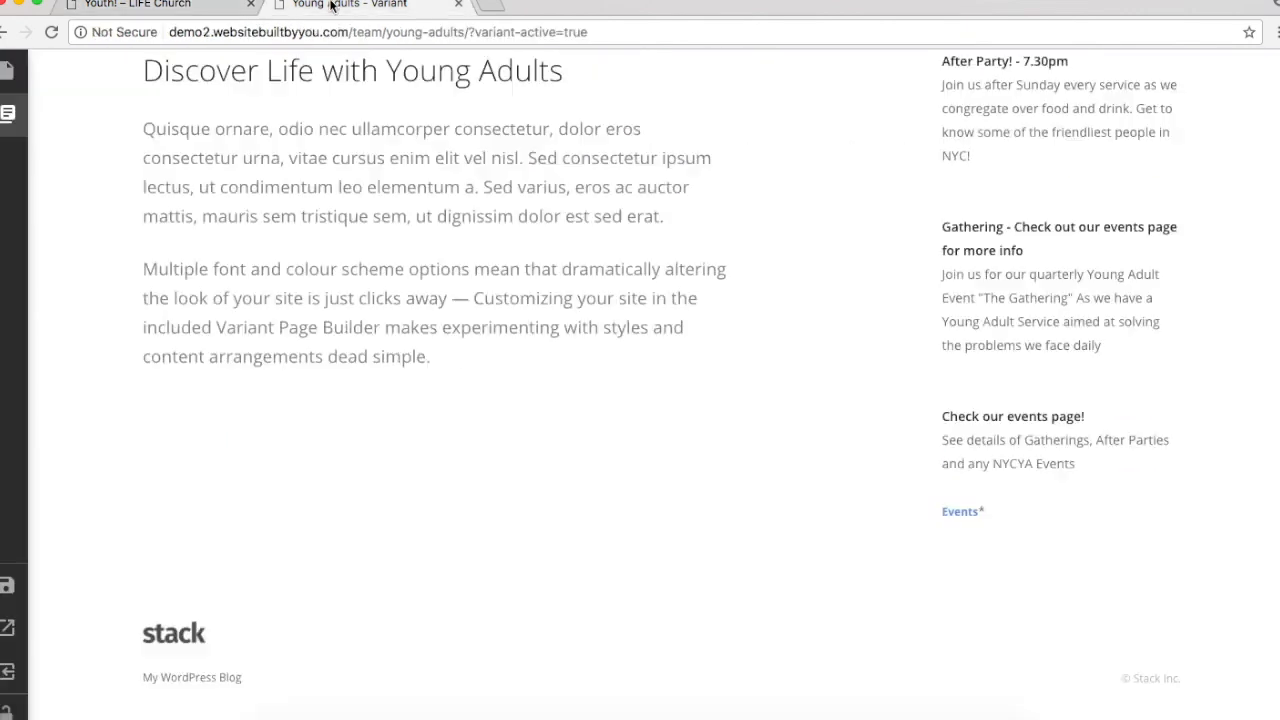
pyautogui.scroll(6, 326, 333)
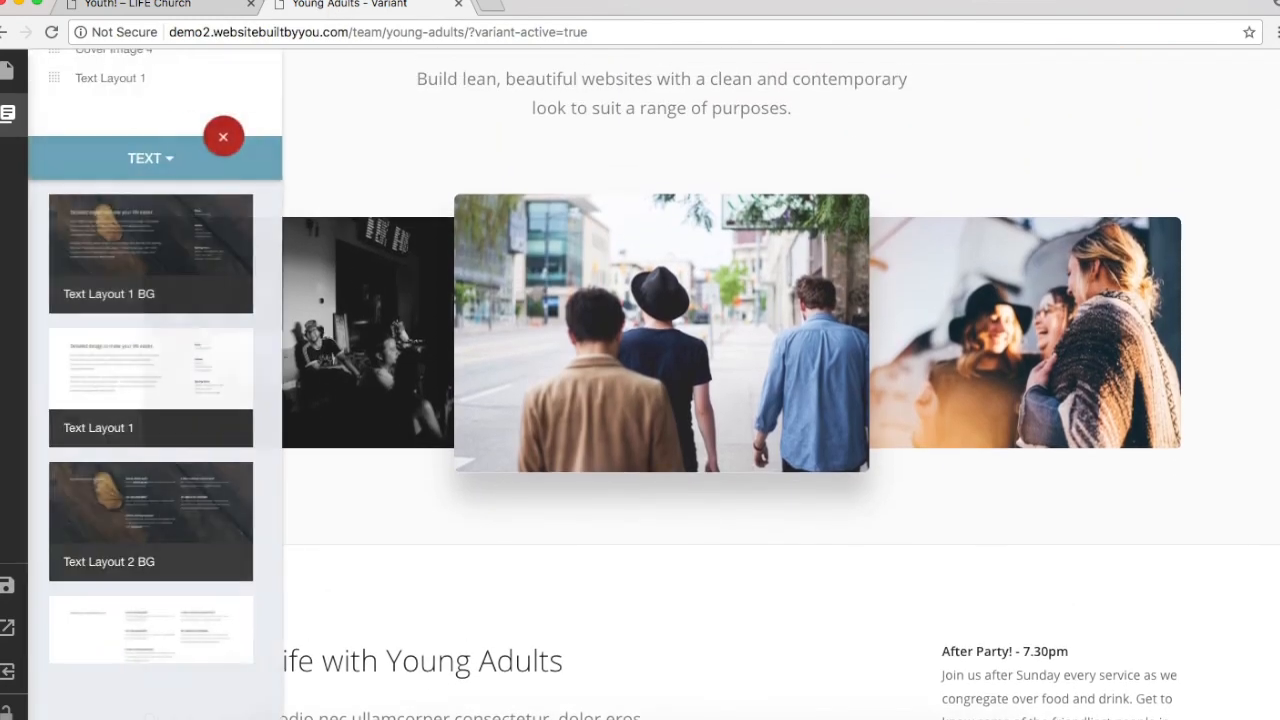
pyautogui.click(8, 584)
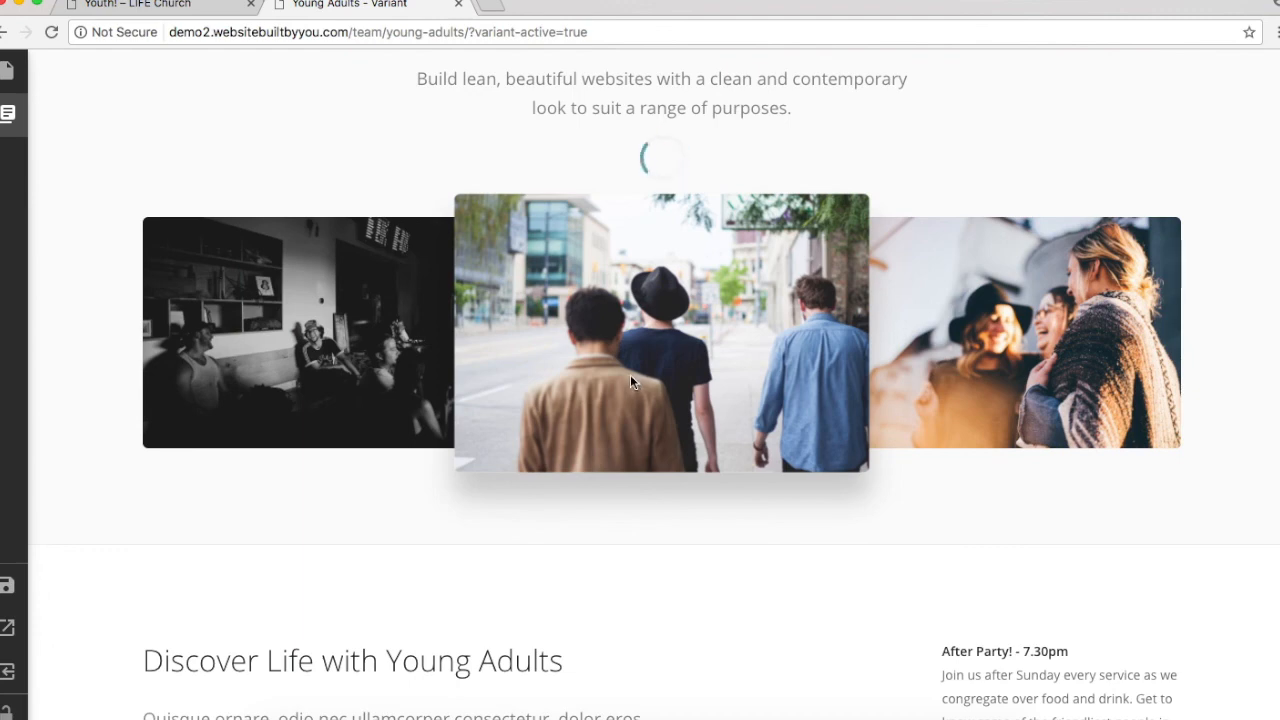
pyautogui.click(9, 678)
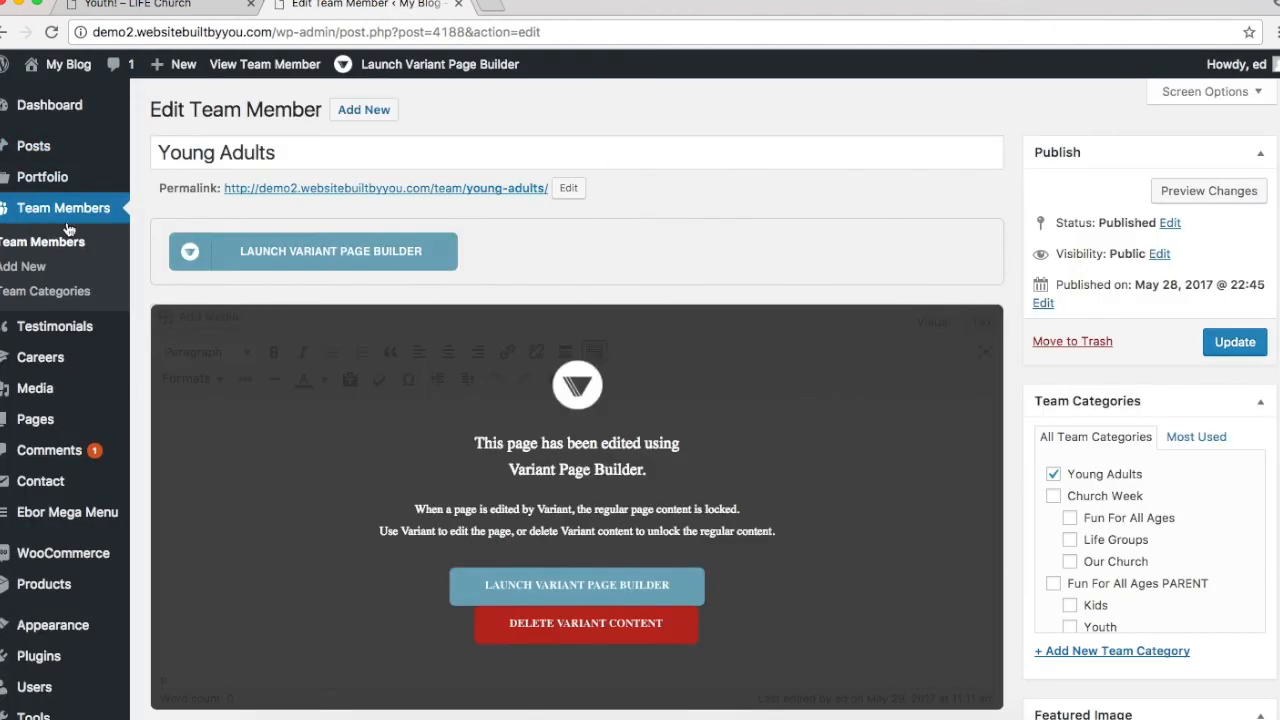
pyautogui.click(71, 217)
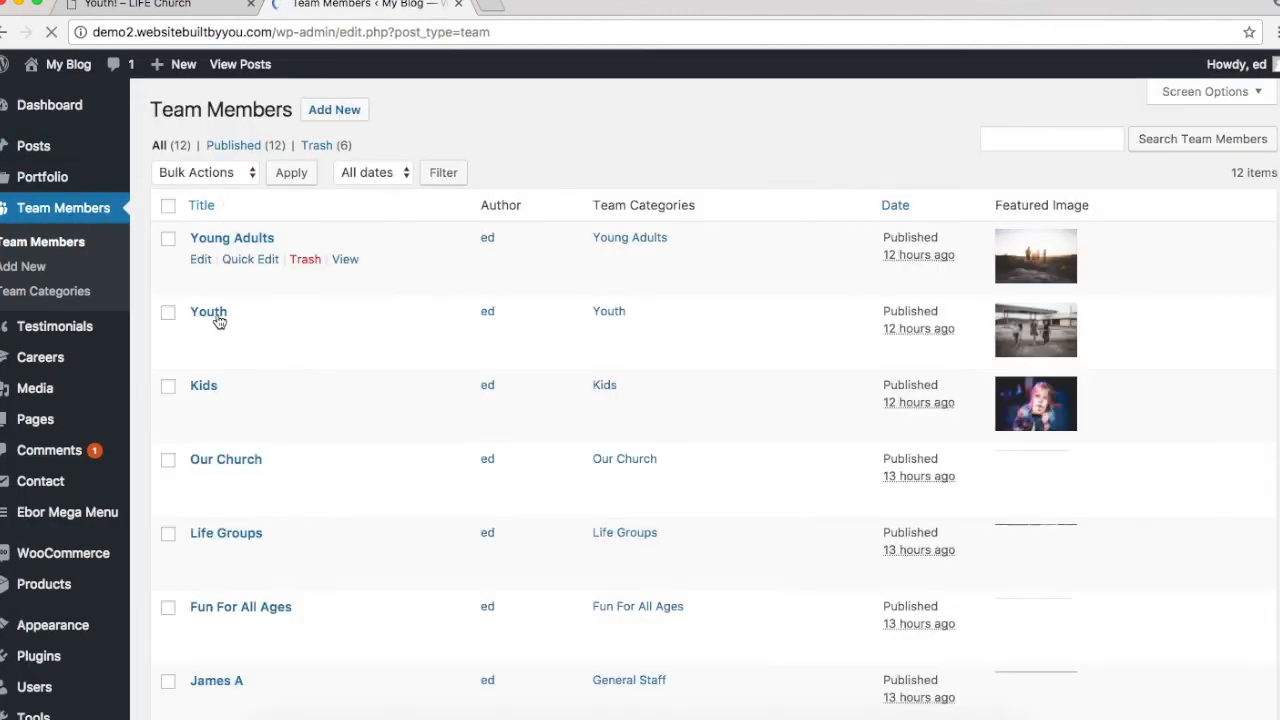
pyautogui.click(200, 333)
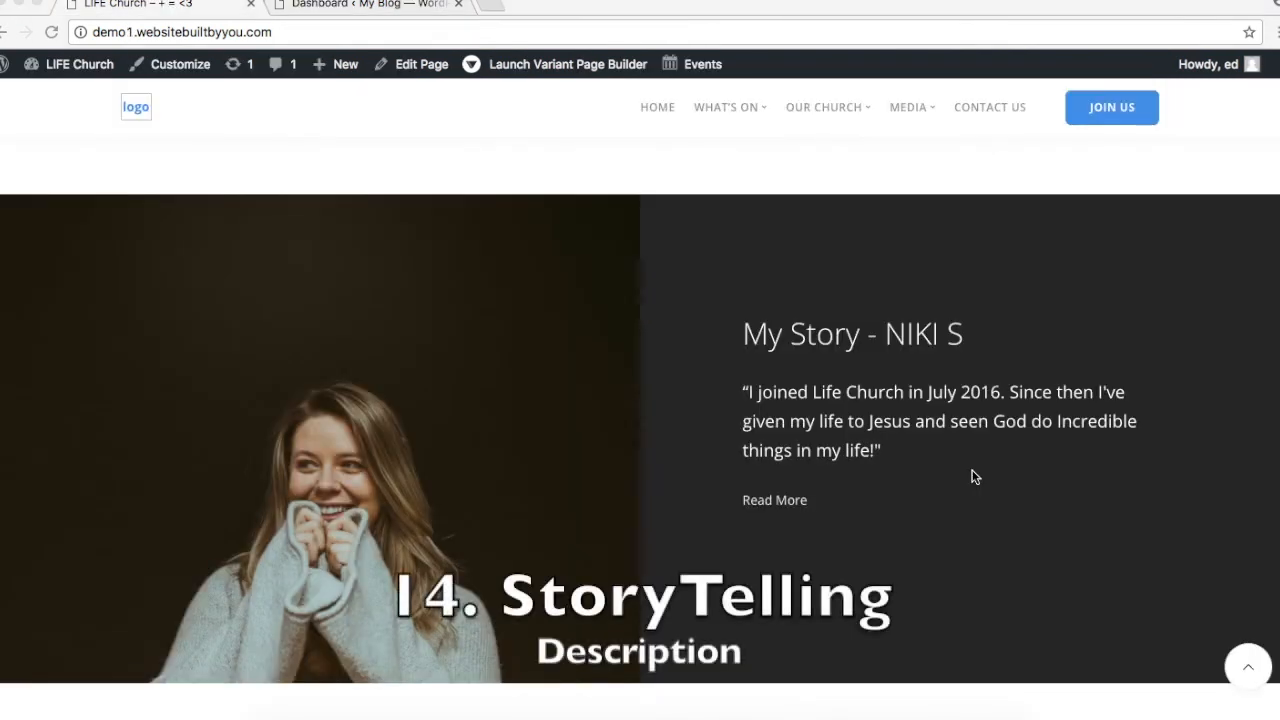
pyautogui.scroll(15, 975, 477)
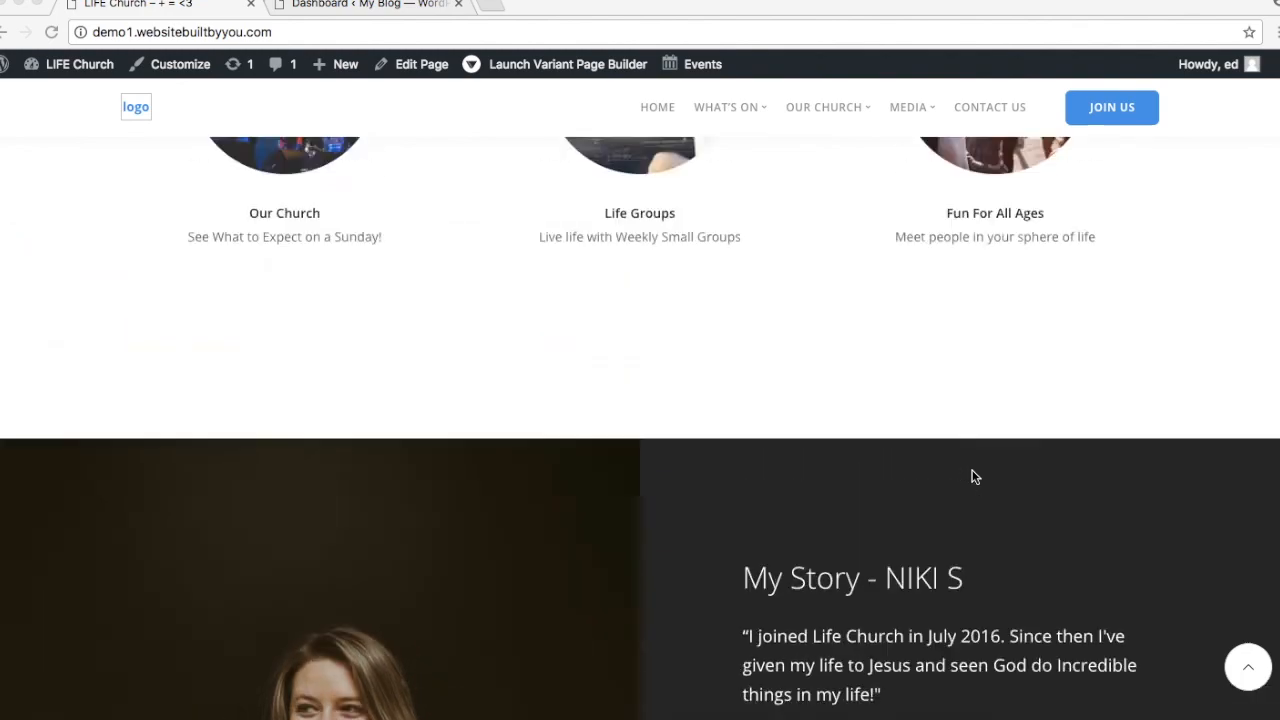
pyautogui.scroll(-6, 975, 477)
pyautogui.scroll(-8, 975, 477)
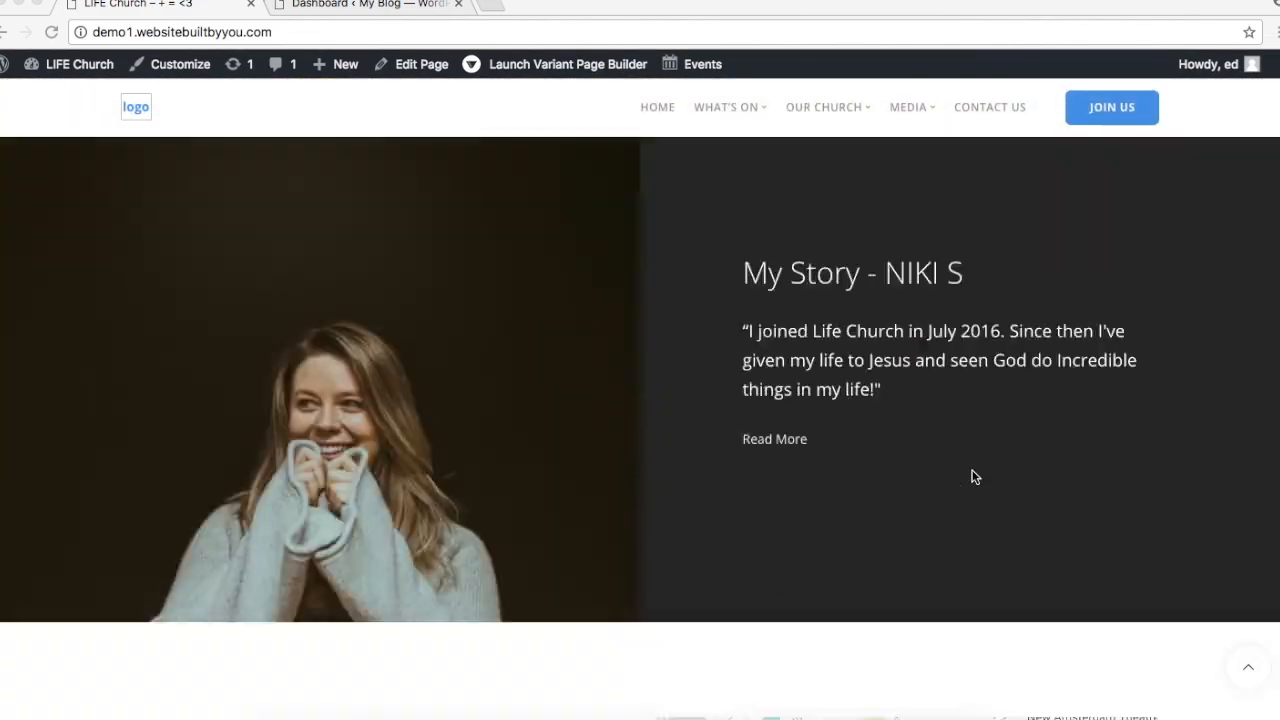
pyautogui.scroll(1, 844, 215)
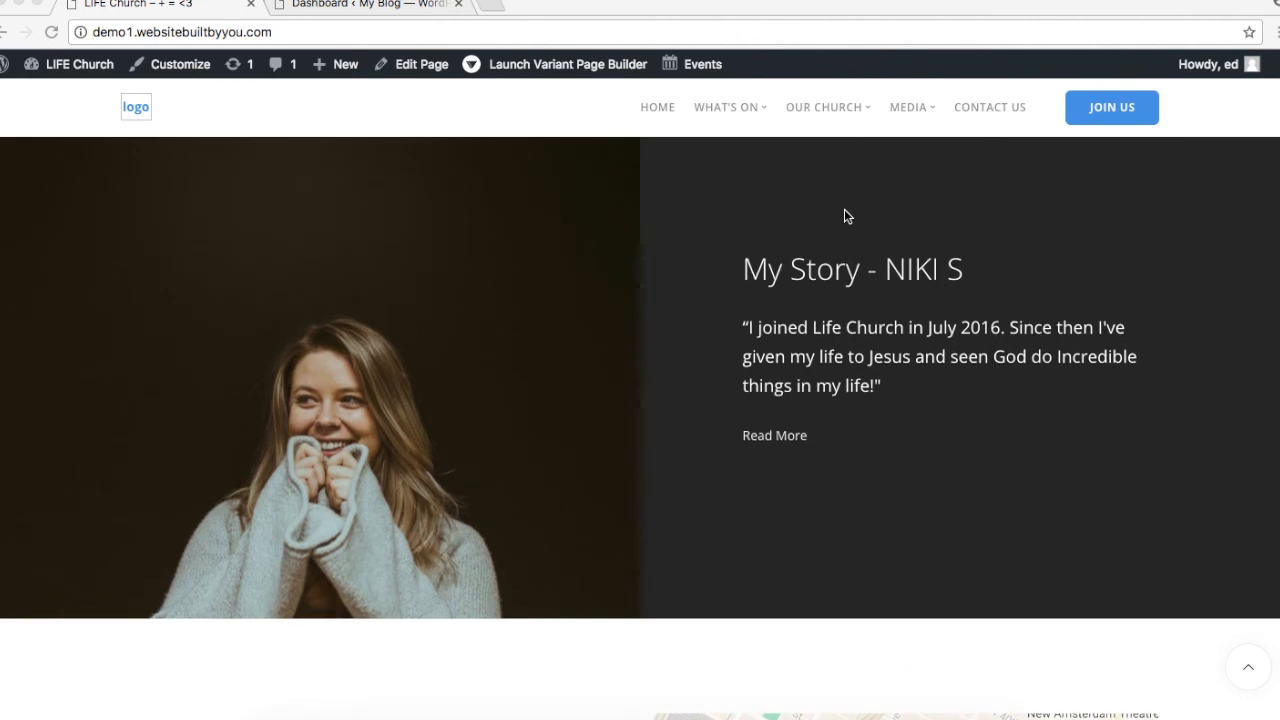
pyautogui.scroll(1, 844, 215)
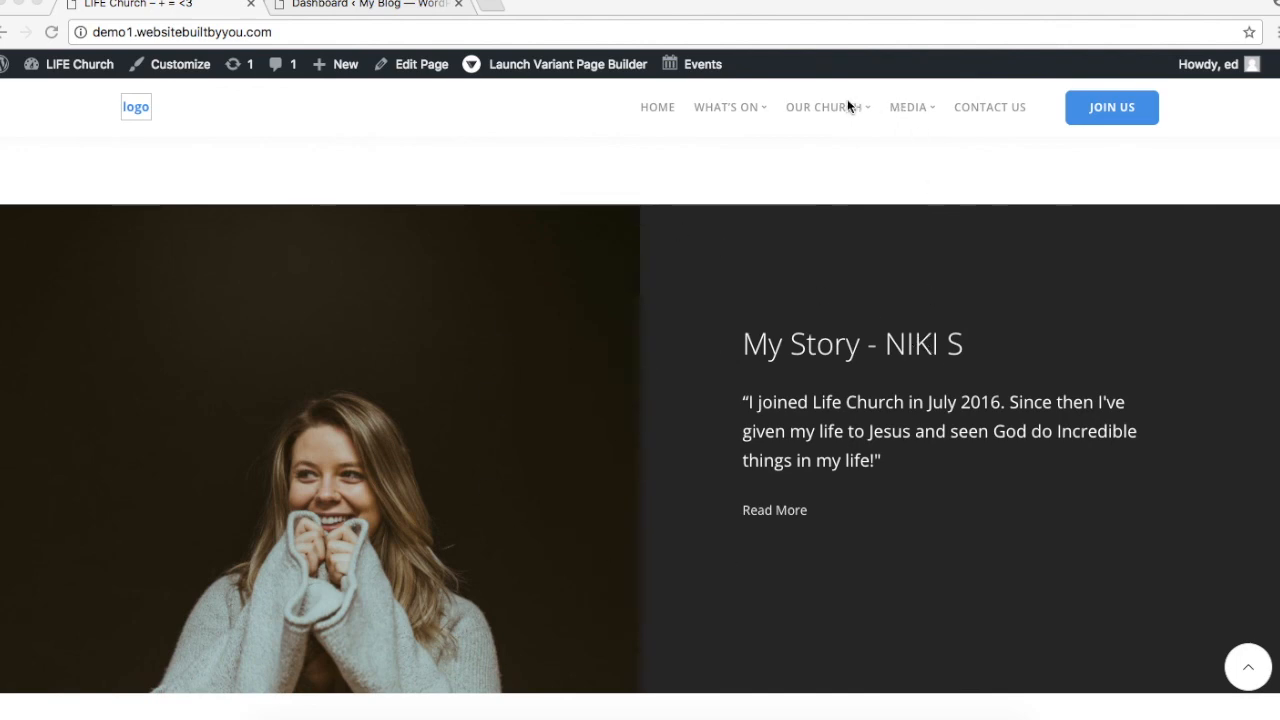
pyautogui.moveTo(849, 110)
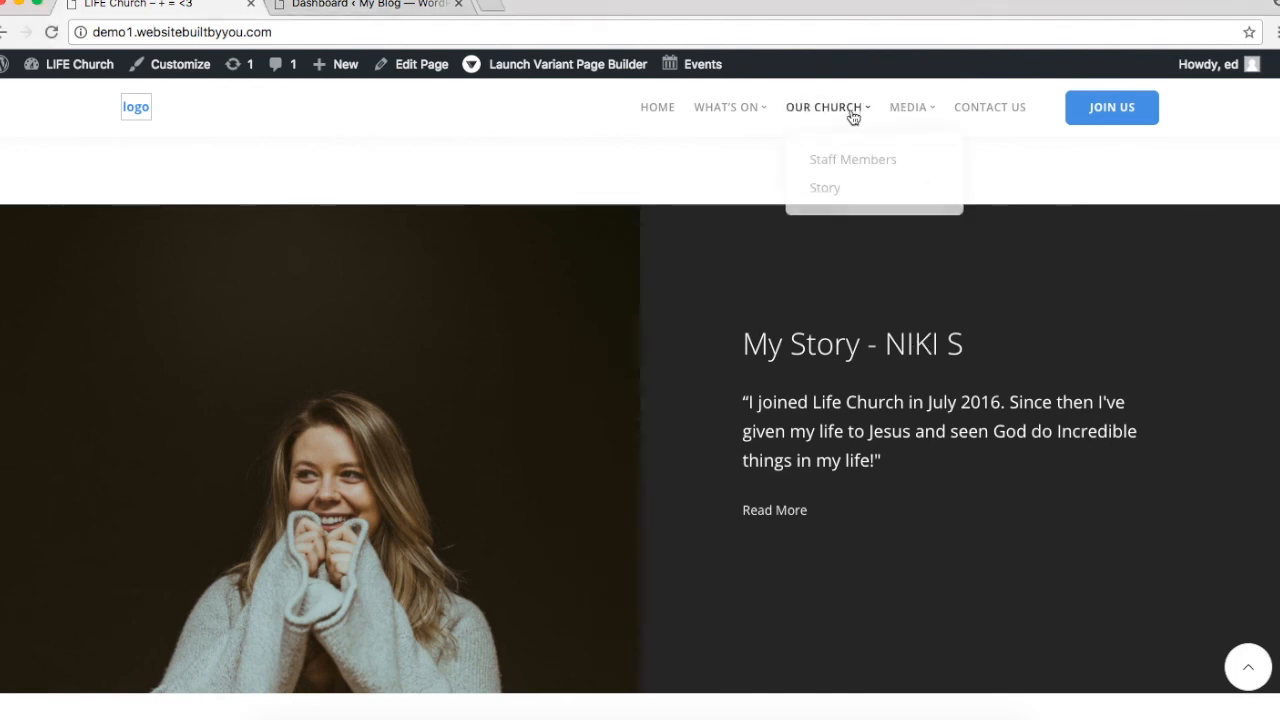
pyautogui.click(826, 189)
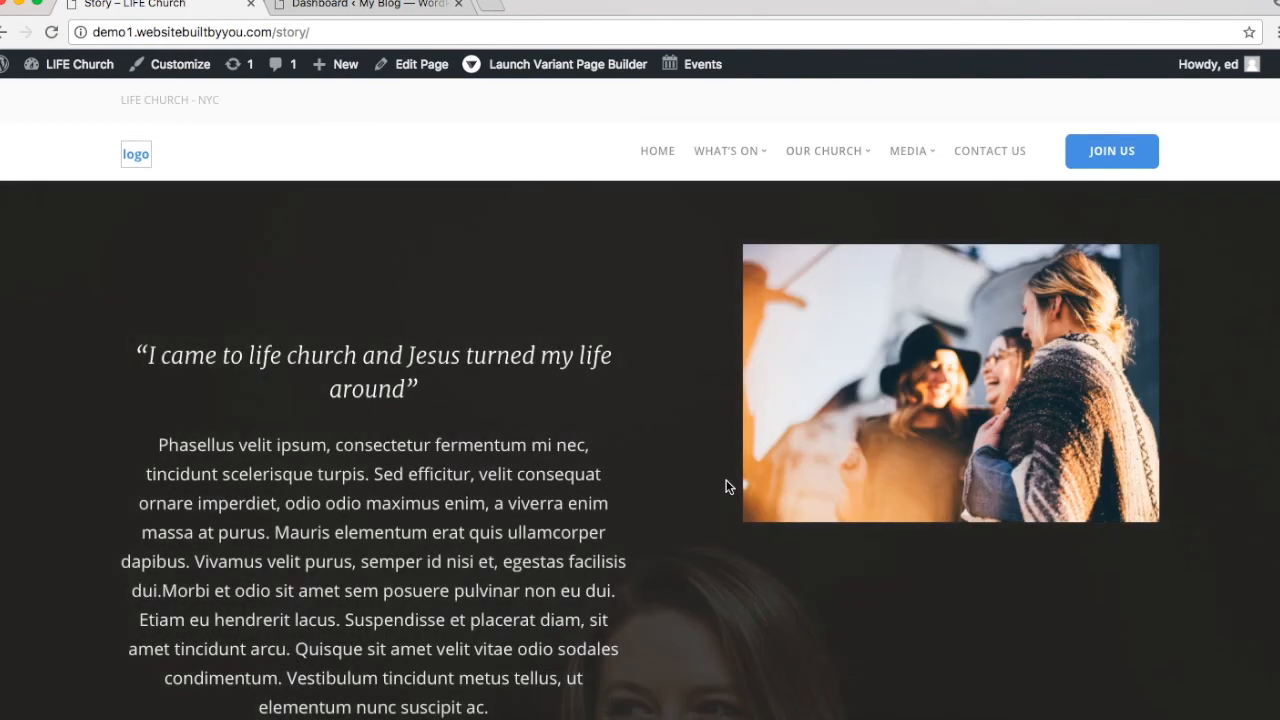
pyautogui.scroll(-5, 727, 487)
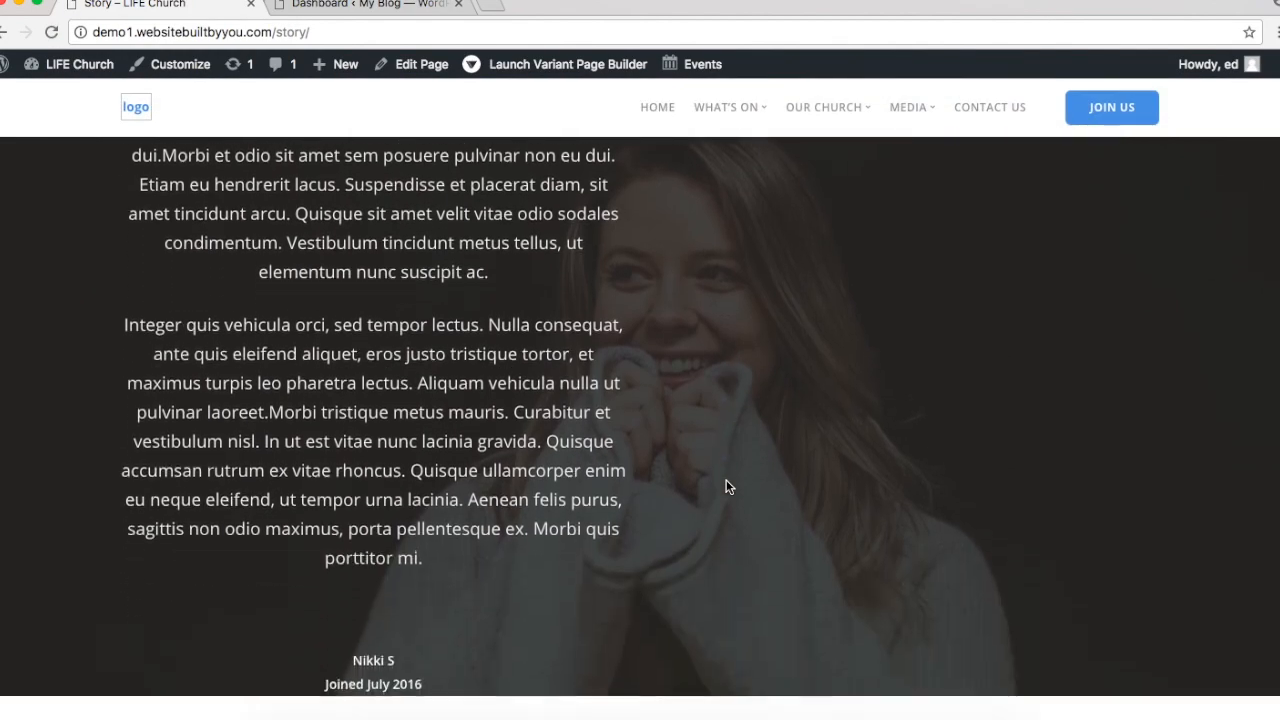
pyautogui.scroll(5, 727, 487)
pyautogui.scroll(-5, 727, 487)
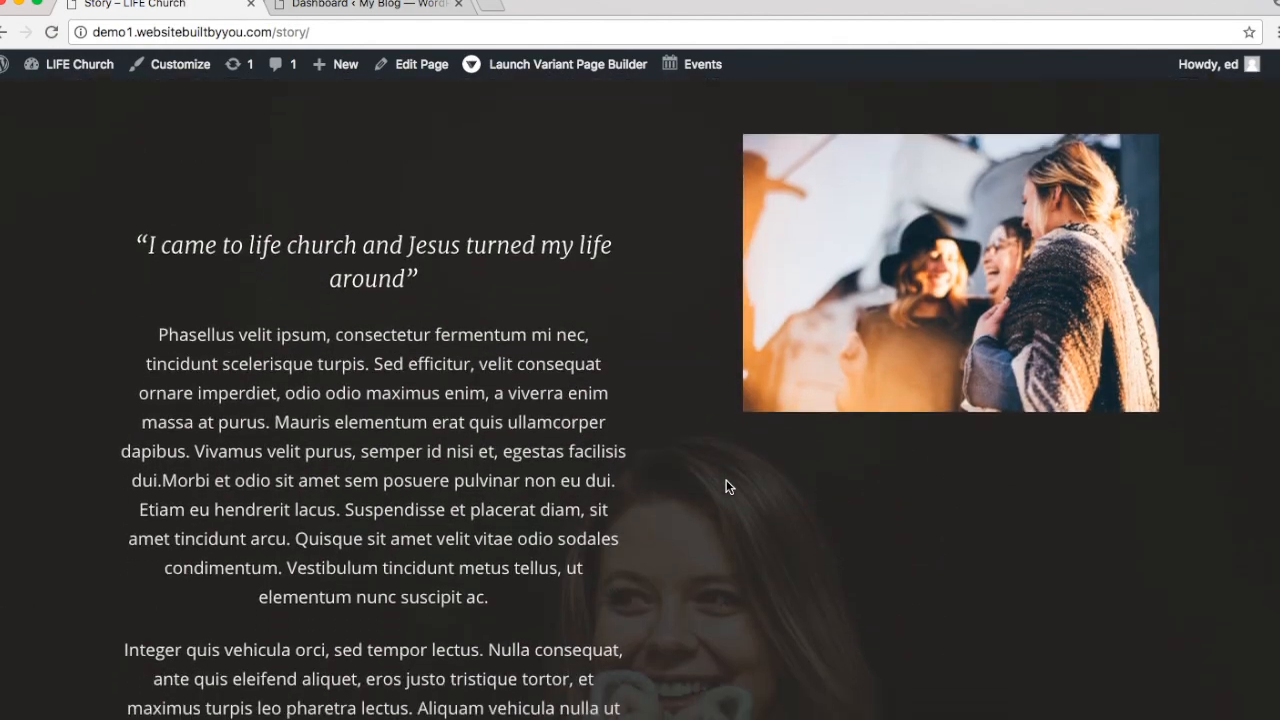
pyautogui.scroll(5, 727, 487)
pyautogui.scroll(1, 727, 487)
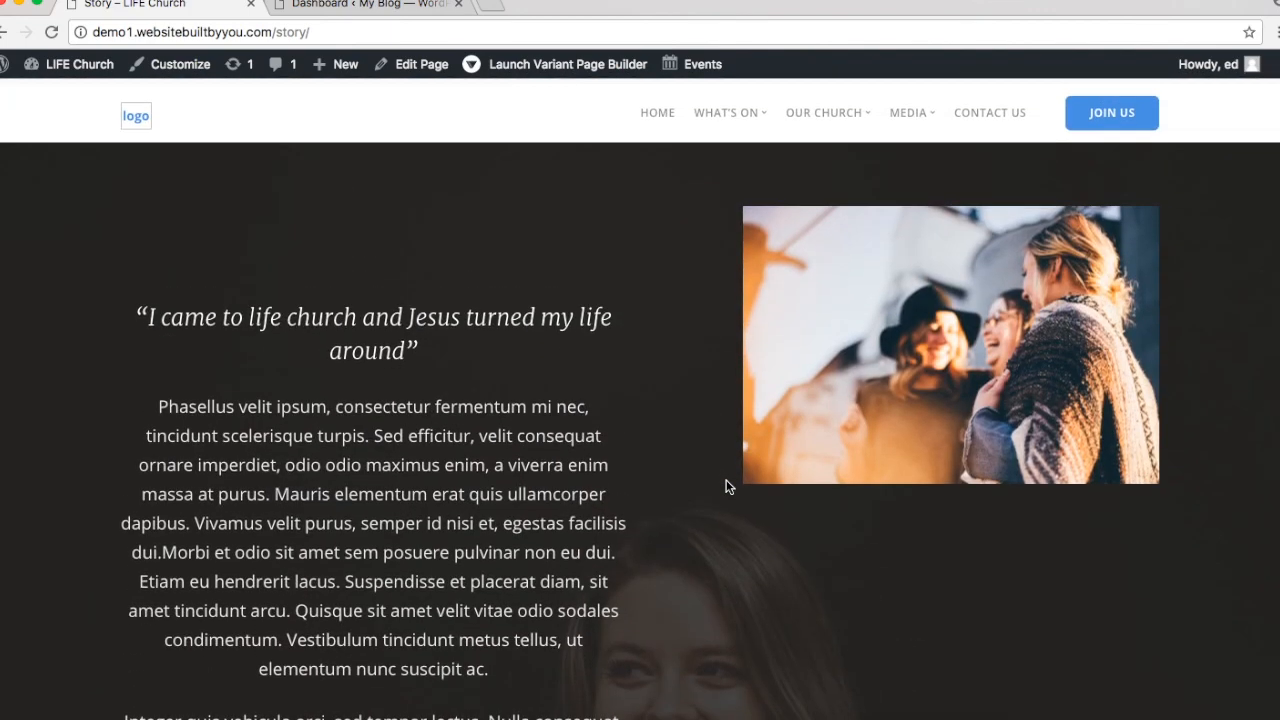
pyautogui.scroll(-4, 727, 487)
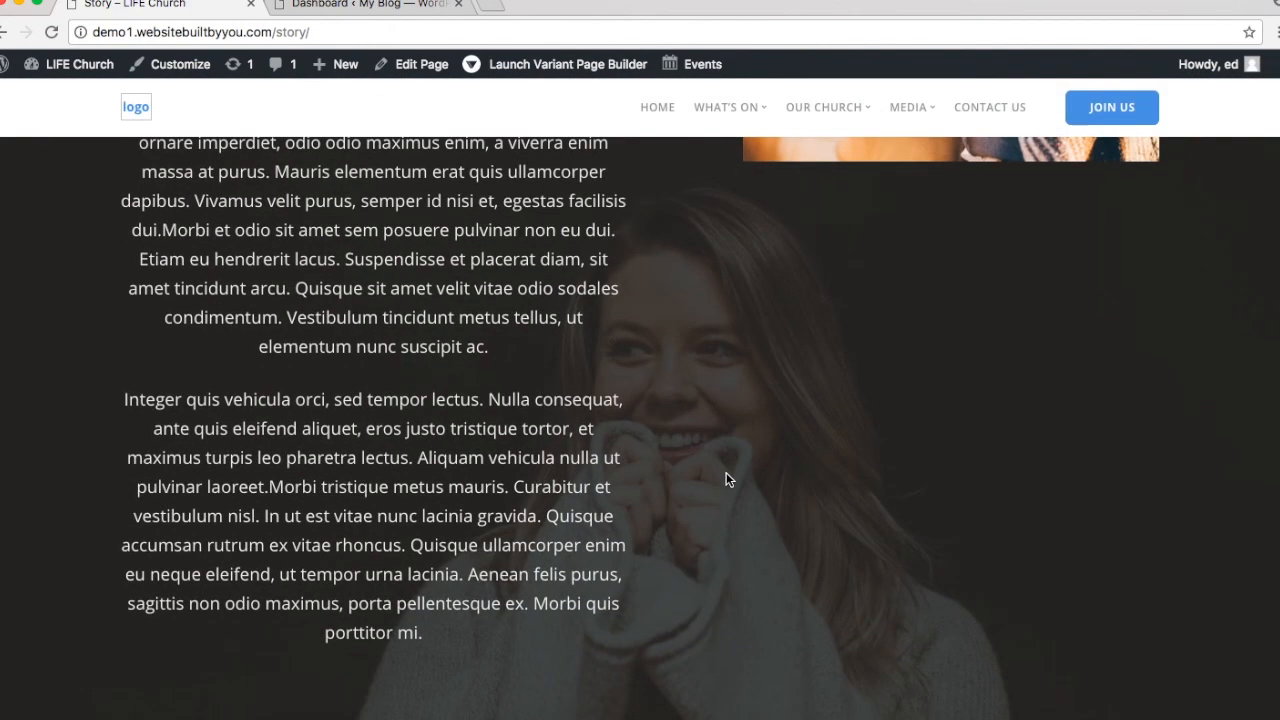
pyautogui.scroll(4, 726, 474)
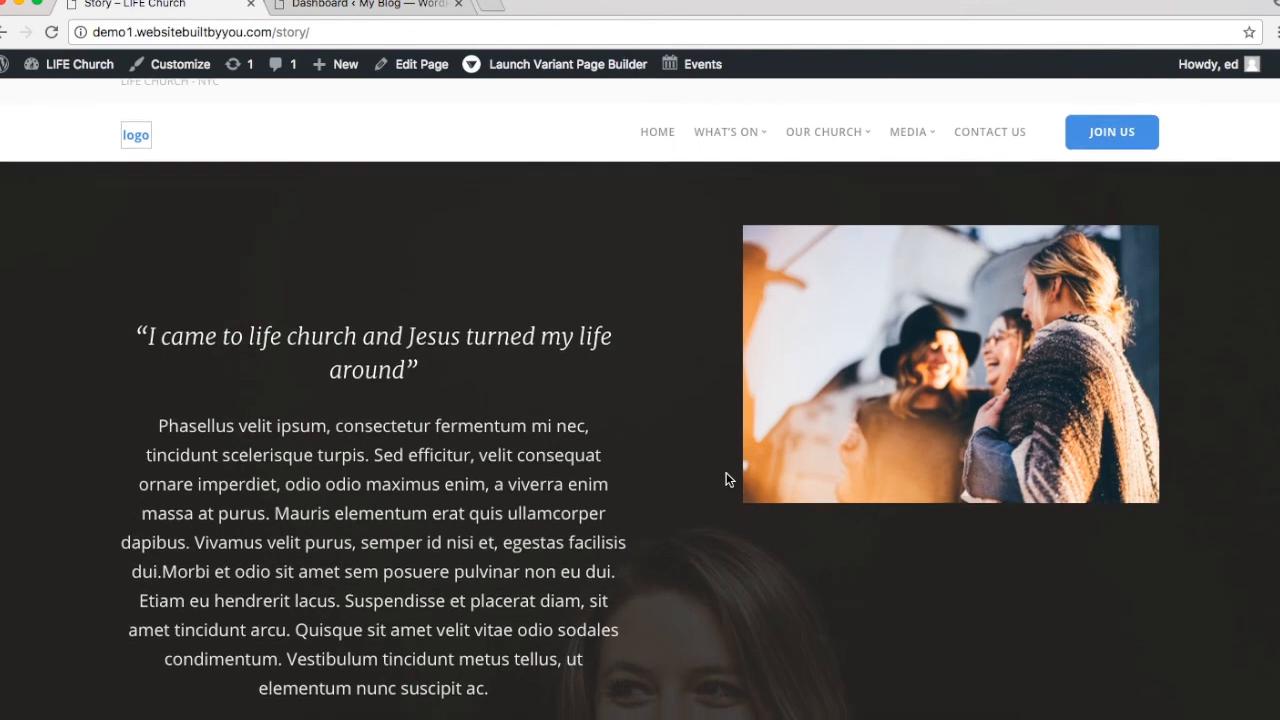
pyautogui.scroll(-1, 727, 479)
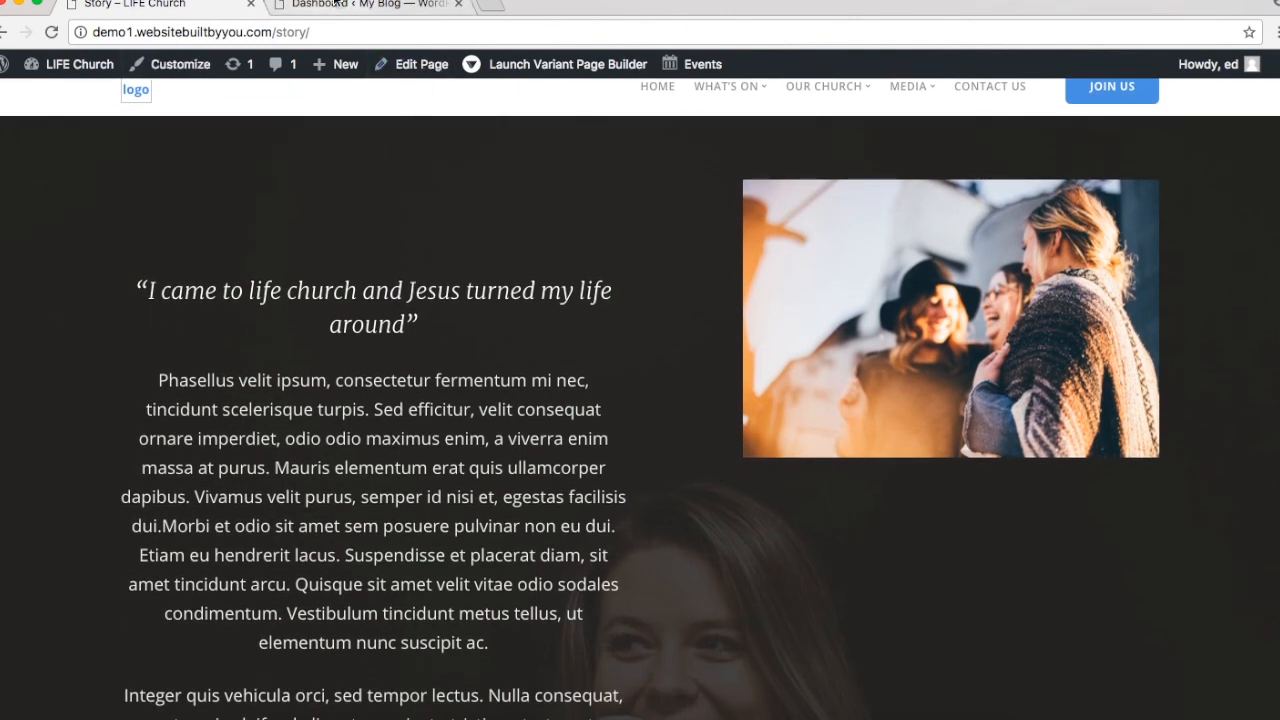
# Step: Start a new testimonial titled 'test' on the second site's dashboard
pyautogui.click(335, 4)
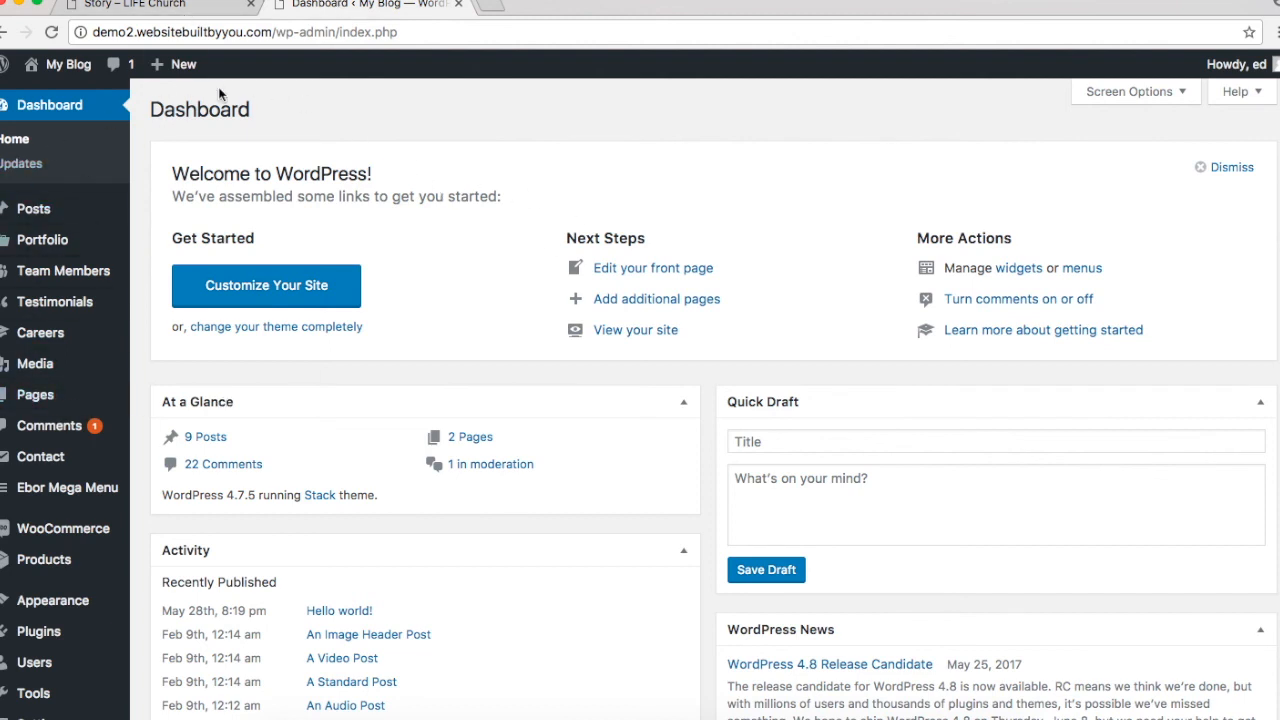
pyautogui.moveTo(77, 305)
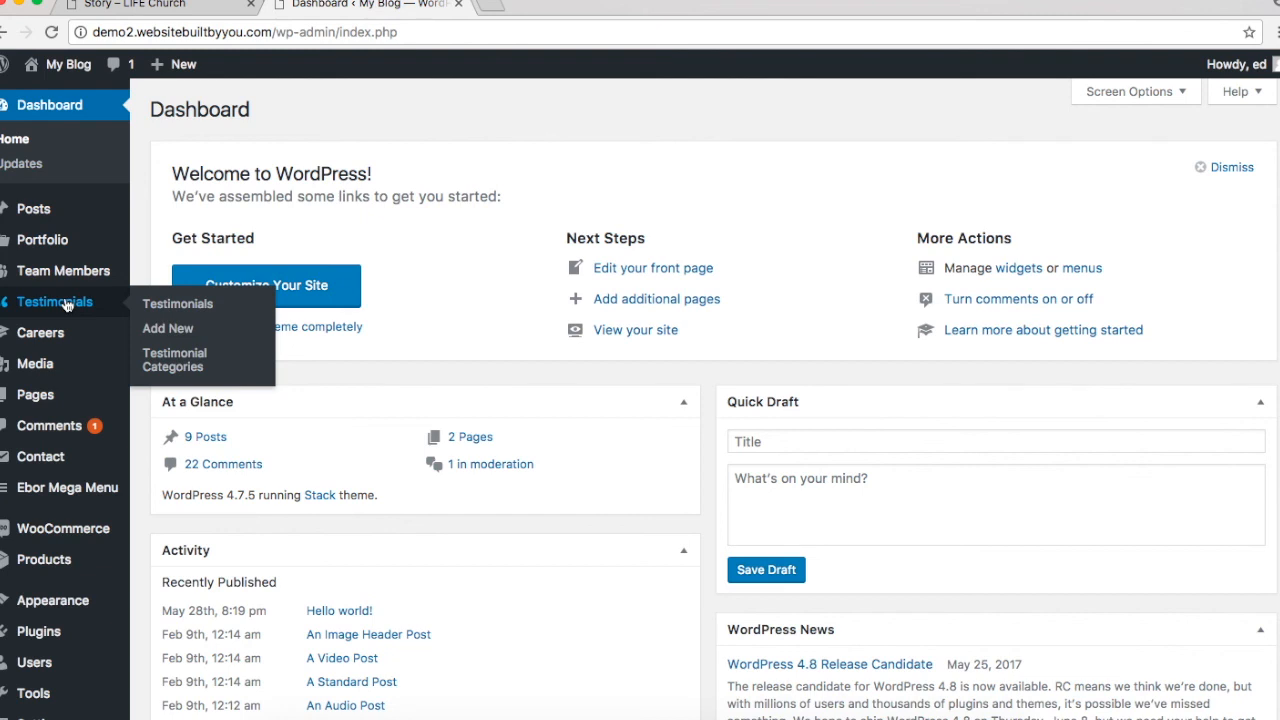
pyautogui.click(167, 328)
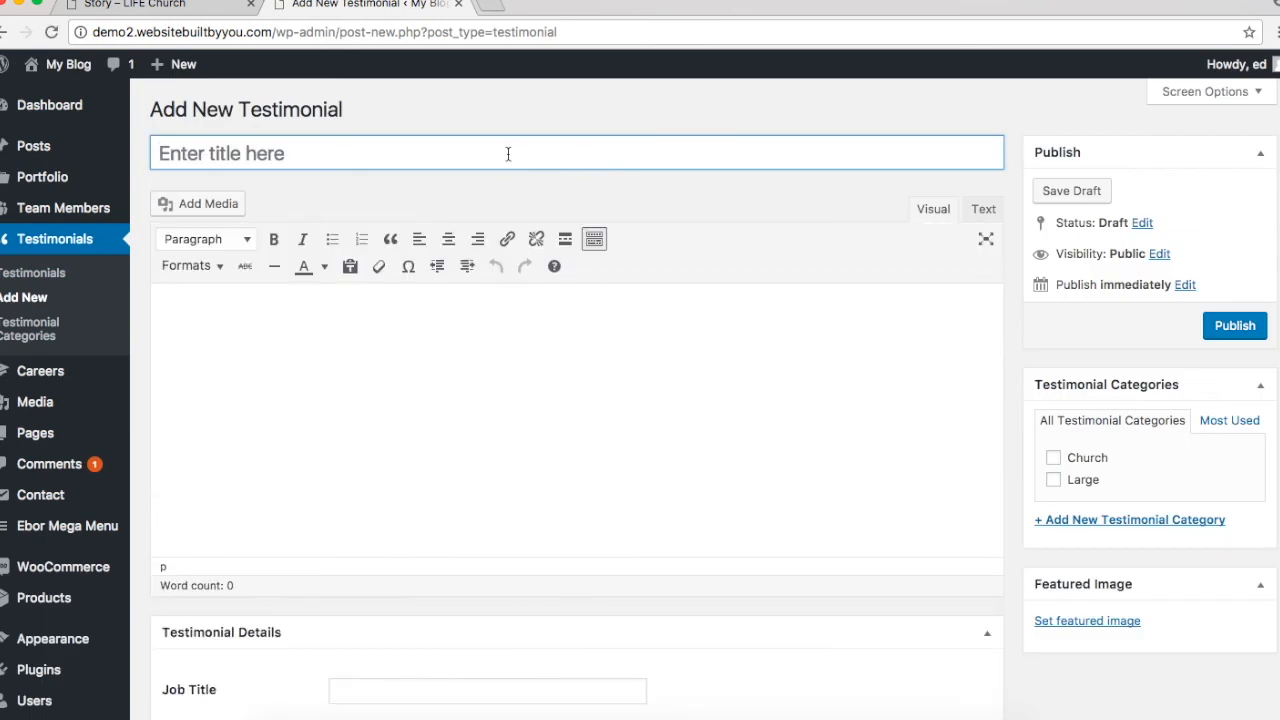
pyautogui.write('test')
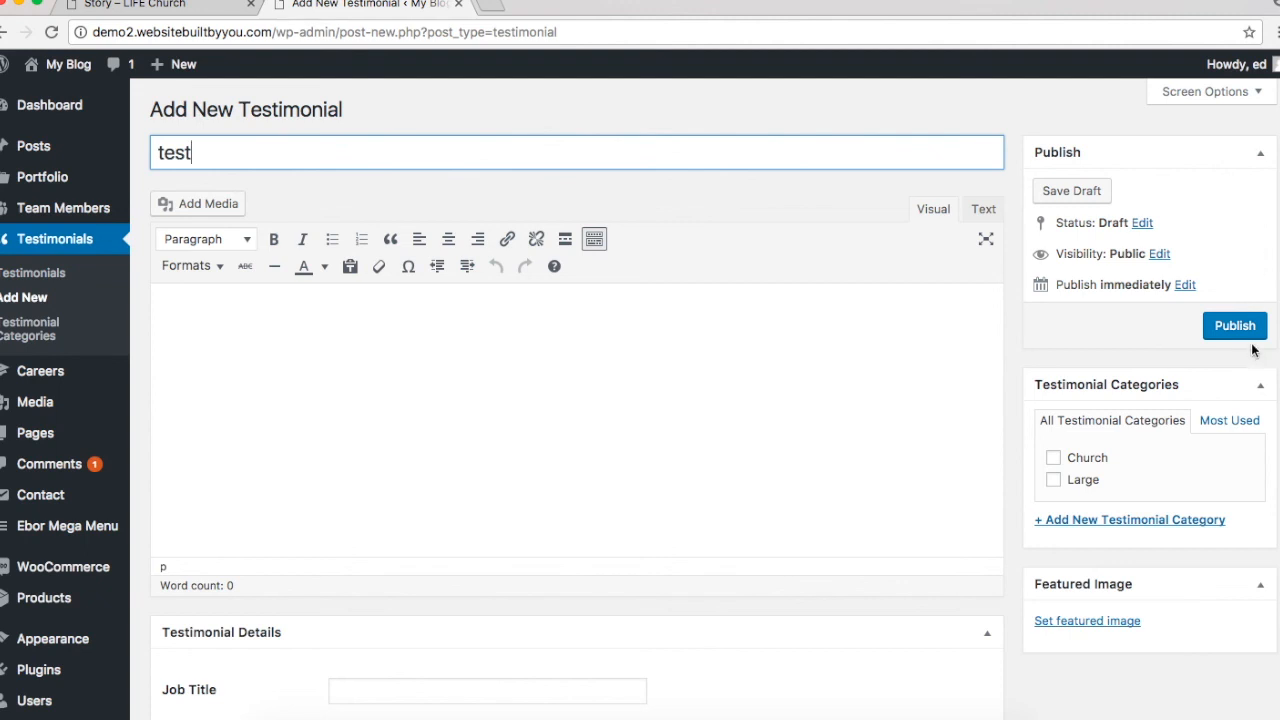
pyautogui.click(1251, 346)
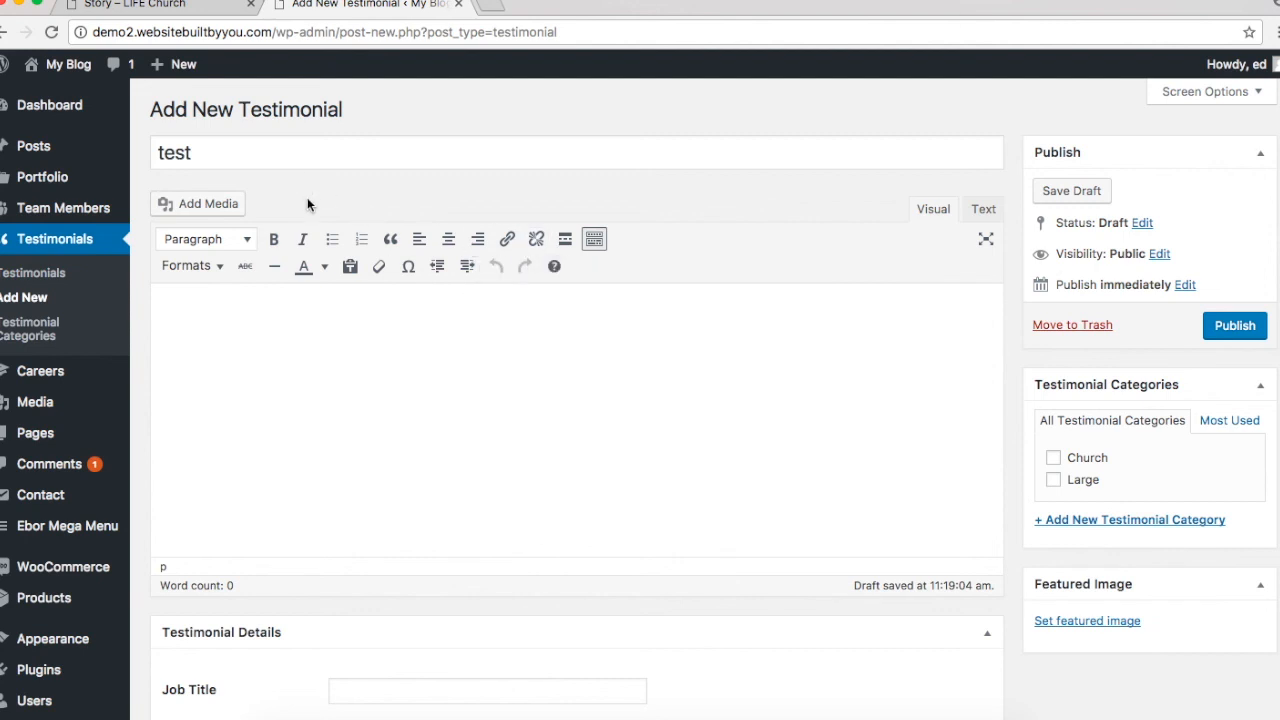
# Step: Begin a new page from Pages > Add New, leaving the unsaved testimonial behind
pyautogui.moveTo(42, 442)
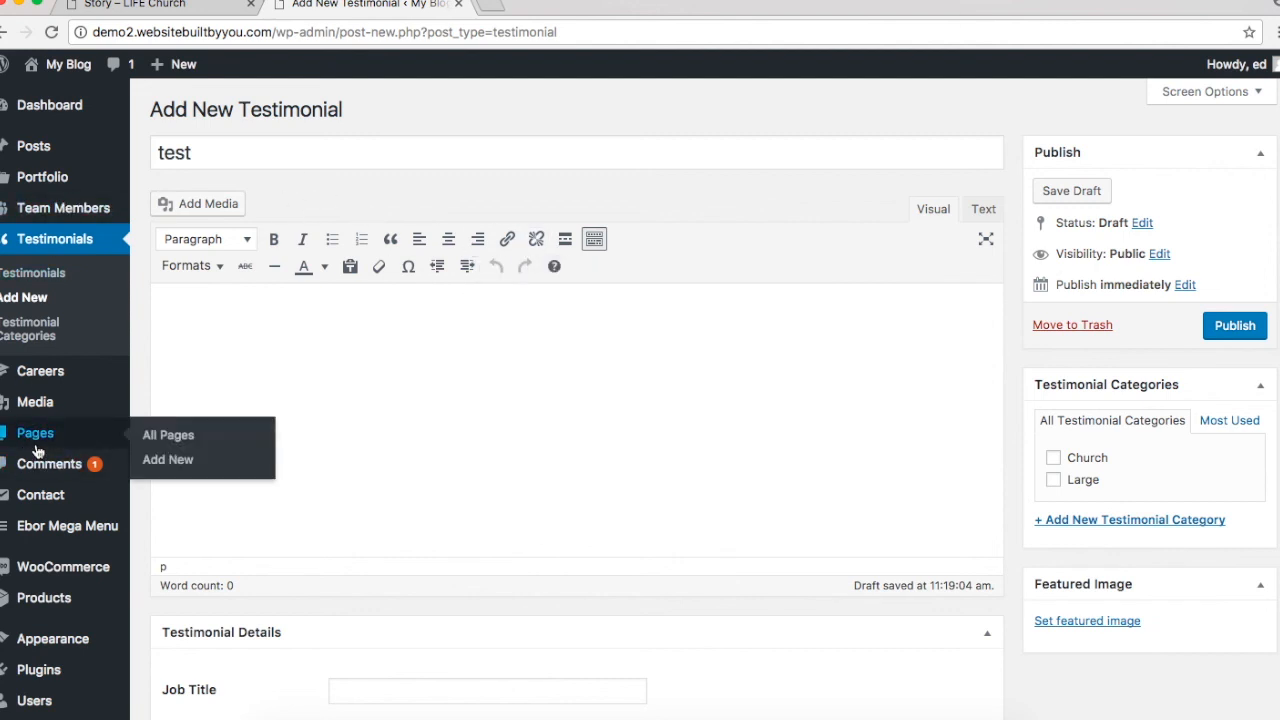
pyautogui.click(167, 460)
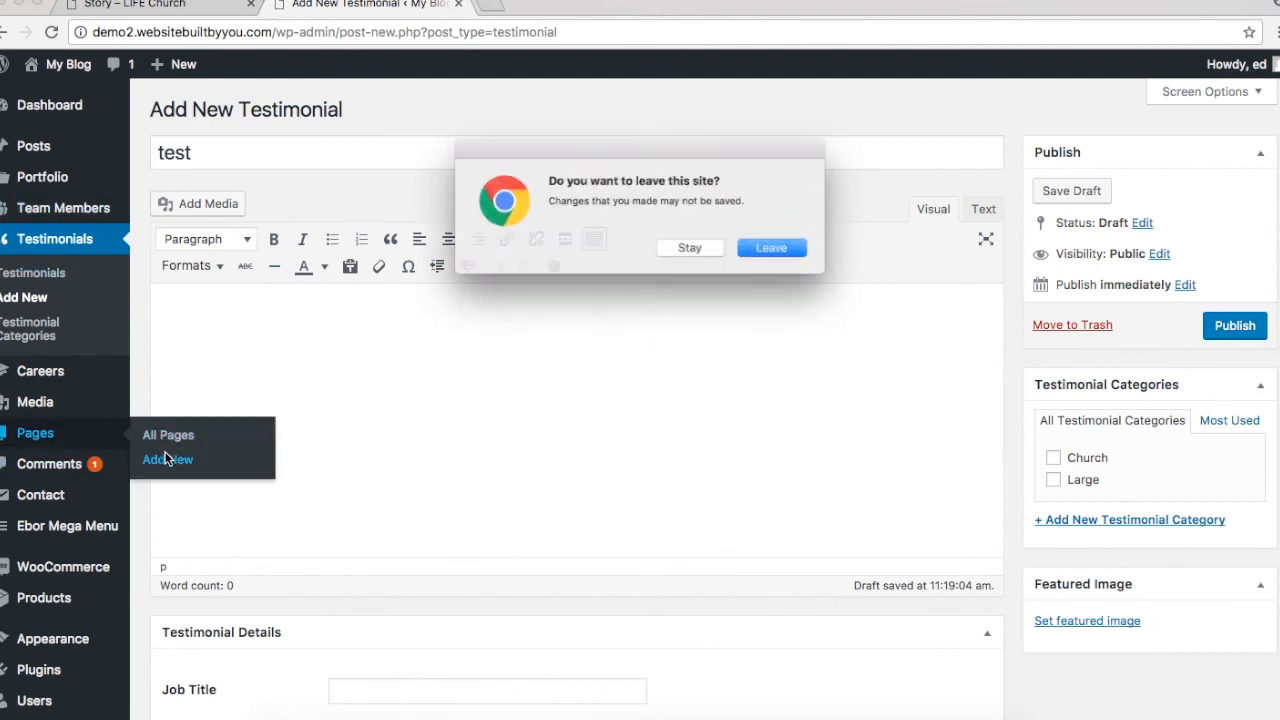
pyautogui.click(789, 251)
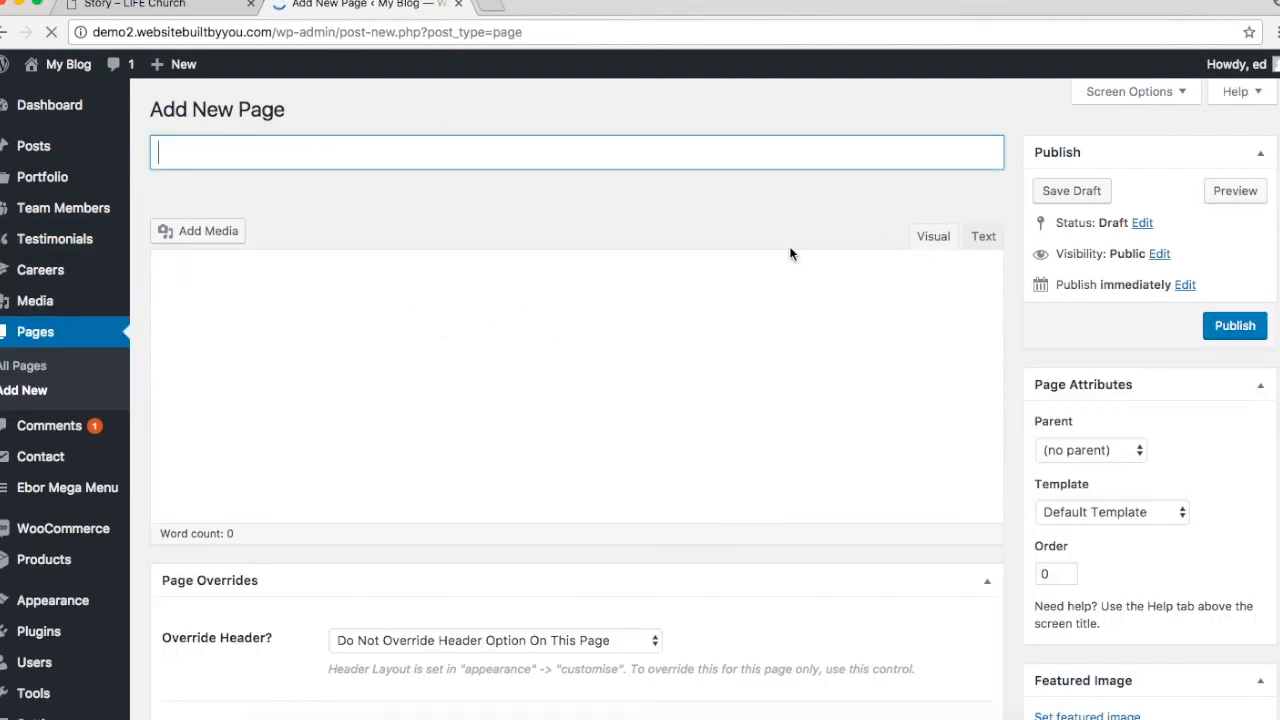
# Step: Title the new page 'Stories - ' plus the featured member's name and publish it
pyautogui.click(505, 148)
pyautogui.write('Niki S')
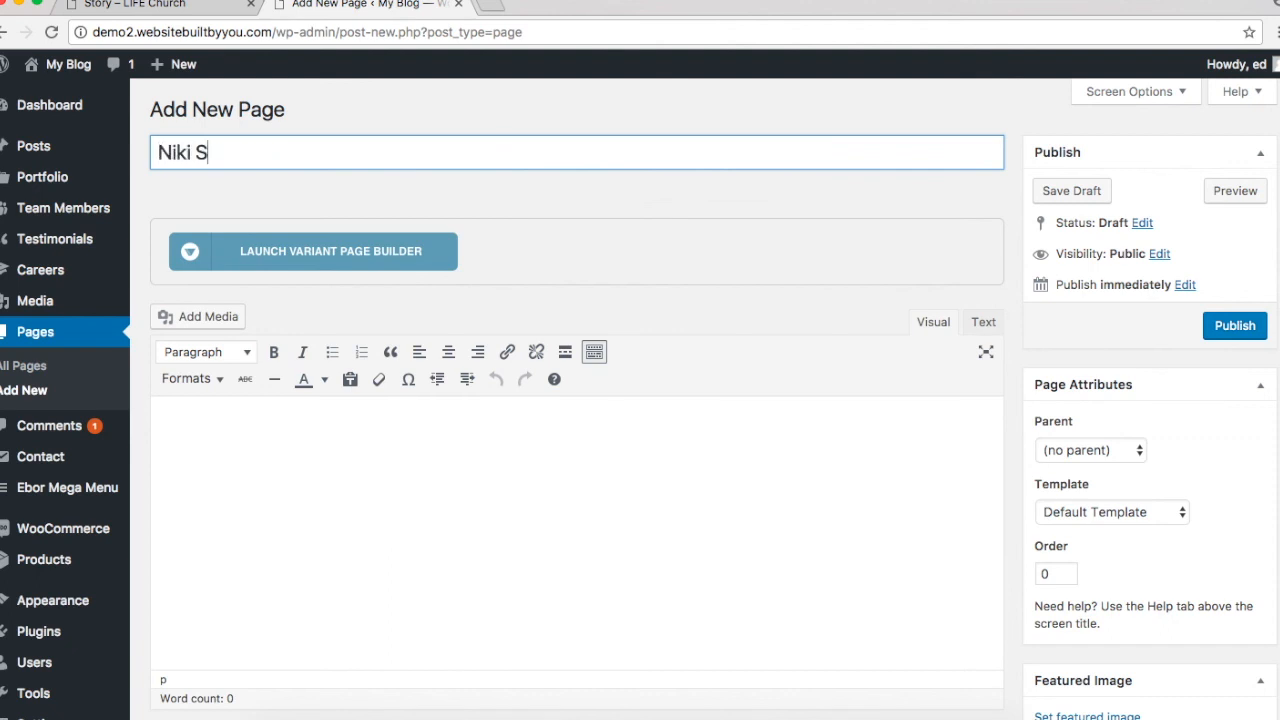
pyautogui.write('- St')
pyautogui.press('BackSpace')
pyautogui.press('BackSpace')
pyautogui.press('BackSpace')
pyautogui.press('BackSpace')
pyautogui.press('BackSpace')
pyautogui.press('BackSpace')
pyautogui.press('BackSpace')
pyautogui.press('BackSpace')
pyautogui.press('BackSpace')
pyautogui.write('Stories - Niki S')
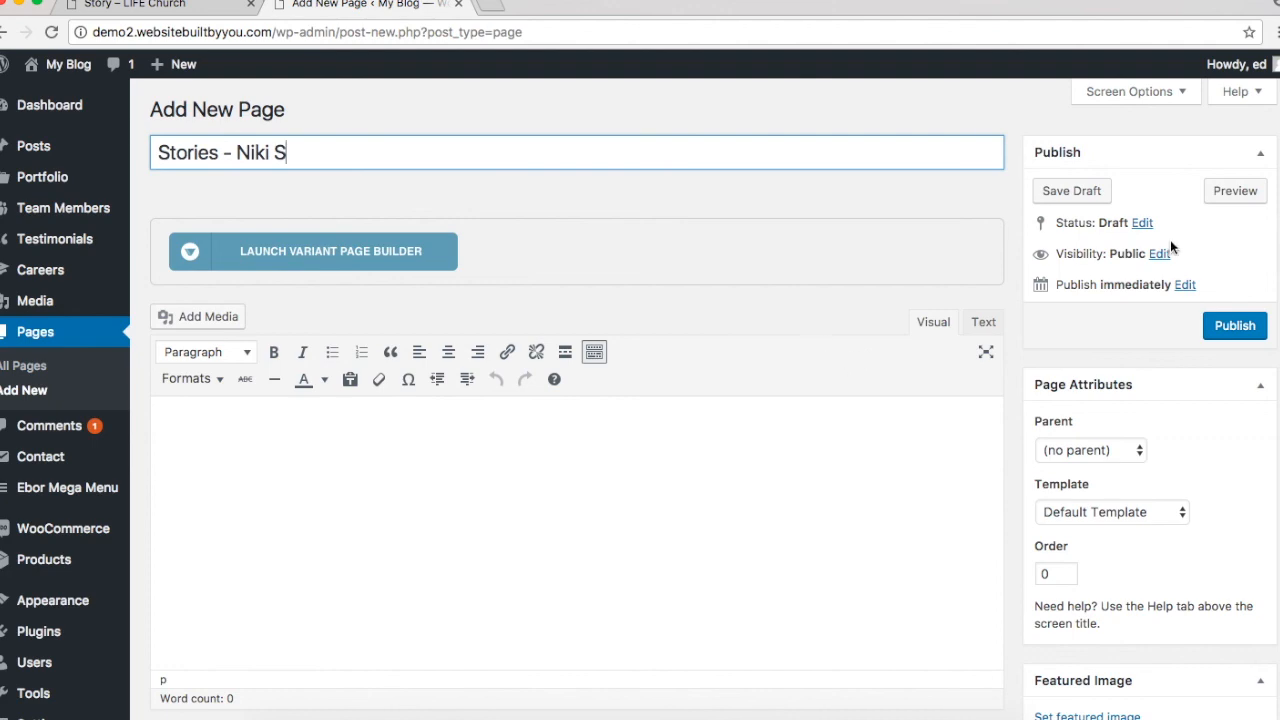
pyautogui.scroll(-1, 886, 336)
pyautogui.scroll(-5, 886, 336)
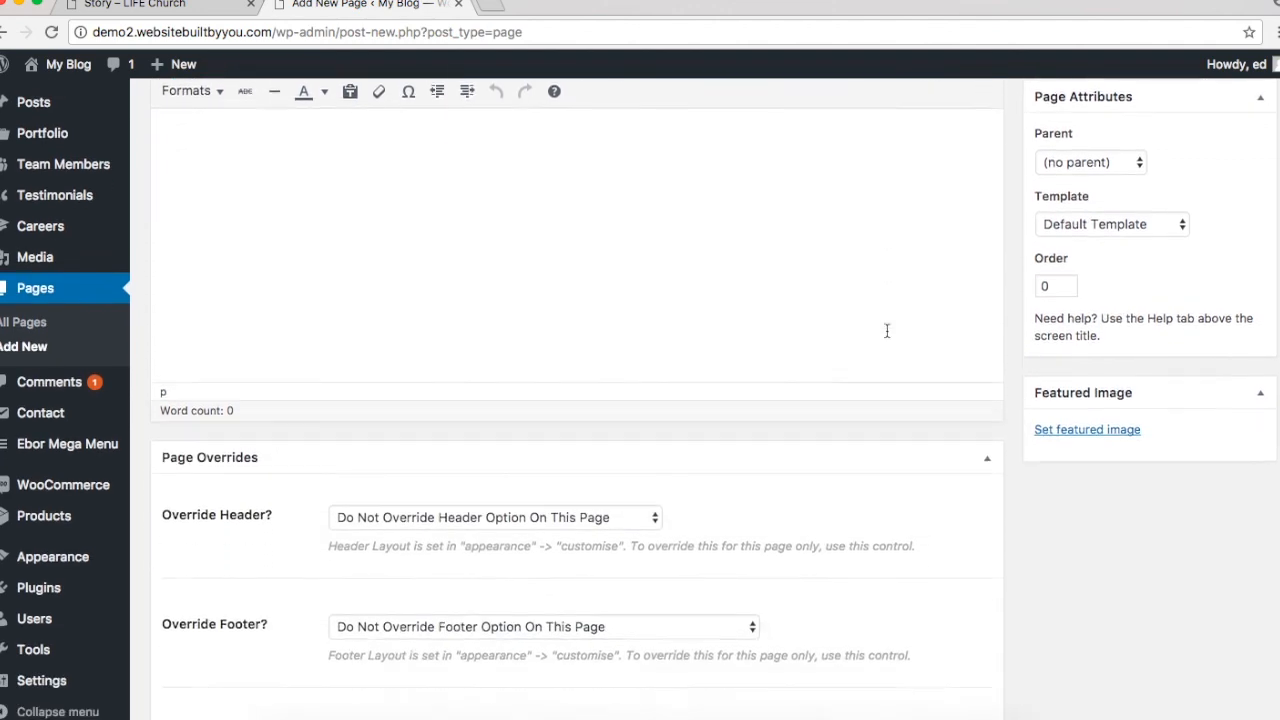
pyautogui.scroll(6, 886, 331)
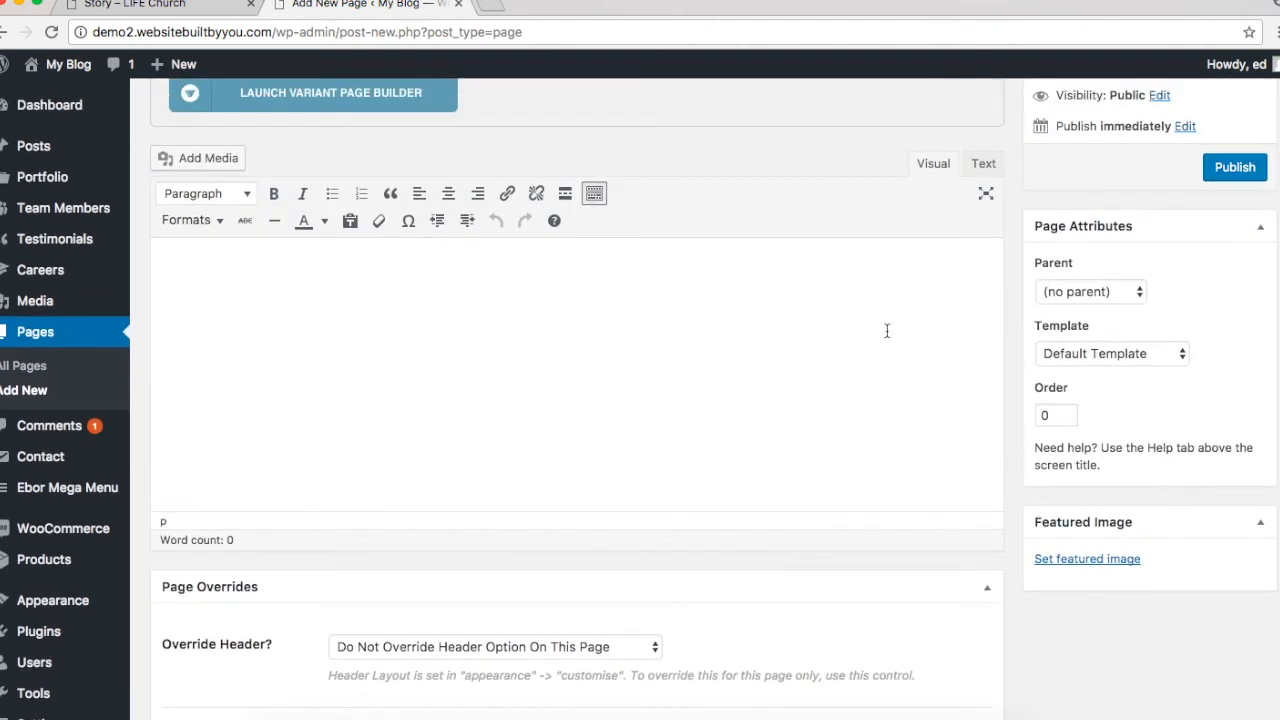
pyautogui.click(1230, 327)
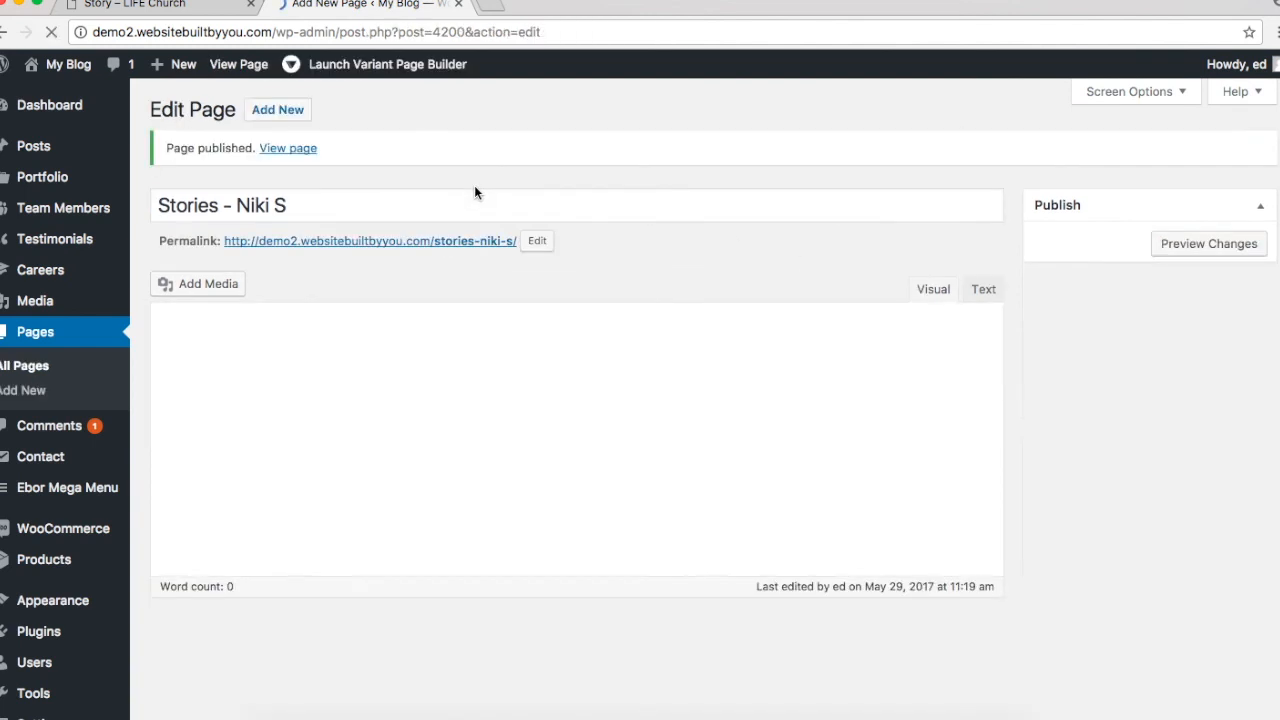
# Step: Launch the new Stories page in Variant Page Builder after glancing back at the finished Story page
pyautogui.click(383, 303)
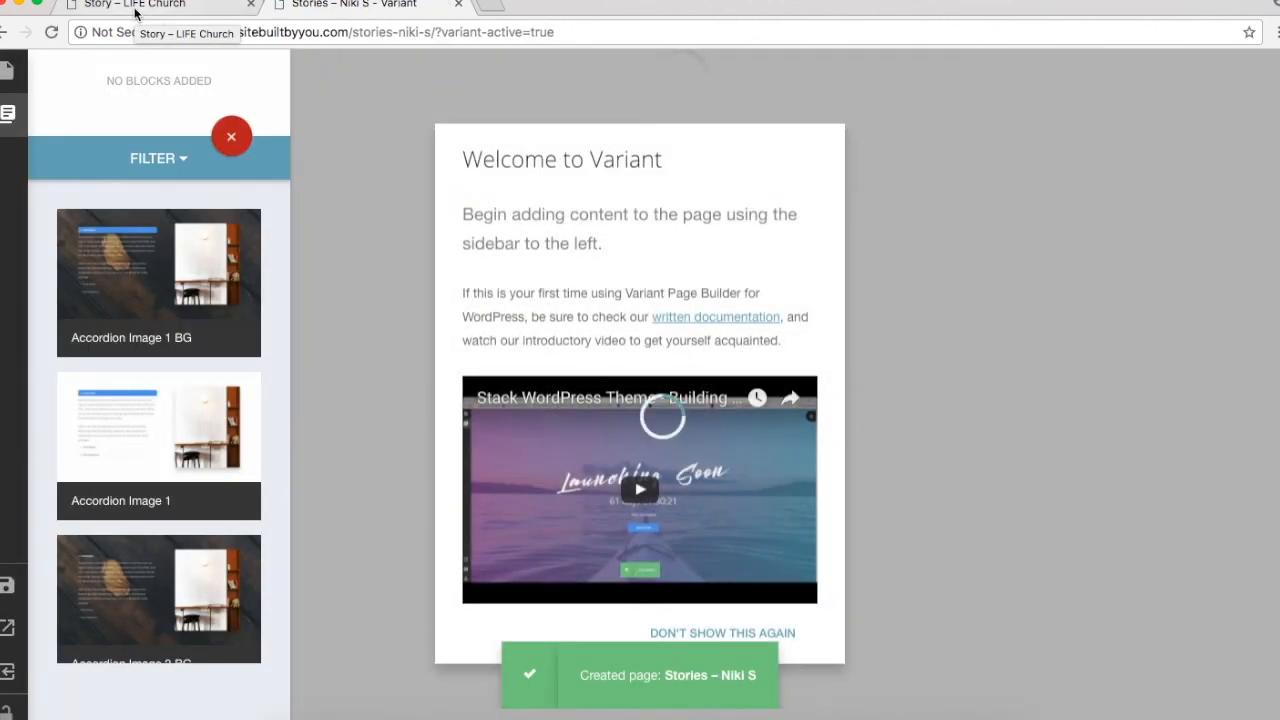
pyautogui.click(135, 10)
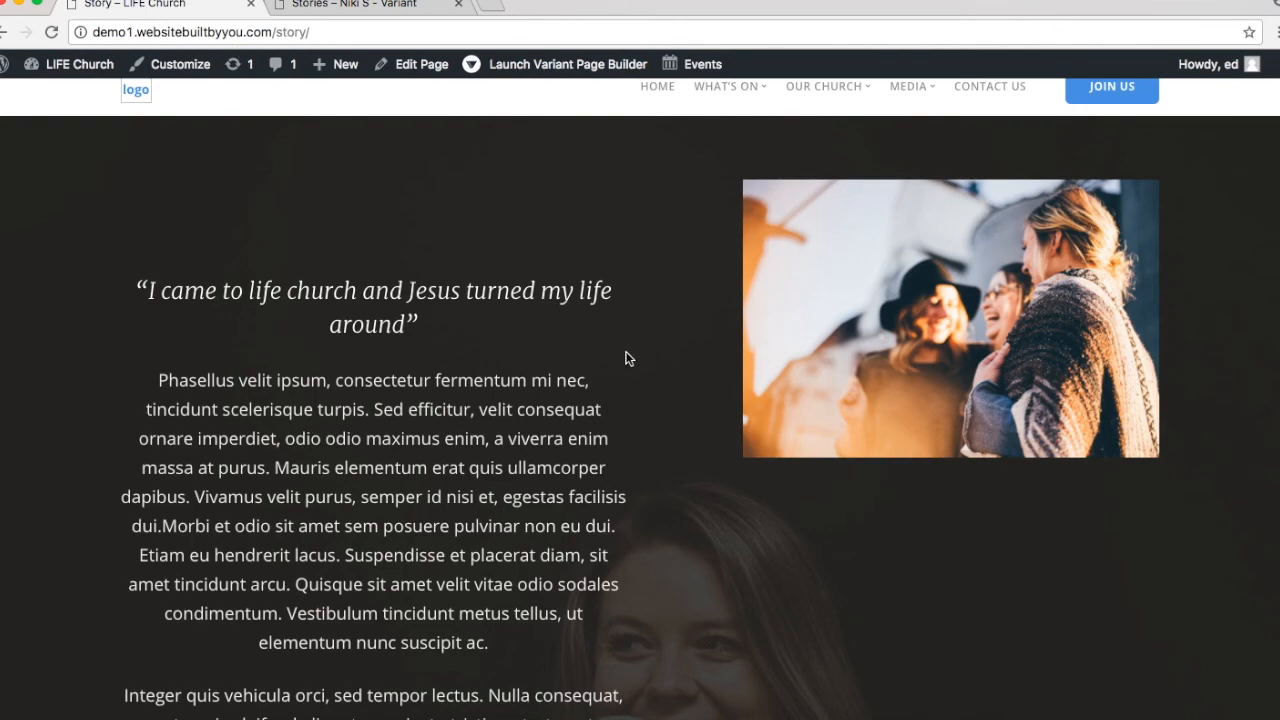
pyautogui.scroll(-5, 627, 358)
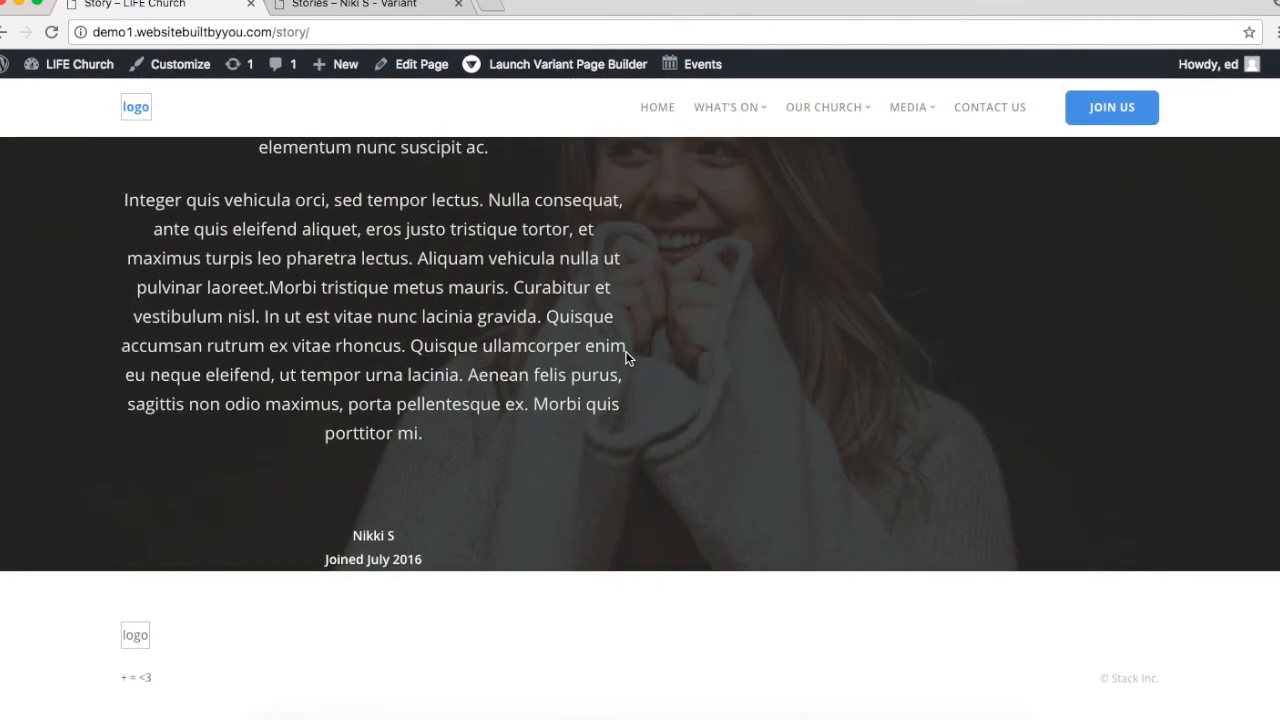
pyautogui.scroll(6, 627, 358)
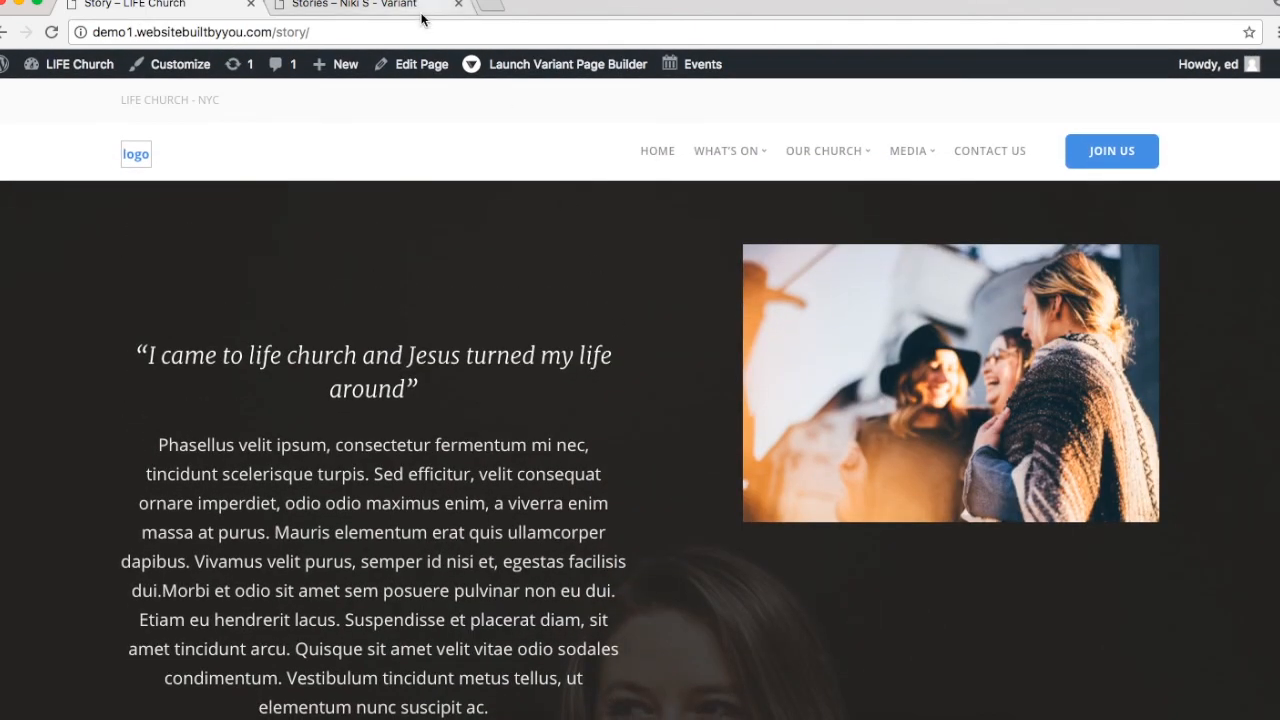
pyautogui.click(413, 8)
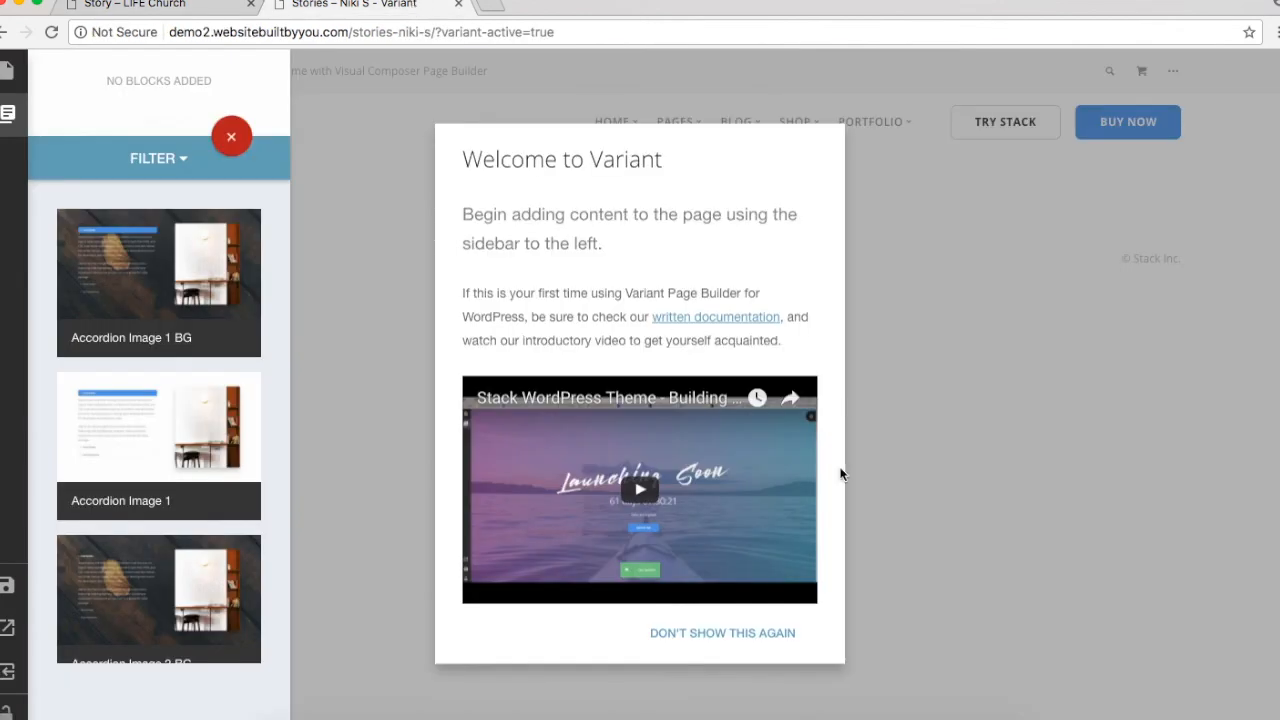
# Step: Filter blocks to Testimonials and add the Testimonial Avatar 2 BG and Avatar 1 BG blocks
pyautogui.click(772, 642)
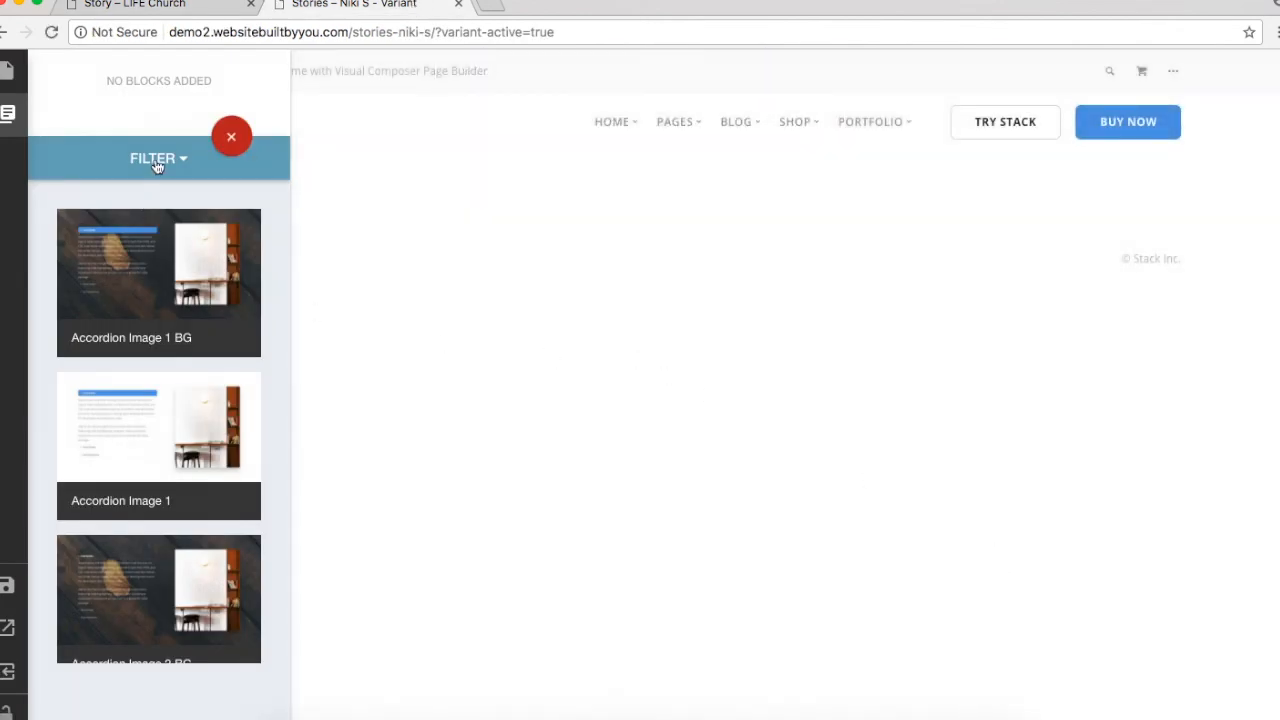
pyautogui.click(158, 162)
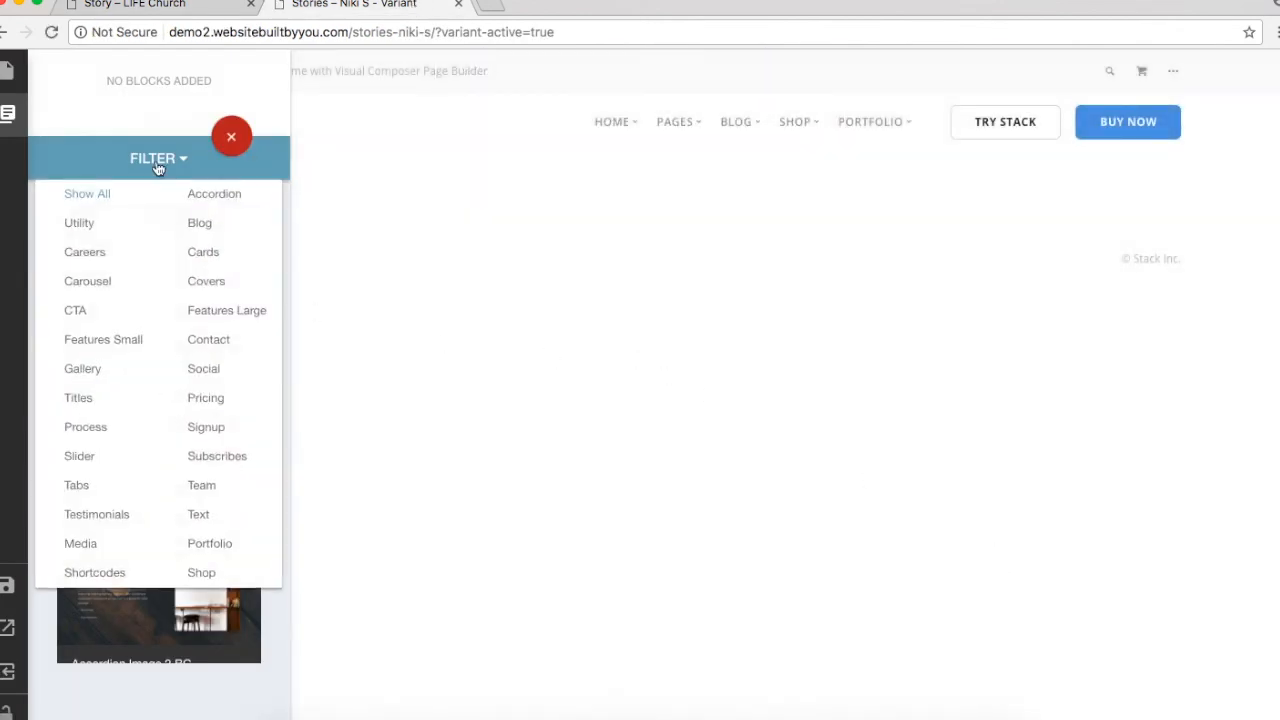
pyautogui.click(110, 516)
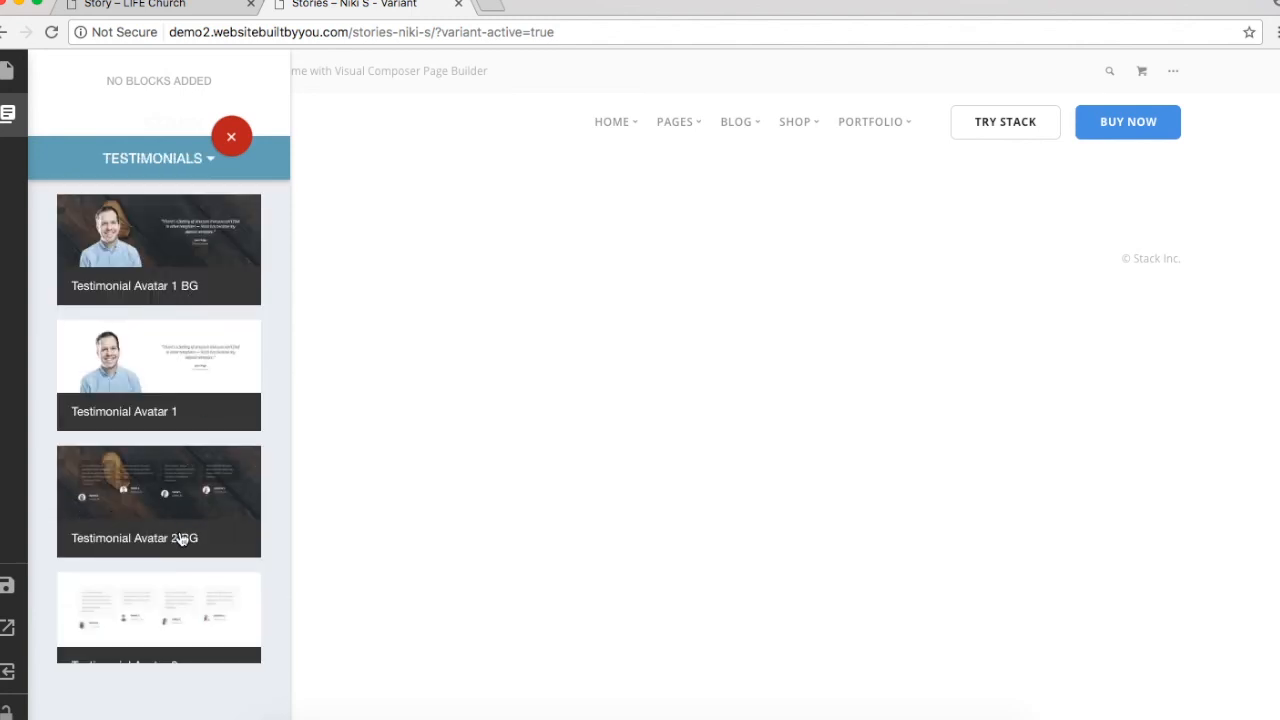
pyautogui.scroll(-3, 196, 504)
pyautogui.scroll(-5, 196, 504)
pyautogui.scroll(6, 196, 504)
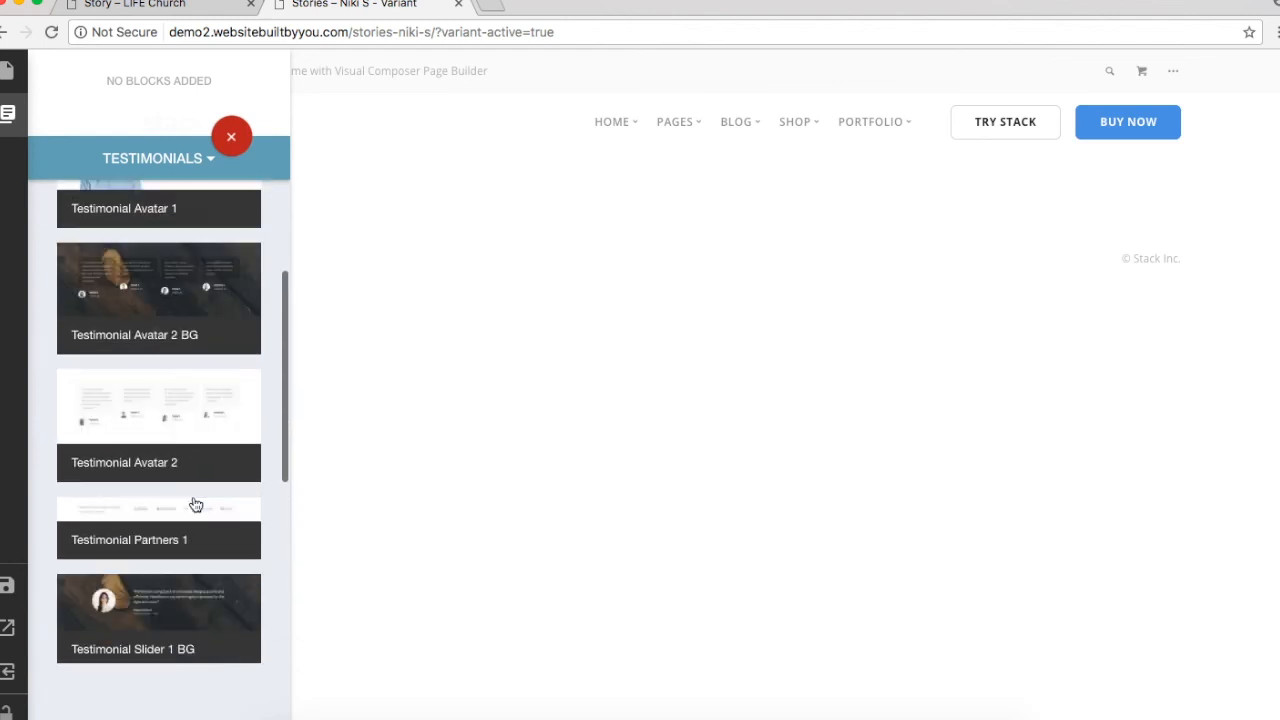
pyautogui.click(196, 504)
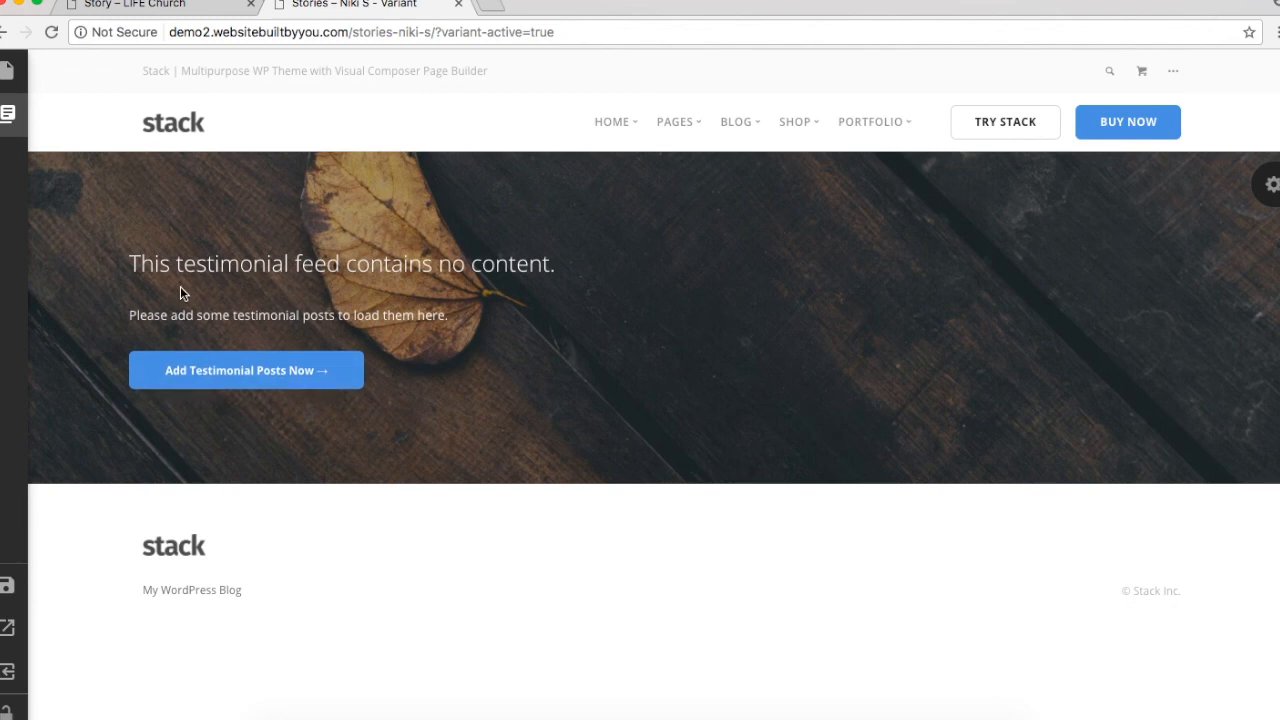
pyautogui.moveTo(12, 116)
pyautogui.scroll(2, 133, 262)
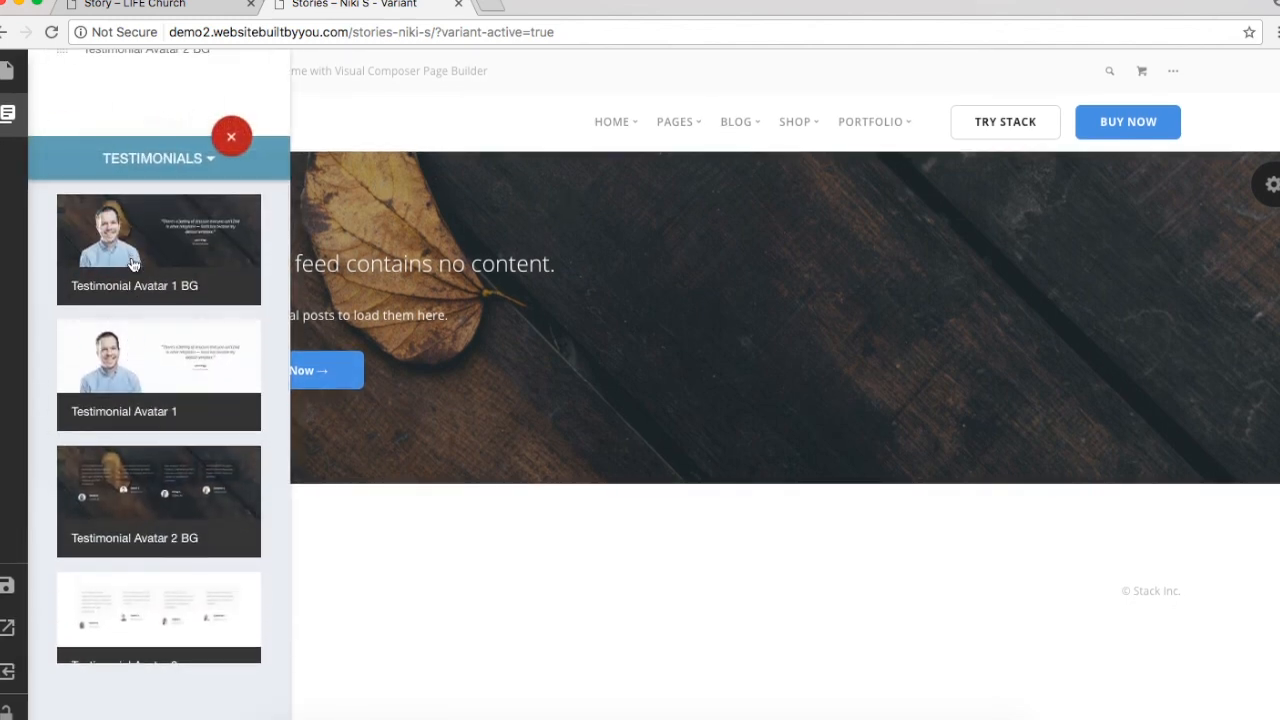
pyautogui.click(133, 262)
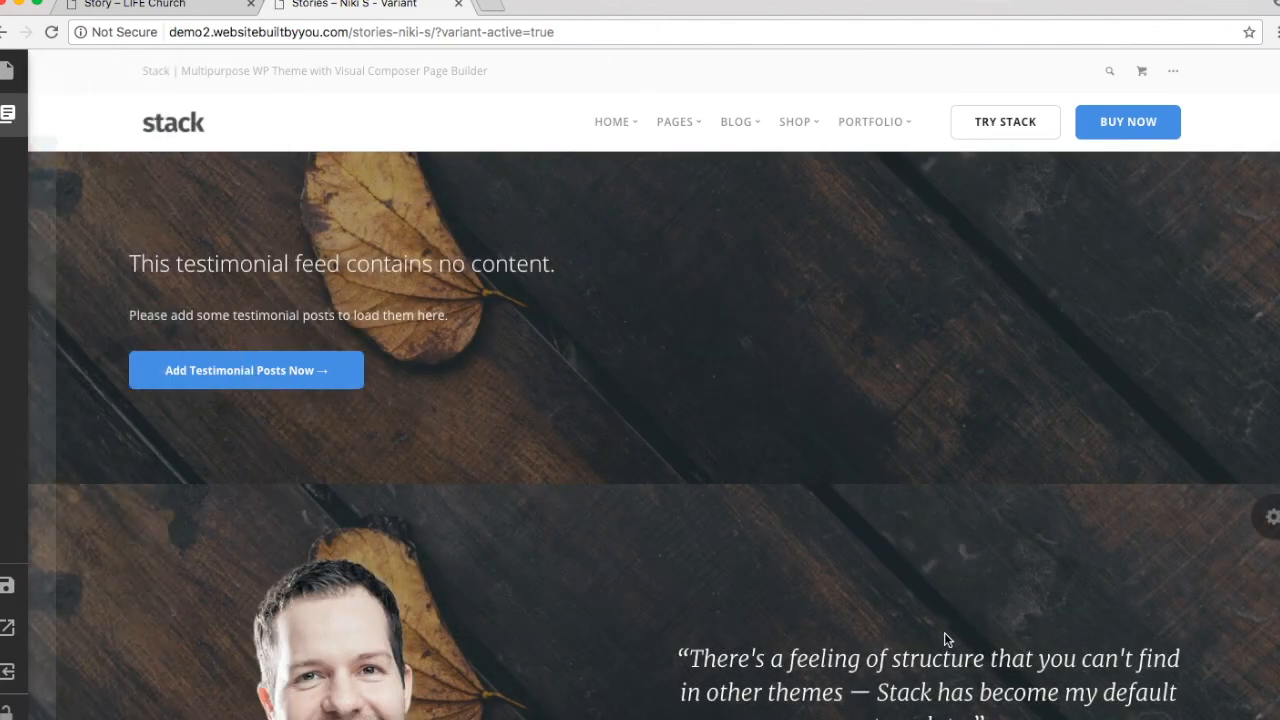
pyautogui.scroll(-1, 944, 632)
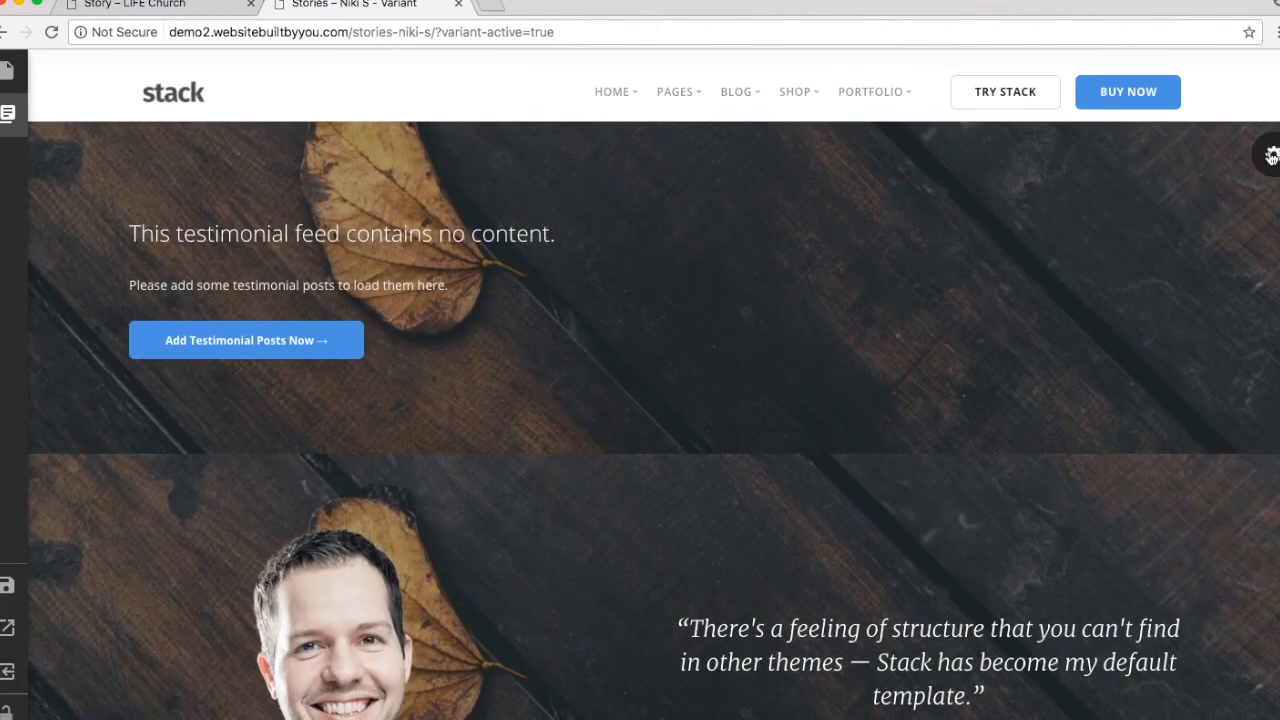
# Step: Delete the empty testimonial feed section from the page sections list
pyautogui.click(1271, 155)
pyautogui.click(7, 113)
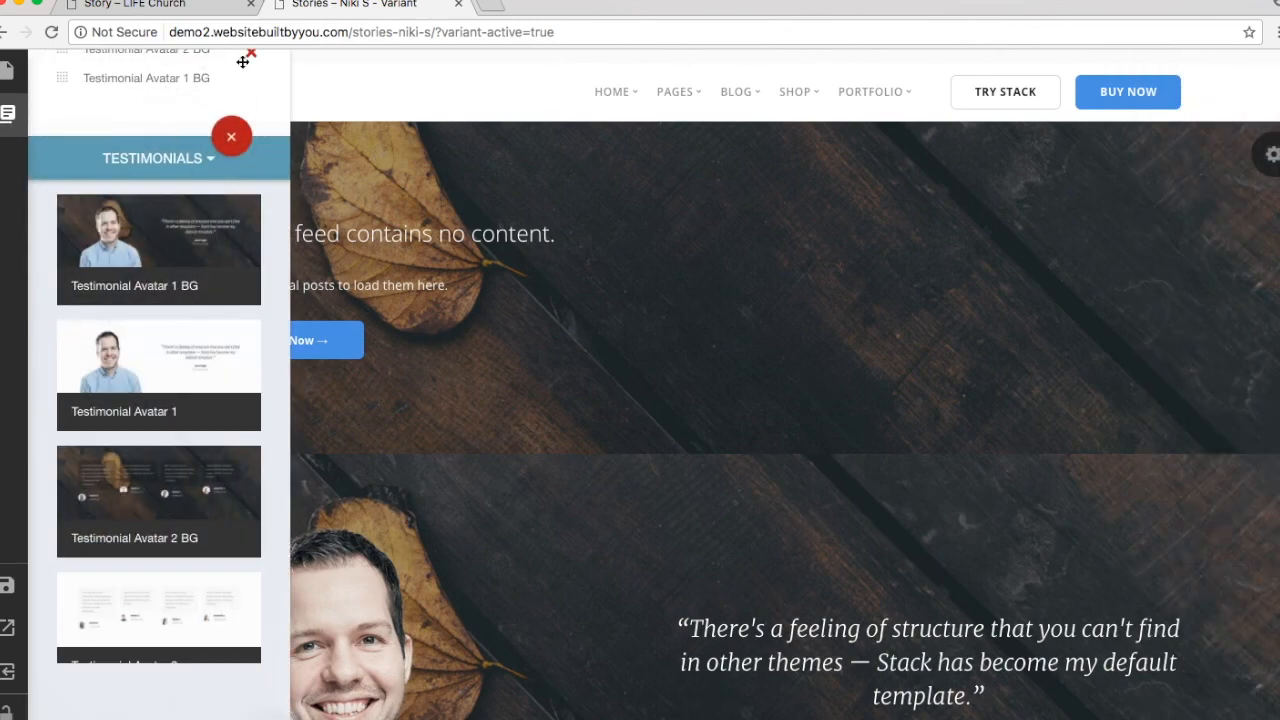
pyautogui.moveTo(18, 119)
pyautogui.click(252, 58)
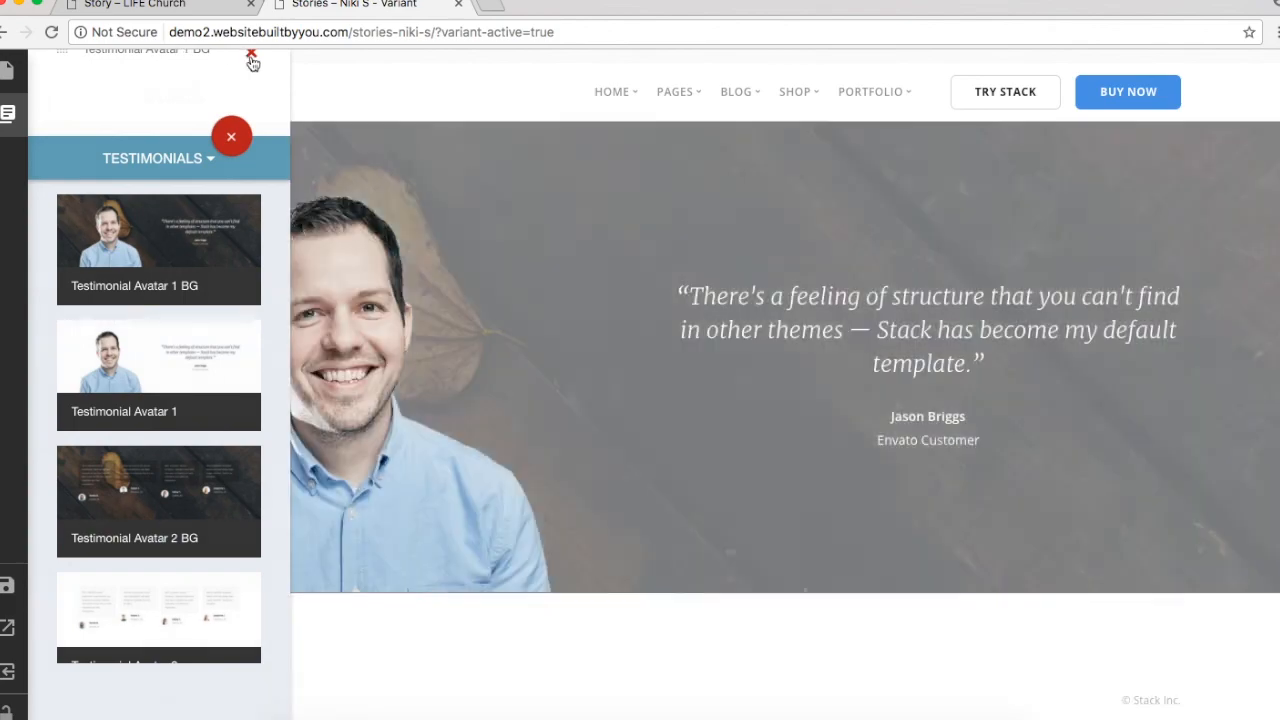
# Step: Replace the testimonial quote with the church story's headline quote copied from the LIFE Church tab
pyautogui.click(958, 338)
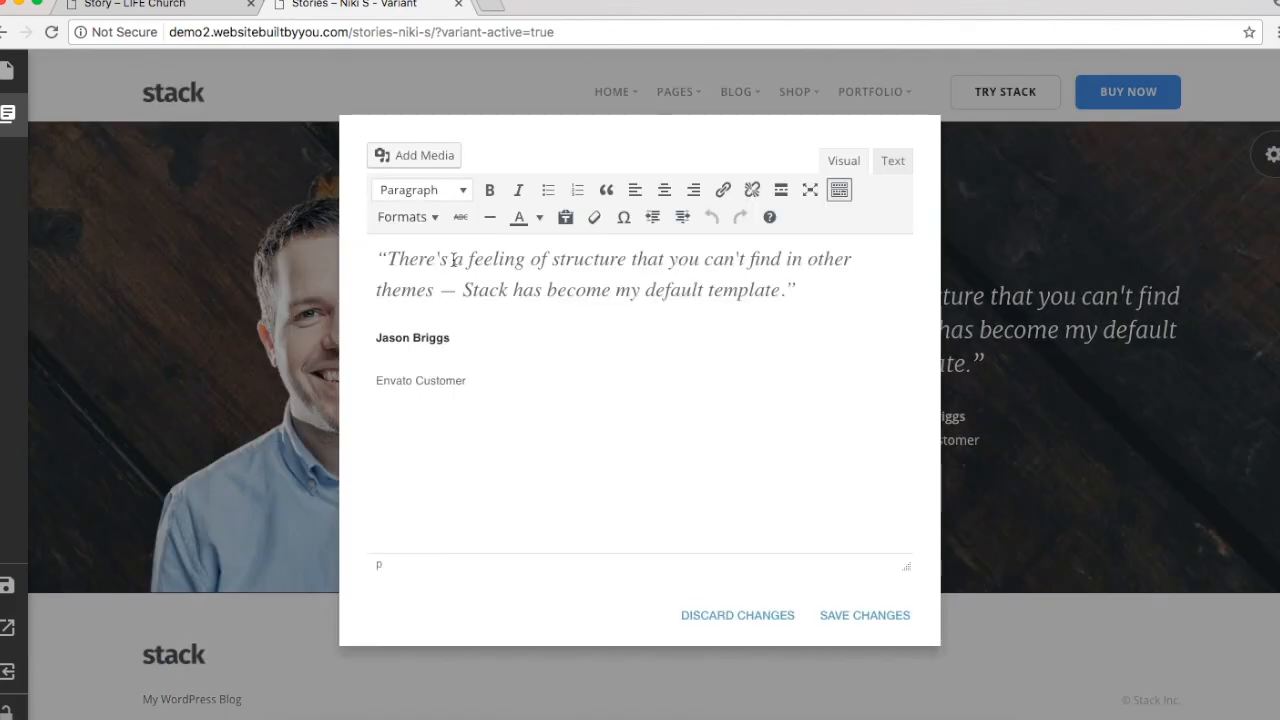
pyautogui.click(864, 612)
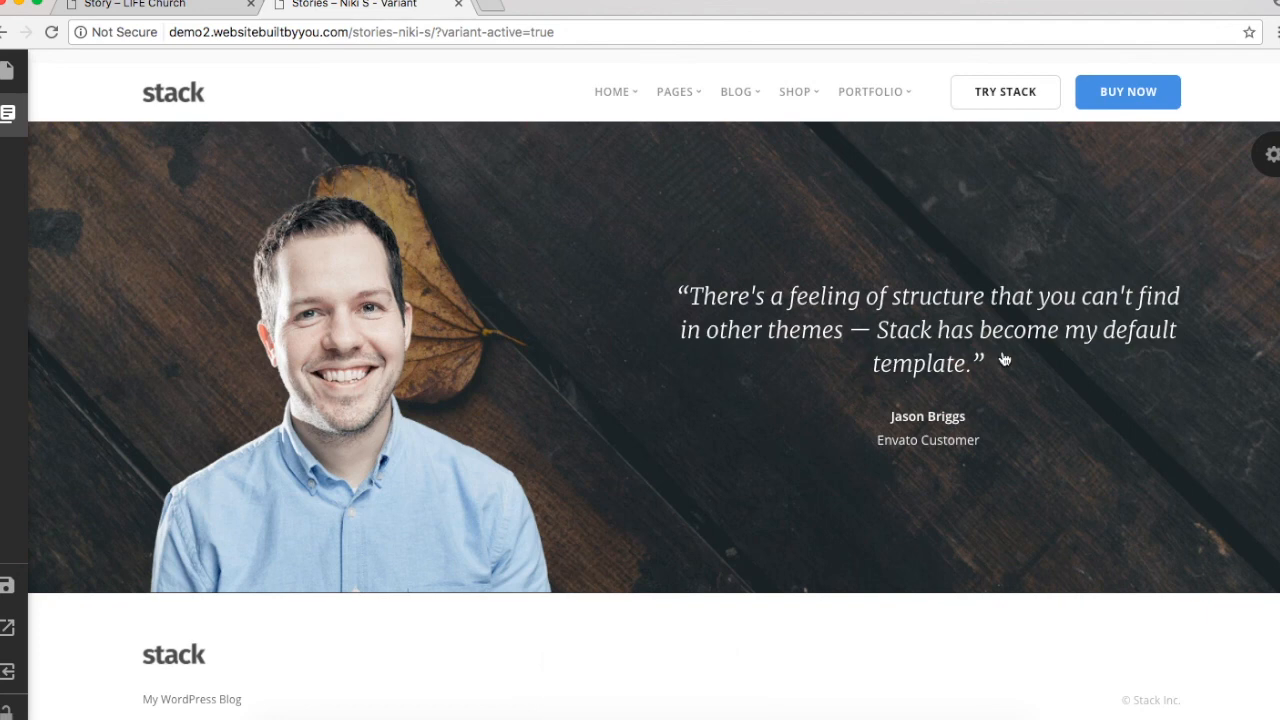
pyautogui.click(833, 300)
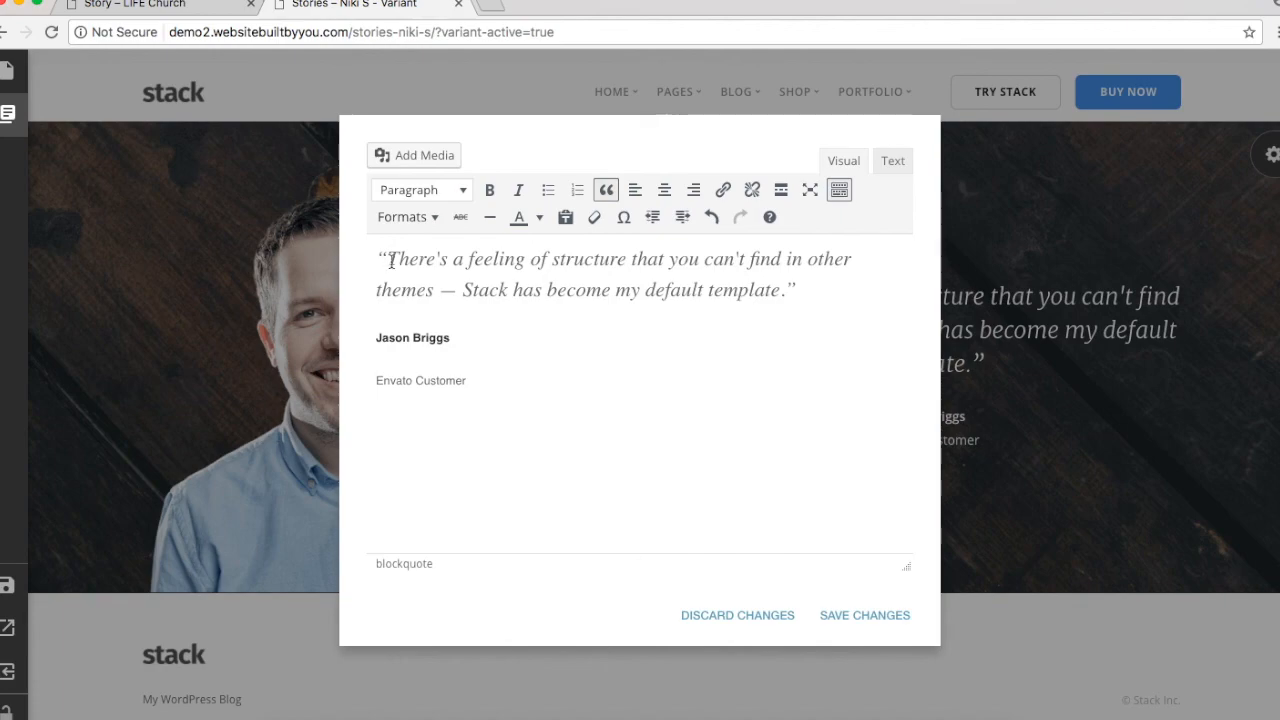
pyautogui.click(155, 8)
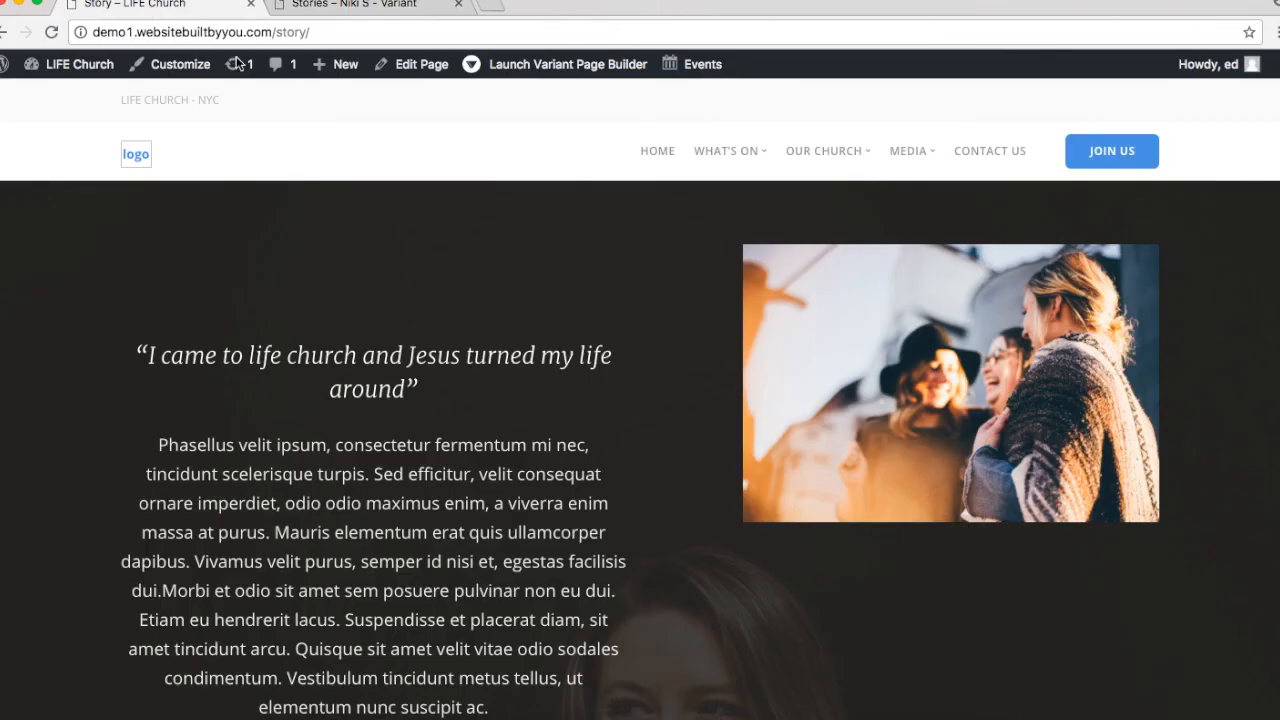
pyautogui.moveTo(148, 352); pyautogui.dragTo(429, 378)
pyautogui.click(418, 382)
pyautogui.moveTo(418, 382); pyautogui.dragTo(91, 327)
pyautogui.hotkey('ctrl', 'c')
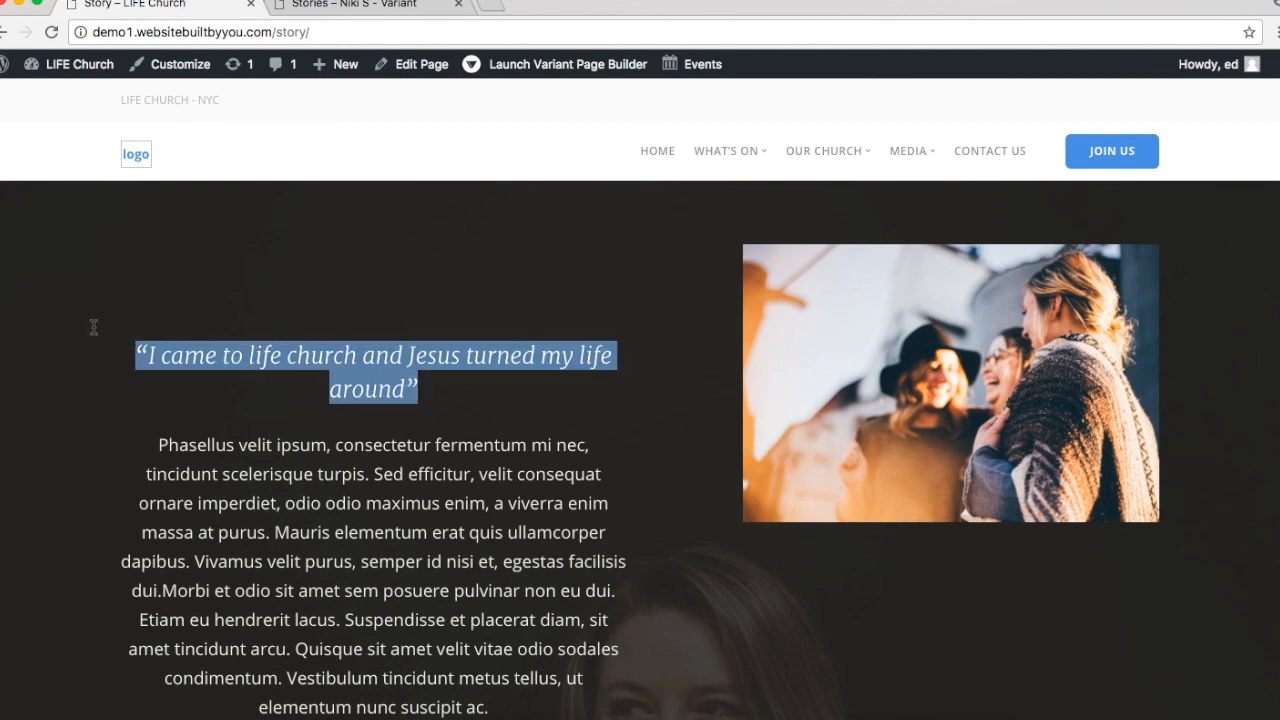
pyautogui.click(353, 33)
pyautogui.click(360, 5)
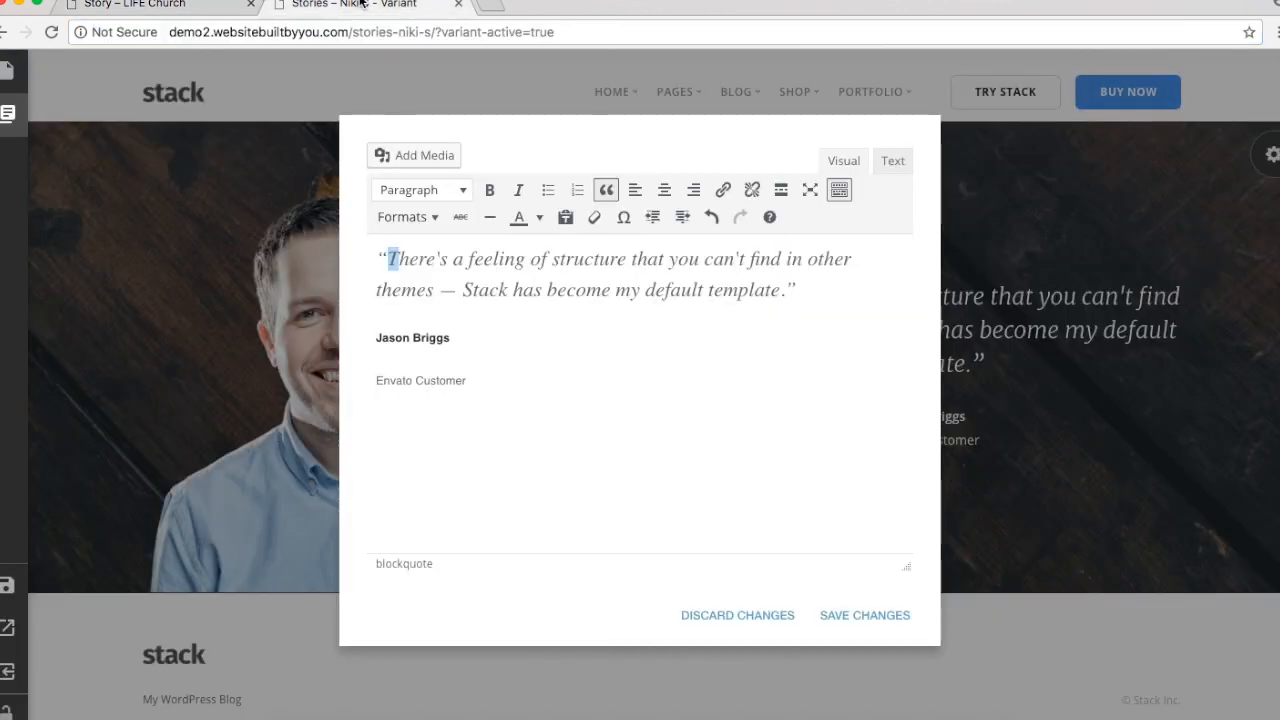
pyautogui.moveTo(810, 288); pyautogui.dragTo(310, 230)
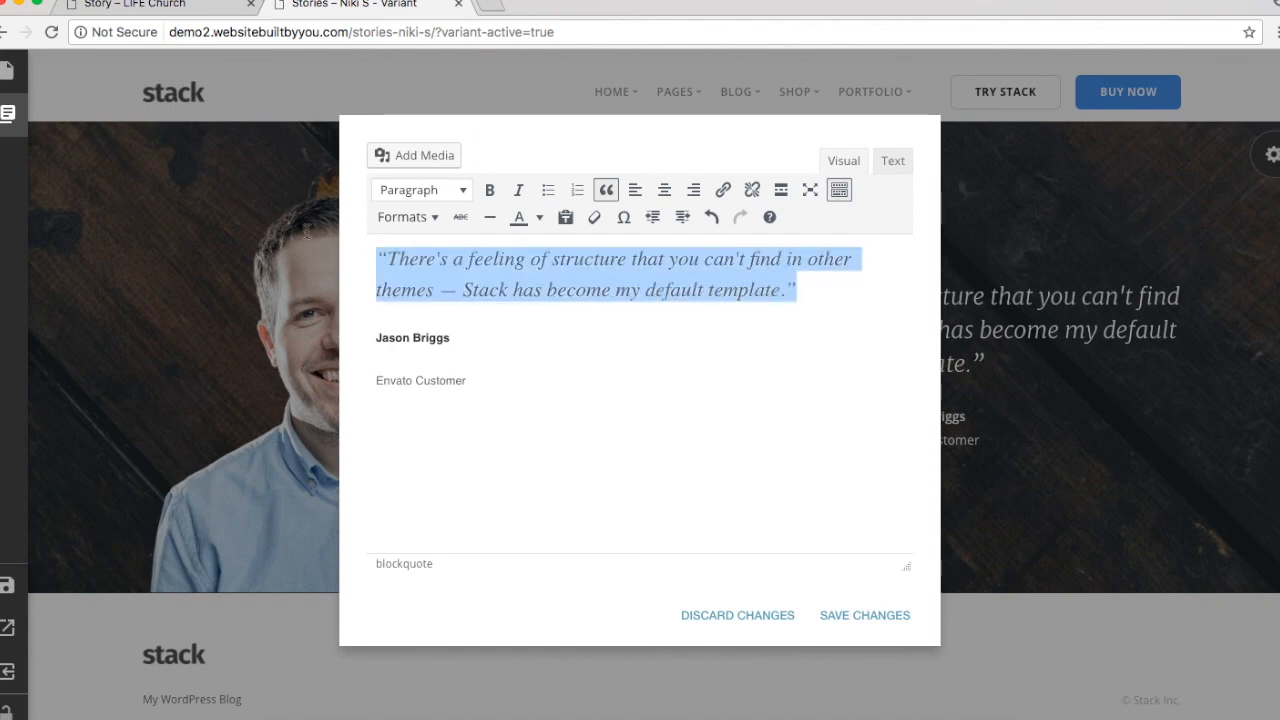
pyautogui.hotkey('ctrl', 'v')
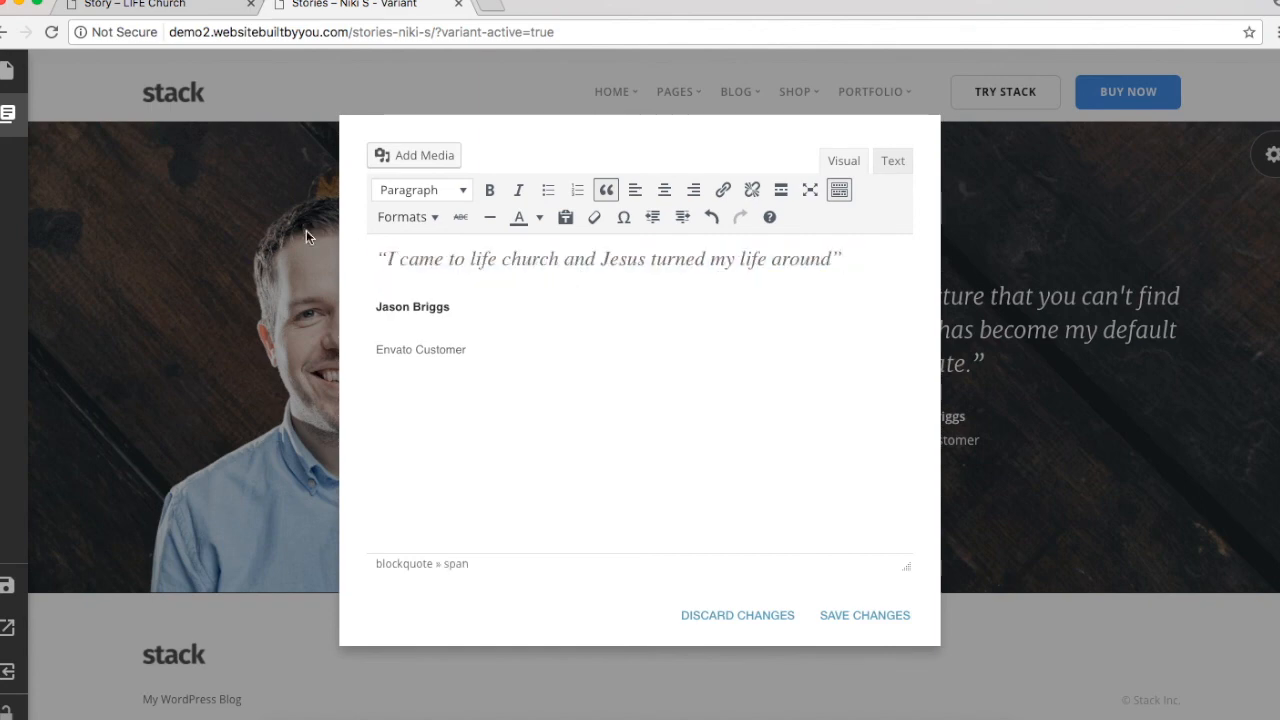
pyautogui.press('Return')
pyautogui.press('Return')
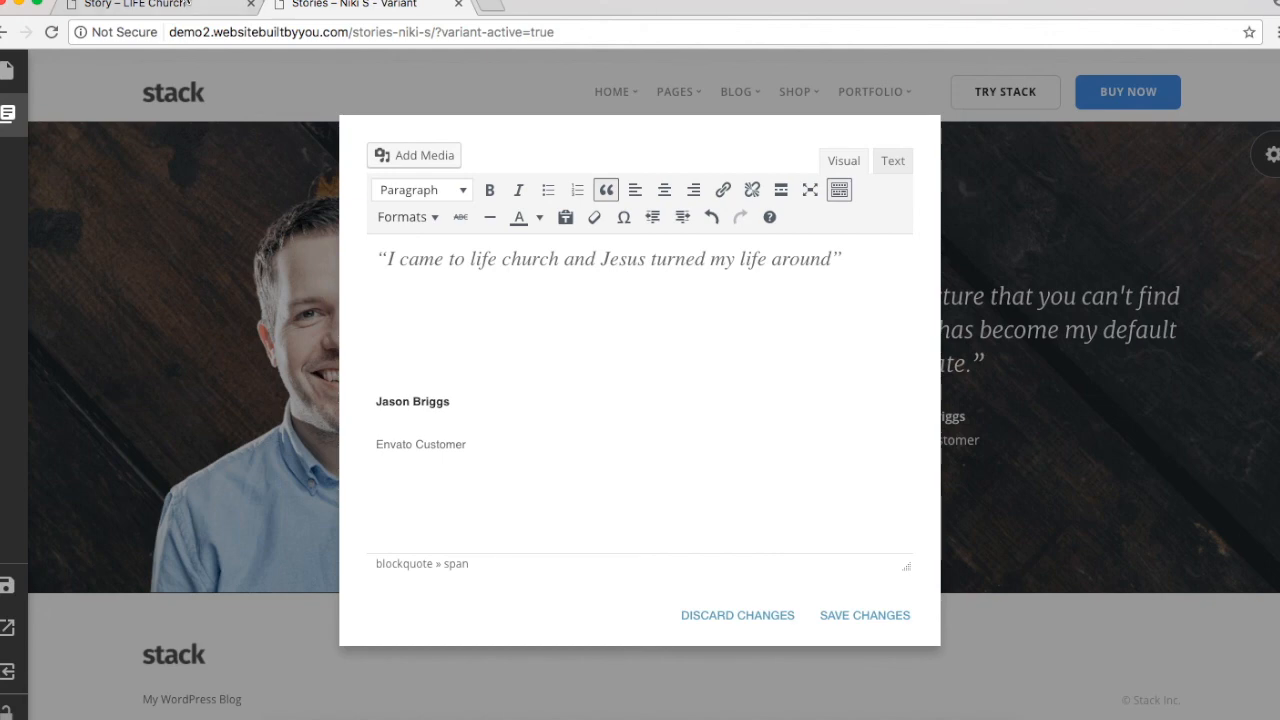
# Step: Paste the church story's Phasellus paragraph on a new line below the quote
pyautogui.click(204, 4)
pyautogui.moveTo(156, 446); pyautogui.dragTo(661, 388)
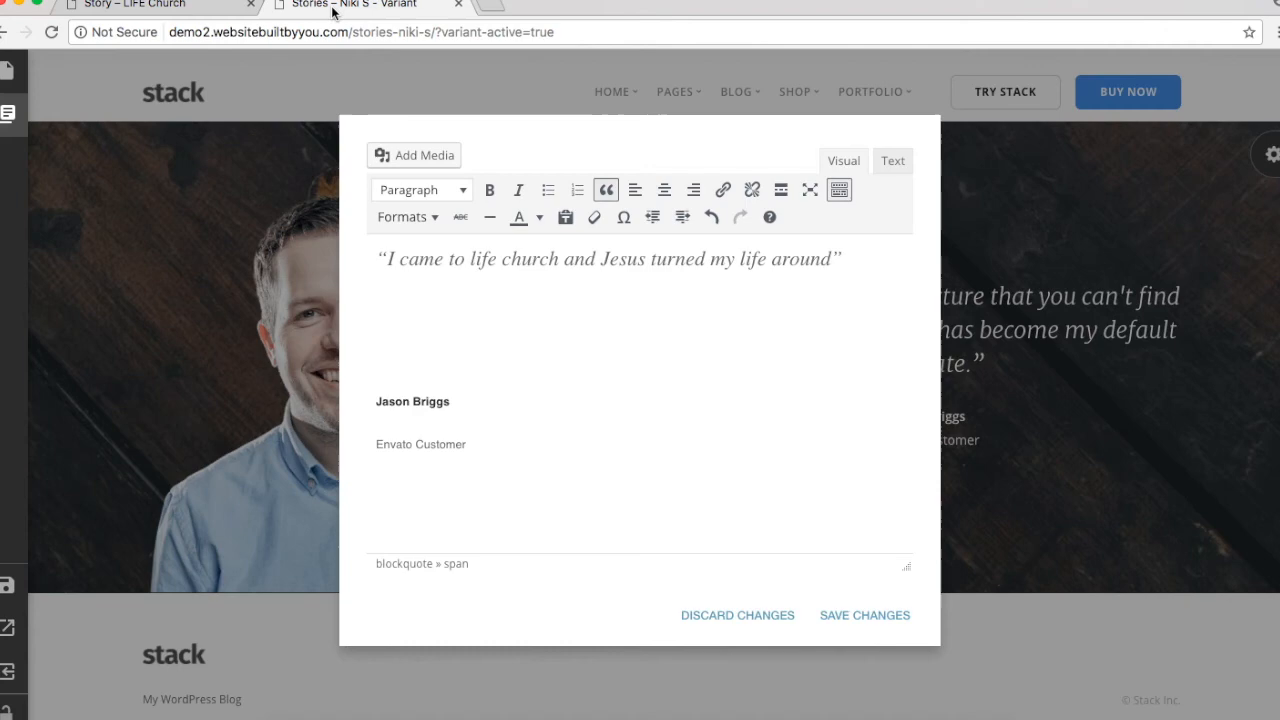
pyautogui.click(340, 5)
pyautogui.click(876, 263)
pyautogui.press('Return')
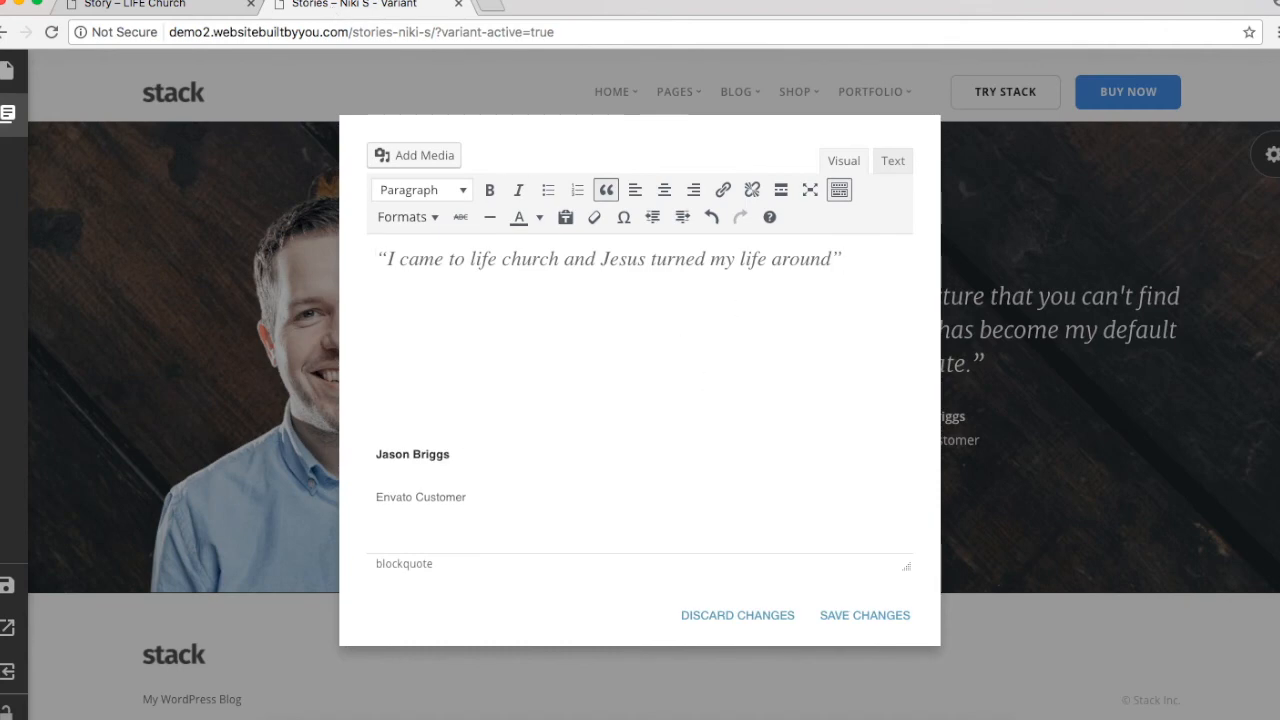
pyautogui.write('Phasellus velit ipsum, consectetur fermentum mi nec, tincidunt scelerisque turpis. Sed efficitur, velit consequat ornare imperdiet, odio odio maximus enim, a viverra enim massa at purus. Mauris elementum erat quis ullamcorper dapibus. Vivamus velit purus, semper id nisi et, egestas facilisis dui.Morbi et odio sit amet sem posuere pulvinar non eu dui. Etiam eu hendrerit lacus. Suspendisse et placerat diam, sit amet tincidunt arcu. Quisque sit amet velit vitae odio sodales condimentum. Vestibulum tincidunt metus tellus, at elementum nunc suscipit ac.')
# Step: Remove the quote styling from the Phasellus paragraph and apply the Lead Paragraph text style
pyautogui.scroll(5, 400, 320)
pyautogui.moveTo(378, 312); pyautogui.dragTo(516, 349)
pyautogui.click(463, 190)
pyautogui.click(463, 192)
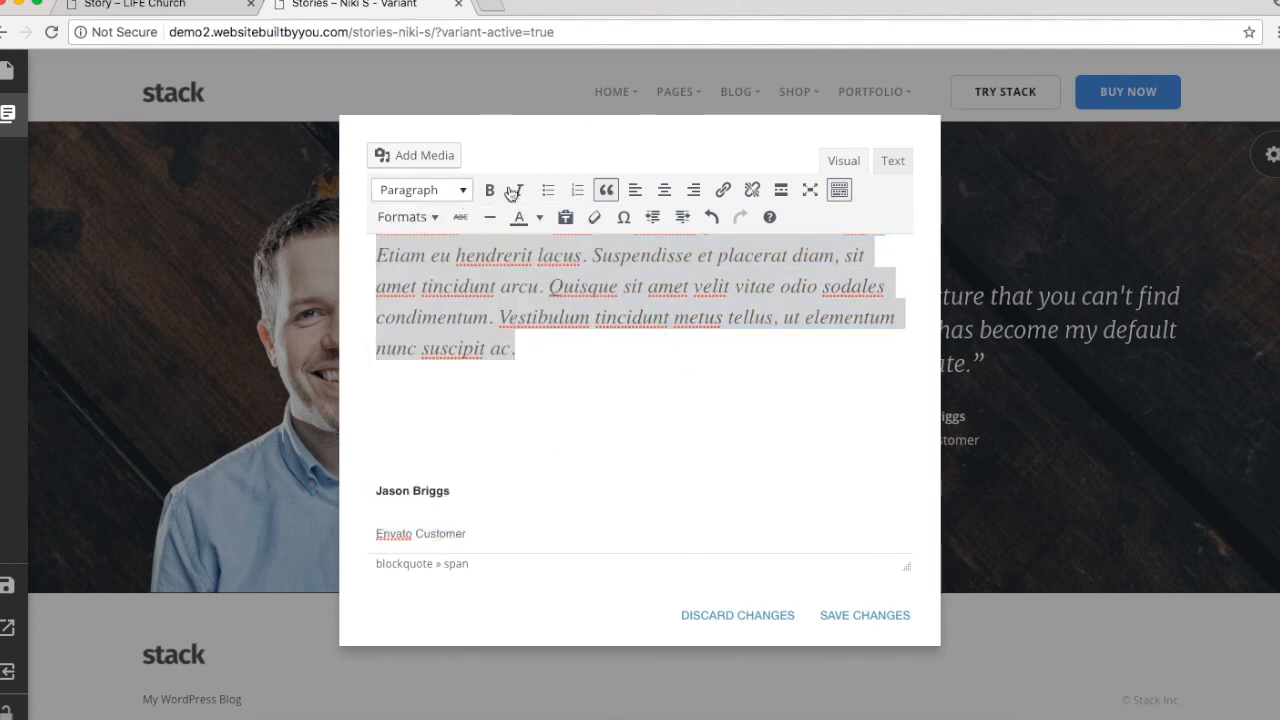
pyautogui.click(610, 190)
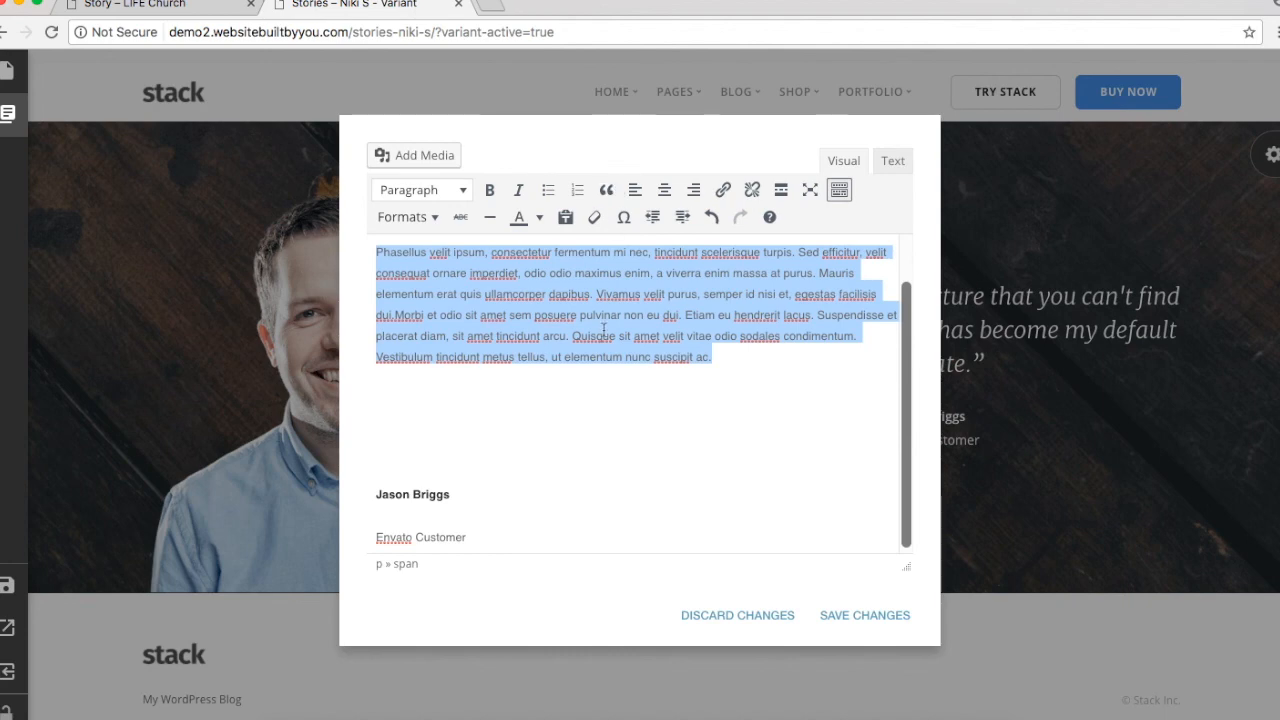
pyautogui.scroll(2, 603, 330)
pyautogui.click(405, 217)
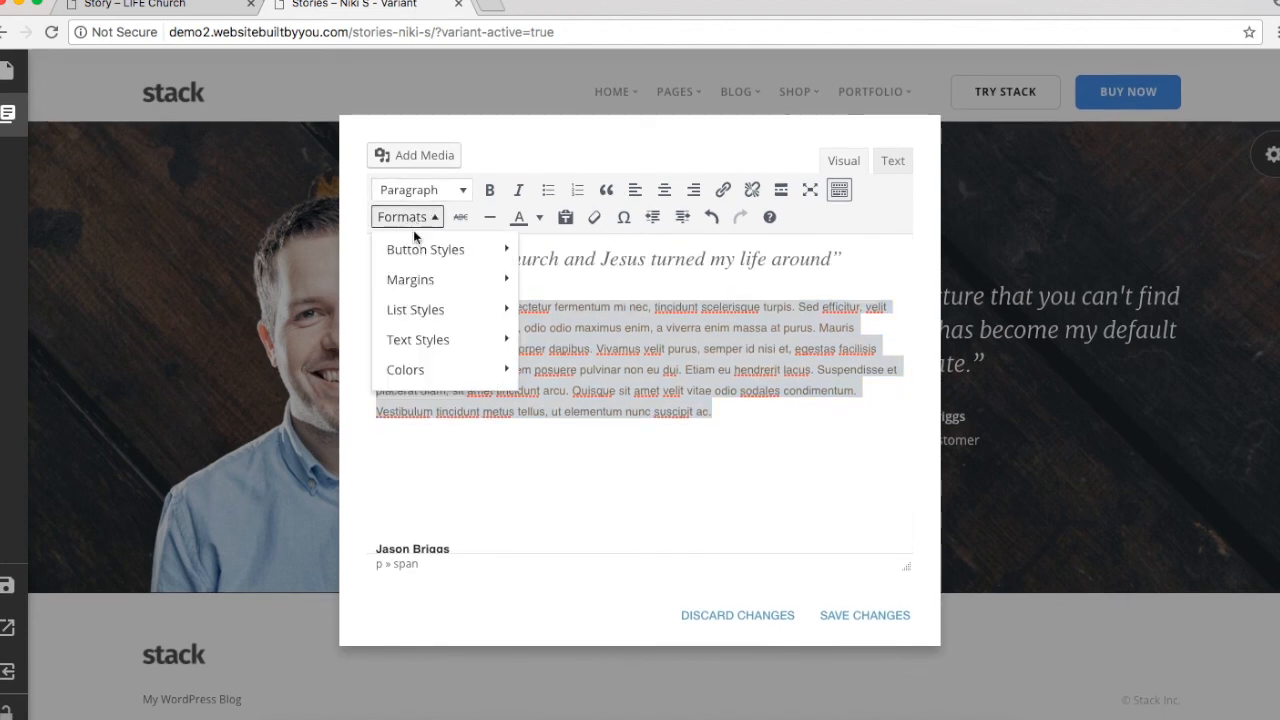
pyautogui.moveTo(470, 340)
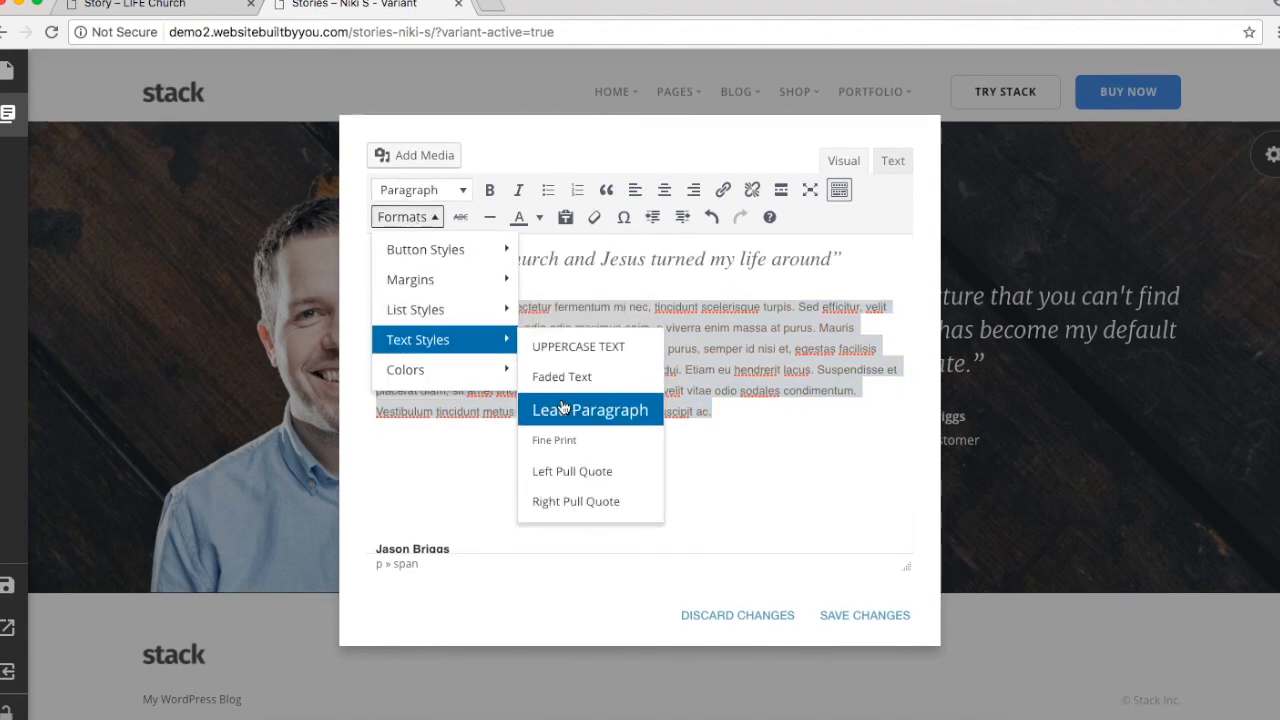
pyautogui.click(564, 408)
# Step: Add a blockquoted "quotes" line in quotation marks below the paragraph and save the text
pyautogui.click(800, 497)
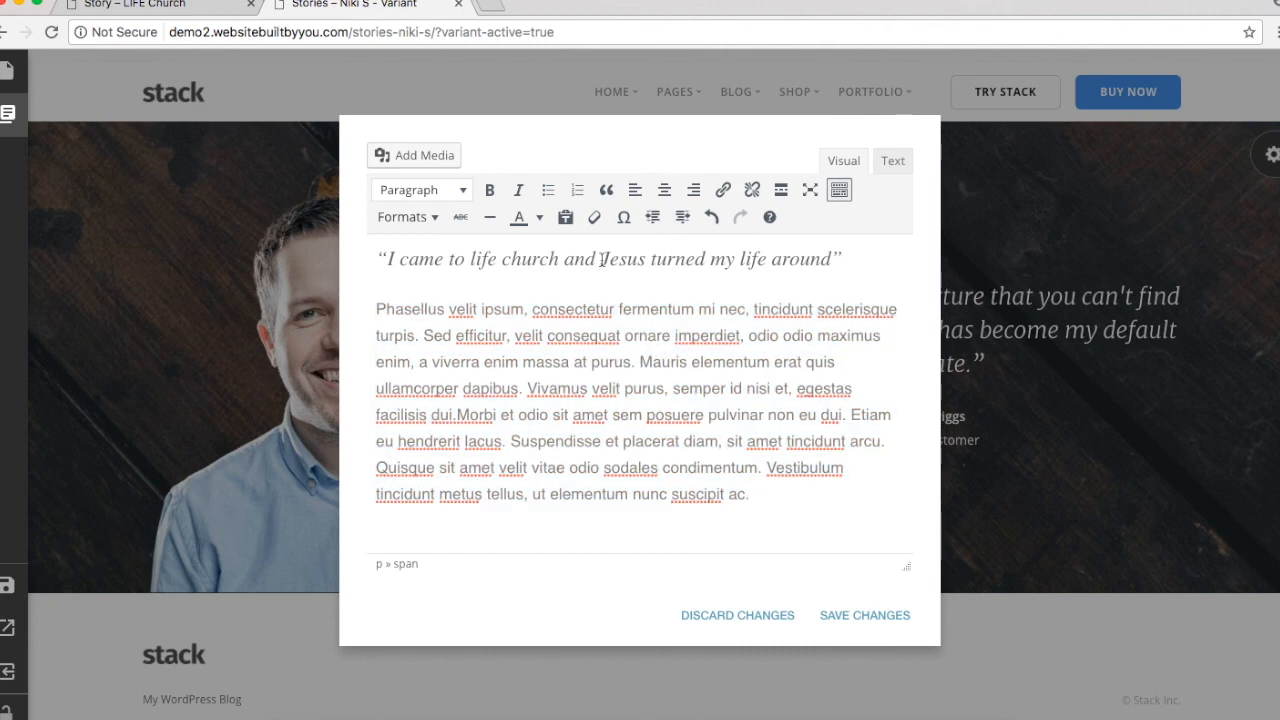
pyautogui.press('Return')
pyautogui.write('quites')
pyautogui.press('BackSpace')
pyautogui.press('BackSpace')
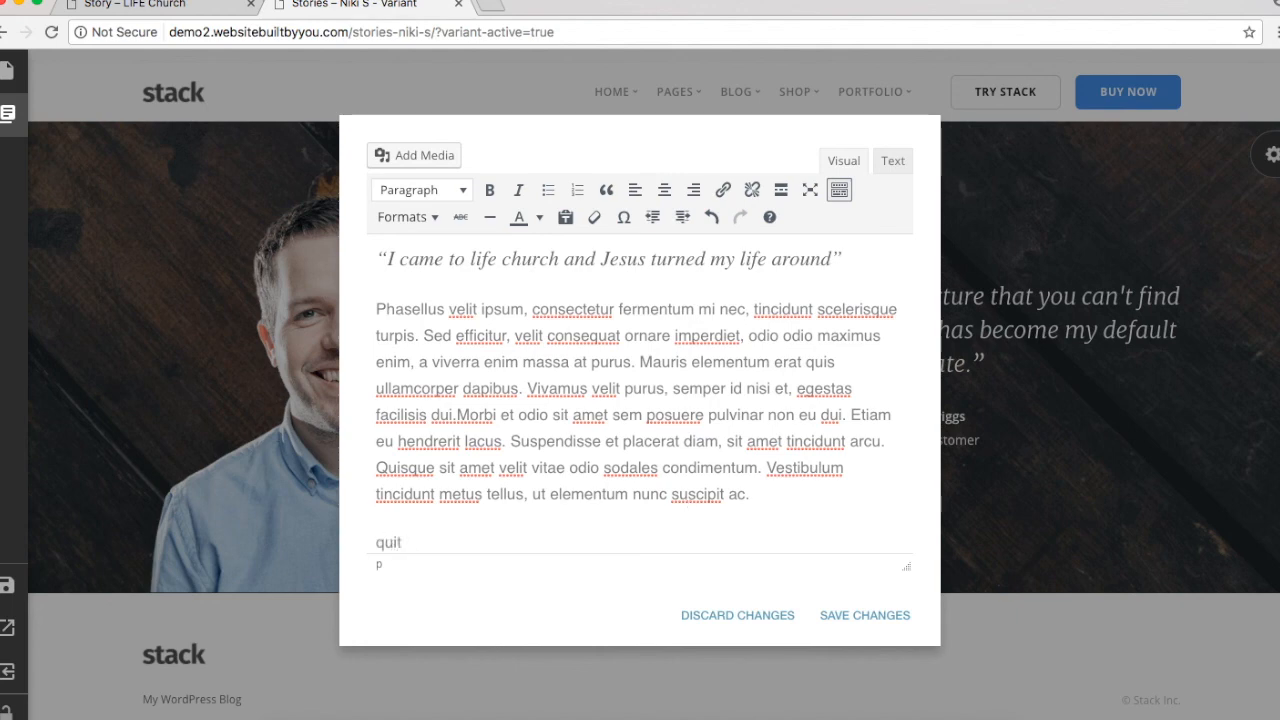
pyautogui.write('tes')
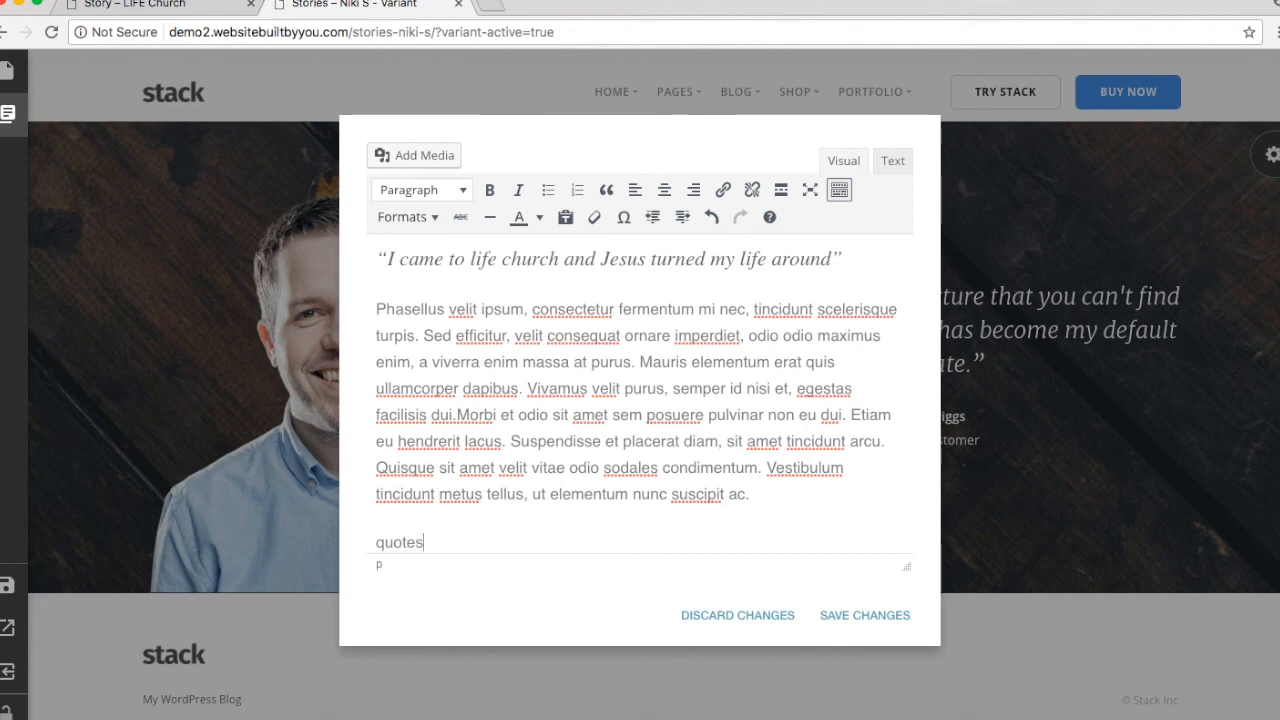
pyautogui.doubleClick(412, 541)
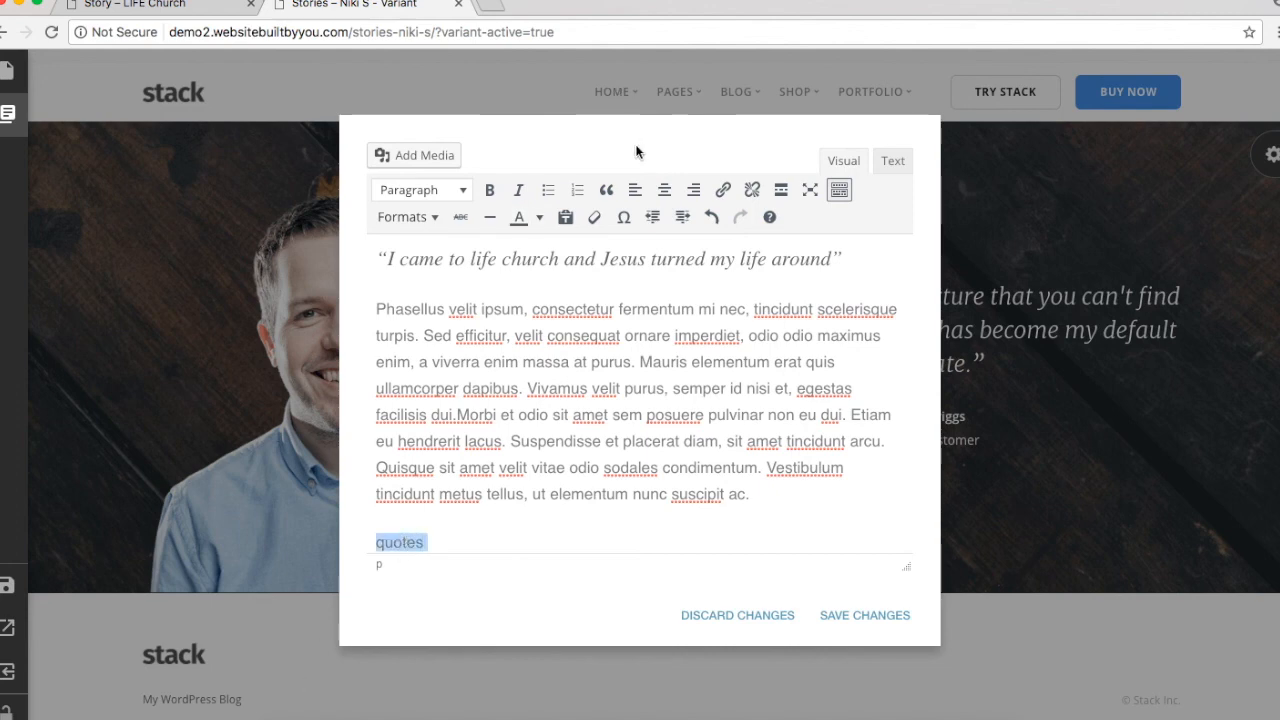
pyautogui.click(606, 191)
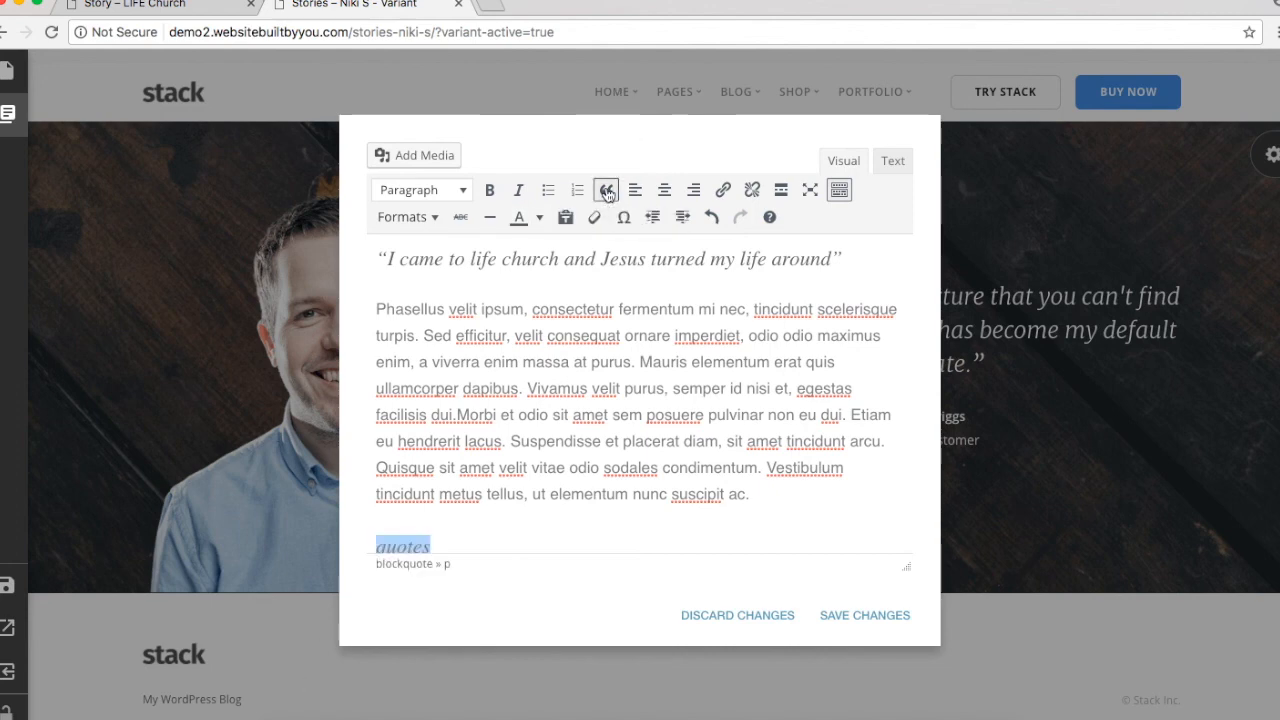
pyautogui.scroll(-2, 510, 448)
pyautogui.click(479, 454)
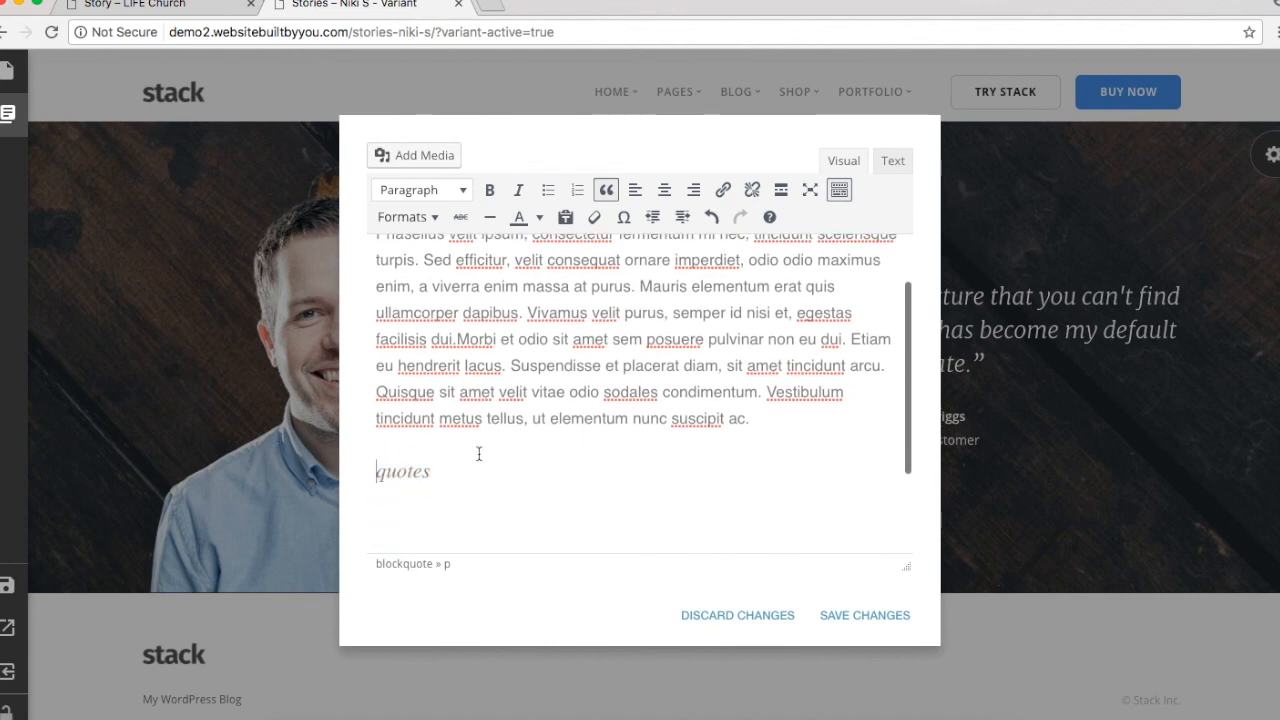
pyautogui.write('"')
pyautogui.click(474, 470)
pyautogui.write('"')
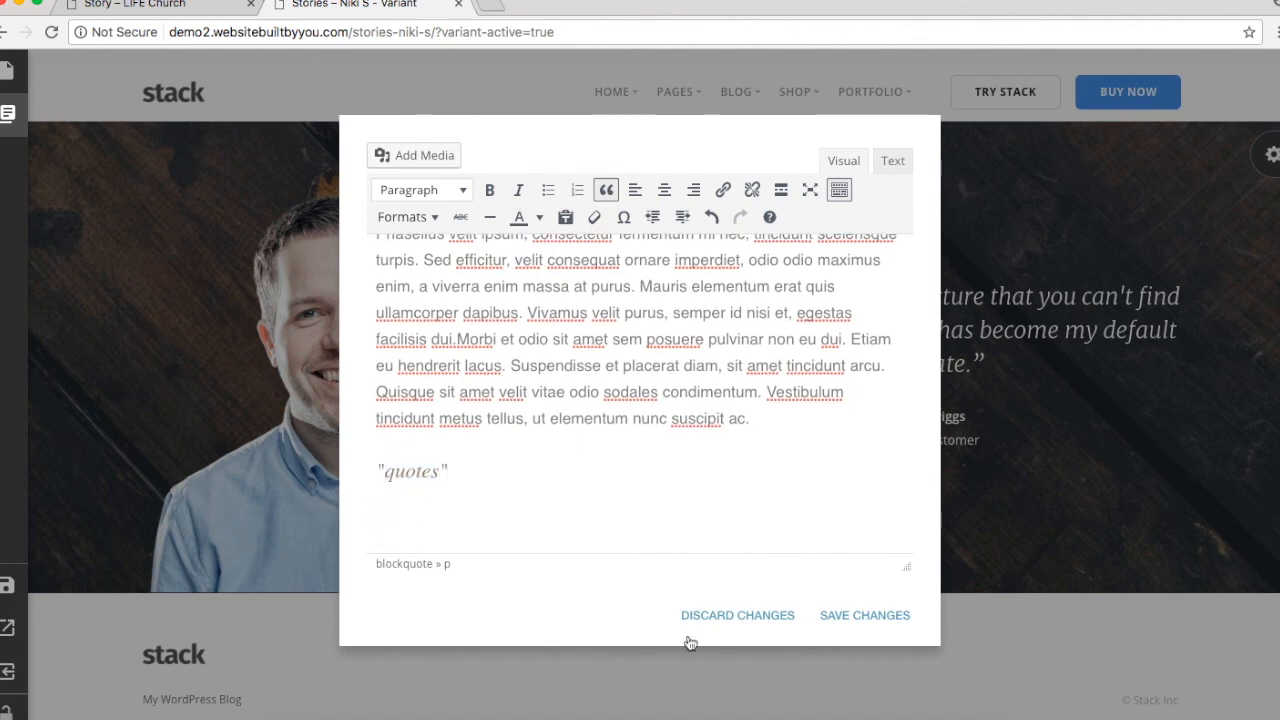
pyautogui.click(877, 613)
# Step: Remove the quotes line and replace the attribution name with the member's name
pyautogui.scroll(-2, 928, 340)
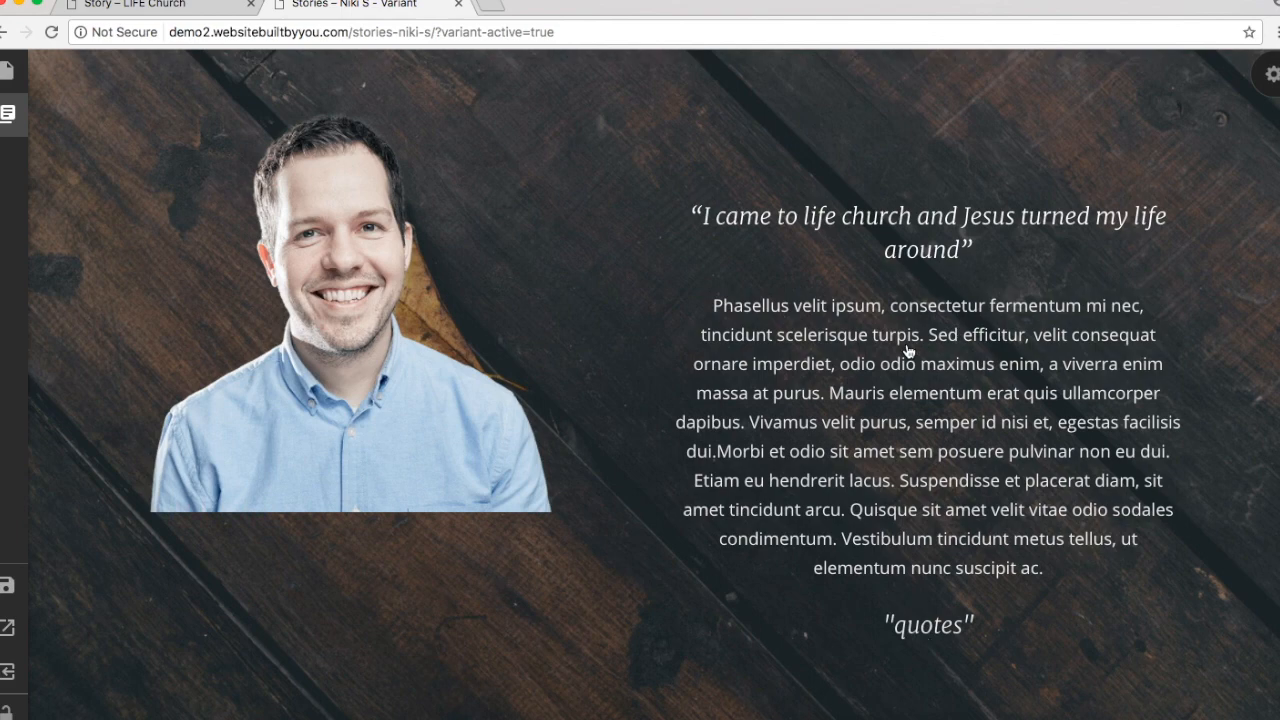
pyautogui.scroll(-2, 907, 350)
pyautogui.scroll(3, 907, 350)
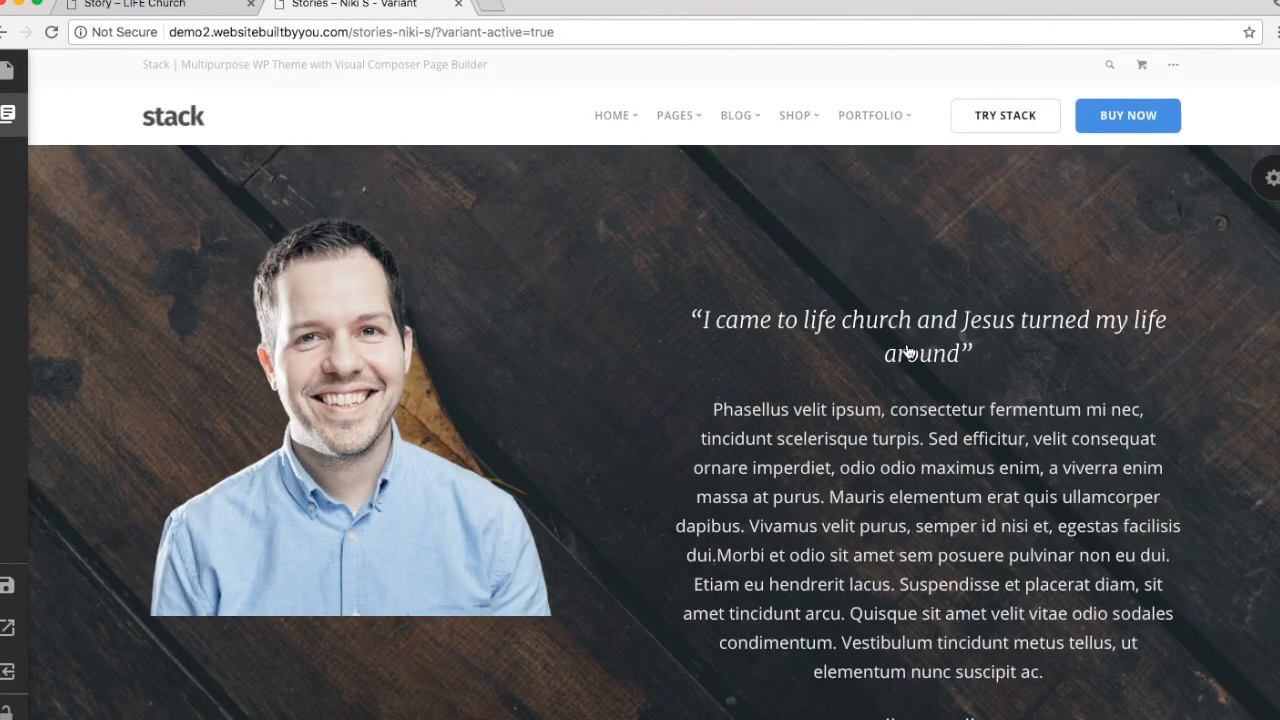
pyautogui.click(907, 350)
pyautogui.moveTo(472, 471); pyautogui.dragTo(304, 467)
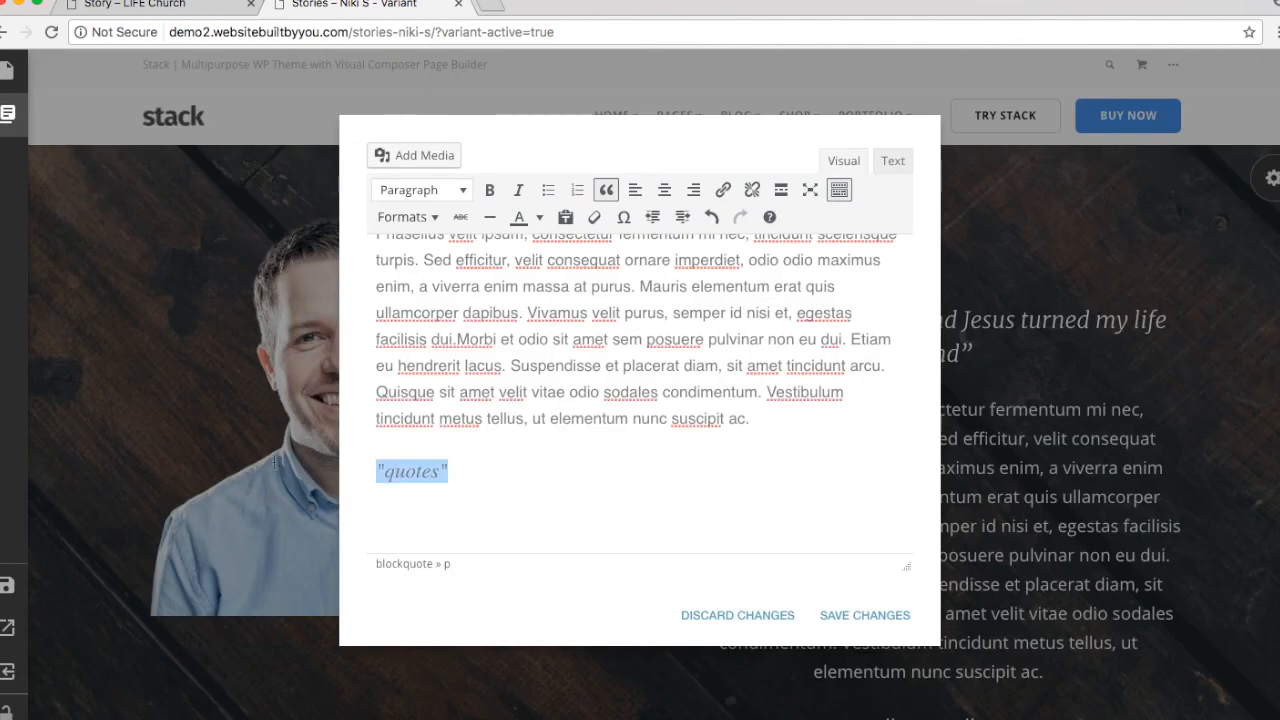
pyautogui.press('BackSpace')
pyautogui.write('Jason Briggs Envato Customer')
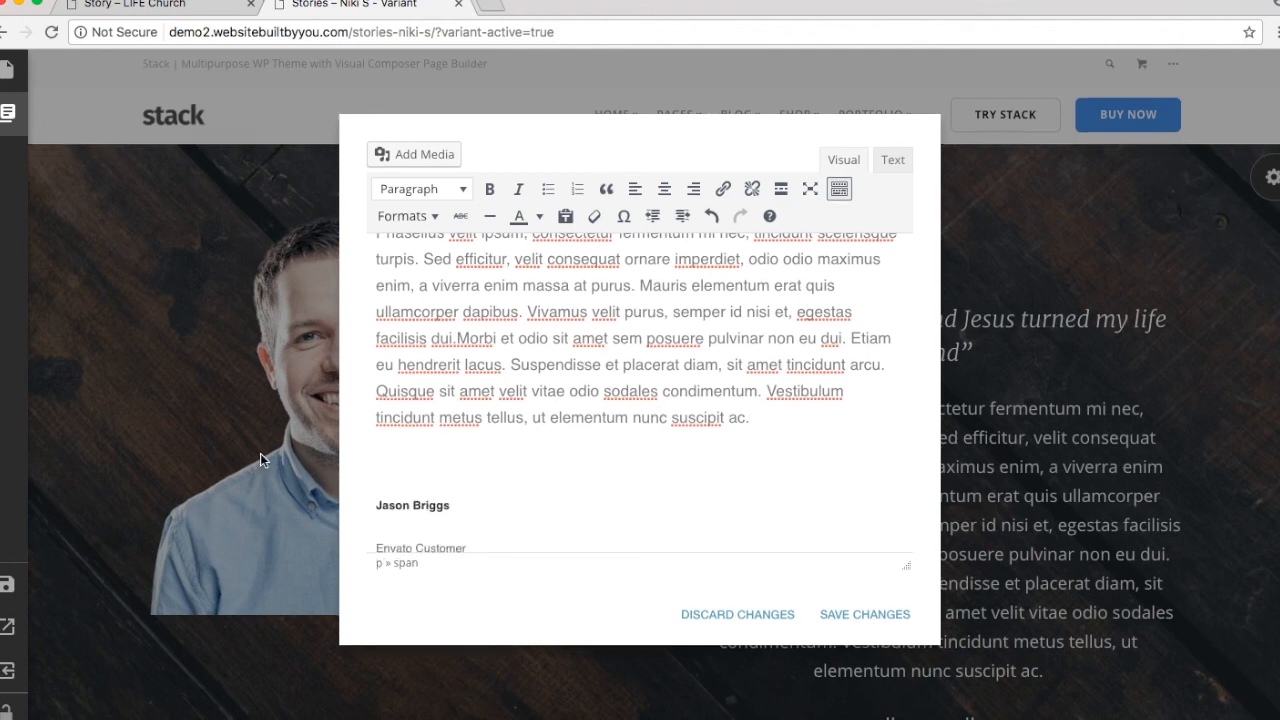
pyautogui.tripleClick(420, 507)
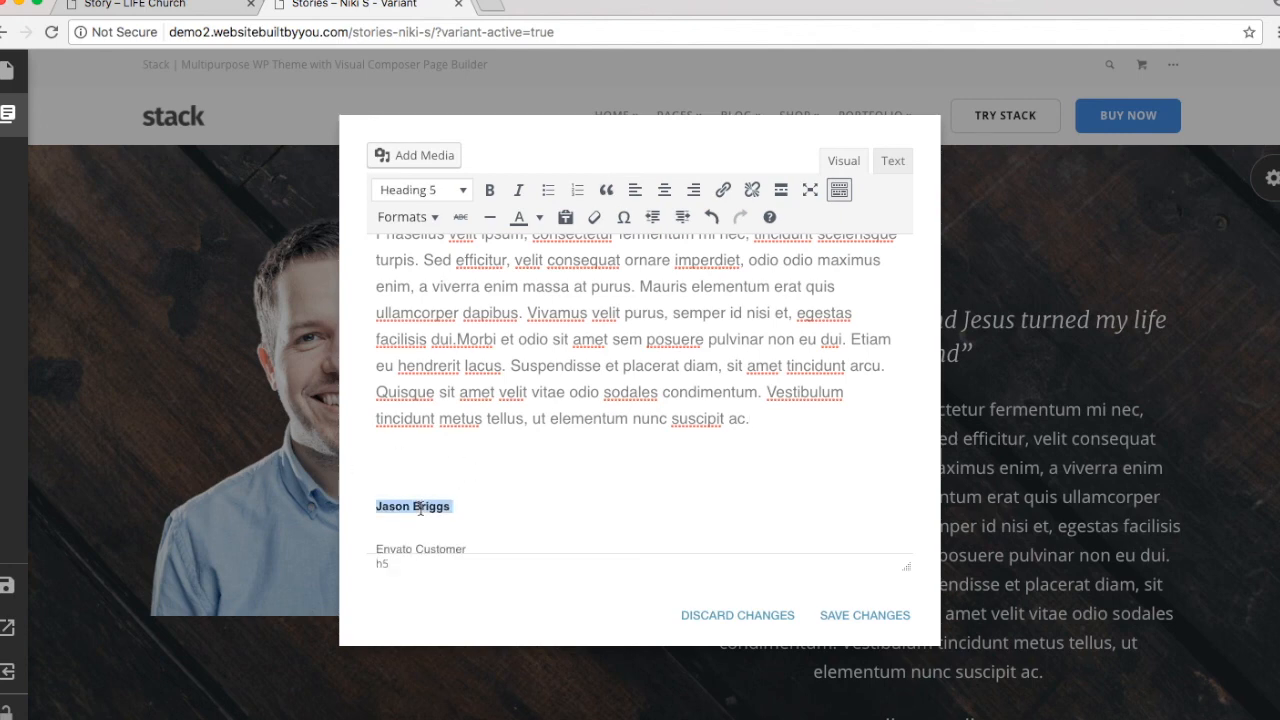
pyautogui.write('Niki S')
pyautogui.press('Return')
# Step: Replace 'Envato Customer' with 'Joined in July 2016' as a plain Paragraph and save
pyautogui.doubleClick(407, 540)
pyautogui.tripleClick(407, 540)
pyautogui.write('Joined in')
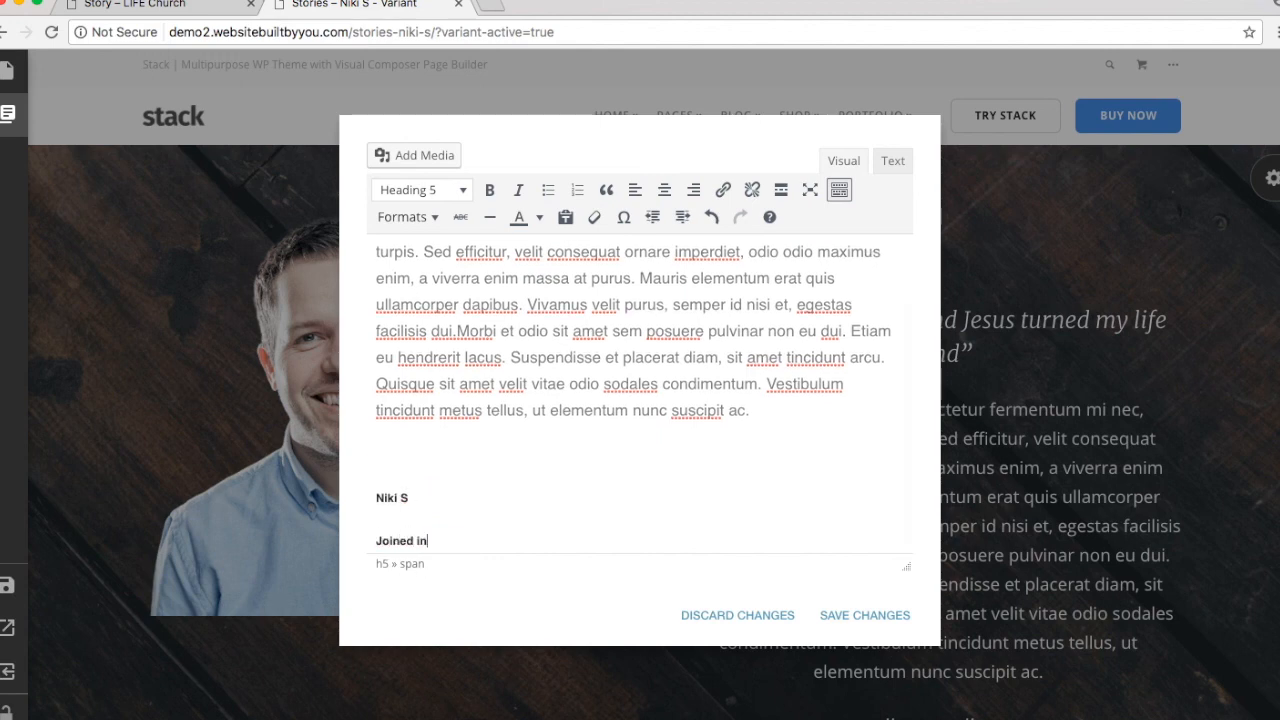
pyautogui.write(' July 2016')
pyautogui.tripleClick(395, 540)
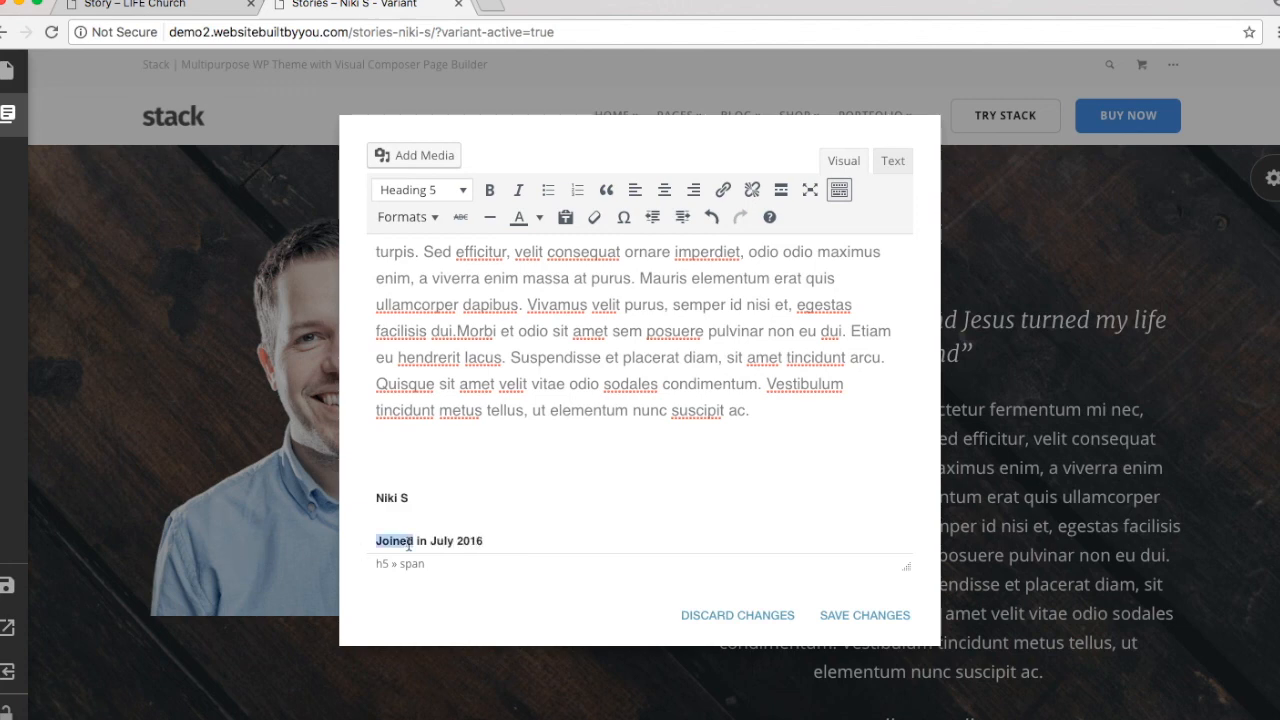
pyautogui.click(443, 190)
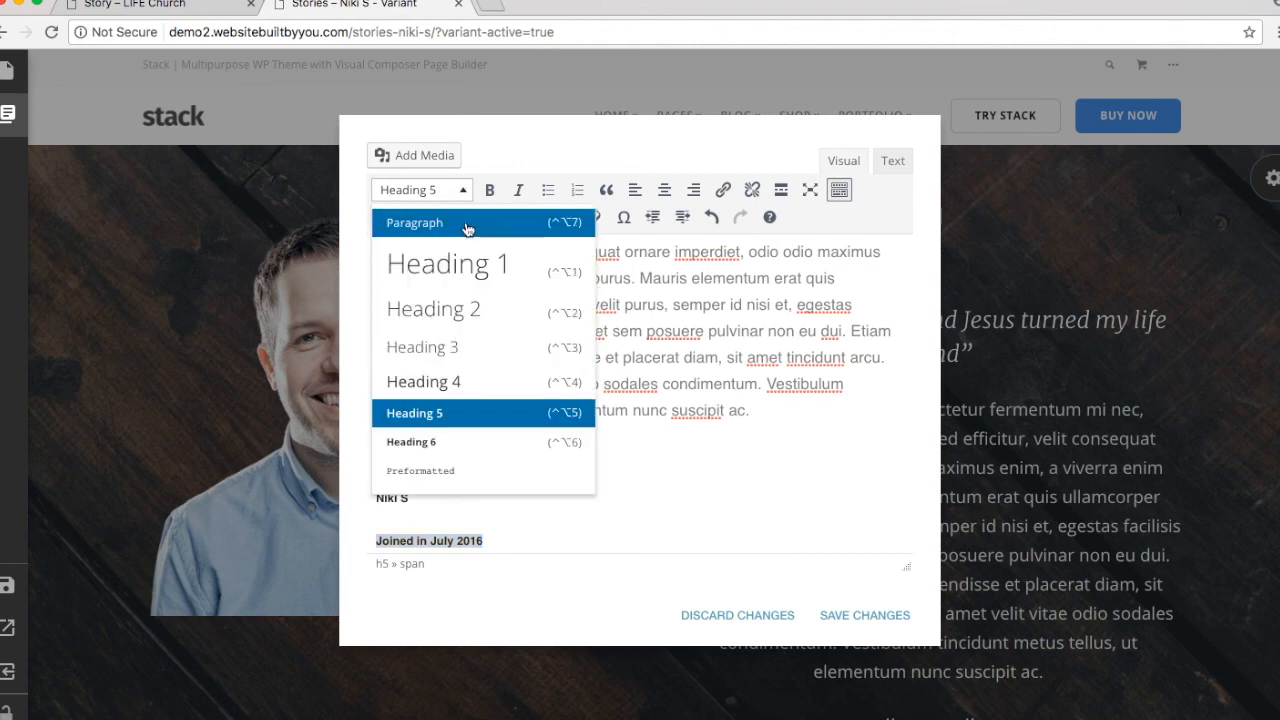
pyautogui.click(466, 229)
pyautogui.click(575, 436)
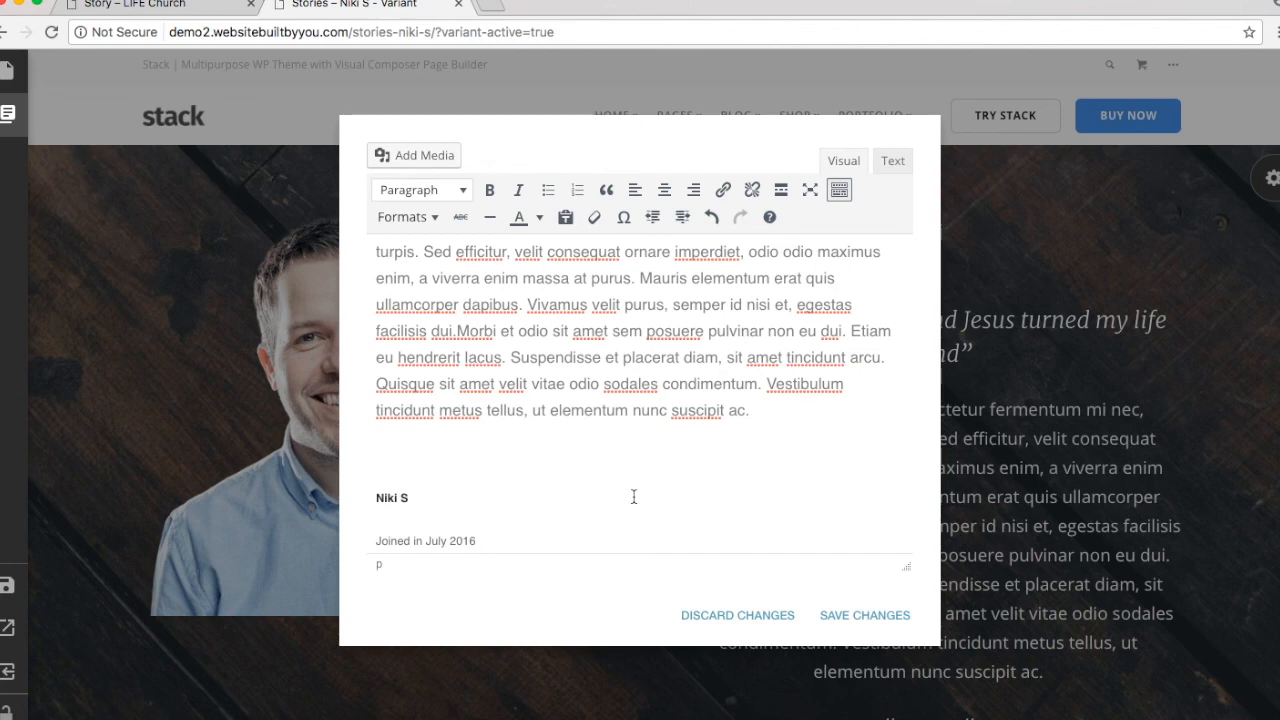
pyautogui.click(865, 615)
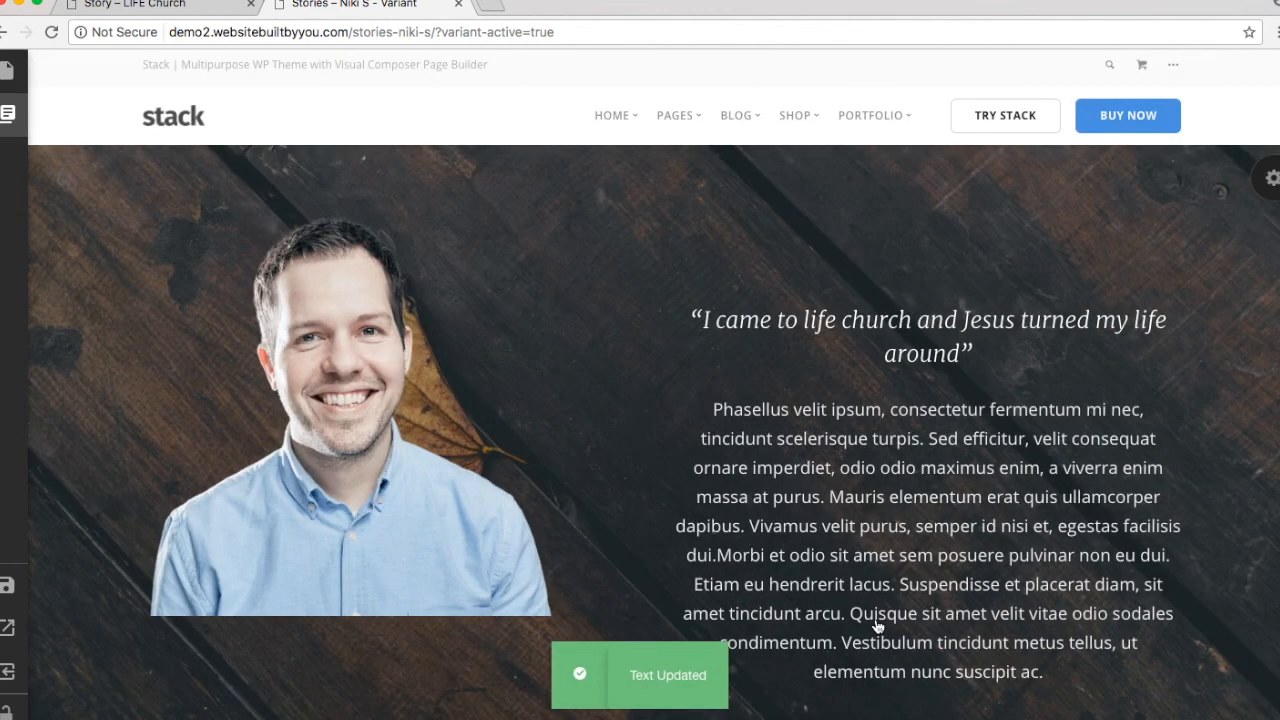
# Step: Insert a horizontal divider line below 'Joined in July 2016' and save the testimonial text
pyautogui.scroll(-3, 1090, 616)
pyautogui.scroll(2, 1090, 615)
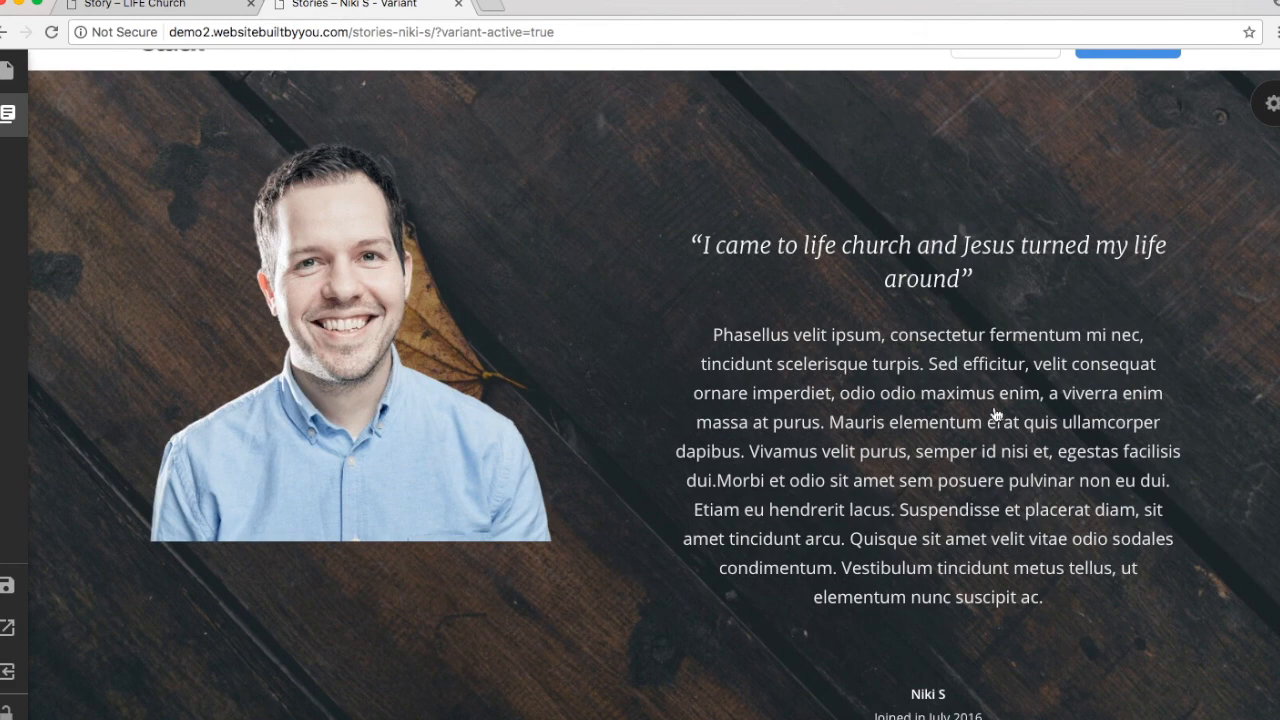
pyautogui.scroll(-1, 997, 416)
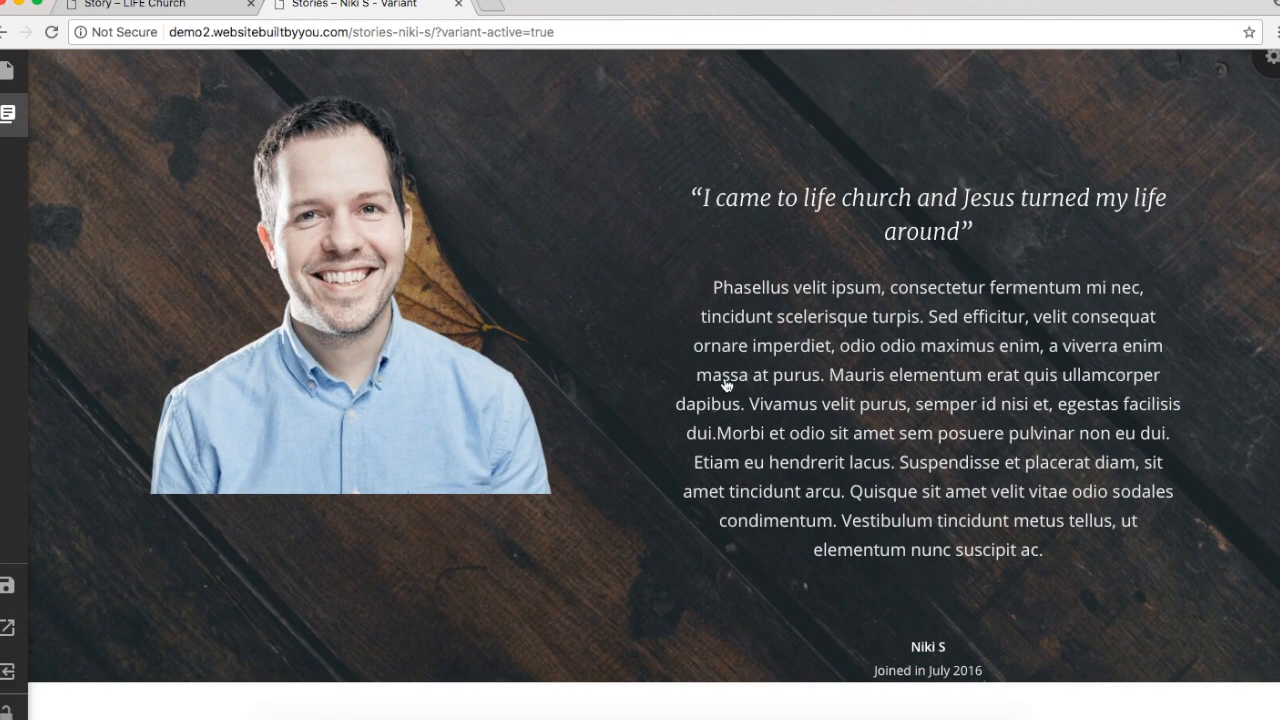
pyautogui.click(727, 385)
pyautogui.click(573, 538)
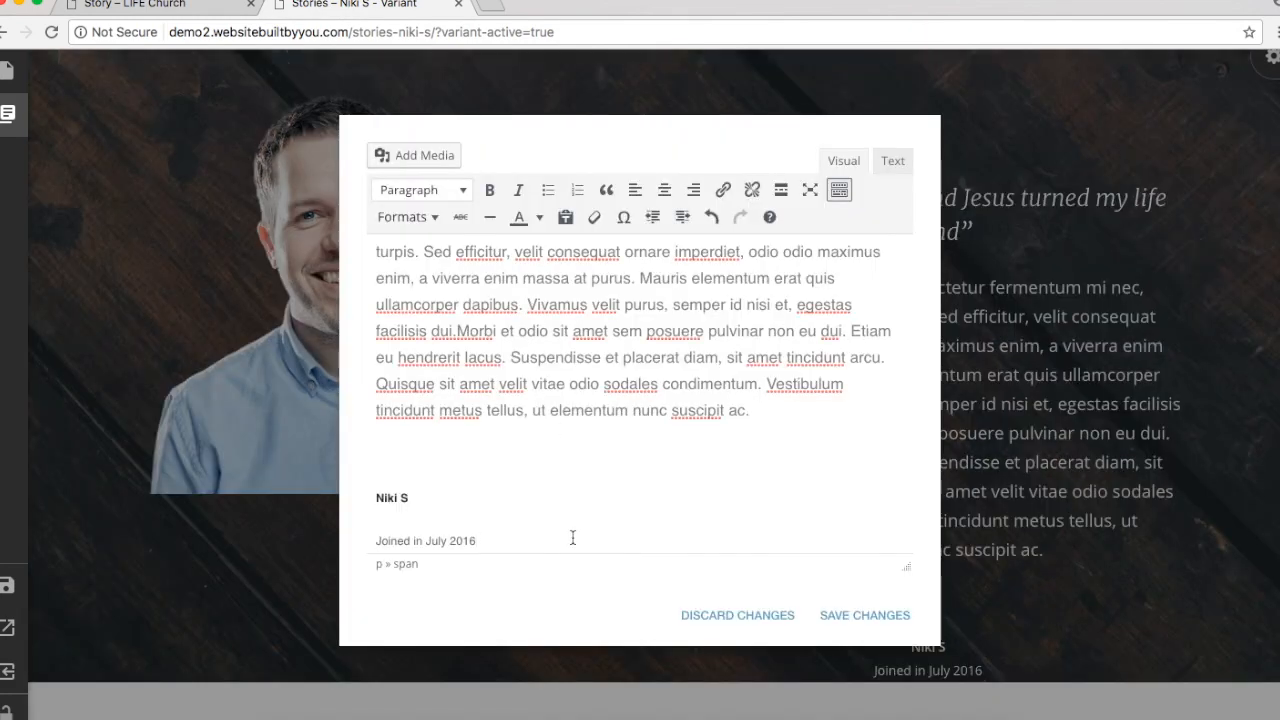
pyautogui.press('Return')
pyautogui.press('Return')
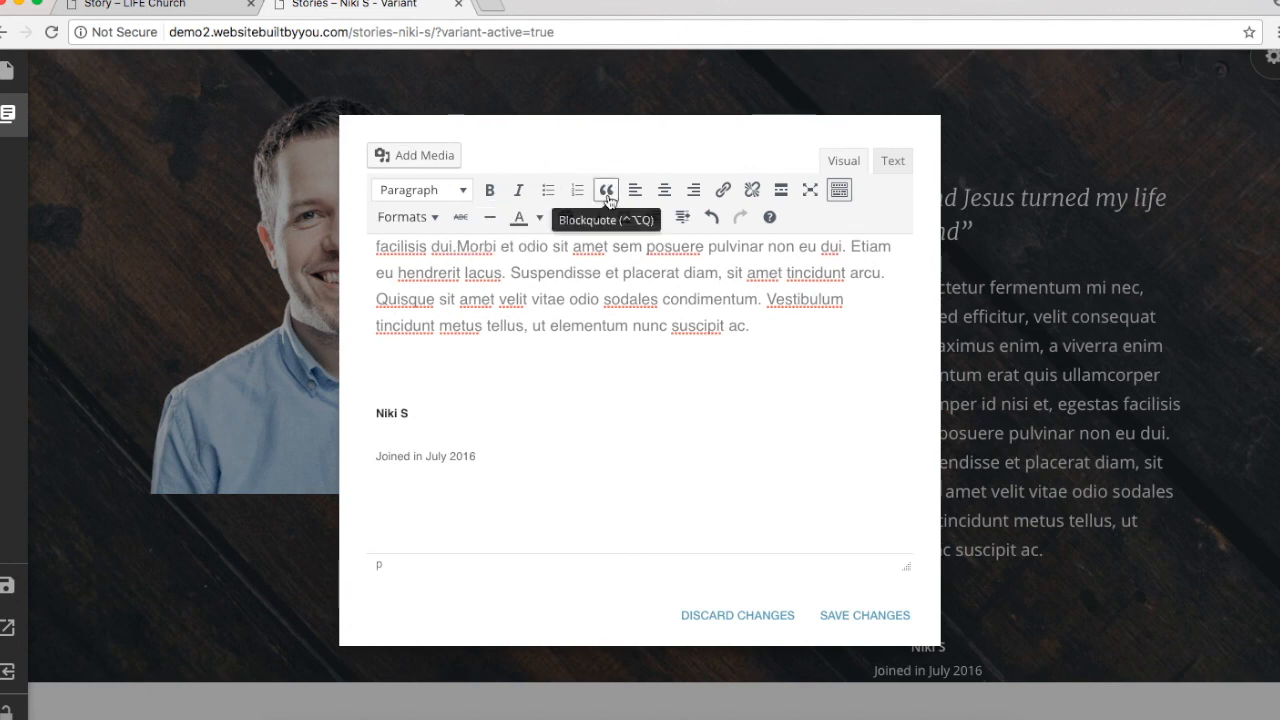
pyautogui.click(489, 219)
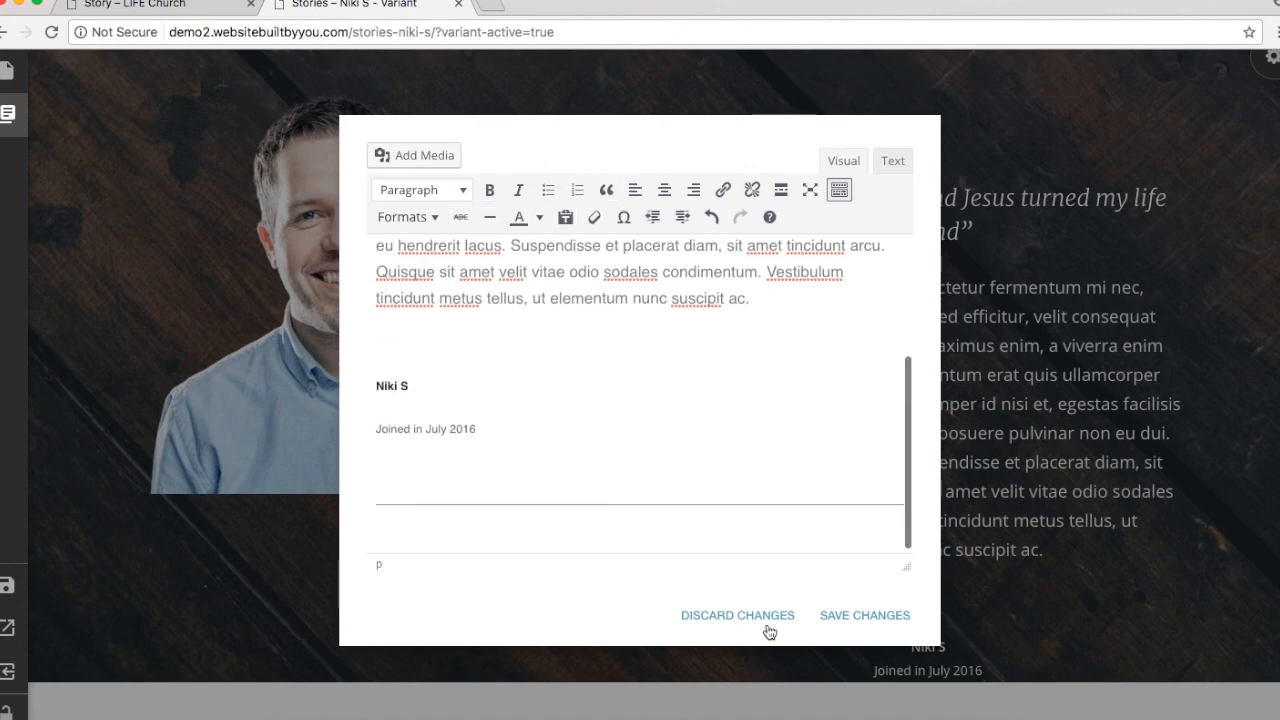
pyautogui.click(852, 618)
pyautogui.scroll(-1, 1100, 568)
pyautogui.scroll(-2, 1135, 566)
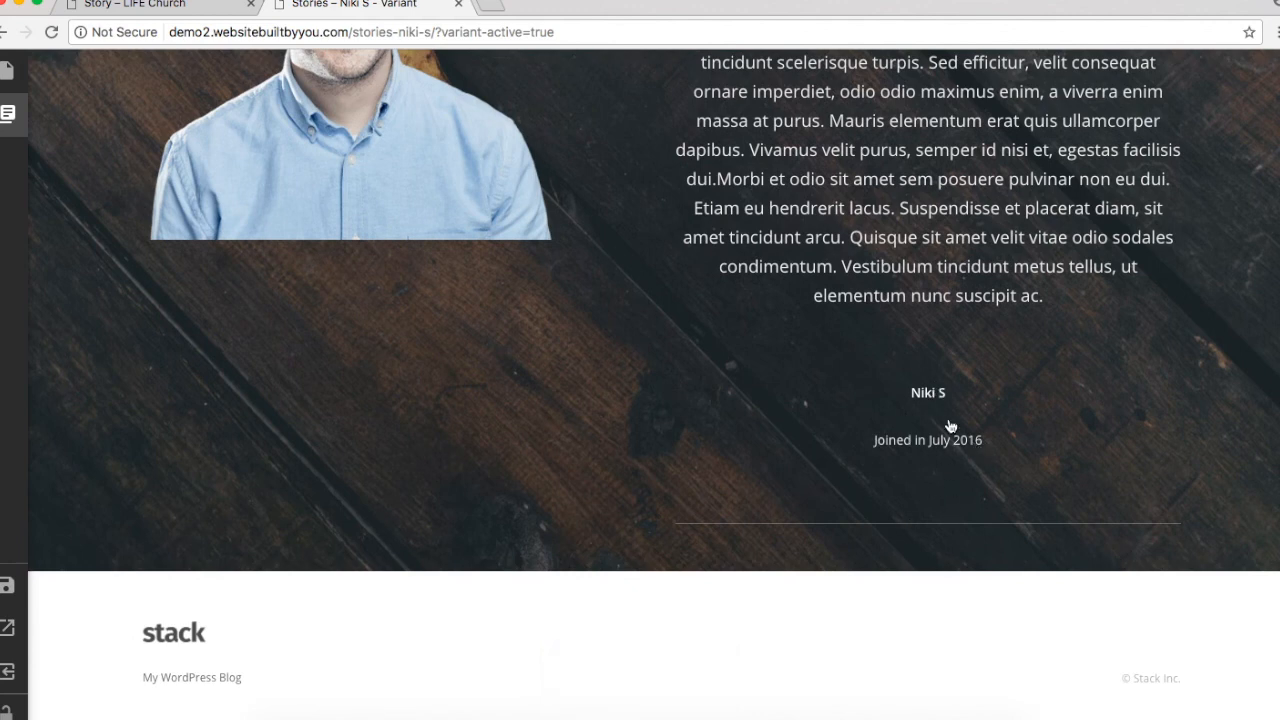
pyautogui.click(902, 428)
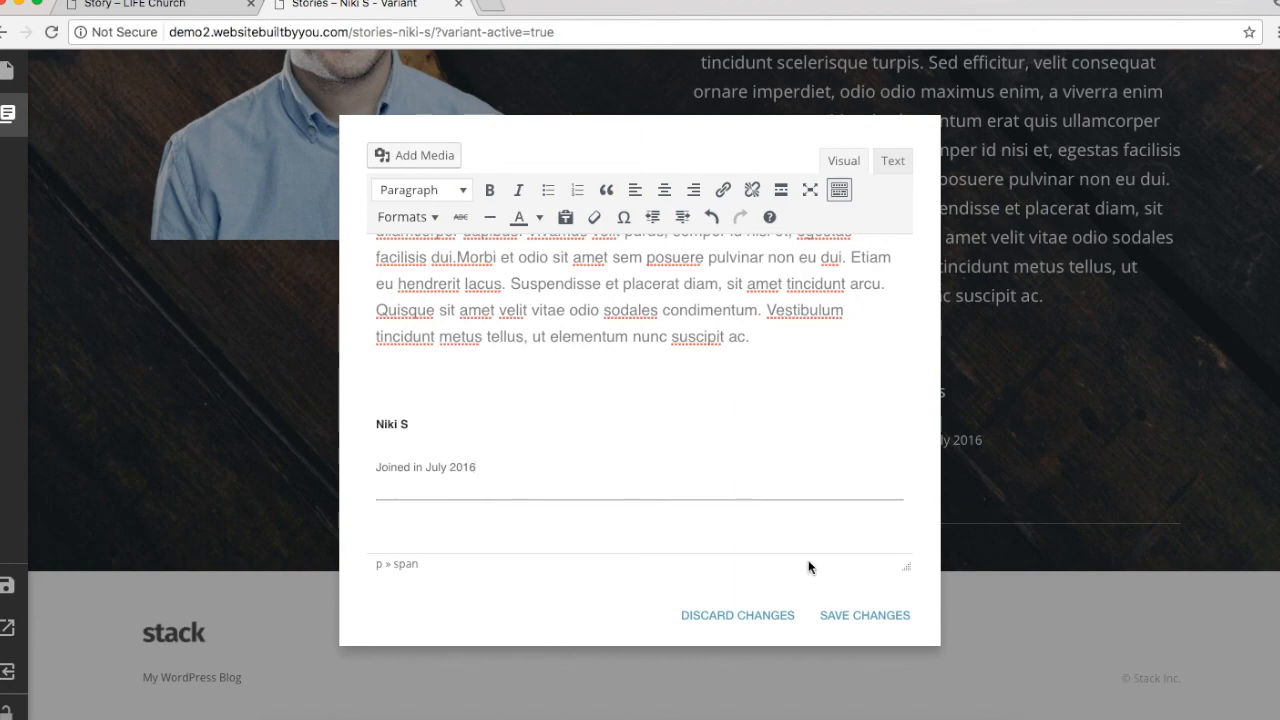
pyautogui.click(863, 616)
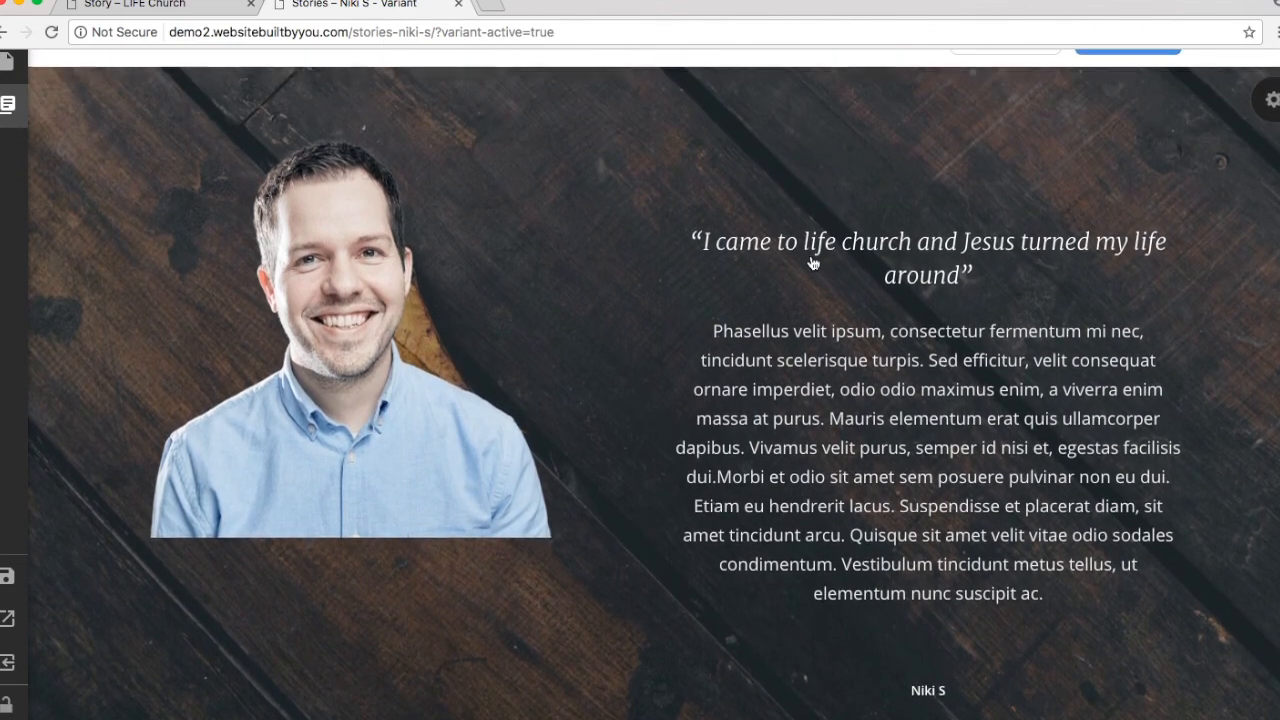
# Step: Set the testimonial section's background image to brooke-cagle-185259 from the Media Library
pyautogui.click(1270, 111)
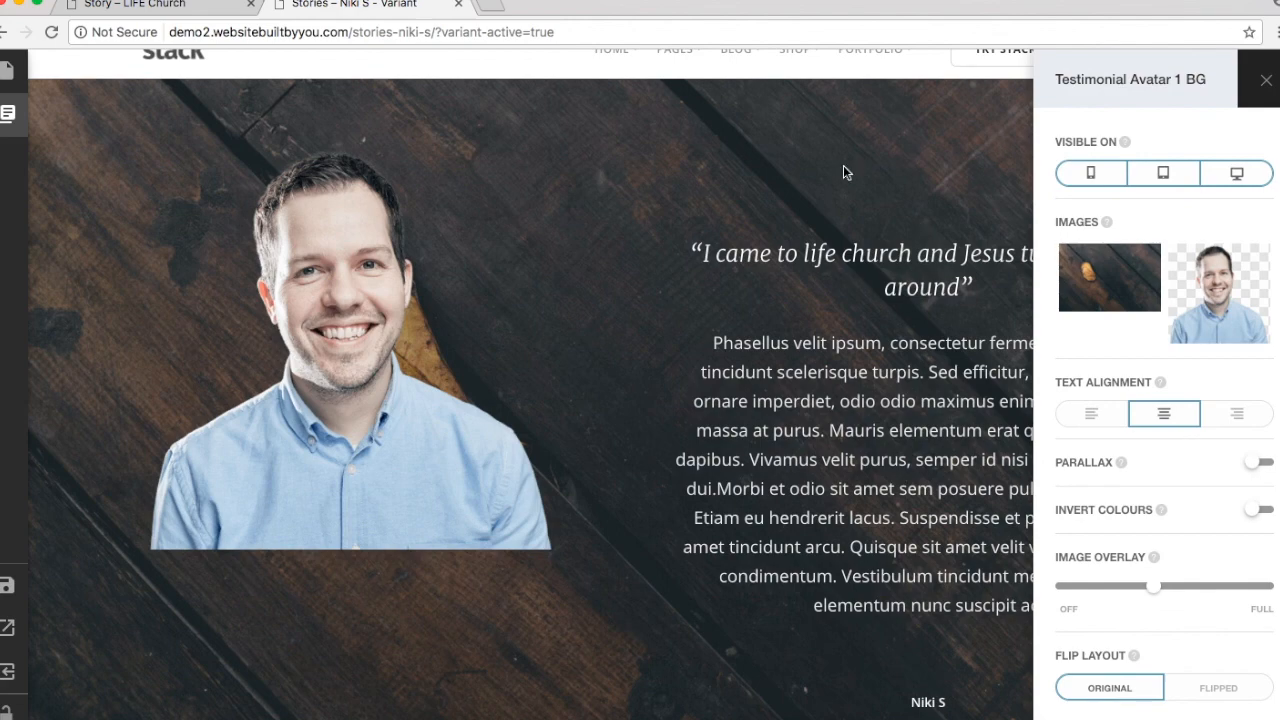
pyautogui.click(806, 176)
pyautogui.click(1272, 114)
pyautogui.click(1114, 284)
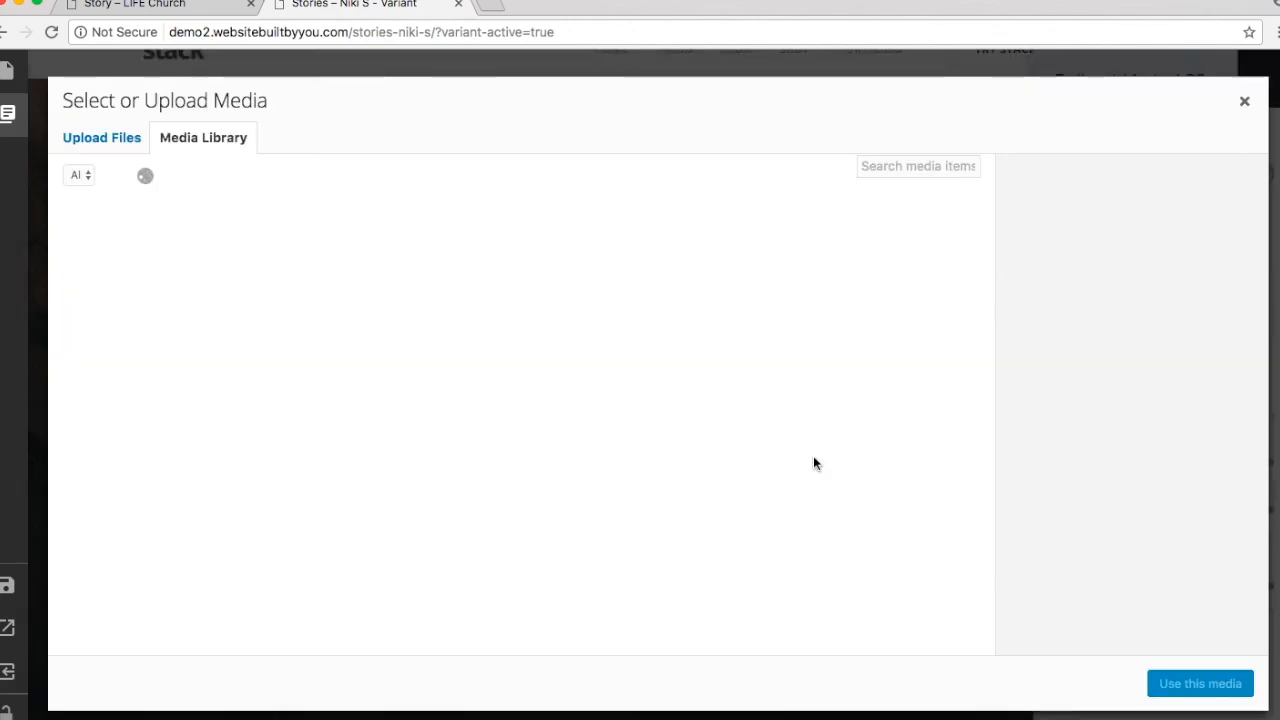
pyautogui.scroll(-5, 814, 458)
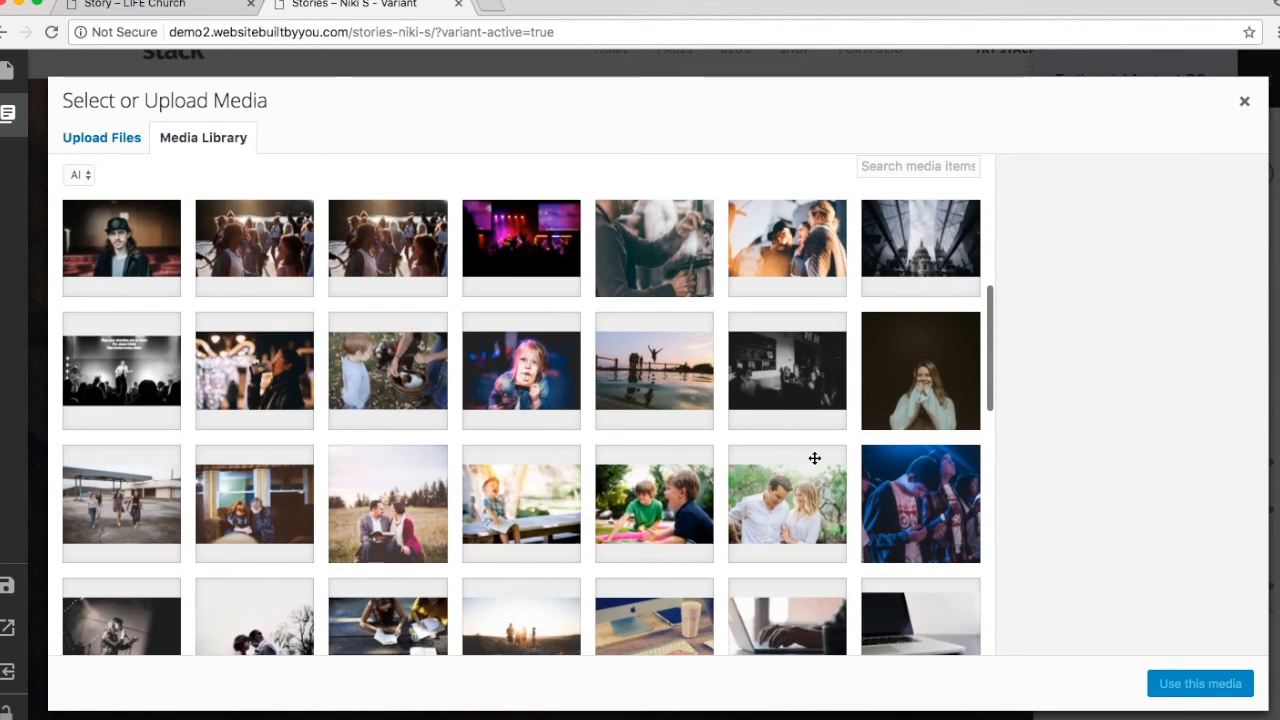
pyautogui.click(902, 399)
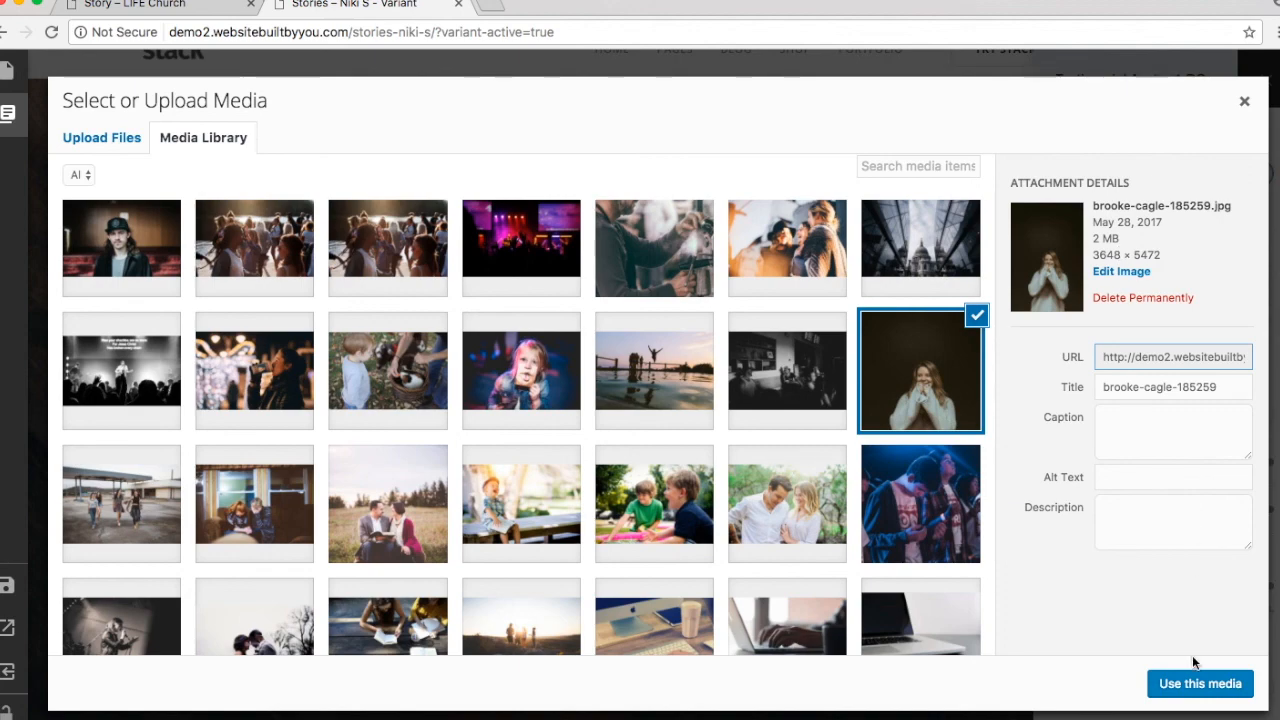
pyautogui.click(1196, 692)
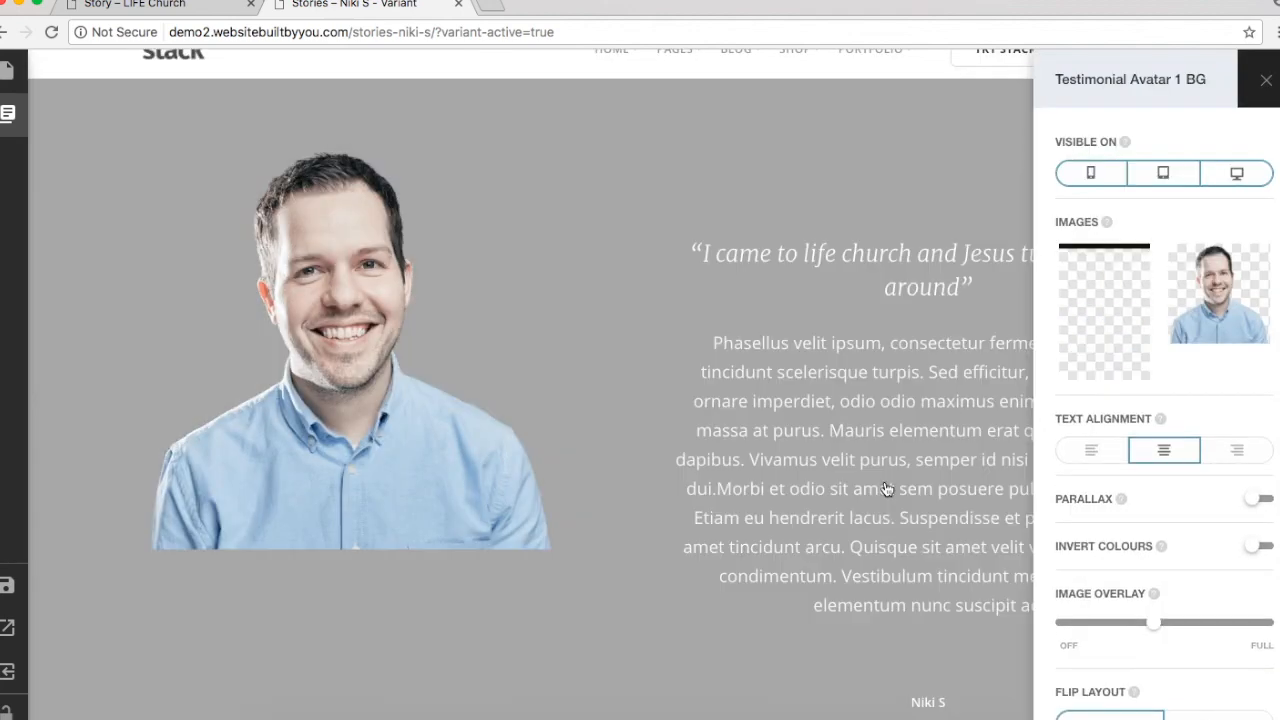
# Step: Remove the man's portrait image from the testimonial without choosing a replacement
pyautogui.scroll(-5, 885, 489)
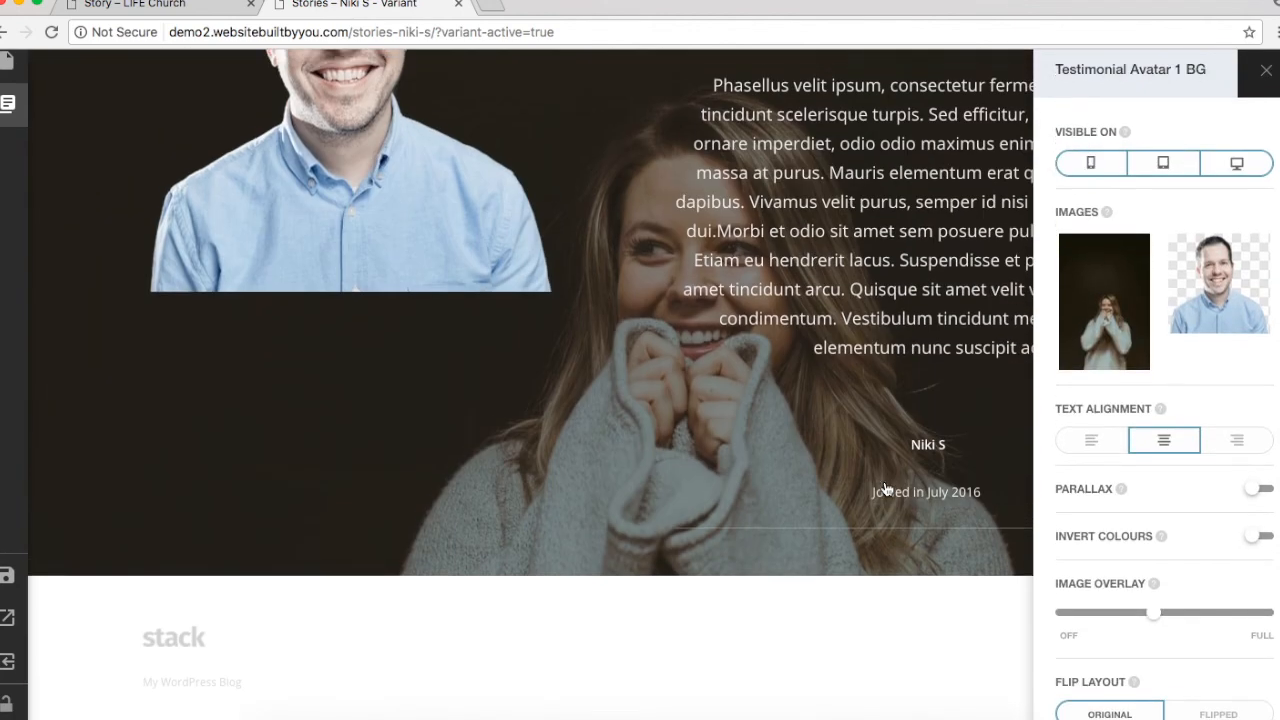
pyautogui.scroll(5, 885, 489)
pyautogui.scroll(-1, 885, 489)
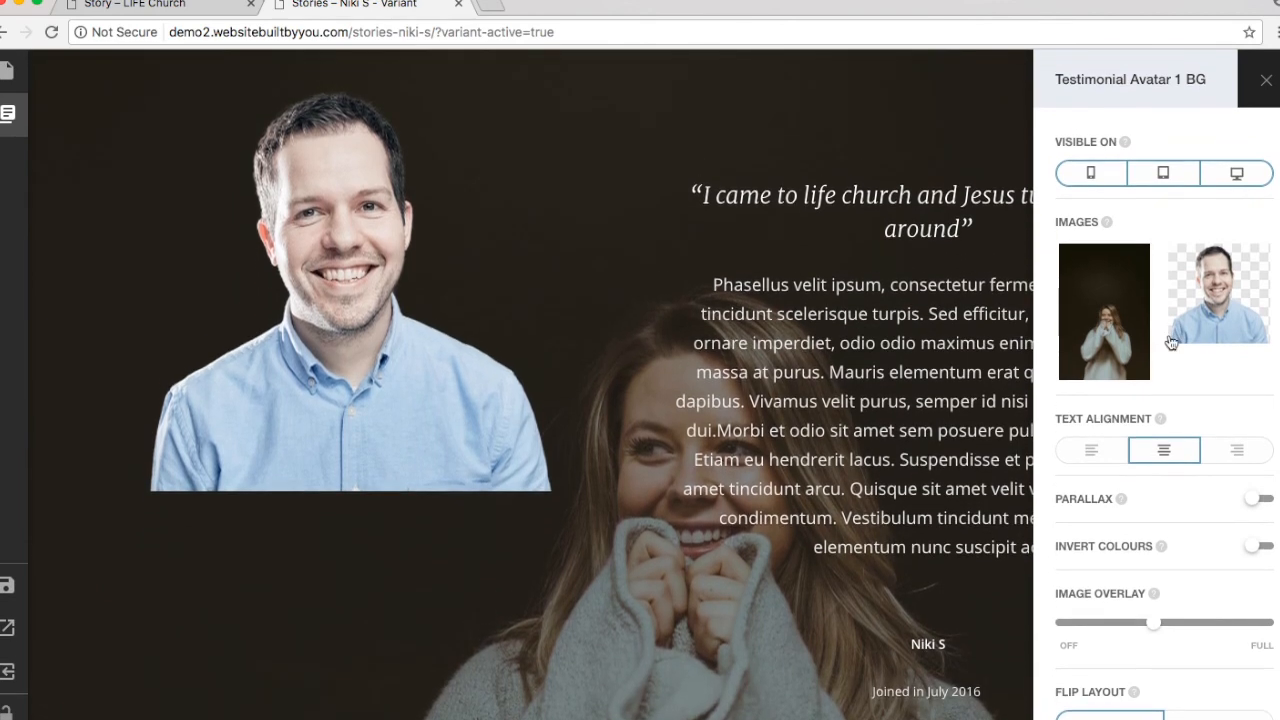
pyautogui.click(1236, 279)
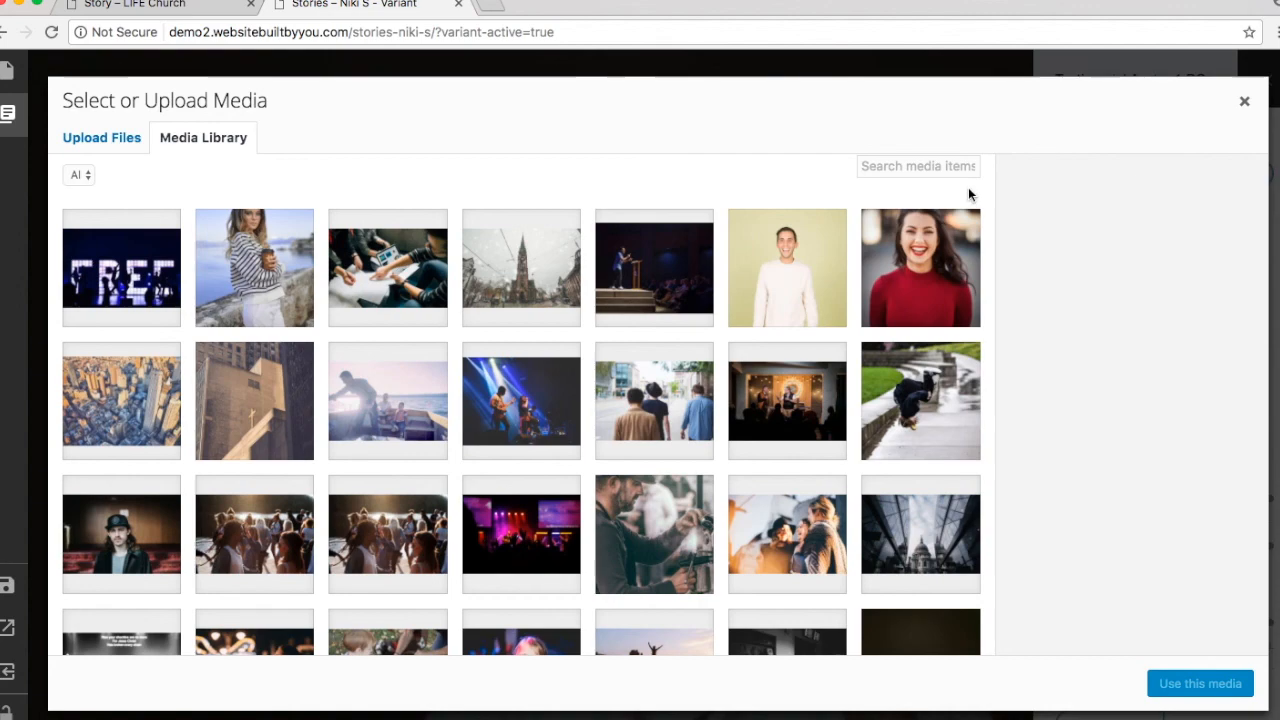
pyautogui.click(1245, 104)
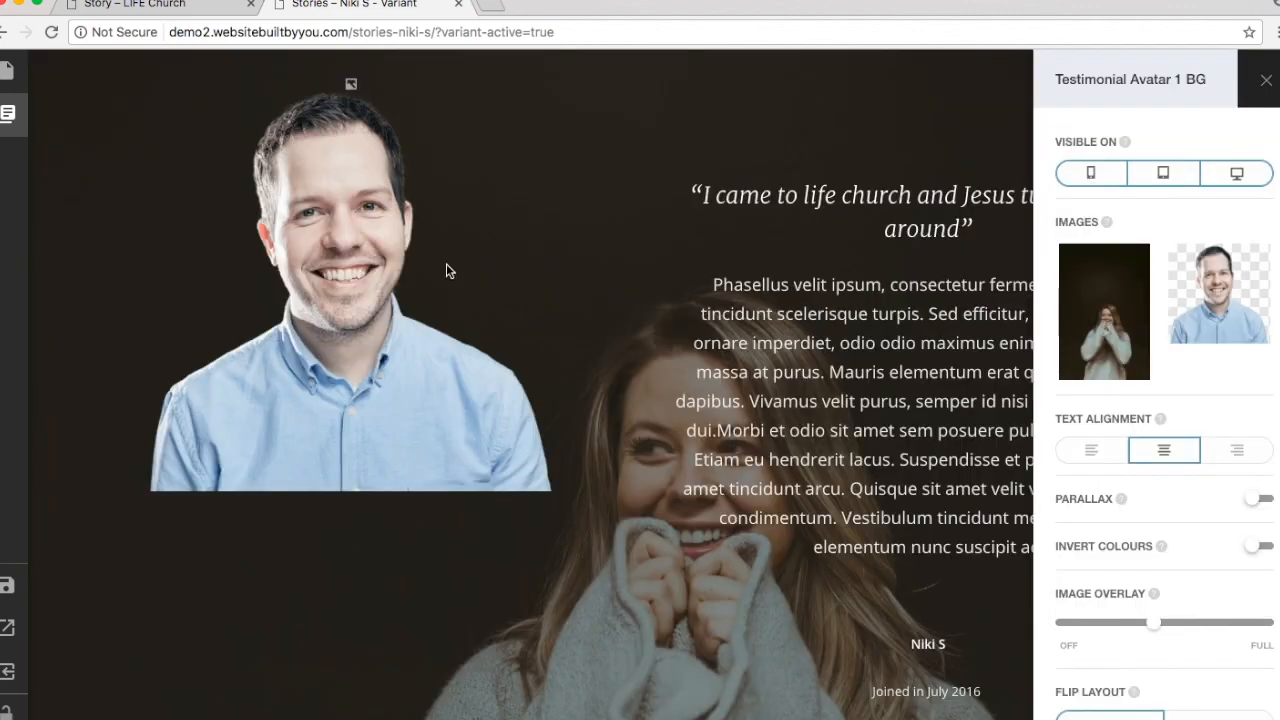
pyautogui.click(306, 279)
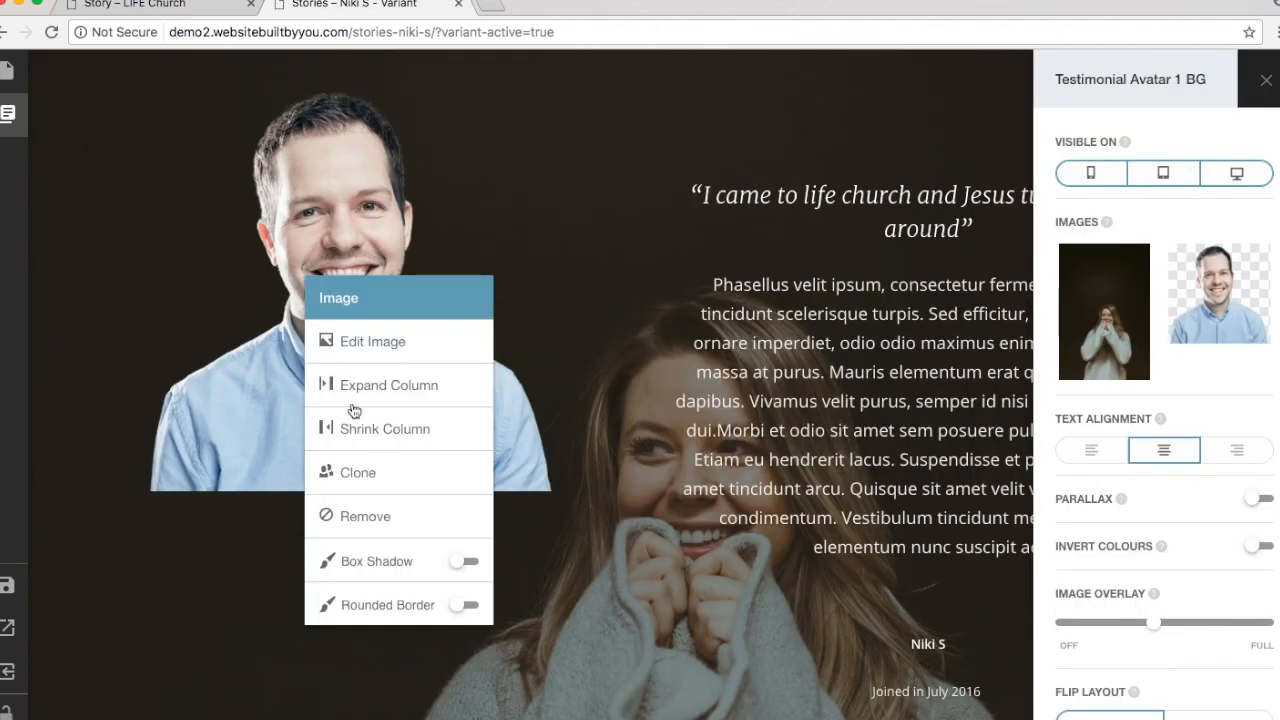
pyautogui.click(392, 532)
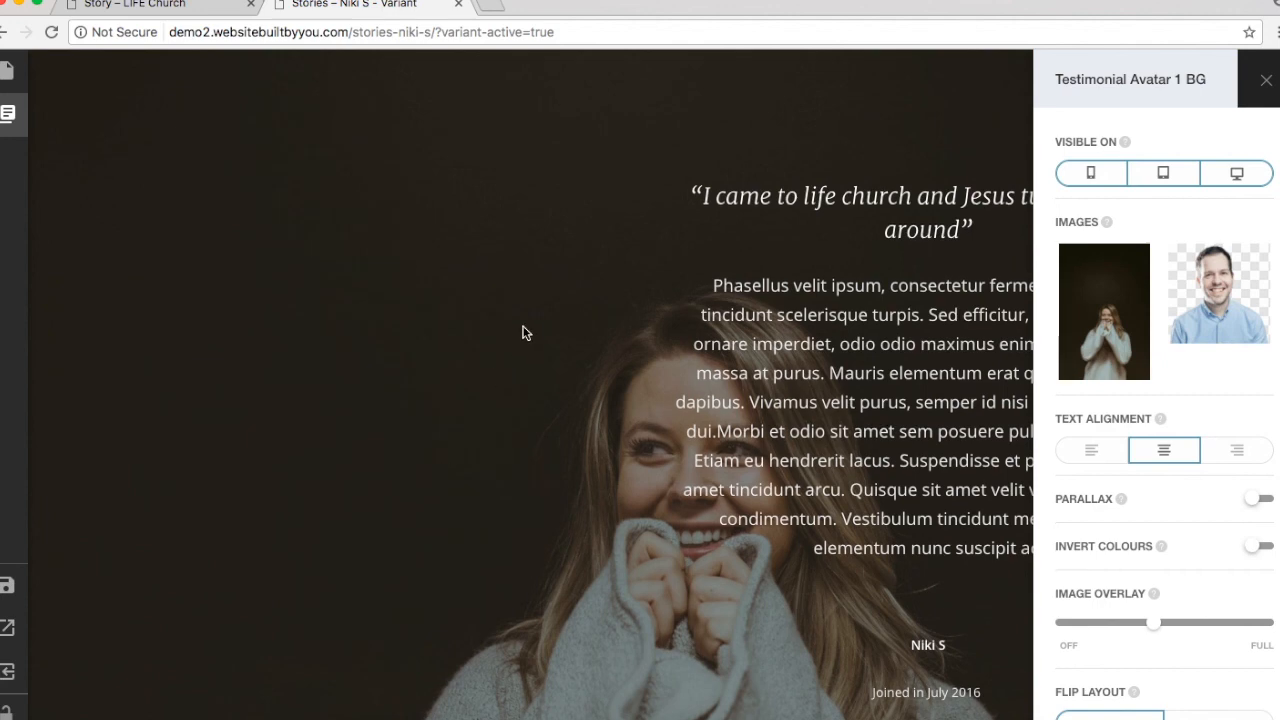
# Step: Raise the Image Overlay to about 75% to darken the woman's background photo
pyautogui.scroll(2, 522, 333)
pyautogui.scroll(-5, 522, 333)
pyautogui.scroll(2, 523, 331)
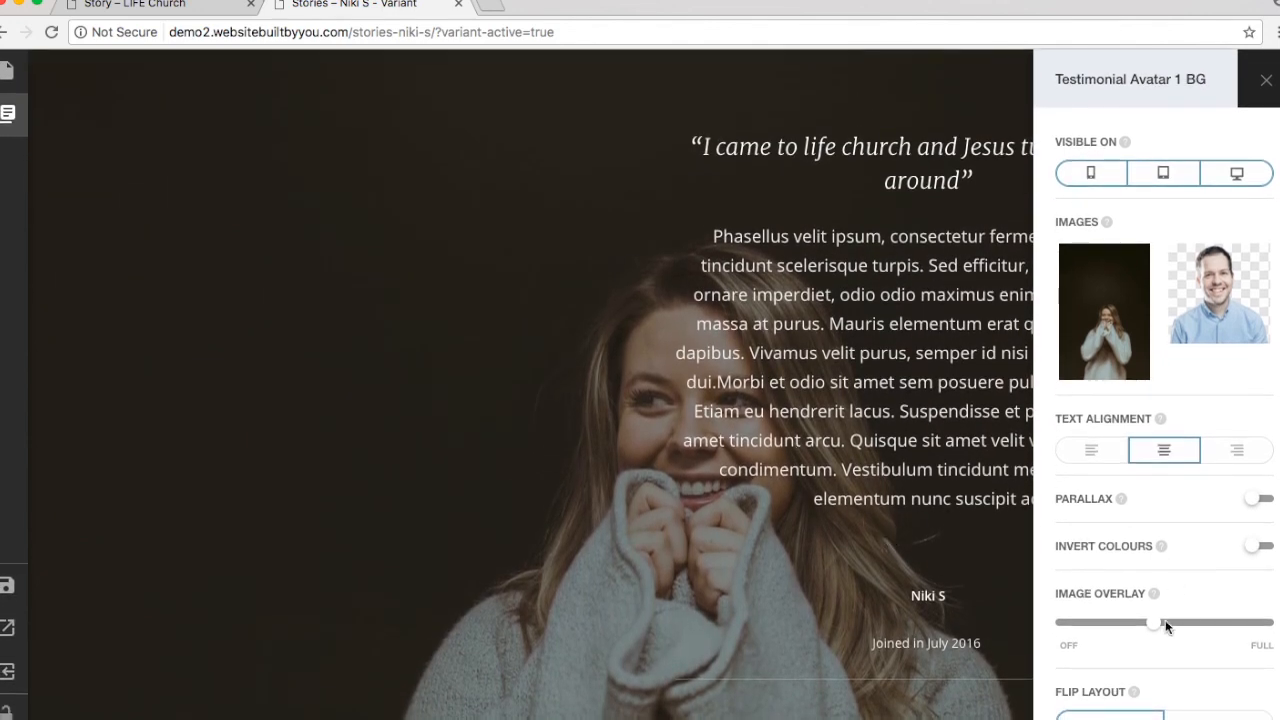
pyautogui.moveTo(1152, 628); pyautogui.dragTo(1212, 627)
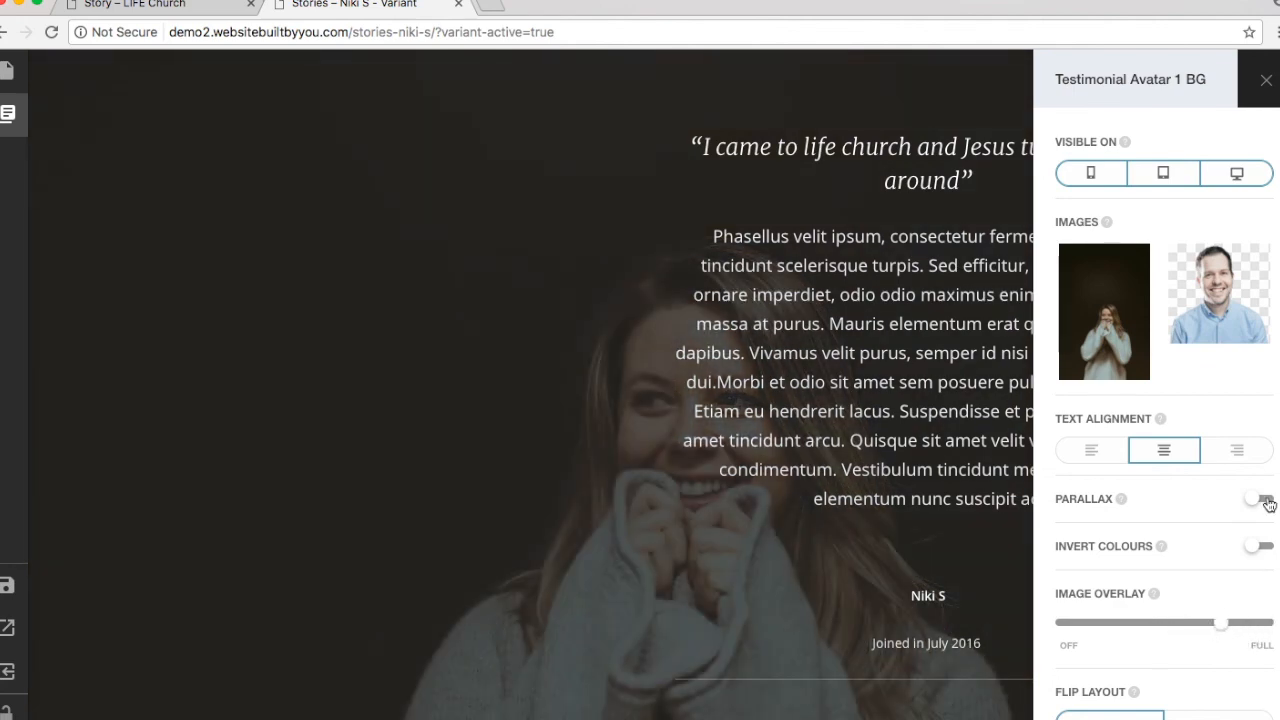
# Step: Try parallax, left text alignment and a flipped layout on the testimonial section
pyautogui.click(1263, 500)
pyautogui.click(1109, 447)
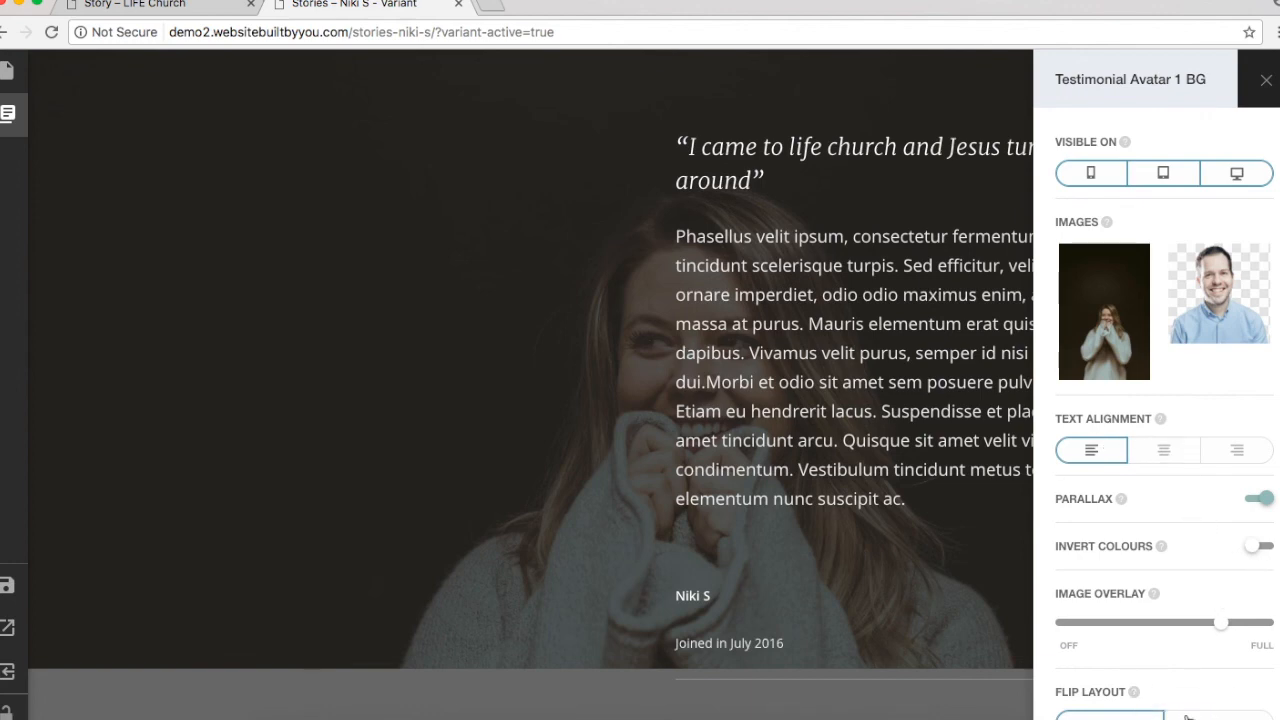
pyautogui.click(1218, 715)
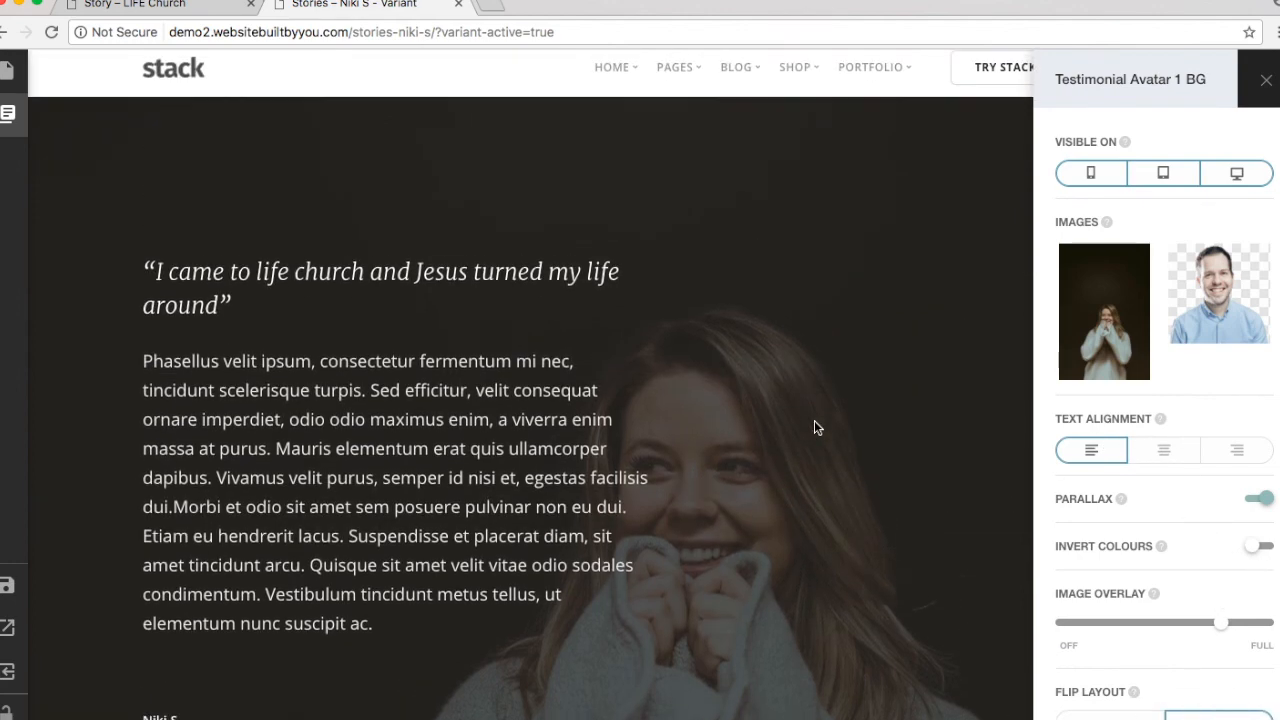
pyautogui.scroll(1, 814, 427)
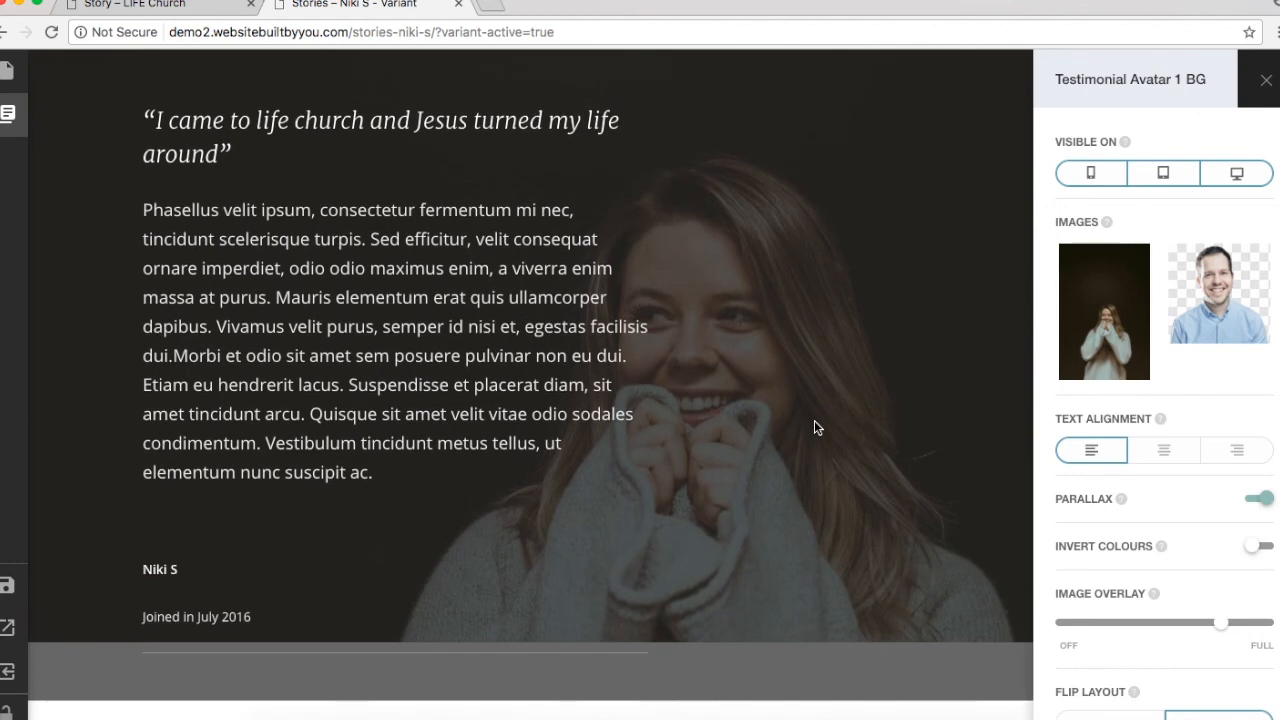
pyautogui.scroll(5, 728, 380)
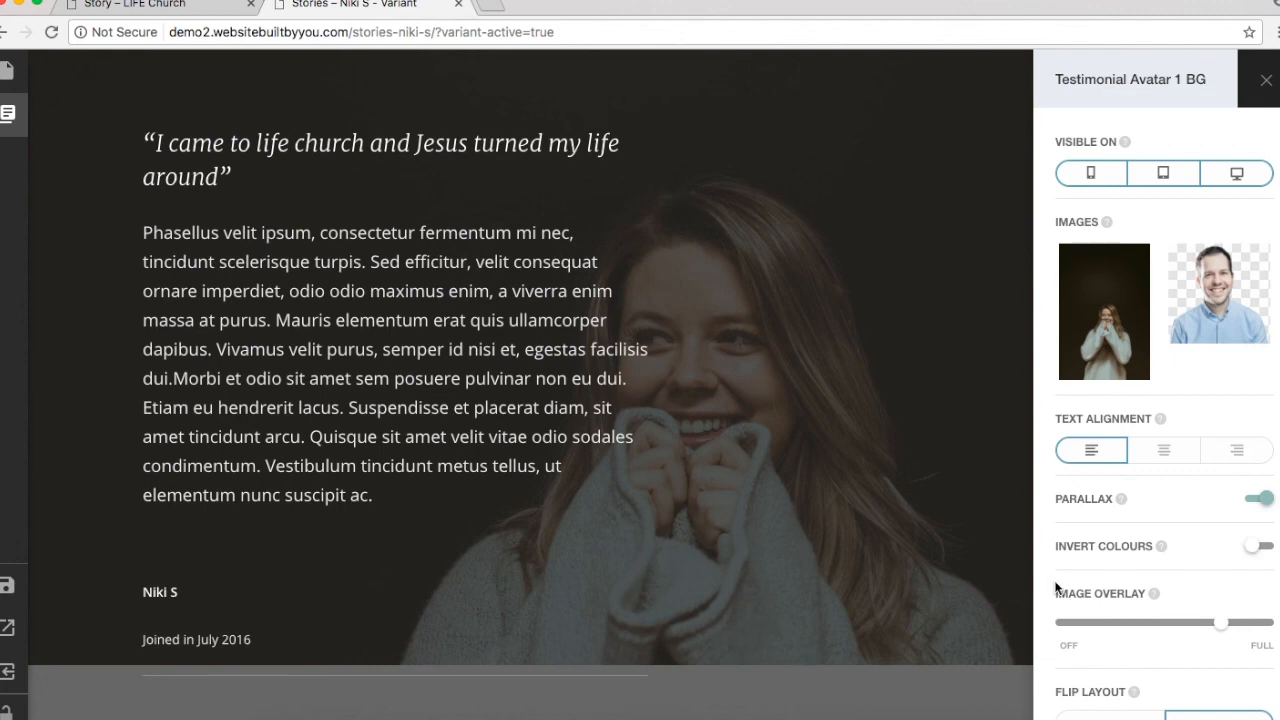
pyautogui.scroll(-1, 1055, 588)
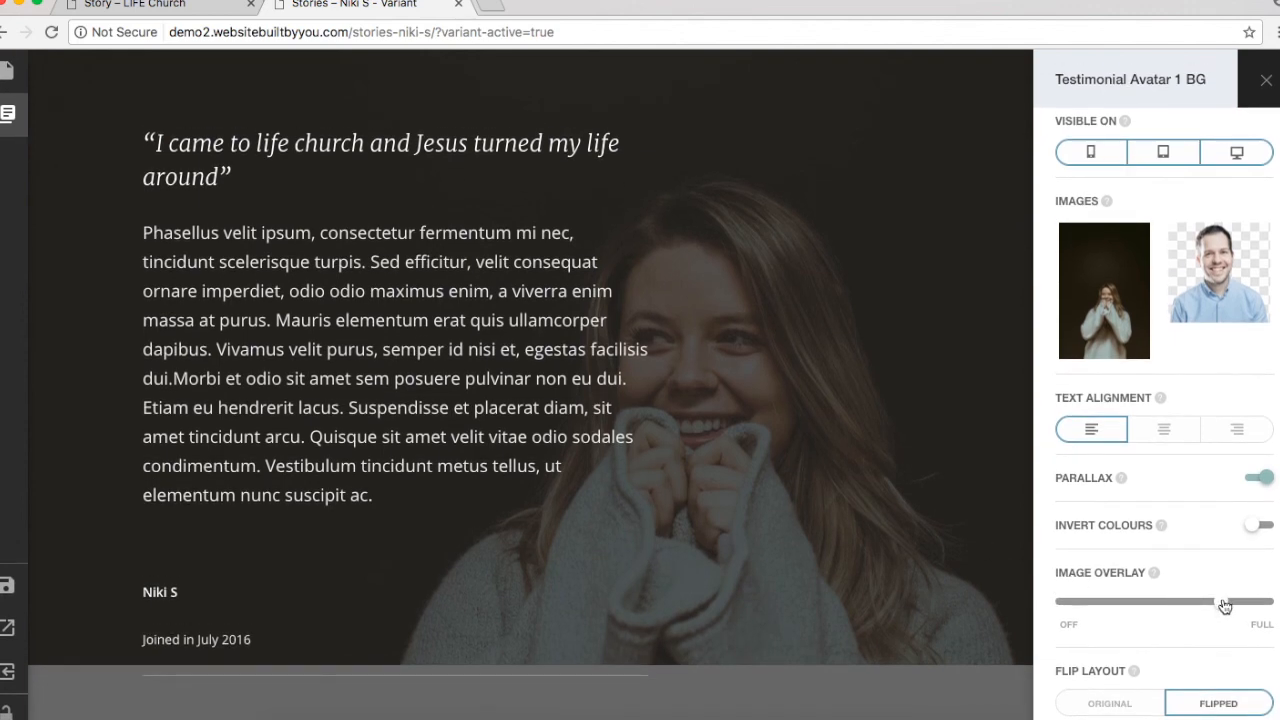
# Step: Toggle Invert Colours on and off, cycle right, centre and left alignment, then close settings
pyautogui.click(1258, 525)
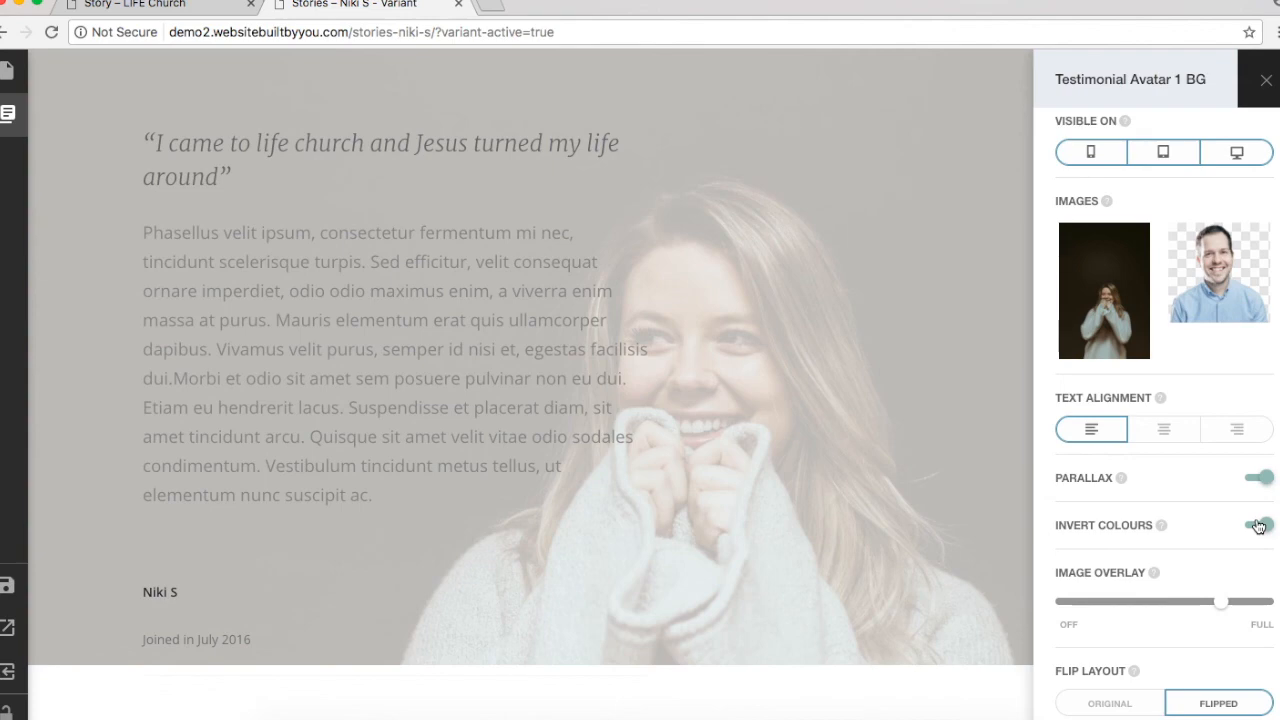
pyautogui.click(1258, 525)
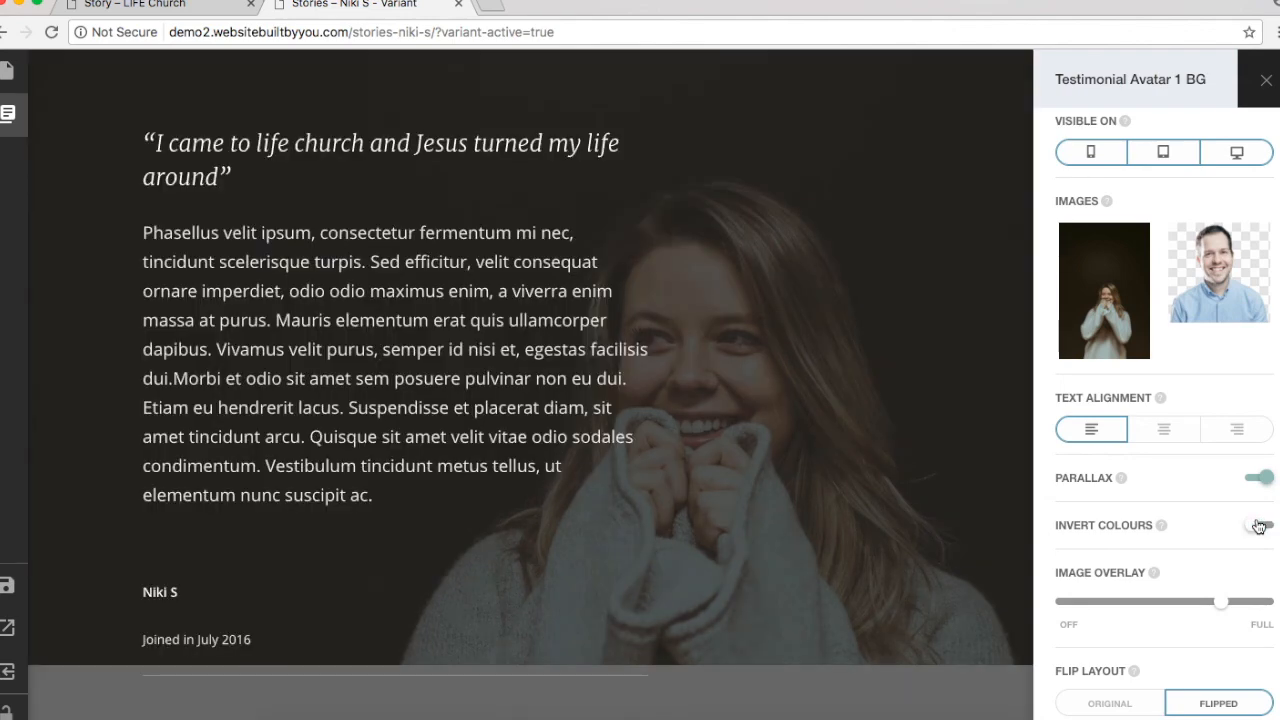
pyautogui.click(1234, 426)
pyautogui.click(1160, 432)
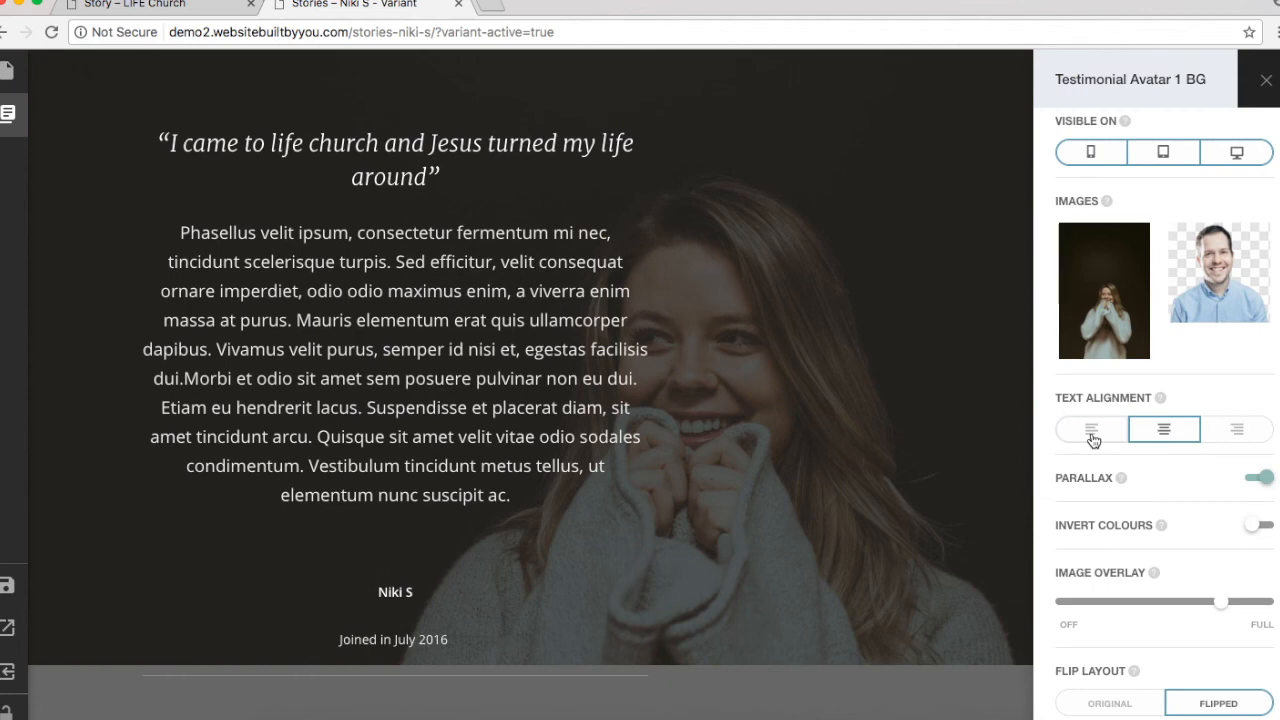
pyautogui.click(1092, 436)
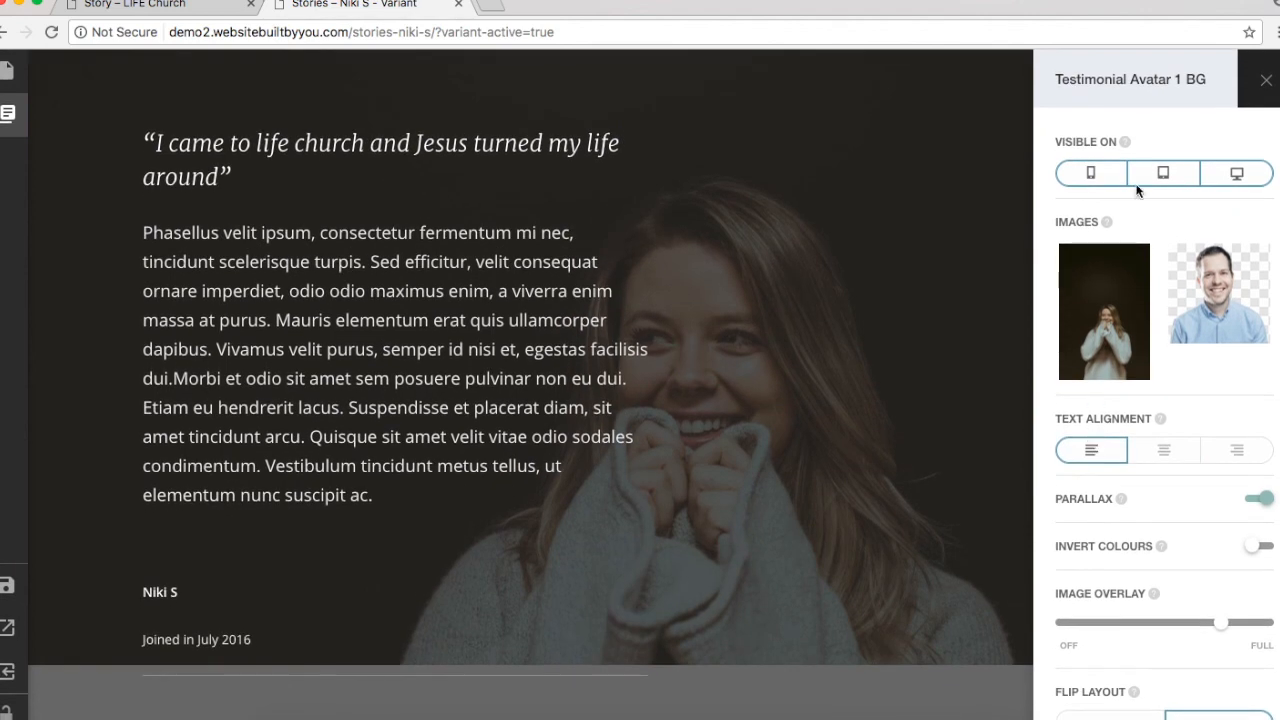
pyautogui.click(1265, 77)
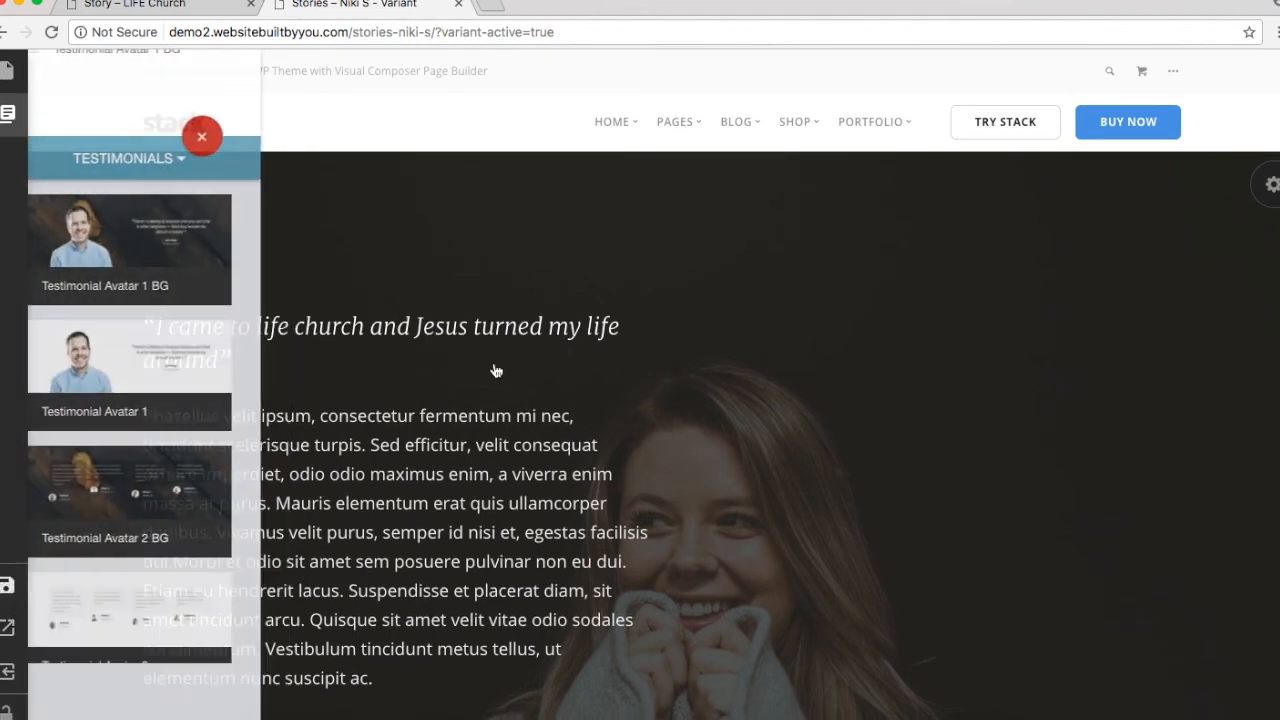
pyautogui.click(438, 356)
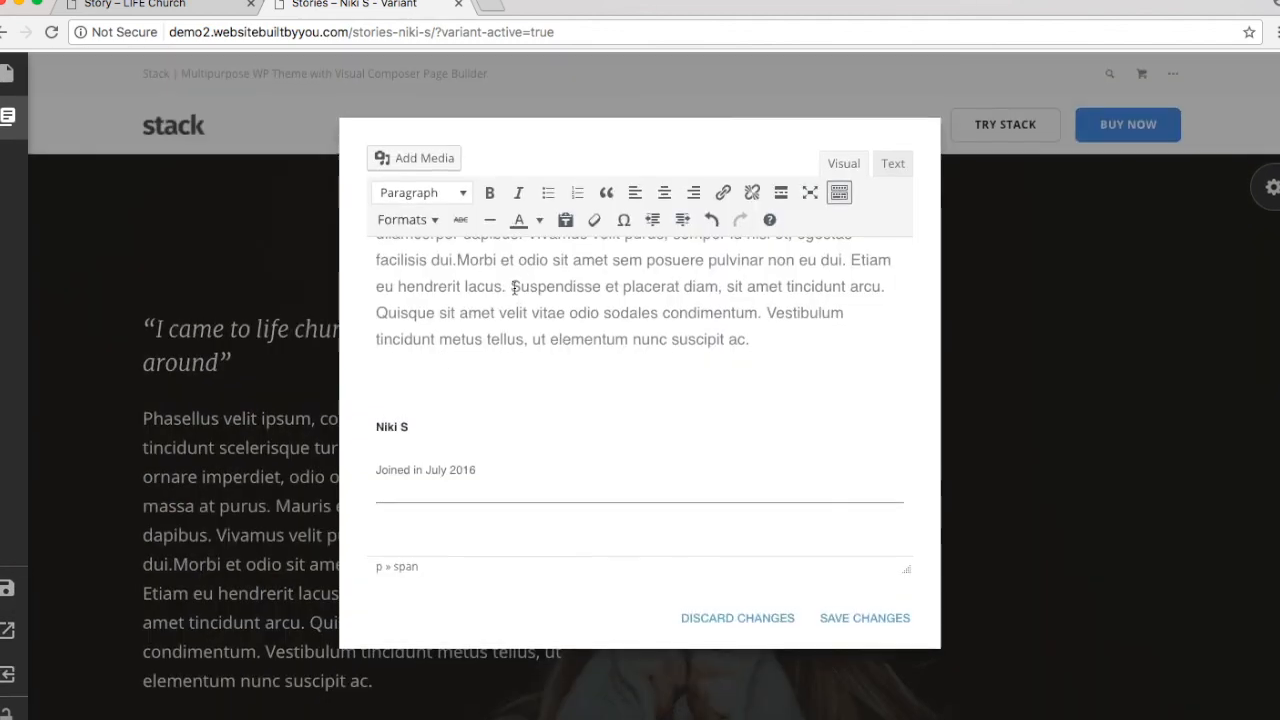
pyautogui.scroll(3, 494, 292)
pyautogui.click(378, 260)
pyautogui.press('Return')
pyautogui.press('Up')
pyautogui.write('NIKI')
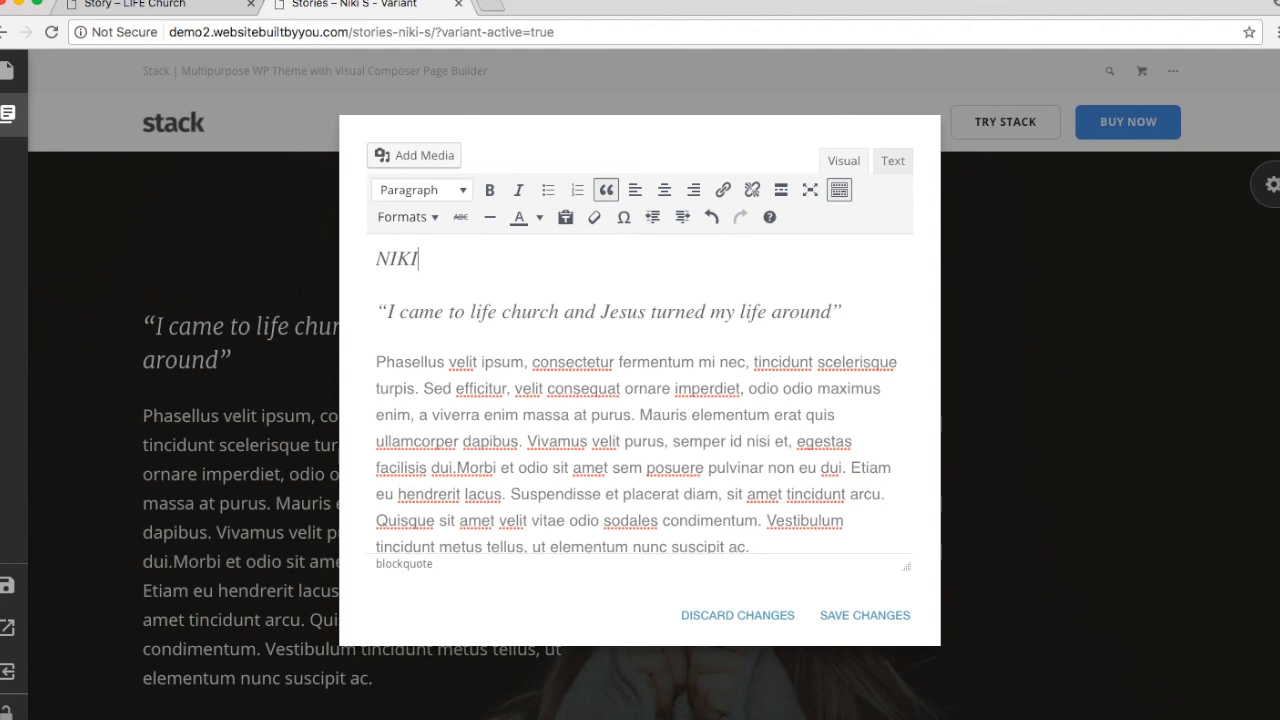
pyautogui.write('IK')
pyautogui.write('KI')
pyautogui.write(' S - My Story')
pyautogui.click(606, 190)
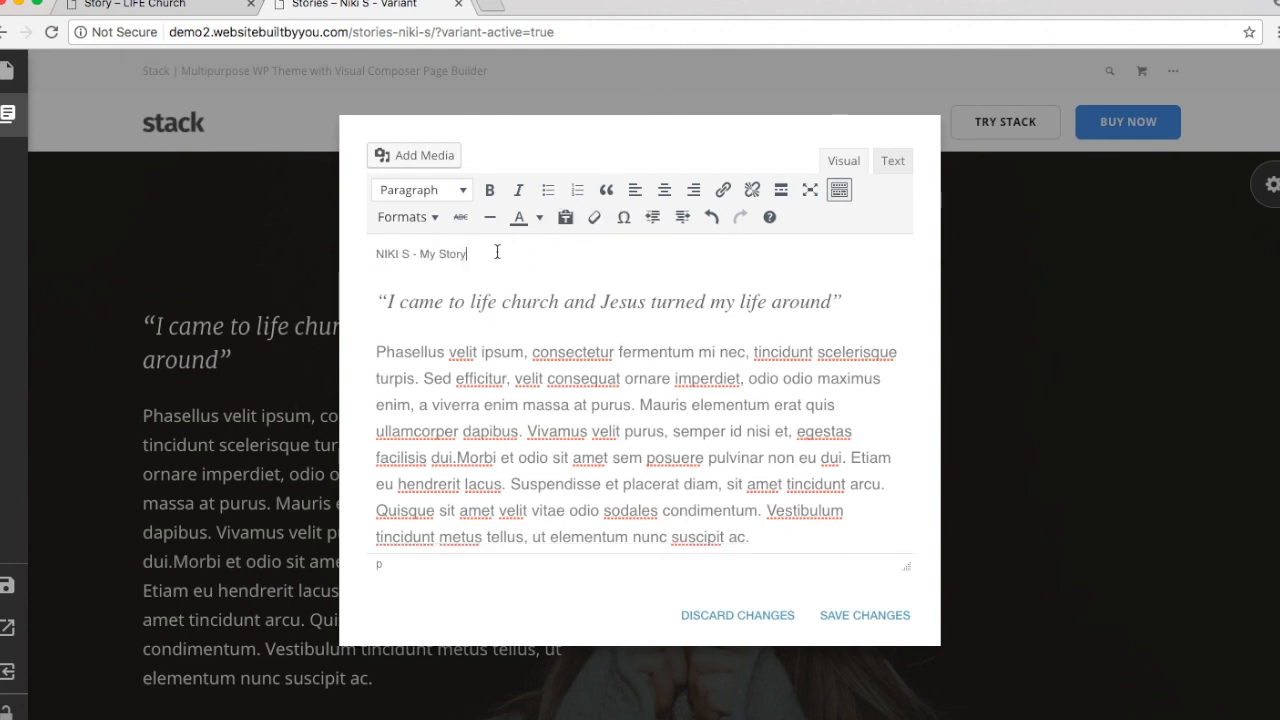
pyautogui.tripleClick(433, 253)
pyautogui.click(436, 189)
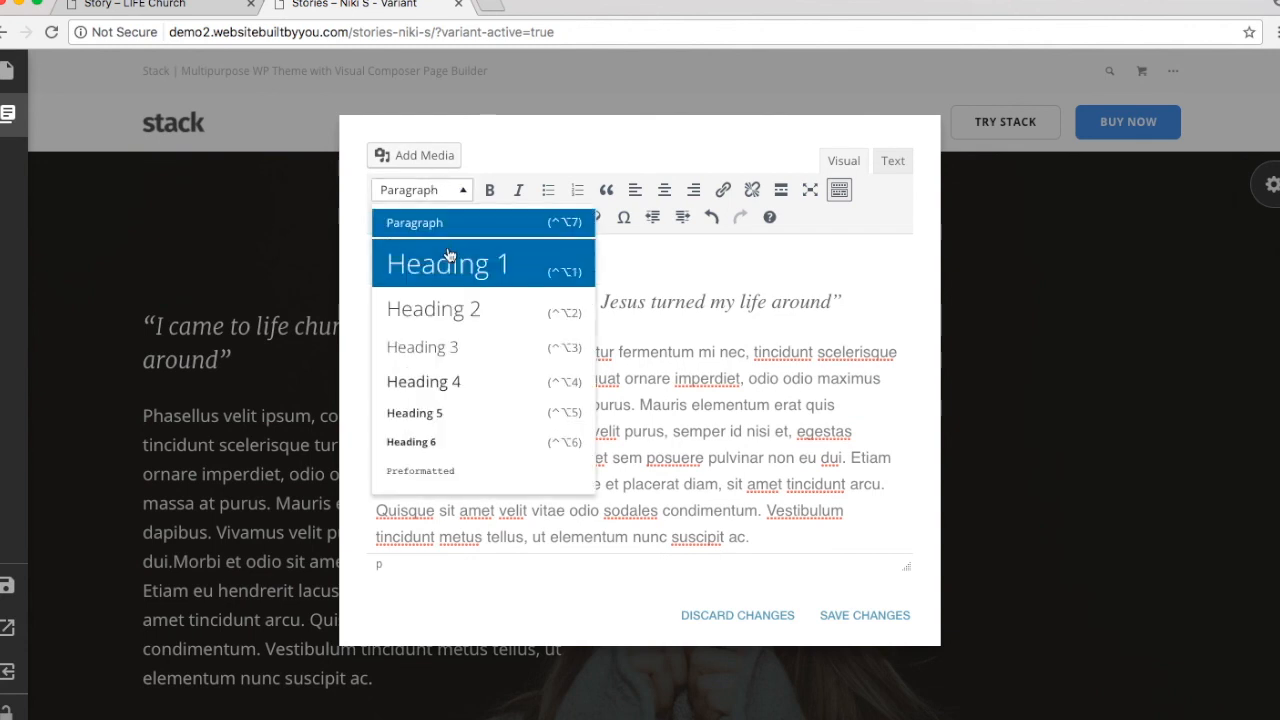
pyautogui.click(458, 305)
pyautogui.click(596, 270)
pyautogui.press('Return')
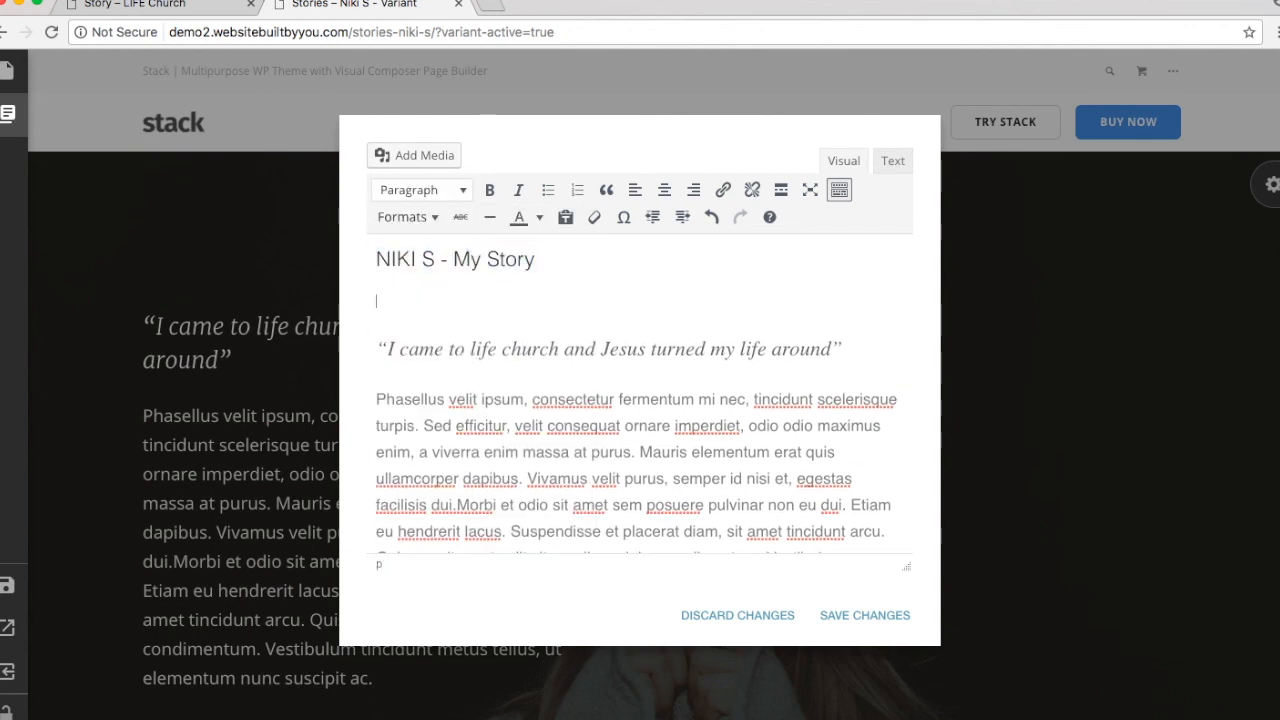
pyautogui.click(855, 616)
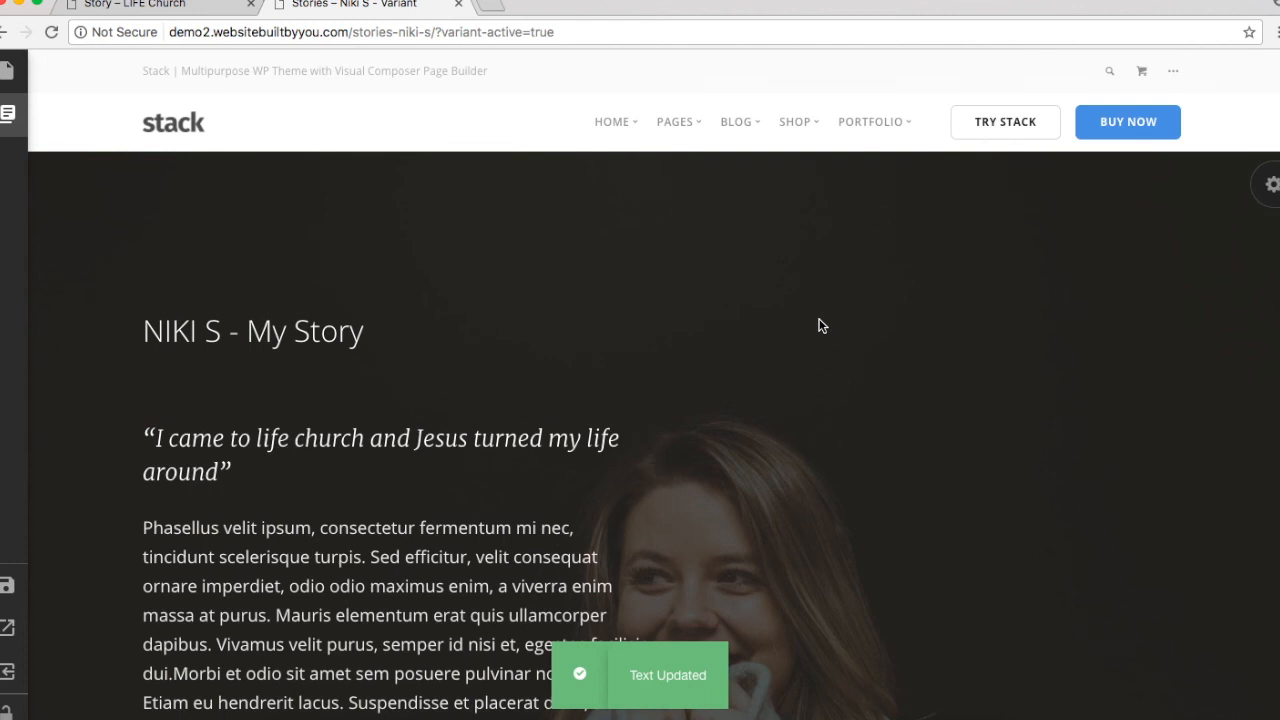
pyautogui.scroll(-3, 820, 325)
pyautogui.scroll(5, 820, 325)
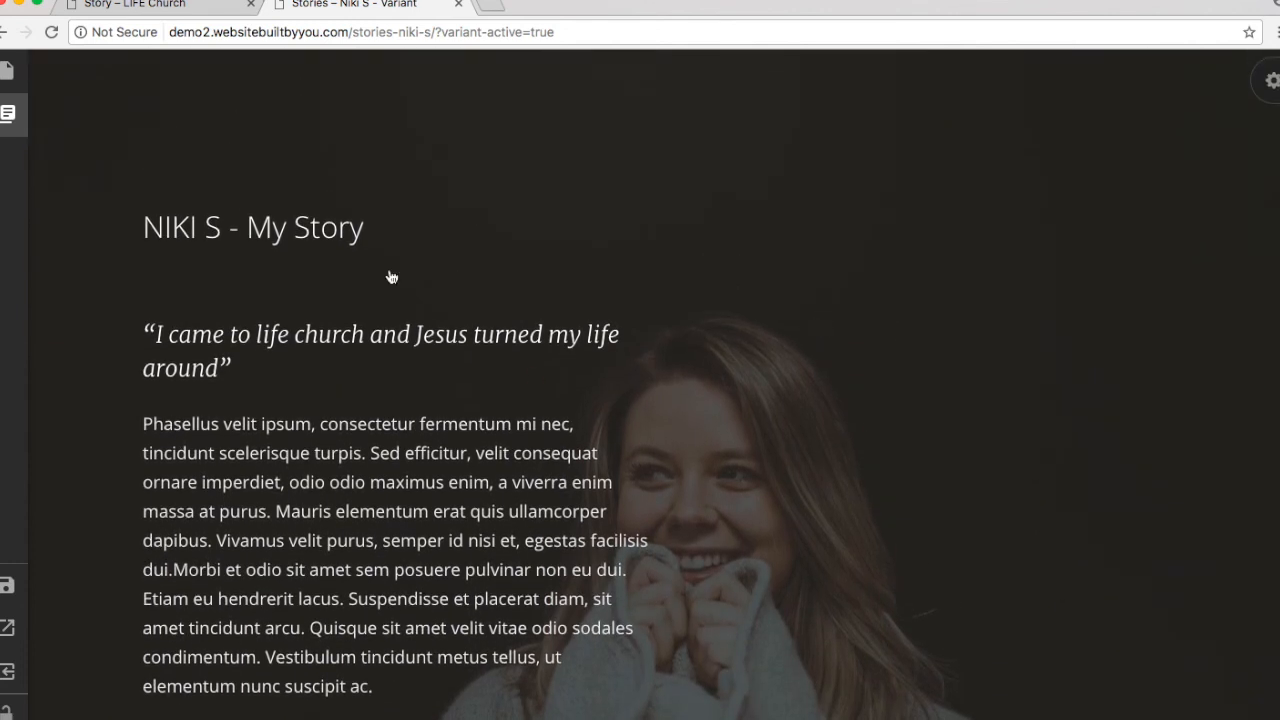
# Step: Add a Page Title 2 breadcrumb section from the Titles designs
pyautogui.click(7, 113)
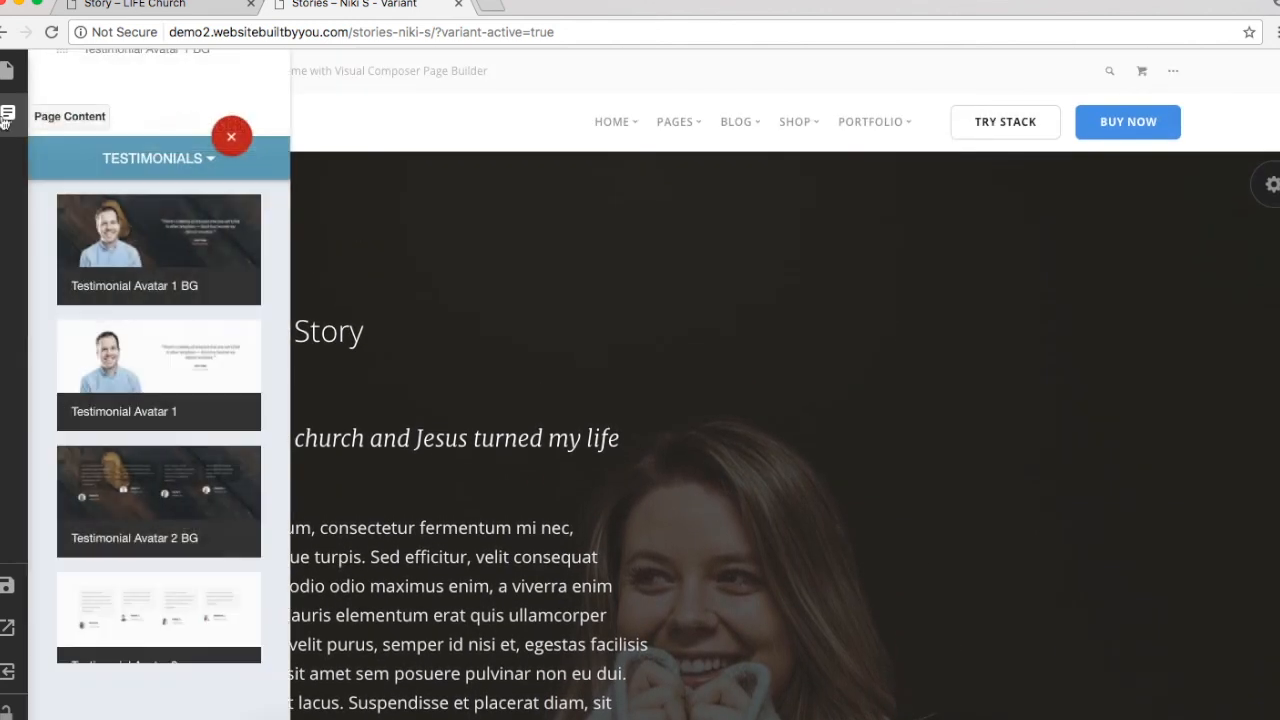
pyautogui.click(120, 163)
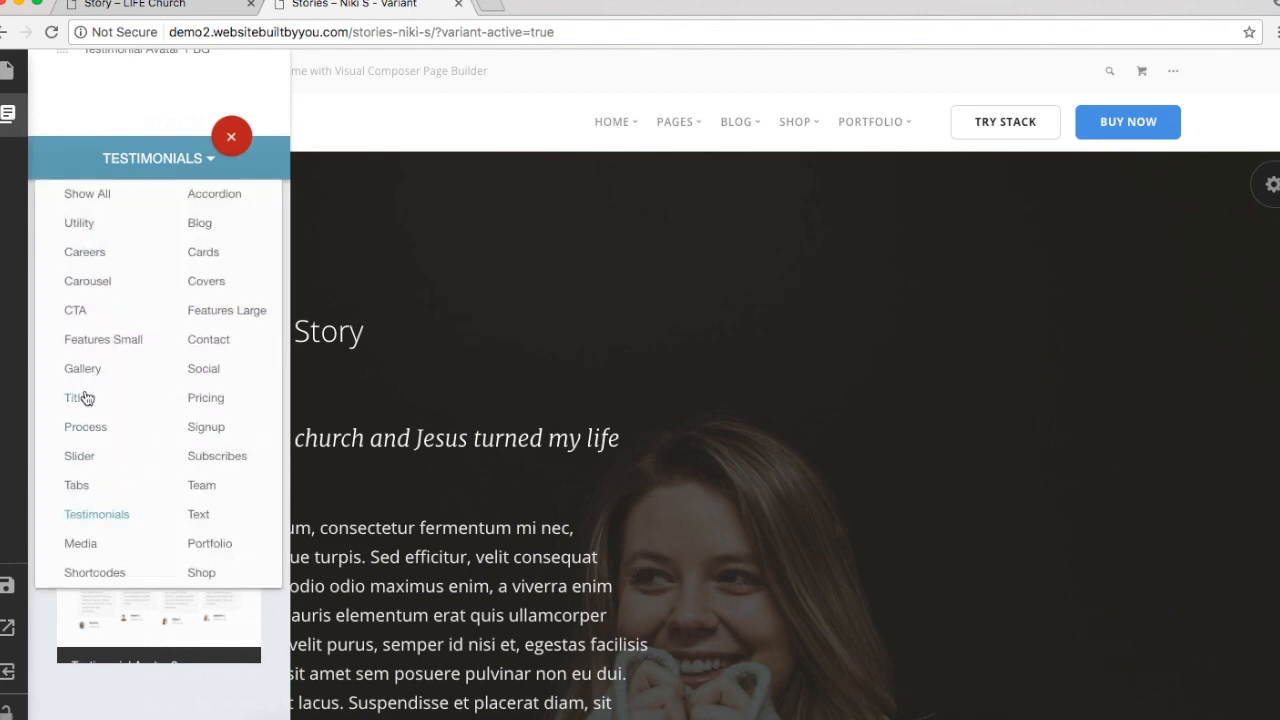
pyautogui.click(85, 398)
pyautogui.scroll(-4, 128, 403)
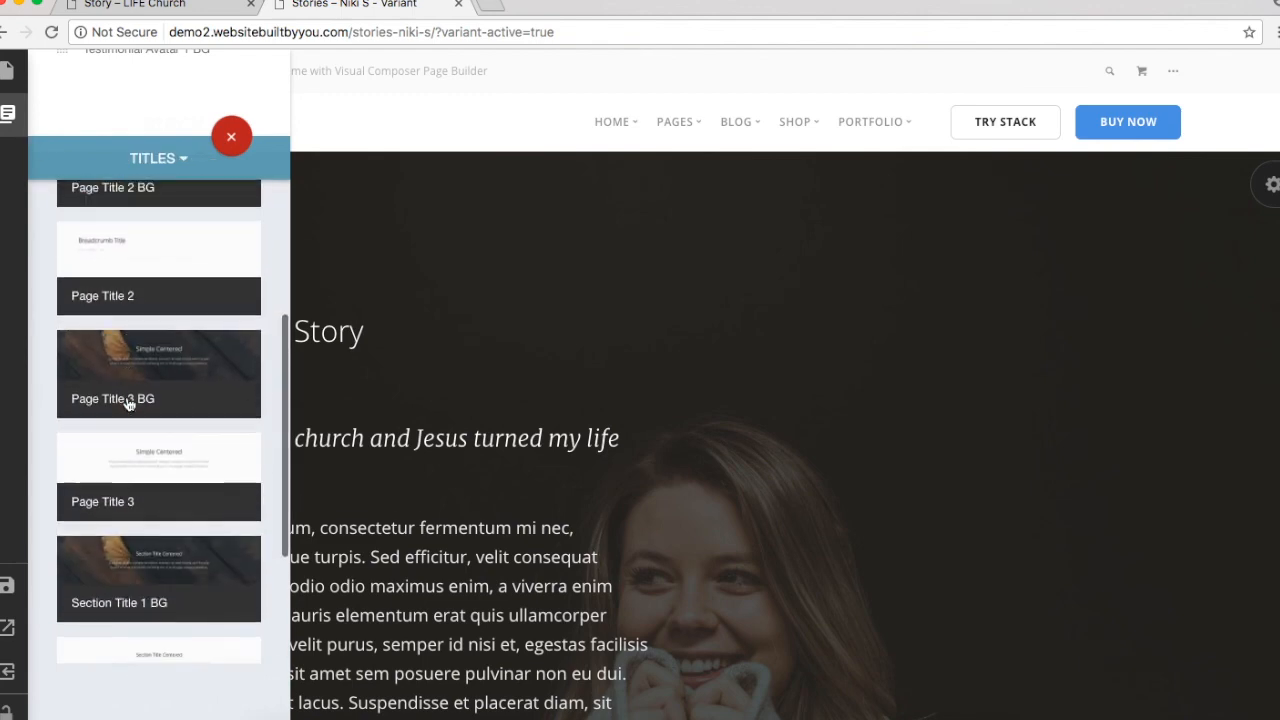
pyautogui.click(694, 260)
pyautogui.scroll(2, 694, 260)
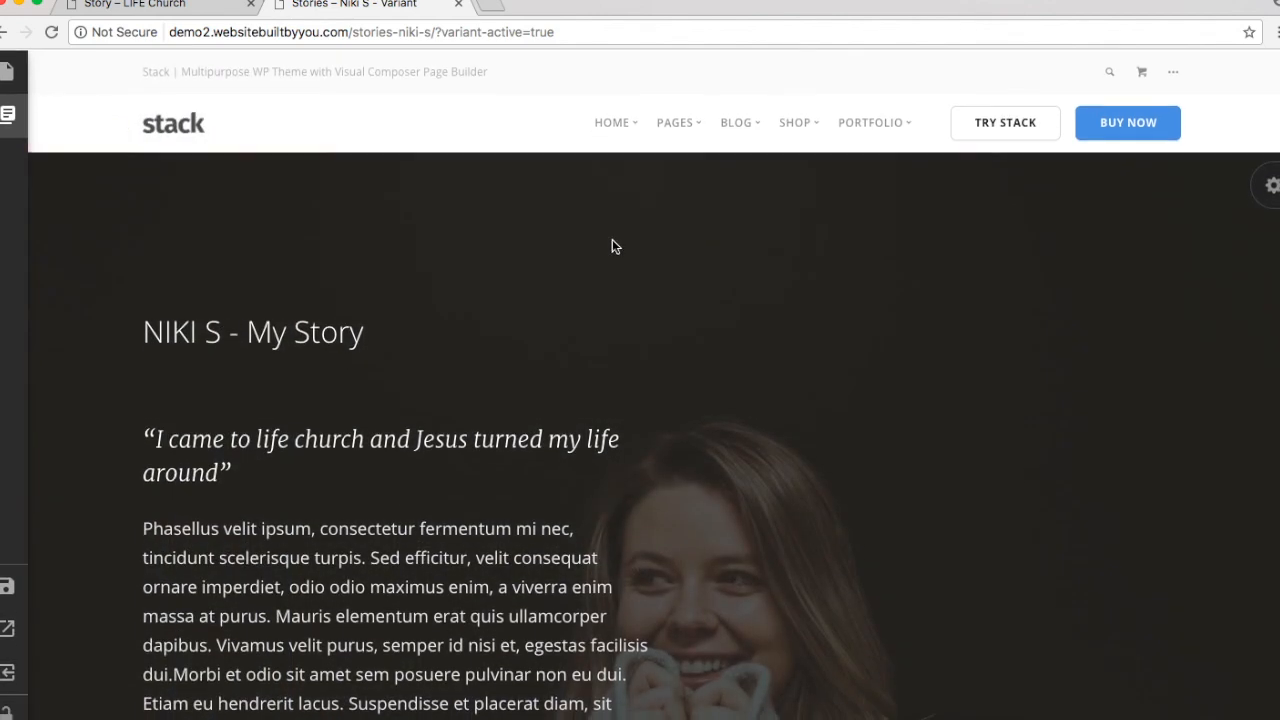
pyautogui.scroll(-10, 398, 423)
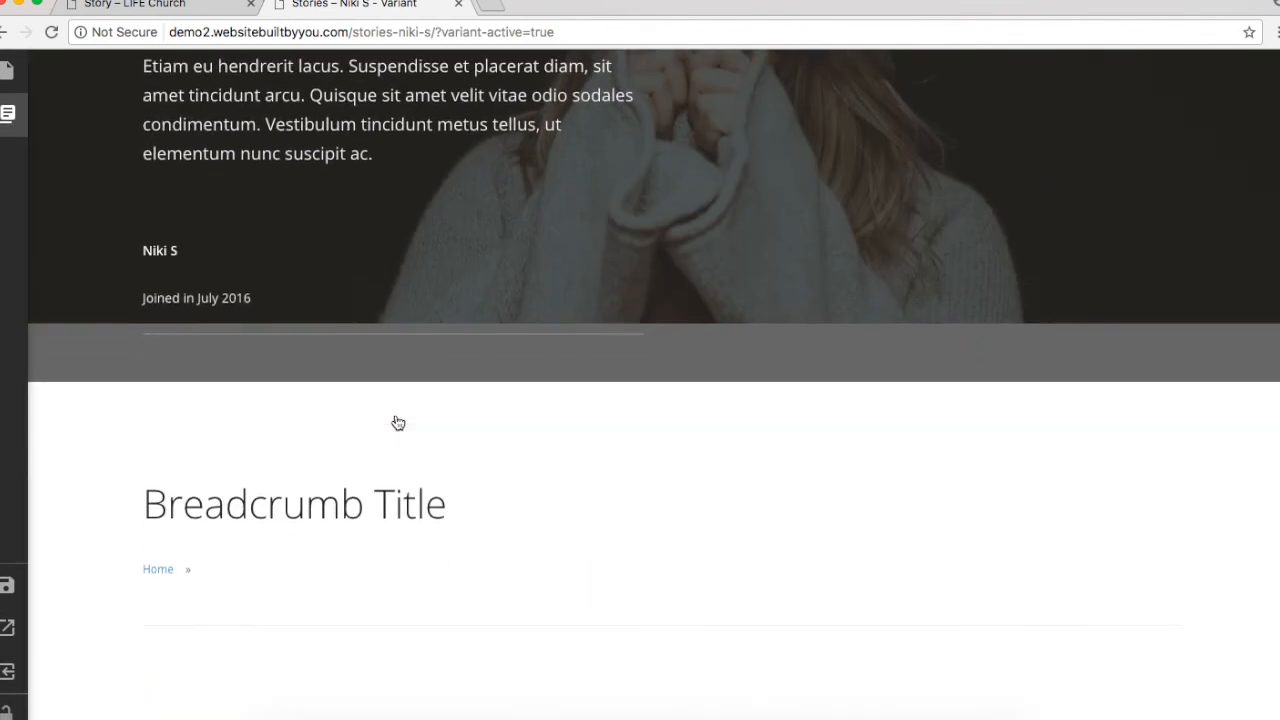
pyautogui.scroll(-2, 395, 415)
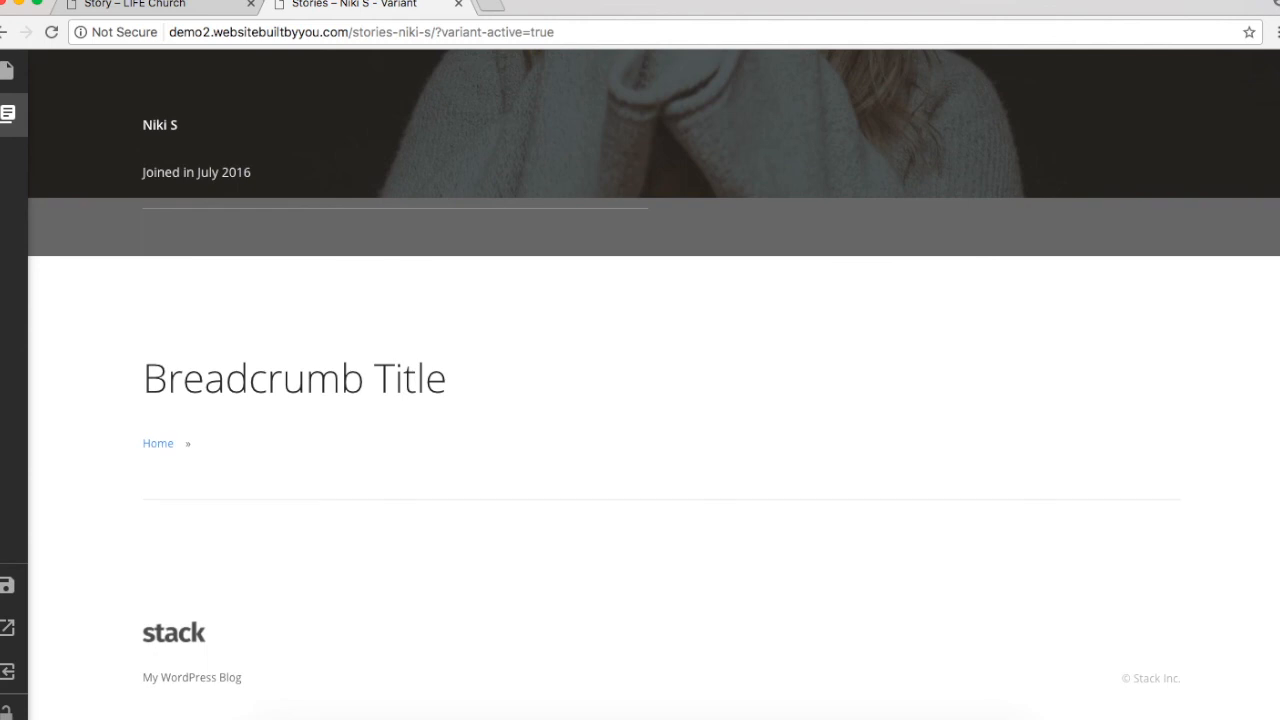
# Step: Move Page Title 2 above the testimonial, delete it again, and save the page
pyautogui.moveTo(14, 160)
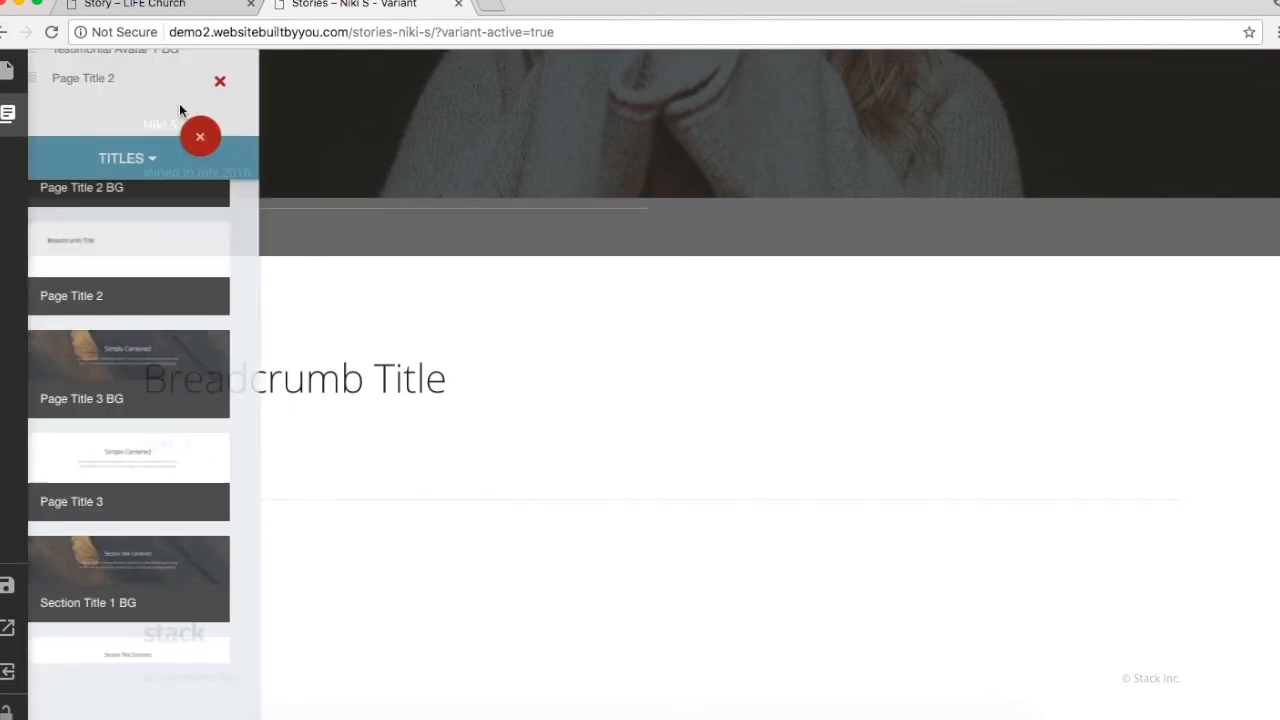
pyautogui.click(225, 140)
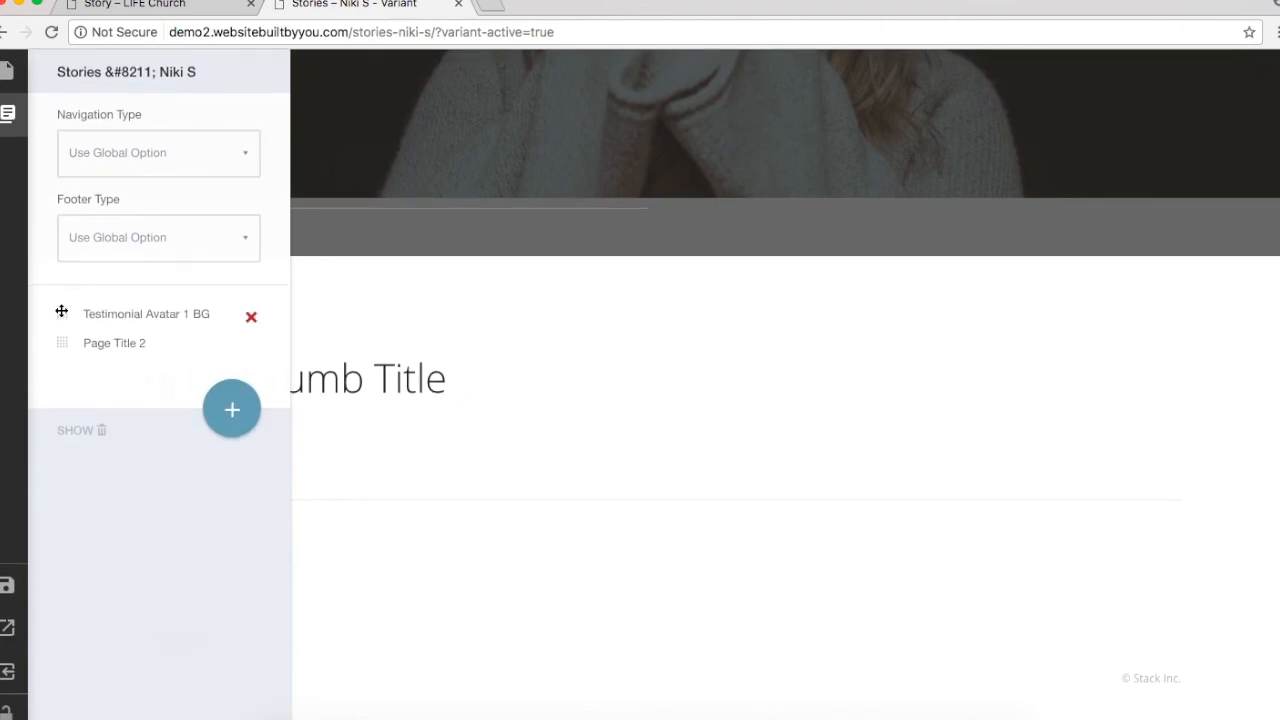
pyautogui.moveTo(57, 346); pyautogui.dragTo(62, 308)
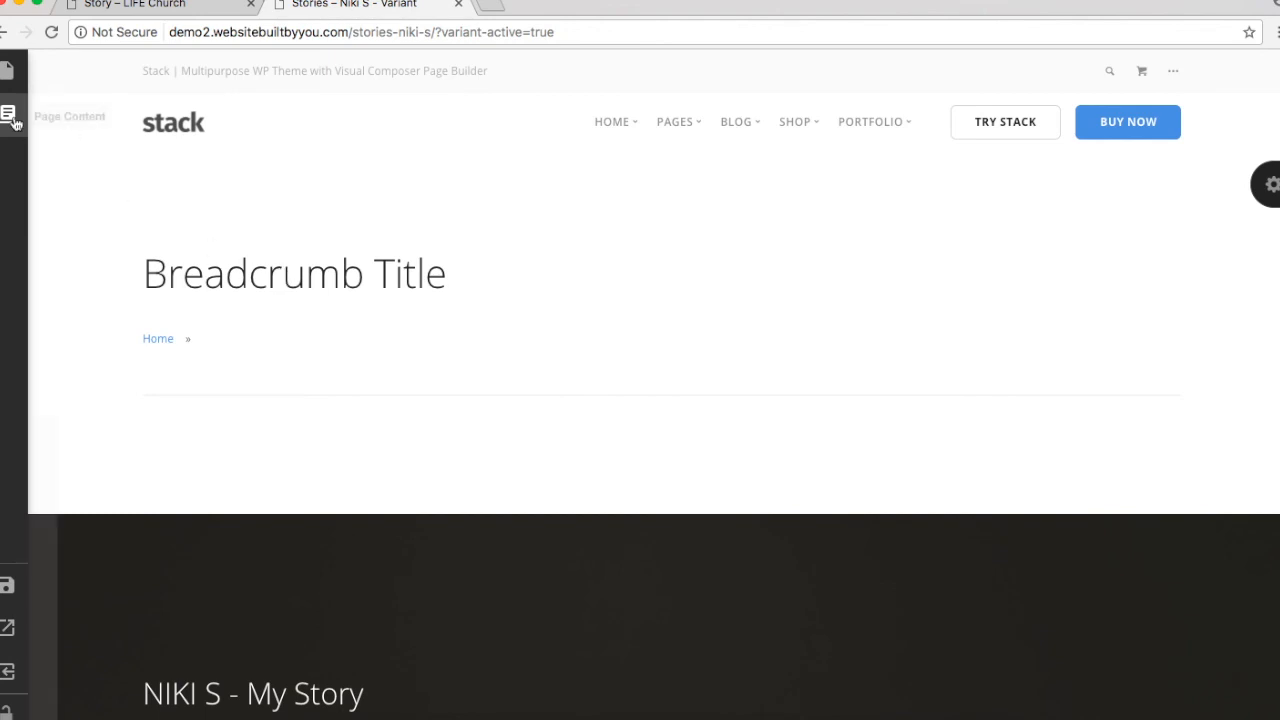
pyautogui.moveTo(7, 113)
pyautogui.click(250, 320)
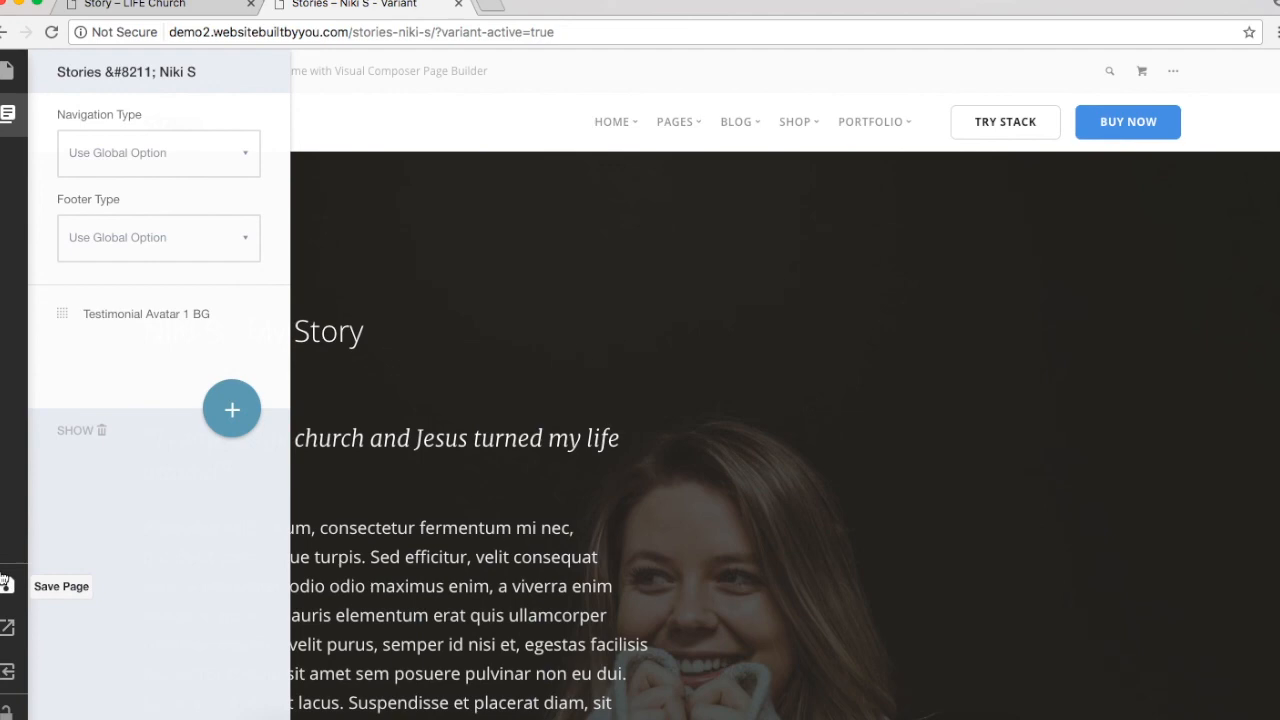
pyautogui.click(7, 585)
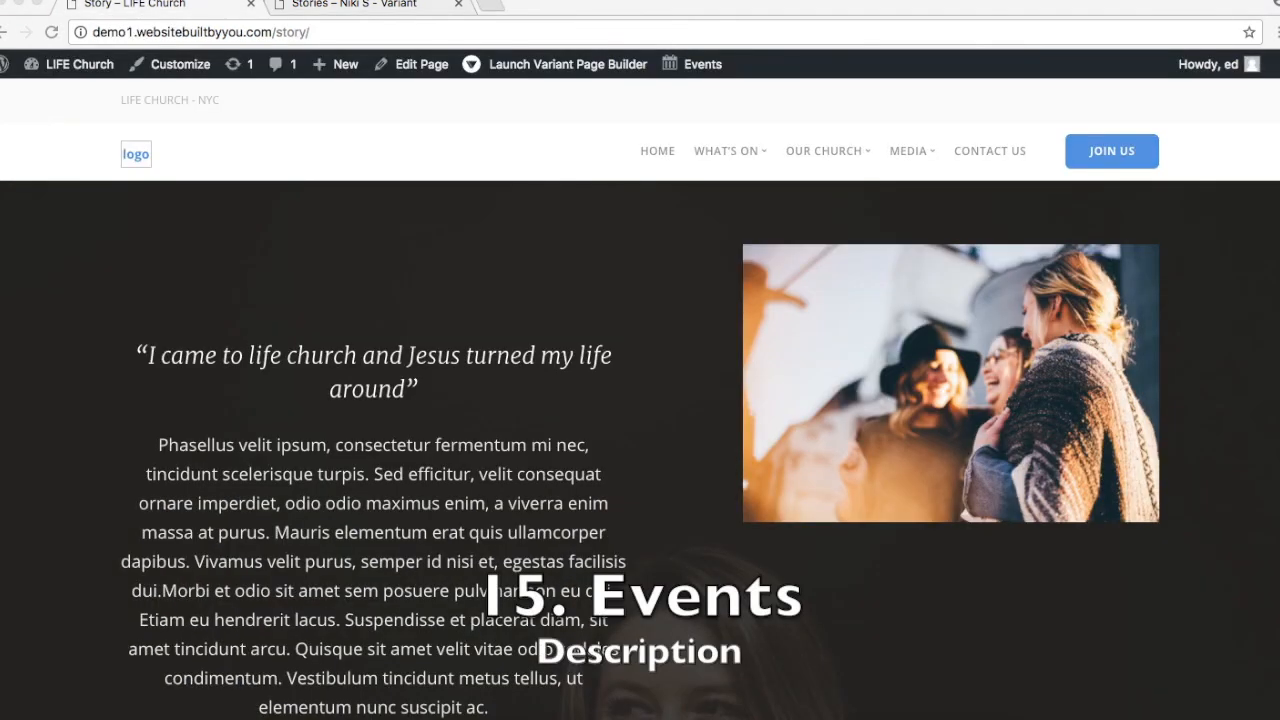
# Step: Switch to the Story – LIFE Church tab and open the site's Events page
pyautogui.click(338, 6)
pyautogui.click(150, 5)
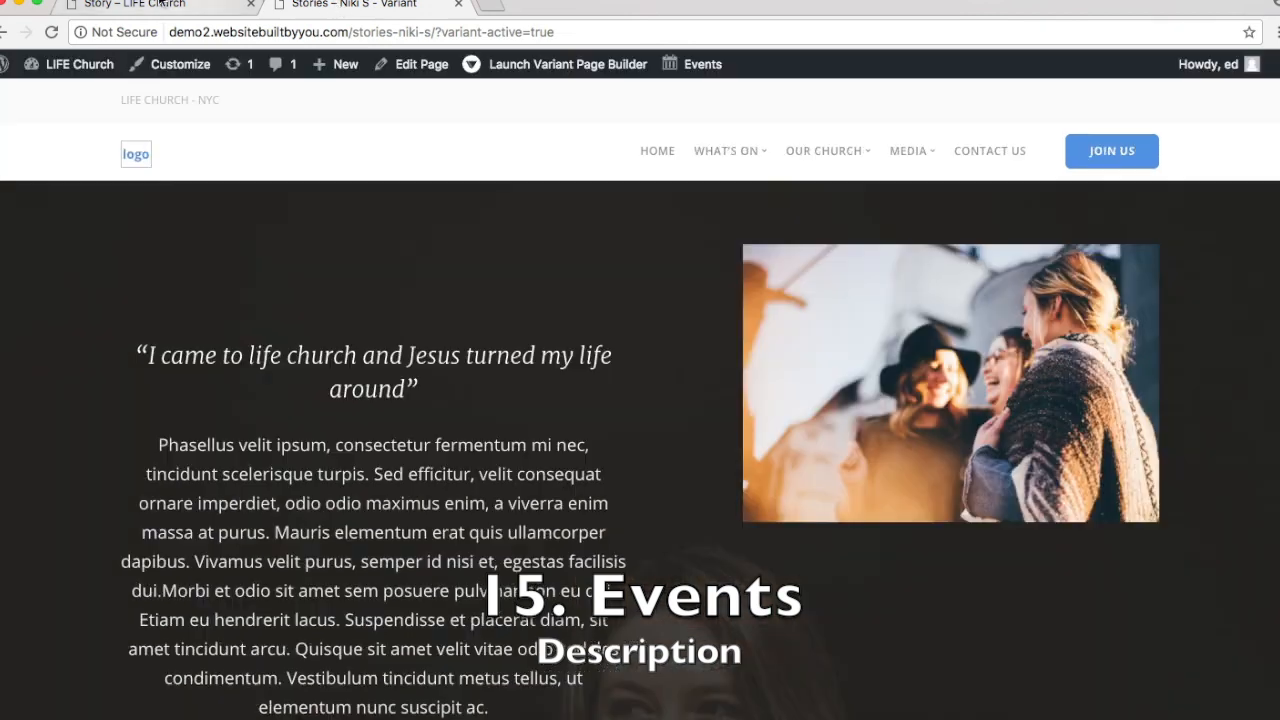
pyautogui.moveTo(858, 154)
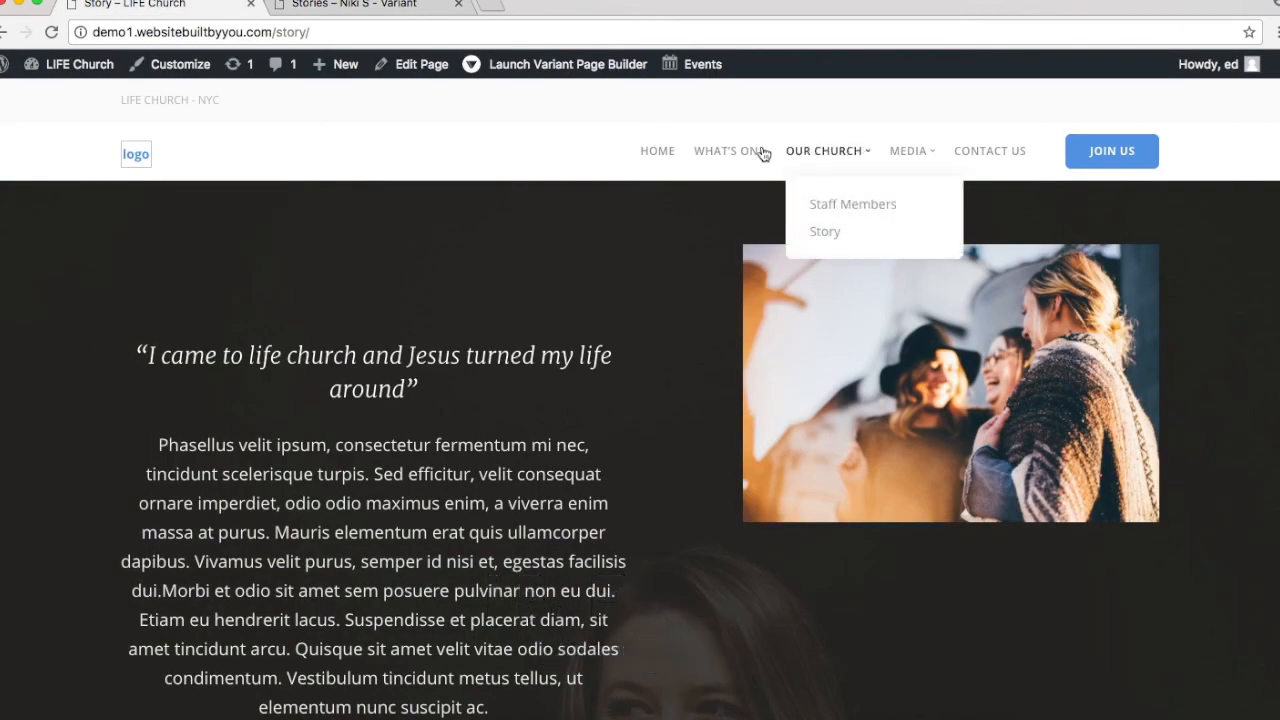
pyautogui.moveTo(724, 150)
pyautogui.click(729, 260)
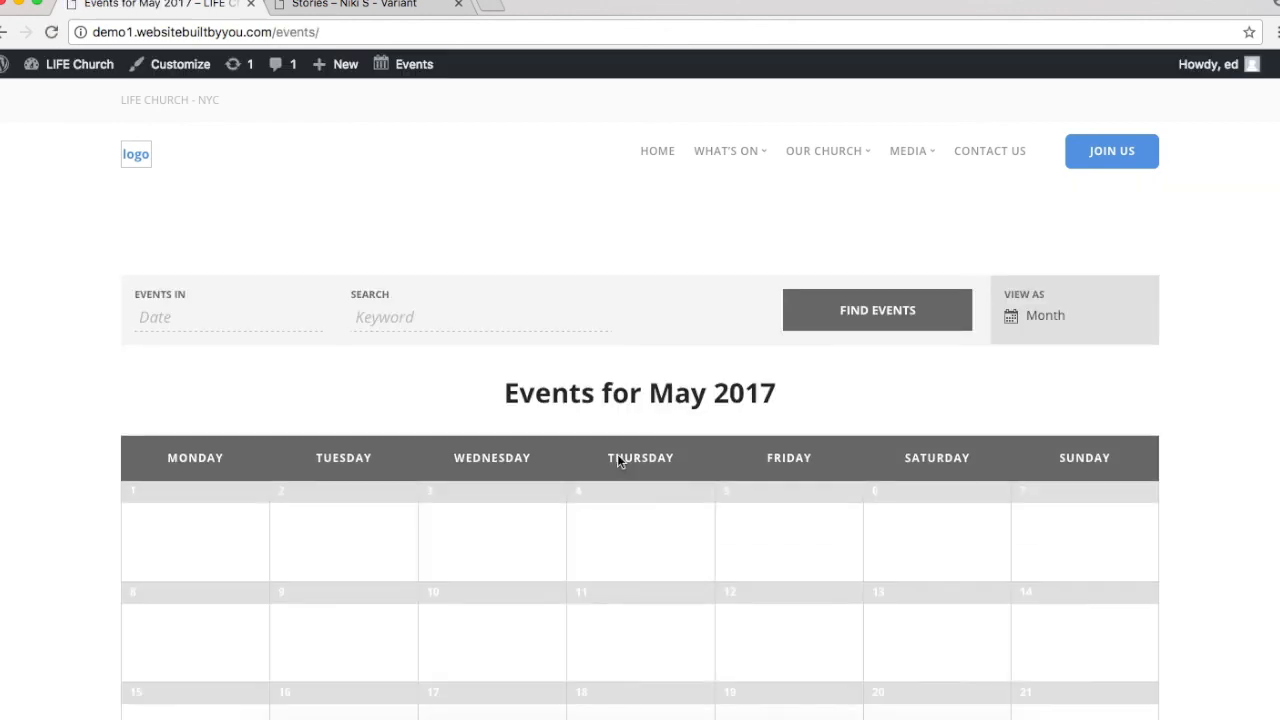
# Step: Show the preview card for the 9am Service on Sunday 28 May 2017
pyautogui.scroll(-5, 618, 460)
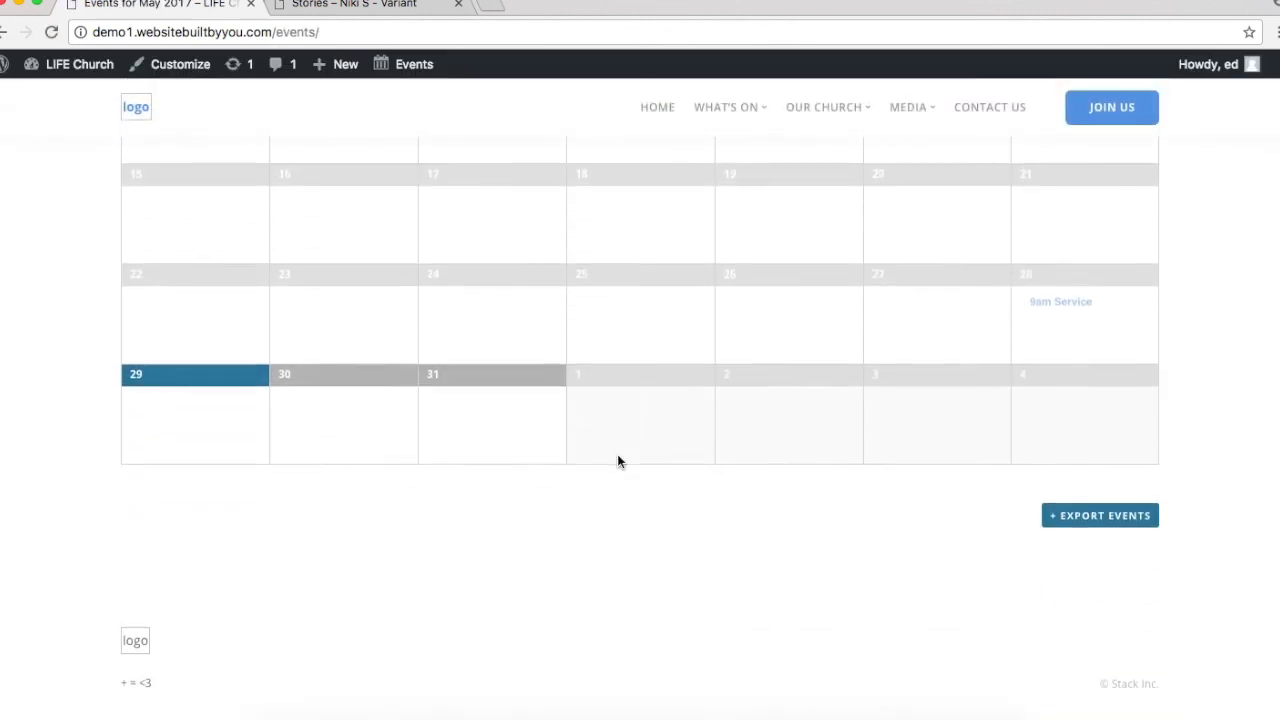
pyautogui.scroll(5, 617, 454)
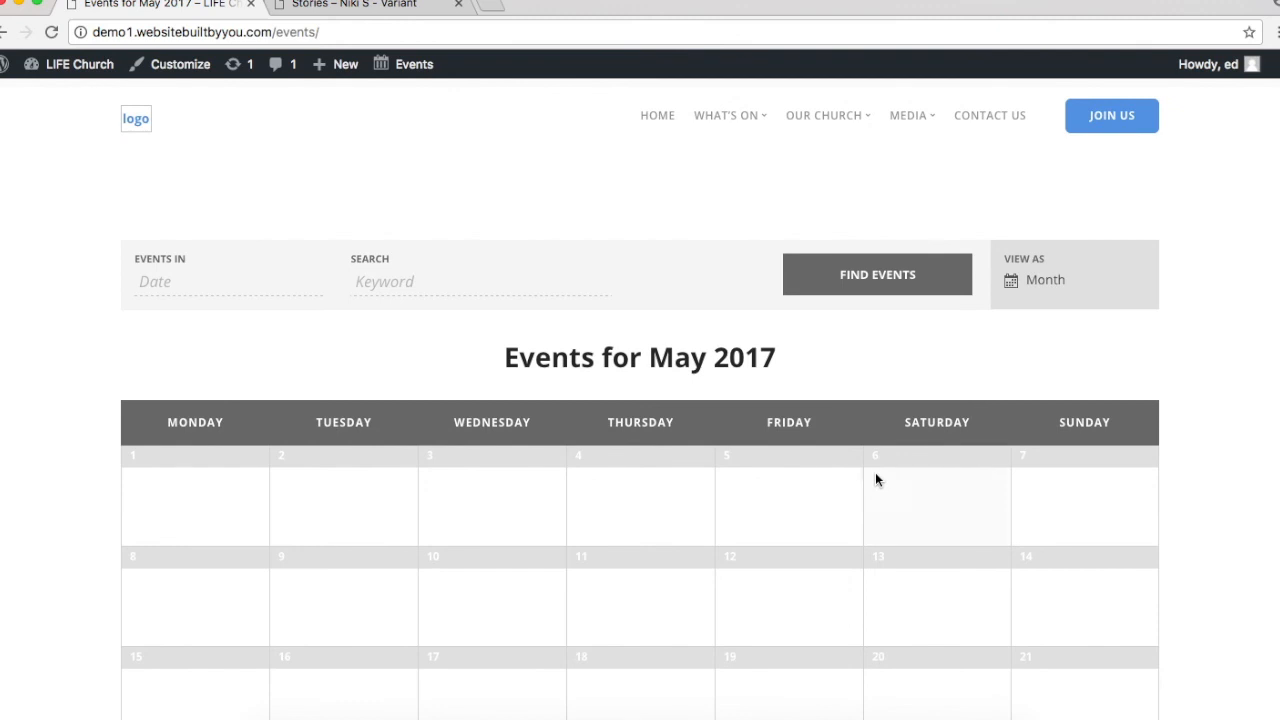
pyautogui.scroll(-1, 875, 475)
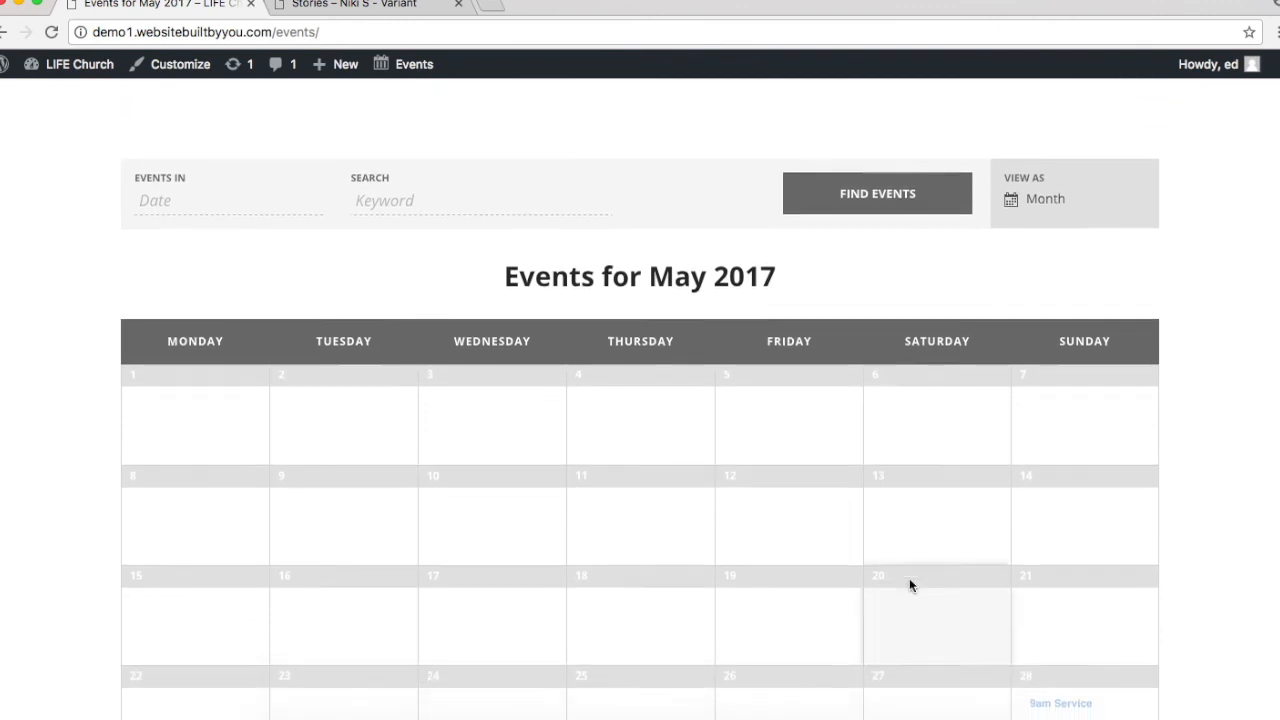
pyautogui.scroll(-3, 909, 585)
pyautogui.moveTo(1060, 511)
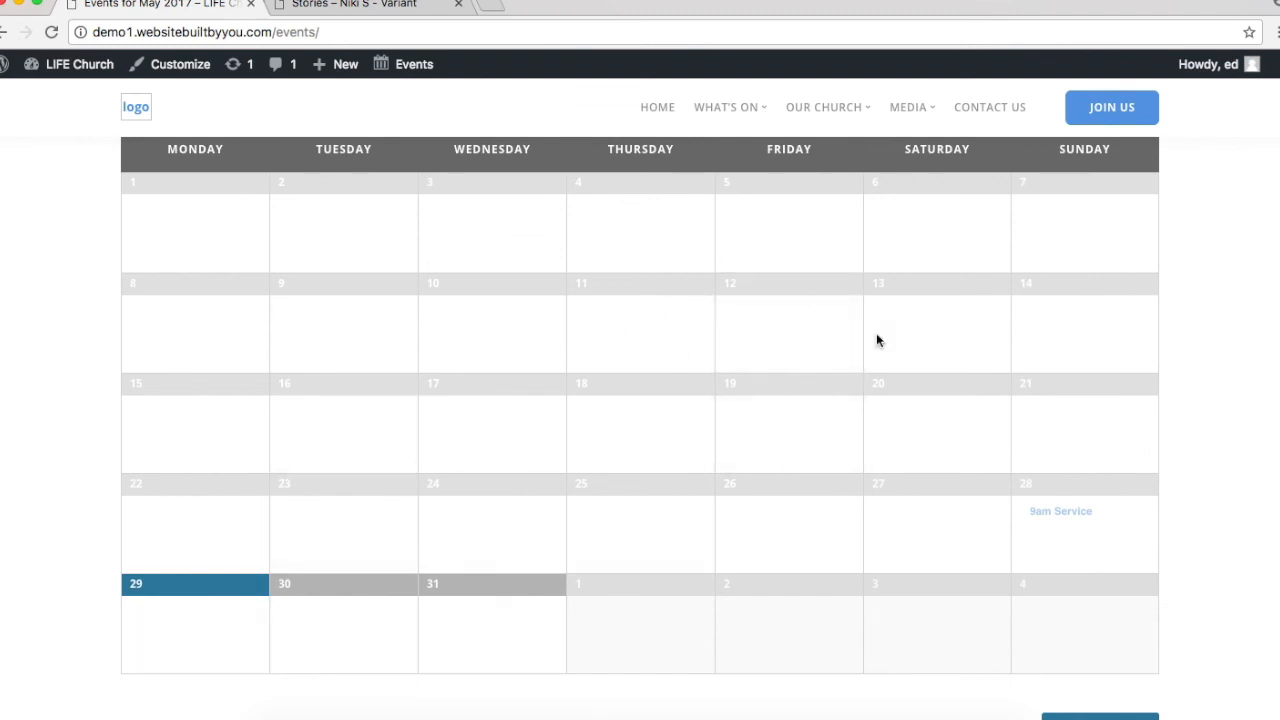
pyautogui.scroll(-2, 910, 328)
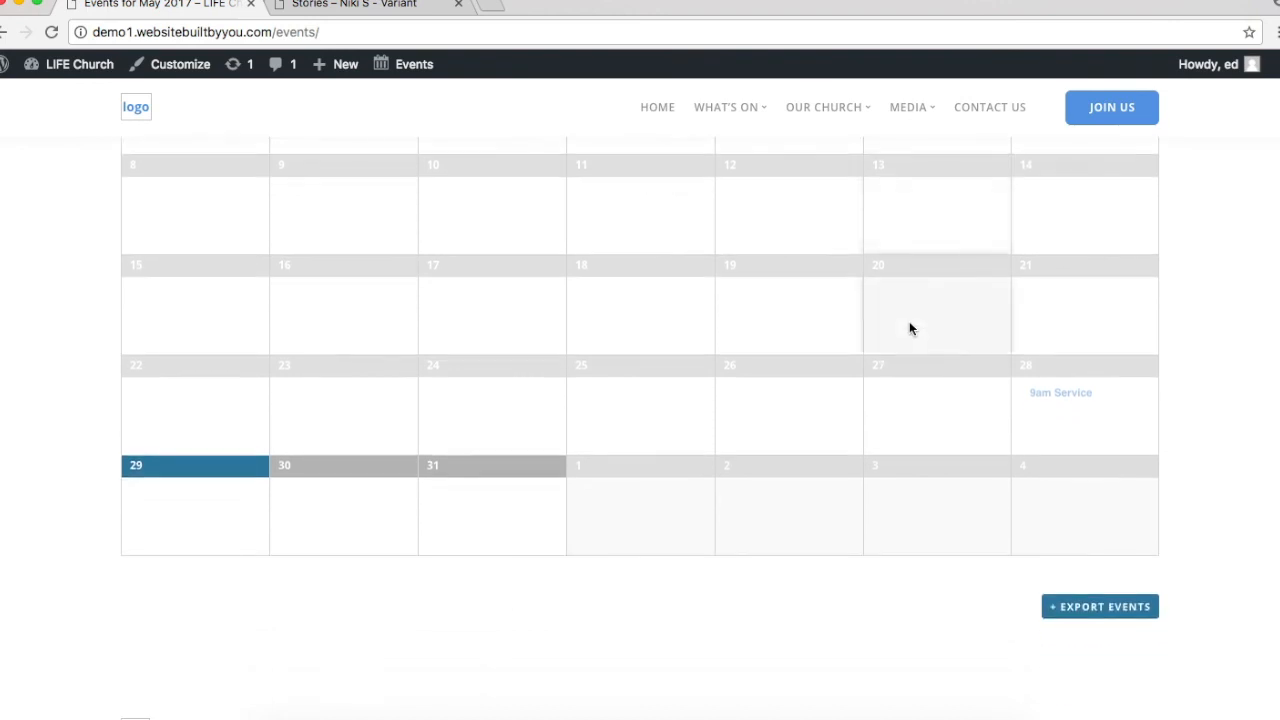
pyautogui.scroll(5, 909, 328)
pyautogui.scroll(-4, 909, 328)
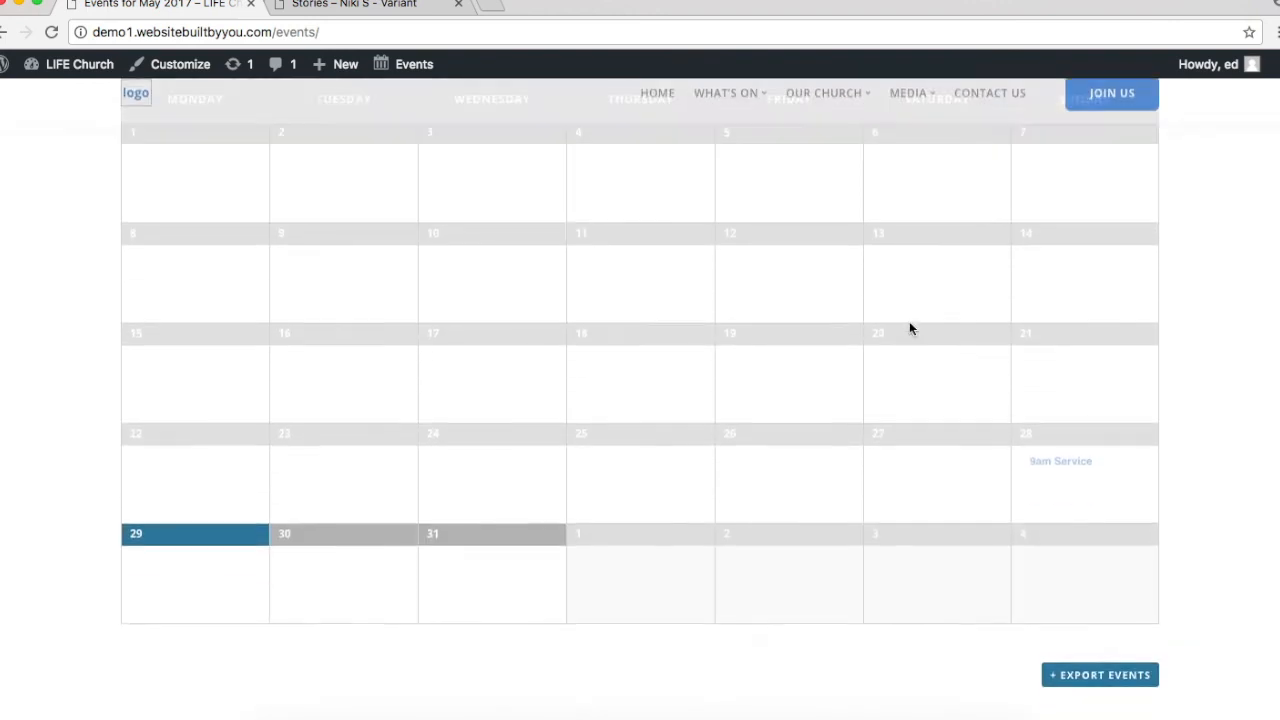
pyautogui.moveTo(1062, 440)
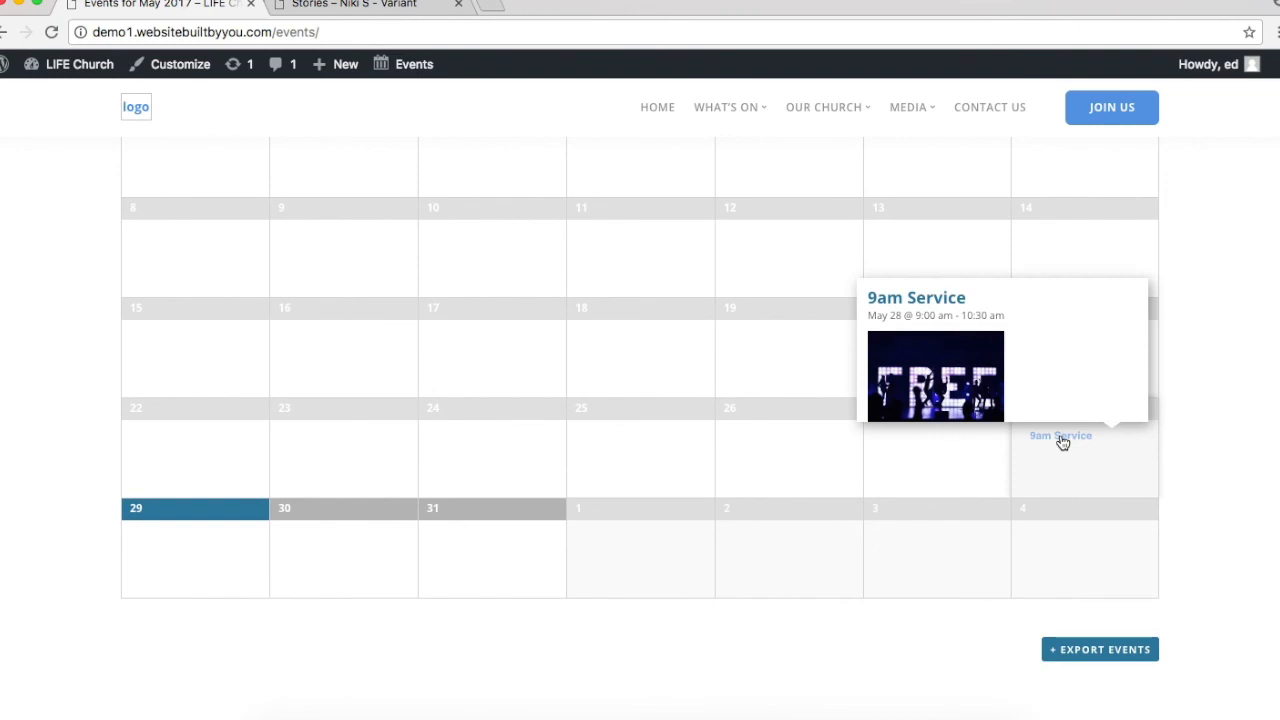
pyautogui.click(1062, 438)
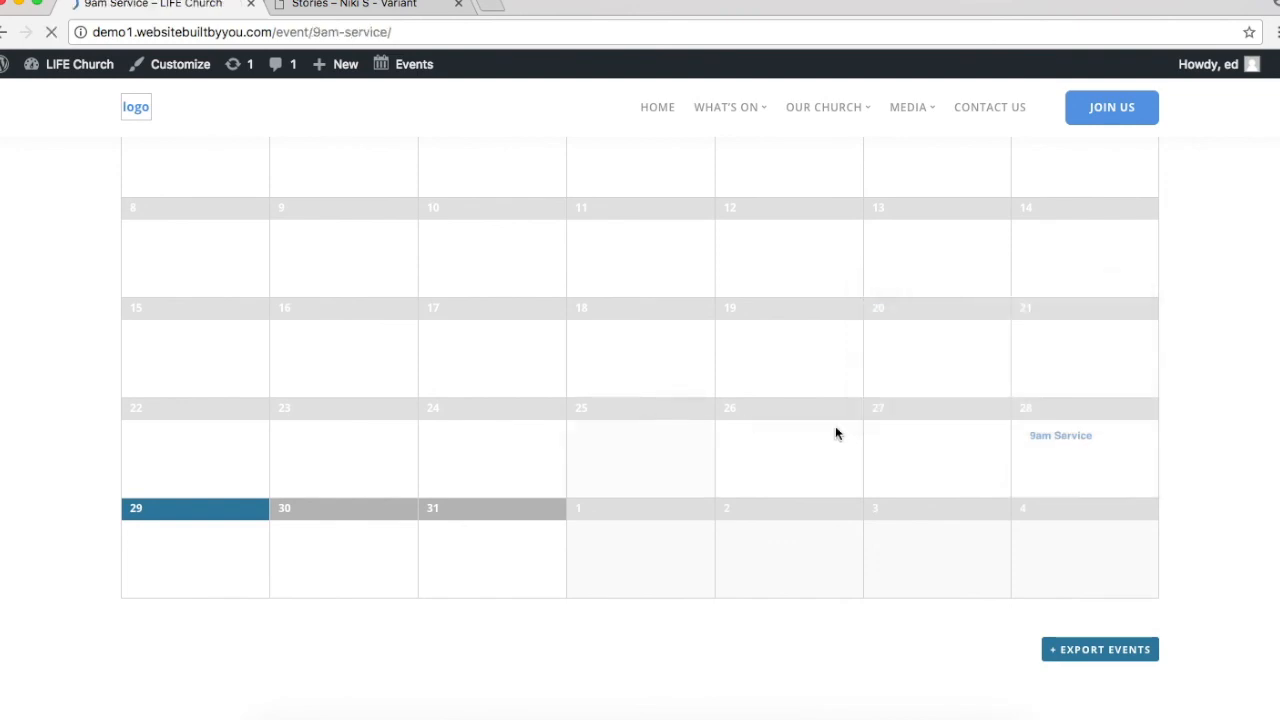
pyautogui.scroll(-5, 755, 398)
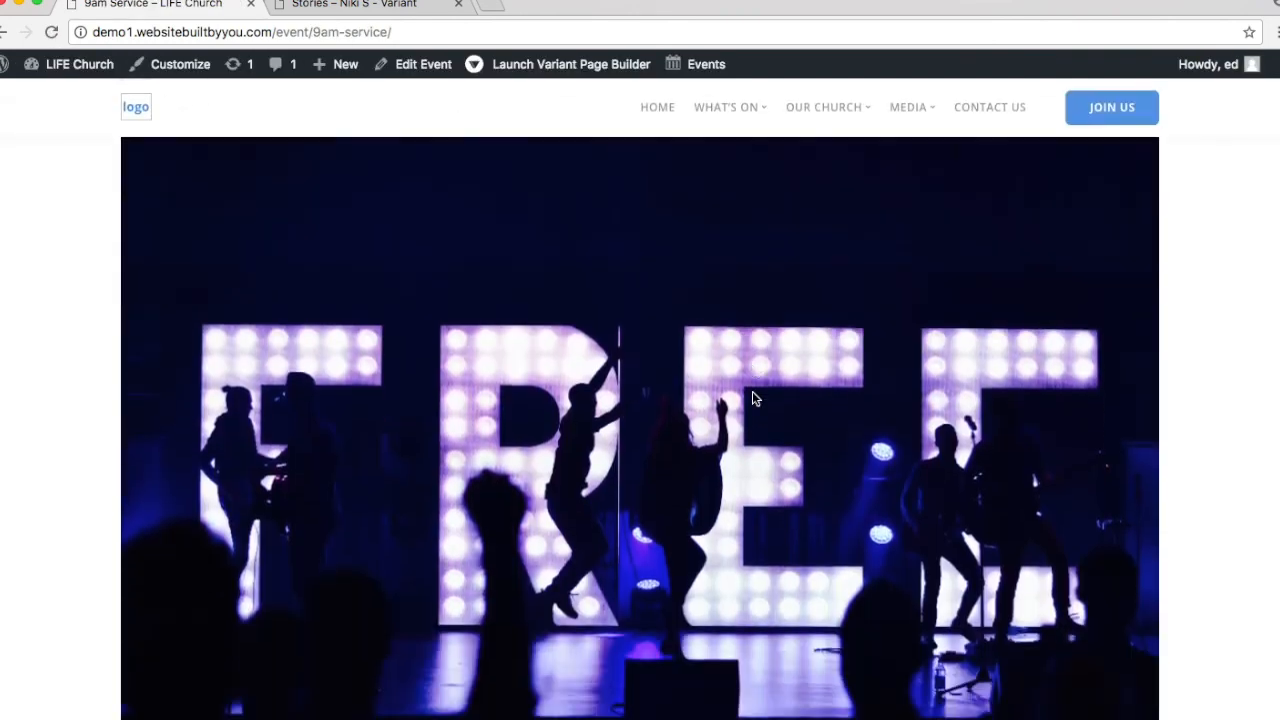
pyautogui.scroll(5, 753, 397)
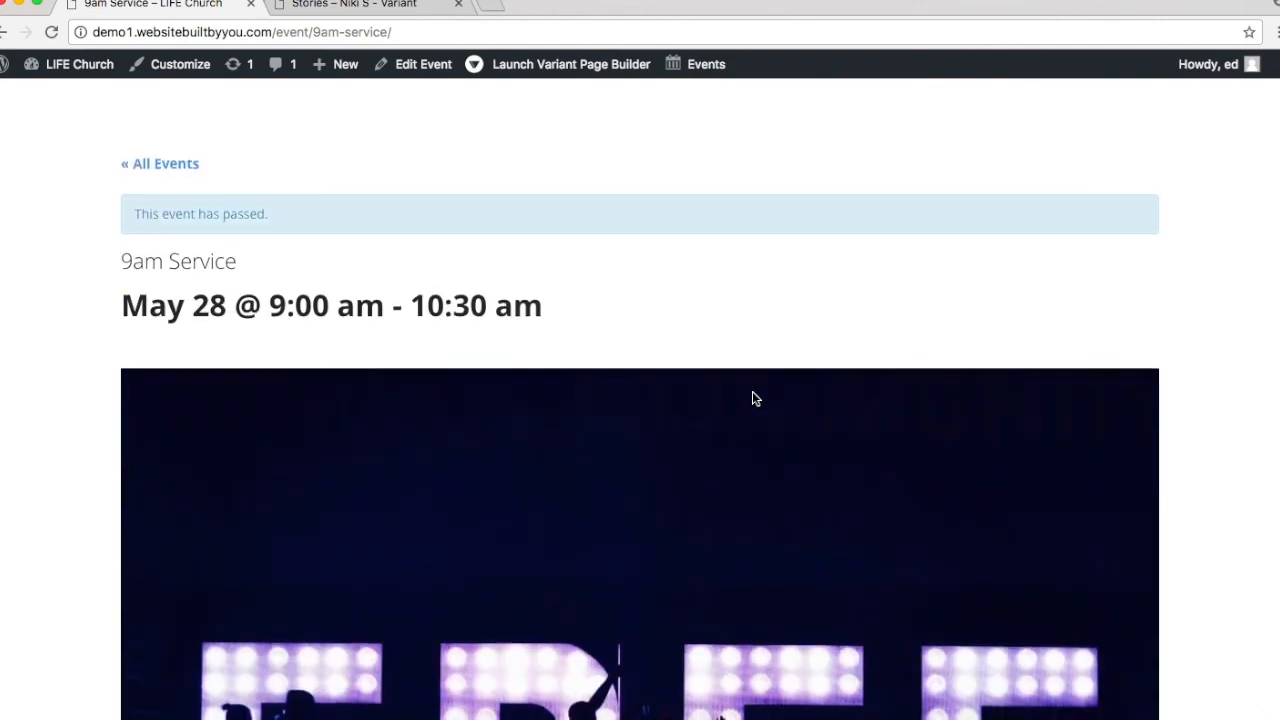
pyautogui.scroll(-5, 753, 397)
pyautogui.scroll(-3, 752, 398)
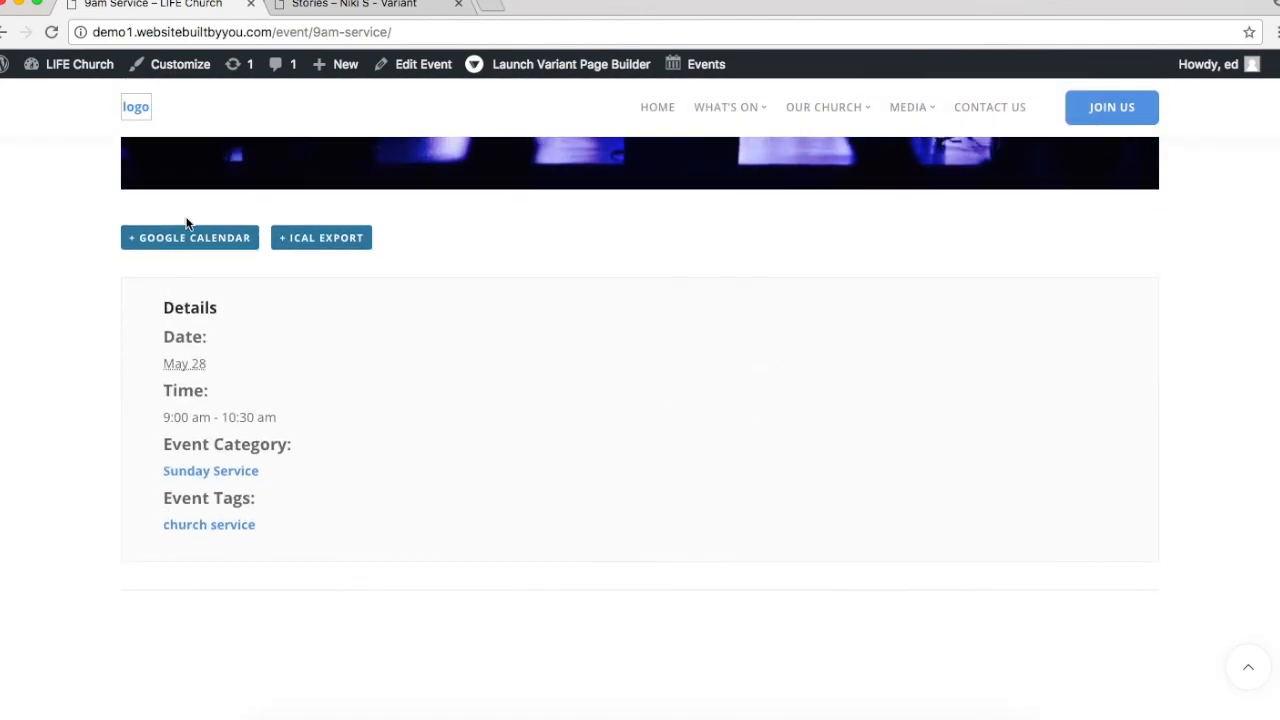
pyautogui.scroll(8, 767, 264)
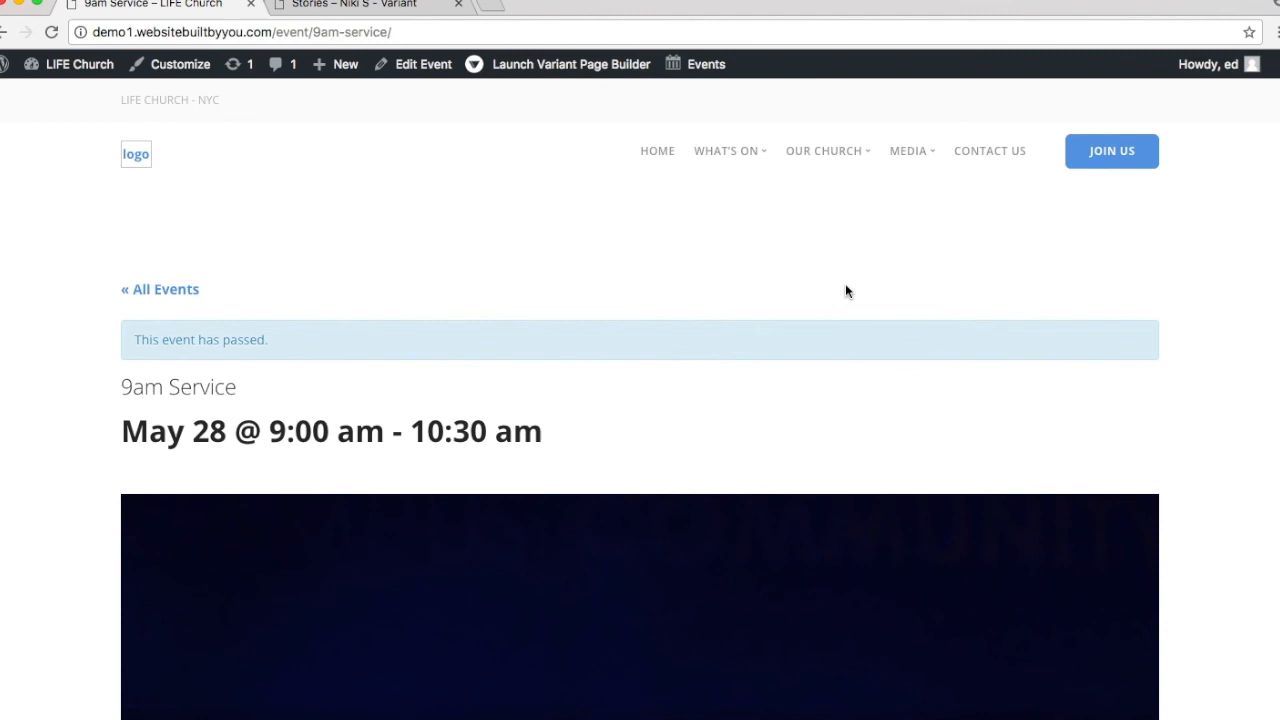
pyautogui.click(150, 292)
pyautogui.scroll(-3, 860, 343)
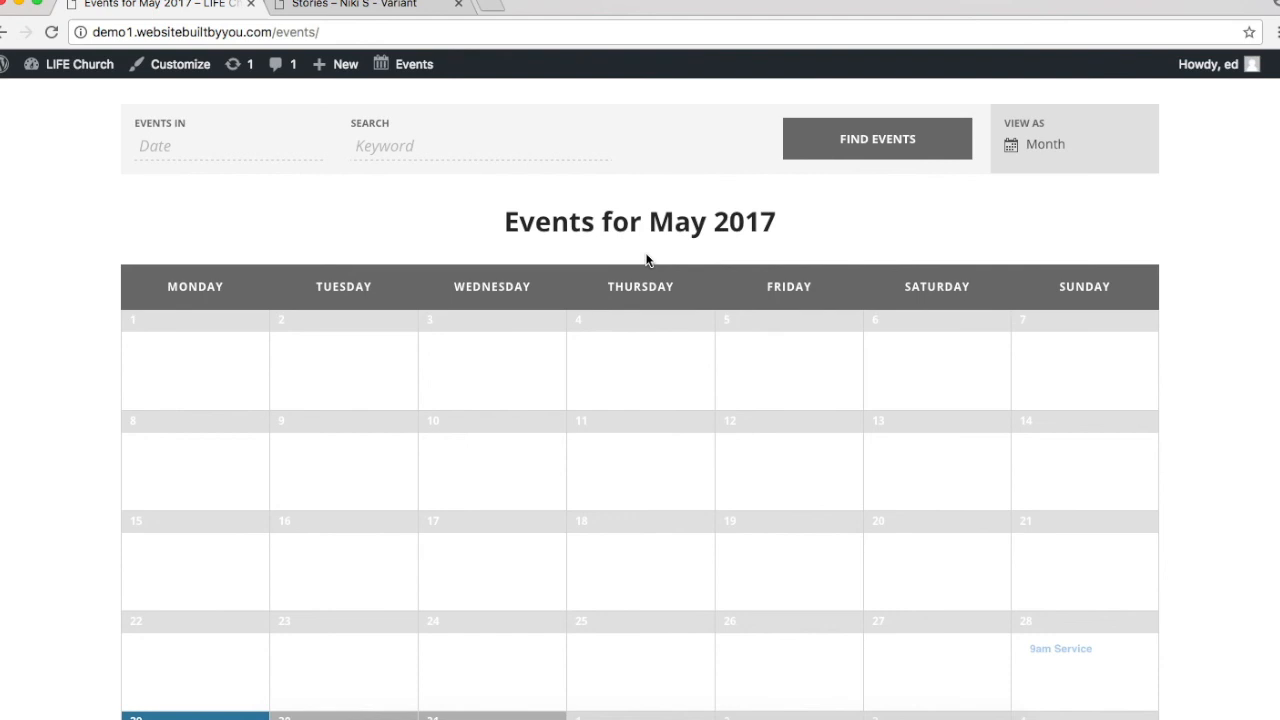
pyautogui.scroll(-3, 646, 260)
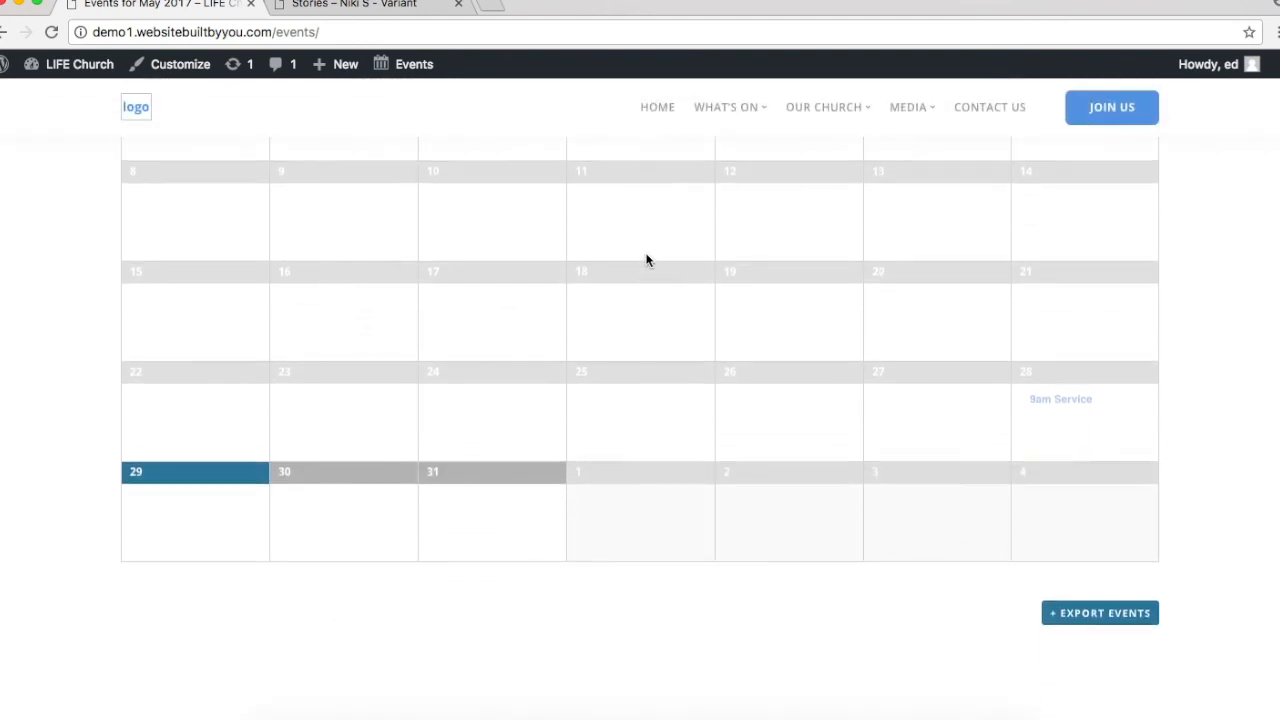
pyautogui.scroll(6, 646, 260)
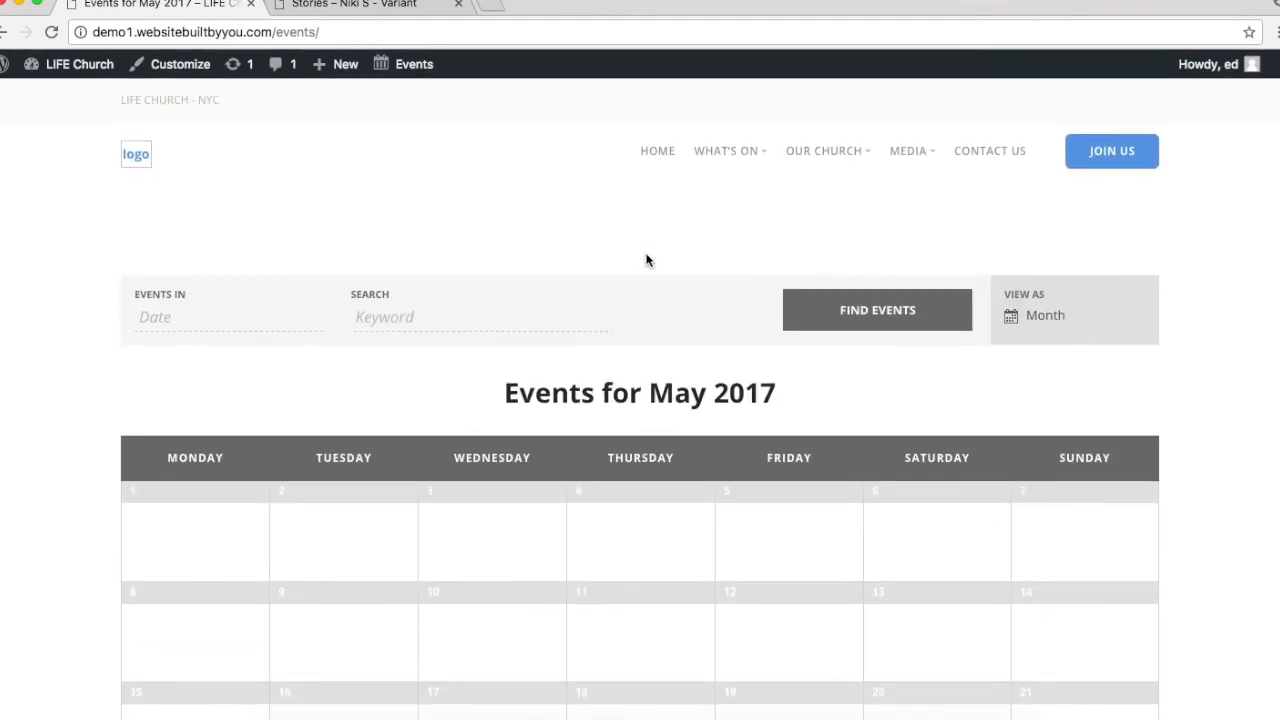
pyautogui.scroll(-3, 685, 408)
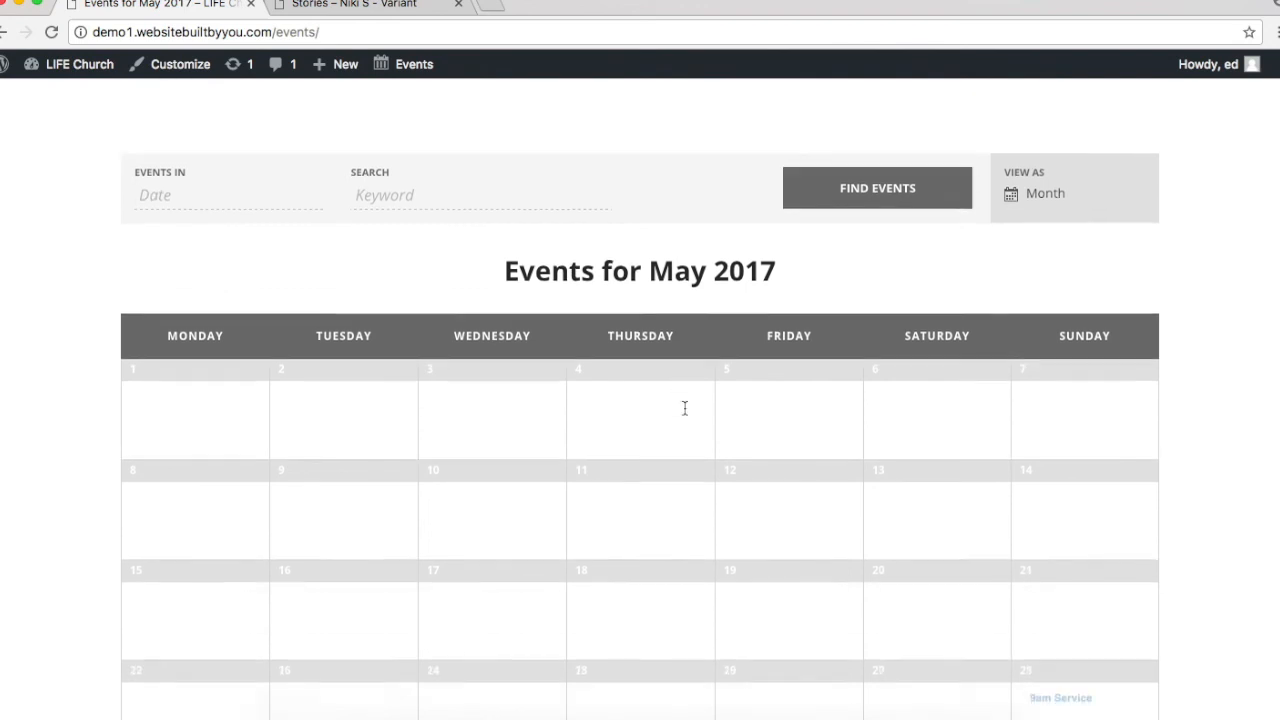
pyautogui.scroll(-1, 685, 408)
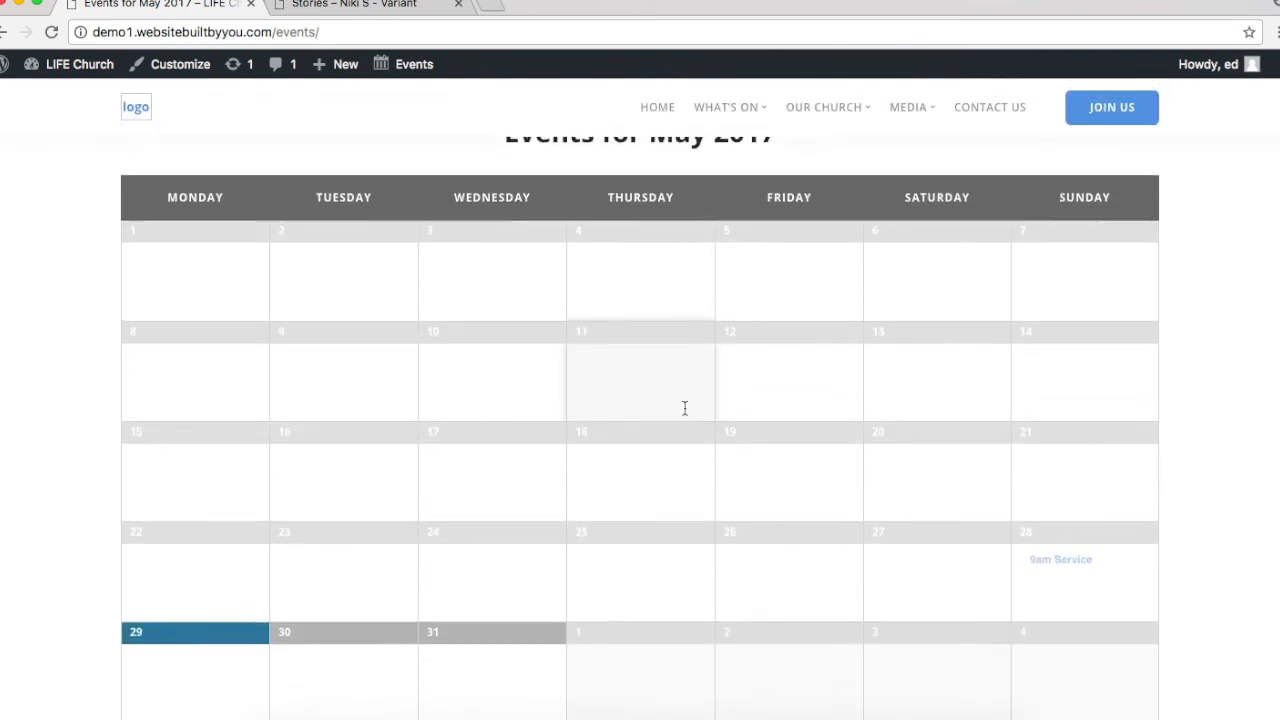
pyautogui.scroll(1, 685, 408)
pyautogui.scroll(3, 730, 128)
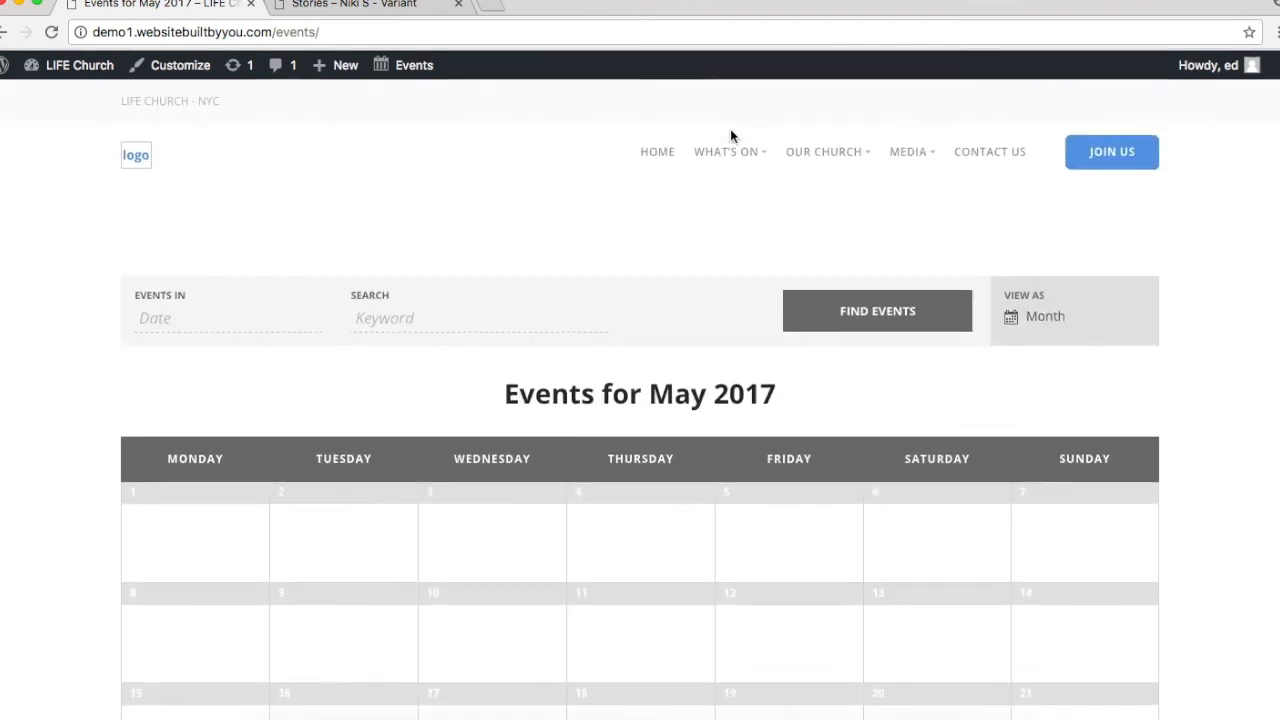
pyautogui.click(1043, 317)
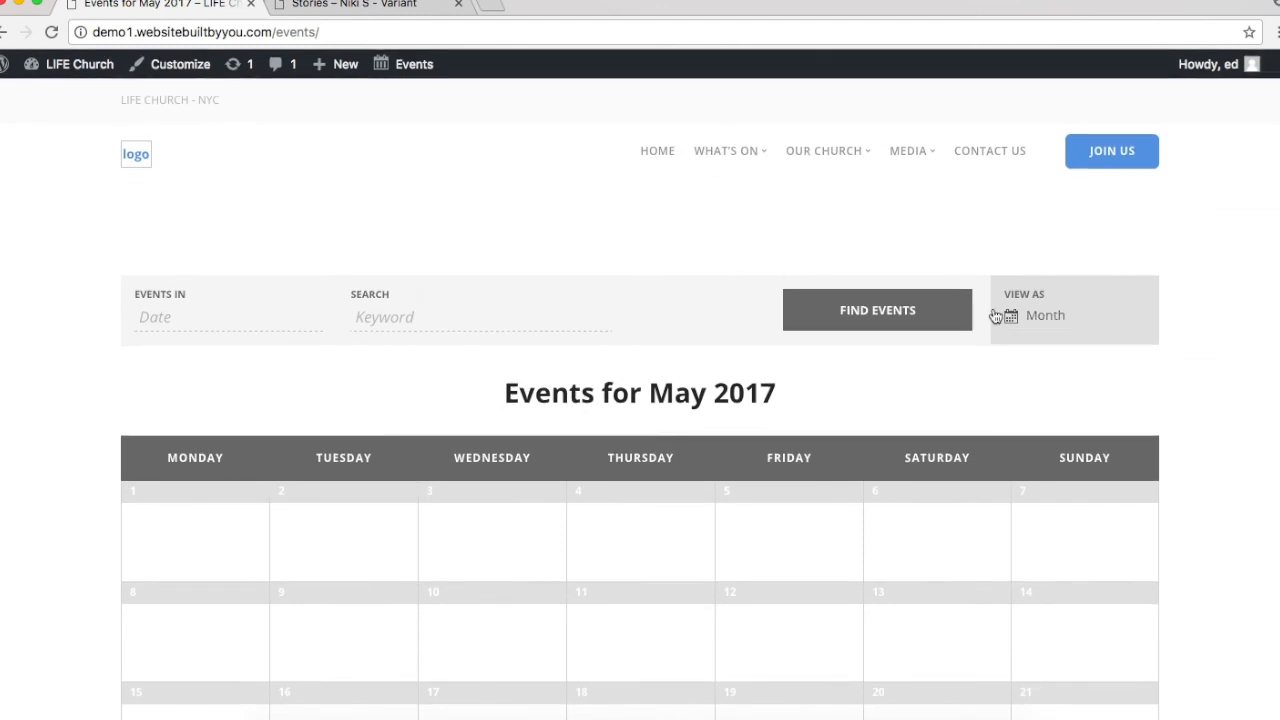
pyautogui.scroll(-3, 716, 424)
pyautogui.scroll(-3, 716, 424)
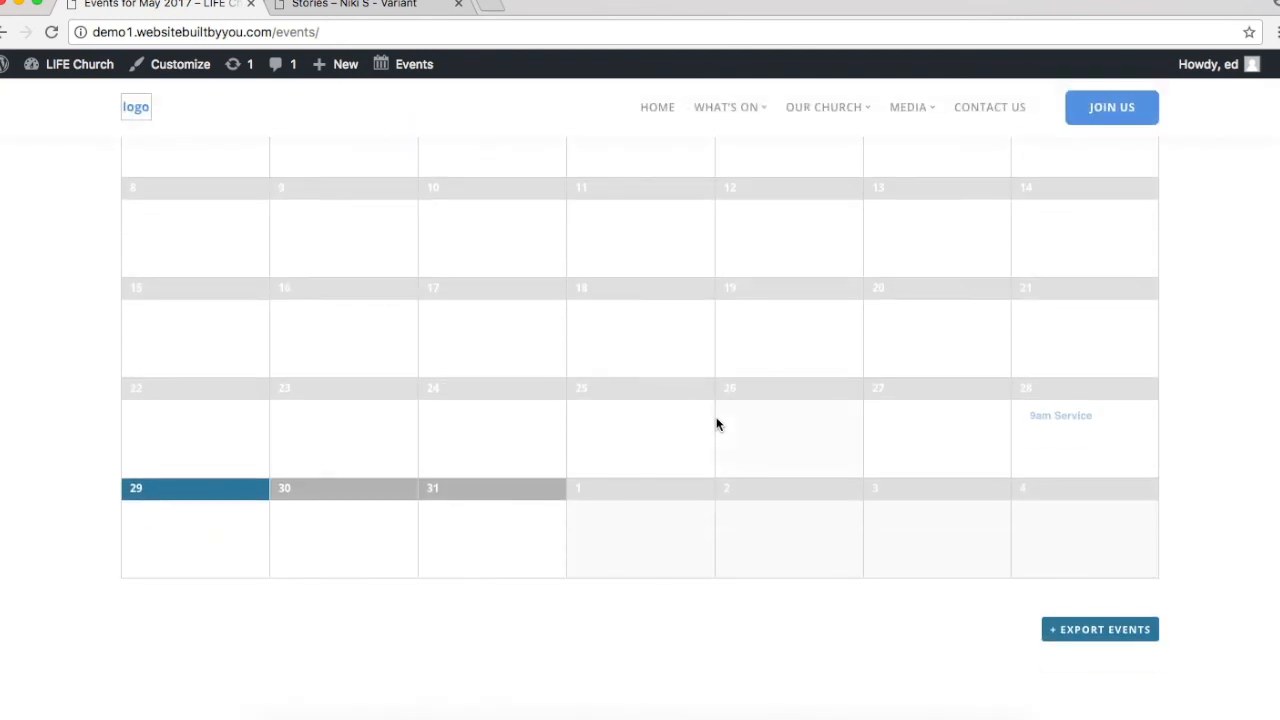
pyautogui.scroll(4, 716, 424)
pyautogui.scroll(-1, 716, 424)
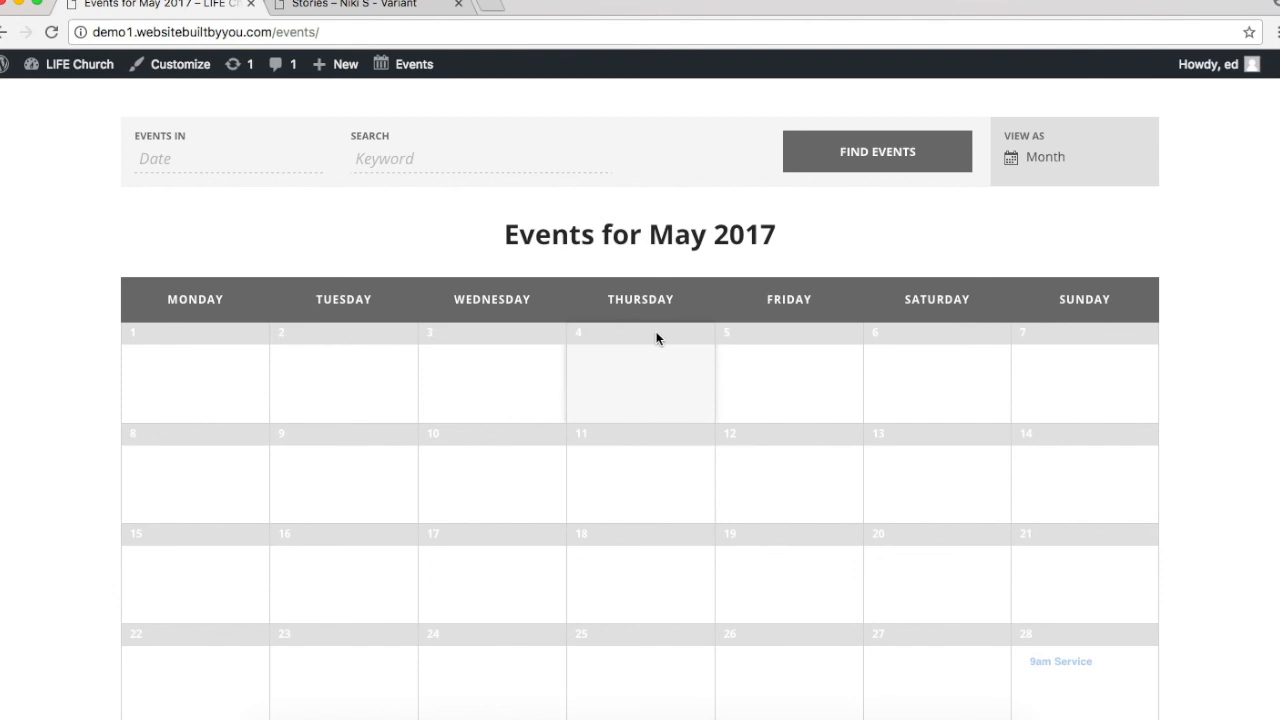
# Step: Exit the Niki S Variant page builder to WordPress and go to Plugins > Add New
pyautogui.click(350, 12)
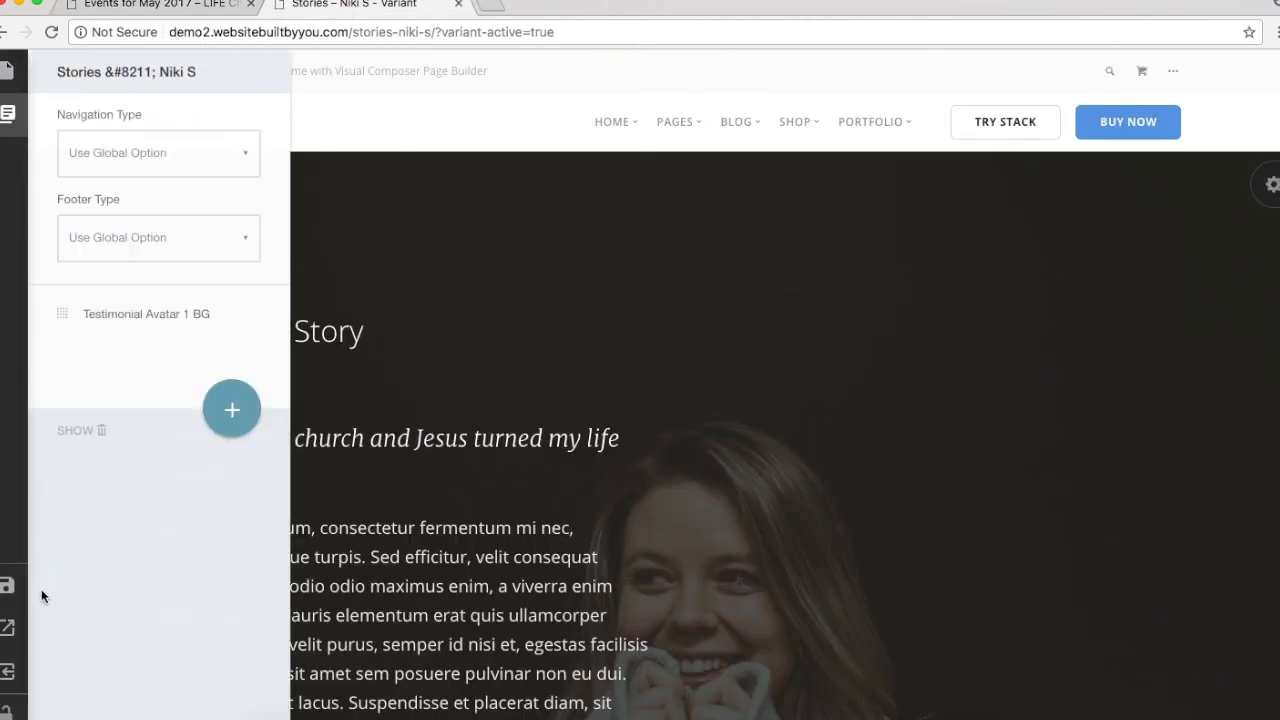
pyautogui.click(6, 674)
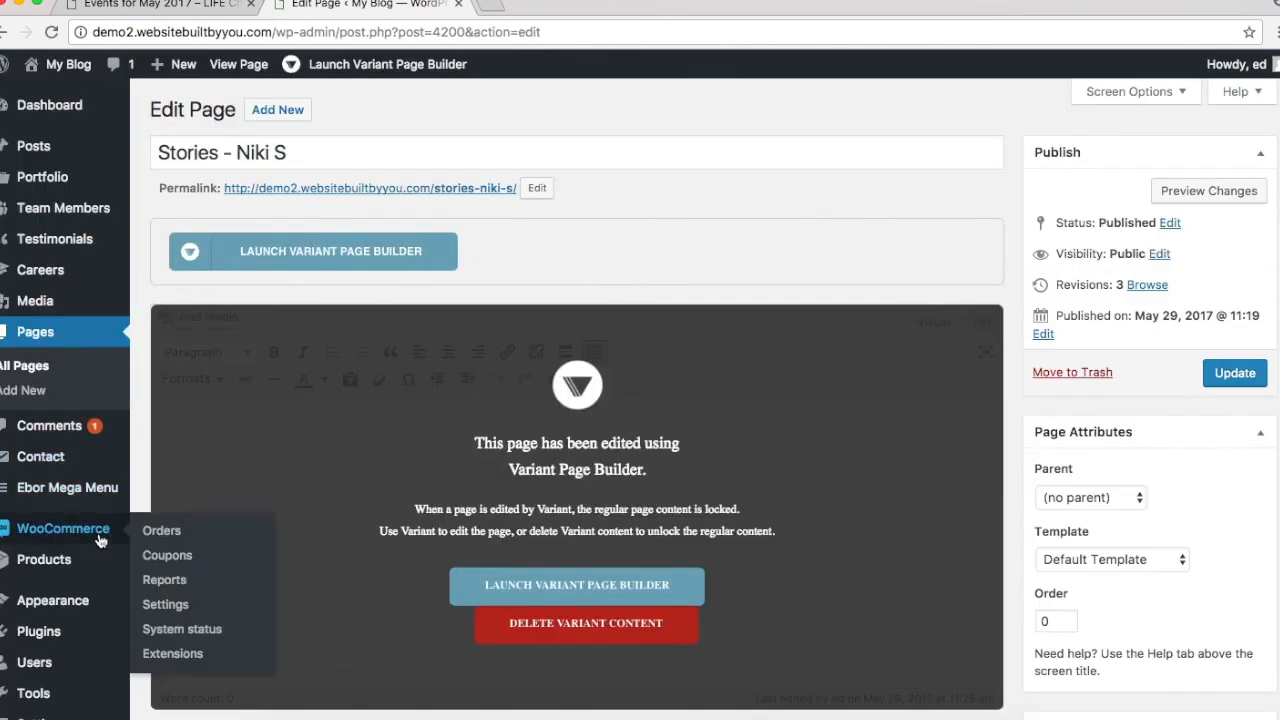
pyautogui.scroll(-3, 60, 540)
pyautogui.moveTo(67, 596)
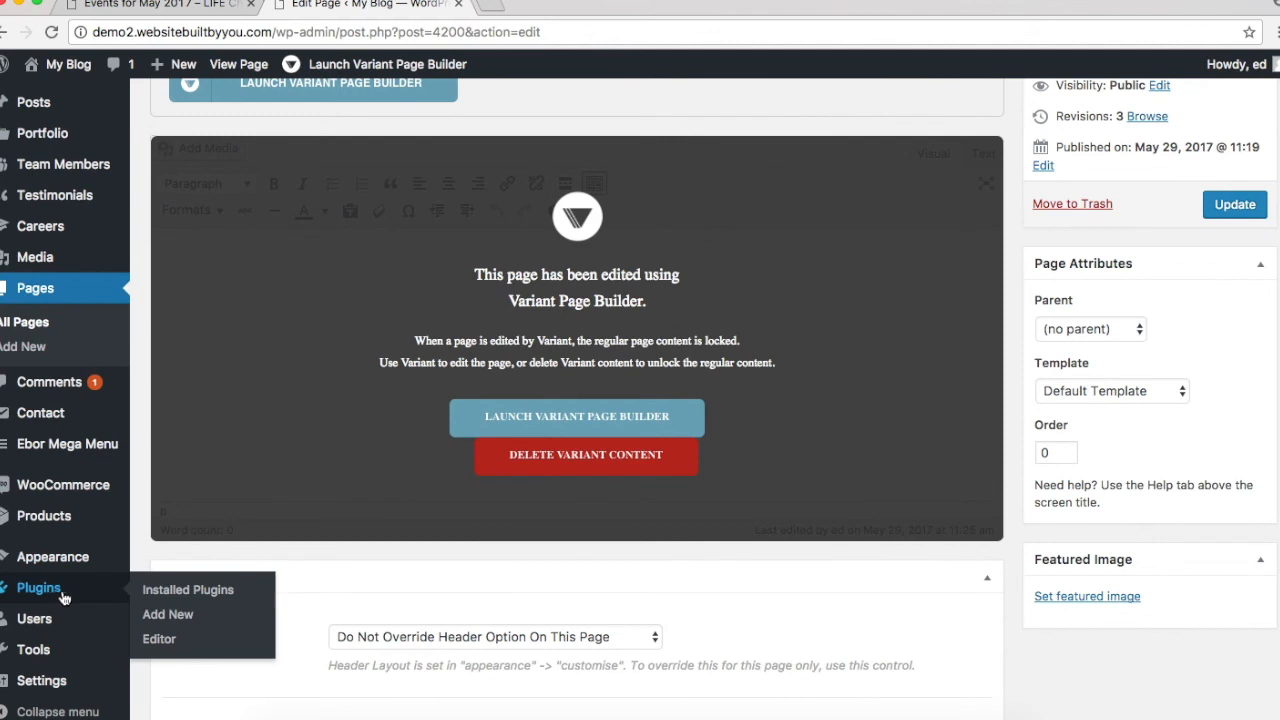
pyautogui.click(181, 617)
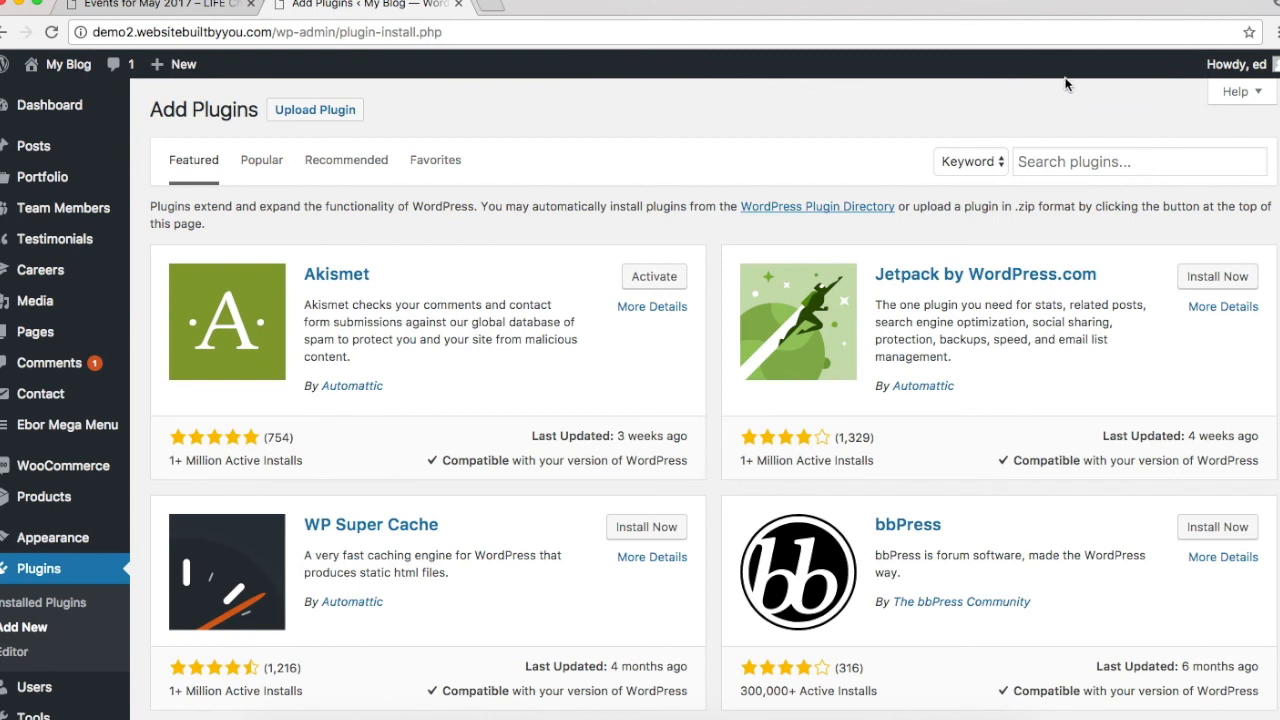
# Step: Search the plugin directory for 'calendar' and install The Events Calendar
pyautogui.click(1052, 161)
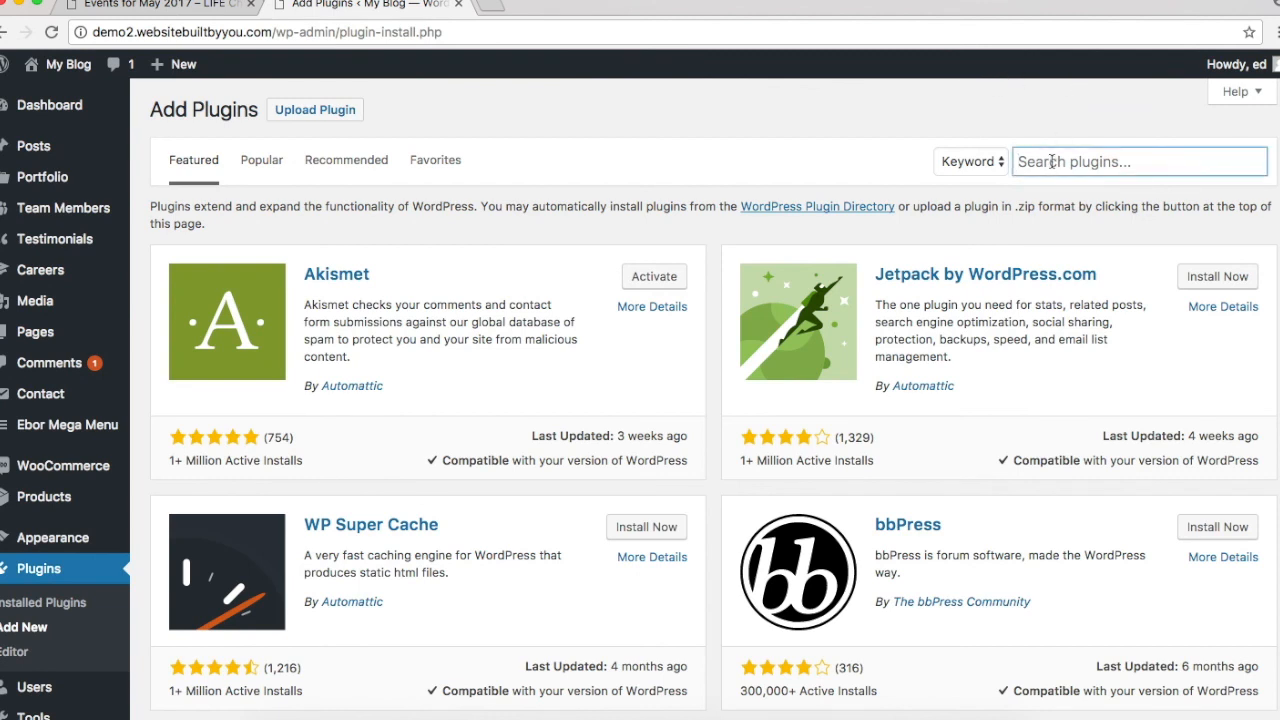
pyautogui.write('cal')
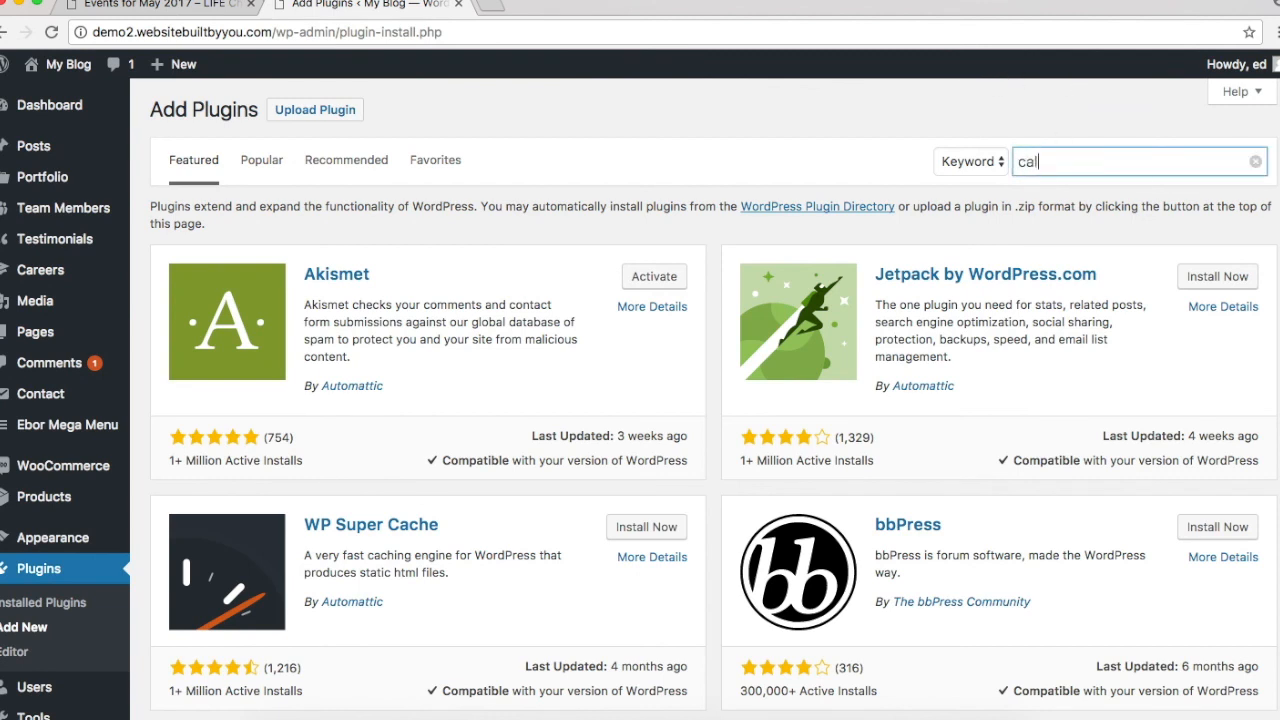
pyautogui.write('endar')
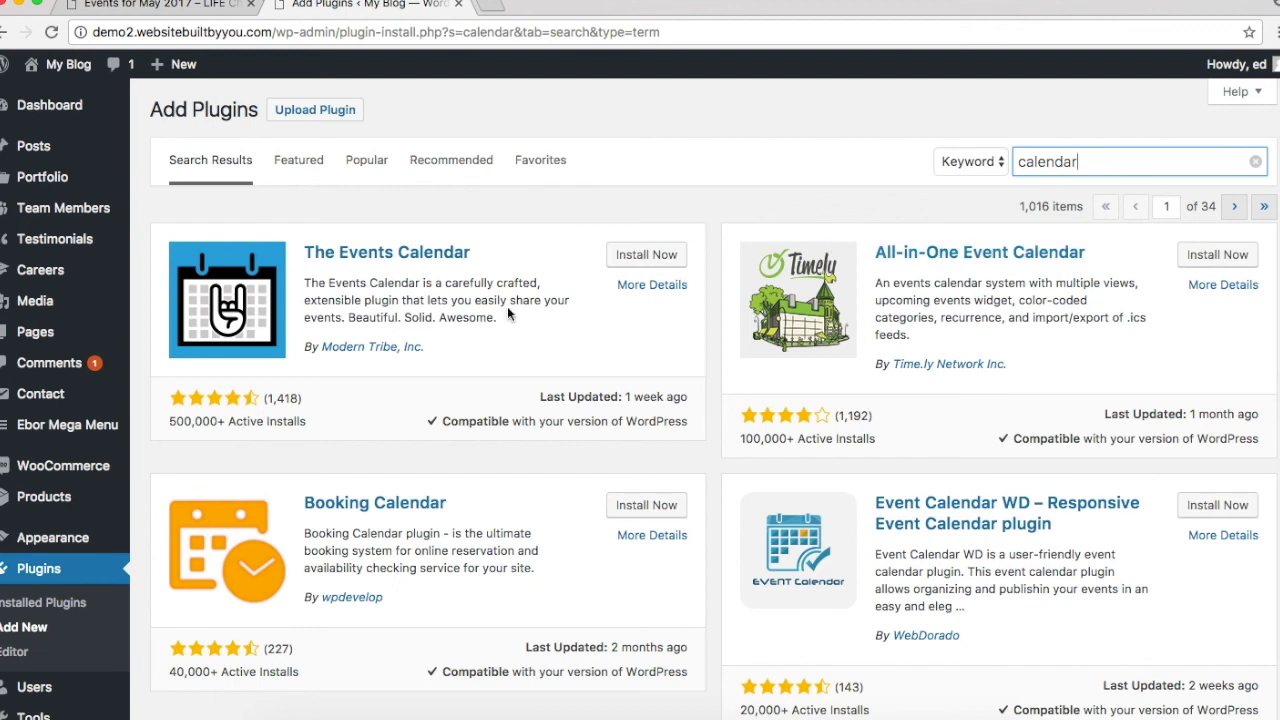
pyautogui.click(646, 256)
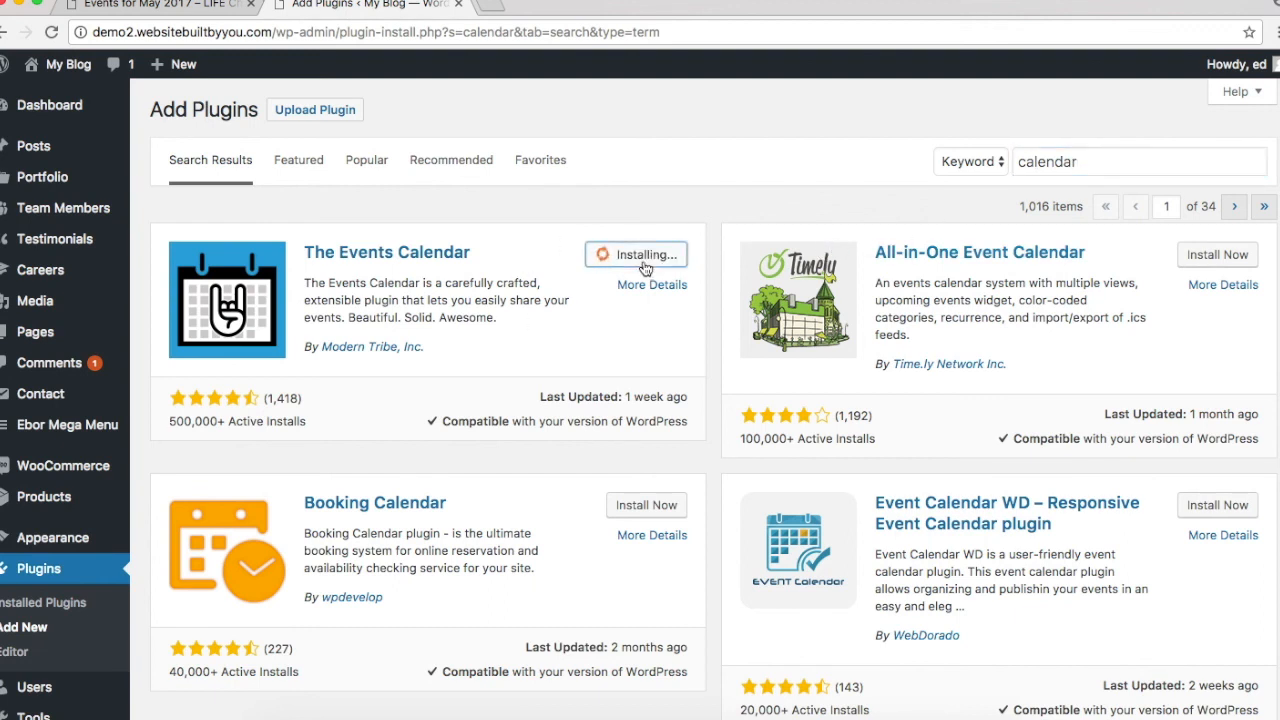
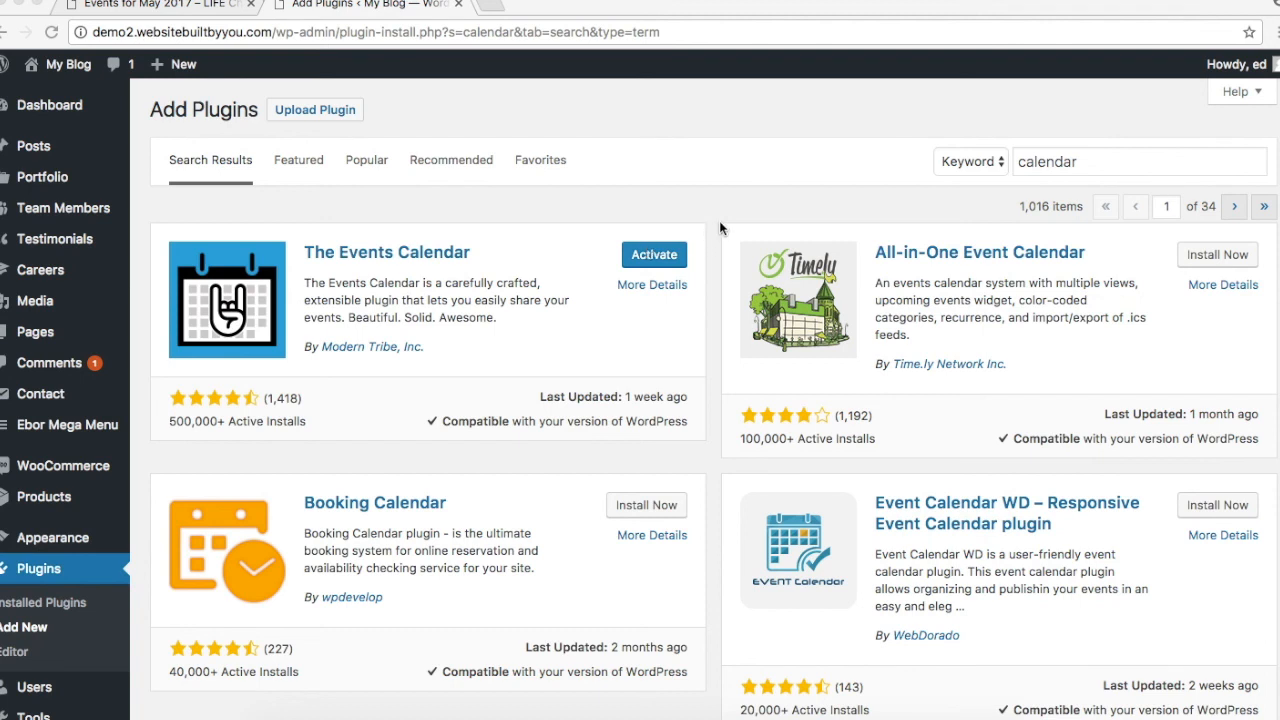
# Step: Activate The Events Calendar and look over its version 4.5.2.1 welcome page
pyautogui.click(649, 257)
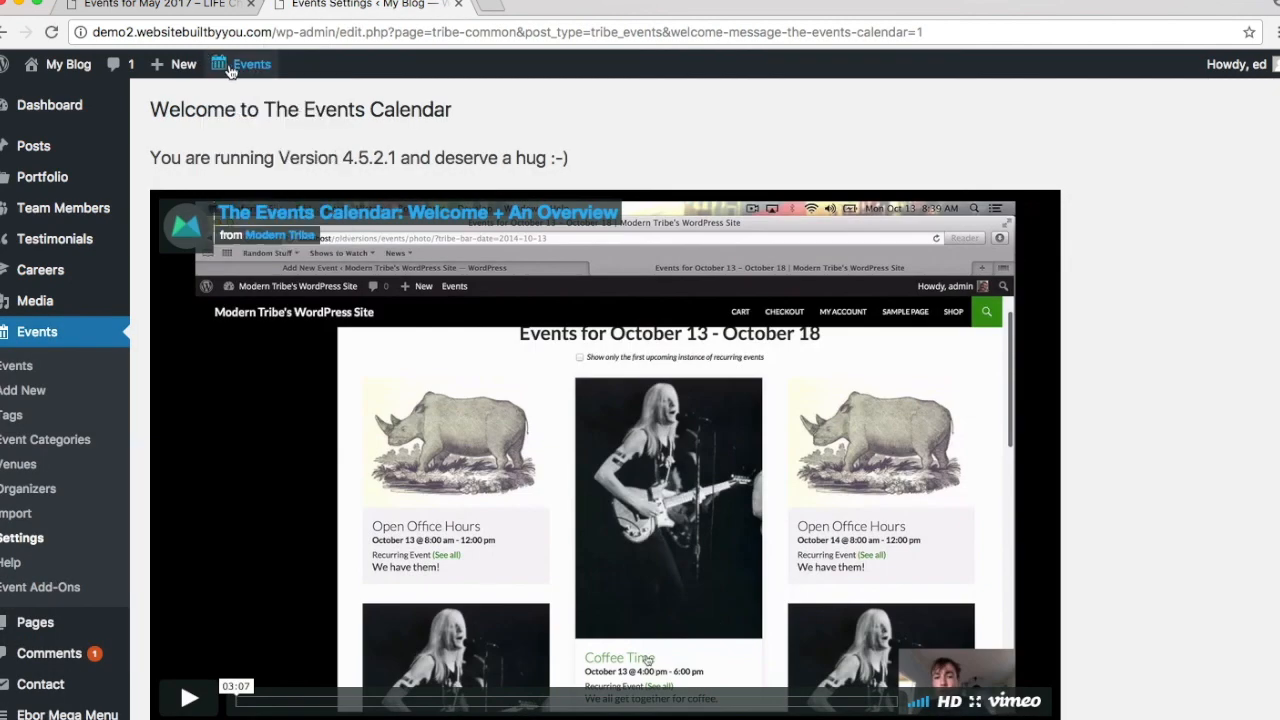
pyautogui.scroll(-1, 1112, 398)
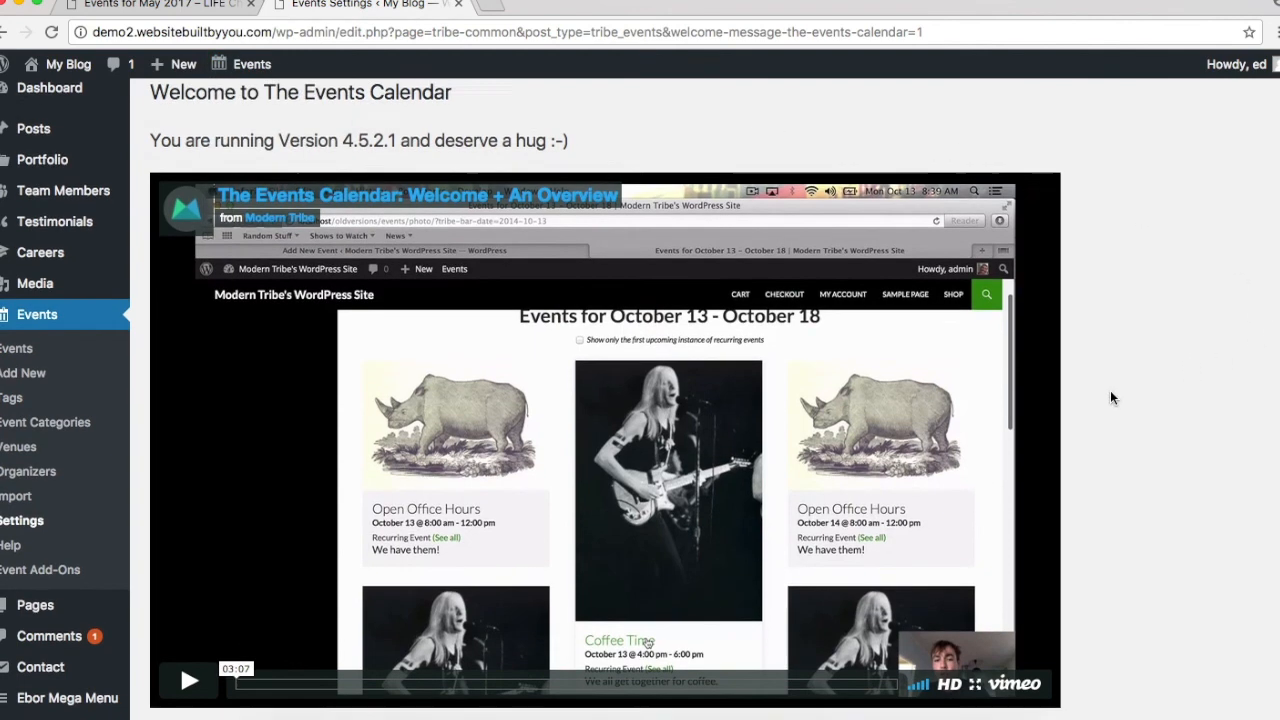
pyautogui.scroll(-3, 1112, 398)
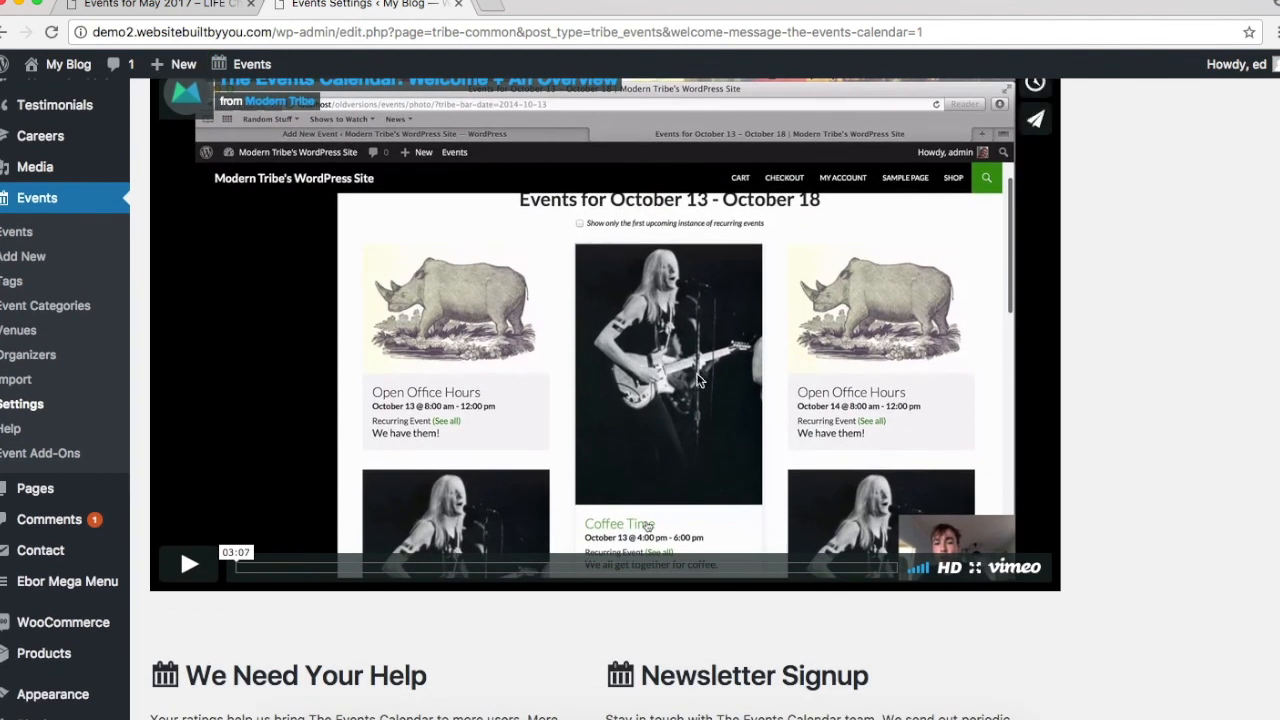
pyautogui.scroll(3, 697, 380)
pyautogui.scroll(-12, 697, 380)
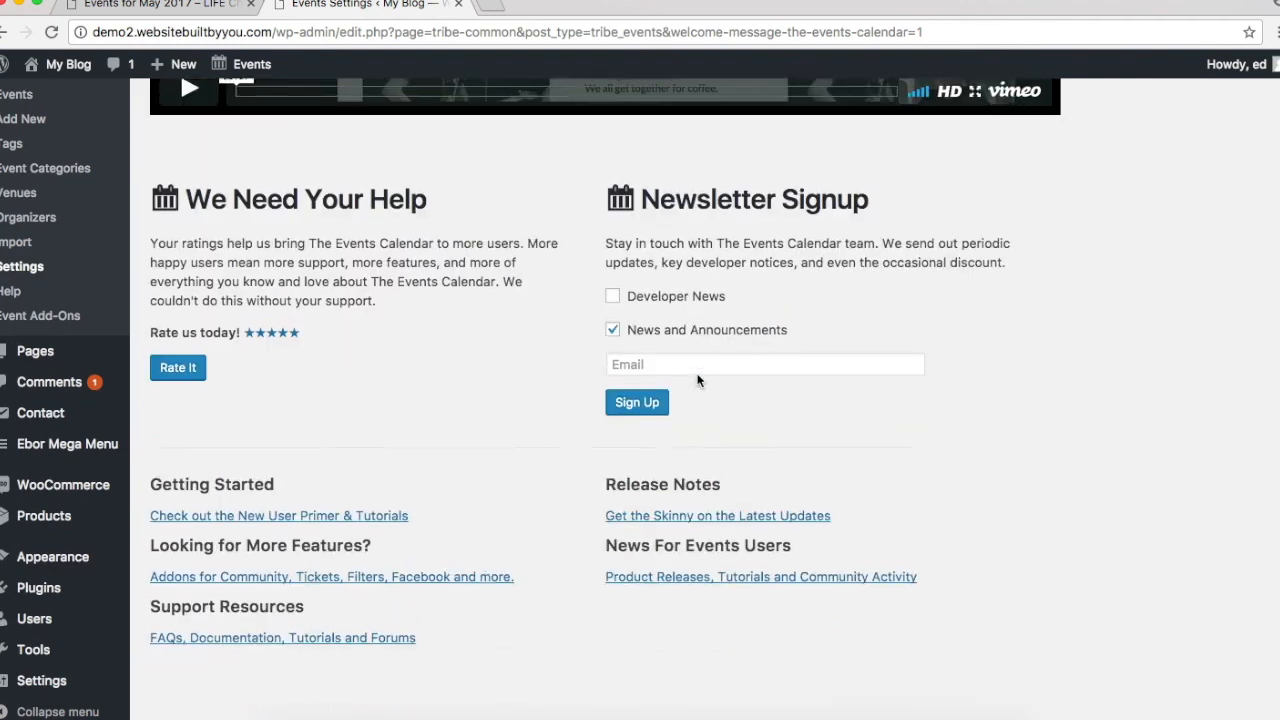
pyautogui.scroll(12, 697, 380)
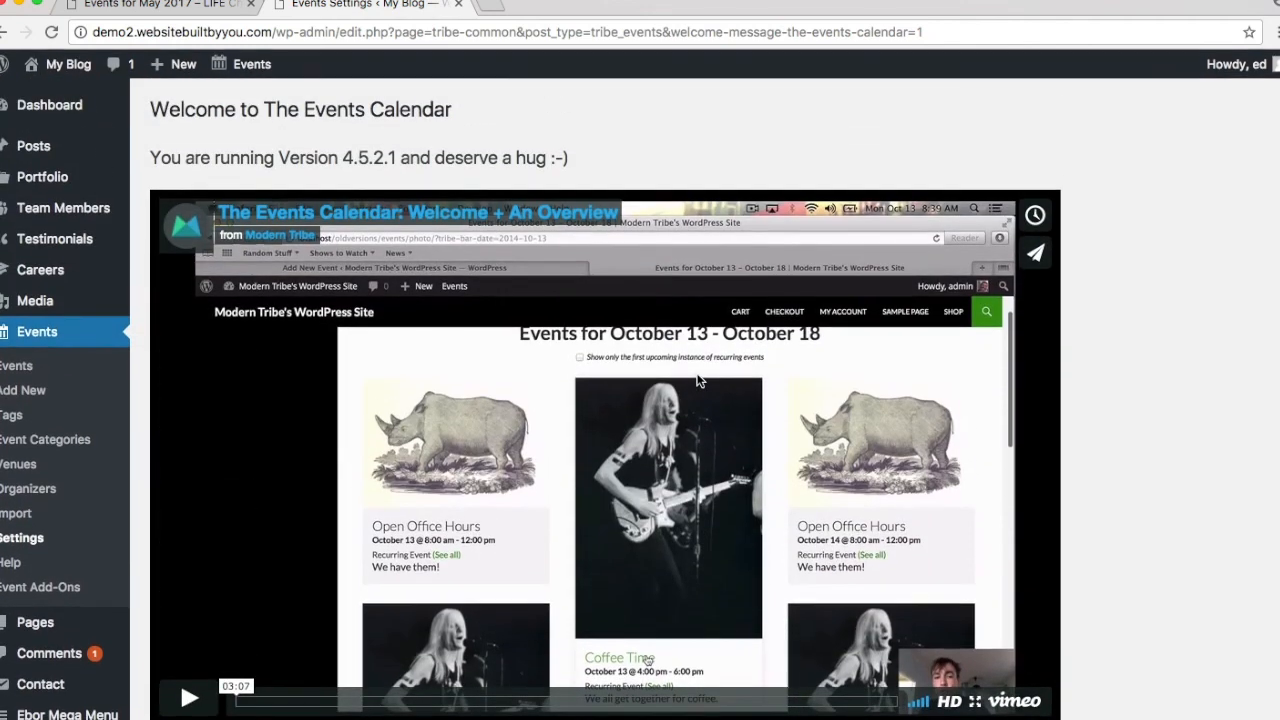
pyautogui.scroll(-5, 697, 380)
pyautogui.scroll(3, 697, 380)
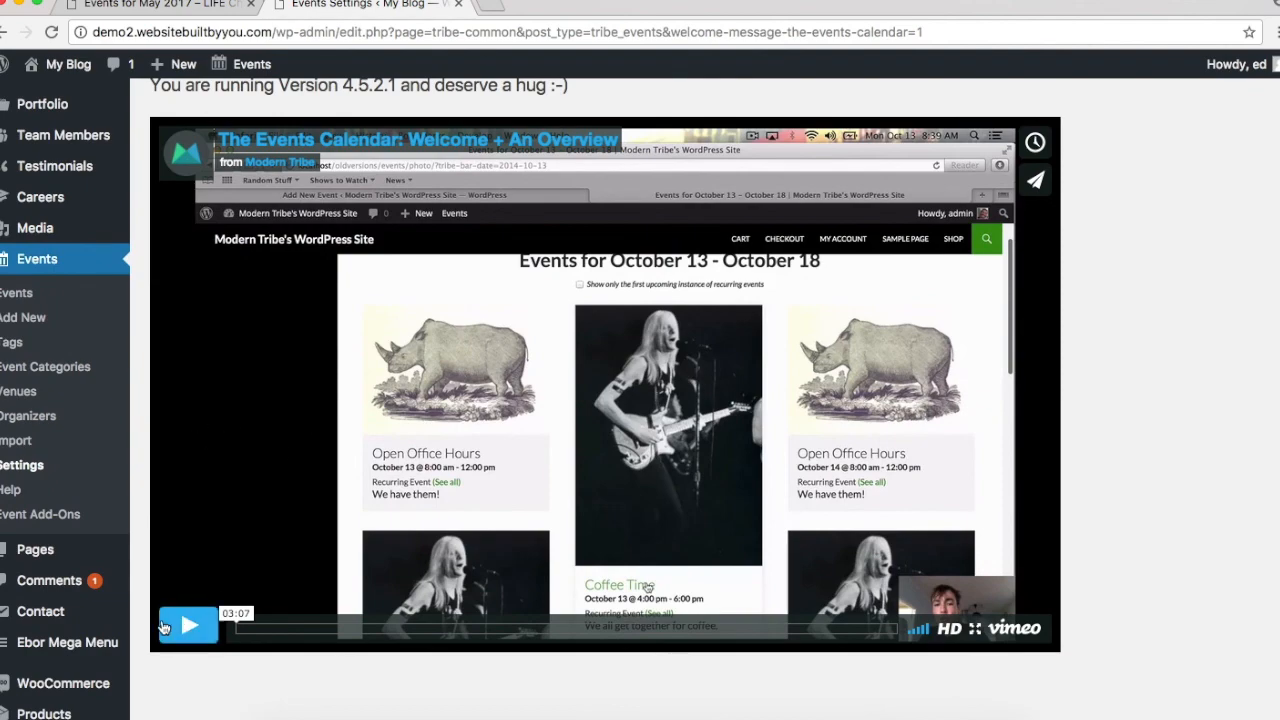
pyautogui.scroll(-7, 594, 295)
pyautogui.scroll(8, 180, 264)
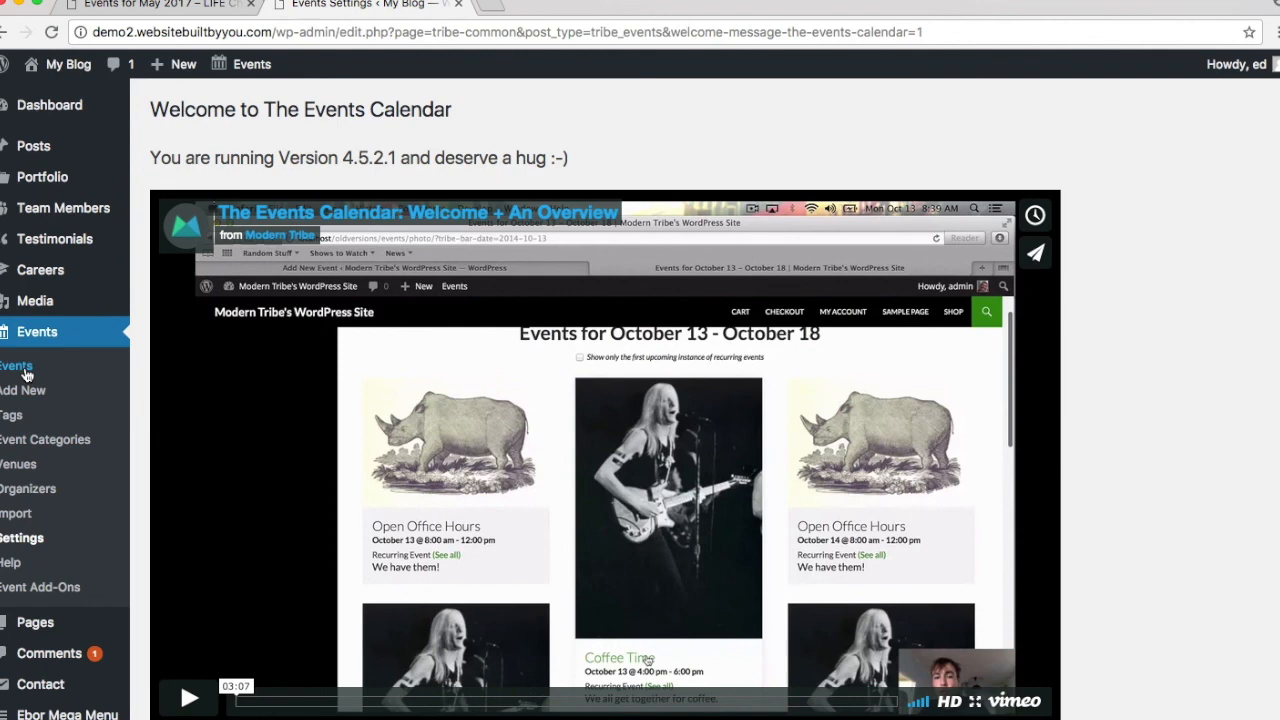
# Step: Create a new event from Events > Add New titled '9am Service'
pyautogui.click(27, 370)
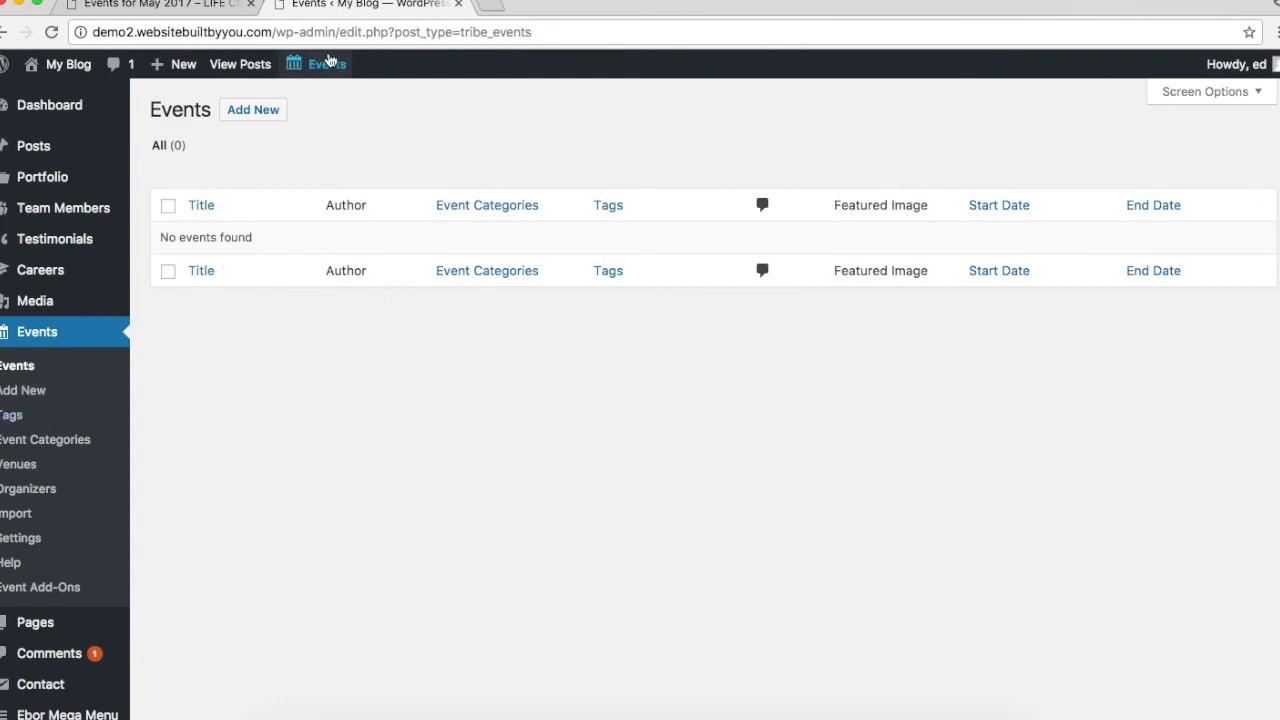
pyautogui.moveTo(327, 63)
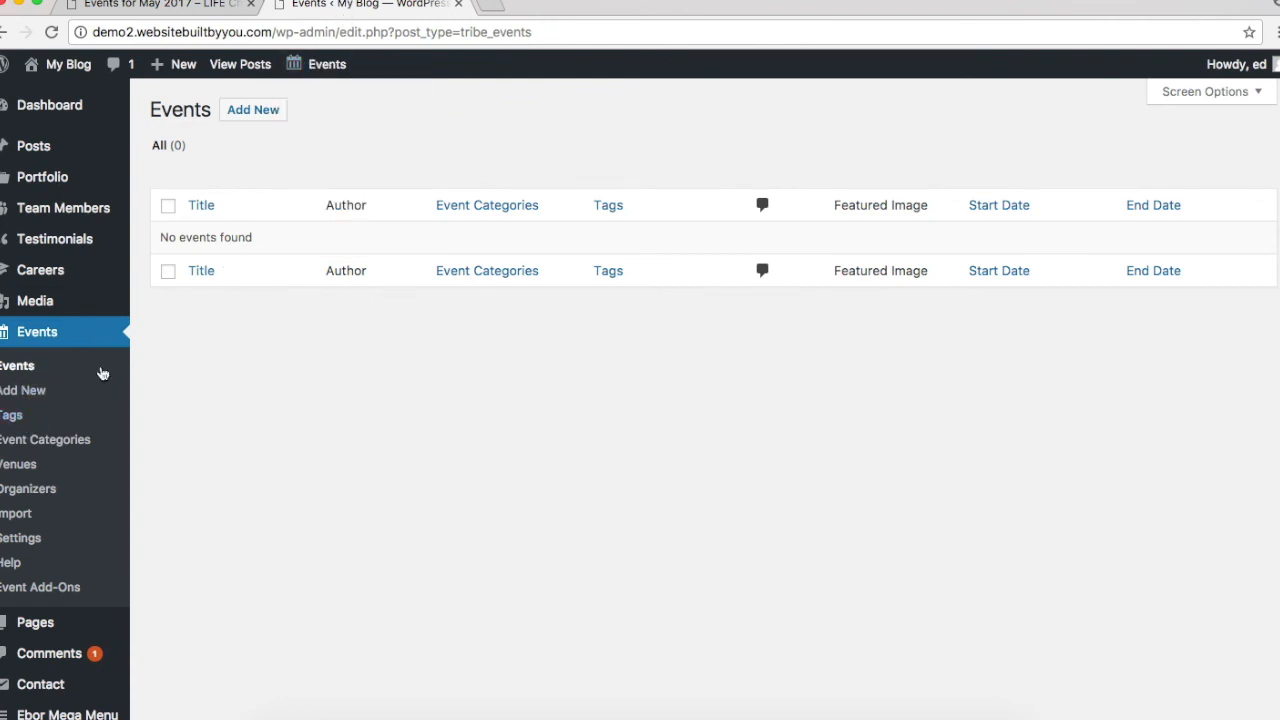
pyautogui.click(8, 395)
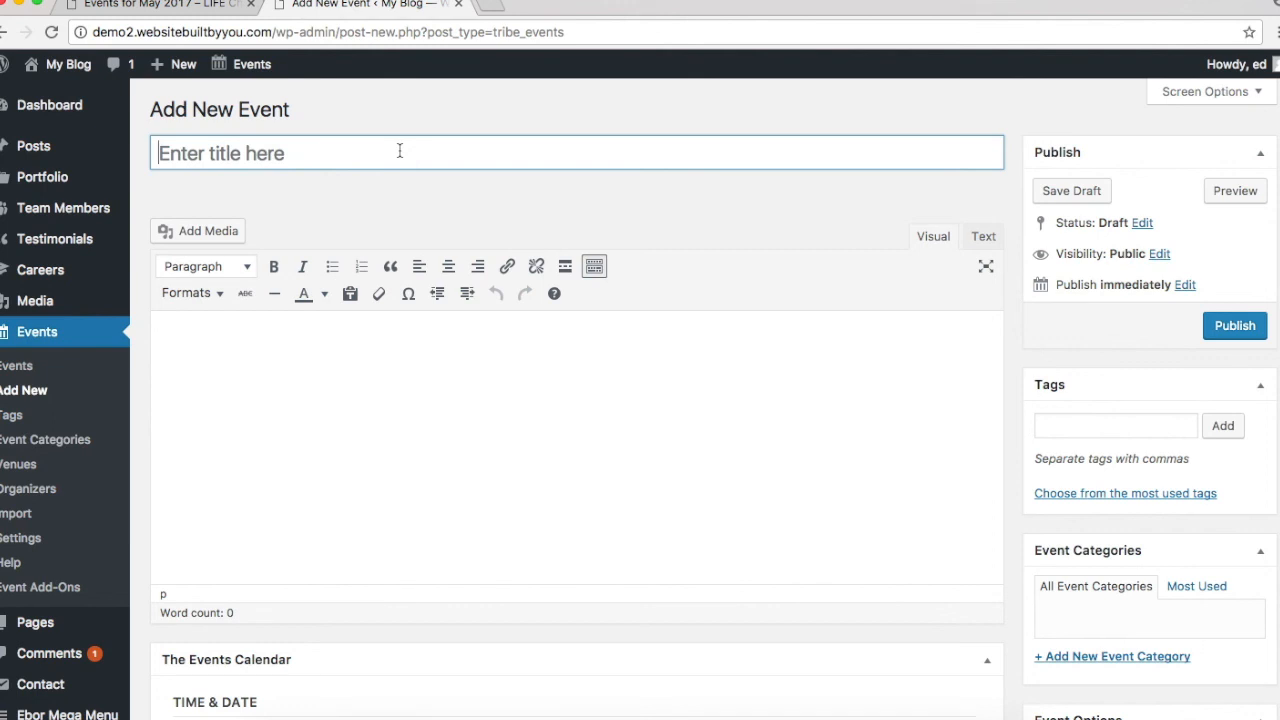
pyautogui.write('9')
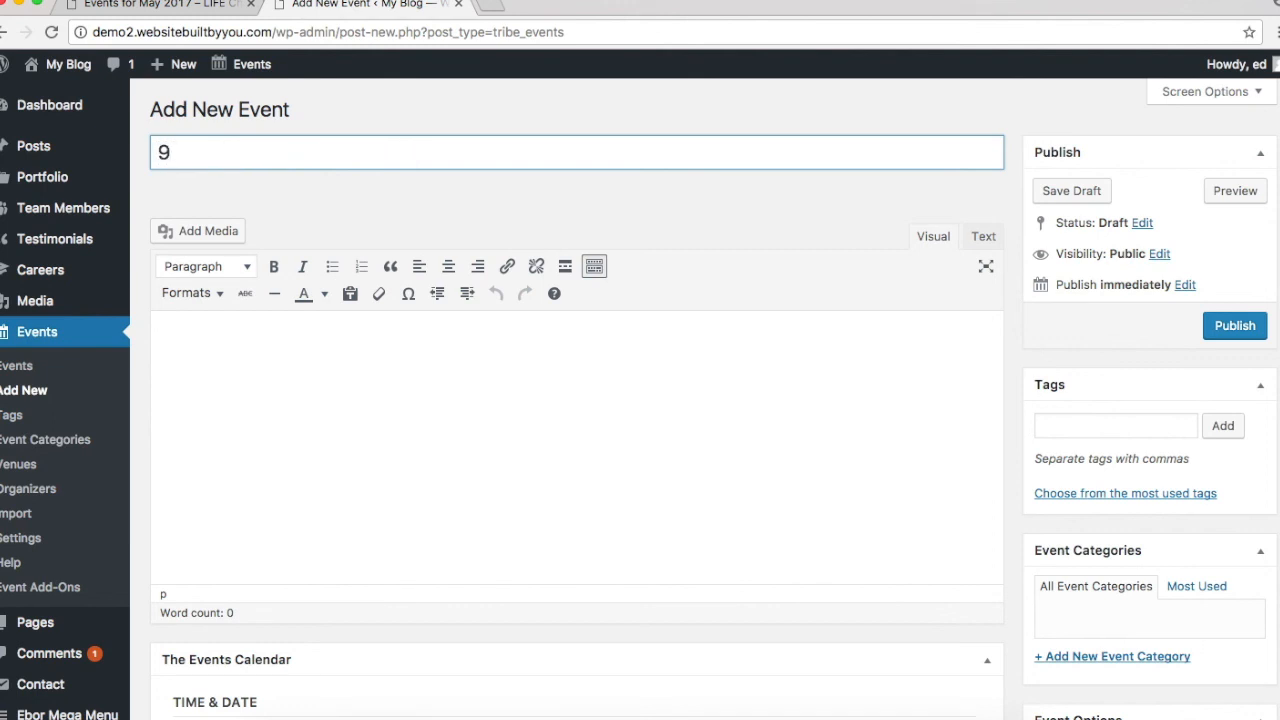
pyautogui.write('am ')
pyautogui.write('Ser')
pyautogui.write('civ')
pyautogui.press('BackSpace')
pyautogui.press('BackSpace')
pyautogui.write('vice')
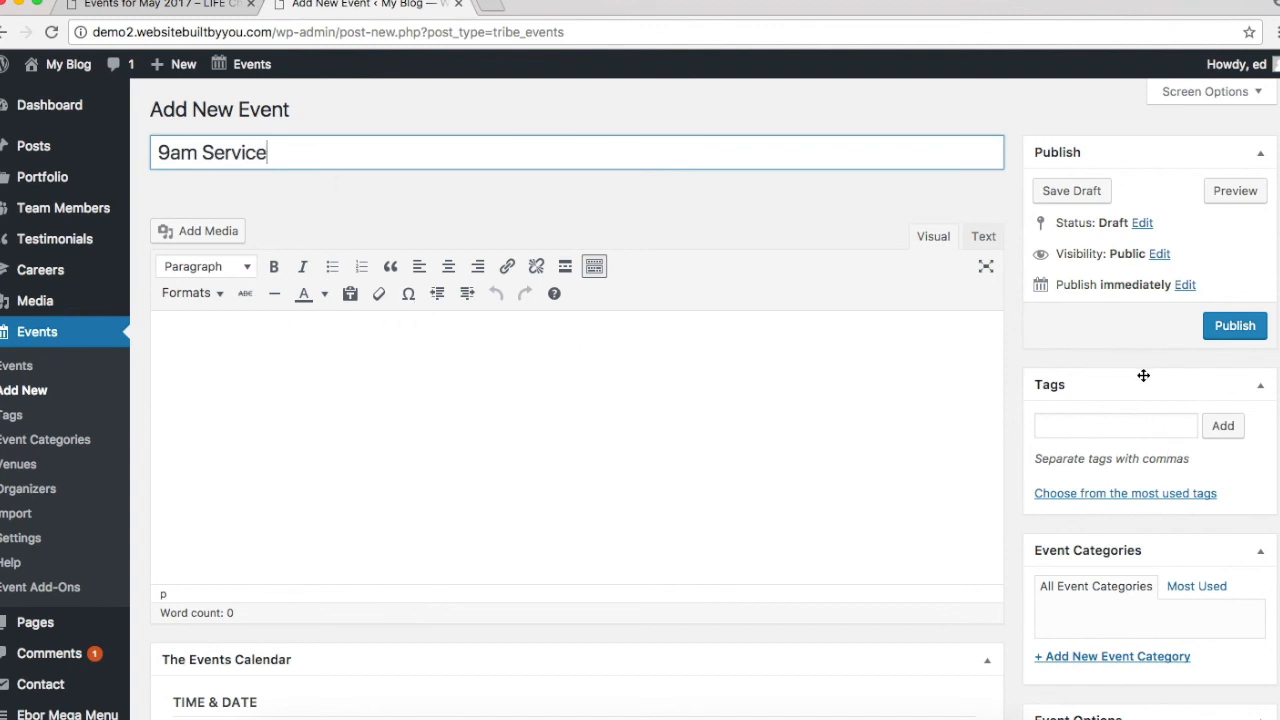
# Step: Set the event start to June 4, 2017 at 9:00am
pyautogui.click(363, 394)
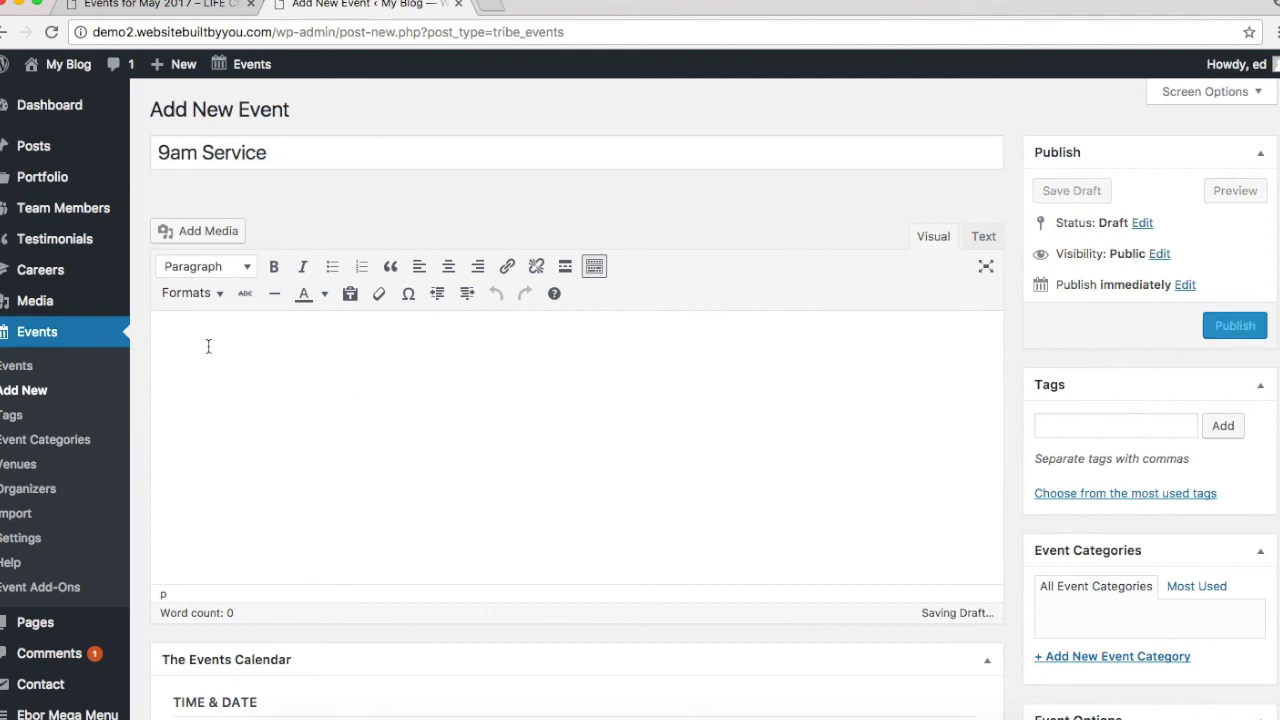
pyautogui.scroll(-5, 208, 343)
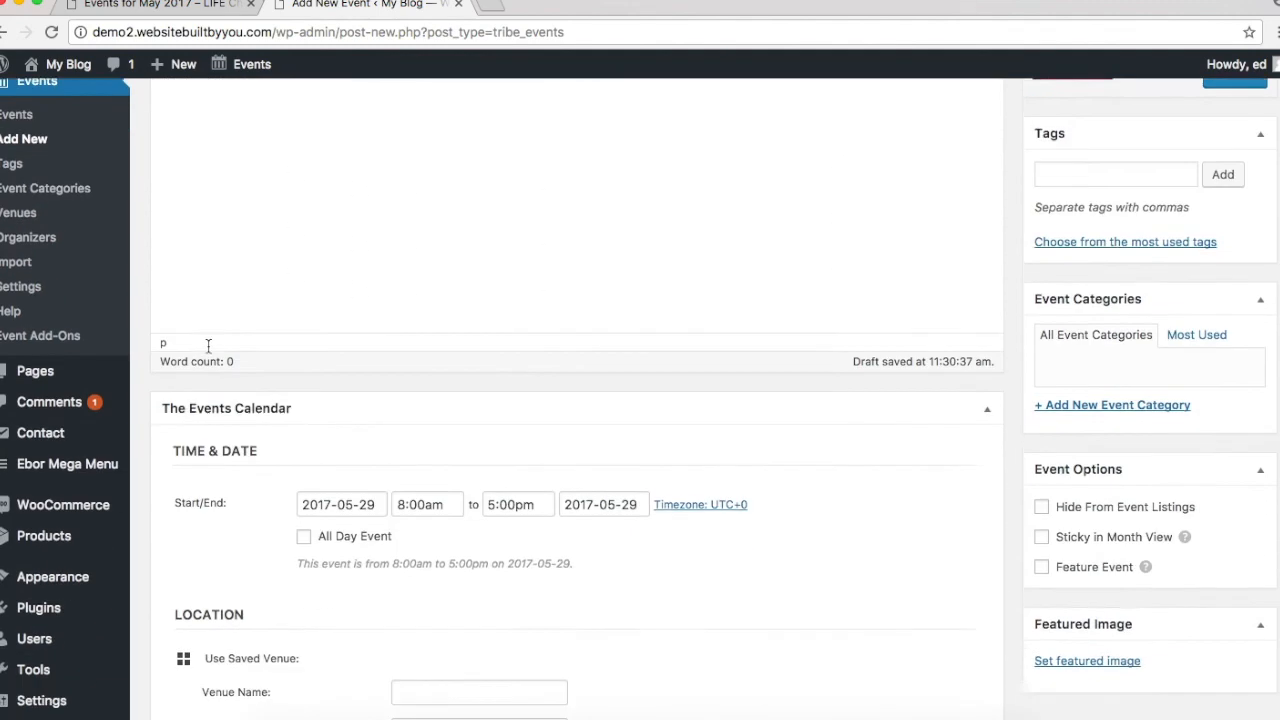
pyautogui.doubleClick(341, 467)
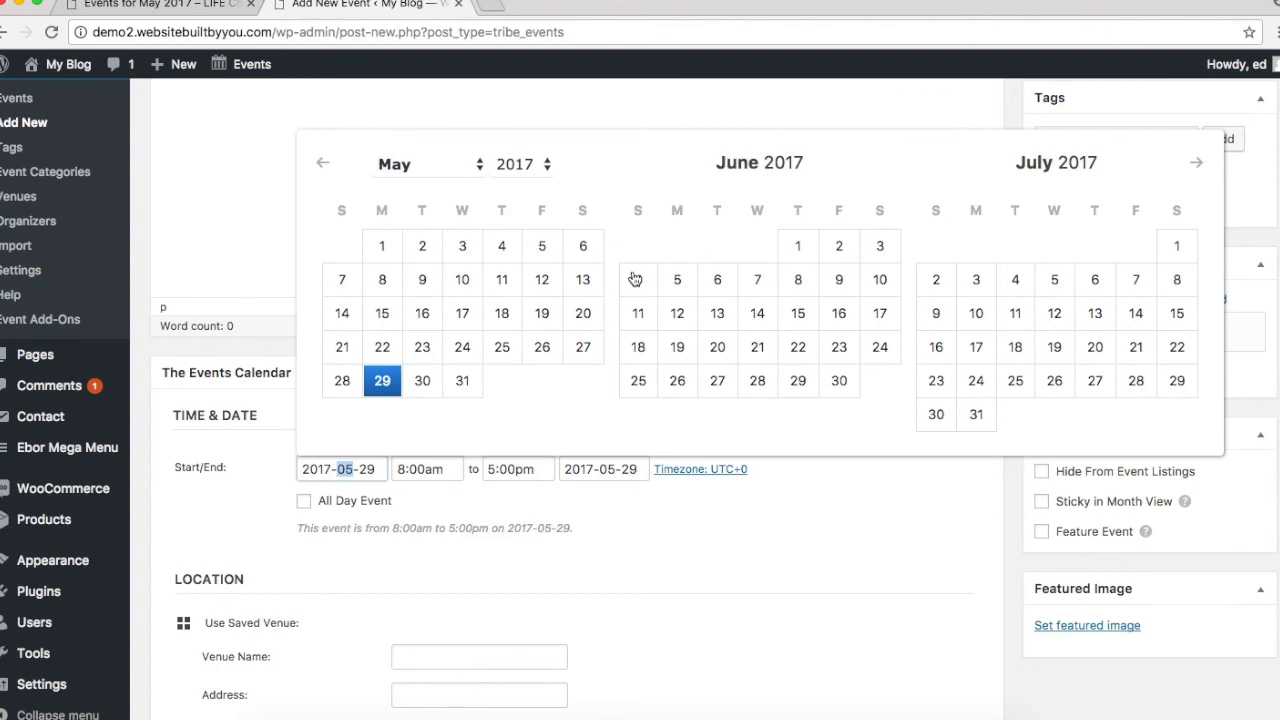
pyautogui.click(636, 279)
pyautogui.click(426, 468)
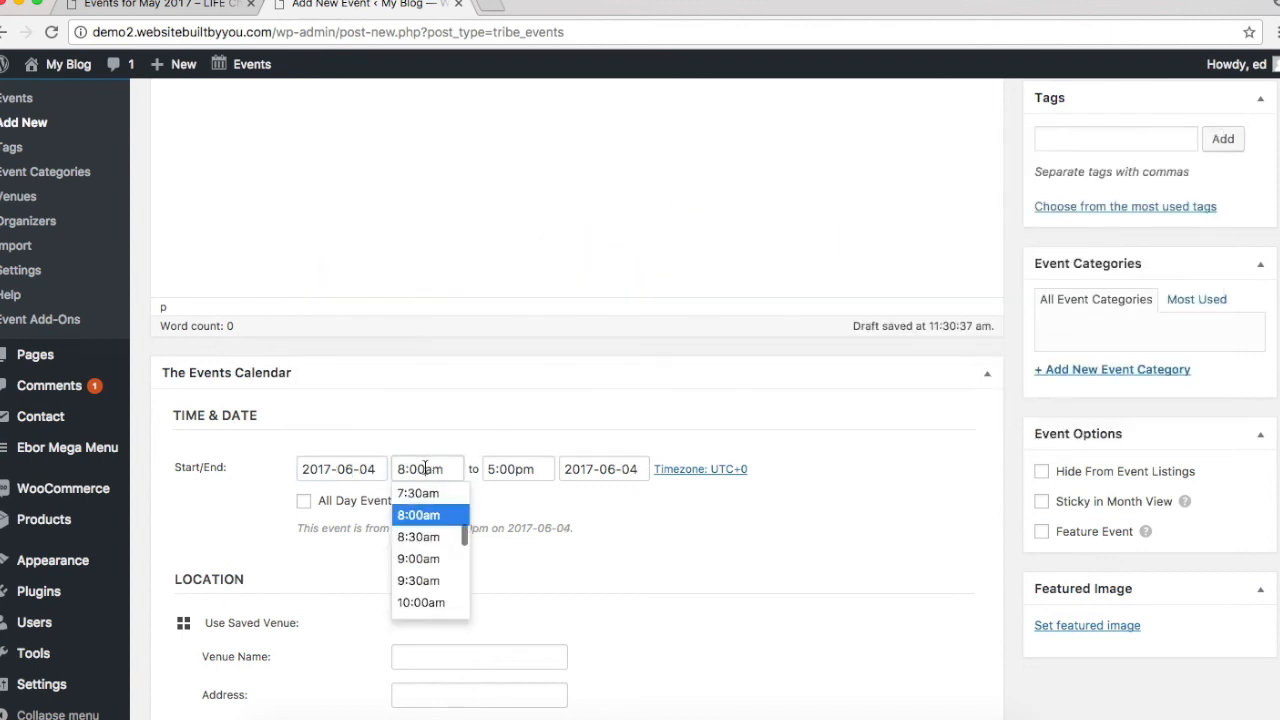
pyautogui.click(420, 558)
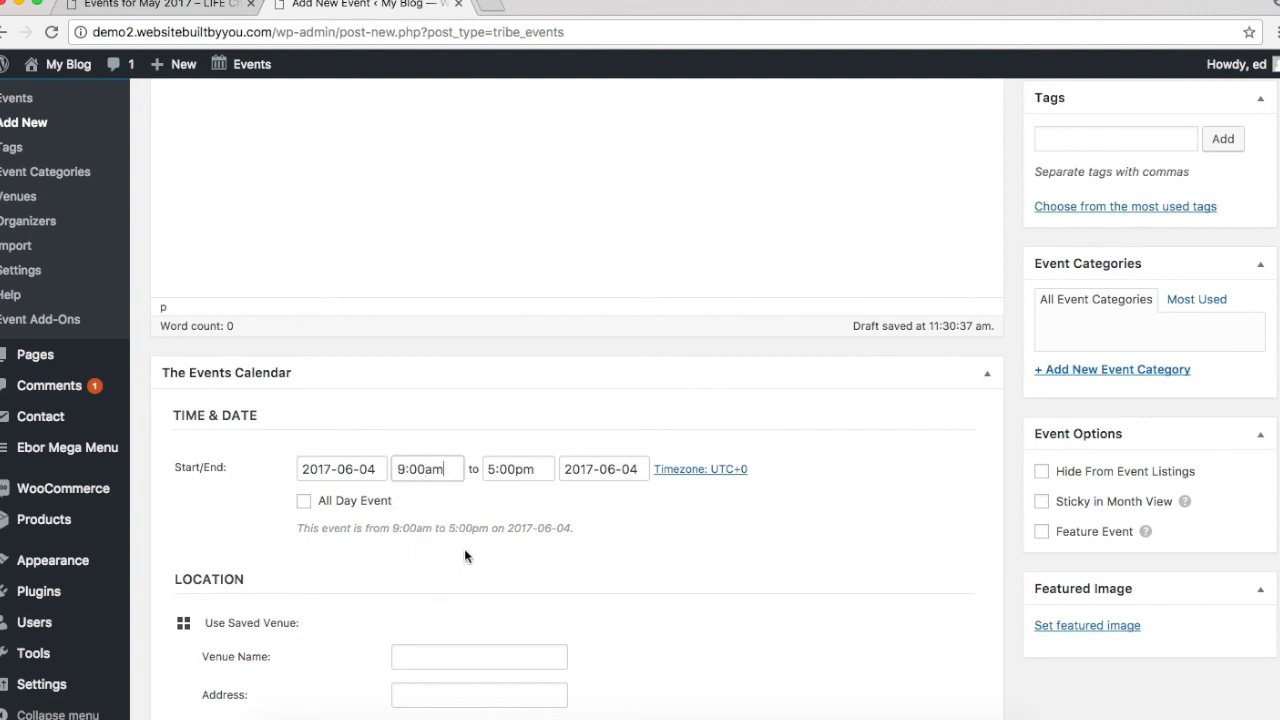
# Step: Set the event end to 10:30pm on June 4, 2017
pyautogui.doubleClick(530, 470)
pyautogui.scroll(-3, 530, 585)
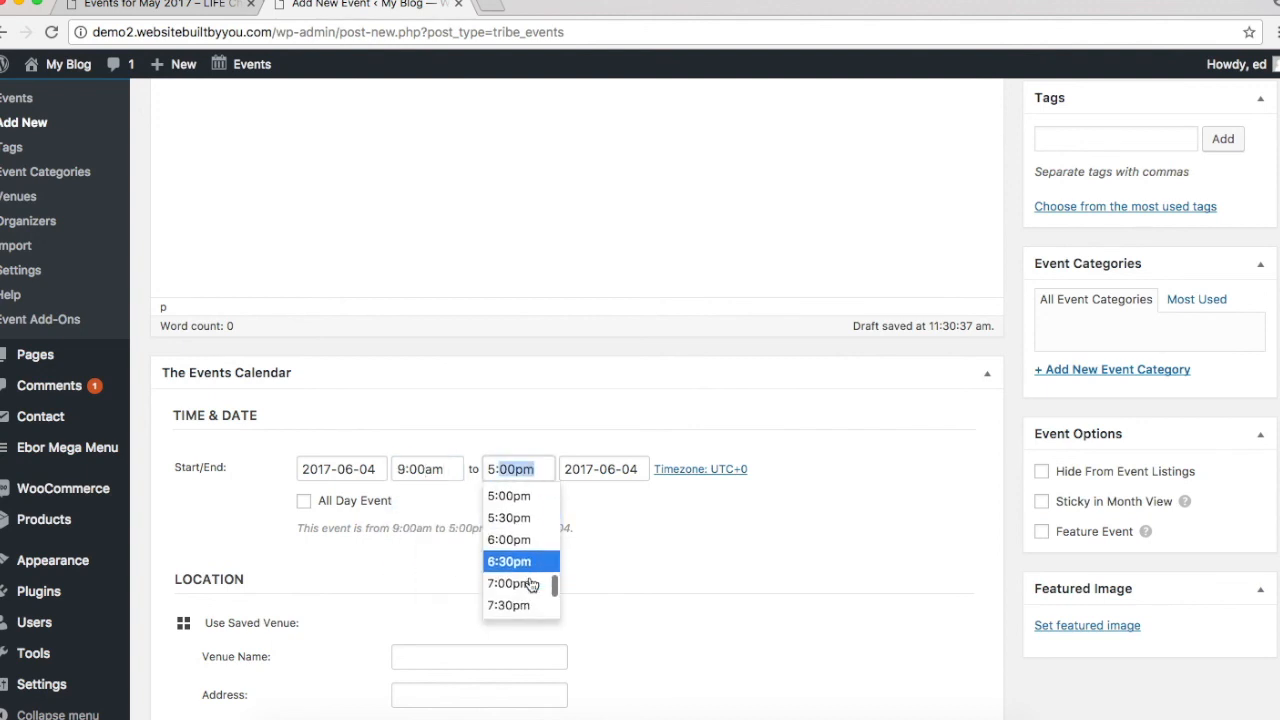
pyautogui.scroll(-2, 530, 585)
pyautogui.click(529, 594)
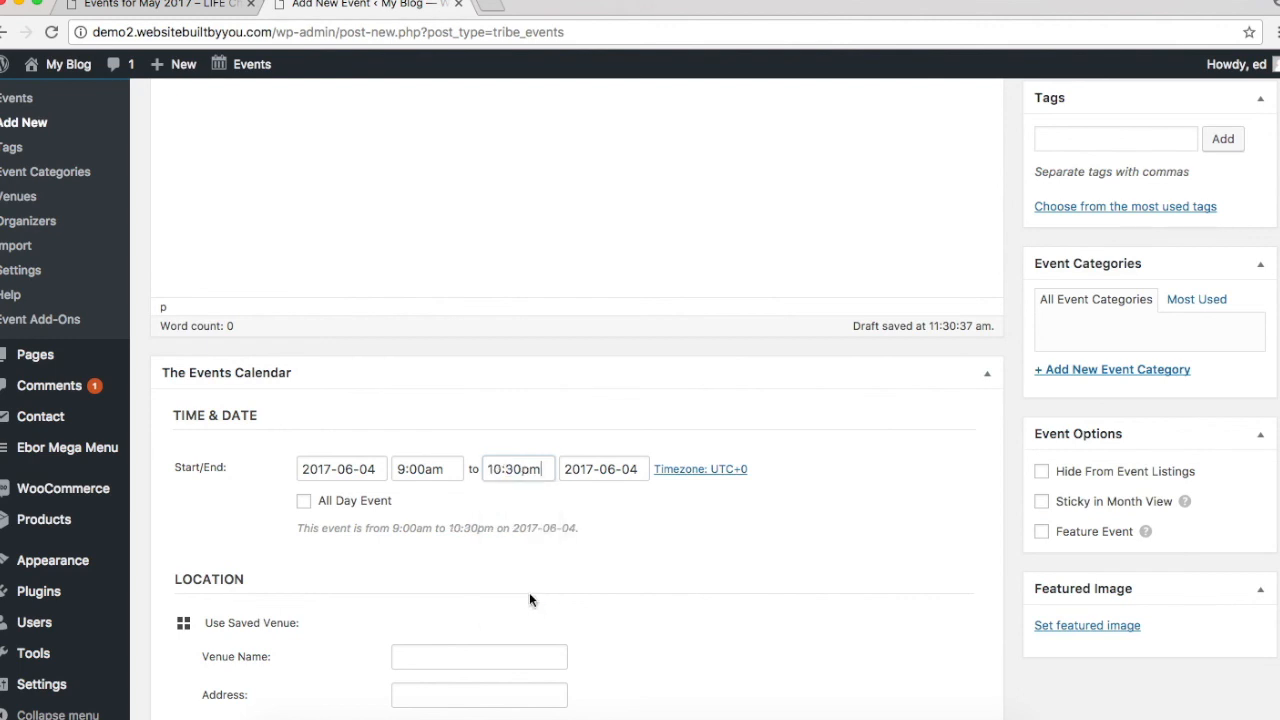
pyautogui.click(605, 469)
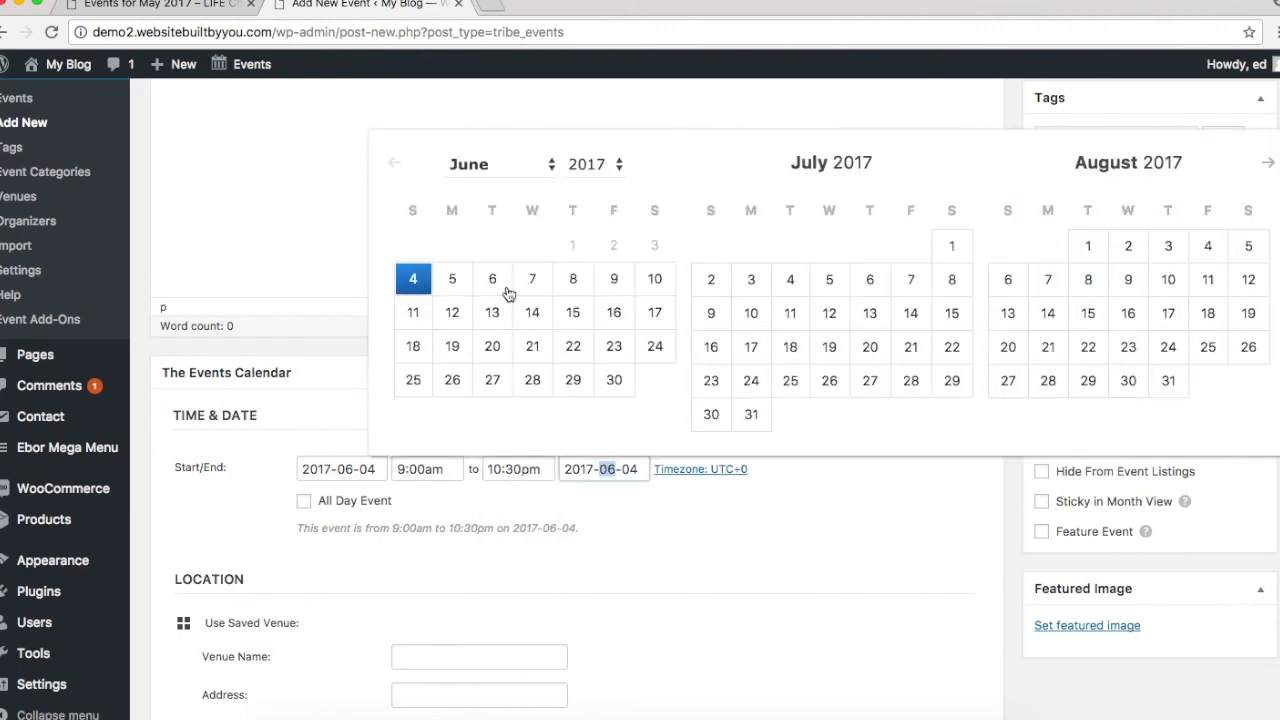
pyautogui.click(405, 281)
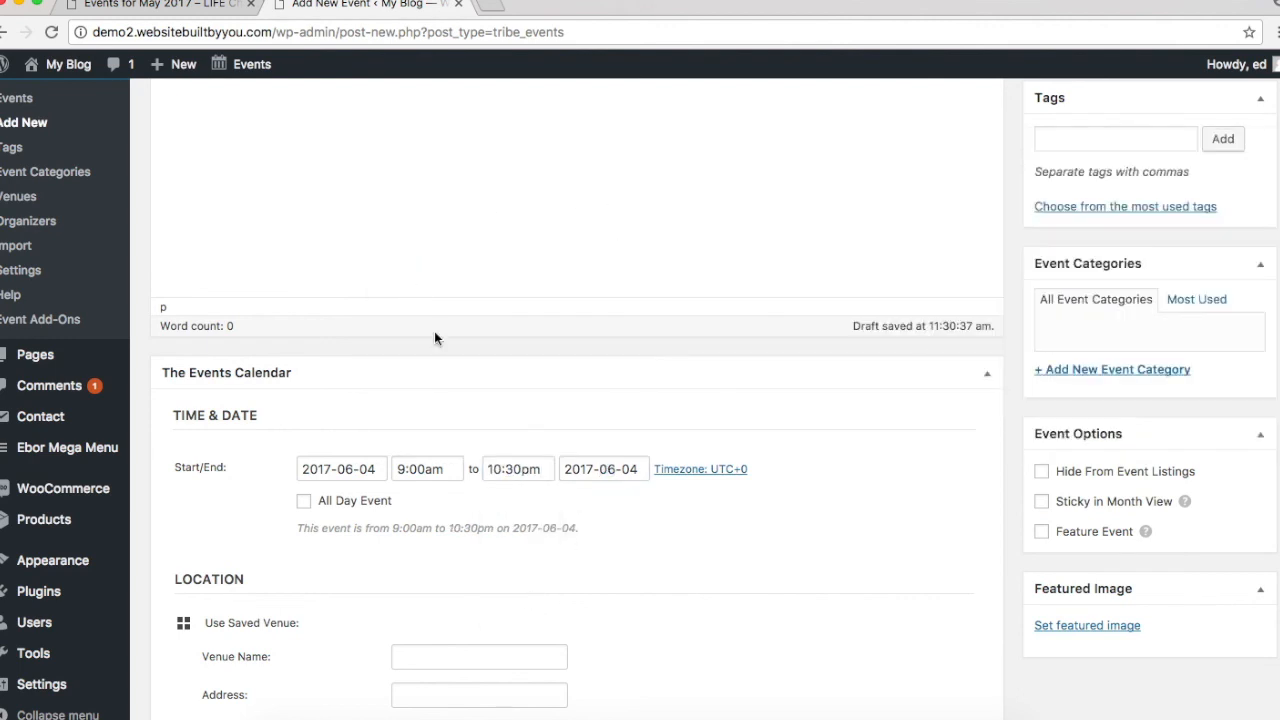
pyautogui.scroll(-3, 820, 466)
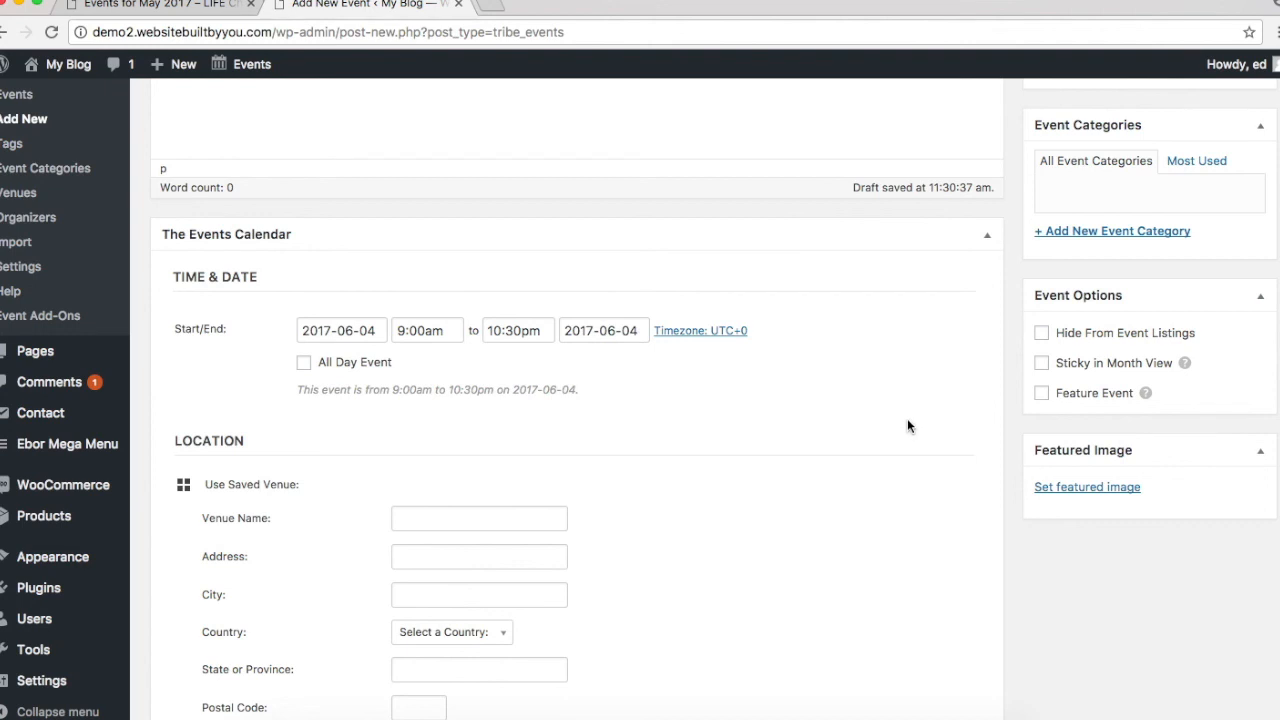
# Step: Scroll through the Location section and place the cursor in the venue name field
pyautogui.scroll(-4, 908, 426)
pyautogui.scroll(-3, 908, 426)
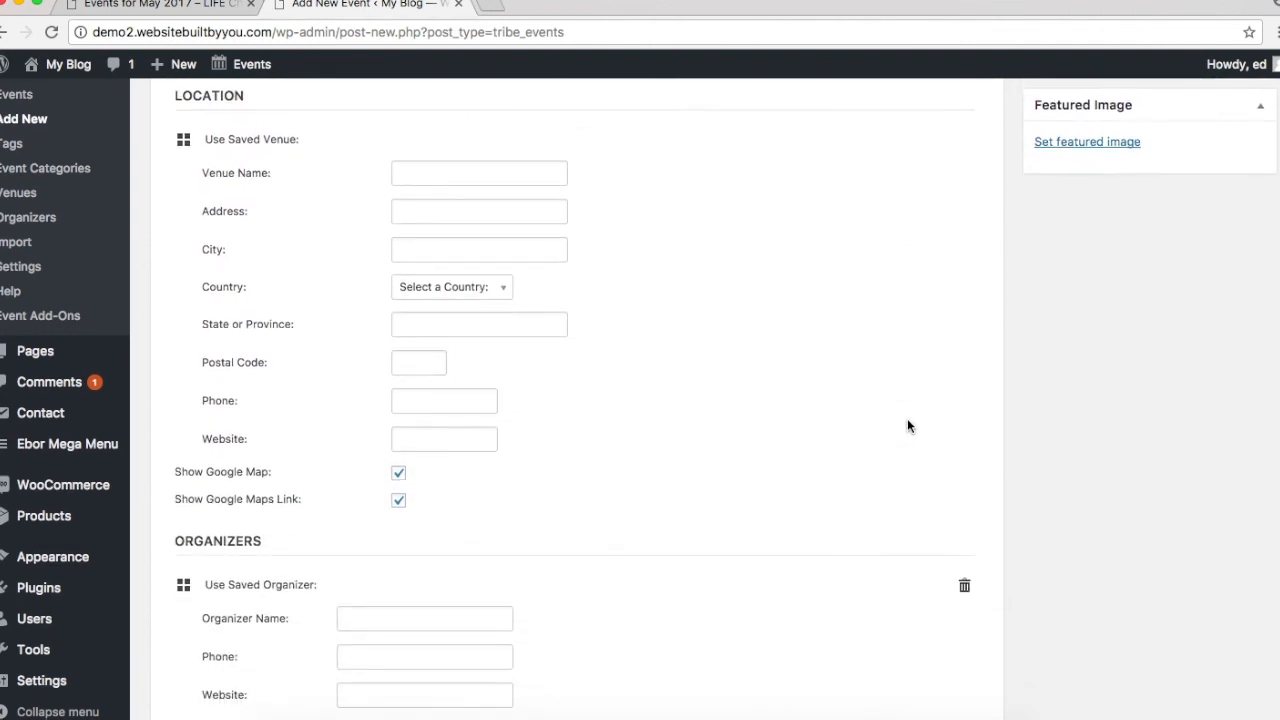
pyautogui.click(441, 163)
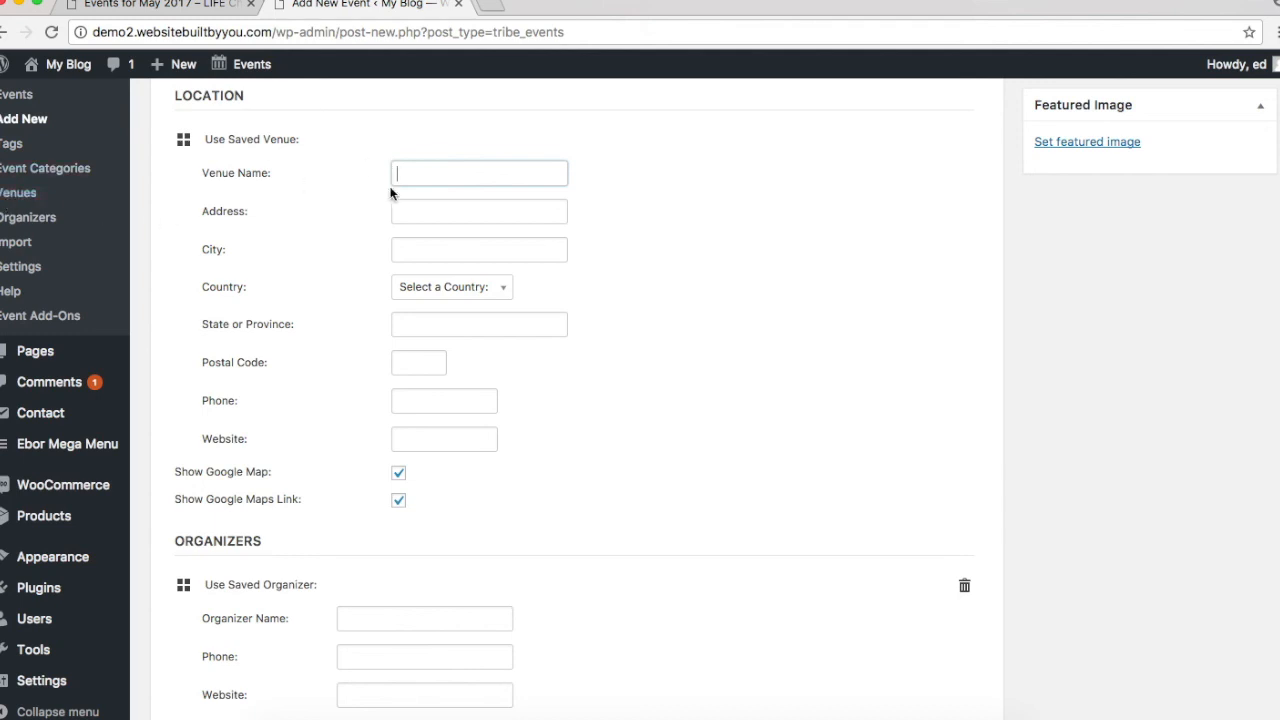
pyautogui.scroll(1, 390, 193)
pyautogui.scroll(-2, 390, 193)
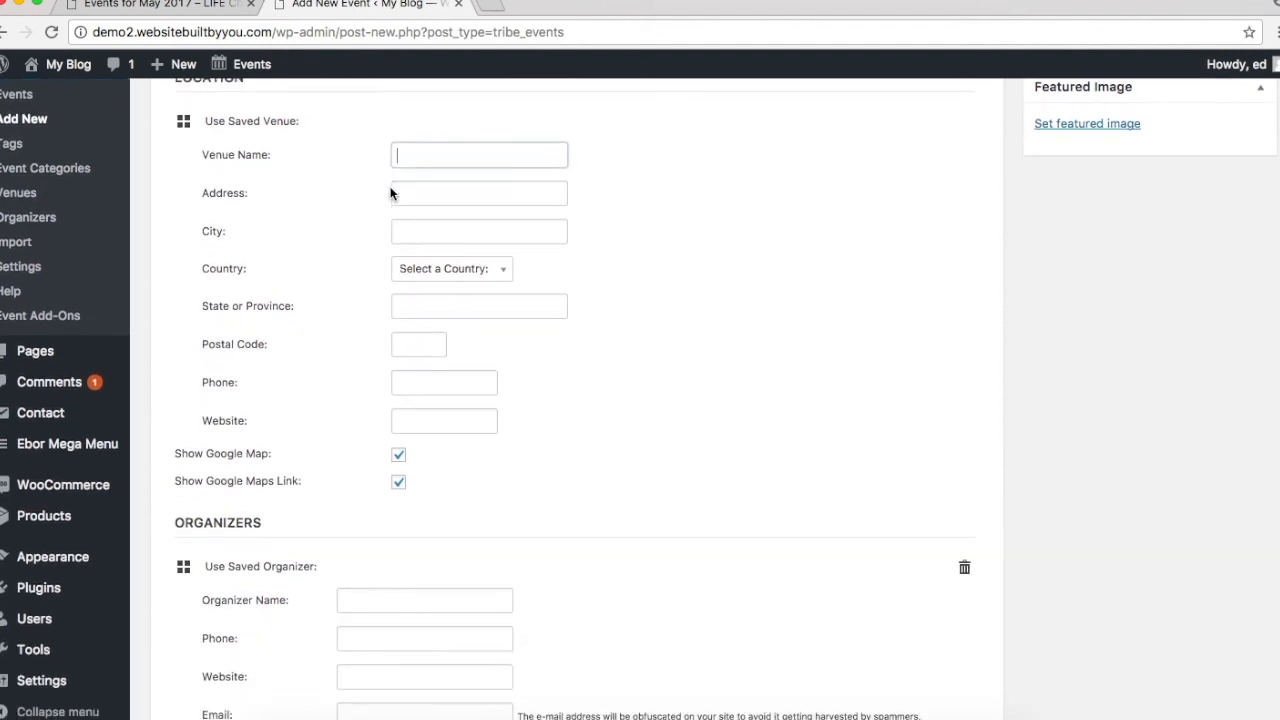
pyautogui.scroll(-1, 390, 193)
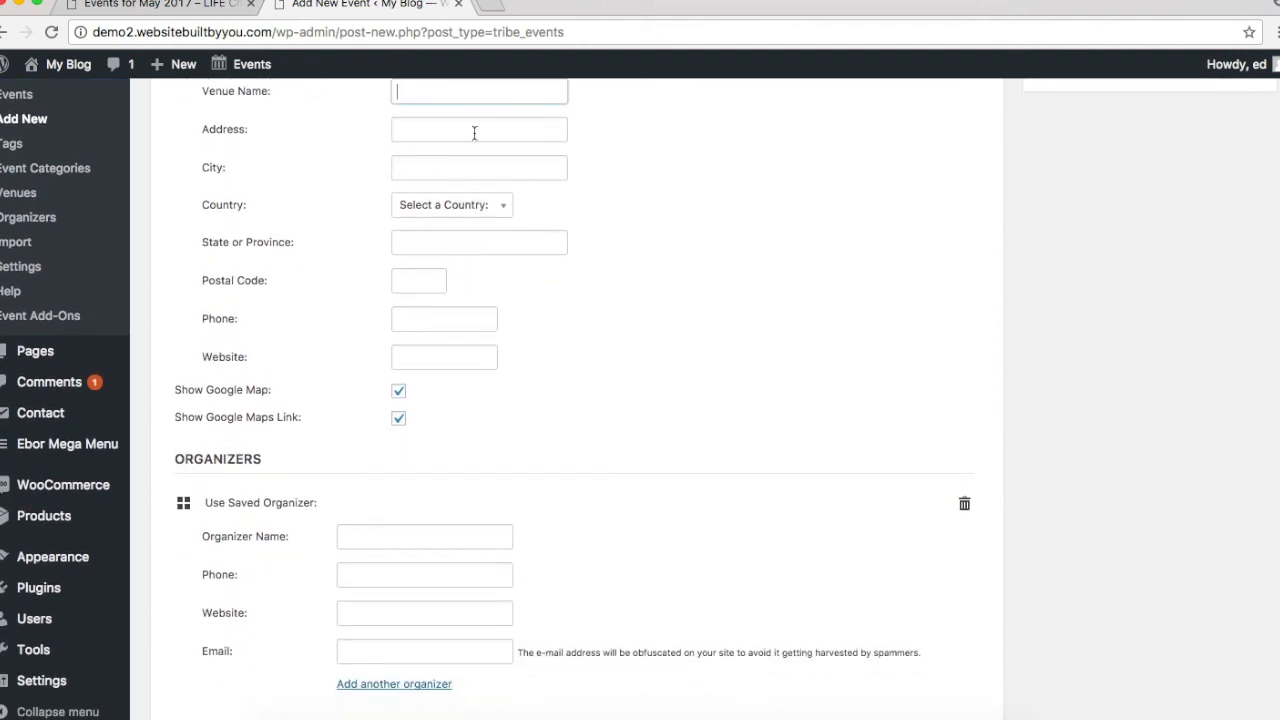
pyautogui.scroll(-3, 507, 428)
pyautogui.scroll(2, 508, 346)
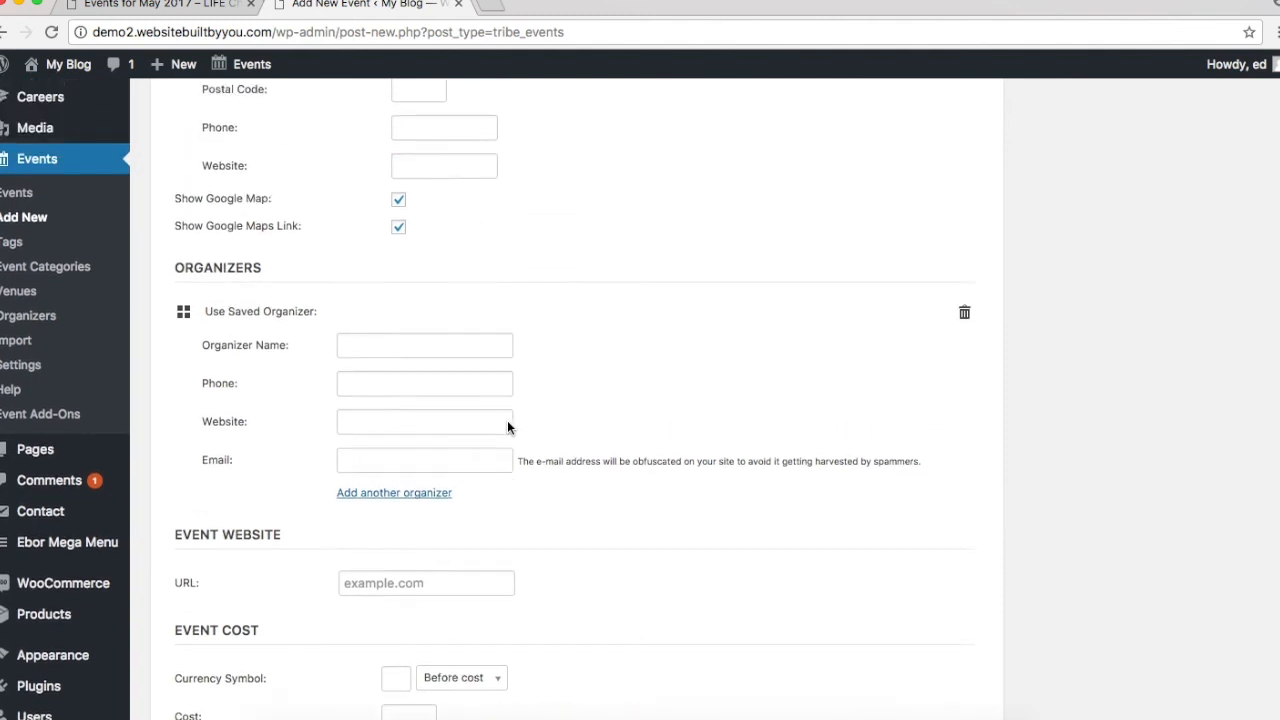
pyautogui.scroll(1, 427, 180)
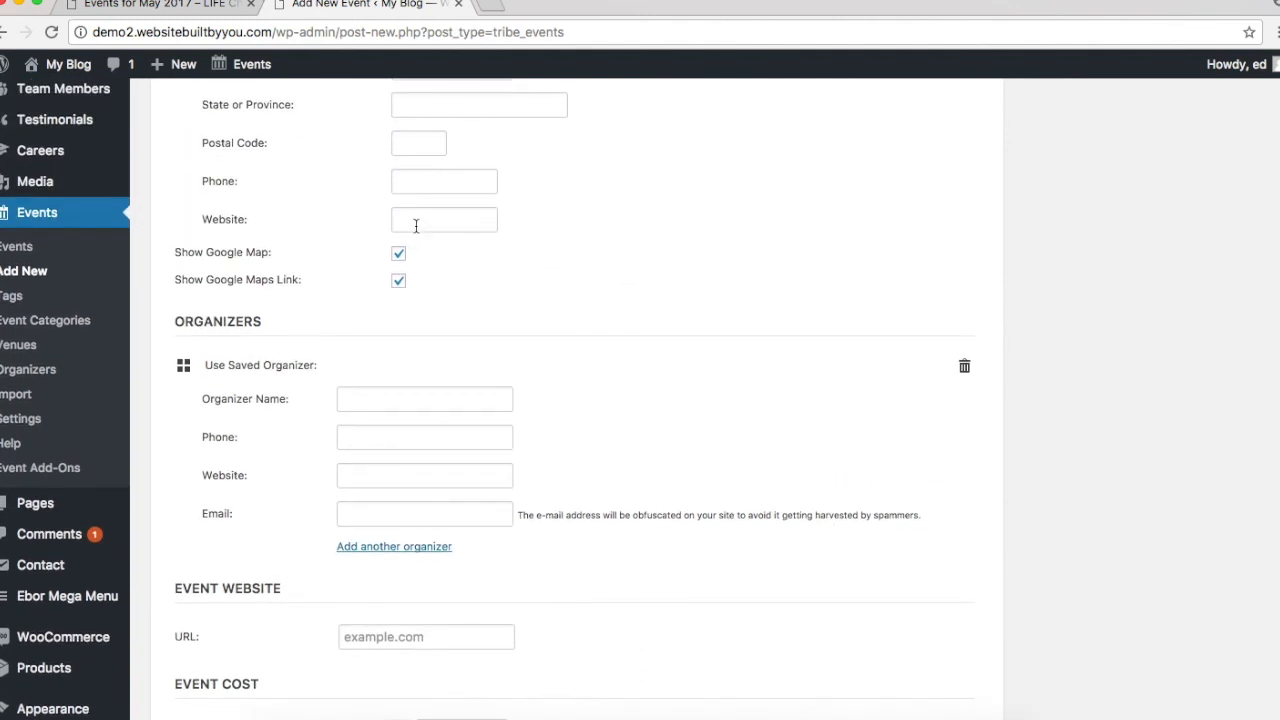
pyautogui.scroll(-5, 416, 226)
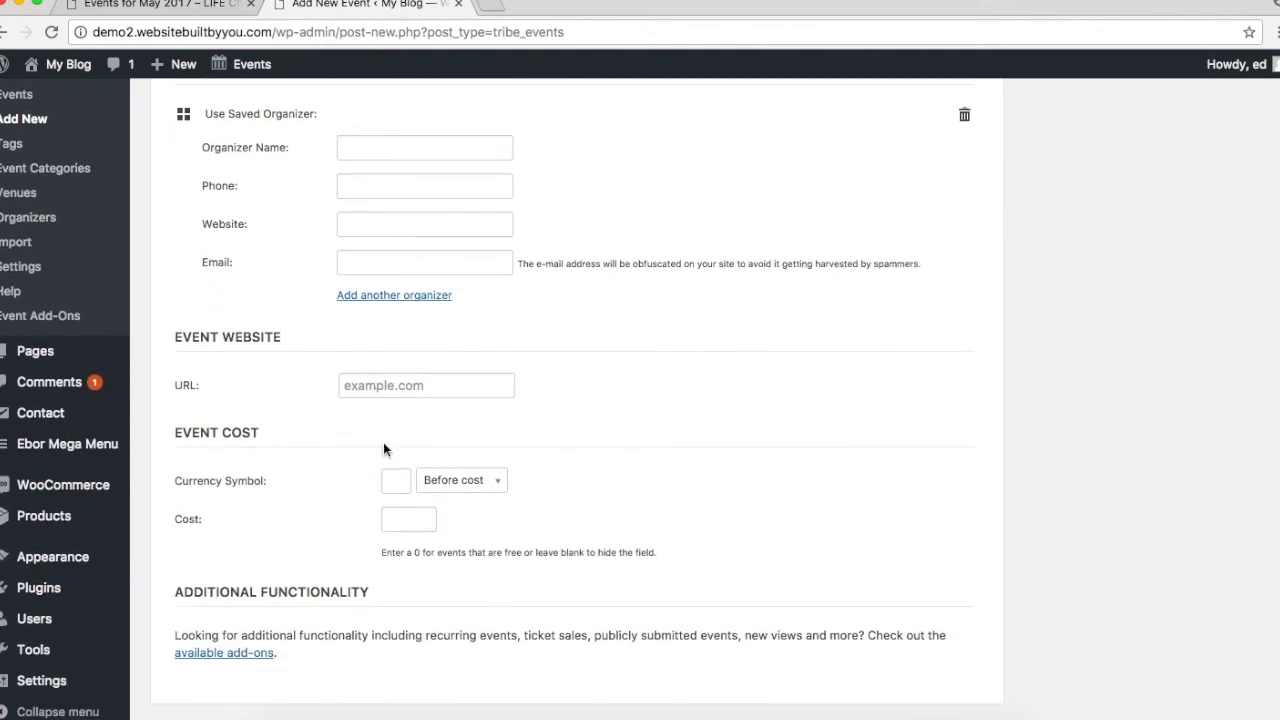
# Step: Set the event cost currency symbol to £ placed before the cost
pyautogui.click(440, 480)
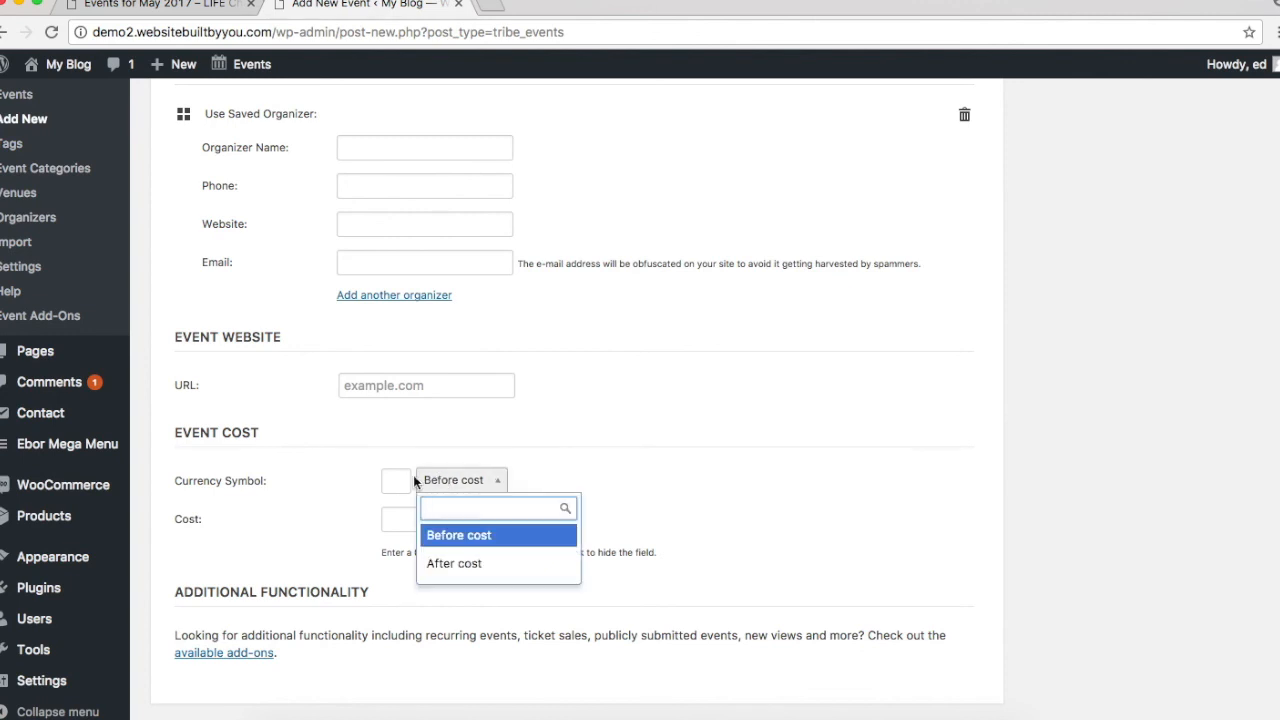
pyautogui.click(400, 478)
pyautogui.click(400, 478)
pyautogui.write('£')
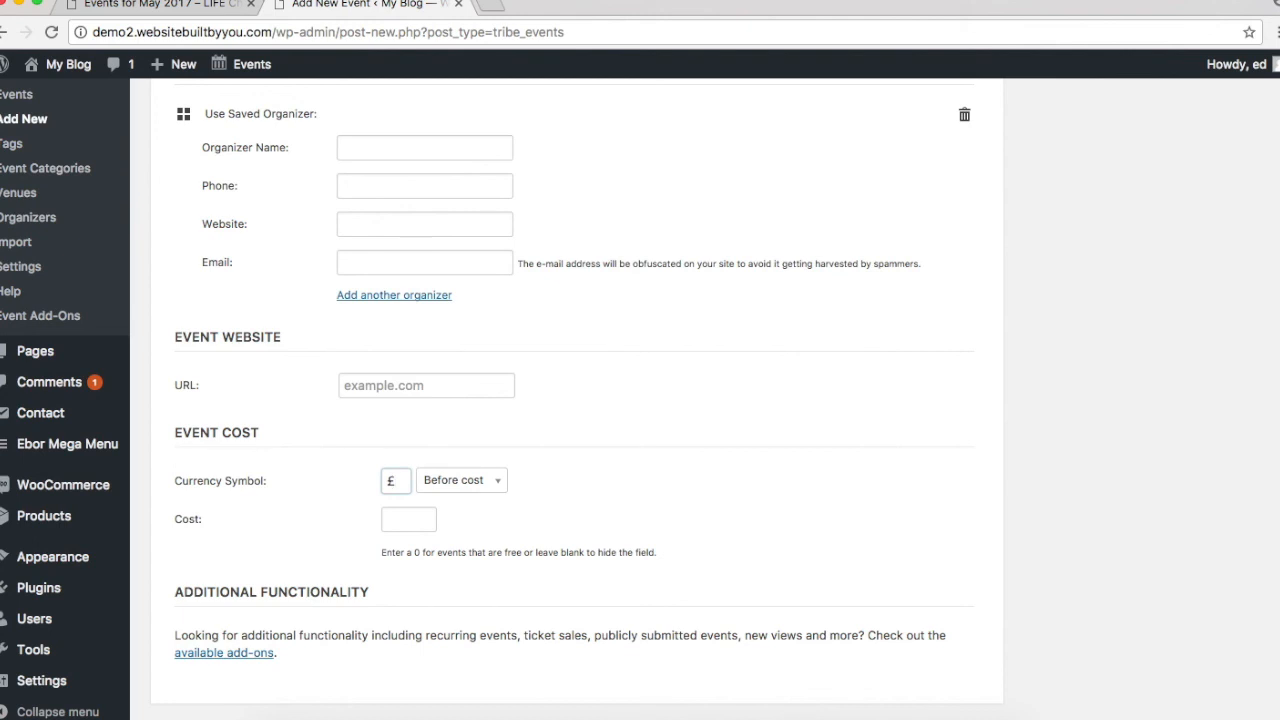
pyautogui.click(617, 545)
pyautogui.scroll(1, 617, 548)
pyautogui.scroll(10, 617, 549)
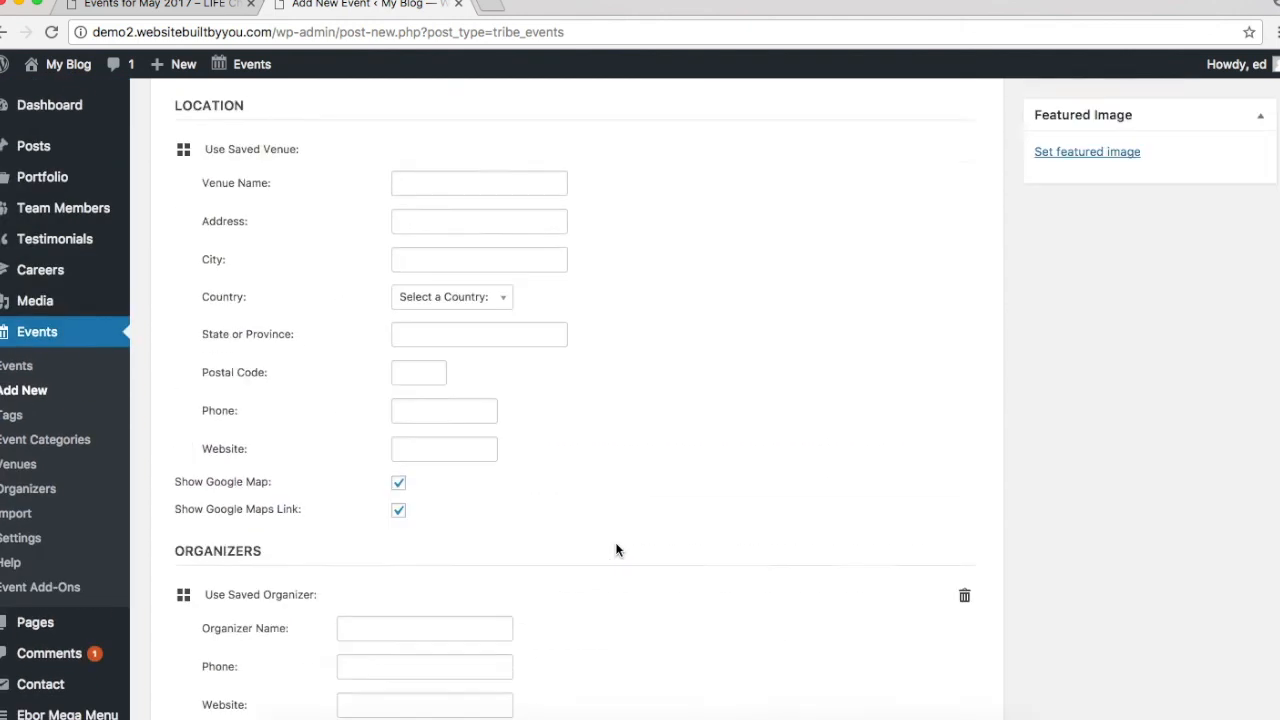
pyautogui.scroll(8, 617, 549)
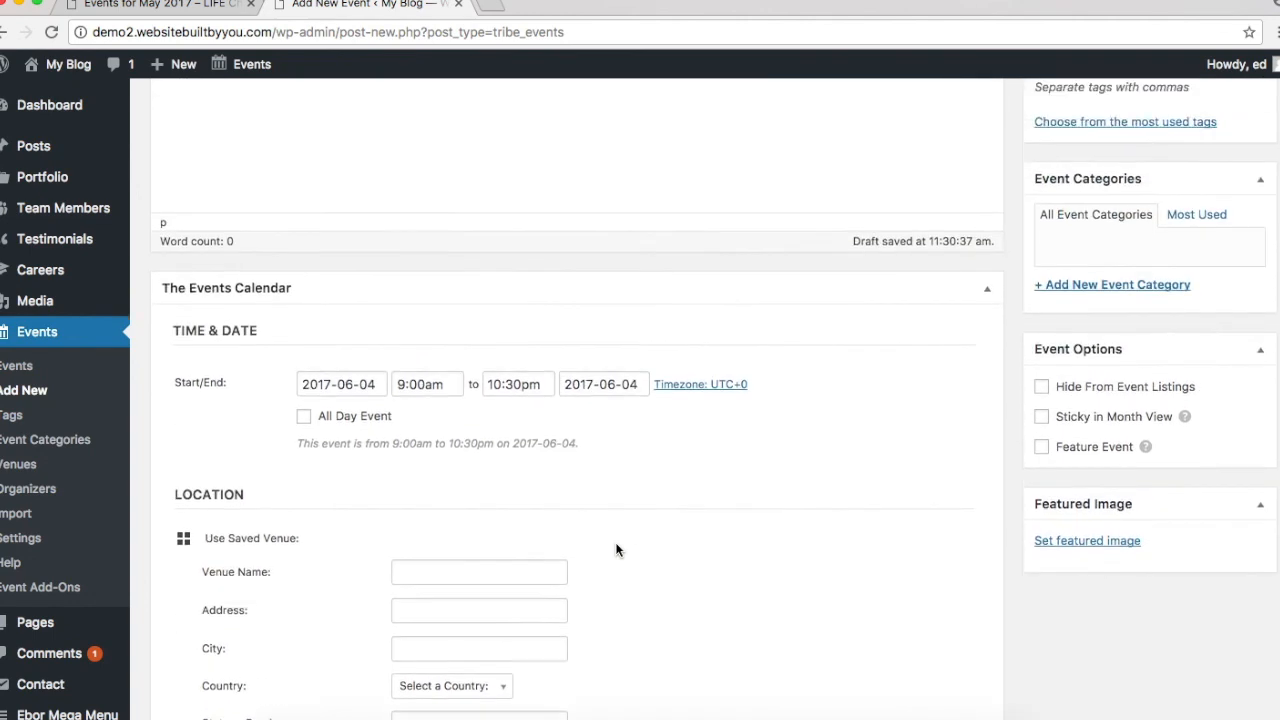
pyautogui.scroll(4, 943, 346)
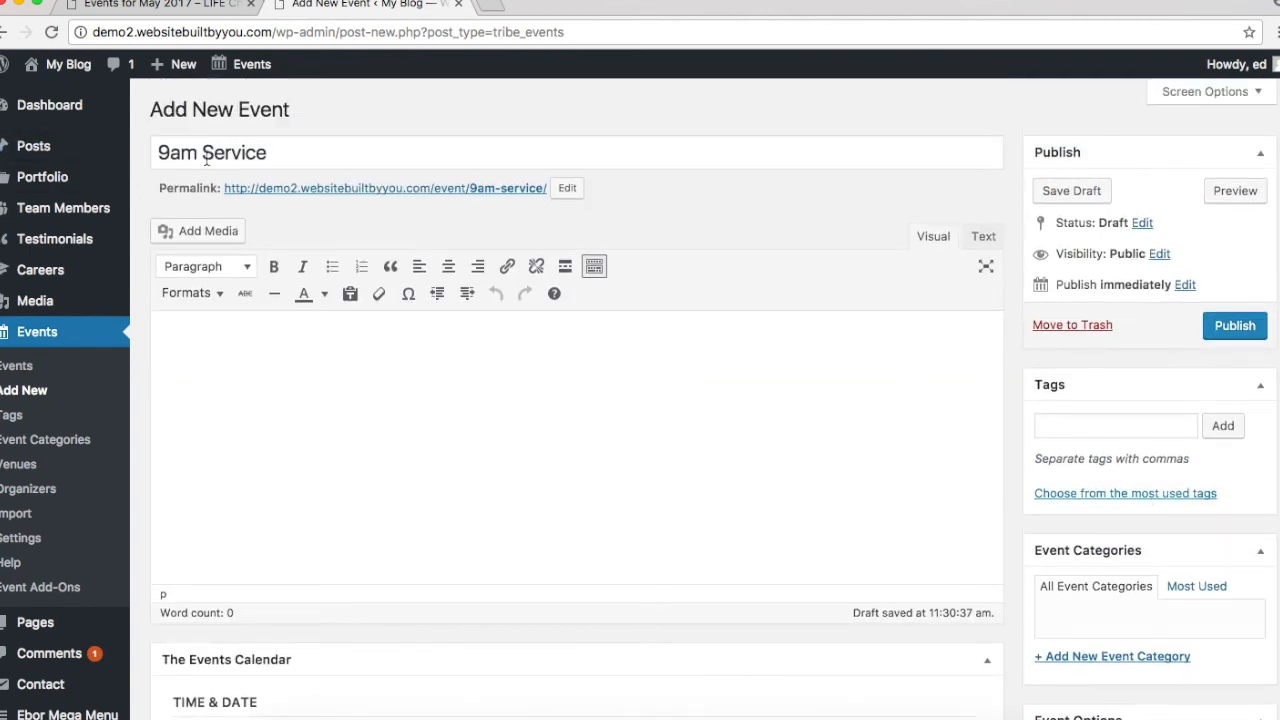
# Step: Create and assign a new 'Services' event category
pyautogui.click(1085, 658)
pyautogui.write('Services')
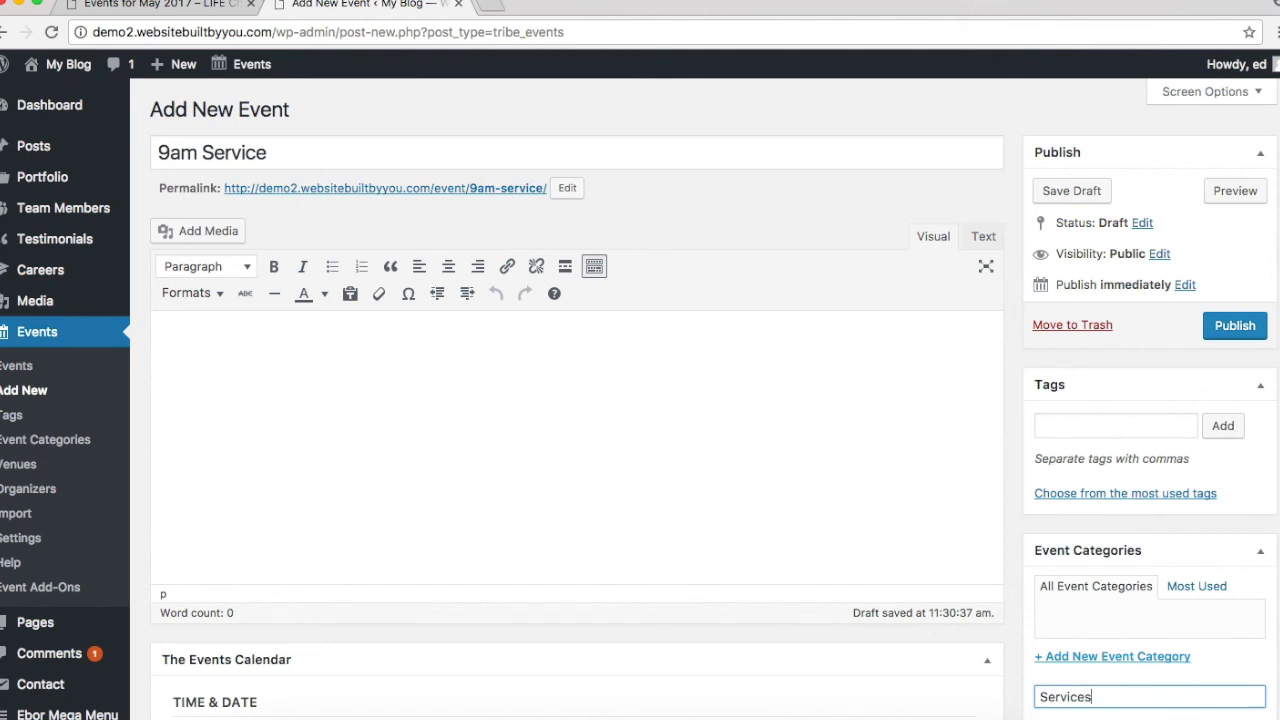
pyautogui.scroll(-3, 1216, 679)
pyautogui.click(1139, 582)
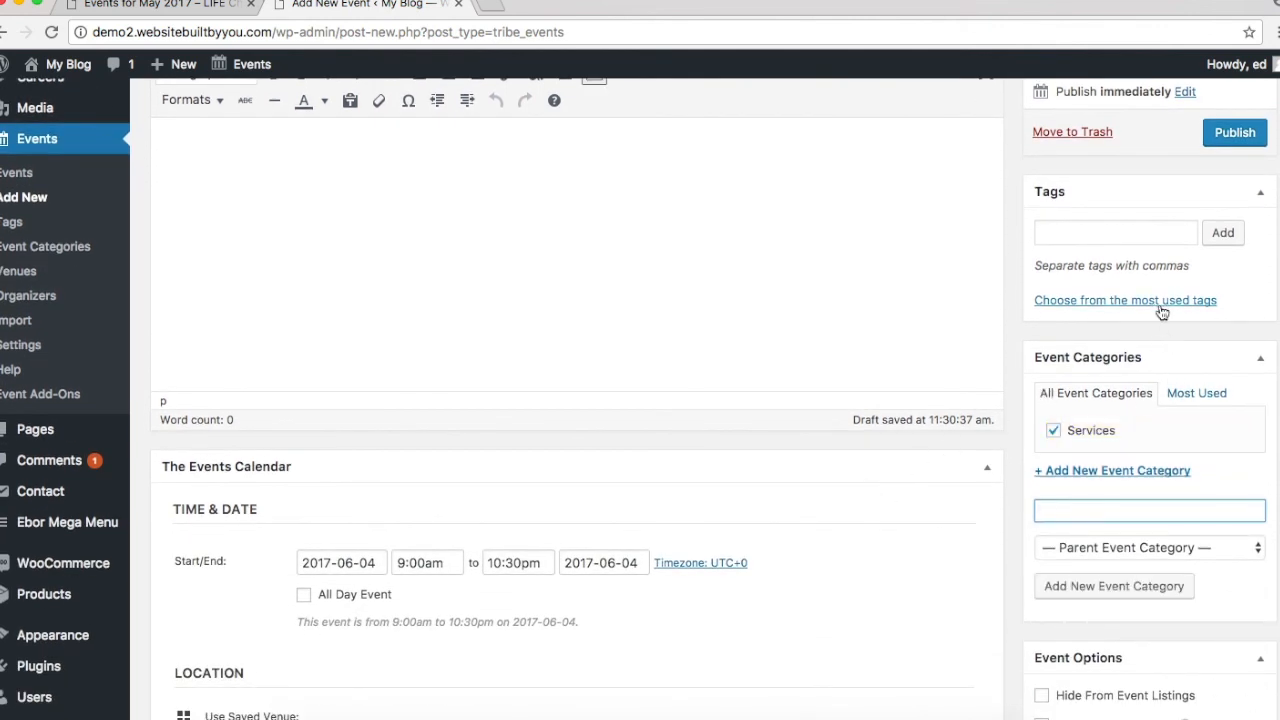
# Step: Tag the event with '9am' and 'Service'
pyautogui.click(1090, 240)
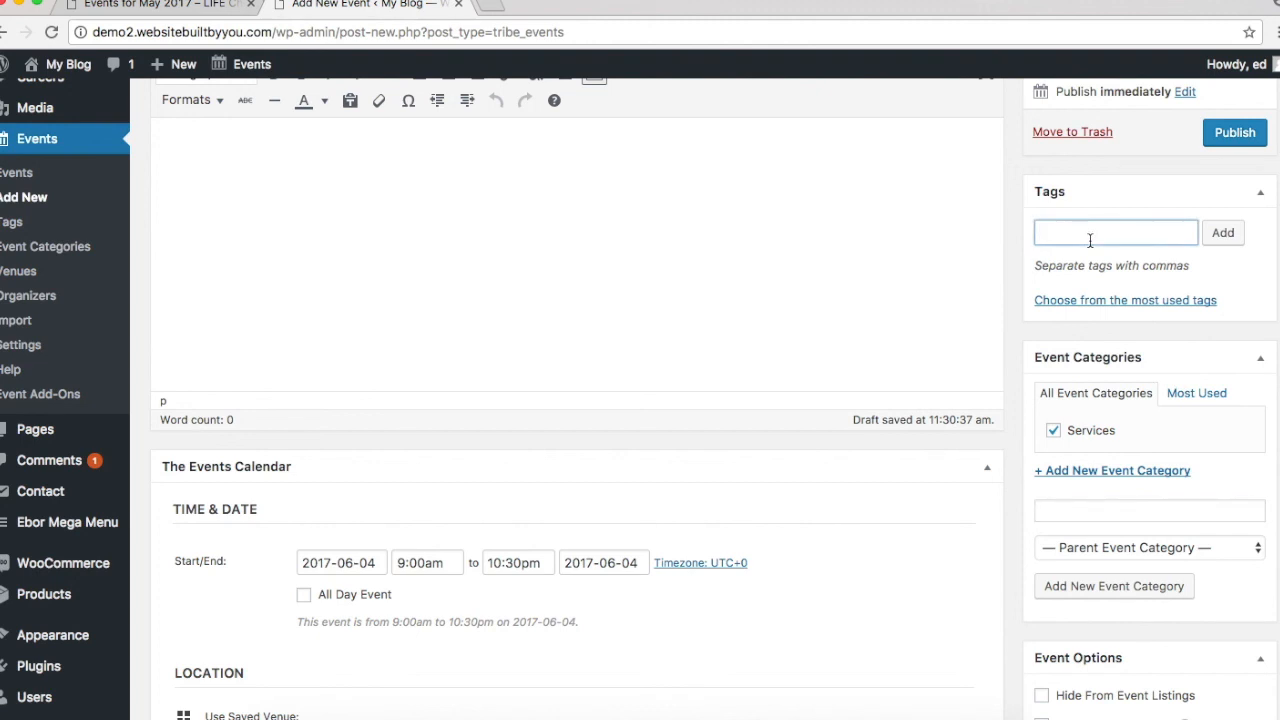
pyautogui.write('9am')
pyautogui.click(1220, 232)
pyautogui.write('Services')
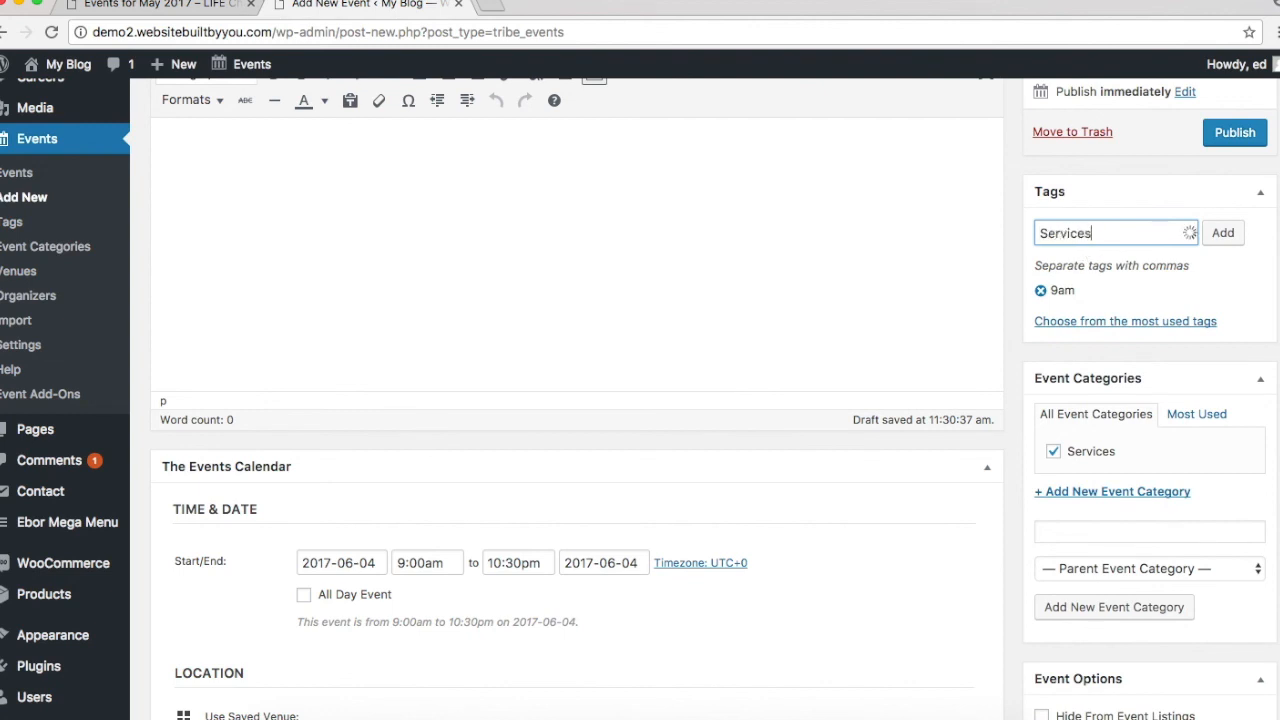
pyautogui.press('BackSpace')
pyautogui.click(1221, 236)
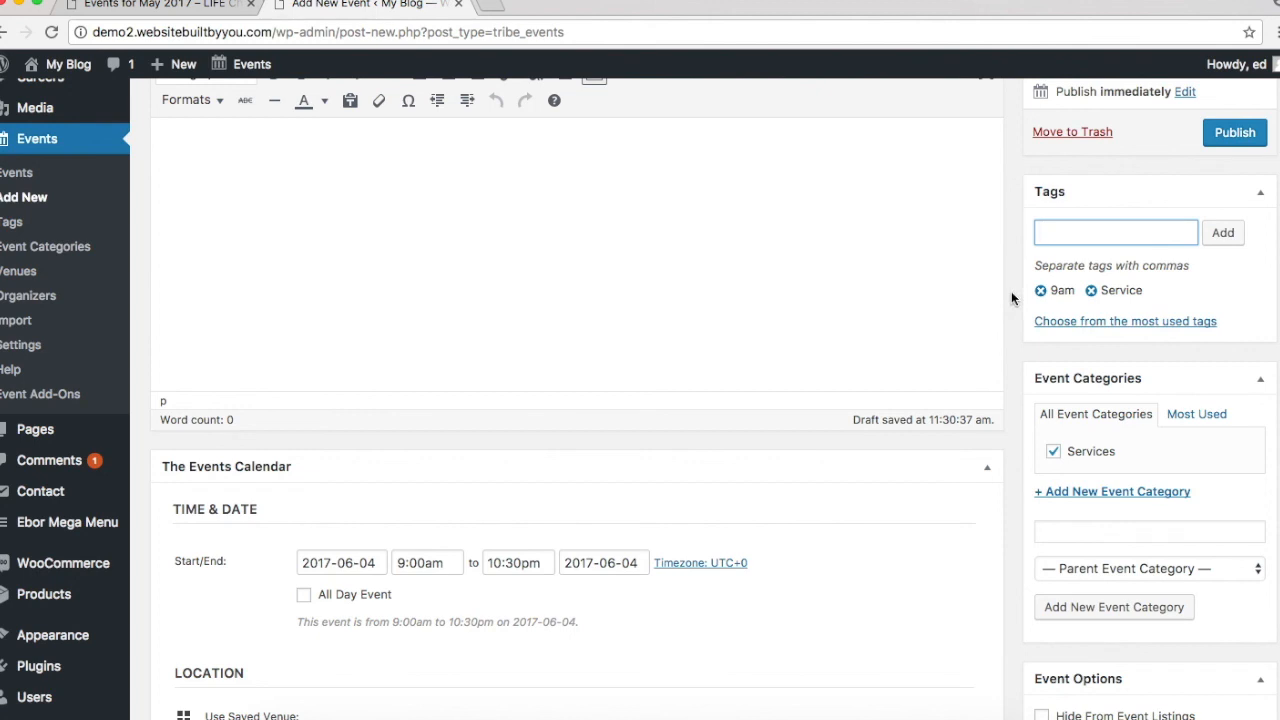
# Step: Open the Set featured image media picker for the event
pyautogui.scroll(4, 1011, 291)
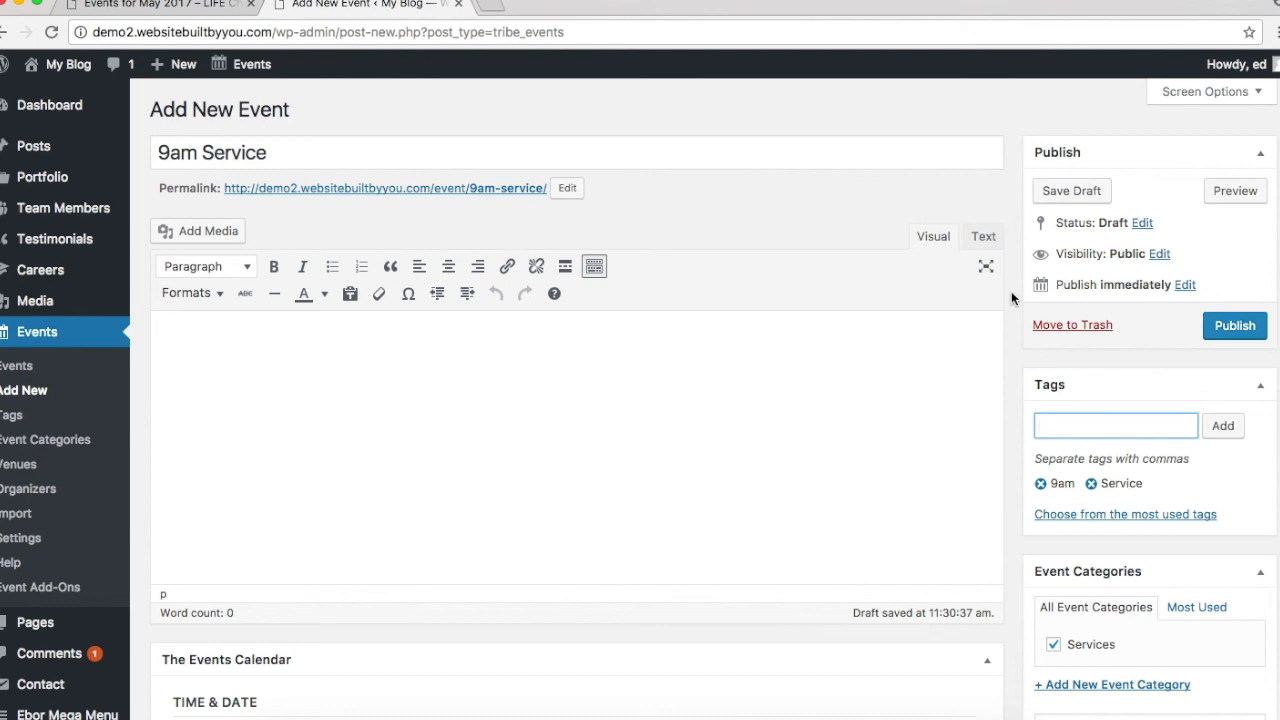
pyautogui.scroll(-3, 1011, 293)
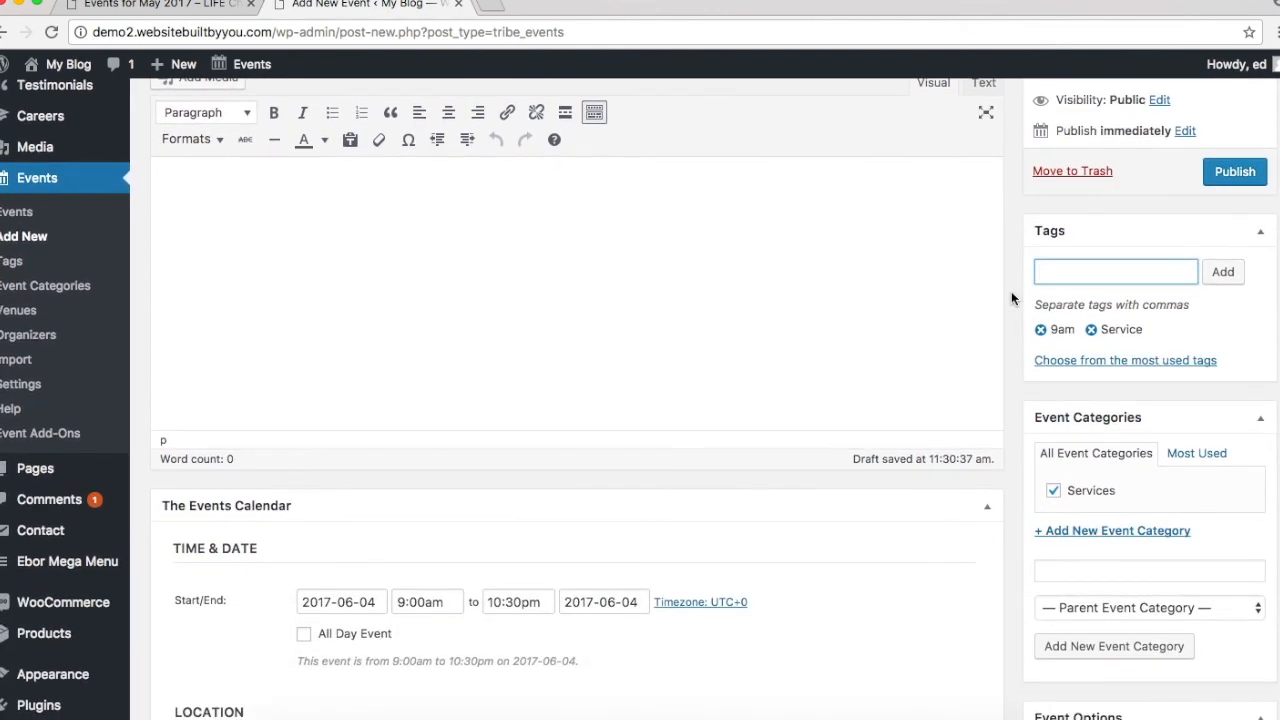
pyautogui.scroll(-5, 1011, 296)
pyautogui.scroll(-5, 1011, 297)
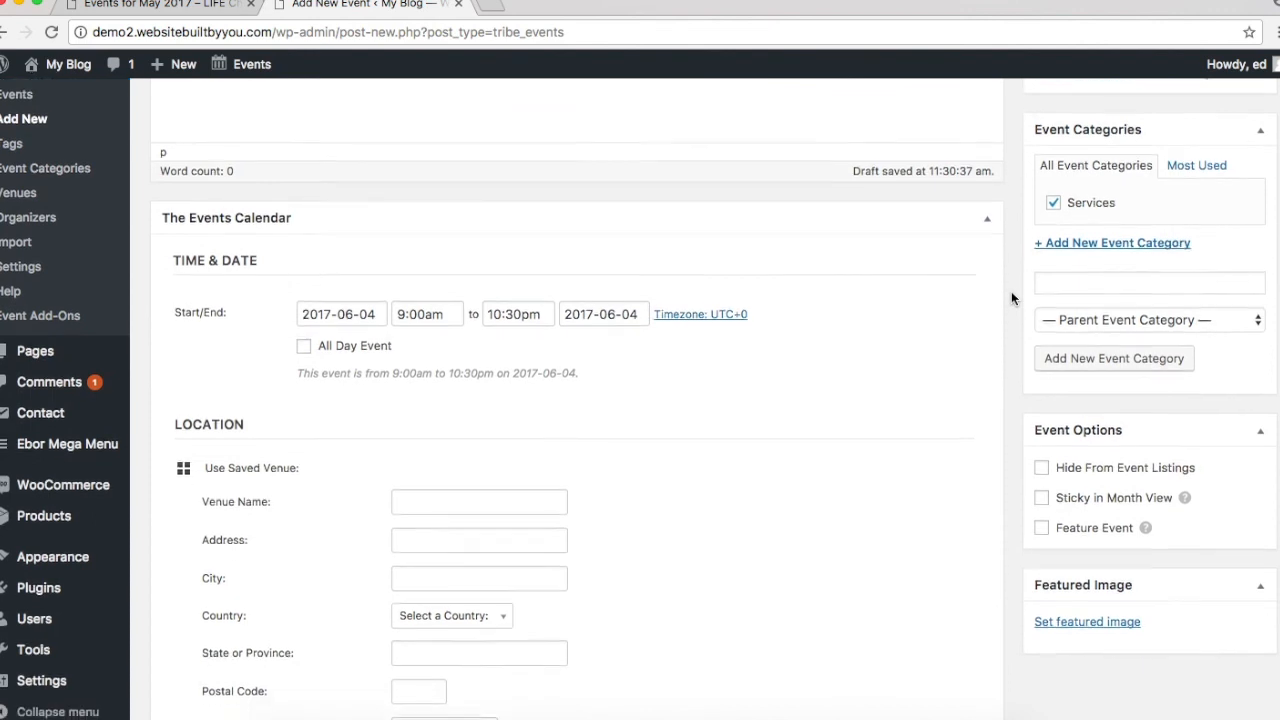
pyautogui.click(1087, 381)
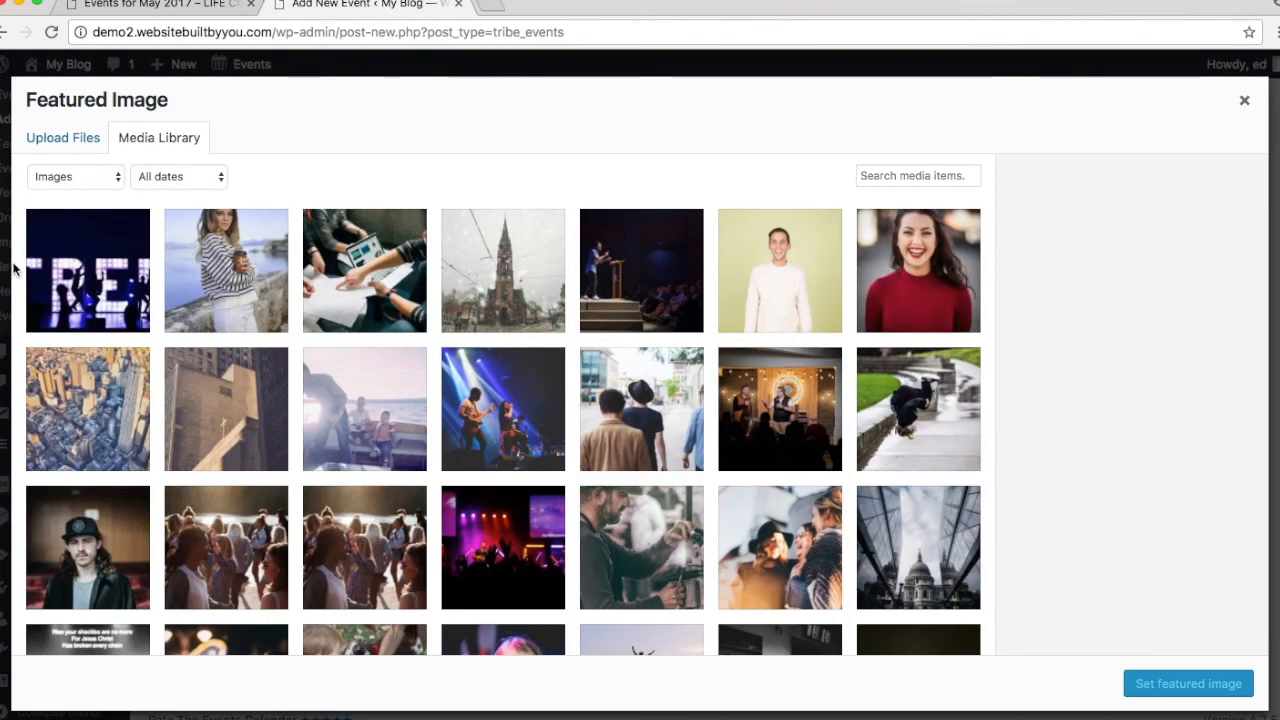
# Step: Set the dark 'FREE' photo, william-white-37151.jpg, as the event's featured image
pyautogui.click(104, 265)
pyautogui.click(1183, 697)
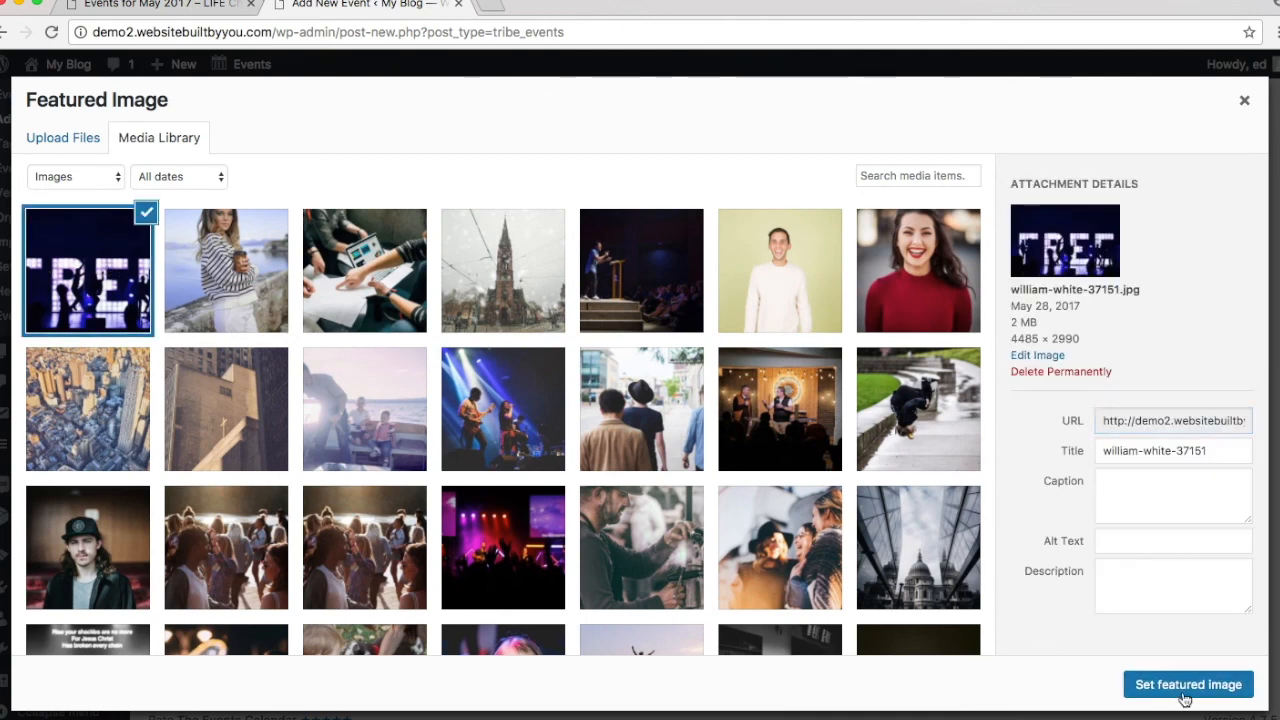
pyautogui.scroll(10, 467, 445)
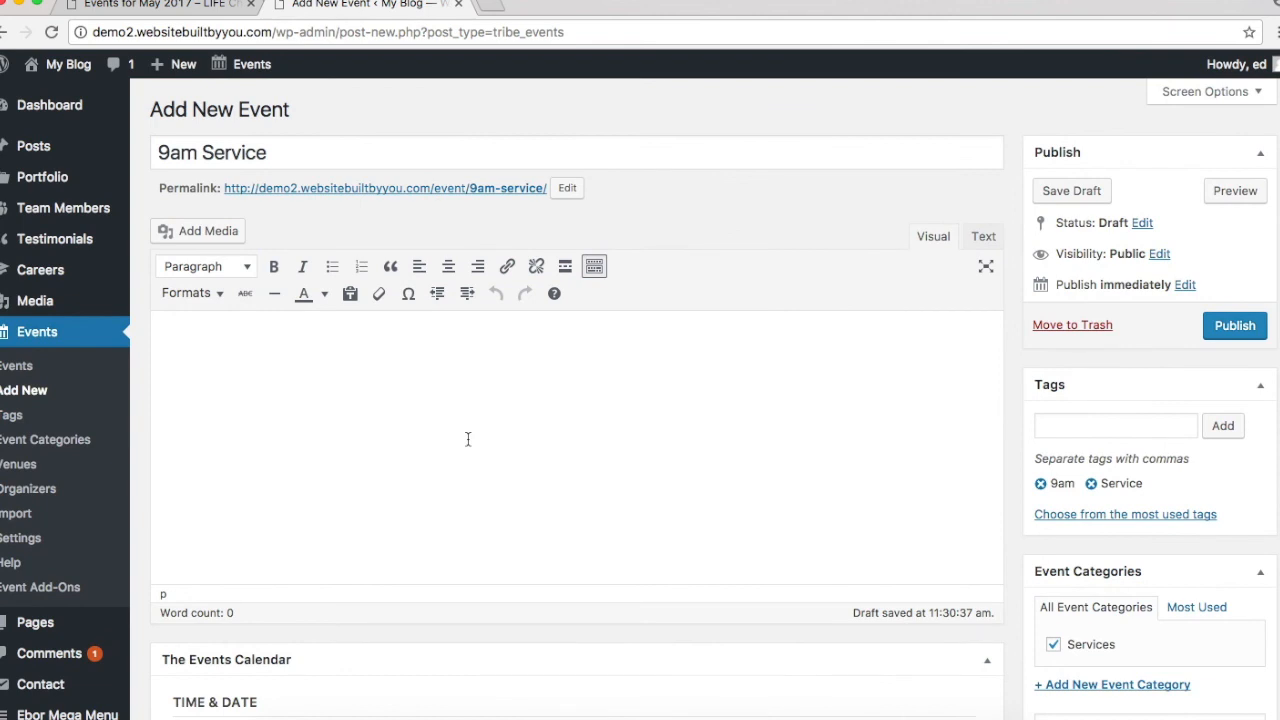
# Step: Write the description '9am Service' followed by 'Coming join us as we worship God'
pyautogui.click(467, 439)
pyautogui.write('(')
pyautogui.write('9')
pyautogui.write('am Serive')
pyautogui.press('BackSpace')
pyautogui.press('BackSpace')
pyautogui.write('ice')
pyautogui.write('Coming jo')
pyautogui.write('in ')
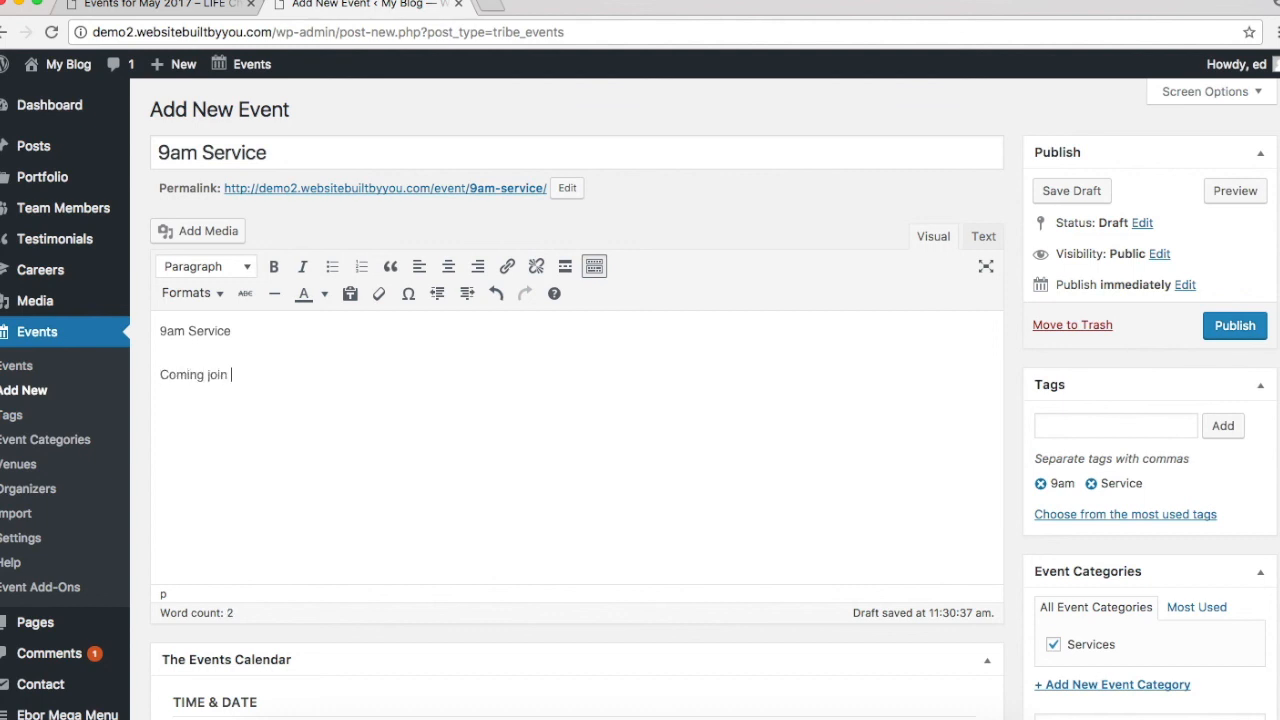
pyautogui.write('us as we worshop')
pyautogui.write('ip')
pyautogui.write('God')
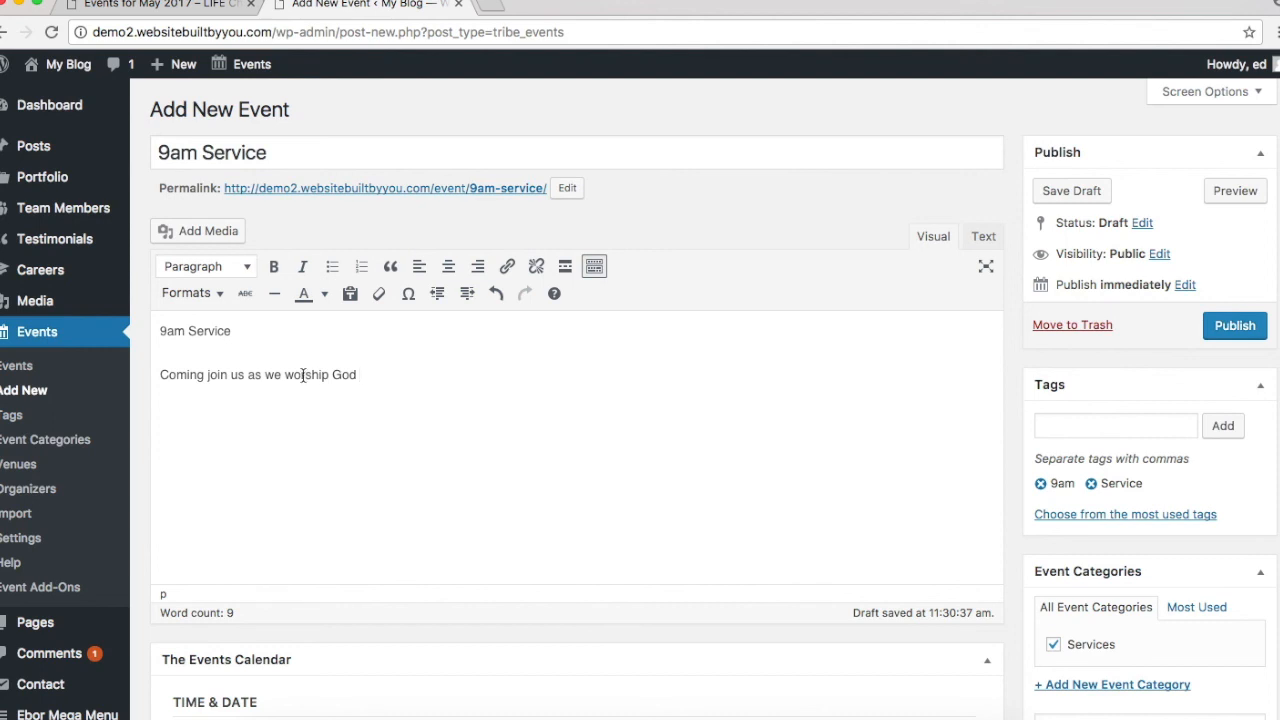
# Step: Make the '9am Service' line a Heading 4 and publish the event
pyautogui.tripleClick(303, 374)
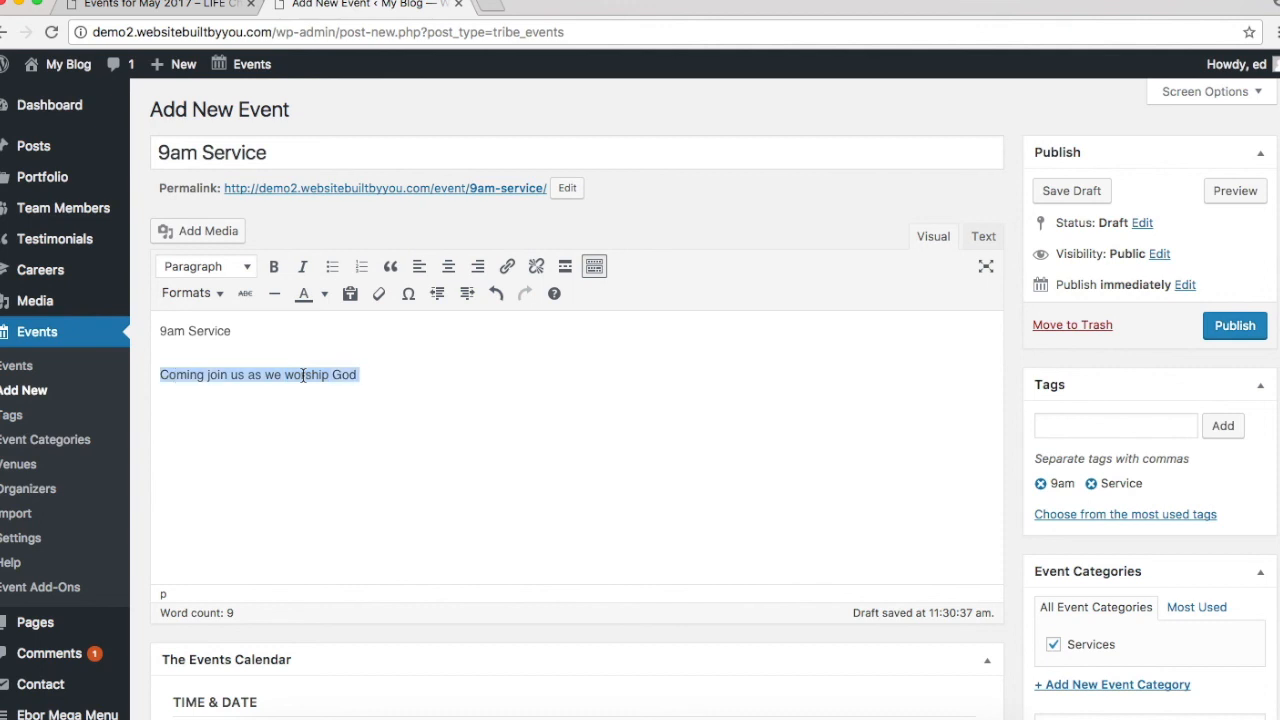
pyautogui.click(448, 365)
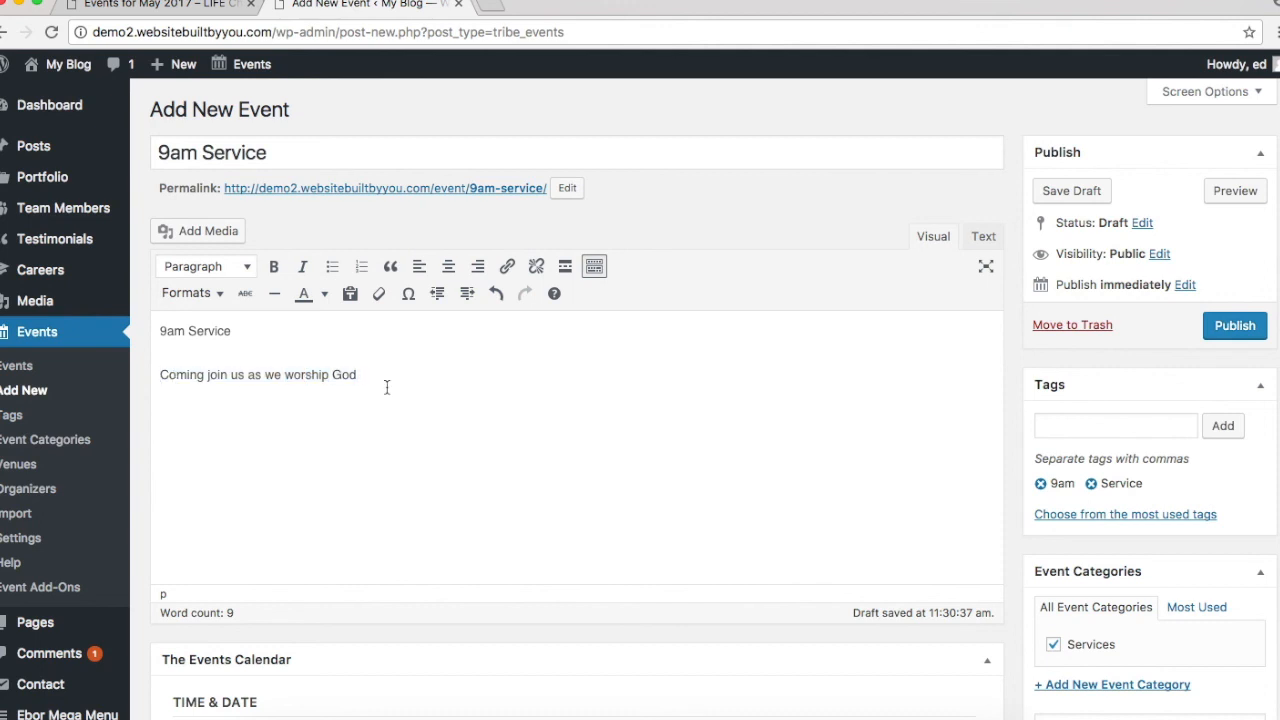
pyautogui.tripleClick(200, 331)
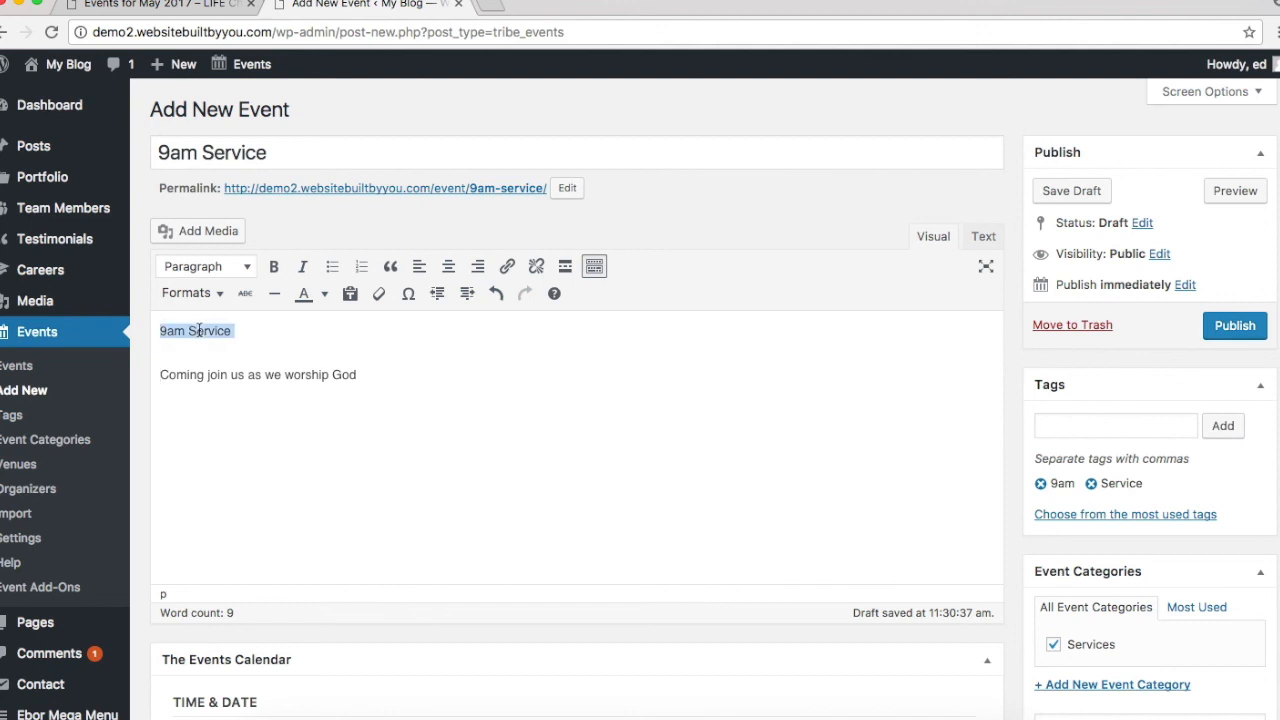
pyautogui.click(216, 278)
pyautogui.click(238, 428)
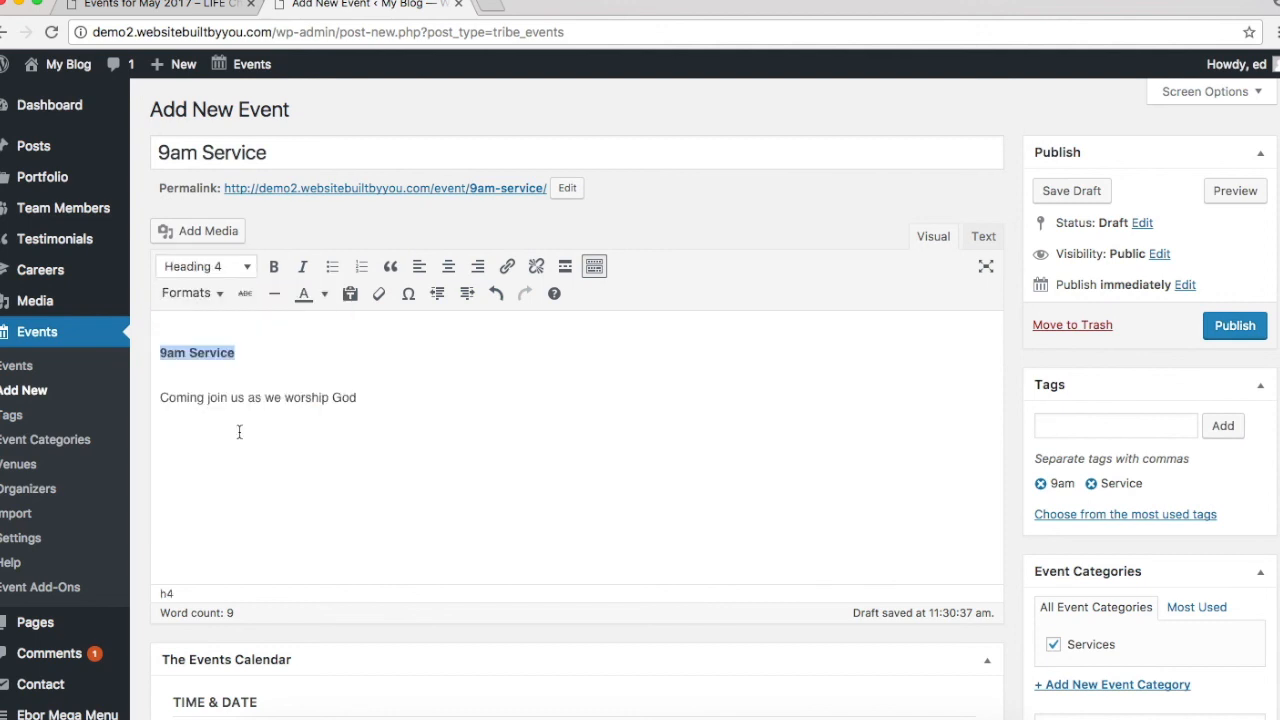
pyautogui.click(262, 395)
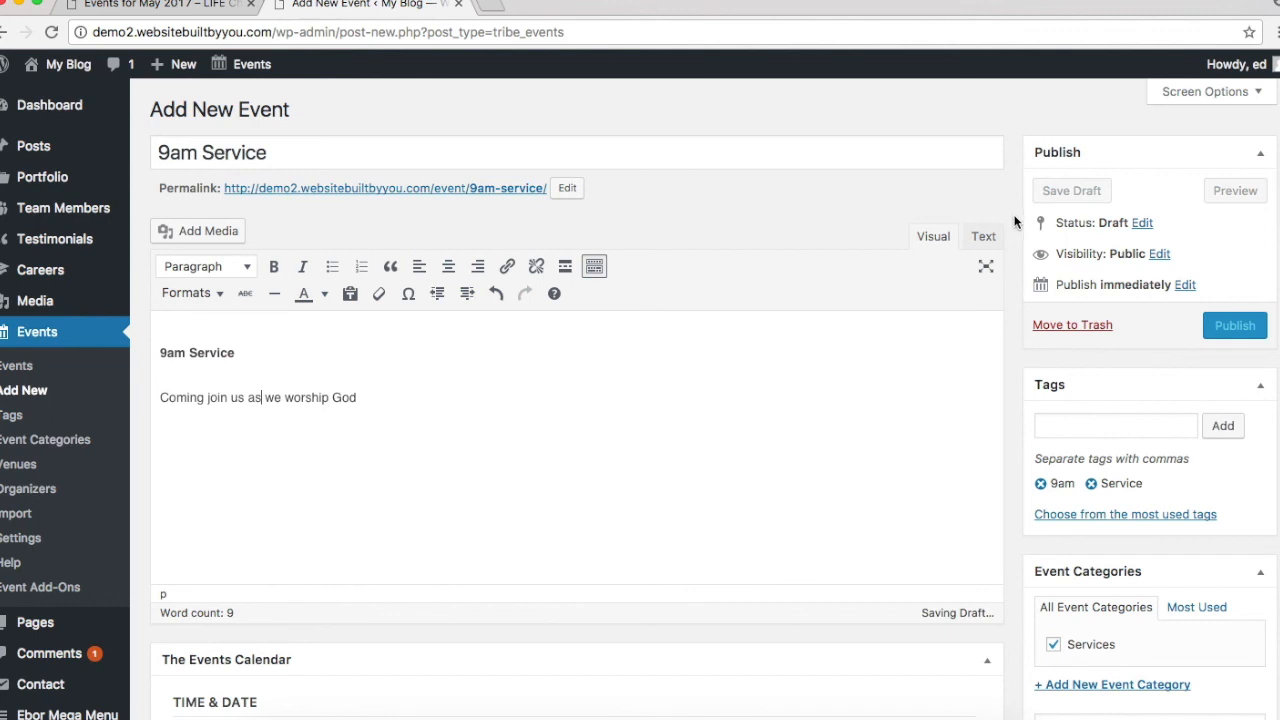
pyautogui.click(1235, 327)
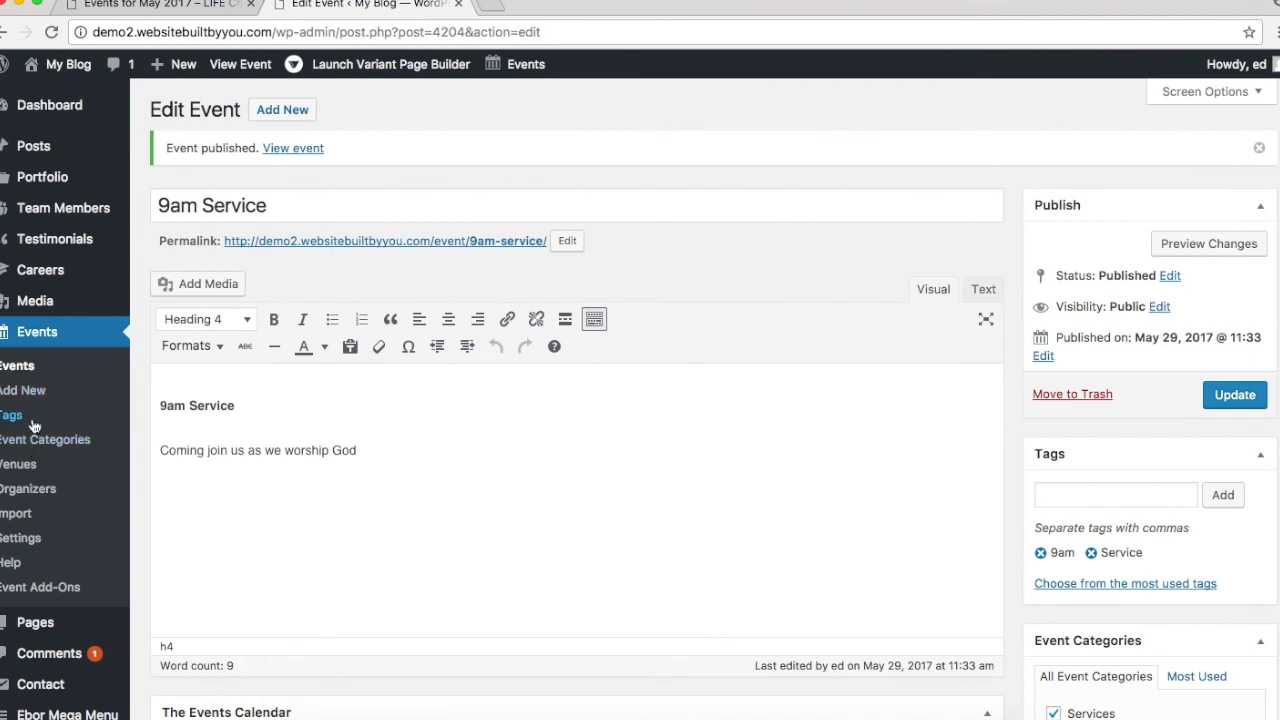
# Step: Open an empty Add New Venue form from Events > Venues
pyautogui.click(20, 466)
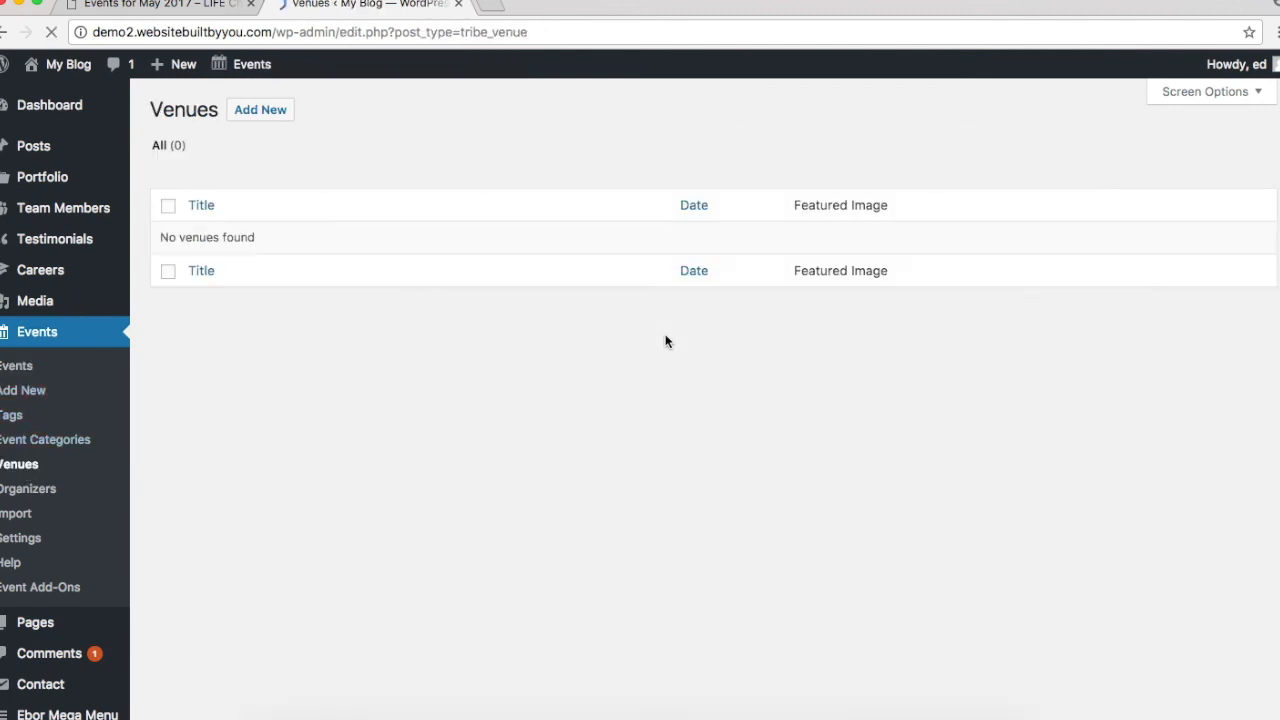
pyautogui.click(248, 112)
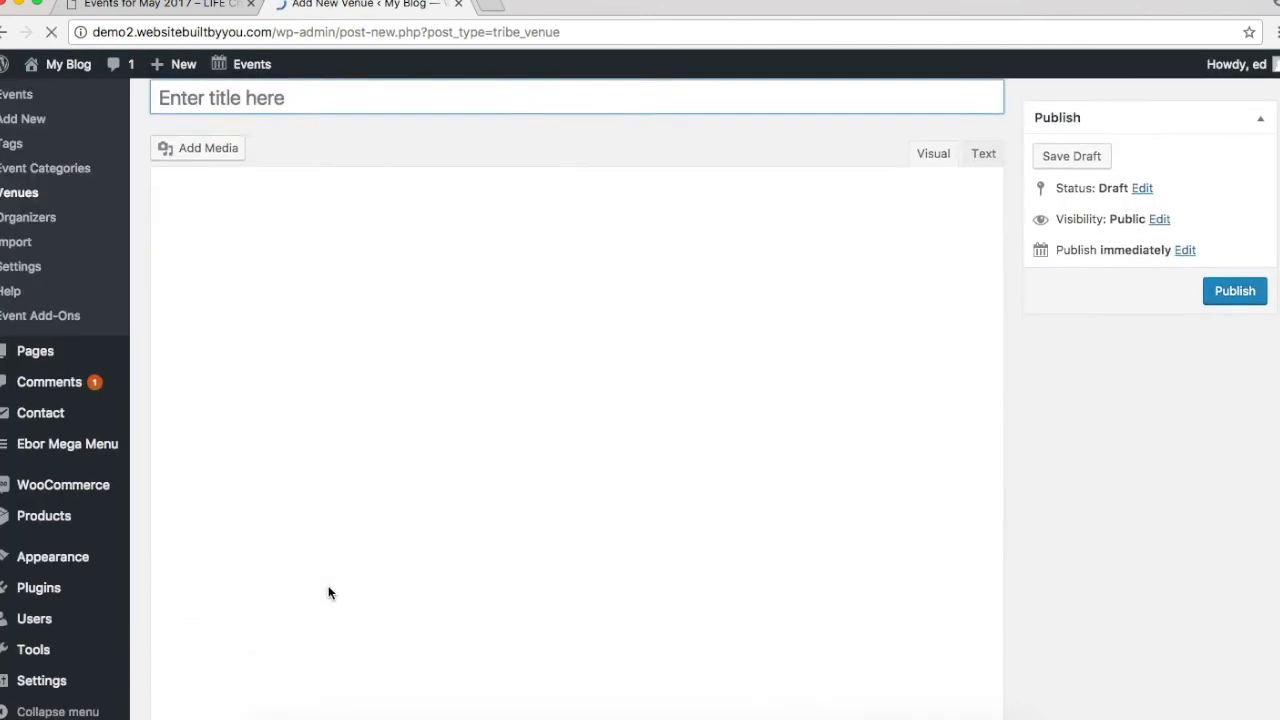
pyautogui.scroll(-5, 328, 592)
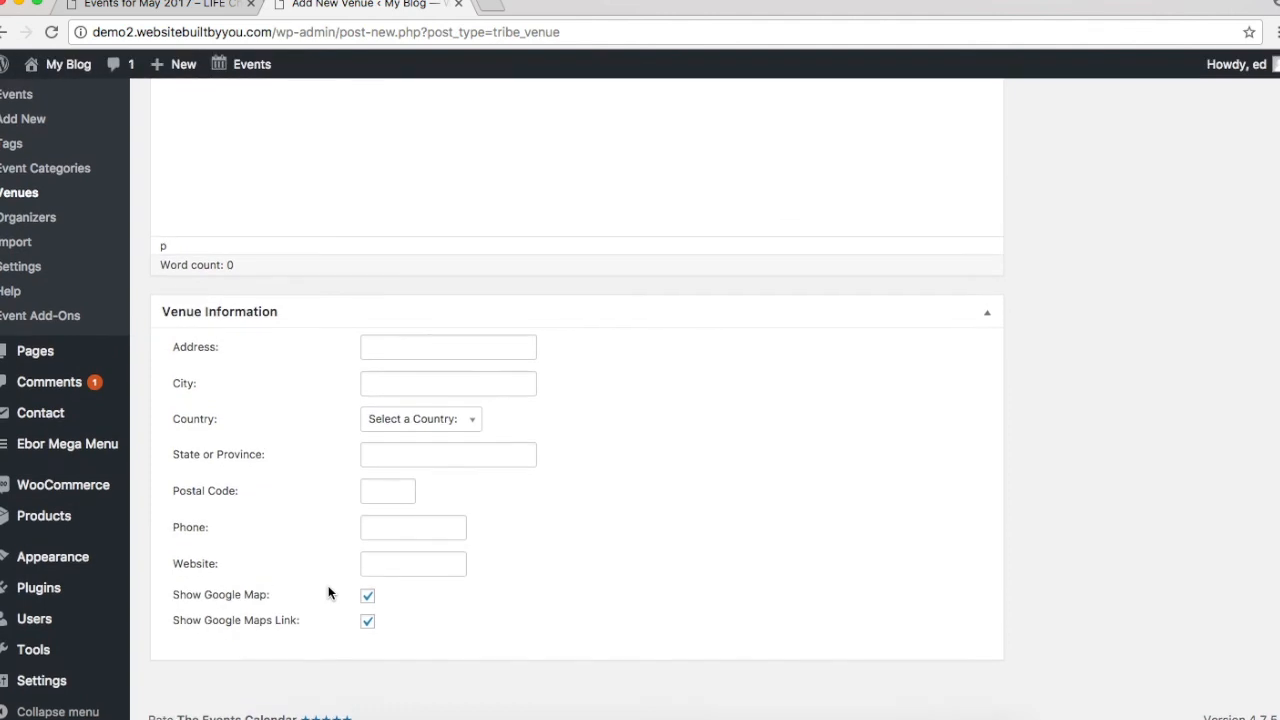
pyautogui.scroll(6, 328, 592)
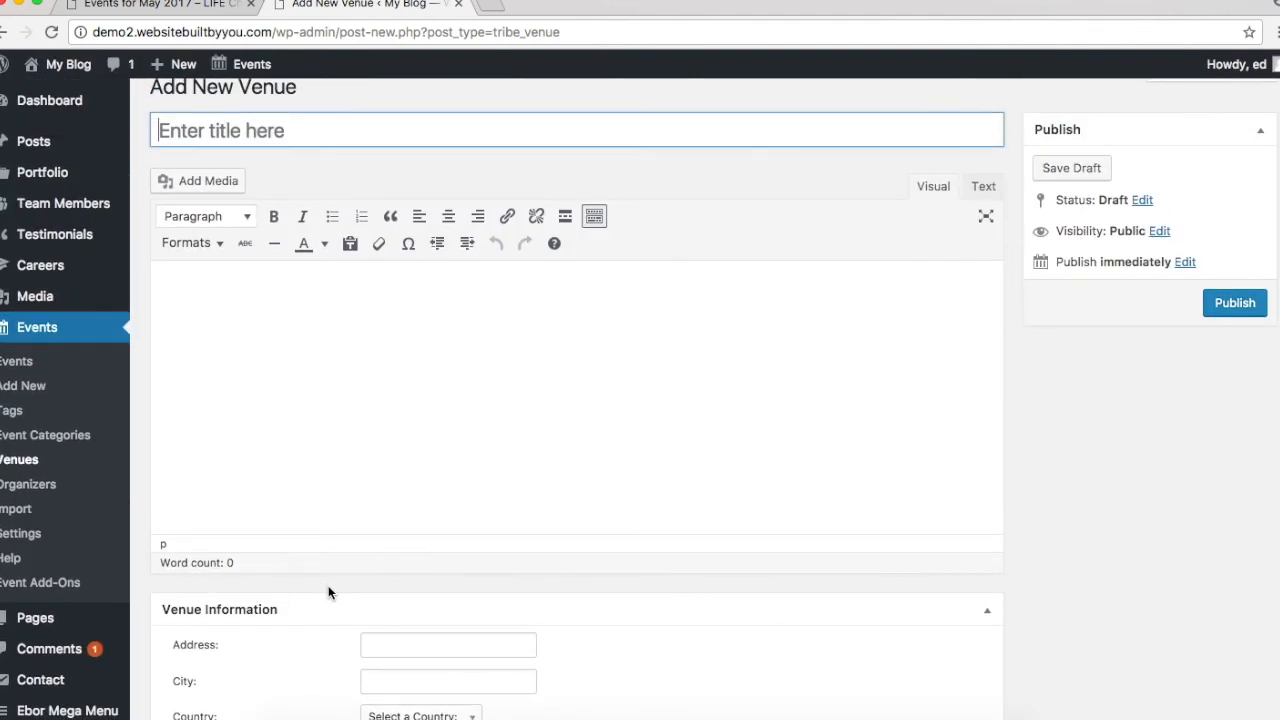
pyautogui.scroll(1, 328, 592)
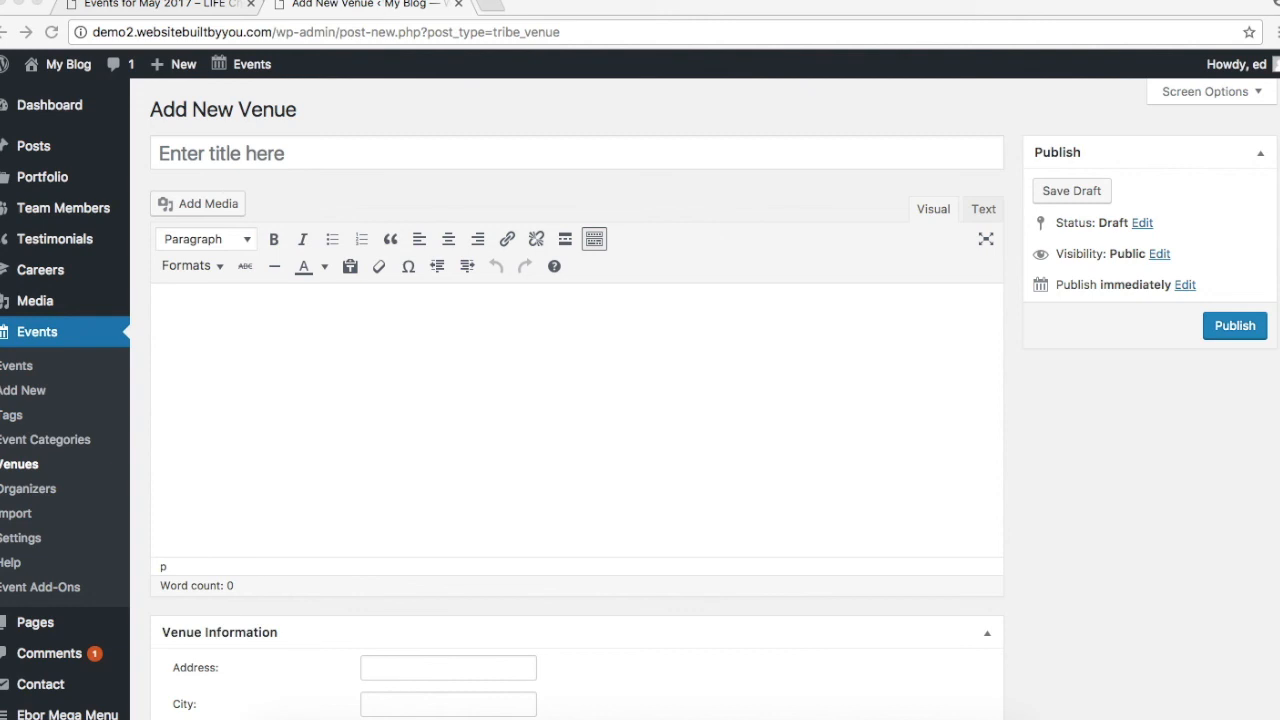
pyautogui.click(329, 101)
pyautogui.moveTo(243, 68)
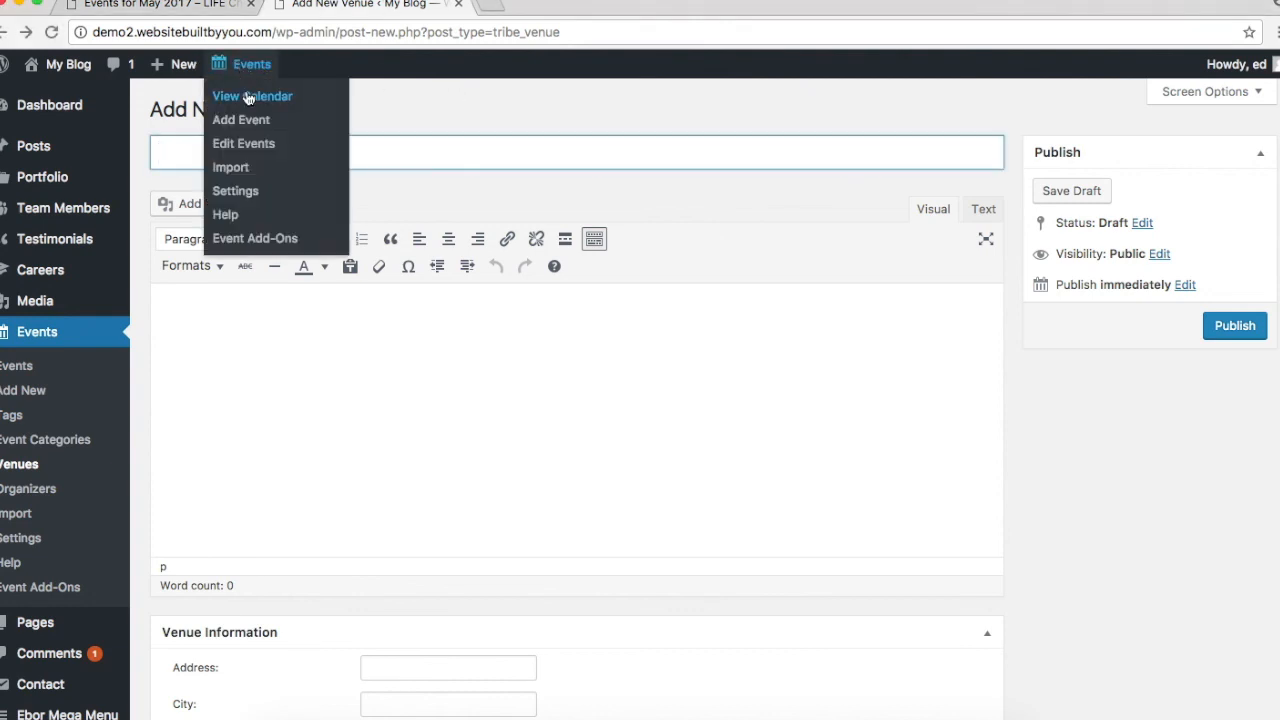
# Step: On the public events calendar, open the '9am Service' entry on June 4
pyautogui.click(249, 100)
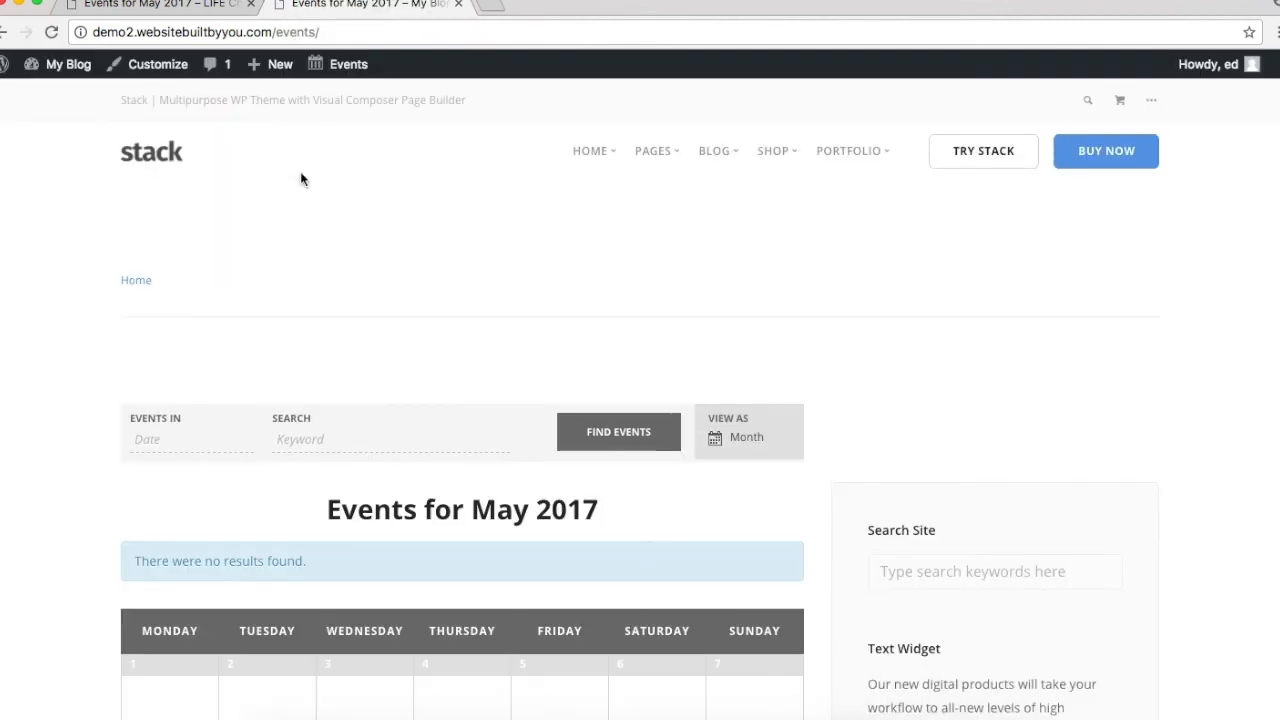
pyautogui.scroll(-10, 358, 490)
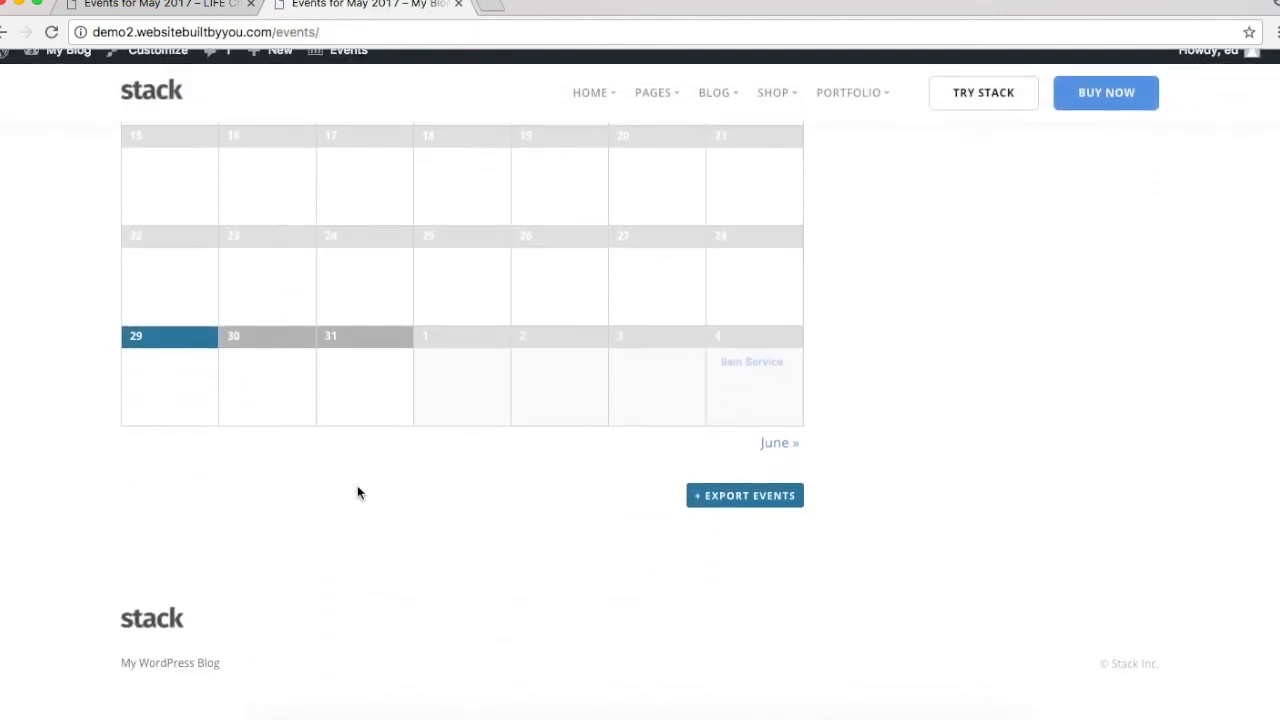
pyautogui.scroll(7, 358, 490)
pyautogui.scroll(2, 357, 491)
pyautogui.scroll(-7, 357, 486)
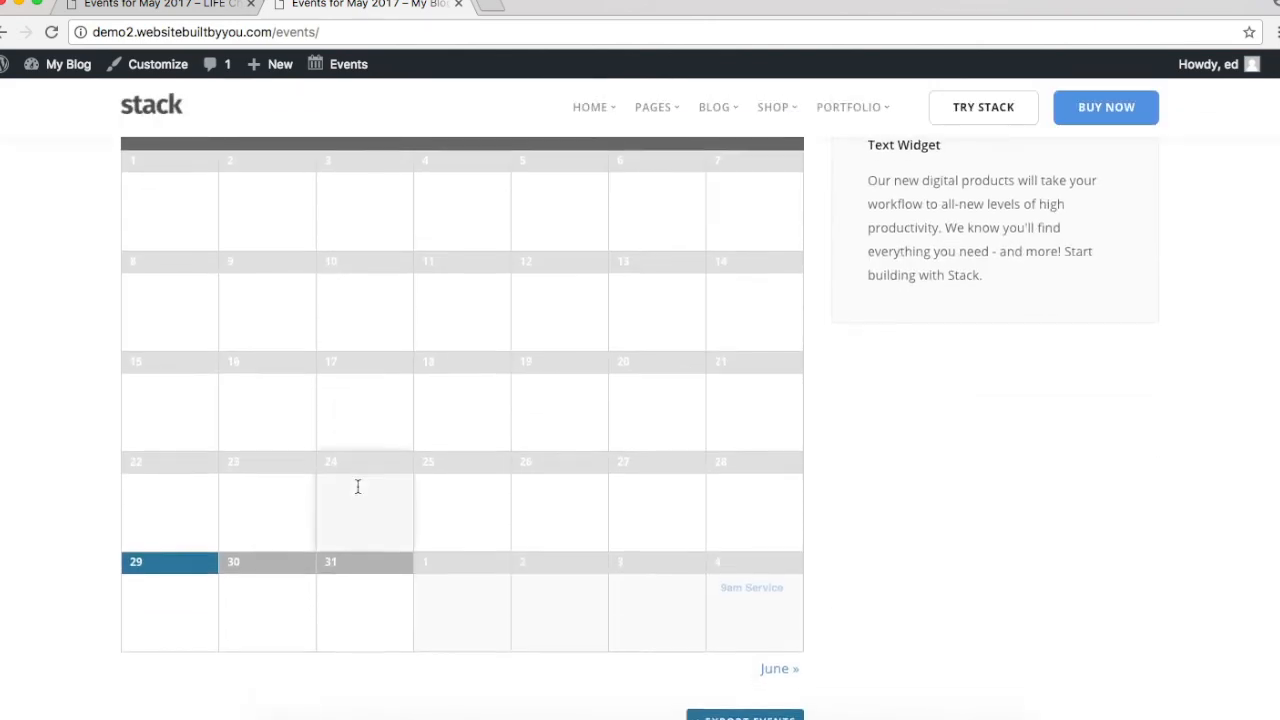
pyautogui.scroll(1, 357, 486)
pyautogui.scroll(-1, 357, 486)
pyautogui.scroll(4, 357, 486)
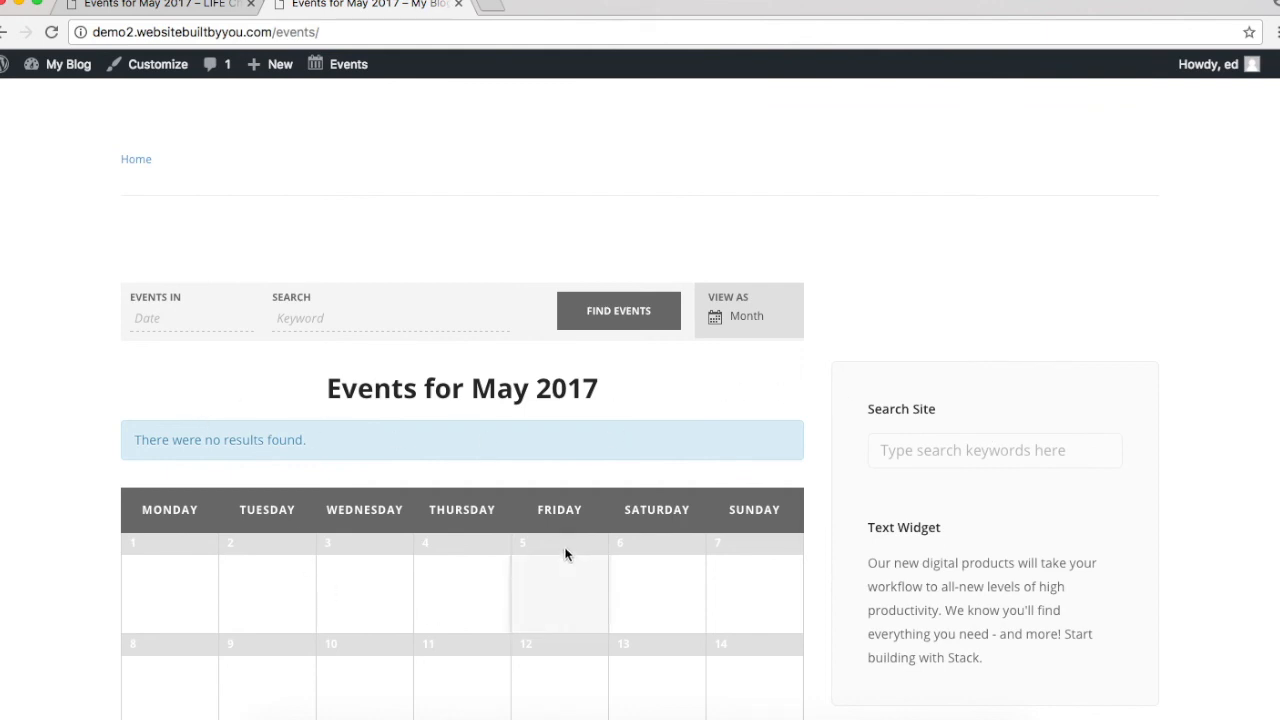
pyautogui.scroll(2, 335, 301)
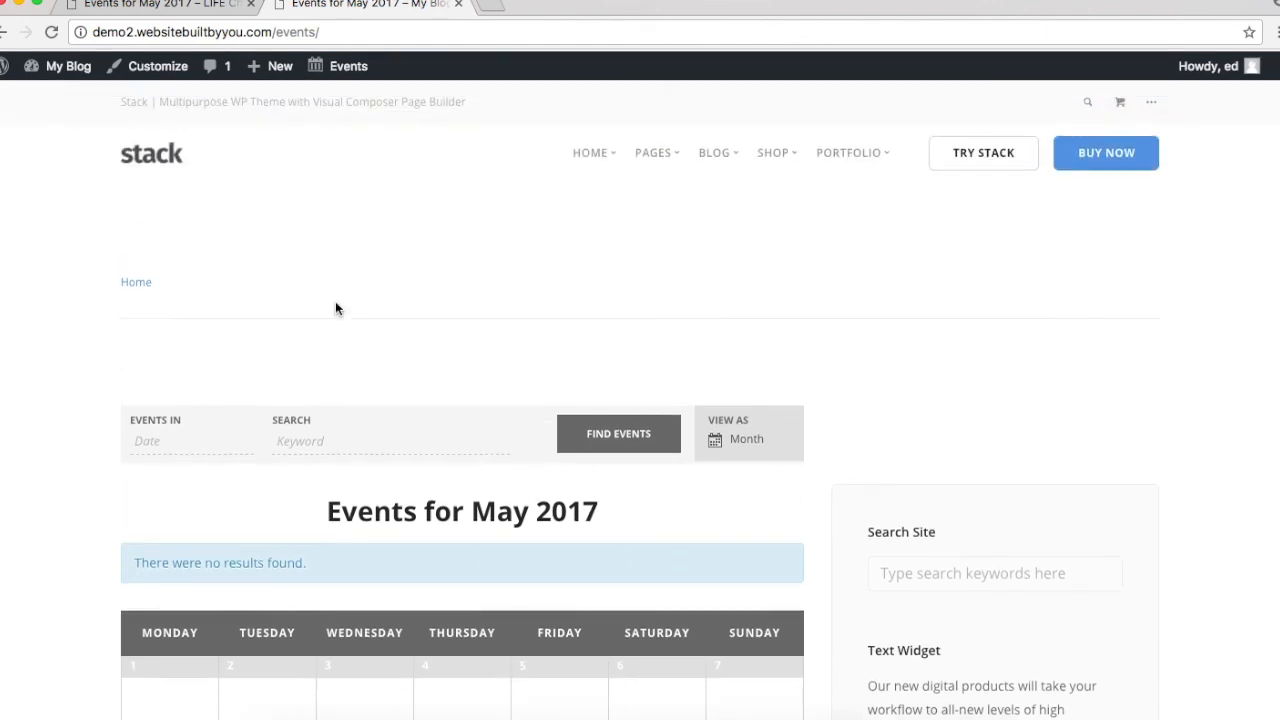
pyautogui.scroll(-10, 280, 343)
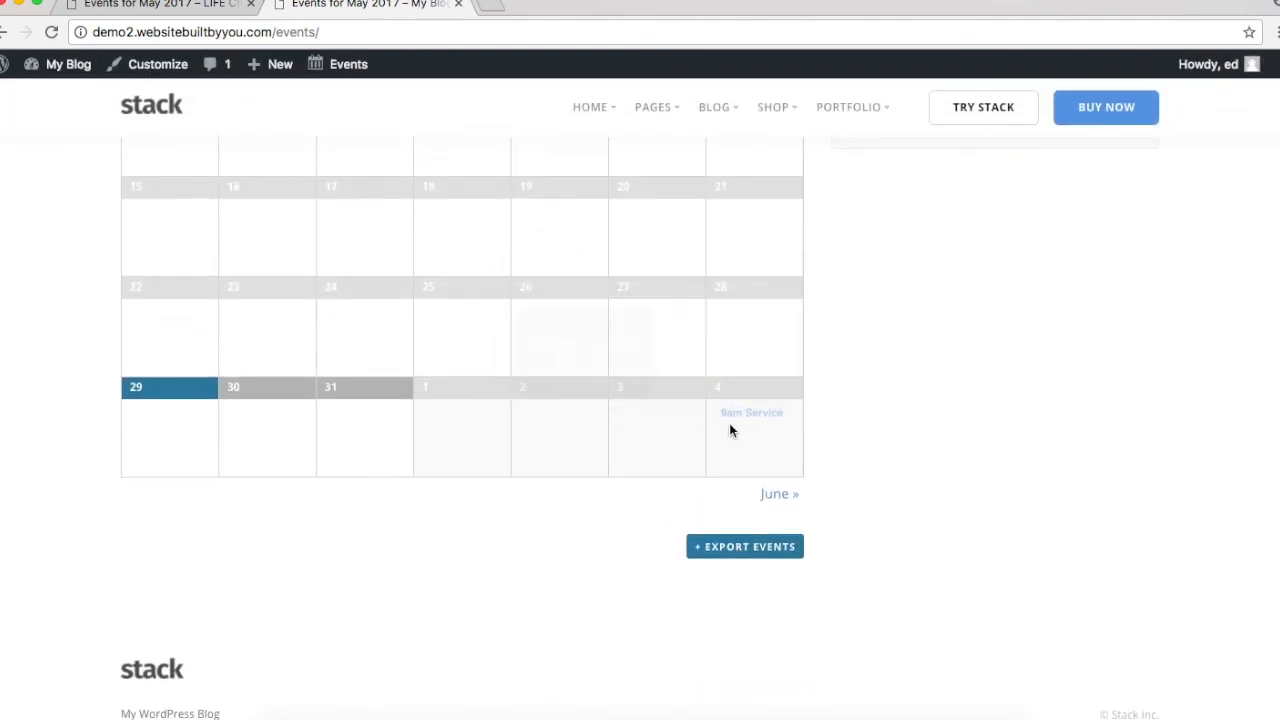
pyautogui.click(745, 420)
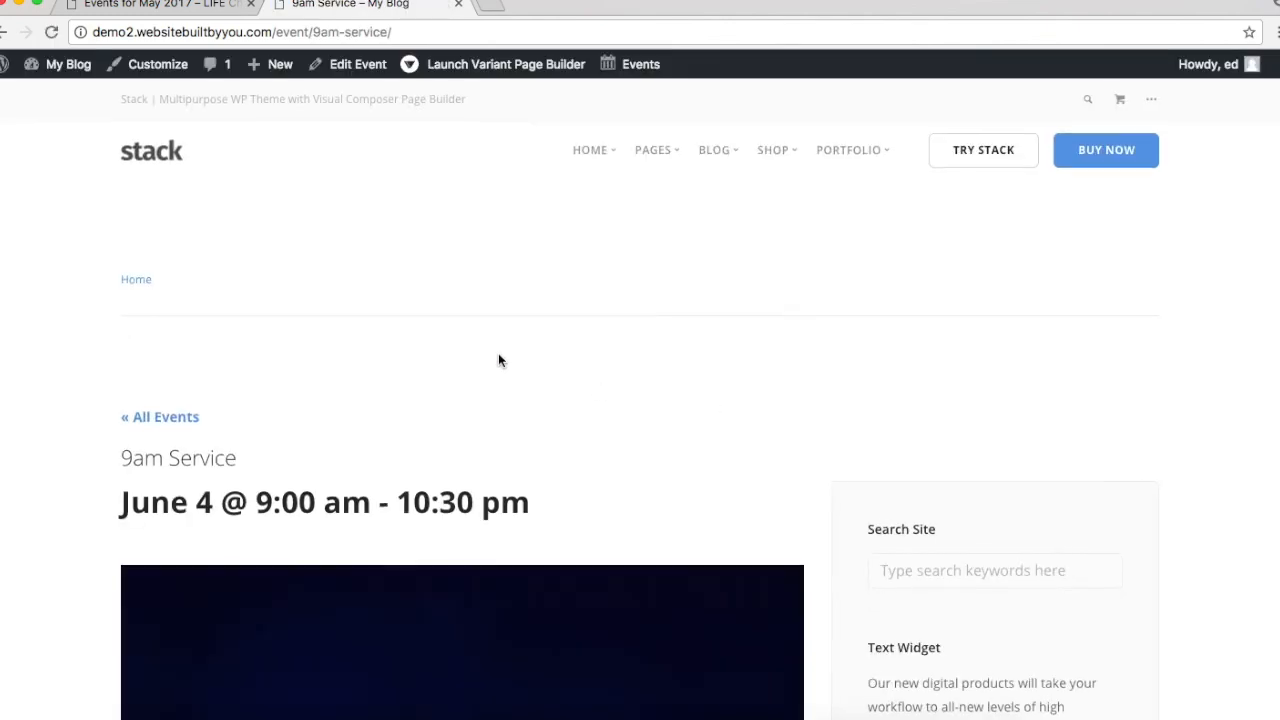
# Step: Check the event page's details, including the Services category and the 9am and Service tags
pyautogui.scroll(-5, 500, 360)
pyautogui.scroll(-3, 500, 360)
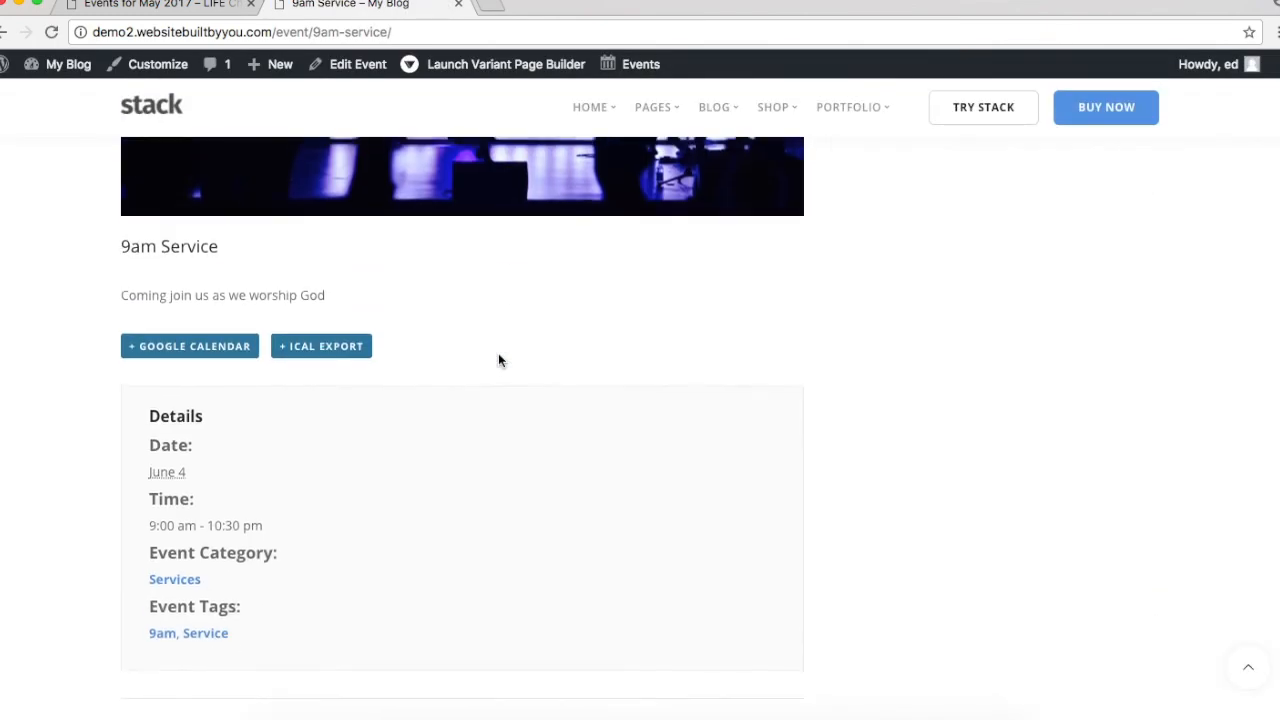
pyautogui.scroll(-5, 251, 652)
pyautogui.scroll(2, 251, 652)
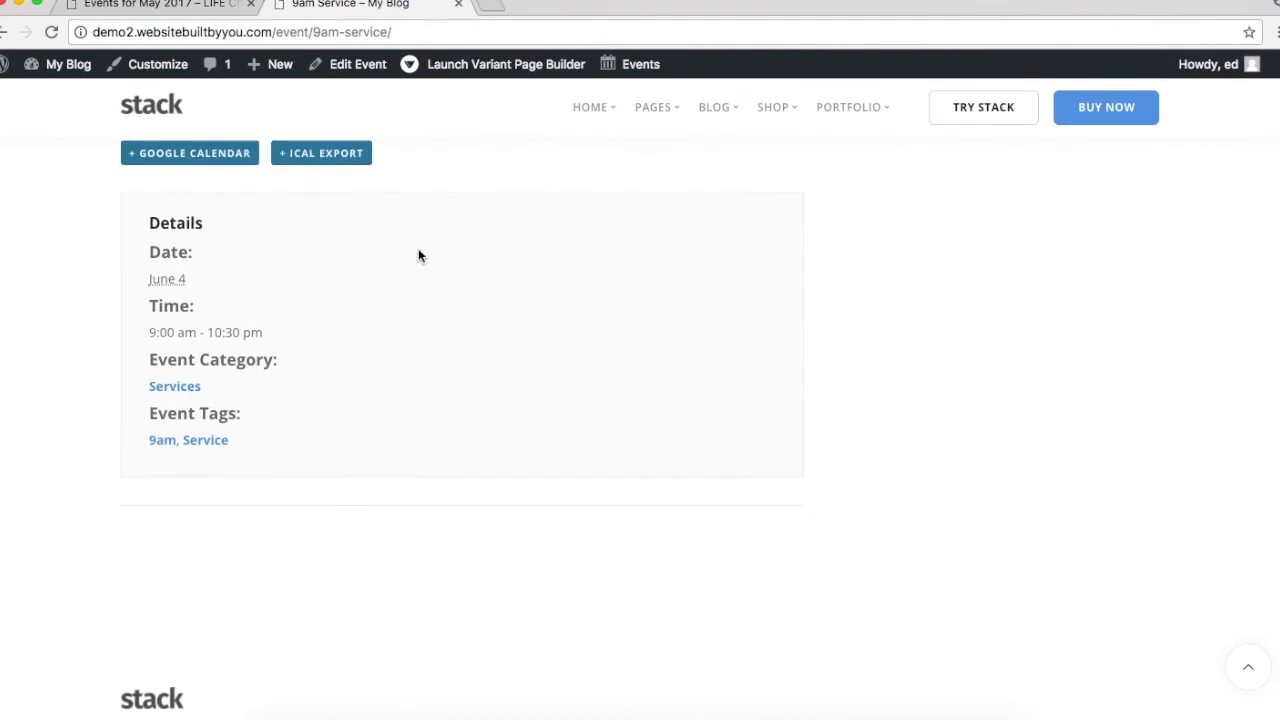
pyautogui.scroll(10, 418, 256)
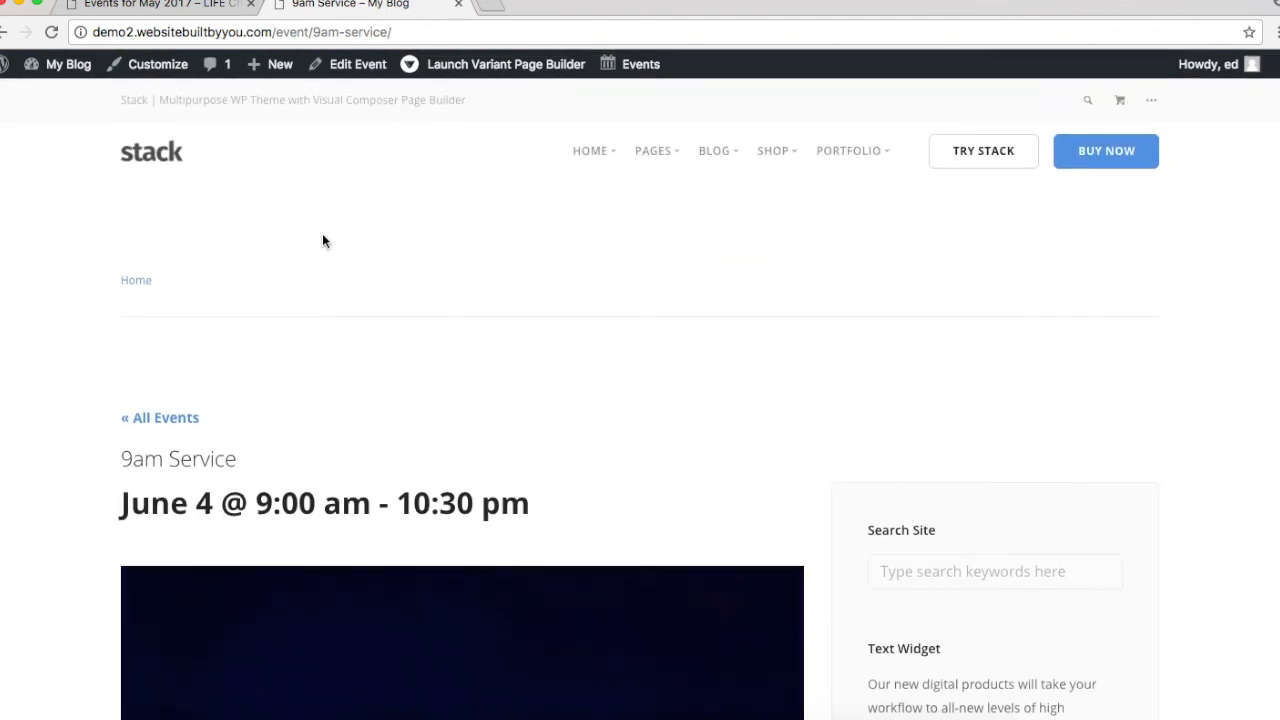
# Step: Go back to the full My Blog events calendar via '« All Events' and scroll through it
pyautogui.click(148, 418)
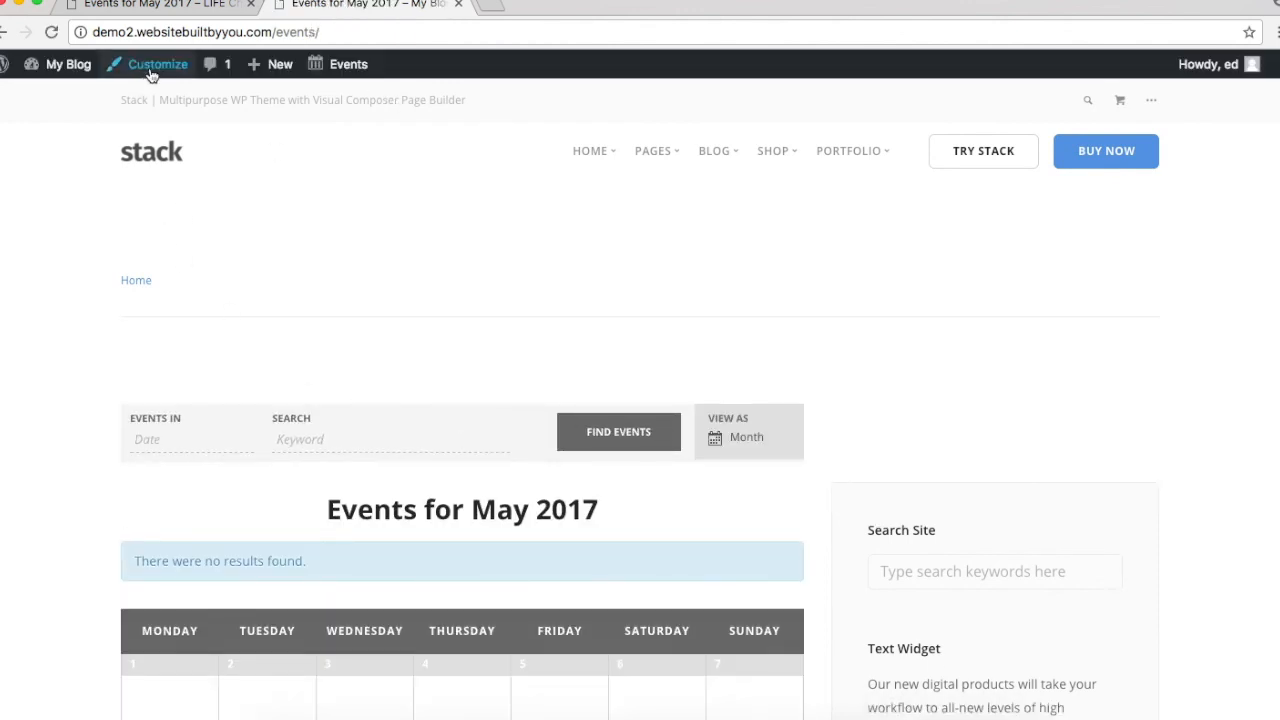
pyautogui.scroll(-5, 174, 443)
pyautogui.scroll(-4, 174, 443)
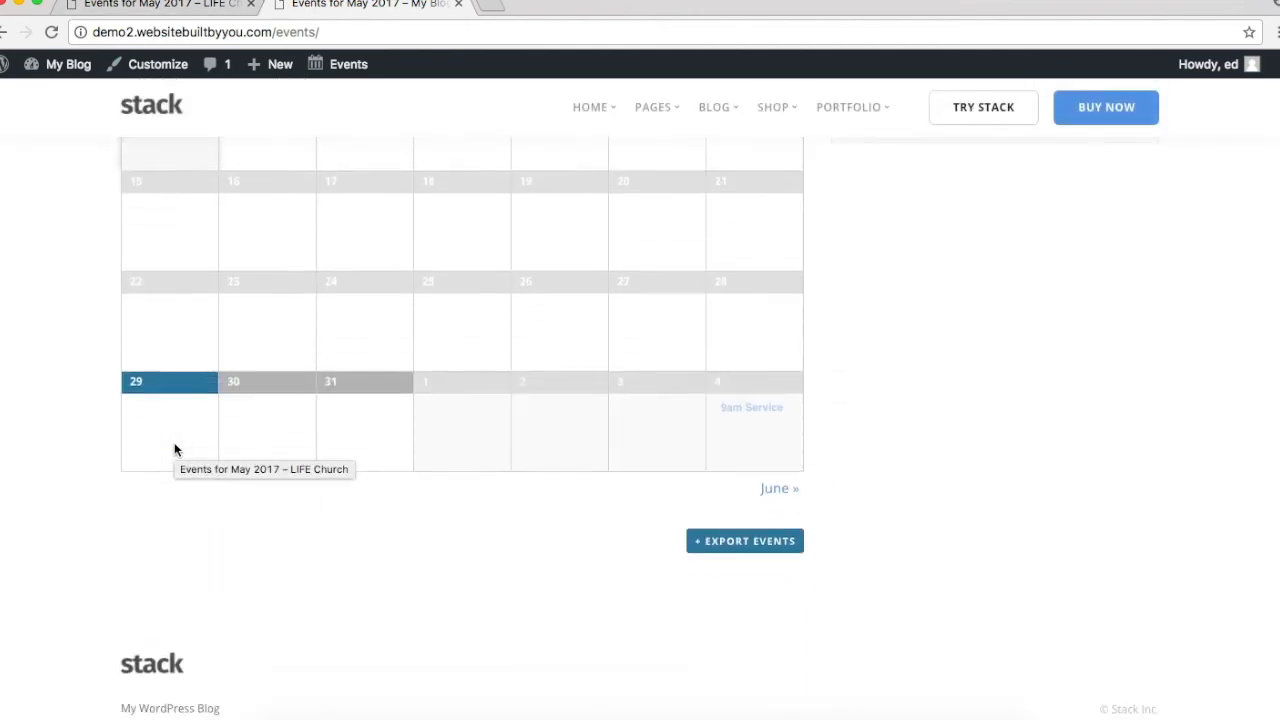
pyautogui.scroll(10, 174, 443)
pyautogui.scroll(-5, 631, 518)
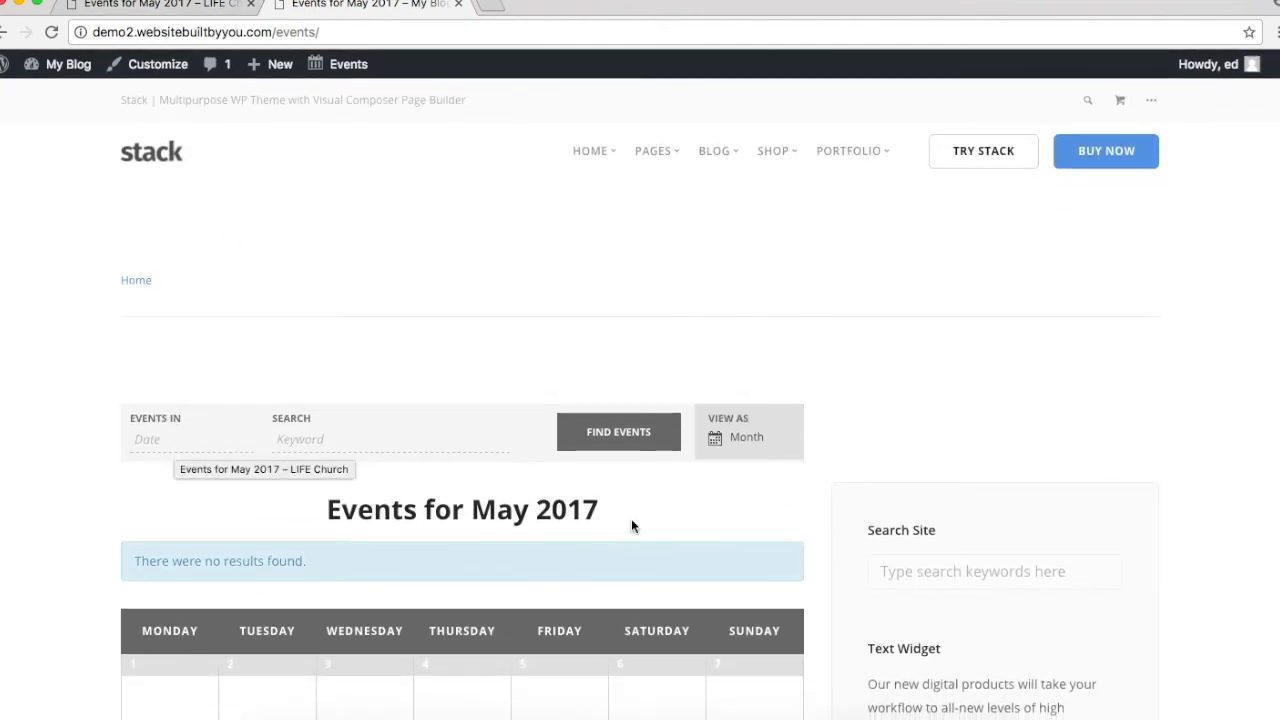
# Step: Compare with the LIFE Church events page, then start customizing the My Blog events page
pyautogui.click(158, 6)
pyautogui.scroll(3, 757, 550)
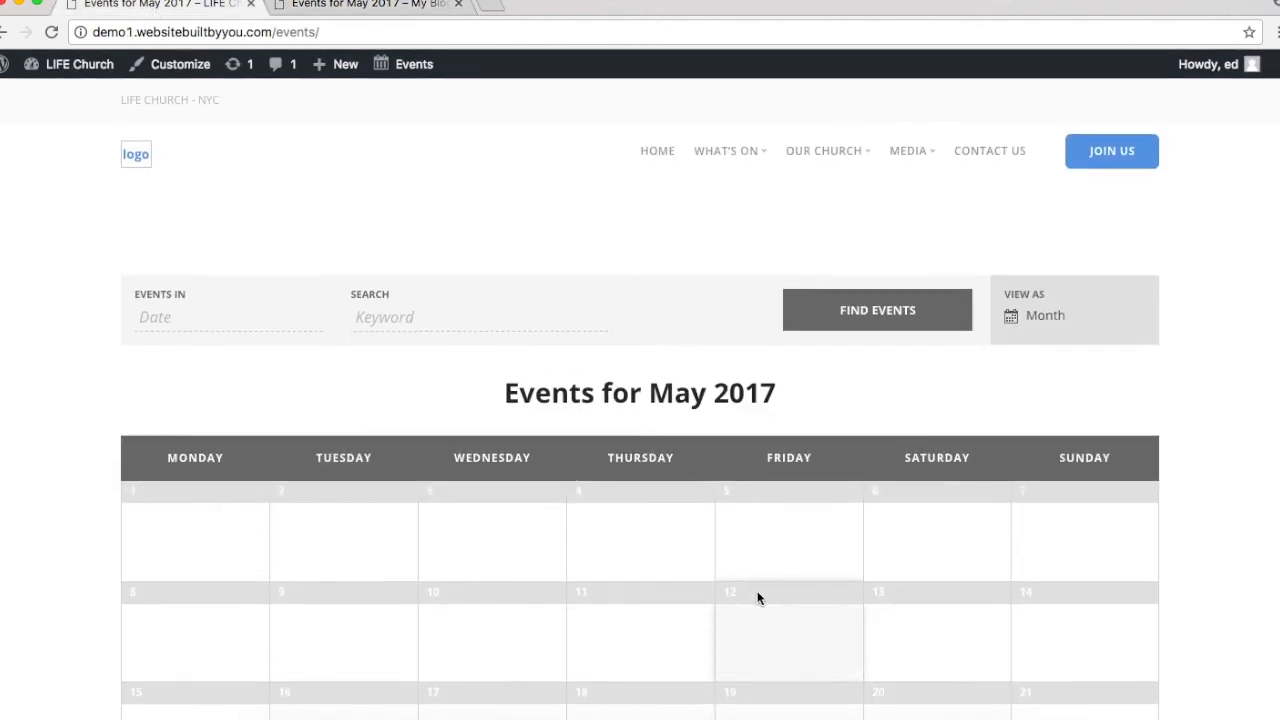
pyautogui.click(412, 6)
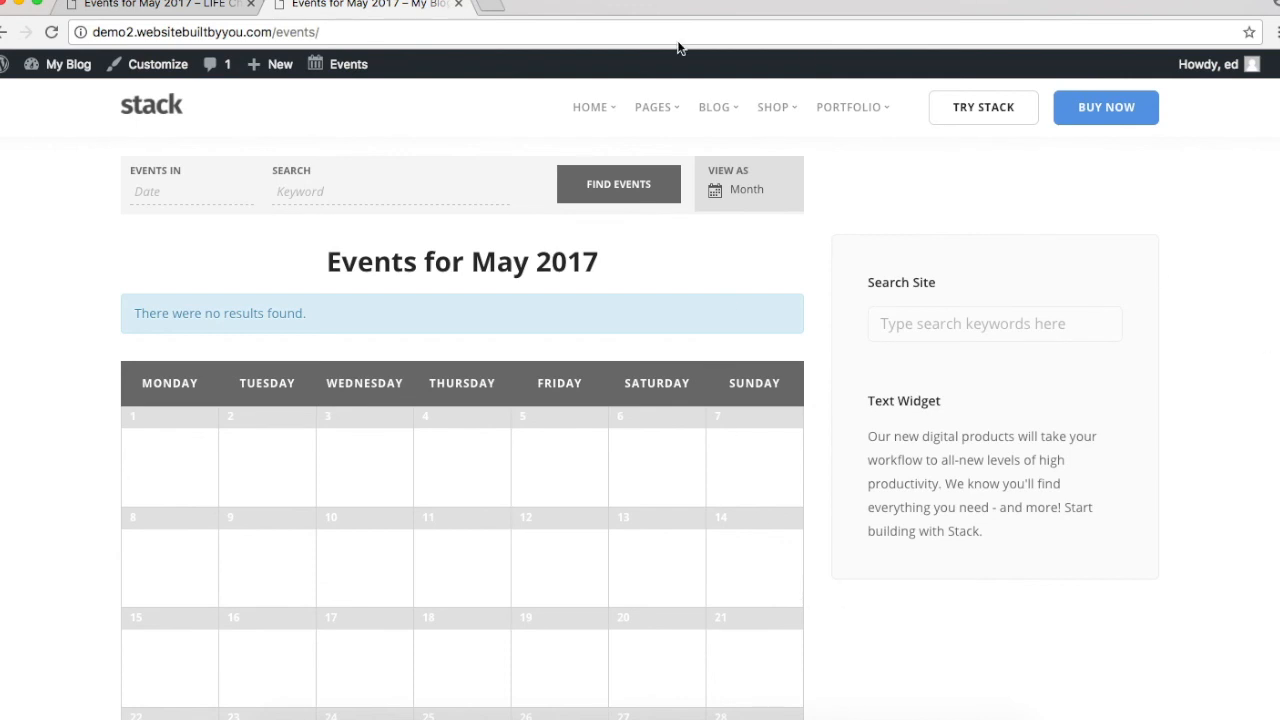
pyautogui.scroll(5, 403, 481)
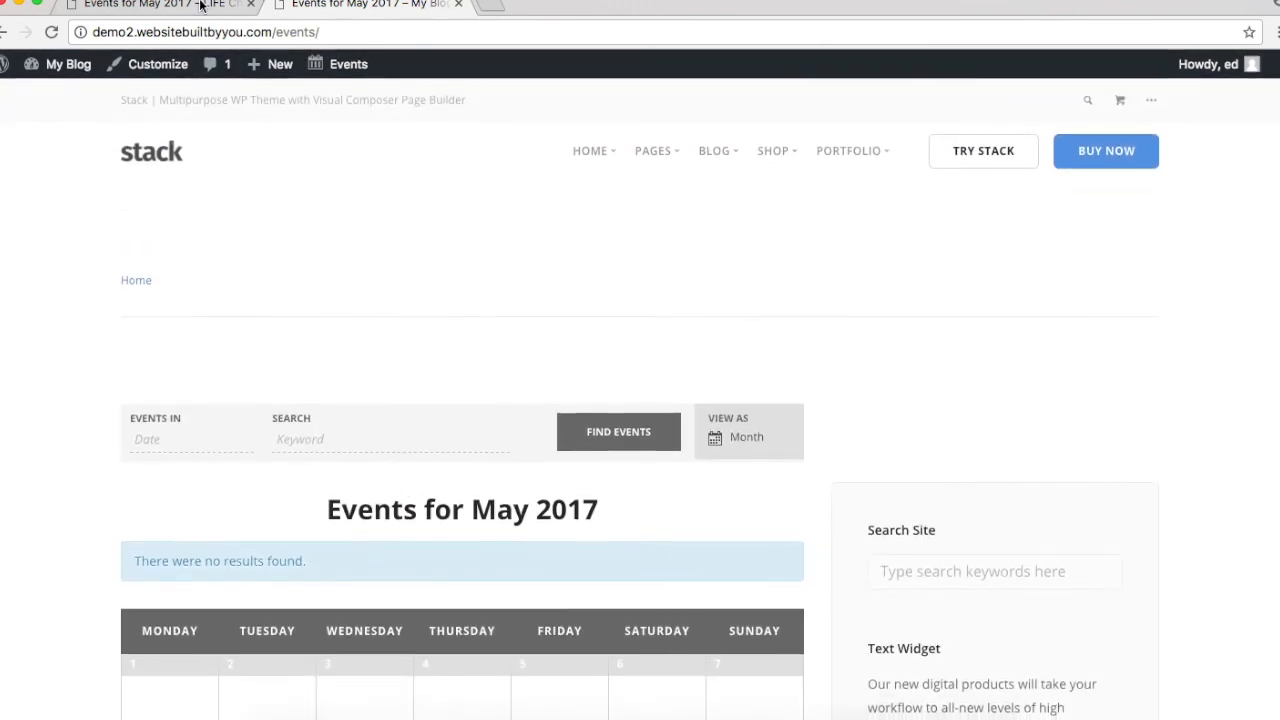
pyautogui.click(153, 66)
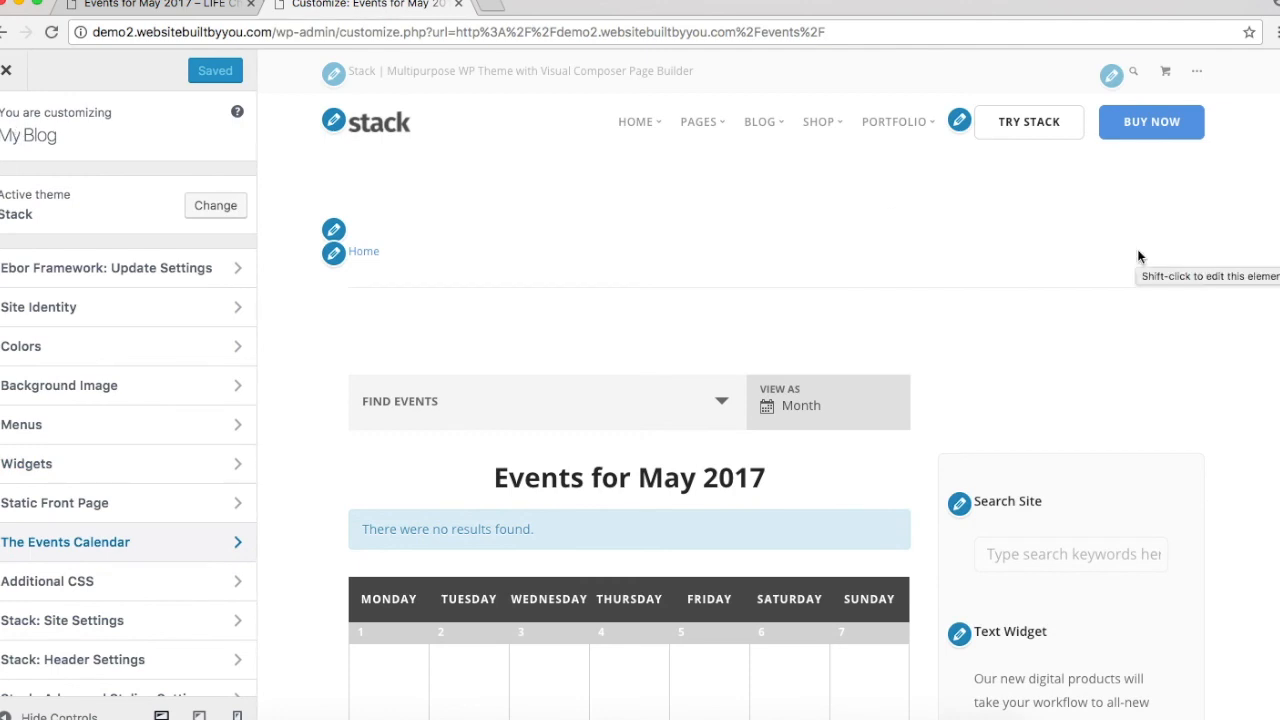
# Step: Open the Search Site widget's settings in the Page Sidebar from the events preview
pyautogui.scroll(-1, 1138, 257)
pyautogui.scroll(1, 1138, 257)
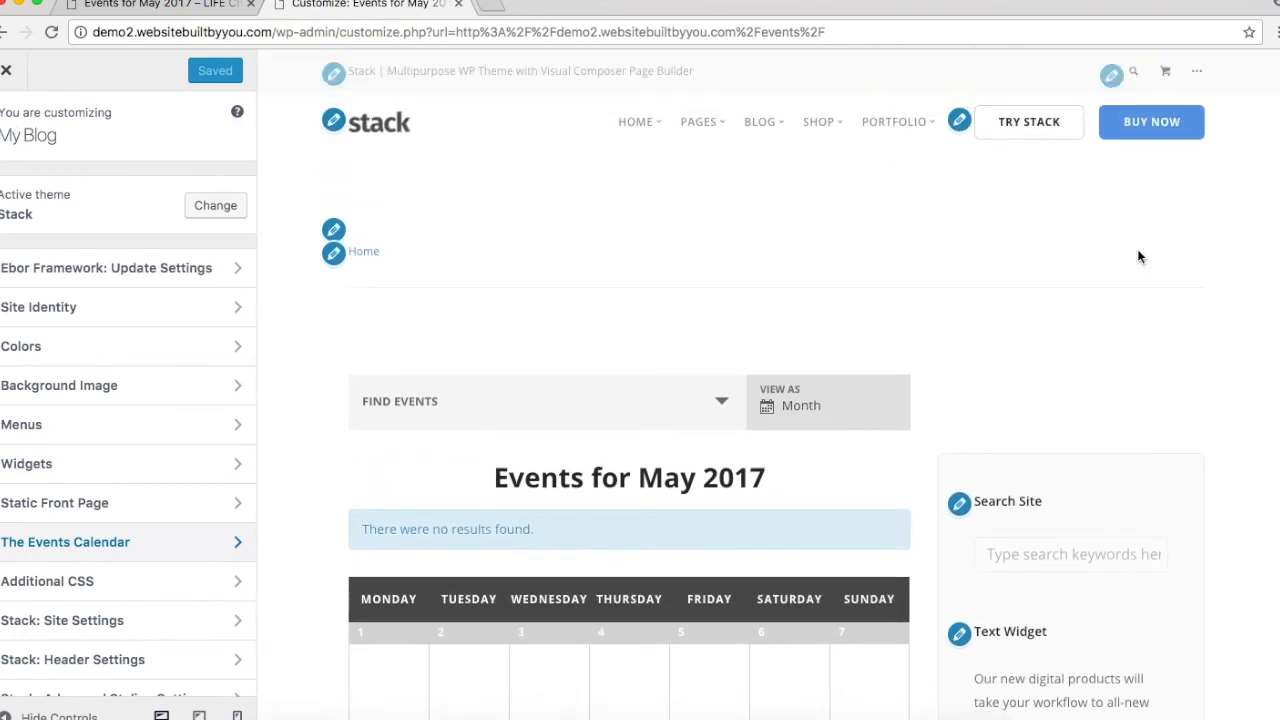
pyautogui.scroll(-4, 697, 311)
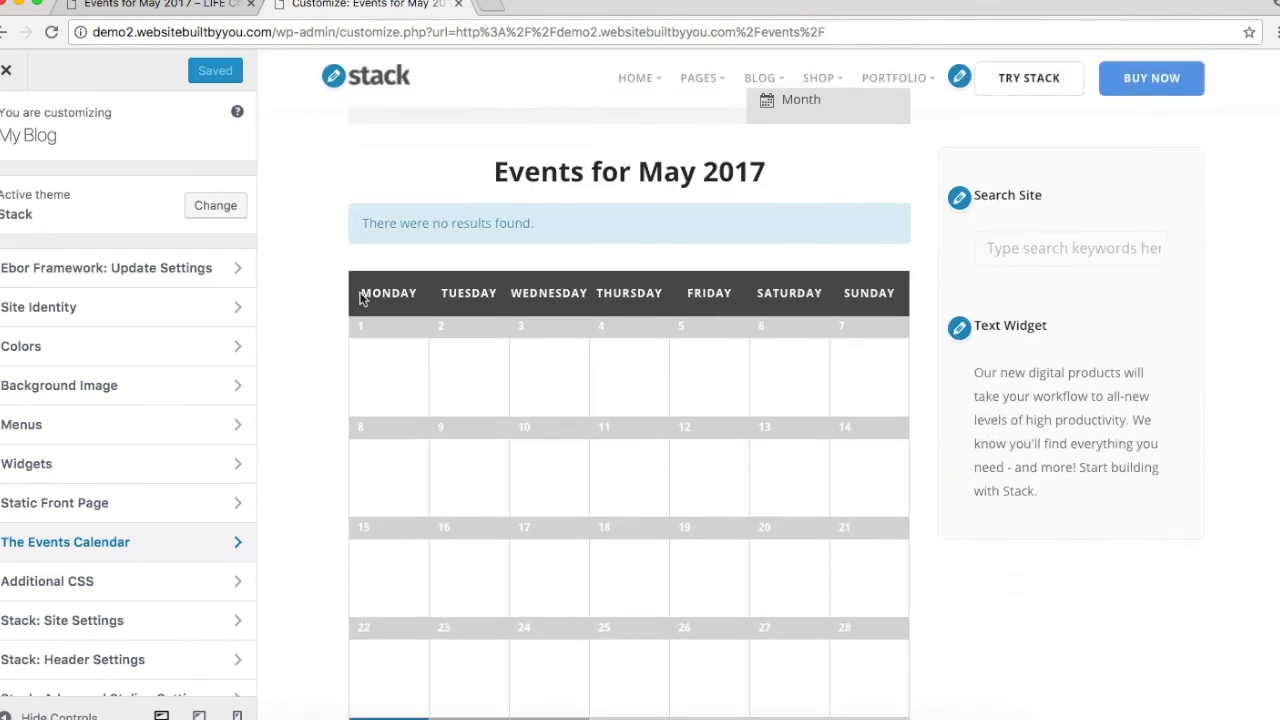
pyautogui.scroll(2, 965, 210)
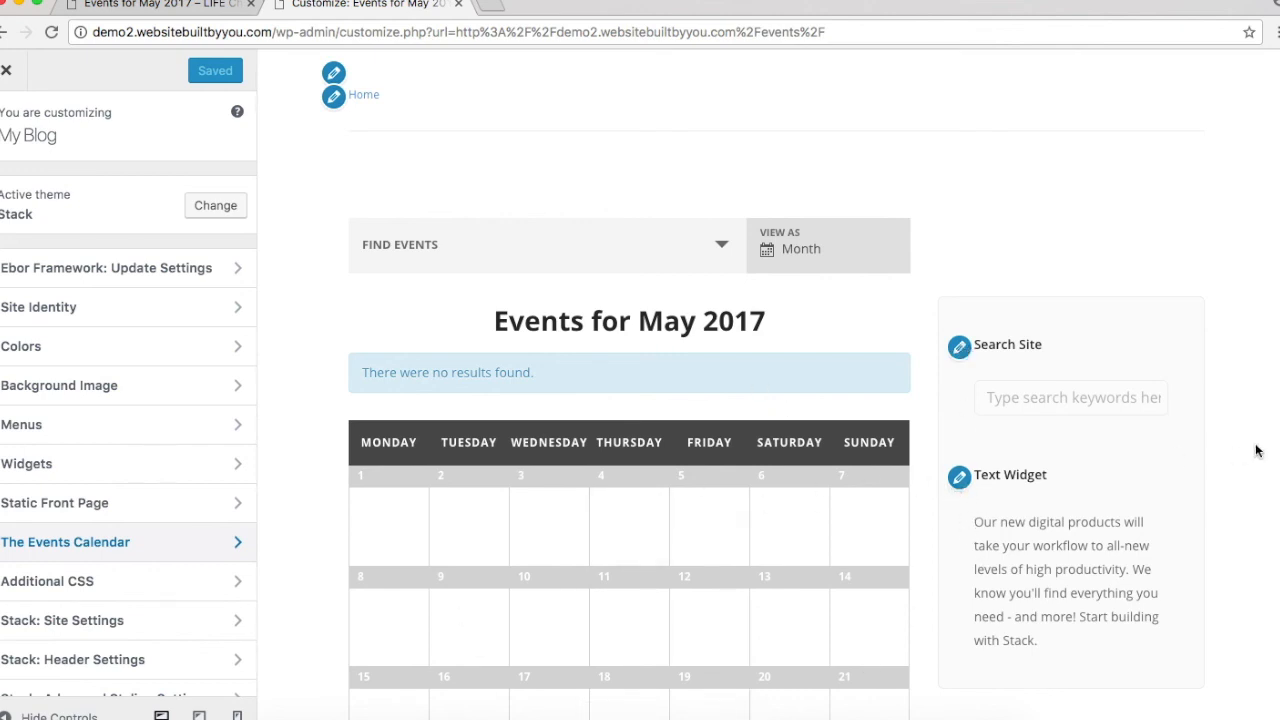
pyautogui.click(966, 352)
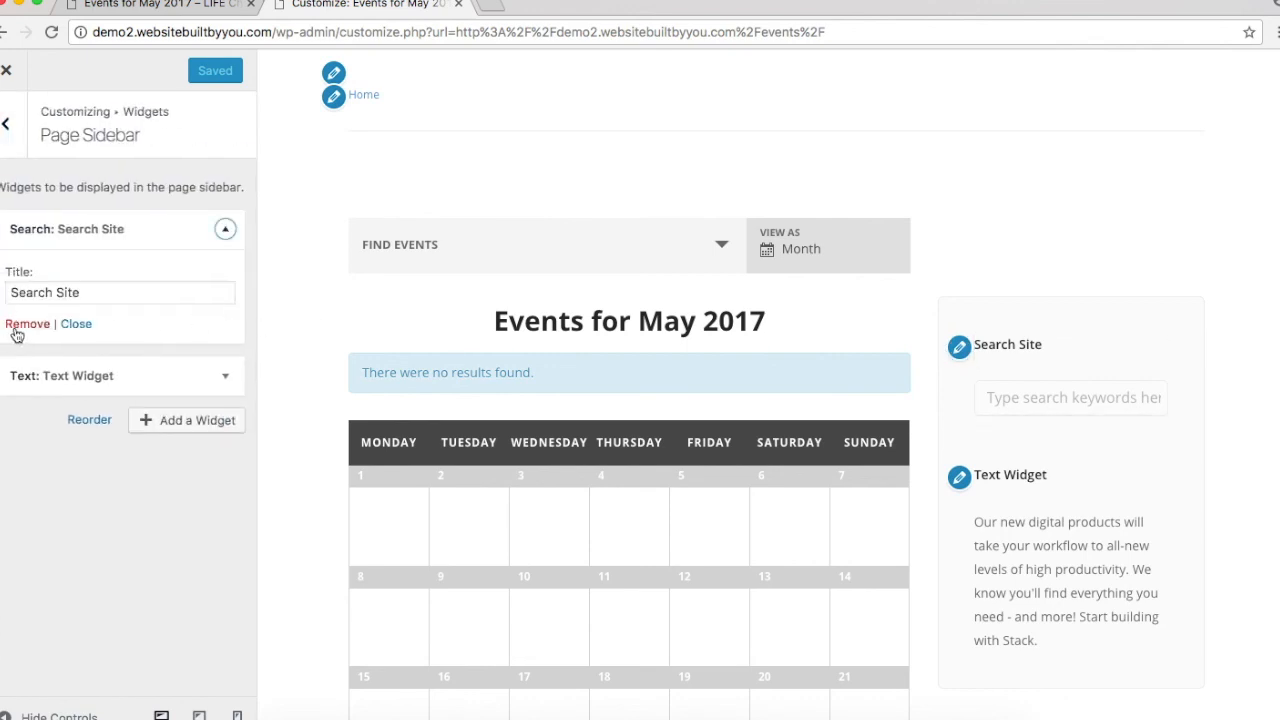
# Step: Remove the Search Site and Text Widget from the Page Sidebar
pyautogui.click(16, 325)
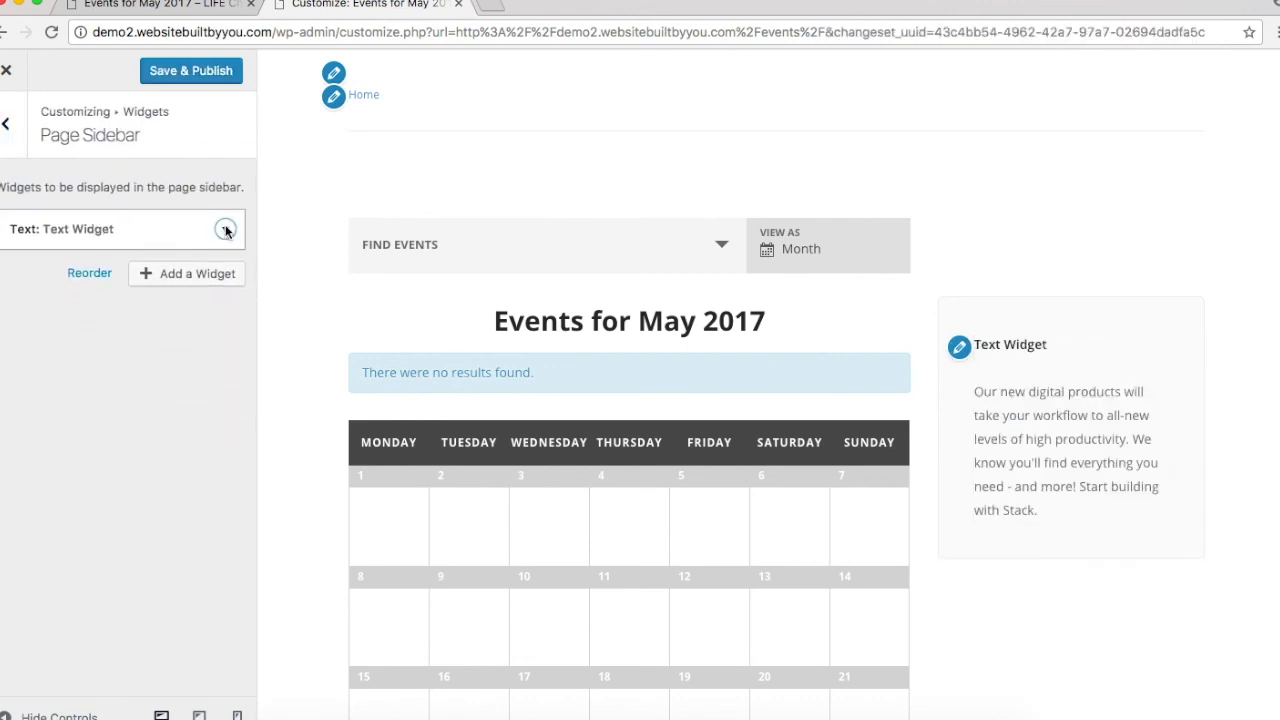
pyautogui.click(224, 229)
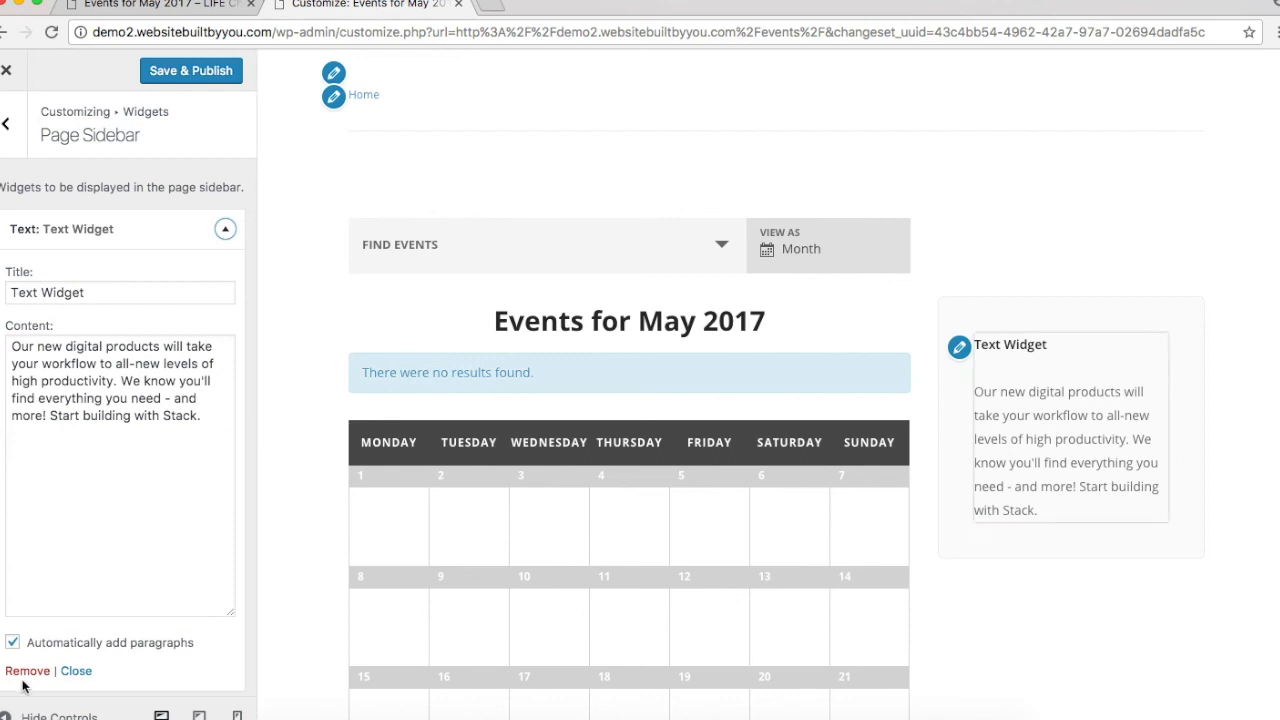
pyautogui.click(27, 670)
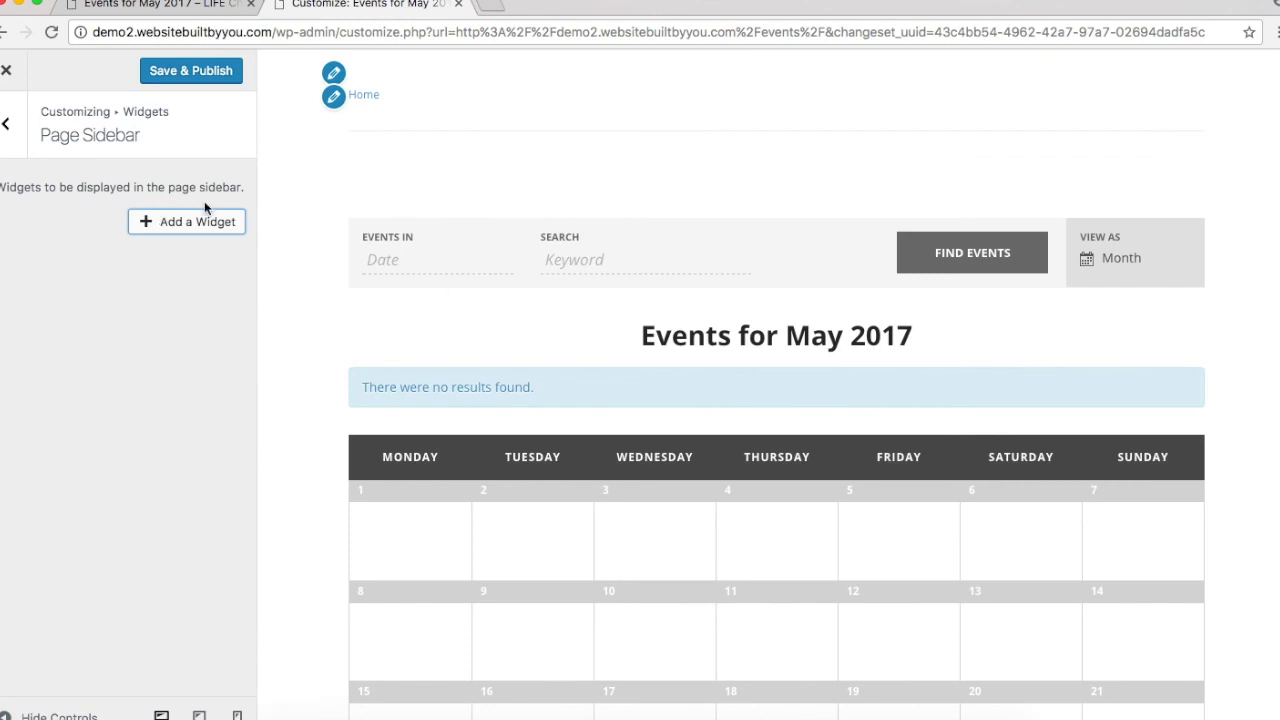
# Step: Add the Stack: Instagram Widget to the Page Sidebar from the available widgets list
pyautogui.click(200, 221)
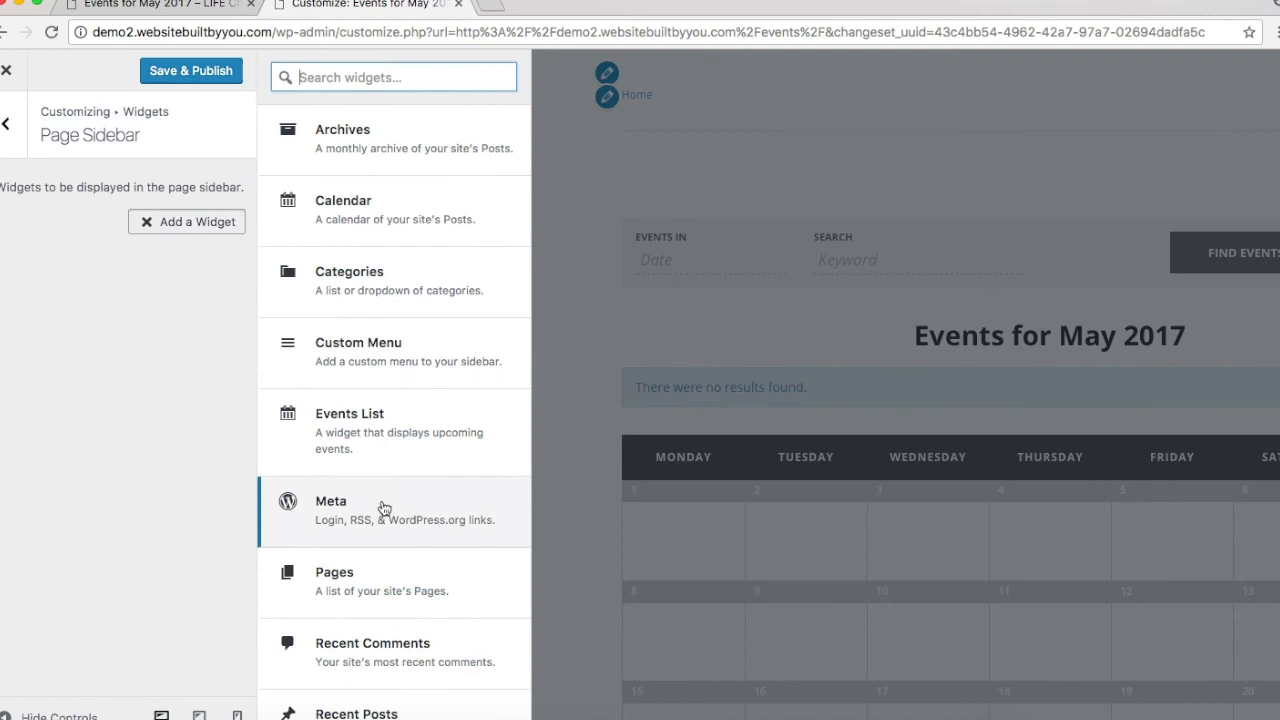
pyautogui.scroll(-5, 384, 508)
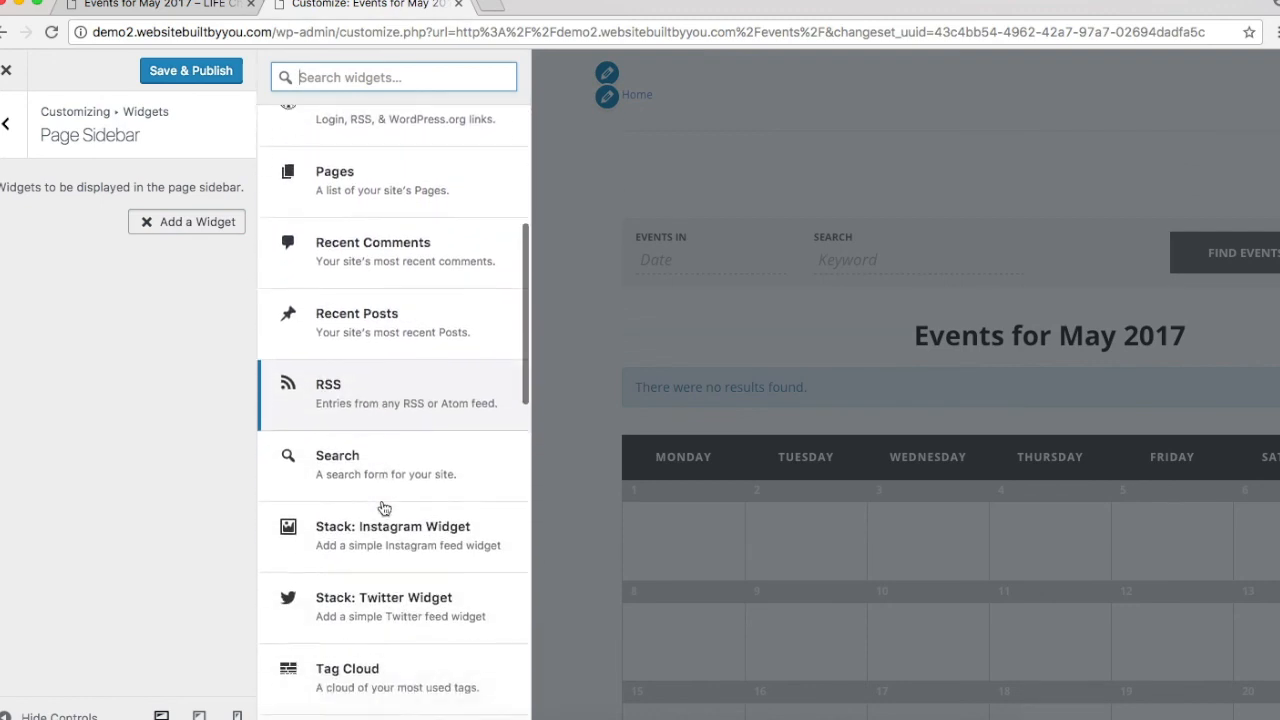
pyautogui.scroll(-7, 384, 508)
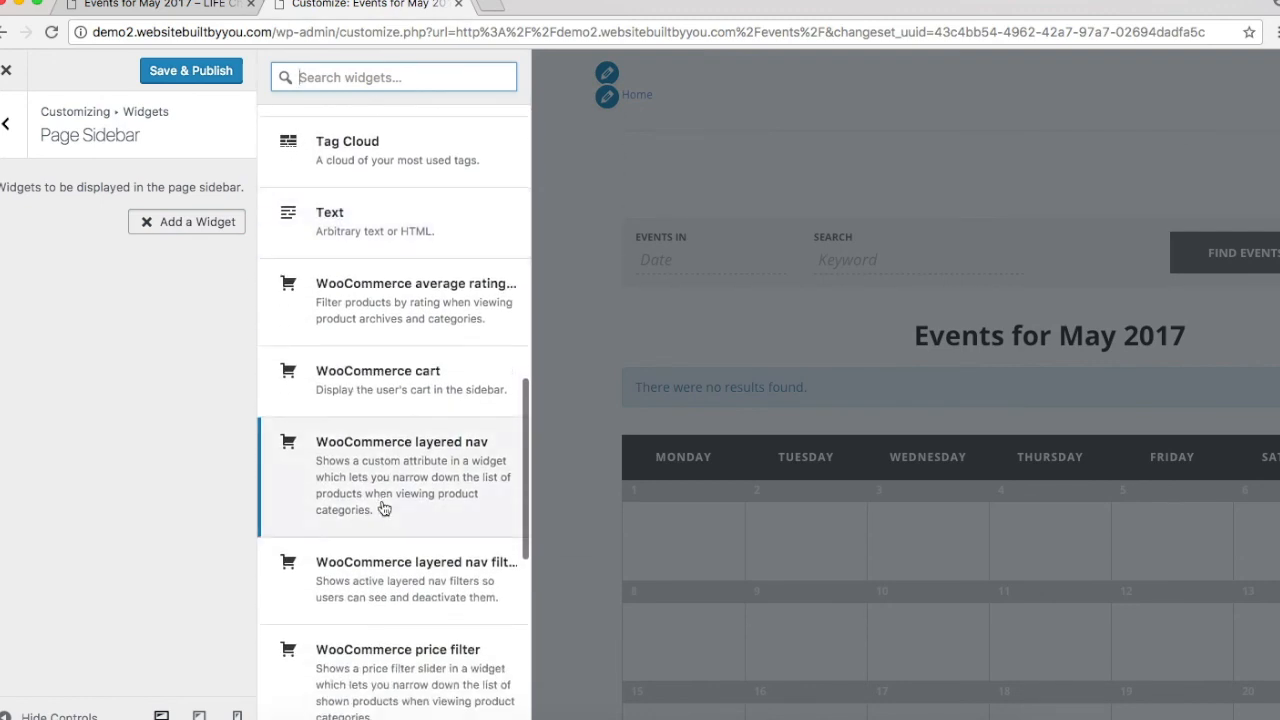
pyautogui.scroll(-7, 384, 508)
pyautogui.scroll(5, 384, 508)
pyautogui.scroll(15, 384, 508)
pyautogui.scroll(-1, 352, 628)
pyautogui.scroll(2, 352, 628)
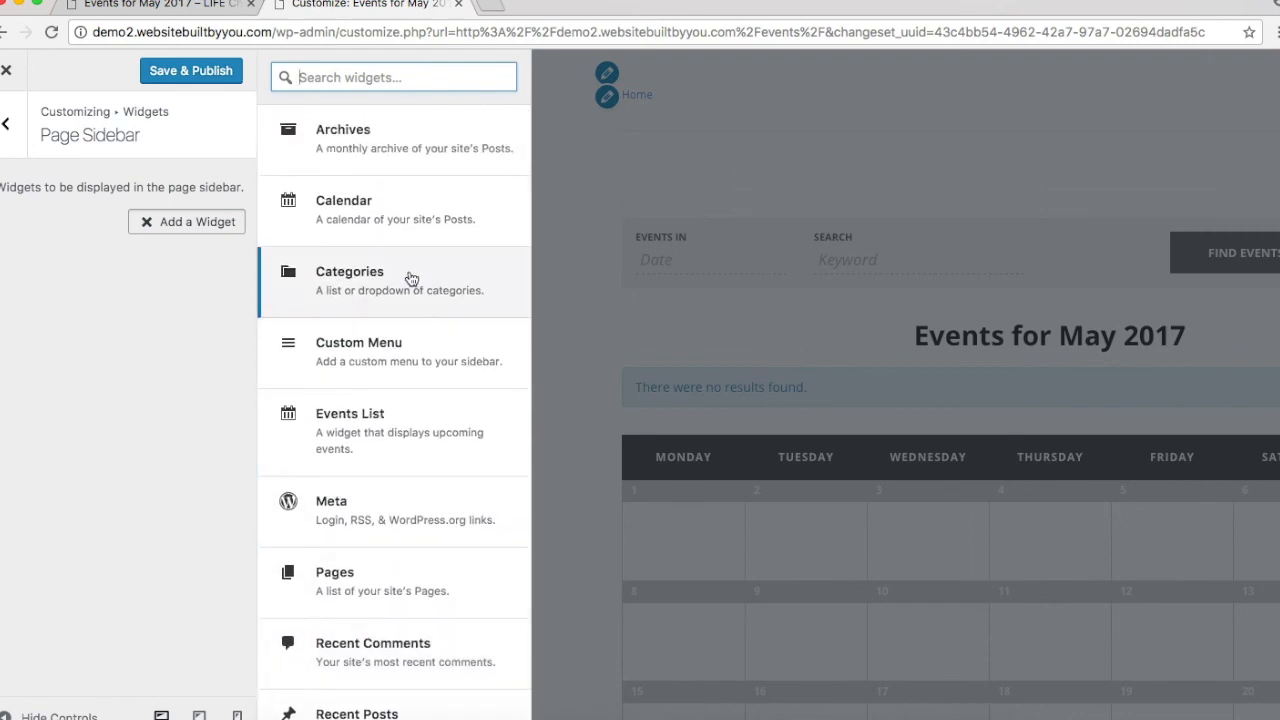
pyautogui.scroll(-2, 410, 275)
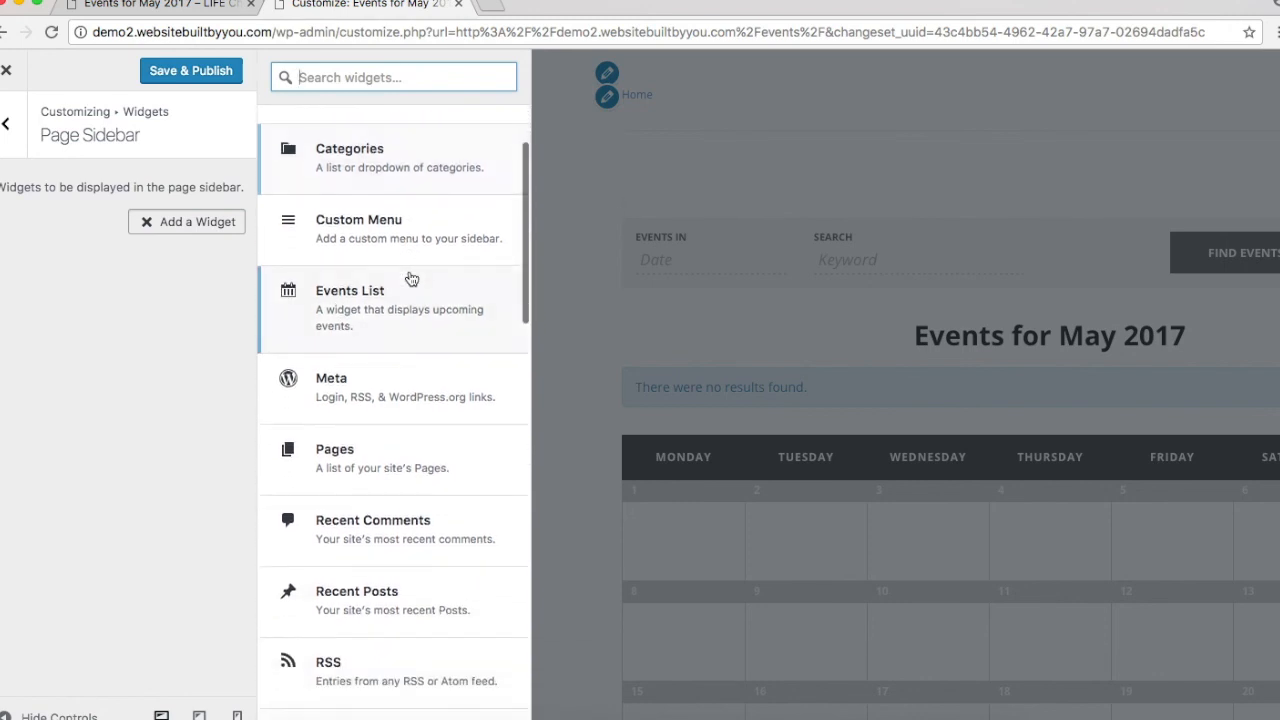
pyautogui.scroll(-2, 391, 459)
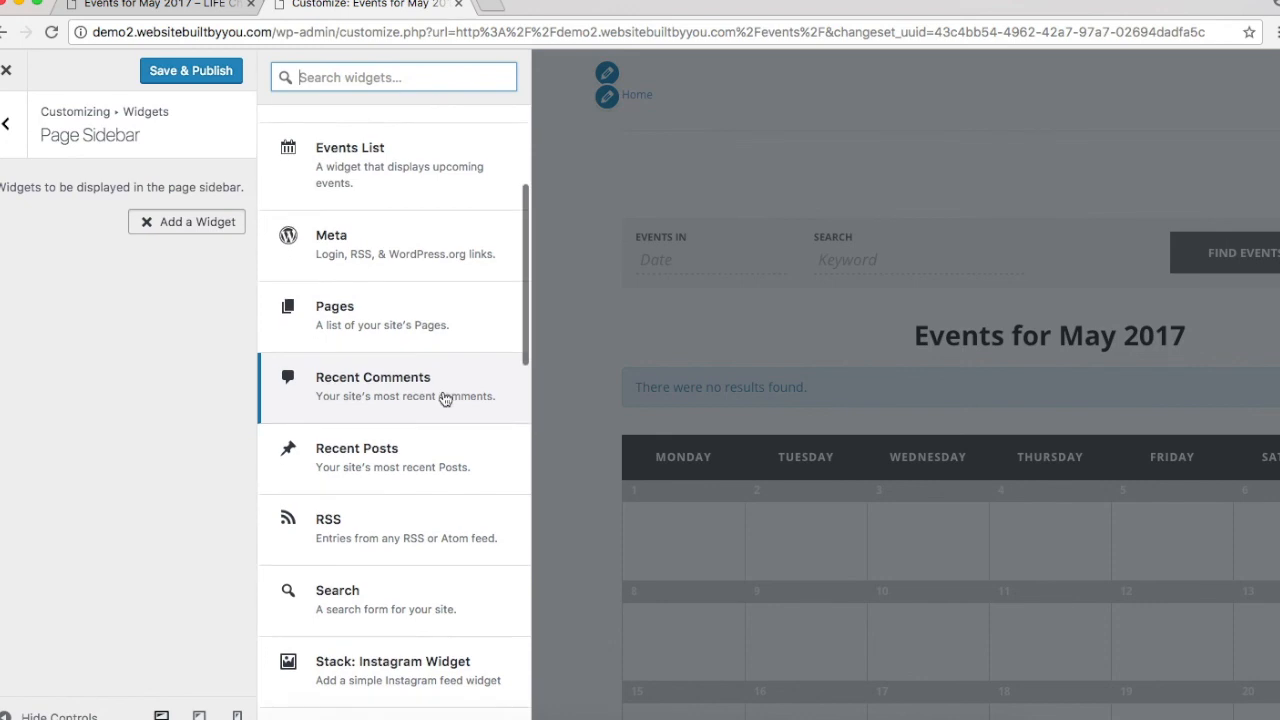
pyautogui.scroll(-3, 445, 398)
pyautogui.scroll(-1, 445, 398)
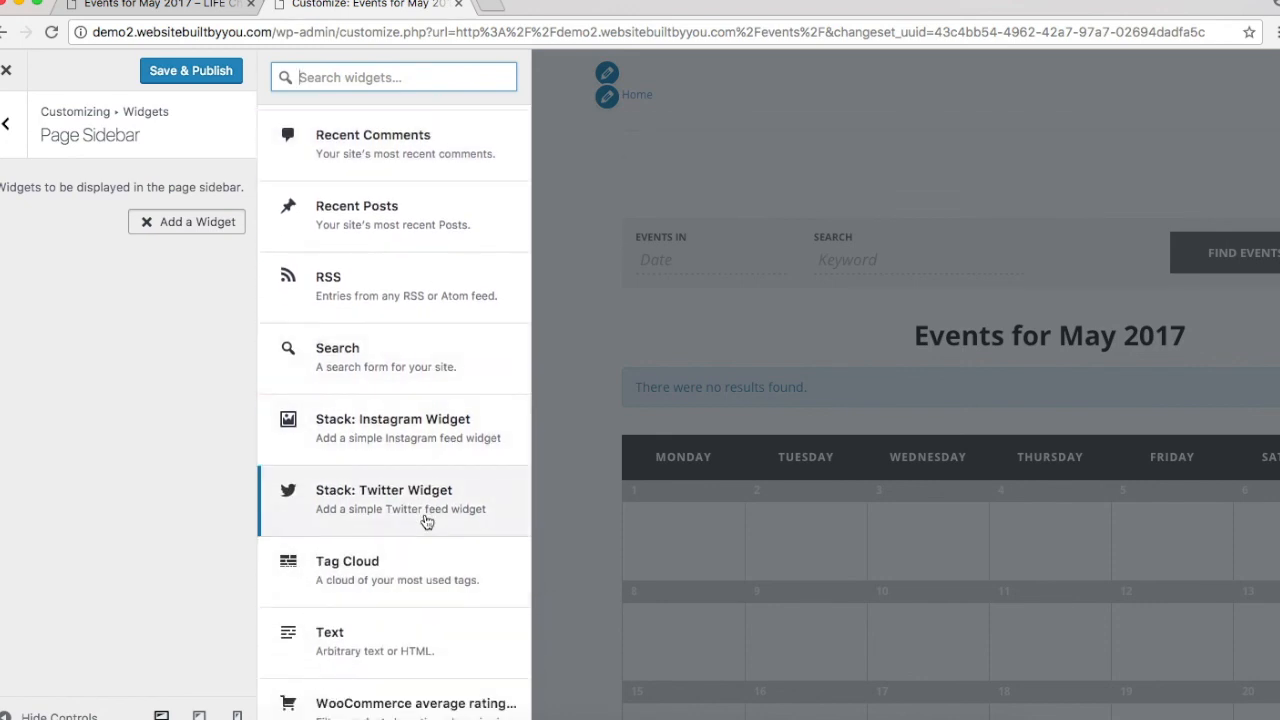
pyautogui.scroll(-1, 427, 521)
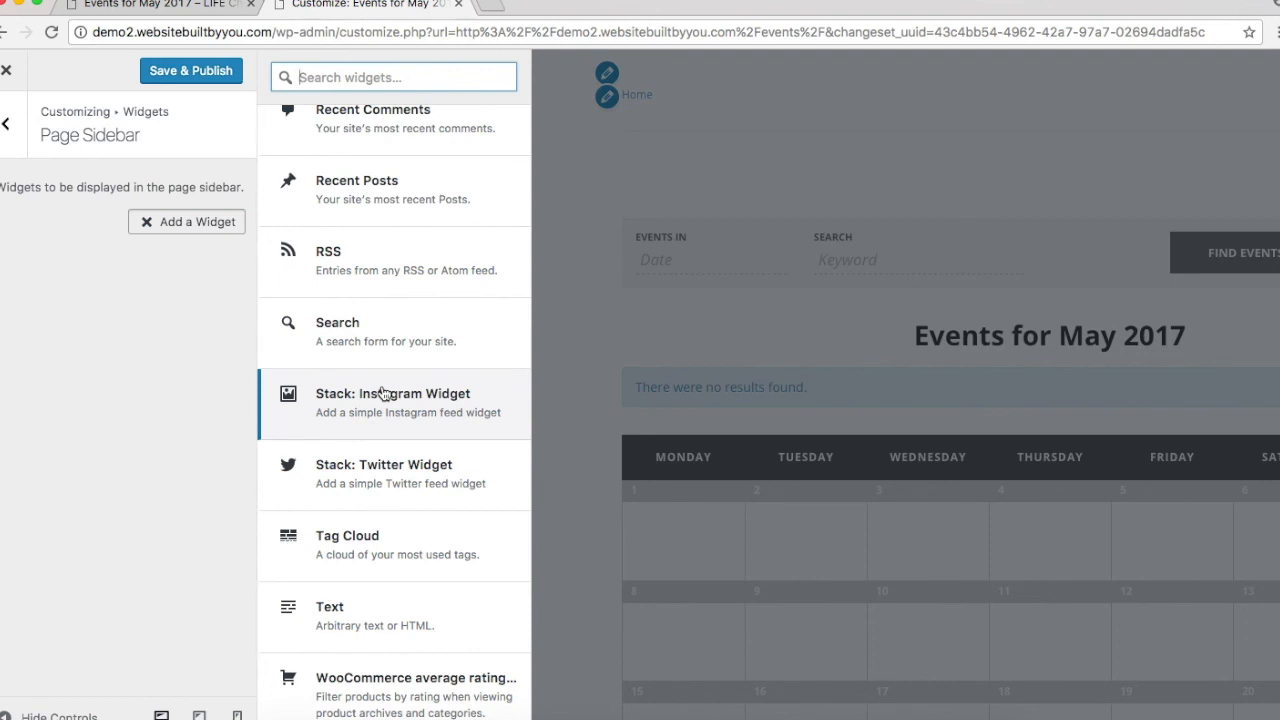
pyautogui.click(383, 393)
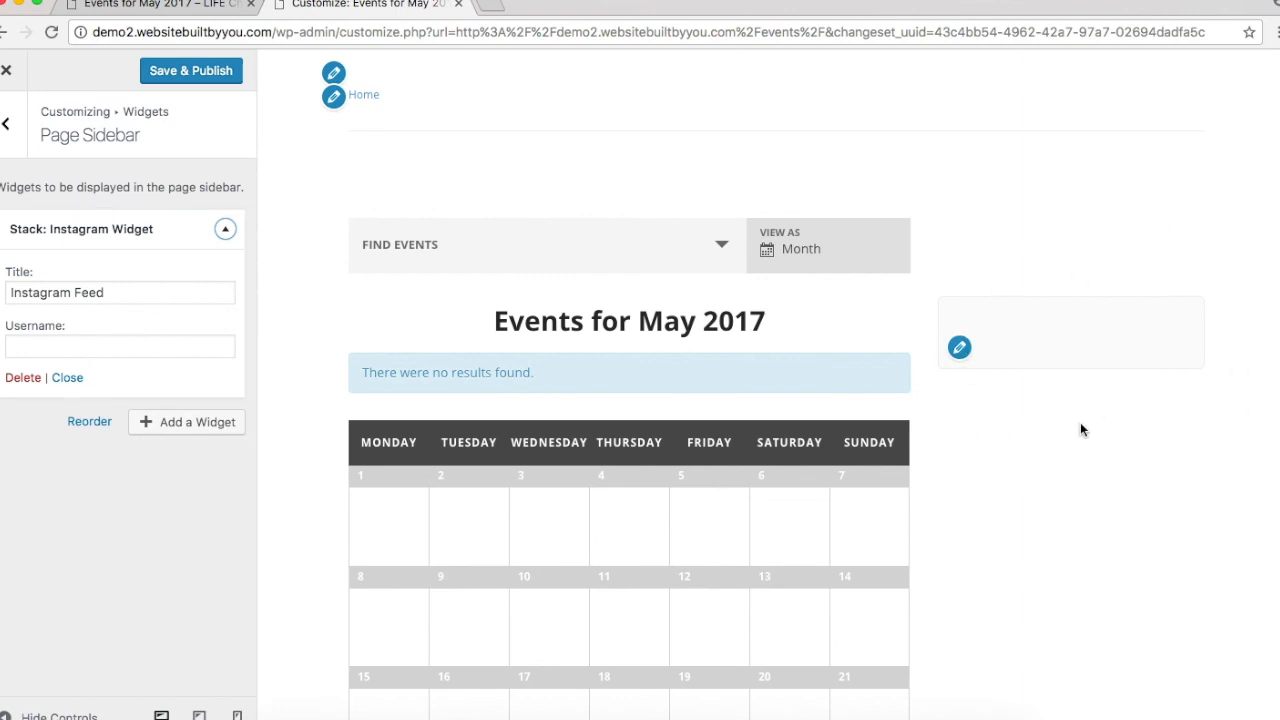
pyautogui.click(17, 377)
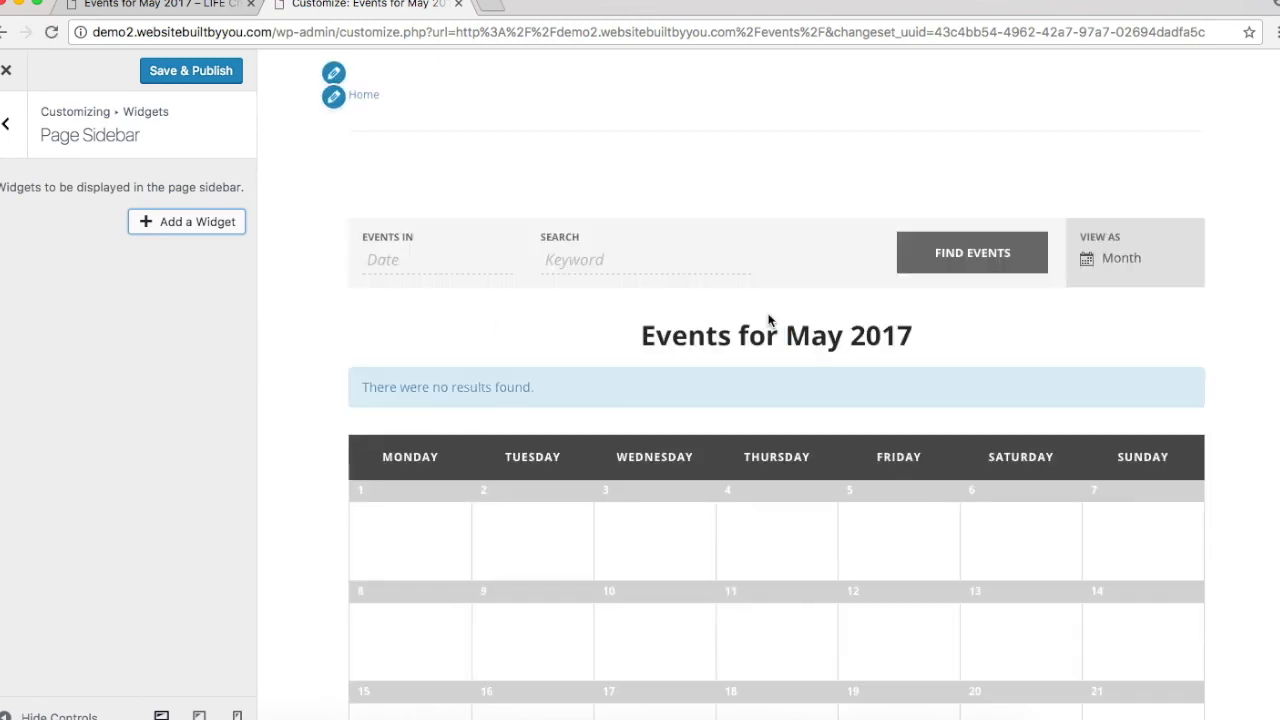
pyautogui.scroll(-3, 733, 555)
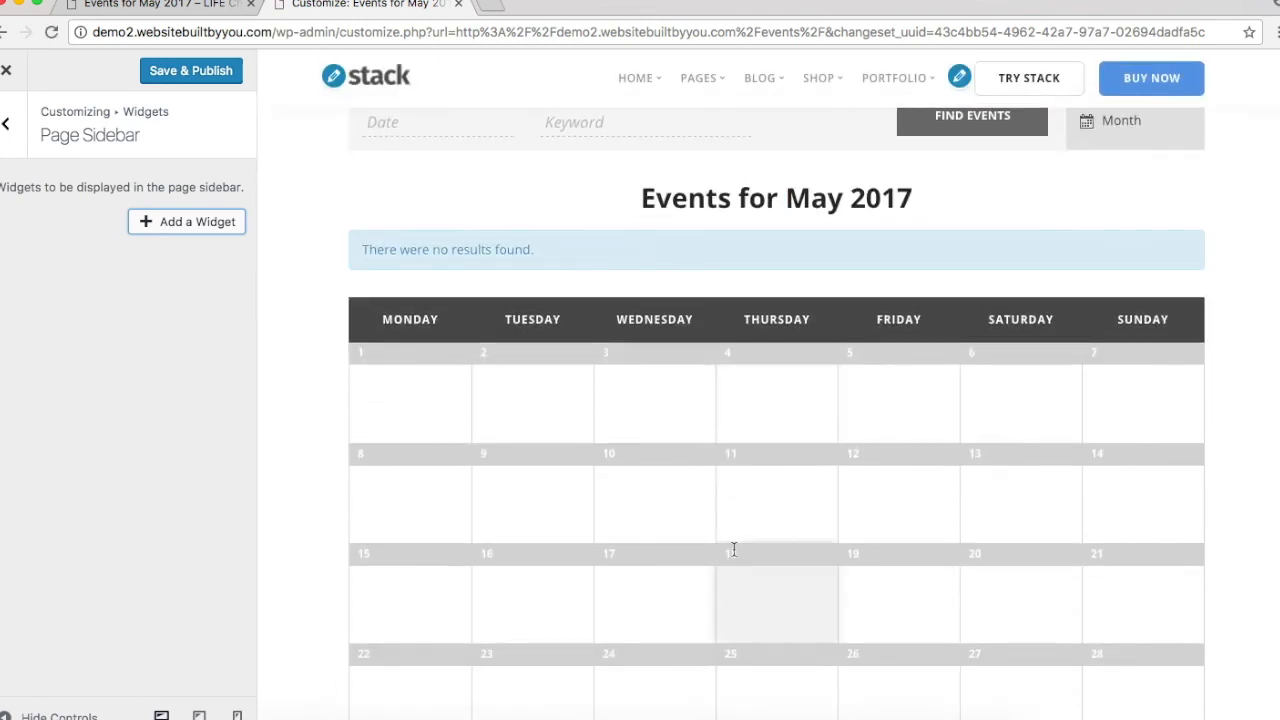
pyautogui.scroll(-4, 733, 549)
pyautogui.scroll(1, 733, 549)
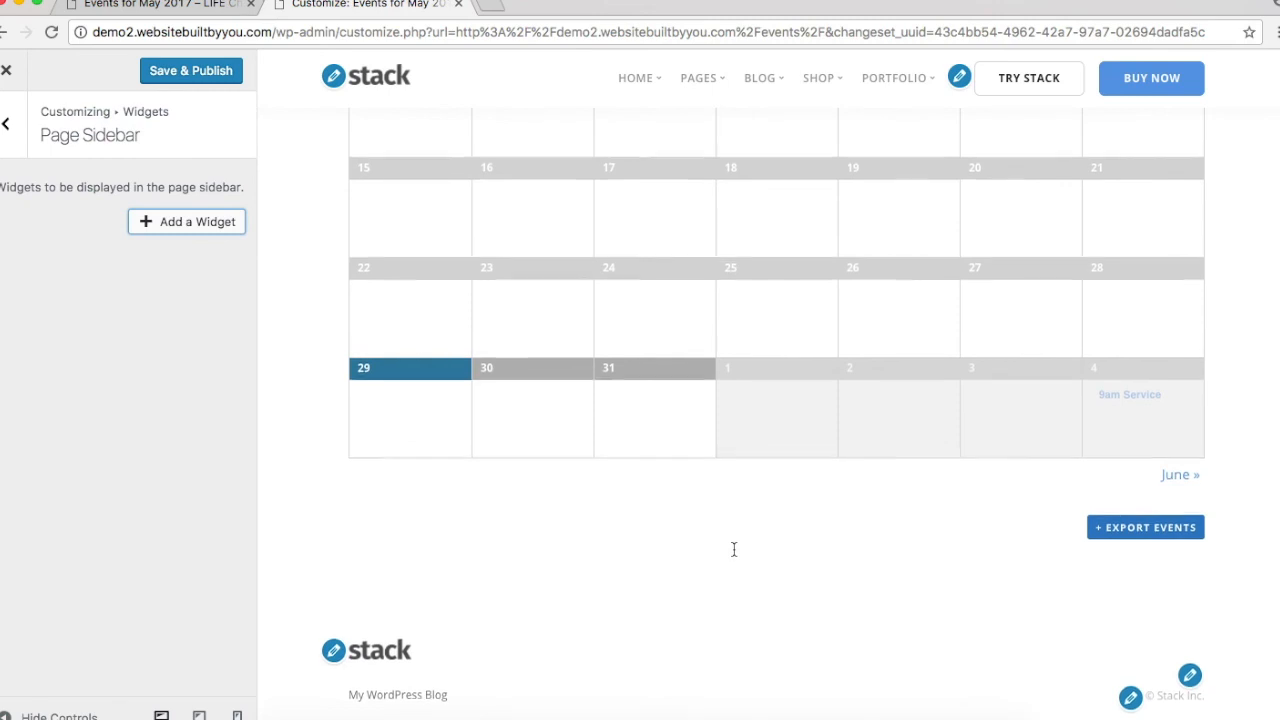
pyautogui.scroll(5, 733, 549)
pyautogui.scroll(-2, 733, 549)
pyautogui.scroll(5, 733, 549)
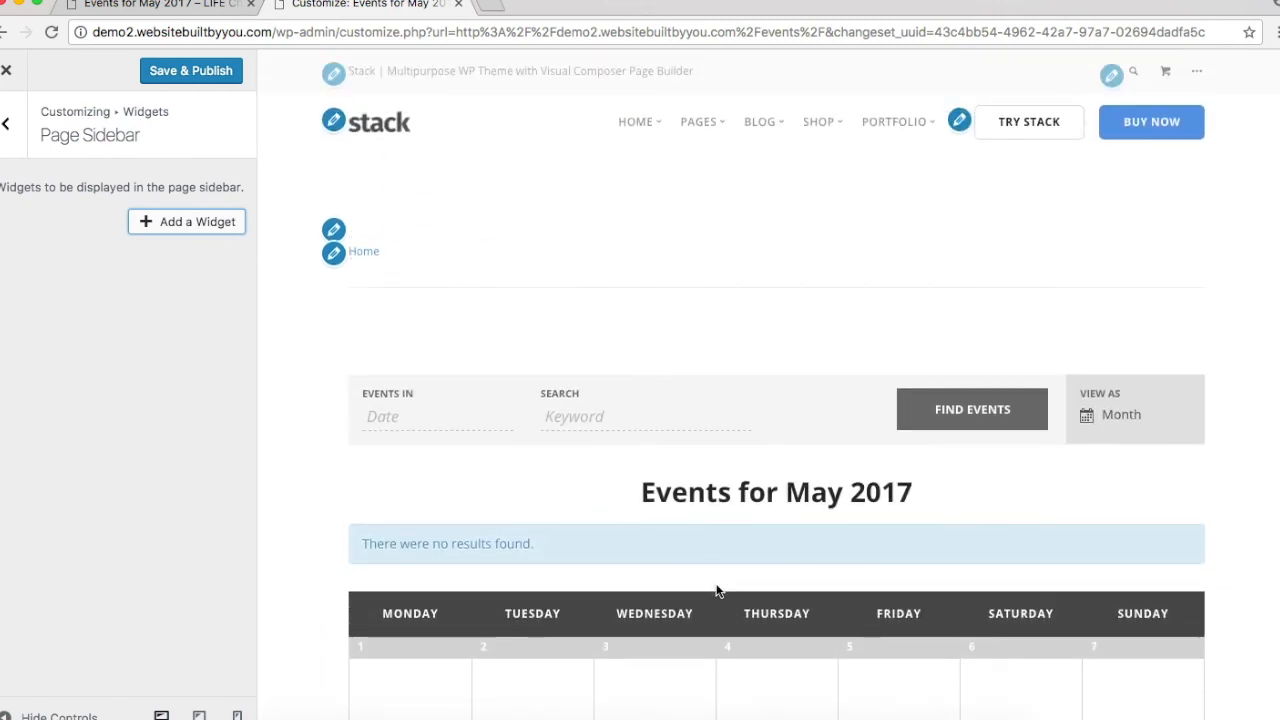
pyautogui.scroll(-6, 824, 407)
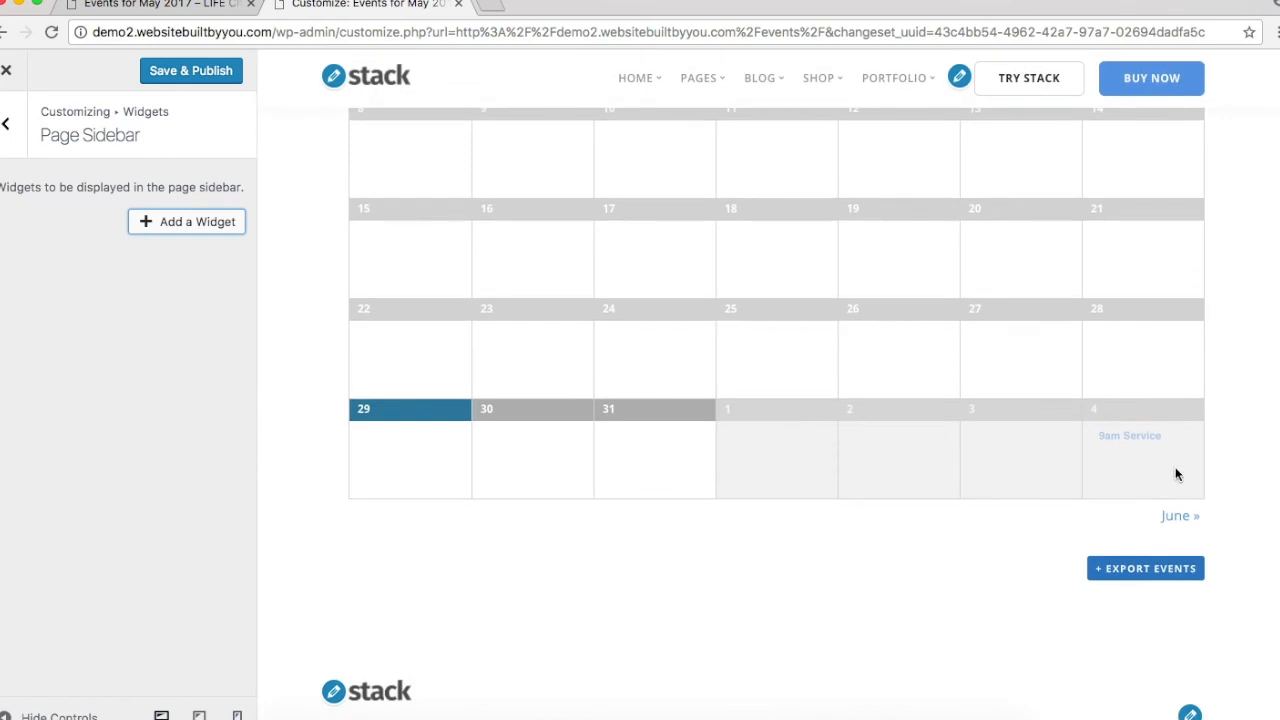
# Step: Navigate from the widget areas back to the main Customizer sections list
pyautogui.click(4, 121)
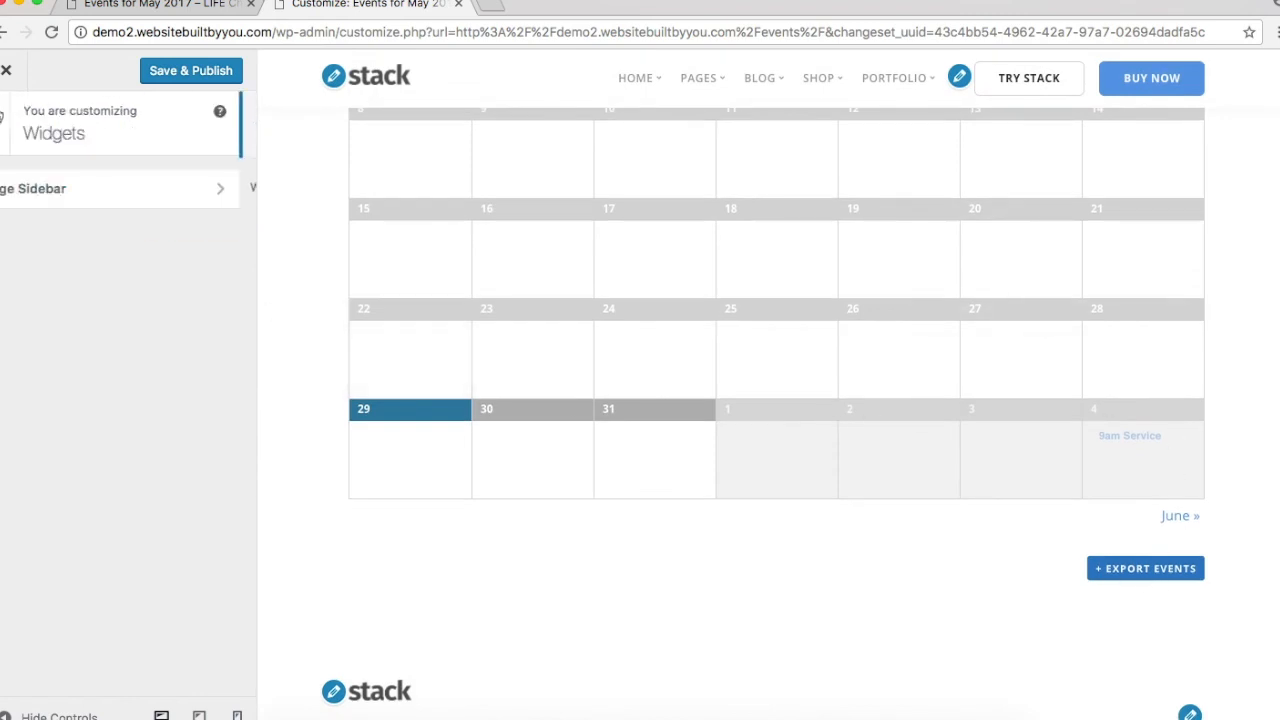
pyautogui.click(4, 132)
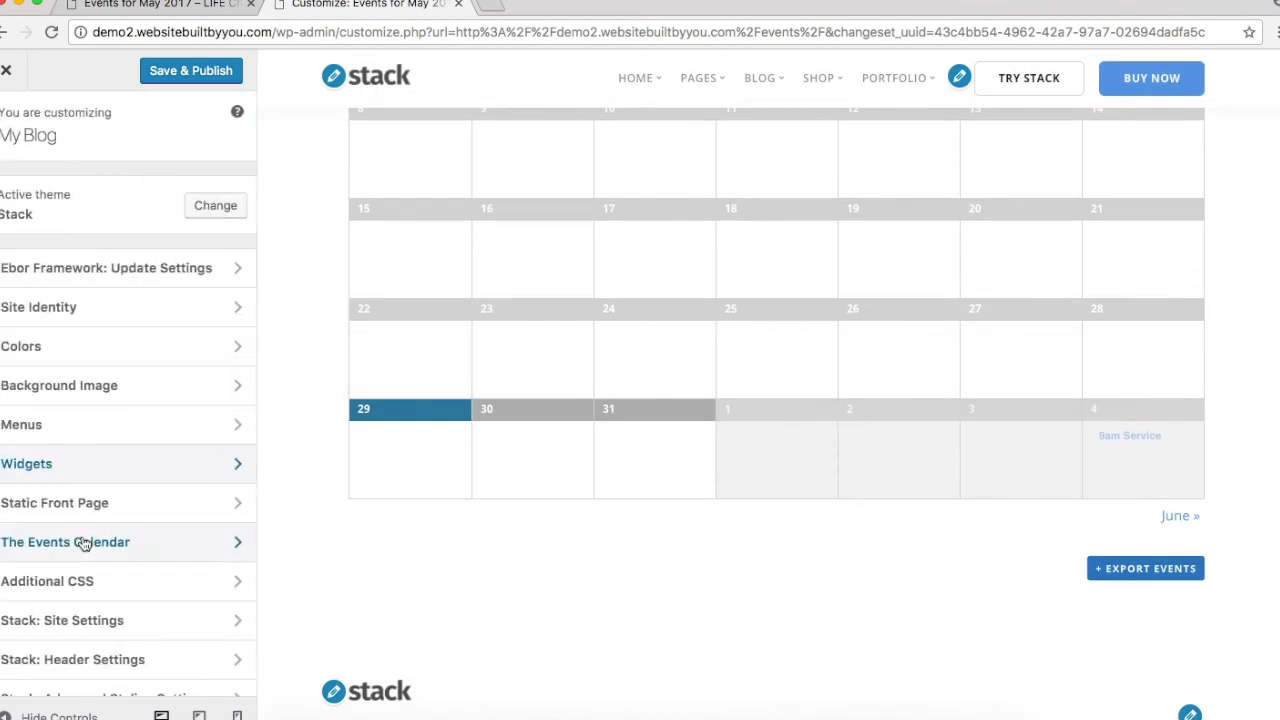
pyautogui.scroll(-1, 145, 278)
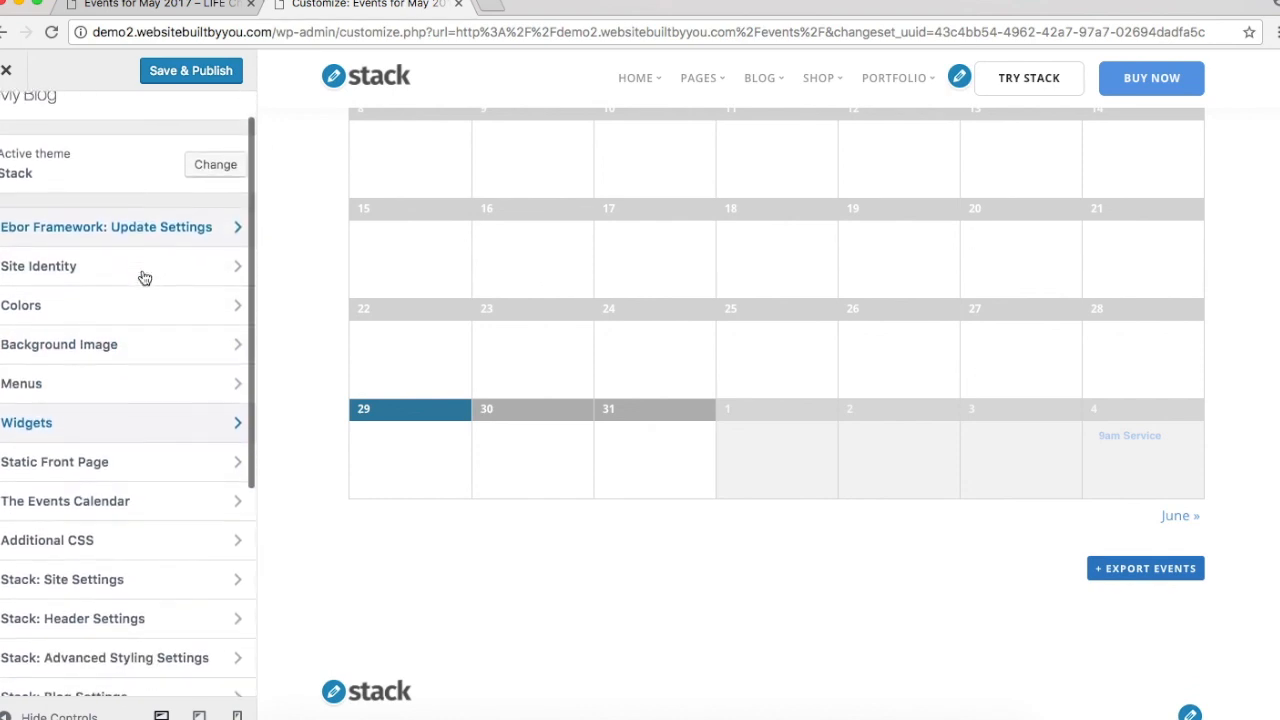
pyautogui.scroll(2, 140, 276)
pyautogui.scroll(-2, 148, 438)
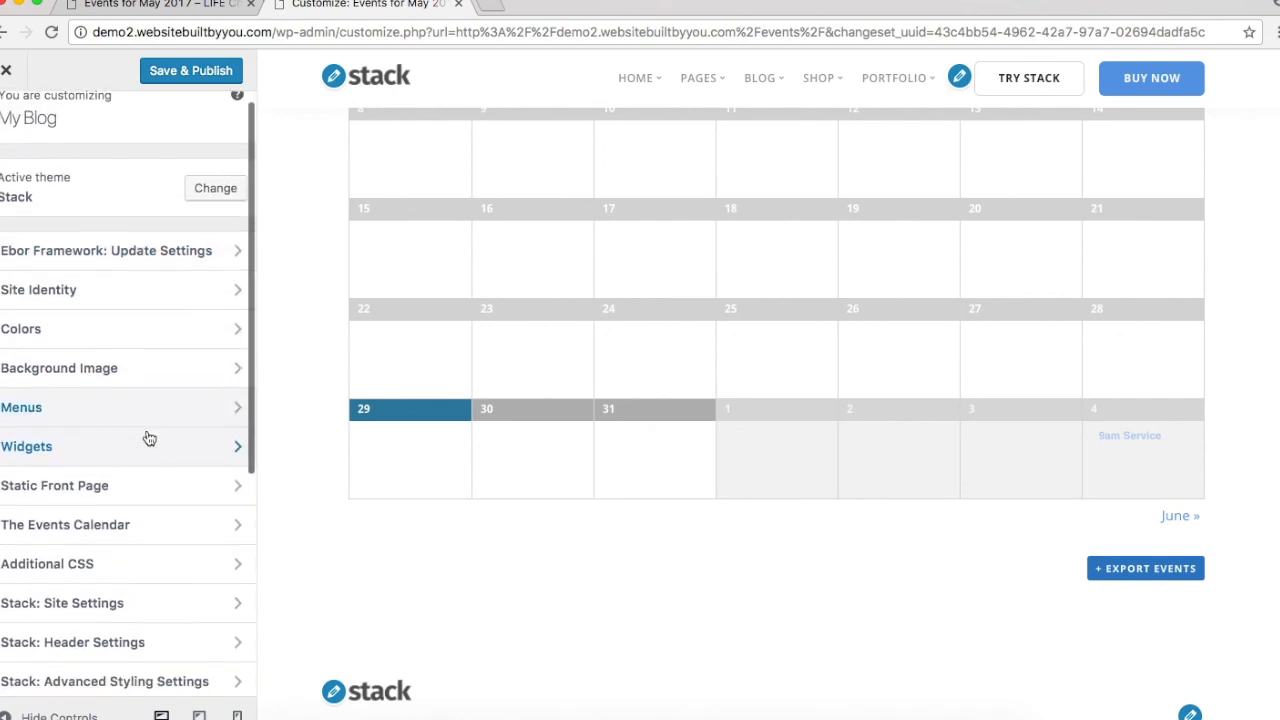
pyautogui.scroll(2, 148, 438)
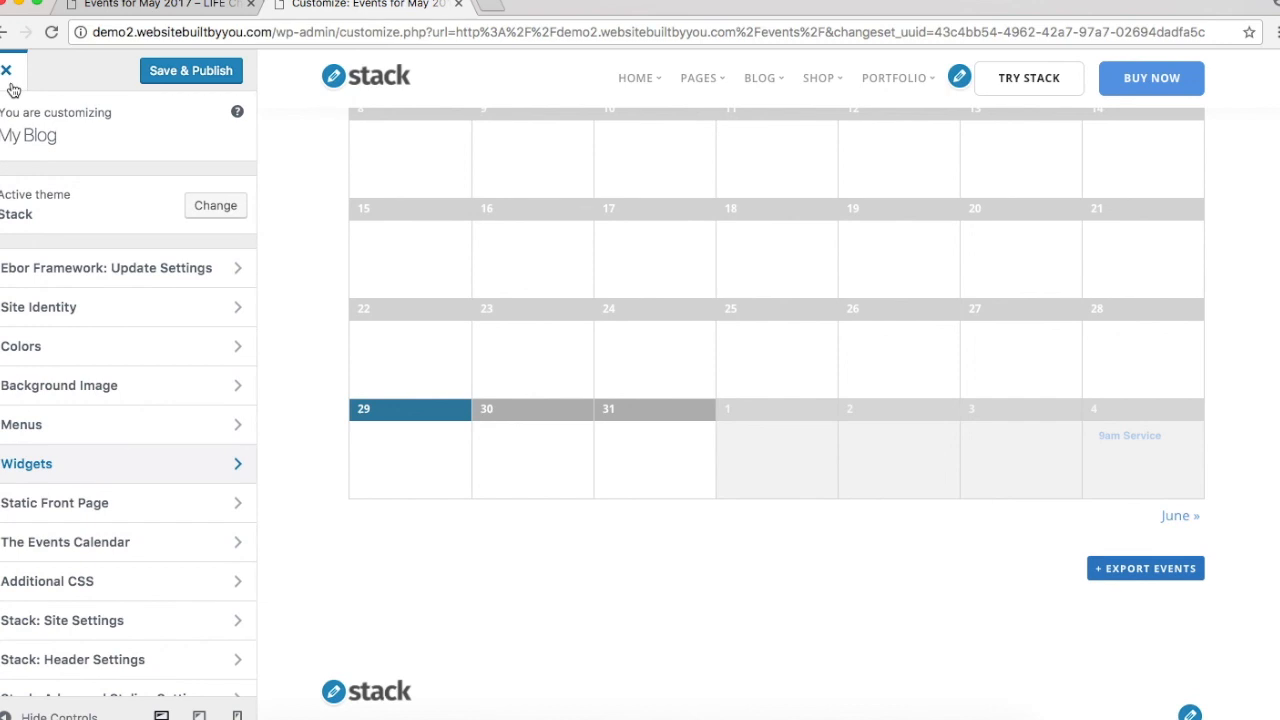
pyautogui.scroll(-1, 96, 388)
pyautogui.scroll(-1, 96, 390)
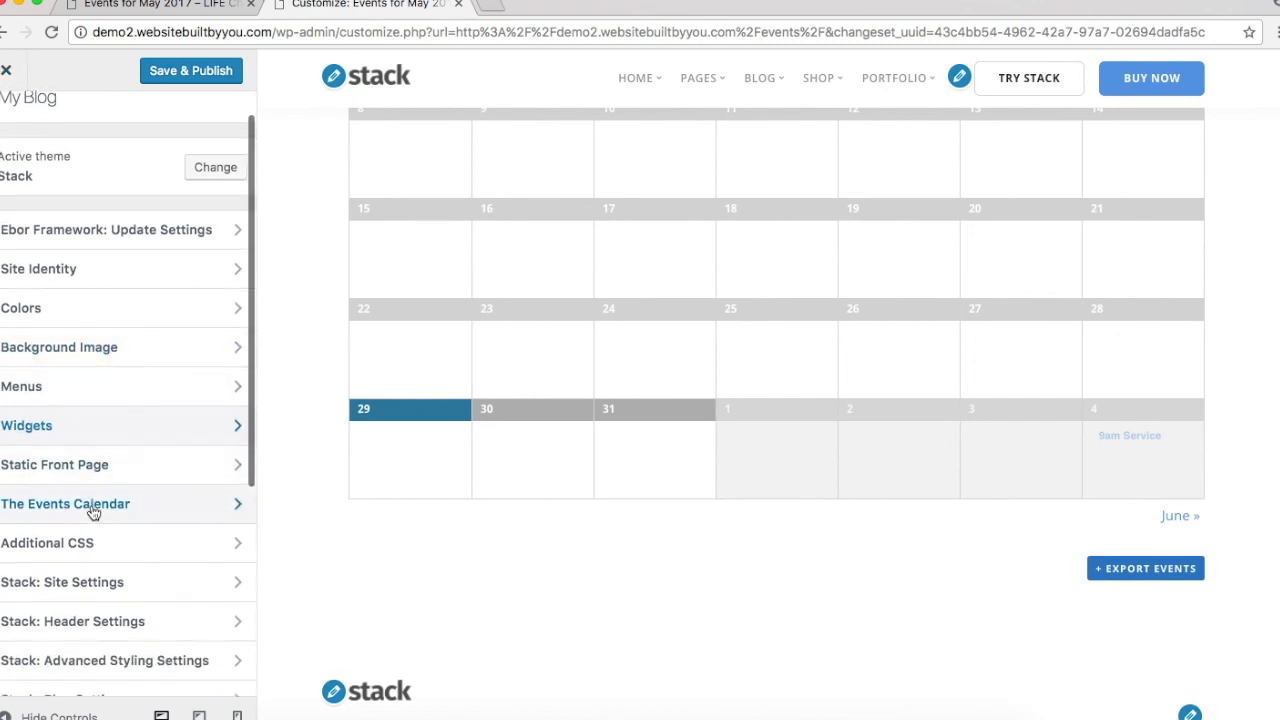
# Step: Review The Events Calendar's Global Elements, Month View, List-style Views, Single Event and Widgets options
pyautogui.click(91, 506)
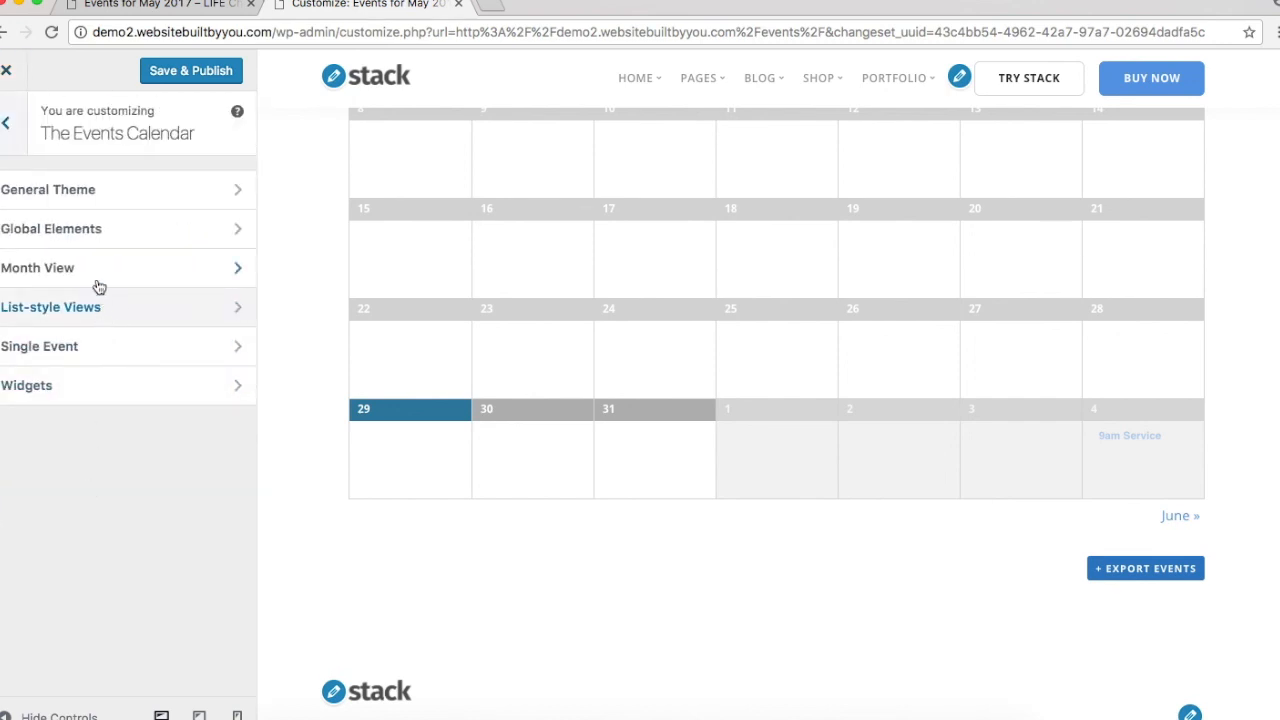
pyautogui.click(100, 246)
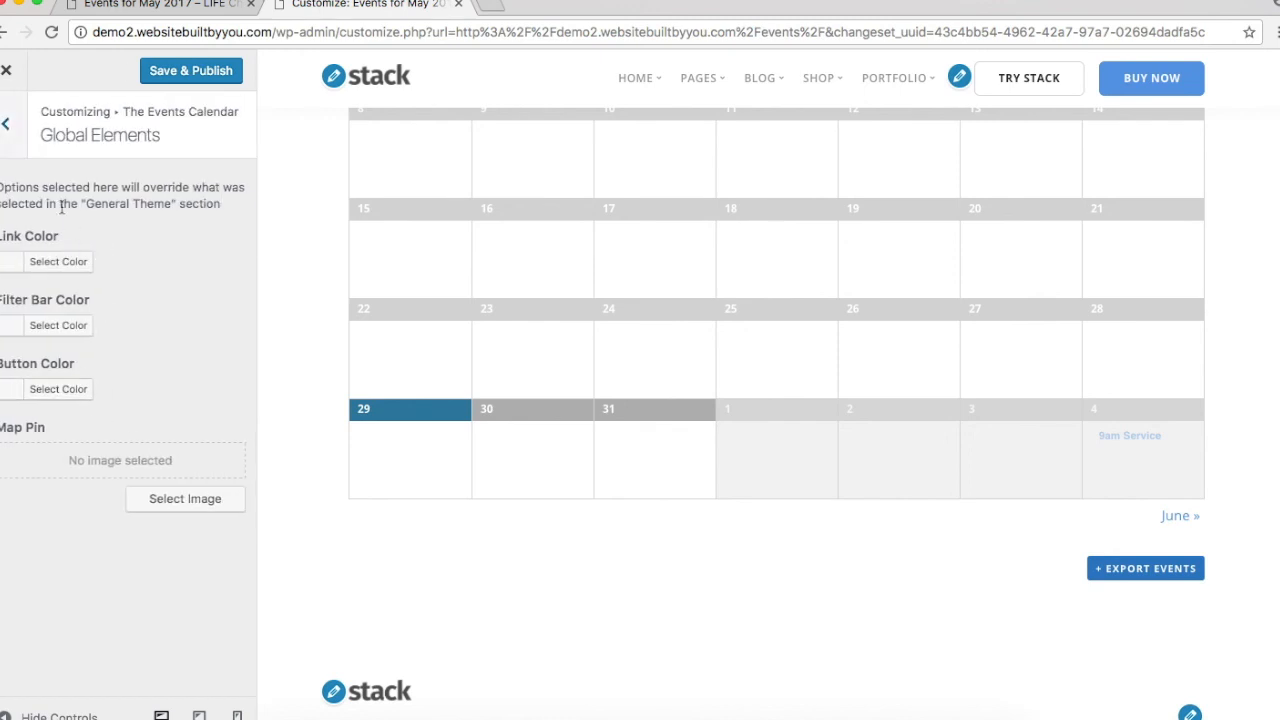
pyautogui.click(14, 142)
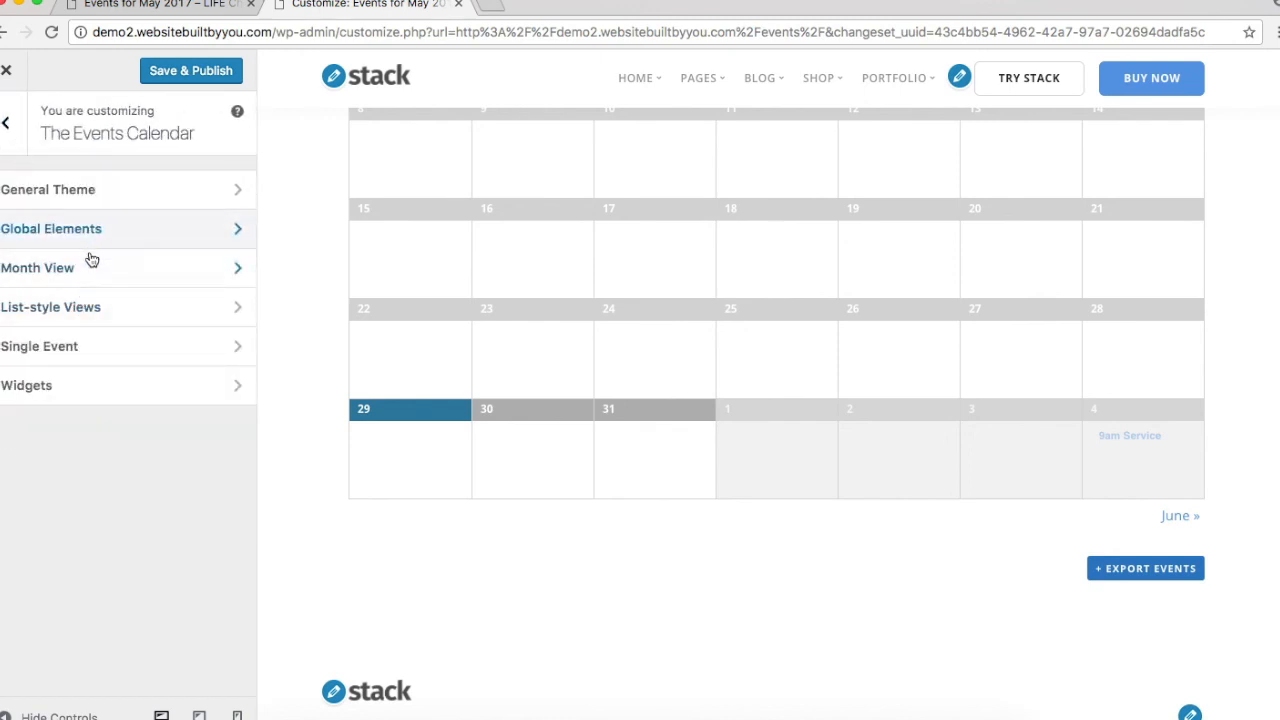
pyautogui.click(92, 283)
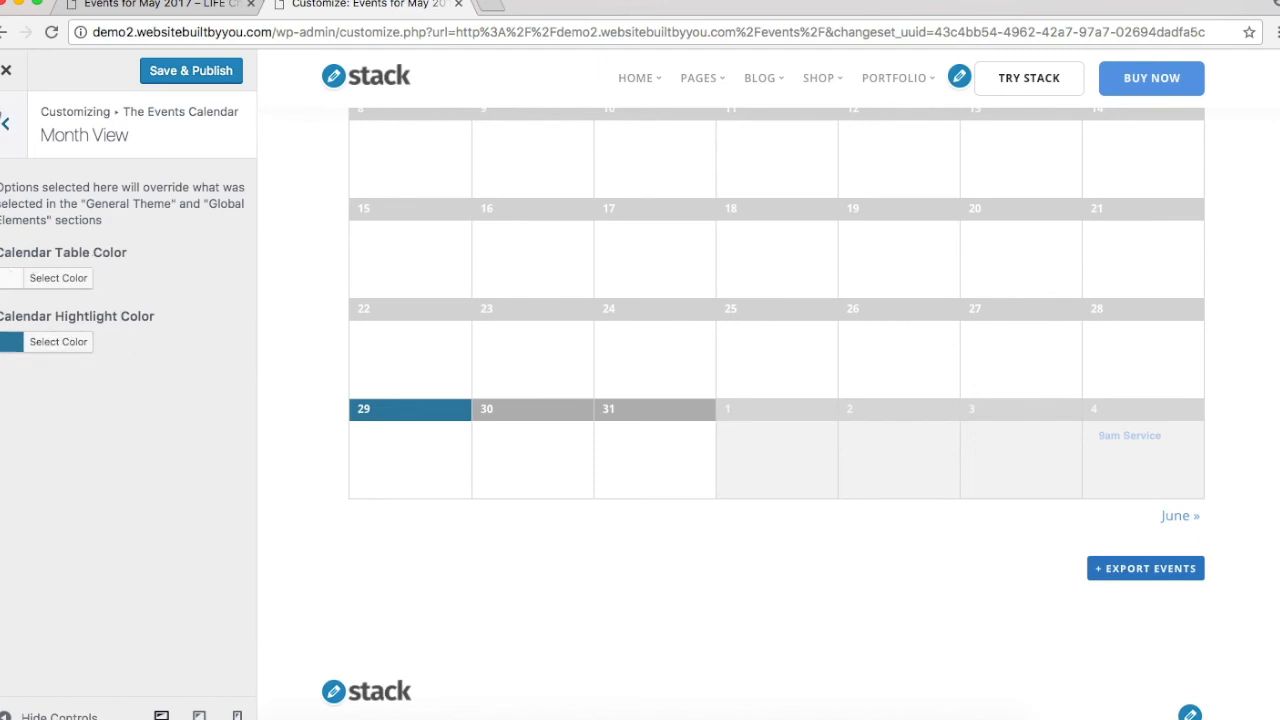
pyautogui.click(6, 122)
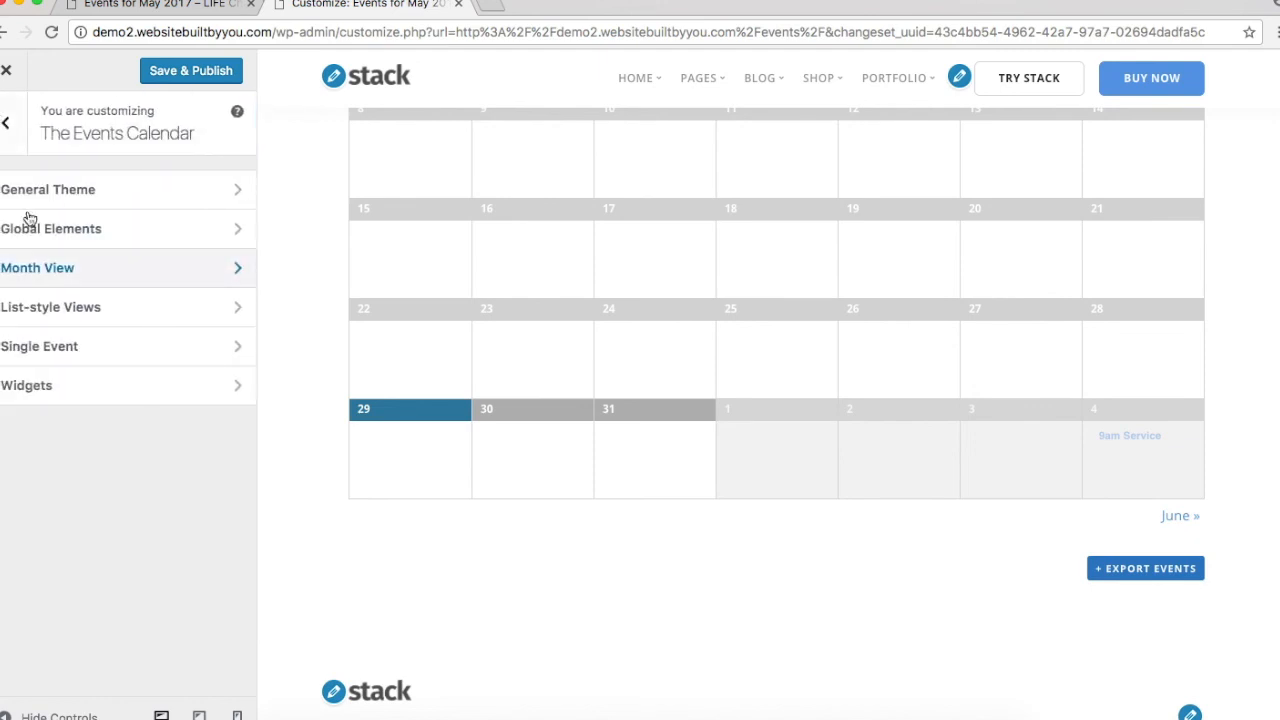
pyautogui.click(75, 312)
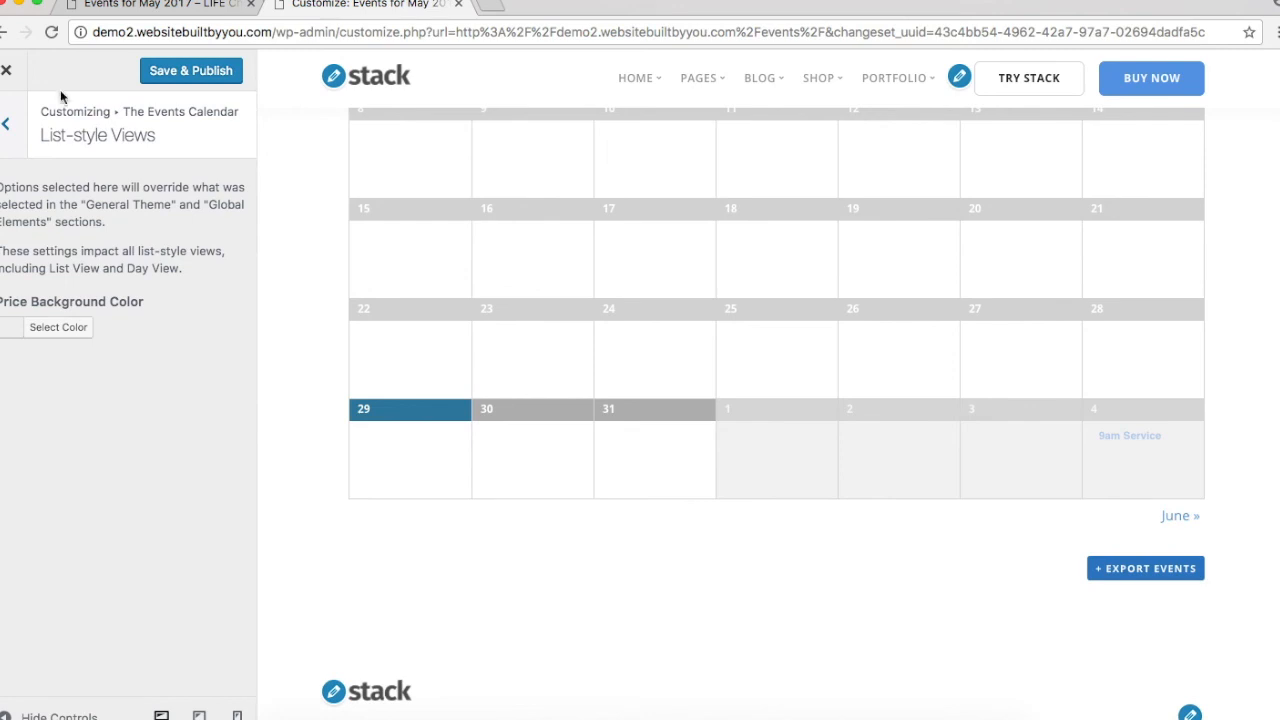
pyautogui.click(24, 126)
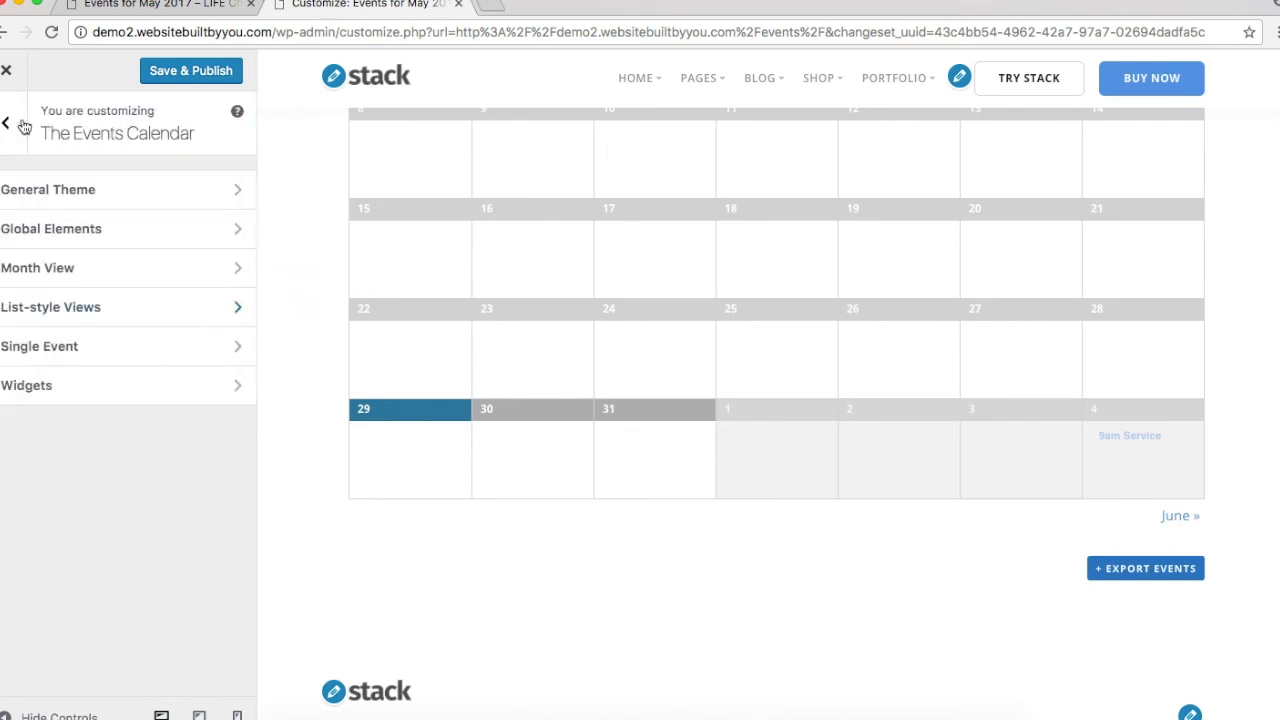
pyautogui.click(52, 346)
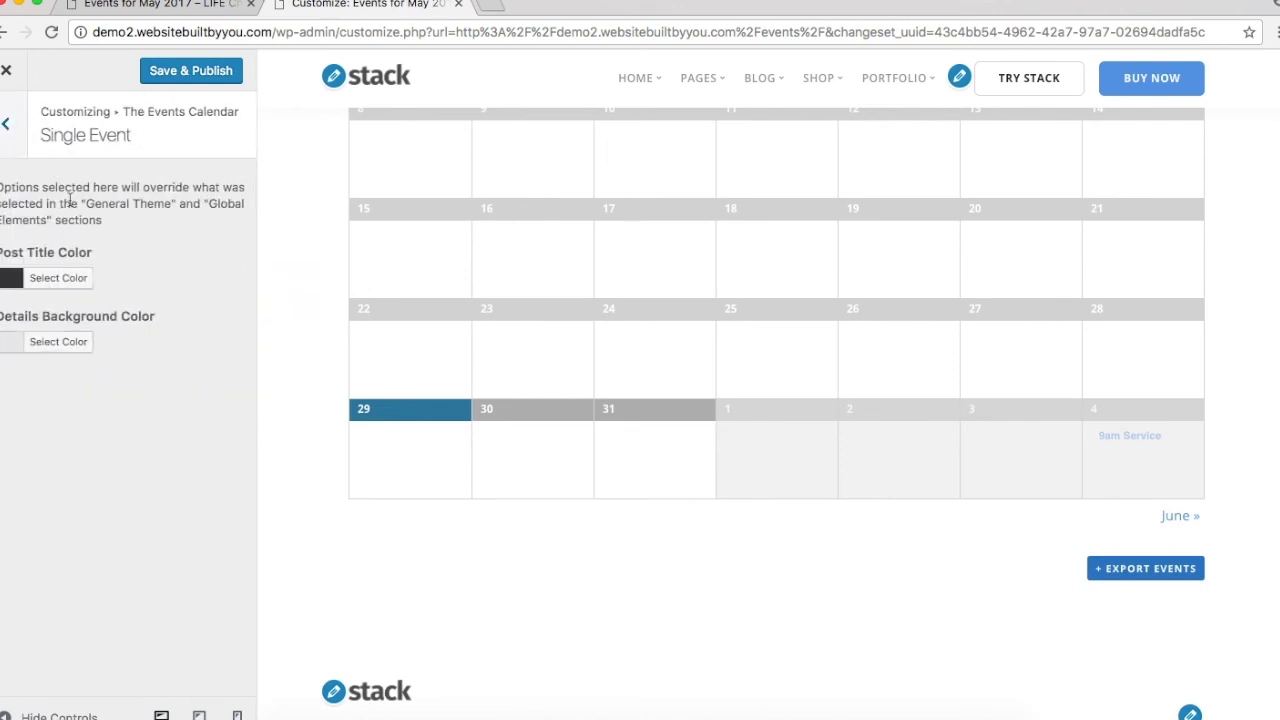
pyautogui.click(8, 127)
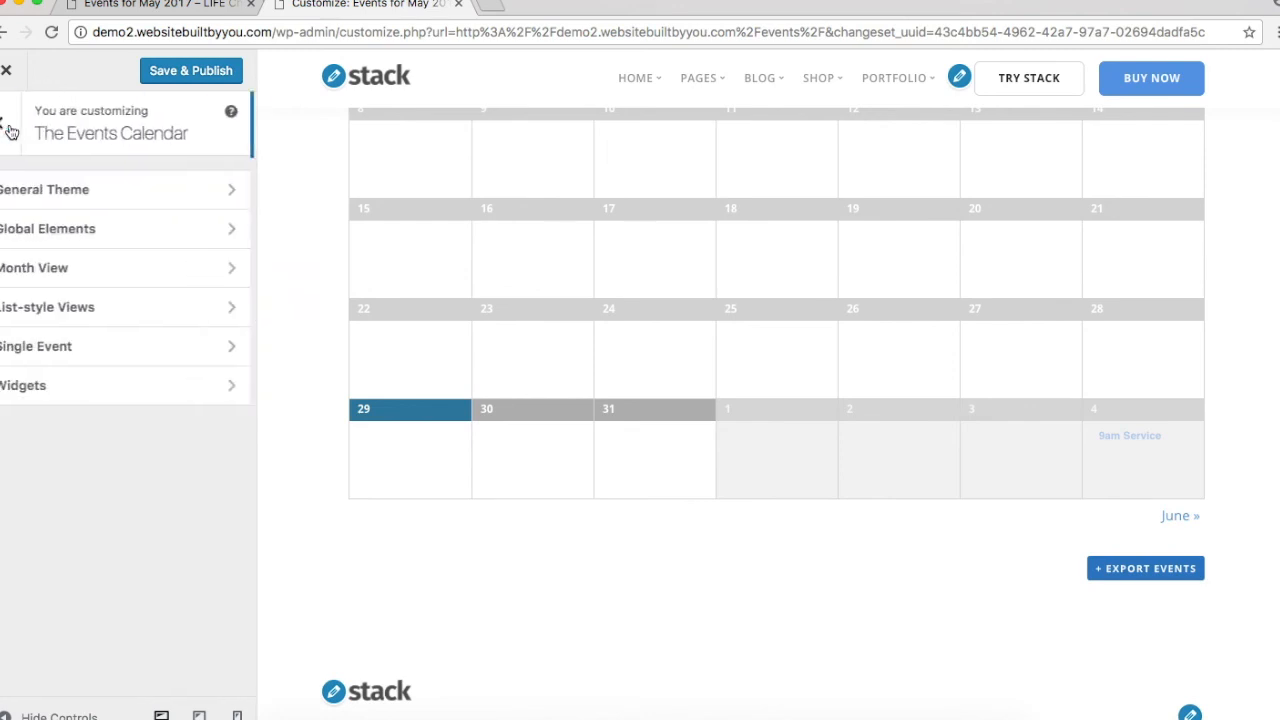
pyautogui.click(75, 392)
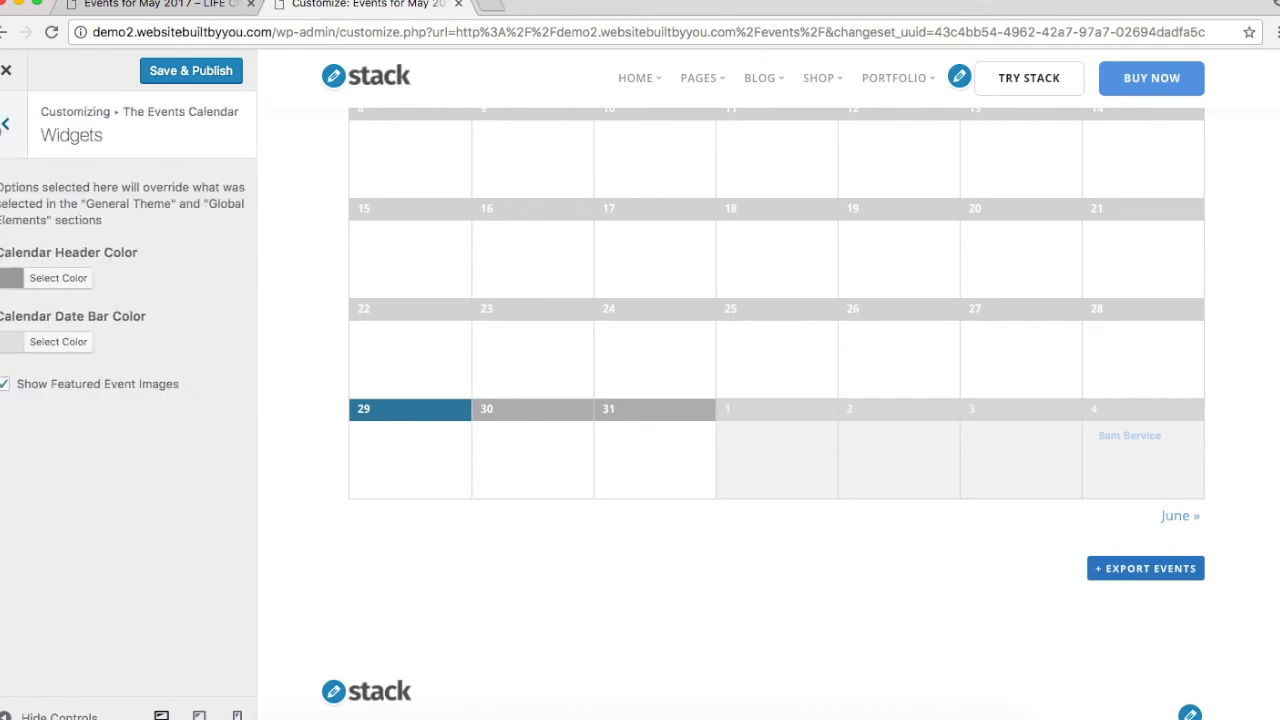
pyautogui.click(6, 124)
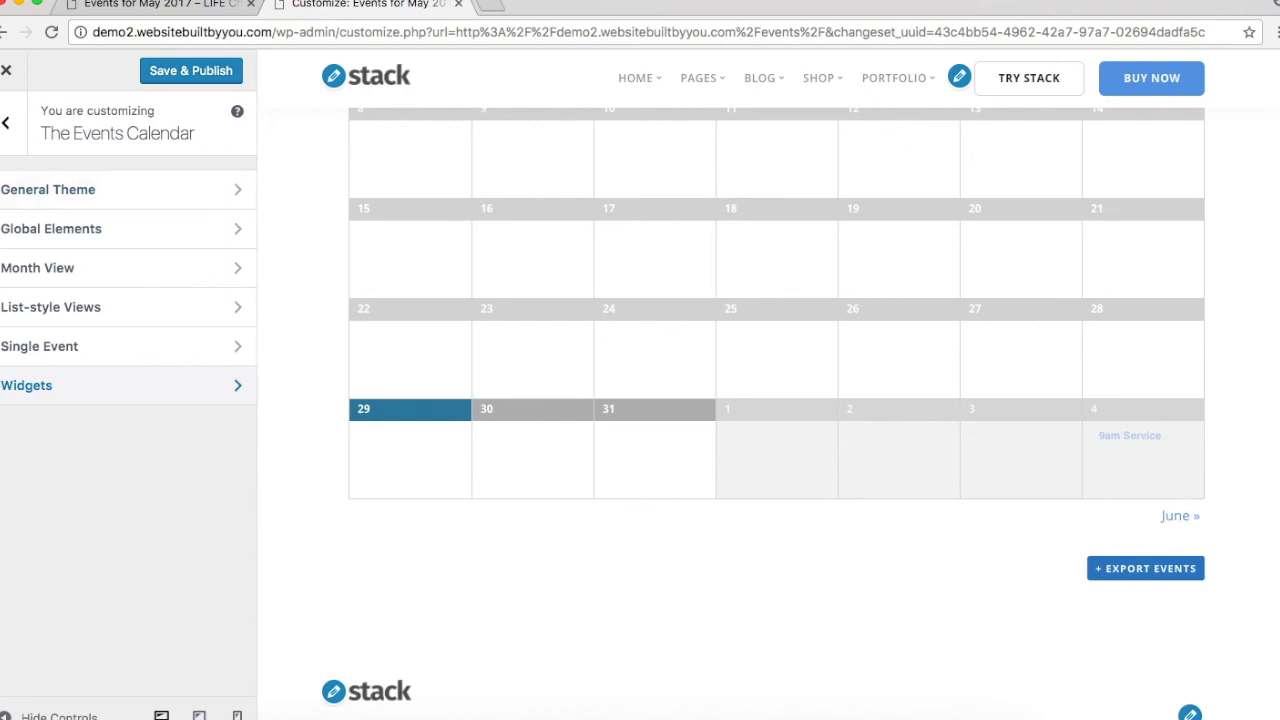
# Step: Check the General Theme accent colour and Global Elements colour options again
pyautogui.click(183, 190)
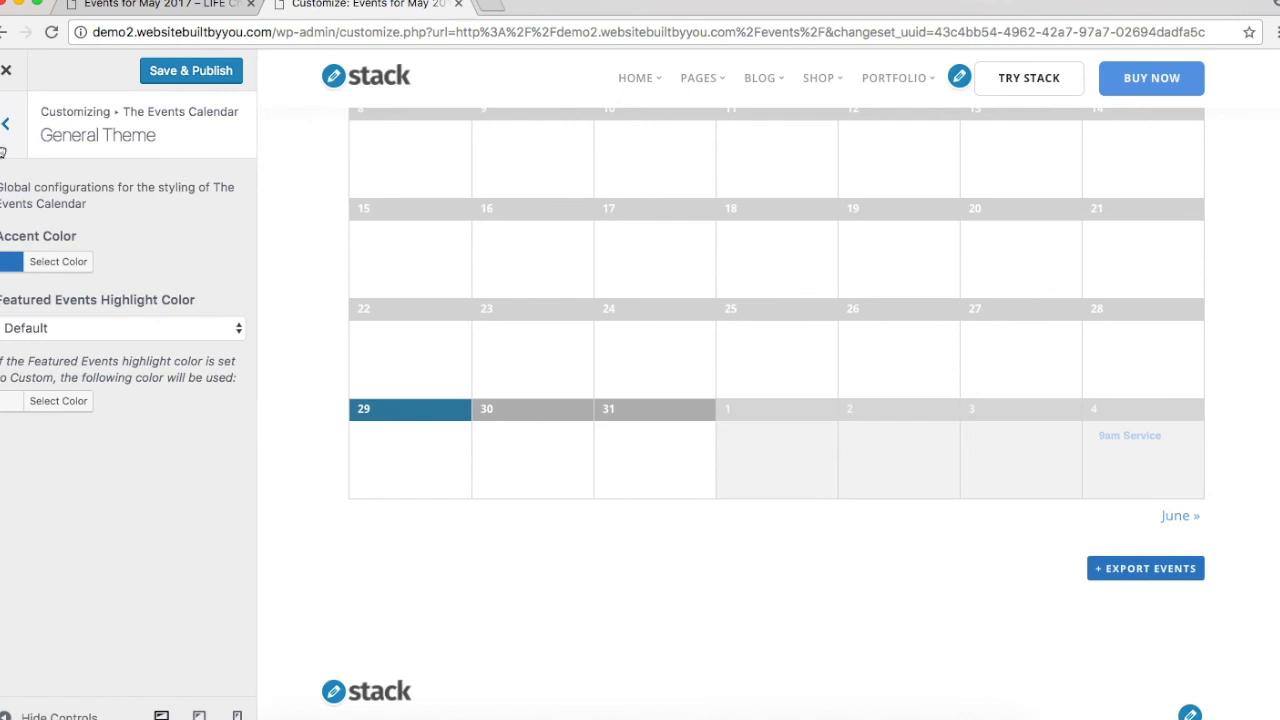
pyautogui.click(5, 124)
pyautogui.click(109, 248)
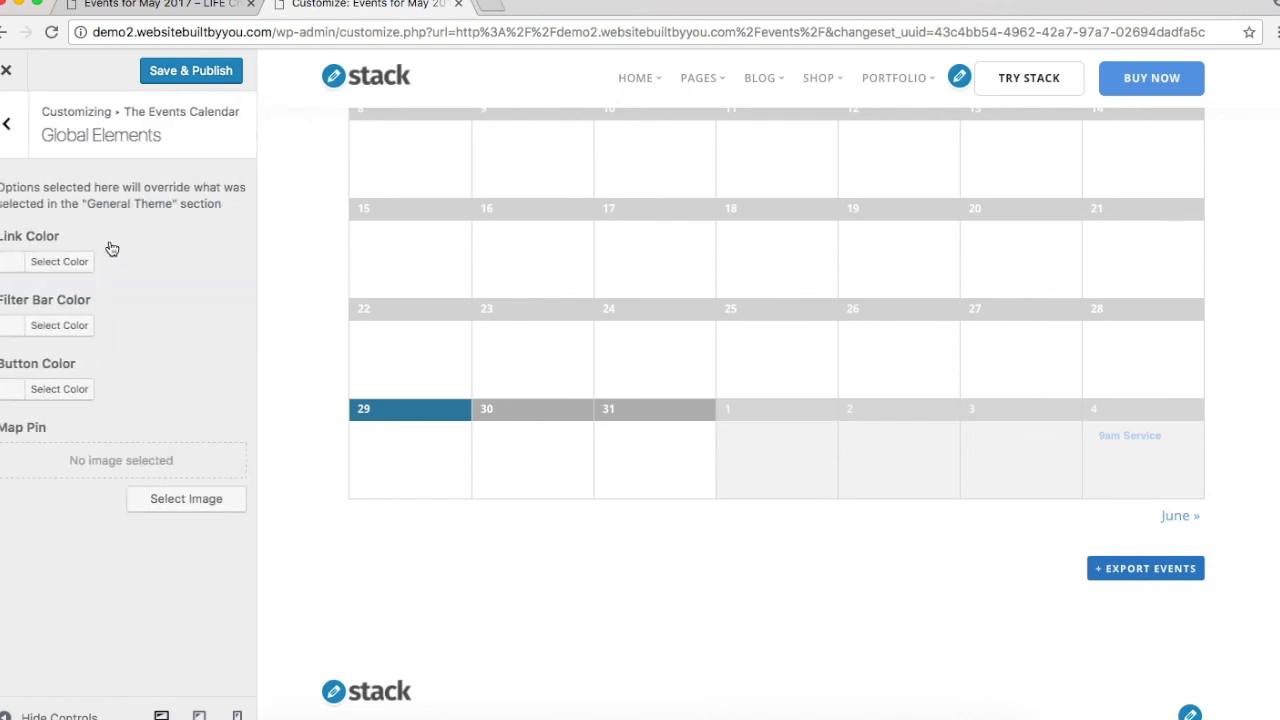
pyautogui.click(4, 128)
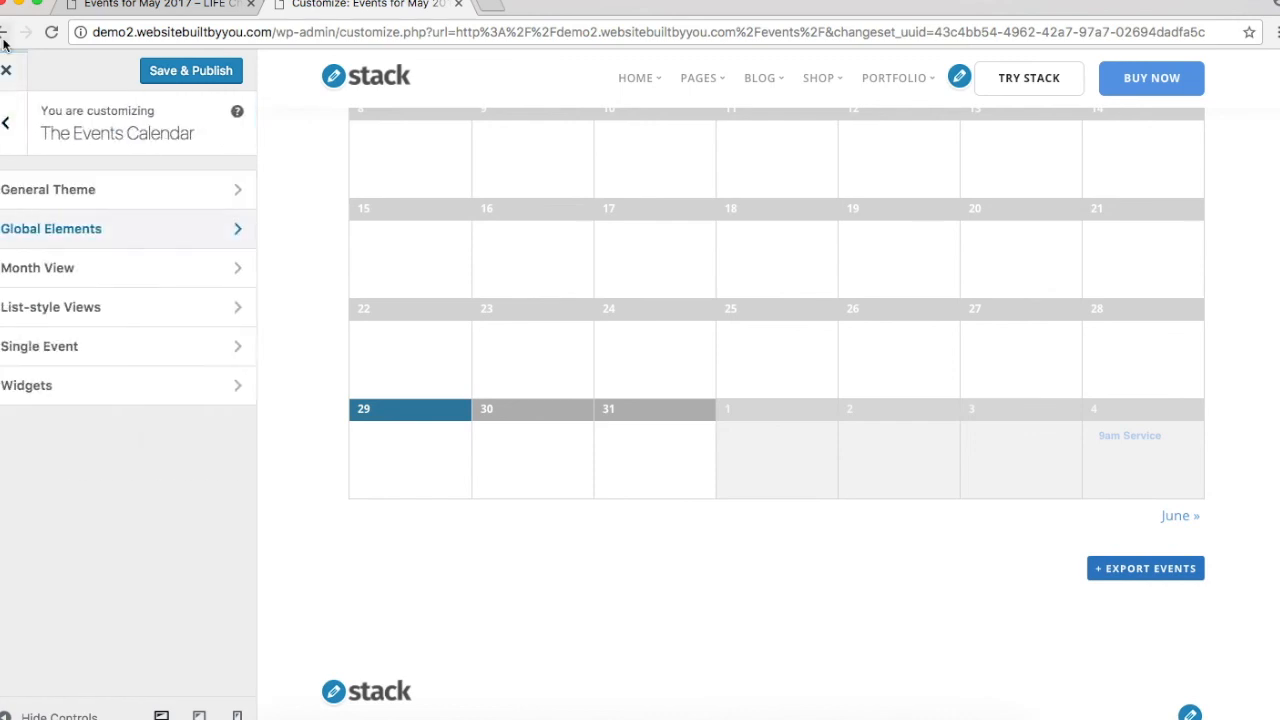
# Step: Cancel leaving the Customizer and return to its top-level section list
pyautogui.click(6, 72)
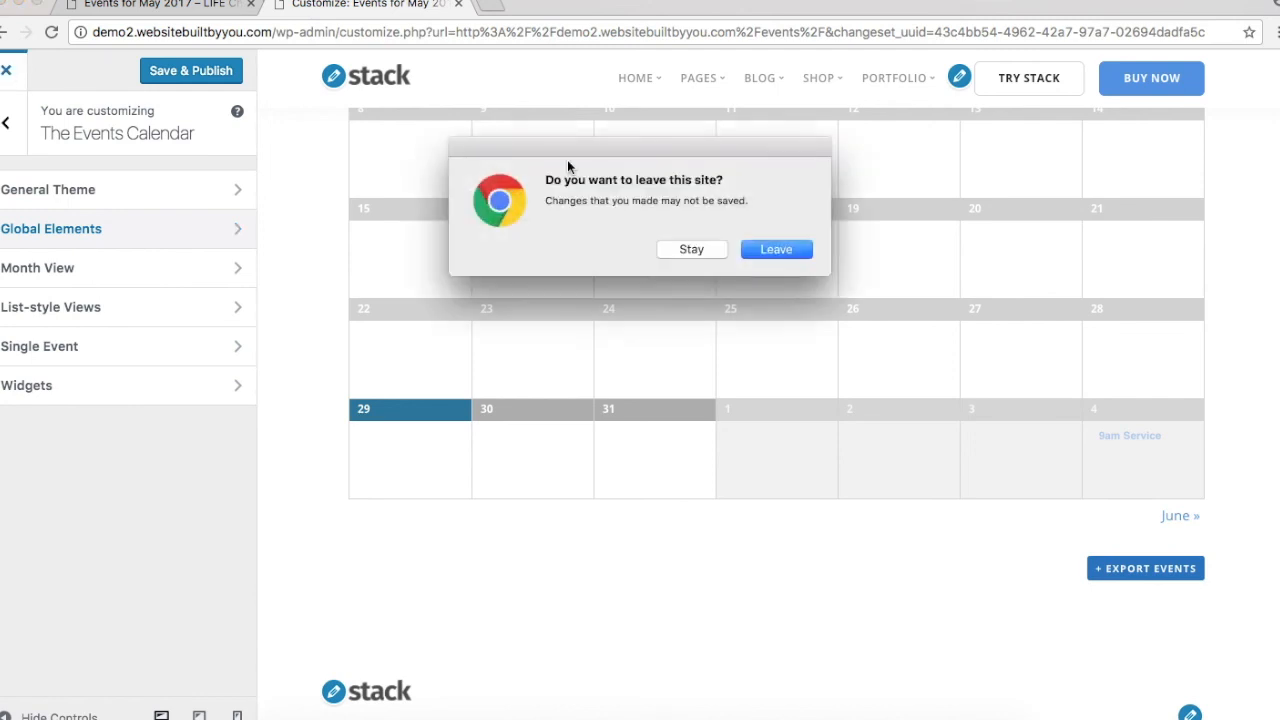
pyautogui.click(715, 249)
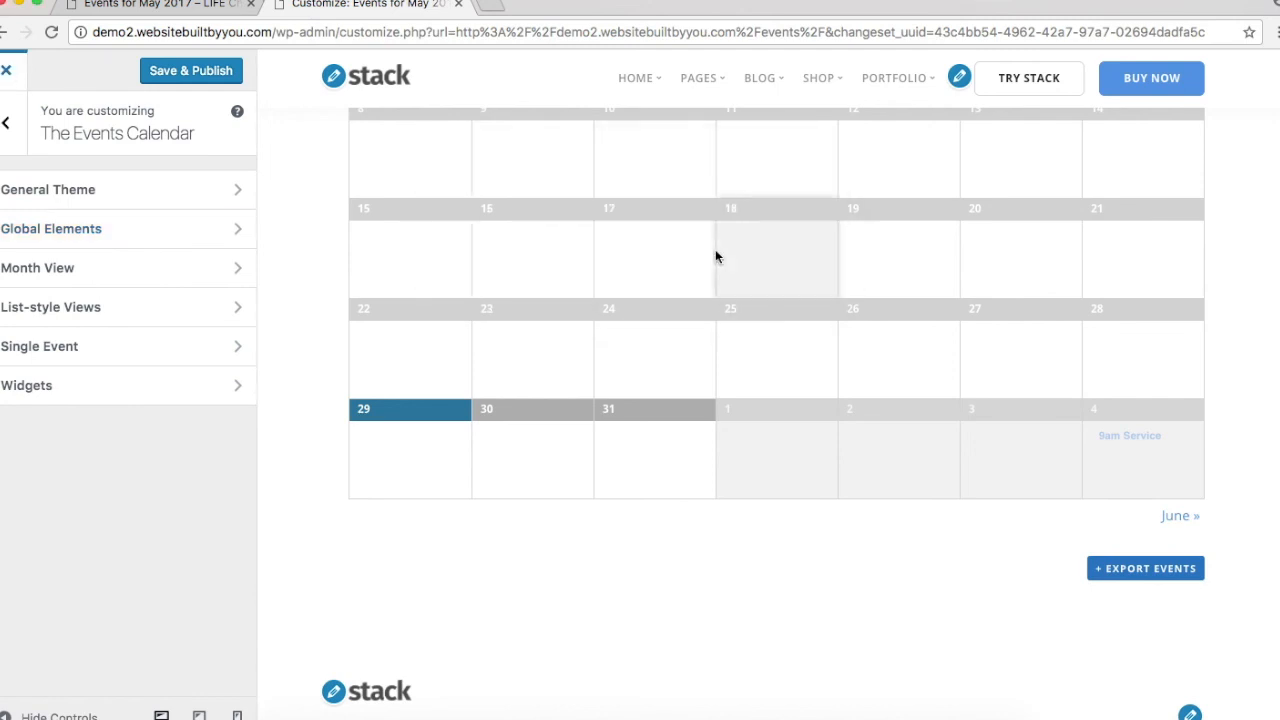
pyautogui.scroll(10, 715, 249)
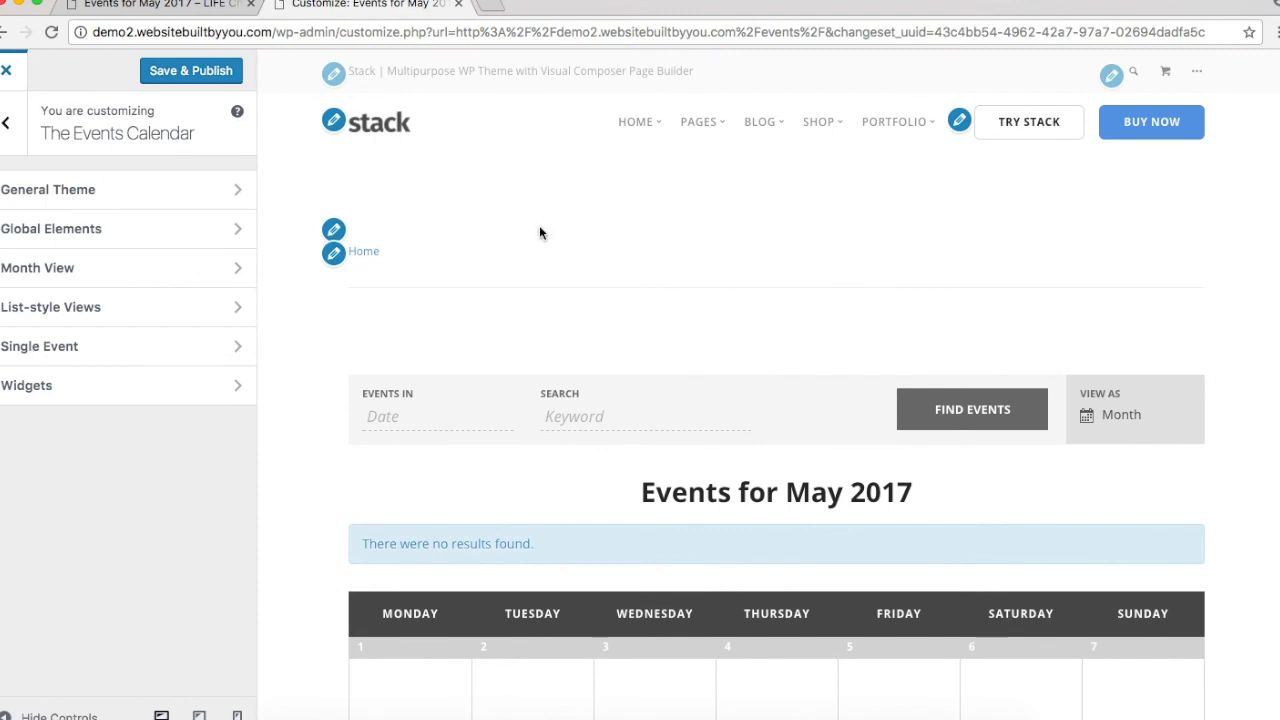
pyautogui.click(5, 122)
pyautogui.scroll(1, 80, 183)
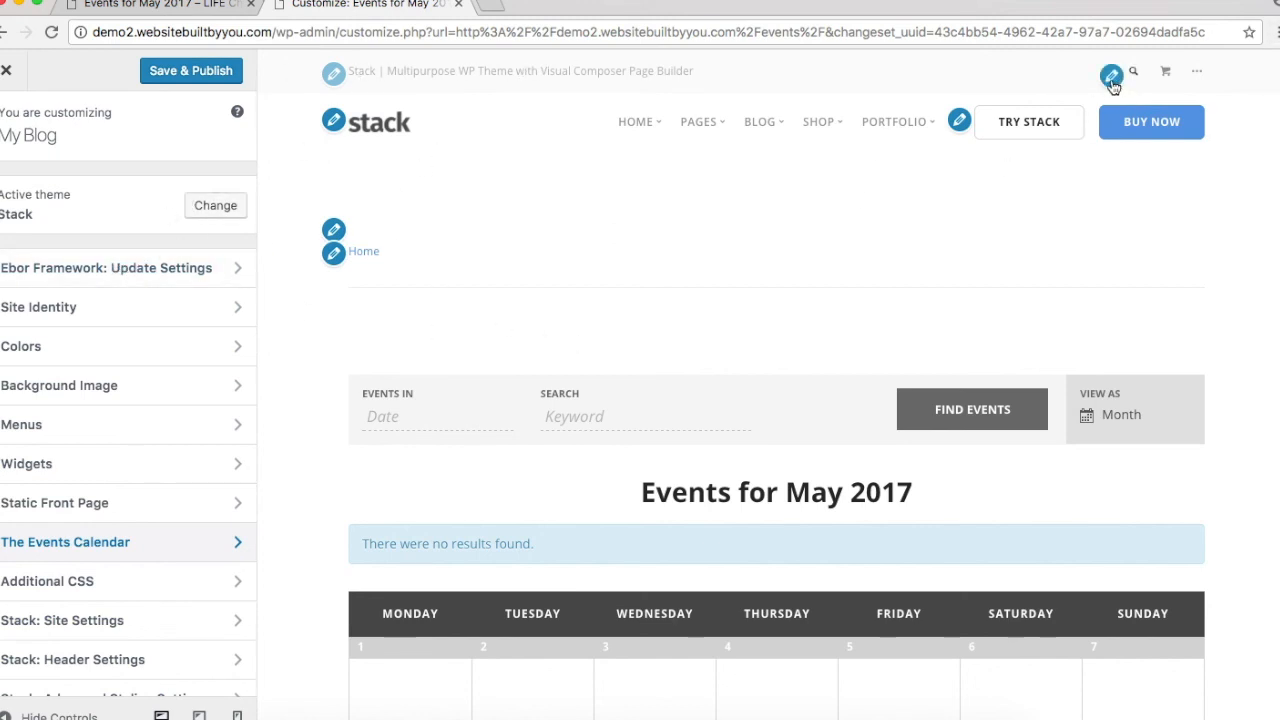
# Step: Set the Sub Header Background Style to Original Background (White)
pyautogui.click(340, 73)
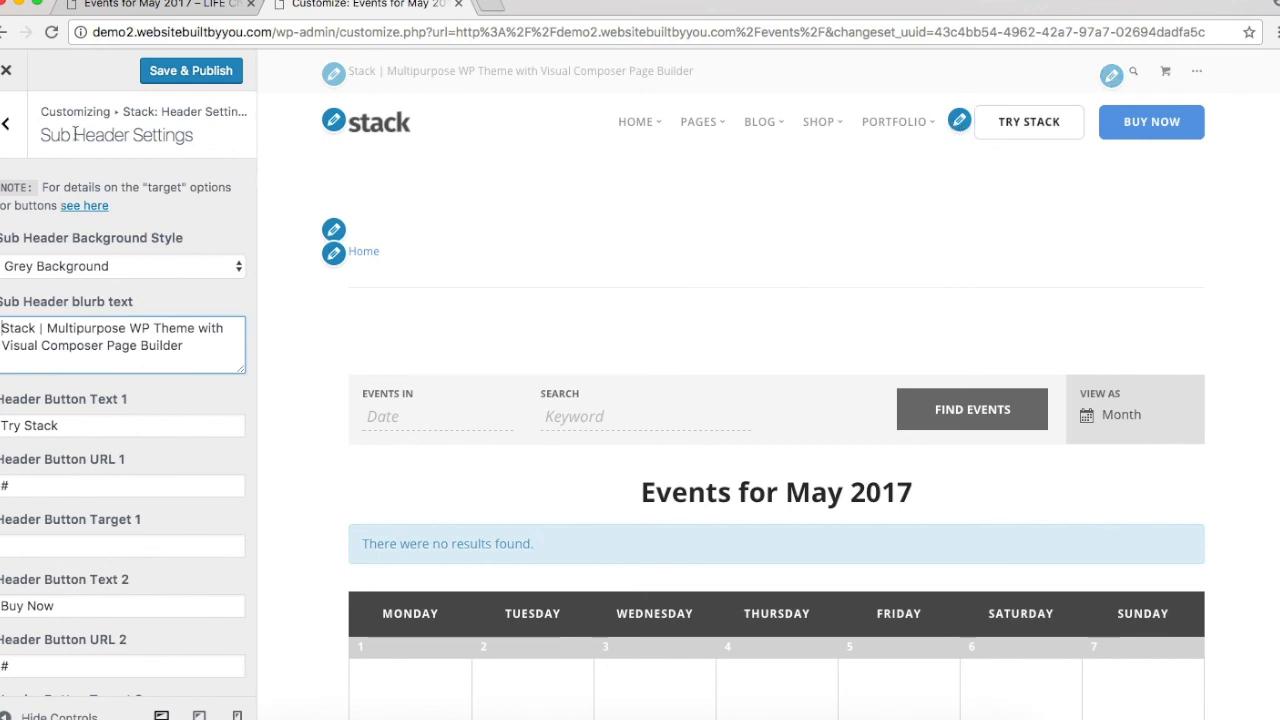
pyautogui.scroll(-5, 146, 280)
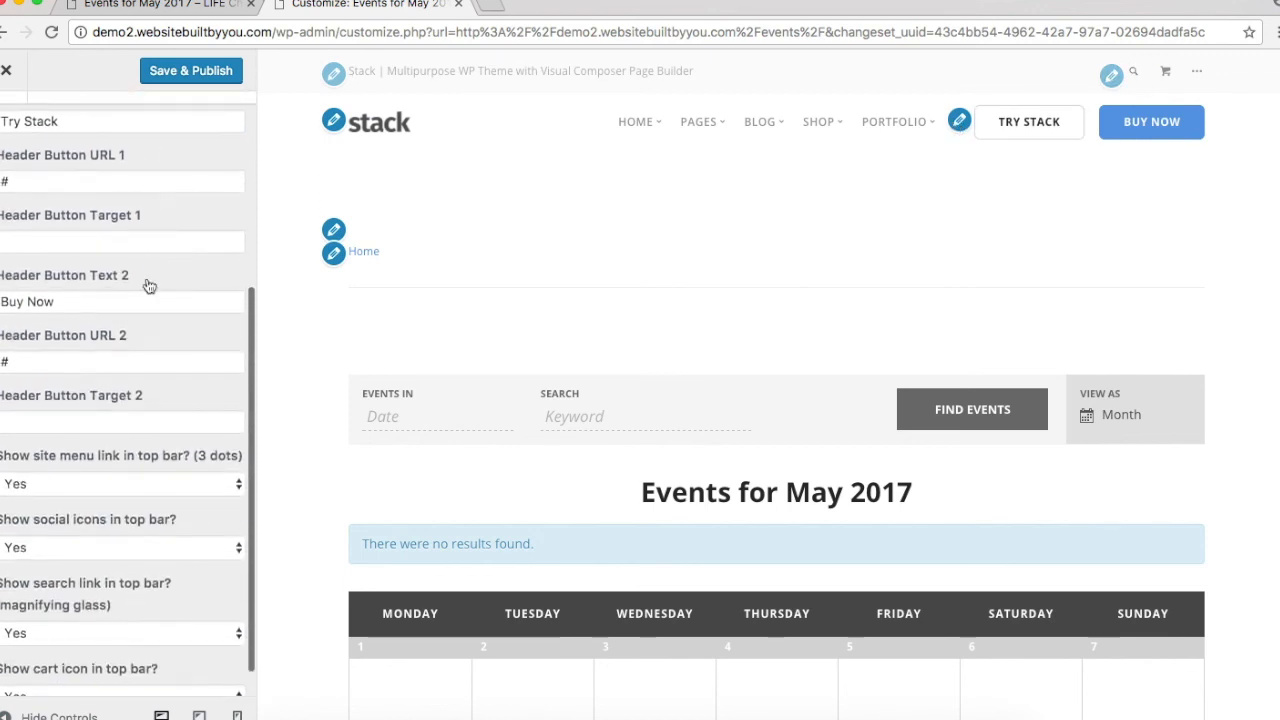
pyautogui.scroll(5, 146, 277)
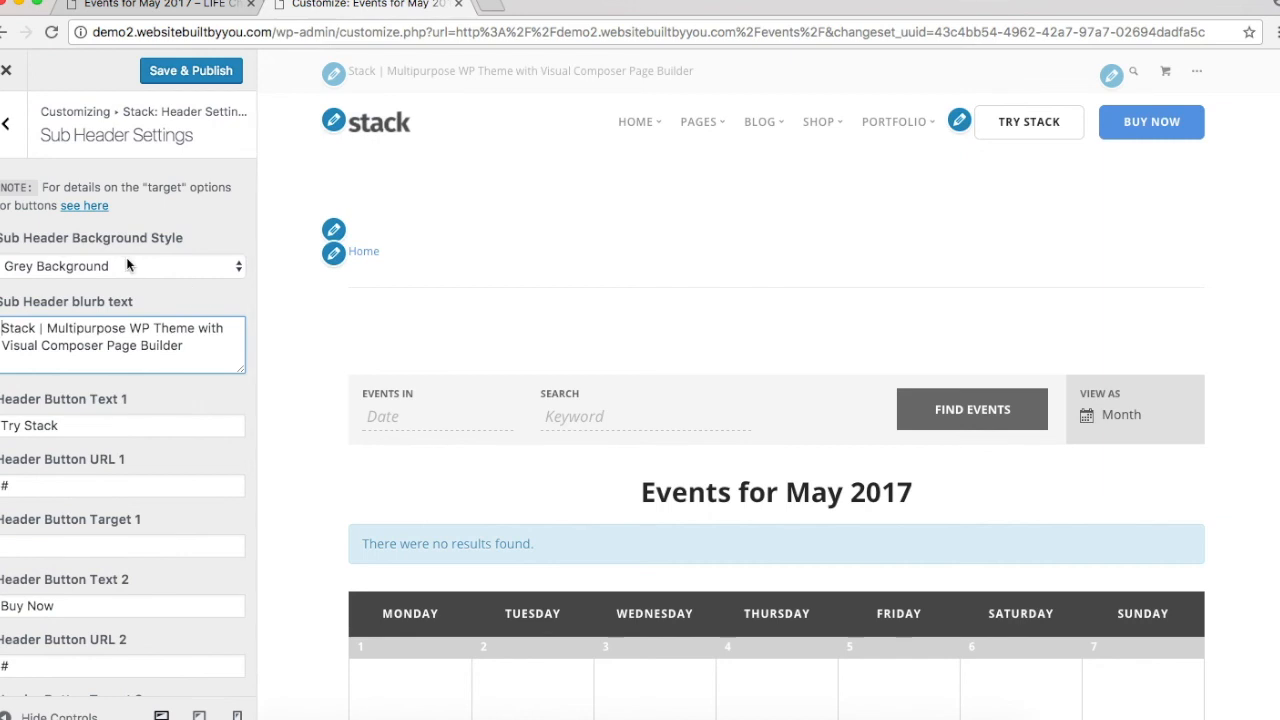
pyautogui.click(127, 264)
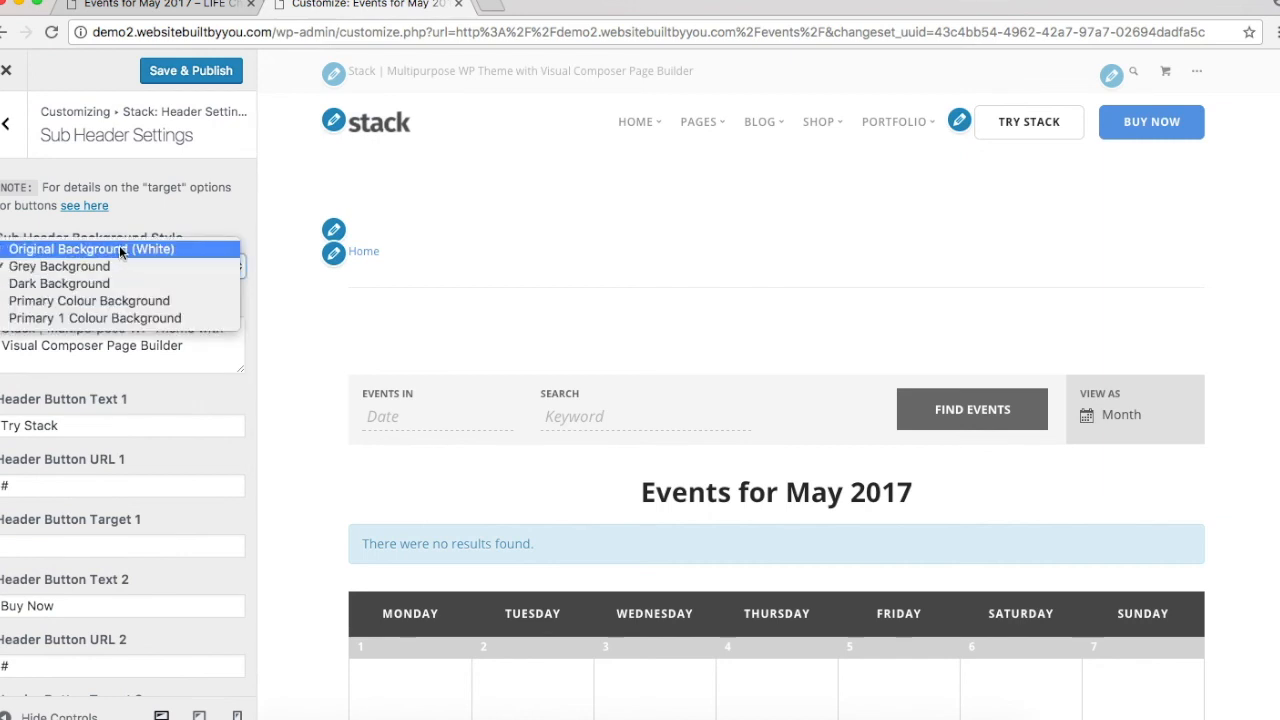
pyautogui.click(119, 247)
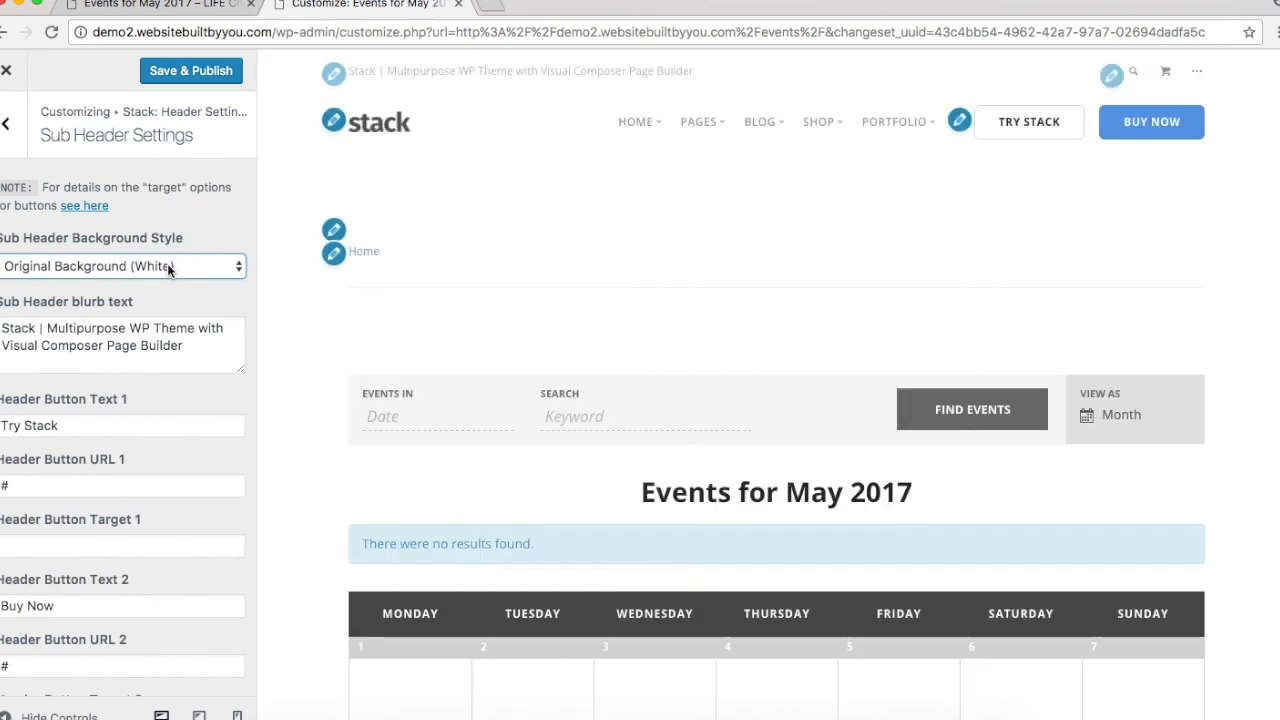
# Step: Set the top bar's site menu, social icons, search link and cart icon options to No
pyautogui.scroll(-5, 167, 263)
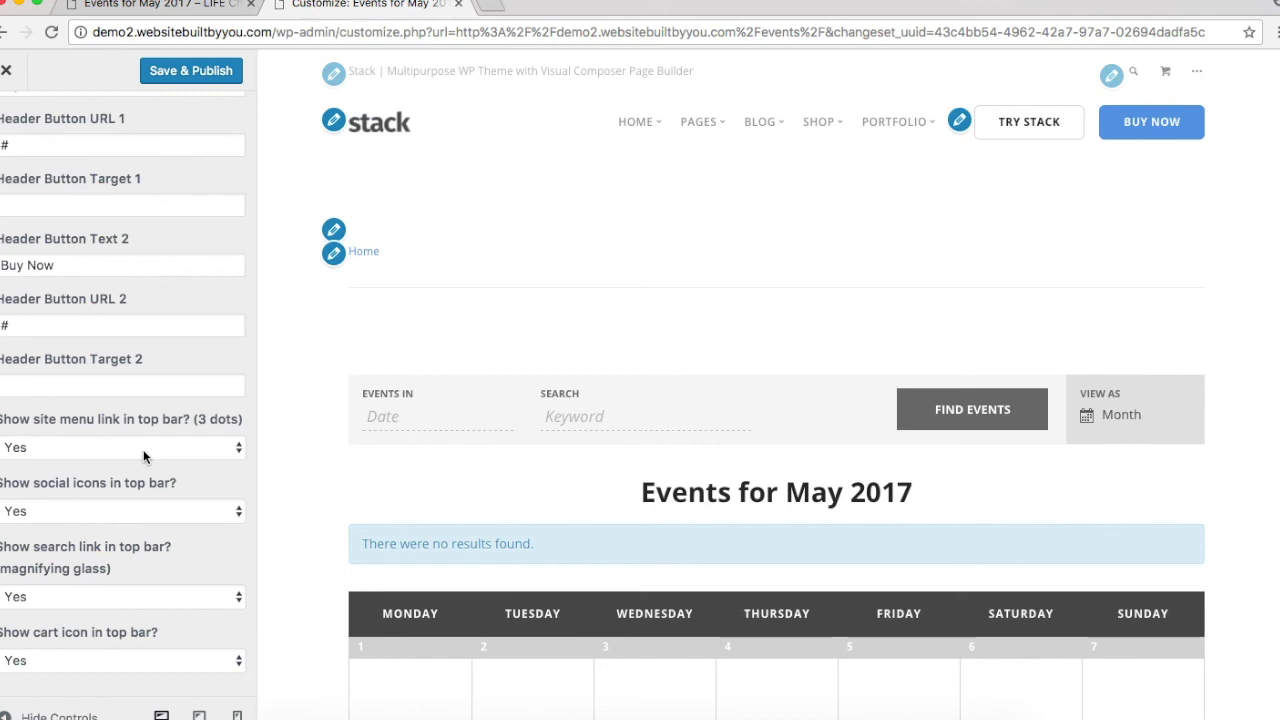
pyautogui.click(143, 449)
pyautogui.click(136, 463)
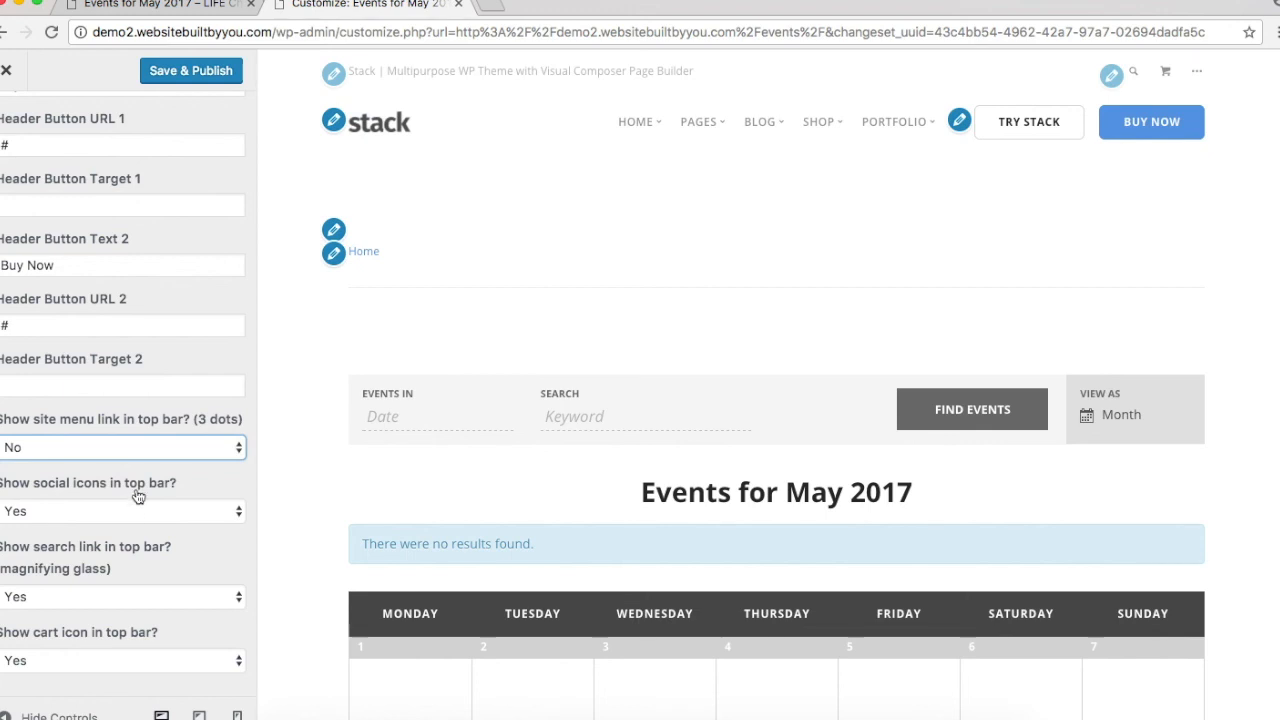
pyautogui.click(132, 511)
pyautogui.click(131, 530)
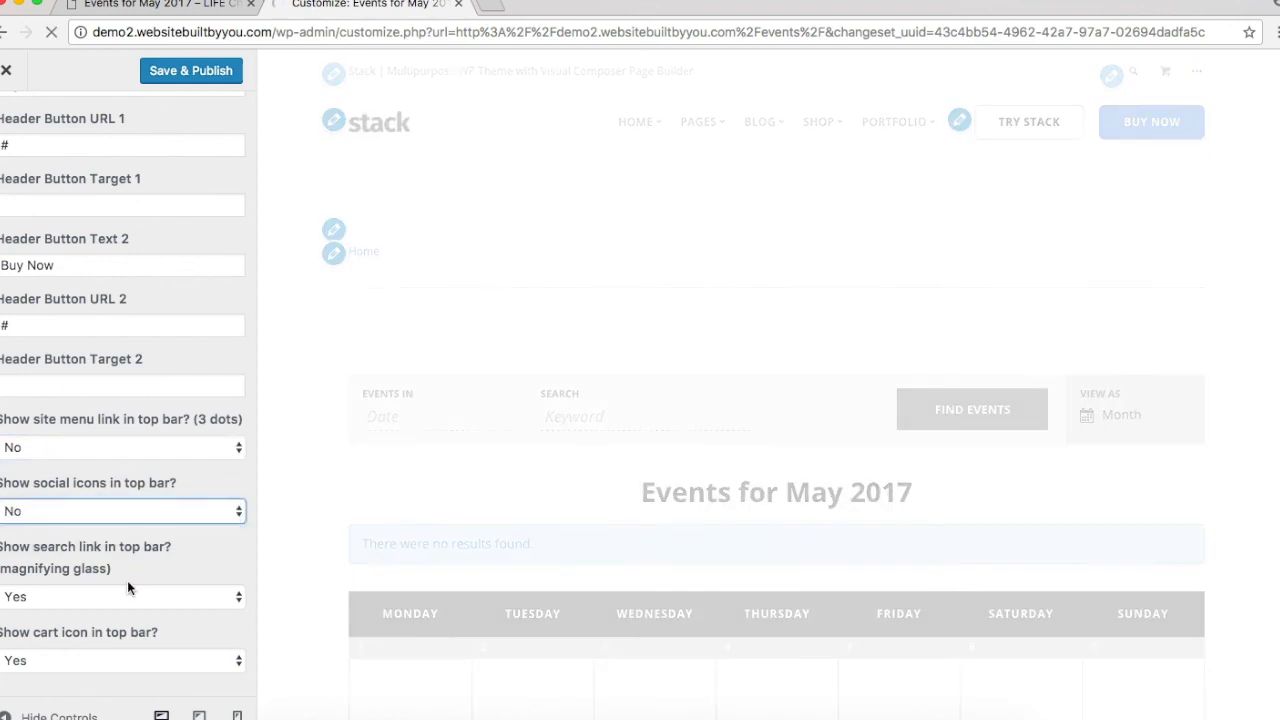
pyautogui.click(127, 596)
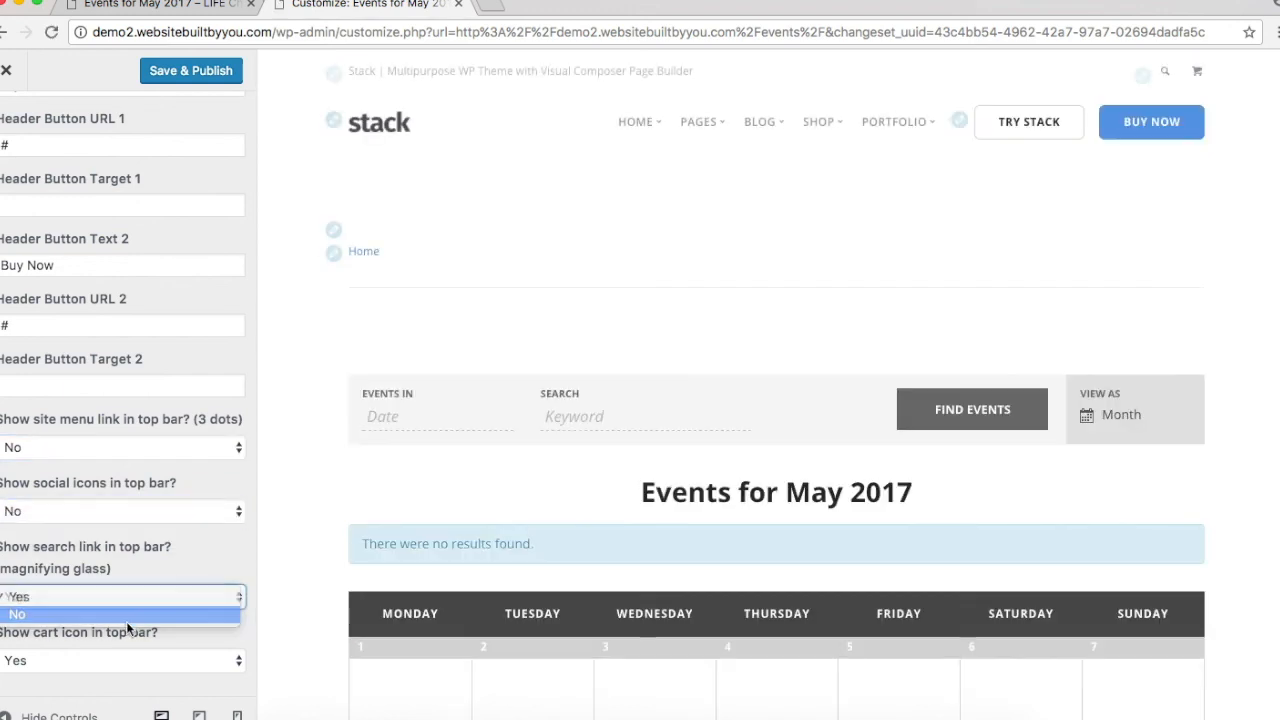
pyautogui.click(126, 614)
pyautogui.click(126, 656)
pyautogui.click(126, 678)
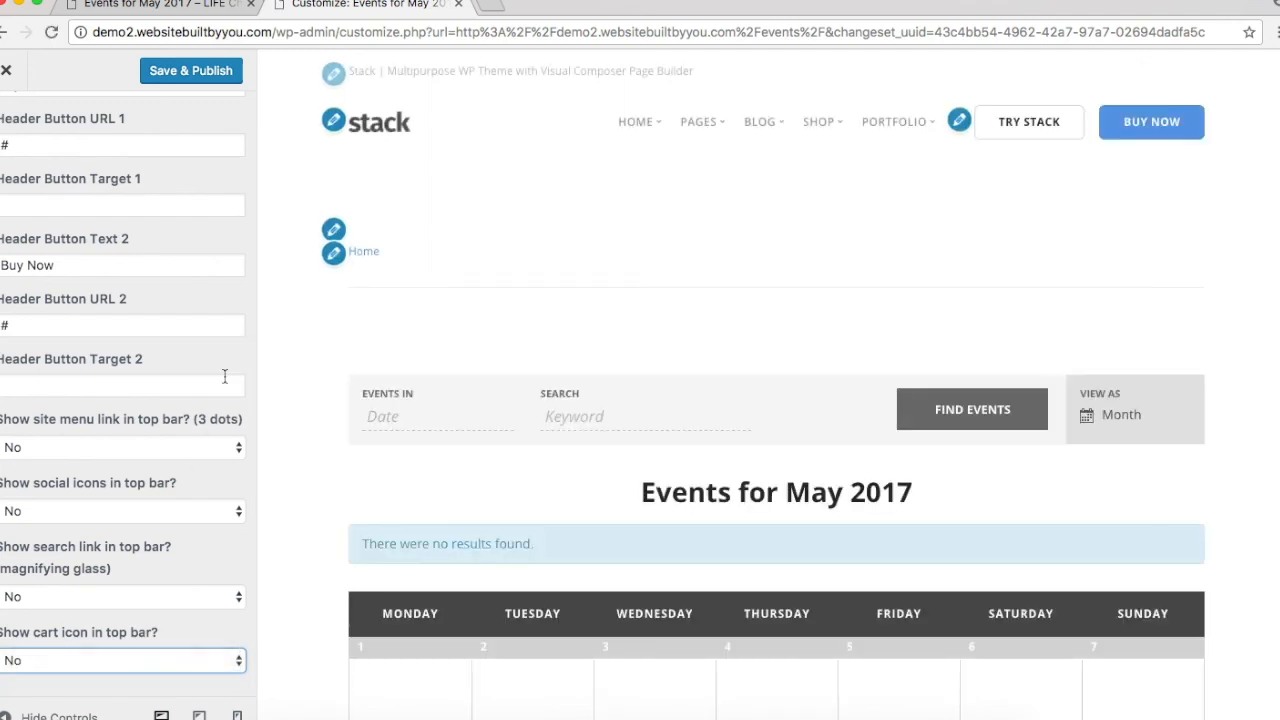
pyautogui.scroll(5, 225, 376)
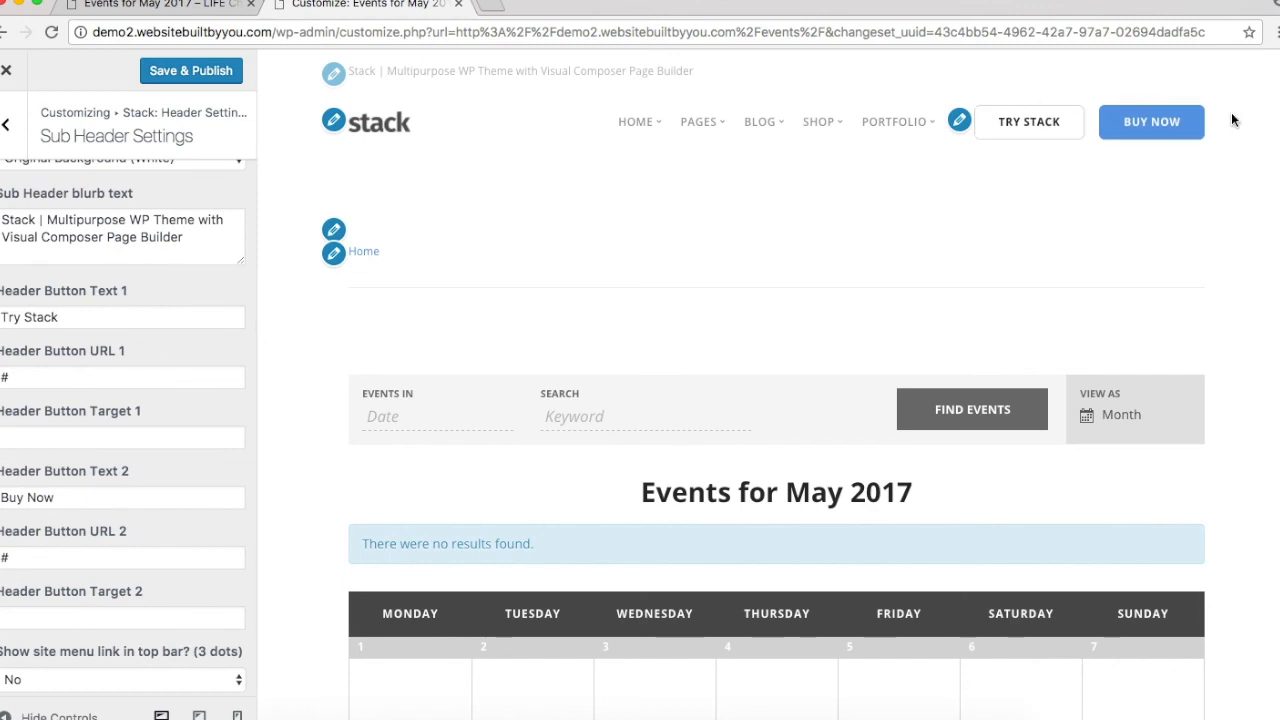
# Step: Clear the 'Try Stack' Header Button Text 1 and its '#' URL 1
pyautogui.click(195, 3)
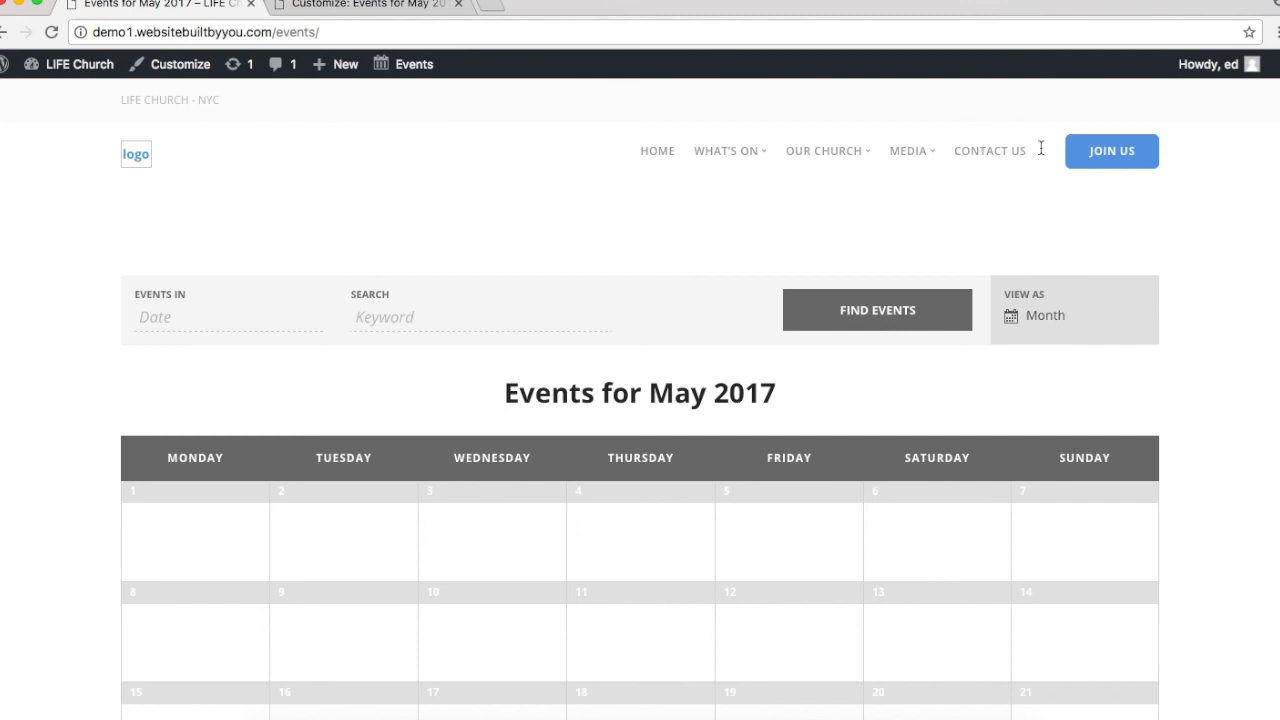
pyautogui.click(320, 10)
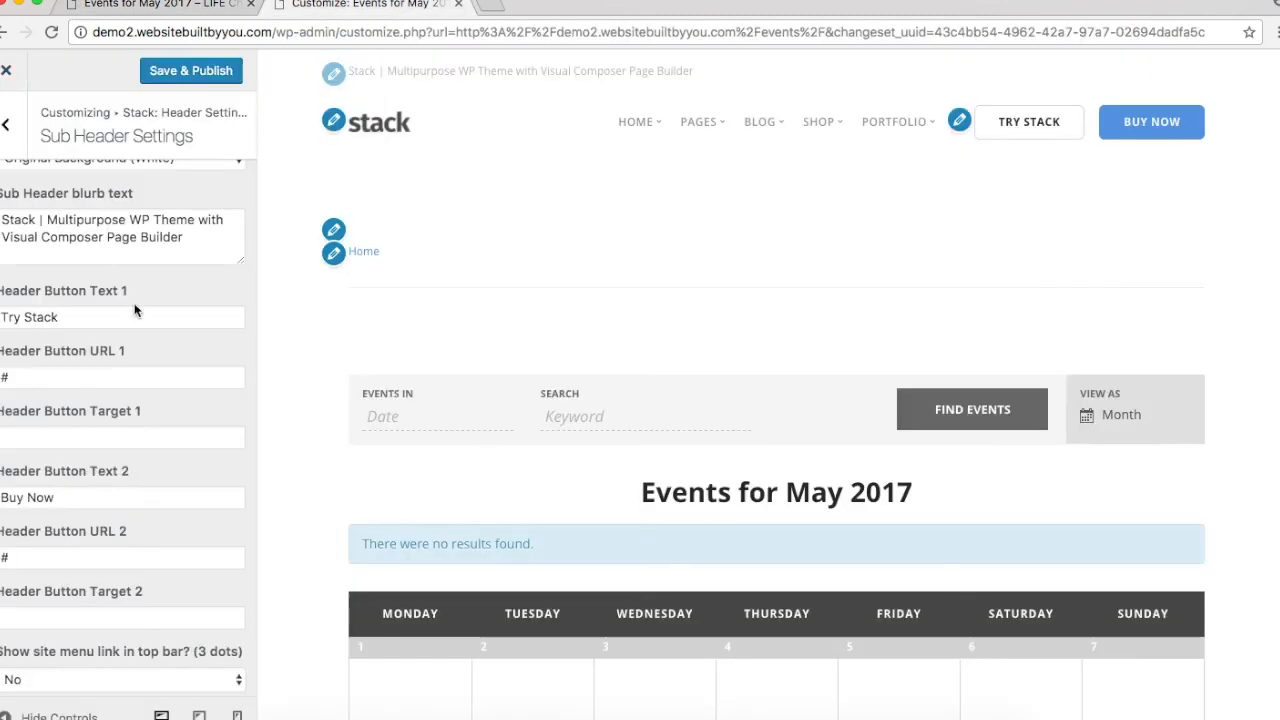
pyautogui.doubleClick(107, 310)
pyautogui.tripleClick(107, 310)
pyautogui.press('BackSpace')
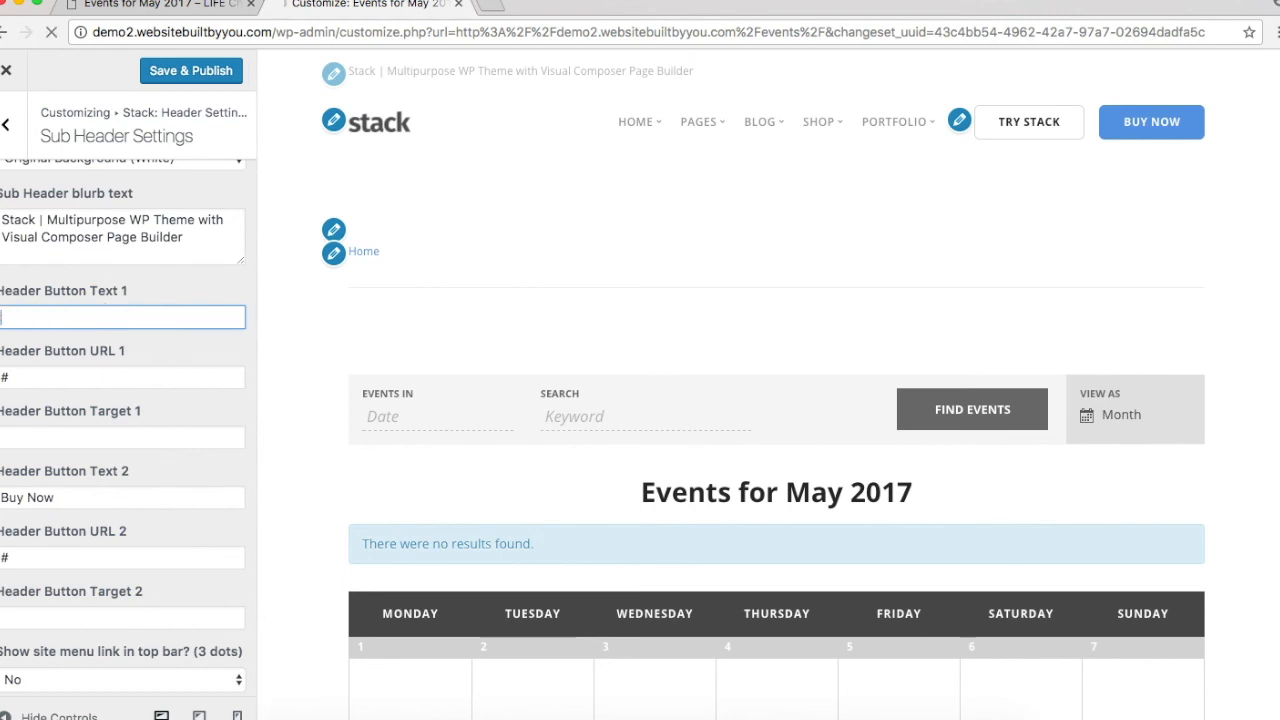
pyautogui.click(90, 387)
pyautogui.press('BackSpace')
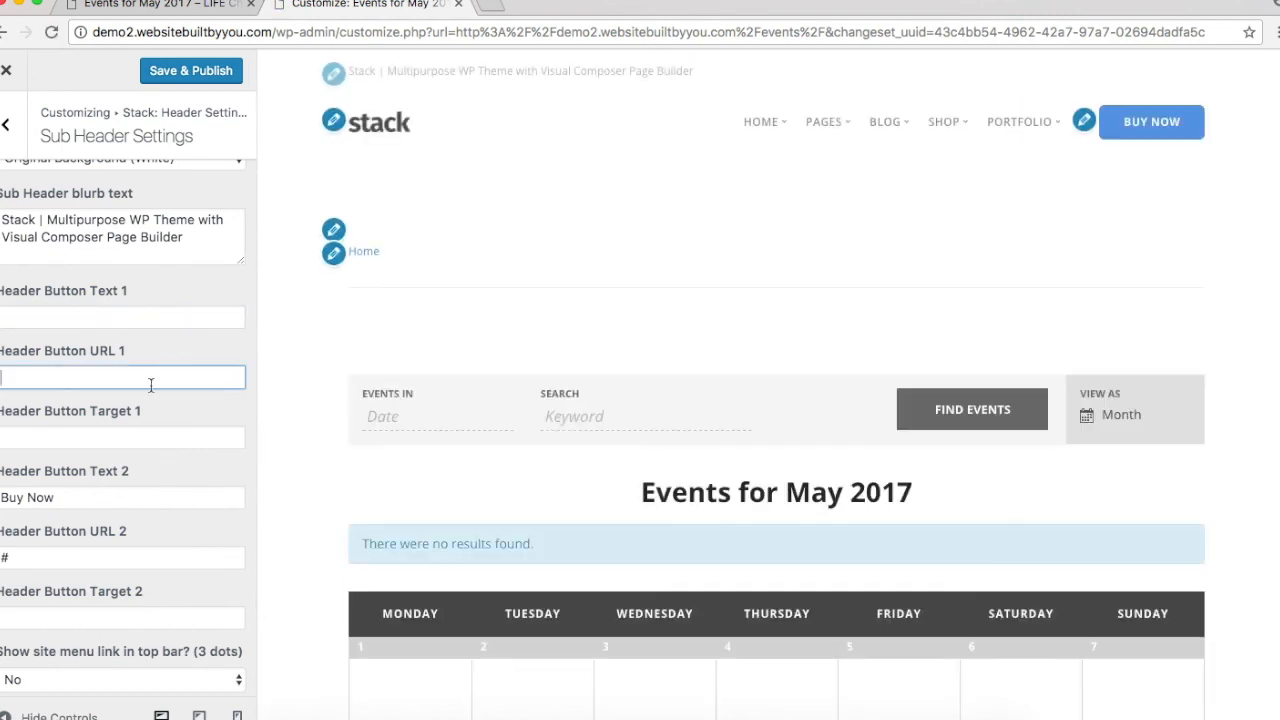
# Step: Relabel Header Button Text 2 from 'Buy Now' to 'Join Us*' to match the church site
pyautogui.tripleClick(65, 497)
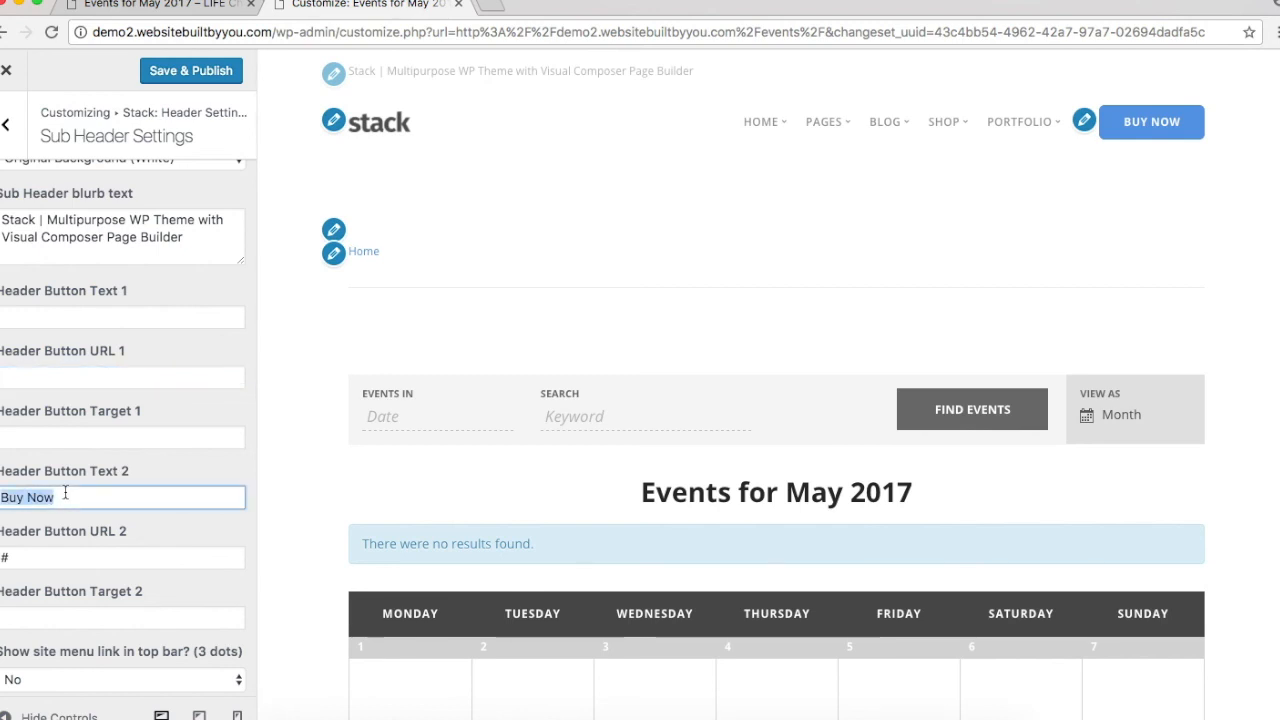
pyautogui.write('Join US')
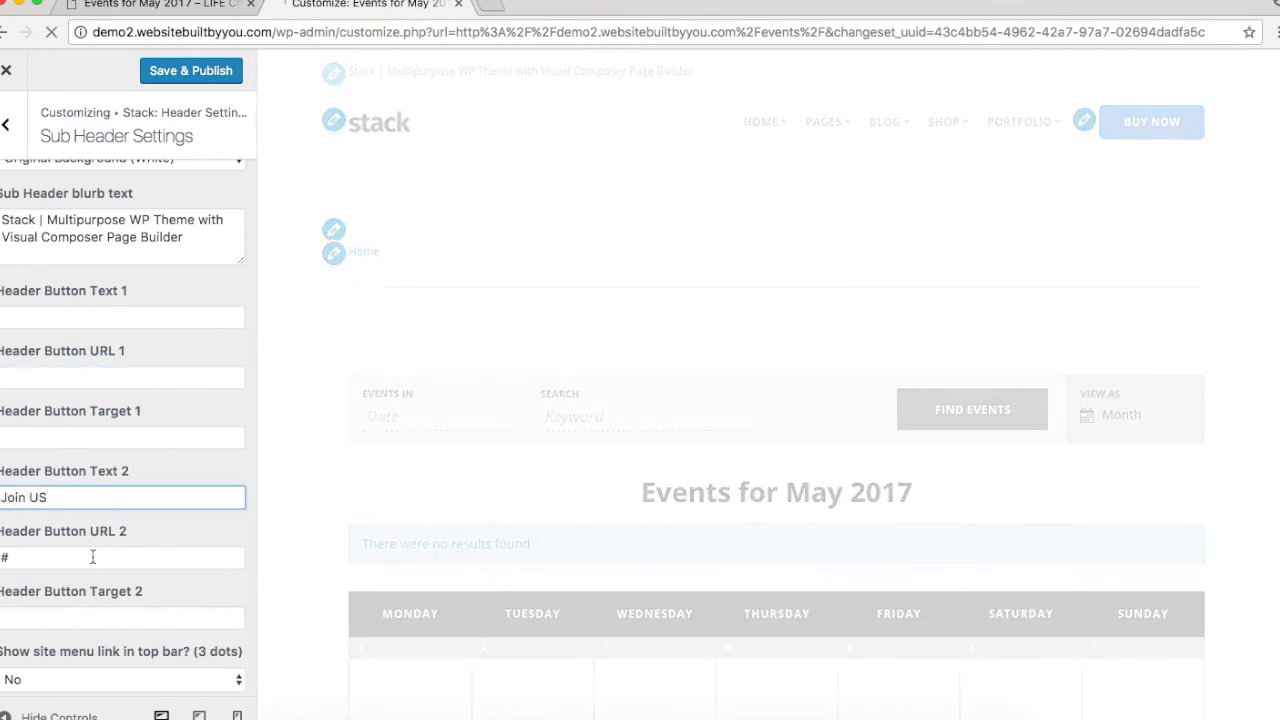
pyautogui.press('BackSpace')
pyautogui.press('BackSpace')
pyautogui.press('BackSpace')
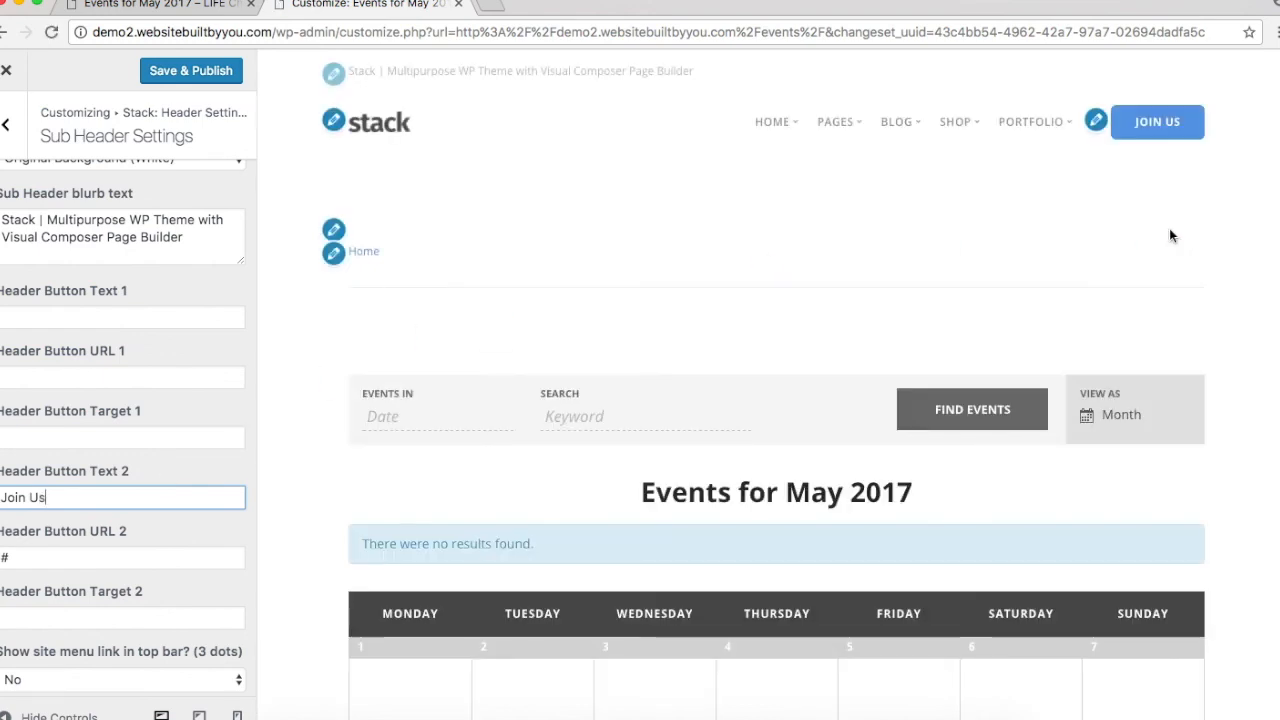
pyautogui.click(195, 7)
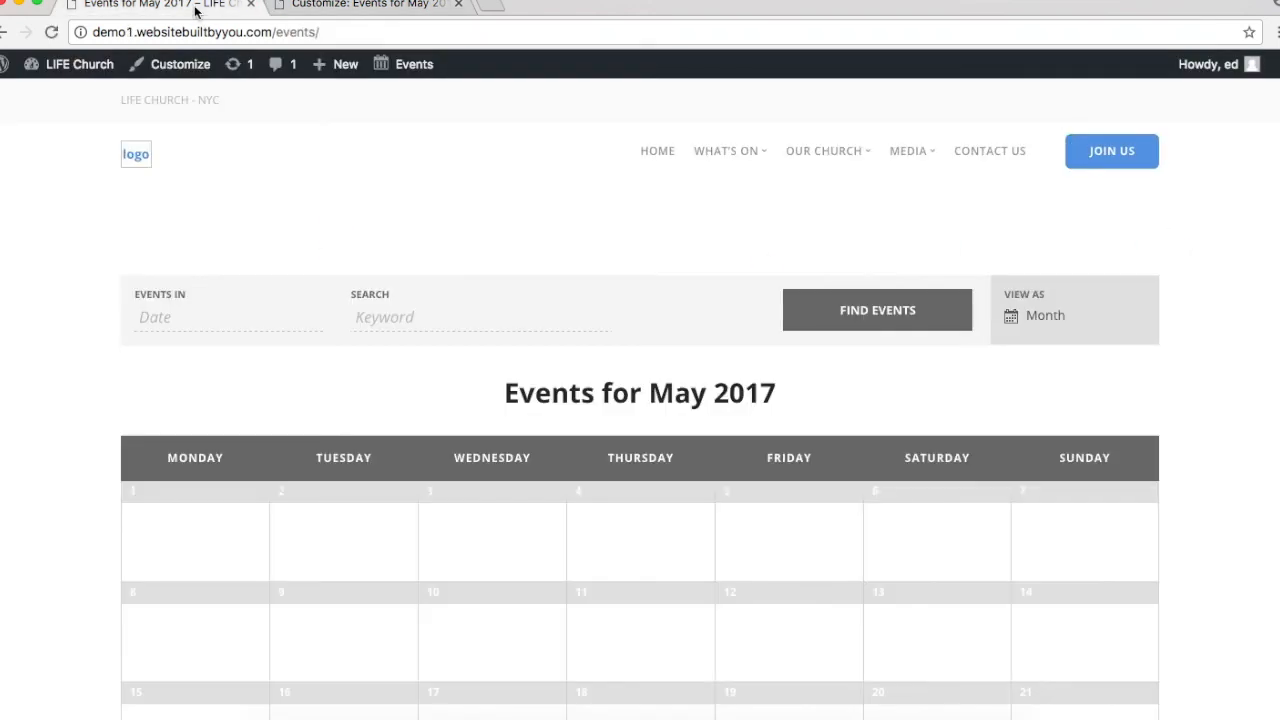
pyautogui.click(335, 10)
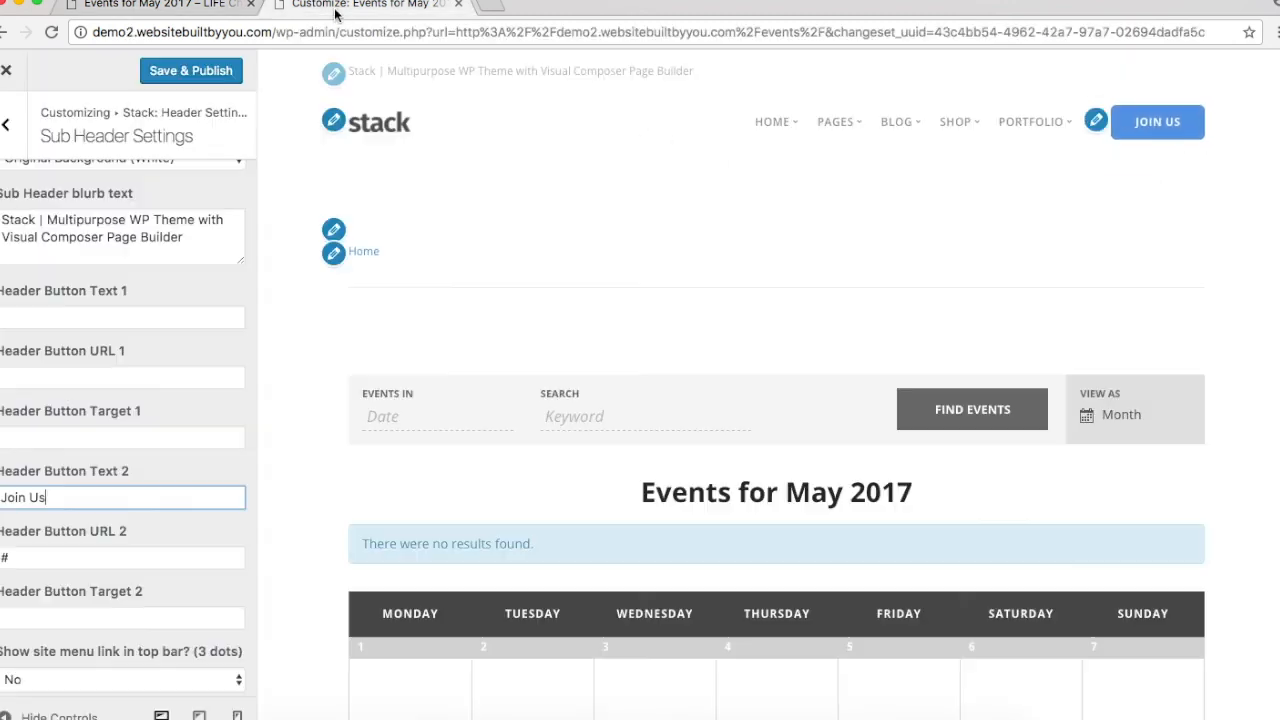
pyautogui.scroll(-1, 131, 448)
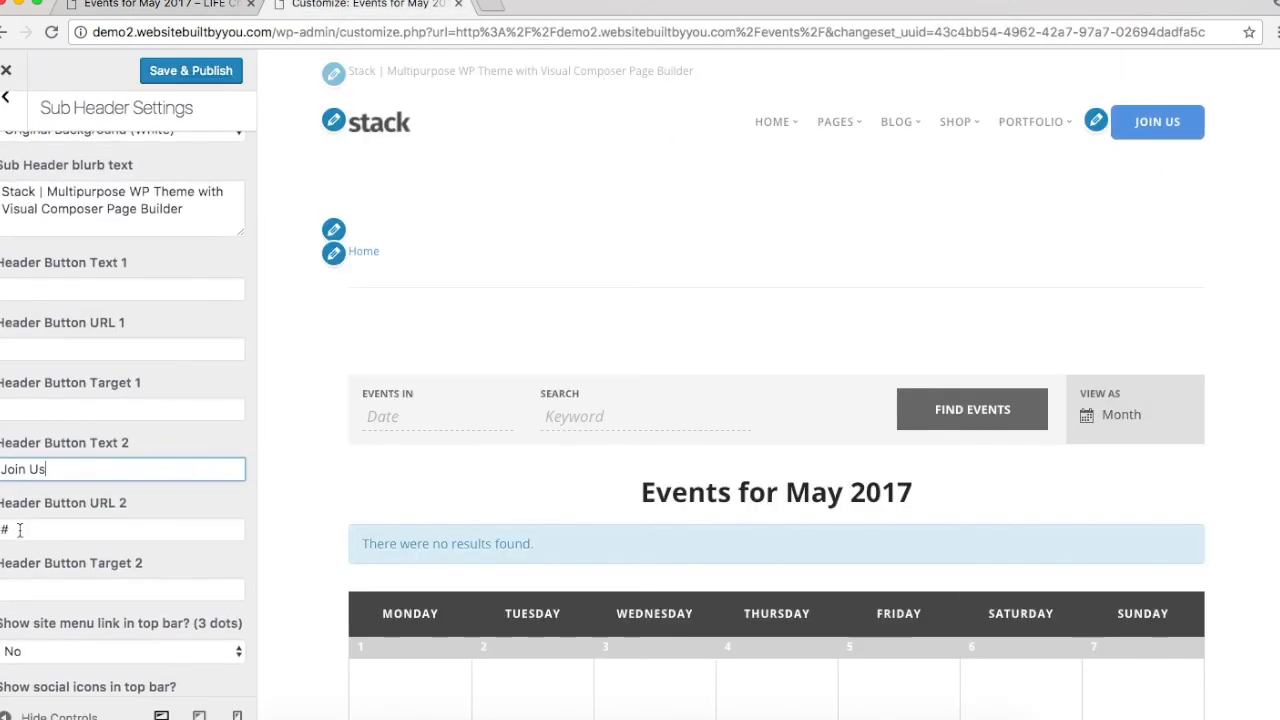
pyautogui.click(18, 533)
pyautogui.click(100, 468)
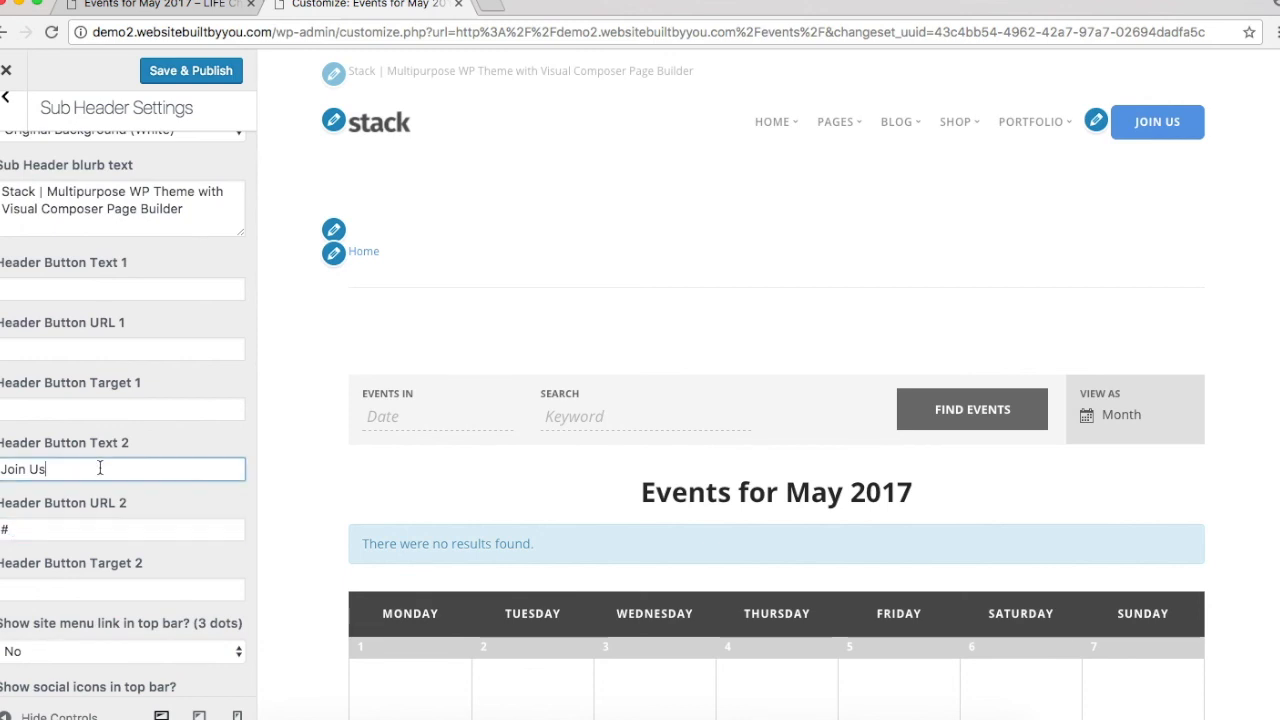
pyautogui.write('*')
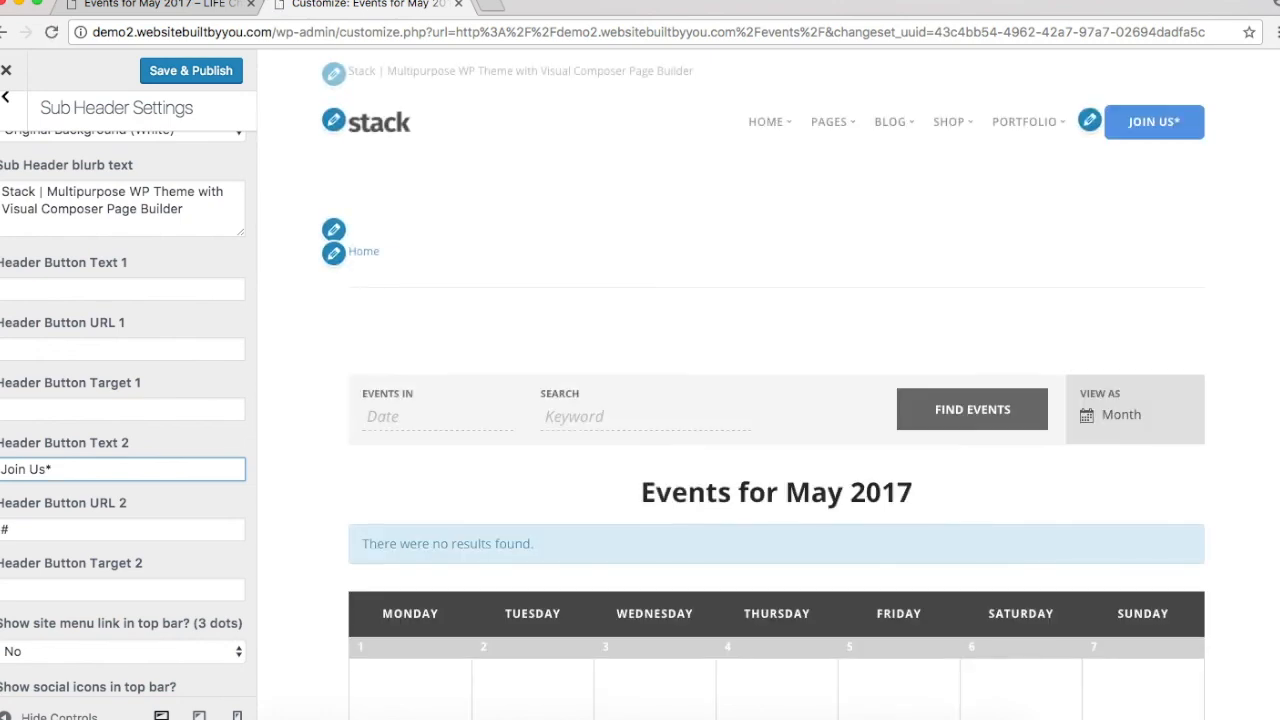
pyautogui.scroll(-4, 119, 465)
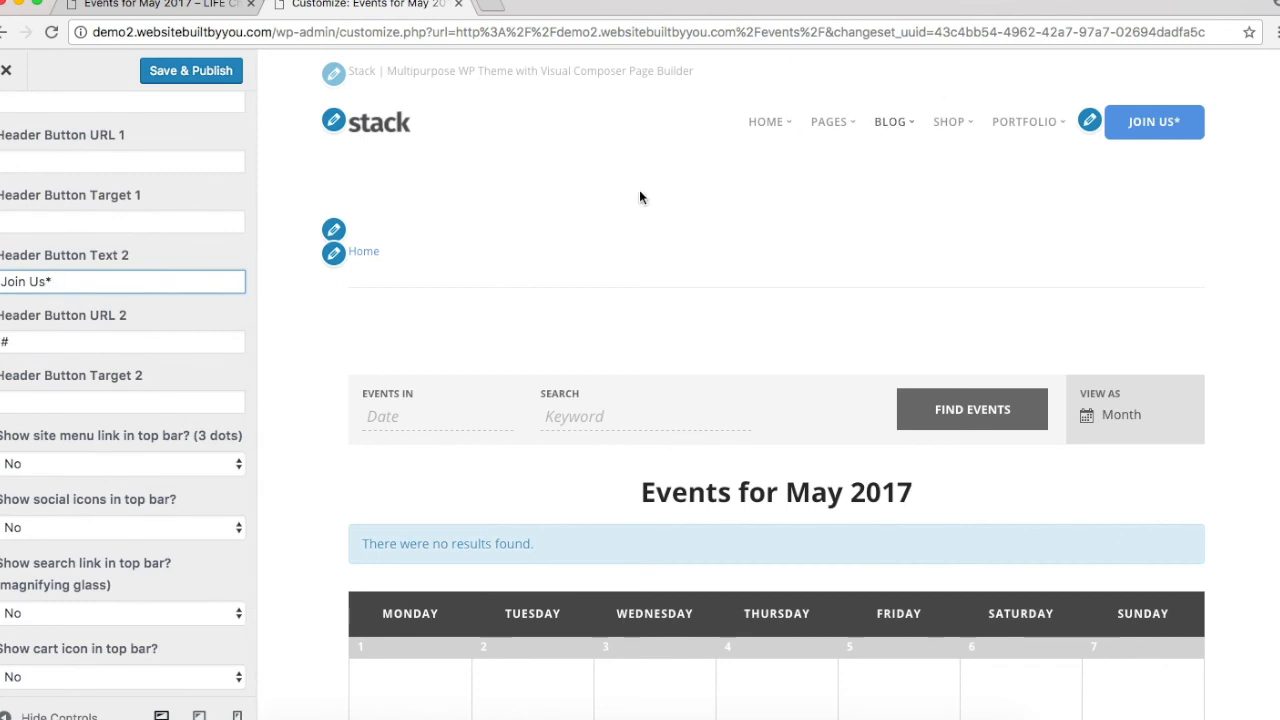
# Step: In Global Site Settings, set Show breadcrumbs and Show breadcrumb section both to No
pyautogui.click(333, 255)
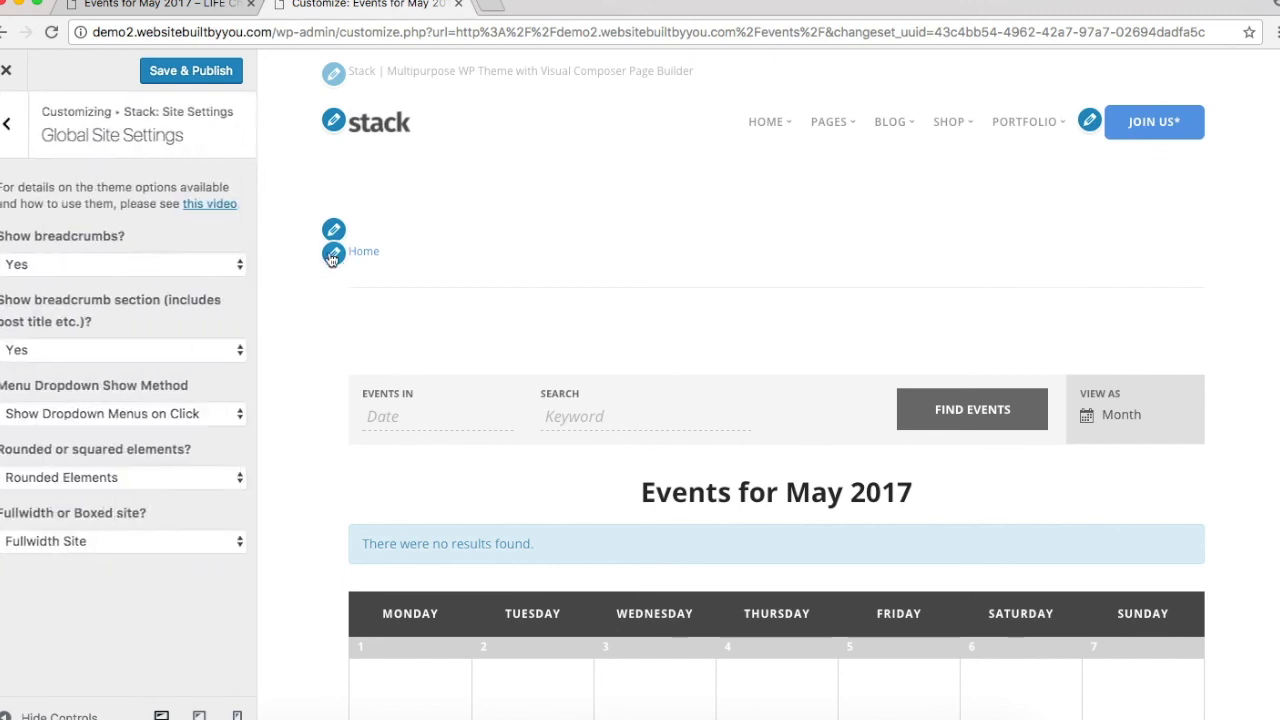
pyautogui.click(205, 265)
pyautogui.click(193, 281)
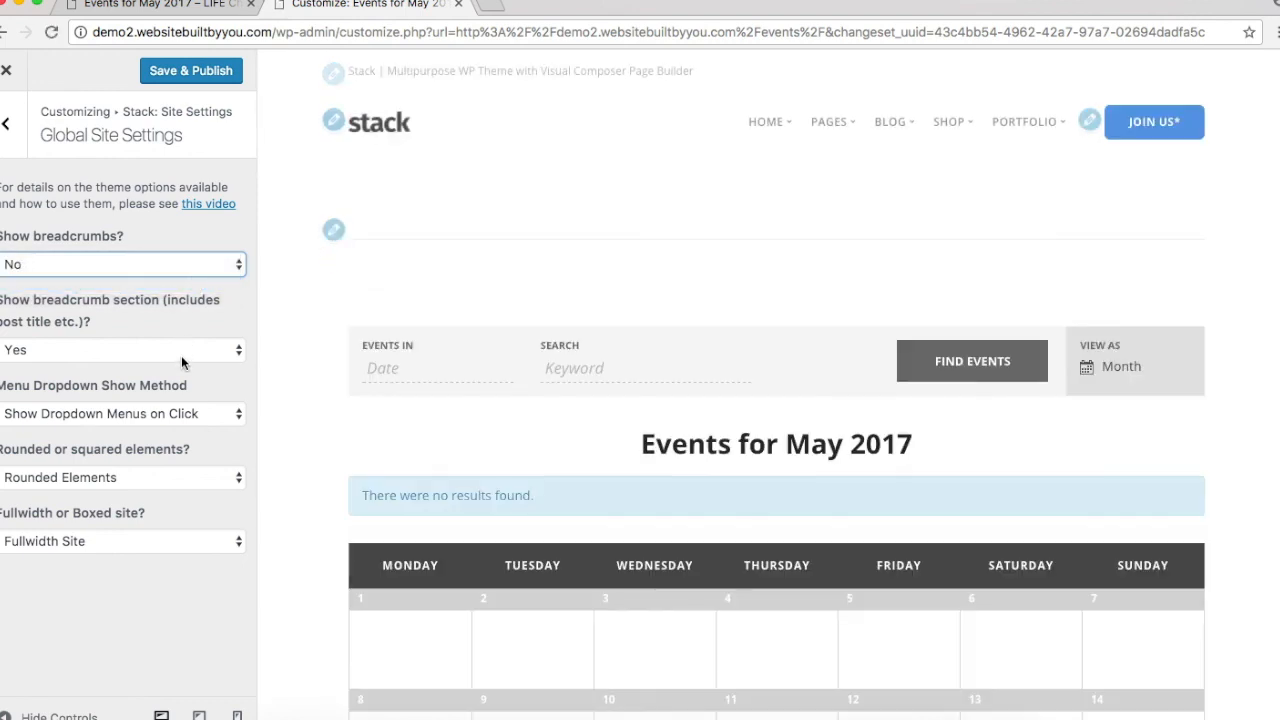
pyautogui.click(176, 350)
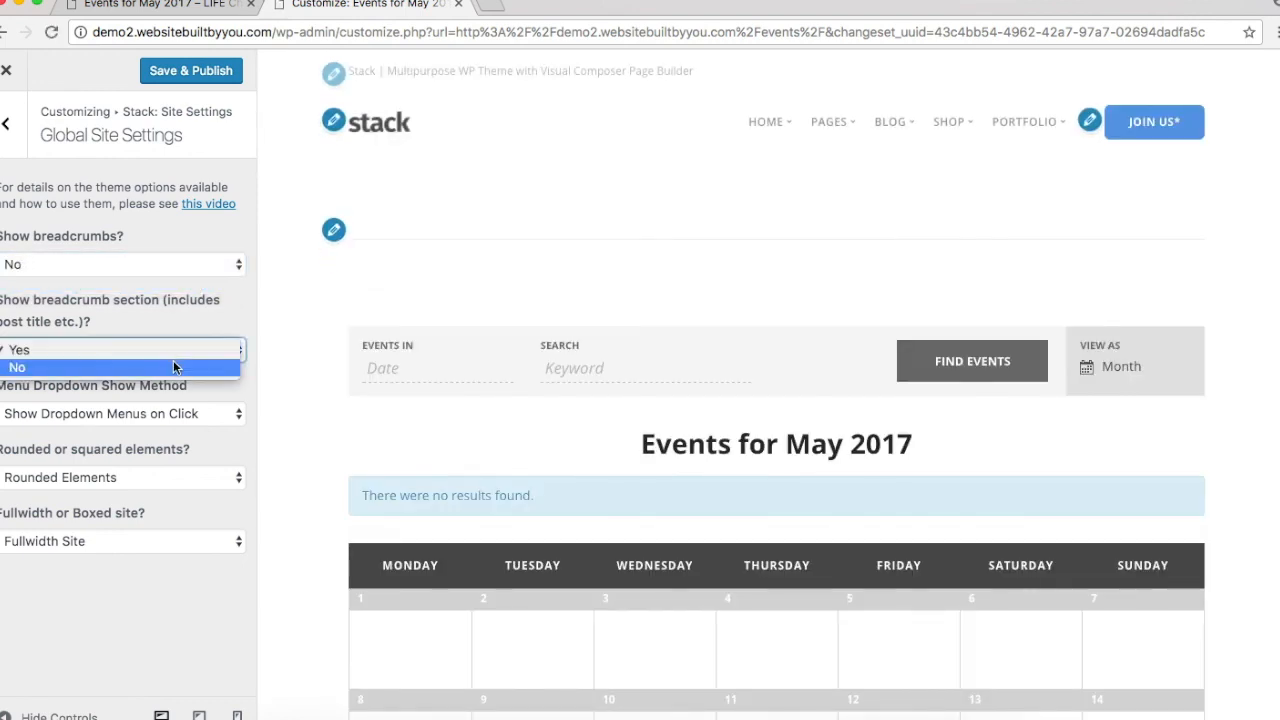
pyautogui.click(173, 366)
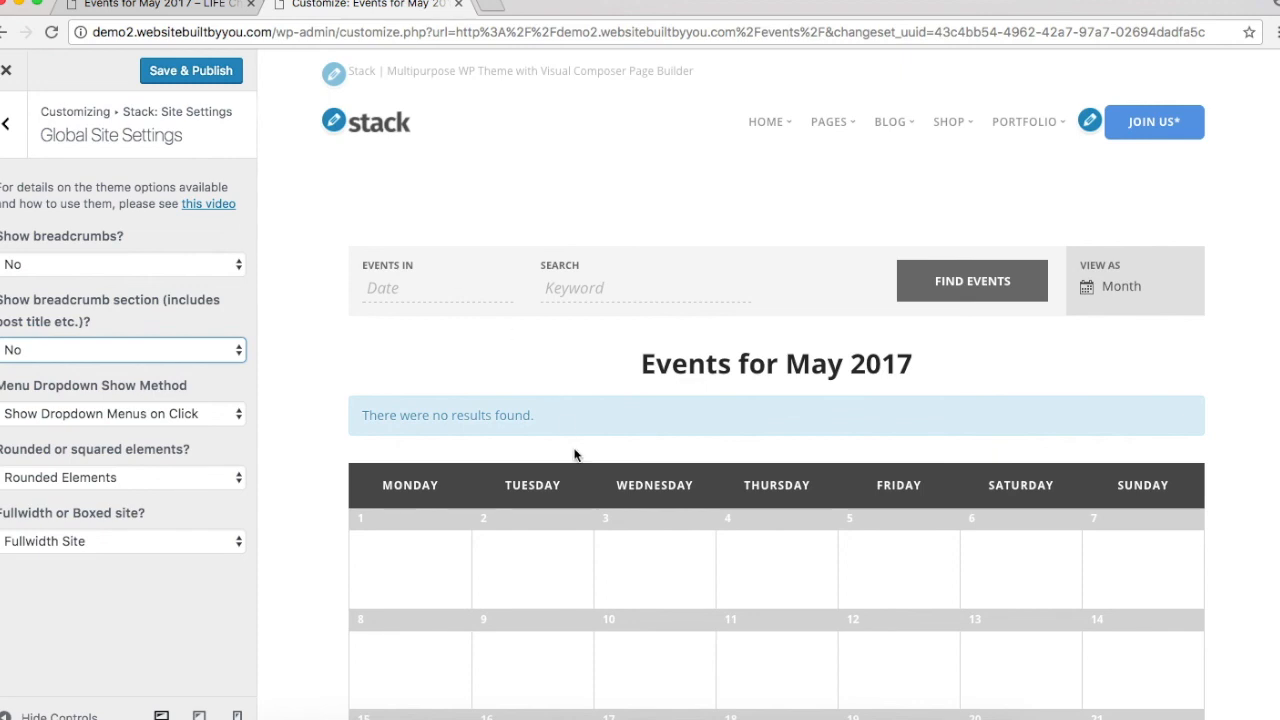
pyautogui.scroll(-5, 574, 455)
pyautogui.scroll(5, 574, 455)
# Step: In Logo Settings, replace the dark Stack logo with the apple partner image
pyautogui.click(336, 130)
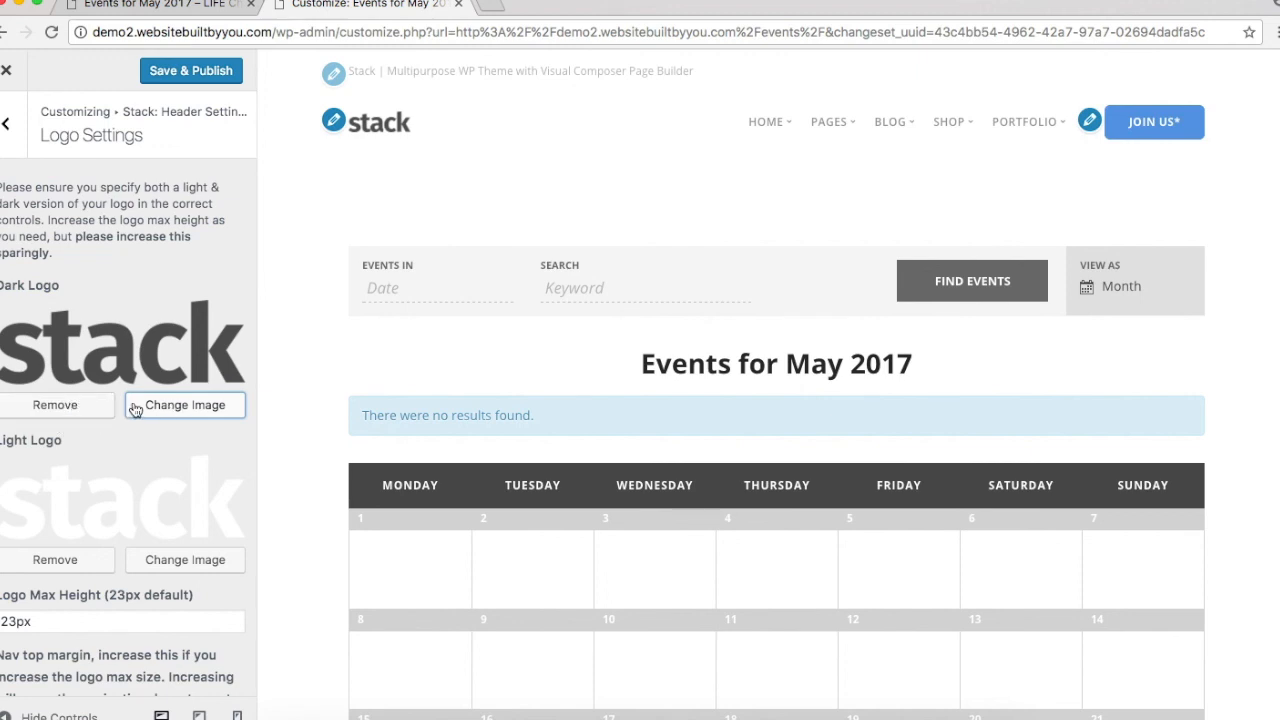
pyautogui.click(91, 406)
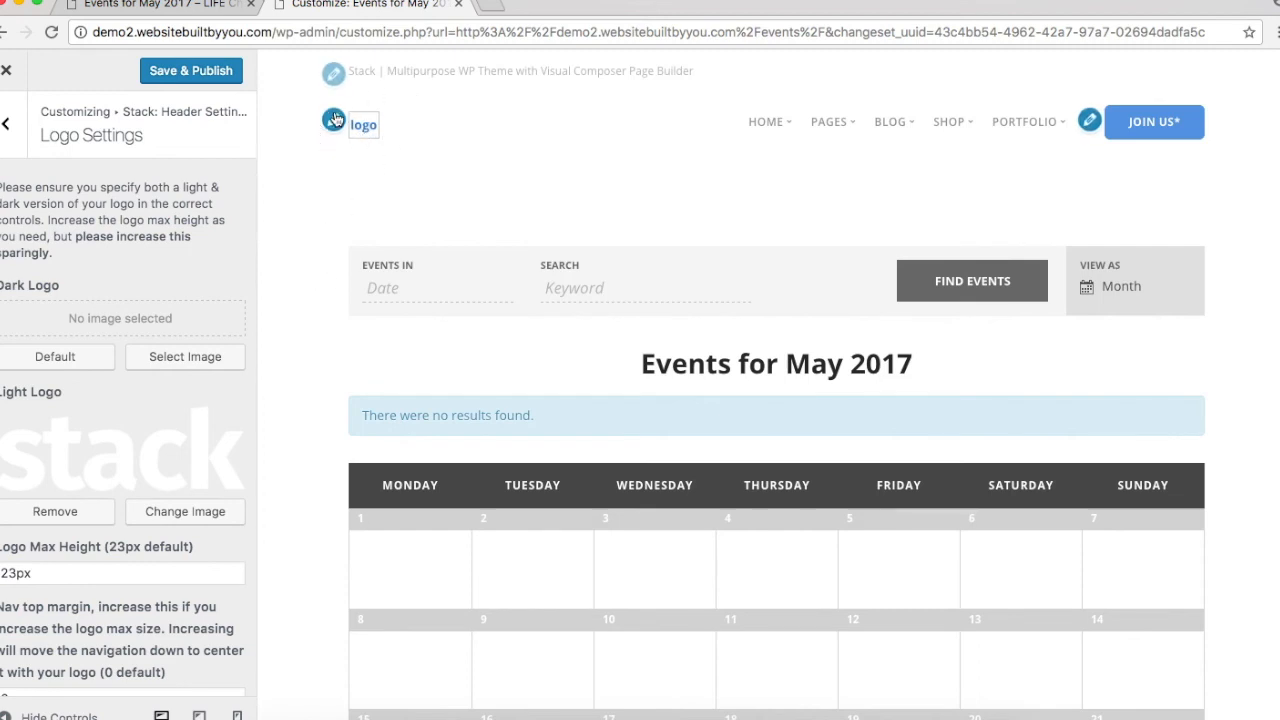
pyautogui.scroll(-1, 165, 452)
pyautogui.scroll(-2, 165, 452)
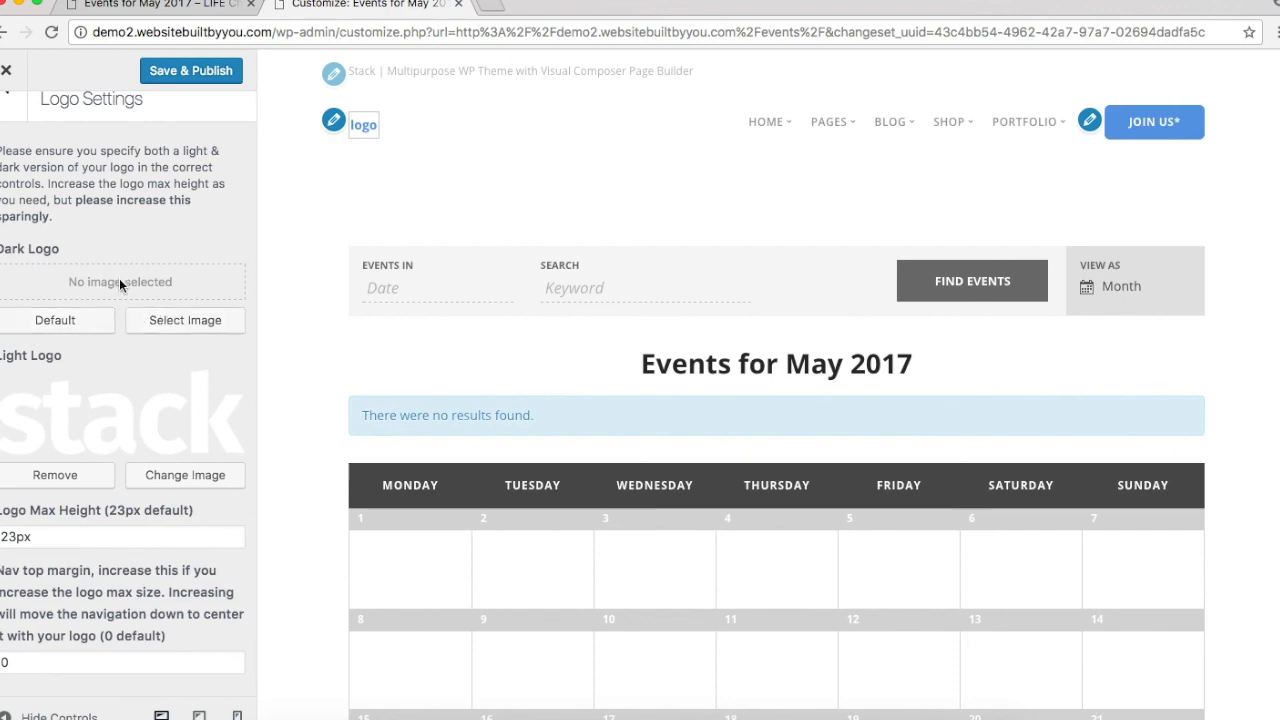
pyautogui.click(168, 319)
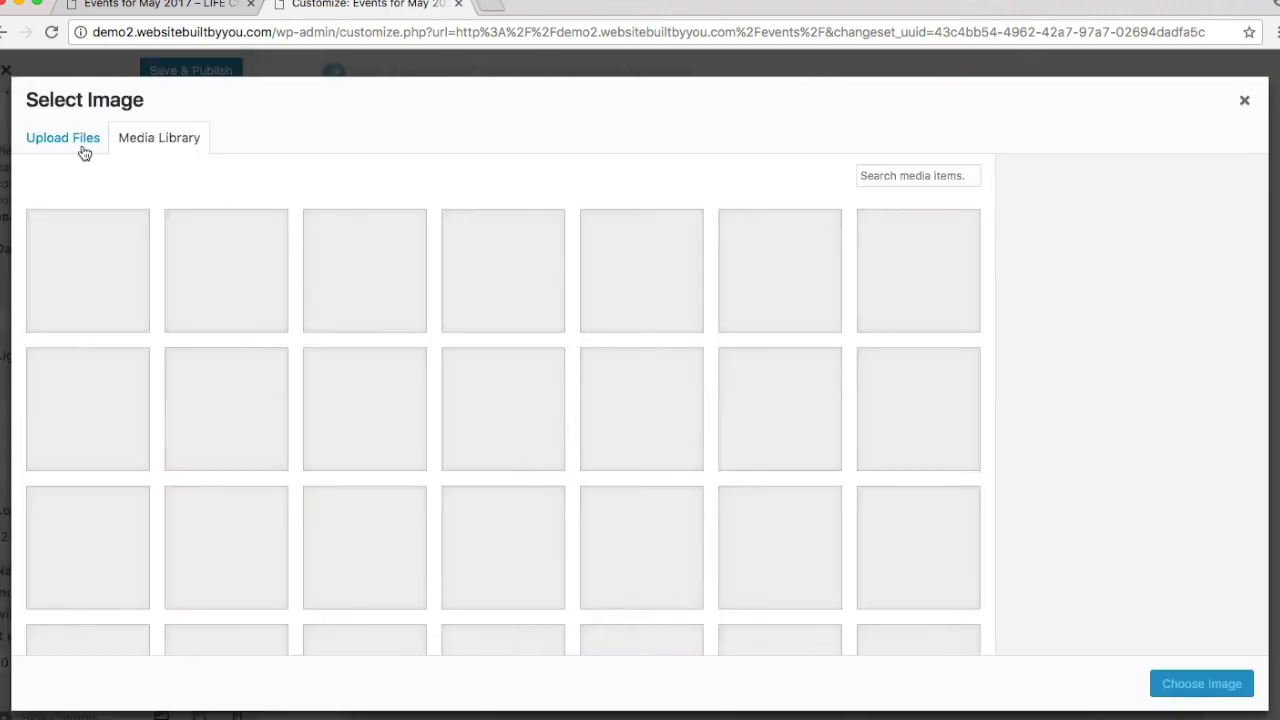
pyautogui.scroll(-10, 566, 470)
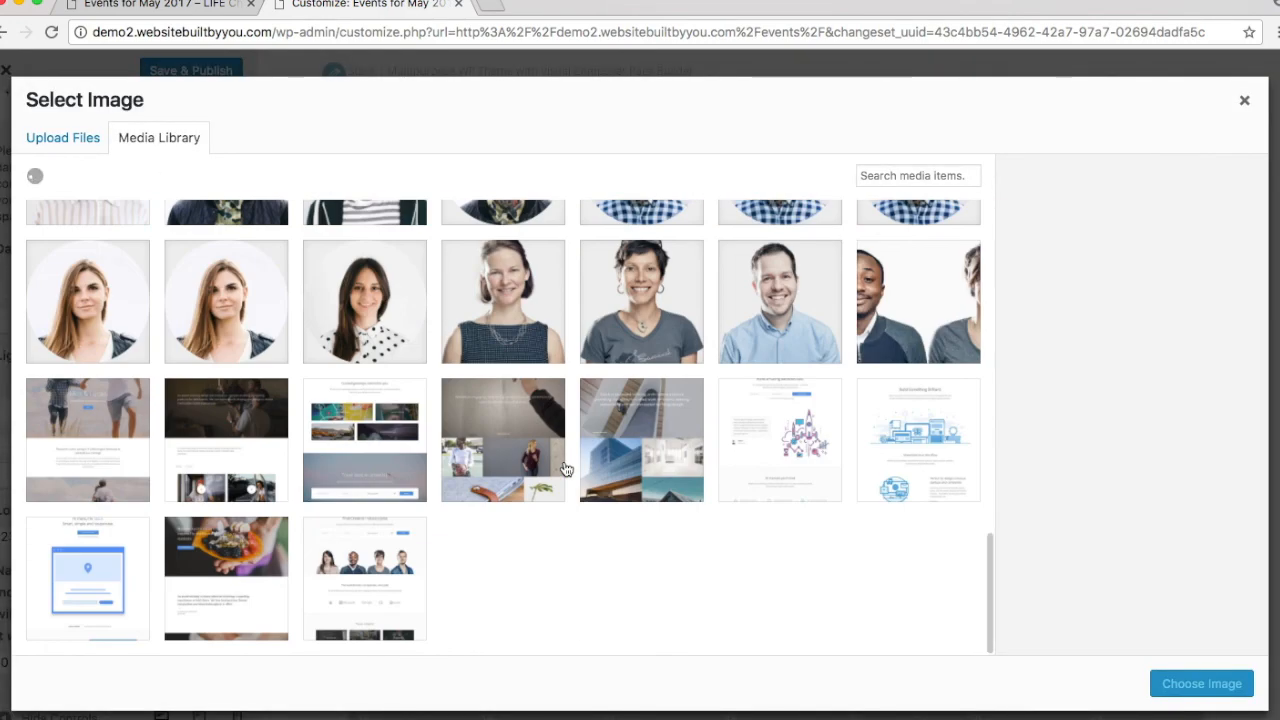
pyautogui.scroll(-10, 566, 470)
pyautogui.scroll(-10, 566, 470)
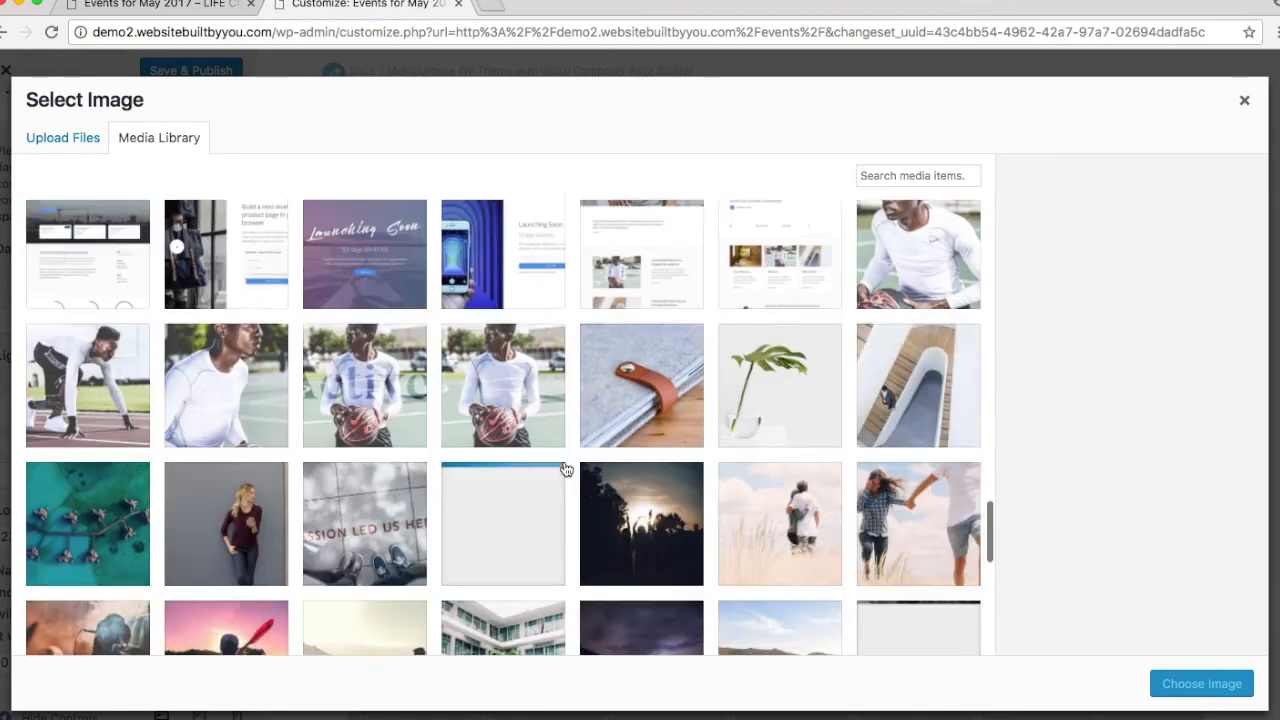
pyautogui.scroll(-10, 566, 470)
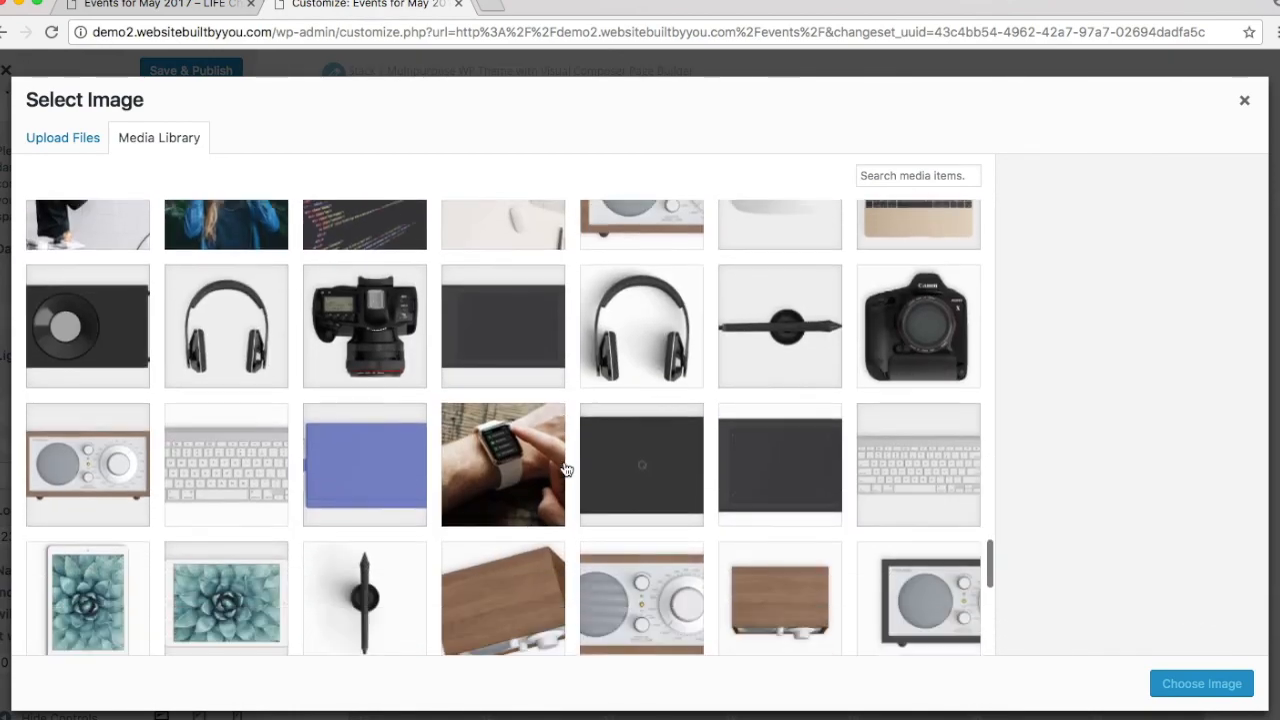
pyautogui.scroll(1, 567, 470)
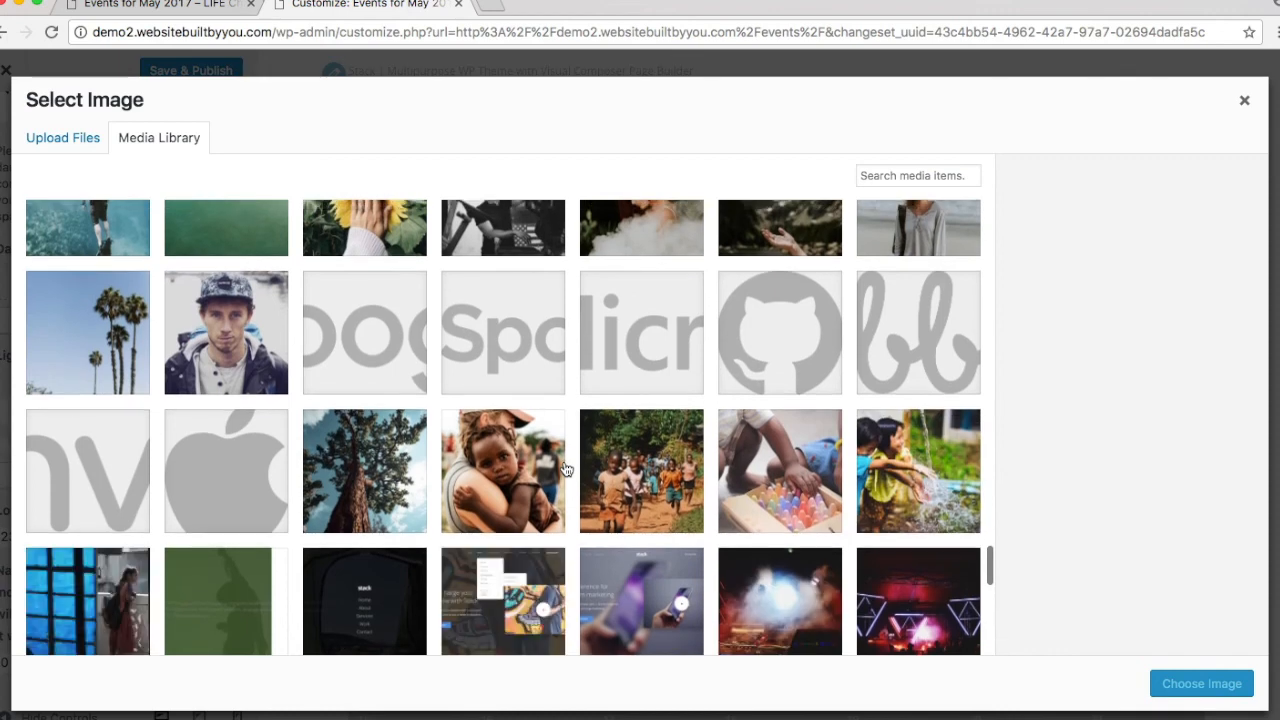
pyautogui.click(284, 492)
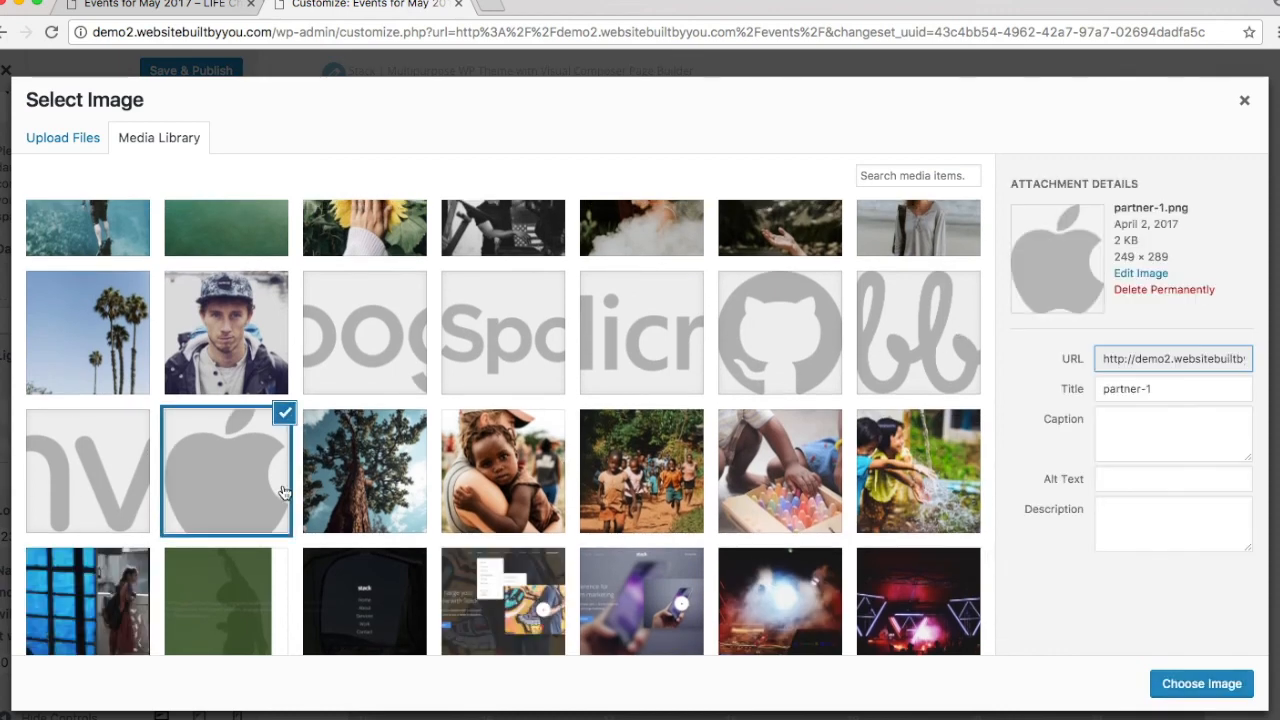
pyautogui.click(1200, 684)
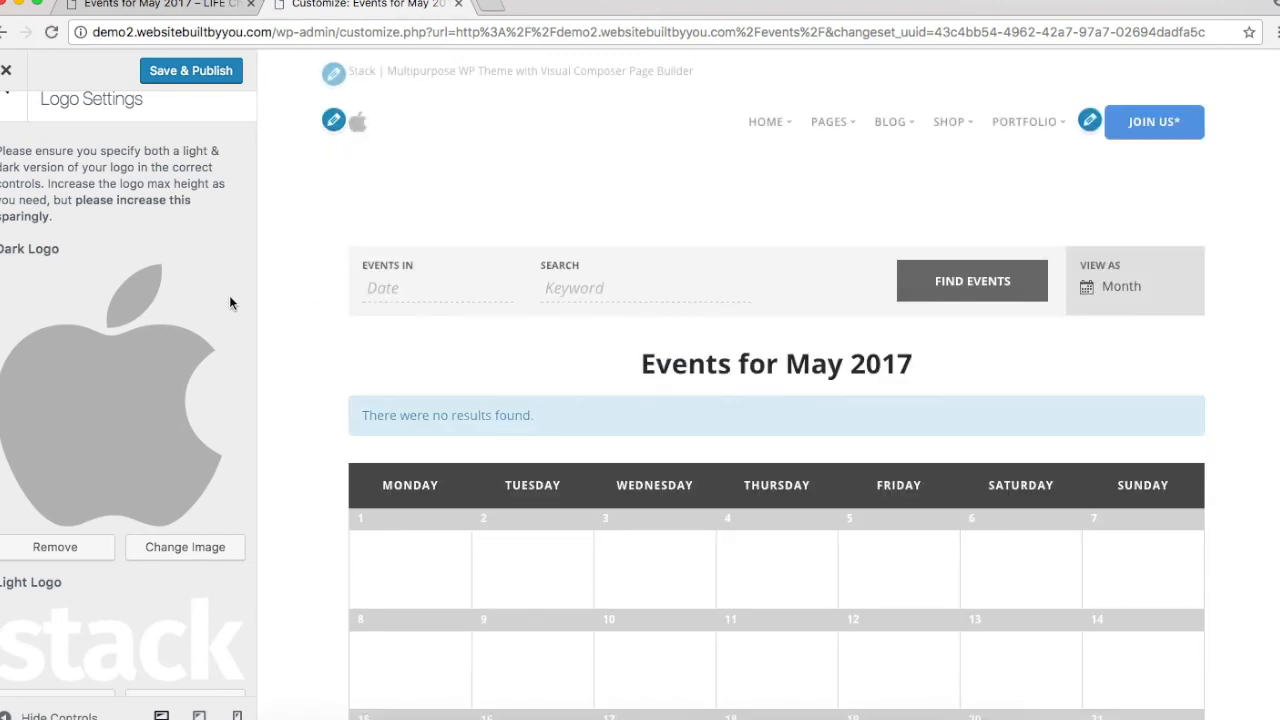
# Step: Remove both the Dark Logo and Light Logo images and return to the header settings list
pyautogui.click(104, 548)
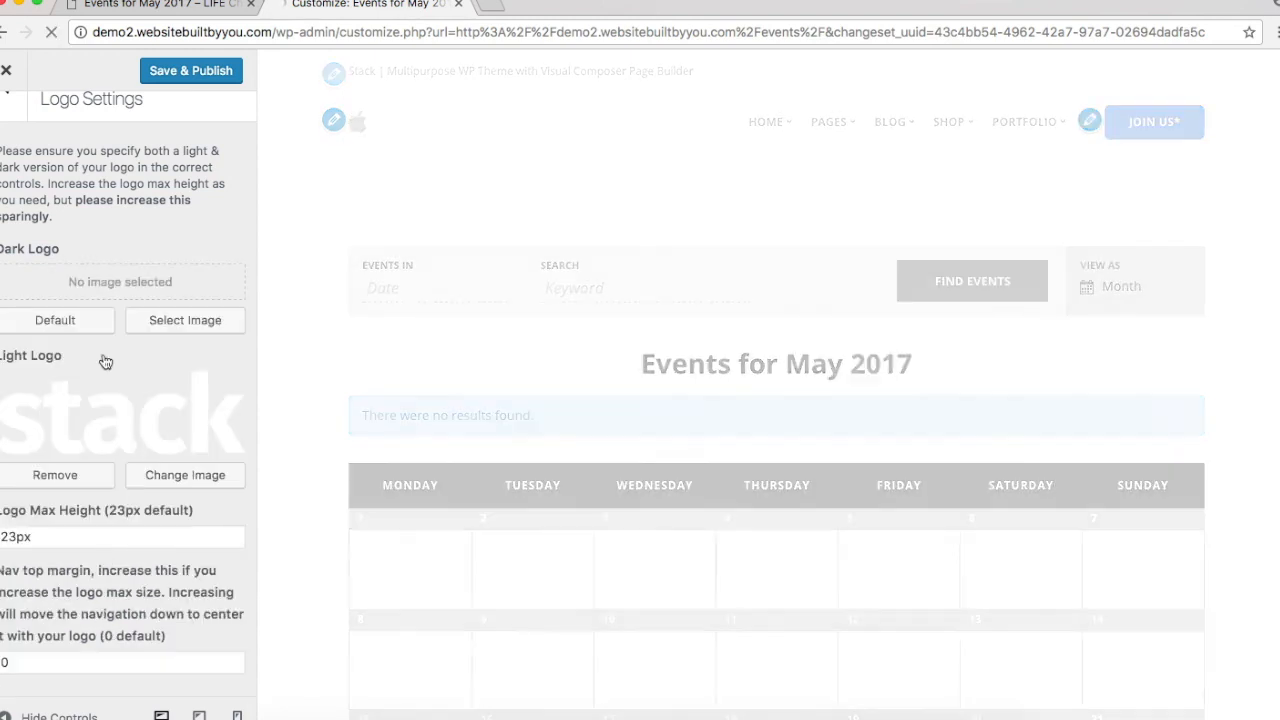
pyautogui.click(101, 481)
pyautogui.scroll(-5, 446, 560)
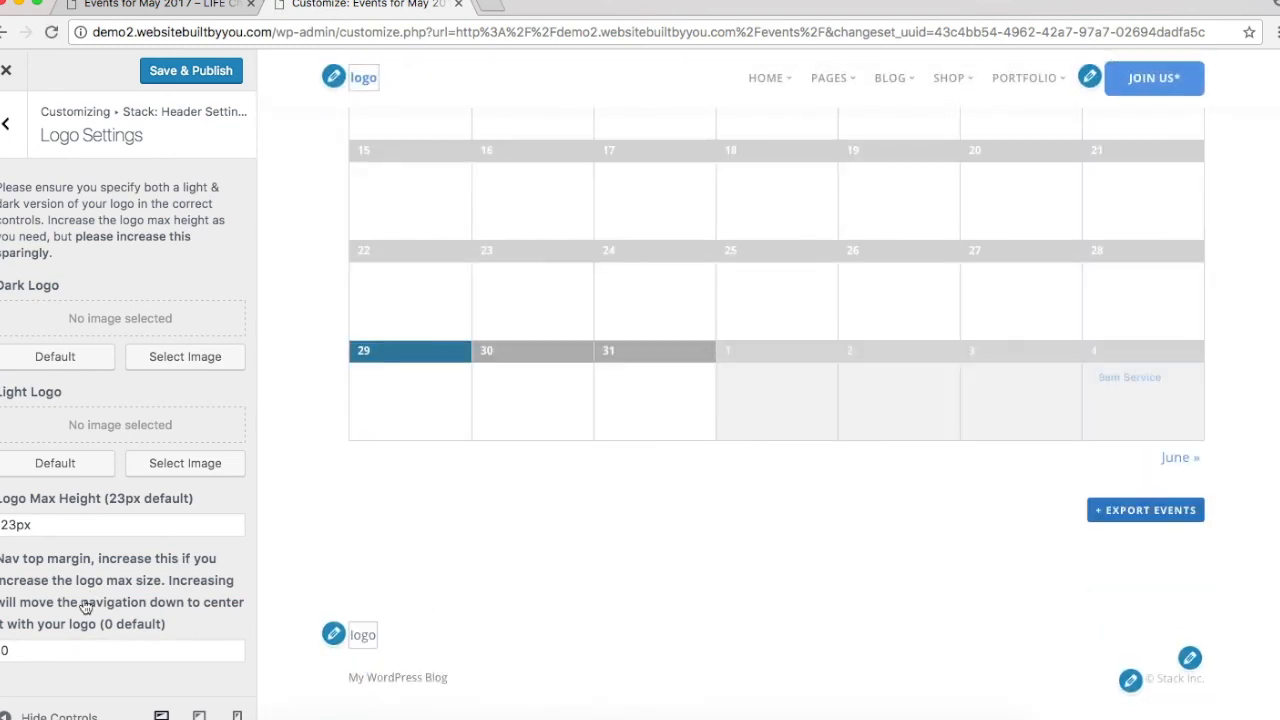
pyautogui.click(8, 123)
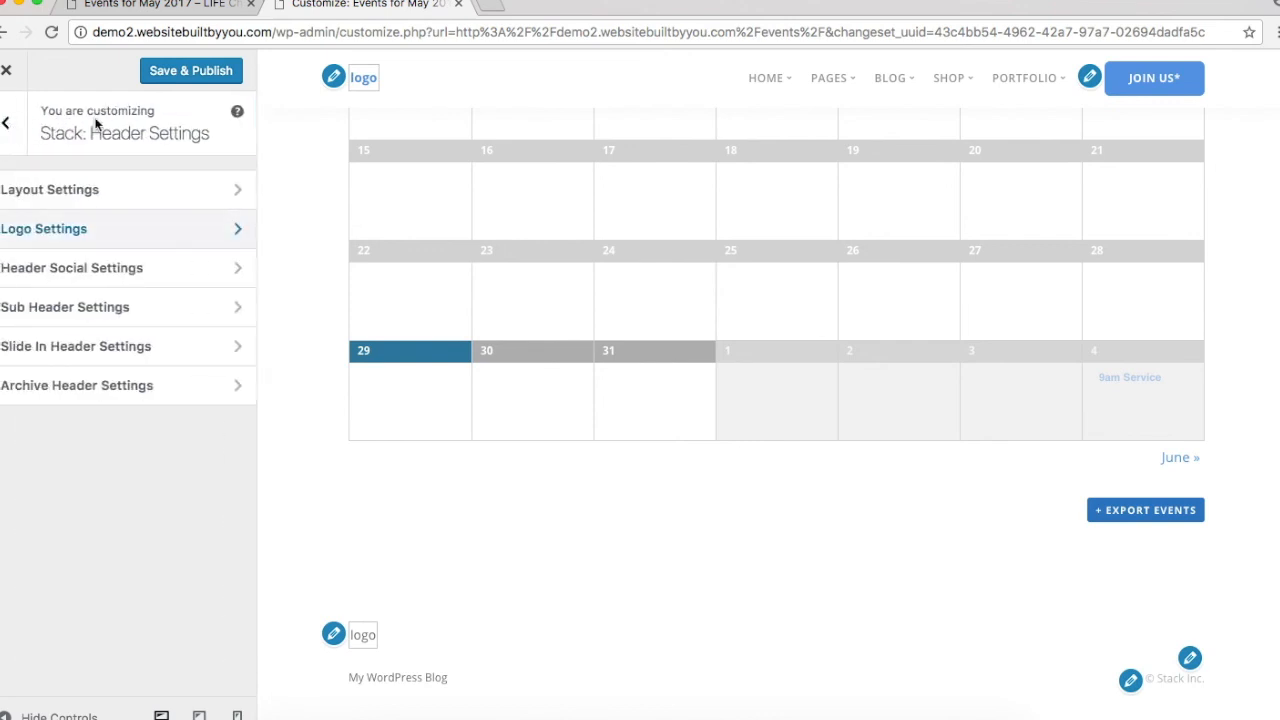
# Step: Publish the logo changes with Save & Publish and bring up the footer social settings
pyautogui.click(173, 74)
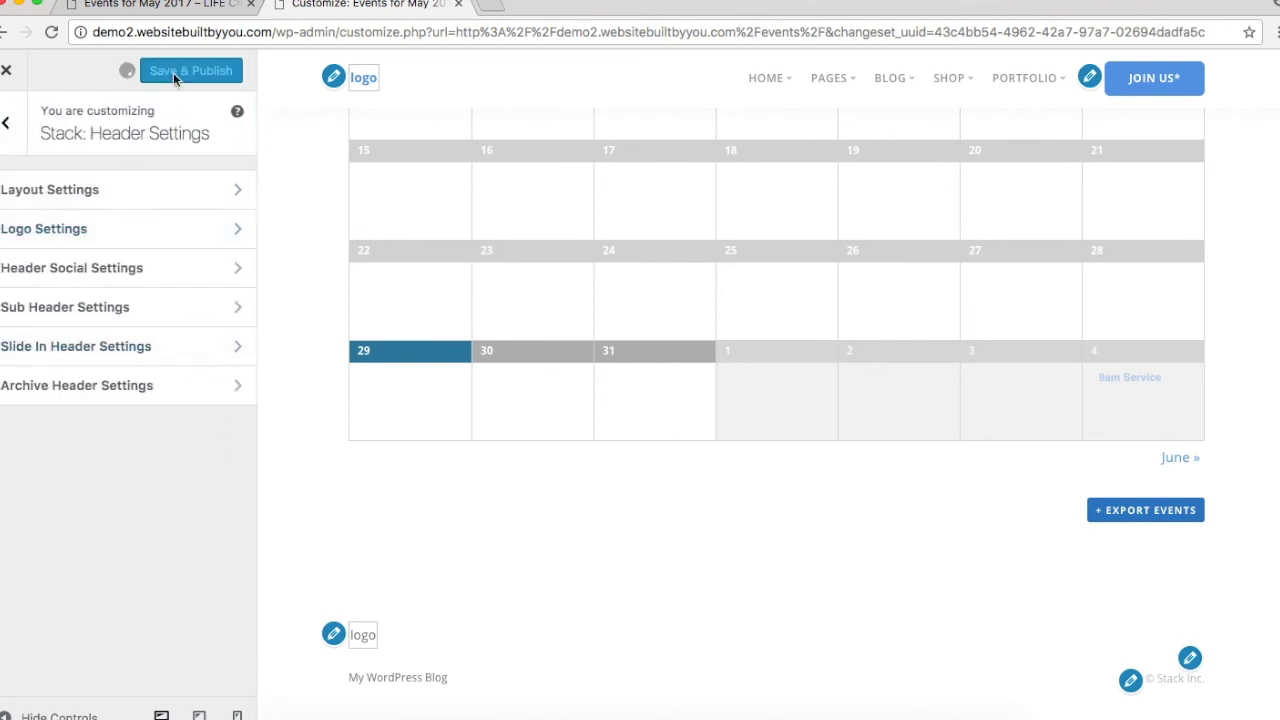
pyautogui.click(1192, 662)
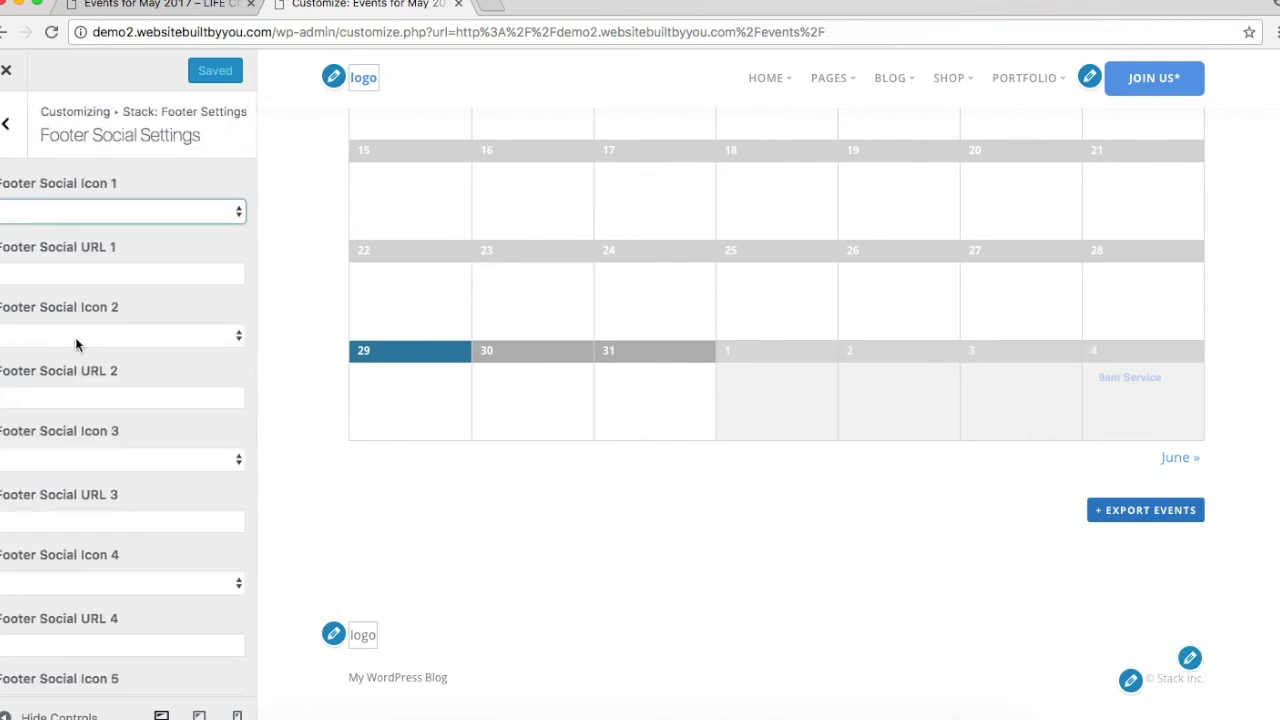
pyautogui.scroll(-2, 75, 337)
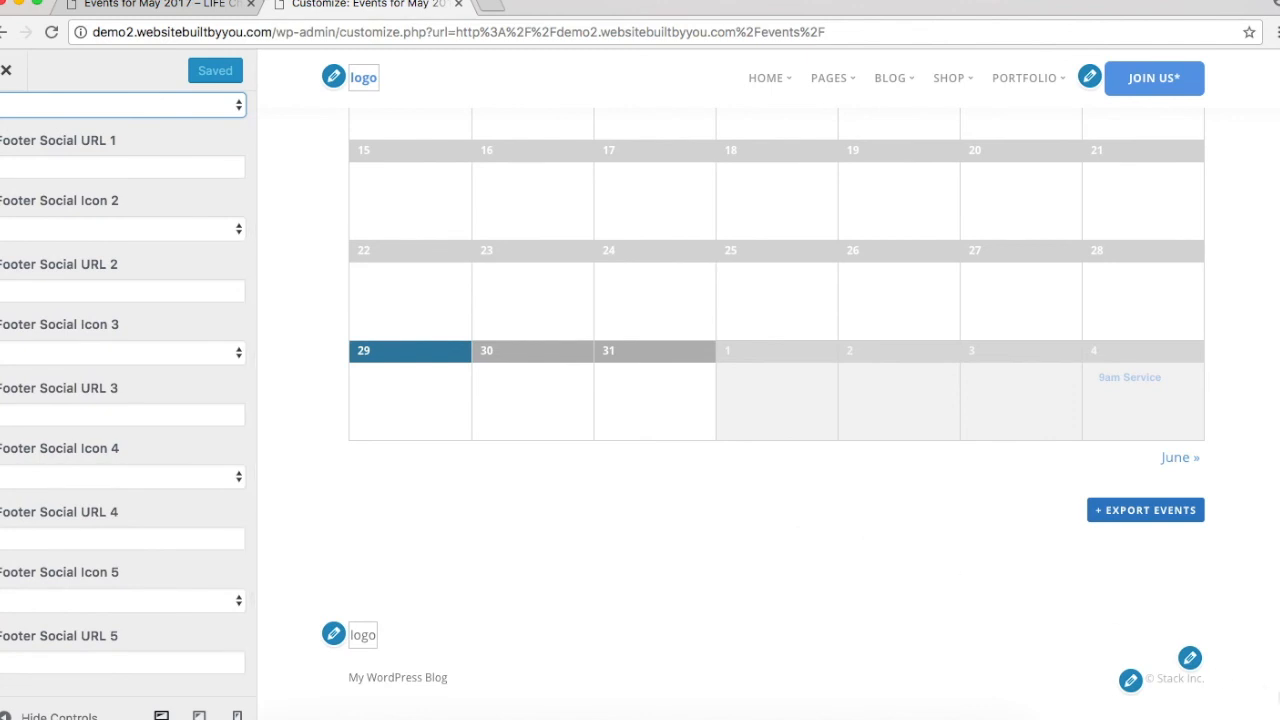
pyautogui.scroll(3, 60, 345)
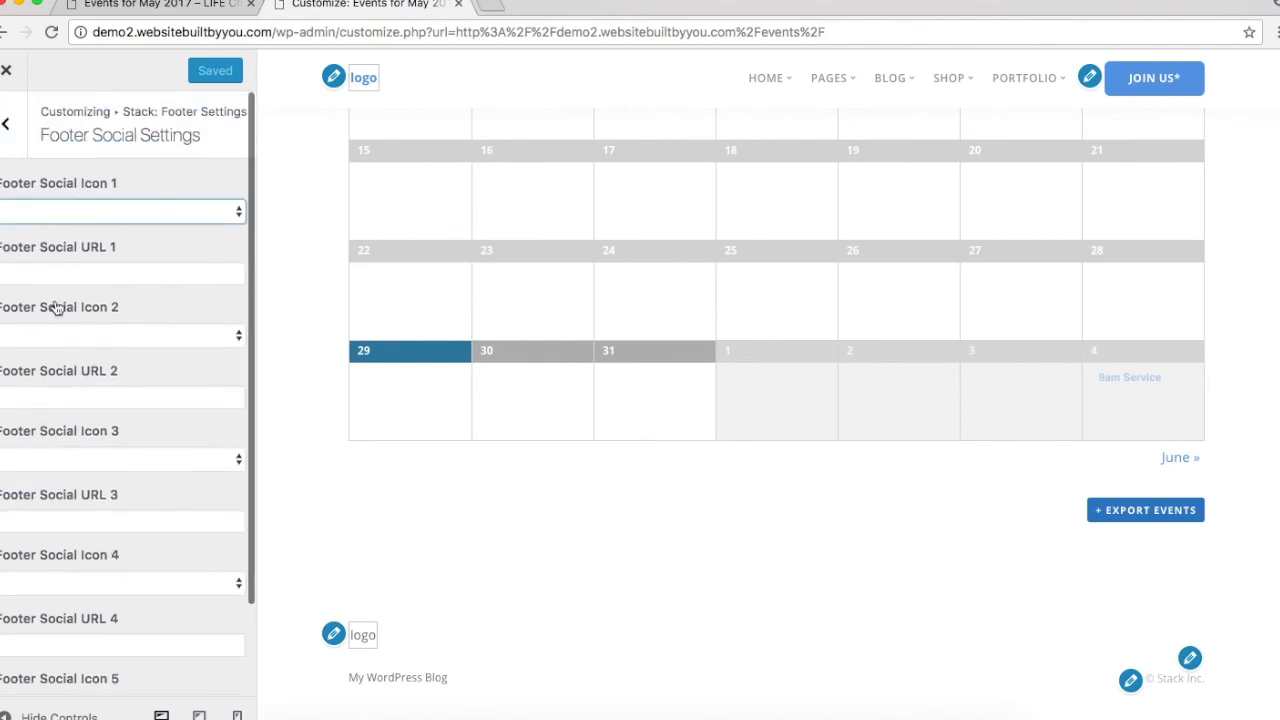
# Step: Set Footer Social Icon 1 to Facebook and fill in its Footer Social URL 1
pyautogui.click(102, 211)
pyautogui.scroll(-7, 109, 590)
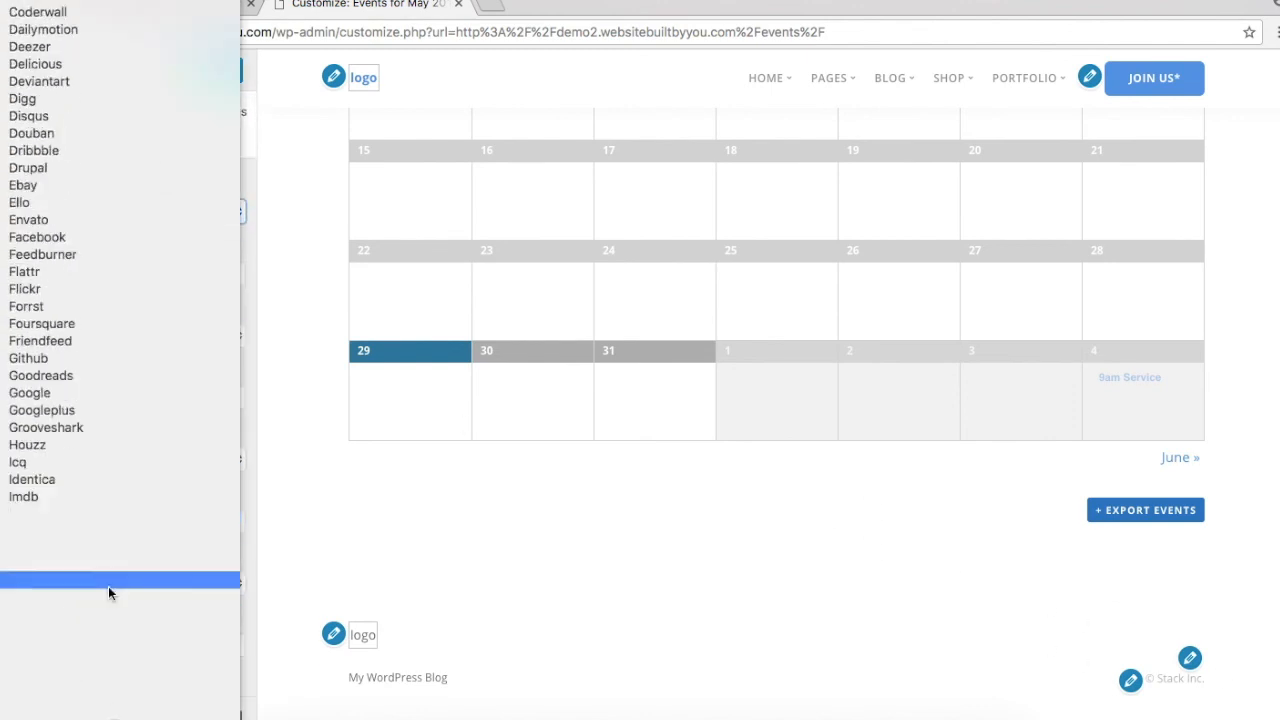
pyautogui.scroll(-8, 93, 575)
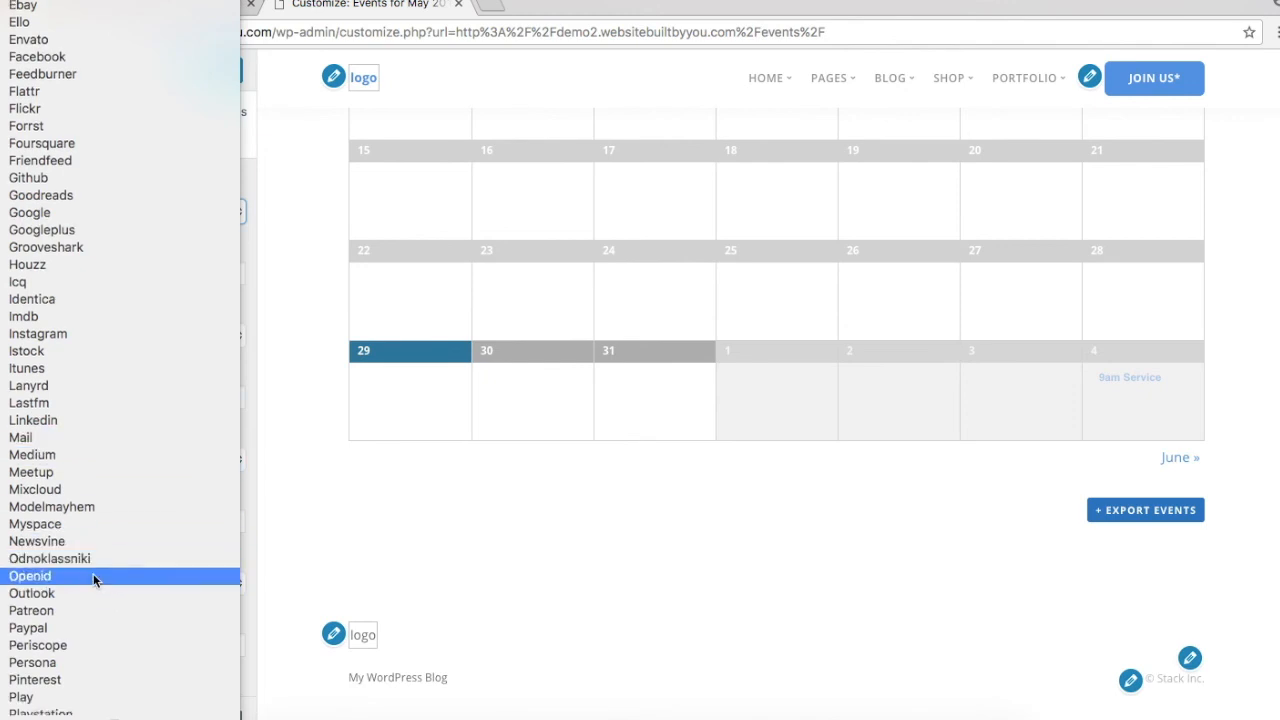
pyautogui.scroll(15, 93, 581)
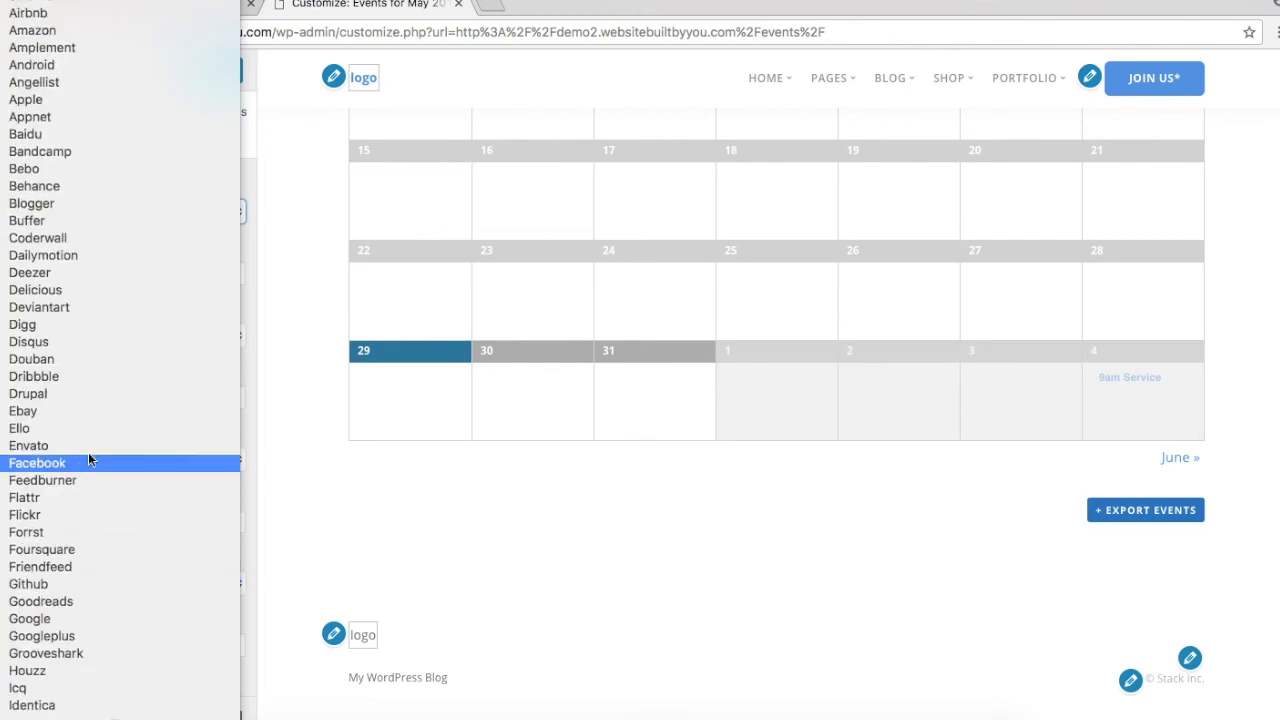
pyautogui.click(85, 463)
pyautogui.click(126, 273)
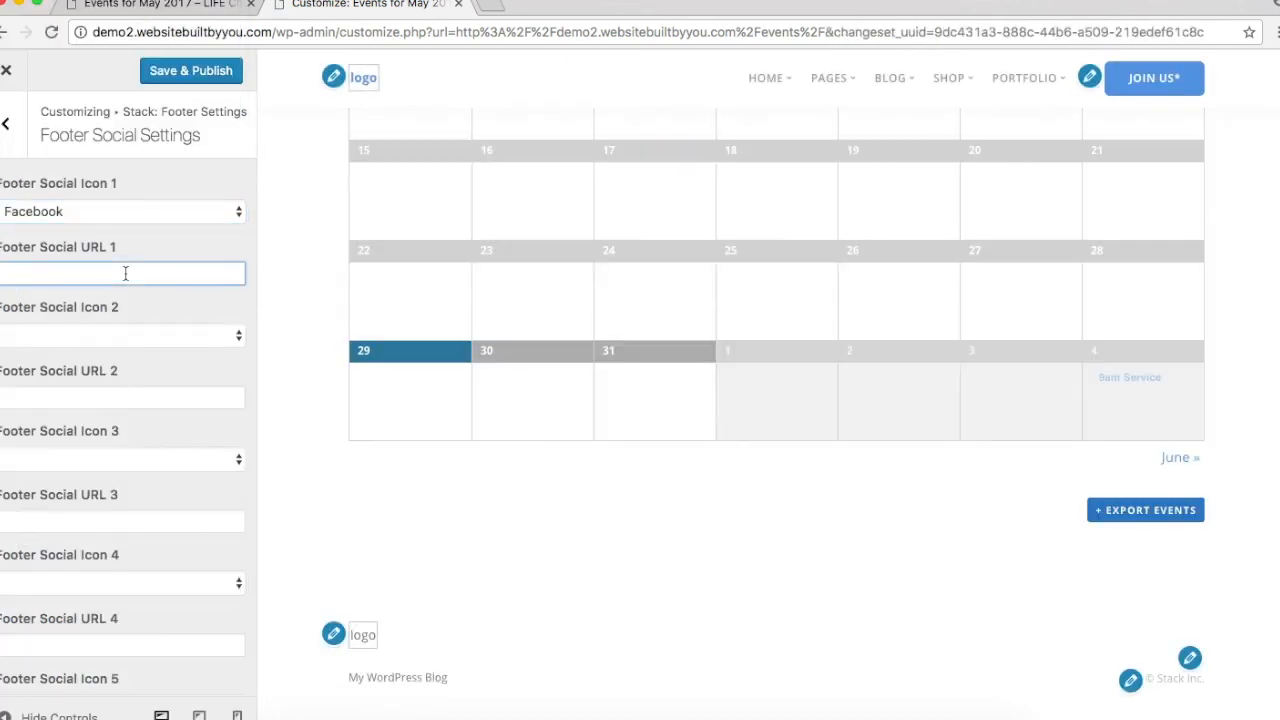
pyautogui.write('dace')
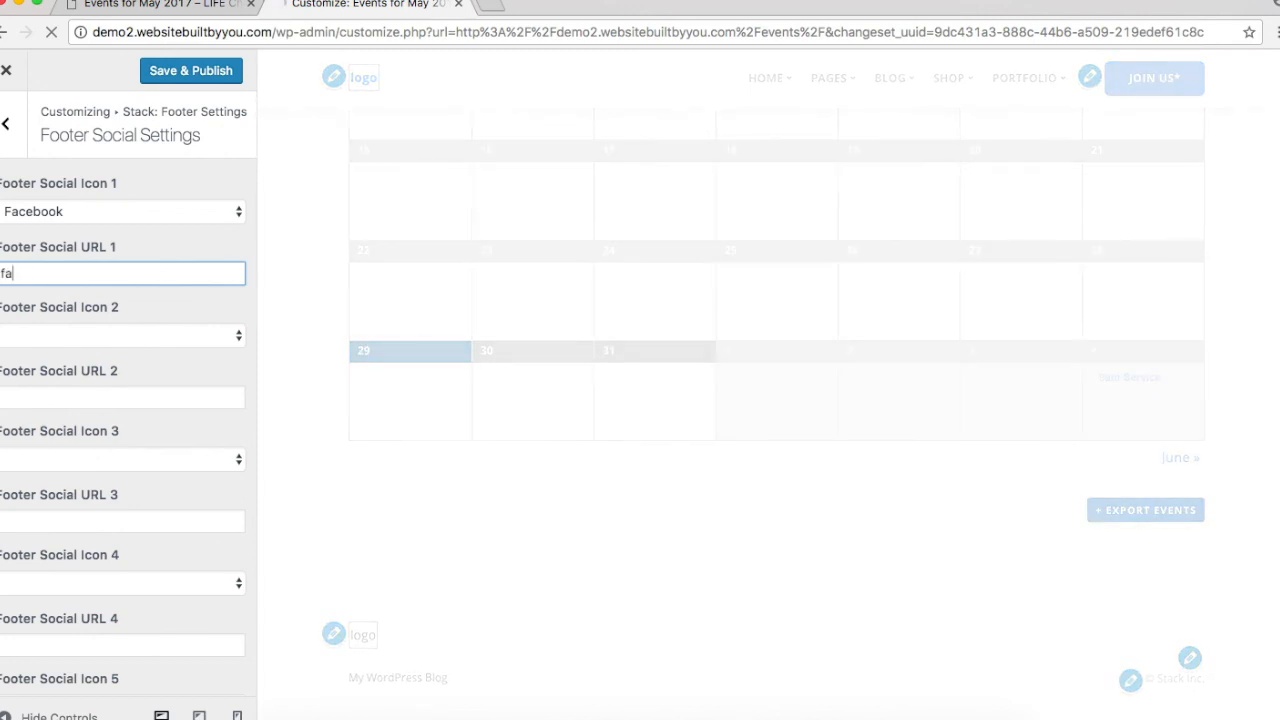
pyautogui.write('book.com/lifechurch')
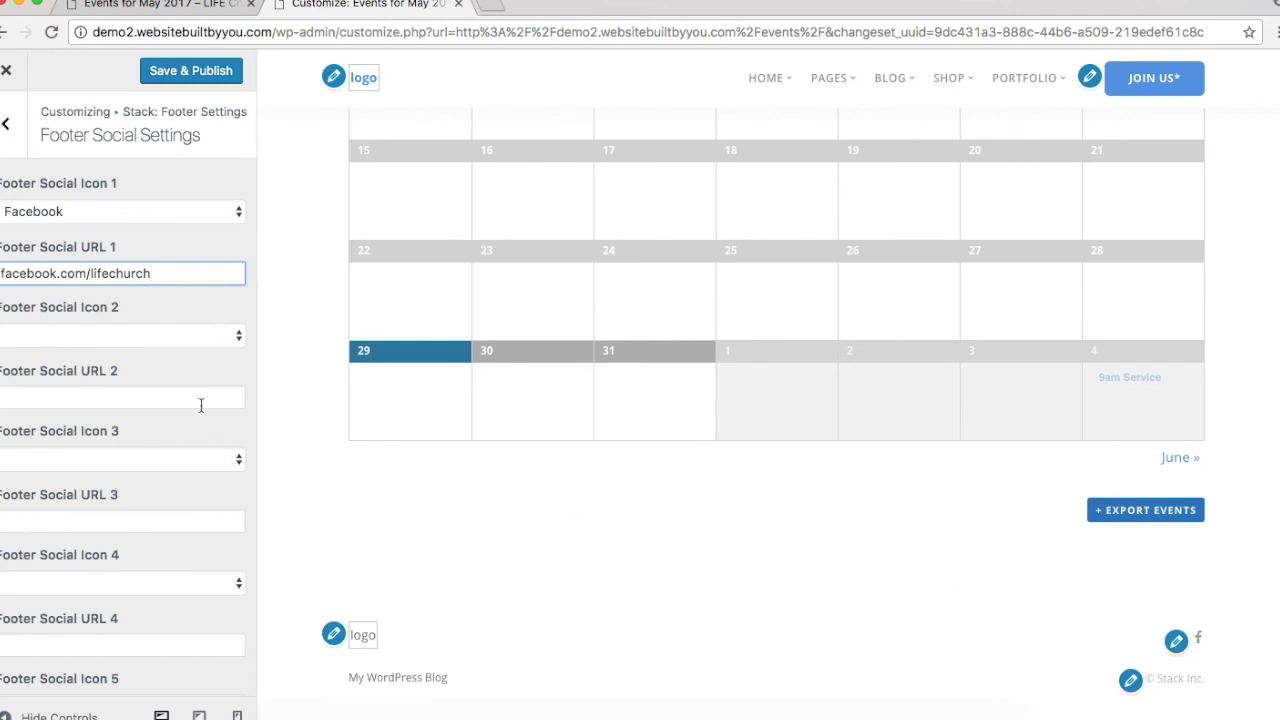
pyautogui.tripleClick(110, 277)
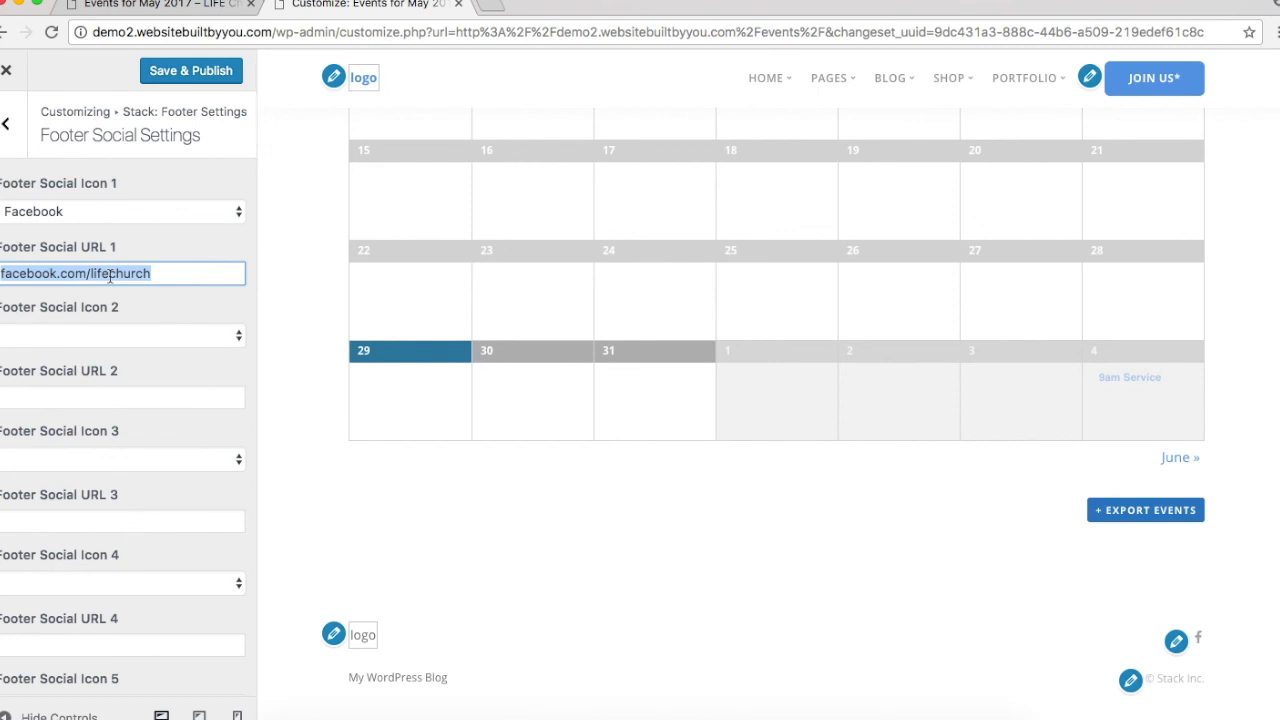
pyautogui.write('f')
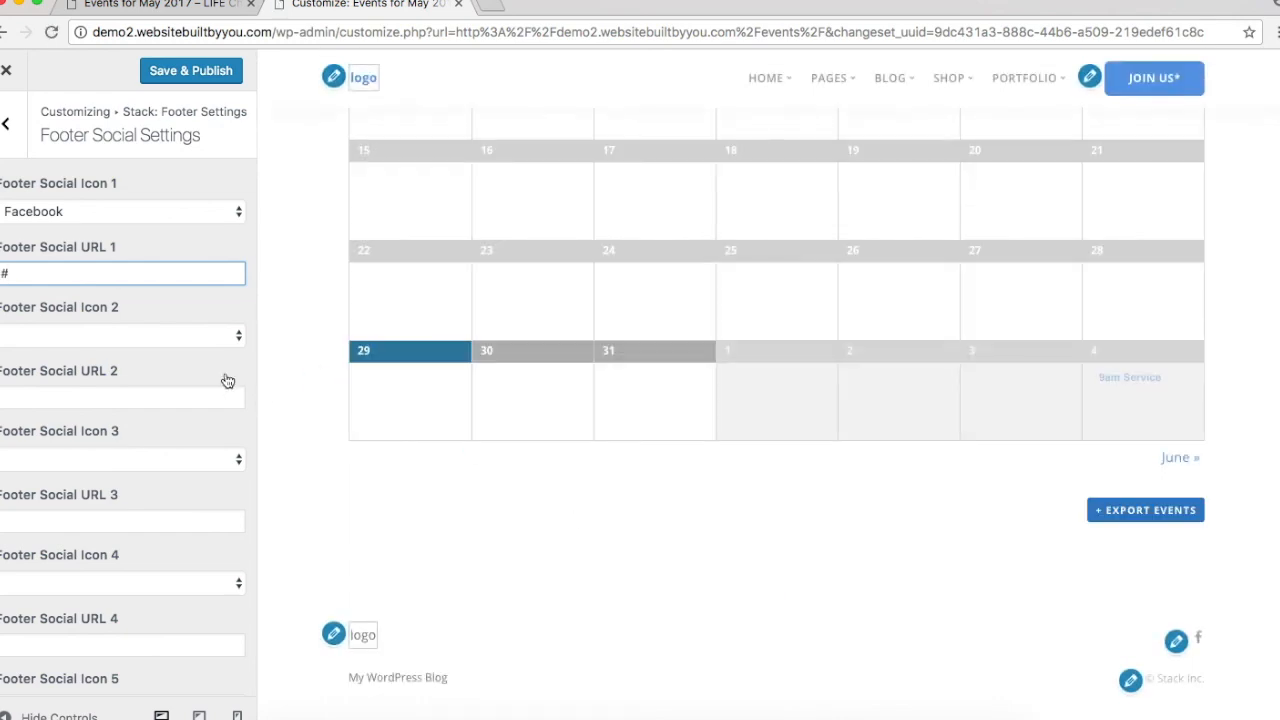
# Step: Set Footer Social Icon 2 to Instagram
pyautogui.click(151, 335)
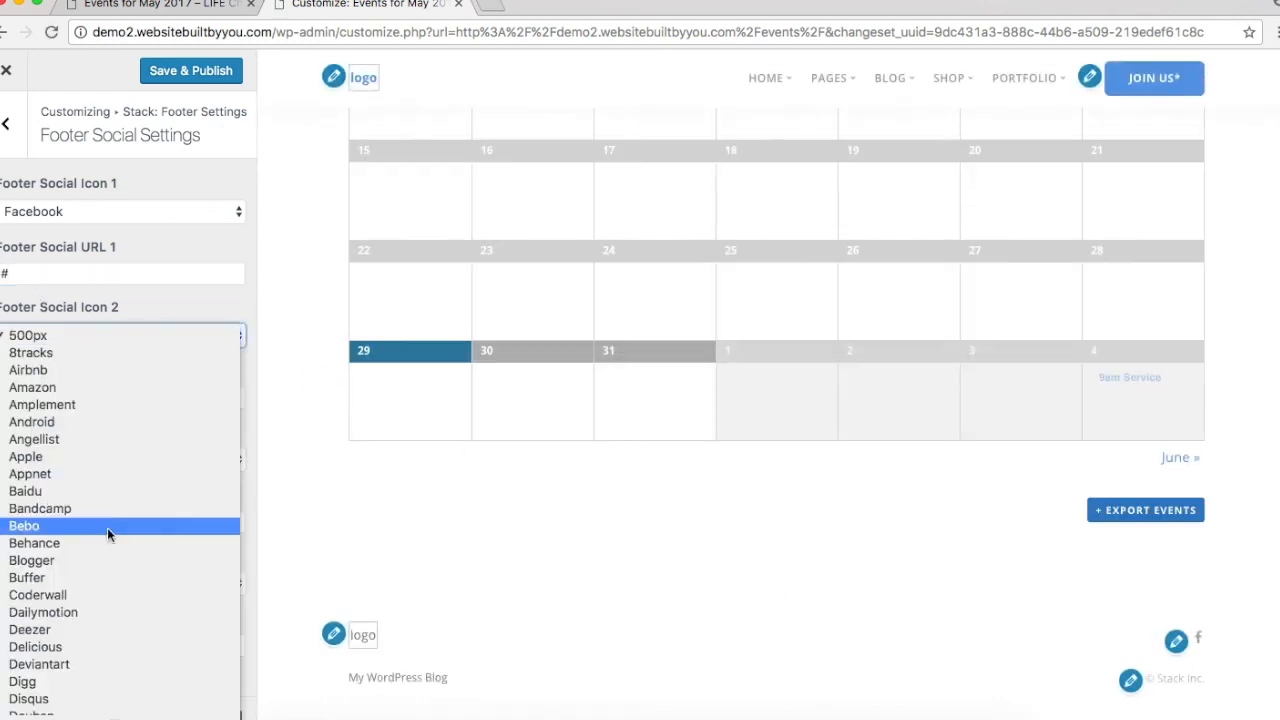
pyautogui.scroll(-10, 105, 645)
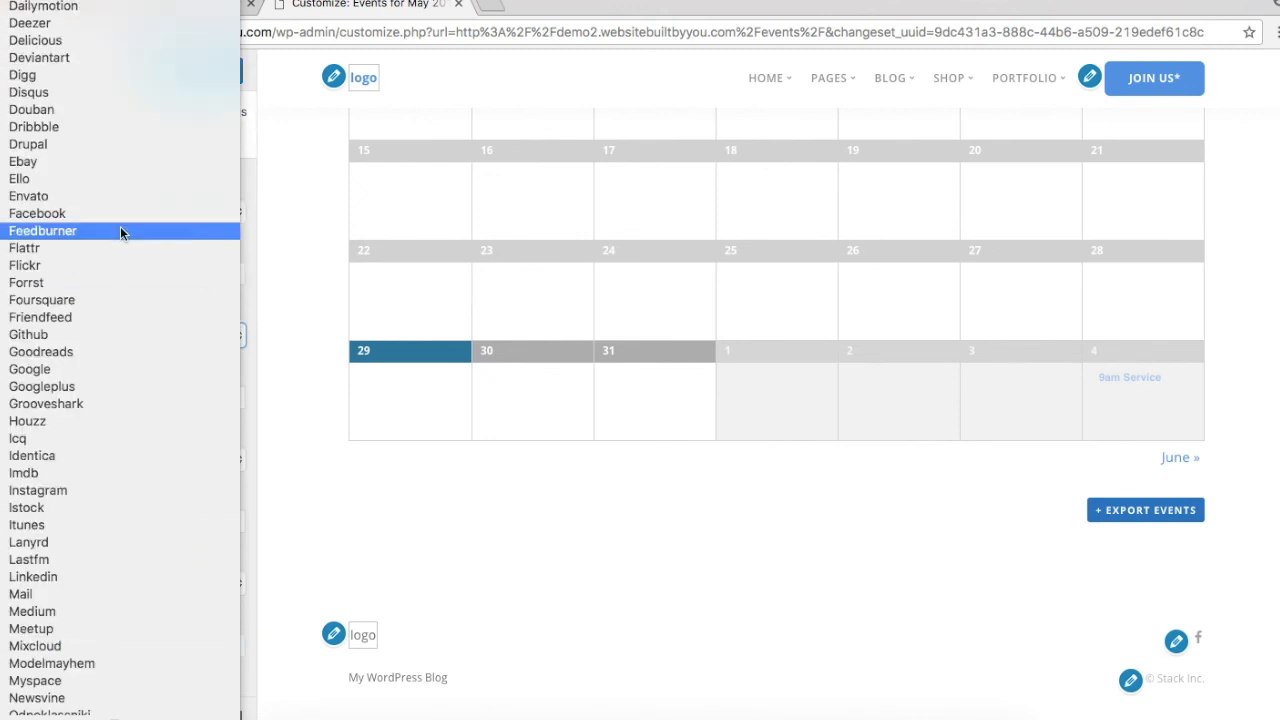
pyautogui.scroll(-8, 103, 368)
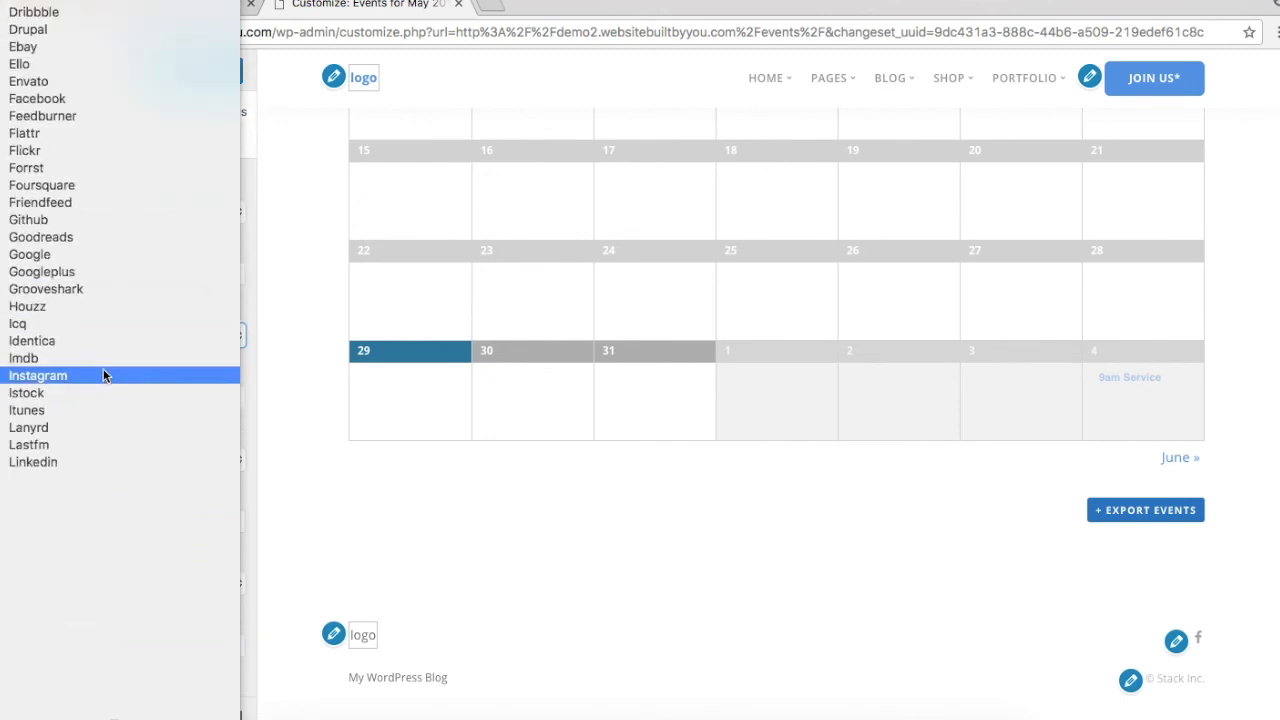
pyautogui.scroll(-8, 103, 375)
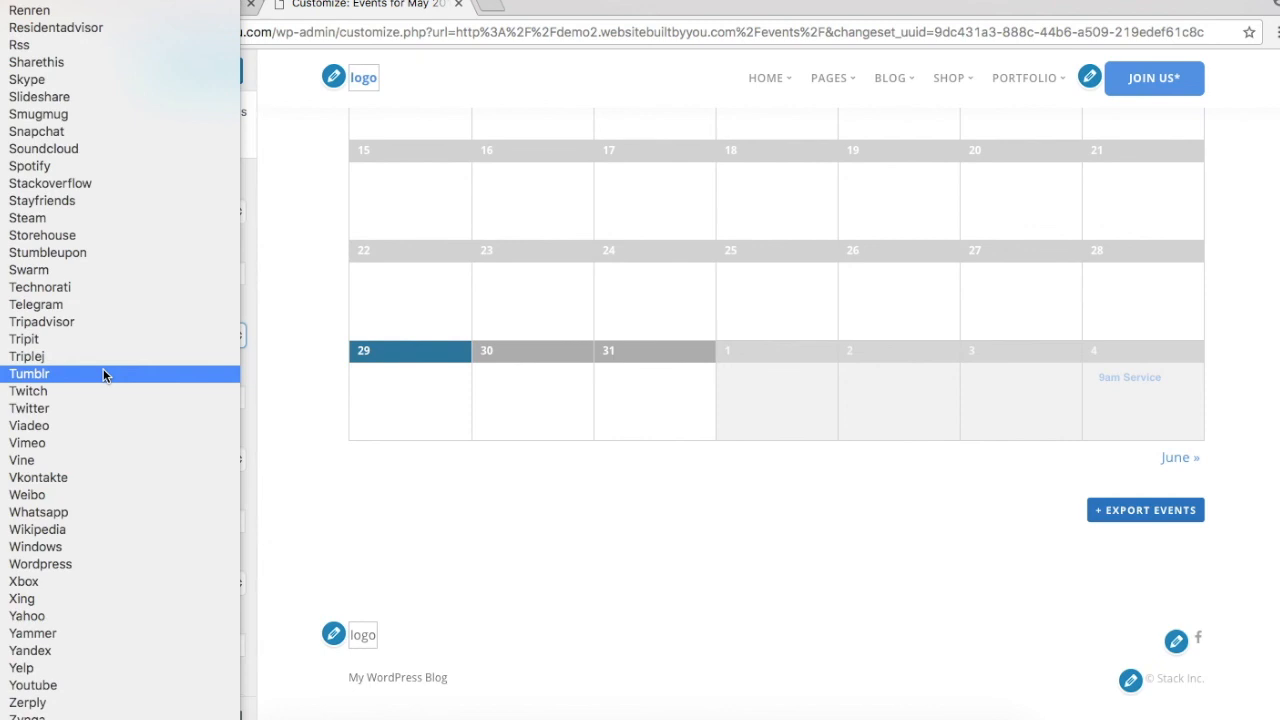
pyautogui.scroll(8, 103, 373)
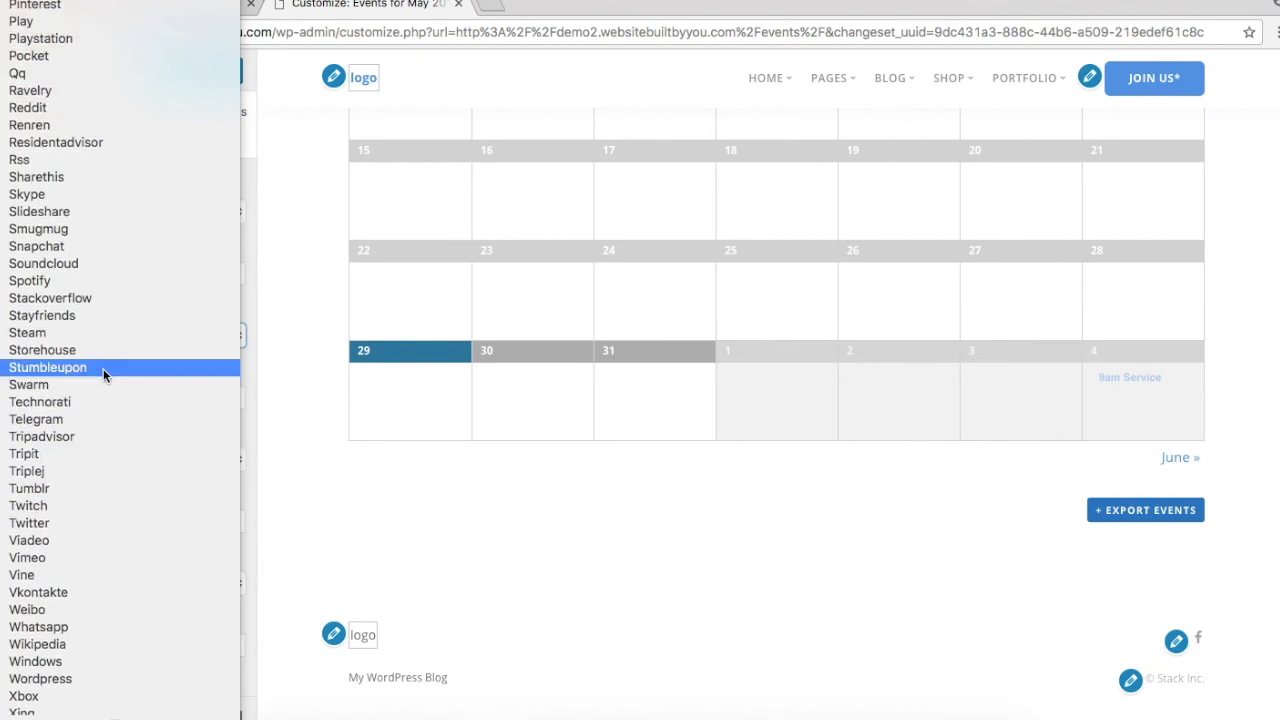
pyautogui.scroll(15, 103, 374)
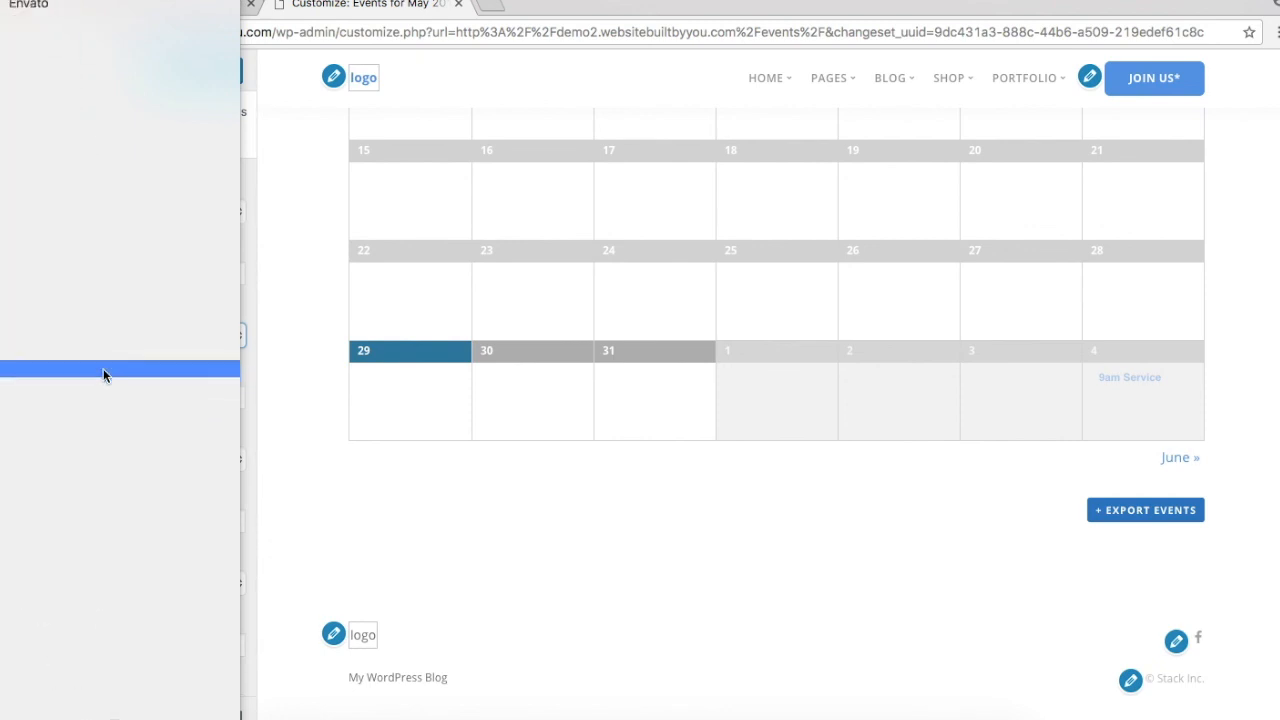
pyautogui.scroll(-7, 103, 374)
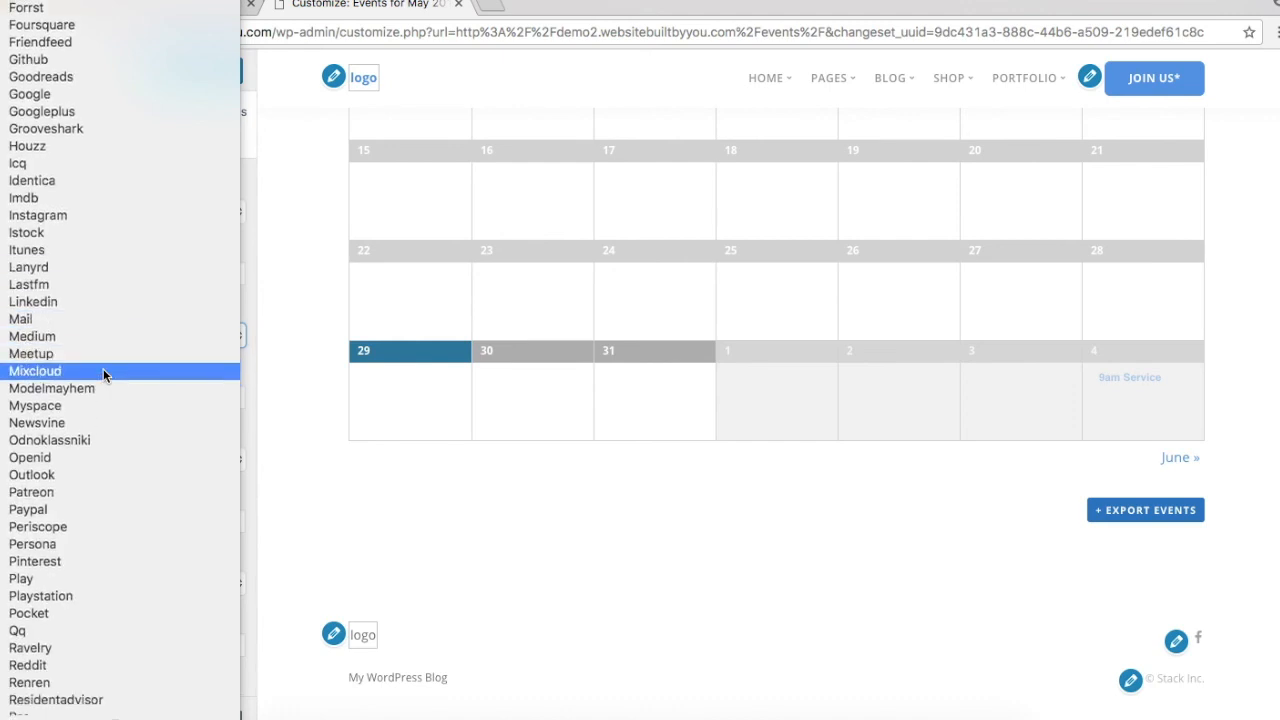
pyautogui.scroll(8, 103, 374)
pyautogui.scroll(-1, 103, 368)
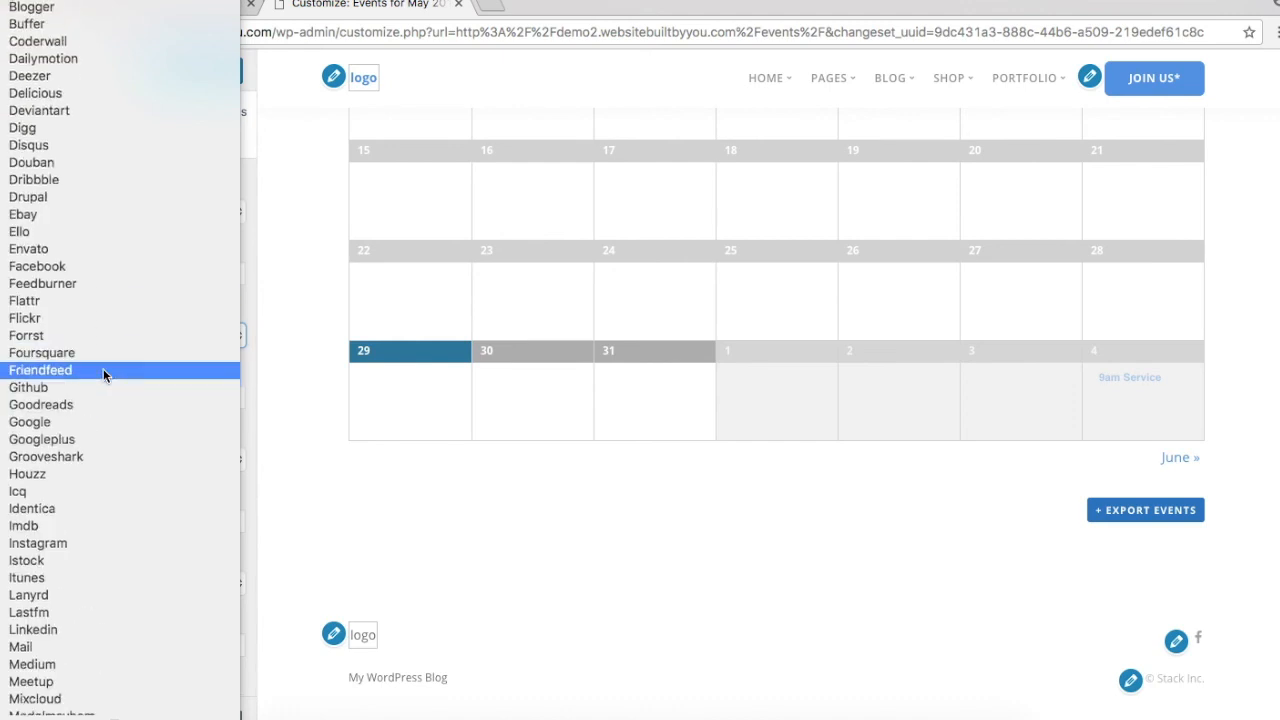
pyautogui.click(86, 542)
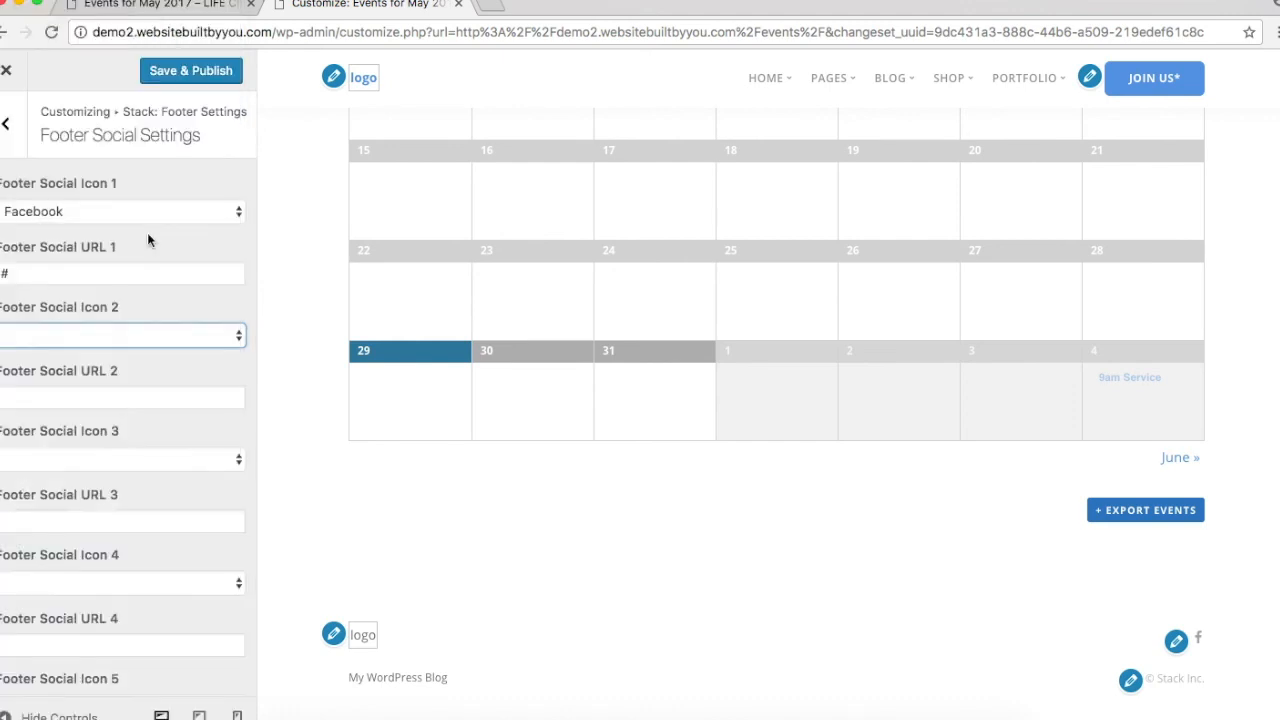
# Step: Give the Instagram icon a # link and bring up the footer copyright settings
pyautogui.click(93, 400)
pyautogui.write('#')
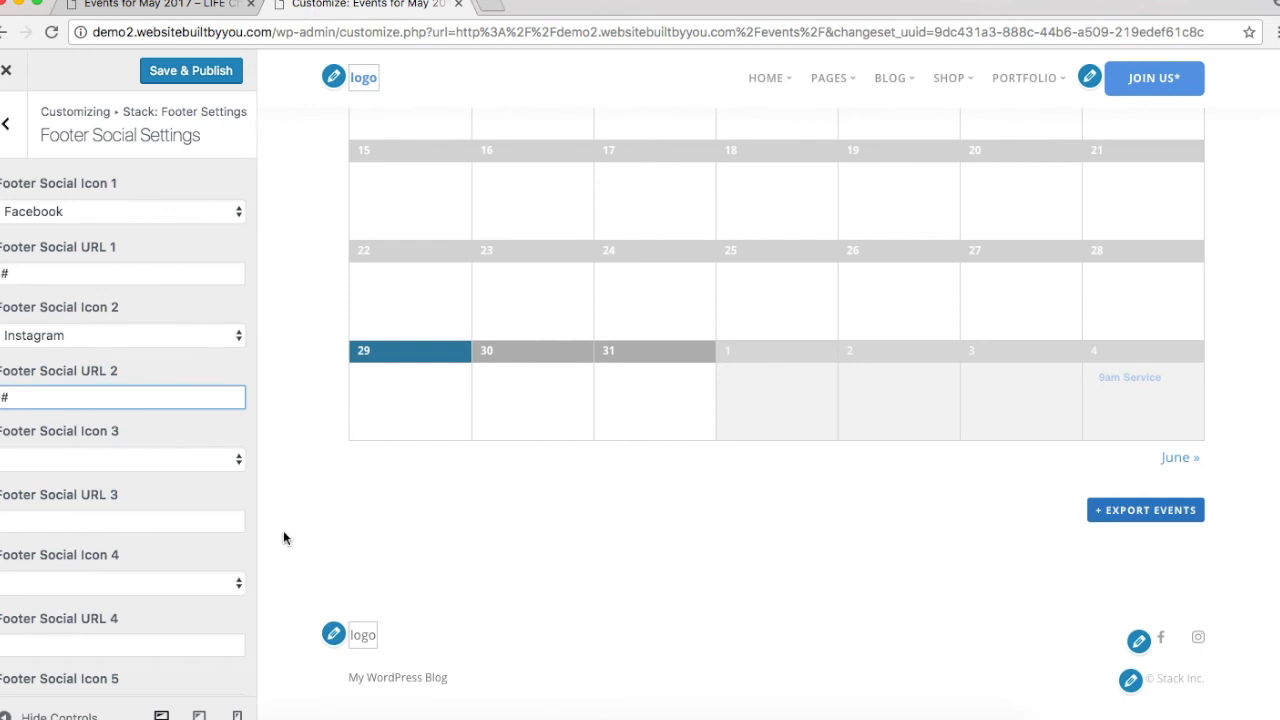
pyautogui.click(1131, 681)
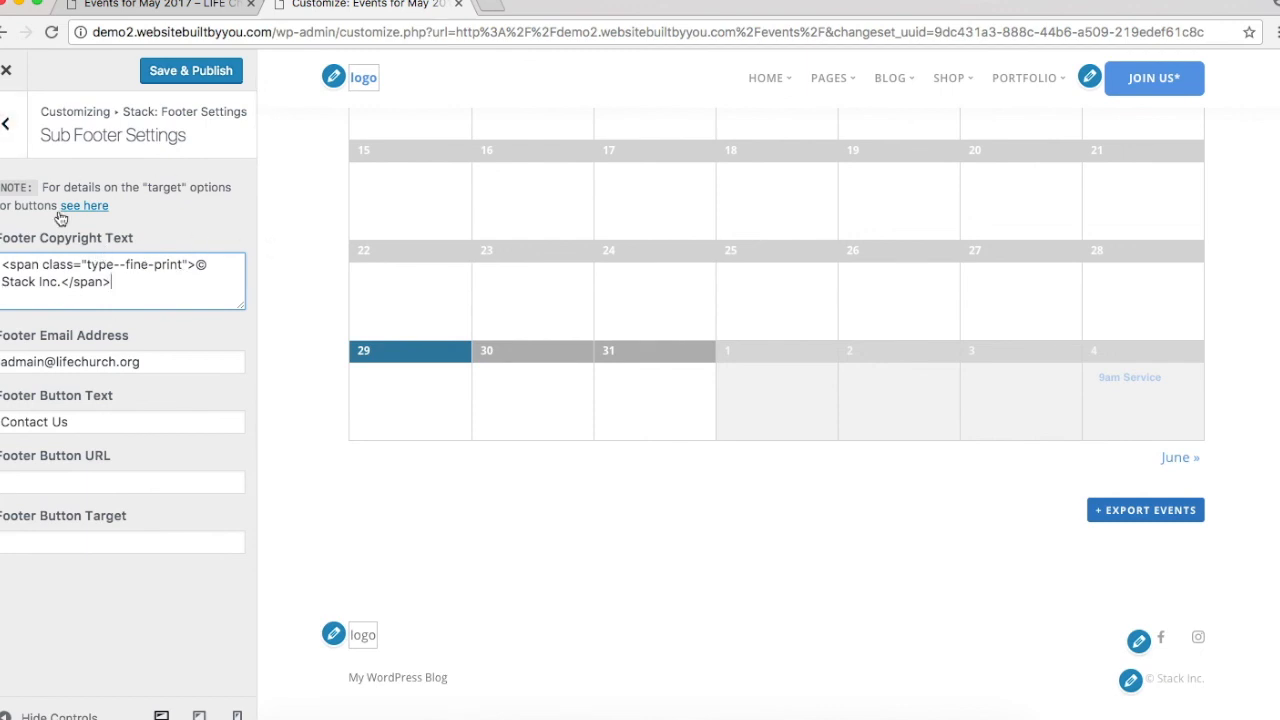
# Step: Replace 'Stack Inc.' with 'Life Church.' in the footer copyright text and Save & Publish
pyautogui.click(59, 282)
pyautogui.write('.')
pyautogui.press('BackSpace')
pyautogui.moveTo(57, 280)
pyautogui.mouseDown()
pyautogui.moveTo(2, 290)
pyautogui.moveTo(57, 283)
pyautogui.mouseUp()
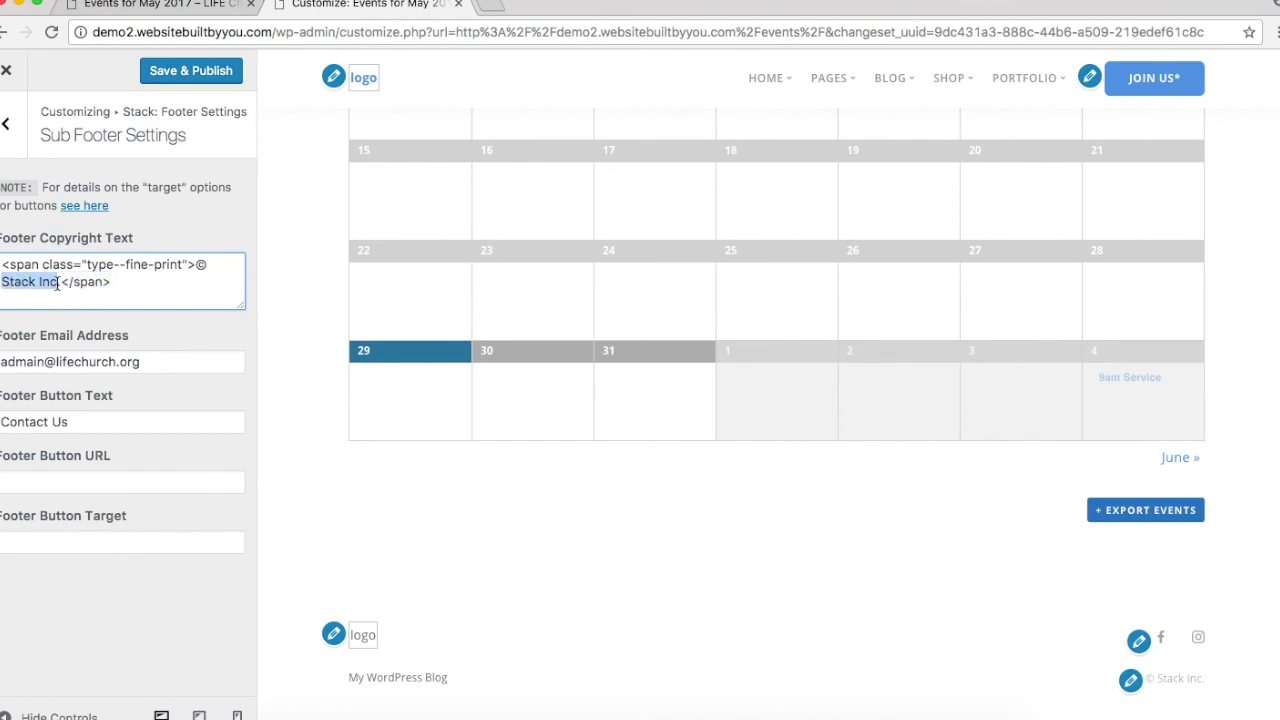
pyautogui.write('Life Chur')
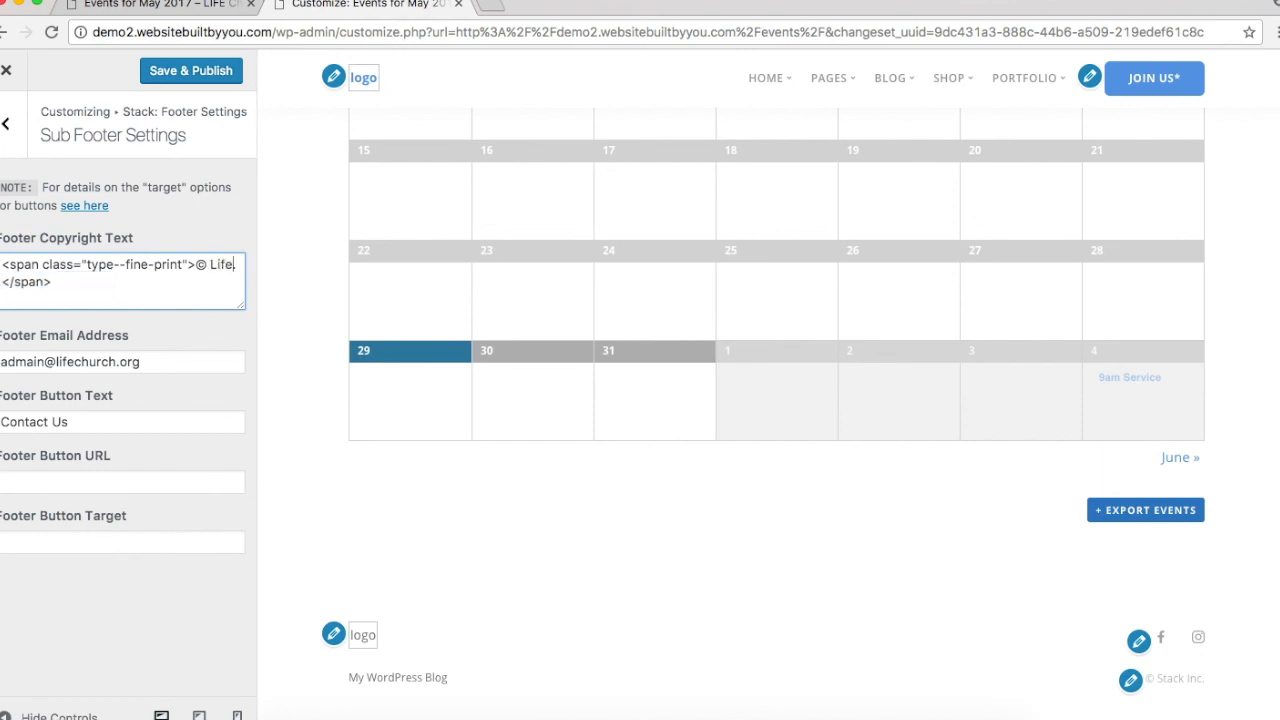
pyautogui.write('ch.')
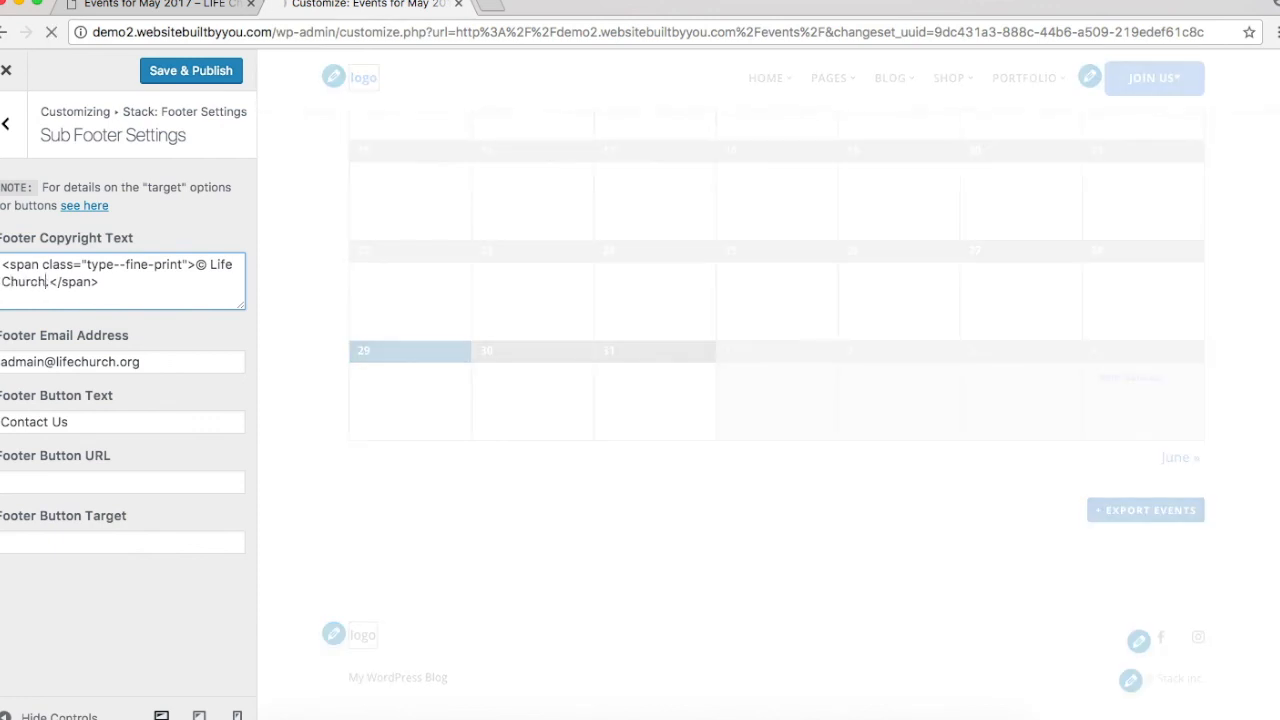
pyautogui.click(192, 74)
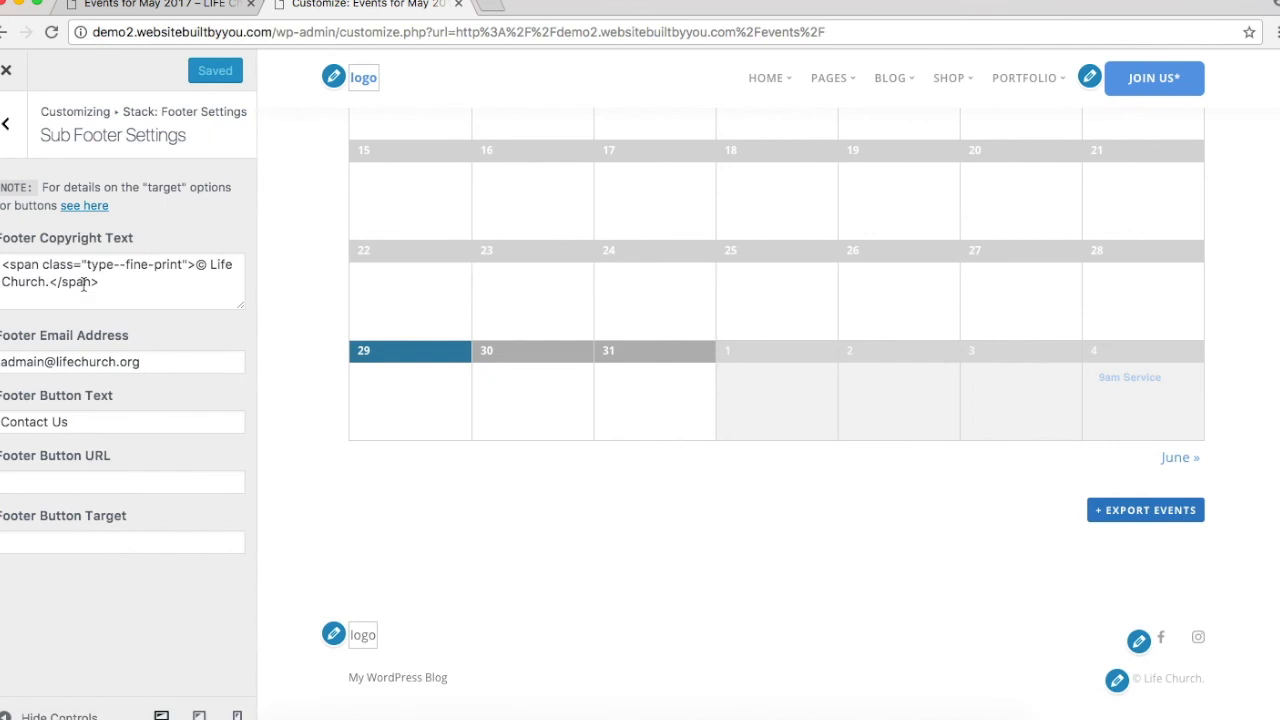
# Step: Bring up the Footer Logo Settings and look through them
pyautogui.click(333, 634)
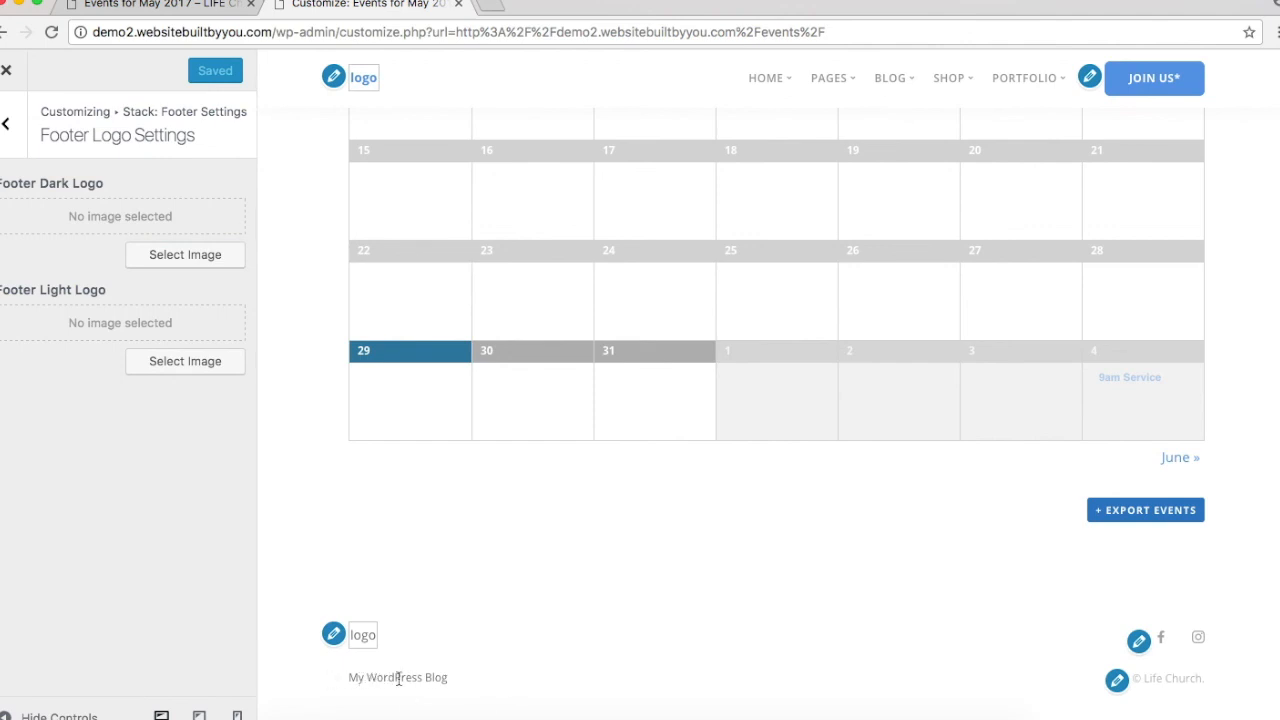
pyautogui.scroll(6, 398, 679)
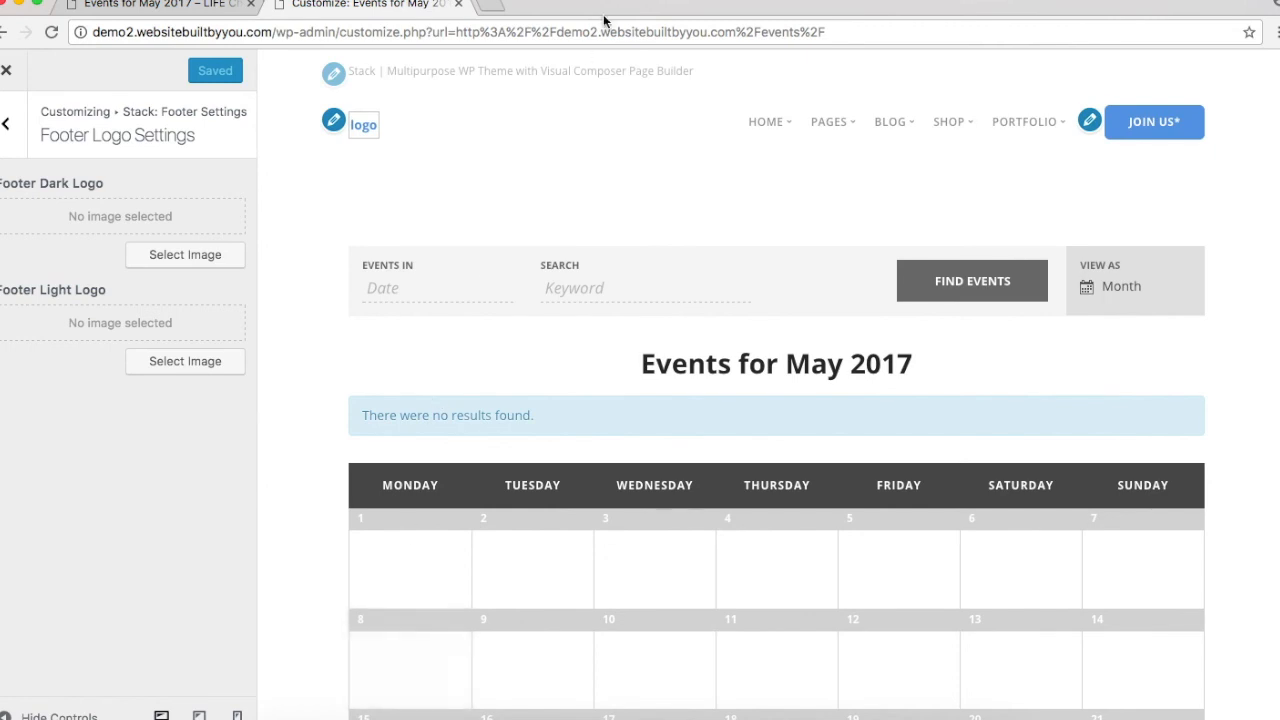
pyautogui.scroll(-6, 400, 329)
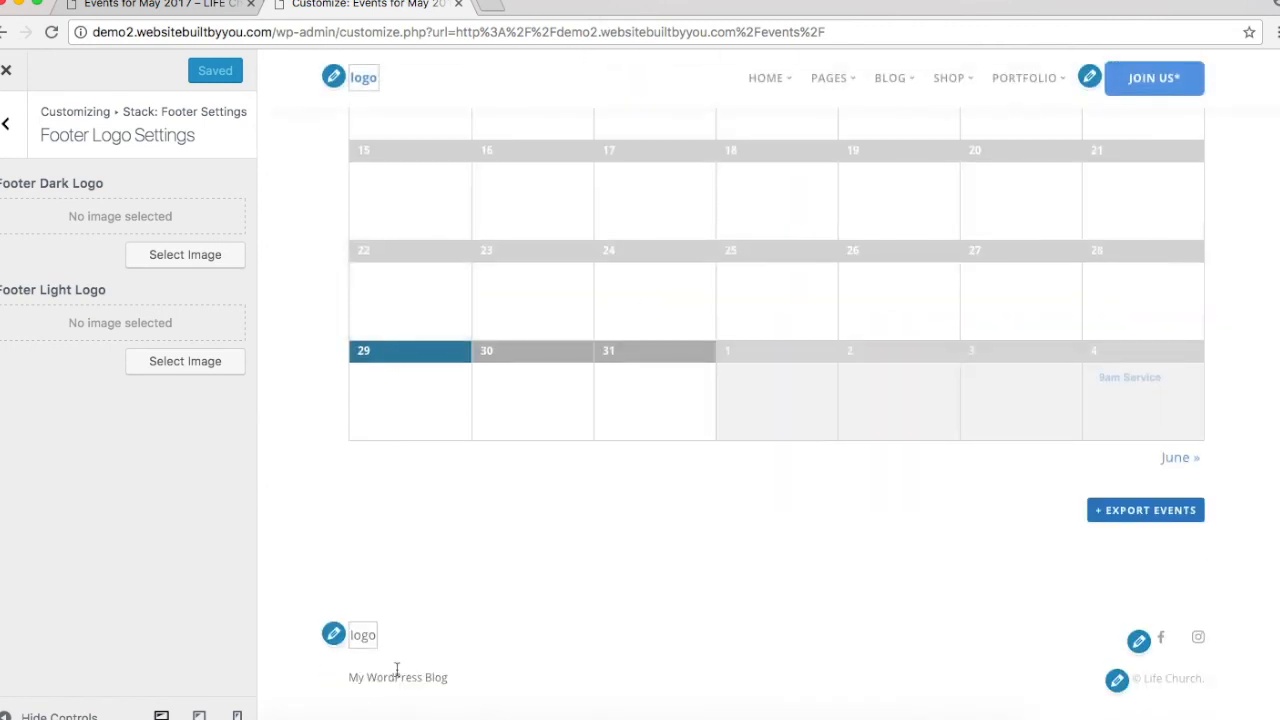
pyautogui.scroll(5, 403, 531)
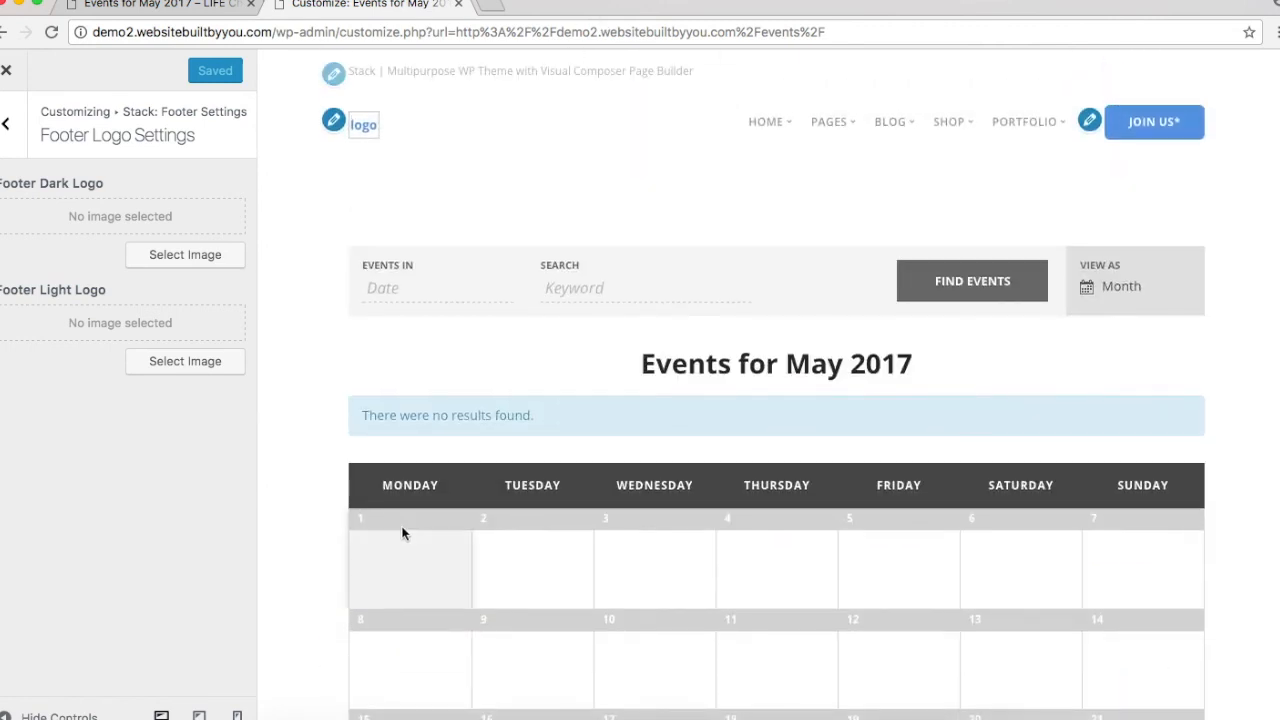
# Step: Select the Sub Header blurb text, then copy the street address from the LIFE Church Join Us page
pyautogui.click(334, 76)
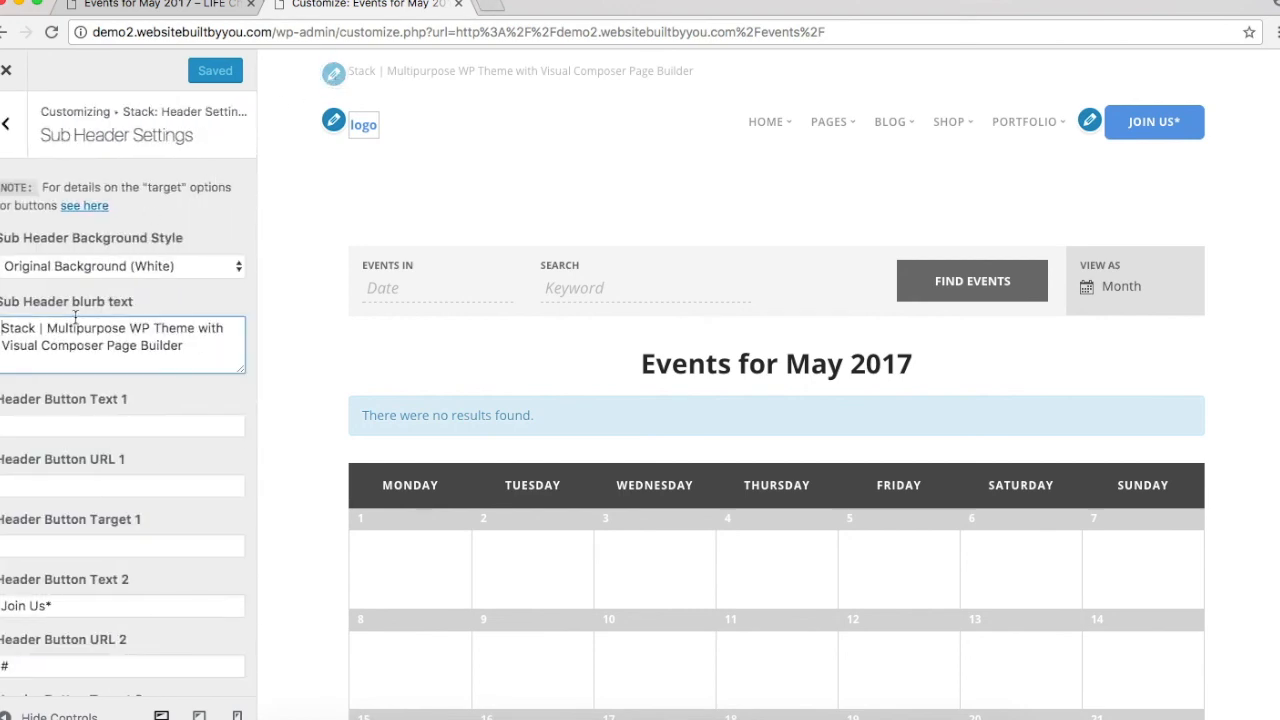
pyautogui.tripleClick(75, 317)
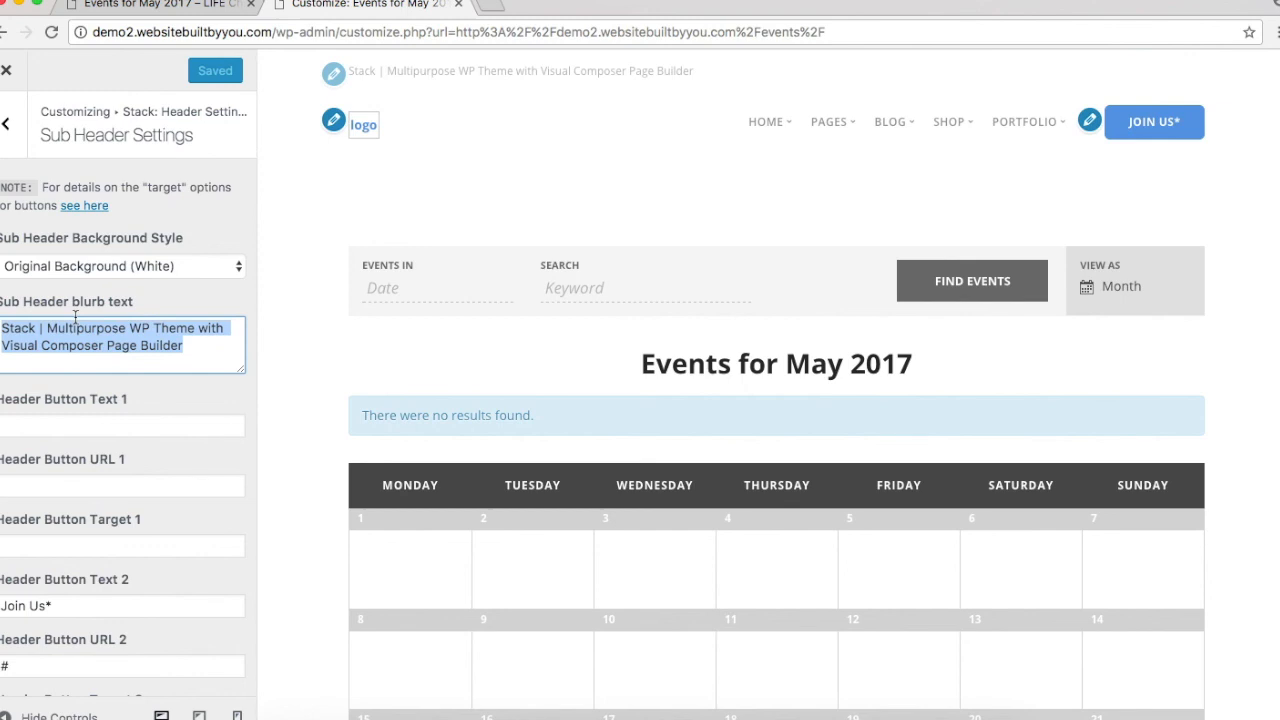
pyautogui.click(131, 6)
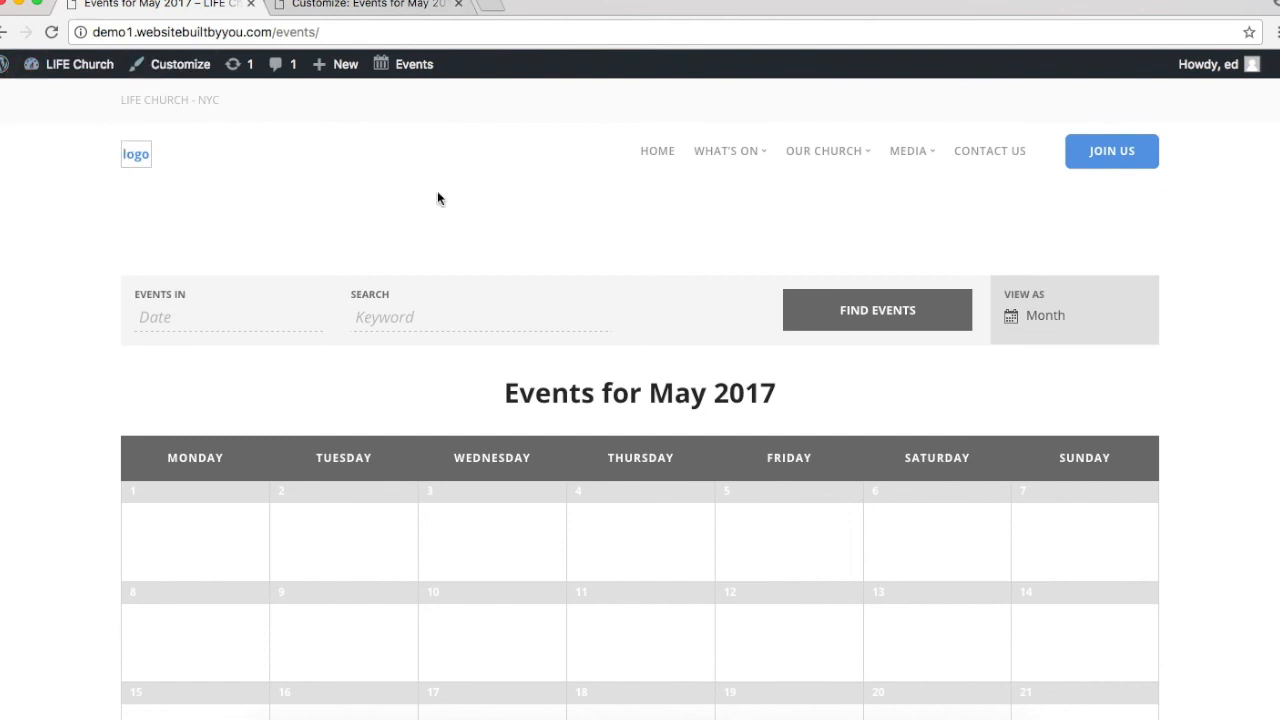
pyautogui.click(1145, 160)
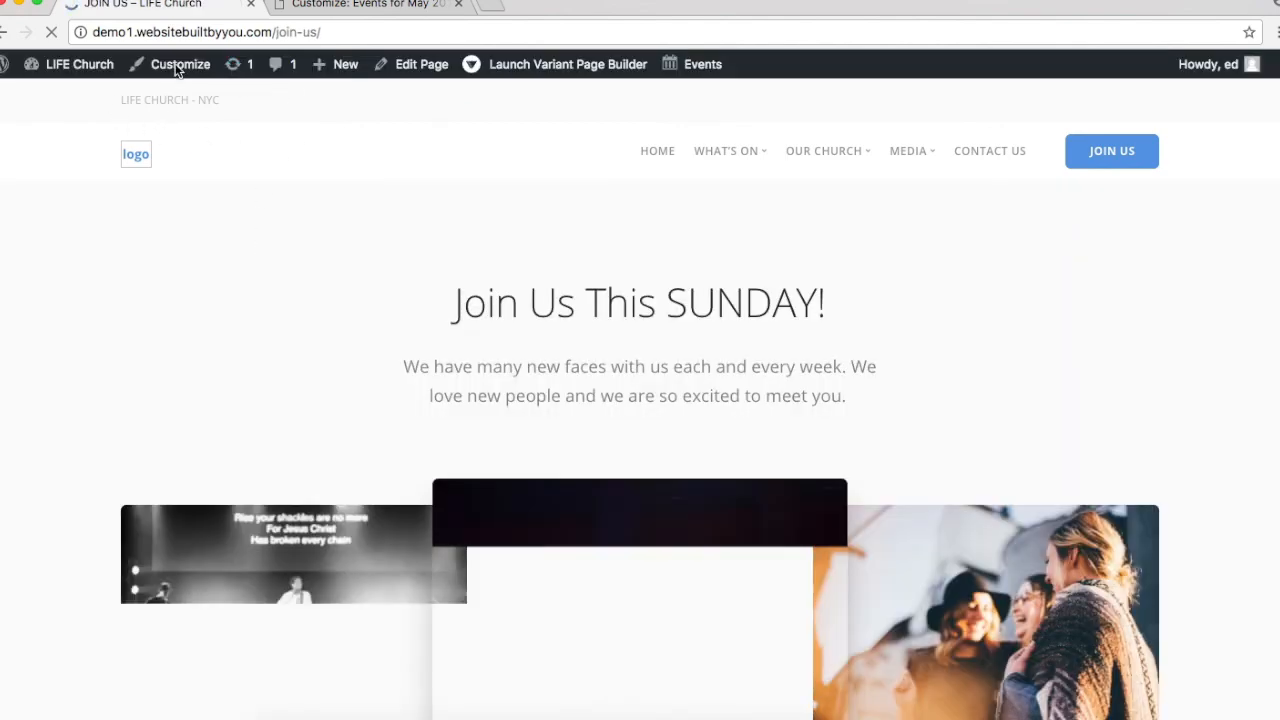
pyautogui.scroll(-15, 337, 432)
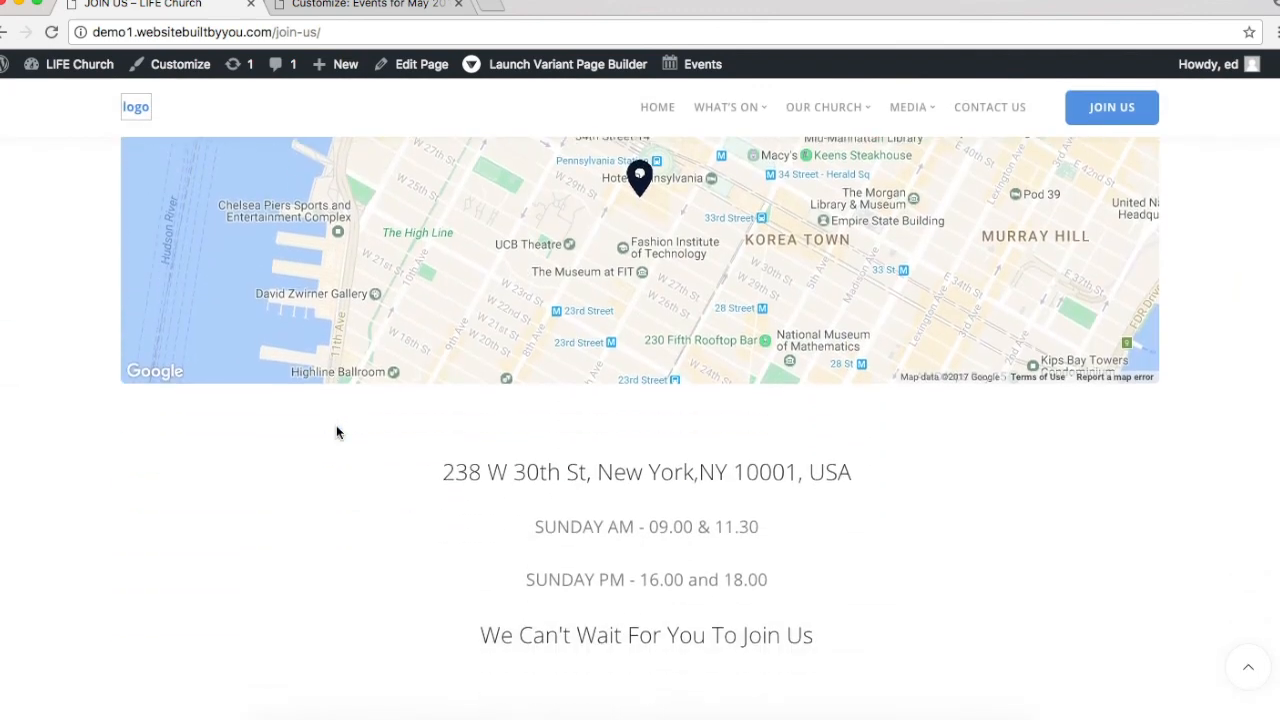
pyautogui.scroll(-1, 336, 432)
pyautogui.moveTo(445, 399); pyautogui.dragTo(885, 401)
pyautogui.press('super+c')
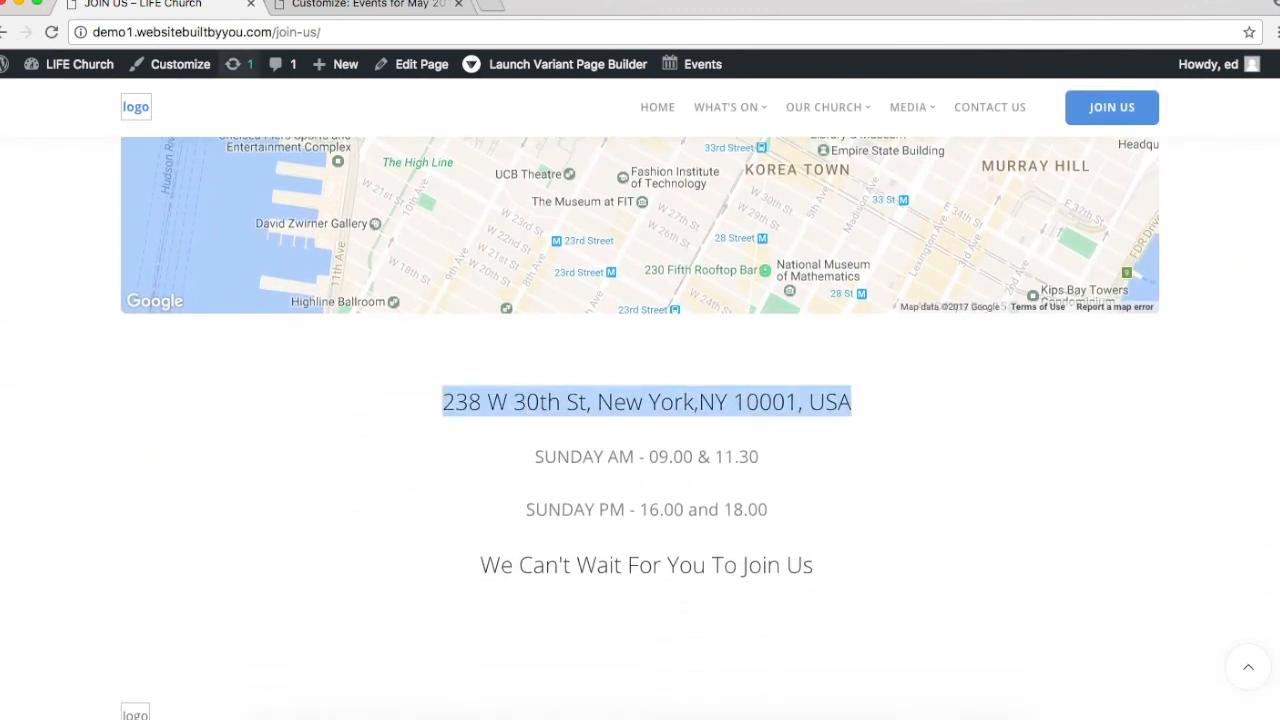
pyautogui.click(300, 4)
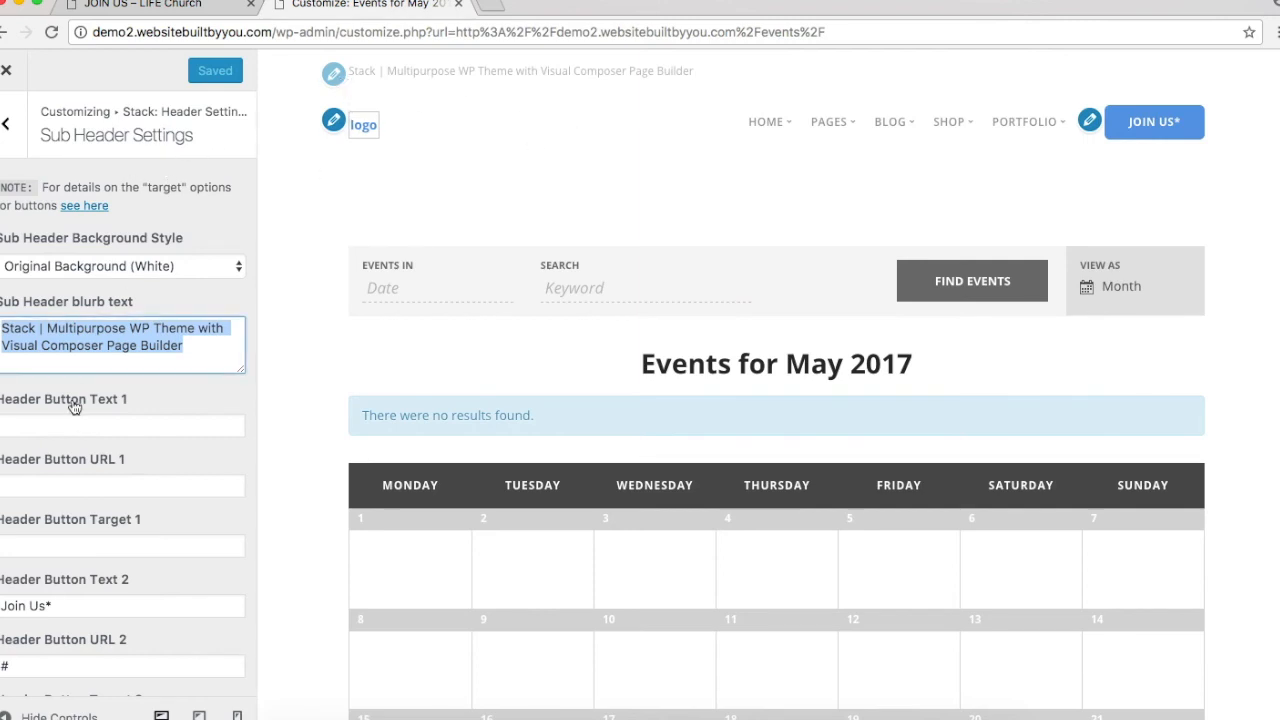
# Step: Paste '238 W 30th St, New York,NY 10001, USA' as the sub-header blurb and Save & Publish
pyautogui.tripleClick(108, 352)
pyautogui.press('super+v')
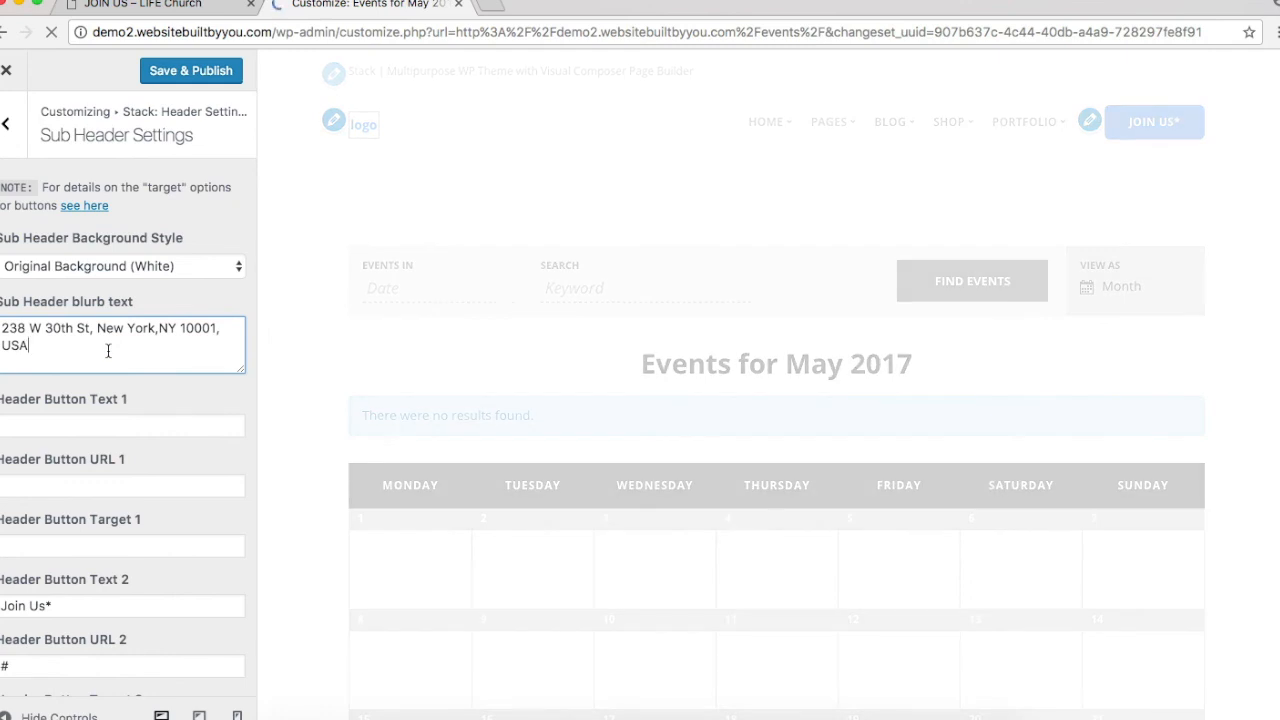
pyautogui.tripleClick(108, 350)
pyautogui.press('super+c')
pyautogui.press('BackSpace')
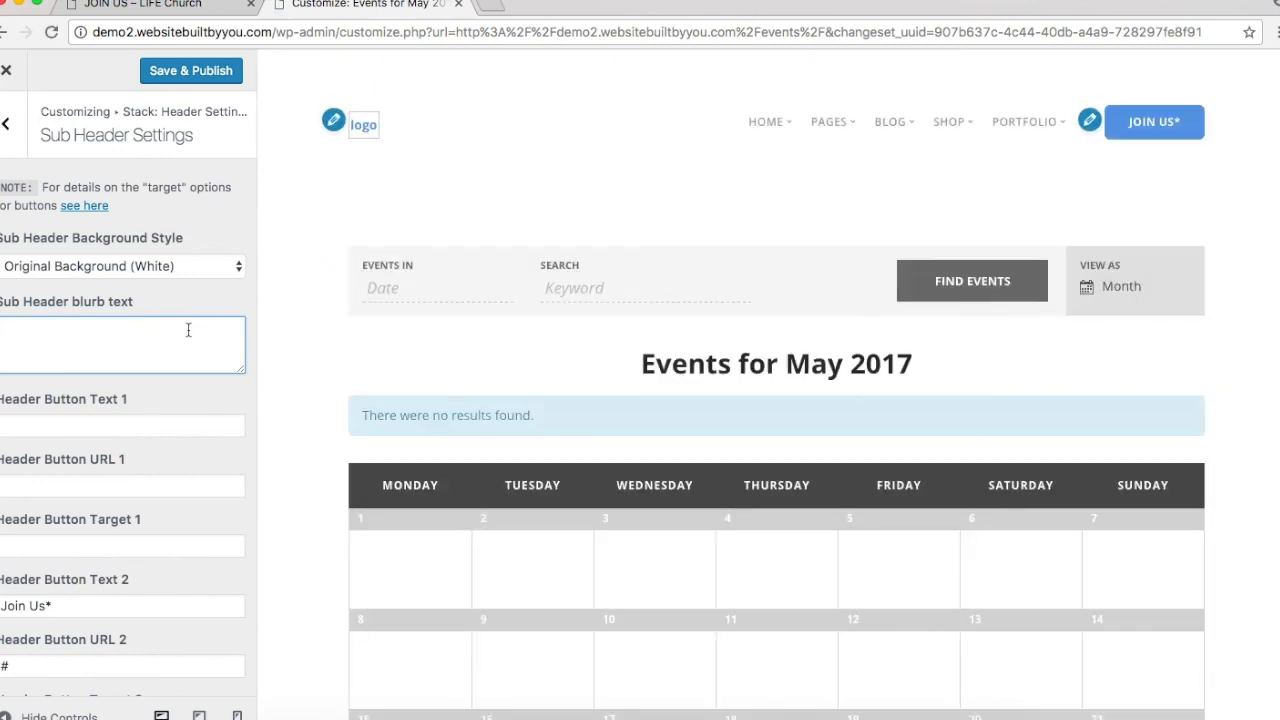
pyautogui.press('super+v')
pyautogui.click(178, 71)
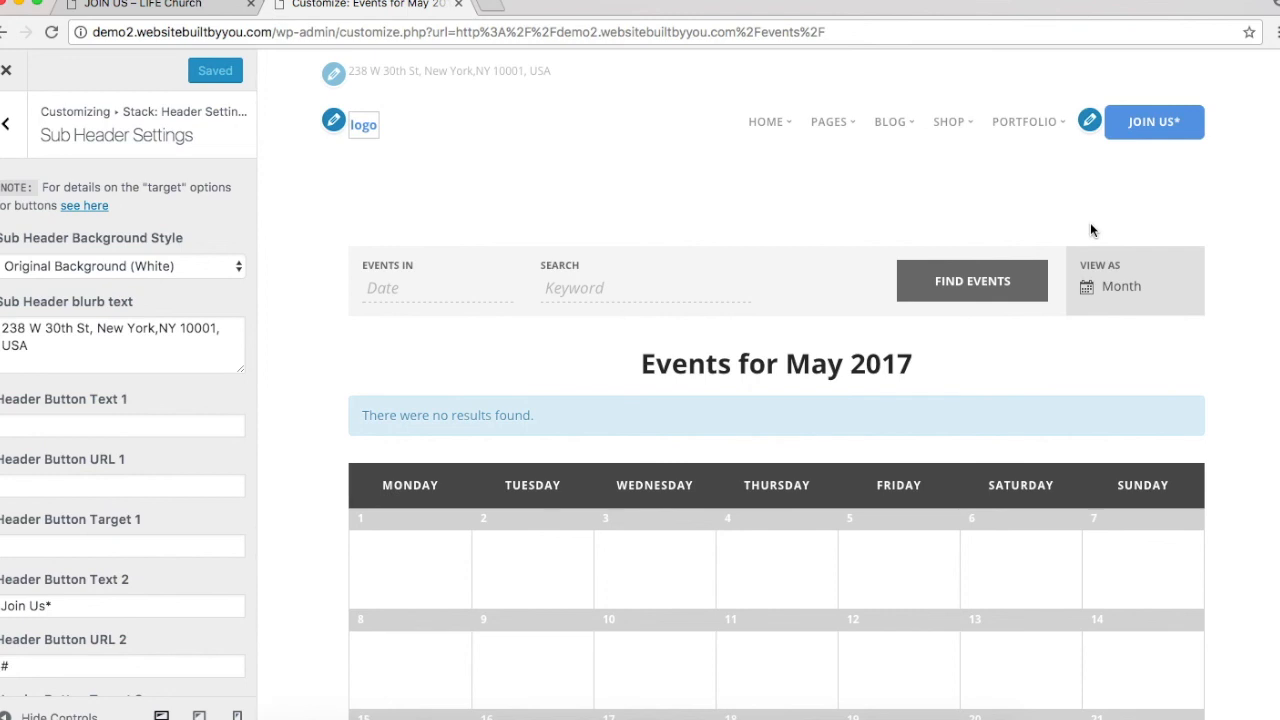
pyautogui.click(6, 124)
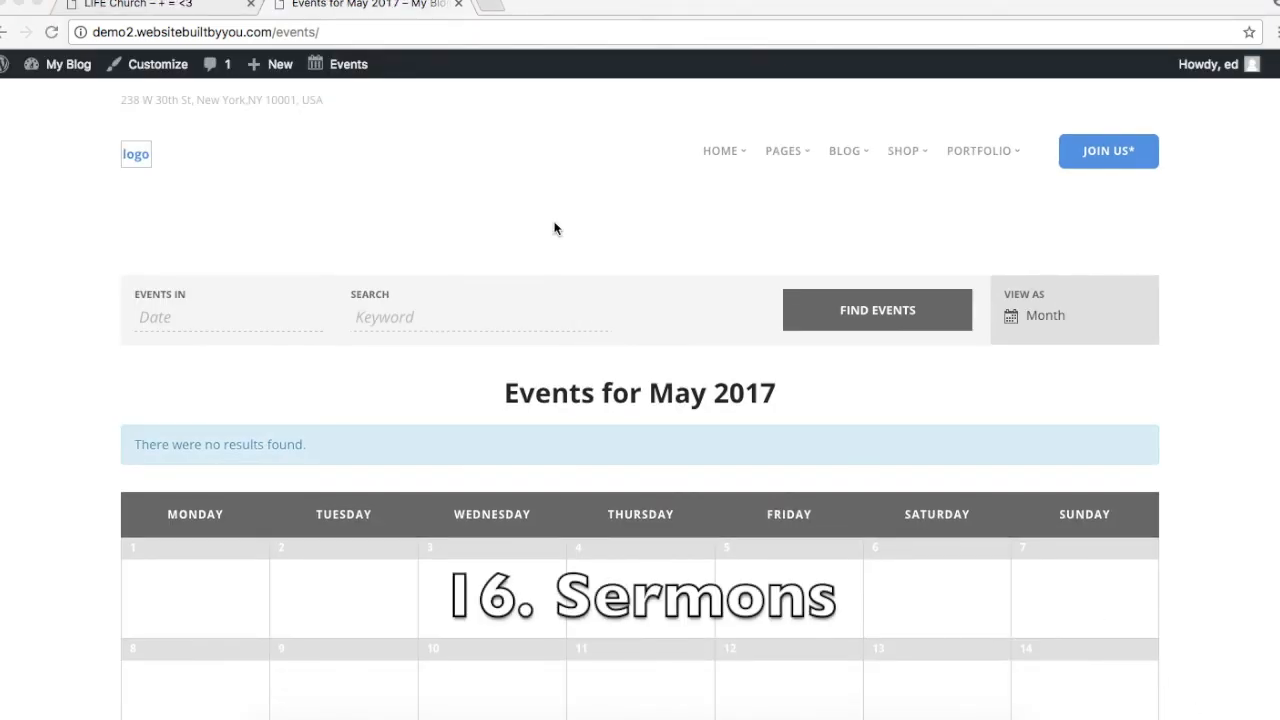
# Step: Go to the Media > Sermons page on the LIFE Church site
pyautogui.click(205, 10)
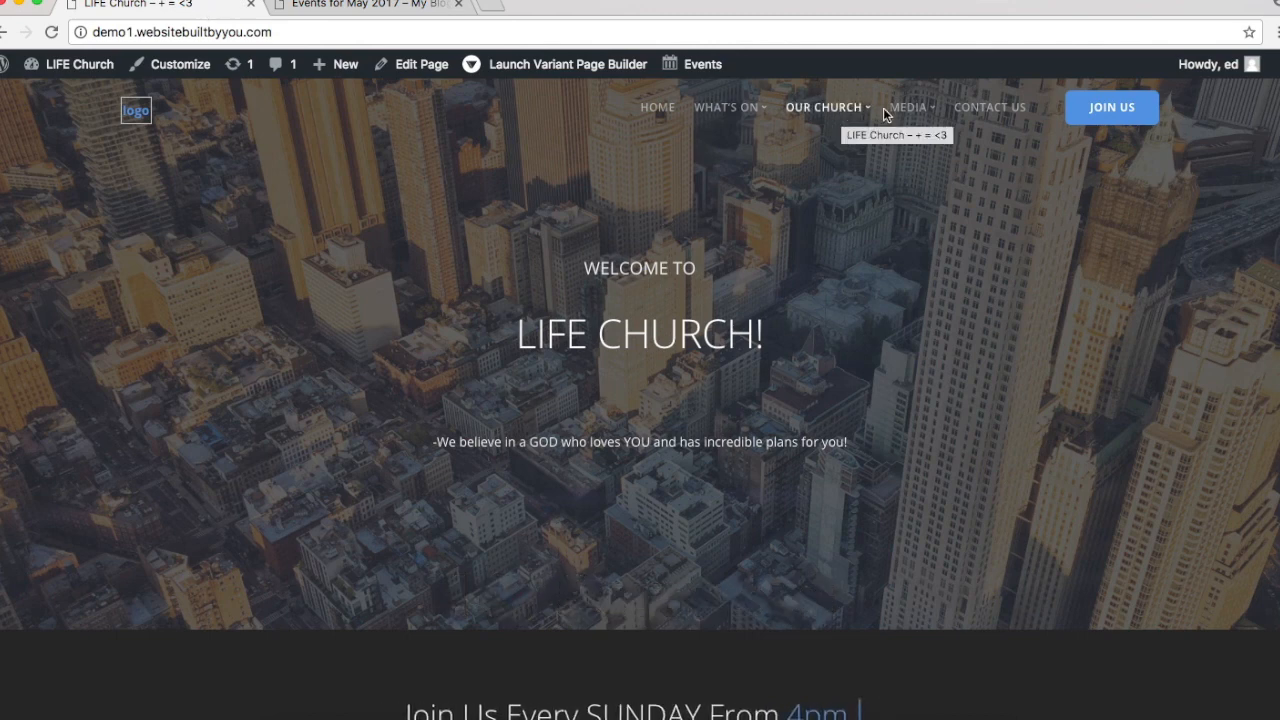
pyautogui.moveTo(915, 120)
pyautogui.click(923, 160)
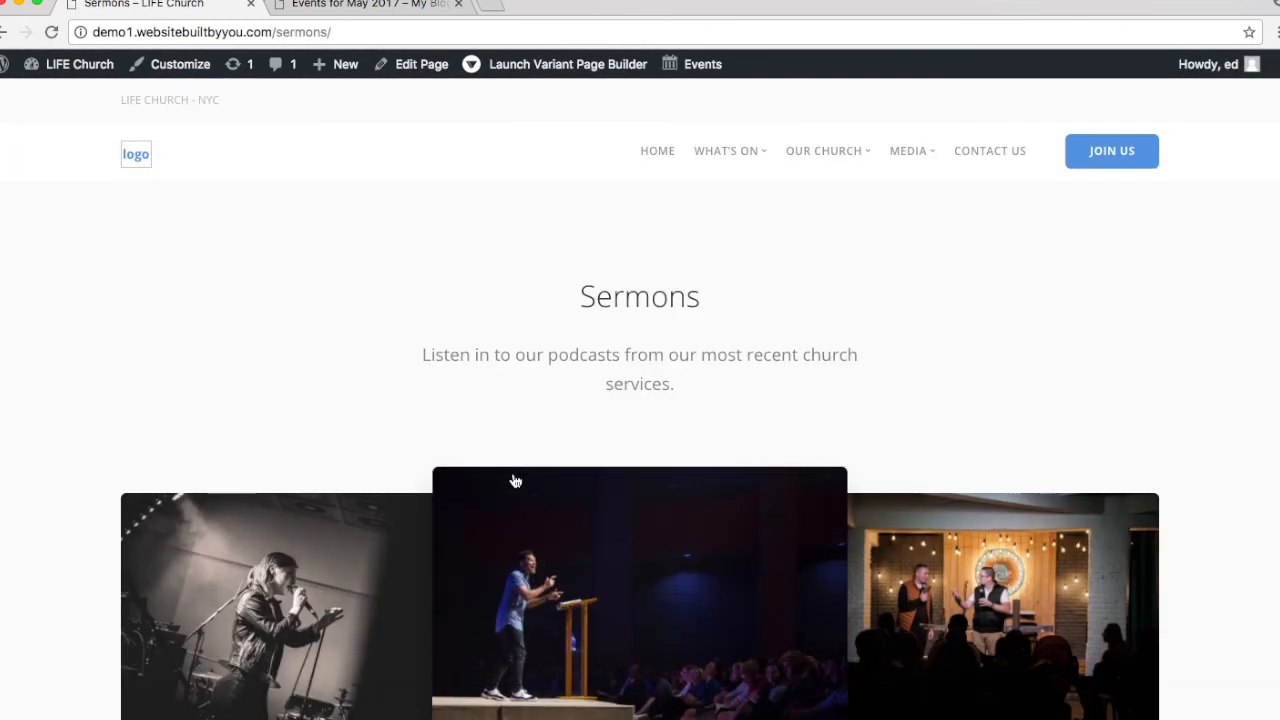
# Step: Open the first sermon card, the James 1 post from May 25, 2017, and read through it
pyautogui.scroll(-5, 892, 577)
pyautogui.scroll(-3, 890, 575)
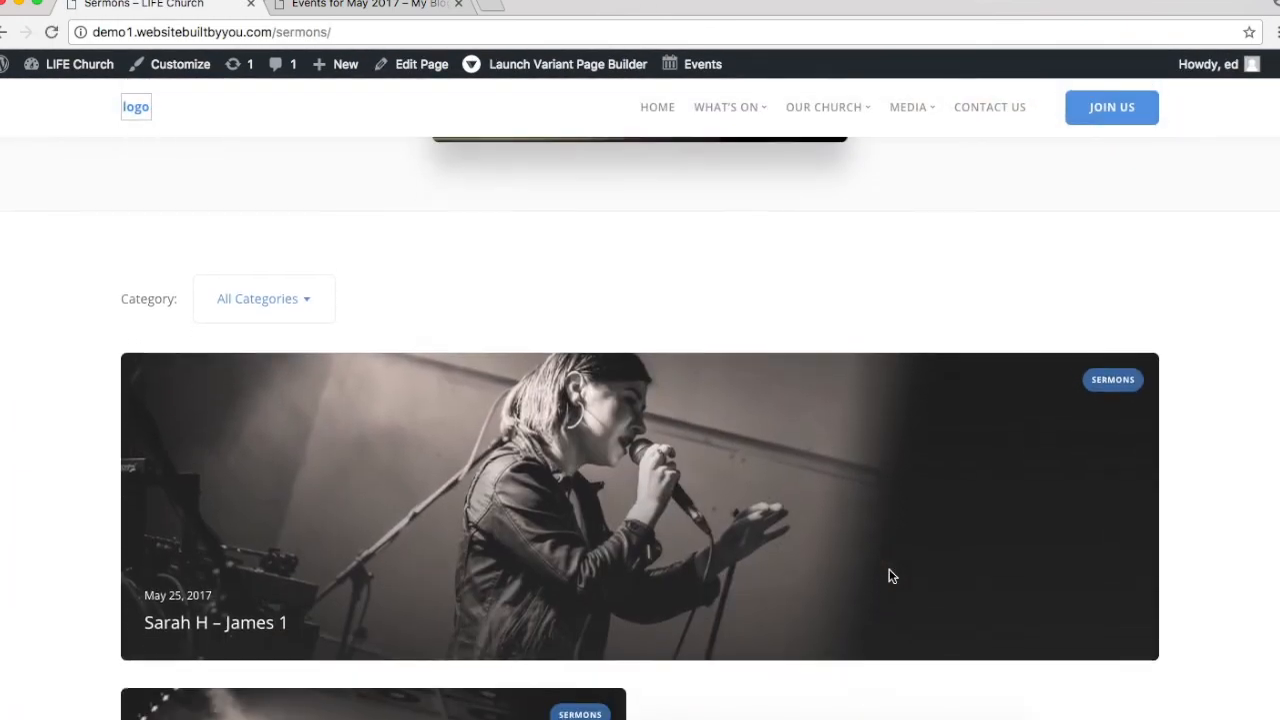
pyautogui.scroll(-3, 688, 586)
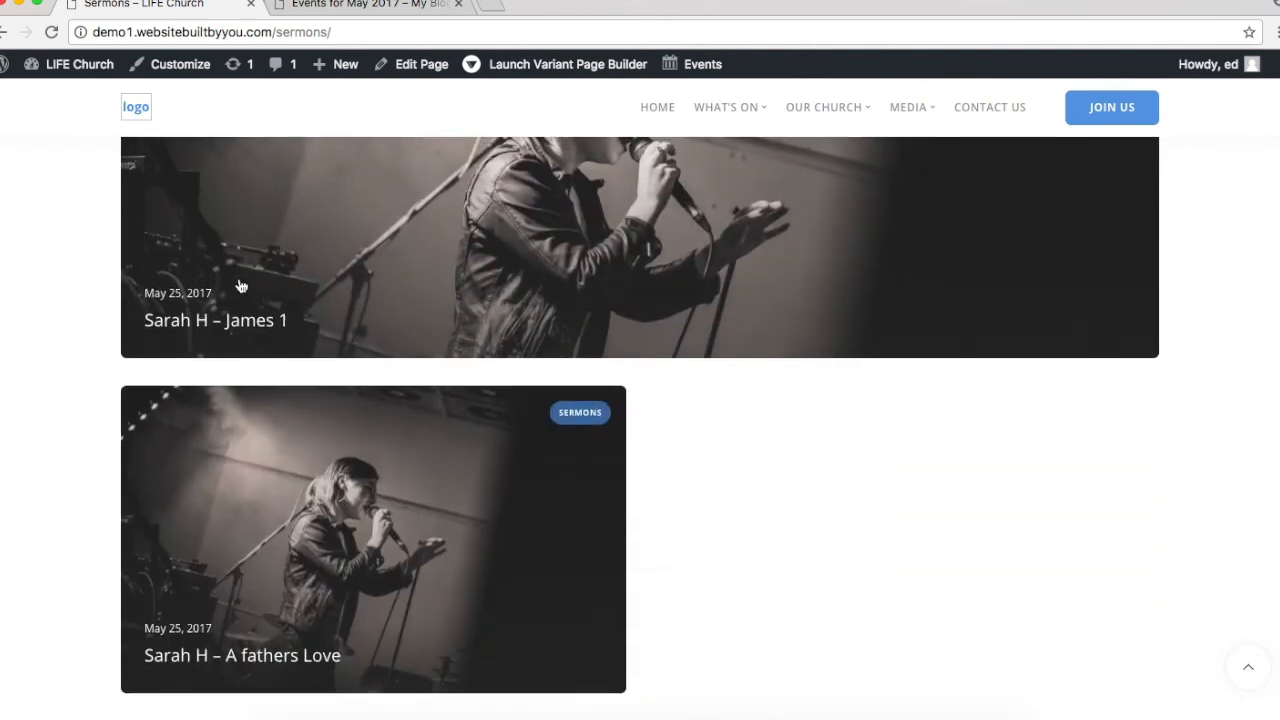
pyautogui.click(771, 230)
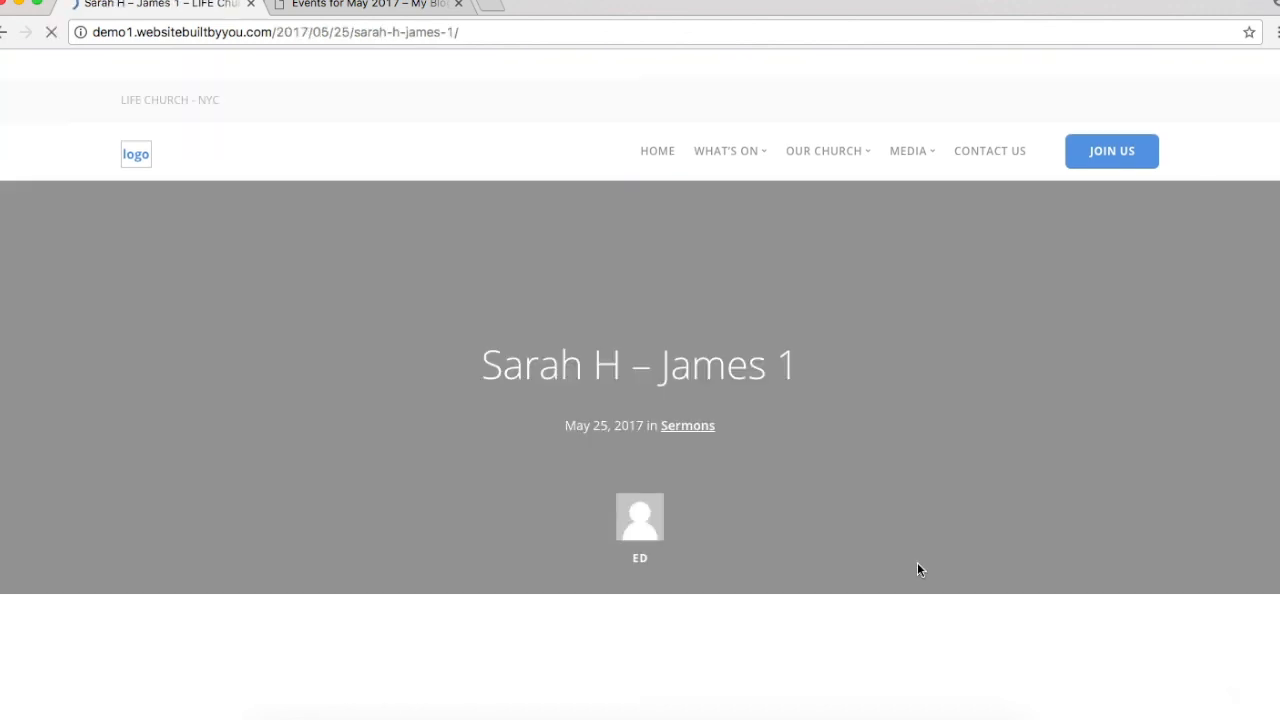
pyautogui.scroll(-3, 880, 424)
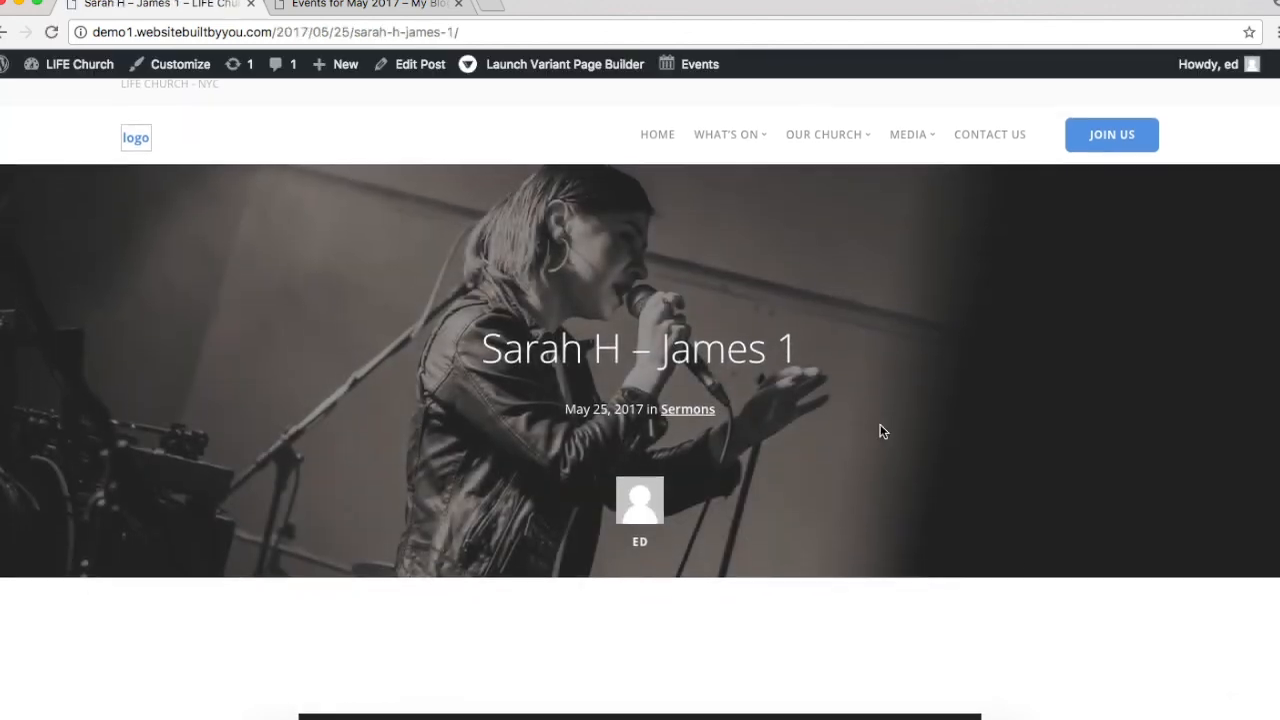
pyautogui.scroll(-4, 643, 566)
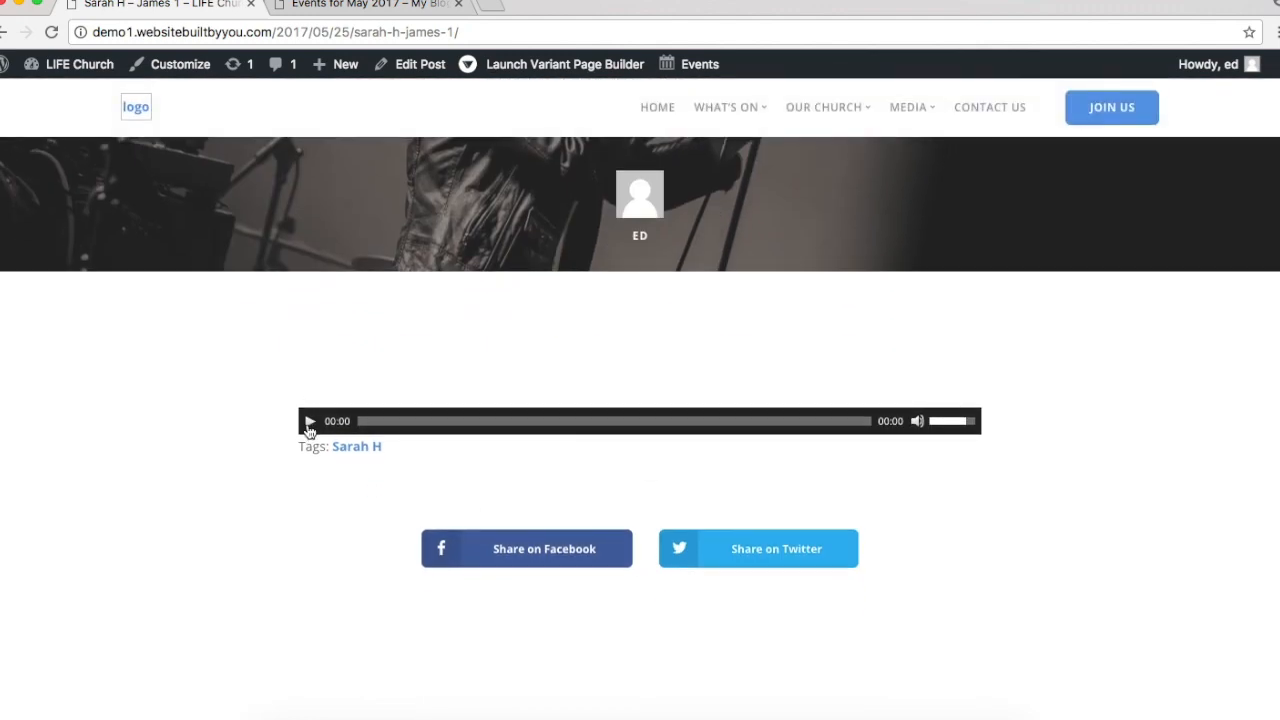
pyautogui.scroll(-6, 957, 484)
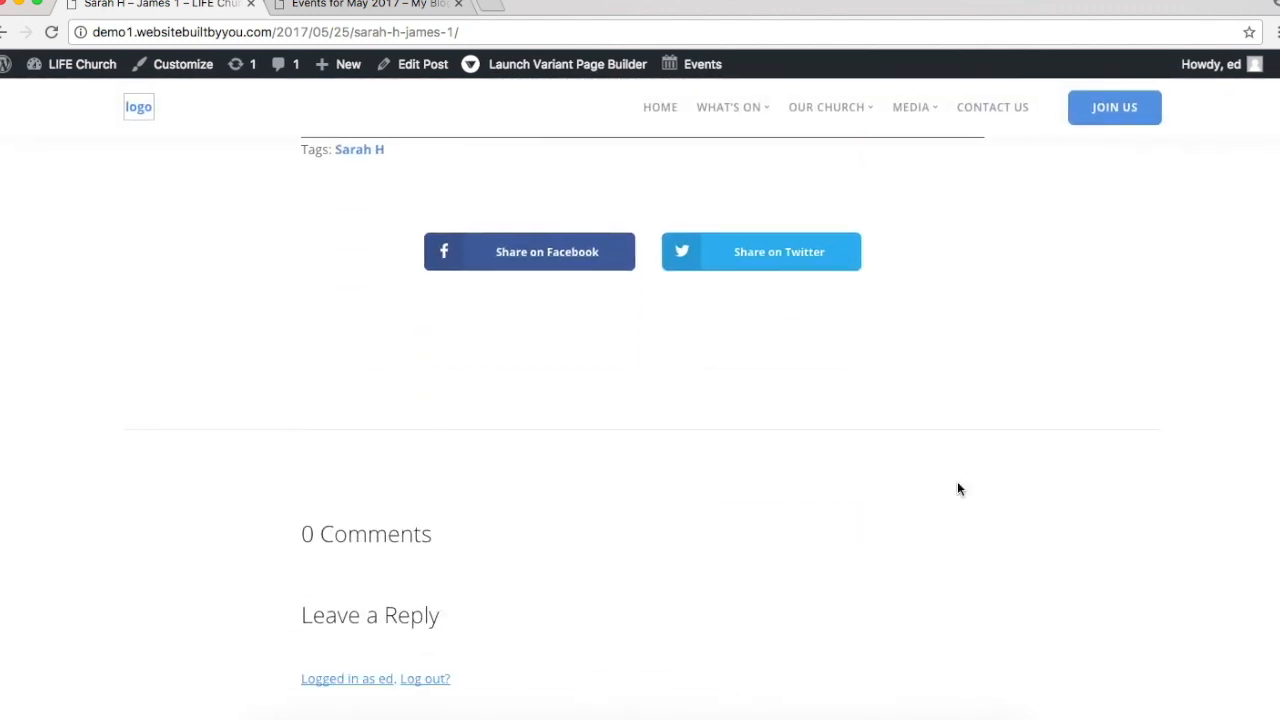
pyautogui.scroll(10, 958, 486)
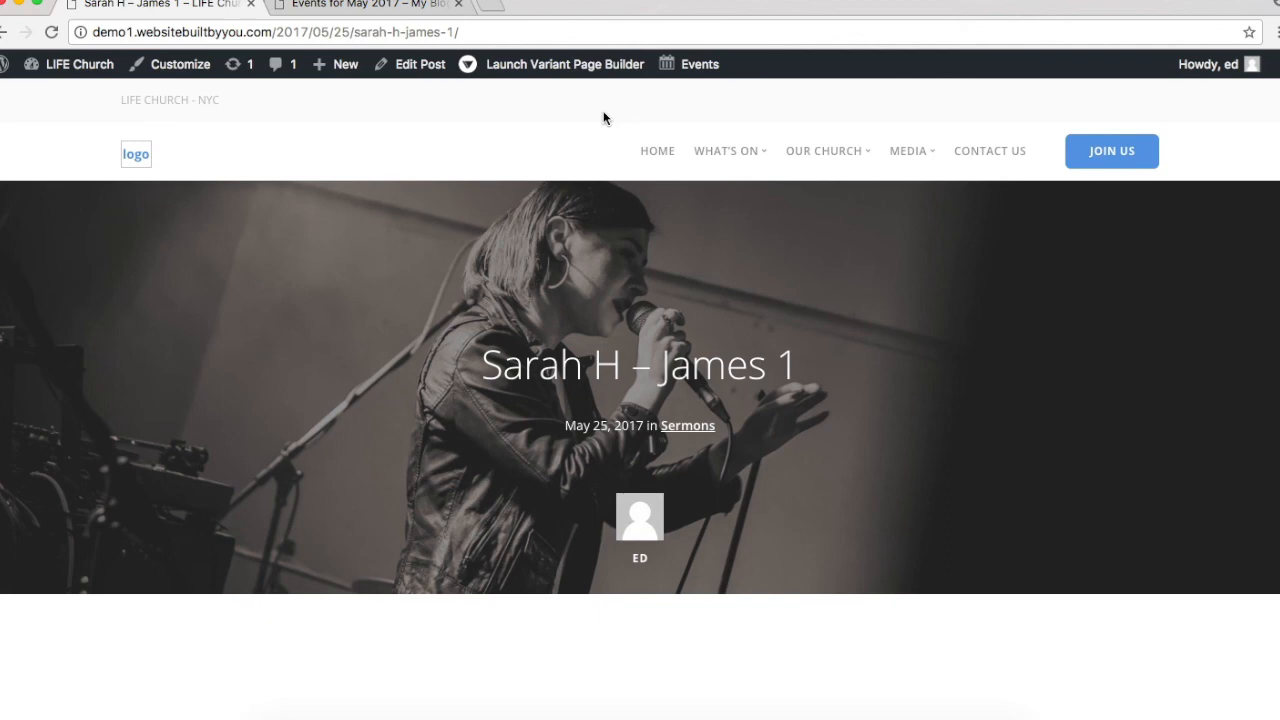
# Step: Play and pause the 47:04 sermon audio, then switch to the Events for May 2017 tab
pyautogui.scroll(-5, 603, 118)
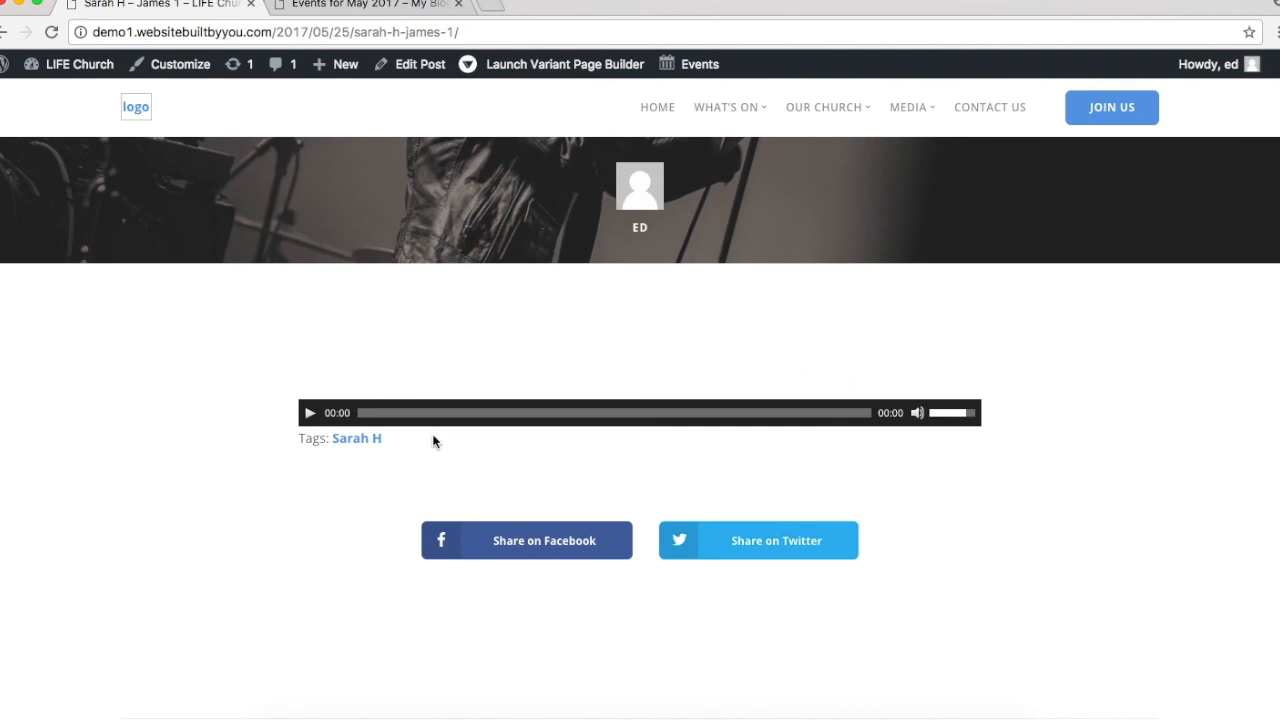
pyautogui.click(311, 416)
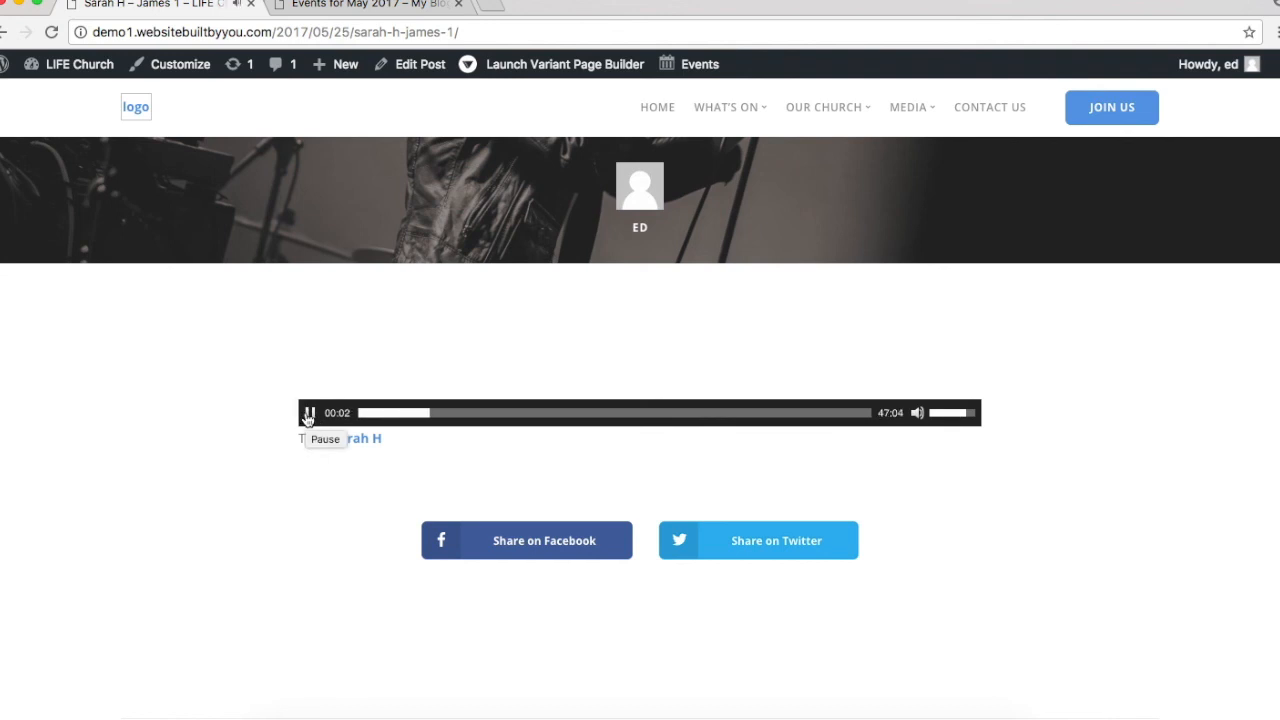
pyautogui.click(309, 414)
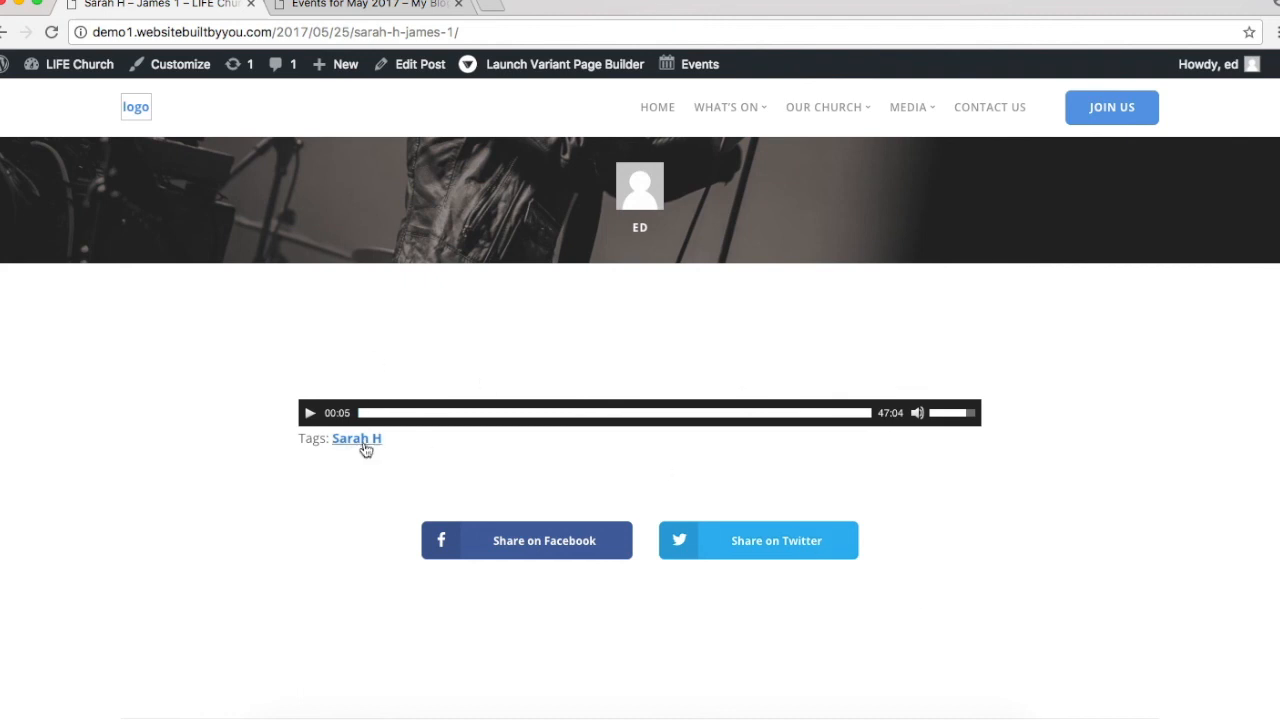
pyautogui.scroll(-4, 738, 499)
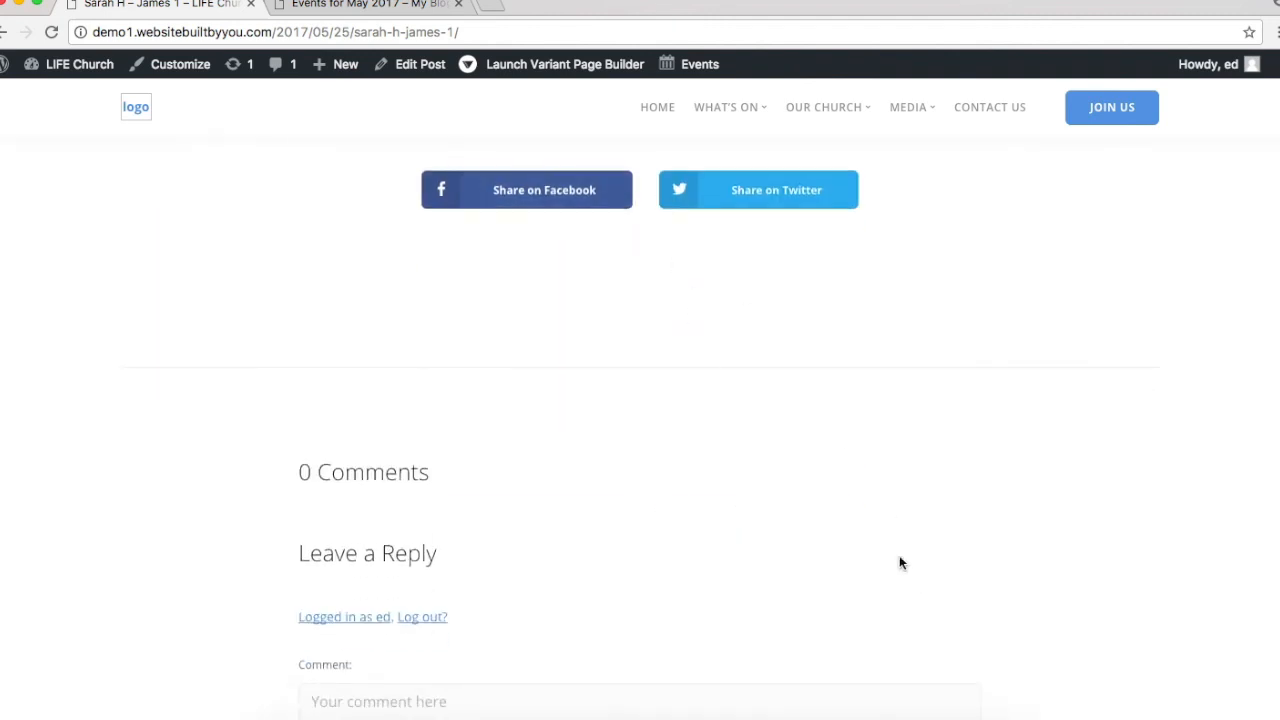
pyautogui.scroll(-4, 888, 550)
pyautogui.scroll(1, 518, 200)
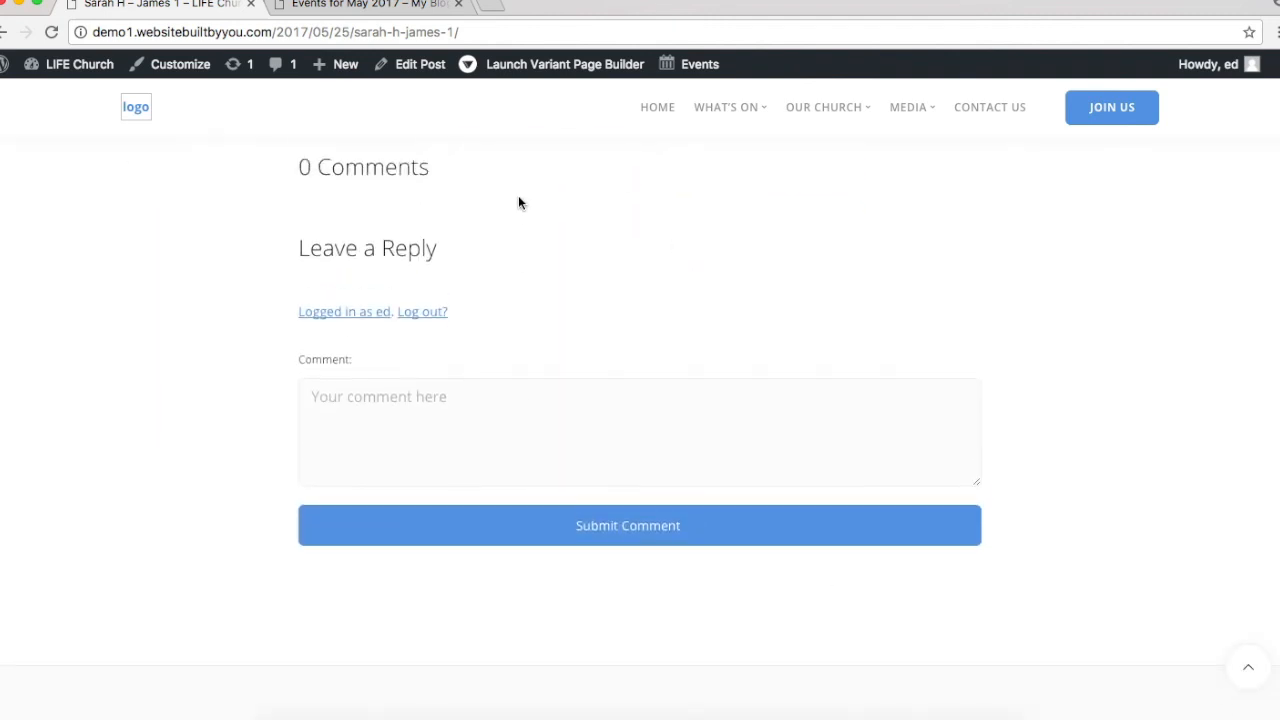
pyautogui.scroll(15, 518, 200)
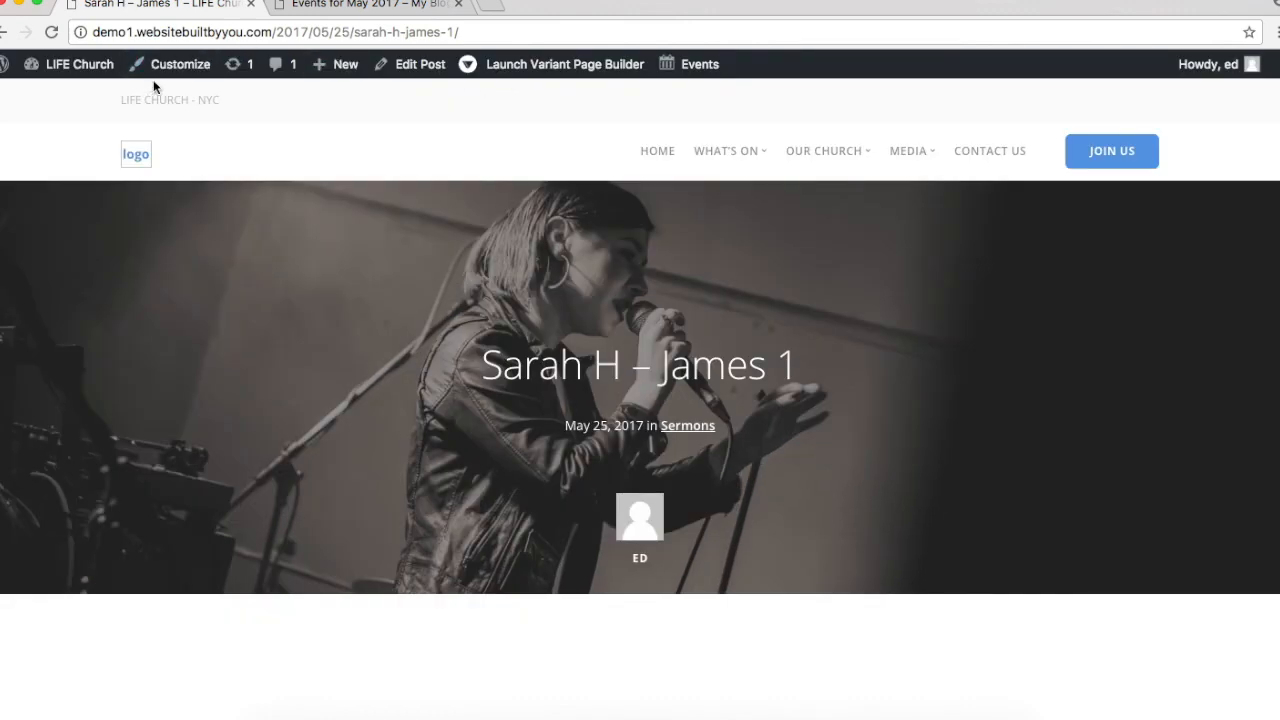
pyautogui.click(365, 4)
# Step: From the dashboard, bulk-delete all the existing demo post categories
pyautogui.moveTo(84, 72)
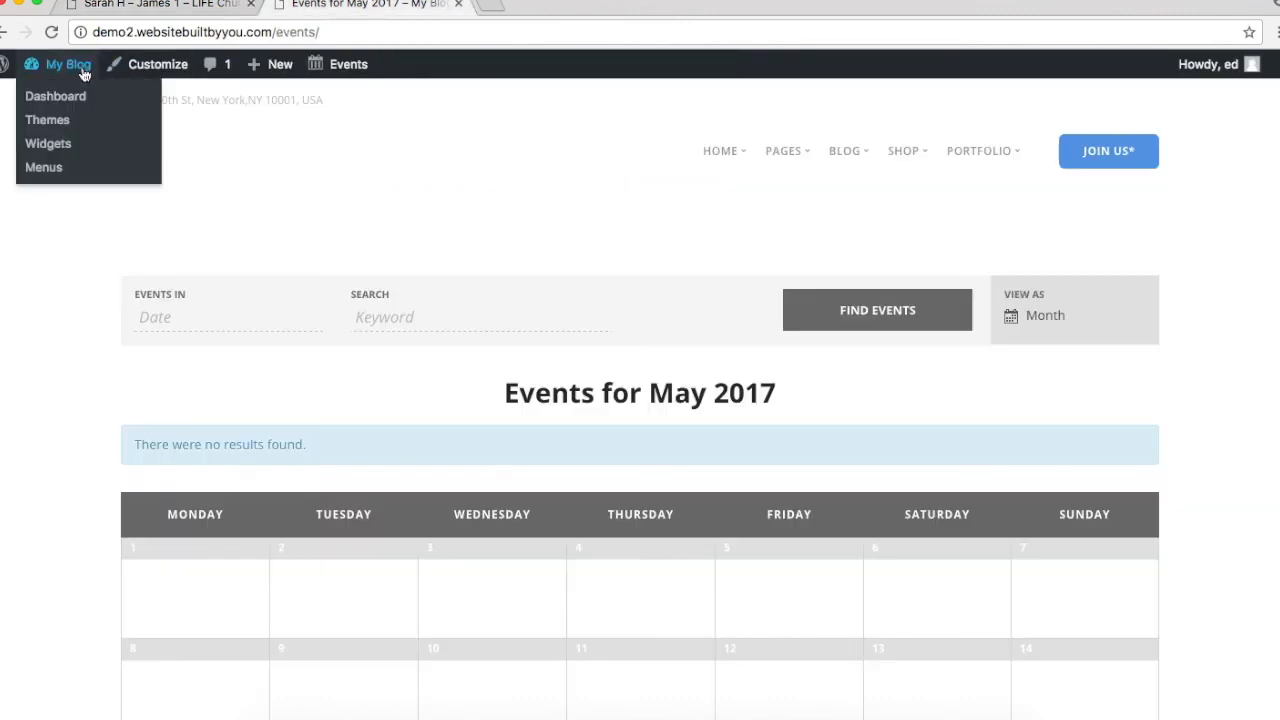
pyautogui.click(71, 103)
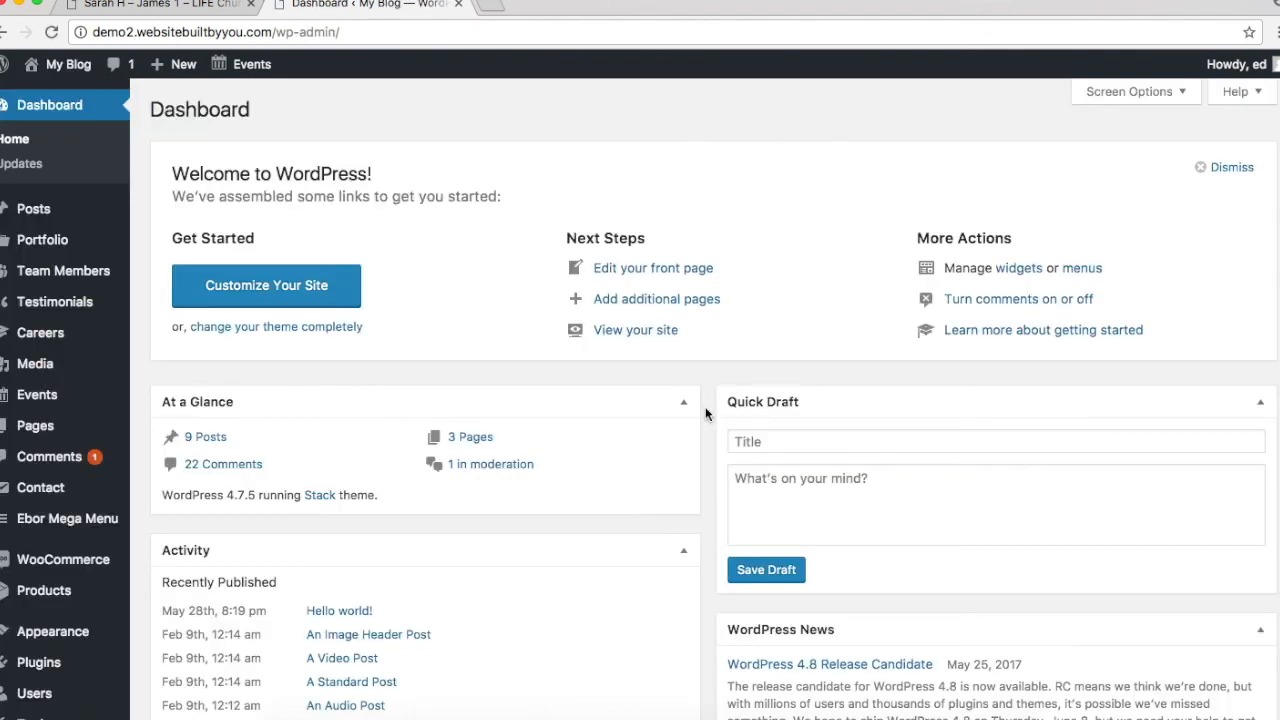
pyautogui.moveTo(40, 420)
pyautogui.scroll(-5, 60, 416)
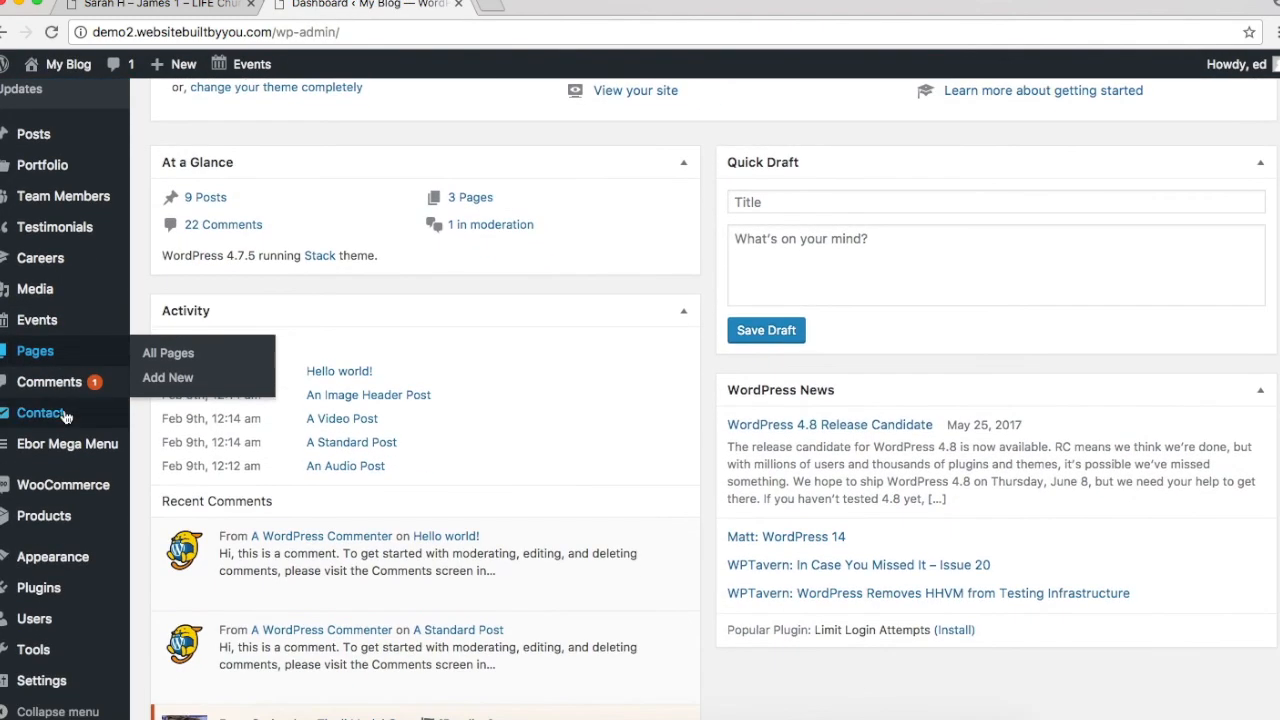
pyautogui.moveTo(58, 568)
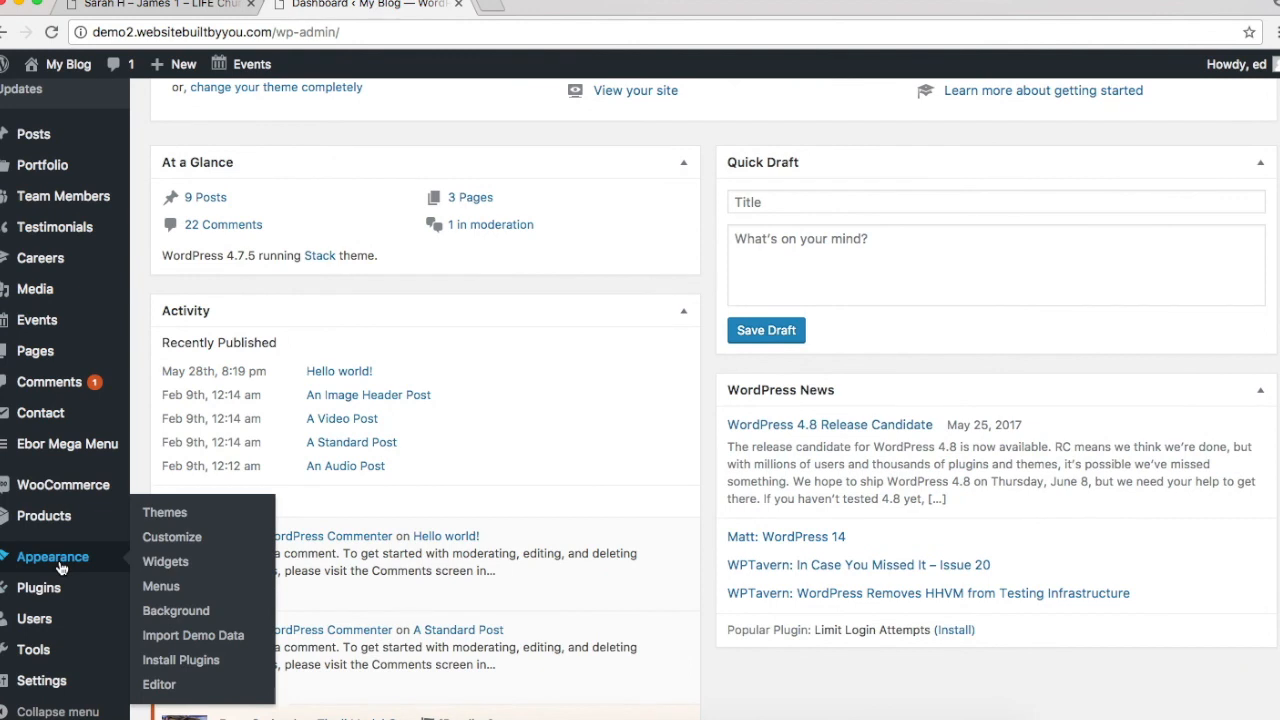
pyautogui.moveTo(12, 146)
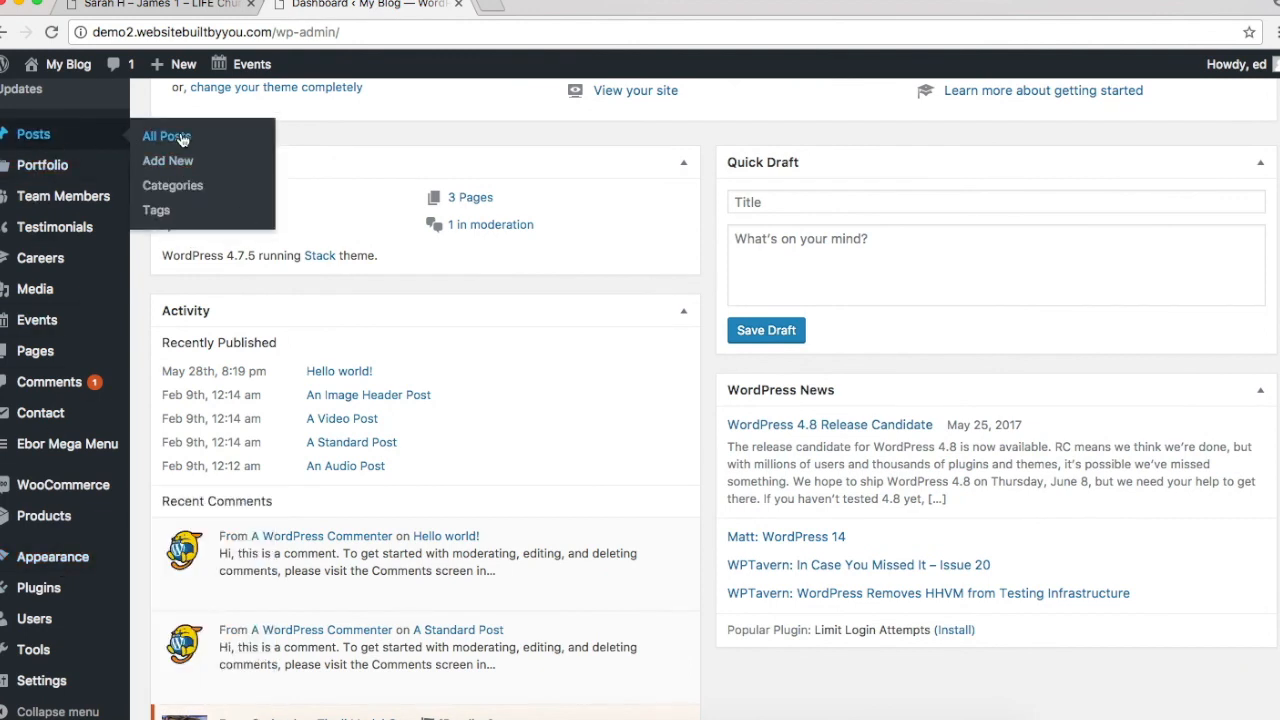
pyautogui.click(174, 185)
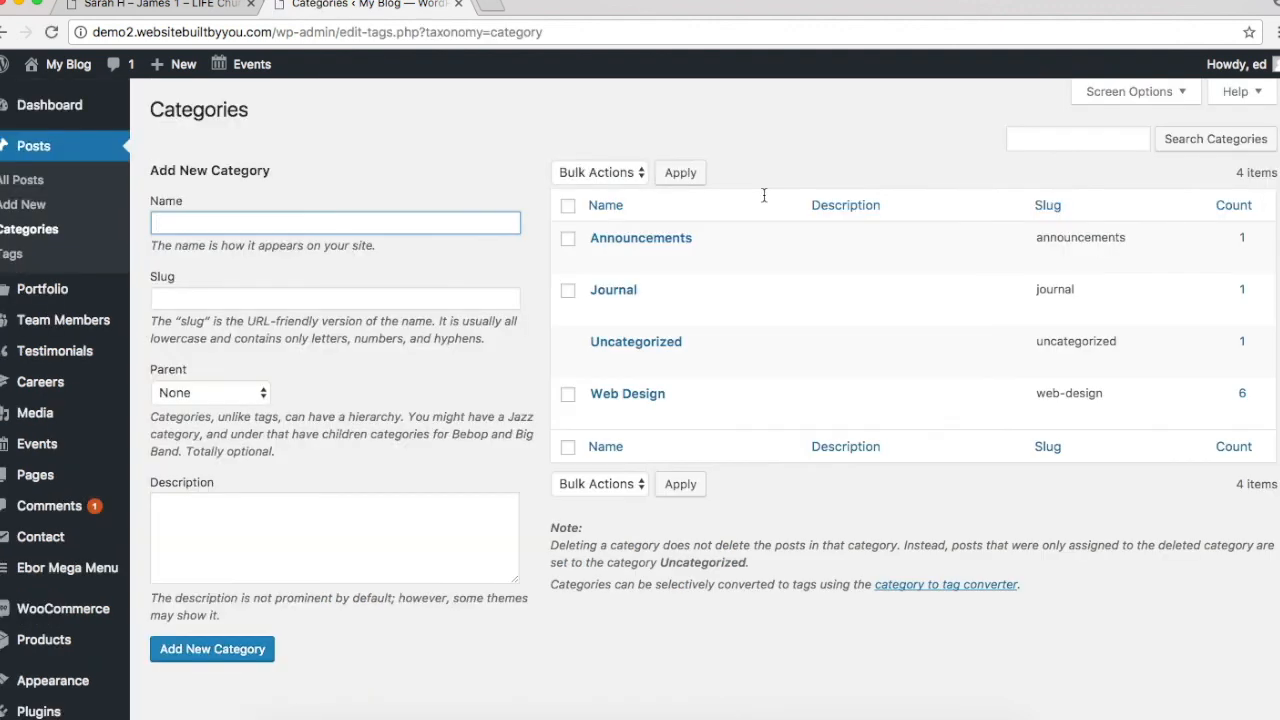
pyautogui.click(568, 206)
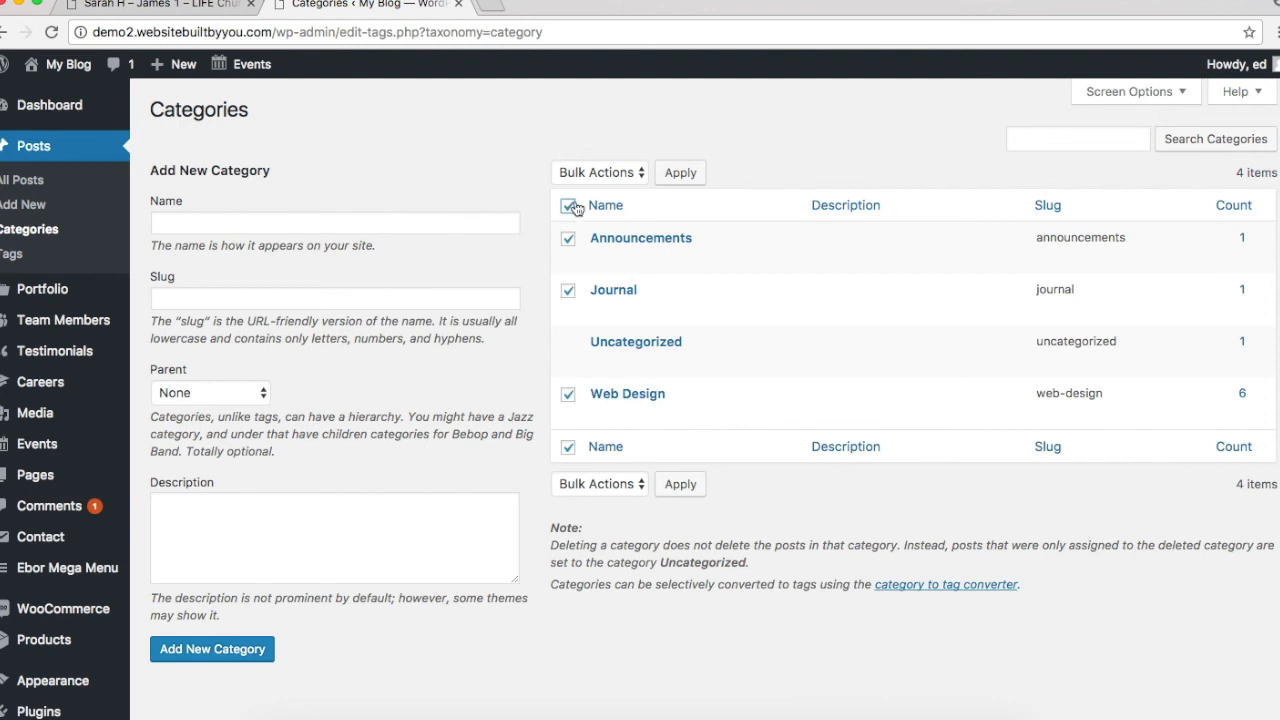
pyautogui.click(615, 172)
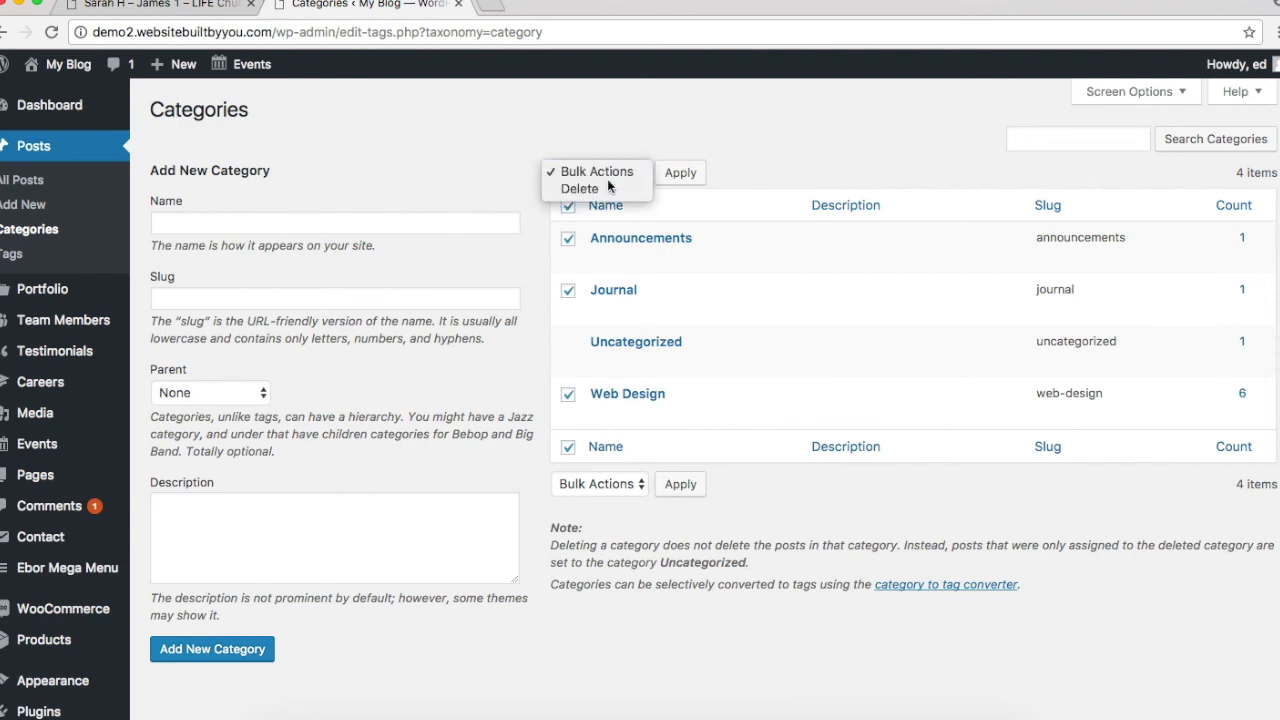
pyautogui.click(580, 188)
pyautogui.click(670, 176)
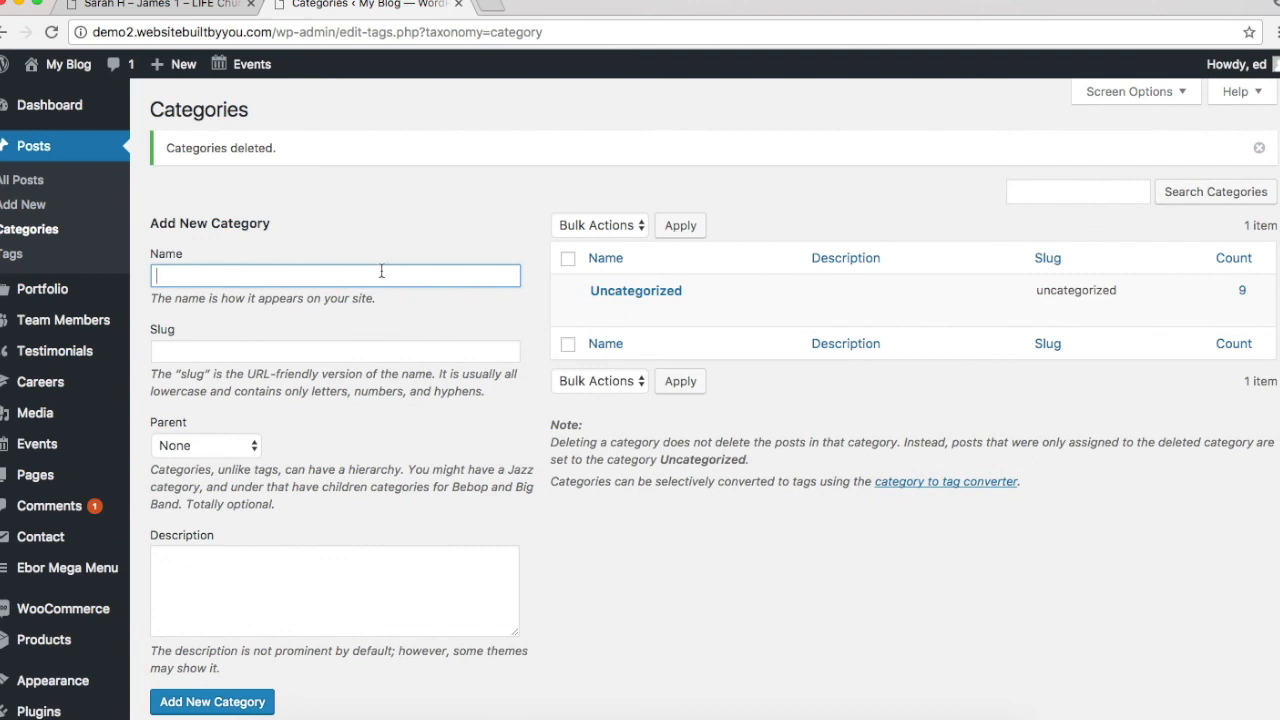
# Step: Create a new post category named Sermons
pyautogui.write('Sermons')
pyautogui.click(220, 701)
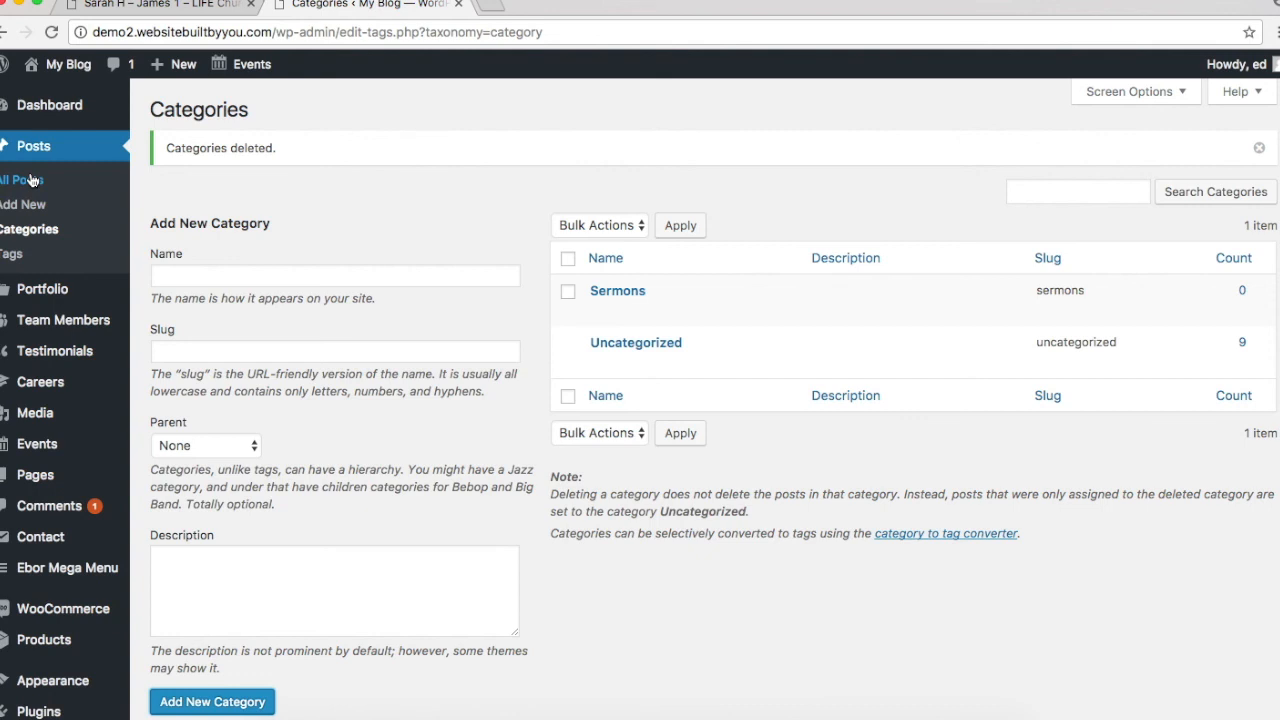
pyautogui.click(31, 179)
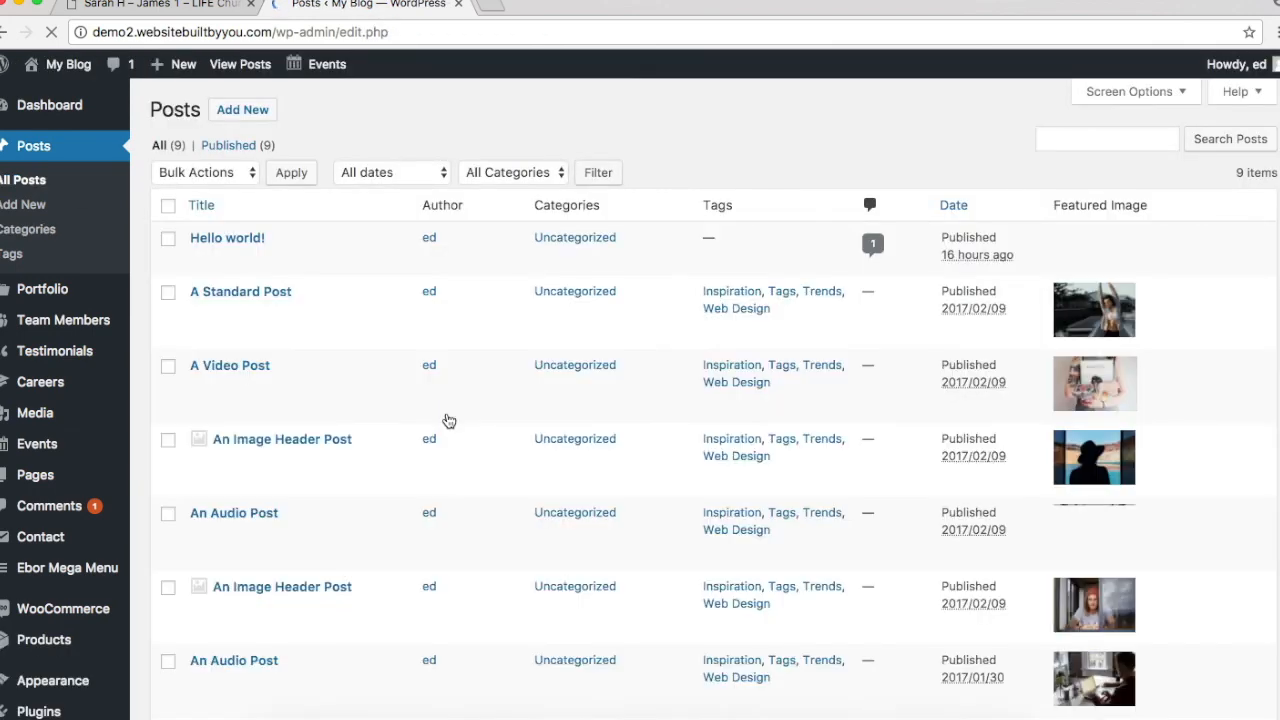
# Step: Bulk-move all 9 demo posts to the Trash and begin an Add New post
pyautogui.scroll(-10, 494, 558)
pyautogui.scroll(8, 494, 558)
pyautogui.scroll(3, 494, 567)
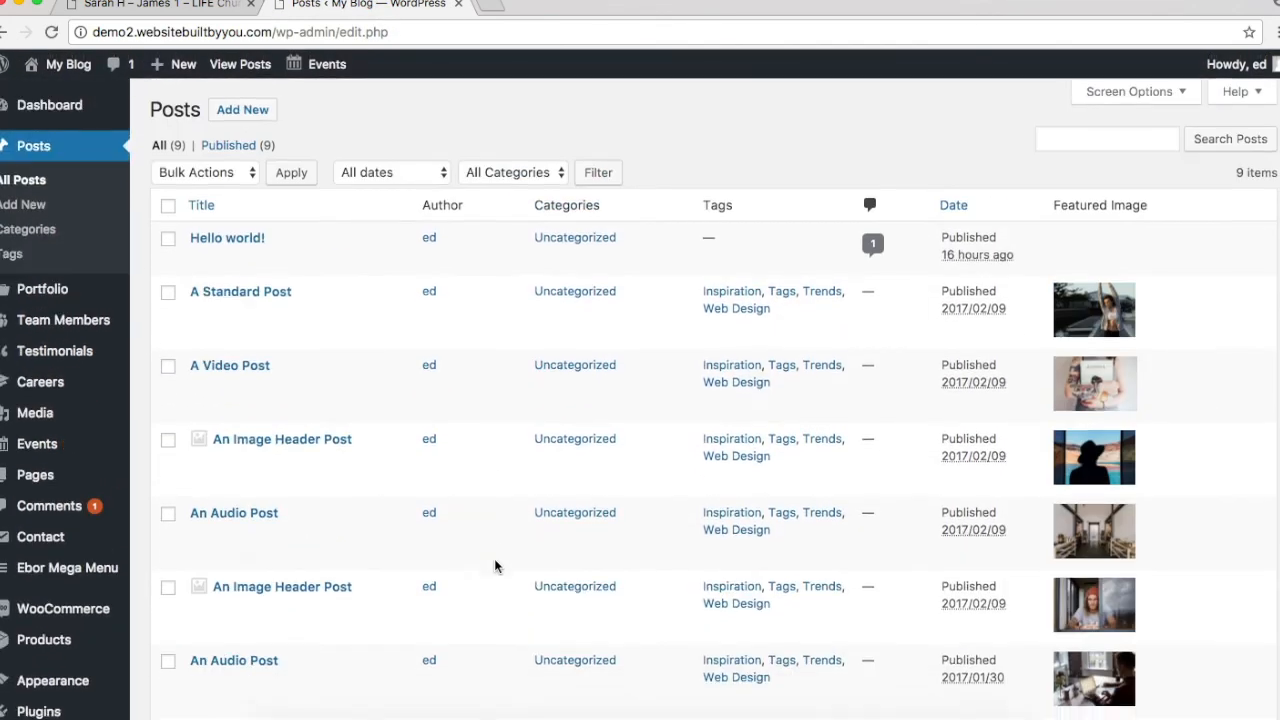
pyautogui.click(168, 205)
pyautogui.click(252, 172)
pyautogui.click(242, 207)
pyautogui.click(288, 171)
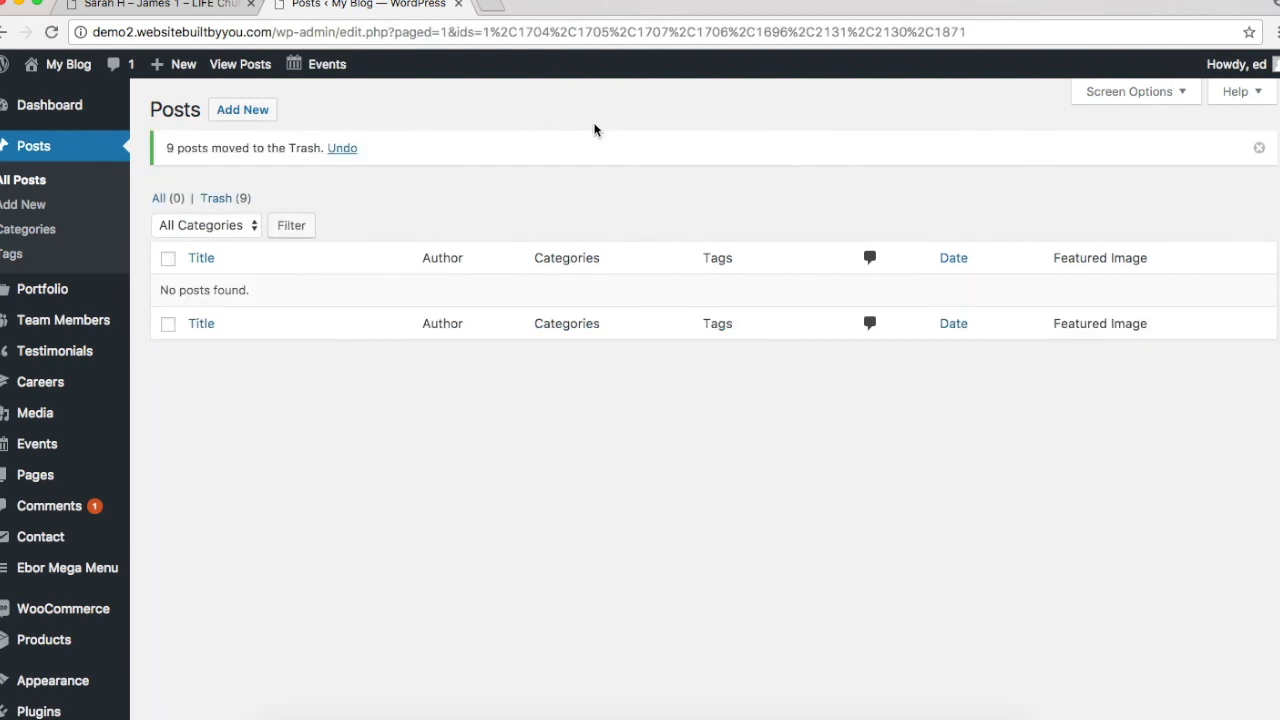
pyautogui.click(242, 109)
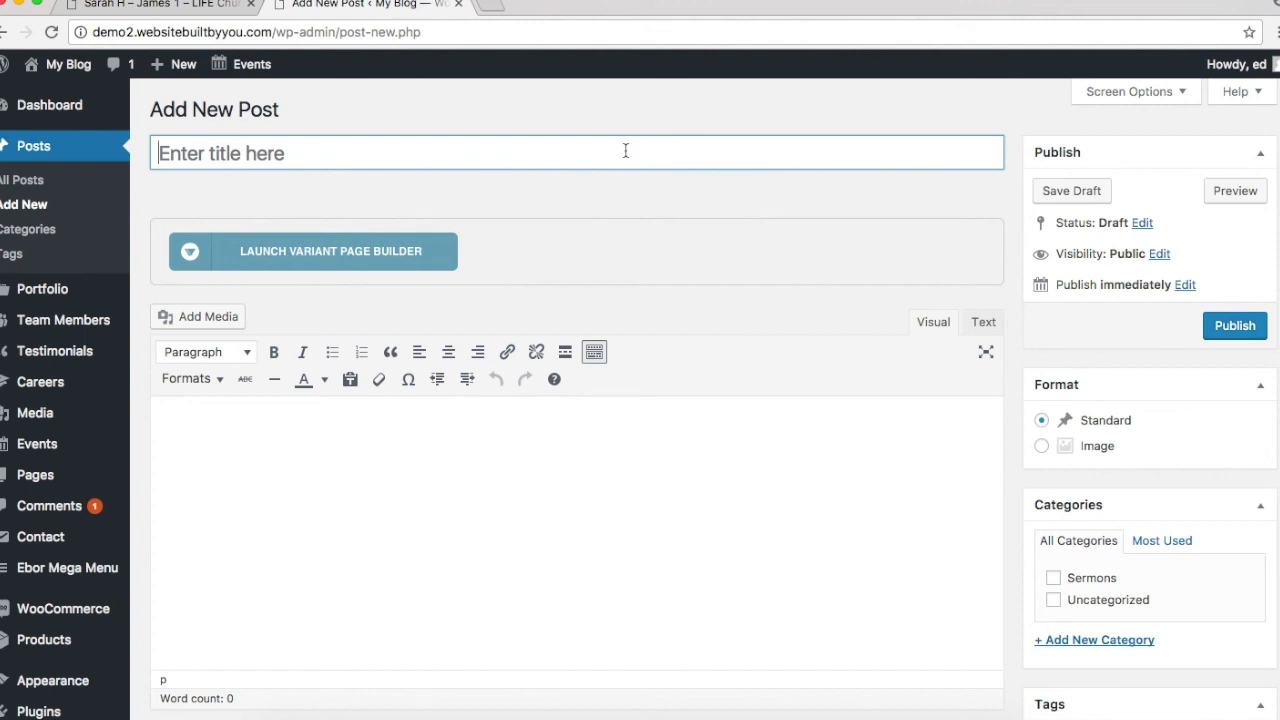
pyautogui.click(626, 151)
pyautogui.write('Max ')
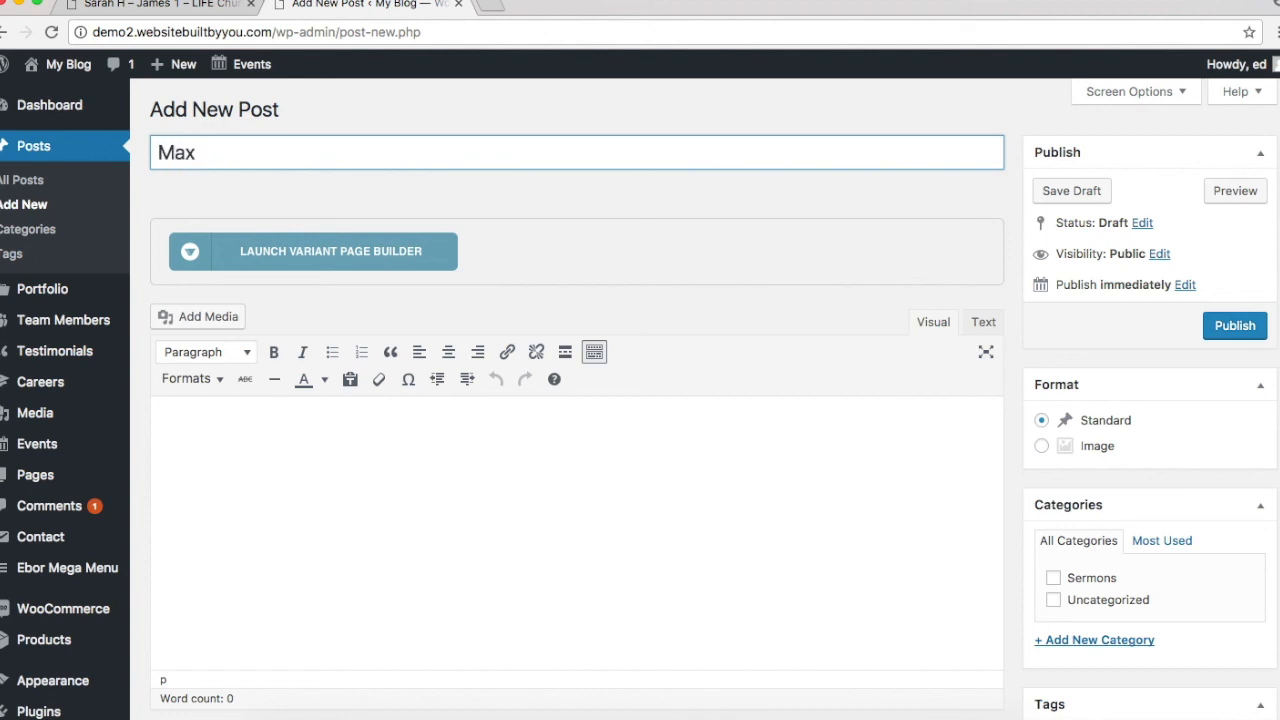
pyautogui.write('L - James 1 -')
pyautogui.click(1090, 1)
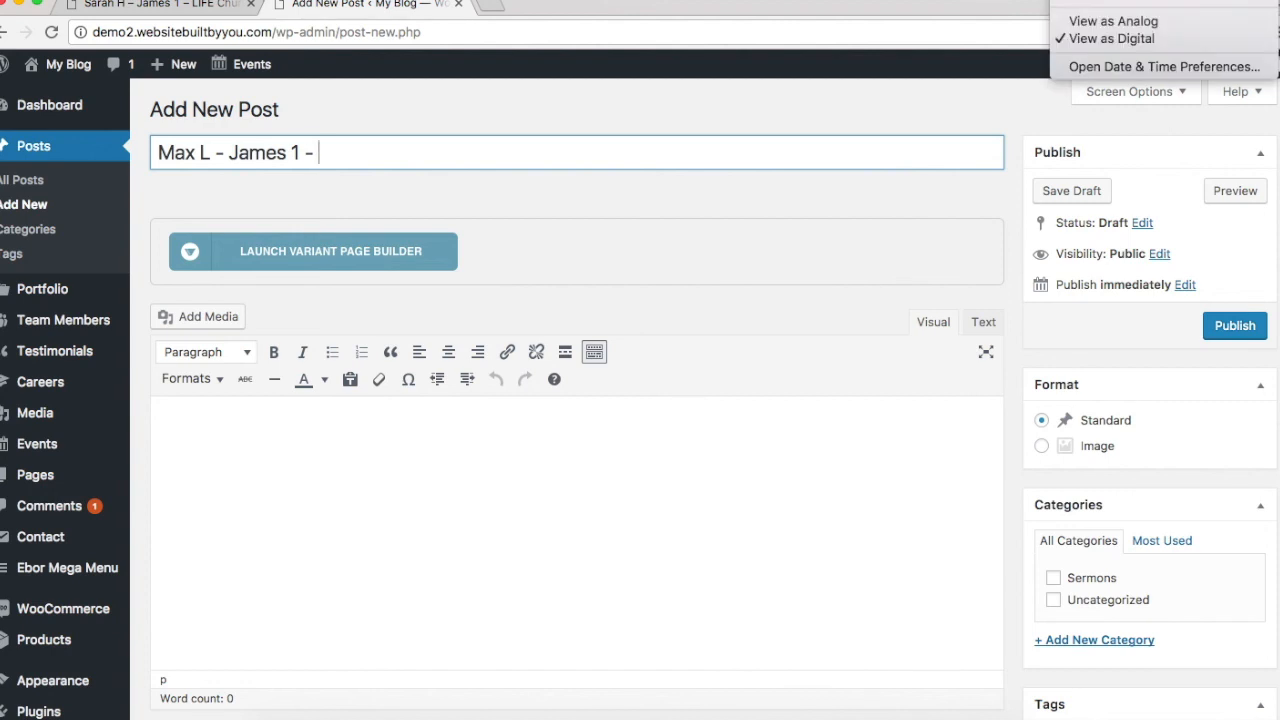
pyautogui.click(380, 157)
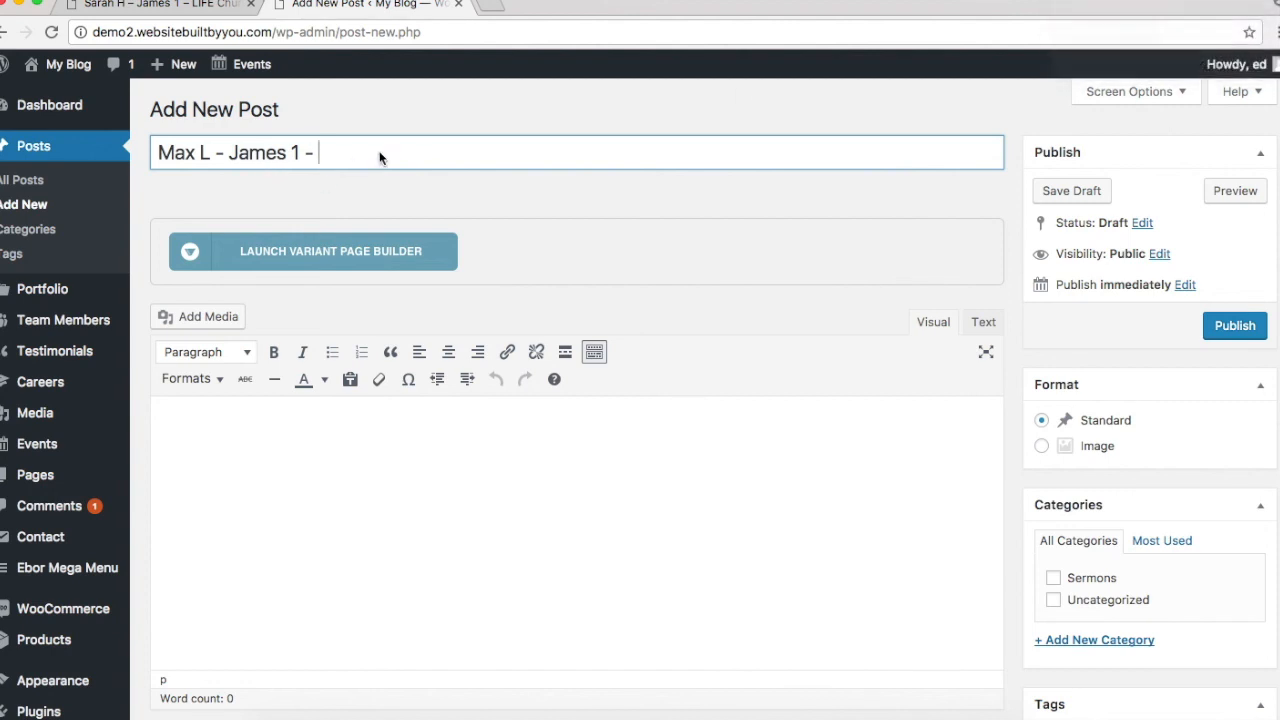
pyautogui.write('28/05')
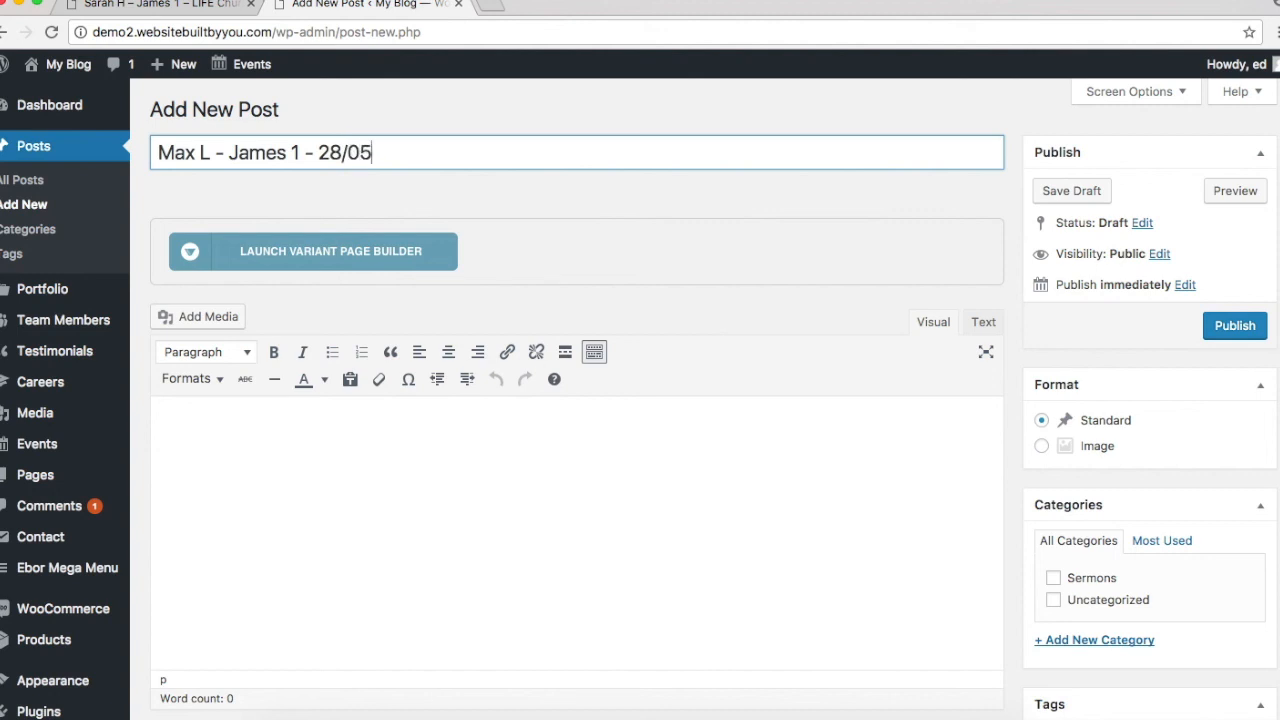
pyautogui.write('/200')
pyautogui.press('BackSpace')
pyautogui.write('17')
# Step: Set the post format to Image and file it under the Sermons category
pyautogui.scroll(-5, 1243, 380)
pyautogui.scroll(-3, 1243, 383)
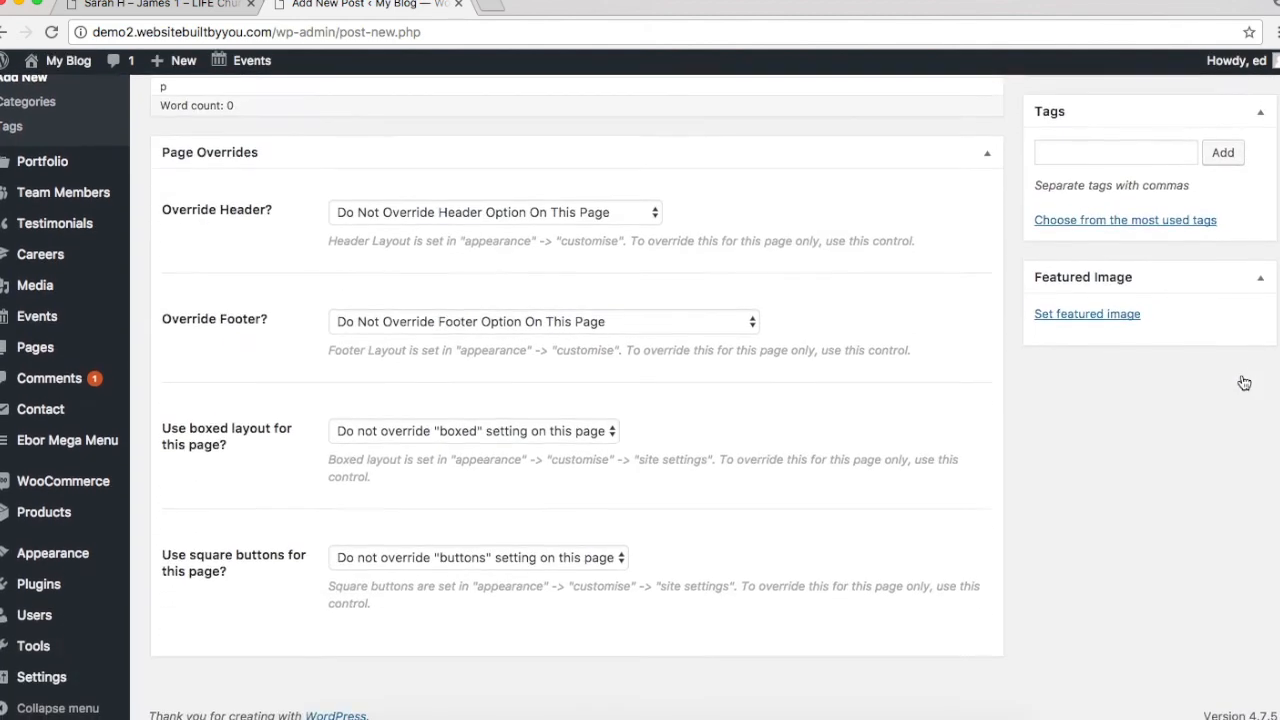
pyautogui.scroll(10, 1241, 380)
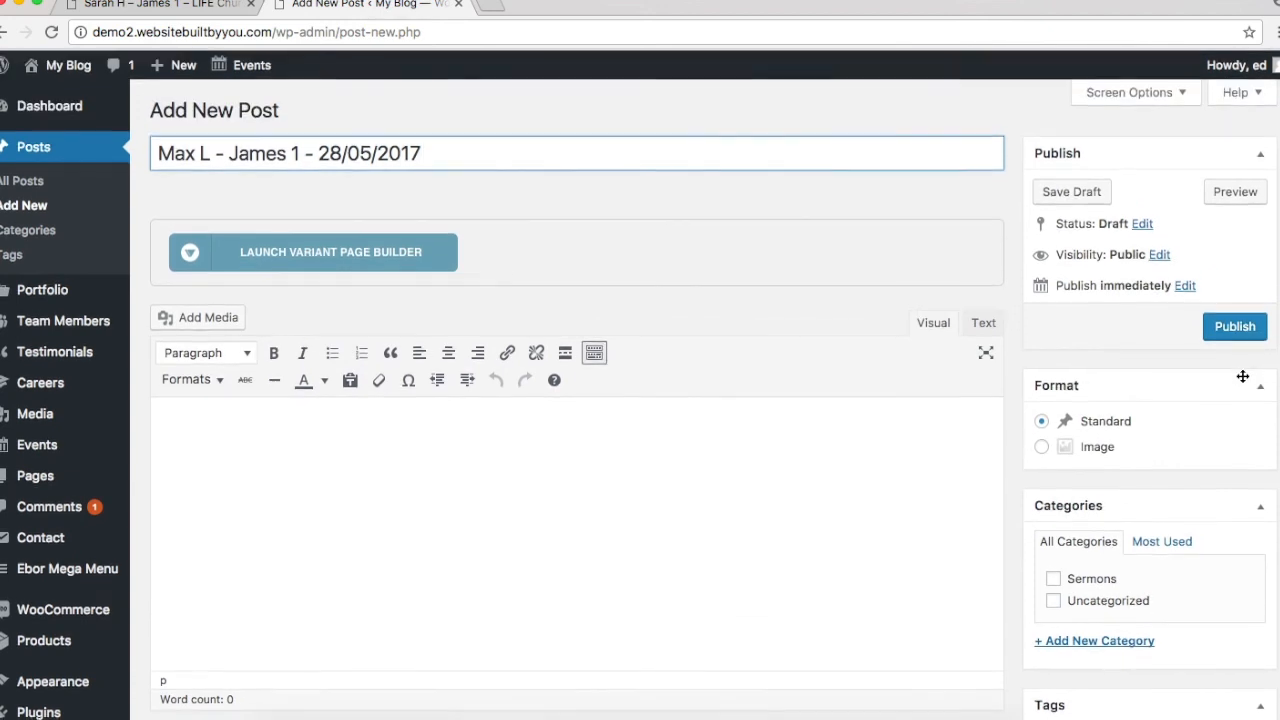
pyautogui.click(1042, 447)
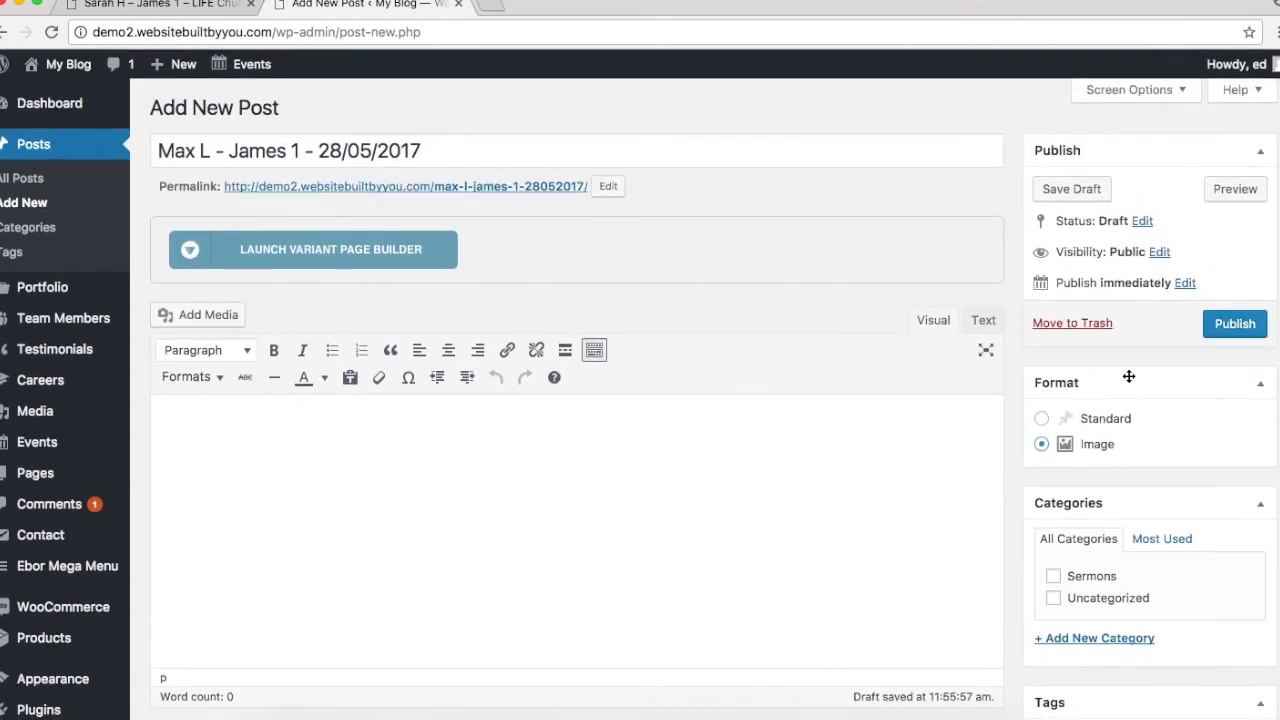
pyautogui.scroll(-3, 1129, 376)
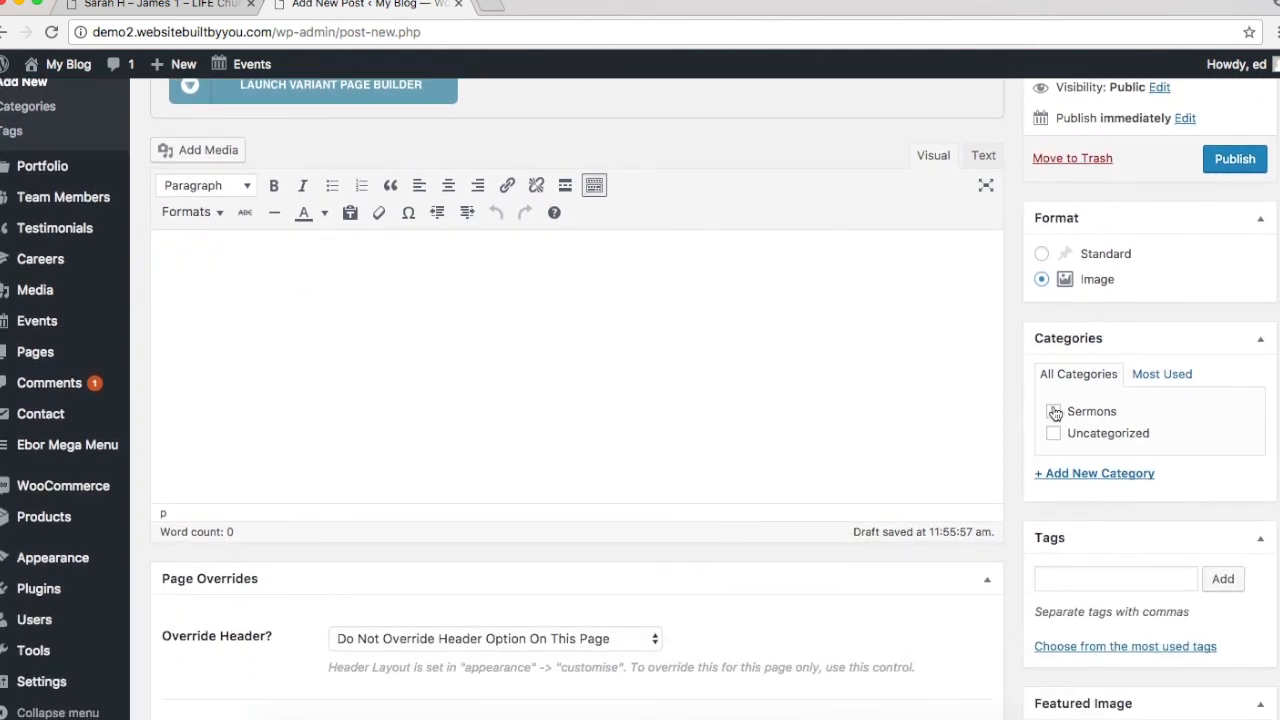
pyautogui.click(1054, 412)
# Step: Add the tags James 1, Max L and May
pyautogui.click(1166, 581)
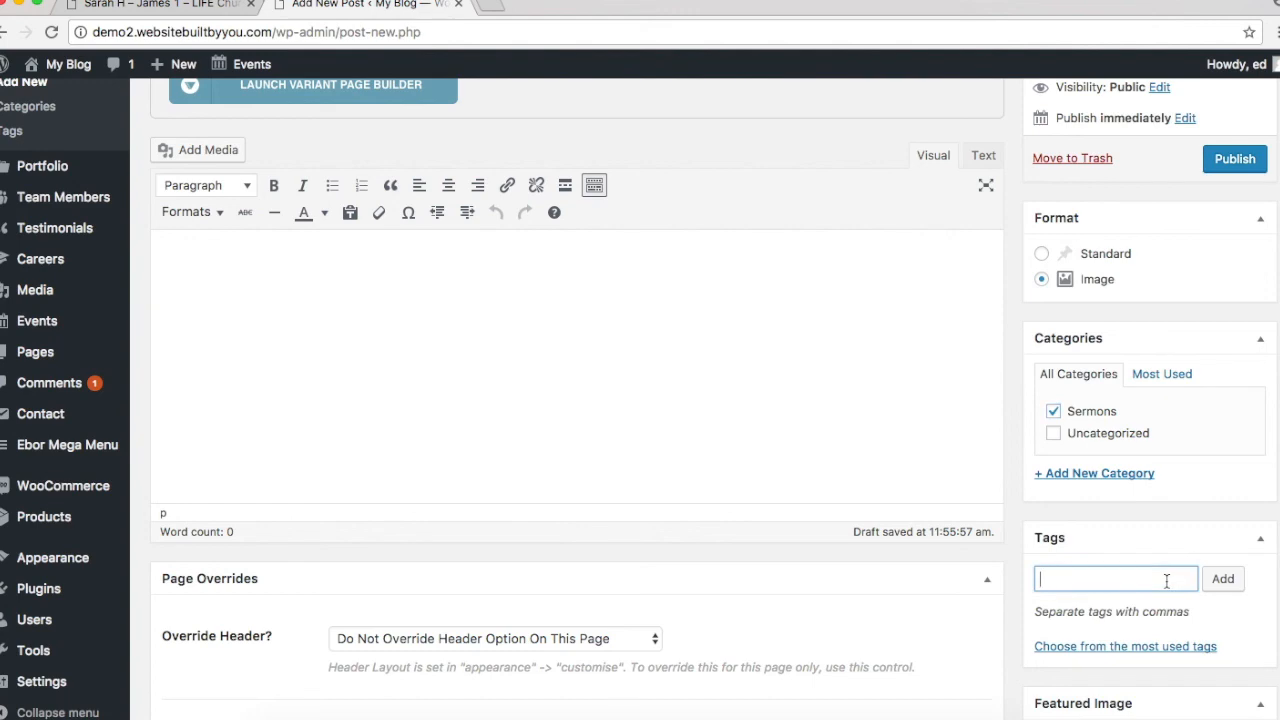
pyautogui.scroll(3, 1166, 581)
pyautogui.scroll(-4, 1166, 581)
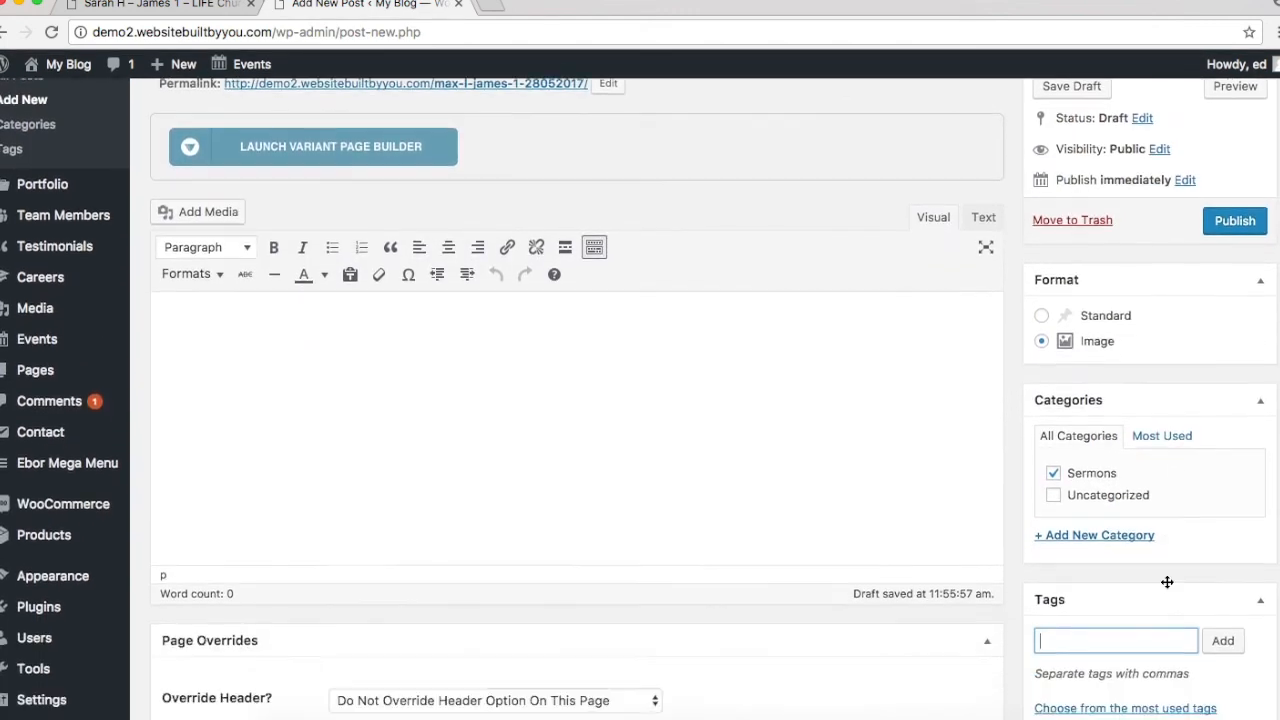
pyautogui.write('J')
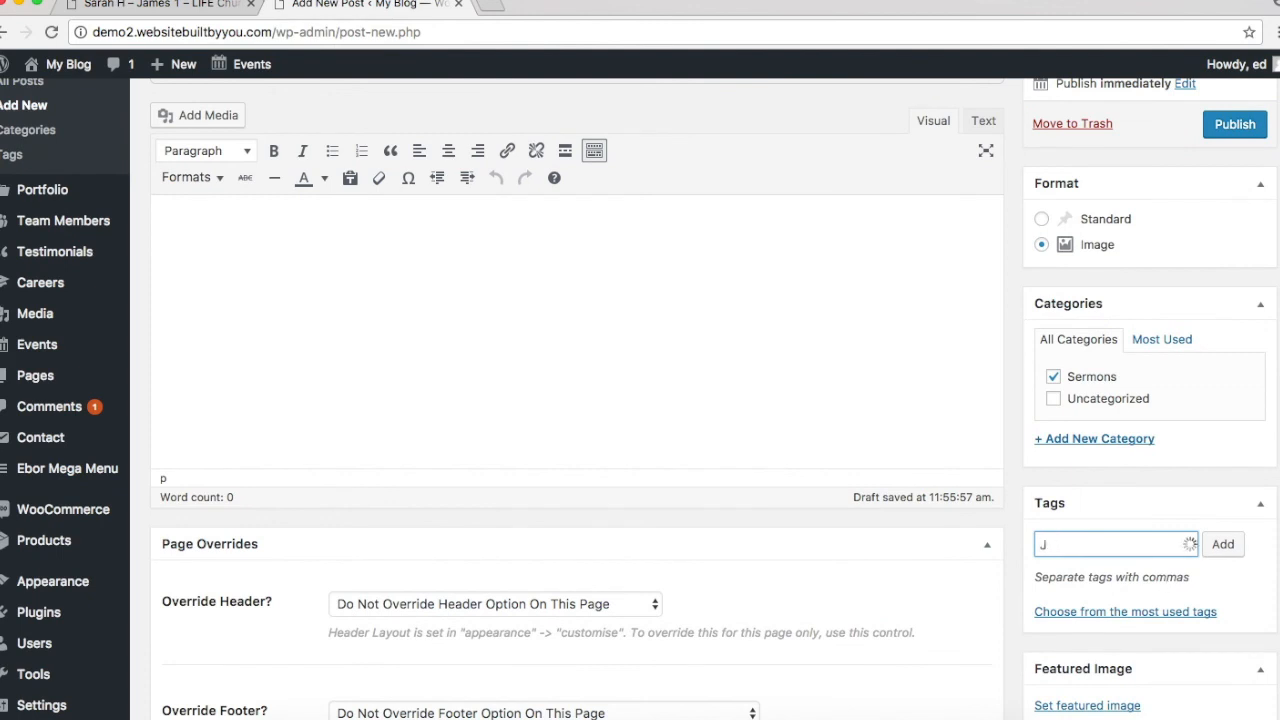
pyautogui.write('ames 1')
pyautogui.press('Return')
pyautogui.write('Max L')
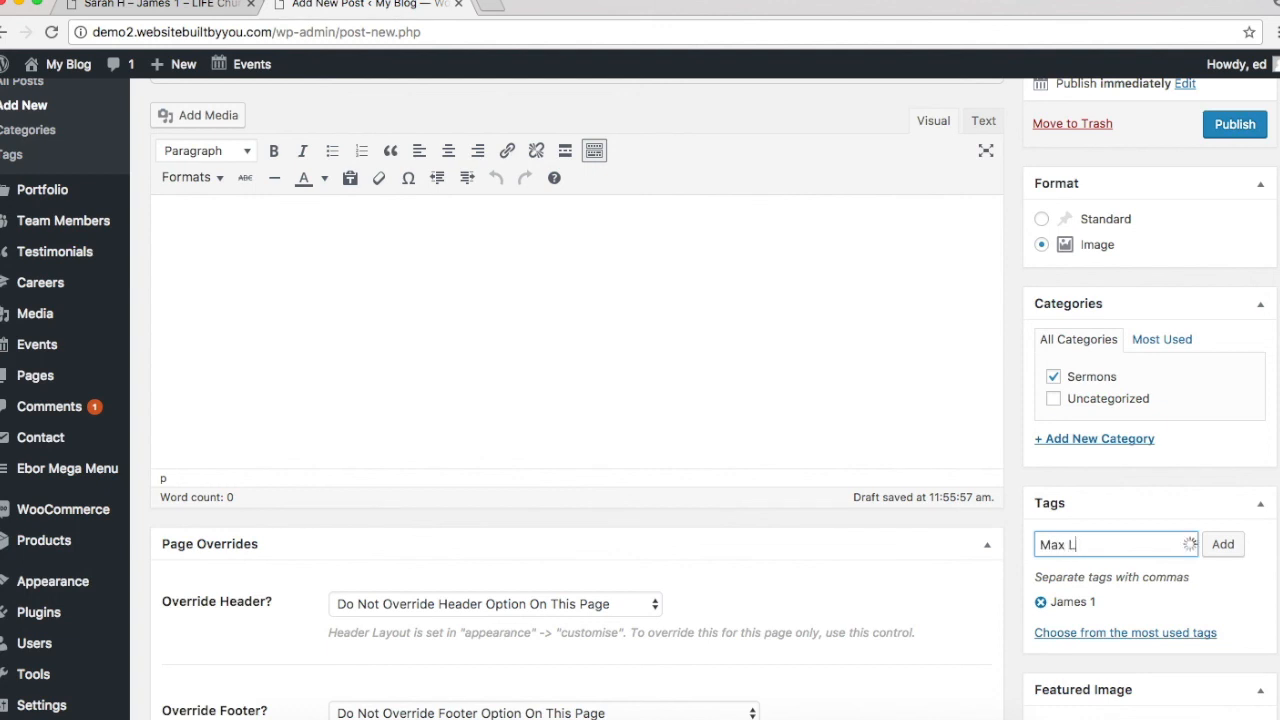
pyautogui.press('Return')
pyautogui.write('May')
pyautogui.press('Return')
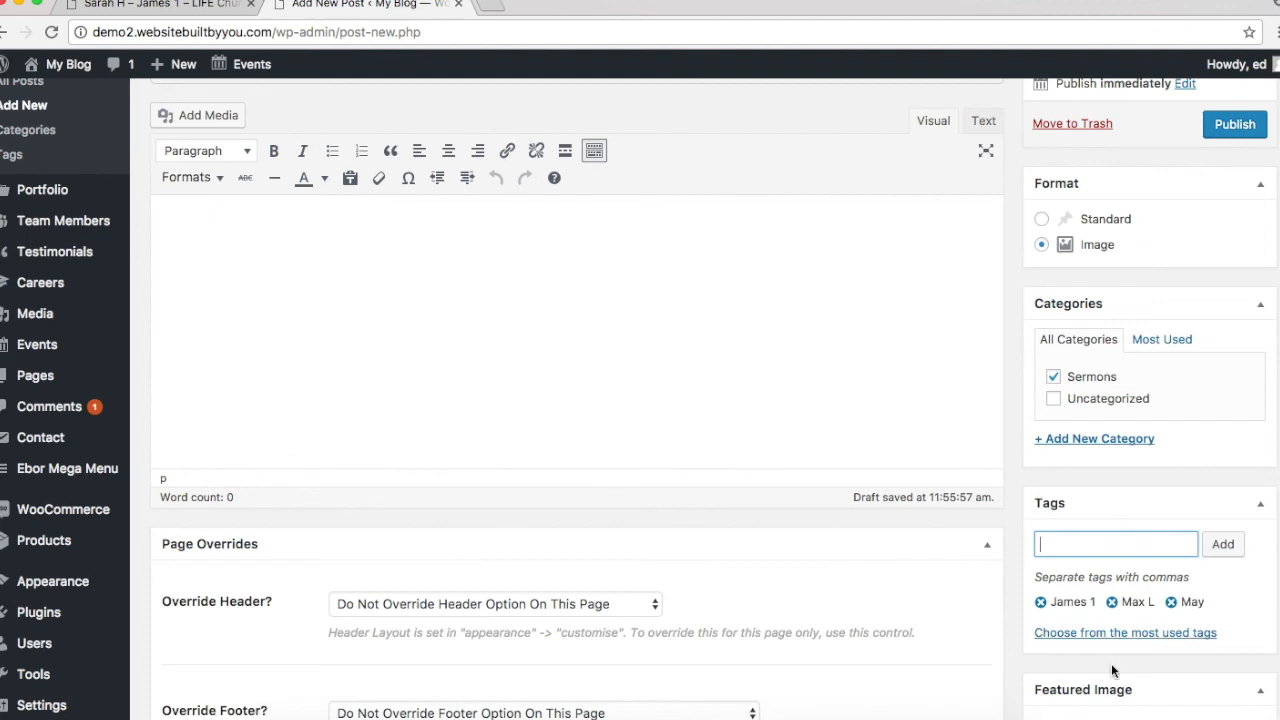
pyautogui.scroll(-3, 1100, 634)
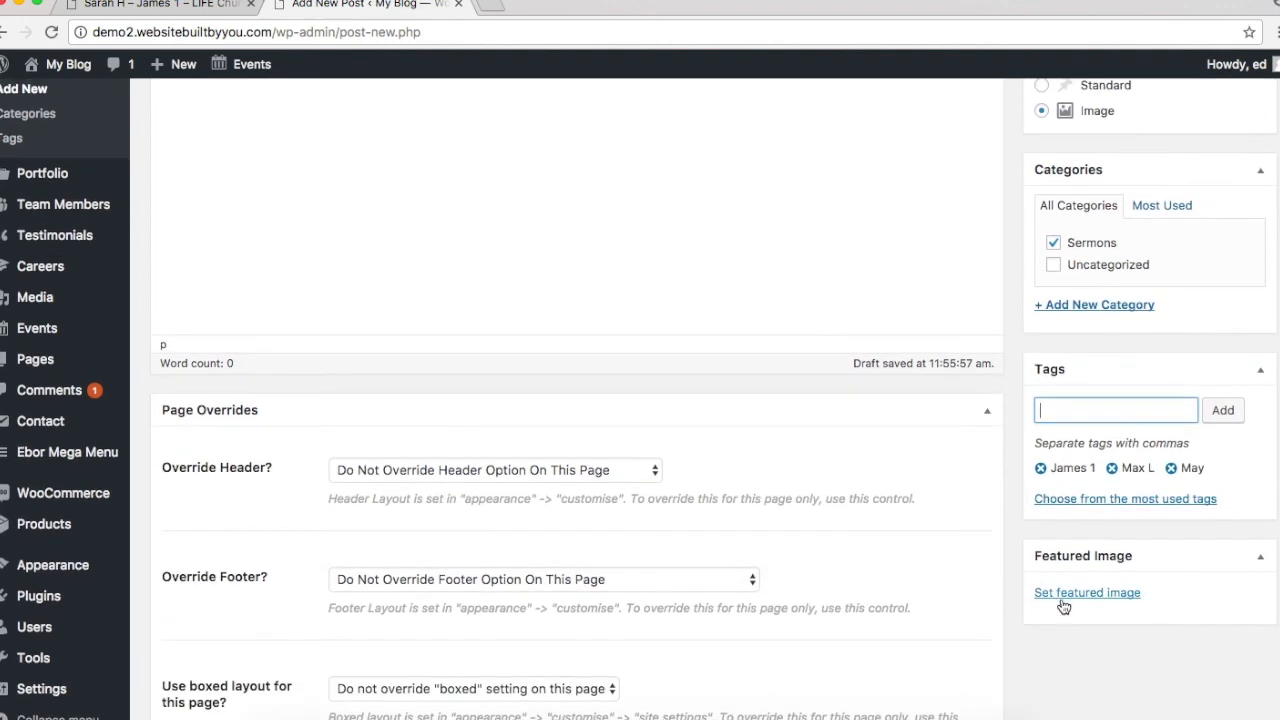
# Step: Browse the Media Library for a featured image and select the speaker-on-stage photo
pyautogui.click(1062, 598)
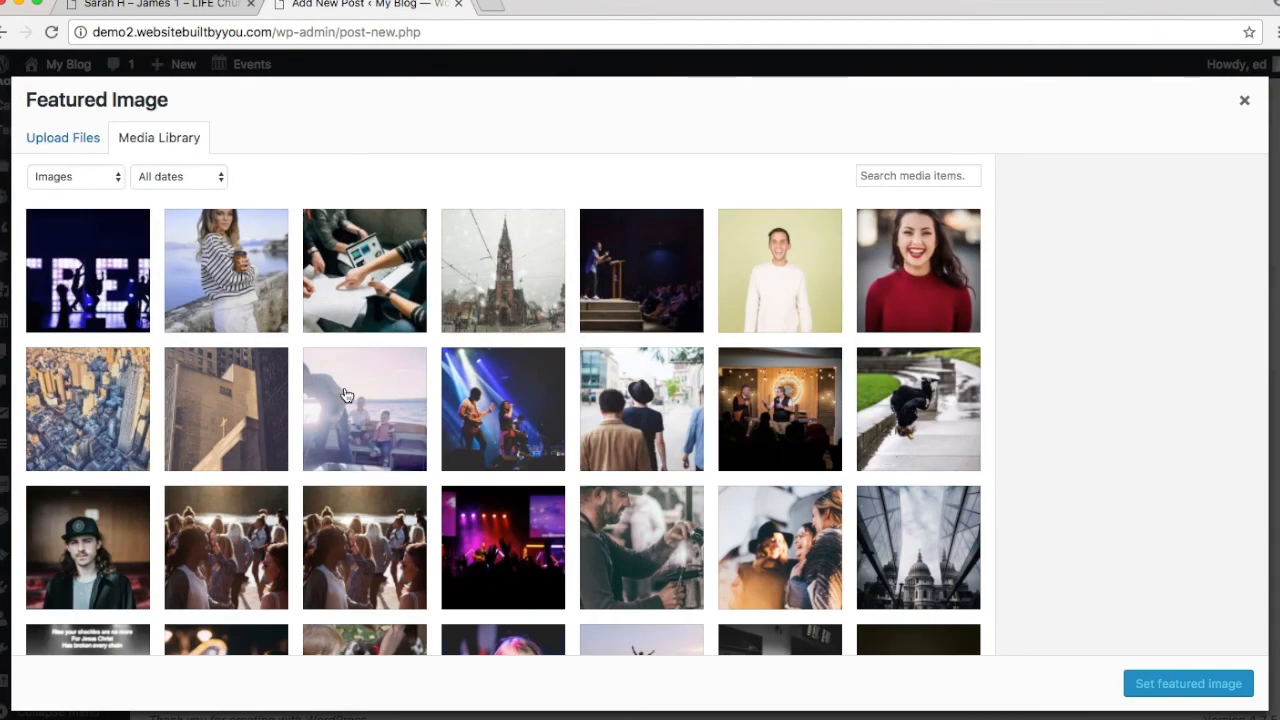
pyautogui.scroll(-5, 741, 414)
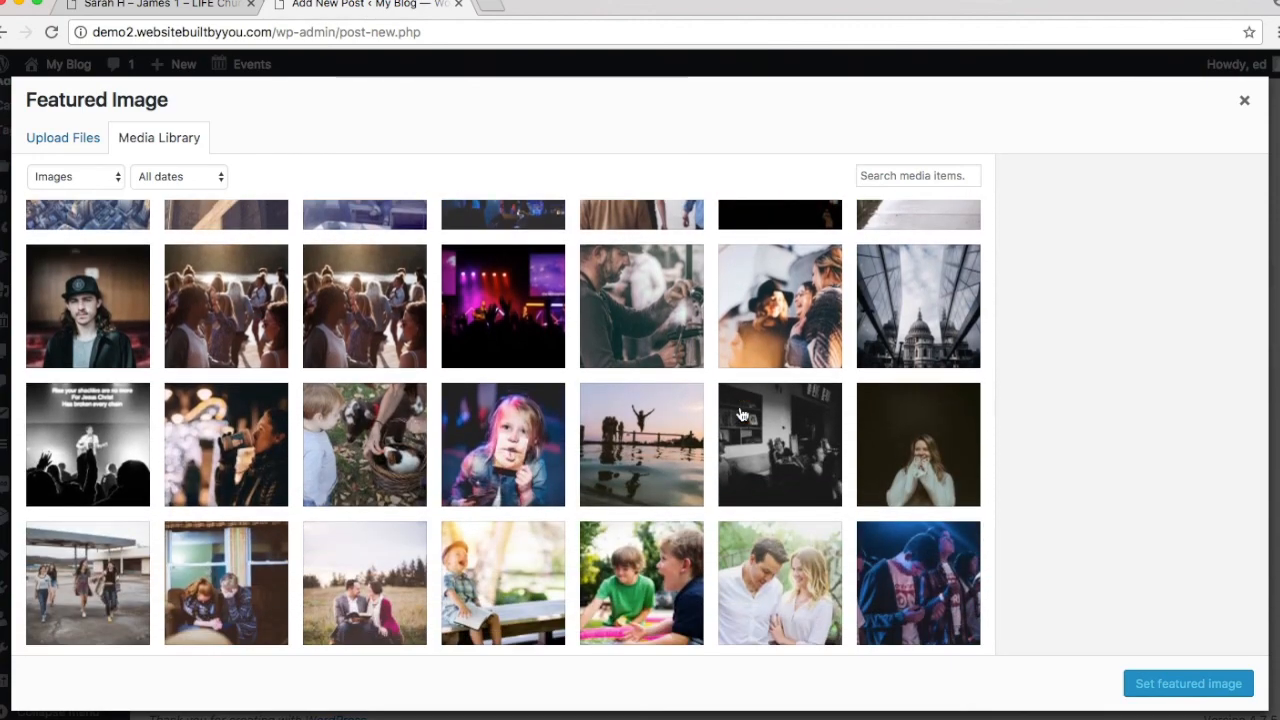
pyautogui.scroll(-5, 741, 414)
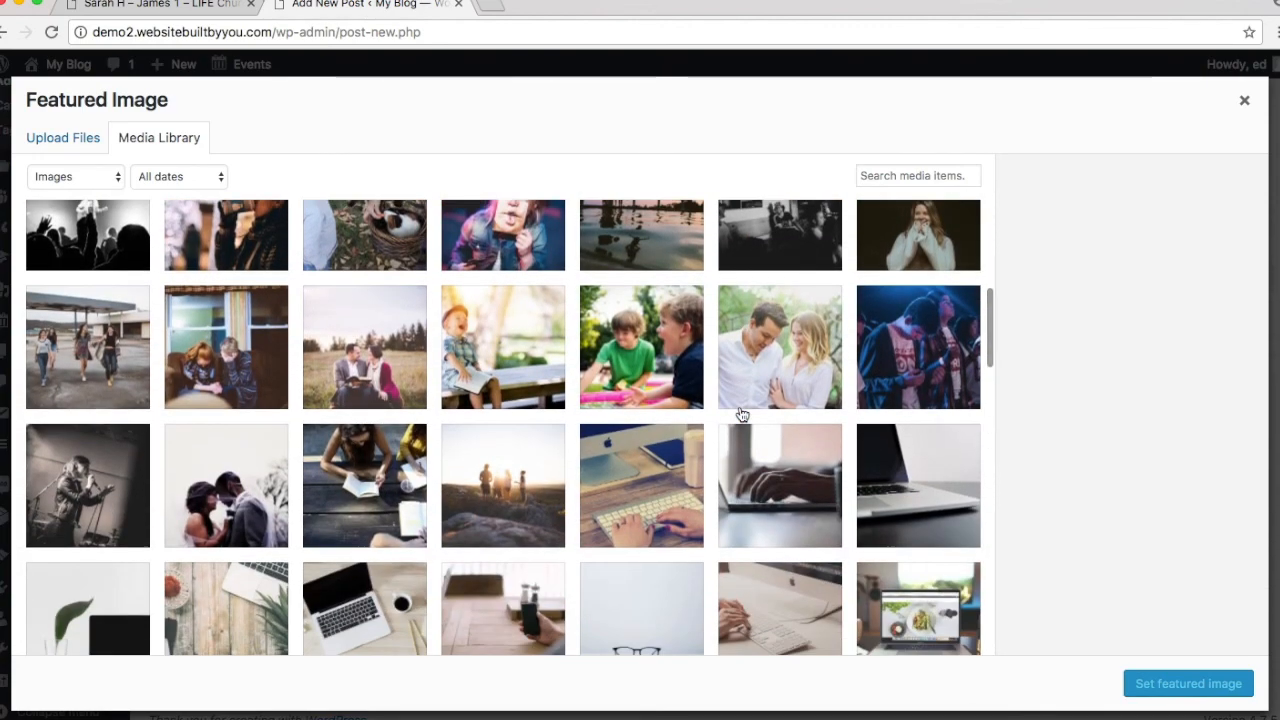
pyautogui.scroll(-5, 741, 414)
pyautogui.scroll(10, 741, 414)
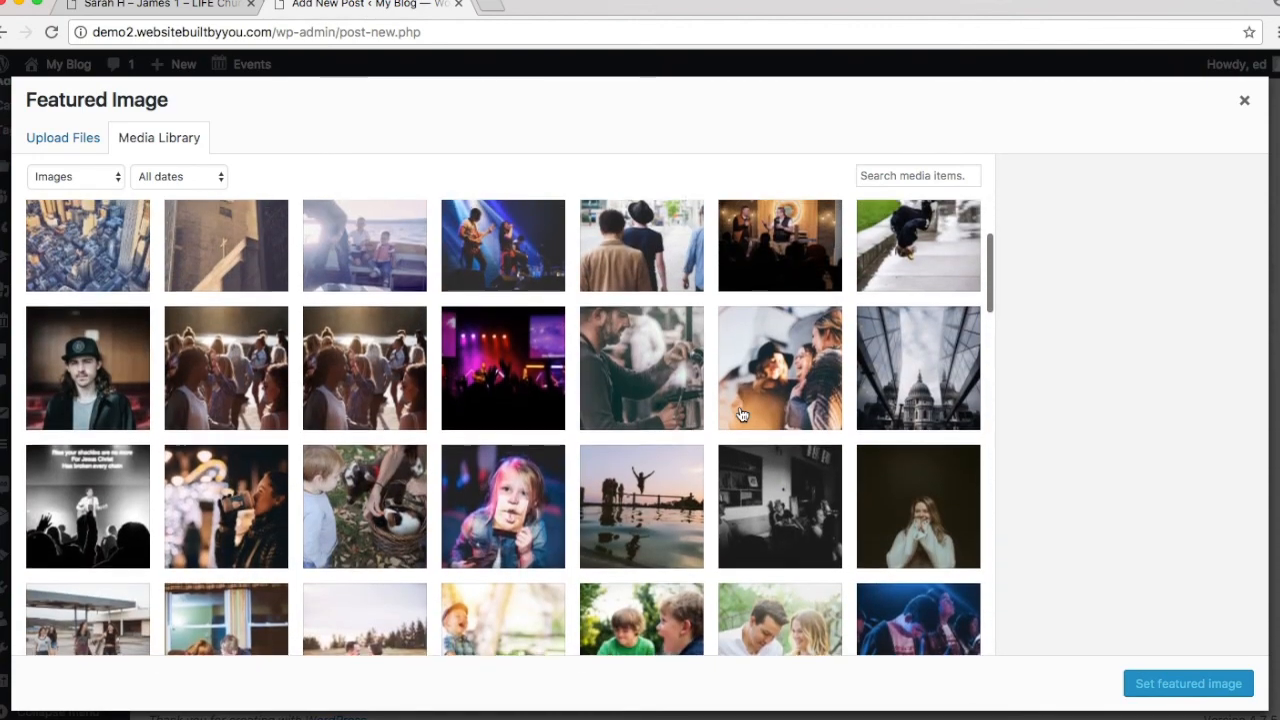
pyautogui.scroll(4, 741, 414)
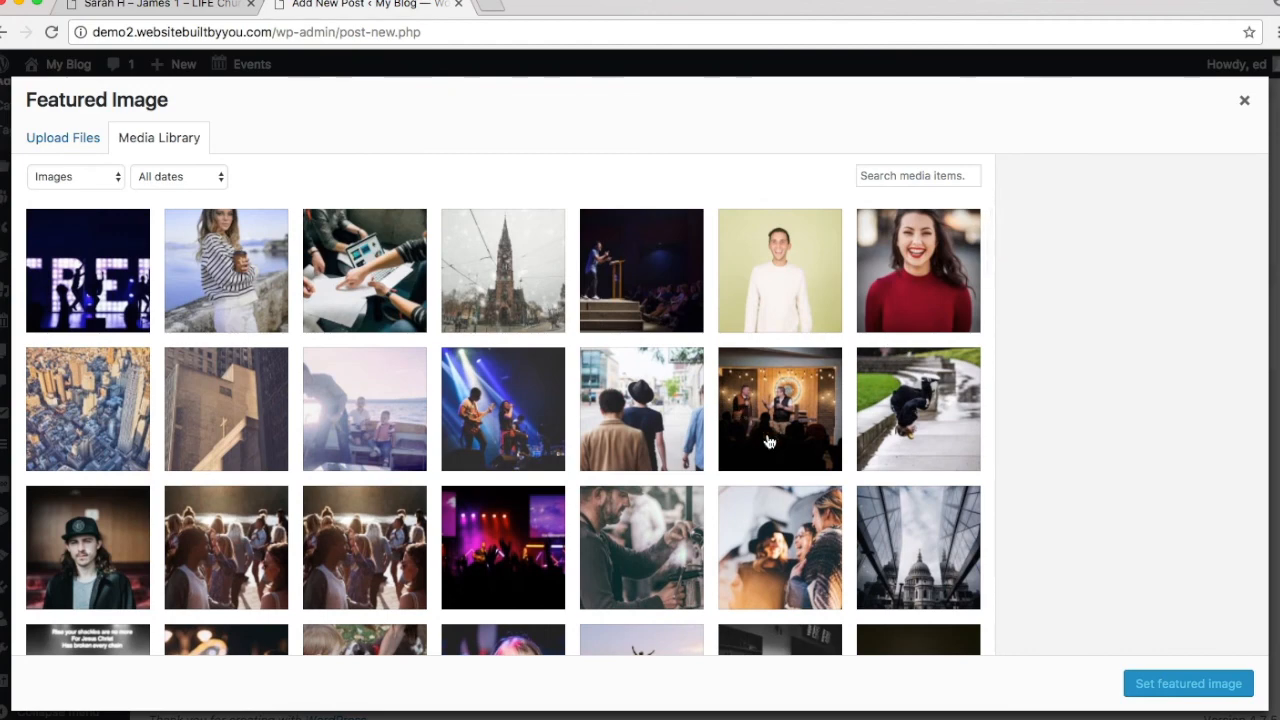
pyautogui.scroll(-3, 766, 437)
pyautogui.scroll(-3, 654, 424)
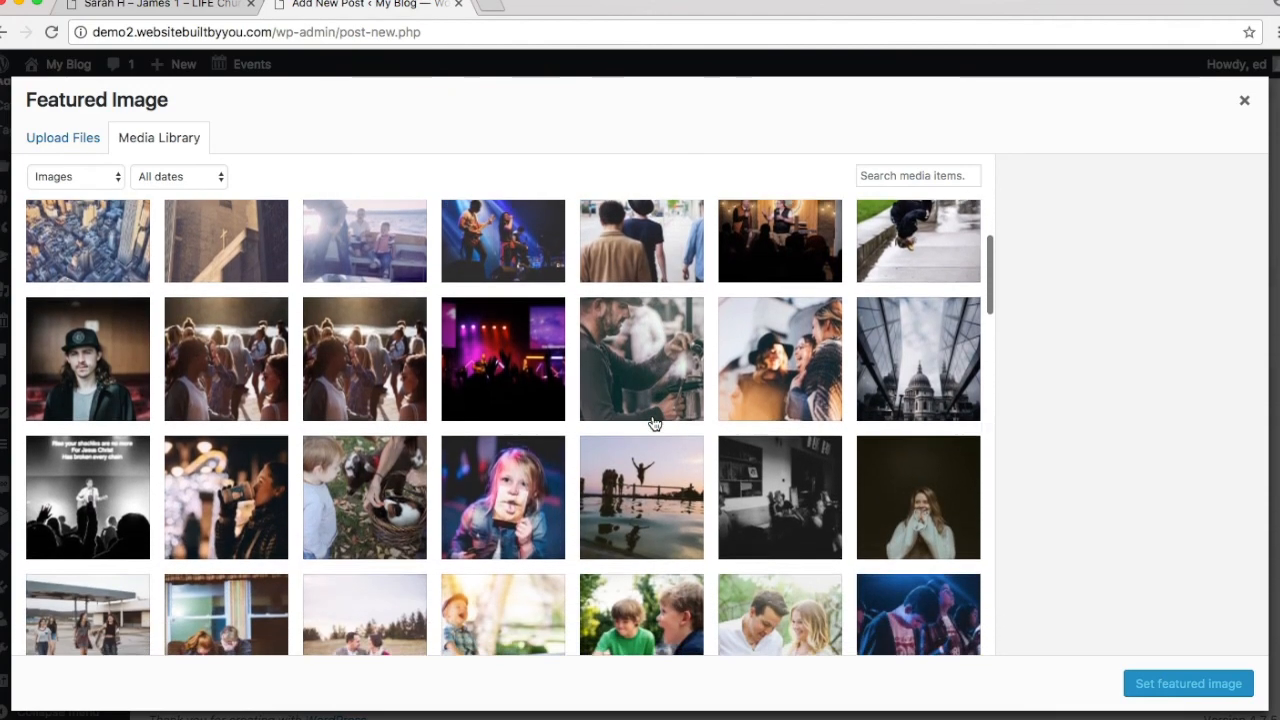
pyautogui.scroll(-5, 654, 424)
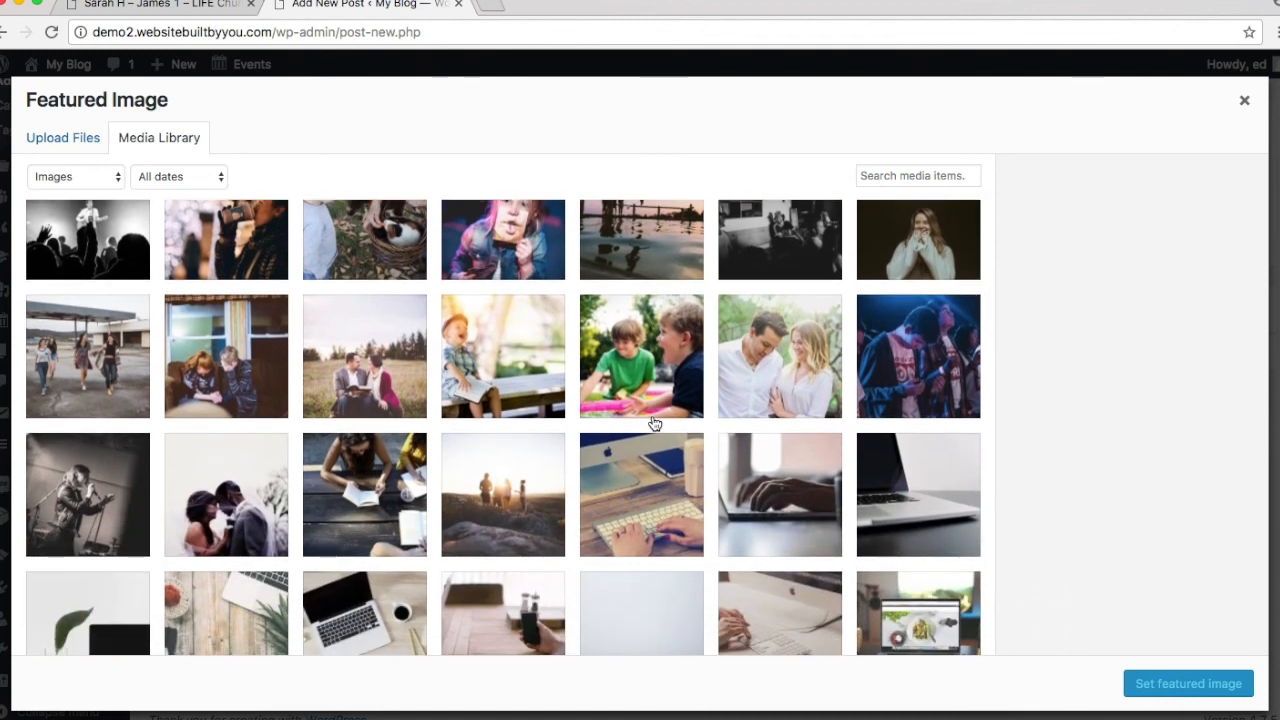
pyautogui.scroll(4, 150, 488)
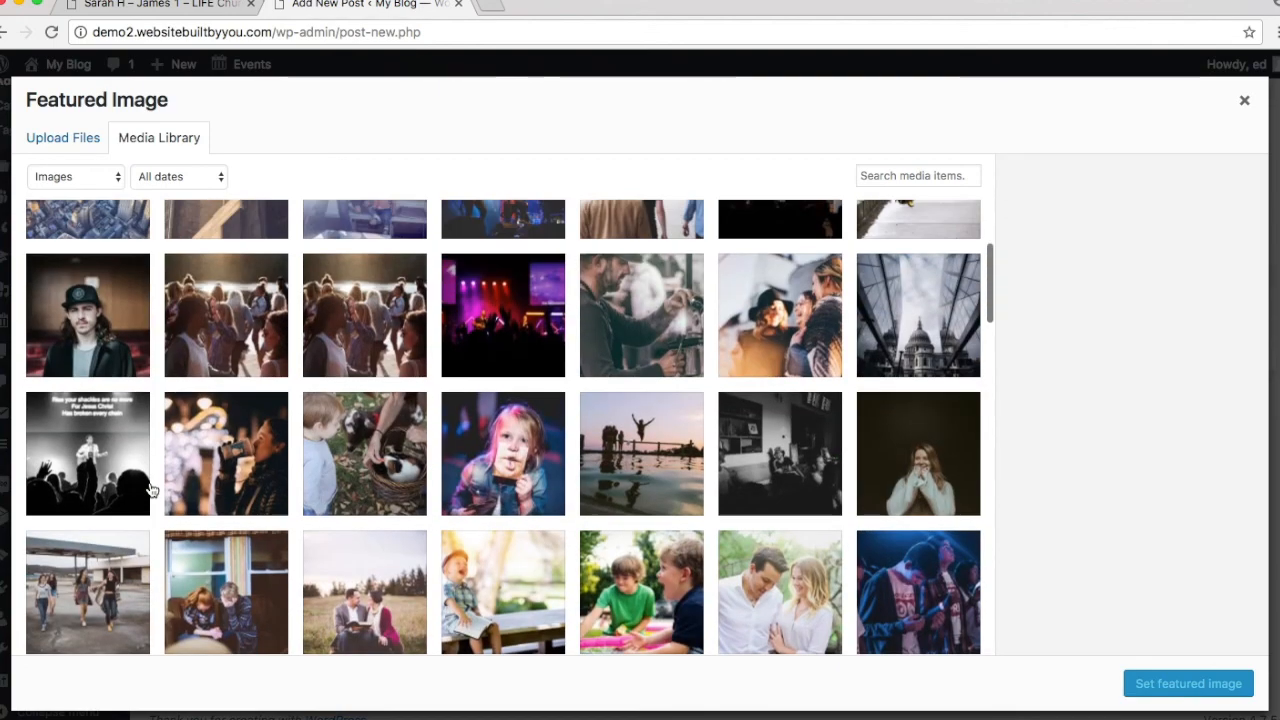
pyautogui.scroll(5, 150, 488)
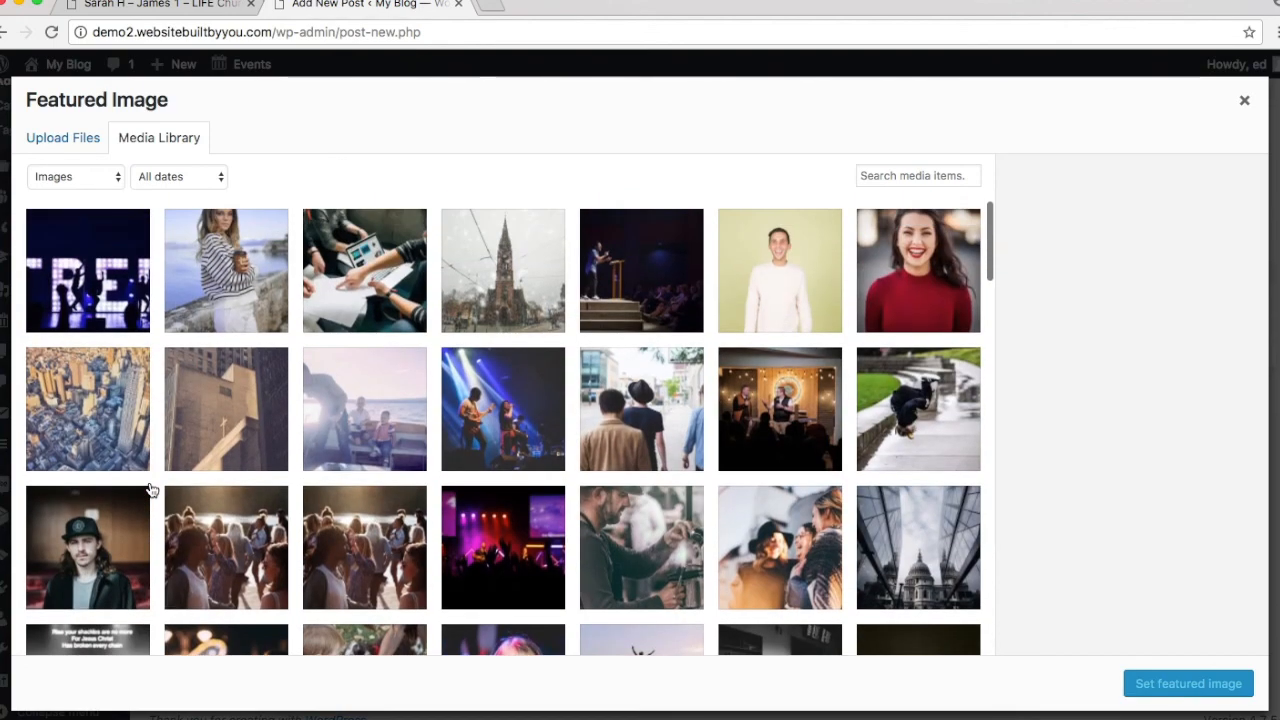
pyautogui.click(606, 262)
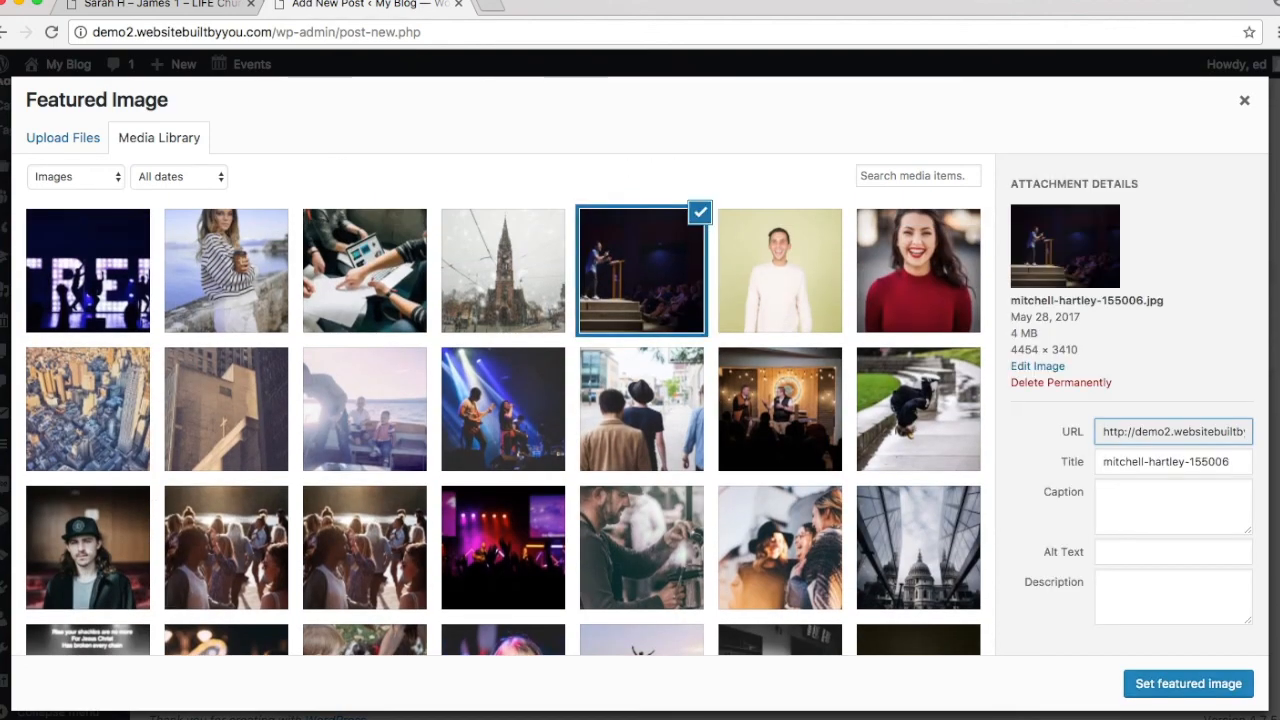
# Step: Confirm the stage photo as the featured image and place the cursor in the post body
pyautogui.click(1210, 688)
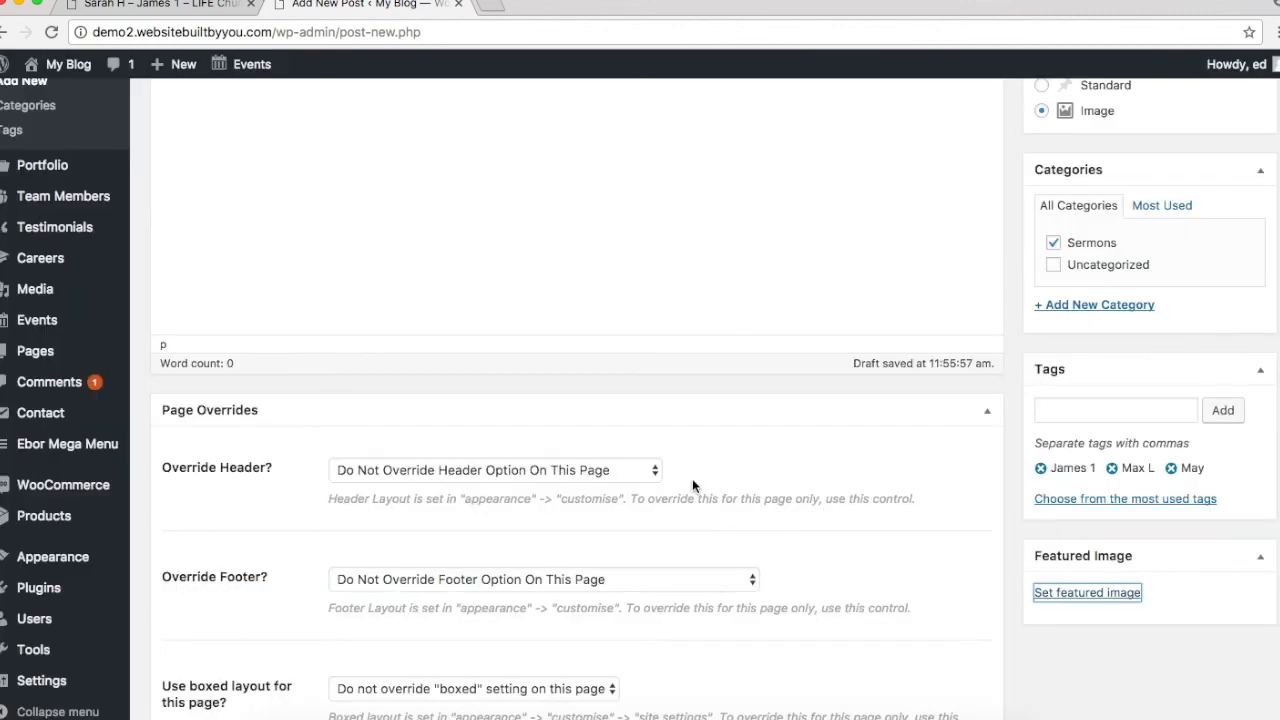
pyautogui.scroll(4, 692, 486)
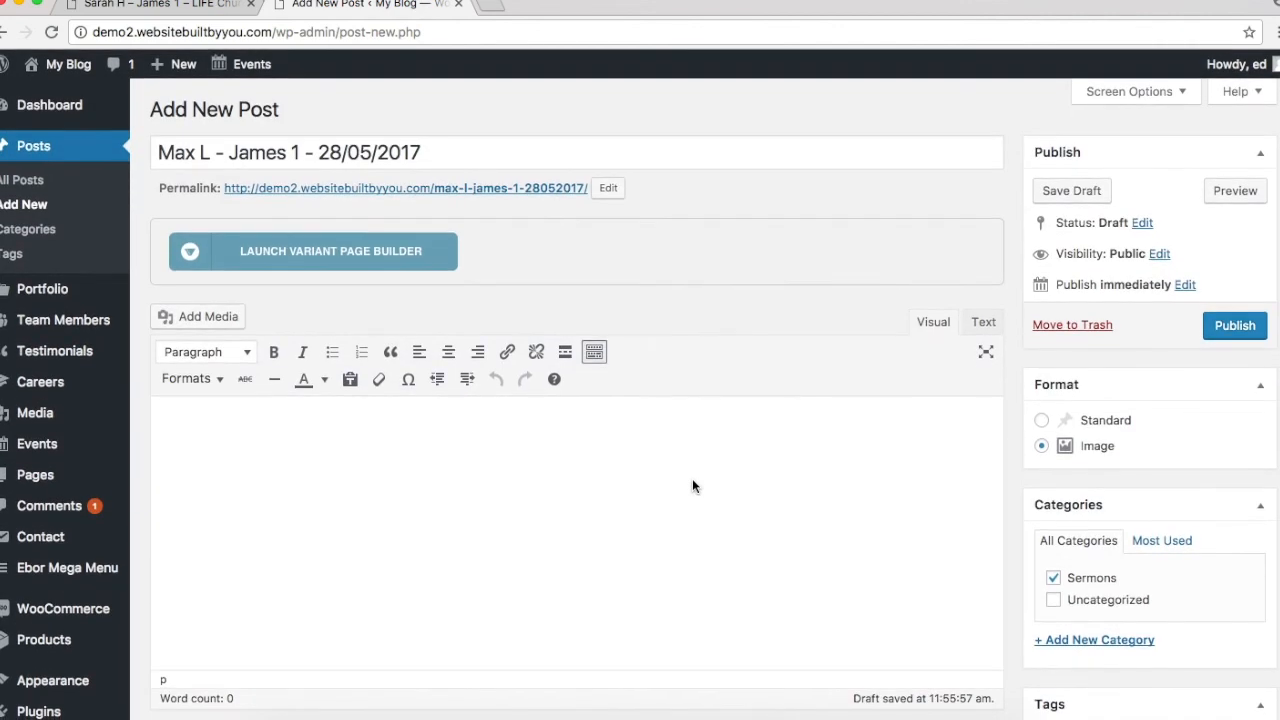
pyautogui.click(692, 486)
pyautogui.scroll(-1, 692, 482)
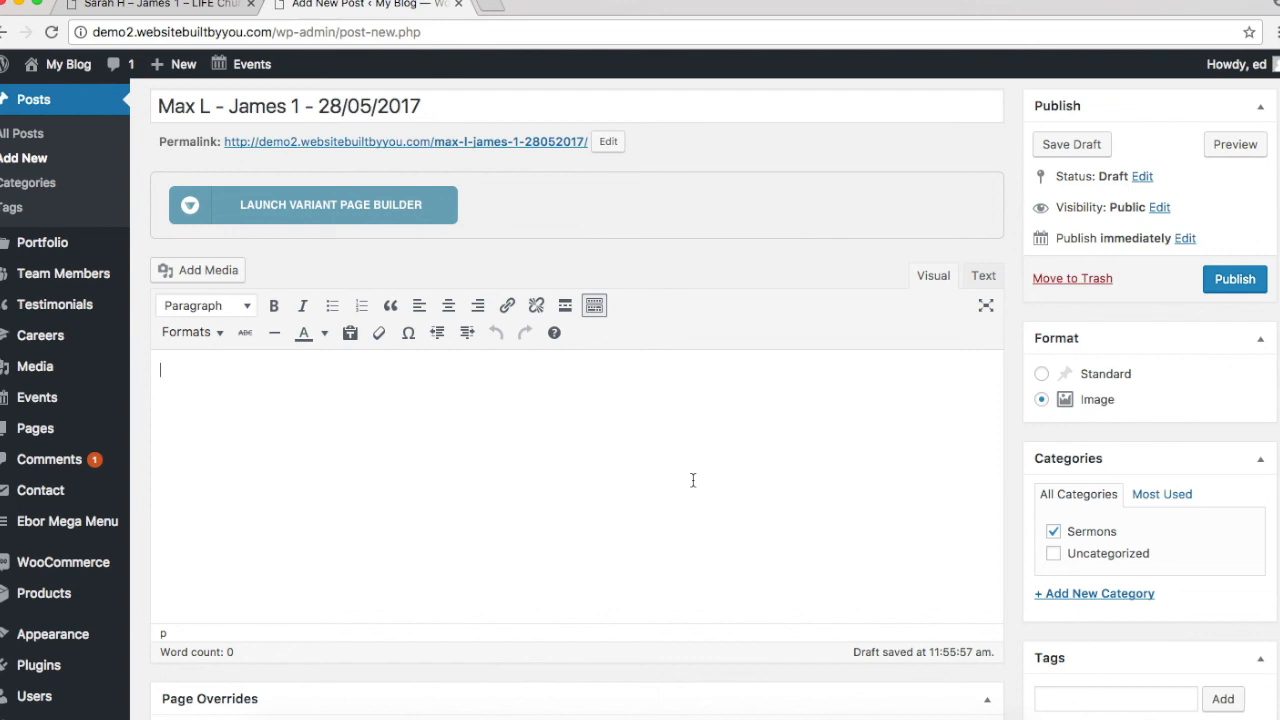
# Step: Add a 'James 1' Heading 2 and paste the chapter text beneath it
pyautogui.write('James 1')
pyautogui.moveTo(235, 375); pyautogui.dragTo(106, 352)
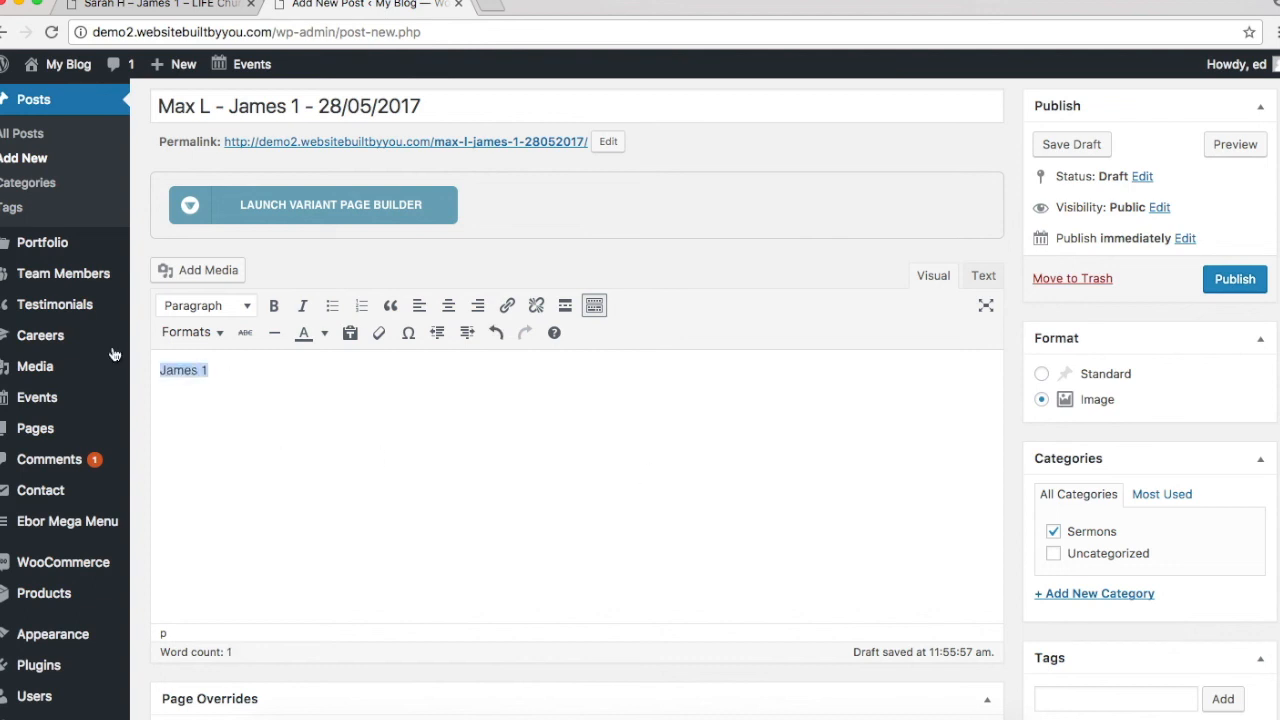
pyautogui.click(214, 306)
pyautogui.click(257, 402)
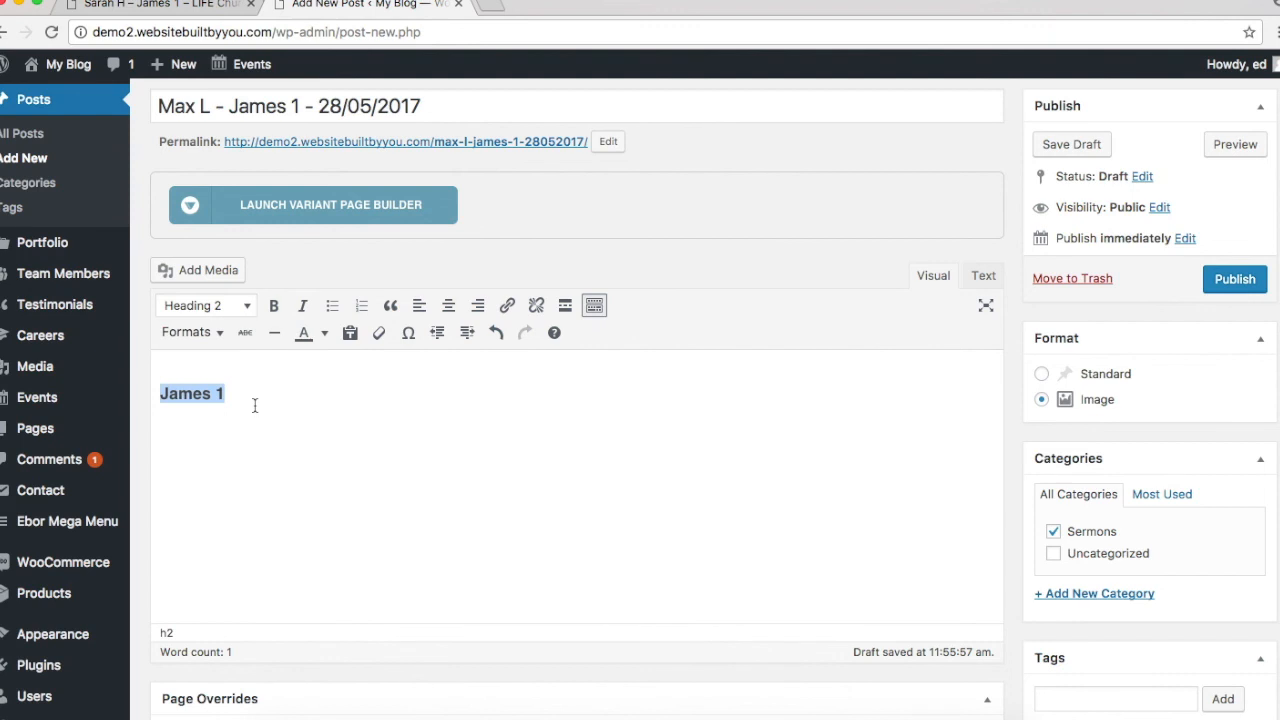
pyautogui.click(329, 430)
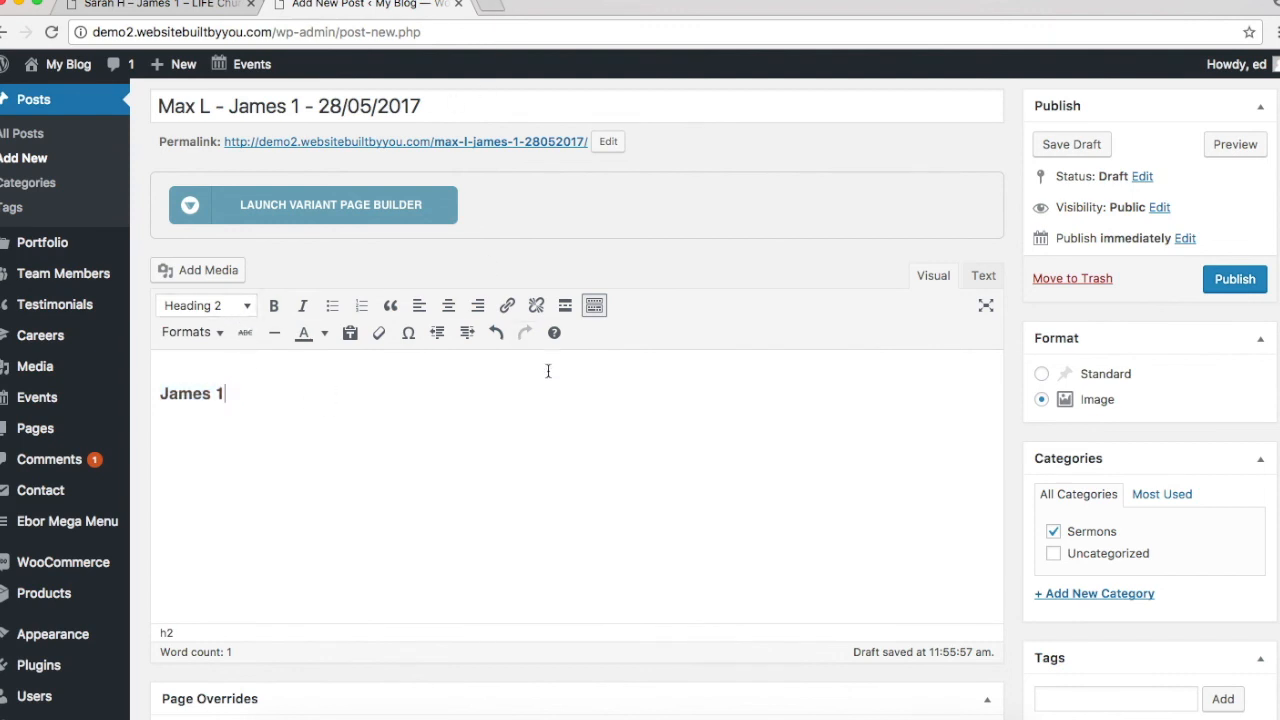
pyautogui.press('Return')
pyautogui.press('super+v')
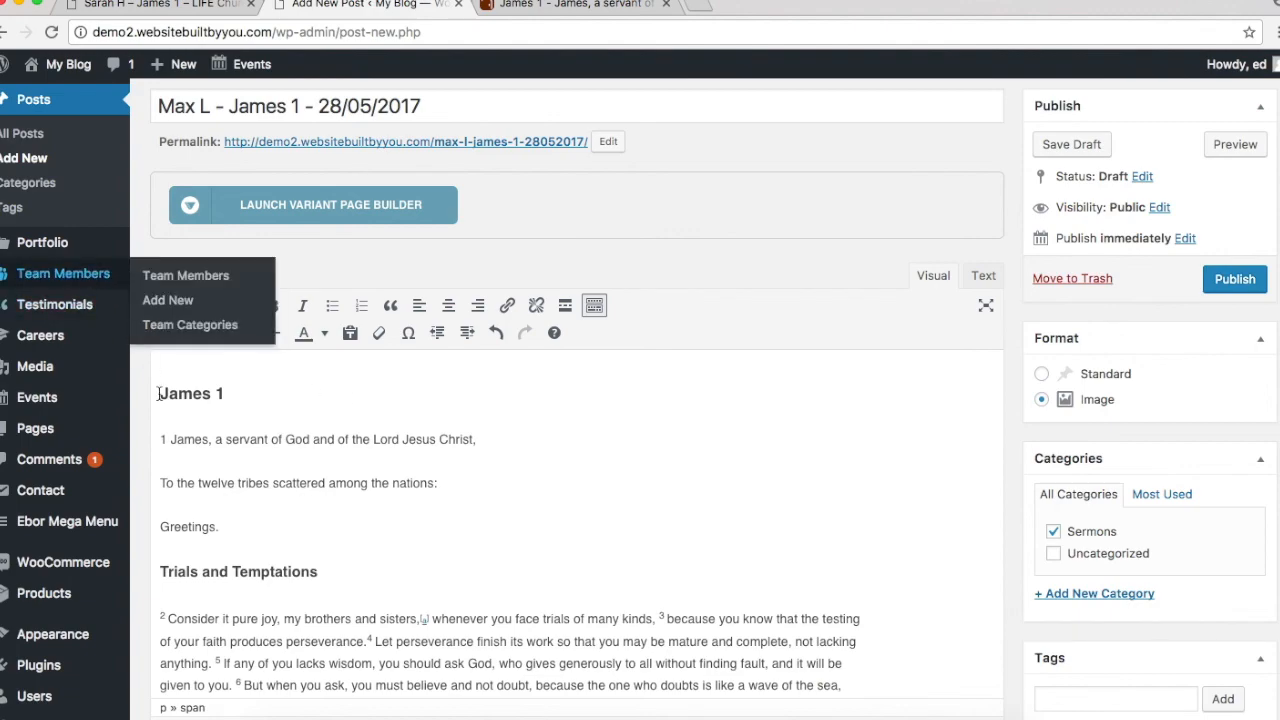
# Step: Insert a blank line below the James 1 heading and publish the post
pyautogui.scroll(-3, 443, 472)
pyautogui.scroll(-5, 443, 472)
pyautogui.scroll(10, 449, 477)
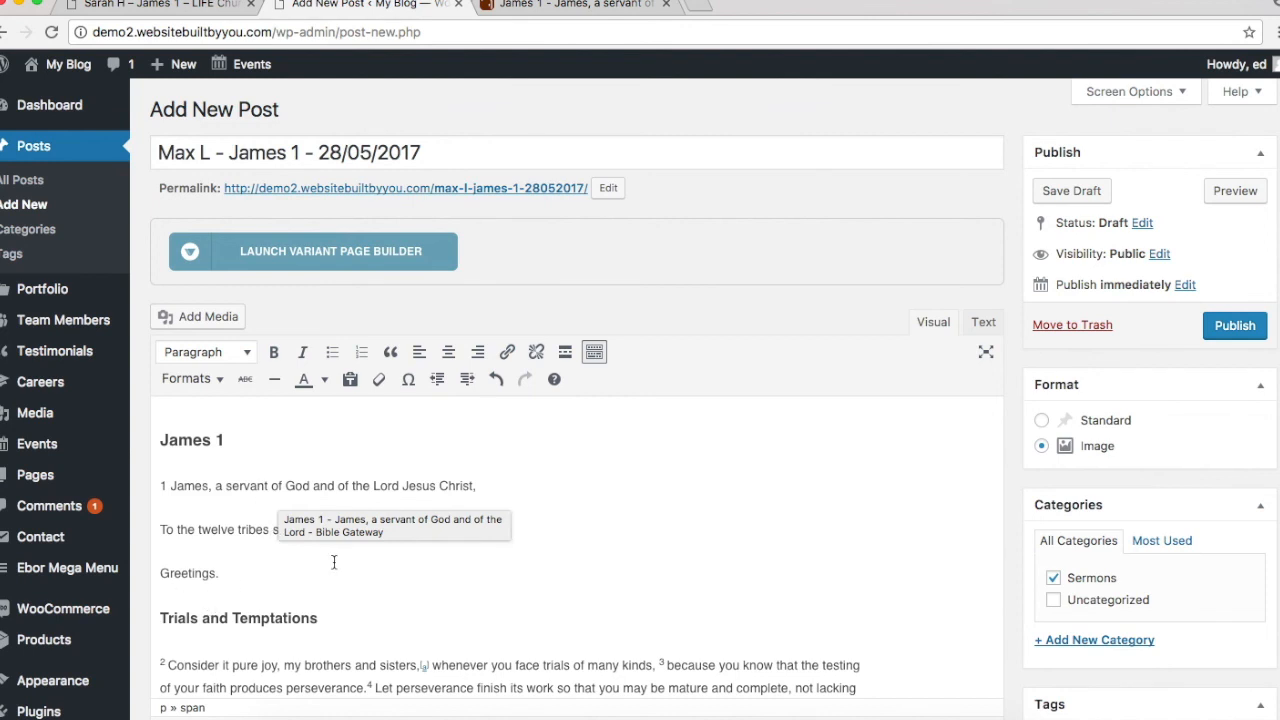
pyautogui.click(214, 380)
pyautogui.click(497, 493)
pyautogui.click(243, 441)
pyautogui.press('Return')
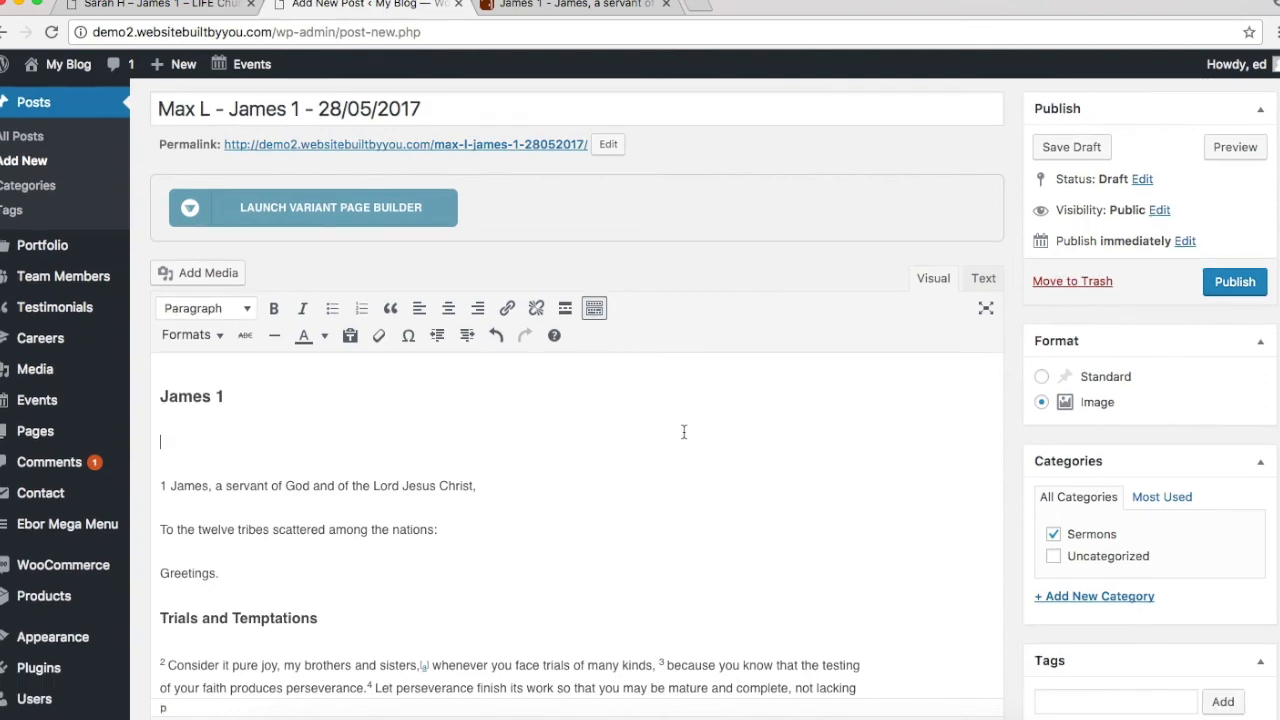
pyautogui.scroll(-15, 684, 431)
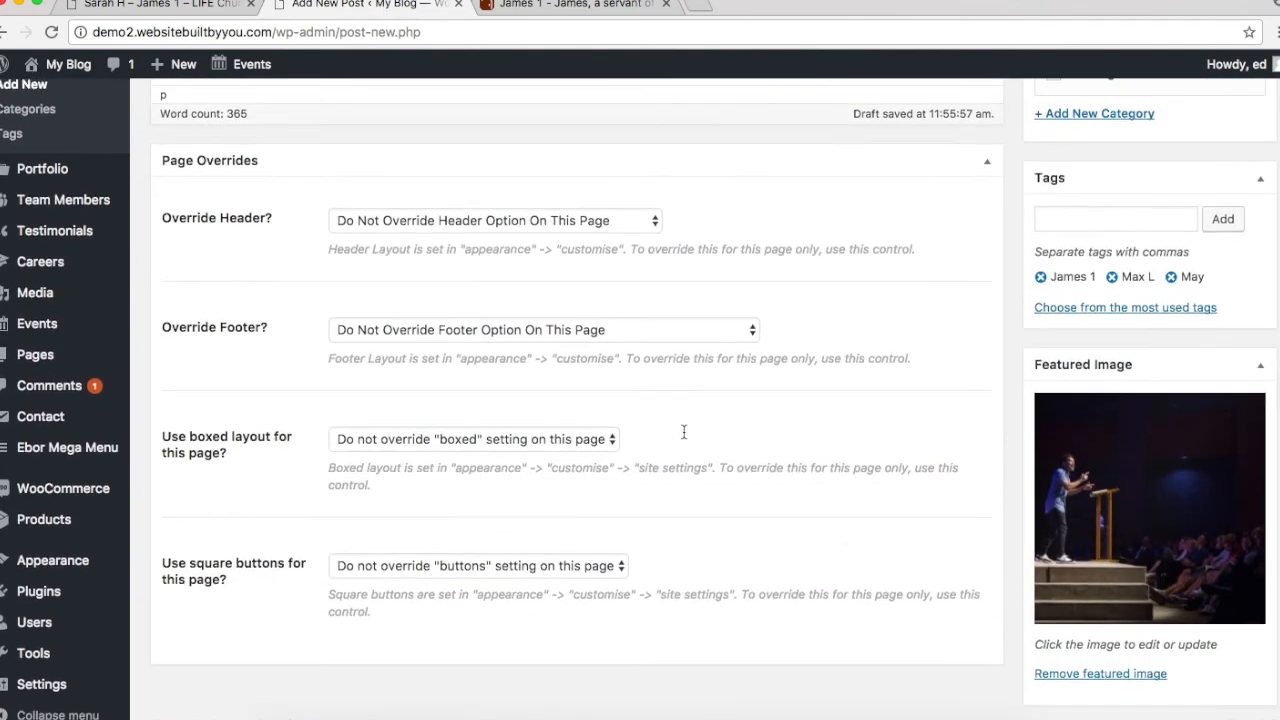
pyautogui.scroll(15, 684, 431)
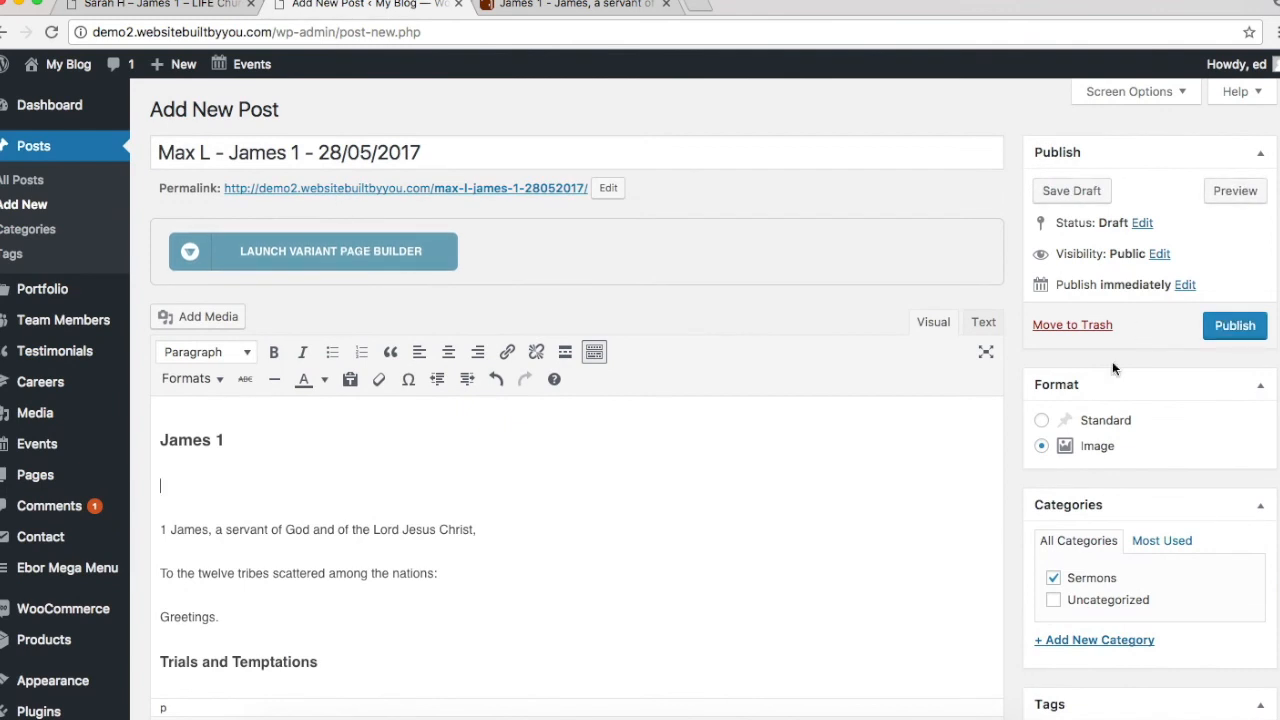
pyautogui.click(1236, 326)
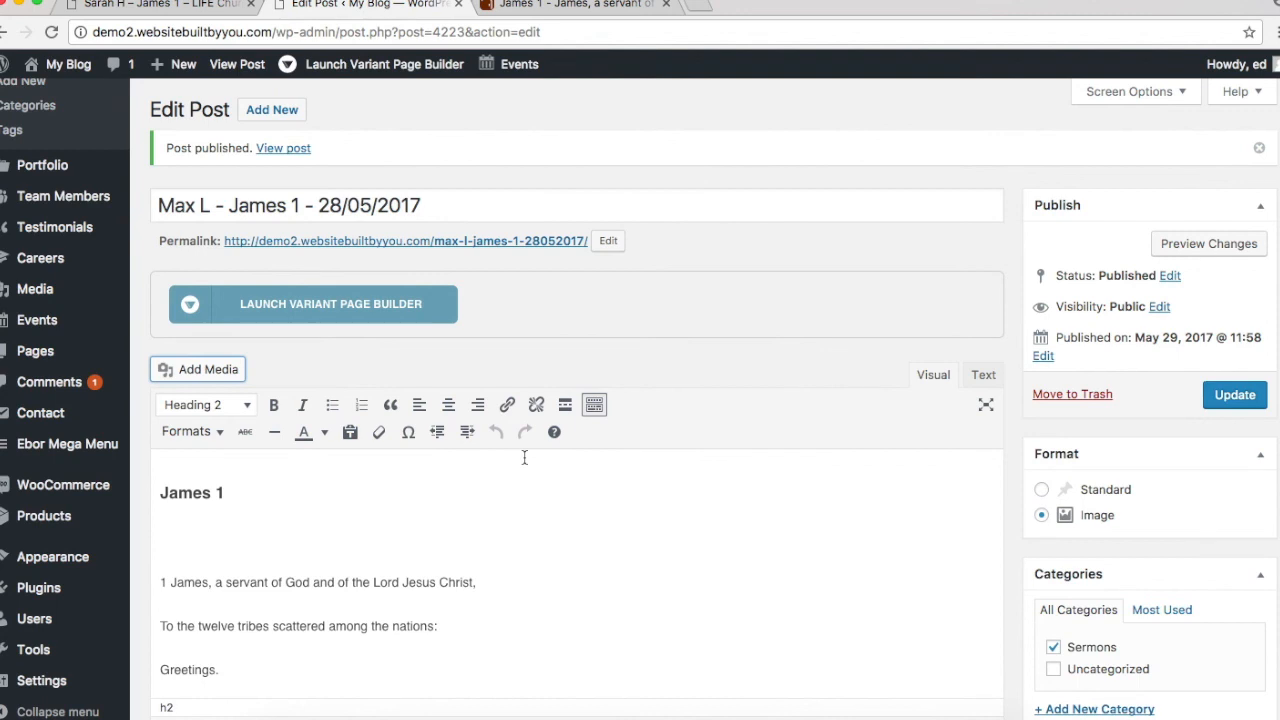
# Step: Open Add Media, reach the Insert from URL panel, and focus the Link Text field
pyautogui.click(213, 369)
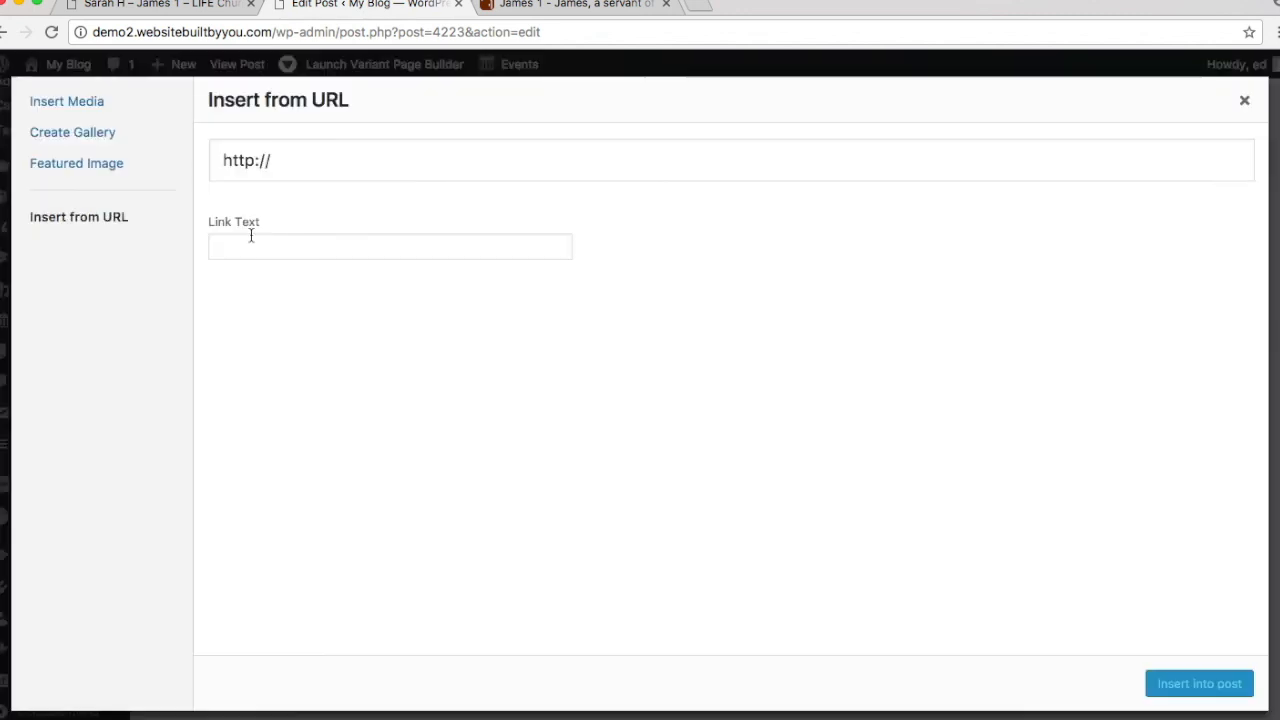
pyautogui.click(83, 114)
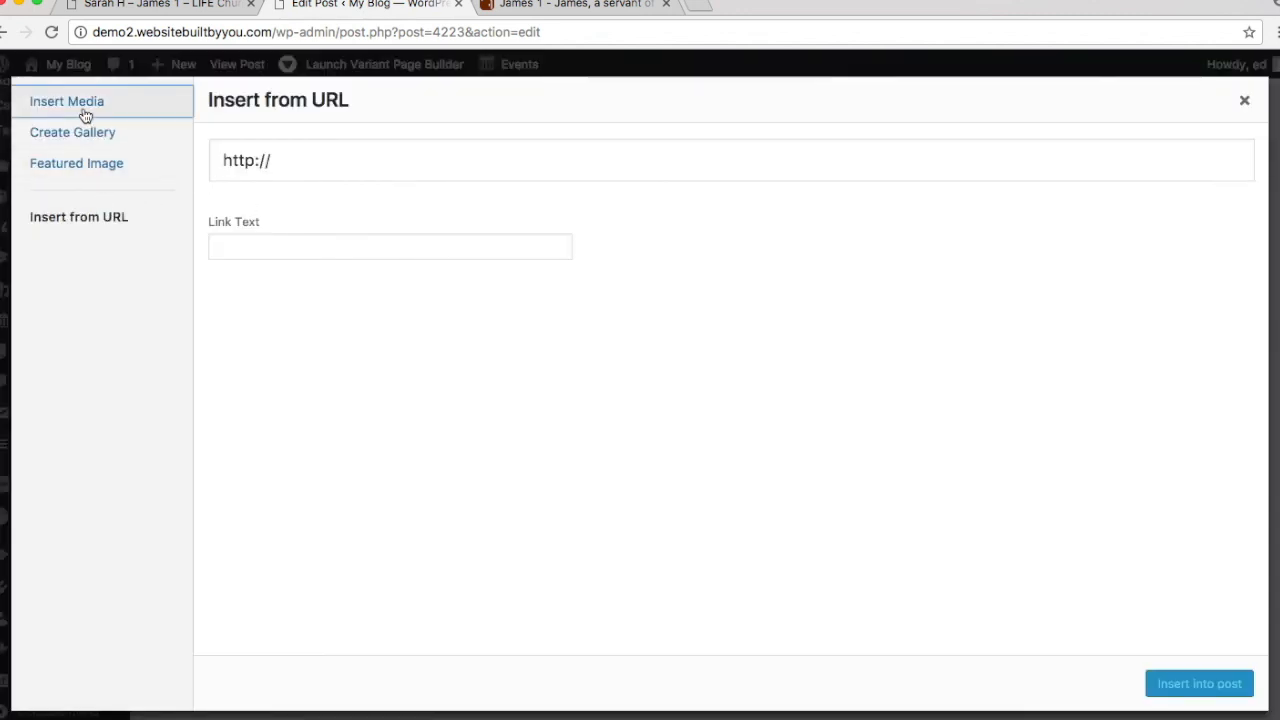
pyautogui.click(91, 138)
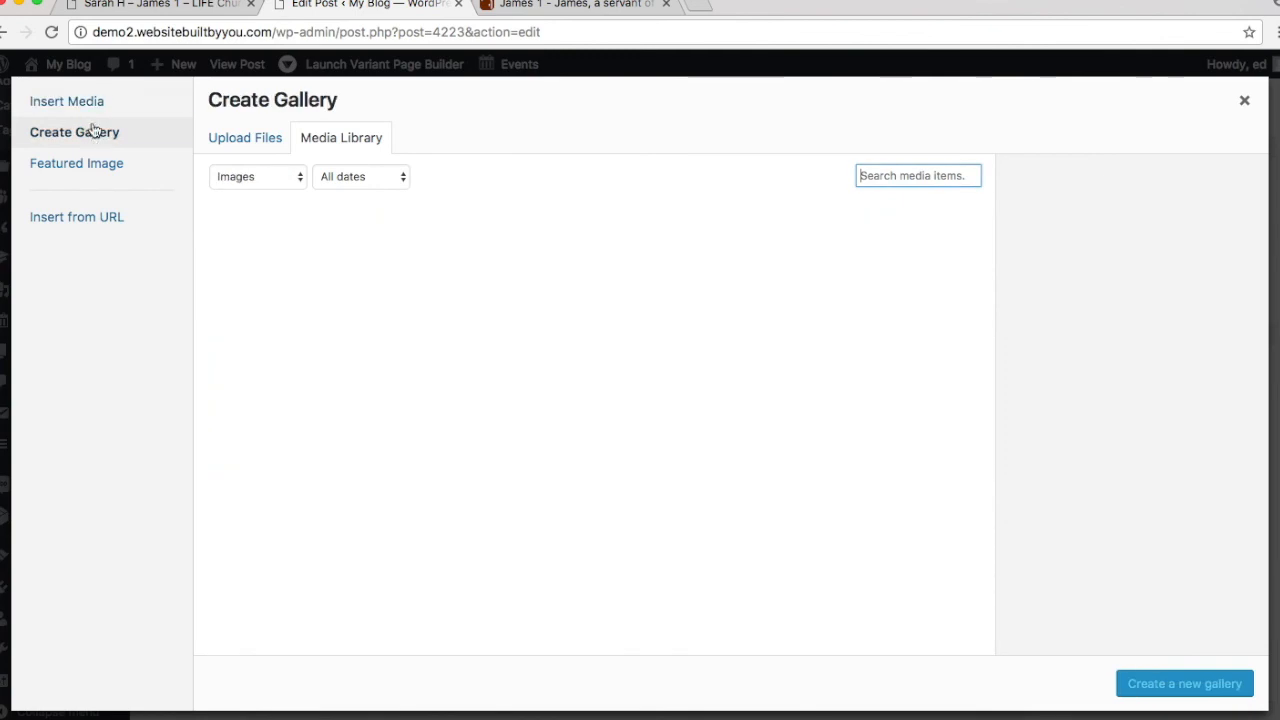
pyautogui.click(88, 103)
pyautogui.click(206, 151)
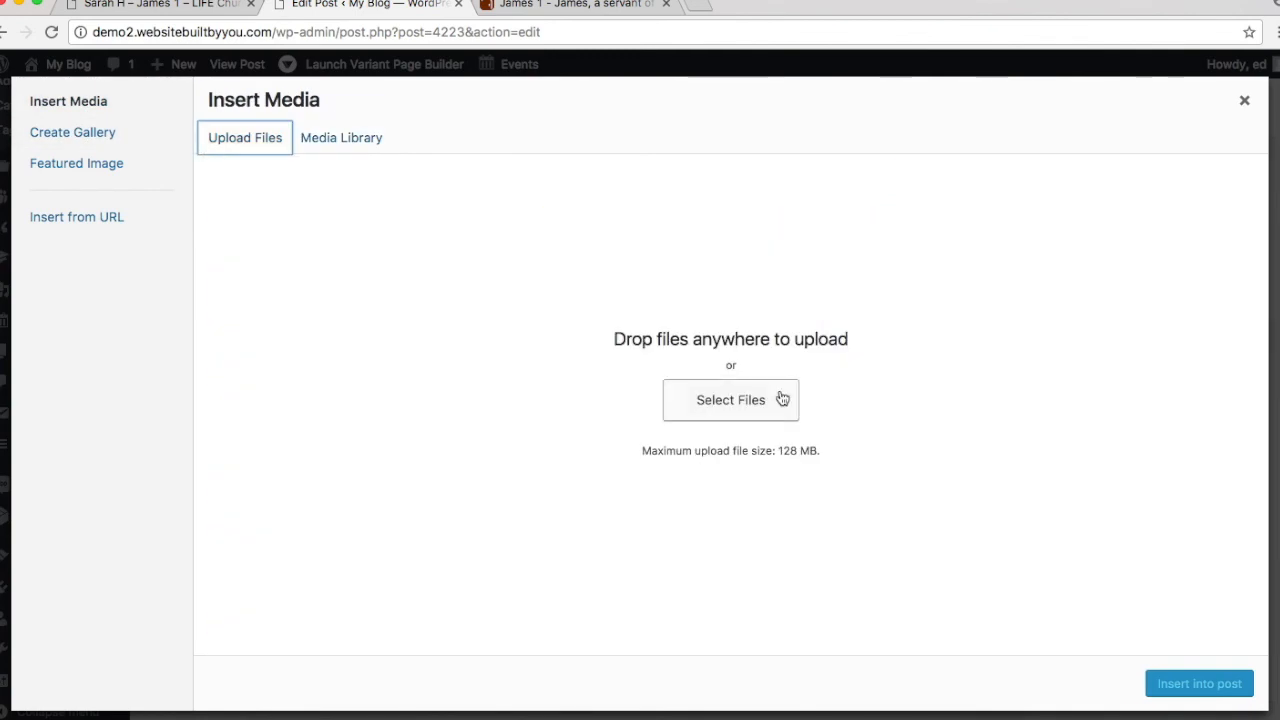
pyautogui.click(127, 168)
pyautogui.click(134, 230)
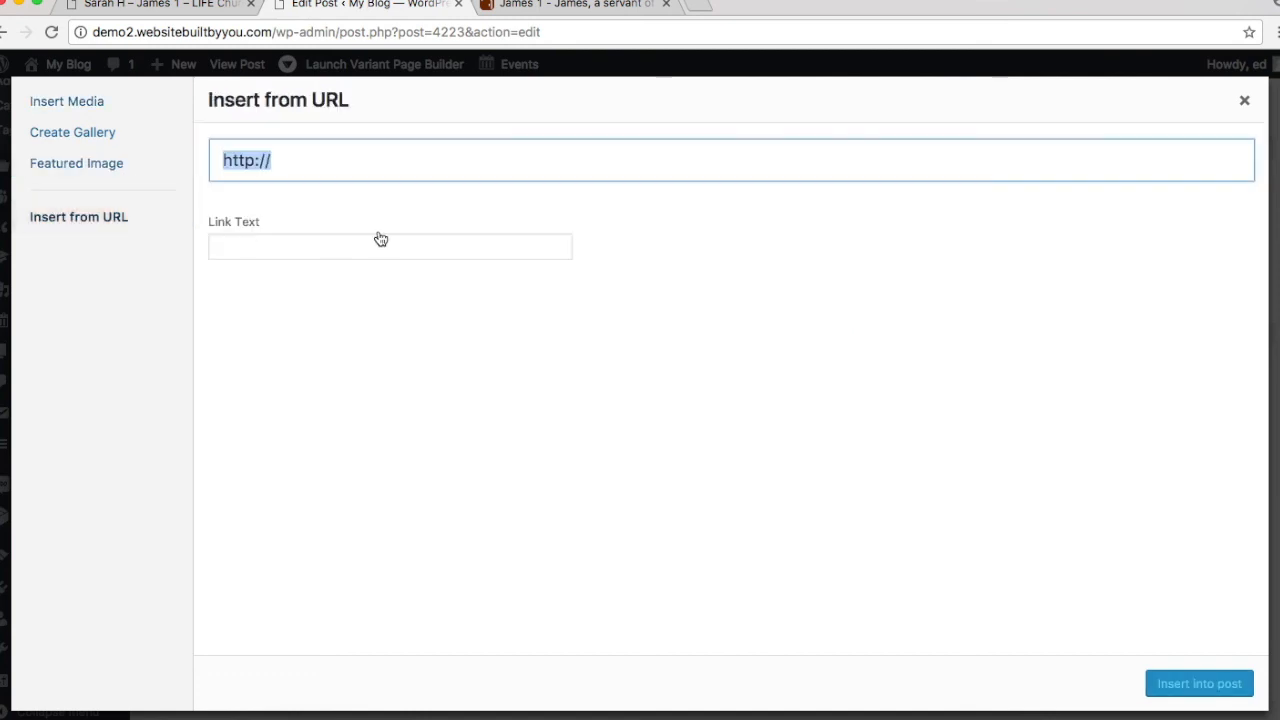
pyautogui.click(309, 236)
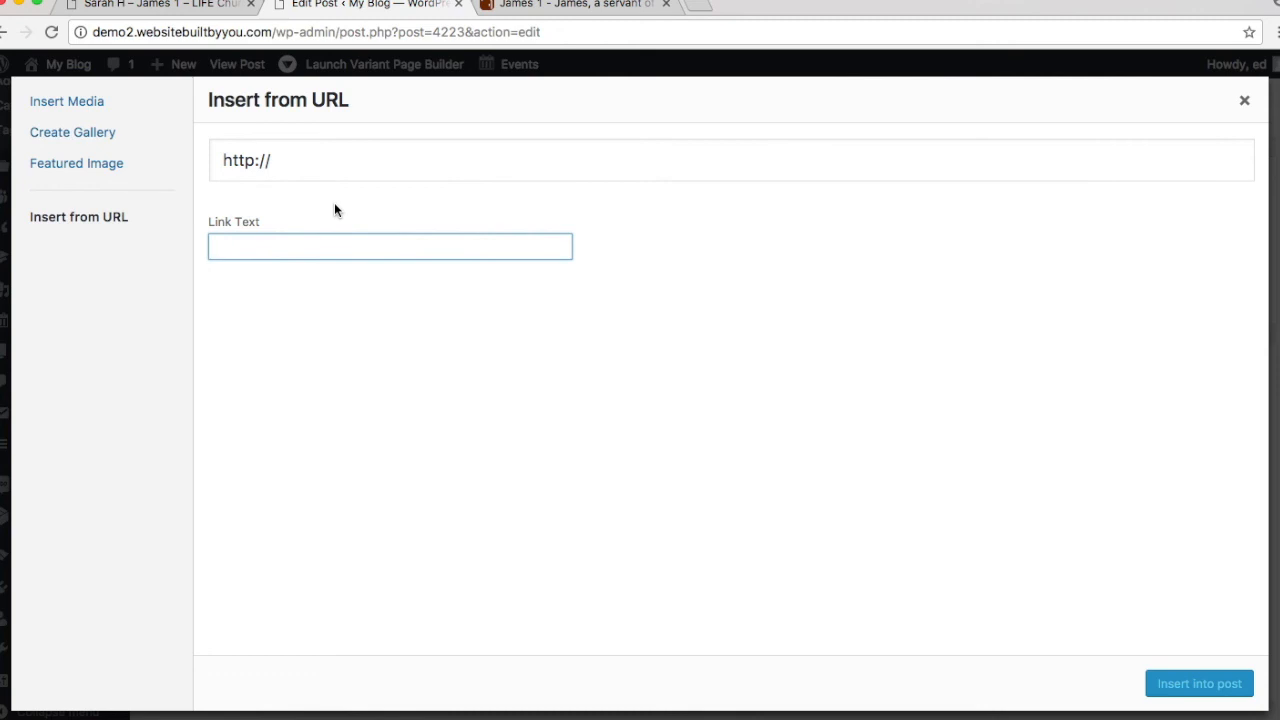
# Step: In a new tab, search 'hamish and andy podcast' and open its listen page
pyautogui.click(701, 7)
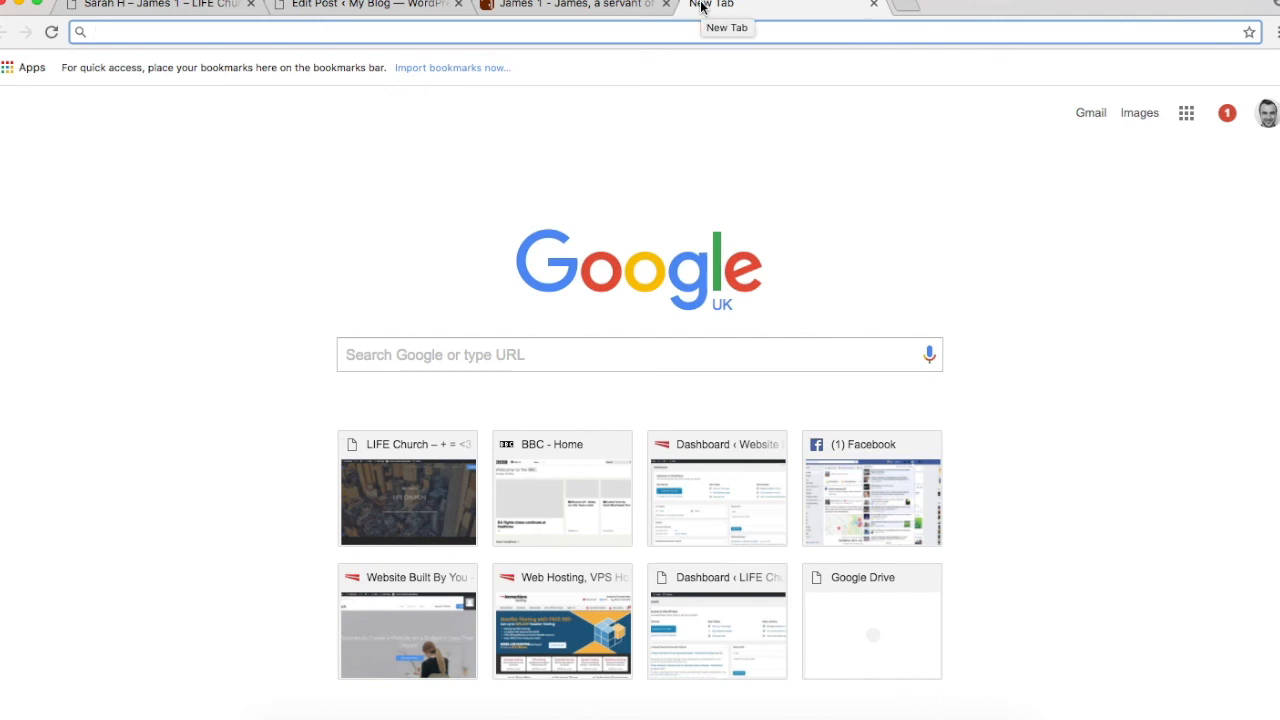
pyautogui.write('ham')
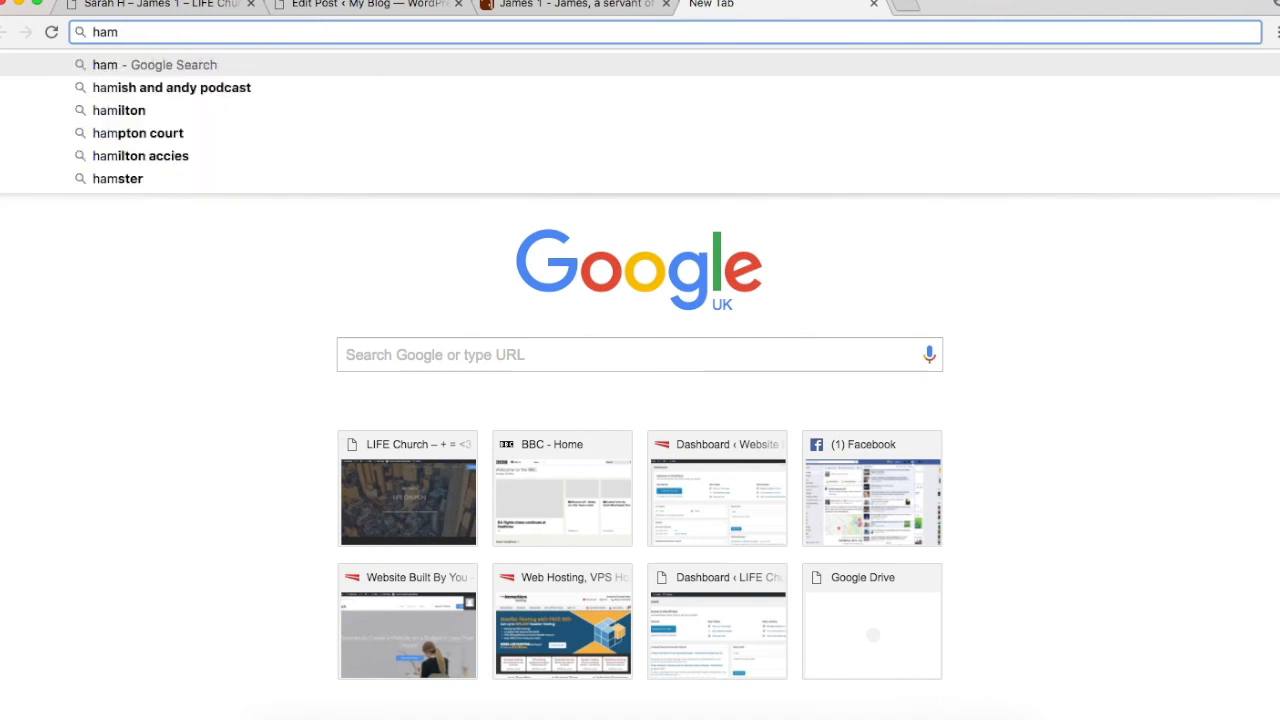
pyautogui.press('Down')
pyautogui.press('Return')
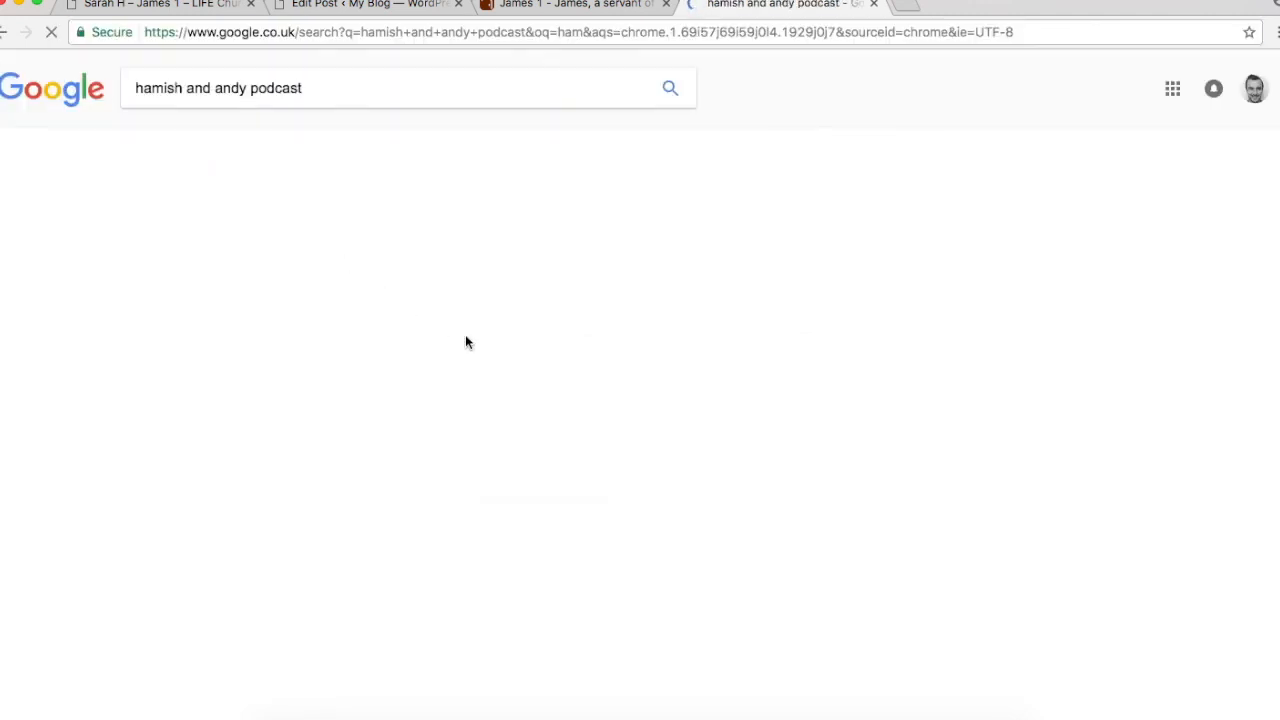
pyautogui.click(292, 221)
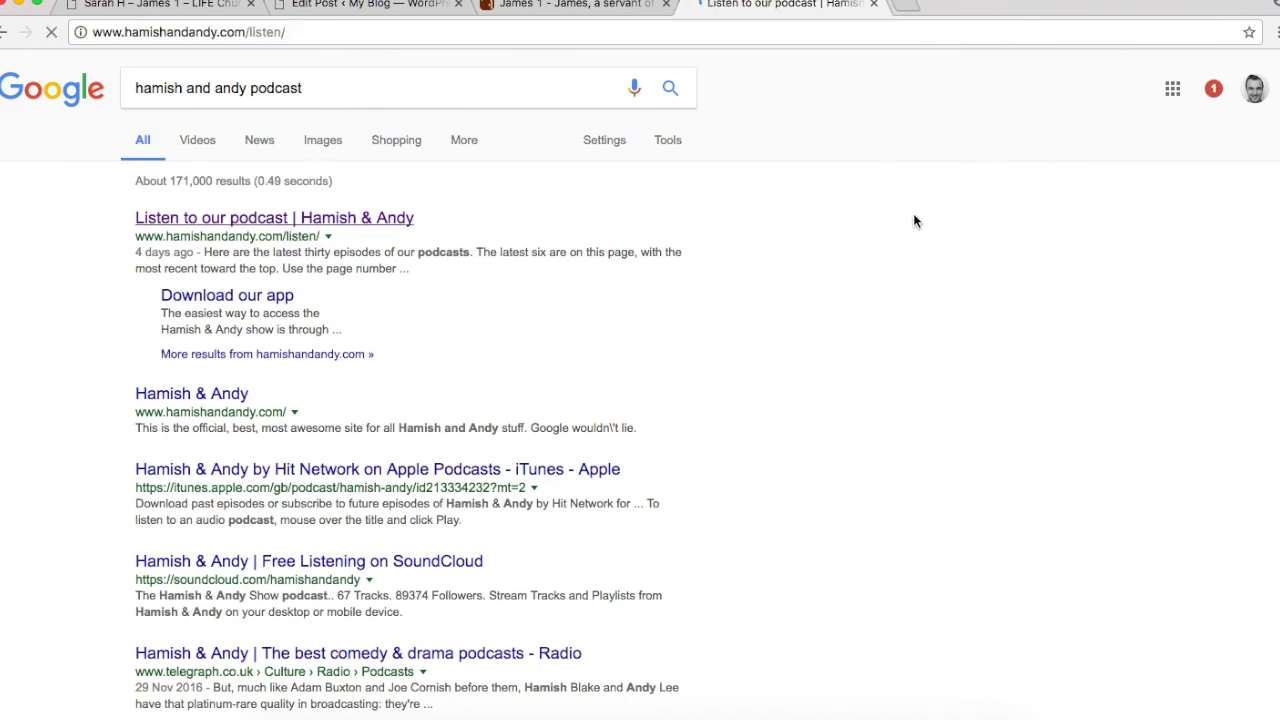
# Step: Copy the Mon 29th May 2017 episode's MP3 download link and return to WordPress
pyautogui.scroll(-5, 860, 270)
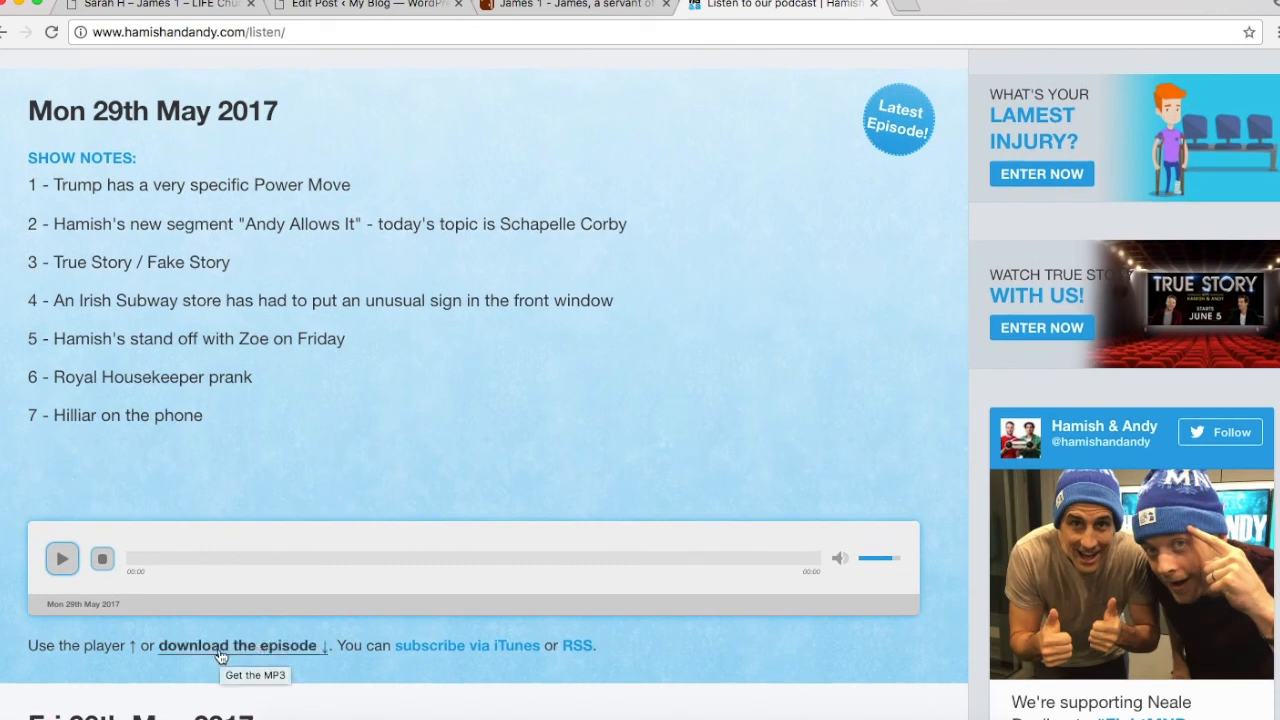
pyautogui.scroll(-2, 226, 624)
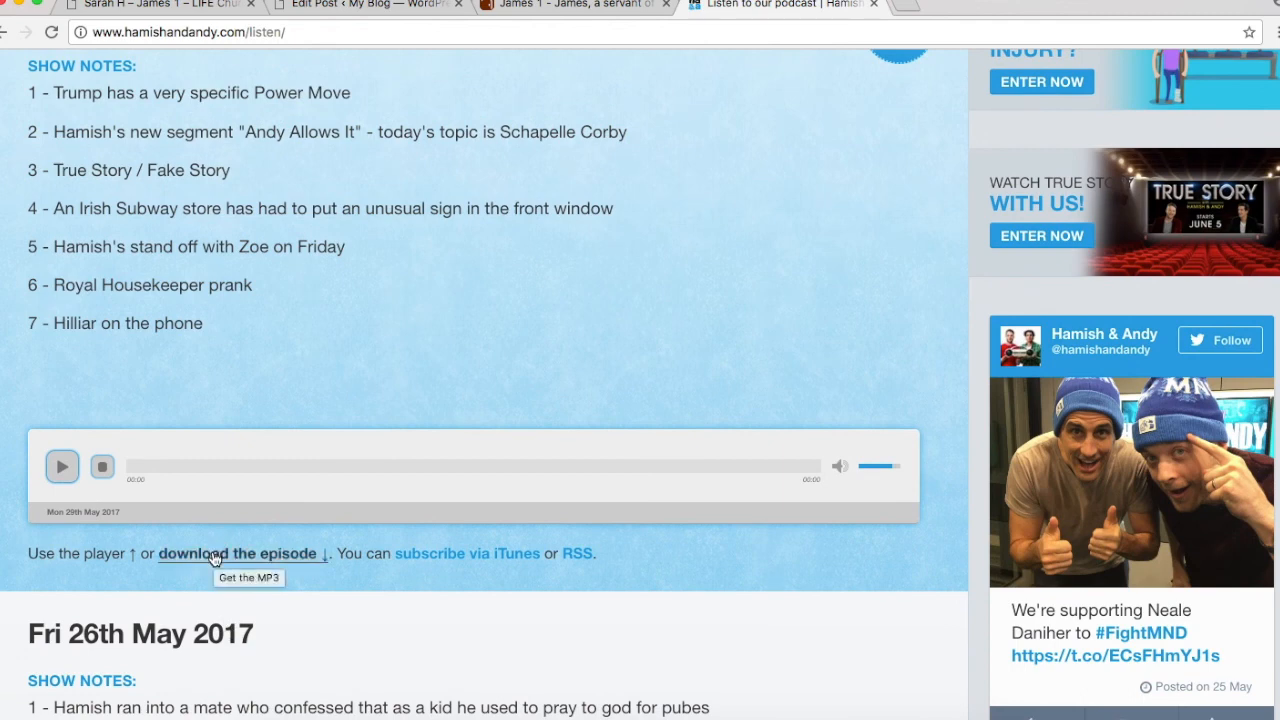
pyautogui.rightClick(213, 558)
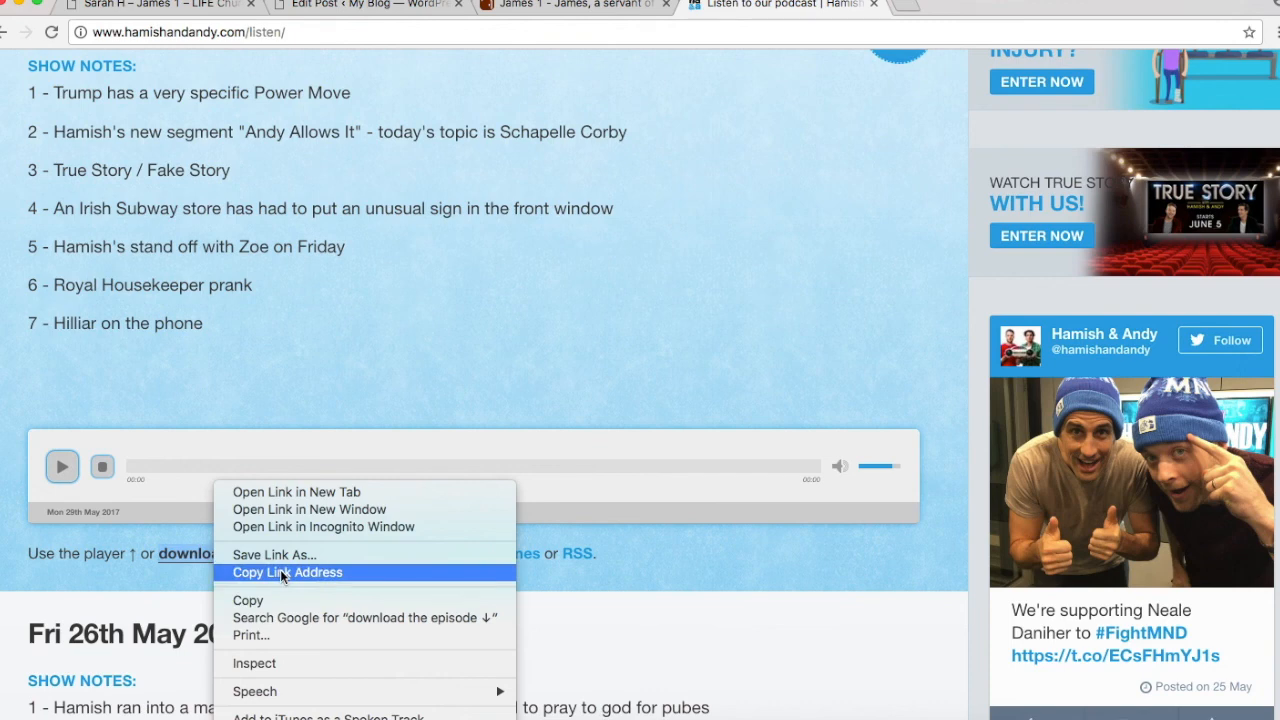
pyautogui.click(281, 572)
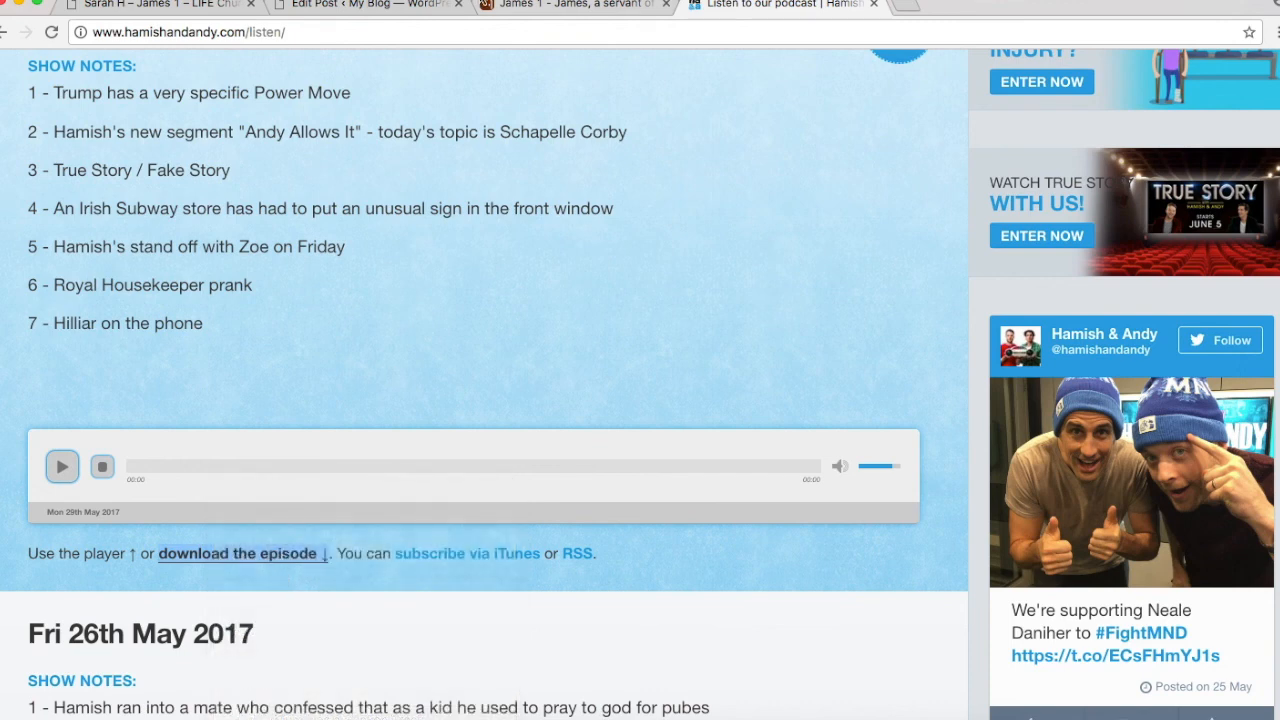
pyautogui.click(375, 8)
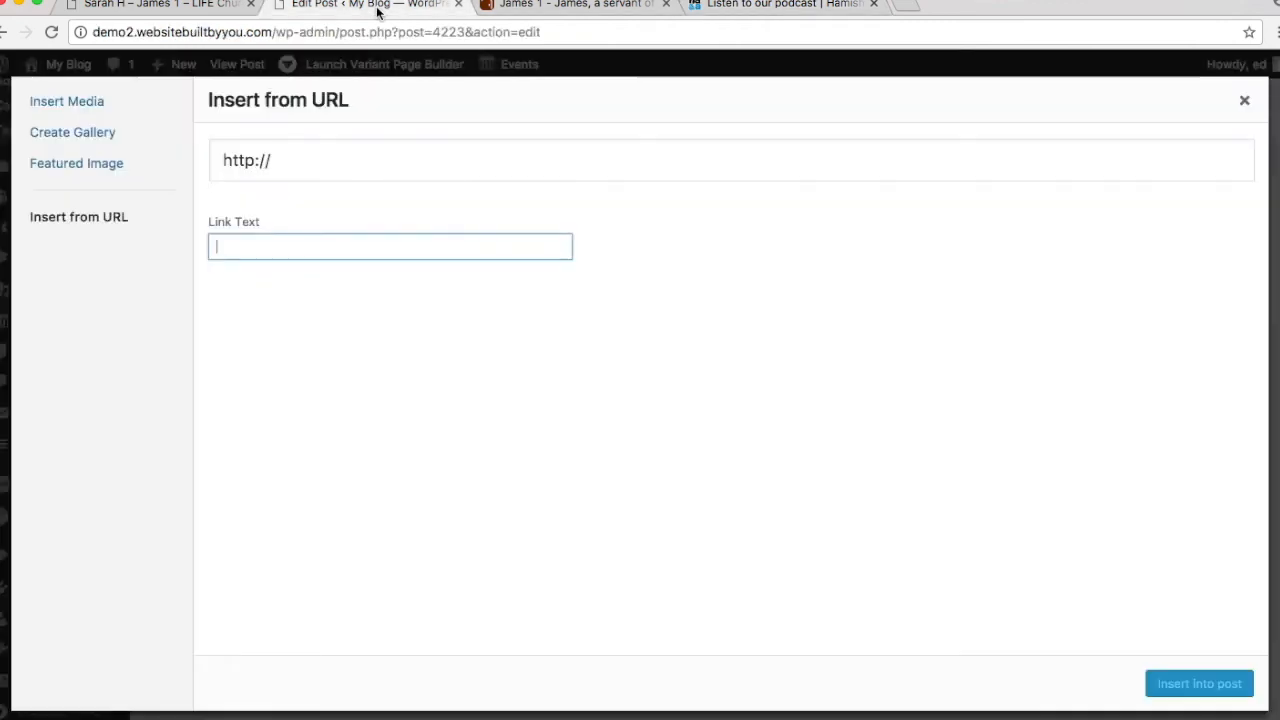
# Step: Paste the podcast MP3 address and insert it into the post as audio
pyautogui.click(321, 172)
pyautogui.press('super+v')
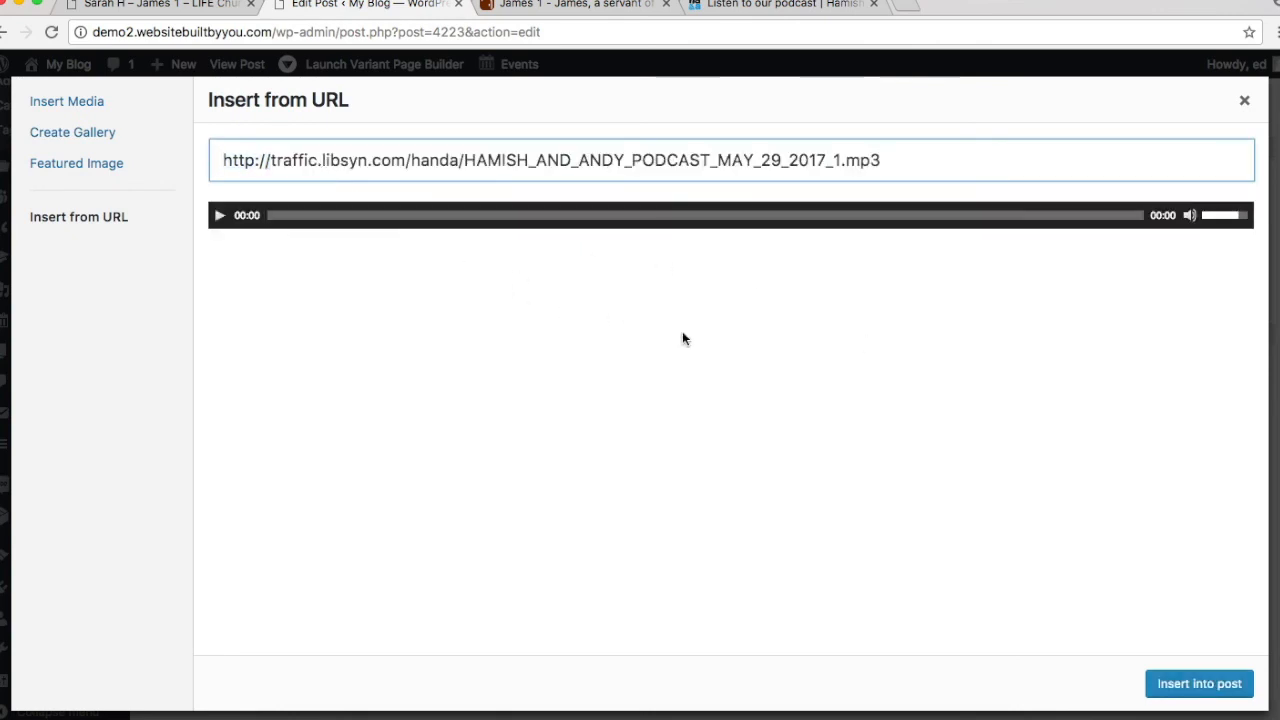
pyautogui.click(1195, 686)
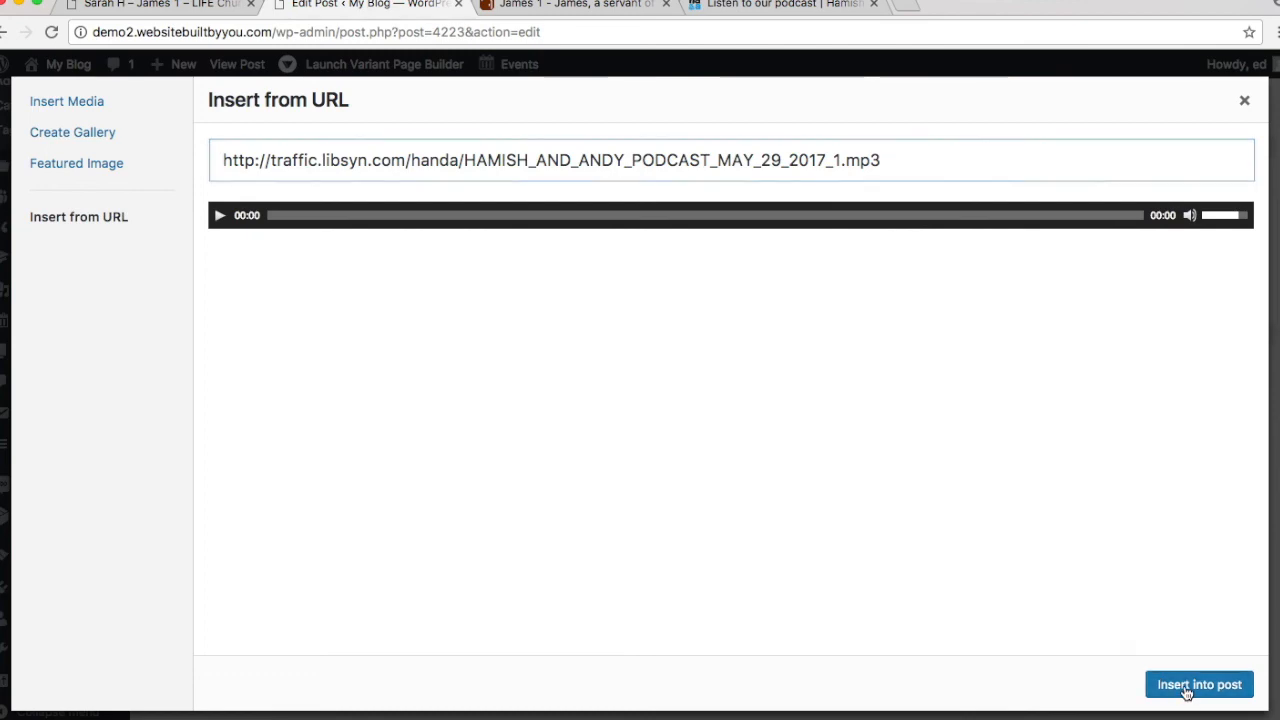
pyautogui.scroll(-2, 325, 494)
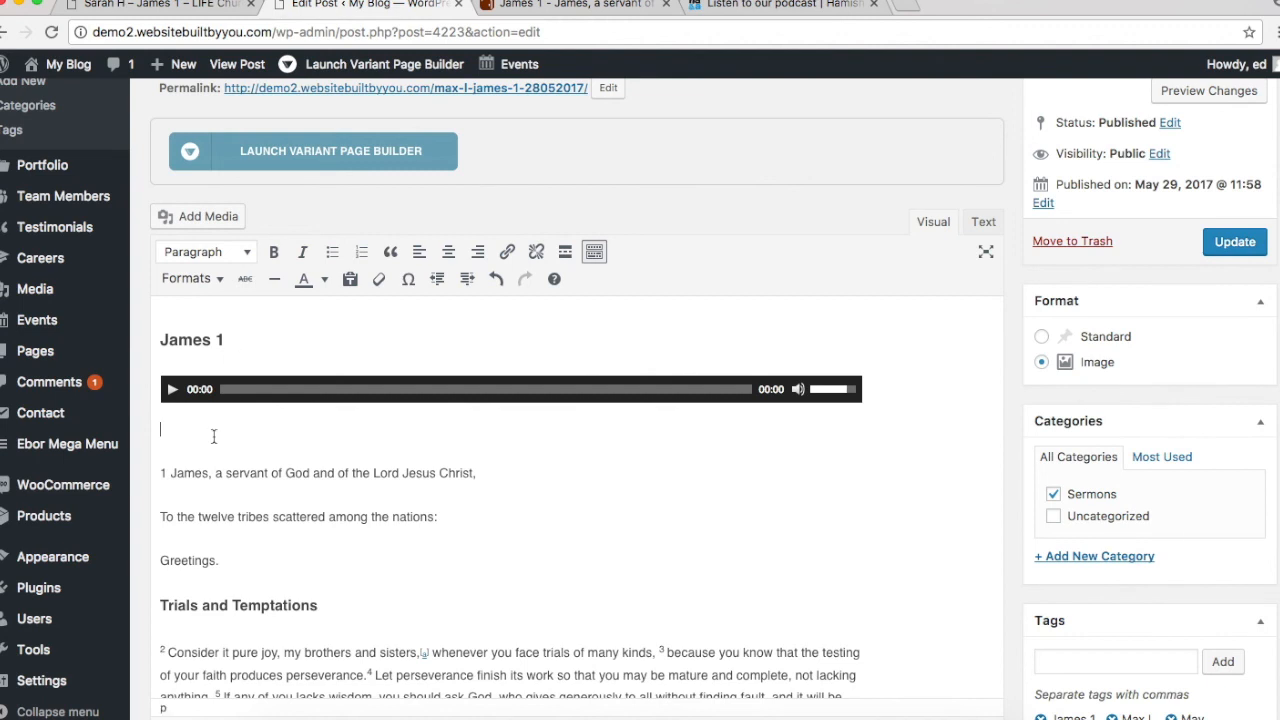
# Step: Move the James 1 heading below the audio player and update the post
pyautogui.moveTo(266, 340); pyautogui.dragTo(173, 324)
pyautogui.moveTo(115, 325)
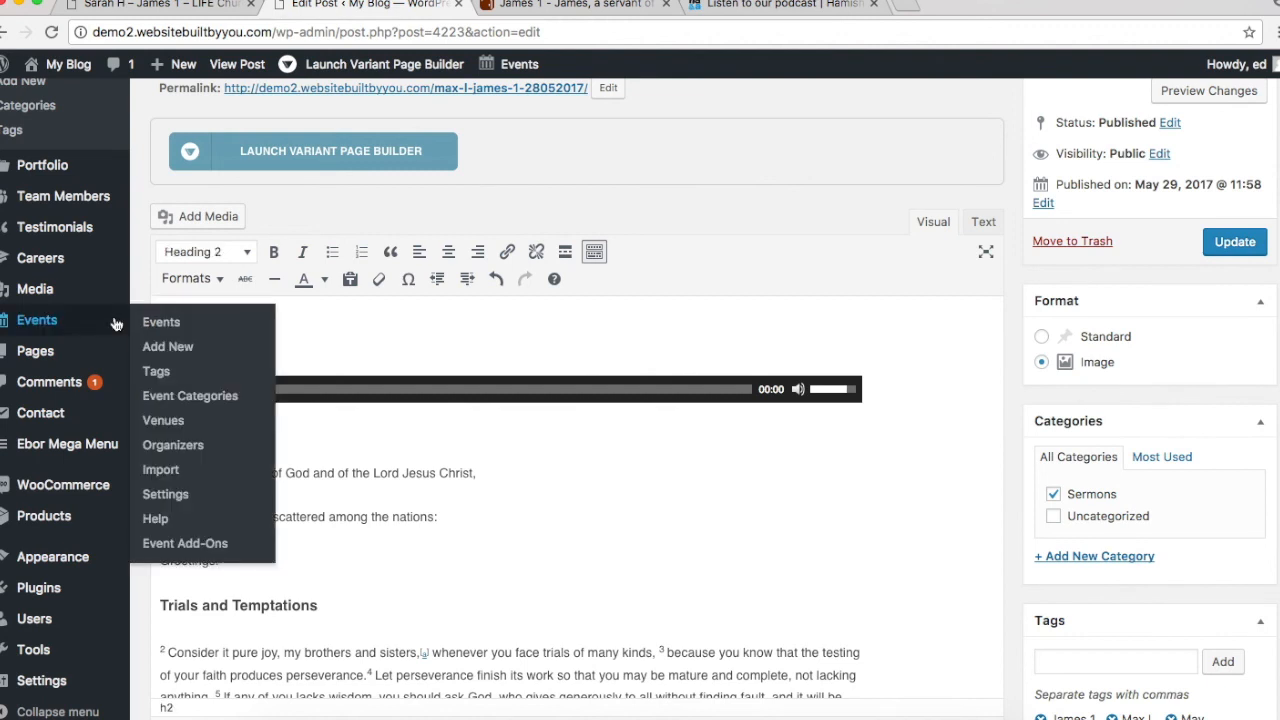
pyautogui.click(410, 436)
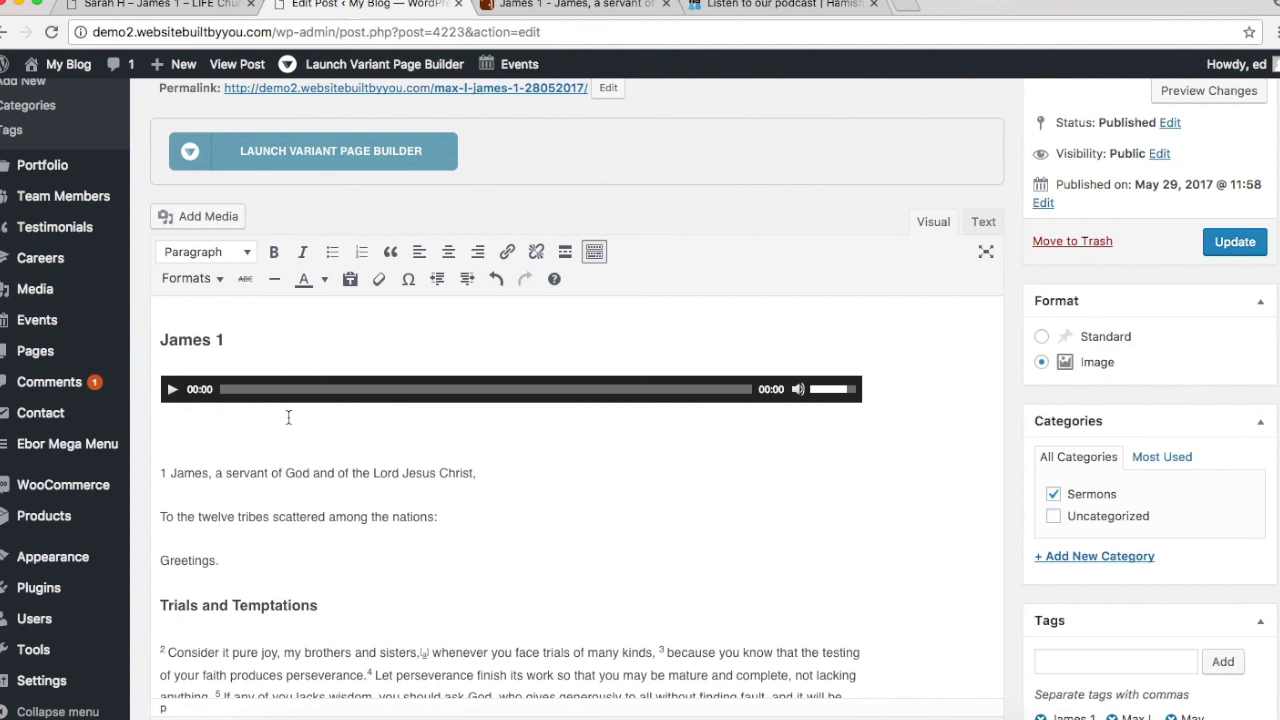
pyautogui.press('super+v')
pyautogui.moveTo(246, 326); pyautogui.dragTo(68, 318)
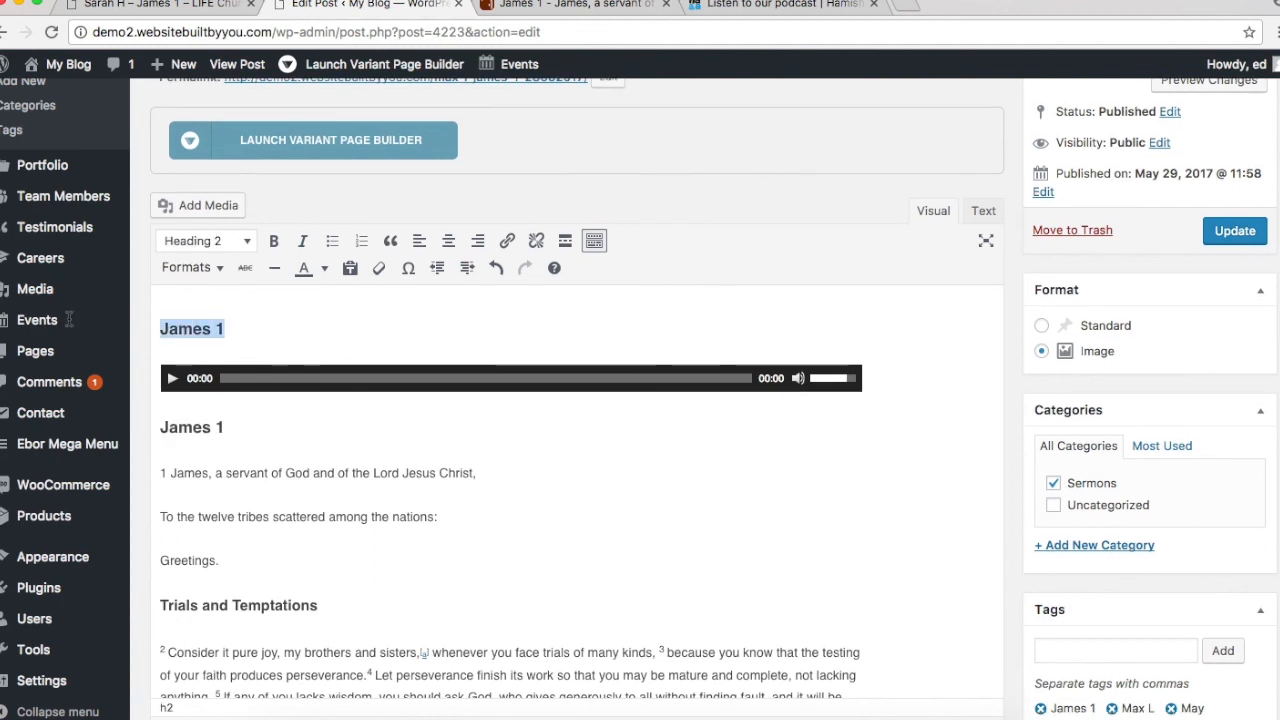
pyautogui.press('BackSpace')
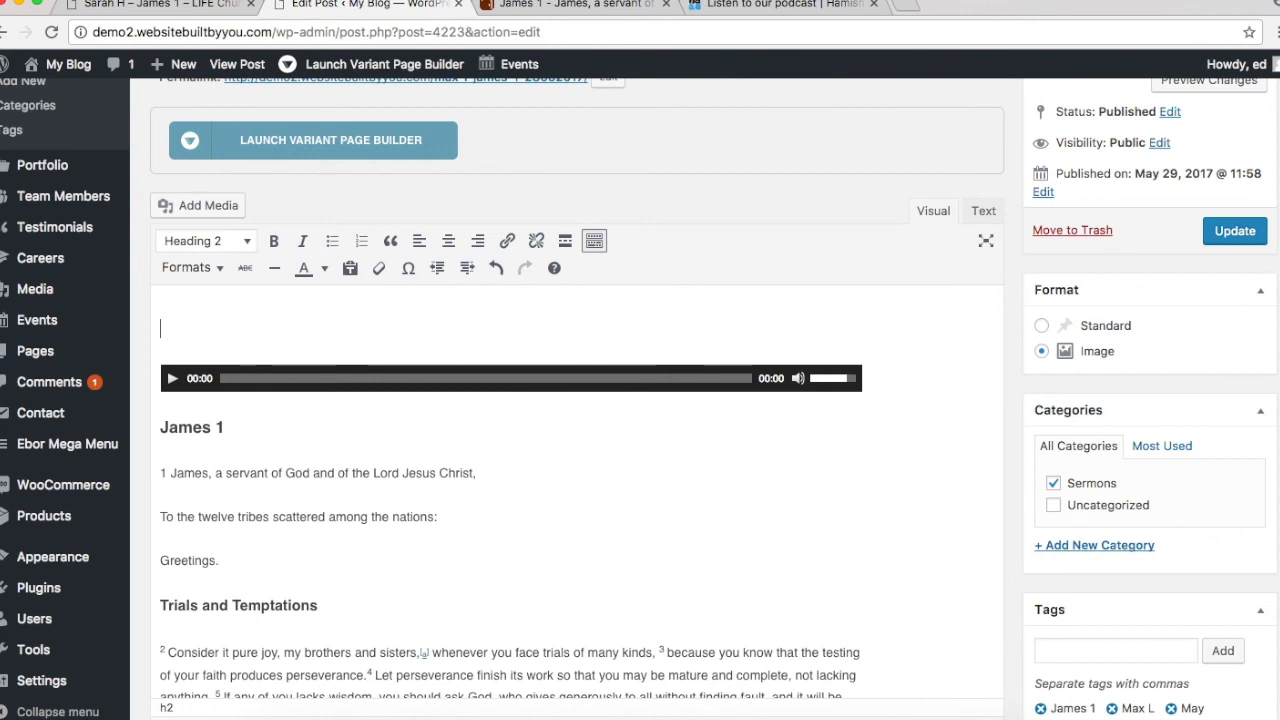
pyautogui.click(1254, 235)
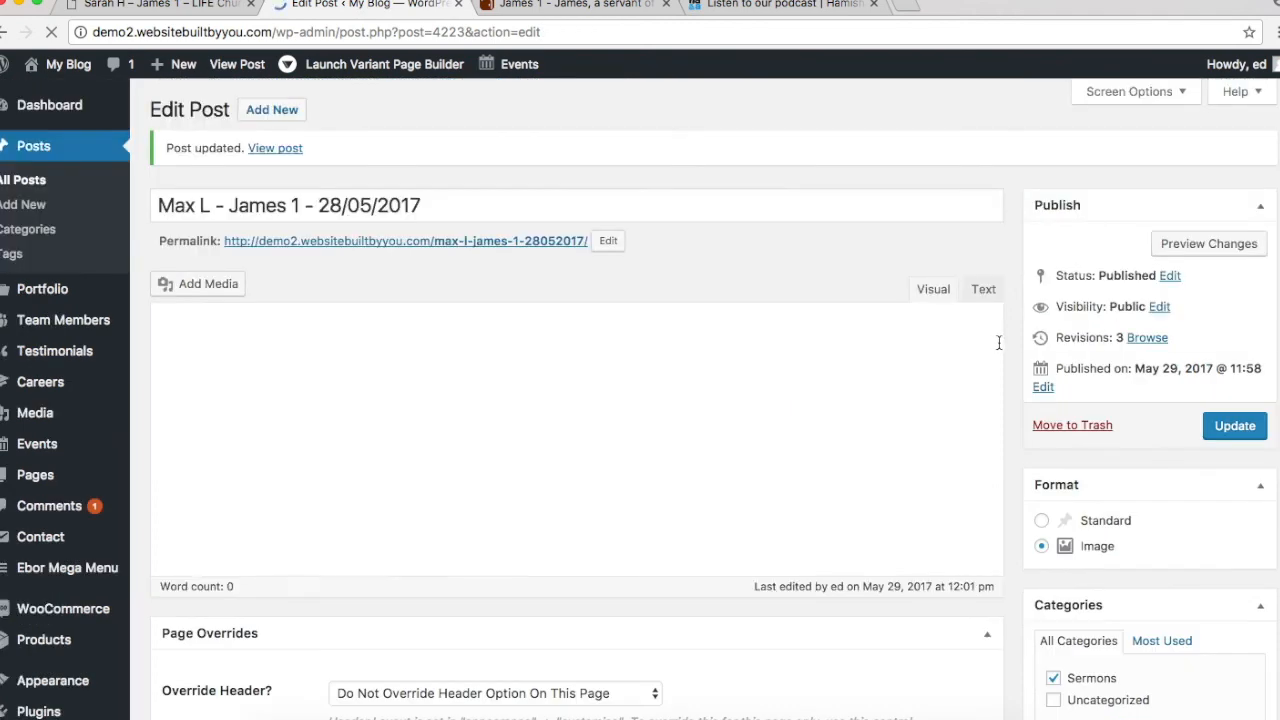
pyautogui.scroll(-3, 999, 343)
pyautogui.scroll(2, 999, 343)
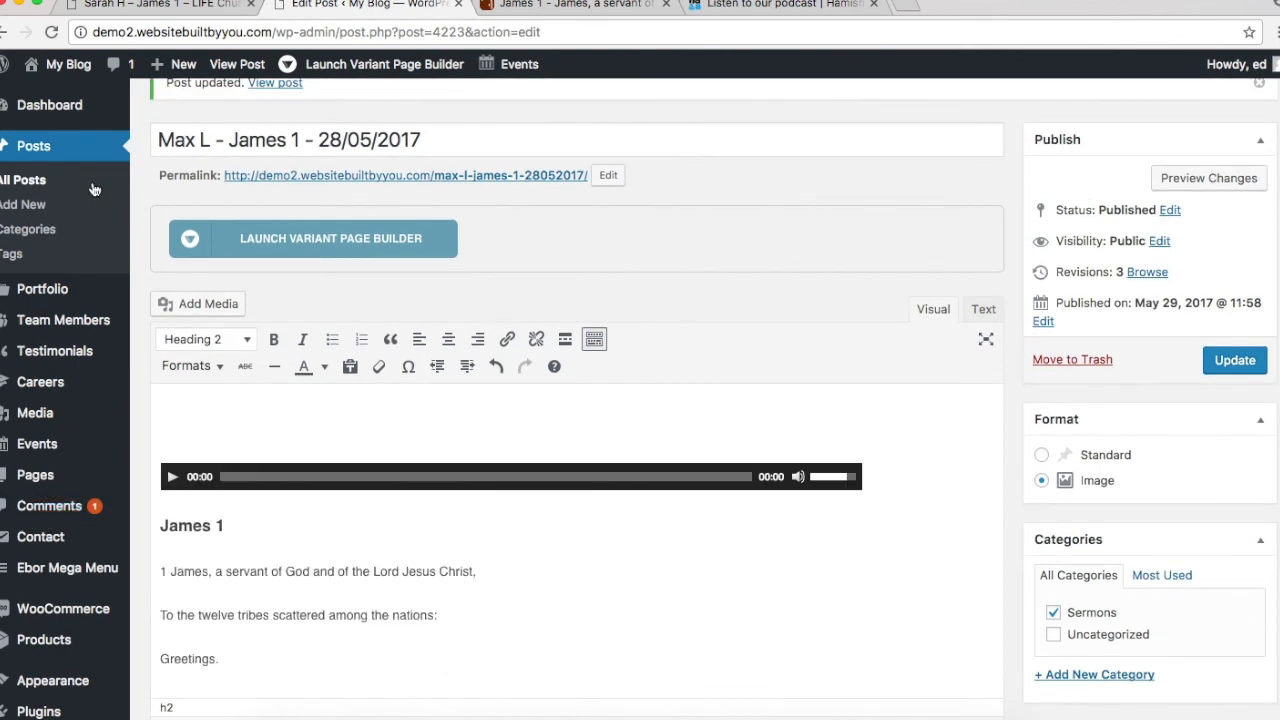
pyautogui.moveTo(40, 444)
# Step: Publish a new page titled Sermons and launch it in Variant Page Builder
pyautogui.moveTo(72, 478)
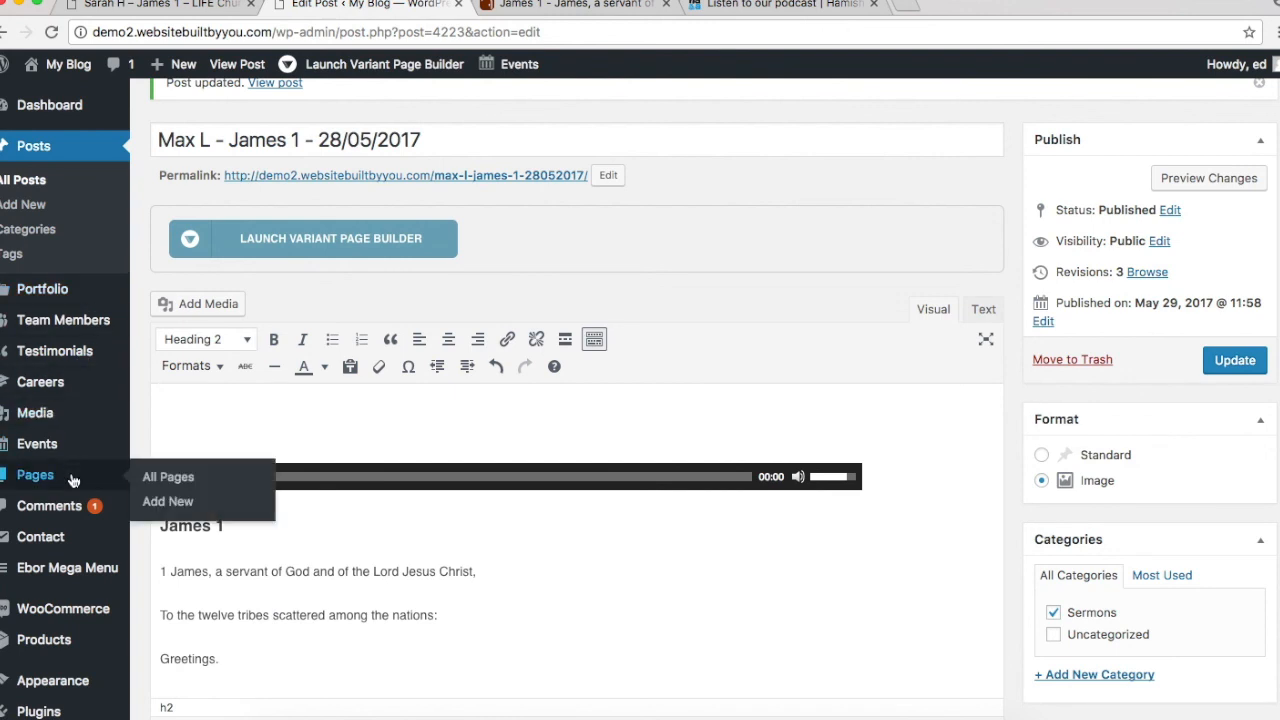
pyautogui.click(158, 502)
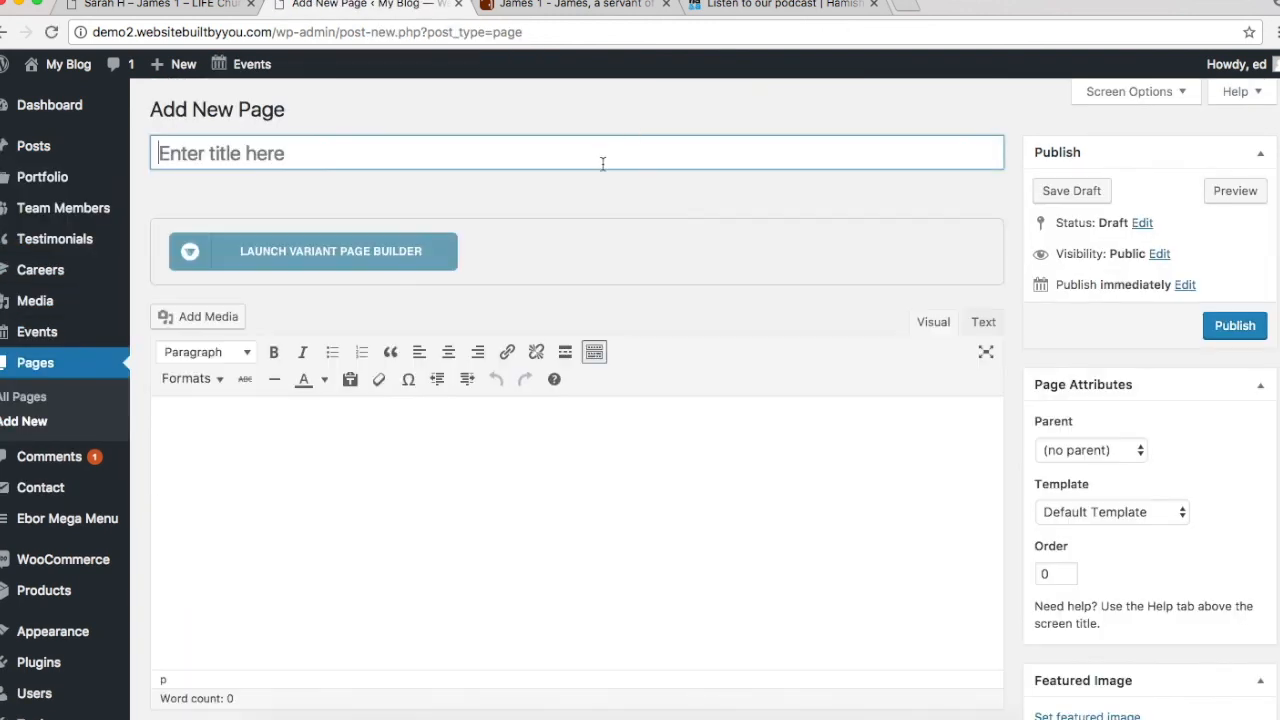
pyautogui.write('Sermons')
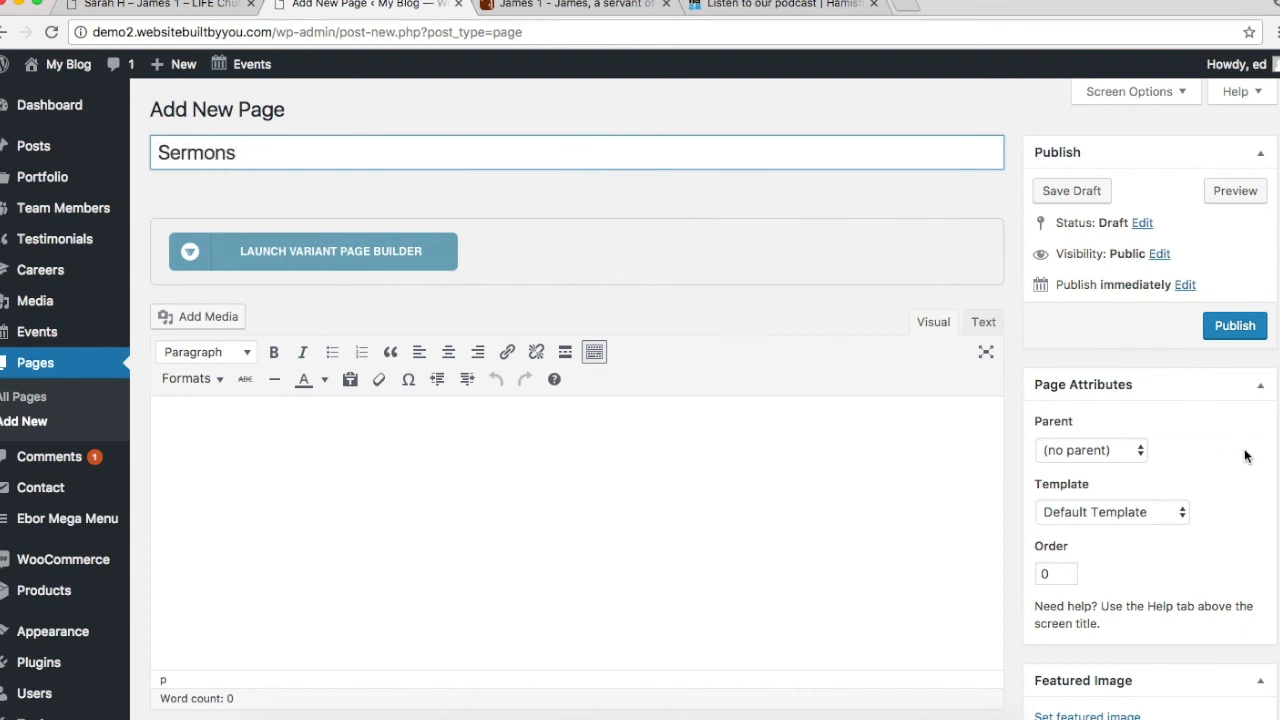
pyautogui.click(1220, 336)
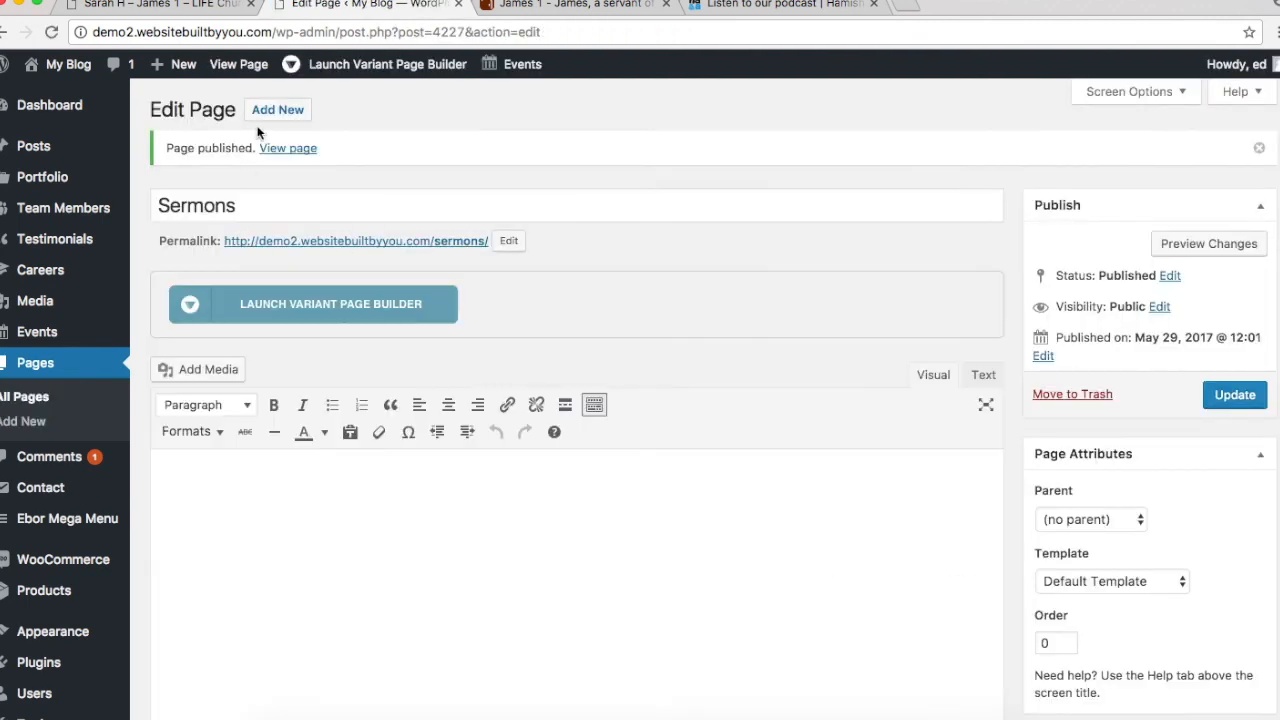
pyautogui.click(287, 304)
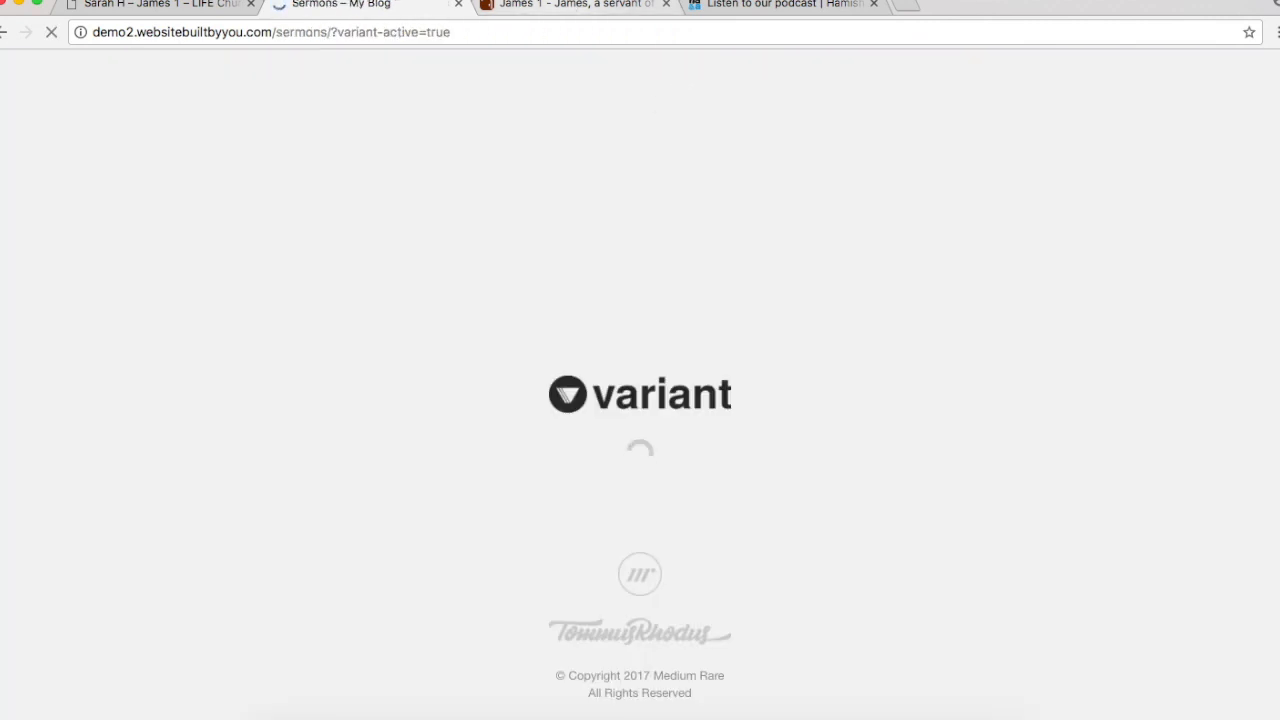
# Step: View the LIFE Church site's Media > Sermons page for reference, then return to the builder
pyautogui.click(231, 12)
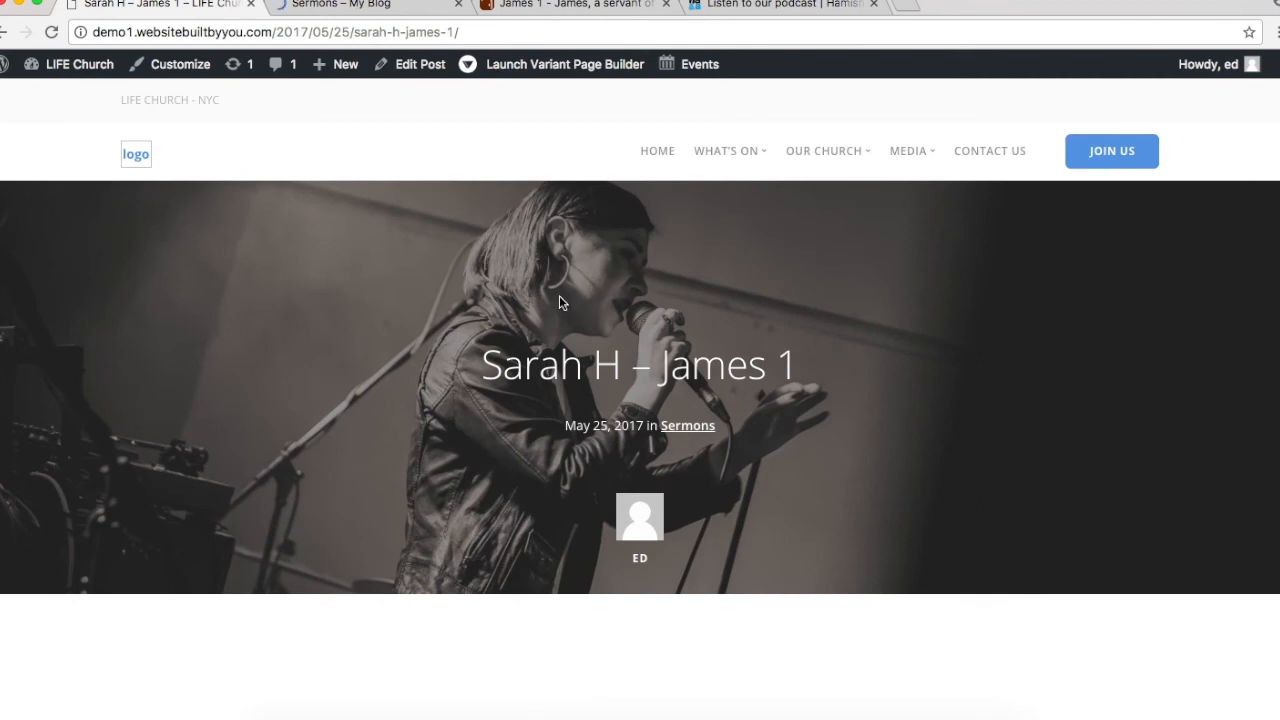
pyautogui.moveTo(891, 157)
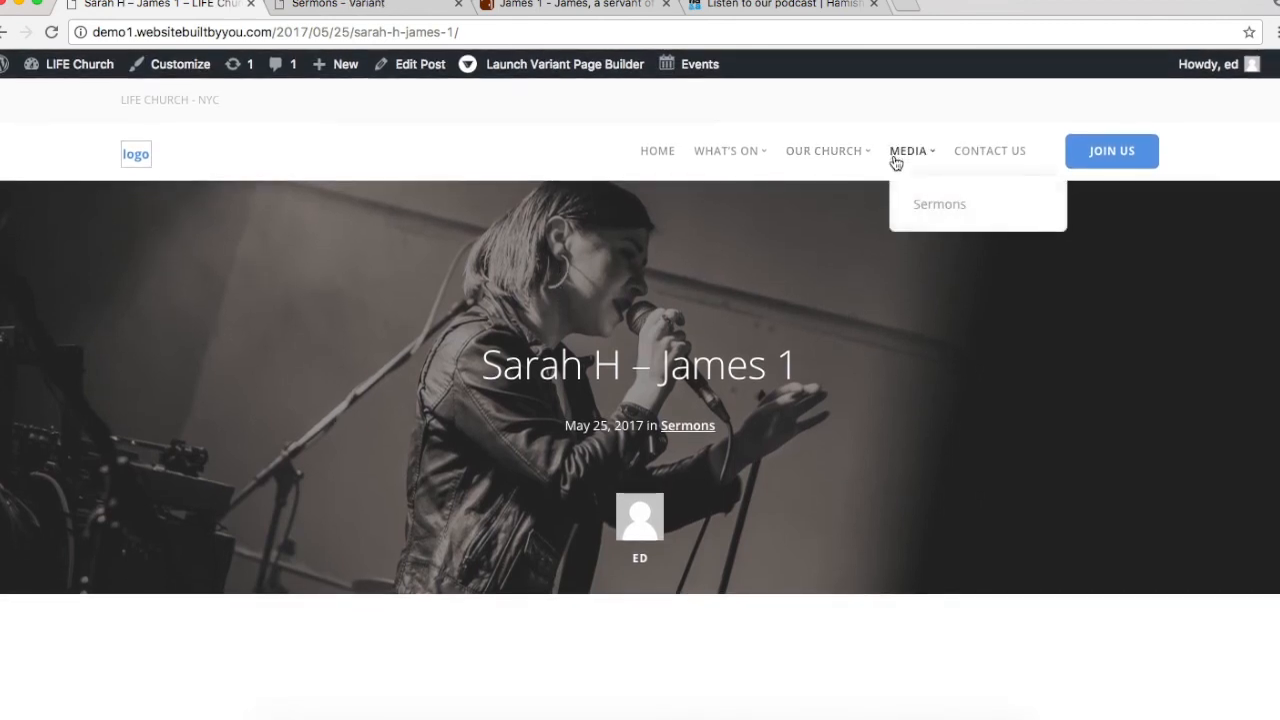
pyautogui.click(921, 205)
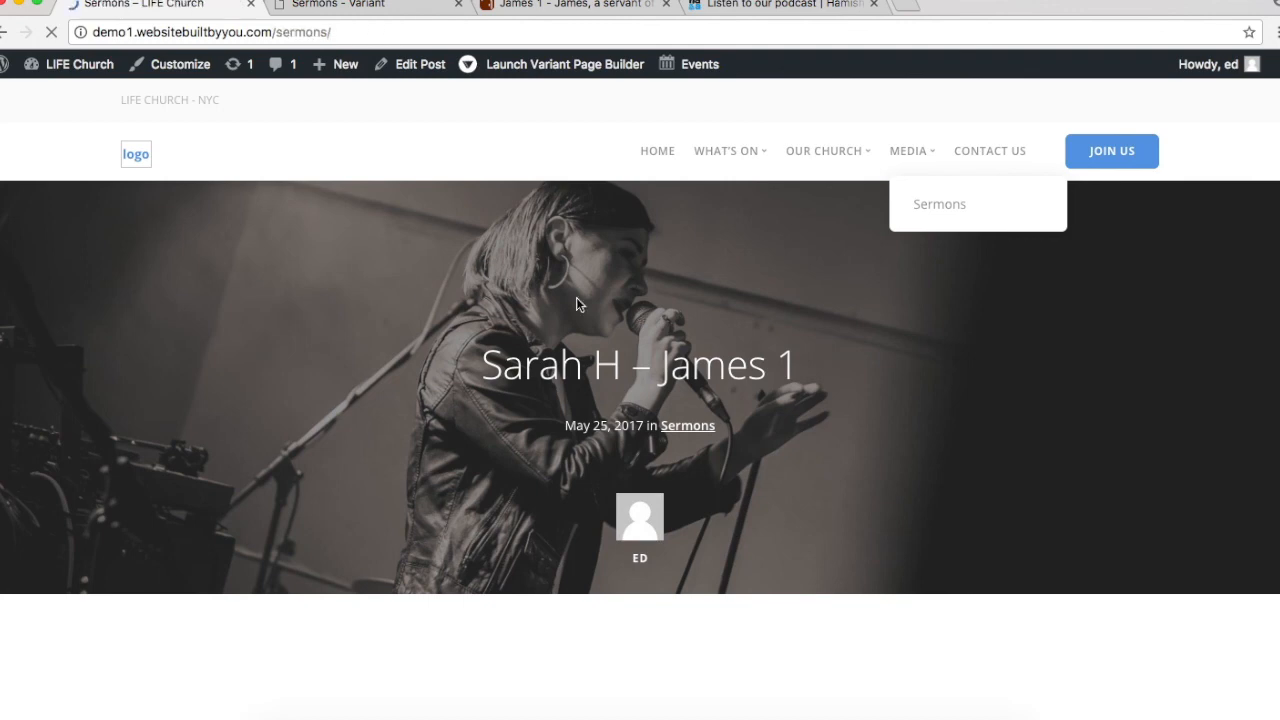
pyautogui.scroll(-4, 836, 355)
pyautogui.scroll(4, 836, 355)
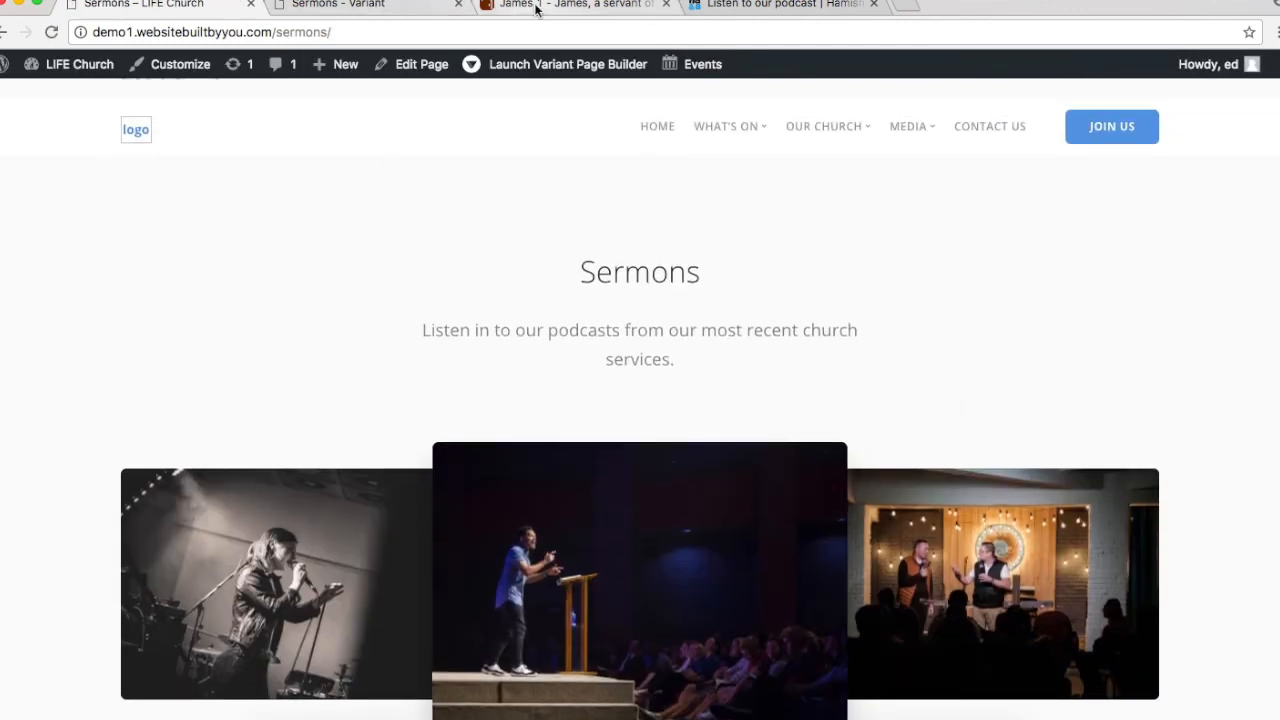
pyautogui.click(416, 8)
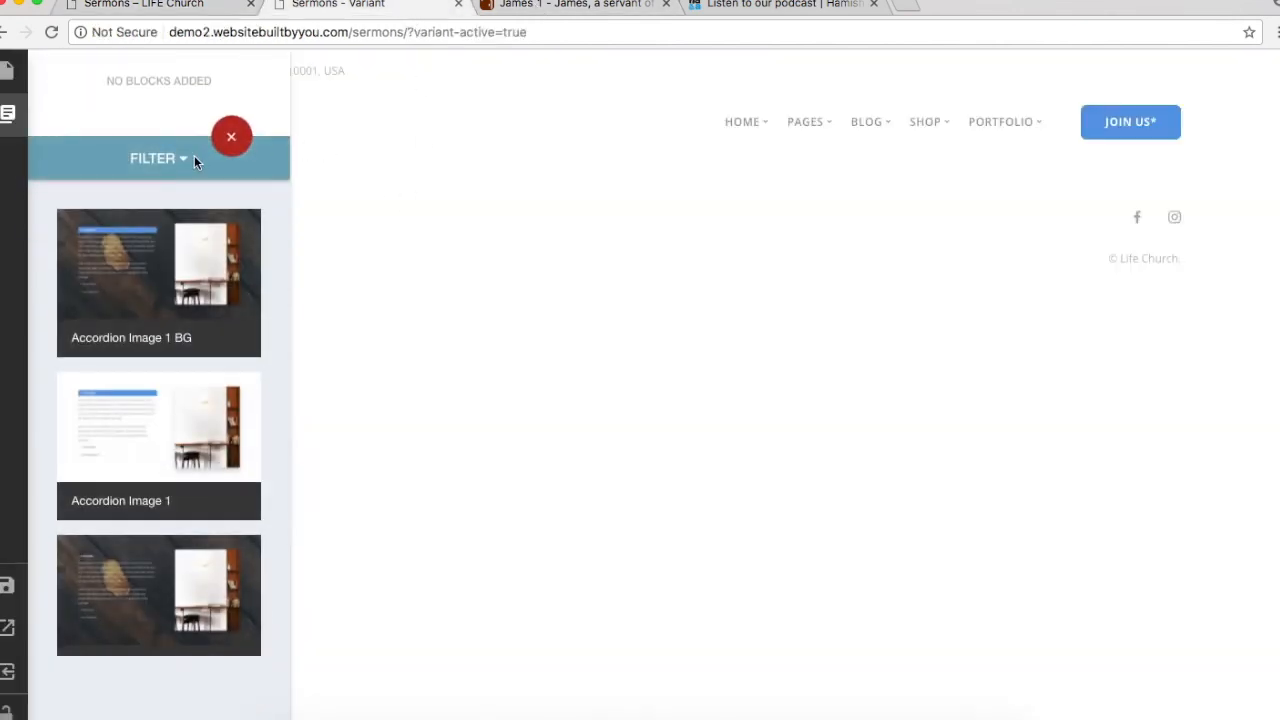
# Step: Filter the blocks to Covers and add the Cover Image 4 block to the page
pyautogui.click(183, 161)
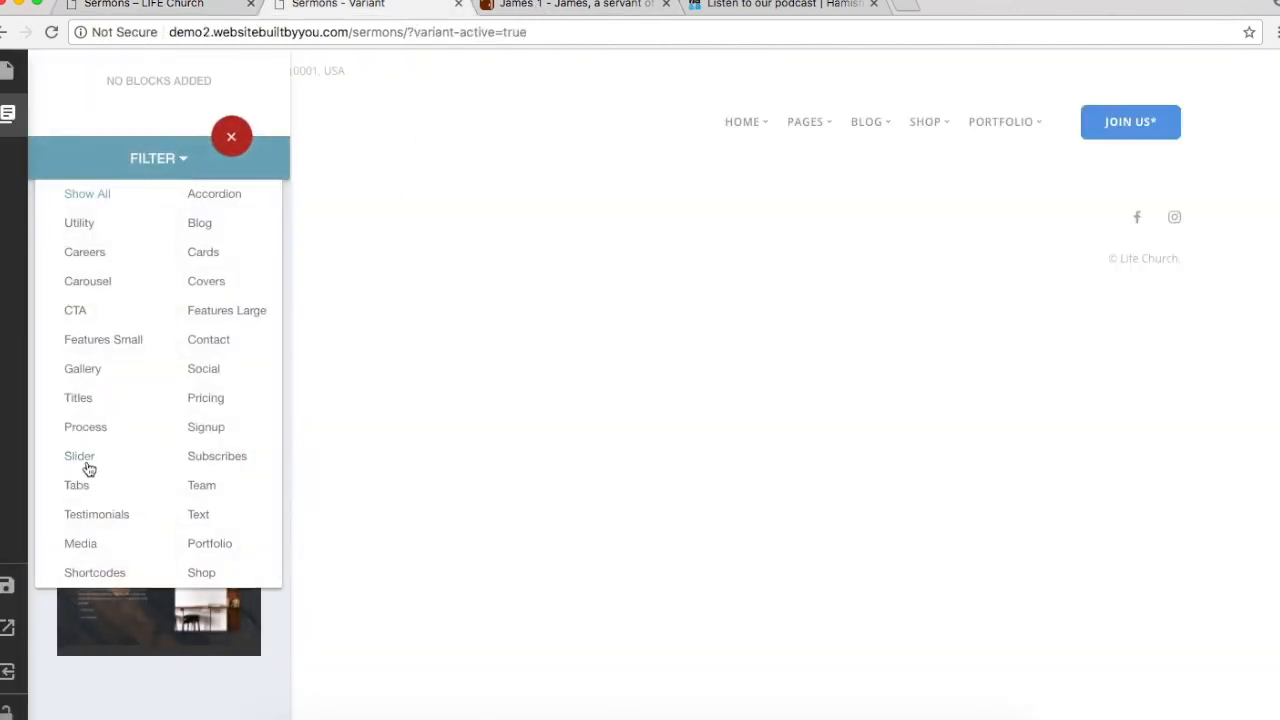
pyautogui.click(212, 281)
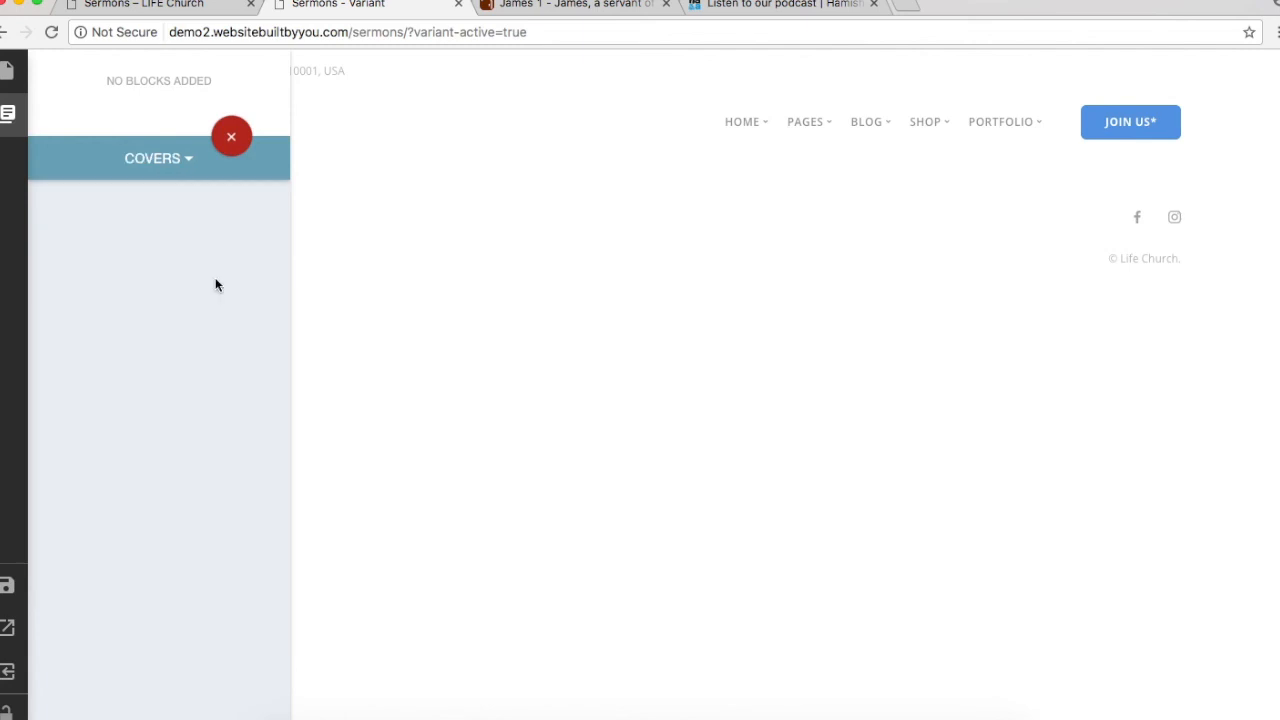
pyautogui.scroll(-5, 150, 470)
pyautogui.scroll(-13, 143, 478)
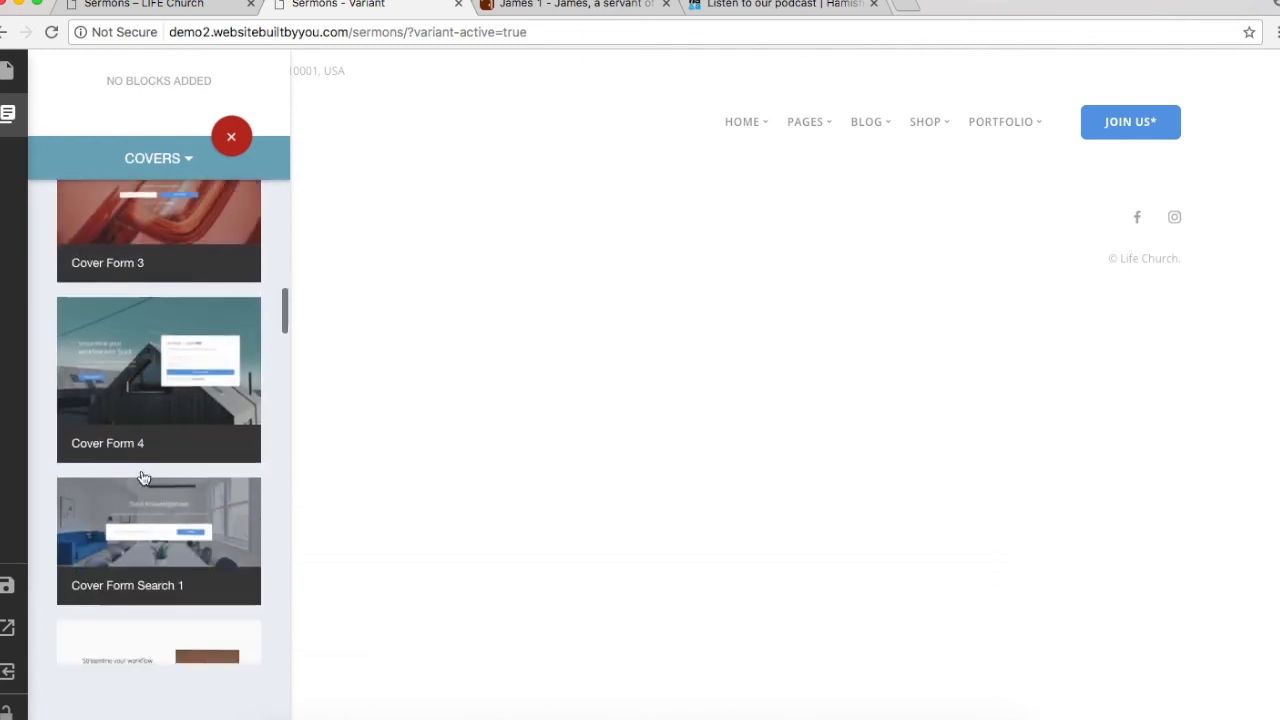
pyautogui.scroll(-4, 143, 478)
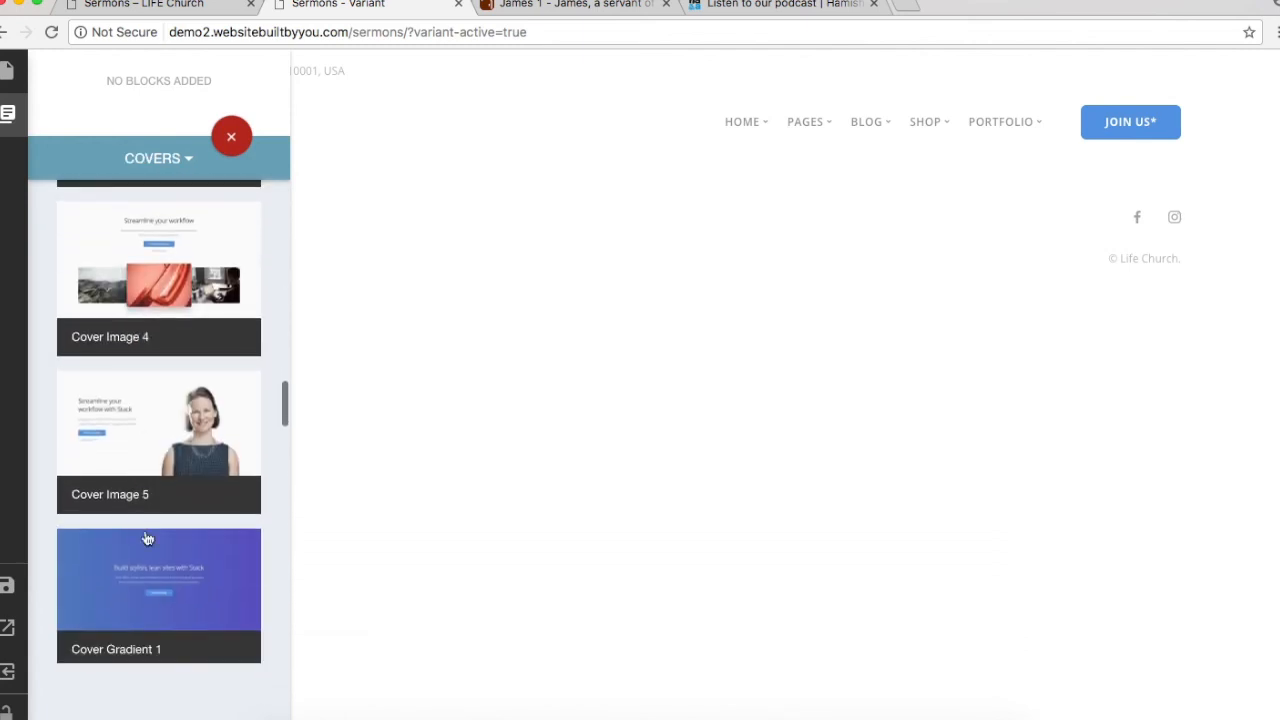
pyautogui.click(157, 321)
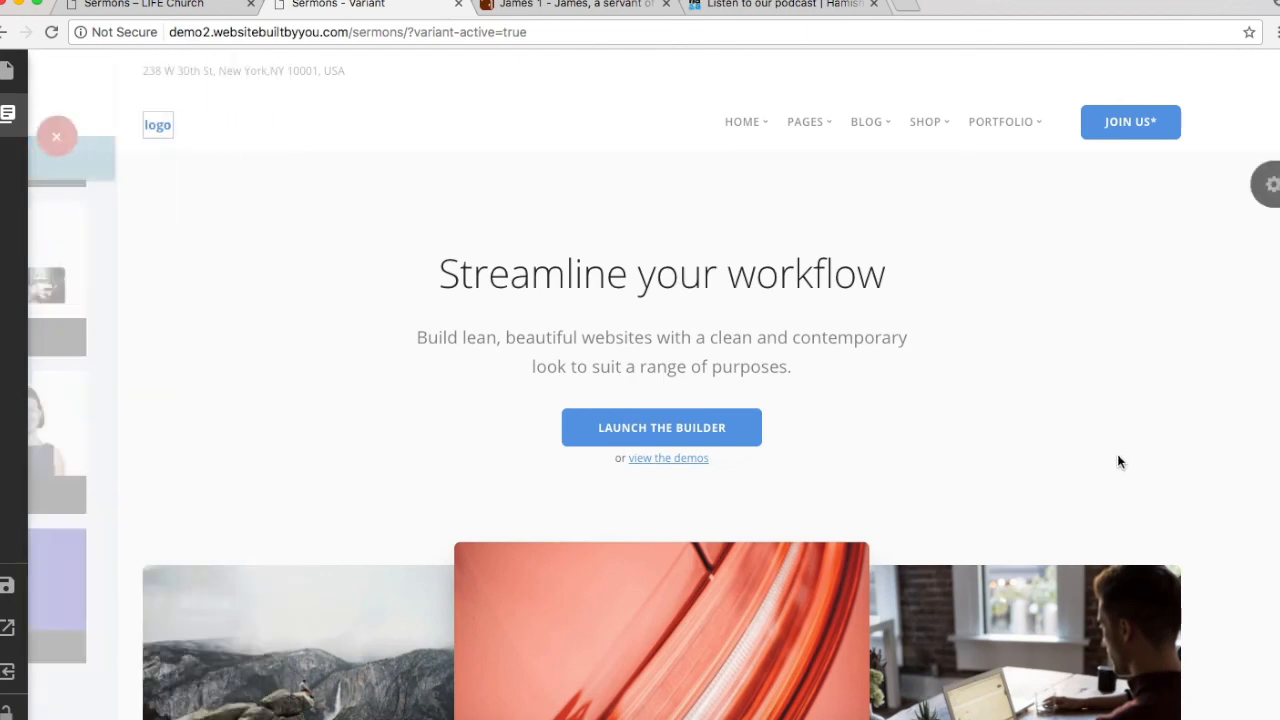
# Step: Remove the Launch the Builder button and demos link, then select the live site's Sermons heading
pyautogui.click(752, 436)
pyautogui.click(820, 580)
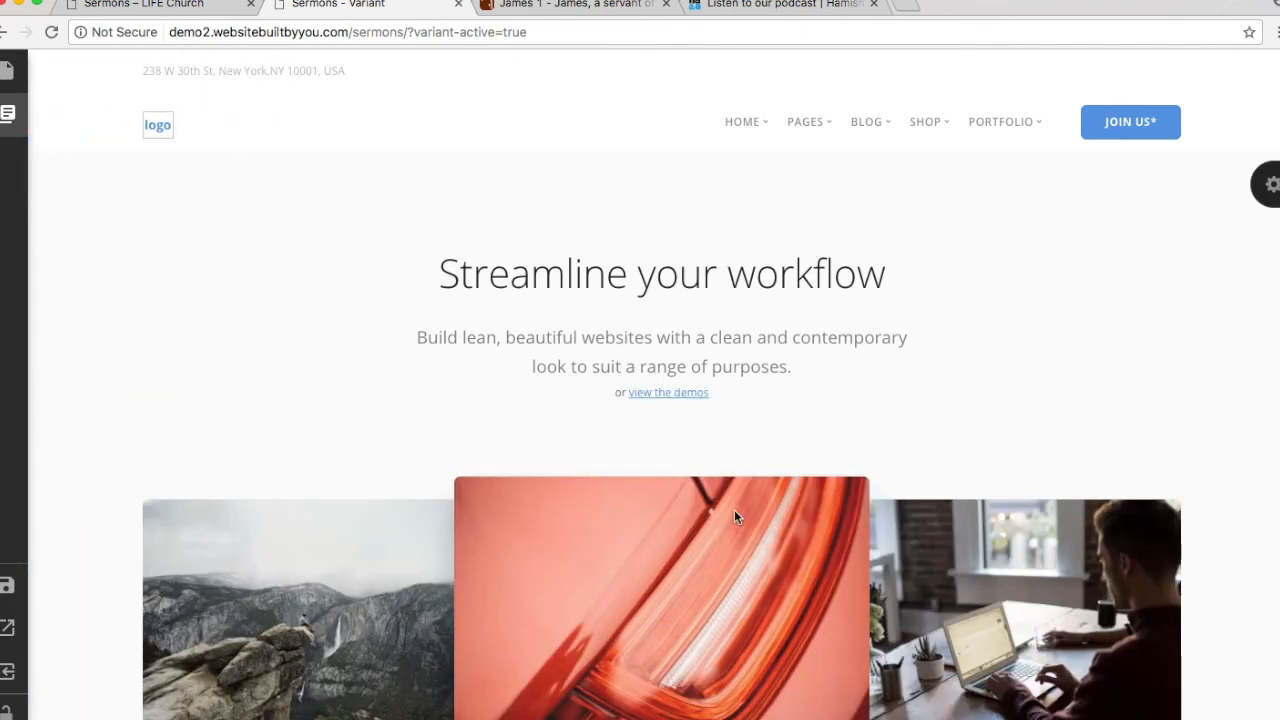
pyautogui.click(662, 392)
pyautogui.click(734, 589)
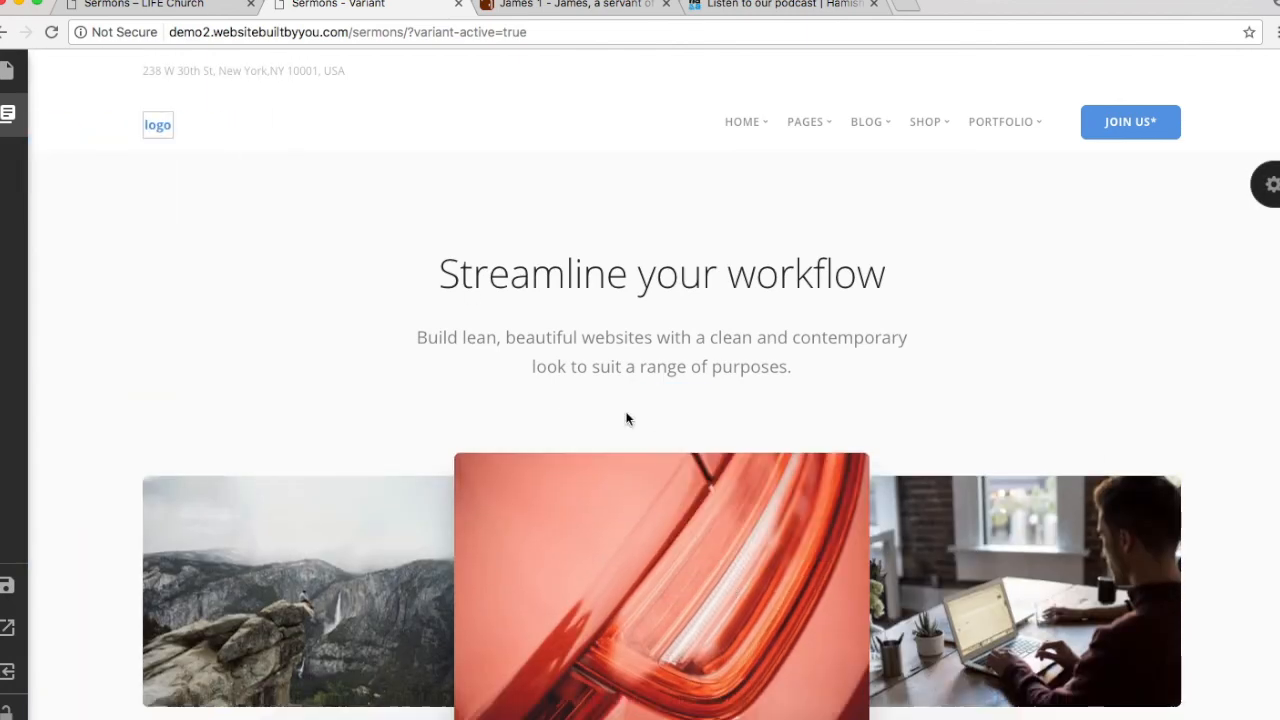
pyautogui.click(170, 6)
pyautogui.moveTo(567, 293); pyautogui.dragTo(826, 354)
pyautogui.hotkey('ctrl', 'c')
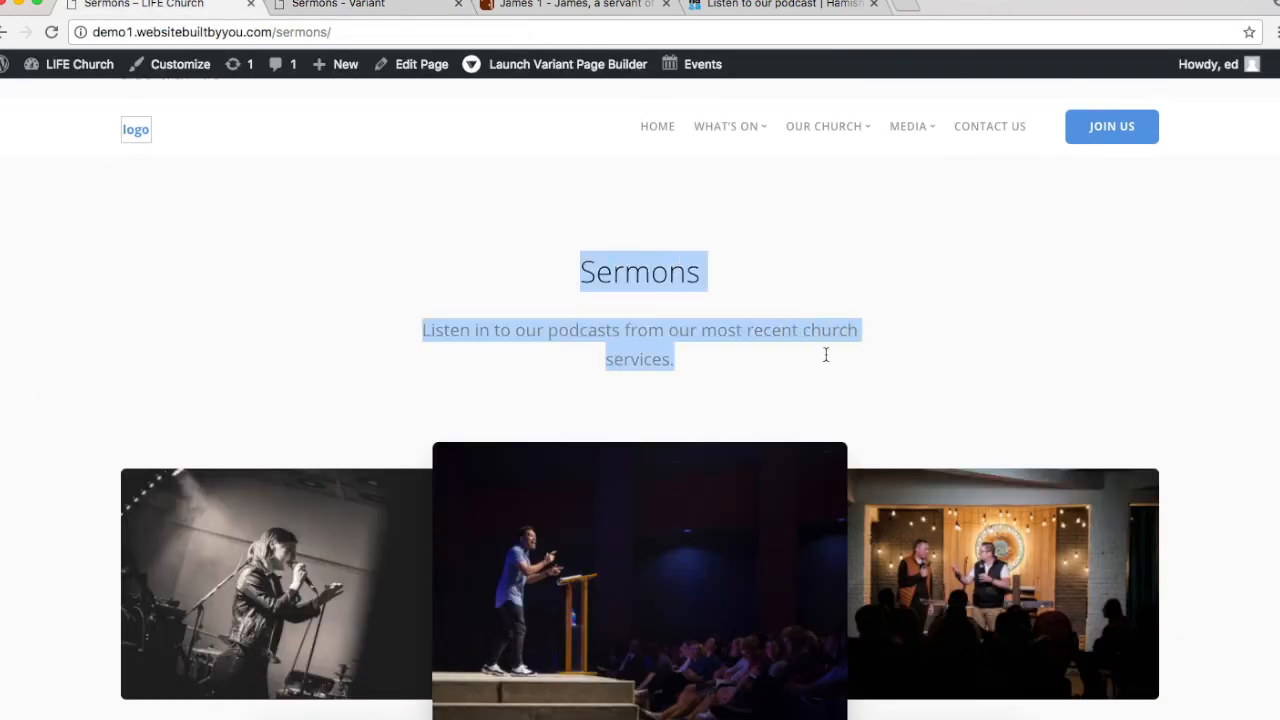
# Step: Replace the cover text with the pasted 'Sermons' heading and 'Listen in to our podcasts…' subtitle
pyautogui.click(415, 12)
pyautogui.click(567, 275)
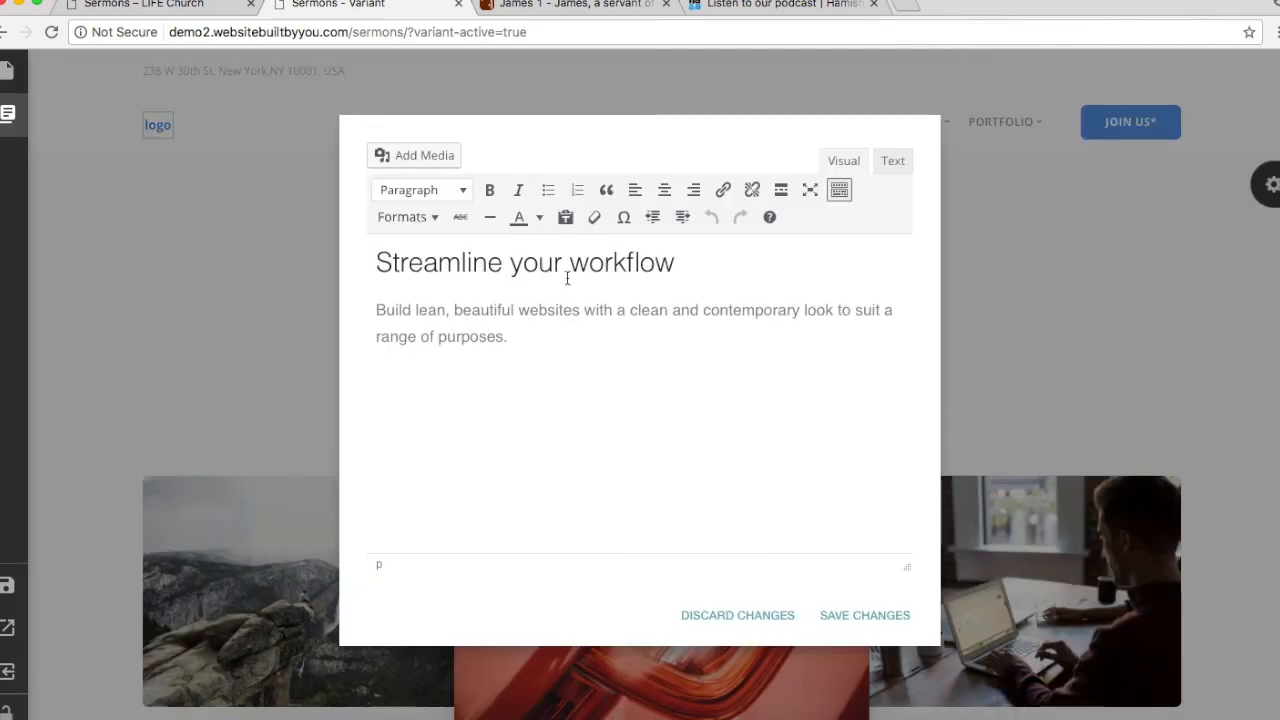
pyautogui.hotkey('ctrl', 'a')
pyautogui.hotkey('ctrl', 'v')
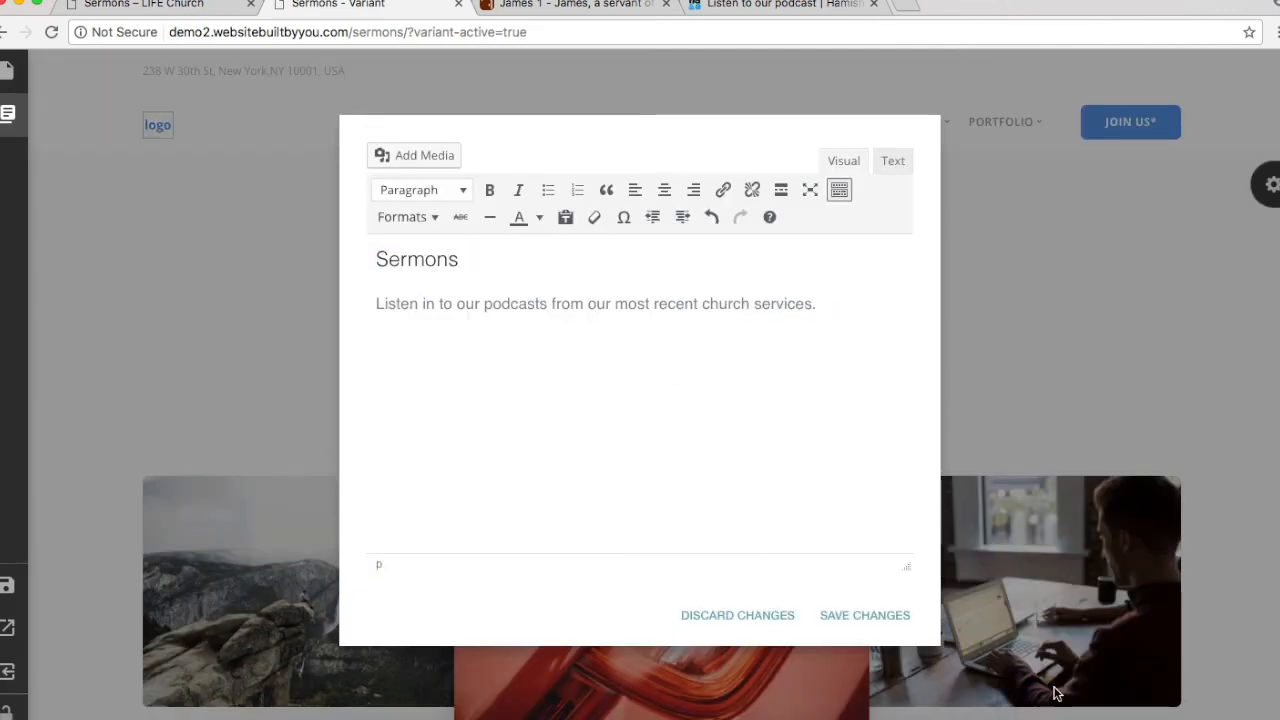
pyautogui.click(862, 615)
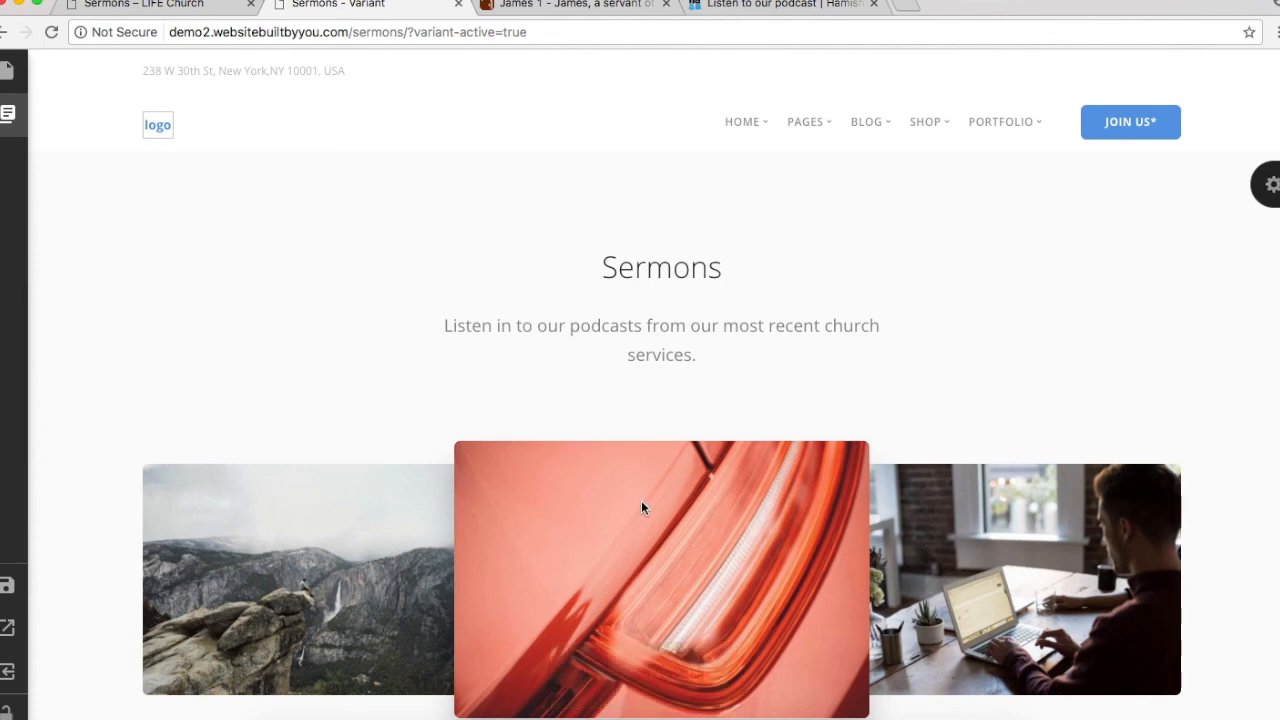
pyautogui.scroll(-3, 814, 456)
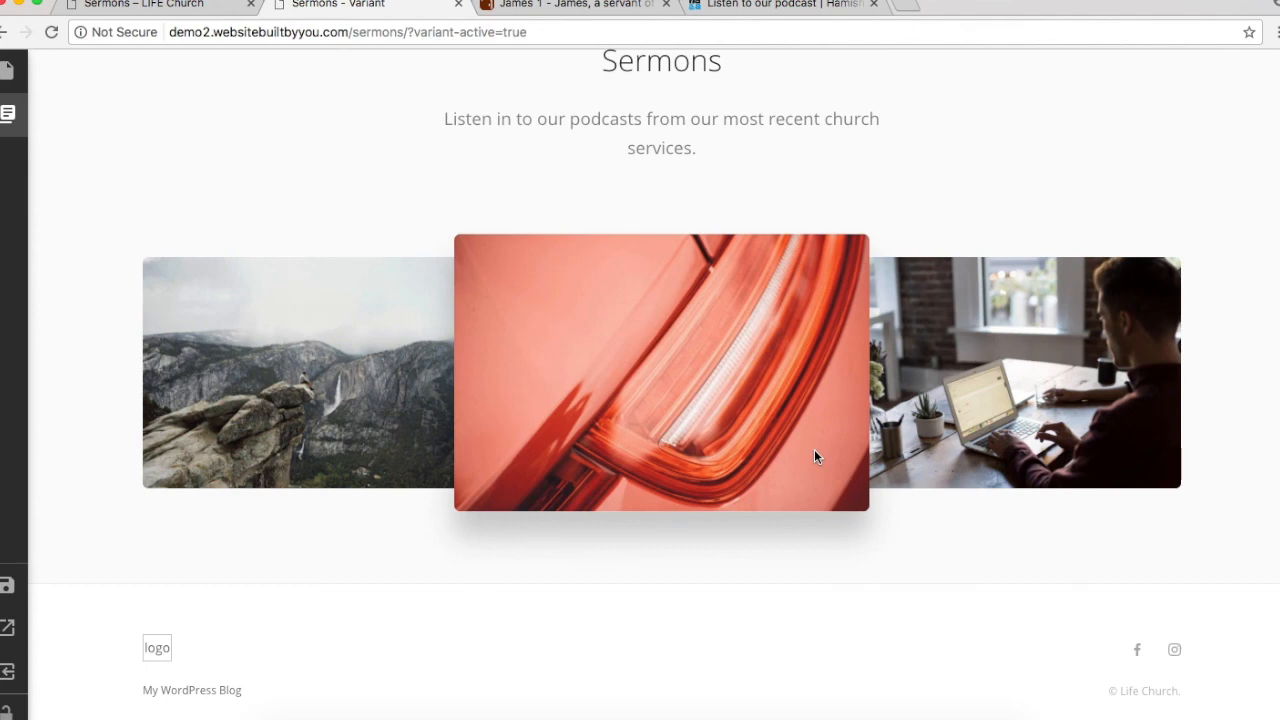
pyautogui.scroll(3, 1158, 258)
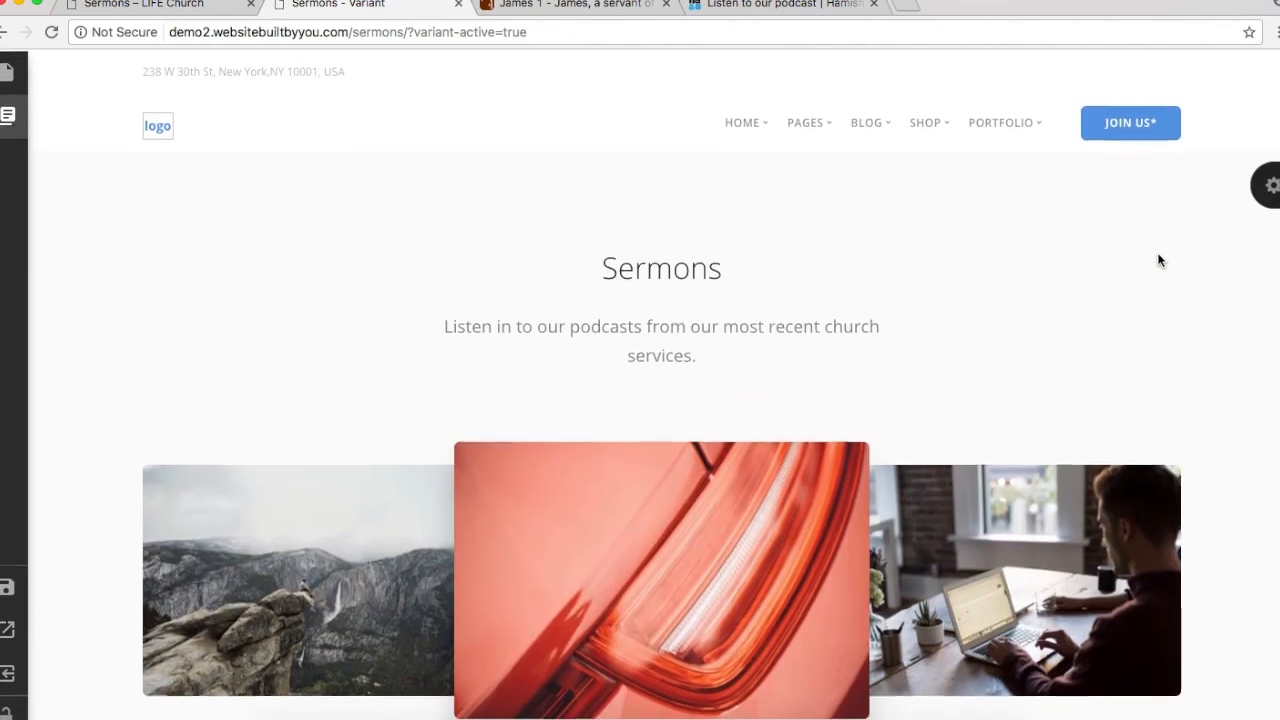
pyautogui.click(1272, 190)
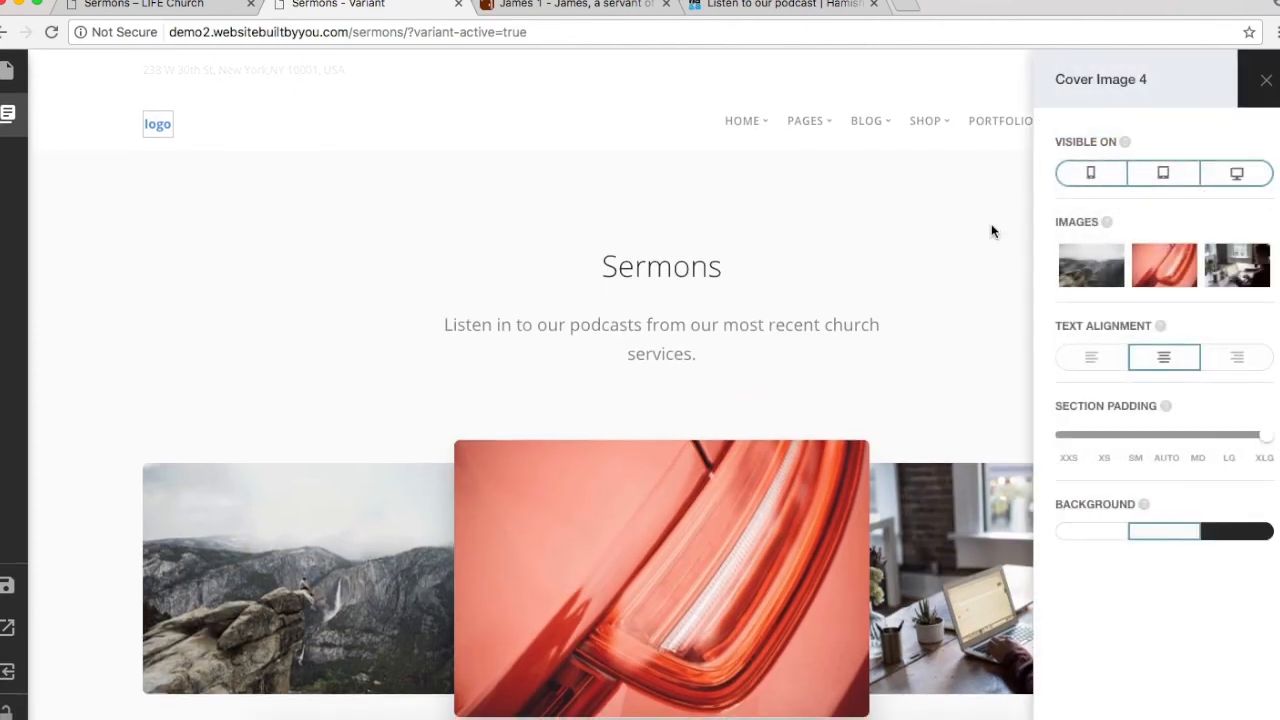
# Step: Filter the page blocks to Blog and add the Blog Magazine posts section
pyautogui.click(922, 265)
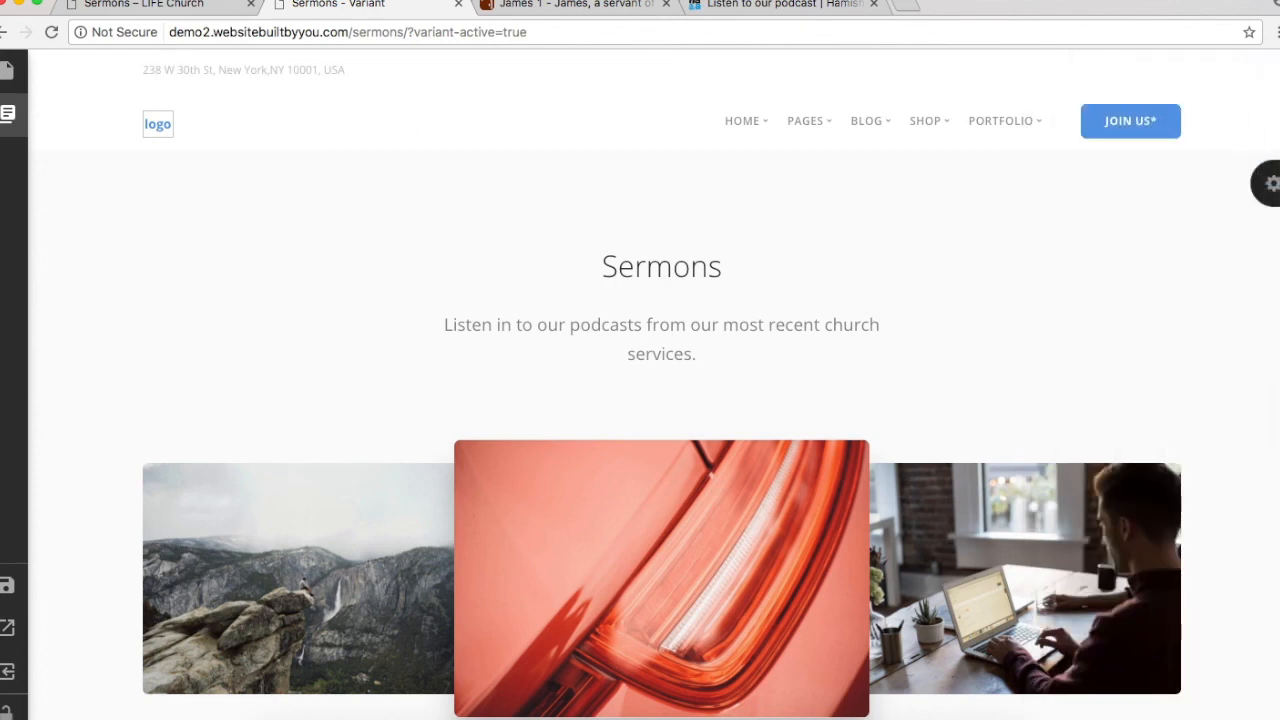
pyautogui.click(6, 120)
pyautogui.click(175, 163)
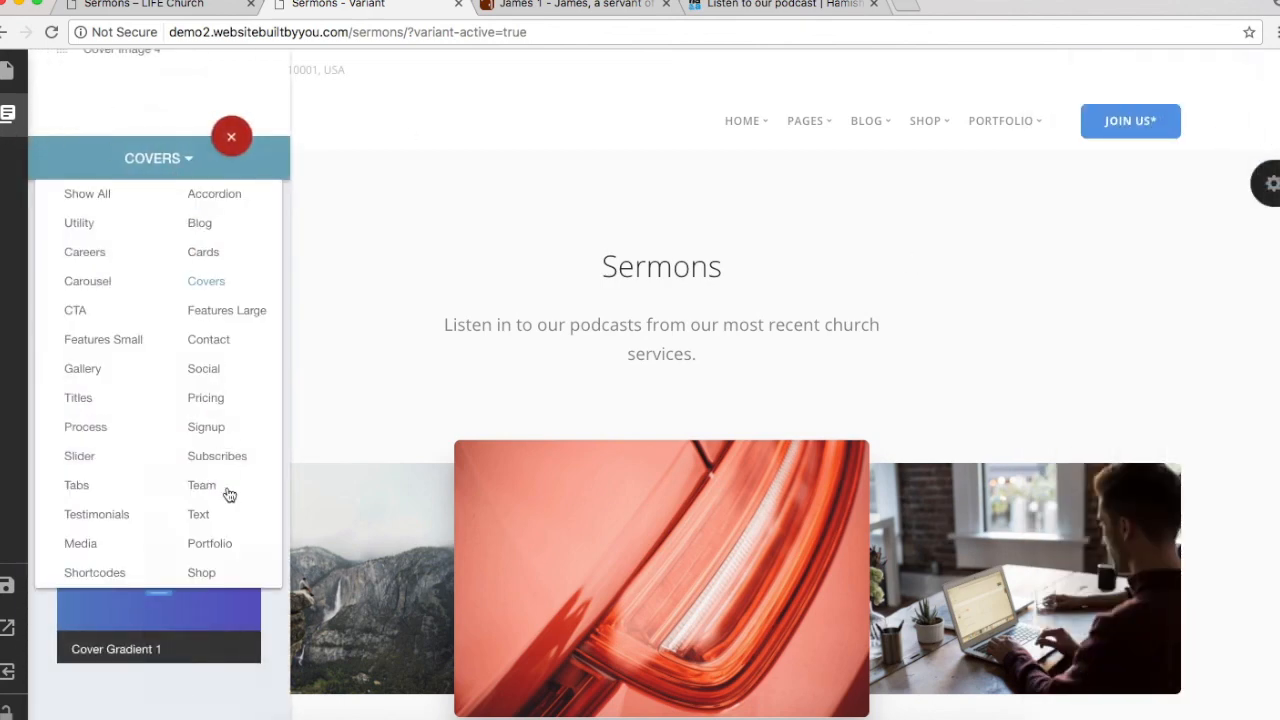
pyautogui.click(201, 226)
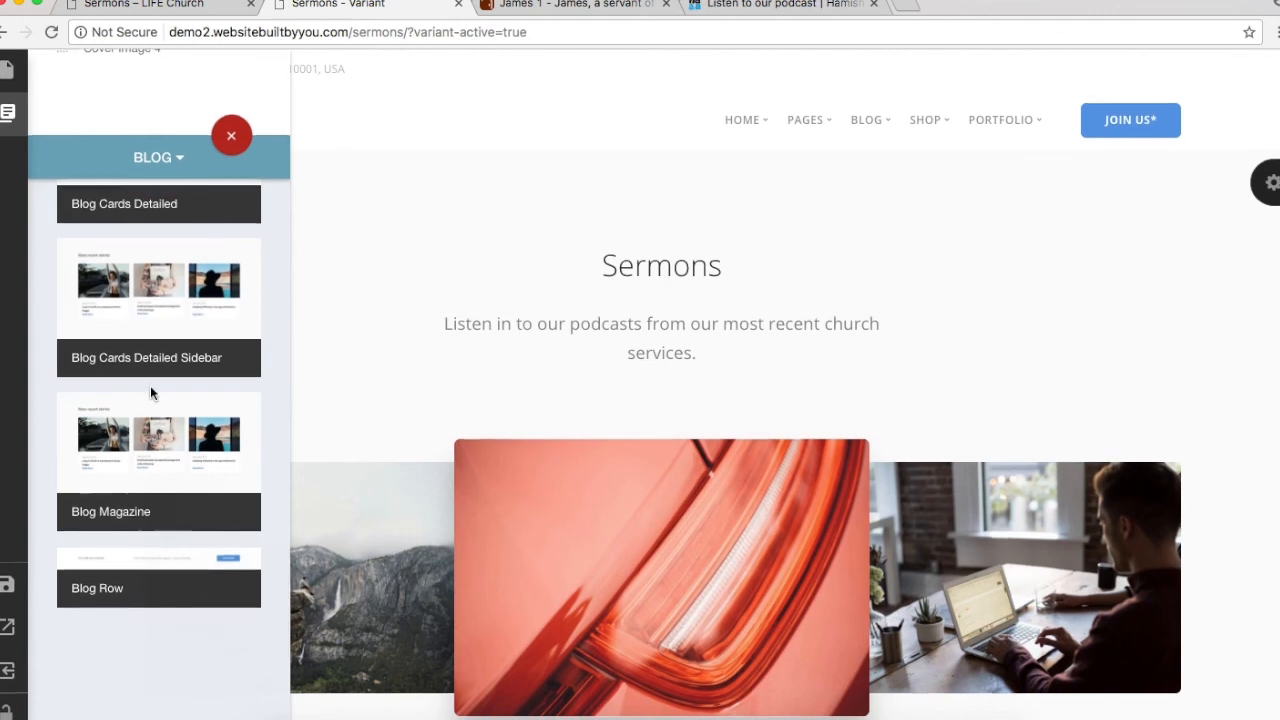
pyautogui.scroll(5, 150, 393)
pyautogui.scroll(3, 150, 385)
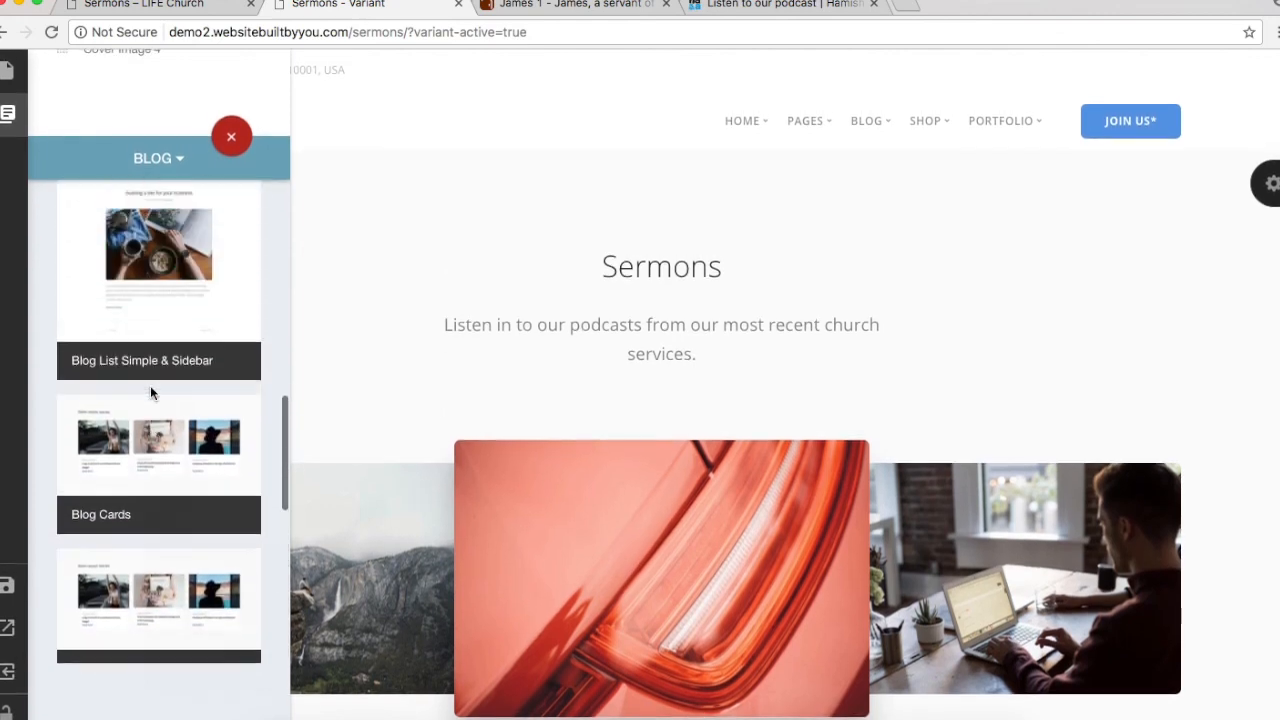
pyautogui.scroll(-6, 150, 385)
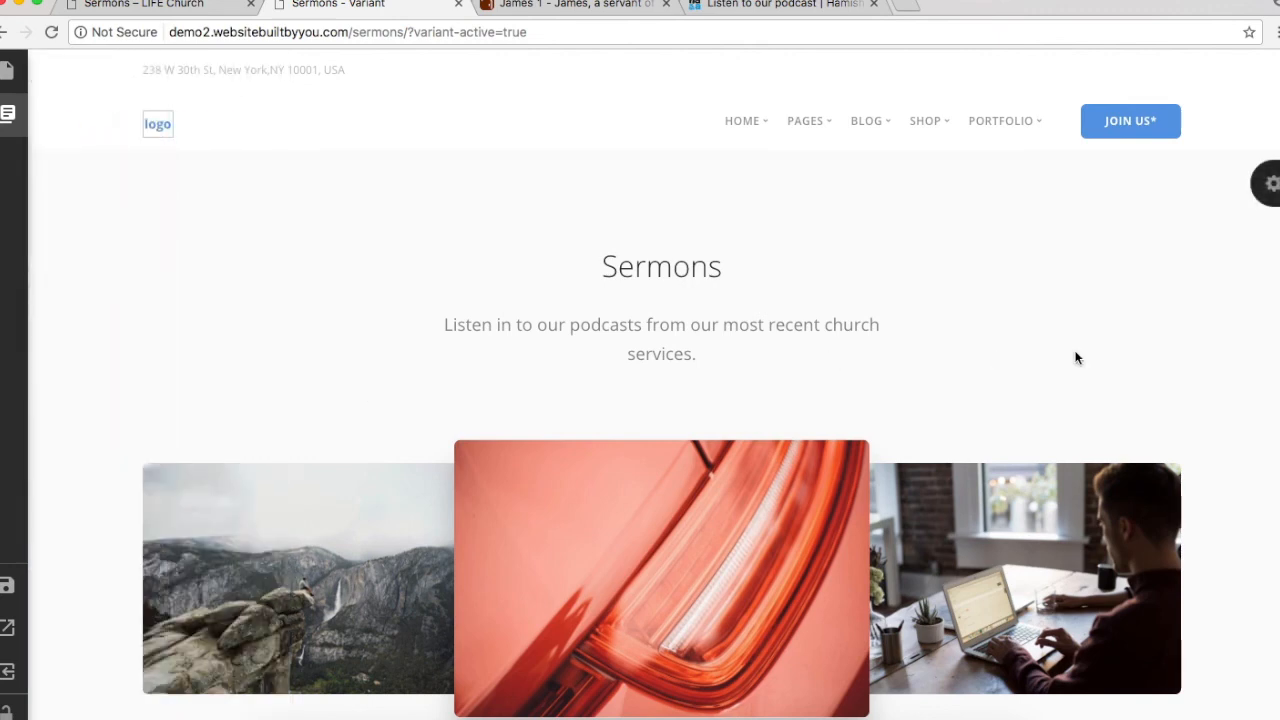
pyautogui.scroll(-3, 1077, 357)
pyautogui.scroll(-10, 1077, 357)
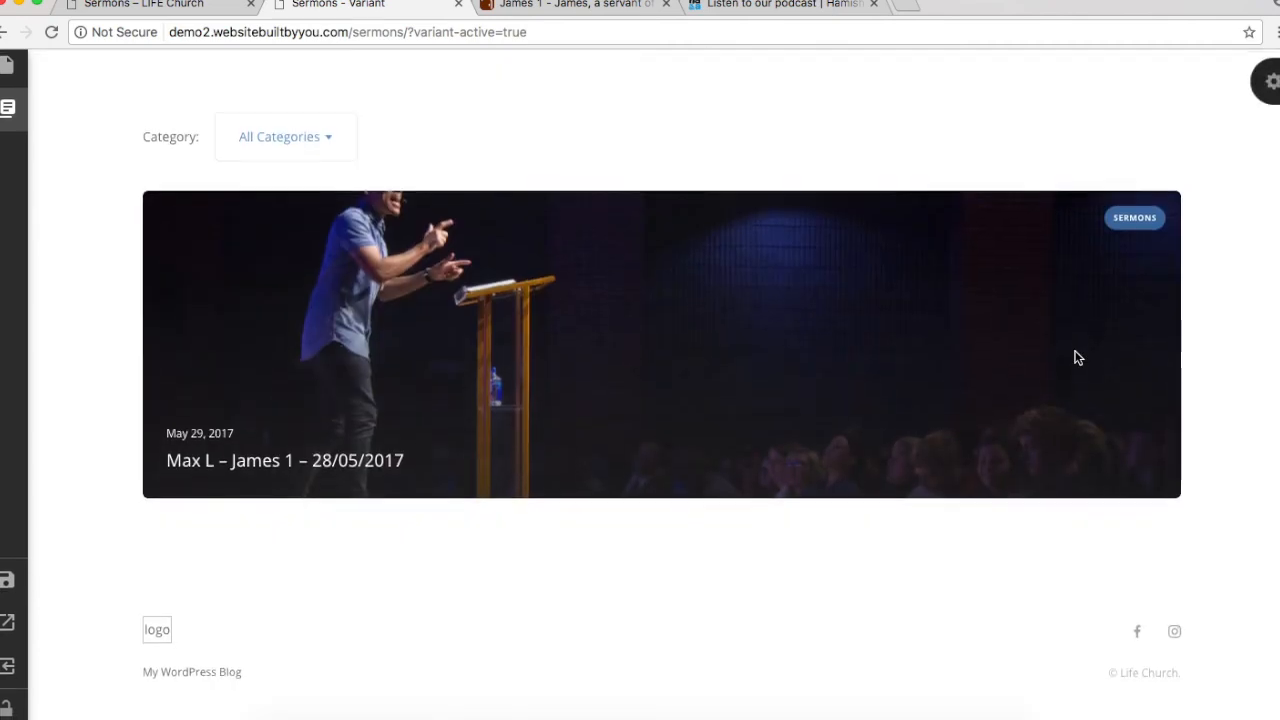
pyautogui.scroll(3, 1078, 358)
pyautogui.scroll(-3, 1078, 358)
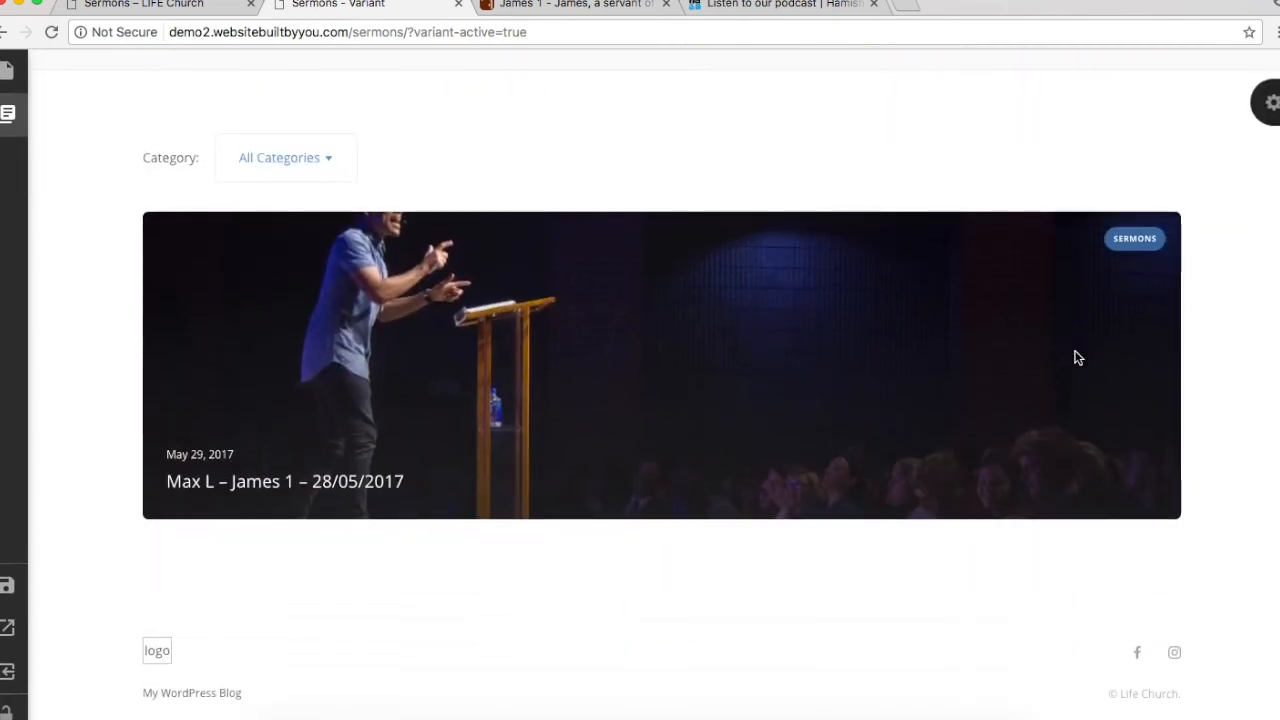
# Step: Compare the new section against the live LIFE Church Sermons listing
pyautogui.click(175, 12)
pyautogui.scroll(-10, 673, 614)
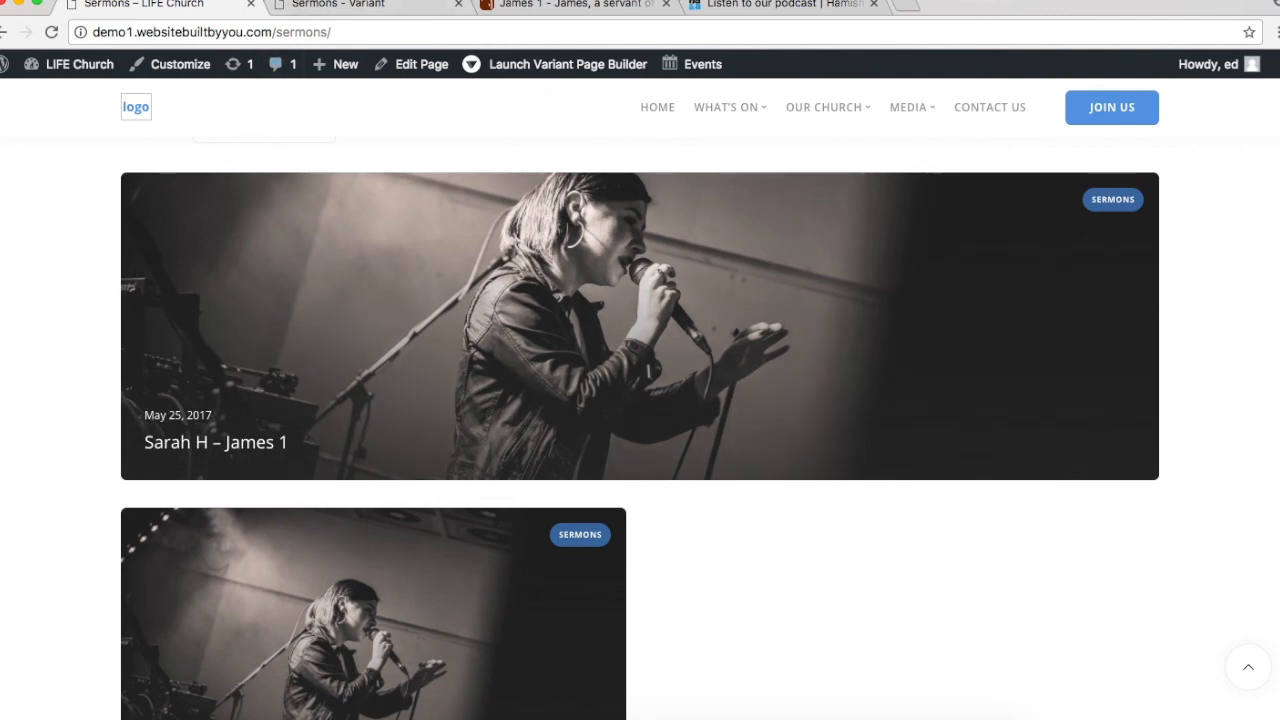
pyautogui.click(354, 12)
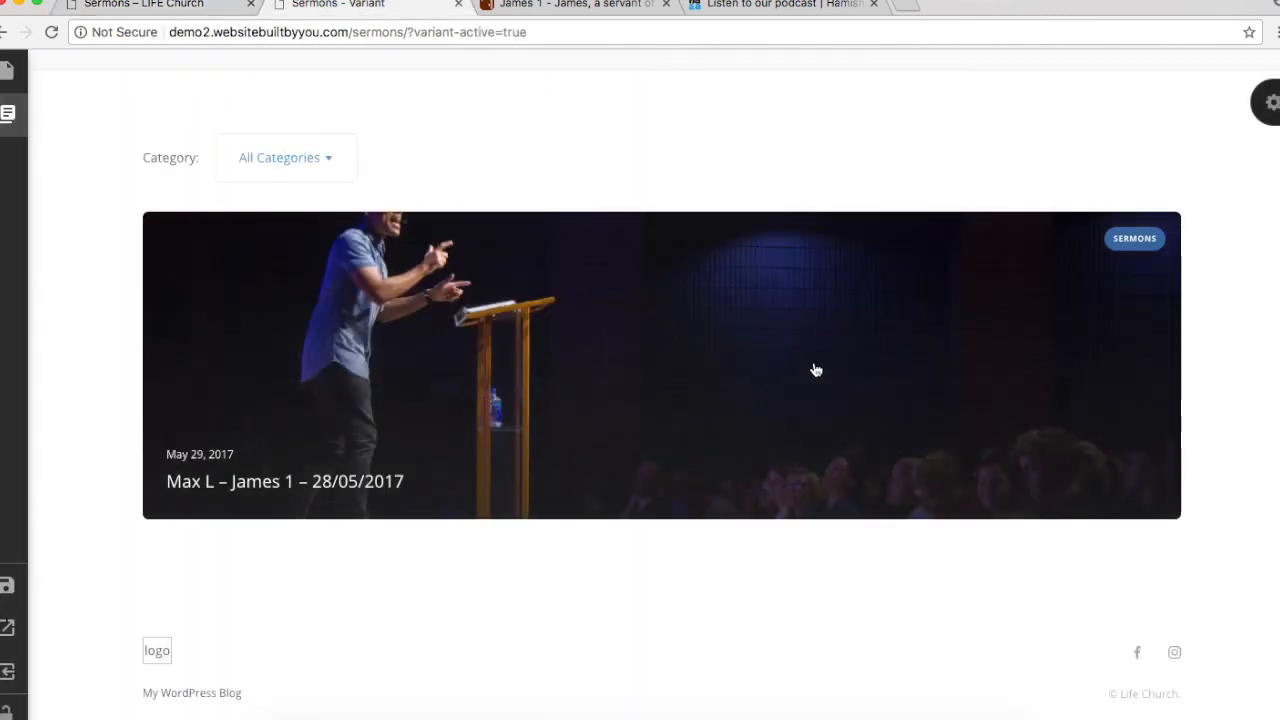
# Step: Set the Blog Magazine block's post category to Sermons so only sermon posts show
pyautogui.click(1270, 104)
pyautogui.scroll(-3, 1200, 612)
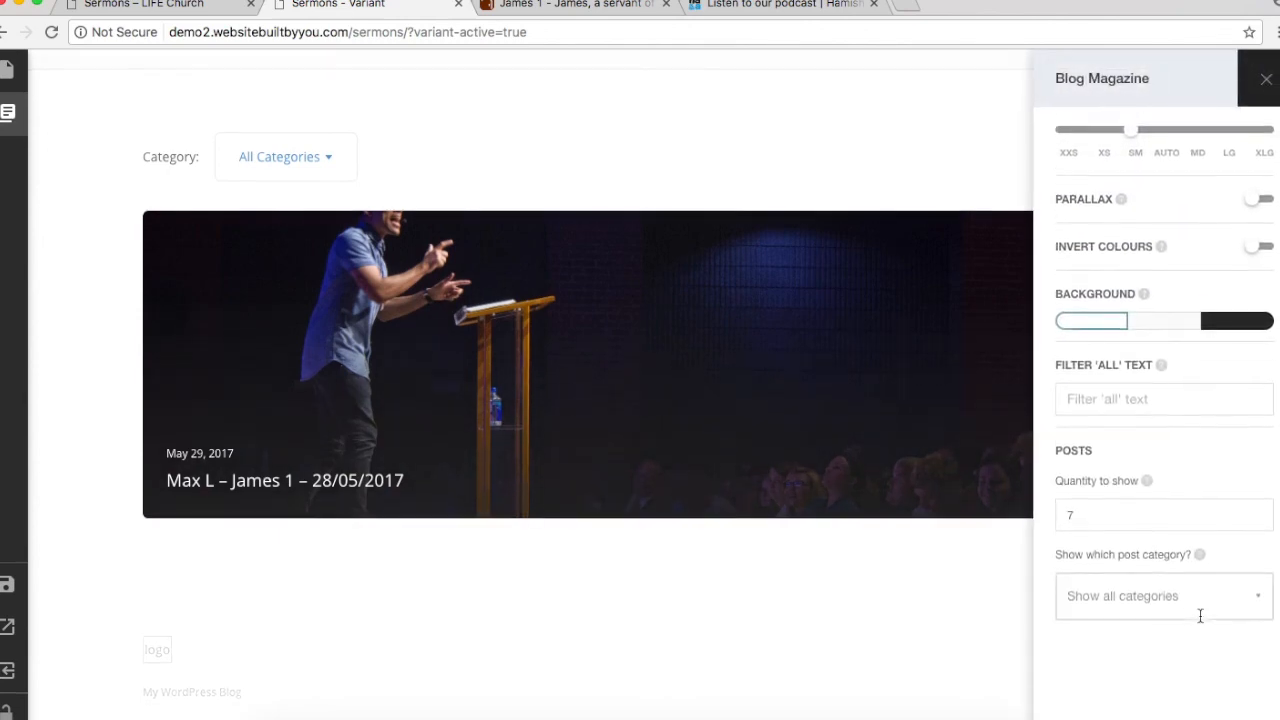
pyautogui.click(1098, 517)
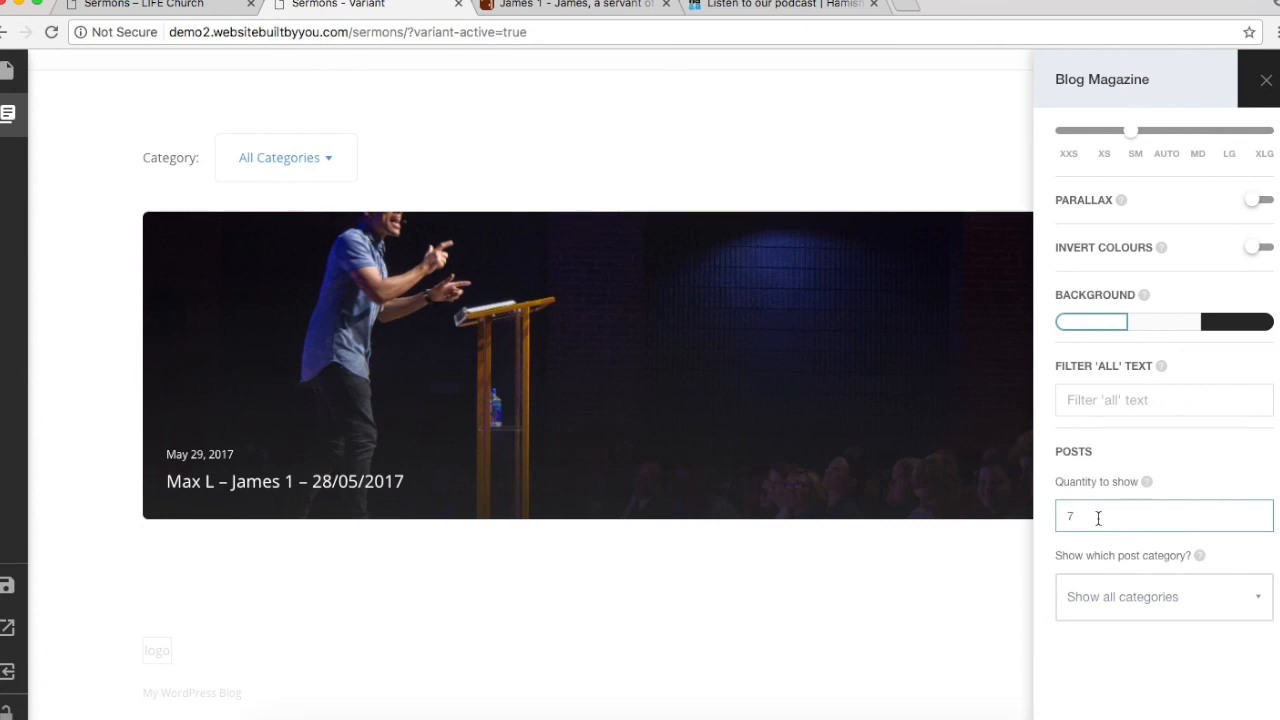
pyautogui.click(1143, 596)
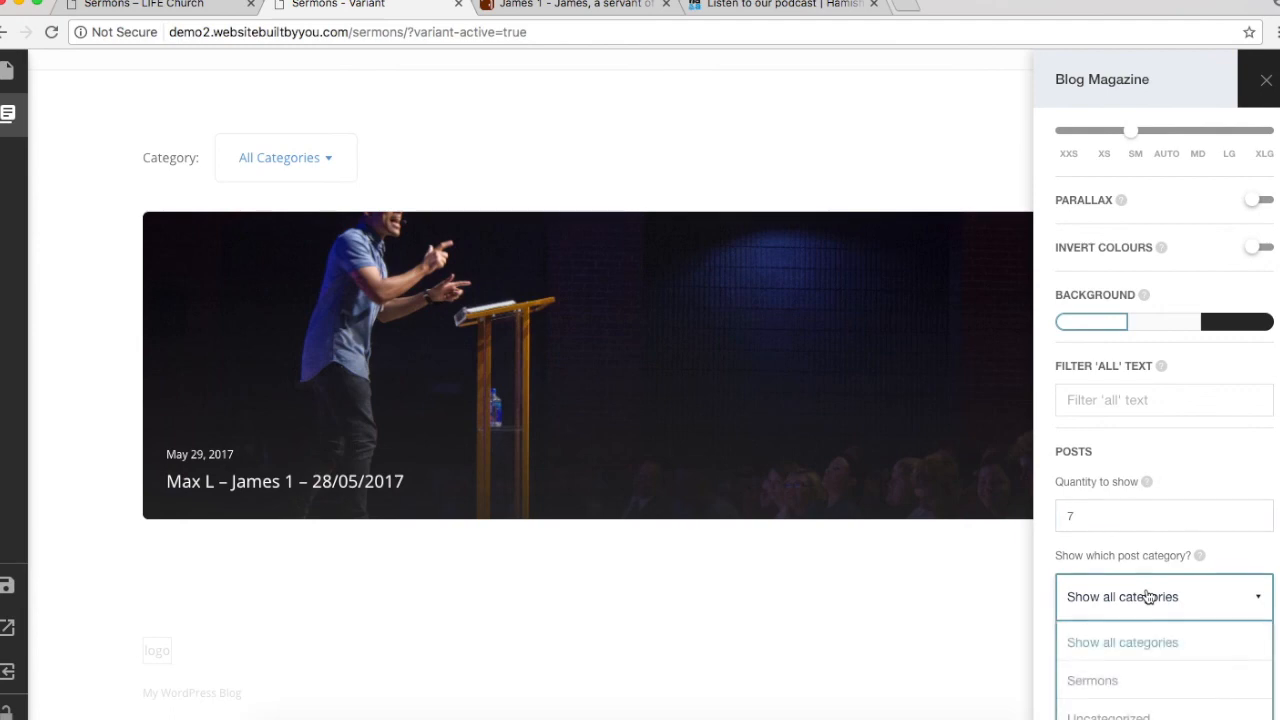
pyautogui.click(1092, 681)
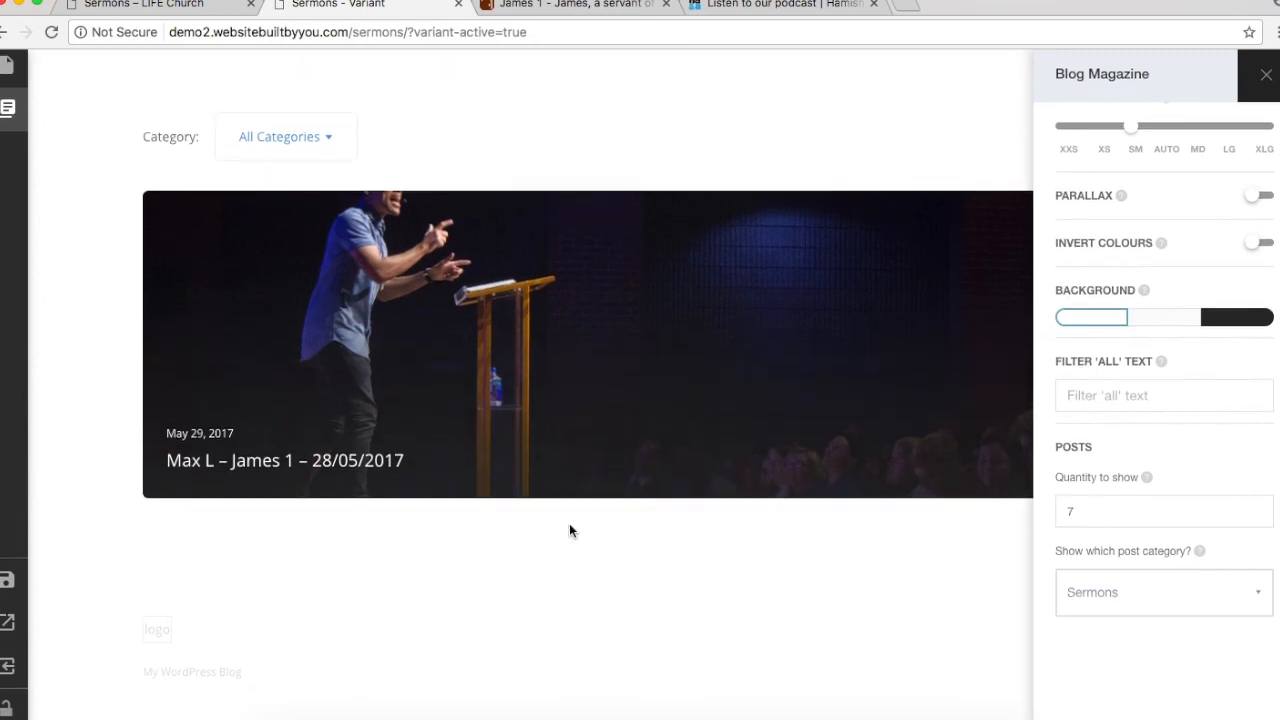
pyautogui.scroll(5, 569, 528)
pyautogui.scroll(-5, 569, 530)
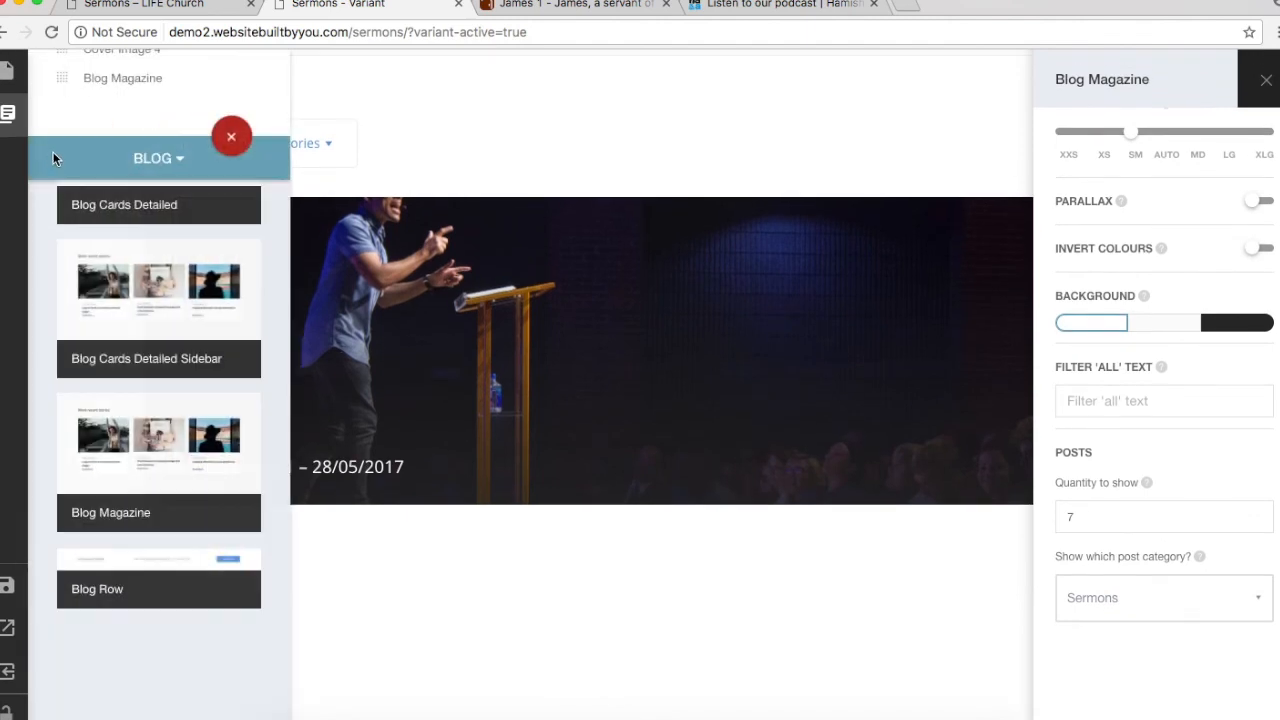
# Step: Add the Blog List Simple & Sidebar block from the Blog blocks
pyautogui.moveTo(7, 113)
pyautogui.scroll(5, 135, 234)
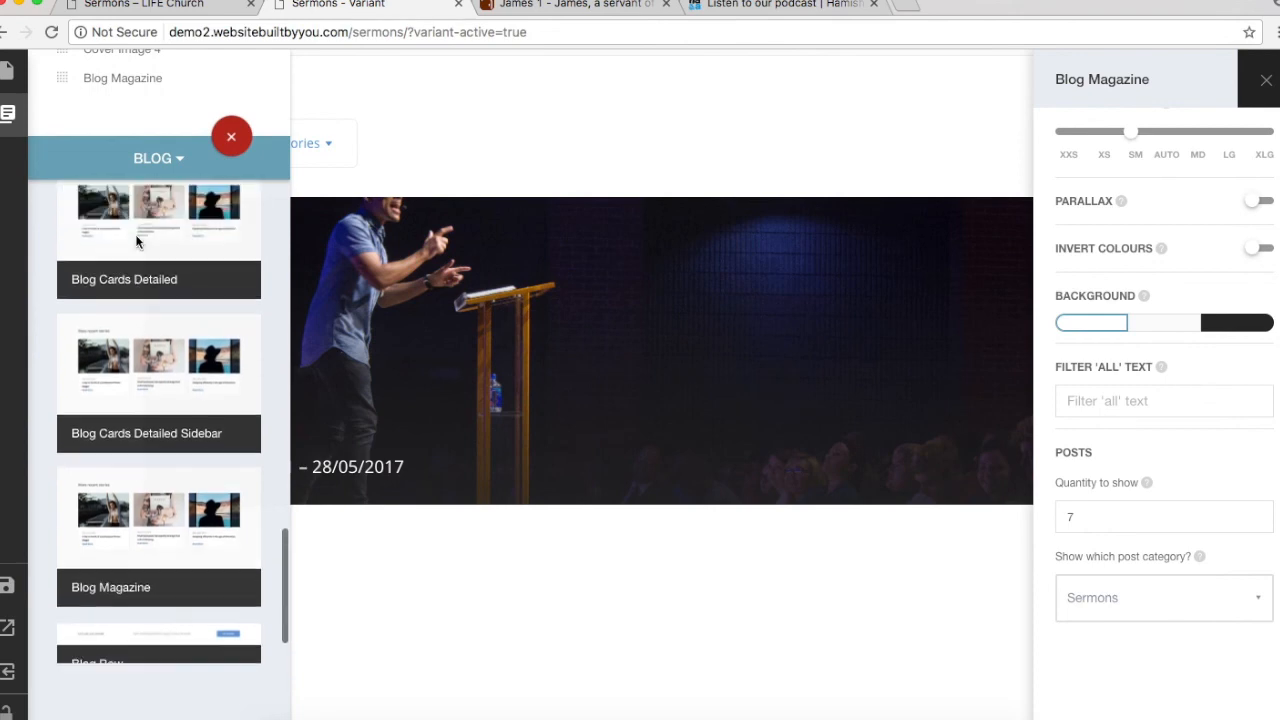
pyautogui.scroll(3, 137, 241)
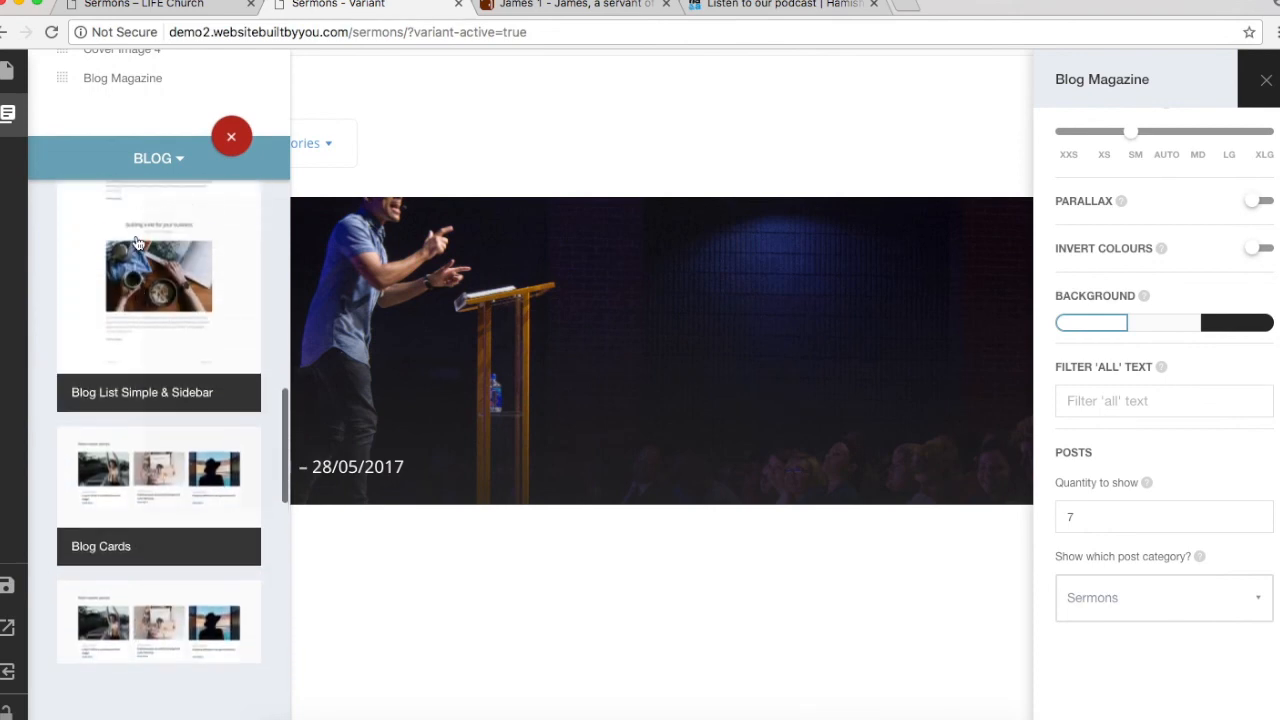
pyautogui.click(190, 335)
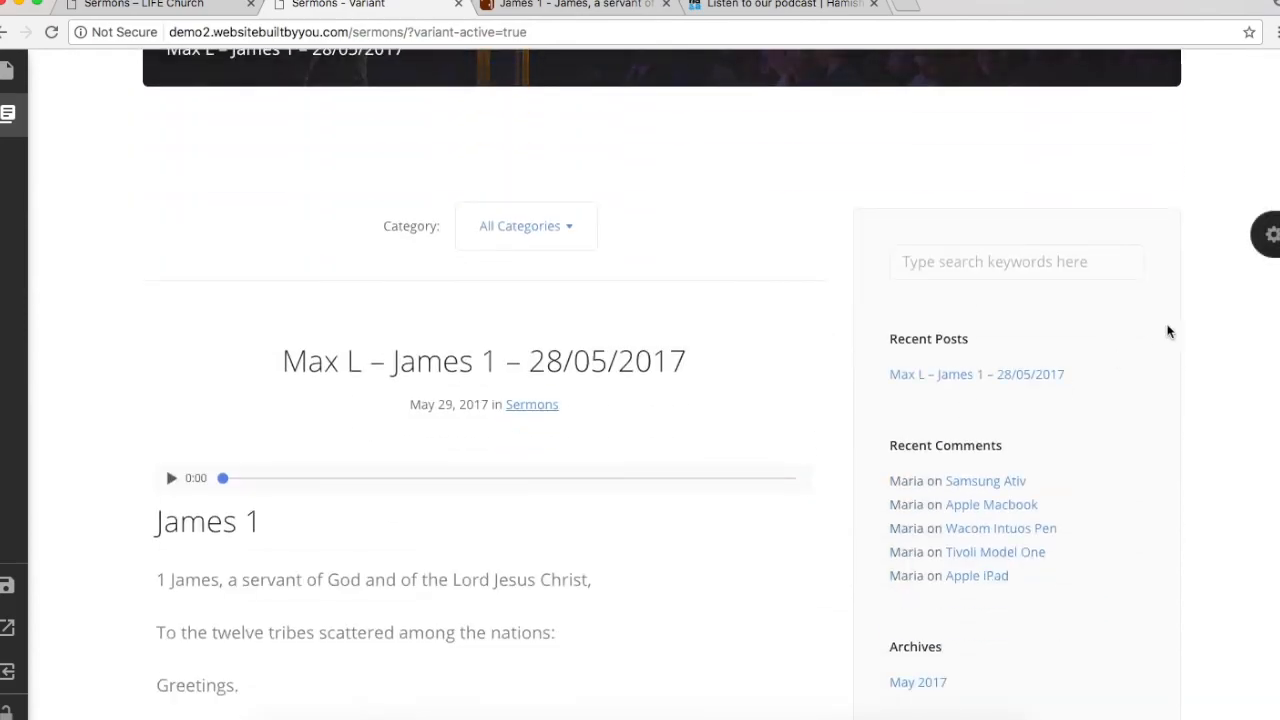
# Step: Review the Blog List Simple & Sidebar section, then remove it from the page
pyautogui.scroll(-5, 594, 387)
pyautogui.scroll(-10, 594, 387)
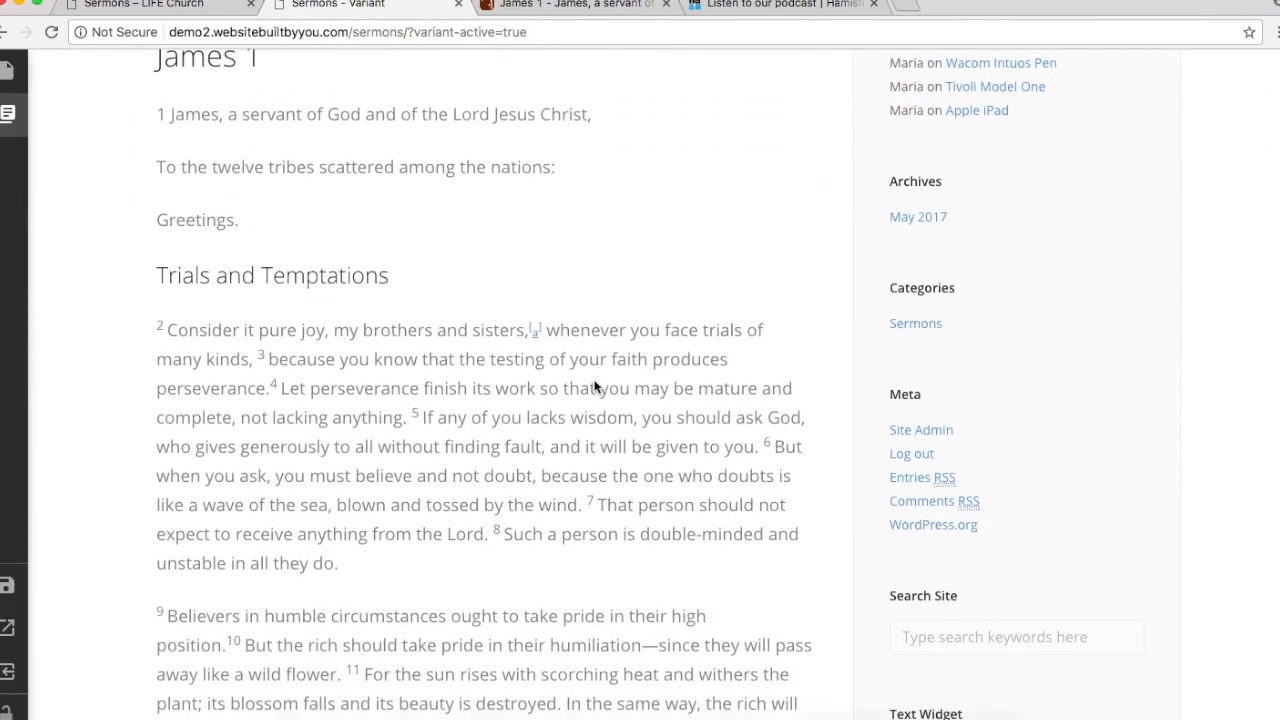
pyautogui.scroll(15, 594, 387)
pyautogui.scroll(10, 594, 387)
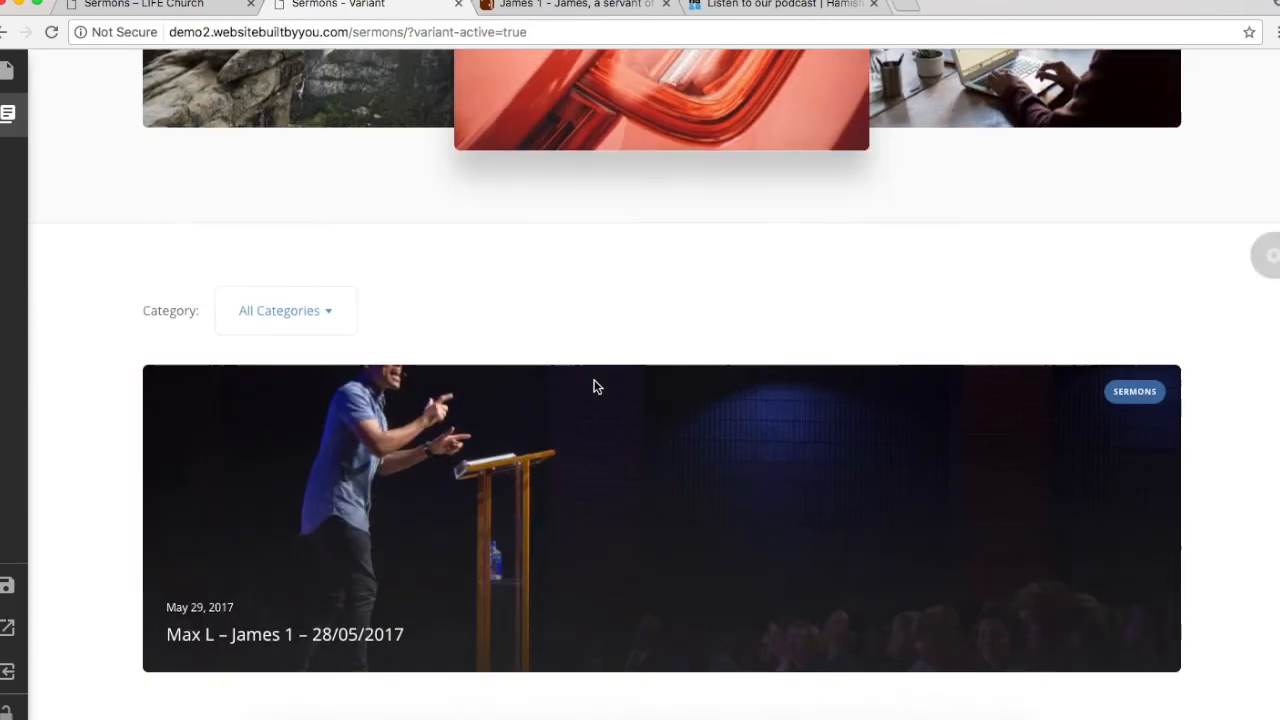
pyautogui.scroll(-7, 594, 385)
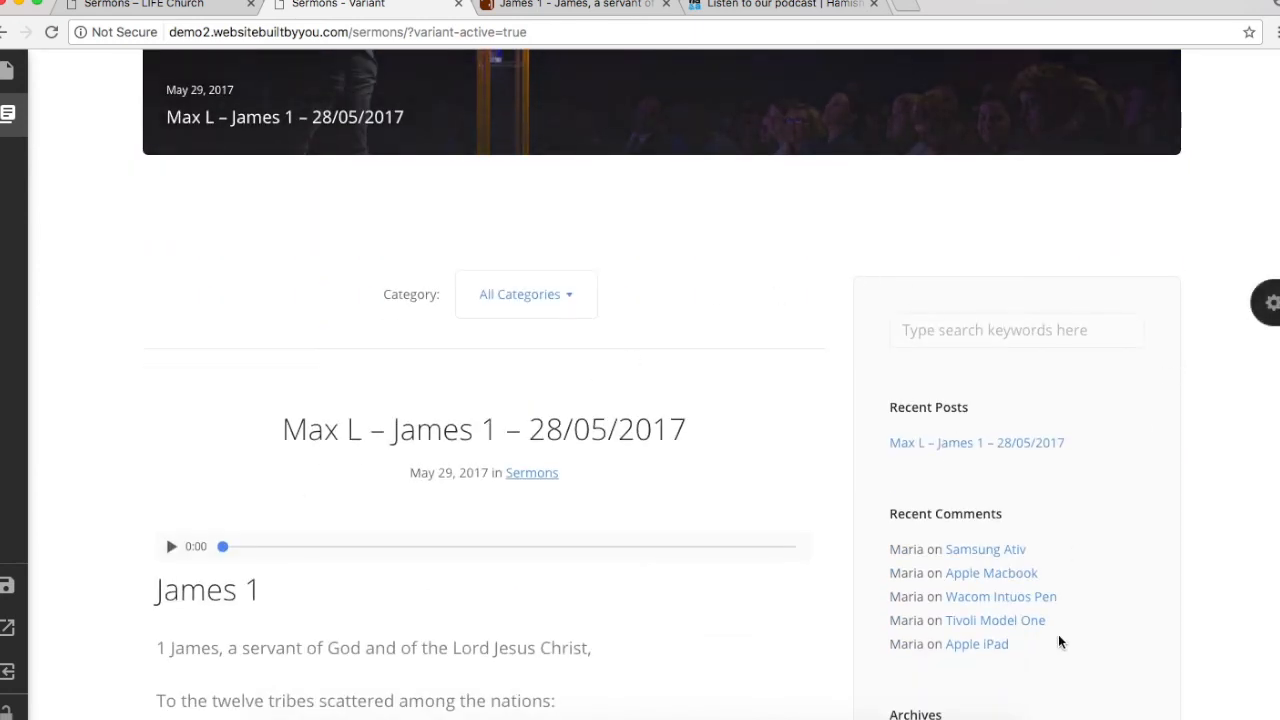
pyautogui.scroll(-4, 1058, 670)
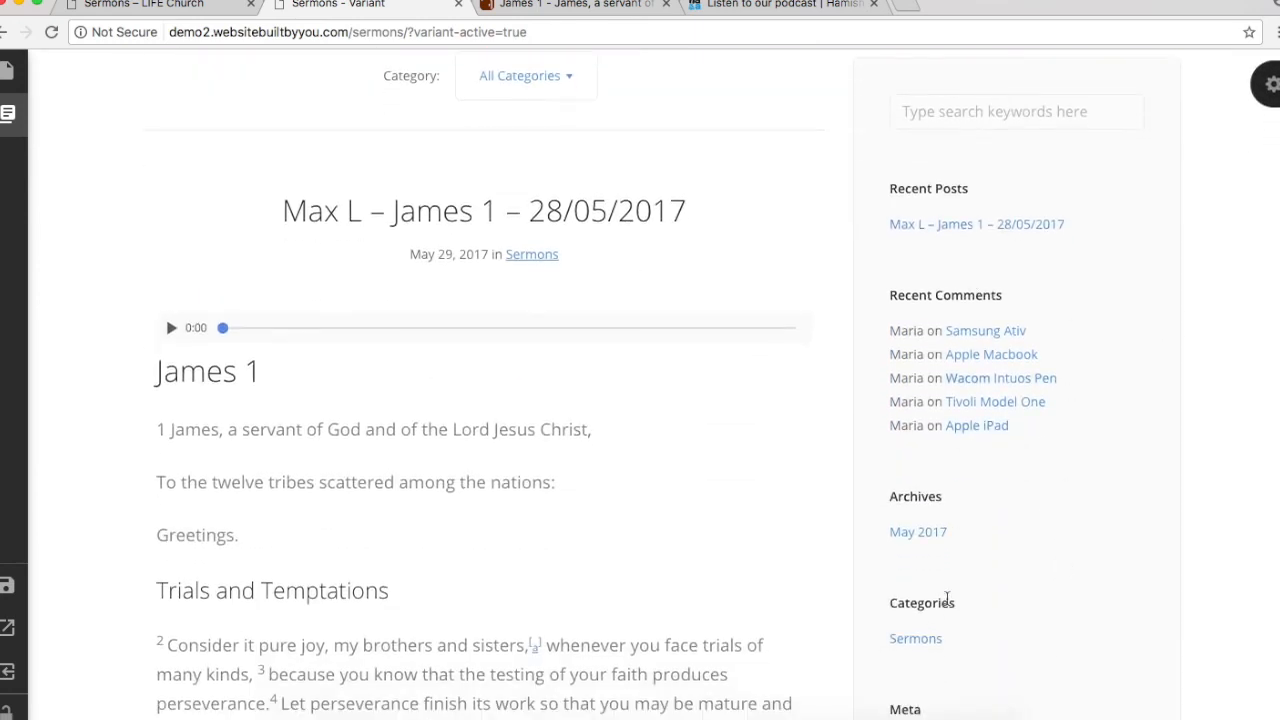
pyautogui.scroll(-7, 945, 590)
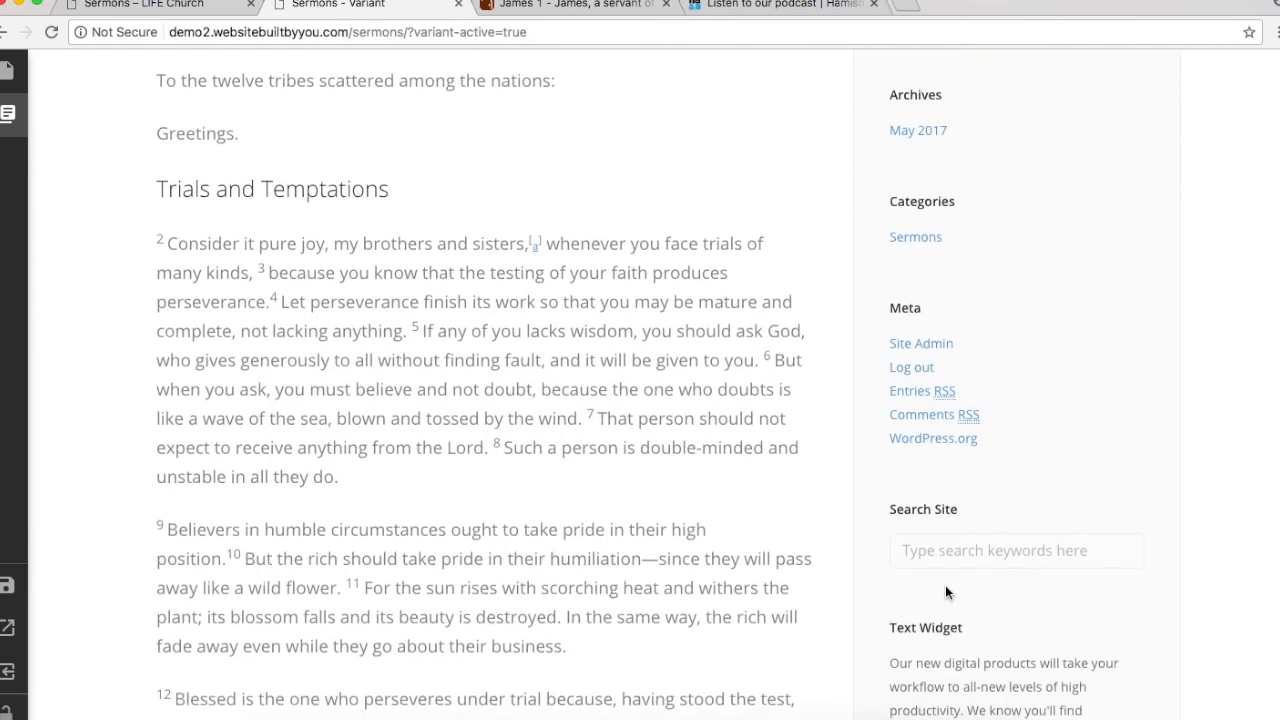
pyautogui.scroll(3, 945, 585)
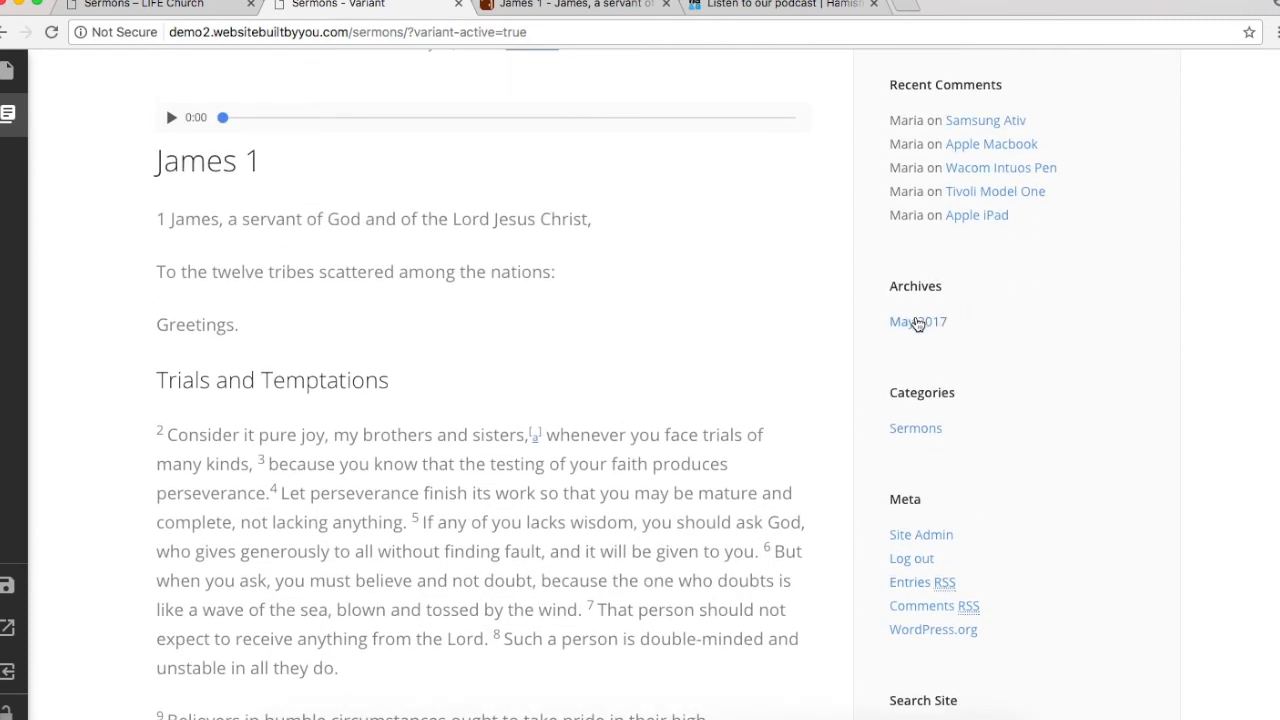
pyautogui.scroll(6, 924, 390)
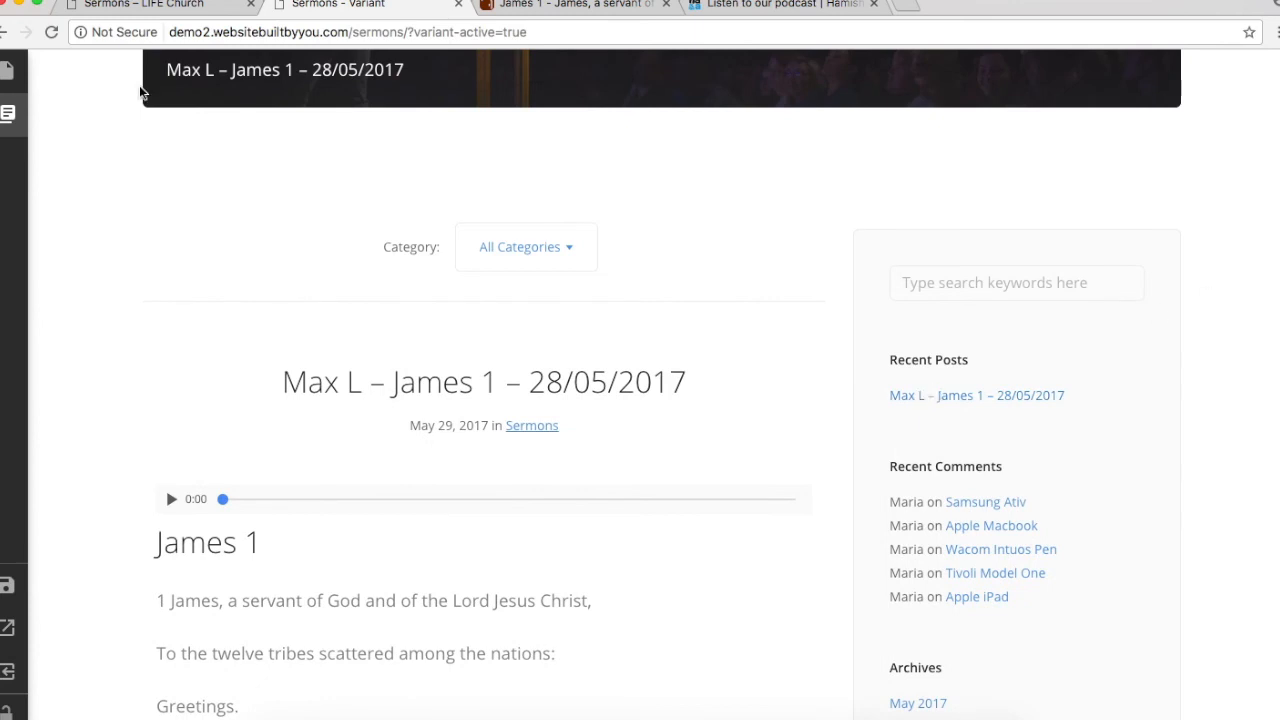
pyautogui.click(8, 113)
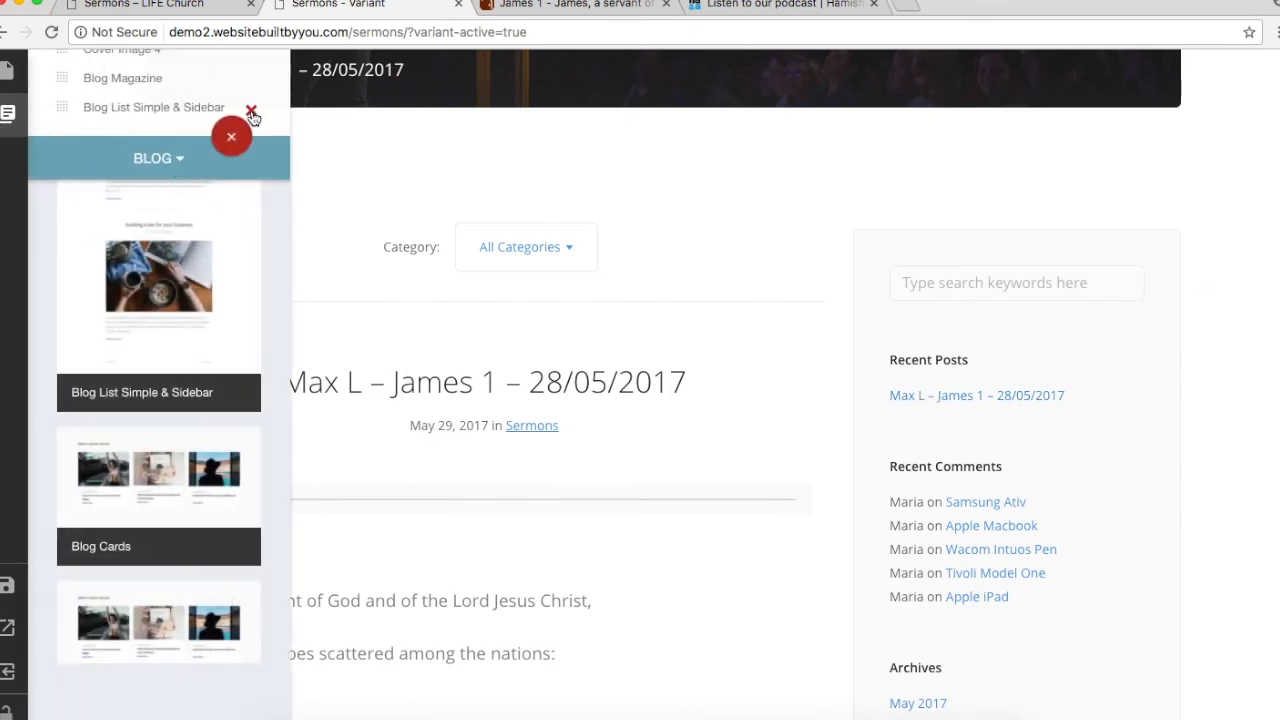
pyautogui.click(251, 109)
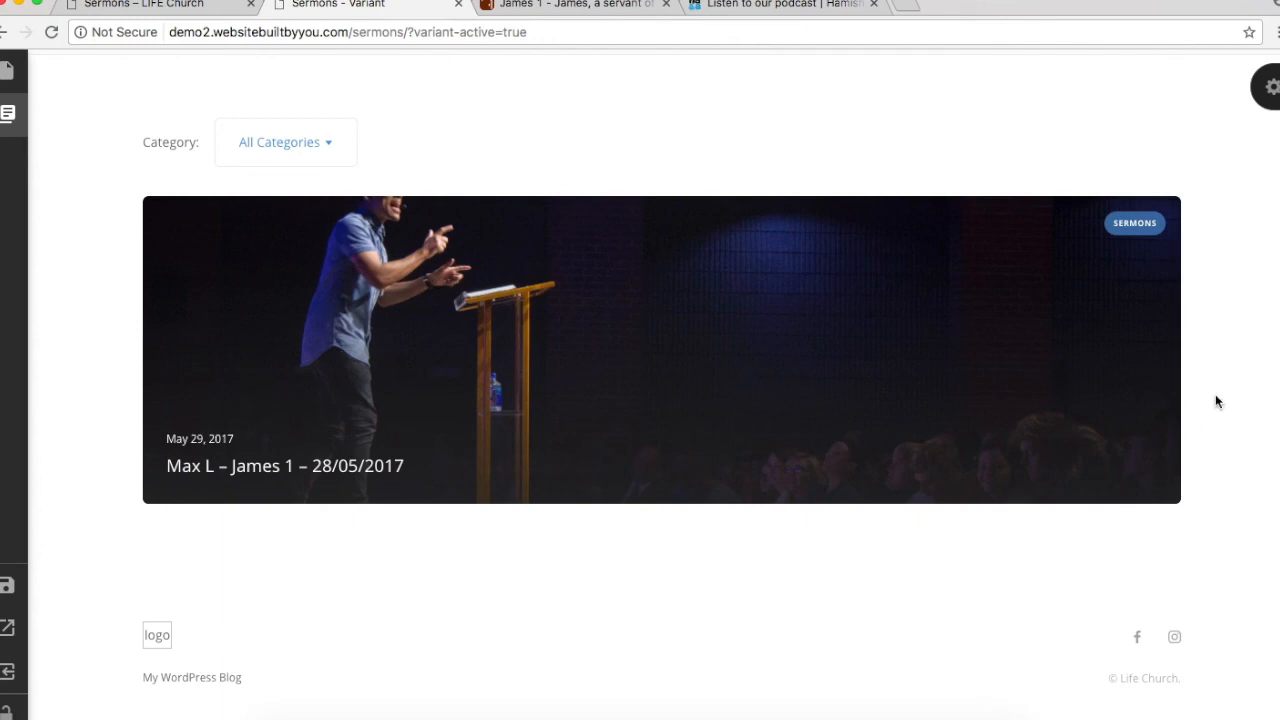
# Step: Save the Sermons page in the builder
pyautogui.scroll(-1, 1216, 397)
pyautogui.scroll(5, 1216, 401)
pyautogui.scroll(-5, 1216, 401)
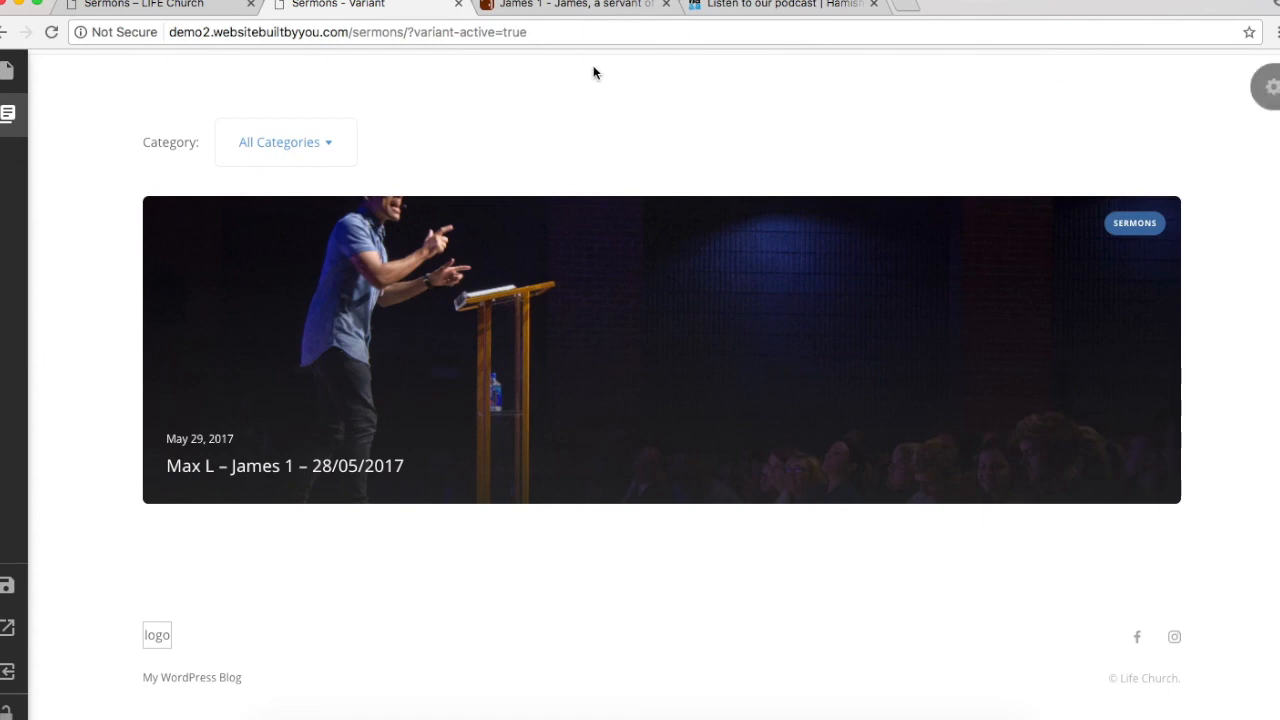
pyautogui.scroll(6, 957, 357)
pyautogui.scroll(-3, 957, 357)
pyautogui.scroll(-4, 957, 357)
pyautogui.scroll(4, 957, 357)
pyautogui.scroll(4, 957, 356)
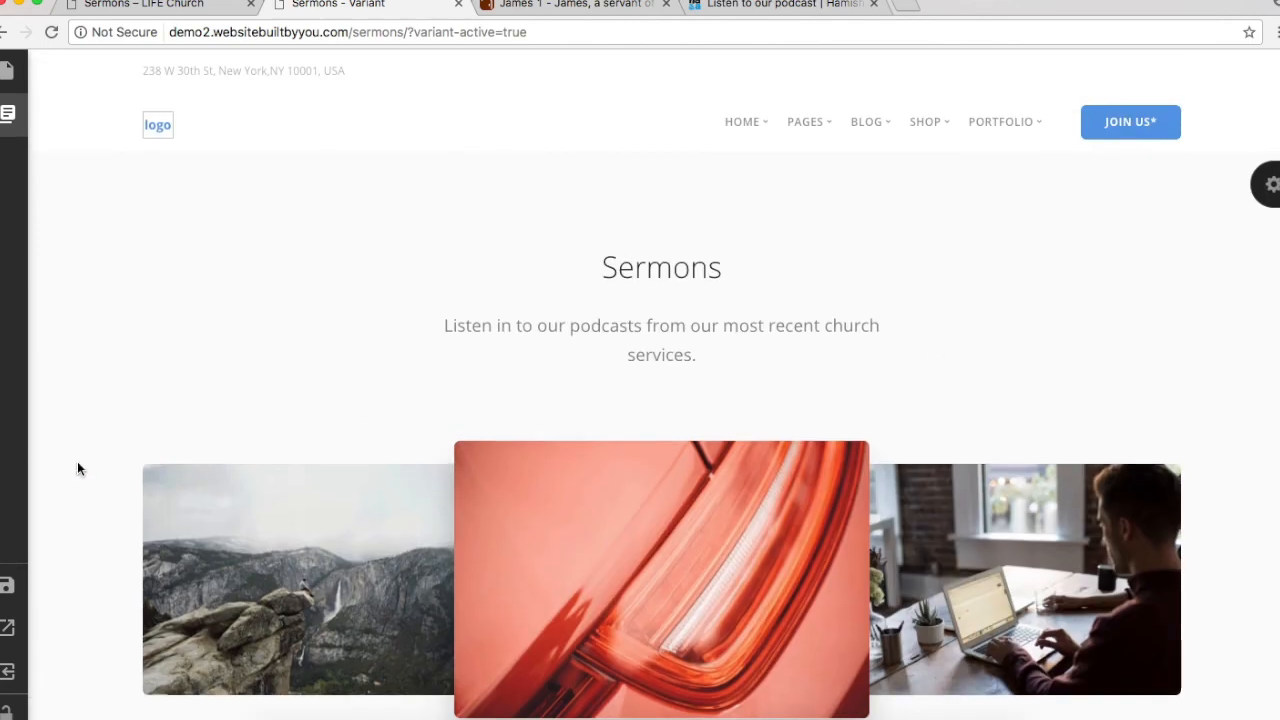
pyautogui.moveTo(20, 481)
pyautogui.click(8, 588)
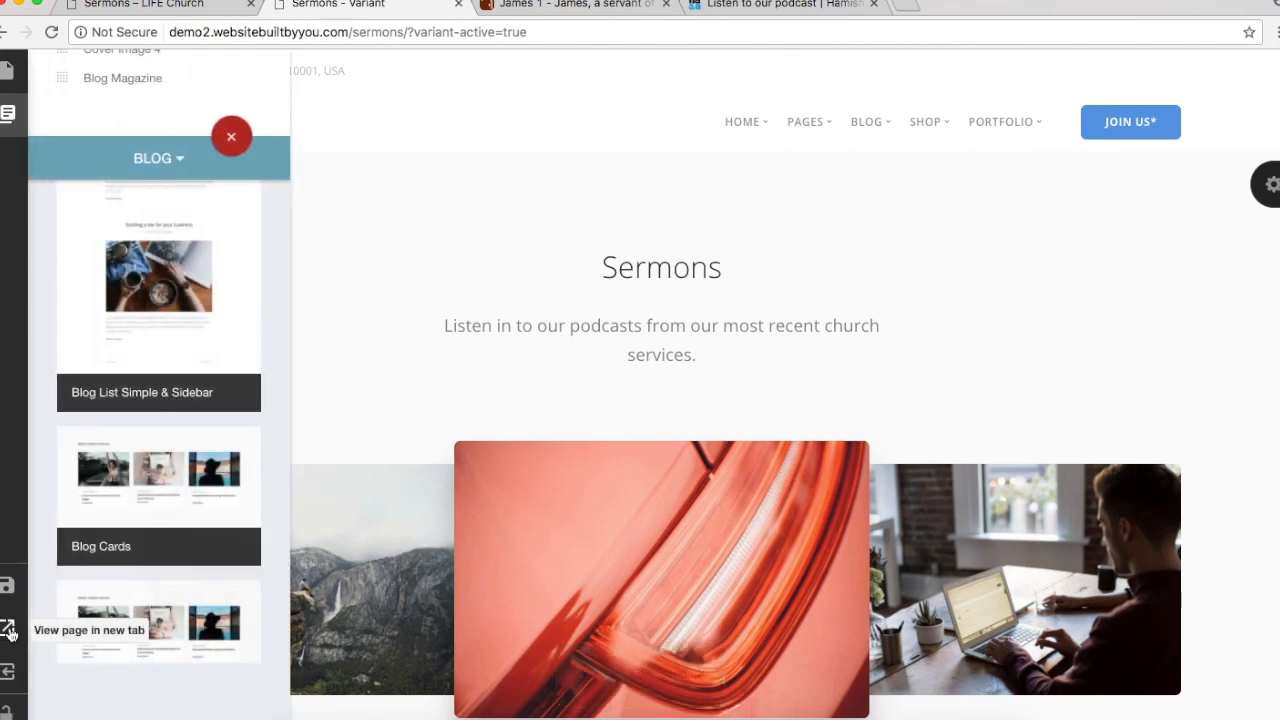
# Step: View the saved Sermons page live in a new tab
pyautogui.click(8, 630)
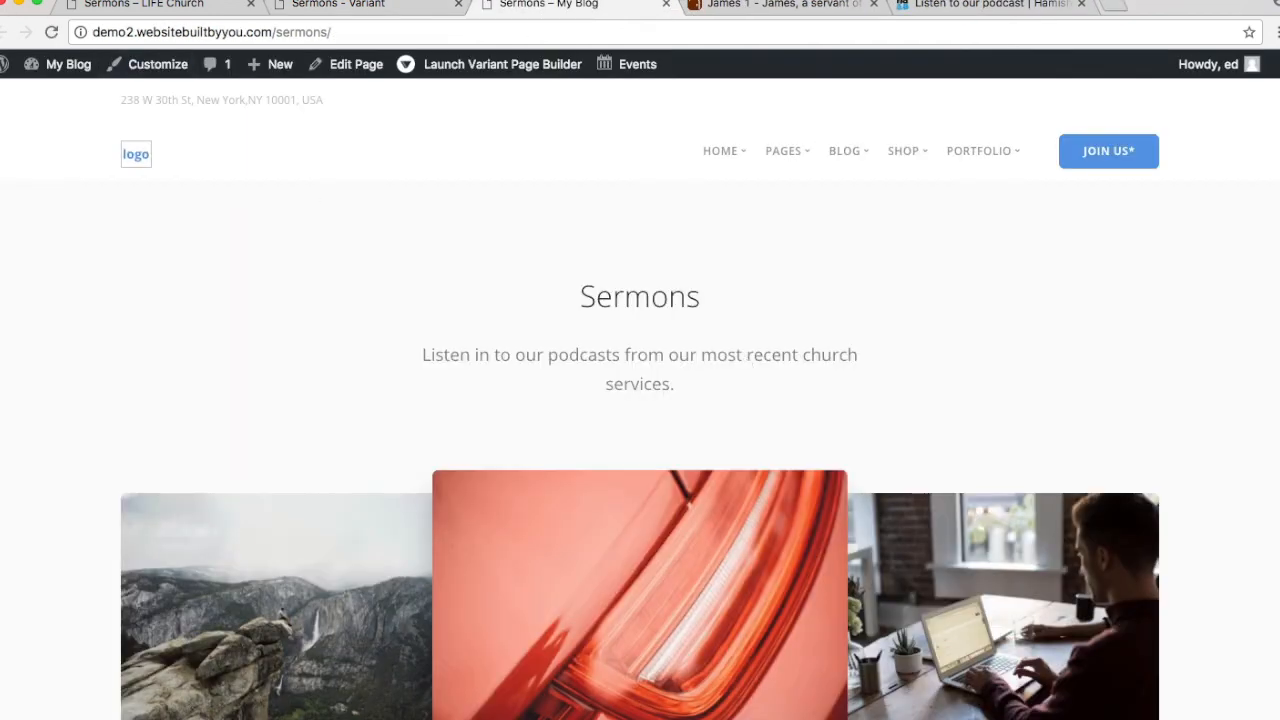
pyautogui.scroll(-10, 458, 552)
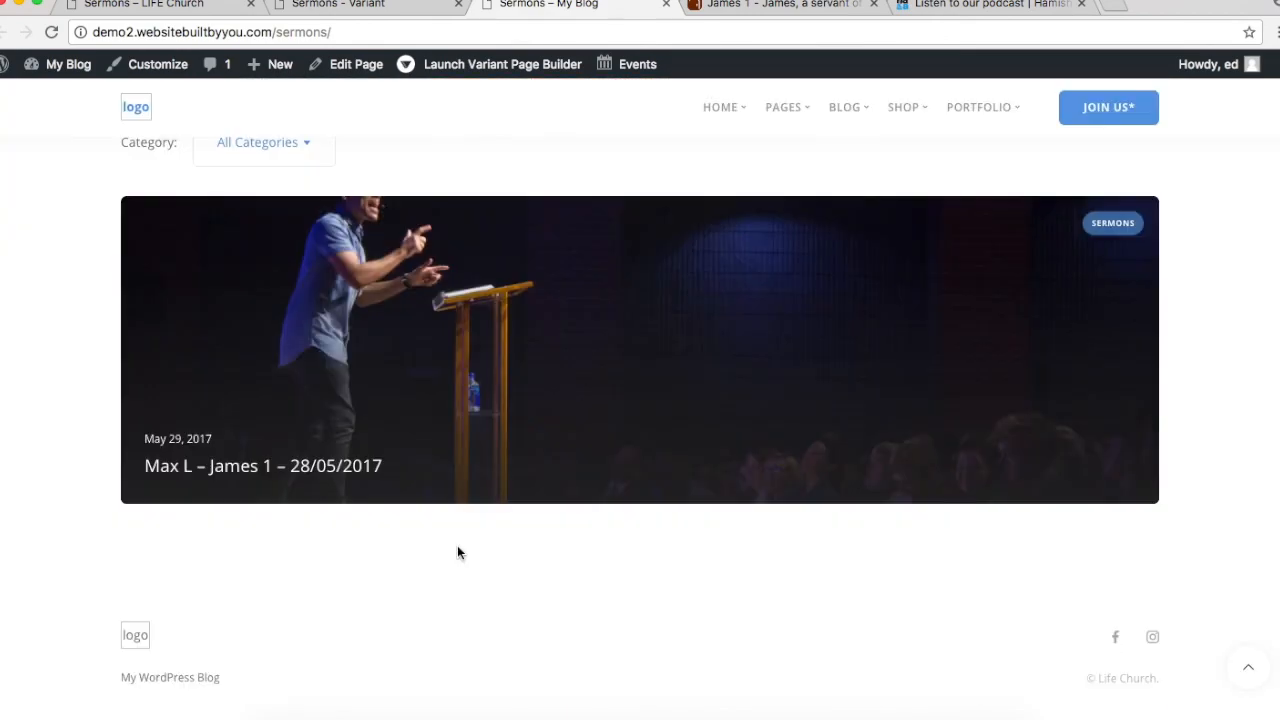
pyautogui.scroll(10, 458, 552)
pyautogui.scroll(-10, 458, 552)
pyautogui.click(813, 377)
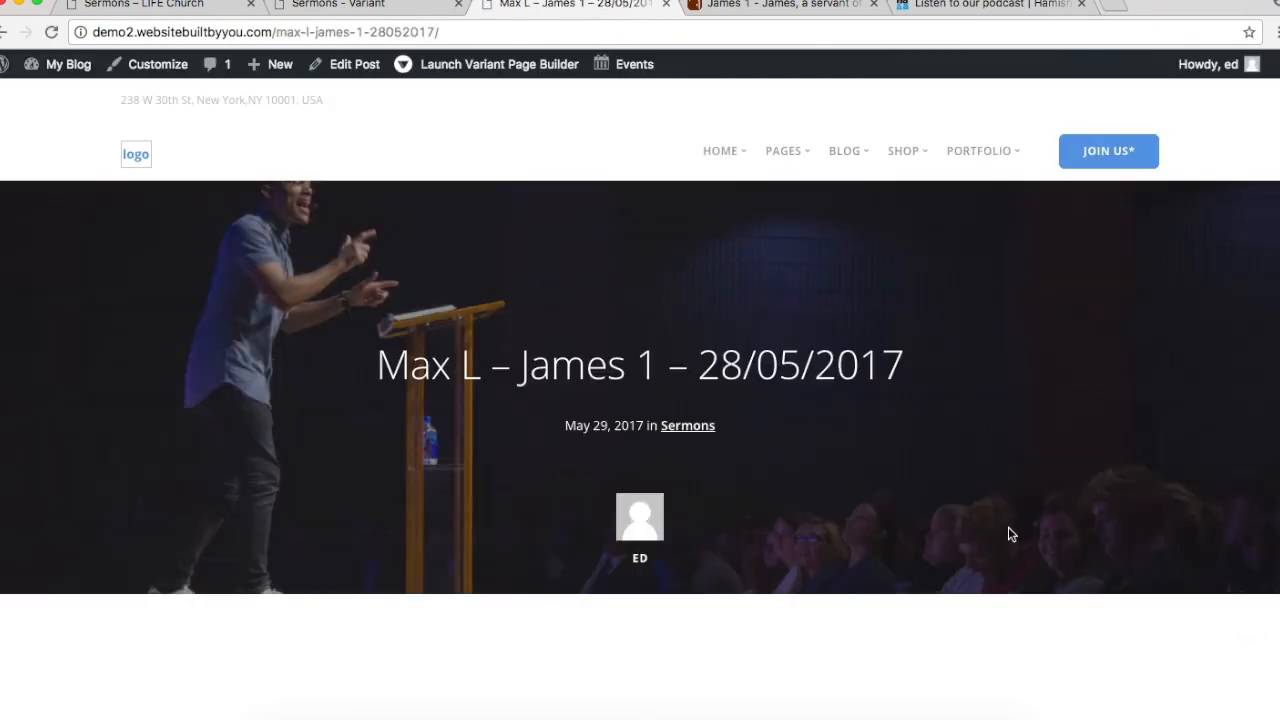
pyautogui.scroll(-2, 1010, 534)
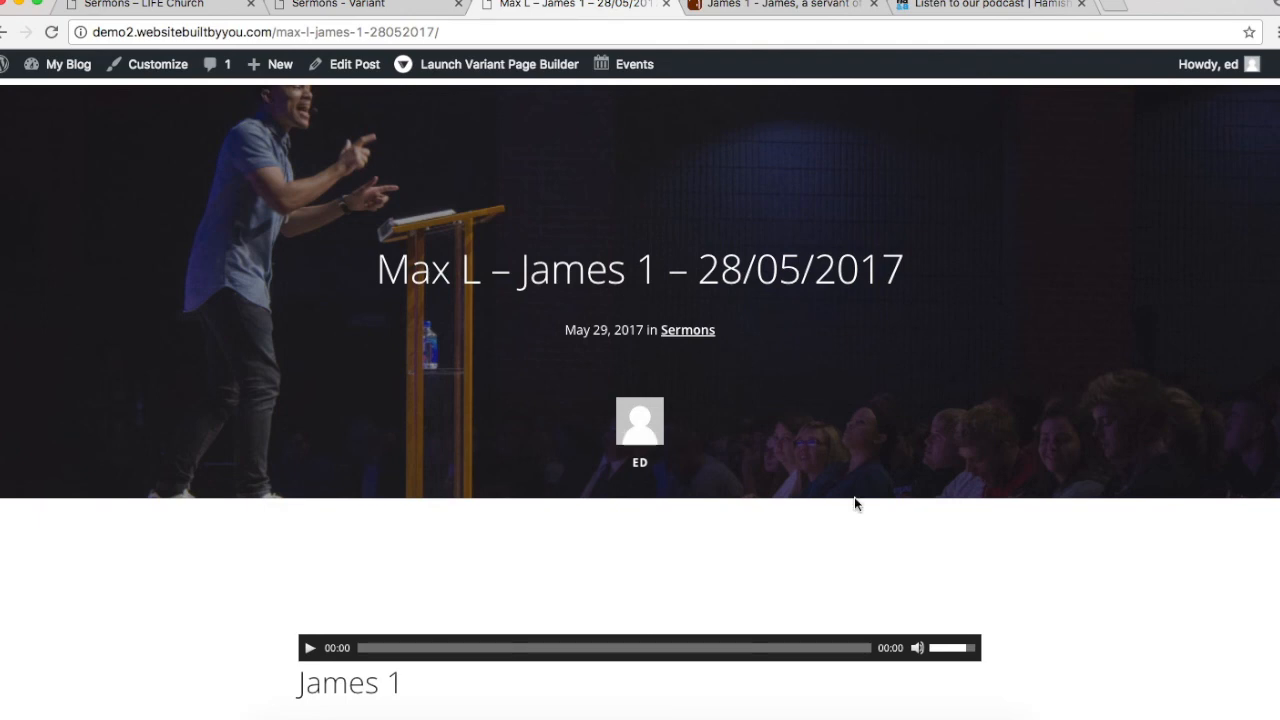
pyautogui.scroll(-4, 854, 497)
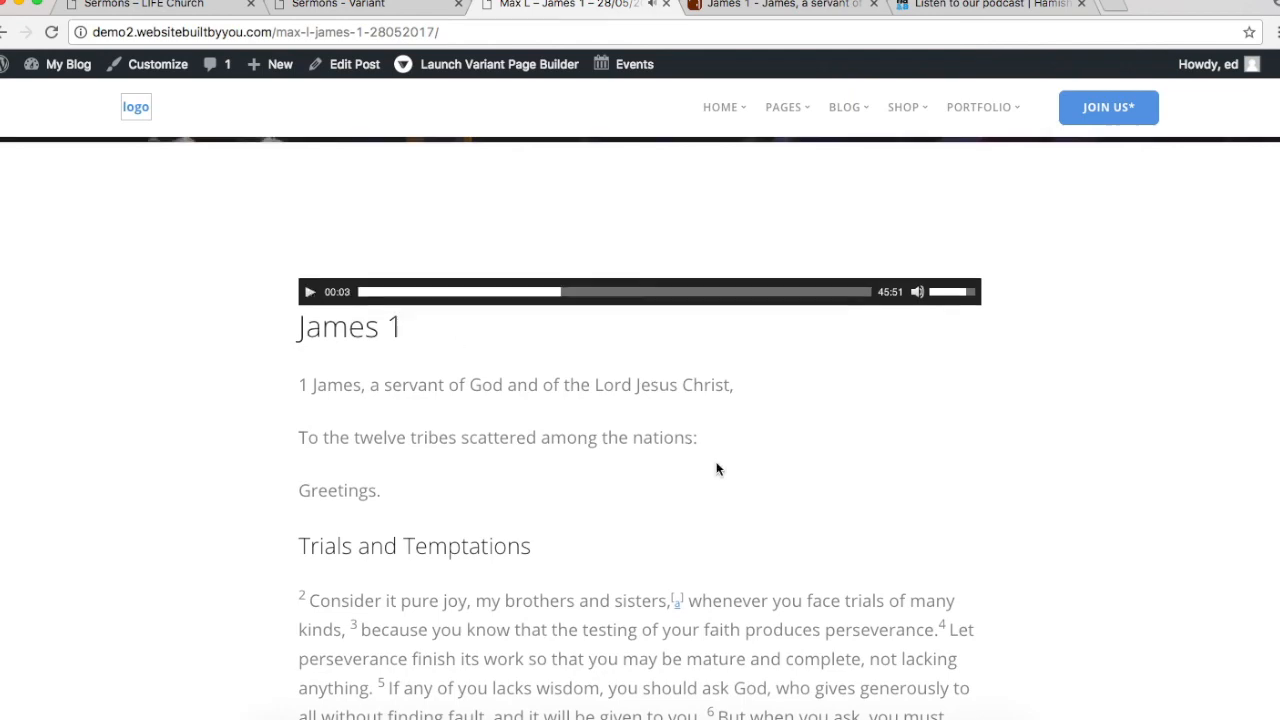
pyautogui.scroll(4, 714, 466)
pyautogui.scroll(-8, 714, 466)
pyautogui.scroll(-10, 714, 466)
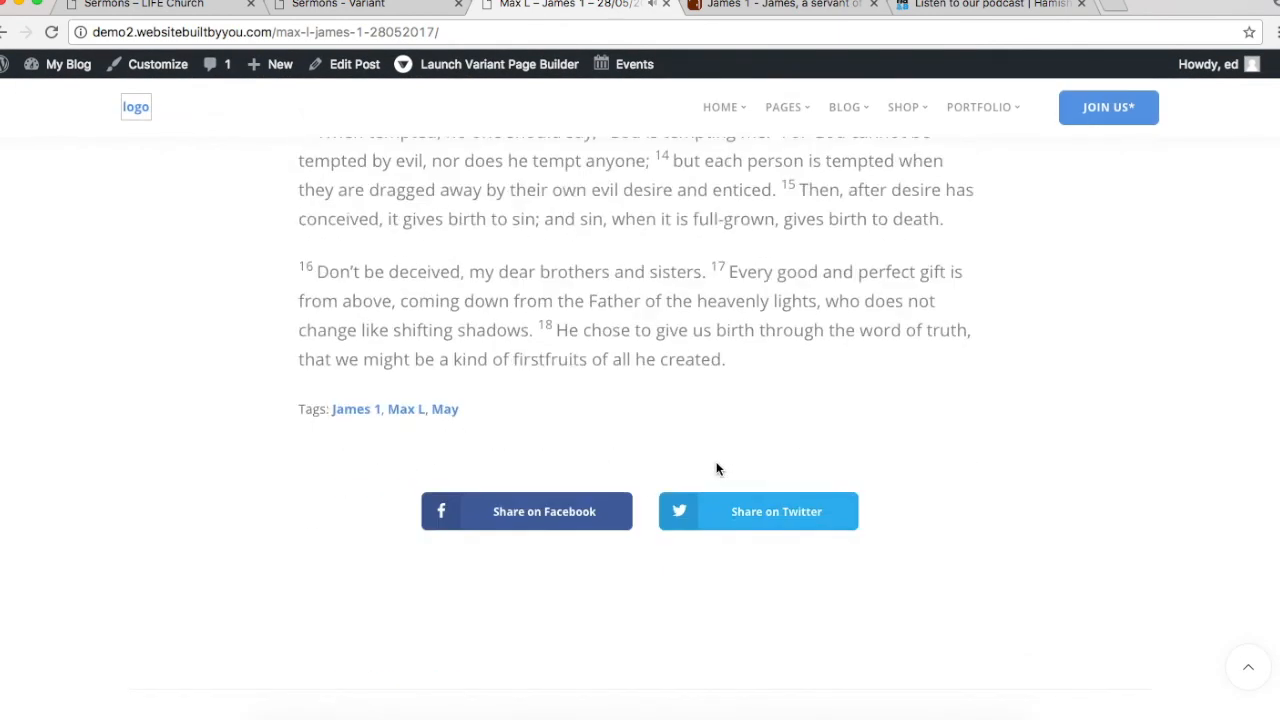
pyautogui.scroll(5, 714, 468)
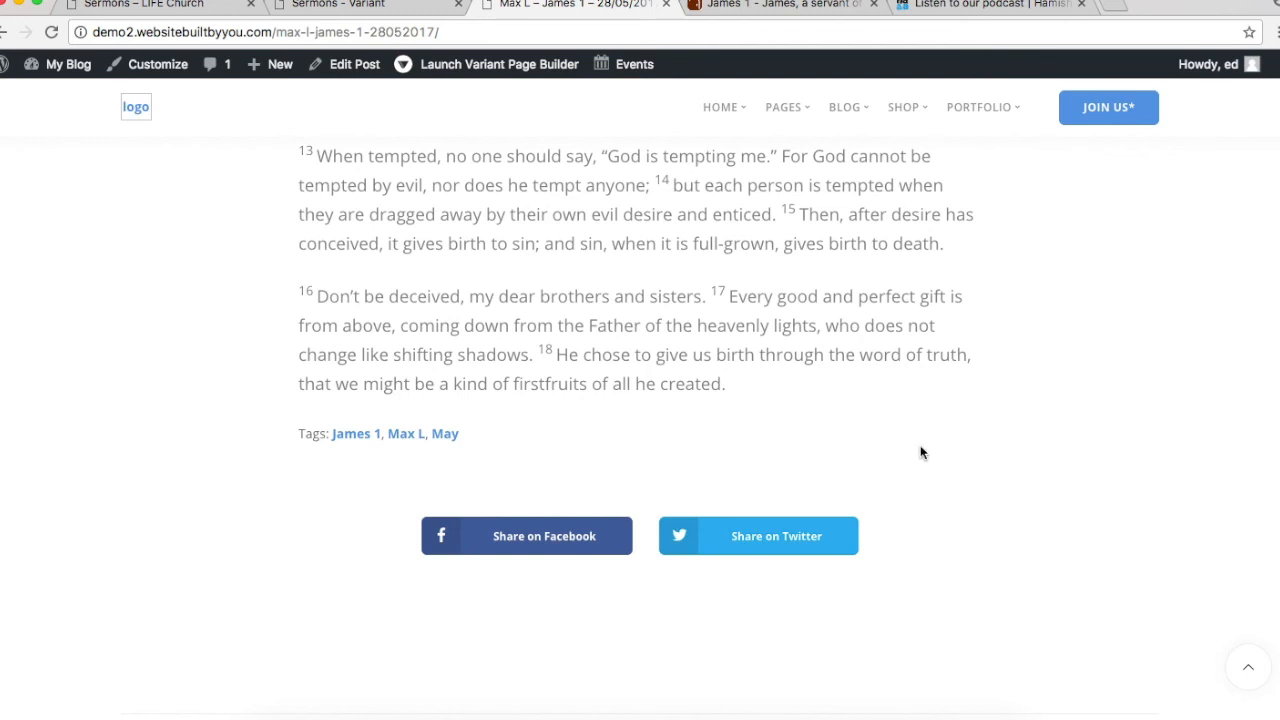
pyautogui.scroll(-3, 922, 453)
pyautogui.scroll(-5, 921, 452)
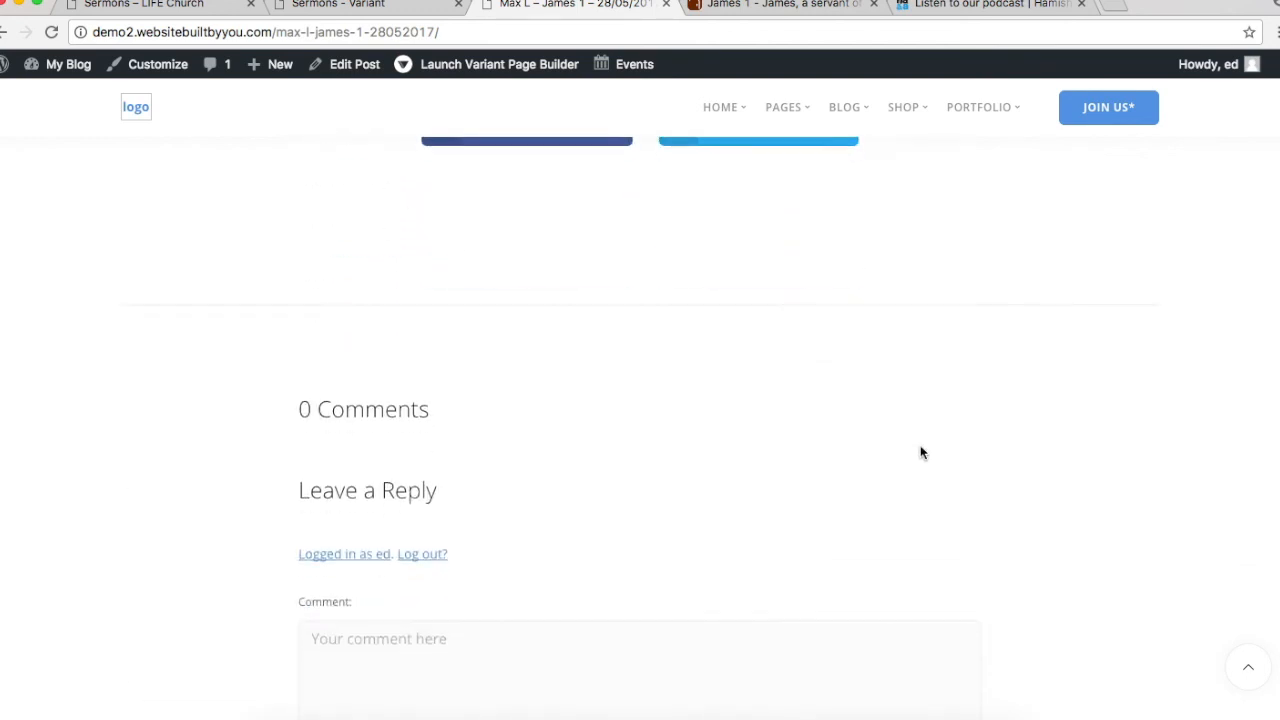
pyautogui.scroll(-5, 594, 344)
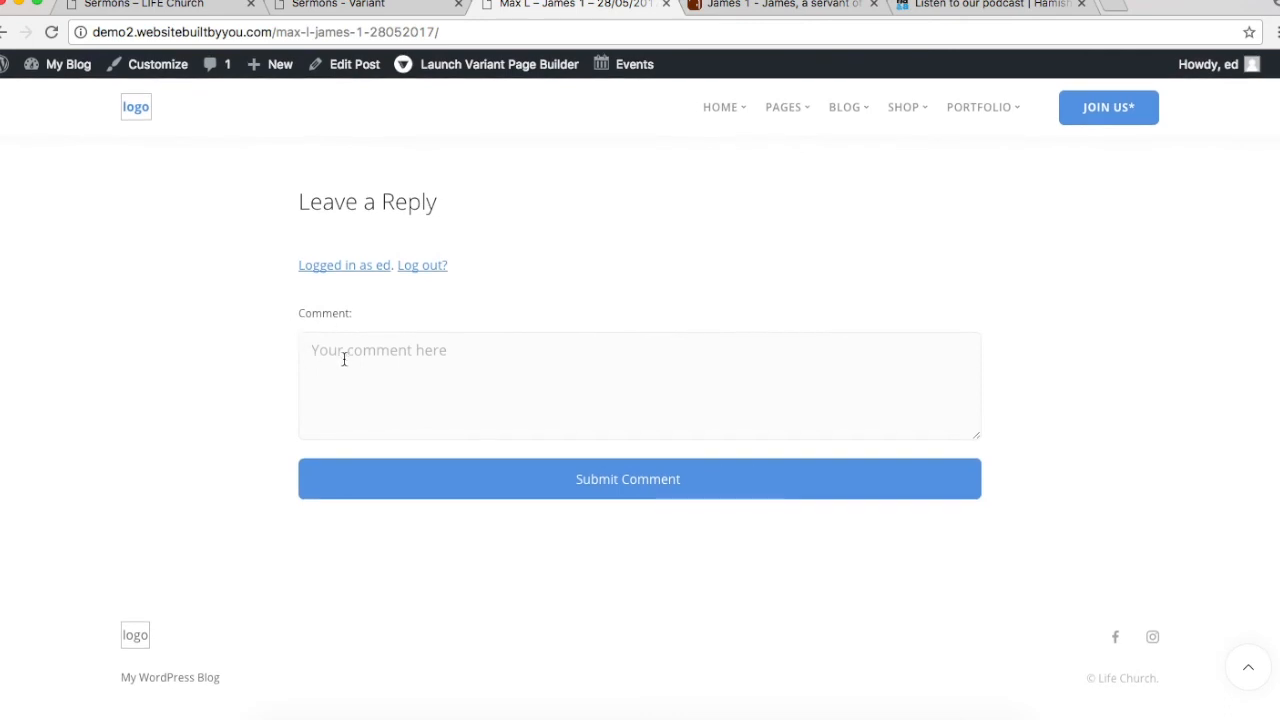
pyautogui.scroll(2, 799, 473)
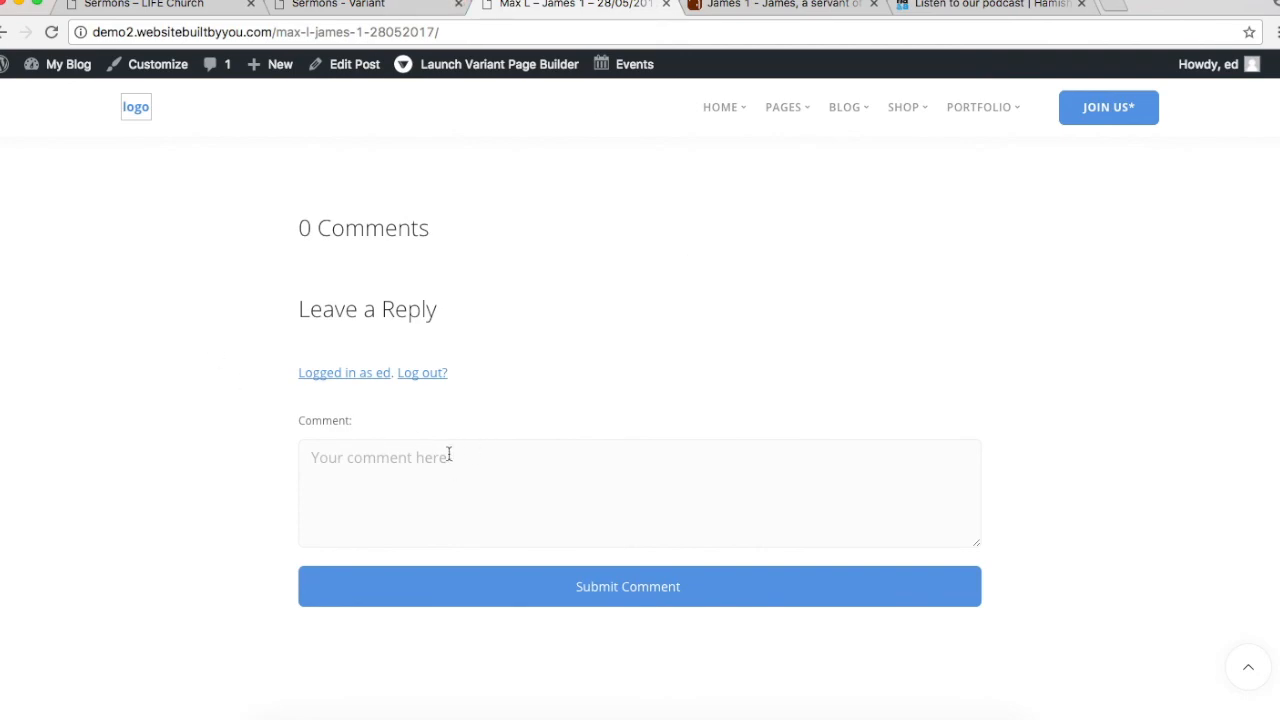
pyautogui.scroll(15, 835, 282)
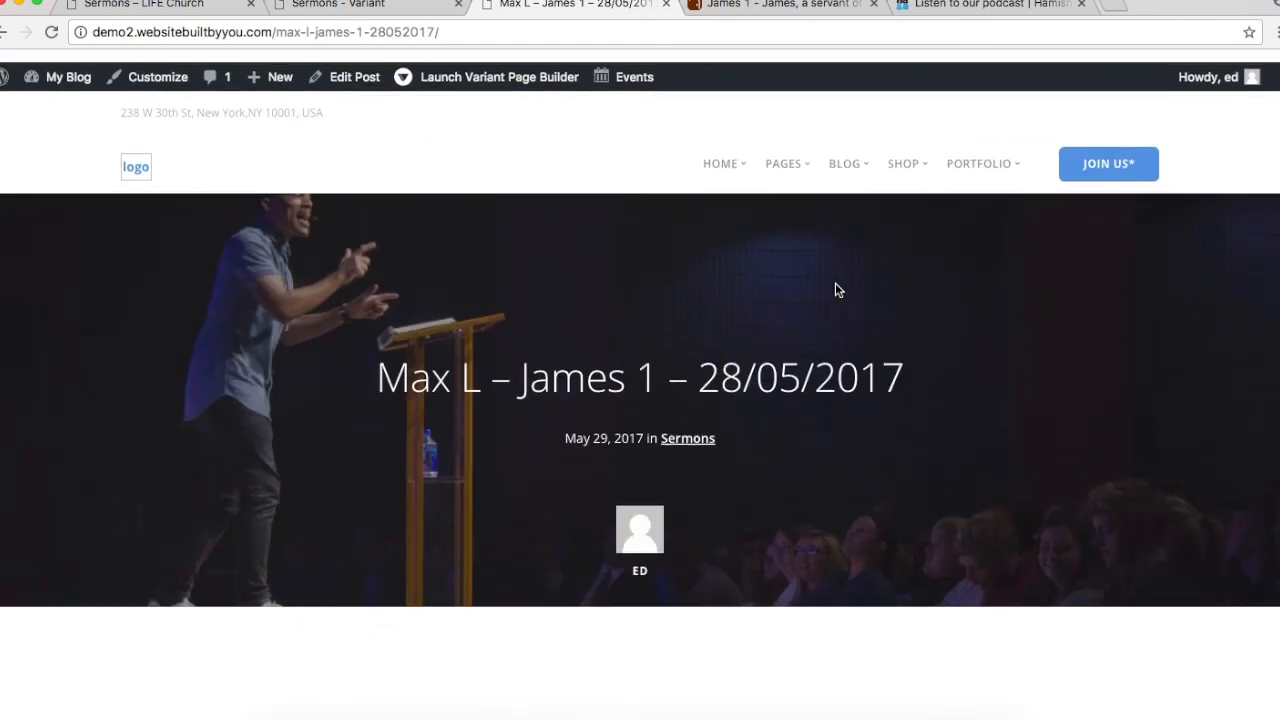
pyautogui.click(665, 5)
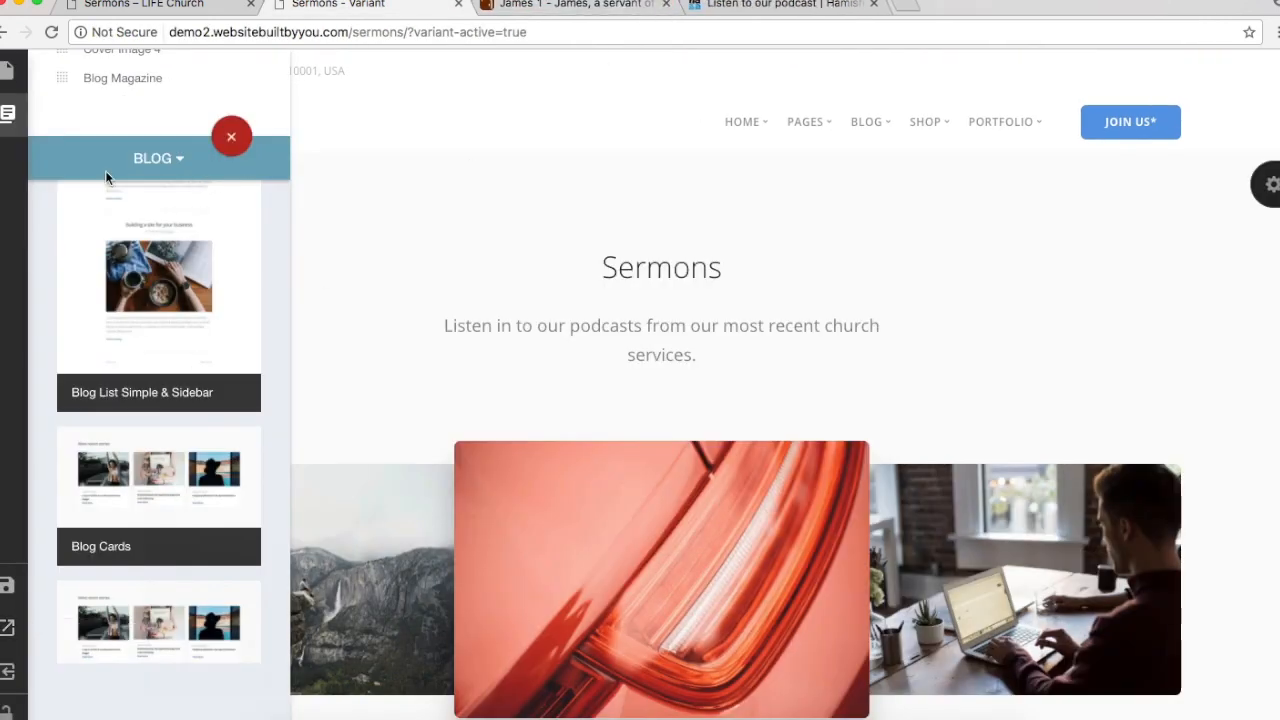
# Step: Save the Sermons page, exit to the WordPress editor, and close the James 1 and podcast tabs
pyautogui.click(7, 585)
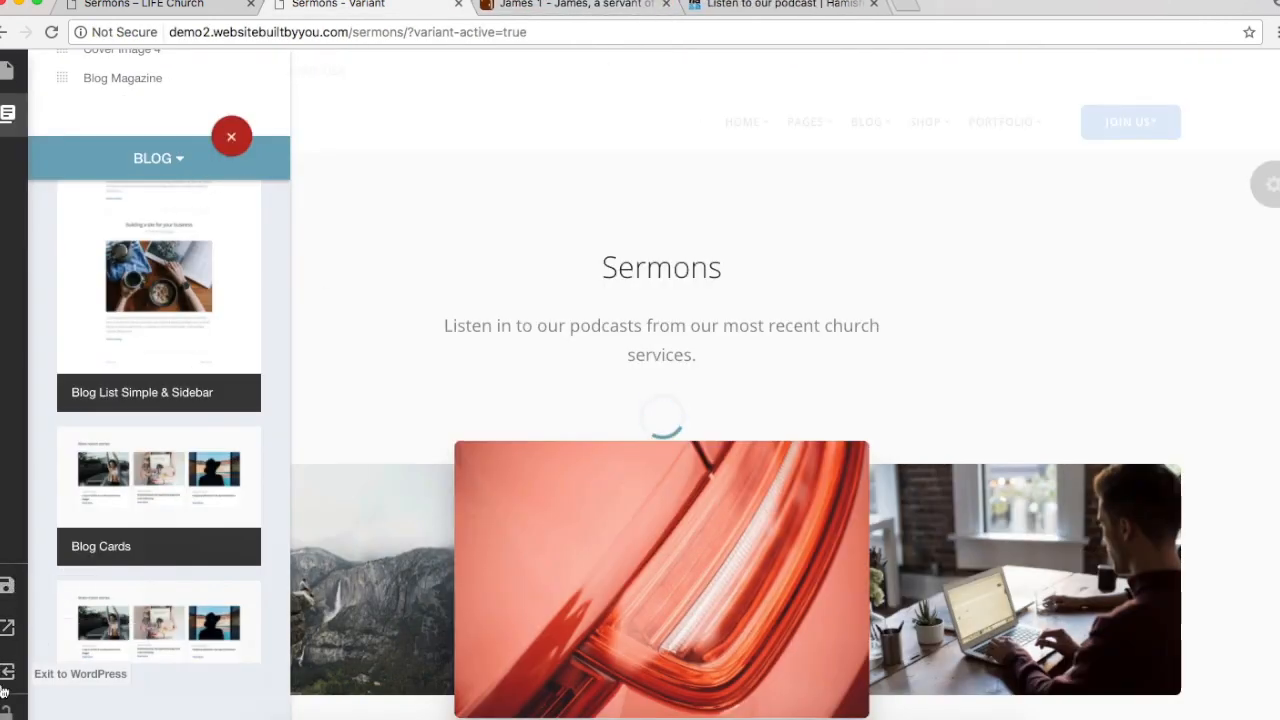
pyautogui.click(12, 673)
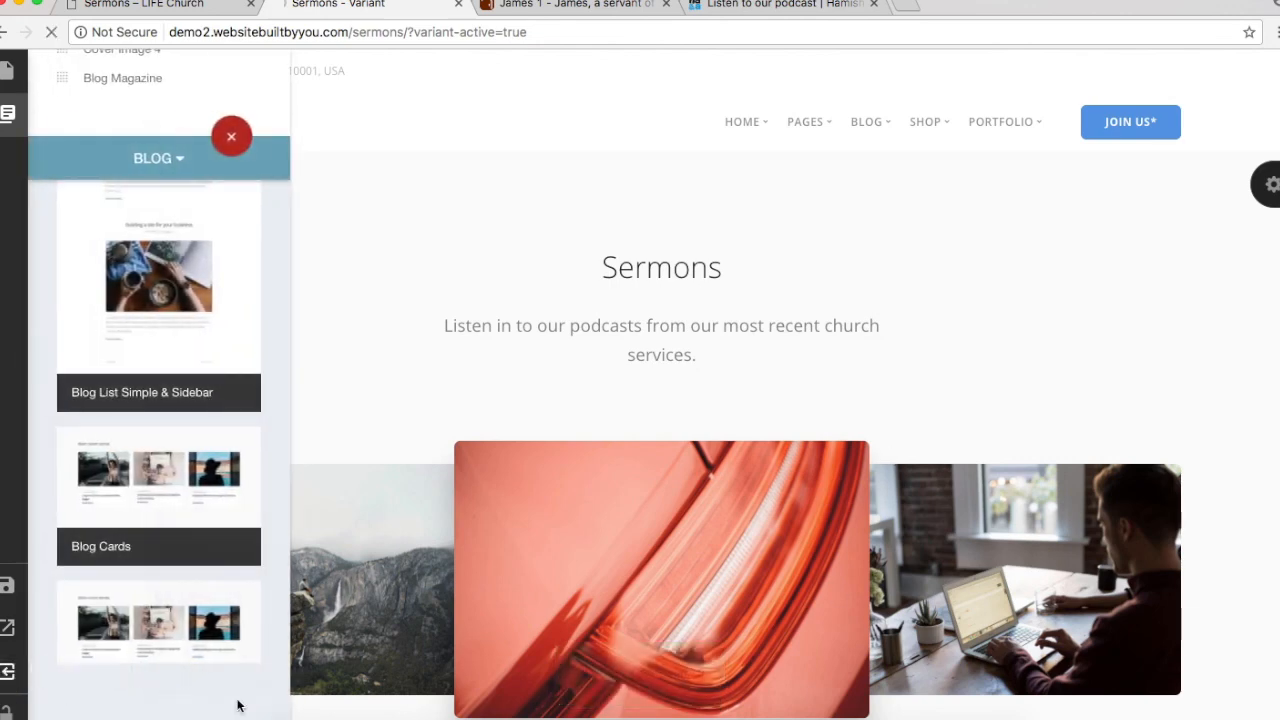
pyautogui.click(10, 680)
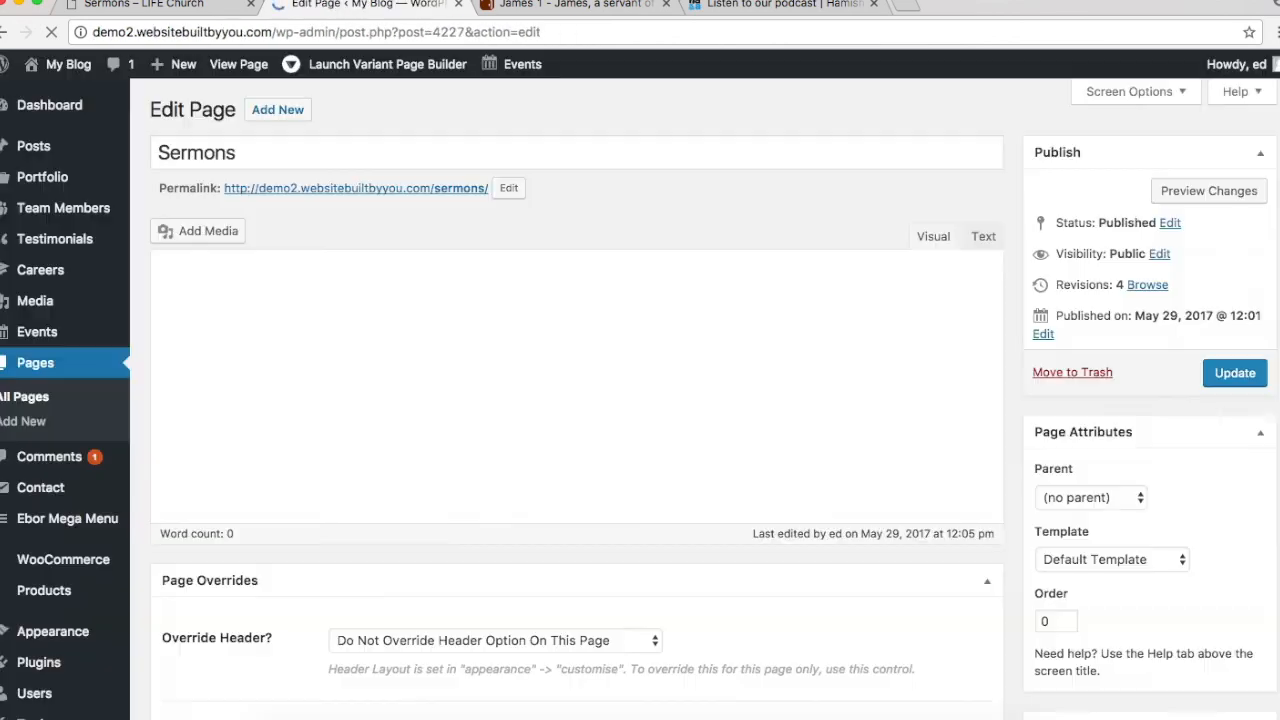
pyautogui.click(150, 4)
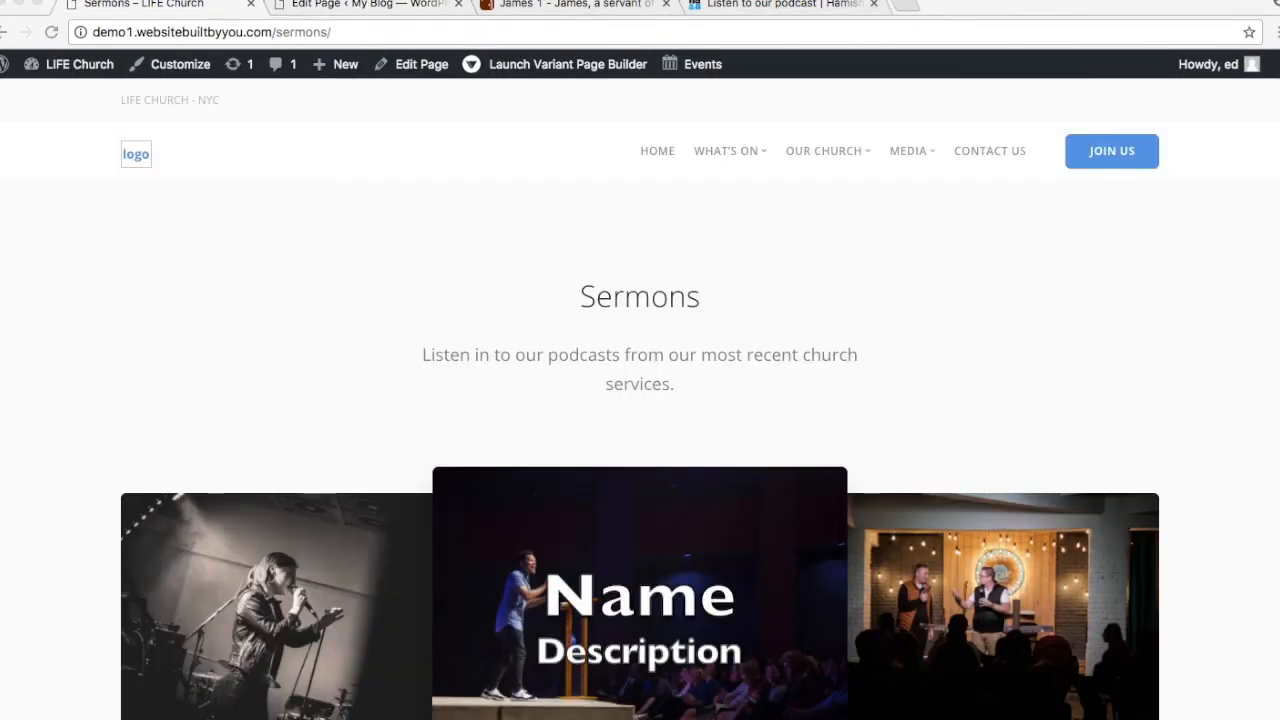
pyautogui.click(668, 5)
pyautogui.click(668, 5)
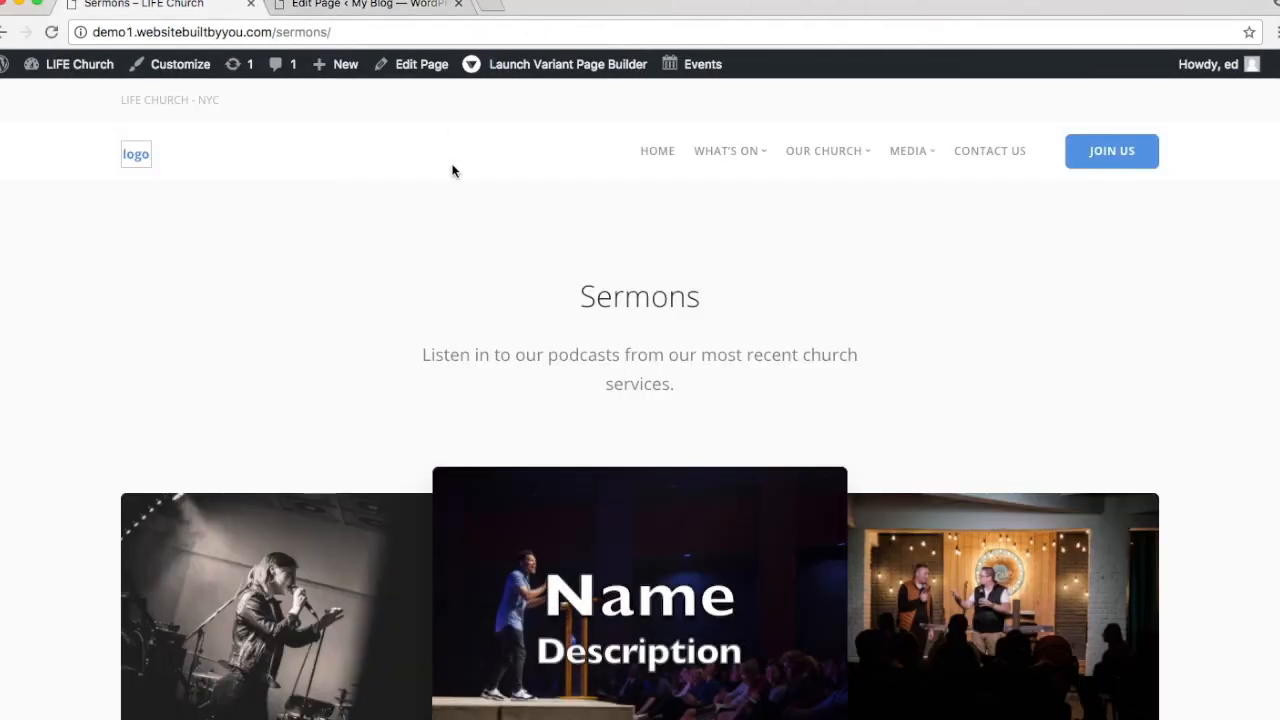
pyautogui.scroll(-3, 498, 286)
pyautogui.scroll(3, 498, 289)
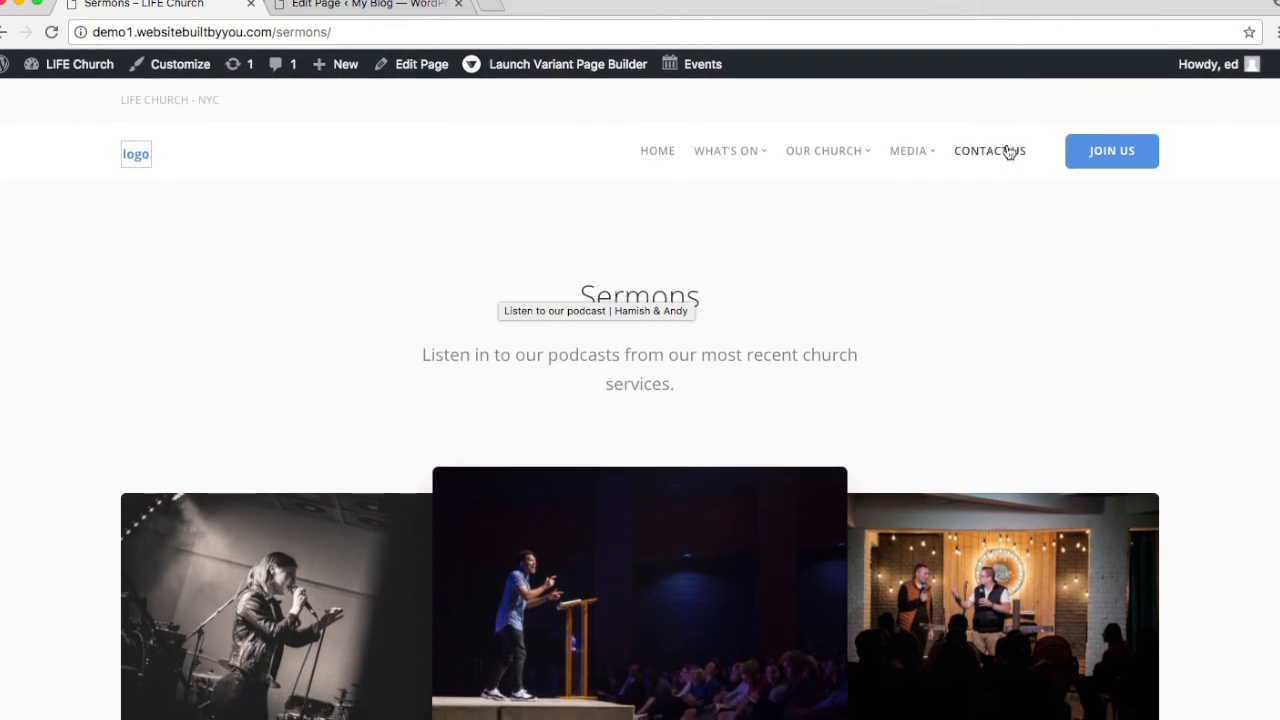
# Step: Review the LIFE Church Contact Us and Join Us pages, including the coffee voucher and transport cards
pyautogui.click(1010, 151)
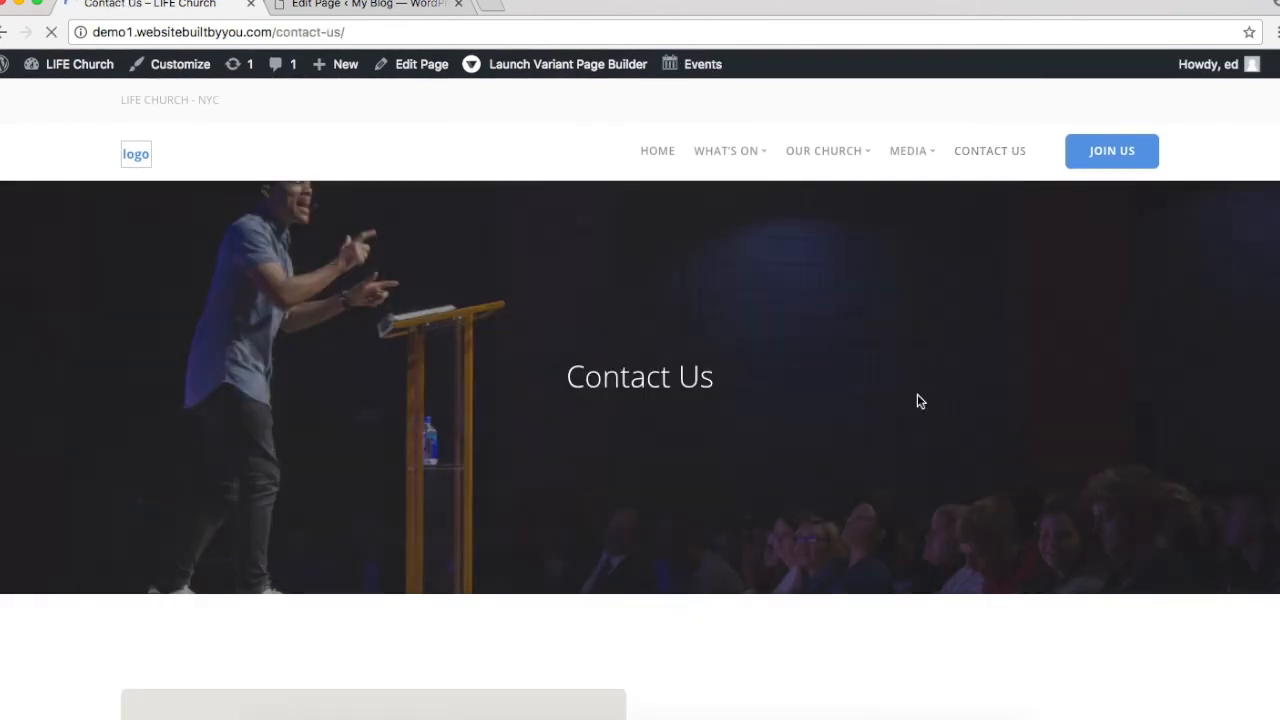
pyautogui.scroll(-5, 920, 401)
pyautogui.scroll(5, 920, 401)
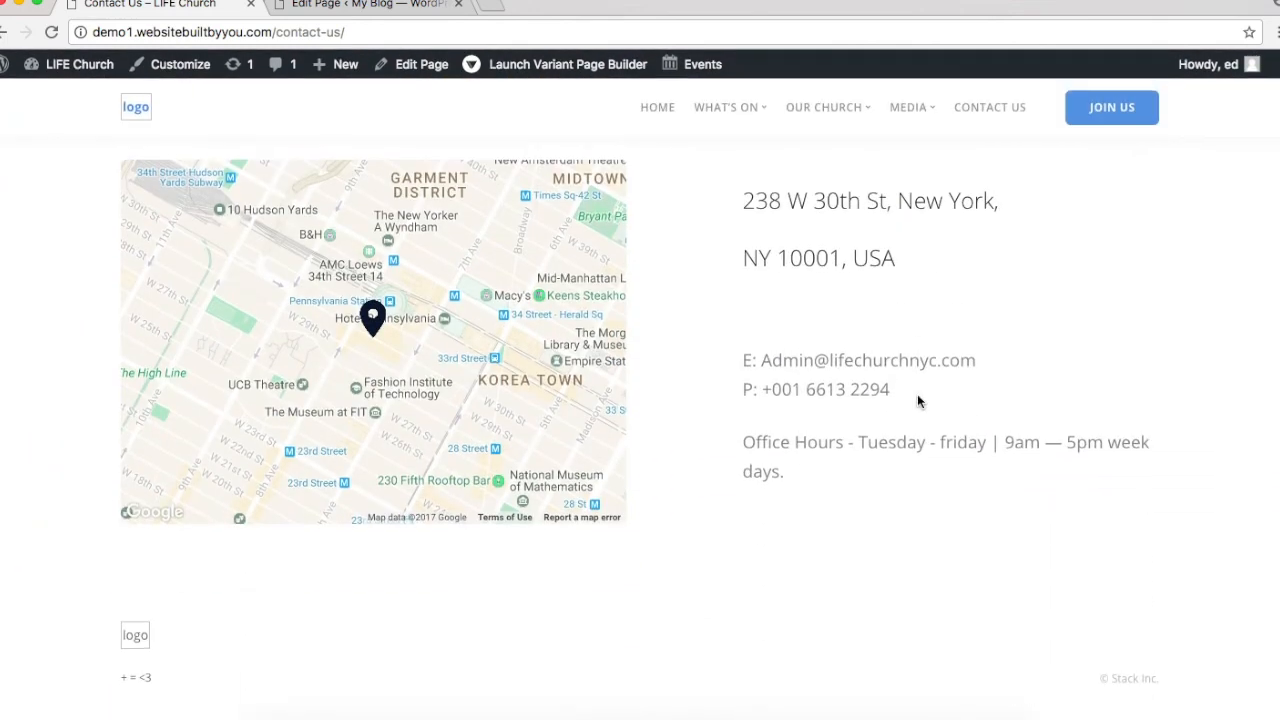
pyautogui.scroll(5, 839, 309)
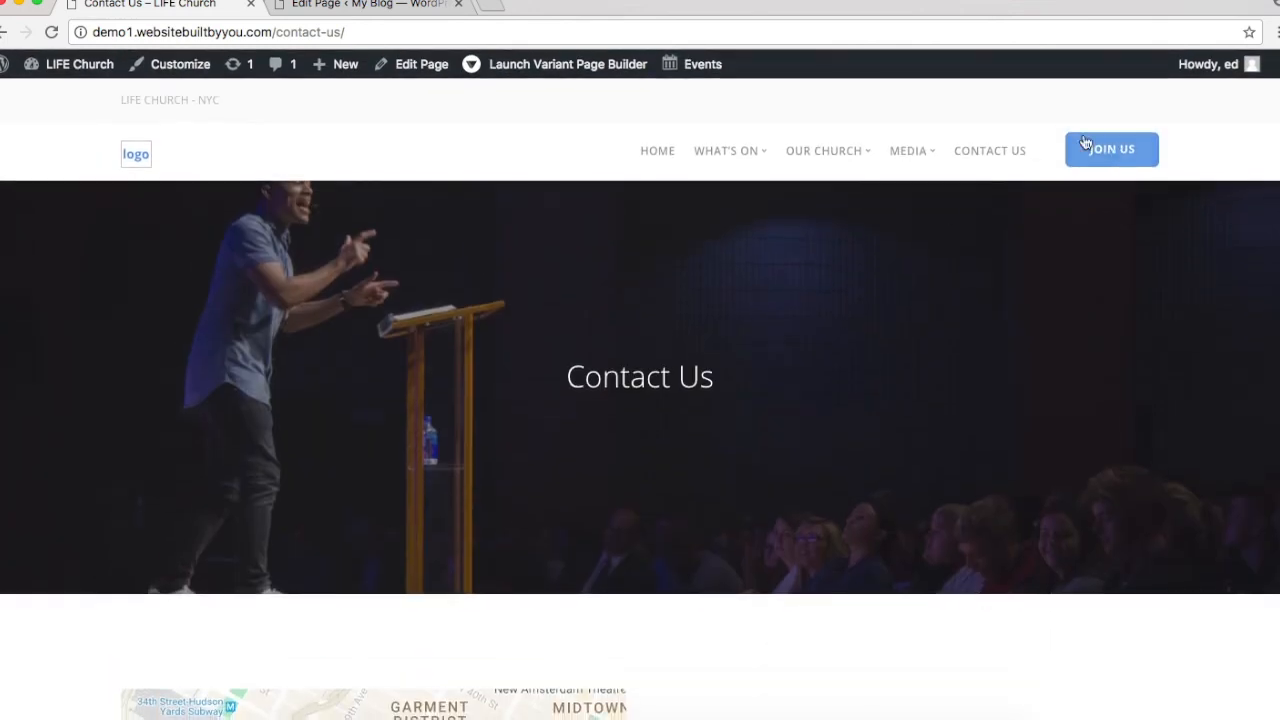
pyautogui.click(1118, 151)
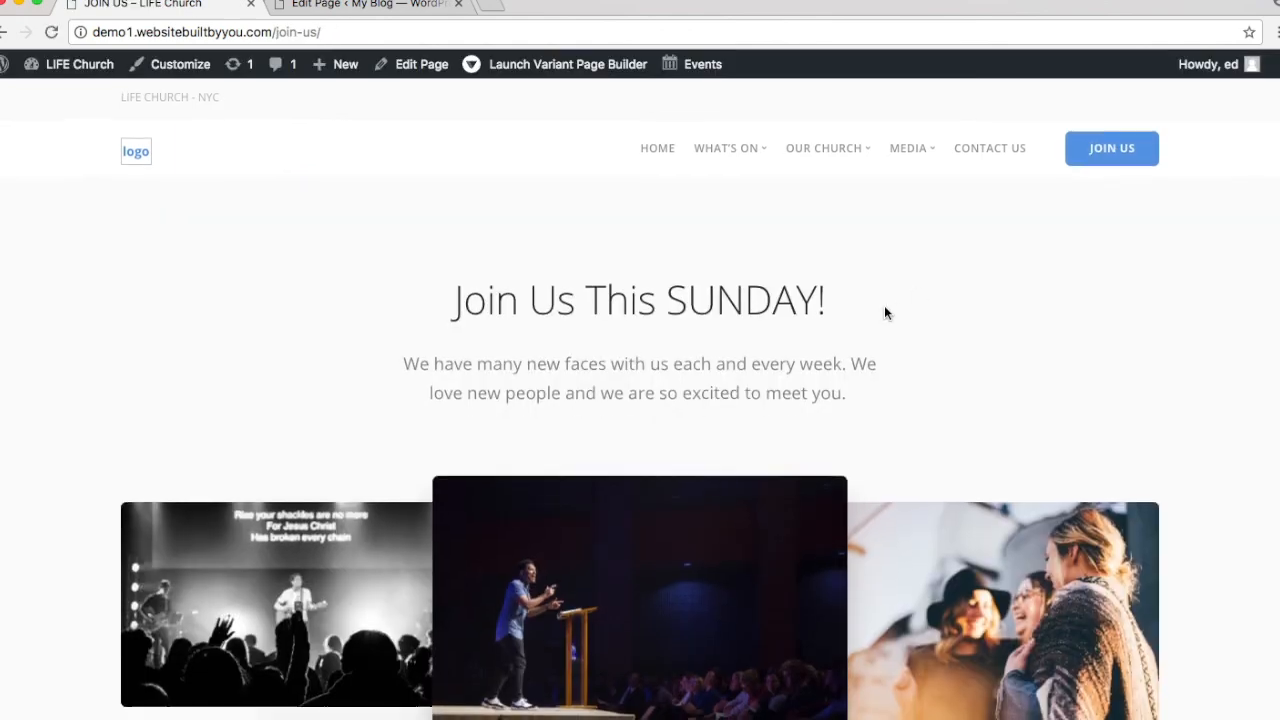
pyautogui.scroll(-5, 884, 313)
pyautogui.scroll(-4, 884, 313)
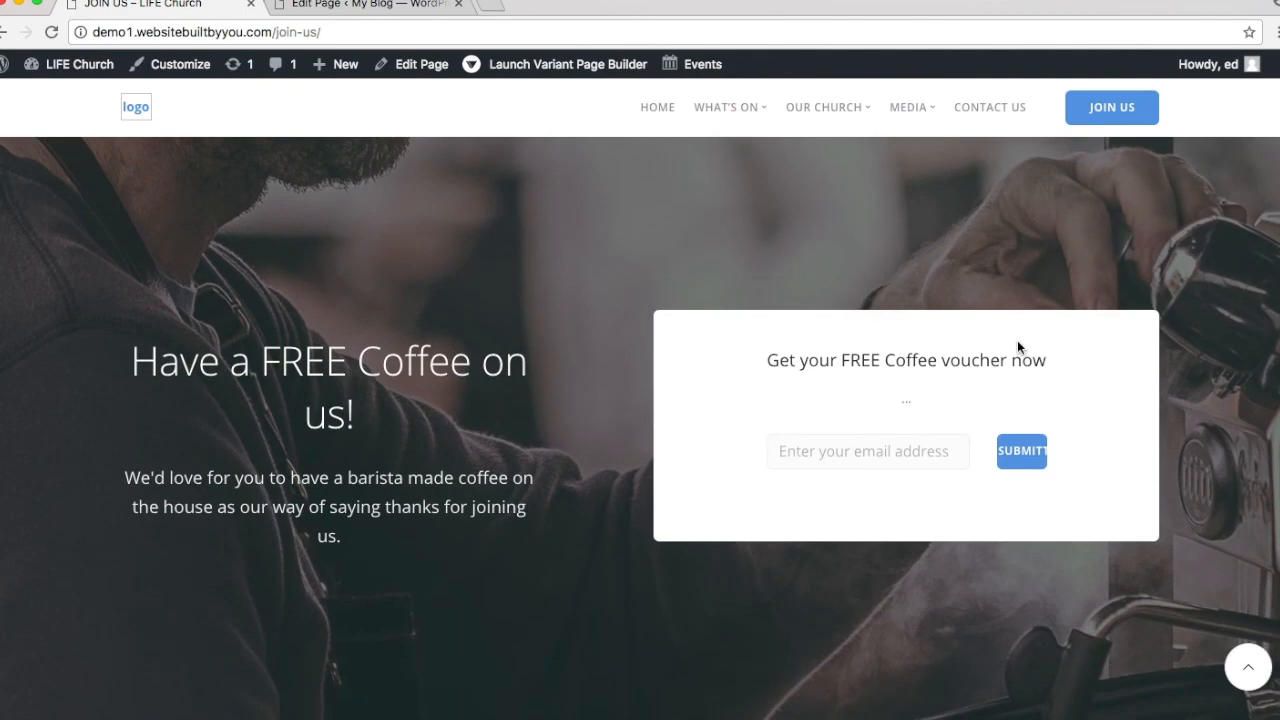
pyautogui.scroll(-10, 845, 312)
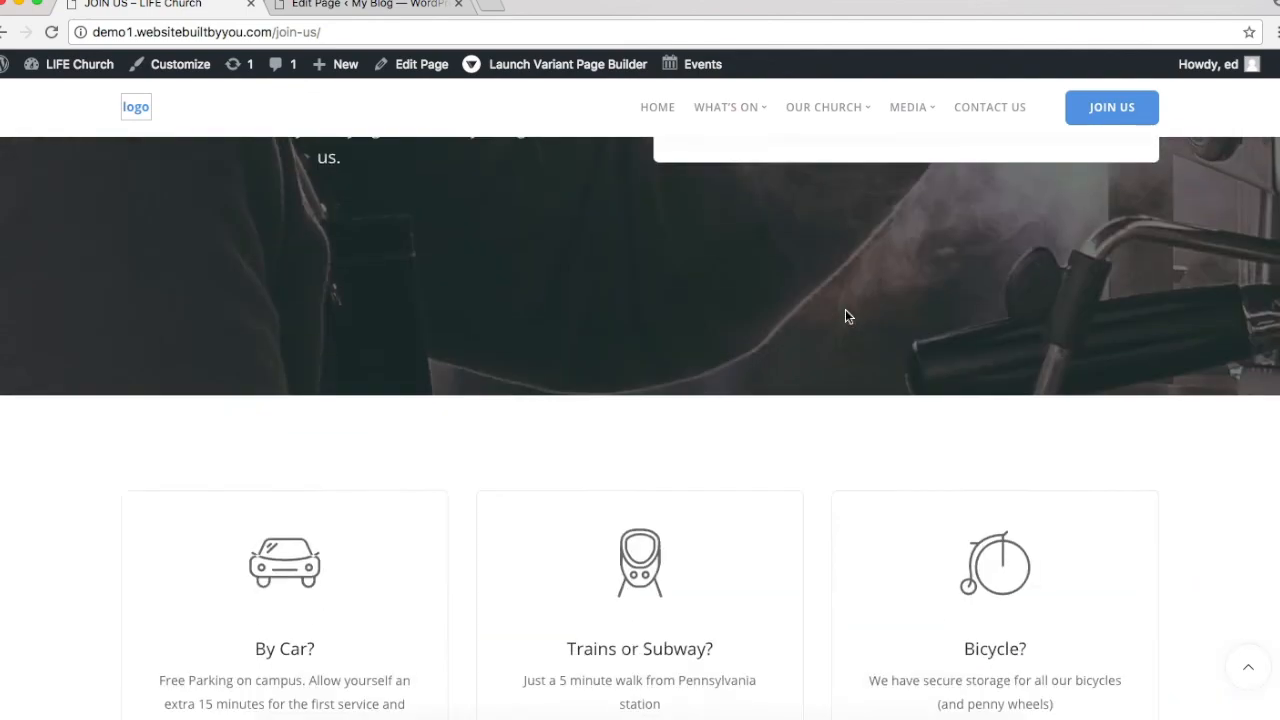
pyautogui.scroll(5, 845, 312)
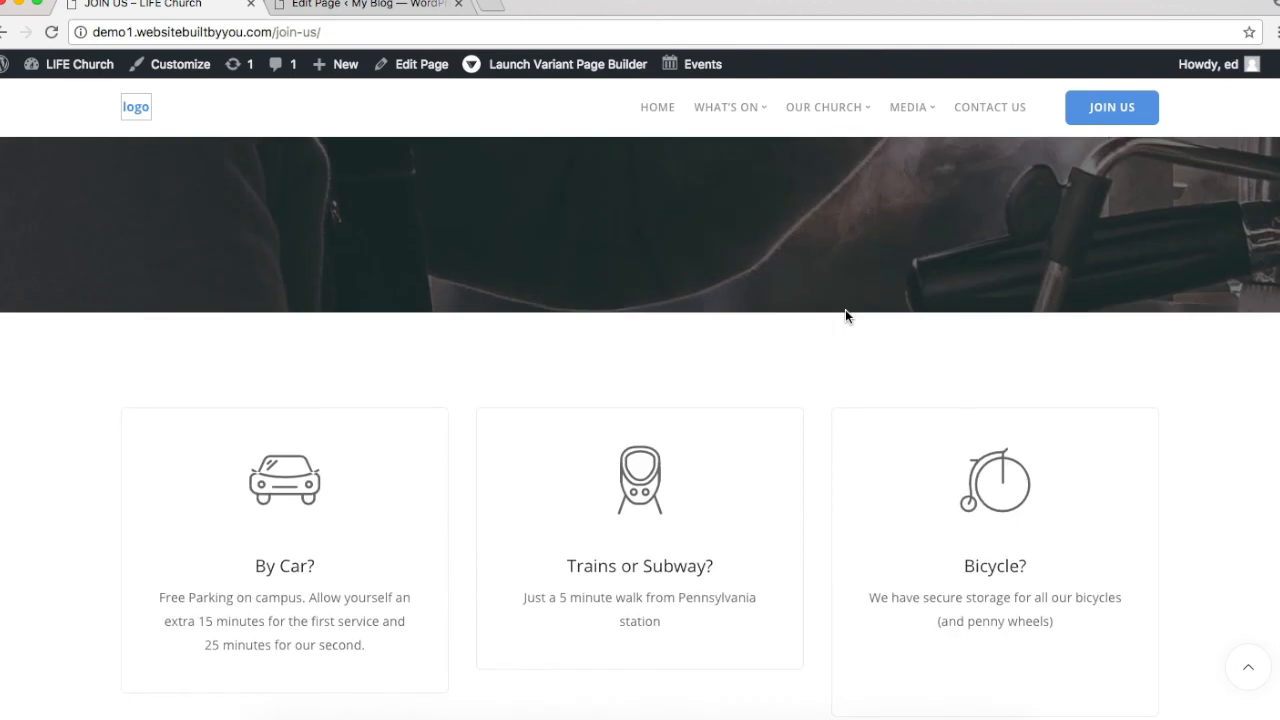
pyautogui.click(345, 8)
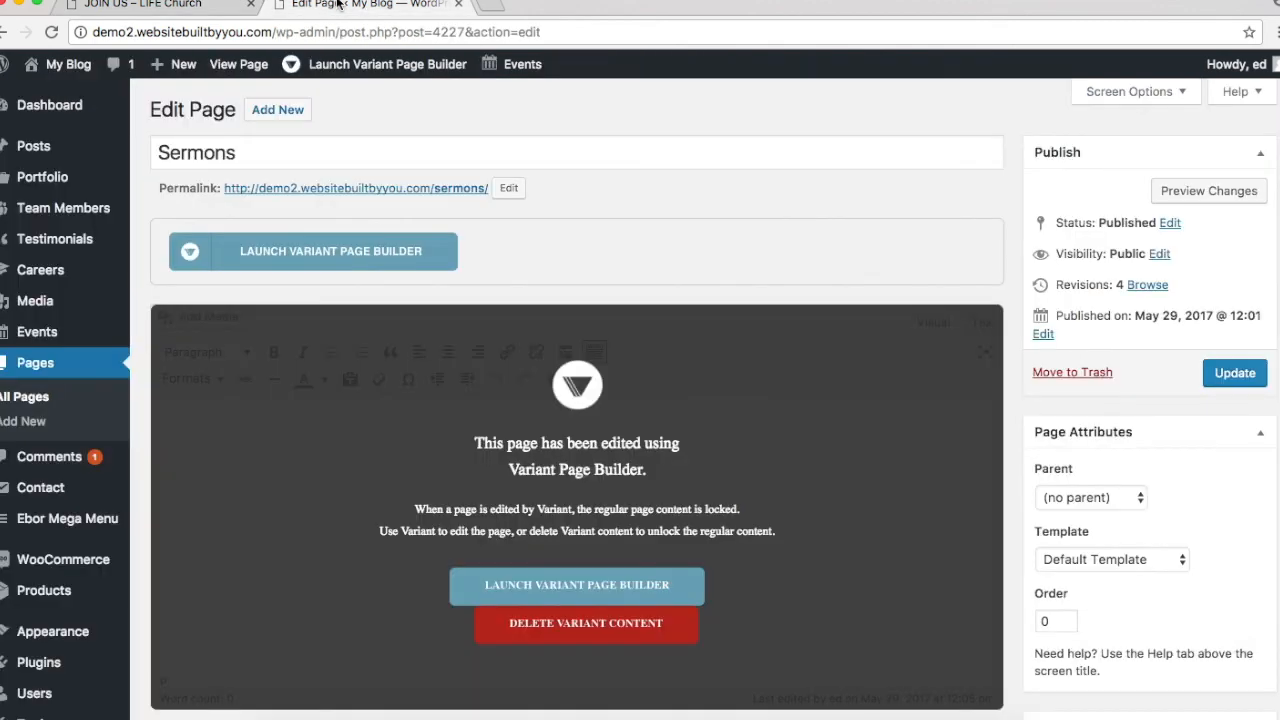
# Step: Create and publish a new page titled 'Join Us' and launch it in Variant Page Builder
pyautogui.click(40, 397)
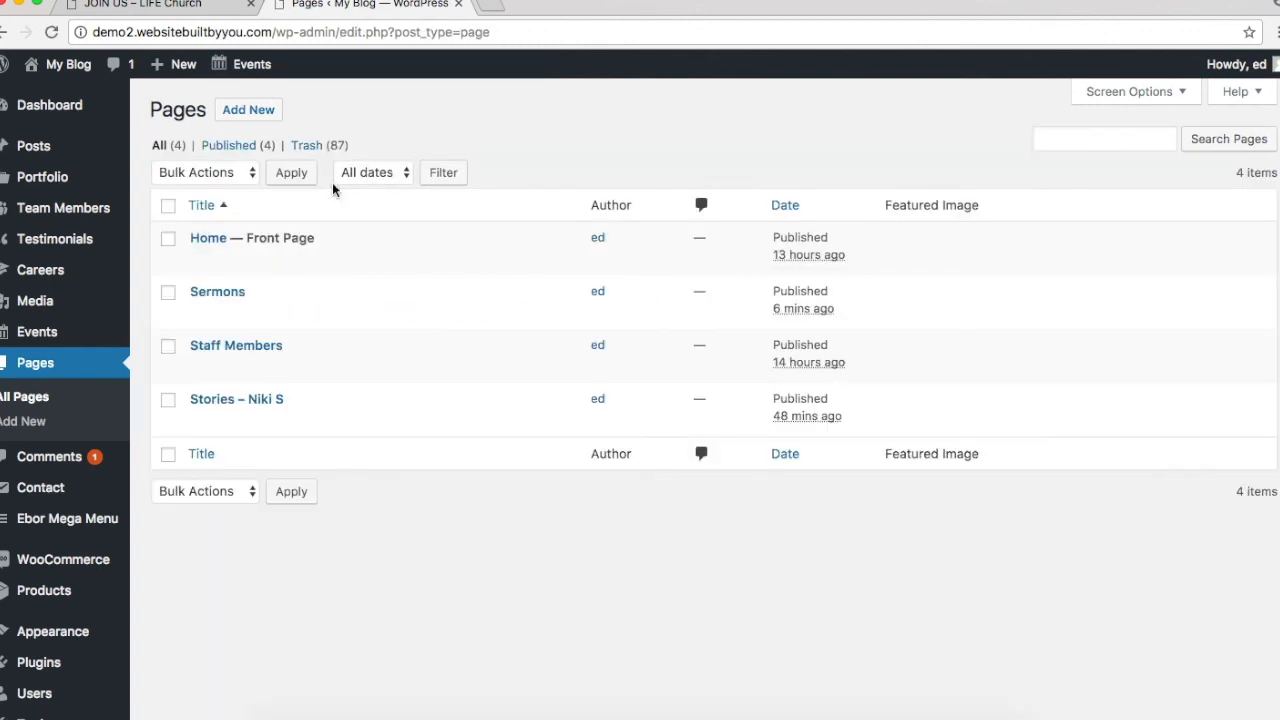
pyautogui.click(245, 106)
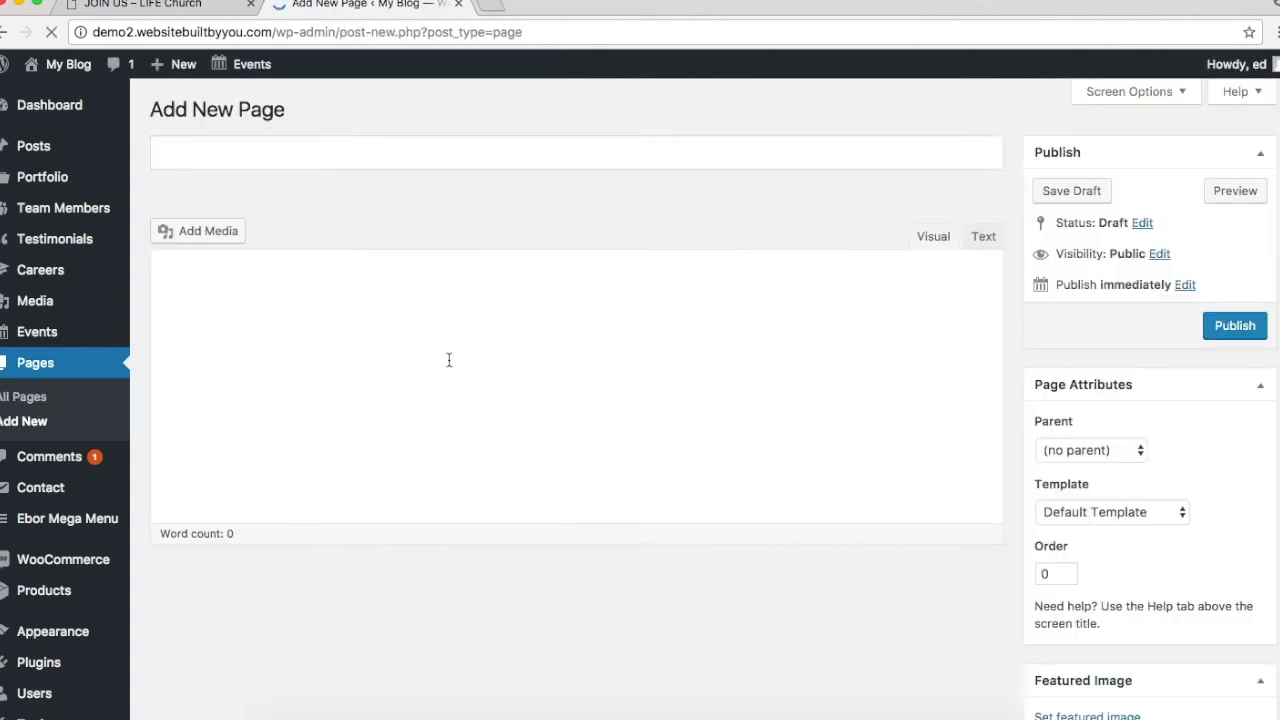
pyautogui.write('Join Us')
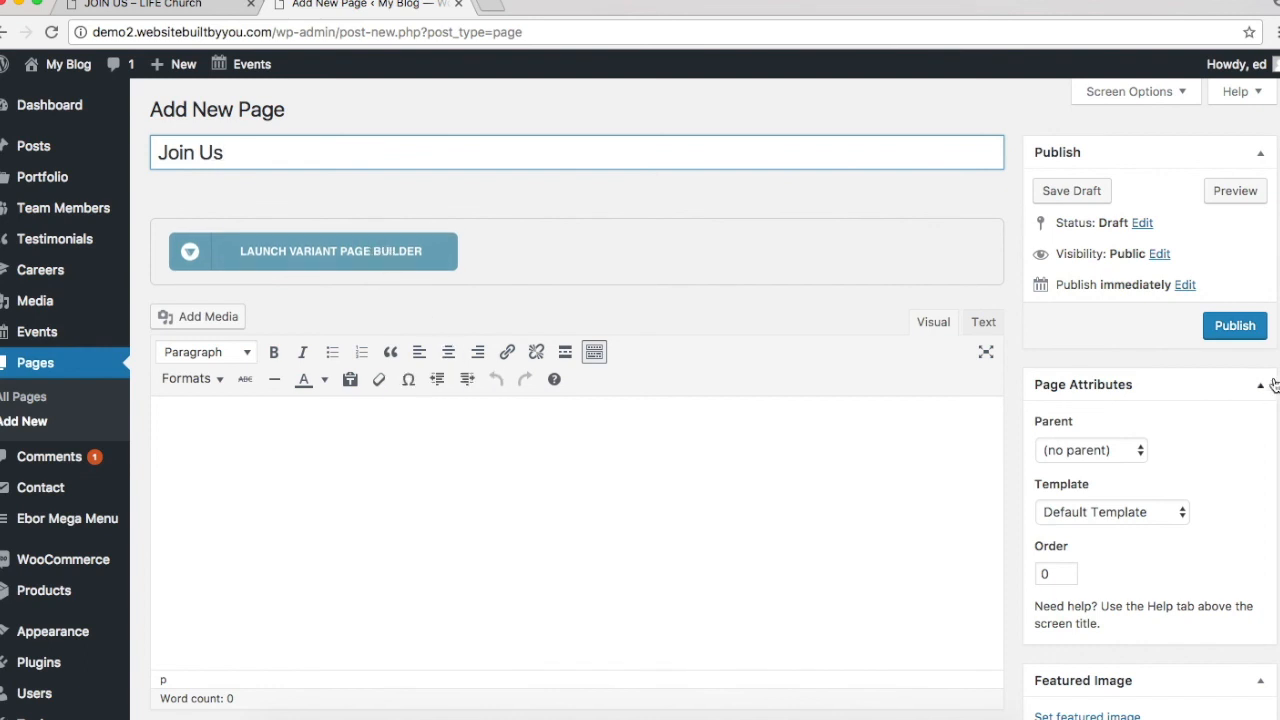
pyautogui.click(1240, 334)
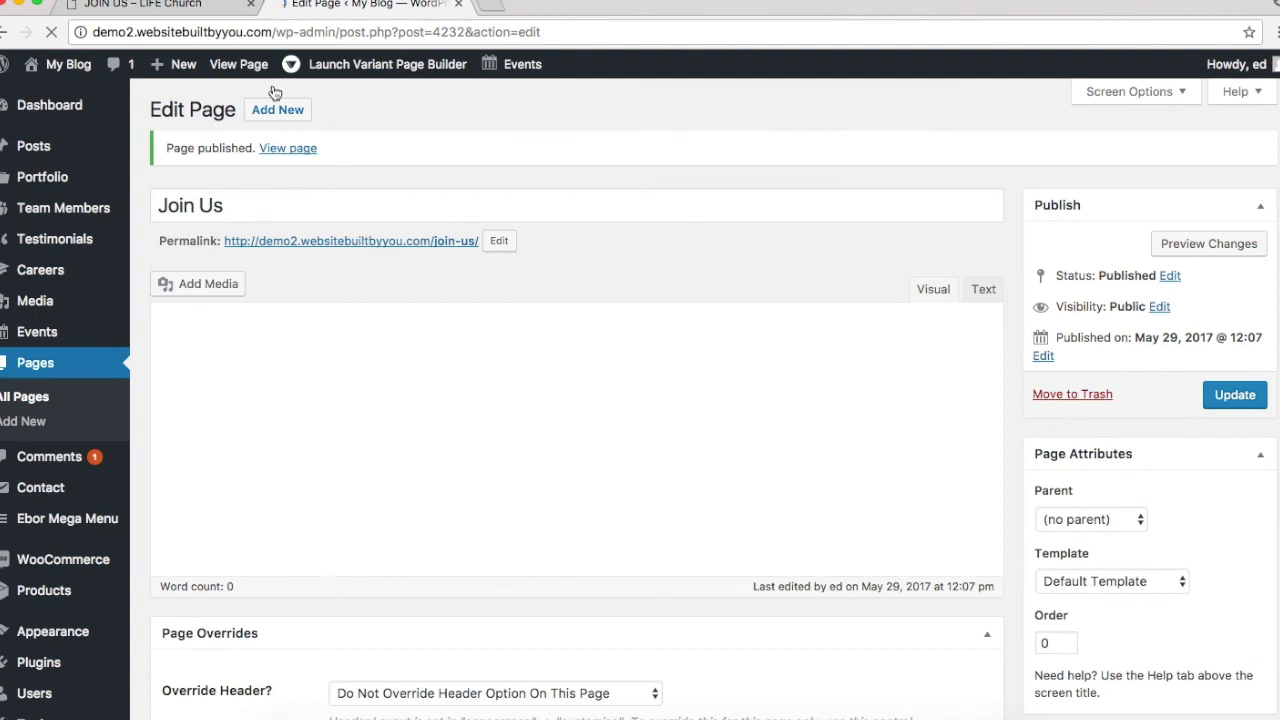
pyautogui.click(263, 325)
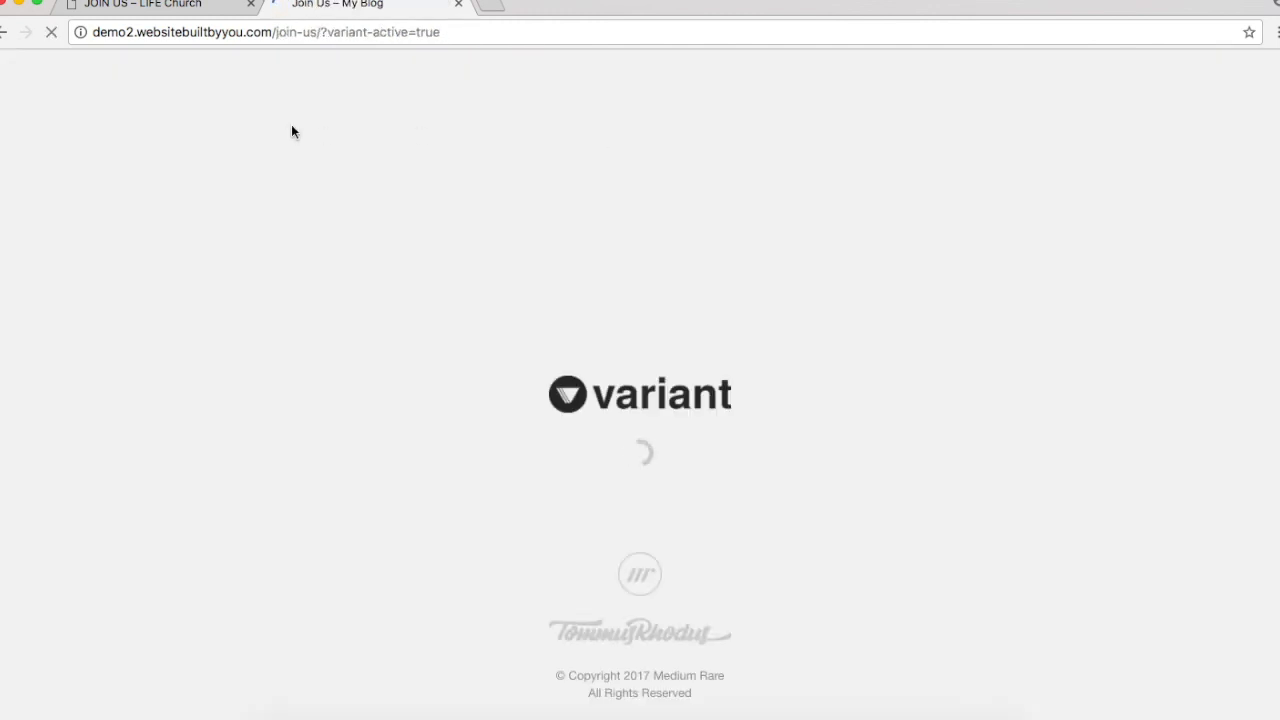
# Step: Select the 'Join Us This SUNDAY!' heading and intro text on the reference Join Us page
pyautogui.click(188, 6)
pyautogui.scroll(2, 645, 357)
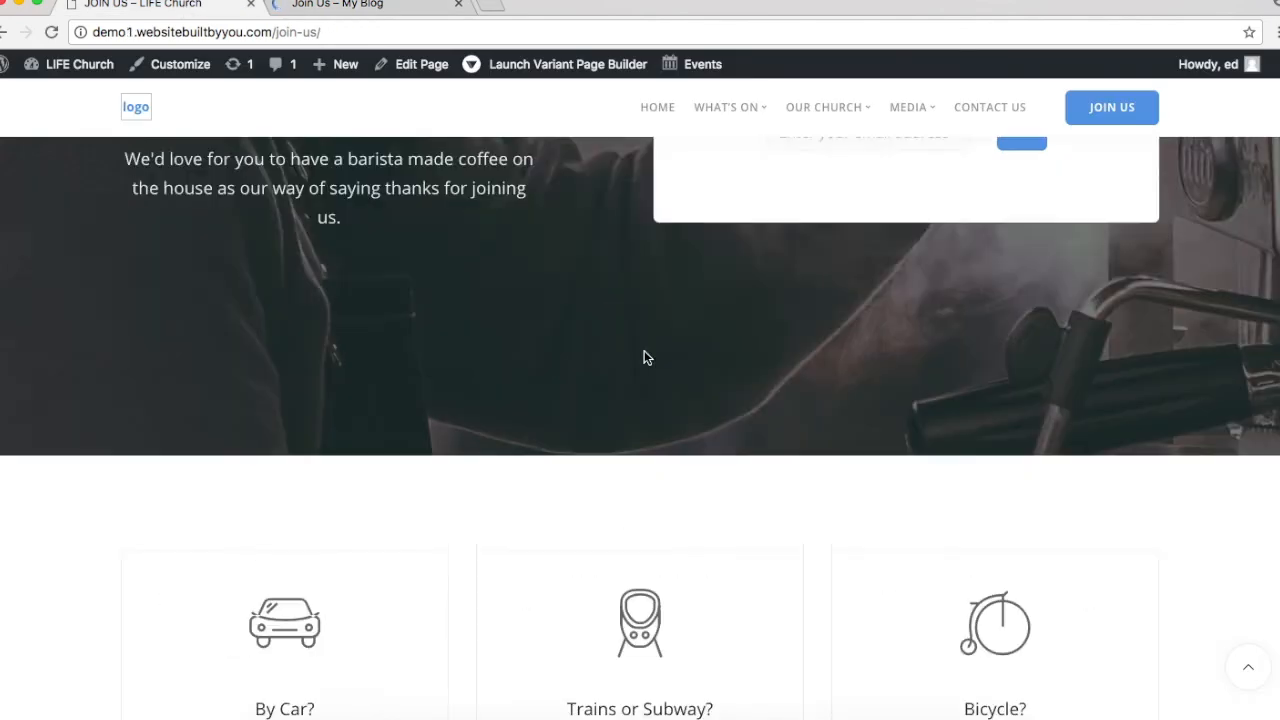
pyautogui.scroll(5, 644, 357)
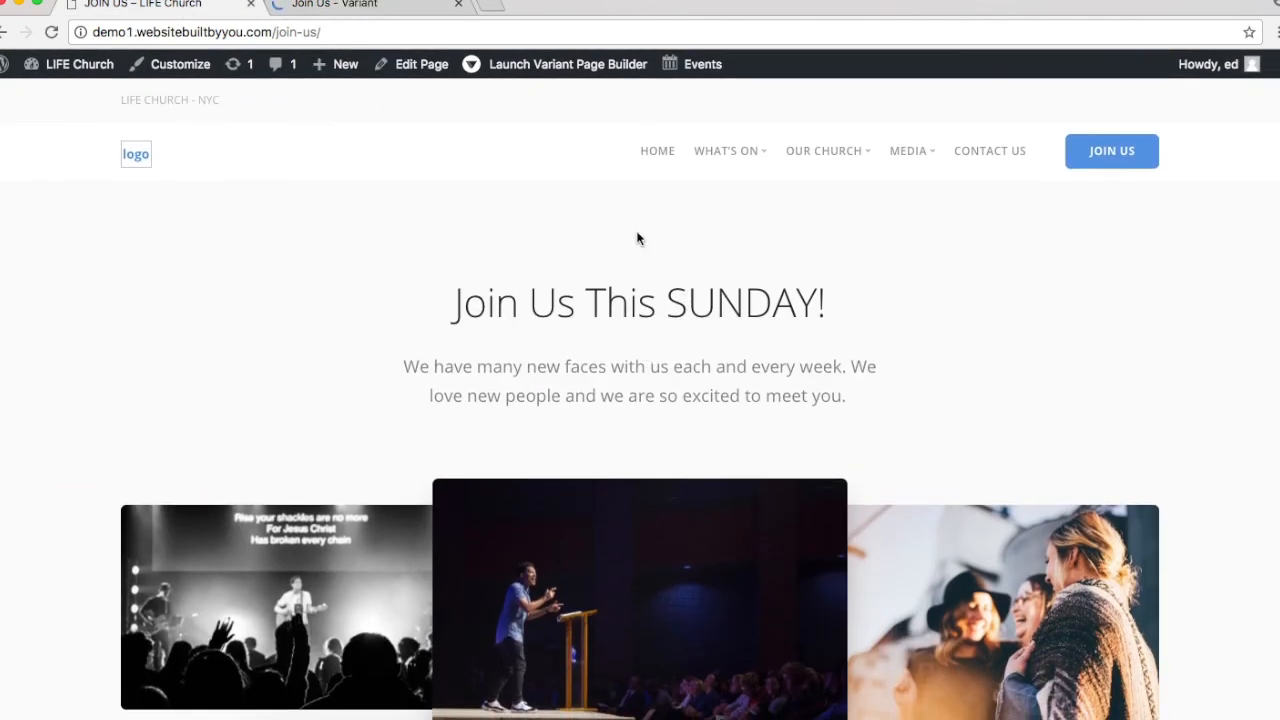
pyautogui.scroll(-2, 774, 380)
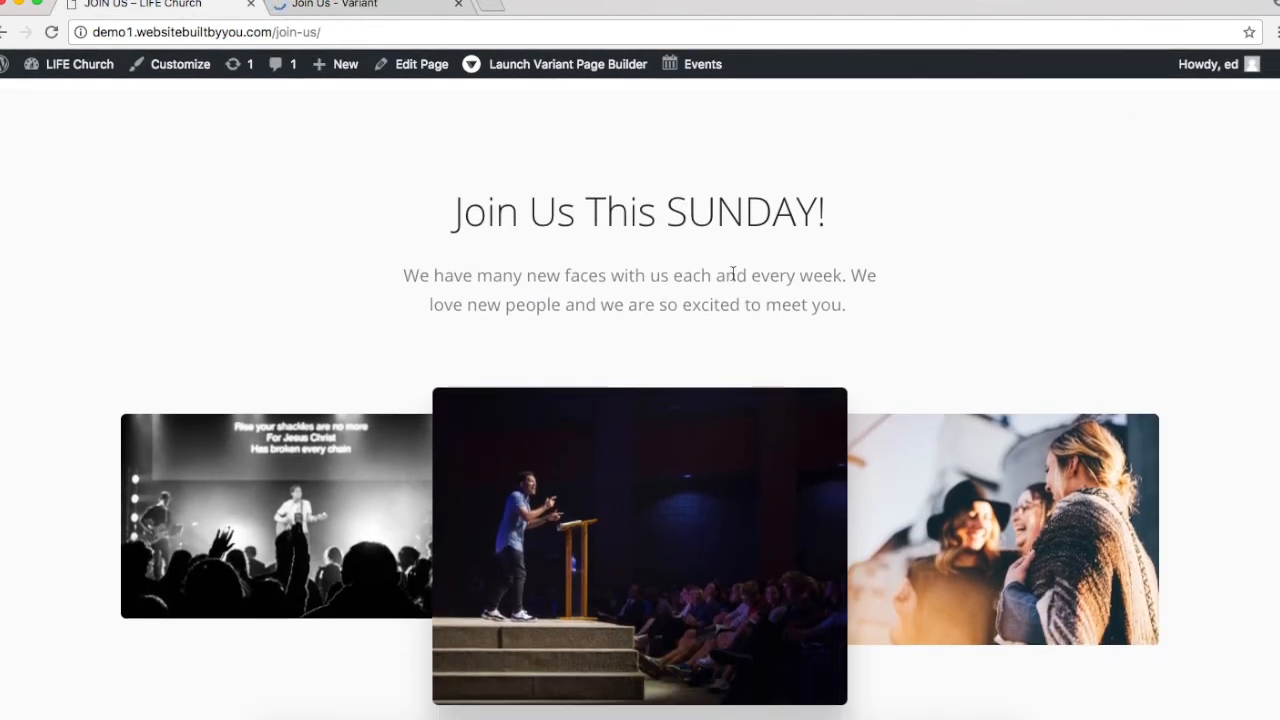
pyautogui.scroll(-5, 643, 470)
pyautogui.scroll(5, 647, 410)
pyautogui.moveTo(443, 273); pyautogui.dragTo(946, 374)
pyautogui.click(857, 357)
pyautogui.moveTo(846, 358); pyautogui.dragTo(454, 258)
pyautogui.press('super+c')
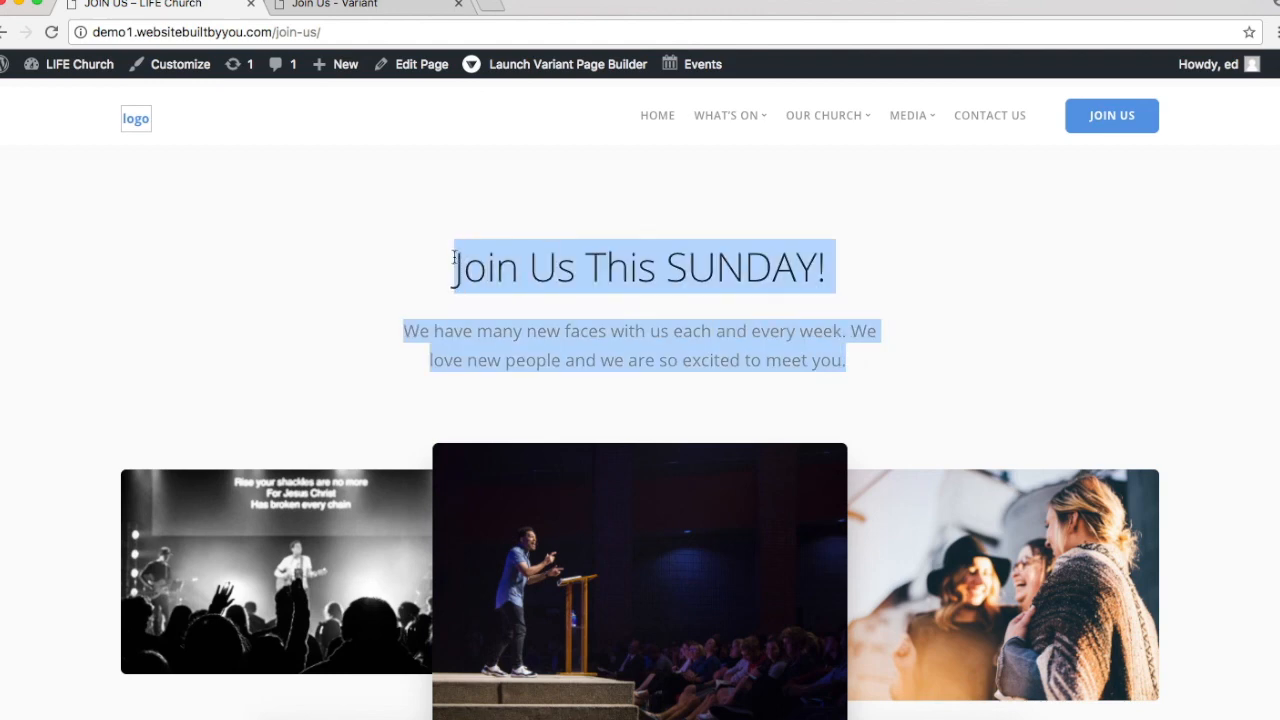
pyautogui.click(360, 5)
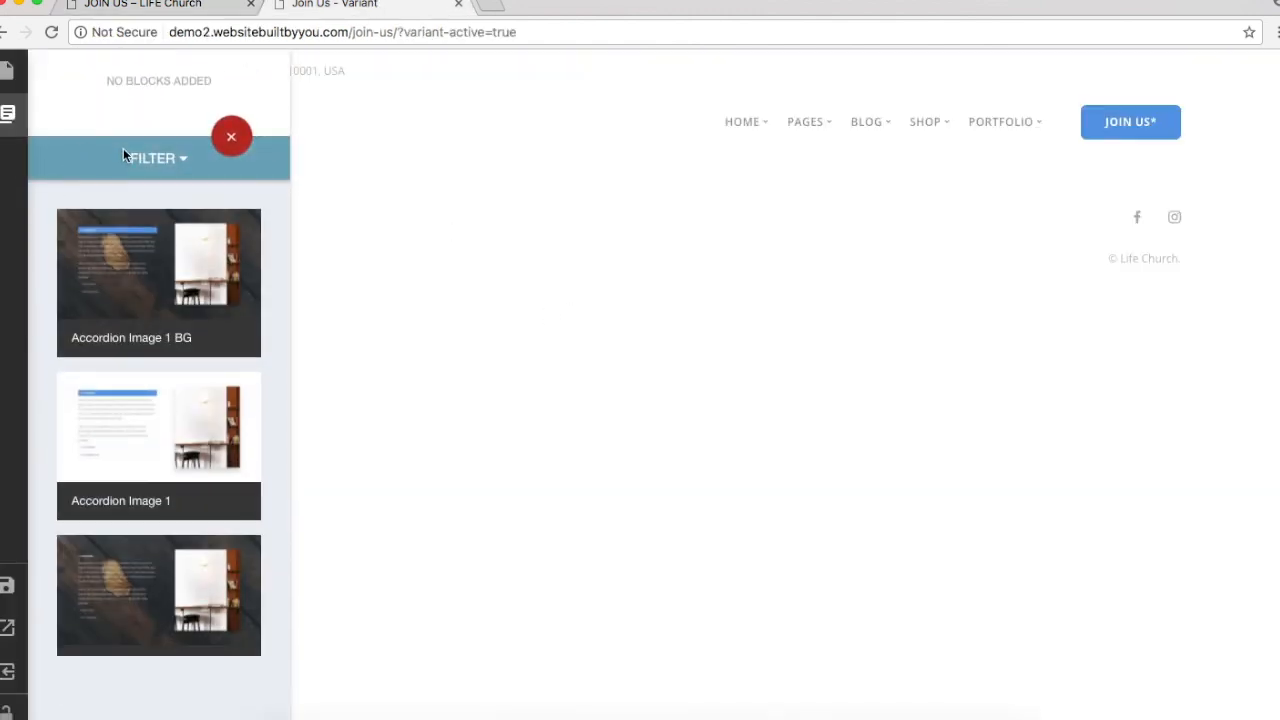
# Step: Filter the blocks to Covers and add the three-image cover block
pyautogui.click(141, 161)
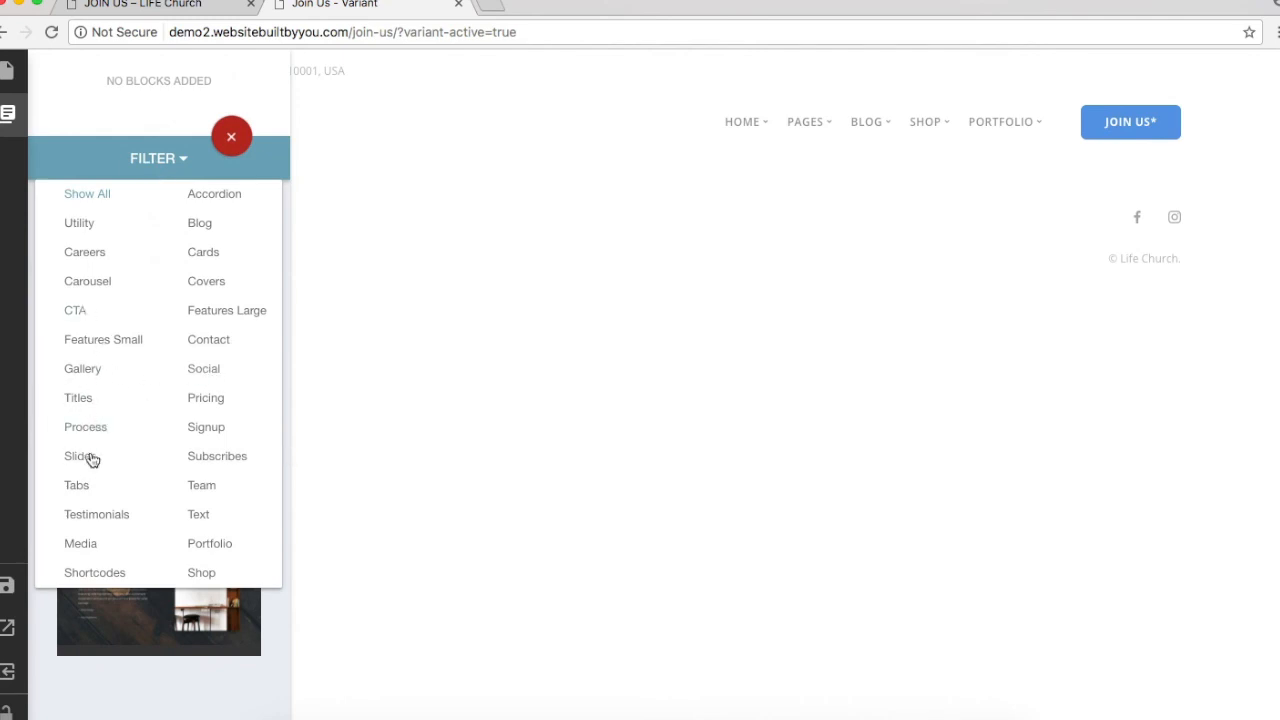
pyautogui.click(207, 283)
pyautogui.scroll(-10, 112, 547)
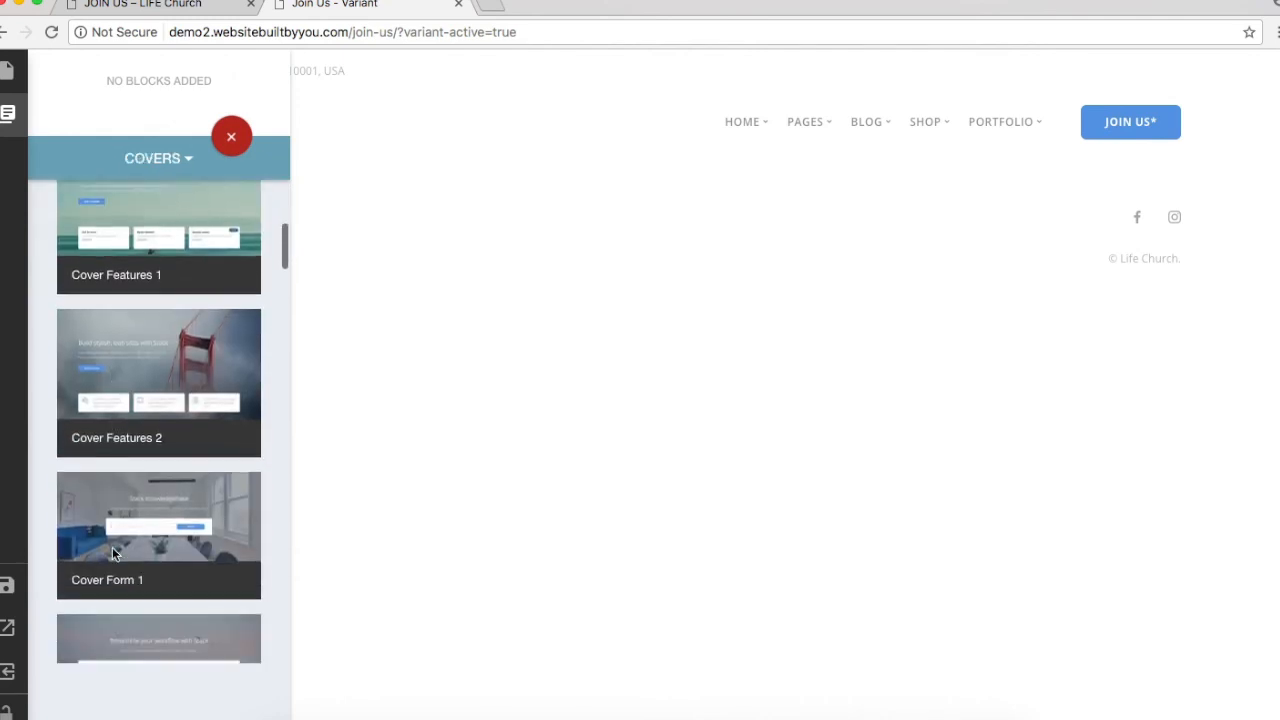
pyautogui.scroll(-2, 112, 547)
pyautogui.scroll(-8, 187, 373)
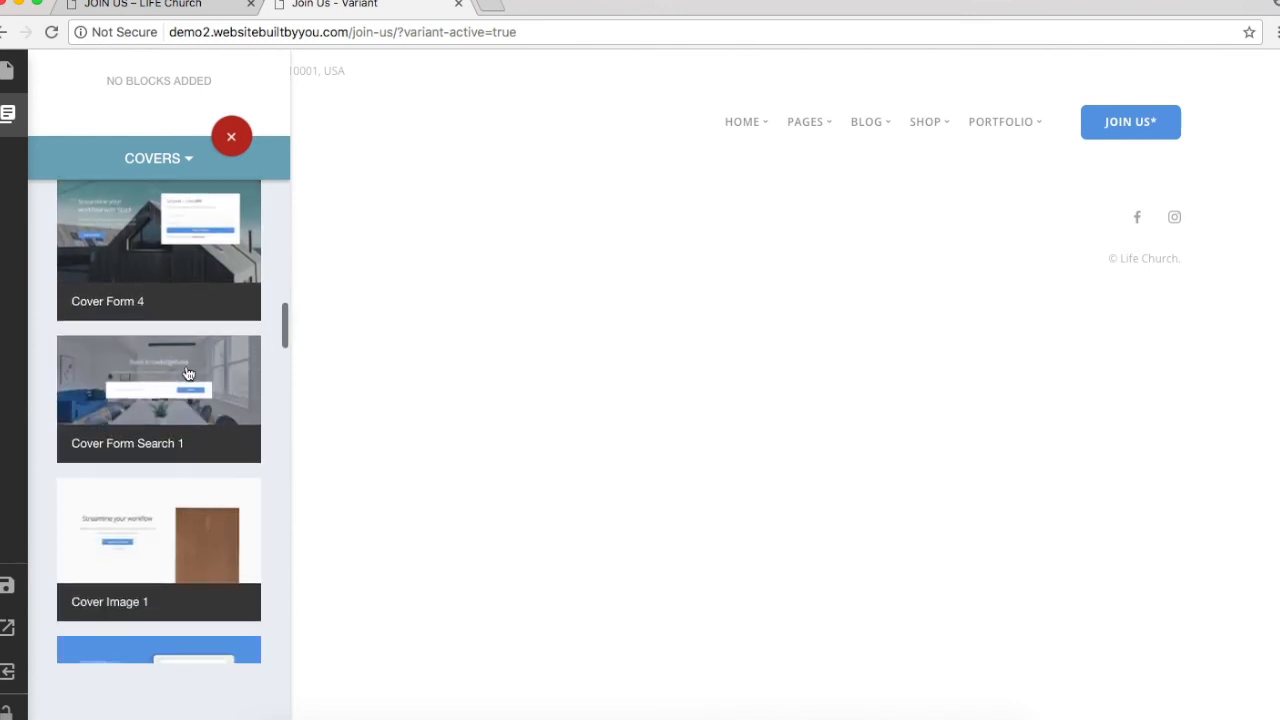
pyautogui.click(172, 567)
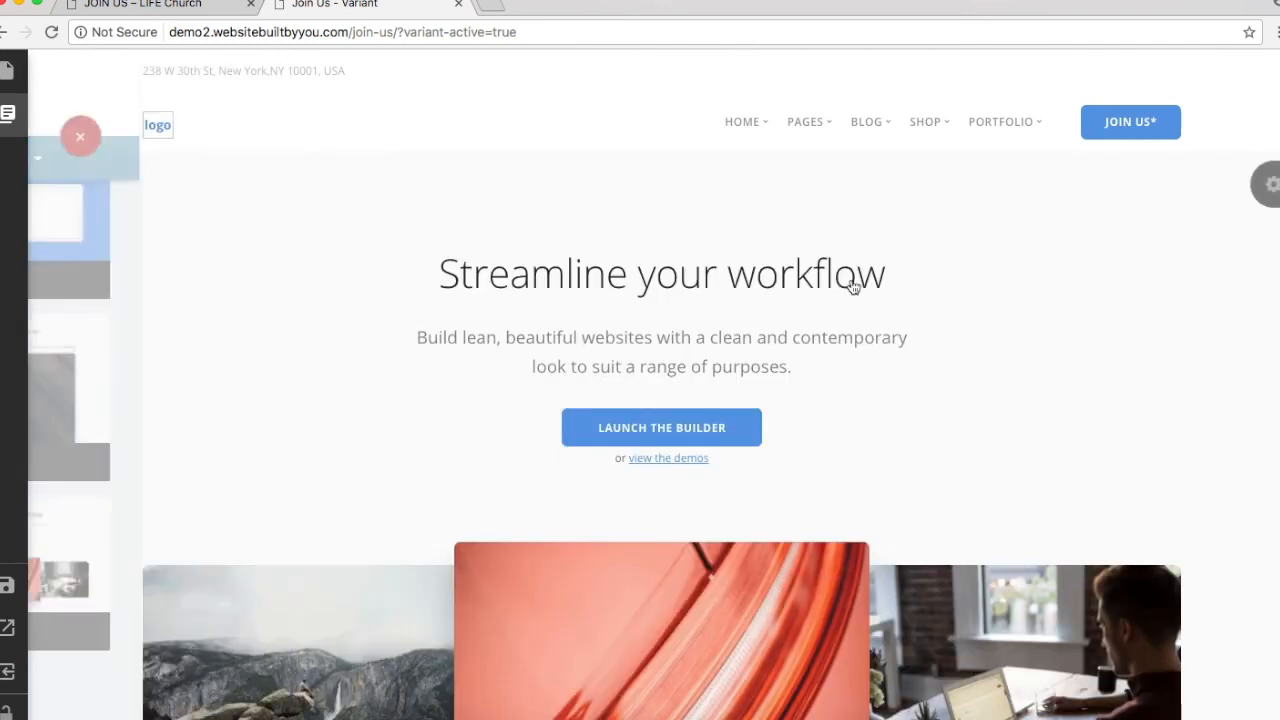
# Step: Replace the cover text with the pasted 'Join Us This SUNDAY!' heading and intro
pyautogui.click(748, 343)
pyautogui.press('super+a')
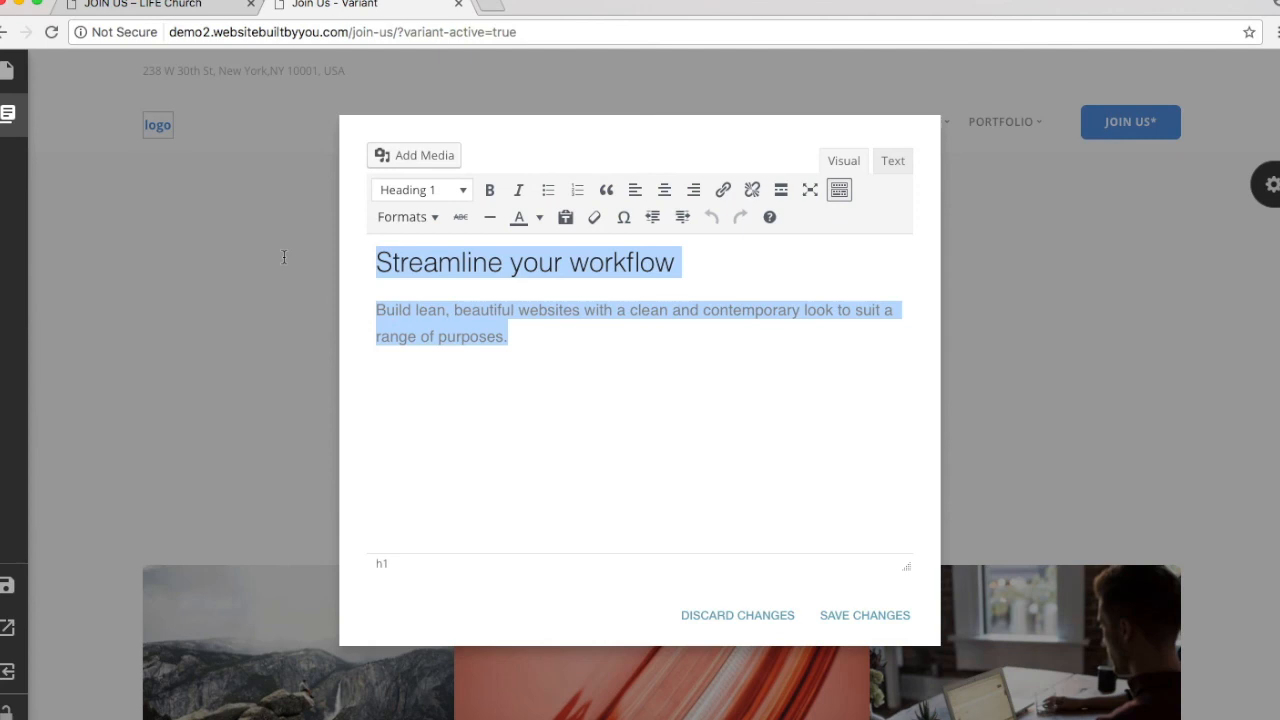
pyautogui.press('super+v')
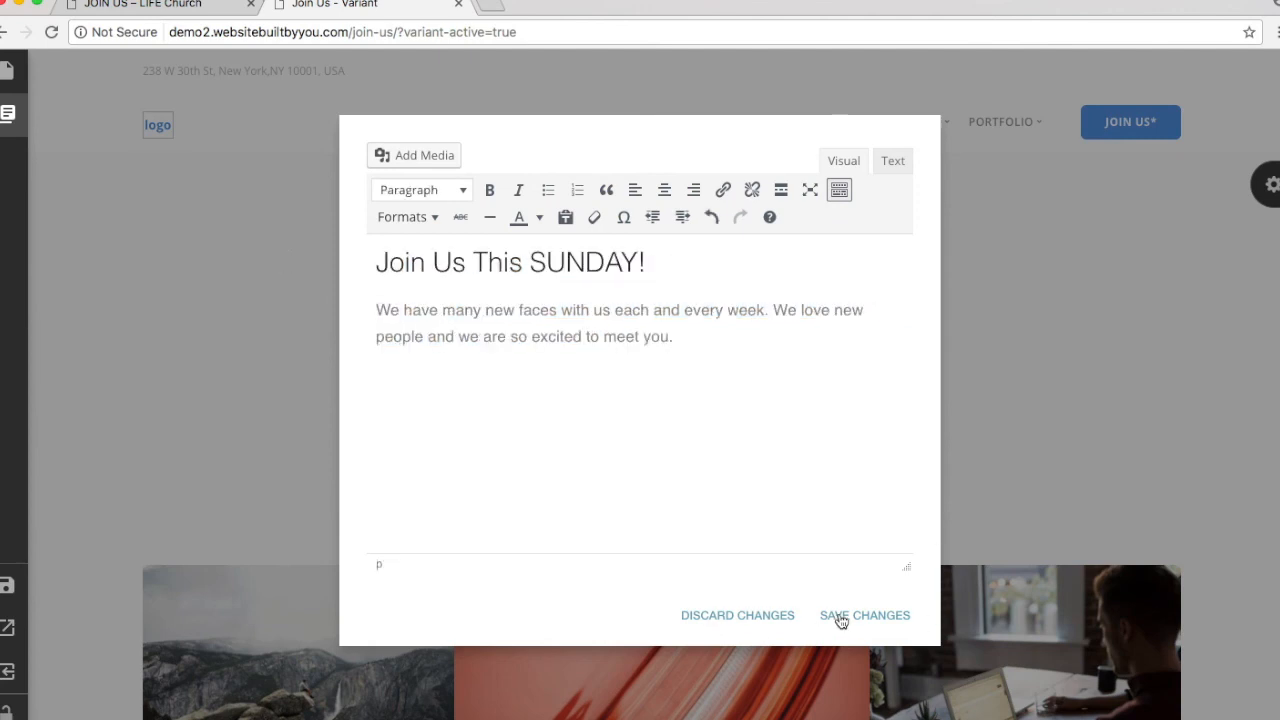
pyautogui.click(840, 618)
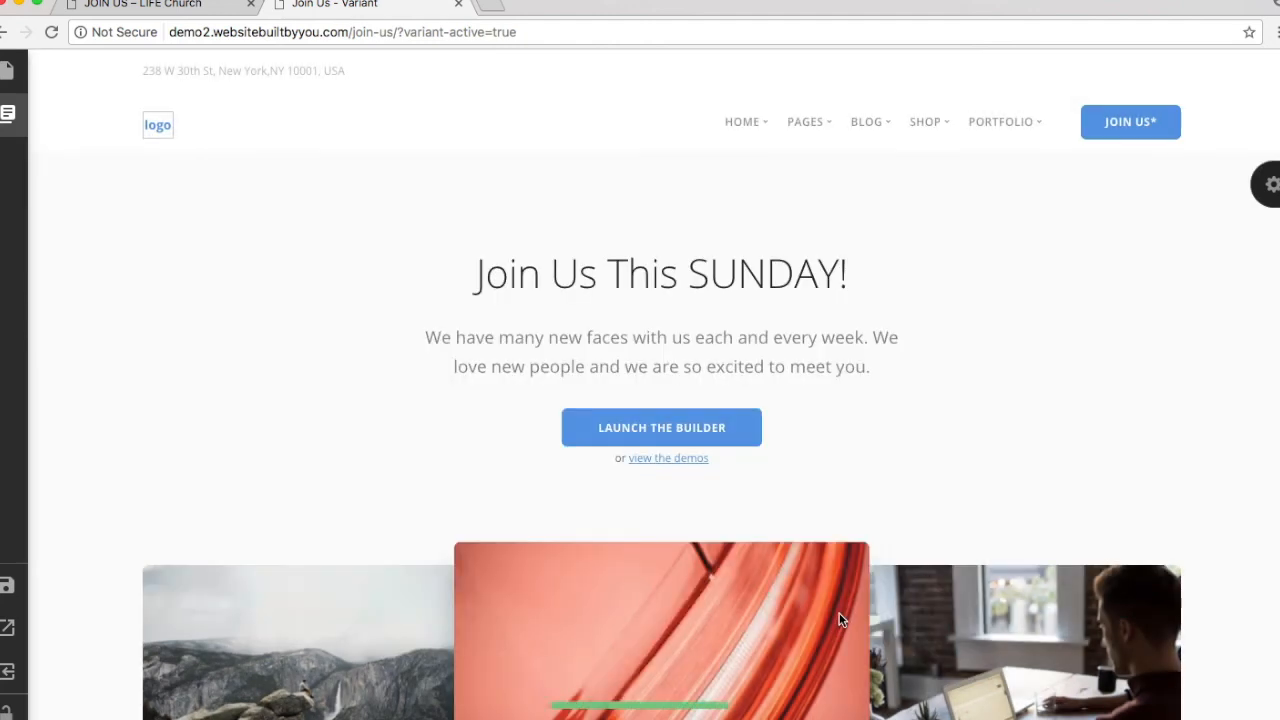
# Step: Remove the cover's Launch the Builder button and view-the-demos line
pyautogui.click(755, 442)
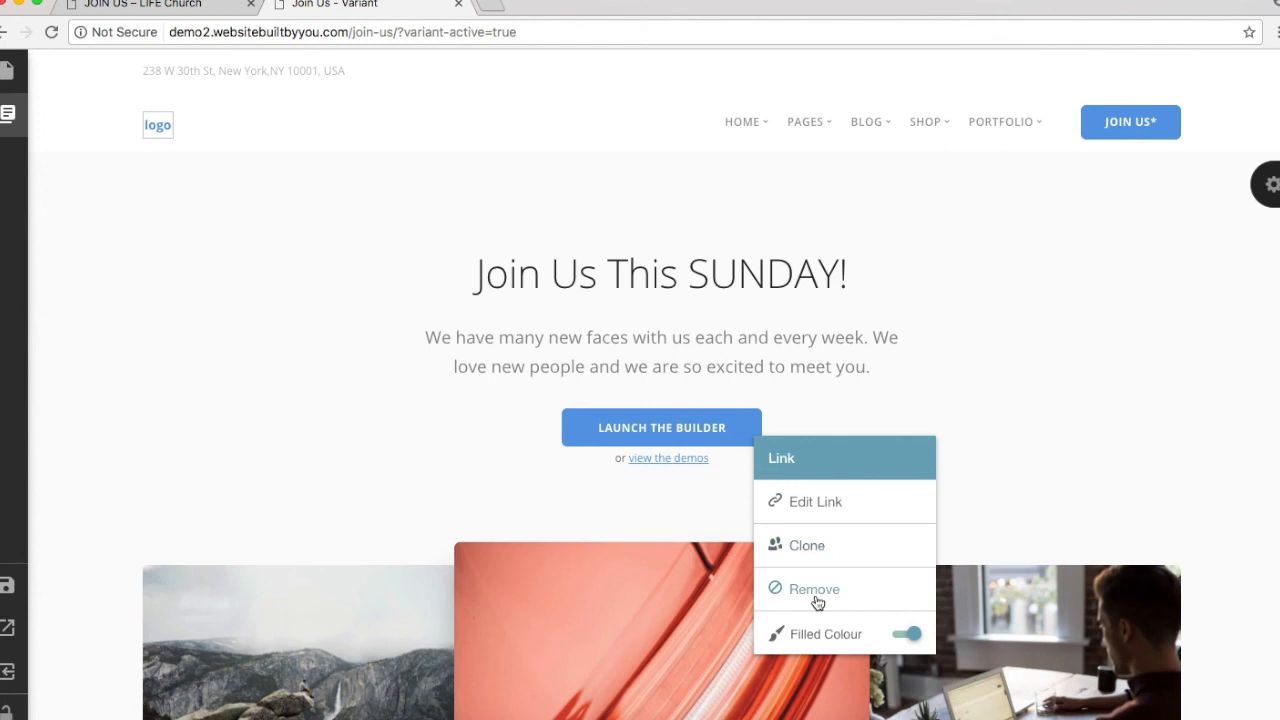
pyautogui.click(816, 598)
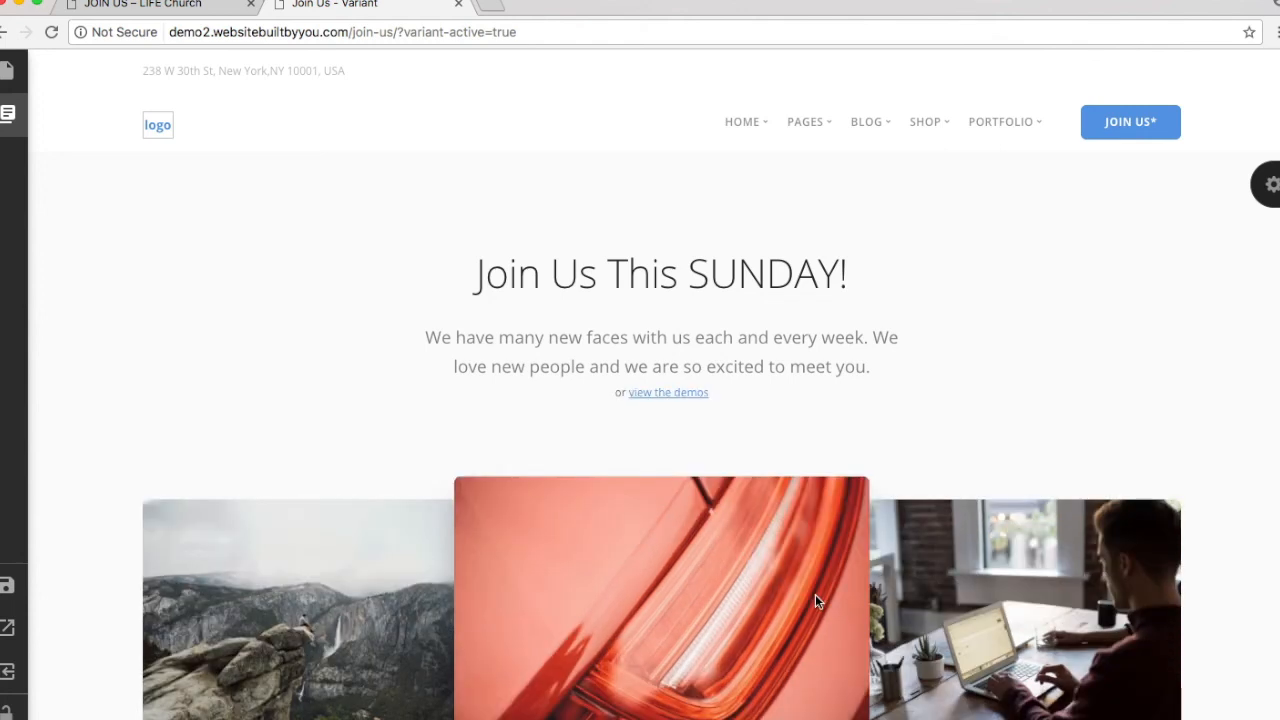
pyautogui.click(624, 395)
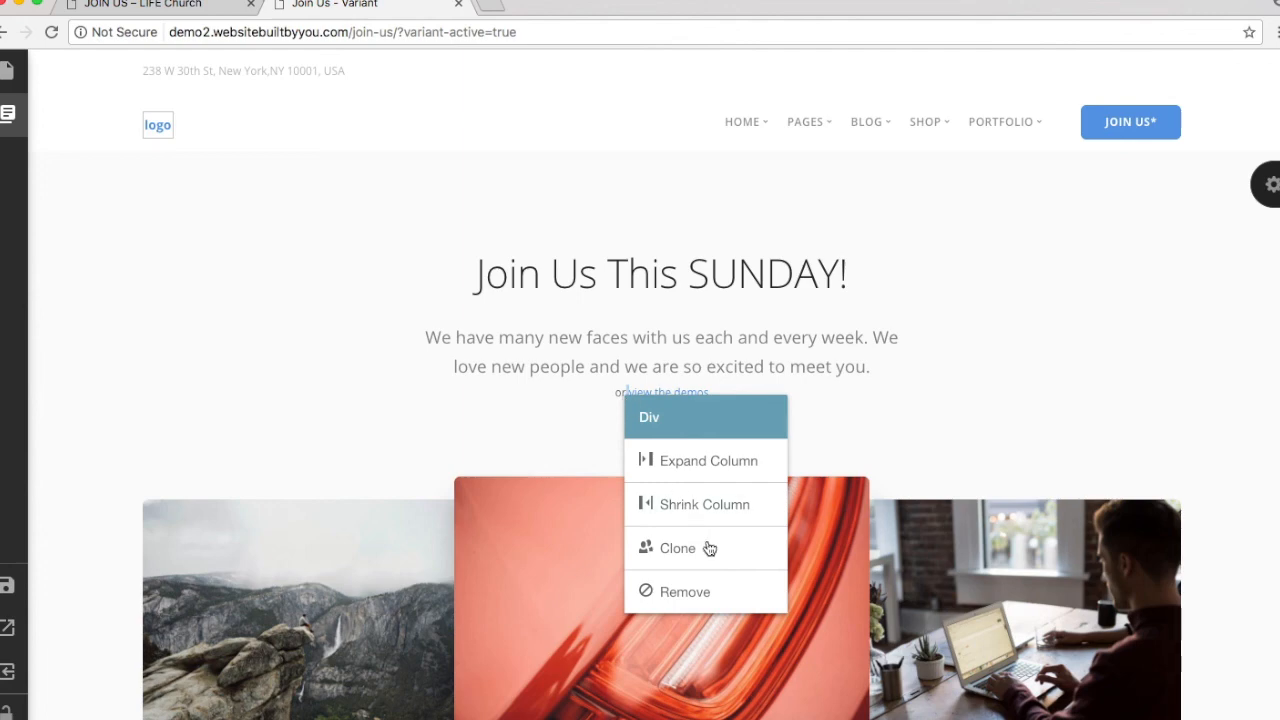
pyautogui.click(728, 591)
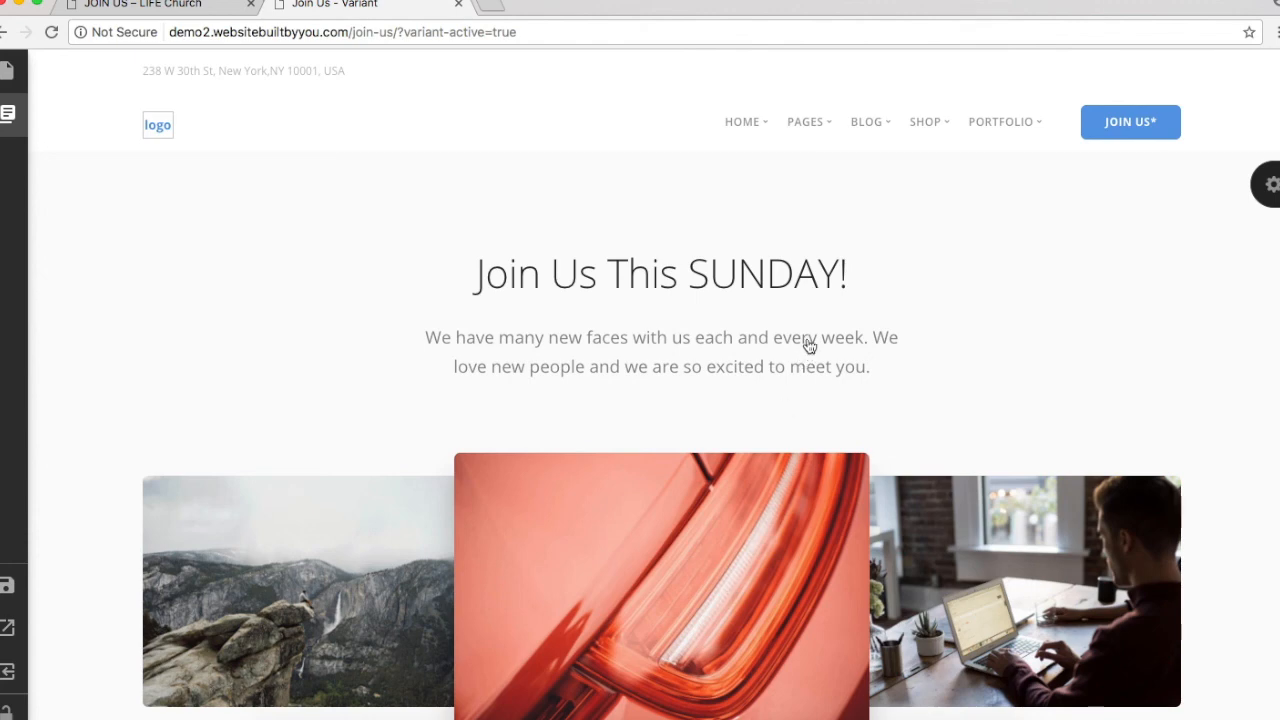
pyautogui.scroll(-5, 849, 286)
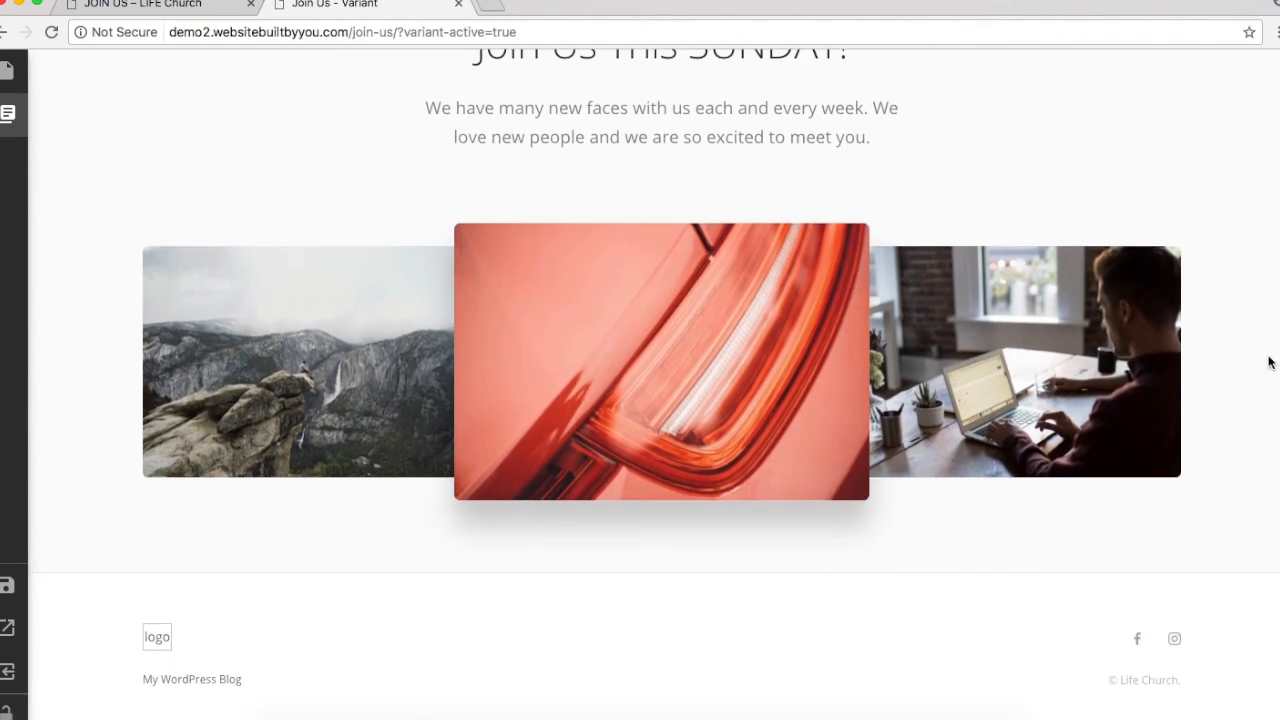
# Step: Compare the live page's Free Coffee voucher form with the Join Us variant page, ending on the Covers panel
pyautogui.hotkey('ctrl', 'shift', 'Tab')
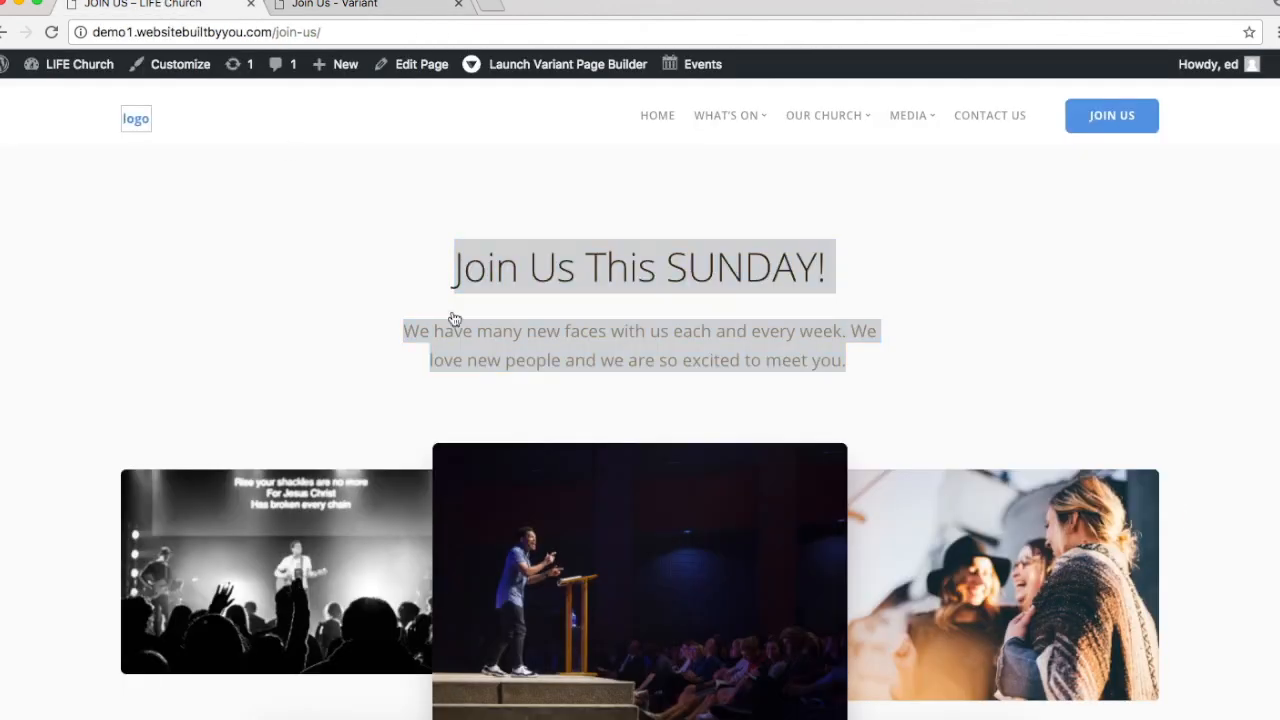
pyautogui.scroll(-2, 519, 371)
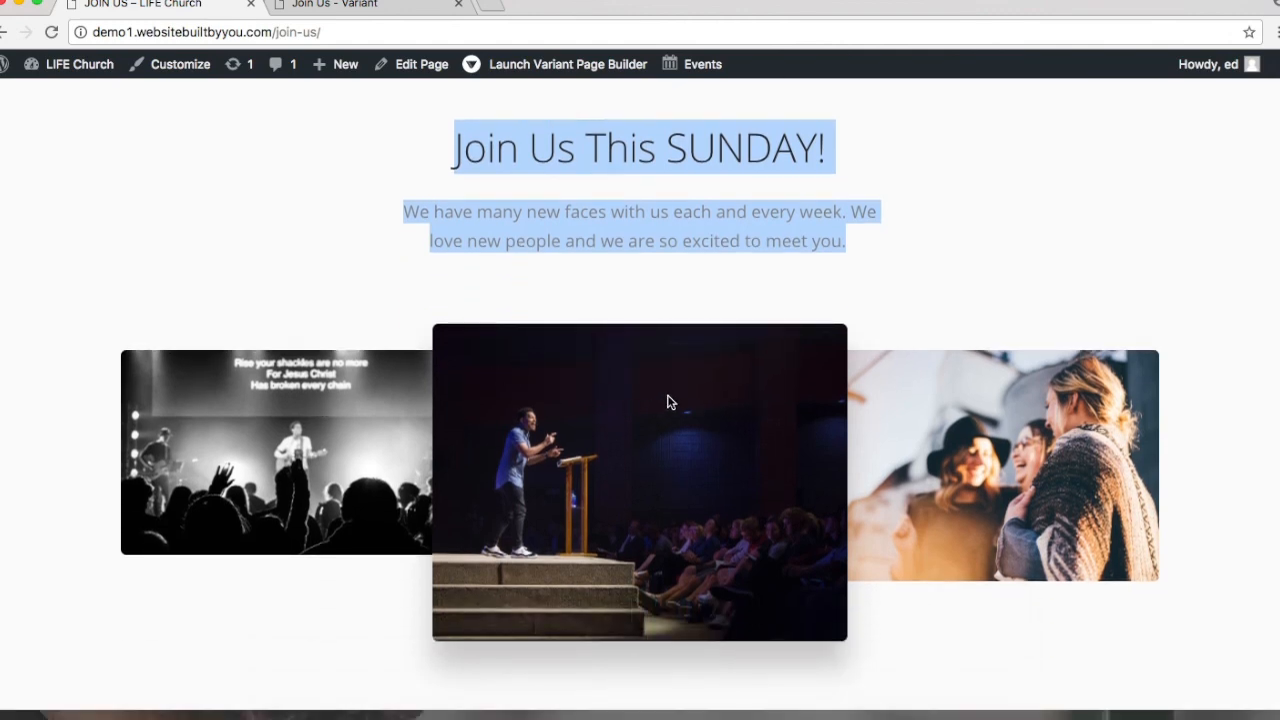
pyautogui.click(333, 8)
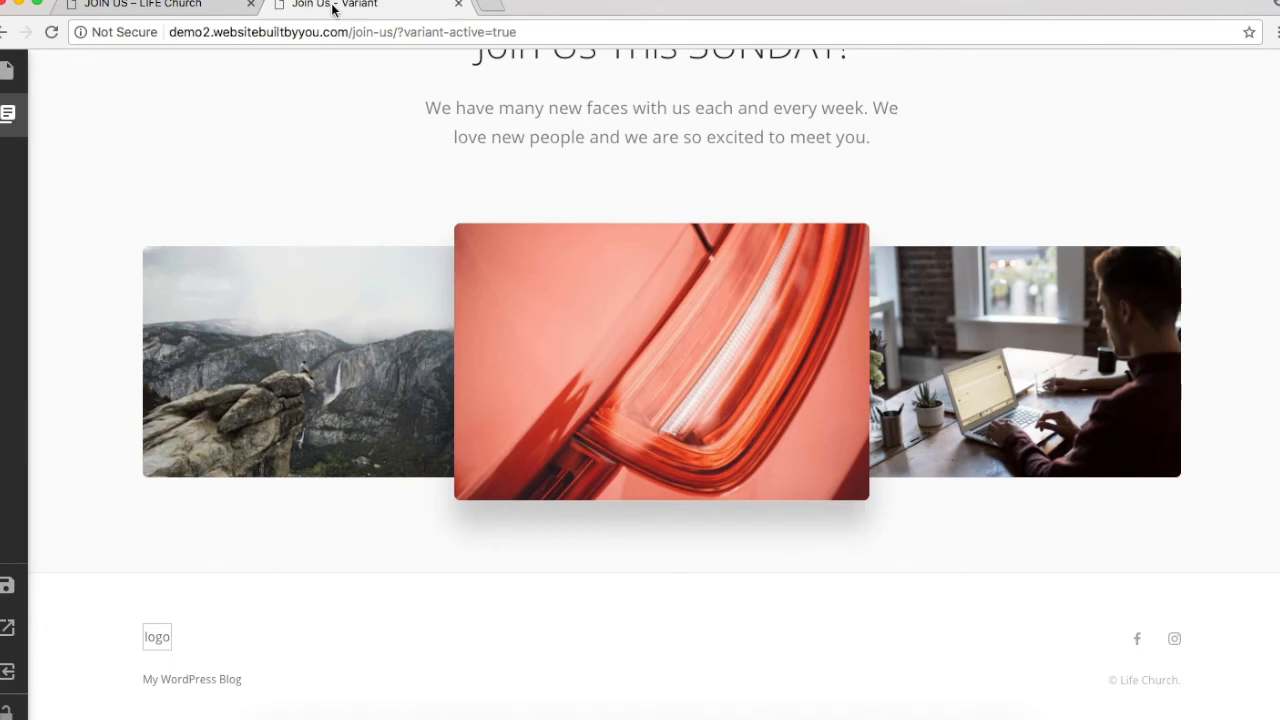
pyautogui.scroll(-1, 509, 464)
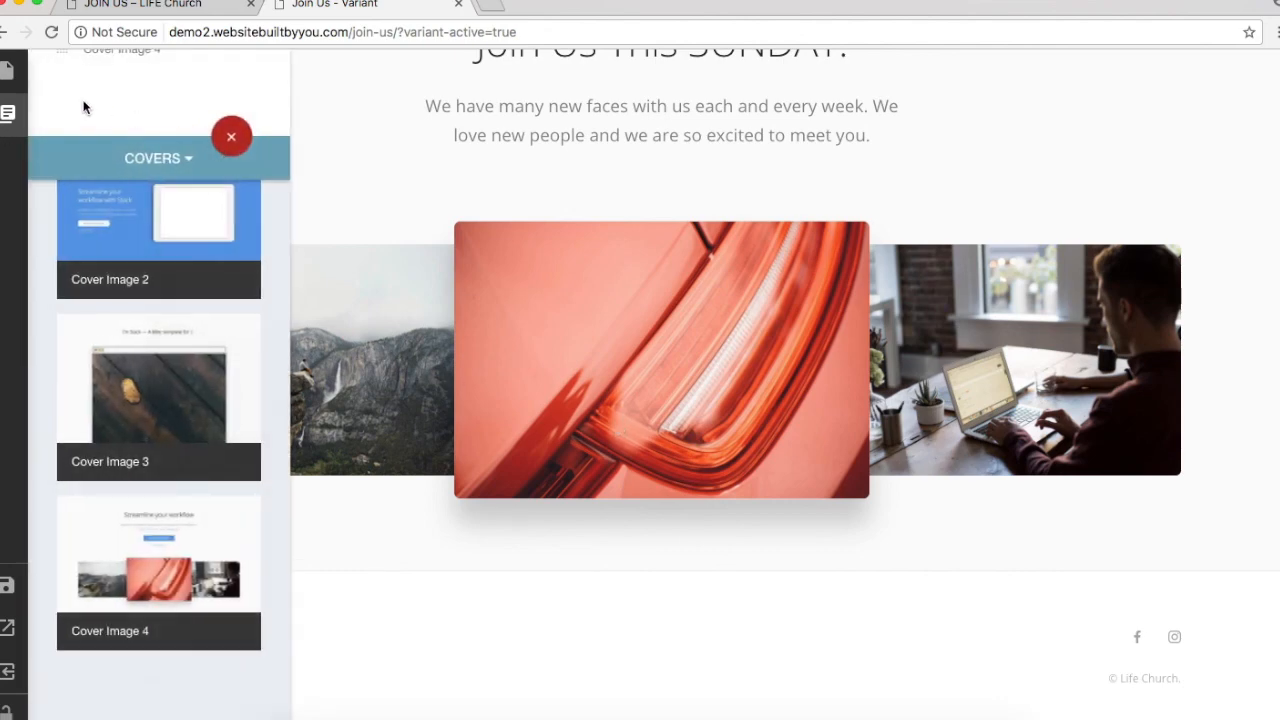
pyautogui.click(152, 4)
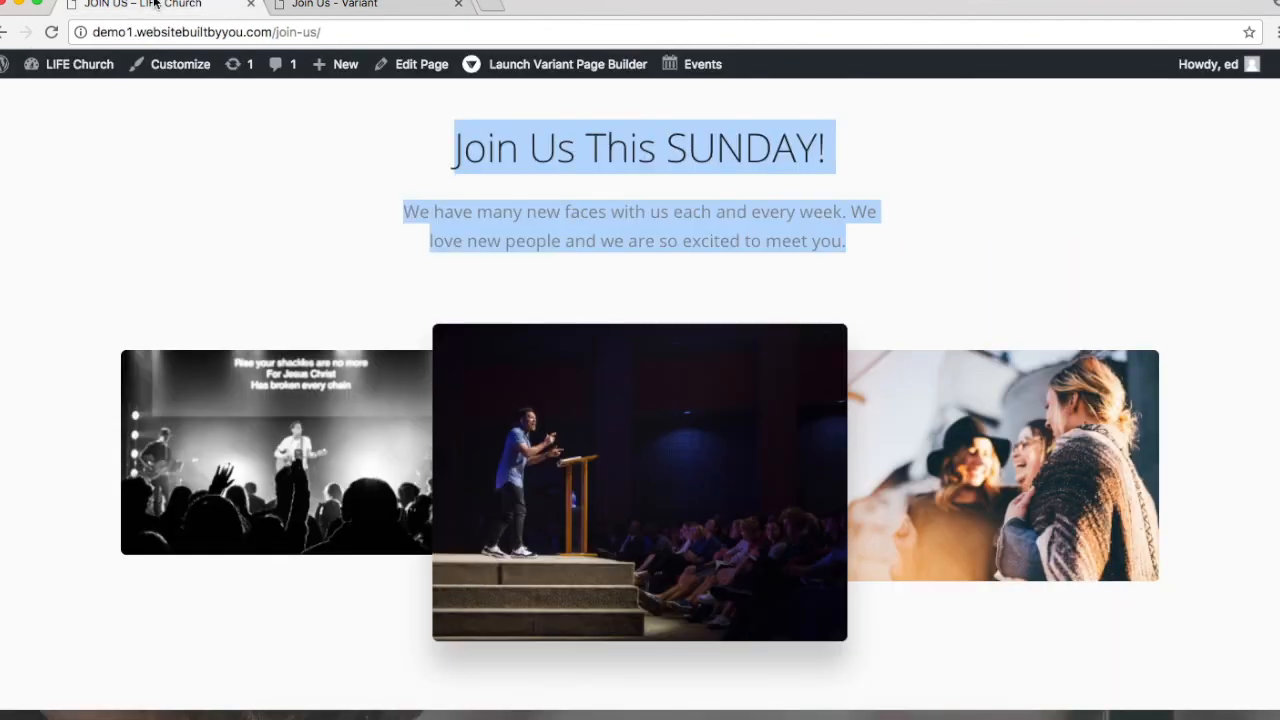
pyautogui.scroll(-5, 677, 420)
pyautogui.scroll(-3, 677, 420)
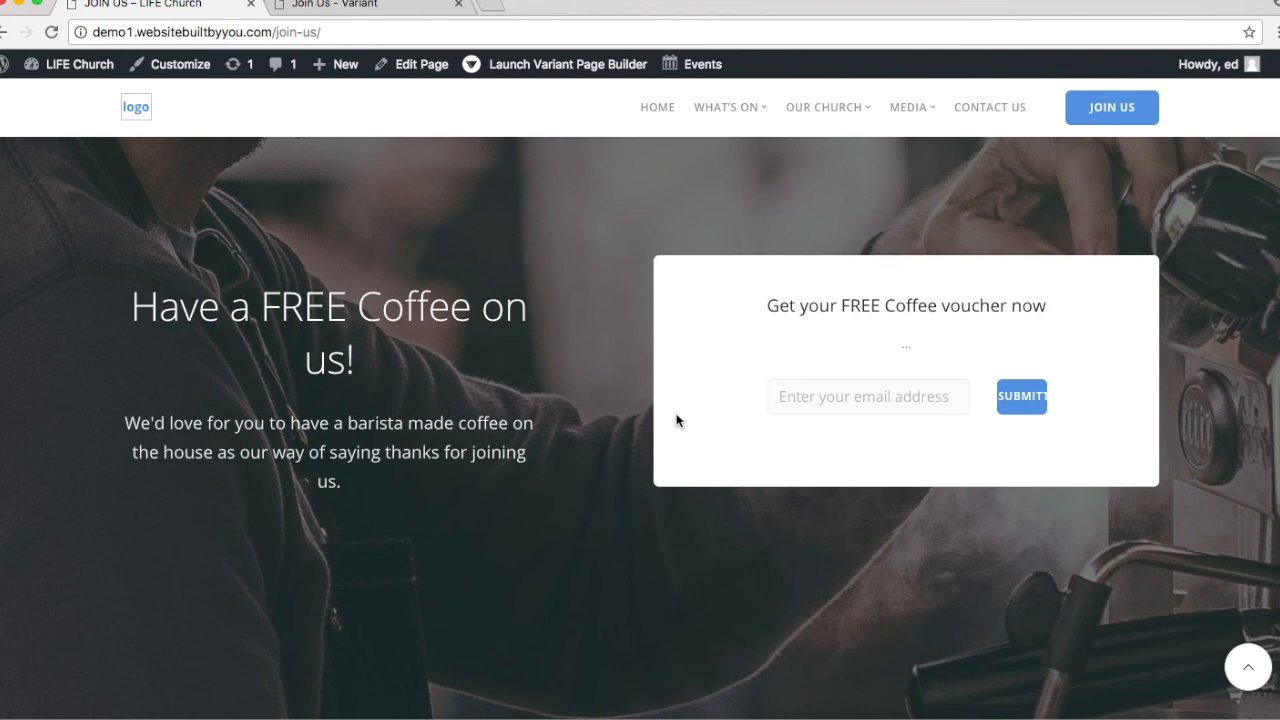
pyautogui.click(848, 393)
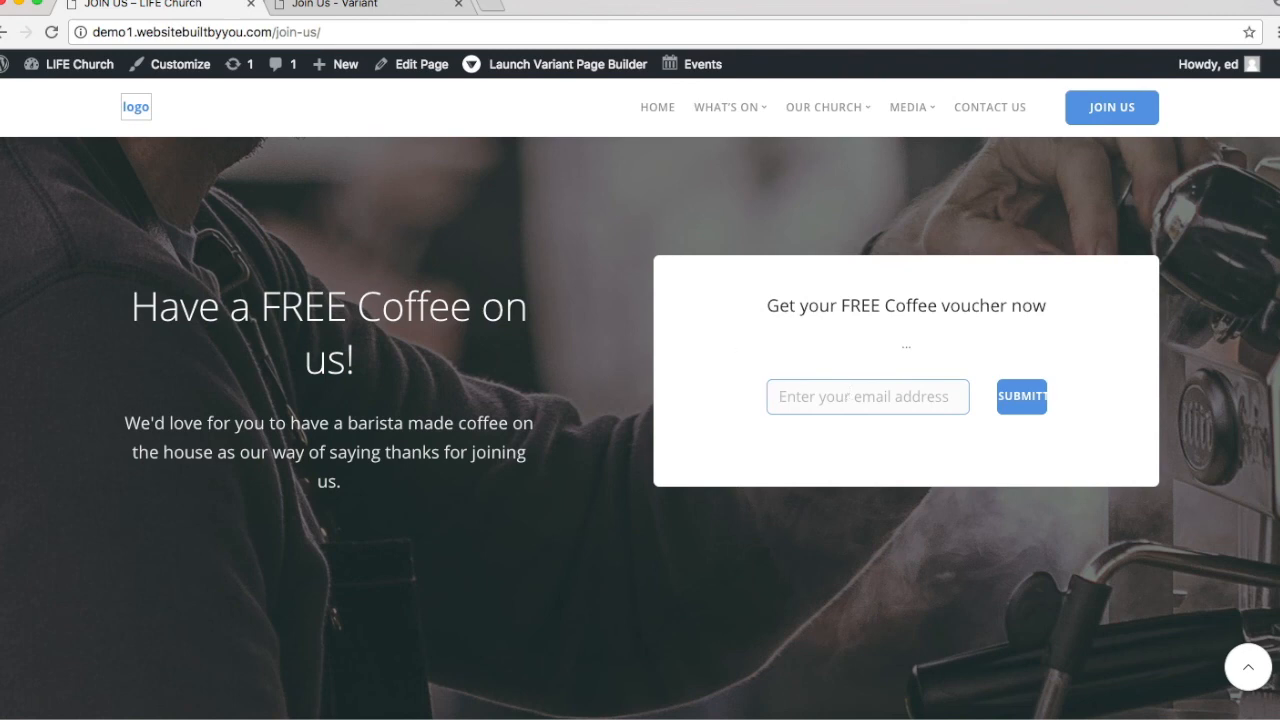
pyautogui.click(325, 6)
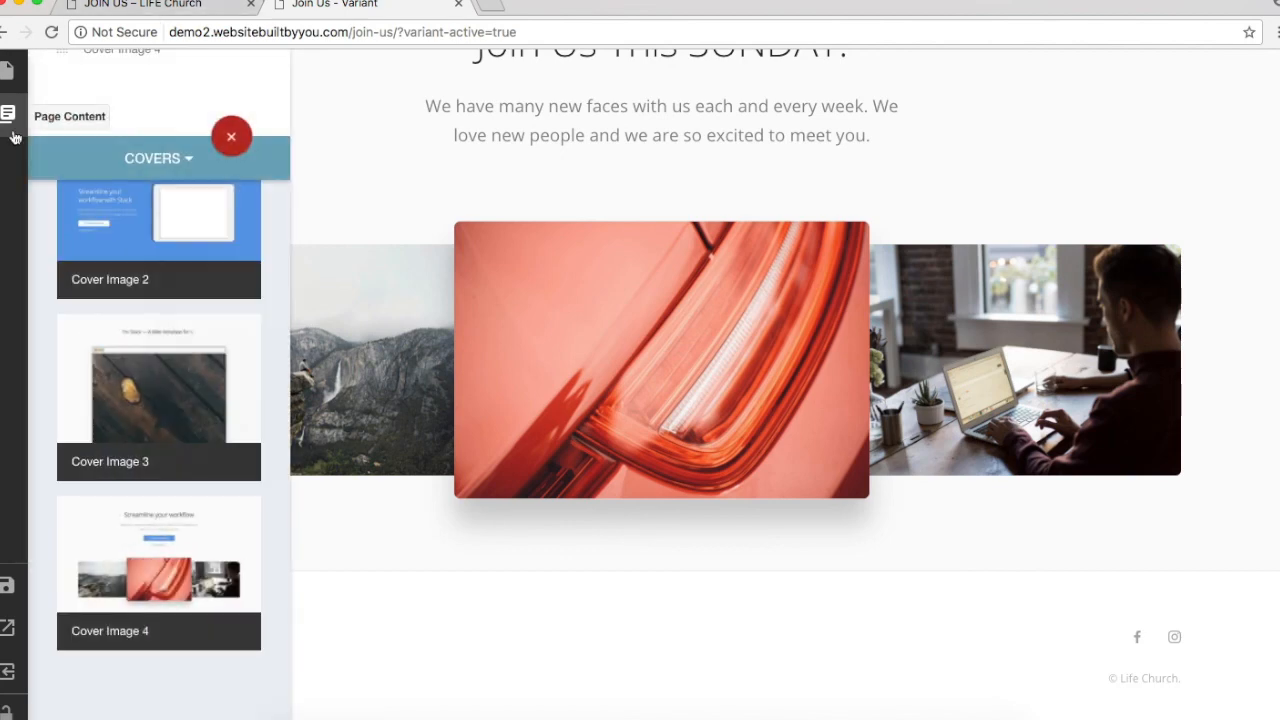
# Step: Browse the Contact and CTA section blocks in the section library
pyautogui.click(152, 157)
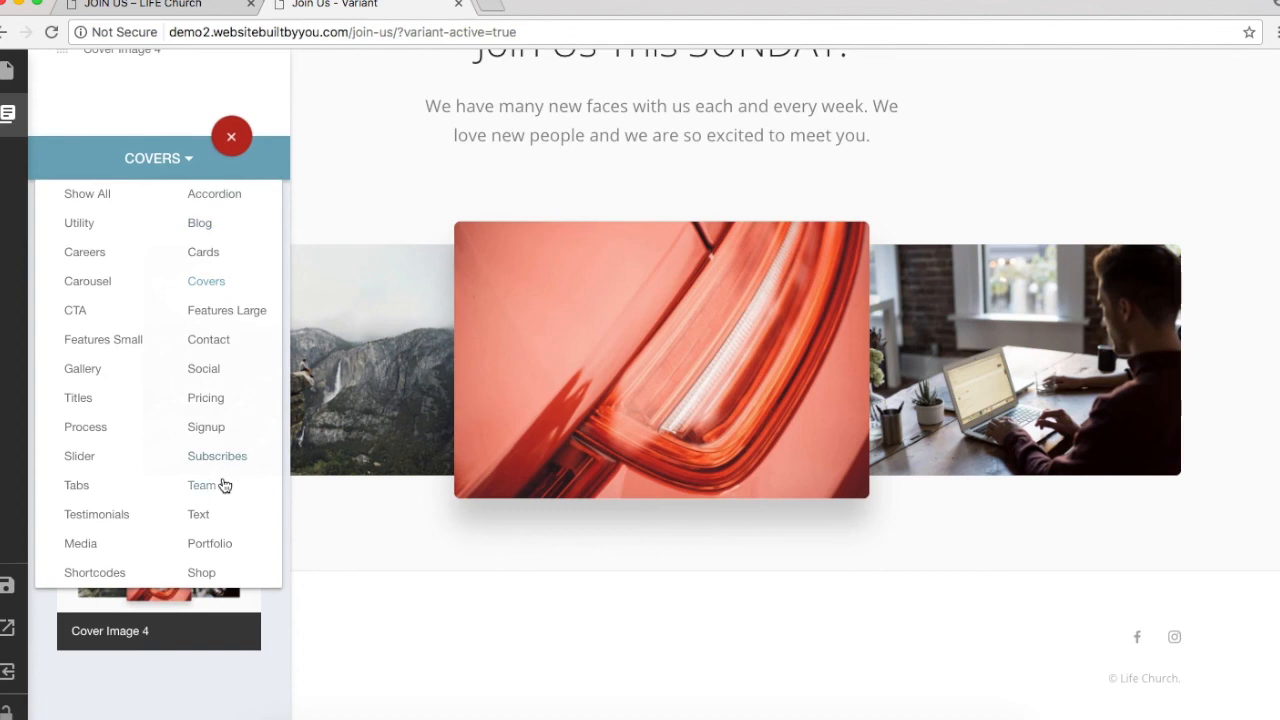
pyautogui.click(210, 339)
pyautogui.scroll(15, 211, 340)
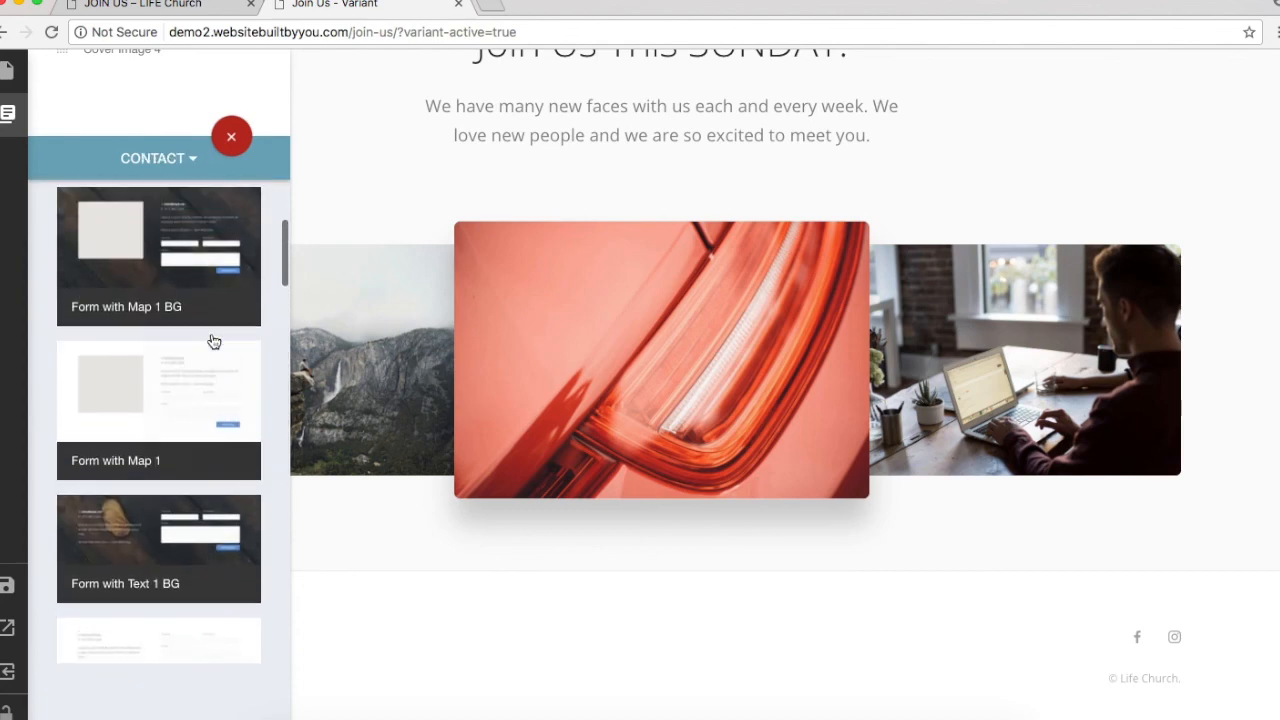
pyautogui.scroll(-7, 211, 340)
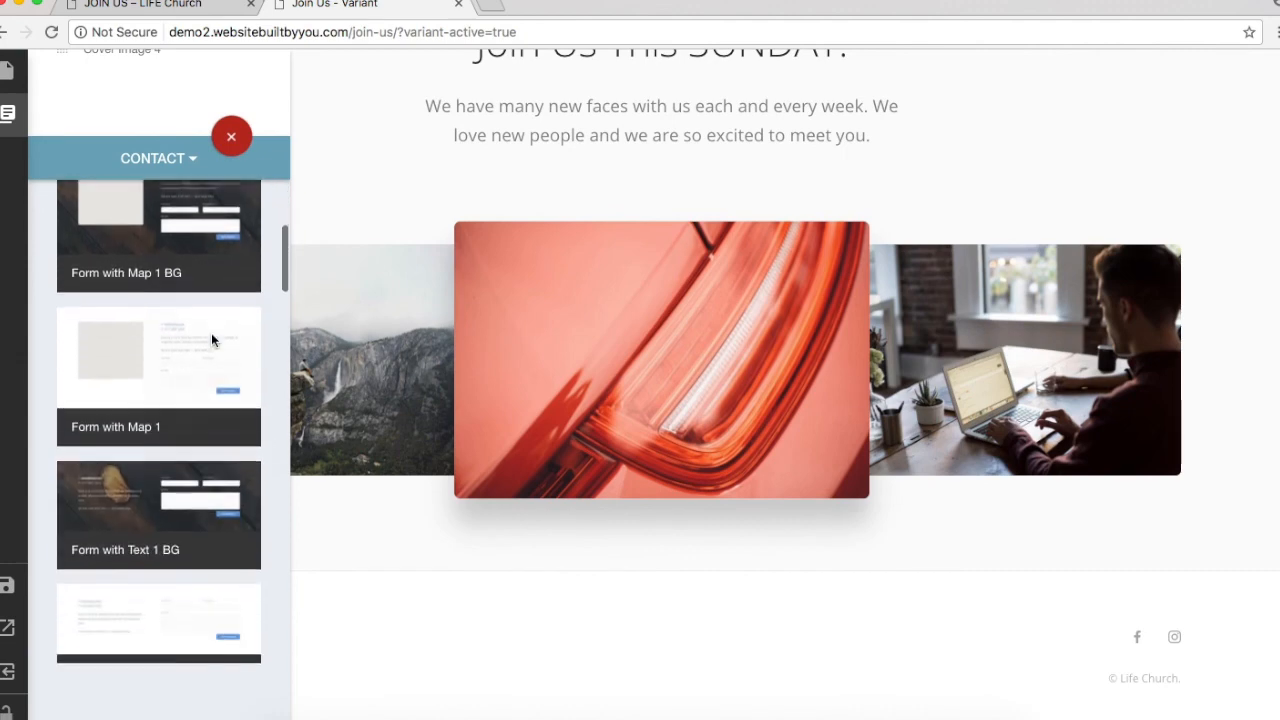
pyautogui.scroll(-5, 211, 340)
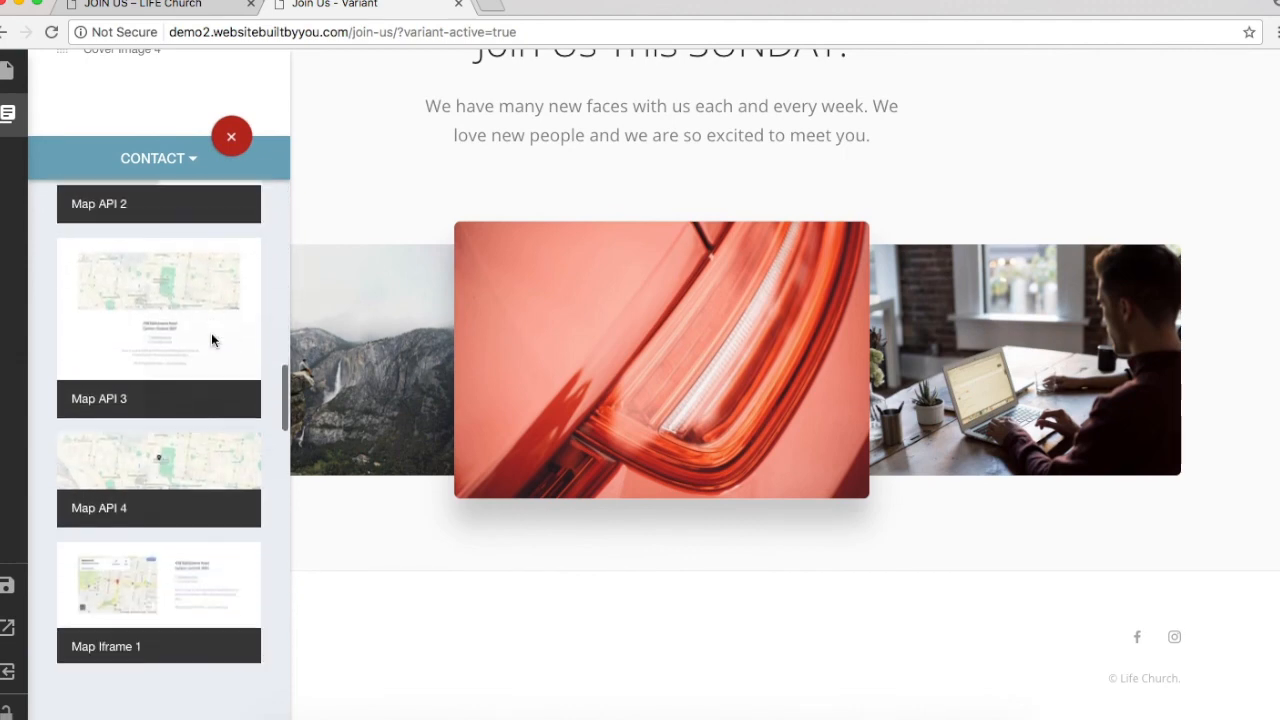
pyautogui.click(163, 157)
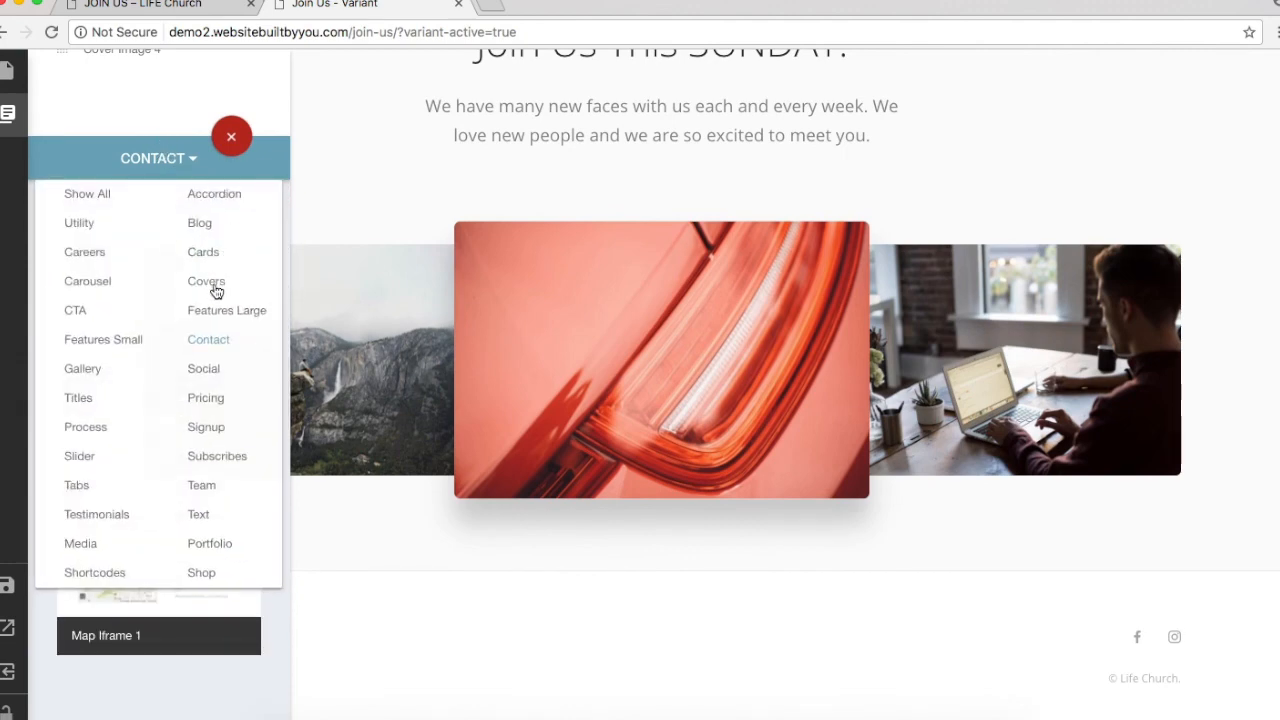
pyautogui.click(76, 311)
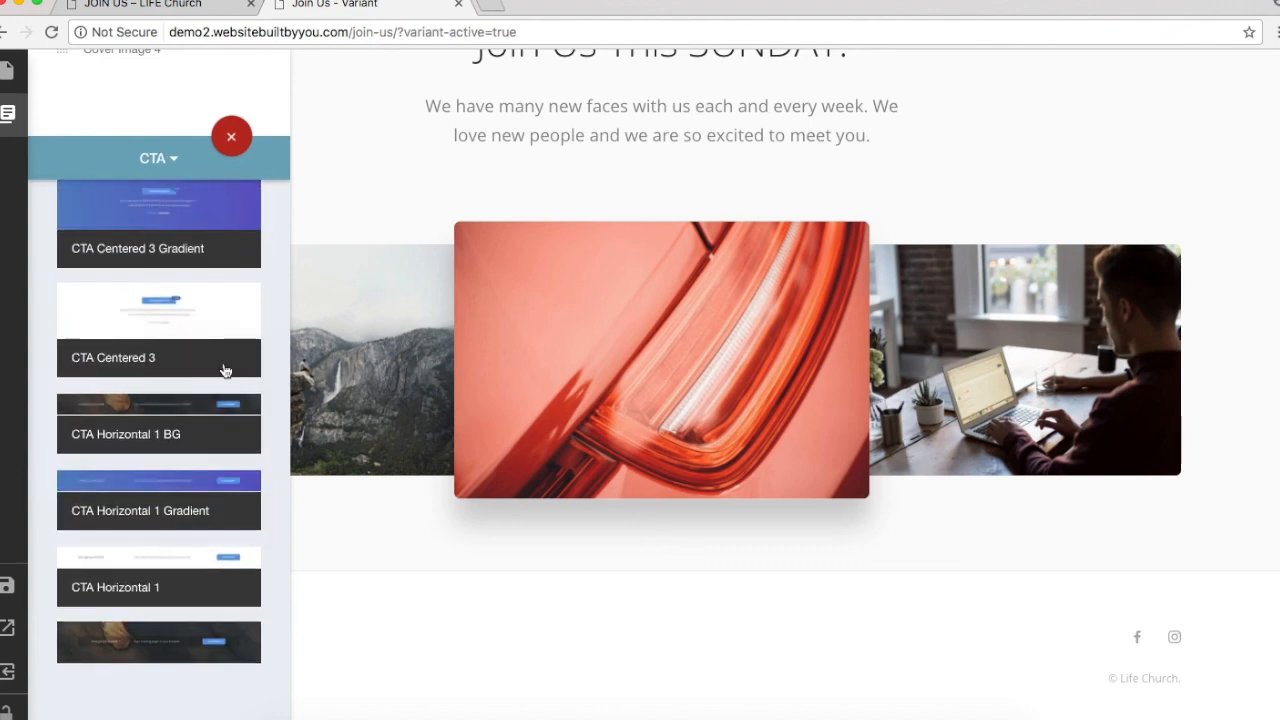
pyautogui.scroll(3, 223, 366)
pyautogui.scroll(8, 225, 370)
pyautogui.scroll(-3, 225, 370)
pyautogui.scroll(-6, 224, 369)
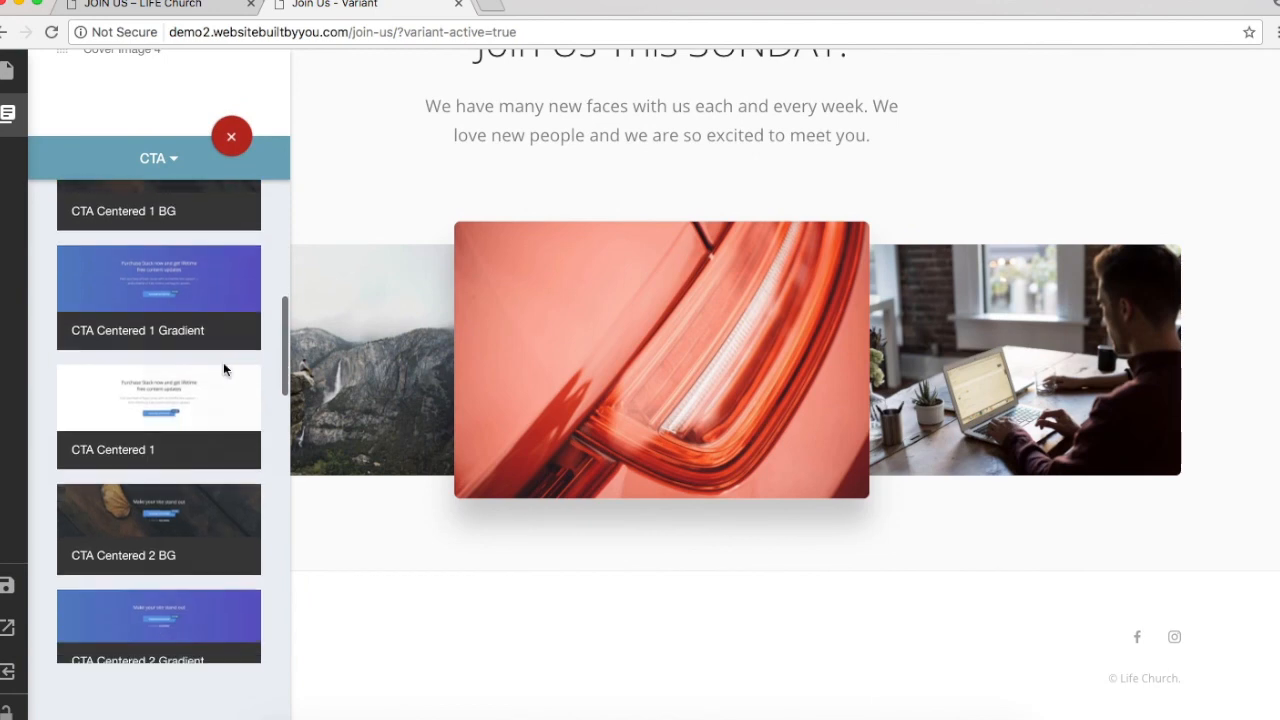
pyautogui.scroll(-6, 225, 370)
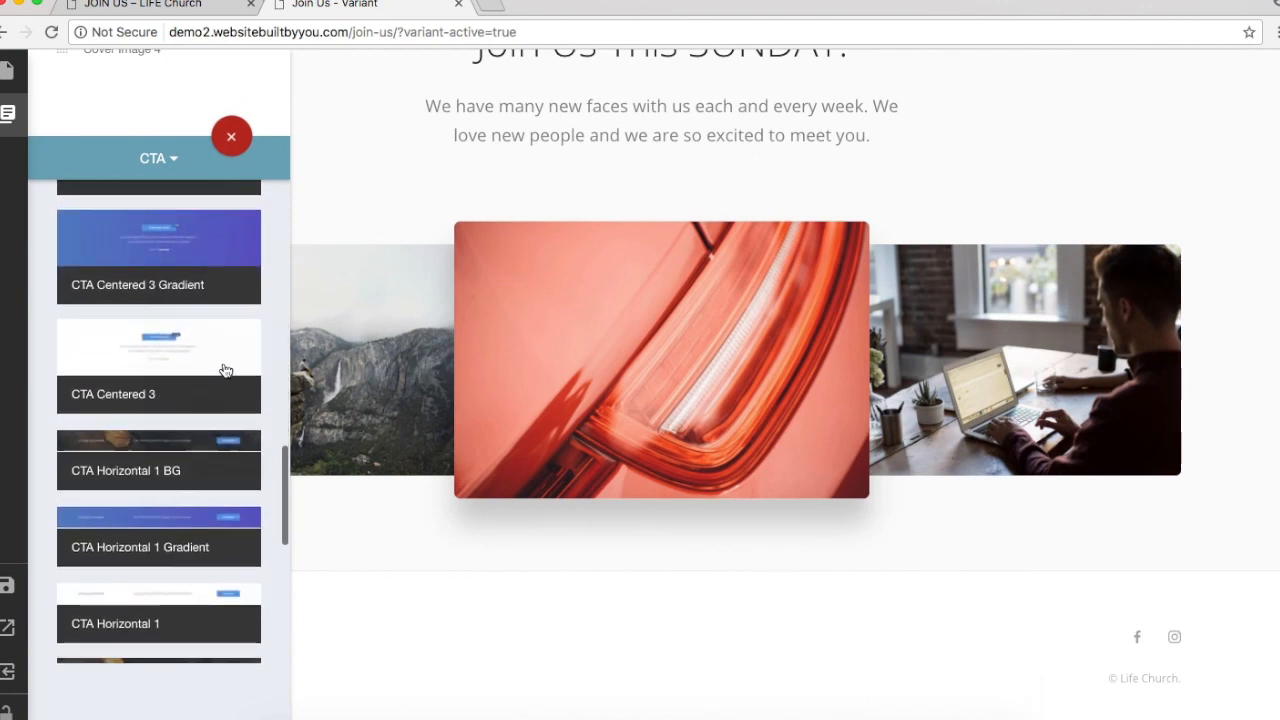
pyautogui.scroll(-3, 225, 370)
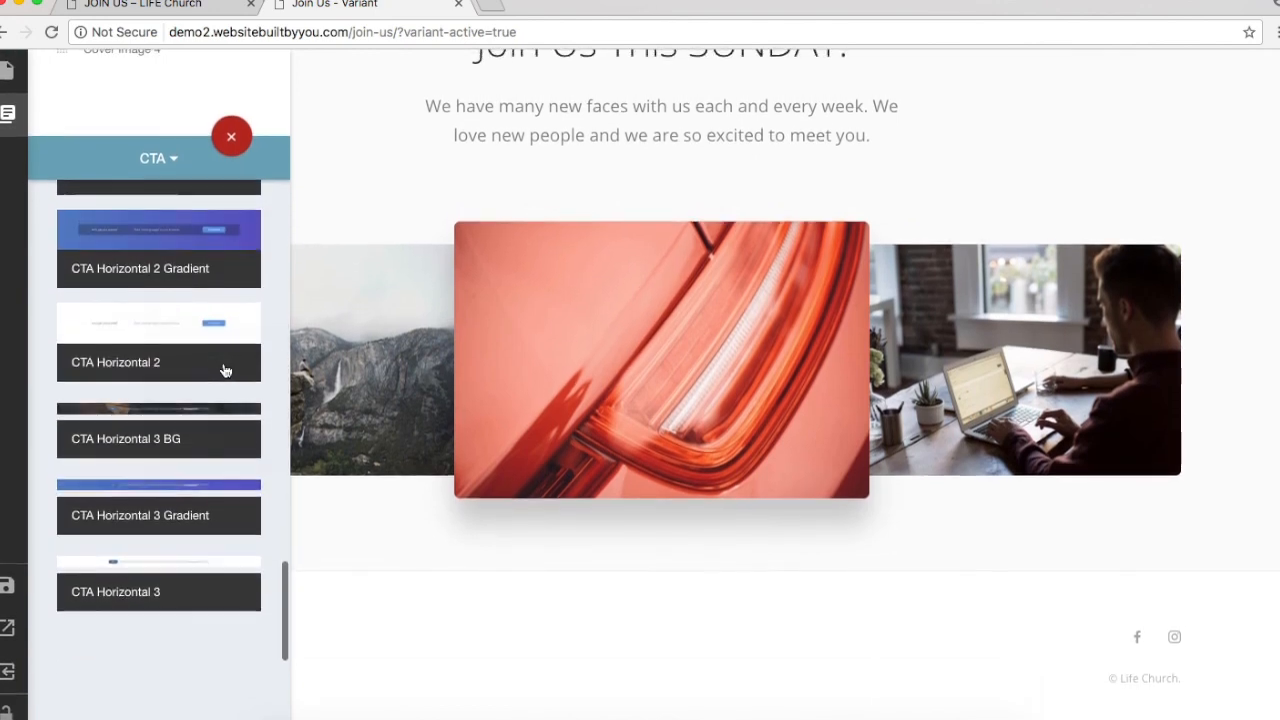
# Step: Insert the Contact block Form with Text 1 BG below the cover images
pyautogui.click(157, 171)
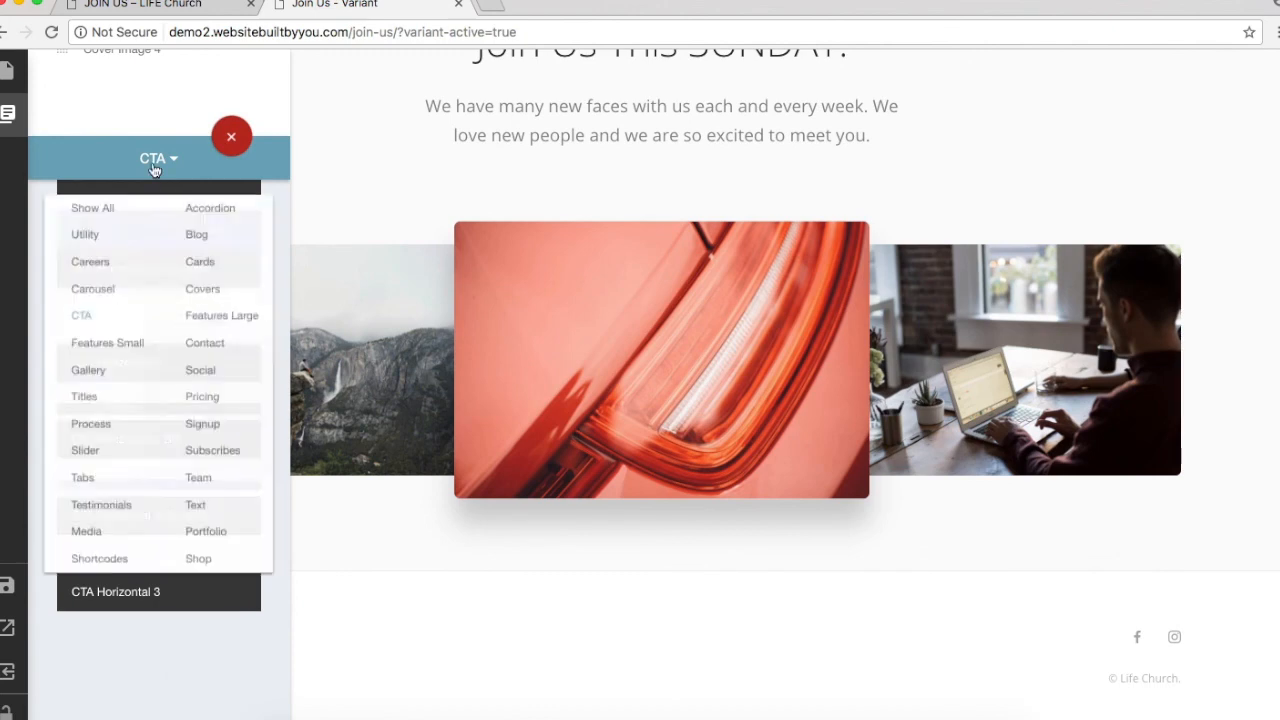
pyautogui.click(212, 340)
pyautogui.scroll(10, 168, 506)
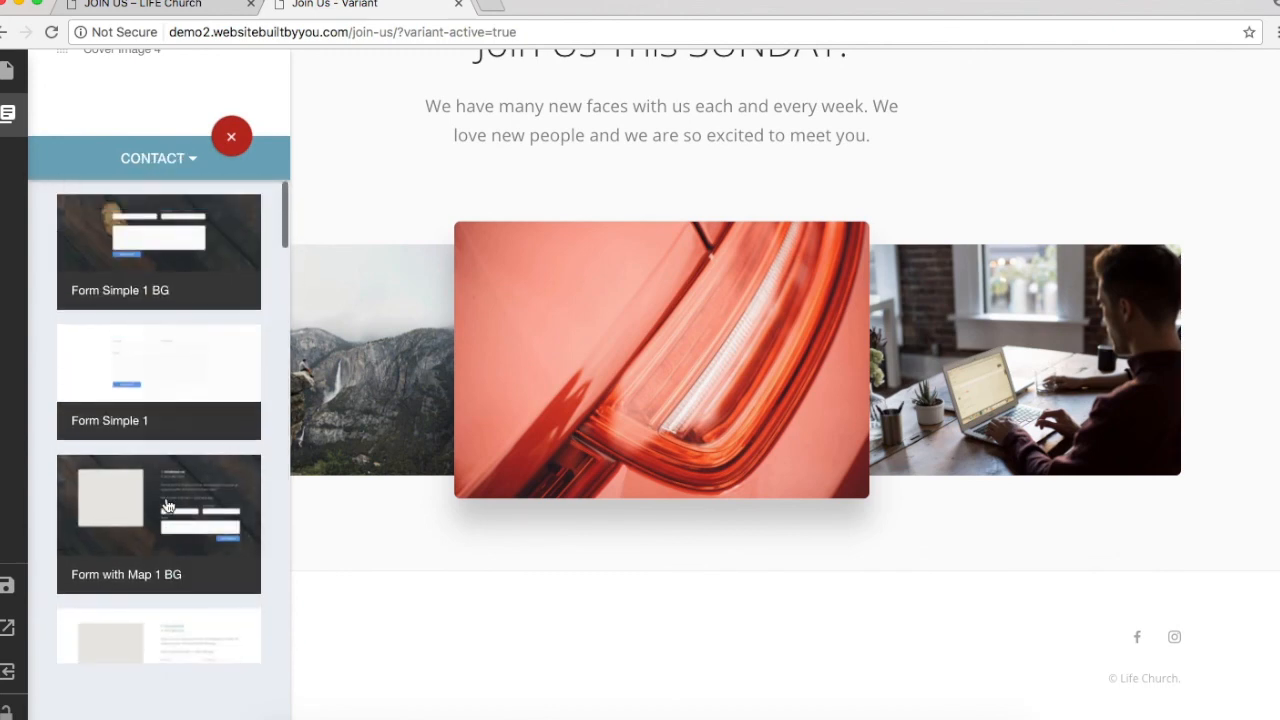
pyautogui.scroll(-5, 168, 506)
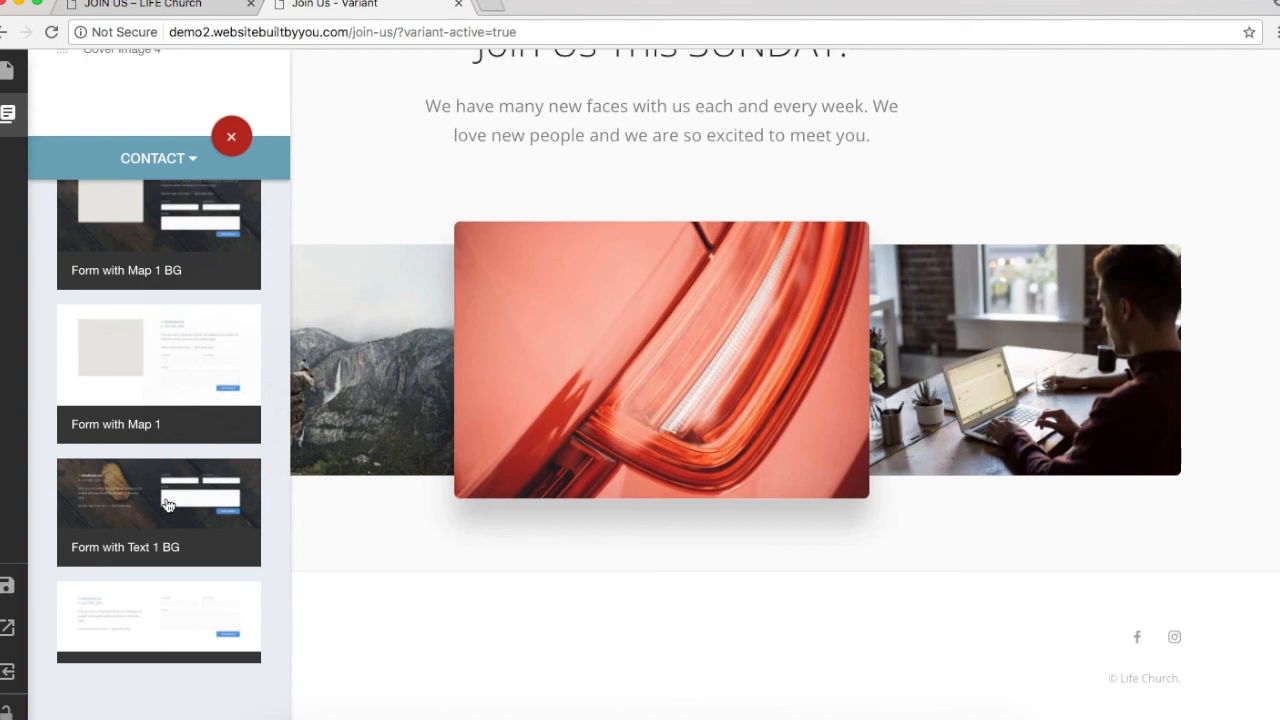
pyautogui.click(168, 505)
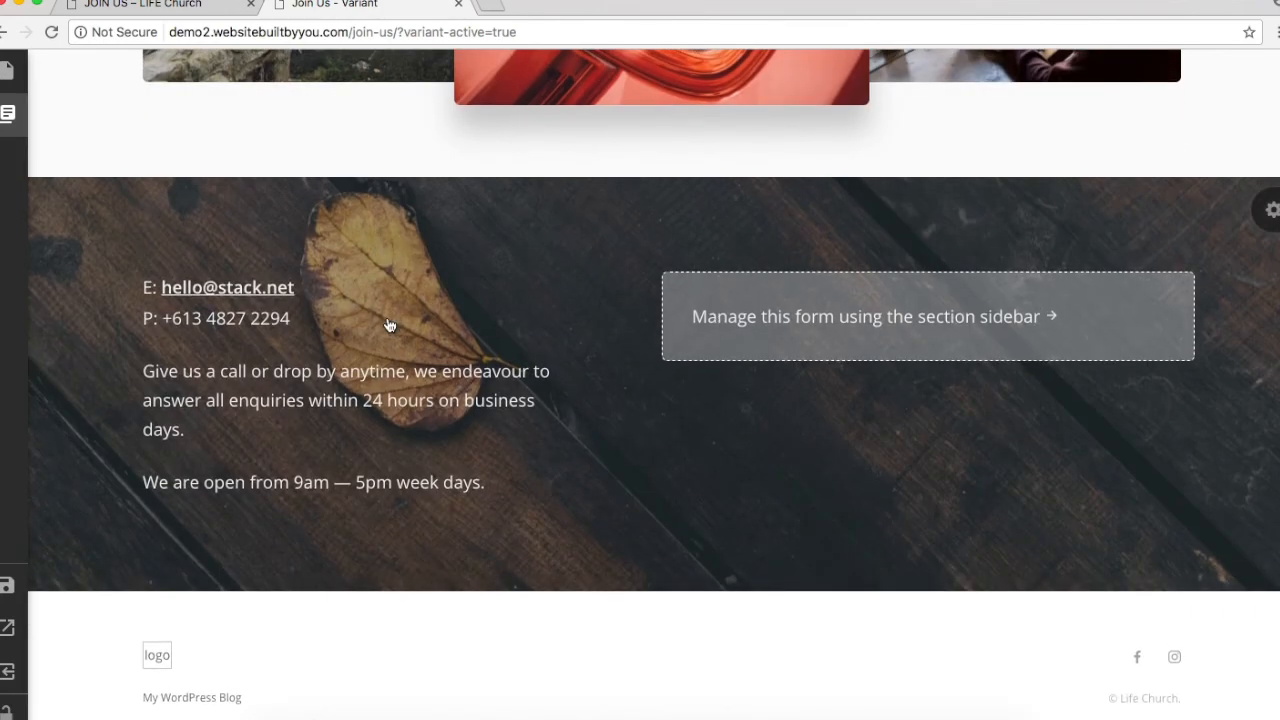
# Step: Copy the free-coffee heading and paragraph from the live page over the contact section's text
pyautogui.click(181, 6)
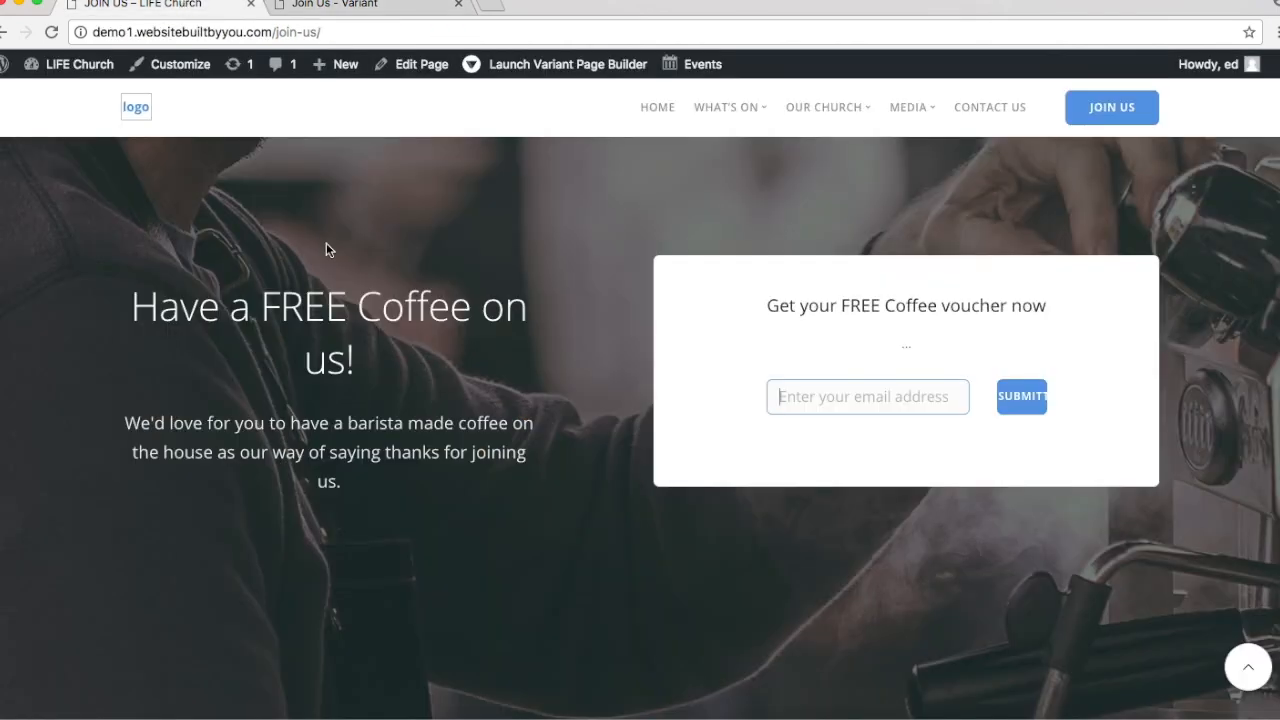
pyautogui.moveTo(133, 305); pyautogui.dragTo(572, 478)
pyautogui.press('super+c')
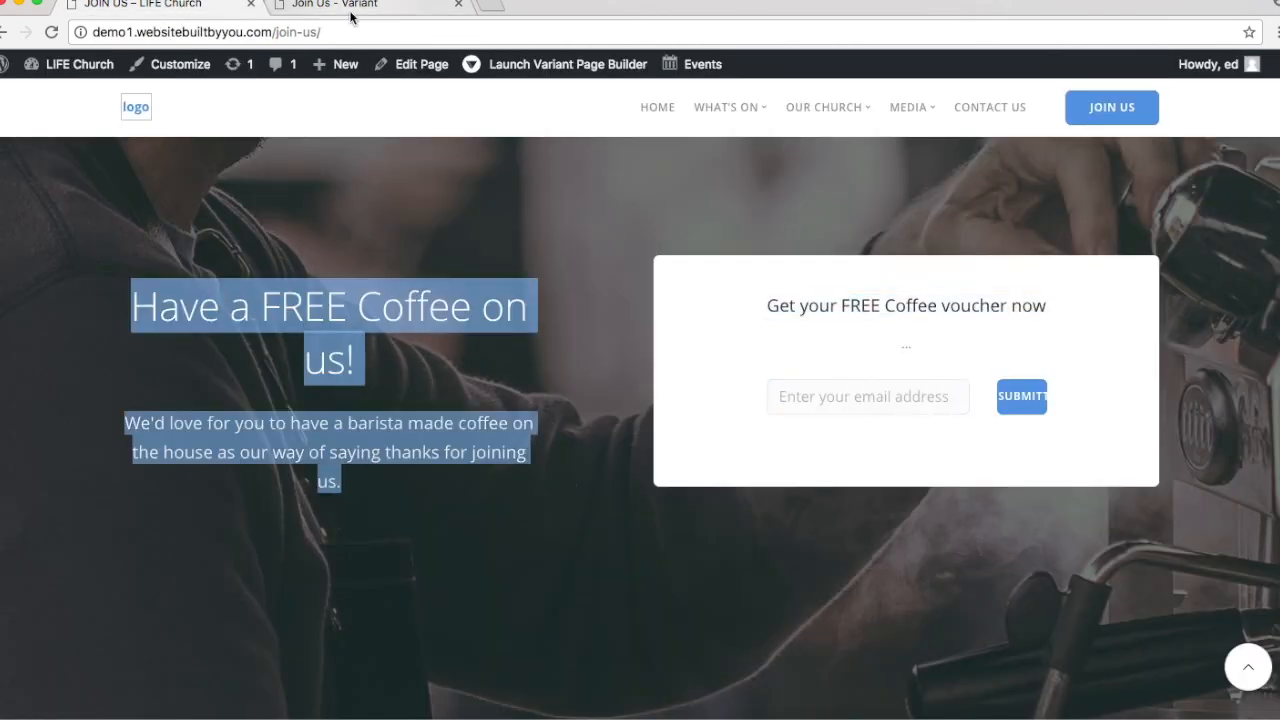
pyautogui.click(352, 12)
pyautogui.click(344, 350)
pyautogui.moveTo(674, 443); pyautogui.dragTo(311, 208)
pyautogui.press('super+v')
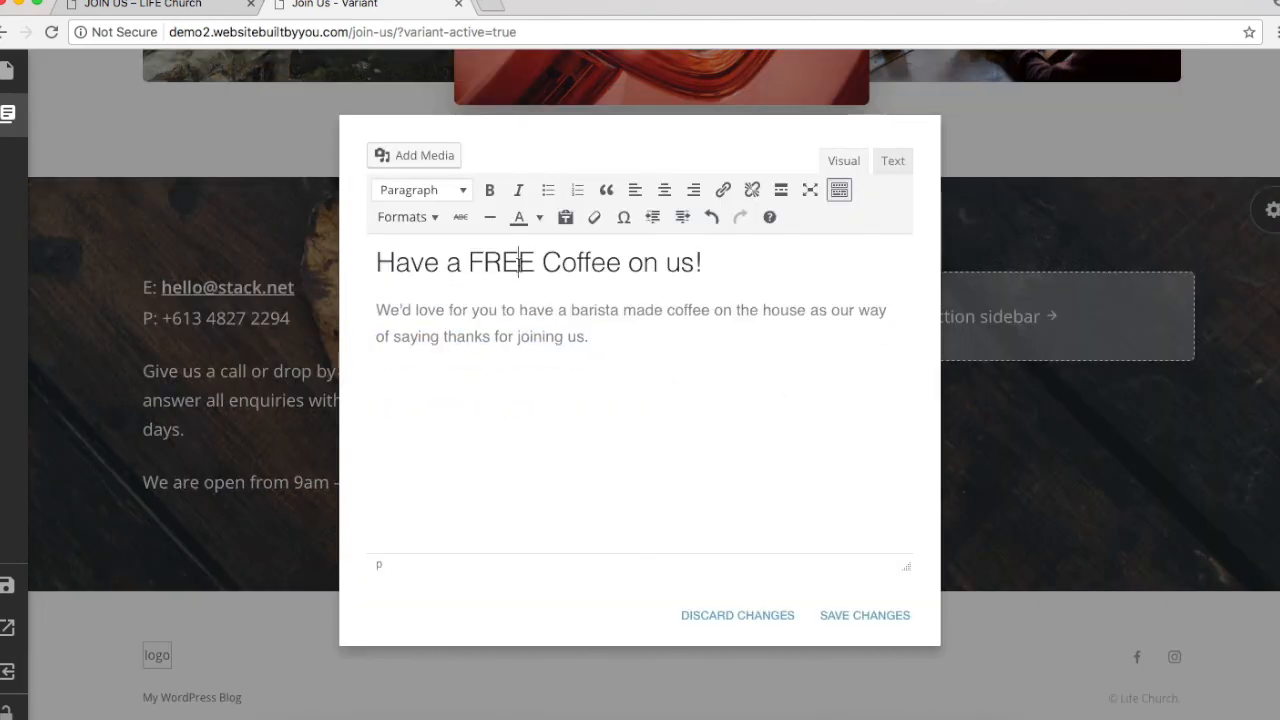
# Step: Make 'Have a FREE Coffee on us!' a Heading 2 and save the section text
pyautogui.tripleClick(519, 262)
pyautogui.click(449, 197)
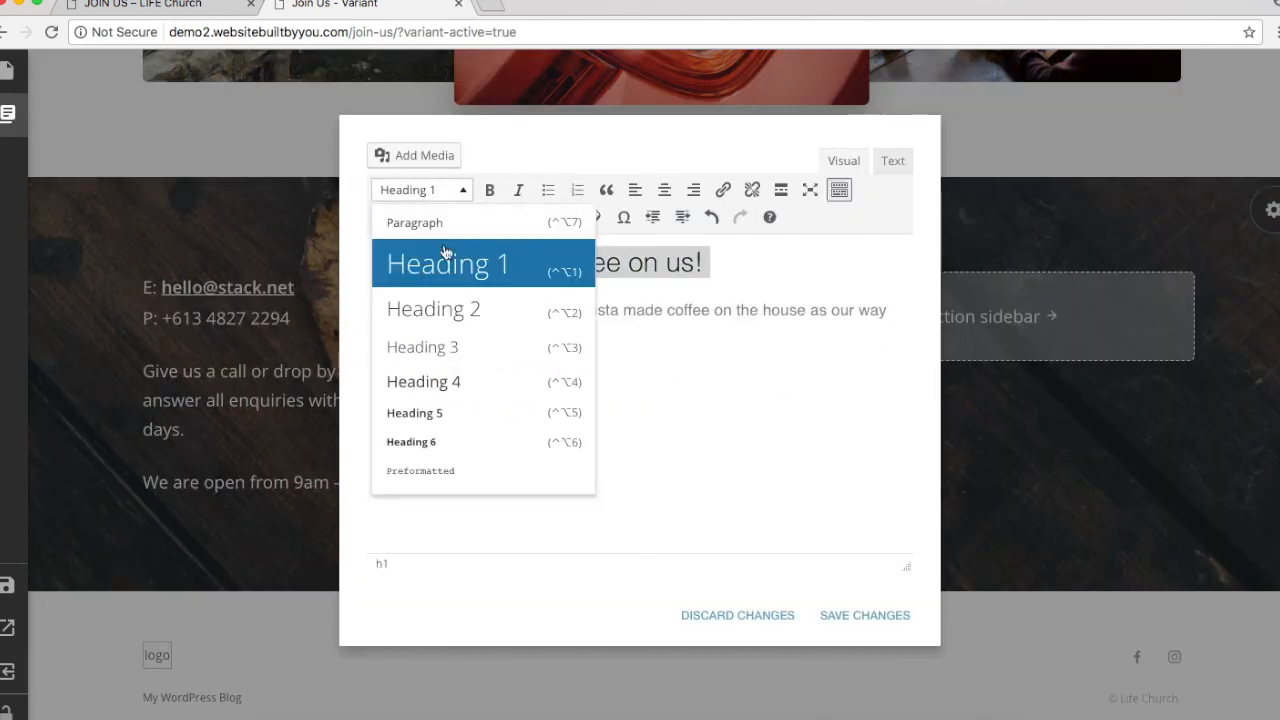
pyautogui.click(451, 315)
pyautogui.click(843, 617)
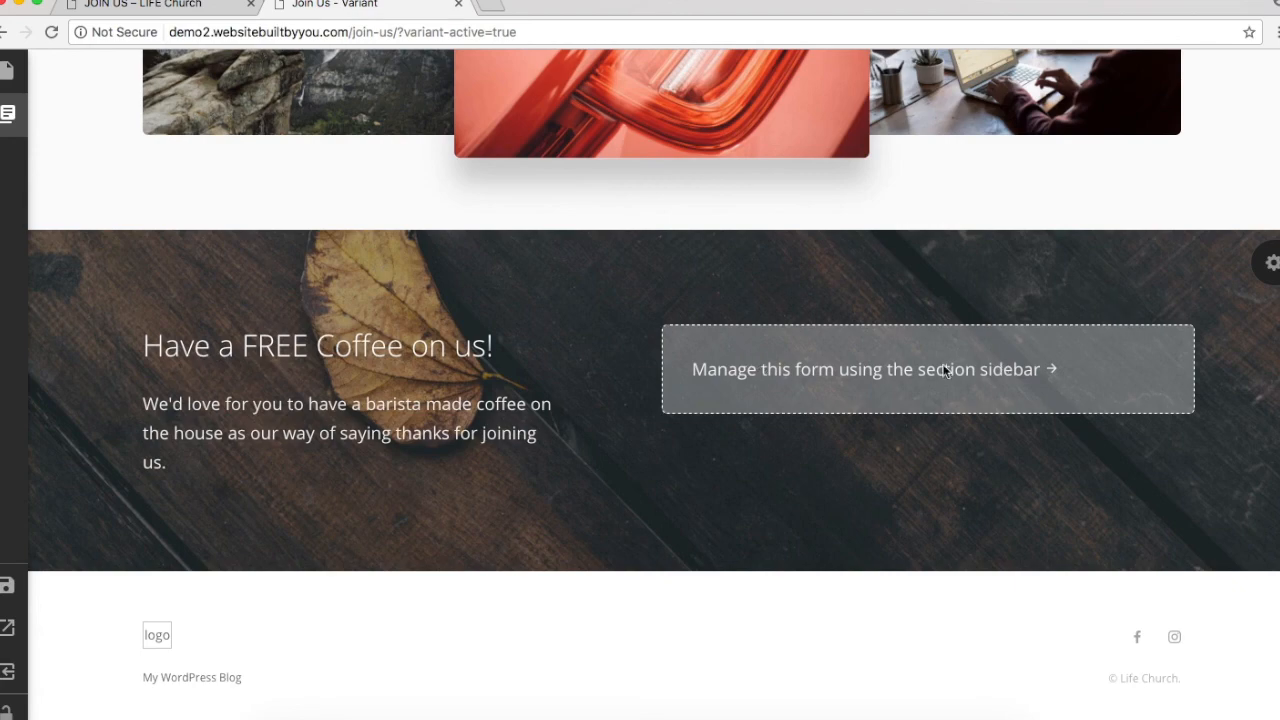
# Step: Set james-sutton-221034.jpg from the Media Library as the Form with Text 1 BG section background
pyautogui.click(161, 7)
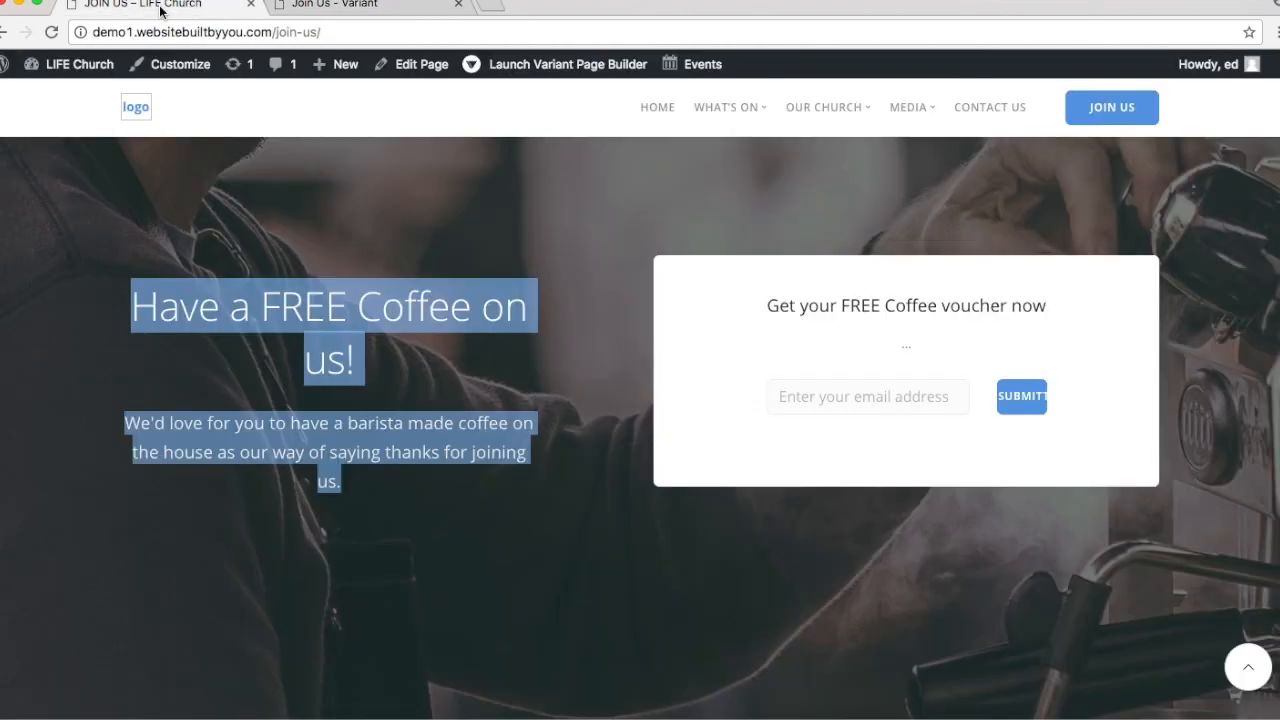
pyautogui.click(386, 10)
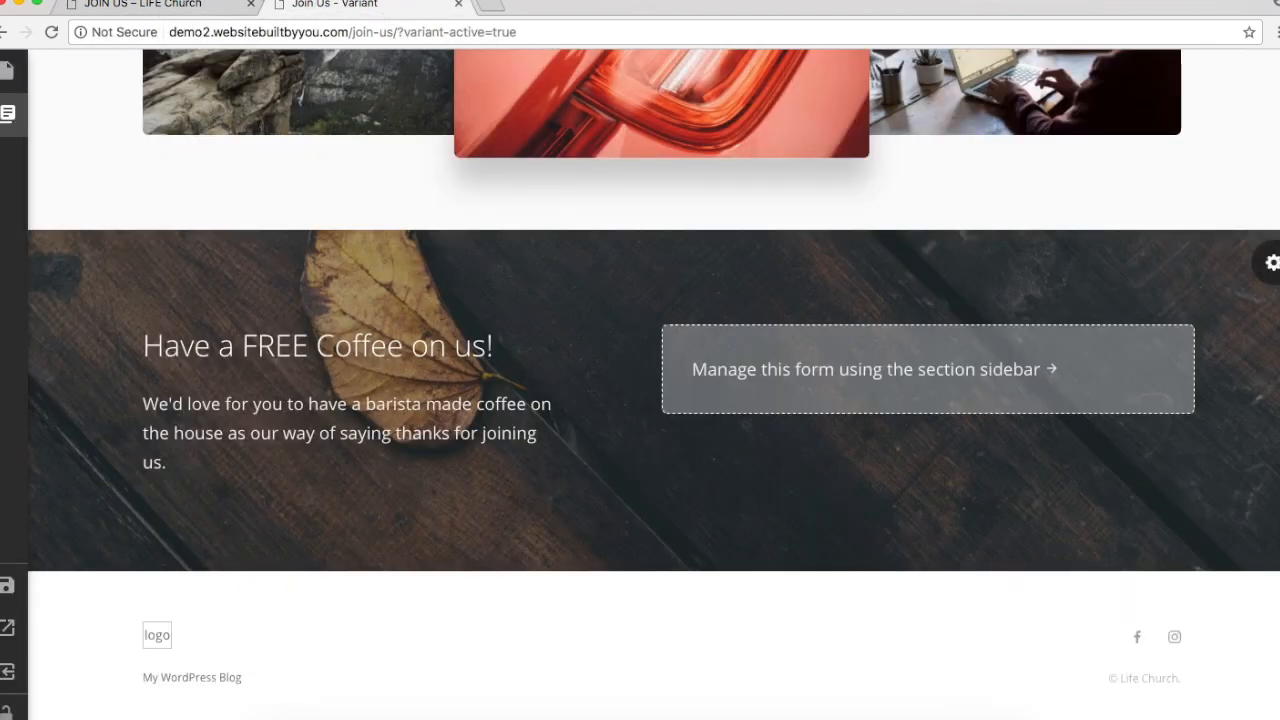
pyautogui.click(1234, 312)
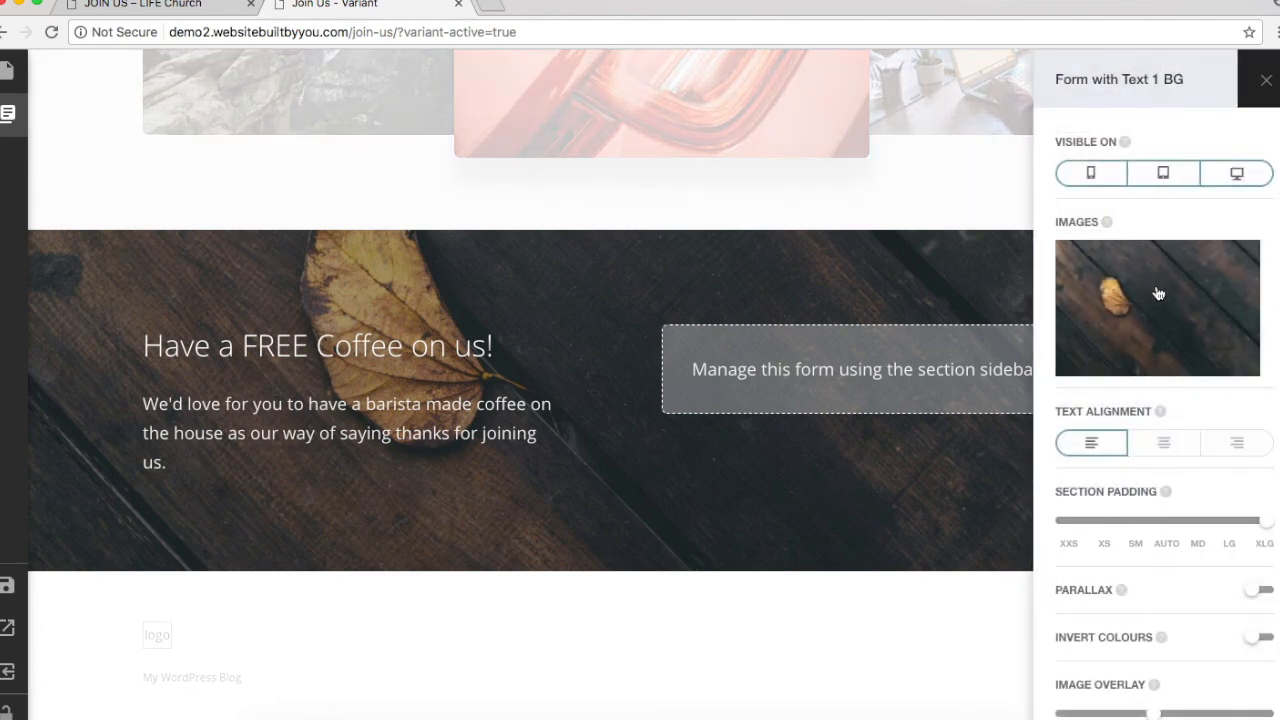
pyautogui.click(1158, 293)
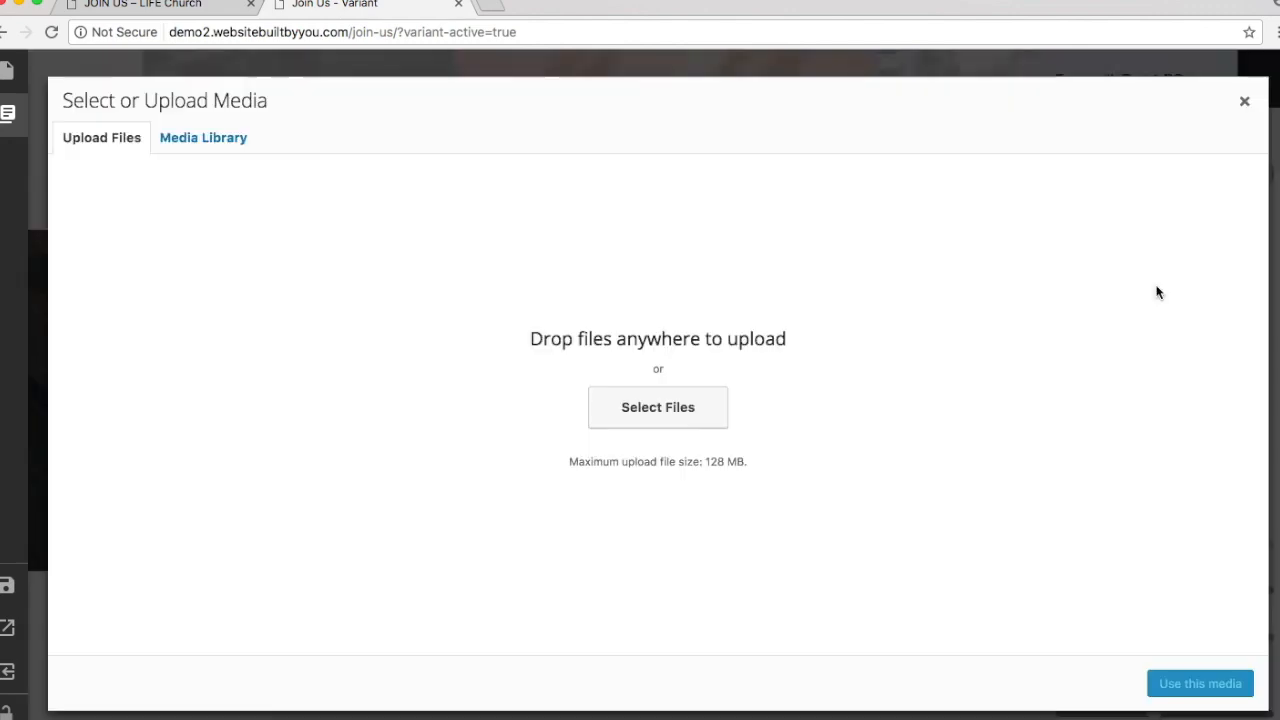
pyautogui.click(677, 433)
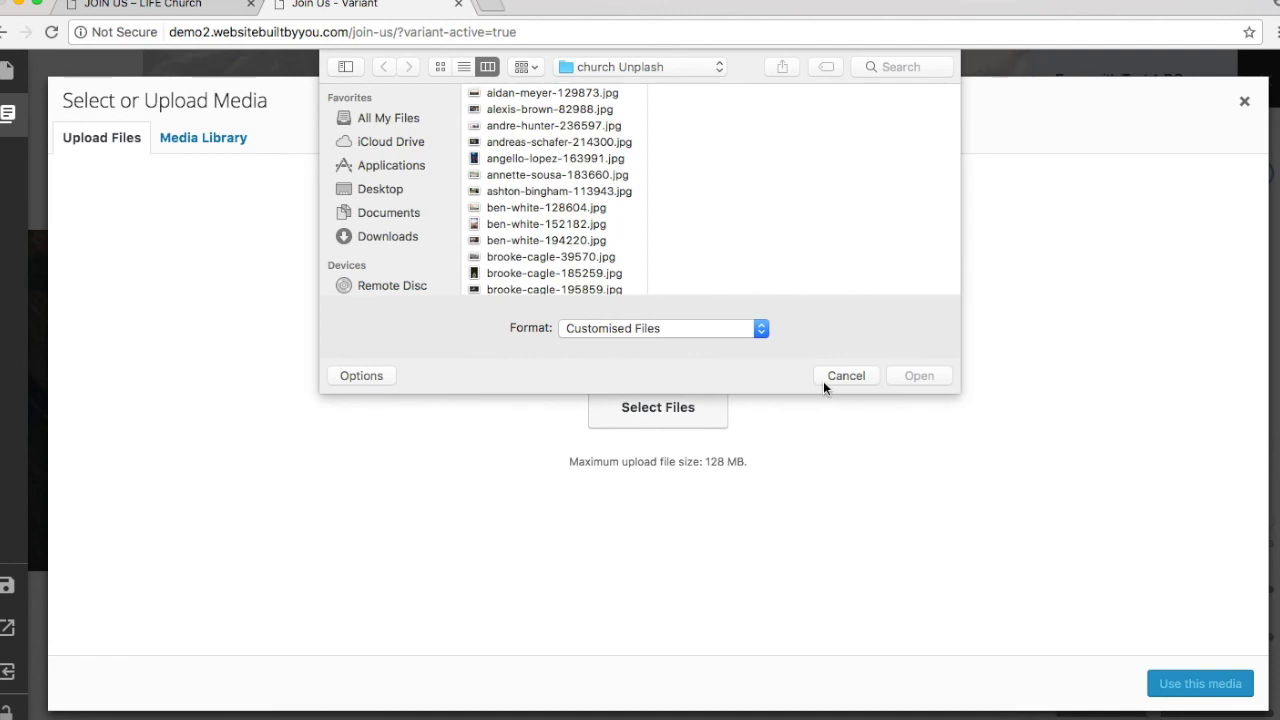
pyautogui.click(825, 380)
pyautogui.click(238, 139)
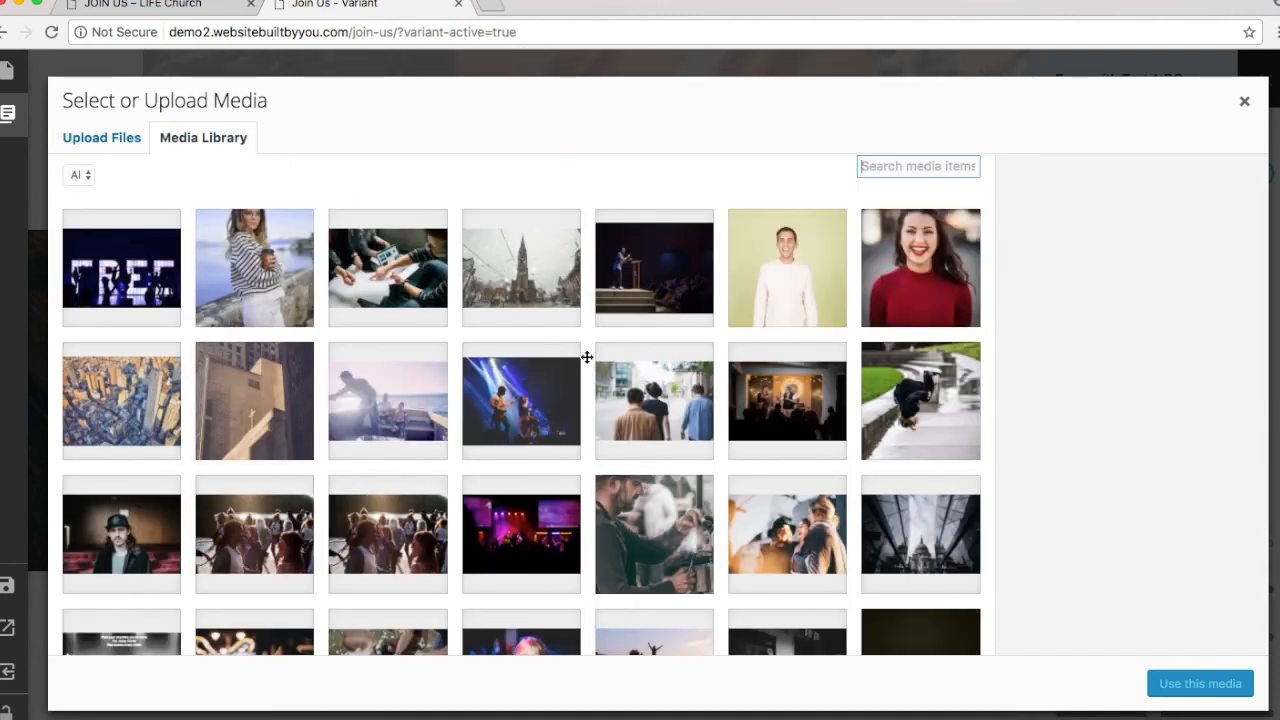
pyautogui.scroll(-3, 330, 480)
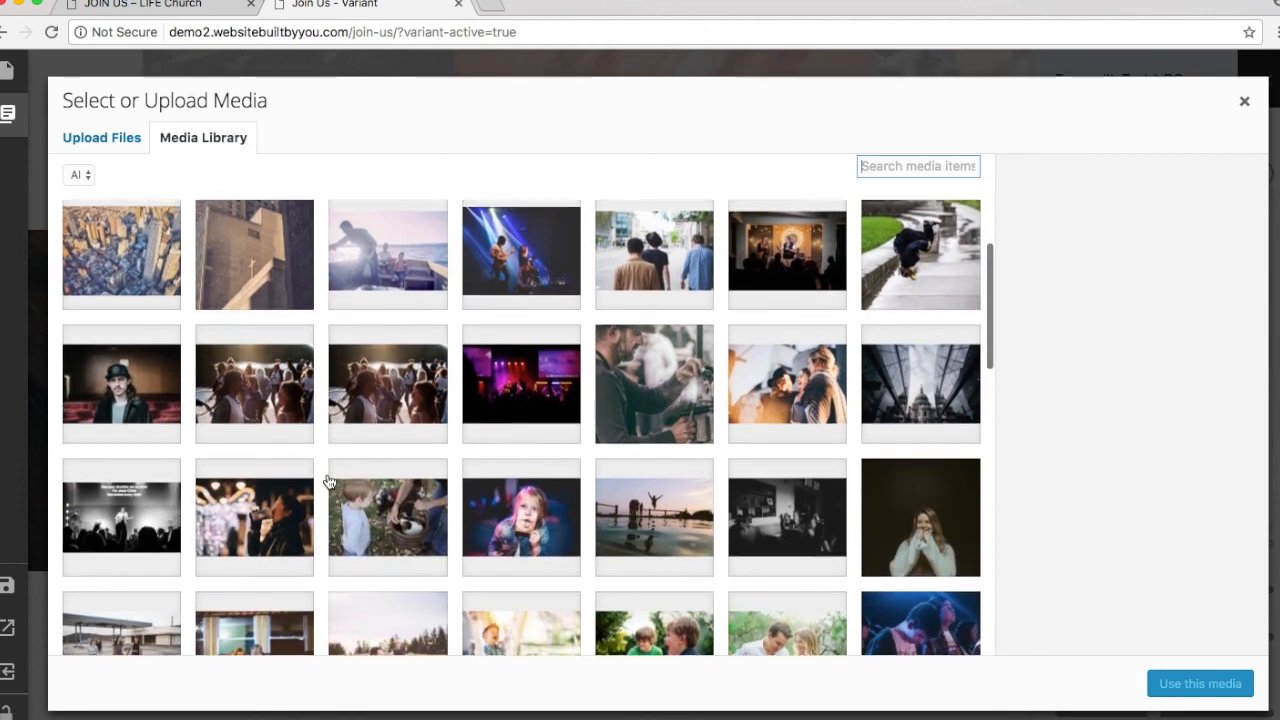
pyautogui.click(700, 378)
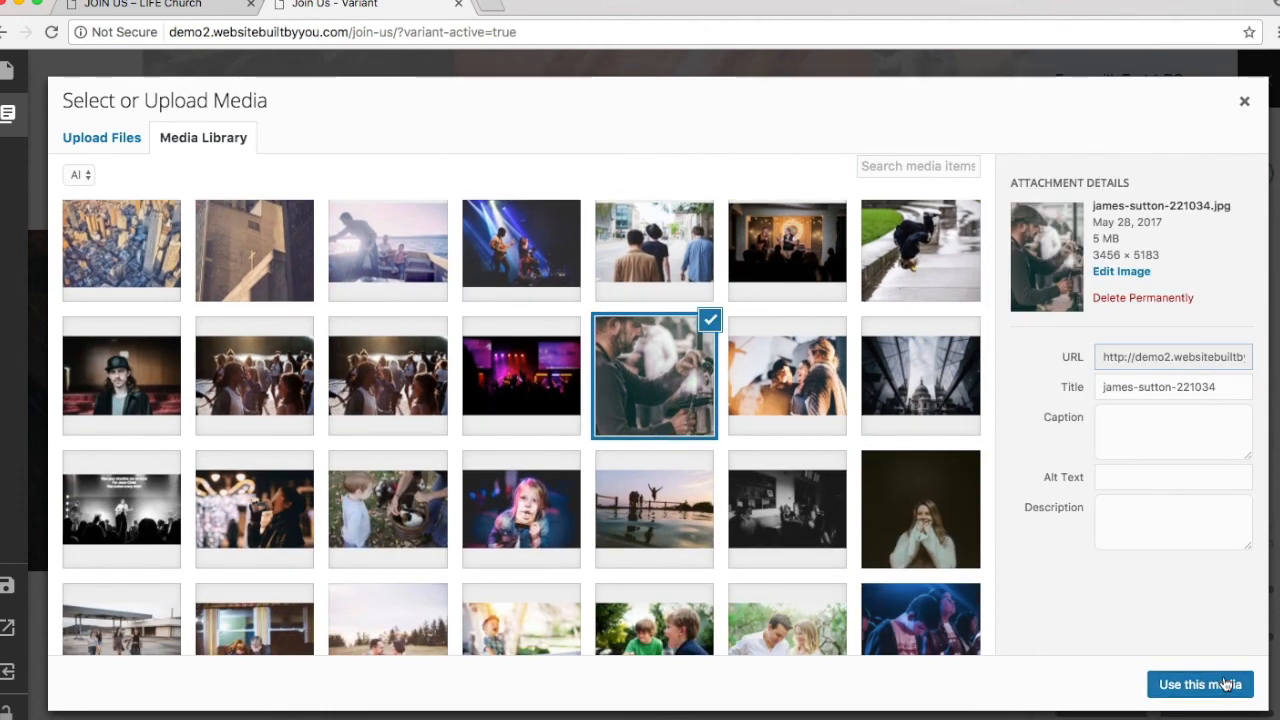
pyautogui.click(1200, 683)
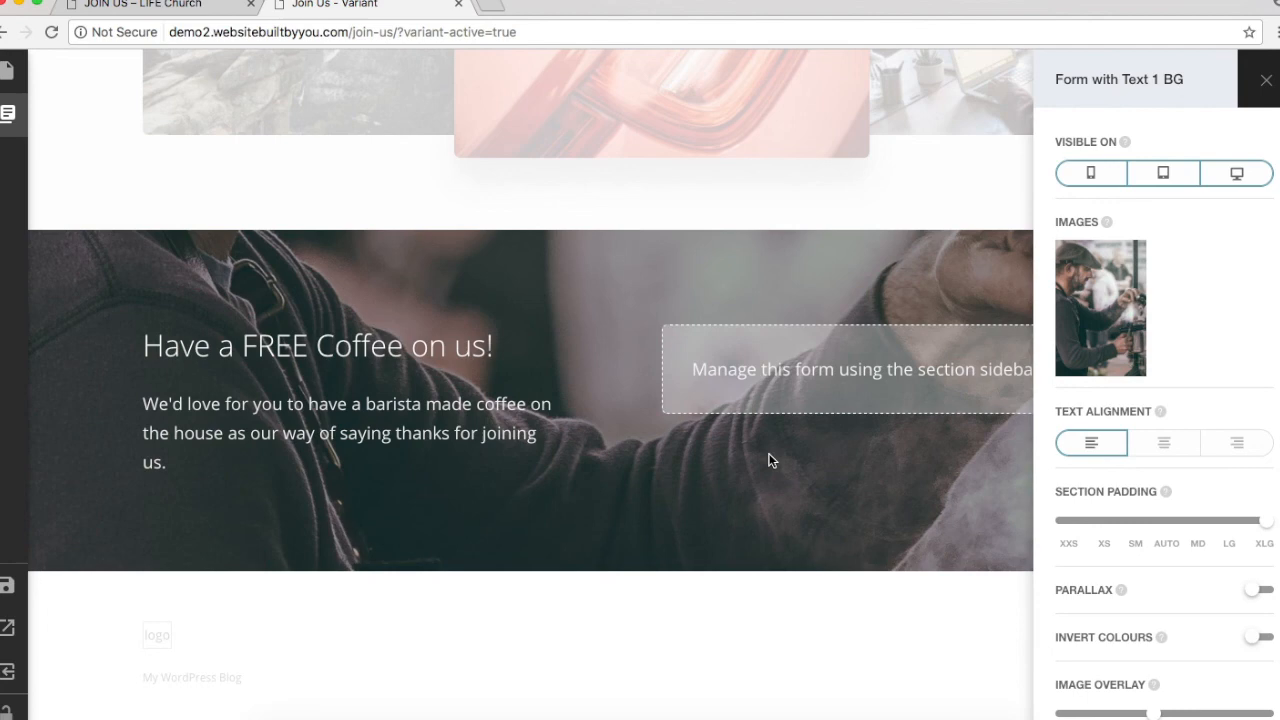
pyautogui.click(787, 619)
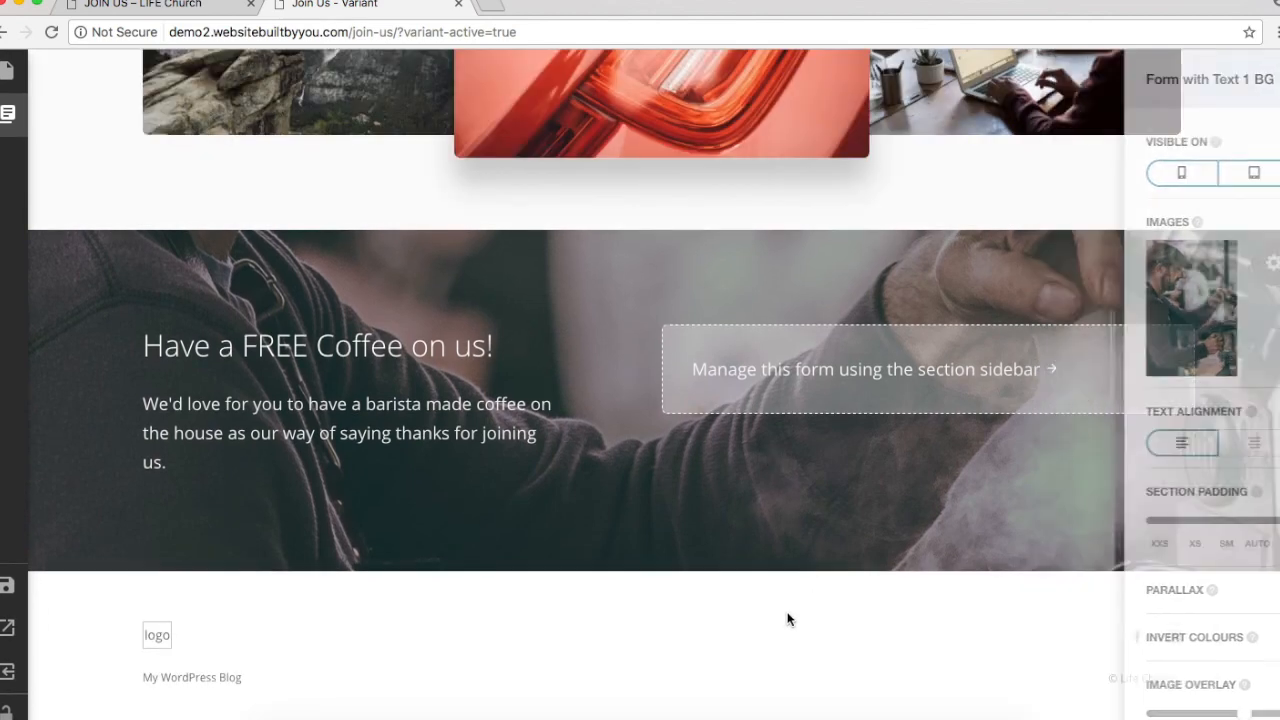
# Step: Attach the Subscribe Horizontal 1 contact form to the coffee section
pyautogui.moveTo(6, 131)
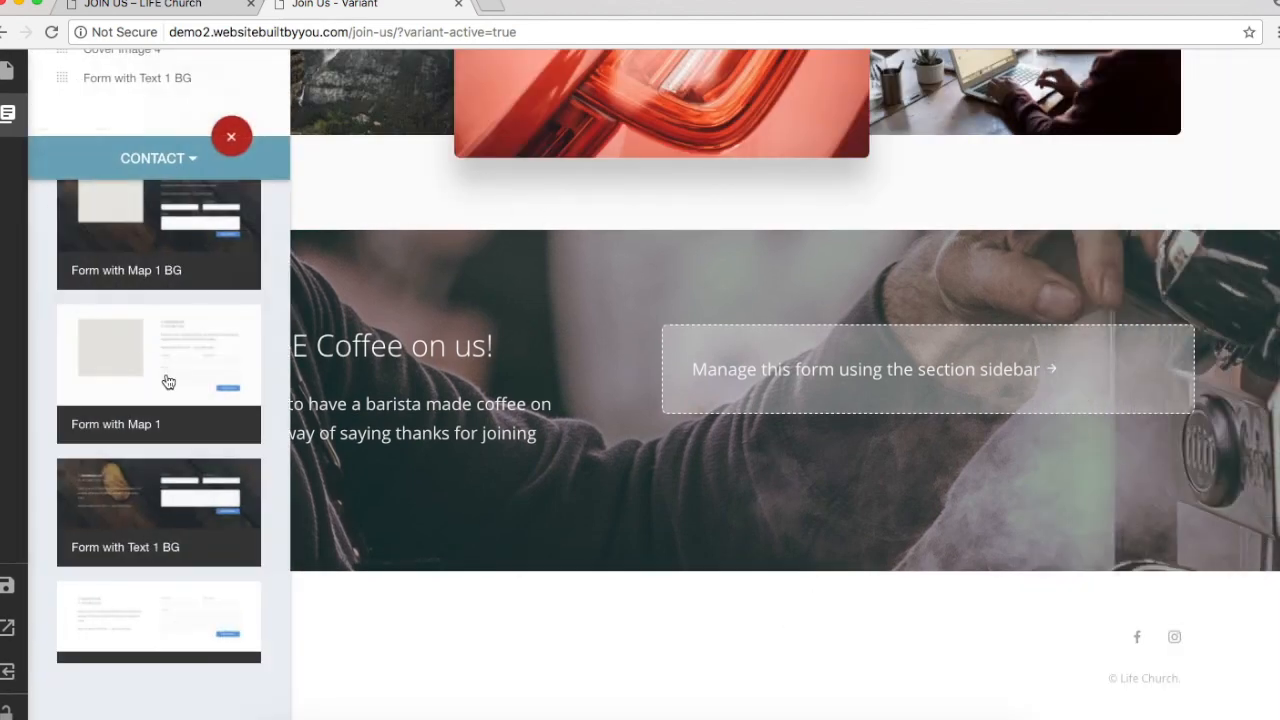
pyautogui.scroll(-10, 168, 381)
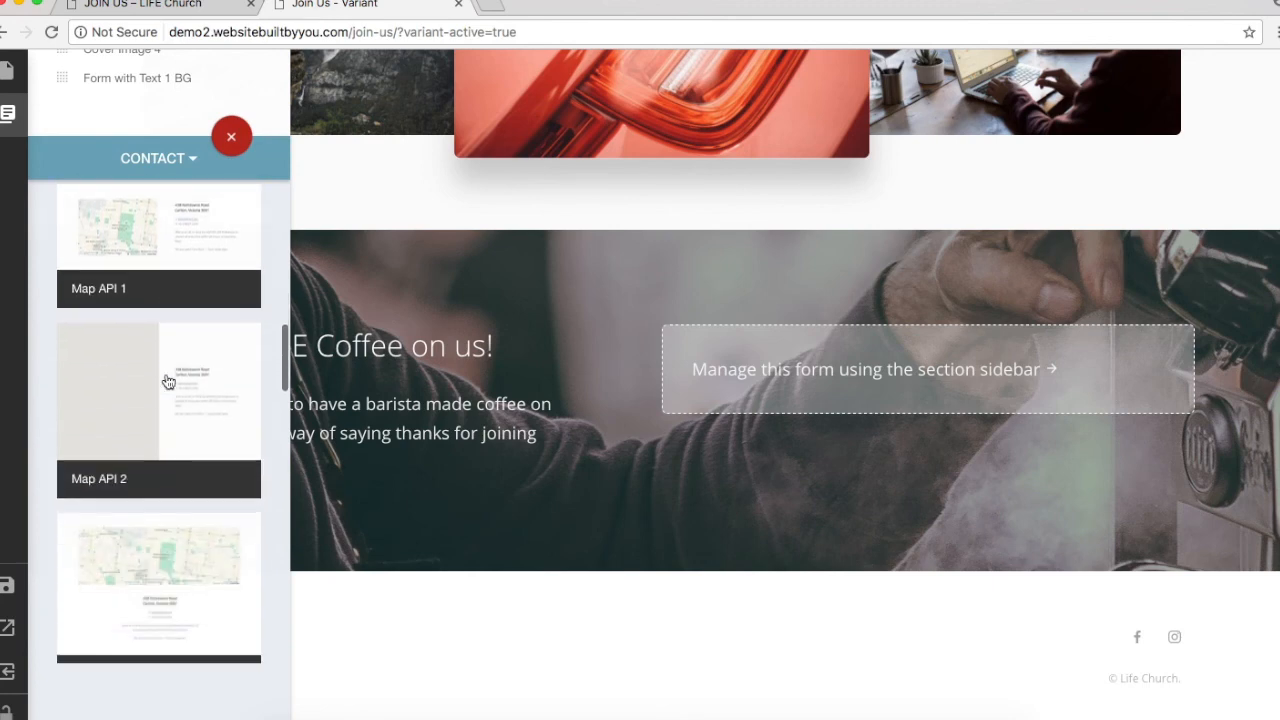
pyautogui.scroll(-5, 168, 381)
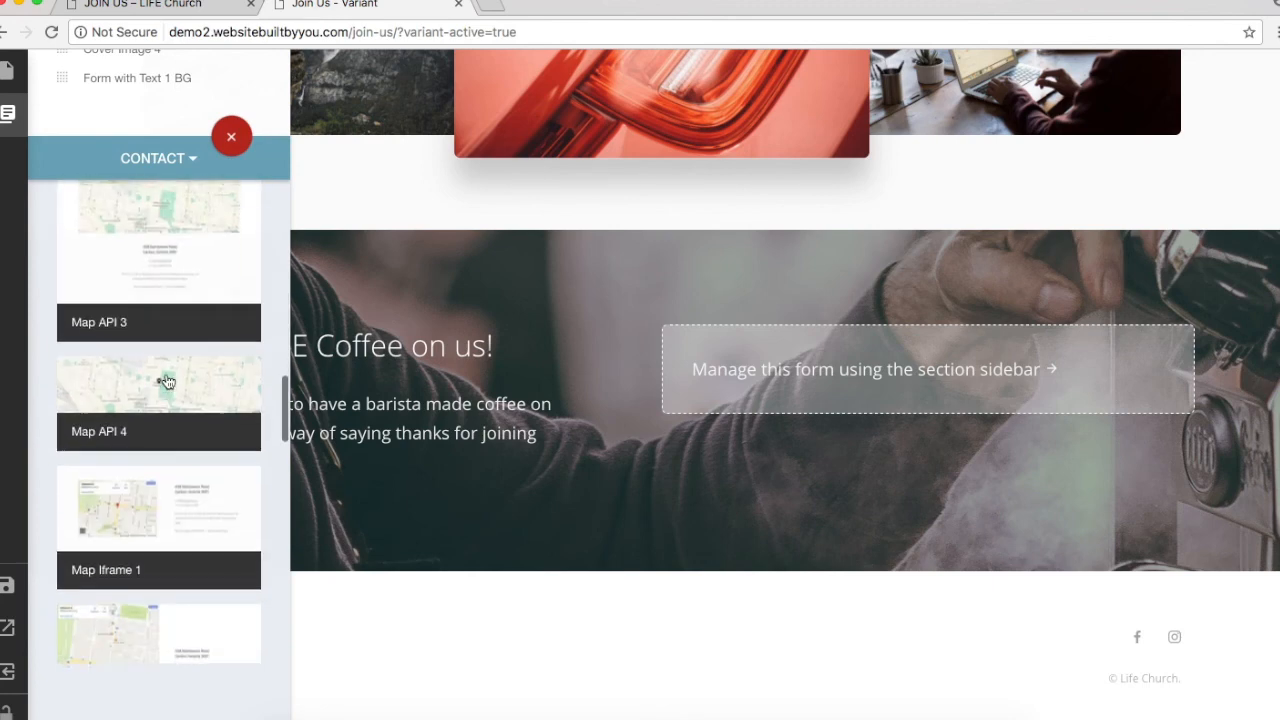
pyautogui.click(1273, 264)
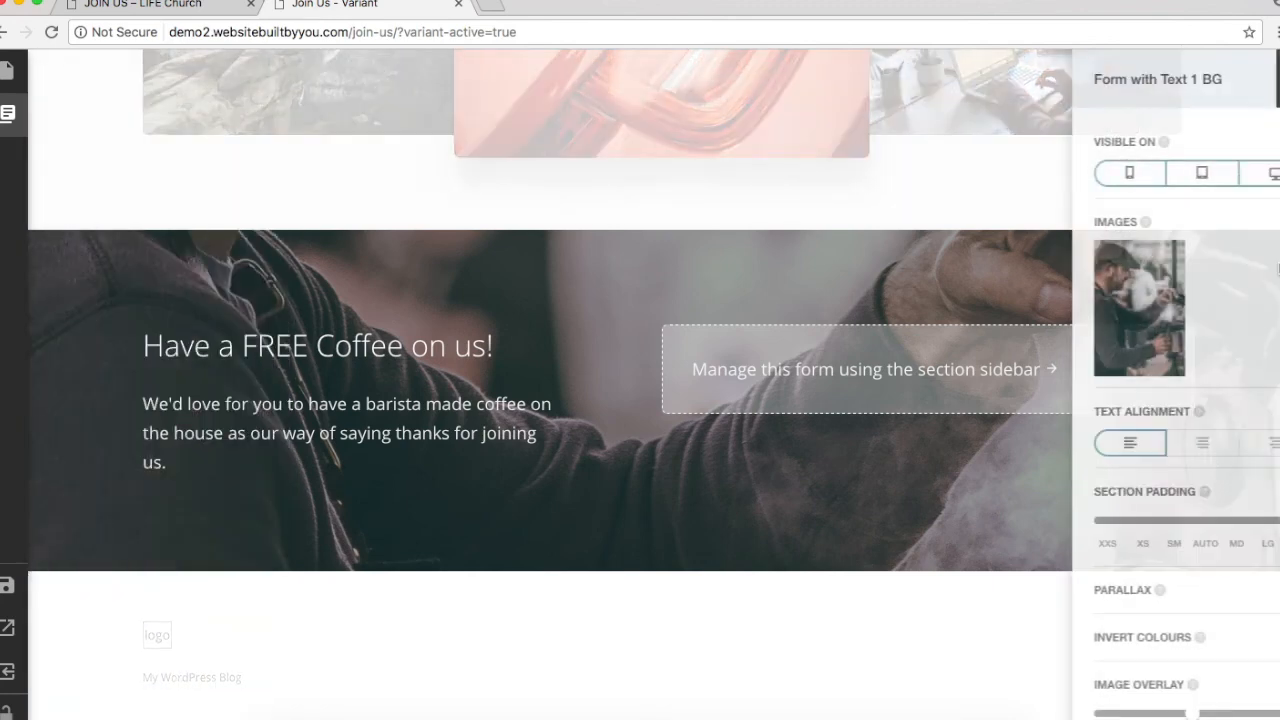
pyautogui.scroll(-5, 1202, 562)
pyautogui.scroll(-3, 1202, 567)
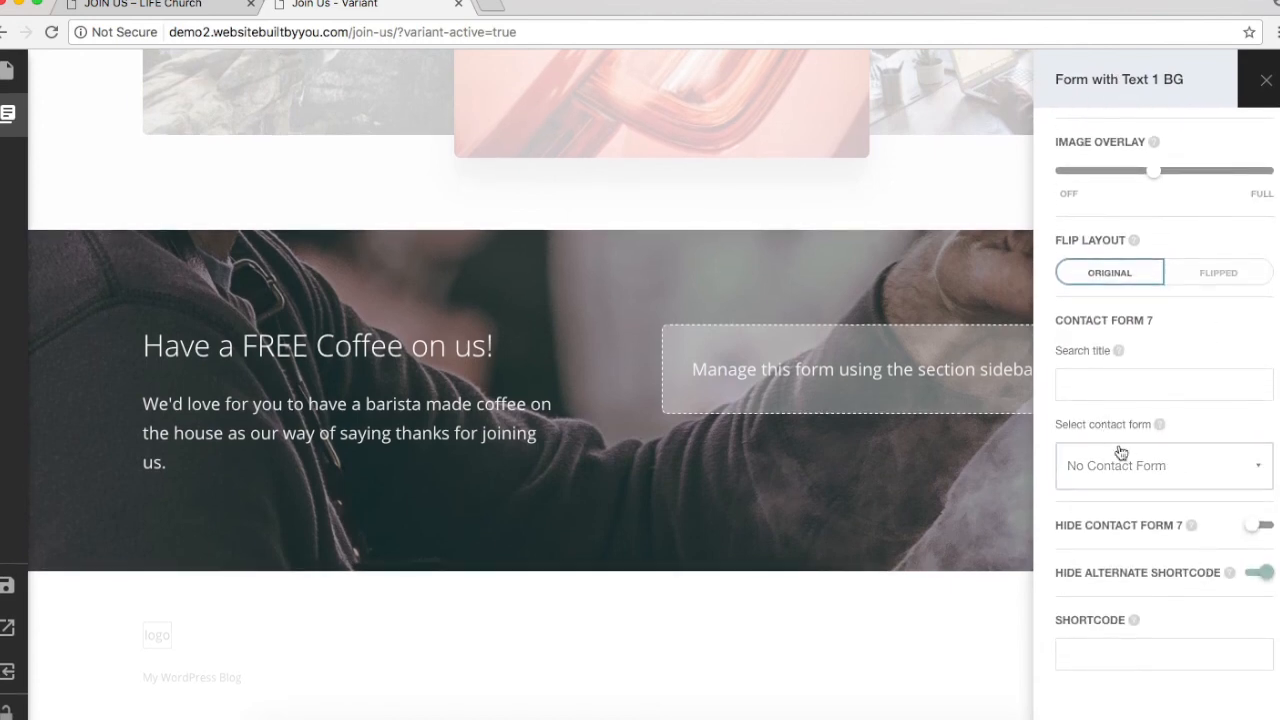
pyautogui.click(1086, 472)
pyautogui.scroll(-5, 1142, 597)
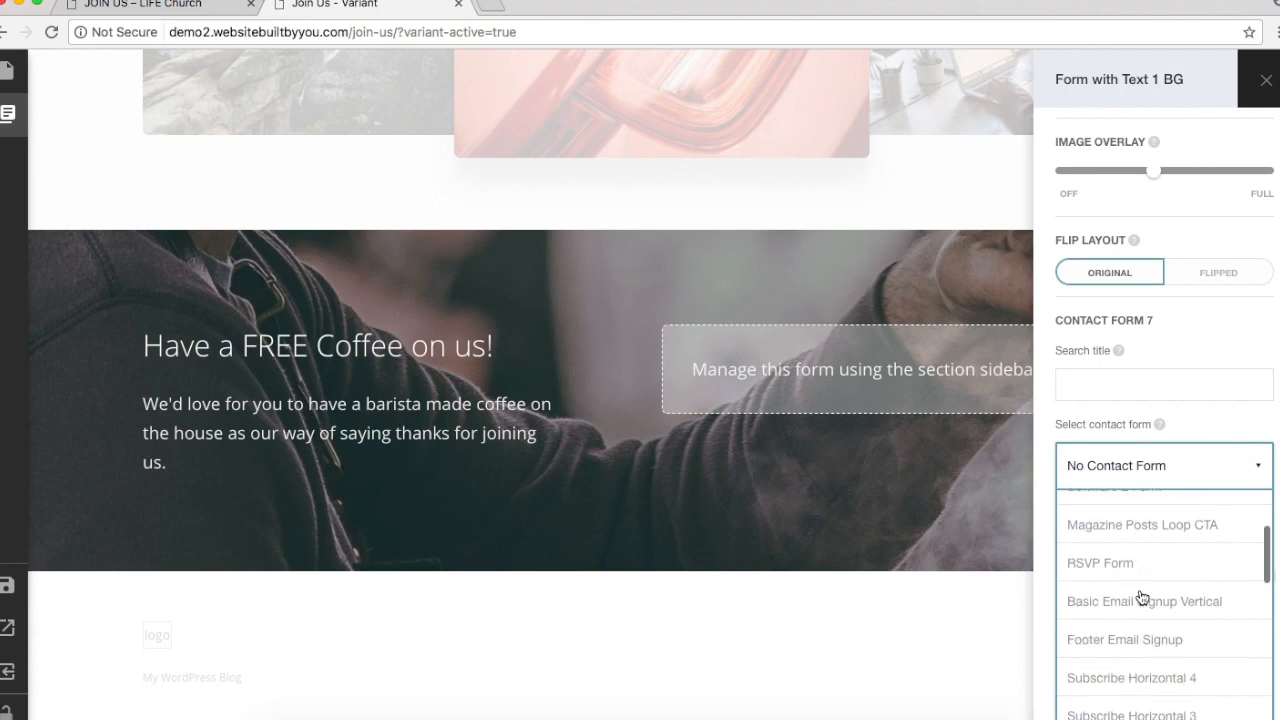
pyautogui.scroll(-1, 1142, 597)
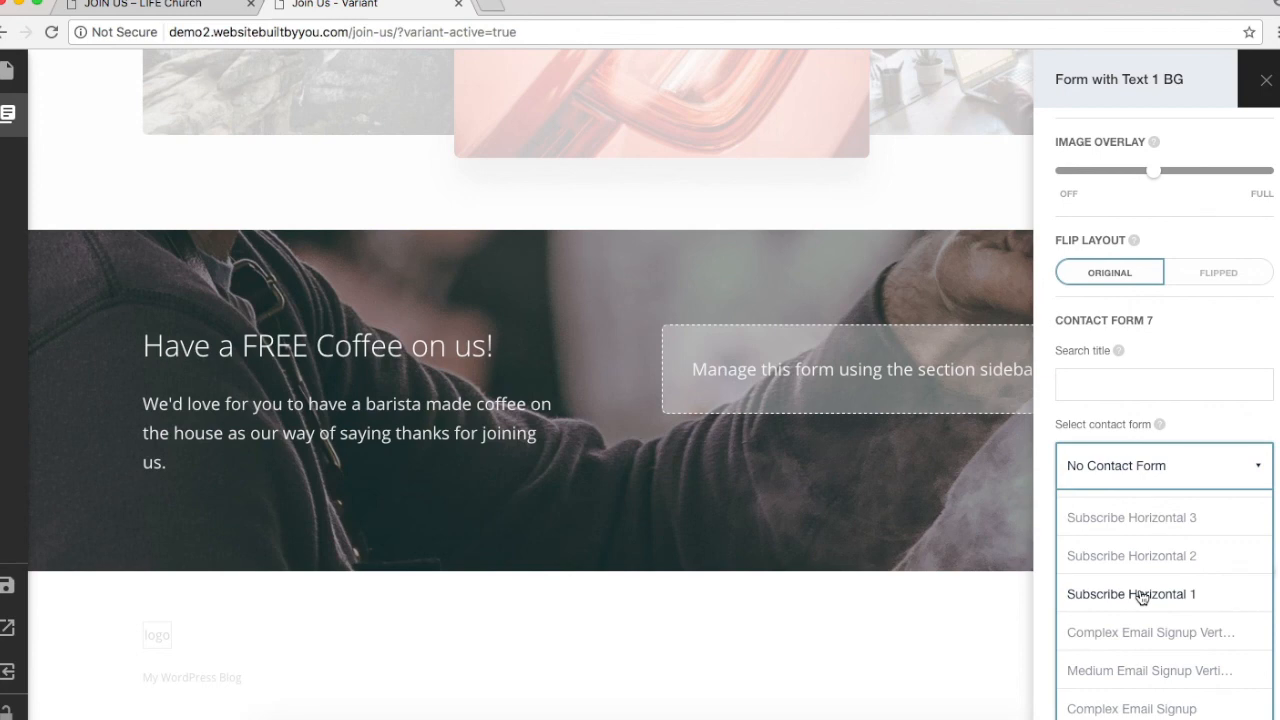
pyautogui.click(1141, 595)
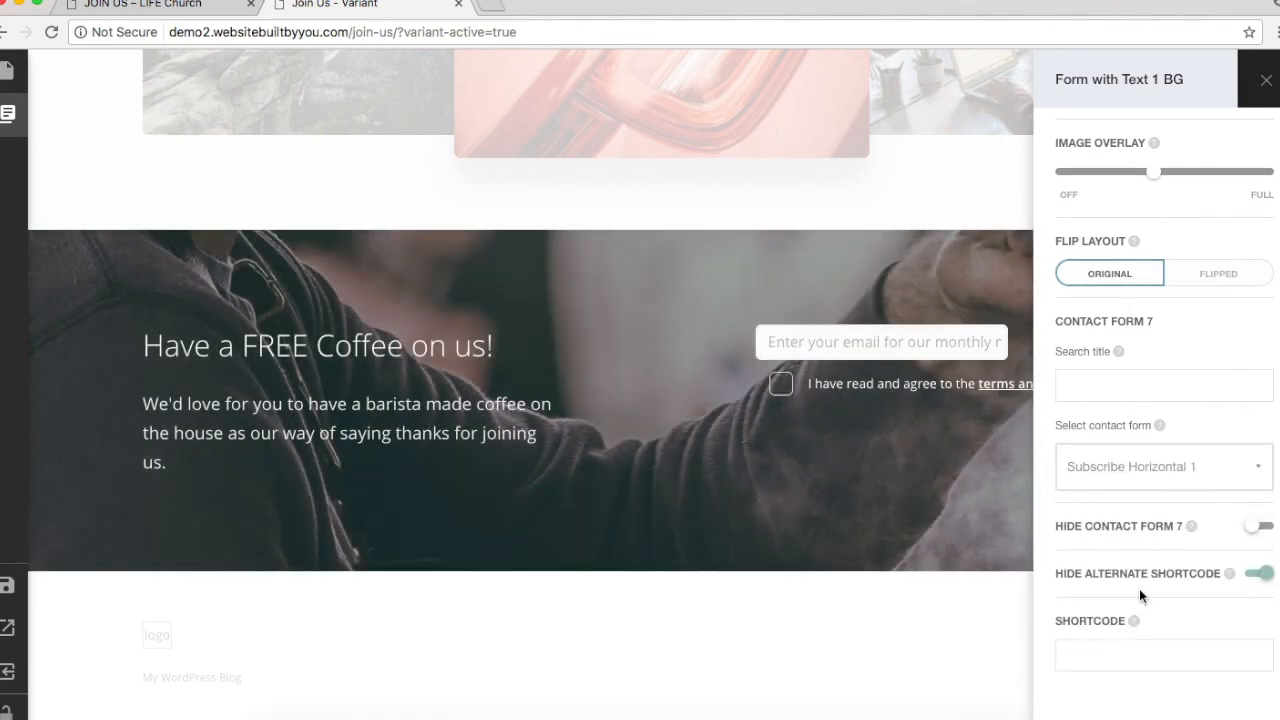
pyautogui.click(878, 460)
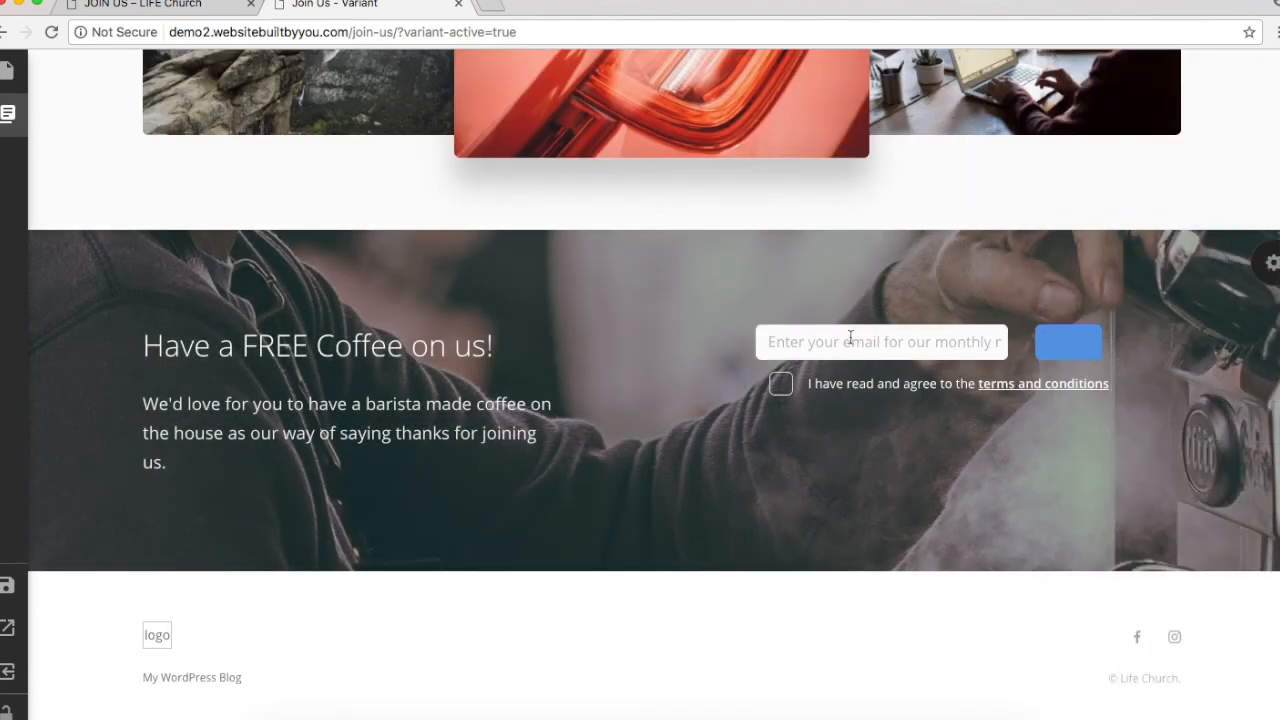
# Step: Remove the email form block from the coffee section, leaving its form setting unchanged
pyautogui.click(960, 338)
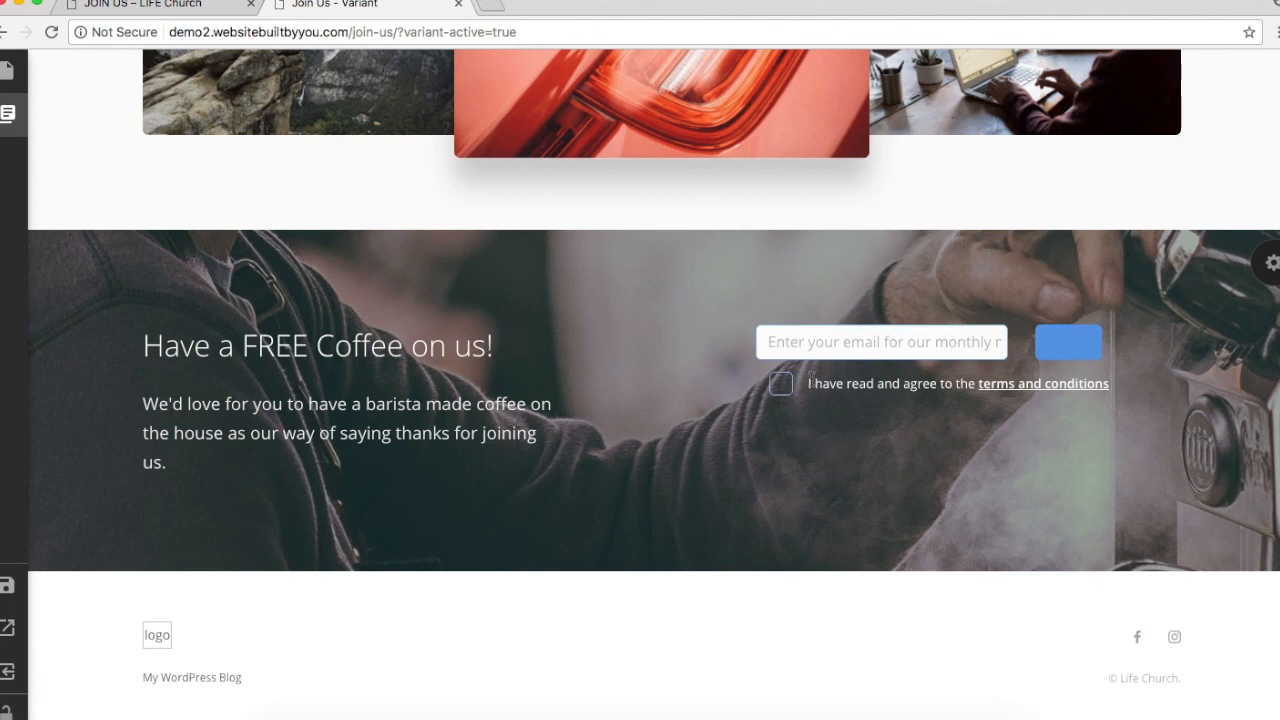
pyautogui.rightClick(878, 400)
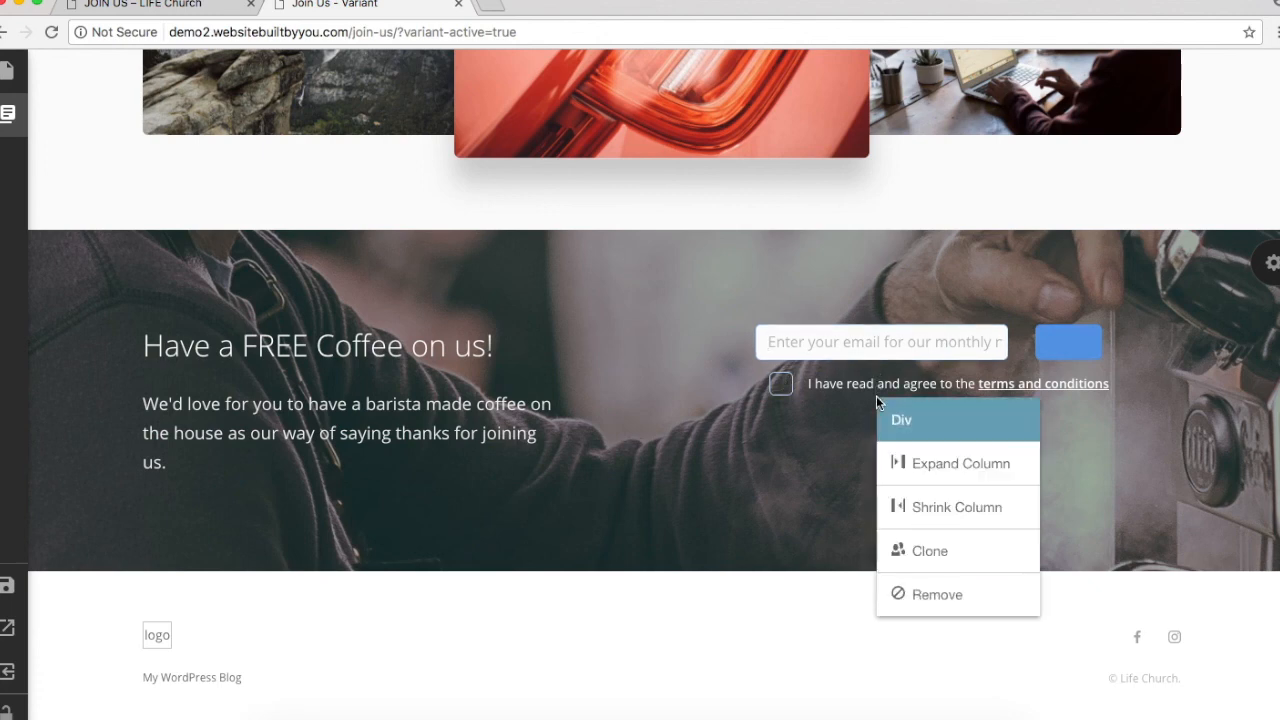
pyautogui.click(905, 592)
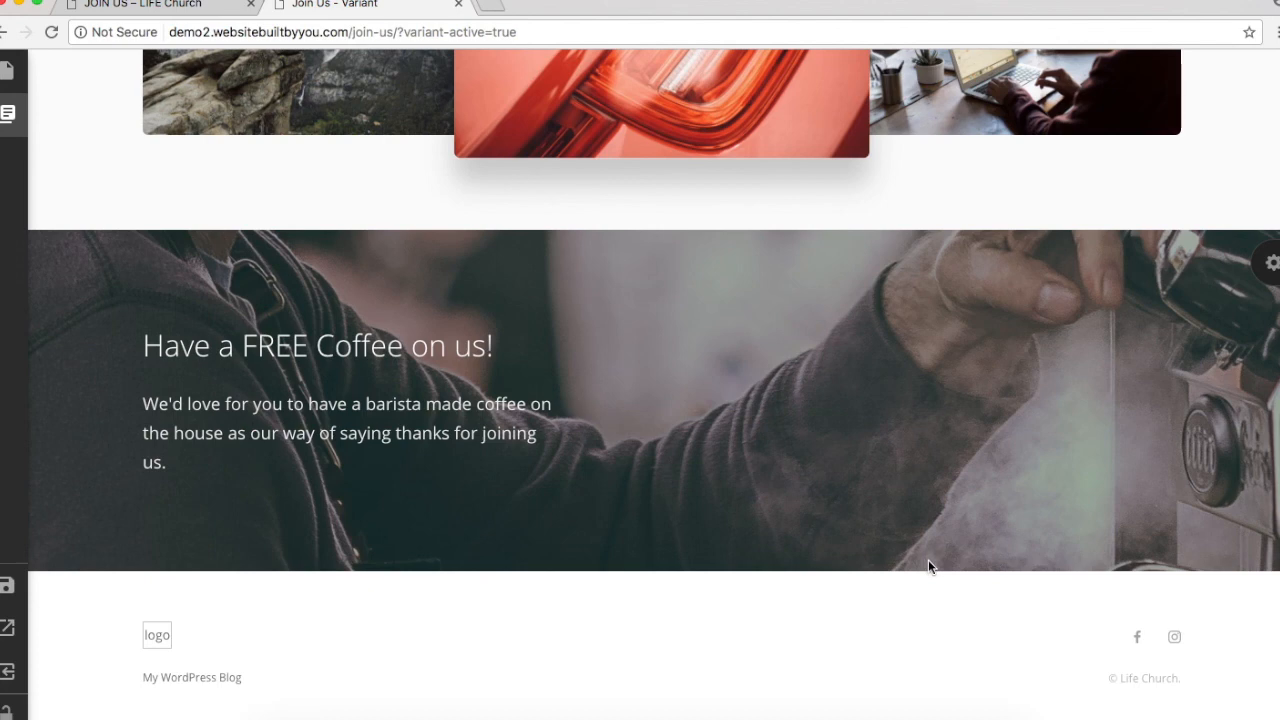
pyautogui.click(1267, 265)
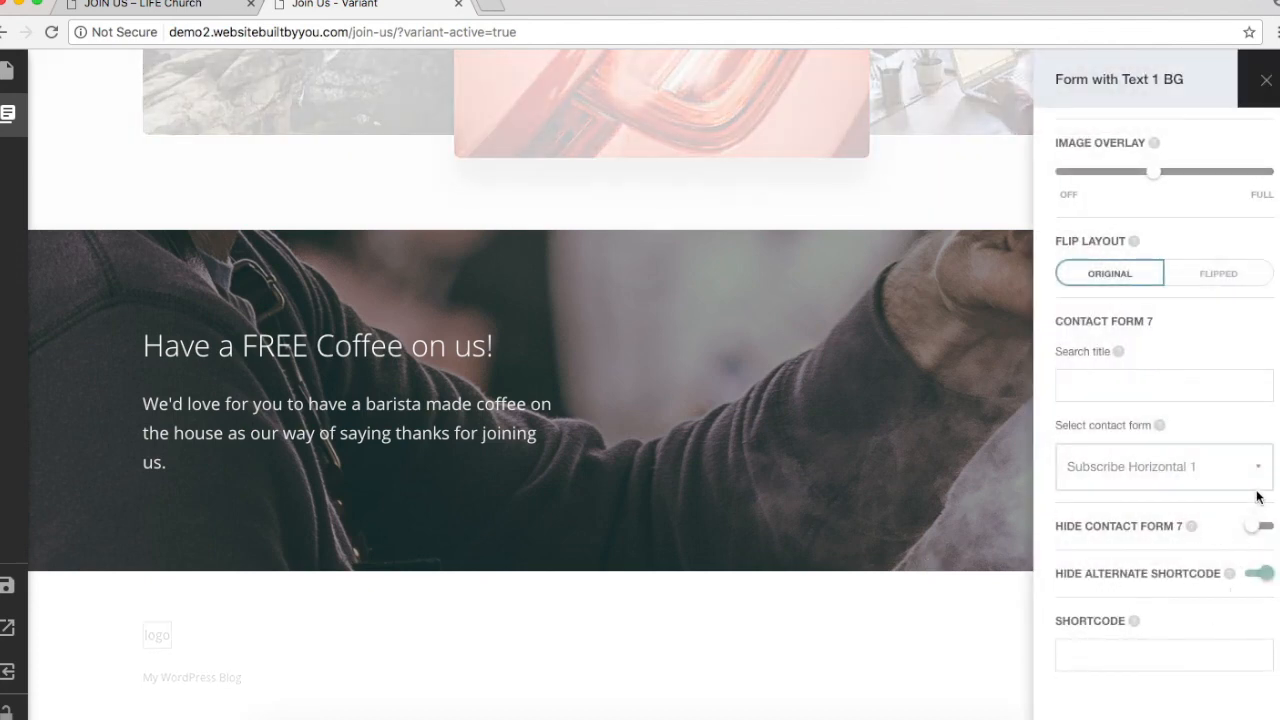
pyautogui.click(1248, 484)
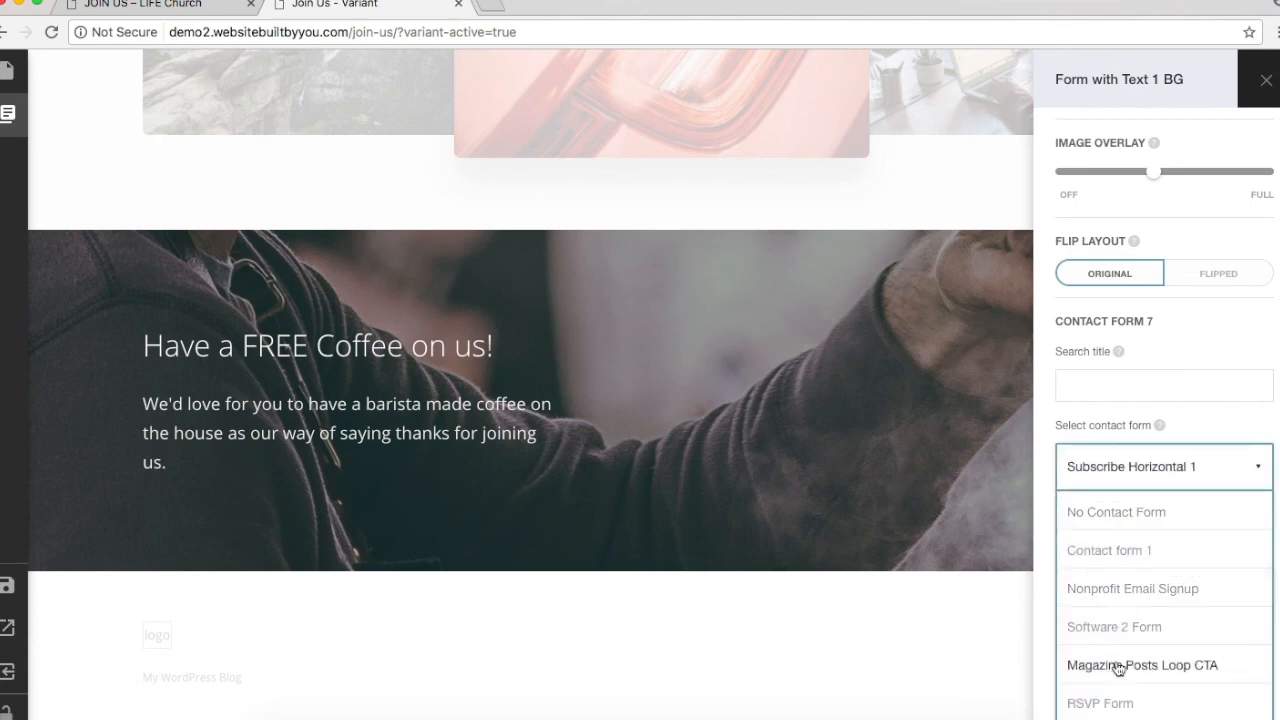
pyautogui.scroll(-5, 1147, 551)
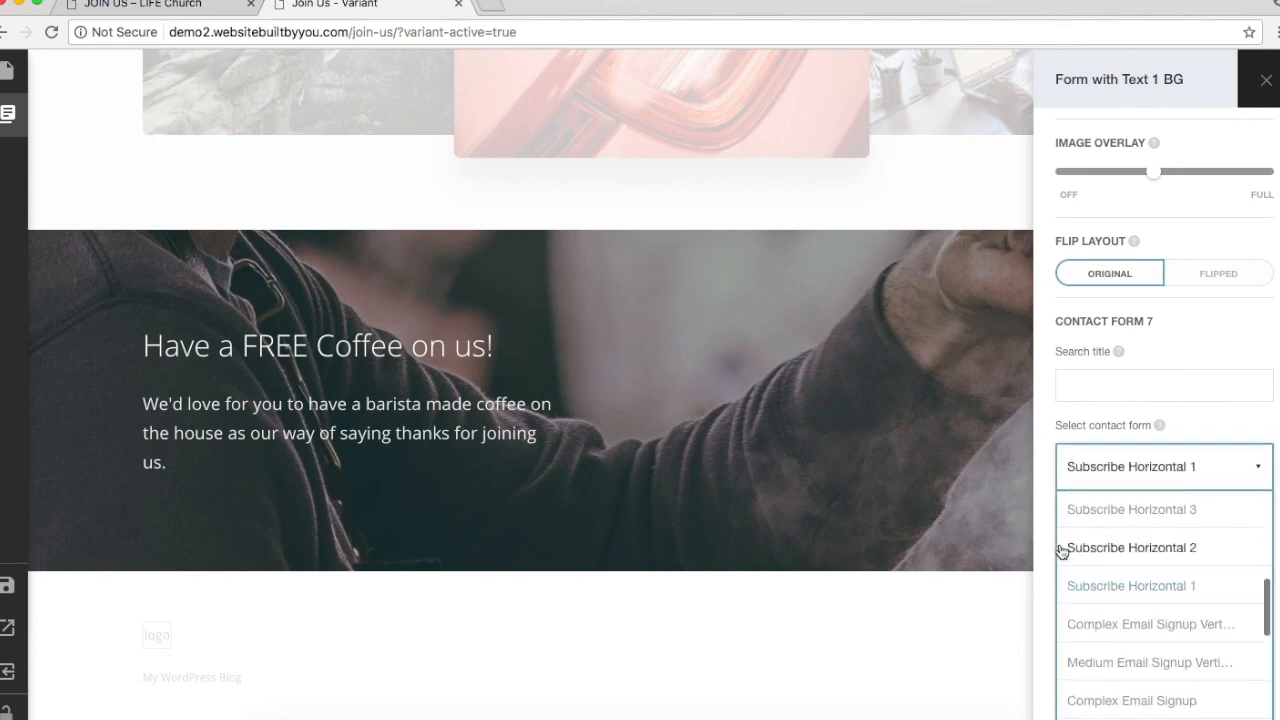
pyautogui.click(785, 555)
pyautogui.click(7, 113)
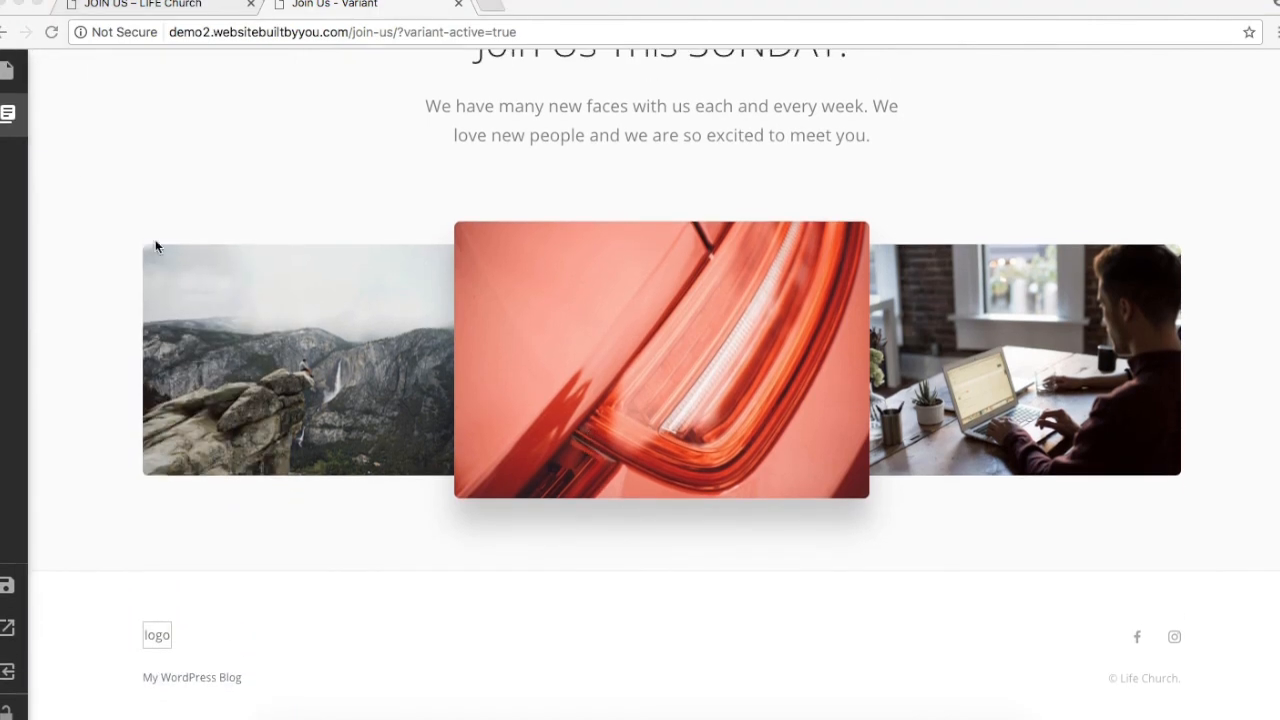
# Step: Insert Cover Form 4 ('Streamline your workflow with Stack') from Covers, then view the live Join Us page
pyautogui.click(8, 115)
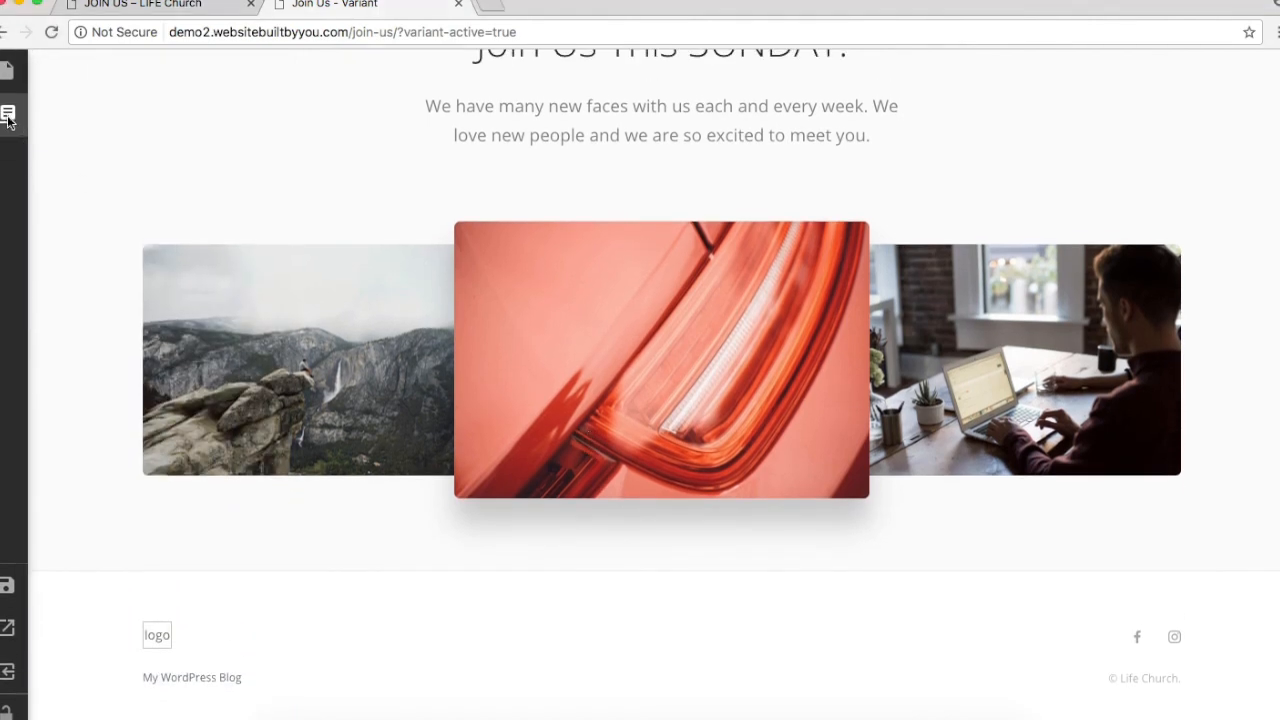
pyautogui.scroll(10, 132, 323)
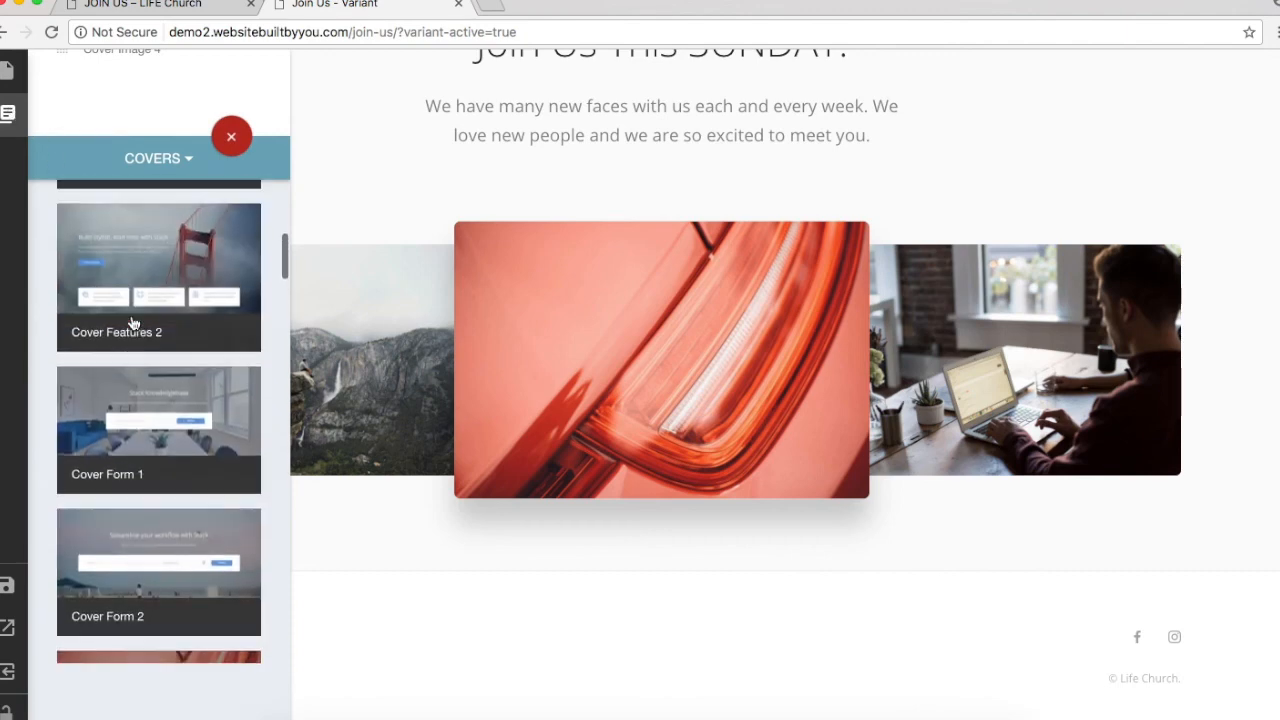
pyautogui.scroll(-10, 132, 323)
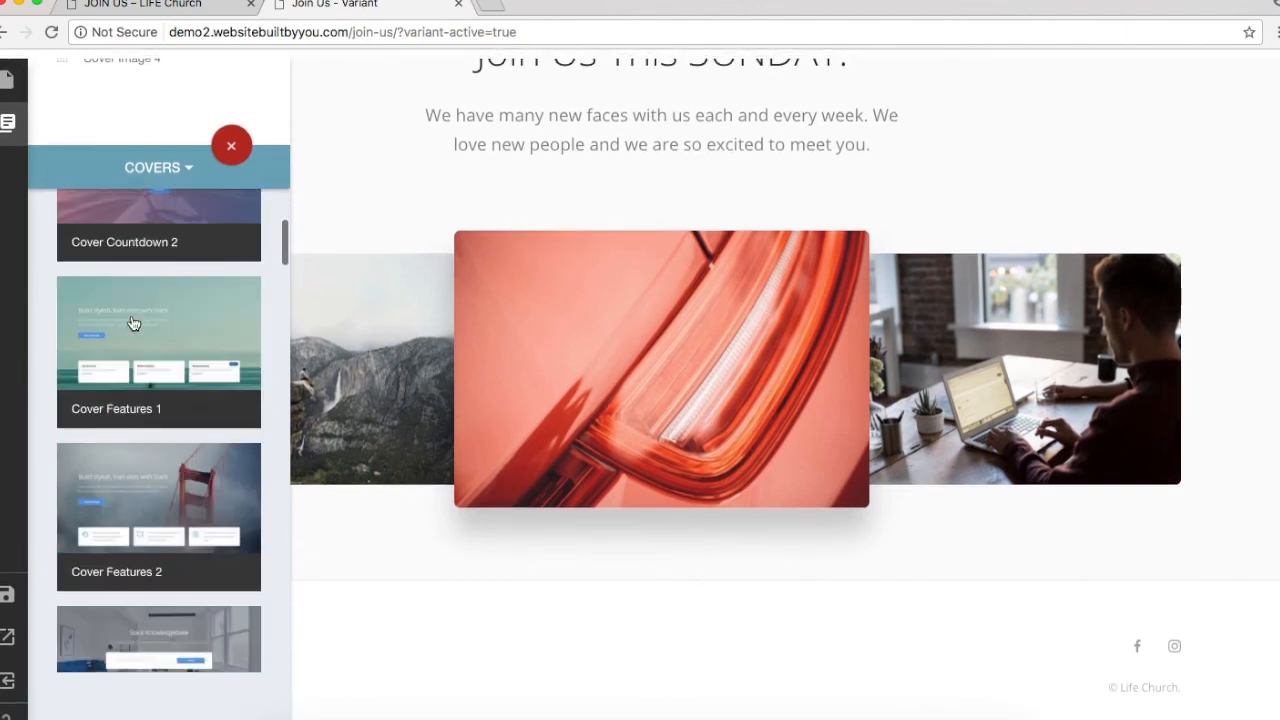
pyautogui.scroll(-3, 132, 323)
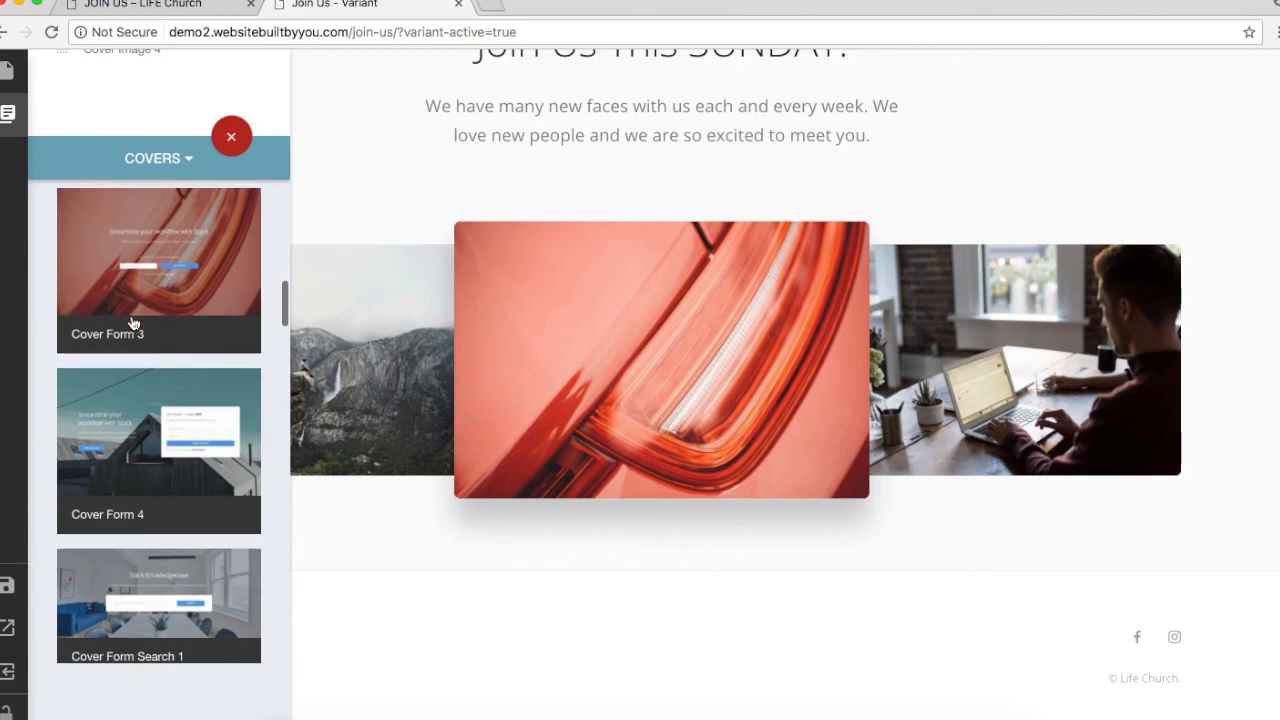
pyautogui.click(143, 437)
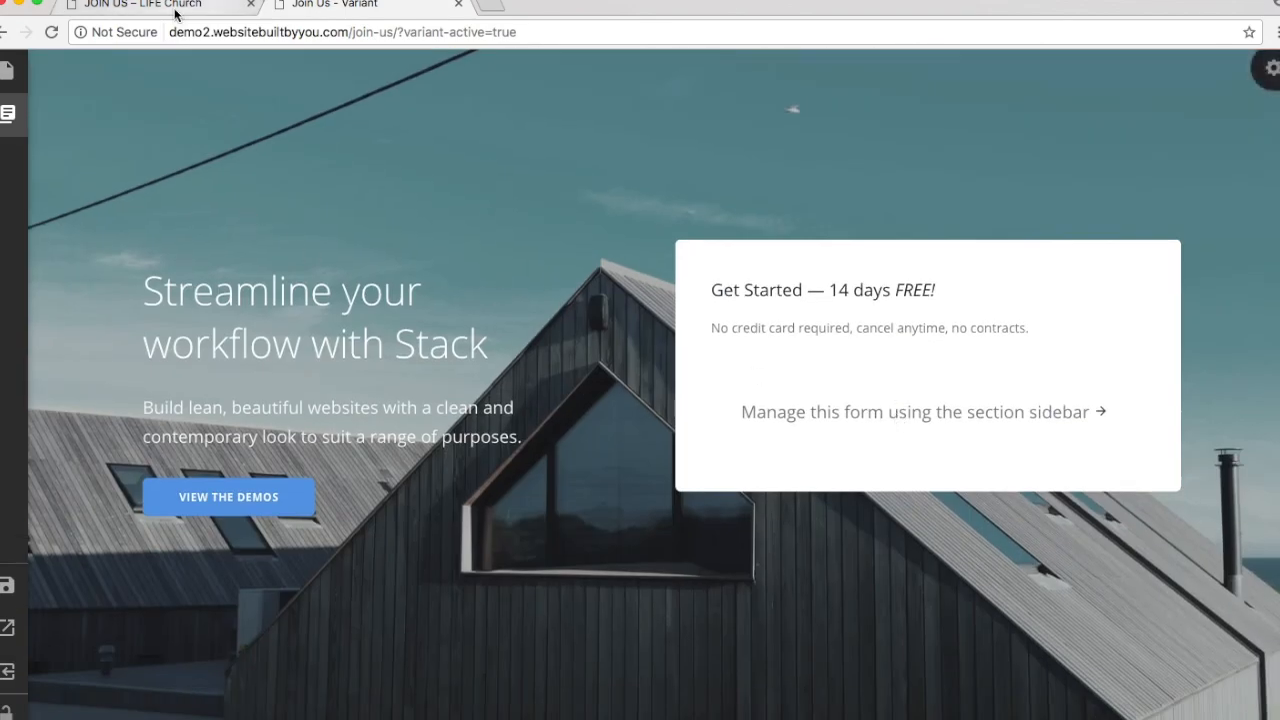
pyautogui.click(171, 12)
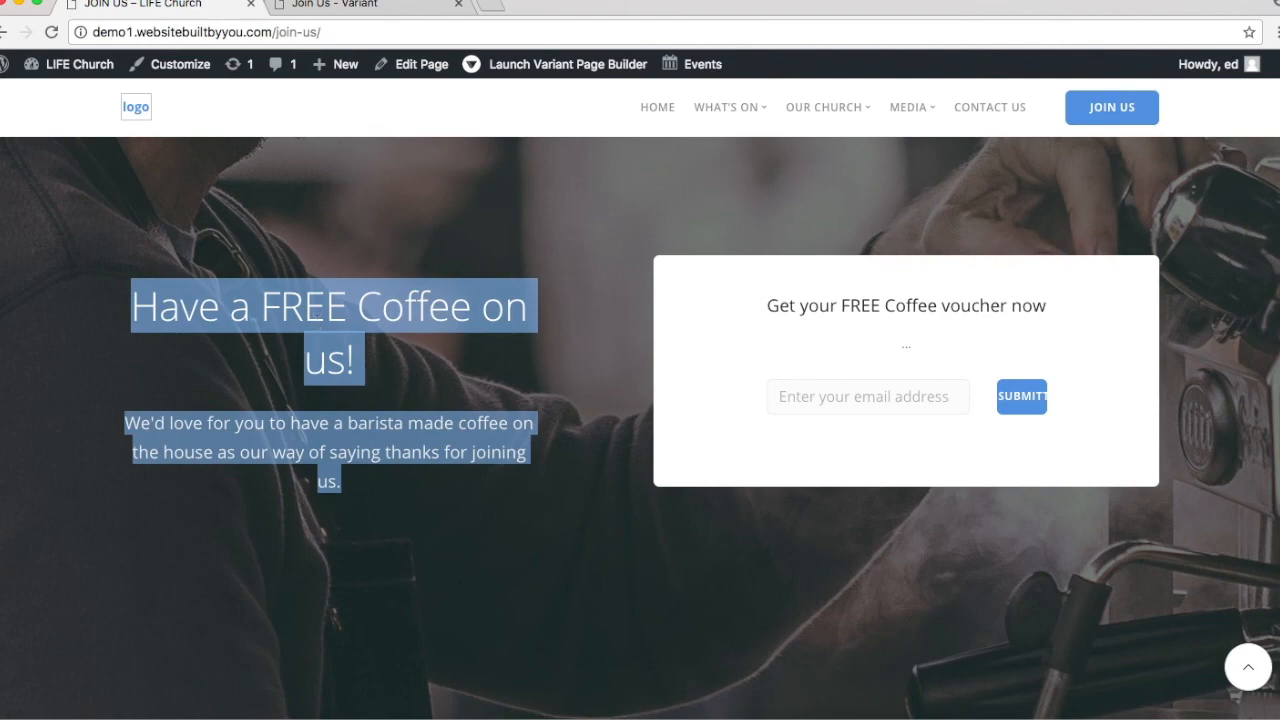
# Step: Replace the cover's heading text with the coffee heading and paragraph, and remove the VIEW THE DEMOS button
pyautogui.click(371, 4)
pyautogui.click(291, 355)
pyautogui.hotkey('ctrl', 'a')
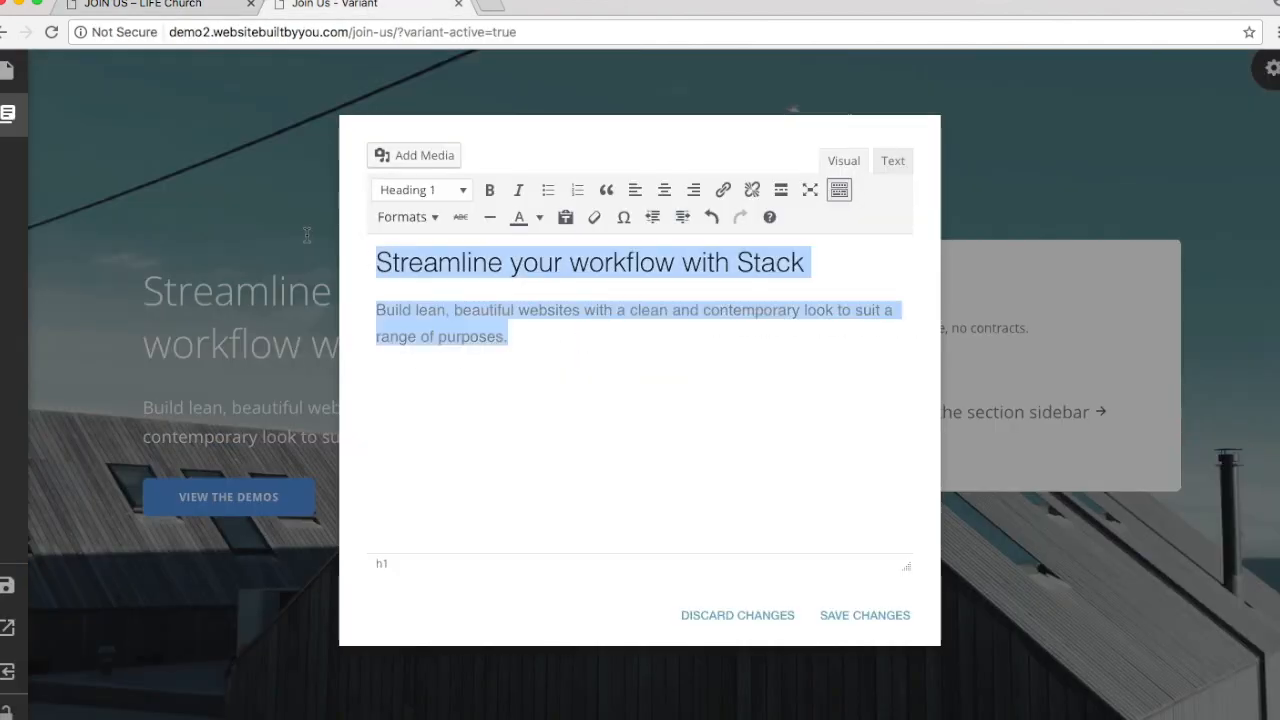
pyautogui.write("Have a FREE Coffee on us! We'd love for you to have a barista made coffee on the house as our way of saying thanks for joining us.")
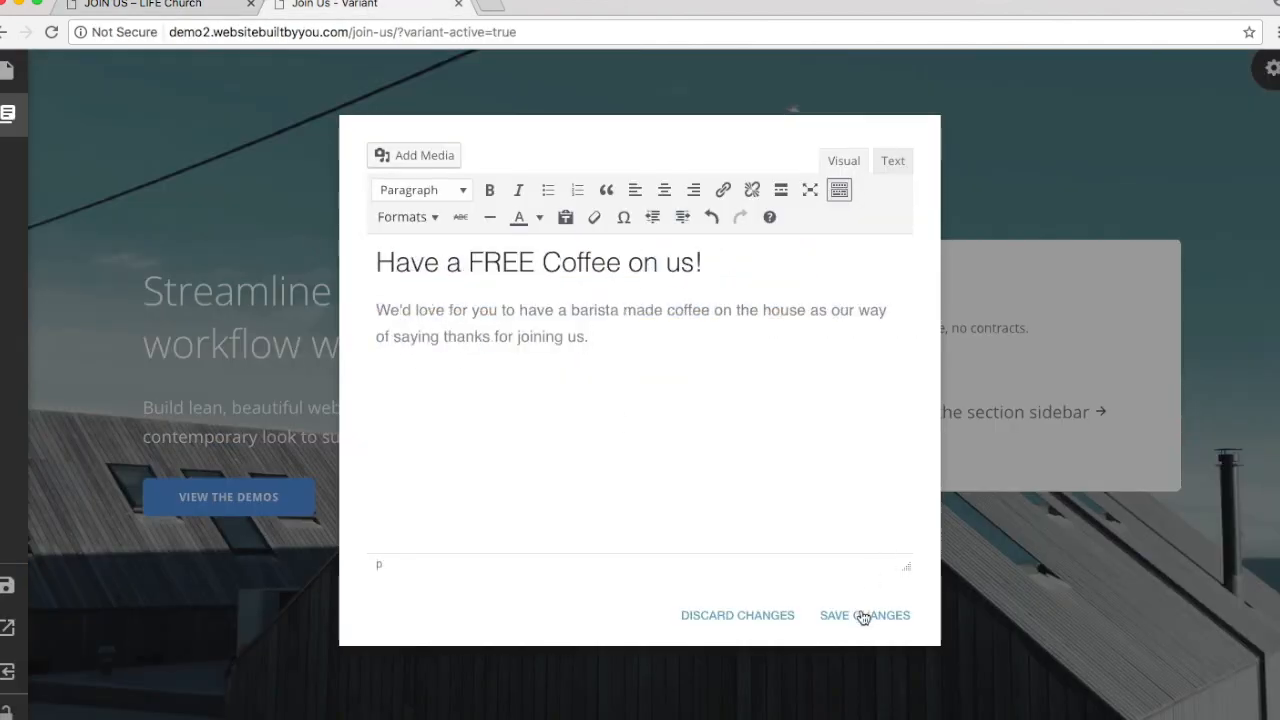
pyautogui.click(863, 614)
pyautogui.click(287, 510)
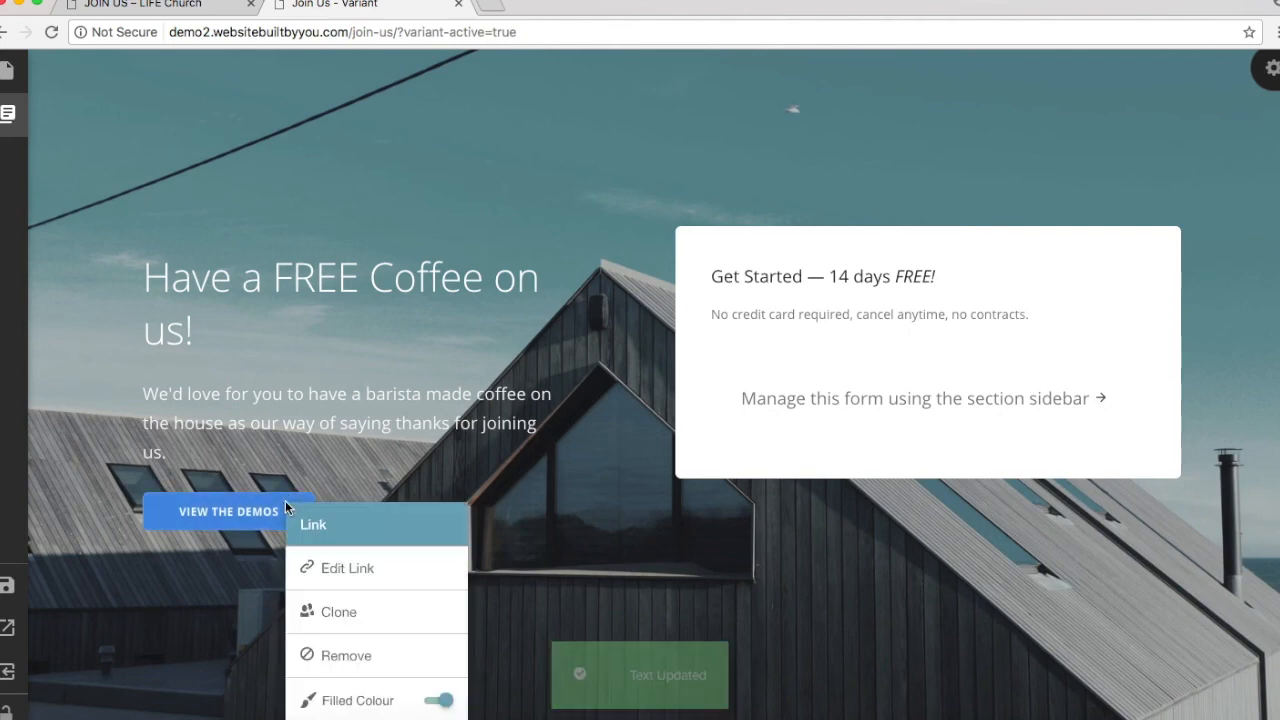
pyautogui.click(398, 653)
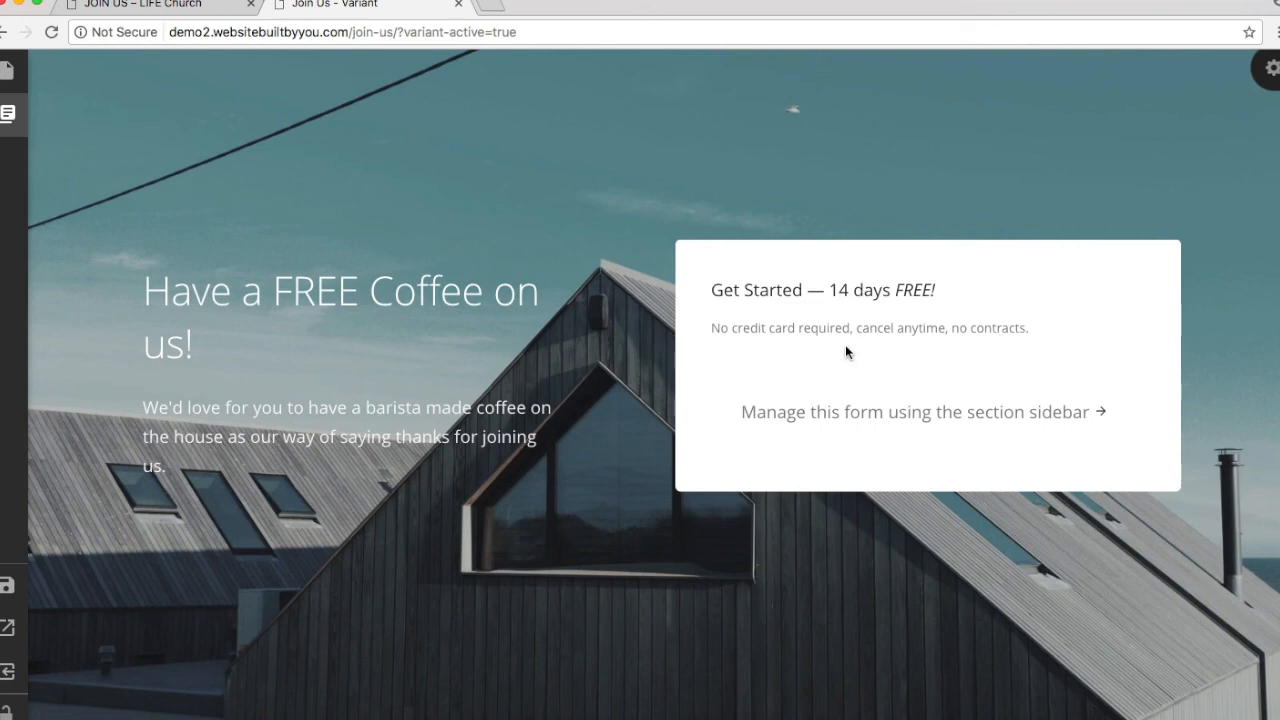
# Step: Retitle the form box 'Get your FREE Coffee voucher now' using text copied from the live page
pyautogui.tripleClick(868, 290)
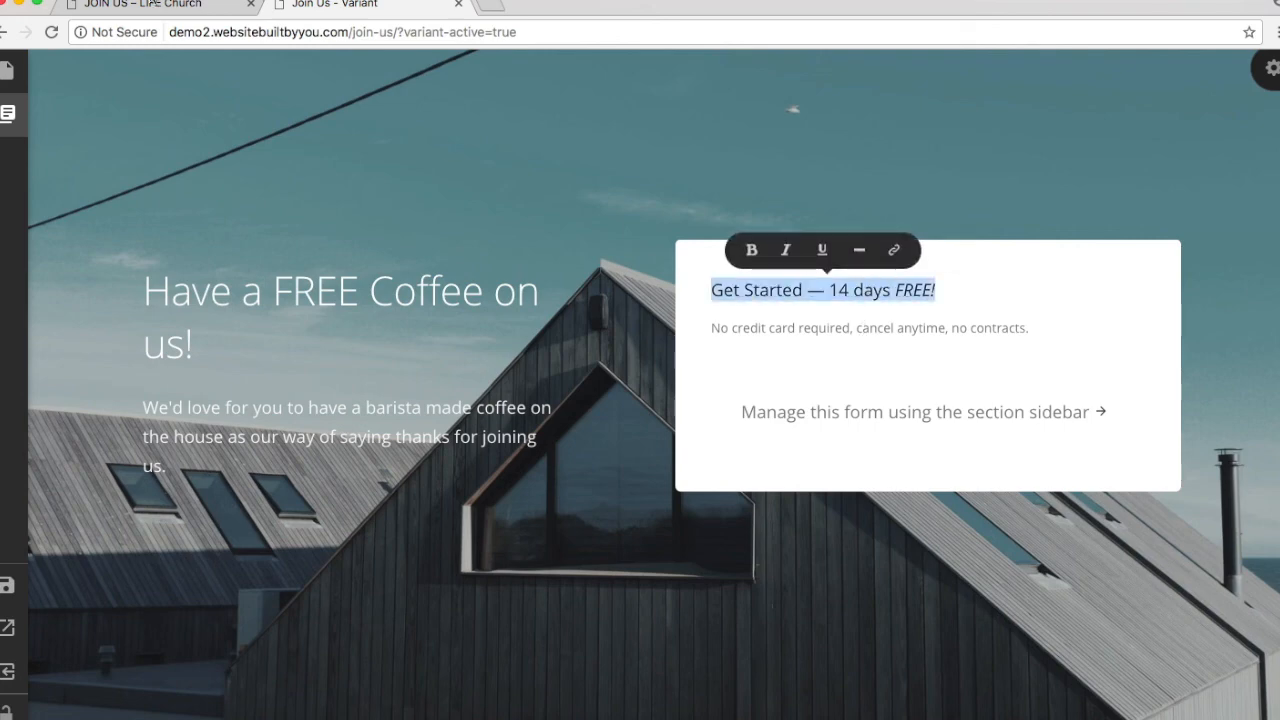
pyautogui.click(205, 5)
pyautogui.moveTo(769, 305); pyautogui.dragTo(1101, 318)
pyautogui.press('super+c')
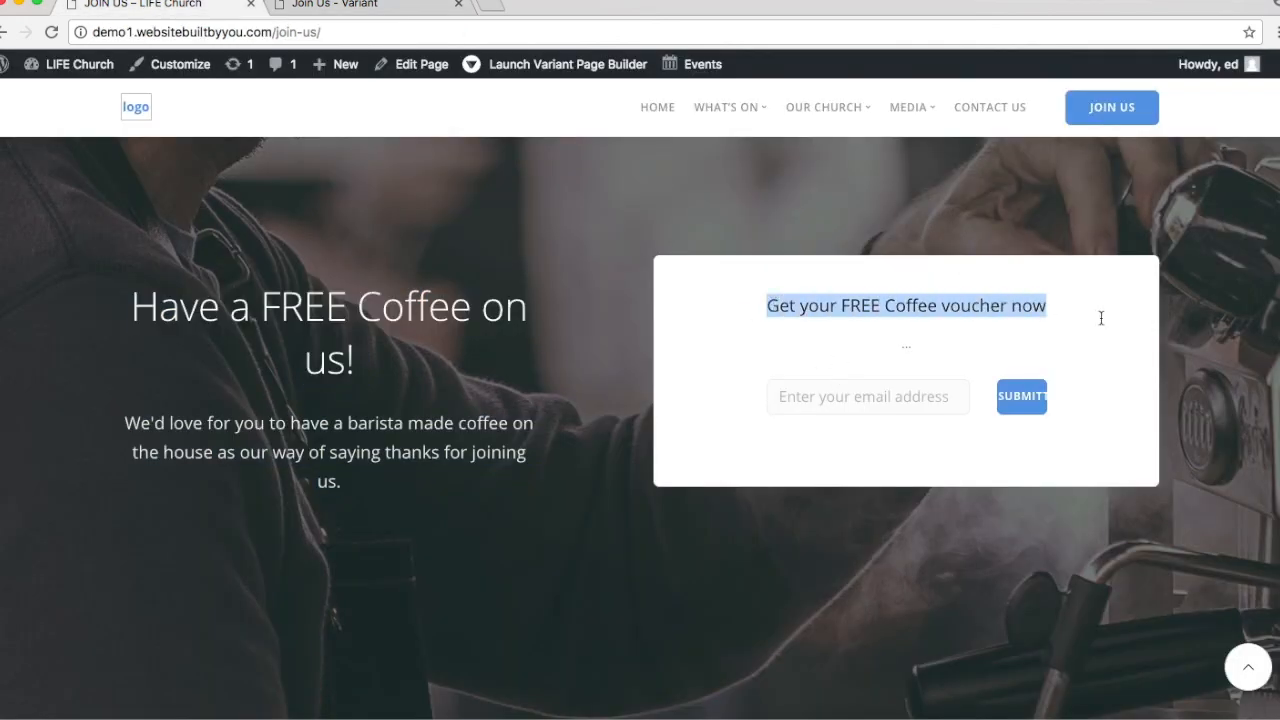
pyautogui.click(368, 4)
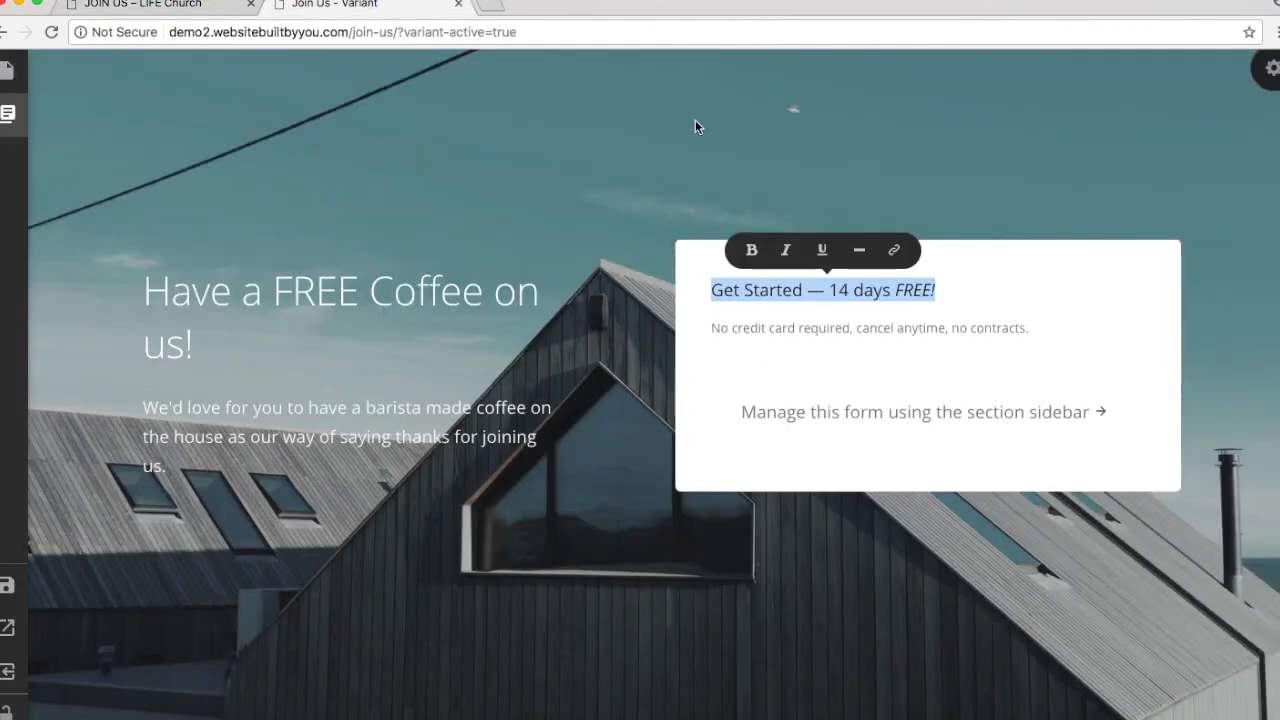
pyautogui.press('super+v')
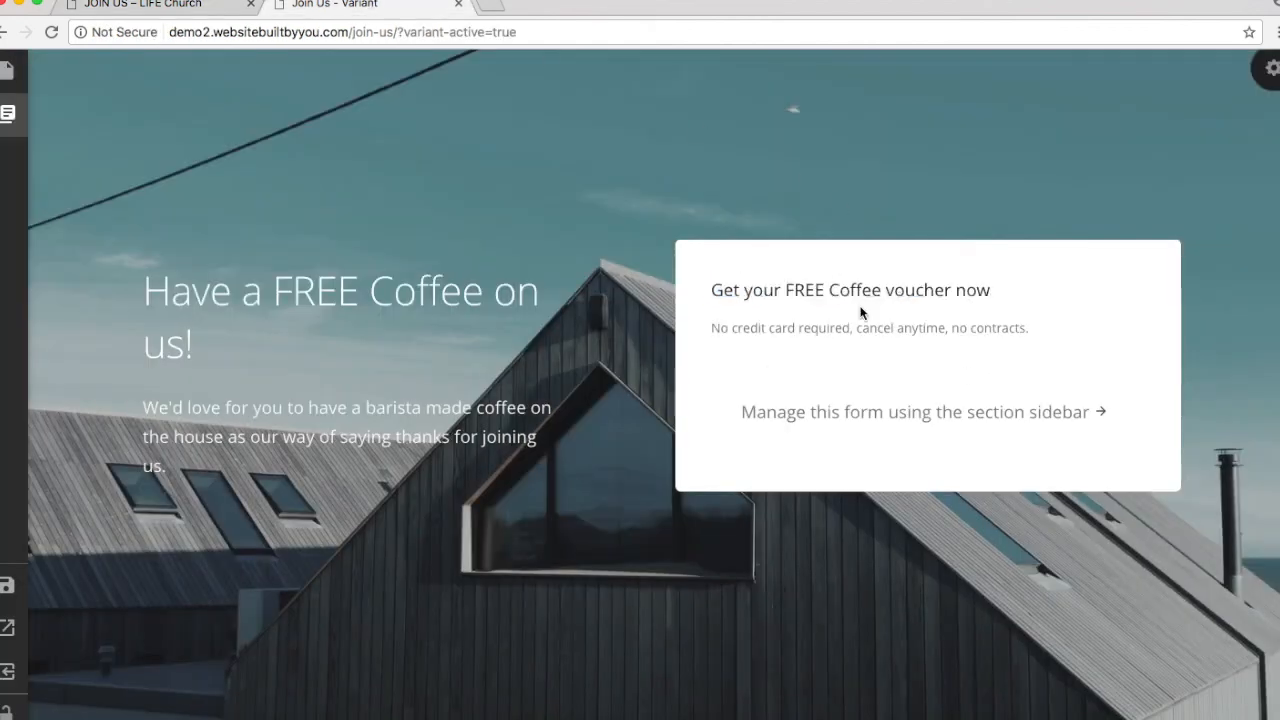
pyautogui.tripleClick(858, 283)
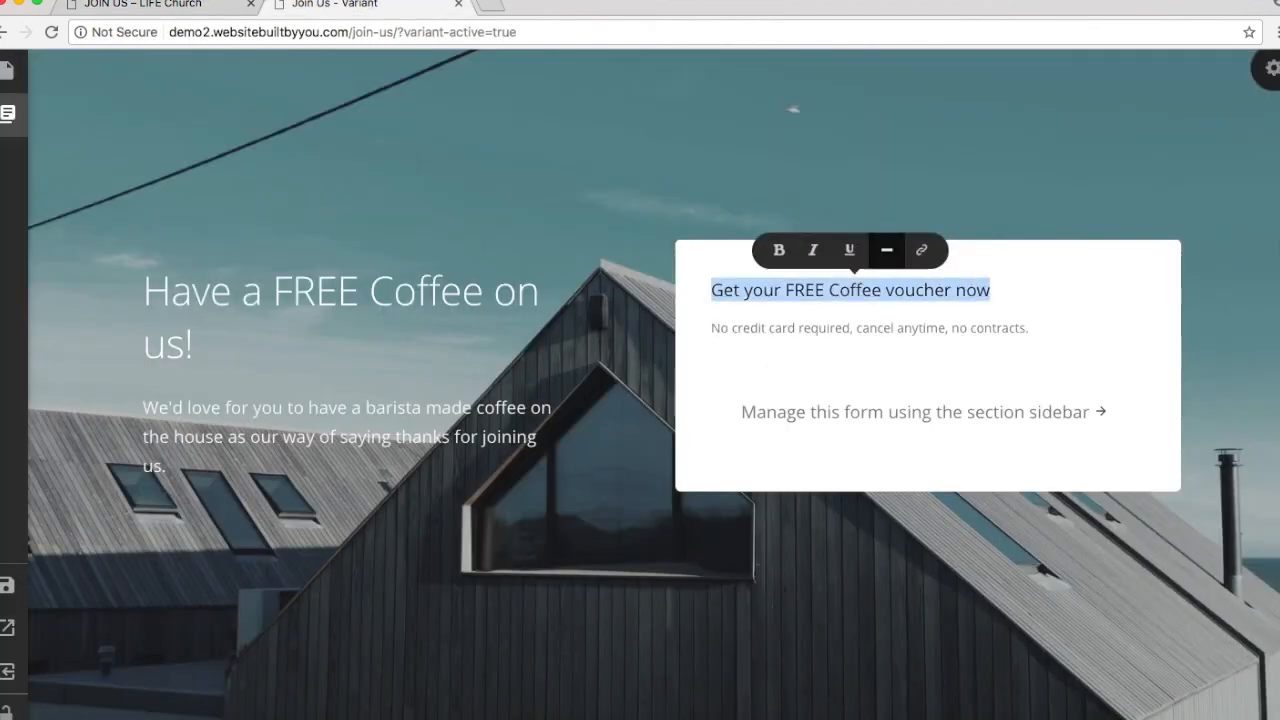
pyautogui.click(1271, 70)
pyautogui.click(828, 285)
pyautogui.tripleClick(836, 288)
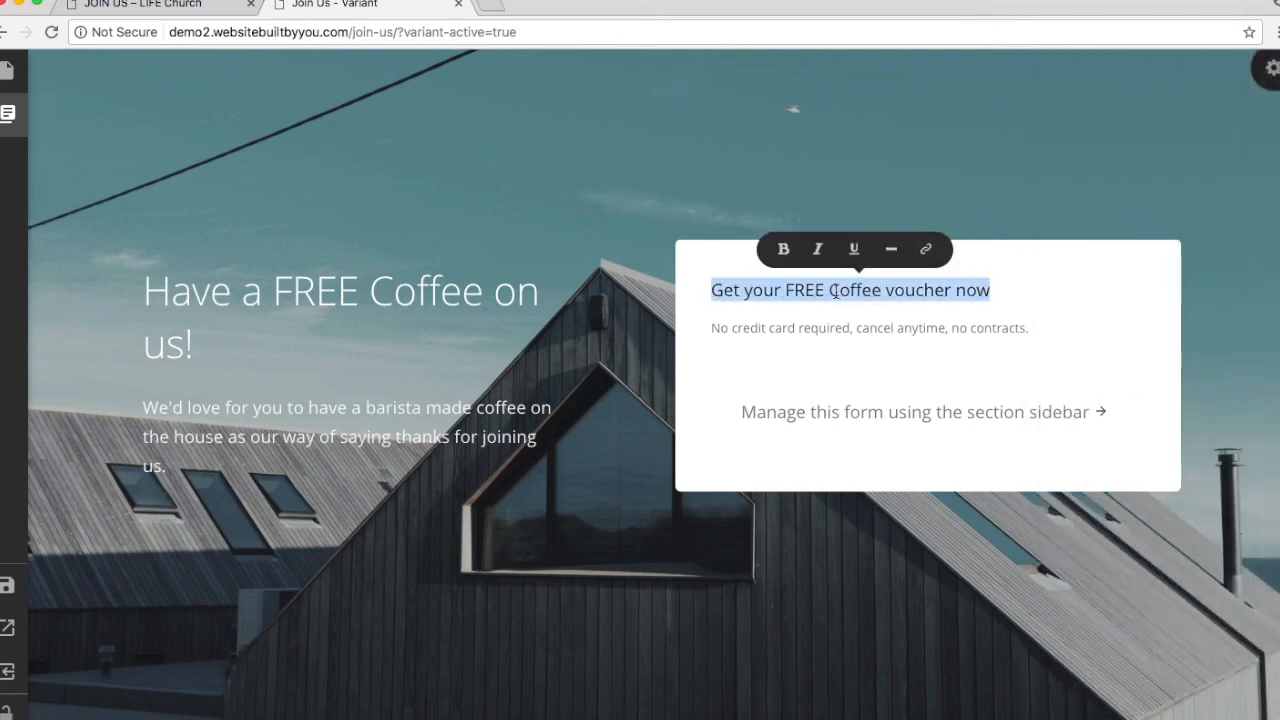
pyautogui.click(893, 258)
pyautogui.click(893, 258)
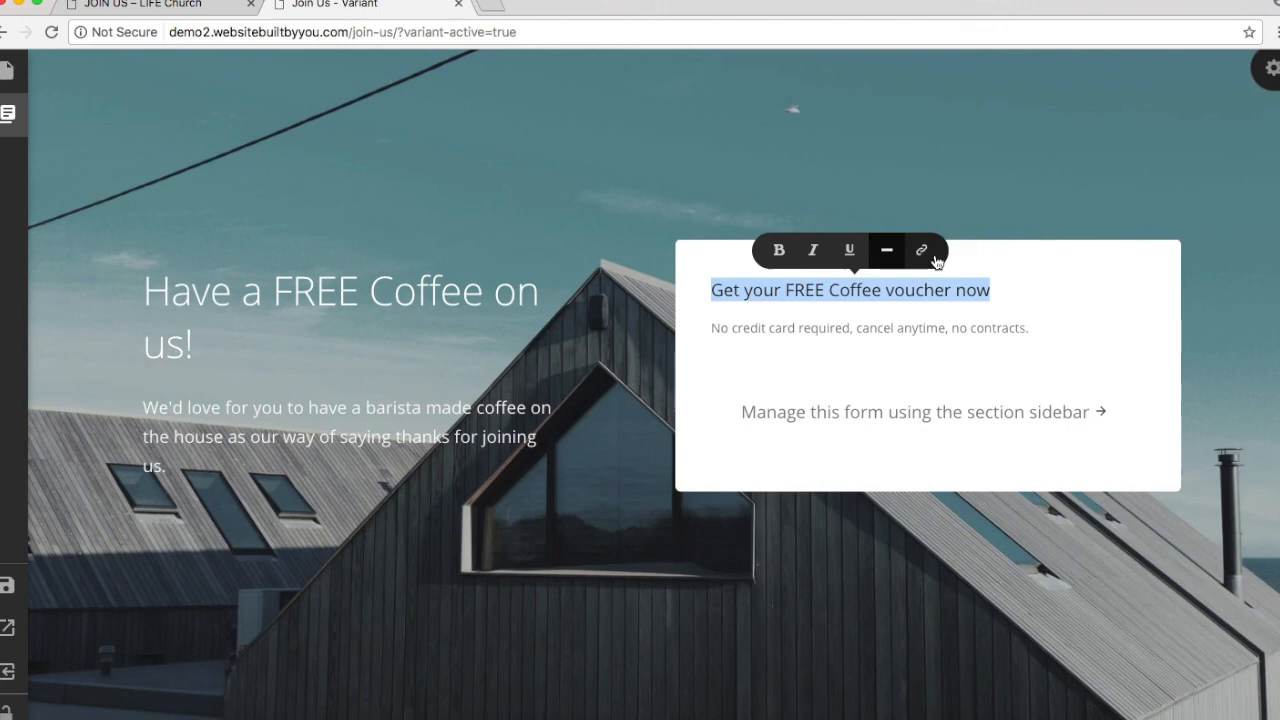
pyautogui.click(893, 320)
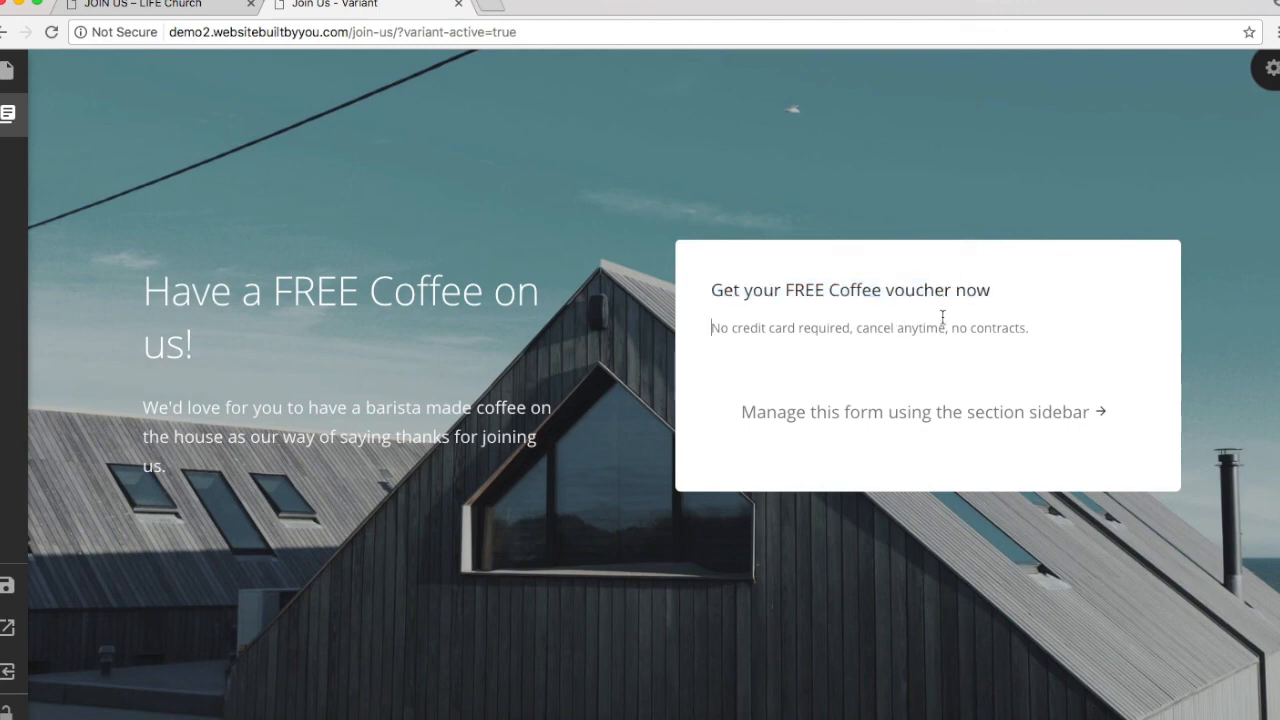
# Step: Delete the no-credit-card subtitle line under the form heading
pyautogui.tripleClick(942, 317)
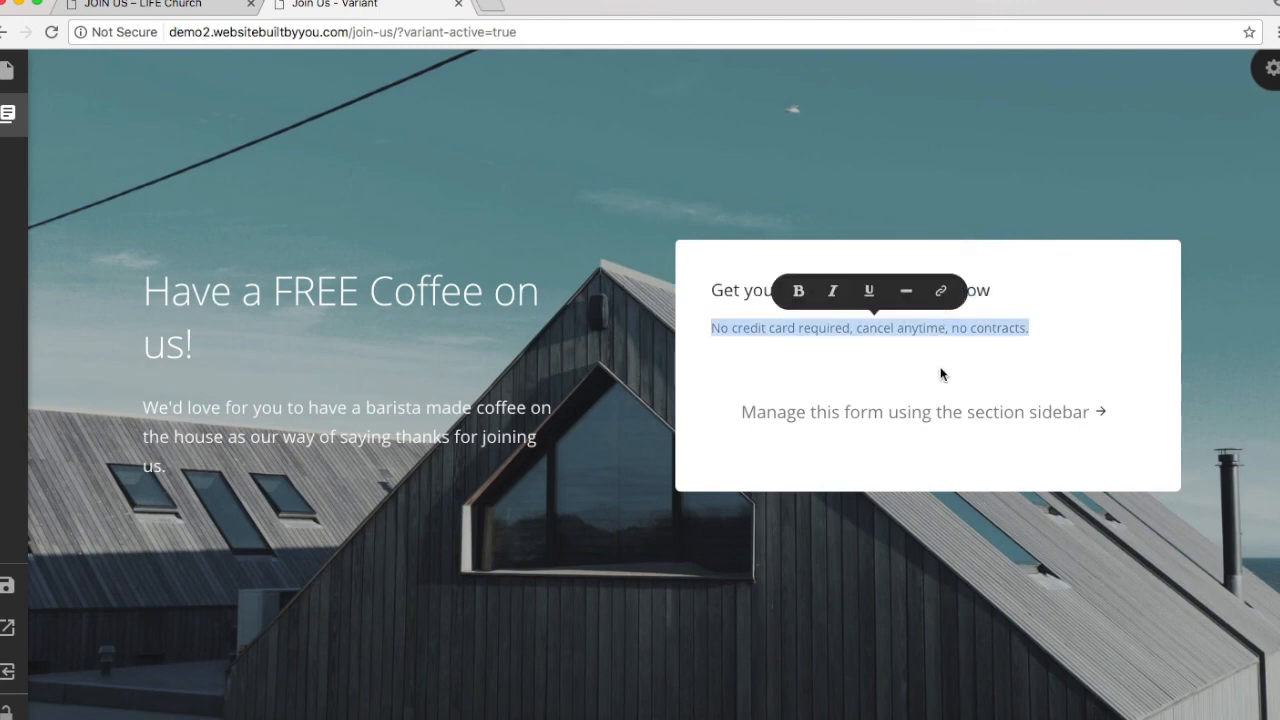
pyautogui.press('BackSpace')
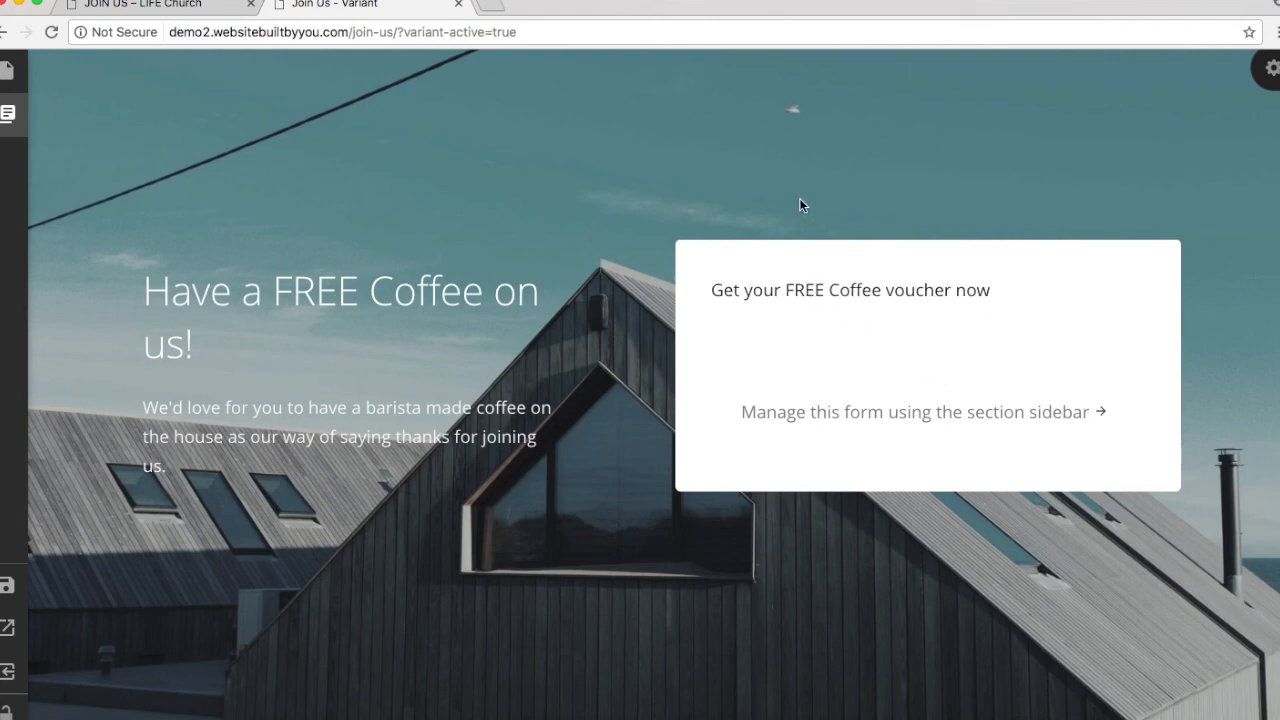
pyautogui.click(752, 325)
# Step: Embed Subscribe Horizontal 1 in the Cover Form 4 voucher box and save the Join Us page
pyautogui.click(1272, 70)
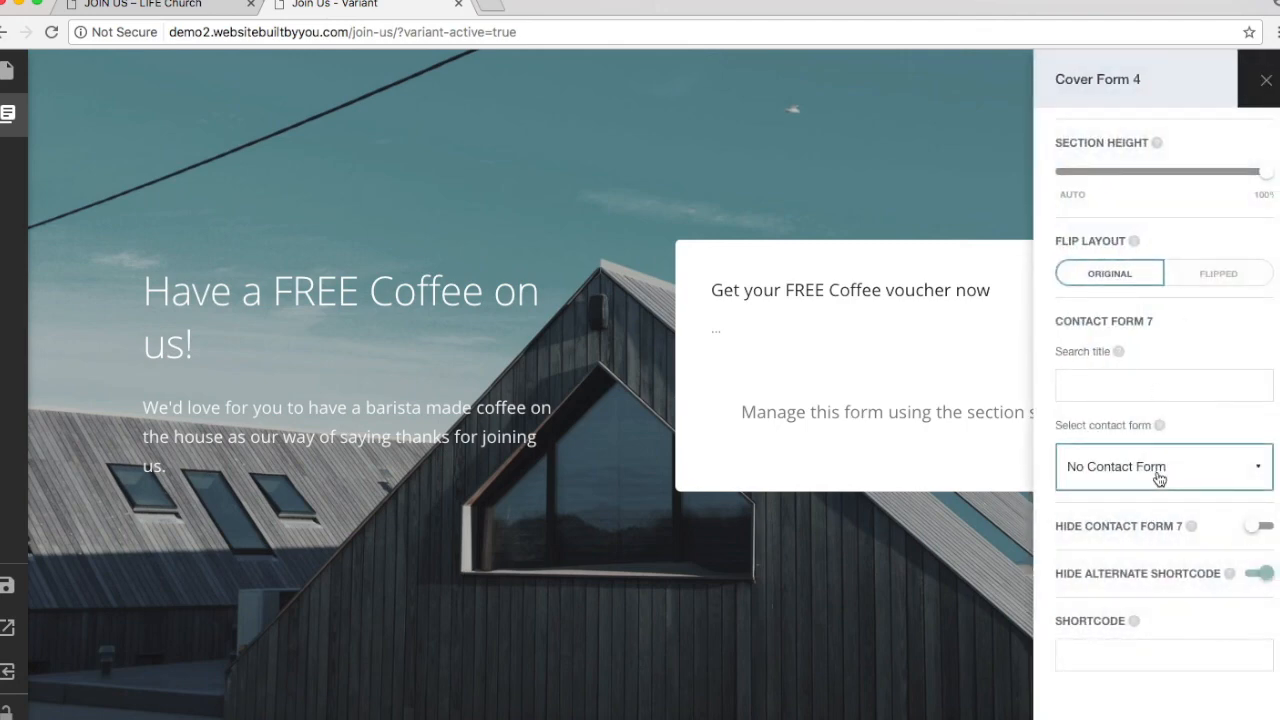
pyautogui.click(1158, 478)
pyautogui.scroll(-5, 1168, 615)
pyautogui.scroll(-1, 1186, 535)
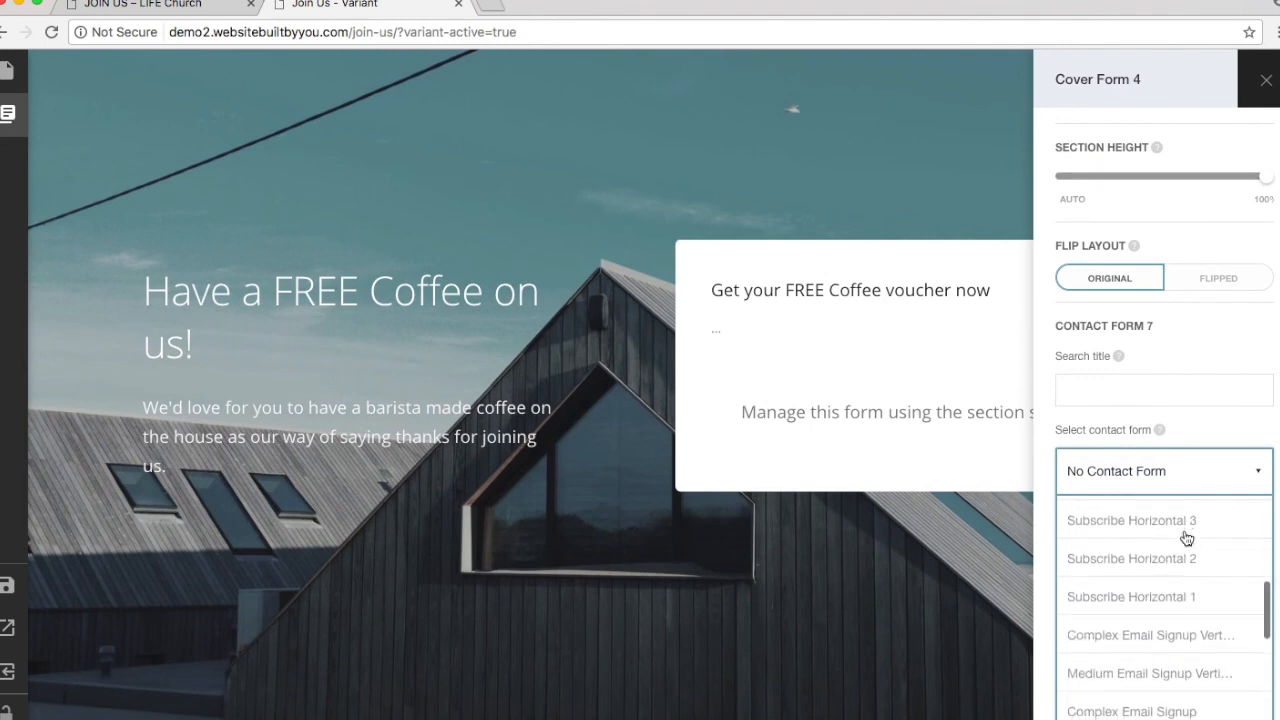
pyautogui.click(1178, 597)
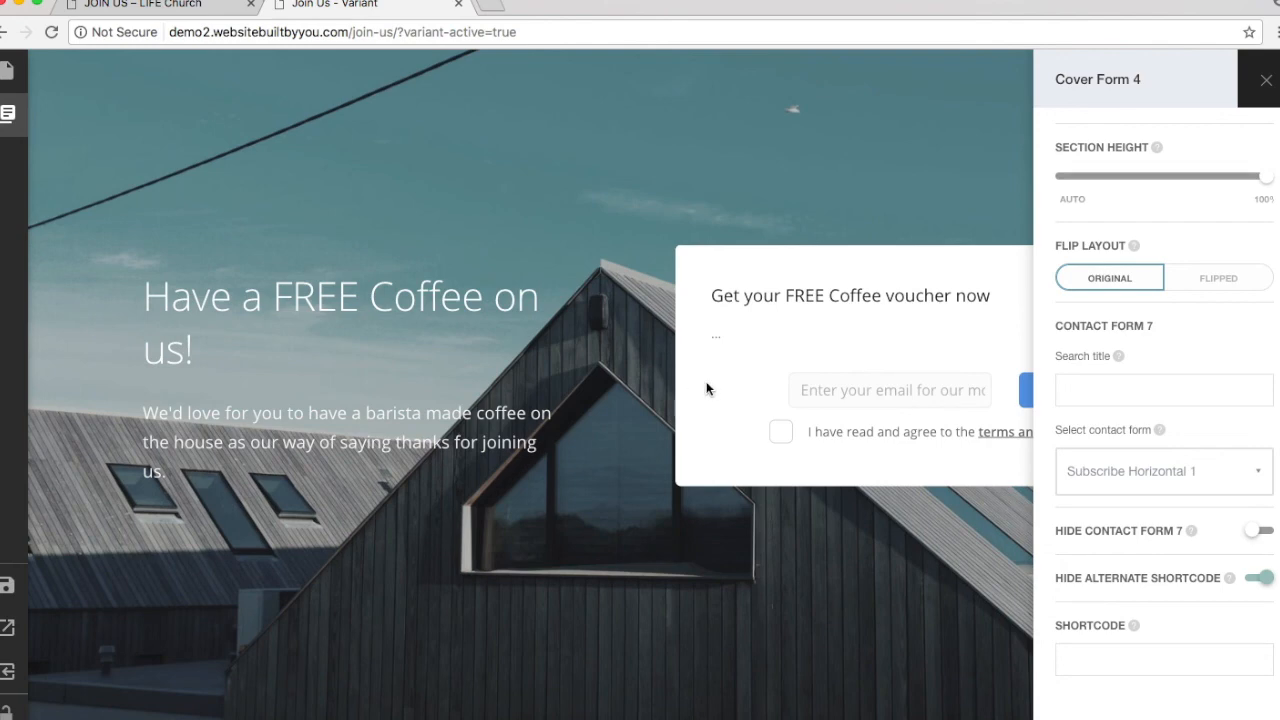
pyautogui.click(735, 370)
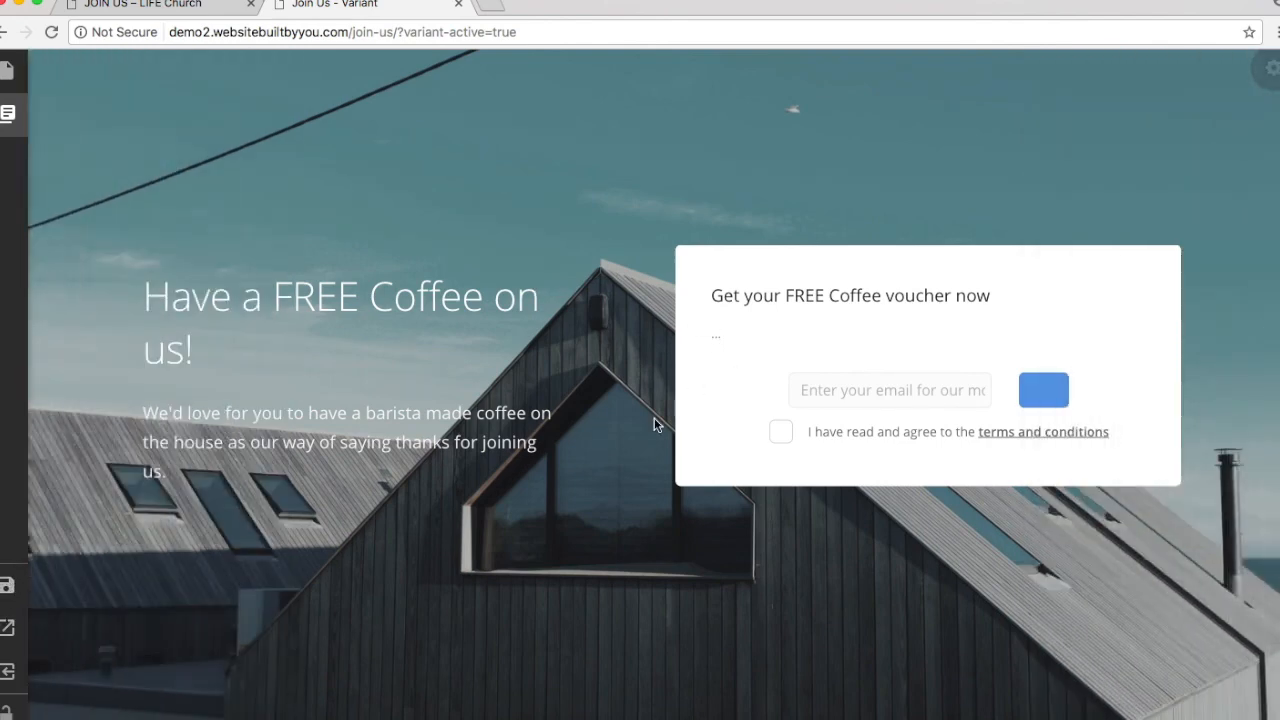
pyautogui.click(7, 585)
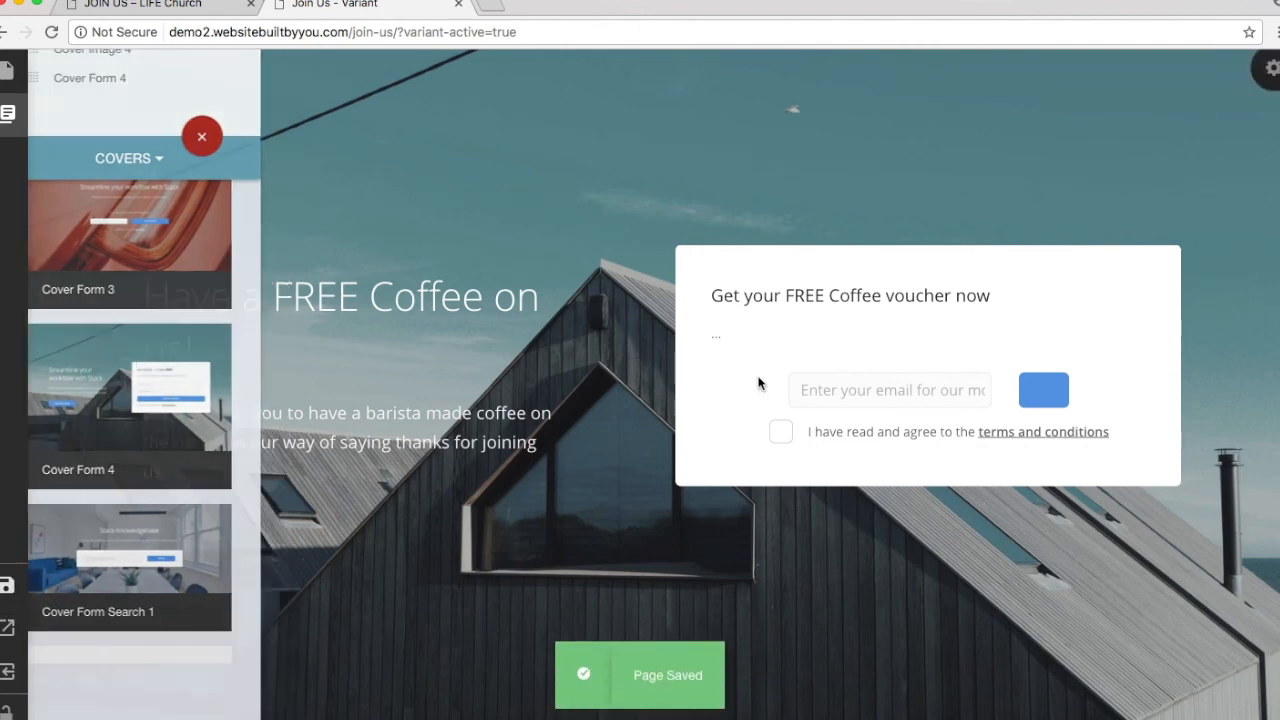
# Step: Exit the builder to WordPress and open page 2 of the Contact Forms list
pyautogui.rightClick(8, 676)
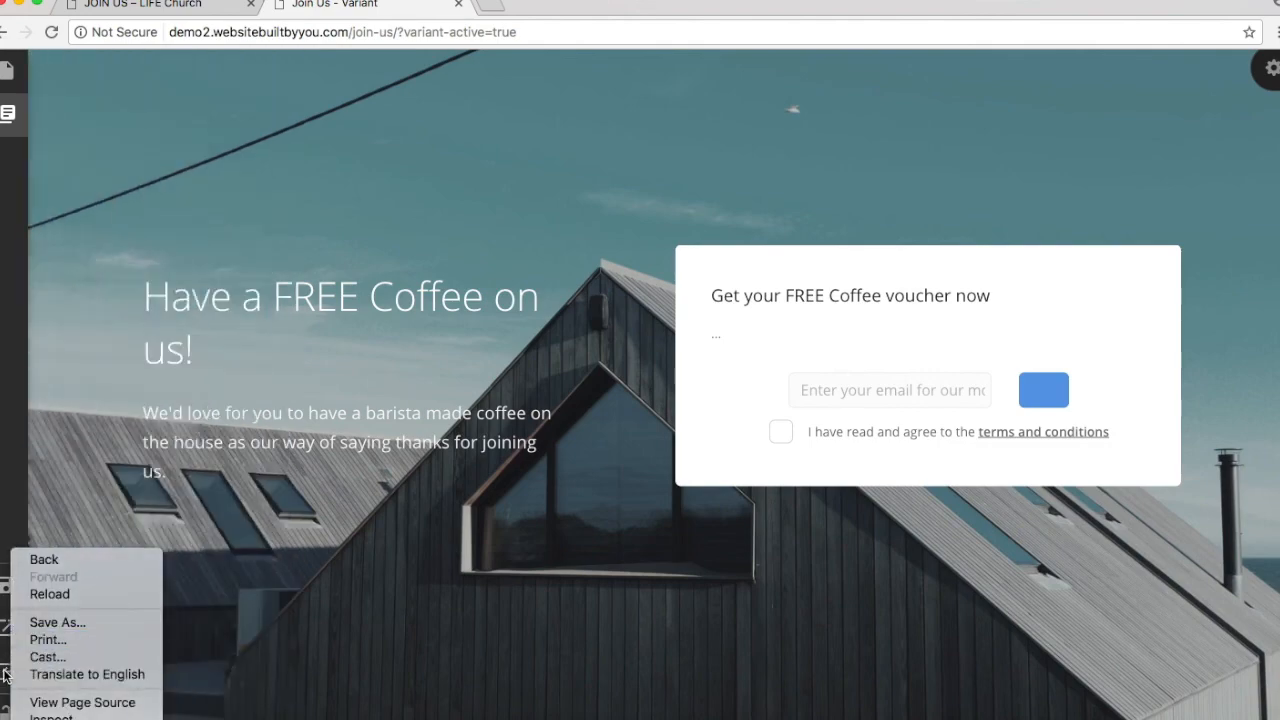
pyautogui.click(8, 676)
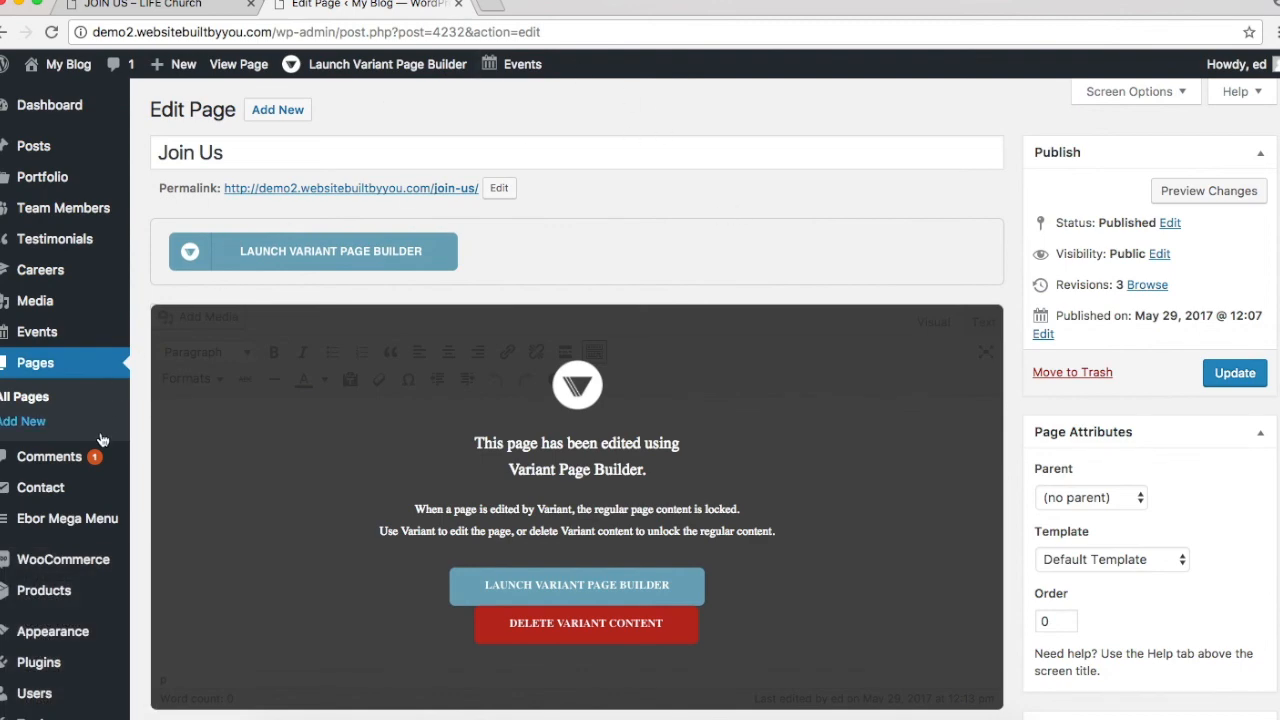
pyautogui.scroll(-5, 101, 440)
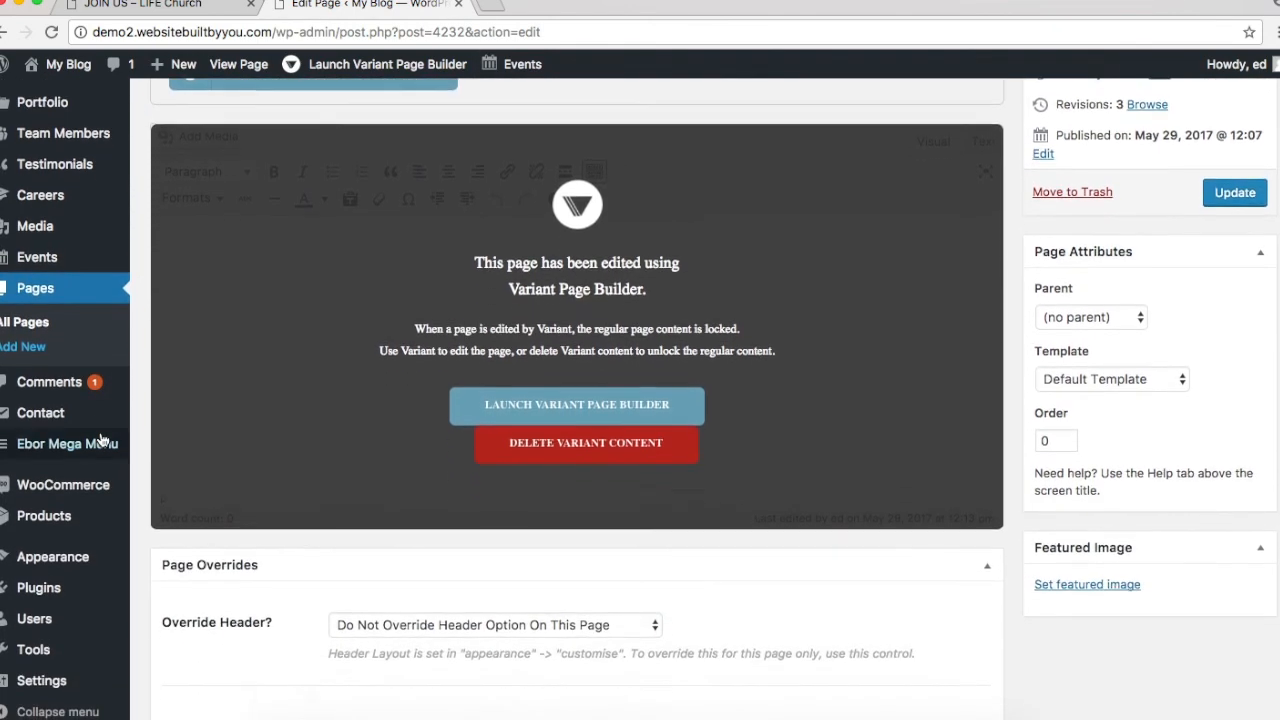
pyautogui.scroll(5, 101, 440)
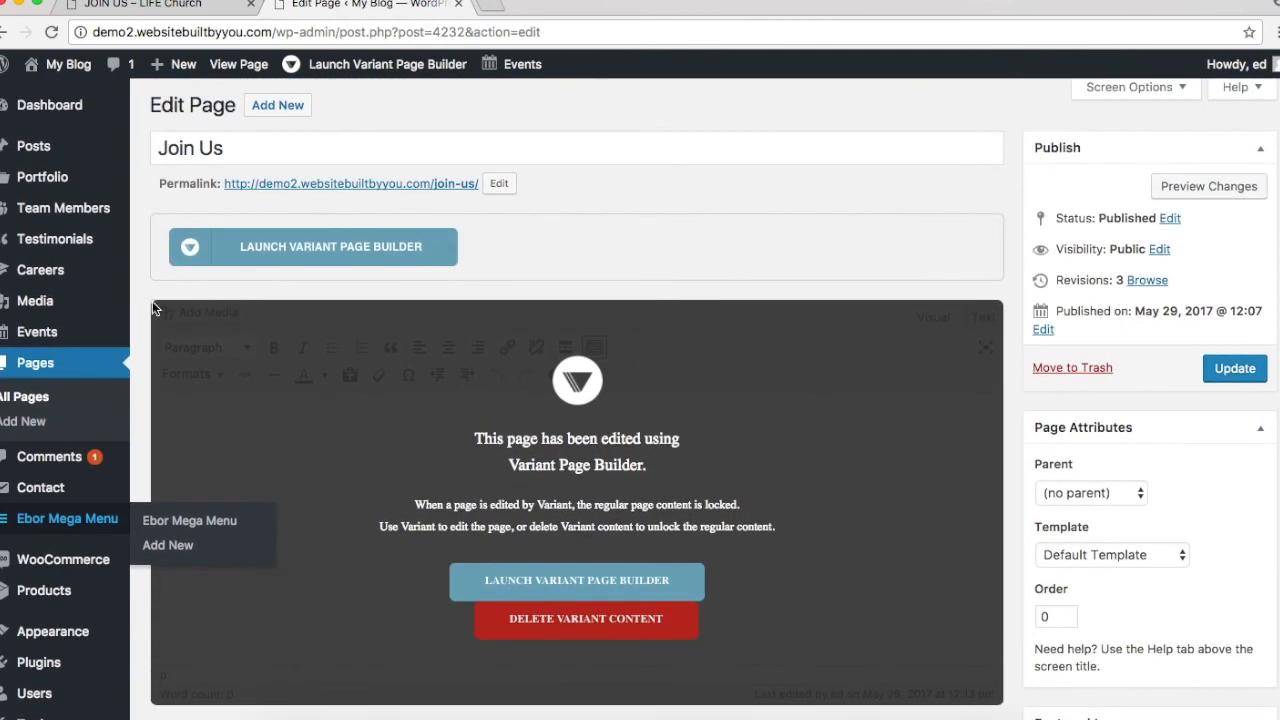
pyautogui.moveTo(57, 485)
pyautogui.click(183, 489)
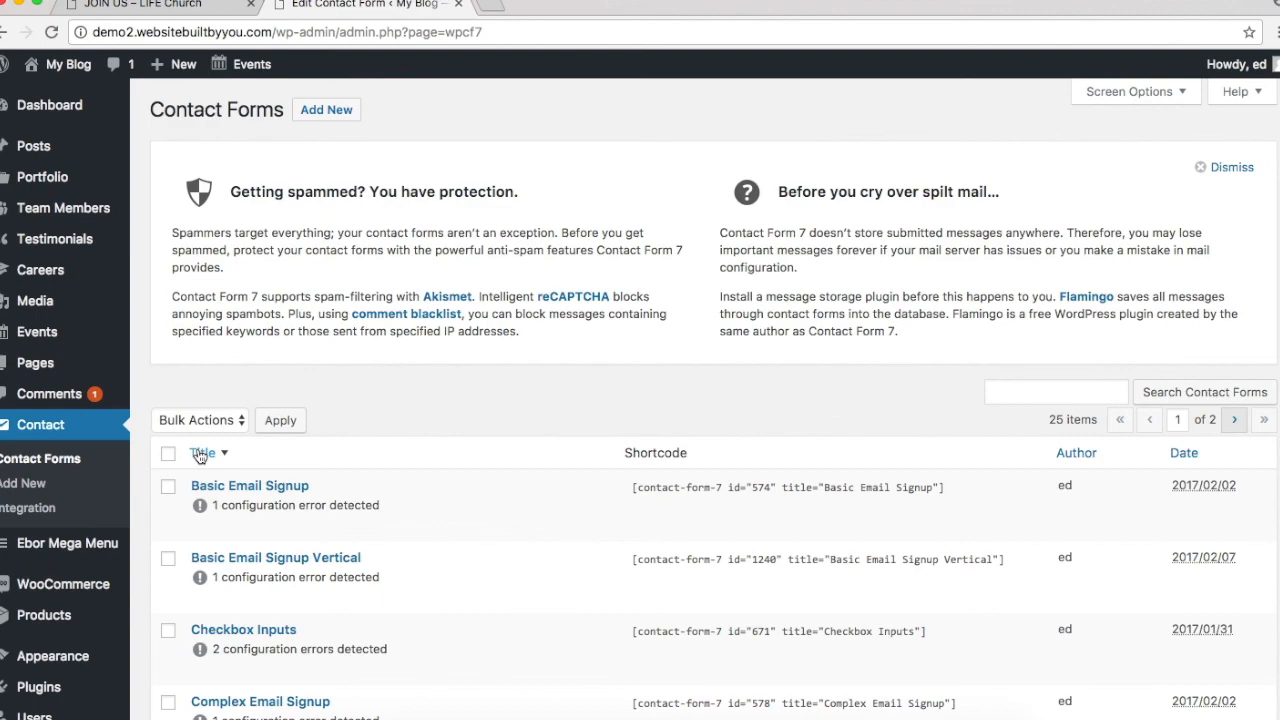
pyautogui.scroll(-10, 567, 518)
pyautogui.scroll(10, 560, 510)
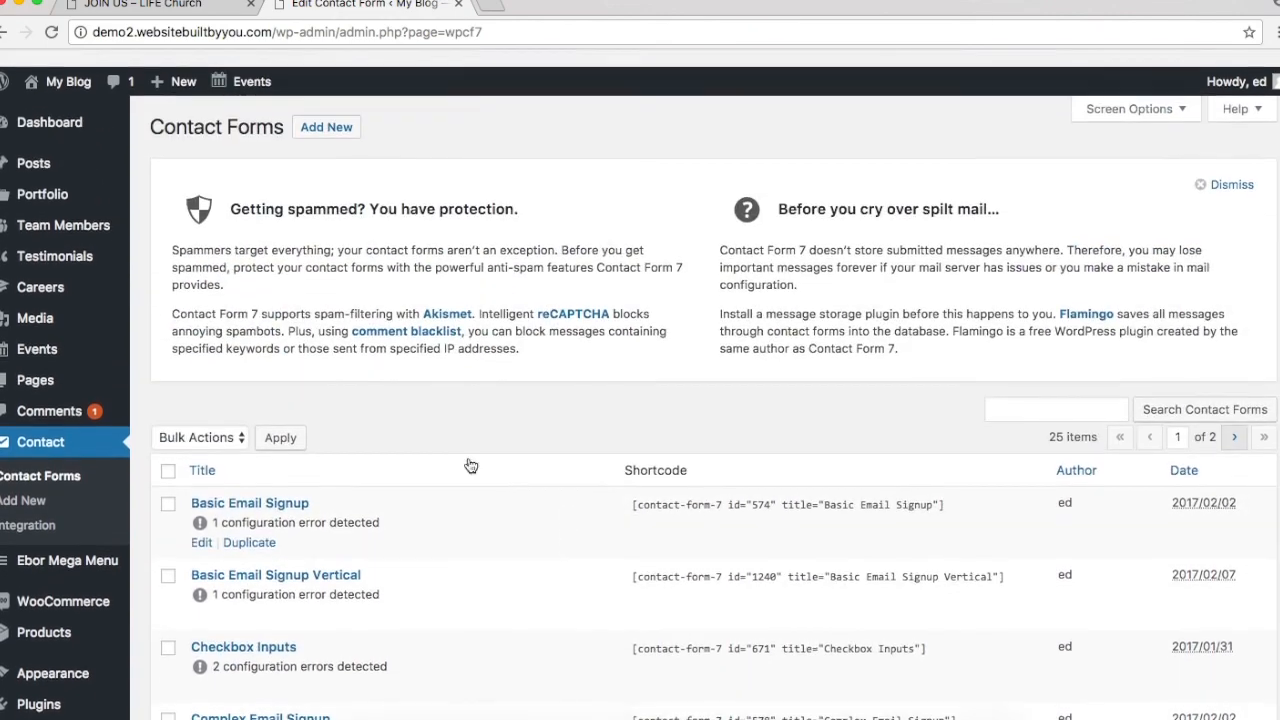
pyautogui.click(225, 421)
pyautogui.click(782, 391)
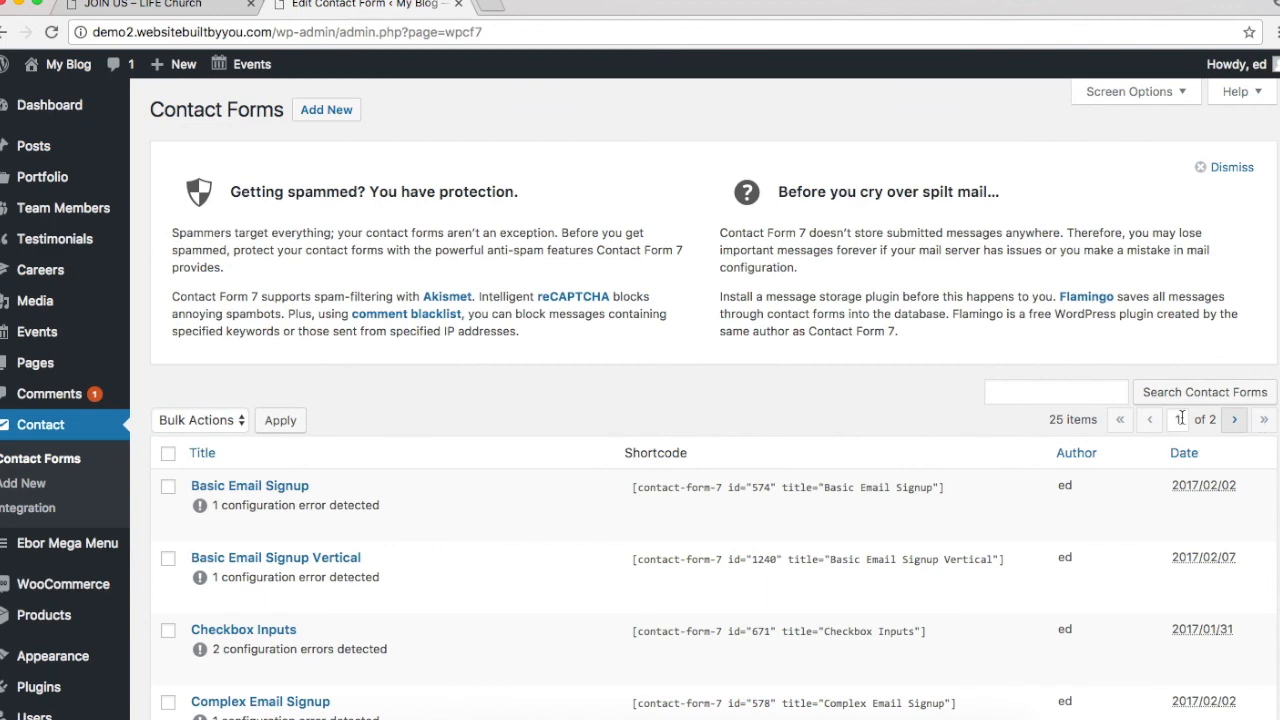
pyautogui.click(1234, 419)
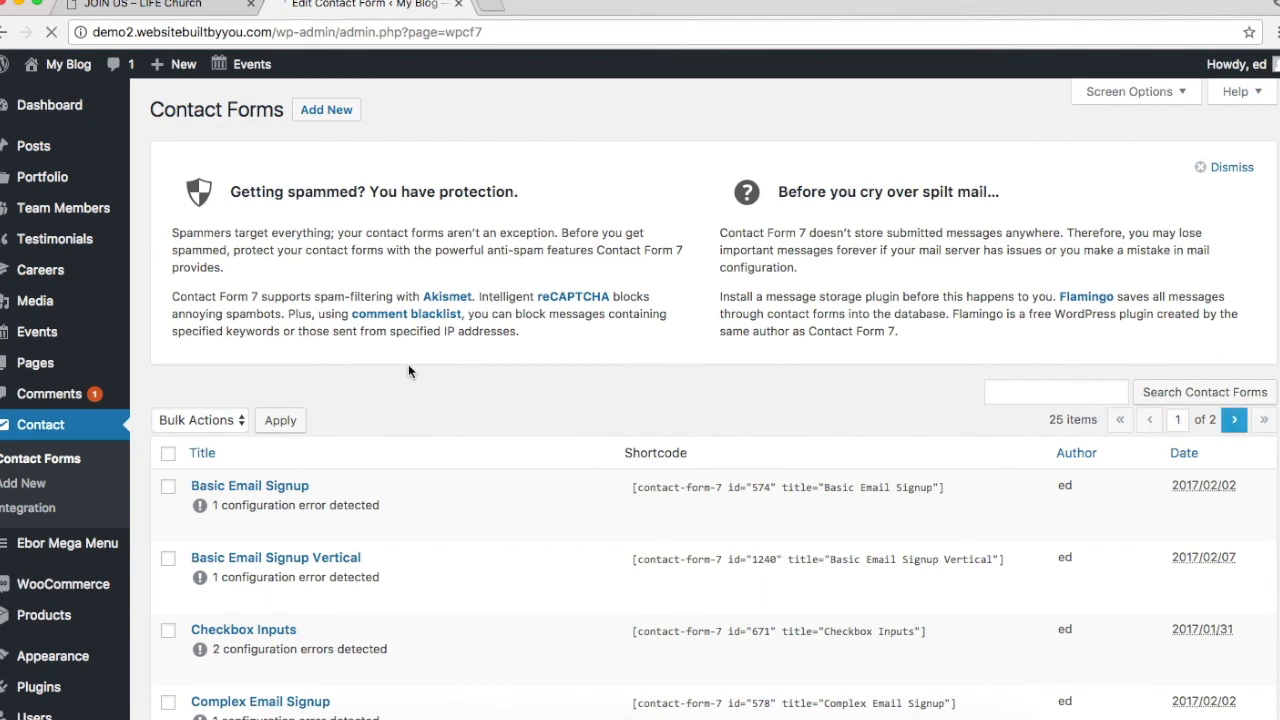
pyautogui.scroll(-5, 408, 364)
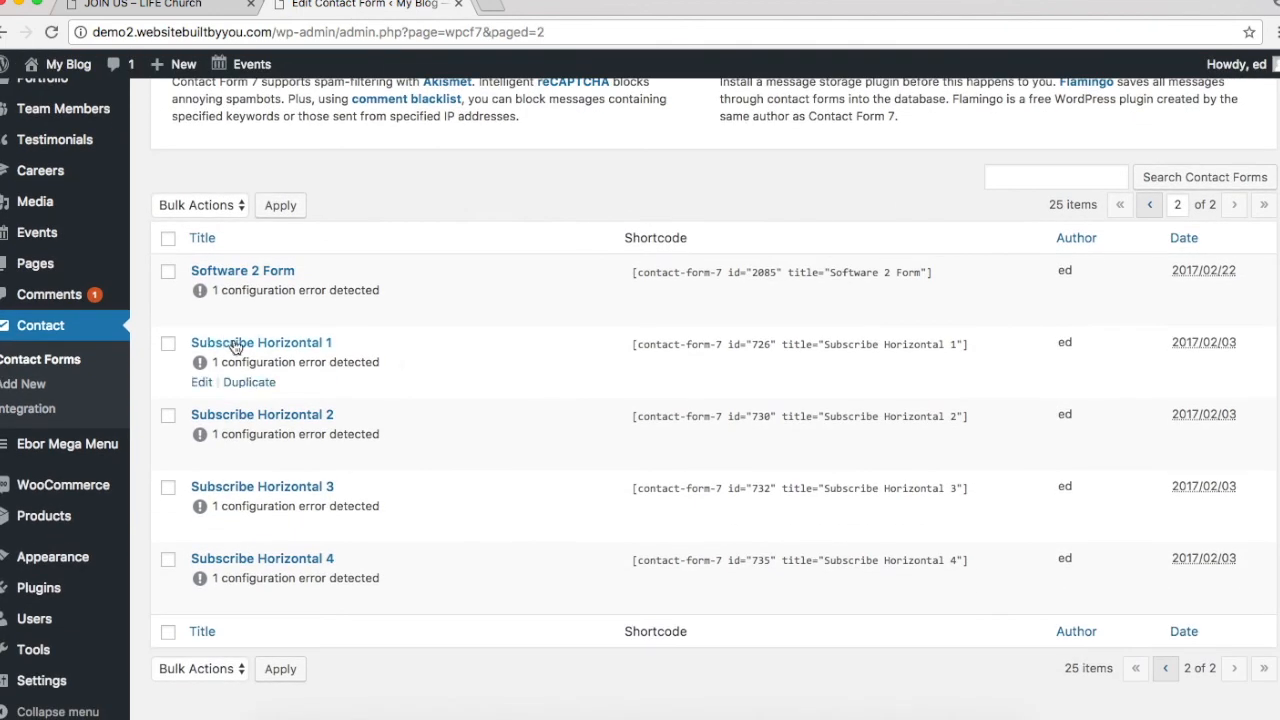
# Step: Open Subscribe Horizontal 1 for editing and select its email field's placeholder text
pyautogui.click(201, 385)
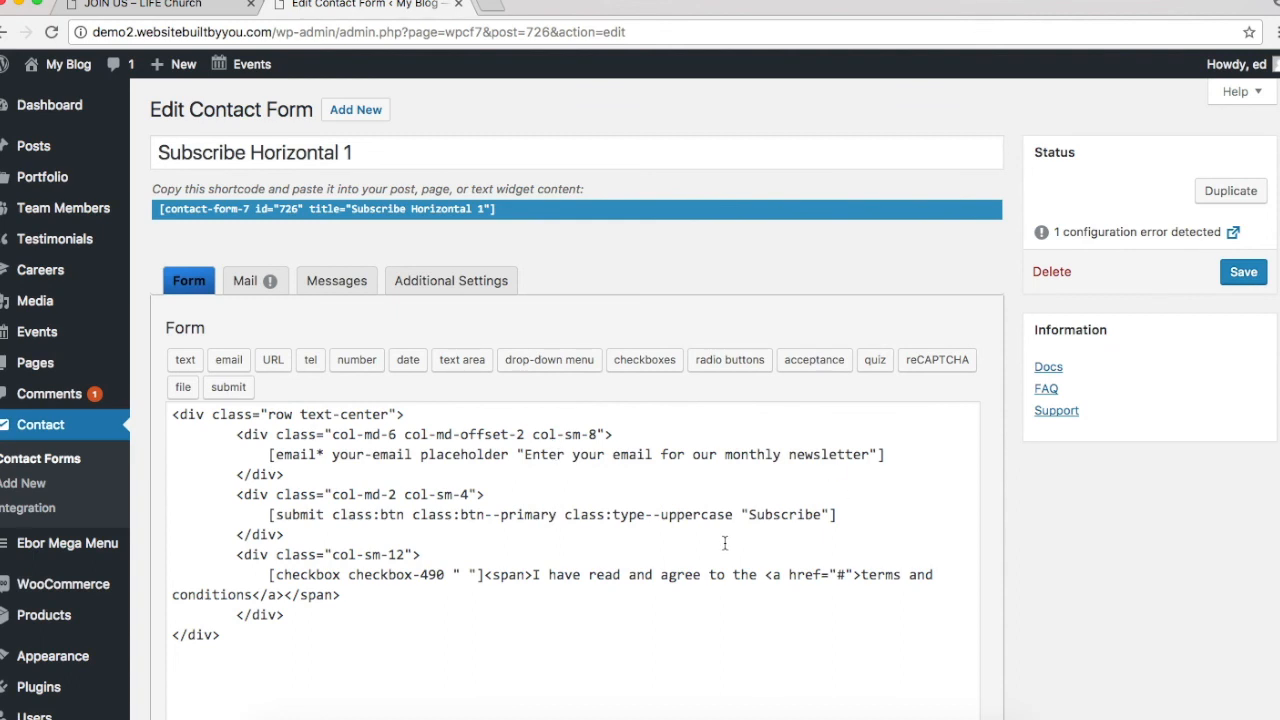
pyautogui.scroll(-3, 755, 536)
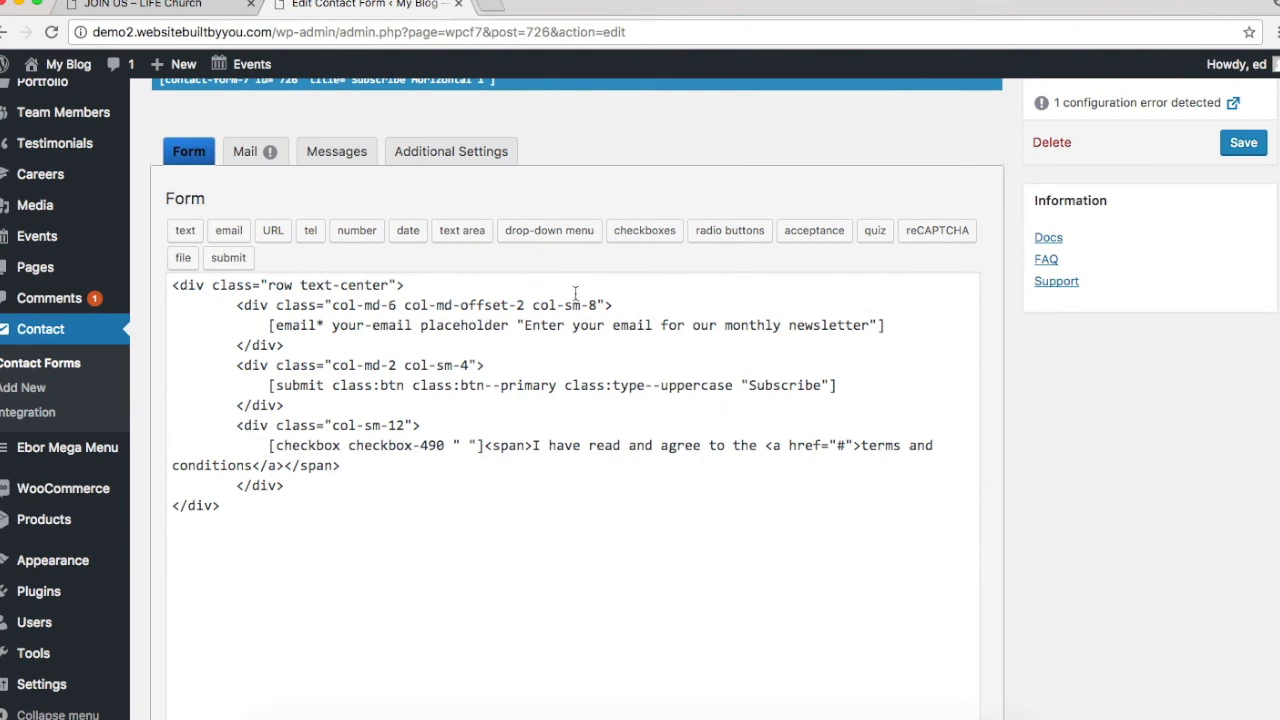
pyautogui.moveTo(870, 327); pyautogui.dragTo(524, 322)
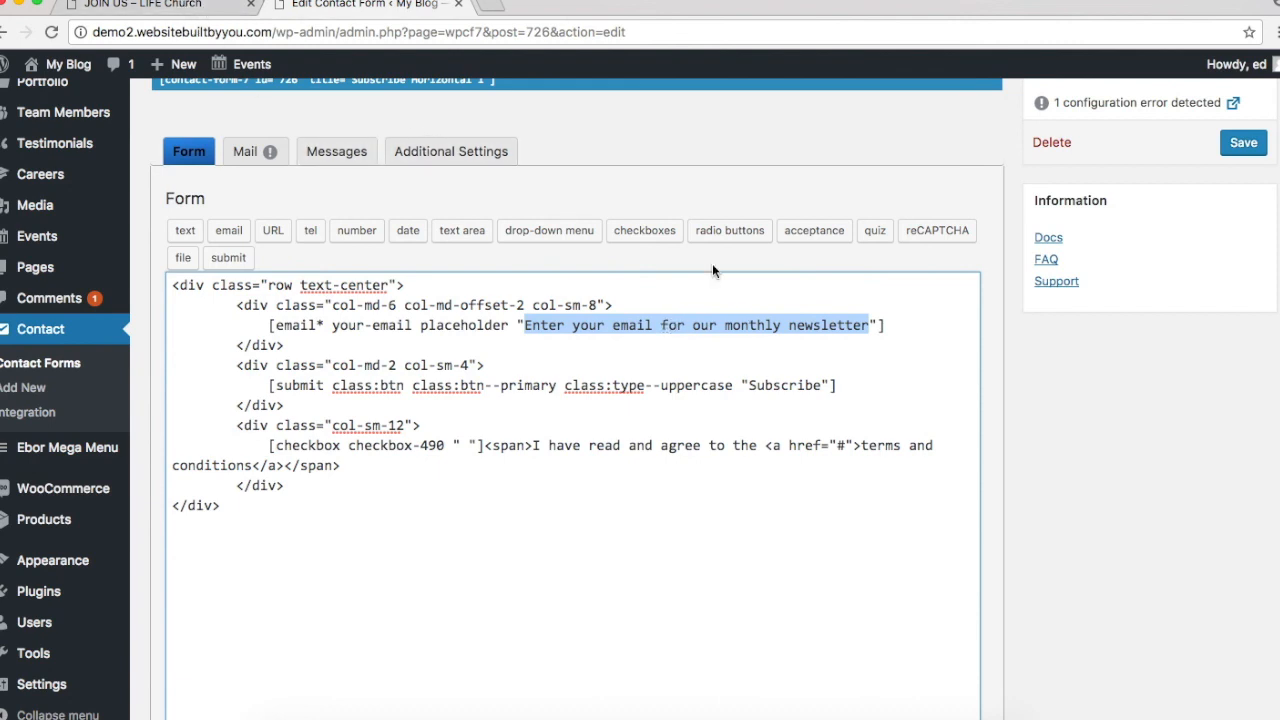
# Step: Shorten the placeholder to 'Enter your email address' and relabel the button 'Submitt'
pyautogui.click(837, 325)
pyautogui.moveTo(870, 325); pyautogui.dragTo(655, 316)
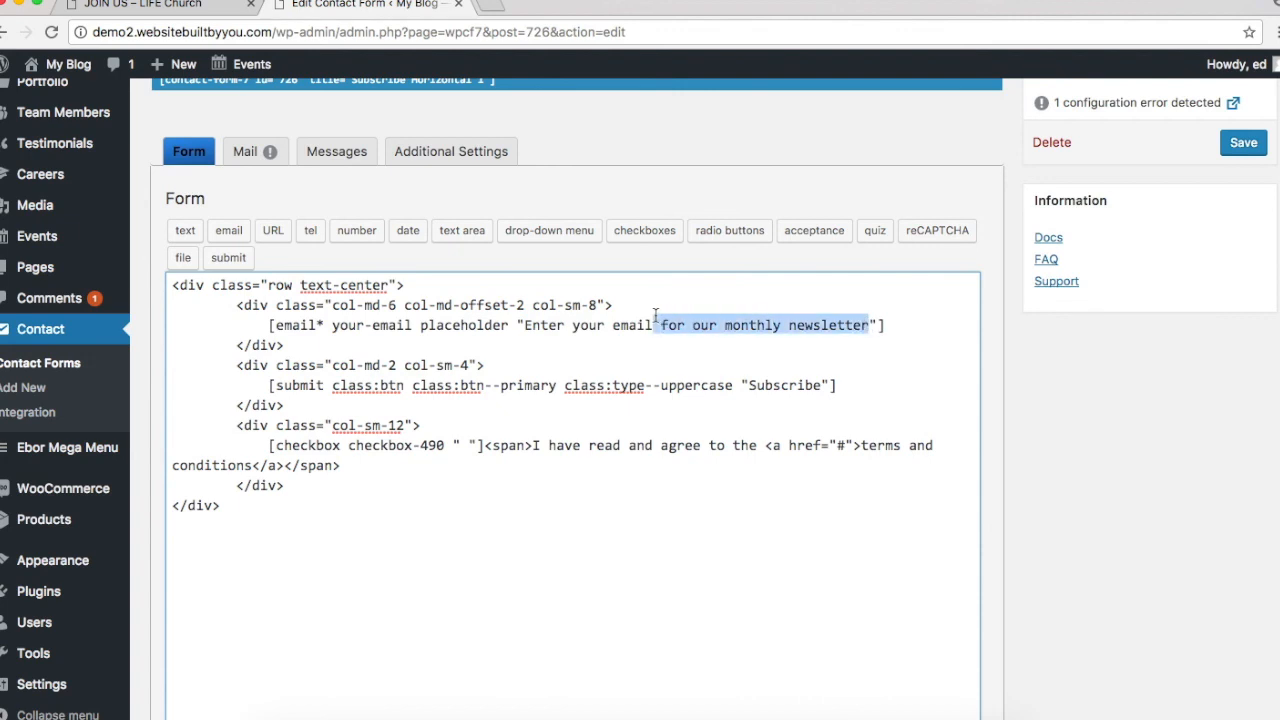
pyautogui.write('address')
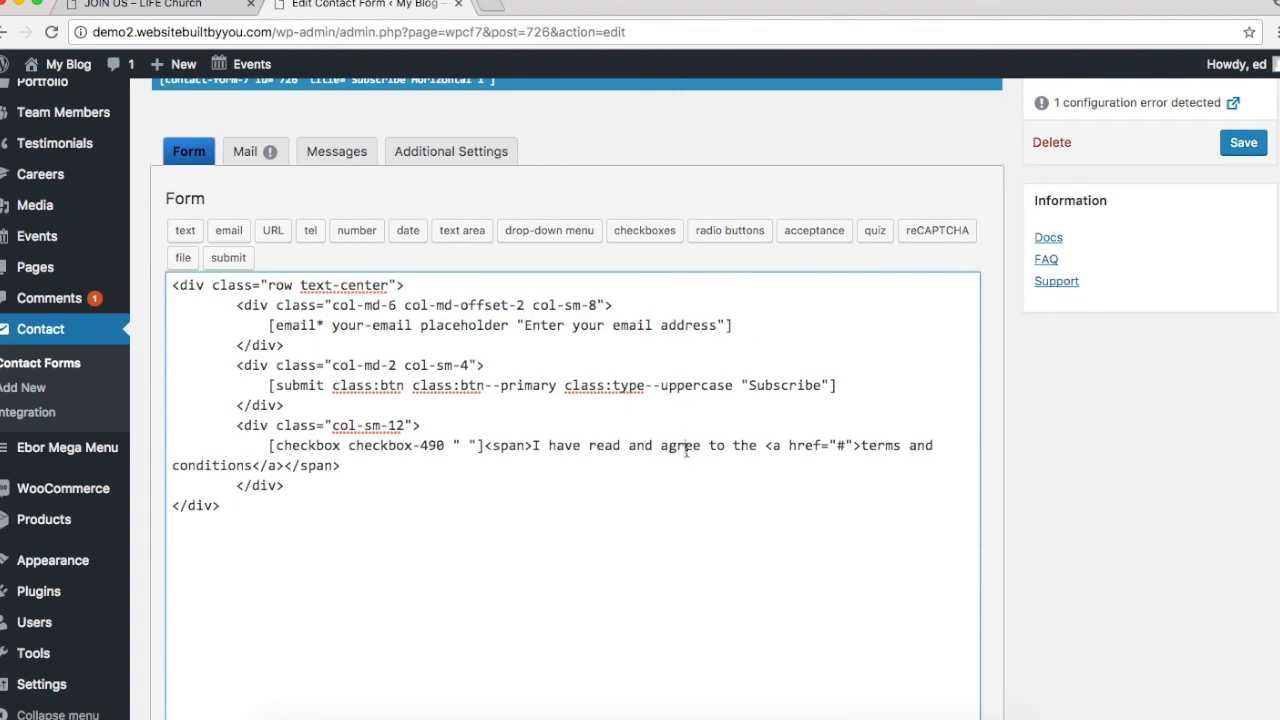
pyautogui.moveTo(756, 384); pyautogui.dragTo(818, 382)
pyautogui.write('ubmitt')
# Step: Delete the terms checkbox line, its empty column and the extra closing div, then save
pyautogui.click(826, 464)
pyautogui.moveTo(268, 445); pyautogui.dragTo(368, 473)
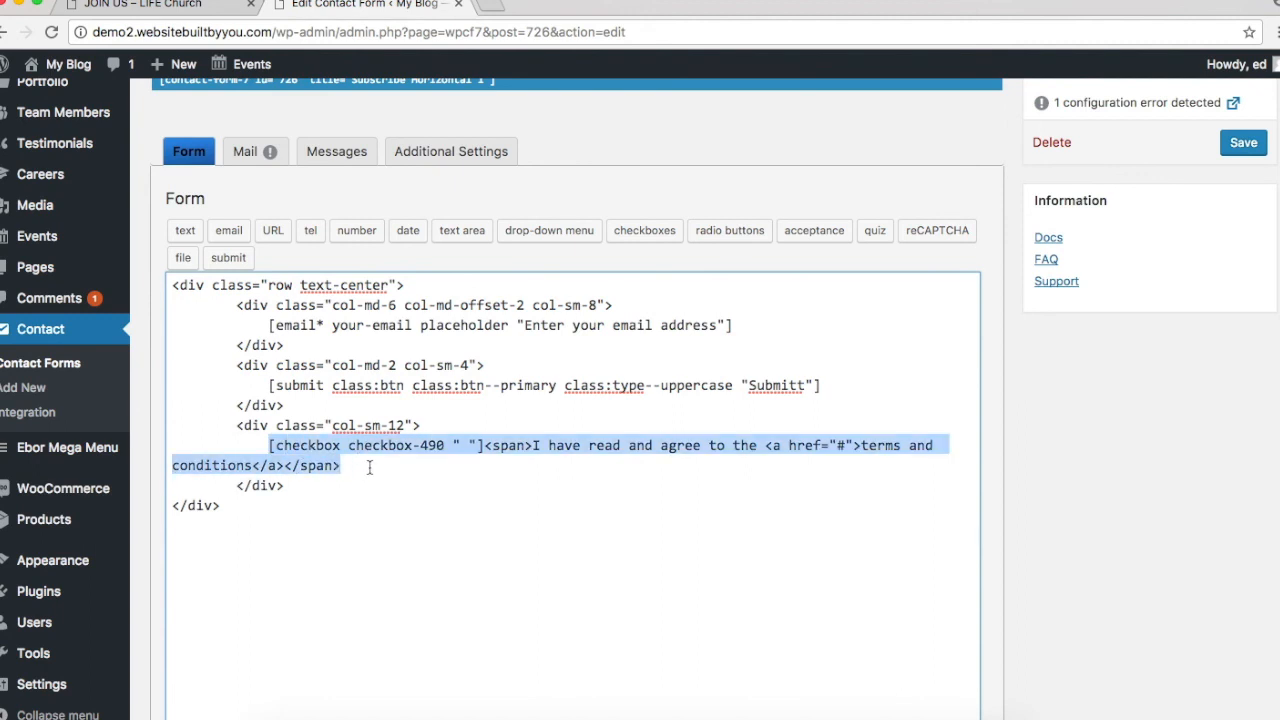
pyautogui.press('BackSpace')
pyautogui.tripleClick(317, 436)
pyautogui.tripleClick(316, 426)
pyautogui.press('BackSpace')
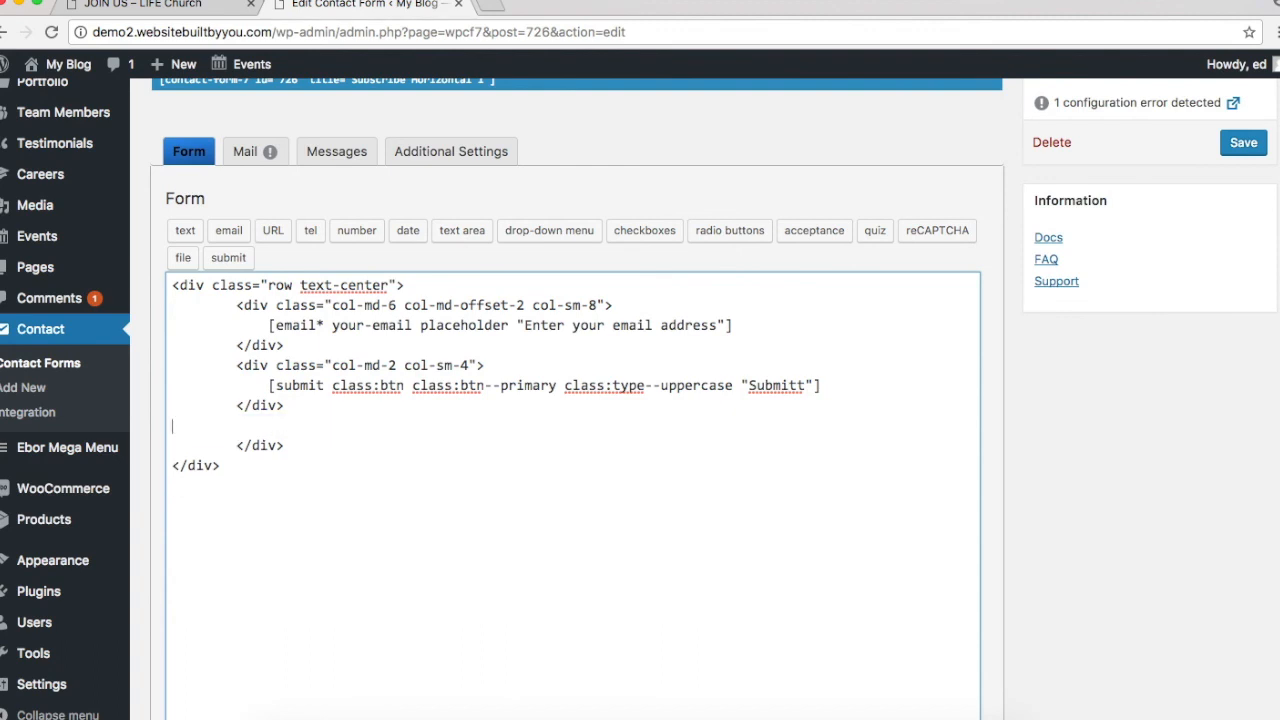
pyautogui.tripleClick(268, 440)
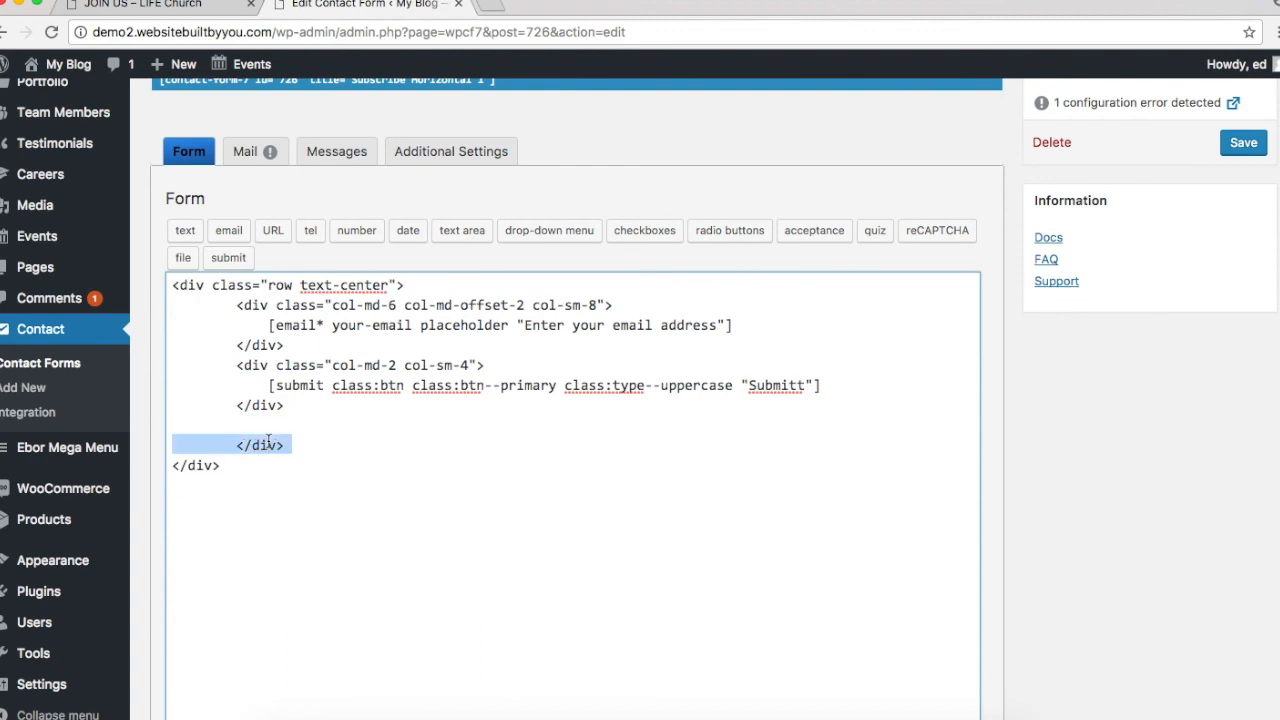
pyautogui.press('BackSpace')
pyautogui.click(1243, 142)
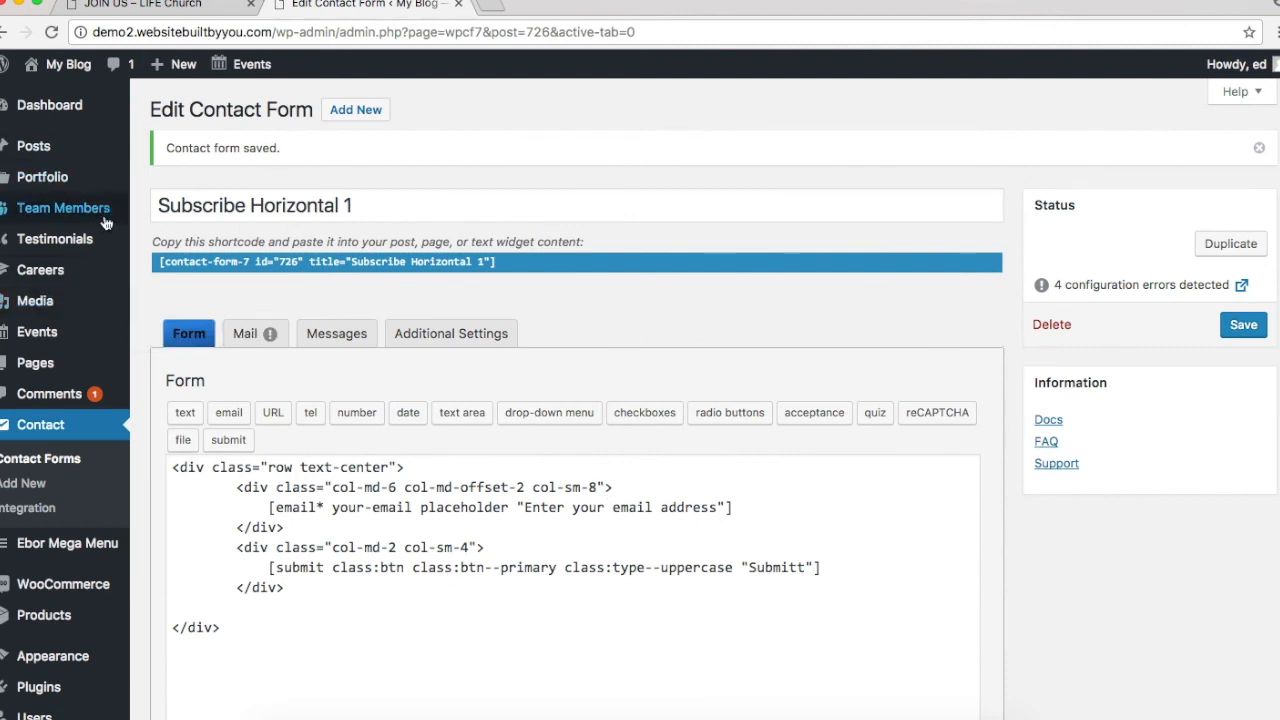
# Step: Open Join Us in Variant Page Builder in a new tab and inspect the voucher email field
pyautogui.moveTo(82, 366)
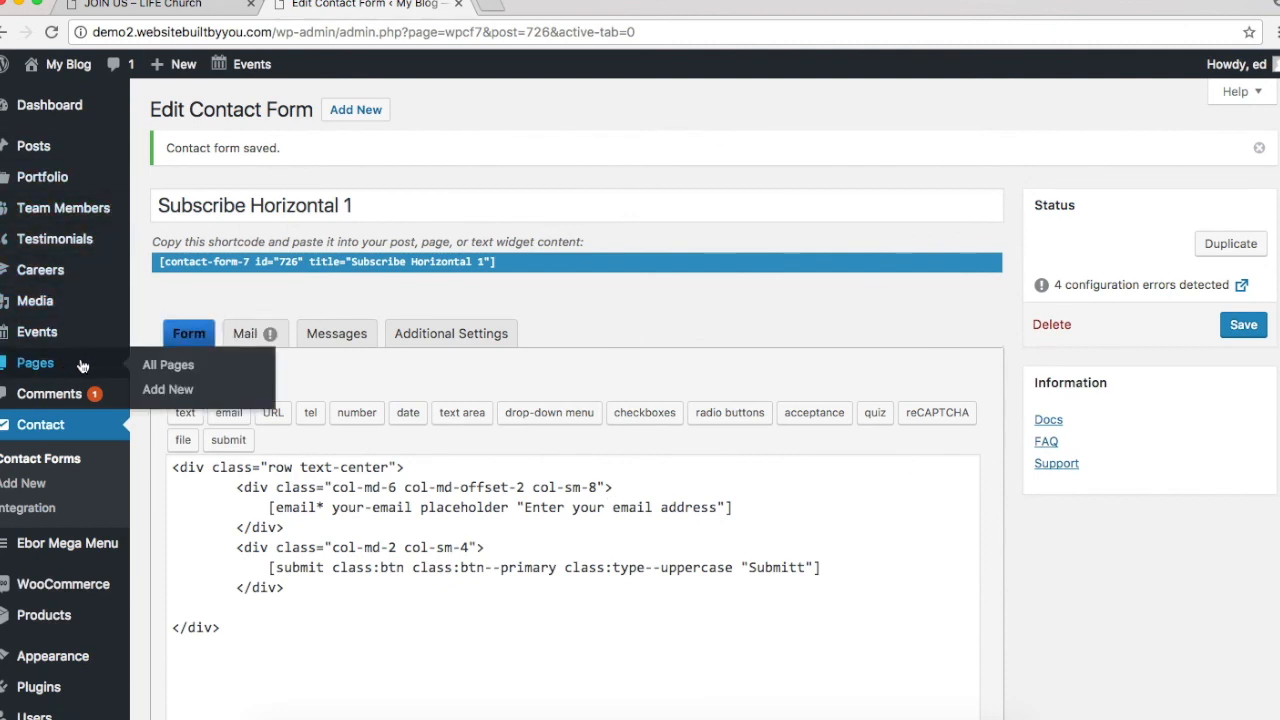
pyautogui.click(166, 366)
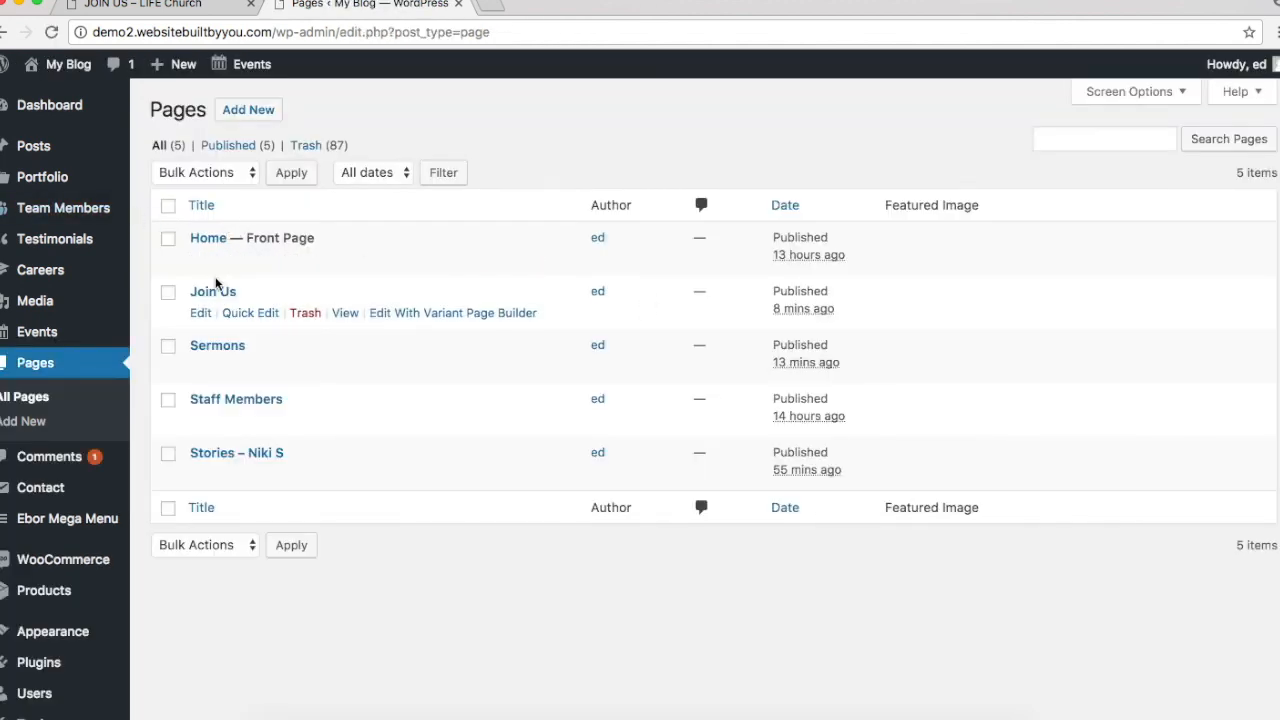
pyautogui.rightClick(398, 322)
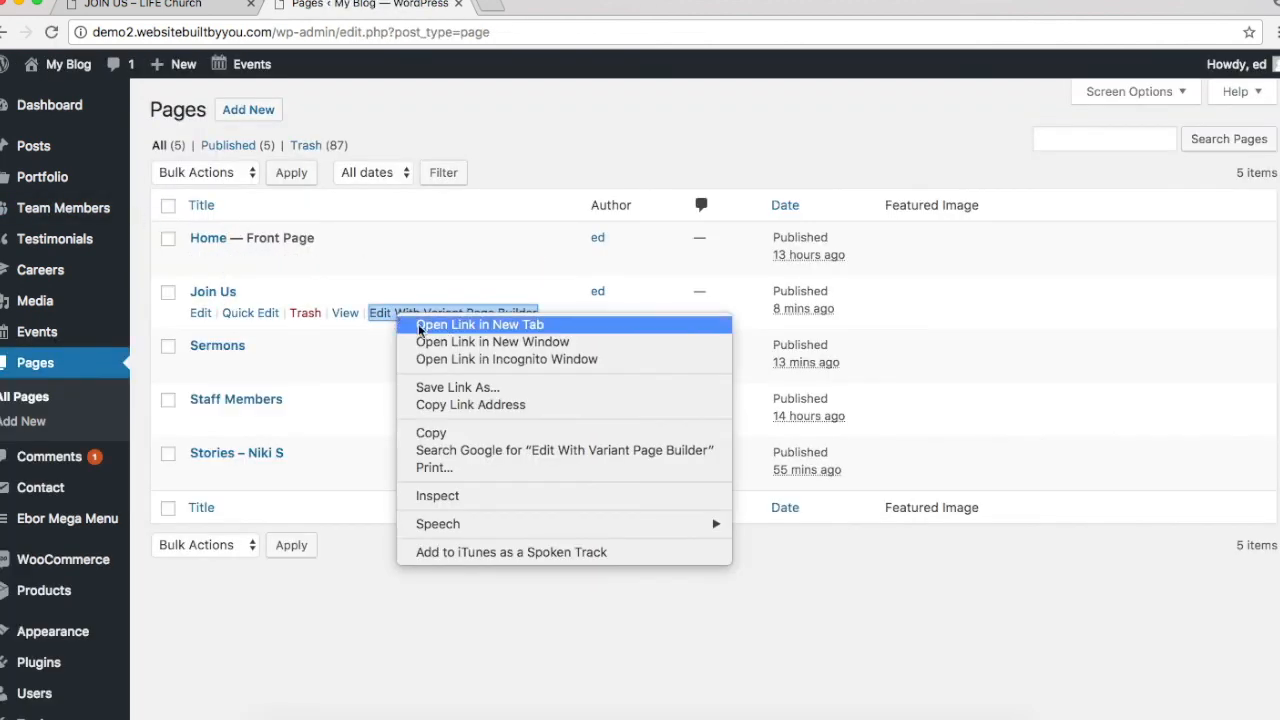
pyautogui.click(446, 326)
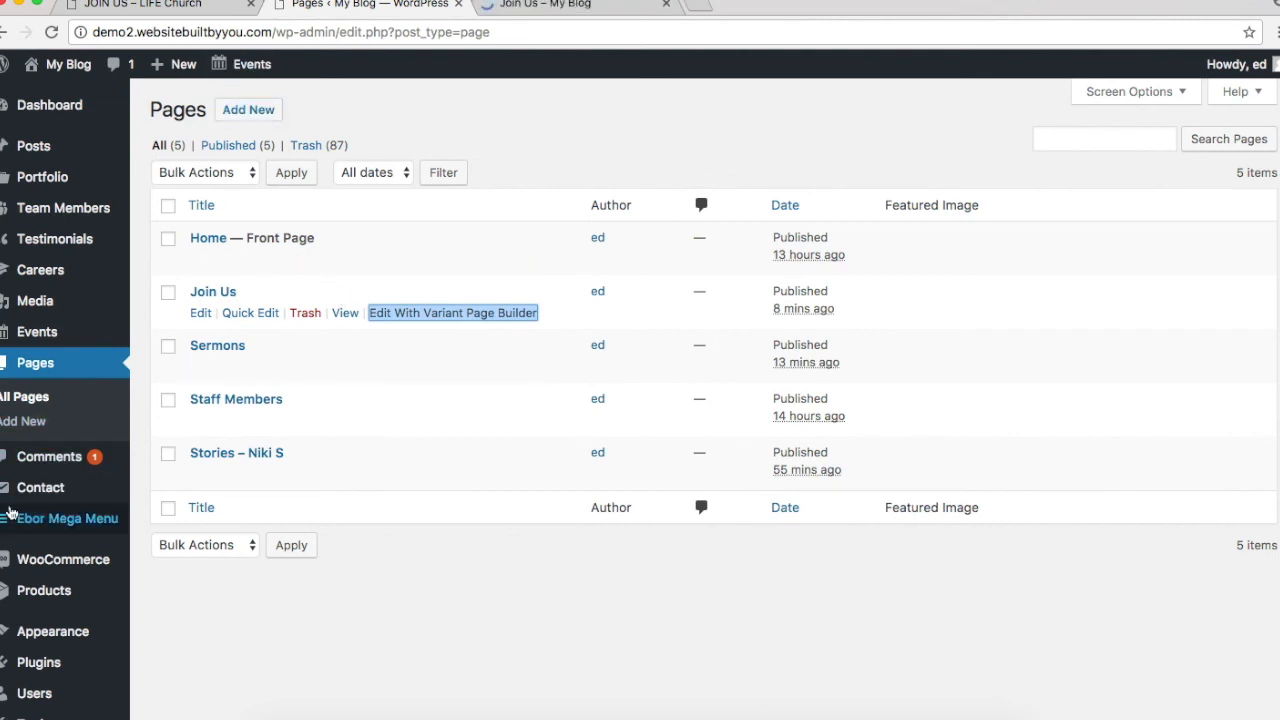
pyautogui.click(548, 5)
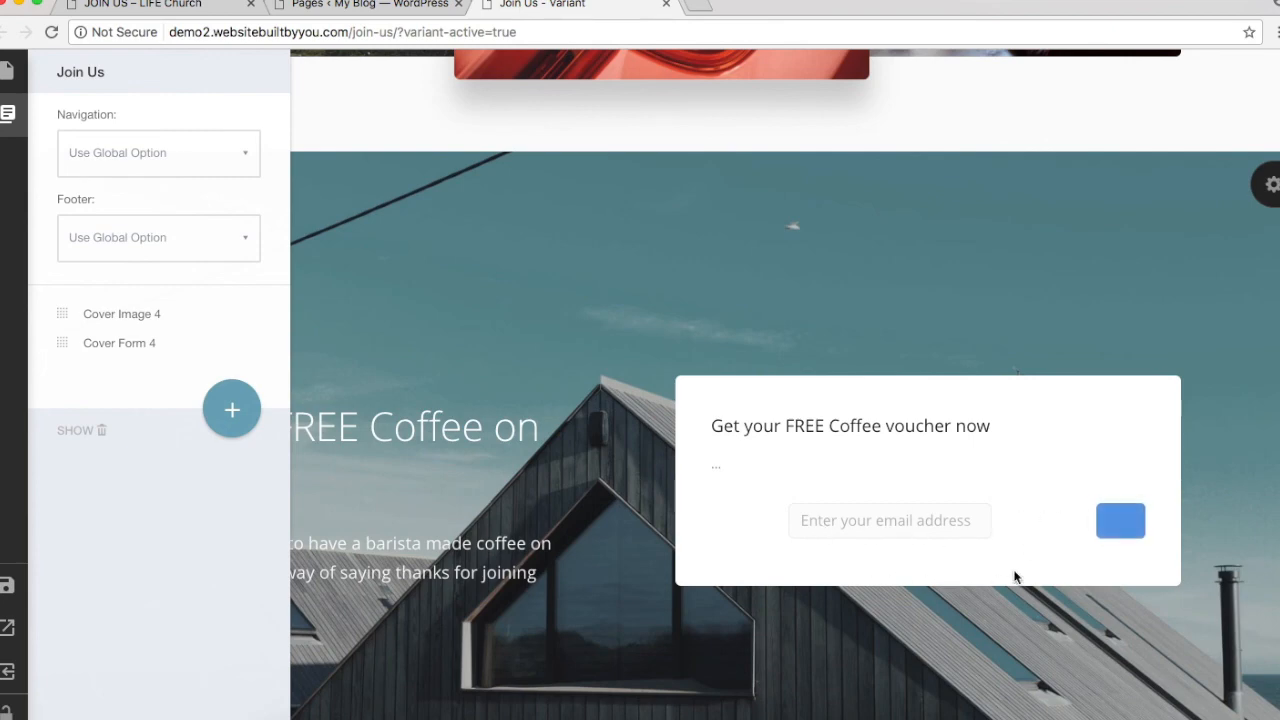
pyautogui.click(889, 524)
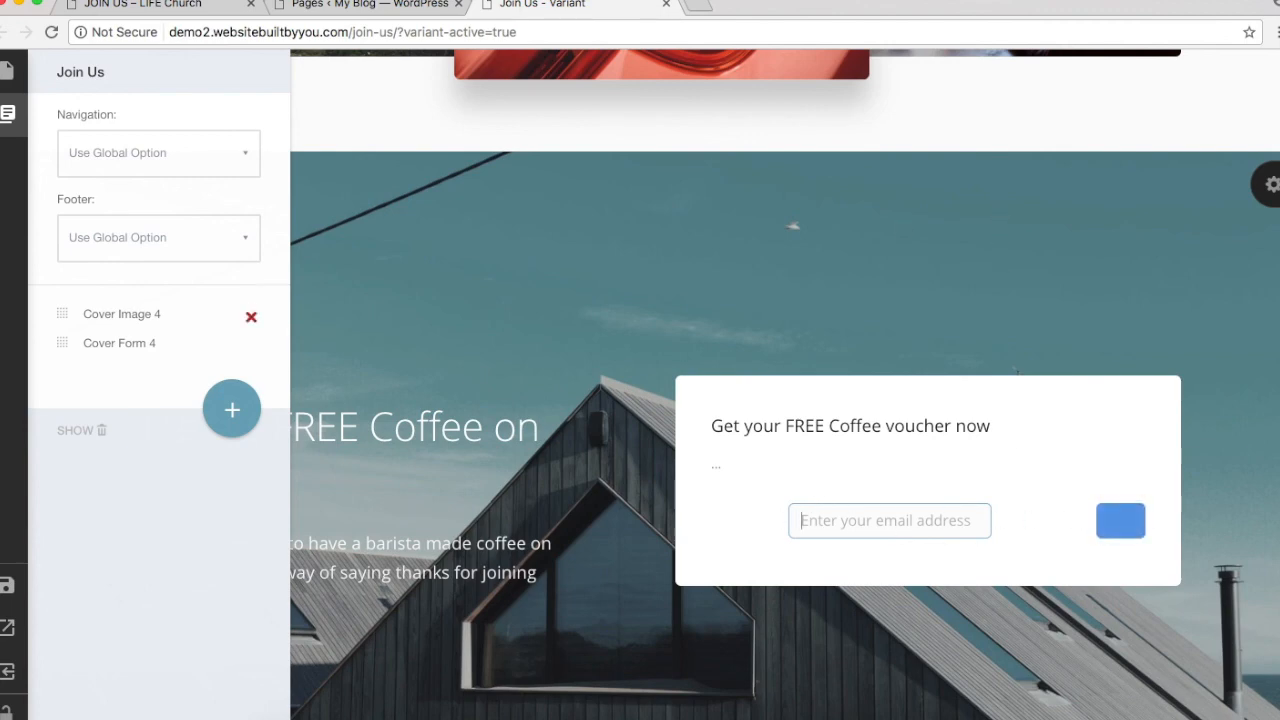
pyautogui.click(7, 586)
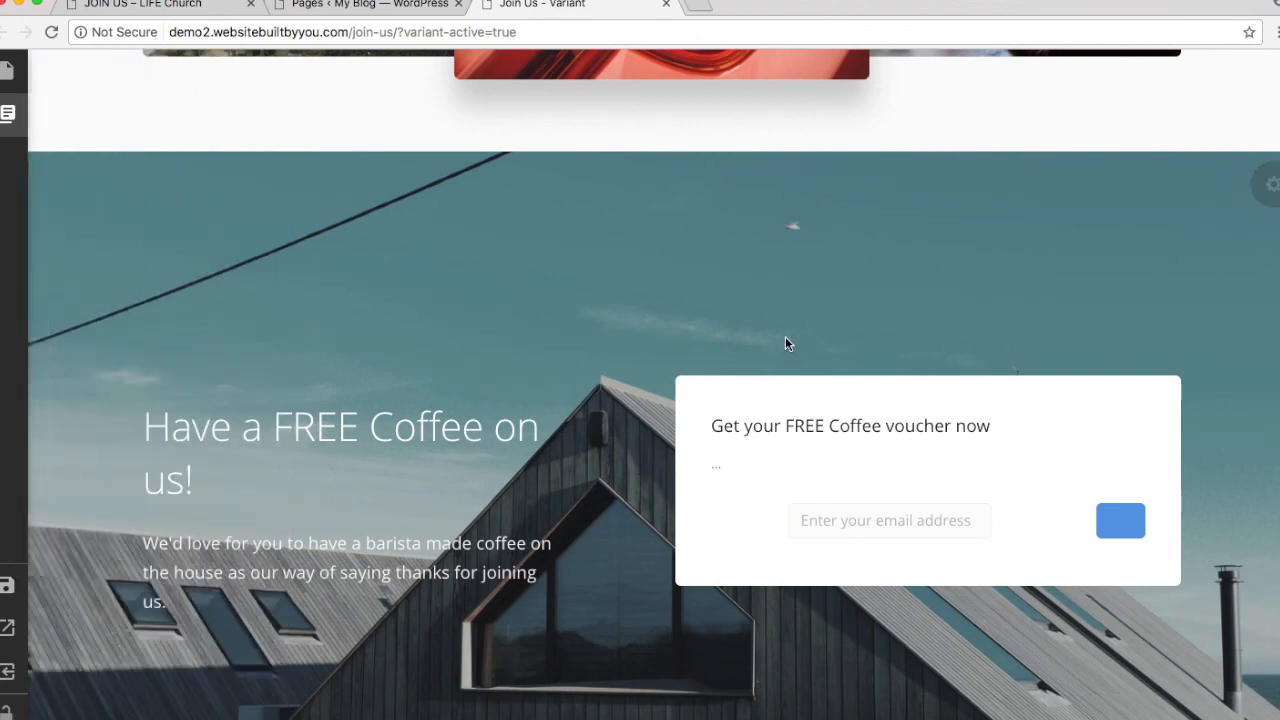
# Step: Preview the live Join Us page to check the voucher form, then return to the pages list
pyautogui.click(333, 6)
pyautogui.click(150, 5)
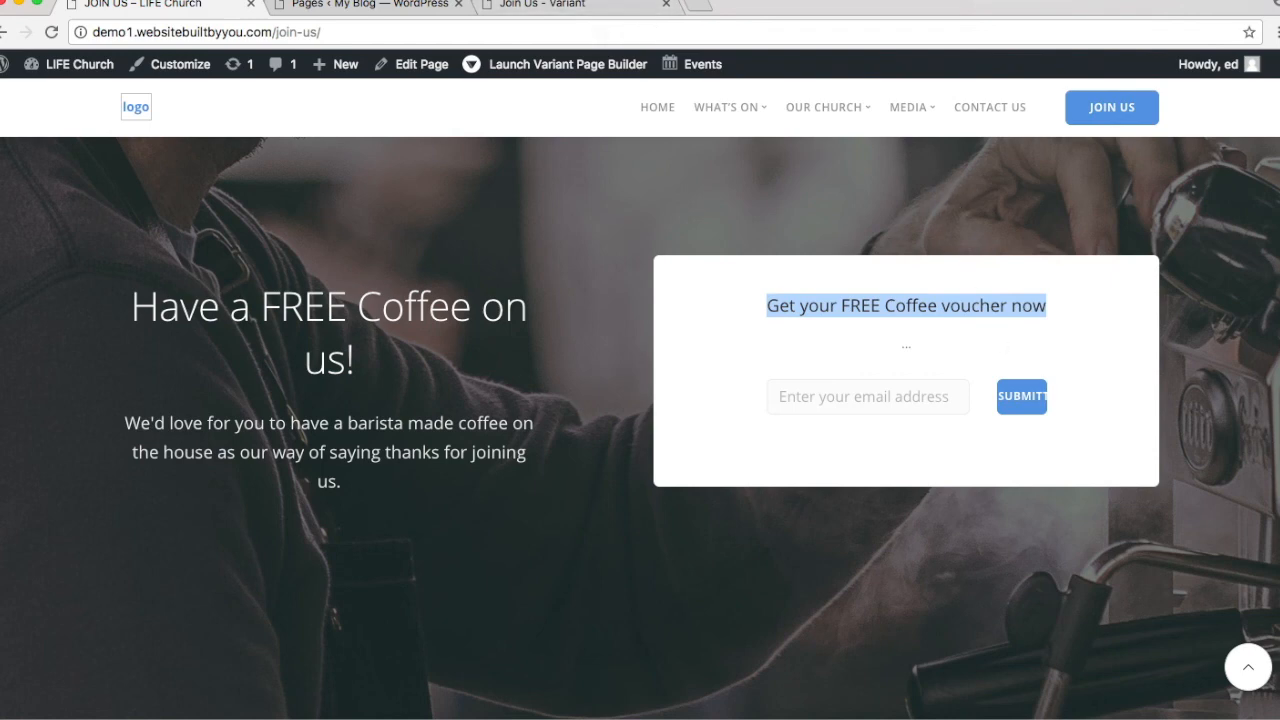
pyautogui.click(538, 8)
pyautogui.moveTo(14, 622)
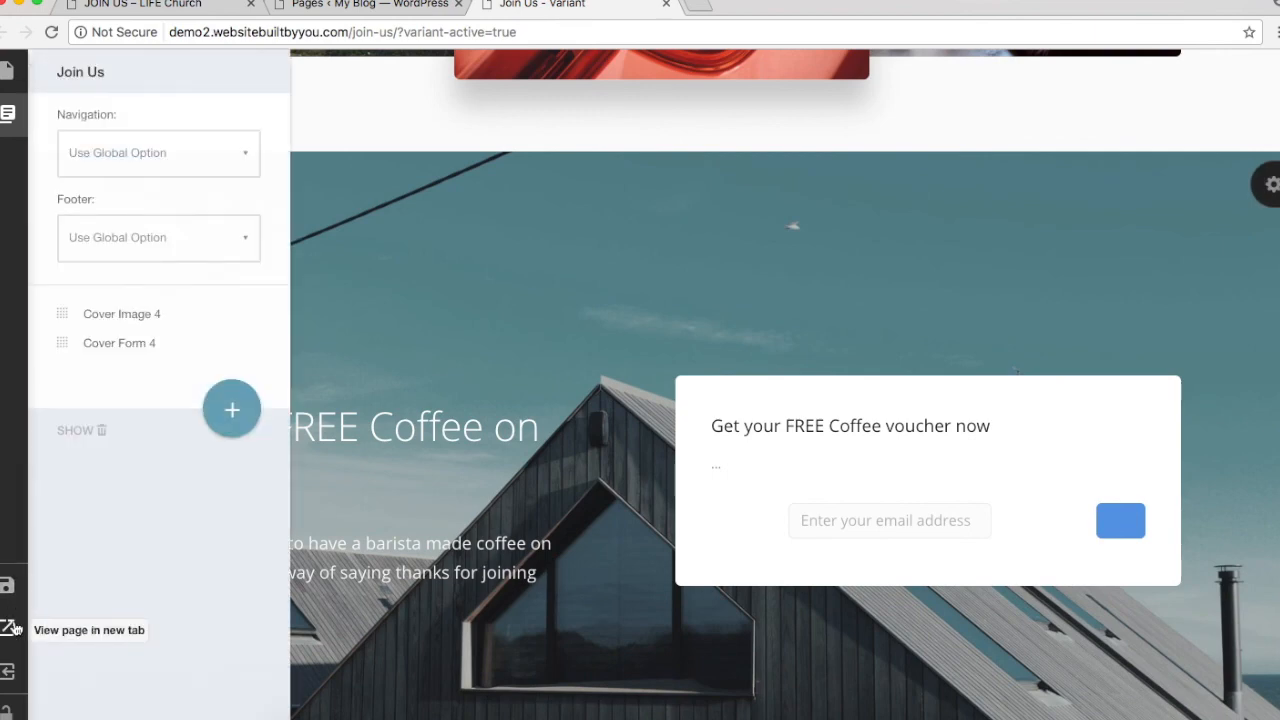
pyautogui.rightClick(14, 628)
pyautogui.click(60, 608)
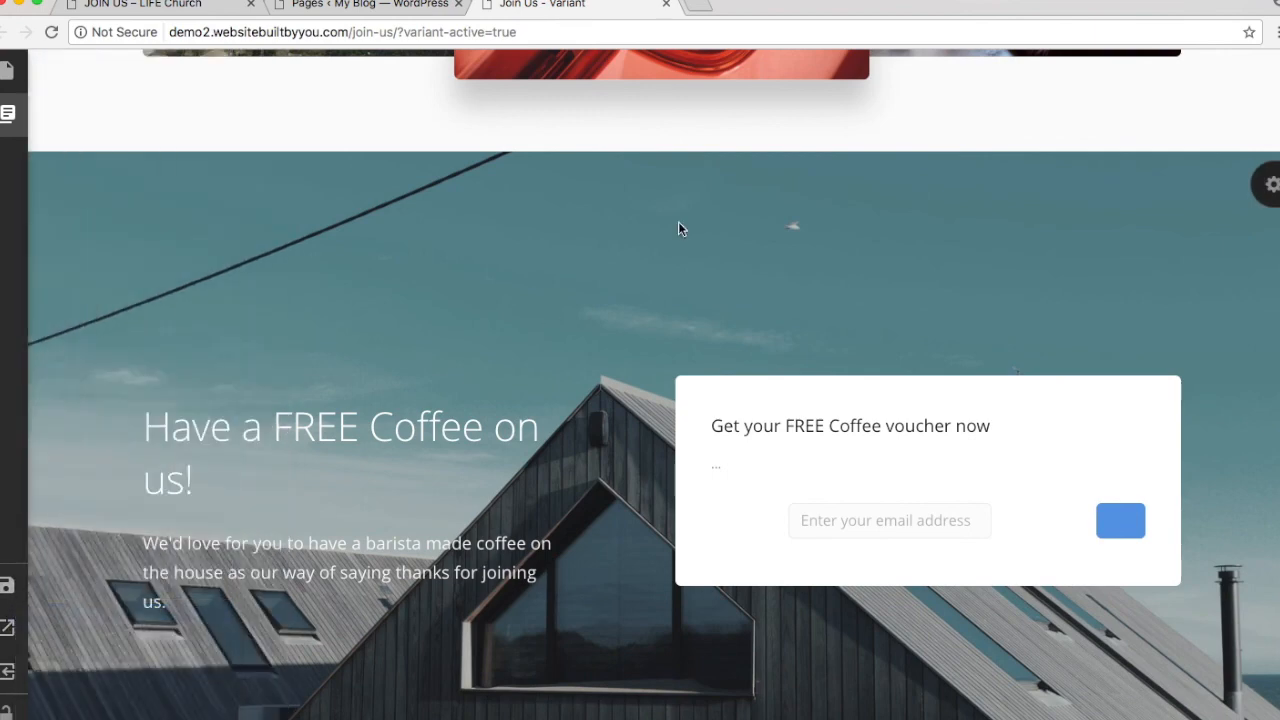
pyautogui.click(751, 5)
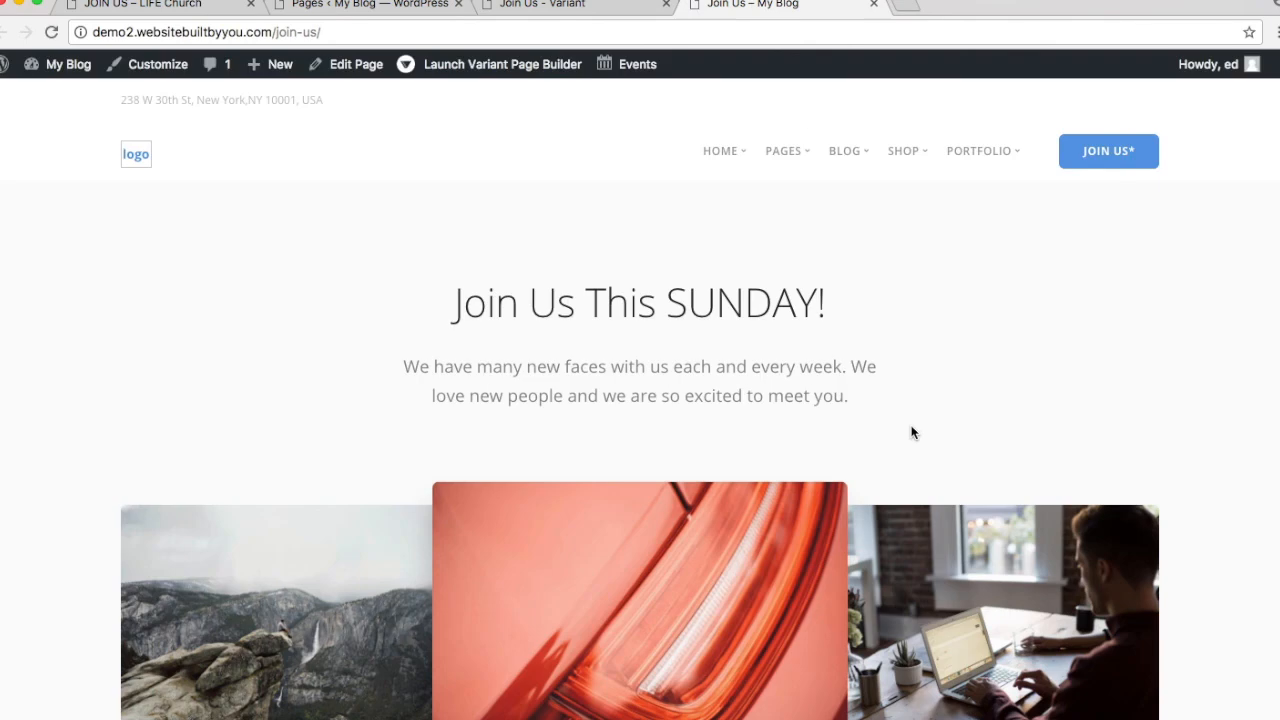
pyautogui.scroll(-10, 912, 432)
pyautogui.scroll(1, 1100, 330)
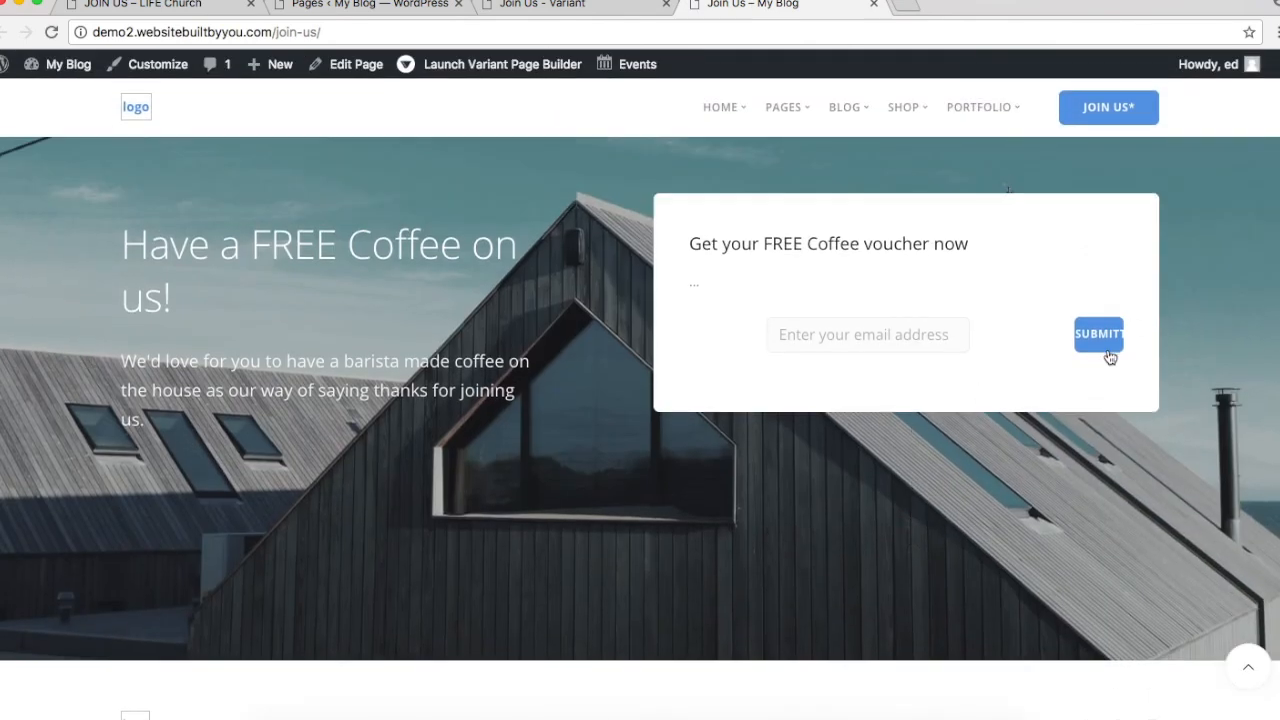
pyautogui.click(874, 5)
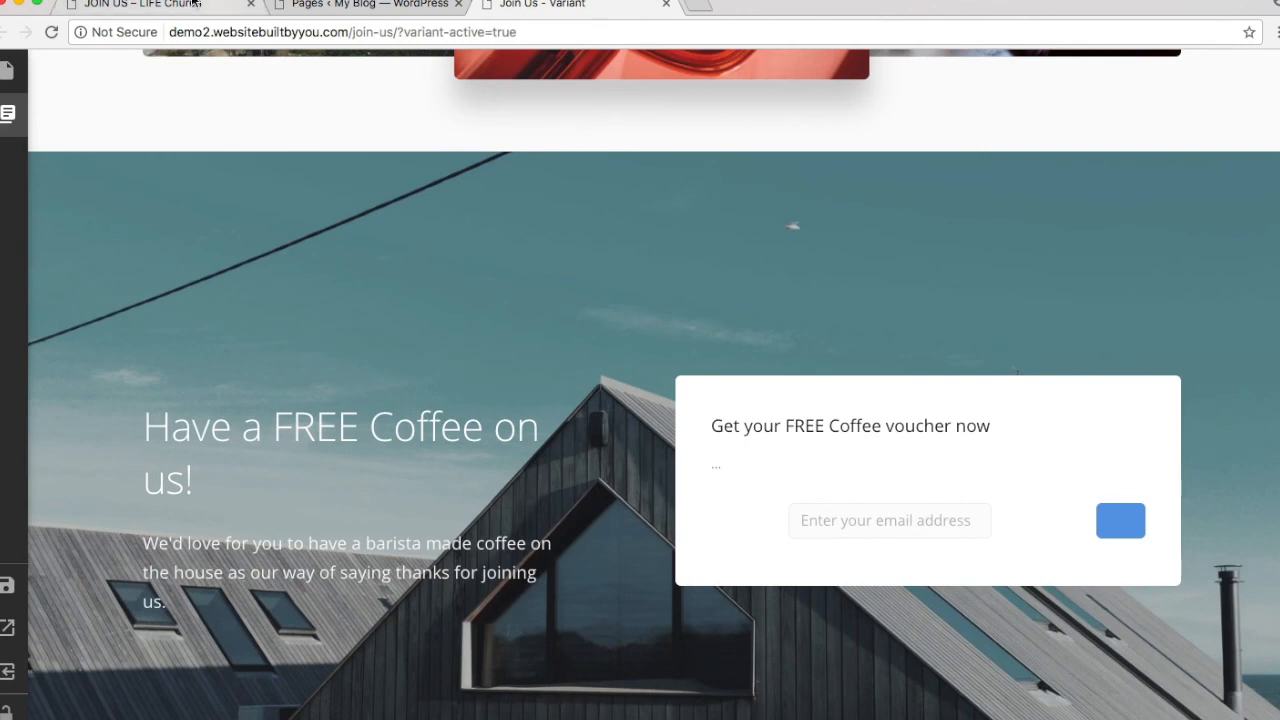
pyautogui.click(190, 5)
pyautogui.click(329, 5)
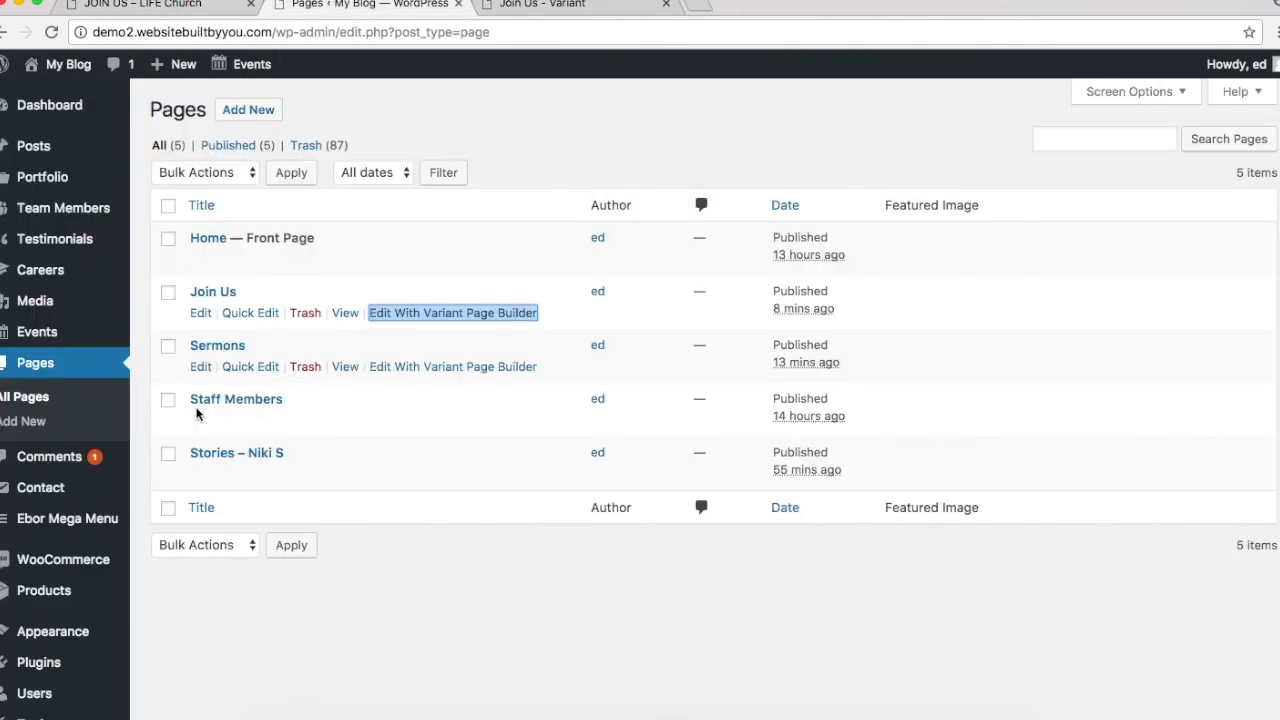
pyautogui.moveTo(40, 493)
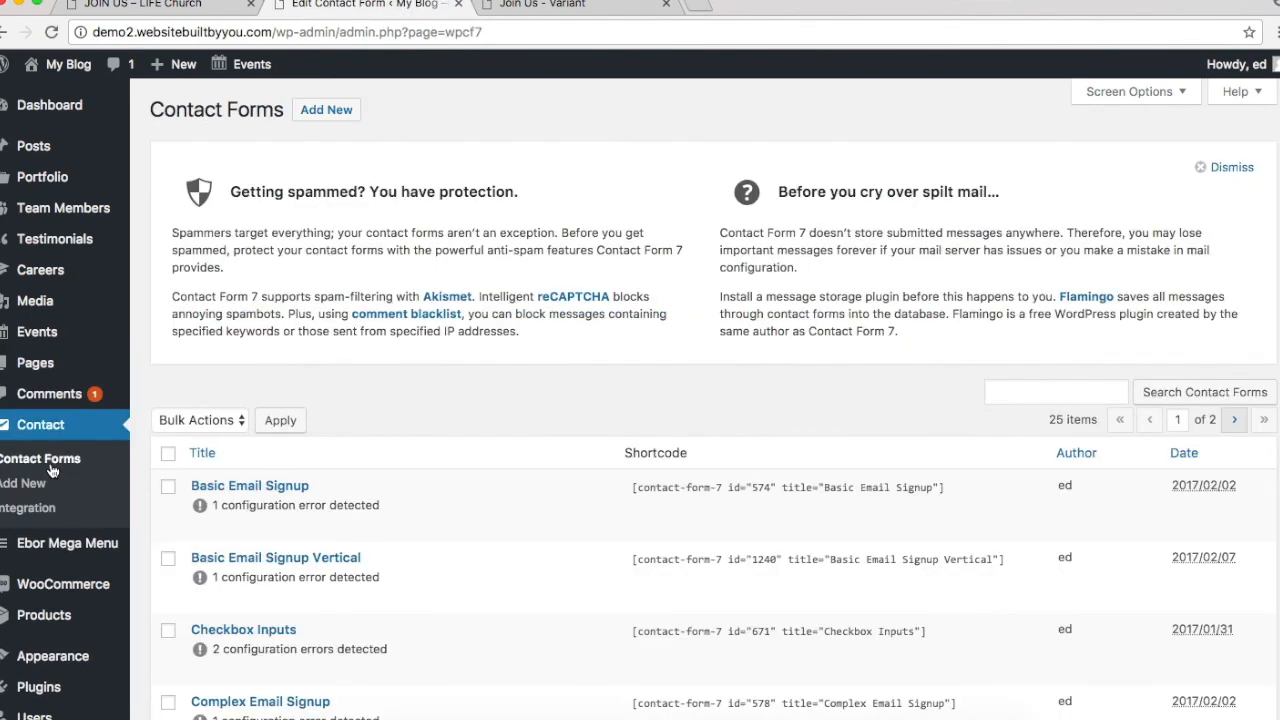
# Step: Change the Subscribe Horizontal 1 button label from Submitt to Send, save, and return to the builder
pyautogui.click(1238, 422)
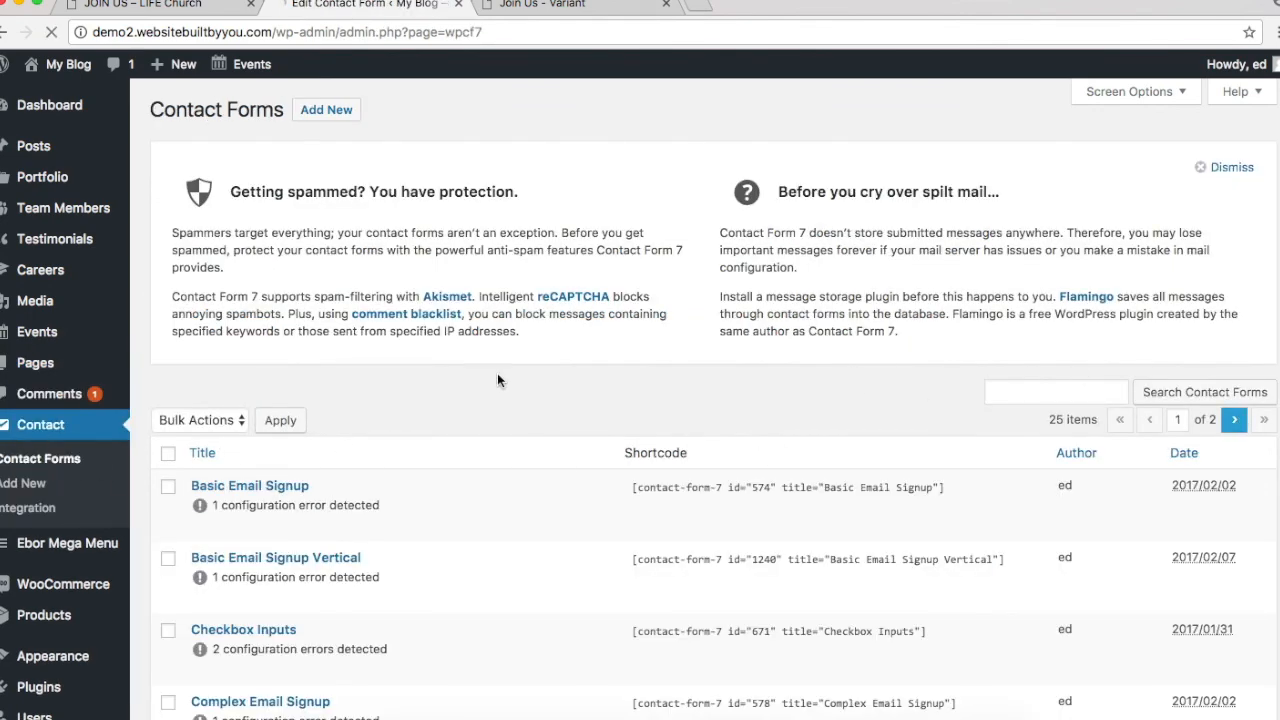
pyautogui.scroll(-1, 368, 472)
pyautogui.scroll(-2, 368, 472)
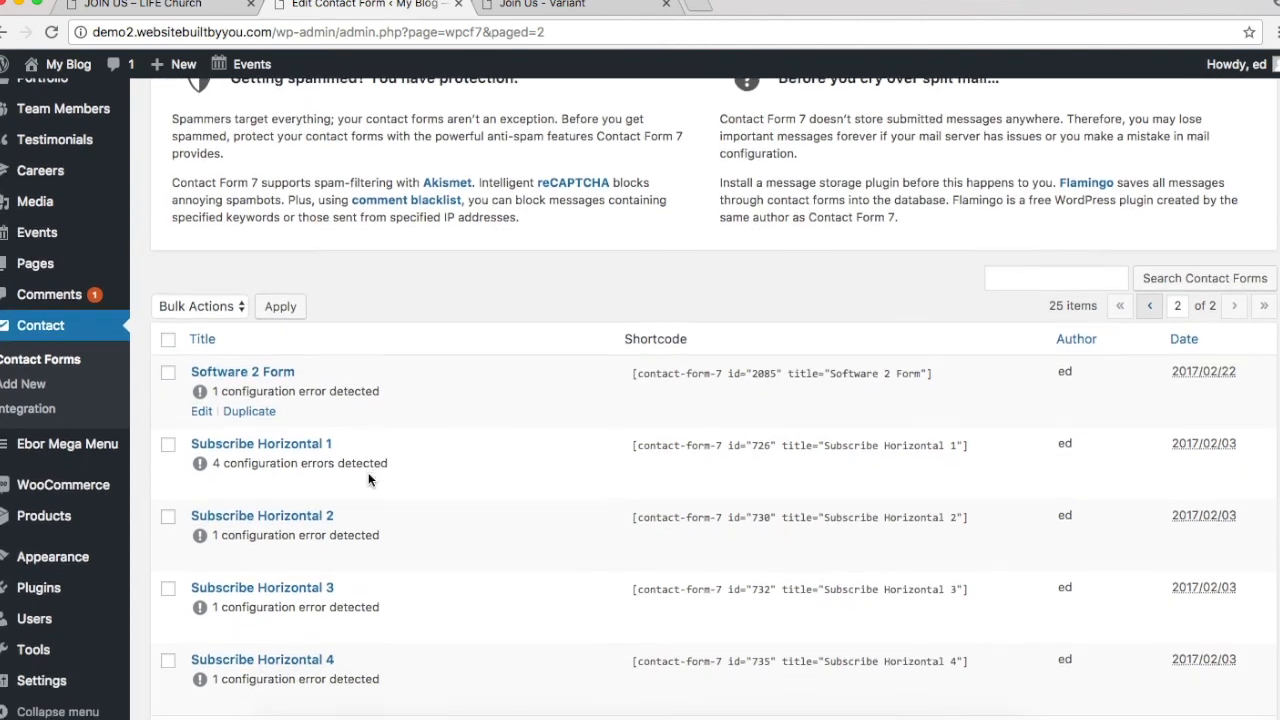
pyautogui.click(201, 484)
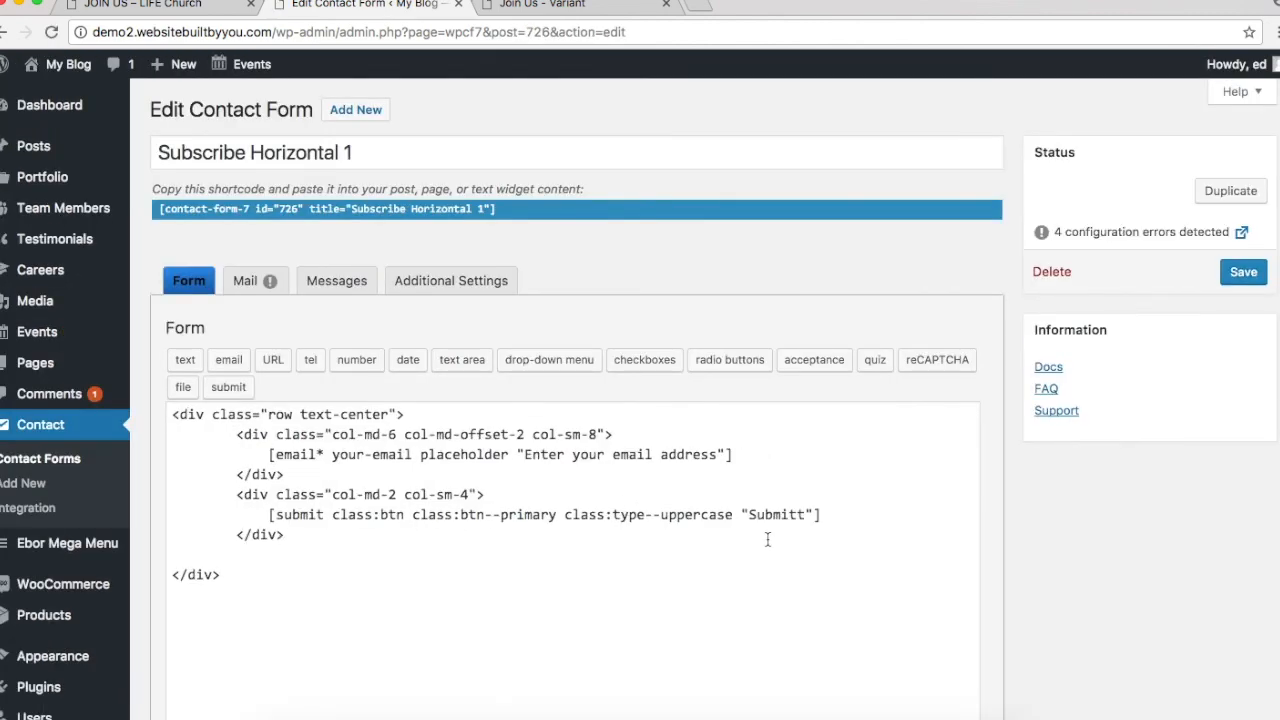
pyautogui.moveTo(750, 514); pyautogui.dragTo(800, 514)
pyautogui.write('Send')
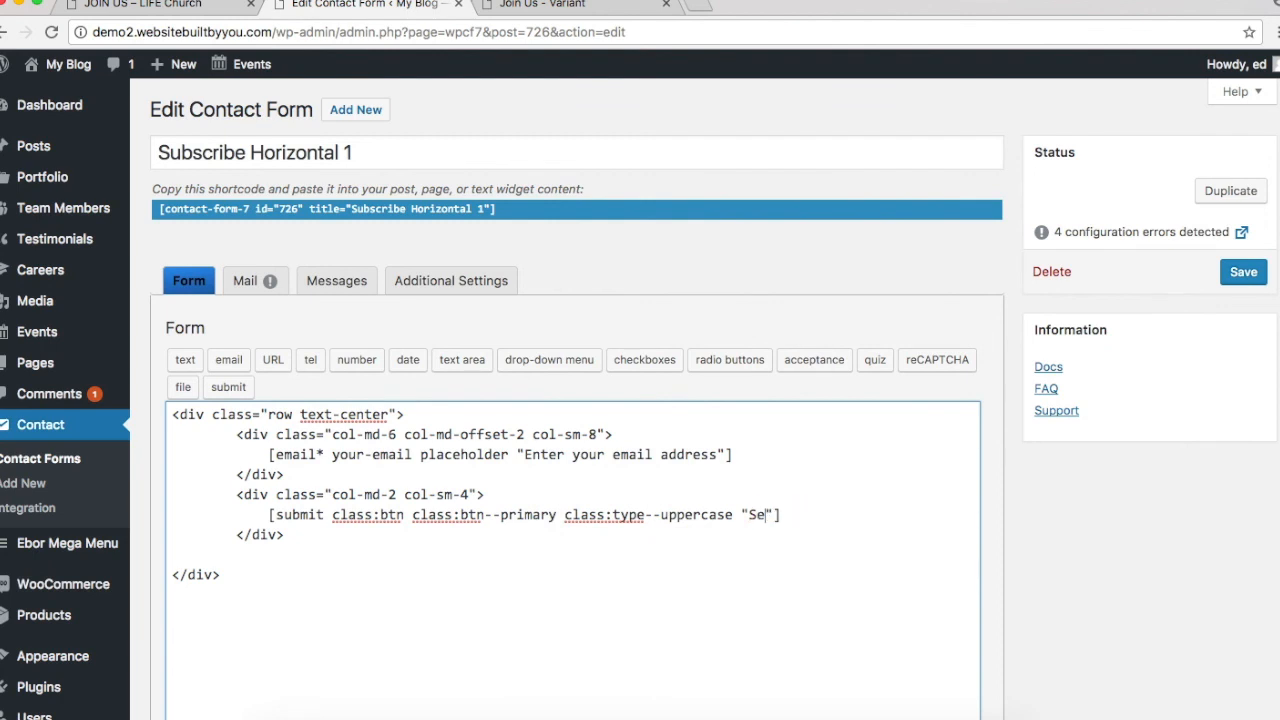
pyautogui.click(1243, 273)
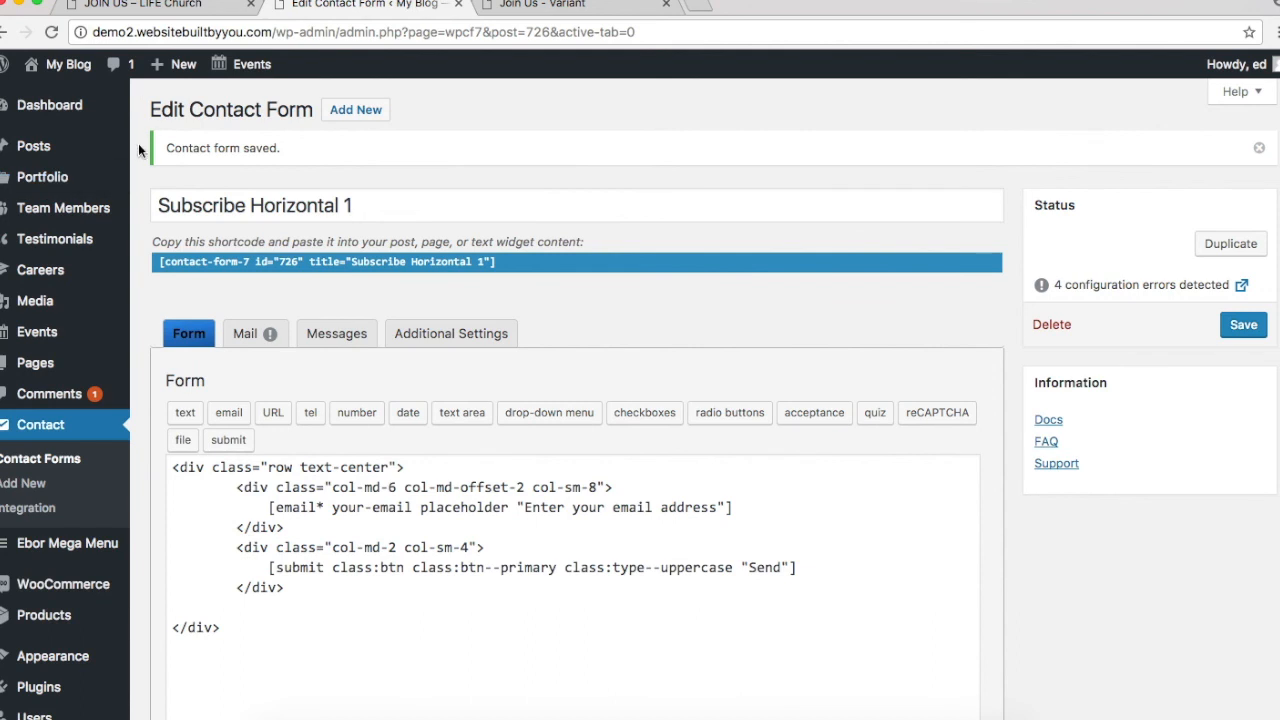
pyautogui.moveTo(50, 345)
pyautogui.click(530, 4)
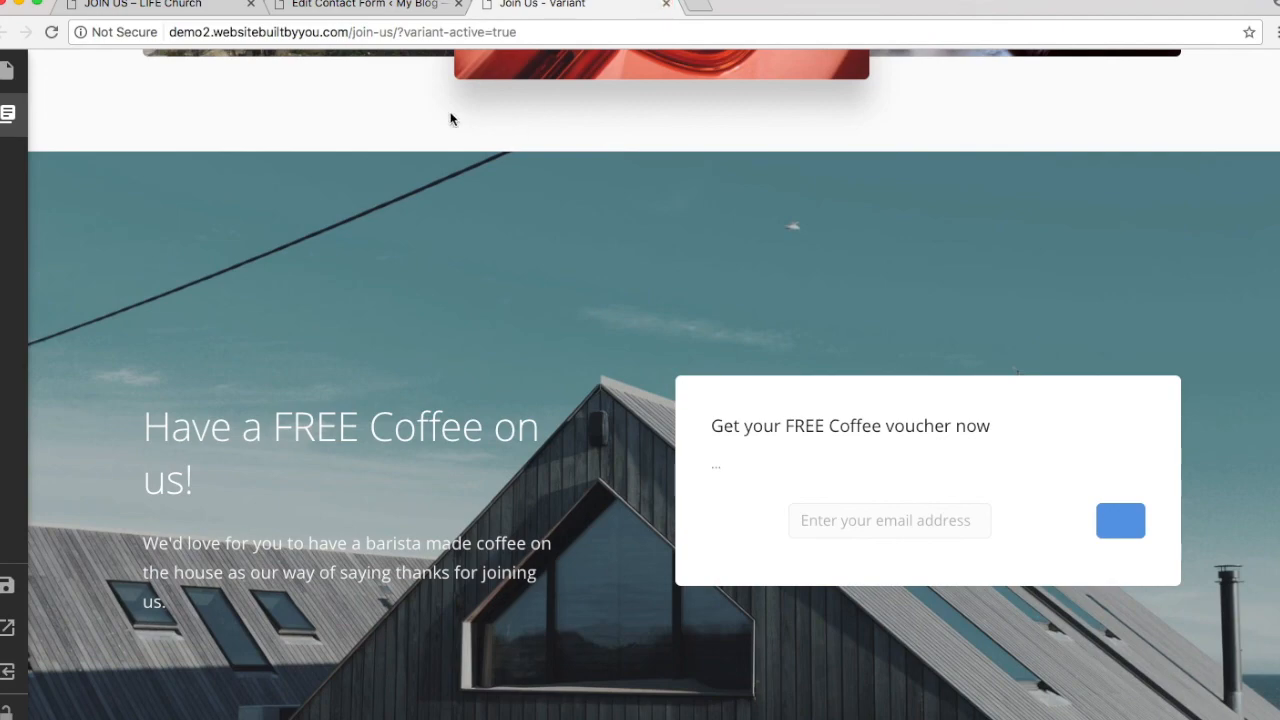
# Step: Set the barista photo from the Media Library as the Cover Form 4 background
pyautogui.click(338, 4)
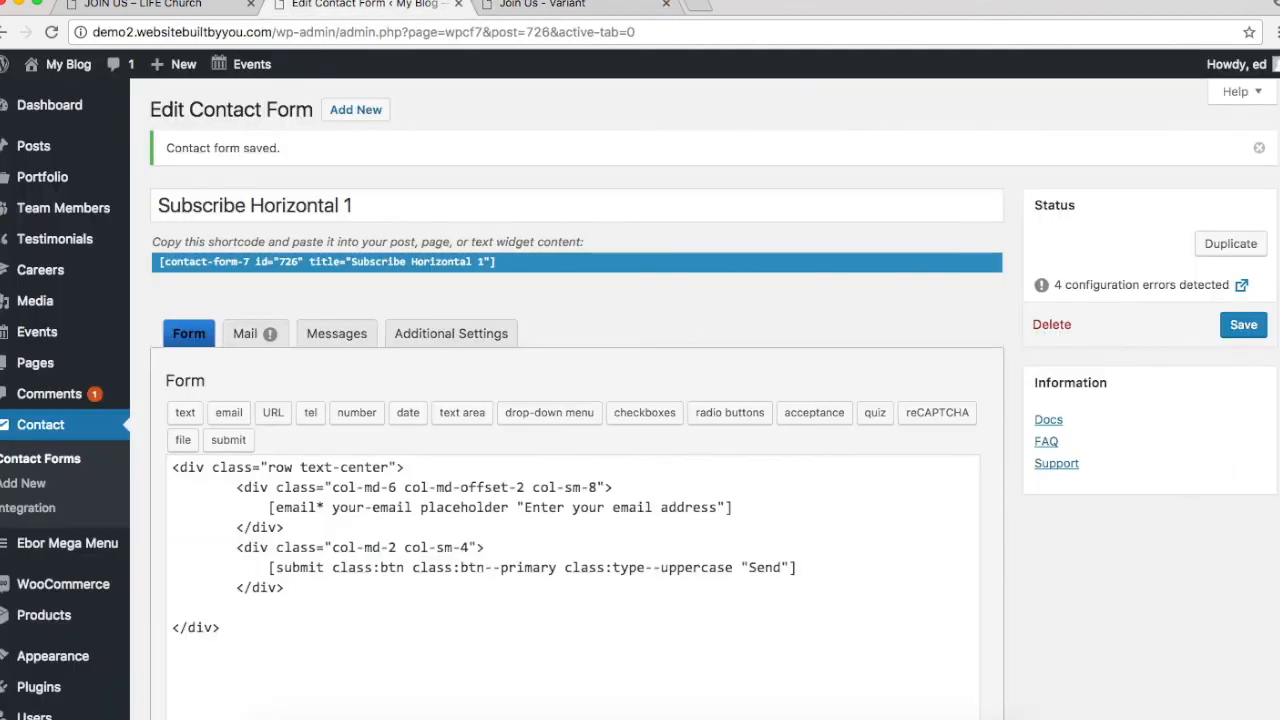
pyautogui.click(160, 5)
pyautogui.click(533, 5)
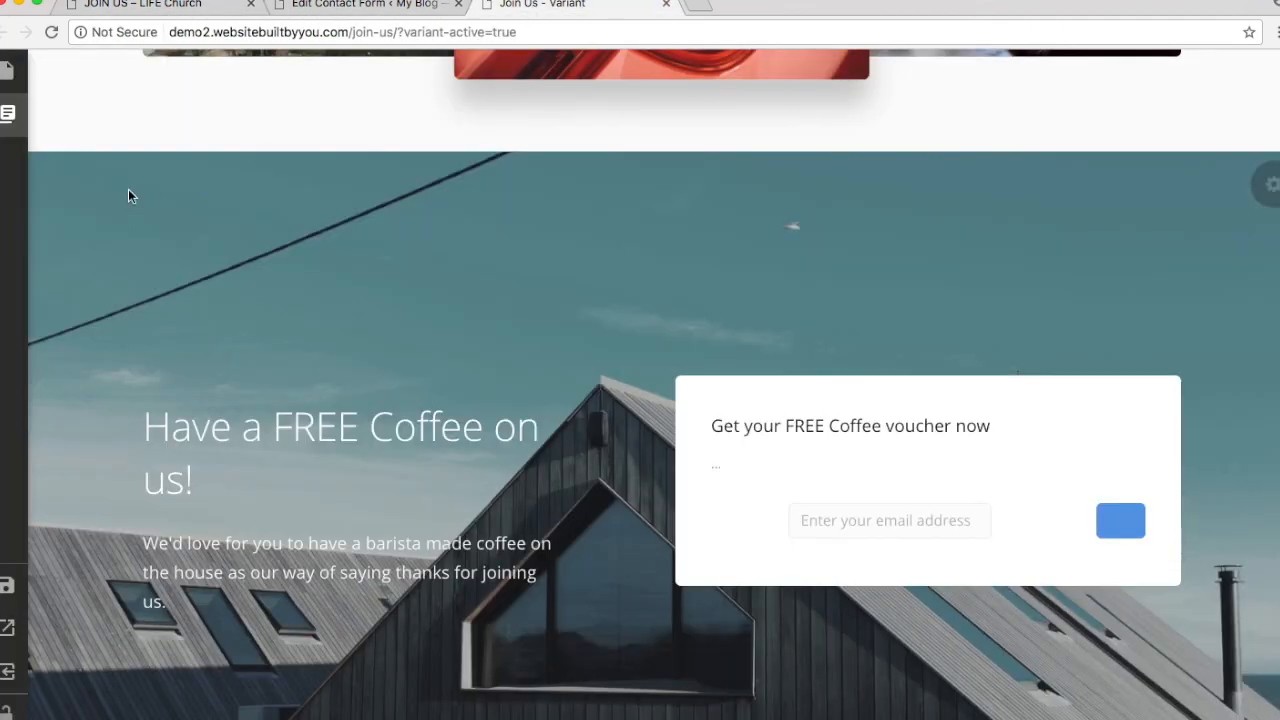
pyautogui.scroll(3, 910, 468)
pyautogui.scroll(-3, 910, 468)
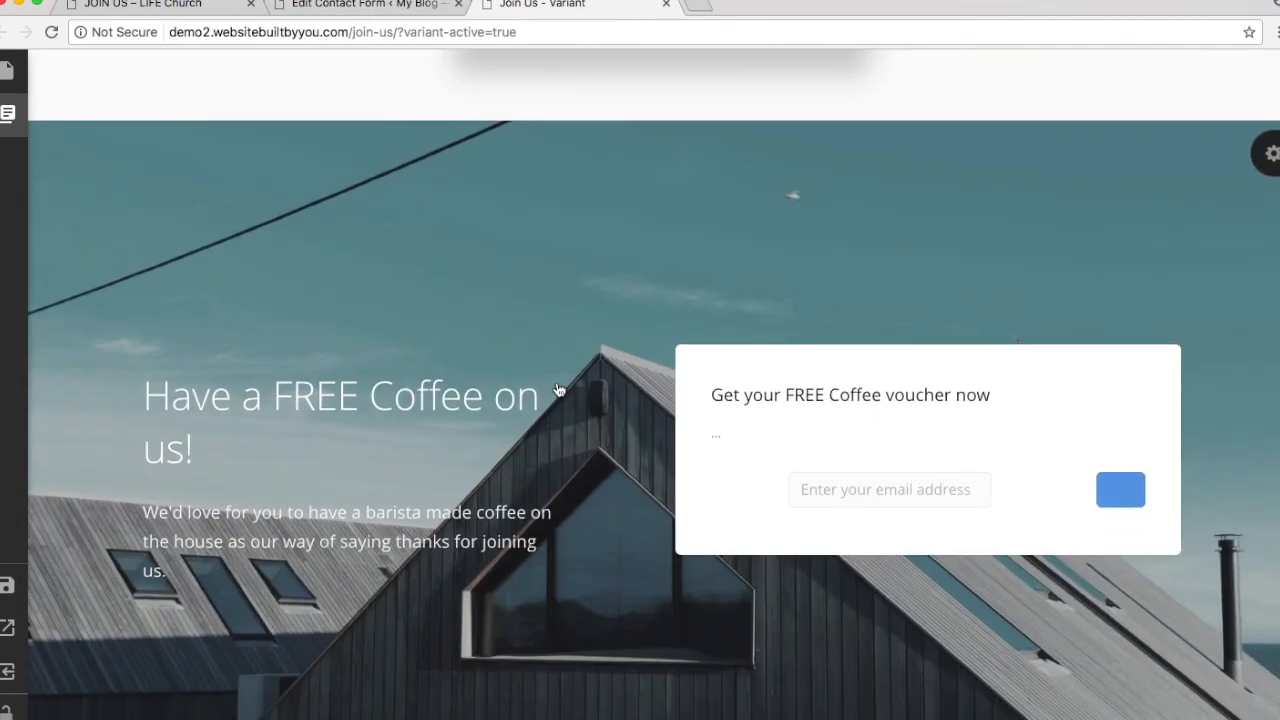
pyautogui.moveTo(8, 616)
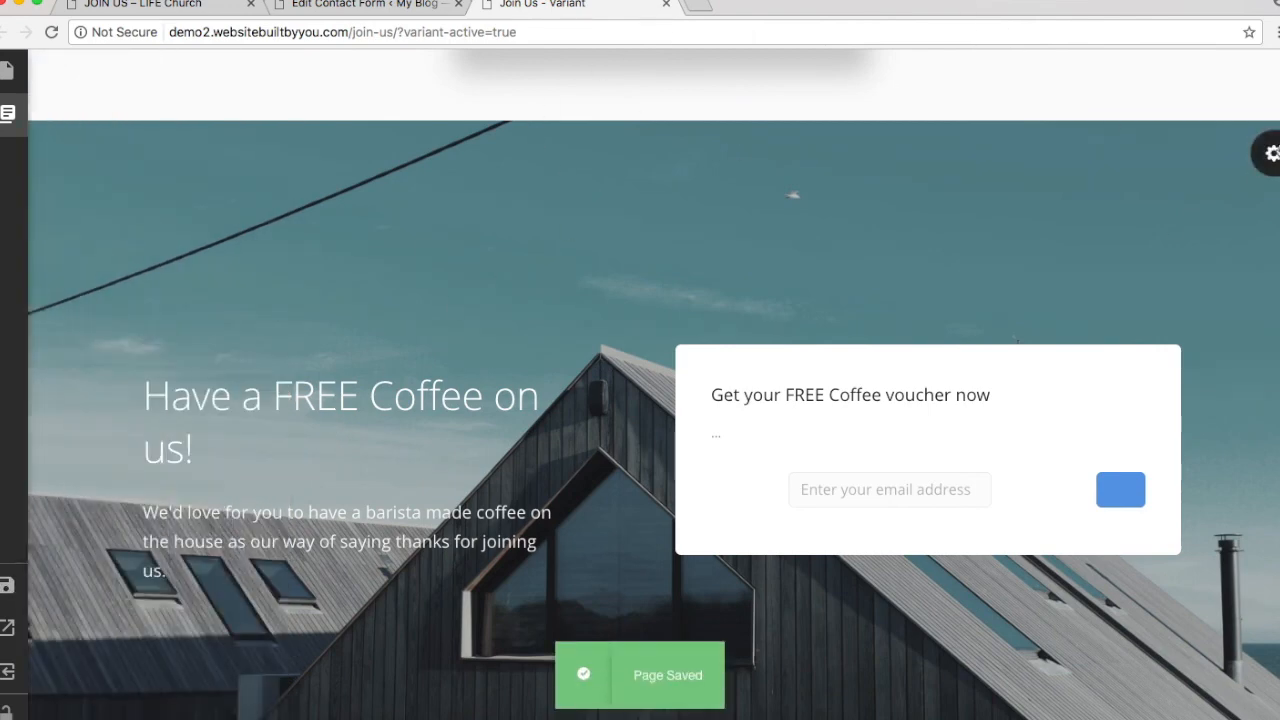
pyautogui.click(1271, 153)
pyautogui.click(1157, 354)
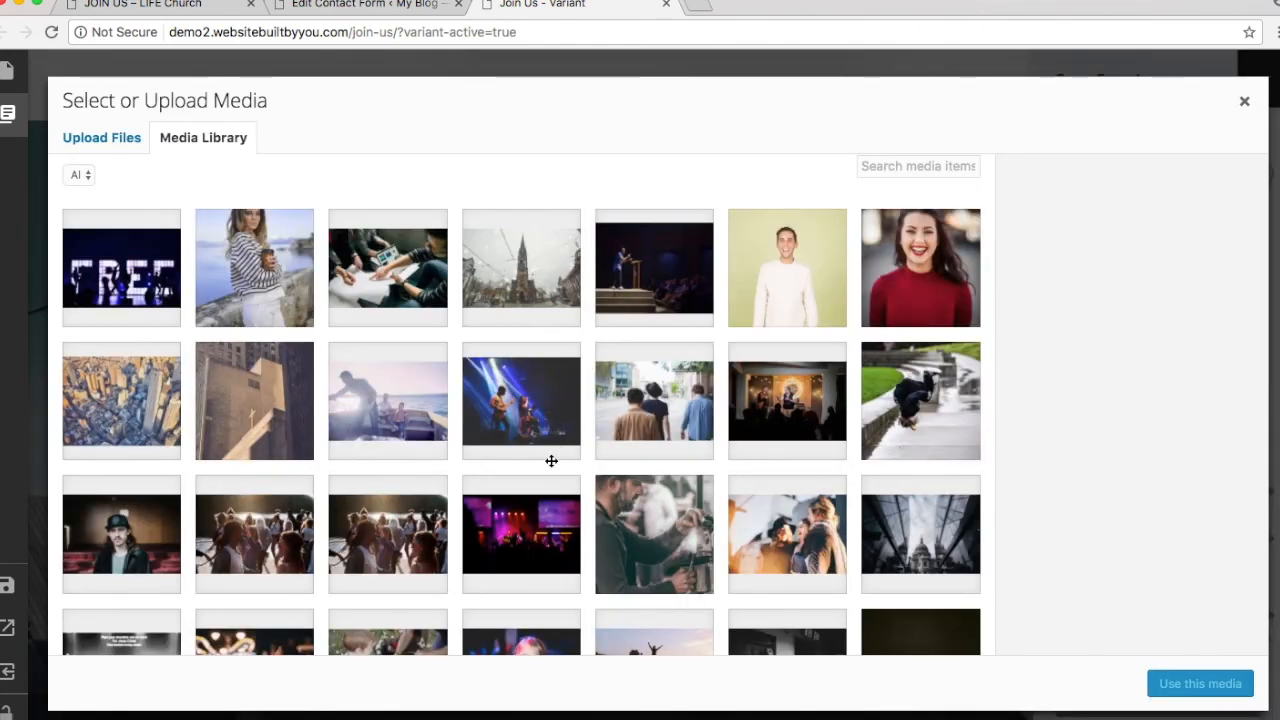
pyautogui.click(610, 497)
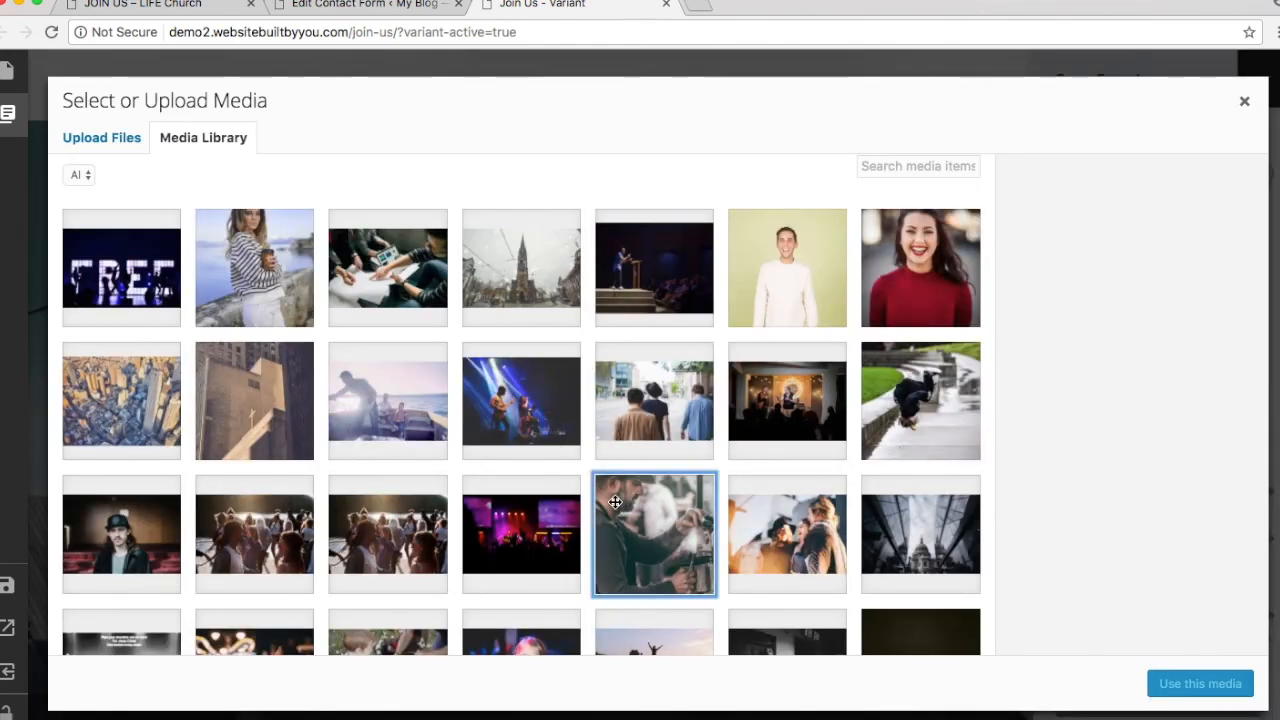
pyautogui.click(1205, 686)
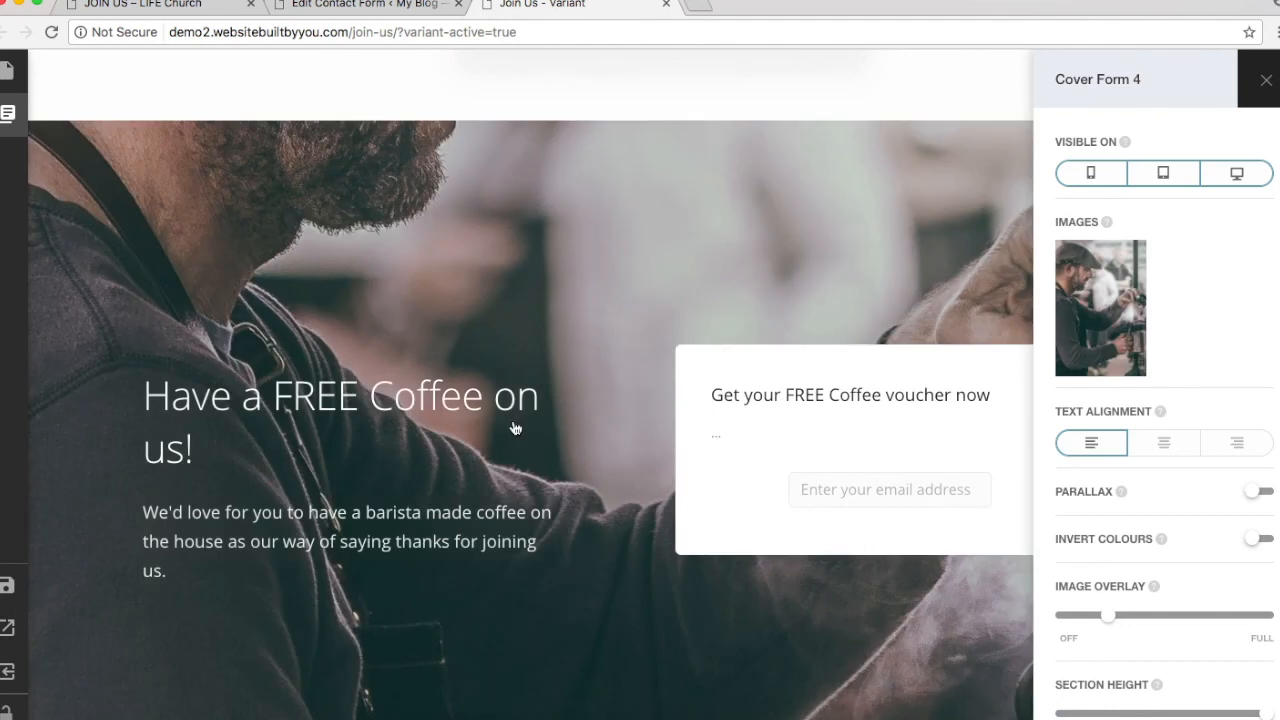
# Step: Centre the cover text and enable parallax, keeping the original colours and section height
pyautogui.click(1160, 446)
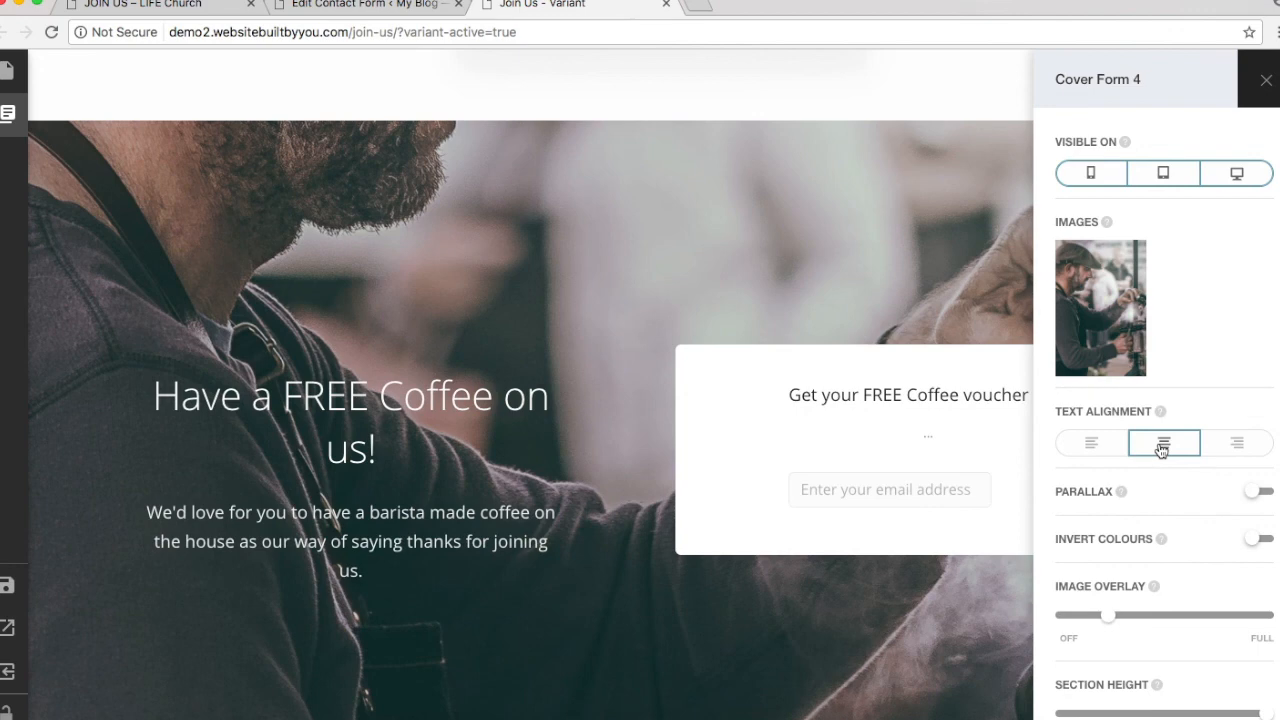
pyautogui.click(1262, 491)
pyautogui.click(1257, 541)
pyautogui.click(1258, 541)
pyautogui.scroll(-3, 837, 640)
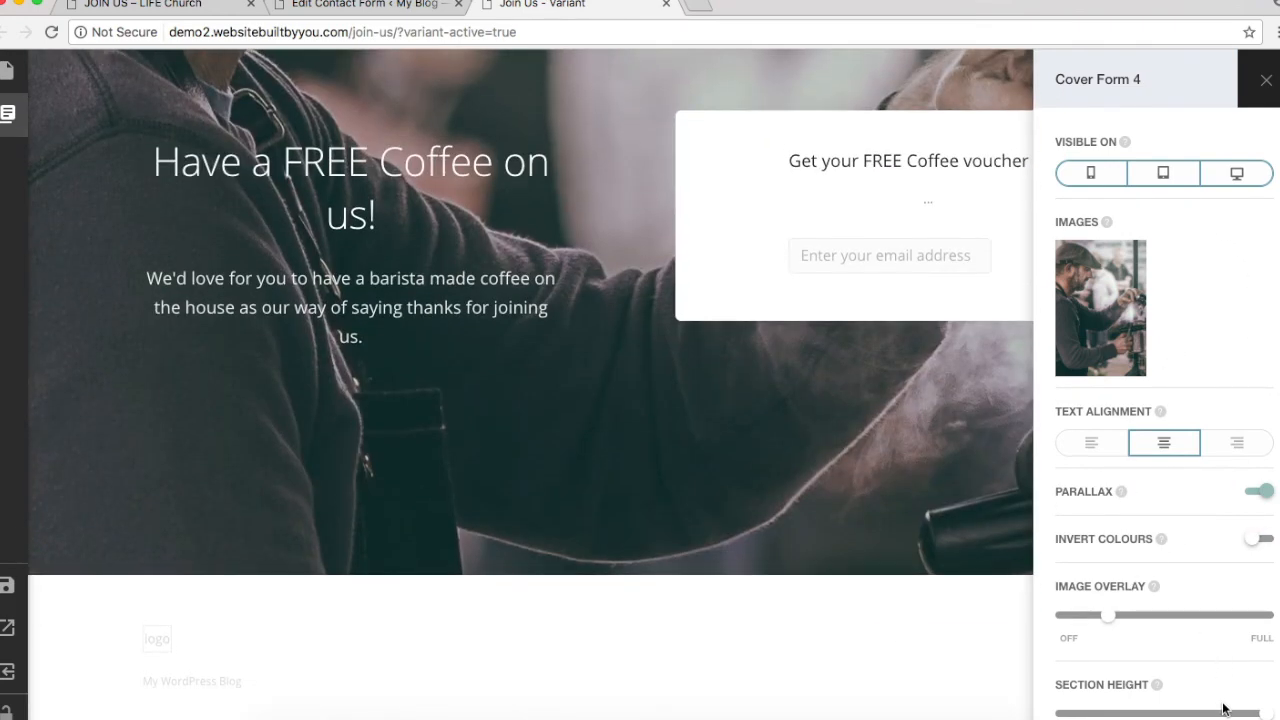
pyautogui.moveTo(1269, 715); pyautogui.dragTo(1226, 706)
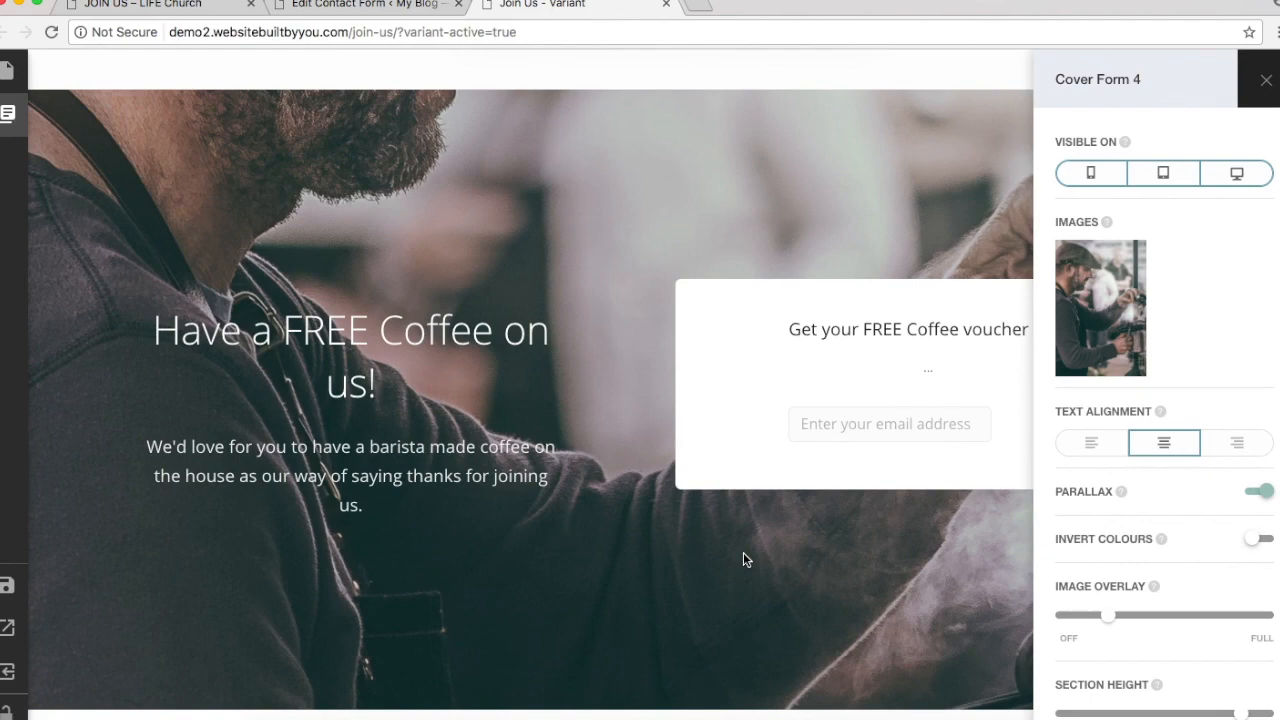
pyautogui.click(348, 8)
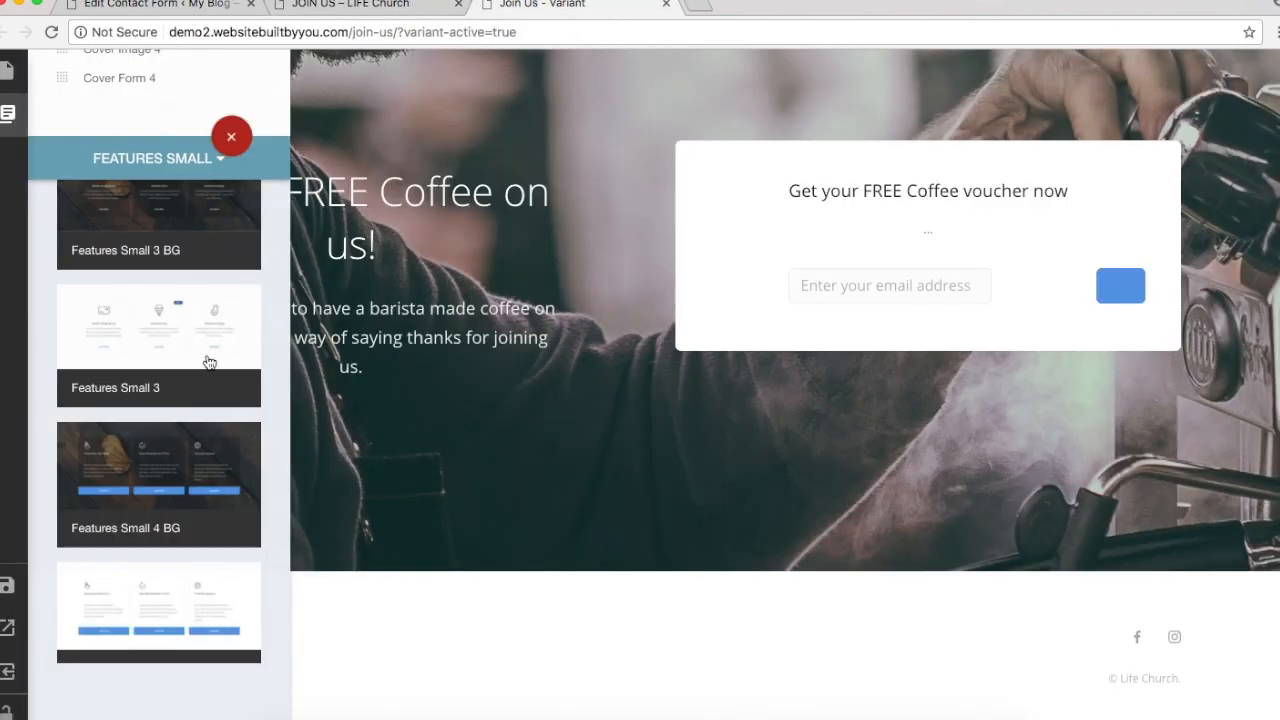
# Step: Review the live Join Us page and come back to the page builder
pyautogui.scroll(5, 209, 362)
pyautogui.scroll(-1, 209, 362)
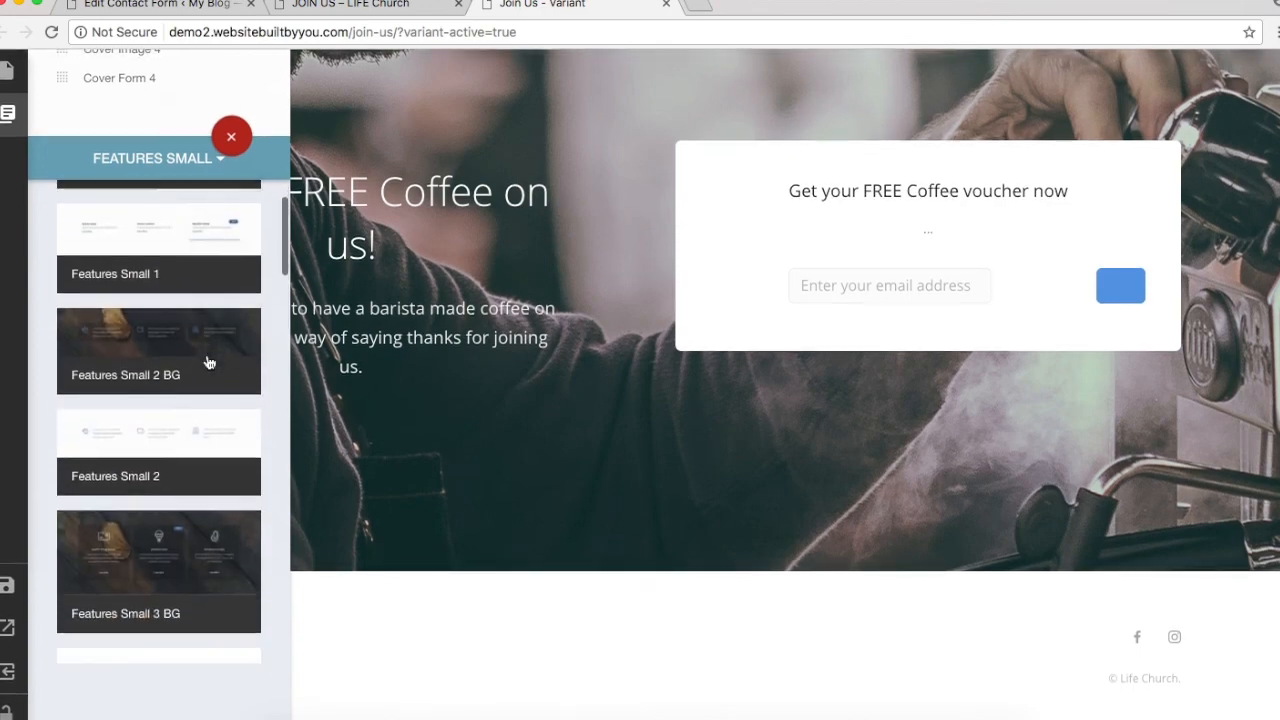
pyautogui.click(209, 362)
pyautogui.click(350, 5)
pyautogui.click(506, 500)
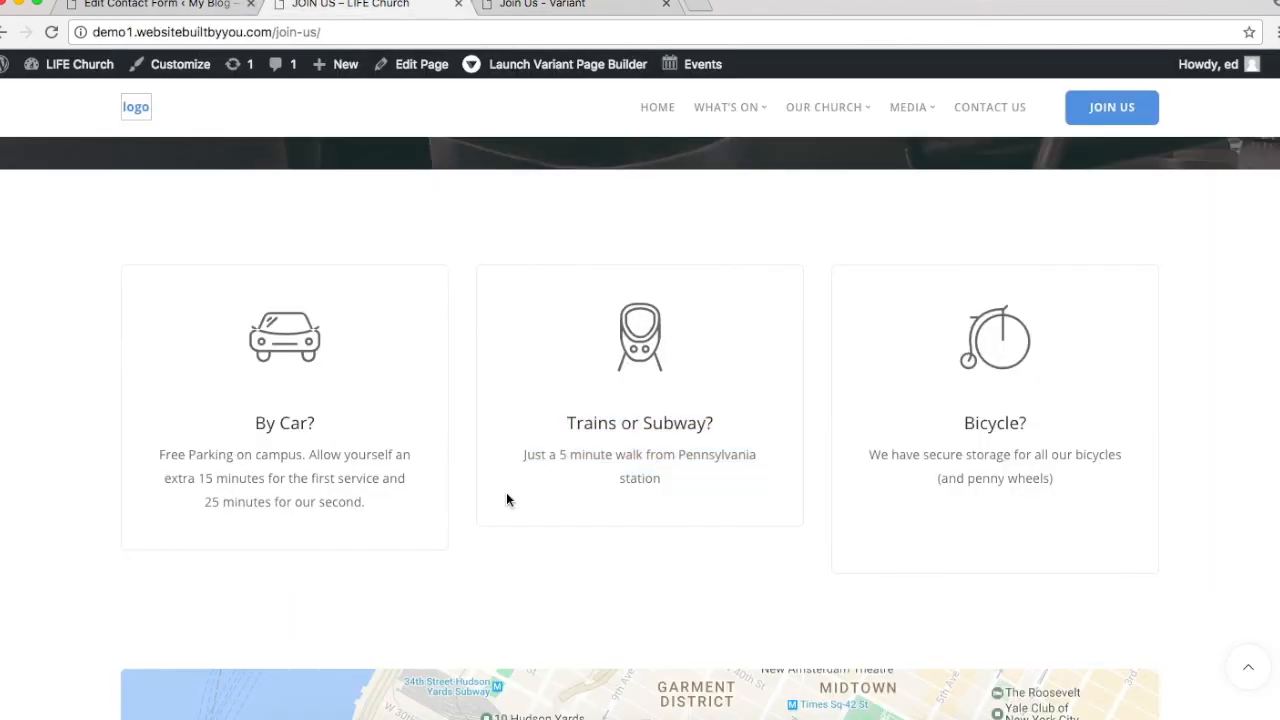
pyautogui.scroll(1, 506, 500)
pyautogui.scroll(3, 506, 500)
pyautogui.scroll(-4, 506, 500)
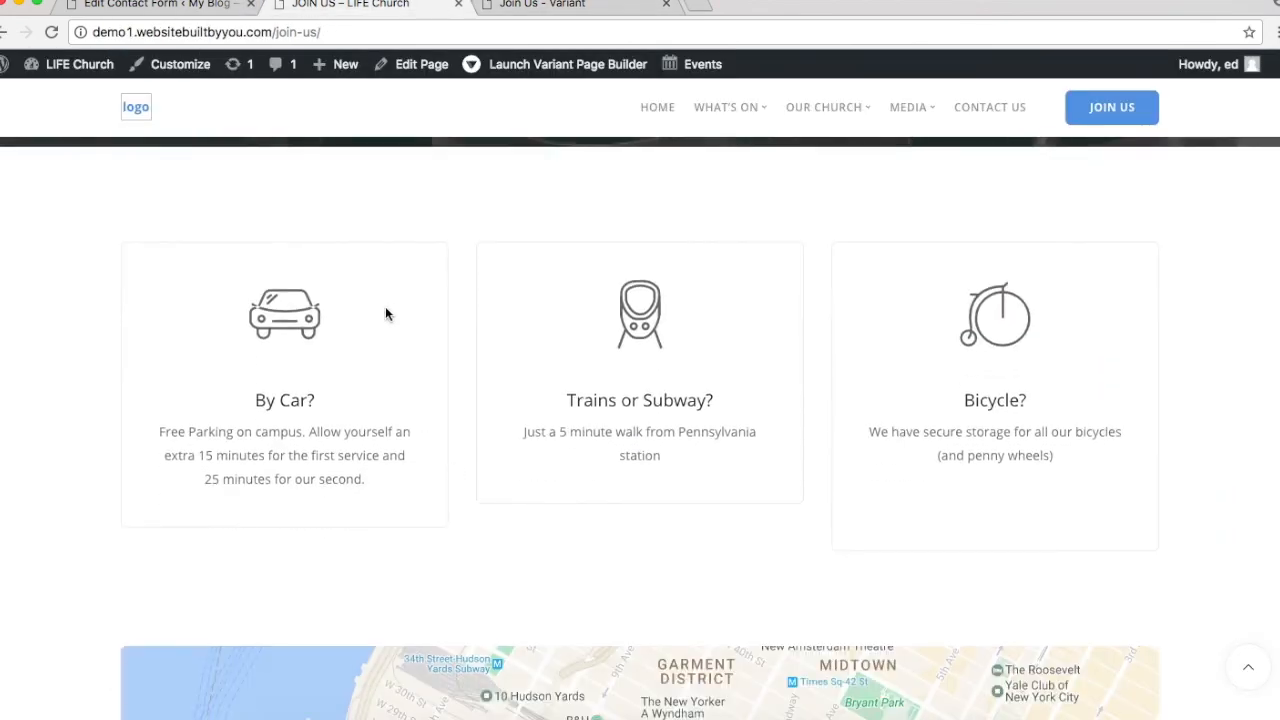
pyautogui.click(520, 4)
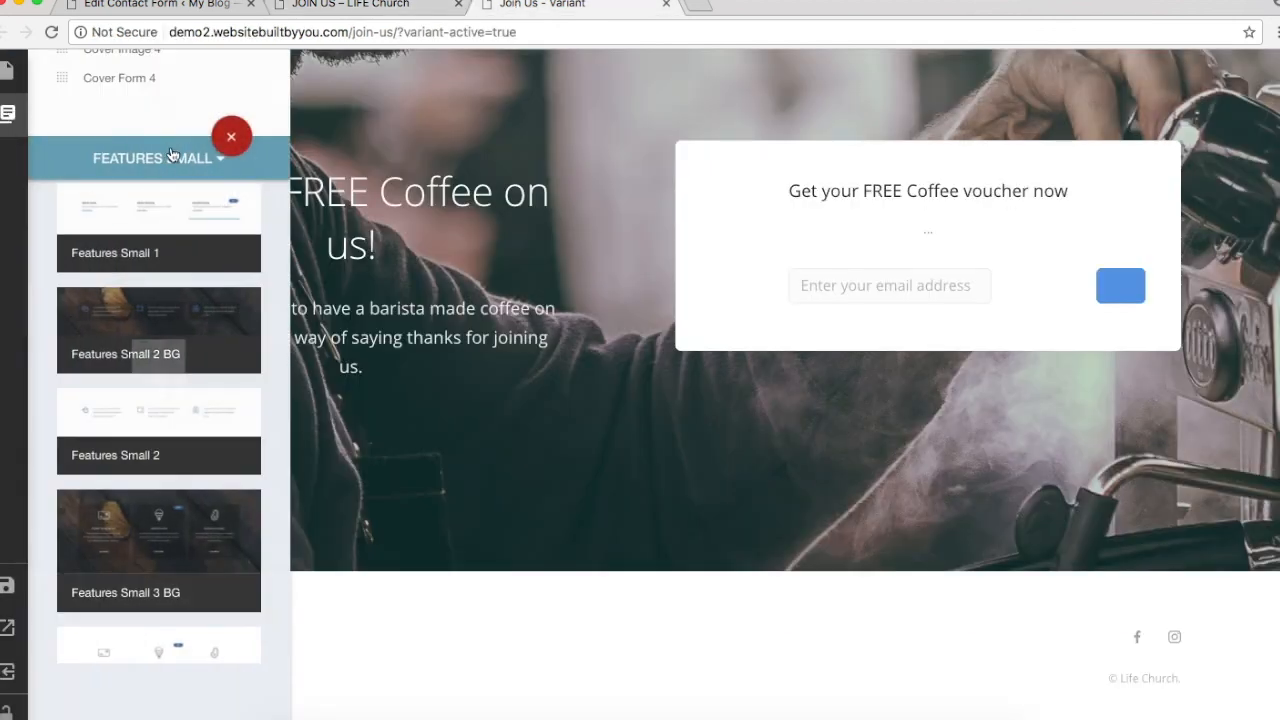
# Step: Insert a Features Small 3 section from the Features Small category
pyautogui.click(172, 147)
pyautogui.click(106, 343)
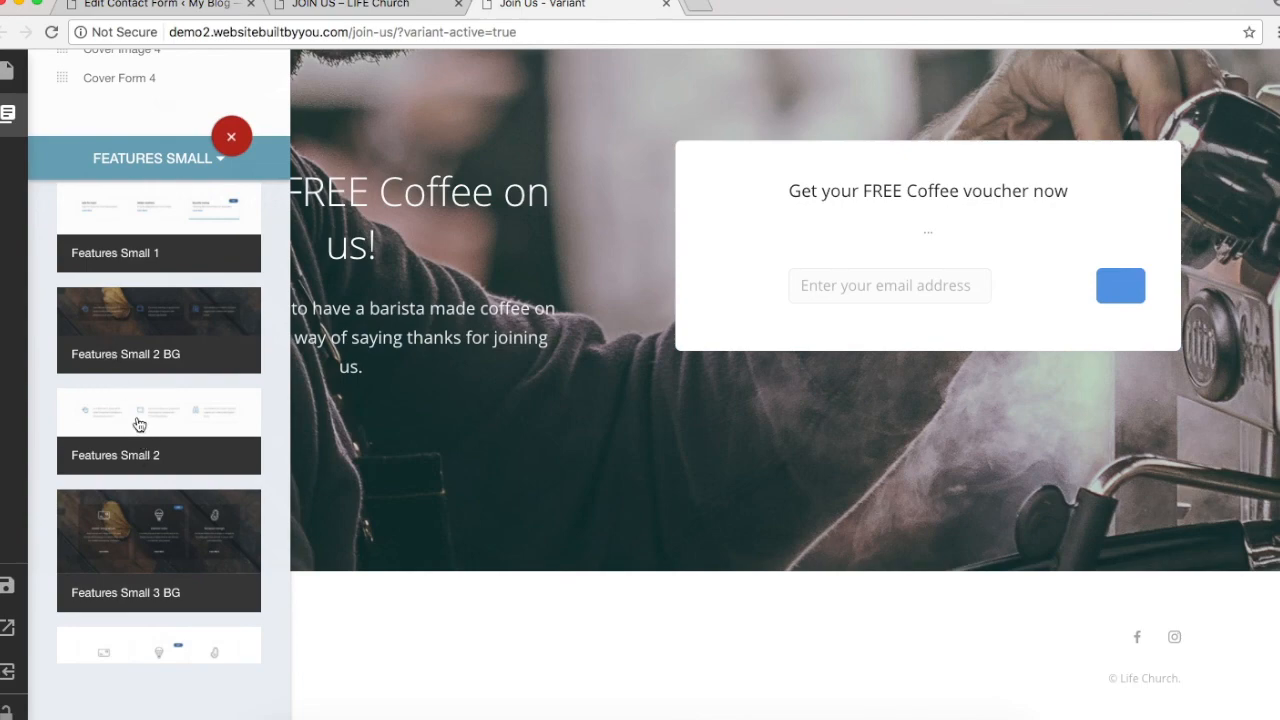
pyautogui.scroll(-4, 139, 424)
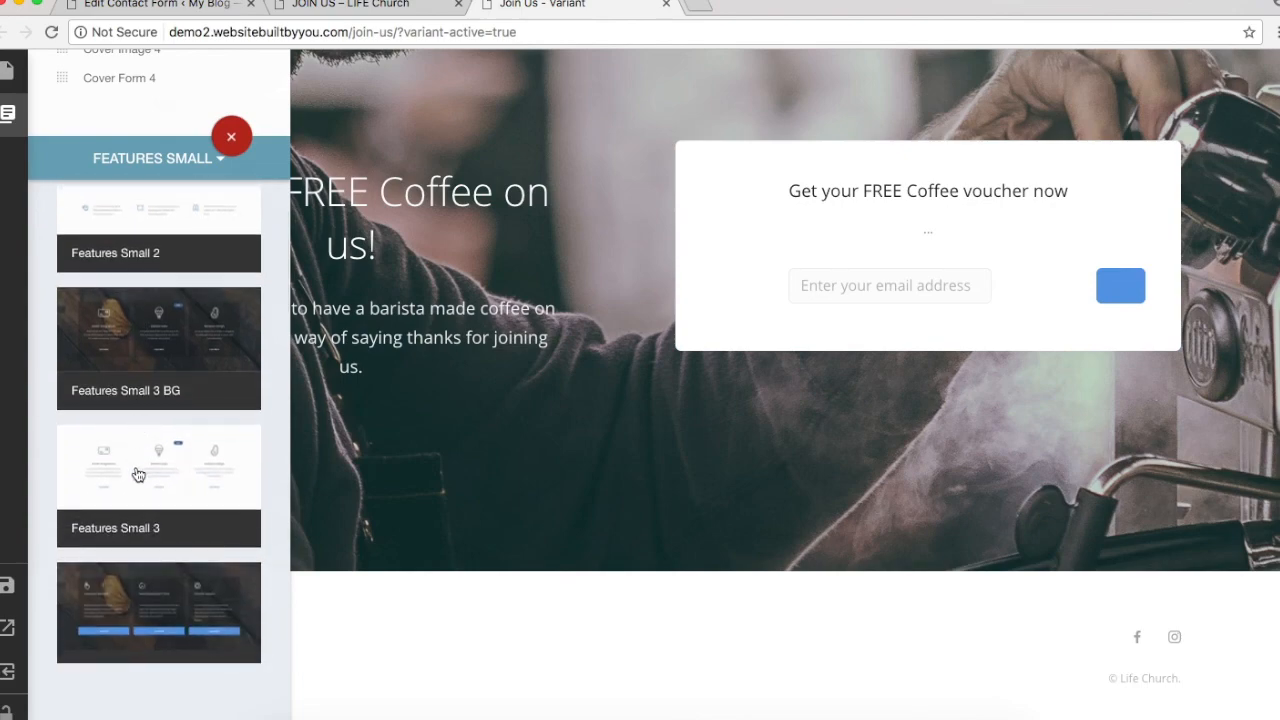
pyautogui.click(143, 466)
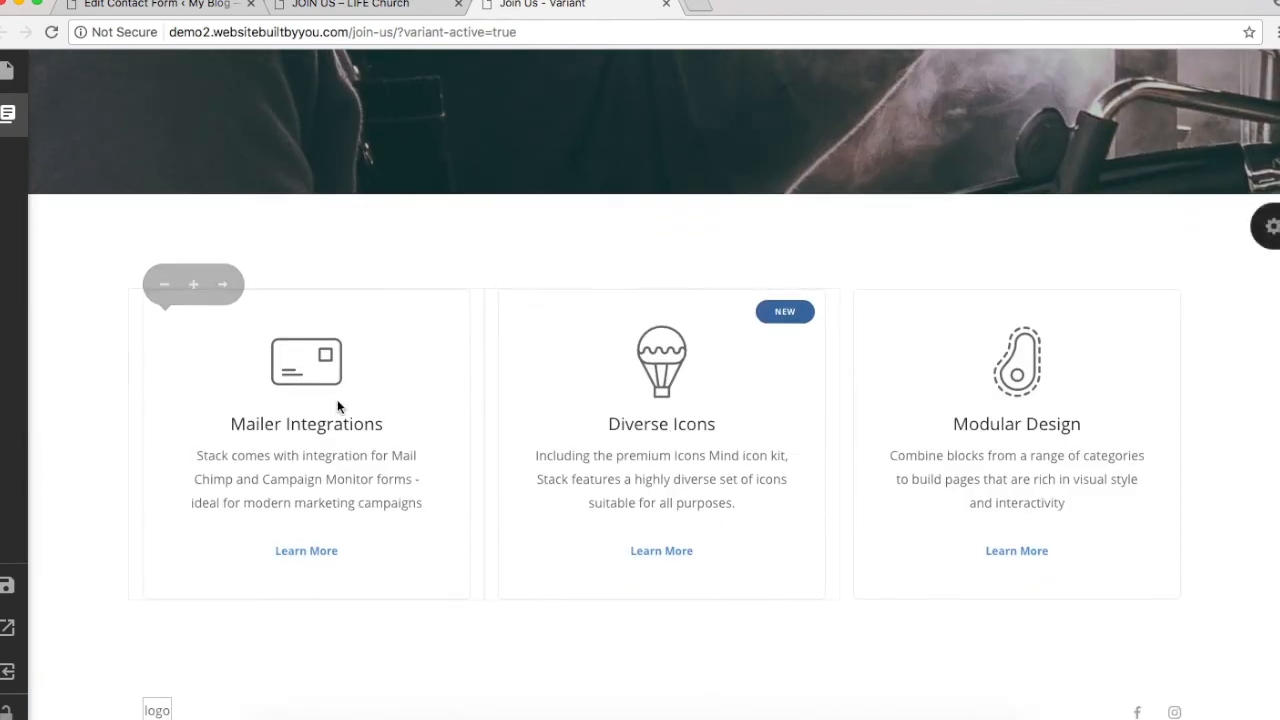
# Step: Open the Mailer Integrations card text in Visual view and paste over its heading and paragraph
pyautogui.click(312, 432)
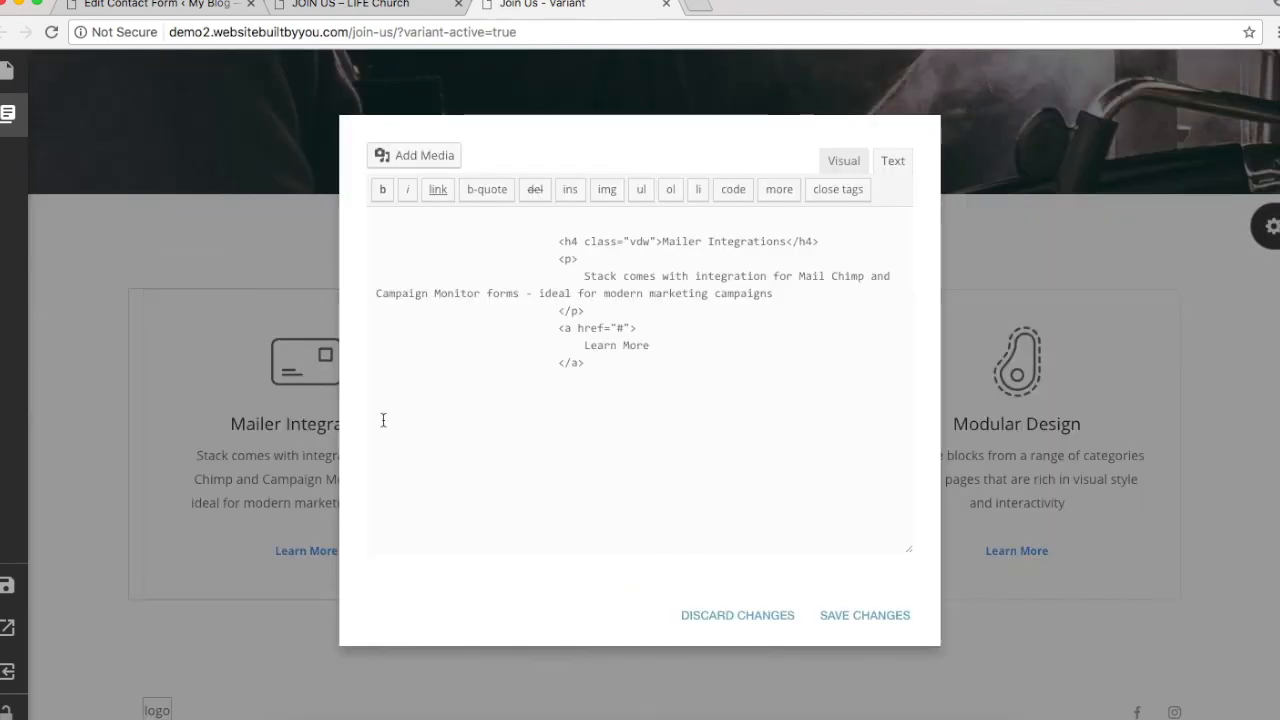
pyautogui.click(840, 163)
pyautogui.click(878, 163)
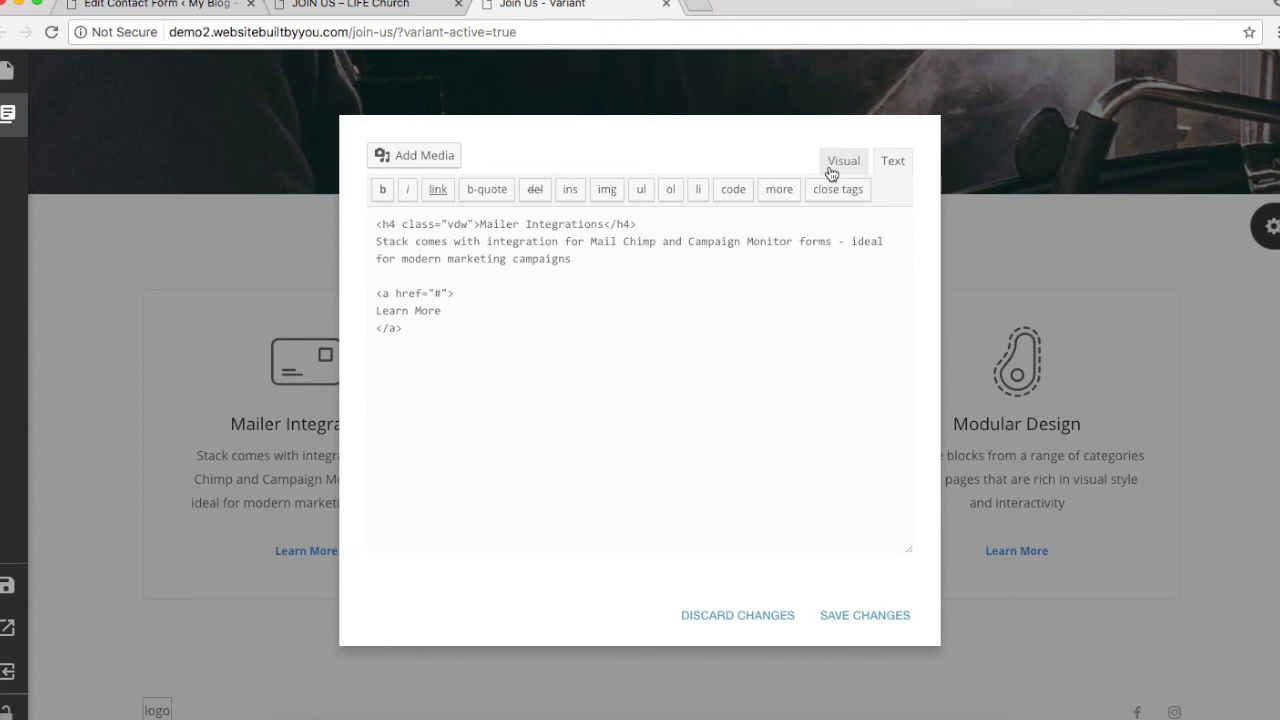
pyautogui.click(831, 172)
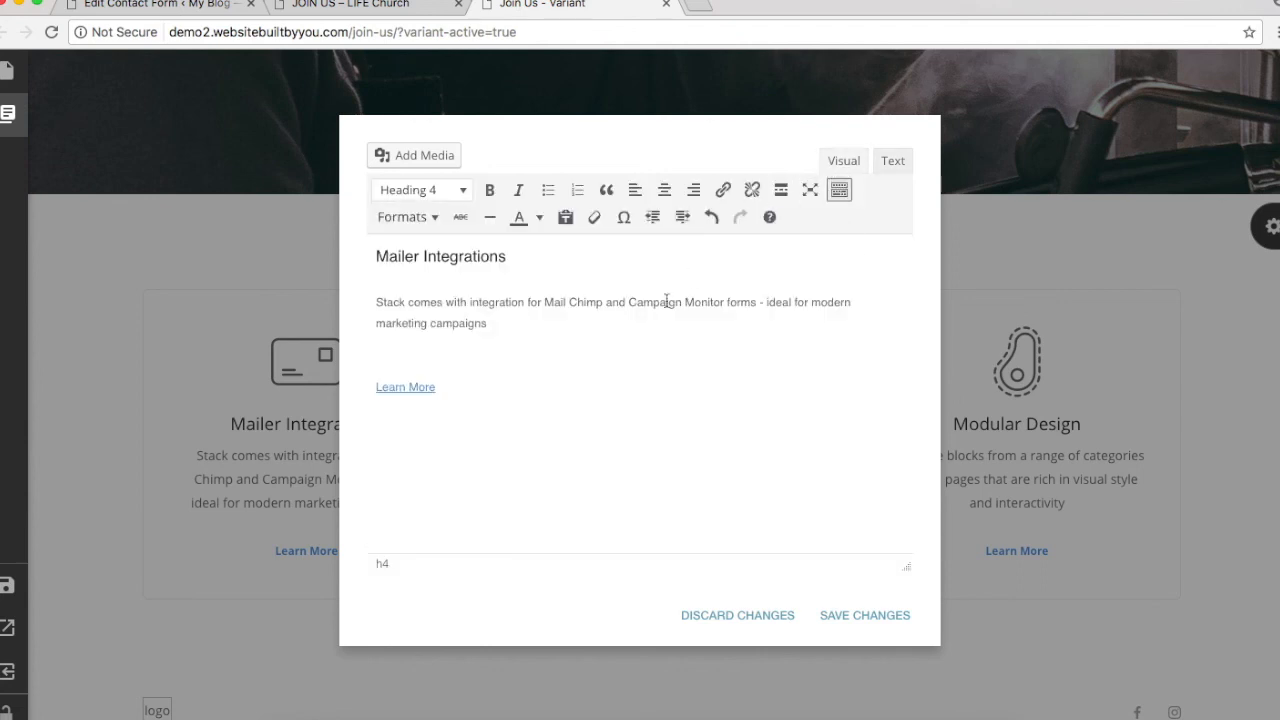
pyautogui.moveTo(619, 332); pyautogui.dragTo(213, 228)
pyautogui.write('Trains or Subway? Just a 5 minute walk from Pennsylvania station')
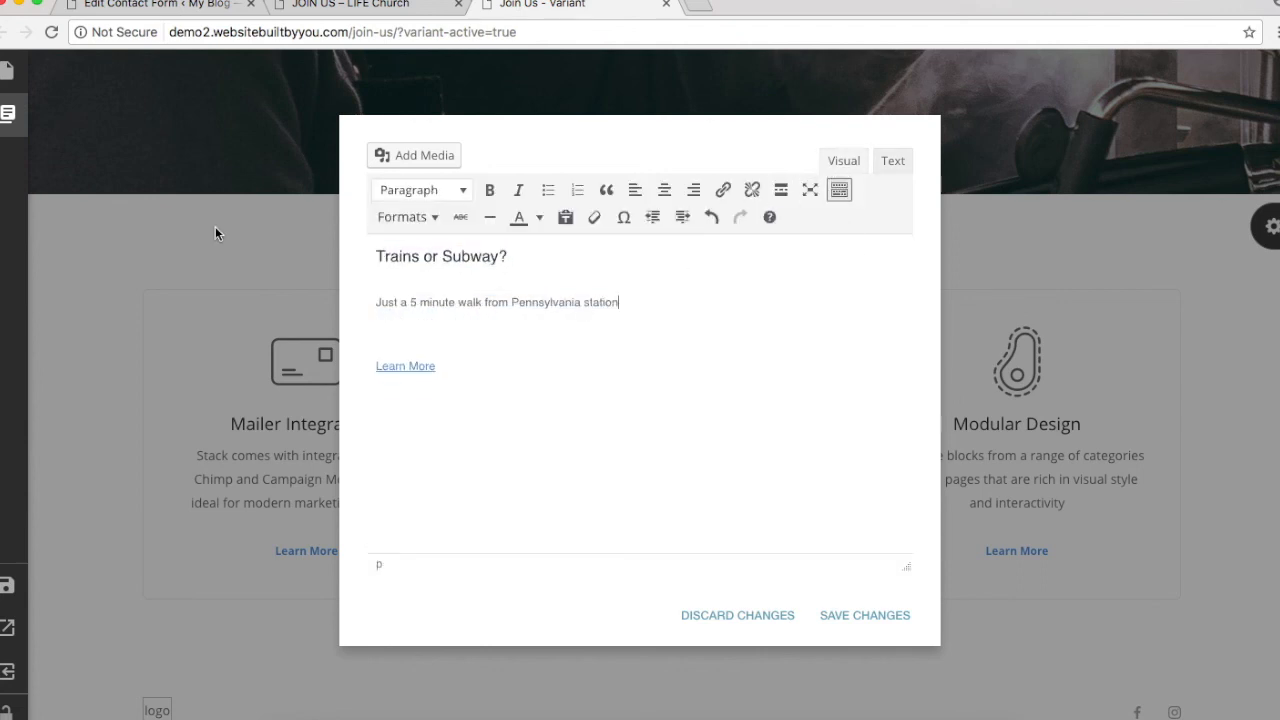
pyautogui.moveTo(598, 347); pyautogui.dragTo(361, 351)
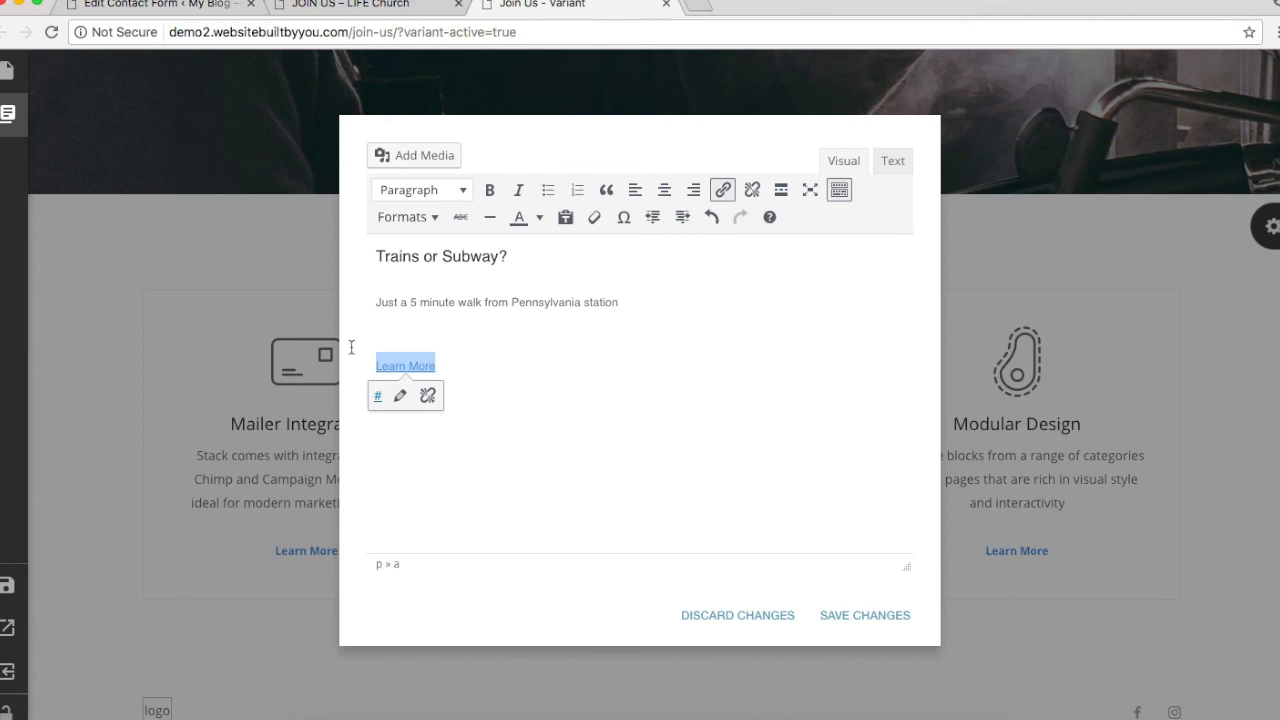
pyautogui.moveTo(706, 305); pyautogui.dragTo(350, 254)
# Step: Paste the By Car? heading and free-parking text from the live page, delete Learn More, and save
pyautogui.click(300, 6)
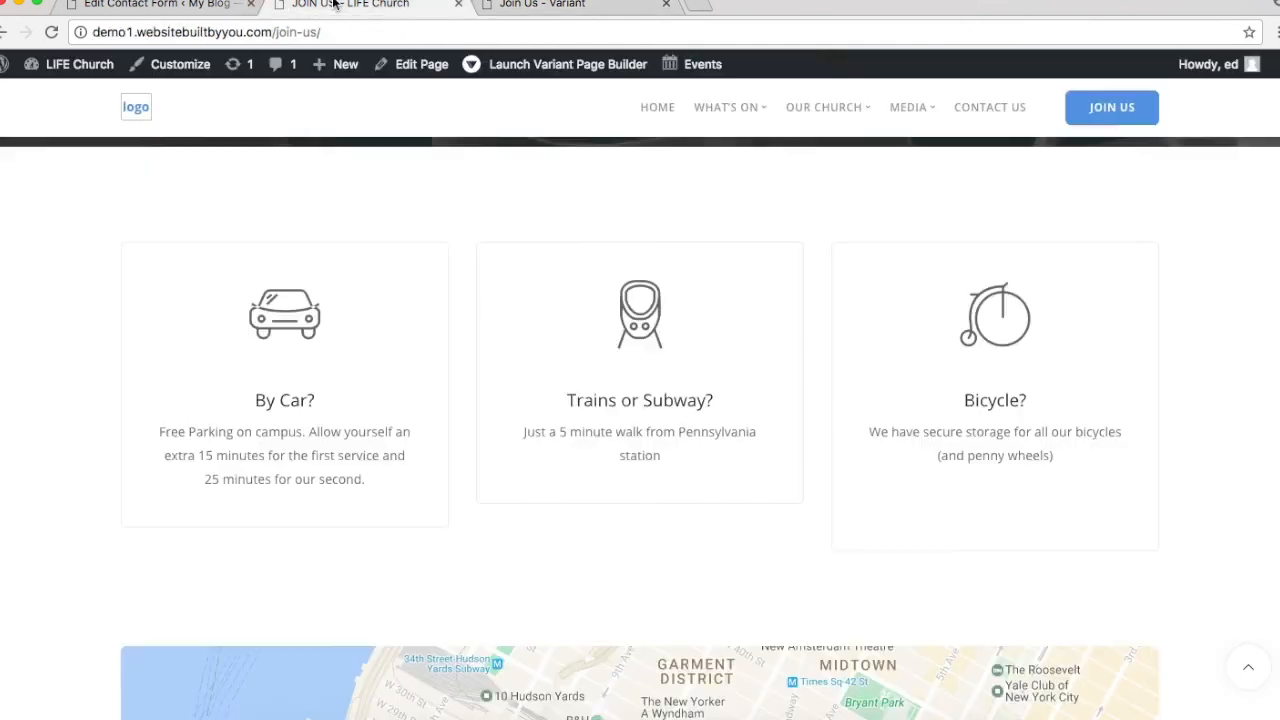
pyautogui.moveTo(281, 400); pyautogui.dragTo(398, 478)
pyautogui.hotkey('ctrl', 'c')
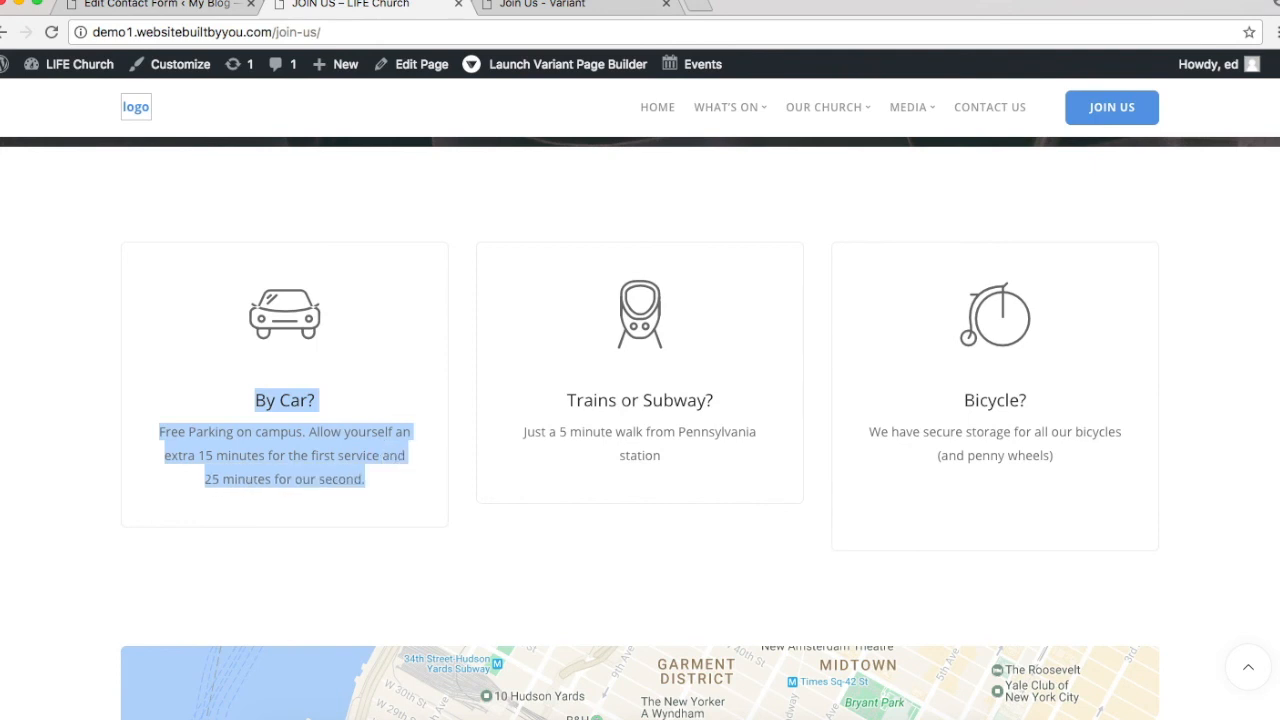
pyautogui.click(541, 5)
pyautogui.hotkey('ctrl', 'v')
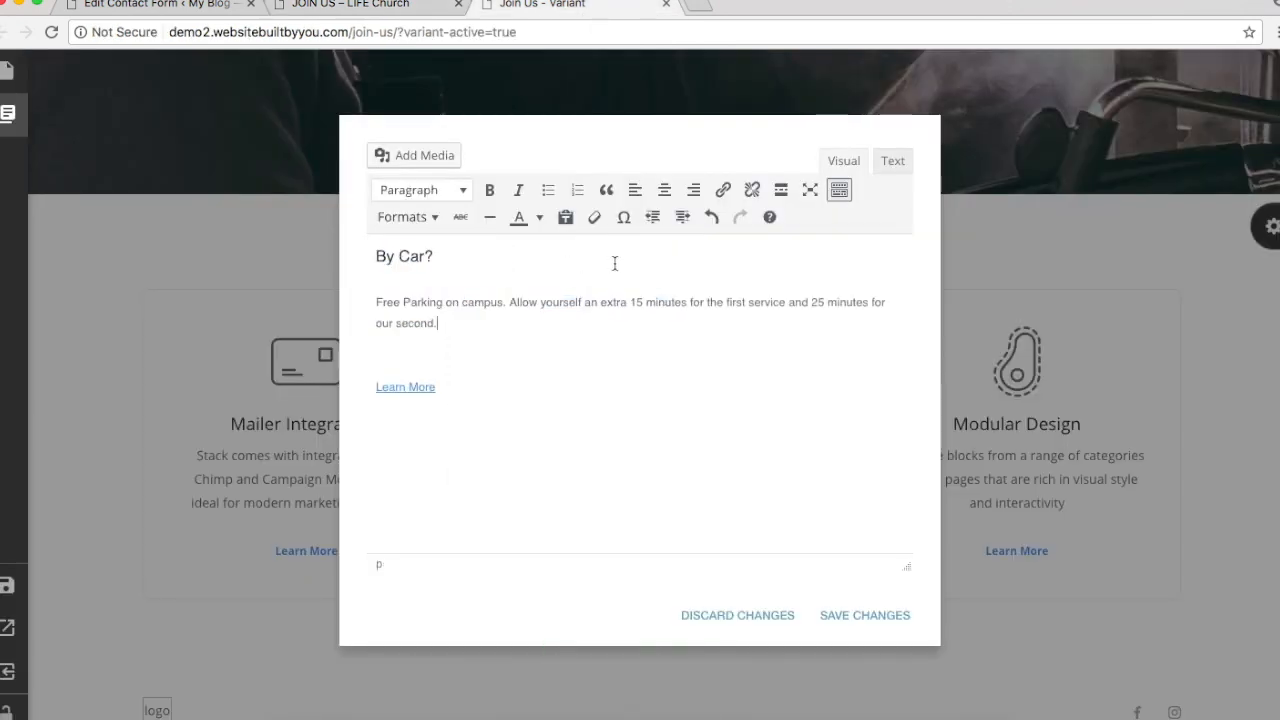
pyautogui.moveTo(492, 403); pyautogui.dragTo(310, 362)
pyautogui.press('BackSpace')
pyautogui.press('BackSpace')
pyautogui.press('BackSpace')
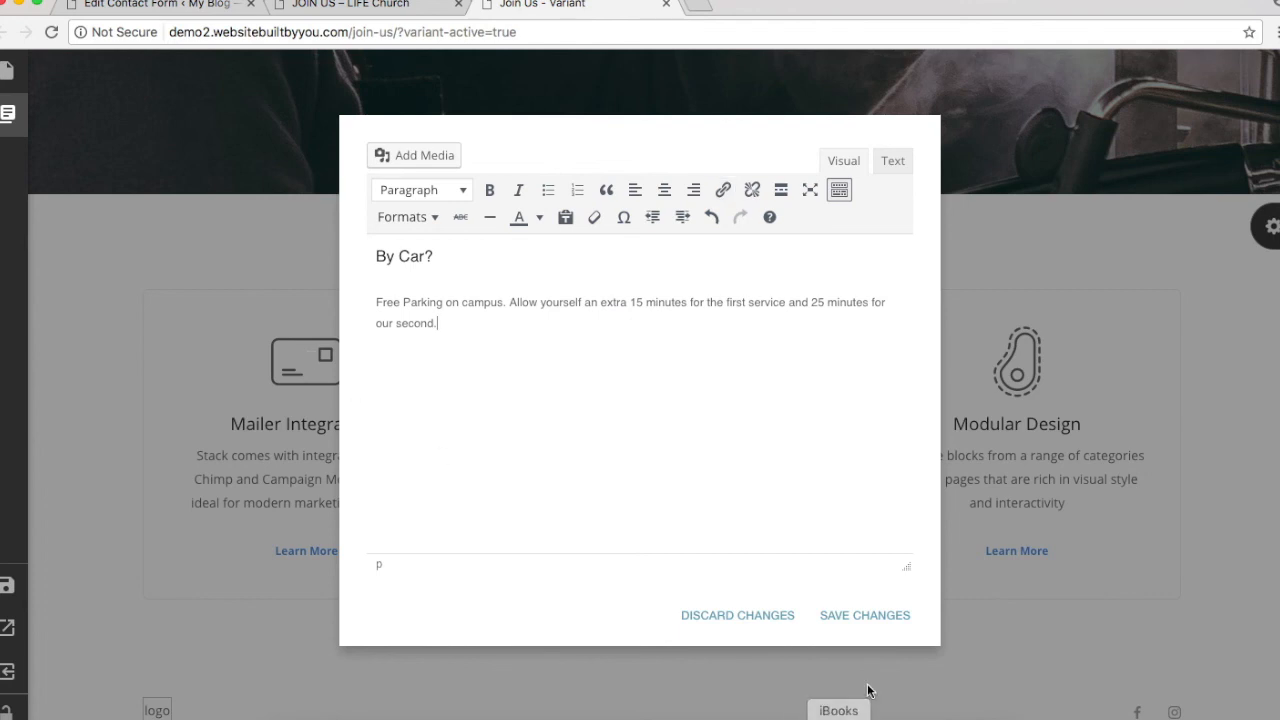
pyautogui.click(860, 614)
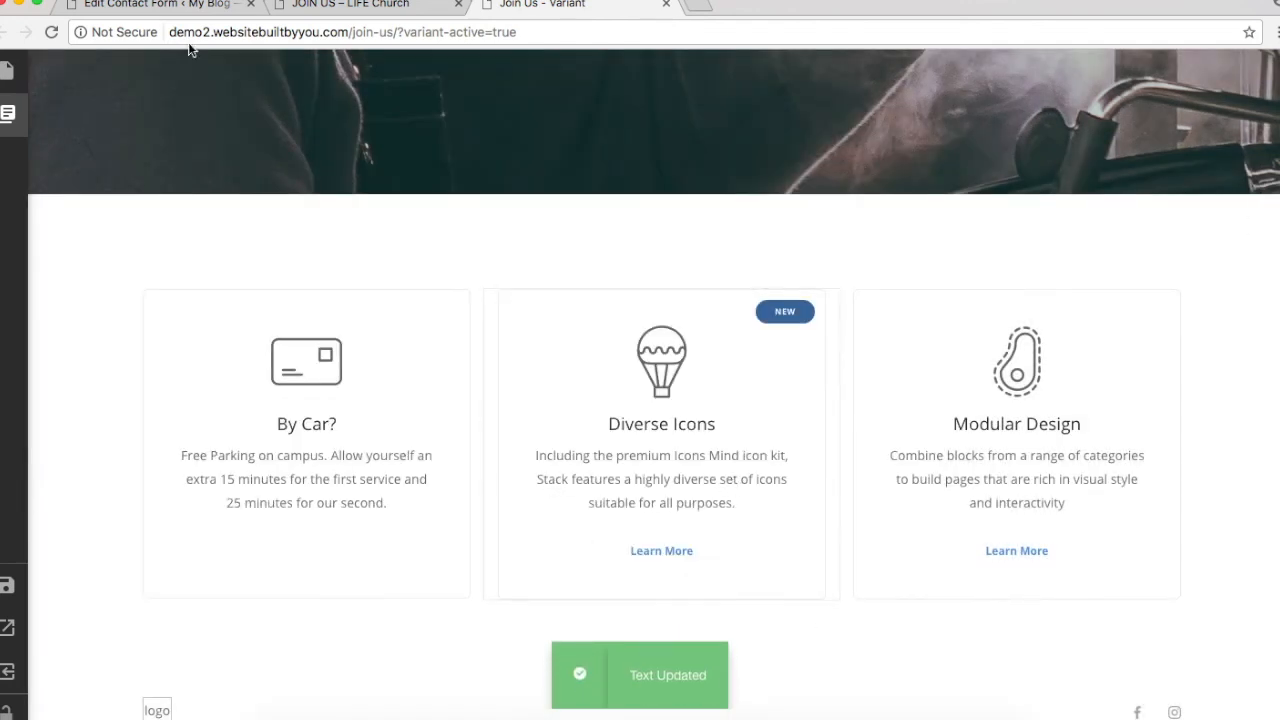
pyautogui.click(322, 8)
# Step: Replace the Diverse Icons card text with Trains or Subway? from the live page, removing Learn More
pyautogui.moveTo(567, 400); pyautogui.dragTo(750, 444)
pyautogui.press('super+c')
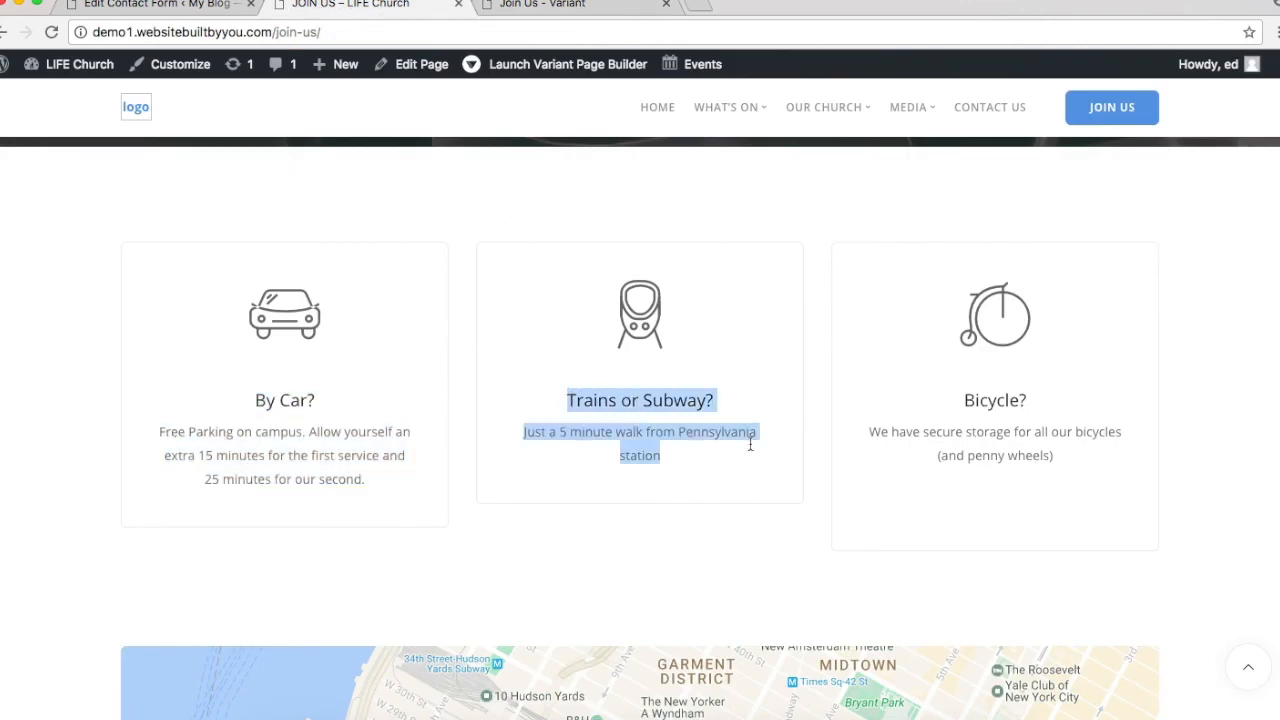
pyautogui.click(604, 4)
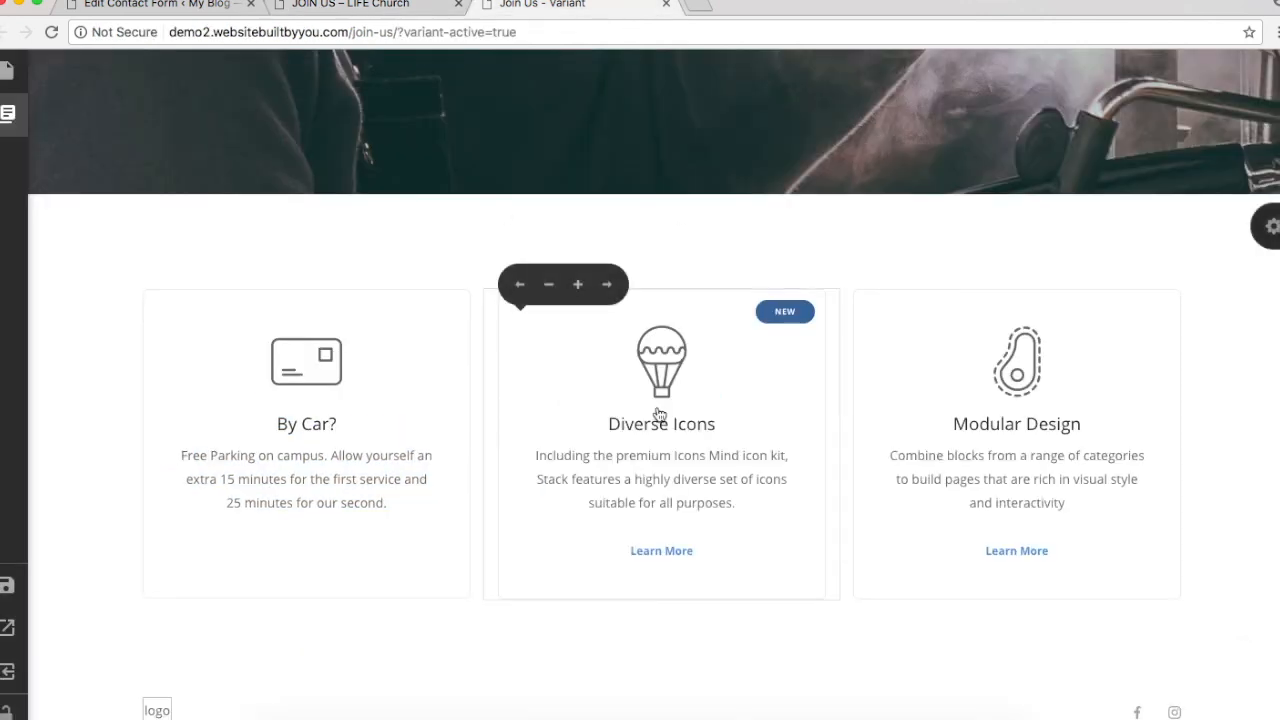
pyautogui.click(616, 428)
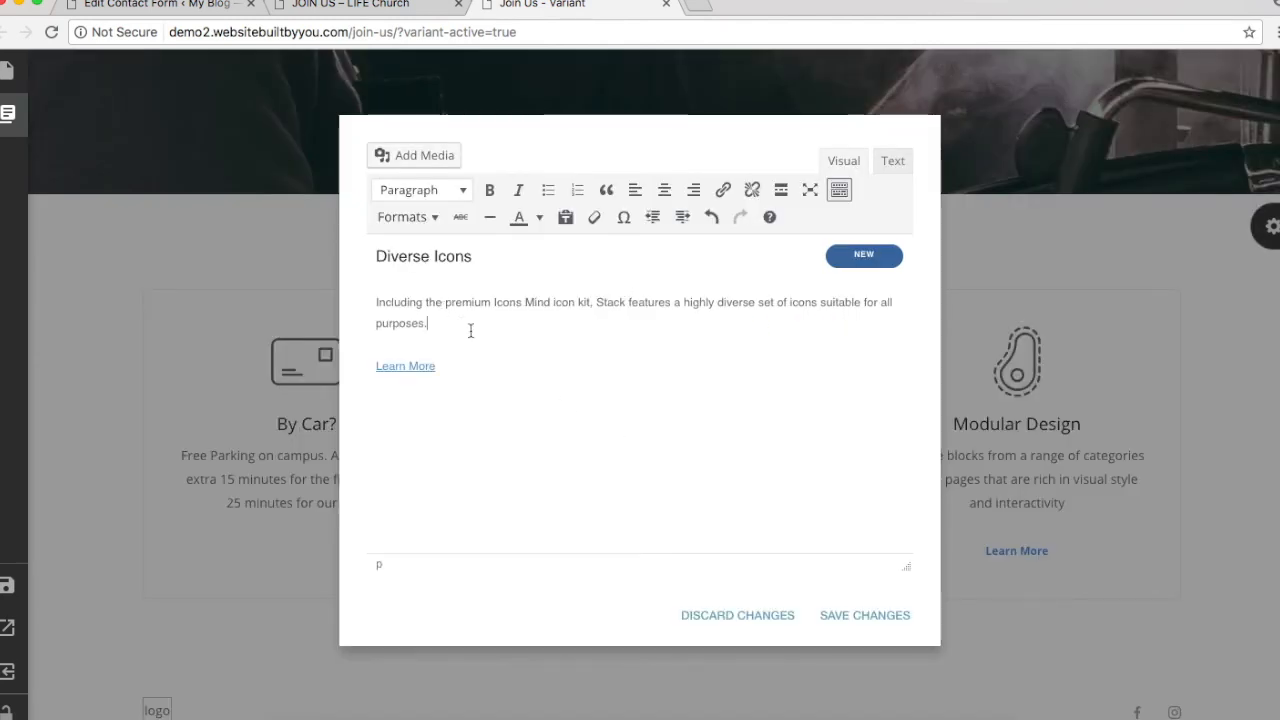
pyautogui.moveTo(470, 331); pyautogui.dragTo(329, 240)
pyautogui.press('super+v')
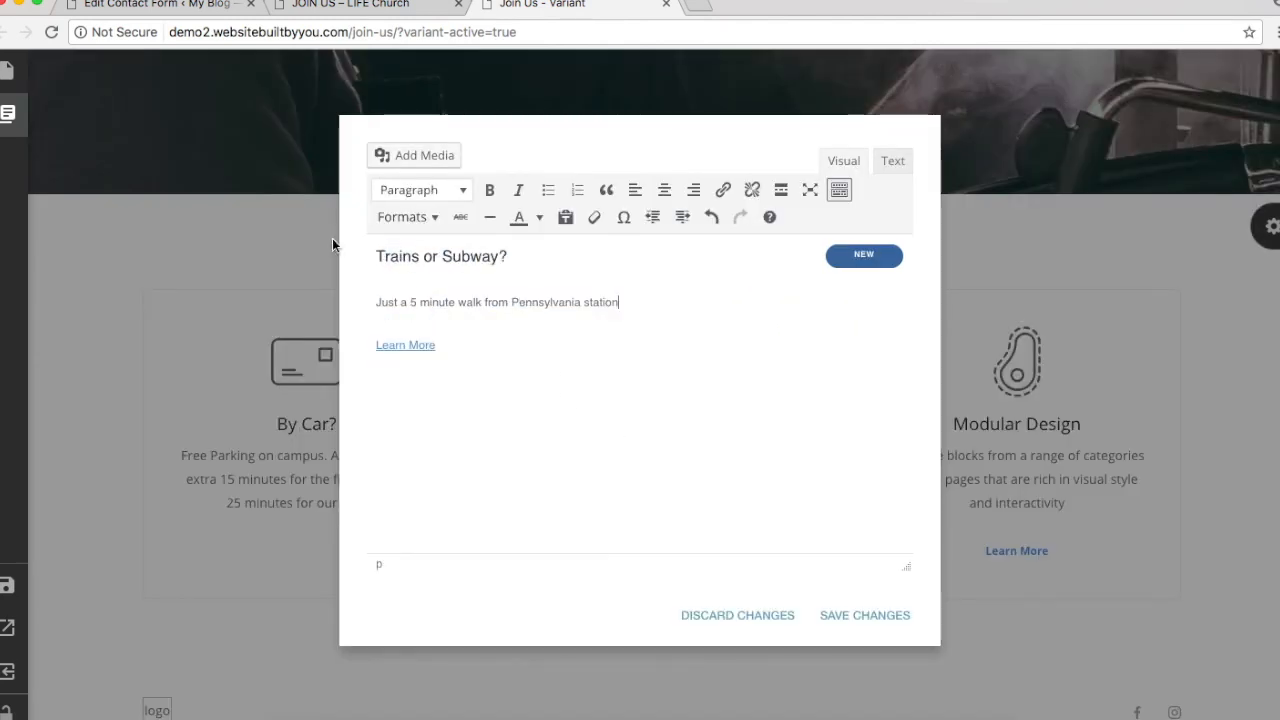
pyautogui.moveTo(503, 345); pyautogui.dragTo(304, 330)
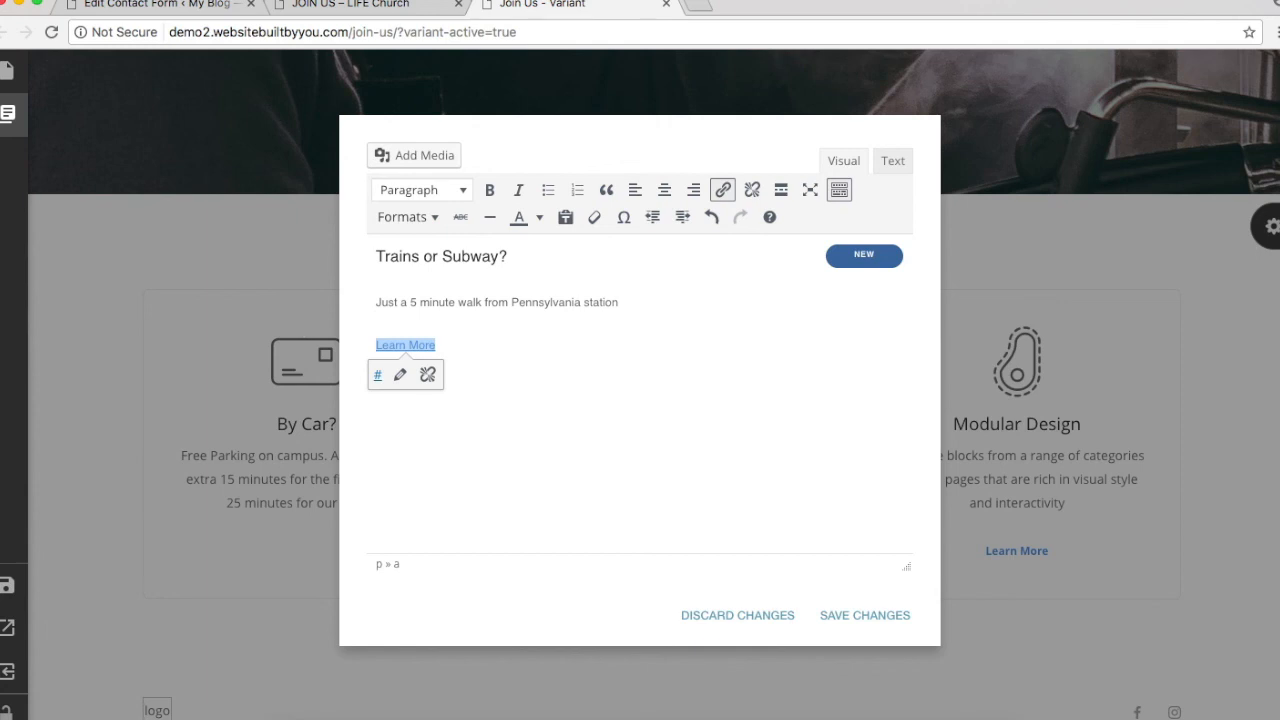
pyautogui.press('BackSpace')
pyautogui.press('BackSpace')
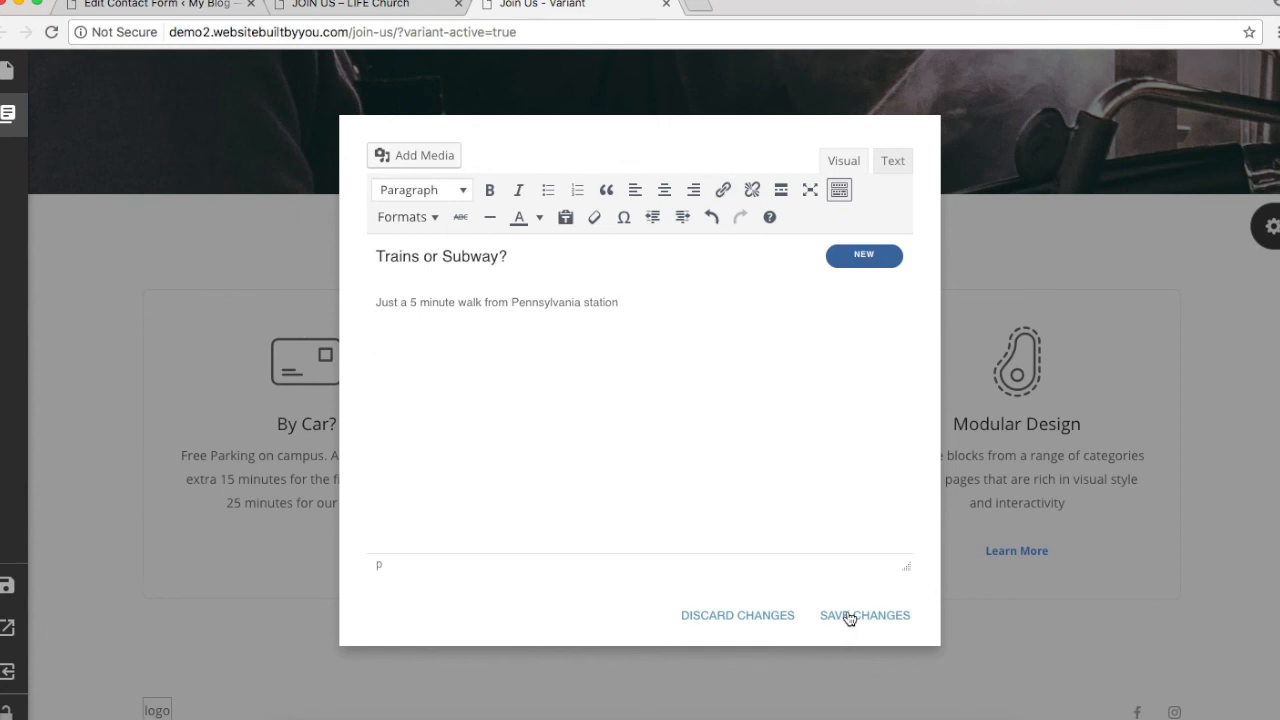
pyautogui.click(843, 615)
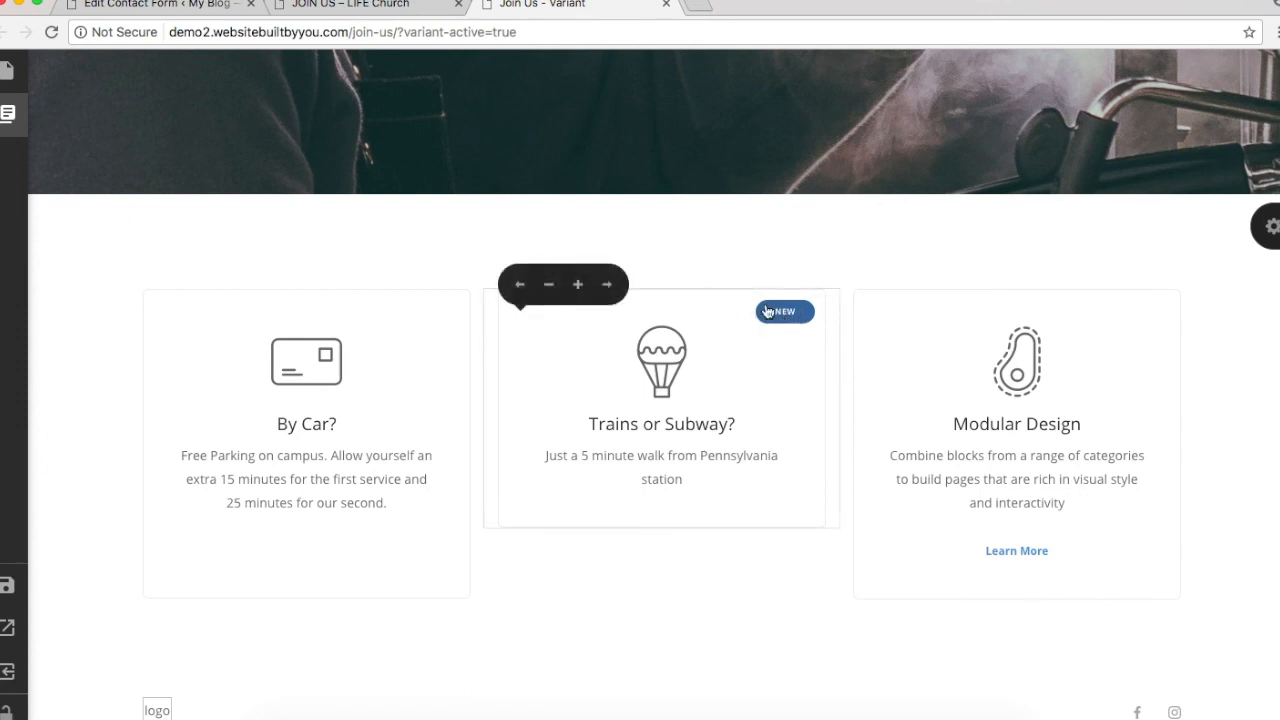
# Step: Delete the NEW label span from the Trains or Subway? card's HTML and save
pyautogui.click(772, 311)
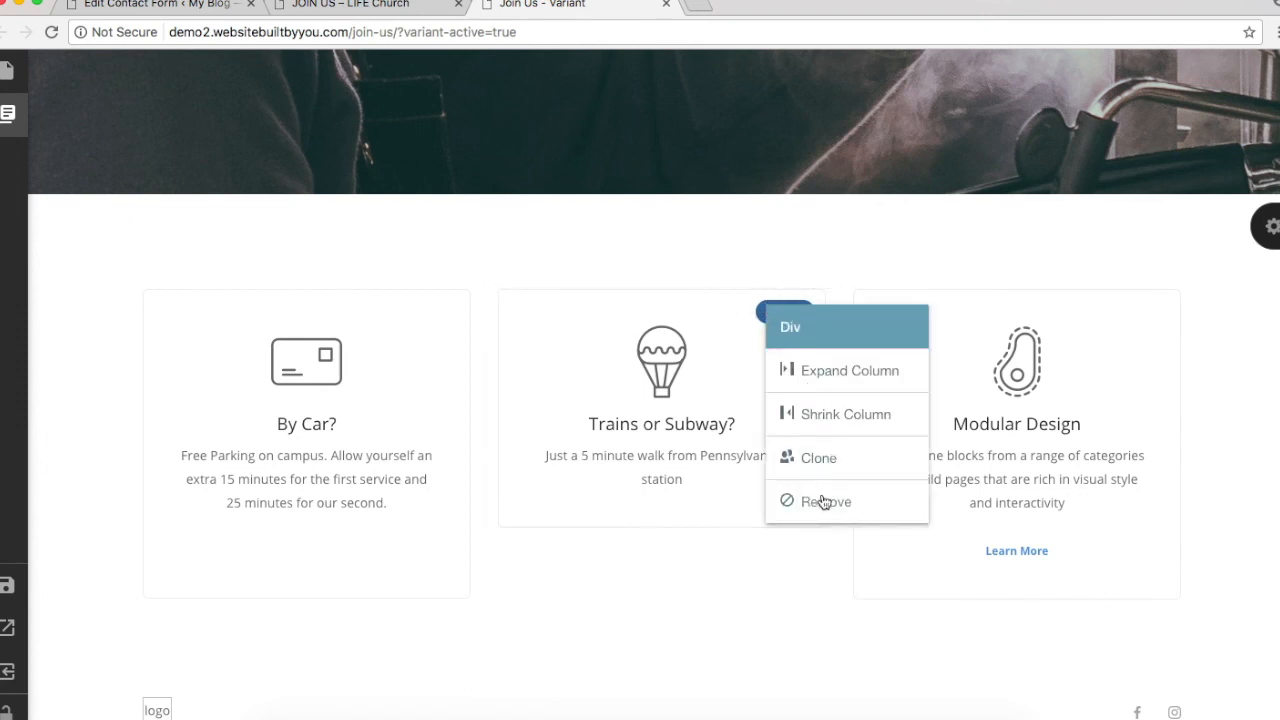
pyautogui.click(728, 308)
pyautogui.click(784, 316)
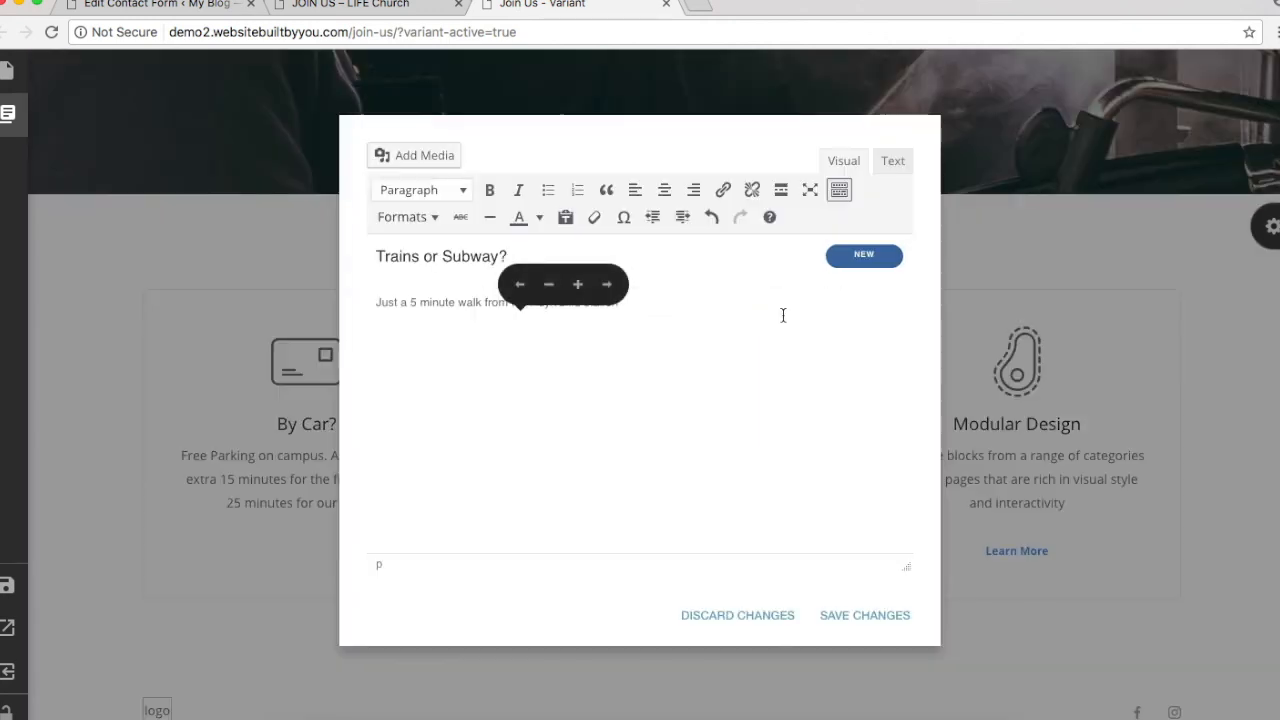
pyautogui.click(880, 166)
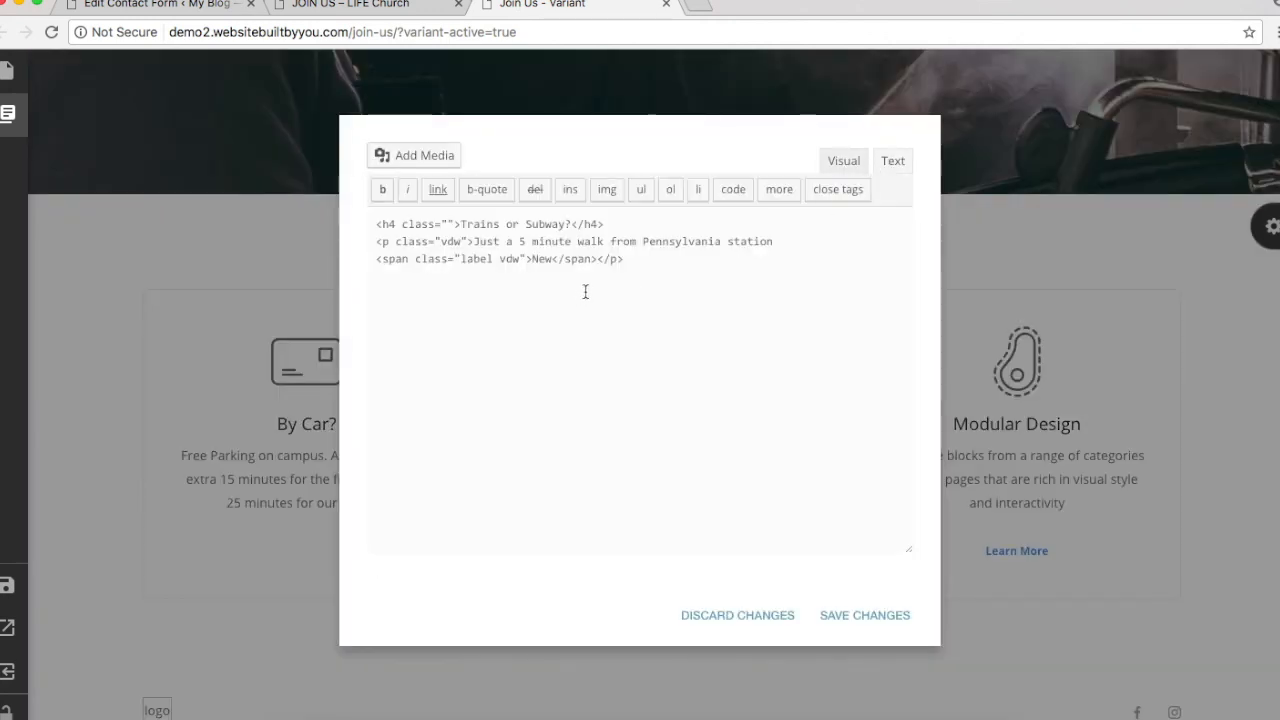
pyautogui.moveTo(632, 260); pyautogui.dragTo(376, 259)
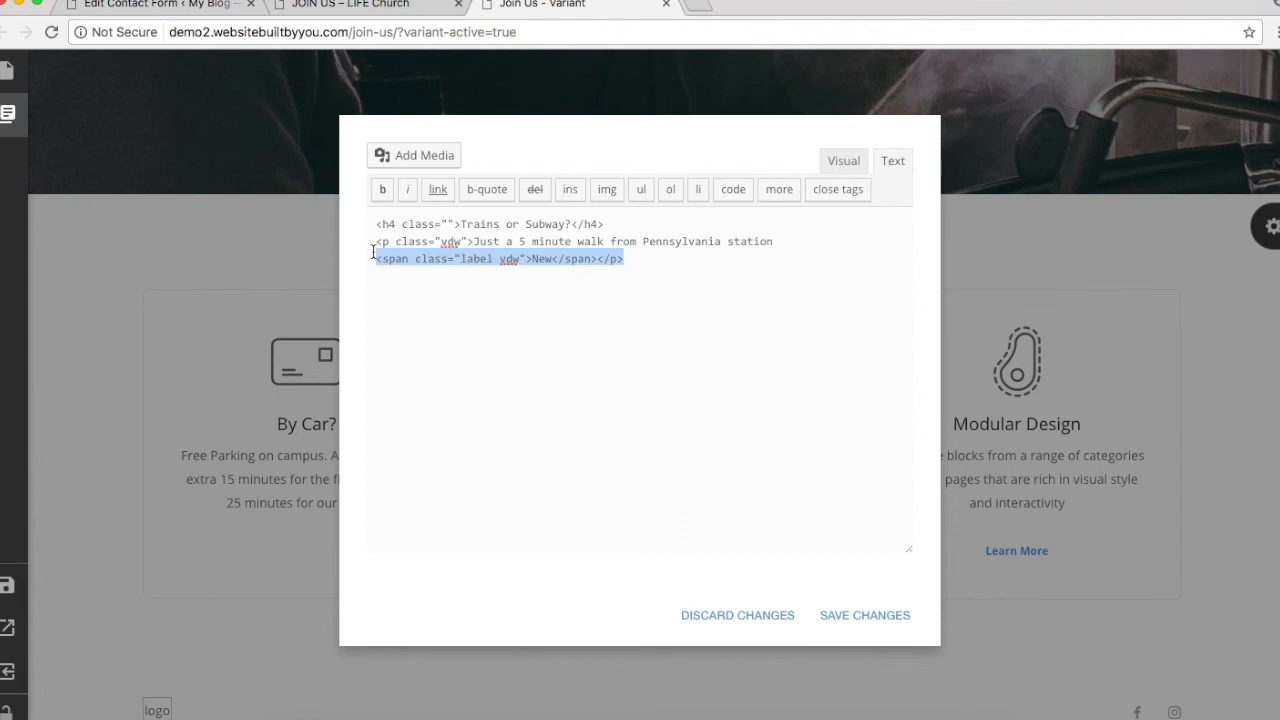
pyautogui.press('BackSpace')
pyautogui.click(851, 612)
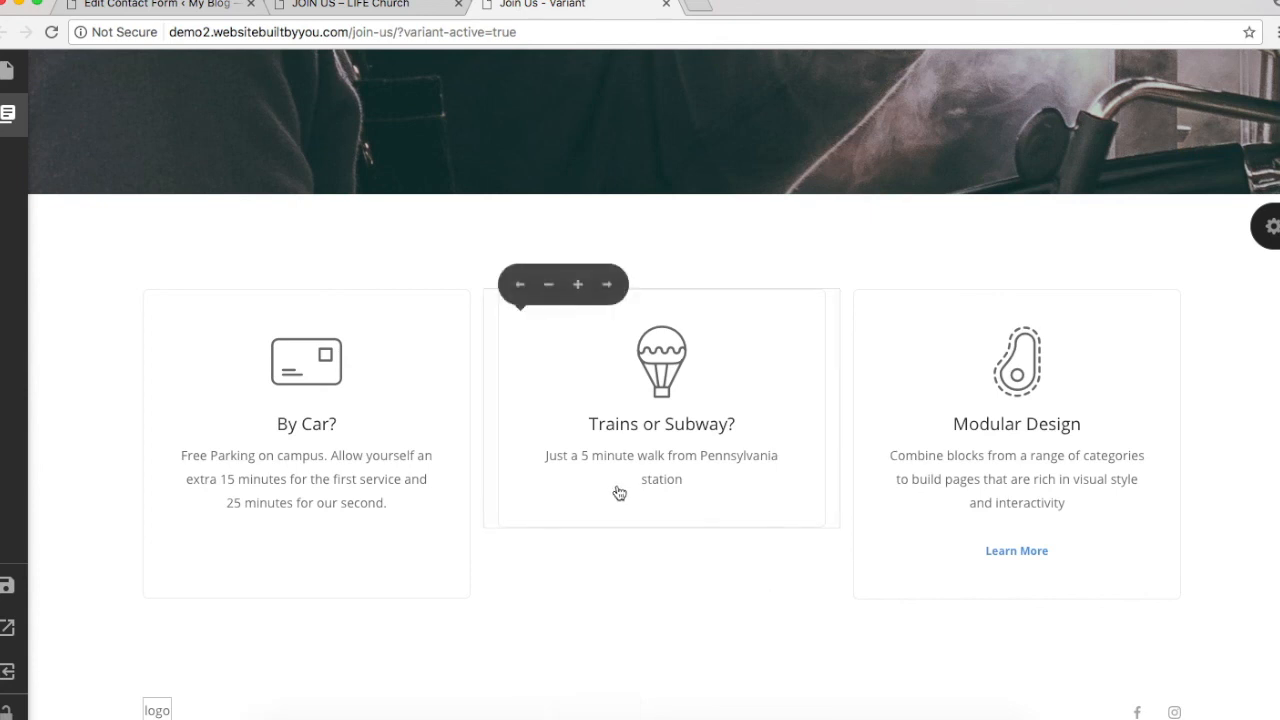
# Step: Recheck the walking-distance line's paragraph formatting in Visual view and save the card again
pyautogui.click(722, 468)
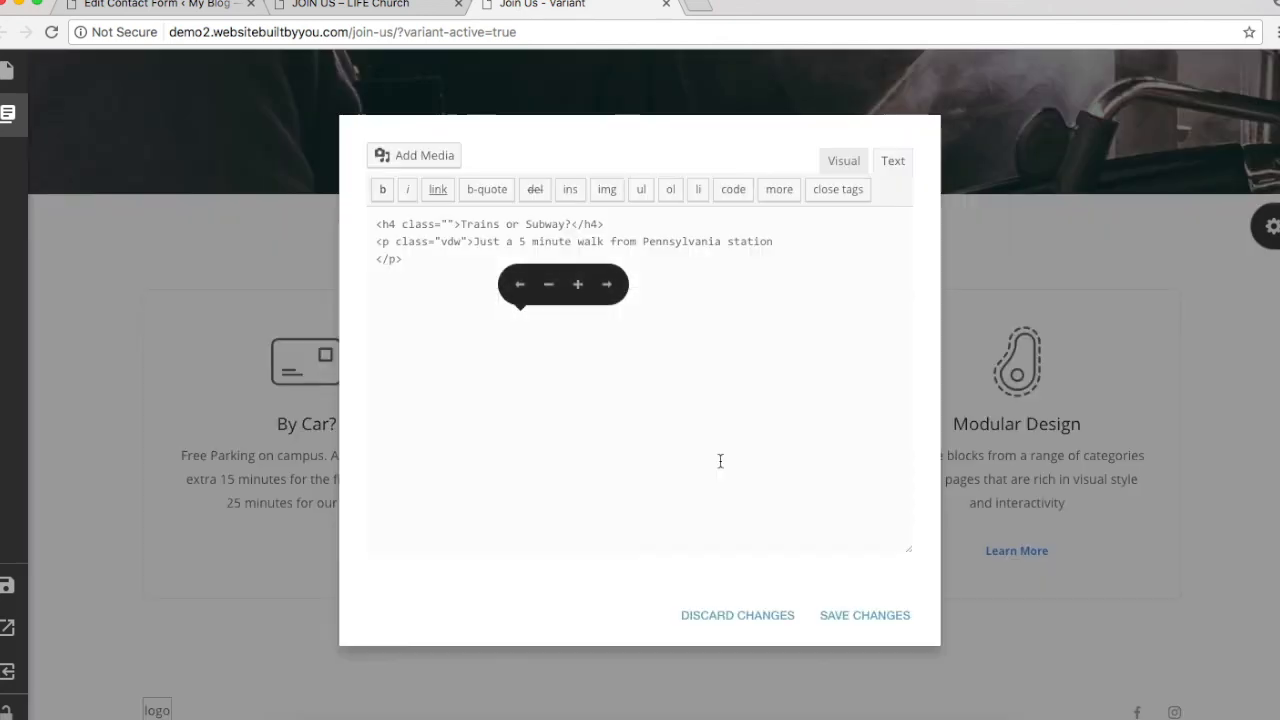
pyautogui.click(853, 164)
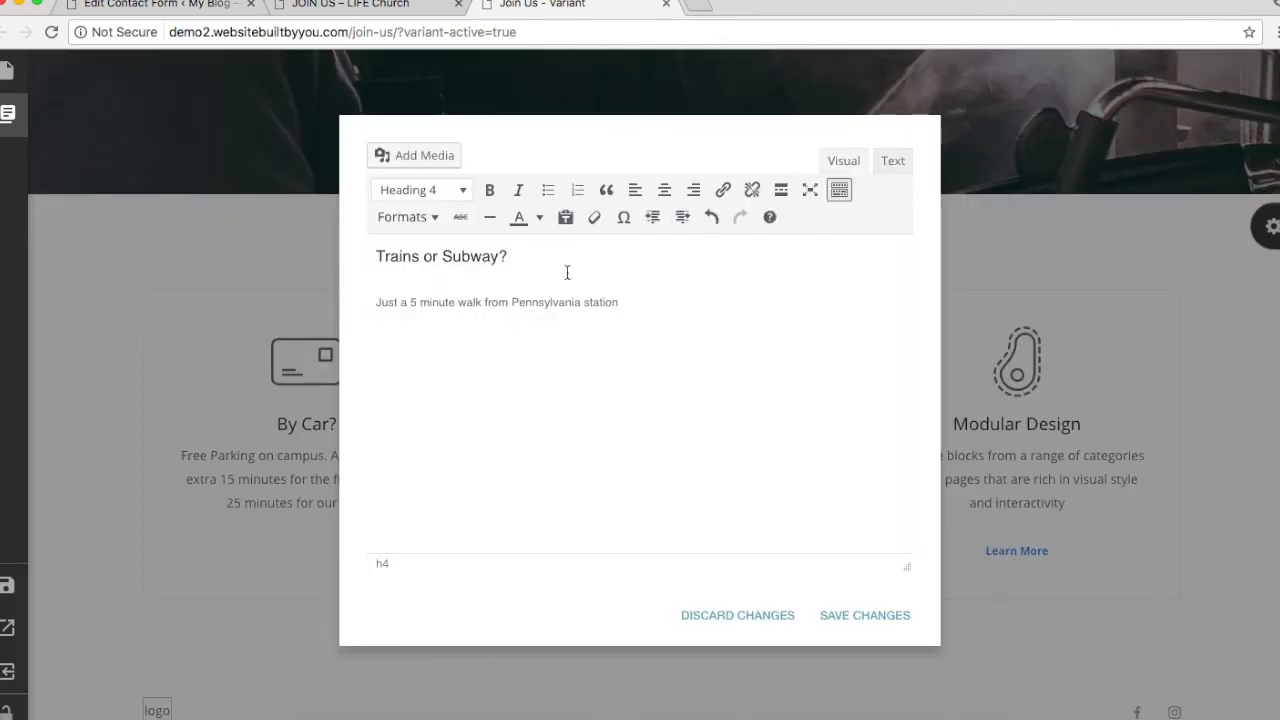
pyautogui.click(665, 301)
pyautogui.click(864, 616)
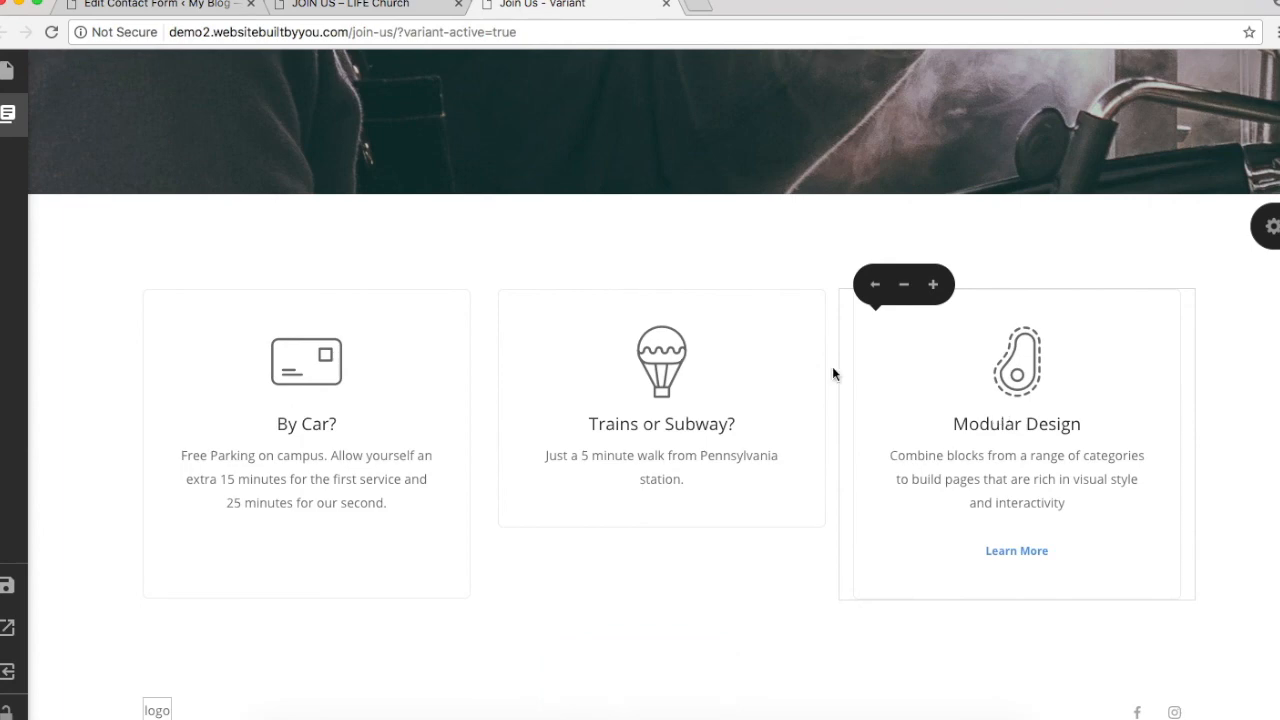
# Step: Copy the Bicycle? heading and description from the live Join Us page
pyautogui.click(178, 8)
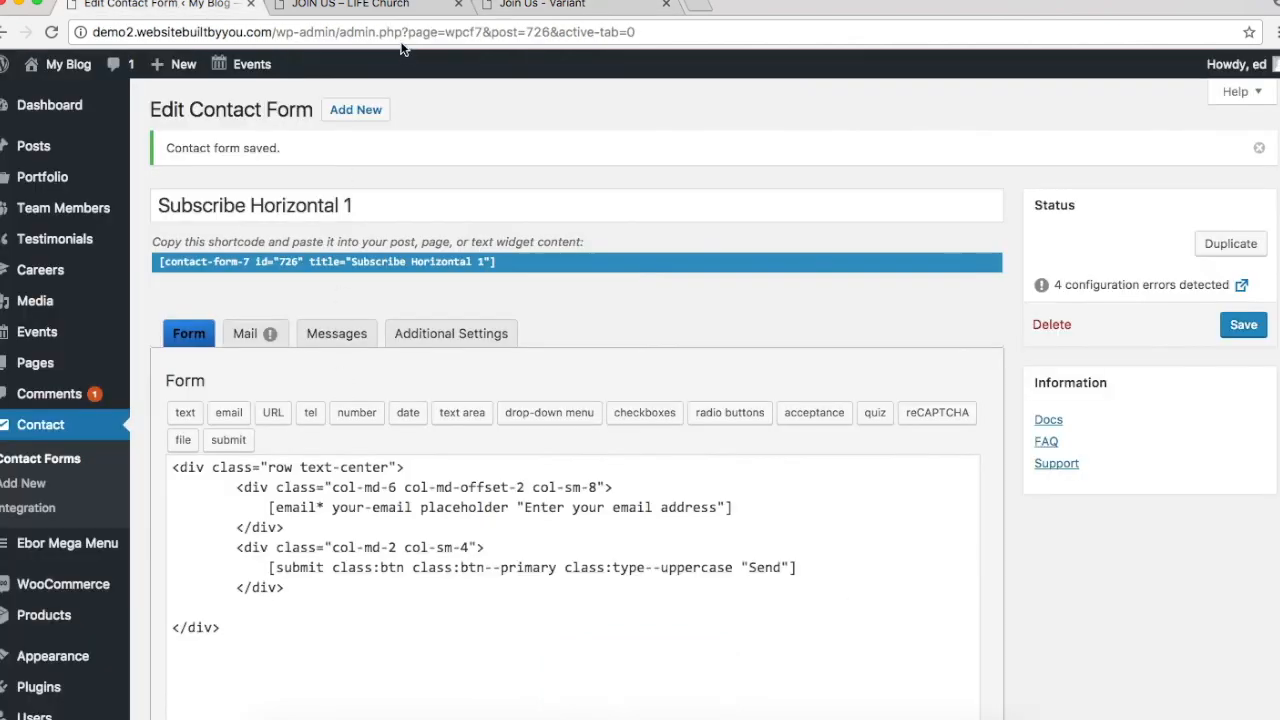
pyautogui.click(393, 4)
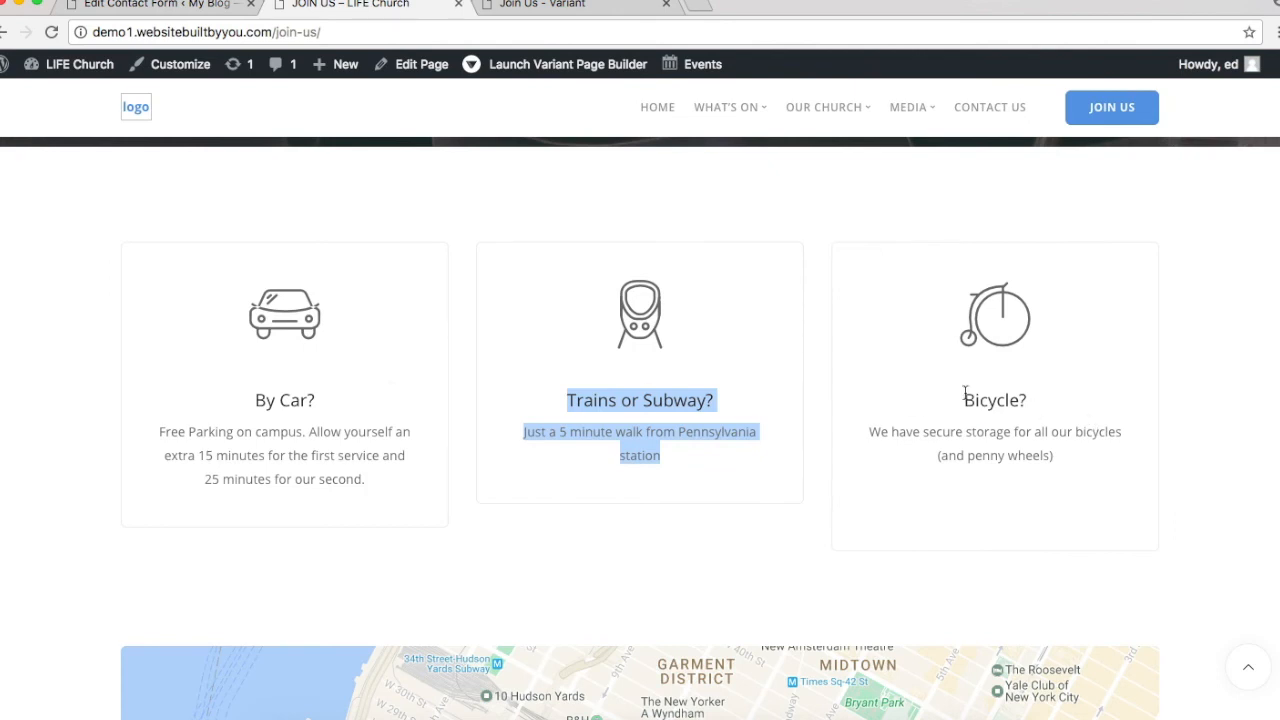
pyautogui.moveTo(965, 392); pyautogui.dragTo(1058, 450)
pyautogui.hotkey('ctrl', 'c')
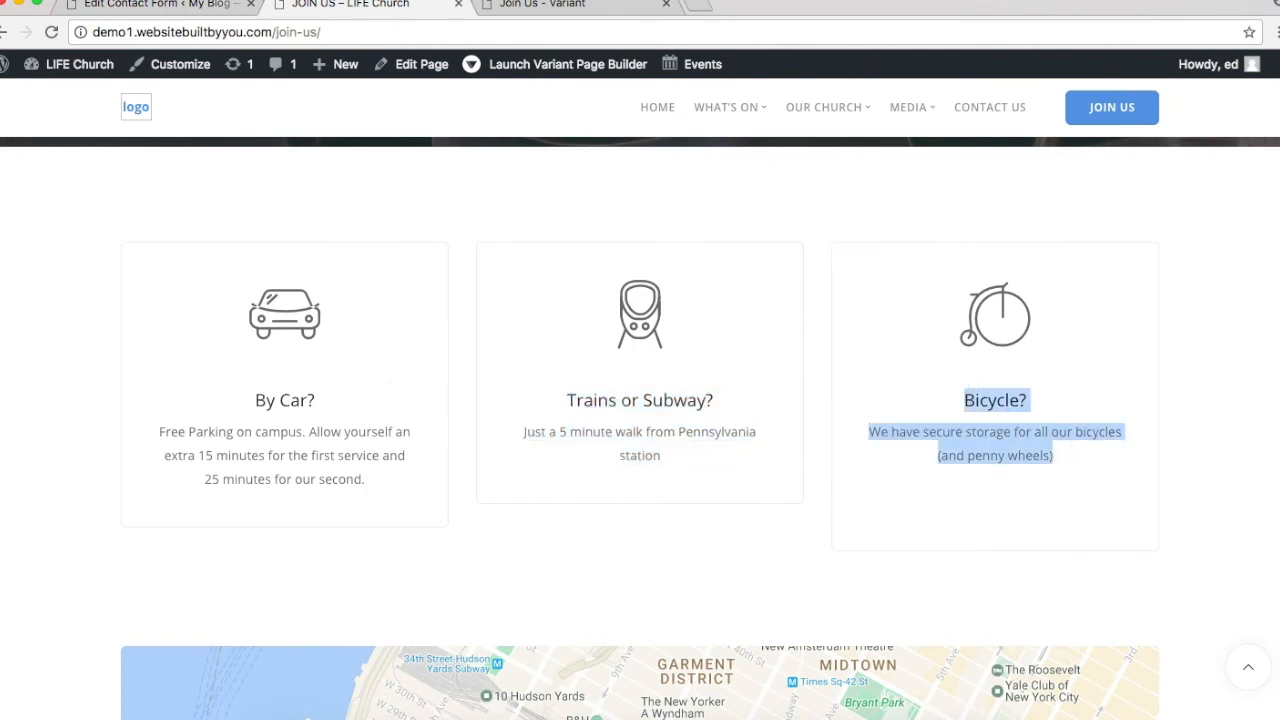
pyautogui.click(575, 5)
# Step: Paste the Bicycle? text into the Modular Design card, delete Learn More, and save
pyautogui.click(1116, 492)
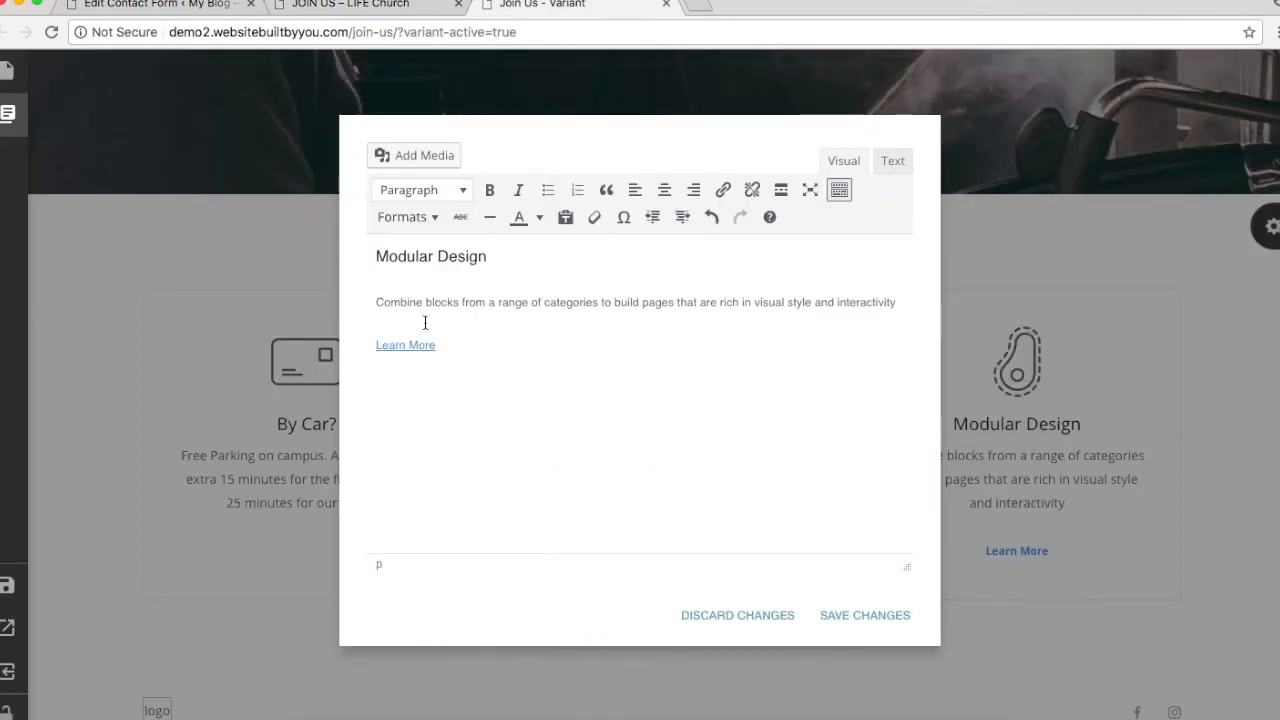
pyautogui.tripleClick(806, 306)
pyautogui.click(891, 311)
pyautogui.moveTo(891, 311); pyautogui.dragTo(374, 252)
pyautogui.hotkey('ctrl', 'v')
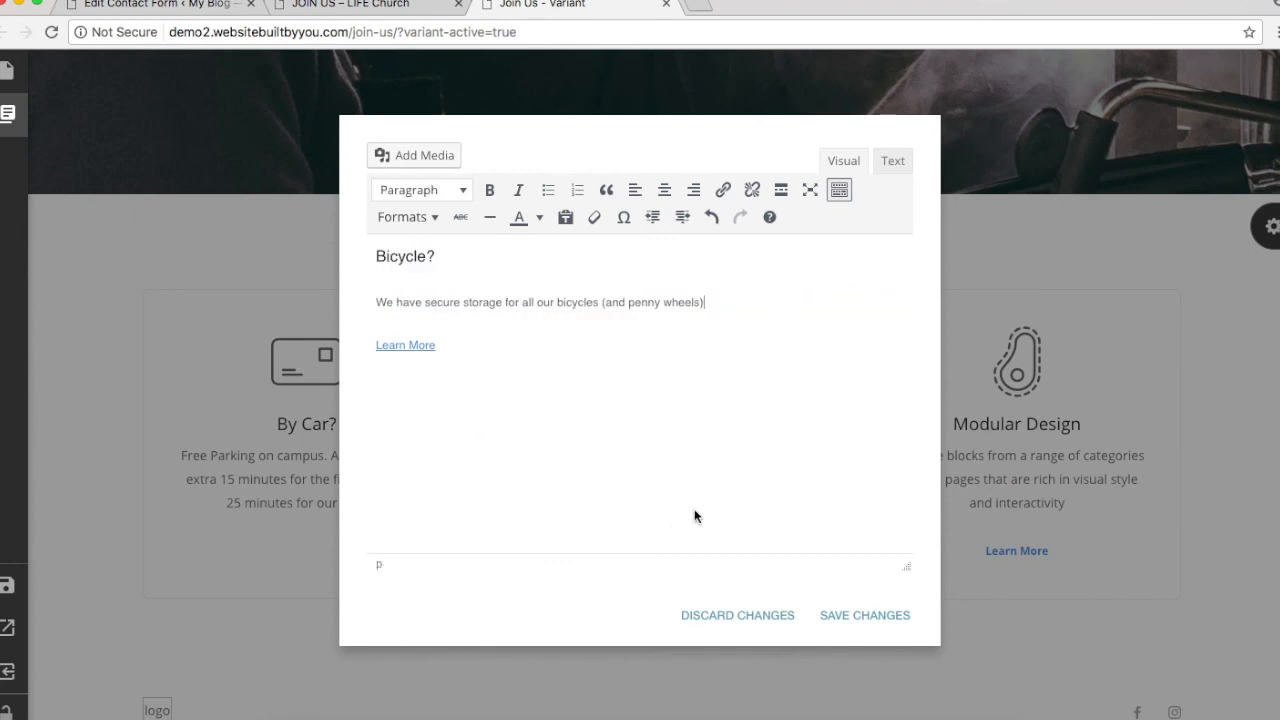
pyautogui.tripleClick(436, 346)
pyautogui.press('BackSpace')
pyautogui.click(828, 618)
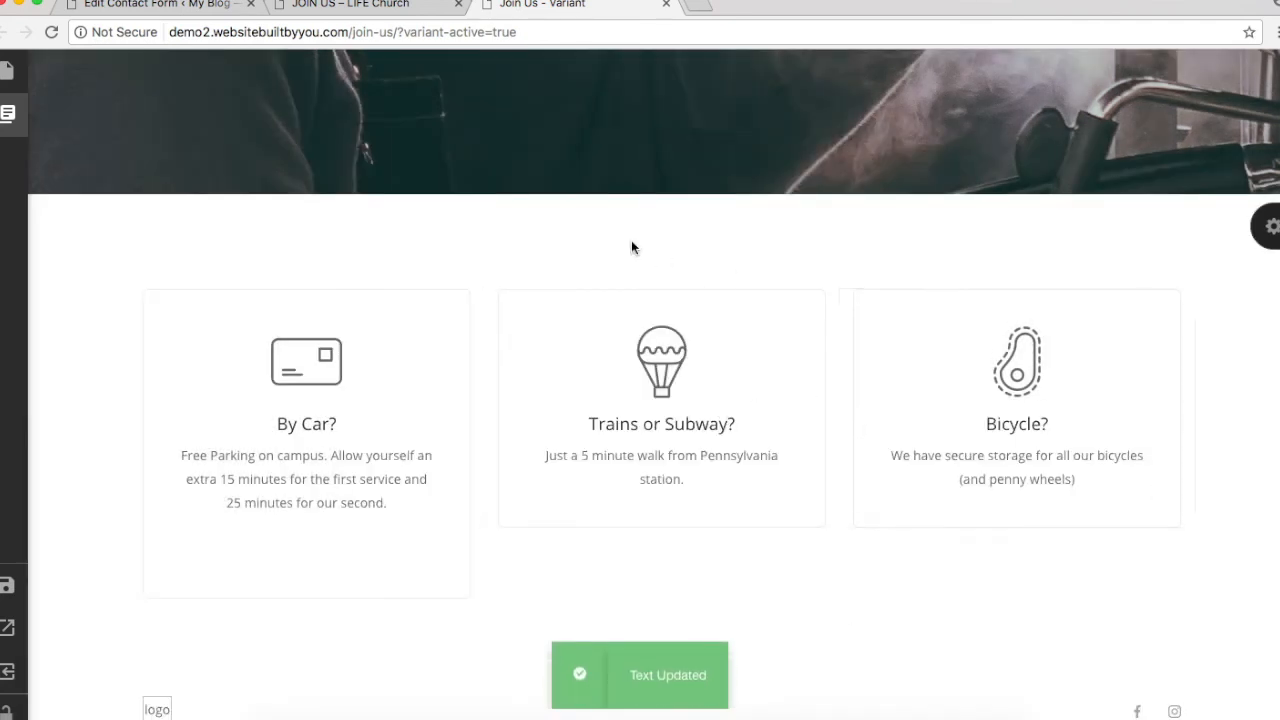
# Step: Replace that card with a clone of the Trains card holding the Bicycle? storage text
pyautogui.moveTo(931, 331)
pyautogui.click(903, 284)
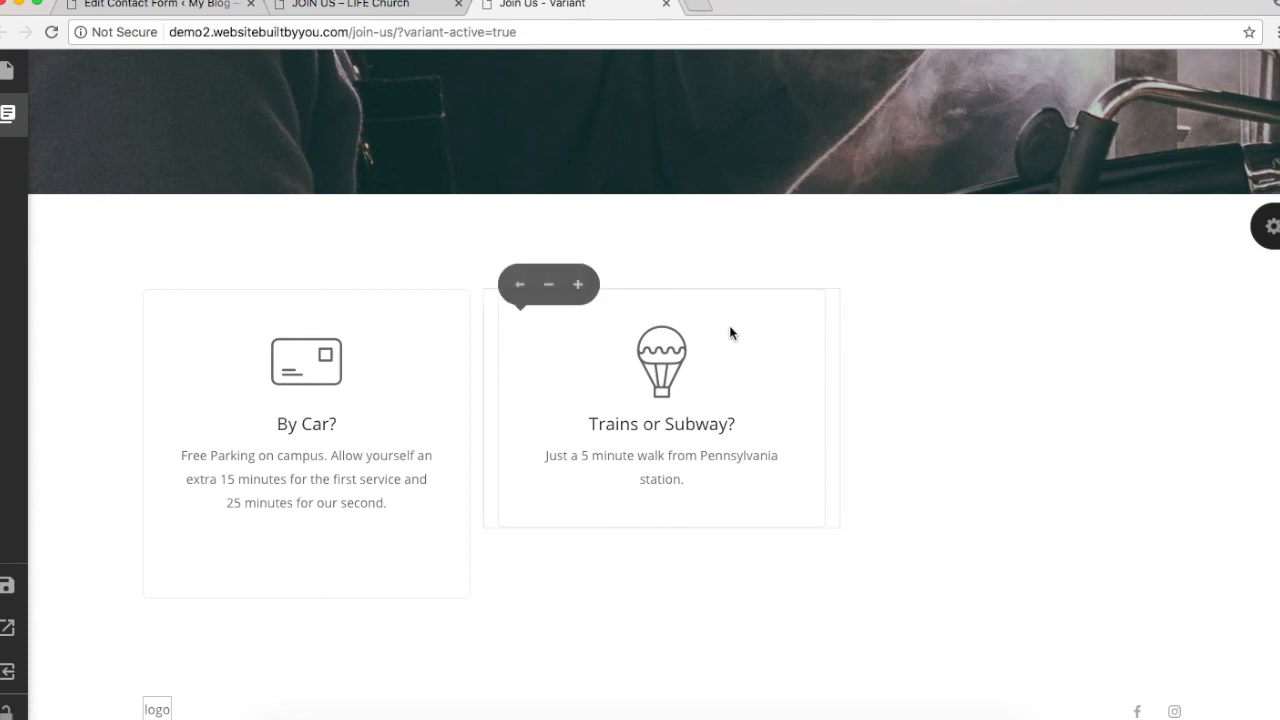
pyautogui.click(578, 284)
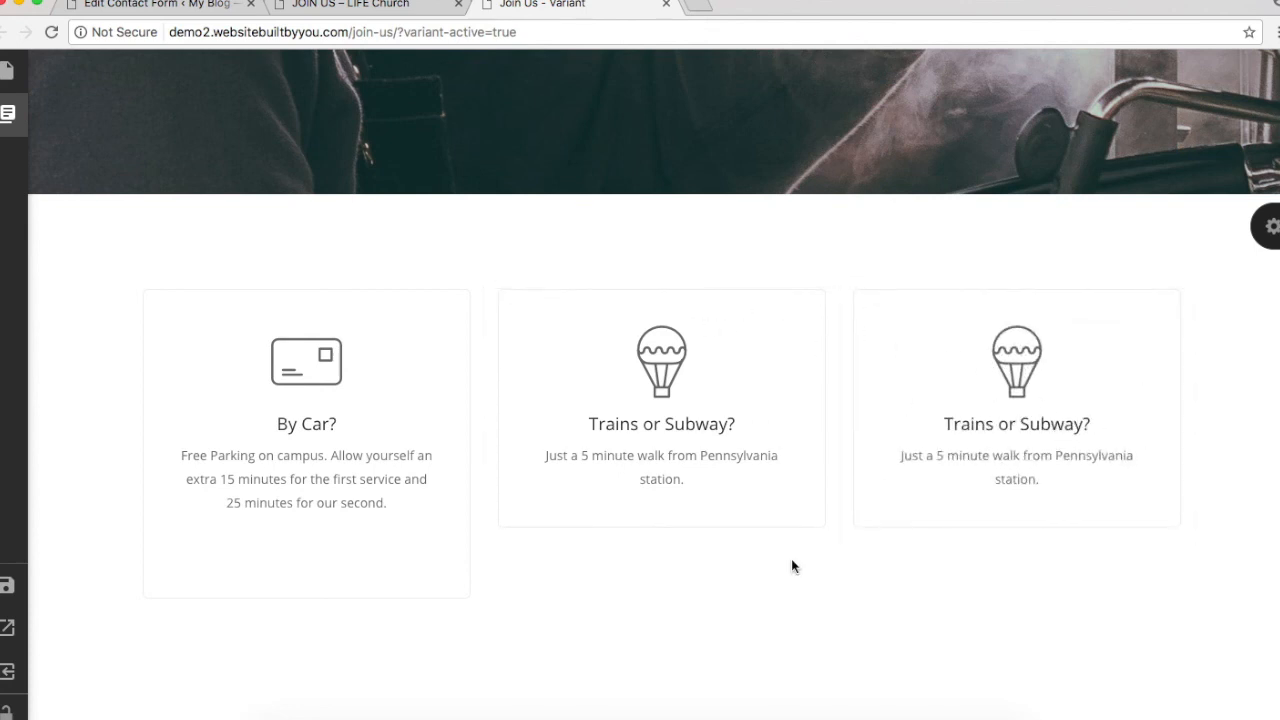
pyautogui.click(1017, 440)
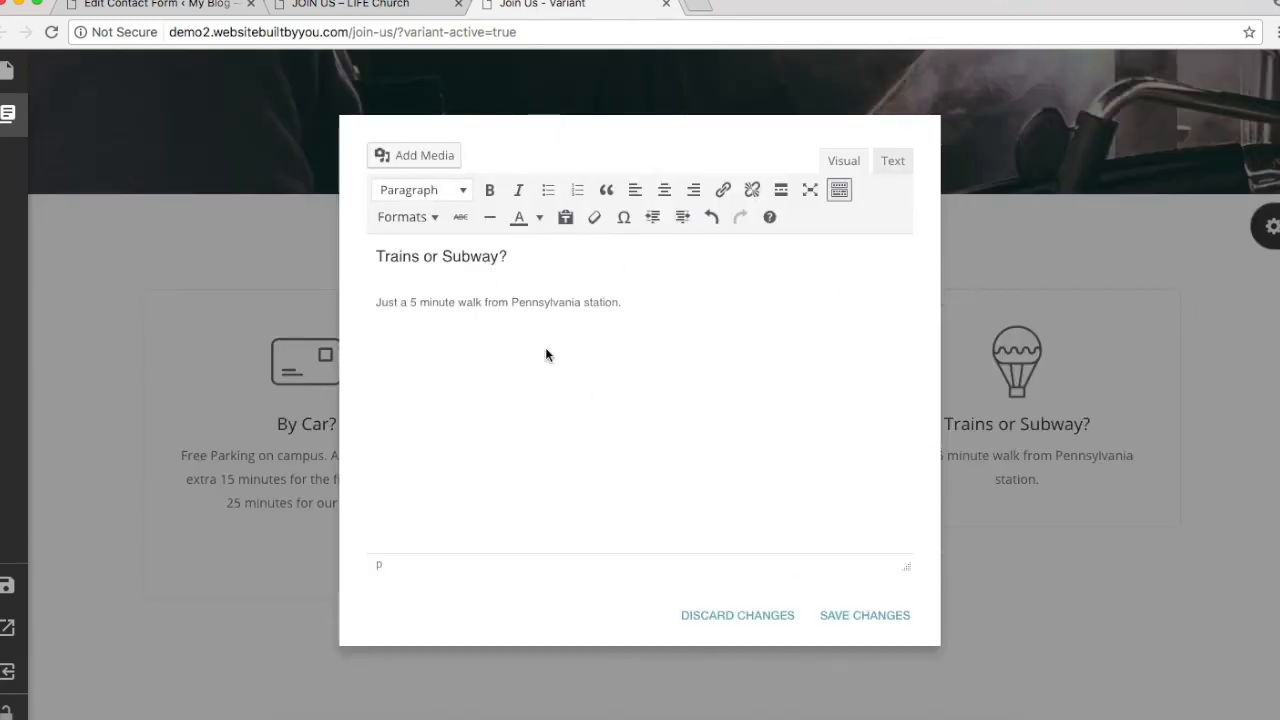
pyautogui.moveTo(652, 301); pyautogui.dragTo(322, 250)
pyautogui.press('super+v')
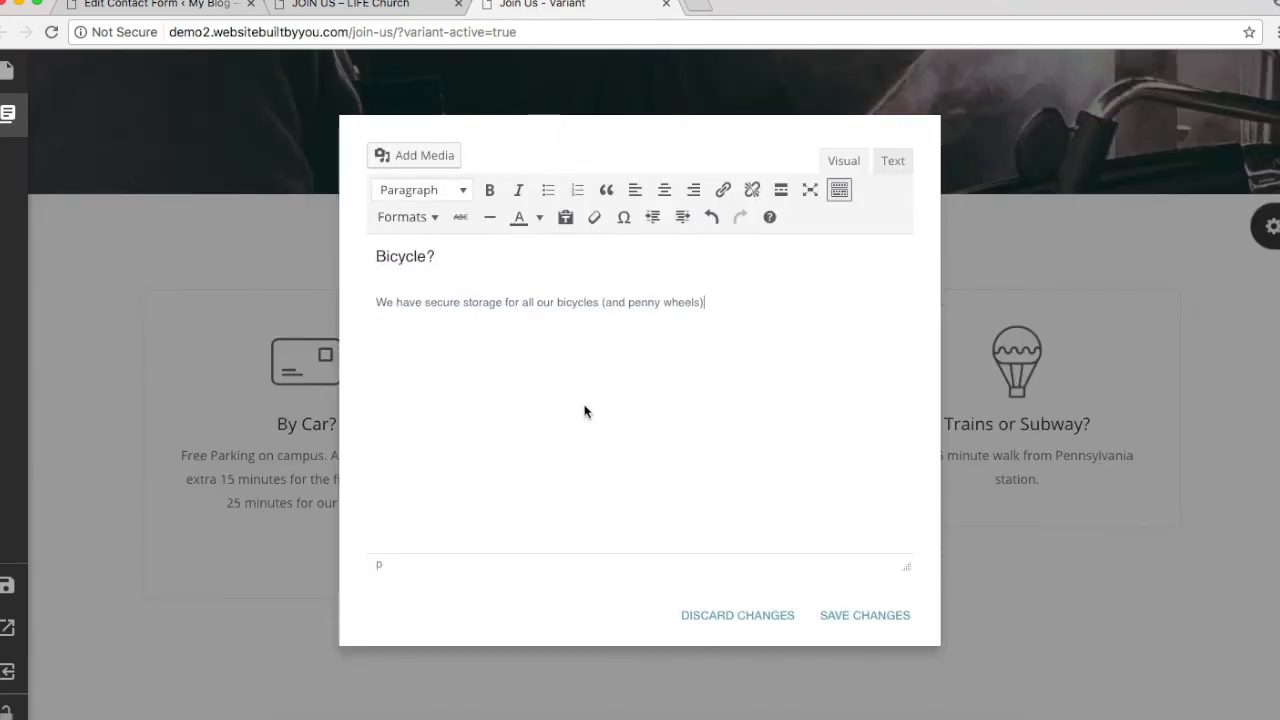
pyautogui.click(865, 615)
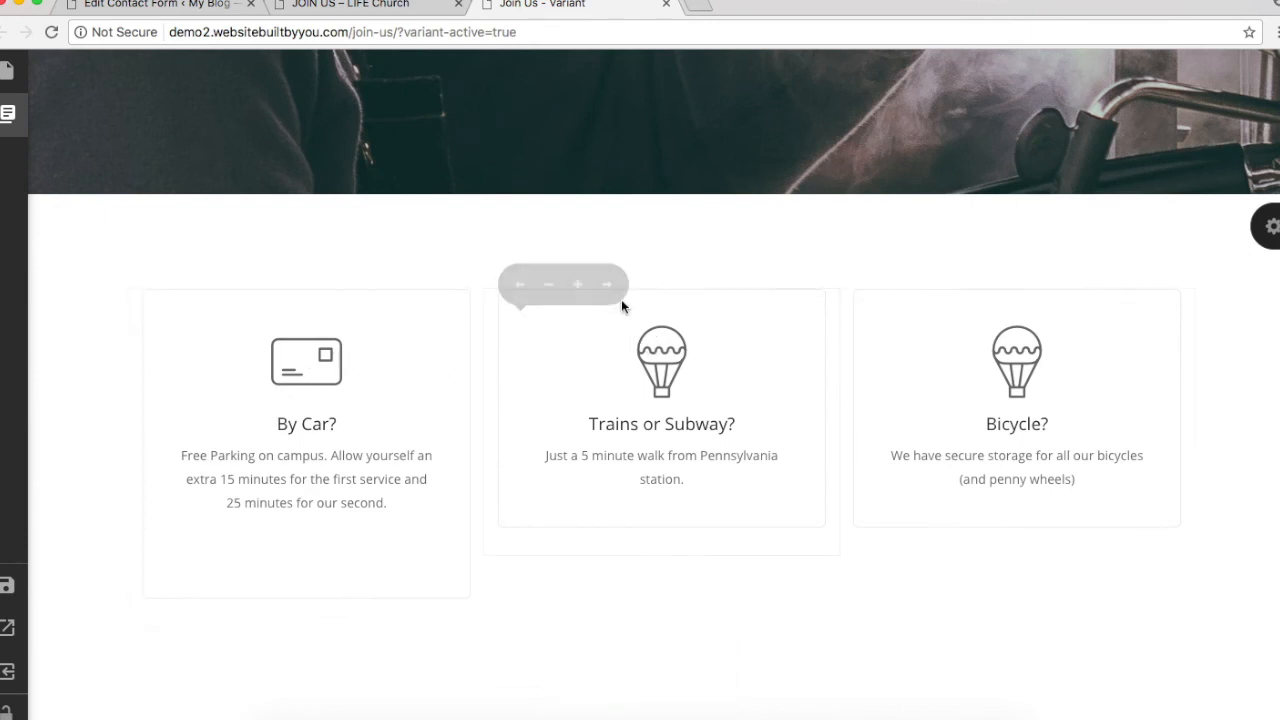
# Step: Give the By Car? card the car-3 icon
pyautogui.click(302, 356)
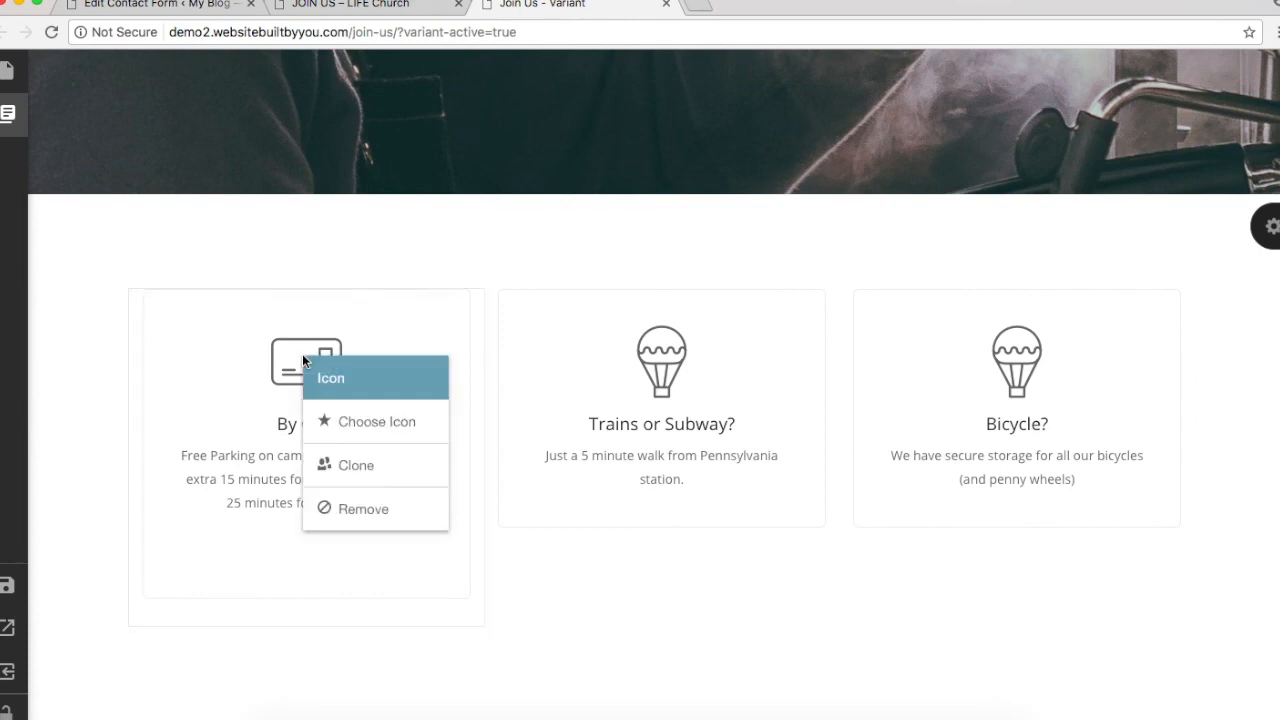
pyautogui.click(369, 423)
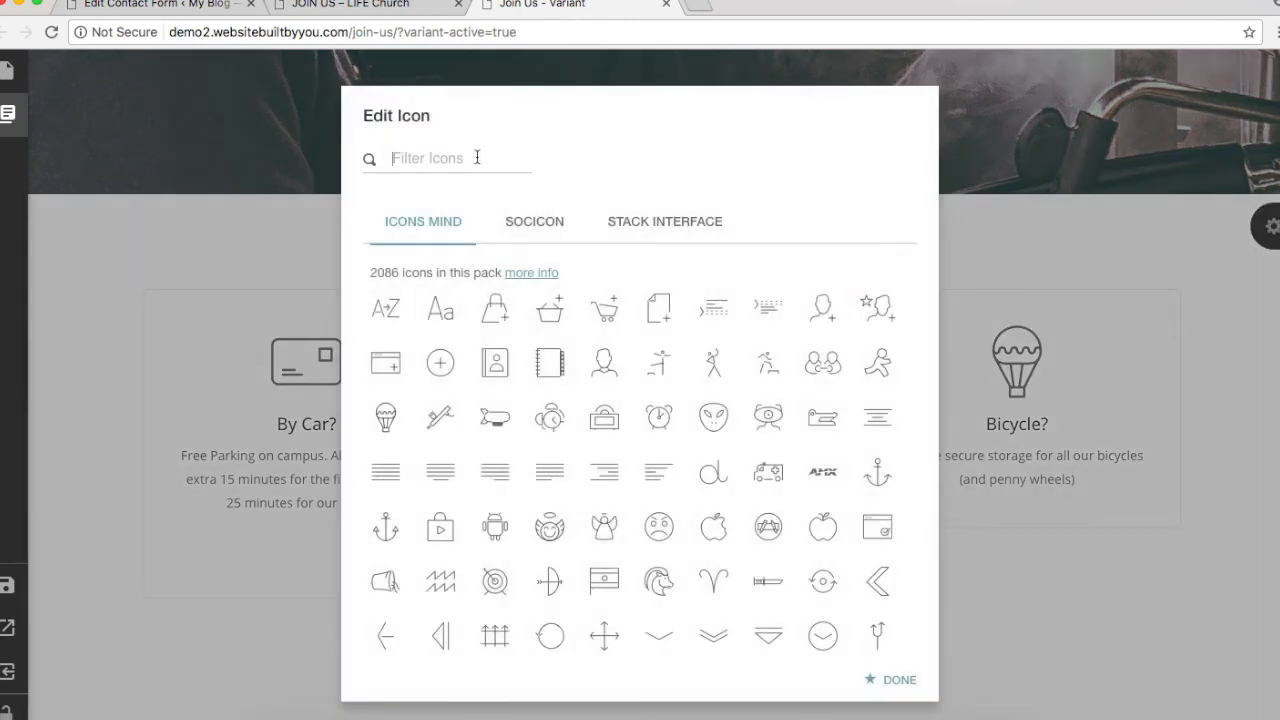
pyautogui.write('car')
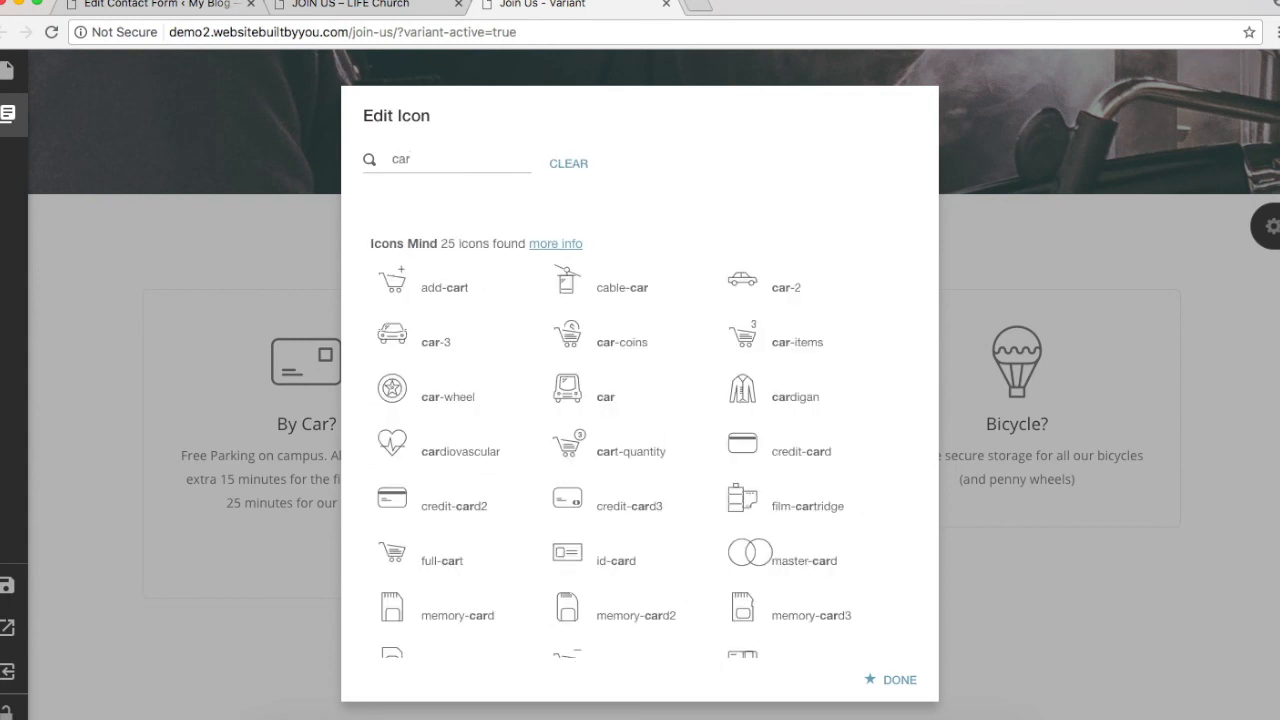
pyautogui.click(423, 343)
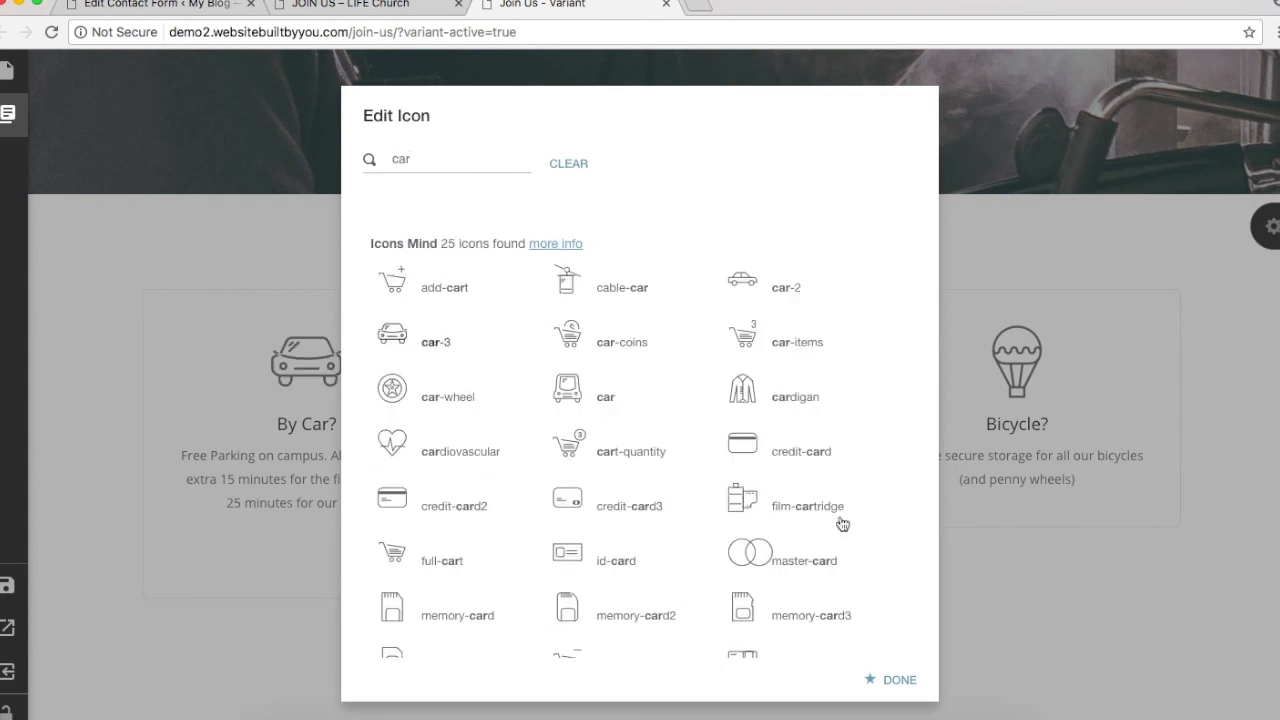
pyautogui.click(885, 679)
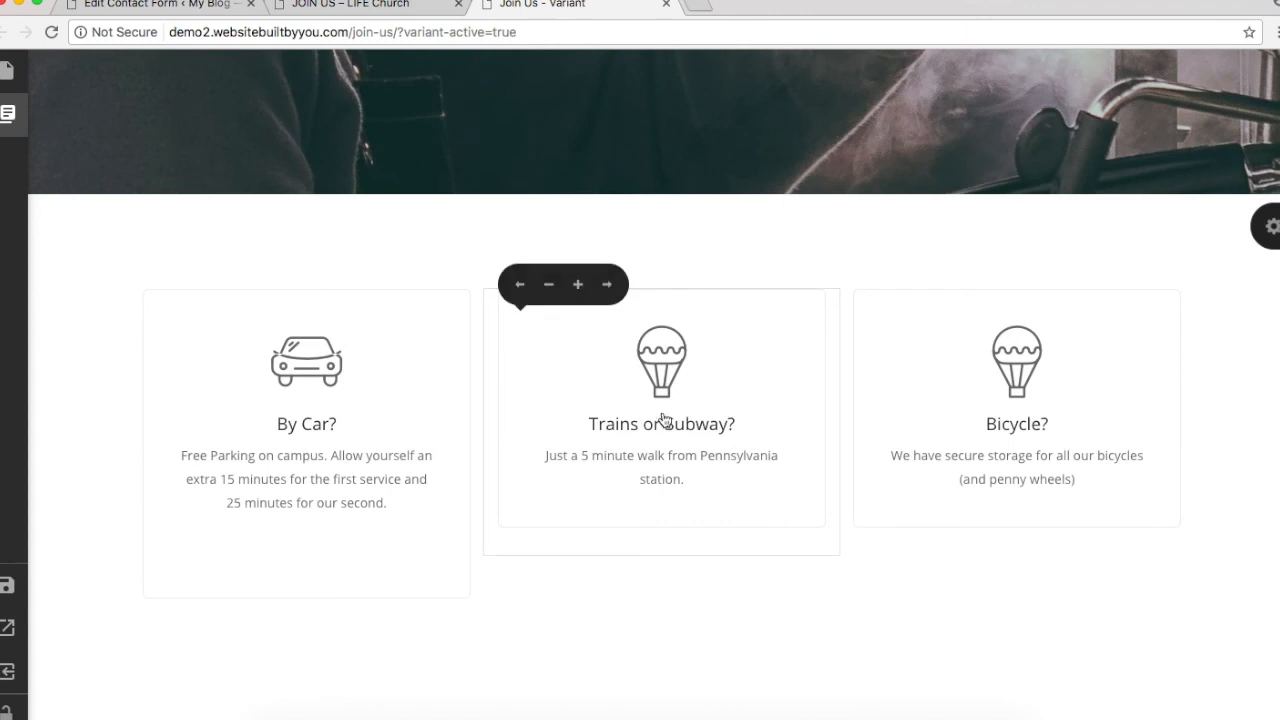
# Step: Replace the Trains or Subway? card's balloon icon with a train icon
pyautogui.click(667, 347)
pyautogui.click(710, 424)
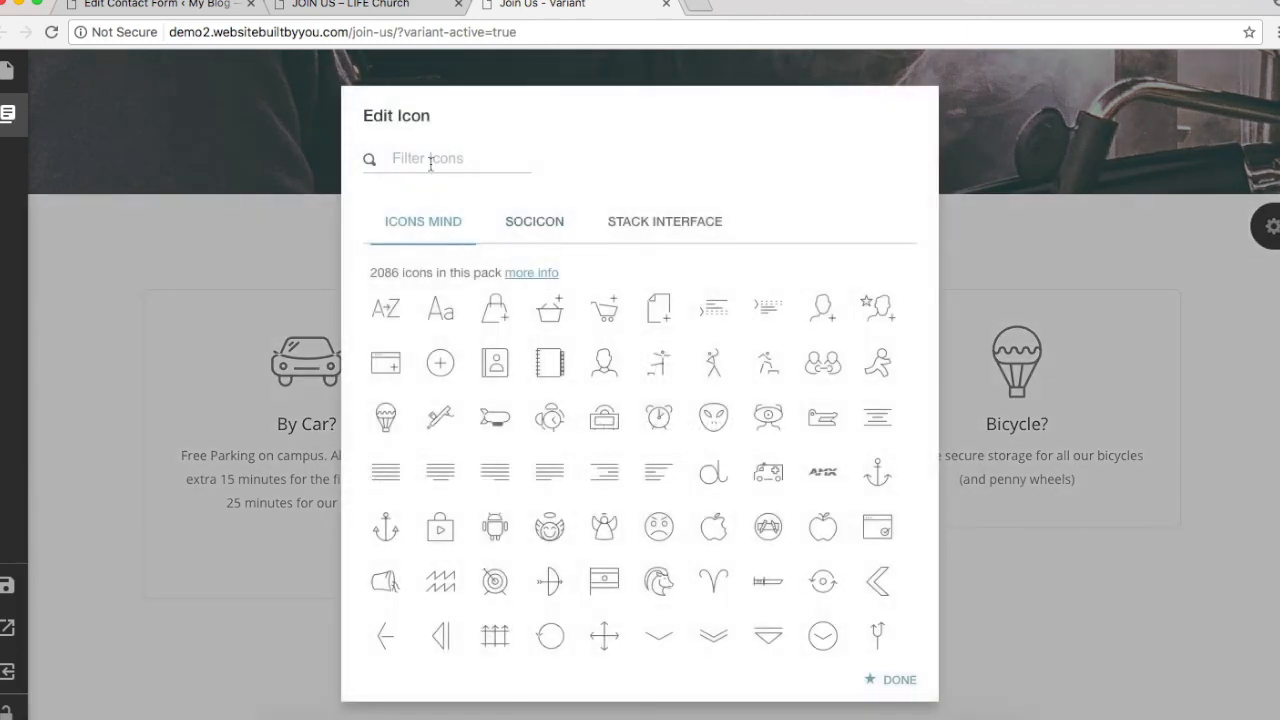
pyautogui.scroll(-15, 686, 545)
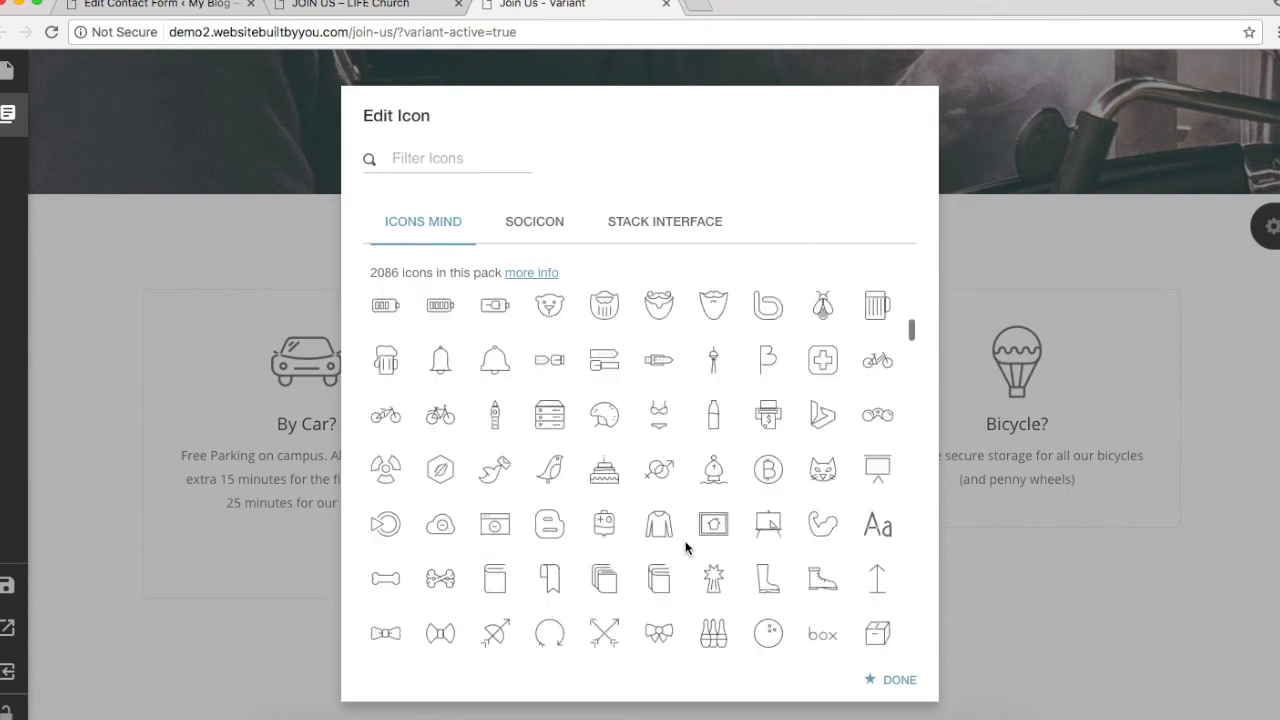
pyautogui.scroll(-15, 686, 546)
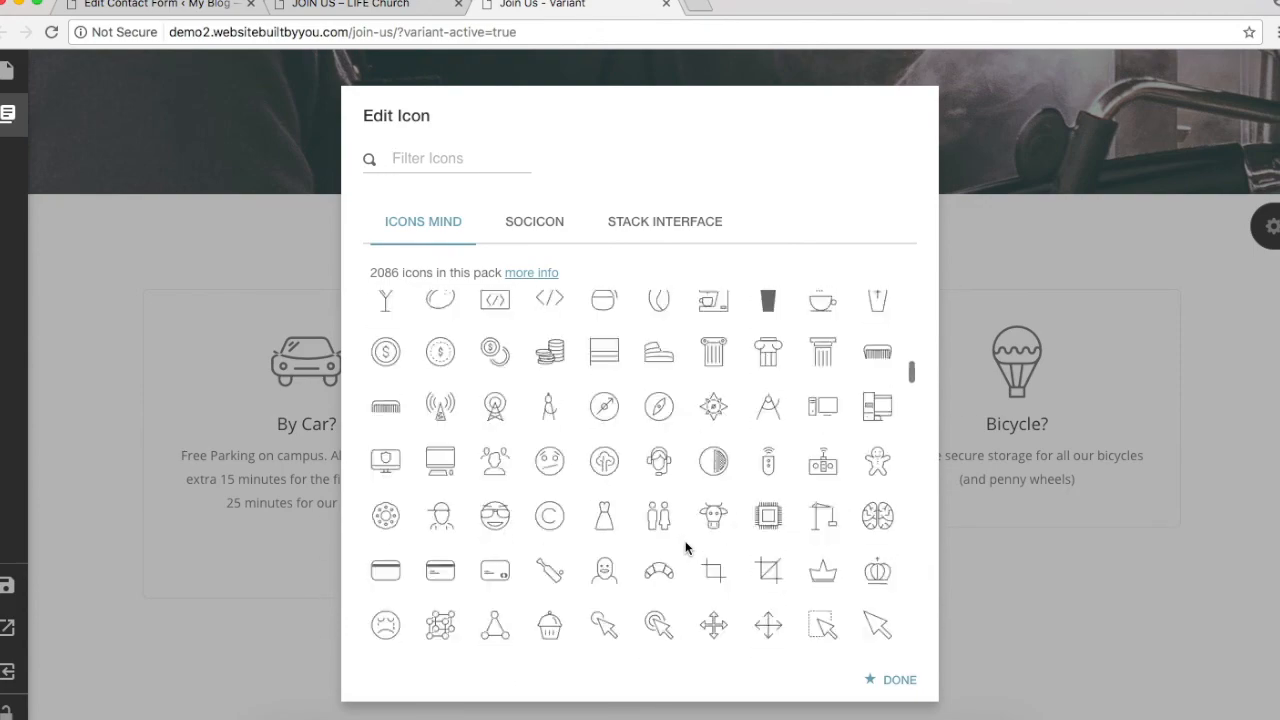
pyautogui.scroll(-1, 686, 546)
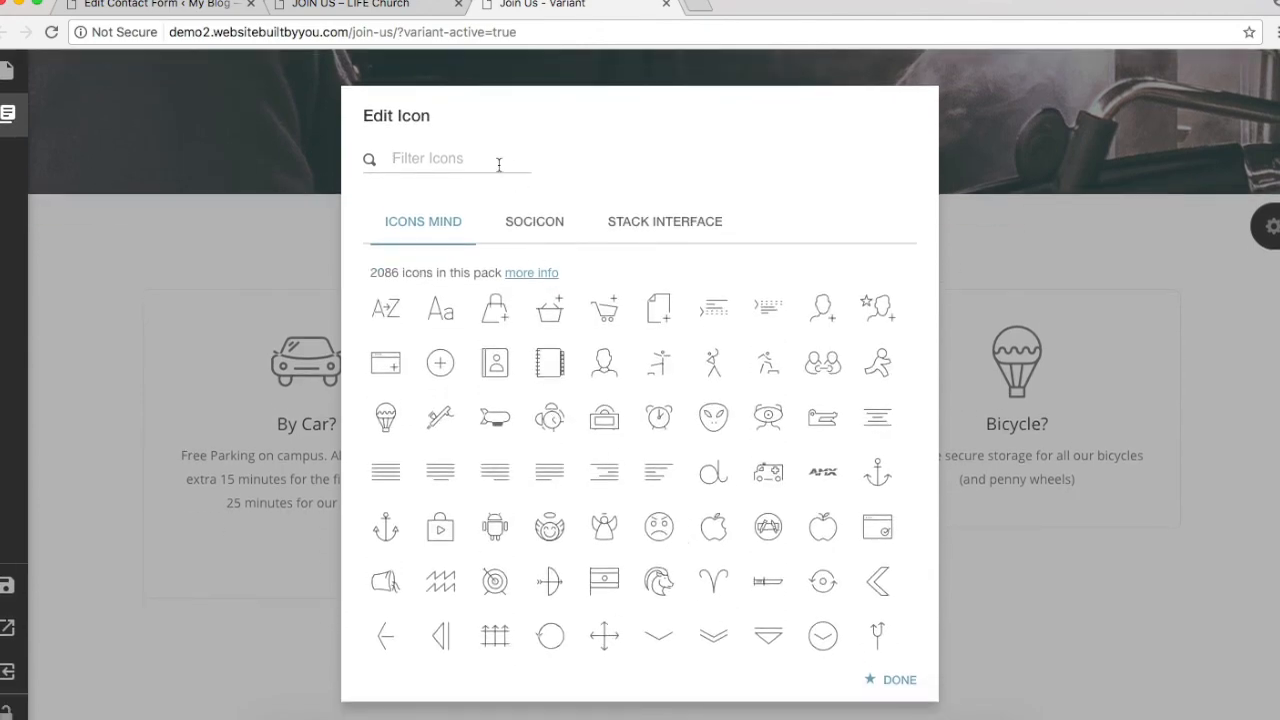
pyautogui.write('trai')
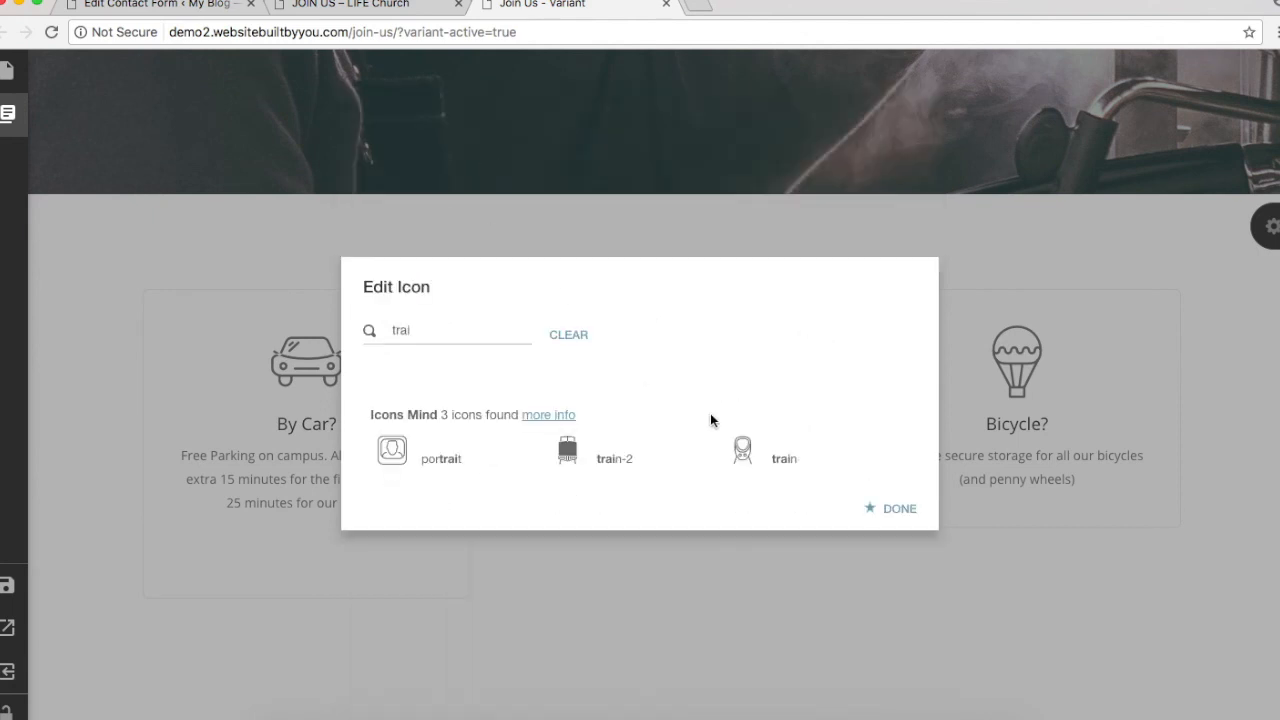
pyautogui.click(900, 509)
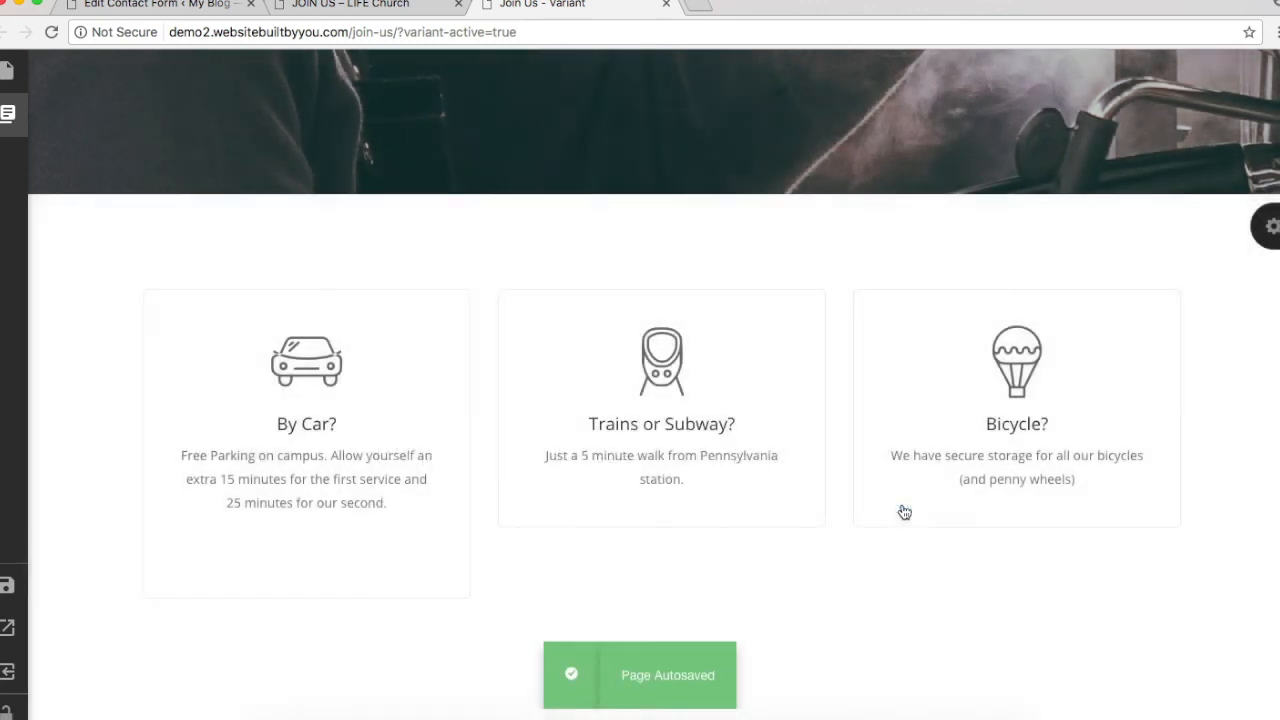
# Step: Swap the Bicycle? card's balloon icon for the funny-bicycle icon
pyautogui.click(1025, 368)
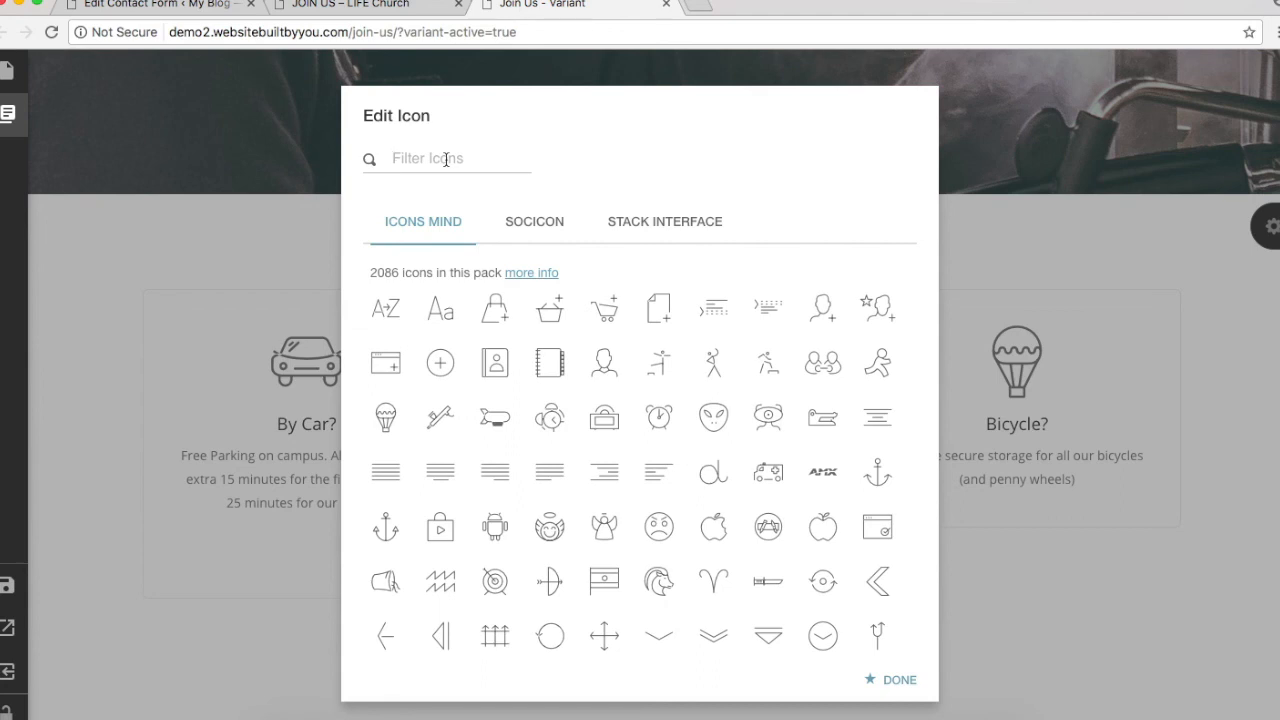
pyautogui.click(446, 159)
pyautogui.write('byc')
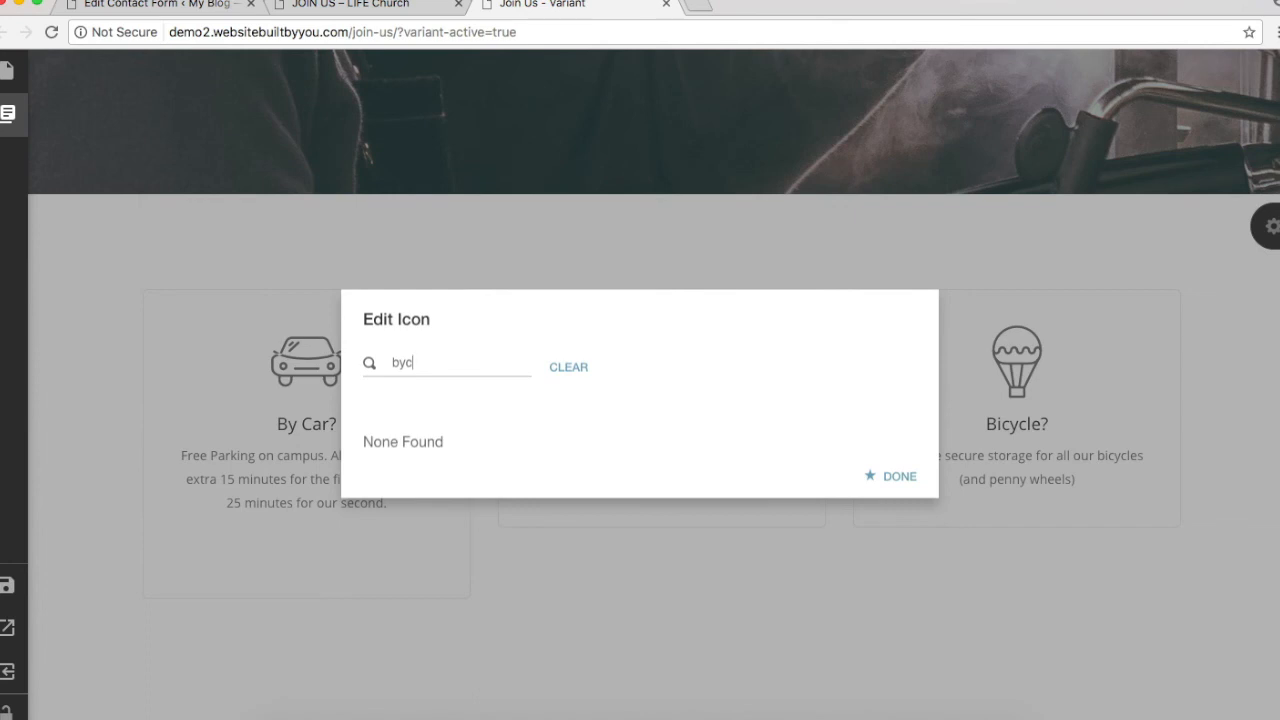
pyautogui.press('BackSpace')
pyautogui.press('BackSpace')
pyautogui.write('icy')
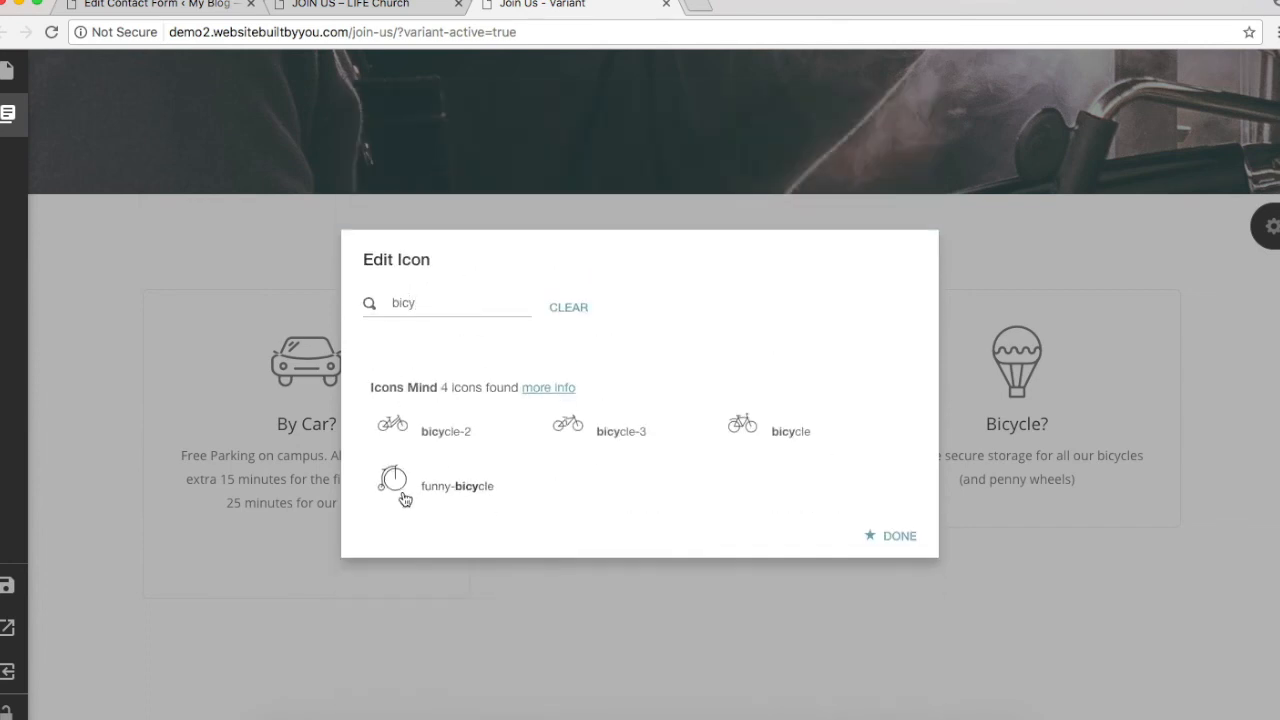
pyautogui.click(392, 479)
pyautogui.click(906, 537)
pyautogui.scroll(-2, 1124, 443)
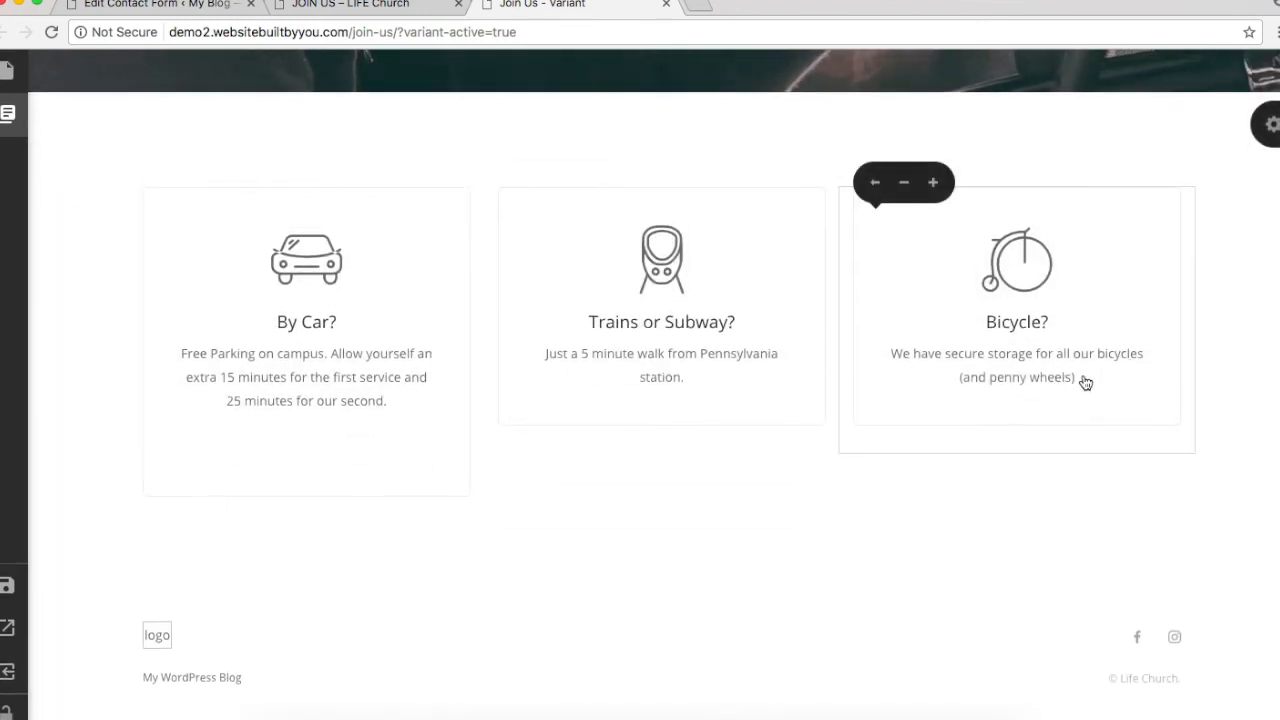
pyautogui.click(100, 8)
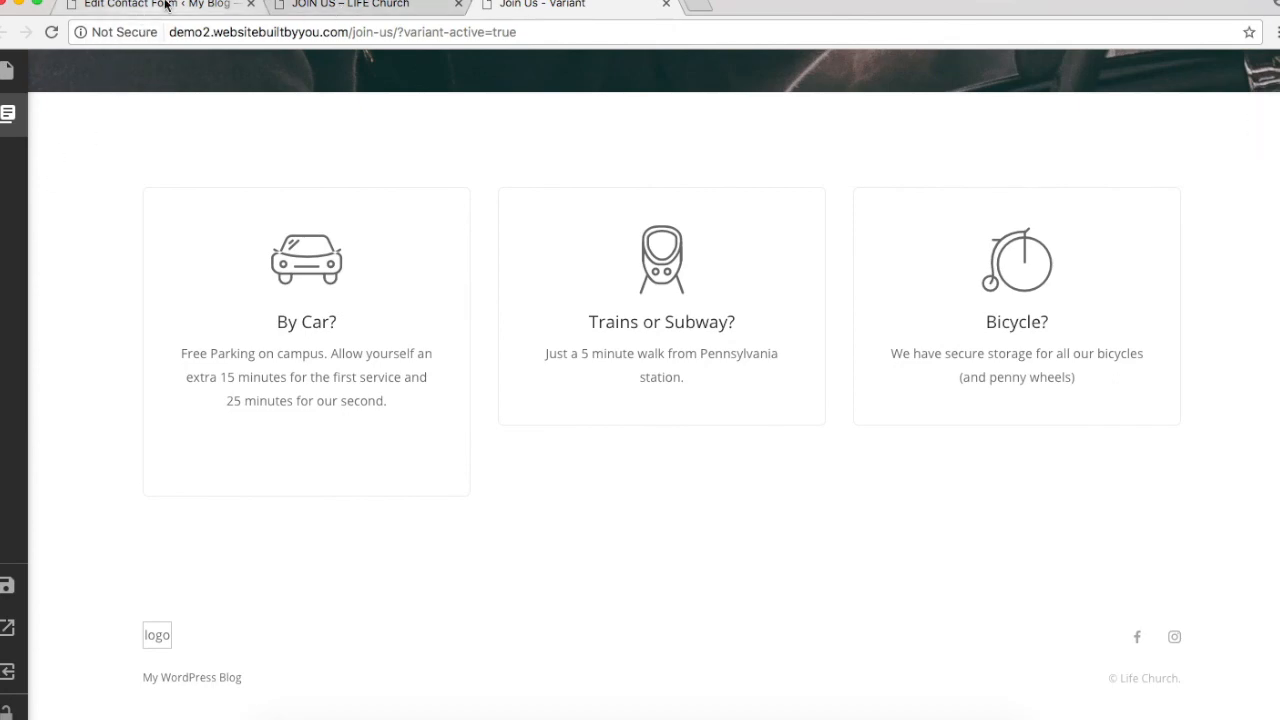
pyautogui.click(415, 4)
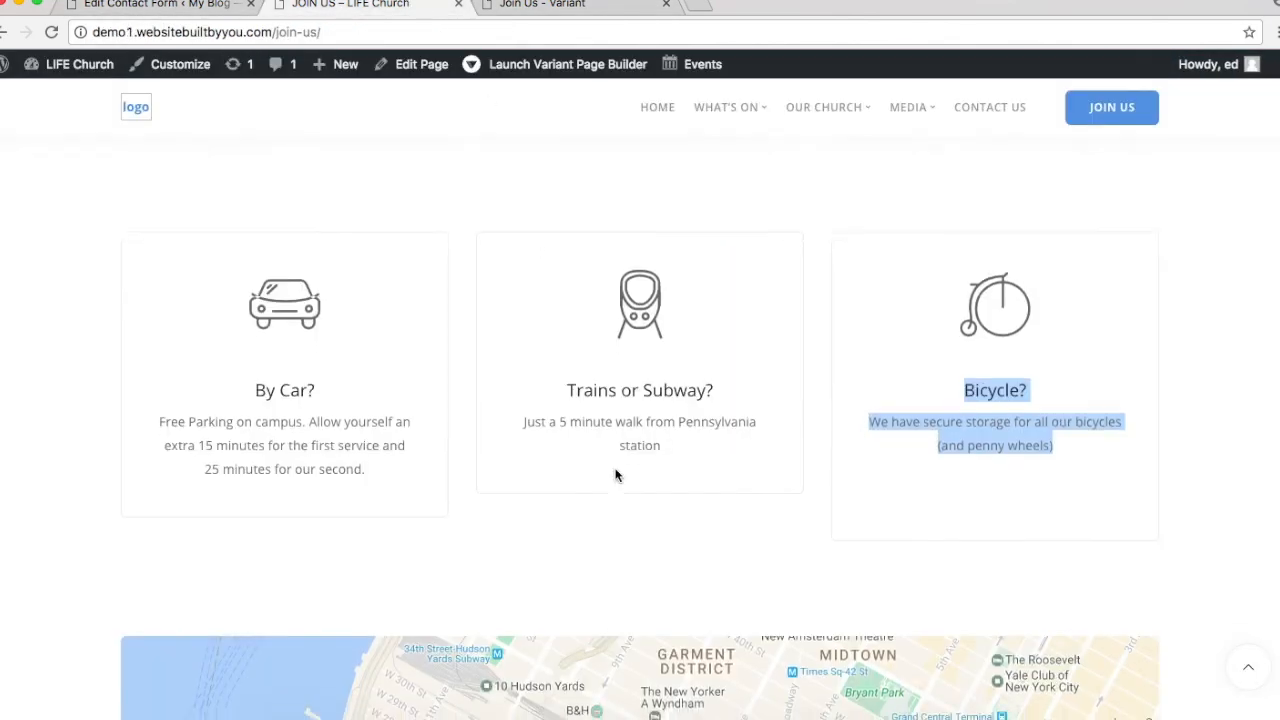
pyautogui.scroll(-5, 614, 471)
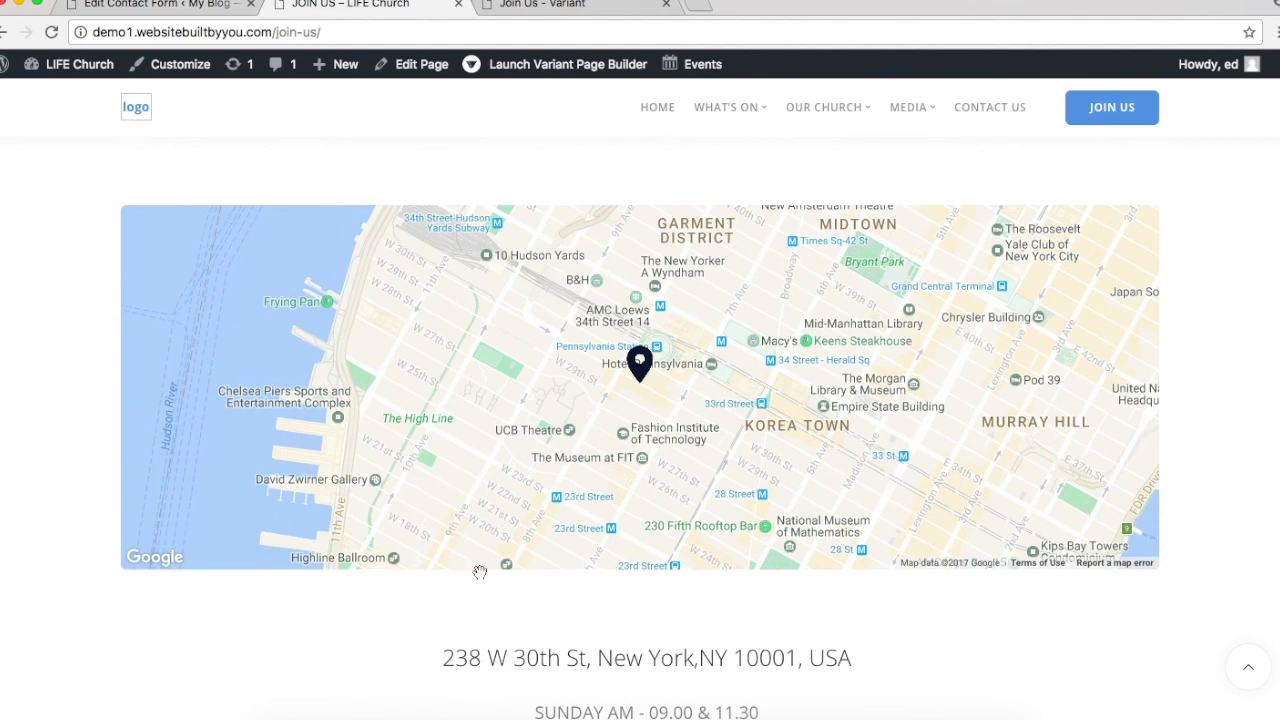
pyautogui.scroll(-5, 645, 647)
pyautogui.scroll(4, 645, 647)
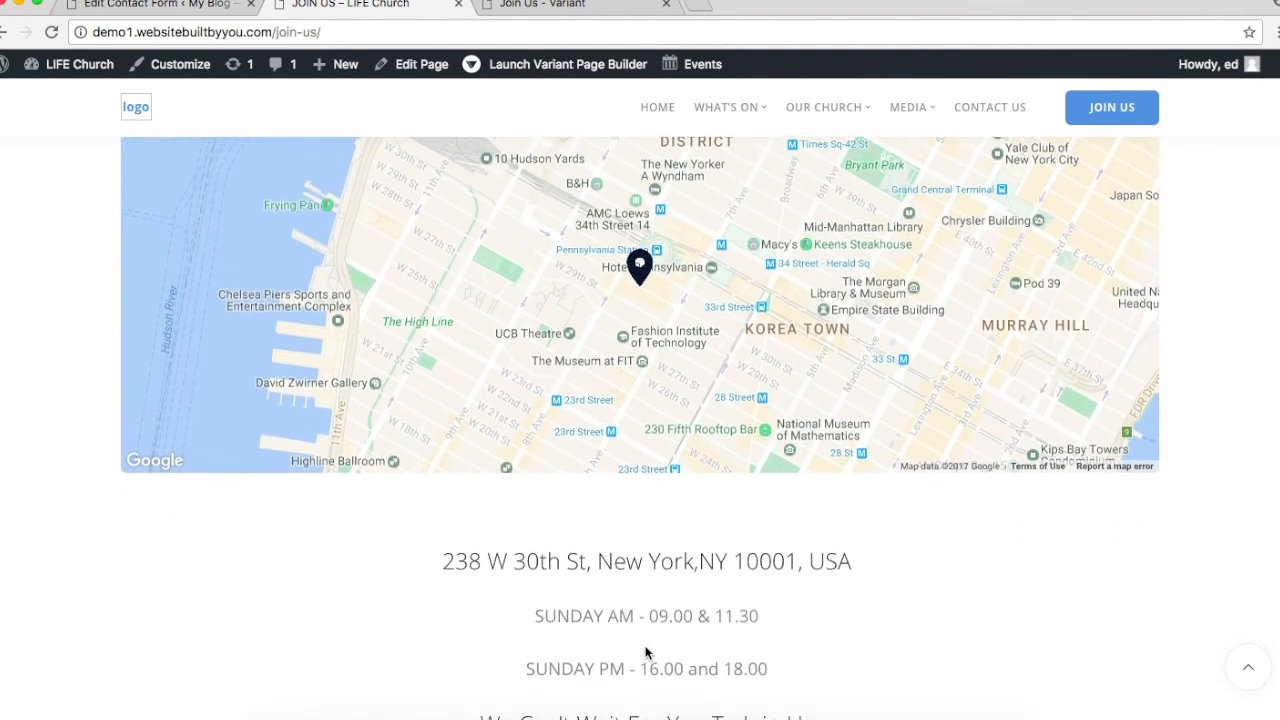
pyautogui.scroll(-6, 645, 651)
pyautogui.scroll(5, 645, 653)
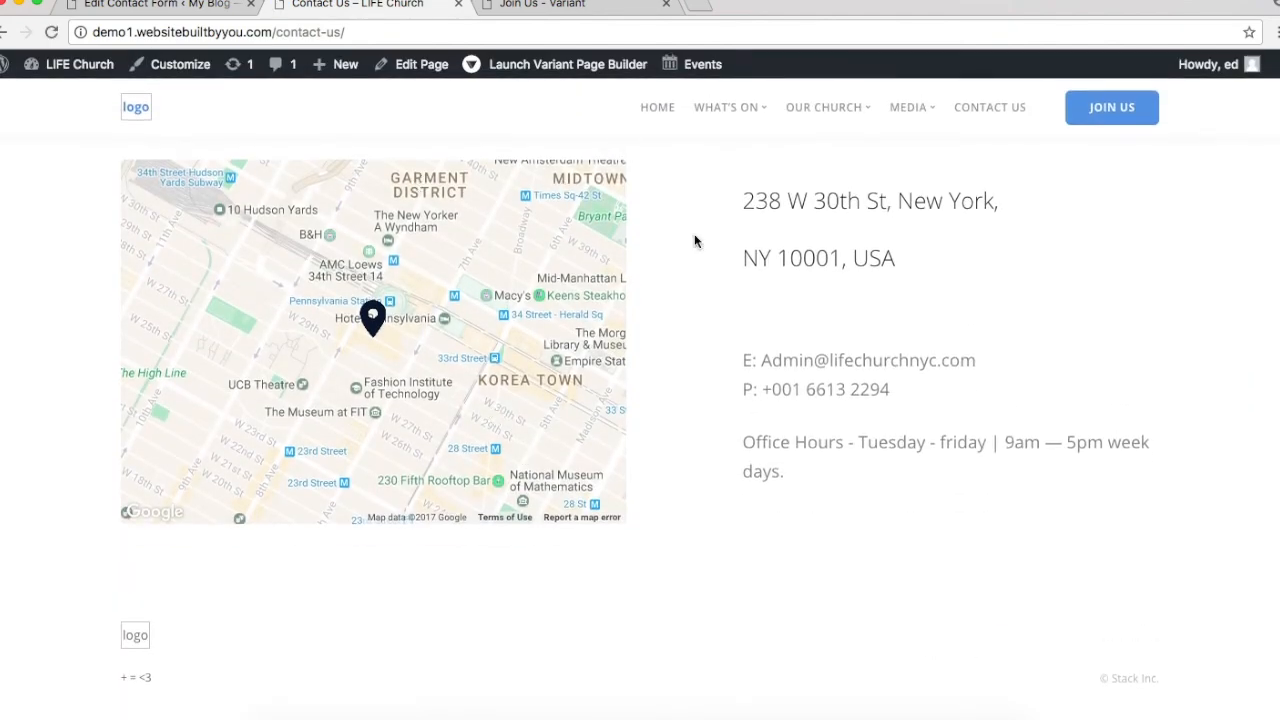
pyautogui.click(664, 109)
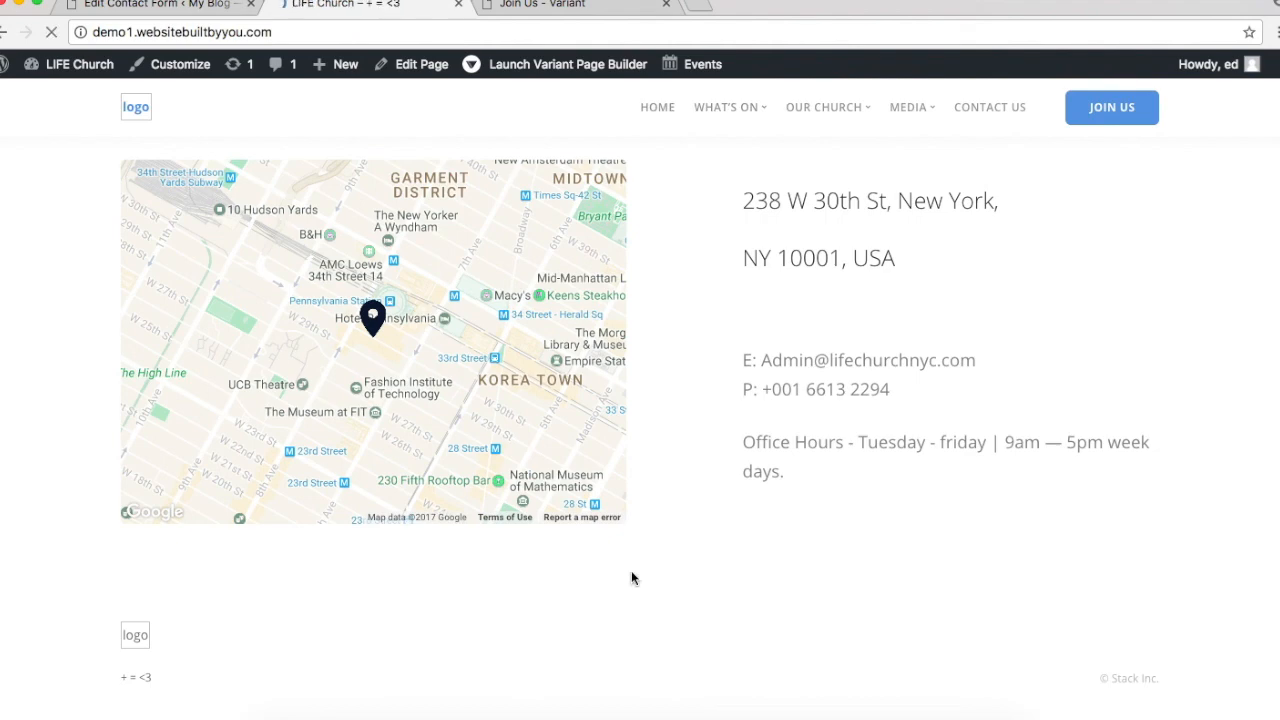
pyautogui.scroll(-20, 631, 572)
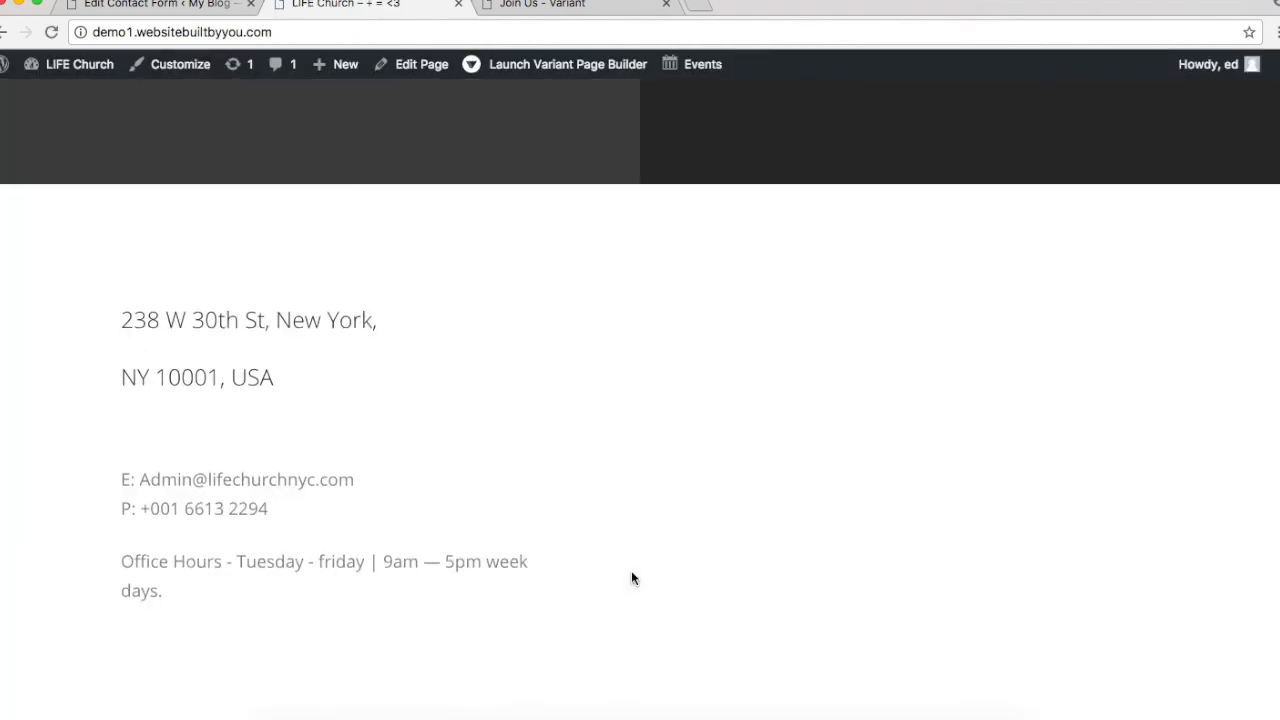
pyautogui.click(1060, 316)
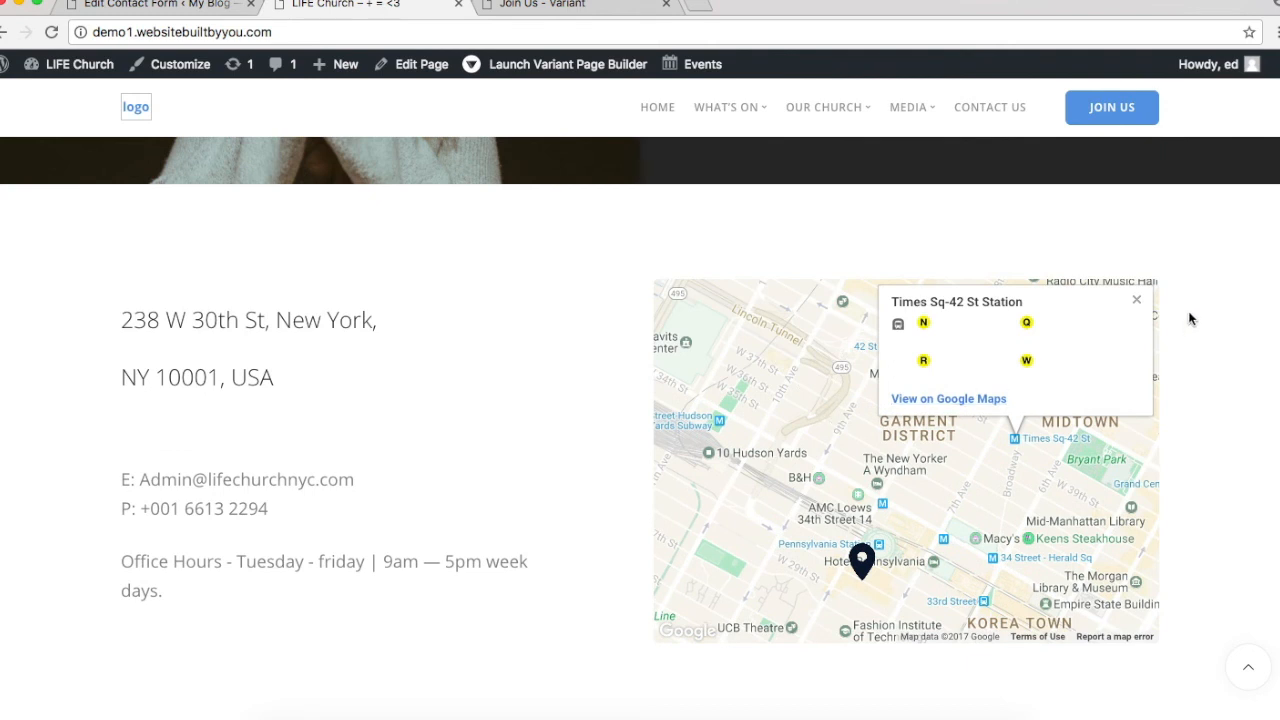
pyautogui.click(1134, 303)
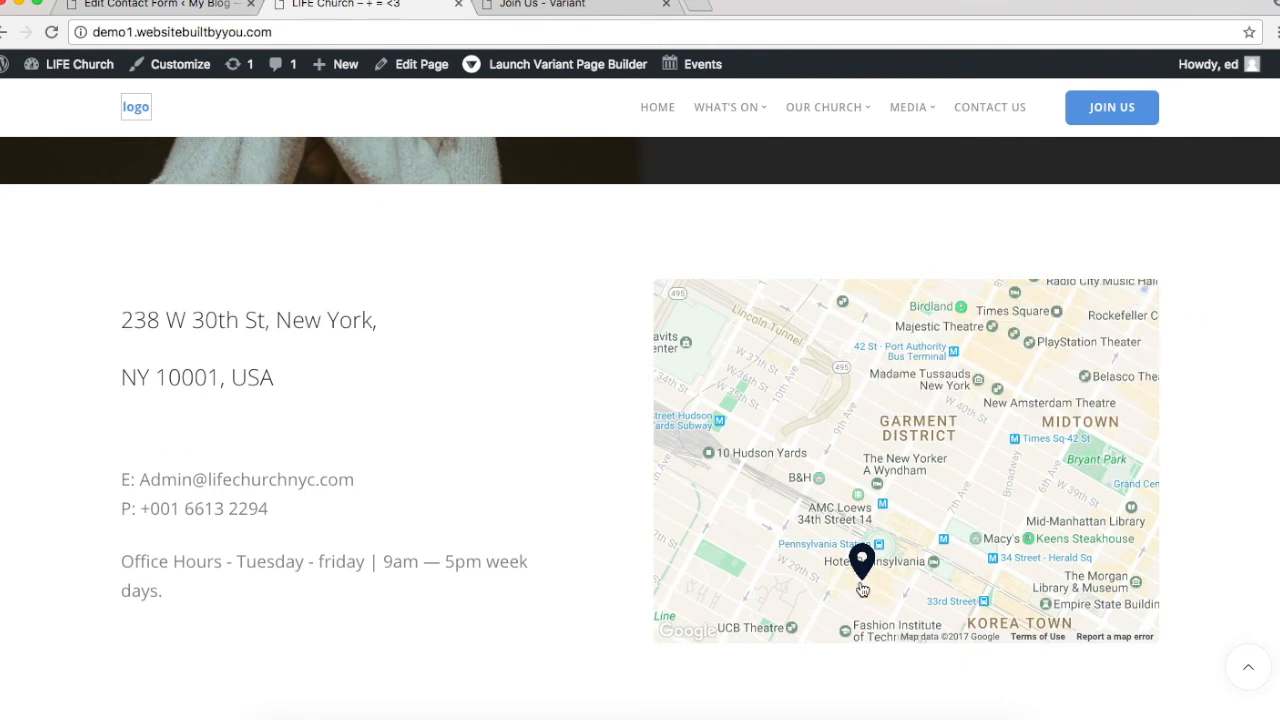
pyautogui.moveTo(916, 473); pyautogui.dragTo(1006, 305)
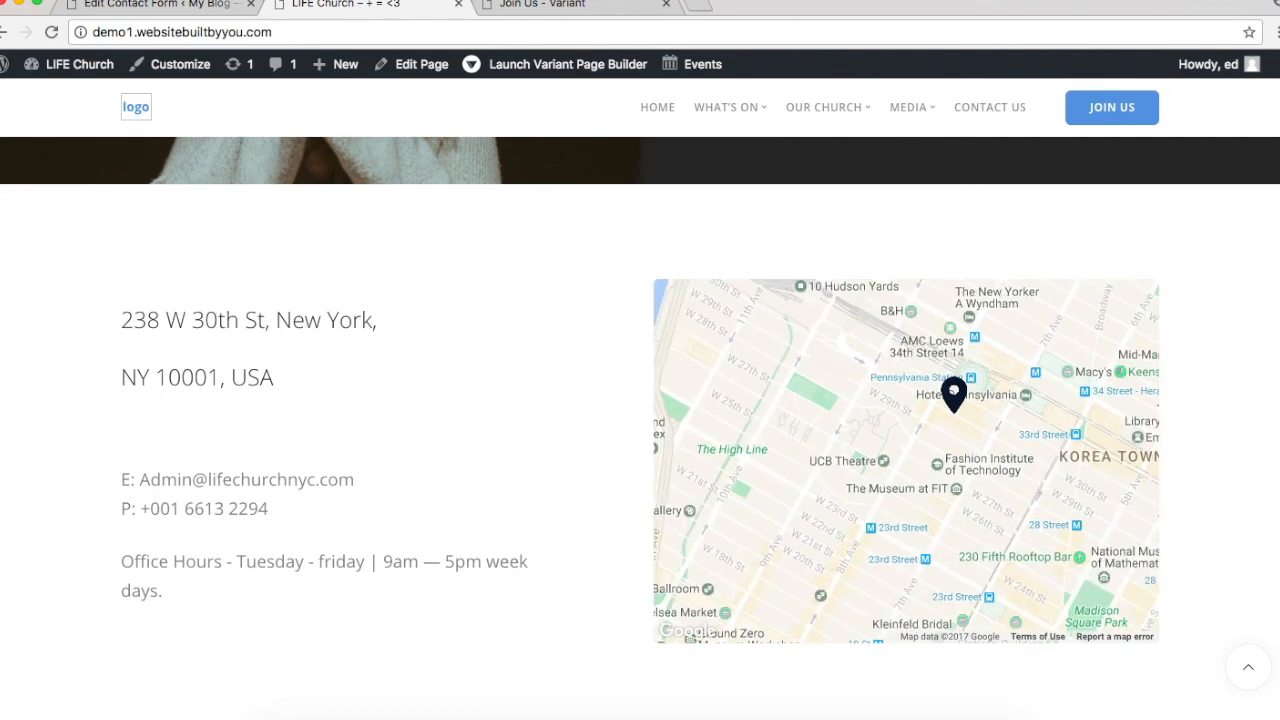
pyautogui.click(555, 5)
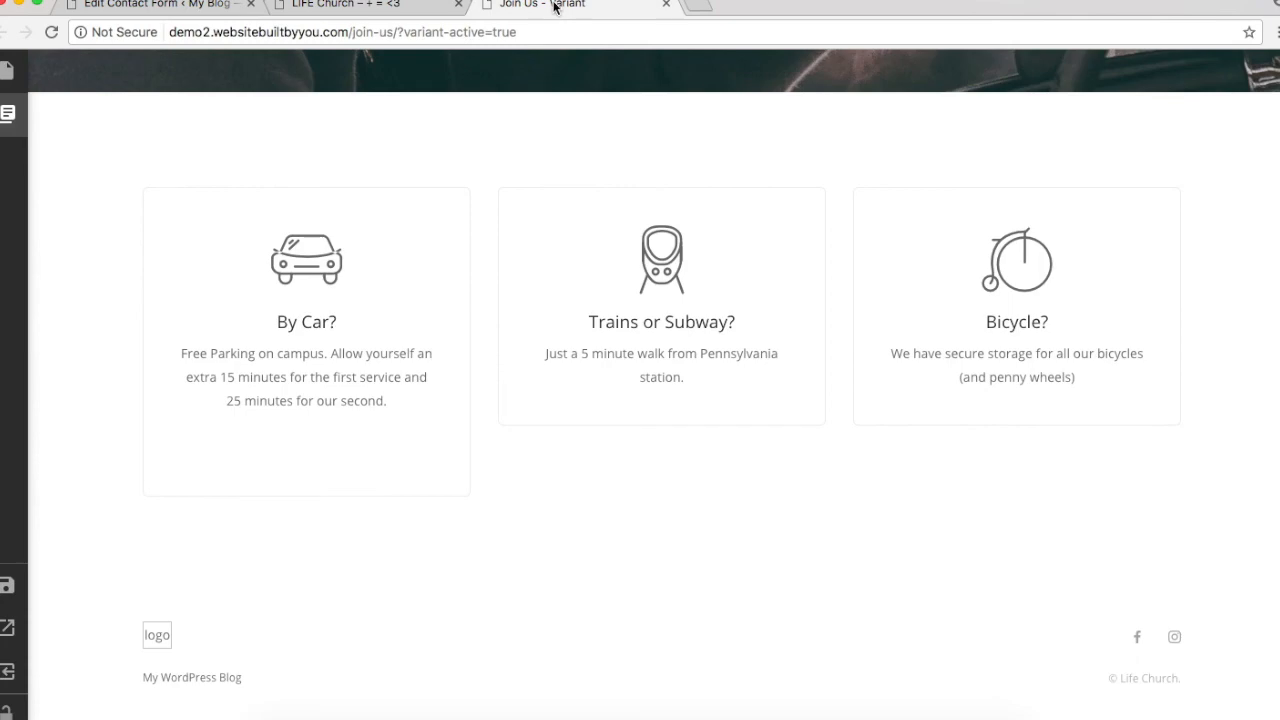
# Step: Insert the Map API 3 design from the Contact category below the travel cards
pyautogui.scroll(4, 523, 343)
pyautogui.scroll(-4, 523, 340)
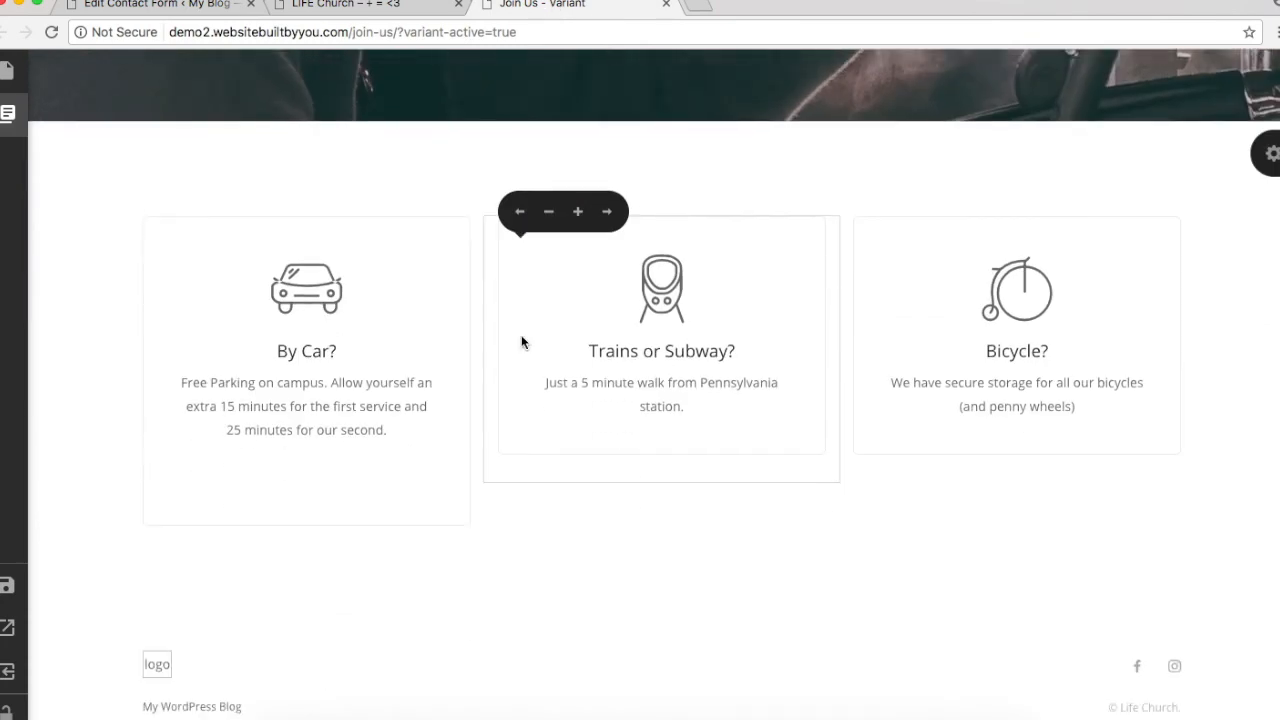
pyautogui.click(8, 115)
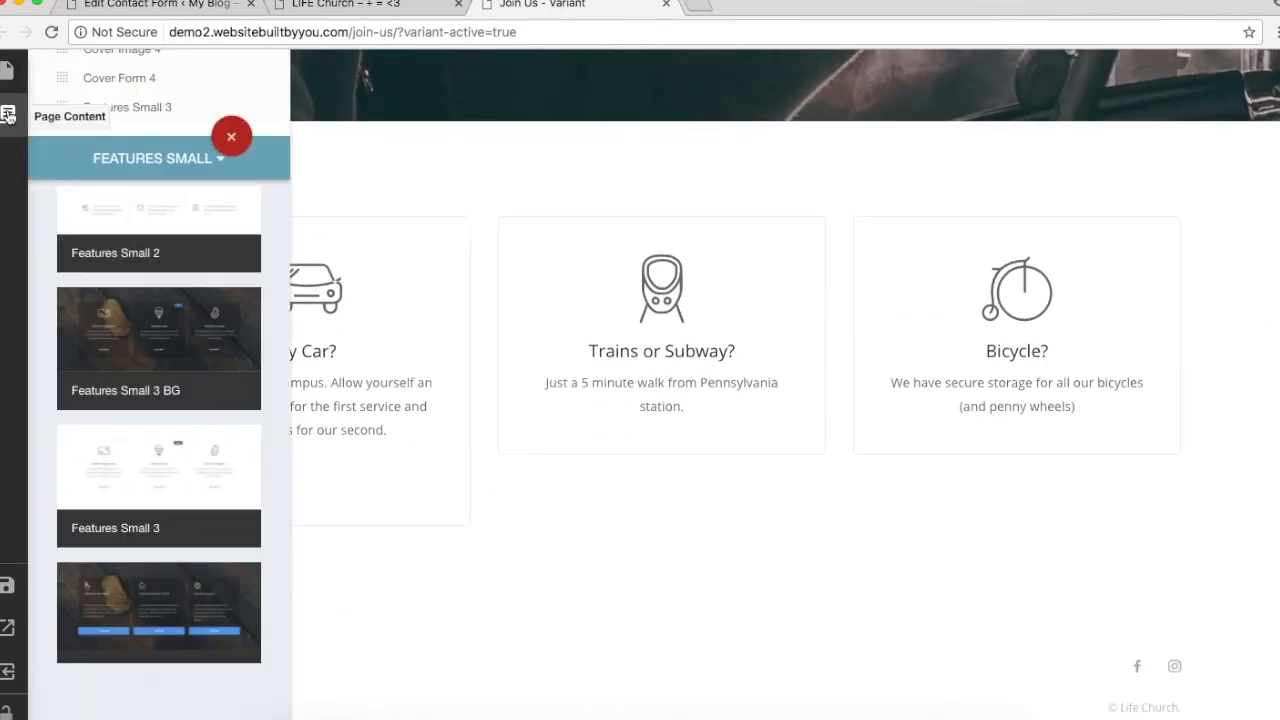
pyautogui.click(135, 157)
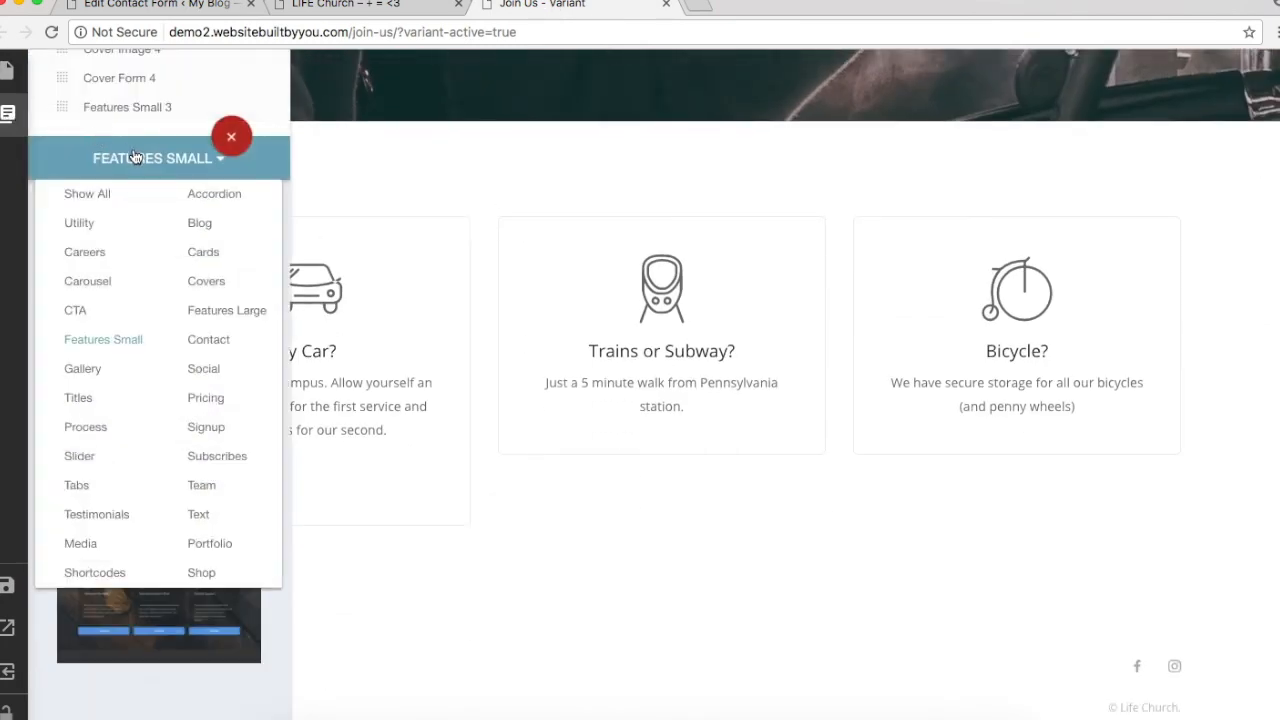
pyautogui.click(208, 341)
pyautogui.scroll(-5, 166, 503)
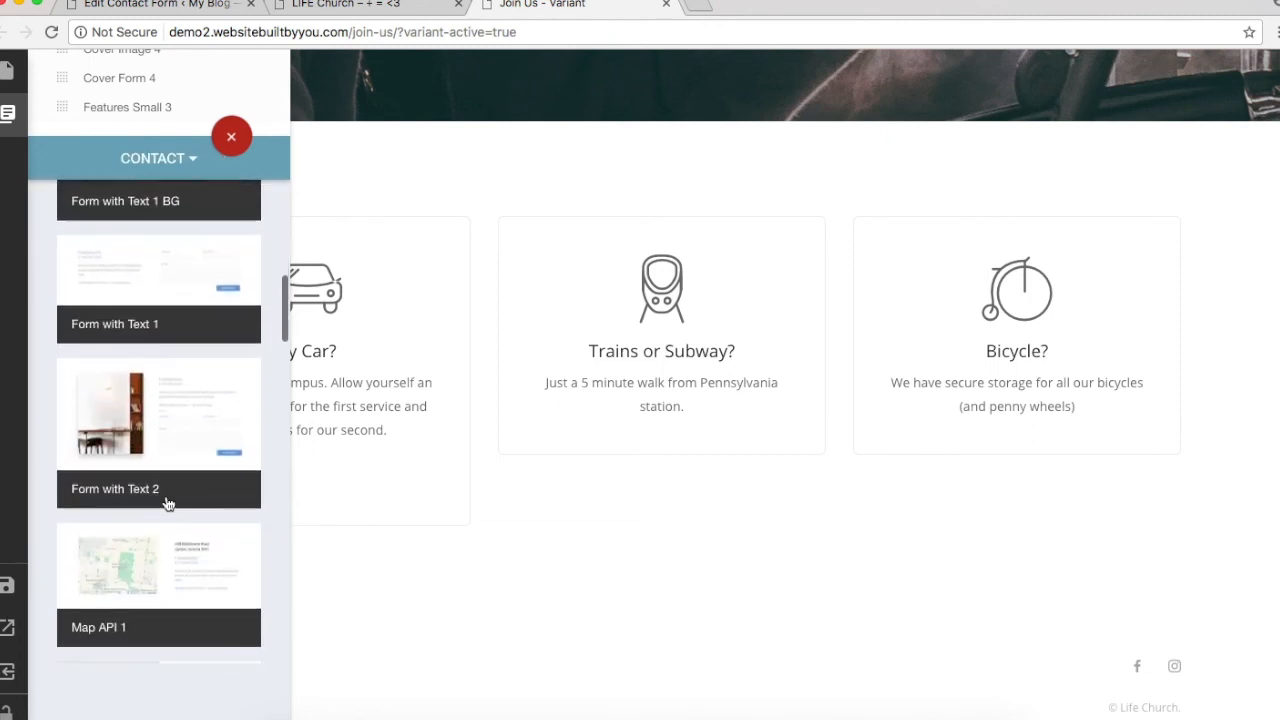
pyautogui.scroll(-8, 168, 503)
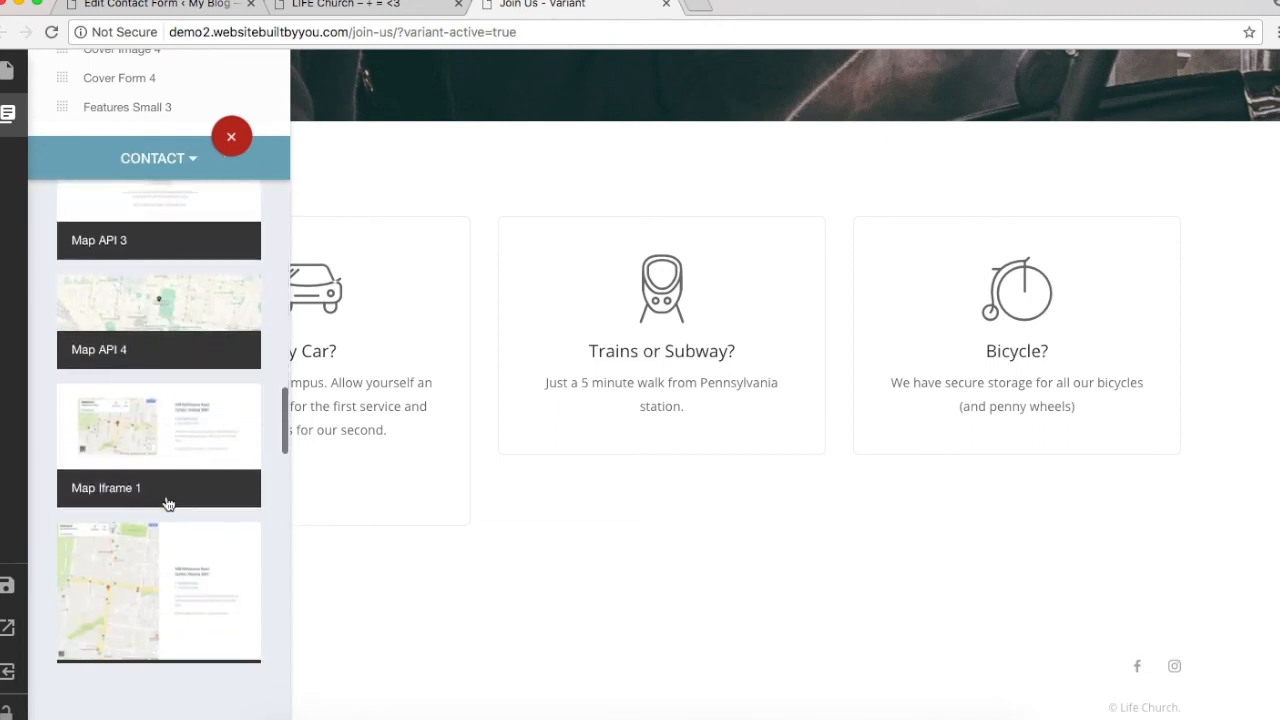
pyautogui.scroll(-2, 168, 503)
pyautogui.scroll(4, 168, 503)
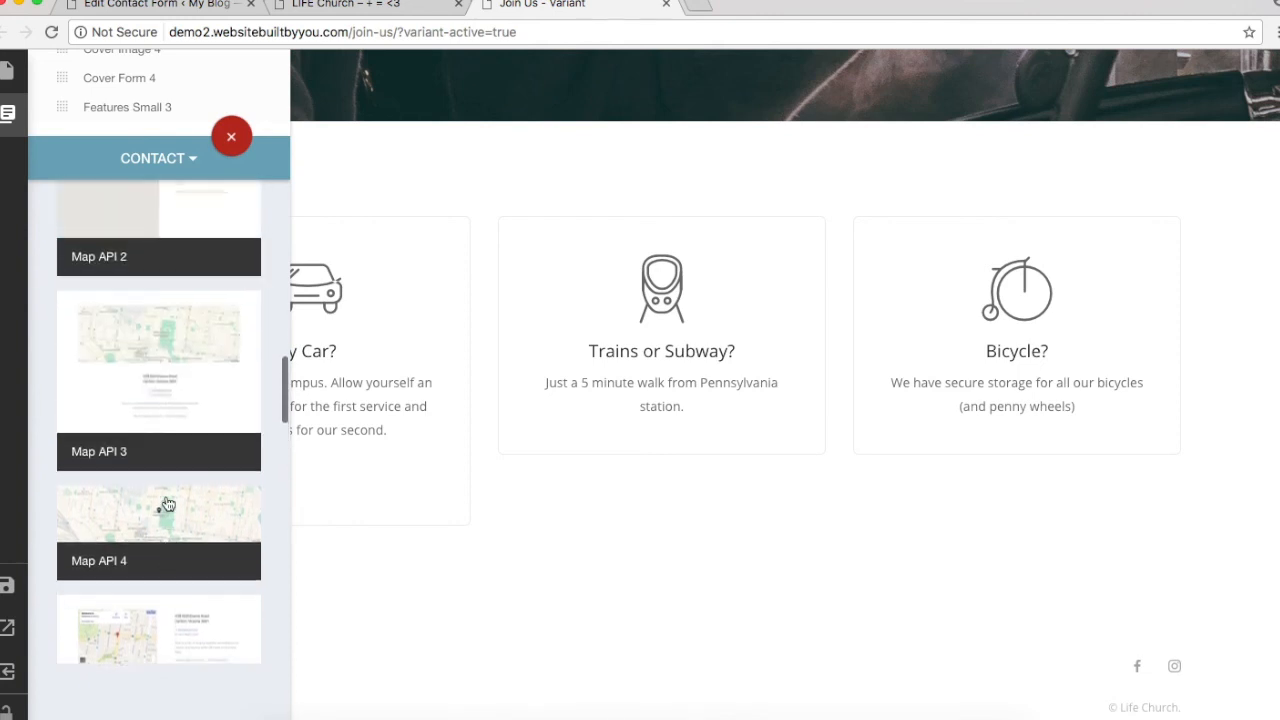
pyautogui.scroll(-1, 168, 503)
pyautogui.click(231, 413)
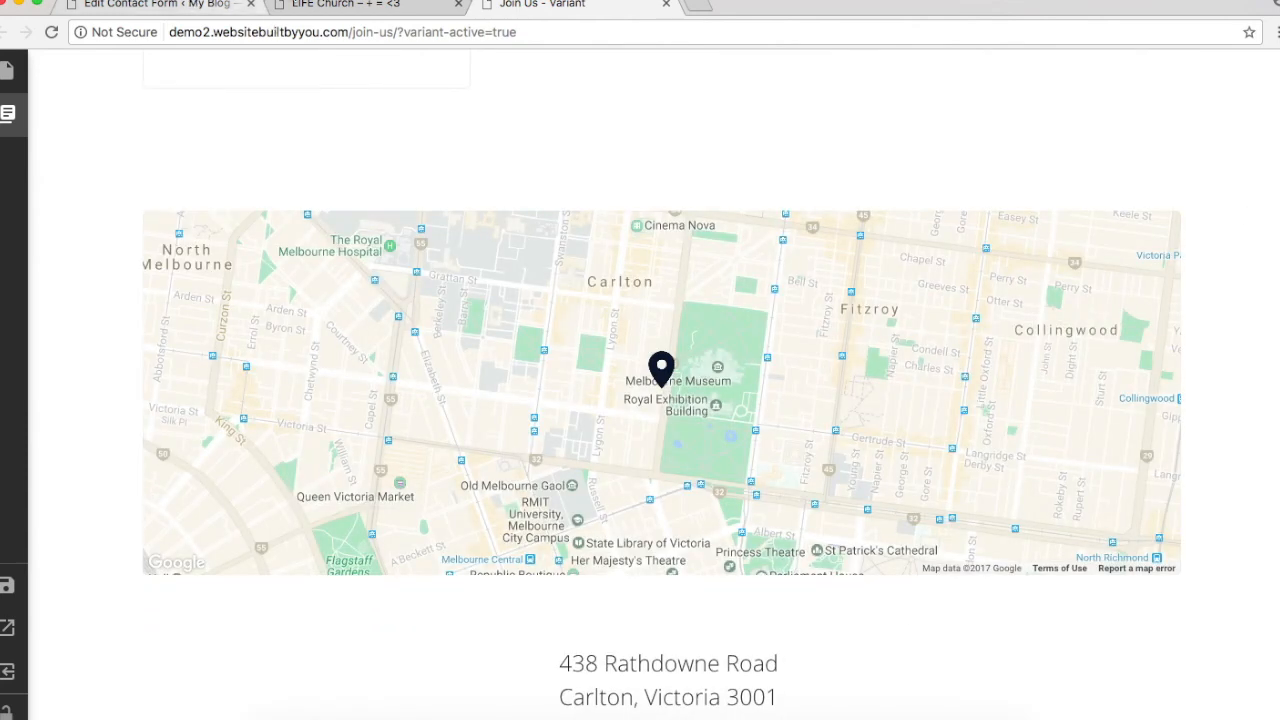
# Step: Copy the New York address and service times from the live Join Us page
pyautogui.click(335, 5)
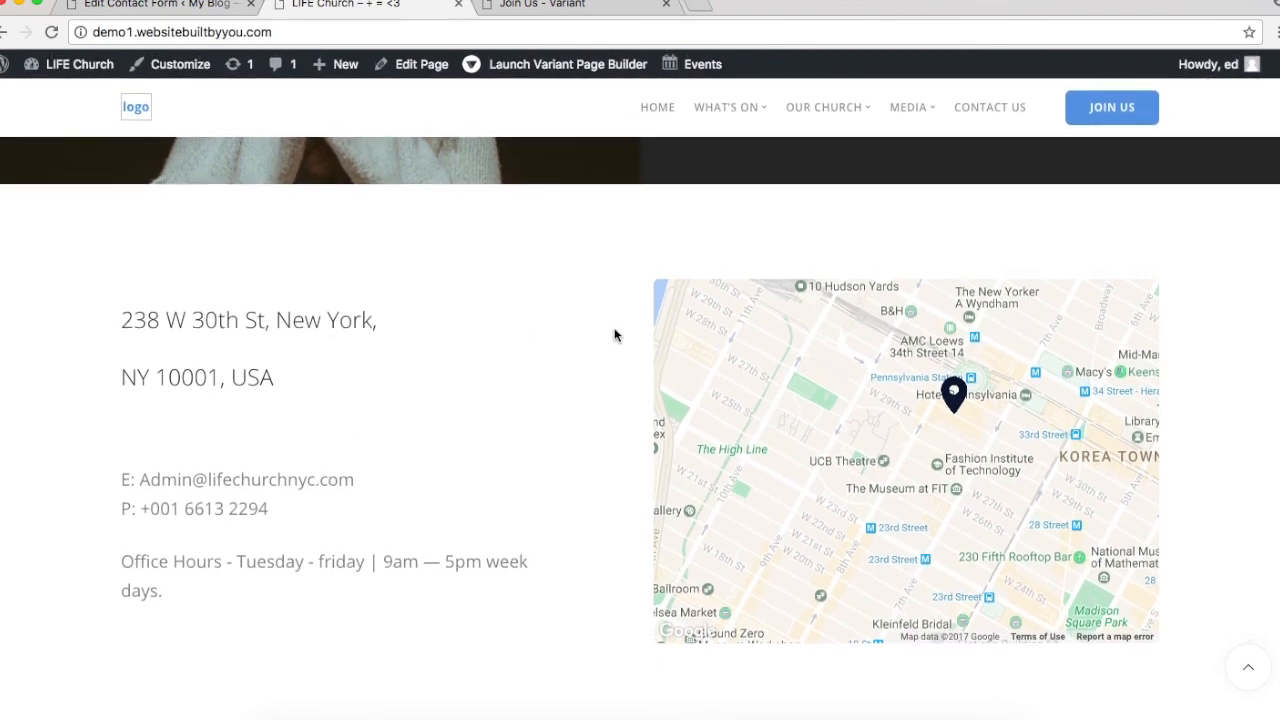
pyautogui.click(1094, 112)
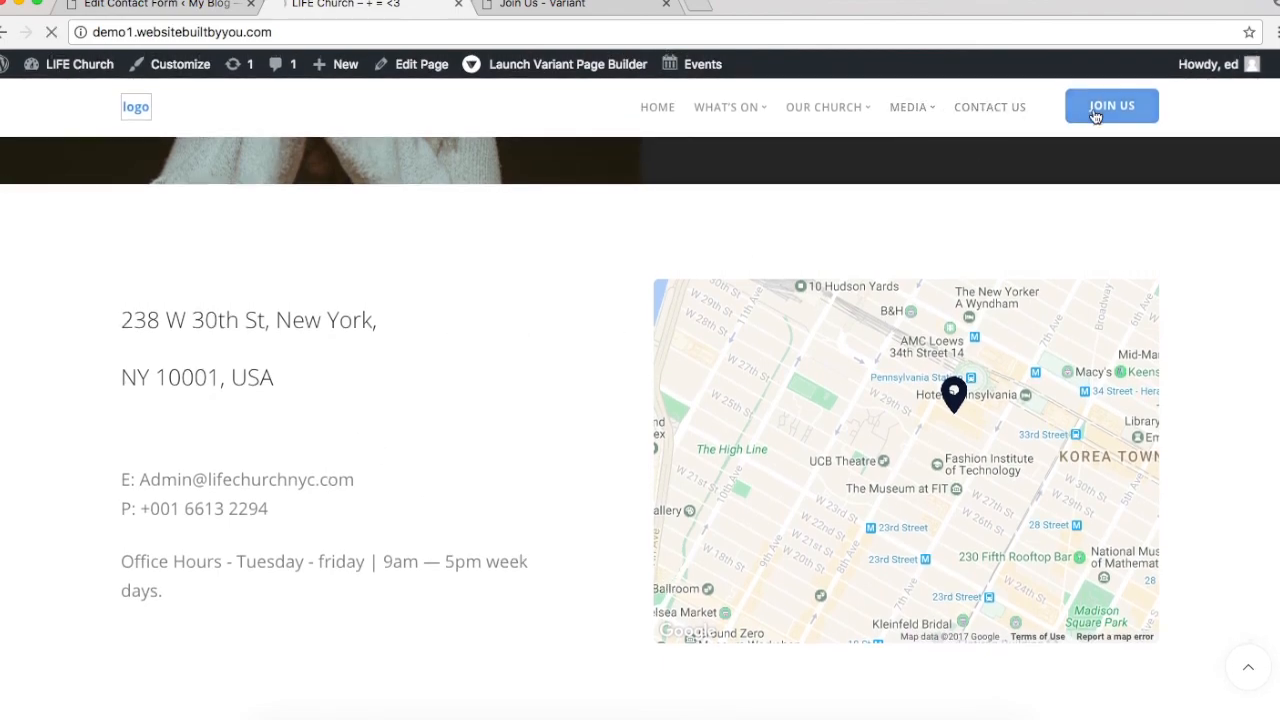
pyautogui.scroll(-8, 365, 380)
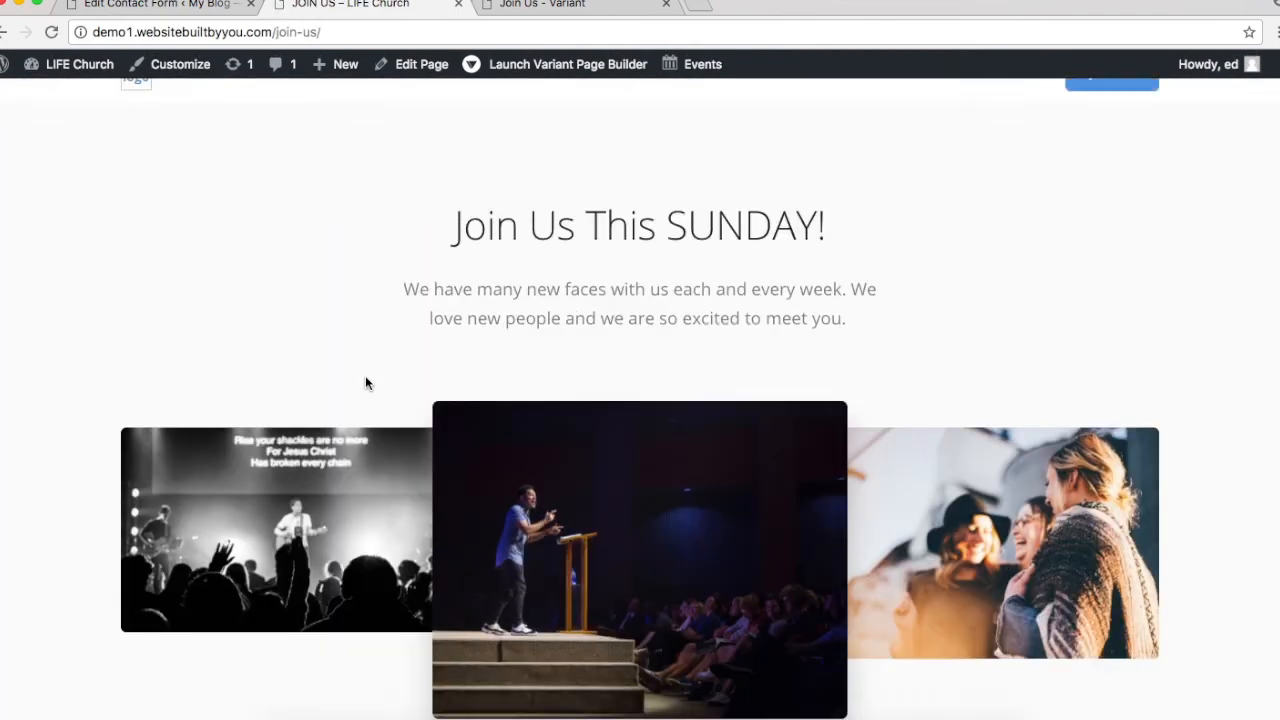
pyautogui.scroll(-7, 365, 382)
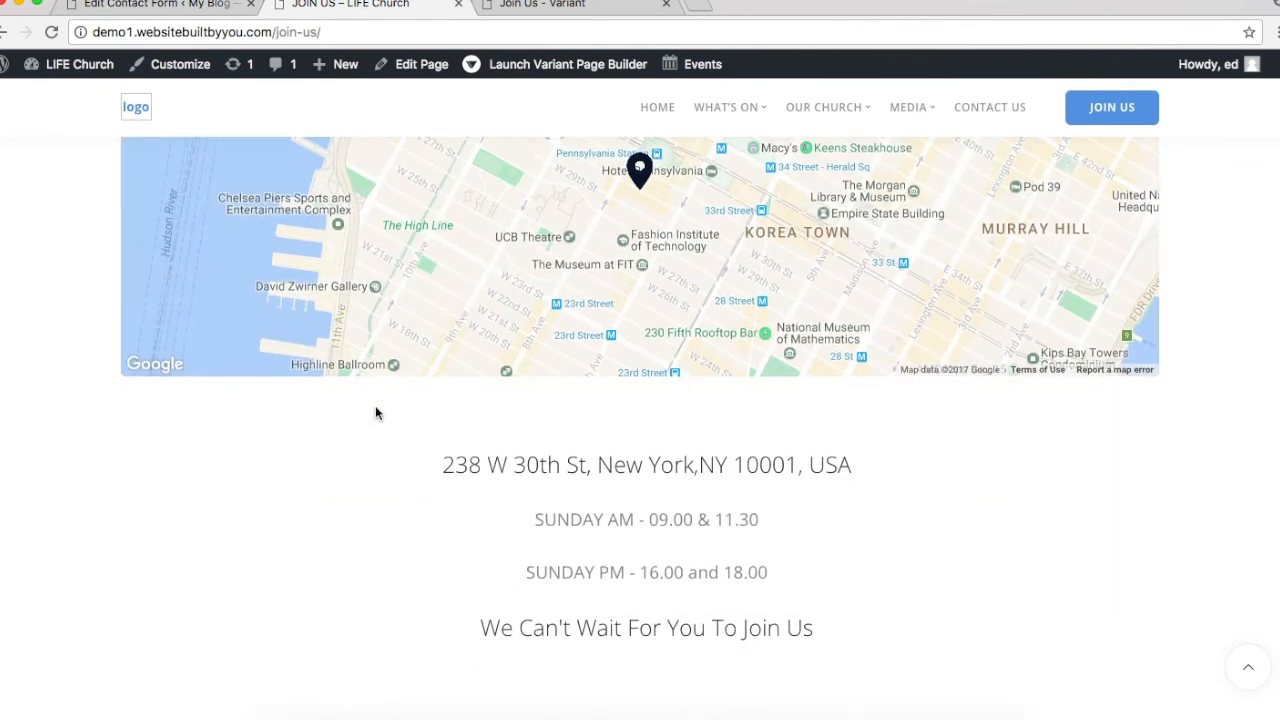
pyautogui.moveTo(443, 457); pyautogui.dragTo(855, 661)
pyautogui.hotkey('ctrl', 'c')
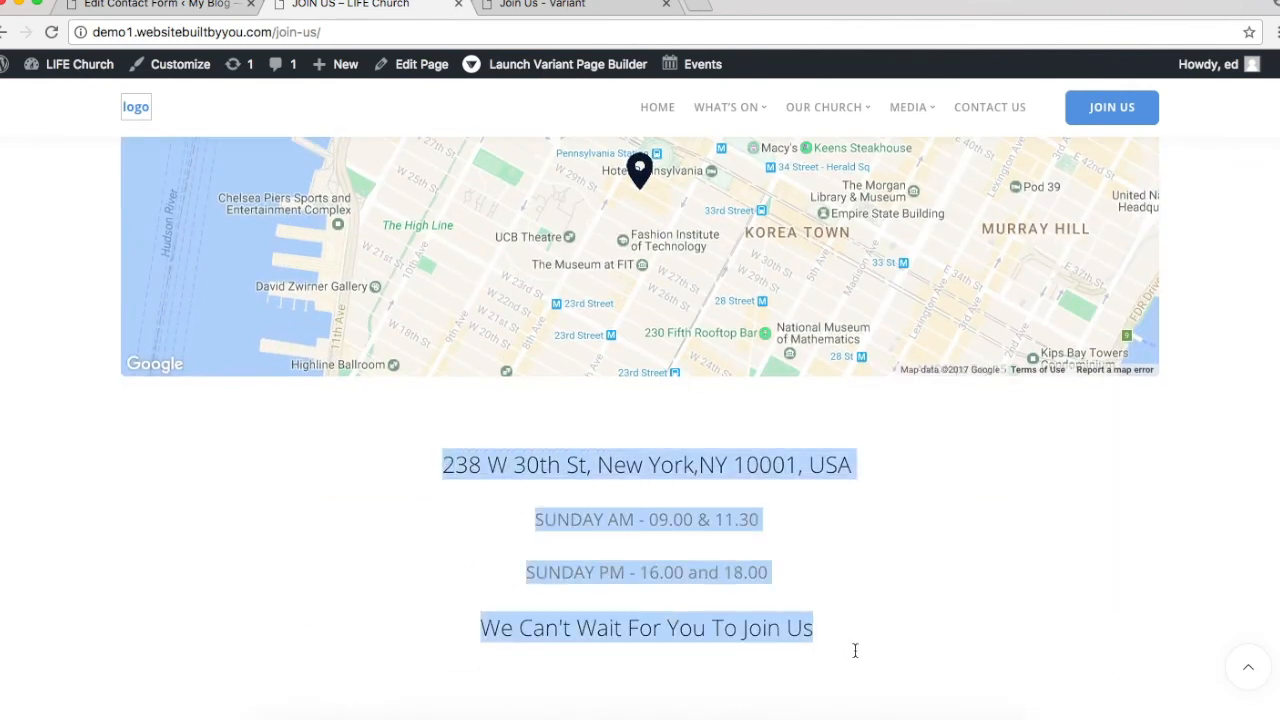
# Step: Replace the map section's Melbourne text with the copied address and service times, and save
pyautogui.click(545, 5)
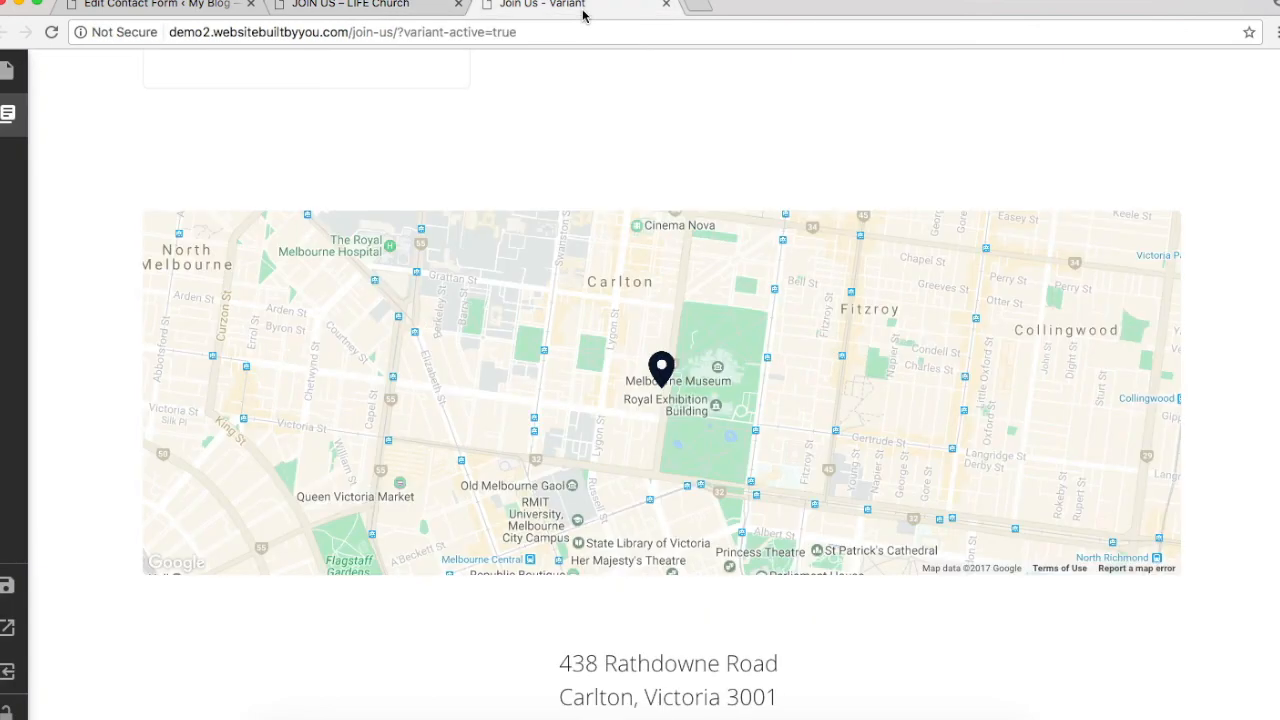
pyautogui.scroll(-3, 713, 600)
pyautogui.click(704, 474)
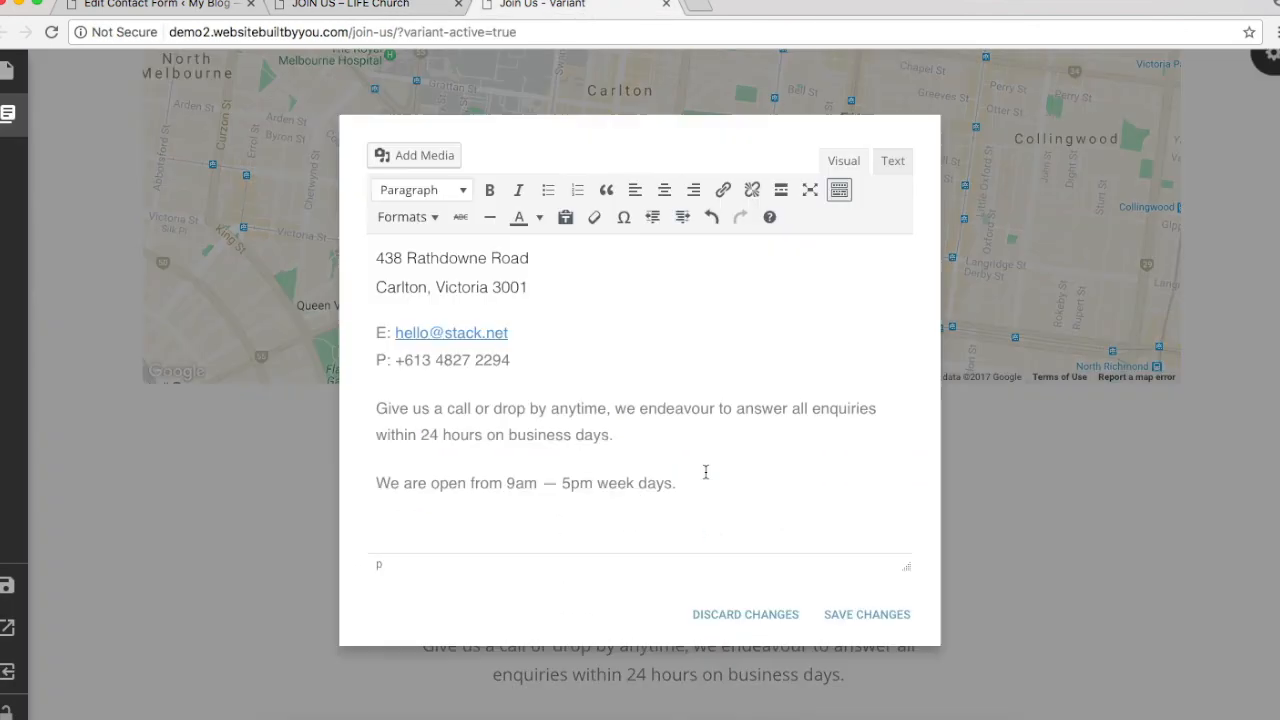
pyautogui.moveTo(682, 484); pyautogui.dragTo(240, 222)
pyautogui.hotkey('ctrl', 'a')
pyautogui.hotkey('ctrl', 'v')
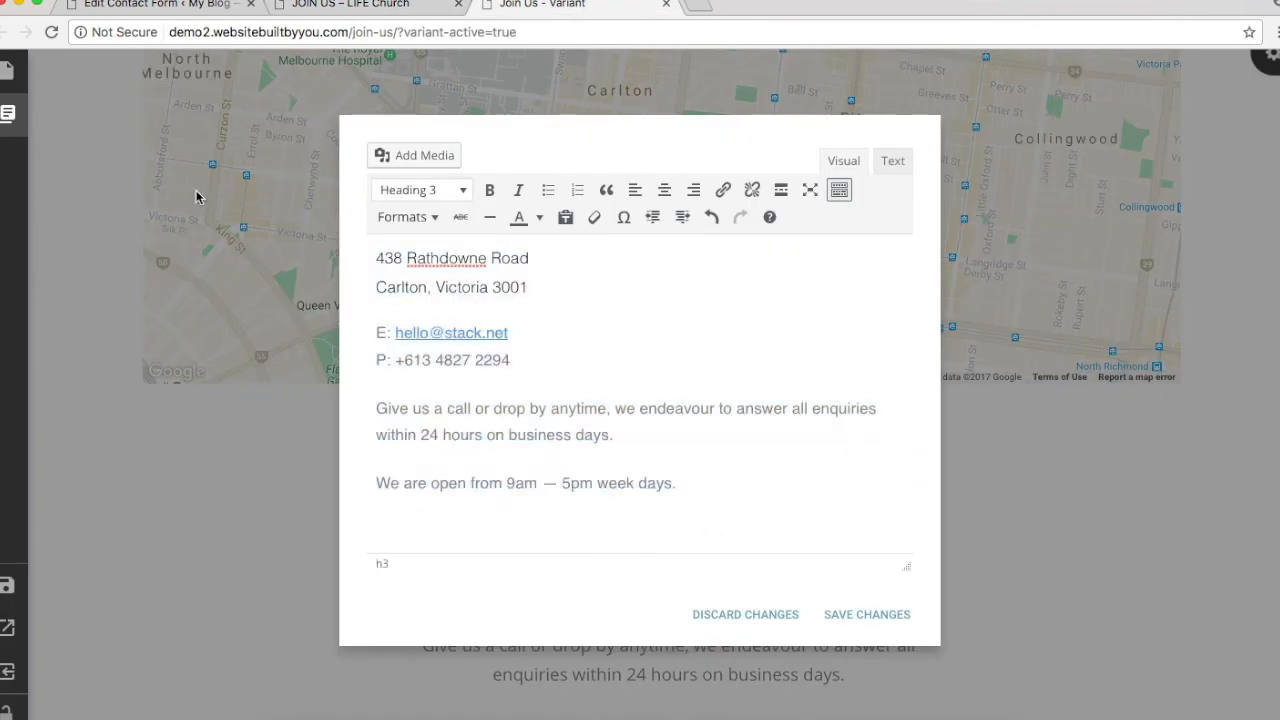
pyautogui.click(866, 615)
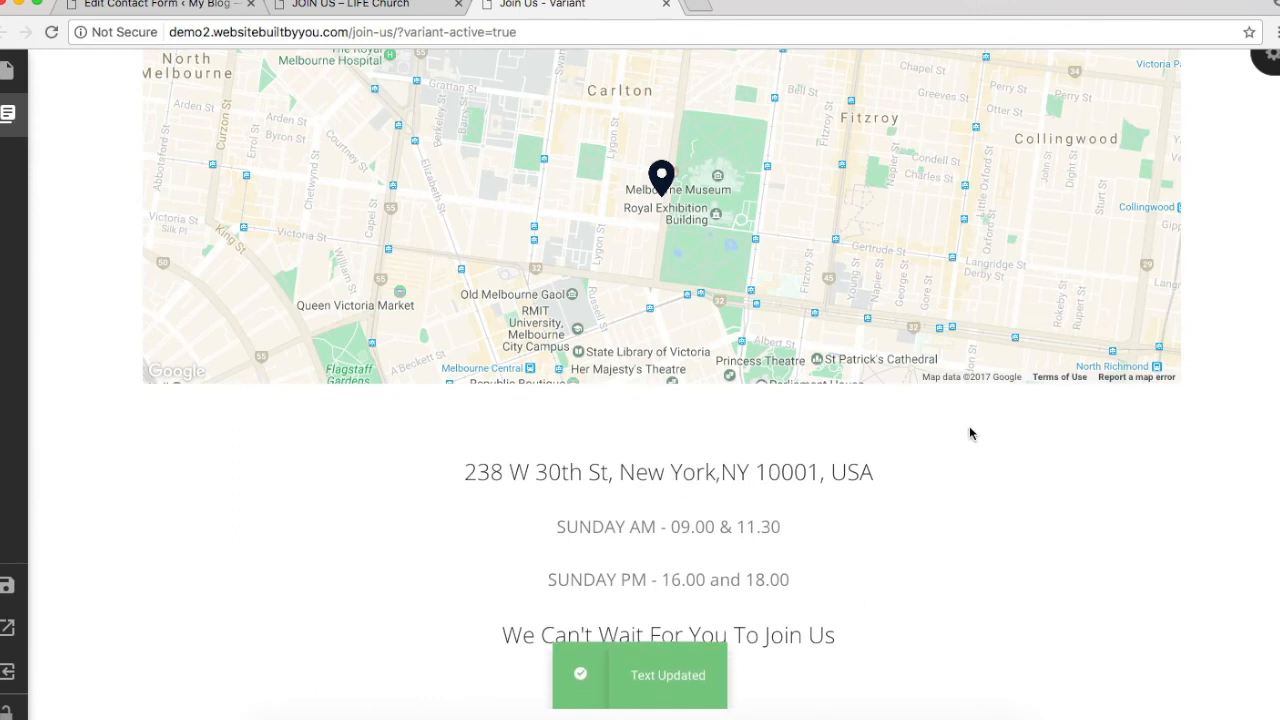
pyautogui.scroll(1, 969, 426)
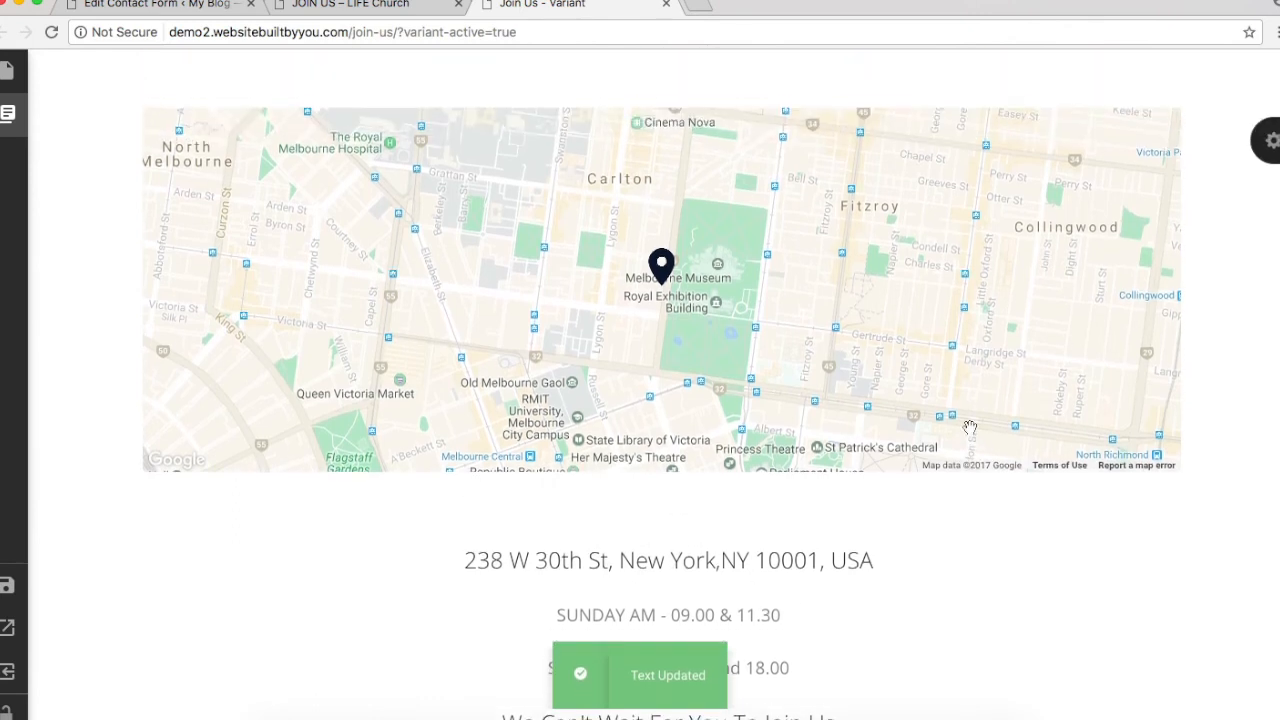
# Step: Set the map's address setting to the New York address from the section text
pyautogui.click(1270, 142)
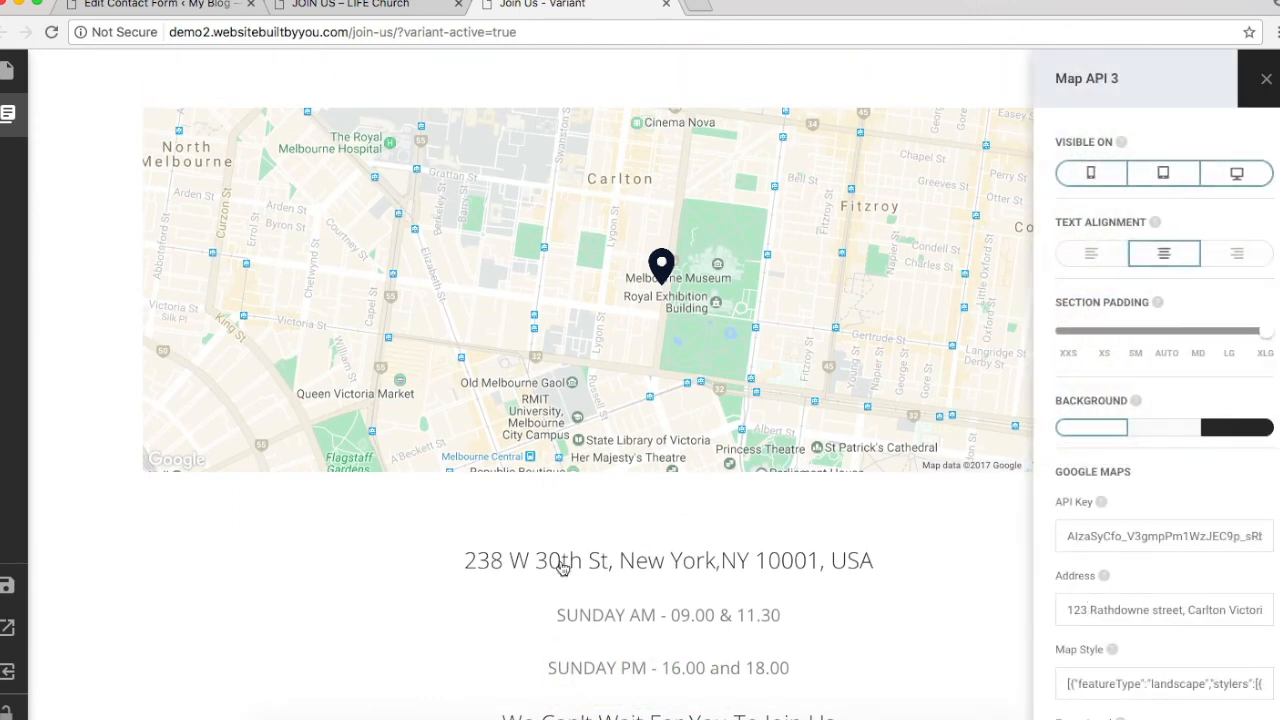
pyautogui.click(563, 567)
pyautogui.moveTo(680, 258); pyautogui.dragTo(281, 249)
pyautogui.hotkey('ctrl', 'c')
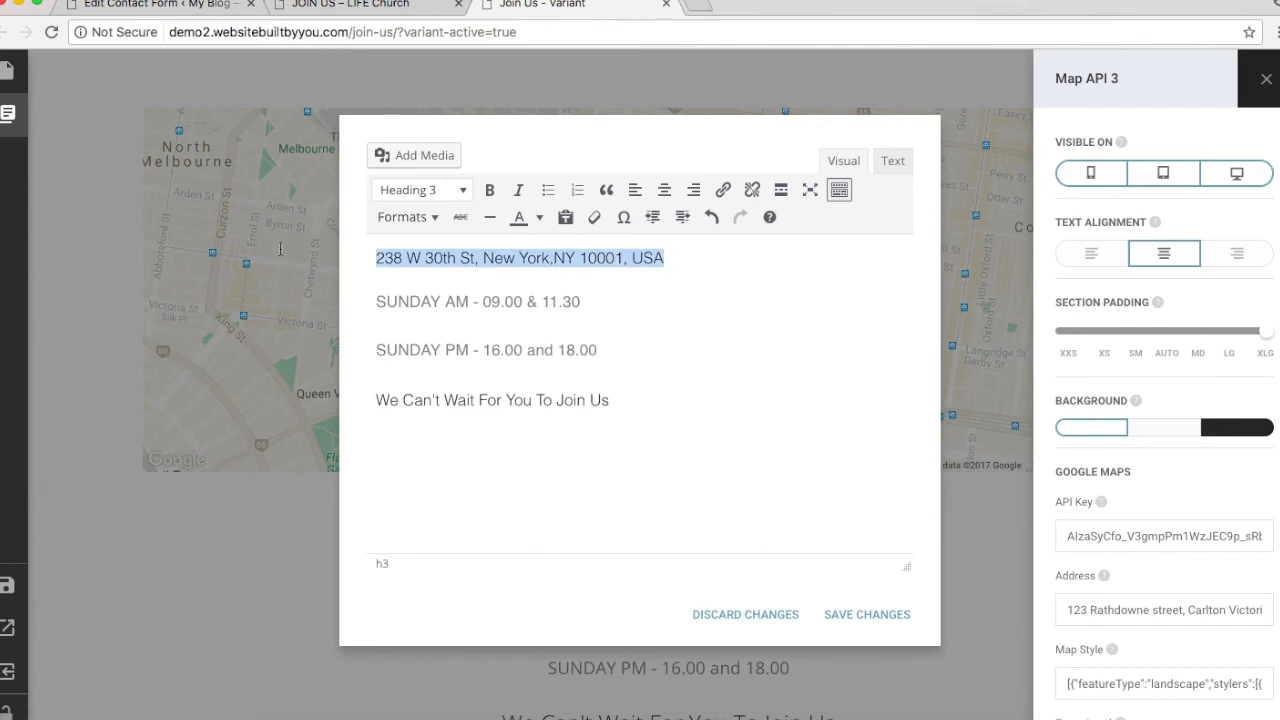
pyautogui.tripleClick(1177, 609)
pyautogui.hotkey('ctrl', 'v')
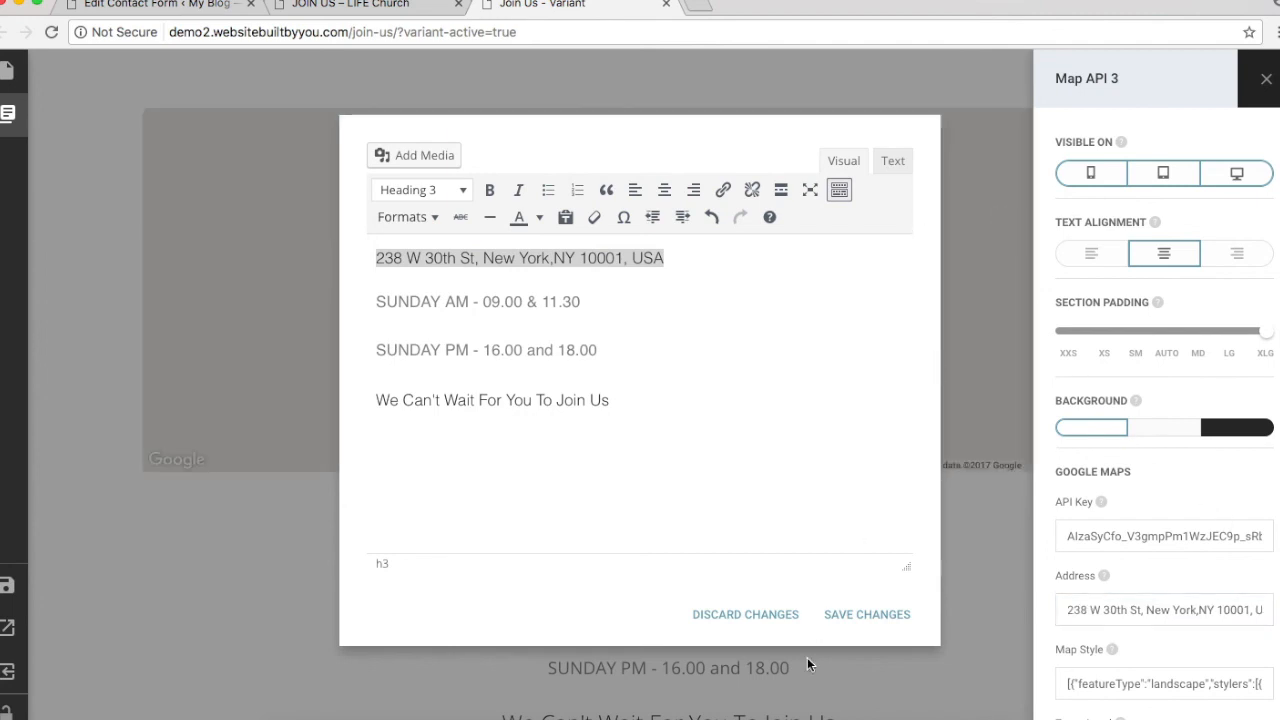
pyautogui.click(869, 615)
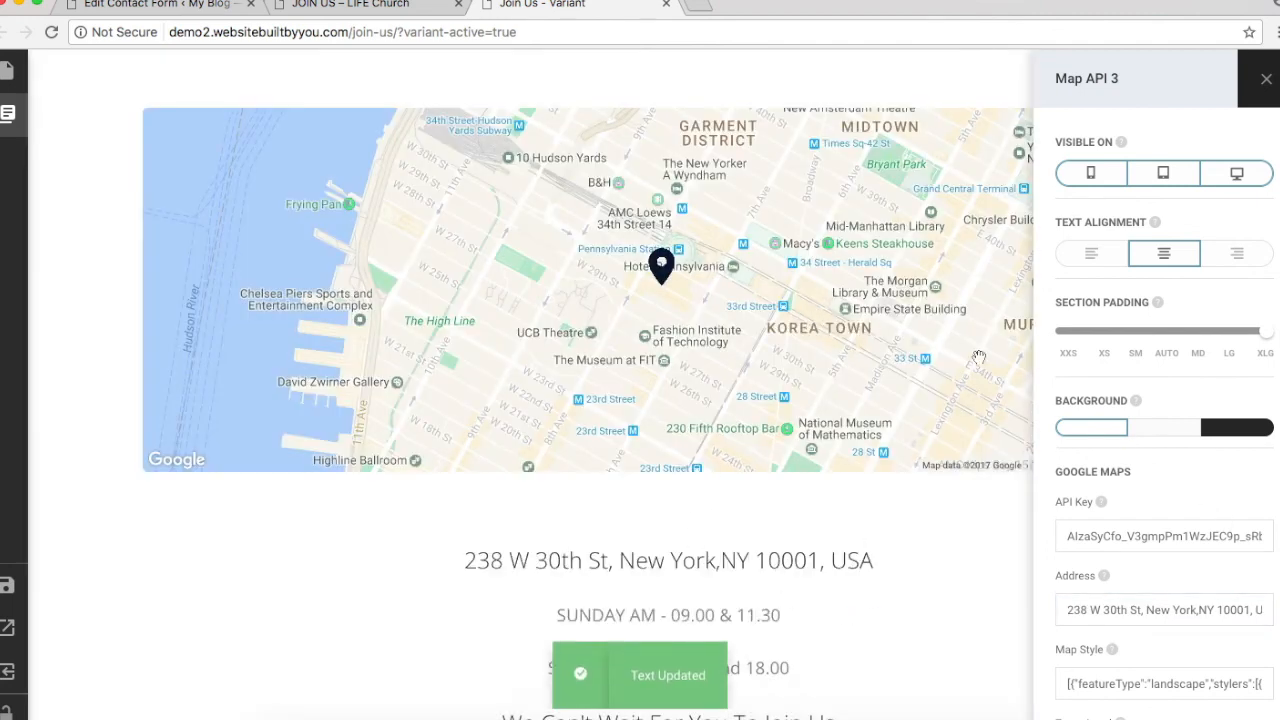
# Step: Raise the map's zoom level to close in around the pin
pyautogui.scroll(-2, 1195, 574)
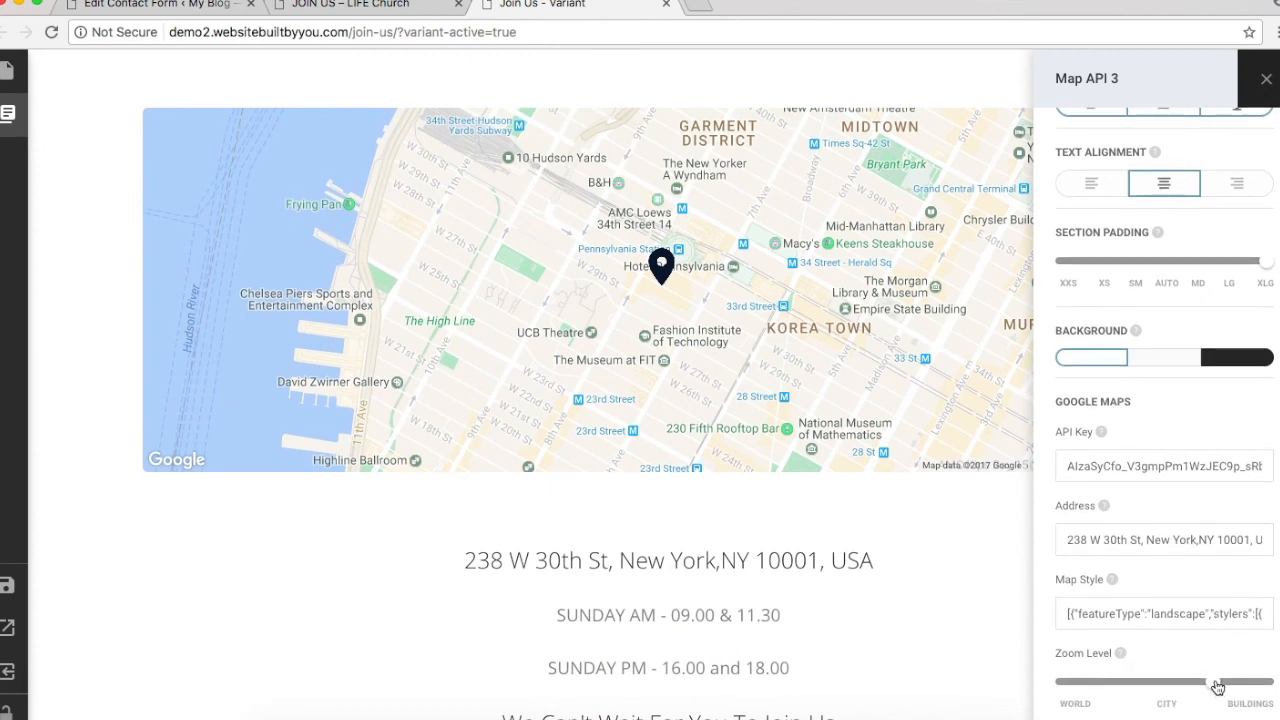
pyautogui.moveTo(1210, 684); pyautogui.dragTo(1230, 684)
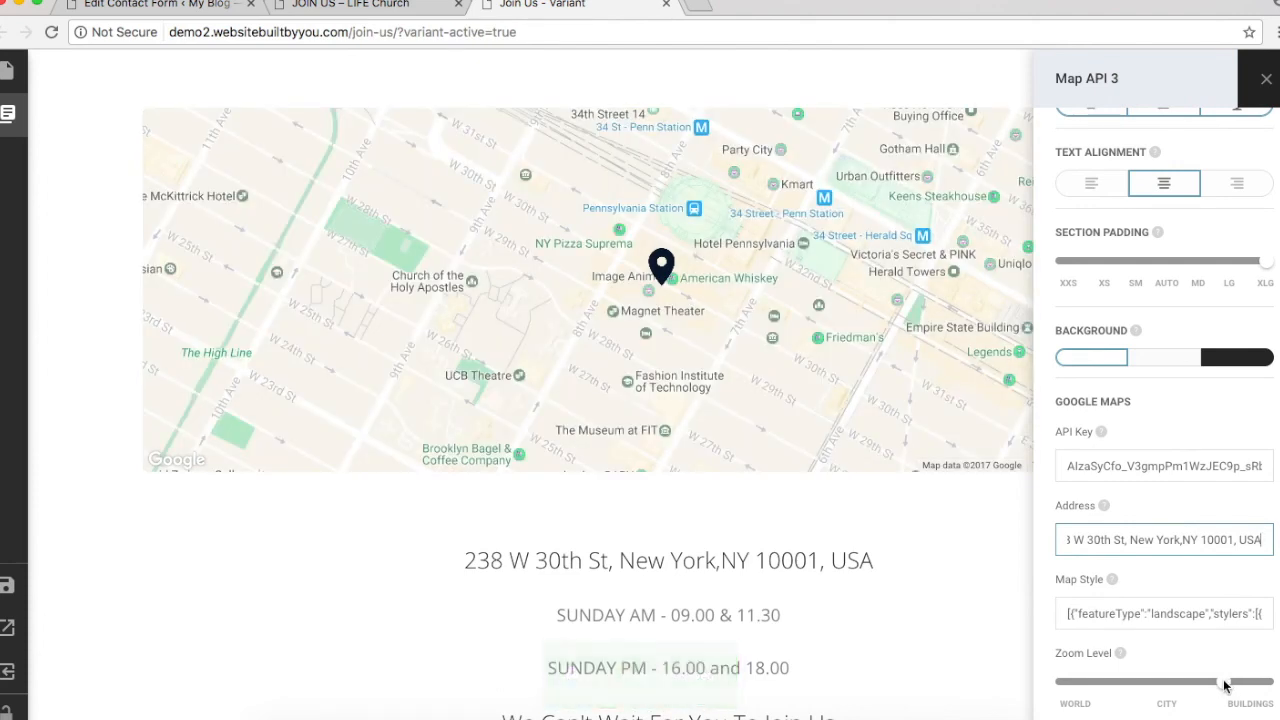
pyautogui.click(1224, 688)
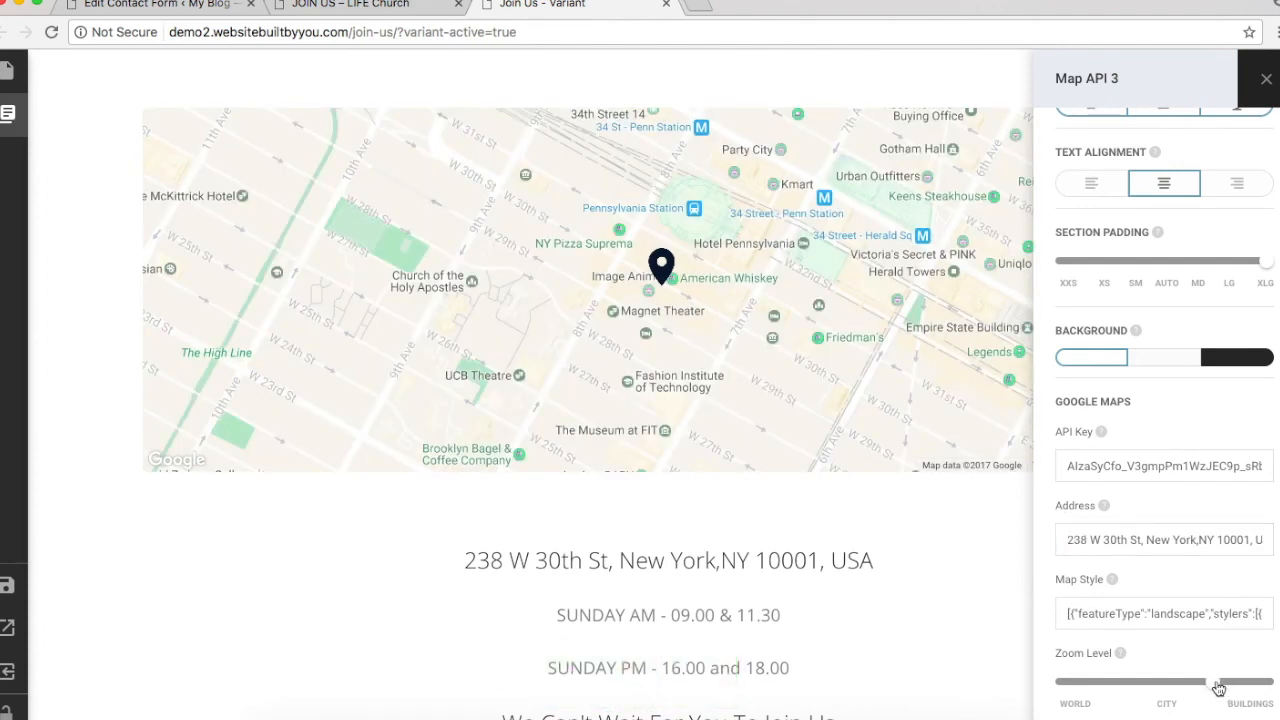
pyautogui.click(1122, 540)
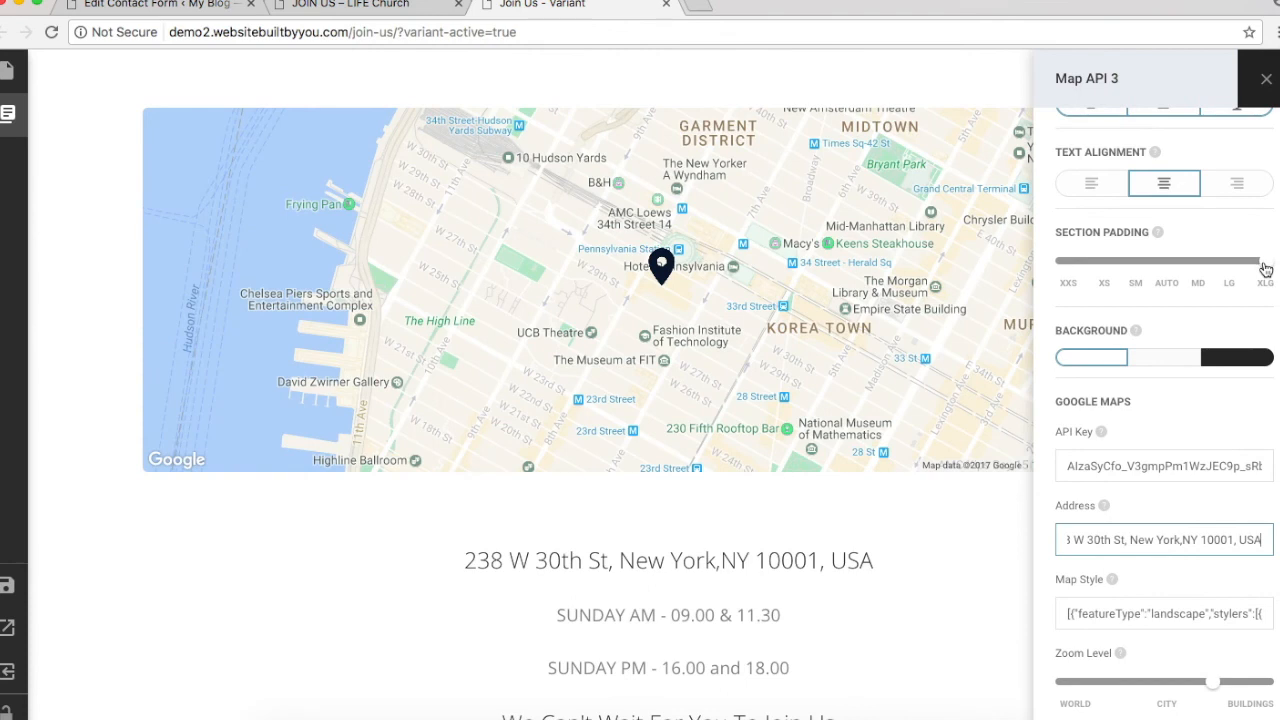
# Step: Set the map section's padding to Auto and give it a light background
pyautogui.moveTo(1266, 262); pyautogui.dragTo(1175, 270)
pyautogui.click(1232, 359)
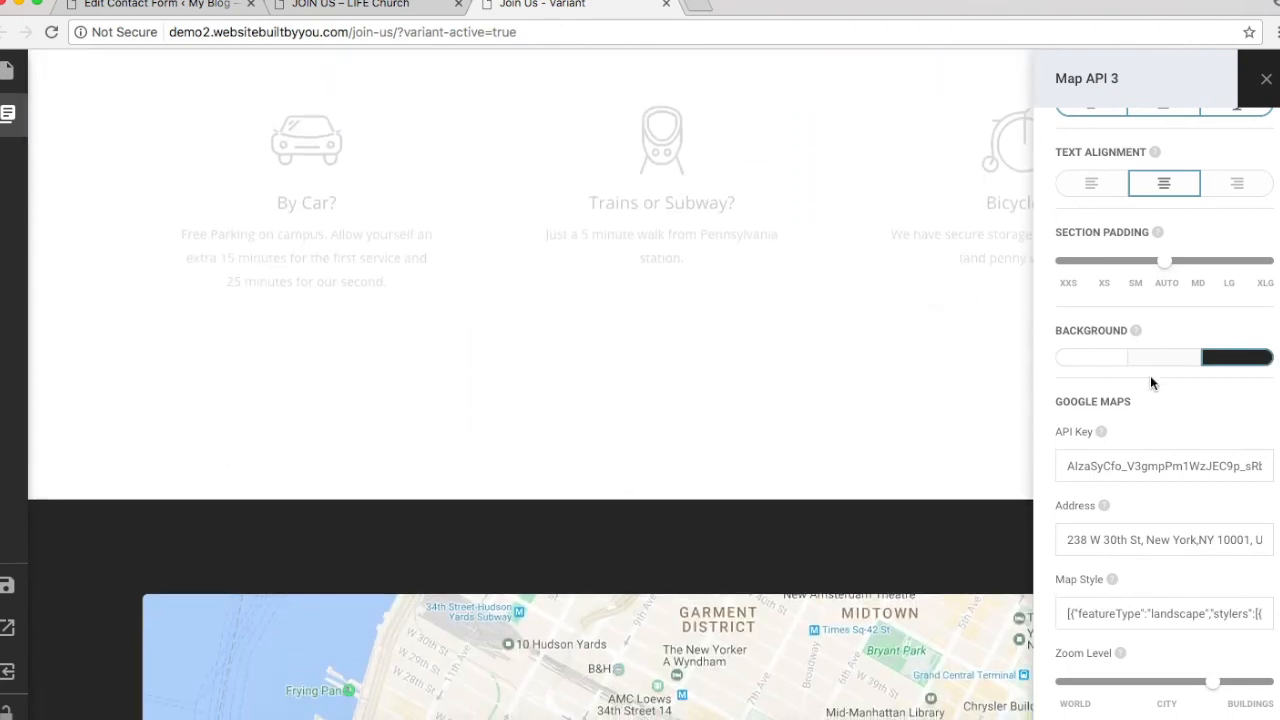
pyautogui.click(1134, 362)
pyautogui.scroll(-5, 706, 400)
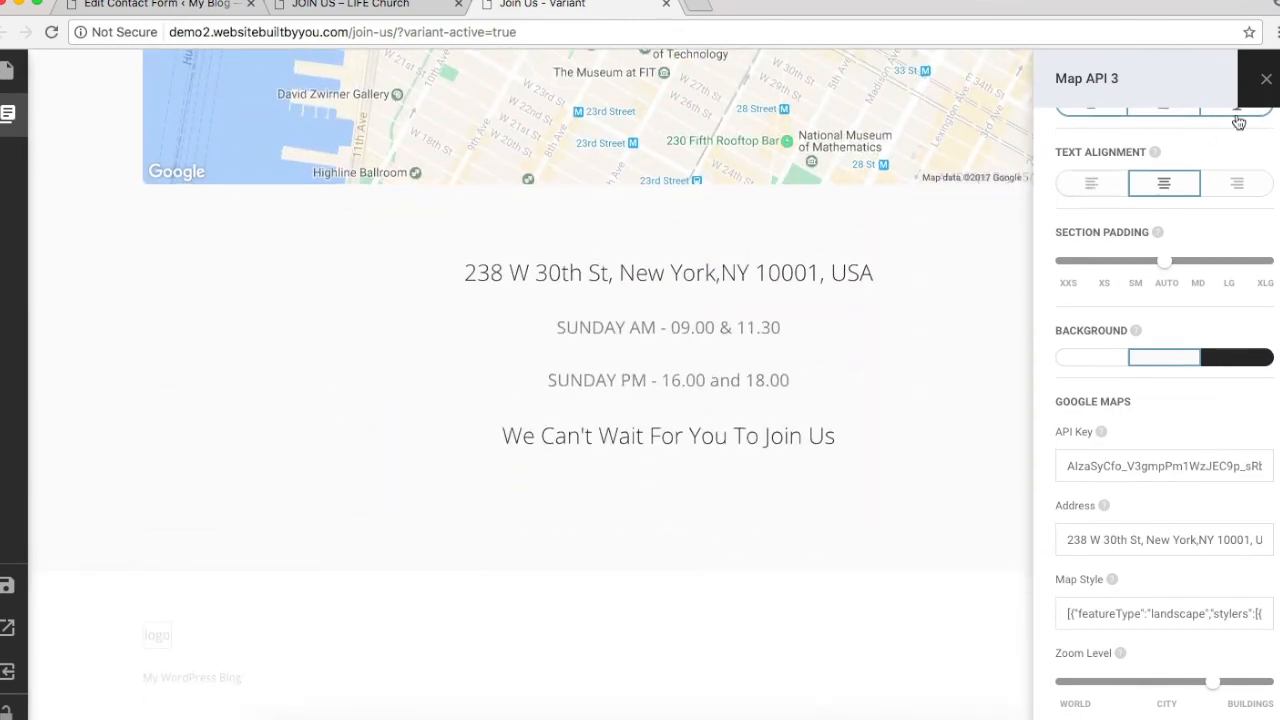
pyautogui.click(1266, 77)
# Step: Save the Join Us page in the builder
pyautogui.scroll(10, 1021, 423)
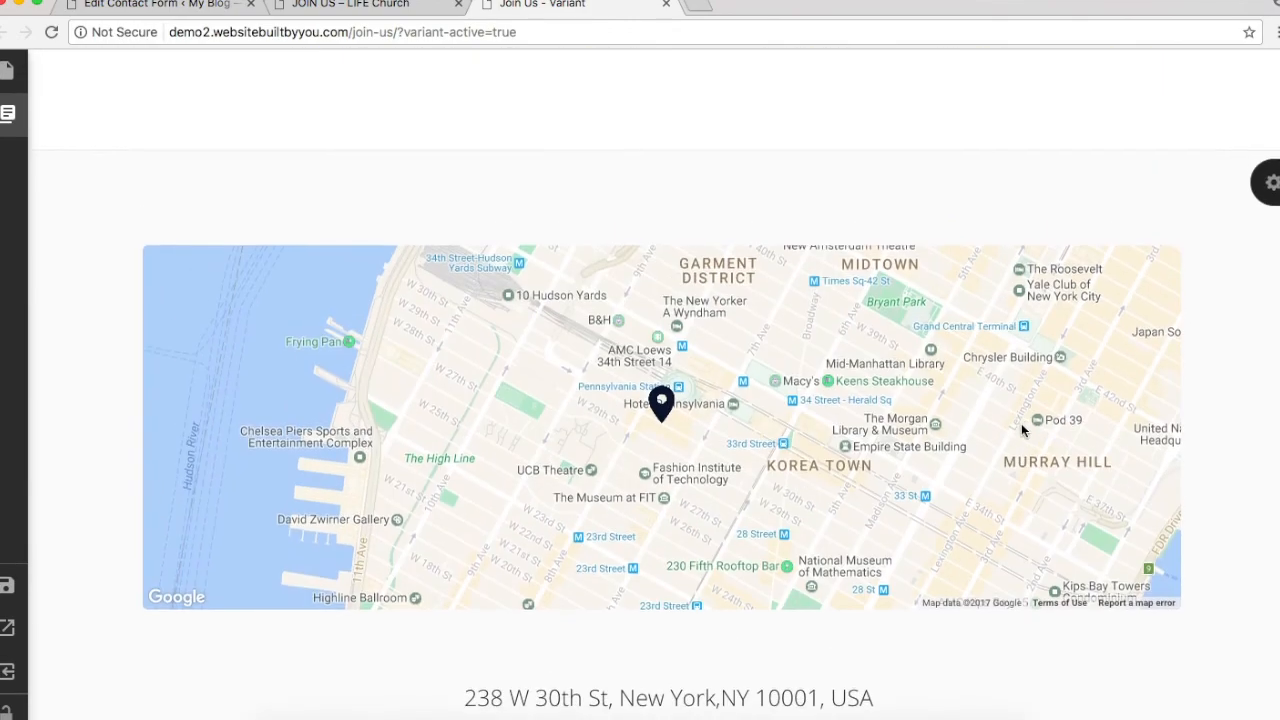
pyautogui.scroll(10, 1021, 423)
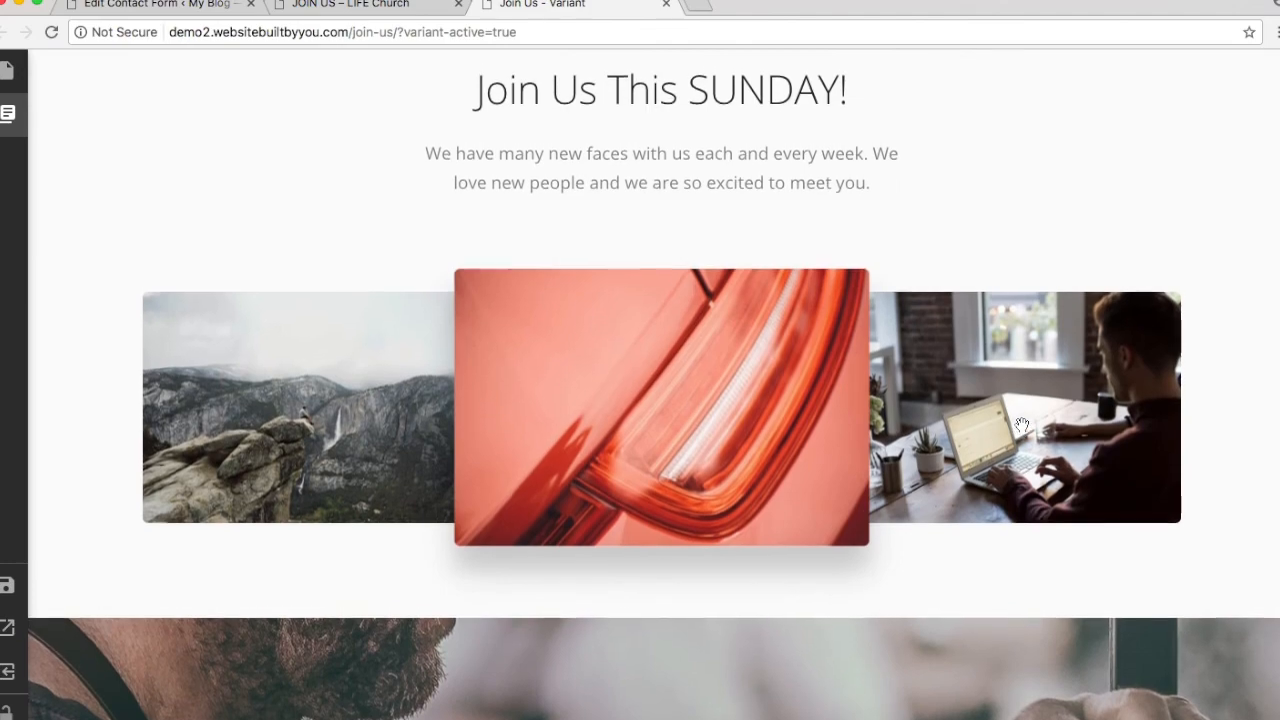
pyautogui.scroll(-5, 1021, 425)
pyautogui.scroll(5, 1021, 425)
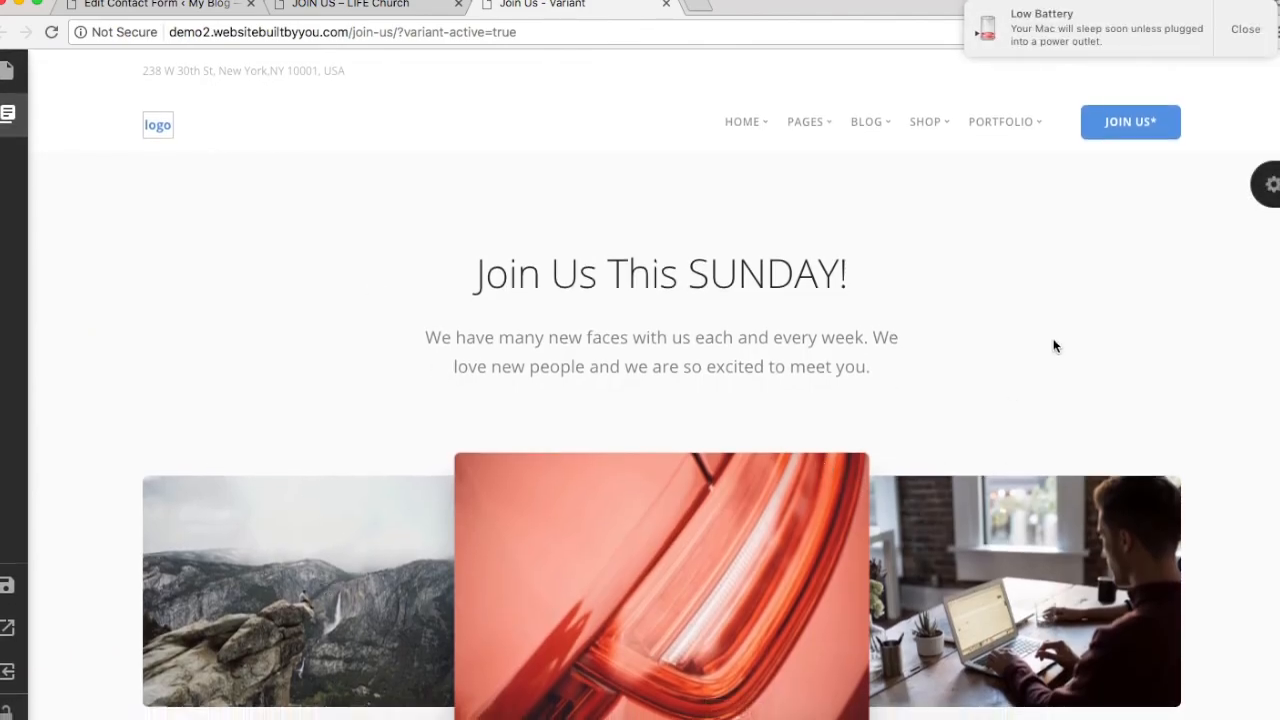
pyautogui.scroll(-5, 355, 616)
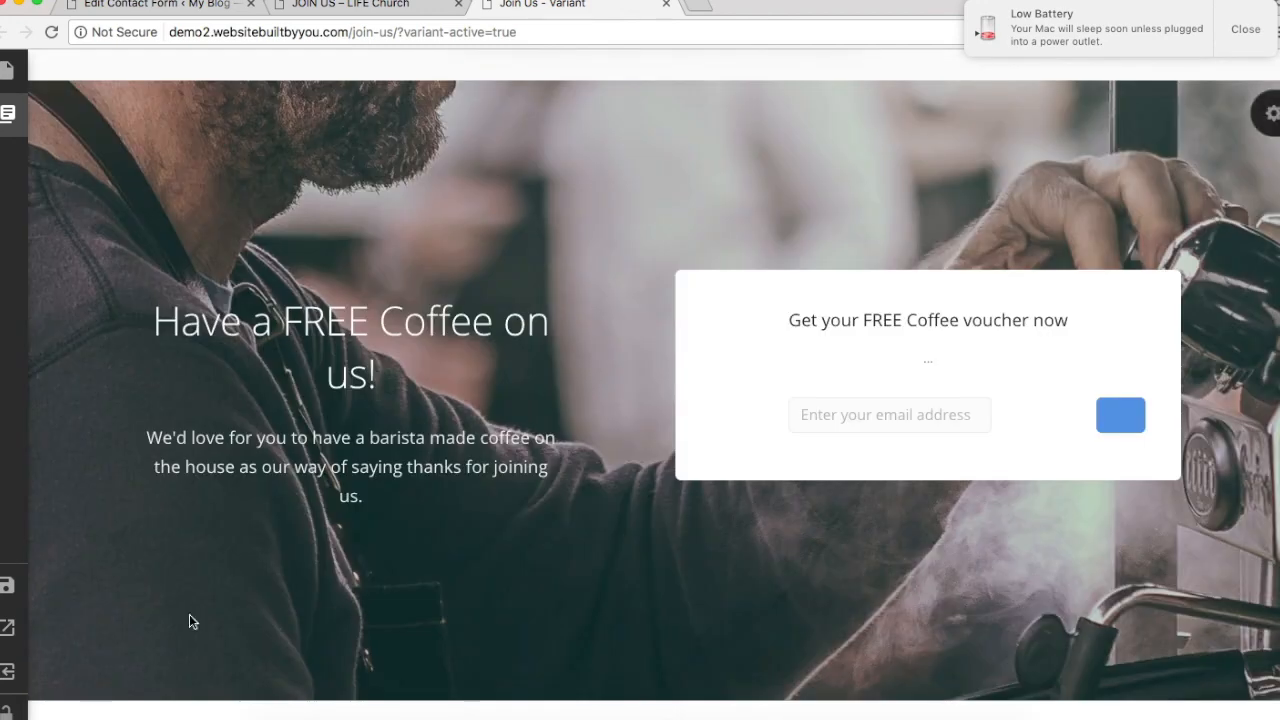
pyautogui.moveTo(13, 603)
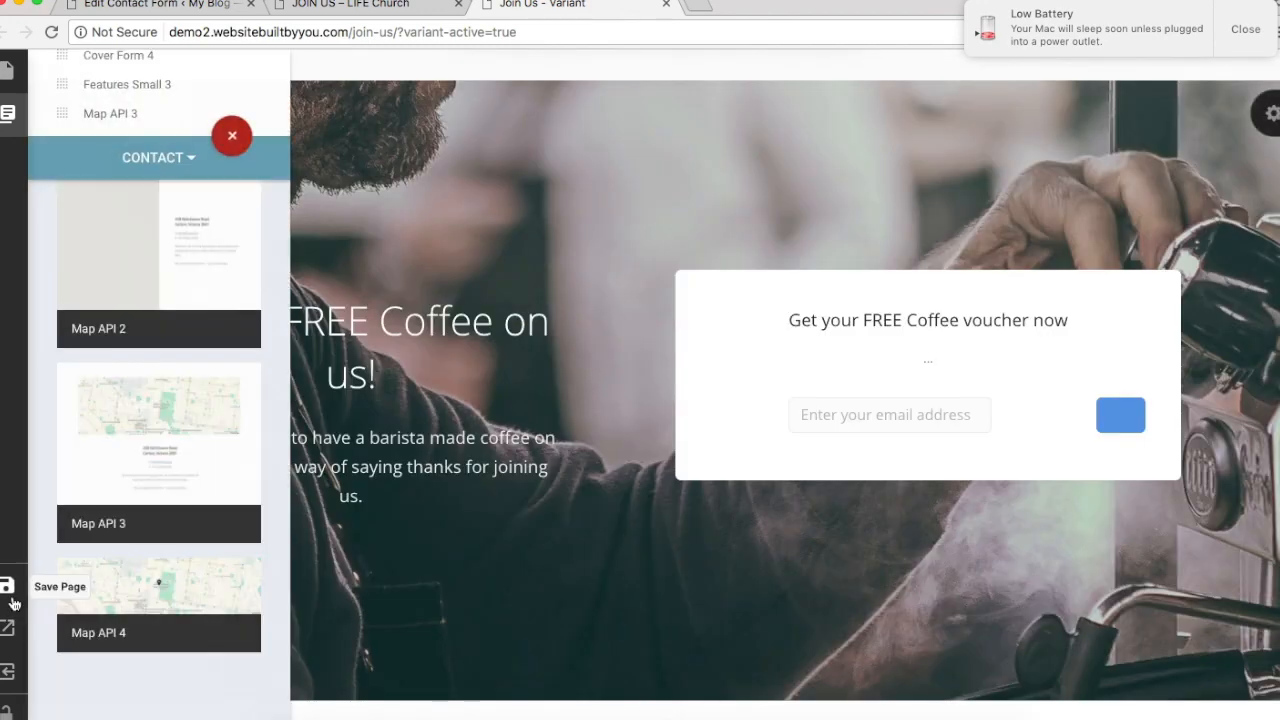
pyautogui.click(10, 598)
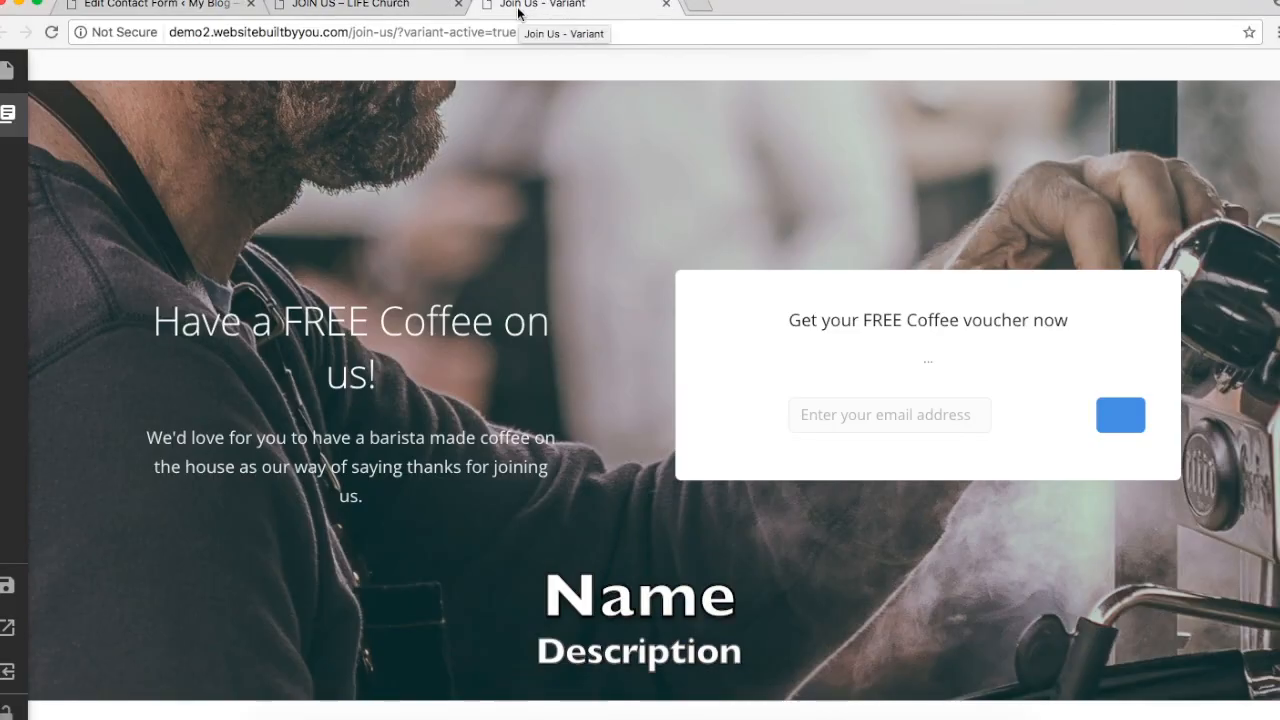
# Step: Open the live LIFE Church site's Contact Us page for reference
pyautogui.scroll(1, 507, 230)
pyautogui.scroll(6, 507, 230)
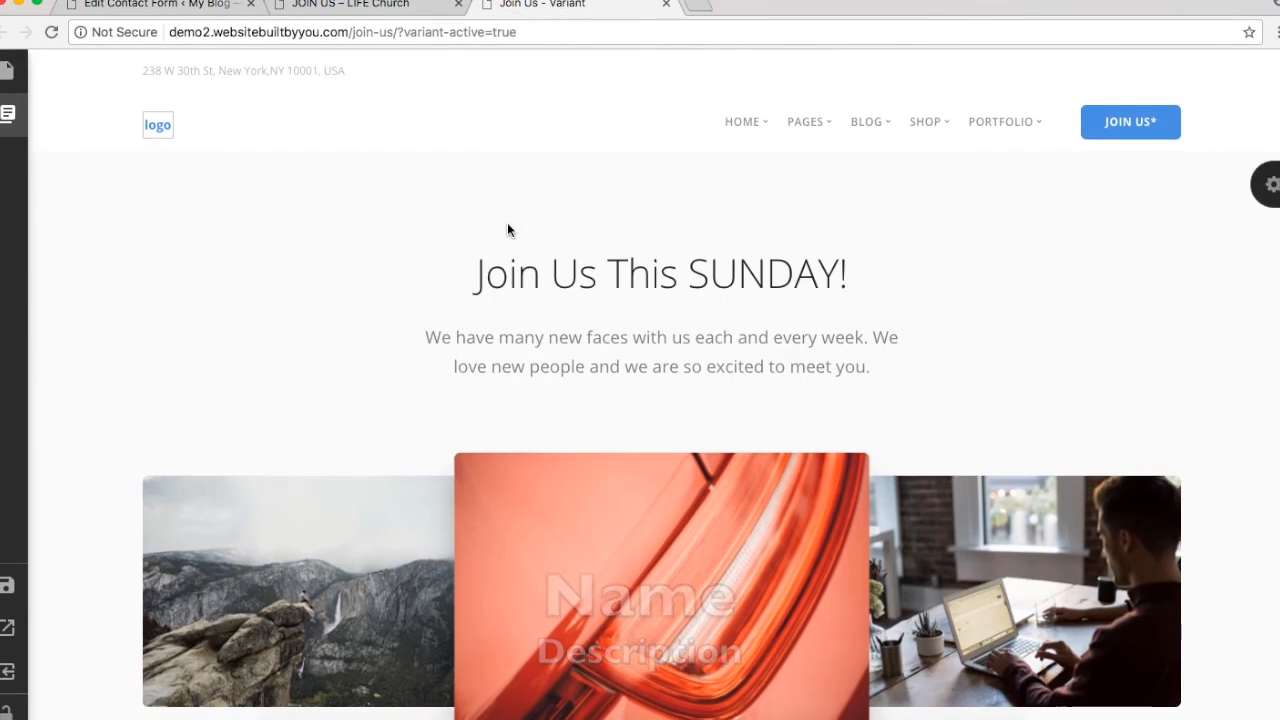
pyautogui.click(350, 5)
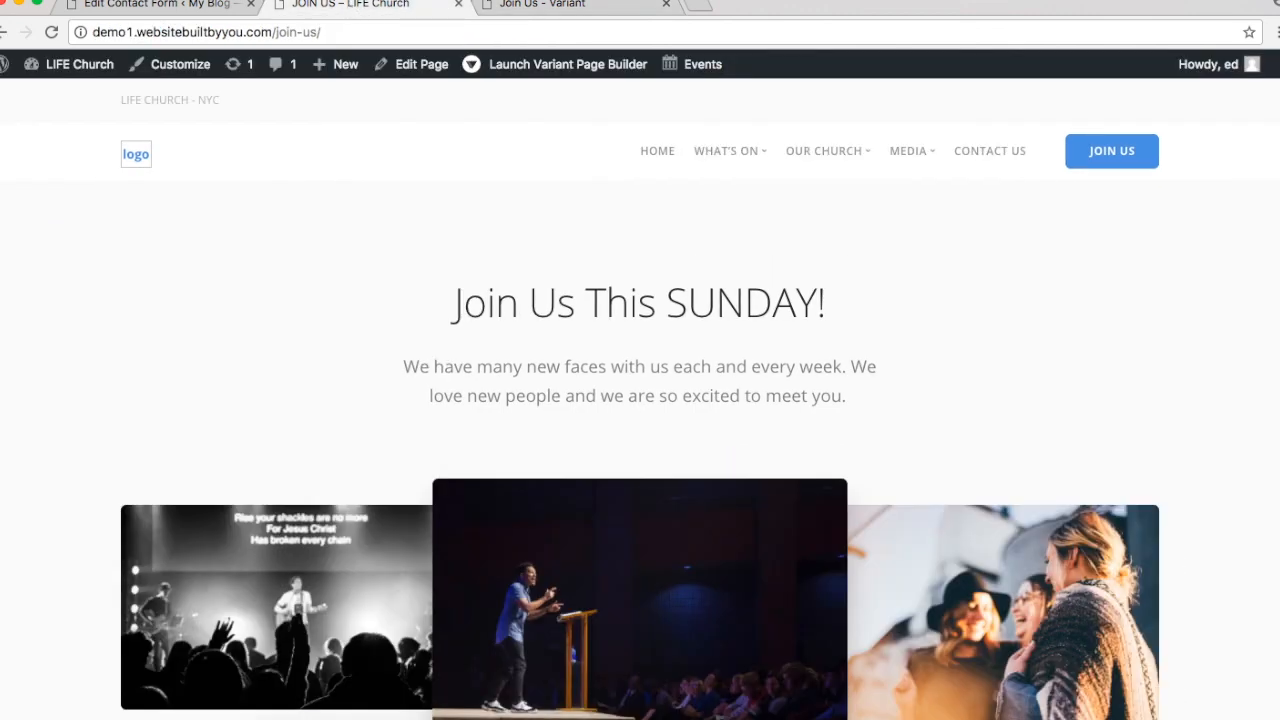
pyautogui.click(958, 158)
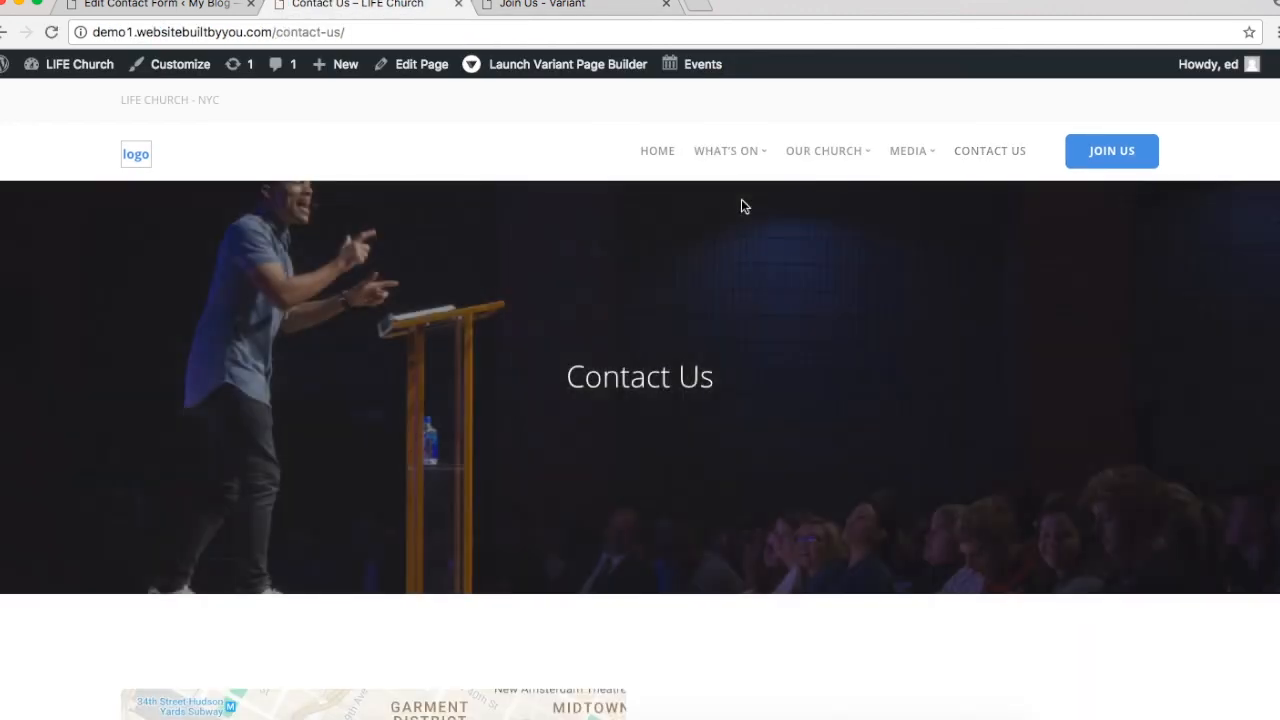
pyautogui.scroll(-5, 741, 200)
pyautogui.scroll(6, 741, 200)
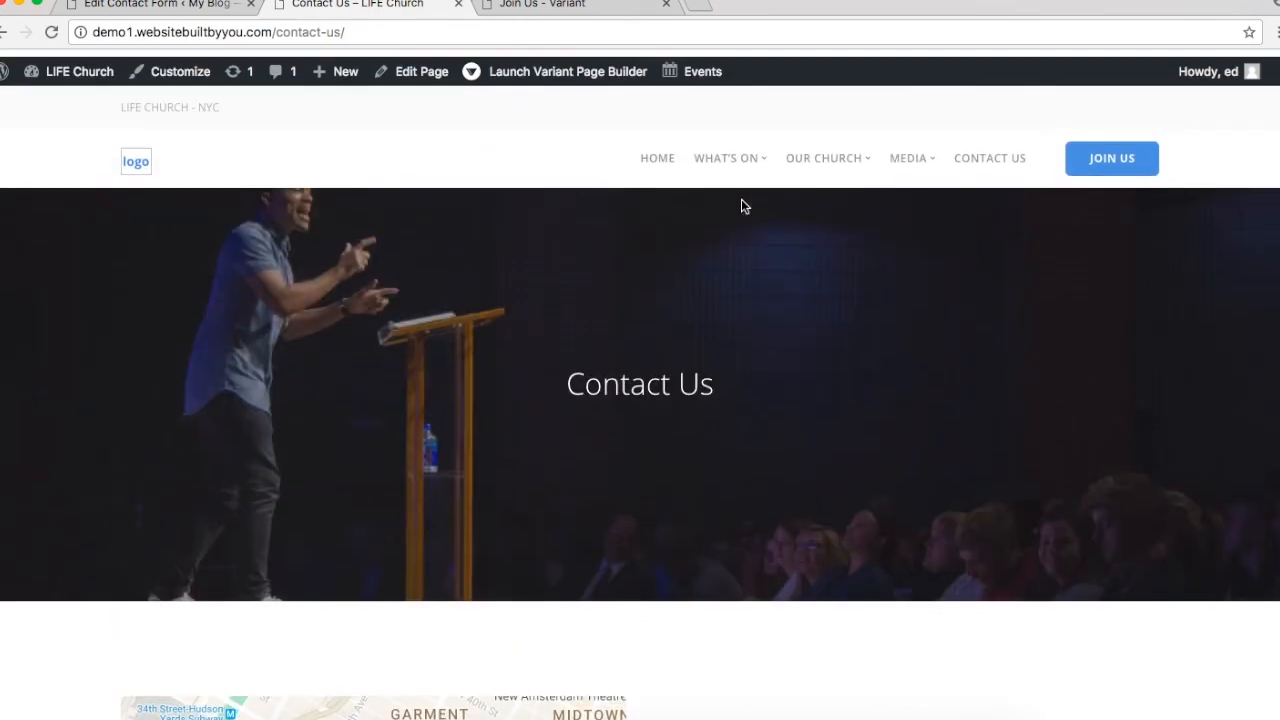
pyautogui.scroll(-5, 851, 252)
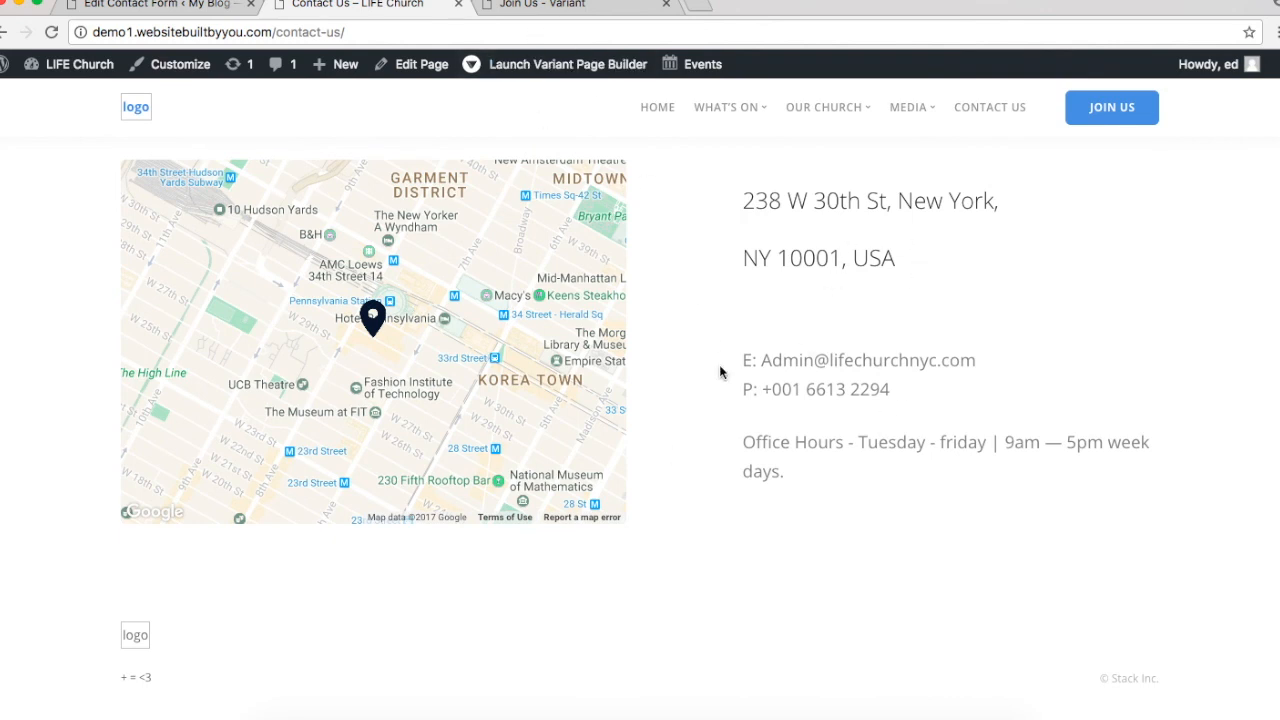
# Step: Return to the builder and save the Join Us page again
pyautogui.click(551, 5)
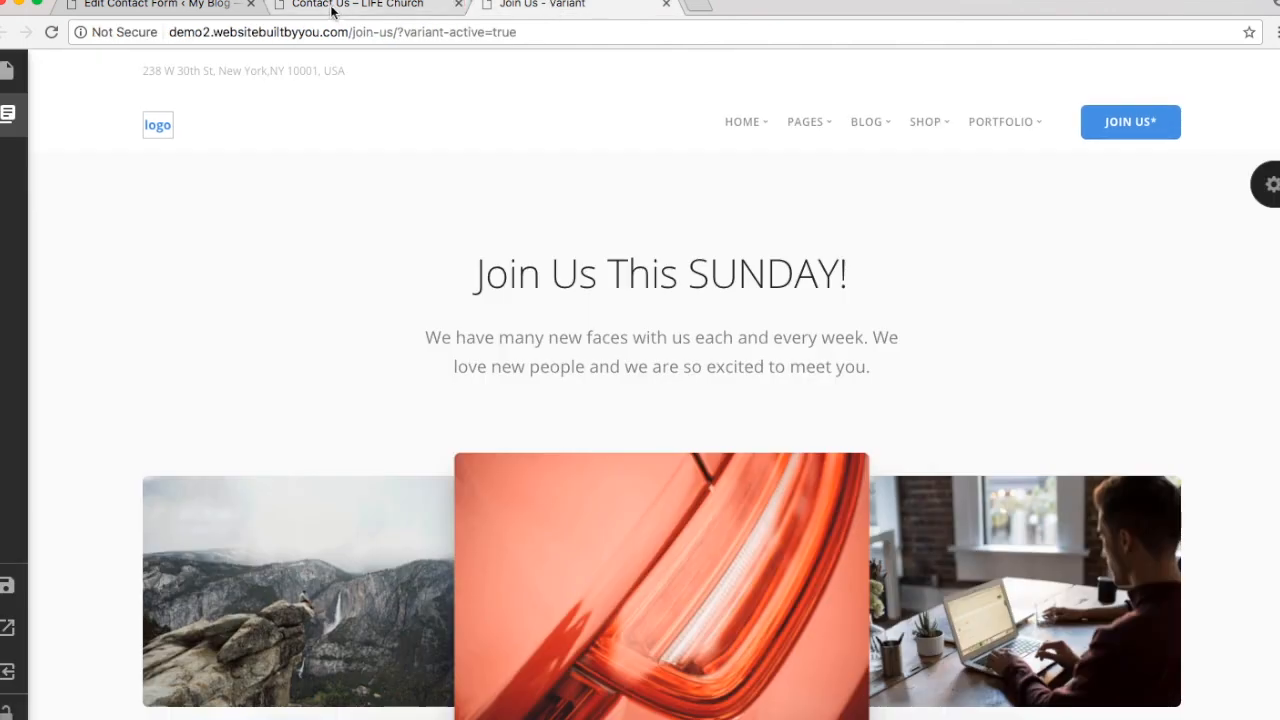
pyautogui.moveTo(6, 598)
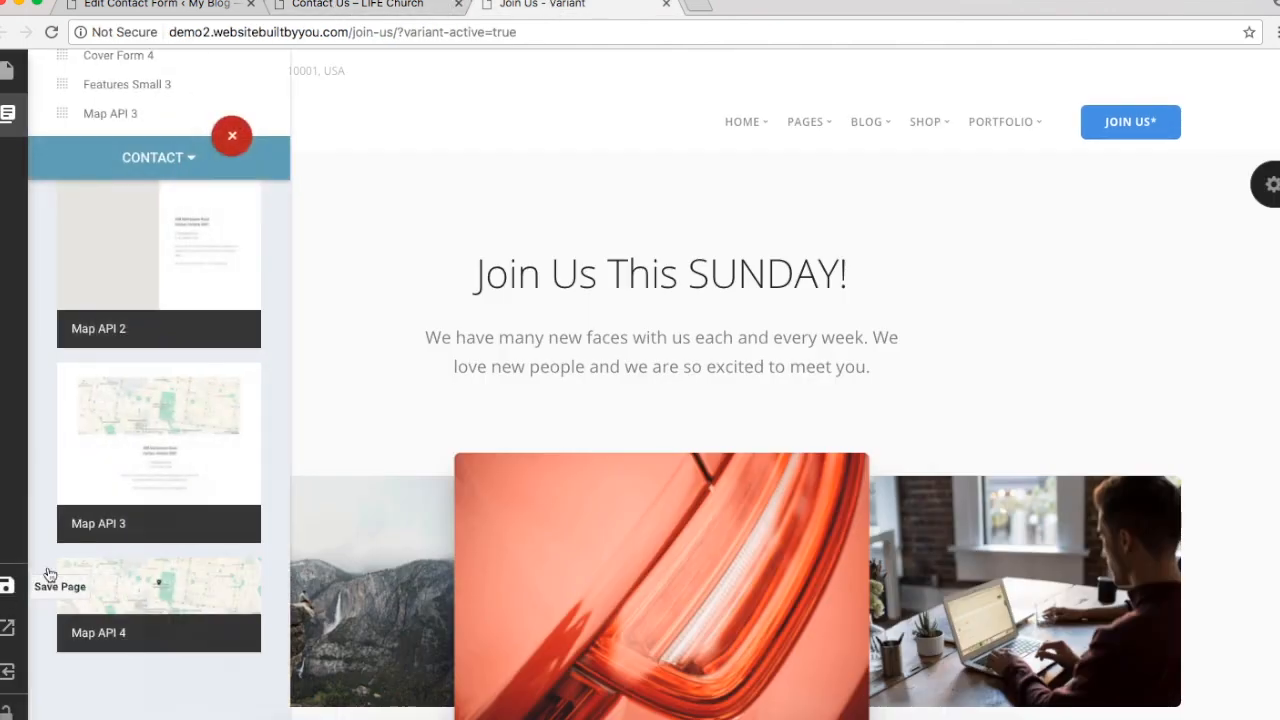
pyautogui.click(46, 577)
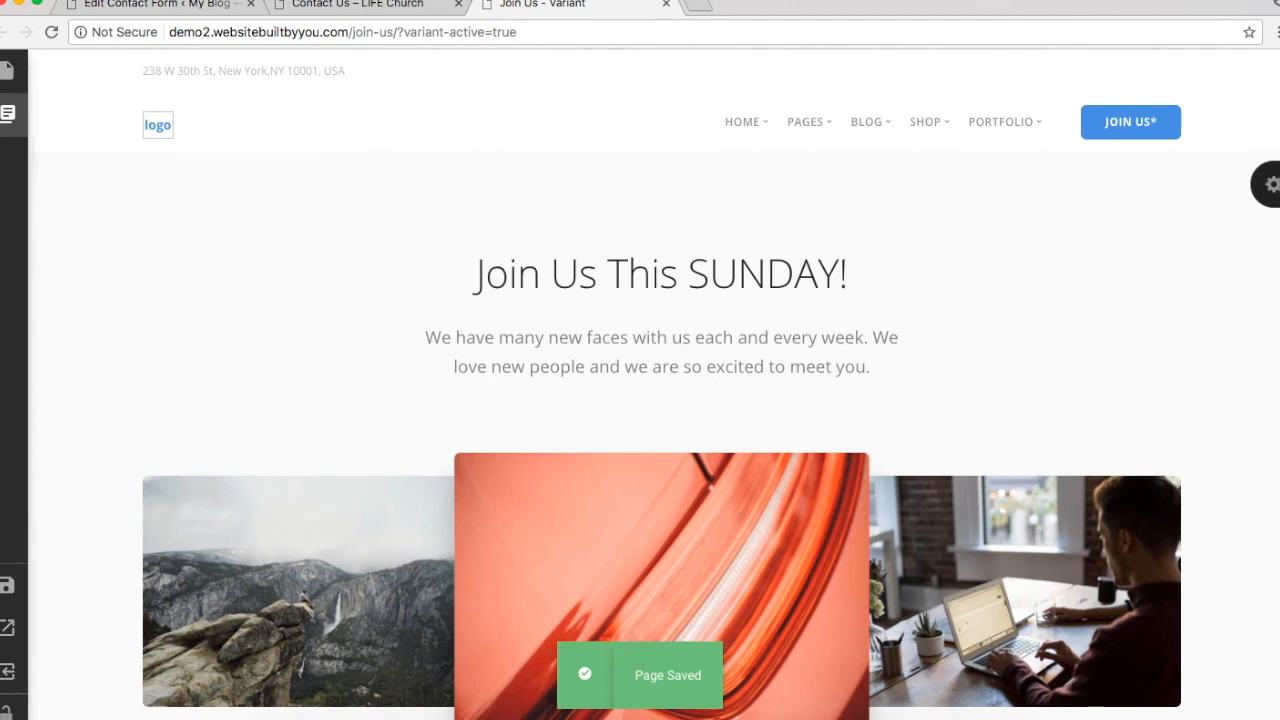
pyautogui.moveTo(9, 68)
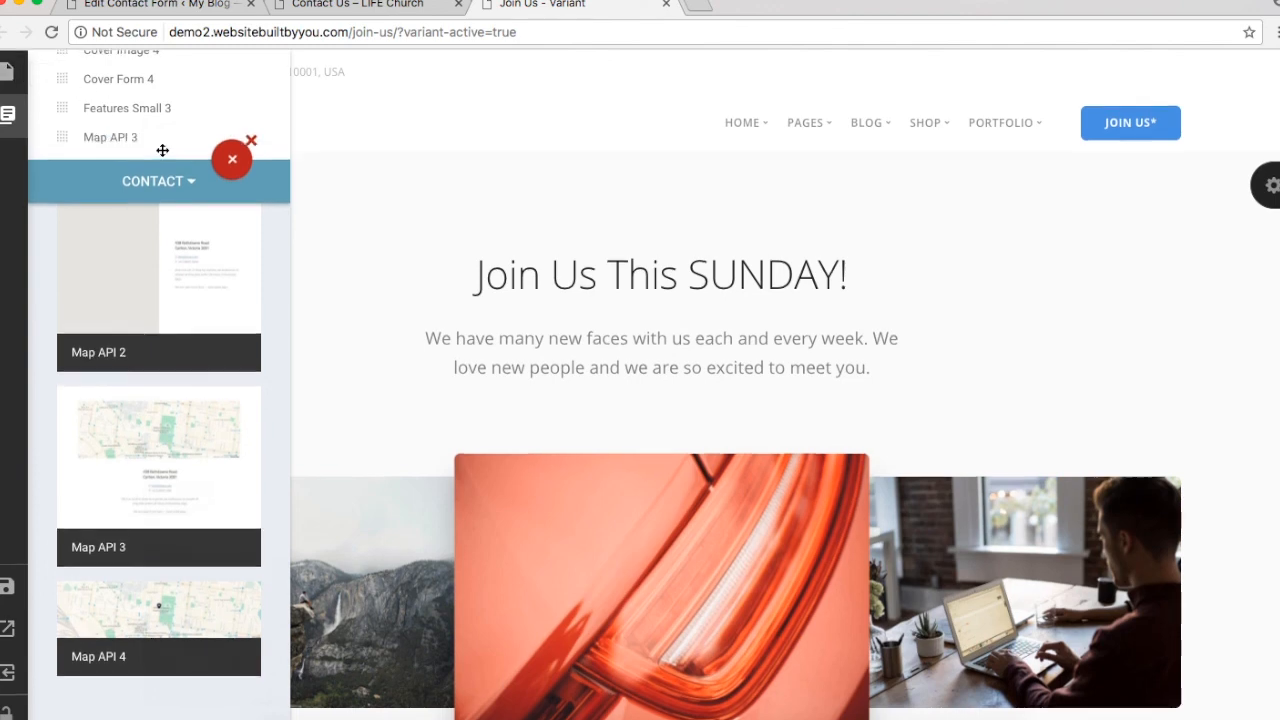
# Step: Create a new builder page named Contact Us
pyautogui.click(6, 66)
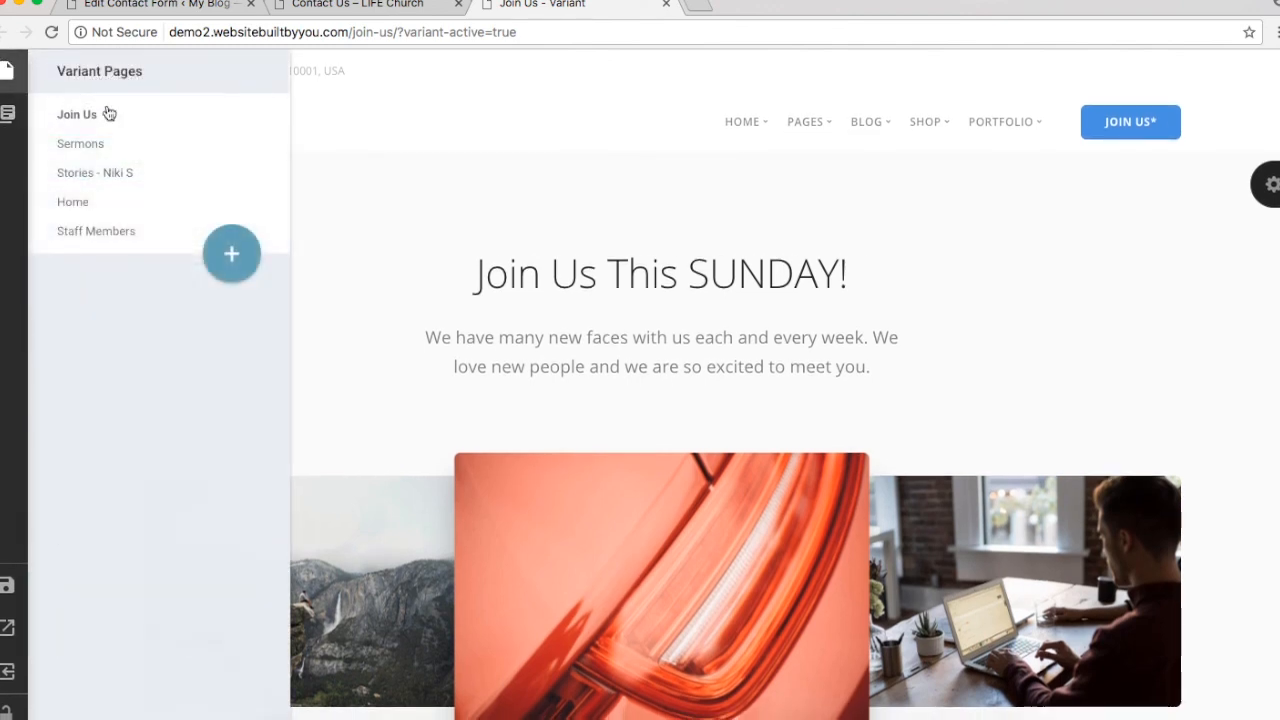
pyautogui.click(232, 258)
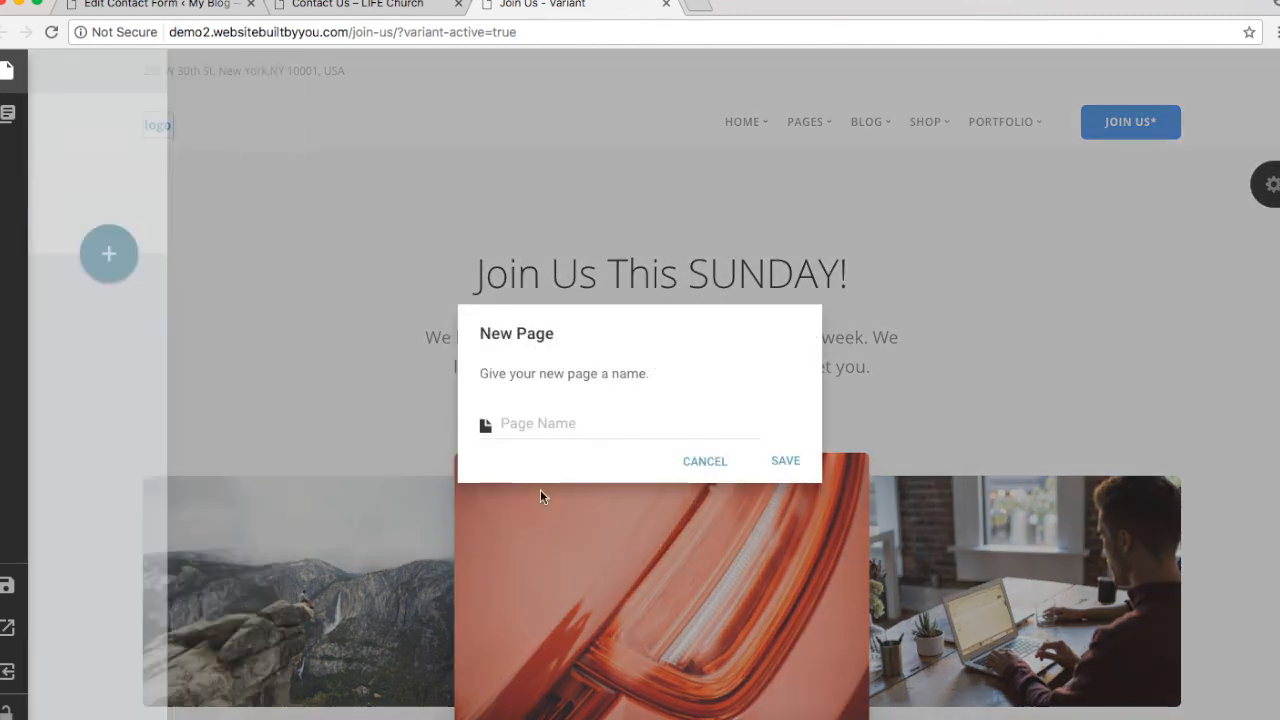
pyautogui.write('Contact Us')
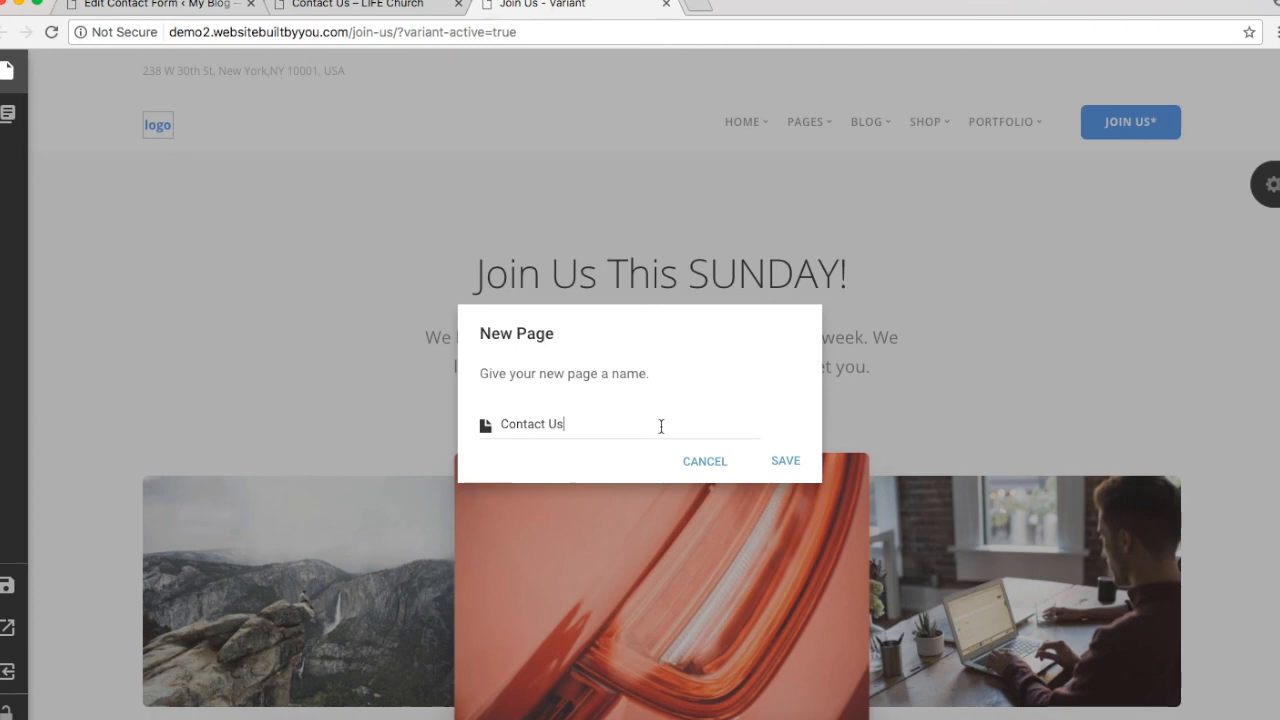
pyautogui.click(785, 467)
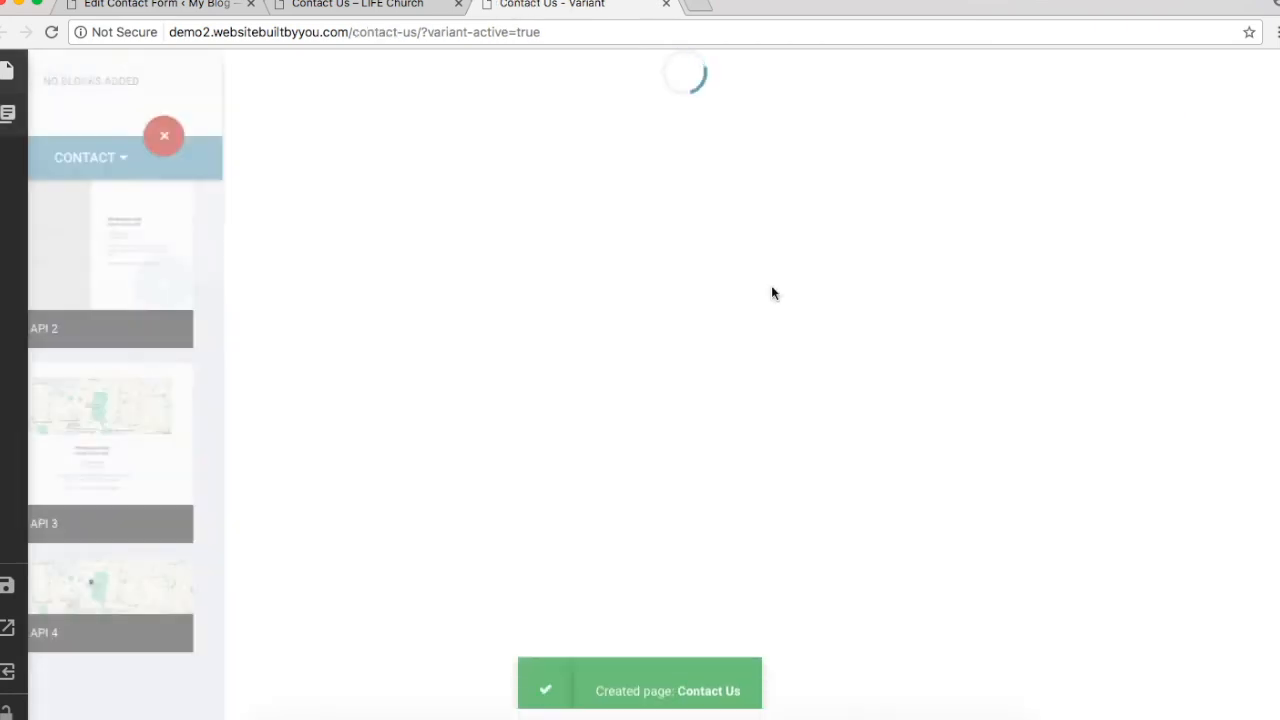
# Step: Add the Cover Text 1 section from the Covers category
pyautogui.click(181, 158)
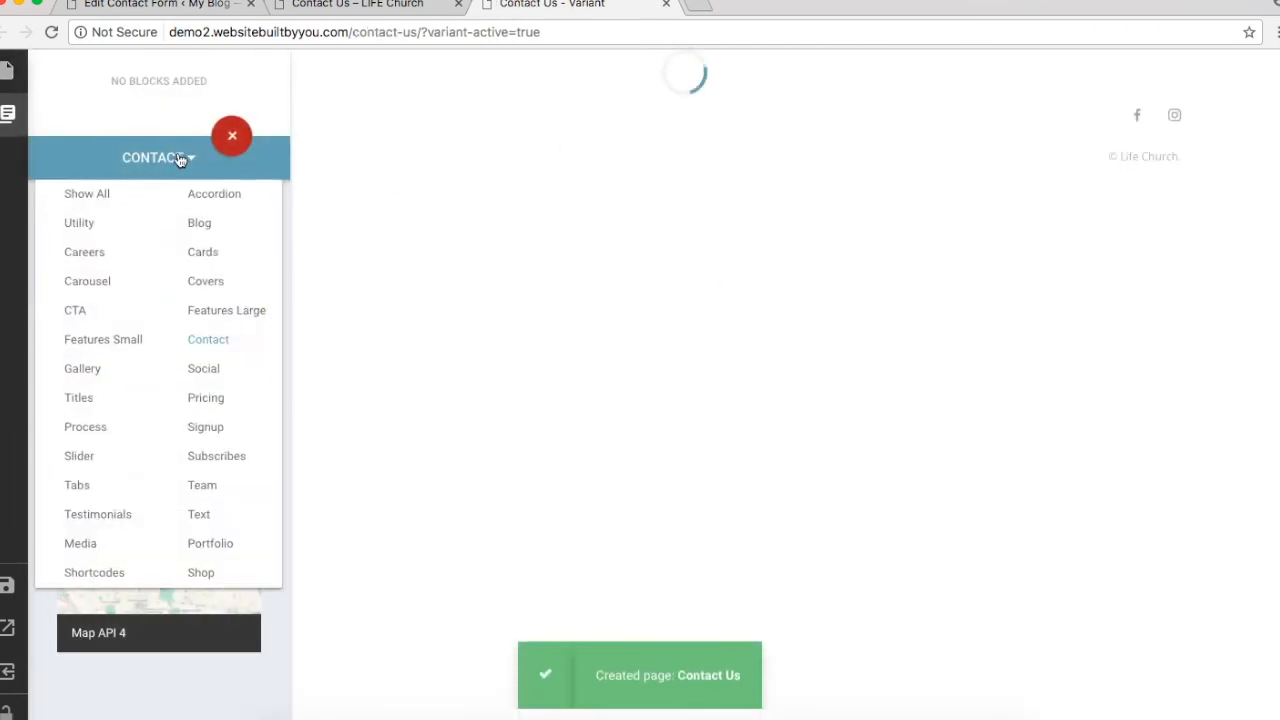
pyautogui.click(222, 283)
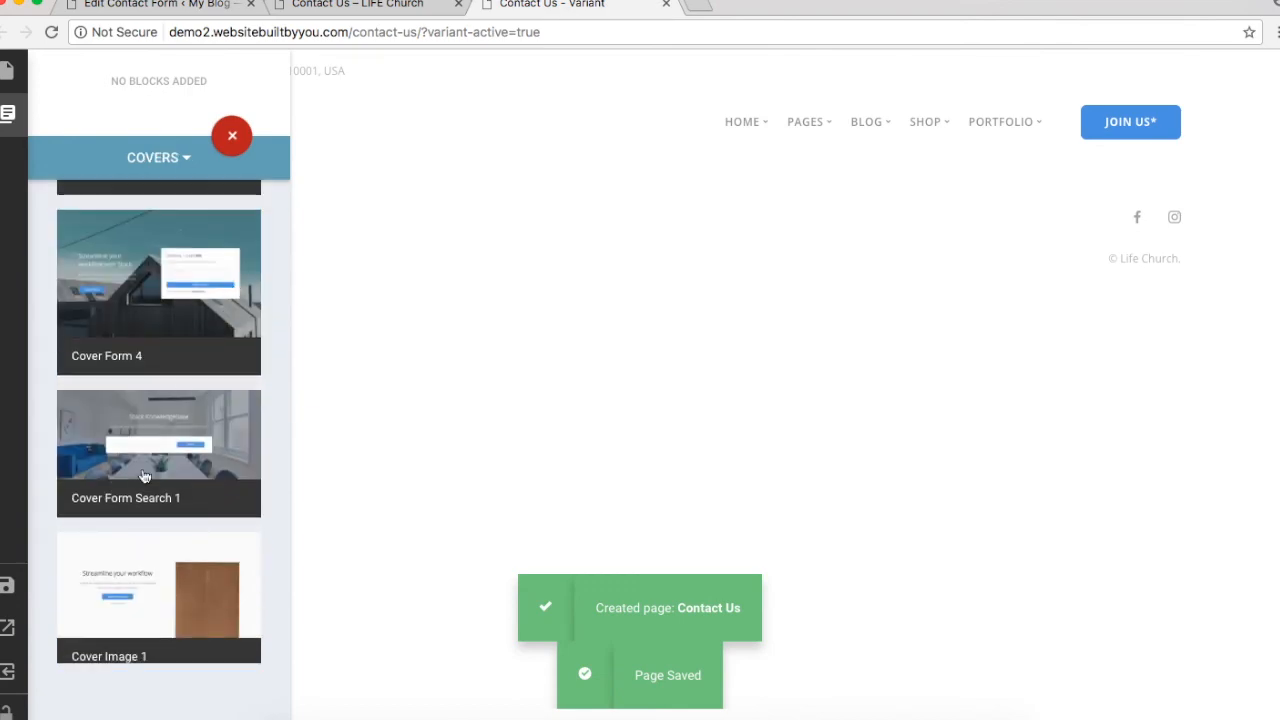
pyautogui.scroll(-3, 140, 480)
pyautogui.scroll(-8, 128, 521)
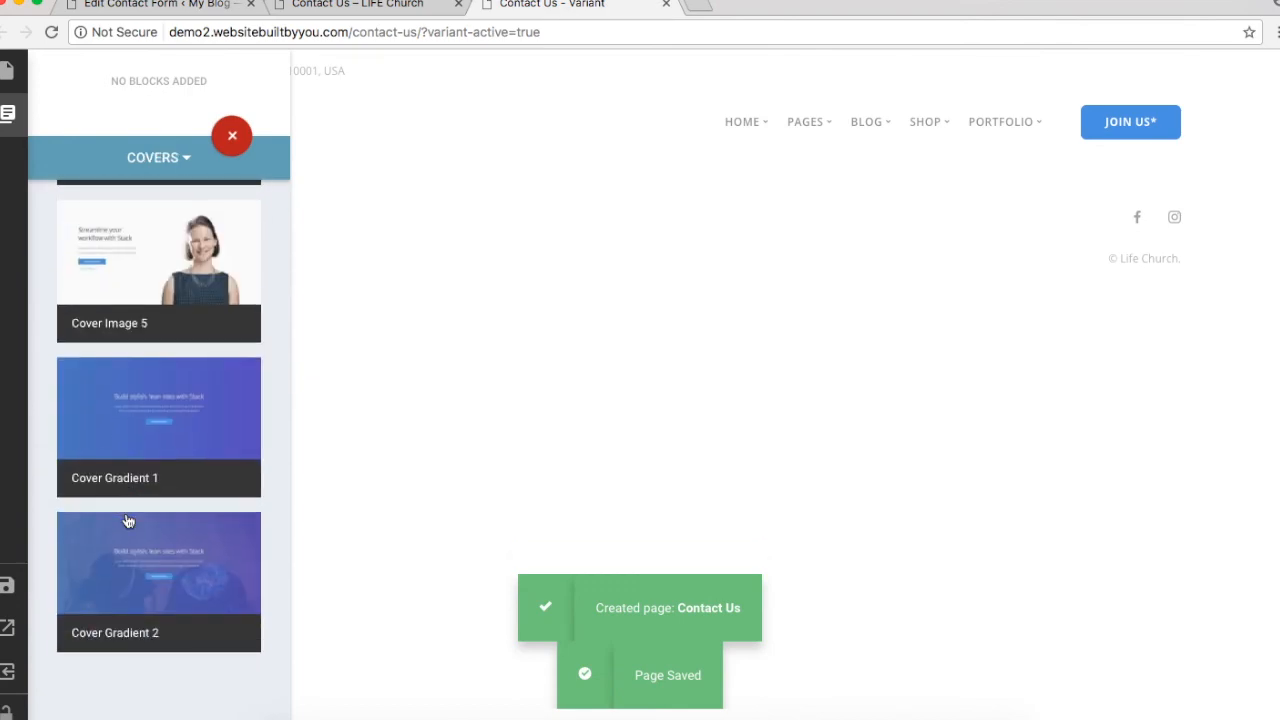
pyautogui.scroll(-4, 128, 521)
pyautogui.click(223, 477)
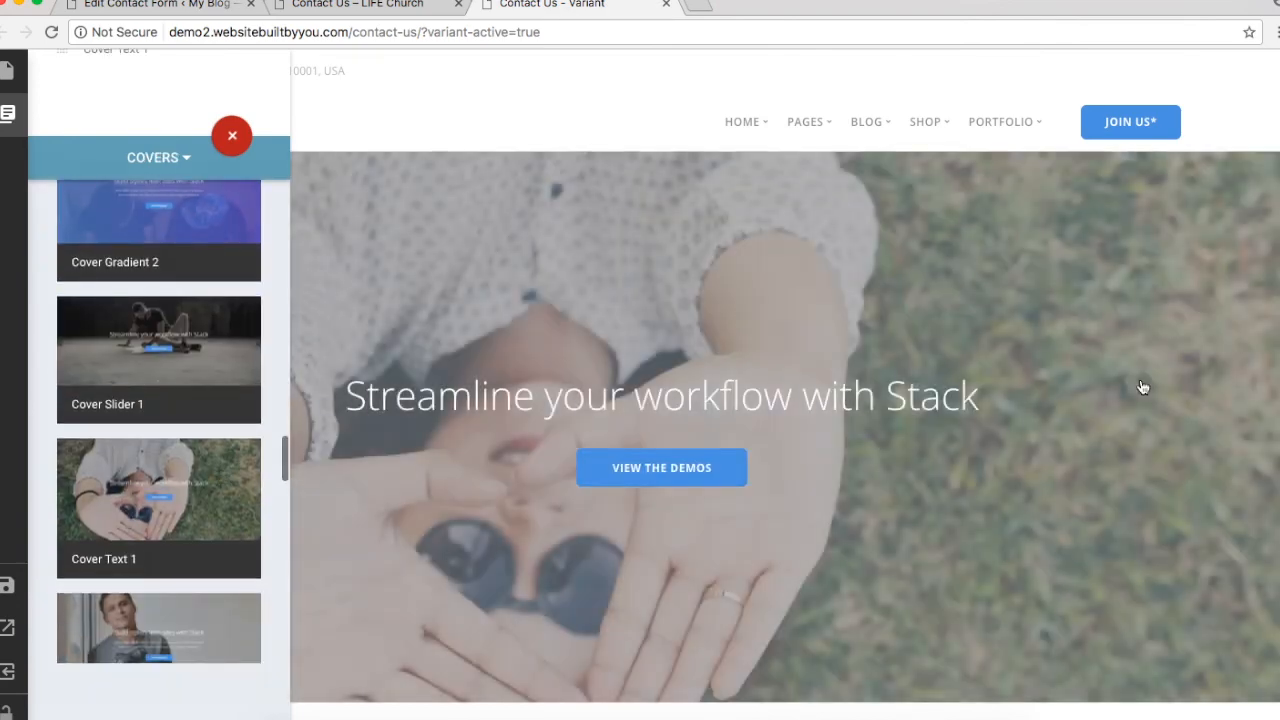
# Step: Set the cover's background to the preacher-on-stage photo and lighten its overlay
pyautogui.click(1143, 387)
pyautogui.click(1270, 184)
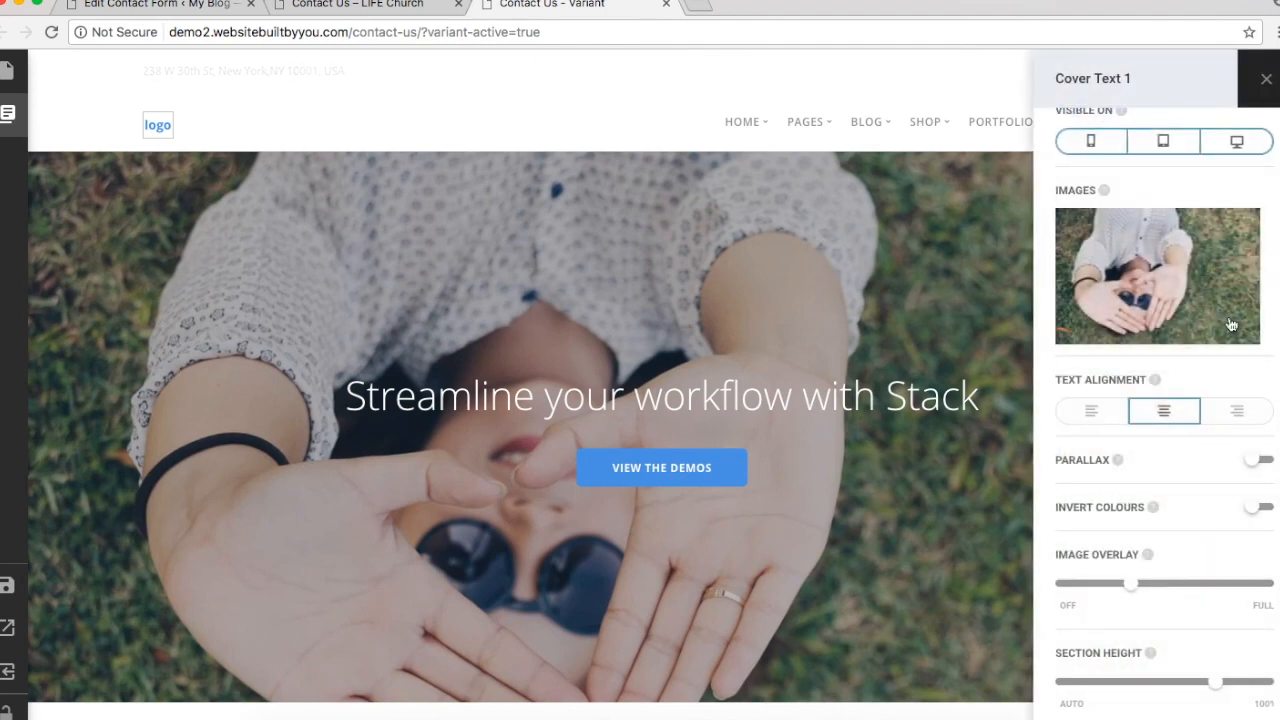
pyautogui.click(1250, 283)
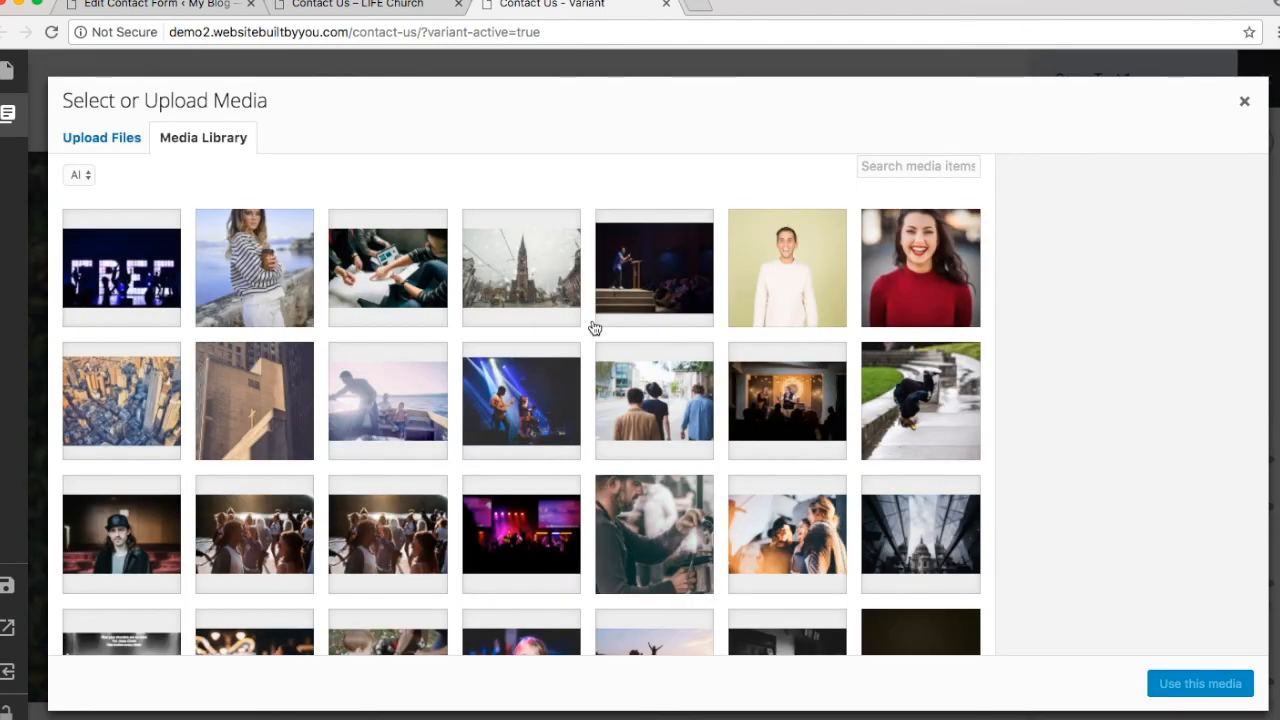
pyautogui.click(654, 268)
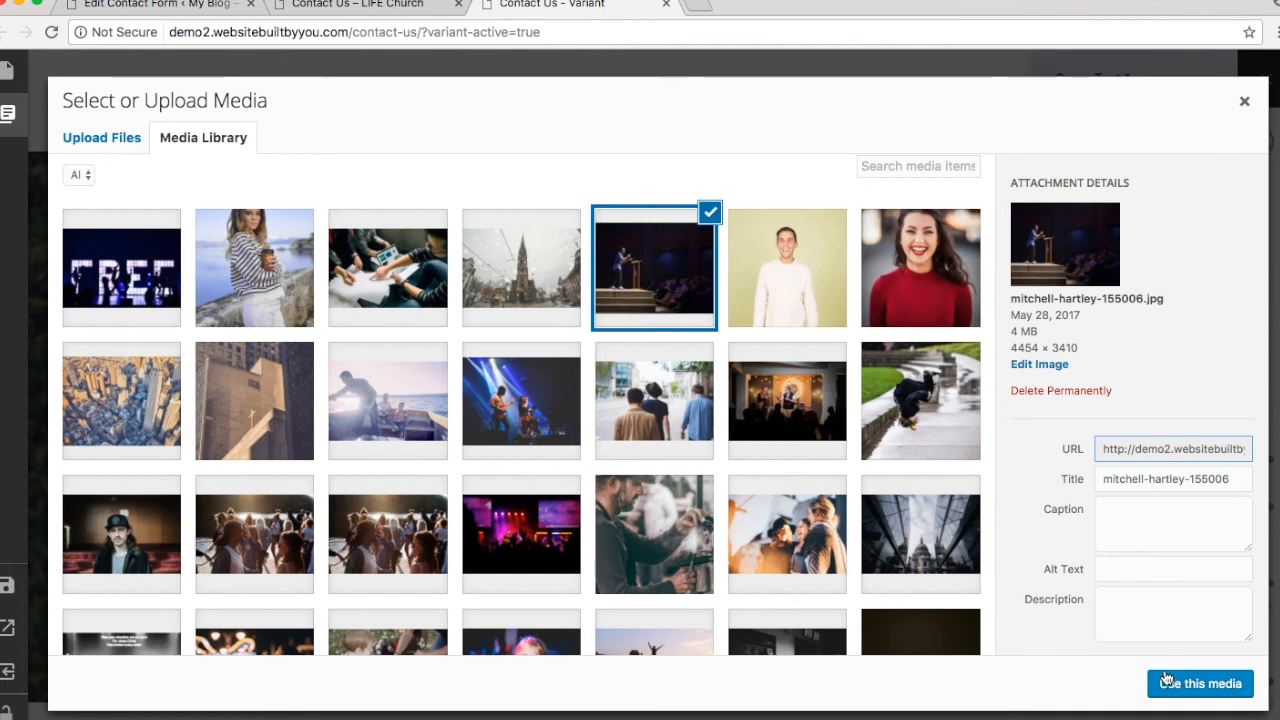
pyautogui.click(1166, 680)
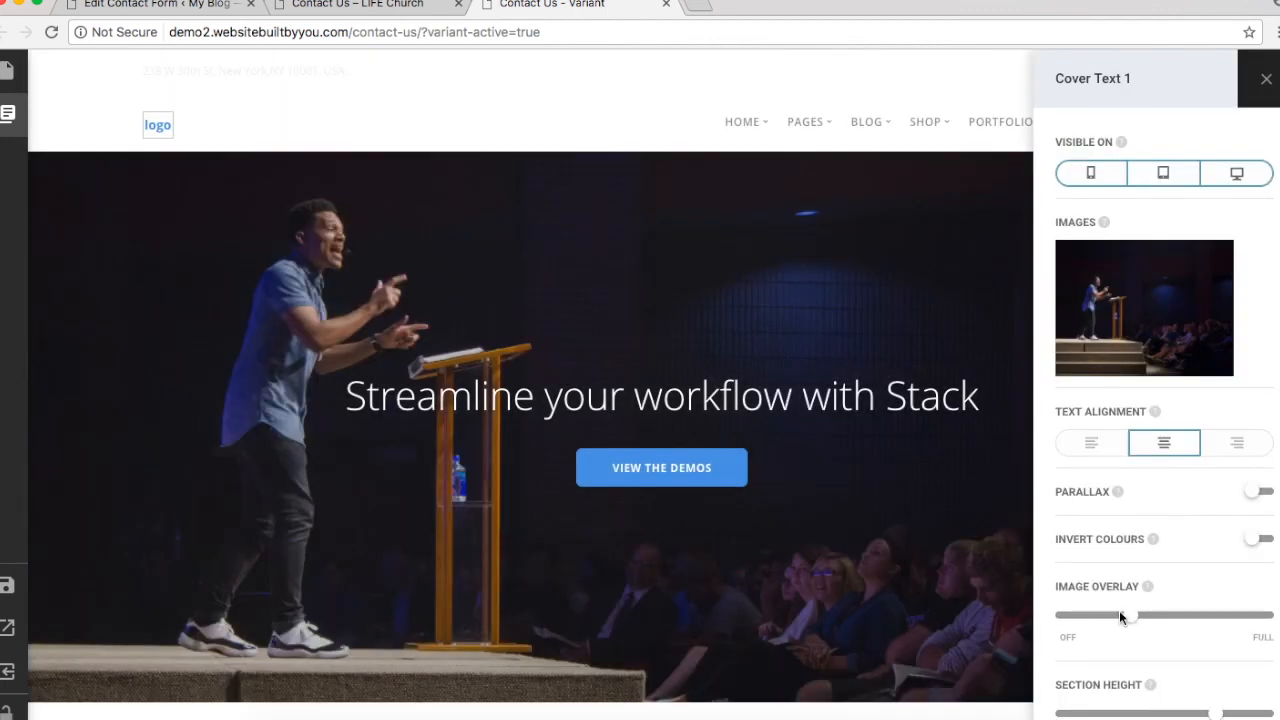
pyautogui.moveTo(1127, 617); pyautogui.dragTo(1095, 618)
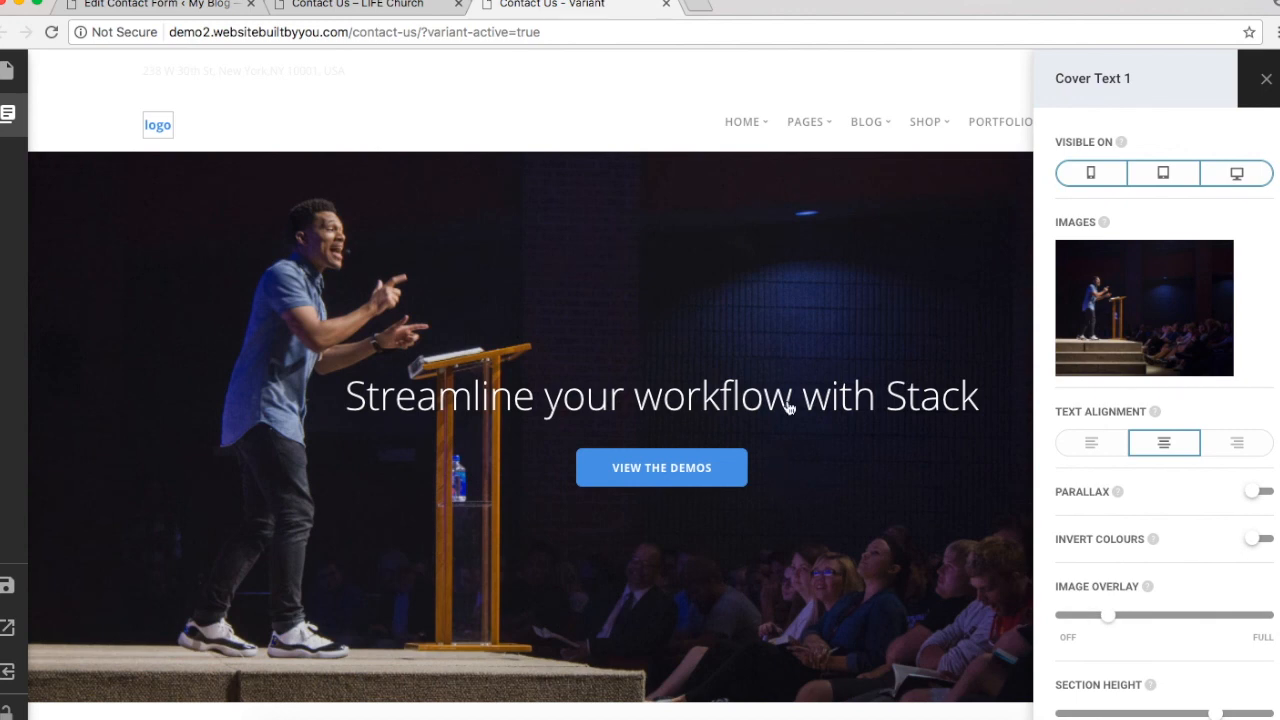
# Step: Remove the VIEW THE DEMOS button and make the heading read 'Contact Us' as a heading
pyautogui.click(743, 484)
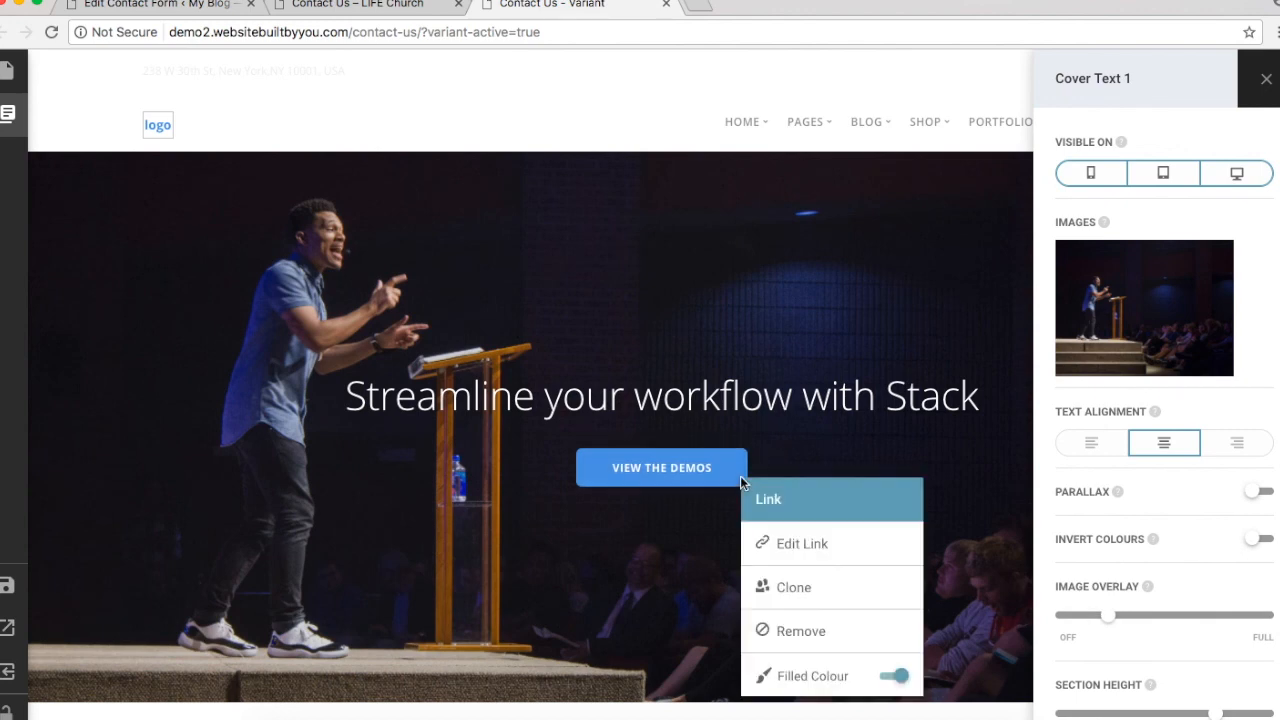
pyautogui.click(803, 630)
pyautogui.click(795, 422)
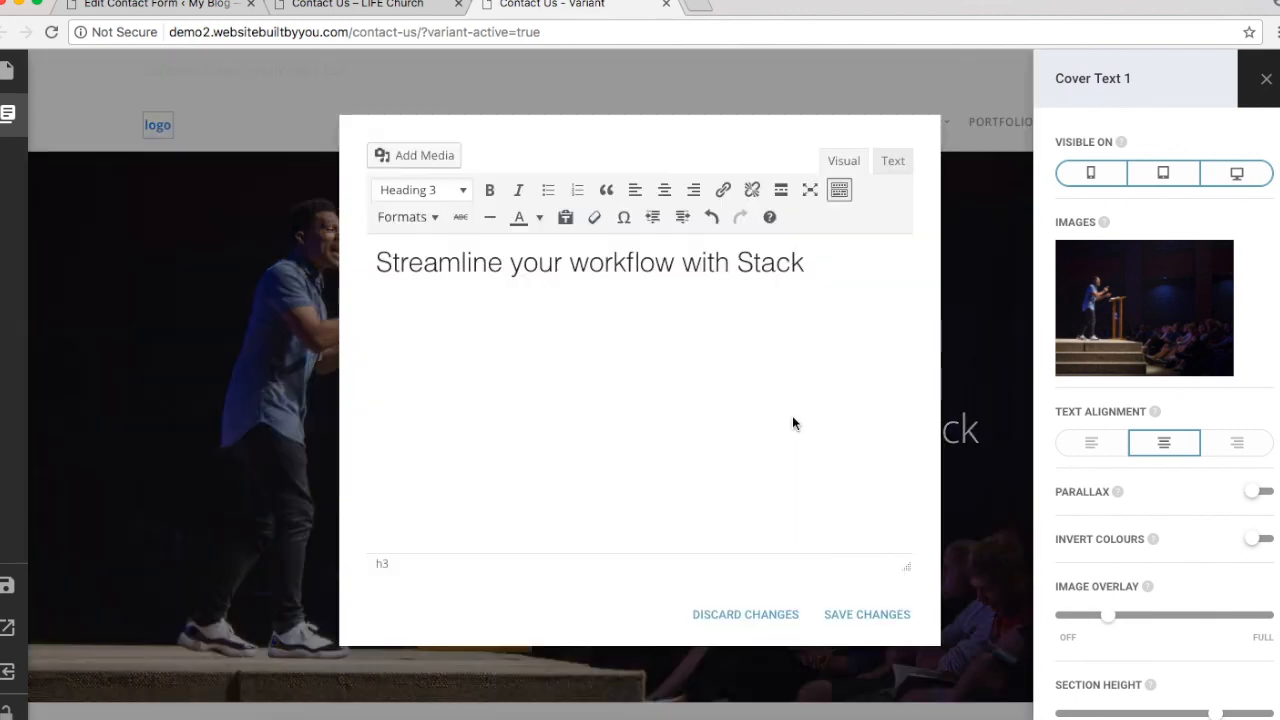
pyautogui.tripleClick(657, 270)
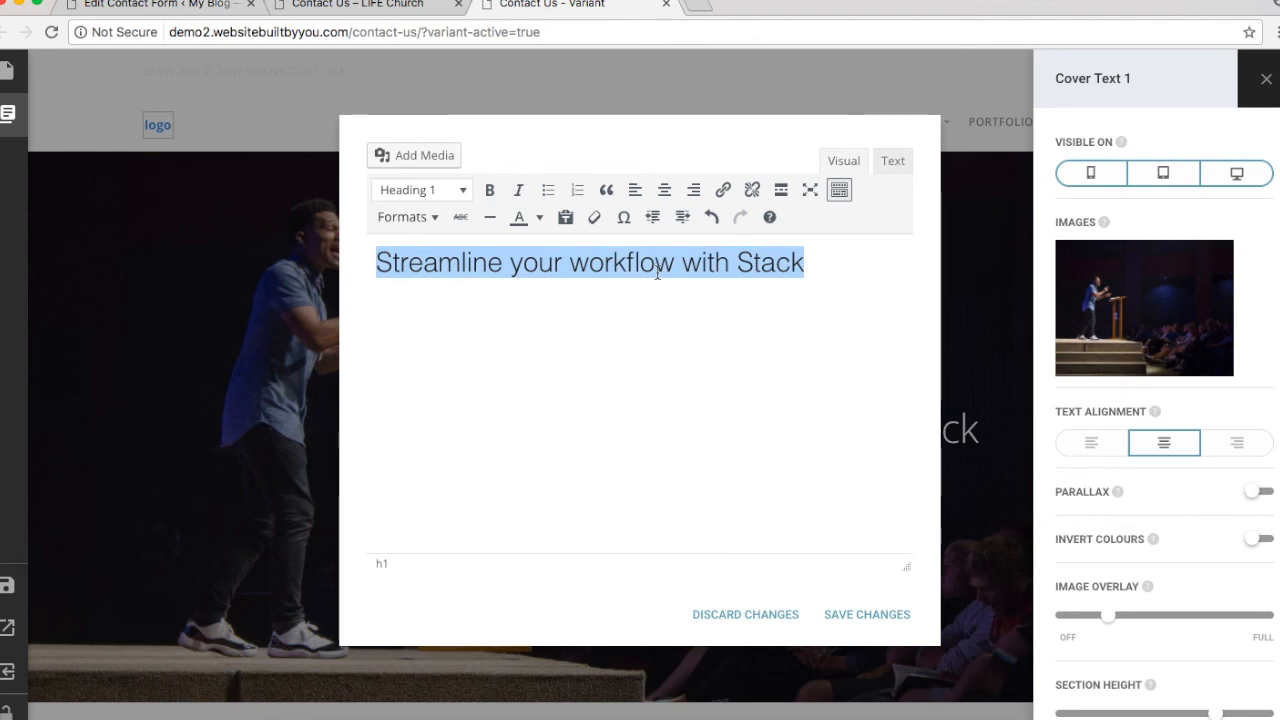
pyautogui.write('Contact Us')
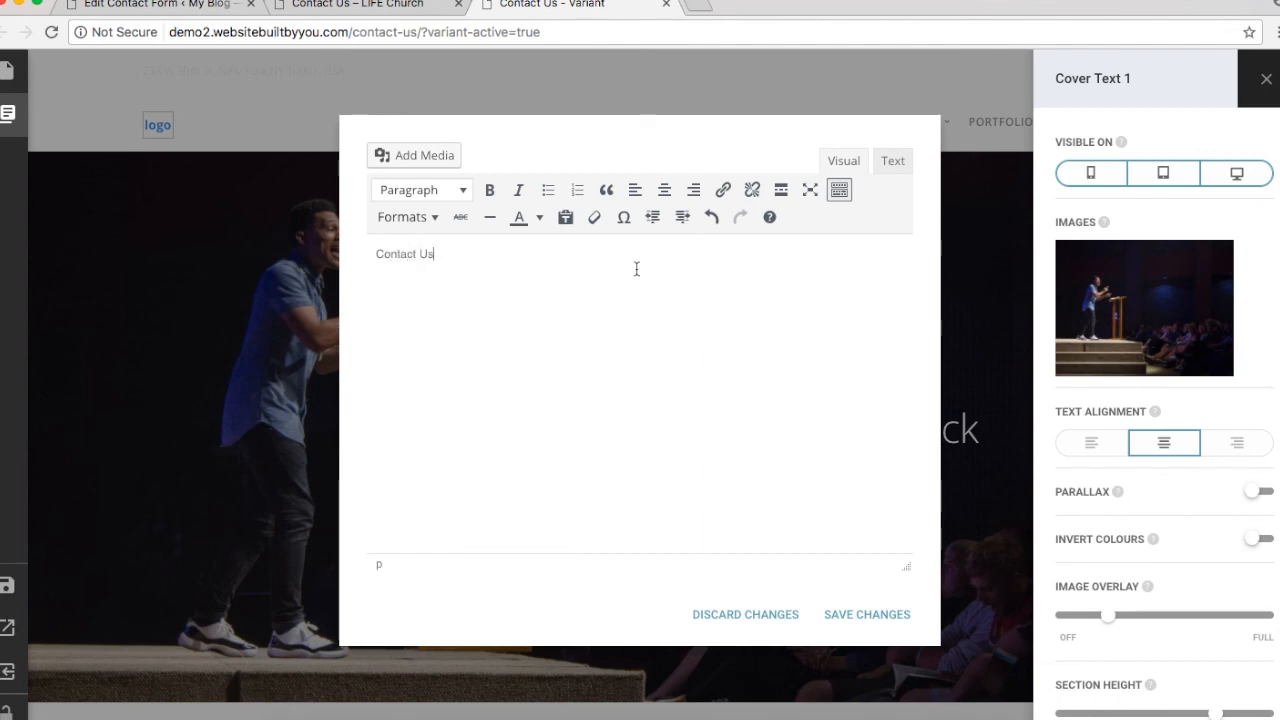
pyautogui.moveTo(377, 254); pyautogui.dragTo(436, 254)
pyautogui.click(443, 193)
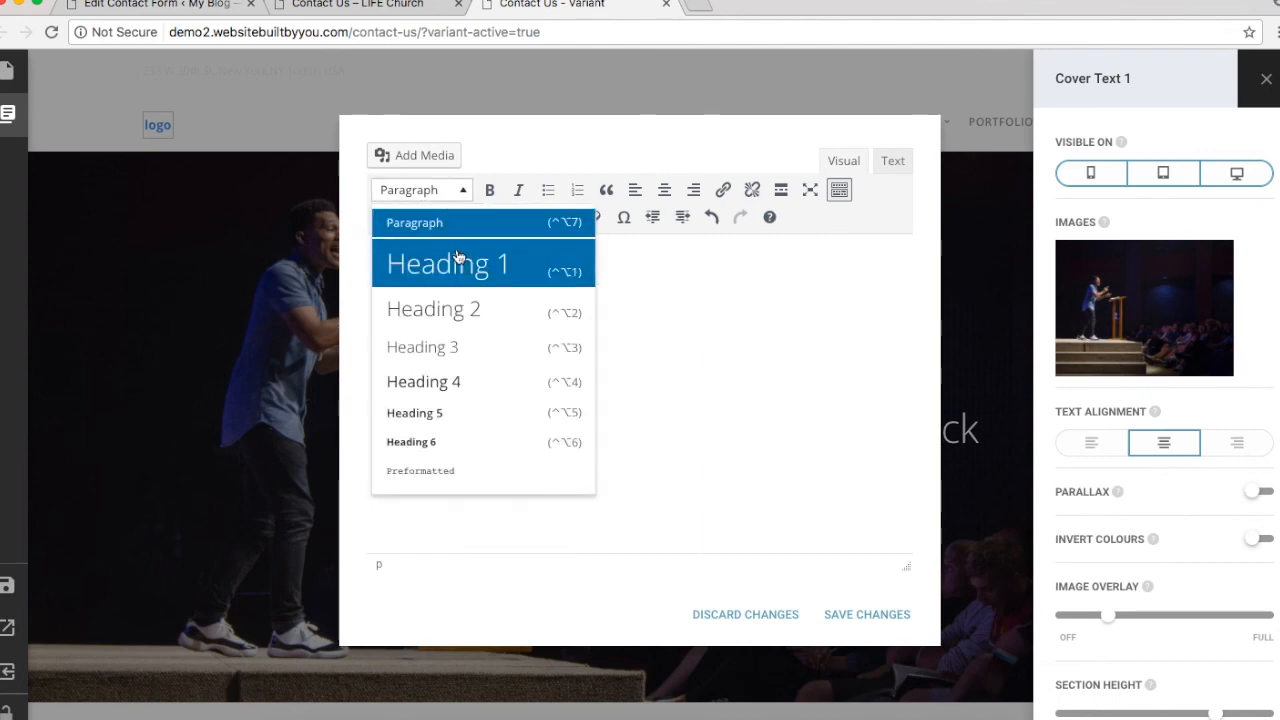
pyautogui.click(474, 309)
pyautogui.click(872, 614)
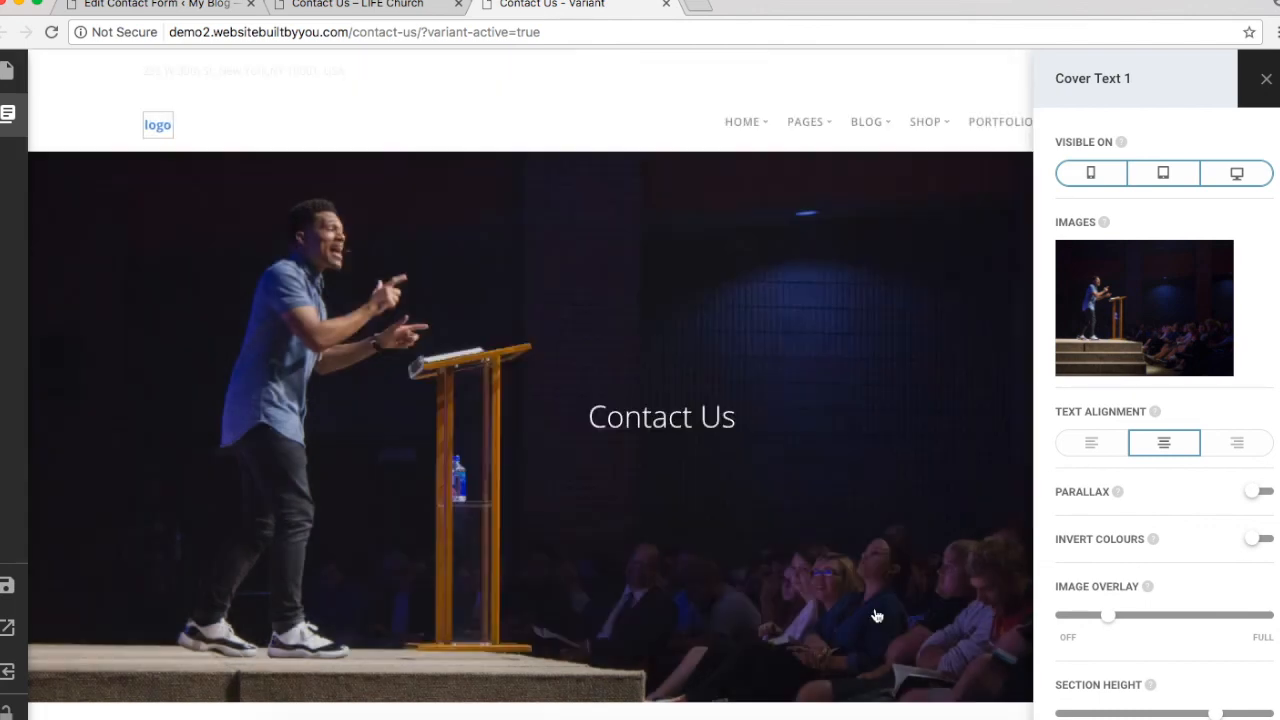
# Step: Shorten the cover section's height
pyautogui.scroll(-3, 808, 391)
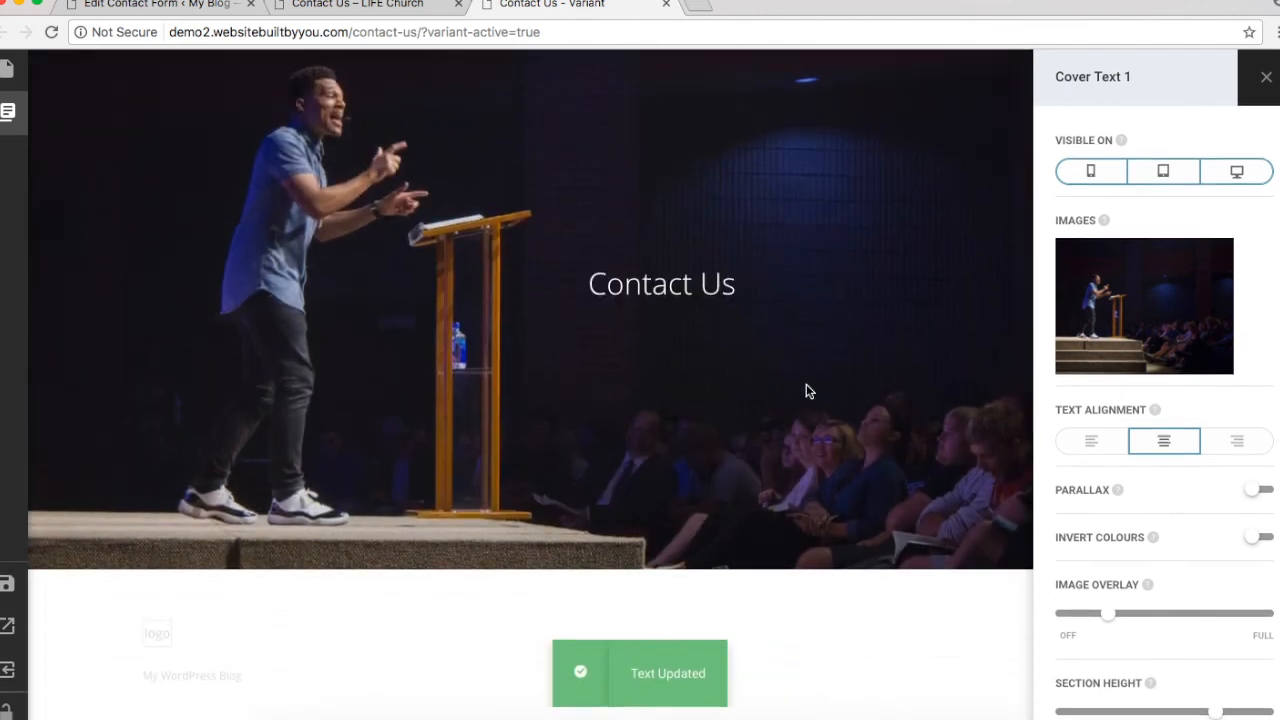
pyautogui.moveTo(1213, 716); pyautogui.dragTo(1158, 716)
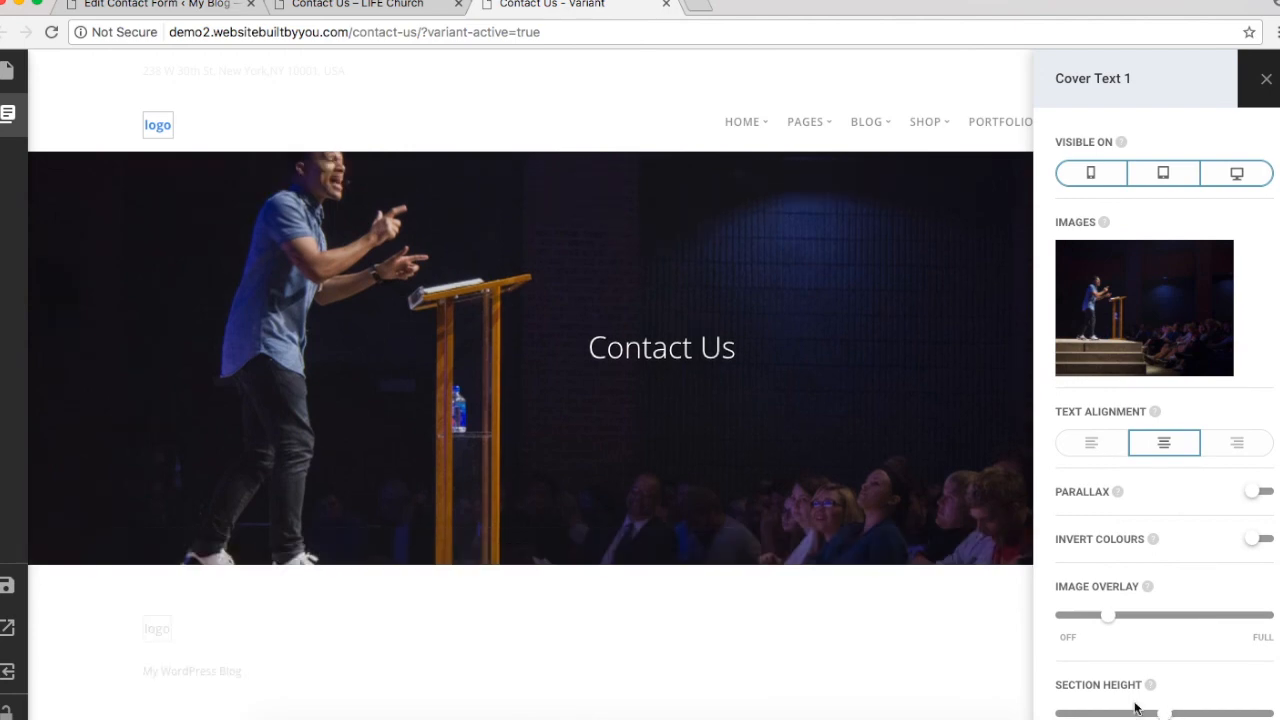
pyautogui.moveTo(31, 150)
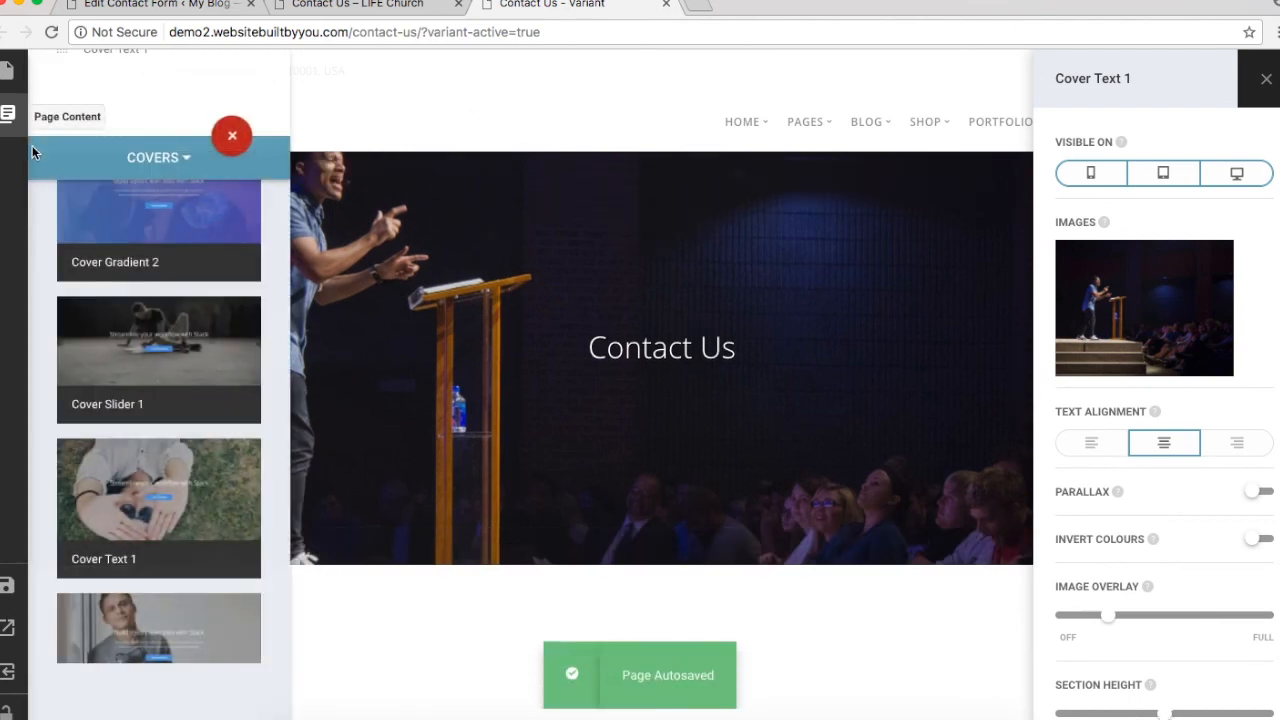
pyautogui.click(170, 160)
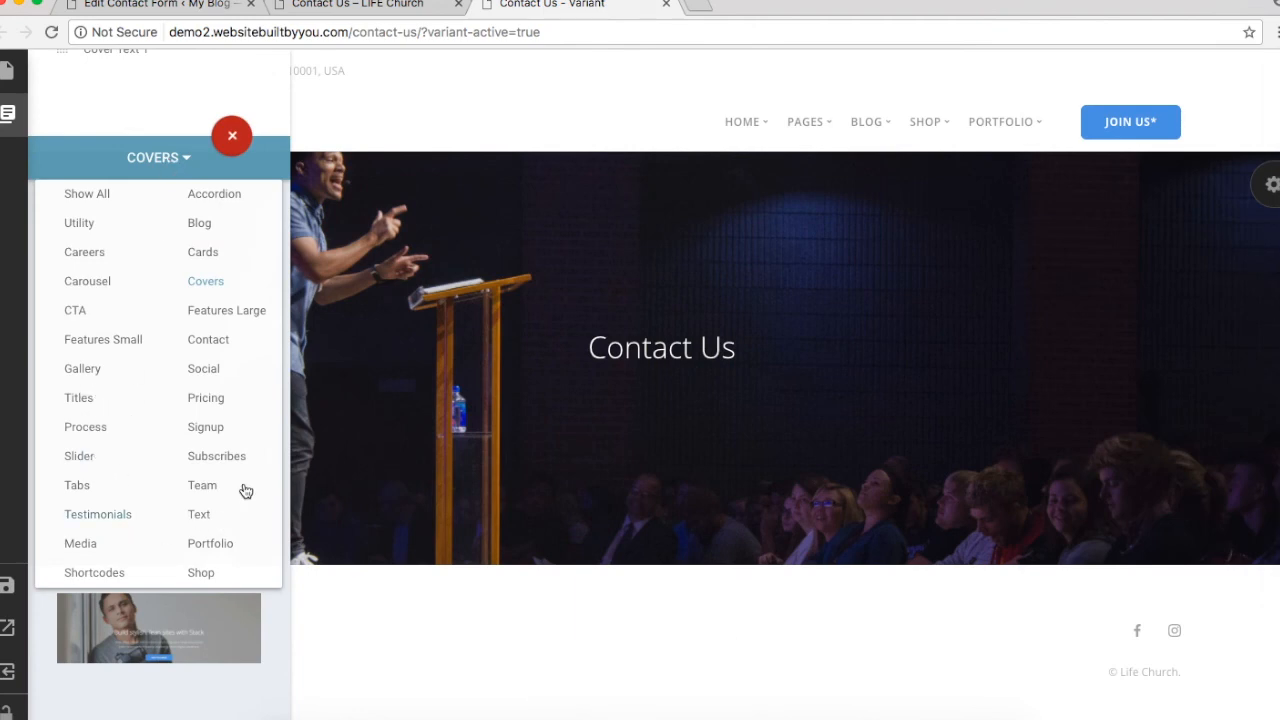
# Step: Add the Map API 1 block from the Contact category
pyautogui.click(208, 342)
pyautogui.scroll(-2, 208, 340)
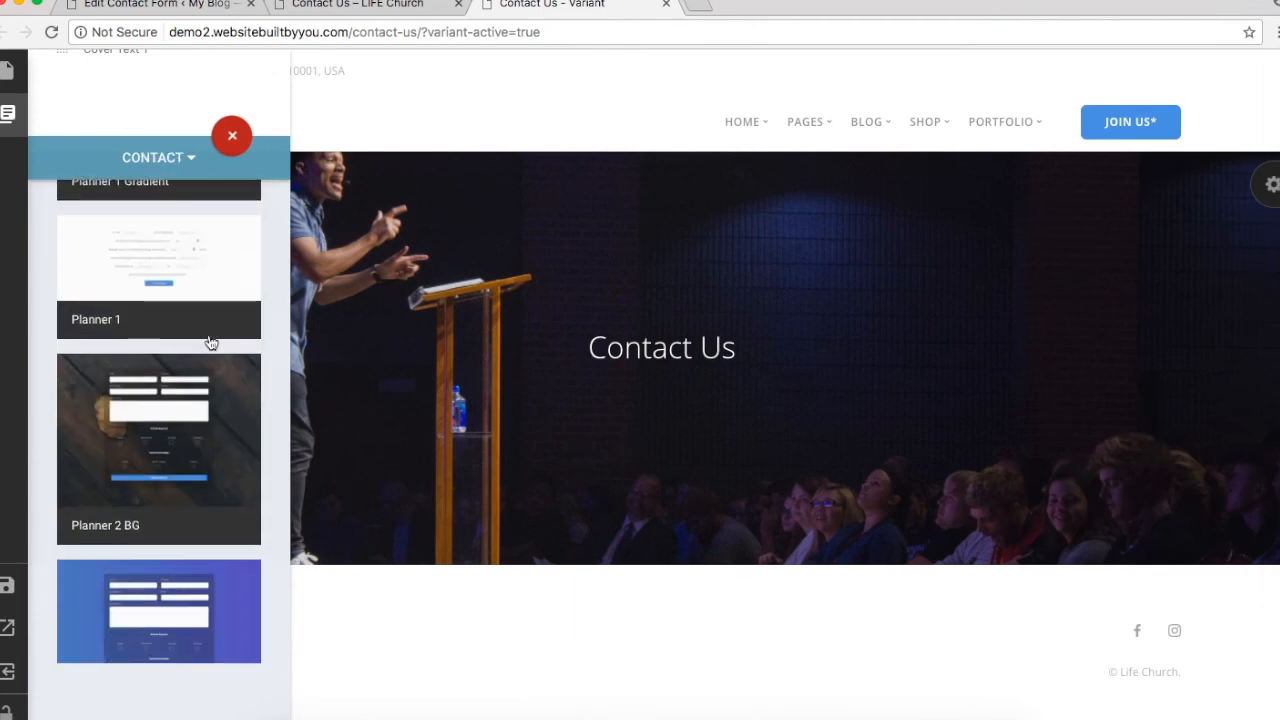
pyautogui.scroll(-3, 163, 430)
pyautogui.scroll(-2, 163, 430)
pyautogui.scroll(10, 163, 430)
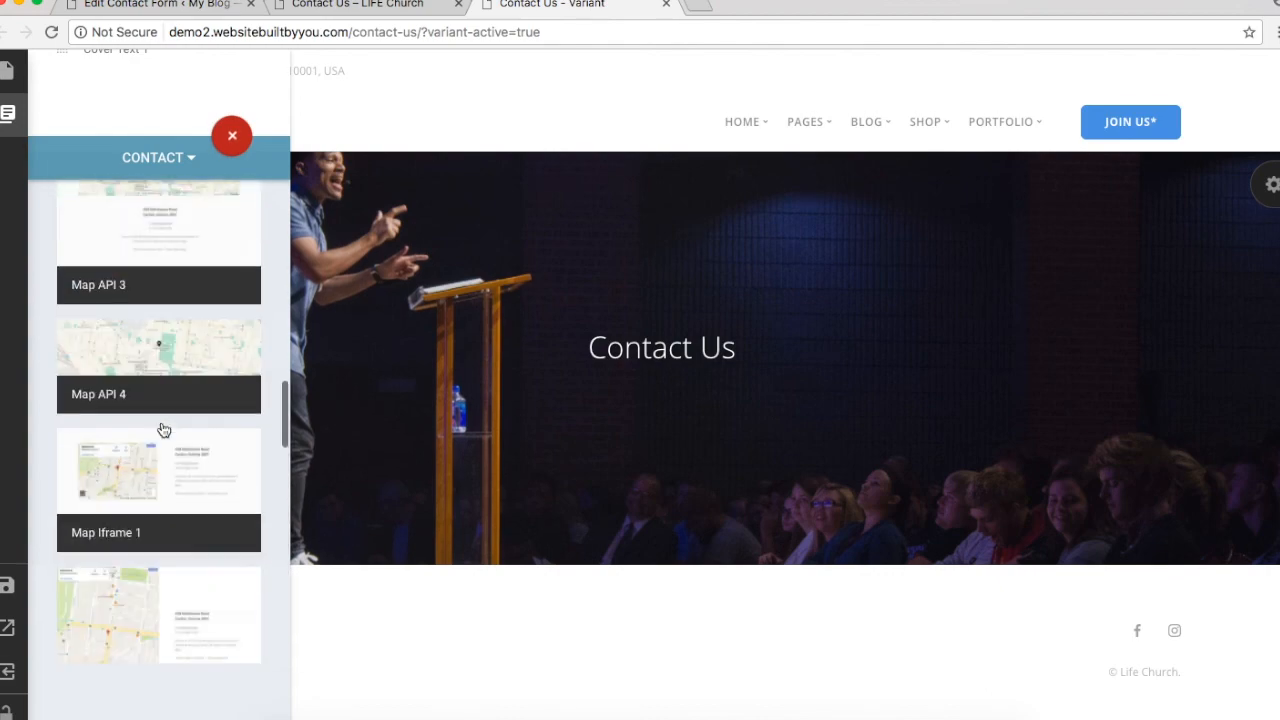
pyautogui.scroll(-1, 164, 430)
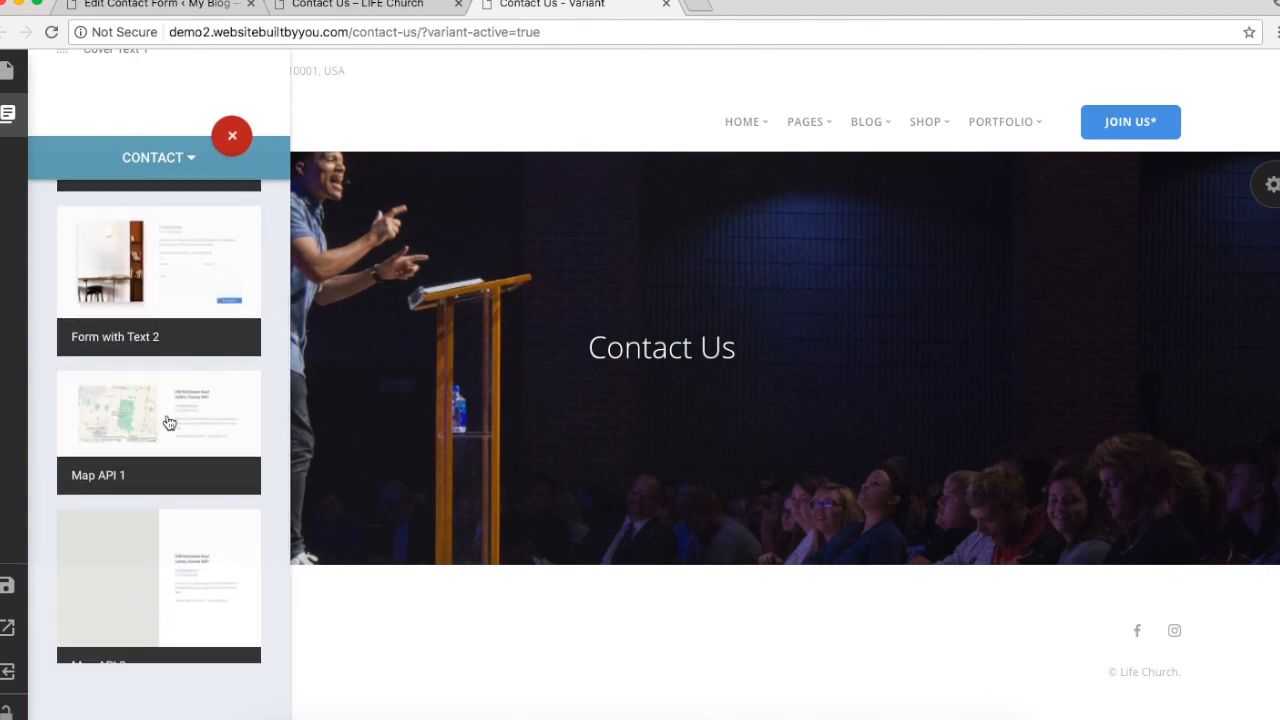
pyautogui.click(173, 416)
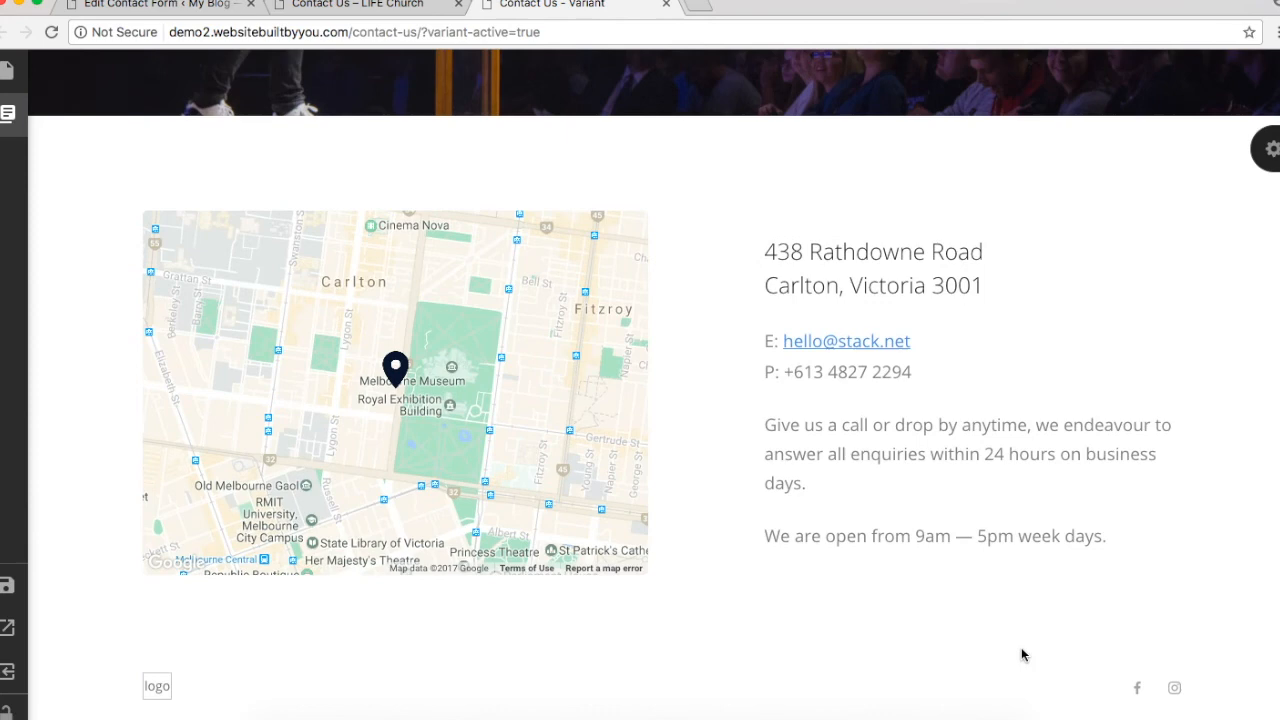
# Step: Paste the church's address, contact details and office hours into the block, joining the address onto one line
pyautogui.click(366, 6)
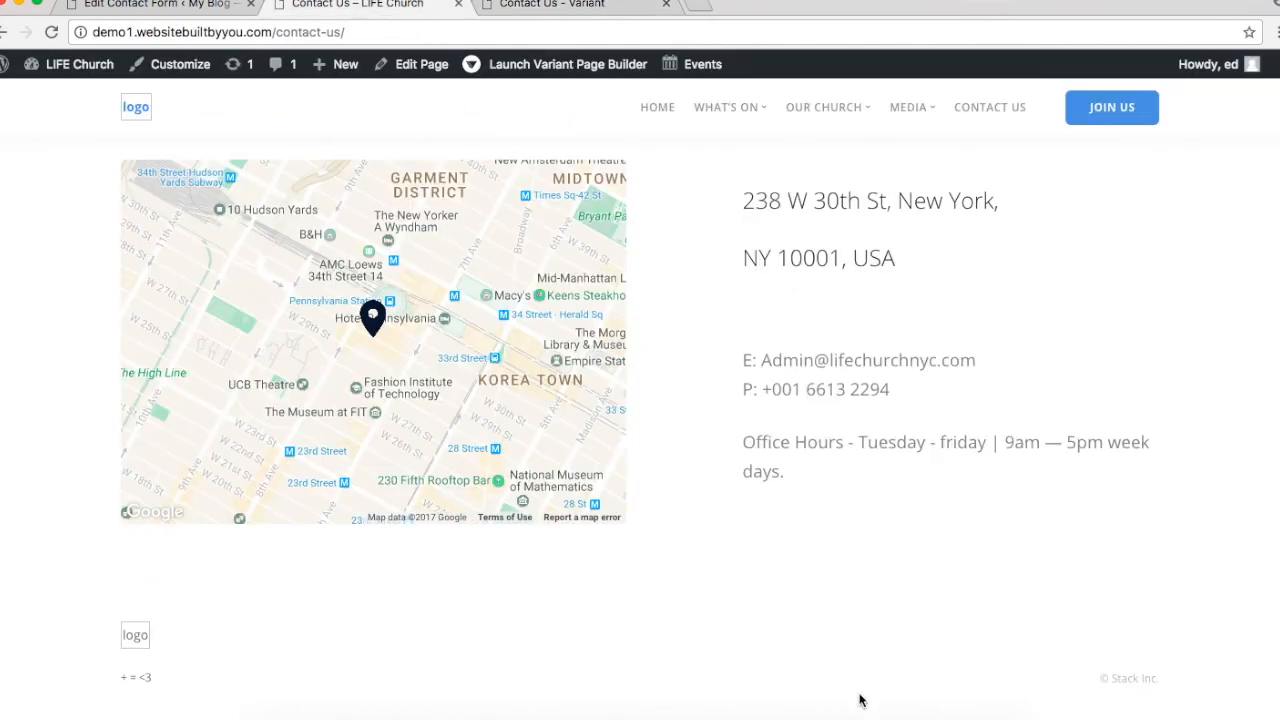
pyautogui.moveTo(747, 201); pyautogui.dragTo(943, 503)
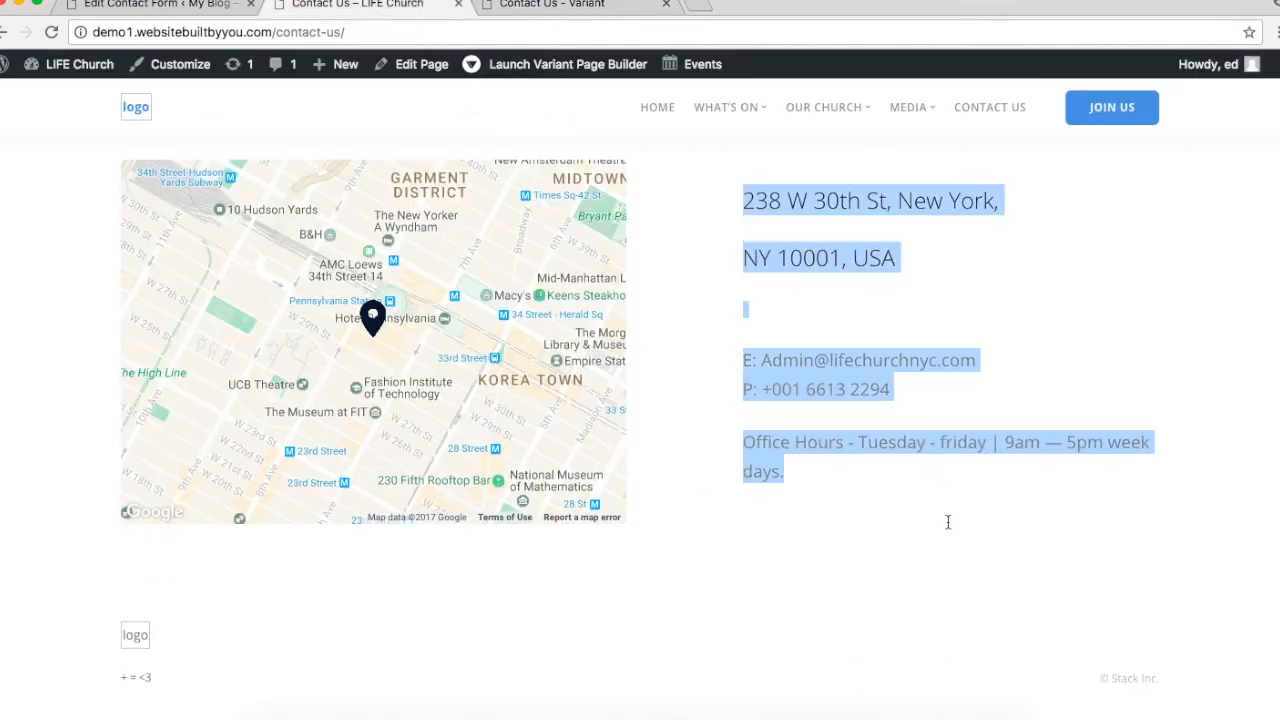
pyautogui.click(535, 5)
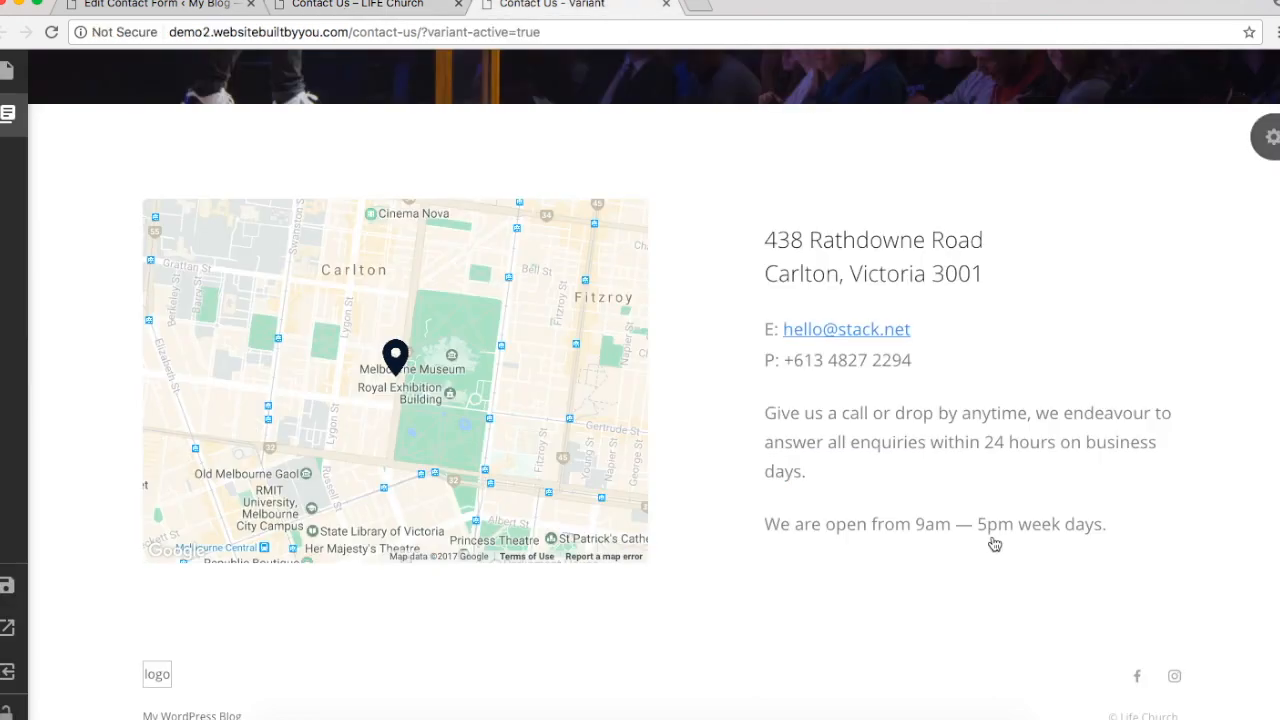
pyautogui.click(943, 488)
pyautogui.moveTo(734, 494); pyautogui.dragTo(390, 208)
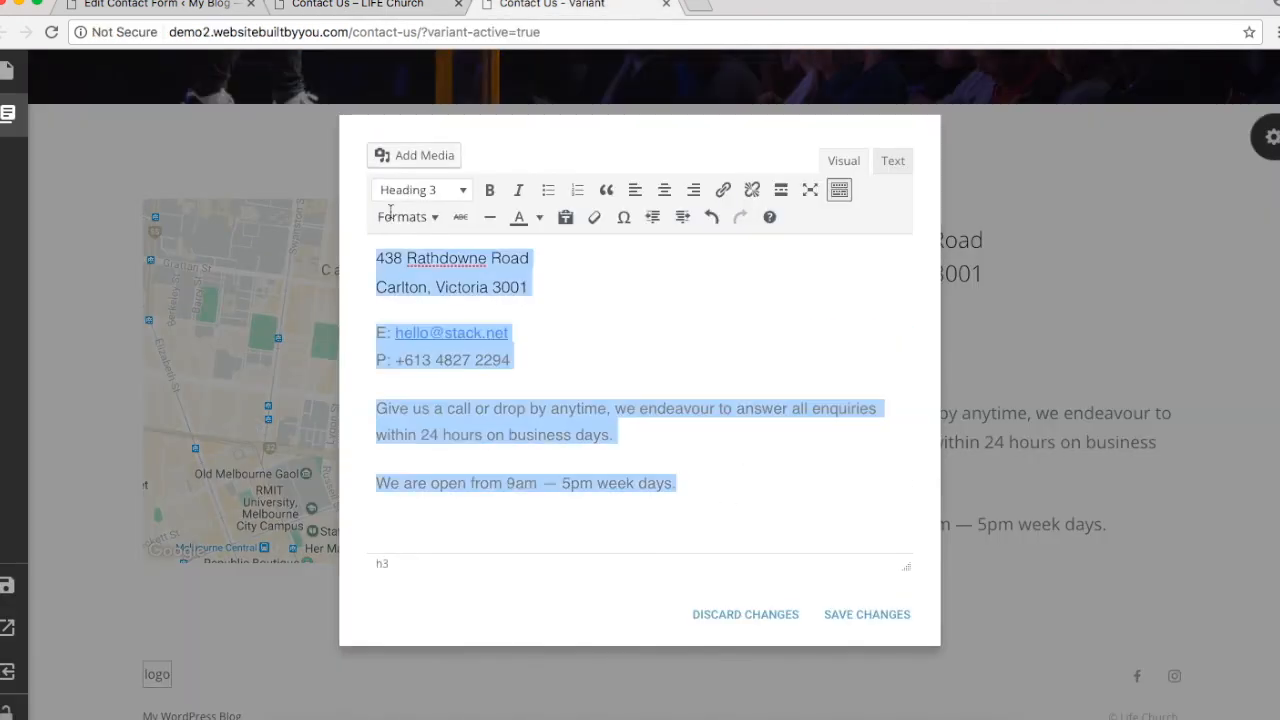
pyautogui.press('super+v')
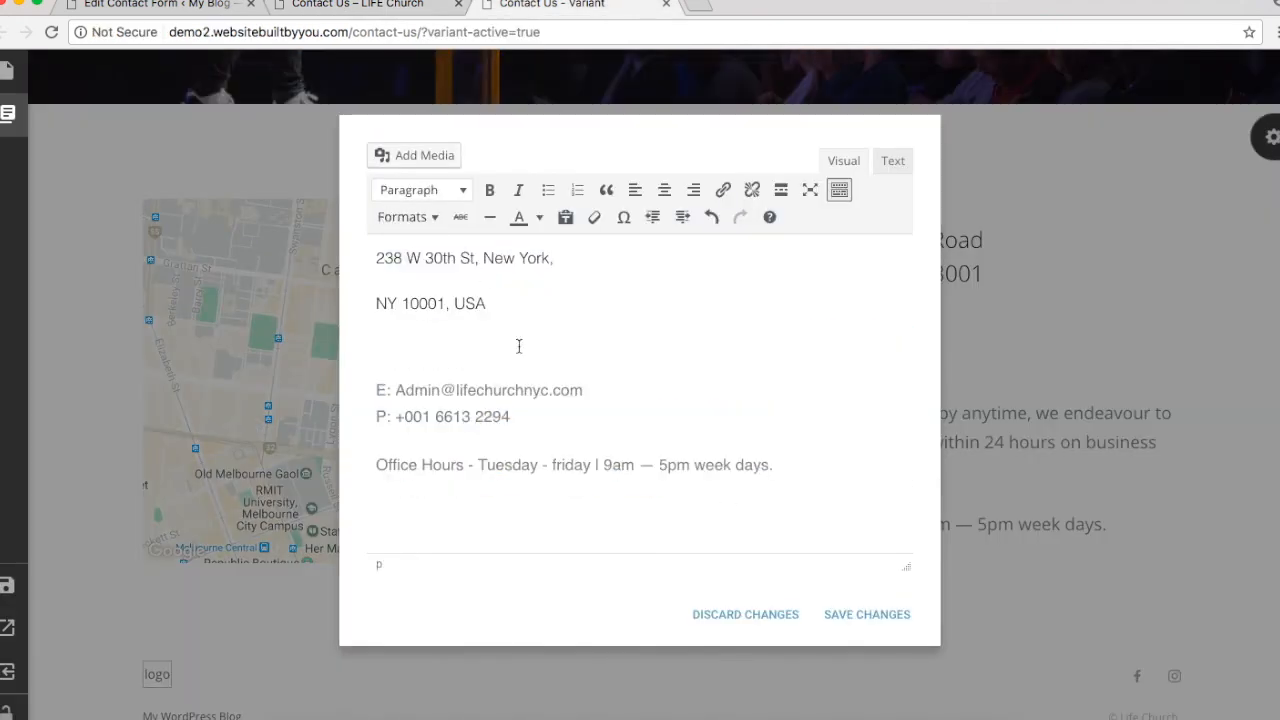
pyautogui.click(372, 303)
pyautogui.press('BackSpace')
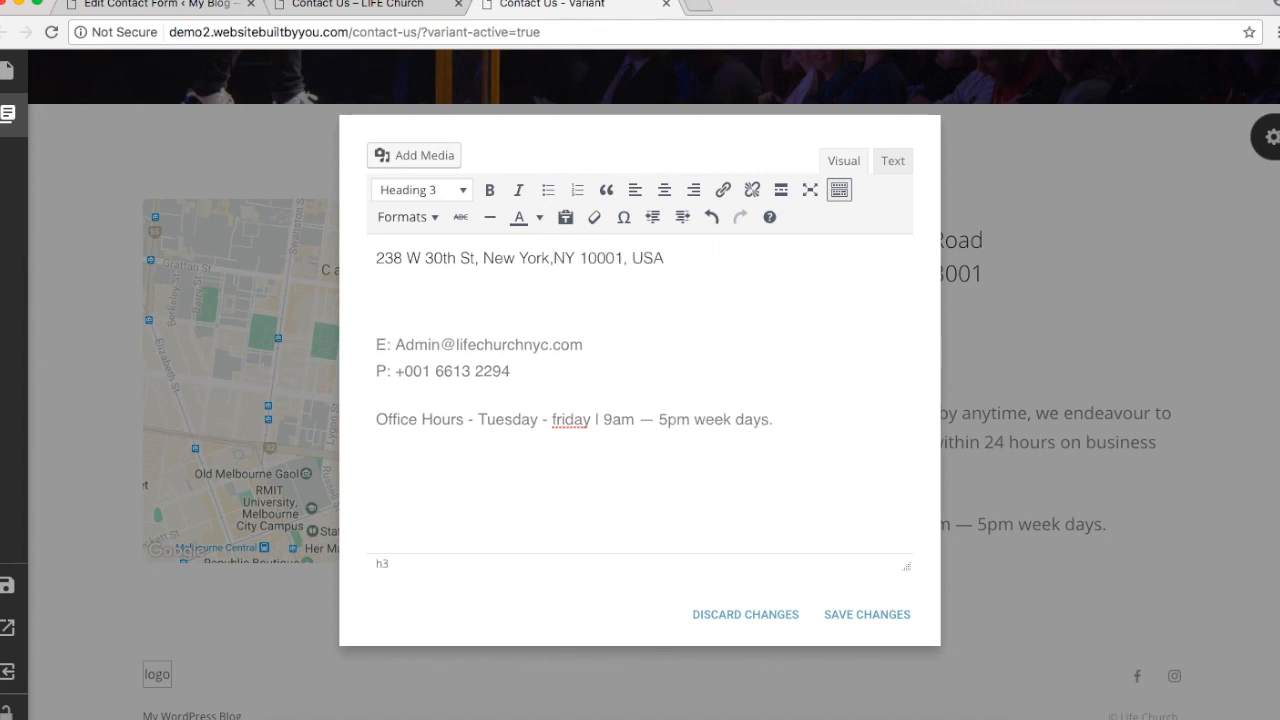
pyautogui.click(406, 298)
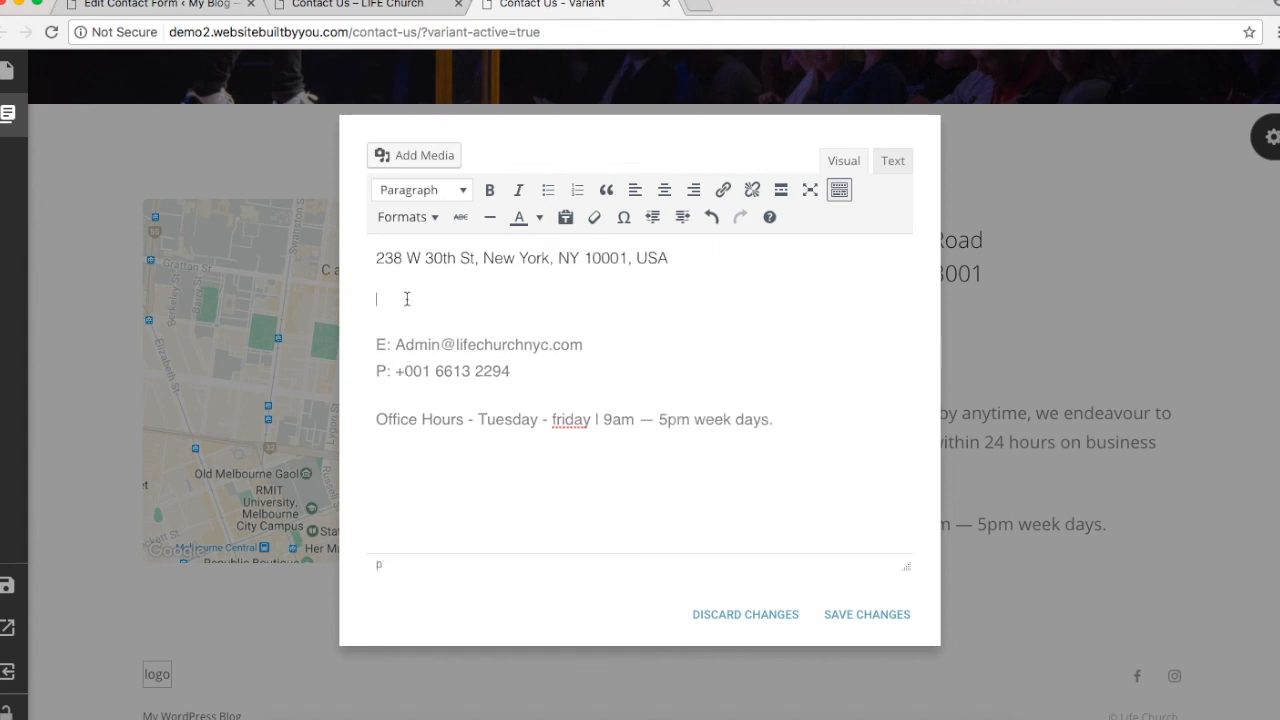
pyautogui.press('BackSpace')
pyautogui.tripleClick(459, 258)
pyautogui.hotkey('ctrl', 'c')
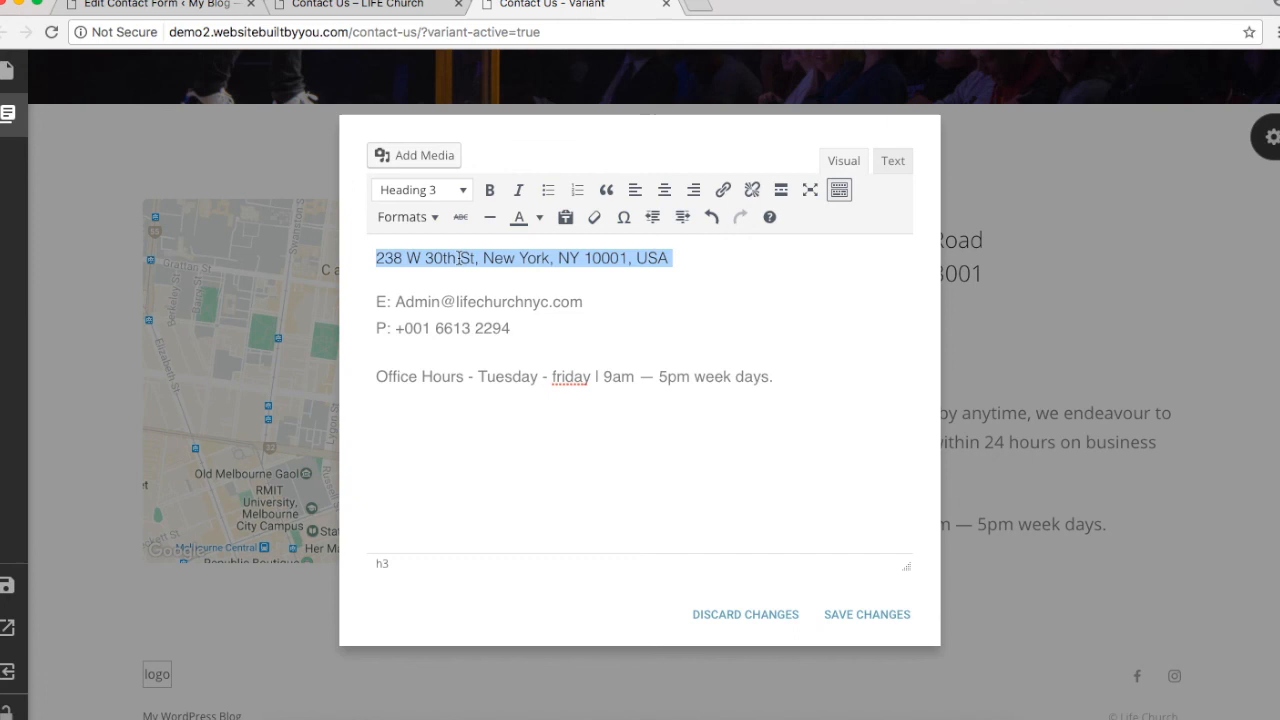
pyautogui.click(857, 616)
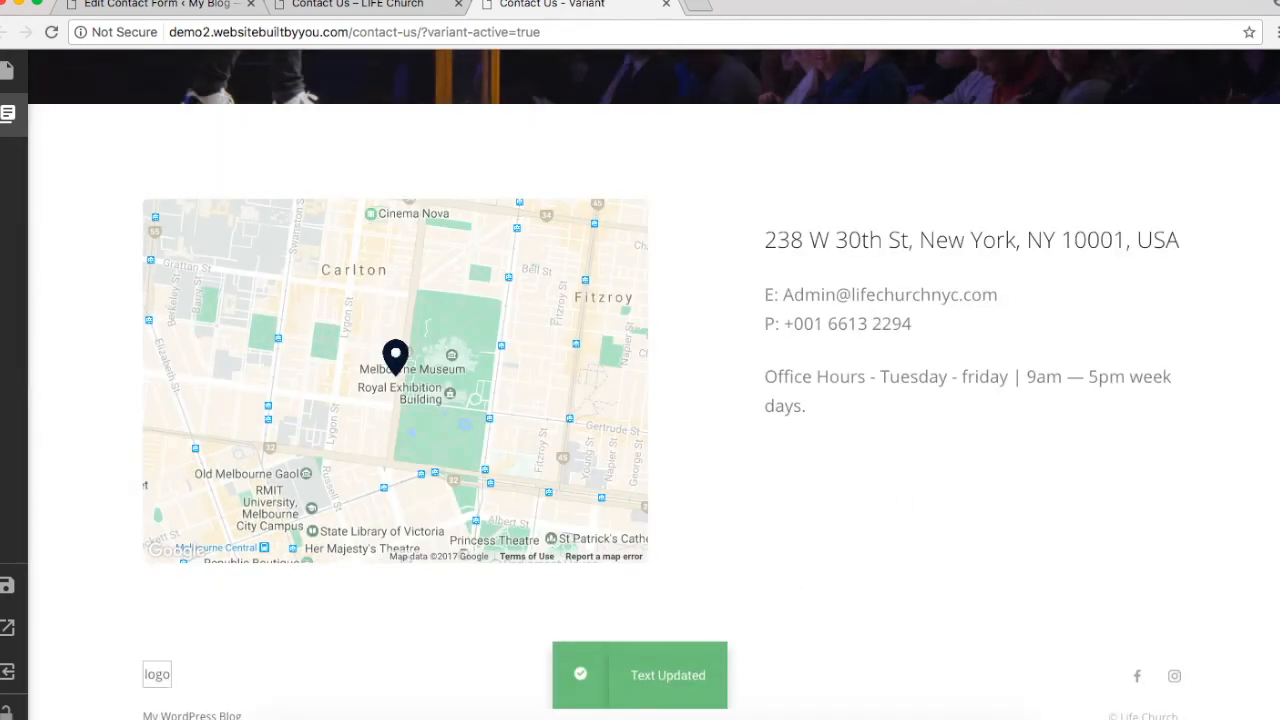
# Step: Set the map's address to 238 W 30th St, New York
pyautogui.click(1272, 150)
pyautogui.click(1143, 692)
pyautogui.tripleClick(1143, 692)
pyautogui.hotkey('ctrl', 'v')
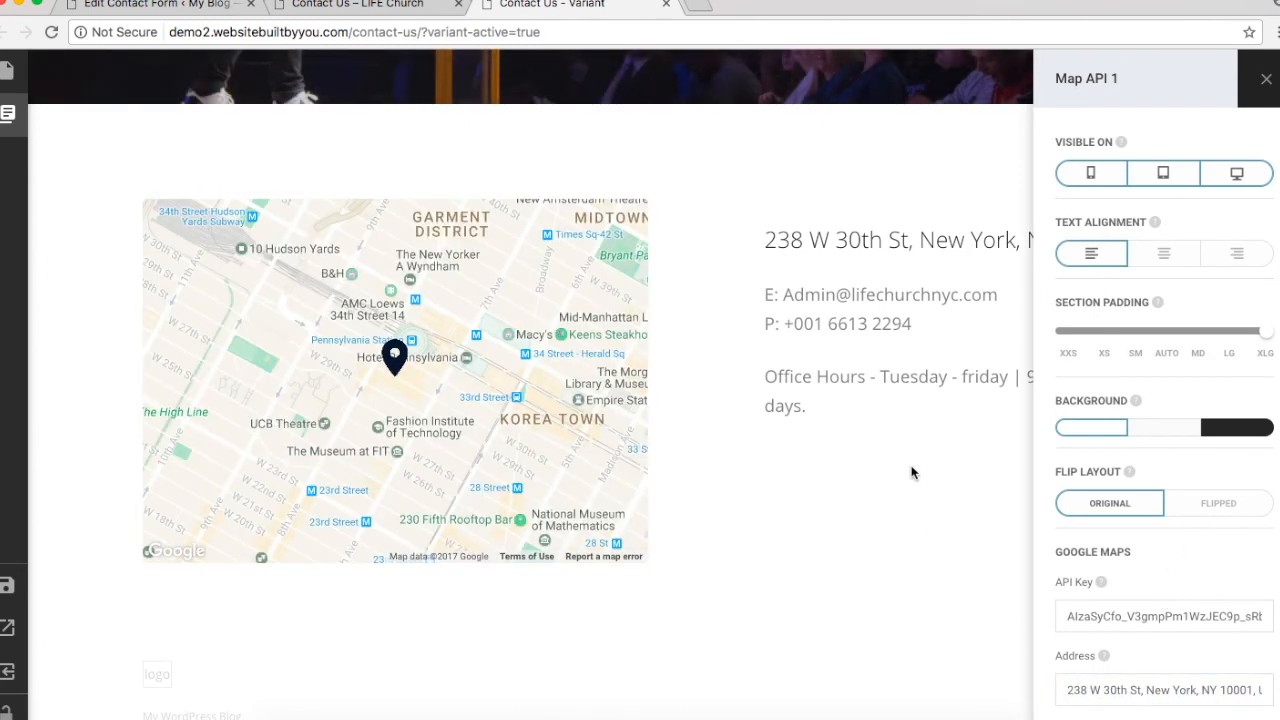
# Step: Close the Map API 1 settings, save the Contact Us page, and exit to WordPress
pyautogui.click(911, 472)
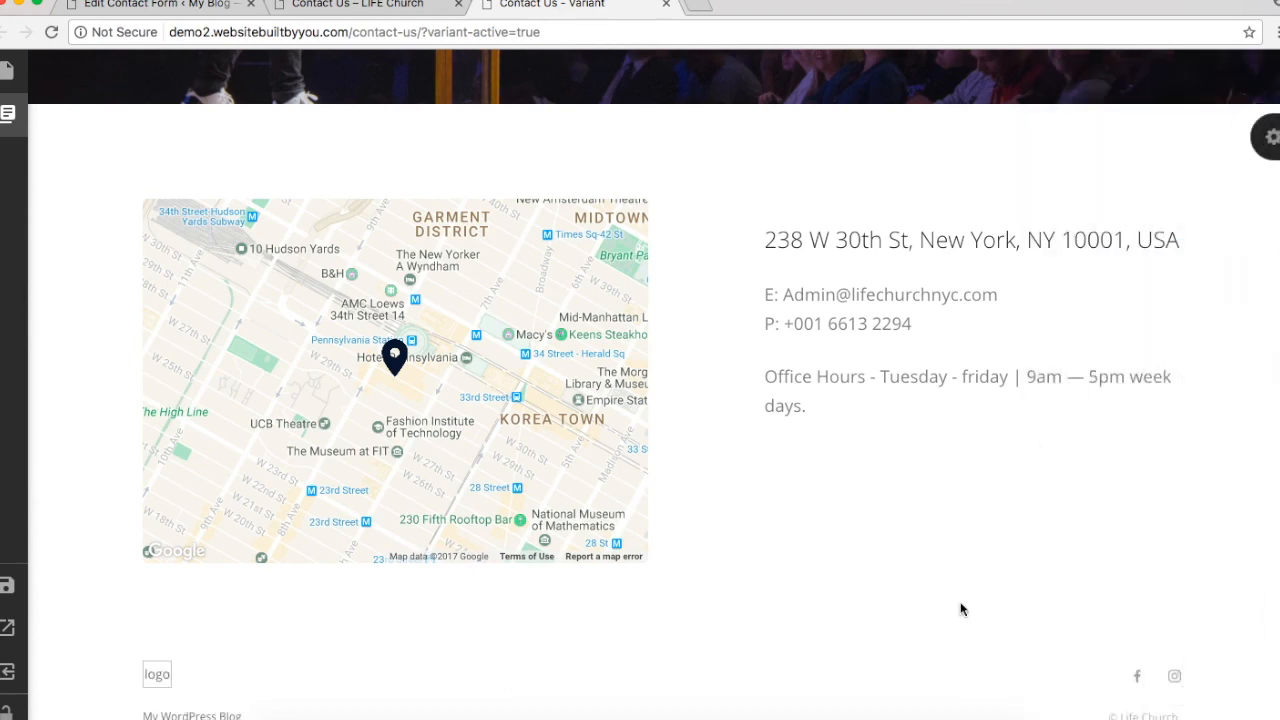
pyautogui.scroll(5, 898, 619)
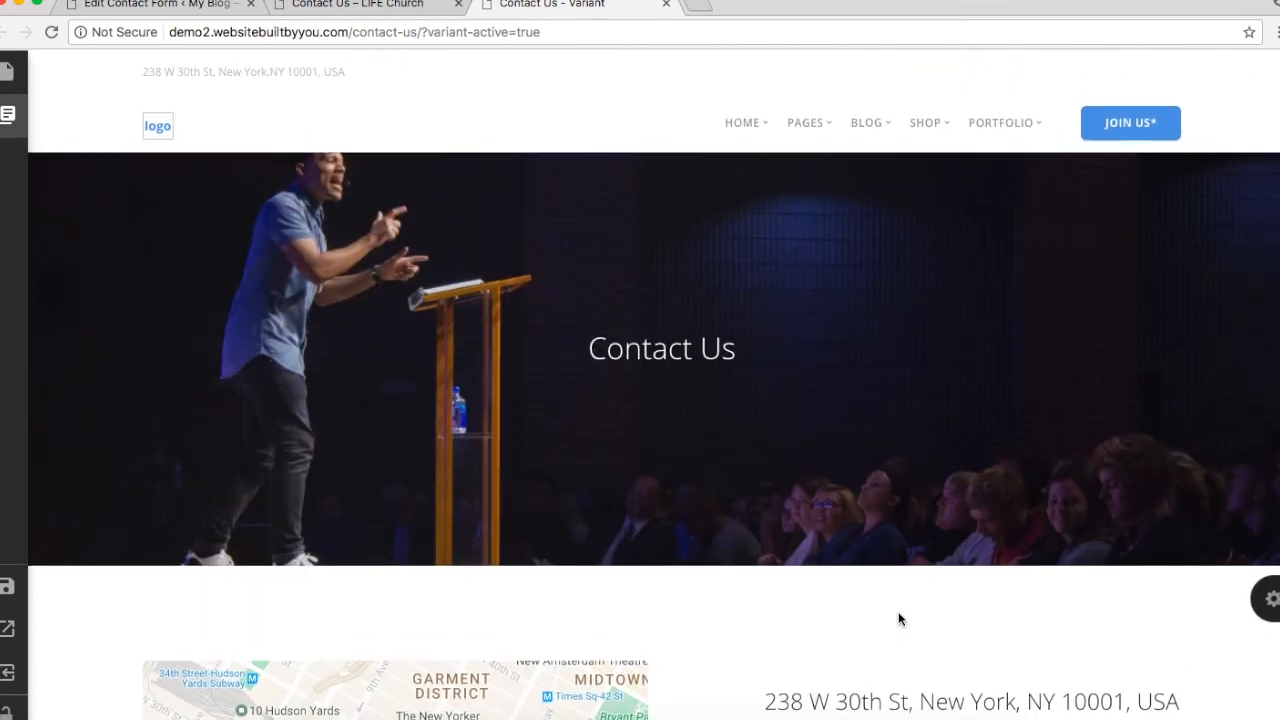
pyautogui.scroll(-5, 898, 618)
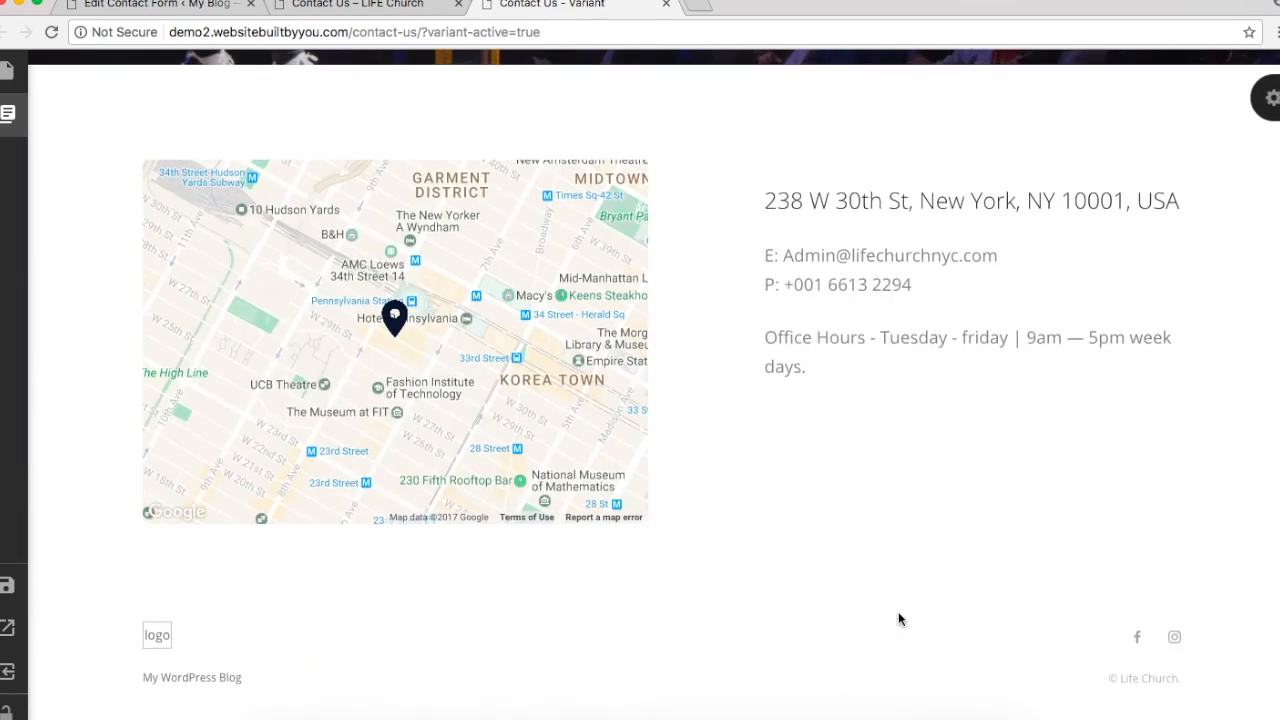
pyautogui.moveTo(2, 552)
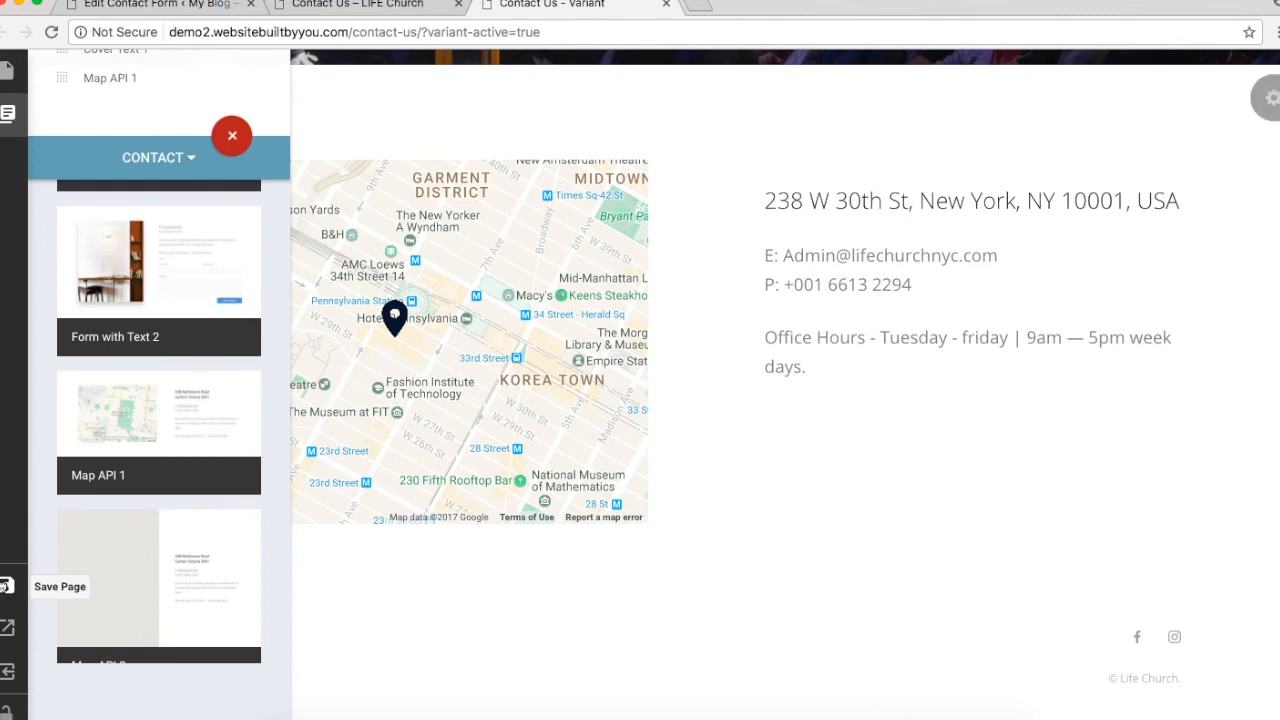
pyautogui.click(5, 586)
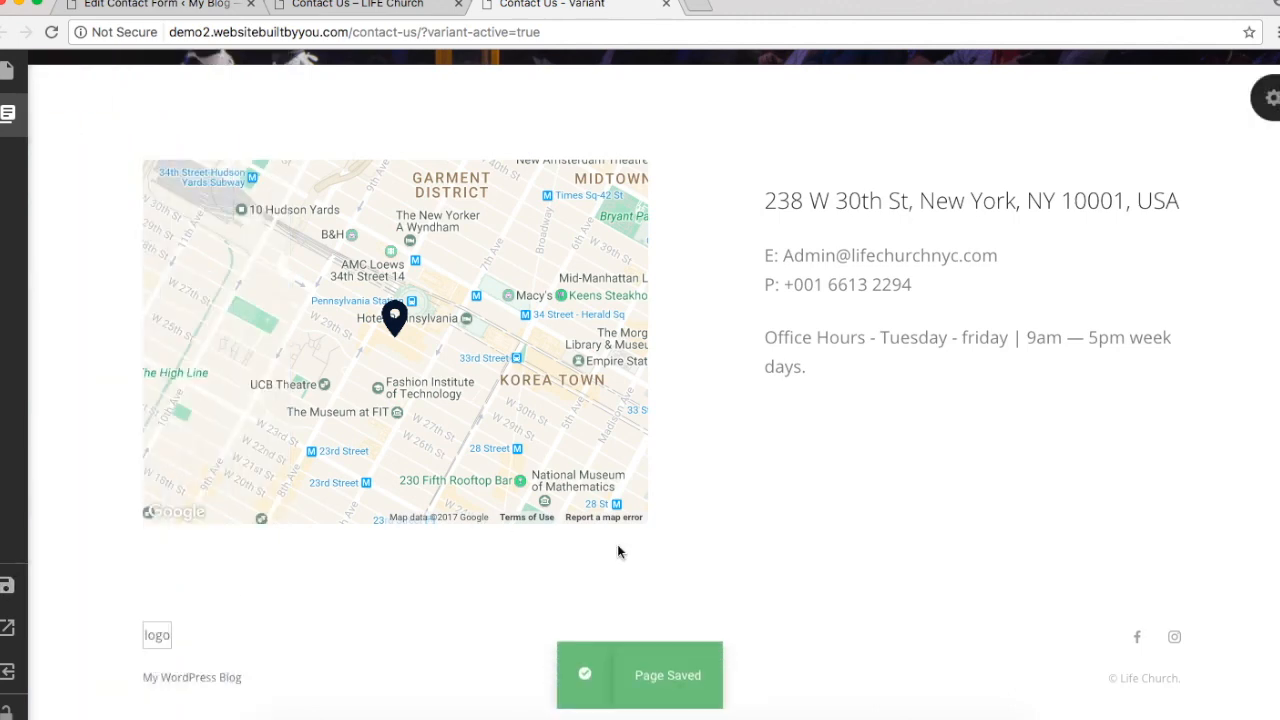
pyautogui.scroll(5, 617, 550)
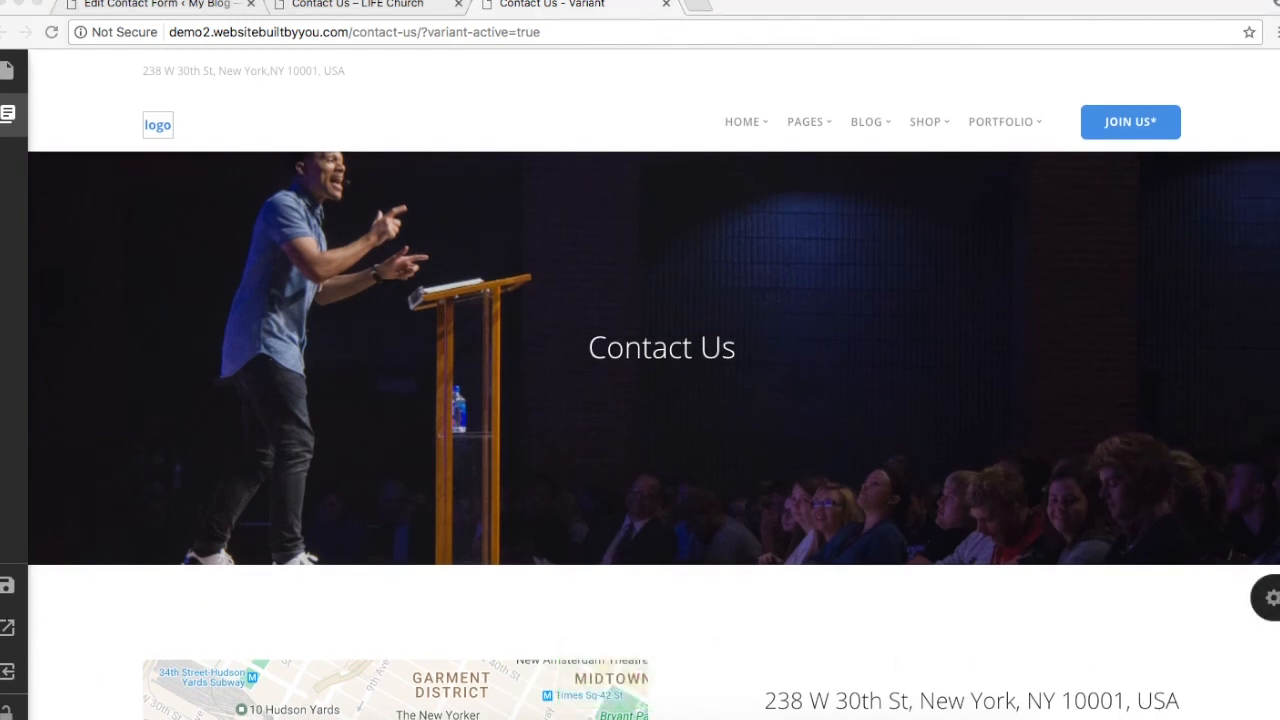
pyautogui.click(11, 683)
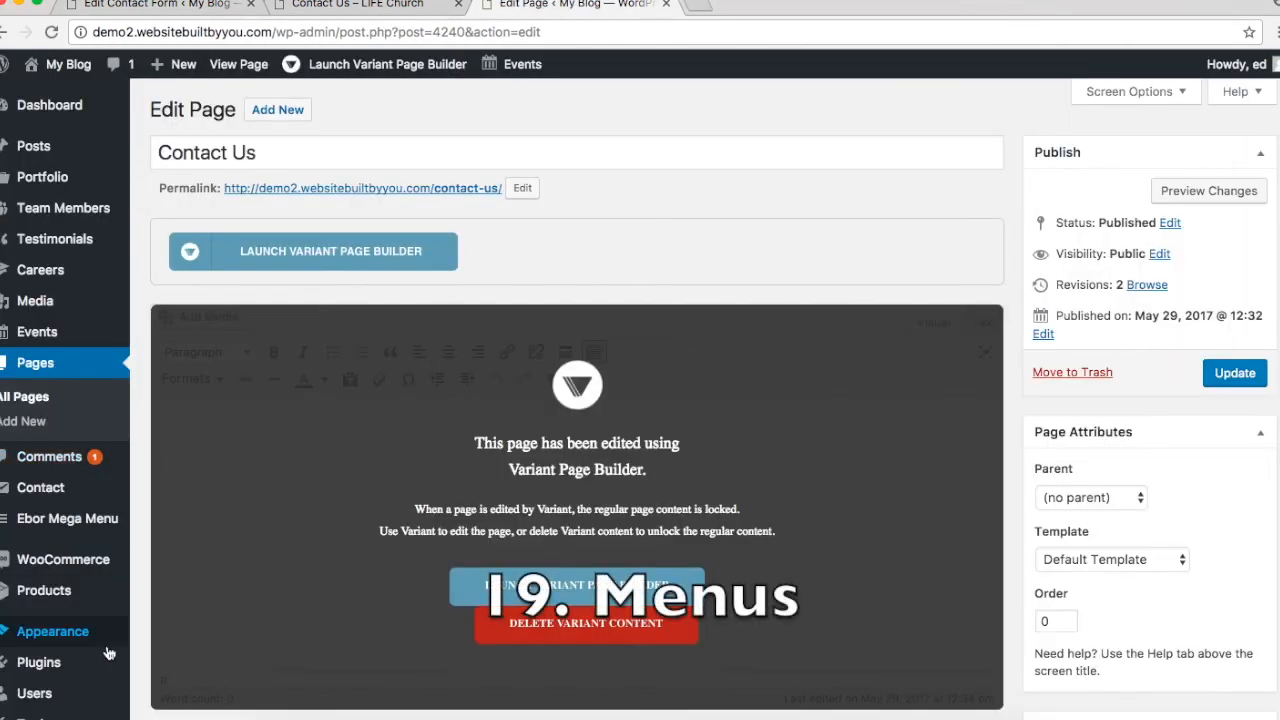
# Step: Open Appearance > Menus and review the existing menus without changing them
pyautogui.moveTo(109, 633)
pyautogui.scroll(-3, 109, 653)
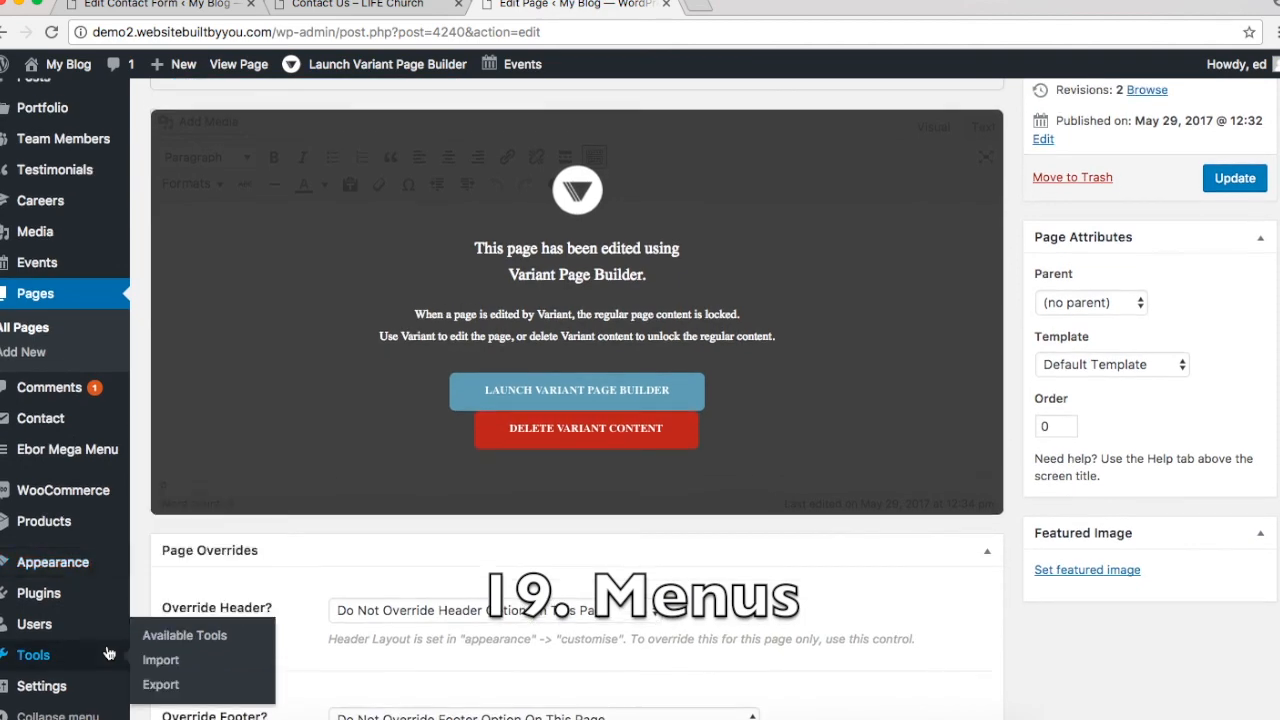
pyautogui.scroll(3, 109, 653)
pyautogui.scroll(-2, 109, 653)
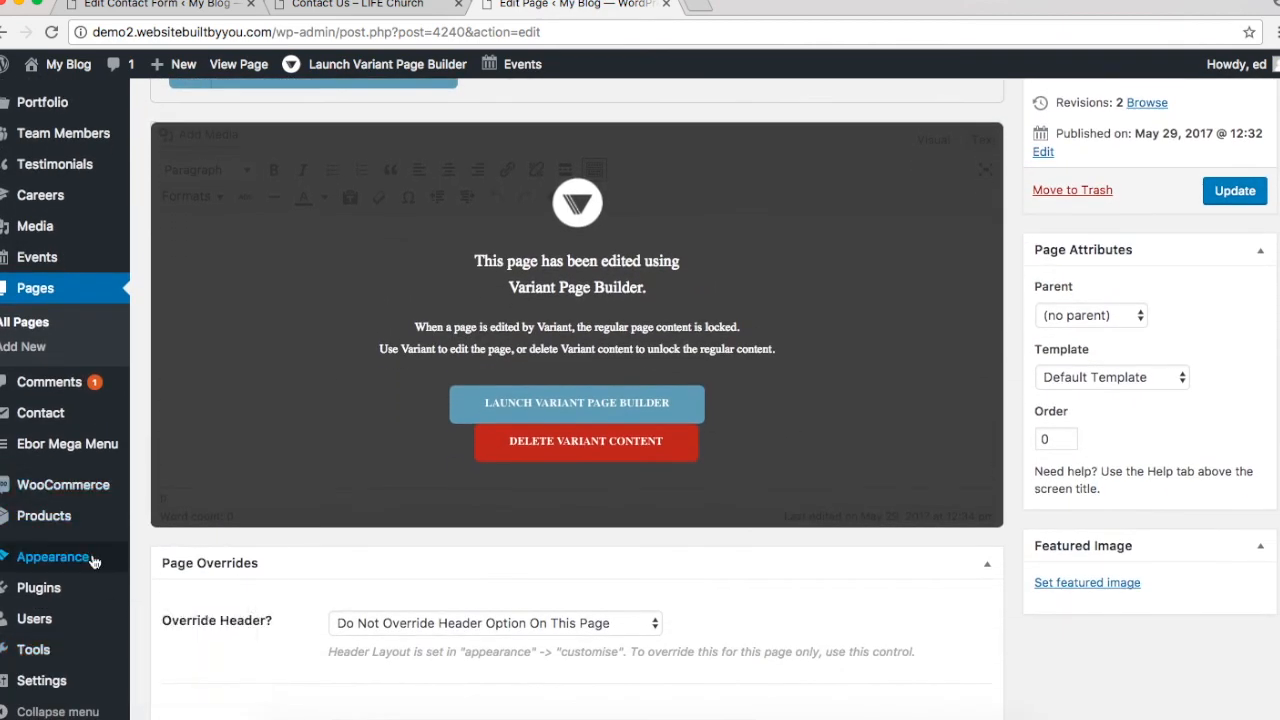
pyautogui.moveTo(92, 560)
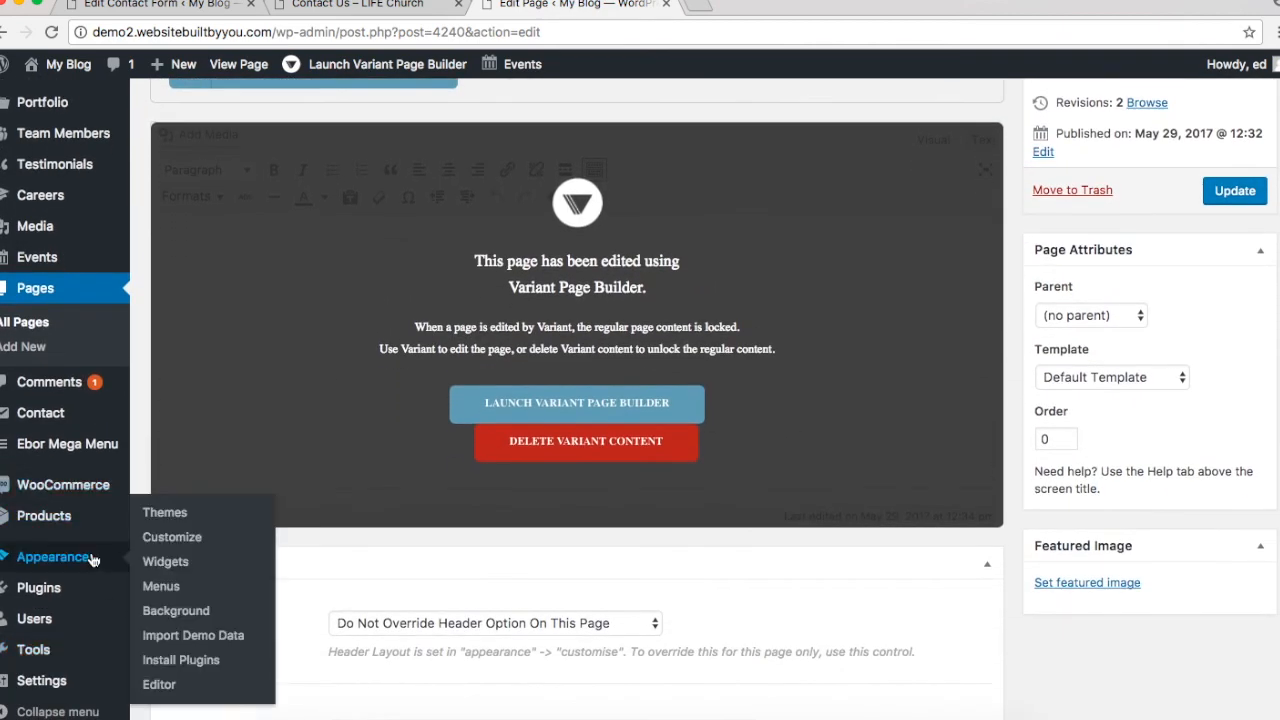
pyautogui.click(180, 591)
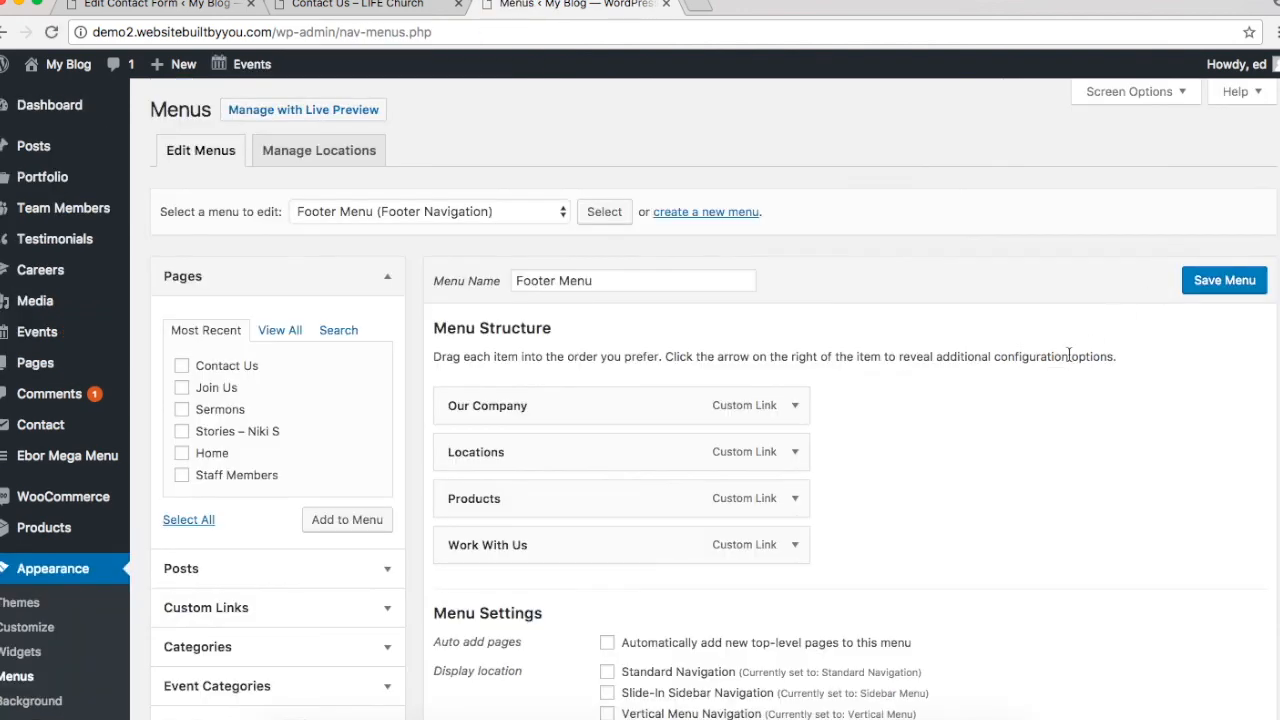
pyautogui.scroll(-3, 1024, 391)
pyautogui.scroll(3, 1024, 391)
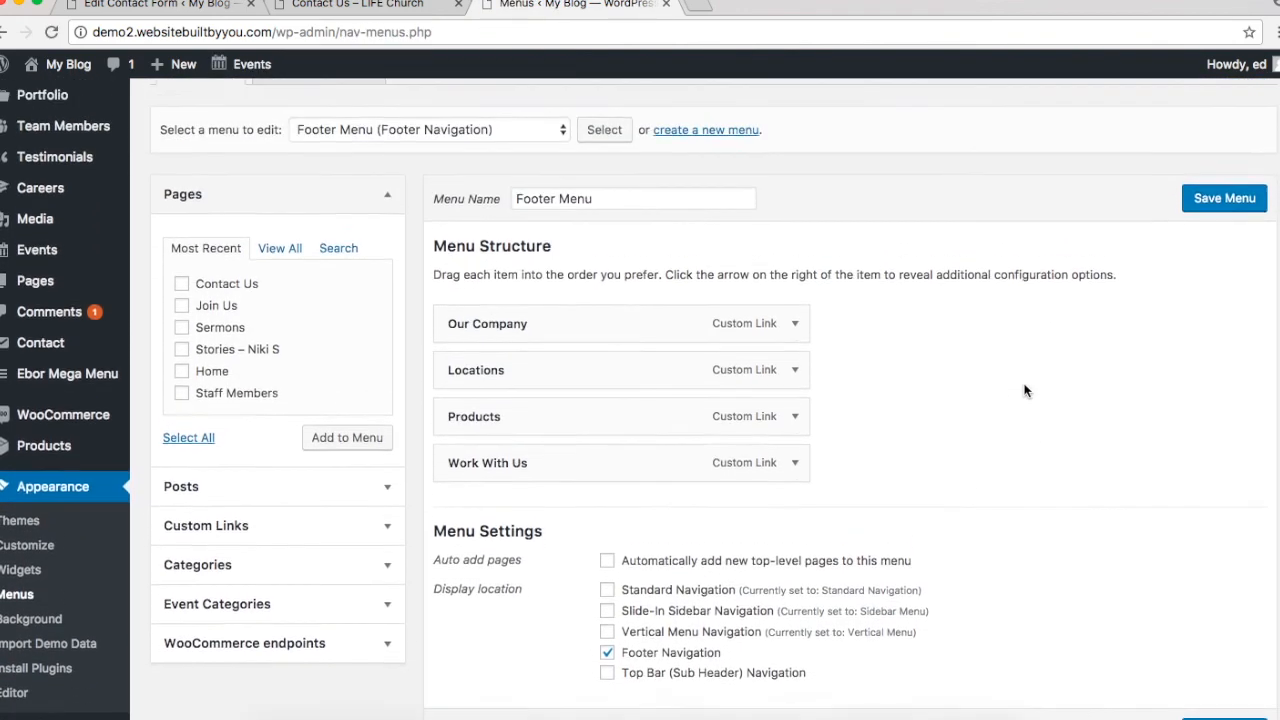
pyautogui.click(483, 206)
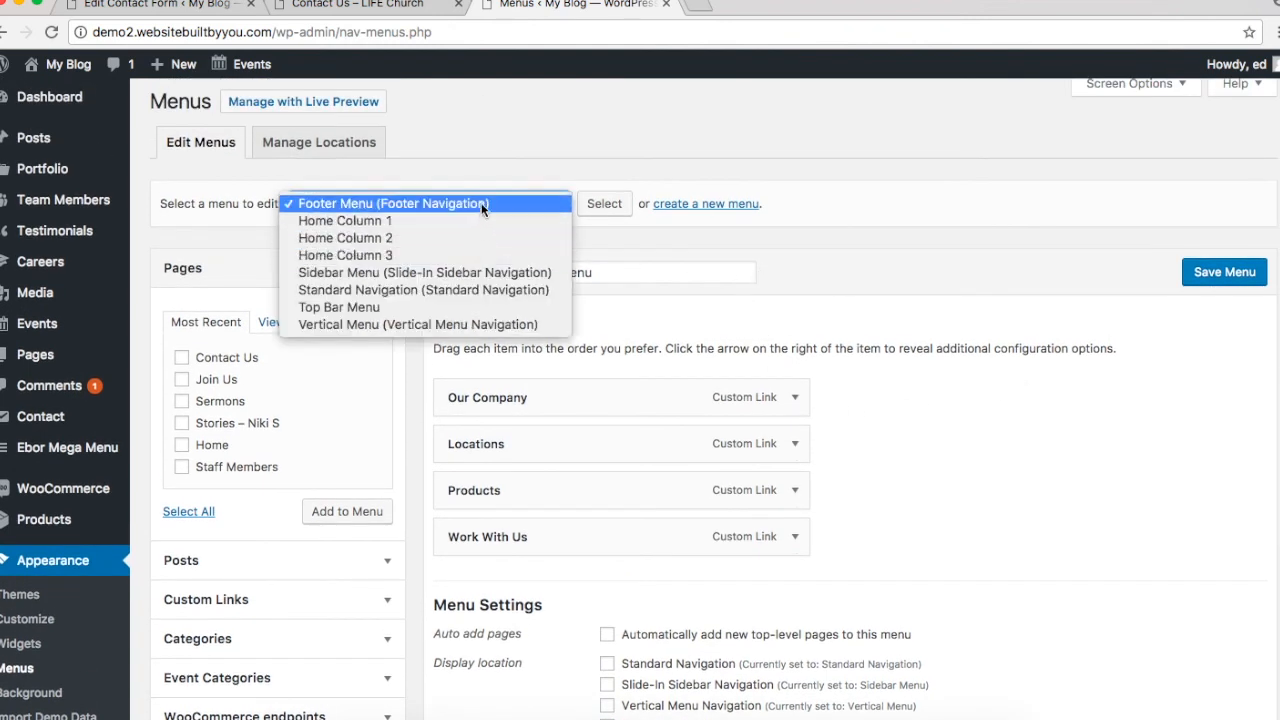
pyautogui.click(567, 139)
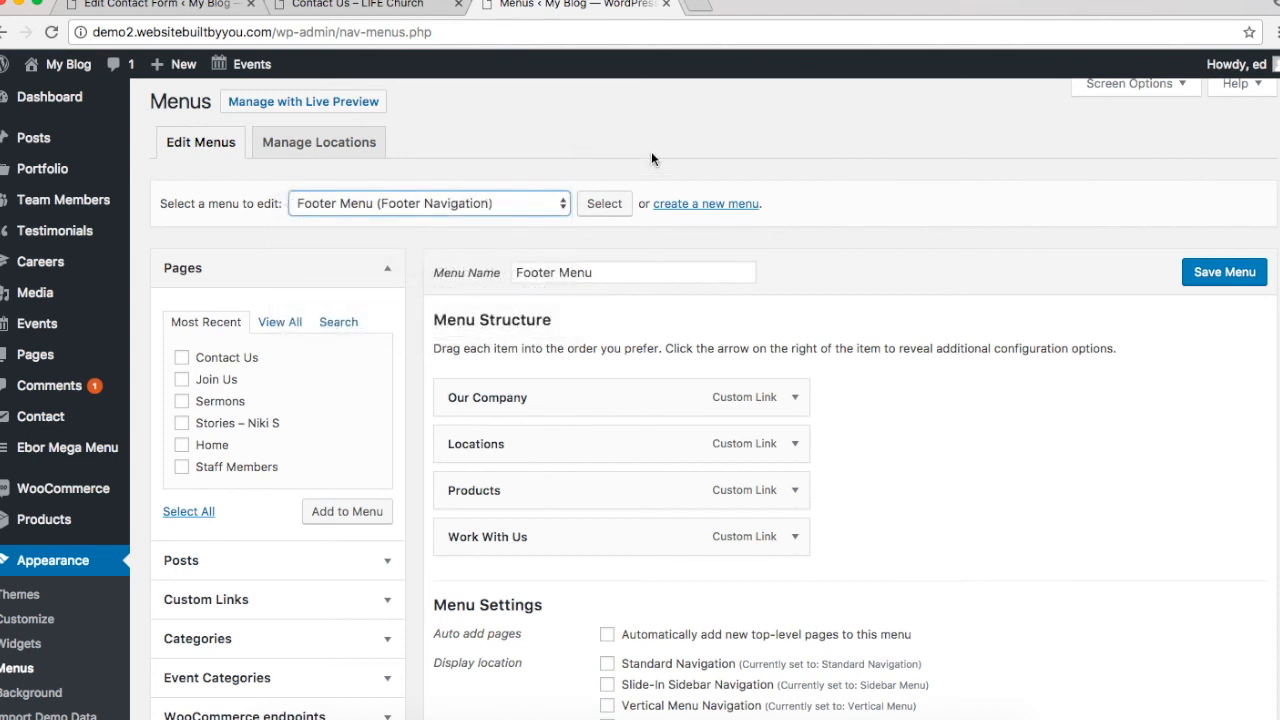
# Step: Create a new, empty menu named 'Main Church Menu'
pyautogui.click(712, 207)
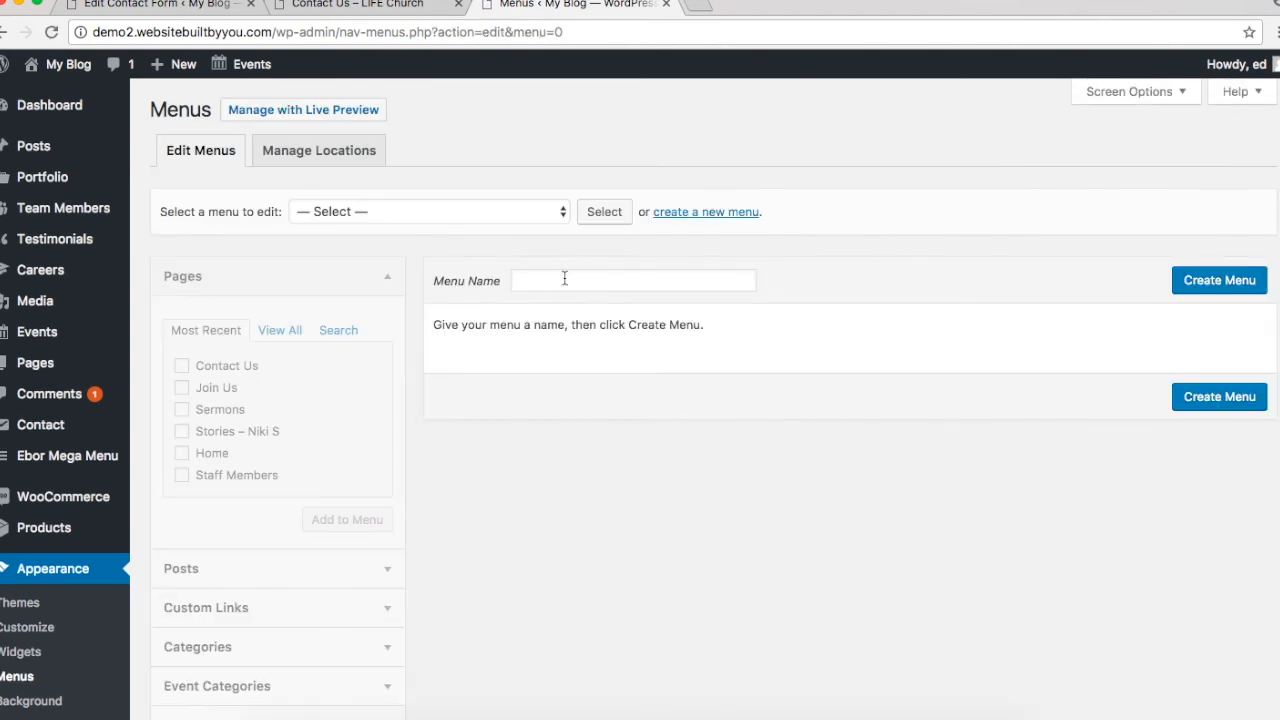
pyautogui.click(565, 279)
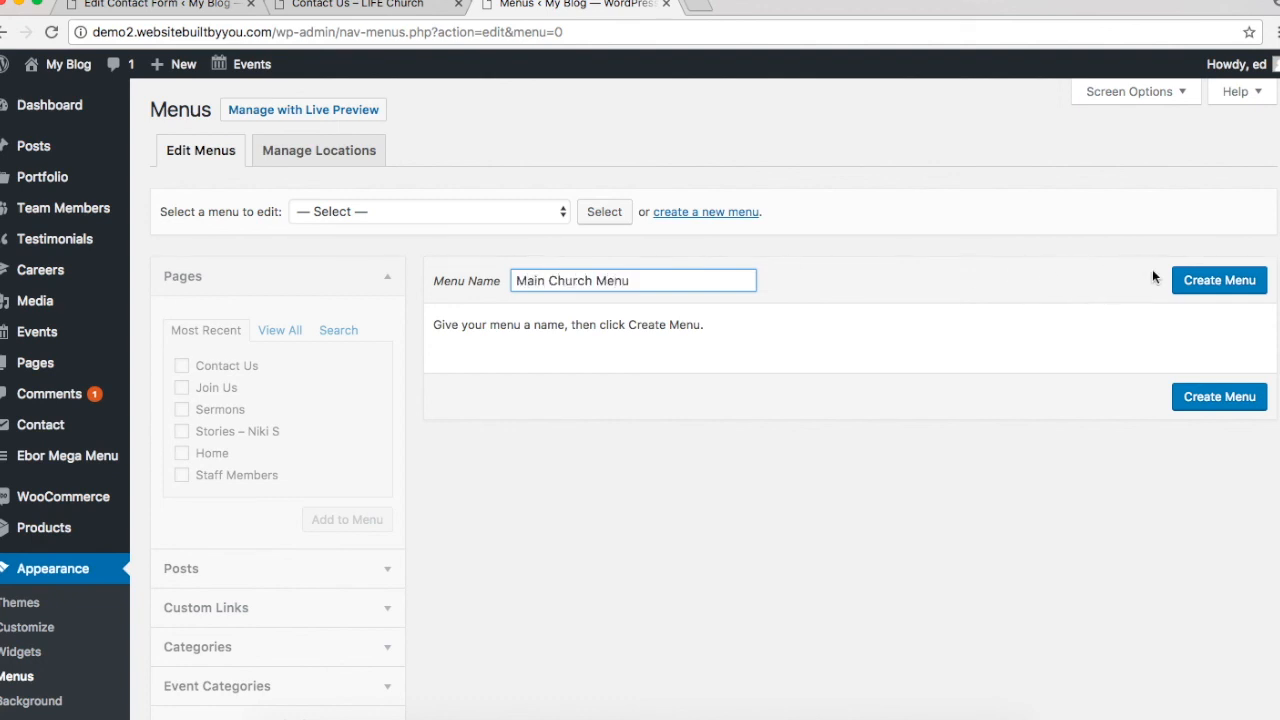
pyautogui.click(1216, 286)
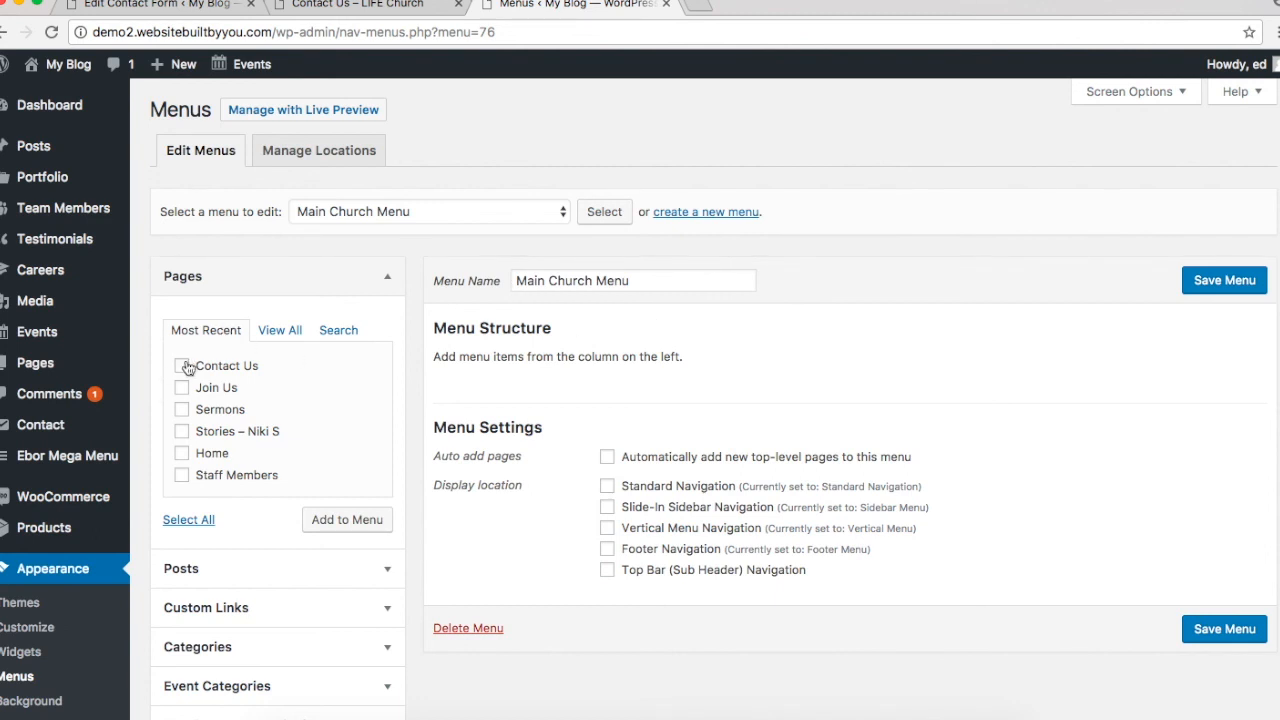
# Step: Review the navigation menu on the live church website's homepage
pyautogui.click(345, 5)
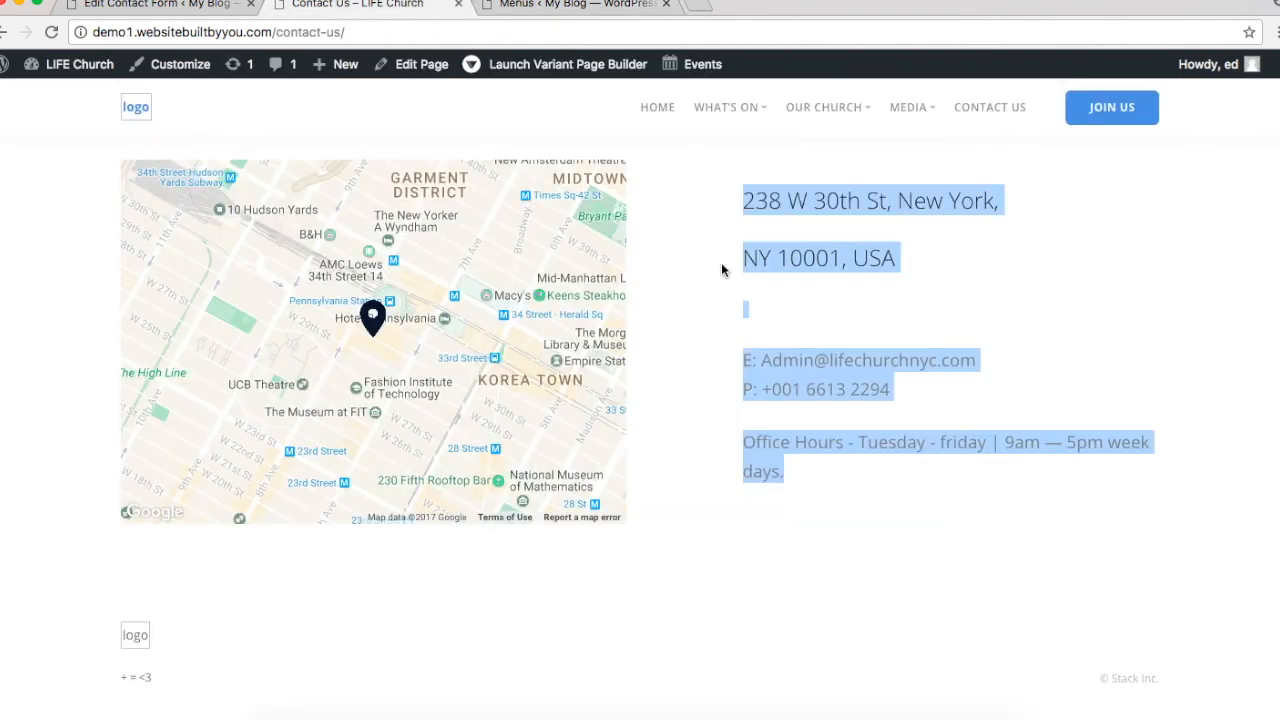
pyautogui.click(660, 110)
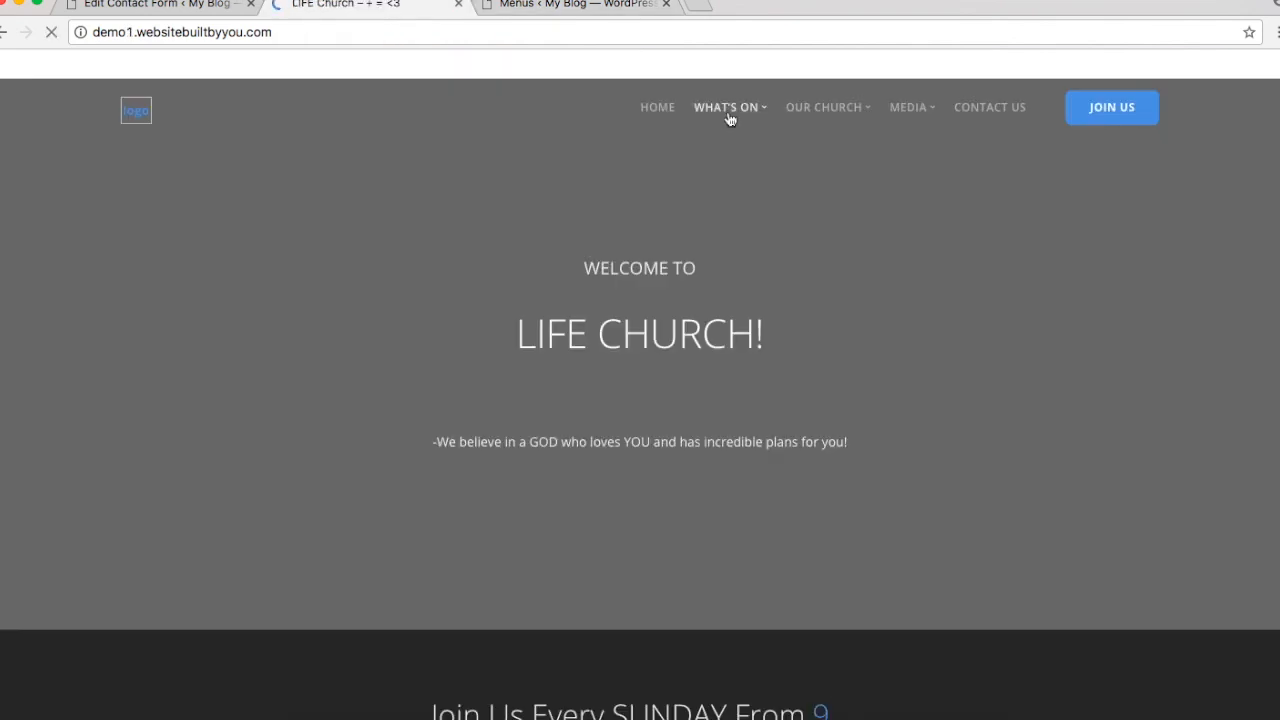
pyautogui.moveTo(730, 120)
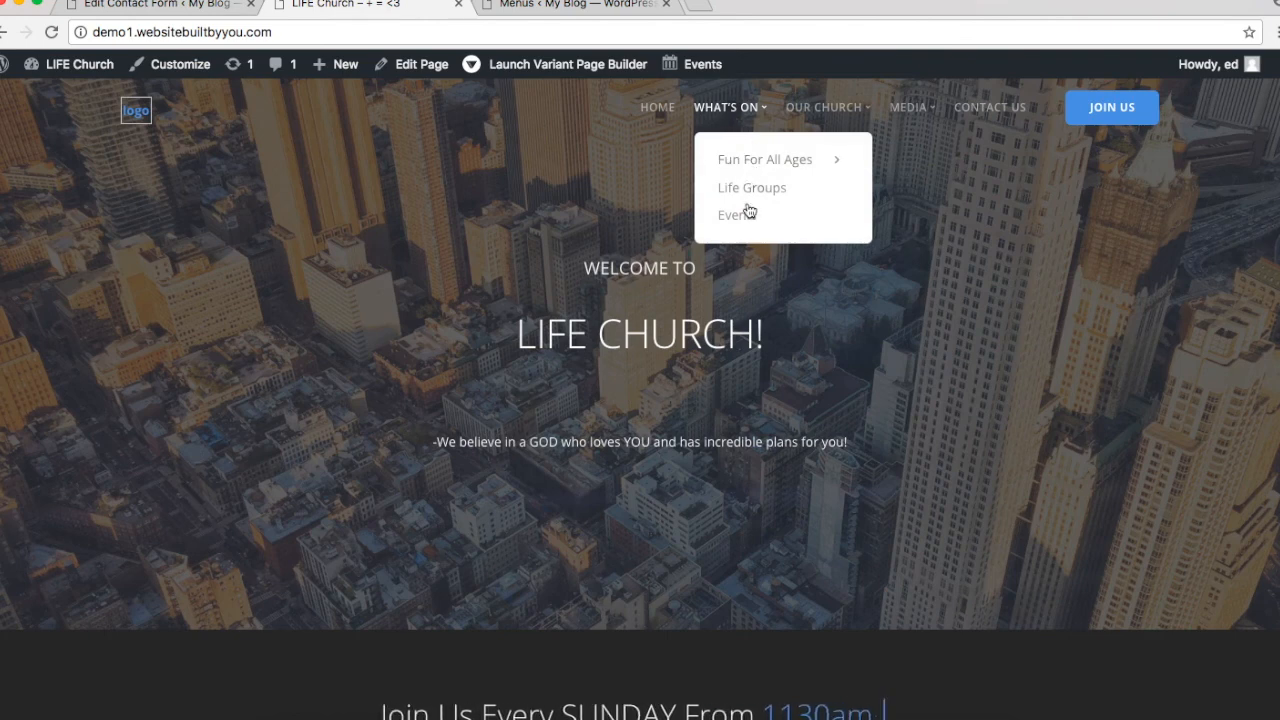
pyautogui.moveTo(752, 160)
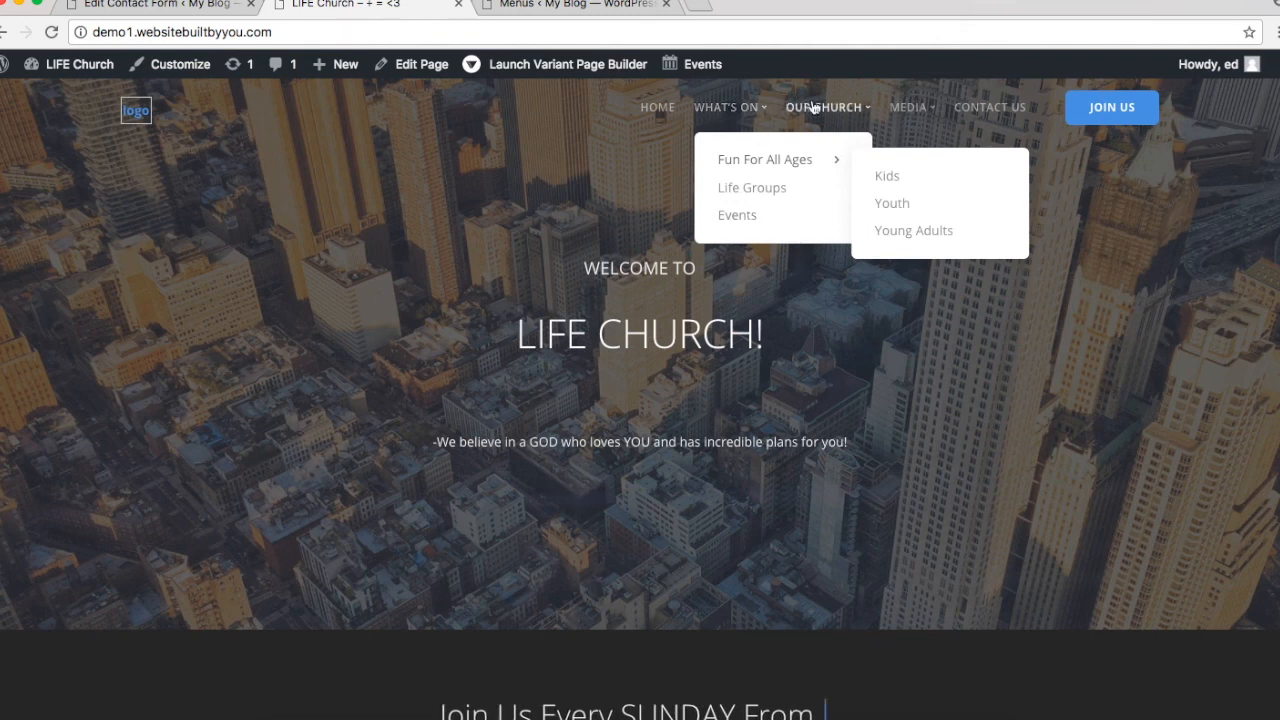
pyautogui.moveTo(814, 108)
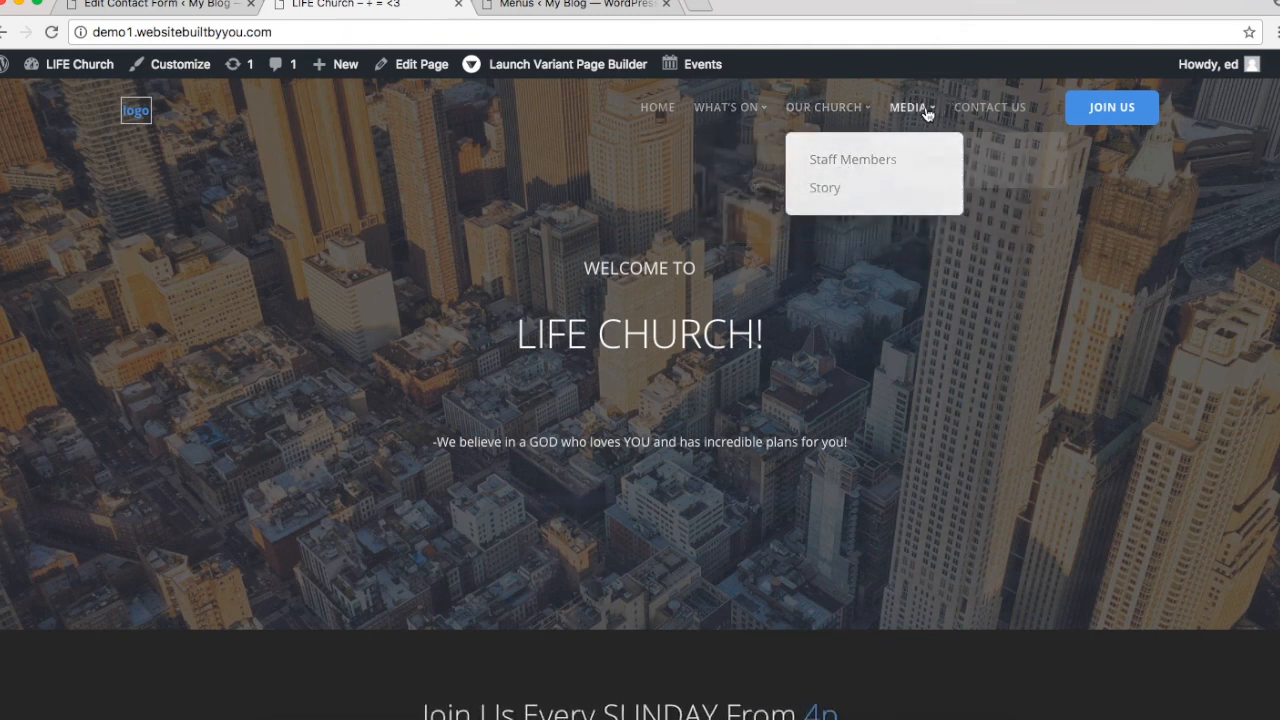
pyautogui.moveTo(927, 110)
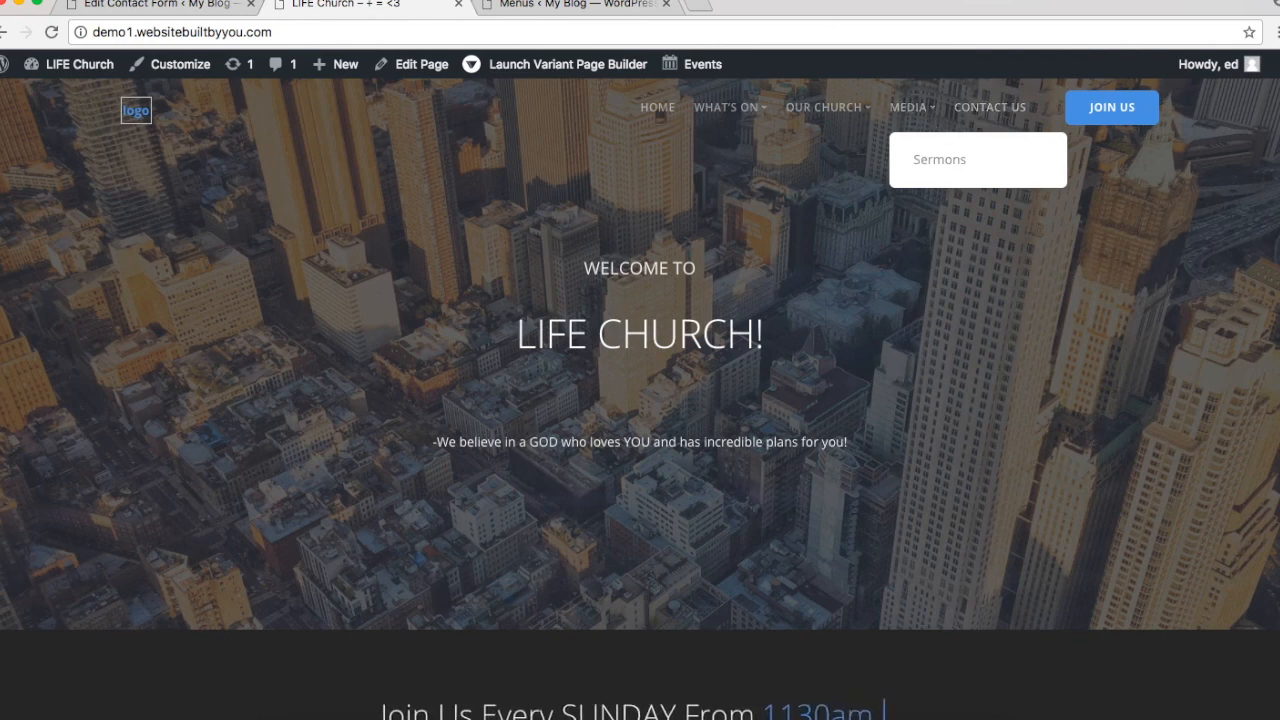
# Step: Add the Home page to Main Church Menu and compare with the live site
pyautogui.click(560, 6)
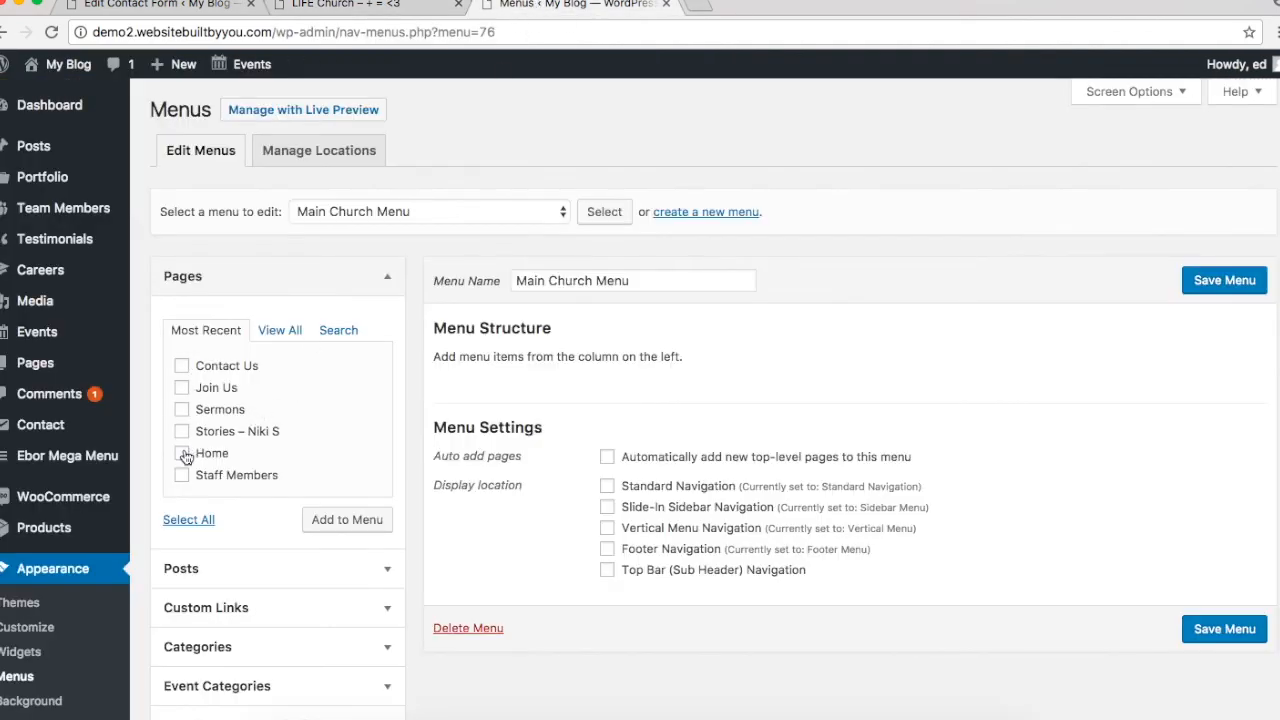
pyautogui.click(352, 521)
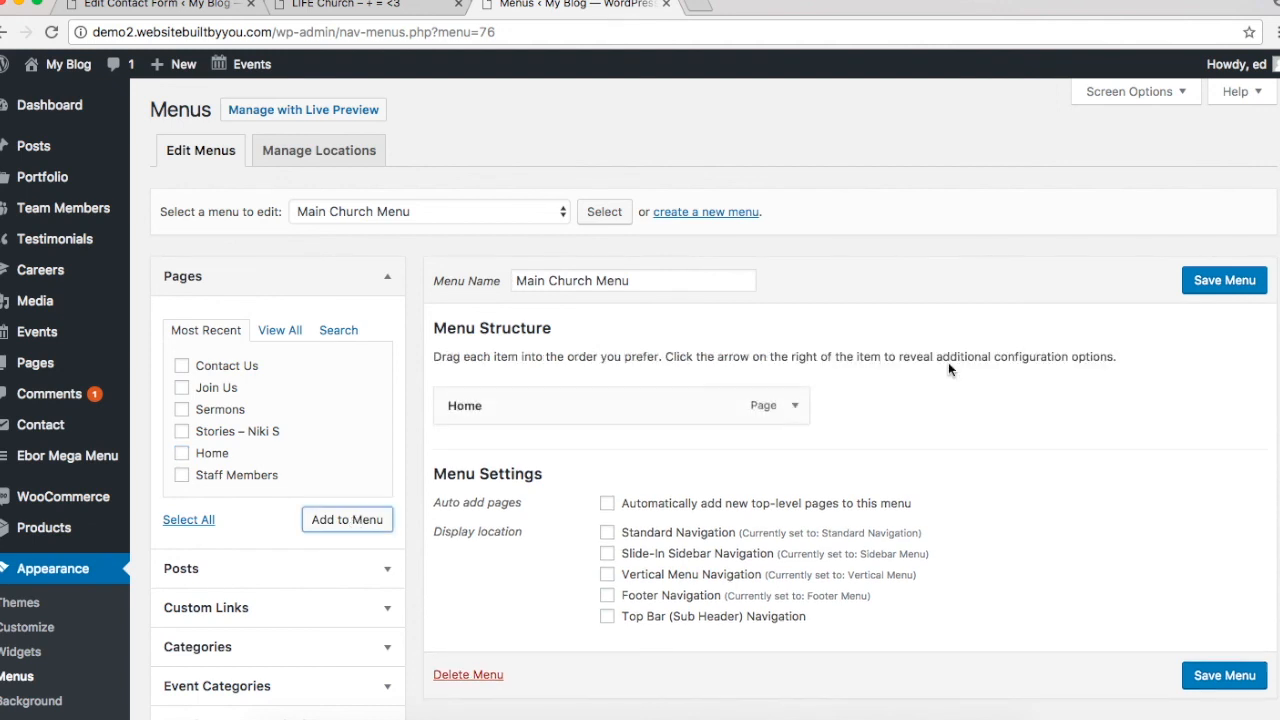
pyautogui.click(322, 8)
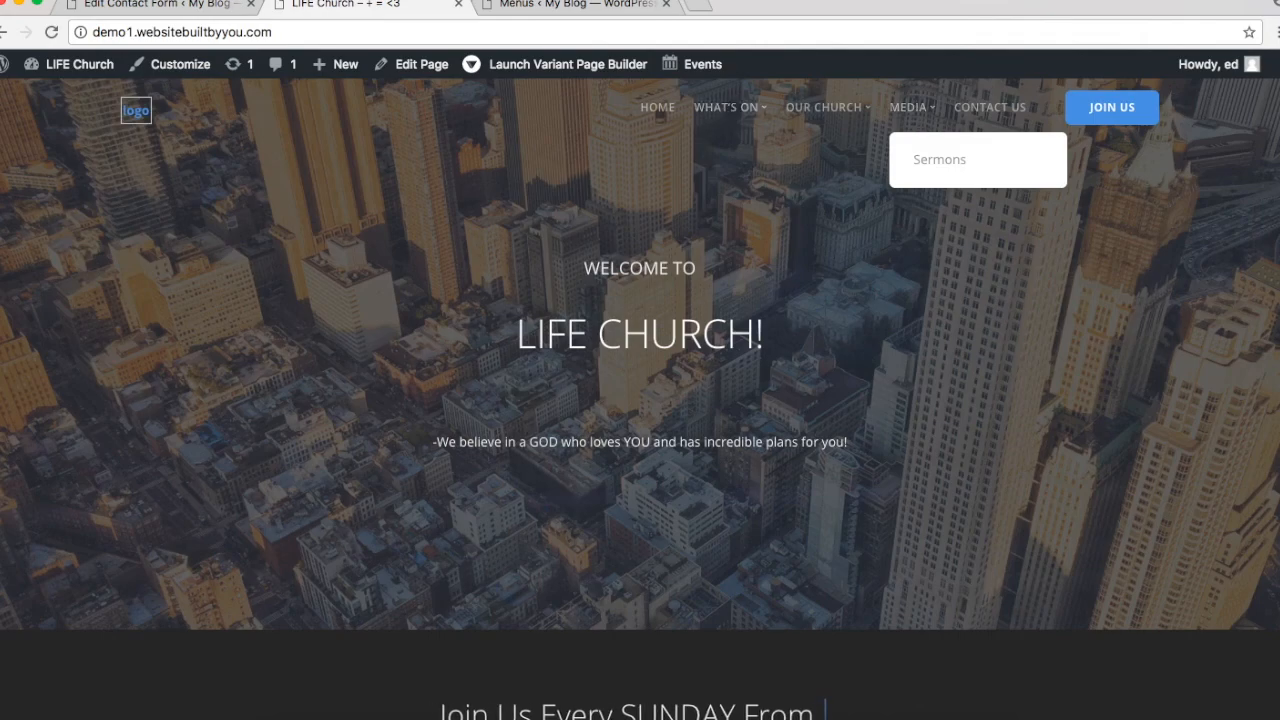
pyautogui.click(542, 8)
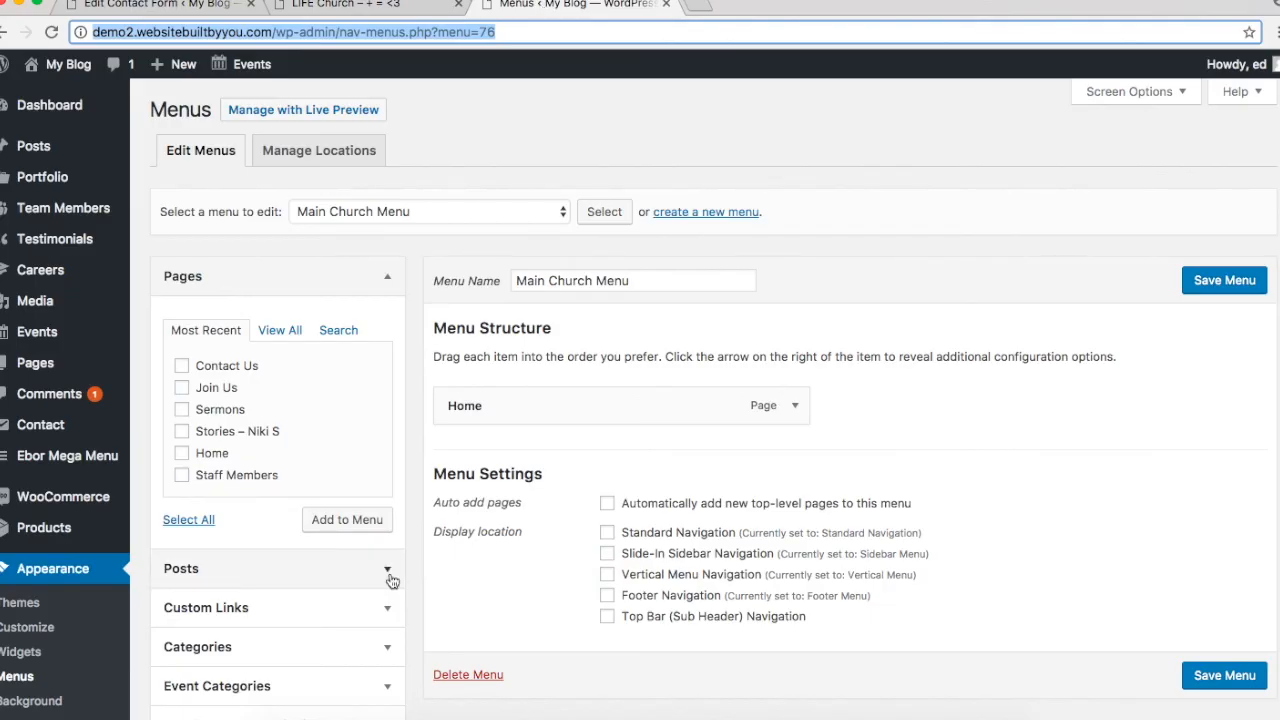
pyautogui.scroll(-4, 391, 580)
pyautogui.scroll(2, 380, 490)
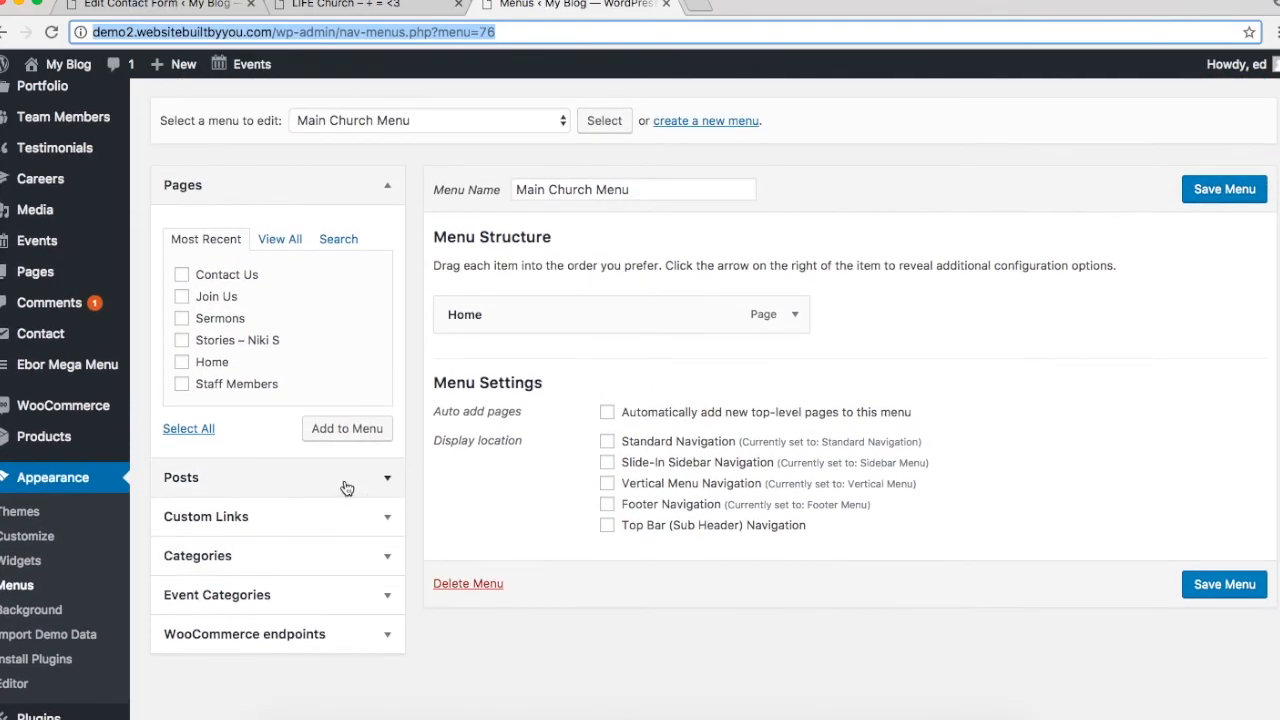
# Step: Add a custom link 'What's On' with URL '#' to the menu
pyautogui.click(338, 518)
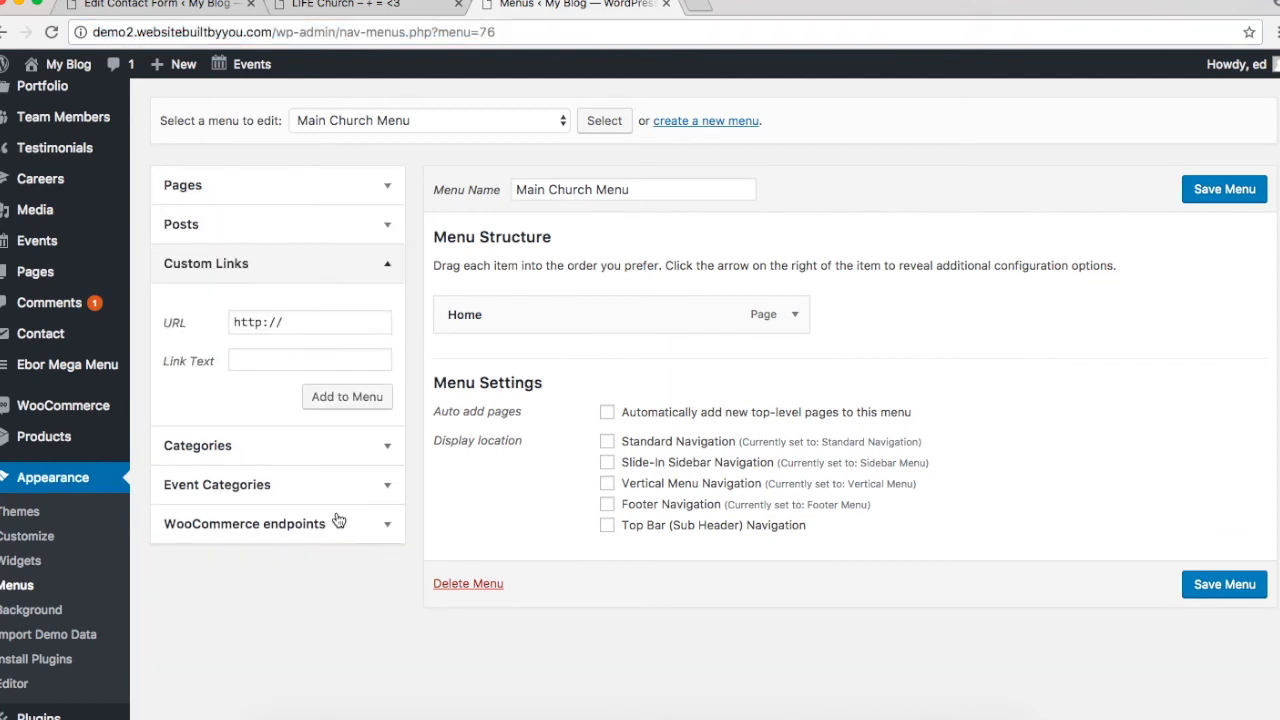
pyautogui.click(285, 330)
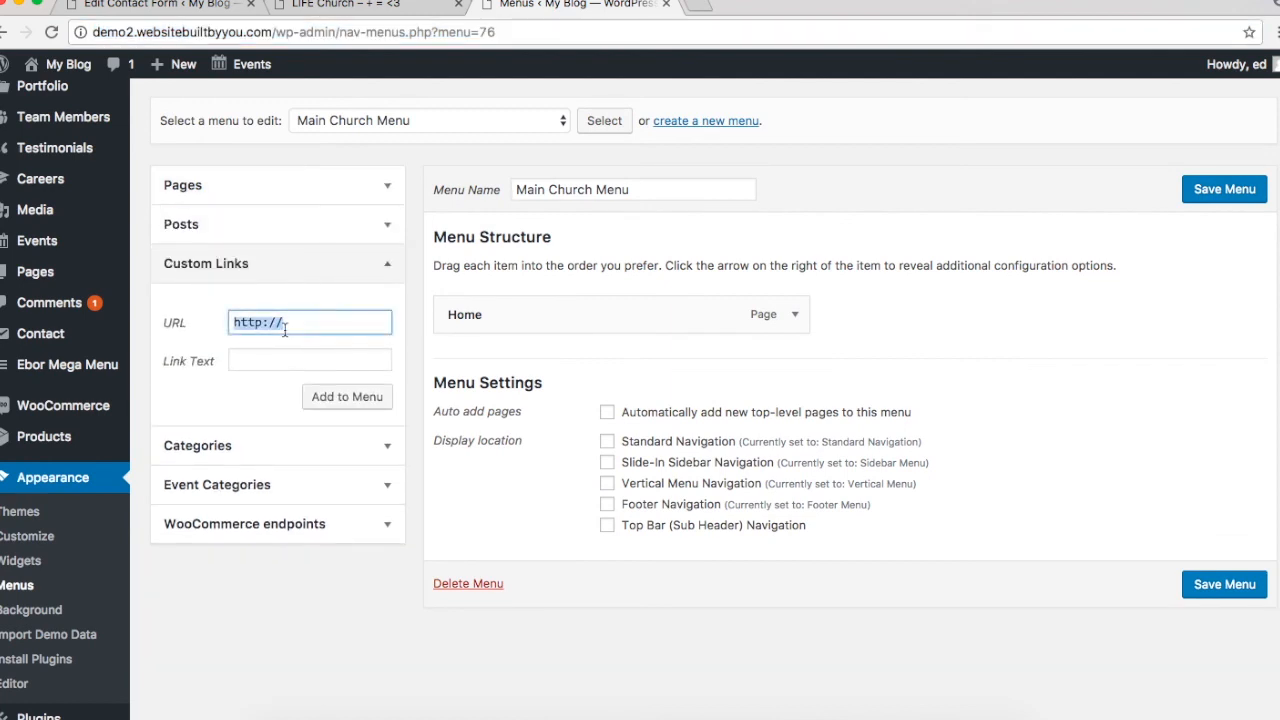
pyautogui.click(271, 366)
pyautogui.write('W')
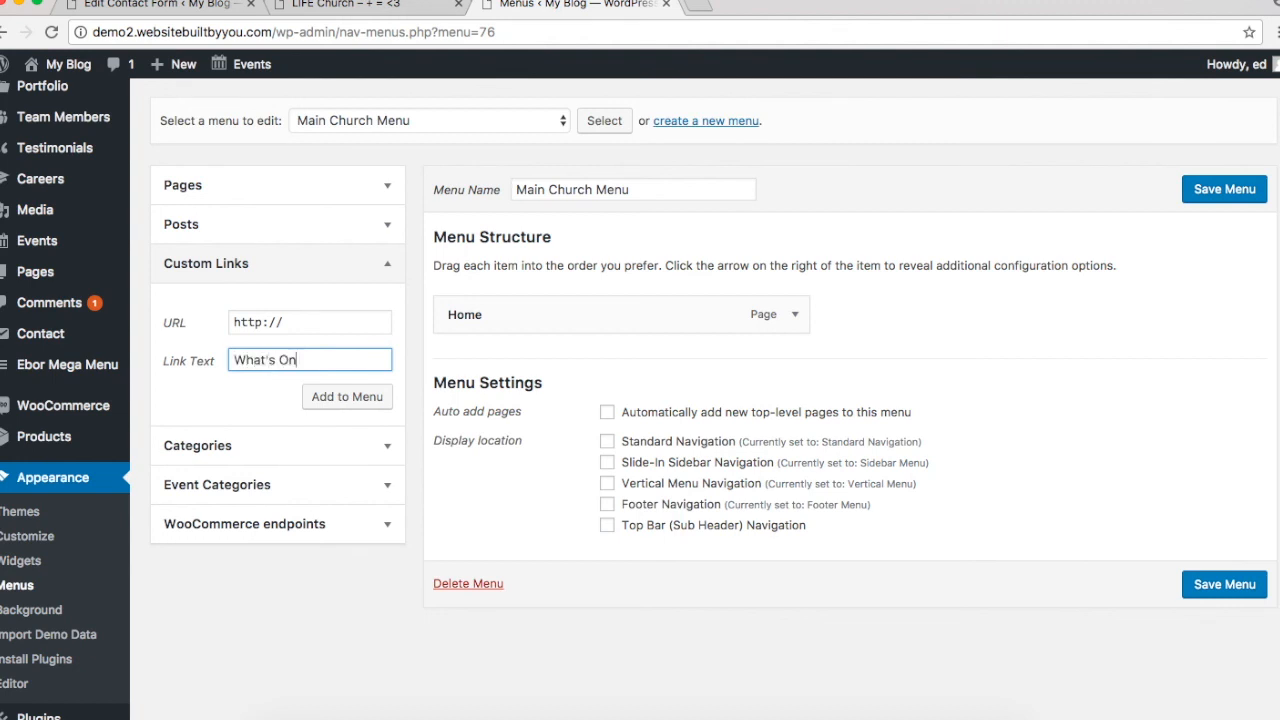
pyautogui.write("hat's On")
pyautogui.click(293, 318)
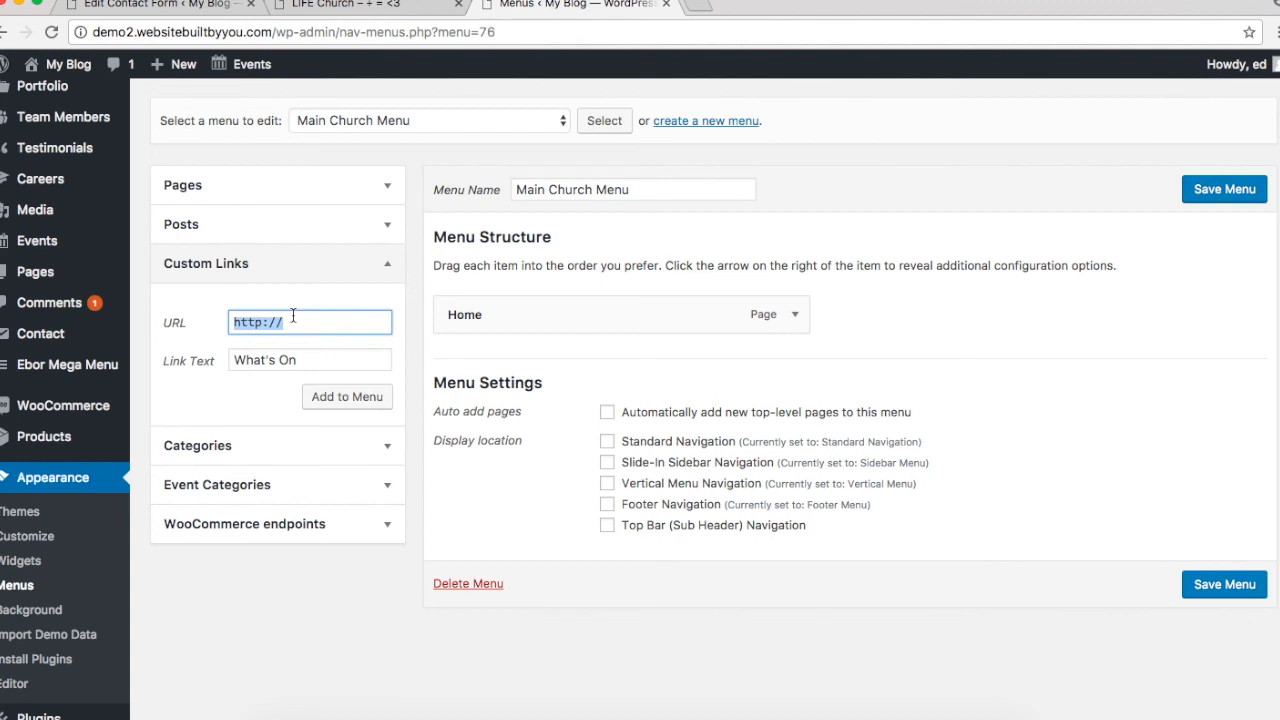
pyautogui.write('#')
pyautogui.click(344, 400)
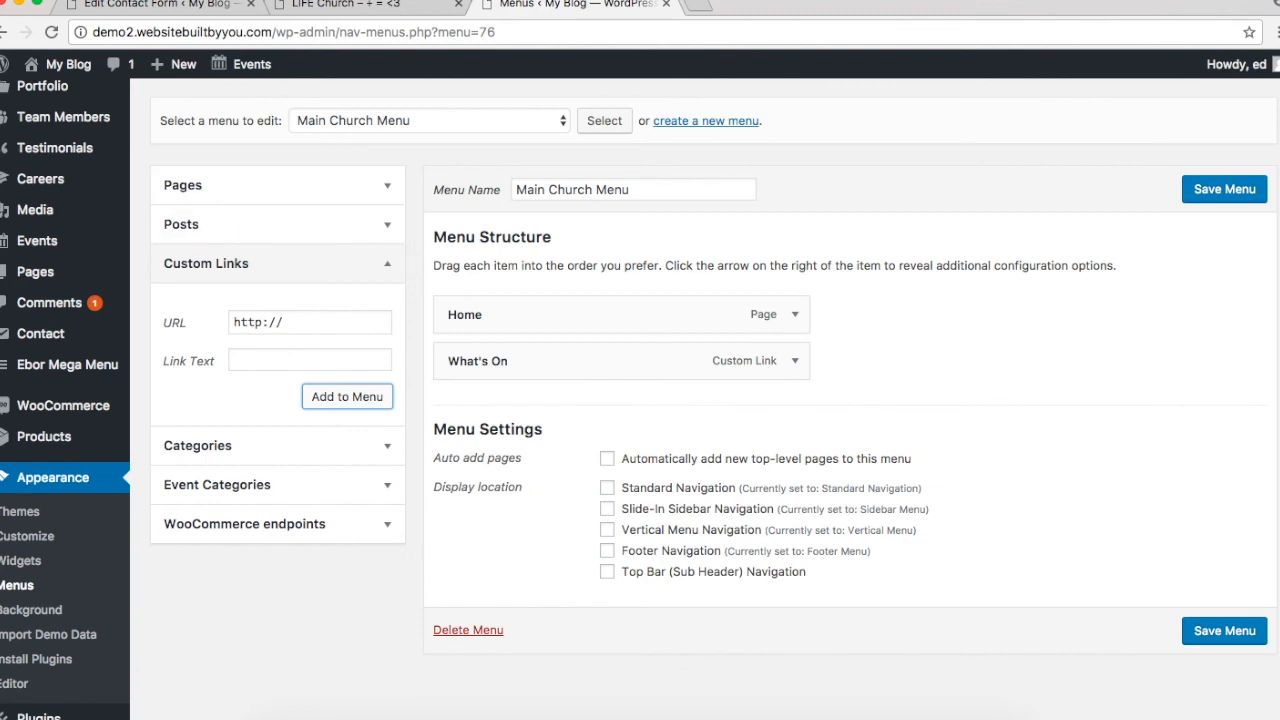
pyautogui.click(345, 5)
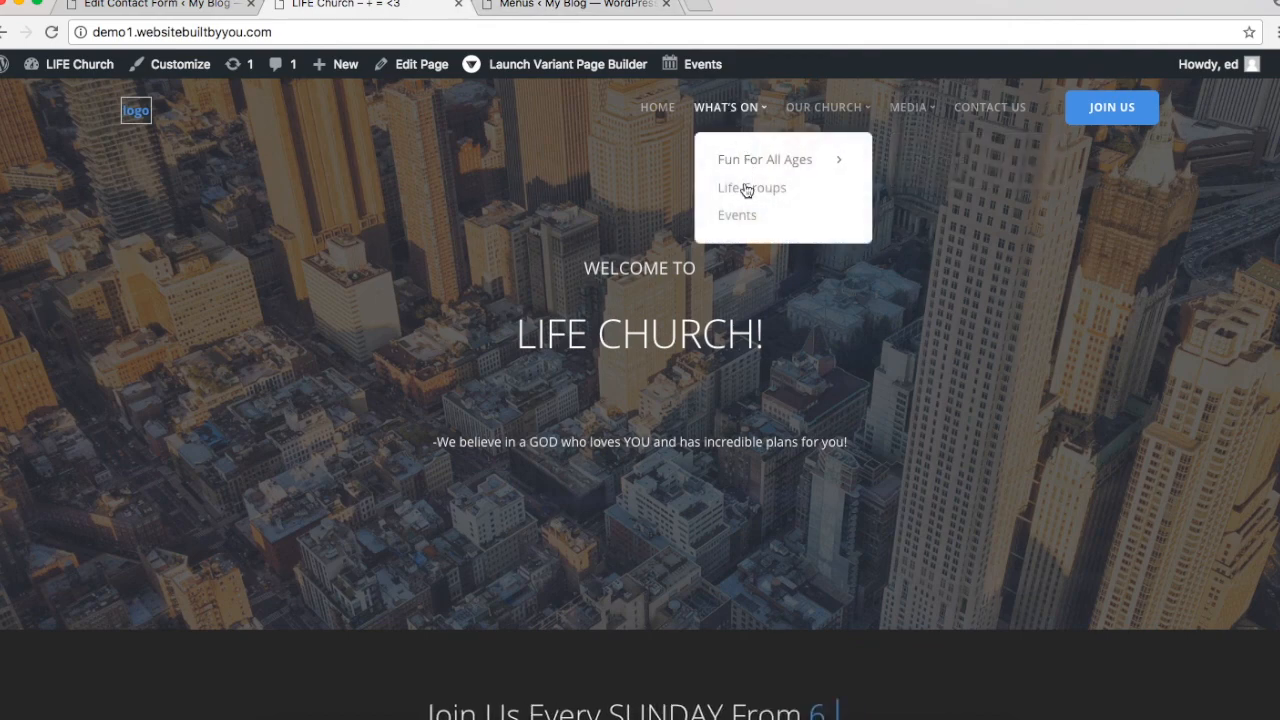
# Step: Browse the Pages and Categories boxes, then enable Team Members in Screen Options
pyautogui.click(575, 5)
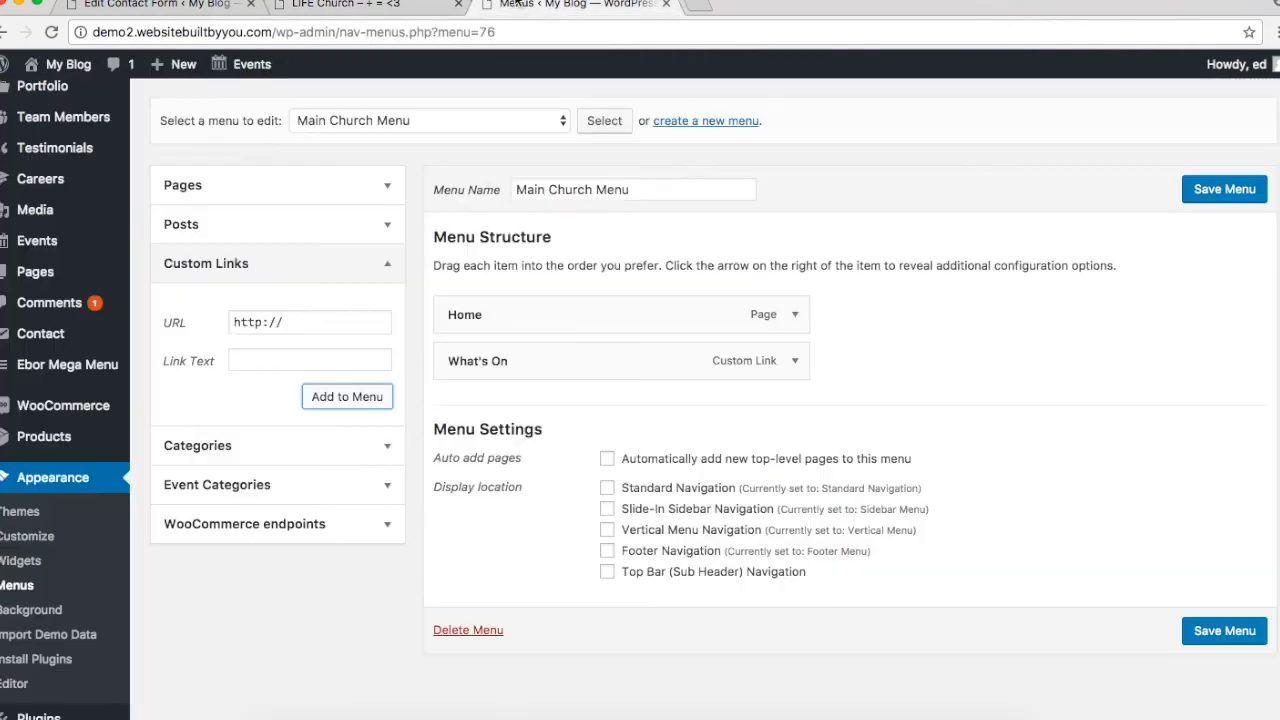
pyautogui.click(383, 190)
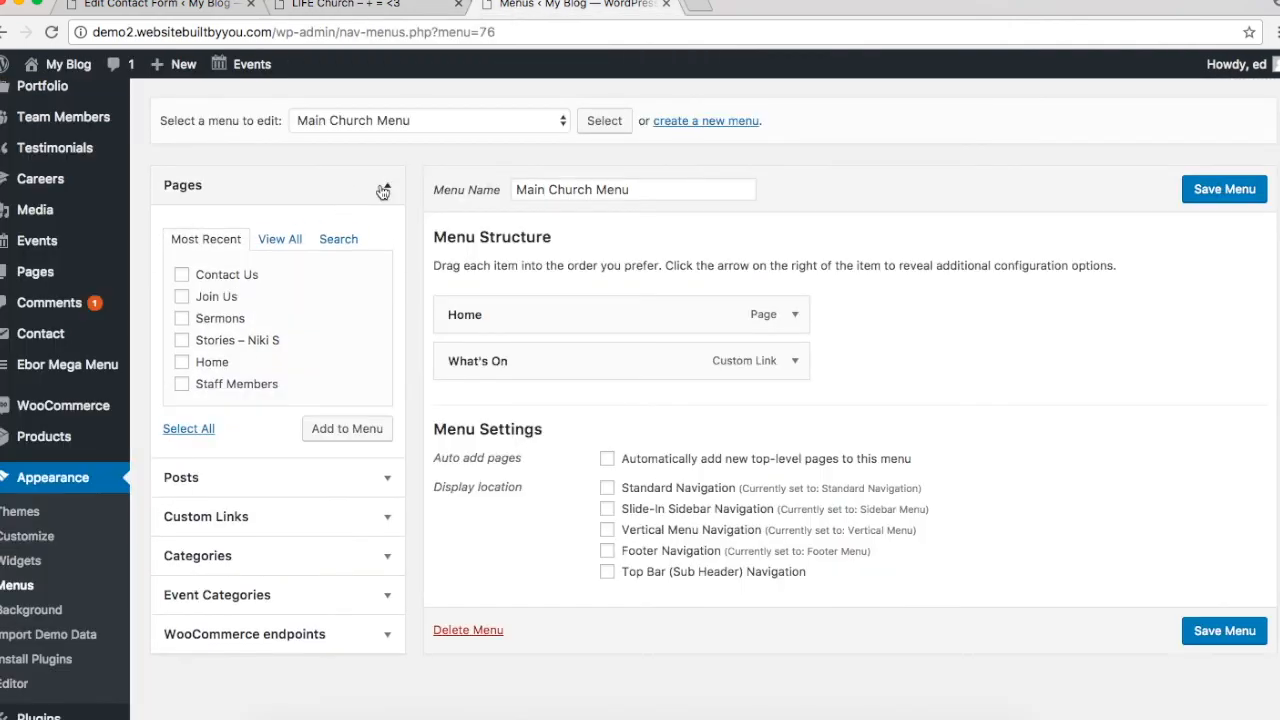
pyautogui.scroll(2, 220, 350)
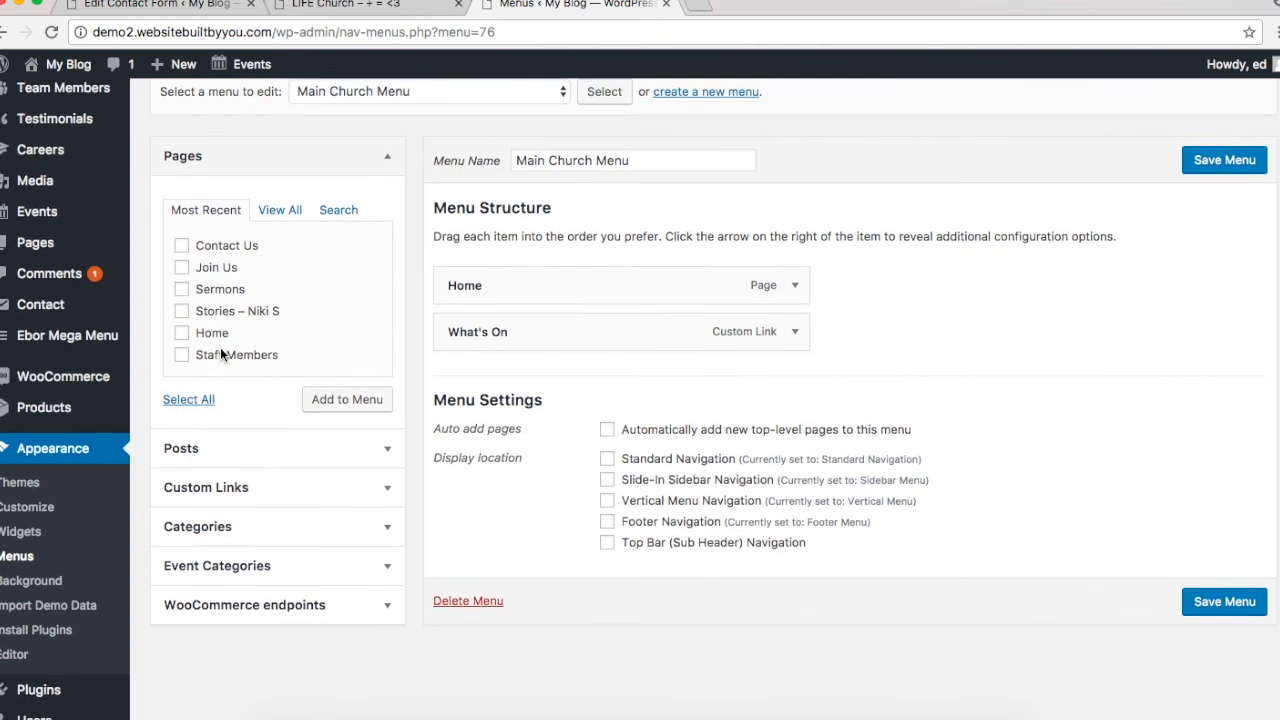
pyautogui.scroll(-1, 220, 347)
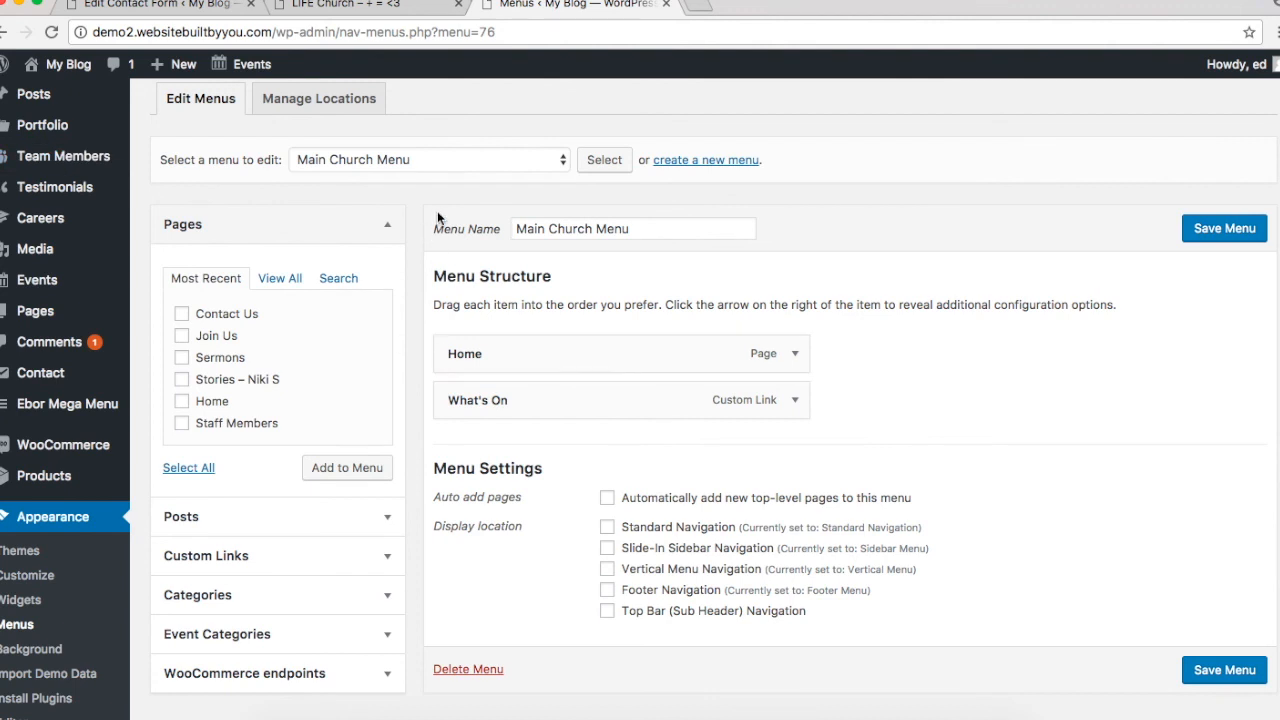
pyautogui.scroll(-1, 400, 225)
pyautogui.scroll(-1, 400, 225)
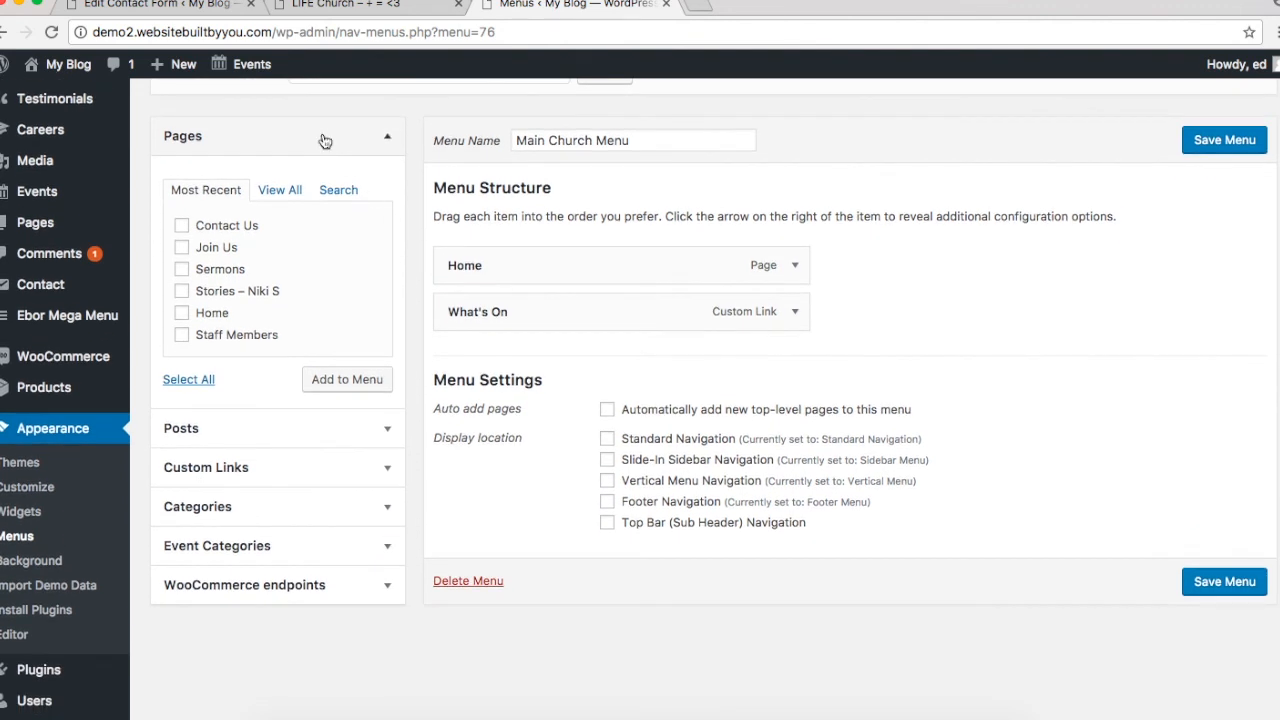
pyautogui.click(222, 506)
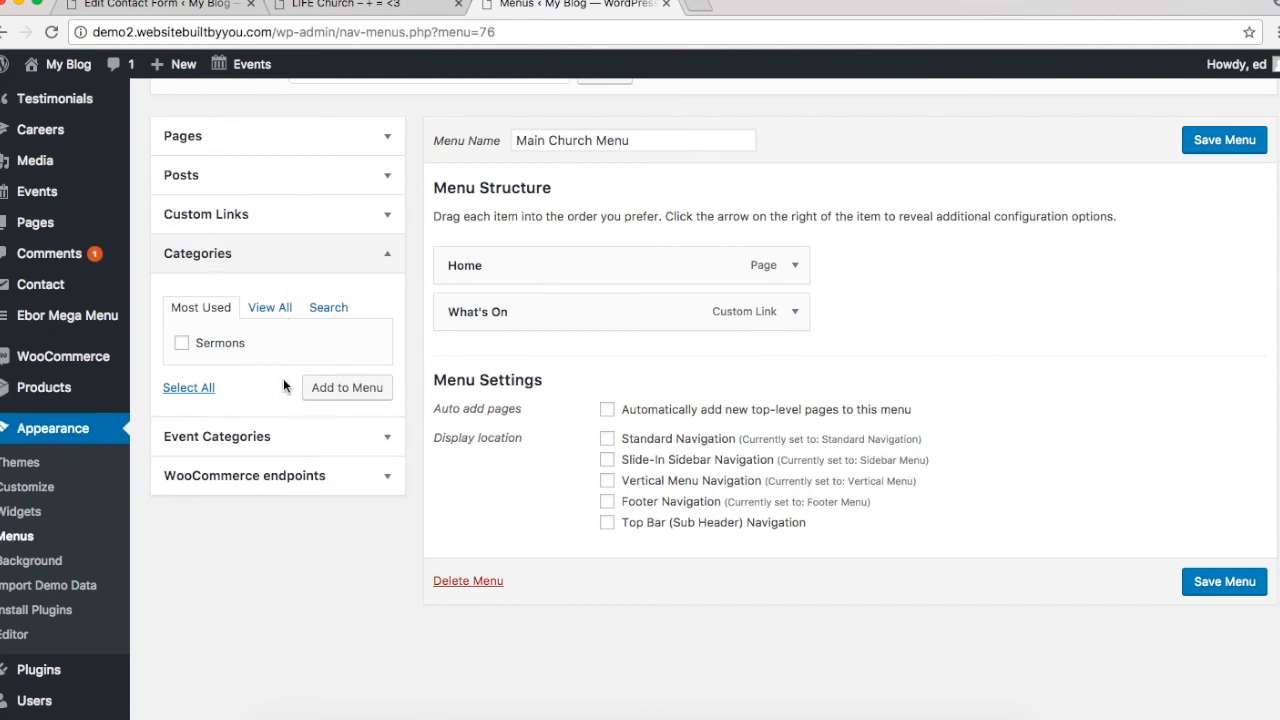
pyautogui.scroll(3, 283, 386)
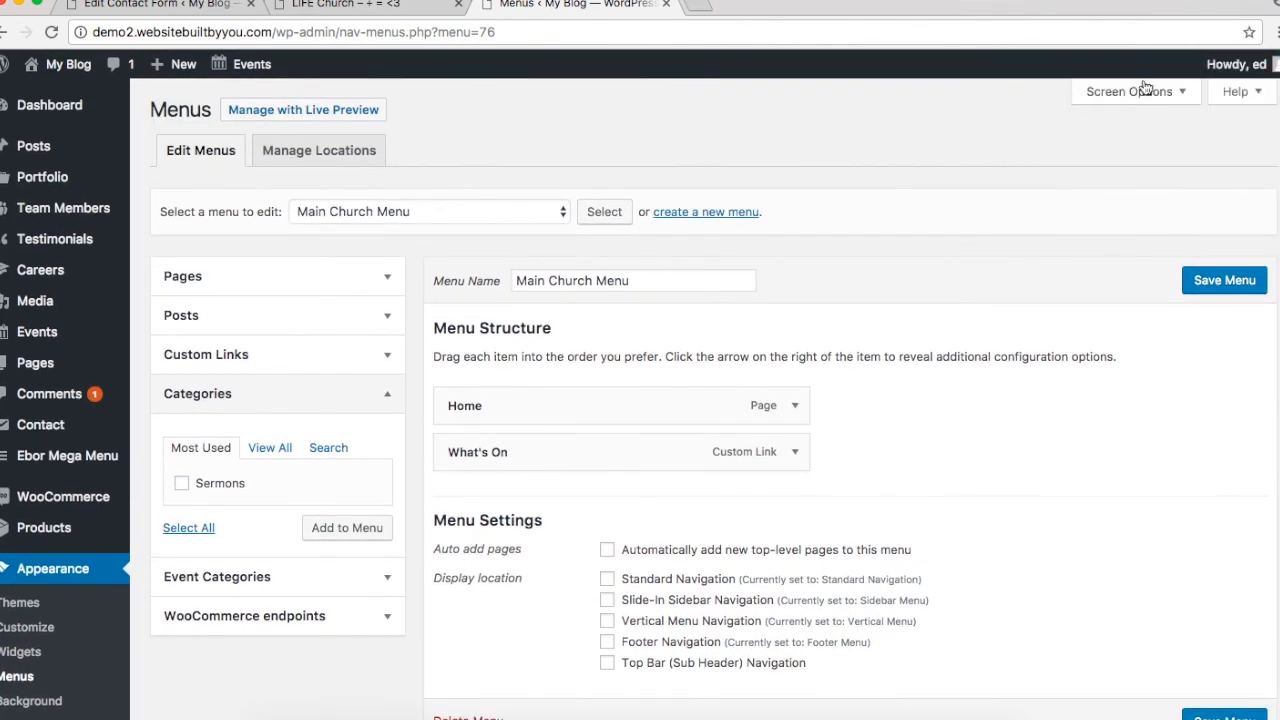
pyautogui.click(1138, 94)
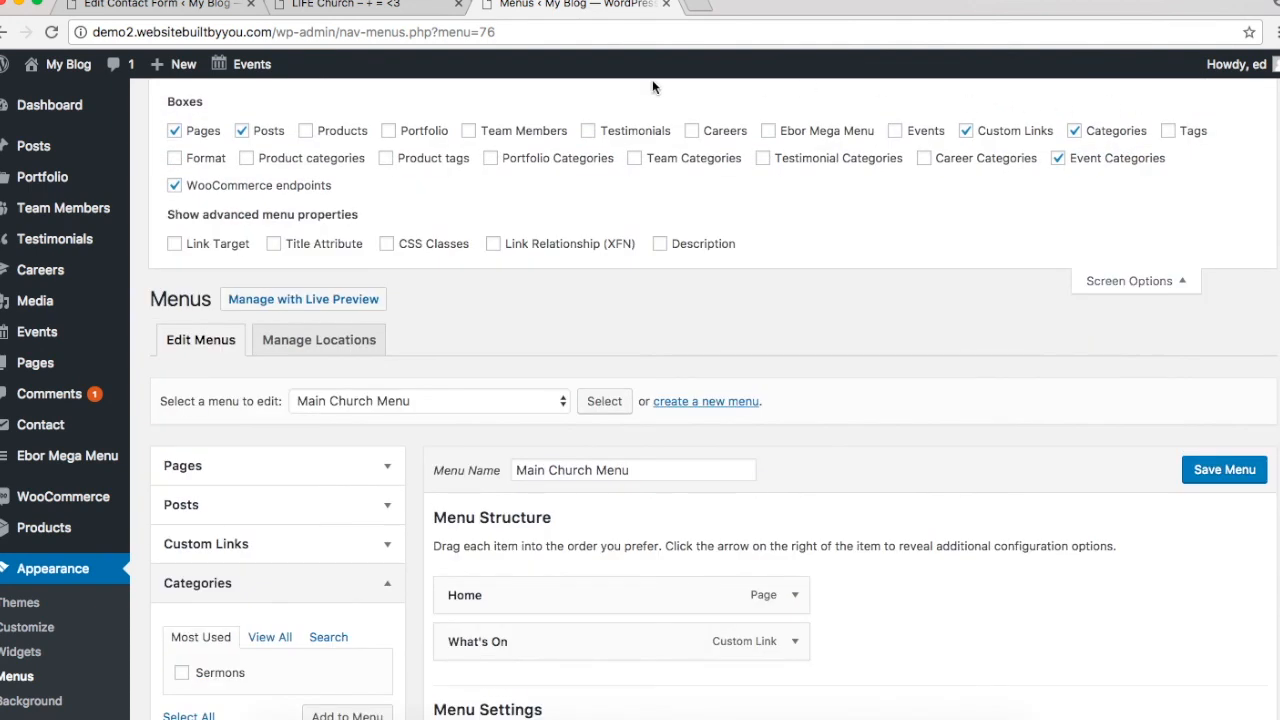
pyautogui.click(470, 132)
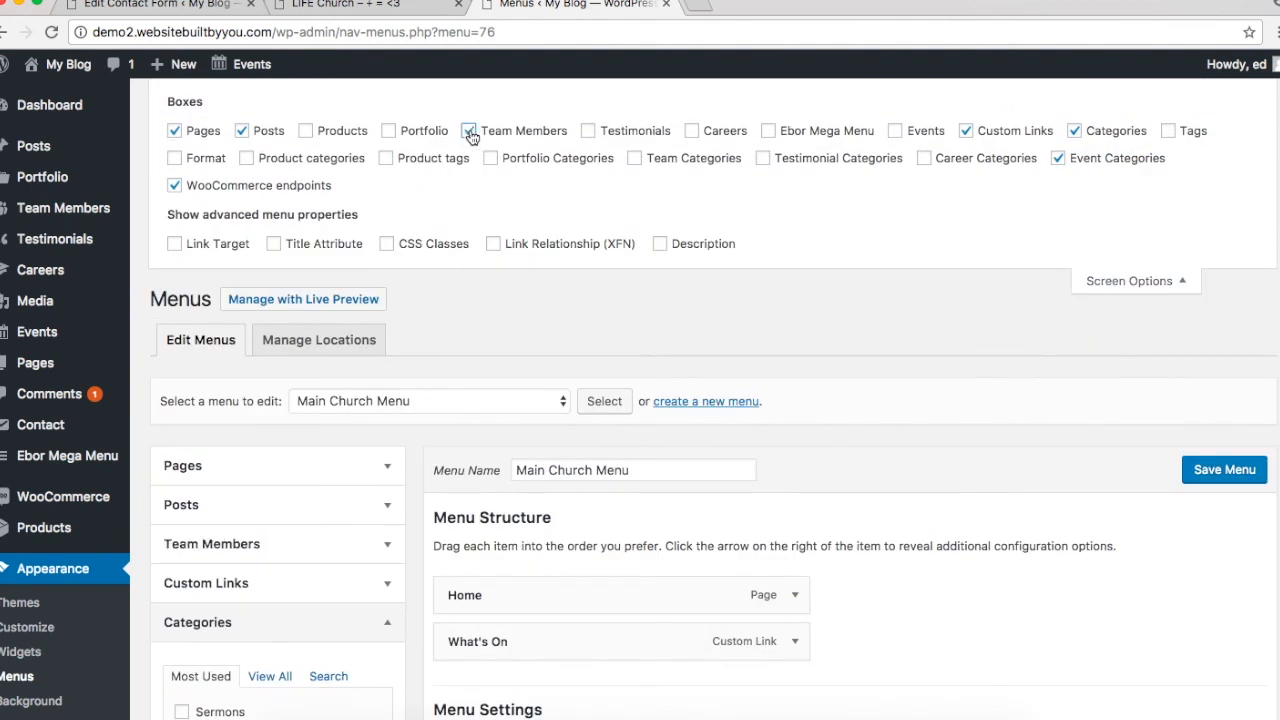
# Step: Add the Life Groups and Fun For All Ages team members to the menu
pyautogui.scroll(-5, 919, 344)
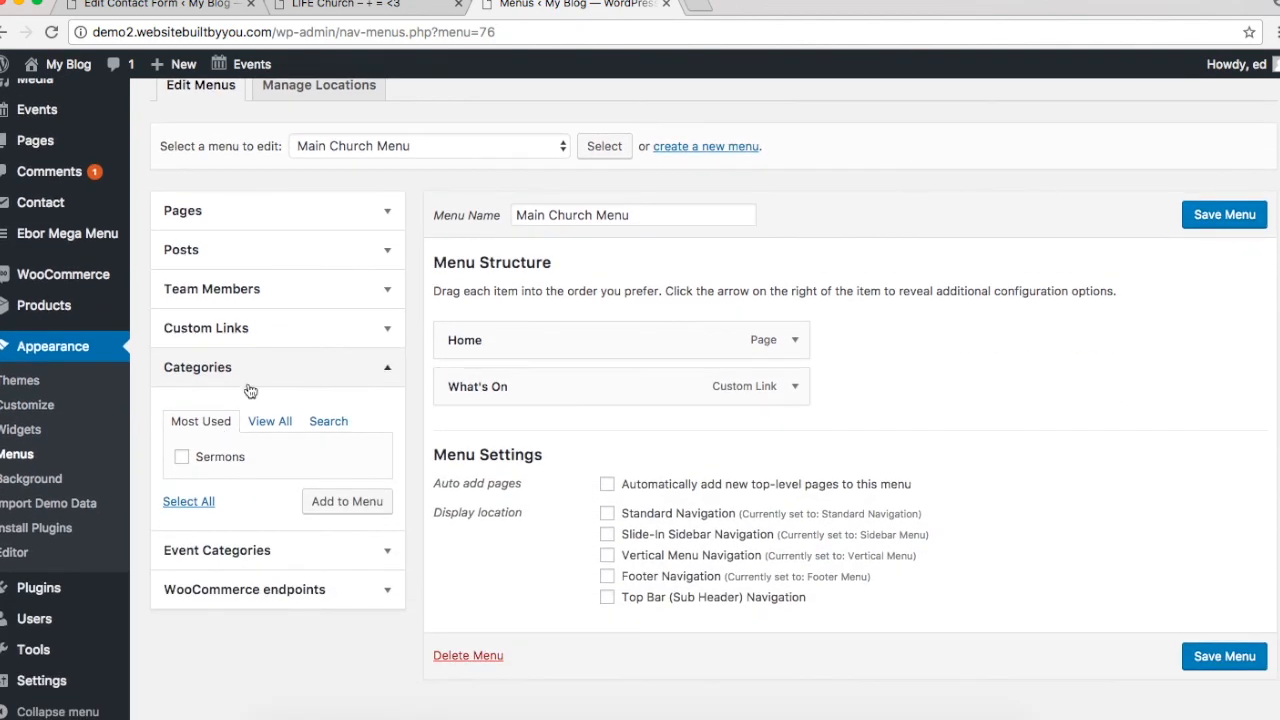
pyautogui.click(265, 370)
pyautogui.click(256, 302)
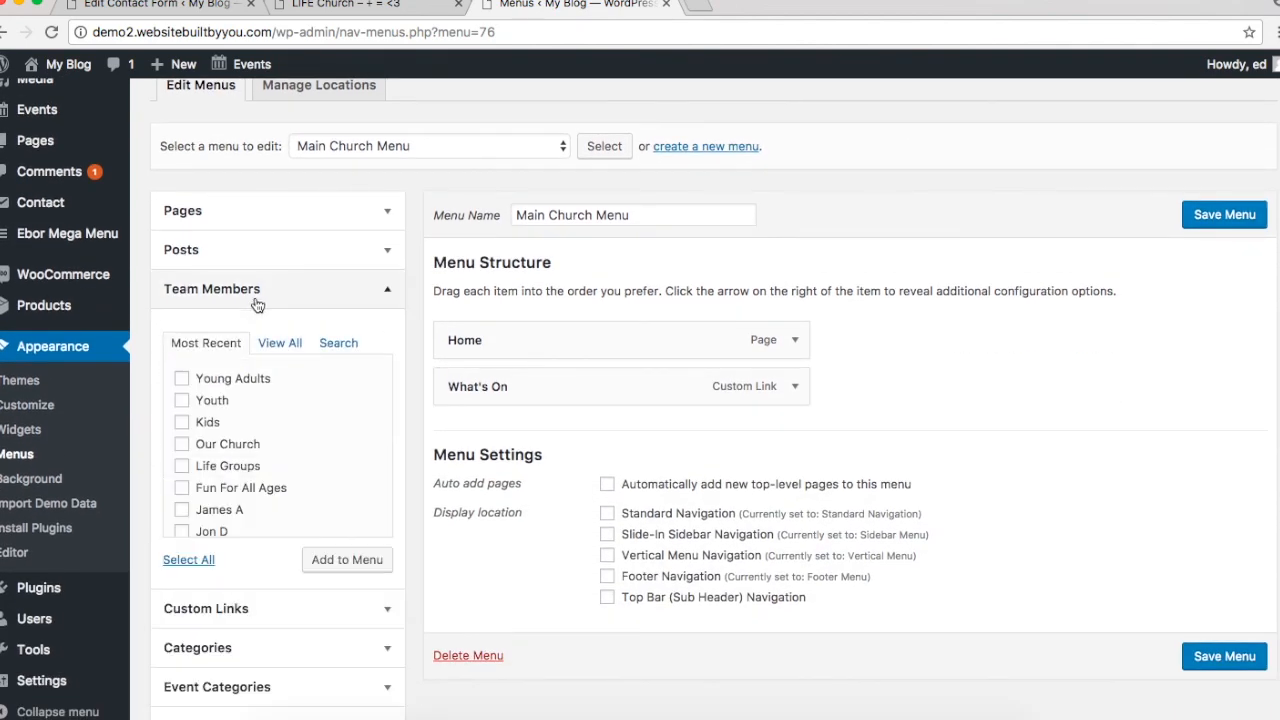
pyautogui.scroll(-5, 237, 466)
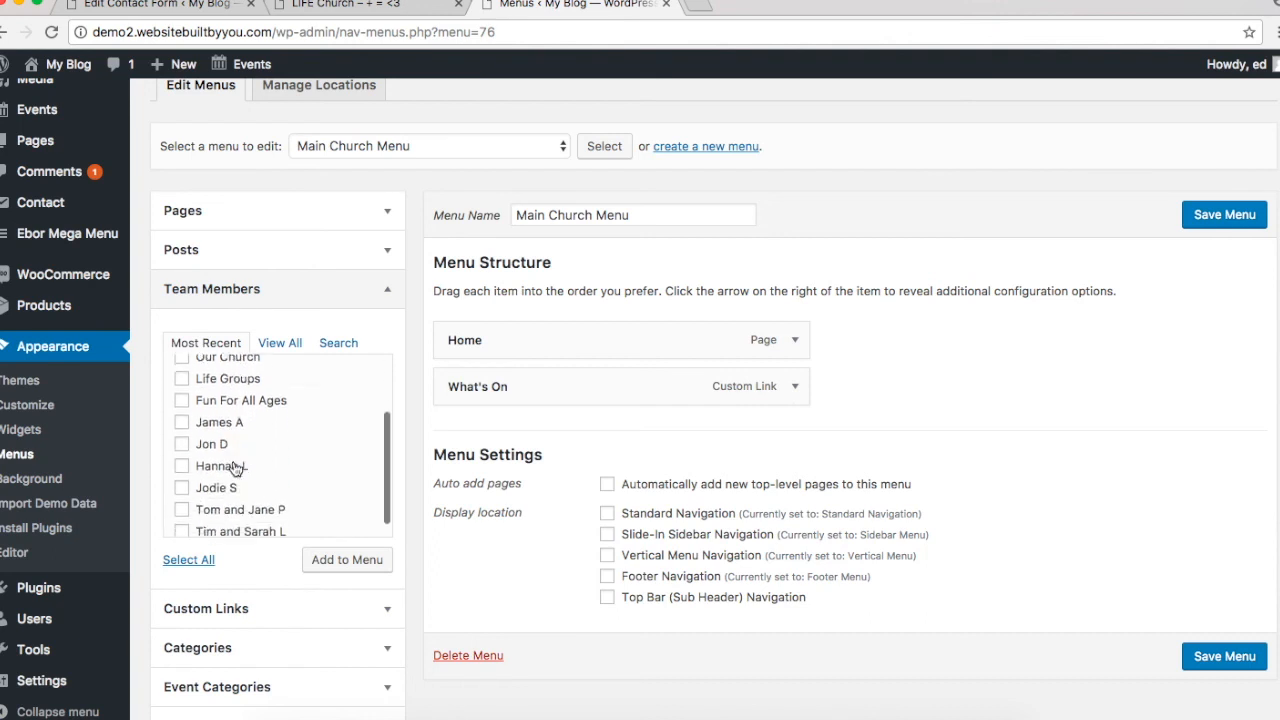
pyautogui.scroll(5, 235, 469)
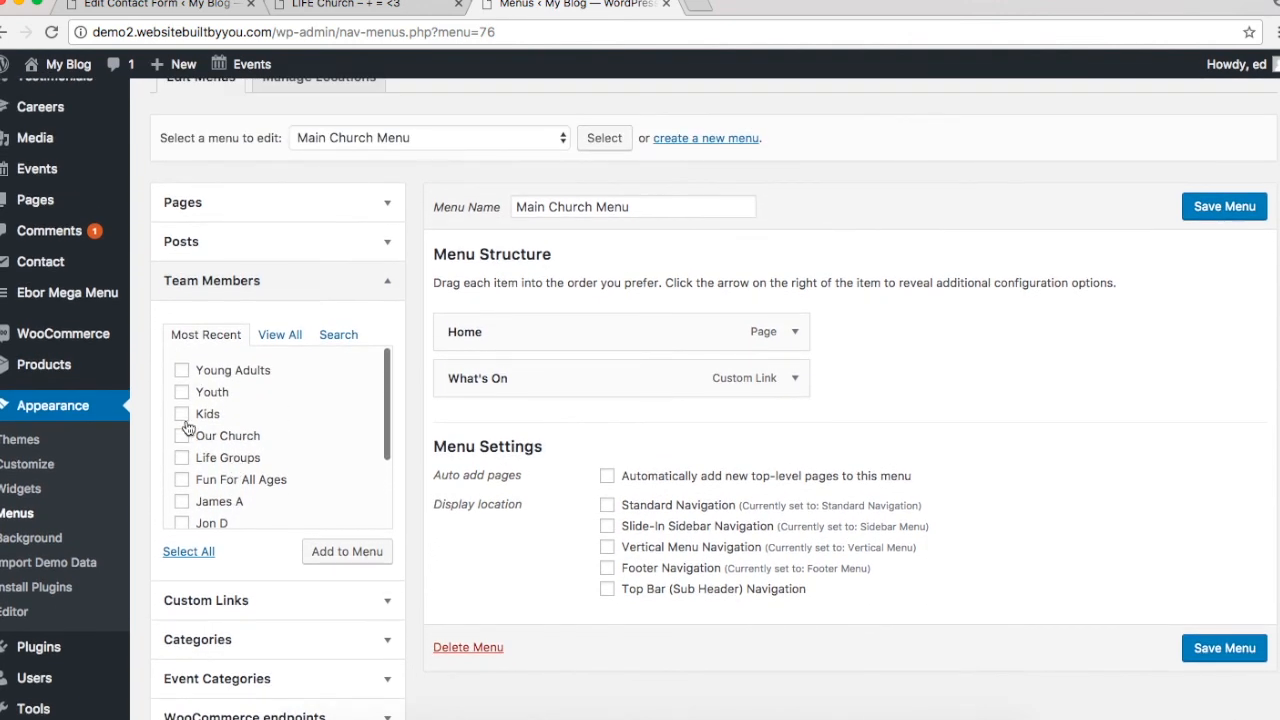
pyautogui.click(182, 457)
pyautogui.click(182, 437)
pyautogui.click(181, 436)
pyautogui.click(182, 480)
pyautogui.click(323, 556)
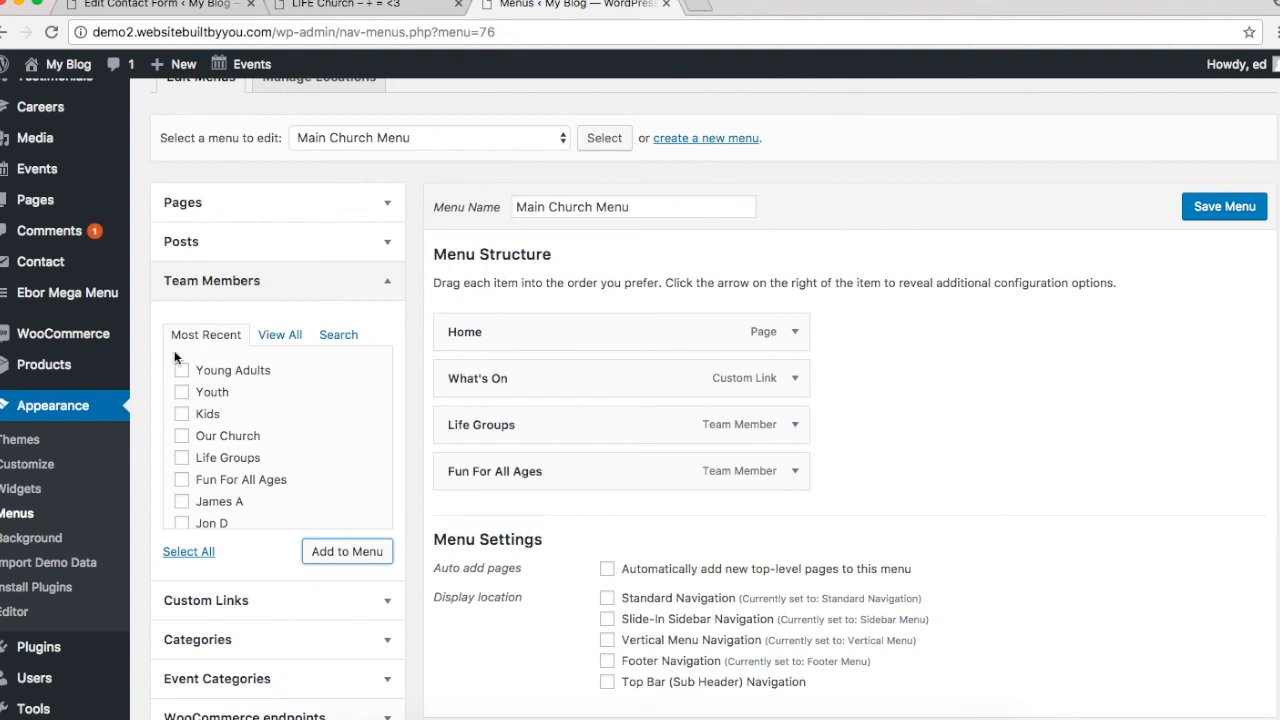
pyautogui.scroll(-2, 236, 605)
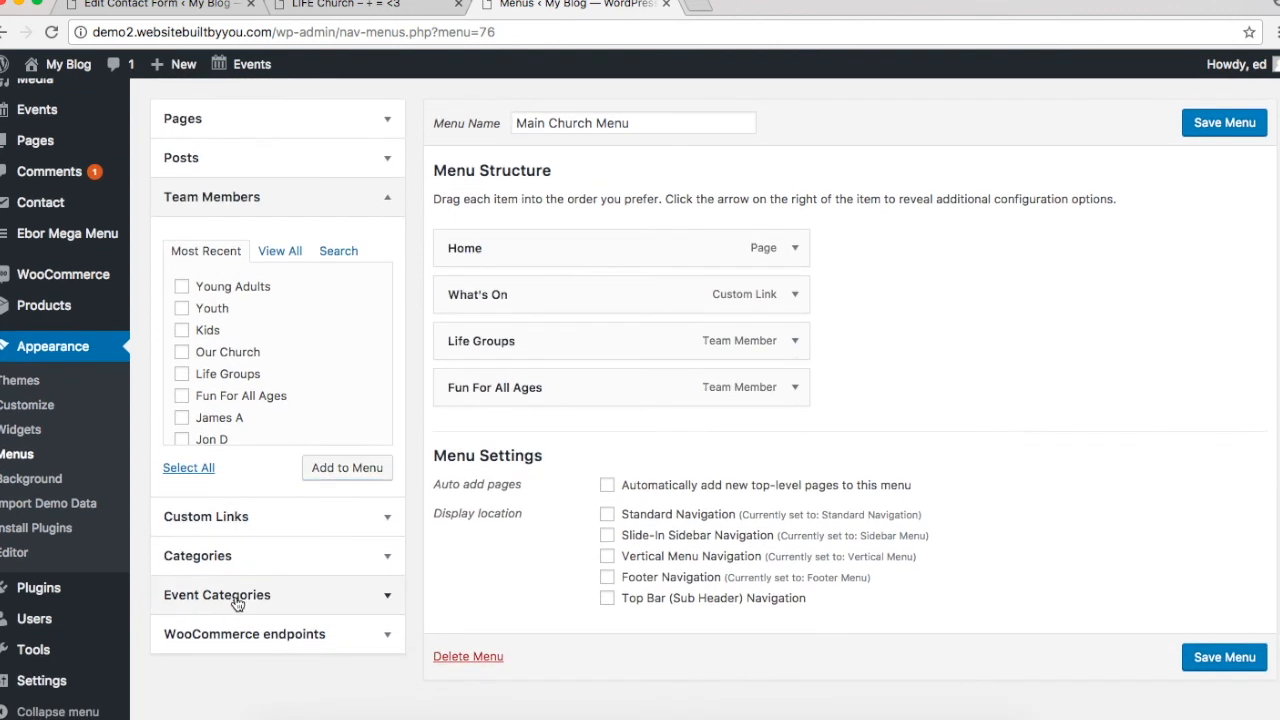
# Step: Check the Posts, Pages and Event Categories boxes, then enable Events in Screen Options
pyautogui.click(238, 600)
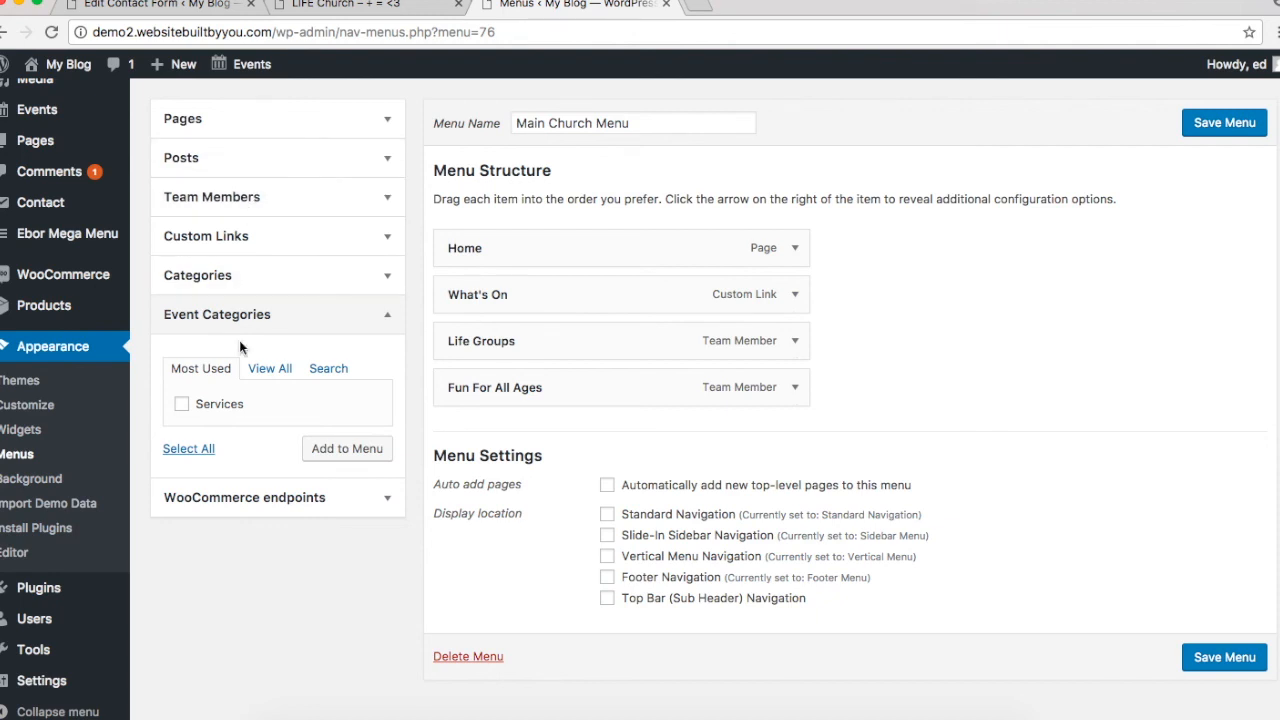
pyautogui.scroll(1, 239, 340)
pyautogui.click(248, 195)
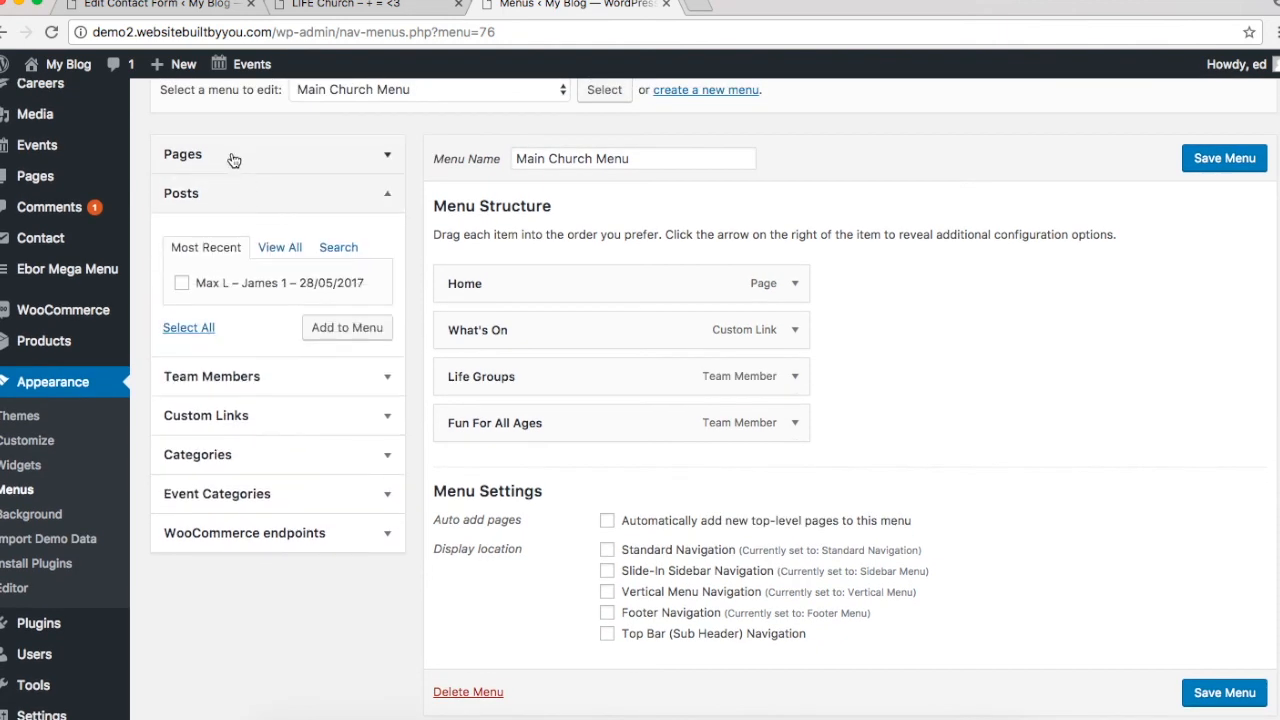
pyautogui.click(234, 158)
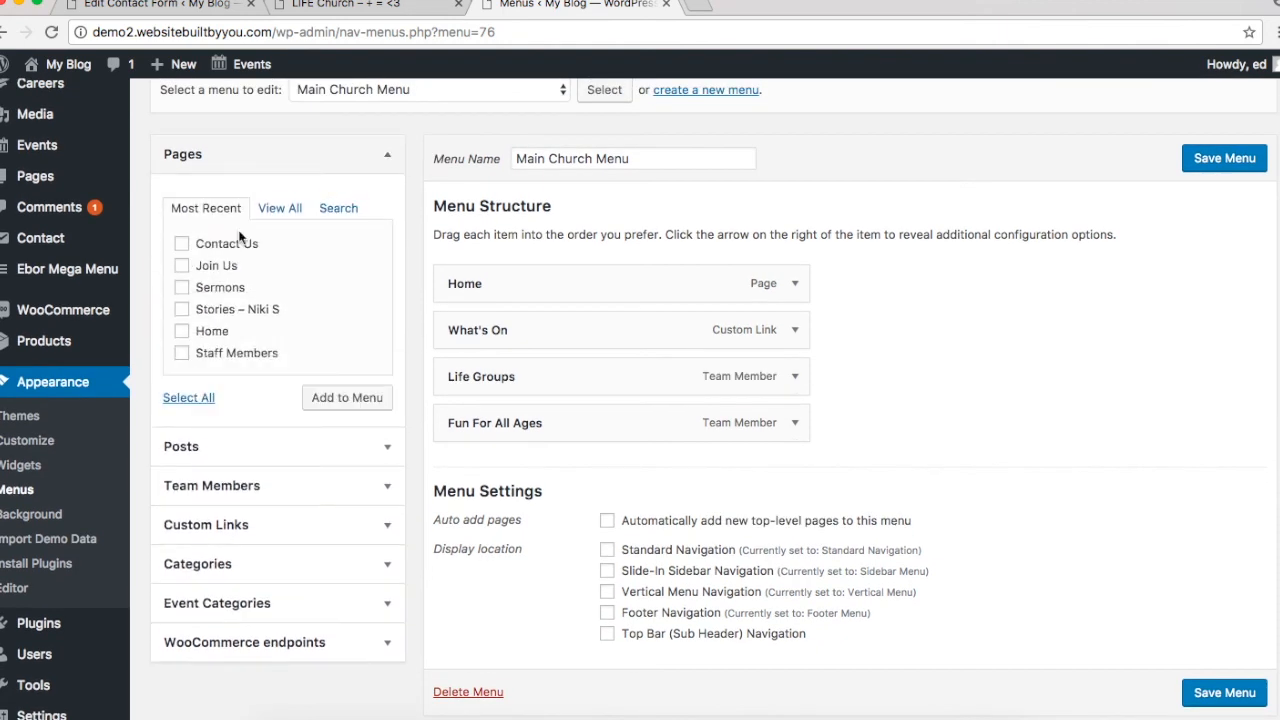
pyautogui.click(243, 600)
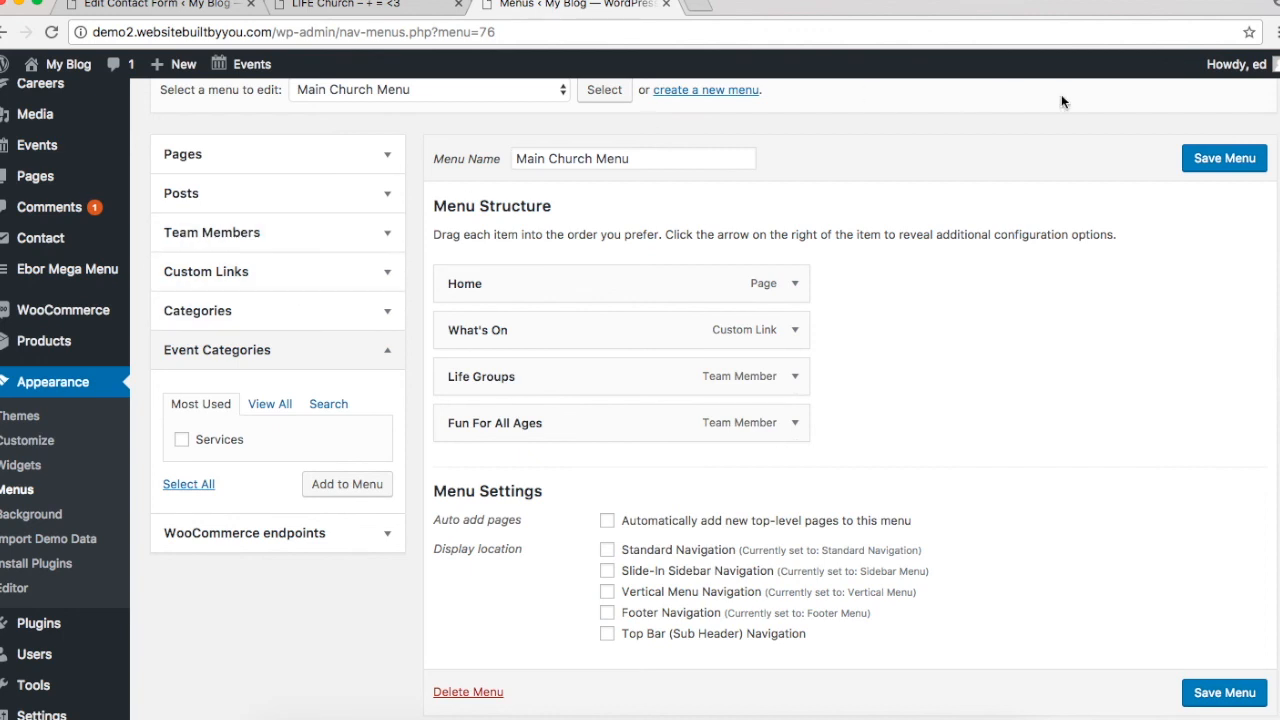
pyautogui.scroll(2, 1061, 94)
pyautogui.click(1120, 118)
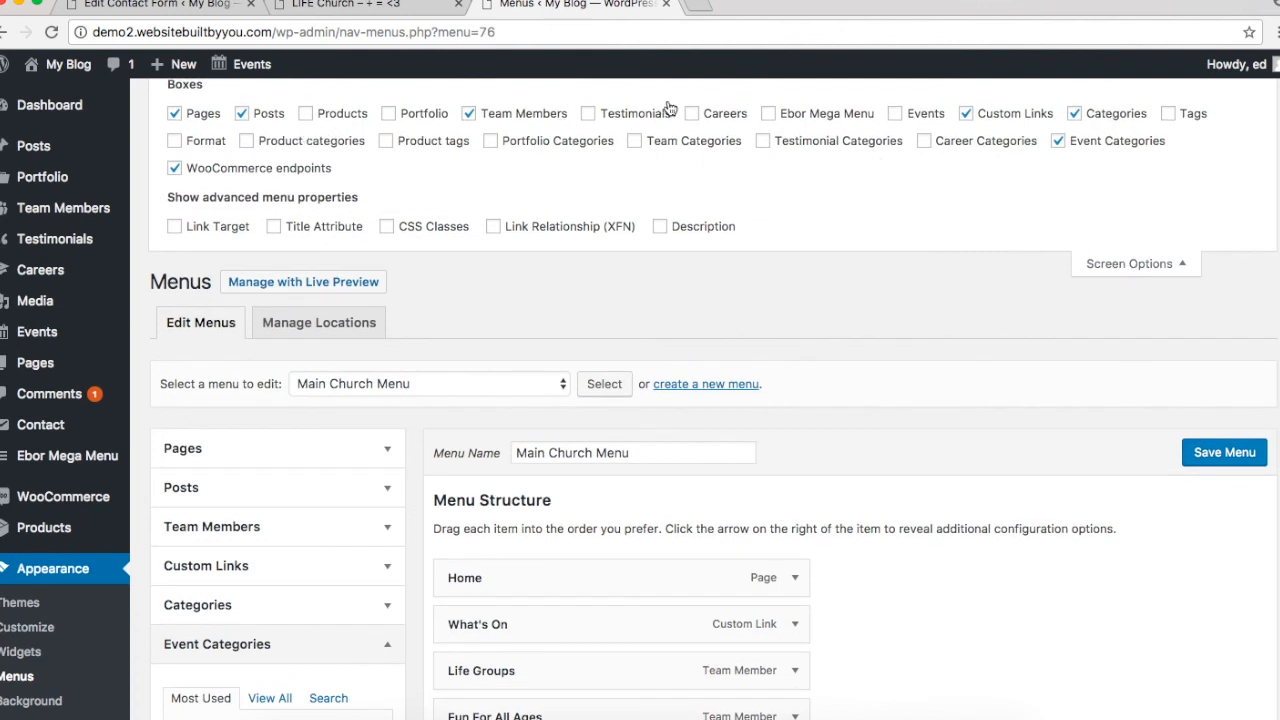
pyautogui.click(895, 113)
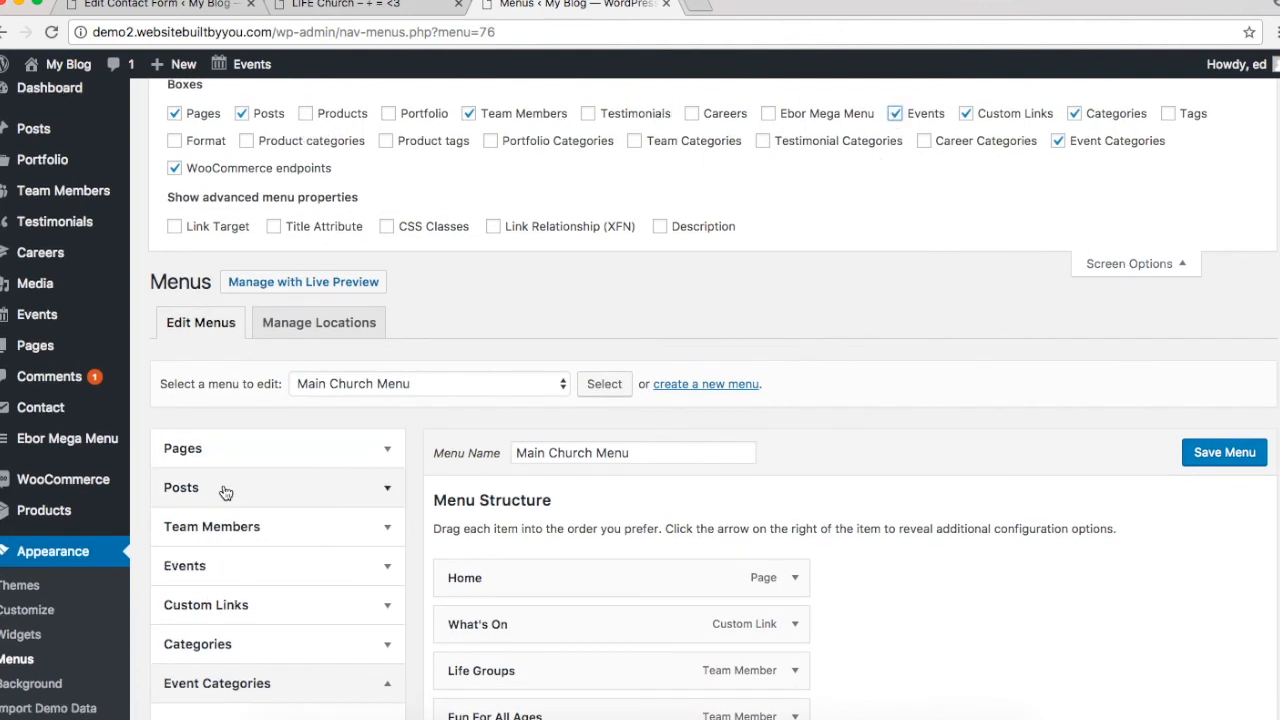
# Step: Browse the Events, Team Members, Categories and Custom Links item boxes
pyautogui.click(248, 572)
pyautogui.scroll(-3, 240, 500)
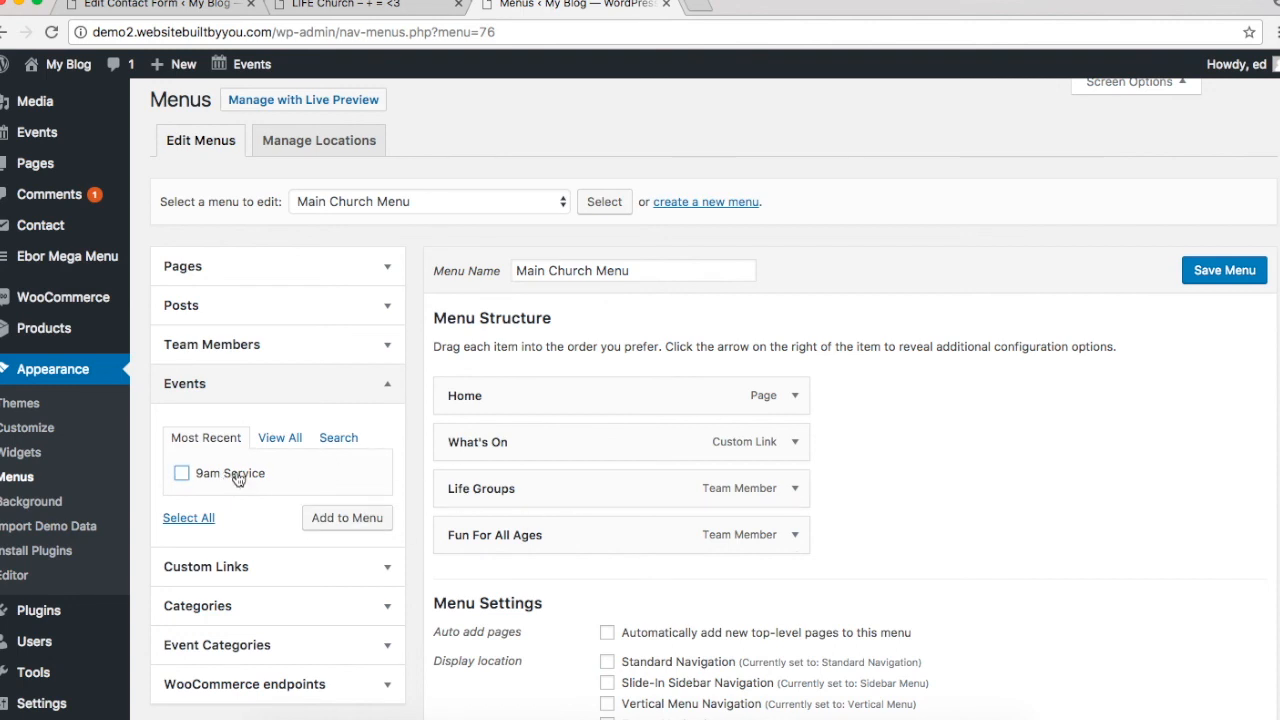
pyautogui.scroll(-5, 237, 479)
pyautogui.scroll(3, 238, 474)
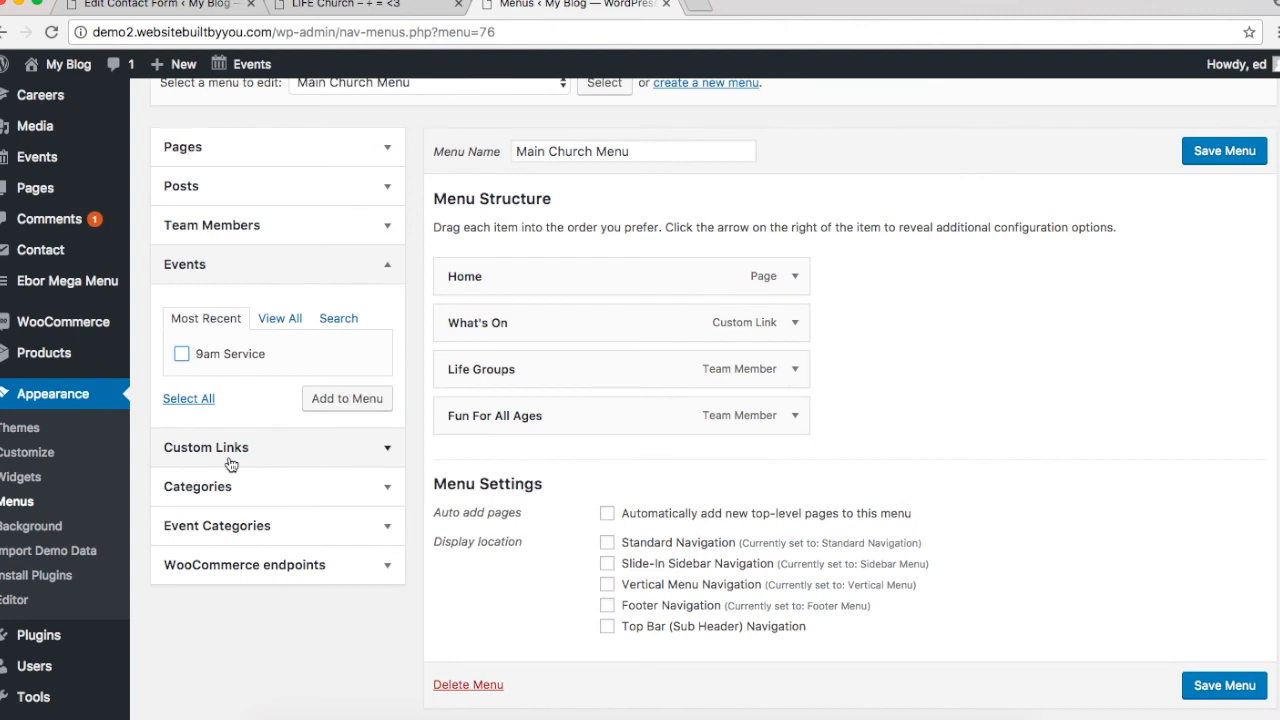
pyautogui.scroll(3, 230, 463)
pyautogui.click(251, 367)
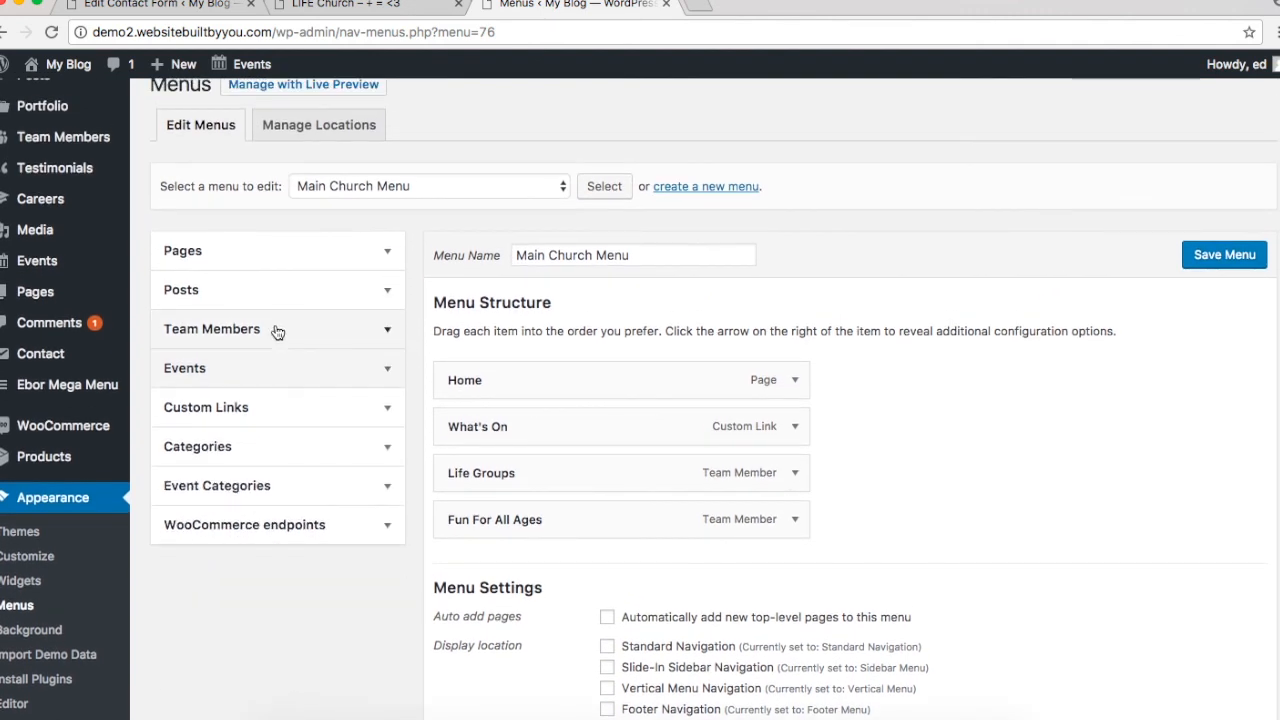
pyautogui.click(278, 332)
pyautogui.click(278, 332)
pyautogui.click(263, 489)
pyautogui.click(261, 460)
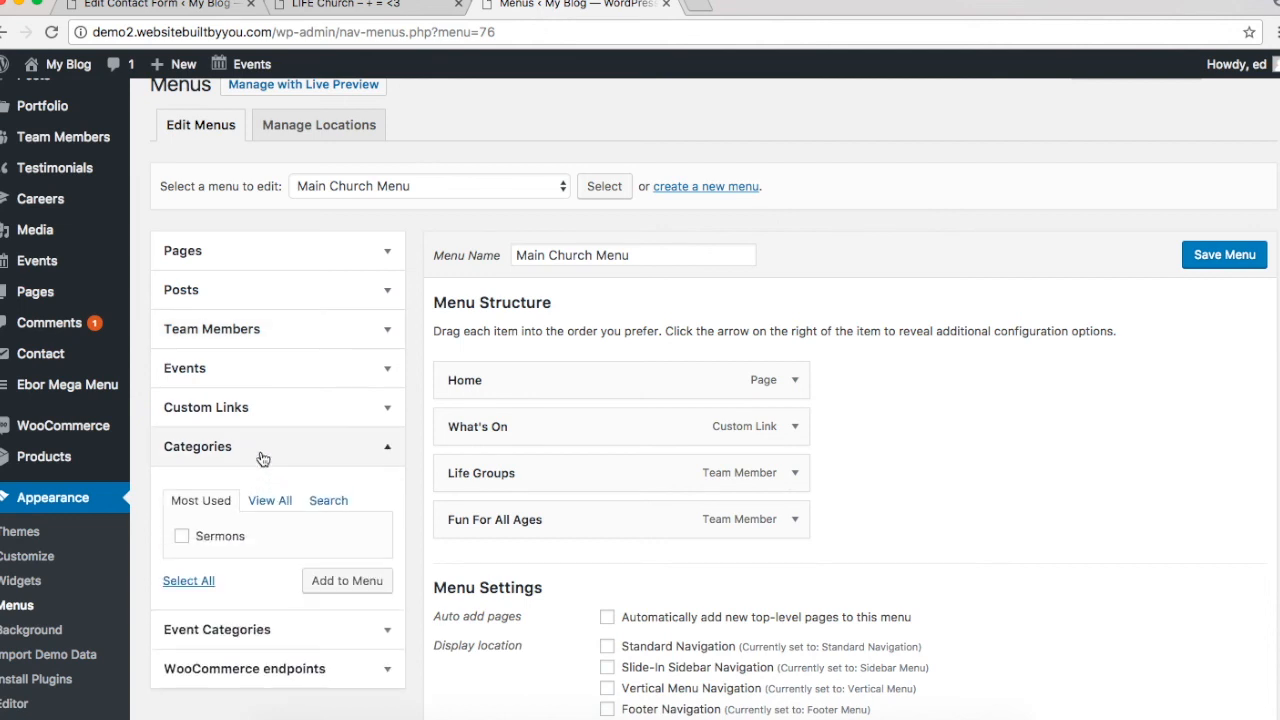
pyautogui.click(262, 452)
pyautogui.click(268, 410)
pyautogui.click(270, 424)
pyautogui.click(272, 416)
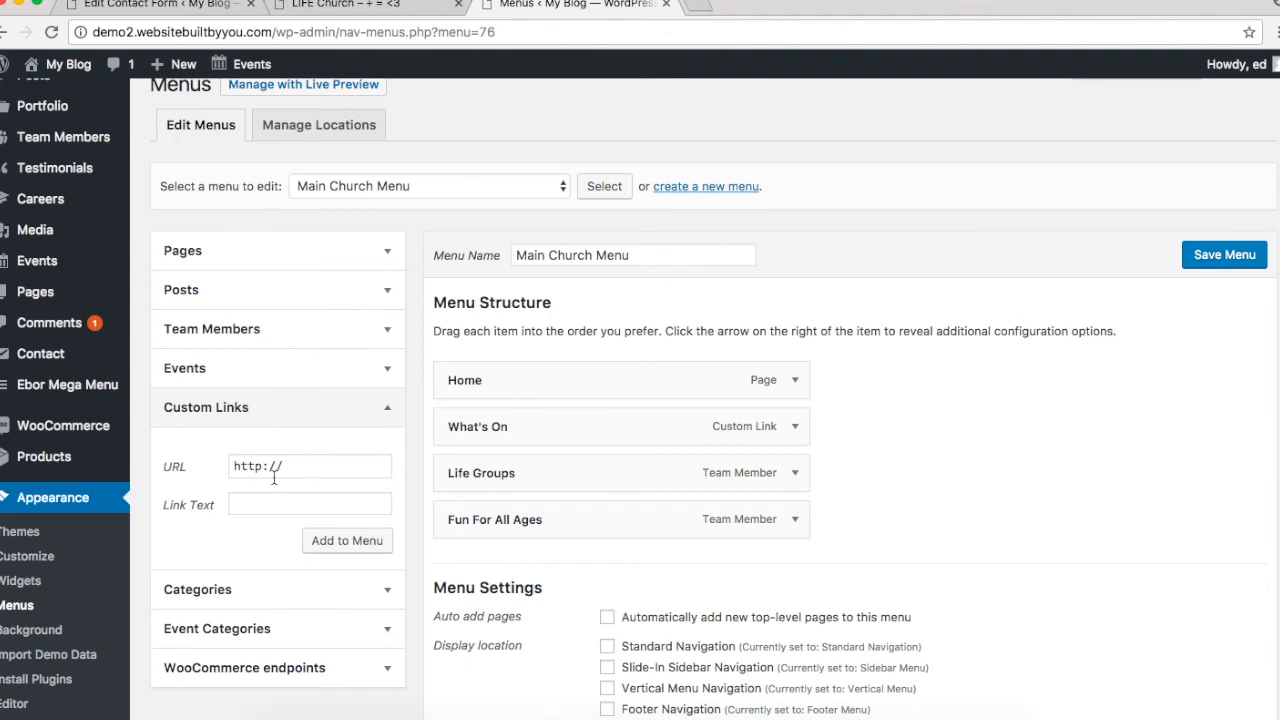
pyautogui.scroll(5, 310, 112)
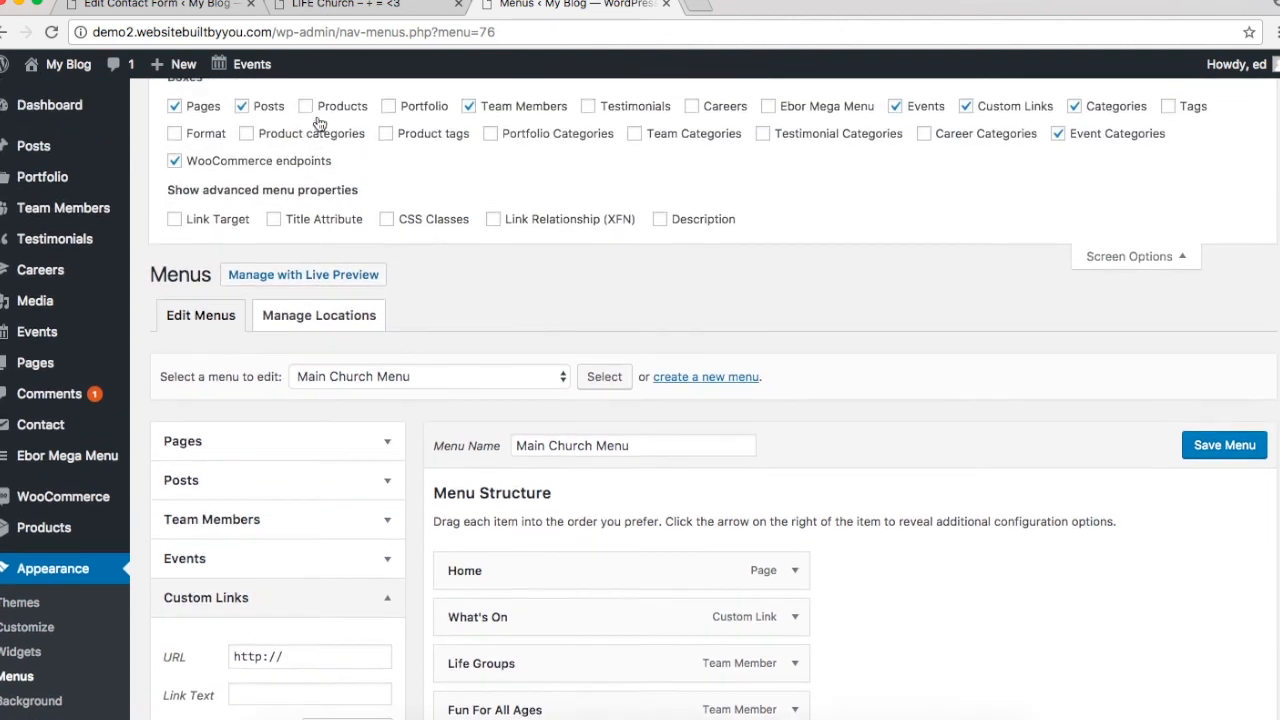
# Step: Open the admin bar's events calendar link in a new browser tab
pyautogui.moveTo(248, 75)
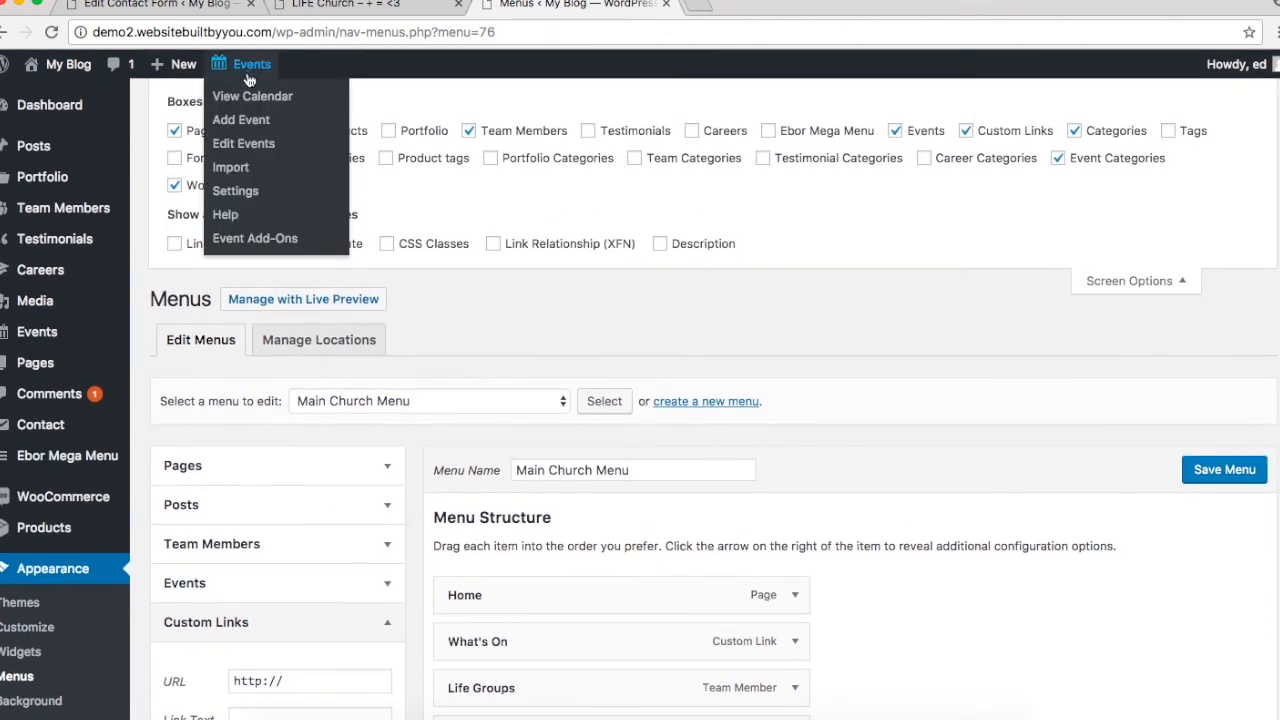
pyautogui.rightClick(252, 97)
pyautogui.click(314, 89)
pyautogui.moveTo(252, 76)
pyautogui.rightClick(254, 97)
pyautogui.click(296, 98)
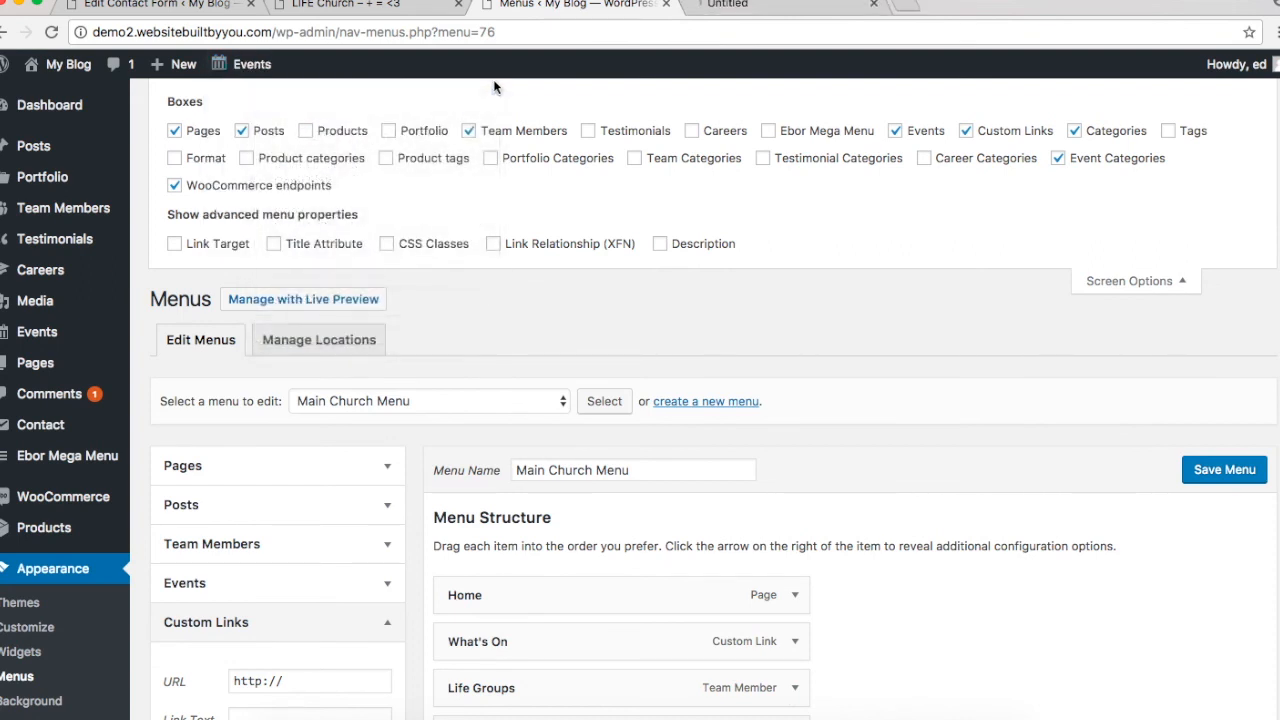
# Step: Copy the events calendar page address and close that tab
pyautogui.click(780, 5)
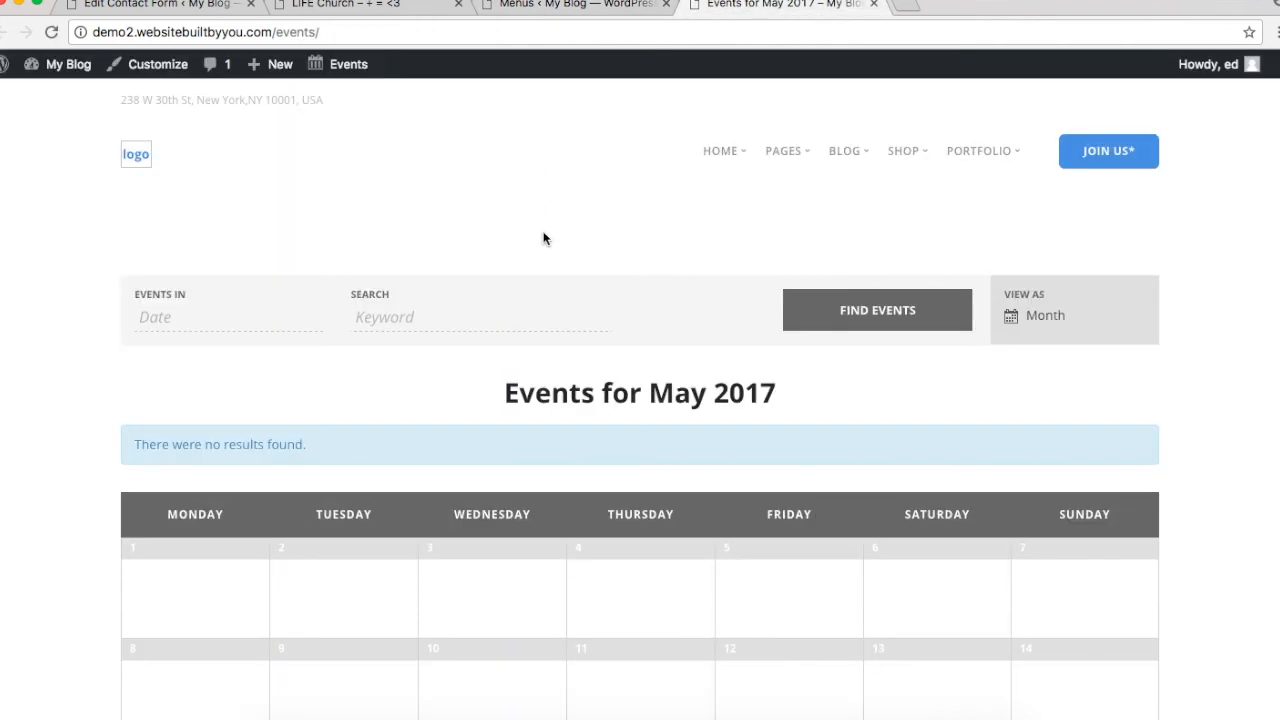
pyautogui.scroll(-10, 543, 234)
pyautogui.scroll(10, 543, 234)
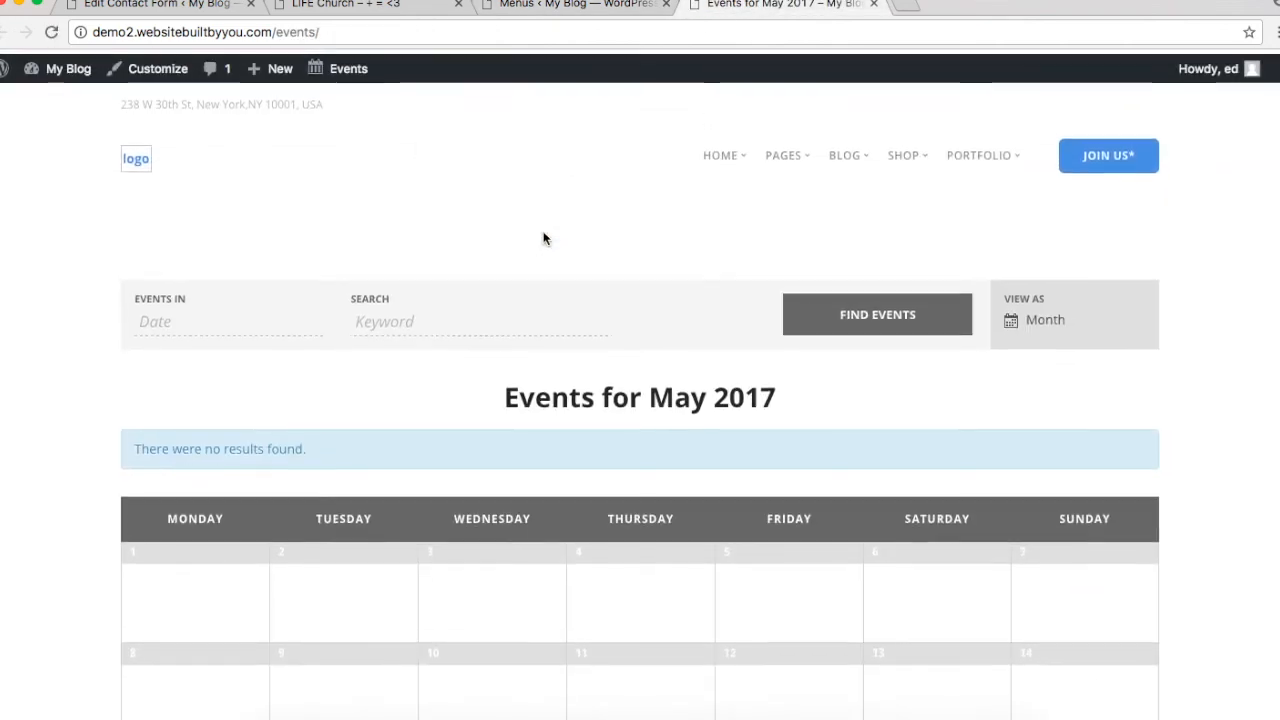
pyautogui.click(336, 31)
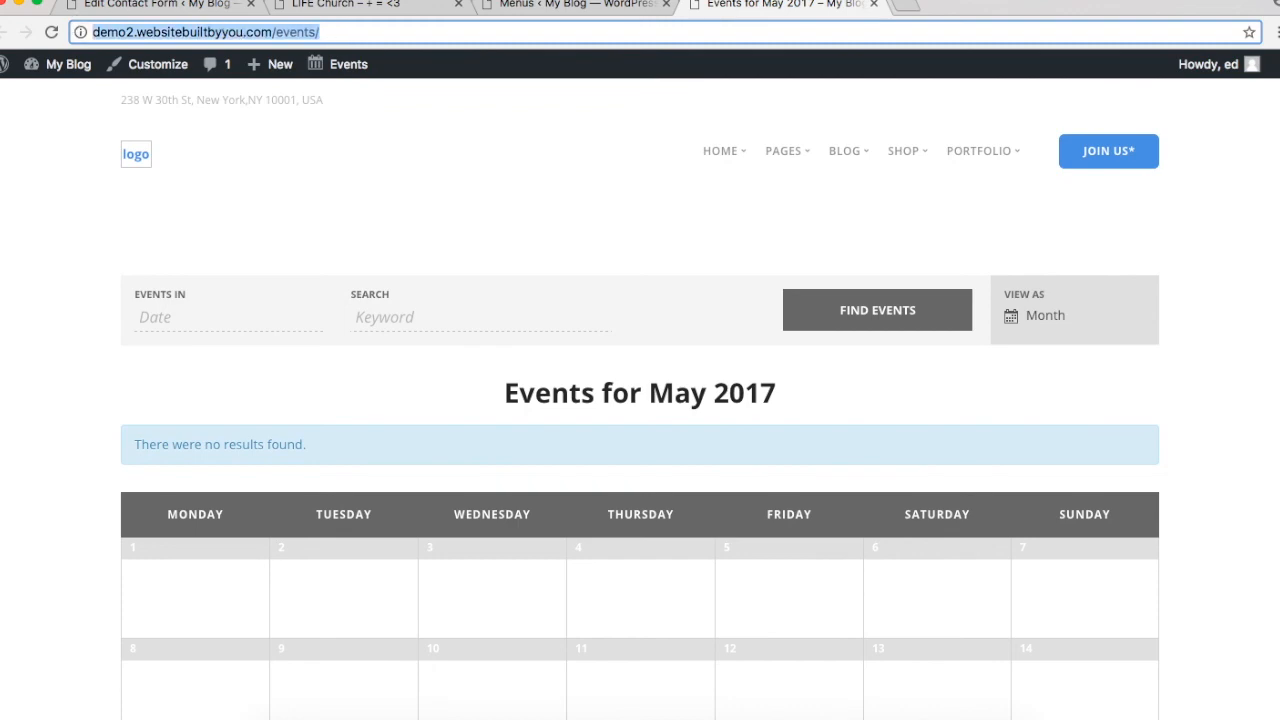
pyautogui.click(872, 5)
pyautogui.scroll(-5, 250, 450)
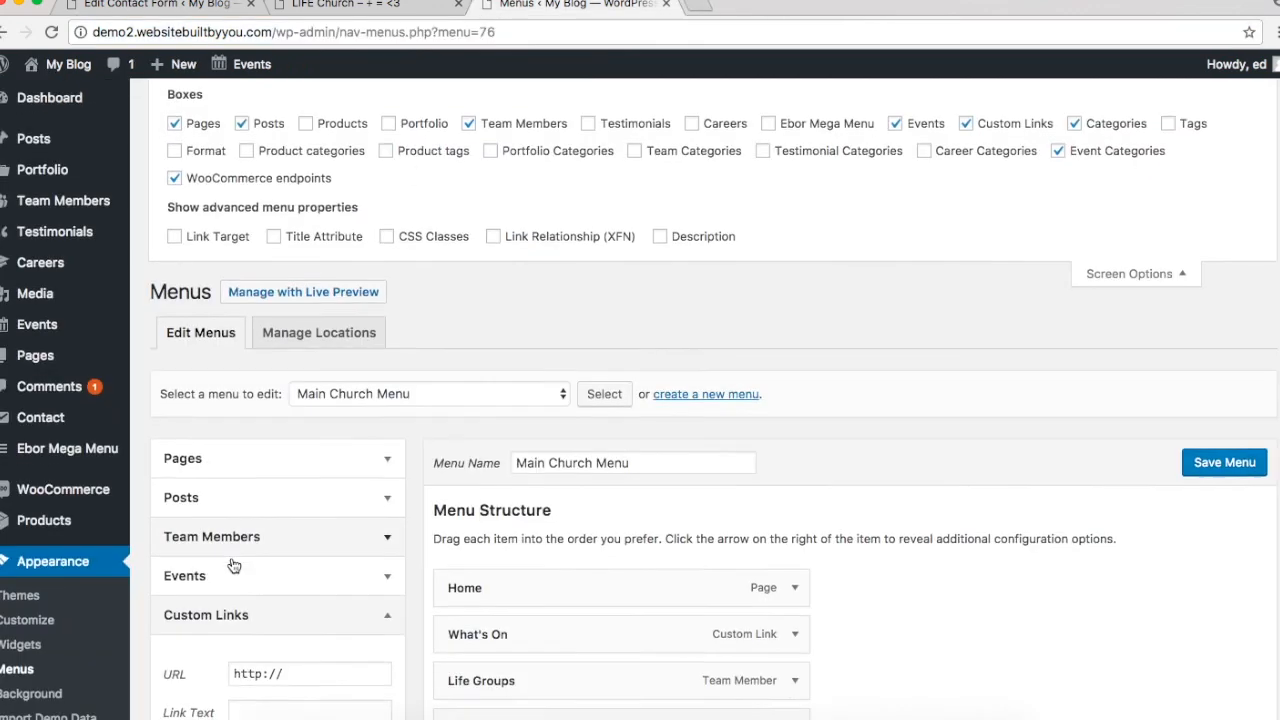
# Step: Add an 'Events' custom link with the calendar URL, then nest Life Groups and Fun For All Ages under What's On
pyautogui.click(288, 429)
pyautogui.tripleClick(288, 429)
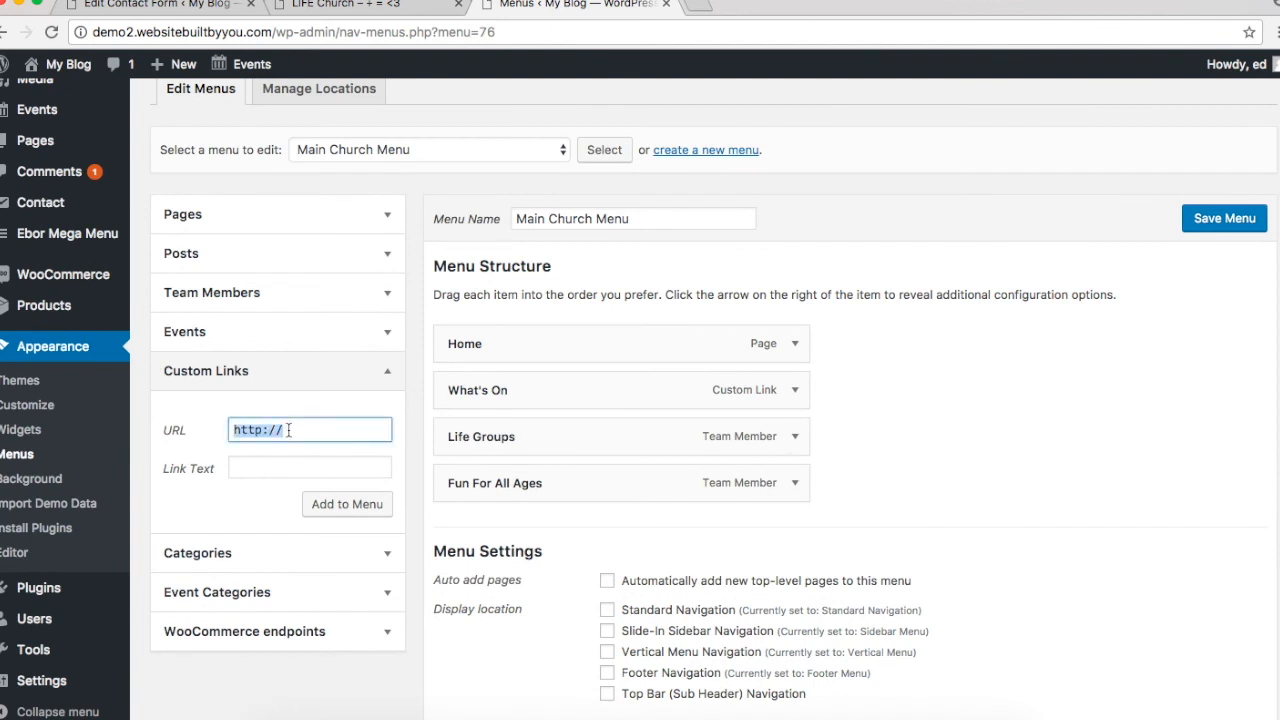
pyautogui.press('super+v')
pyautogui.click(282, 467)
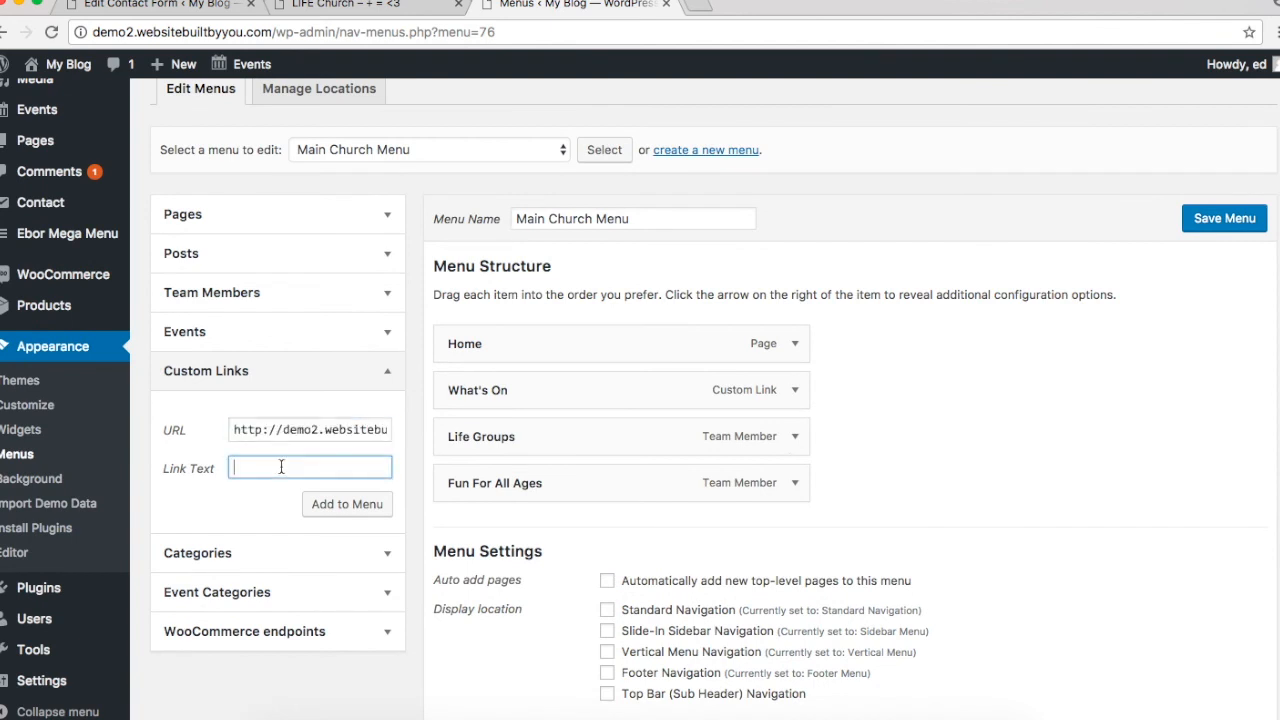
pyautogui.write('Events')
pyautogui.click(346, 504)
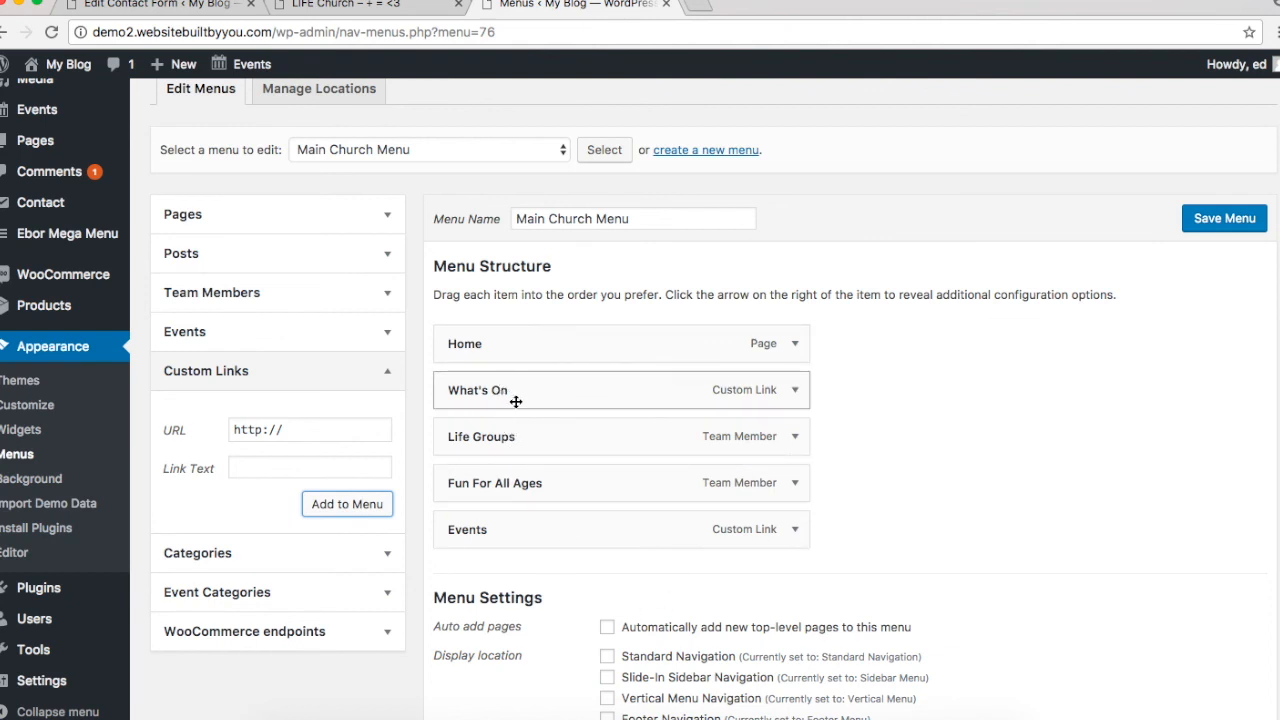
pyautogui.moveTo(534, 436); pyautogui.dragTo(586, 484)
pyautogui.moveTo(568, 534); pyautogui.dragTo(603, 530)
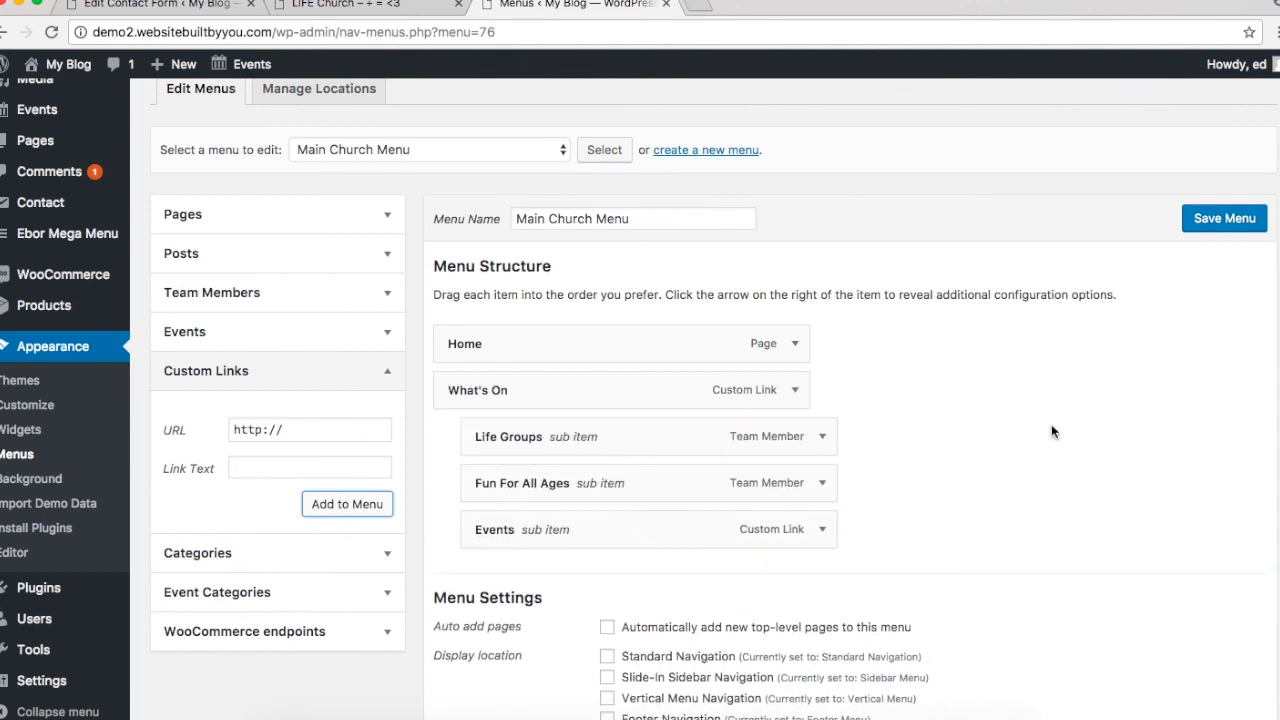
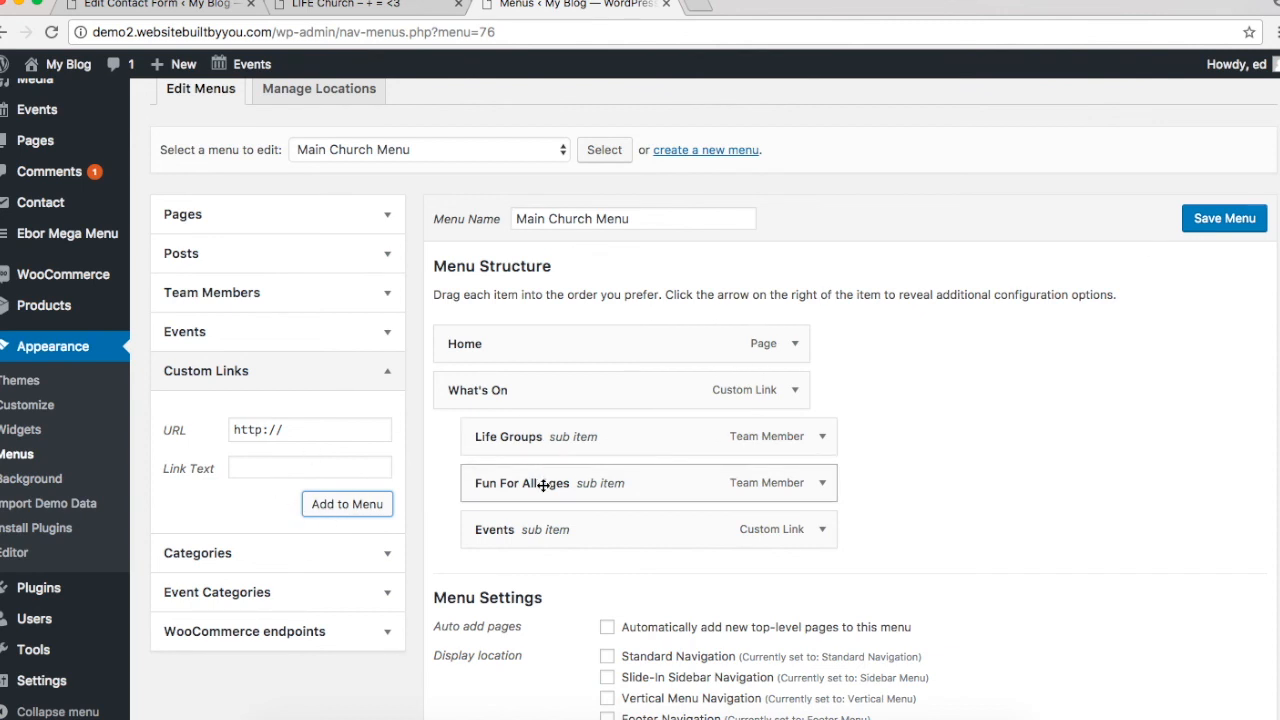
# Step: Add the Young Adults, Youth and Kids team member items to the menu
pyautogui.click(360, 371)
pyautogui.click(329, 292)
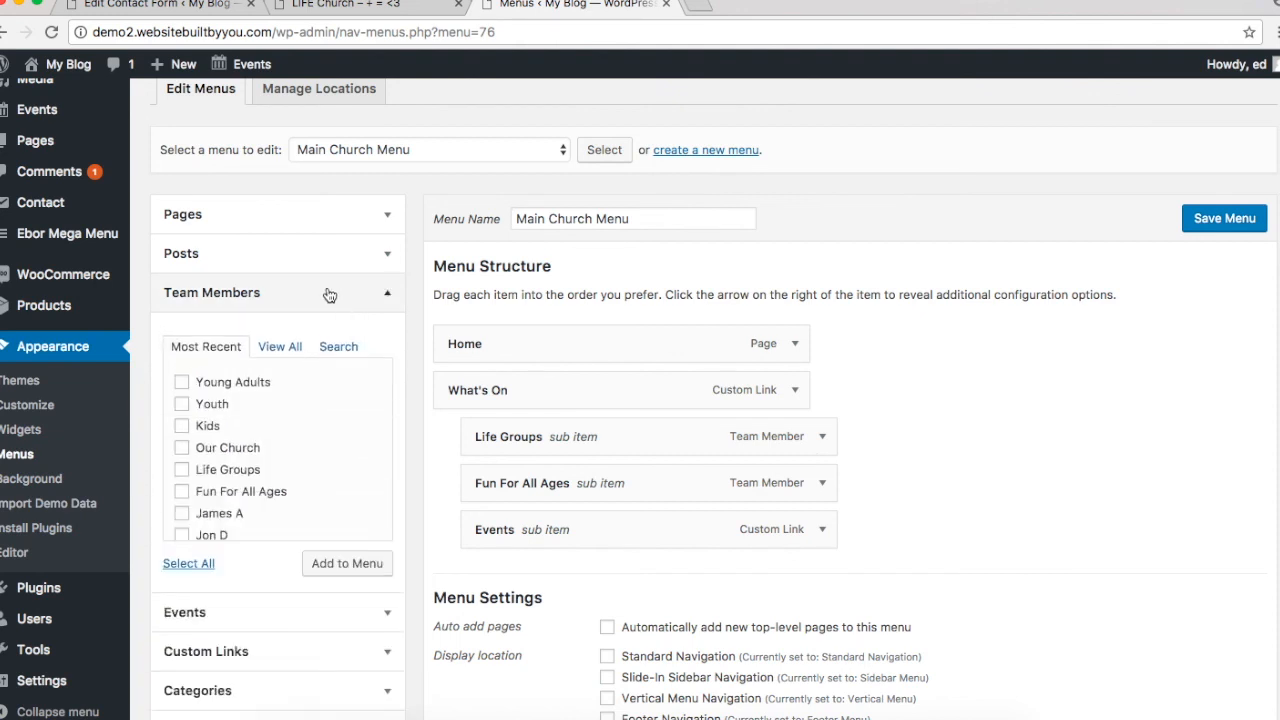
pyautogui.click(181, 382)
pyautogui.click(181, 404)
pyautogui.click(181, 426)
pyautogui.click(331, 565)
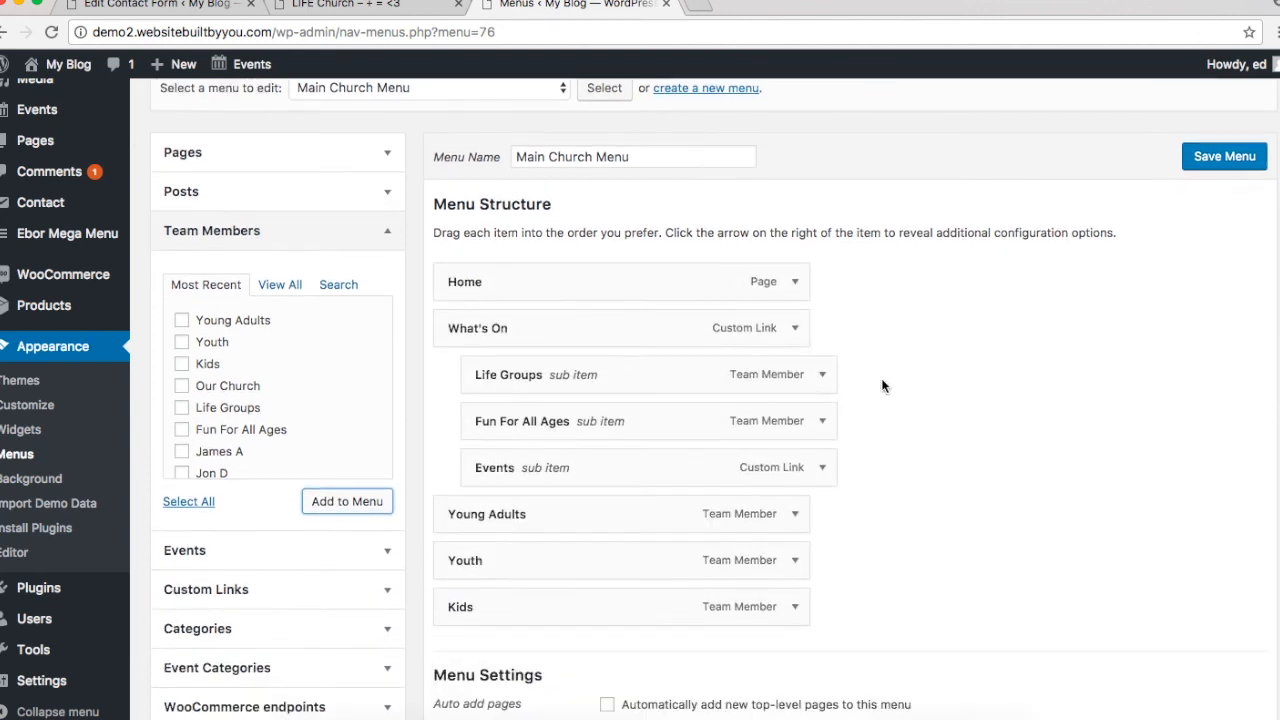
# Step: Nest Young Adults, Youth and Kids under Fun For All Ages, moving Life Groups below them
pyautogui.scroll(-3, 777, 357)
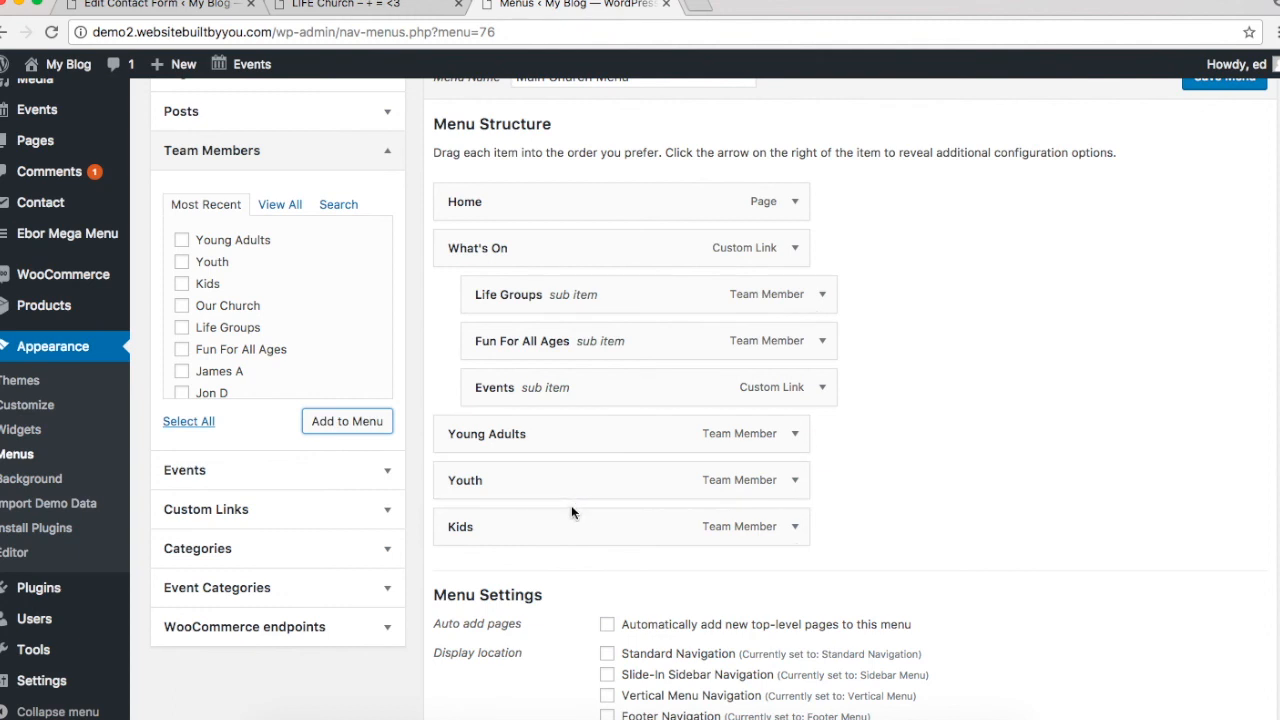
pyautogui.moveTo(574, 434); pyautogui.dragTo(598, 370)
pyautogui.moveTo(586, 483); pyautogui.dragTo(700, 385)
pyautogui.moveTo(597, 529); pyautogui.dragTo(640, 380)
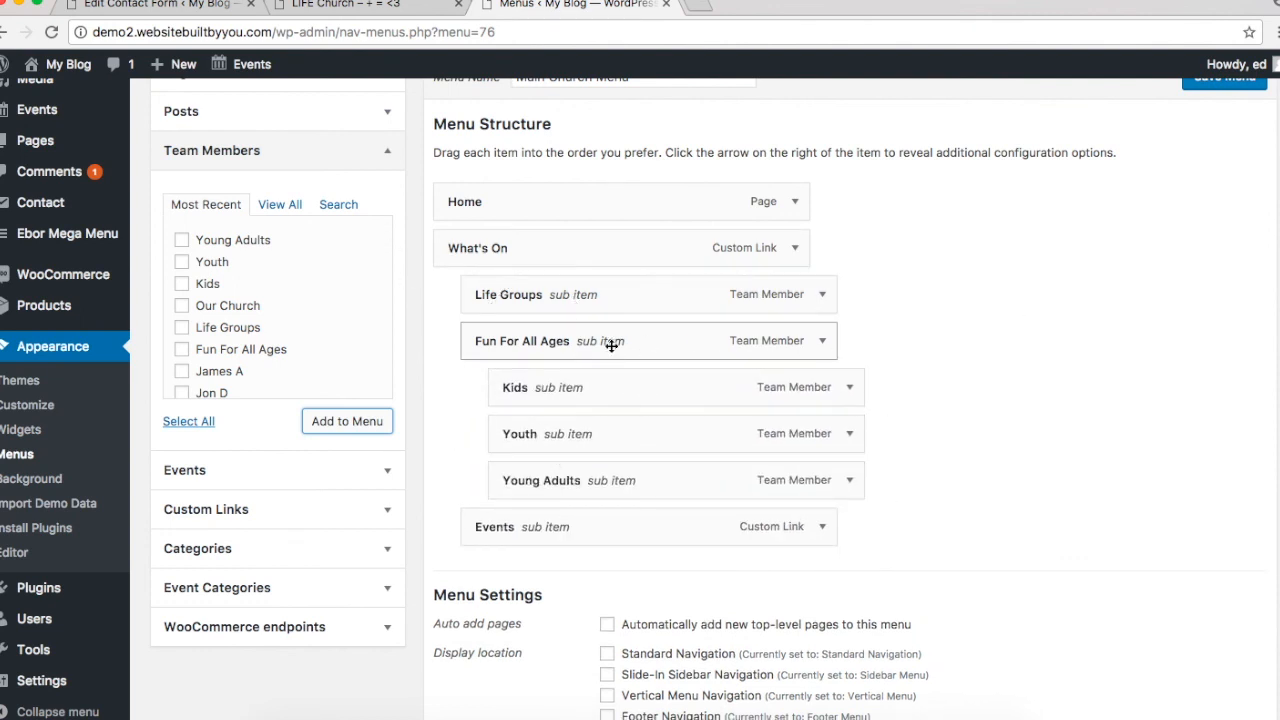
pyautogui.moveTo(580, 294); pyautogui.dragTo(700, 483)
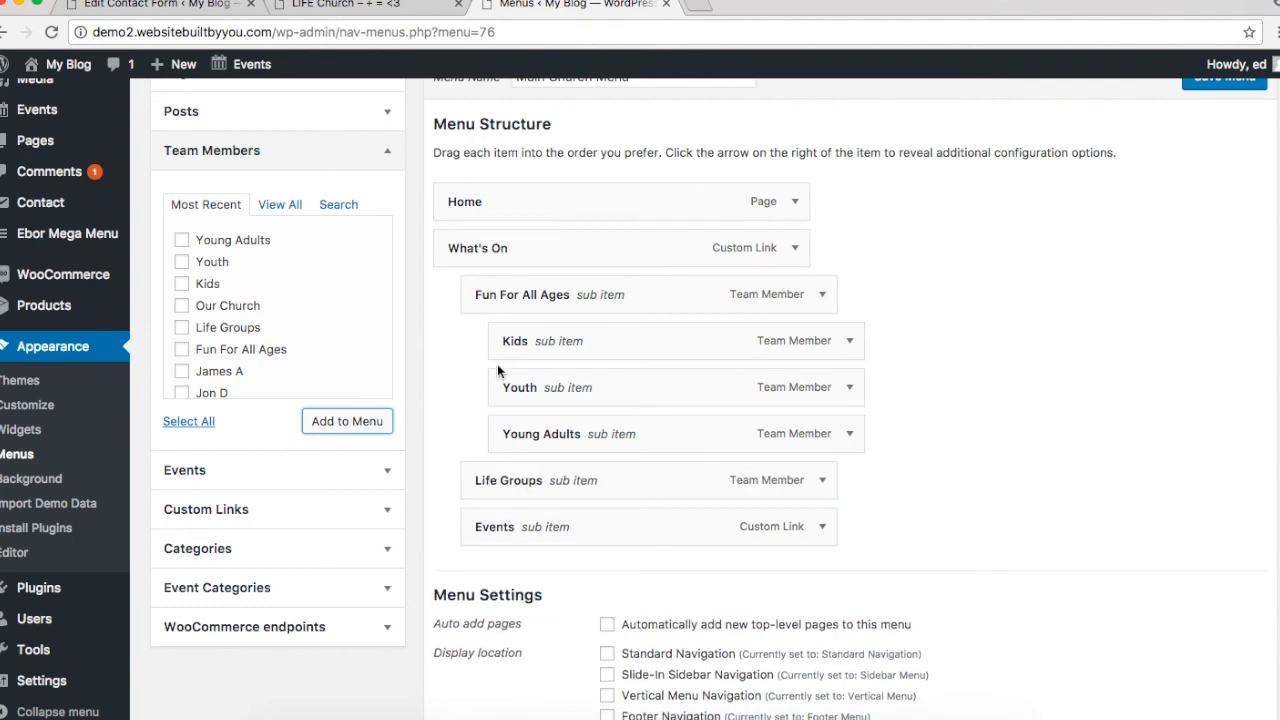
pyautogui.scroll(5, 518, 149)
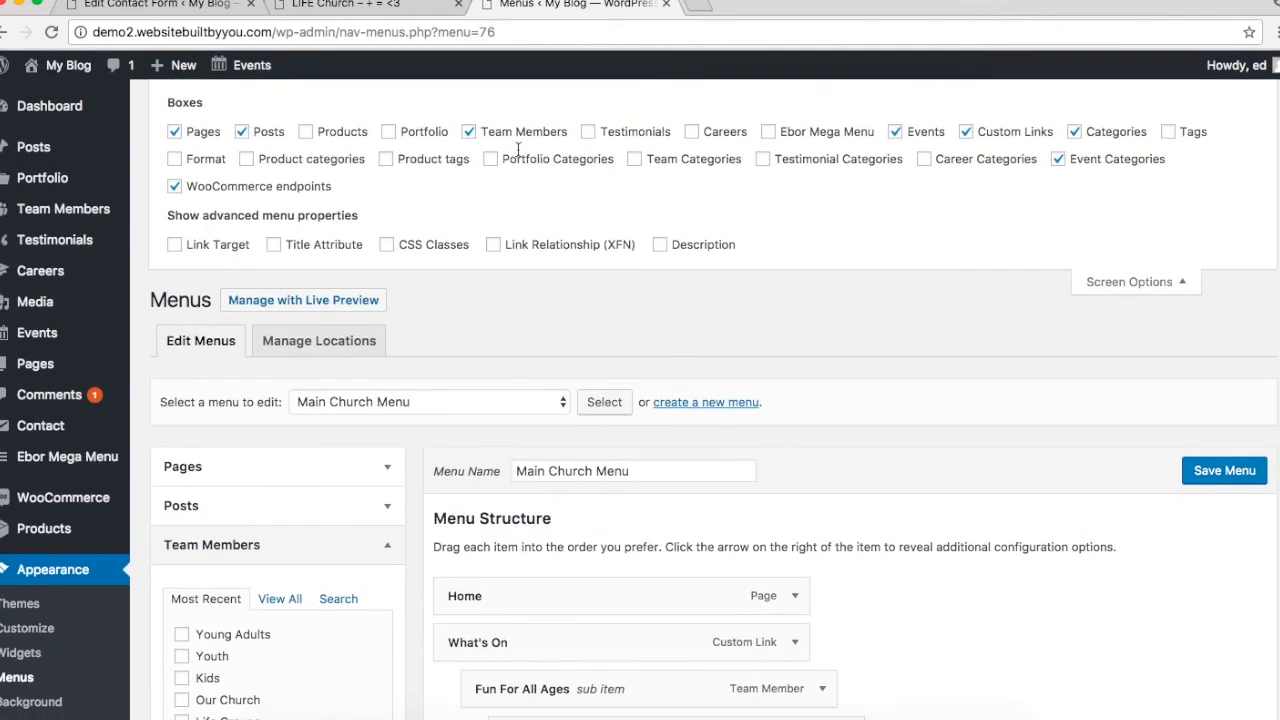
pyautogui.click(345, 5)
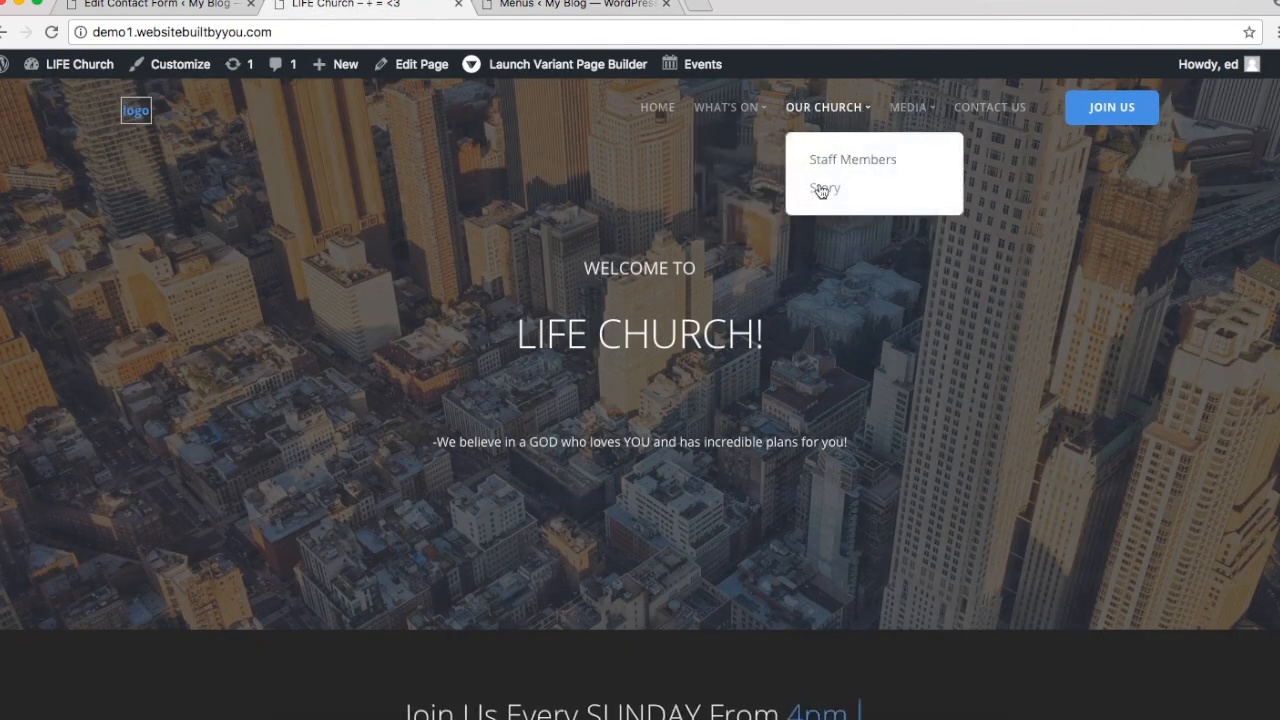
pyautogui.click(553, 5)
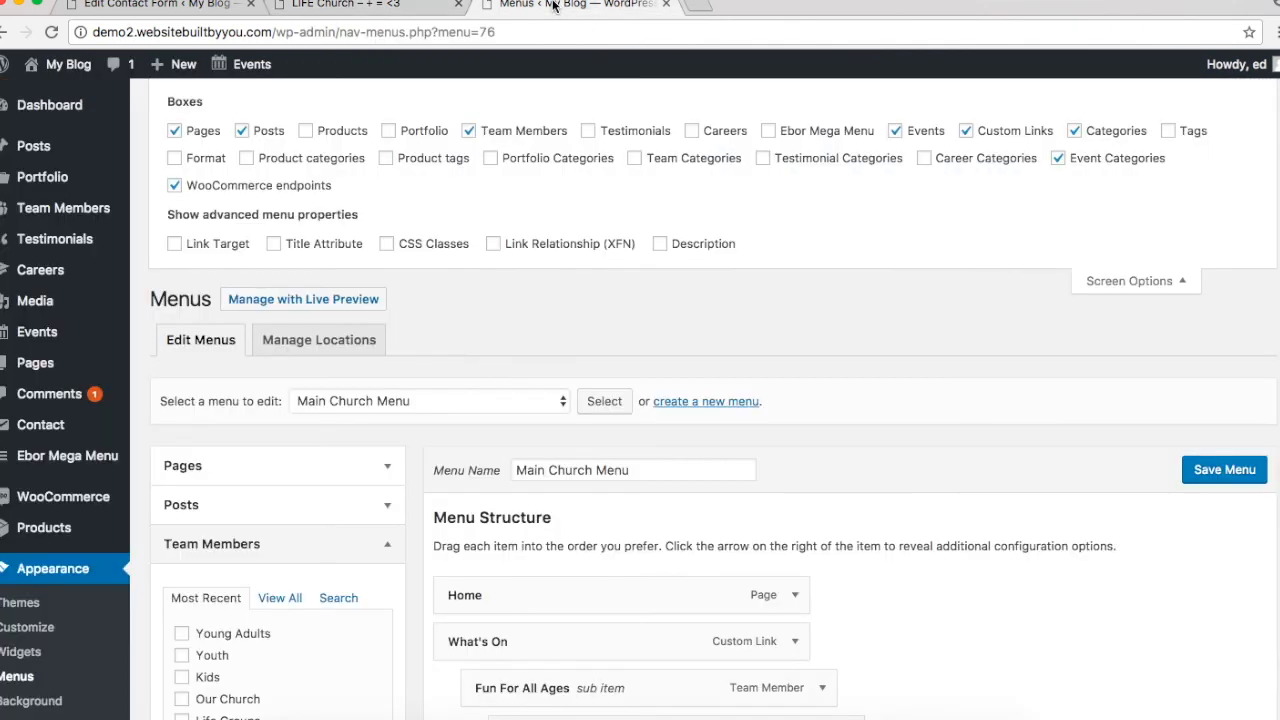
pyautogui.scroll(-5, 420, 404)
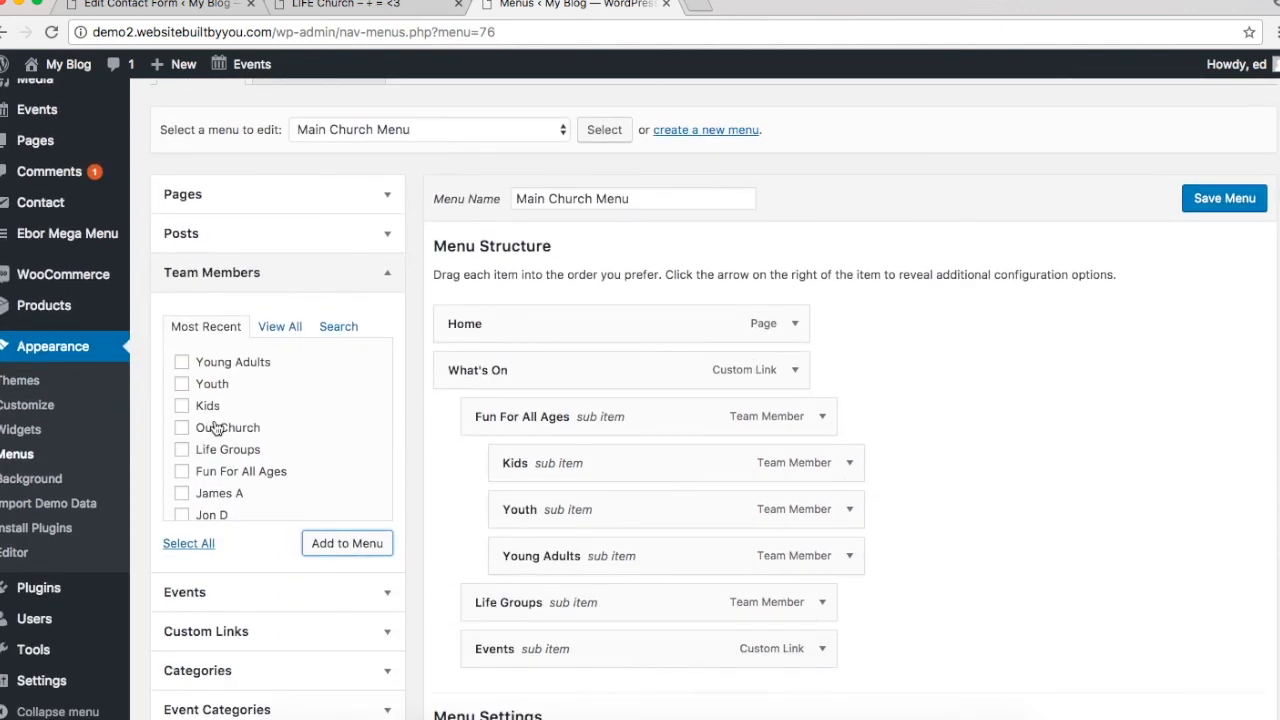
pyautogui.click(405, 5)
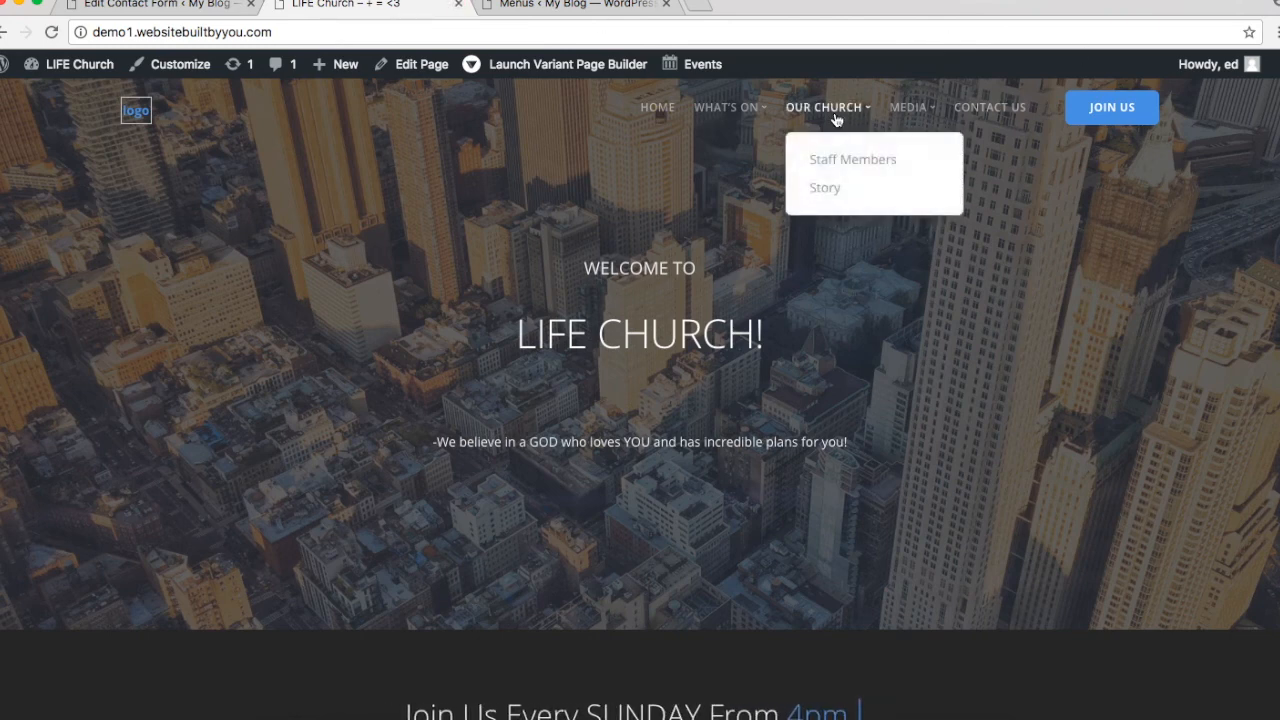
pyautogui.moveTo(738, 118)
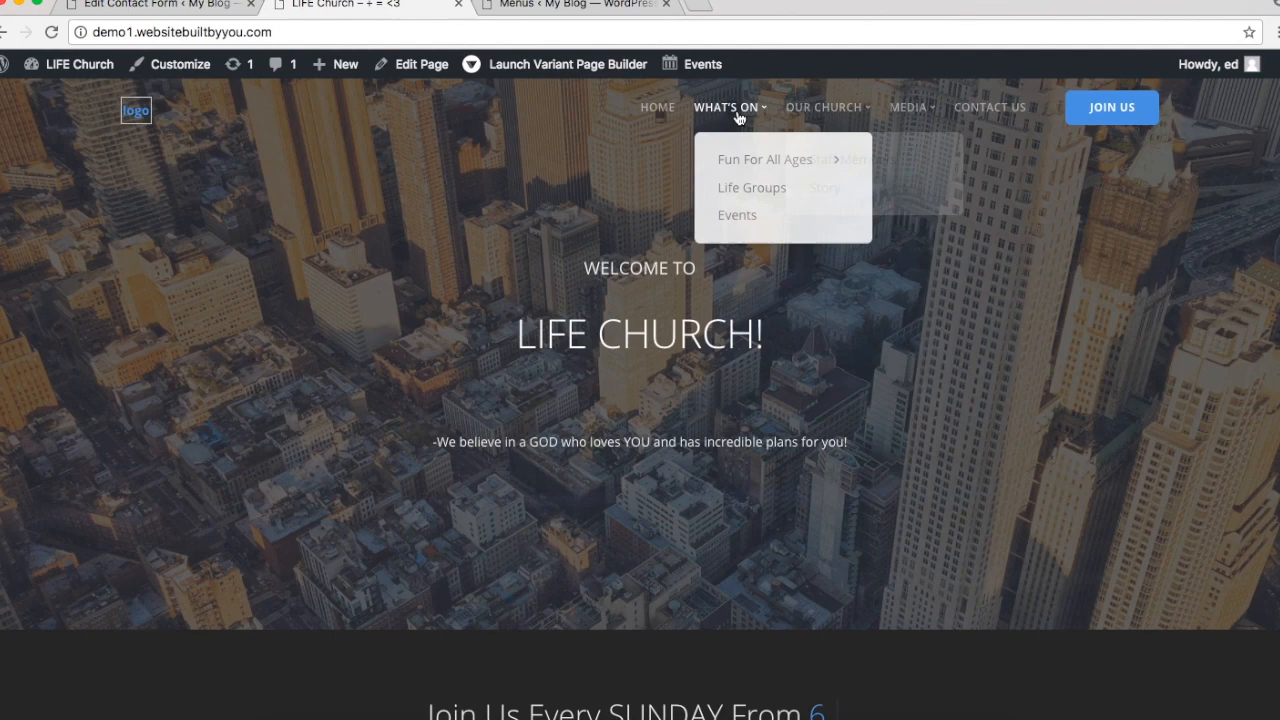
pyautogui.click(545, 6)
pyautogui.scroll(-3, 300, 497)
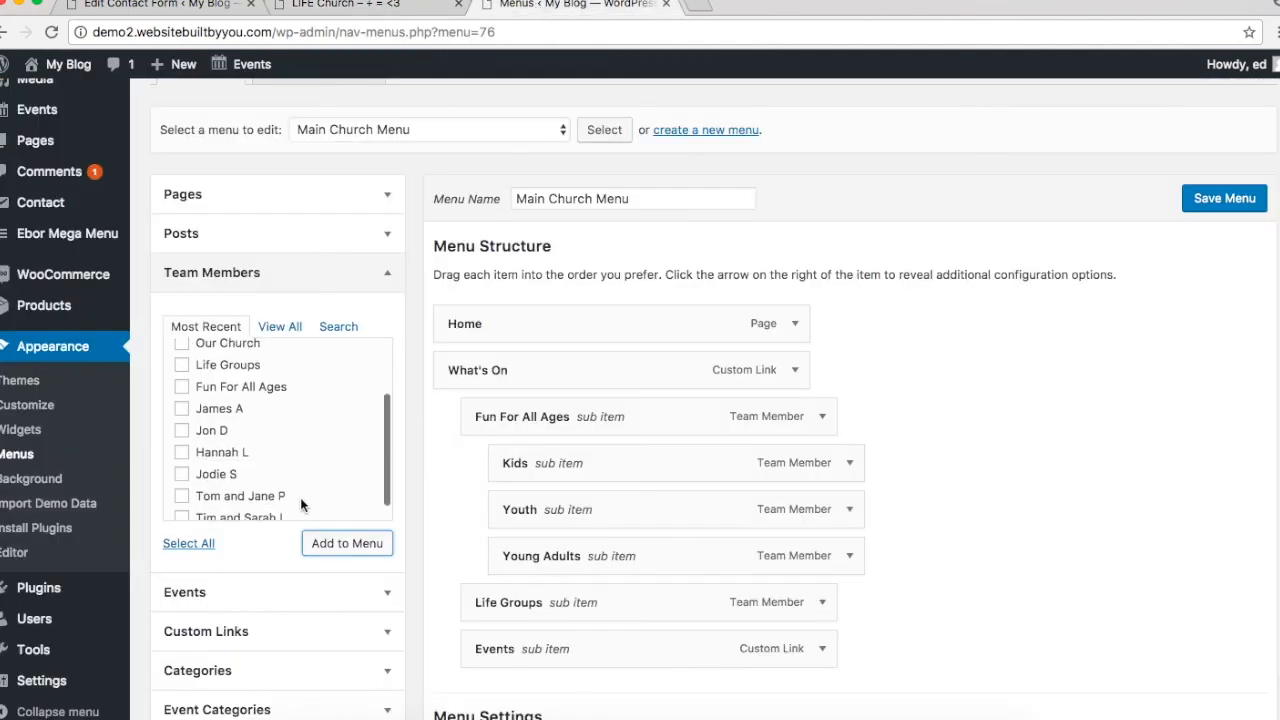
pyautogui.click(228, 688)
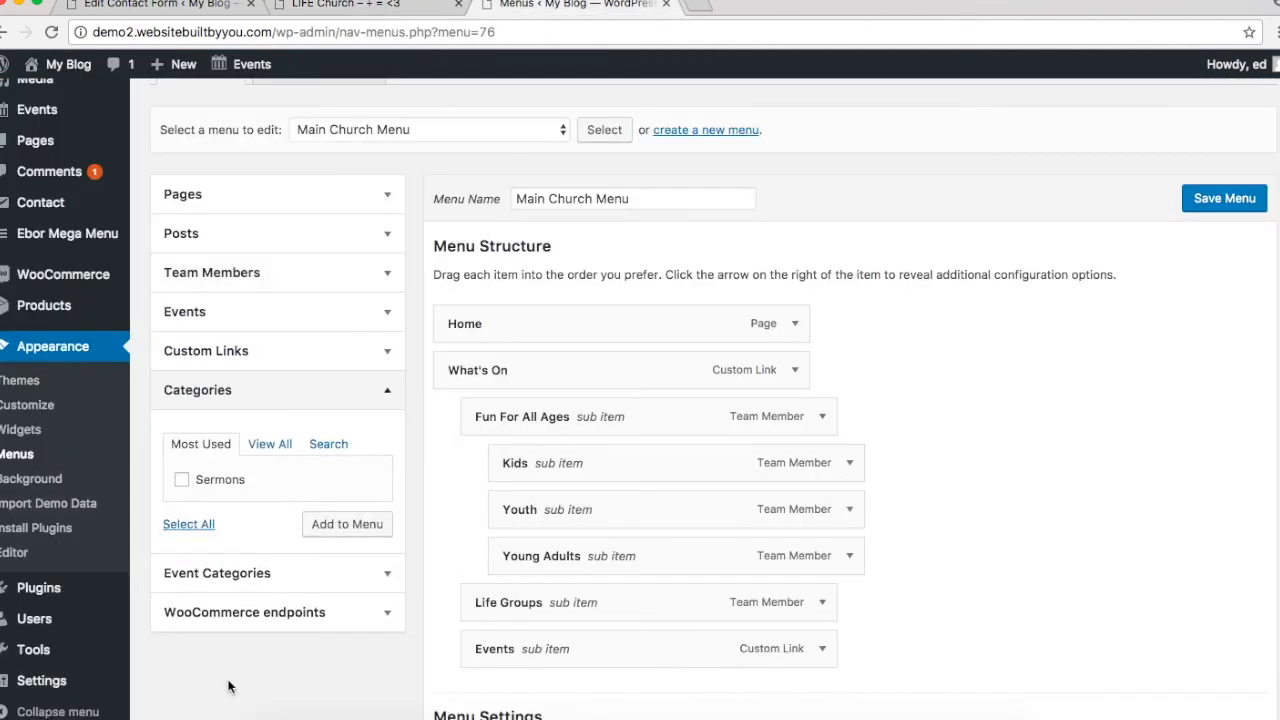
# Step: Add an 'Our Church' custom link pointing to # to the menu
pyautogui.click(240, 392)
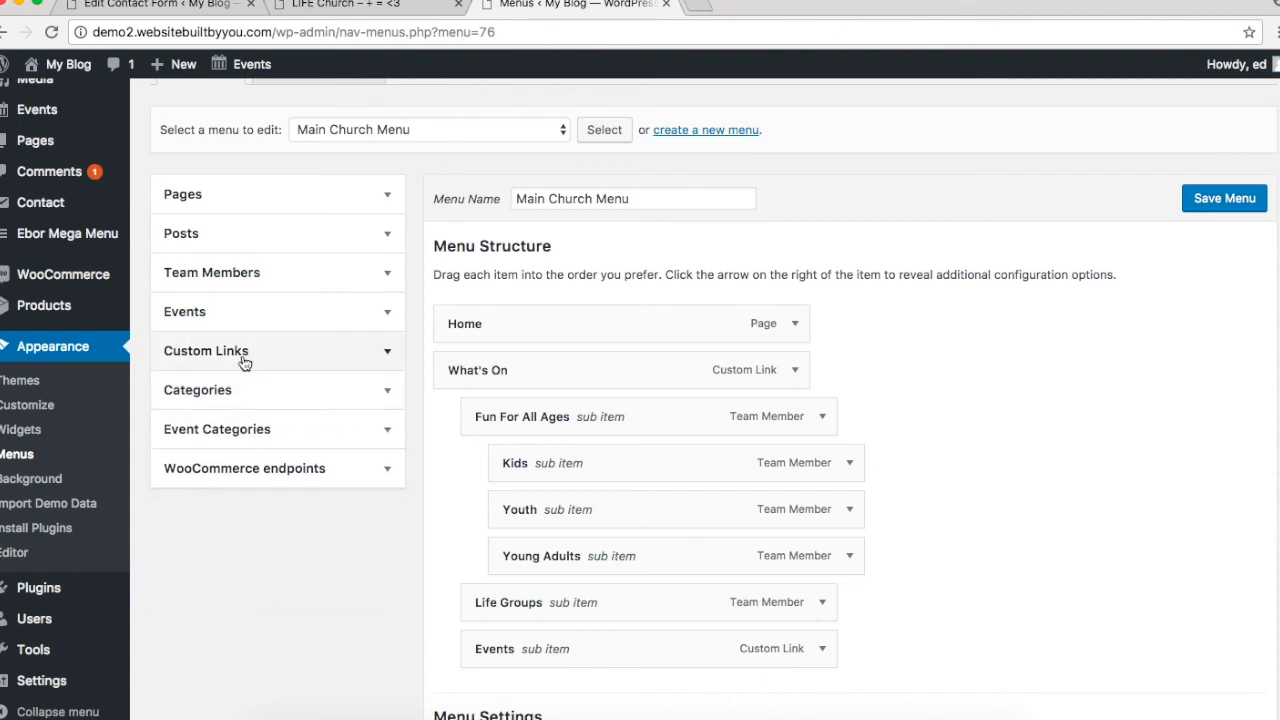
pyautogui.click(246, 360)
pyautogui.tripleClick(271, 411)
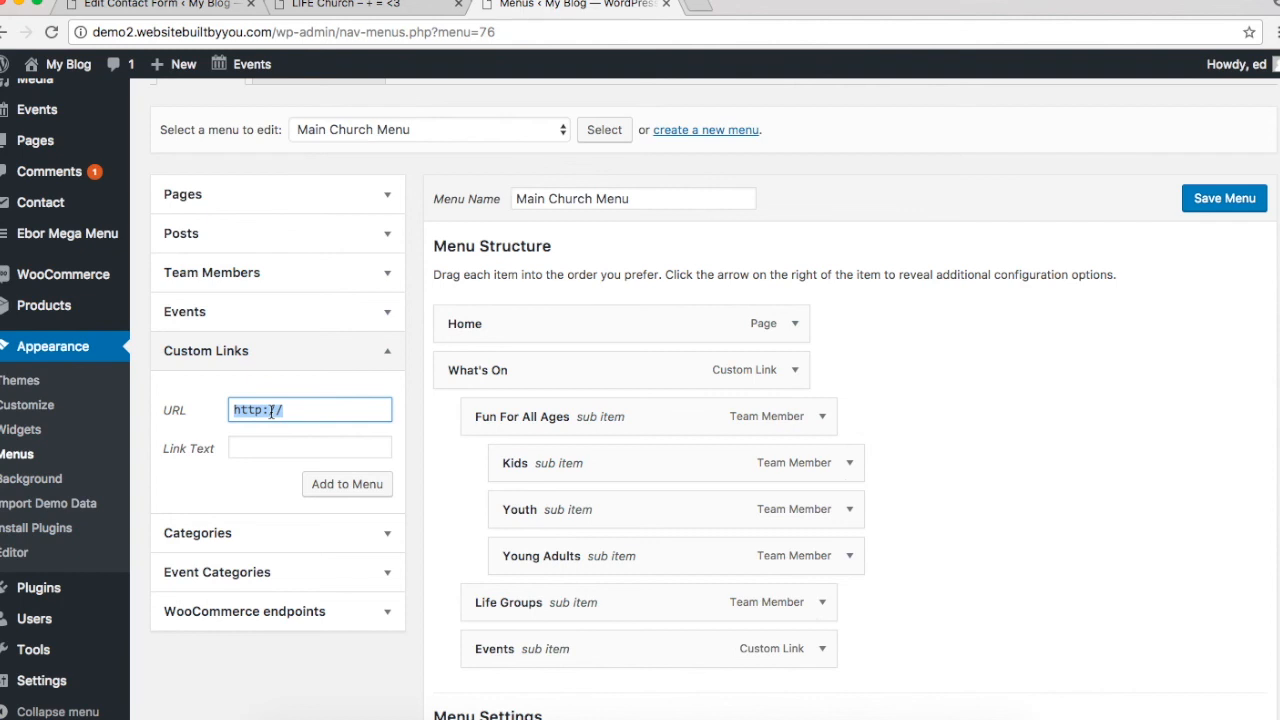
pyautogui.write('#')
pyautogui.click(275, 450)
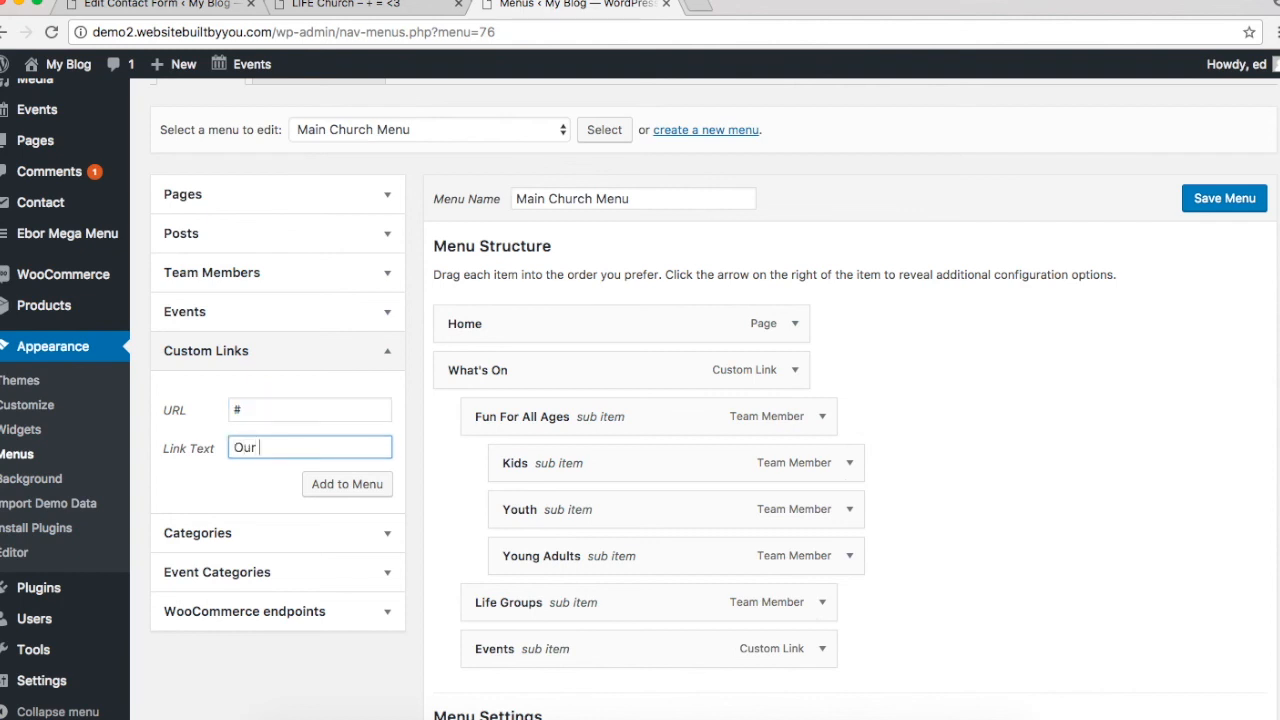
pyautogui.write('Our Church')
pyautogui.click(336, 486)
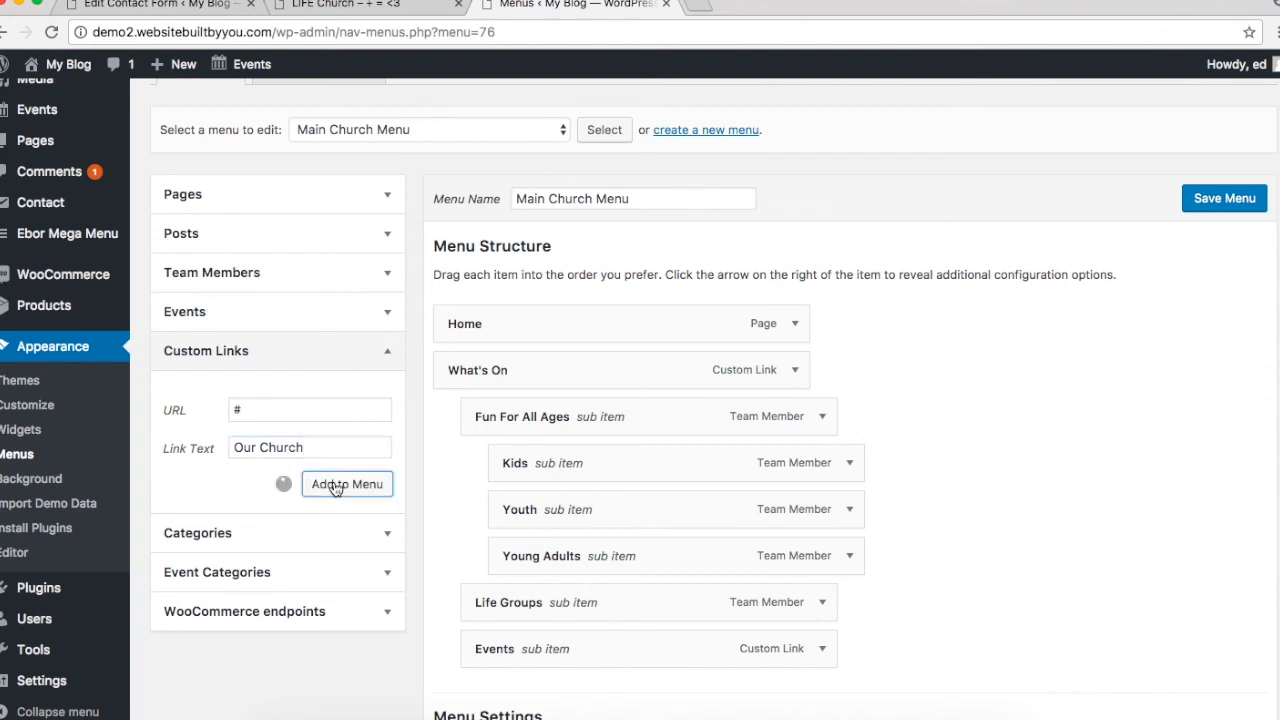
# Step: Add the Our Church team member item to the end of the menu
pyautogui.scroll(-3, 411, 450)
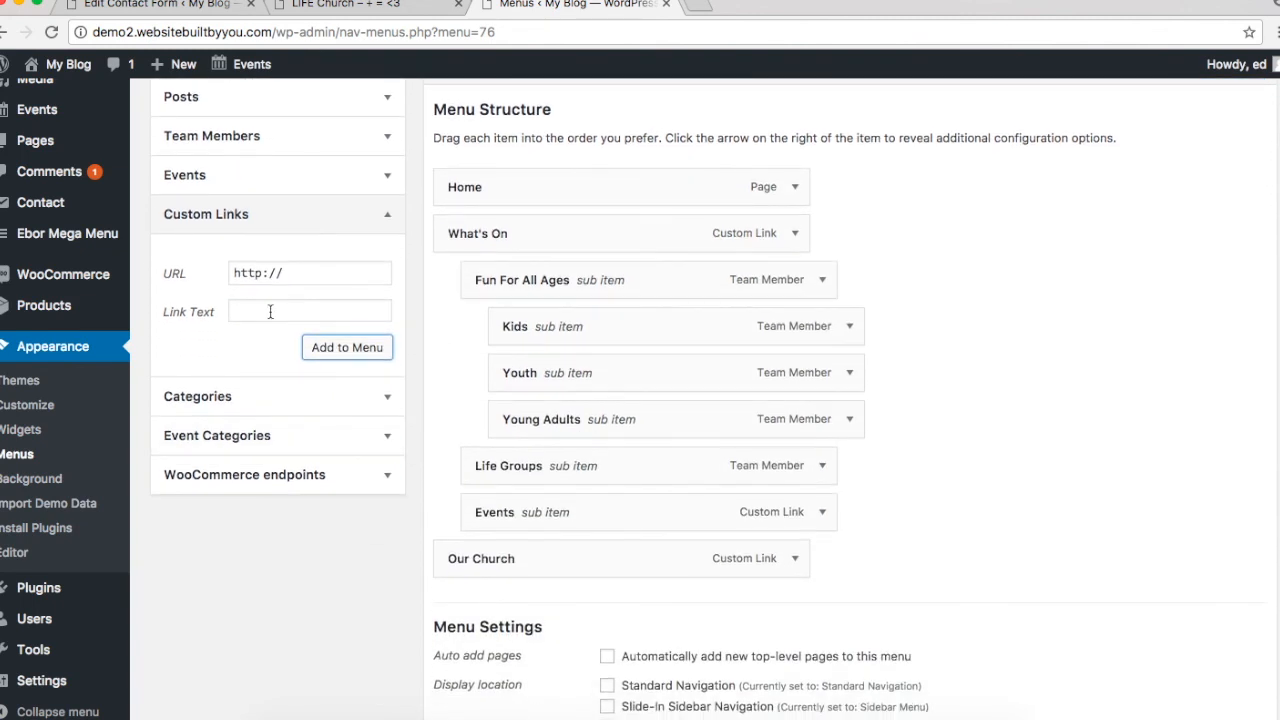
pyautogui.click(246, 395)
pyautogui.scroll(2, 247, 390)
pyautogui.click(251, 351)
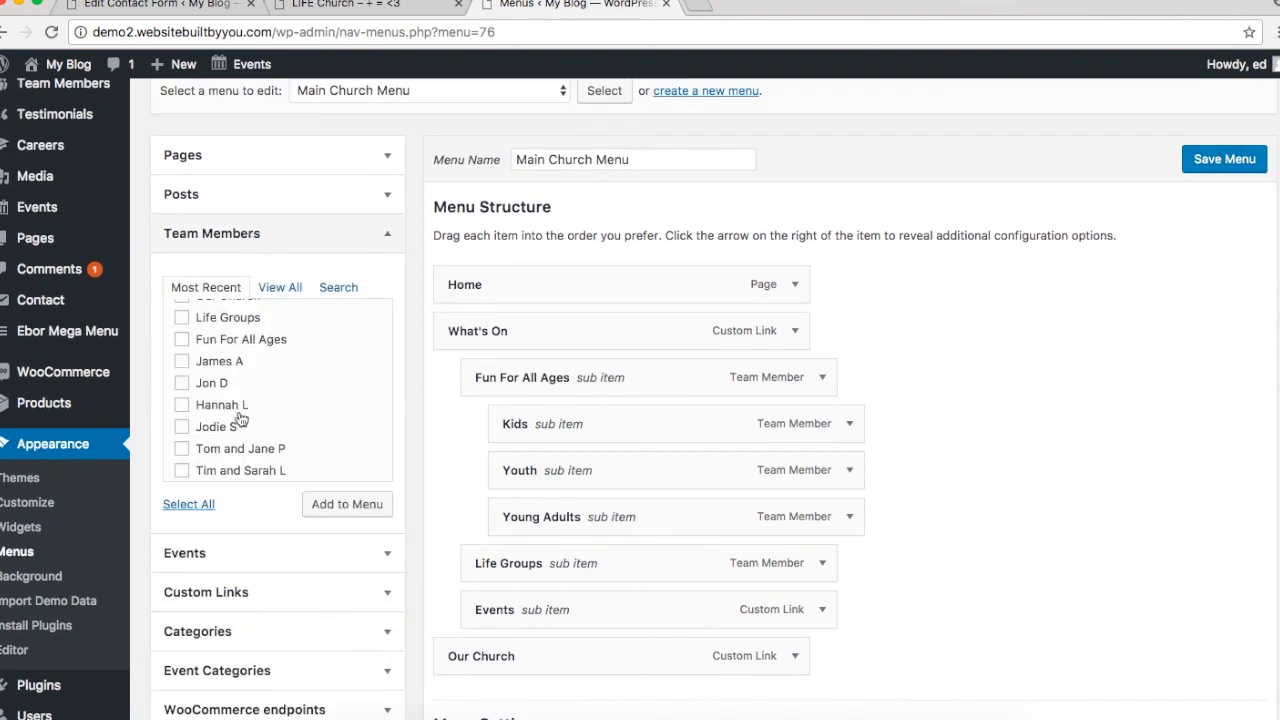
pyautogui.scroll(5, 183, 372)
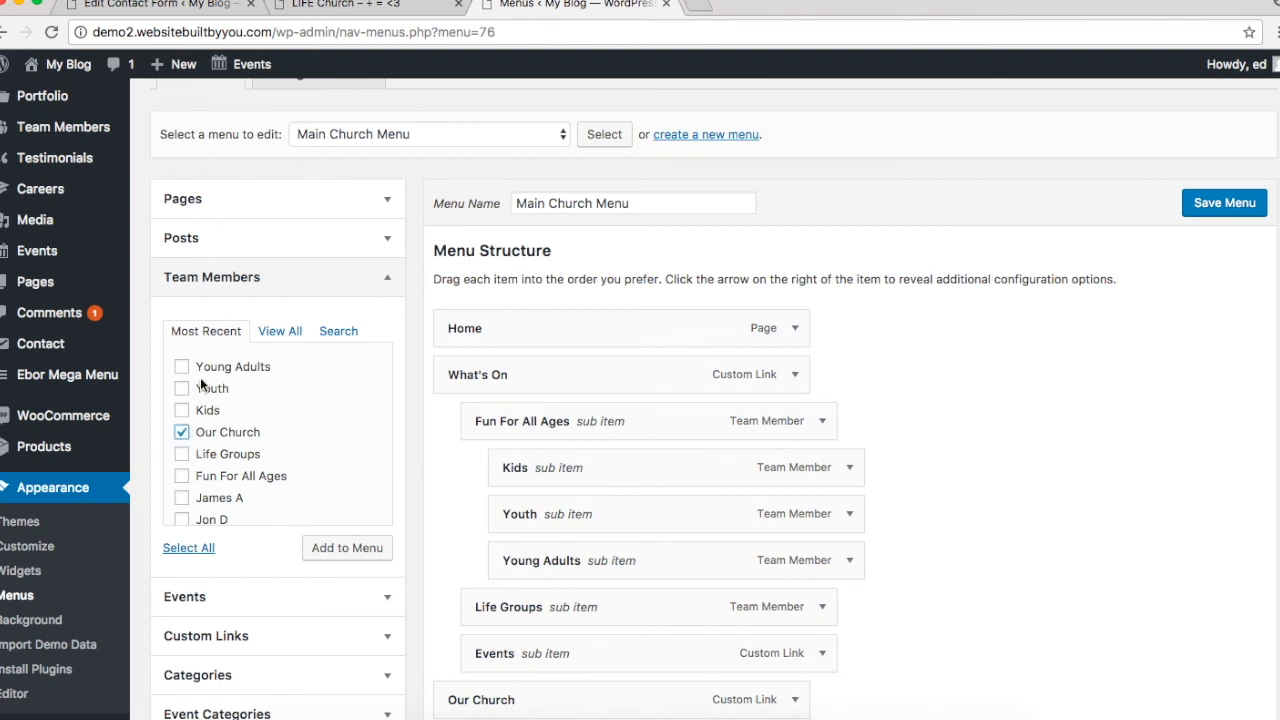
pyautogui.scroll(-5, 225, 420)
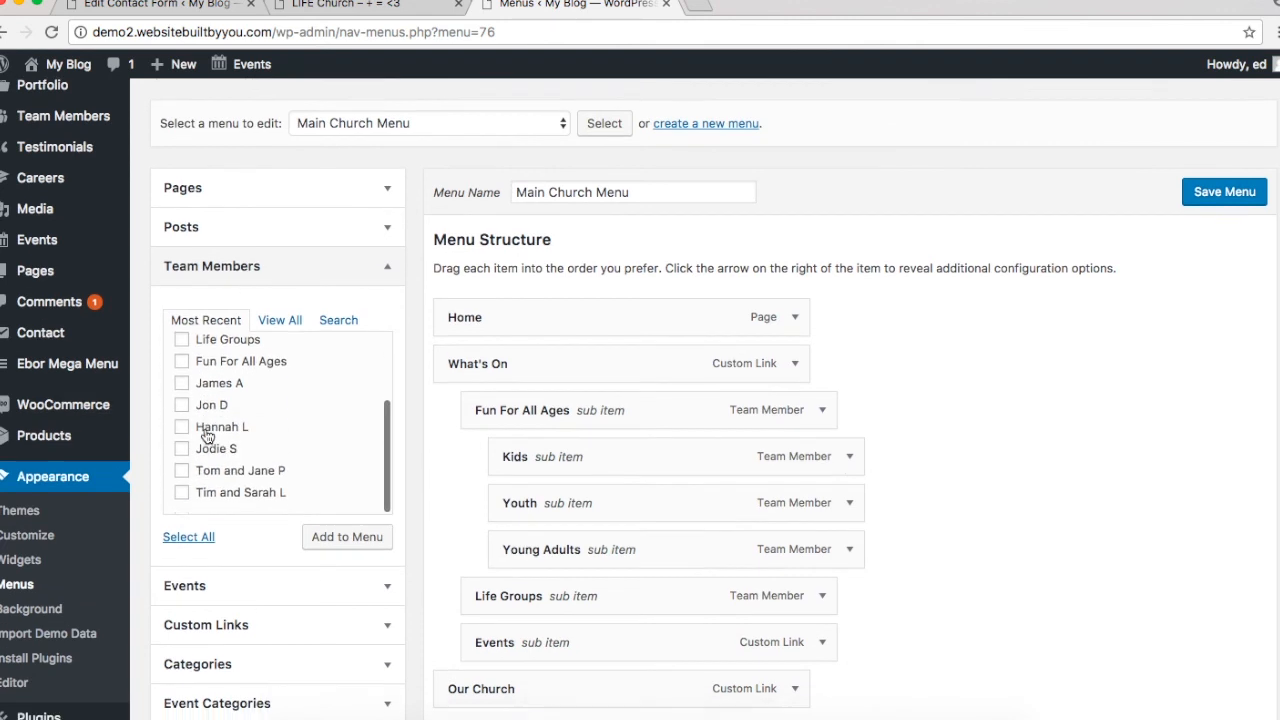
pyautogui.click(343, 491)
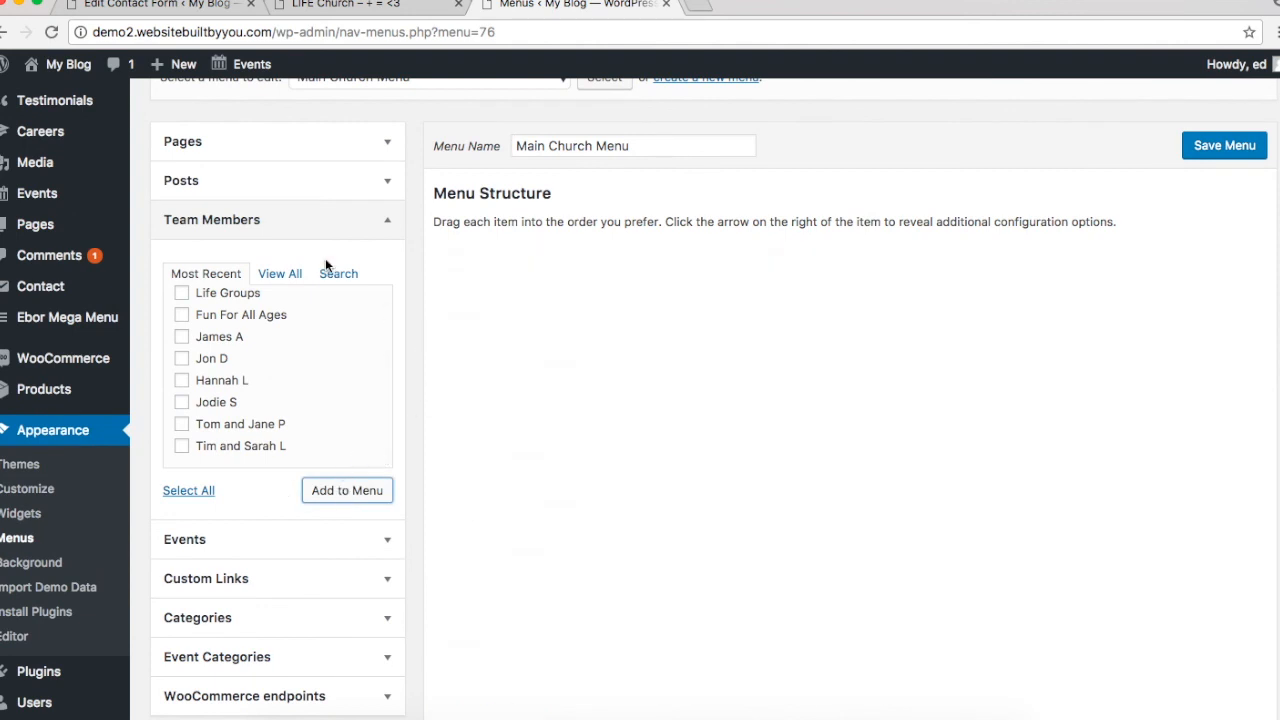
pyautogui.click(225, 150)
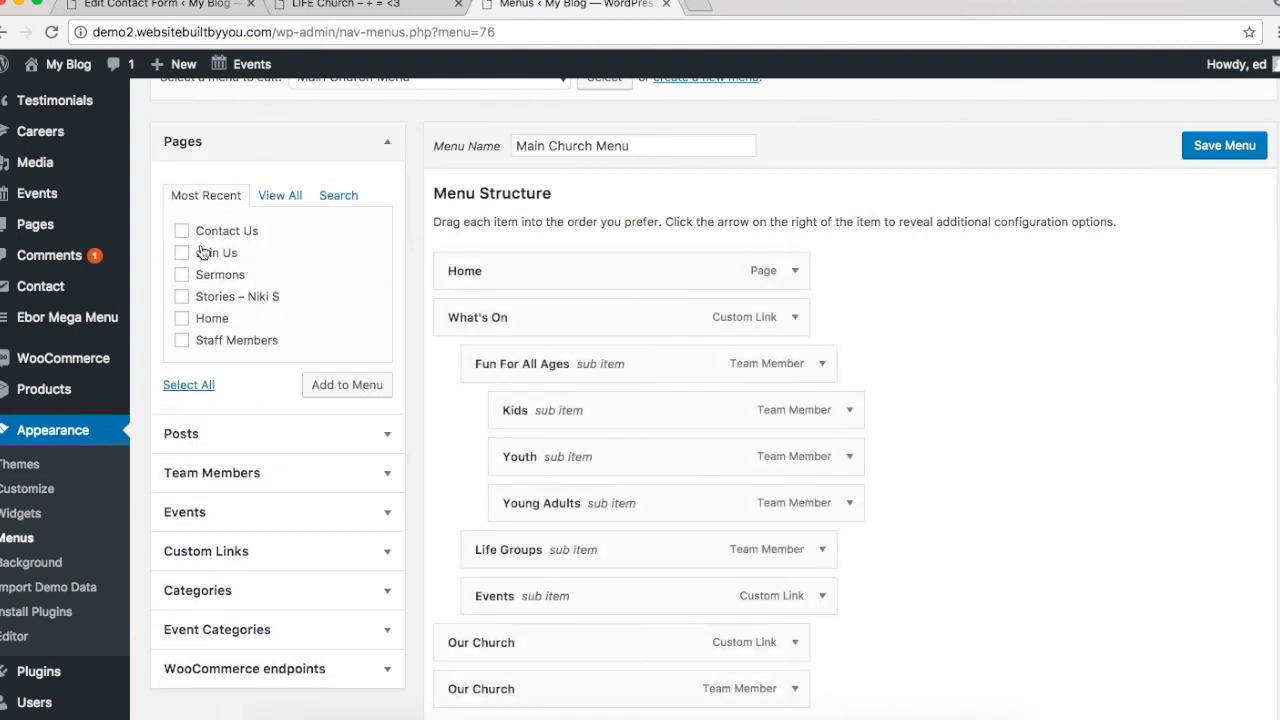
# Step: Add the Stories – Niki S and Staff Members pages to the menu
pyautogui.click(184, 276)
pyautogui.click(183, 275)
pyautogui.click(182, 341)
pyautogui.click(318, 384)
pyautogui.scroll(-5, 807, 512)
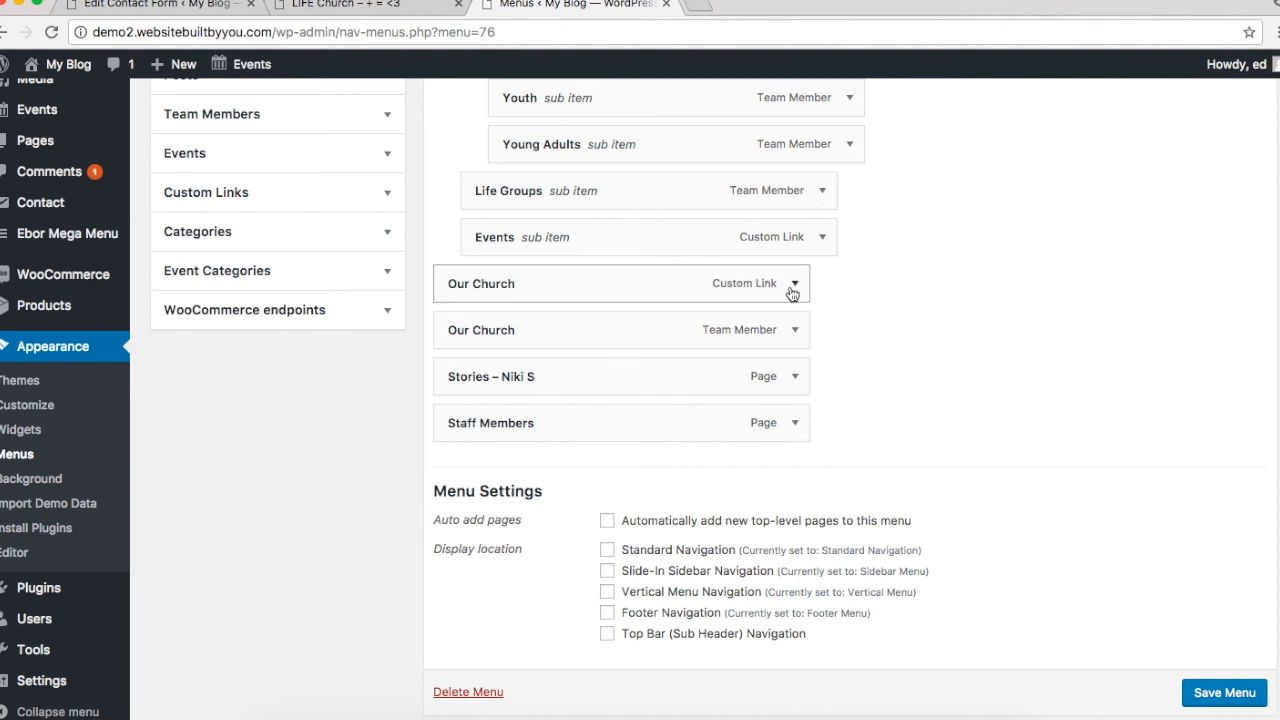
pyautogui.click(794, 286)
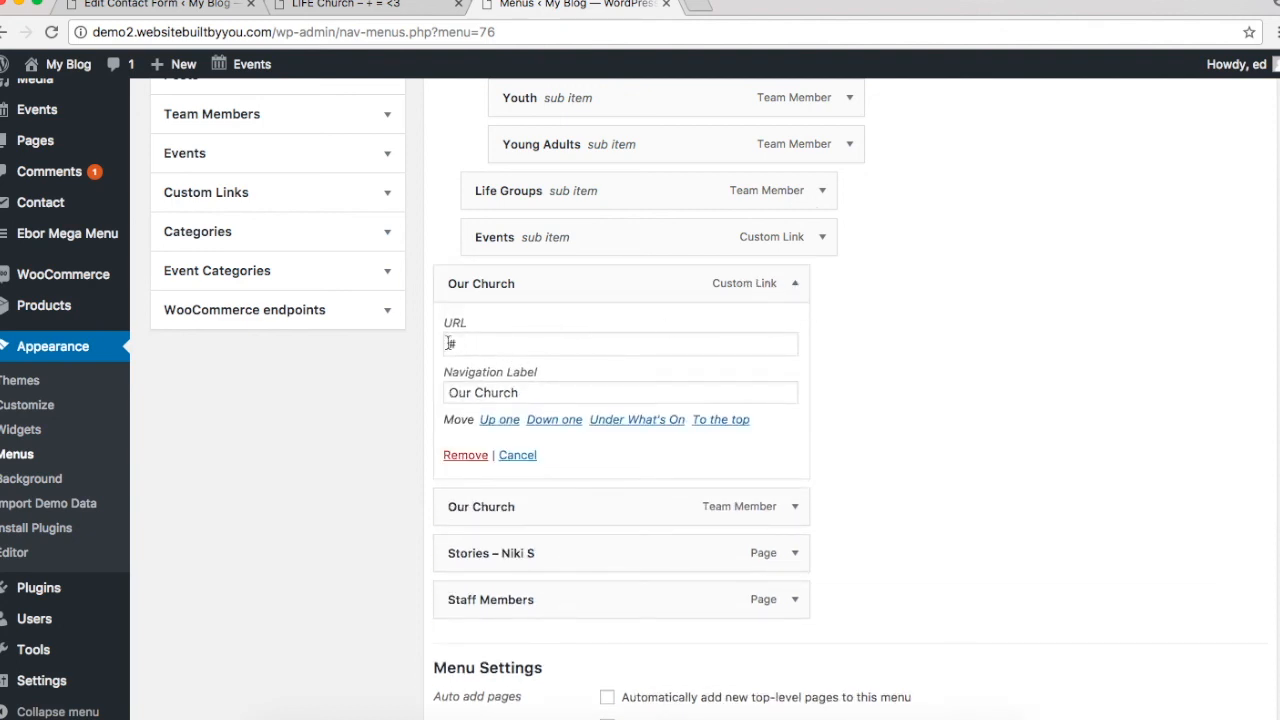
pyautogui.click(796, 286)
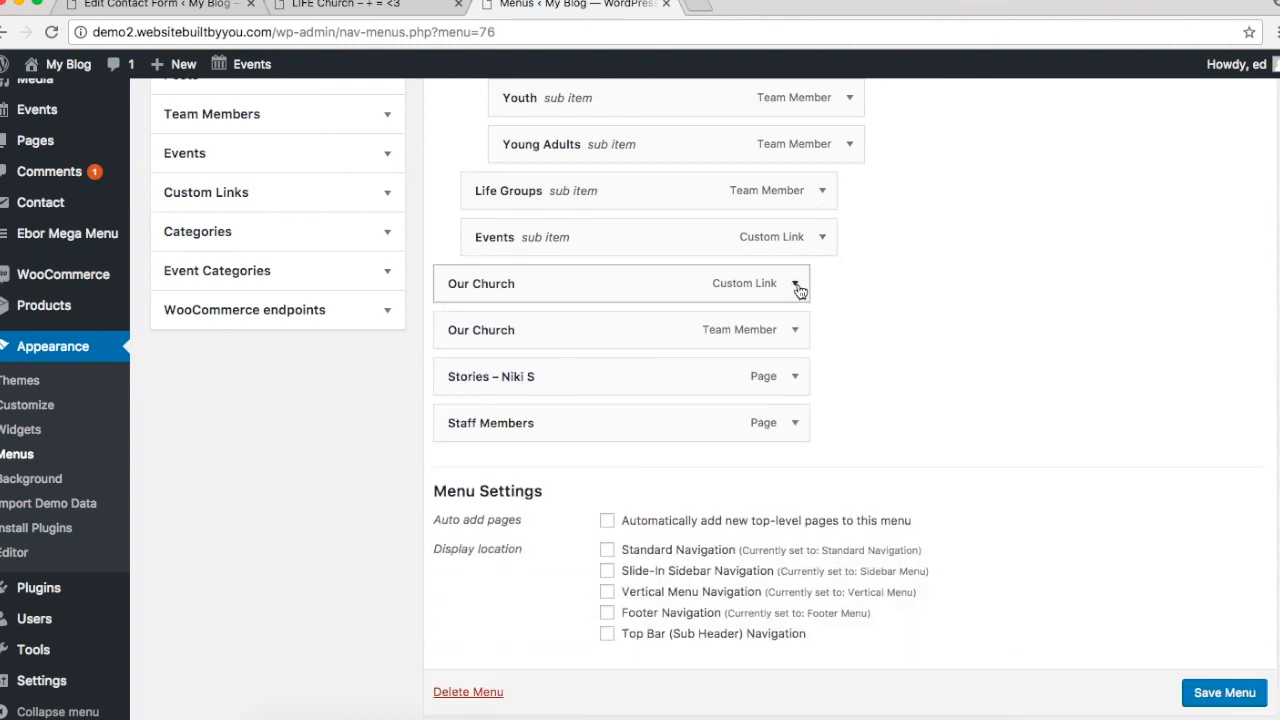
pyautogui.moveTo(623, 320); pyautogui.dragTo(655, 322)
pyautogui.moveTo(597, 389); pyautogui.dragTo(651, 429)
pyautogui.scroll(10, 603, 257)
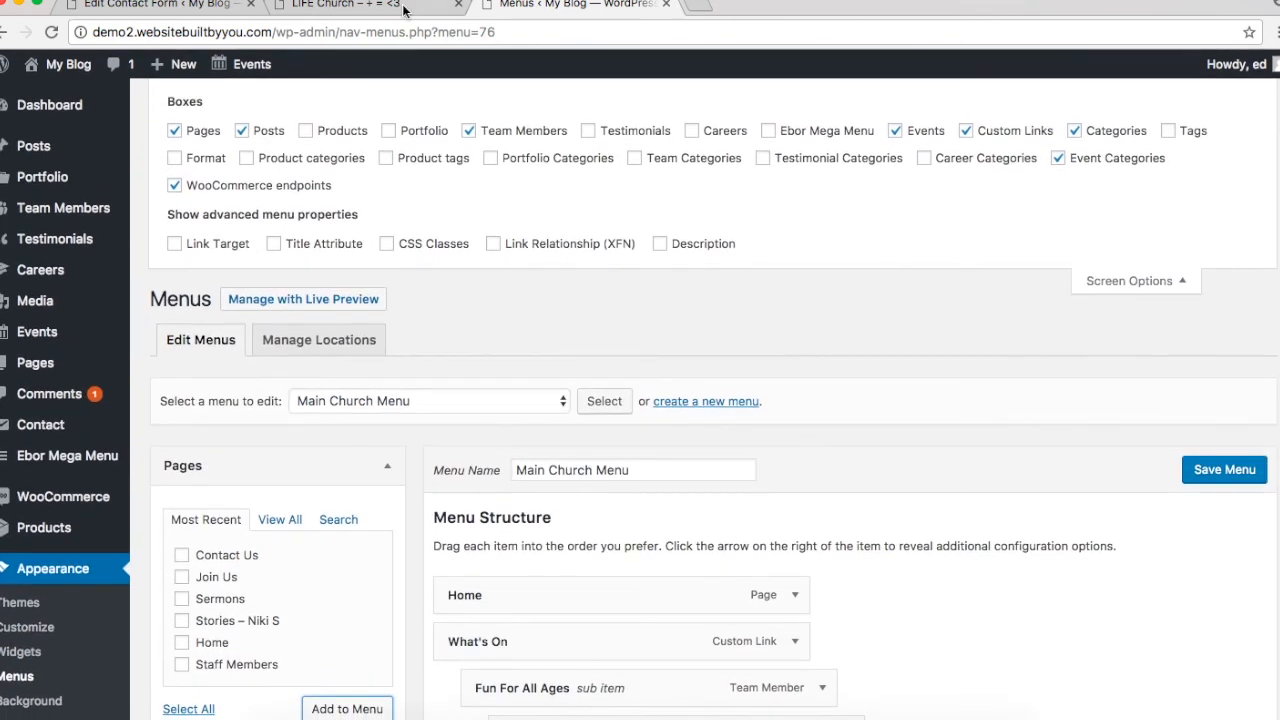
# Step: Add a 'Media' custom link pointing to # to the menu
pyautogui.click(404, 9)
pyautogui.moveTo(925, 114)
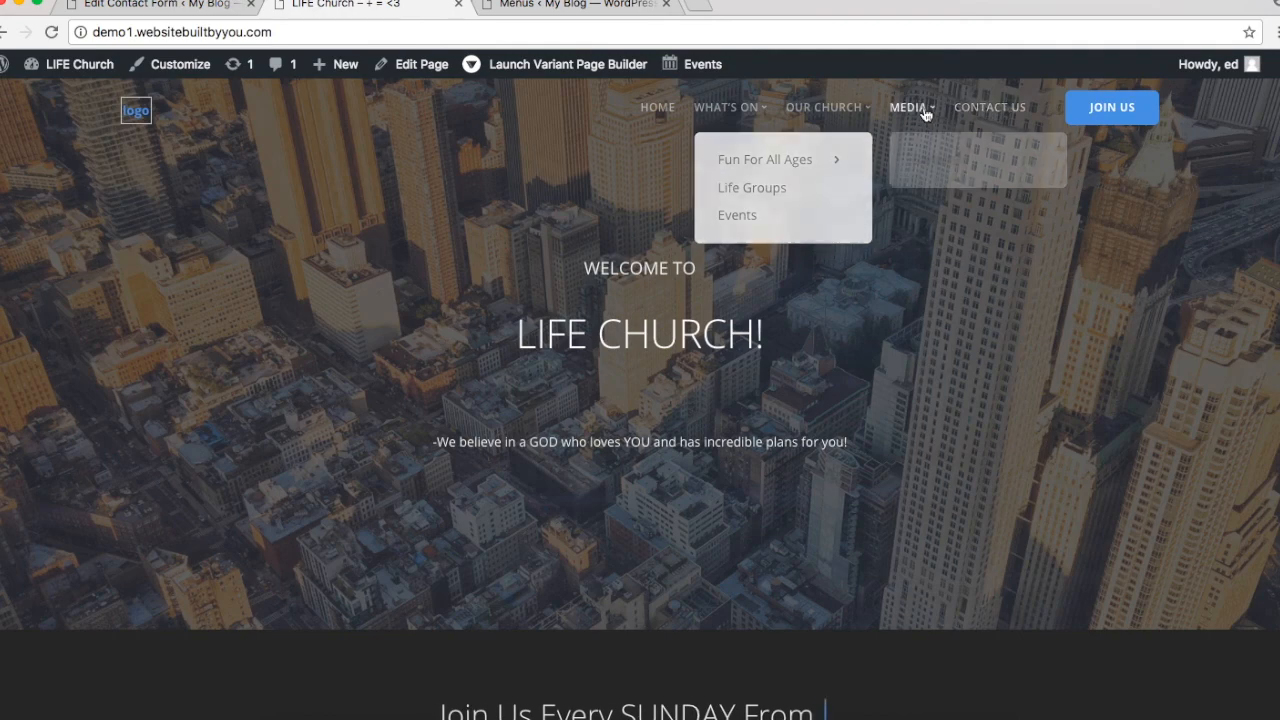
pyautogui.click(575, 5)
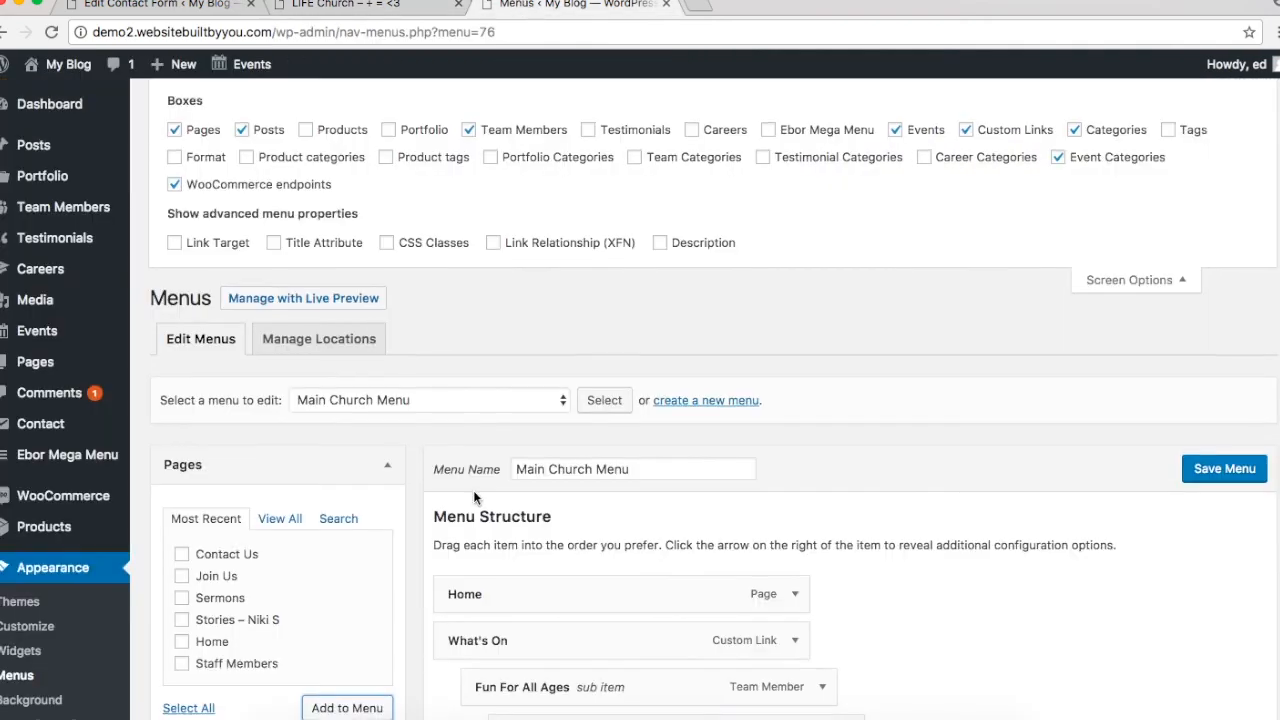
pyautogui.scroll(-5, 473, 490)
pyautogui.click(266, 560)
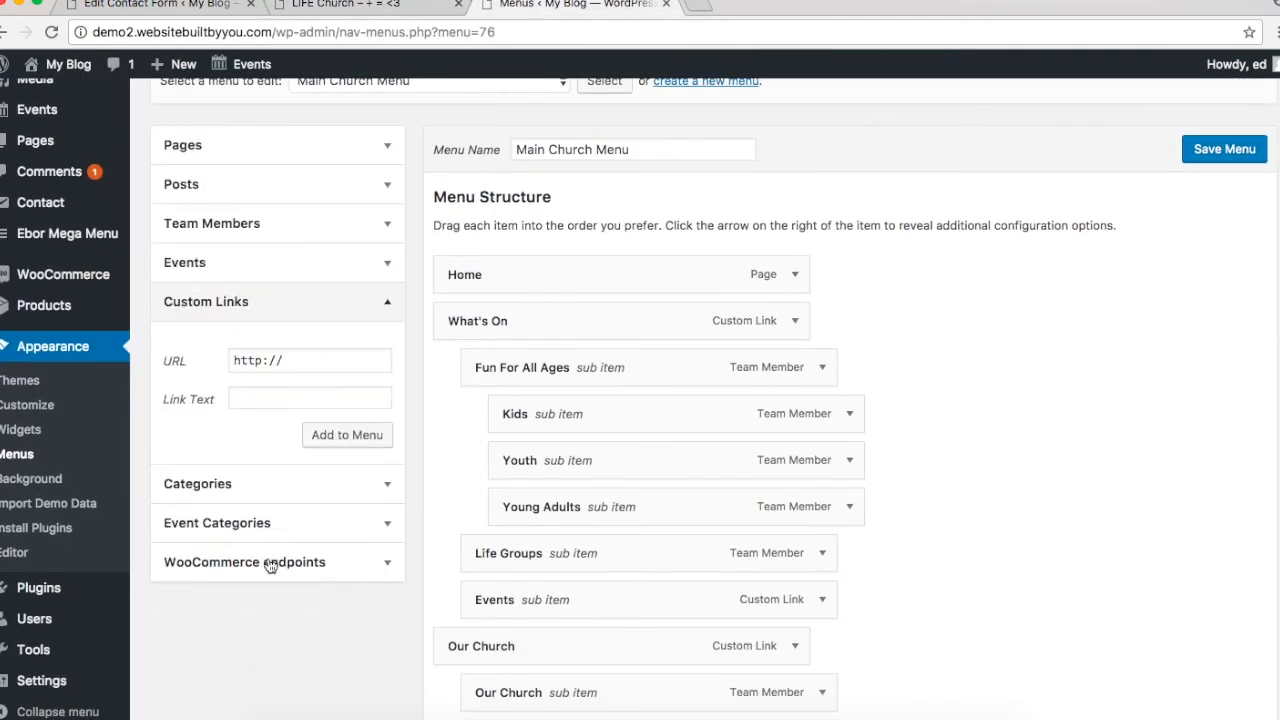
pyautogui.tripleClick(273, 358)
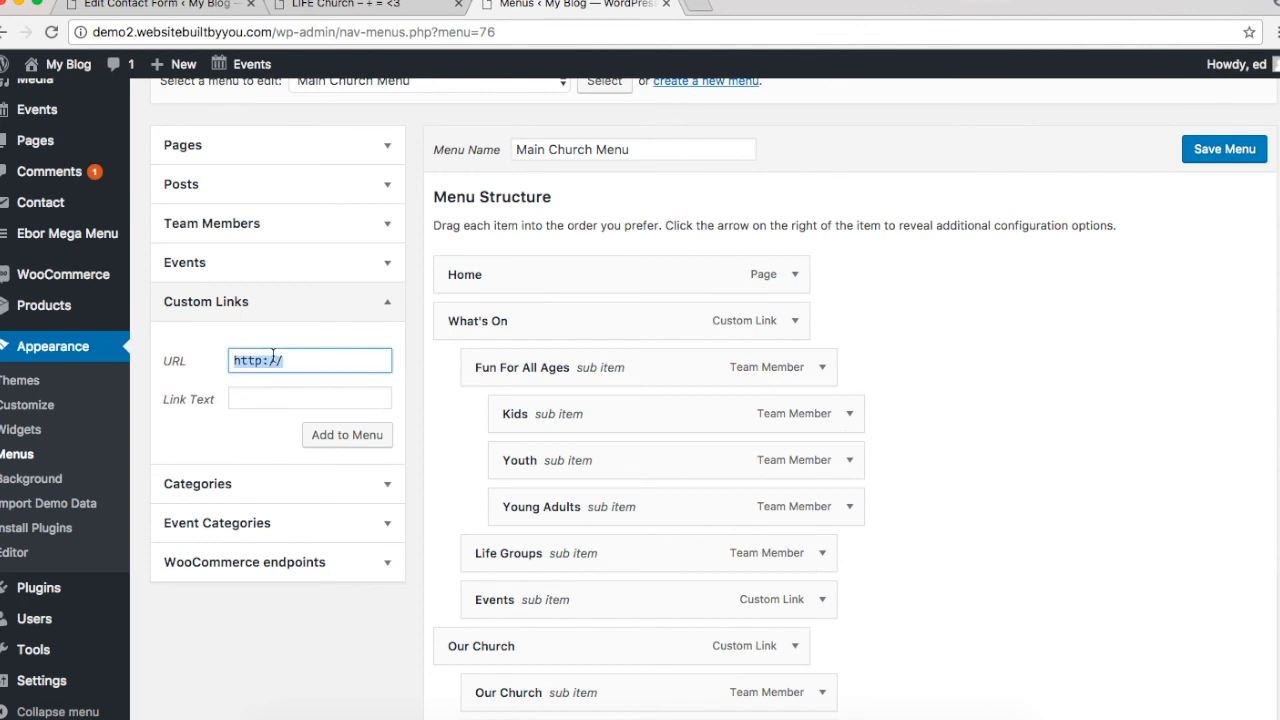
pyautogui.write('#')
pyautogui.press('Tab')
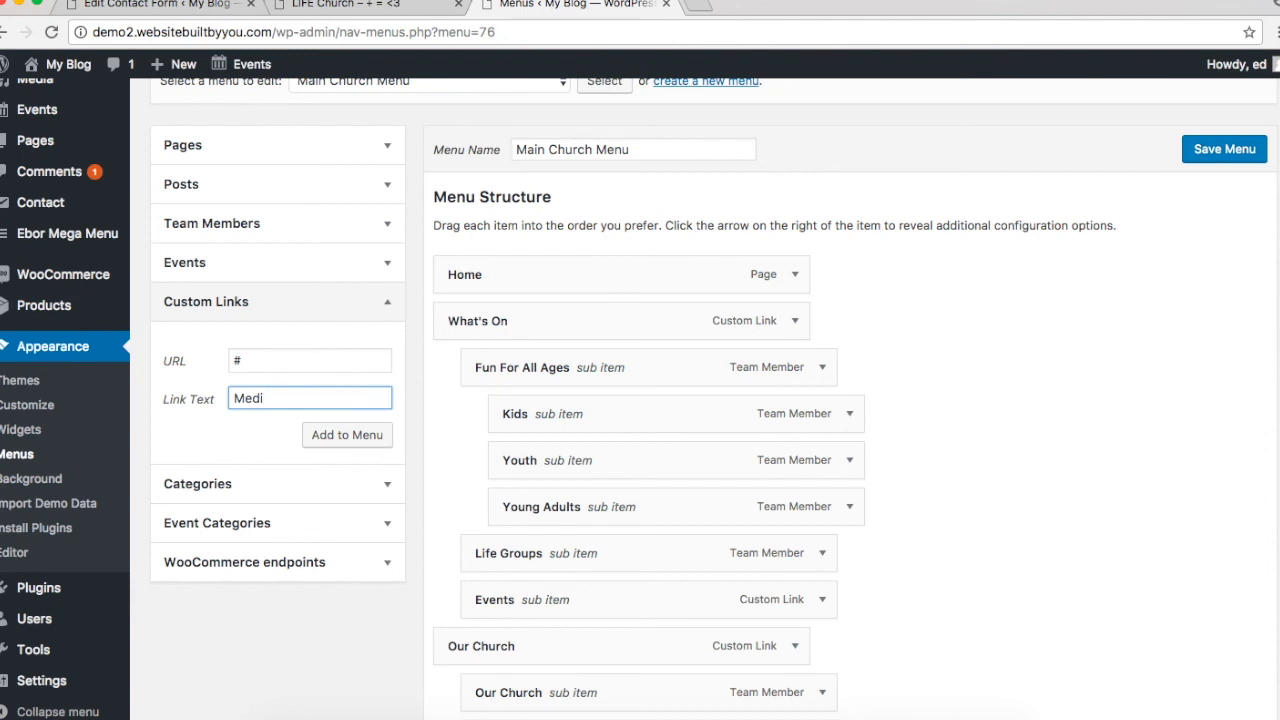
pyautogui.click(347, 436)
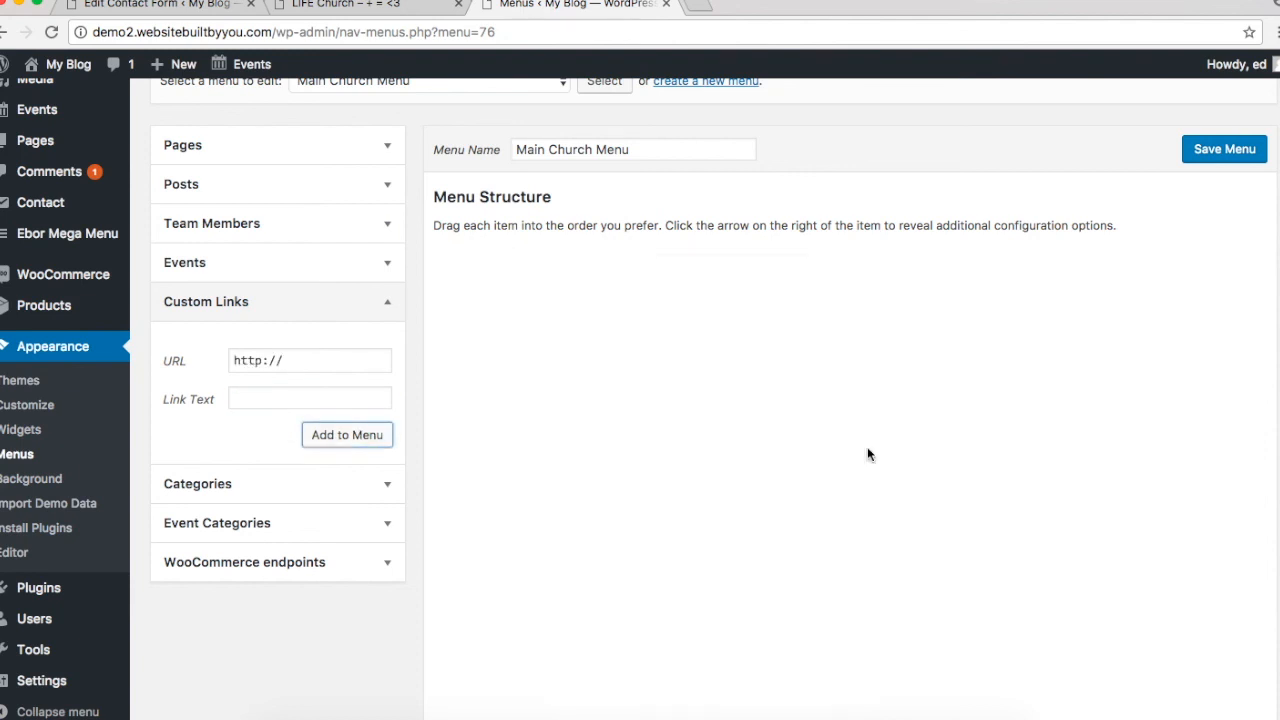
# Step: Add the Sermons page to the menu
pyautogui.click(231, 183)
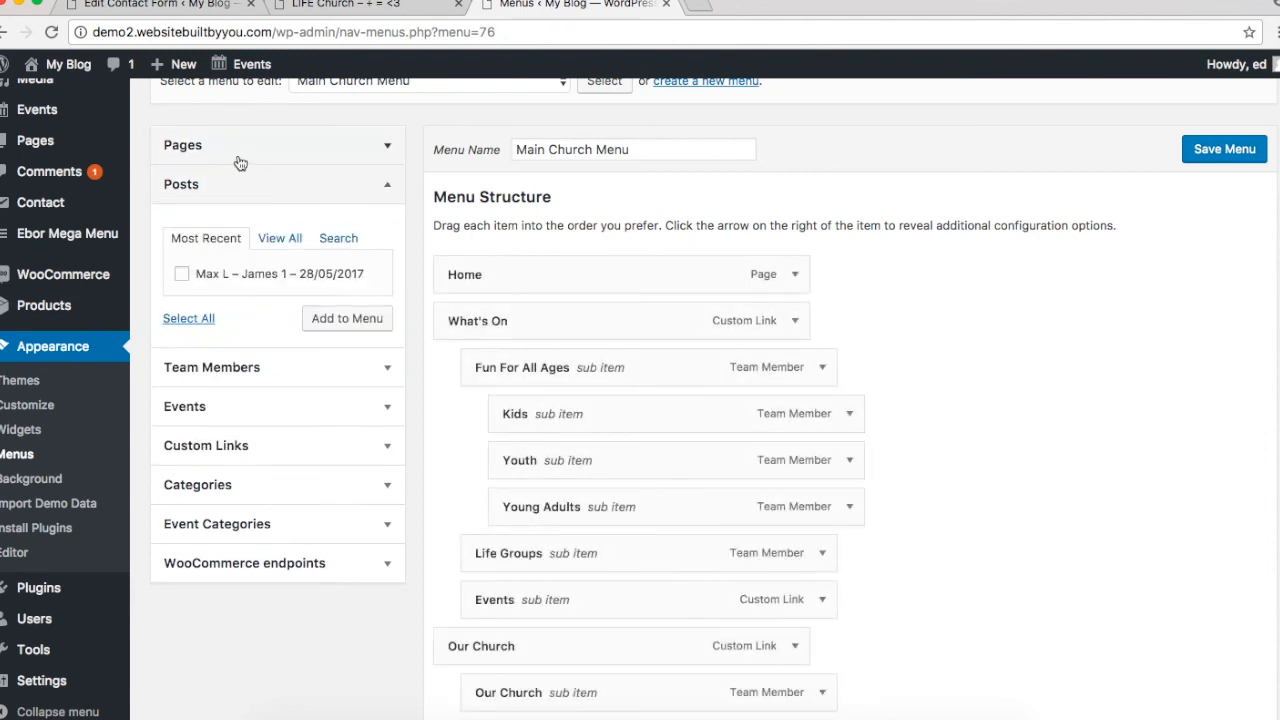
pyautogui.click(239, 163)
pyautogui.click(181, 278)
pyautogui.scroll(-5, 349, 374)
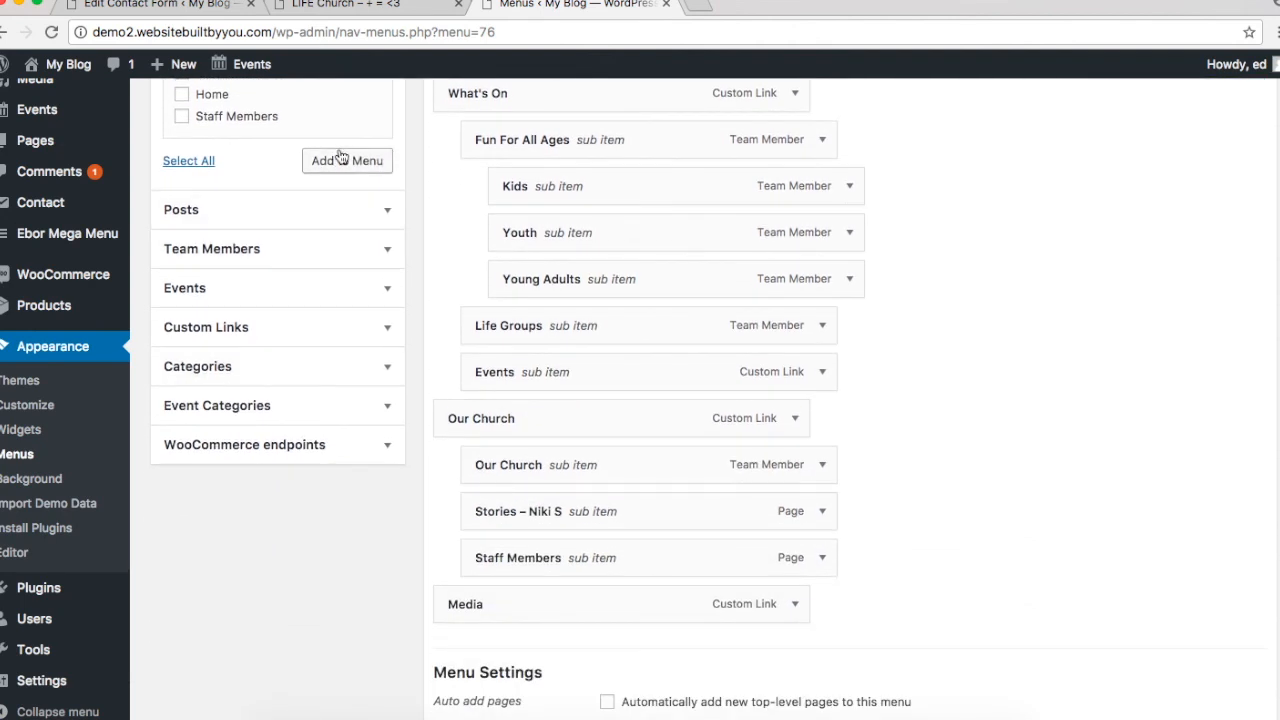
pyautogui.click(339, 162)
pyautogui.scroll(-2, 648, 505)
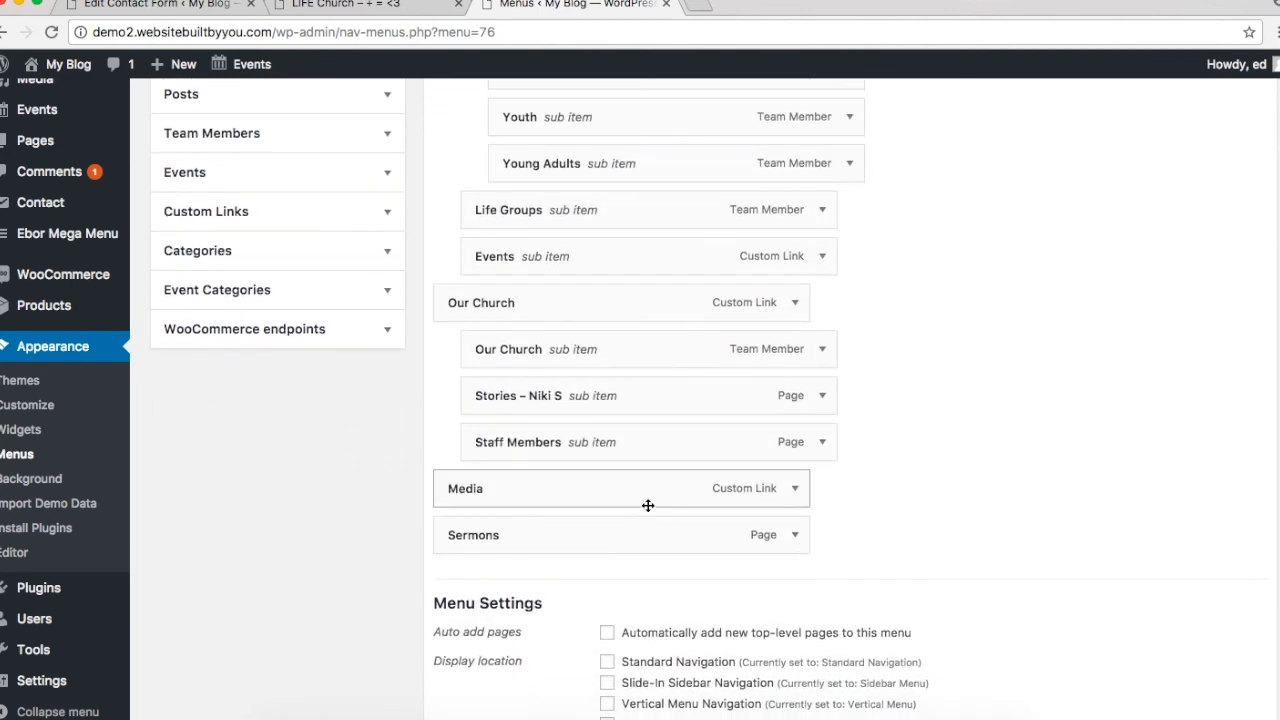
pyautogui.scroll(5, 457, 314)
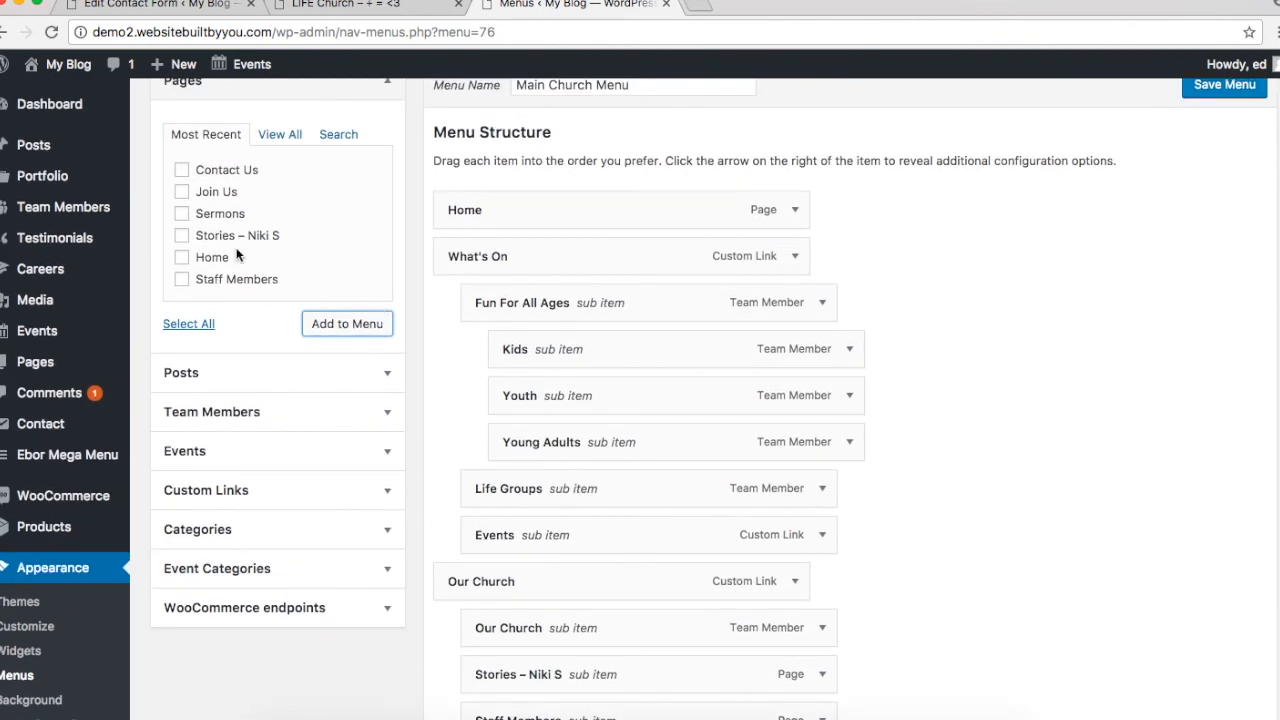
pyautogui.scroll(2, 237, 256)
# Step: Nest Sermons under Media, remove the added Max L post item, and check the live navigation
pyautogui.click(249, 477)
pyautogui.scroll(-4, 245, 460)
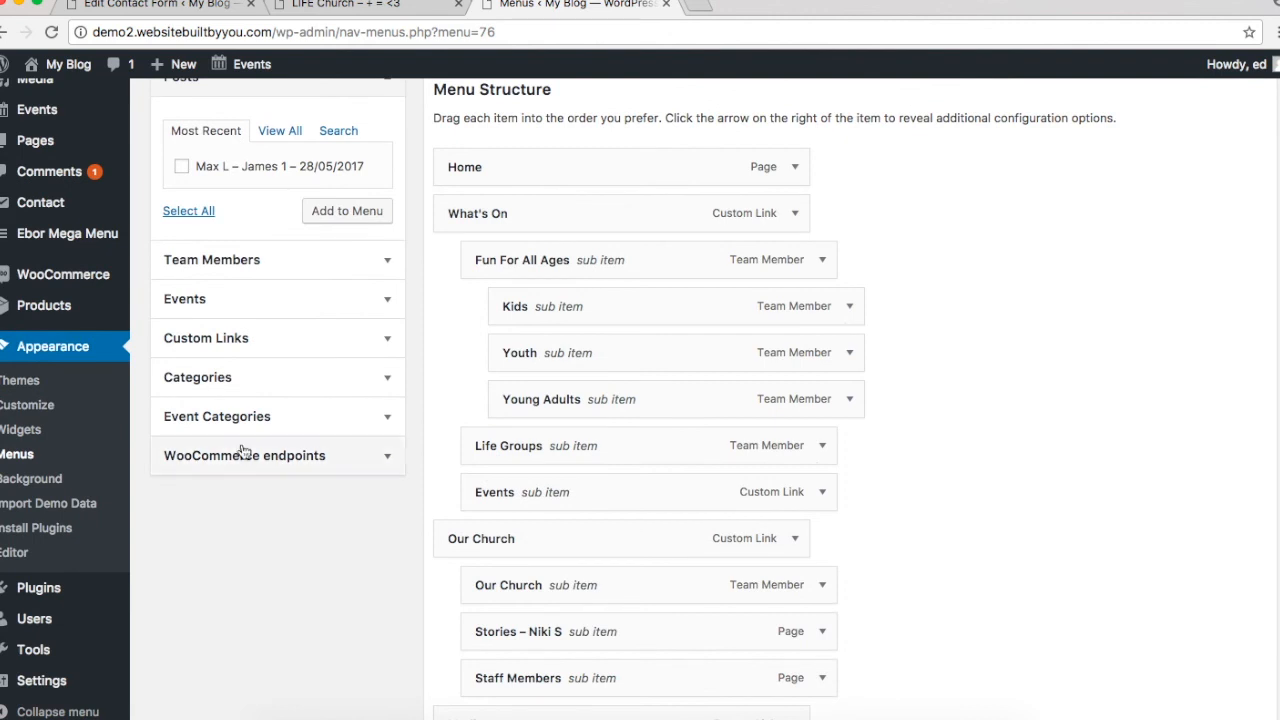
pyautogui.click(323, 215)
pyautogui.scroll(-6, 323, 217)
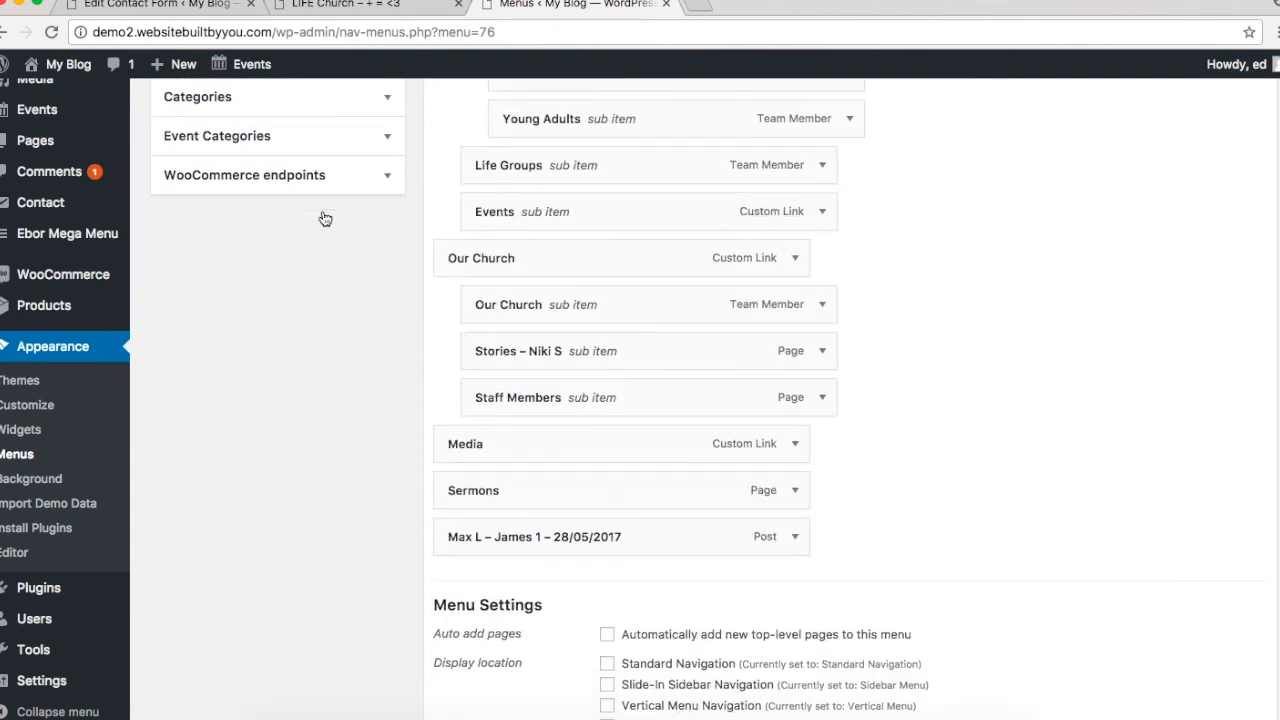
pyautogui.moveTo(515, 489); pyautogui.dragTo(543, 490)
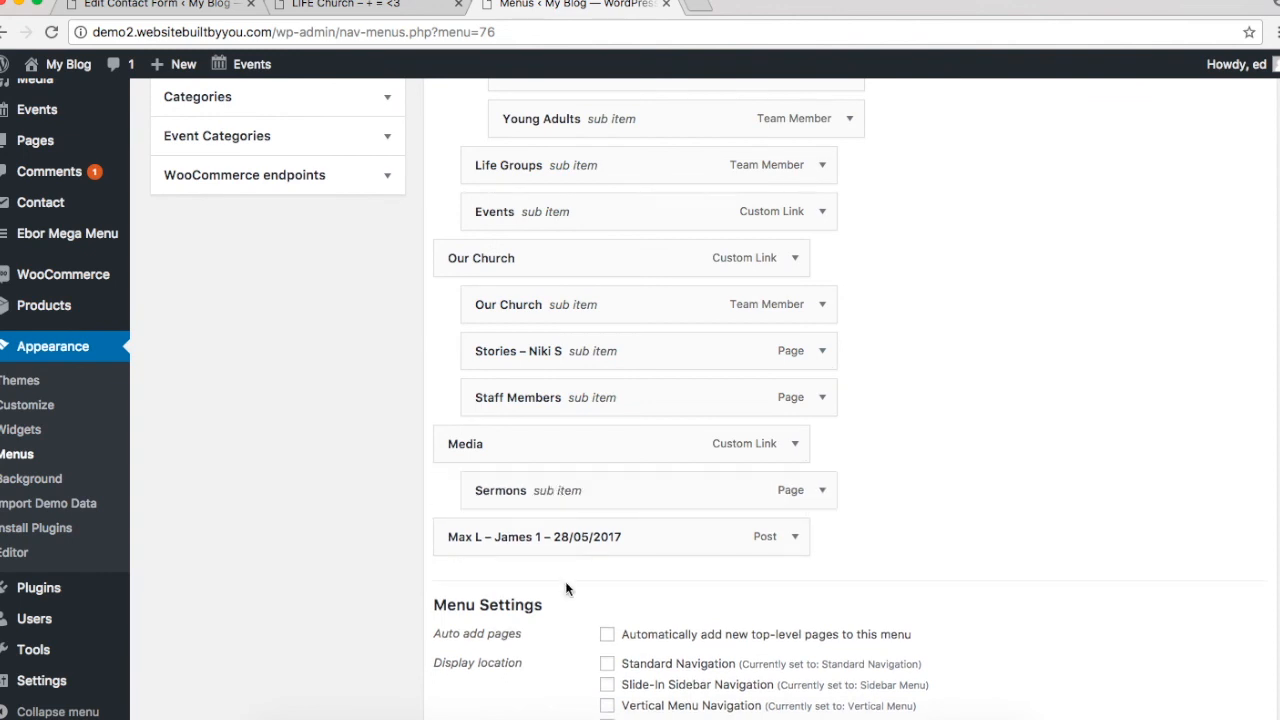
pyautogui.moveTo(556, 537); pyautogui.dragTo(635, 537)
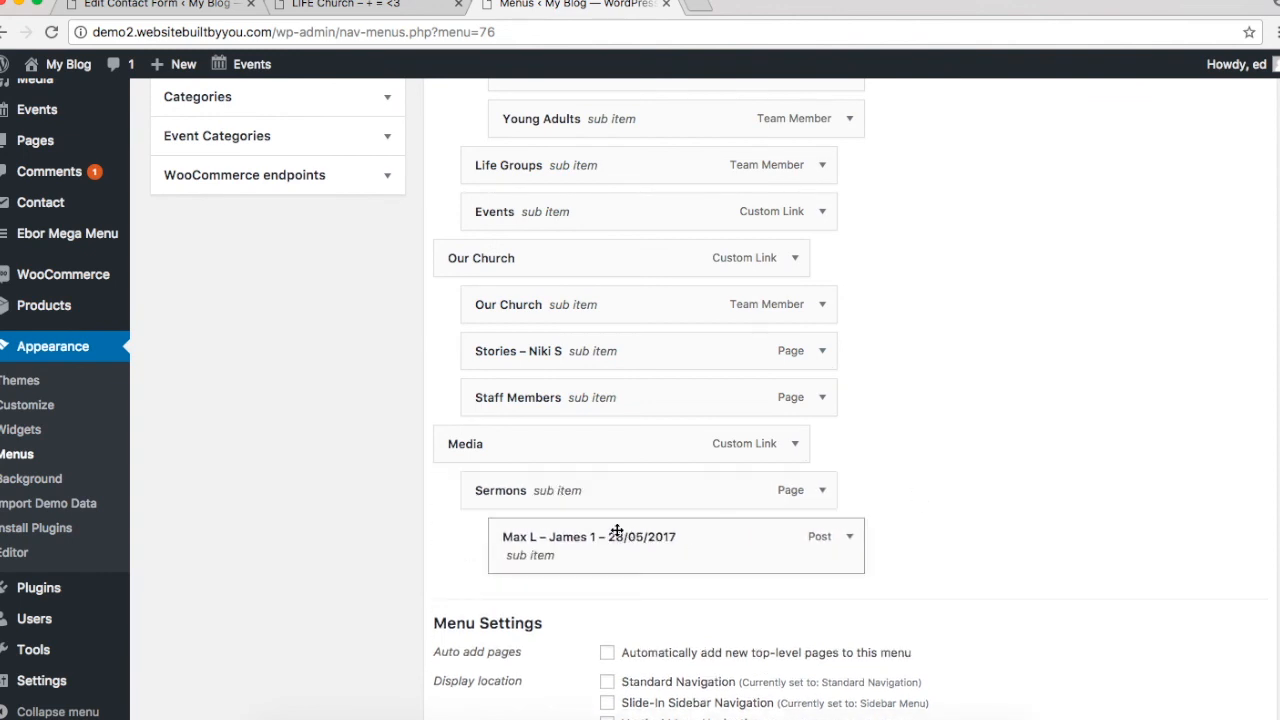
pyautogui.click(851, 537)
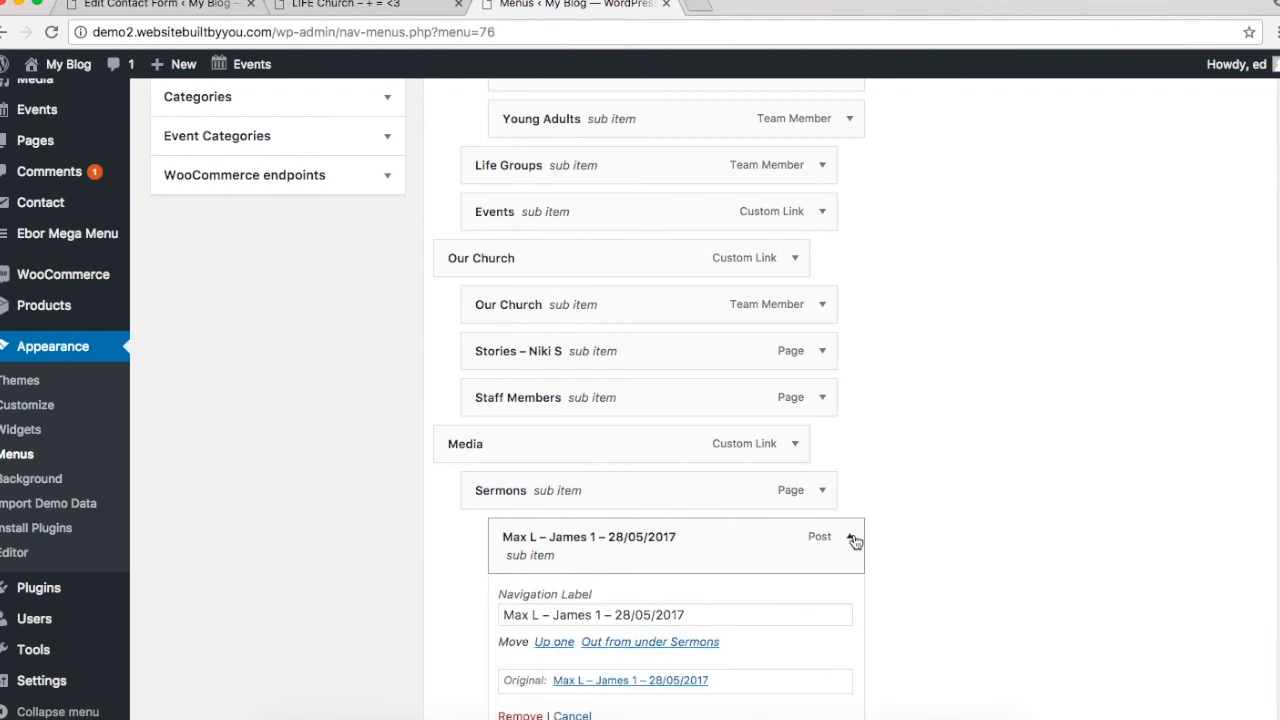
pyautogui.click(520, 714)
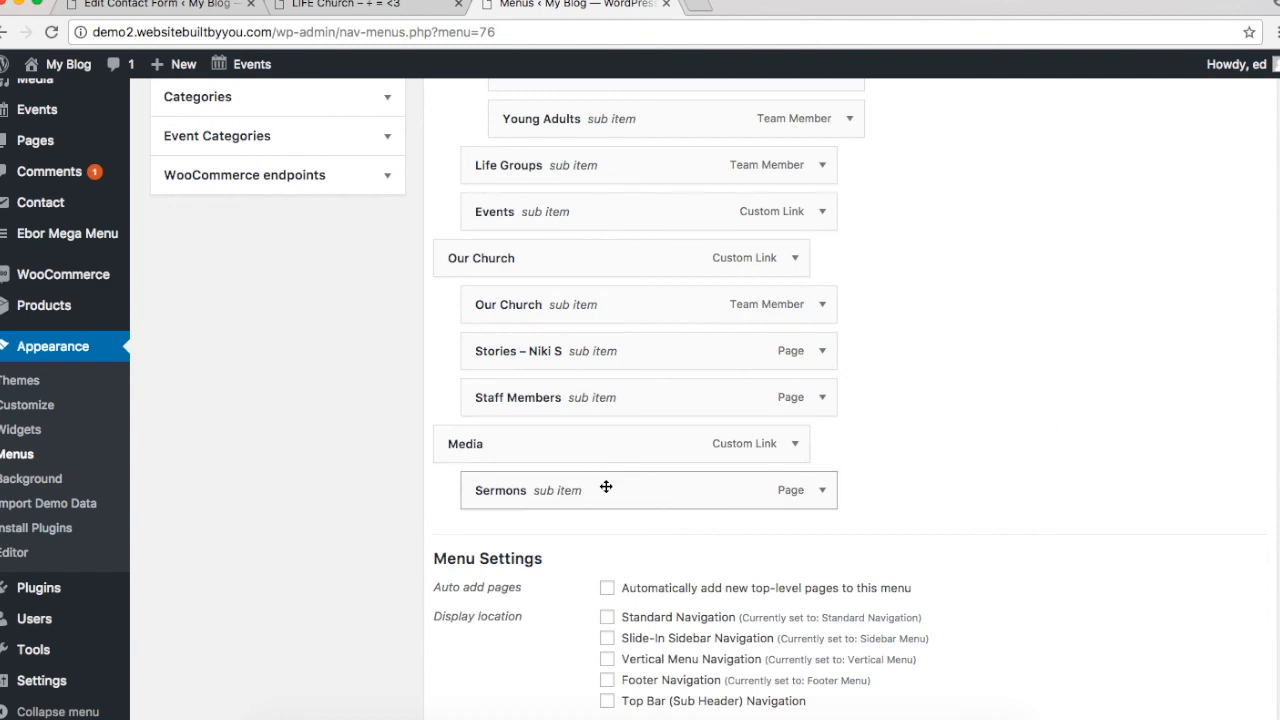
pyautogui.scroll(4, 606, 487)
pyautogui.click(345, 5)
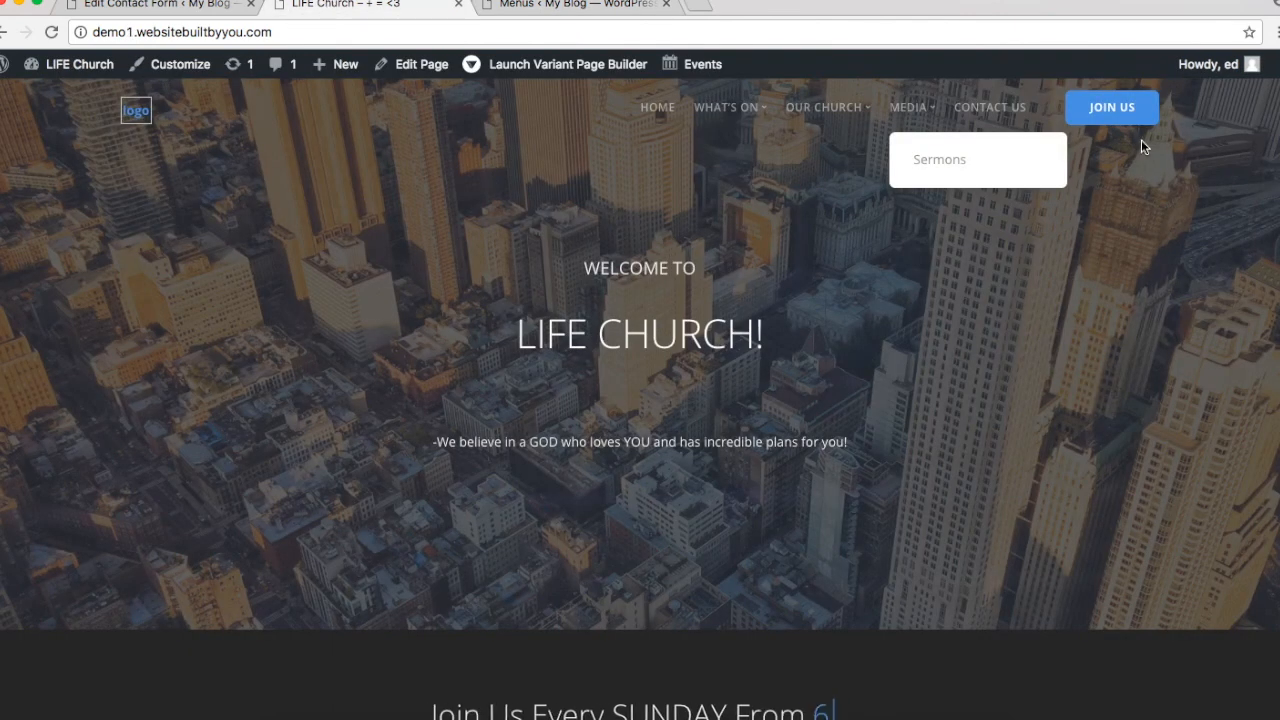
pyautogui.click(515, 5)
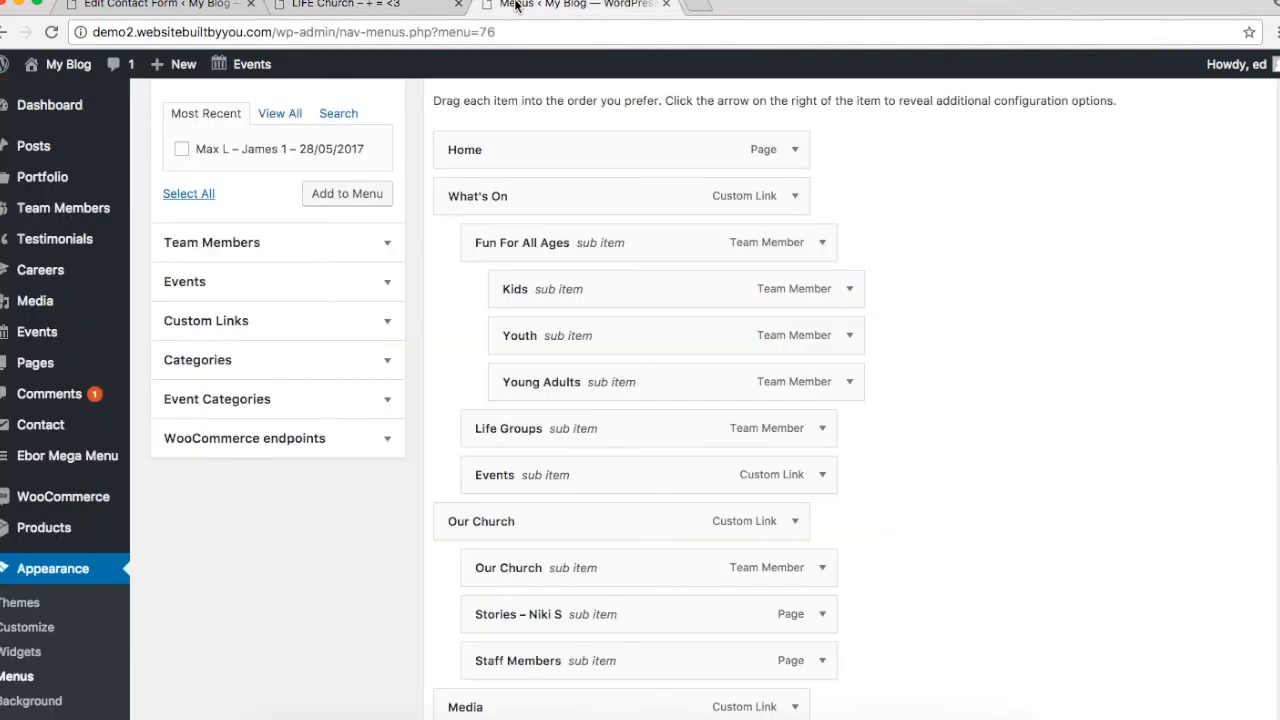
# Step: Add the Contact Us page as a top-level item at the end of the menu
pyautogui.scroll(3, 265, 145)
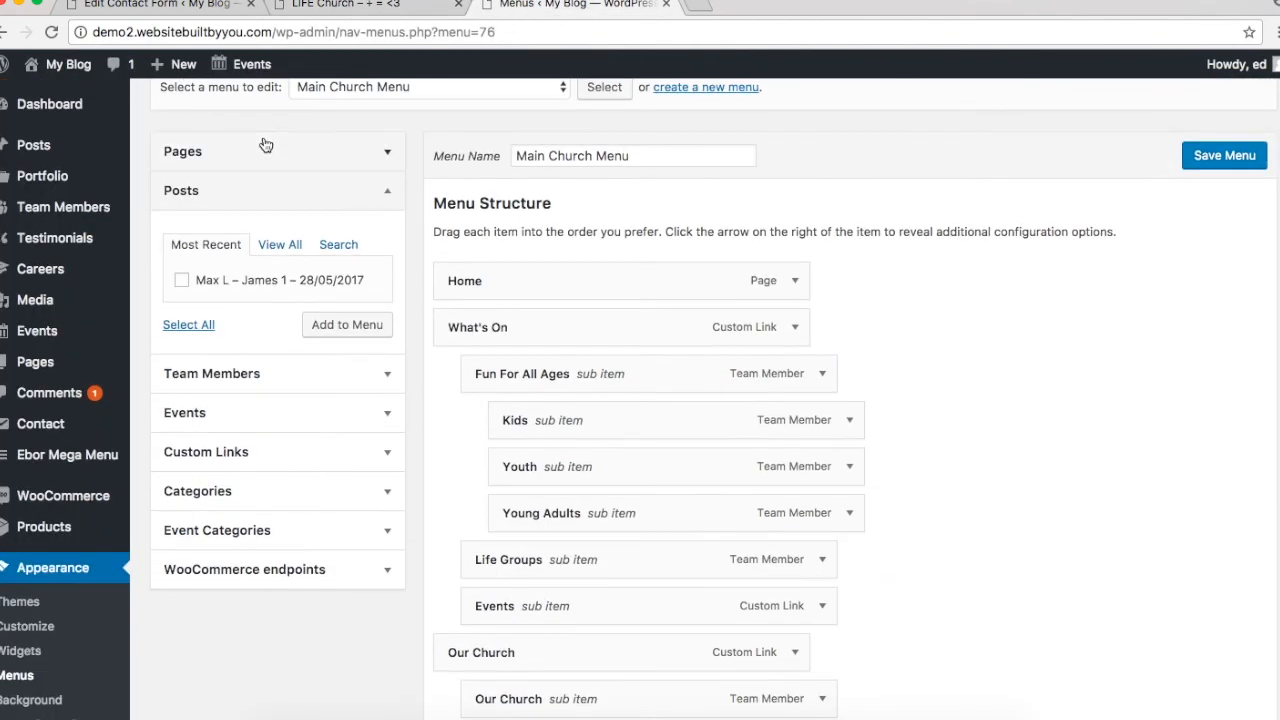
pyautogui.click(240, 154)
pyautogui.click(205, 242)
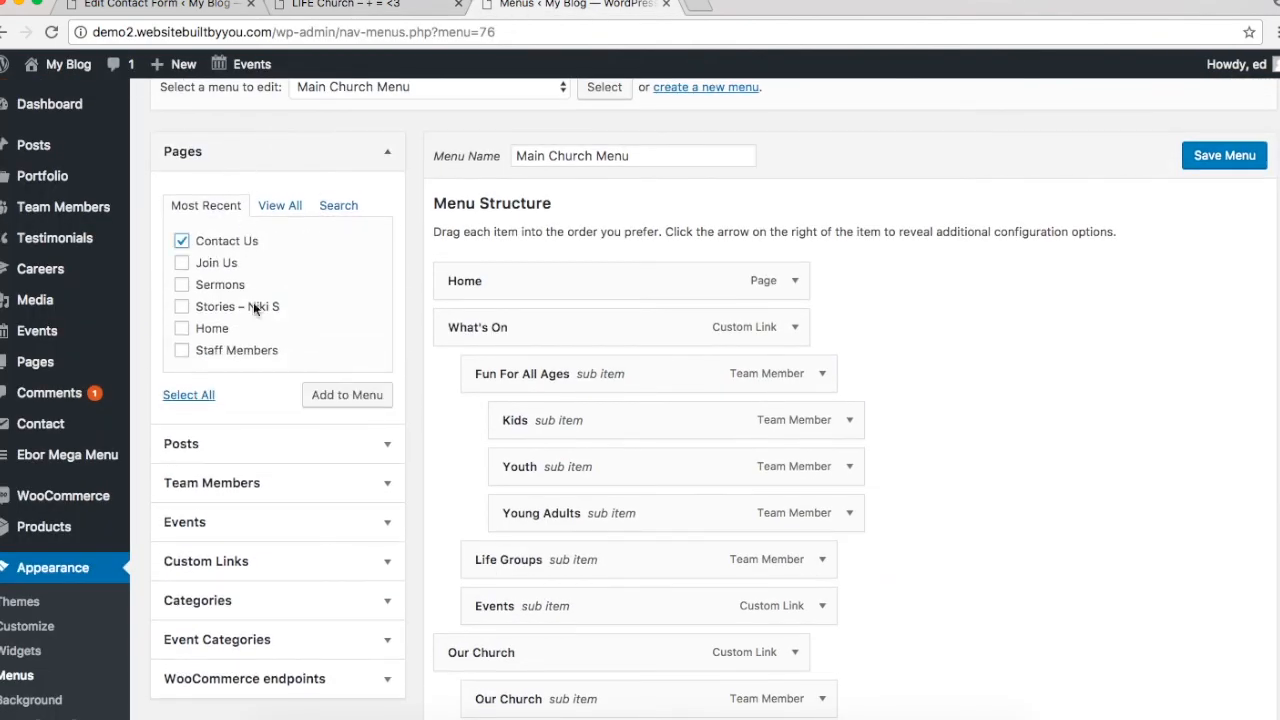
pyautogui.click(336, 400)
pyautogui.scroll(-5, 983, 349)
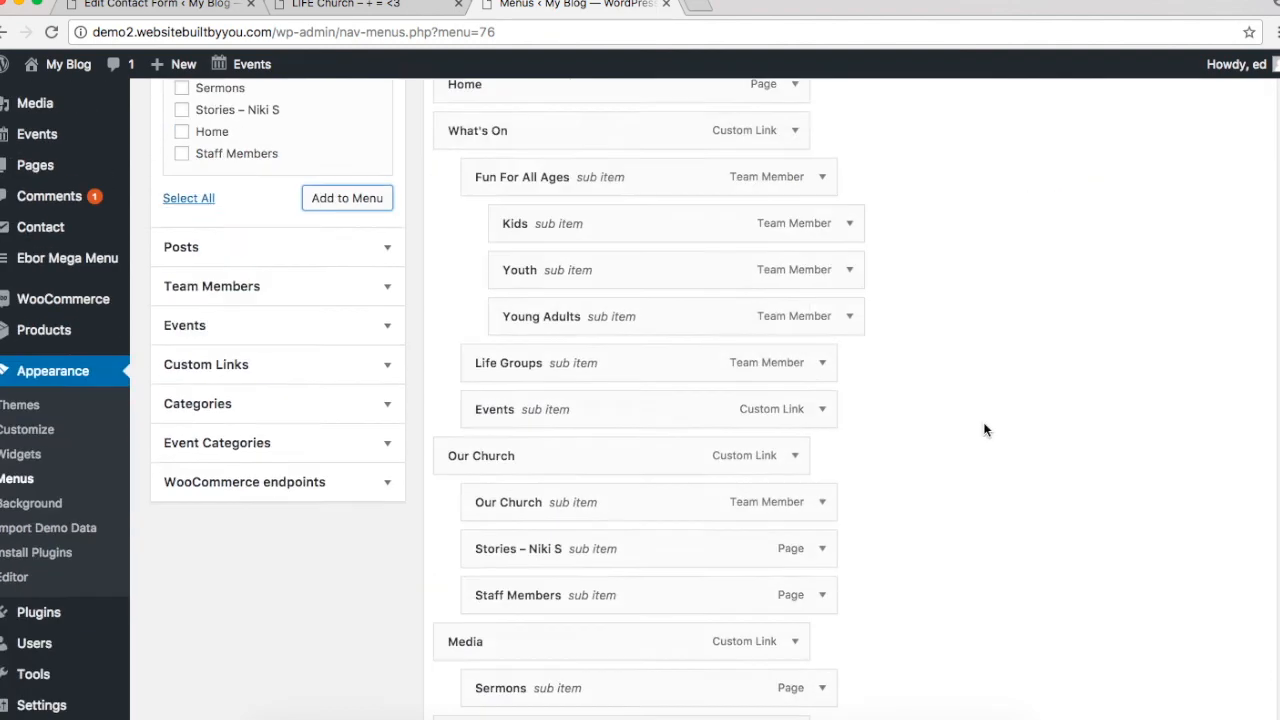
pyautogui.scroll(15, 622, 545)
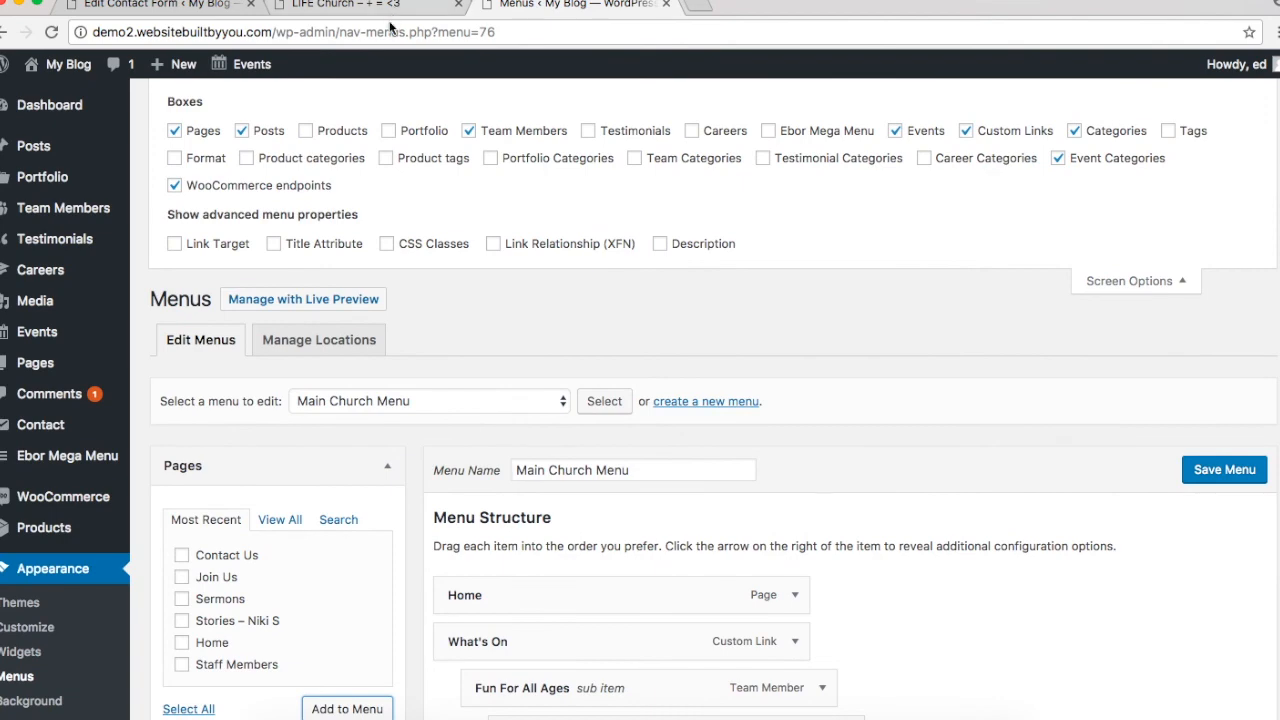
pyautogui.click(347, 6)
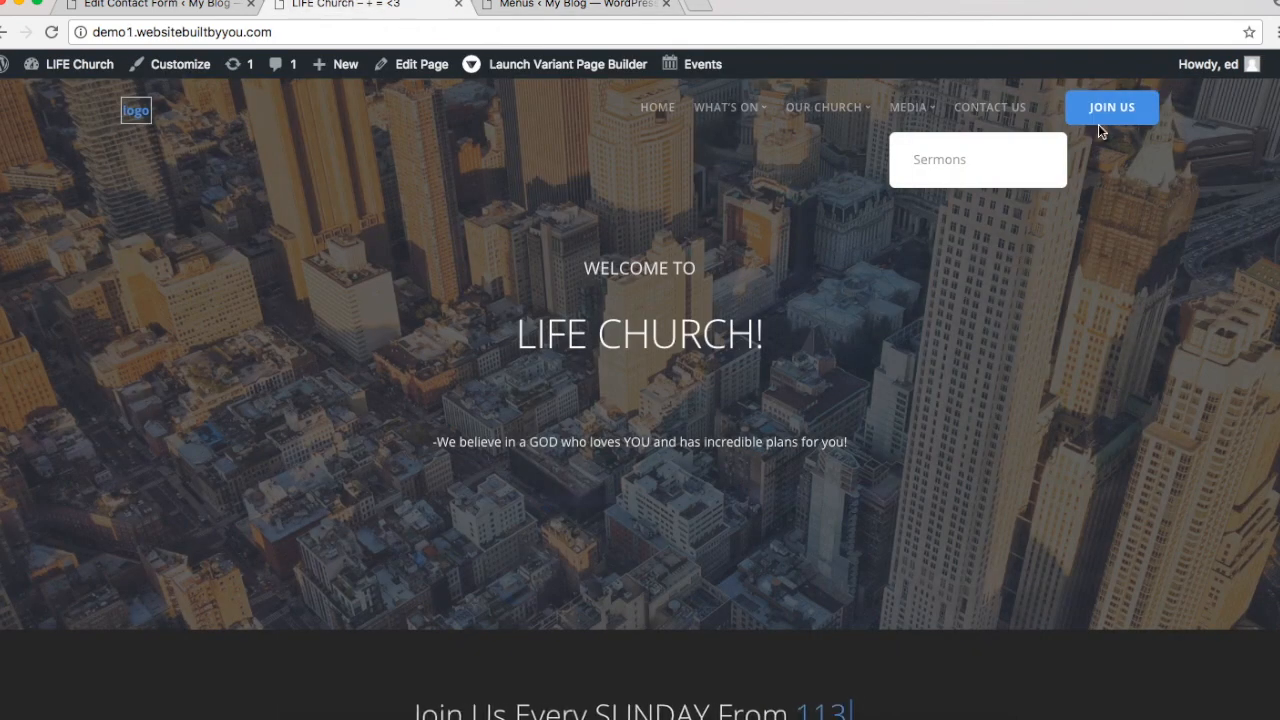
pyautogui.click(577, 5)
# Step: Save the menu with Standard Navigation ticked as its display location
pyautogui.click(1214, 485)
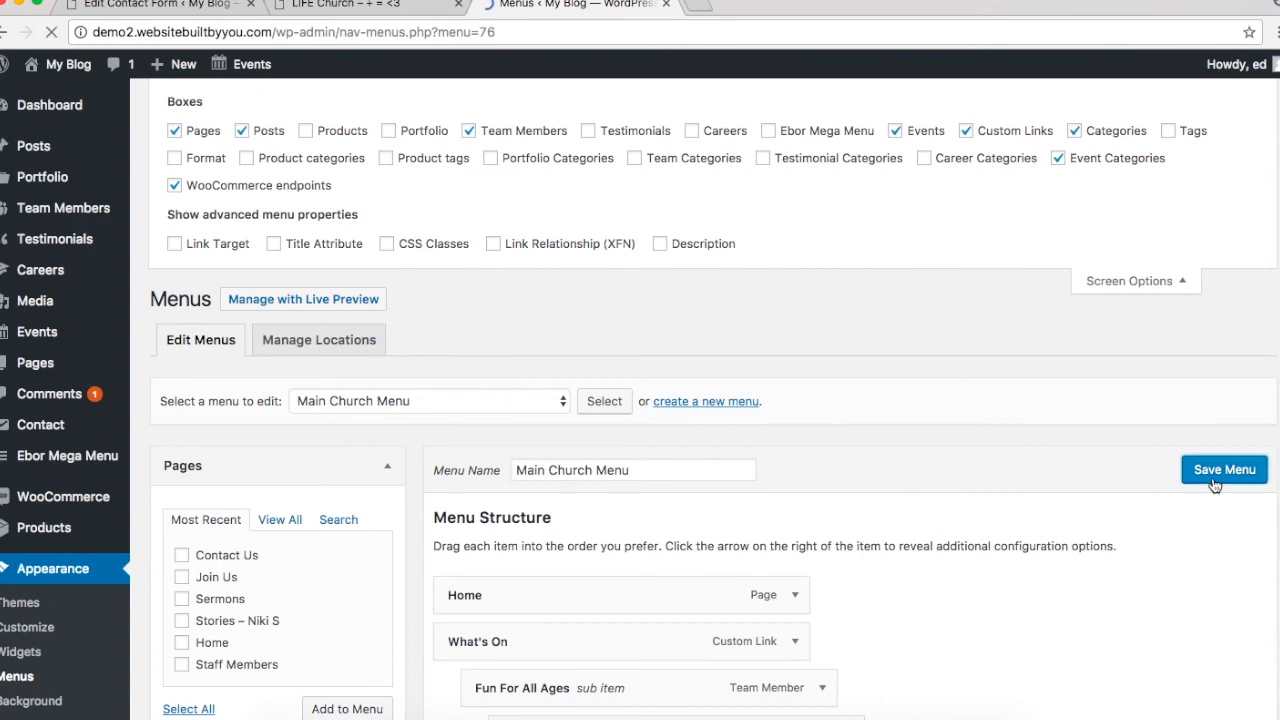
pyautogui.scroll(-8, 1214, 485)
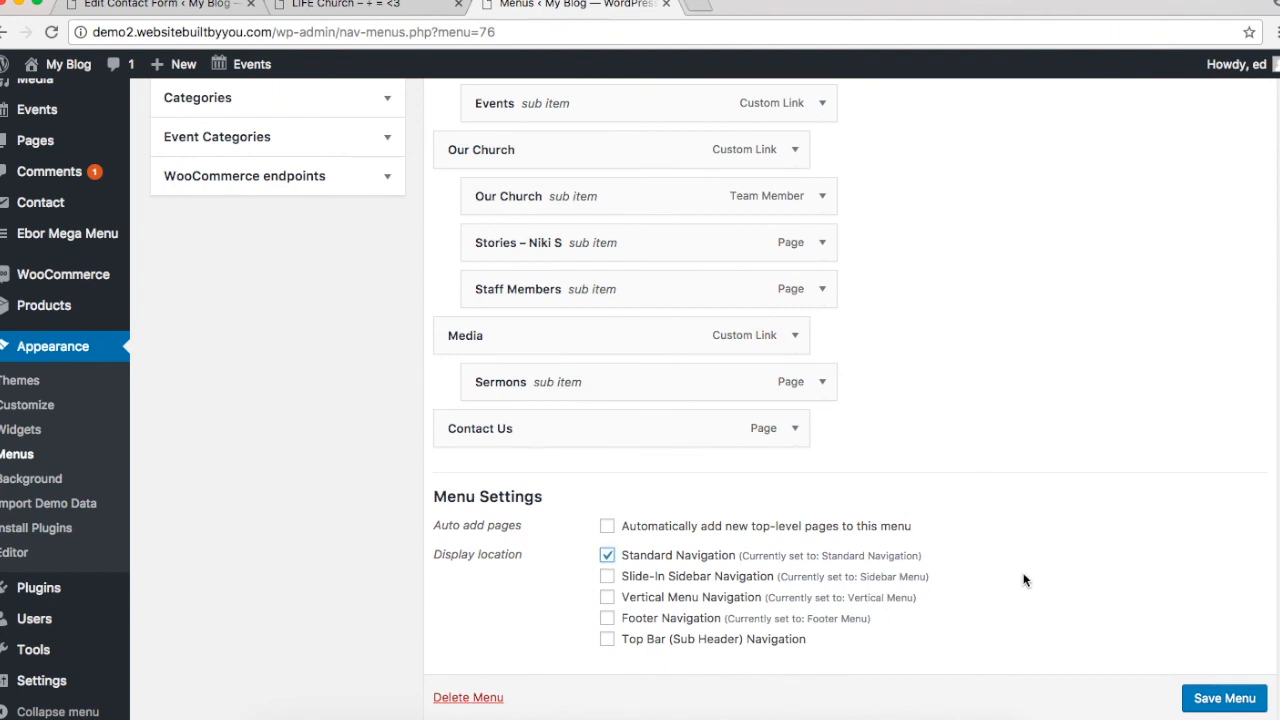
pyautogui.click(1248, 709)
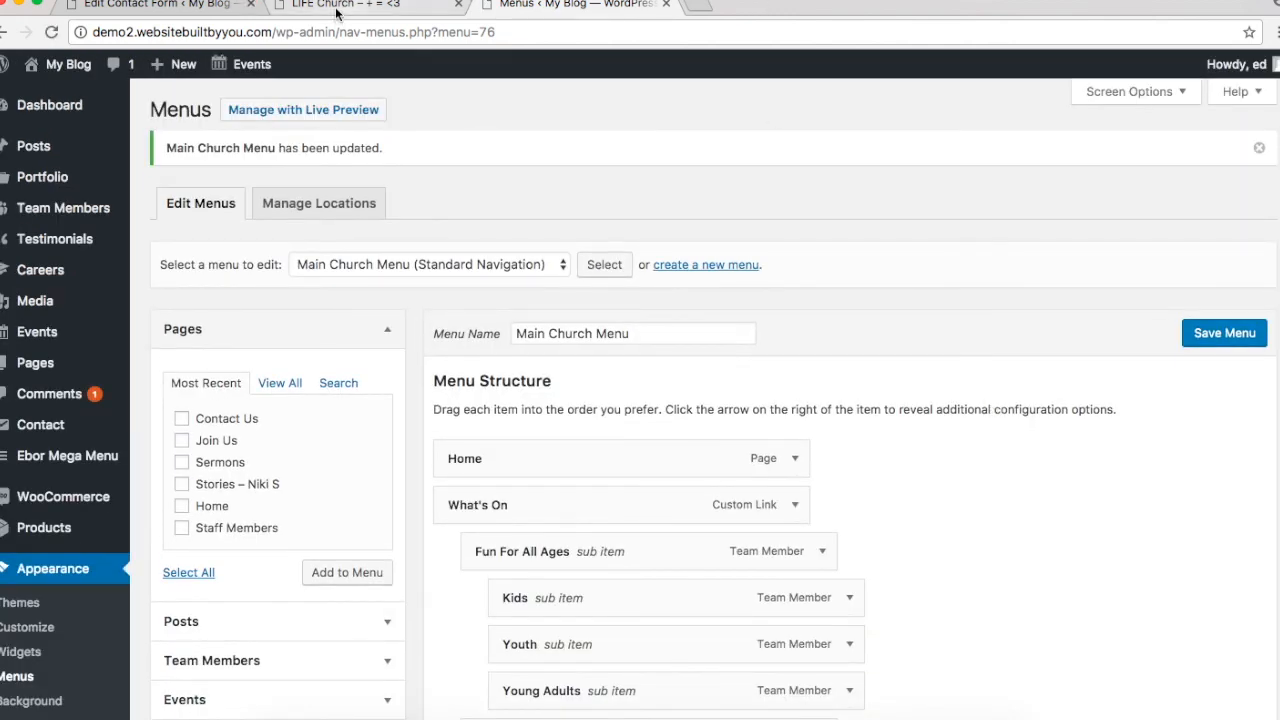
# Step: Reload the live site, then view the front page from the admin's All Pages list
pyautogui.click(300, 12)
pyautogui.click(667, 113)
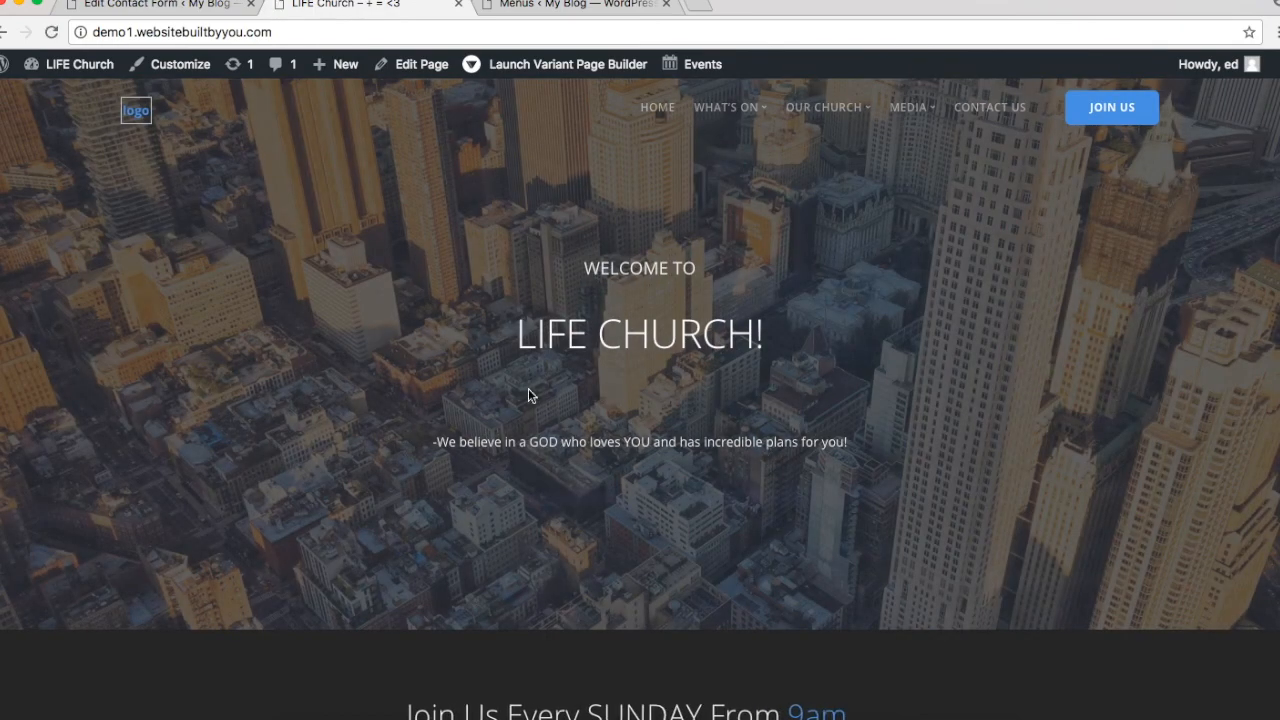
pyautogui.click(553, 12)
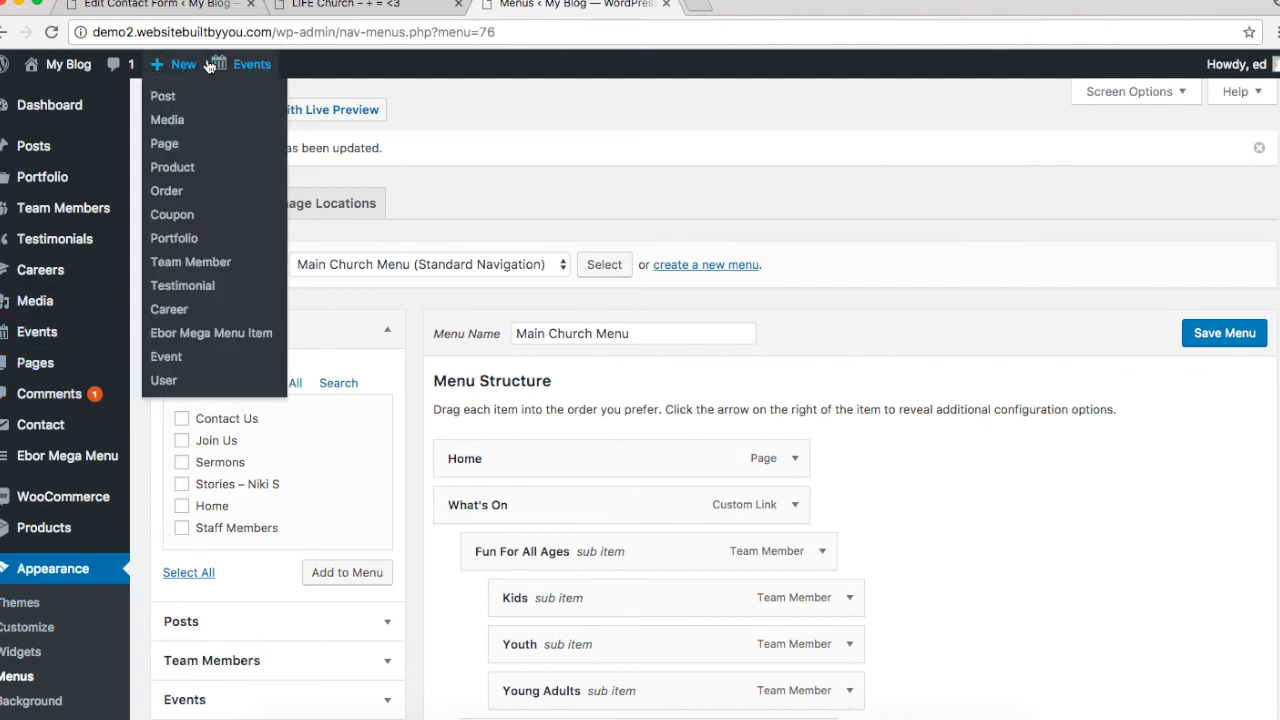
pyautogui.moveTo(43, 78)
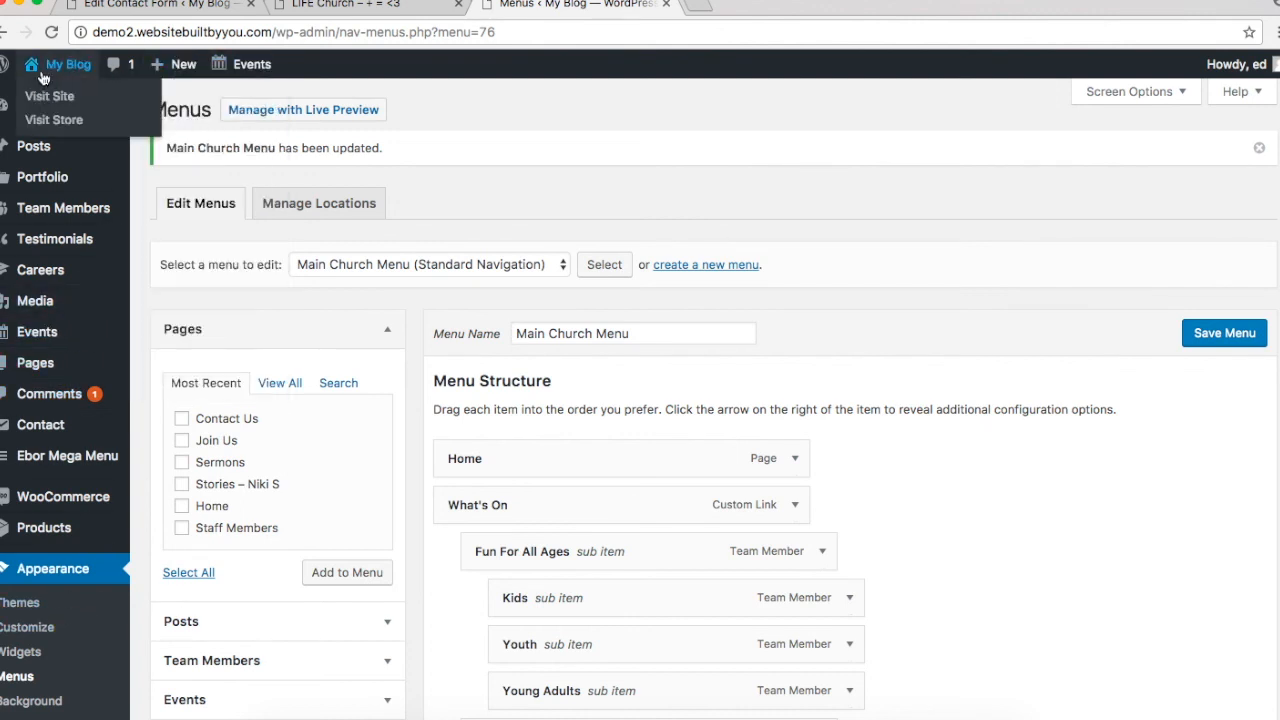
pyautogui.click(55, 367)
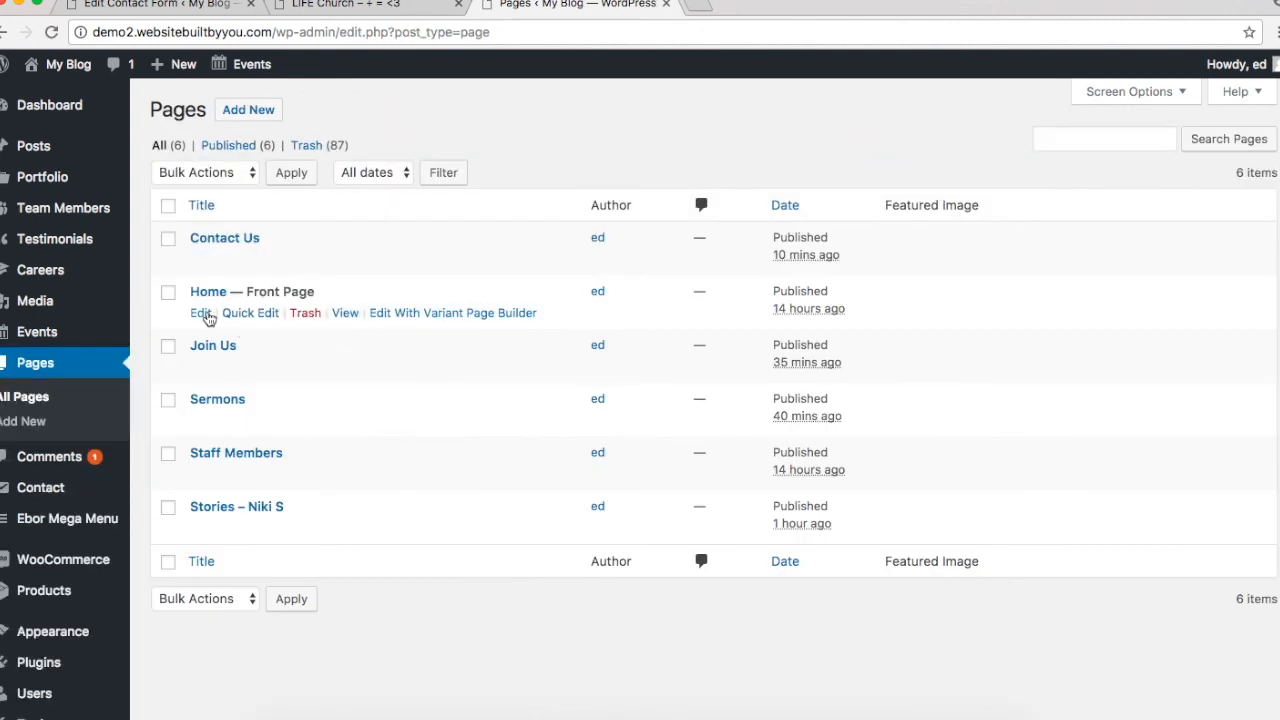
pyautogui.click(349, 314)
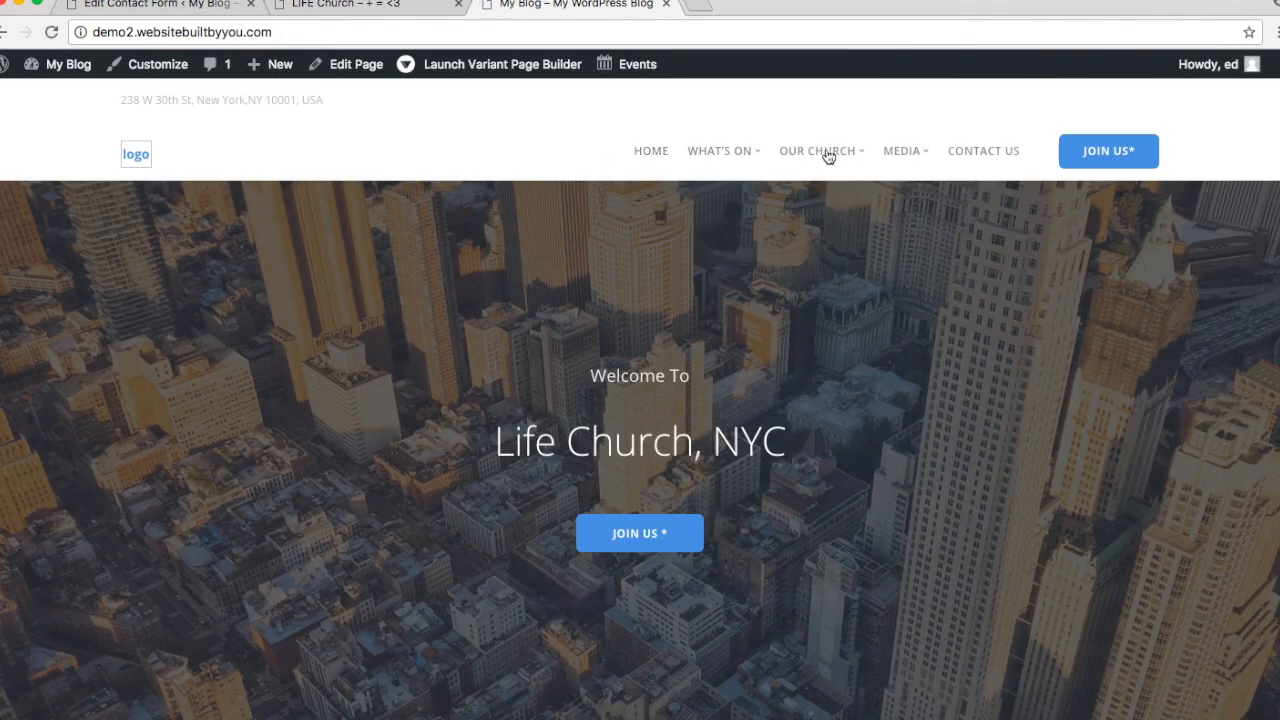
# Step: Open the Young Adults page from the new menu, return home, and launch the Customizer
pyautogui.moveTo(831, 157)
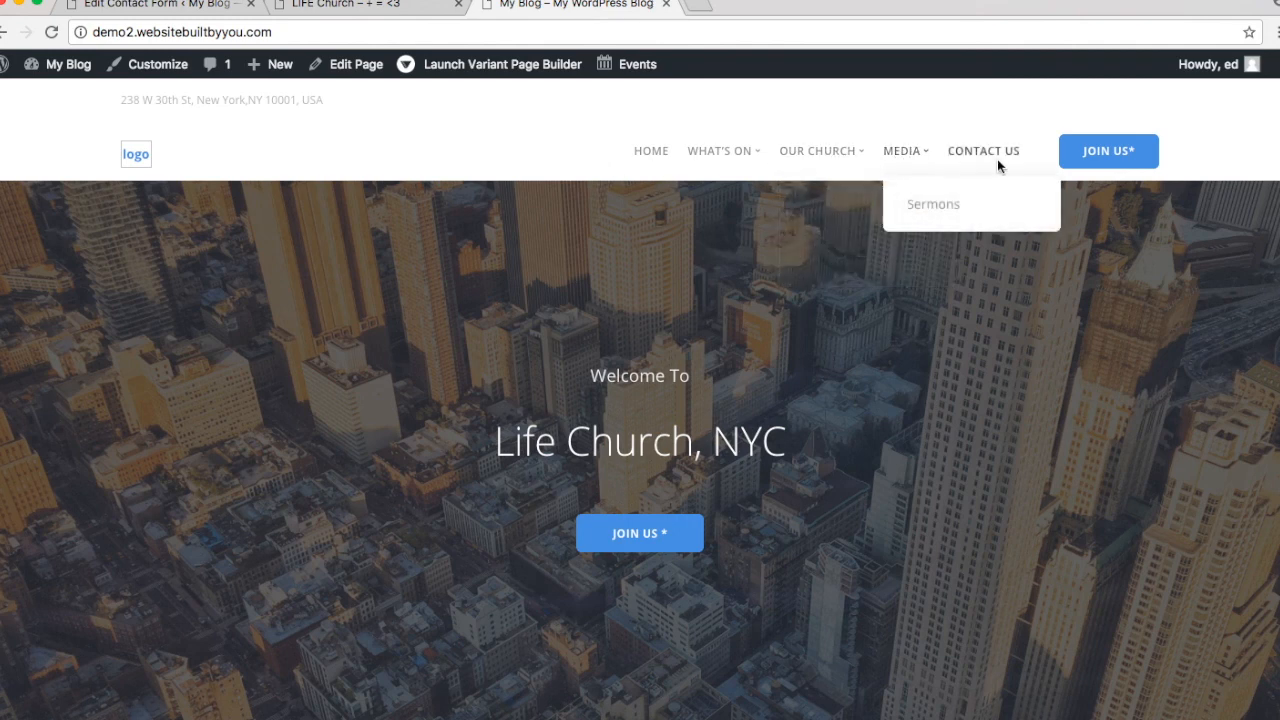
pyautogui.moveTo(726, 158)
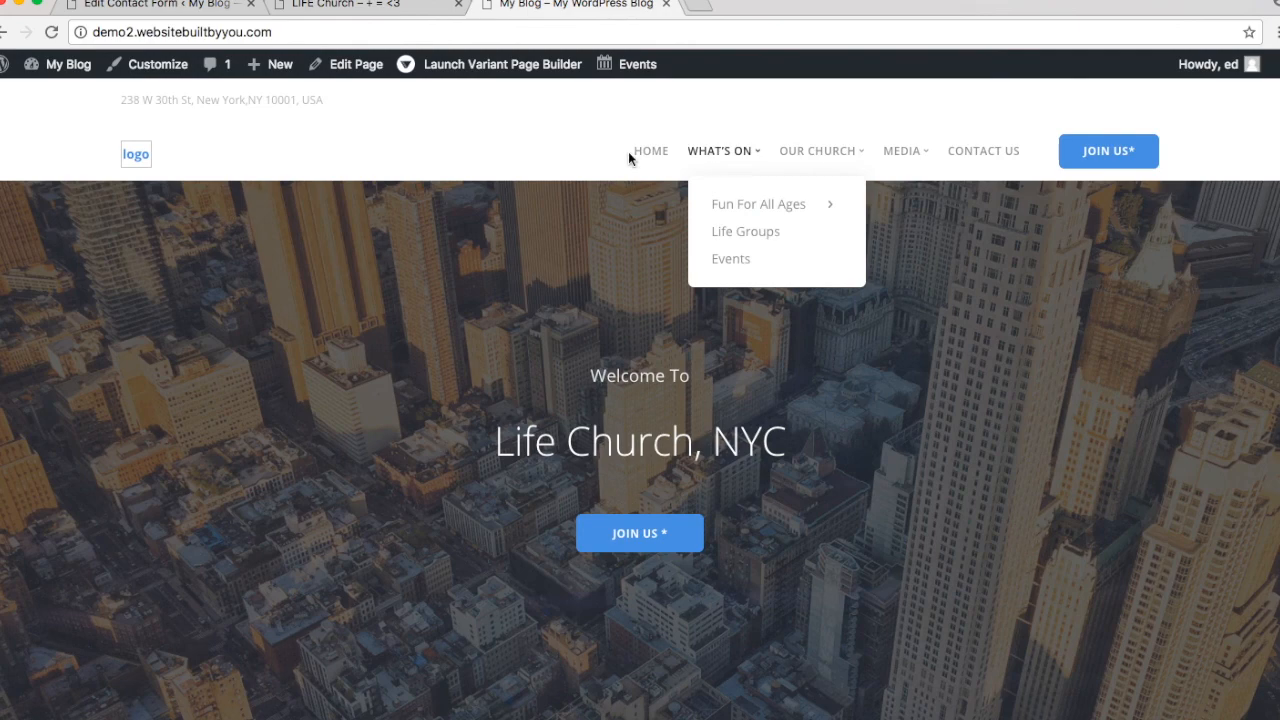
pyautogui.moveTo(747, 207)
pyautogui.click(896, 276)
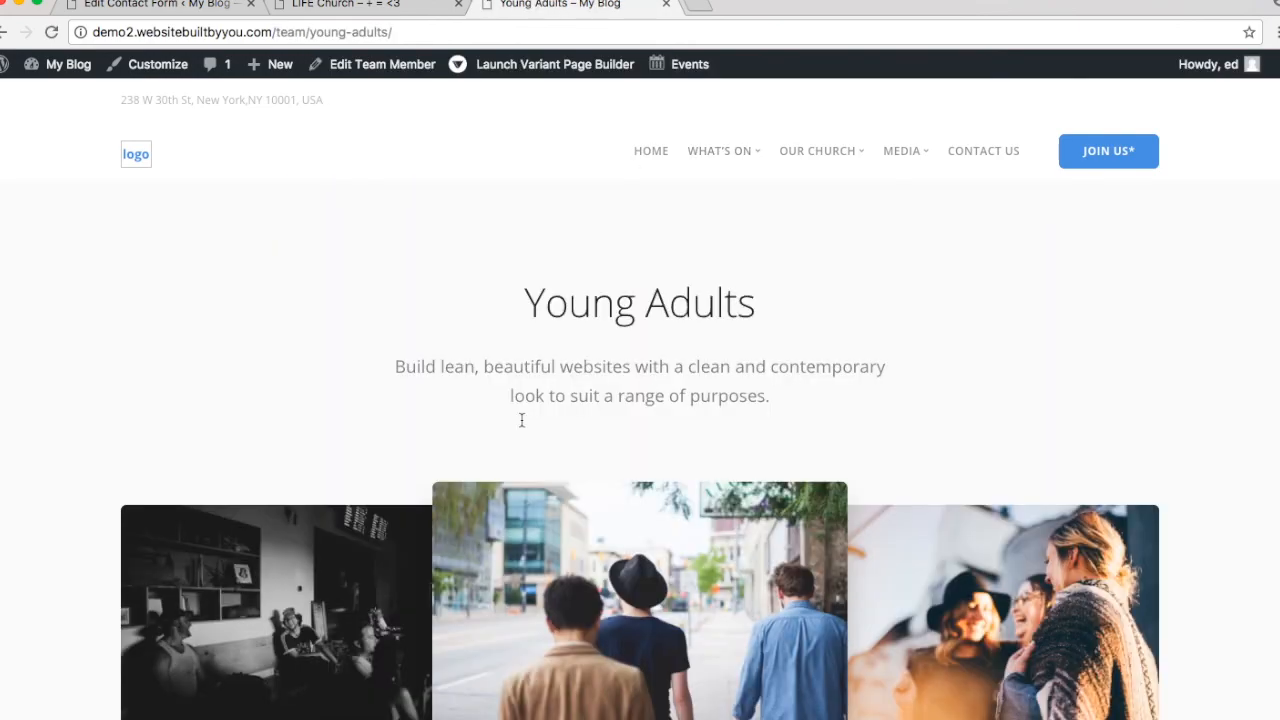
pyautogui.scroll(-5, 521, 419)
pyautogui.scroll(-3, 521, 420)
pyautogui.scroll(10, 521, 420)
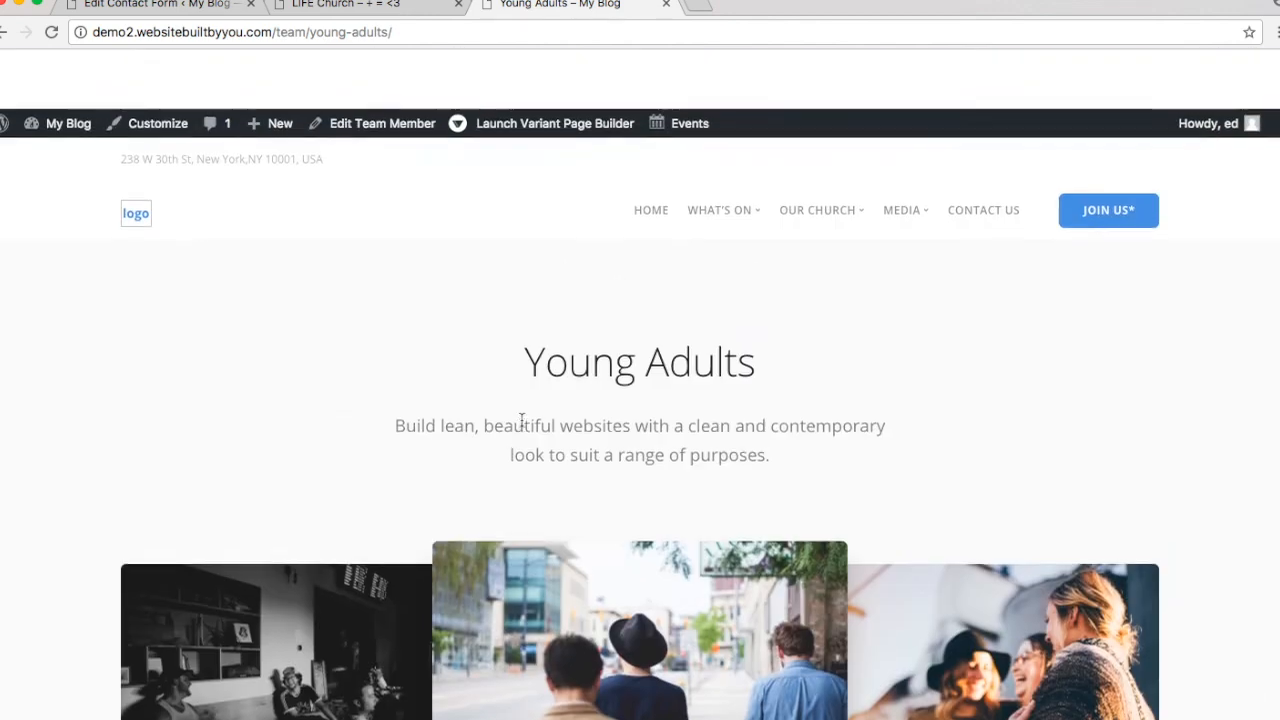
pyautogui.click(651, 150)
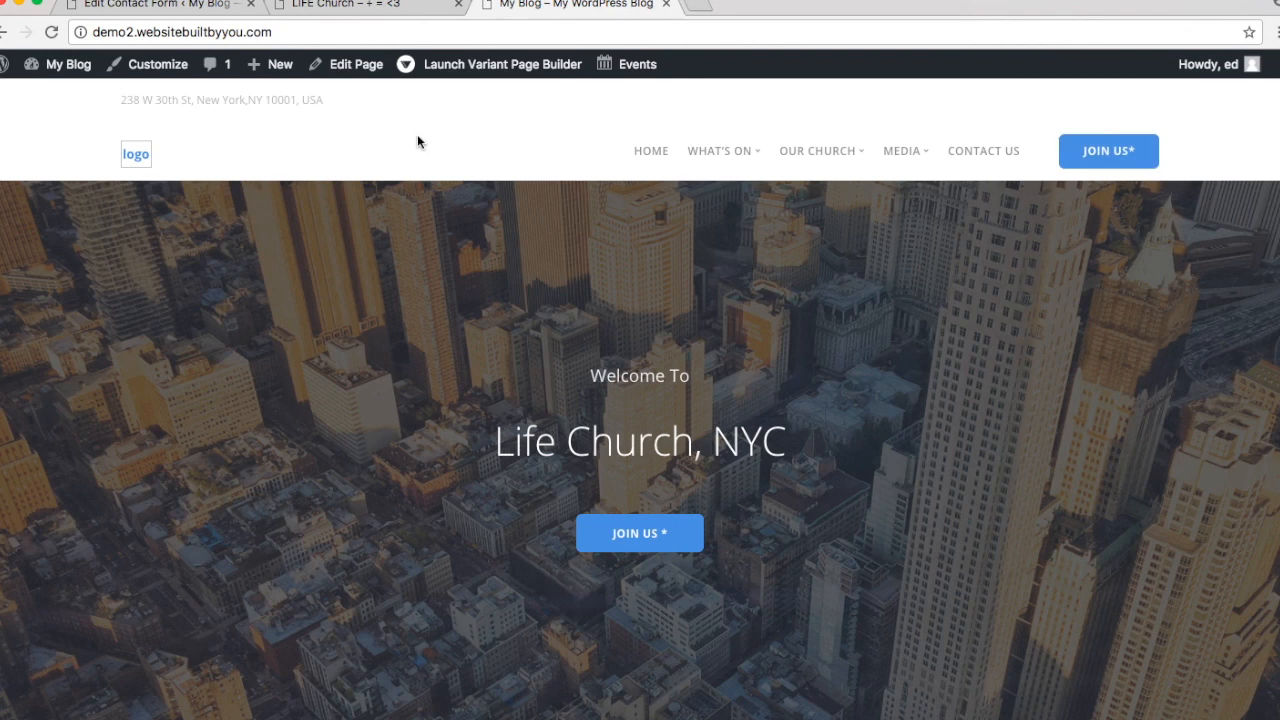
pyautogui.click(158, 66)
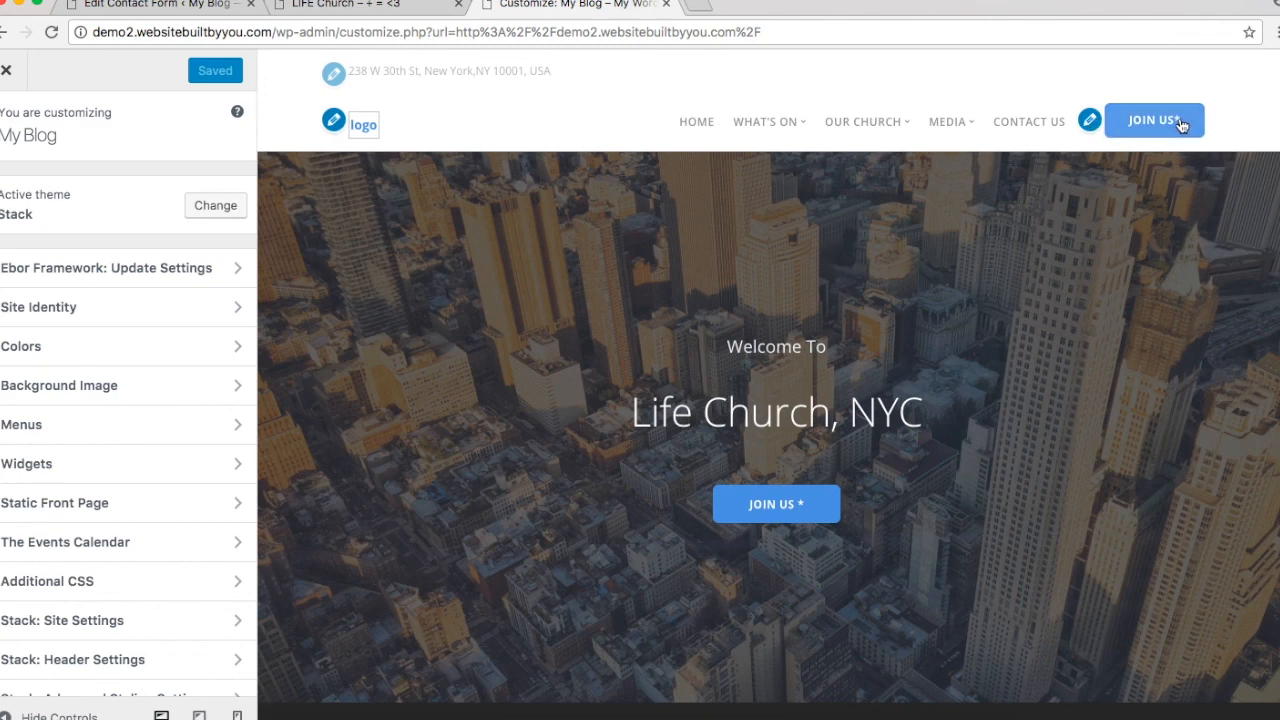
# Step: Change the second header button label from 'Join Us*' to 'Join Us', then view the LIFE Church site
pyautogui.click(1090, 122)
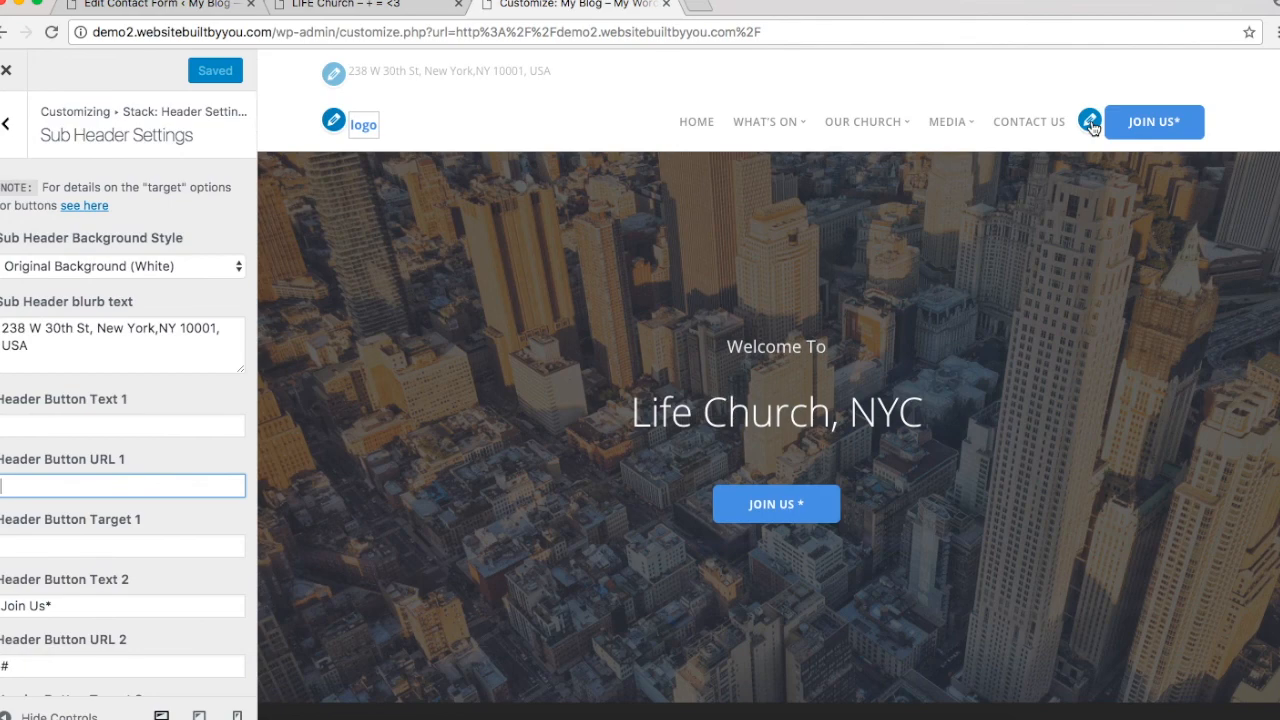
pyautogui.scroll(-5, 86, 506)
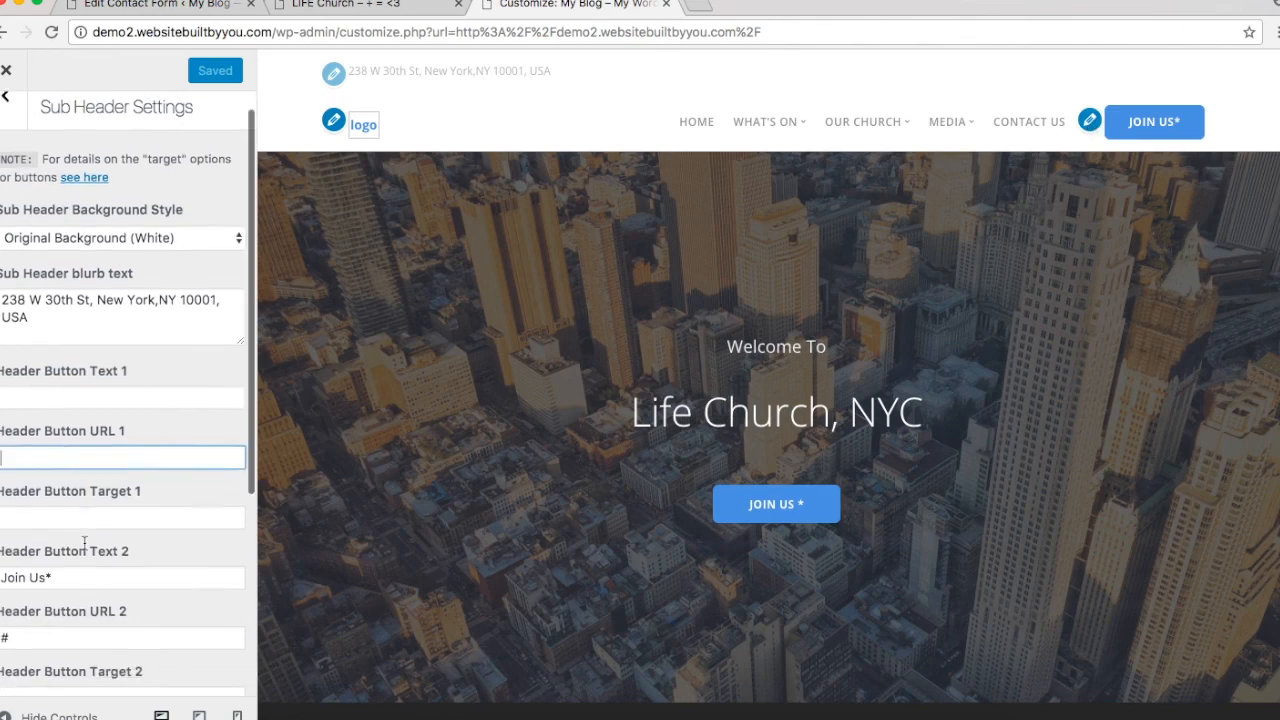
pyautogui.click(68, 432)
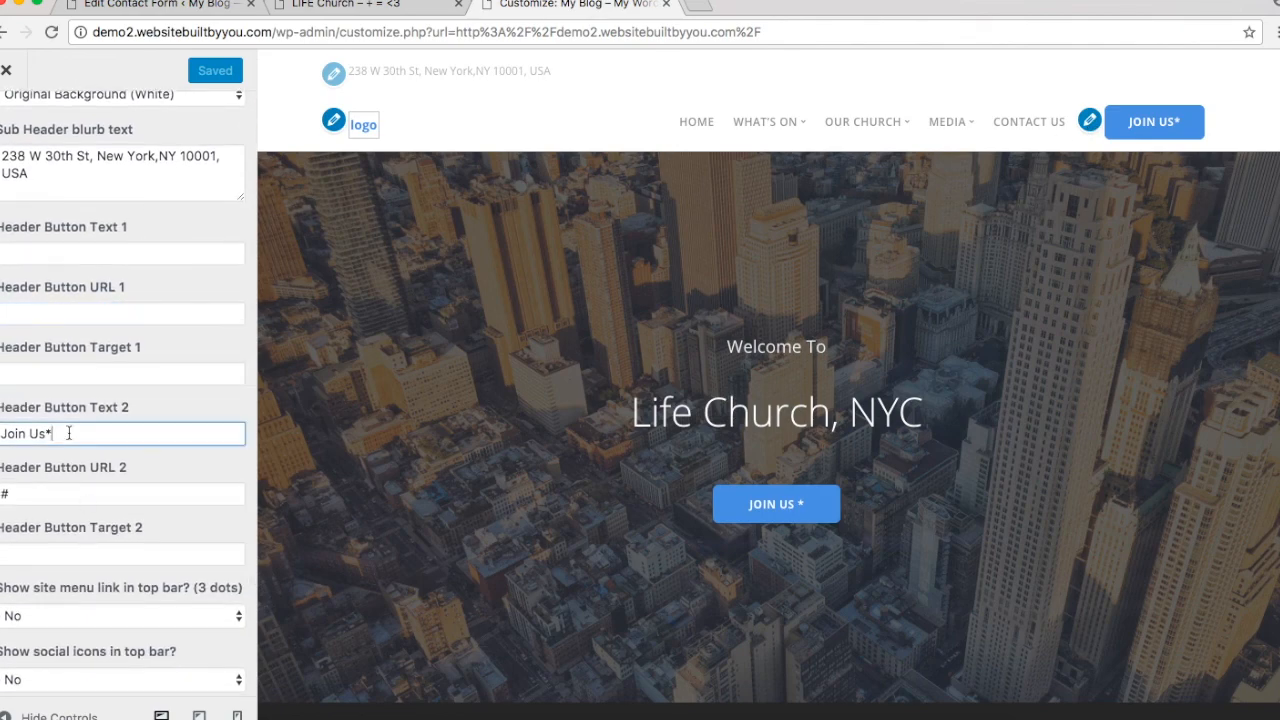
pyautogui.press('BackSpace')
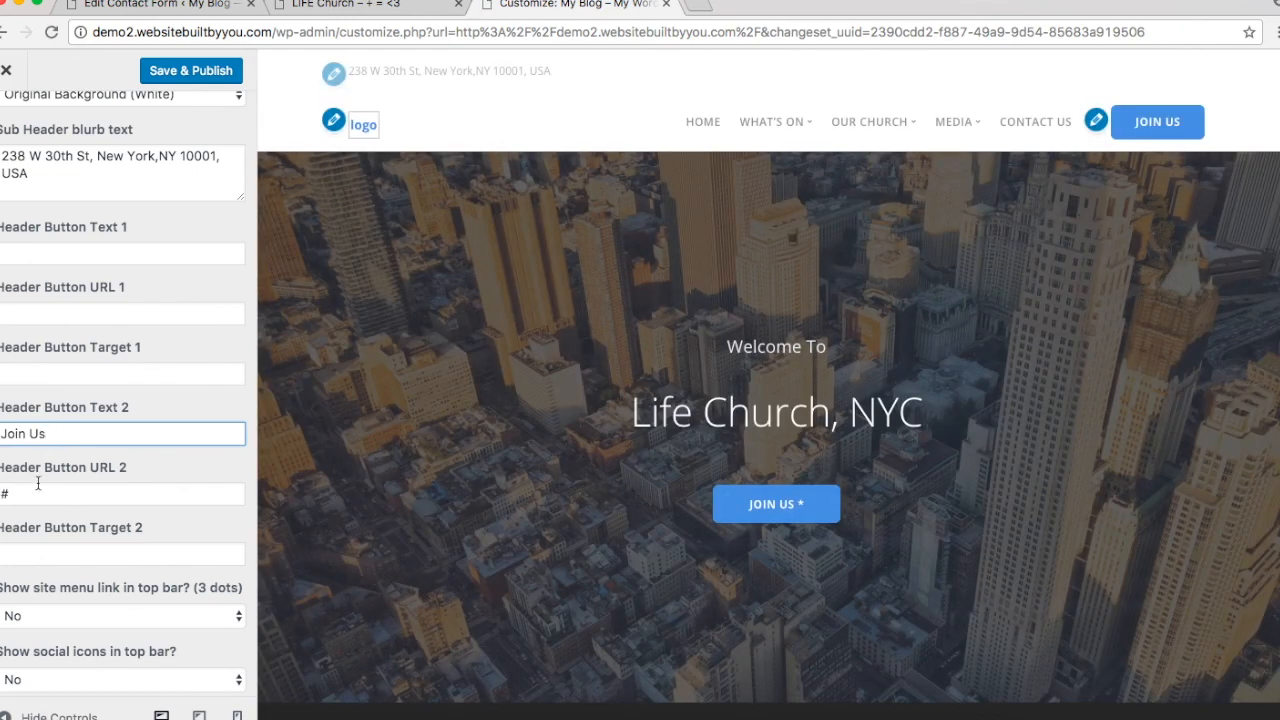
pyautogui.click(38, 488)
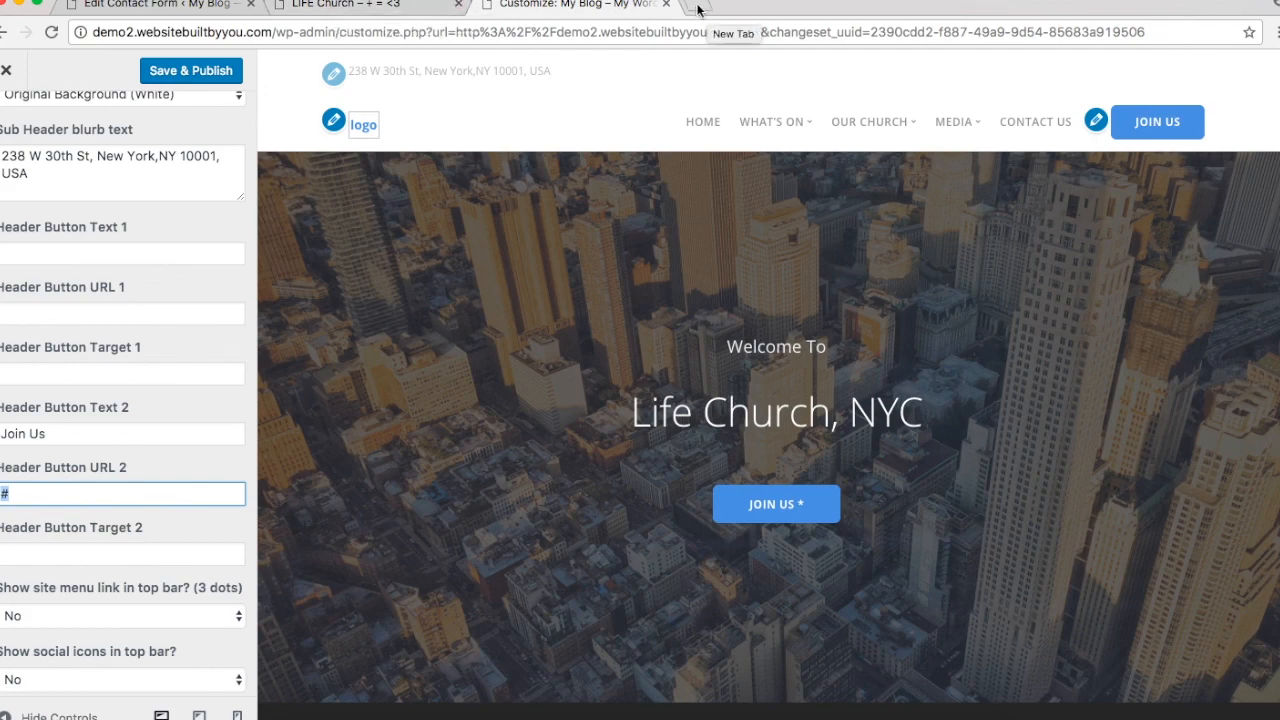
pyautogui.click(380, 6)
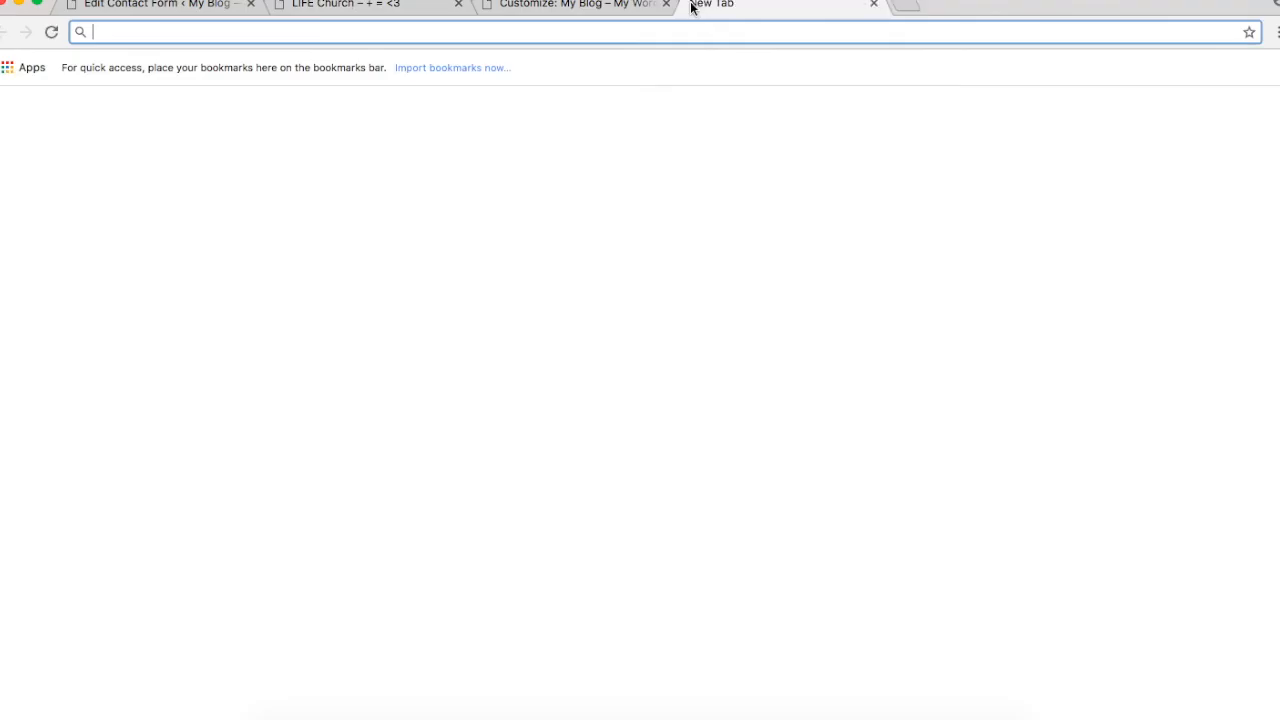
# Step: Copy the Join Us page permalink (demo2.websitebuiltbyyou.com/join-us/) from a new demo2 admin tab
pyautogui.click(695, 6)
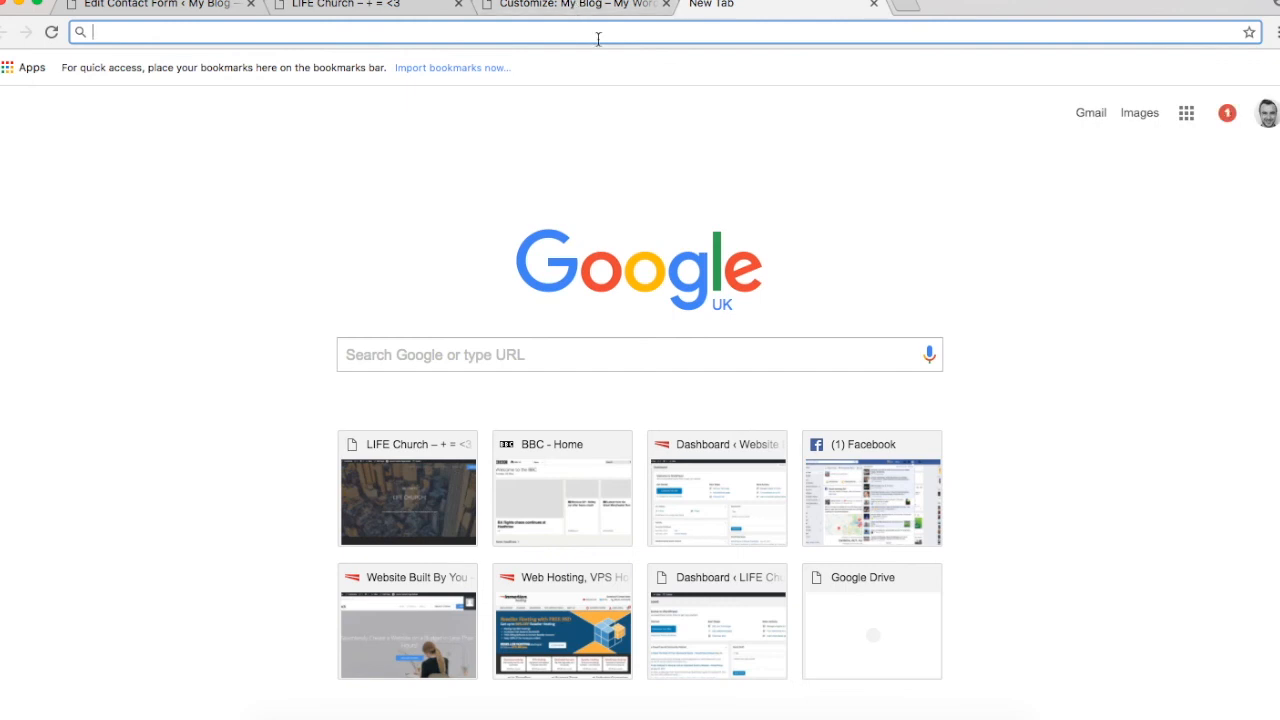
pyautogui.write('dem')
pyautogui.press('Down')
pyautogui.press('Down')
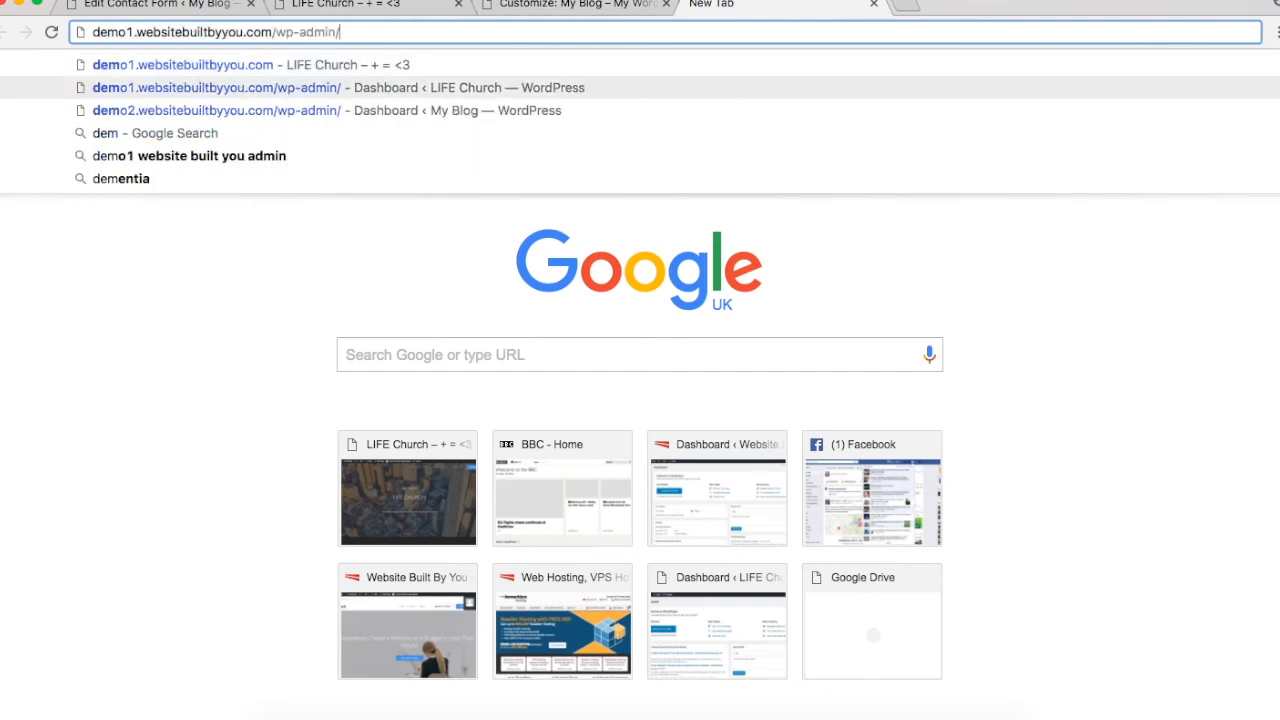
pyautogui.press('Return')
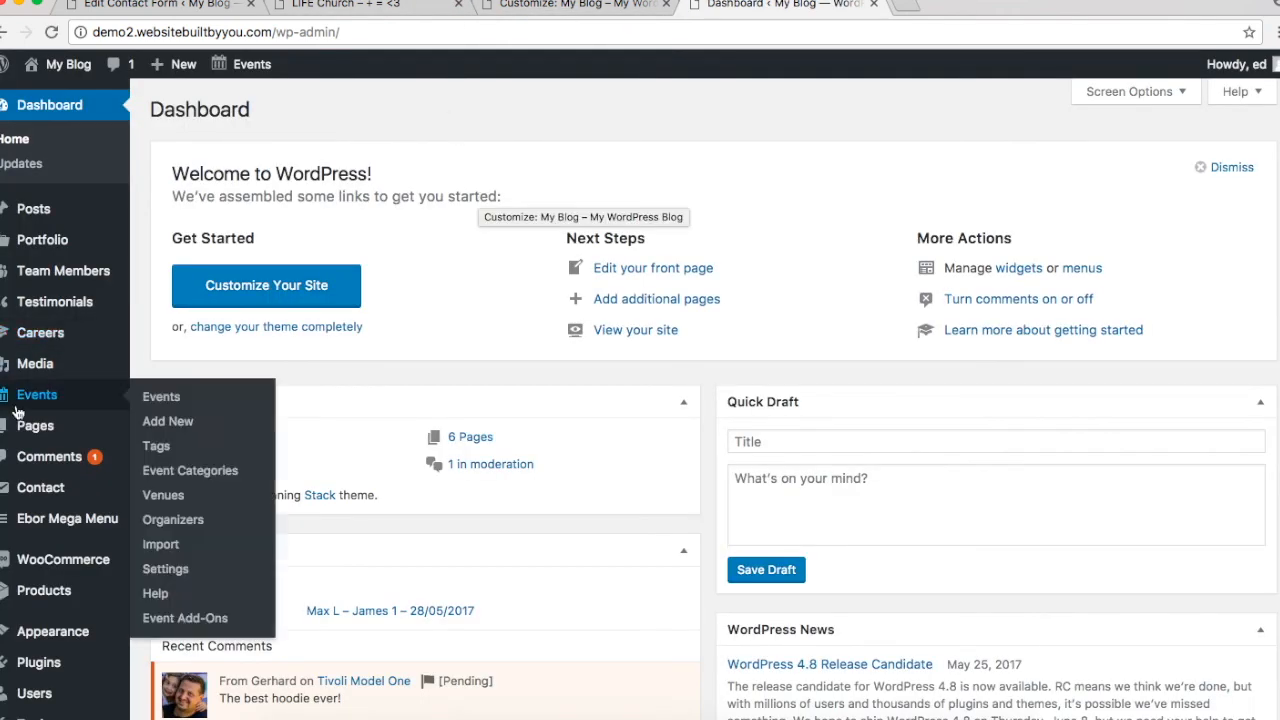
pyautogui.click(26, 426)
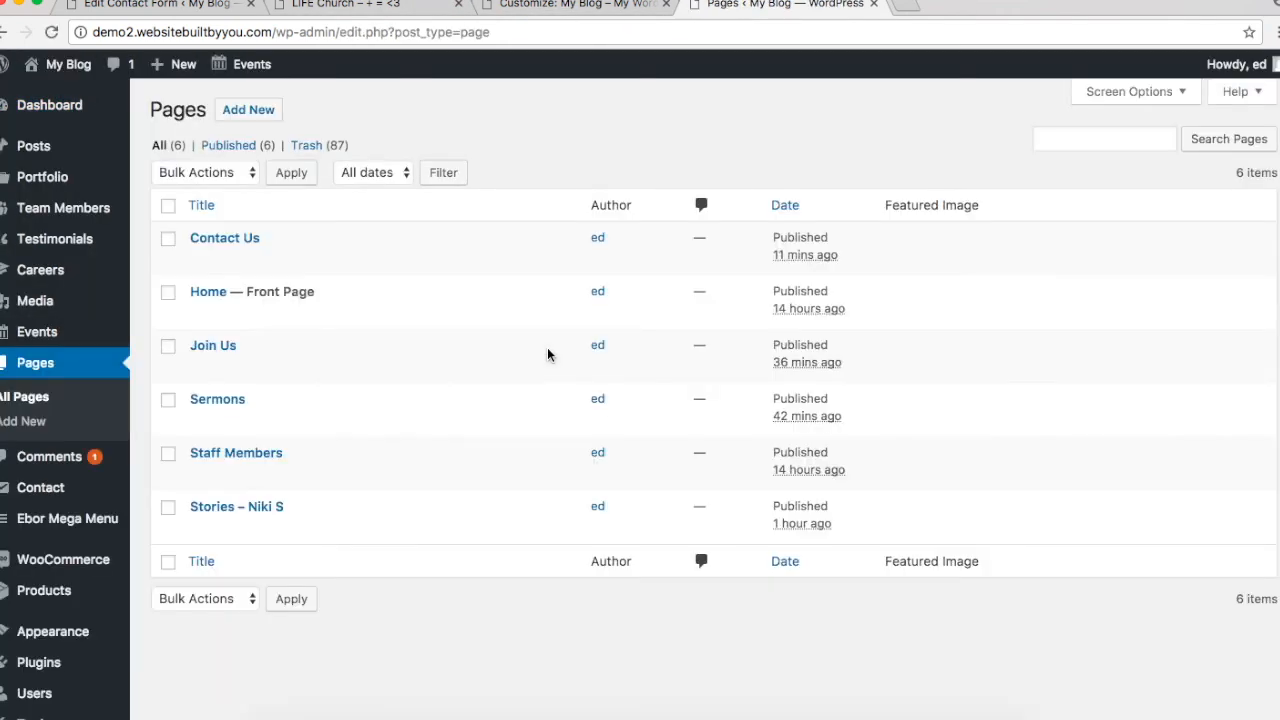
pyautogui.click(200, 367)
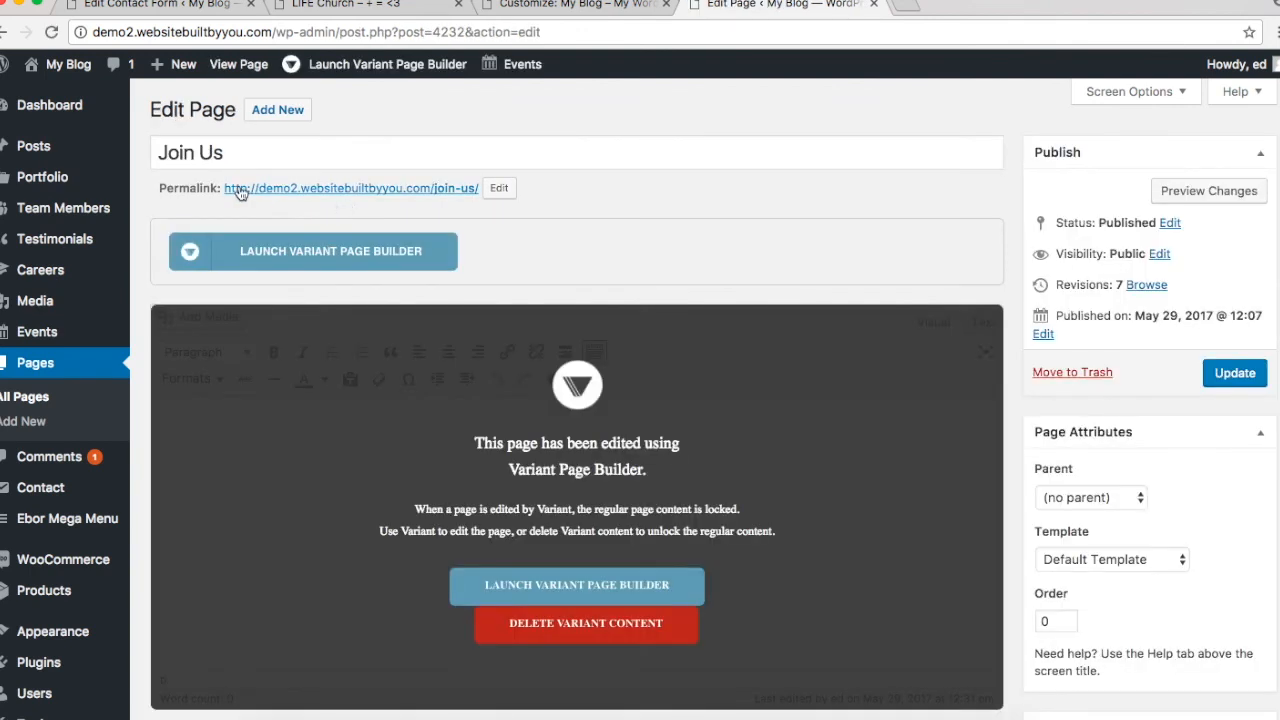
pyautogui.moveTo(226, 190); pyautogui.dragTo(357, 200)
pyautogui.rightClick(353, 190)
pyautogui.click(406, 310)
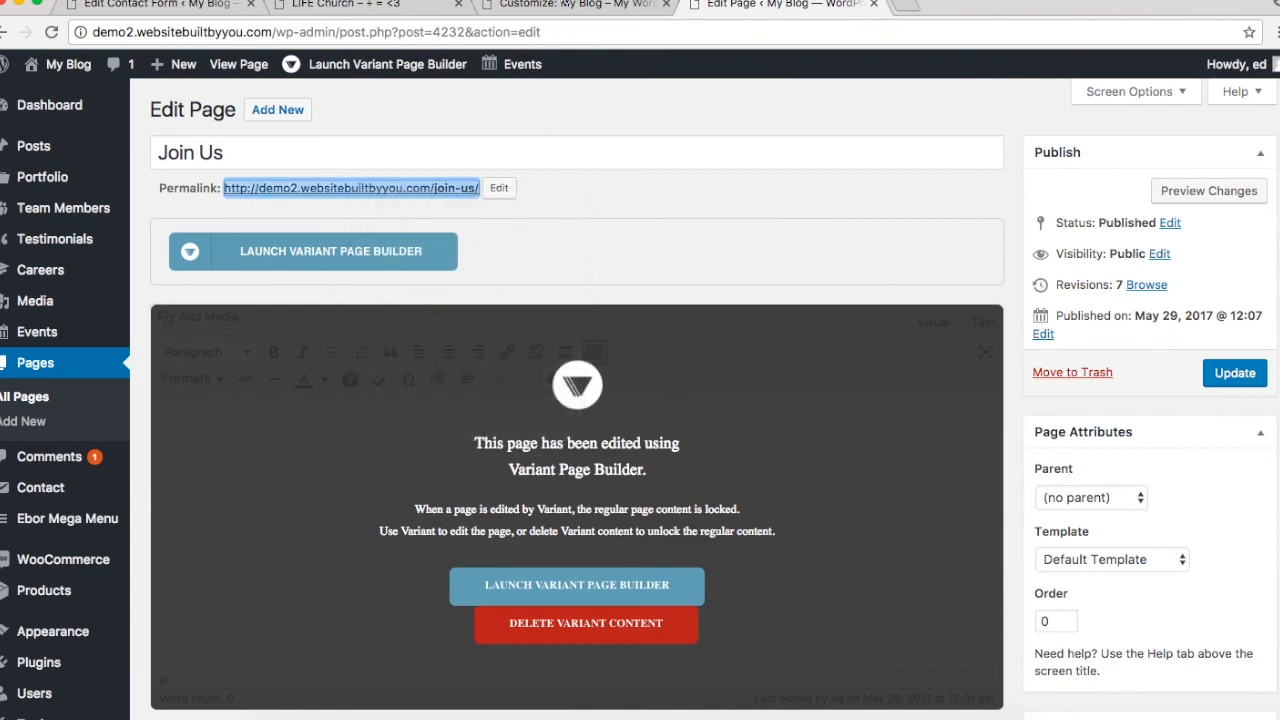
pyautogui.click(563, 5)
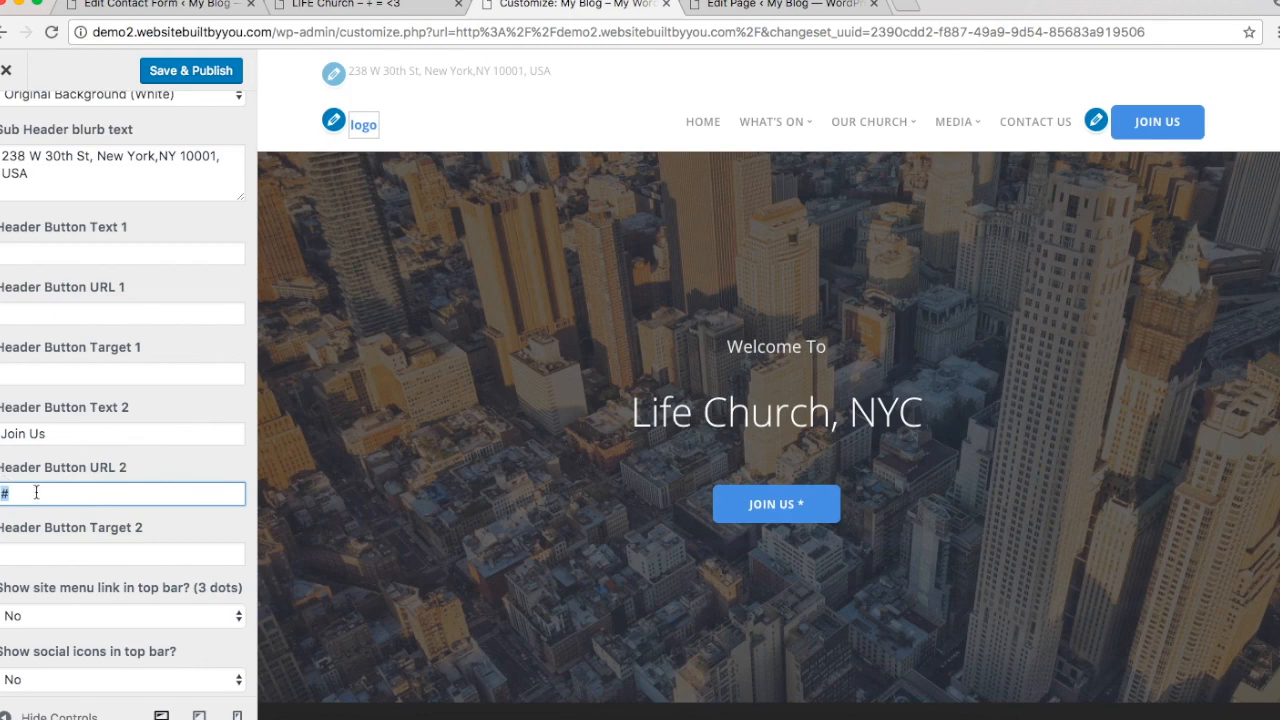
# Step: Paste the /join-us/ URL as Header Button URL 2 and set the sub header to Grey Background
pyautogui.press('super+v')
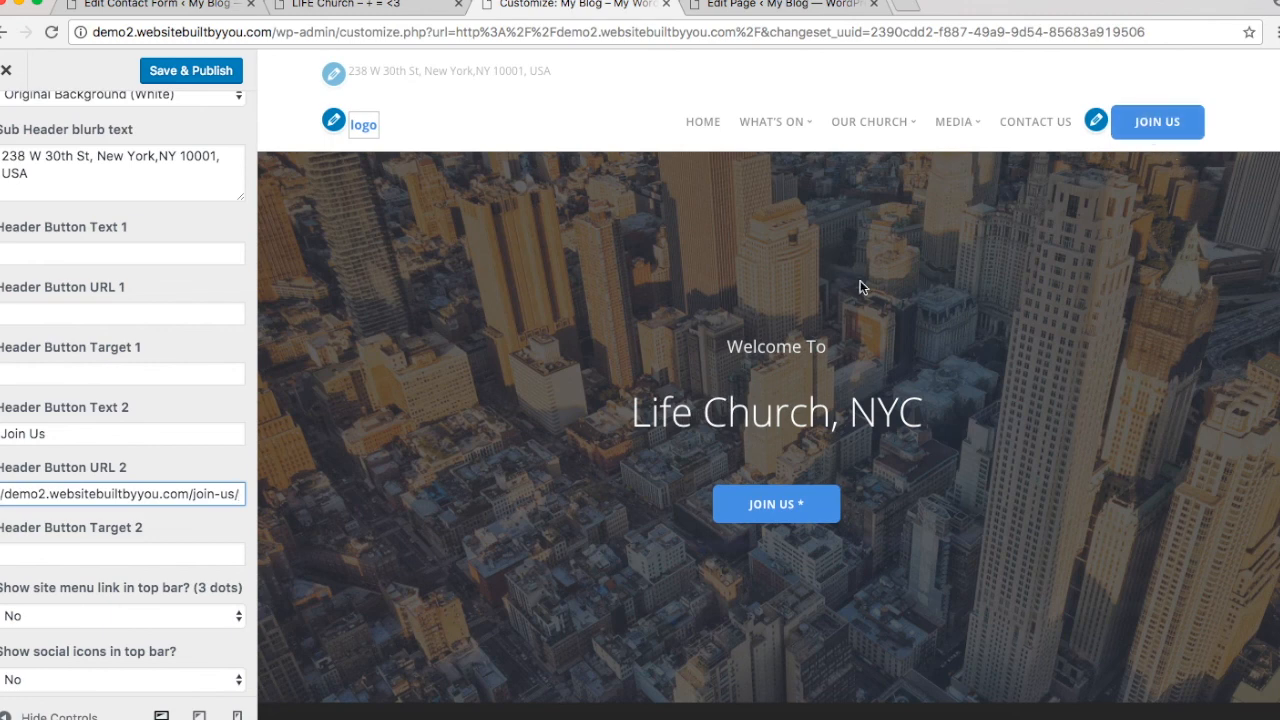
pyautogui.scroll(-3, 18, 544)
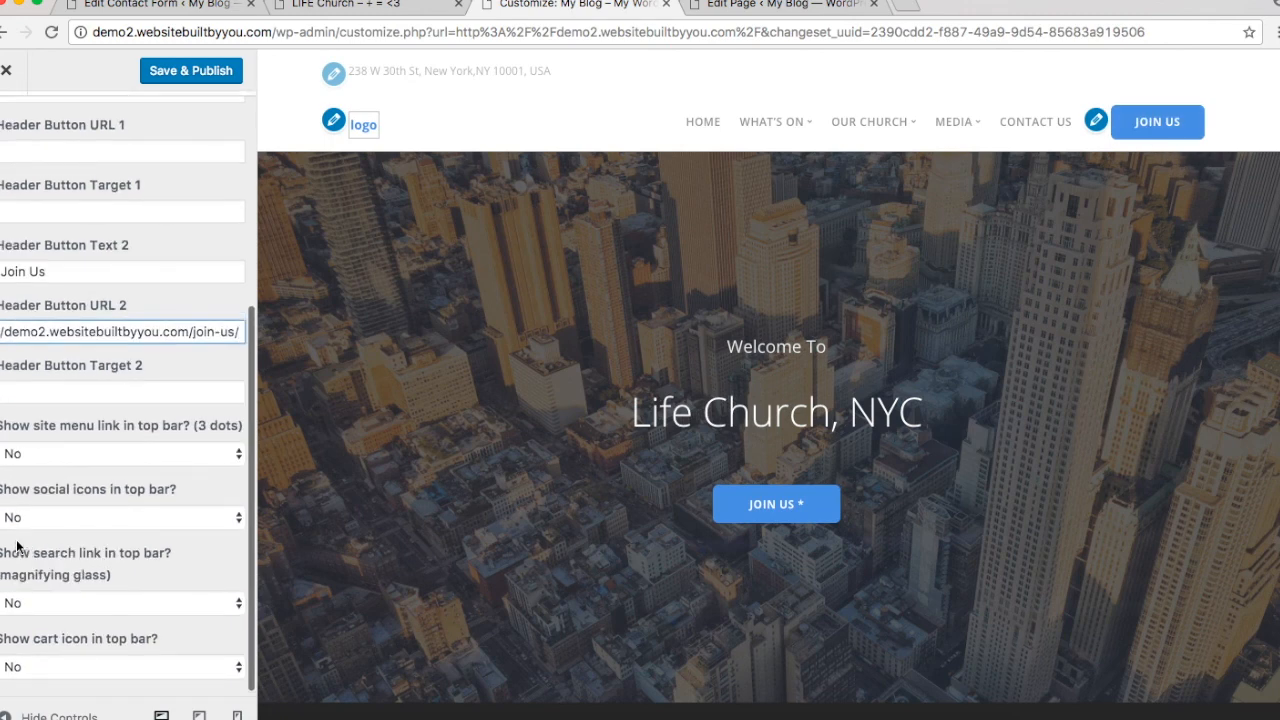
pyautogui.scroll(3, 18, 544)
pyautogui.scroll(2, 18, 544)
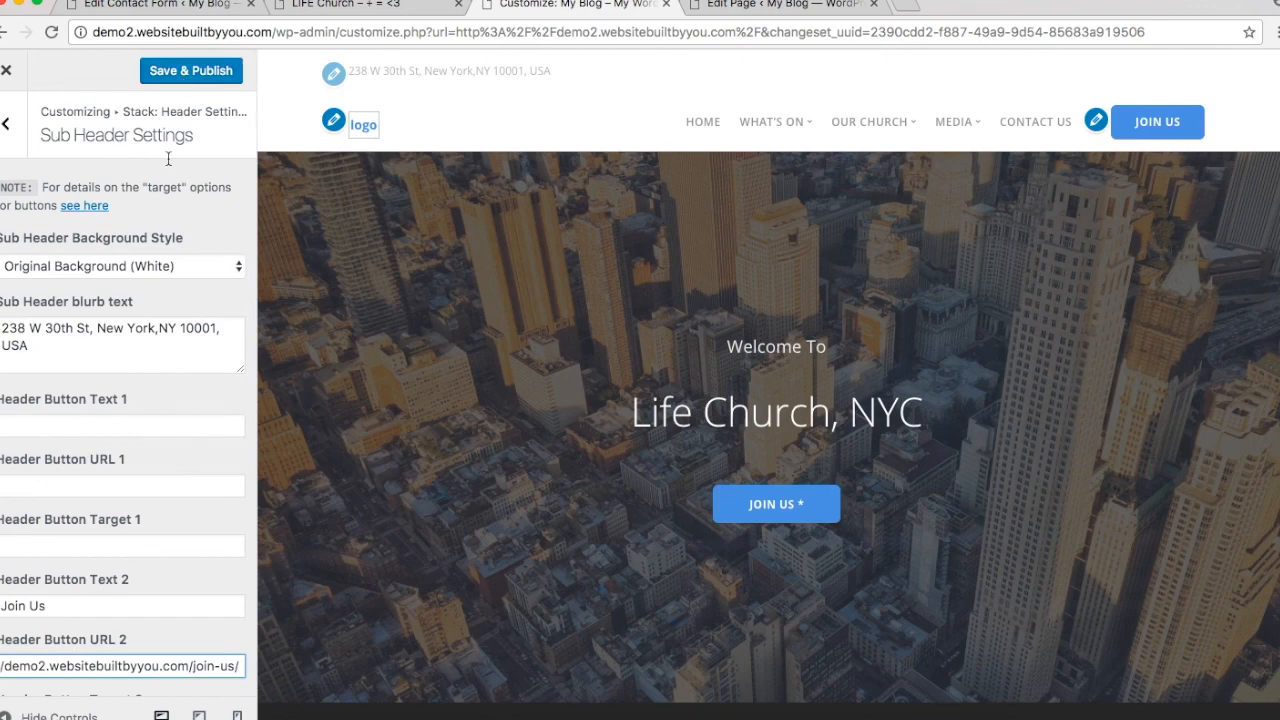
pyautogui.click(148, 265)
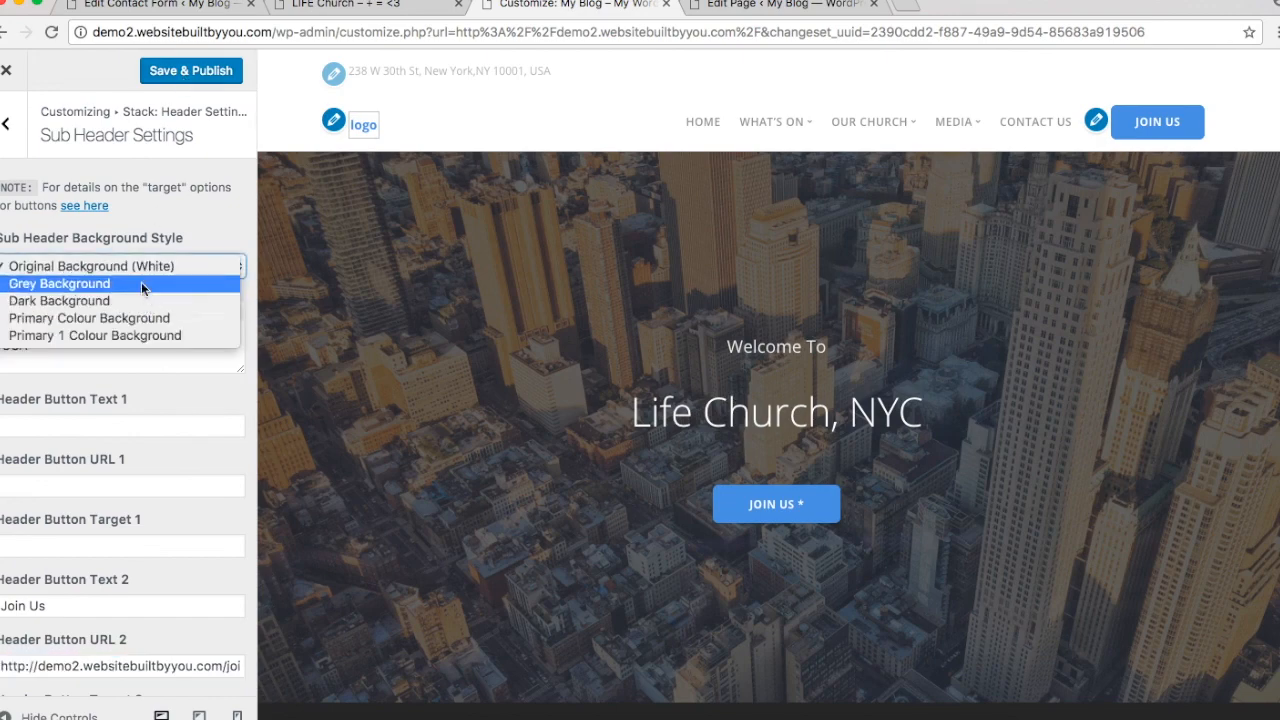
pyautogui.click(141, 284)
pyautogui.click(187, 74)
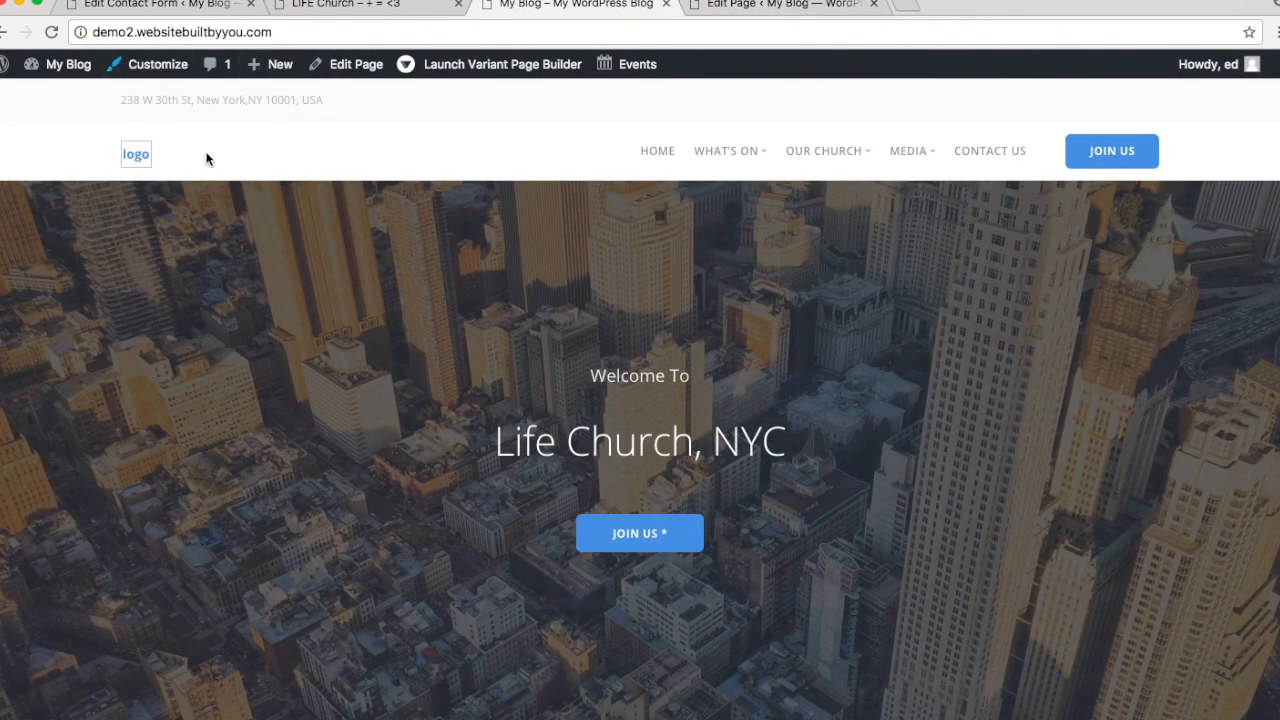
# Step: Scroll through the live homepage and reload it to check the changes
pyautogui.scroll(-10, 133, 155)
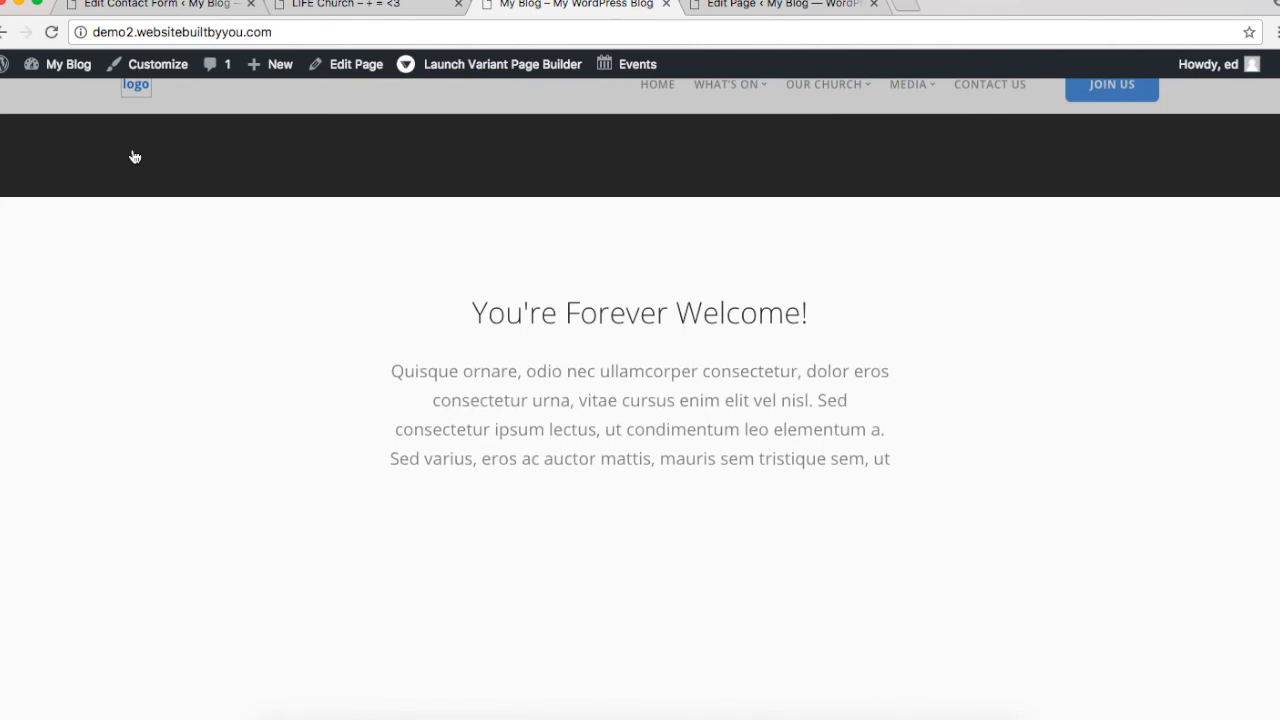
pyautogui.scroll(-10, 133, 157)
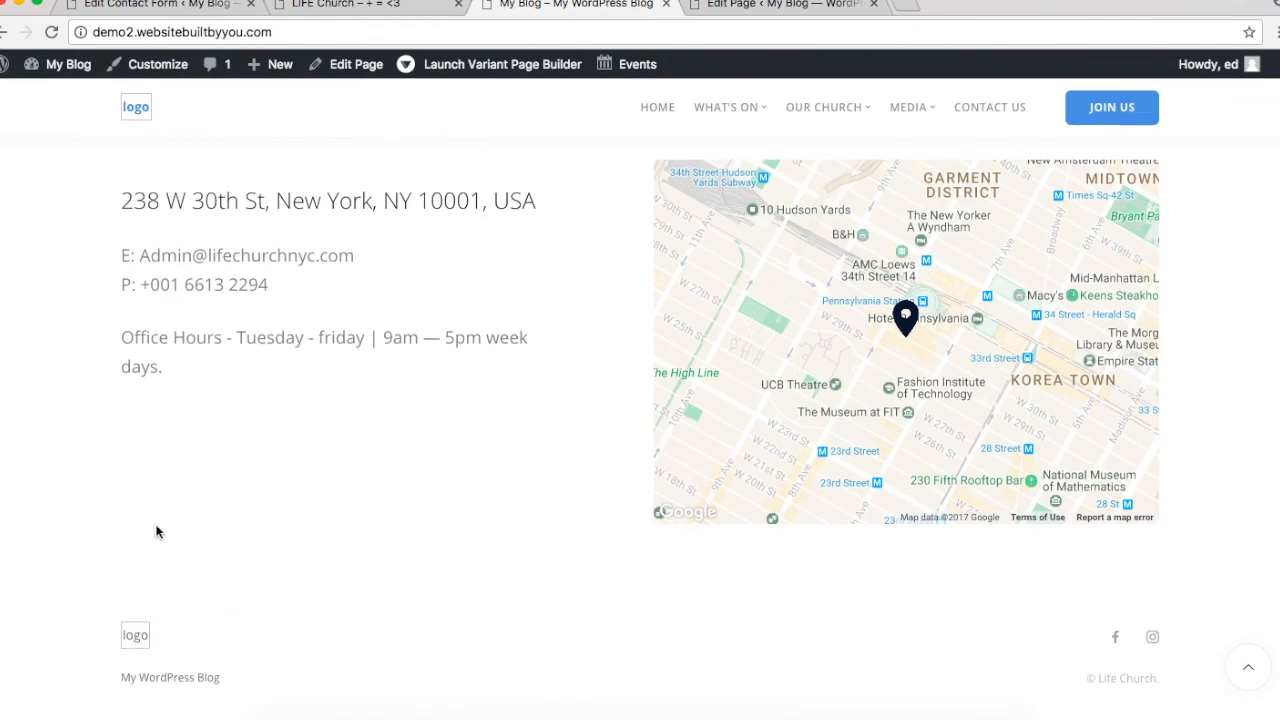
pyautogui.scroll(20, 178, 472)
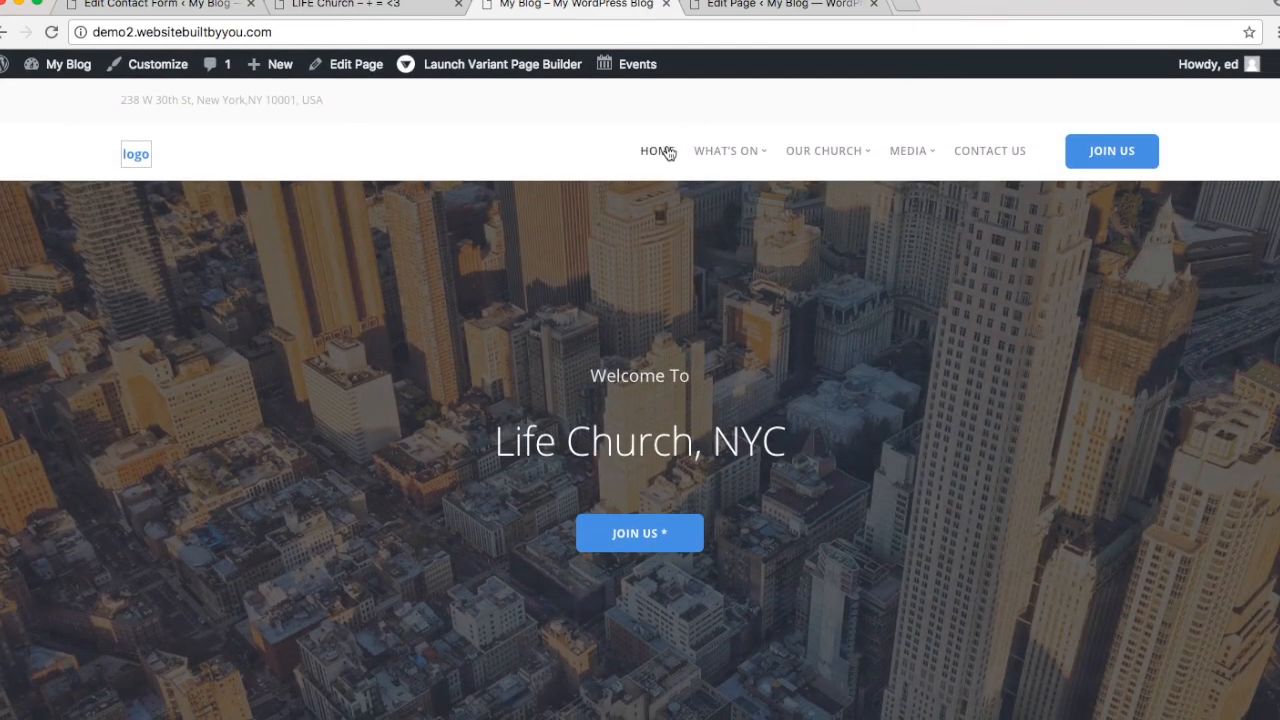
pyautogui.click(666, 152)
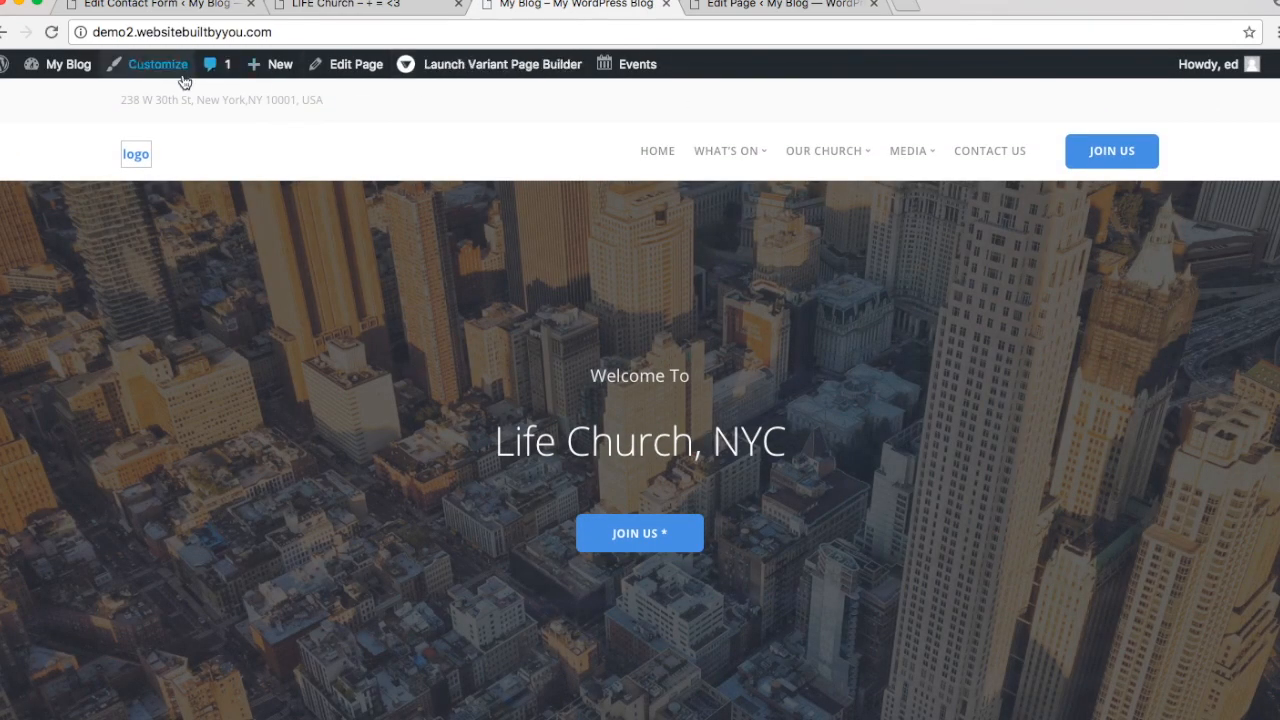
# Step: Open the Home page in the Variant Page Builder and select the hero Join Us button's link
pyautogui.moveTo(55, 64)
pyautogui.click(56, 96)
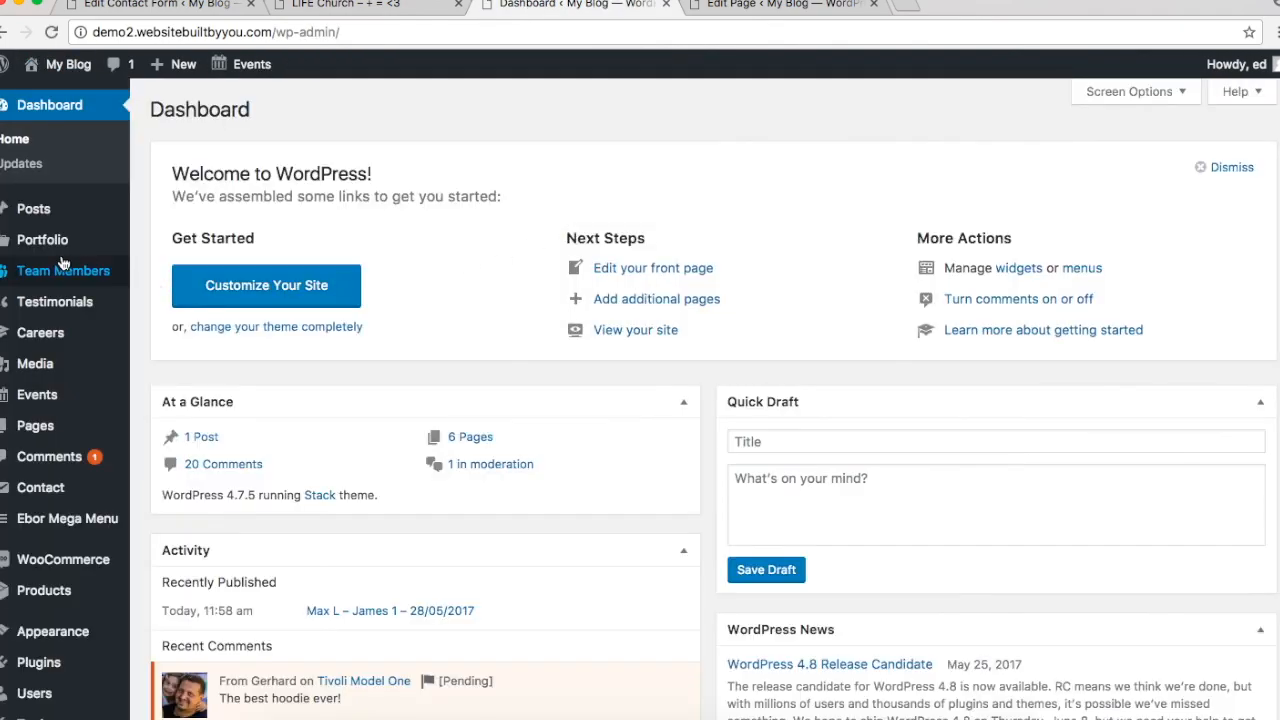
pyautogui.moveTo(48, 398)
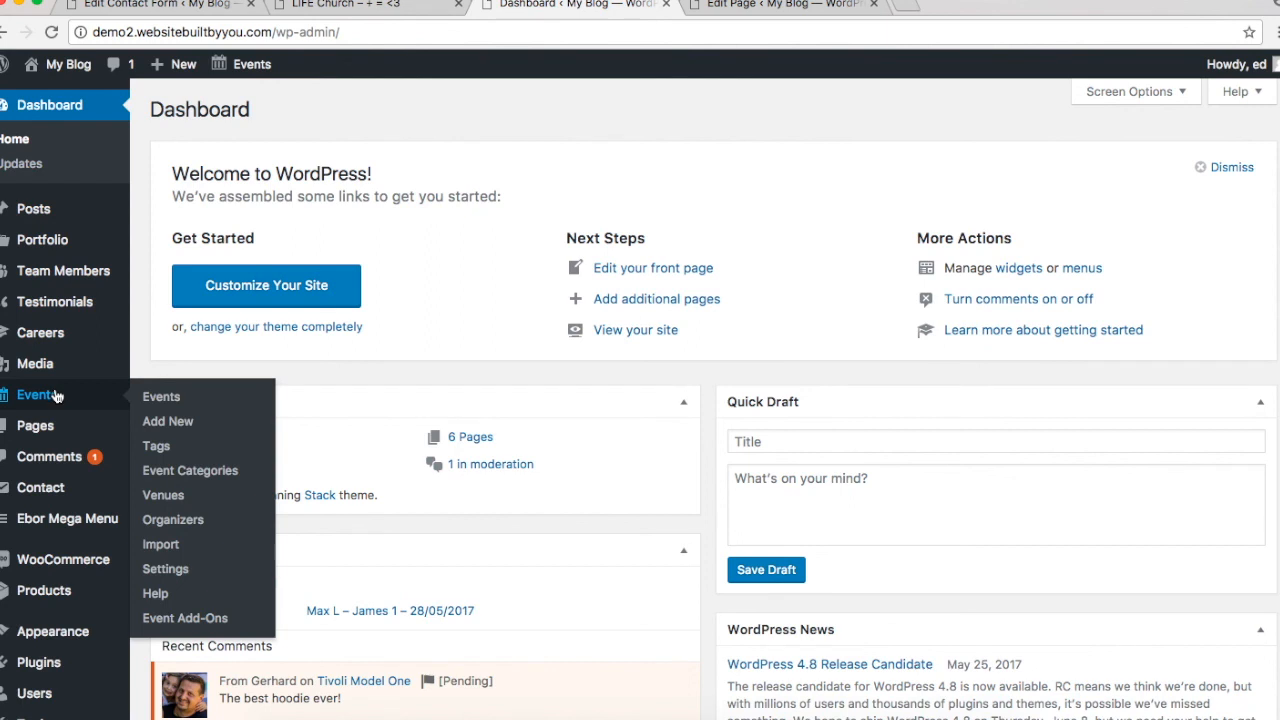
pyautogui.moveTo(90, 245)
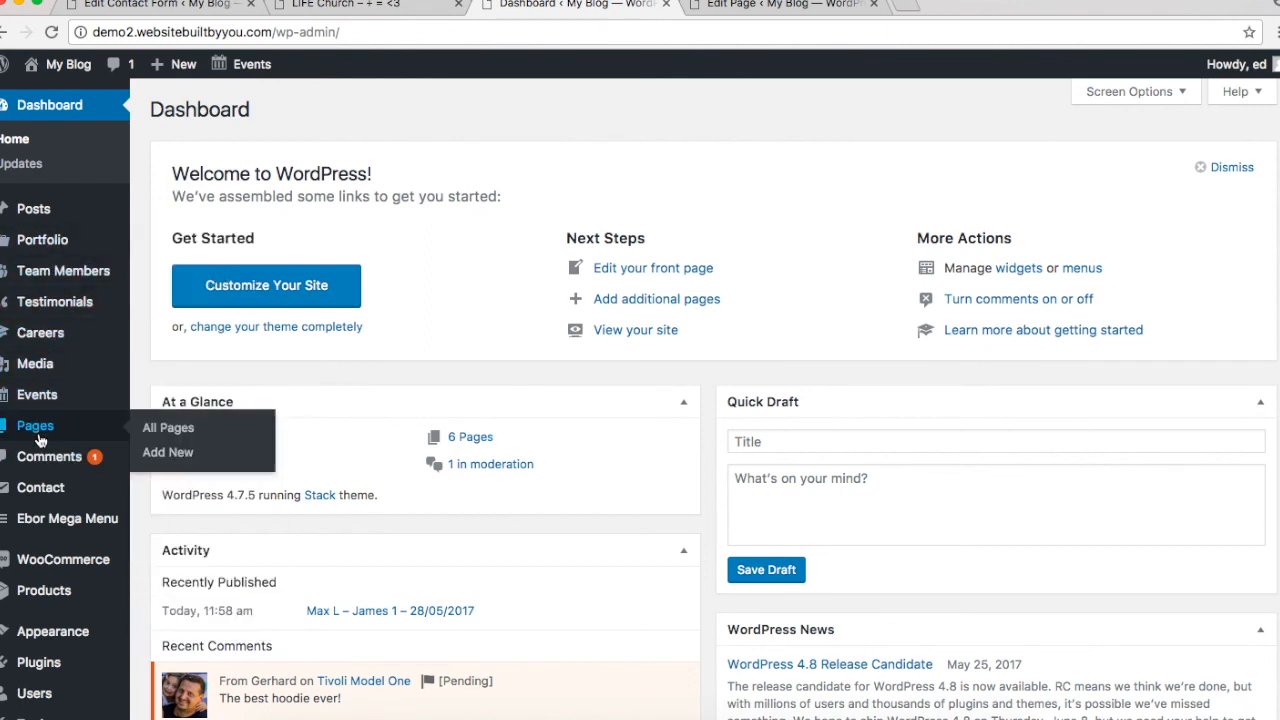
pyautogui.click(146, 430)
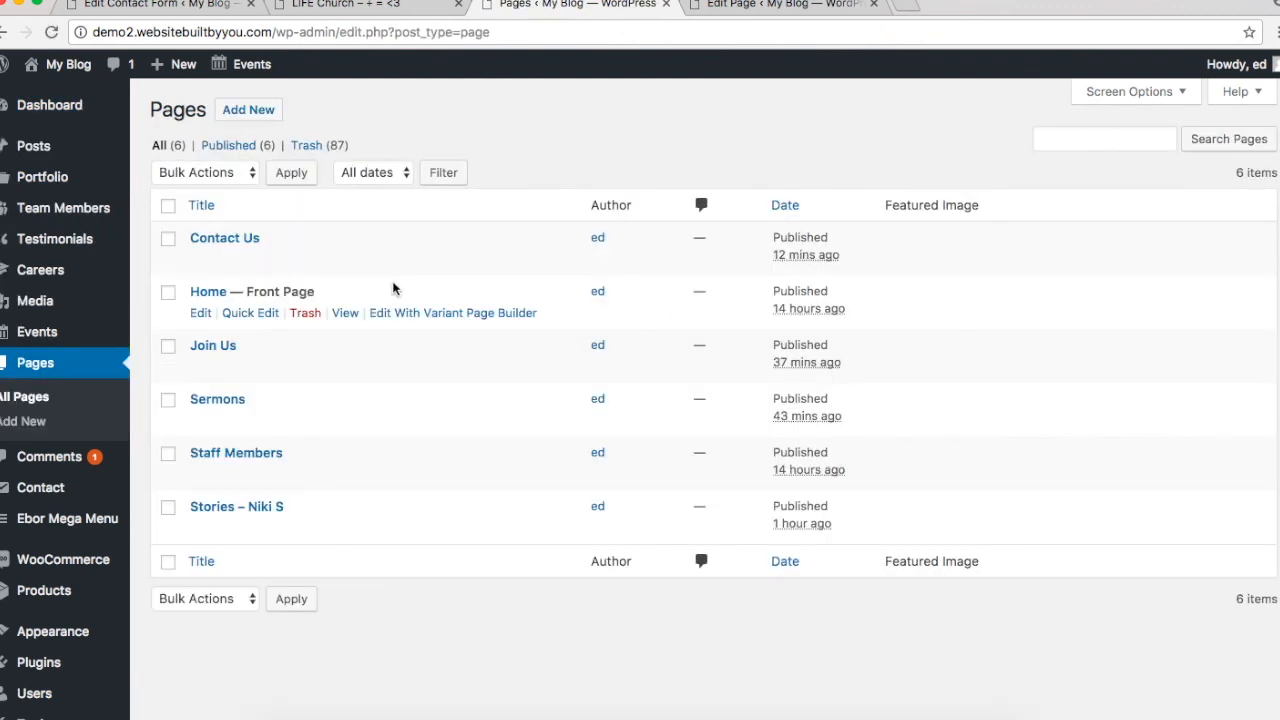
pyautogui.click(405, 313)
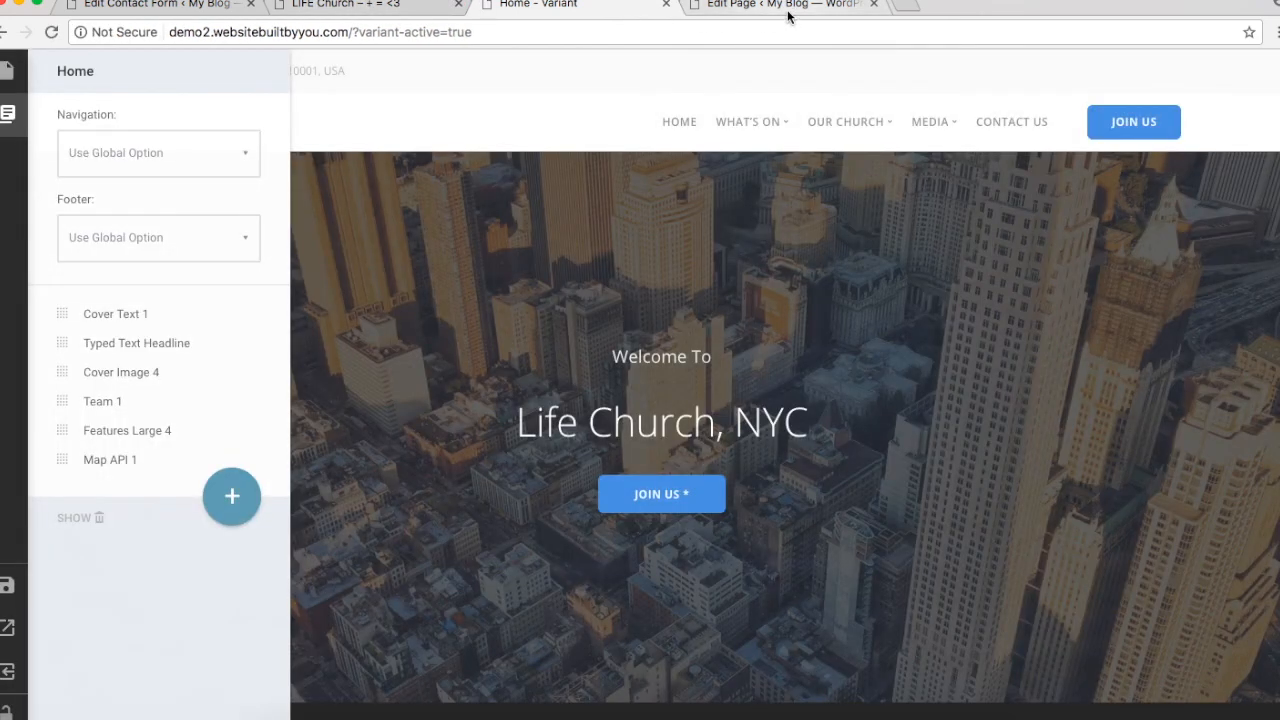
pyautogui.click(686, 490)
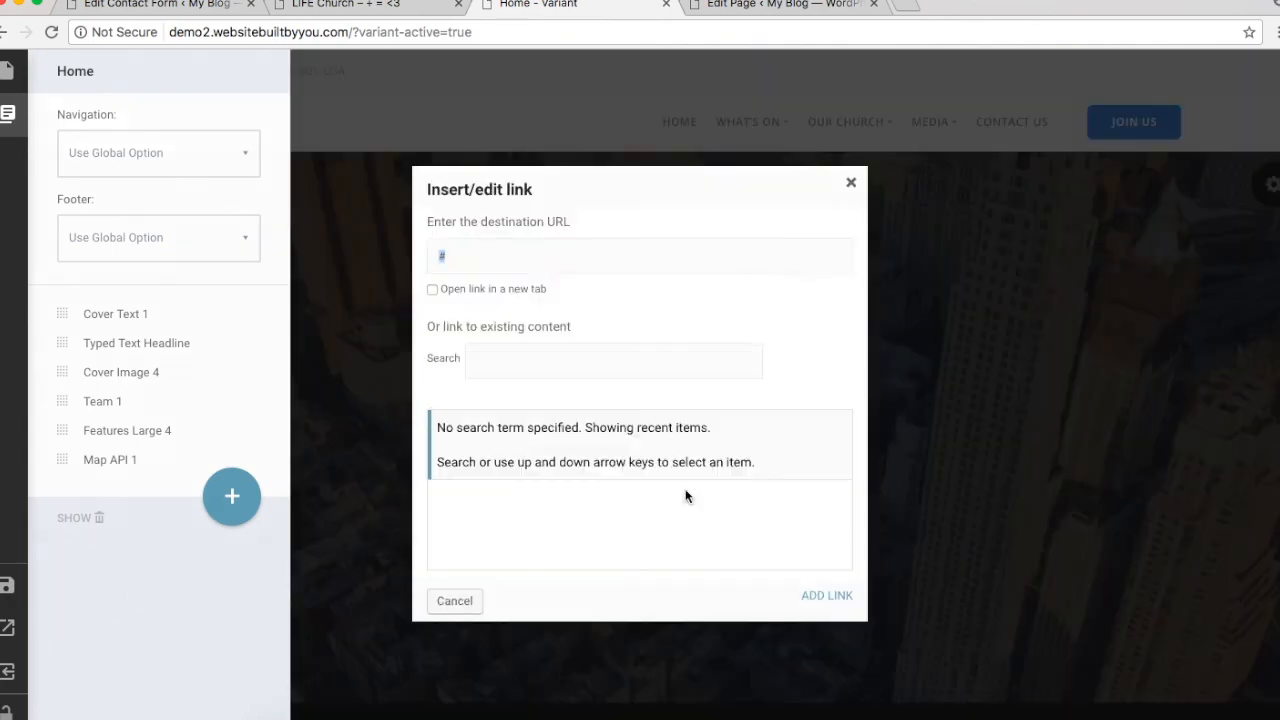
# Step: Open the hero JOIN US button's link settings and clear its destination address
pyautogui.click(851, 183)
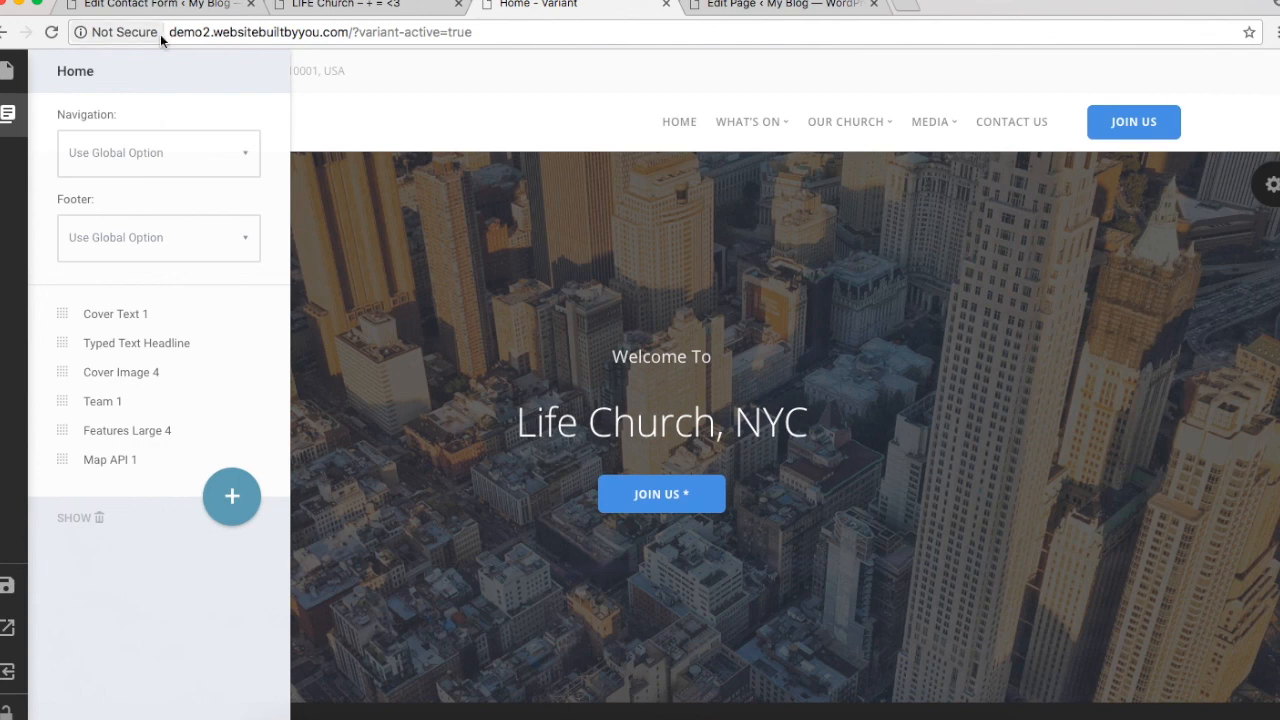
pyautogui.click(535, 129)
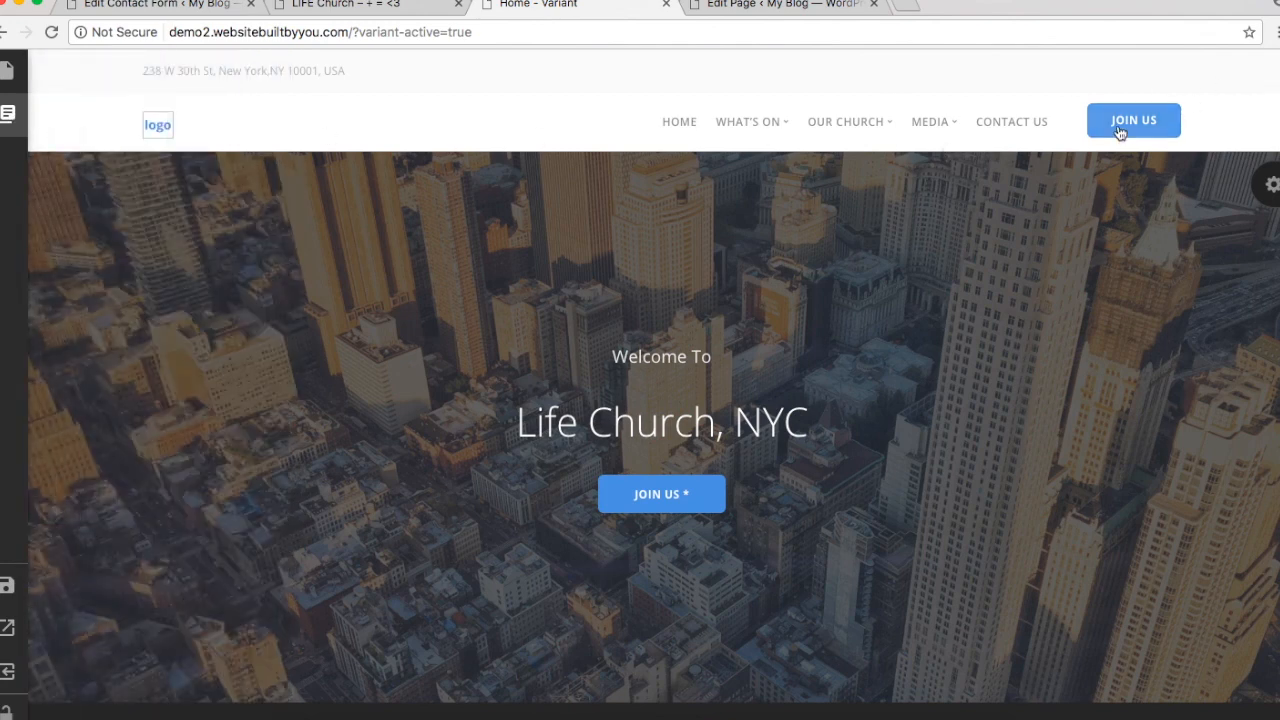
pyautogui.click(716, 498)
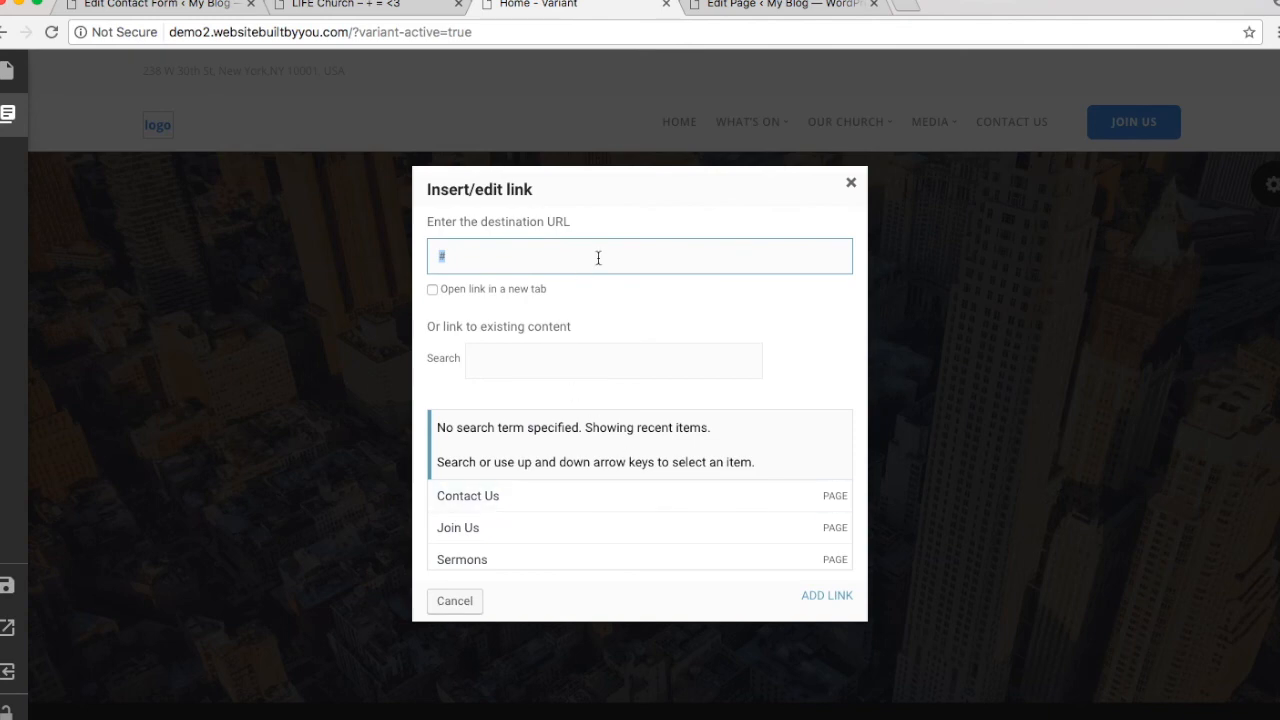
pyautogui.write('http://demo2.websitebuiltbyyou.com/join-us/')
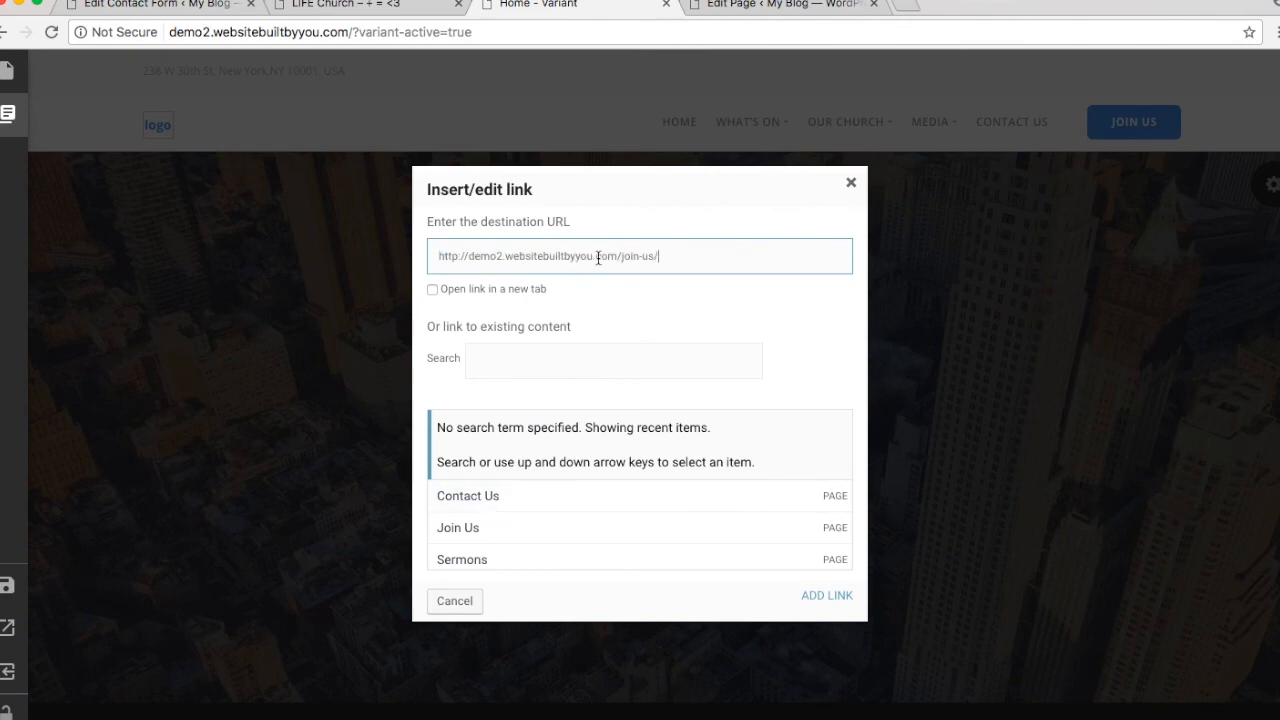
pyautogui.tripleClick(598, 257)
pyautogui.press('BackSpace')
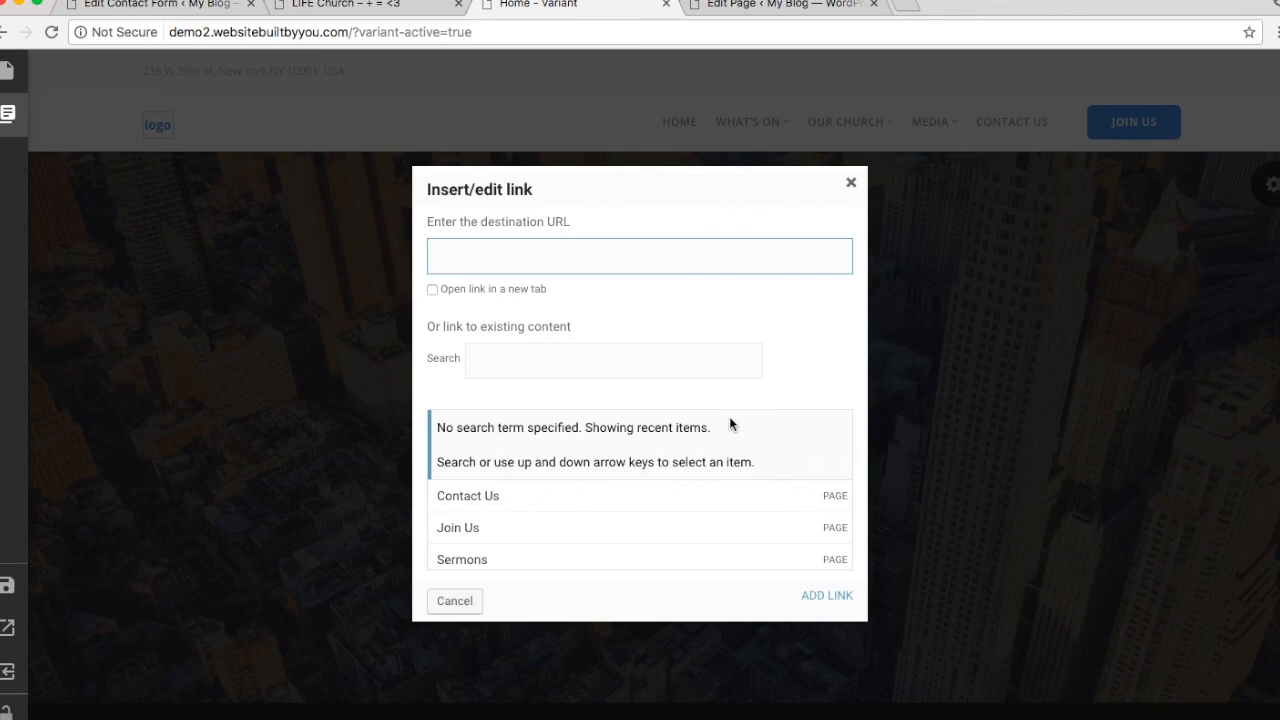
# Step: Link the hero JOIN US button to the Join Us page, opening in a new tab
pyautogui.click(643, 366)
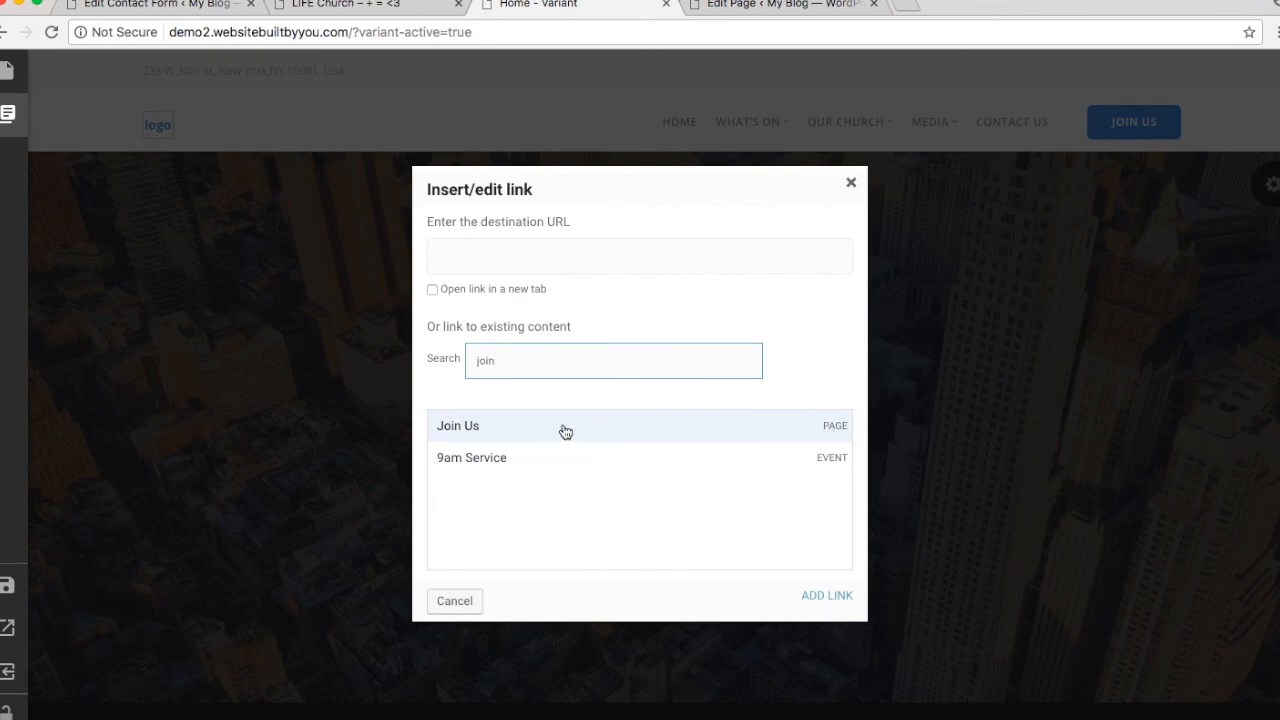
pyautogui.click(565, 432)
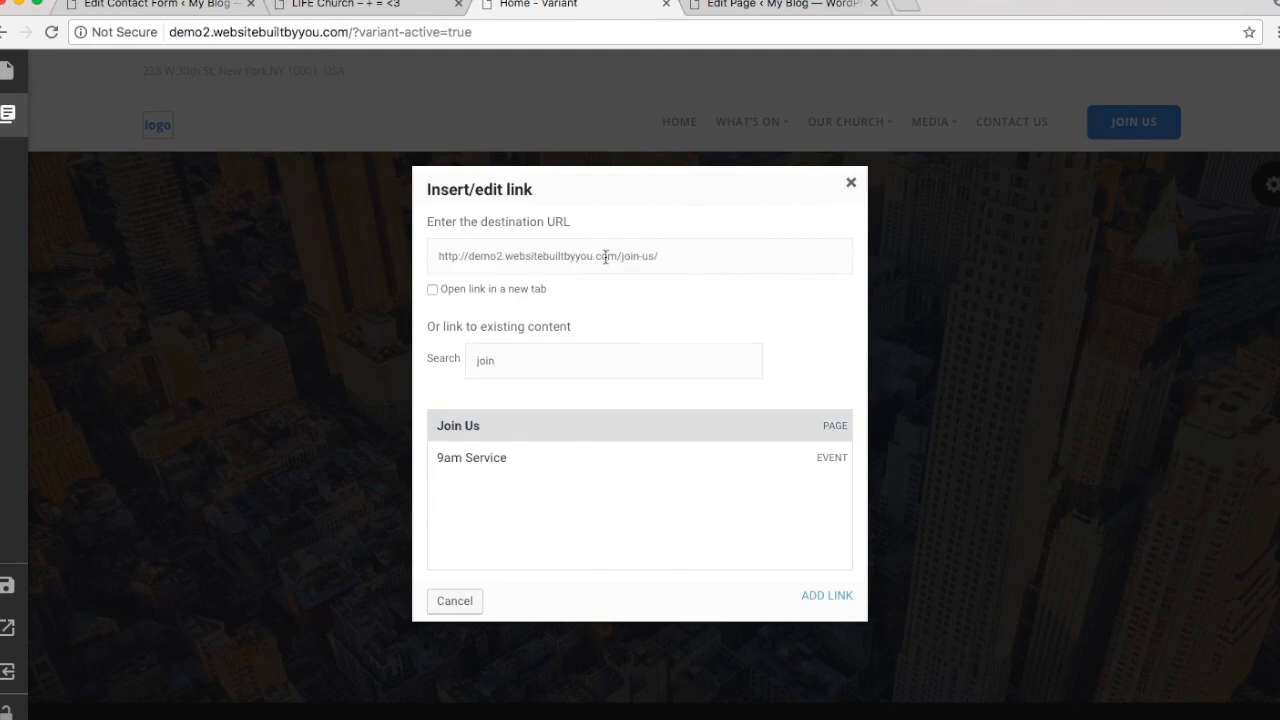
pyautogui.click(509, 290)
pyautogui.click(828, 596)
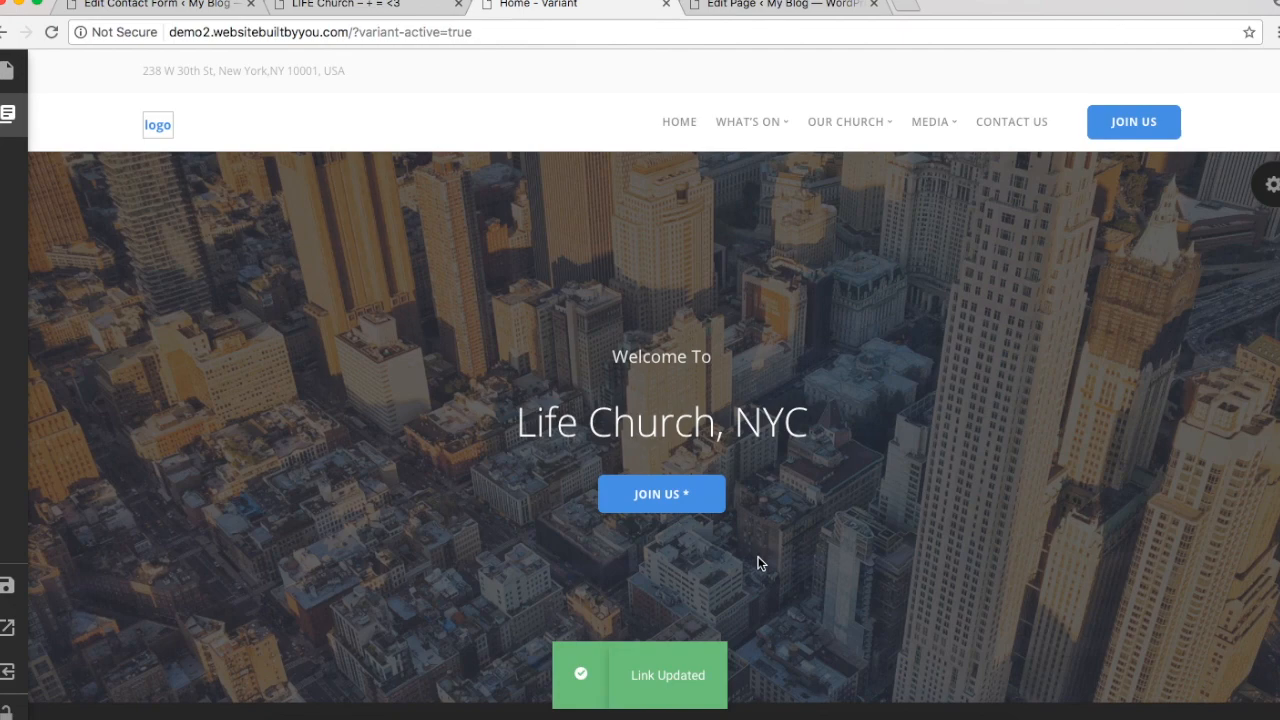
pyautogui.click(677, 495)
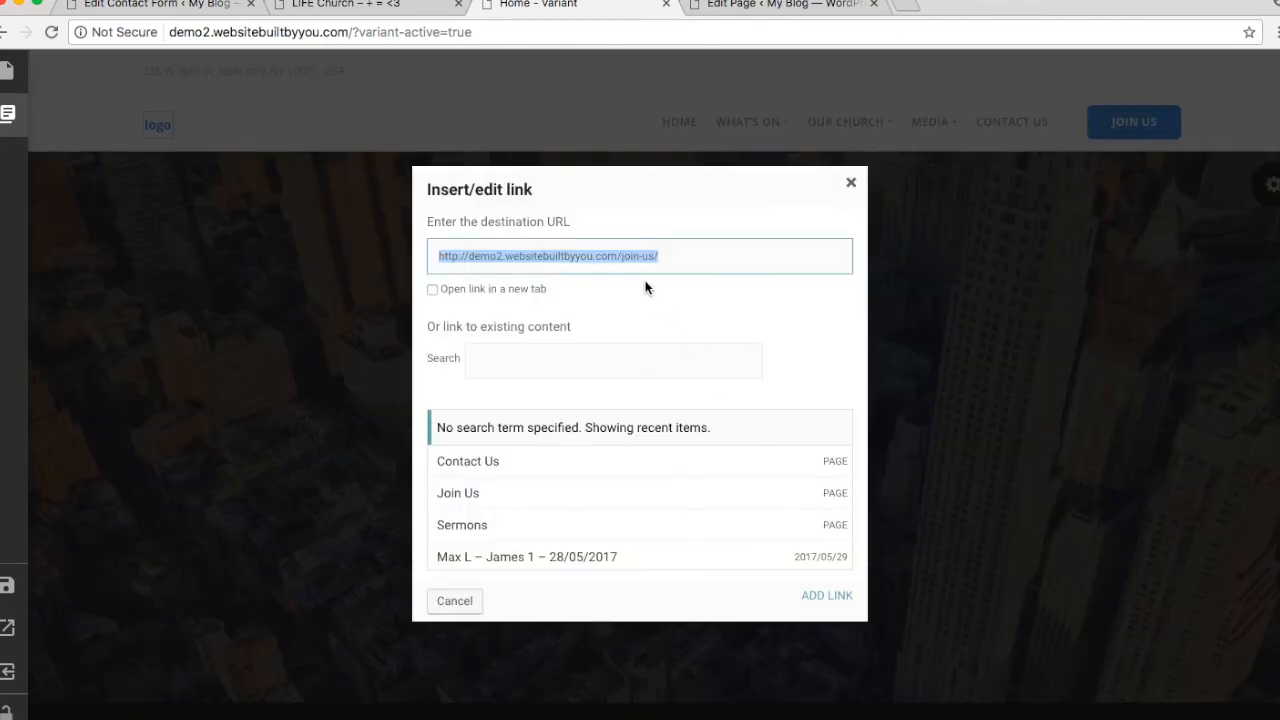
pyautogui.click(828, 598)
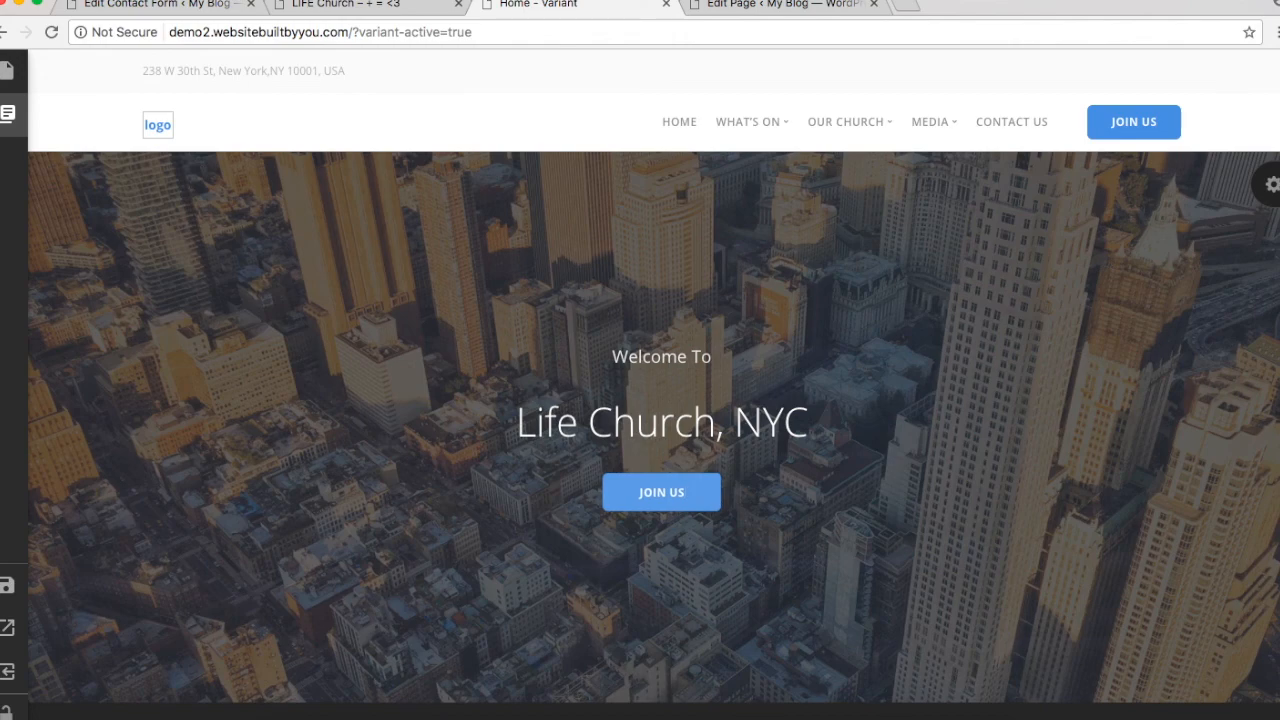
# Step: Scroll through the updated Home page in the builder to review it
pyautogui.scroll(-6, 820, 514)
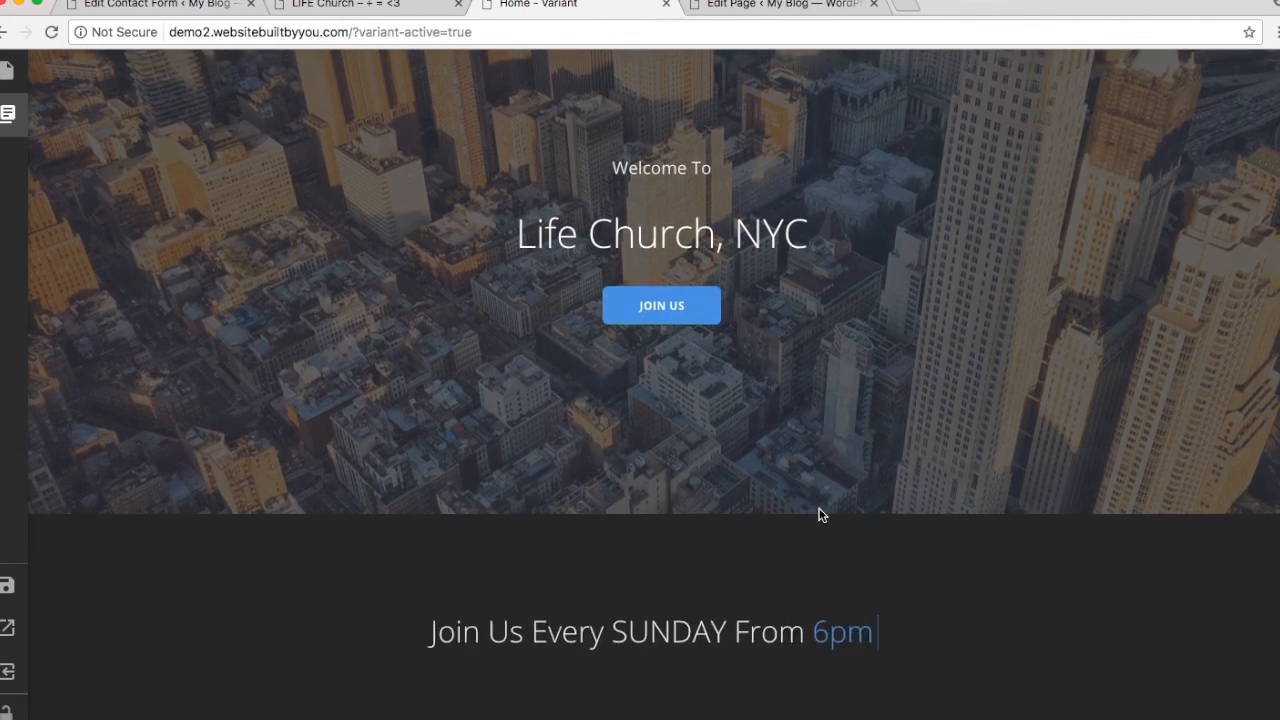
pyautogui.scroll(-10, 820, 514)
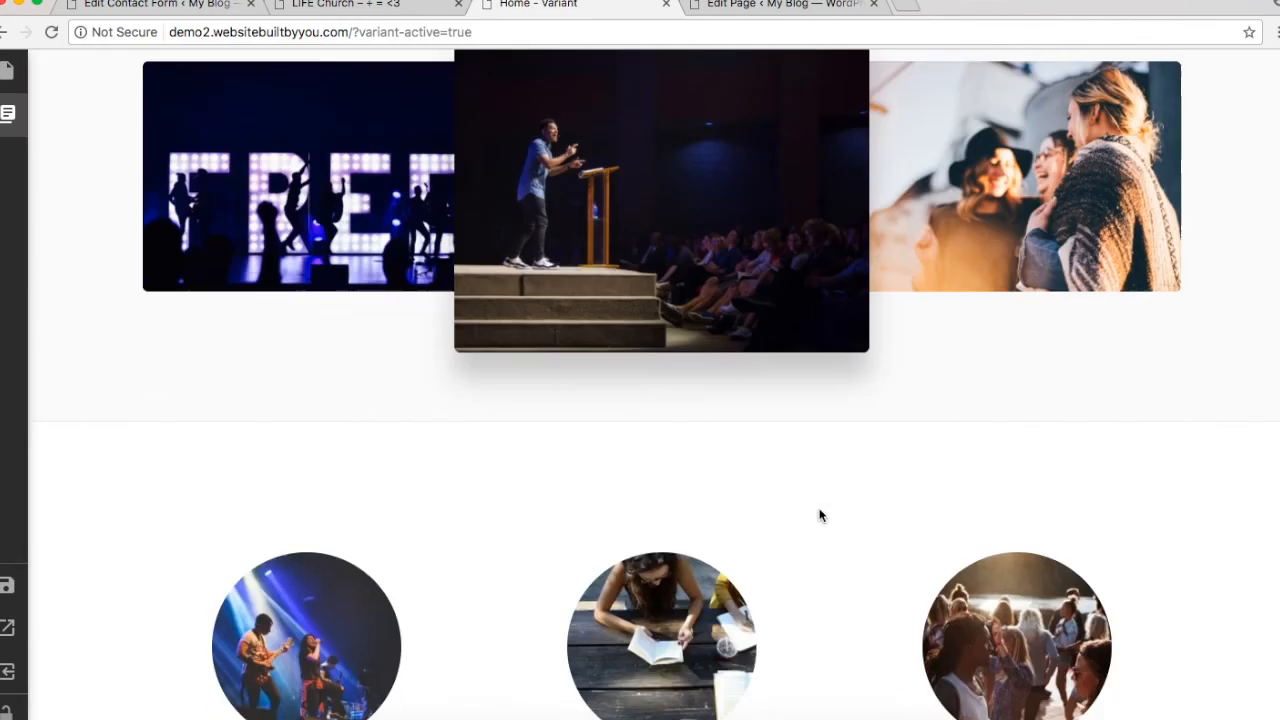
pyautogui.scroll(-12, 820, 514)
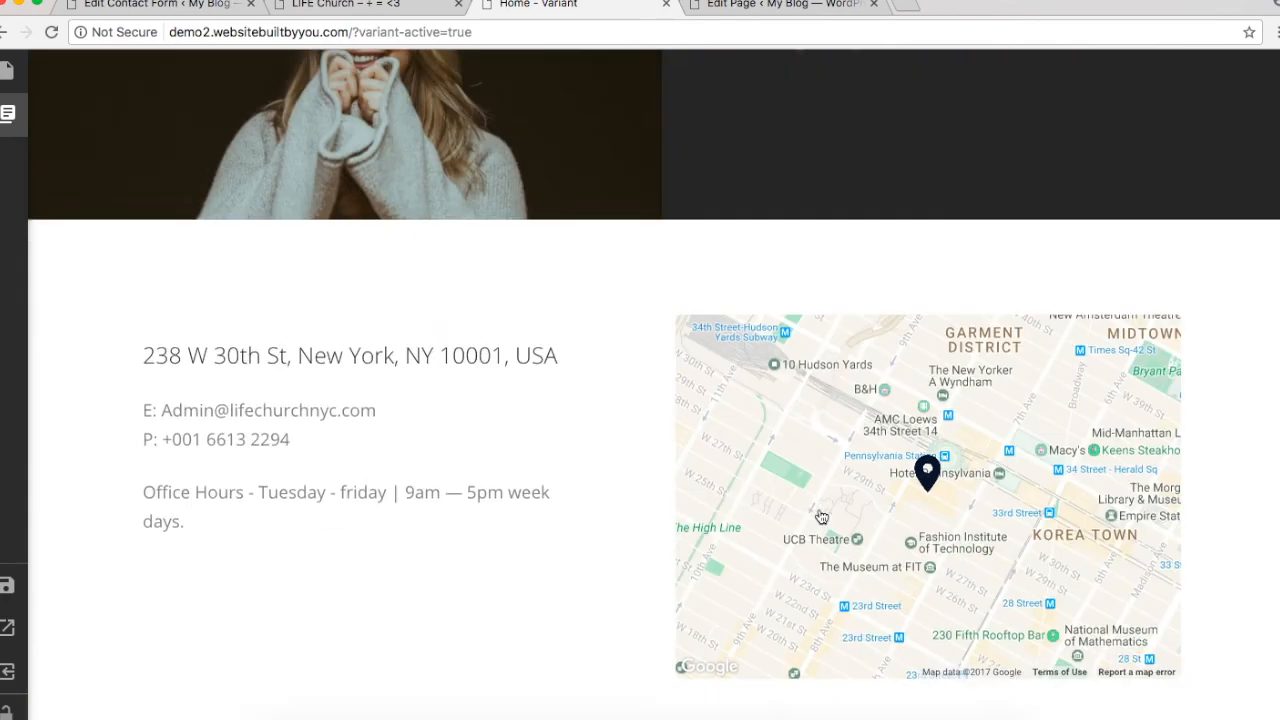
pyautogui.scroll(8, 820, 514)
pyautogui.scroll(20, 820, 514)
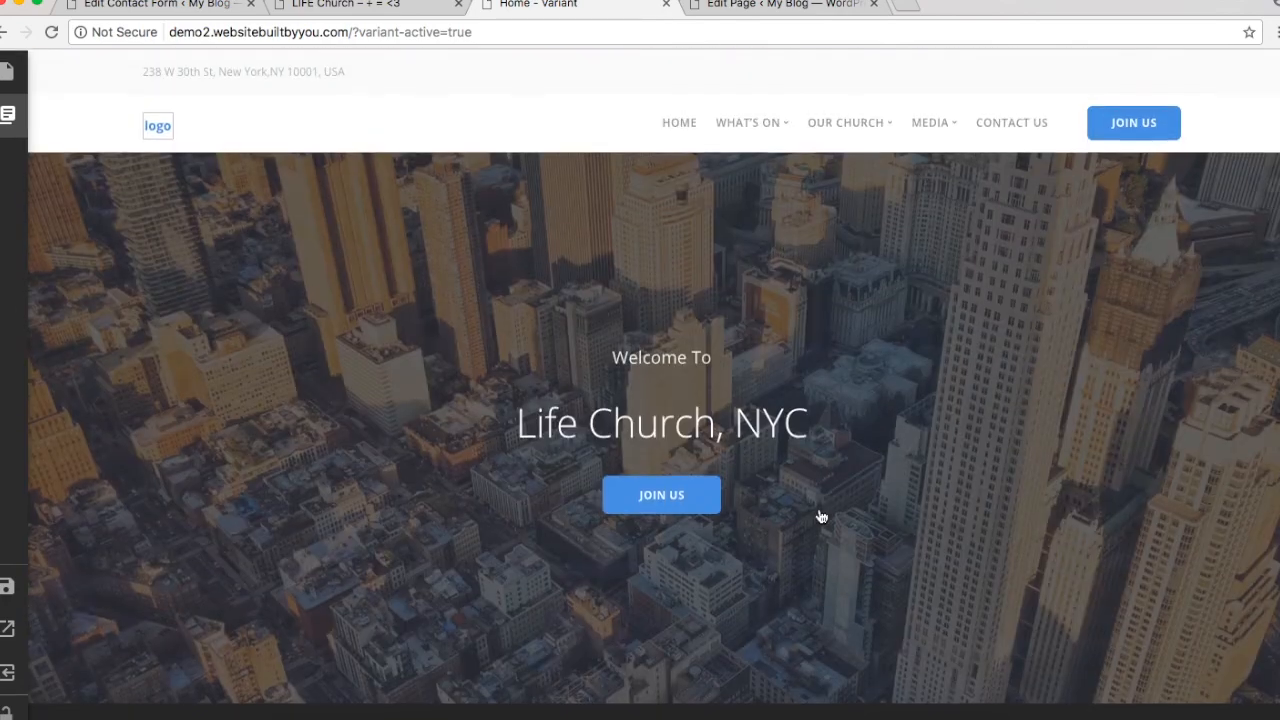
# Step: Compare with the LIFE Church site, then exit the builder while keeping the unsaved changes
pyautogui.click(313, 6)
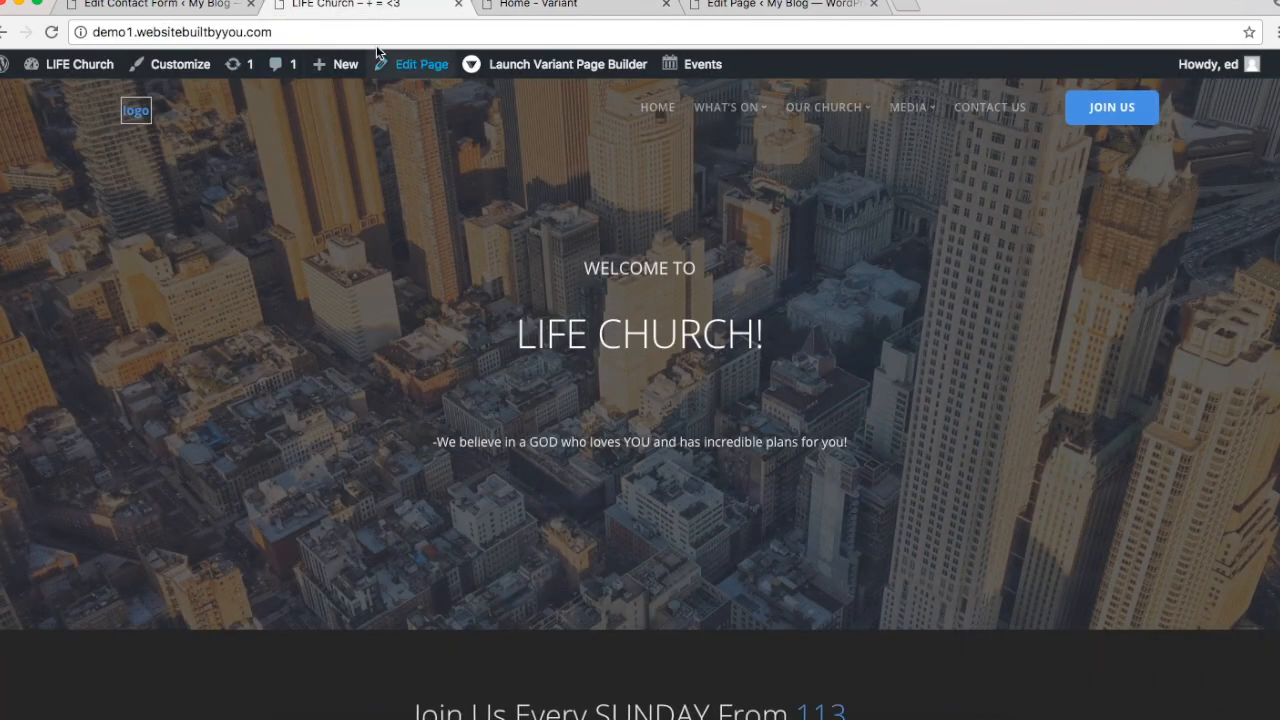
pyautogui.click(533, 6)
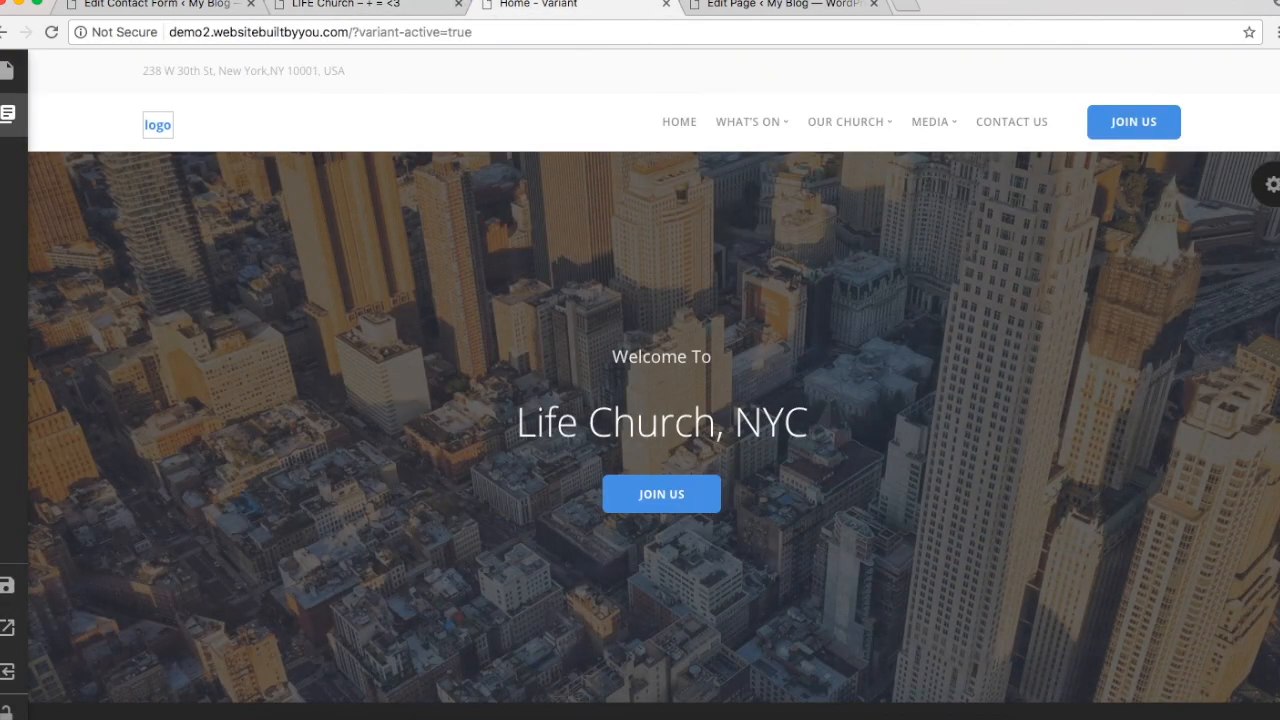
pyautogui.click(425, 4)
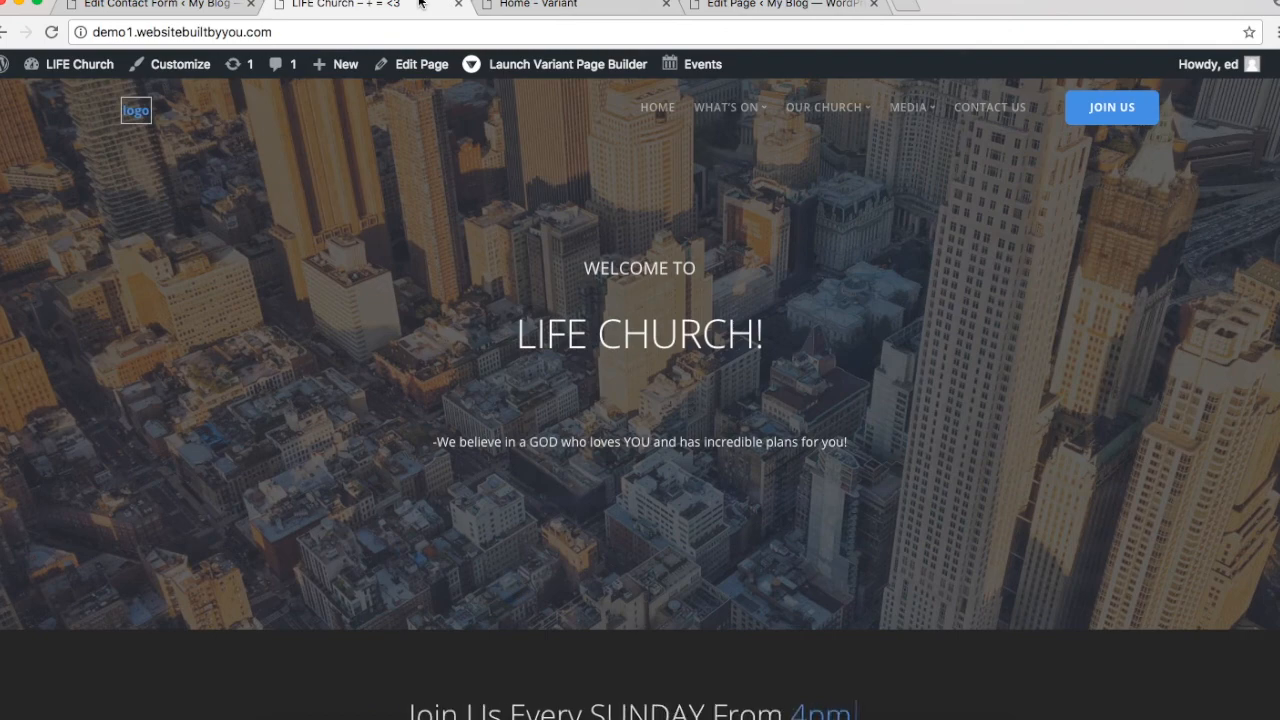
pyautogui.click(533, 5)
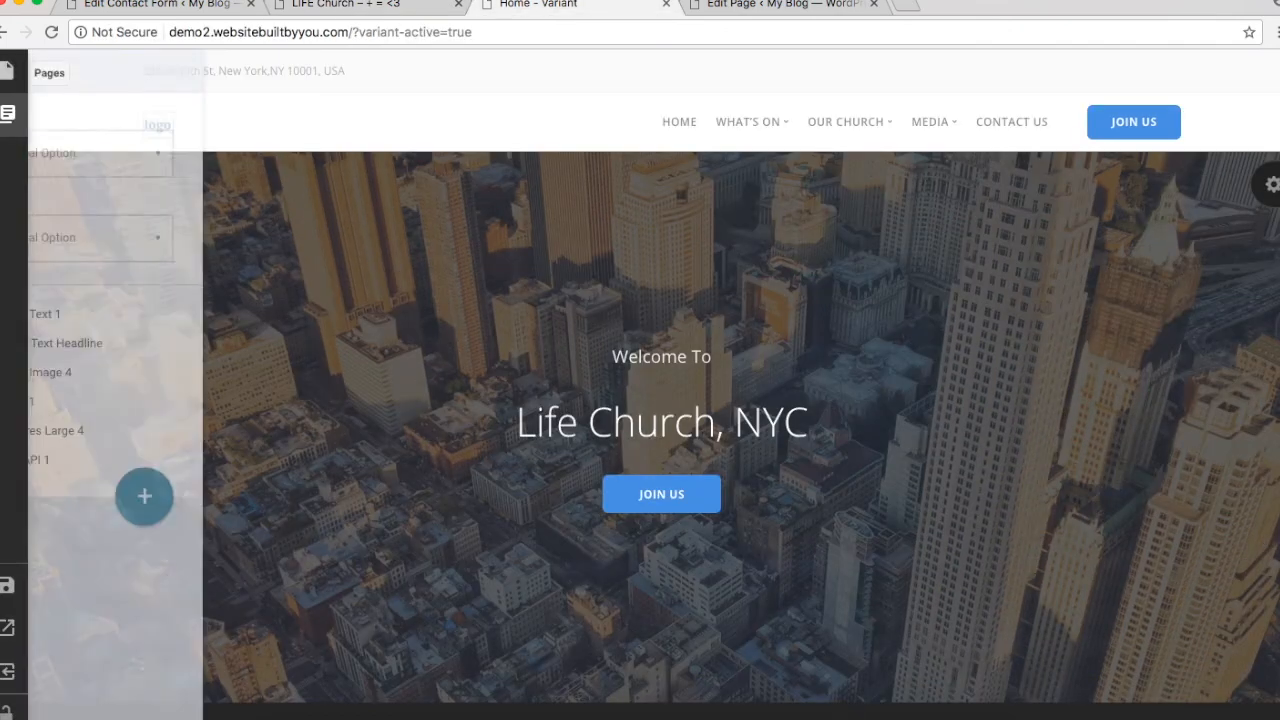
pyautogui.click(7, 672)
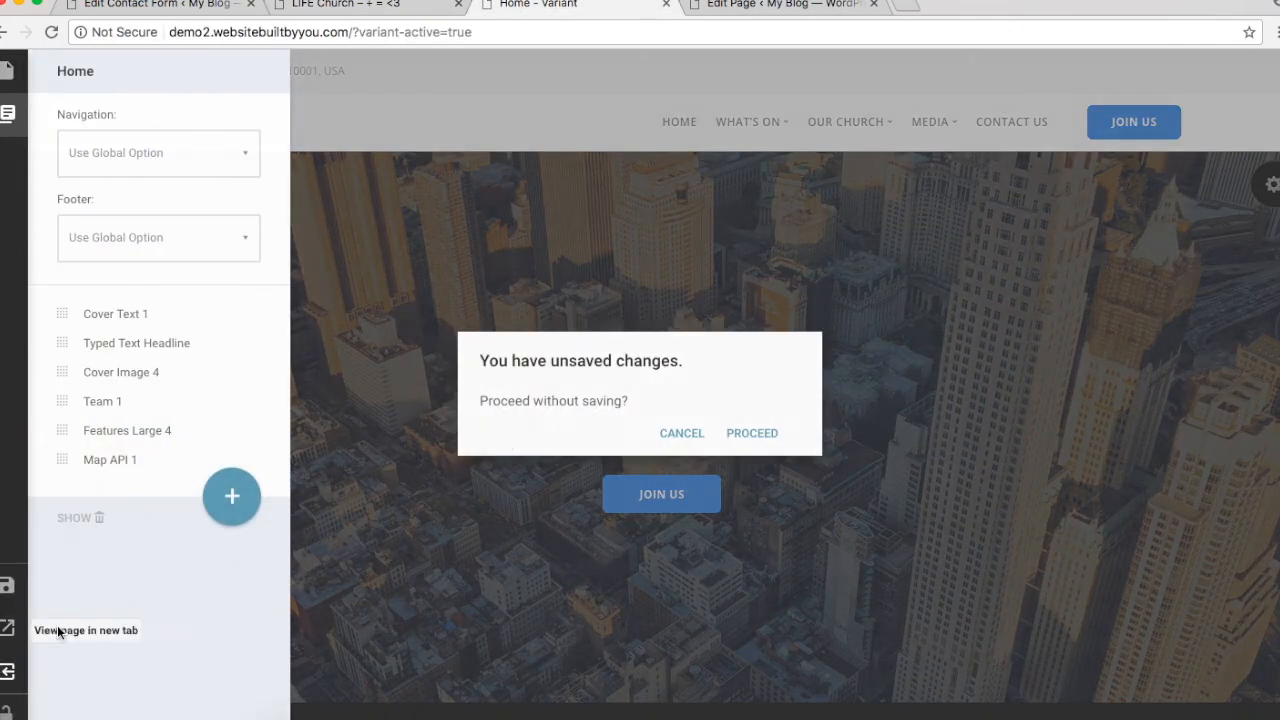
pyautogui.click(681, 433)
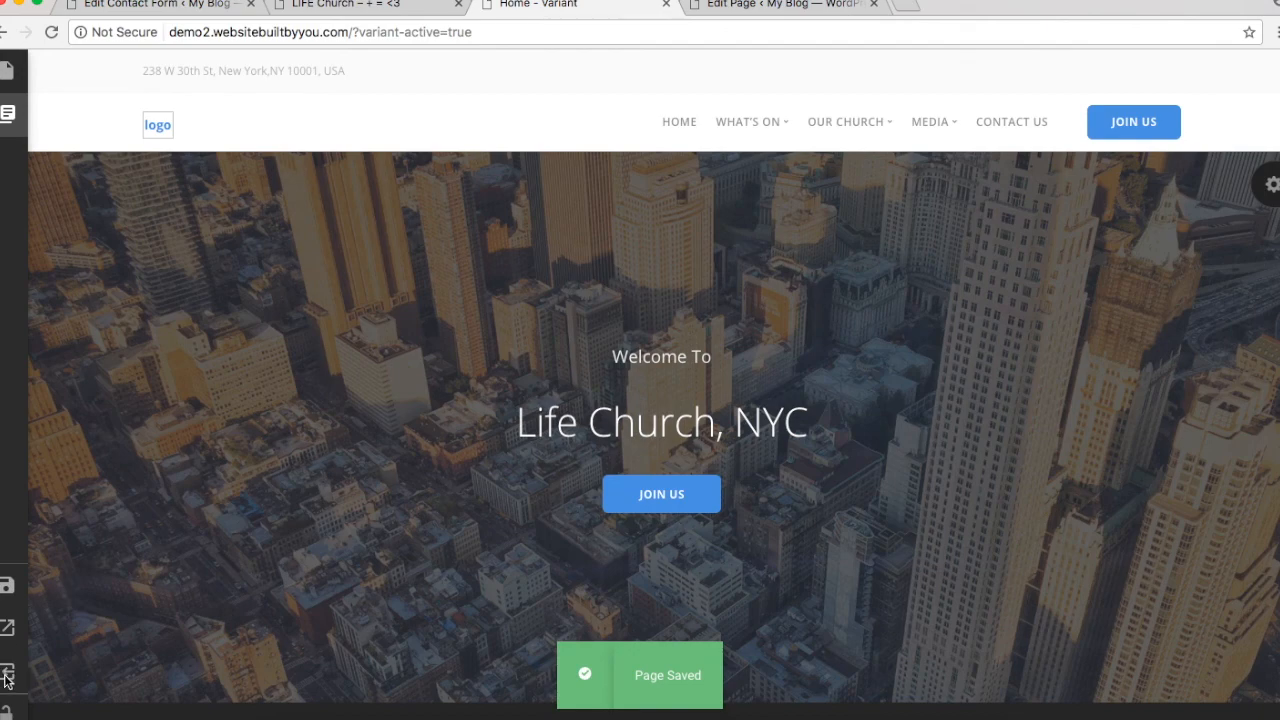
# Step: Exit Variant and launch the page builder on the Young Adults team member page
pyautogui.moveTo(8, 676)
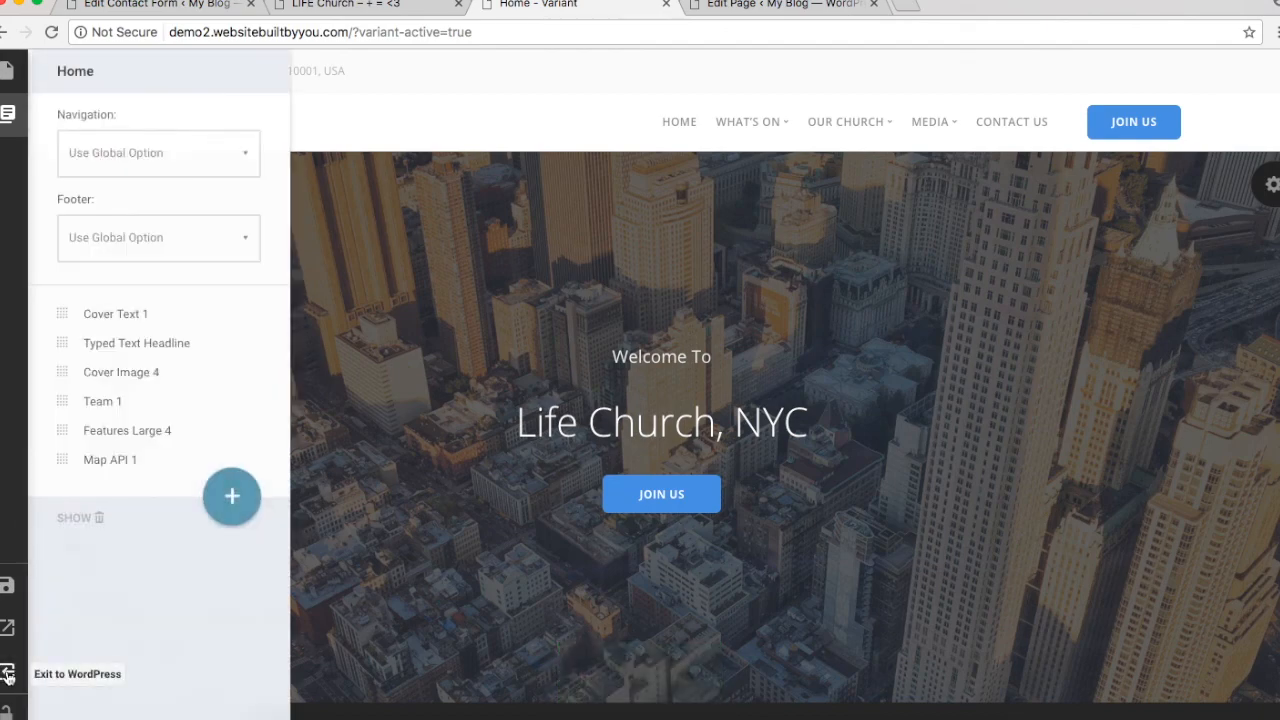
pyautogui.click(8, 672)
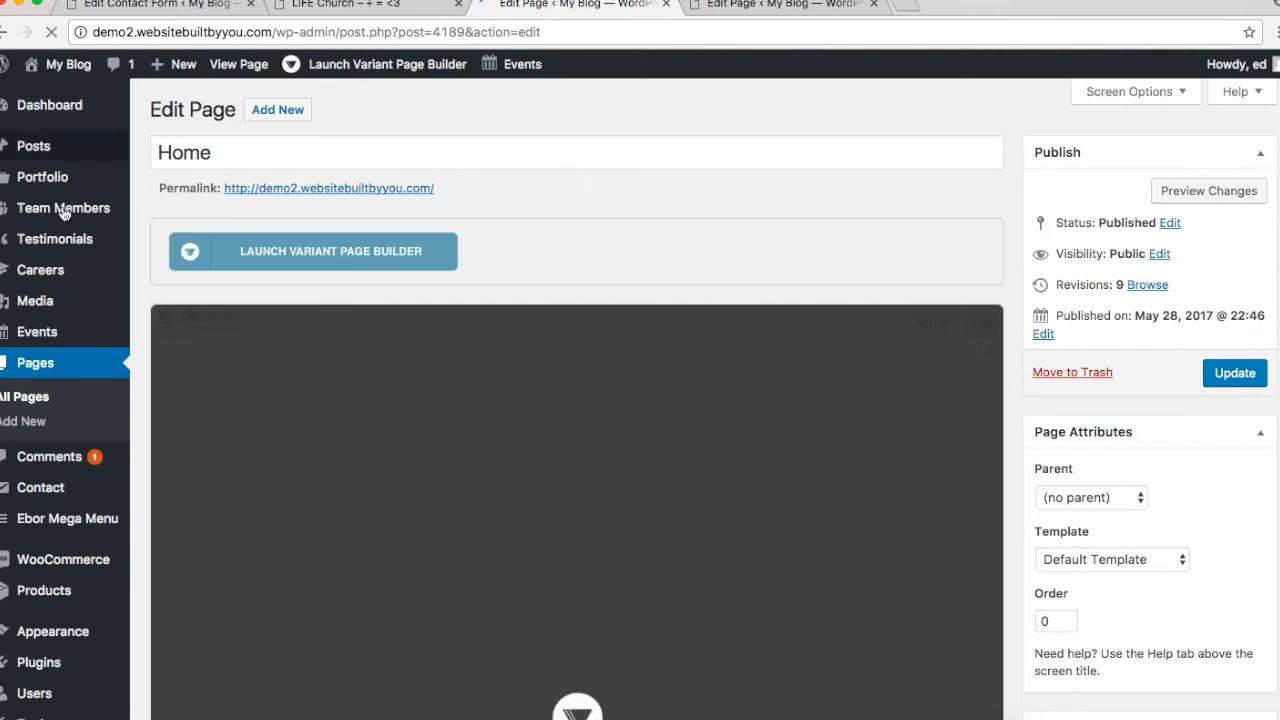
pyautogui.moveTo(62, 216)
pyautogui.click(171, 212)
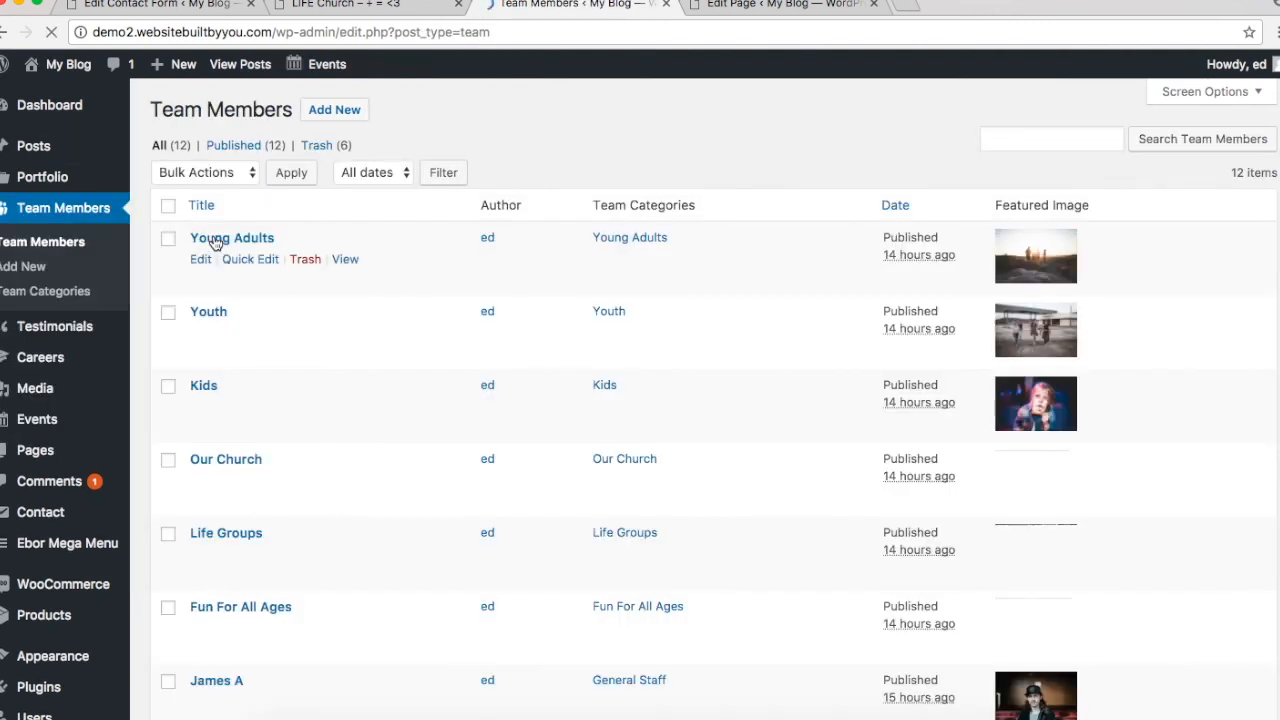
pyautogui.click(214, 241)
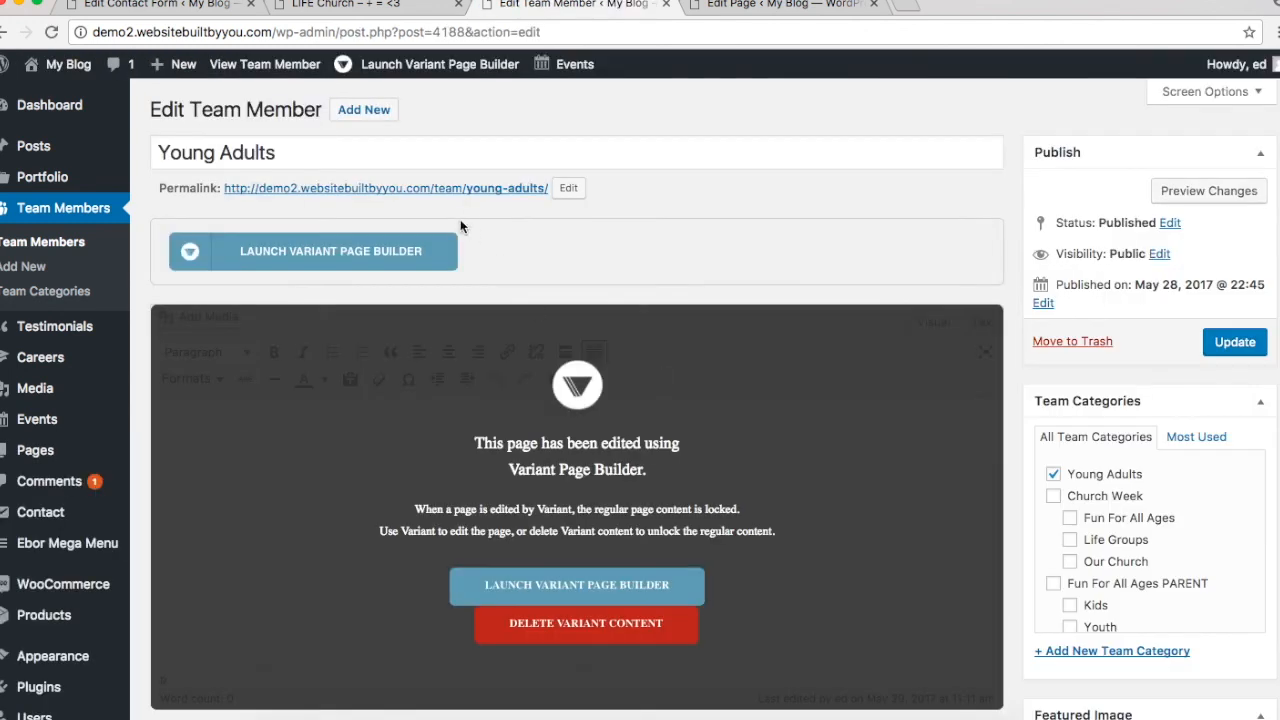
pyautogui.click(575, 585)
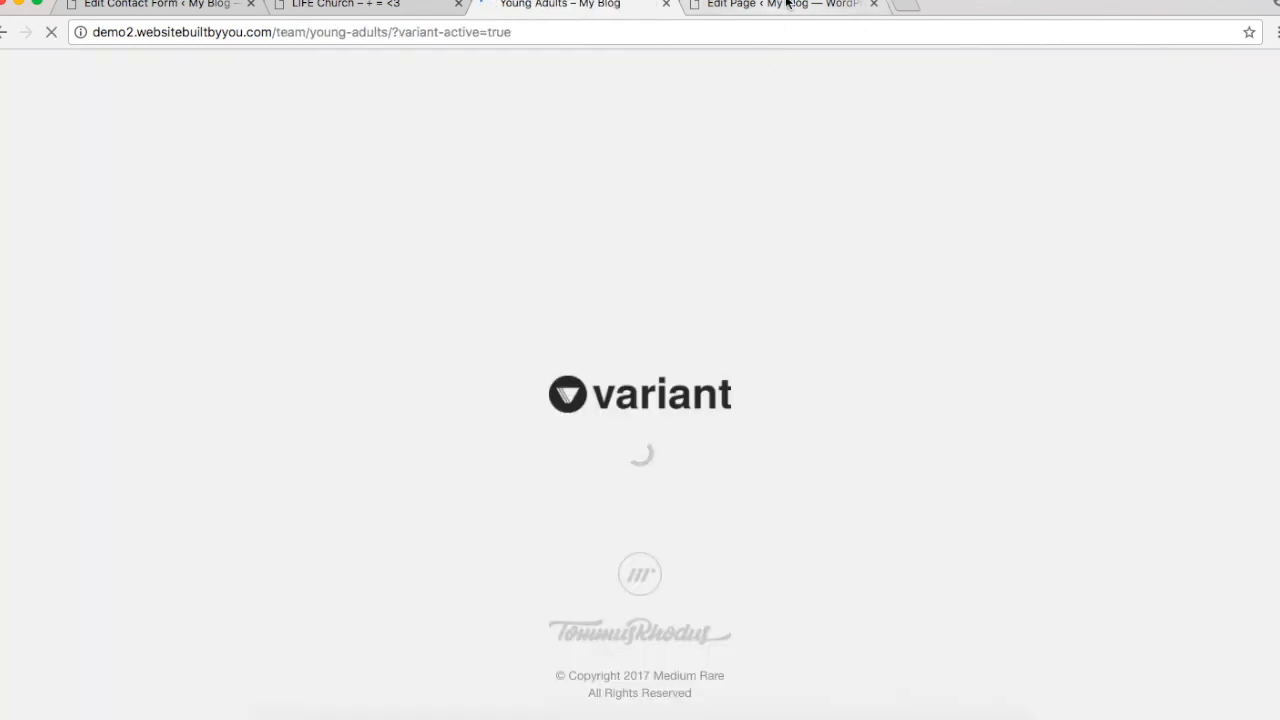
pyautogui.click(787, 4)
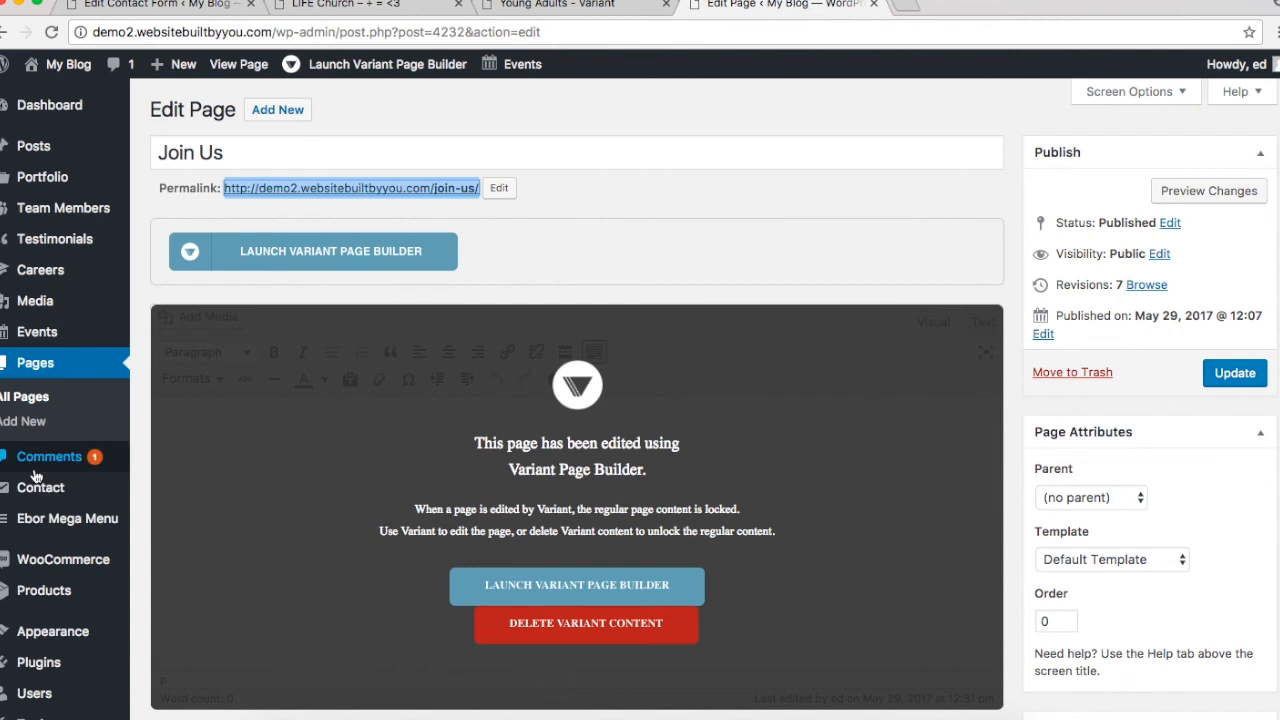
# Step: Open the events calendar in a new tab, select its address, and return to the Young Adults builder
pyautogui.moveTo(48, 334)
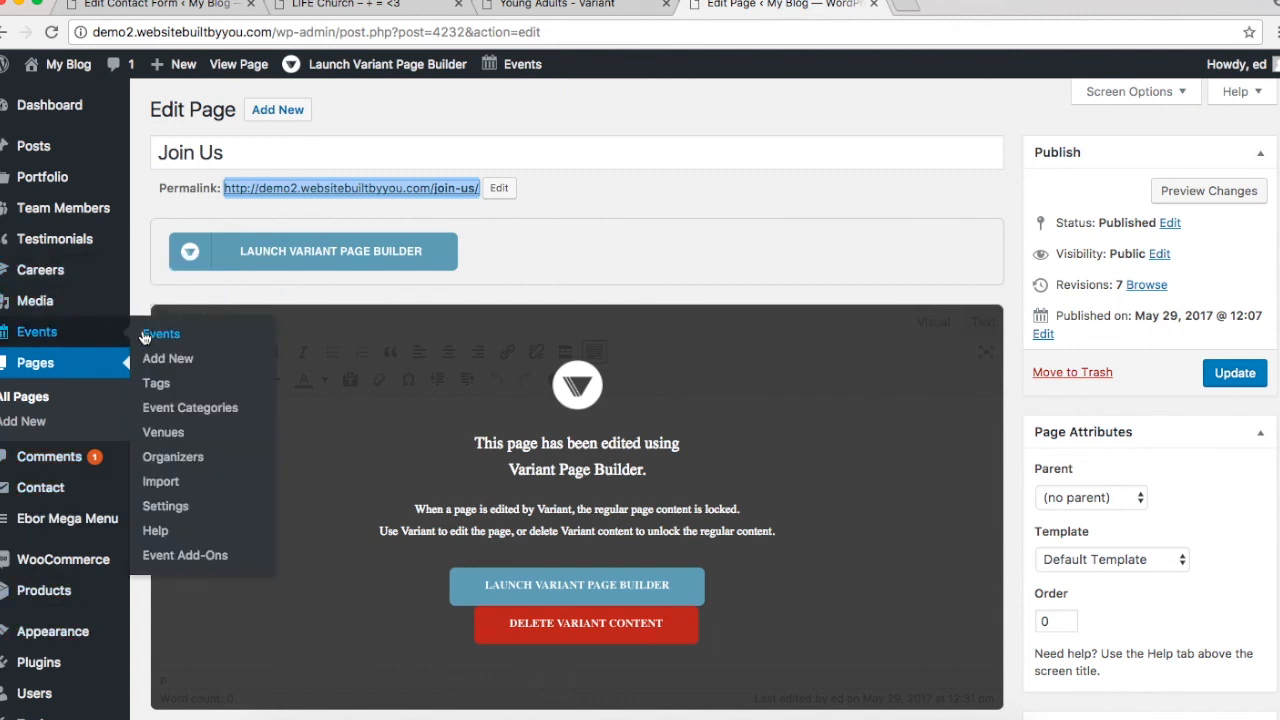
pyautogui.click(144, 336)
pyautogui.moveTo(317, 80)
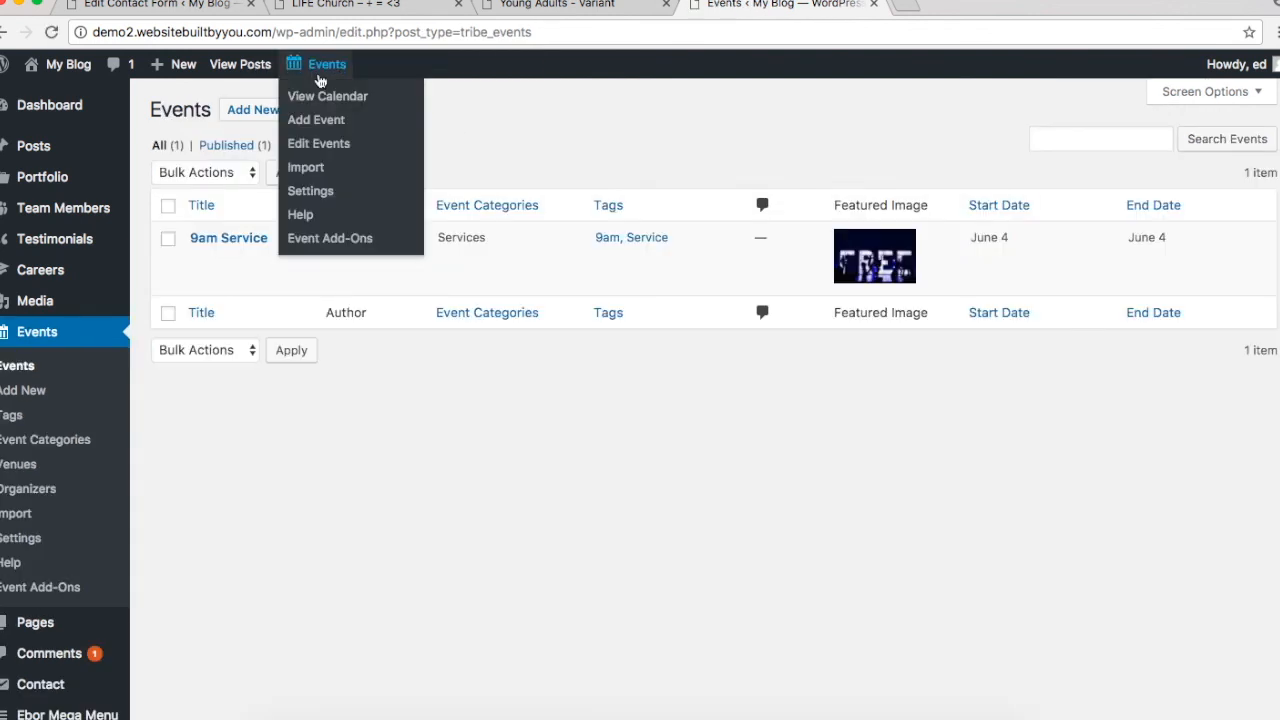
pyautogui.rightClick(323, 104)
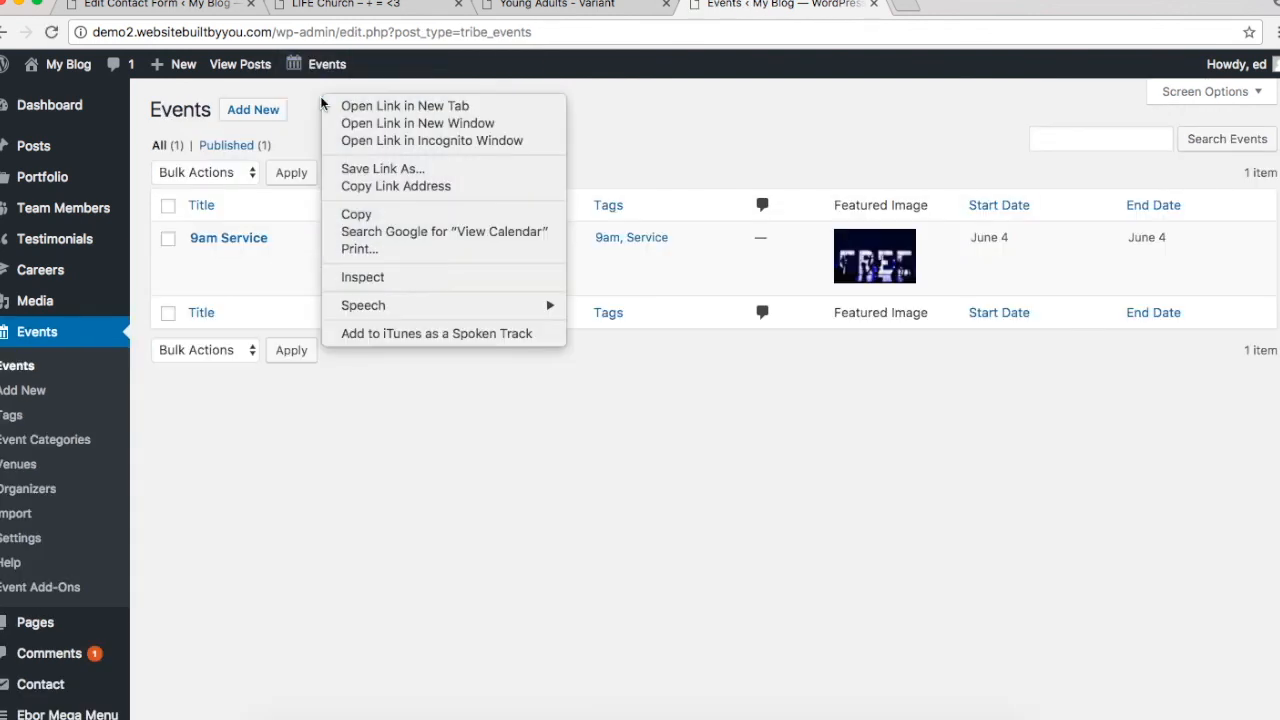
pyautogui.click(368, 108)
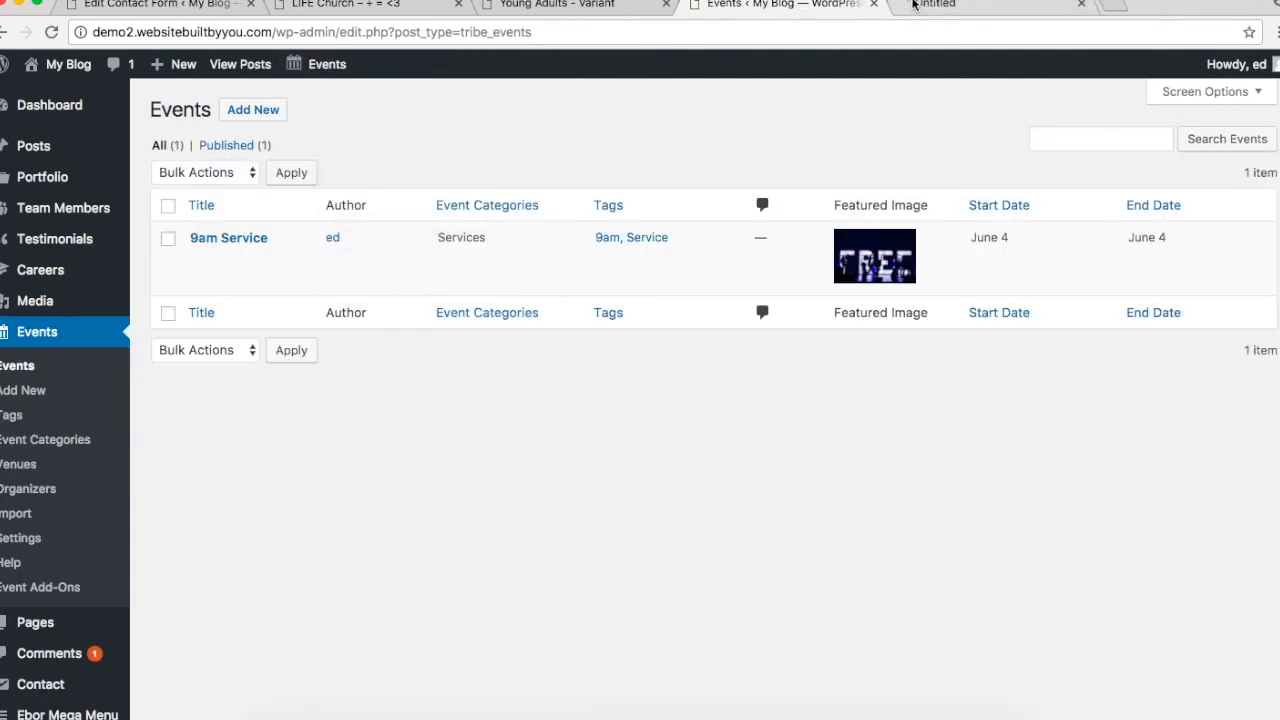
pyautogui.click(913, 5)
pyautogui.doubleClick(267, 33)
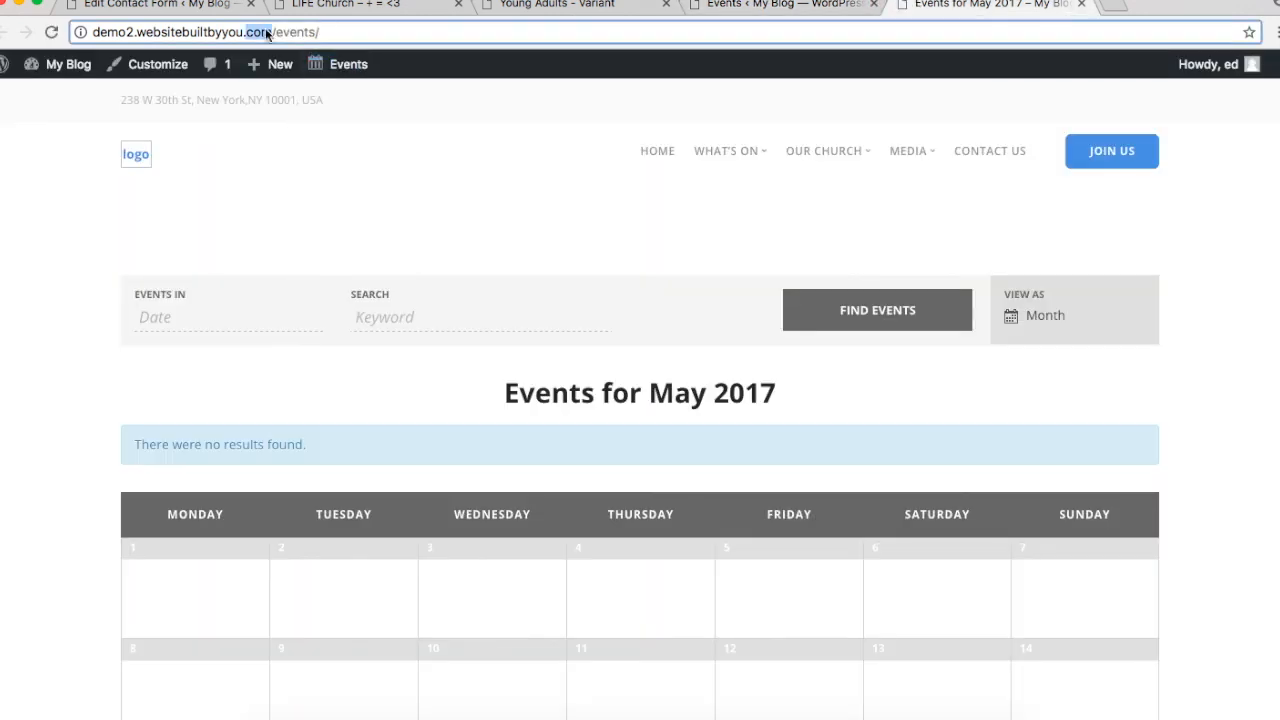
pyautogui.click(267, 33)
pyautogui.press('super+c')
pyautogui.click(765, 6)
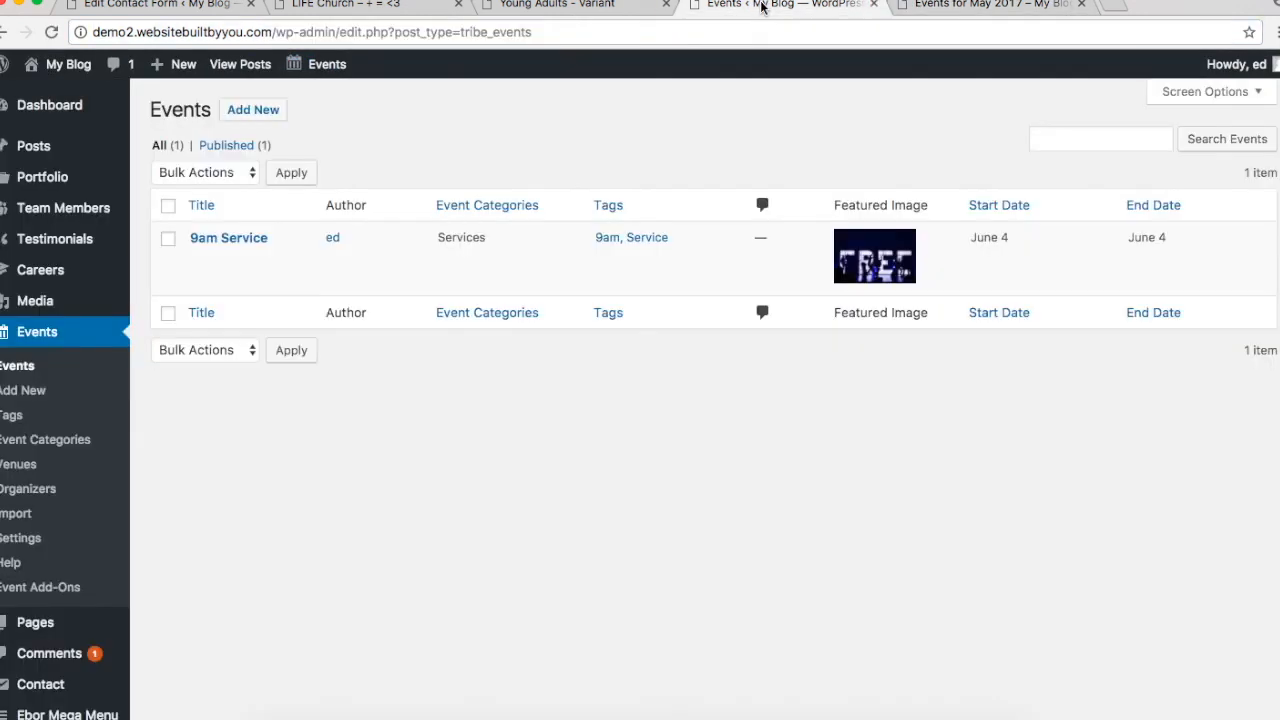
pyautogui.click(549, 5)
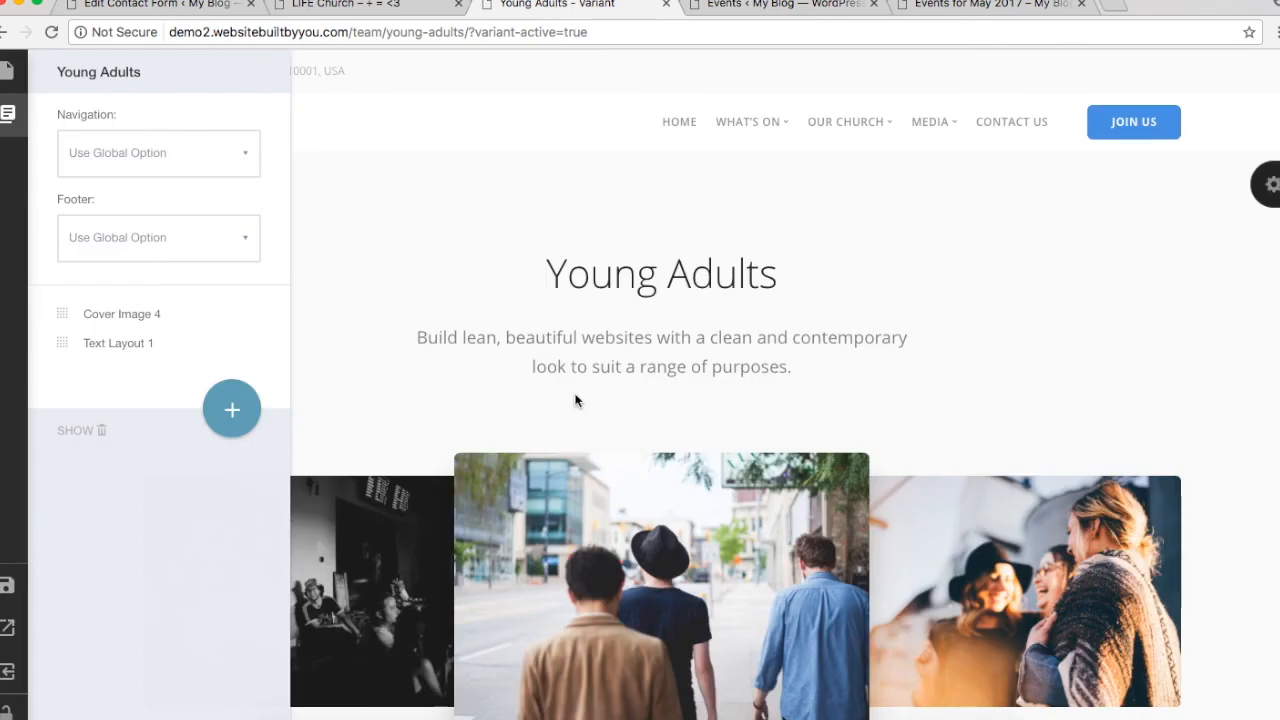
pyautogui.scroll(-10, 575, 400)
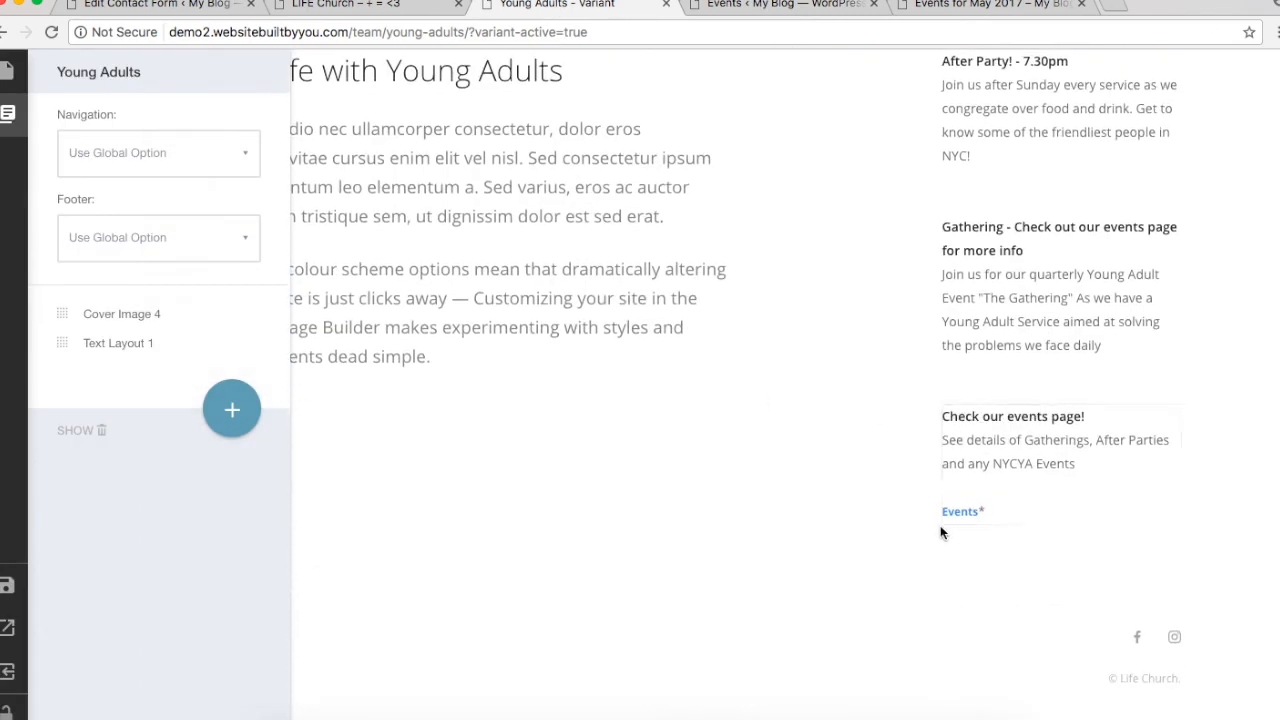
pyautogui.click(985, 515)
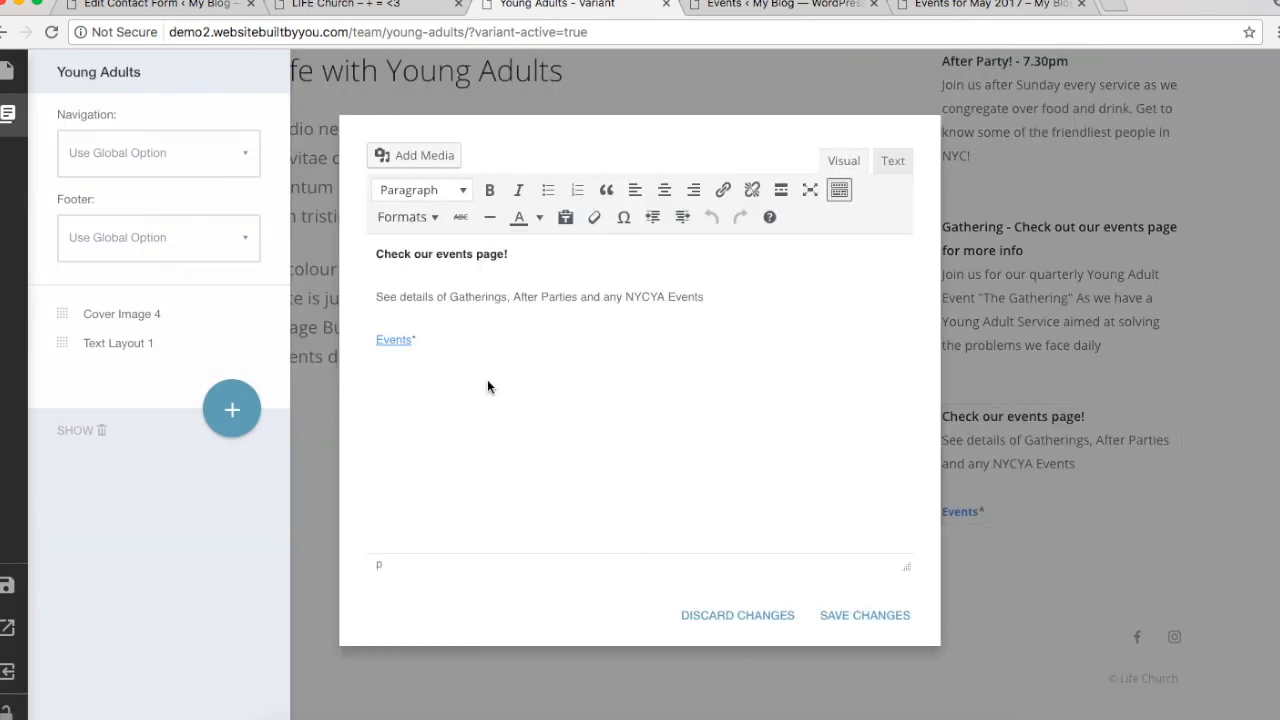
pyautogui.click(400, 341)
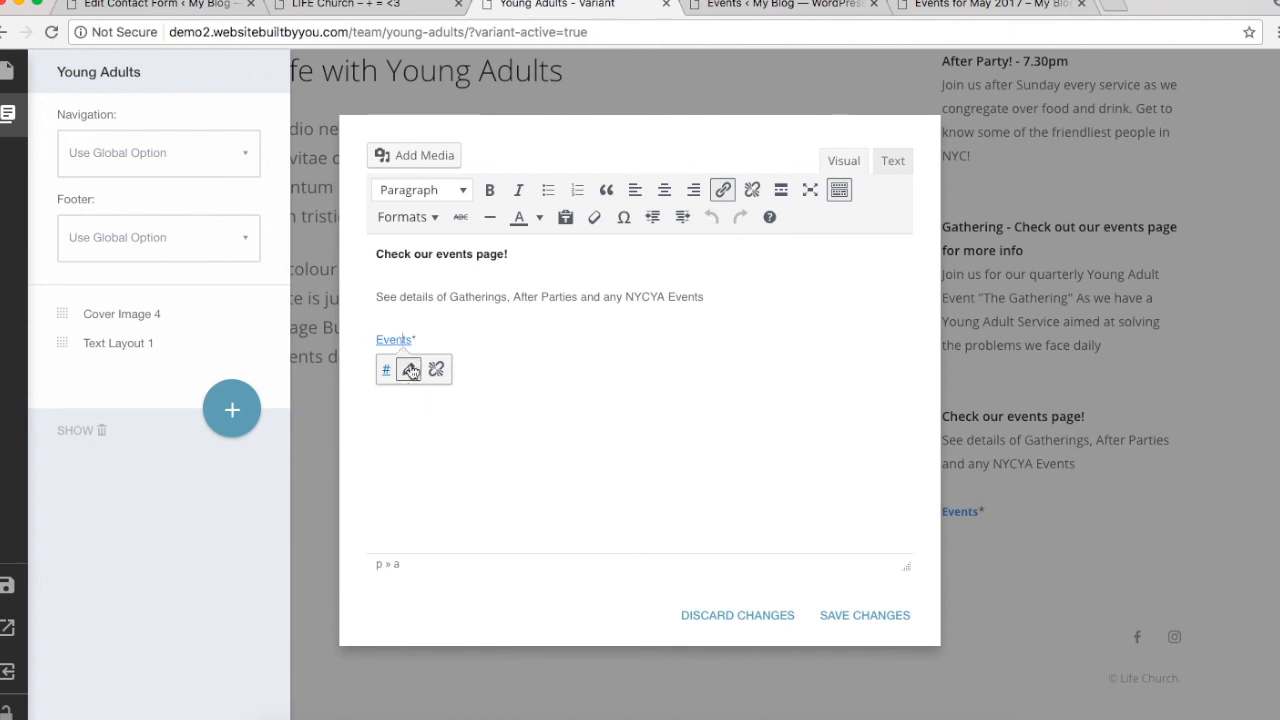
pyautogui.click(409, 368)
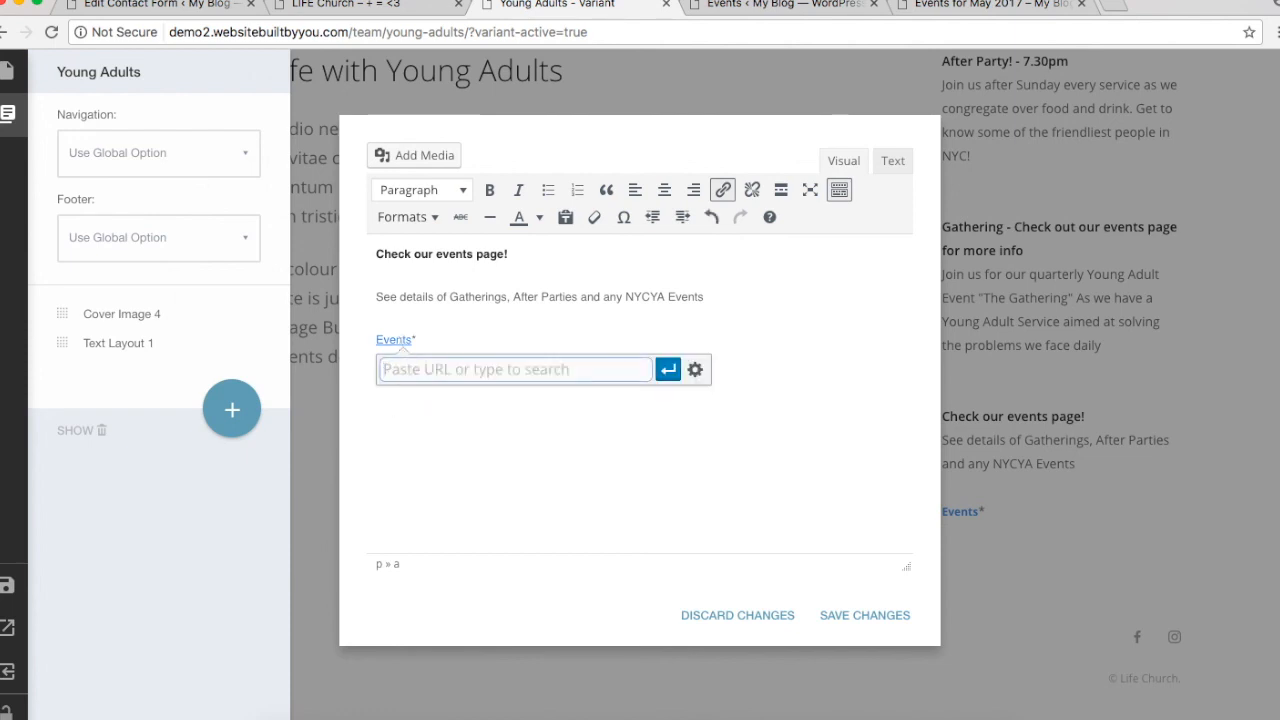
pyautogui.press('super+v')
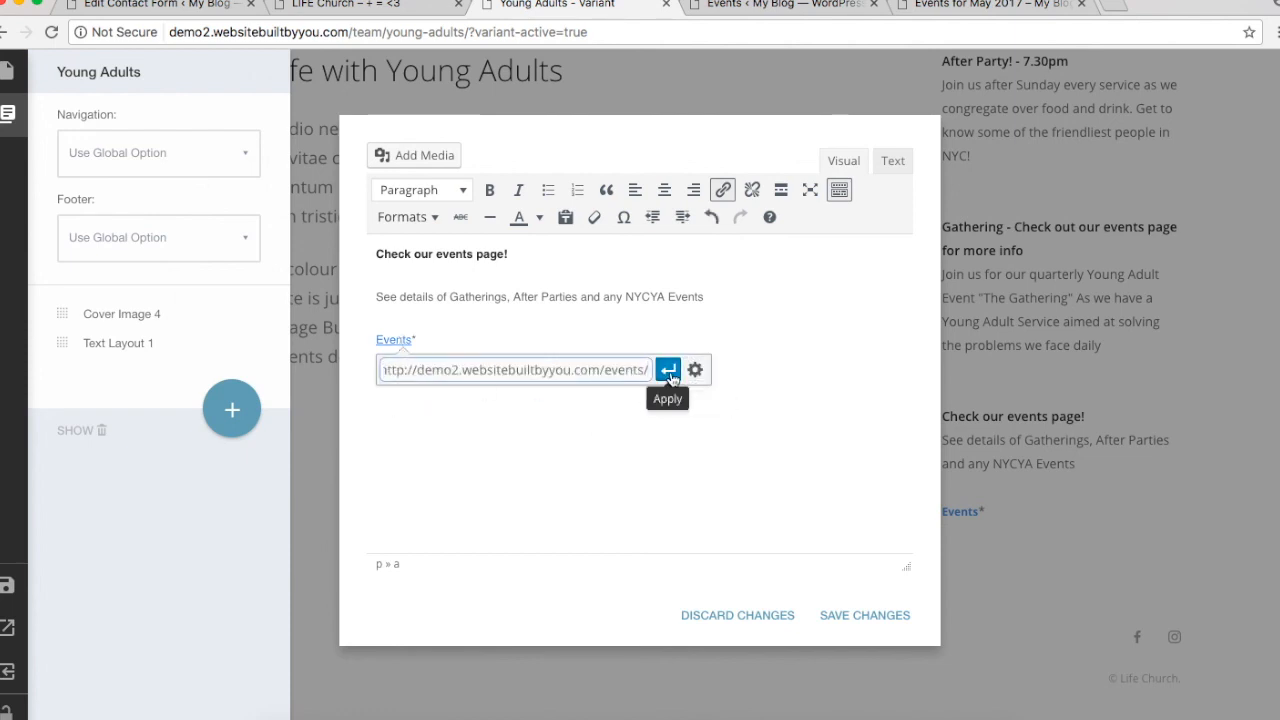
pyautogui.click(668, 371)
pyautogui.click(741, 438)
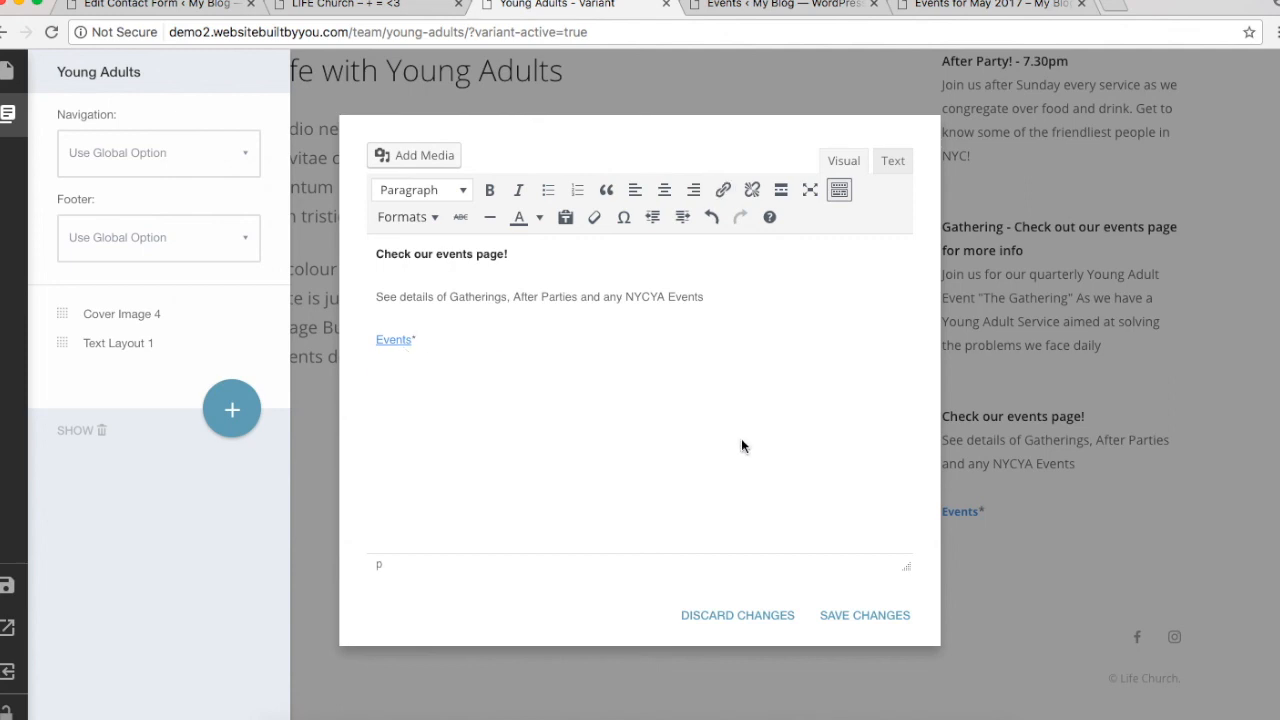
pyautogui.click(418, 345)
pyautogui.click(886, 613)
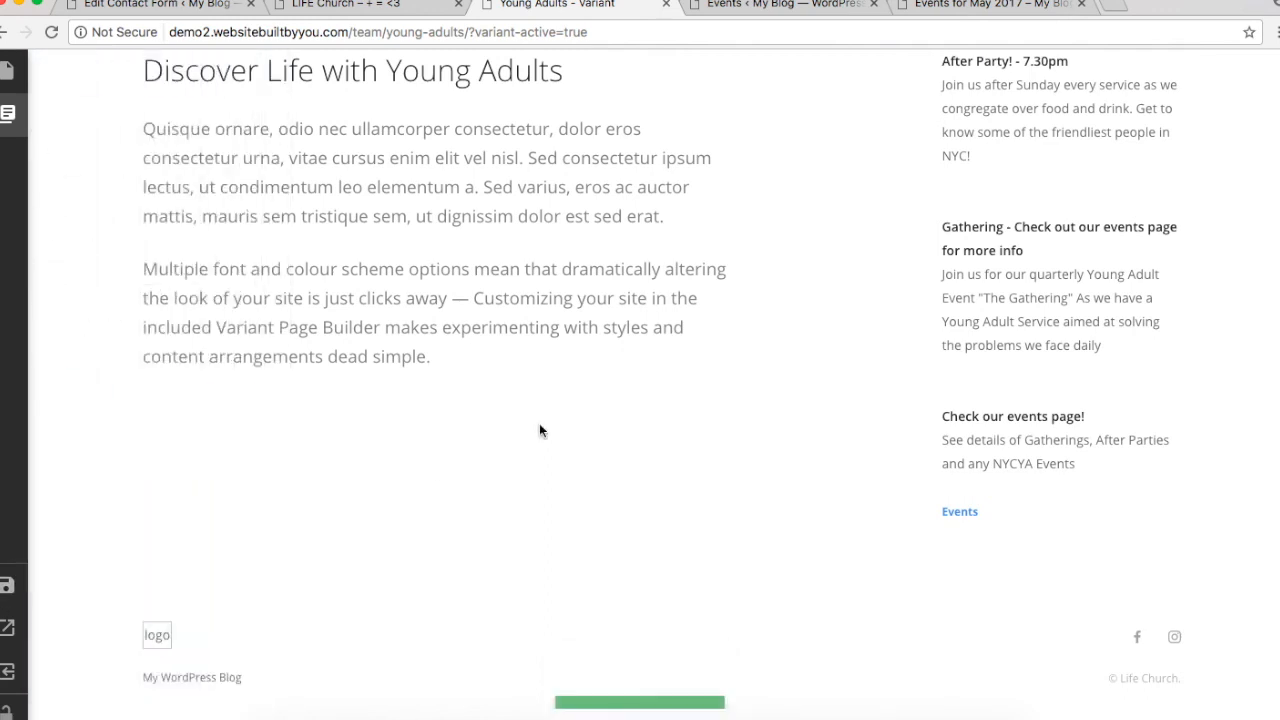
# Step: Close the Events for May 2017 calendar tab
pyautogui.scroll(8, 539, 430)
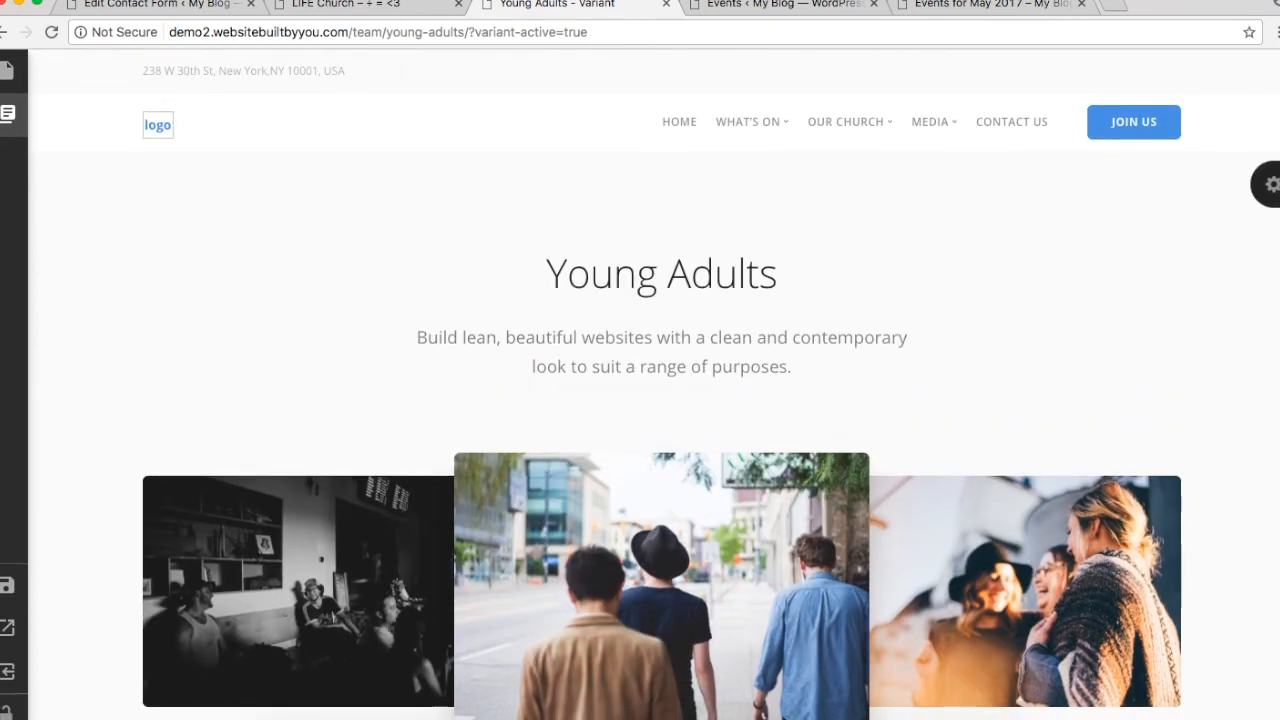
pyautogui.click(803, 5)
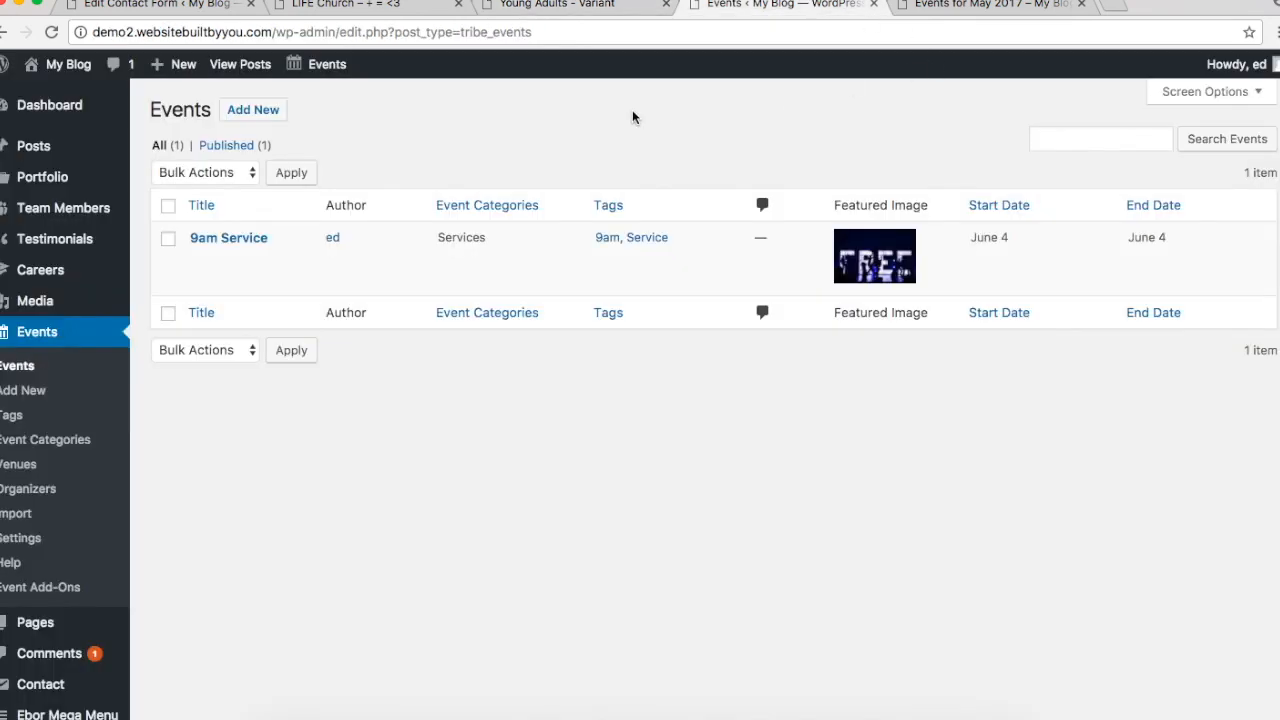
pyautogui.click(522, 10)
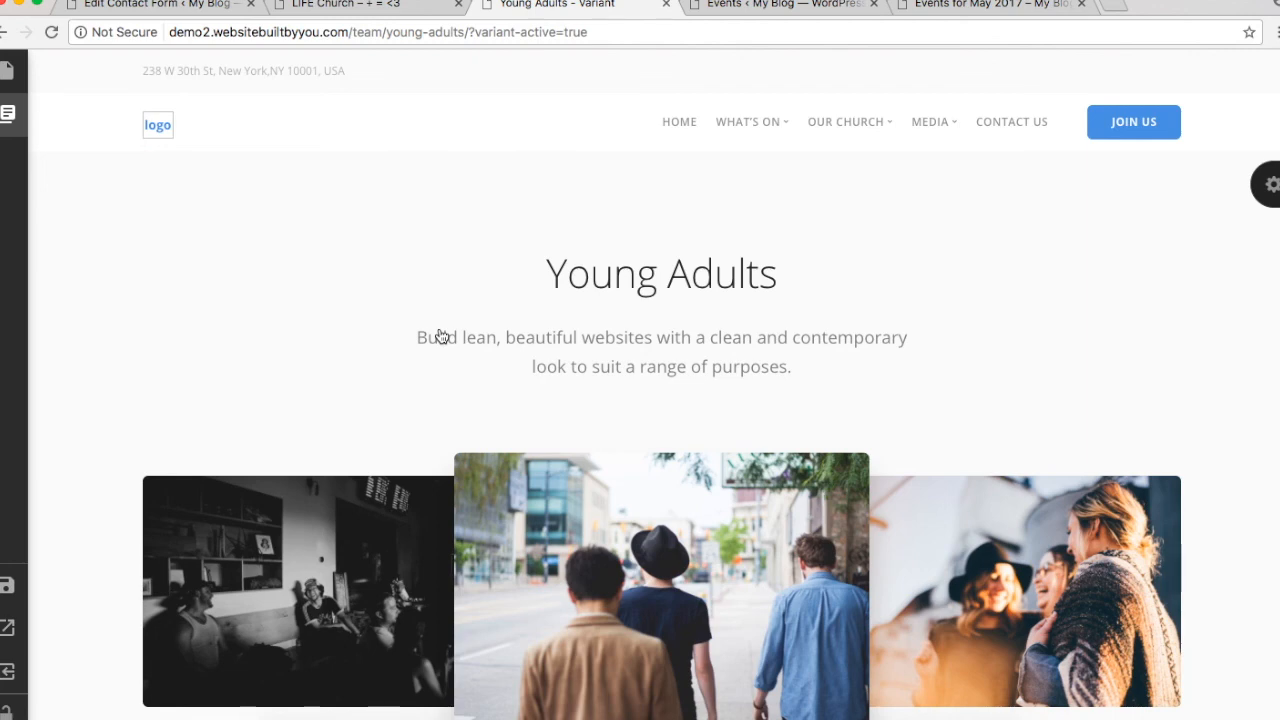
pyautogui.click(778, 6)
pyautogui.click(960, 7)
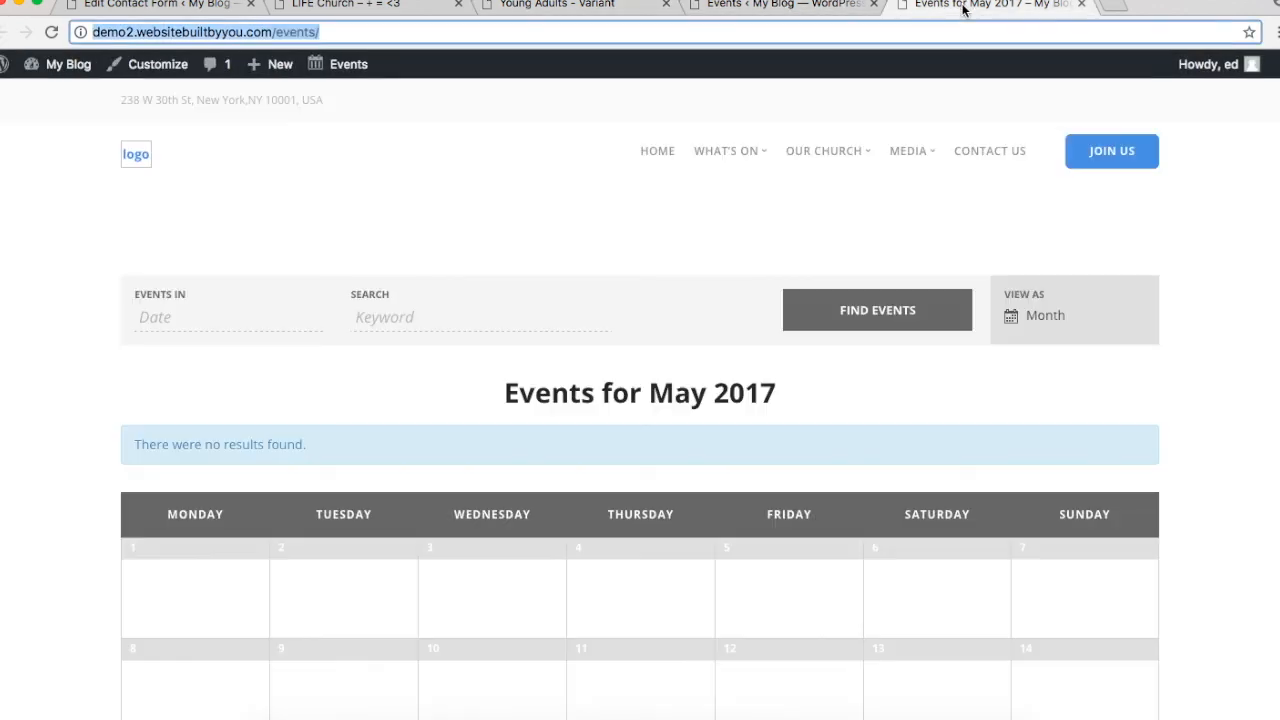
pyautogui.click(778, 10)
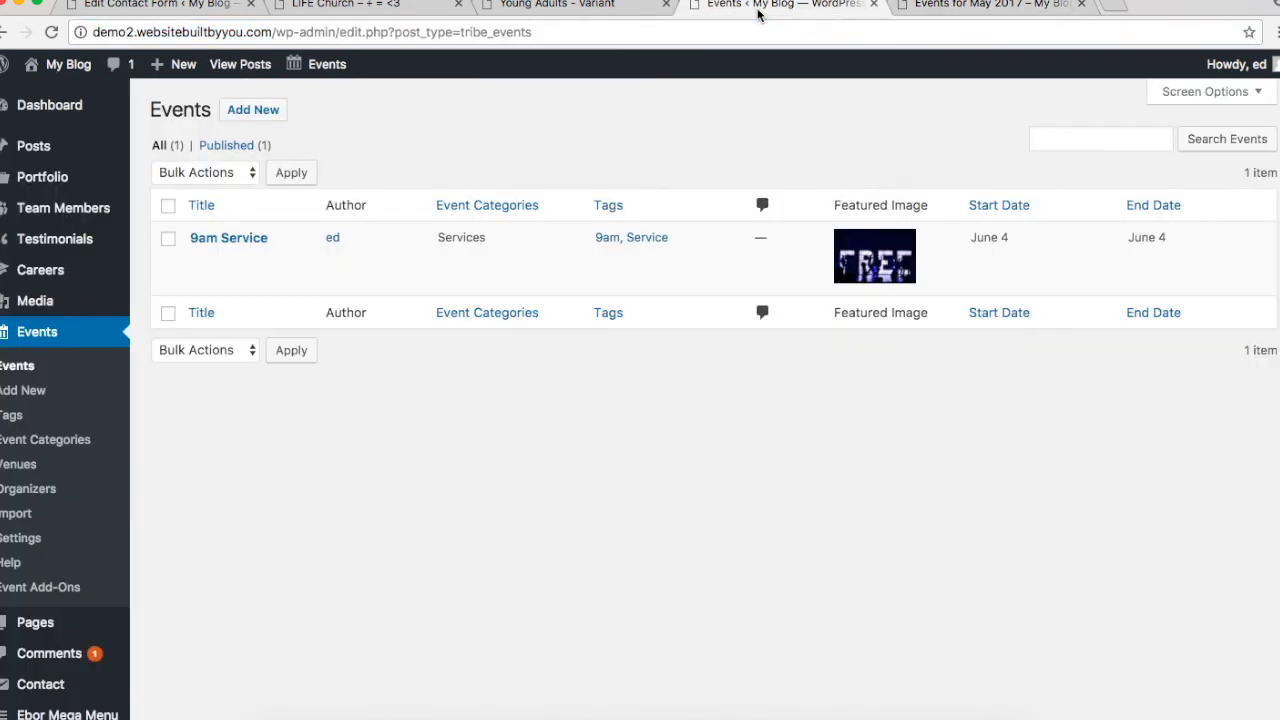
pyautogui.click(1081, 5)
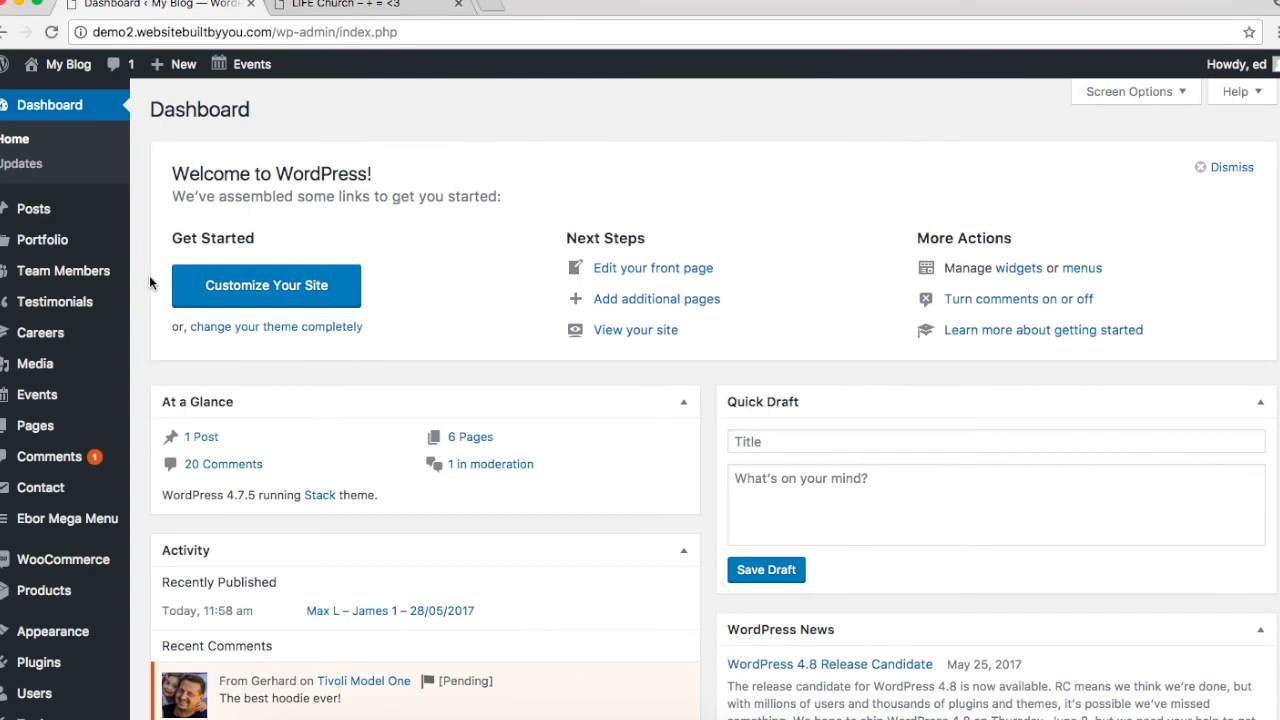
# Step: View the live Home — Front Page from the All Pages list
pyautogui.moveTo(16, 503)
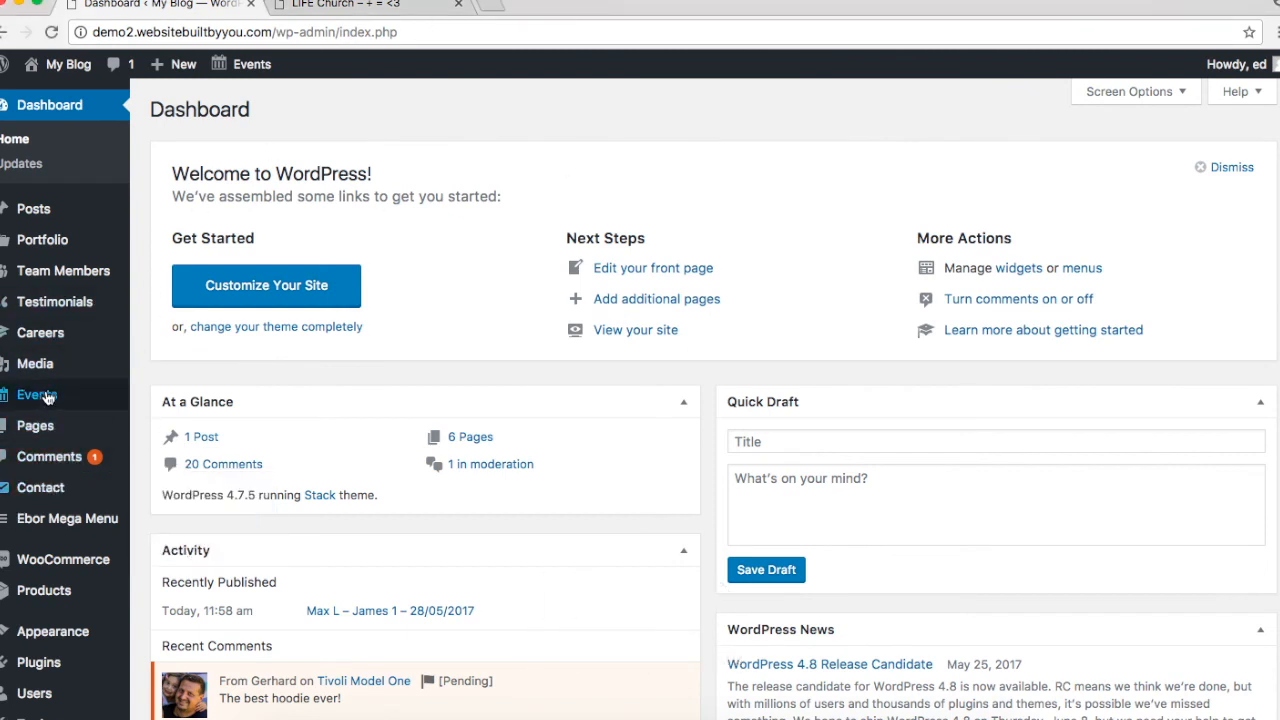
pyautogui.scroll(-2, 45, 467)
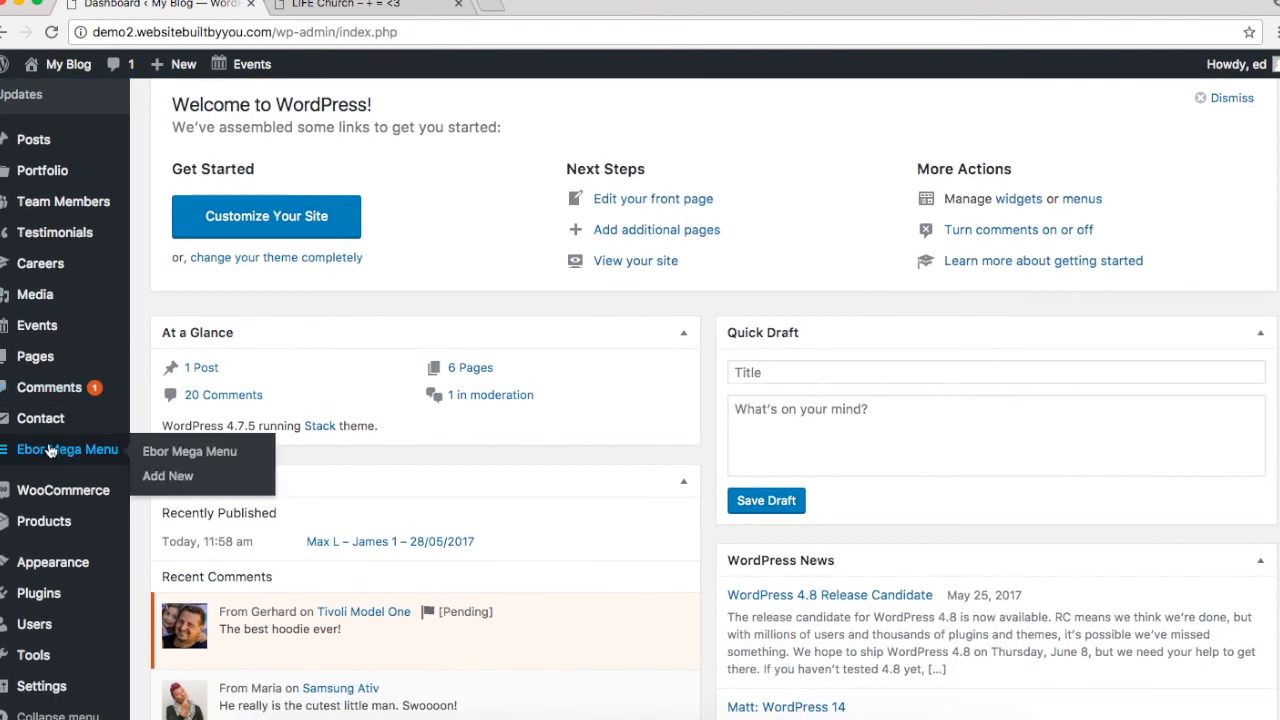
pyautogui.click(43, 363)
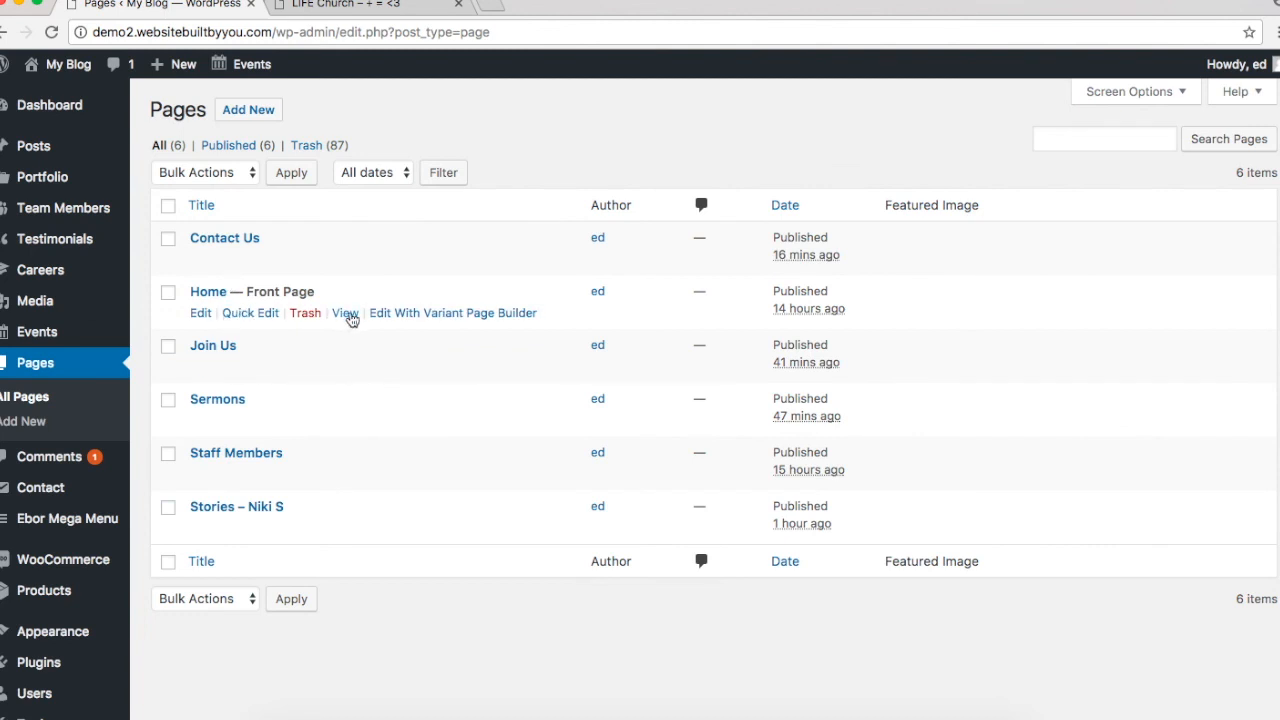
pyautogui.click(348, 315)
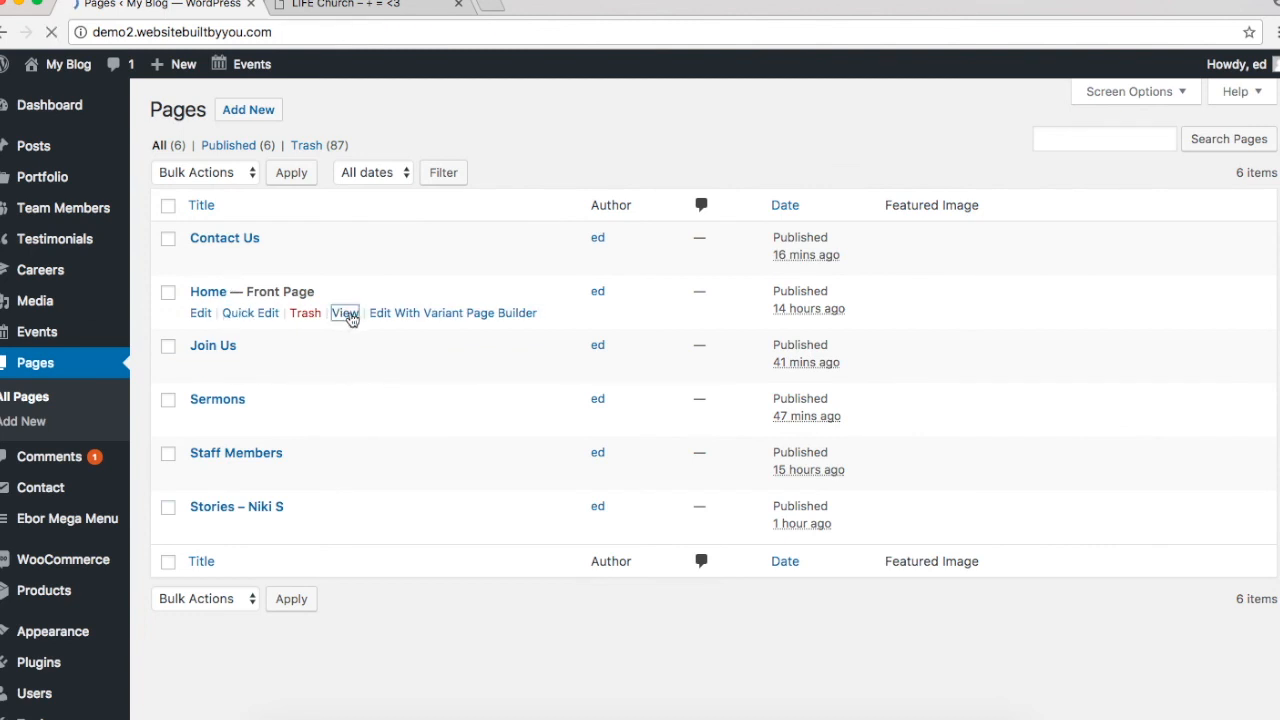
pyautogui.scroll(-1, 352, 320)
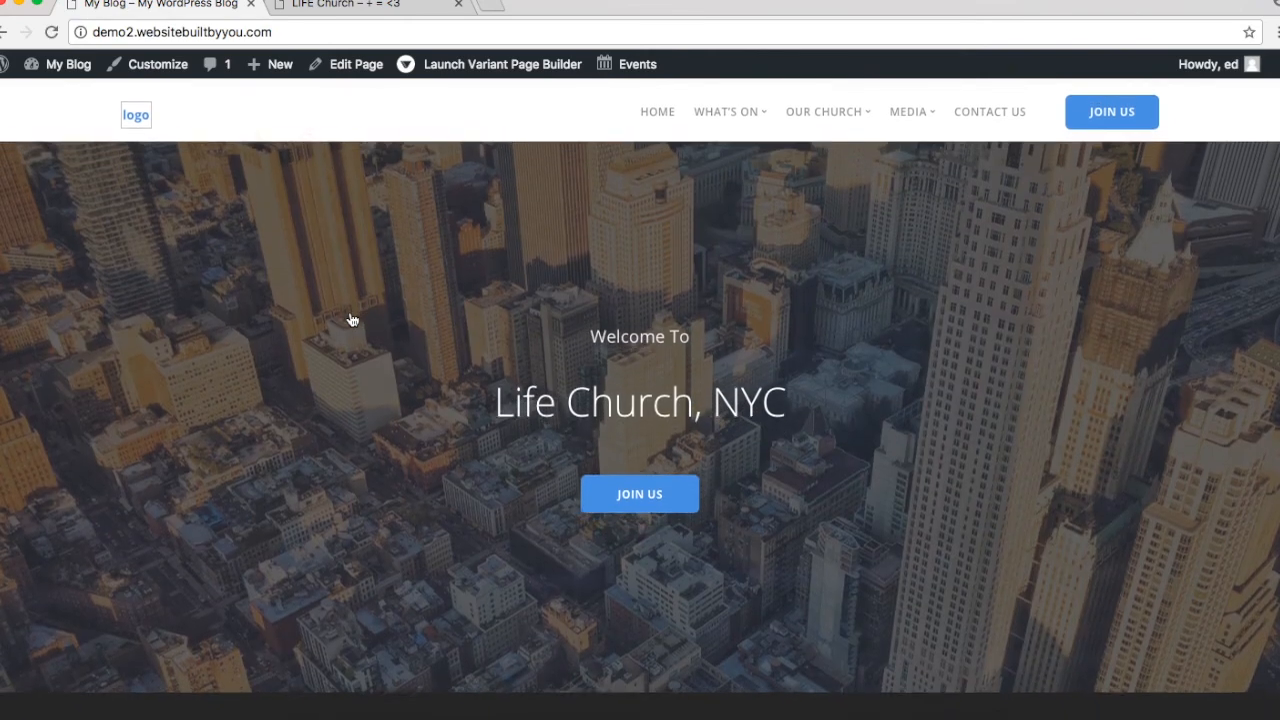
# Step: Check the Join Us page from the hero button, return home, and enter '1130a'
pyautogui.click(672, 486)
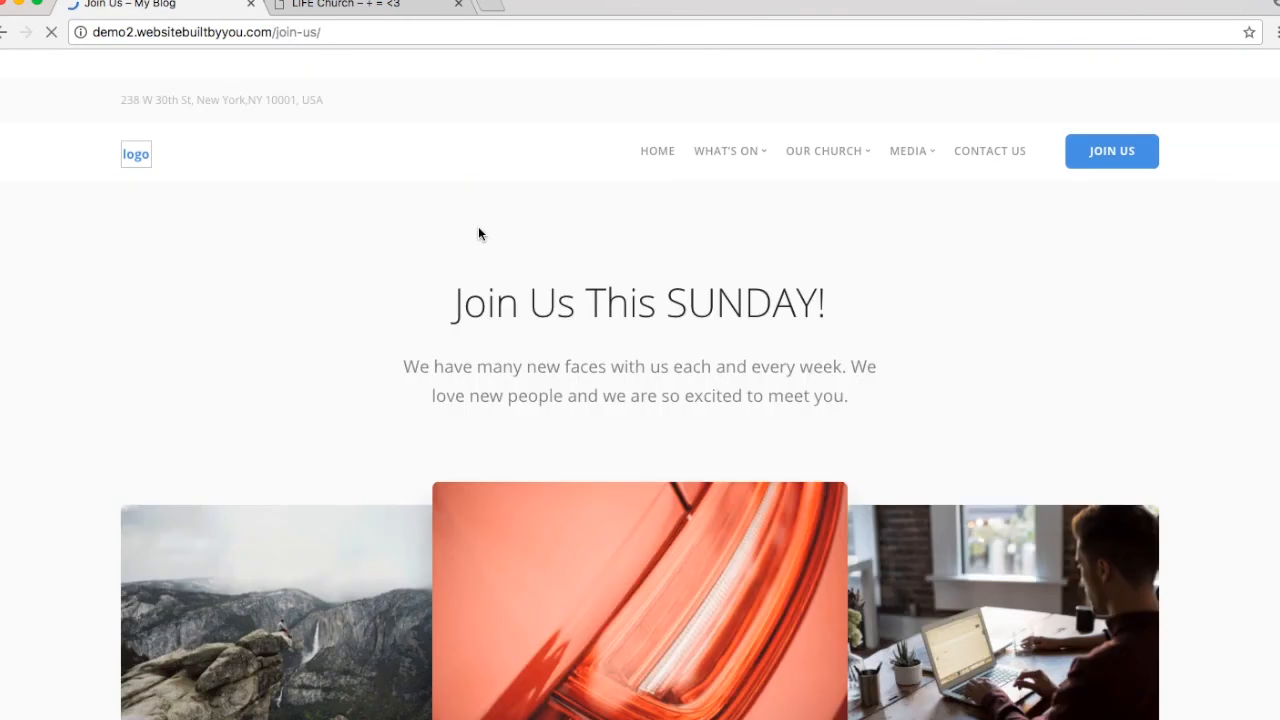
pyautogui.scroll(-10, 488, 224)
pyautogui.scroll(5, 488, 224)
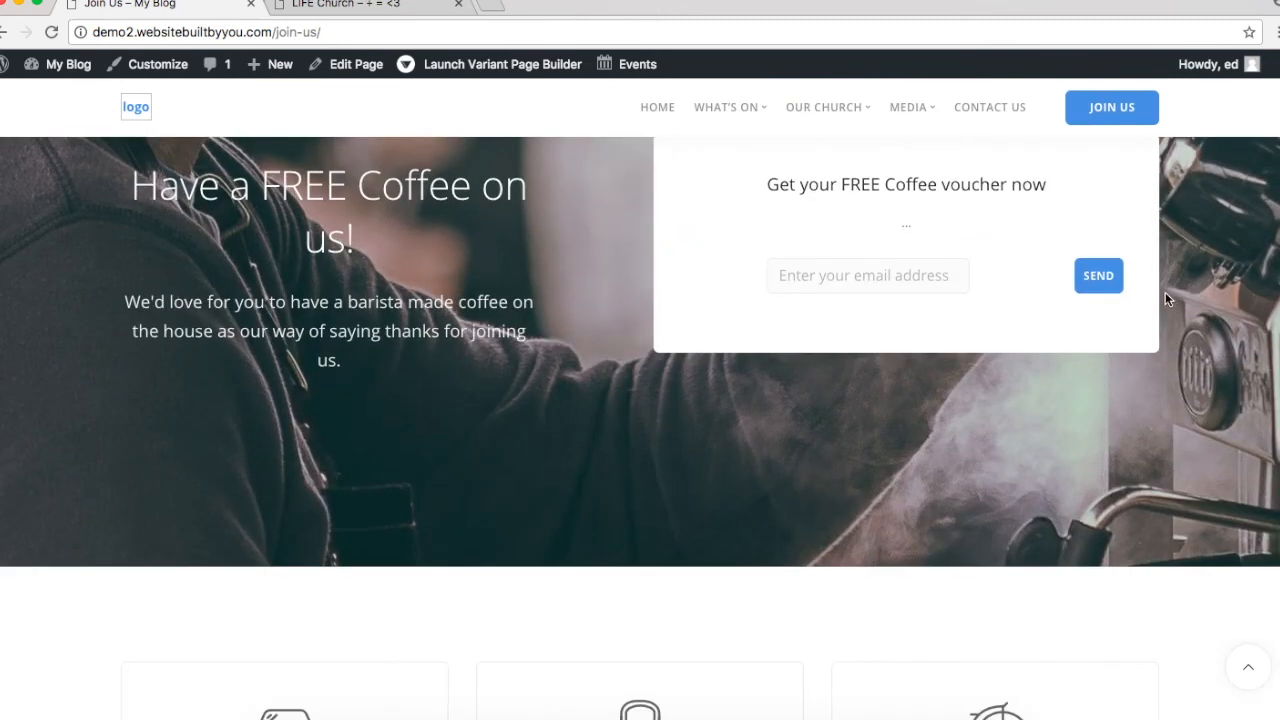
pyautogui.scroll(-6, 953, 293)
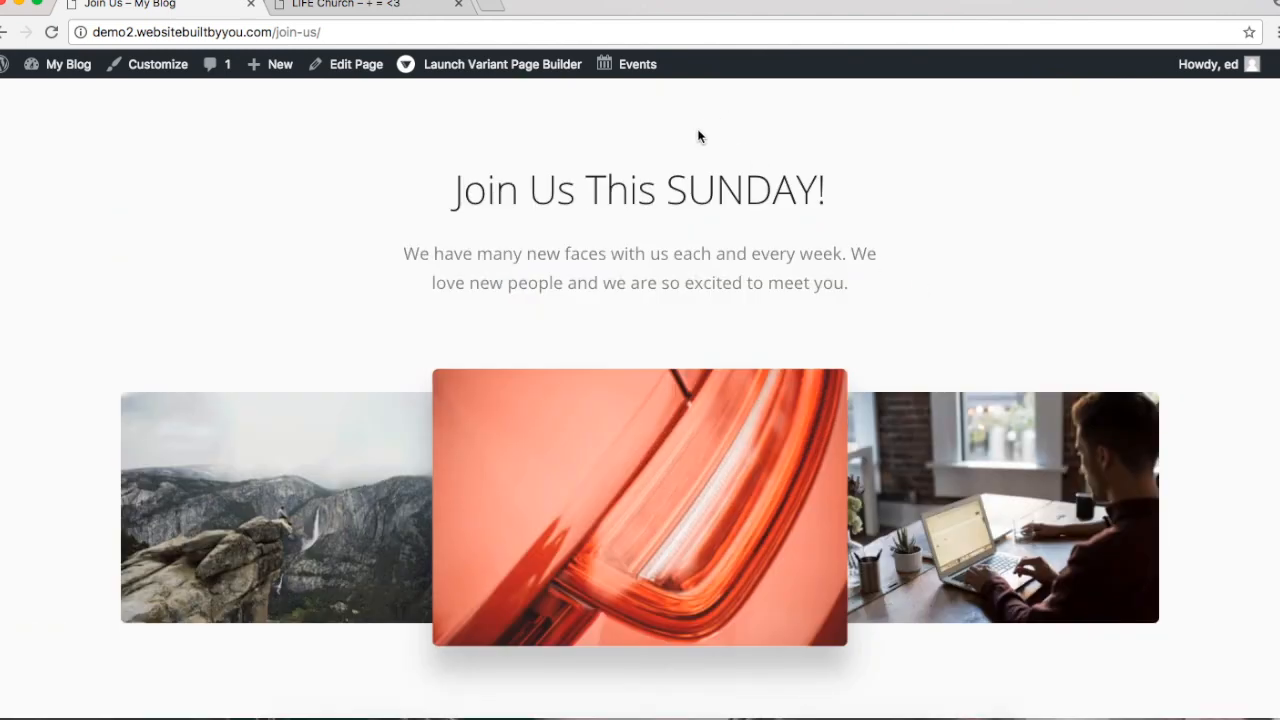
pyautogui.scroll(2, 698, 136)
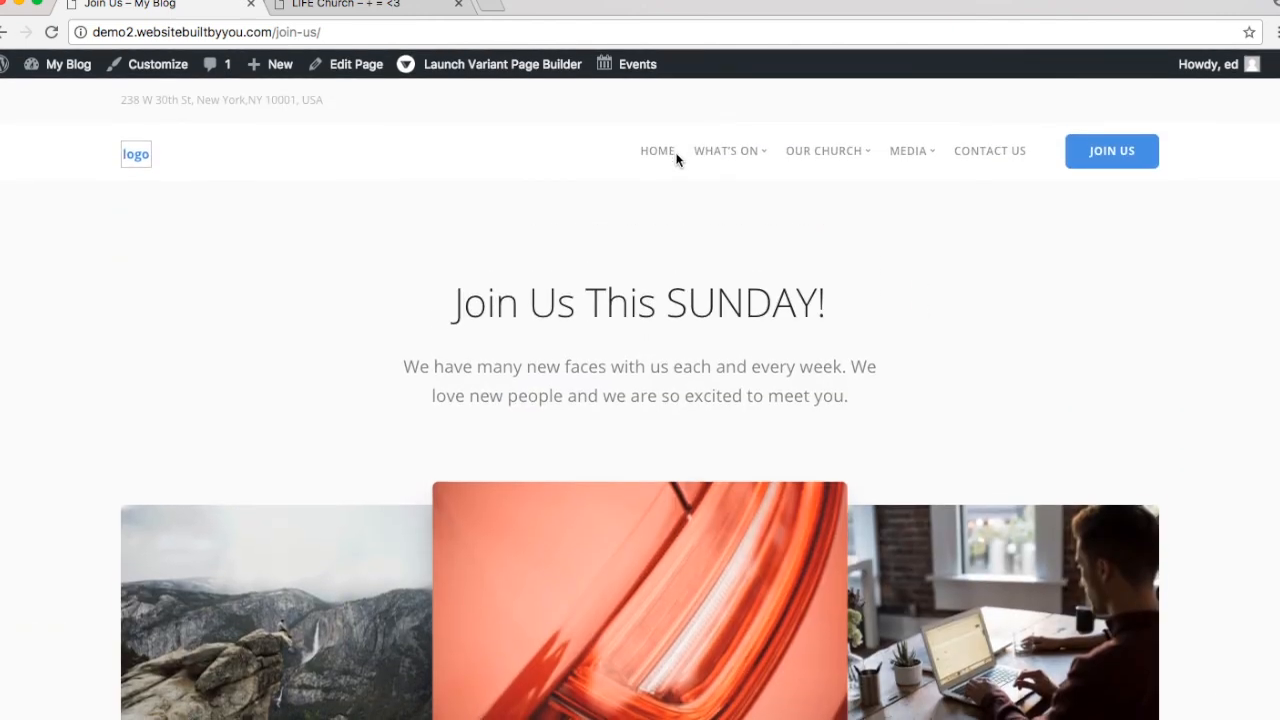
pyautogui.click(658, 158)
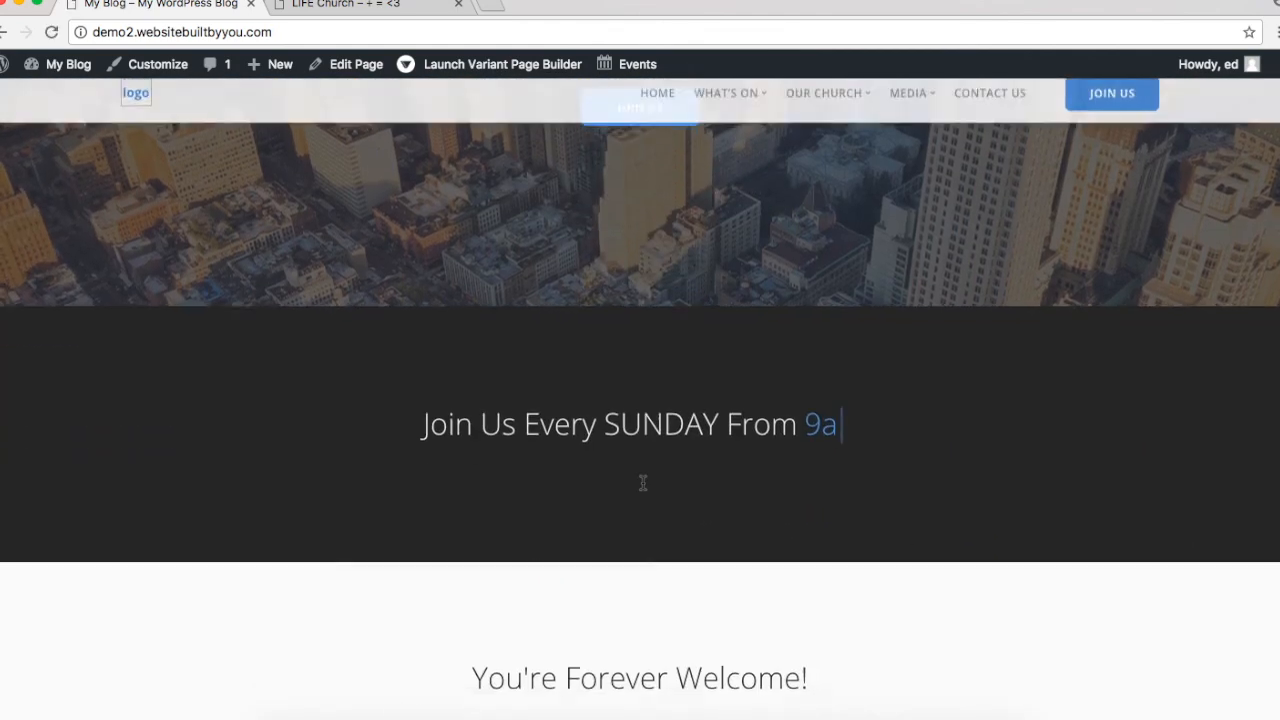
pyautogui.press('BackSpace')
pyautogui.press('BackSpace')
pyautogui.write('1130a')
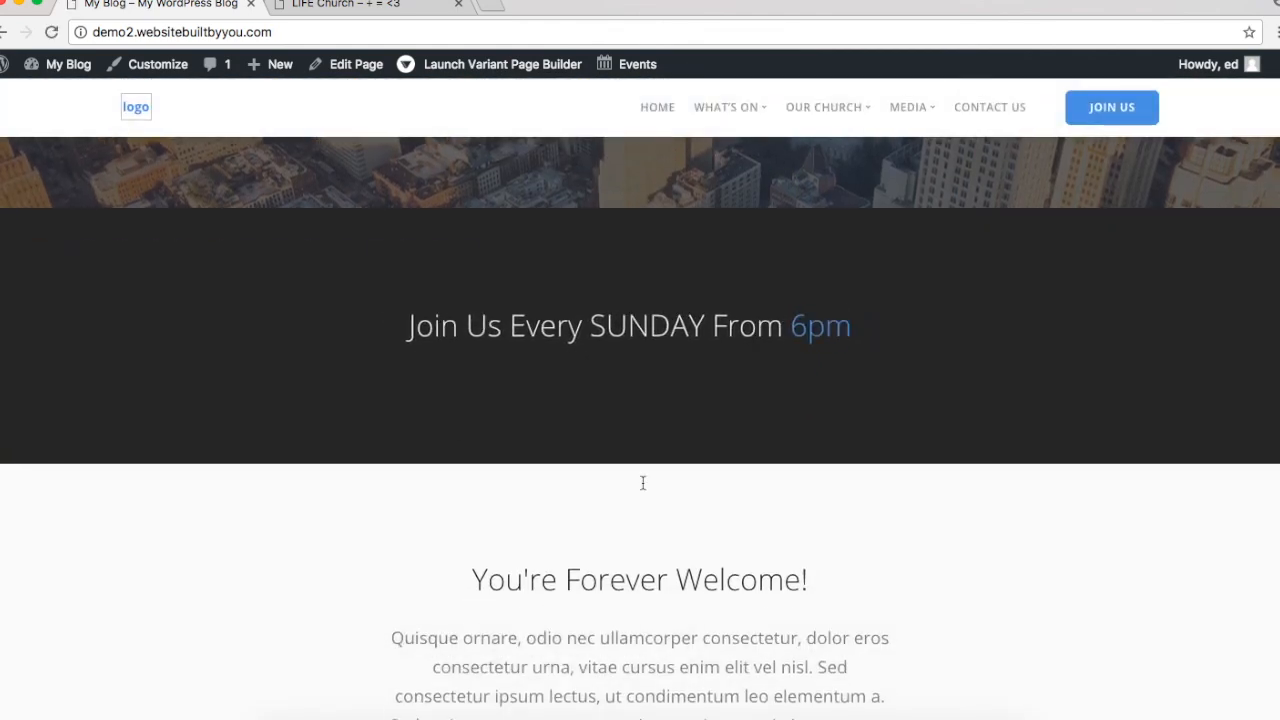
# Step: Open the Life Groups page and scroll through it to the footer and back
pyautogui.scroll(-5, 643, 483)
pyautogui.scroll(1, 643, 483)
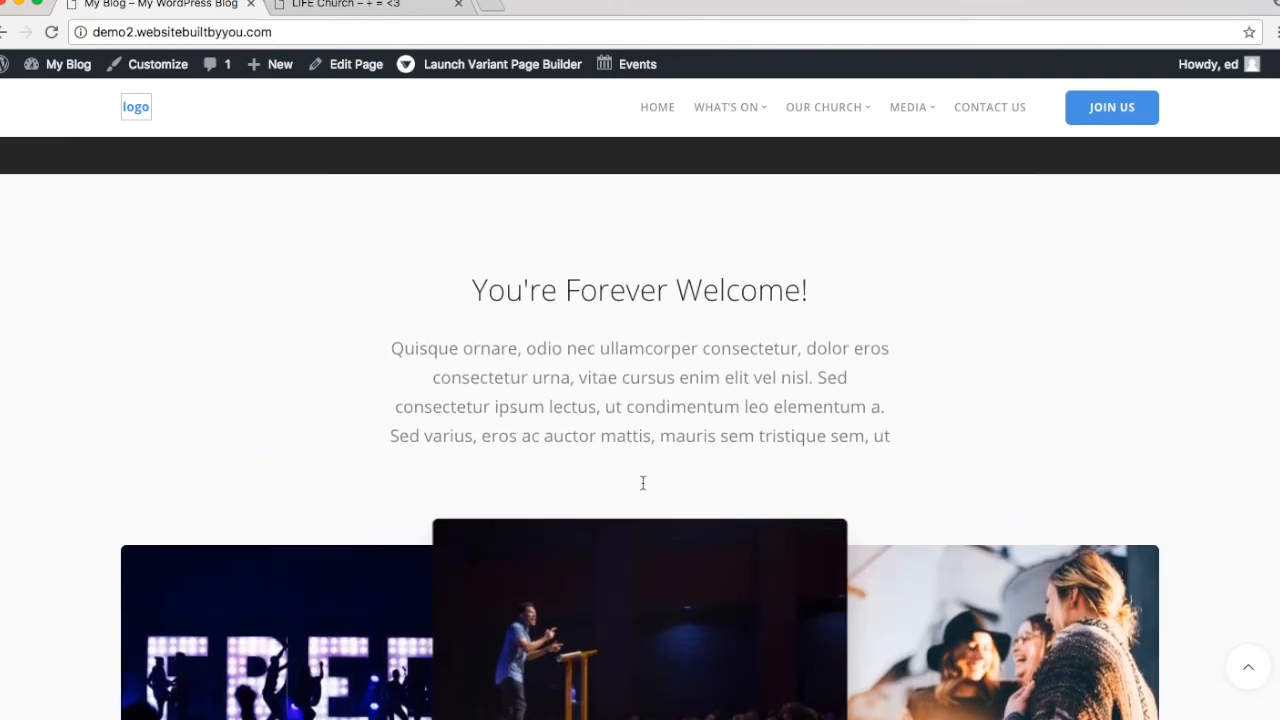
pyautogui.scroll(-5, 643, 483)
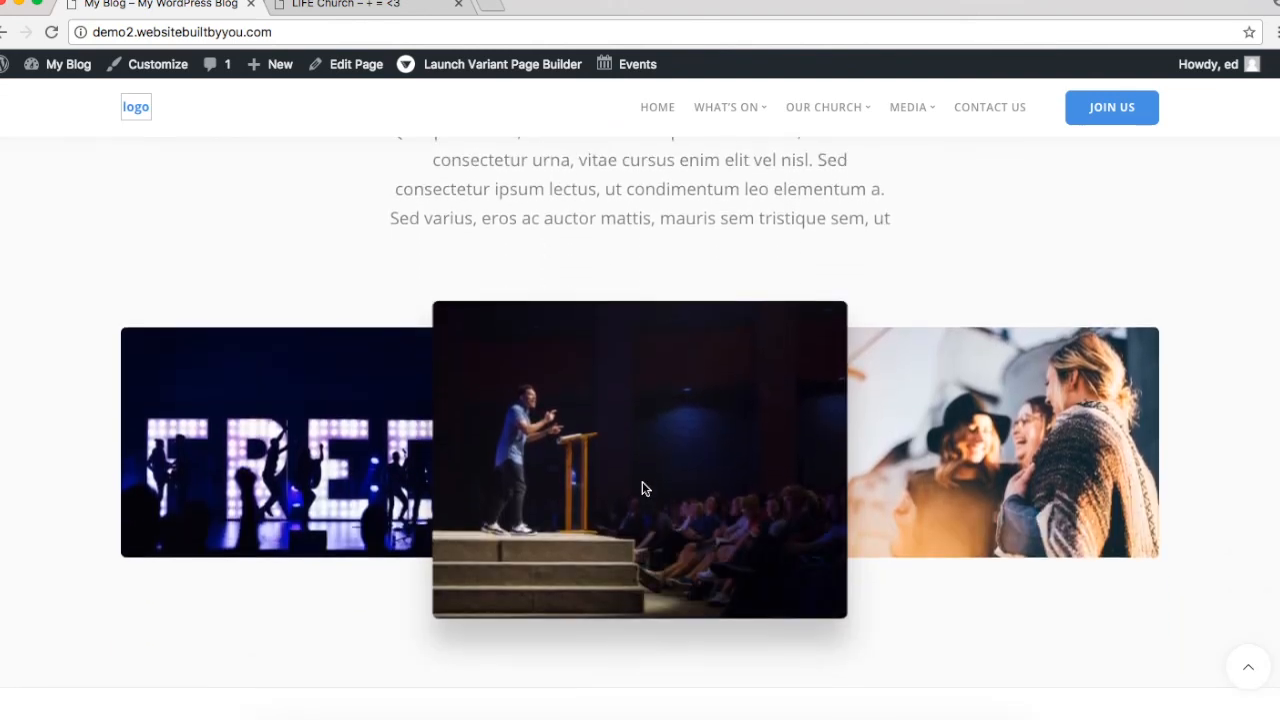
pyautogui.scroll(-3, 642, 486)
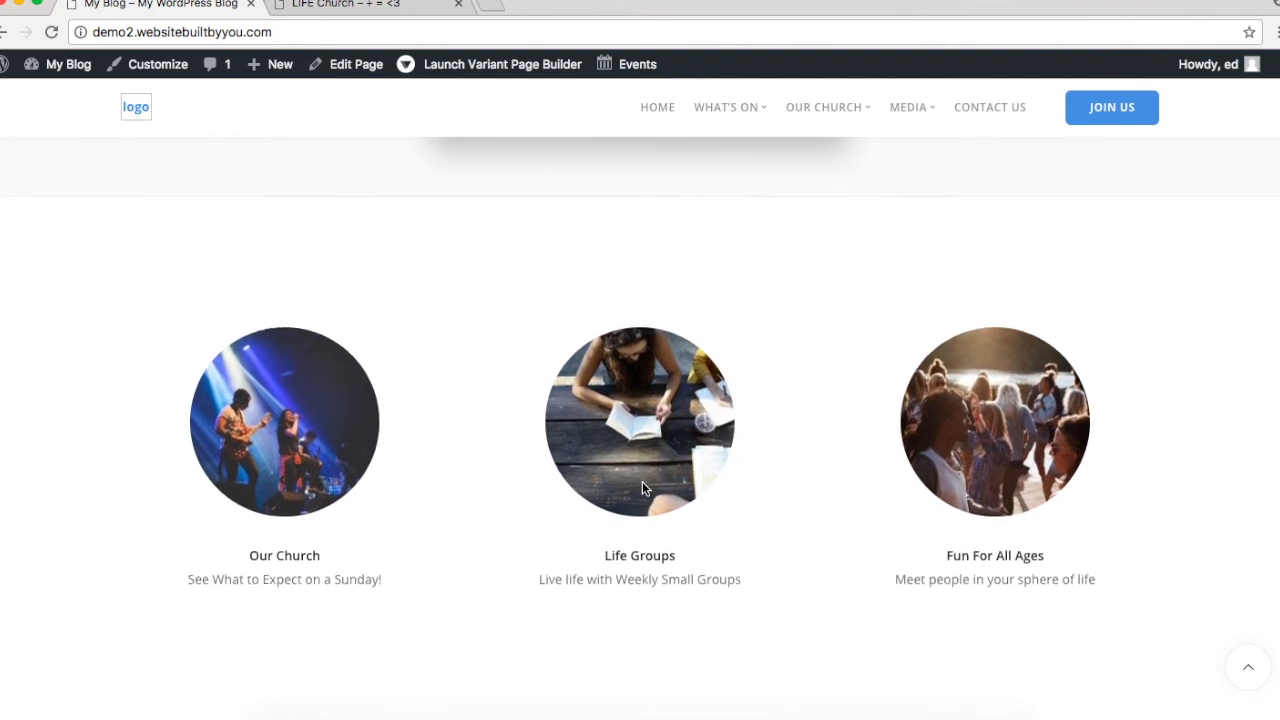
pyautogui.click(633, 266)
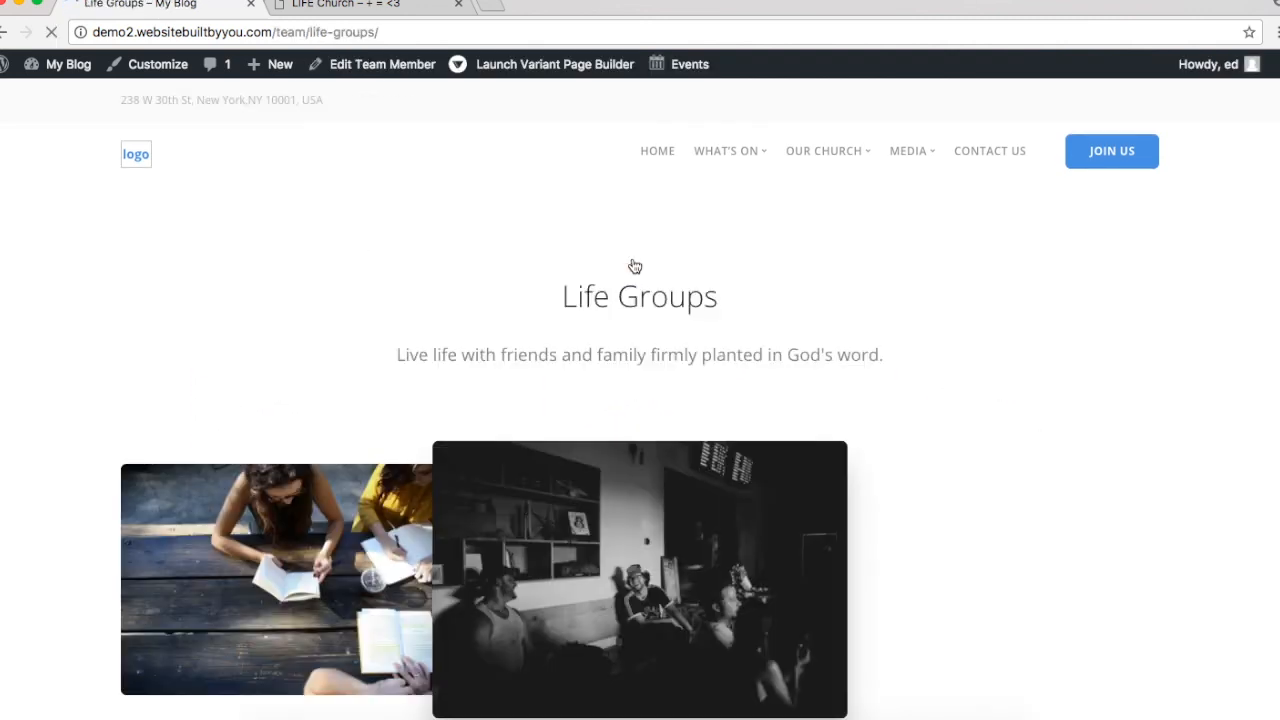
pyautogui.scroll(-3, 633, 266)
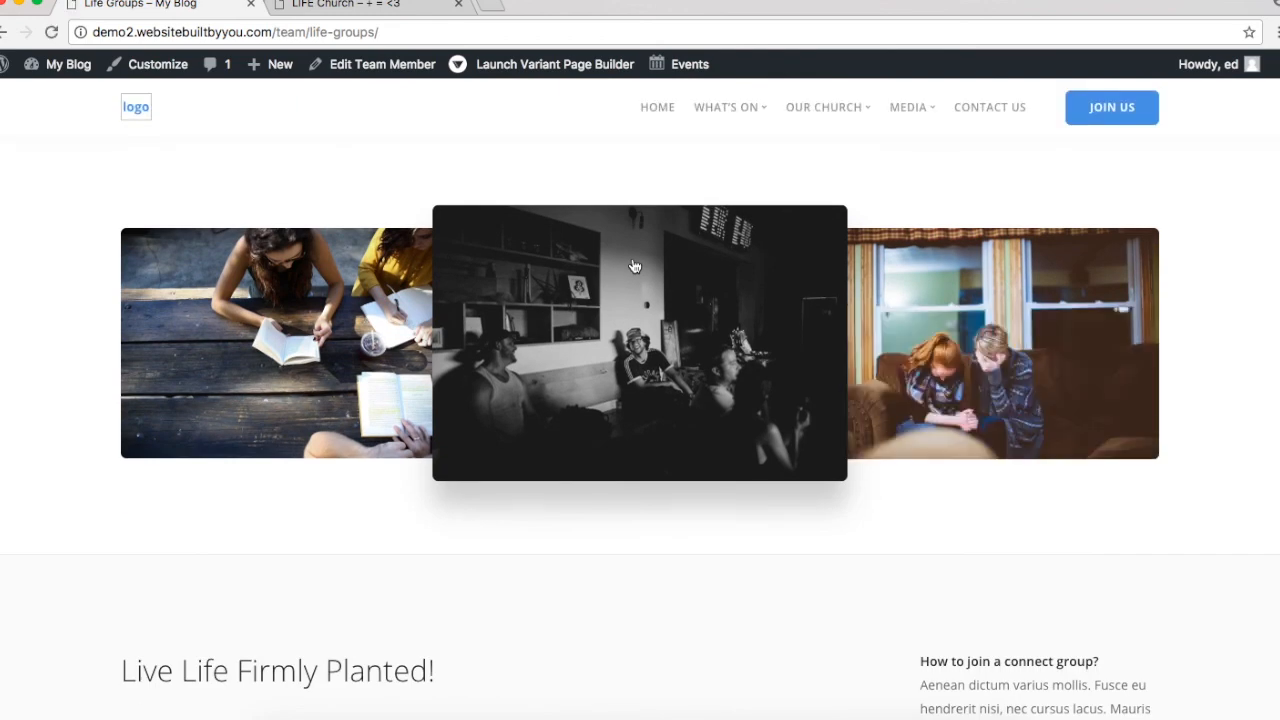
pyautogui.scroll(-5, 633, 266)
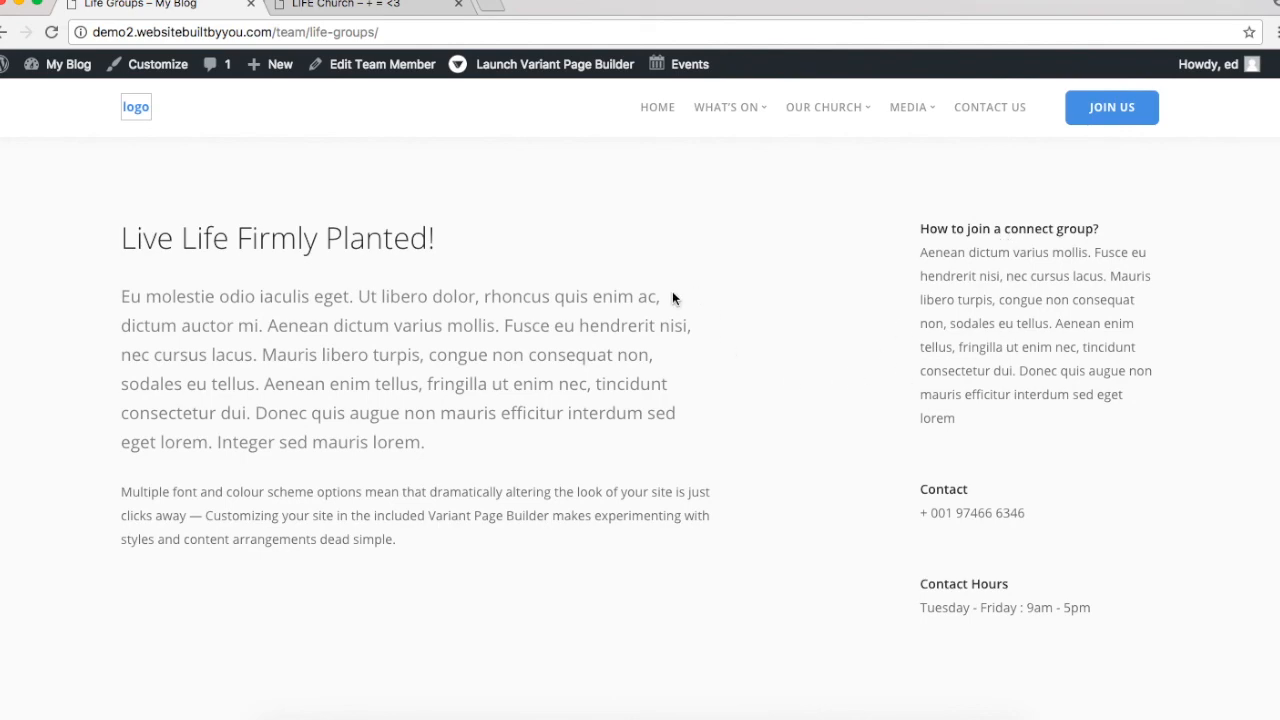
pyautogui.scroll(-3, 621, 293)
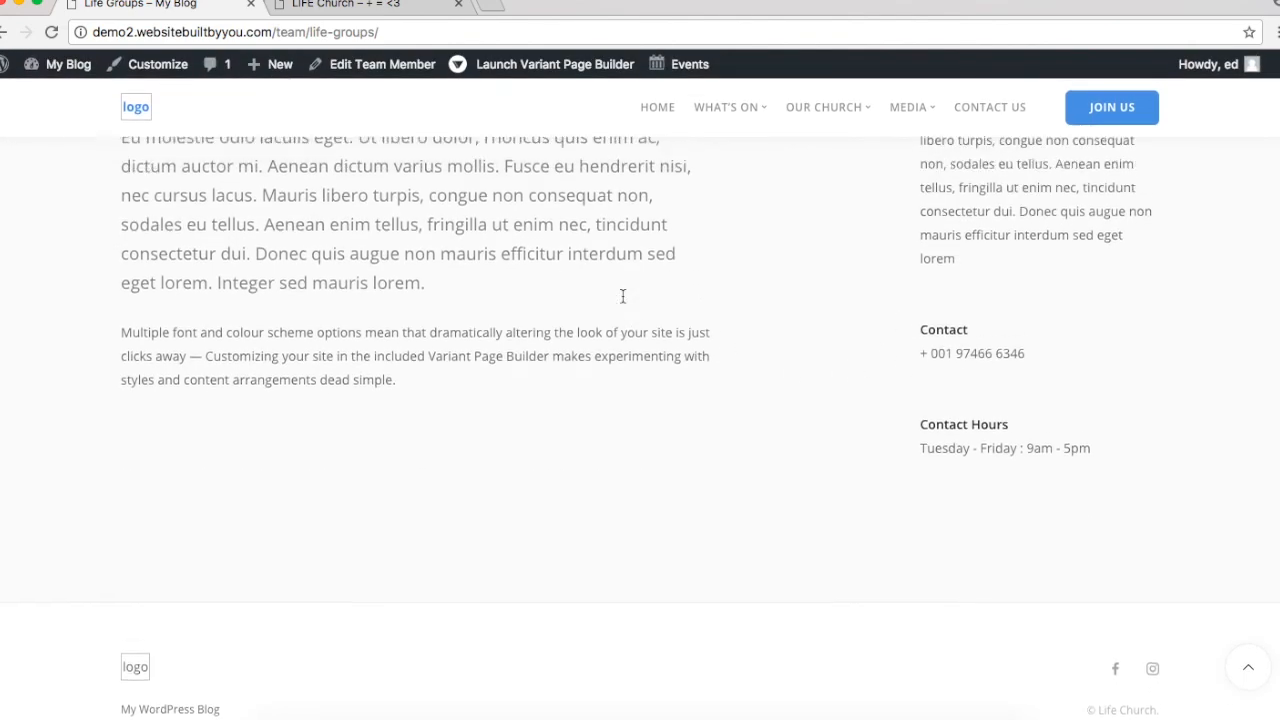
pyautogui.scroll(10, 621, 294)
# Step: Go HOME and open Life Groups from the WHAT'S ON menu to confirm the link
pyautogui.click(655, 160)
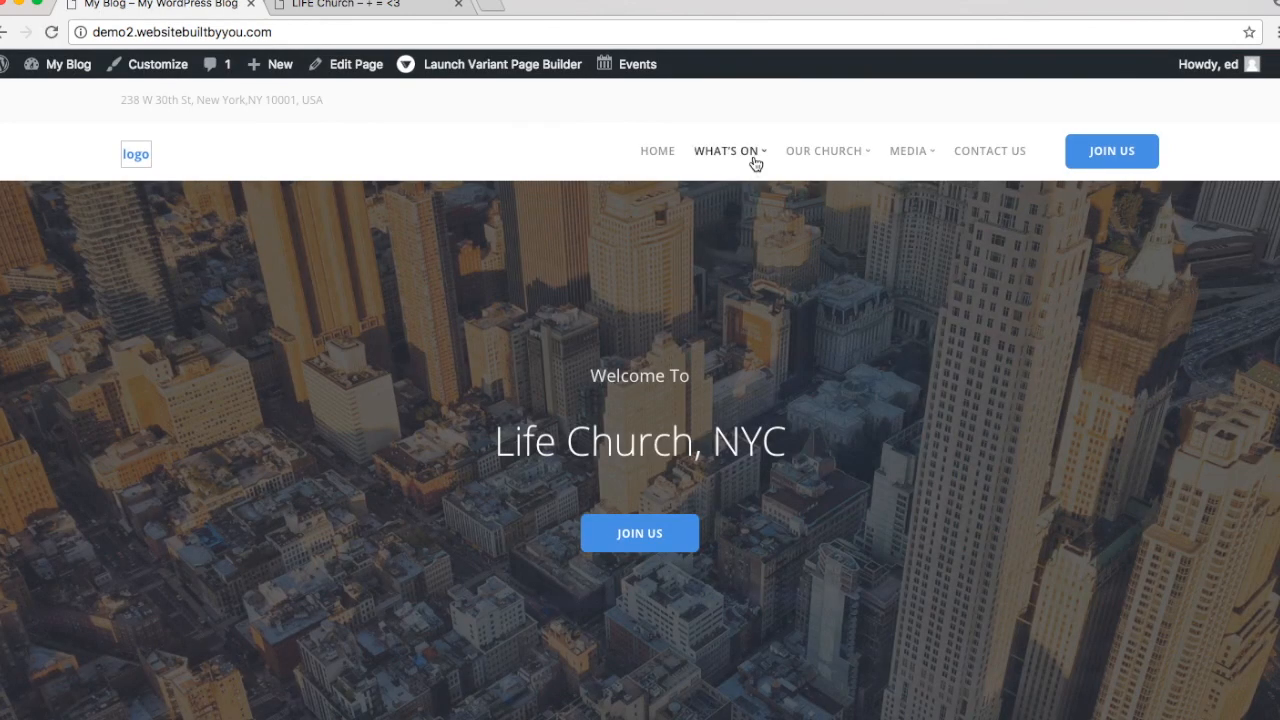
pyautogui.moveTo(754, 160)
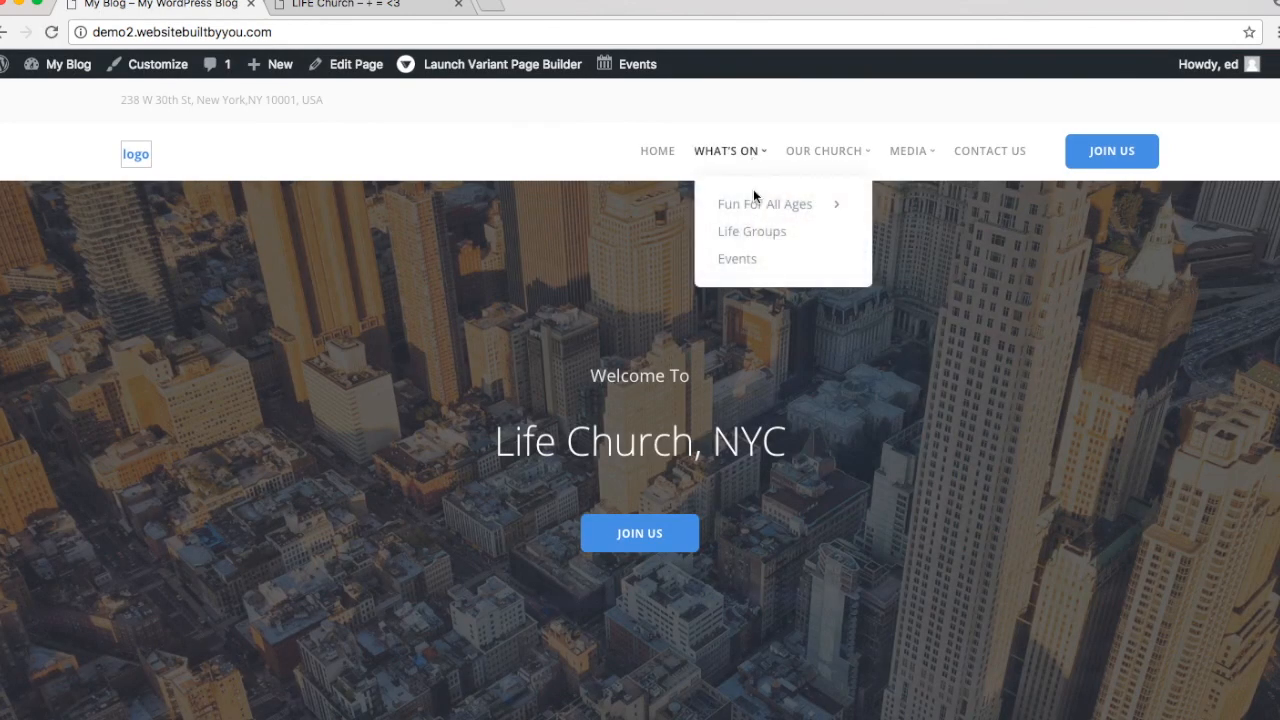
pyautogui.moveTo(817, 205)
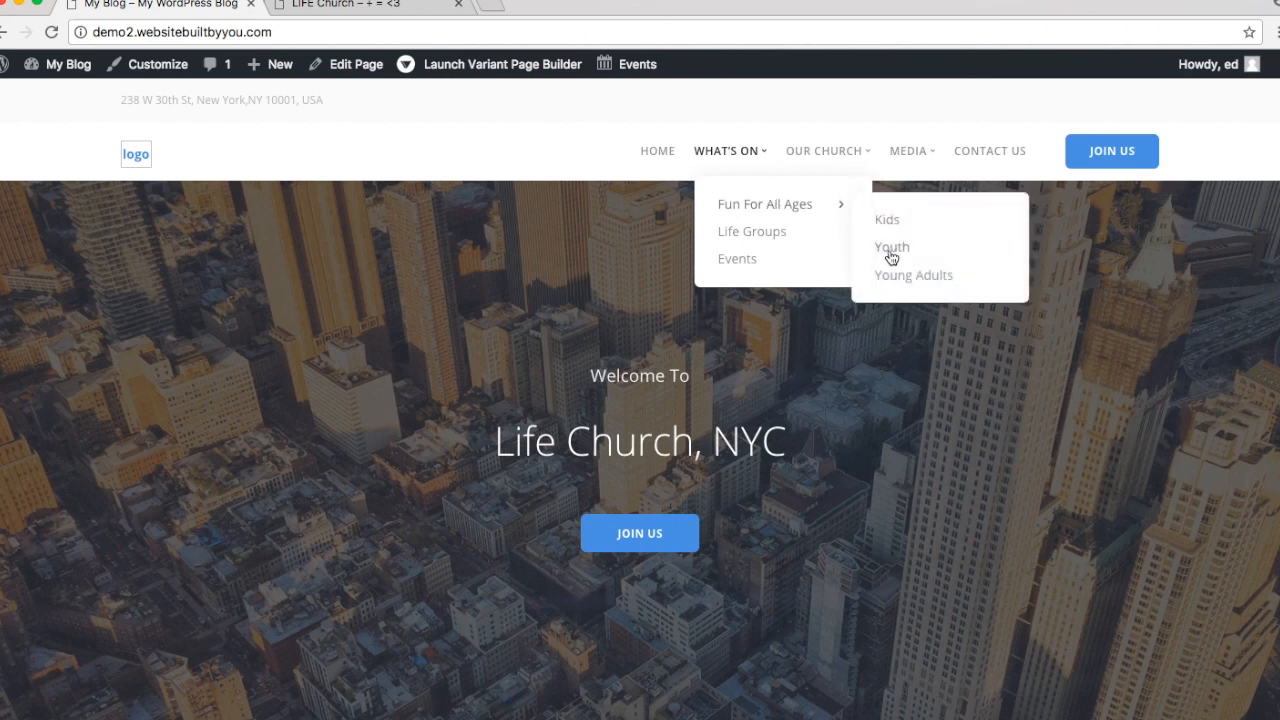
pyautogui.click(770, 240)
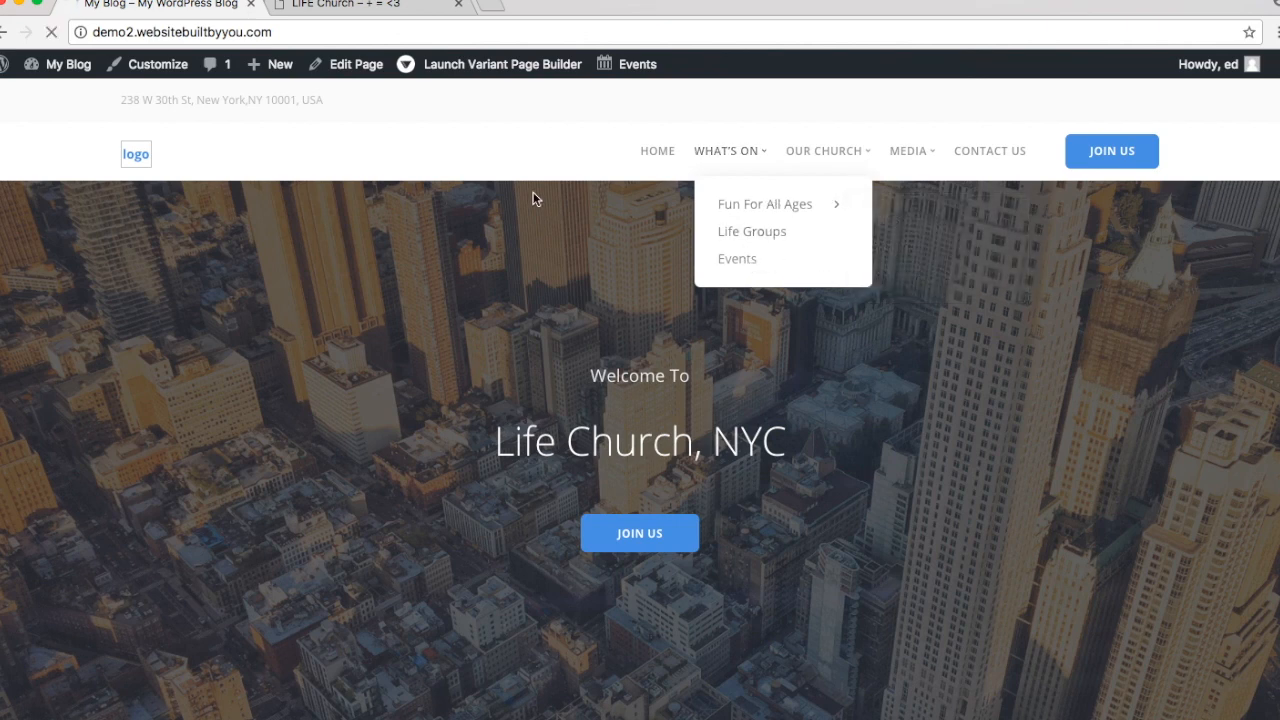
pyautogui.scroll(-10, 575, 209)
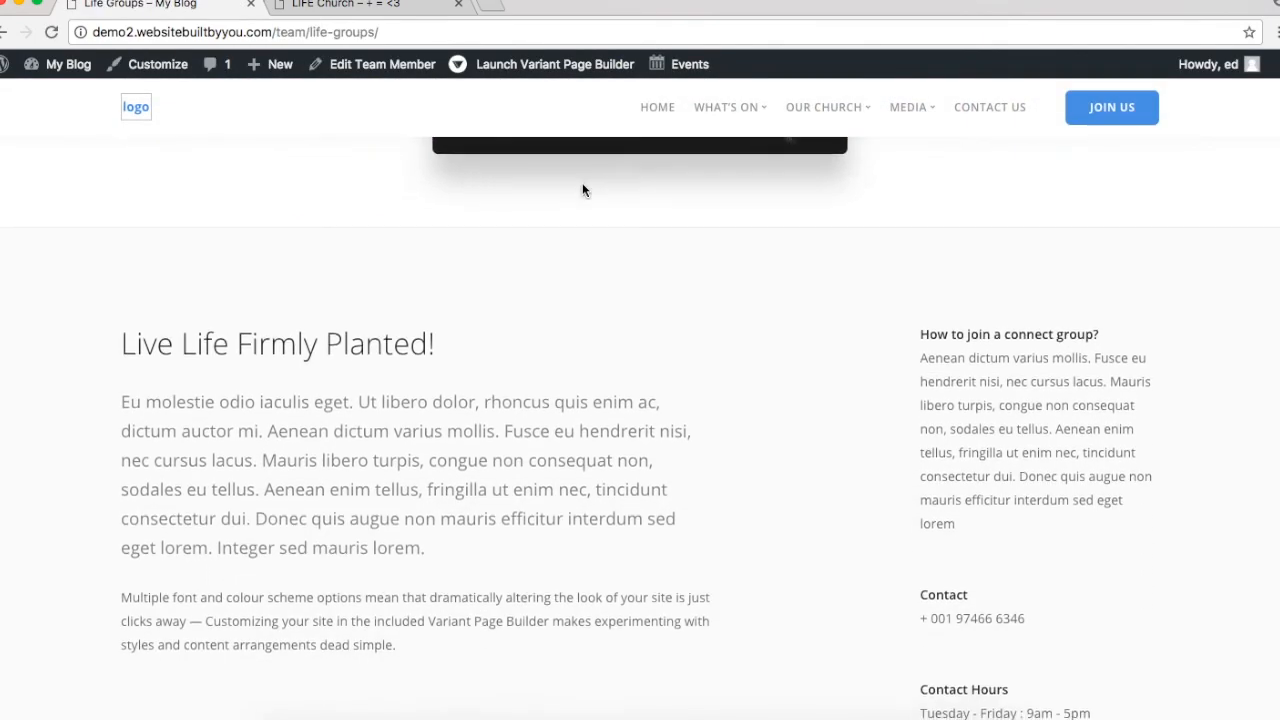
pyautogui.scroll(10, 583, 188)
# Step: Return to the home page, scroll through it, and reload it
pyautogui.click(660, 153)
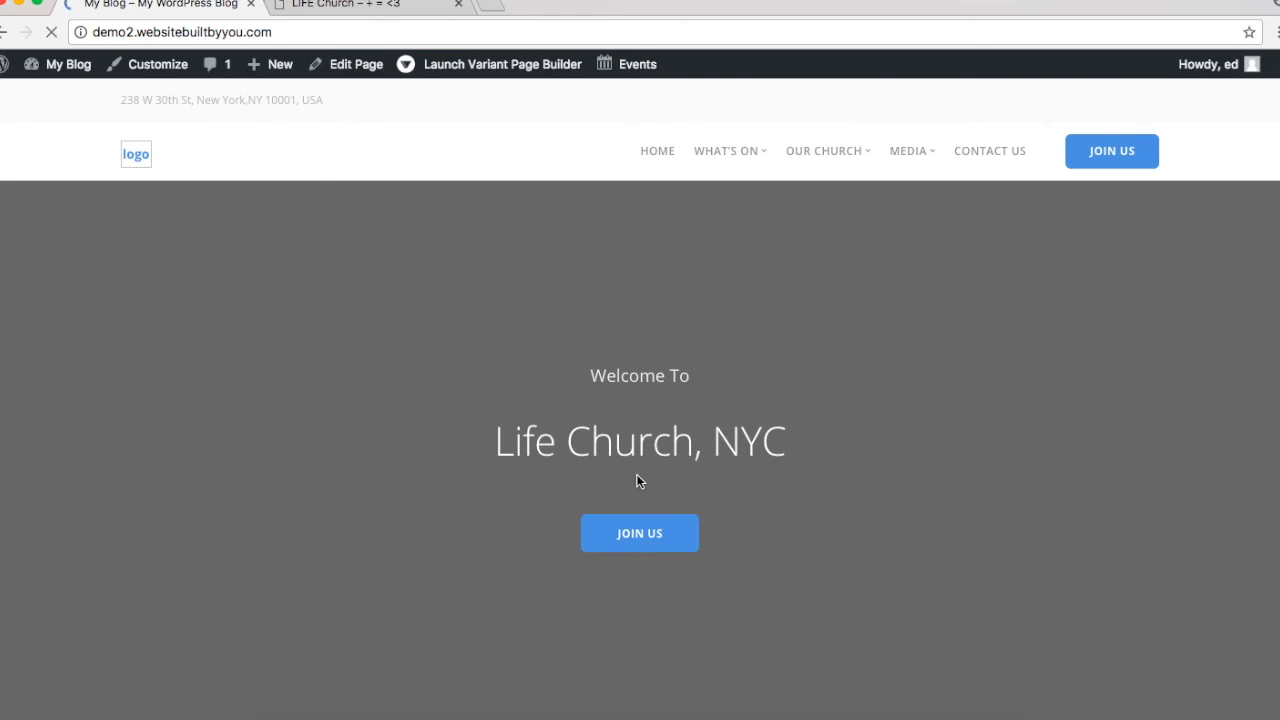
pyautogui.scroll(-10, 637, 480)
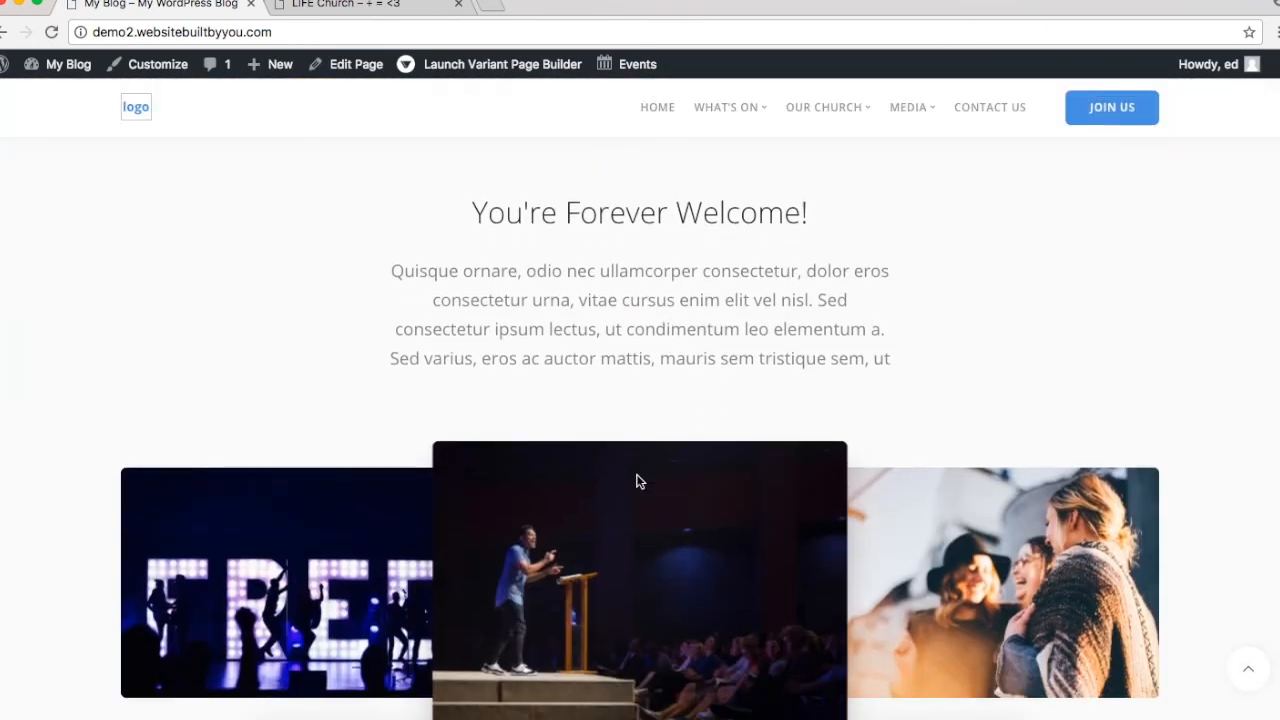
pyautogui.scroll(-5, 638, 483)
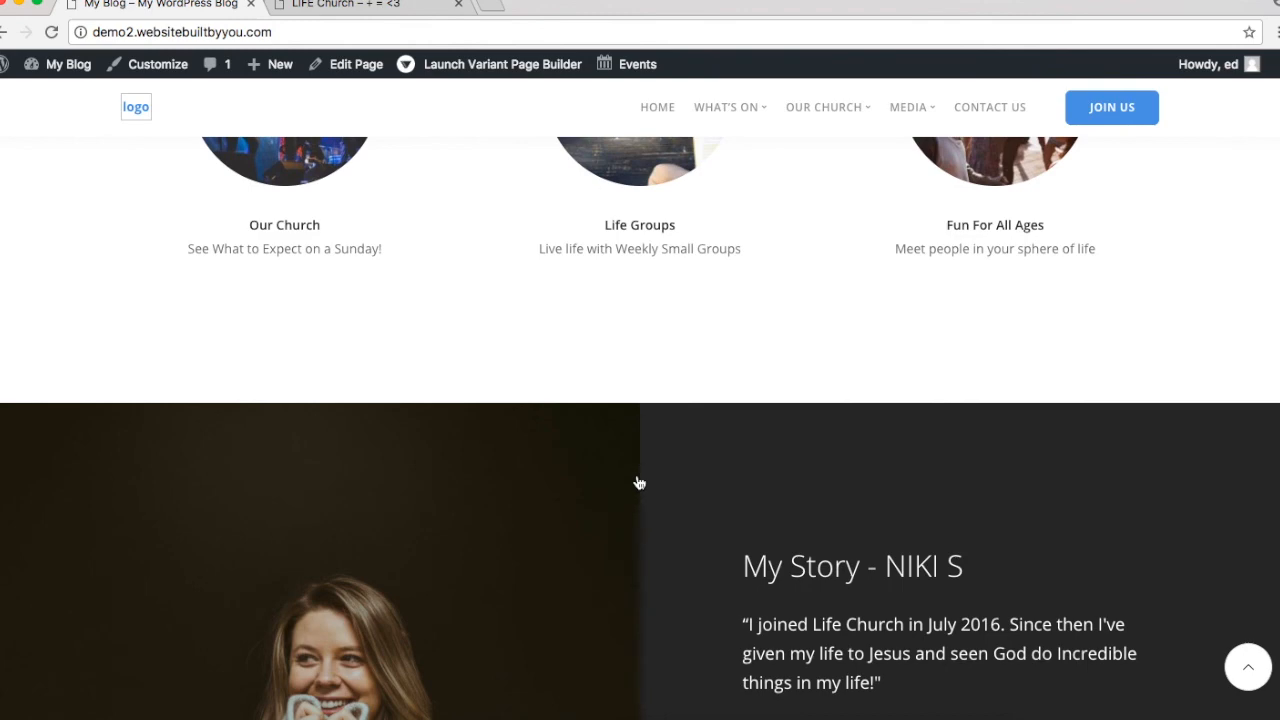
pyautogui.scroll(15, 638, 483)
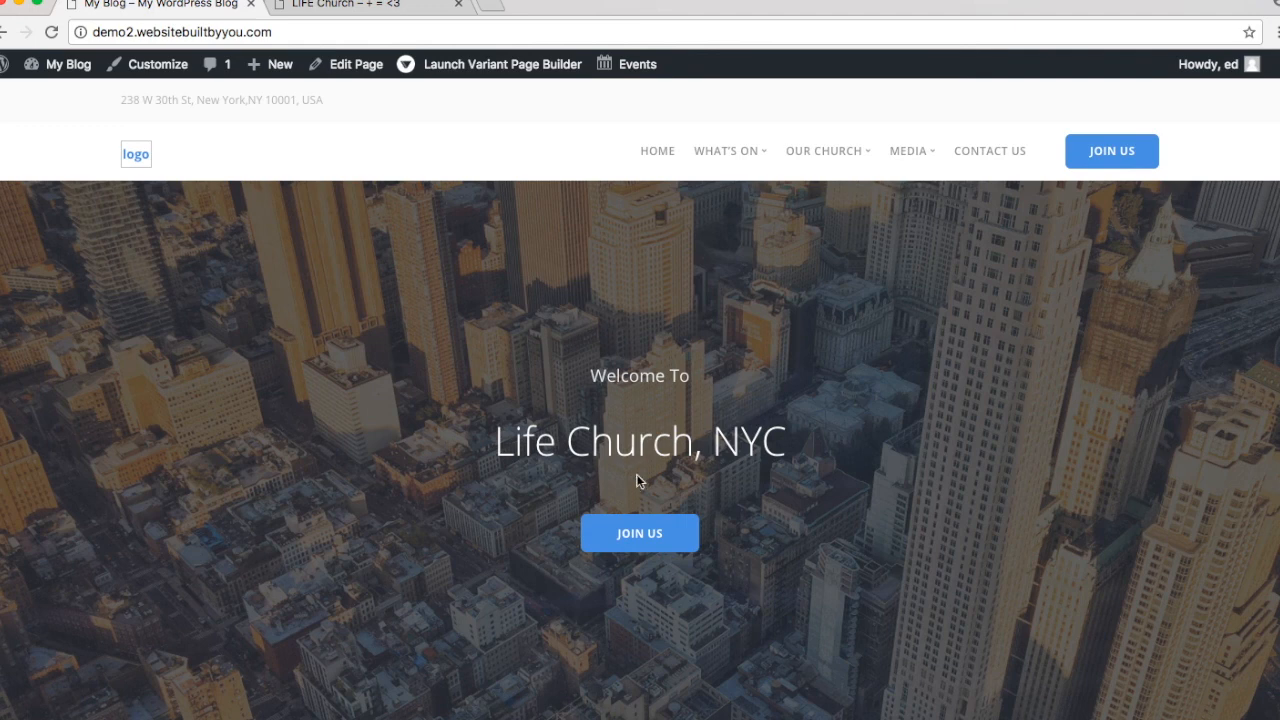
pyautogui.click(666, 154)
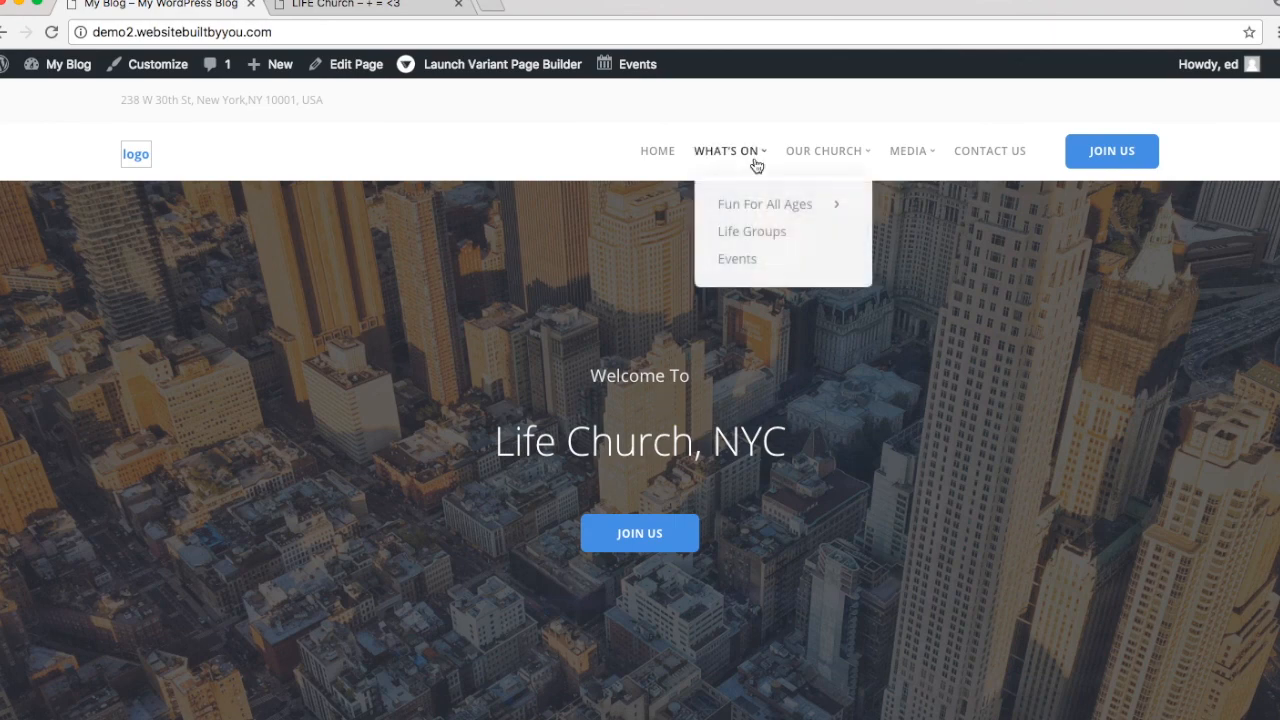
pyautogui.click(492, 6)
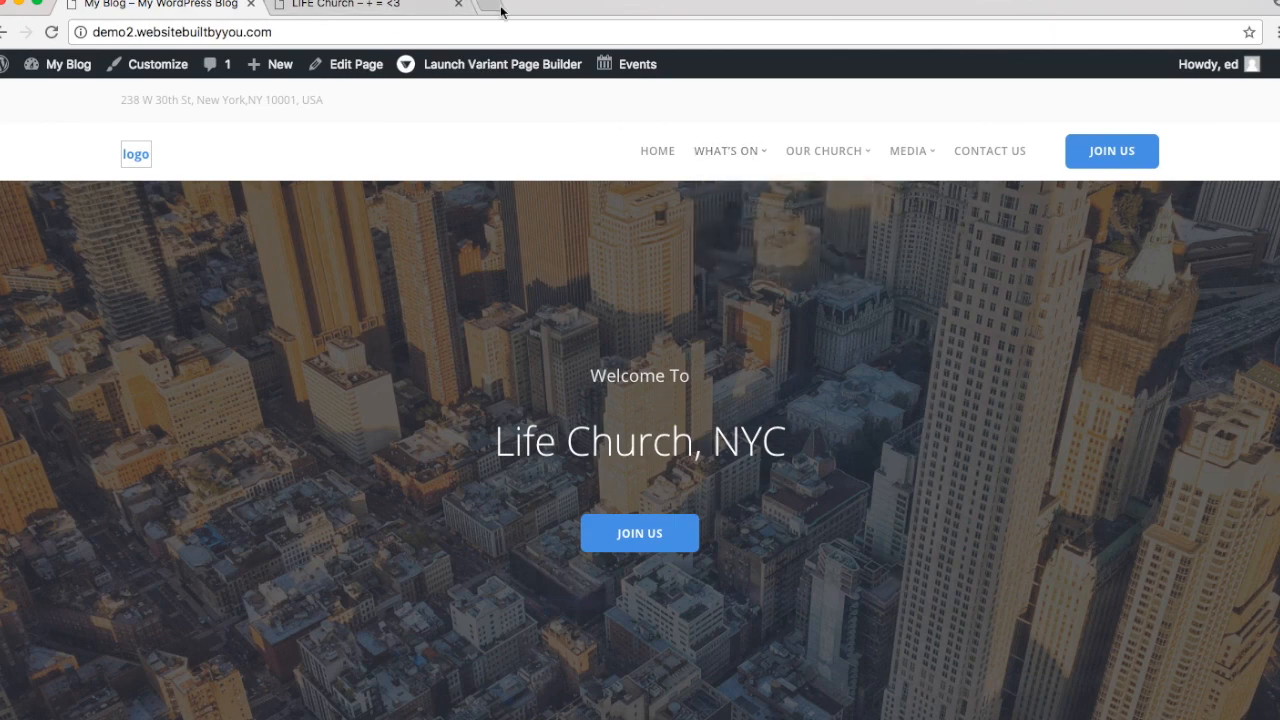
# Step: Load websitebuiltbyyou.com in the new tab and scroll its home page
pyautogui.write('websitebuiltbyyou.com')
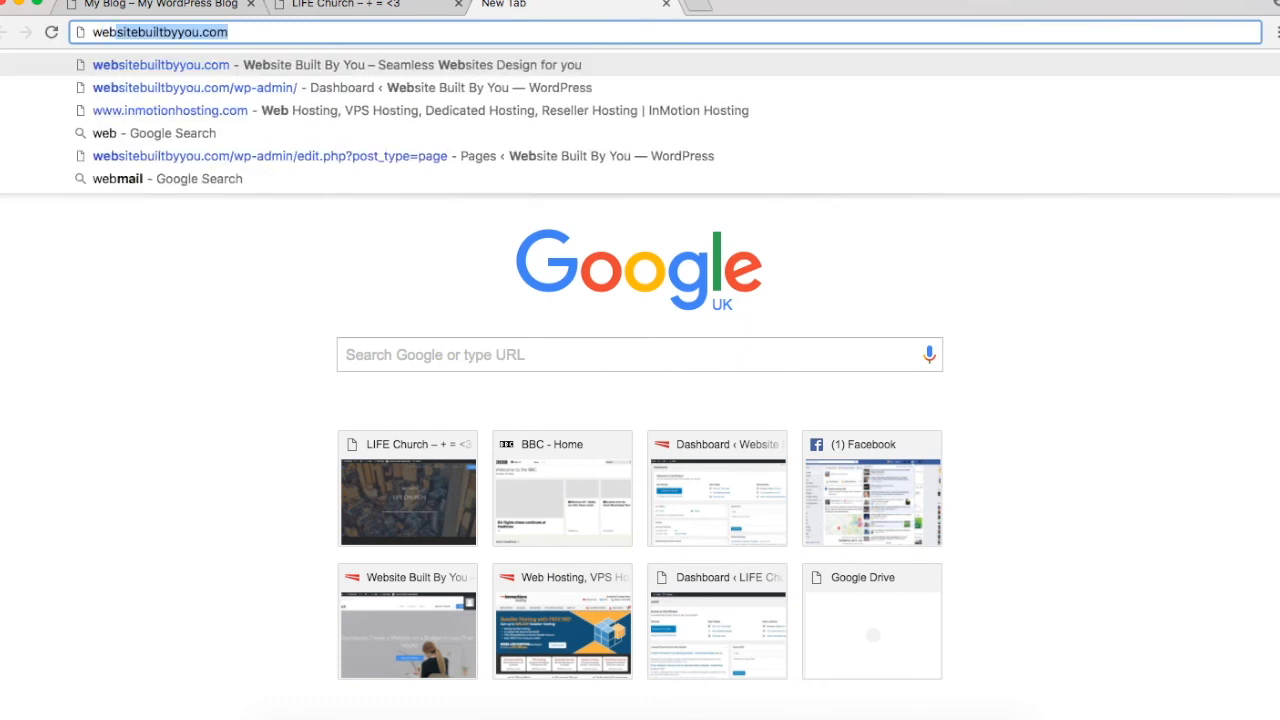
pyautogui.press('Return')
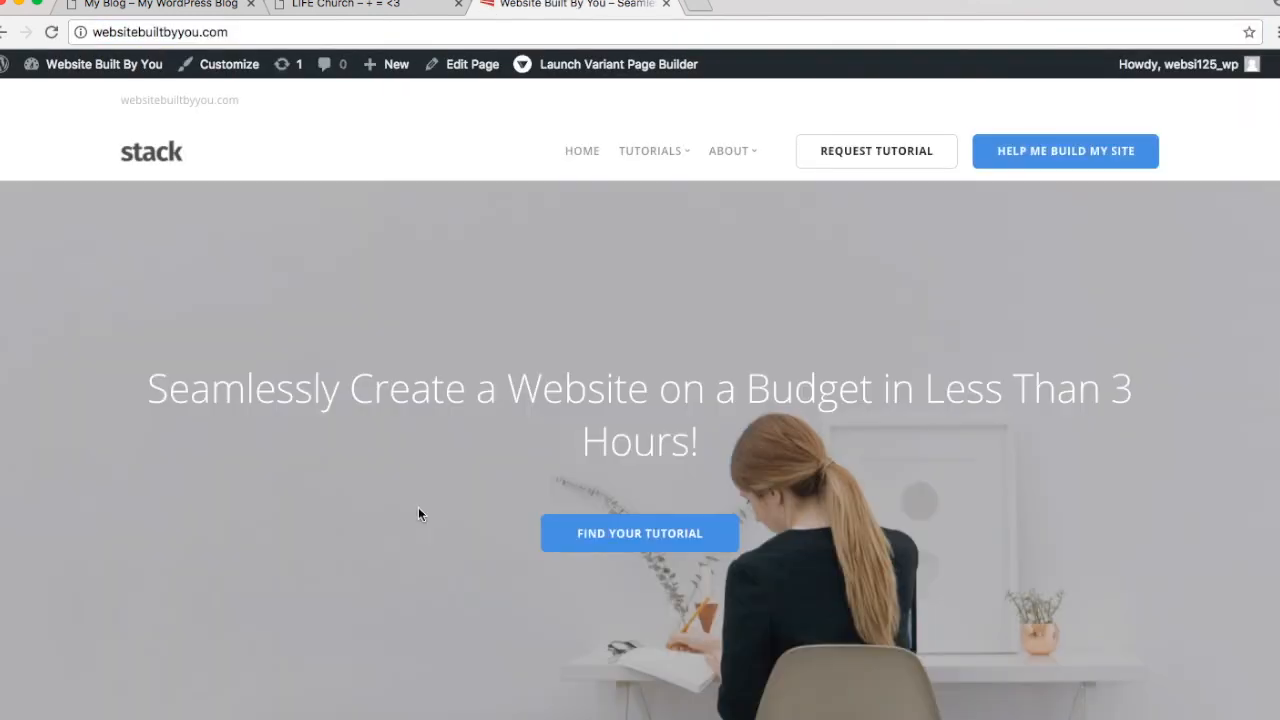
pyautogui.scroll(-15, 551, 380)
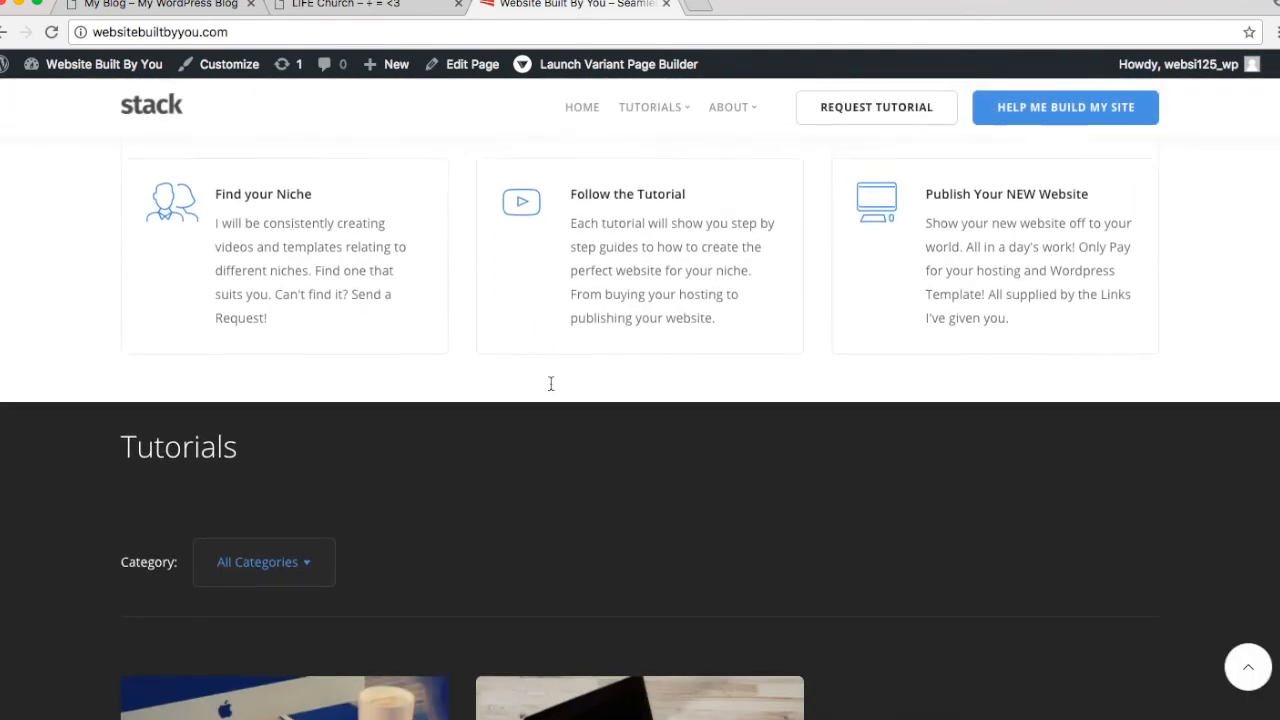
pyautogui.scroll(-7, 550, 383)
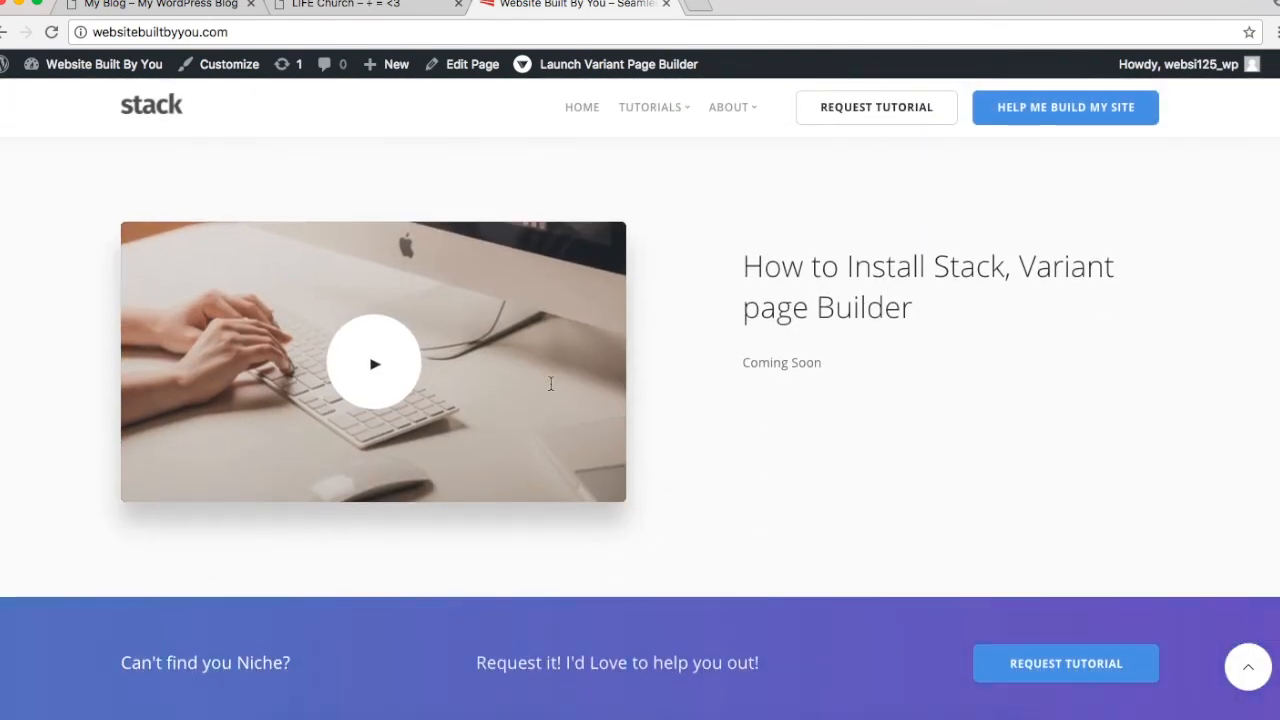
pyautogui.scroll(20, 550, 384)
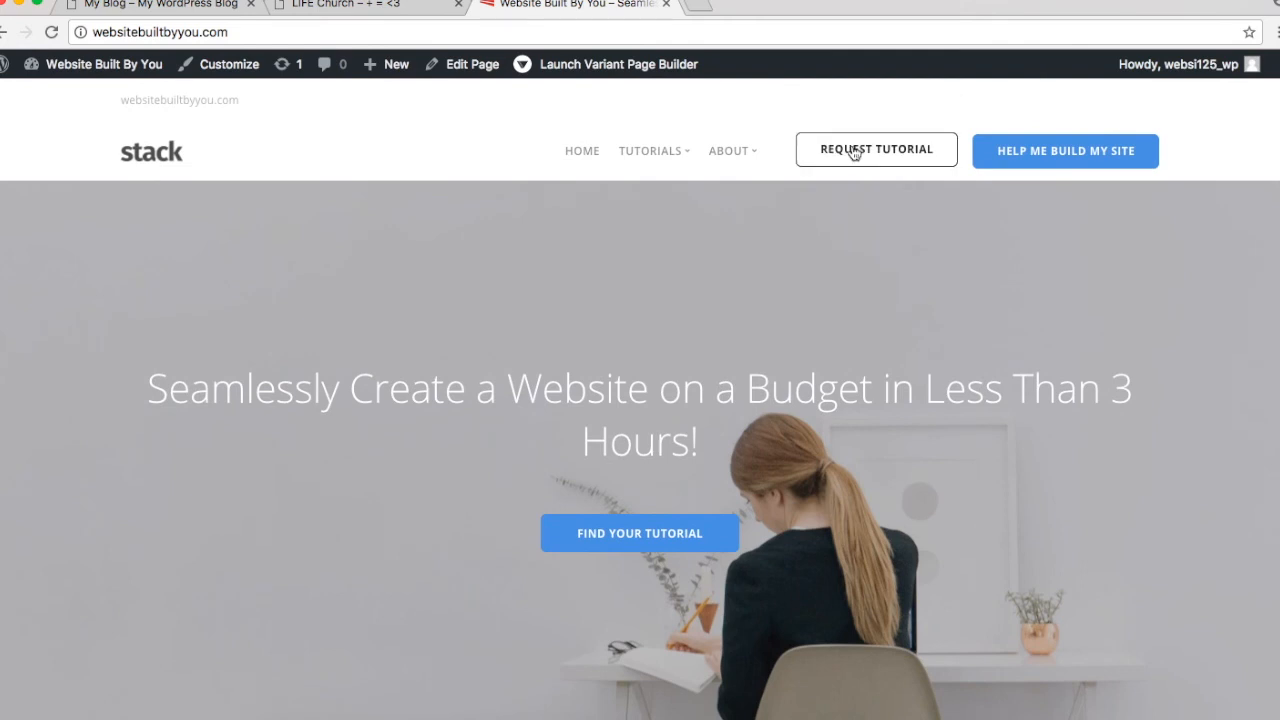
# Step: Browse the Help Me Build My Site page
pyautogui.click(1005, 148)
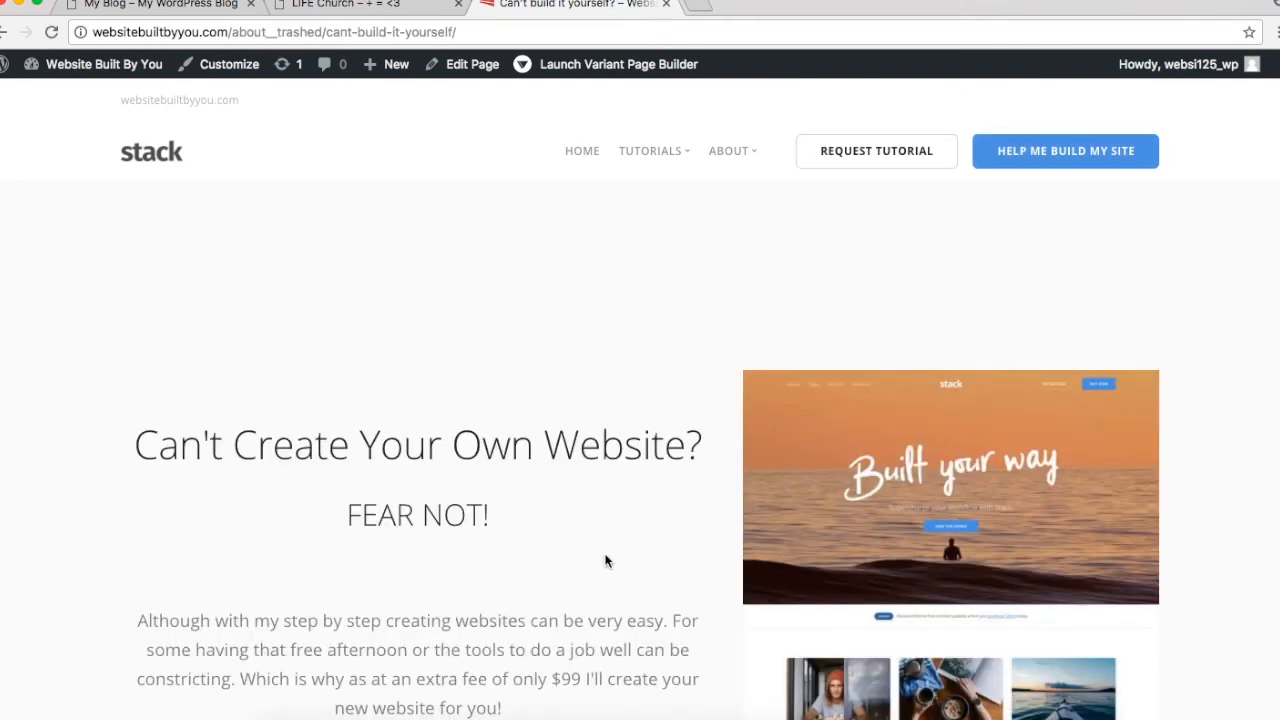
pyautogui.scroll(-1, 605, 561)
pyautogui.scroll(-10, 605, 561)
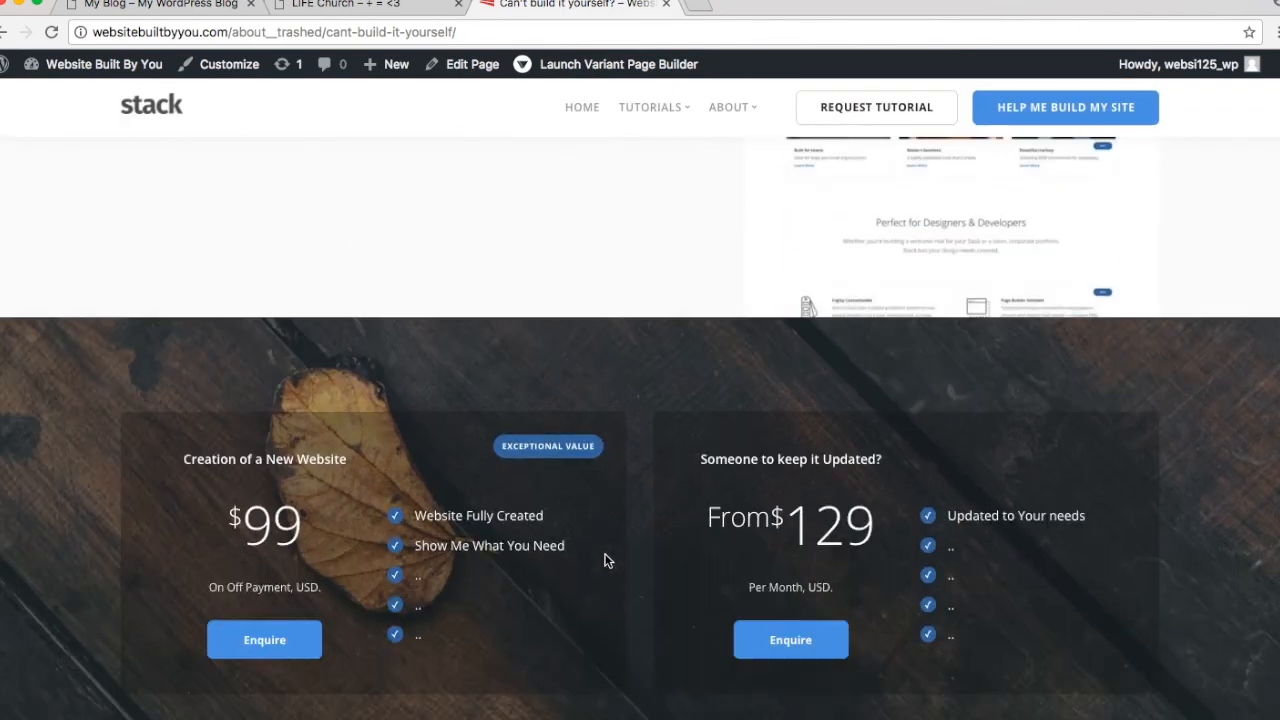
pyautogui.scroll(10, 480, 245)
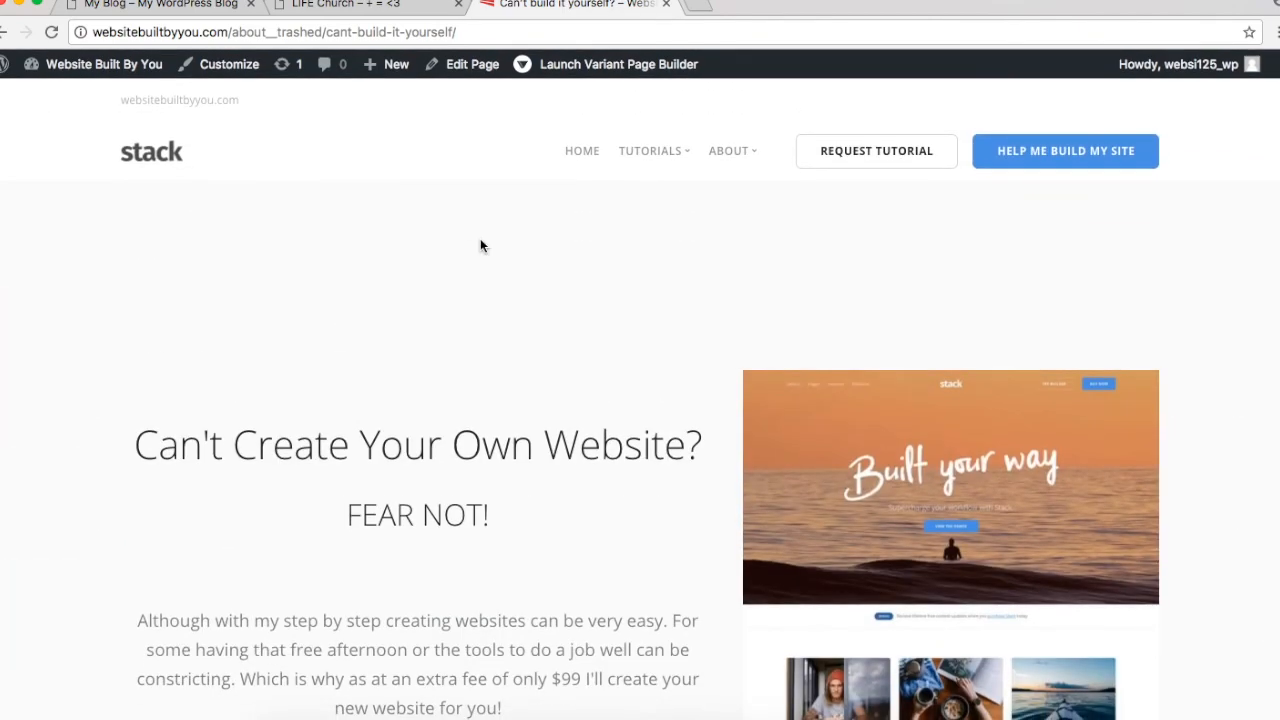
# Step: Return HOME, scroll the home page, and check the pages under ABOUT
pyautogui.click(574, 154)
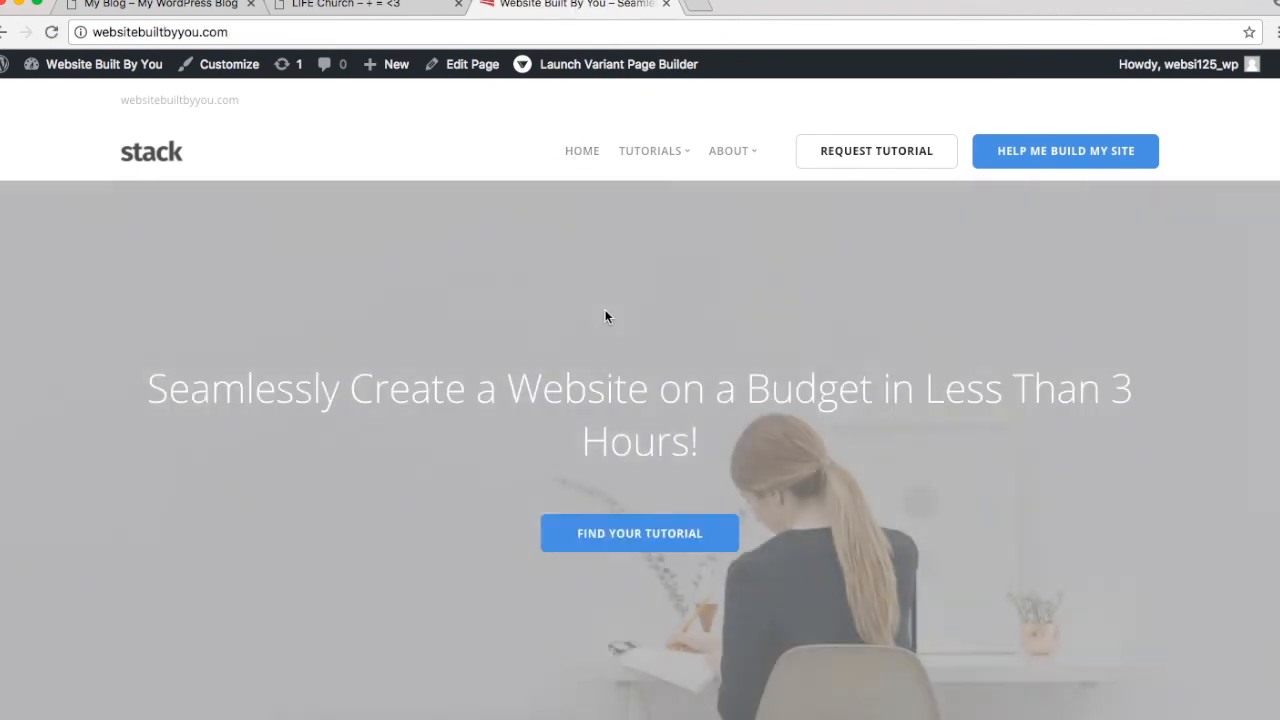
pyautogui.scroll(-6, 685, 386)
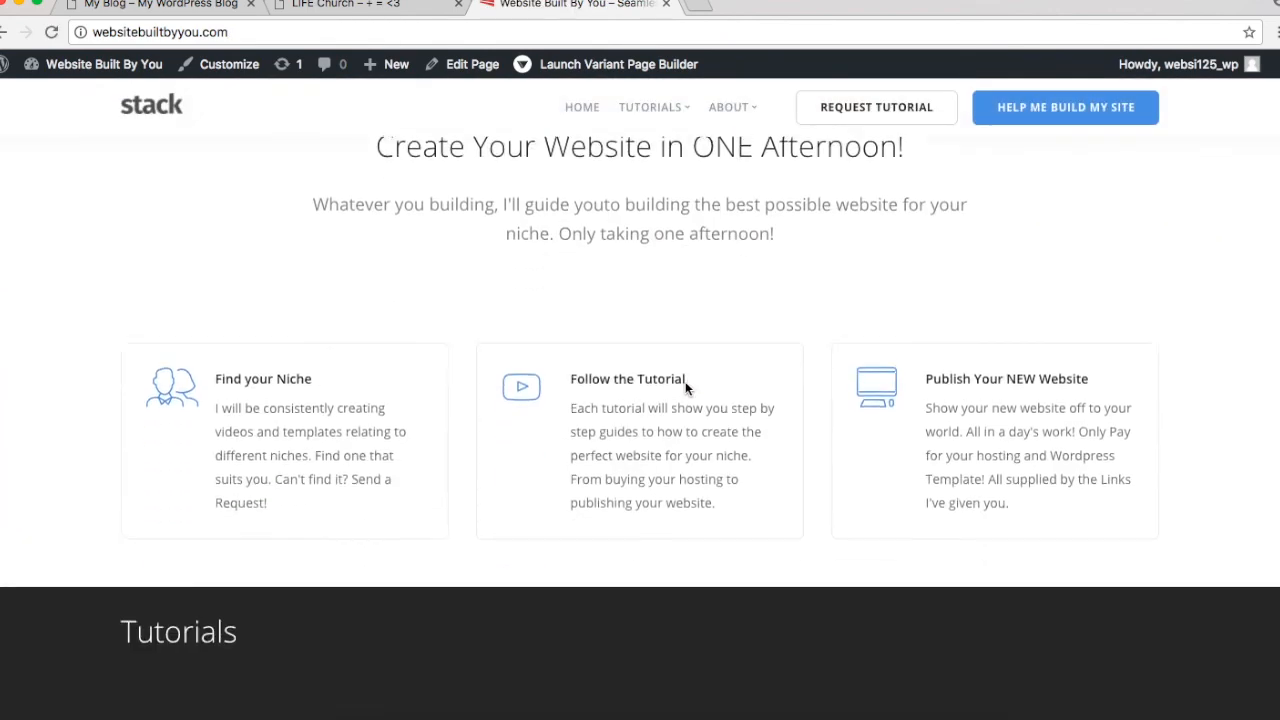
pyautogui.scroll(-1, 685, 388)
pyautogui.scroll(7, 685, 386)
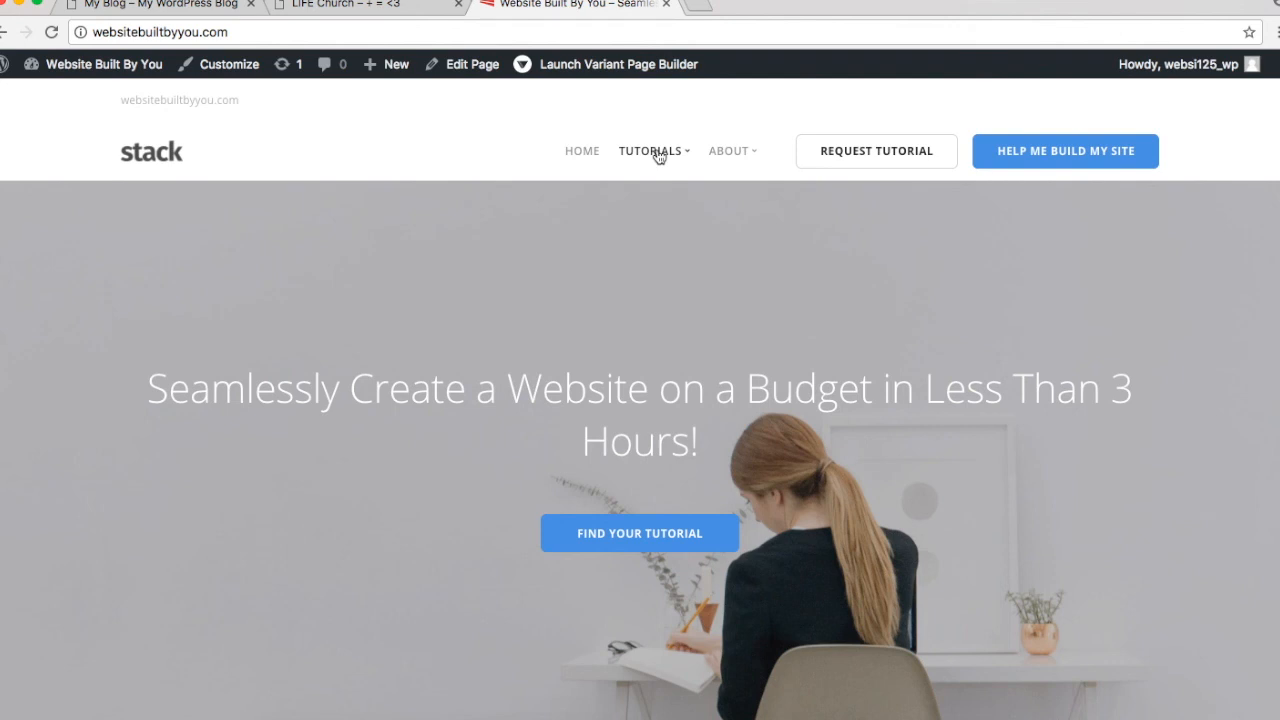
pyautogui.click(726, 155)
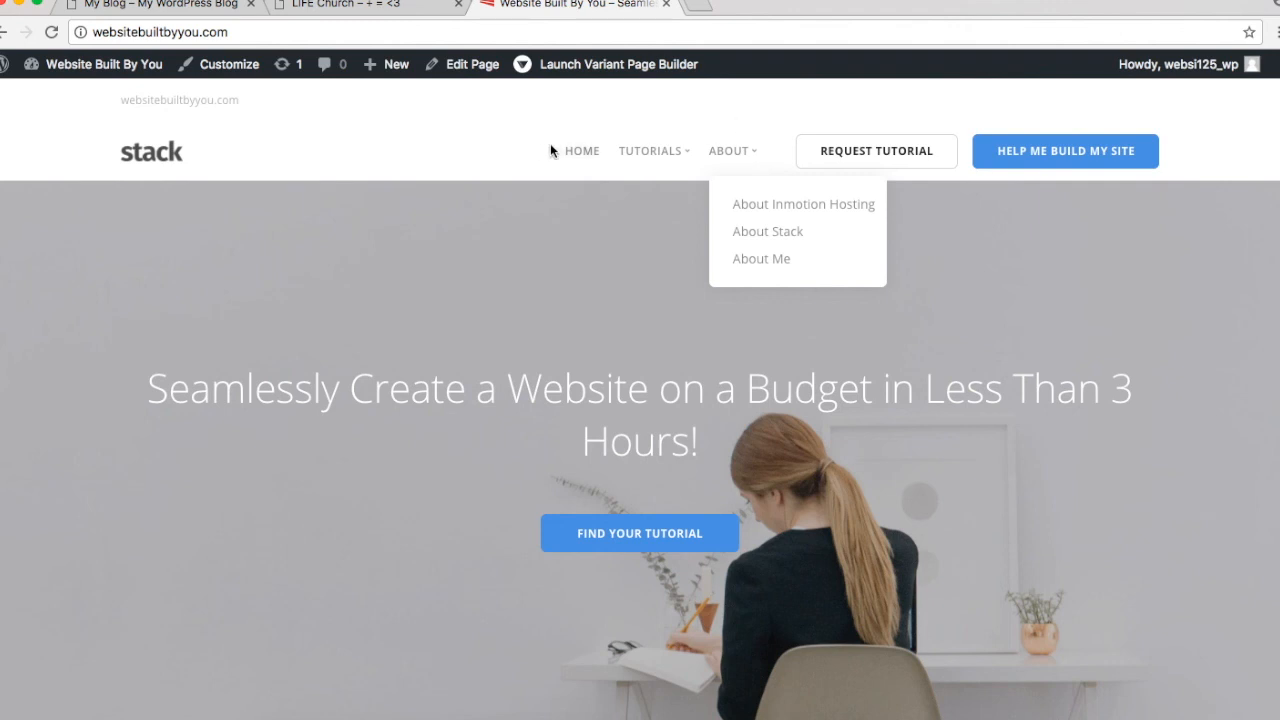
pyautogui.click(589, 158)
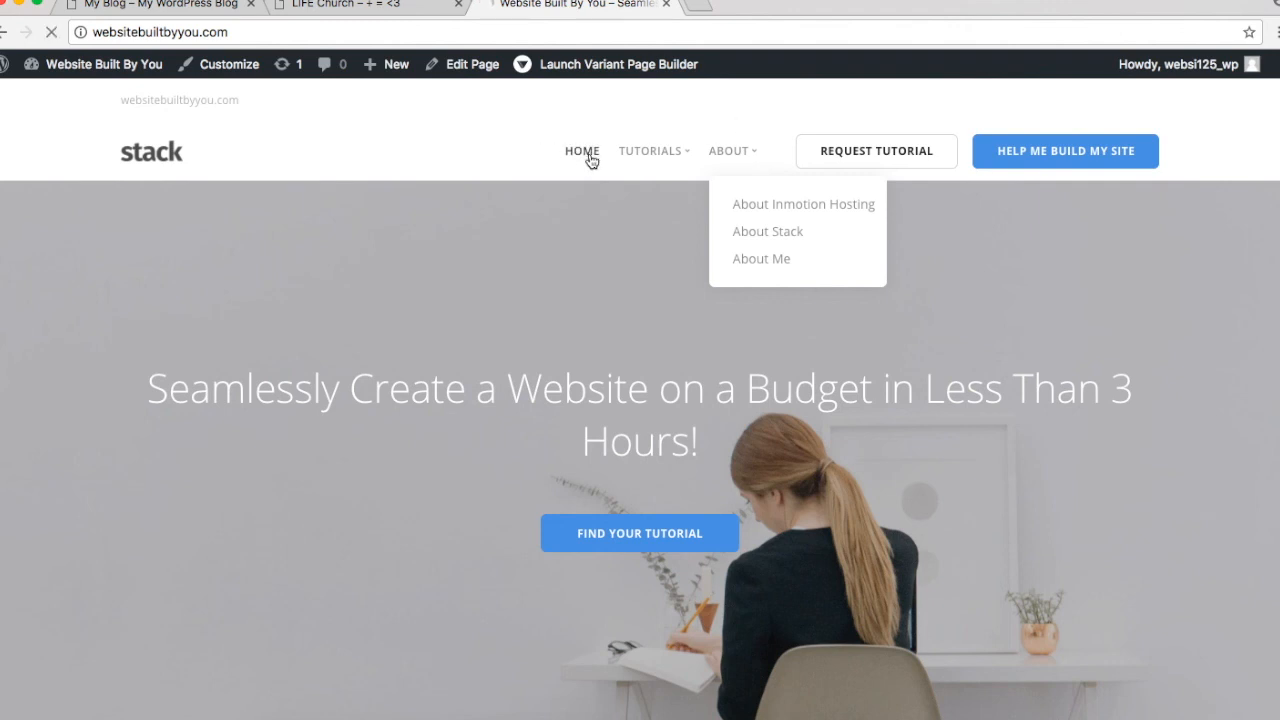